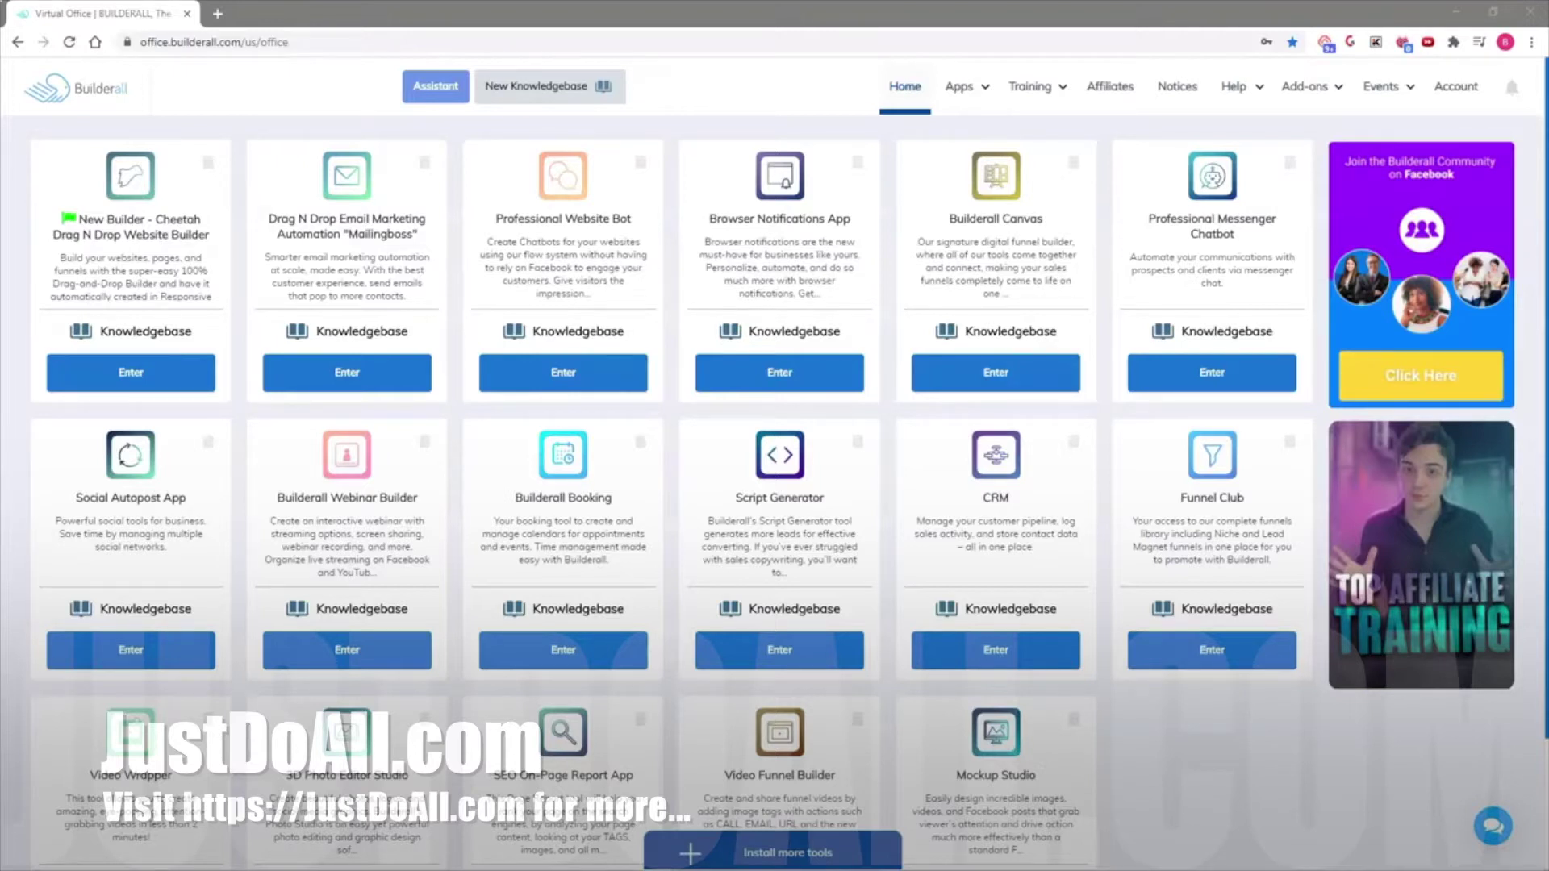
# In Canvas, start a new funnel with title and description 'Upsell Downsell Funnel Blueprint'.
pyautogui.click(983, 375)
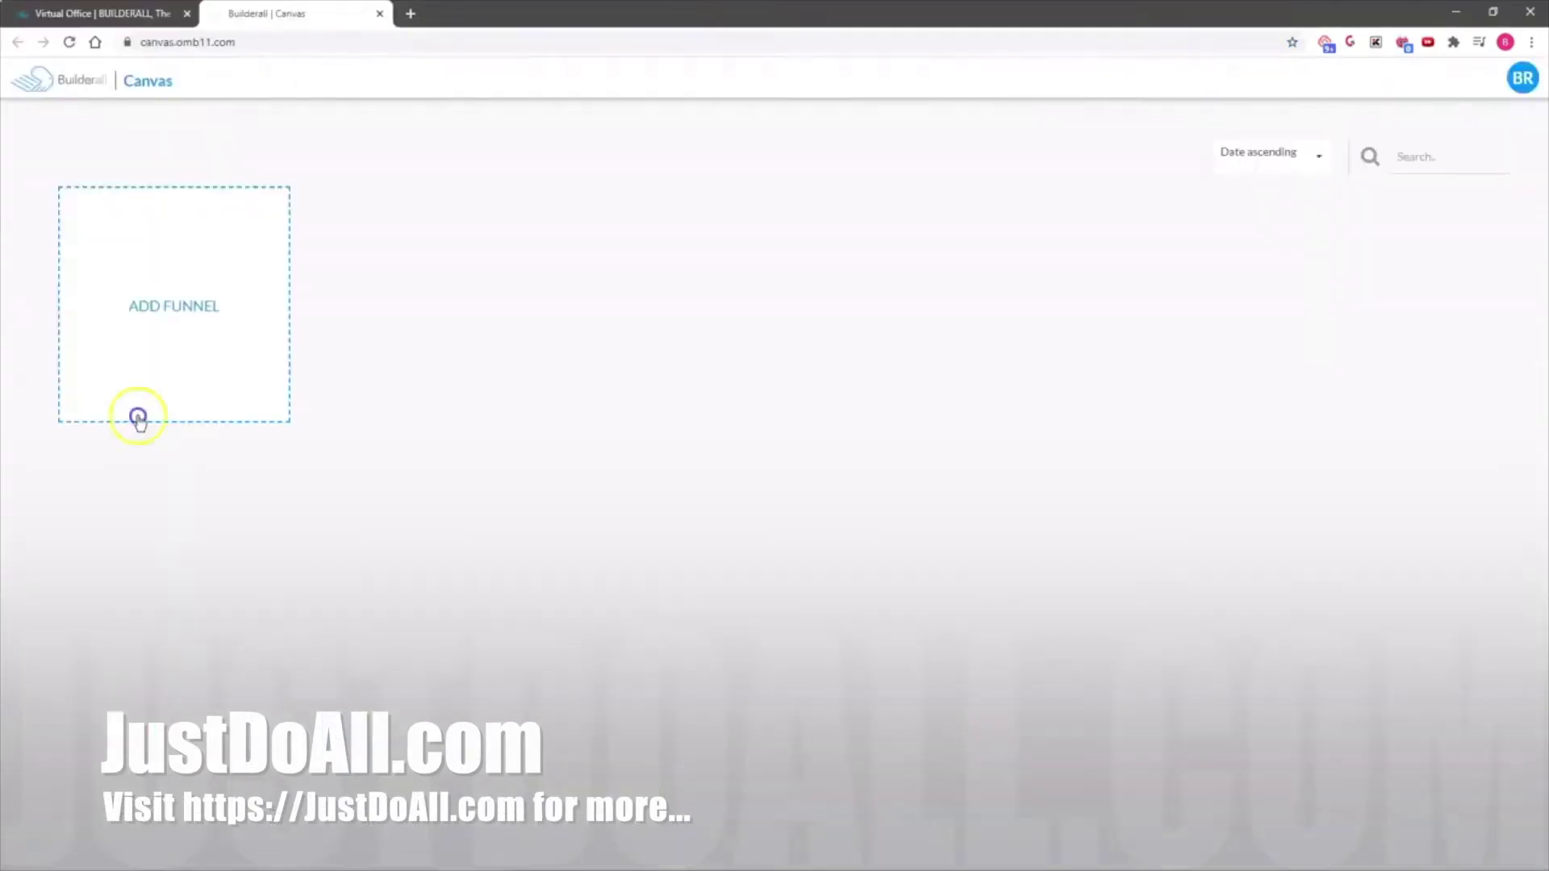
pyautogui.click(211, 334)
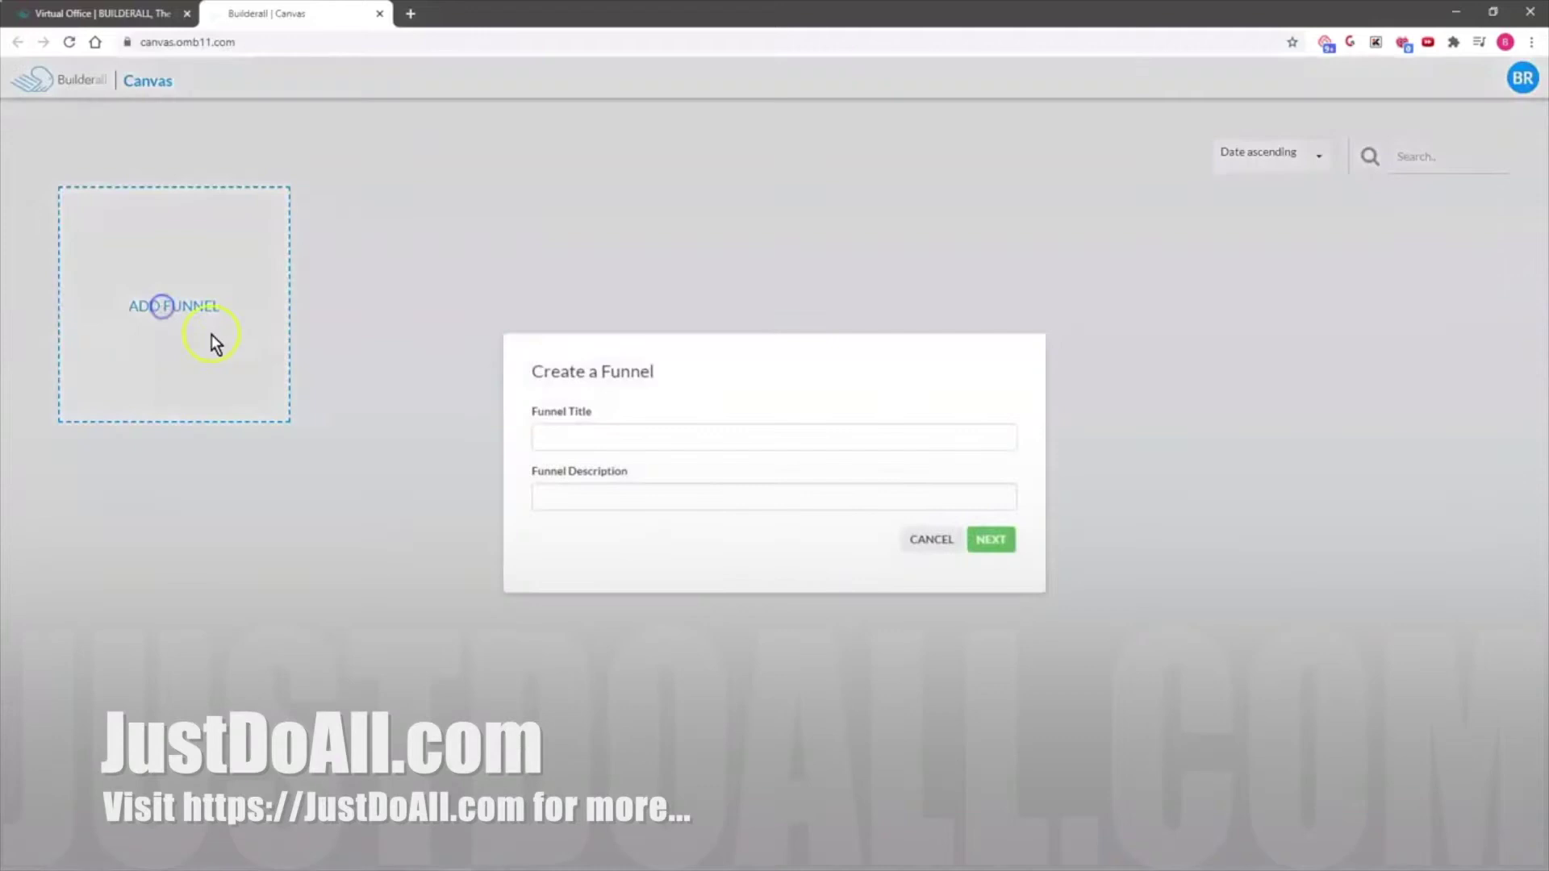
pyautogui.click(562, 438)
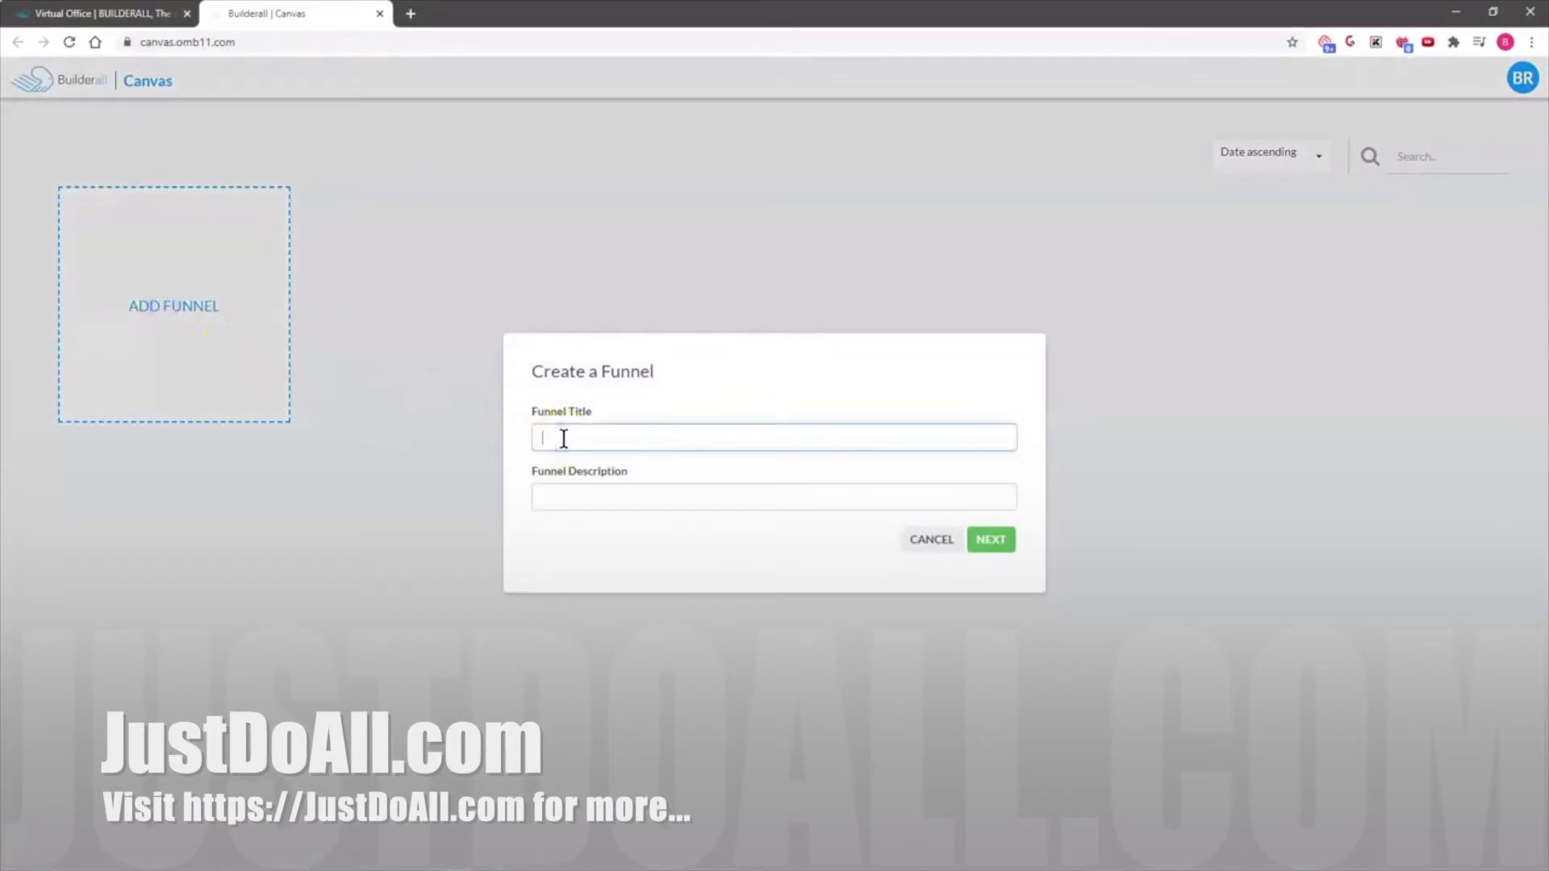
pyautogui.write('Upsell Downsell Funnel Blueprint')
pyautogui.moveTo(708, 438); pyautogui.dragTo(512, 443)
pyautogui.hotkey('ctrl', 'c')
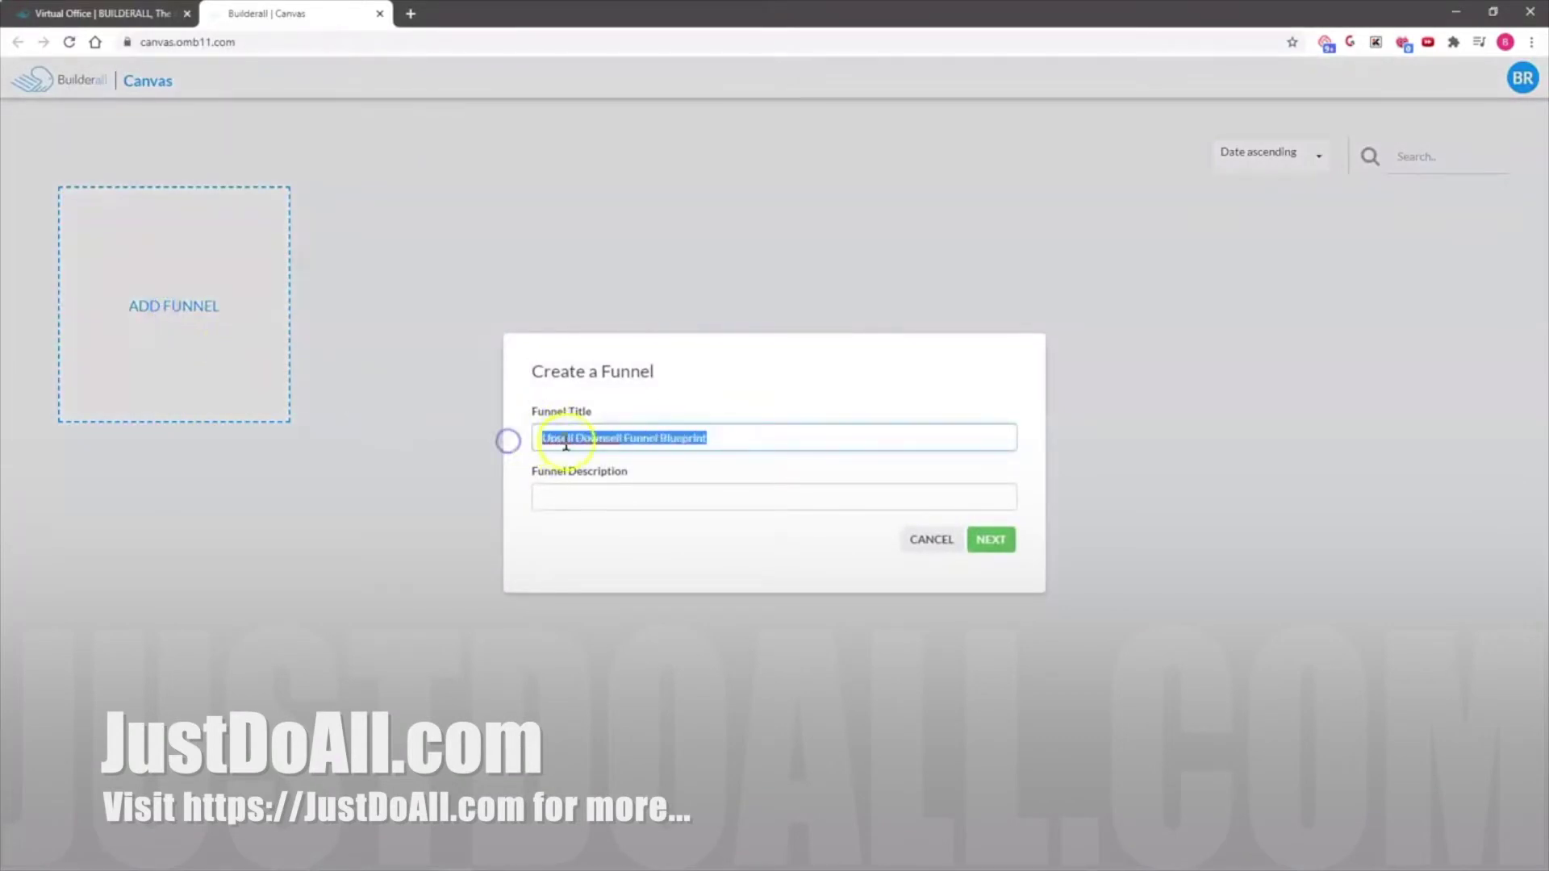
pyautogui.click(608, 494)
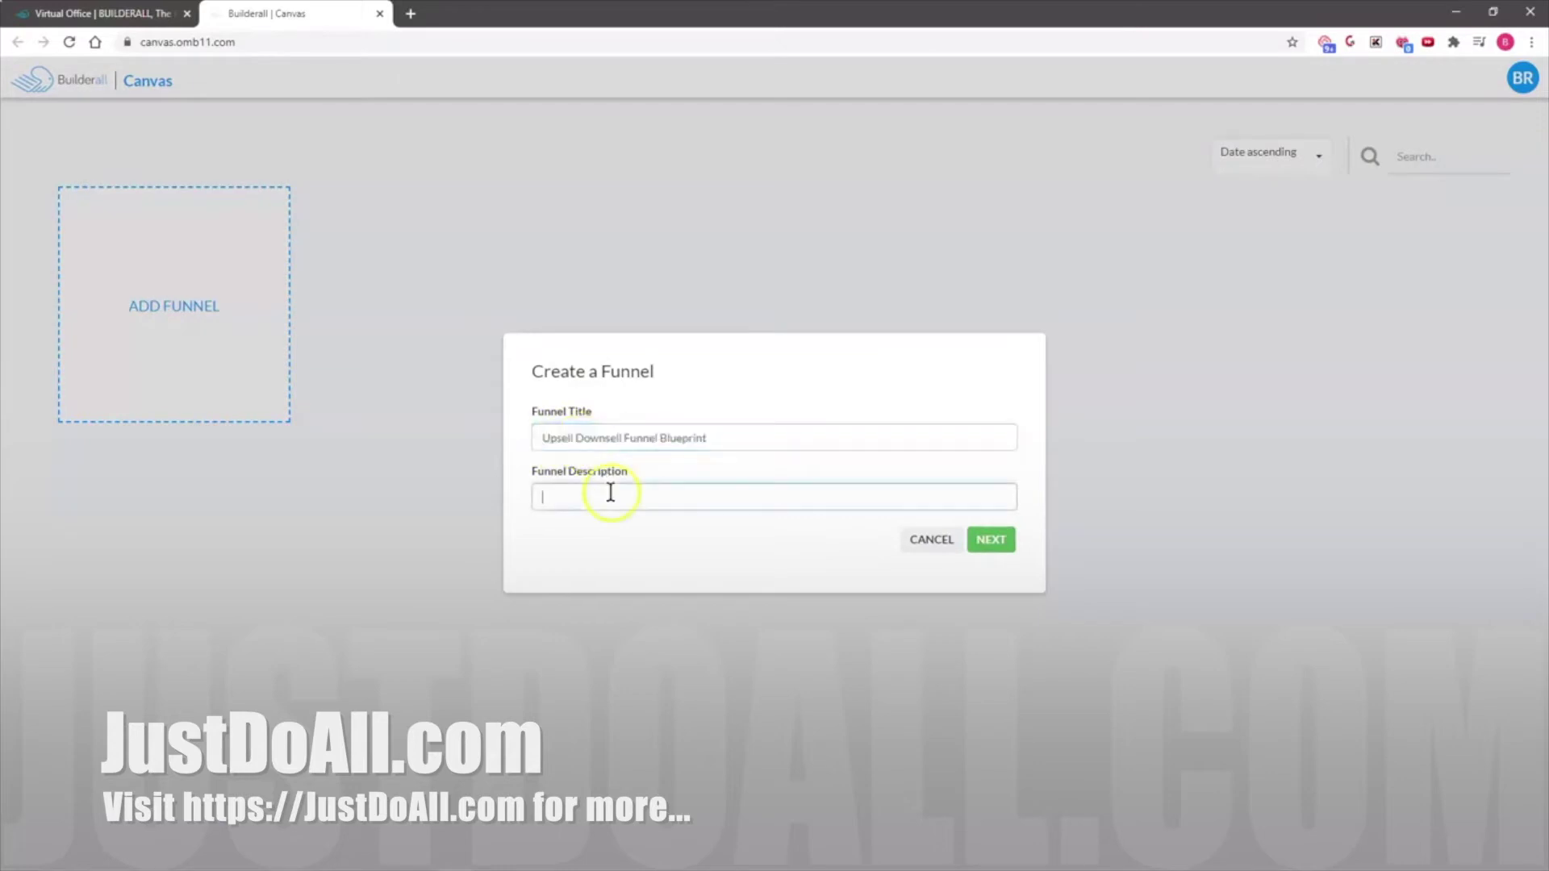
pyautogui.hotkey('ctrl', 'v')
pyautogui.click(991, 539)
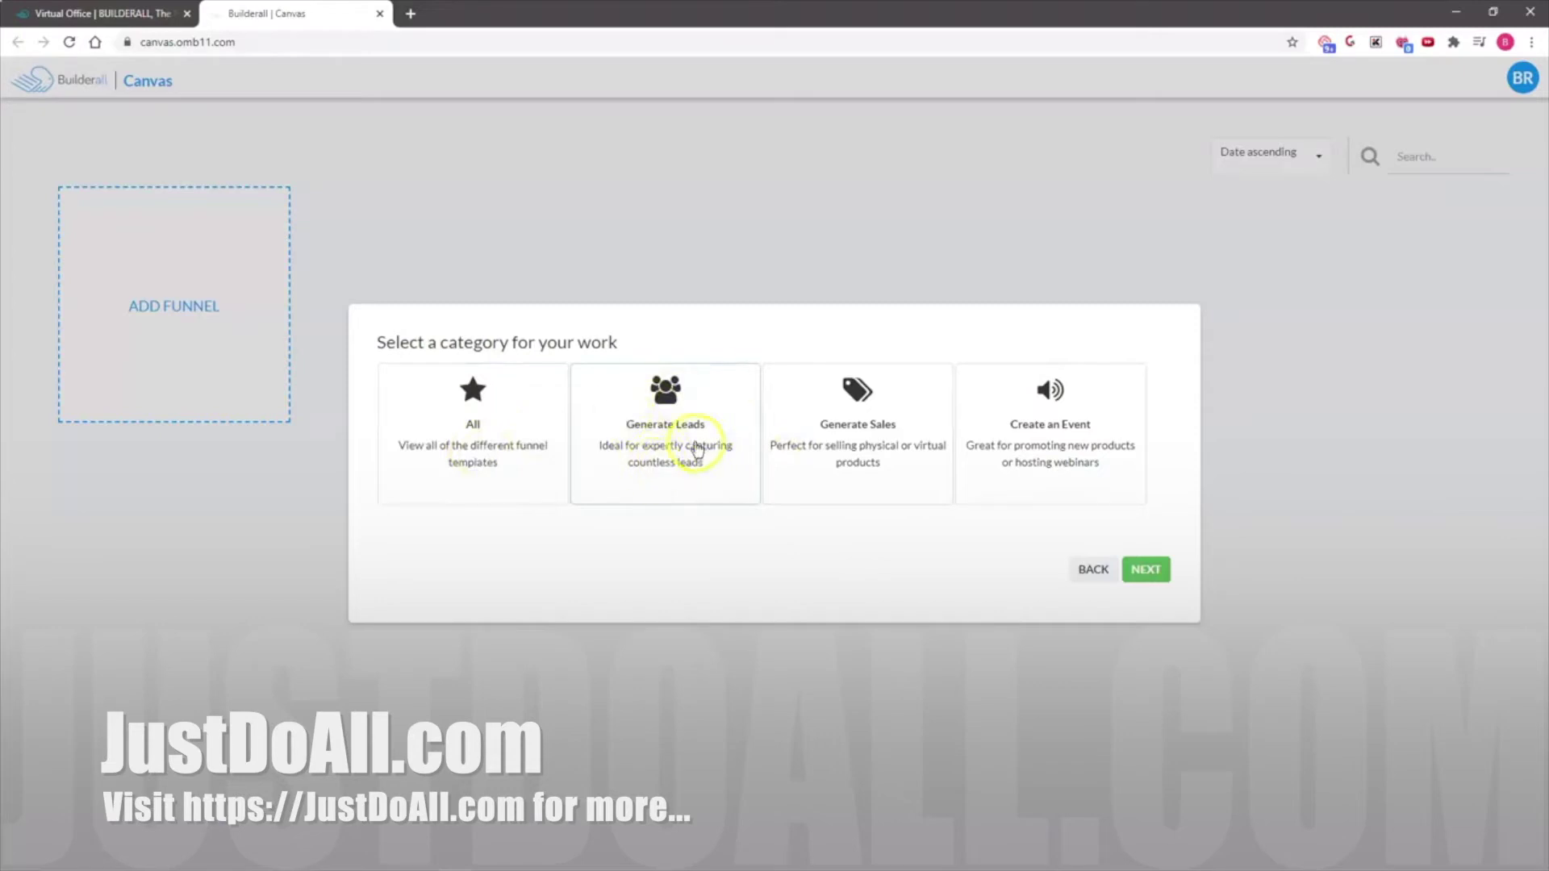
# Under the All category, create the funnel from the Blank template with the Empty Theme.
pyautogui.click(474, 421)
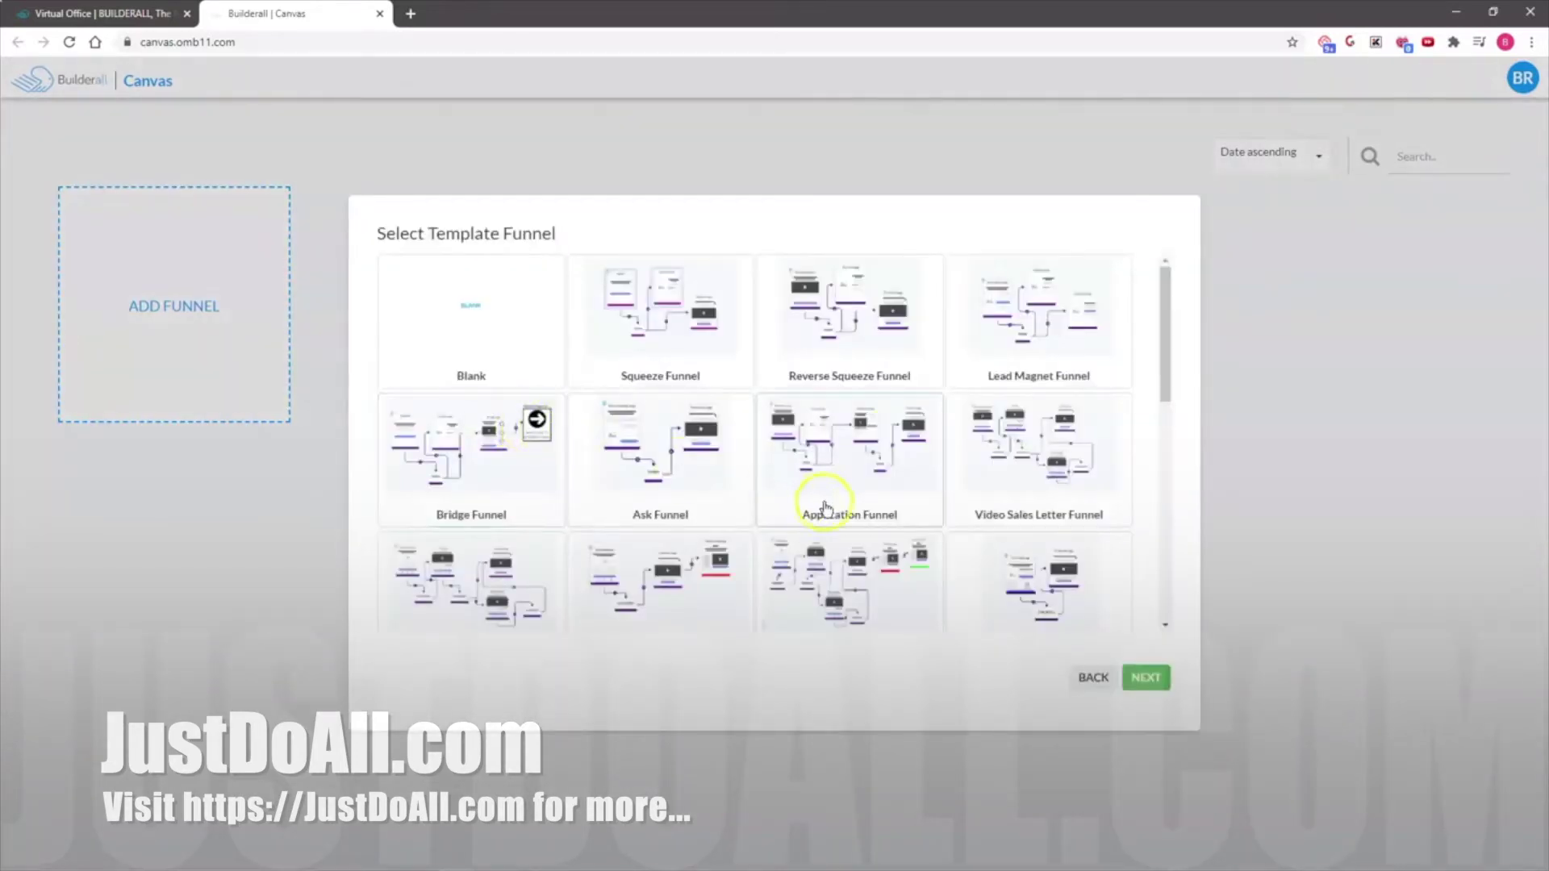
pyautogui.scroll(-2, 888, 444)
pyautogui.scroll(-4, 887, 444)
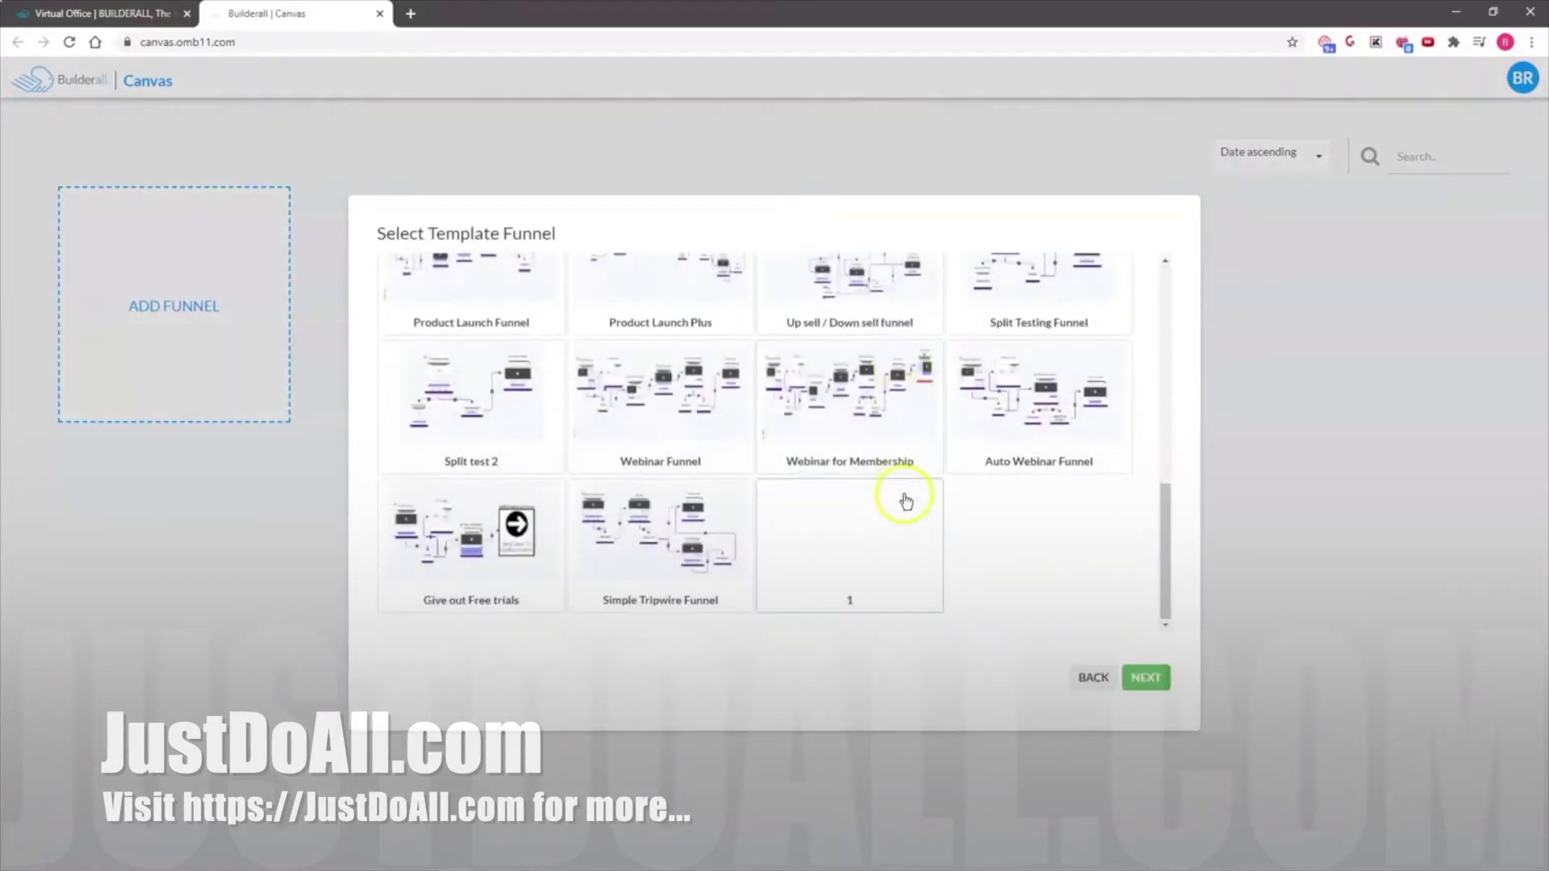
pyautogui.scroll(6, 887, 443)
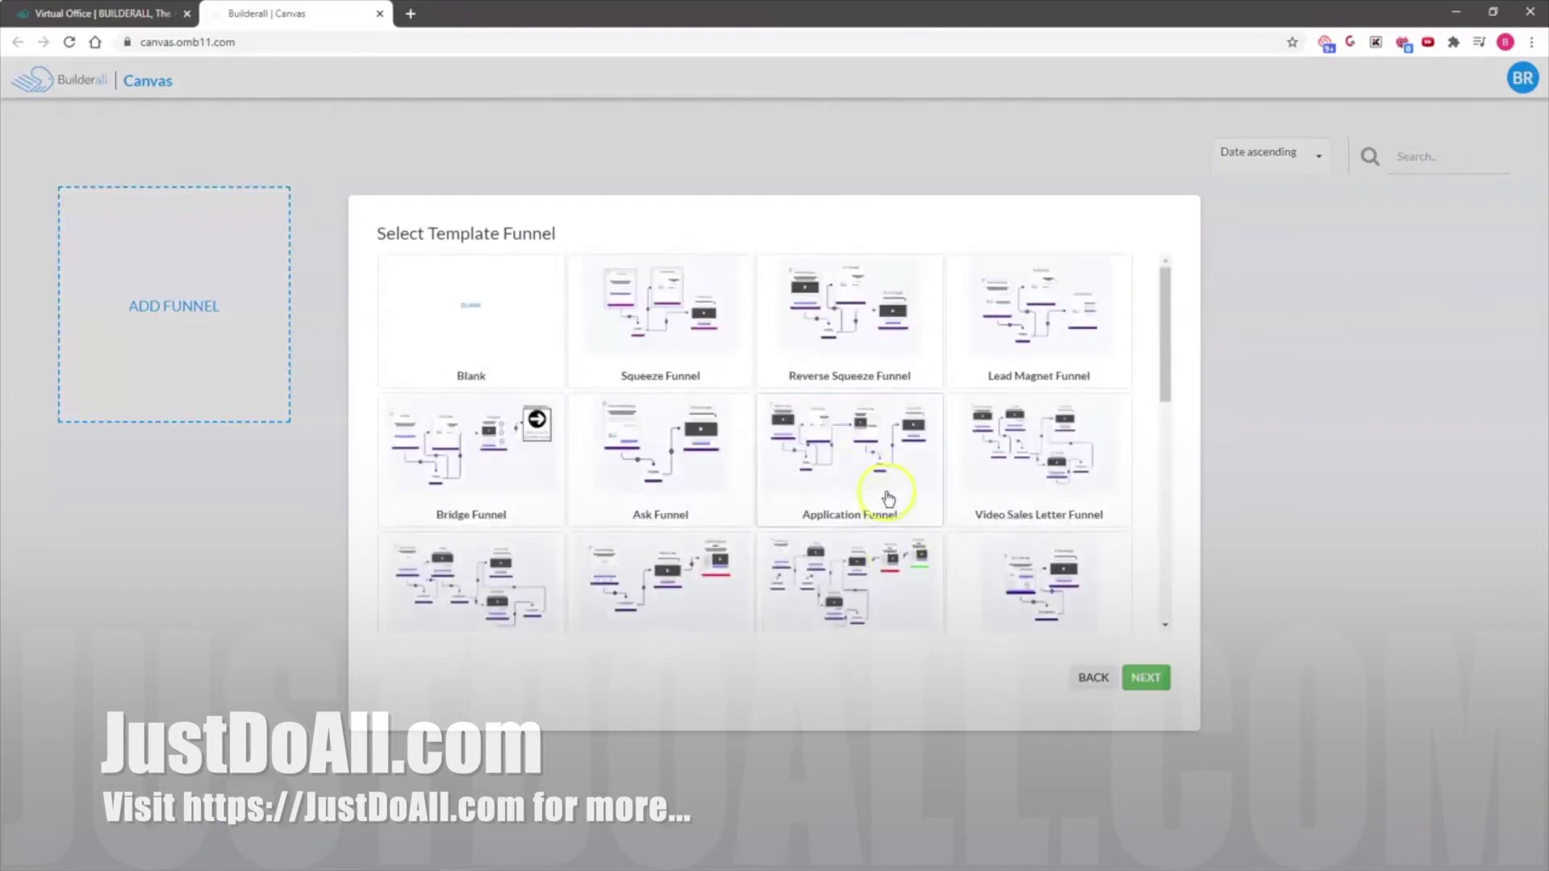
pyautogui.click(465, 313)
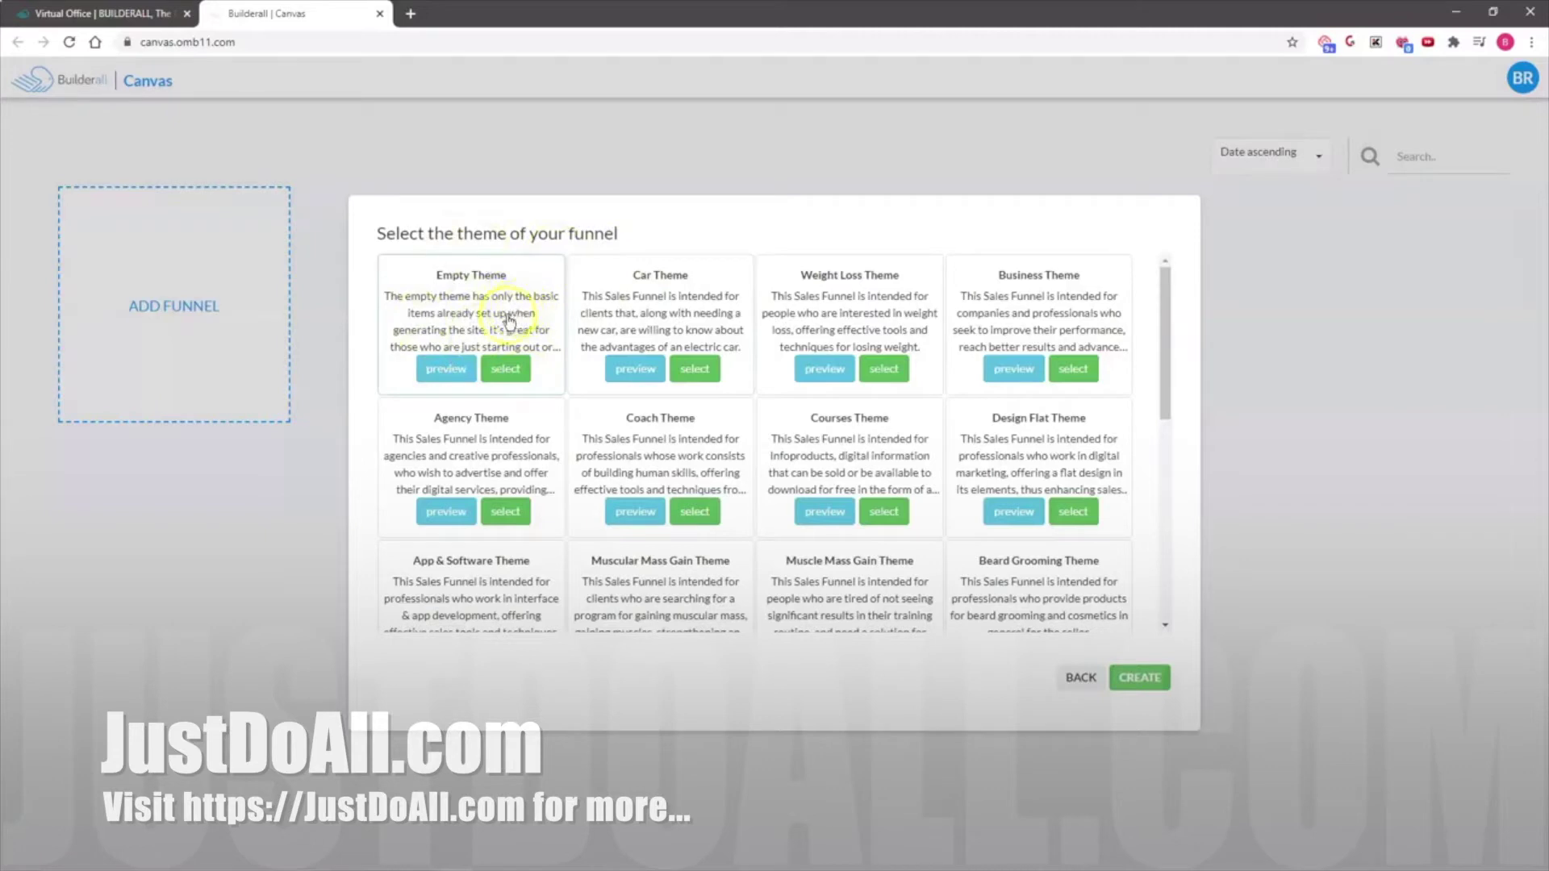
pyautogui.click(507, 370)
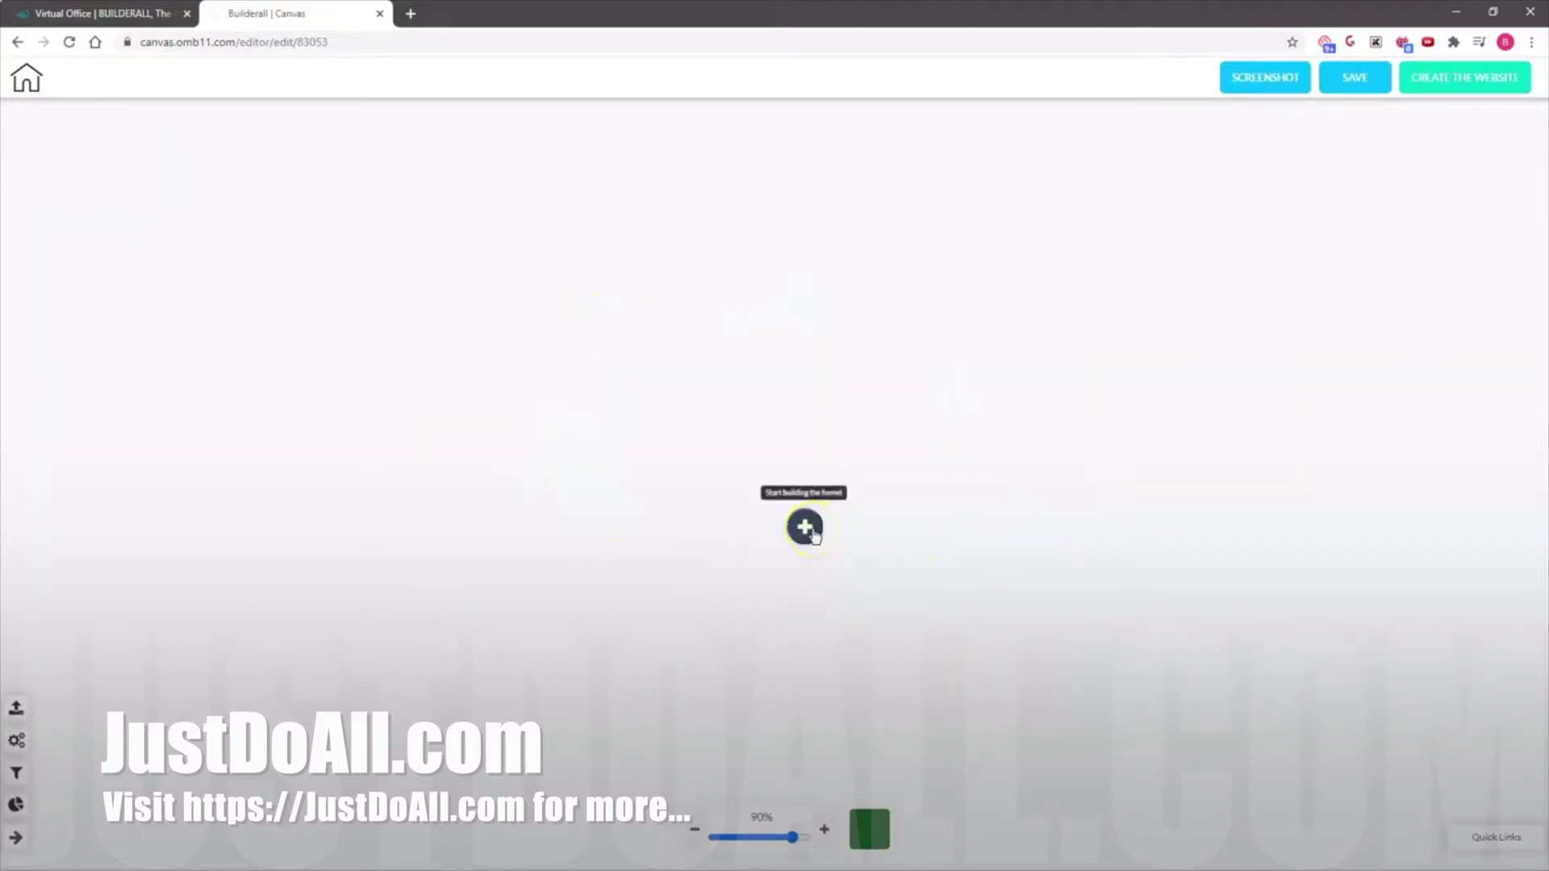
# Add an Optin / squeeze page as the funnel's first page.
pyautogui.click(805, 528)
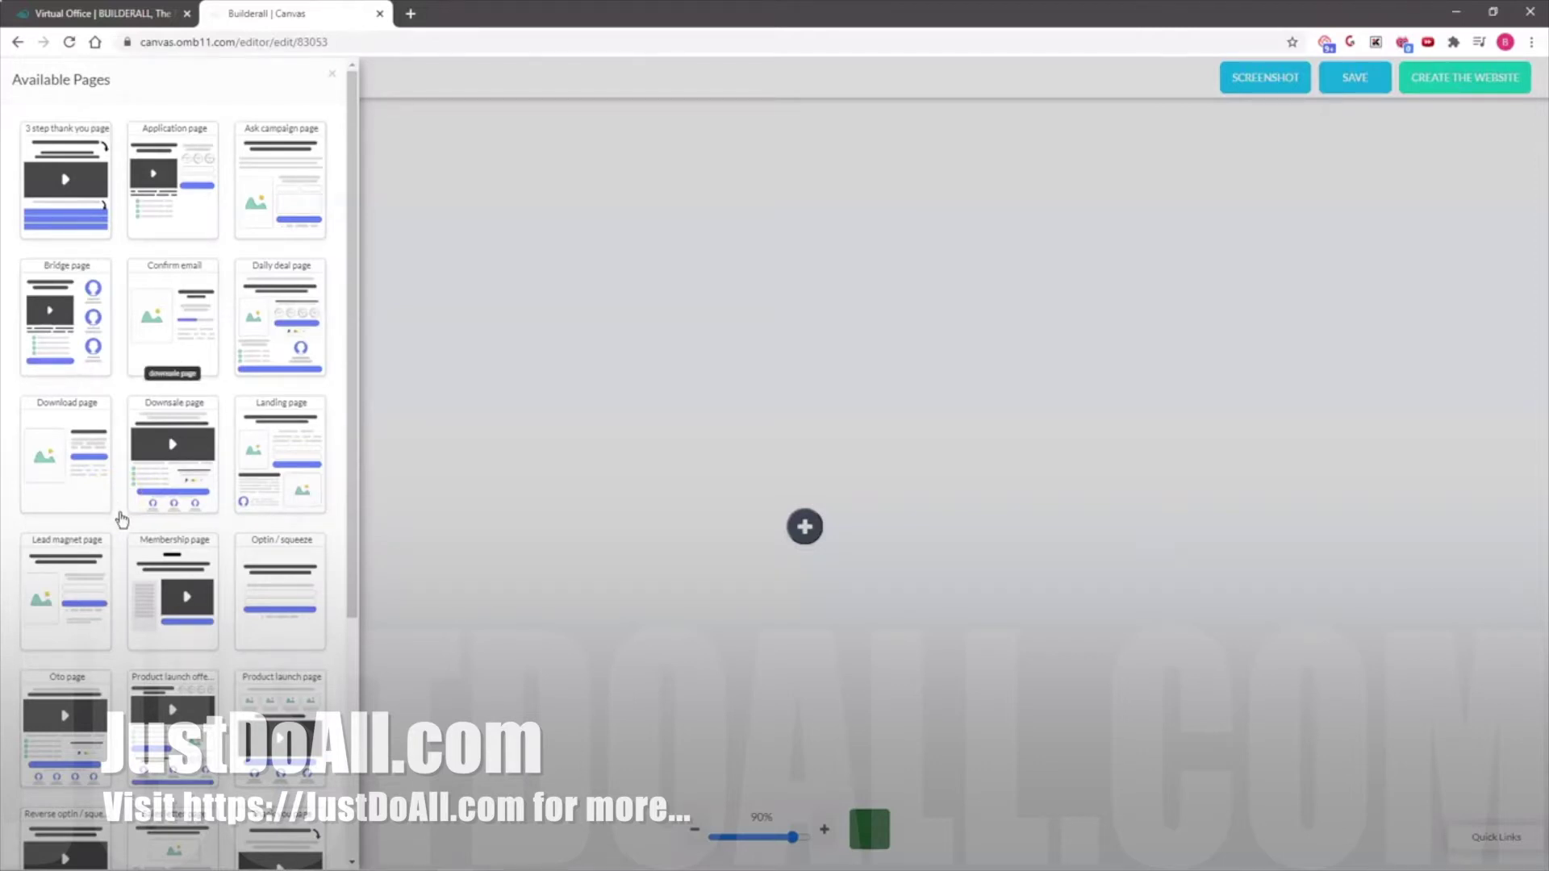
pyautogui.scroll(-4, 138, 597)
pyautogui.scroll(2, 242, 404)
pyautogui.click(262, 355)
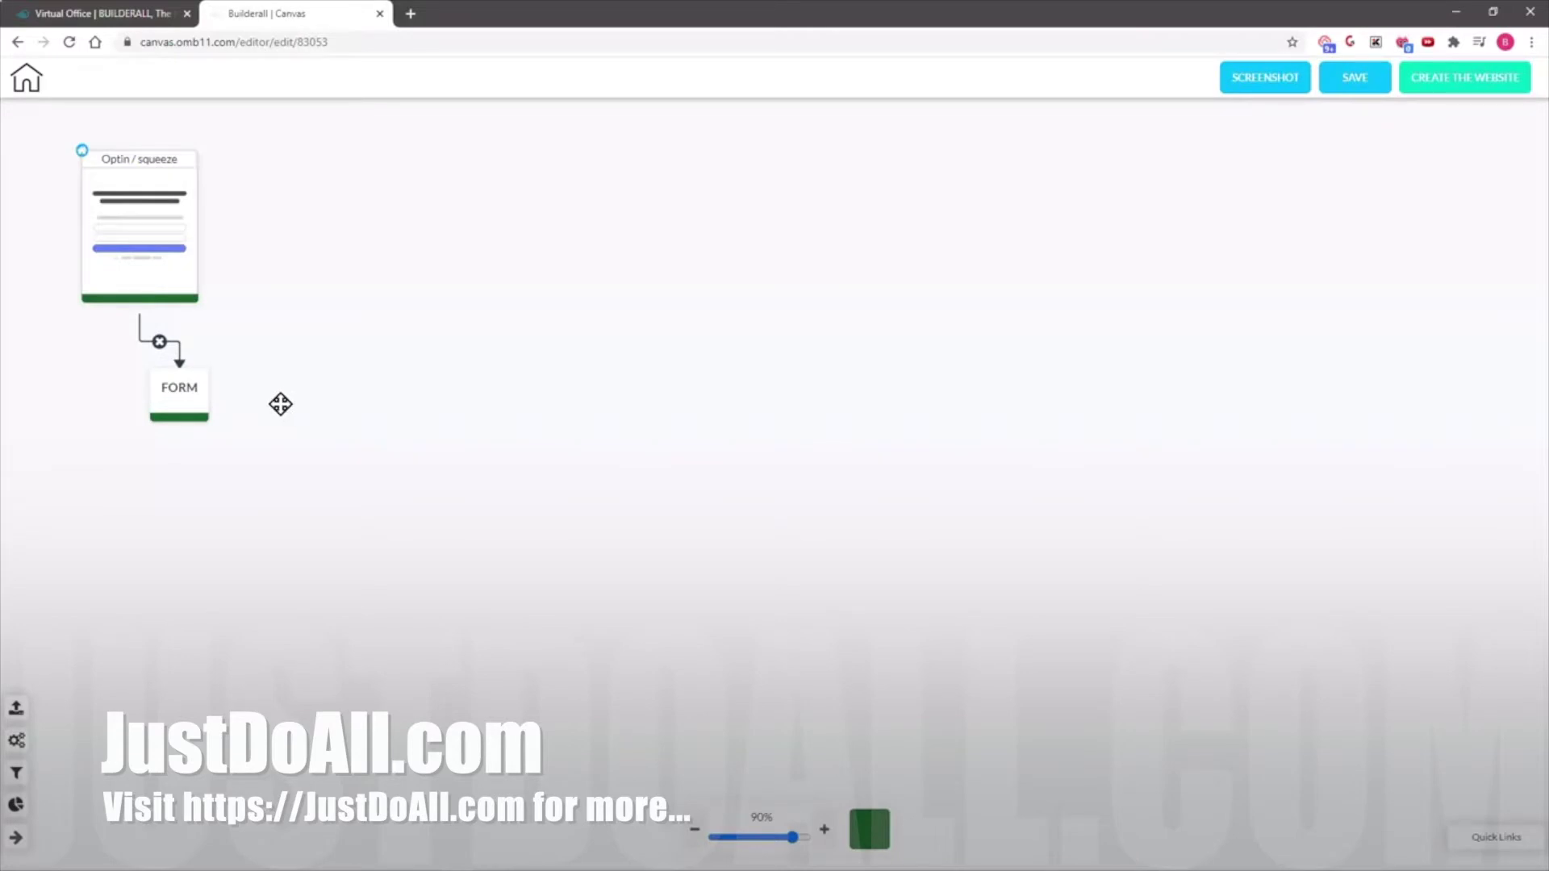
# In the FORM step's settings, start adding a page for the pending-subscribe step.
pyautogui.rightClick(172, 395)
pyautogui.click(224, 454)
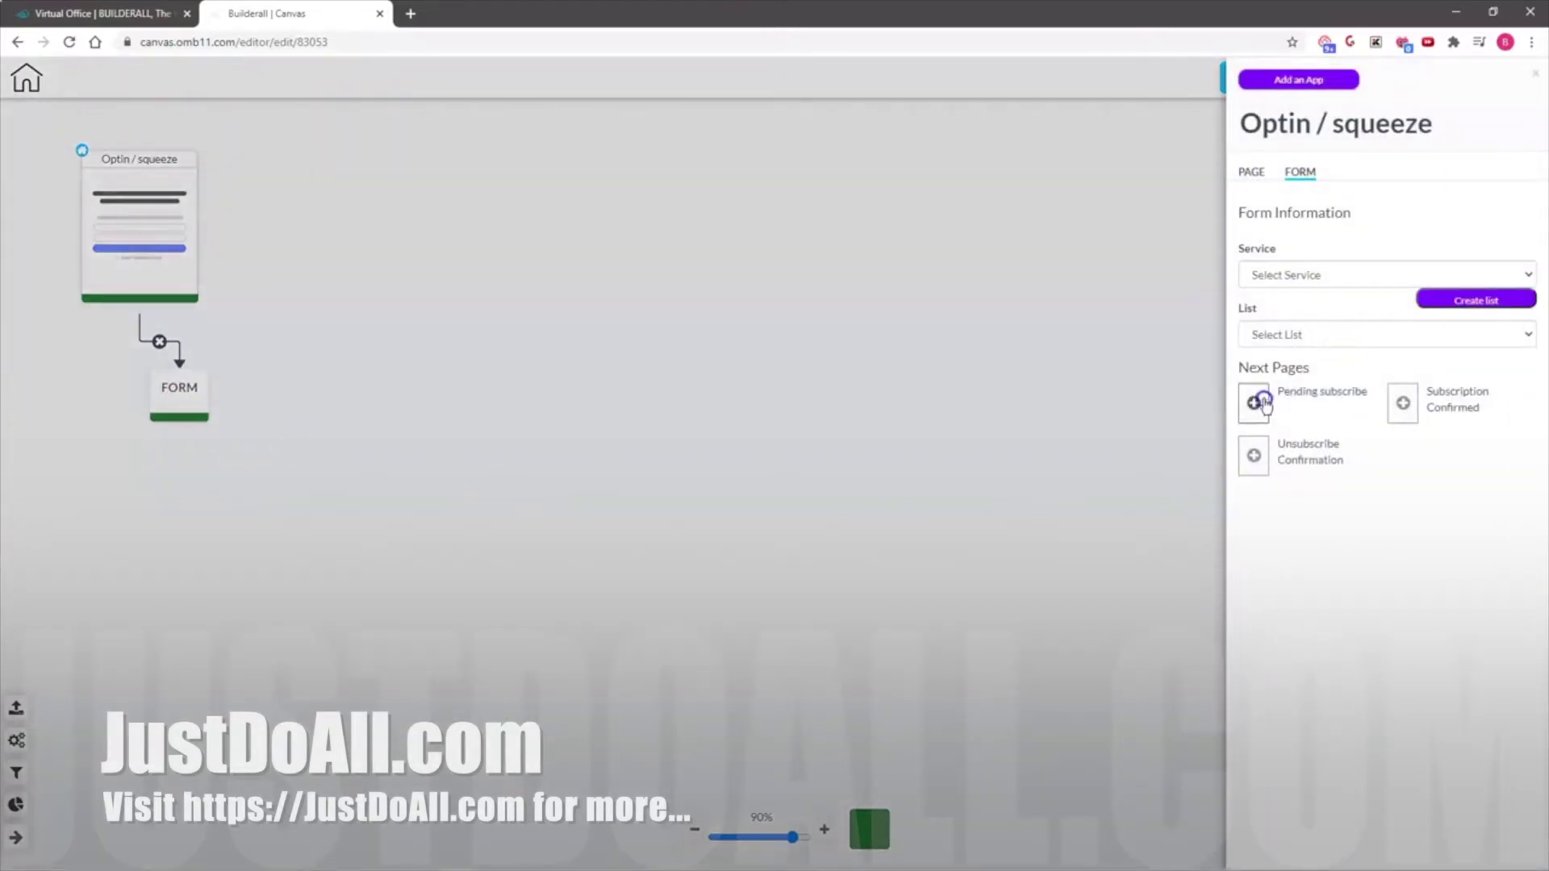
pyautogui.click(1254, 404)
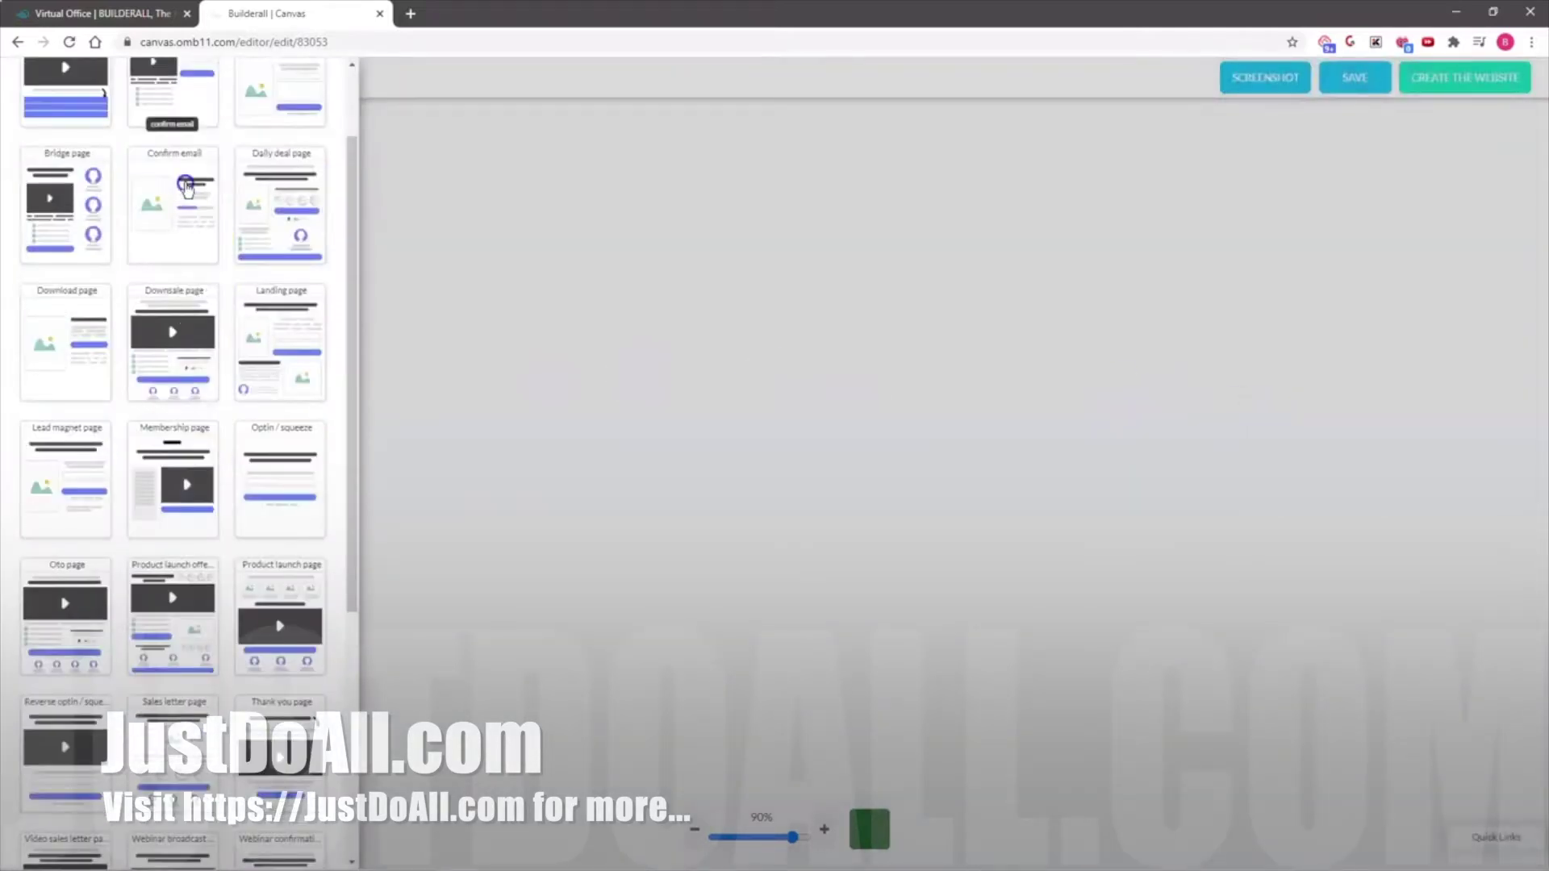
# Add a Confirm email page as the pending-subscribe step, placed beside Optin / squeeze.
pyautogui.click(186, 190)
pyautogui.moveTo(595, 479); pyautogui.dragTo(349, 260)
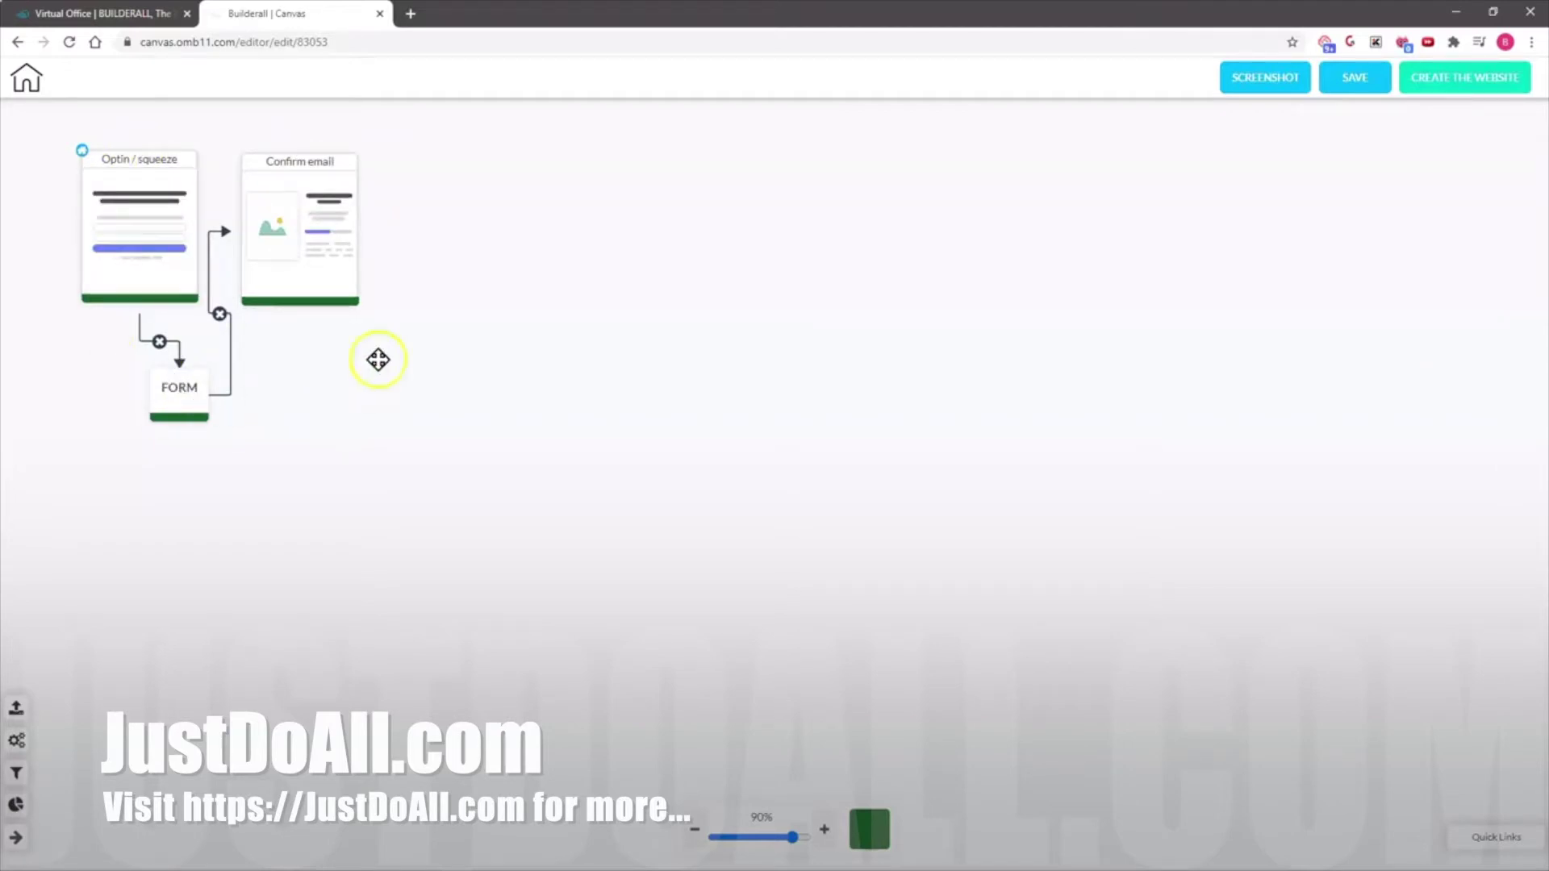
pyautogui.moveTo(304, 232)
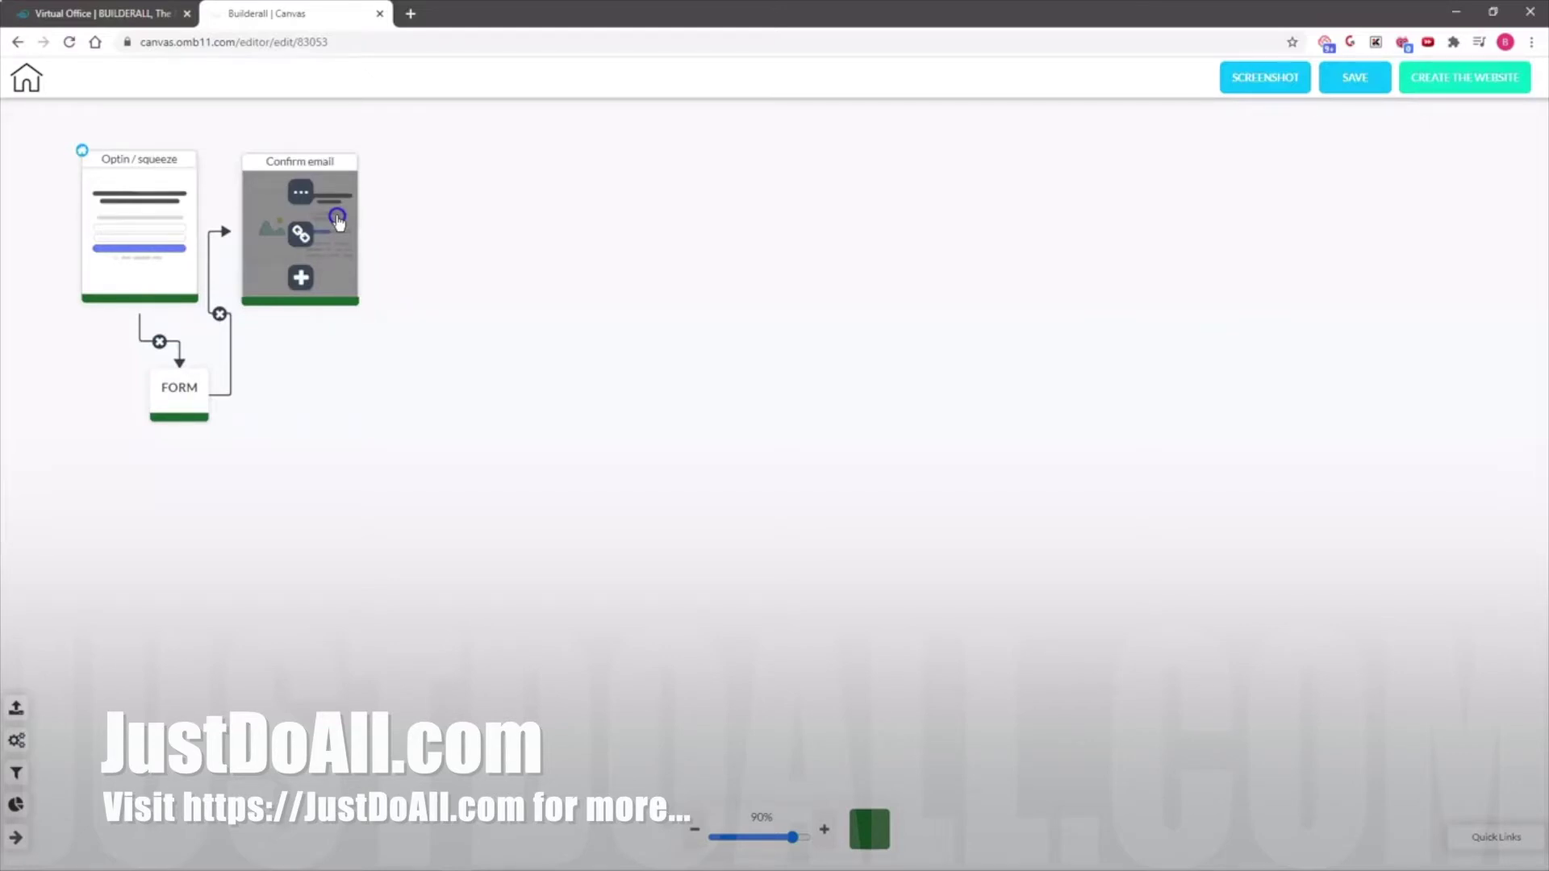
pyautogui.click(308, 240)
pyautogui.rightClick(189, 395)
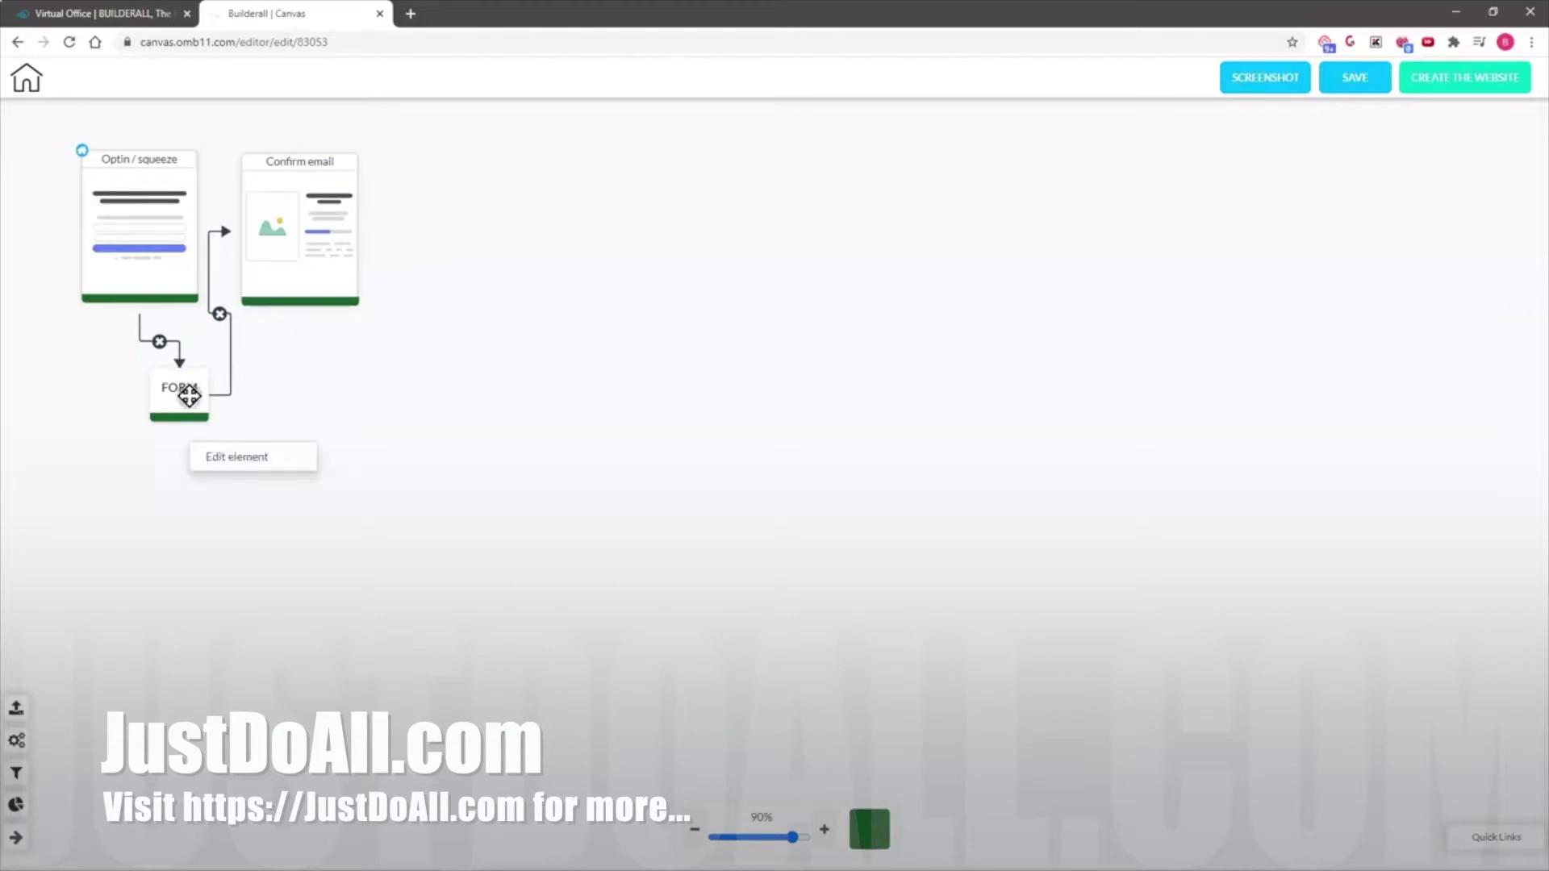
# Add a Sales letter page as the subscription-confirmed step, with its CHECKOUT beneath it.
pyautogui.click(239, 457)
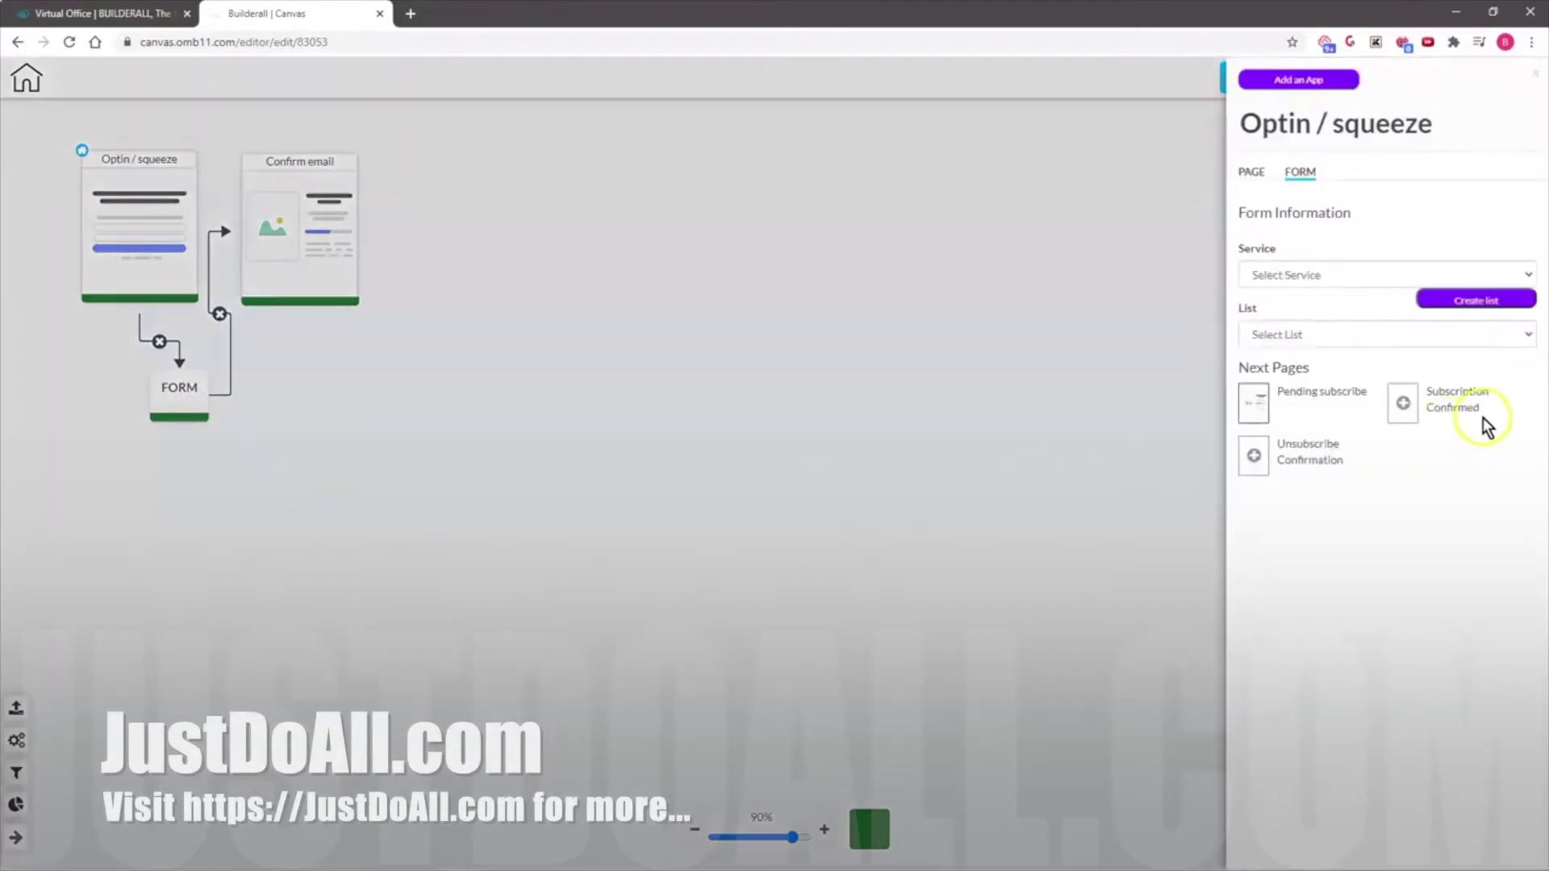
pyautogui.click(1402, 404)
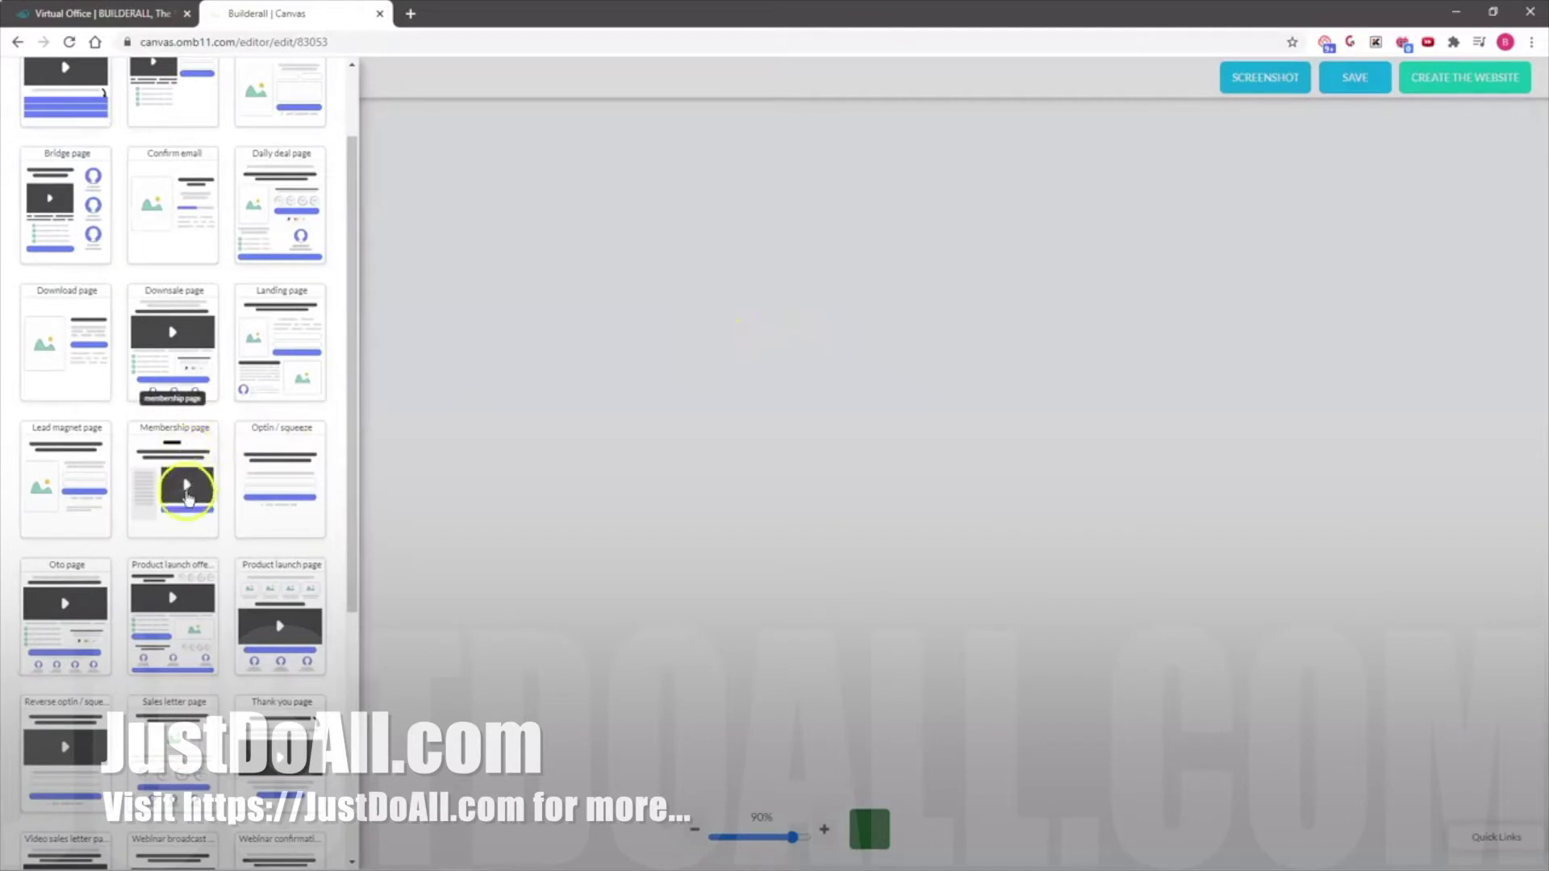
pyautogui.scroll(1, 191, 492)
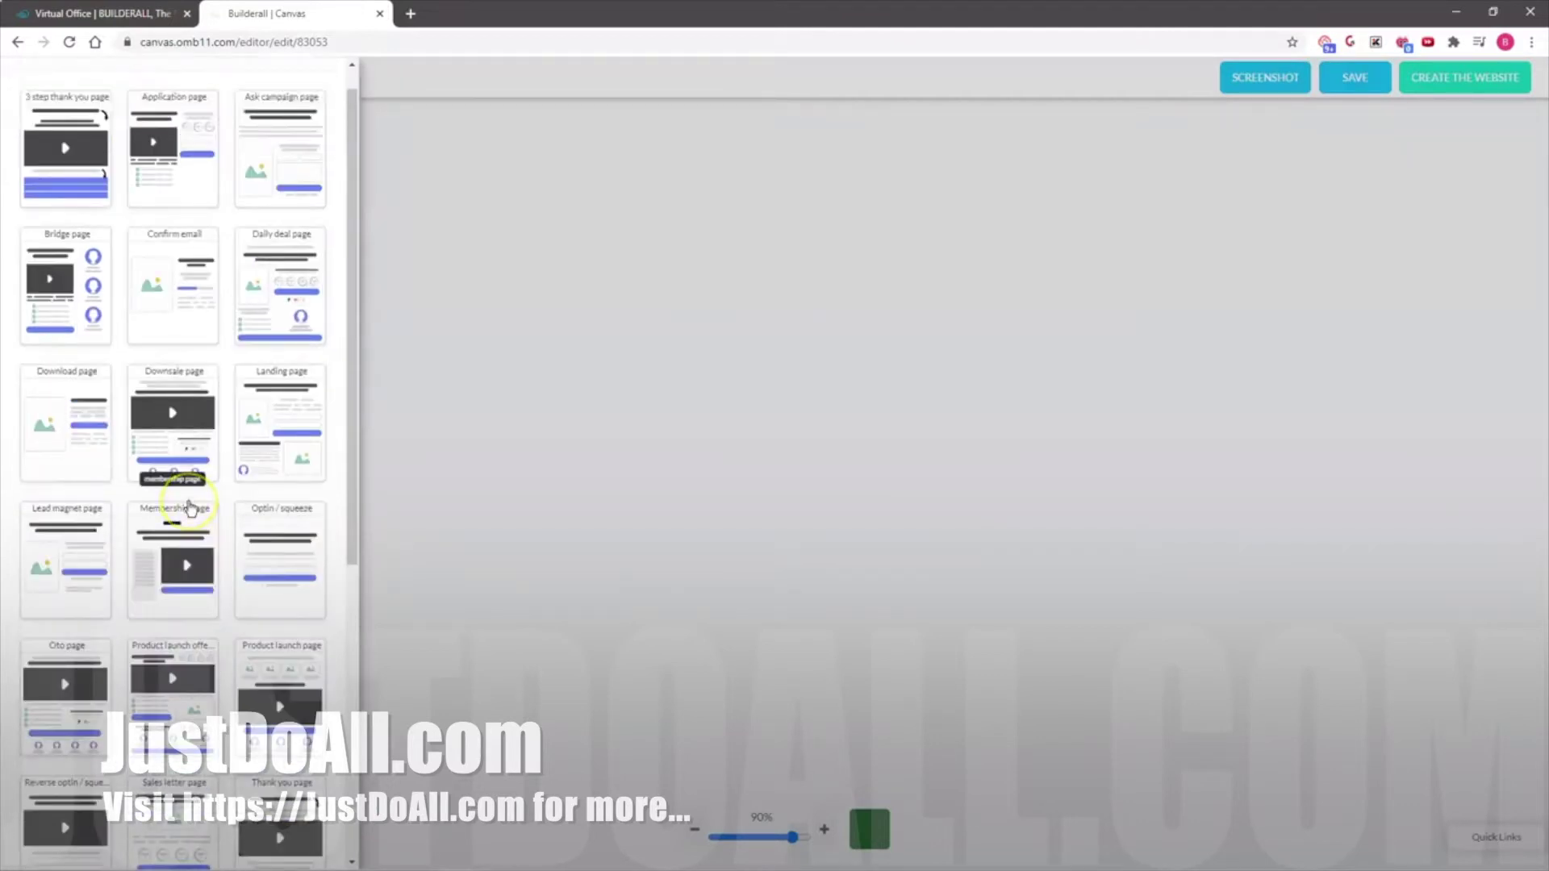
pyautogui.scroll(1, 191, 507)
pyautogui.scroll(-5, 189, 496)
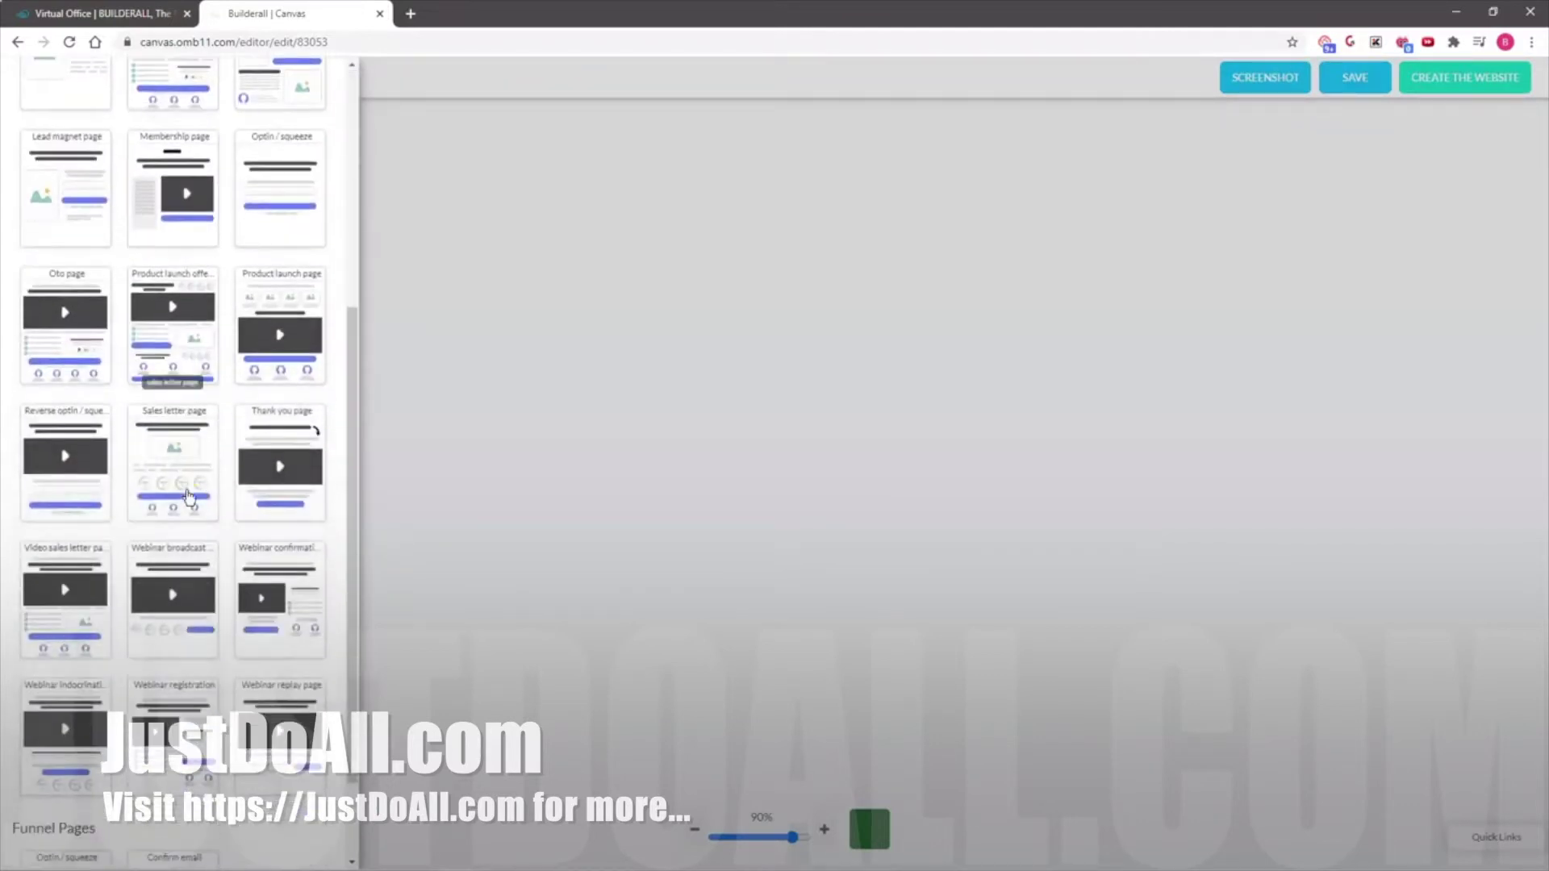
pyautogui.click(190, 496)
pyautogui.moveTo(604, 425); pyautogui.dragTo(506, 194)
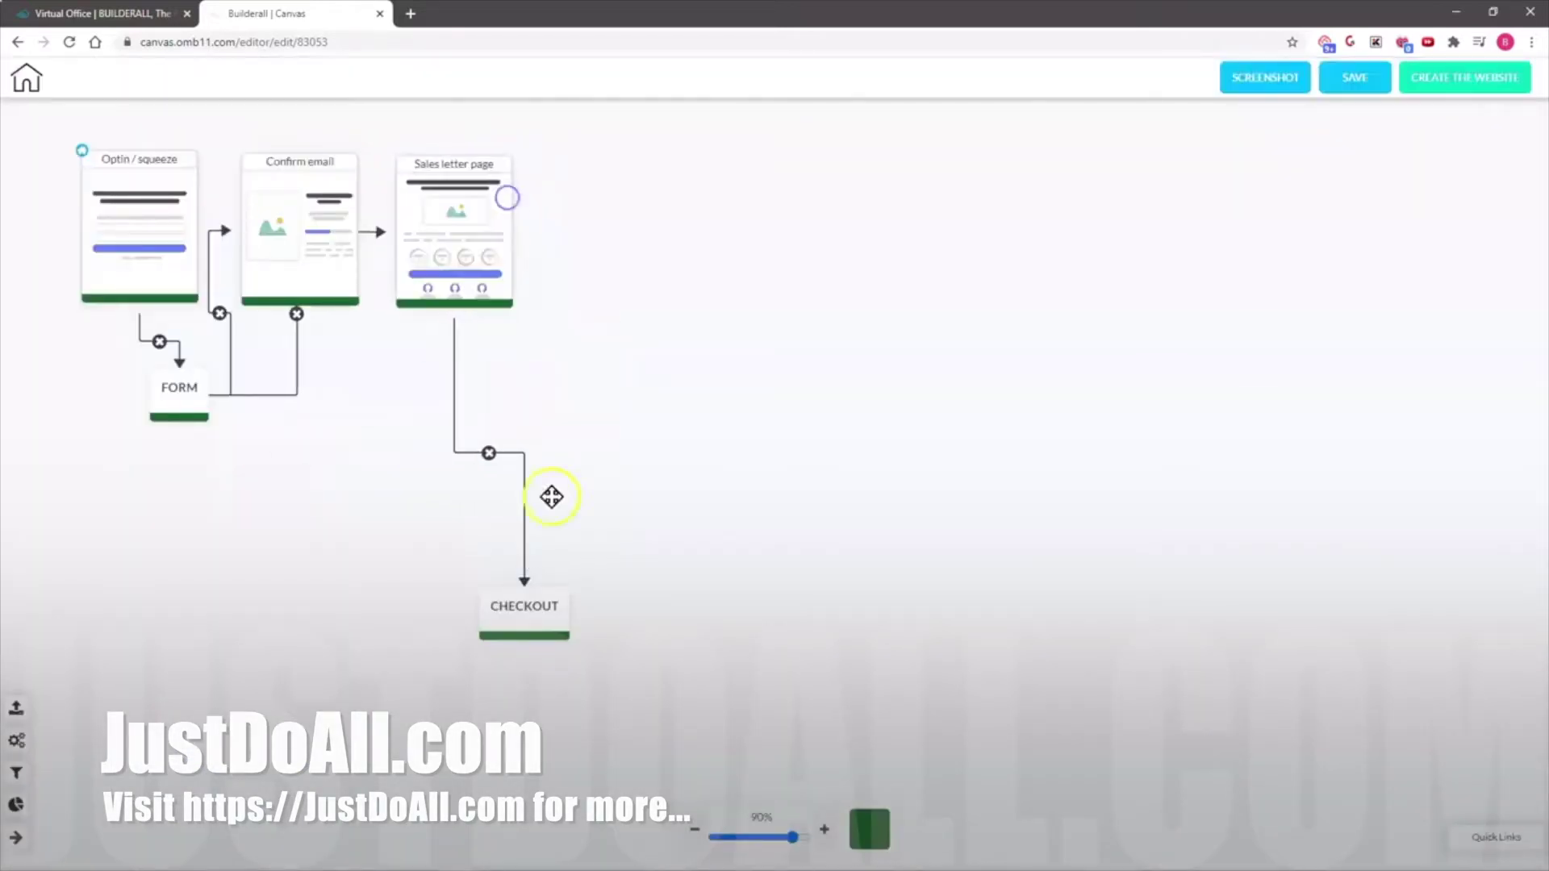
pyautogui.moveTo(527, 609); pyautogui.dragTo(468, 403)
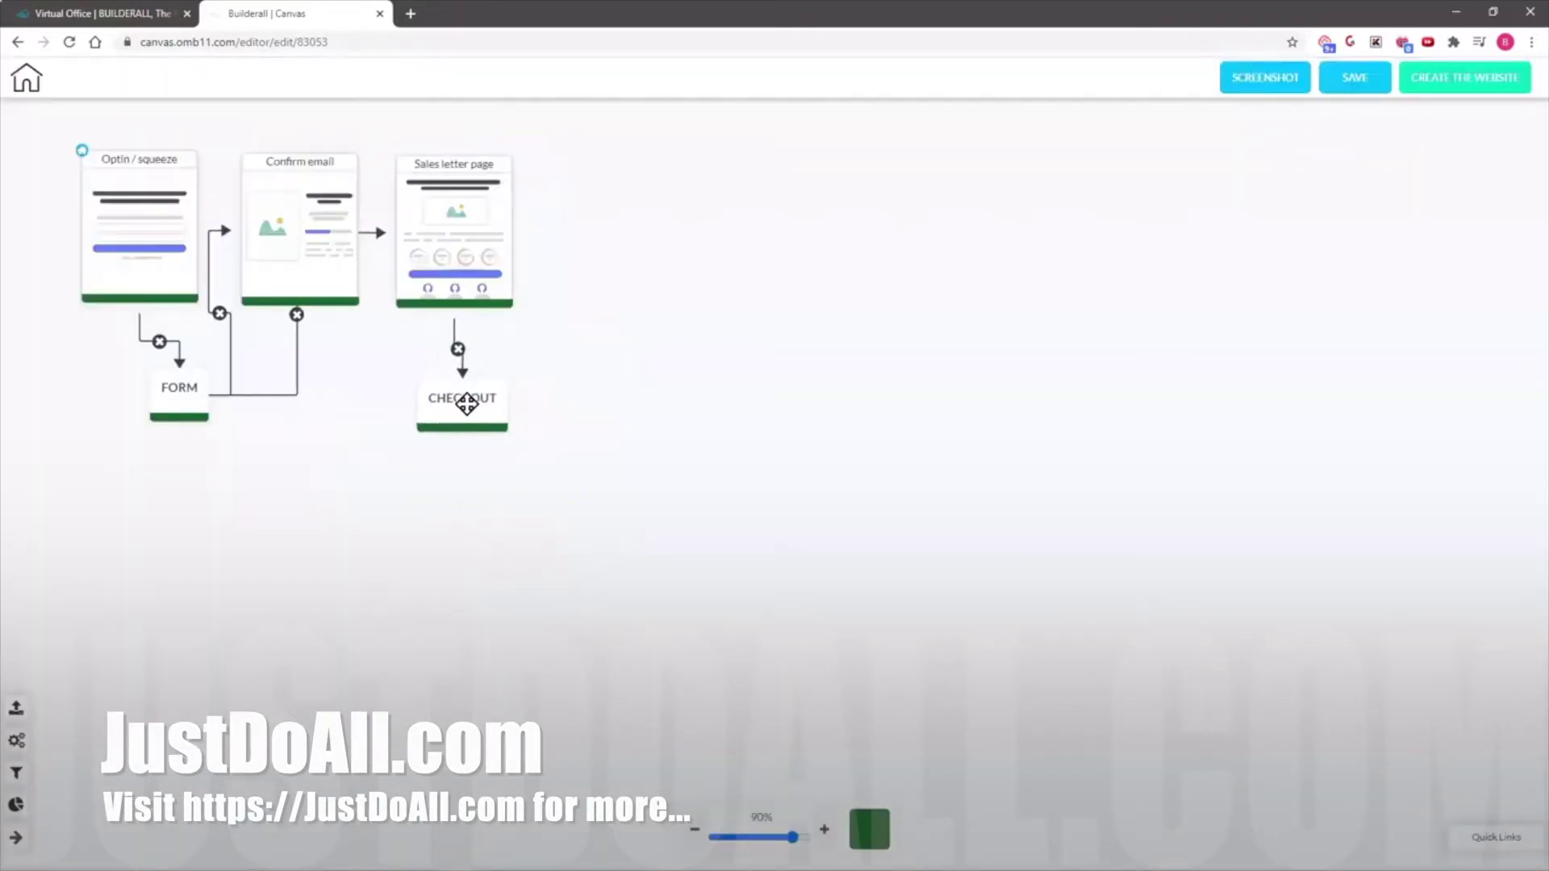
# Rename the Sales letter page to 'Front End Offer'.
pyautogui.click(478, 182)
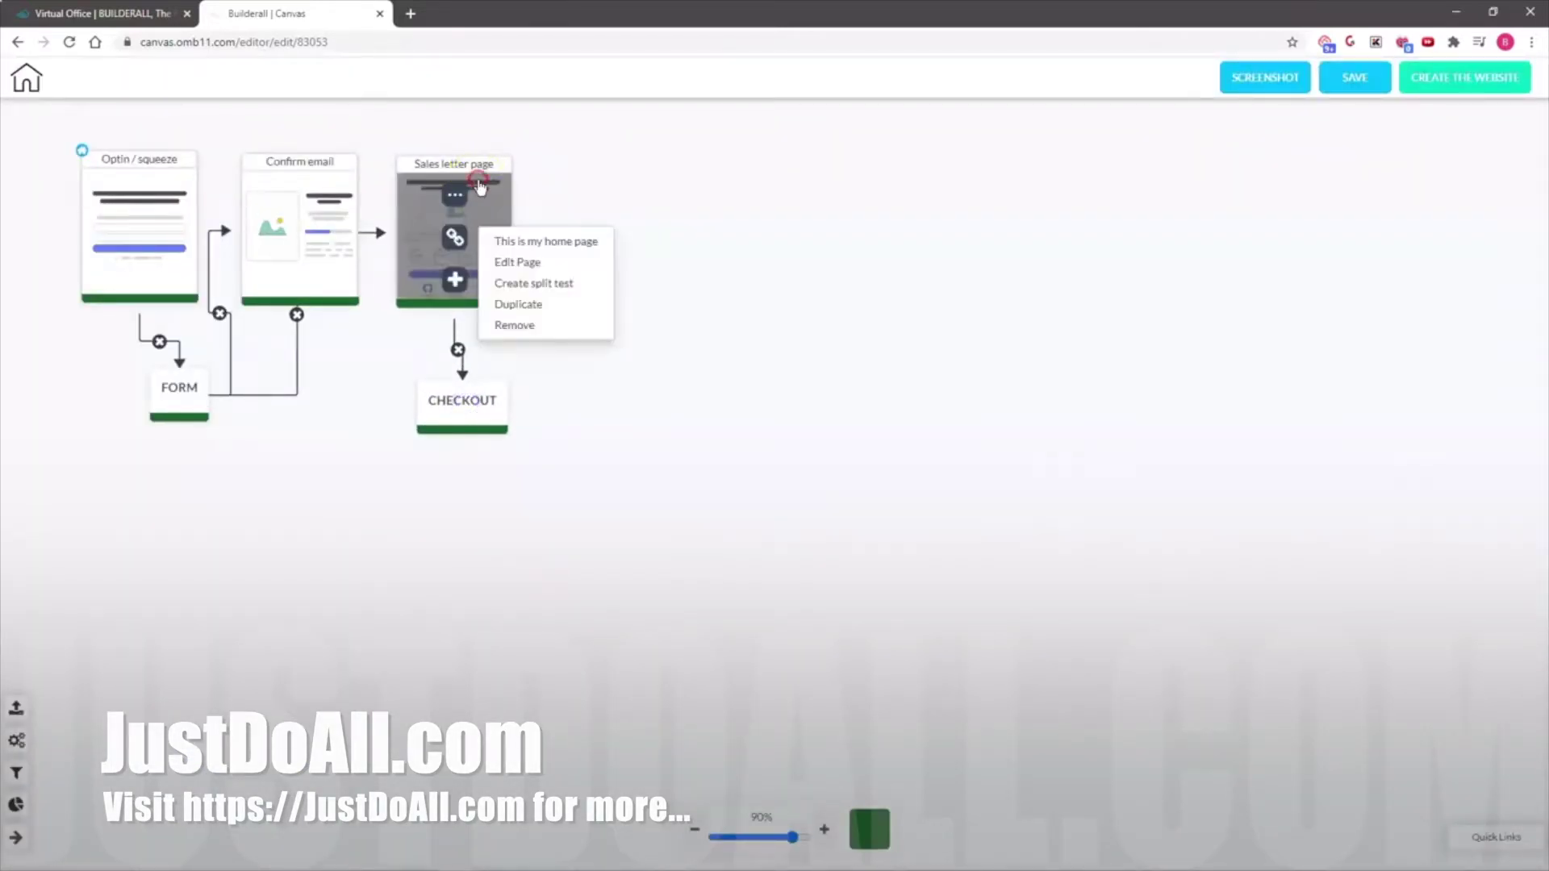
pyautogui.click(514, 263)
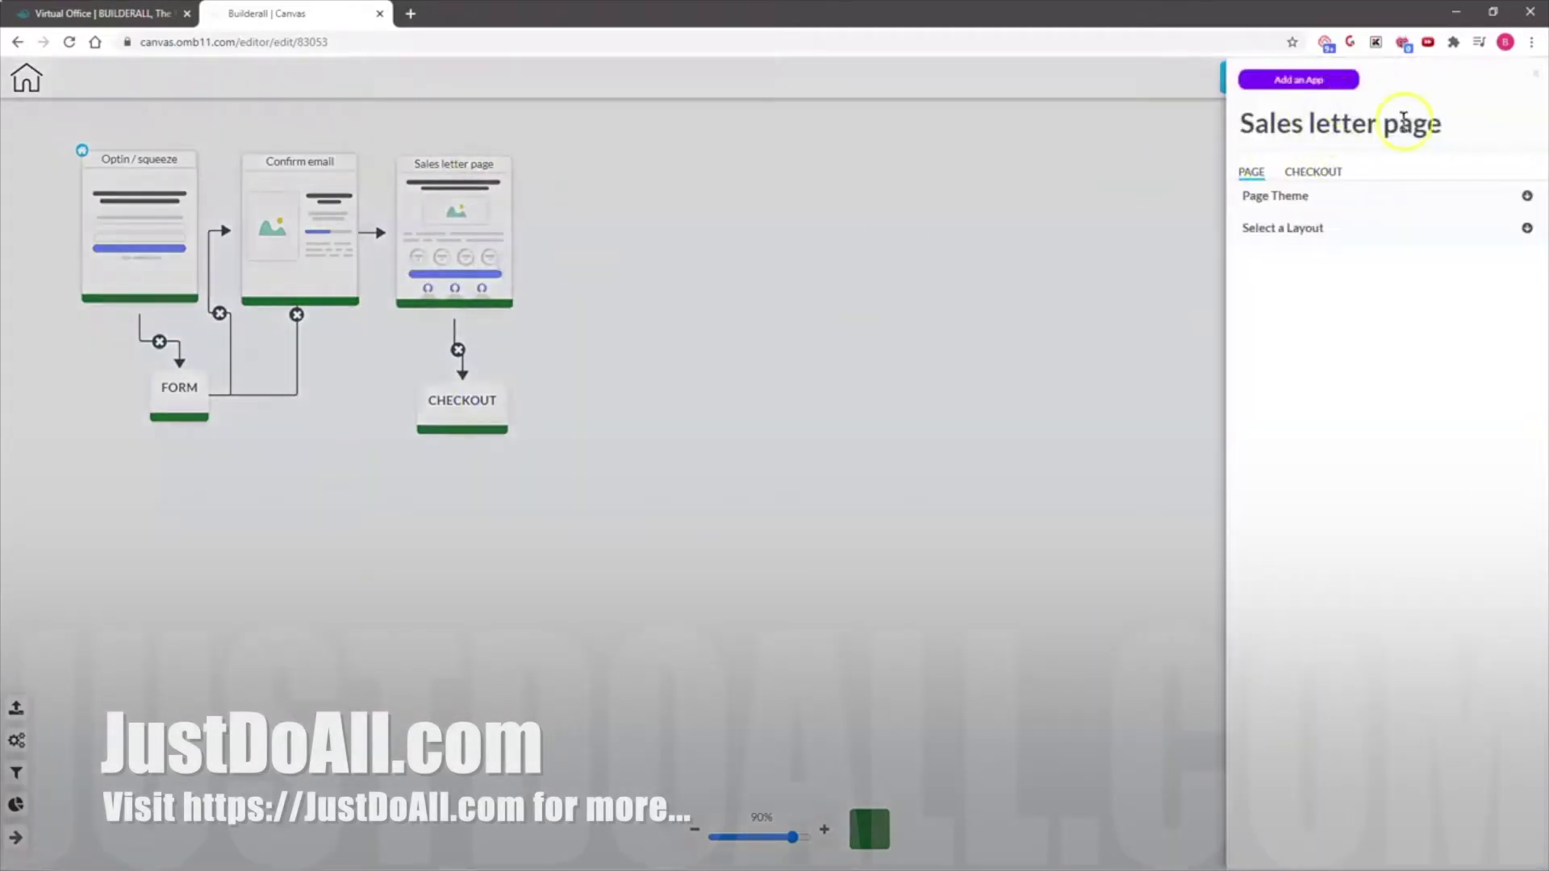
pyautogui.moveTo(1445, 123); pyautogui.dragTo(1202, 136)
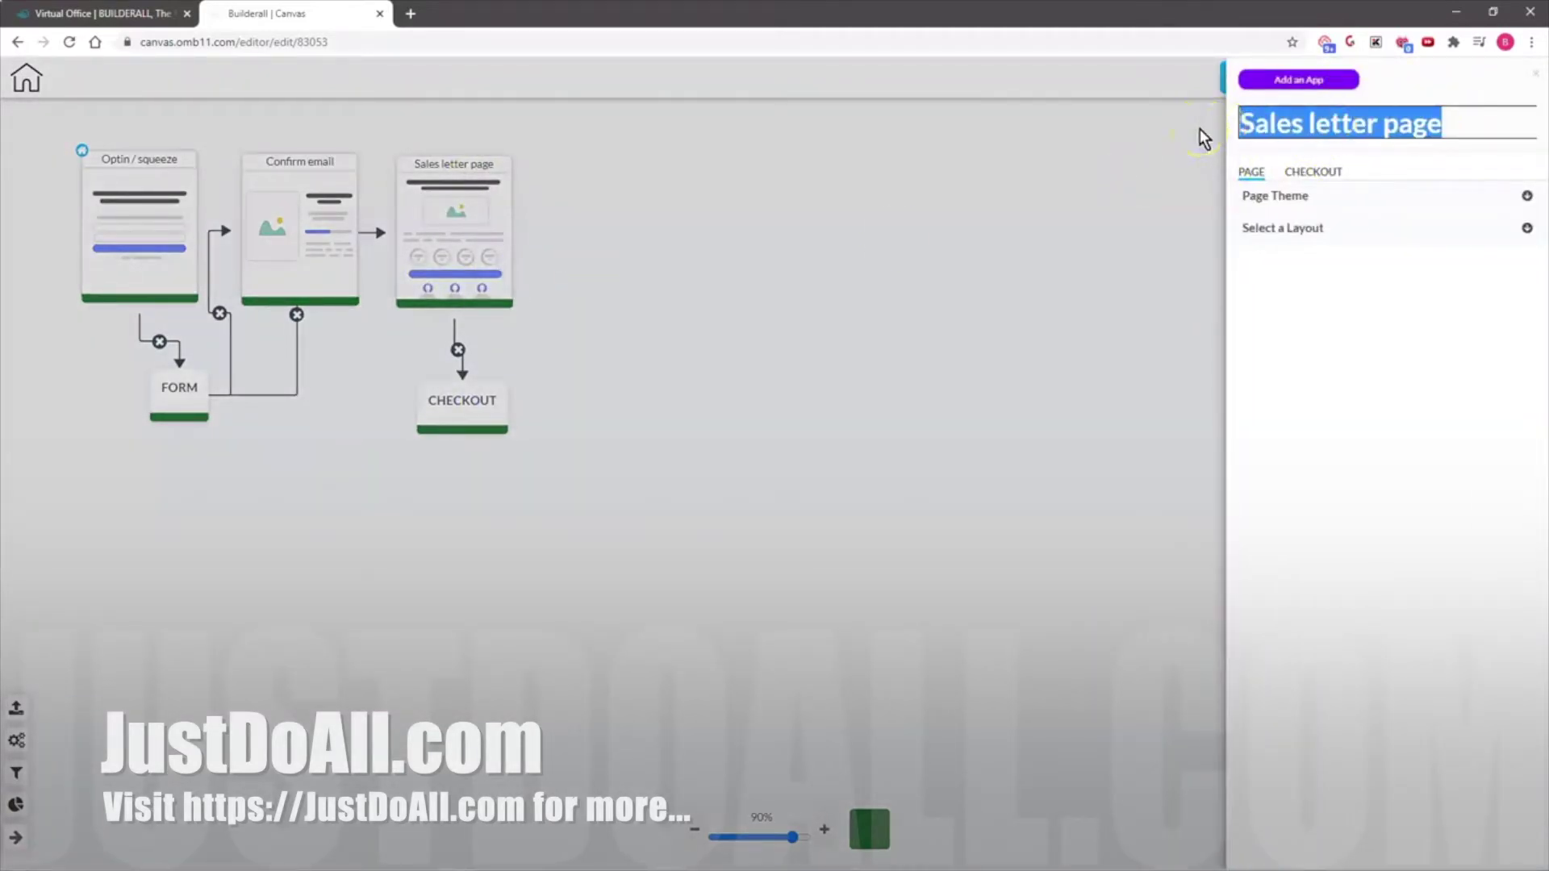
pyautogui.write('Front ENd OFfer')
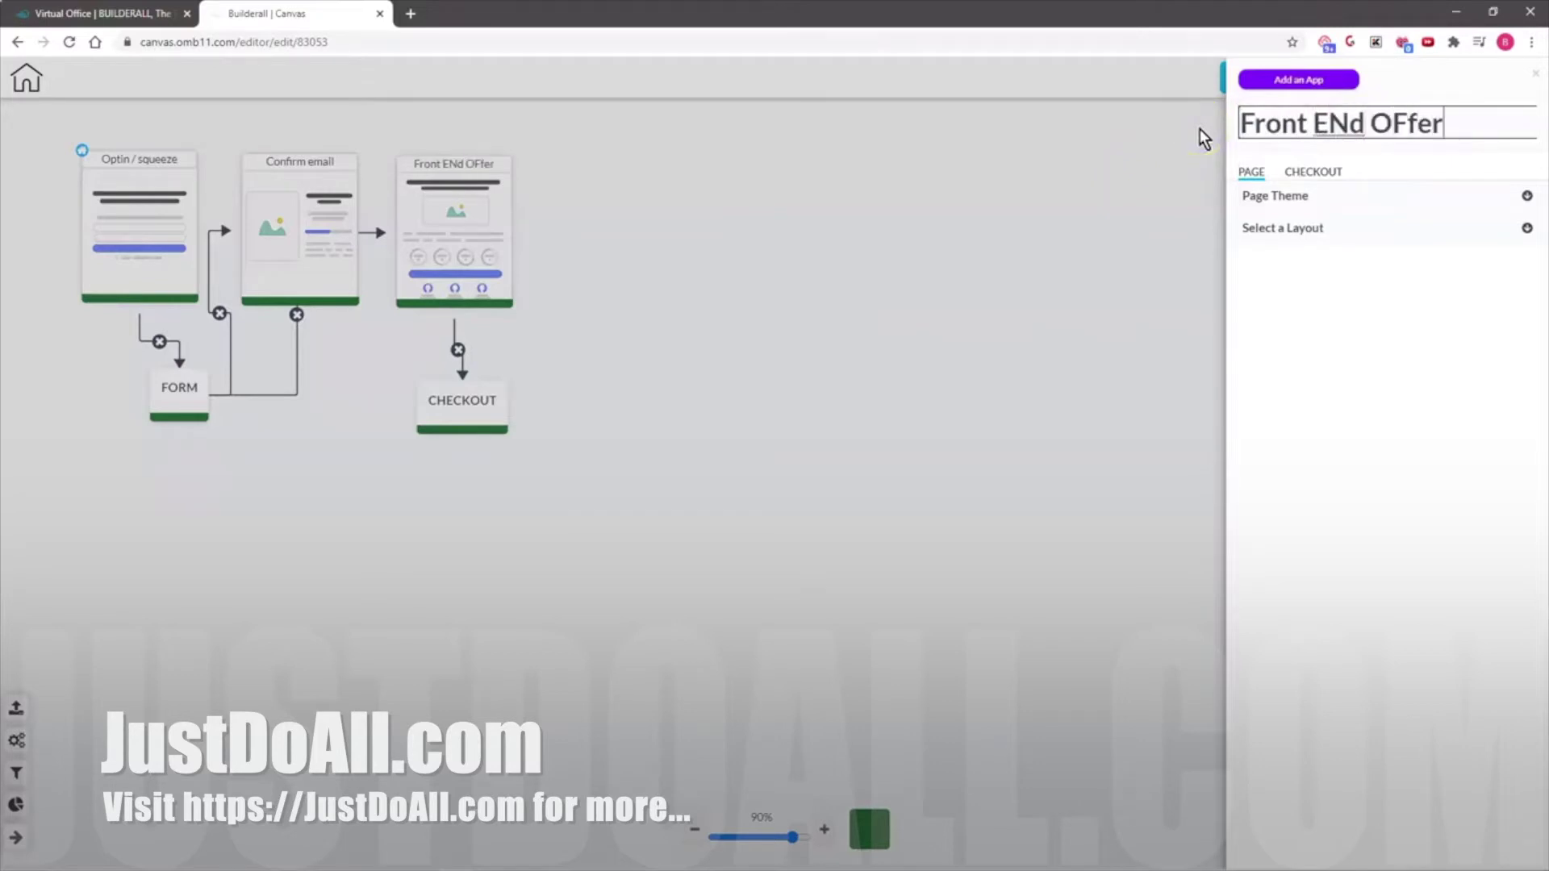
pyautogui.hotkey('ctrl', 'a')
pyautogui.write('Front End Offer')
pyautogui.click(514, 241)
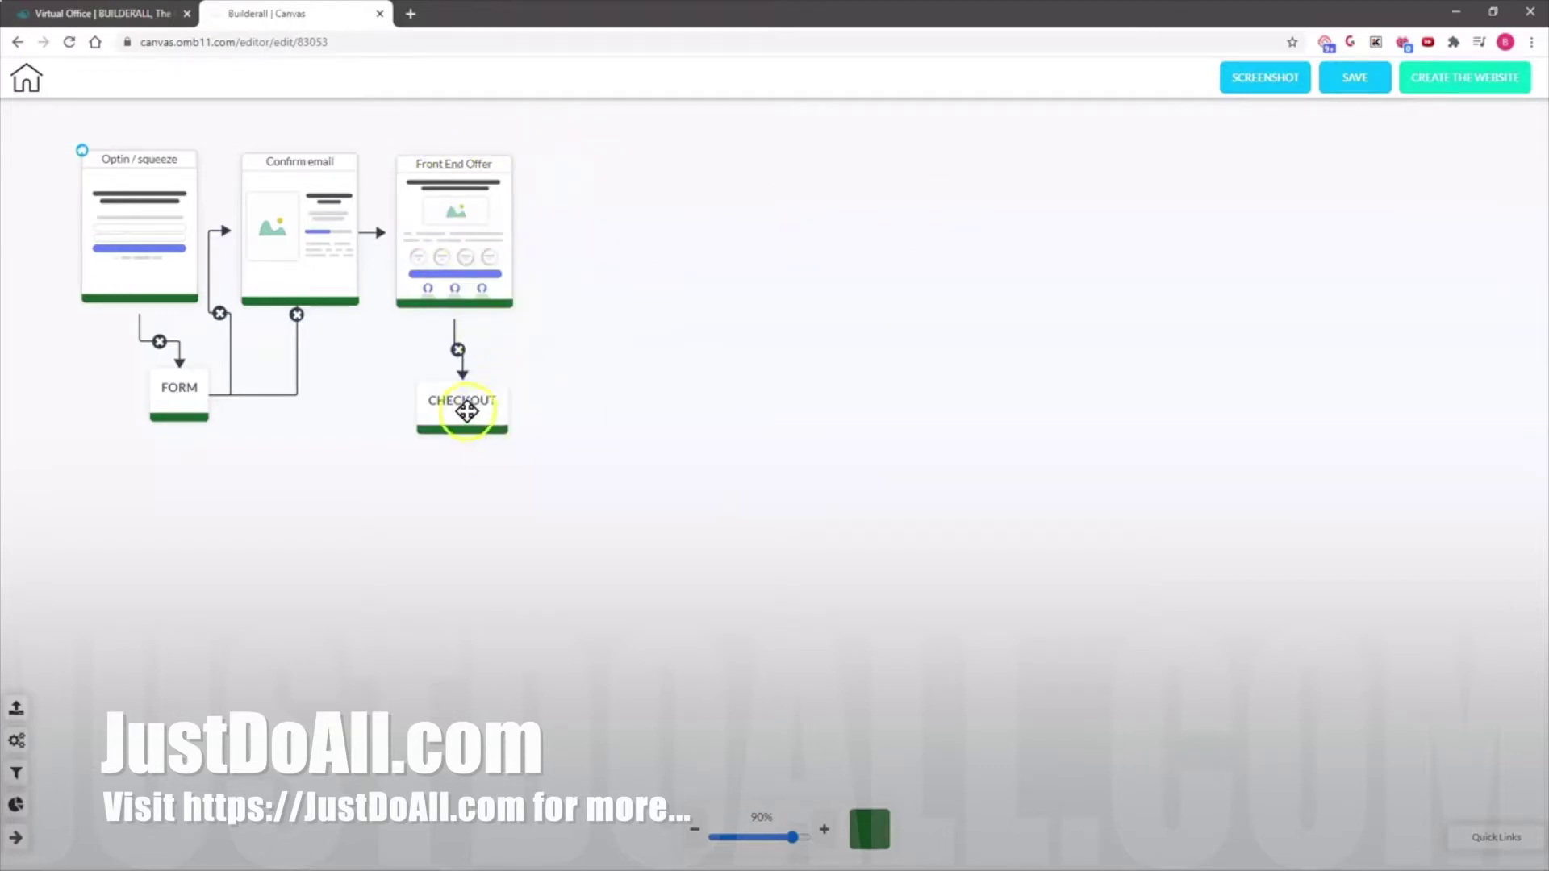
# Align the CHECKOUT under Front End Offer and open its checkout settings.
pyautogui.moveTo(484, 260)
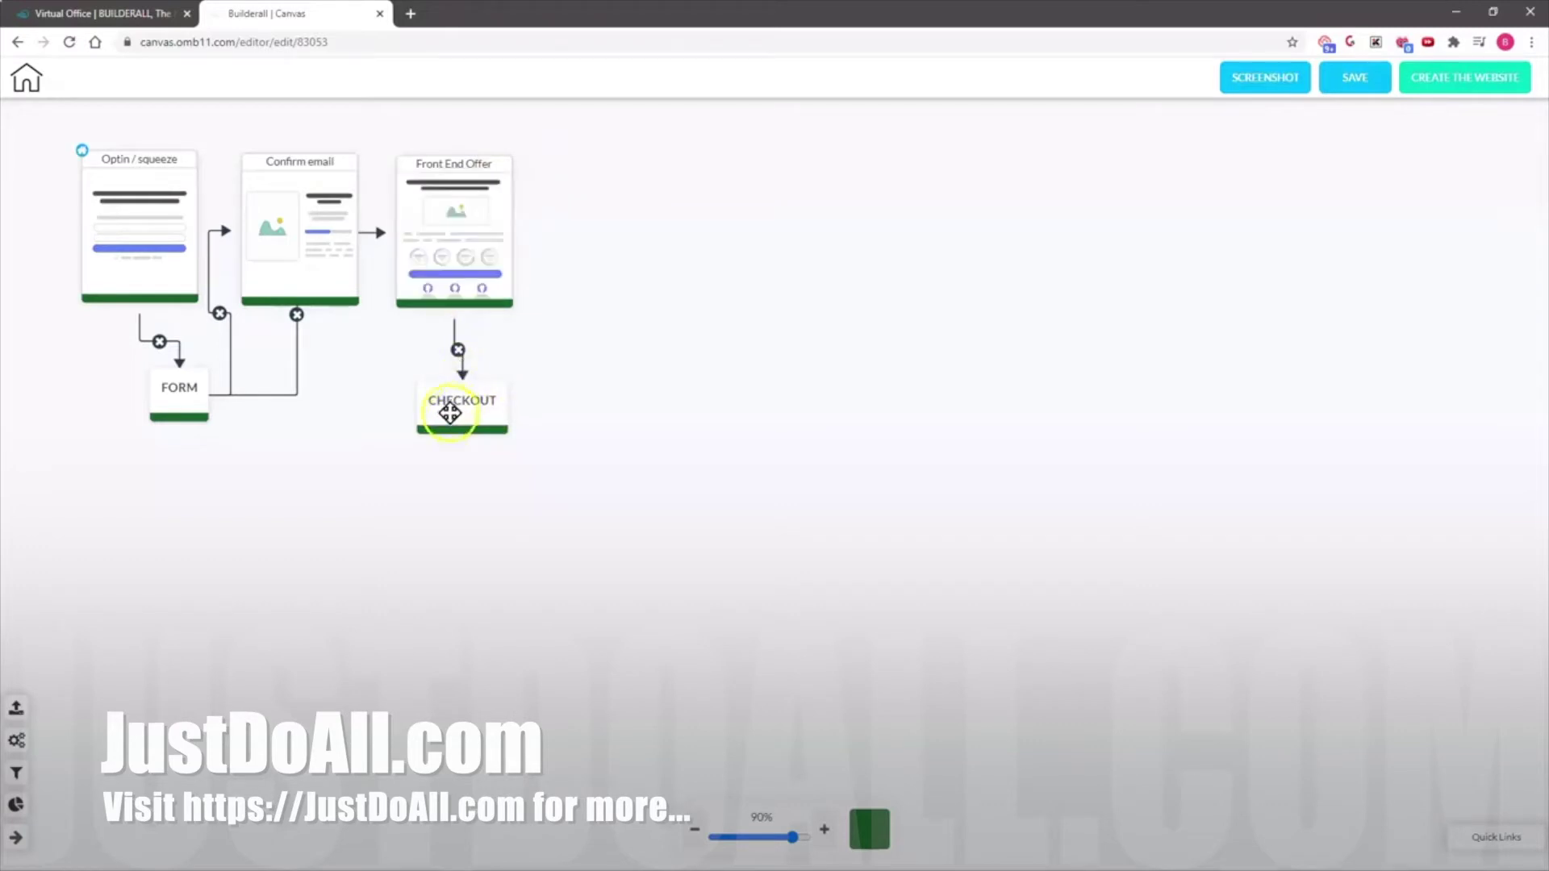
pyautogui.moveTo(446, 408)
pyautogui.mouseDown()
pyautogui.moveTo(428, 391)
pyautogui.moveTo(438, 401)
pyautogui.mouseUp()
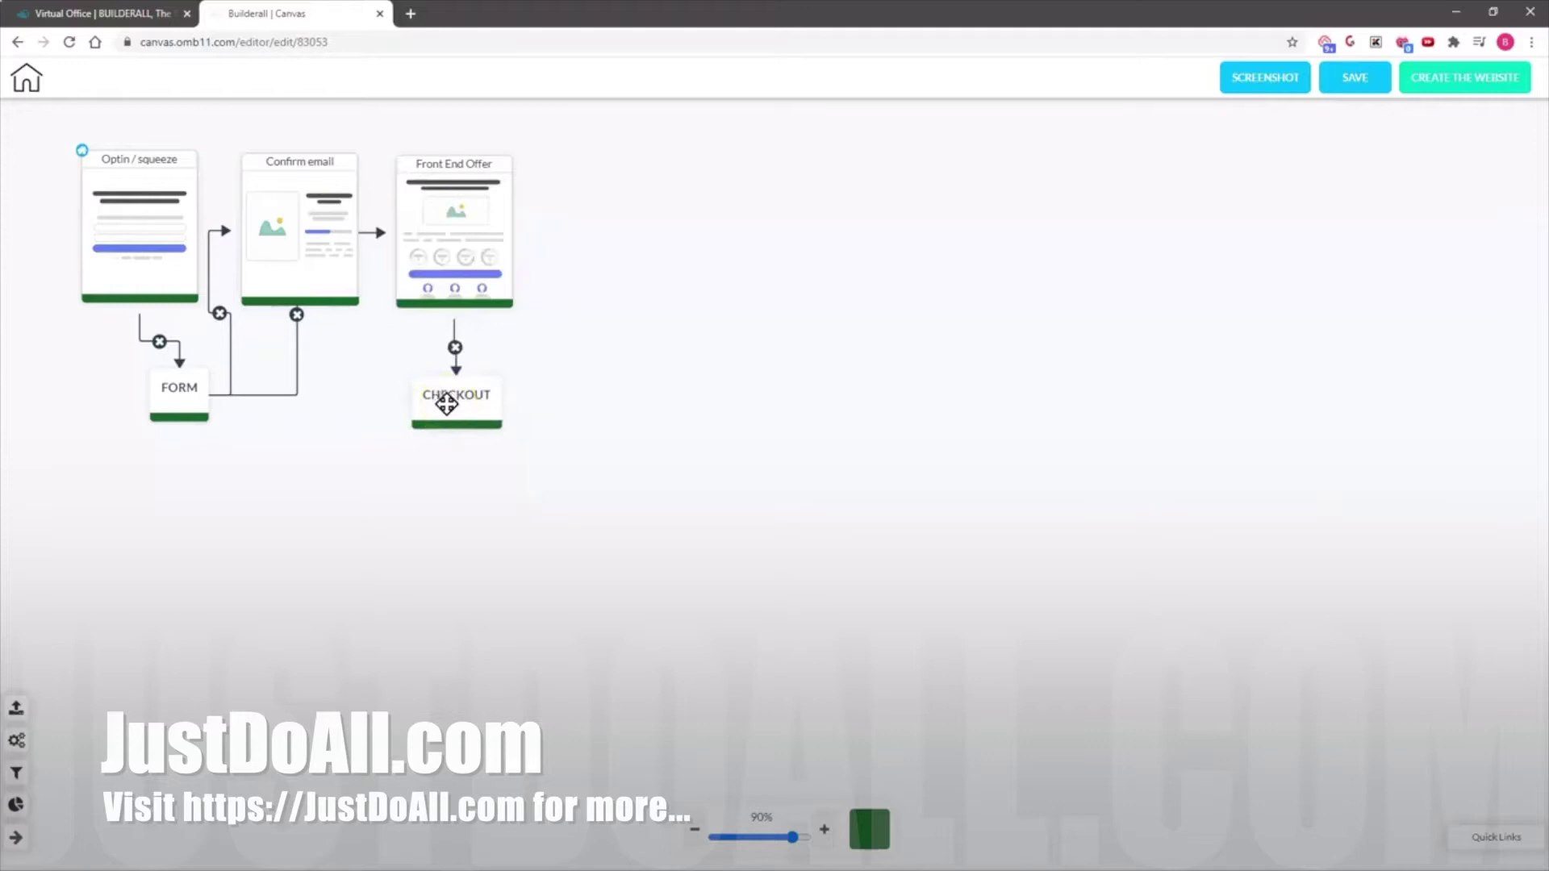
pyautogui.rightClick(449, 403)
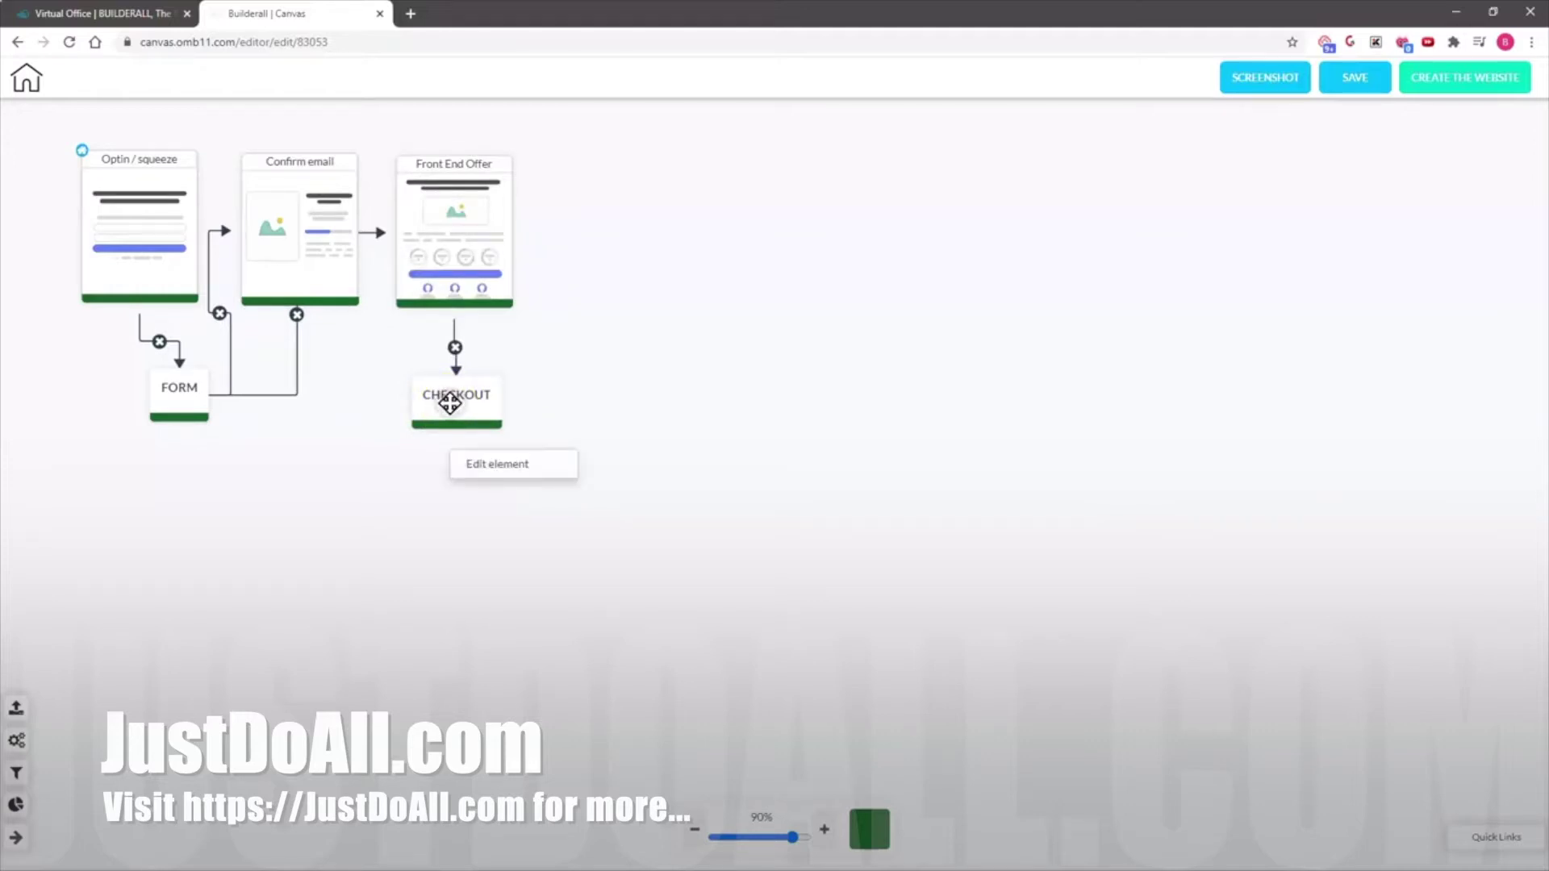
pyautogui.click(505, 464)
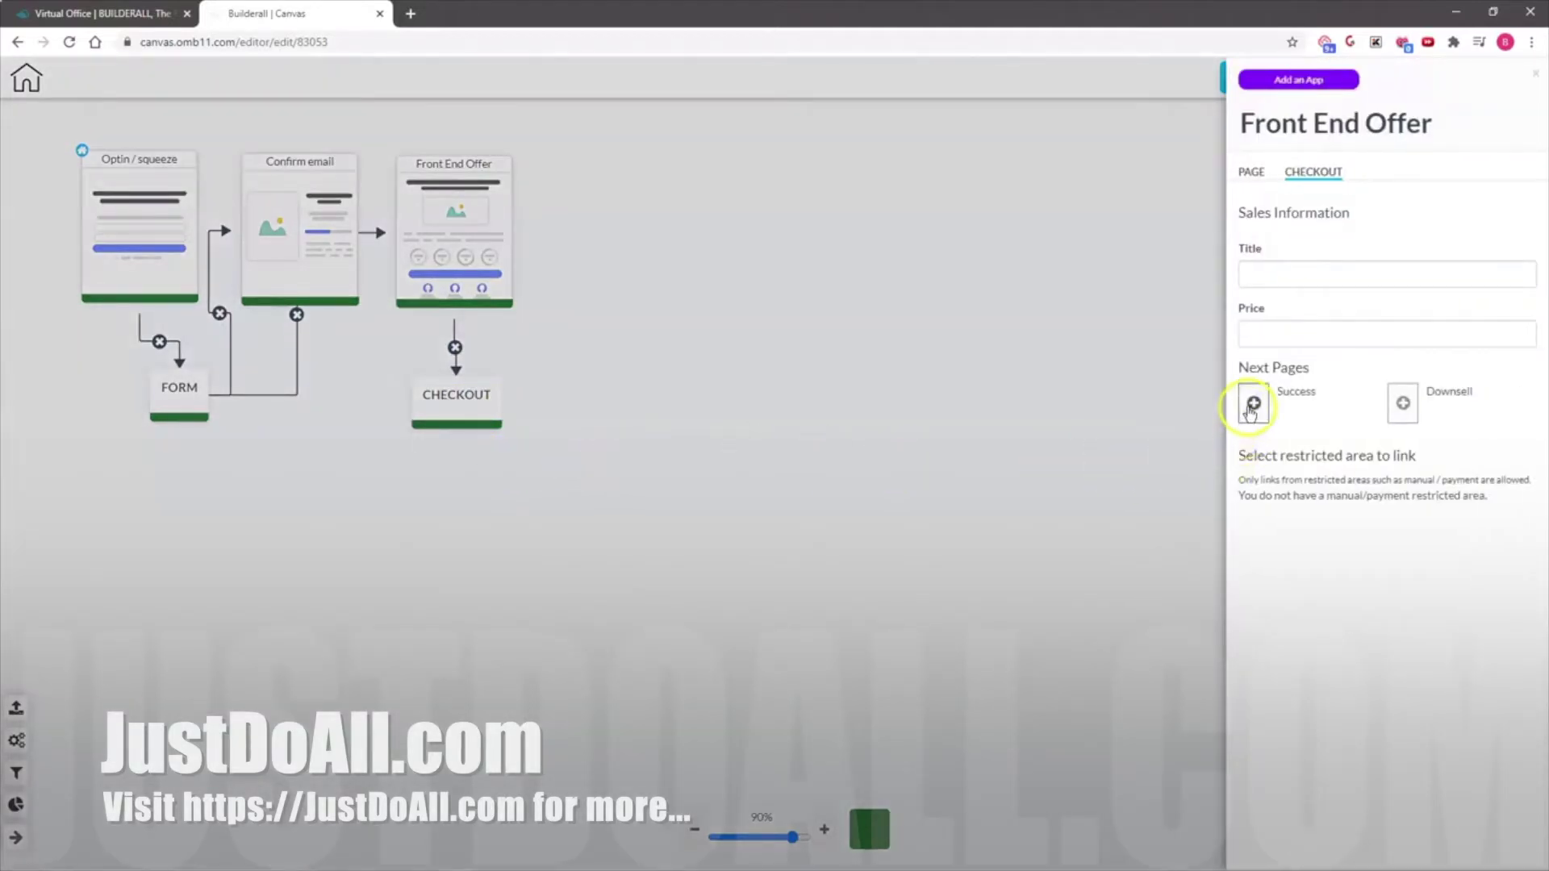
# Add a Sales letter page as the Front End Offer checkout's success page.
pyautogui.click(1252, 404)
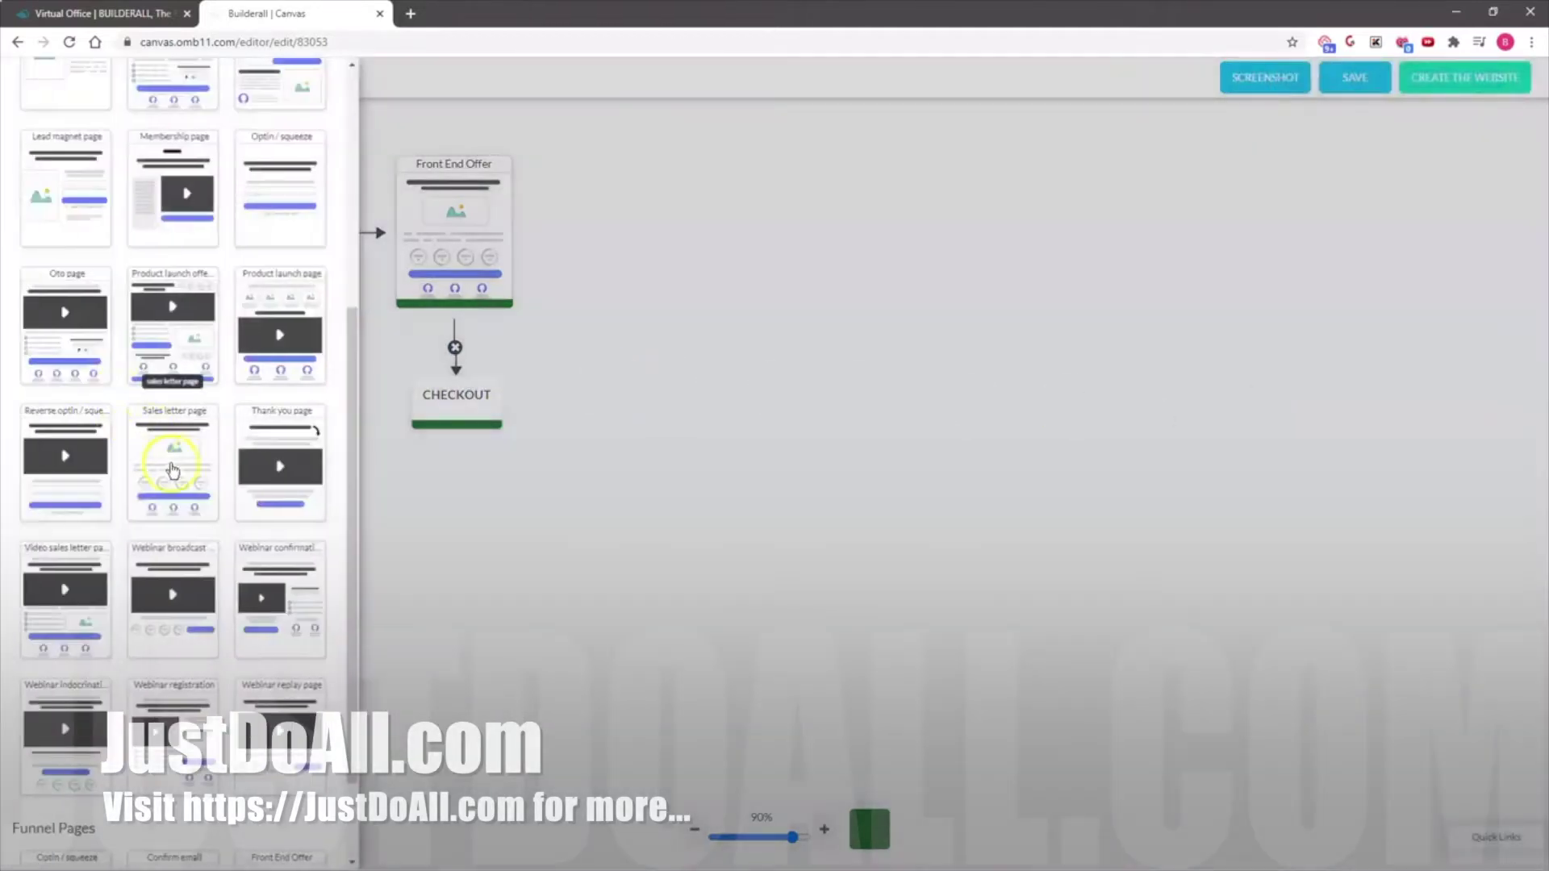
pyautogui.scroll(-1, 179, 513)
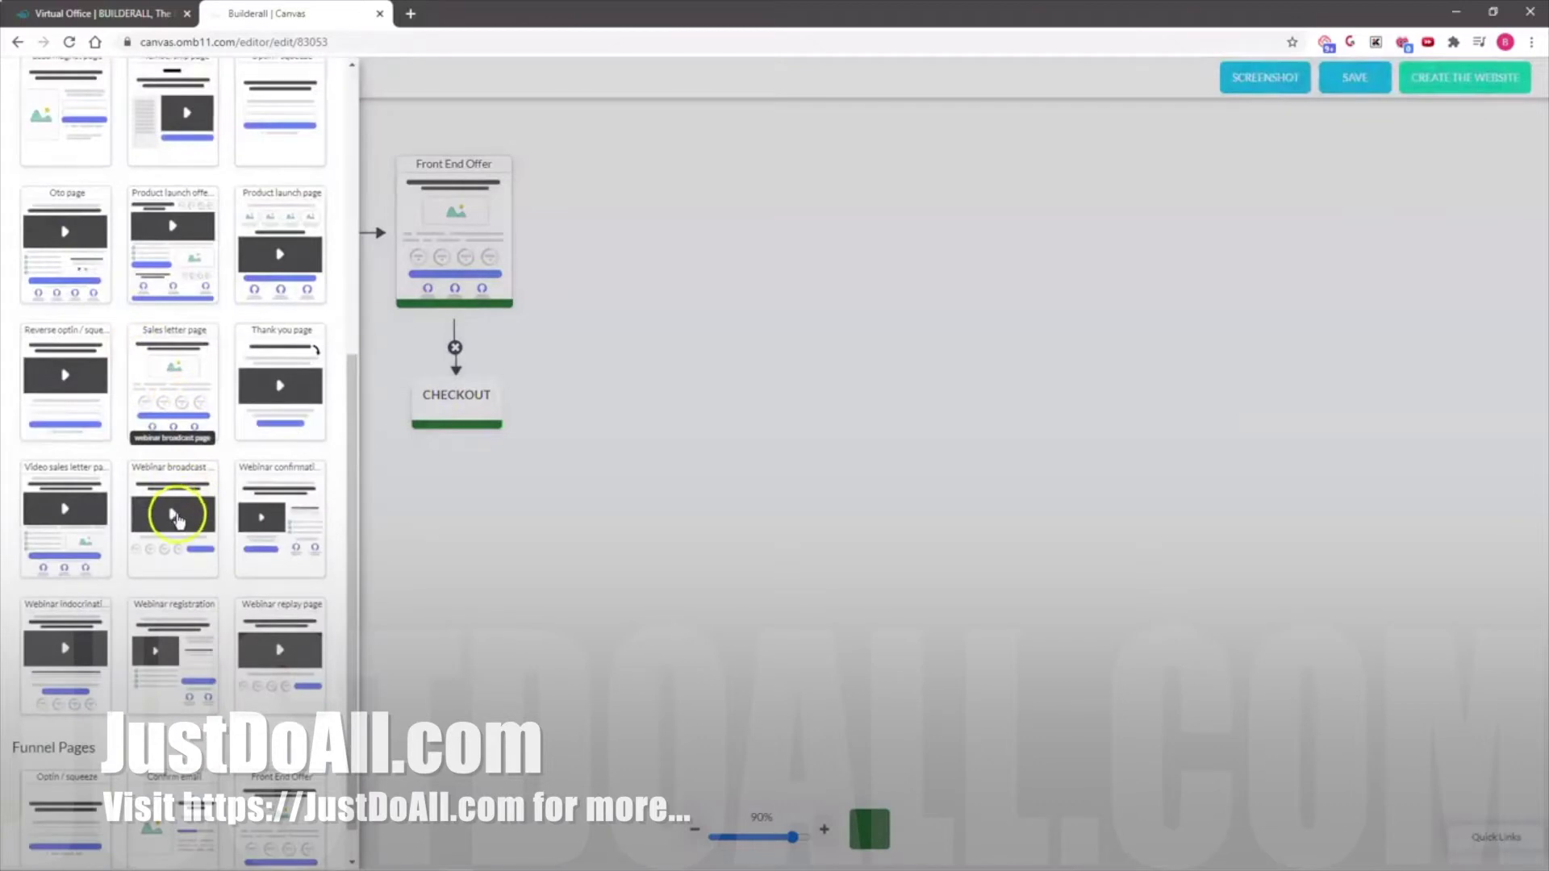
pyautogui.click(178, 347)
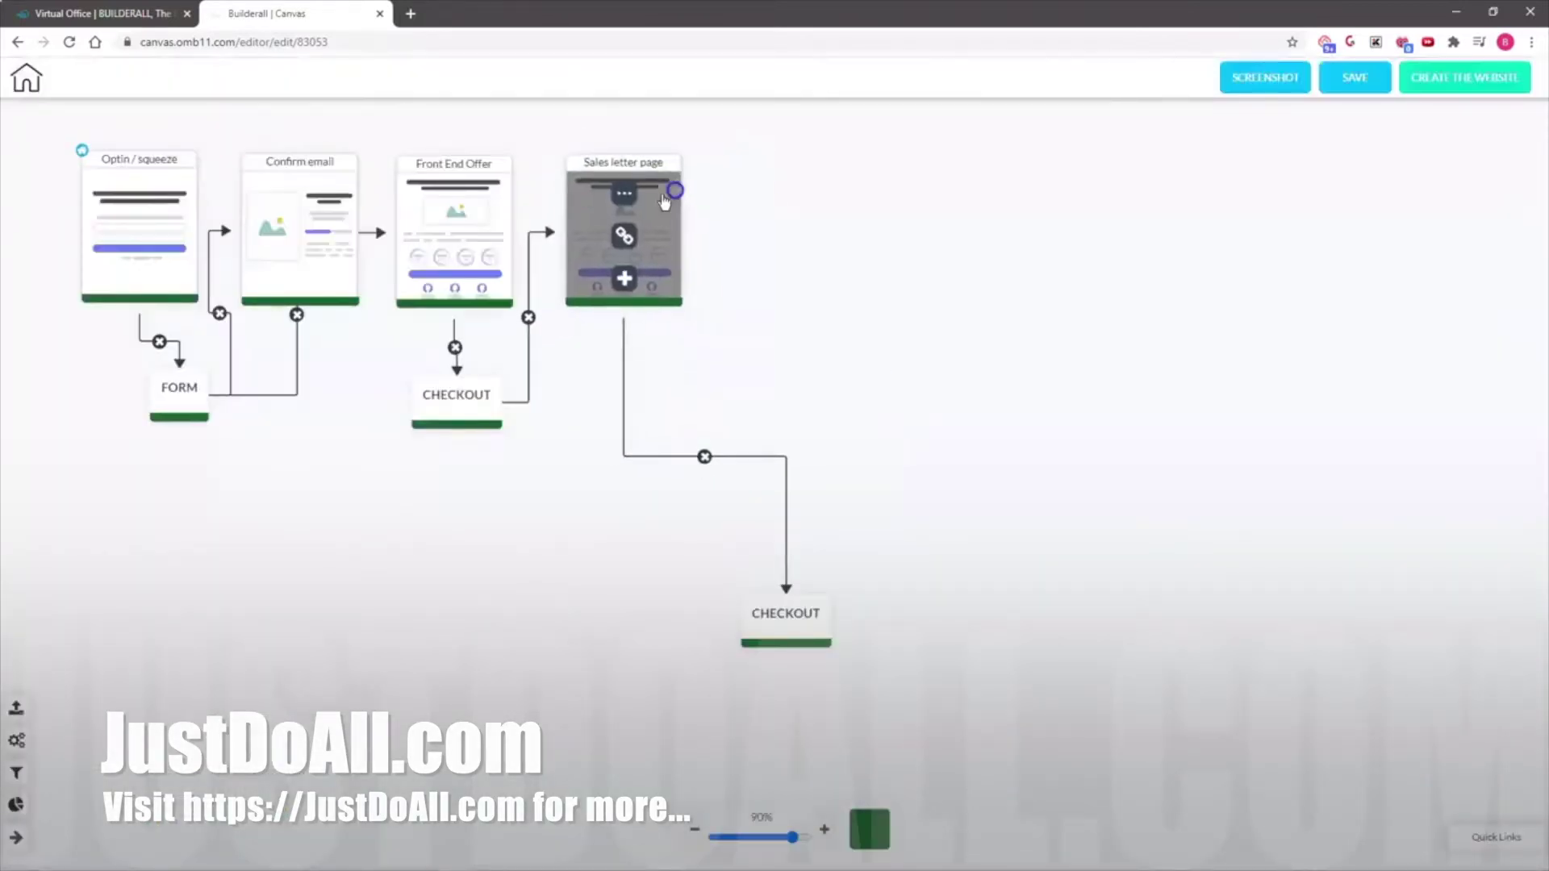
# Rename the new page 'Upsell Offer' and move its CHECKOUT directly beneath it.
pyautogui.click(626, 194)
pyautogui.click(682, 285)
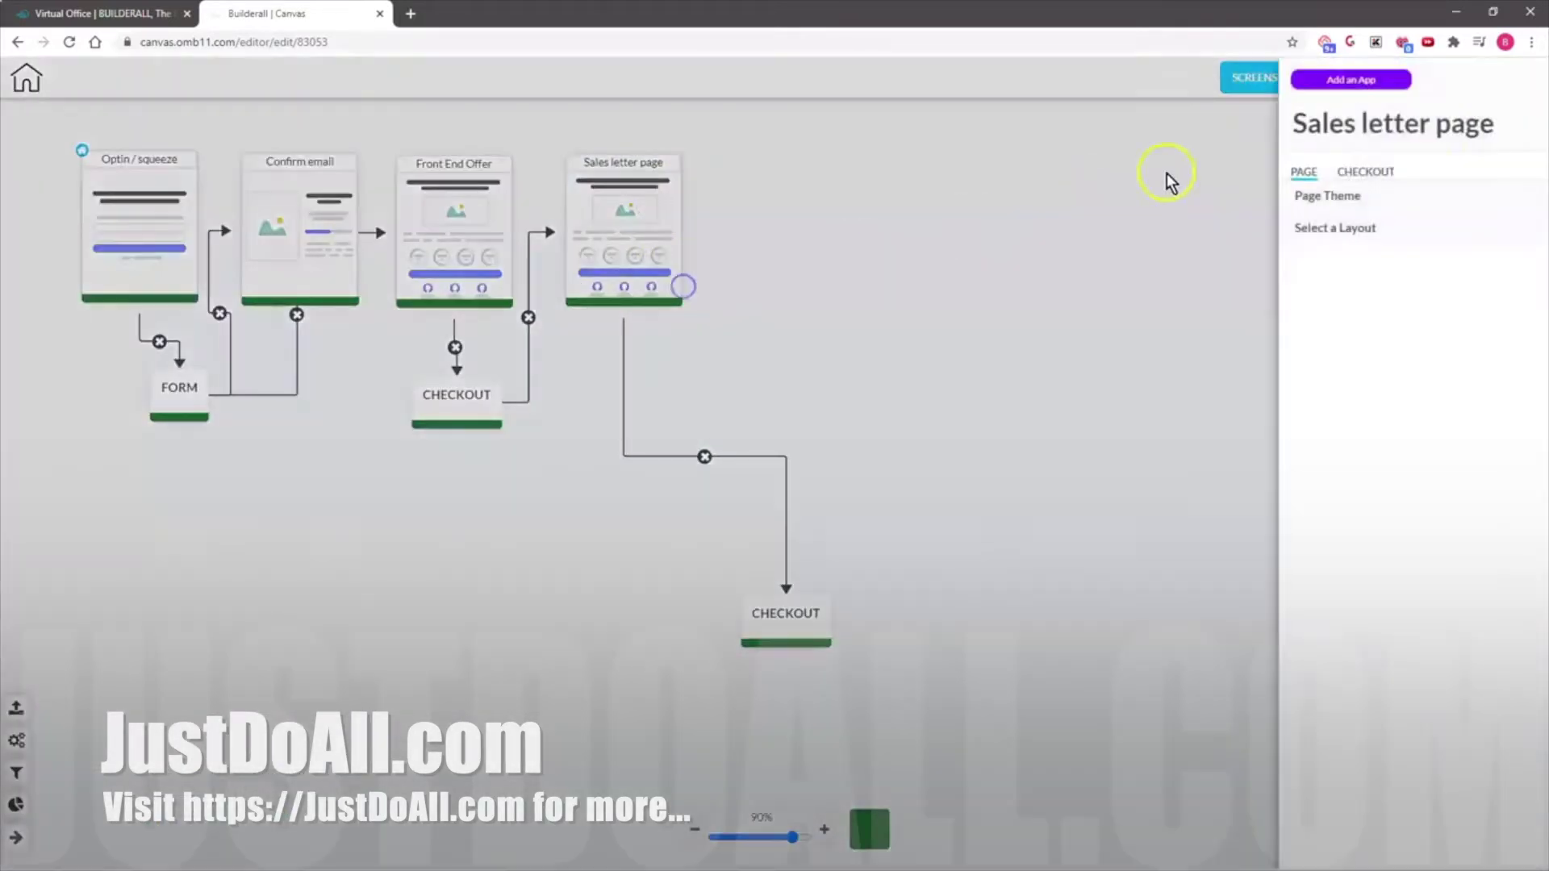
pyautogui.moveTo(1453, 124); pyautogui.dragTo(1203, 125)
pyautogui.write('Upsell')
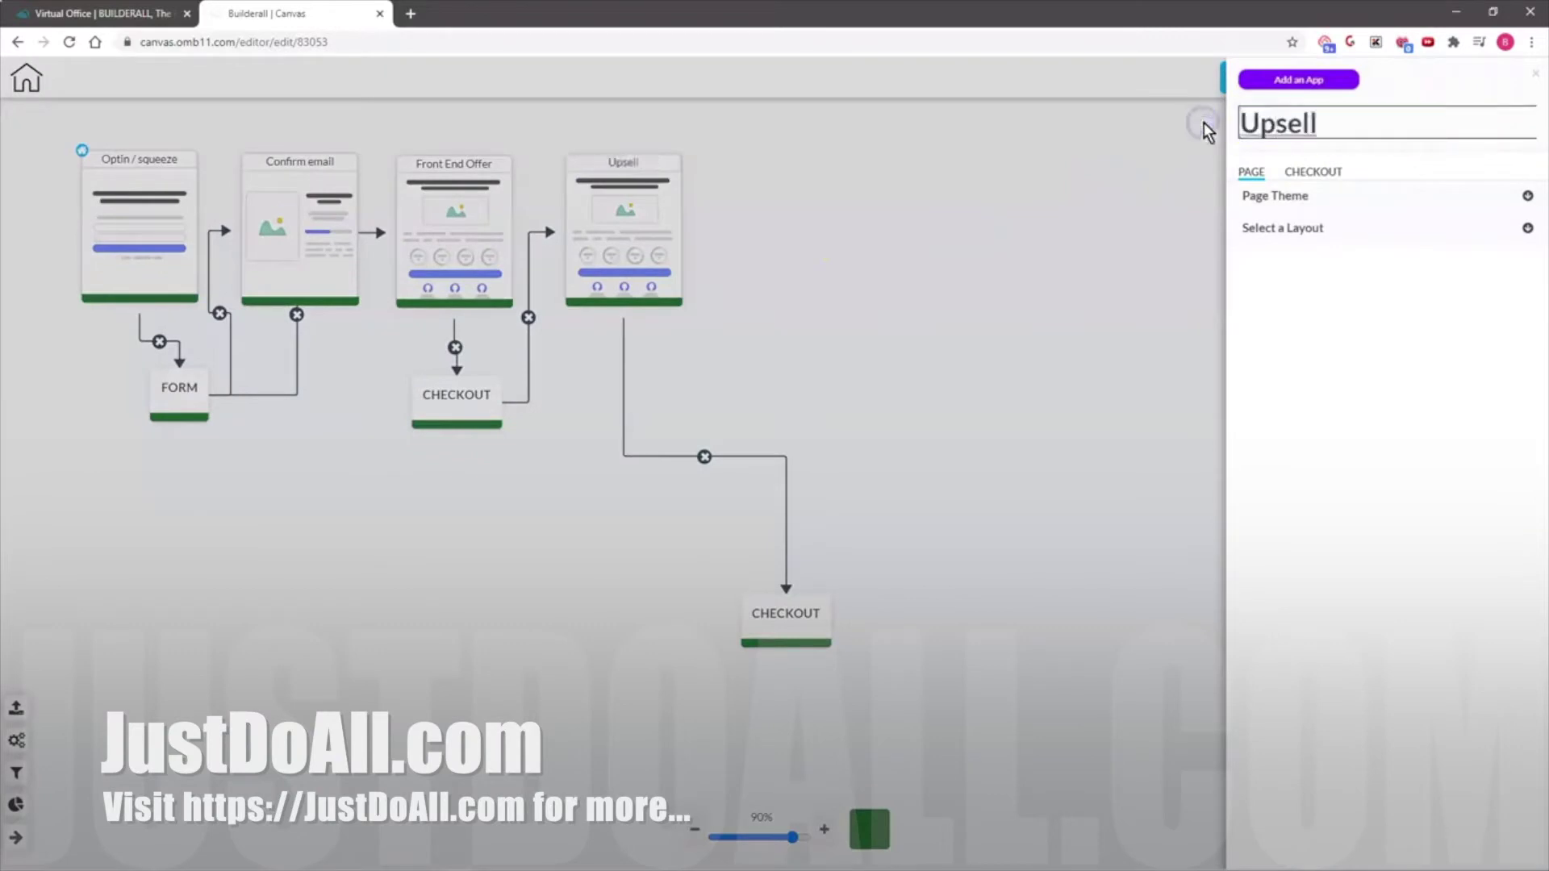
pyautogui.write(' Offer')
pyautogui.moveTo(794, 617); pyautogui.dragTo(643, 401)
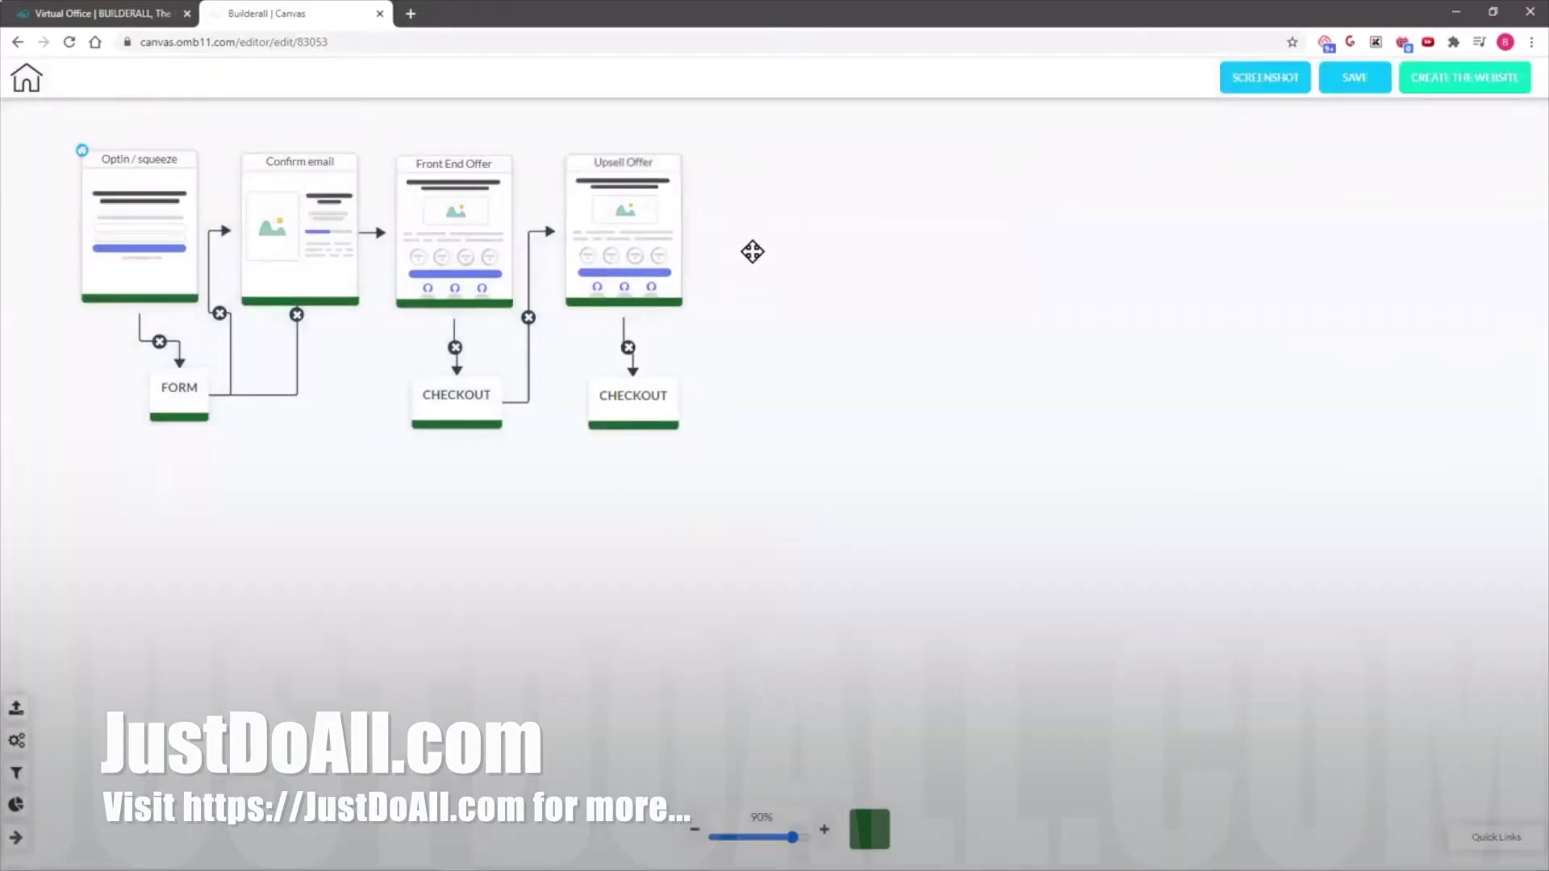
# Give the Upsell Offer checkout a Thank you success page, placed beside Upsell Offer.
pyautogui.moveTo(594, 262)
pyautogui.moveTo(683, 260)
pyautogui.click(635, 401)
pyautogui.click(670, 461)
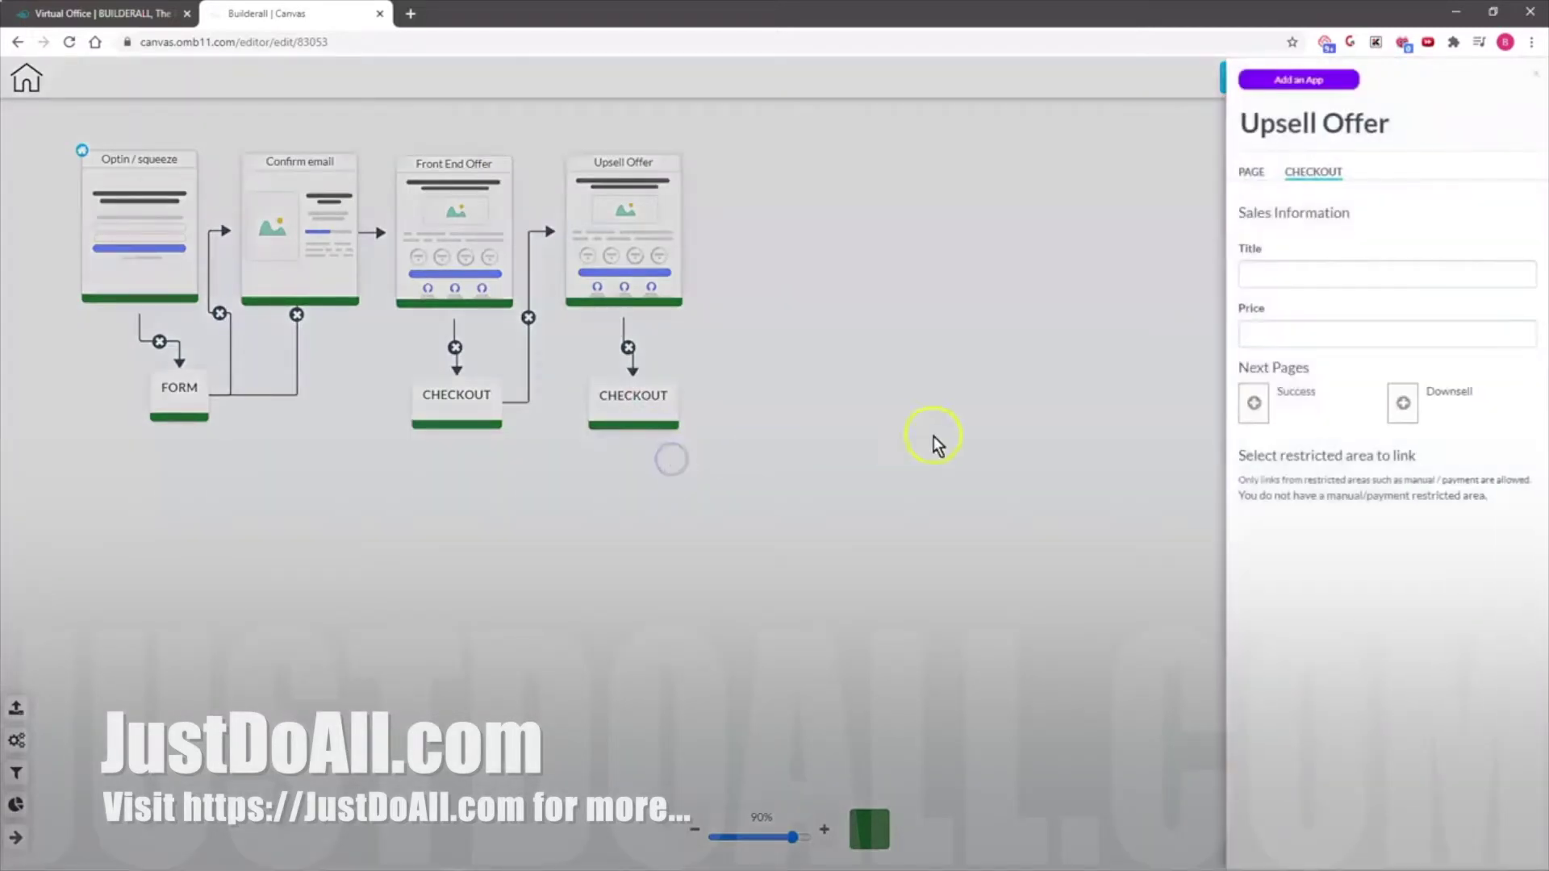
pyautogui.click(1254, 402)
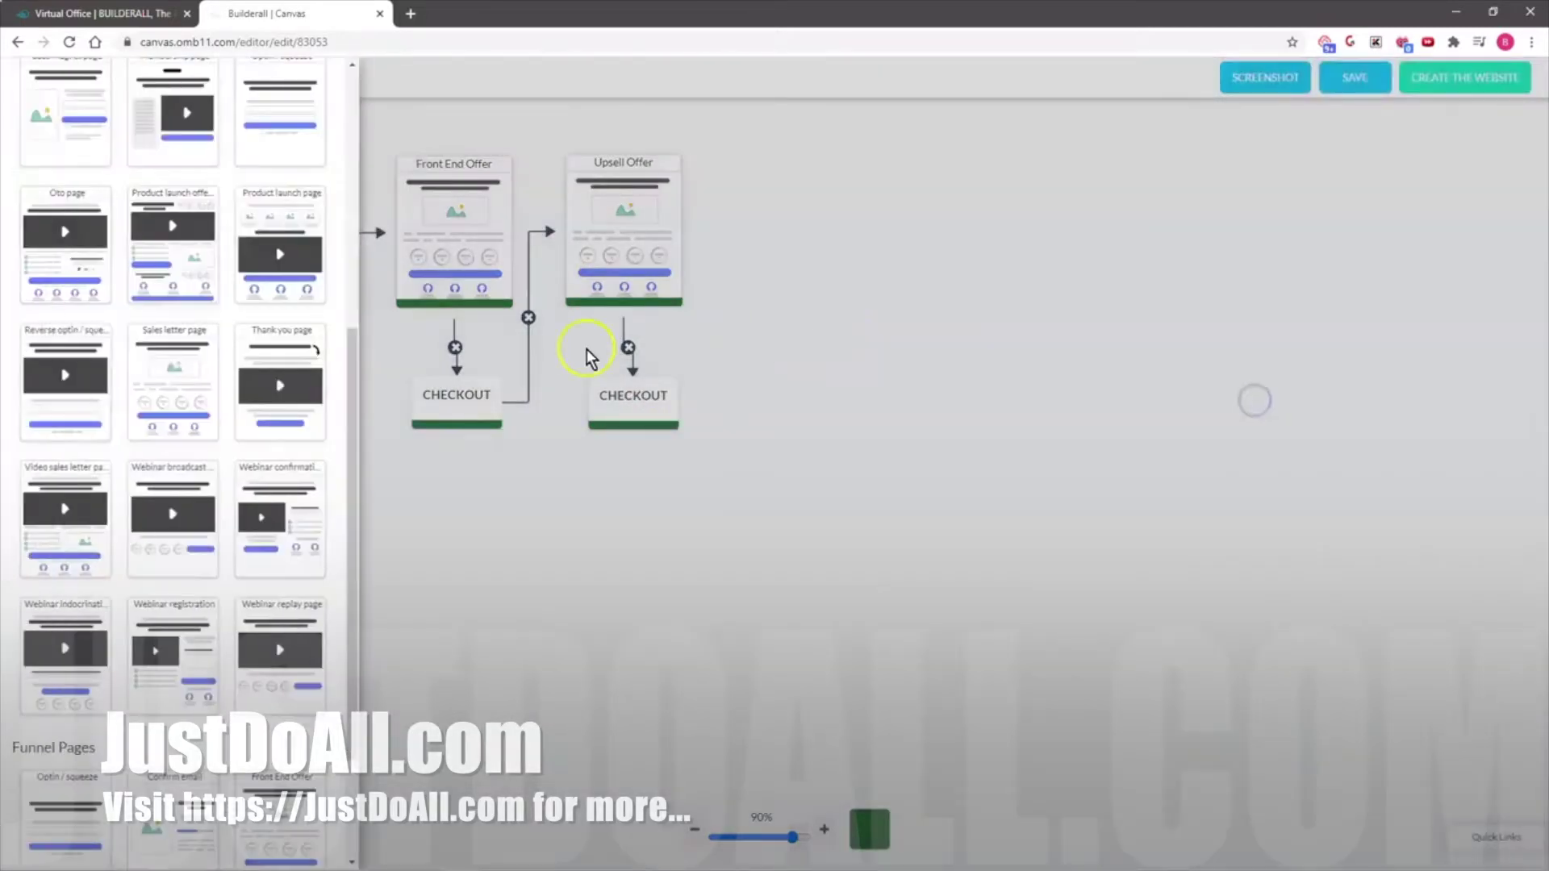
pyautogui.click(280, 379)
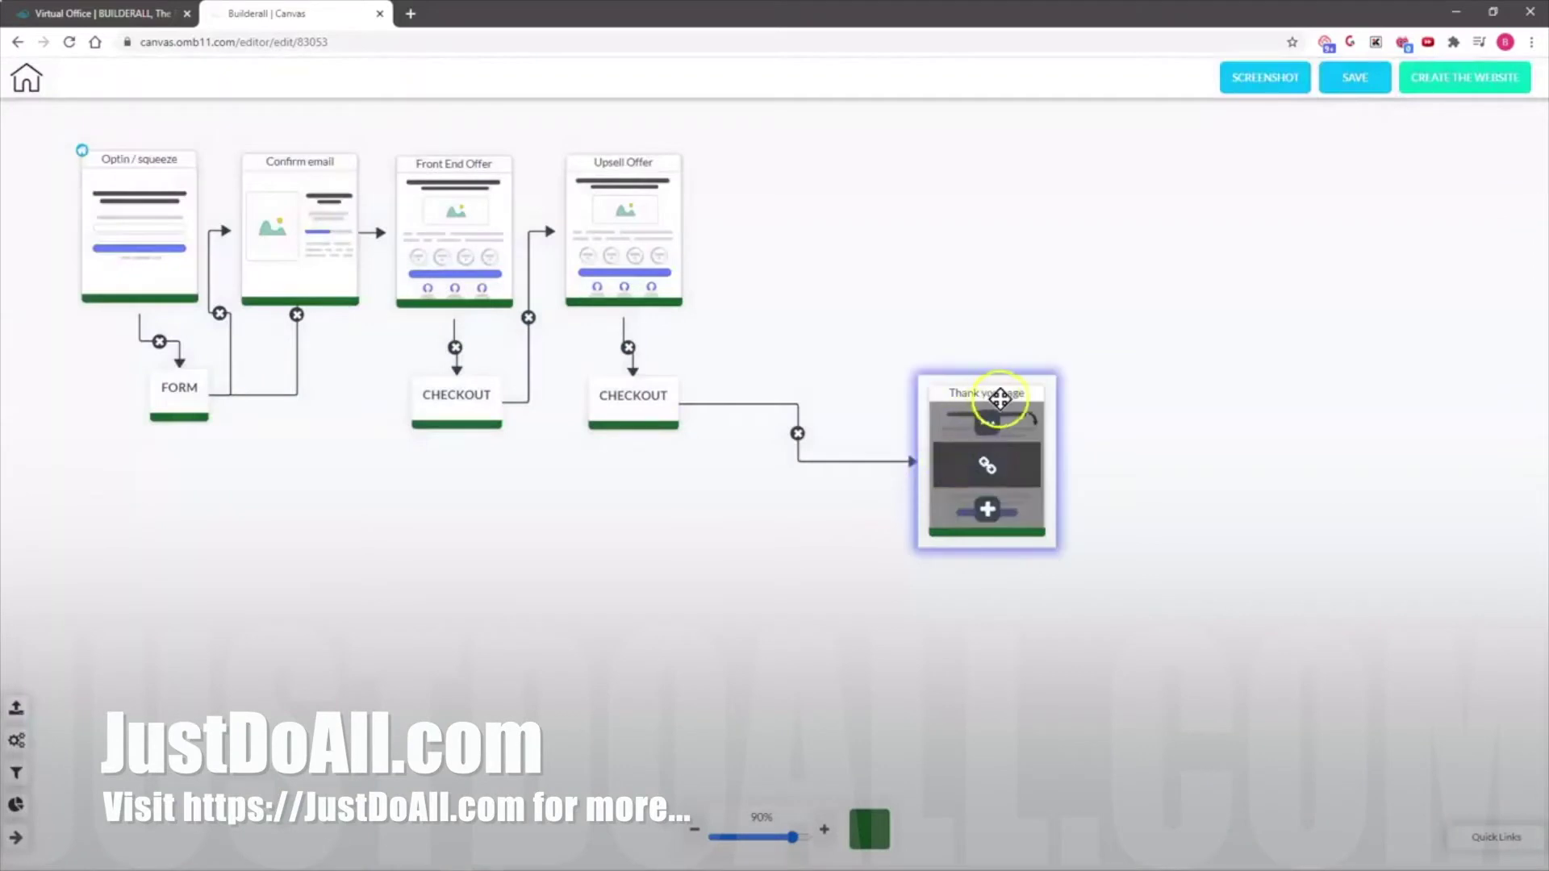
pyautogui.moveTo(1031, 387); pyautogui.dragTo(840, 166)
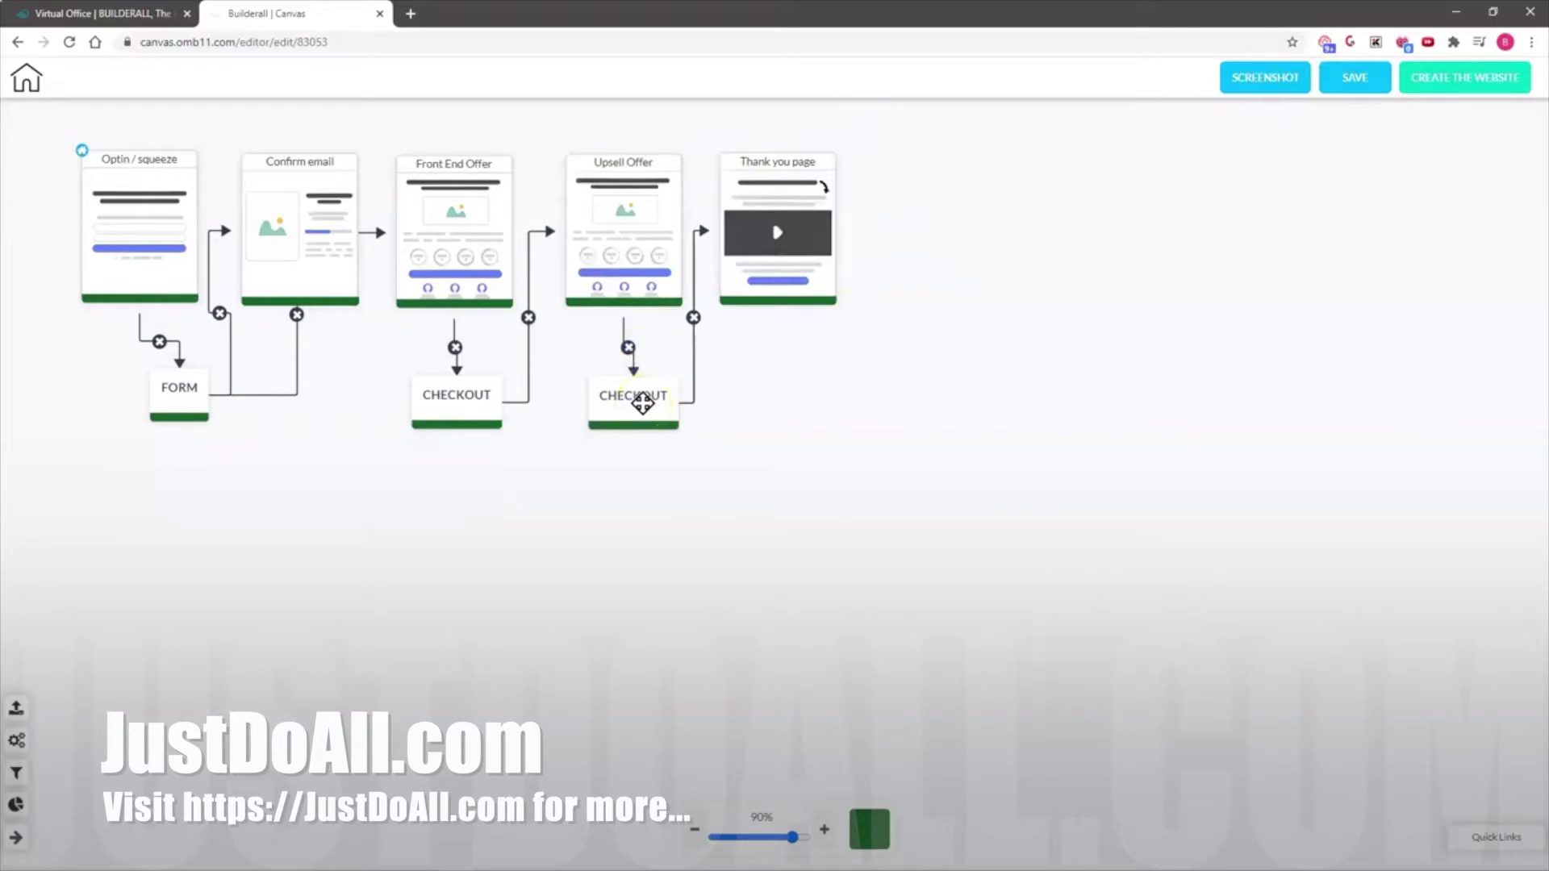
# Add a Sales letter page as the Upsell checkout's downsell, below it, and select its title.
pyautogui.rightClick(642, 403)
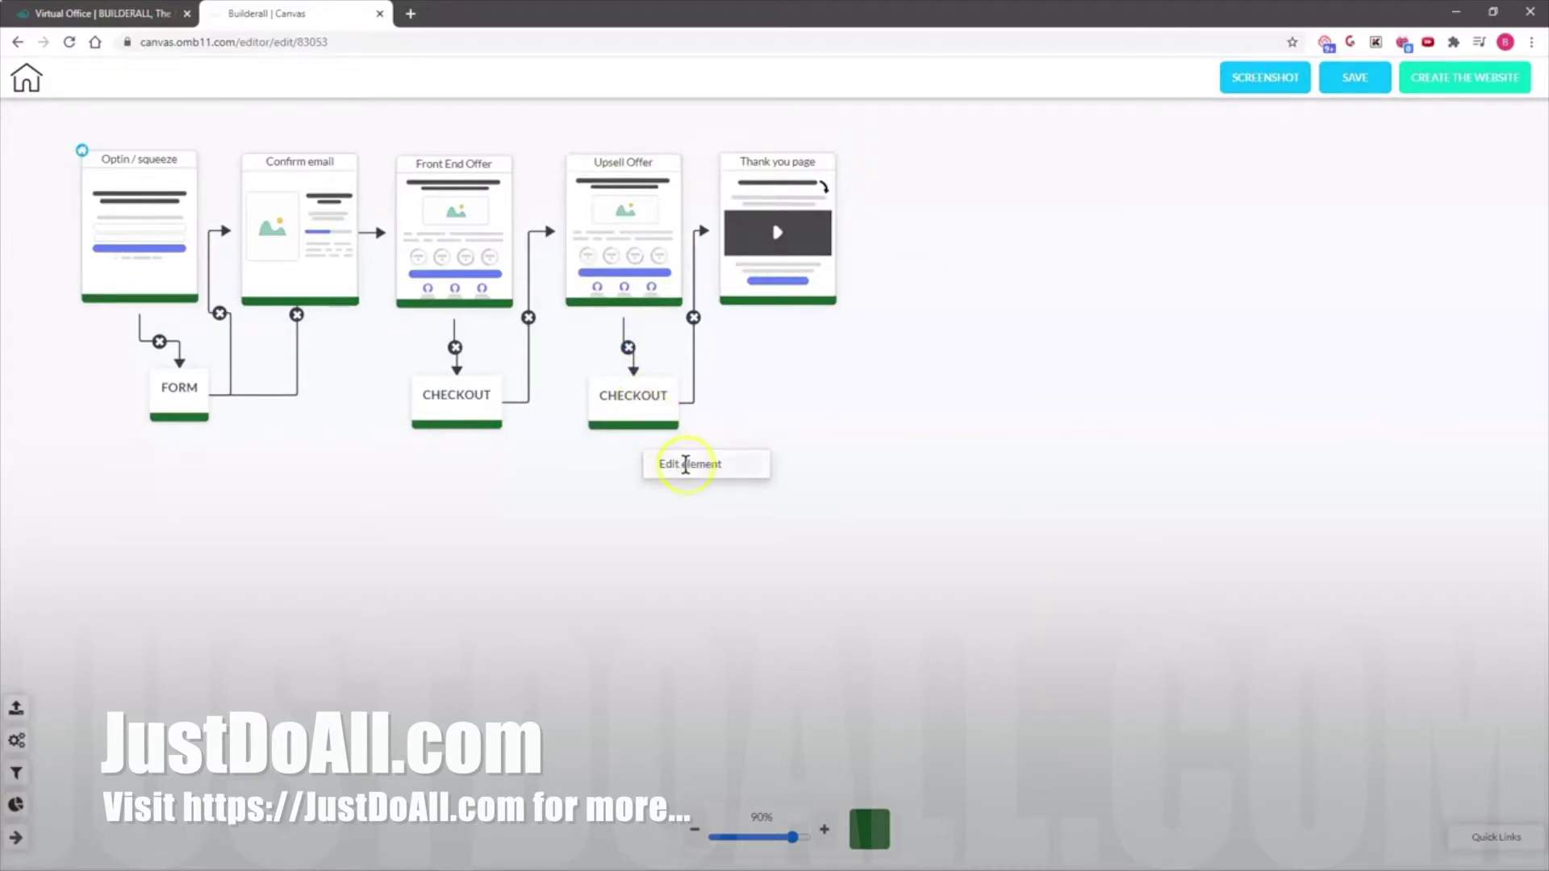
pyautogui.click(686, 465)
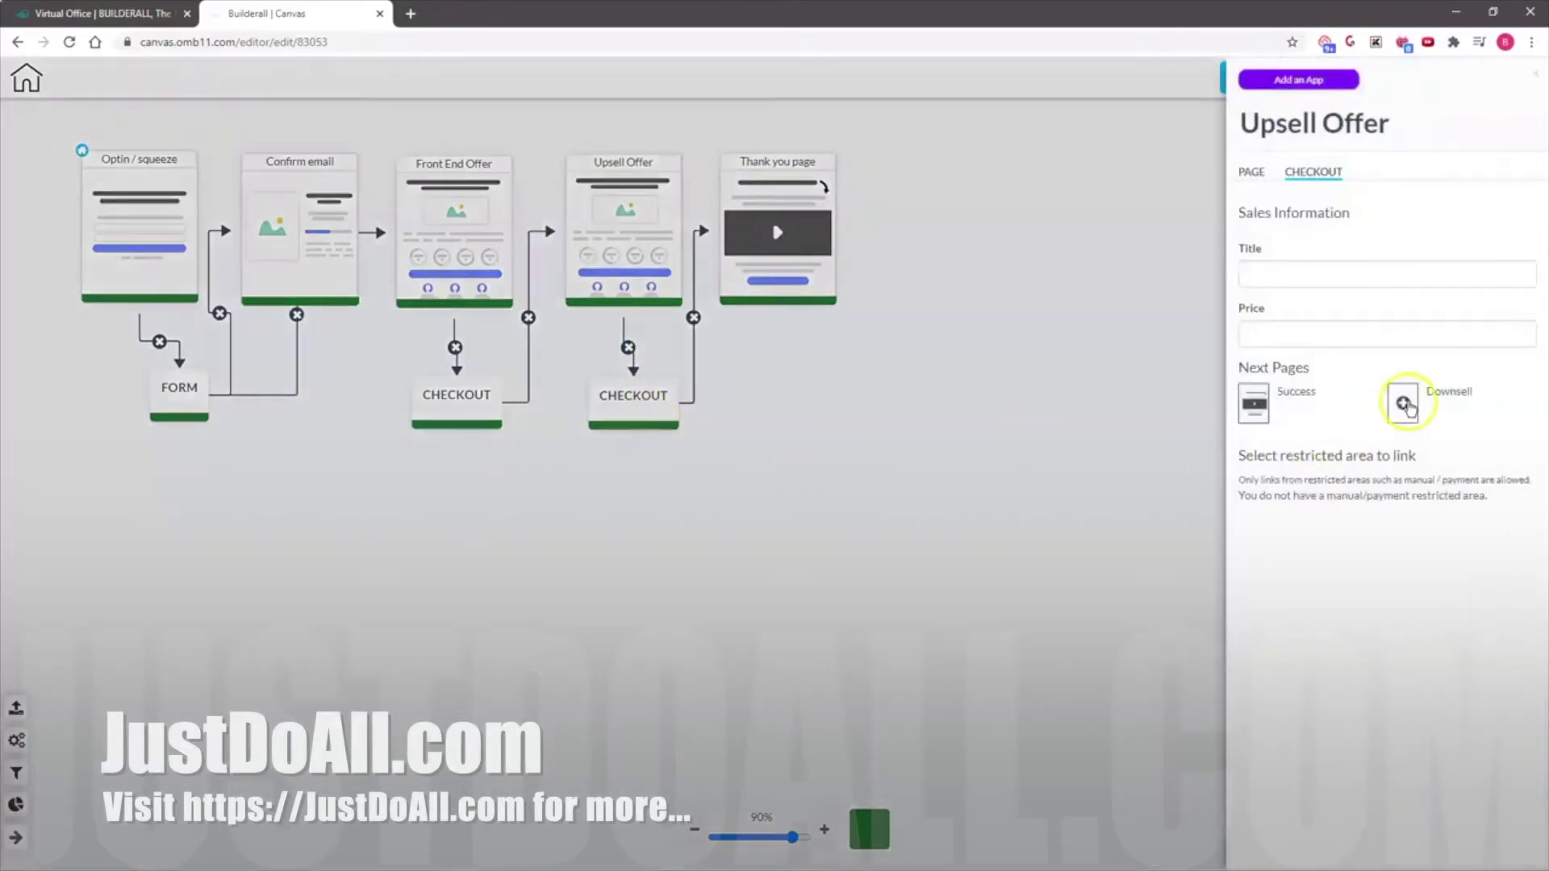
pyautogui.click(1404, 403)
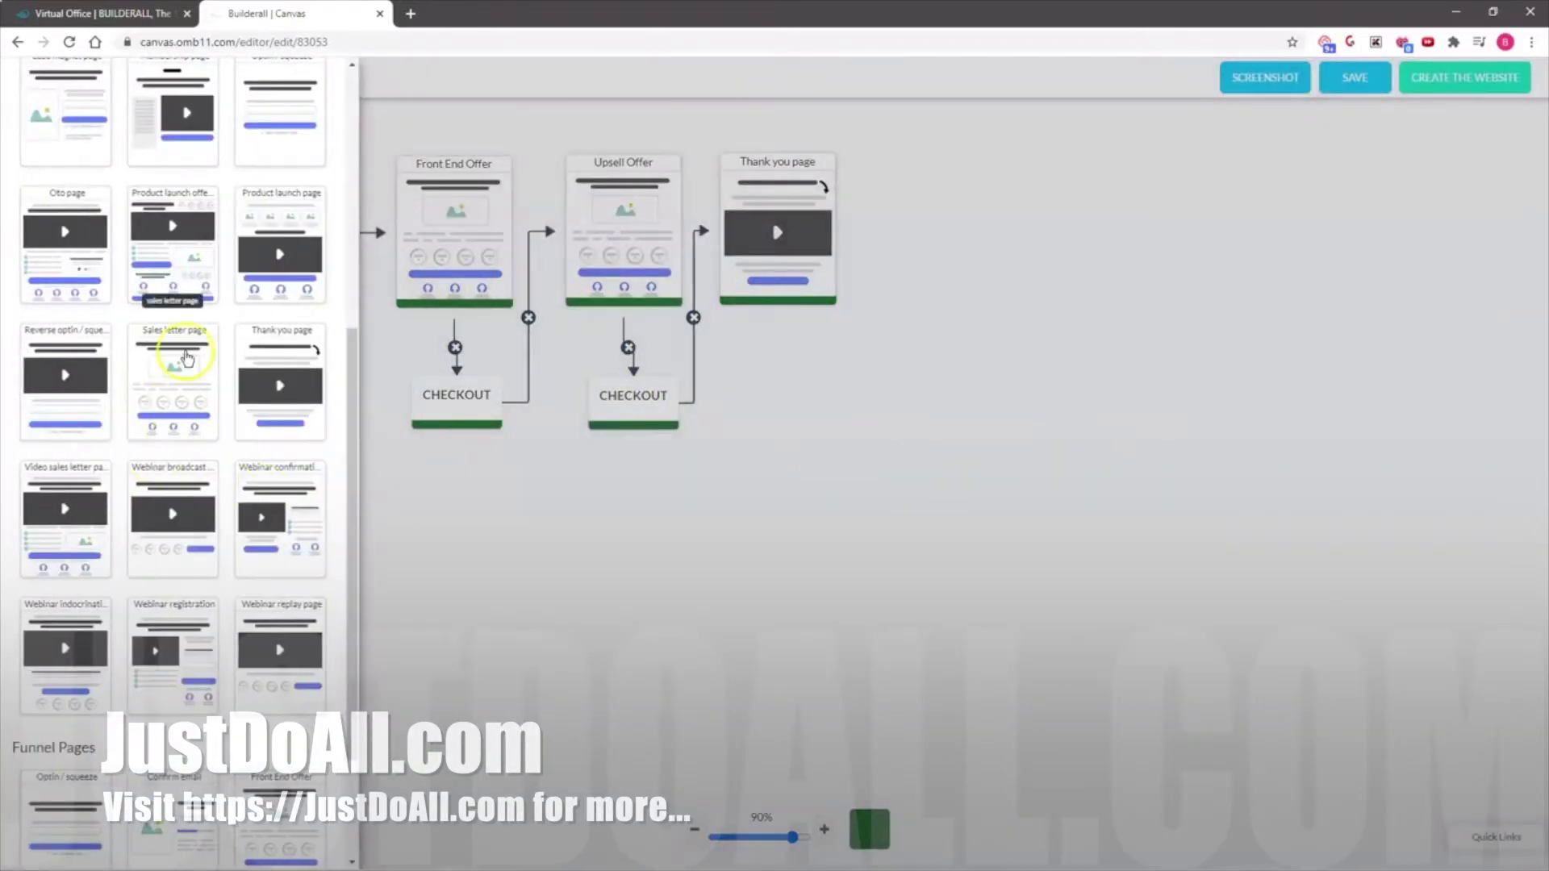
pyautogui.click(173, 355)
pyautogui.moveTo(1054, 425); pyautogui.dragTo(861, 436)
pyautogui.moveTo(823, 654); pyautogui.dragTo(816, 654)
pyautogui.click(800, 473)
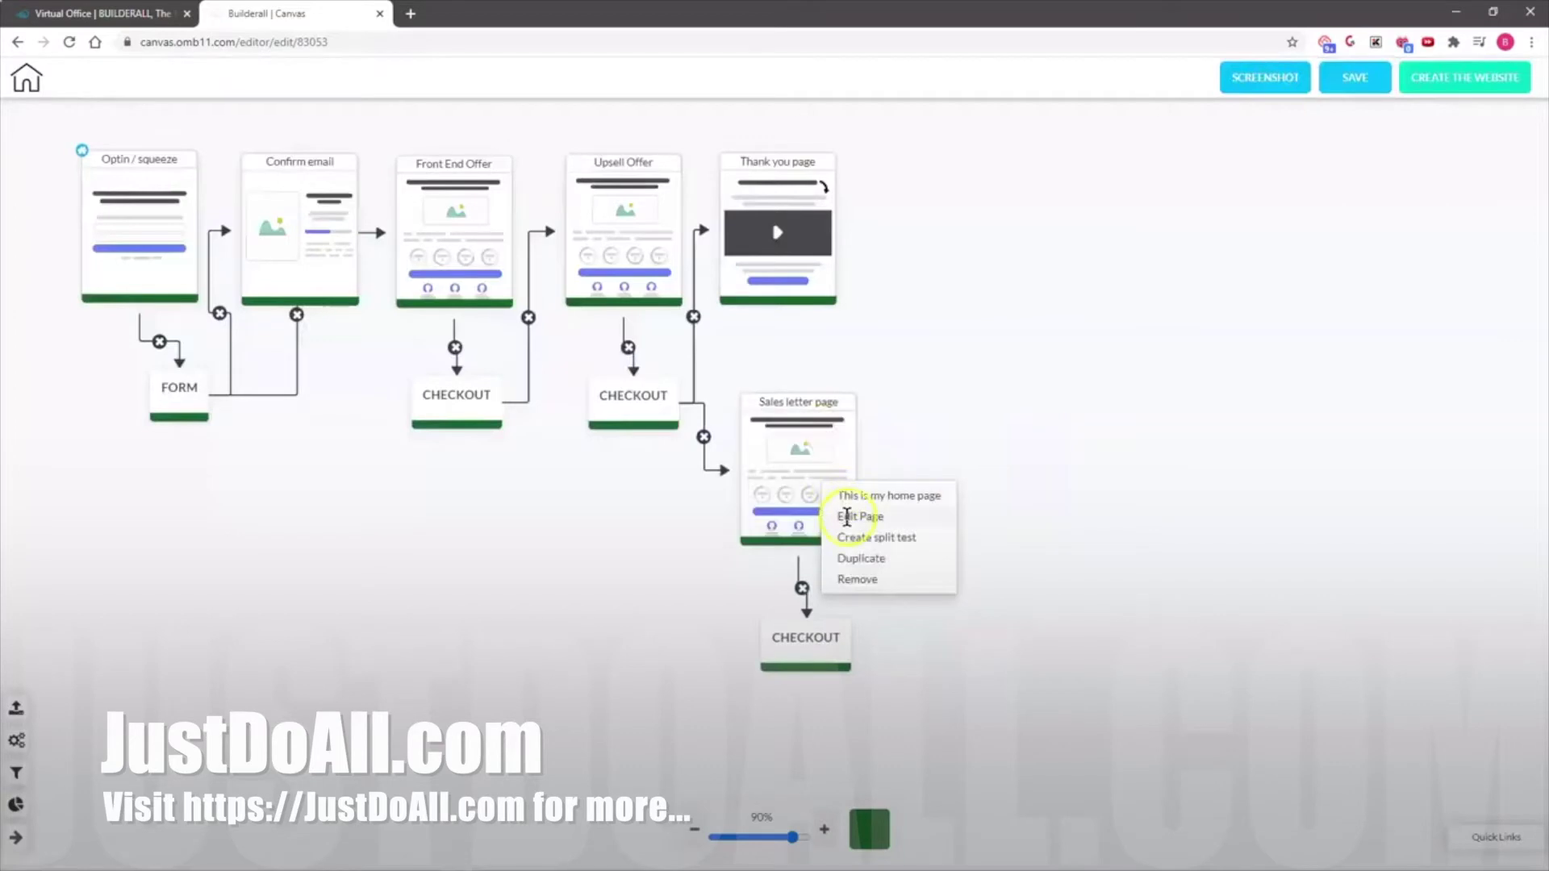
pyautogui.click(849, 517)
pyautogui.moveTo(1421, 125); pyautogui.dragTo(1218, 131)
# Title the downsell page 'Downsell Offer' and close its page settings.
pyautogui.write('Do')
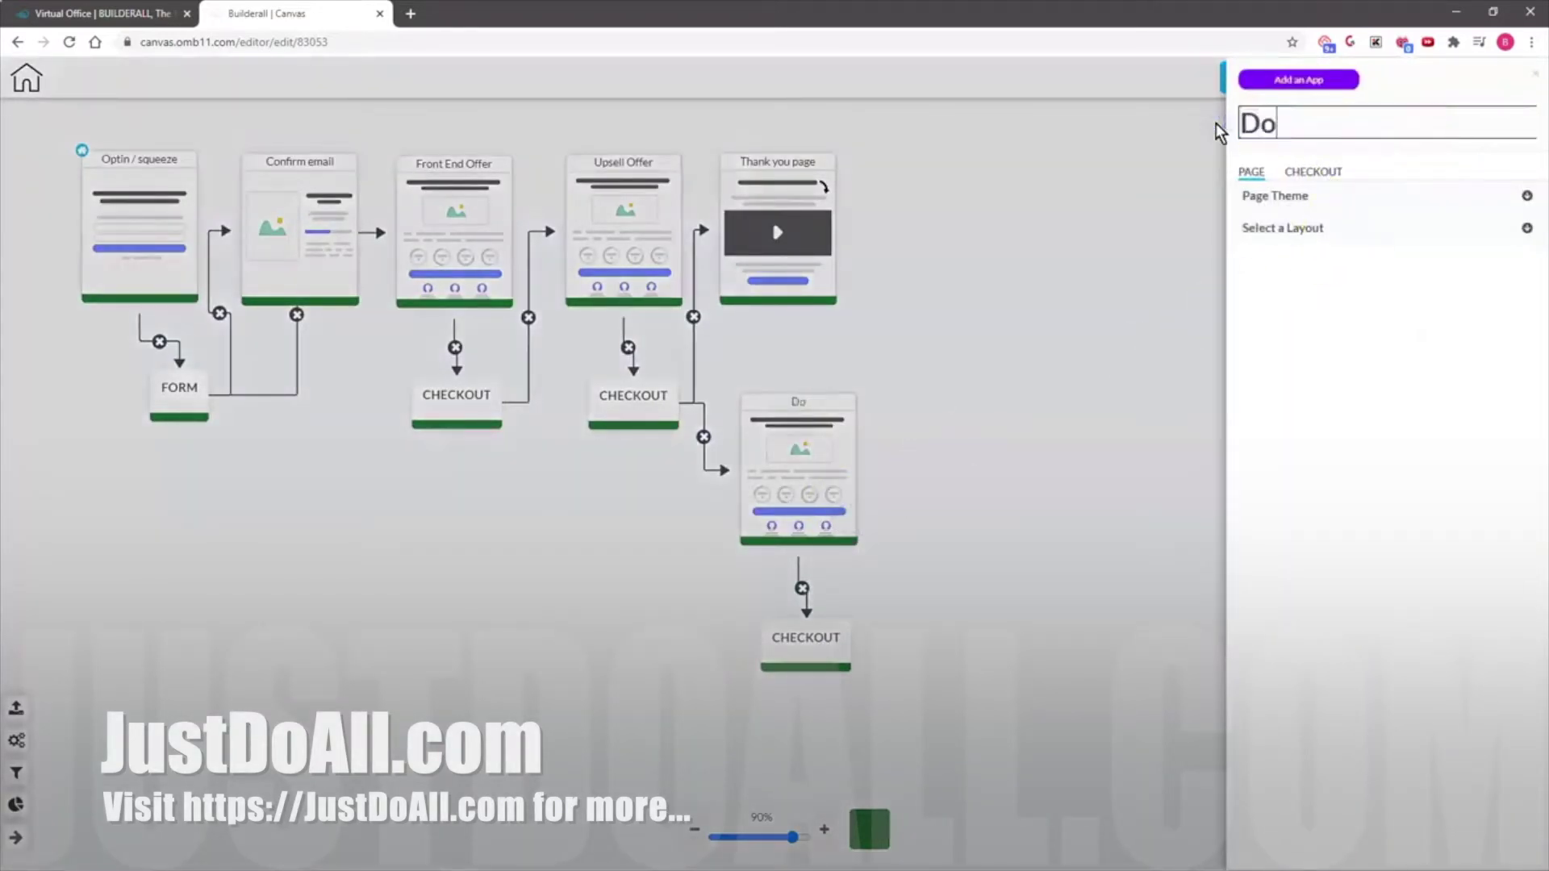
pyautogui.write('wnsell Offer')
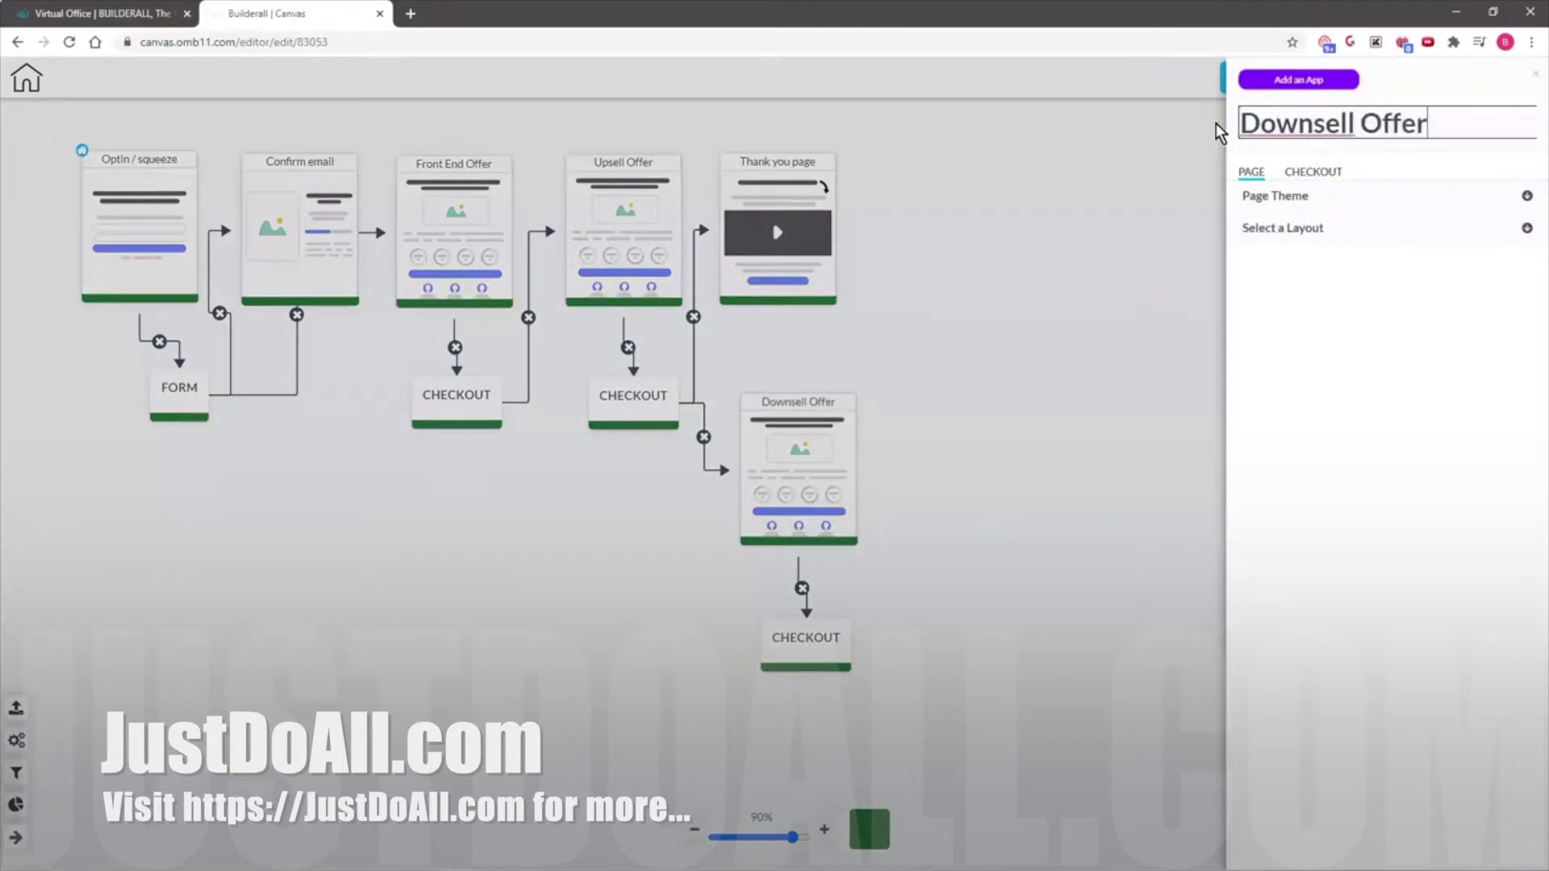
pyautogui.click(1074, 361)
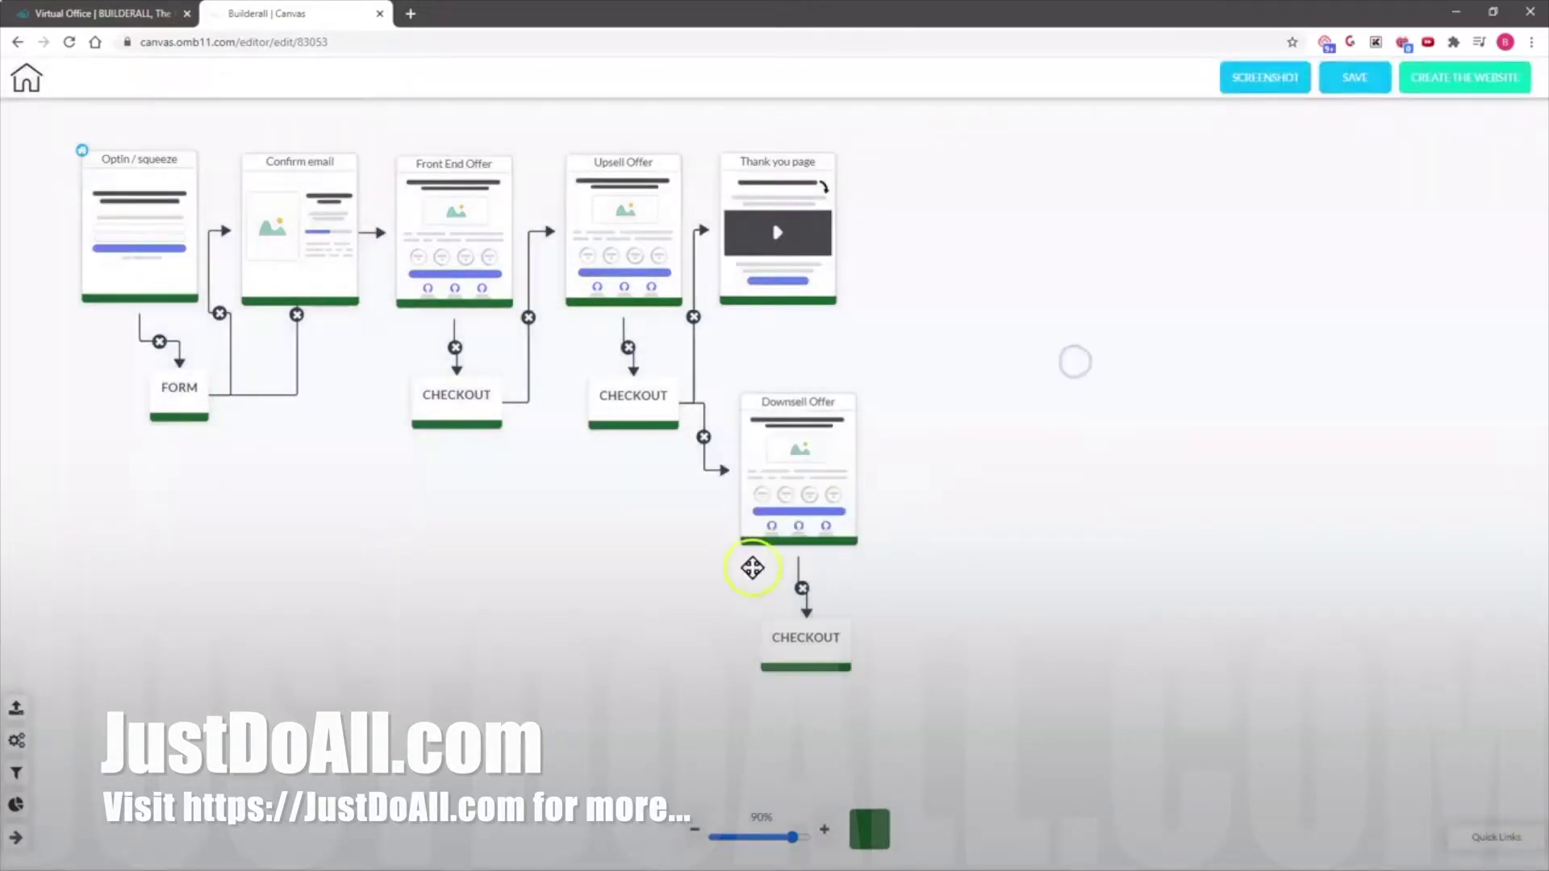
pyautogui.click(802, 617)
pyautogui.click(828, 370)
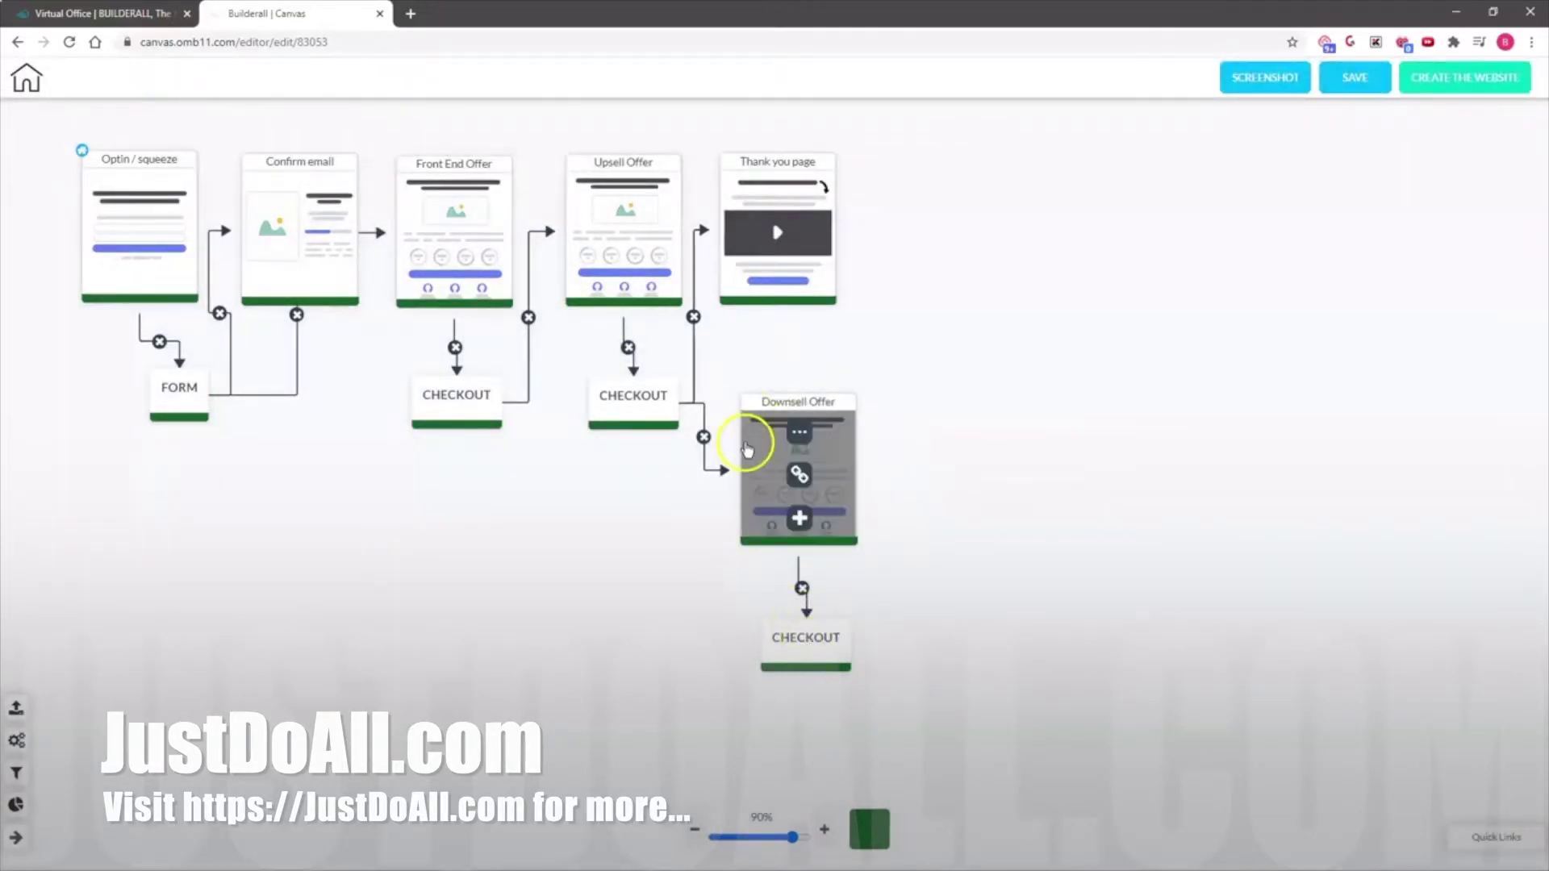
pyautogui.moveTo(840, 542)
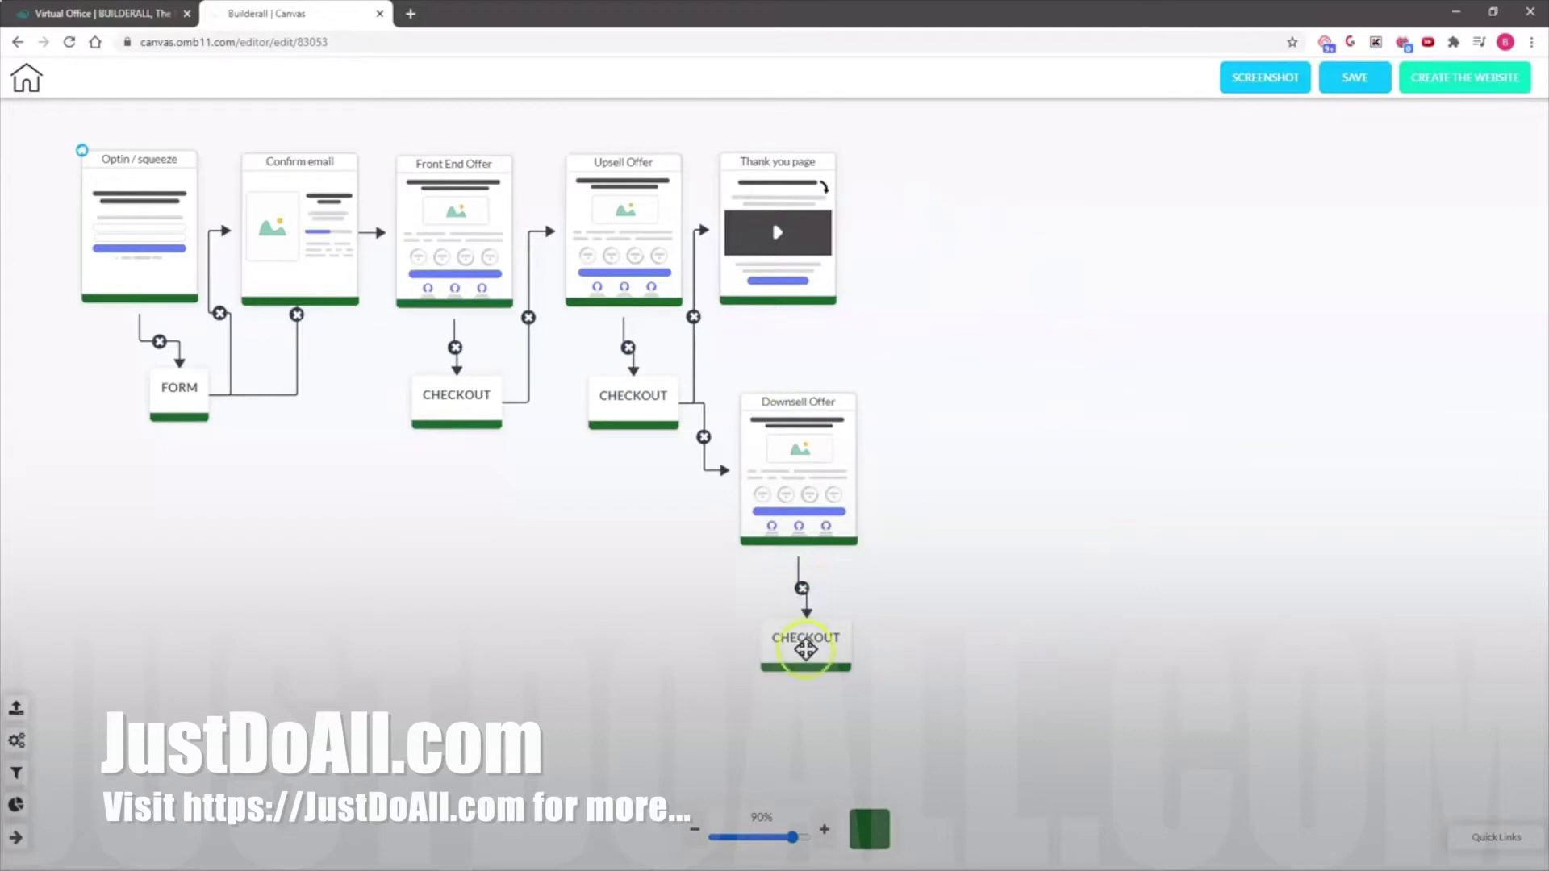
# Link the existing Thank you page as the Downsell Offer checkout's success page.
pyautogui.rightClick(805, 649)
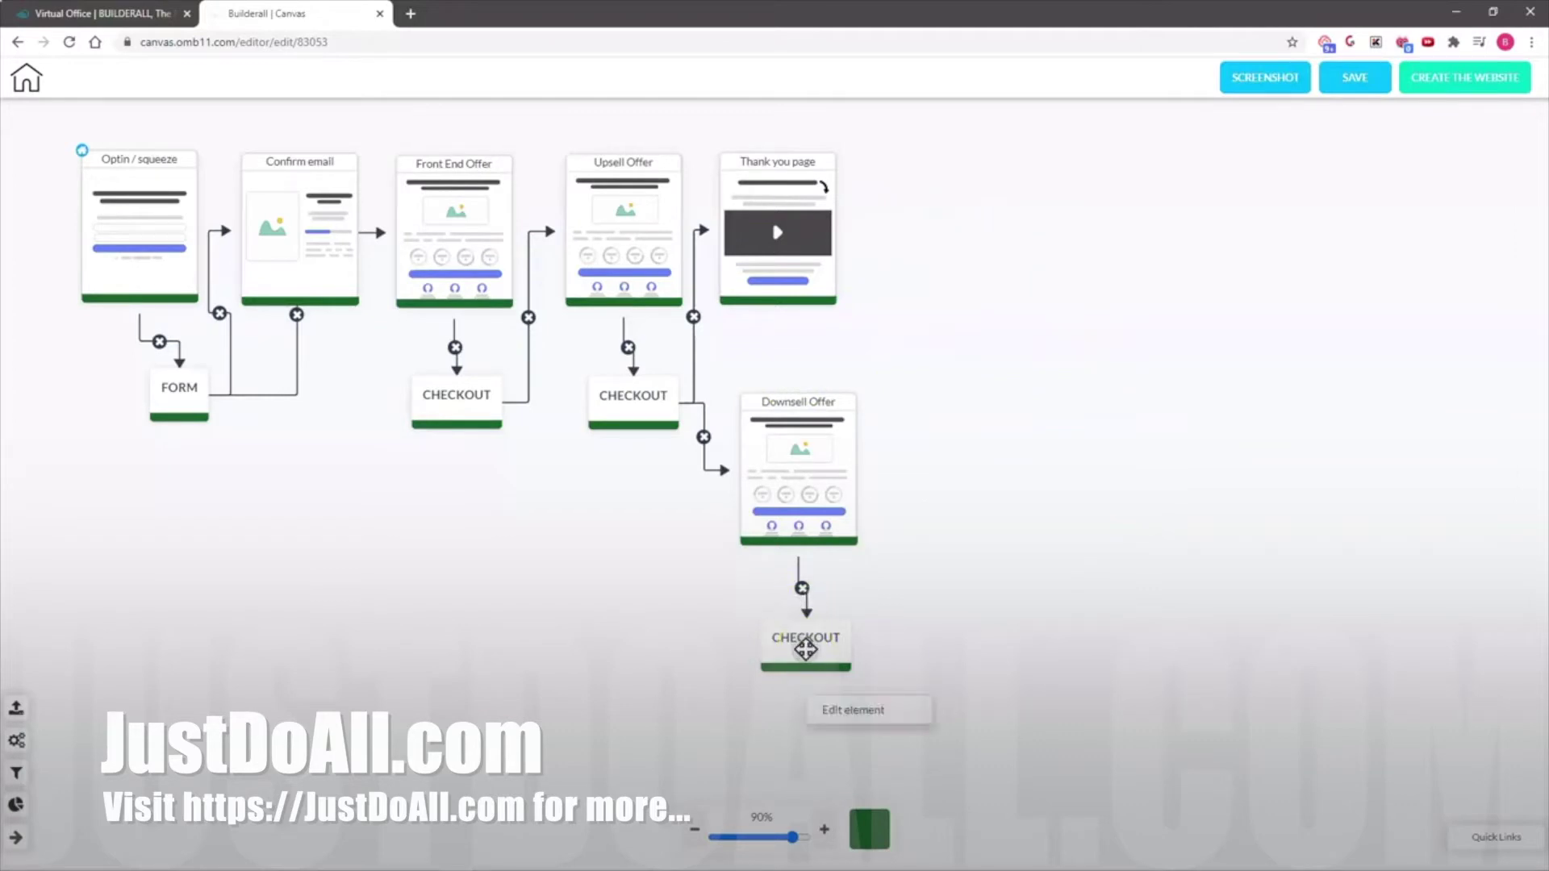
pyautogui.click(840, 709)
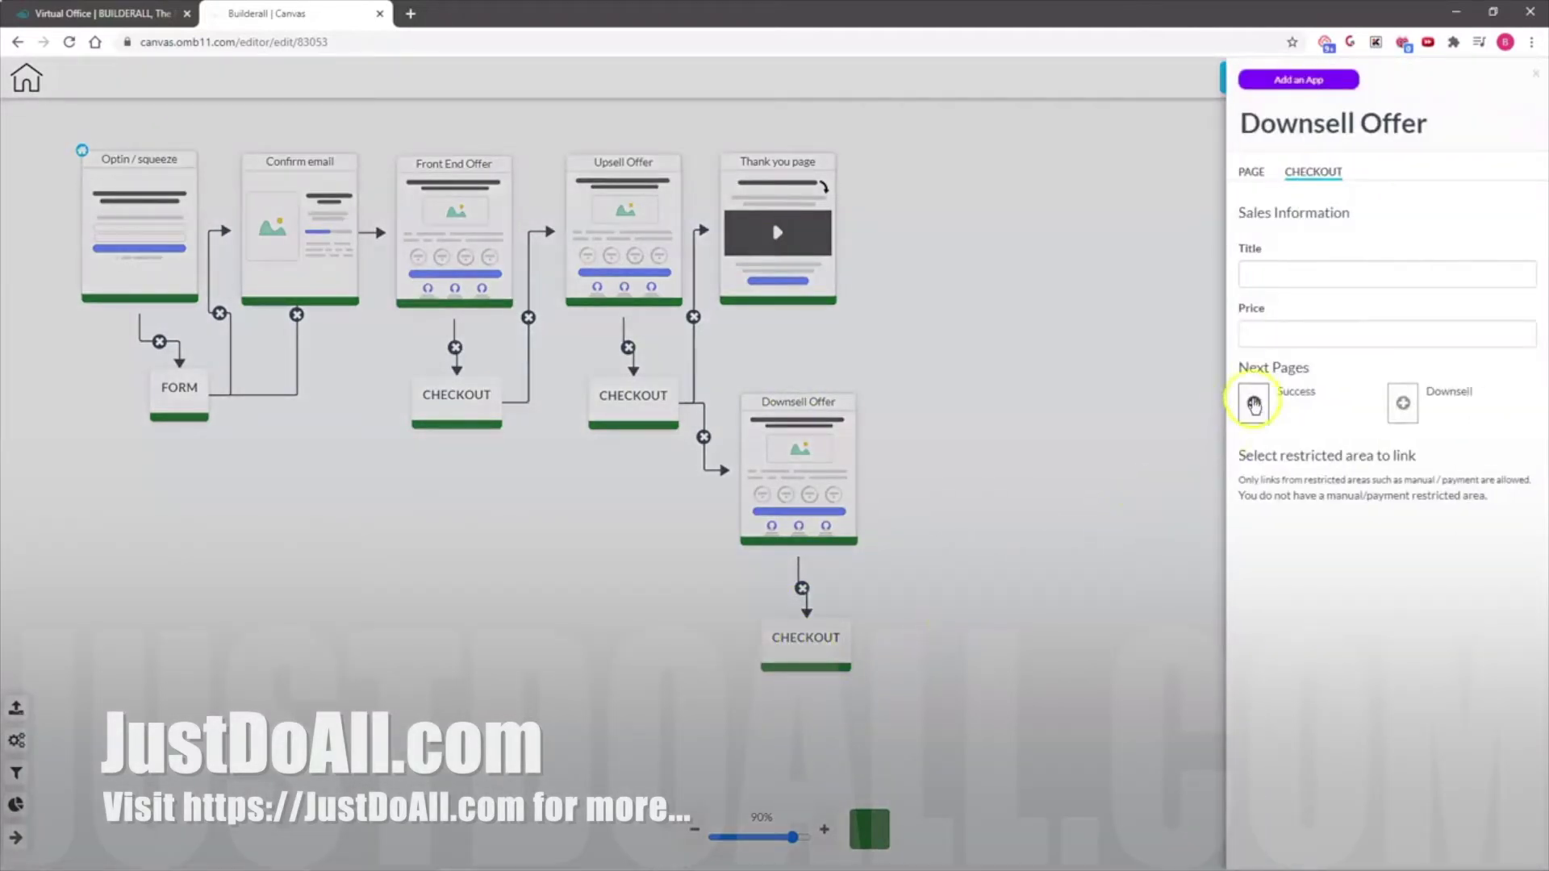
pyautogui.click(1254, 403)
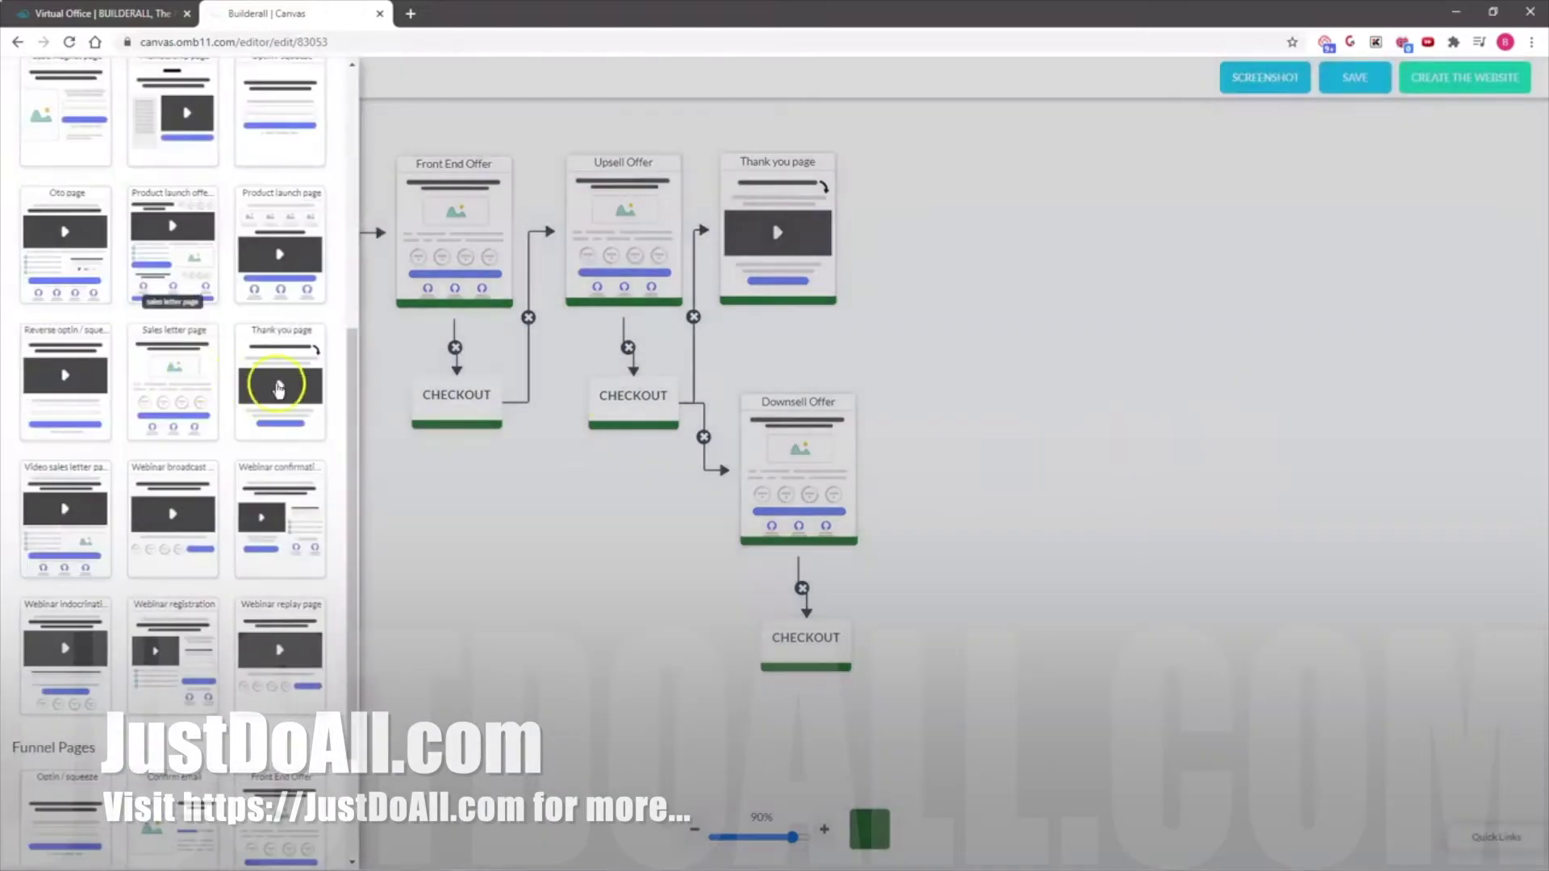
pyautogui.scroll(-2, 284, 602)
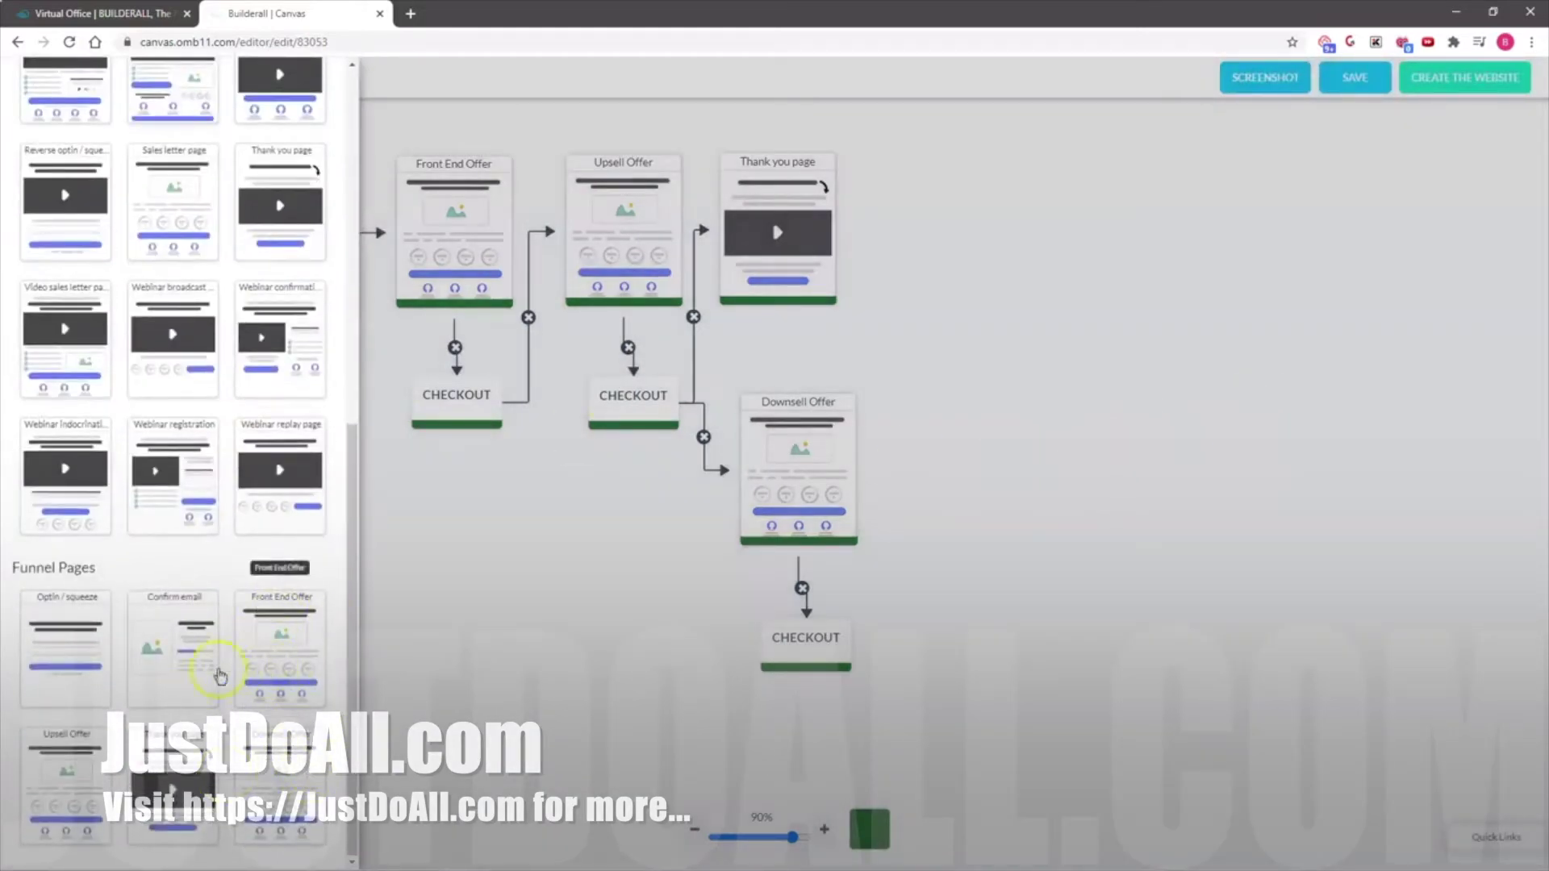
pyautogui.click(168, 773)
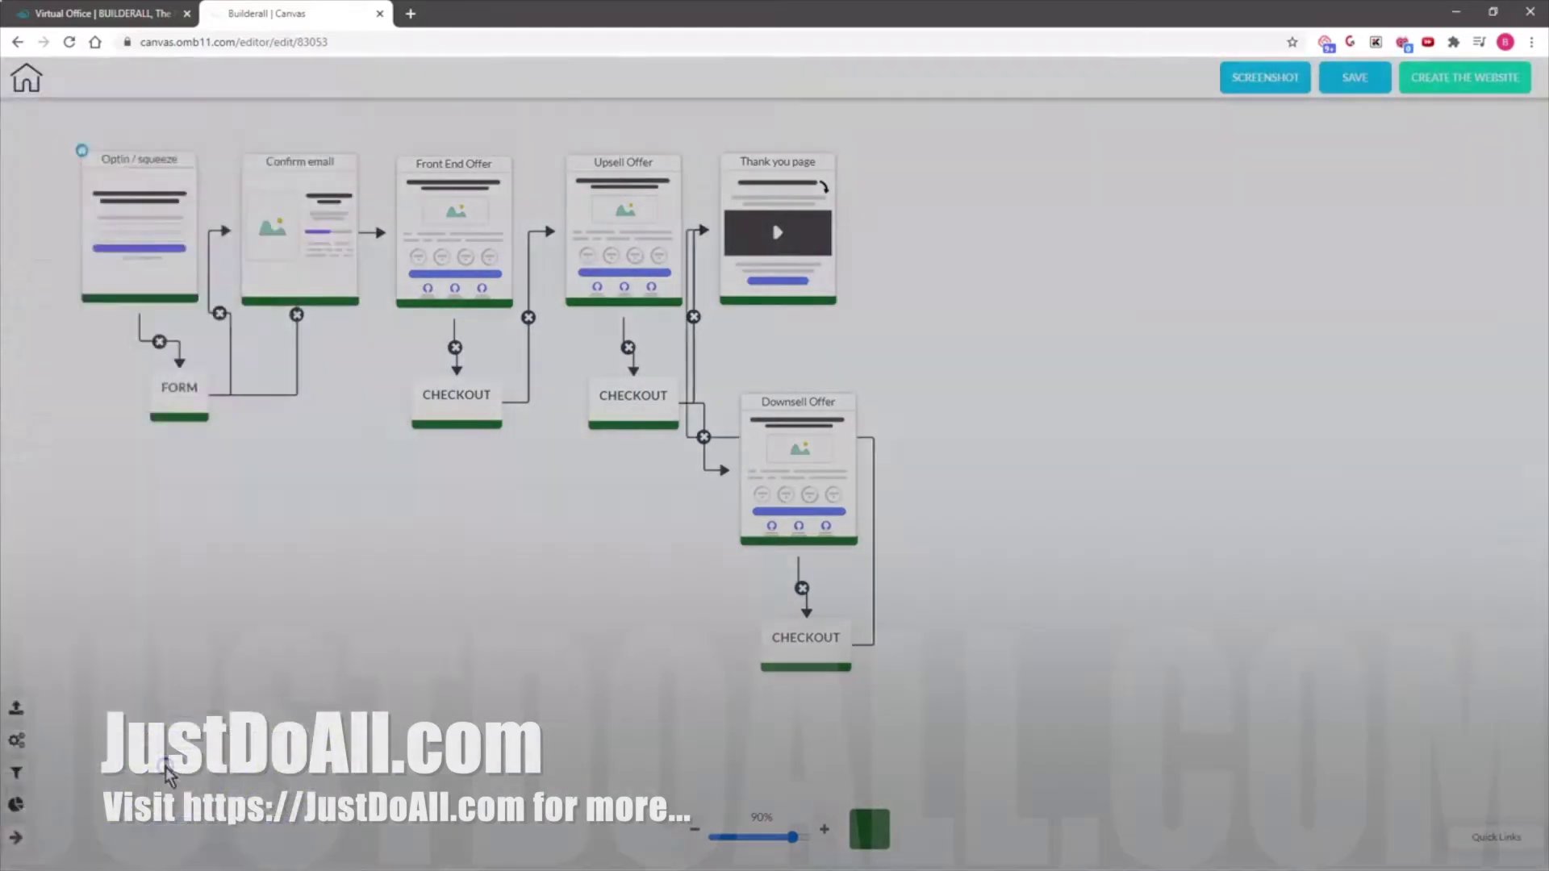
pyautogui.moveTo(812, 194); pyautogui.dragTo(867, 181)
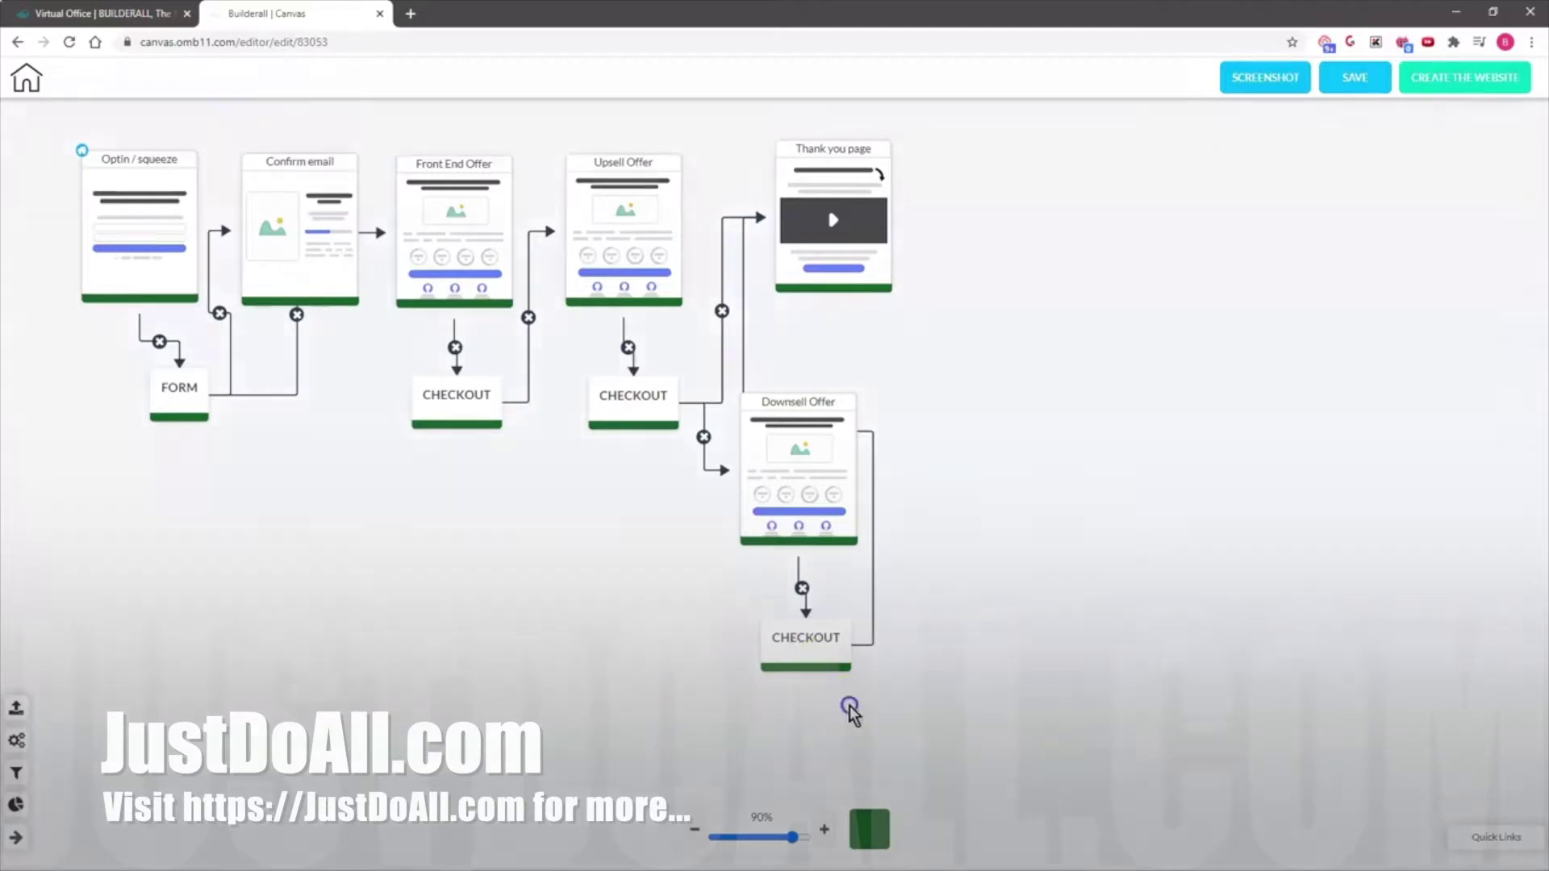
# Also link the Thank you page as that checkout's downsell, shifting it slightly right.
pyautogui.click(848, 705)
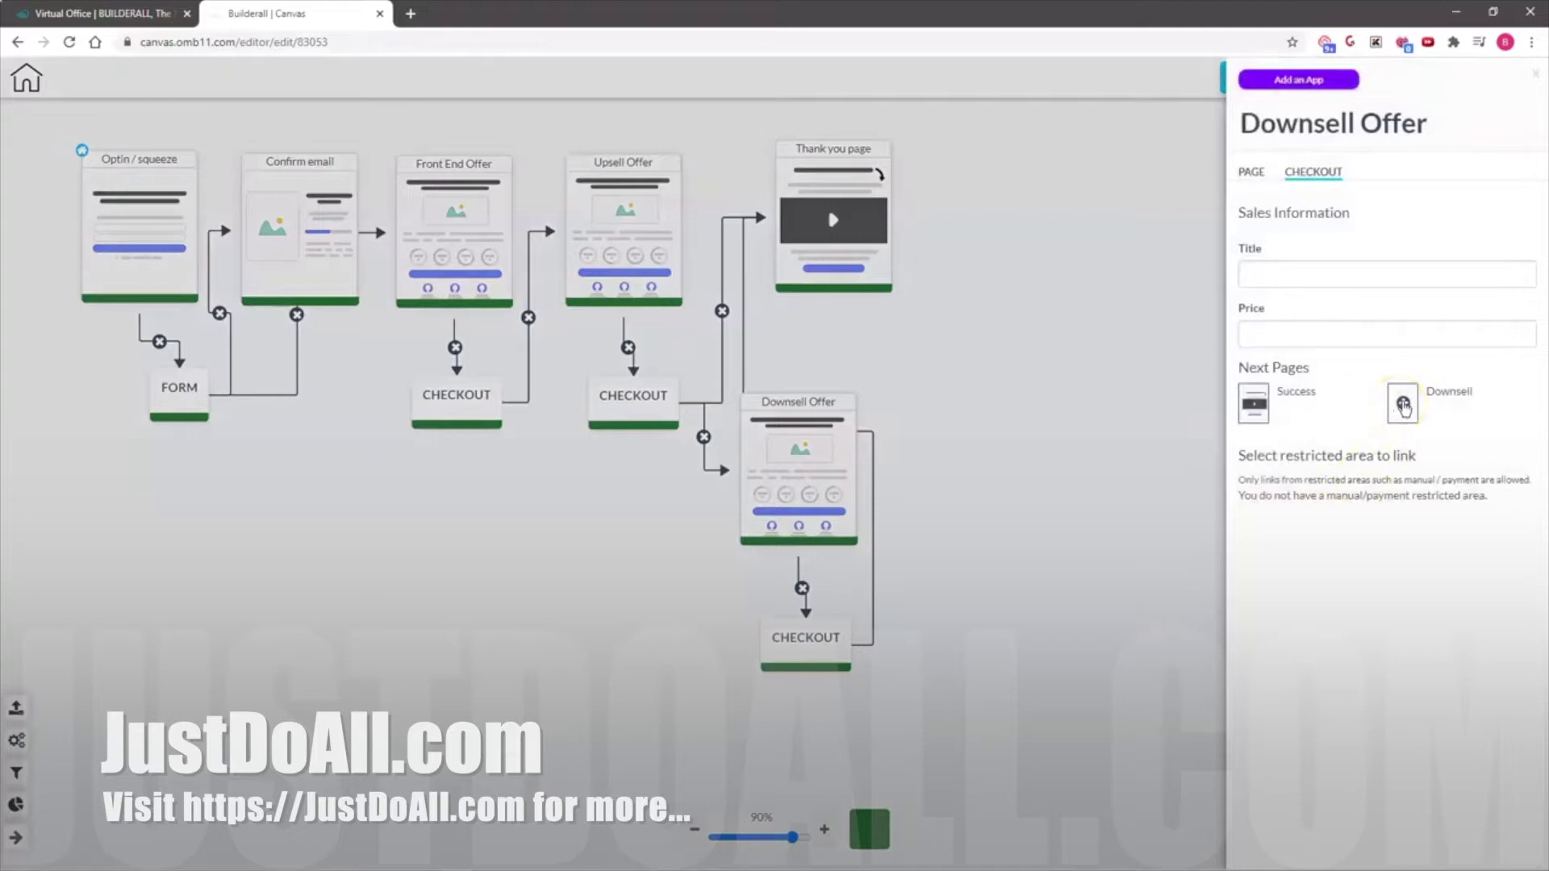
pyautogui.click(1404, 406)
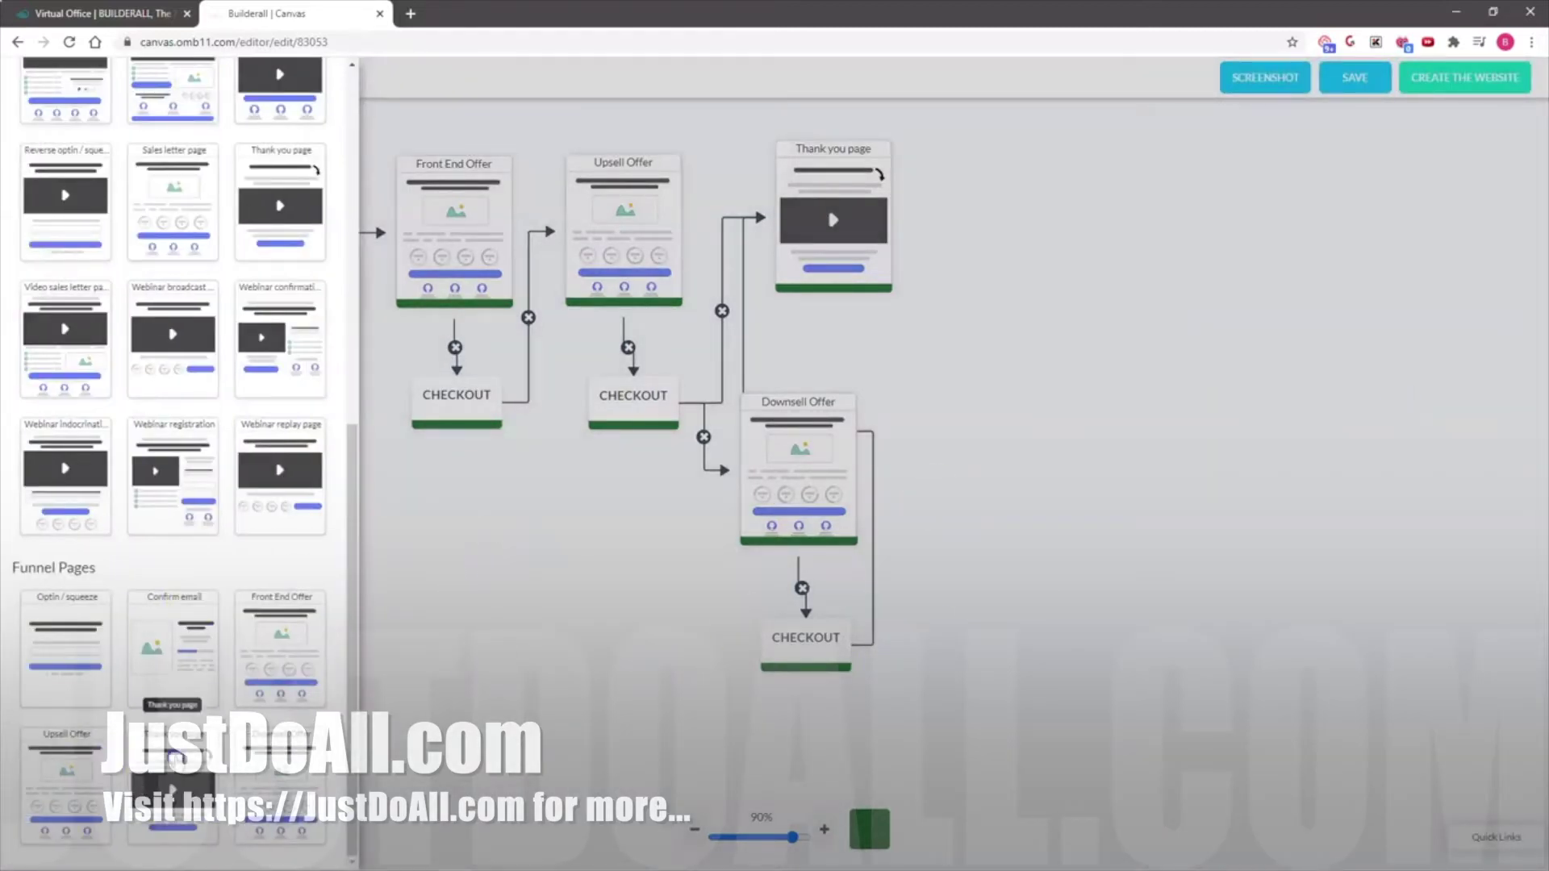
pyautogui.moveTo(173, 754); pyautogui.dragTo(345, 752)
pyautogui.moveTo(885, 253); pyautogui.dragTo(908, 267)
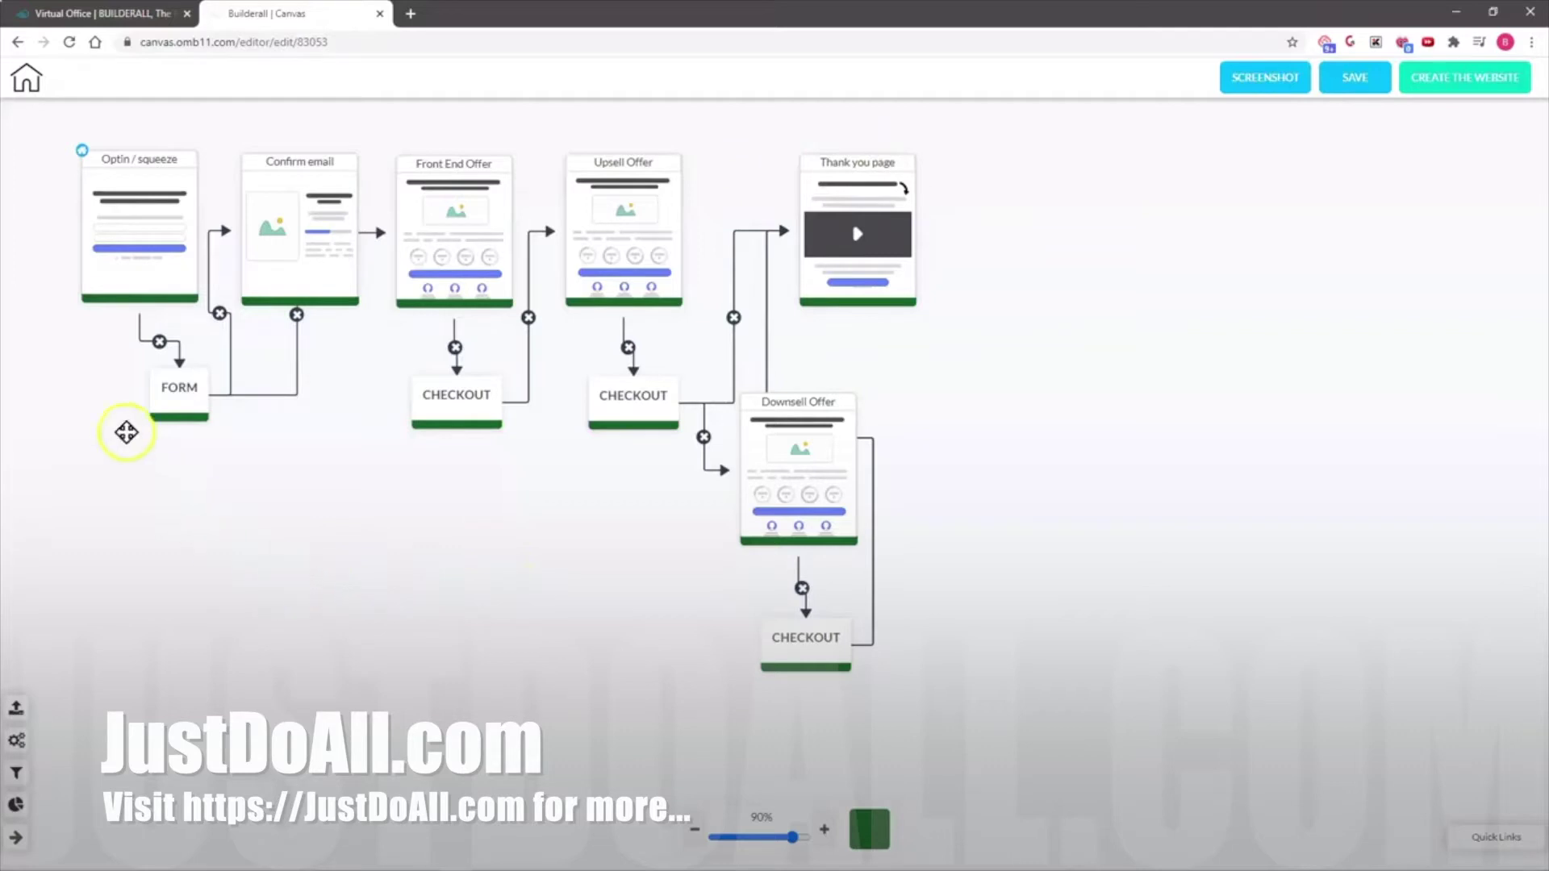
pyautogui.moveTo(116, 185)
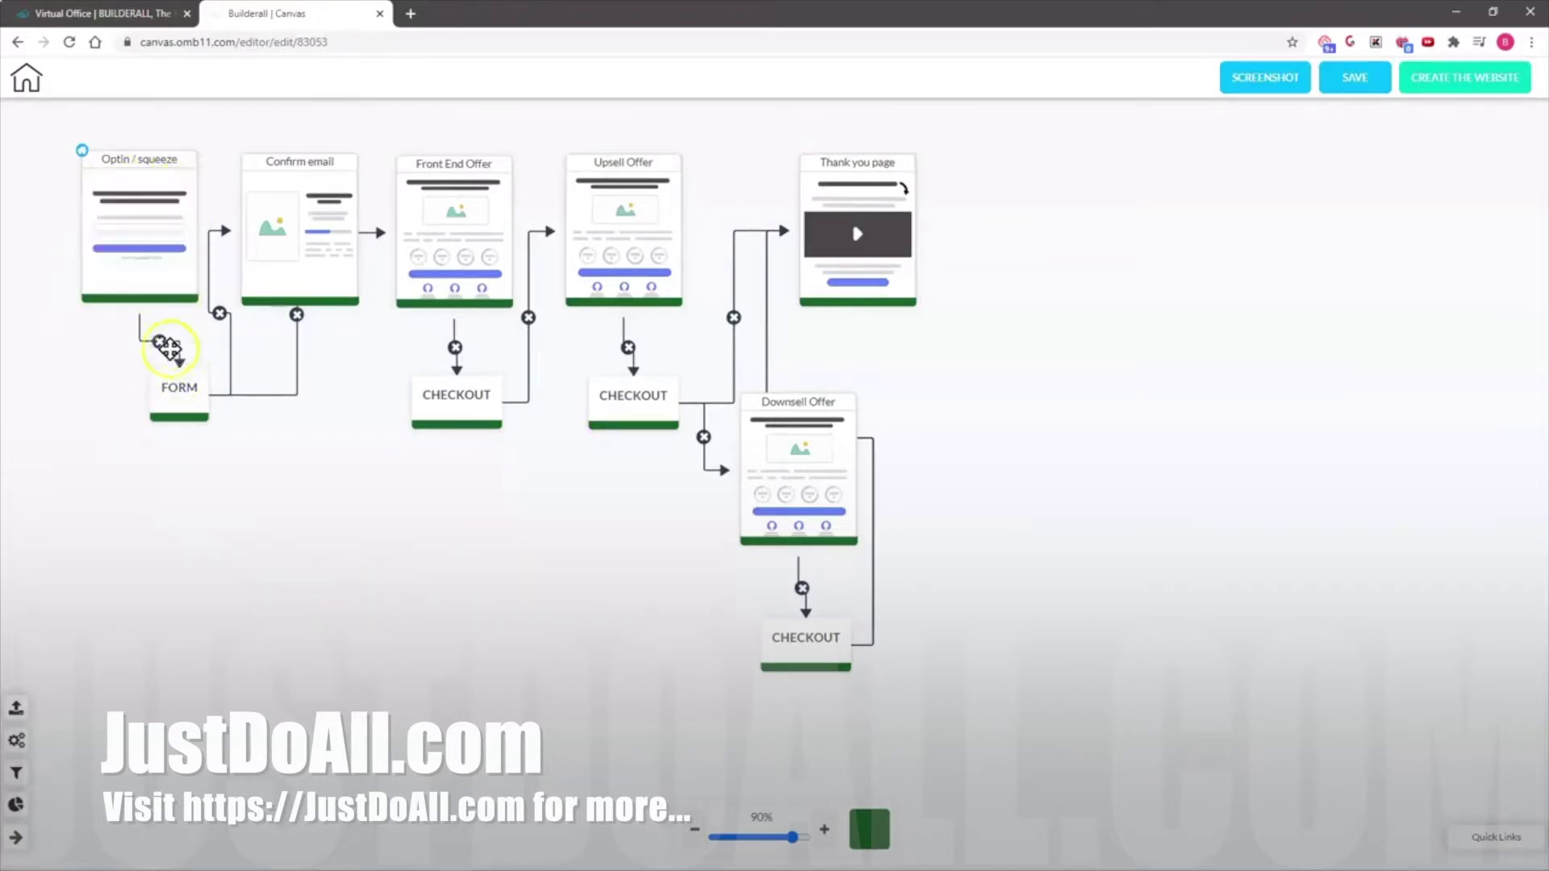
pyautogui.moveTo(271, 155)
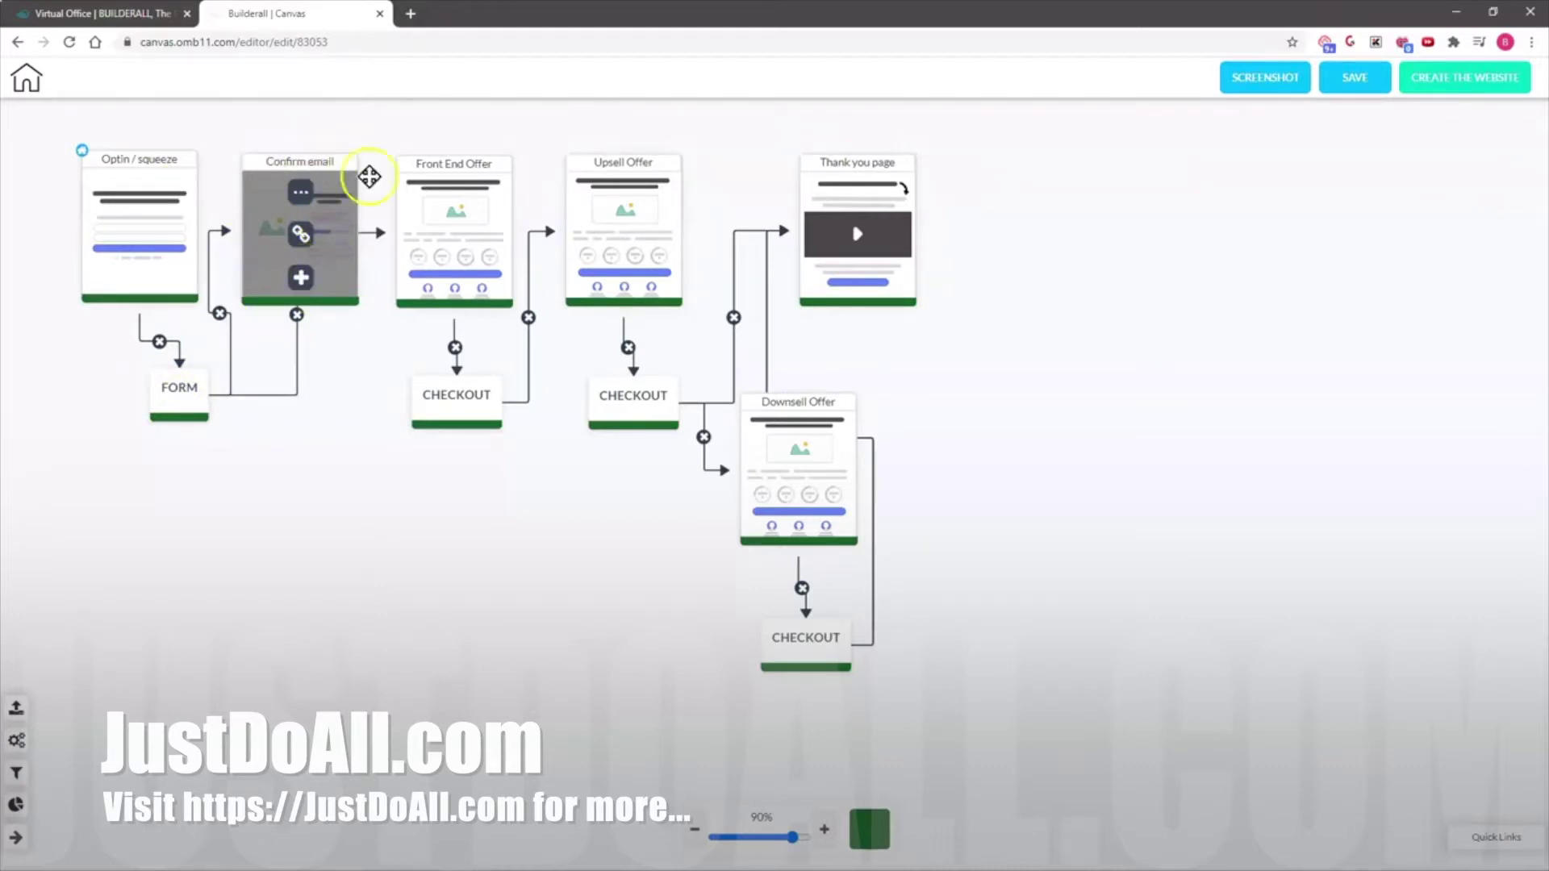
pyautogui.moveTo(454, 228)
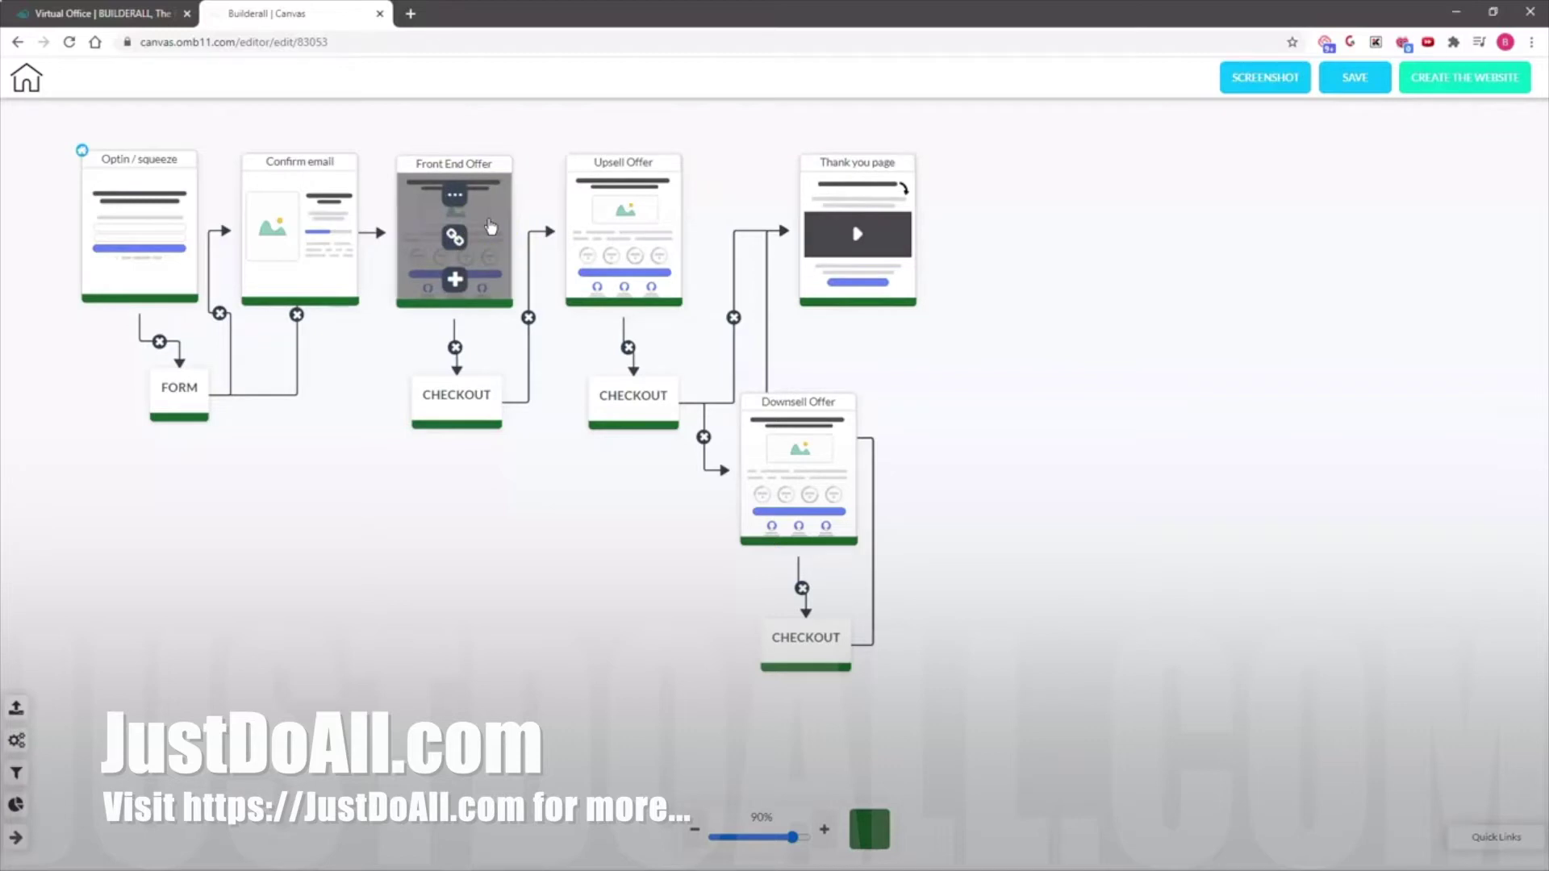
pyautogui.click(476, 269)
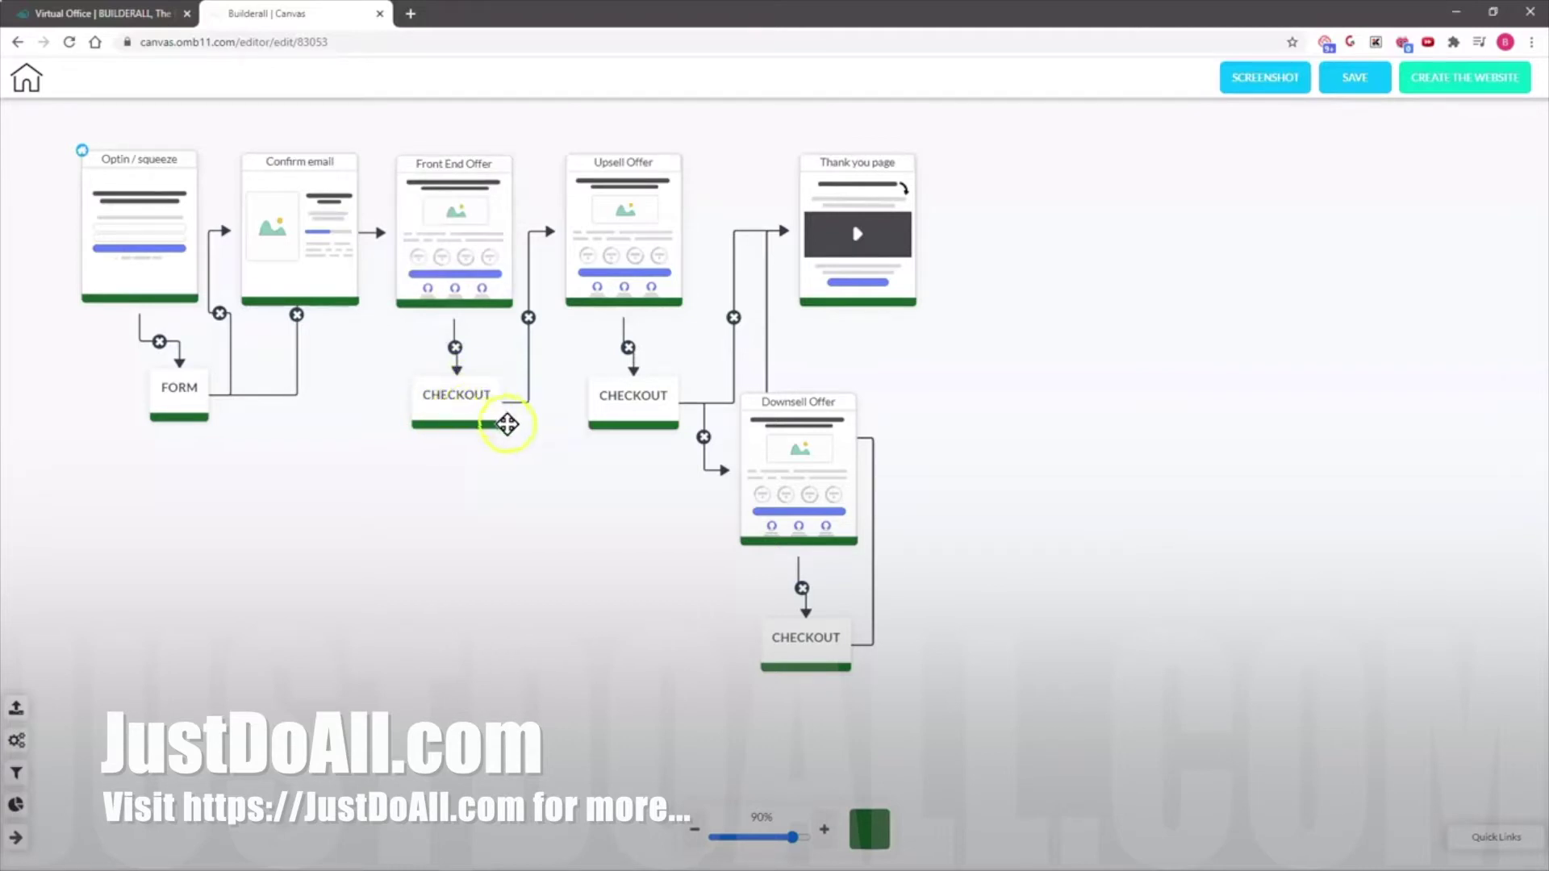
pyautogui.moveTo(588, 217)
pyautogui.moveTo(820, 218)
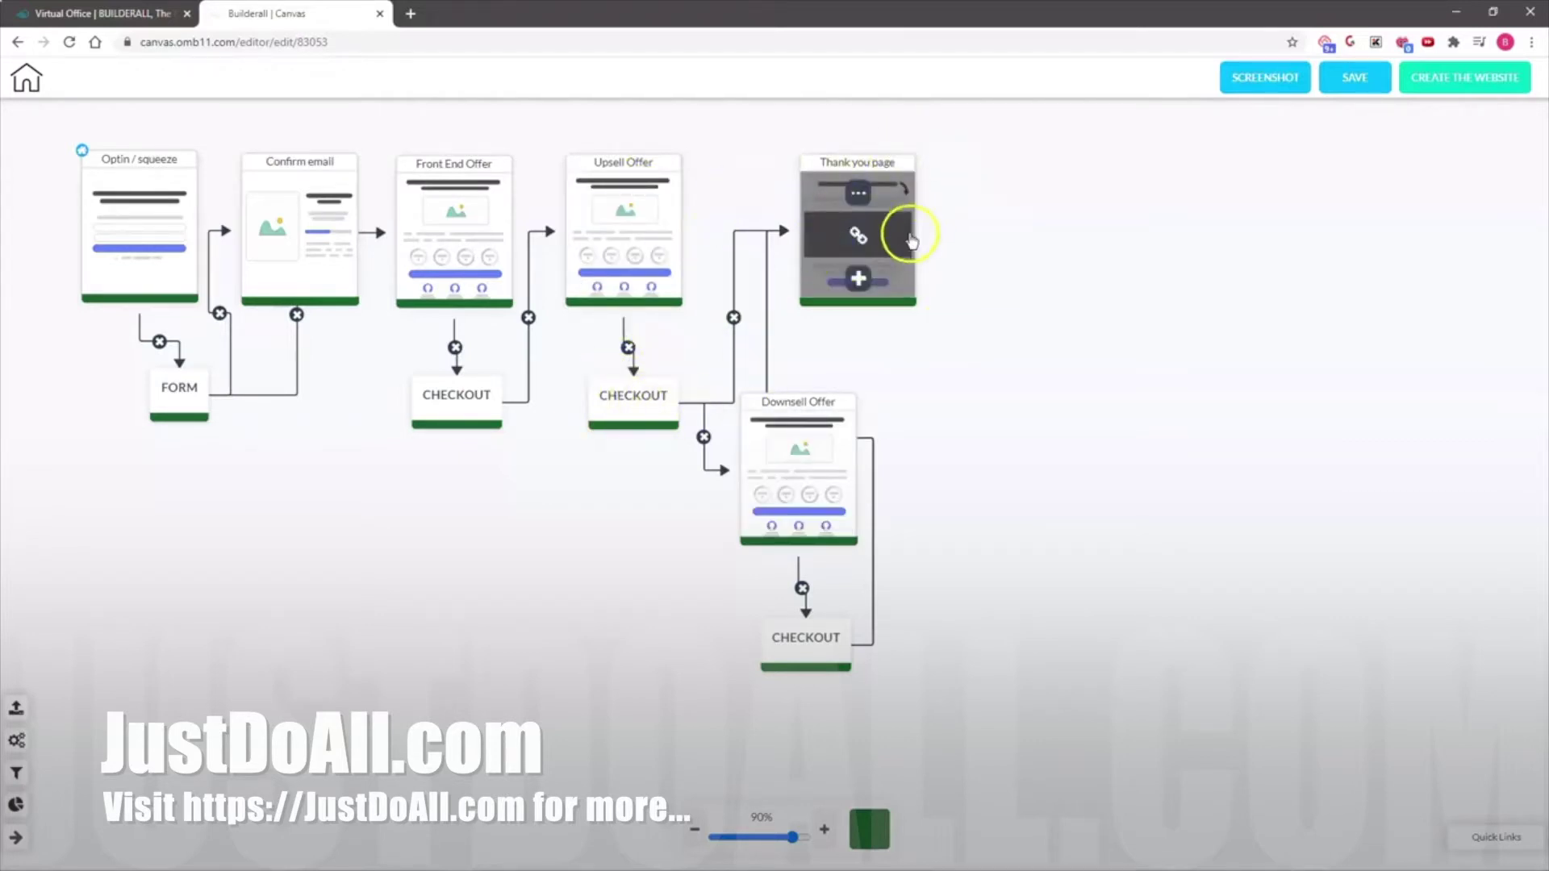
pyautogui.moveTo(640, 207)
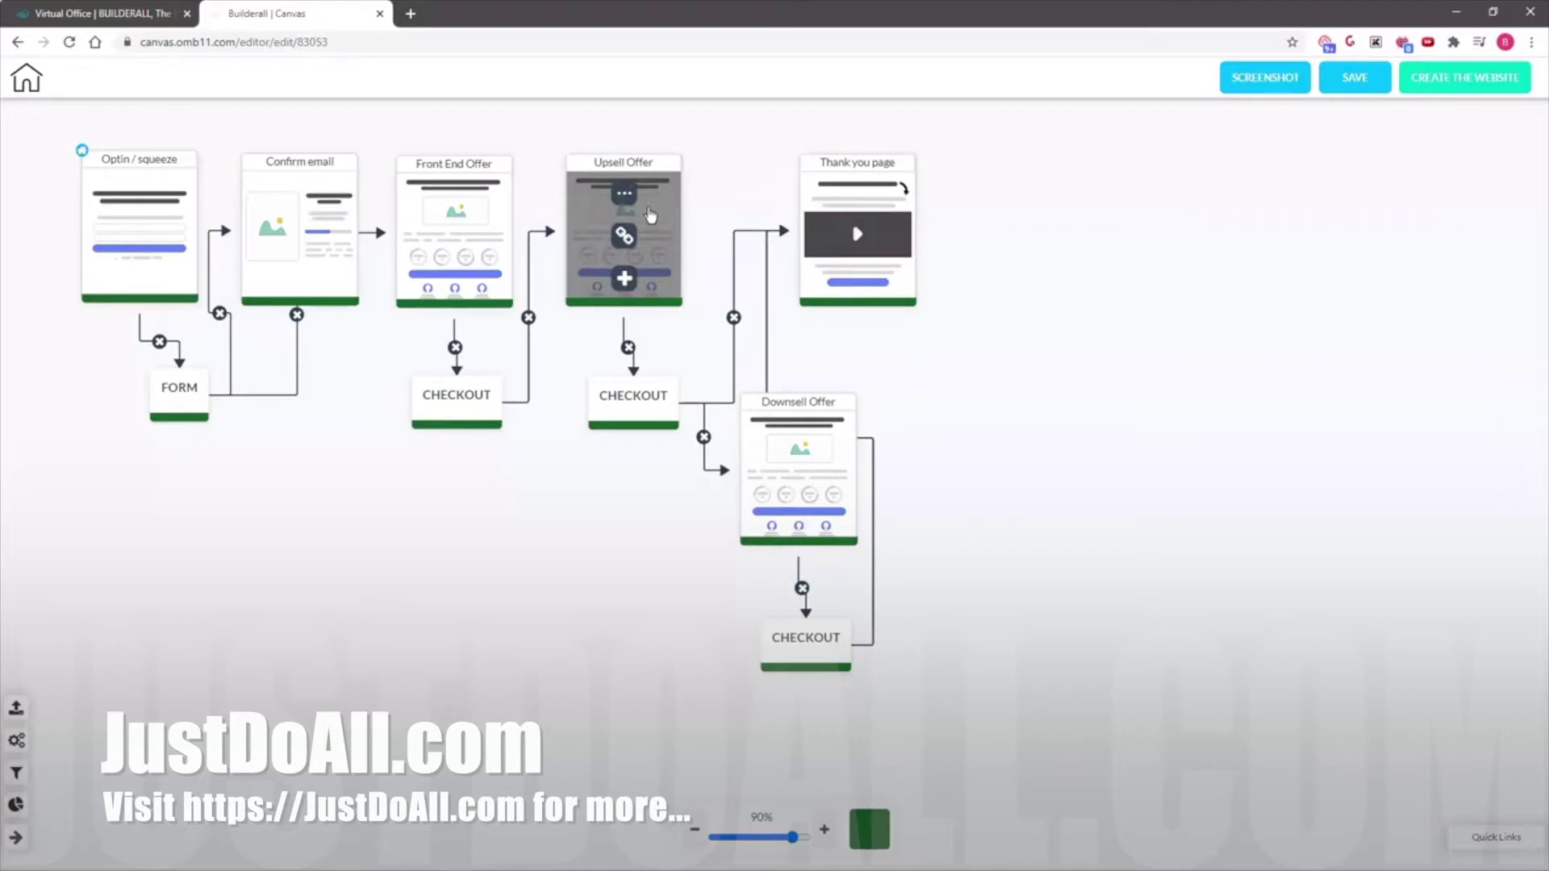
pyautogui.moveTo(831, 434)
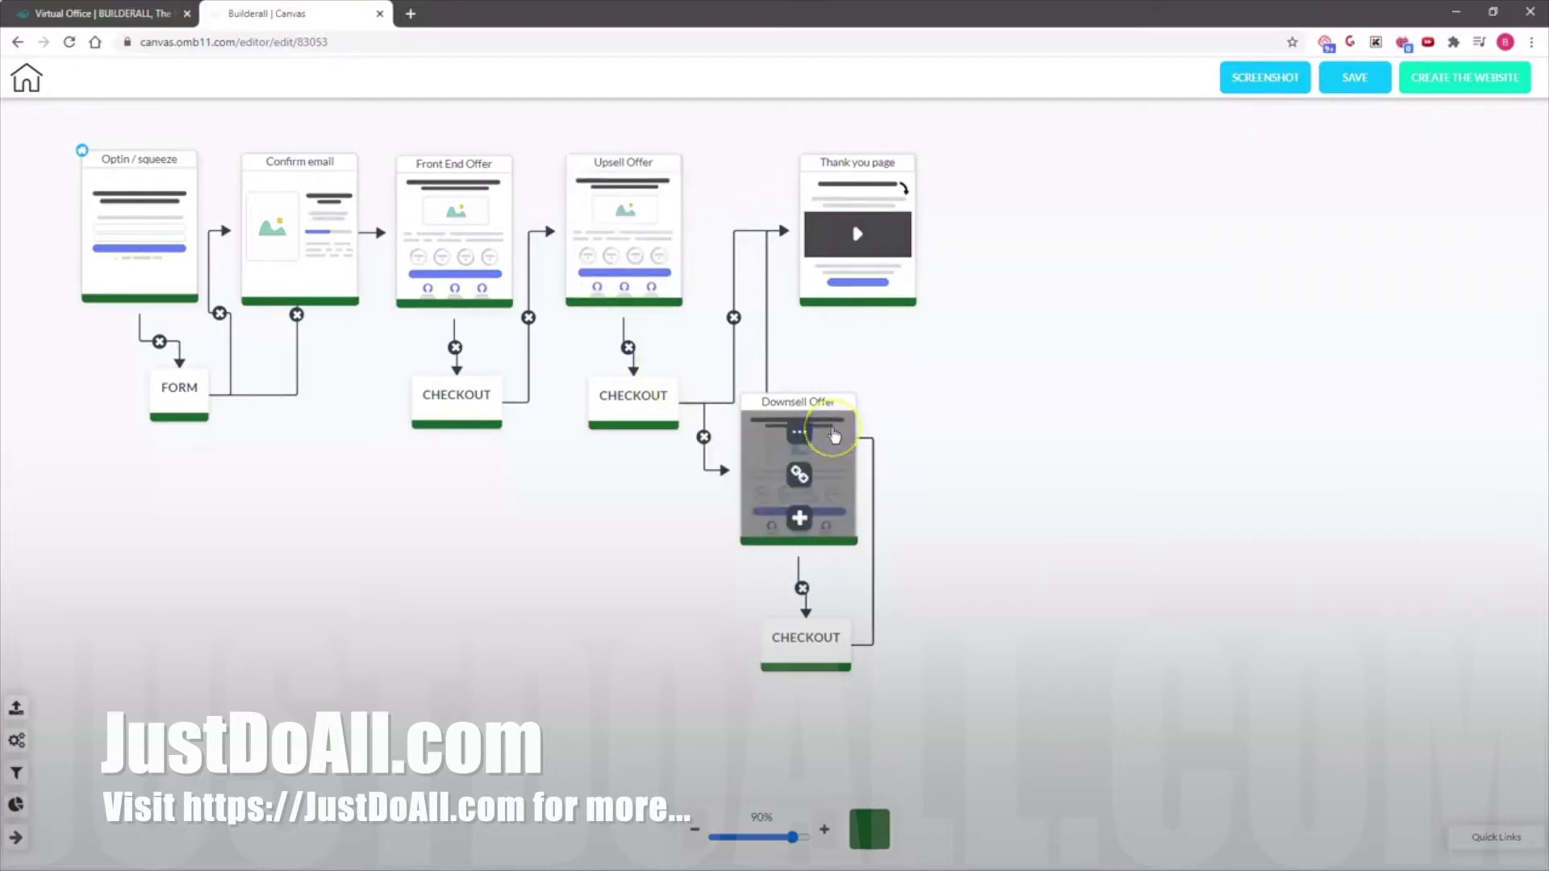
# Move the Downsell Offer card down-left with its CHECKOUT below it, then review the map.
pyautogui.moveTo(830, 432); pyautogui.dragTo(820, 461)
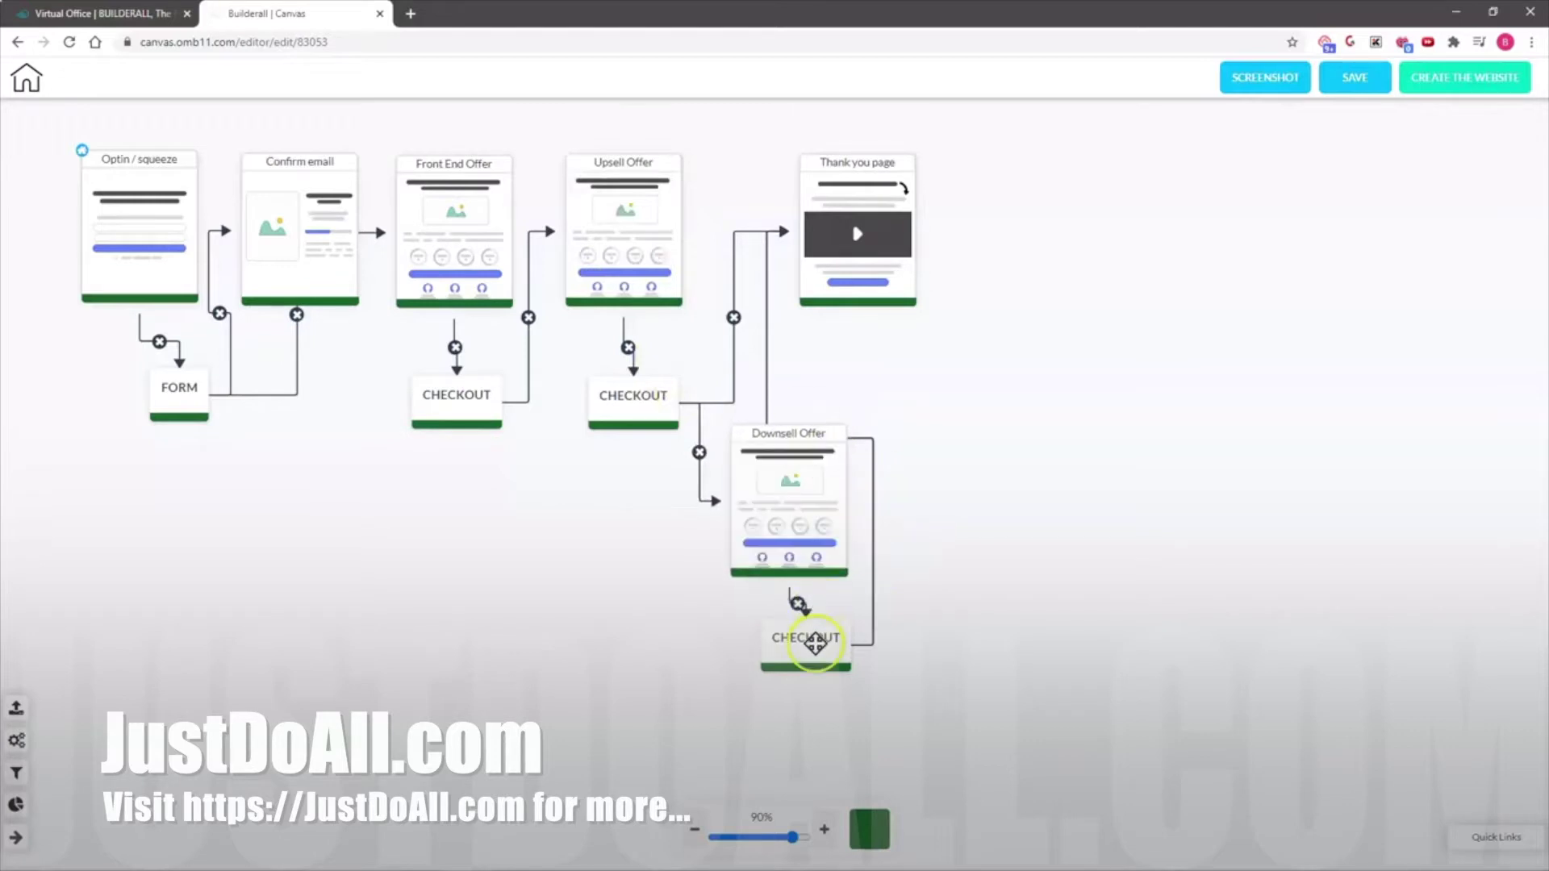
pyautogui.moveTo(812, 640); pyautogui.dragTo(796, 680)
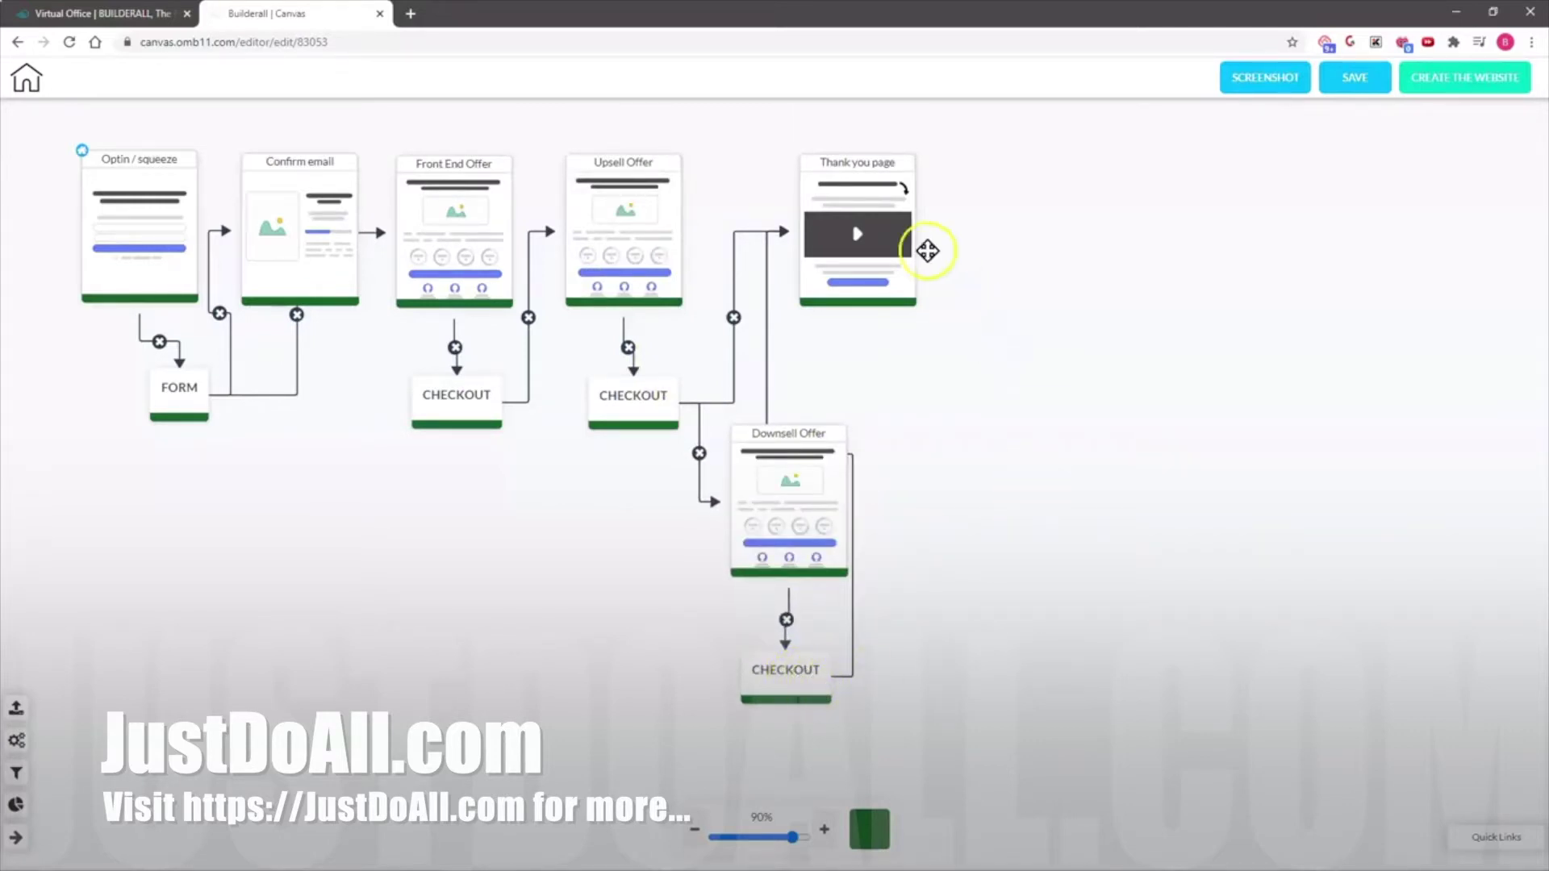
pyautogui.moveTo(883, 226)
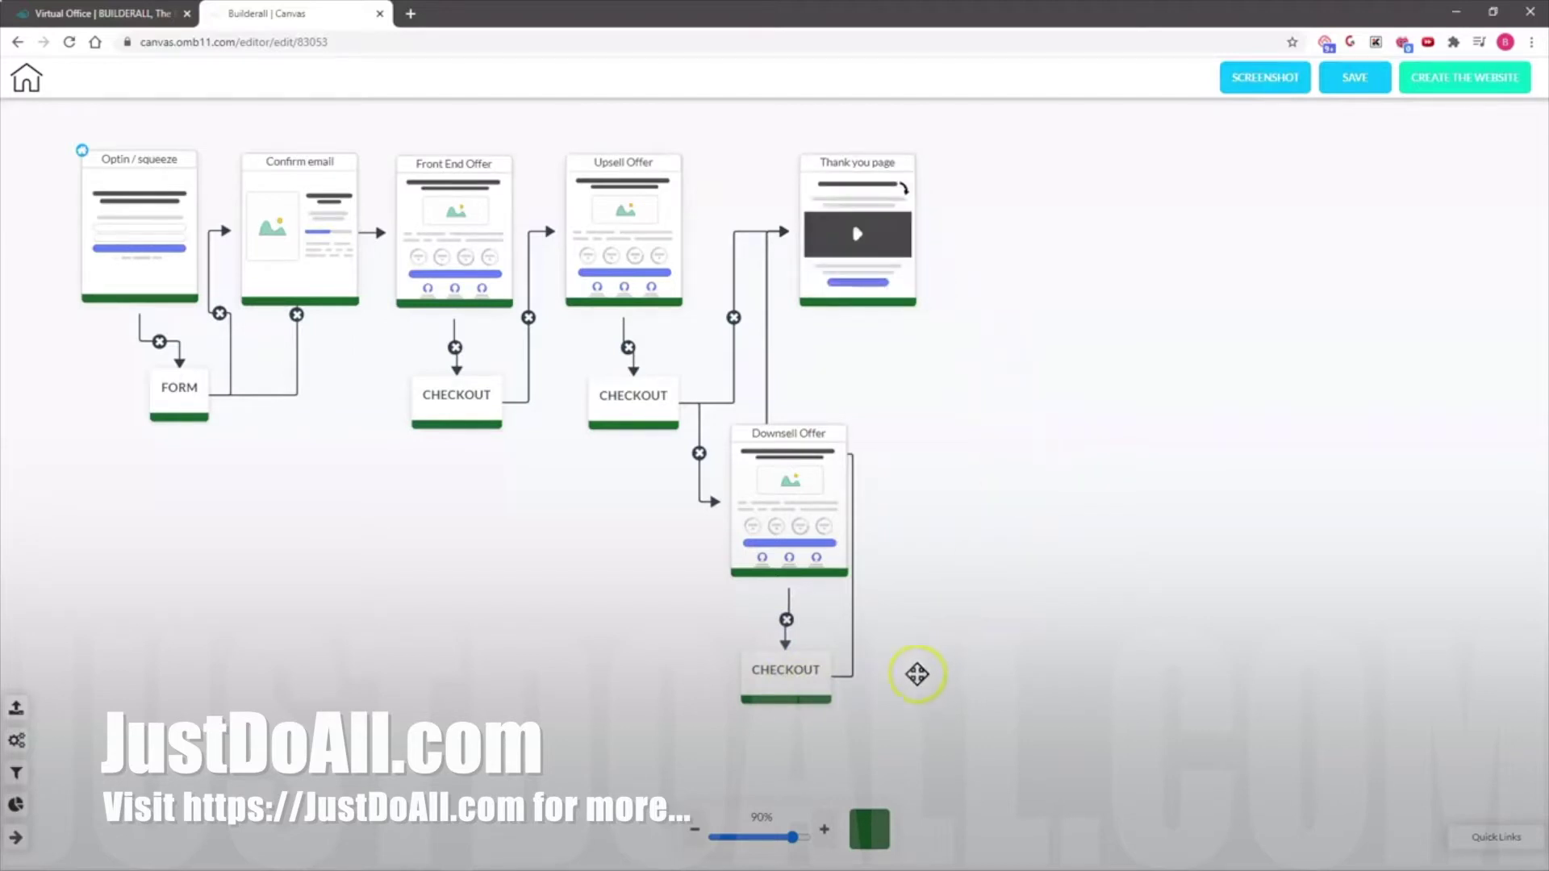
pyautogui.click(897, 226)
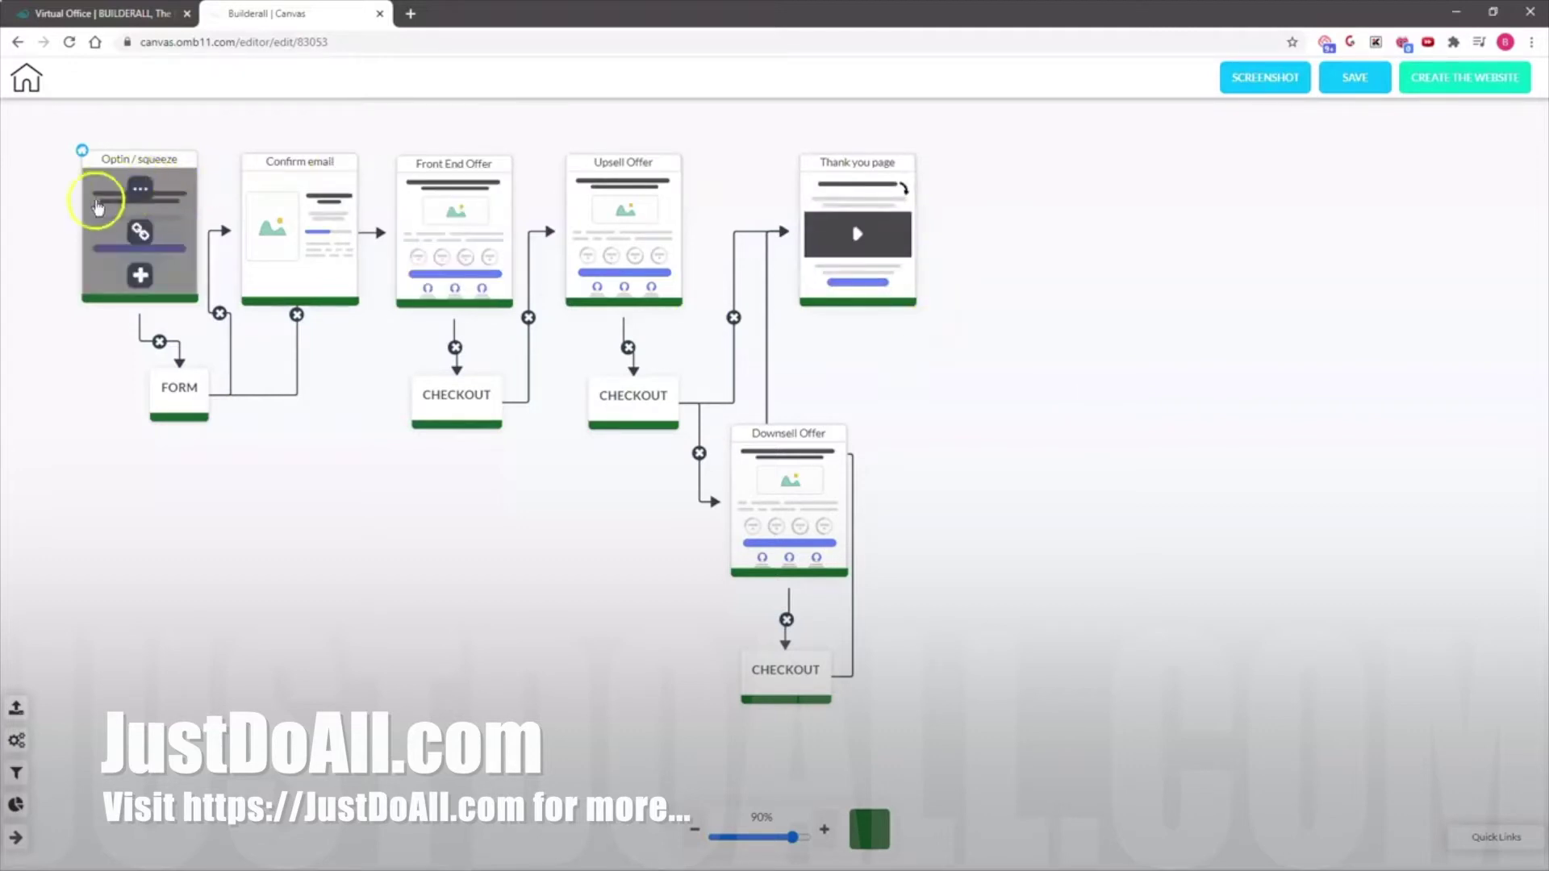
pyautogui.moveTo(162, 154)
pyautogui.moveTo(473, 259)
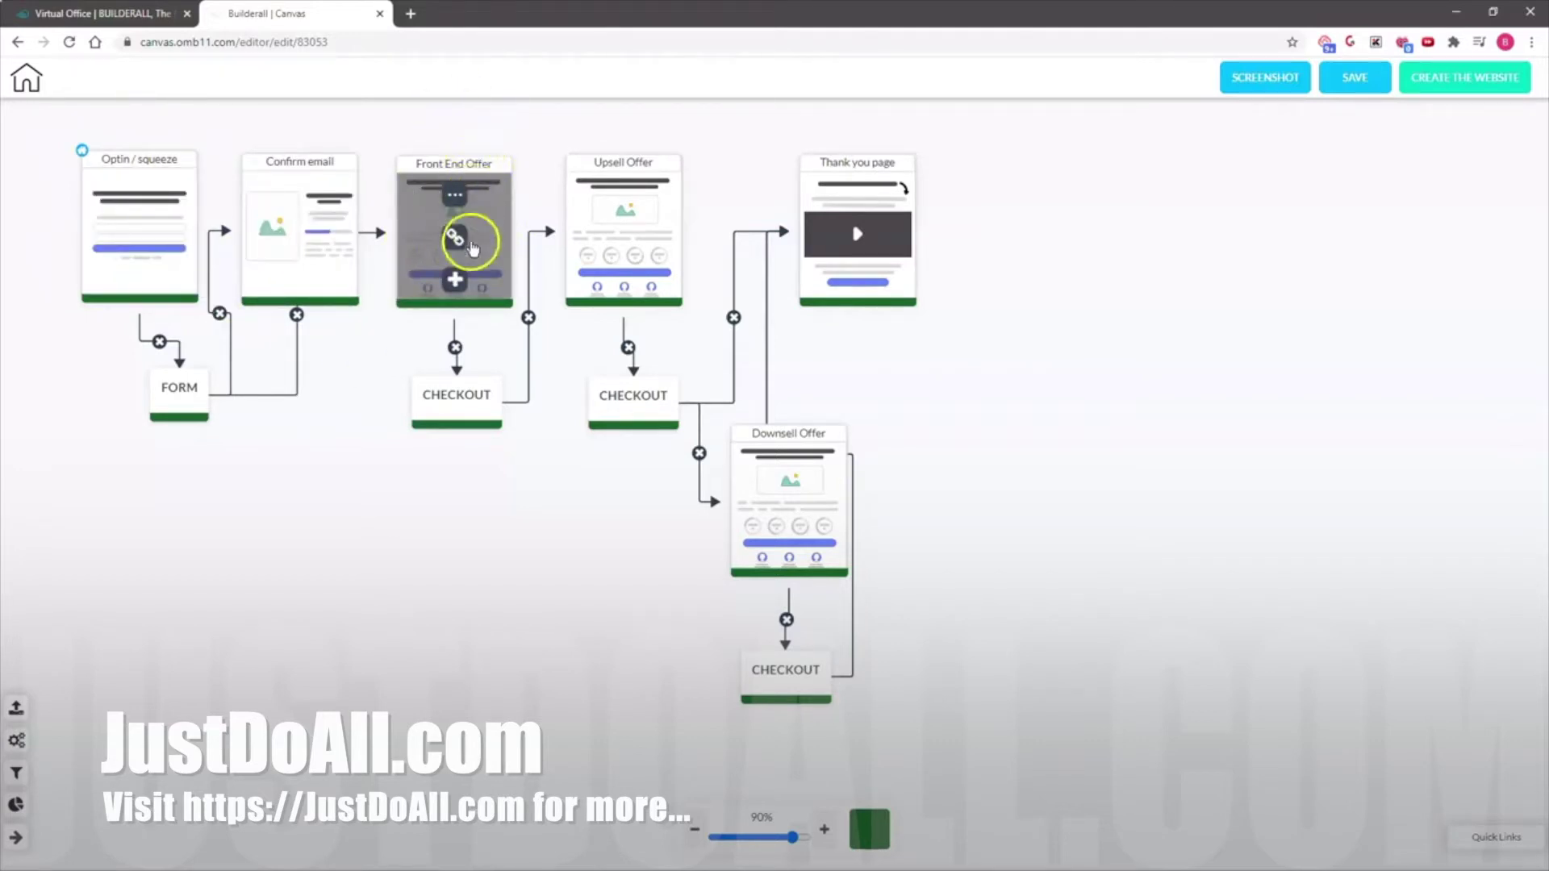
pyautogui.moveTo(650, 235)
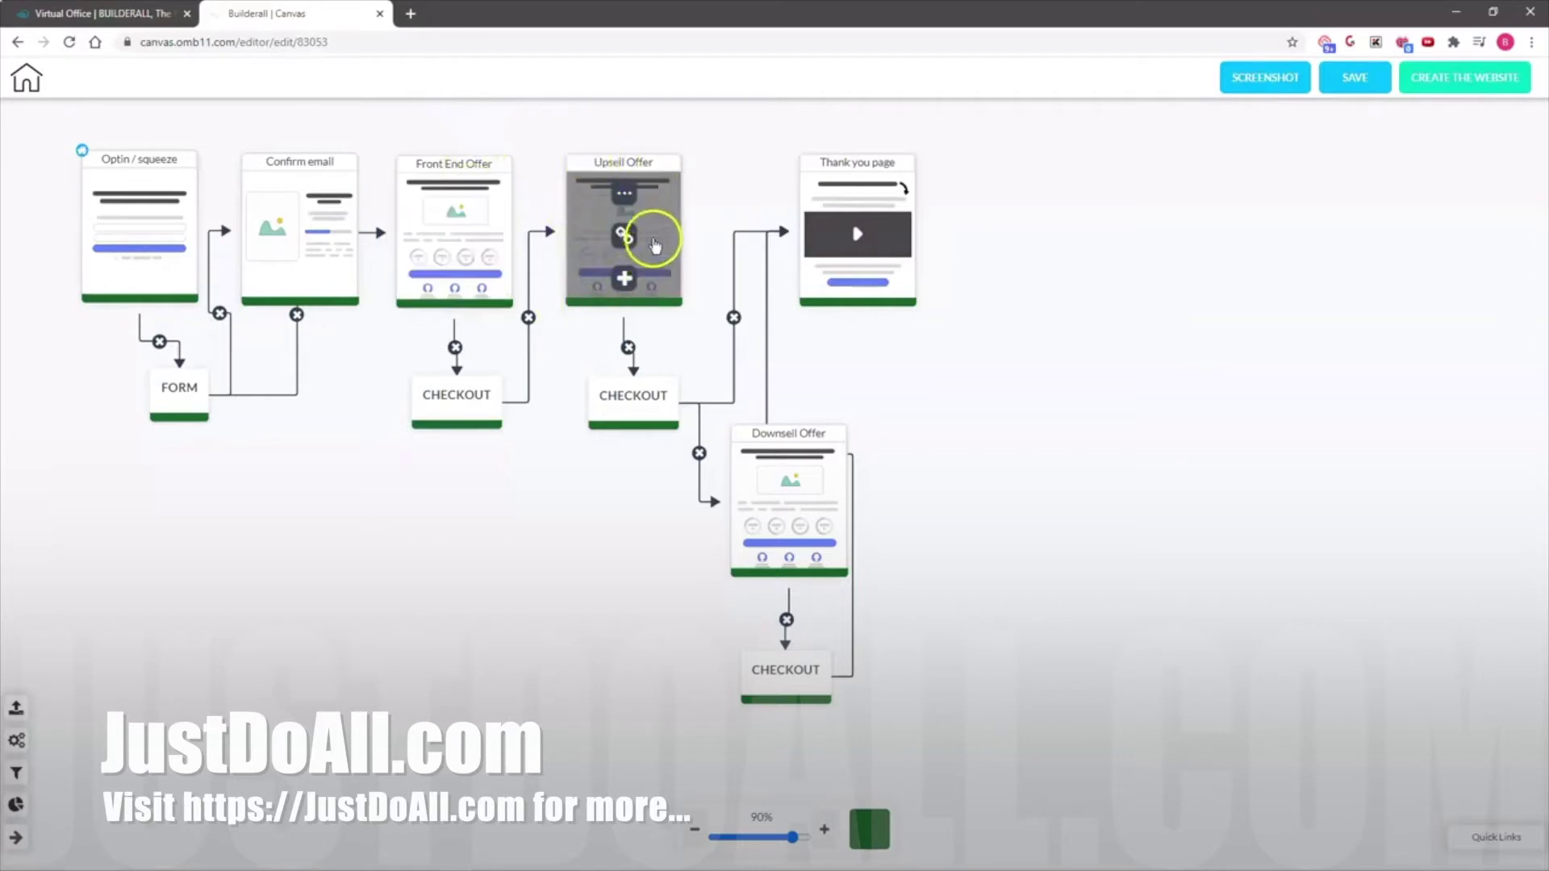
pyautogui.moveTo(781, 494)
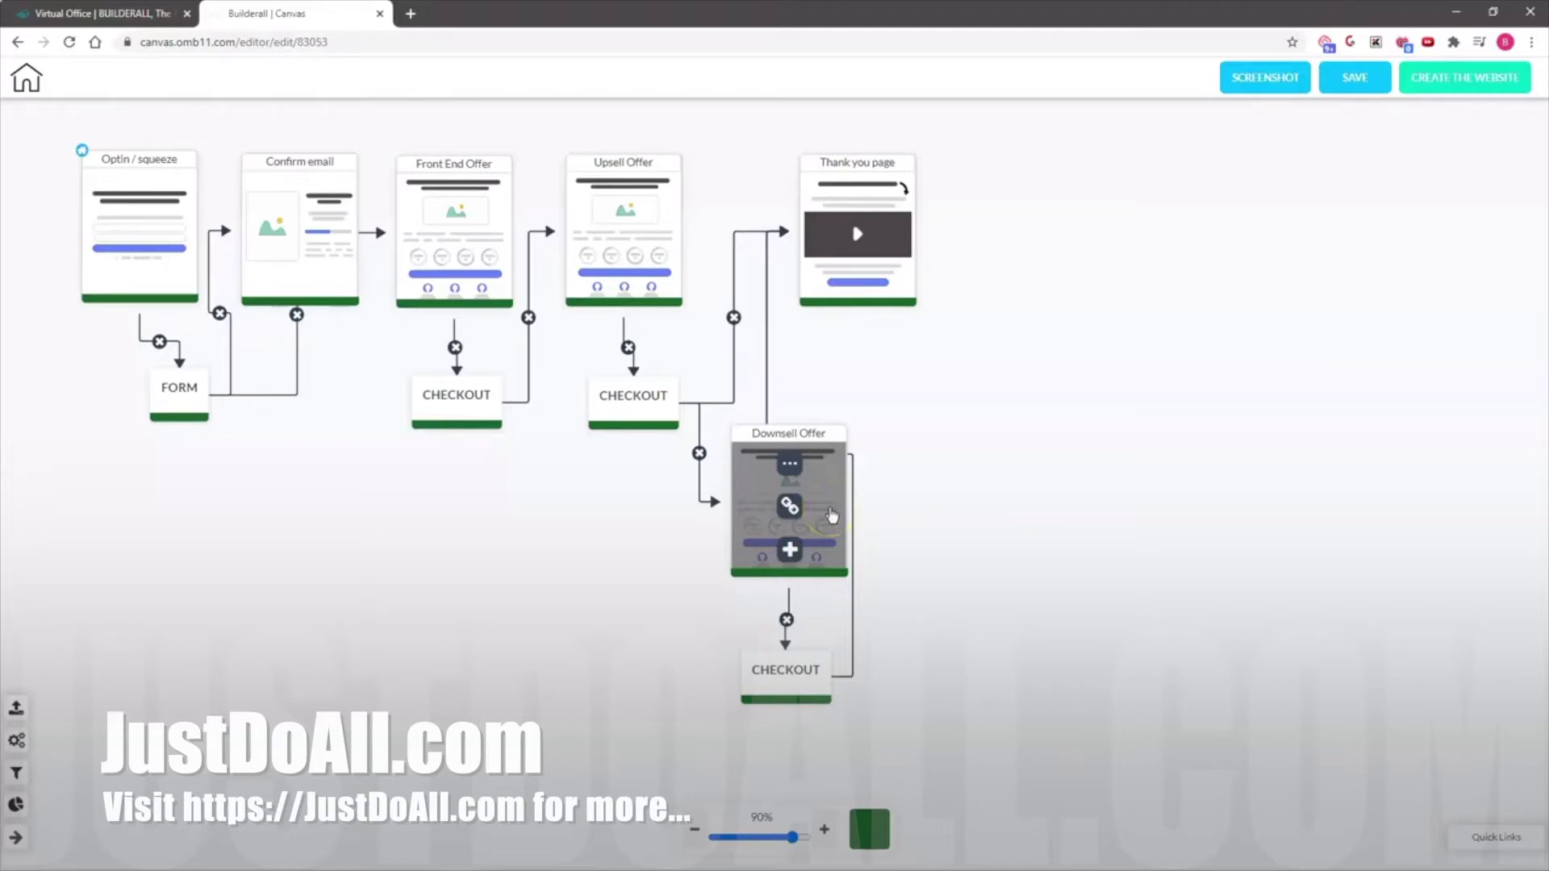
pyautogui.moveTo(854, 284)
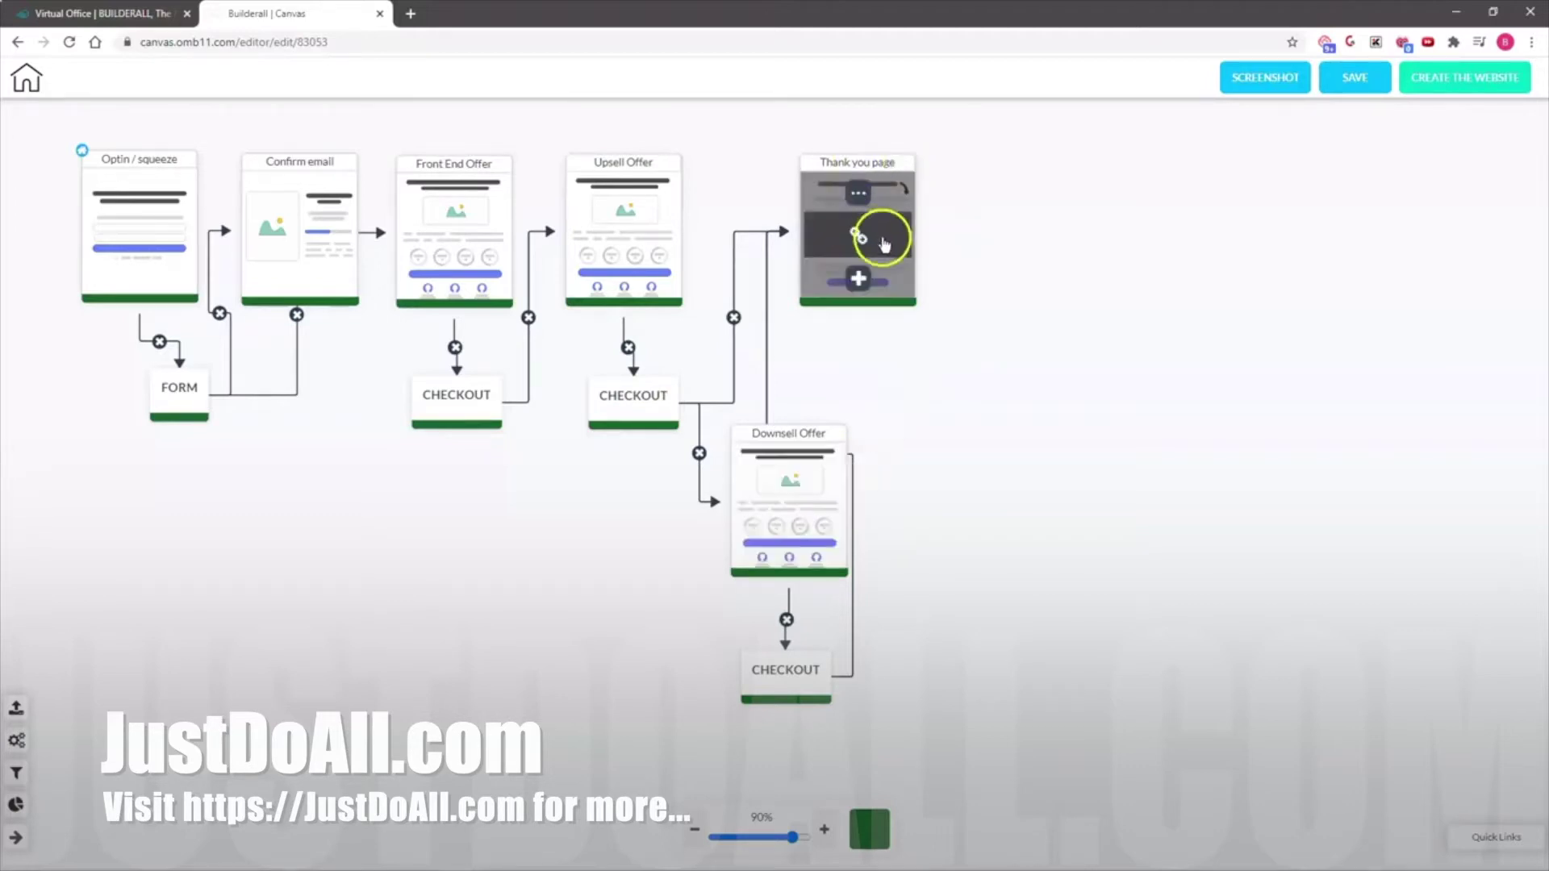
# Add four Membership page templates after the Thank you page, Membership page through Membership page-4.
pyautogui.click(857, 280)
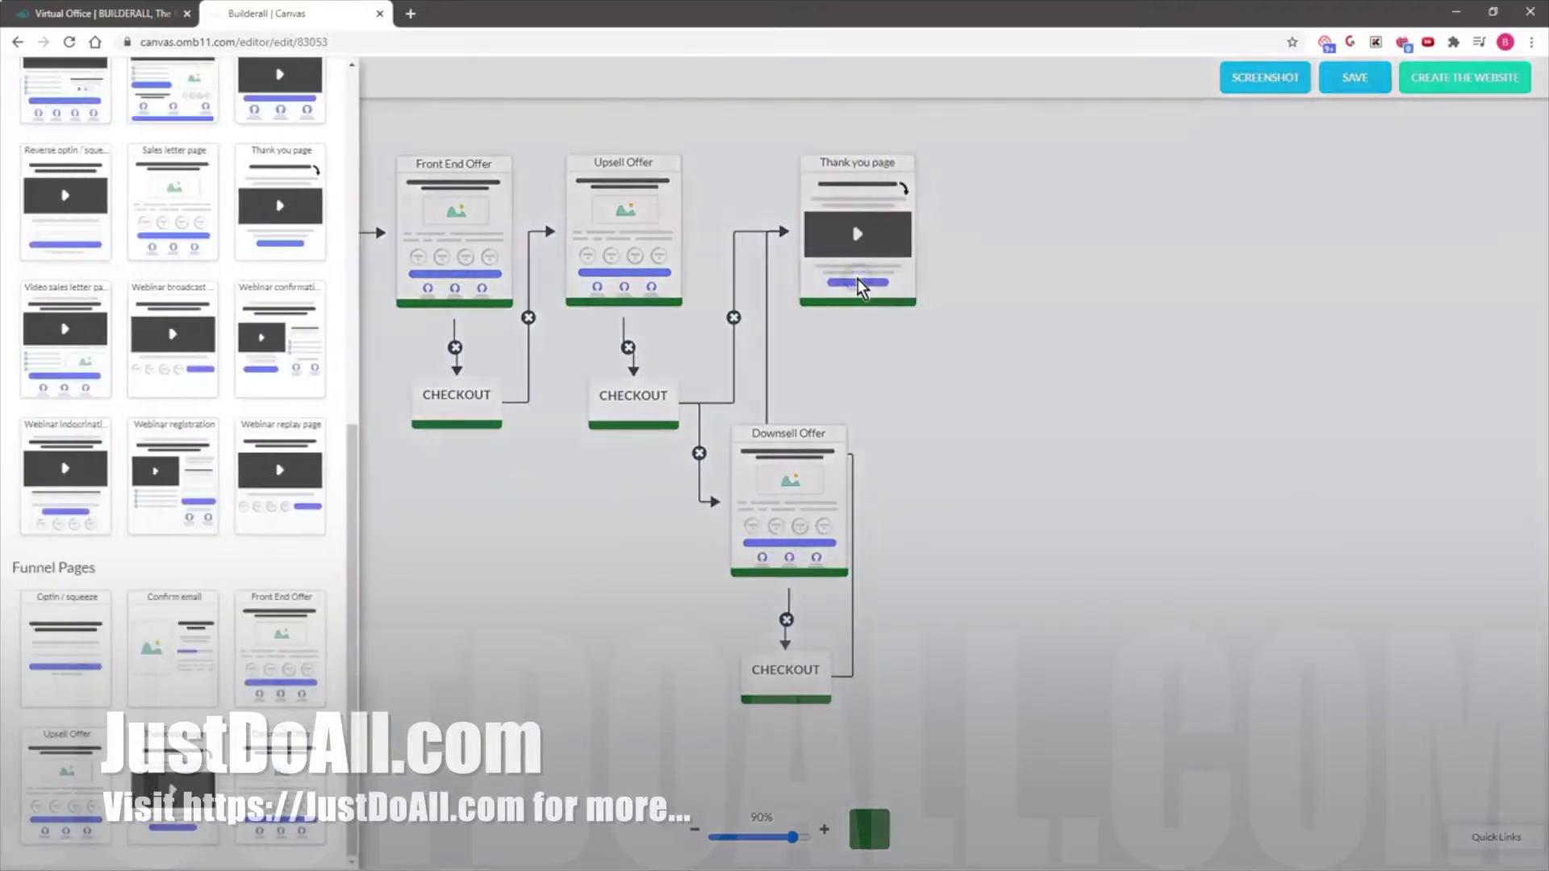
pyautogui.scroll(2, 151, 359)
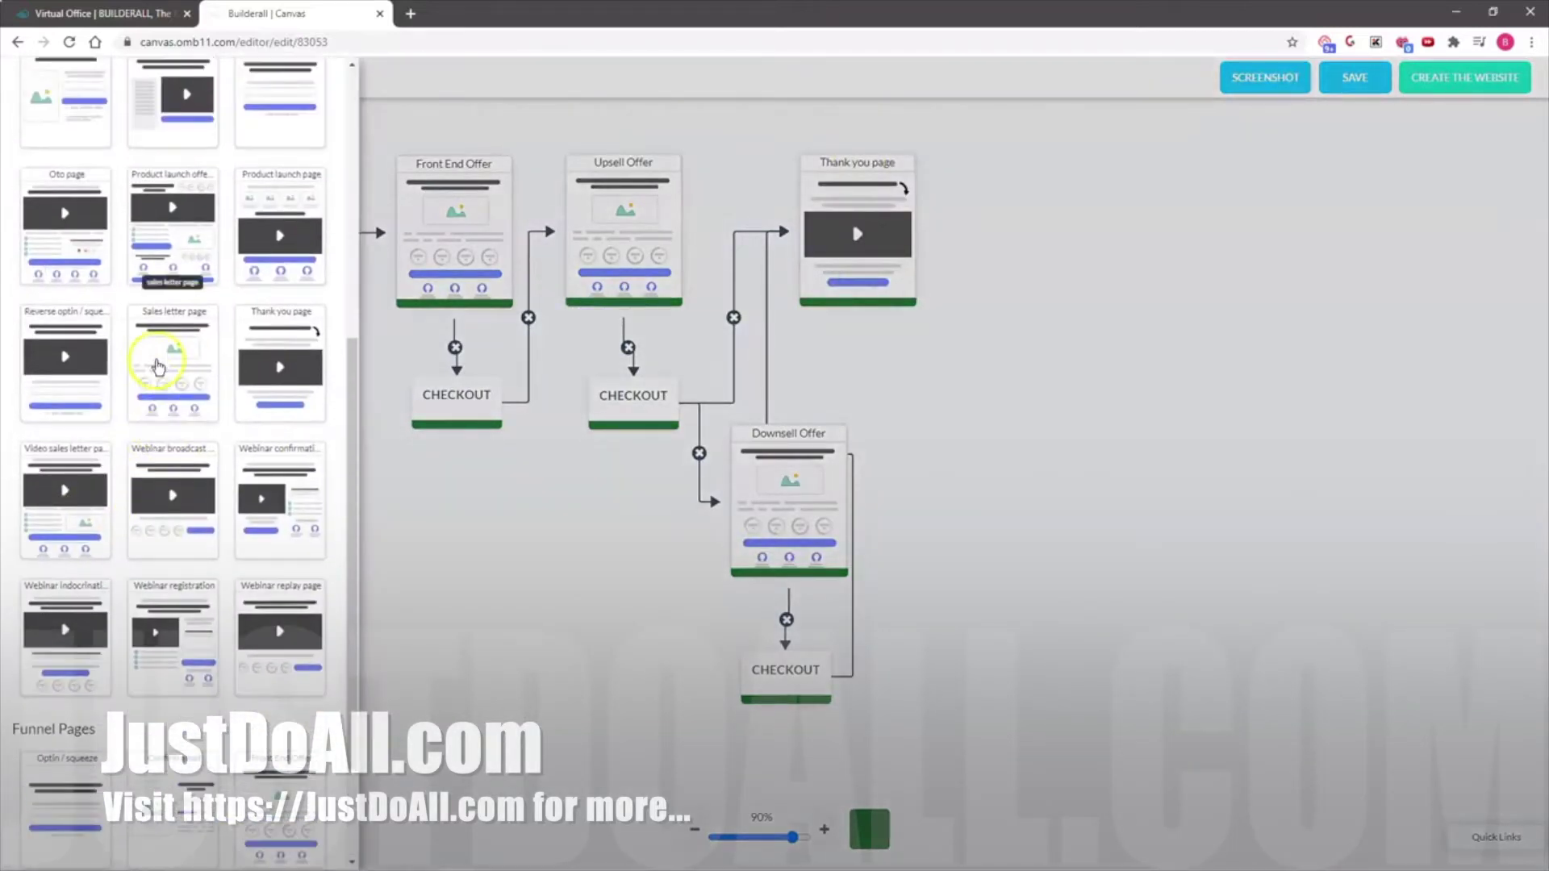
pyautogui.scroll(-5, 152, 359)
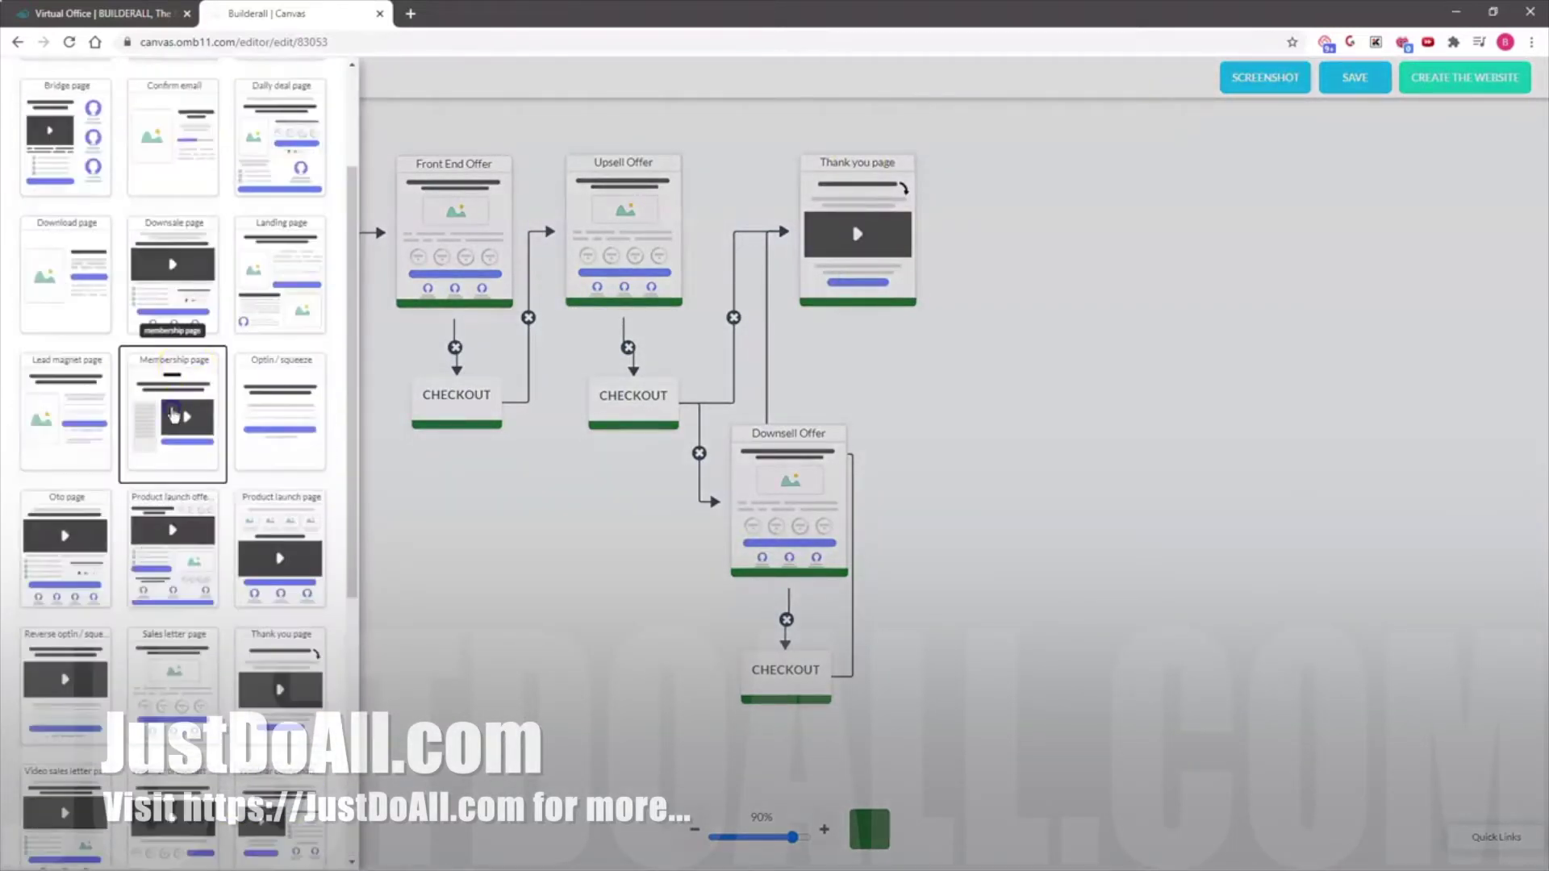
pyautogui.click(152, 363)
pyautogui.click(858, 280)
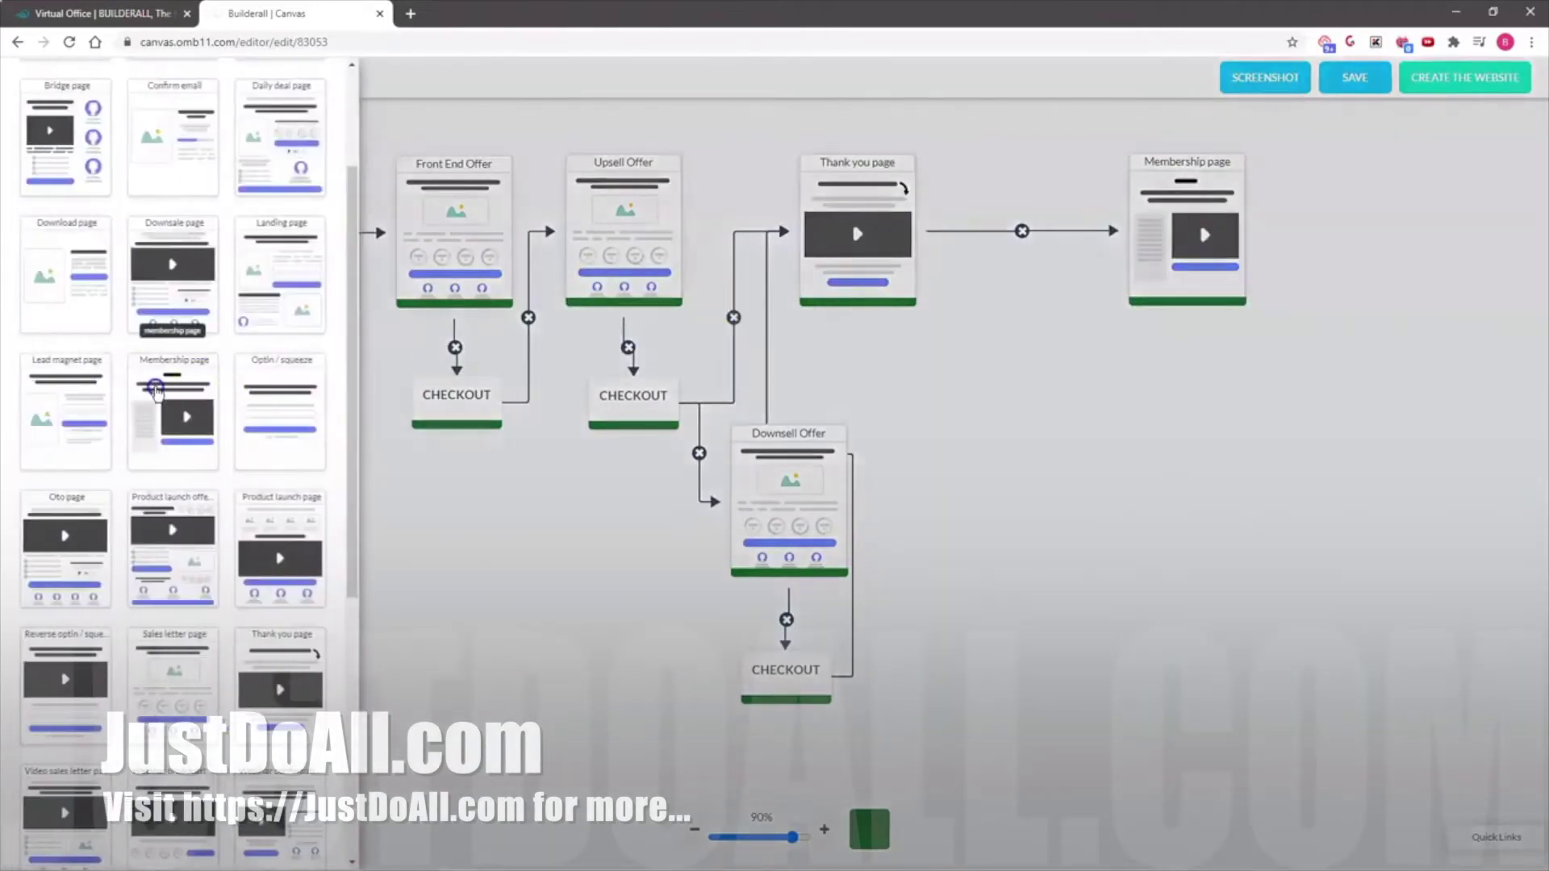
pyautogui.click(319, 380)
pyautogui.click(858, 280)
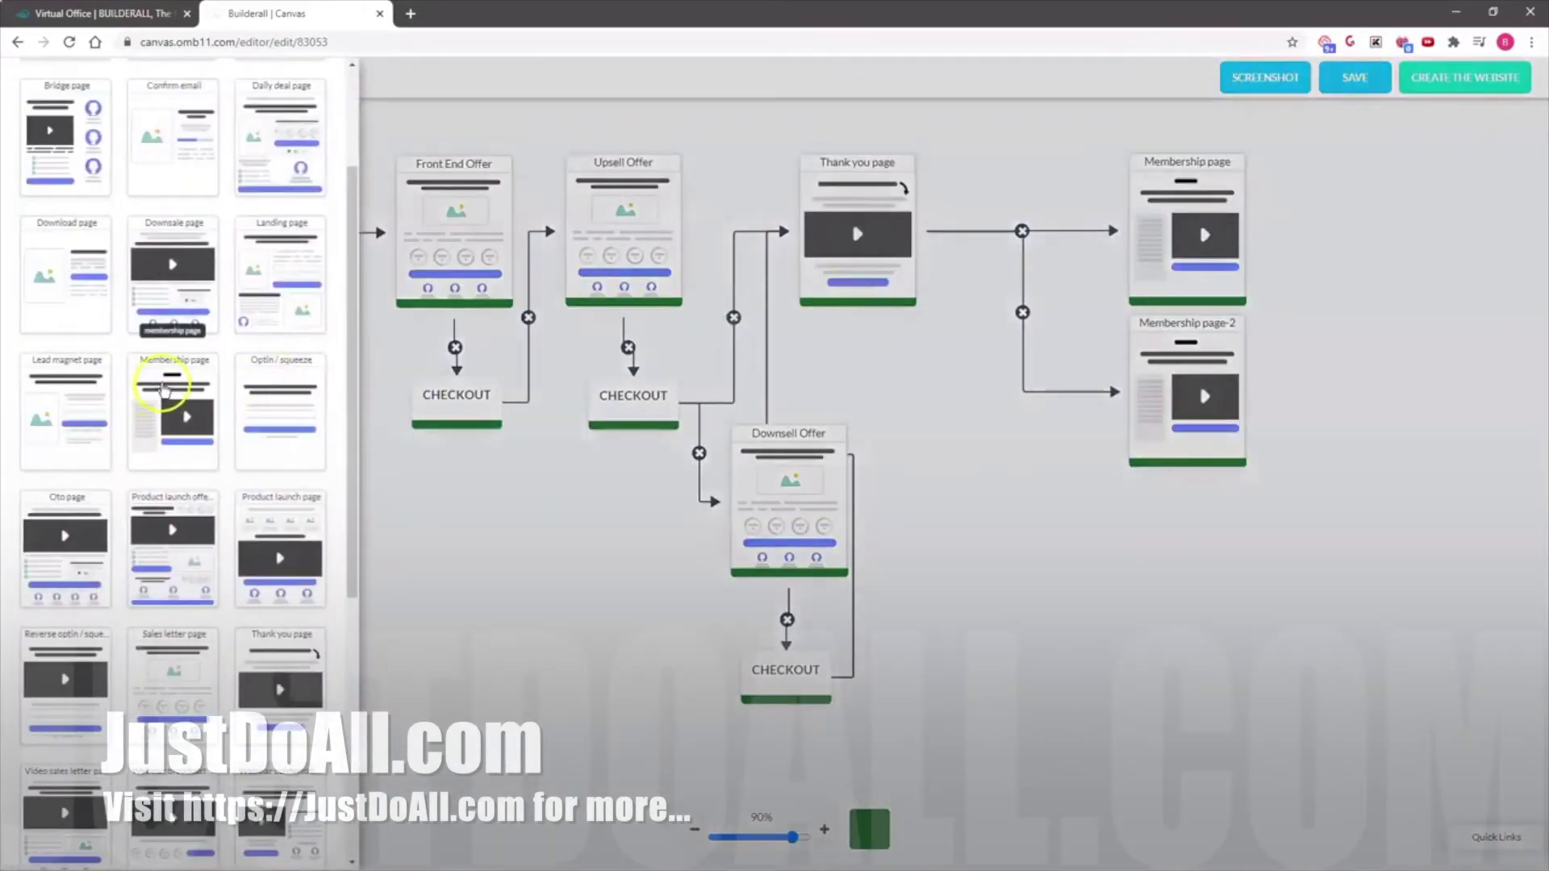
pyautogui.click(161, 389)
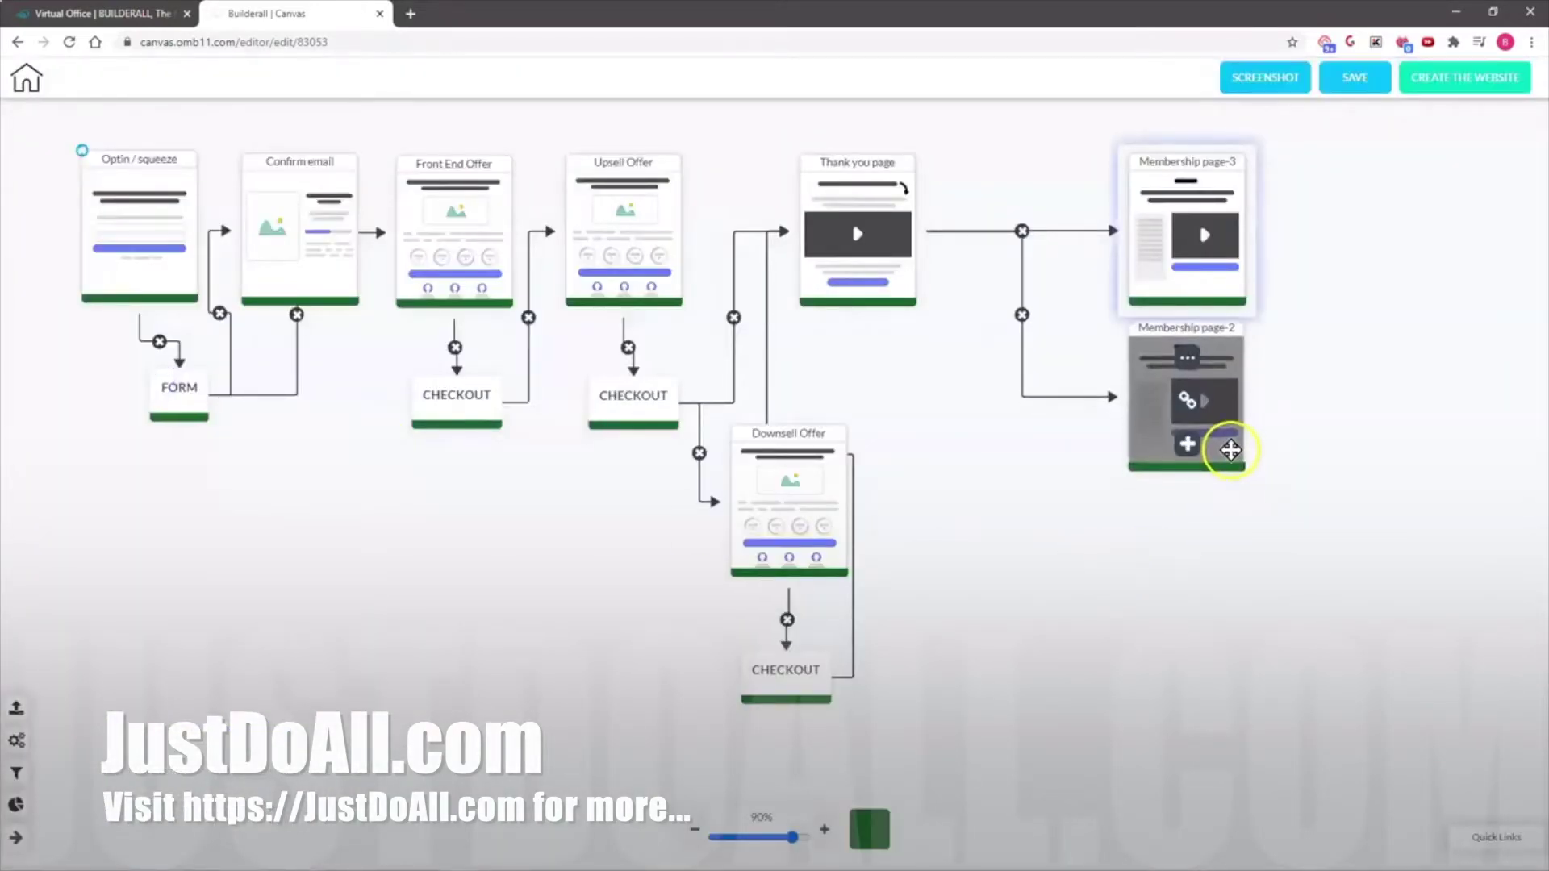
pyautogui.moveTo(1224, 244)
pyautogui.click(858, 280)
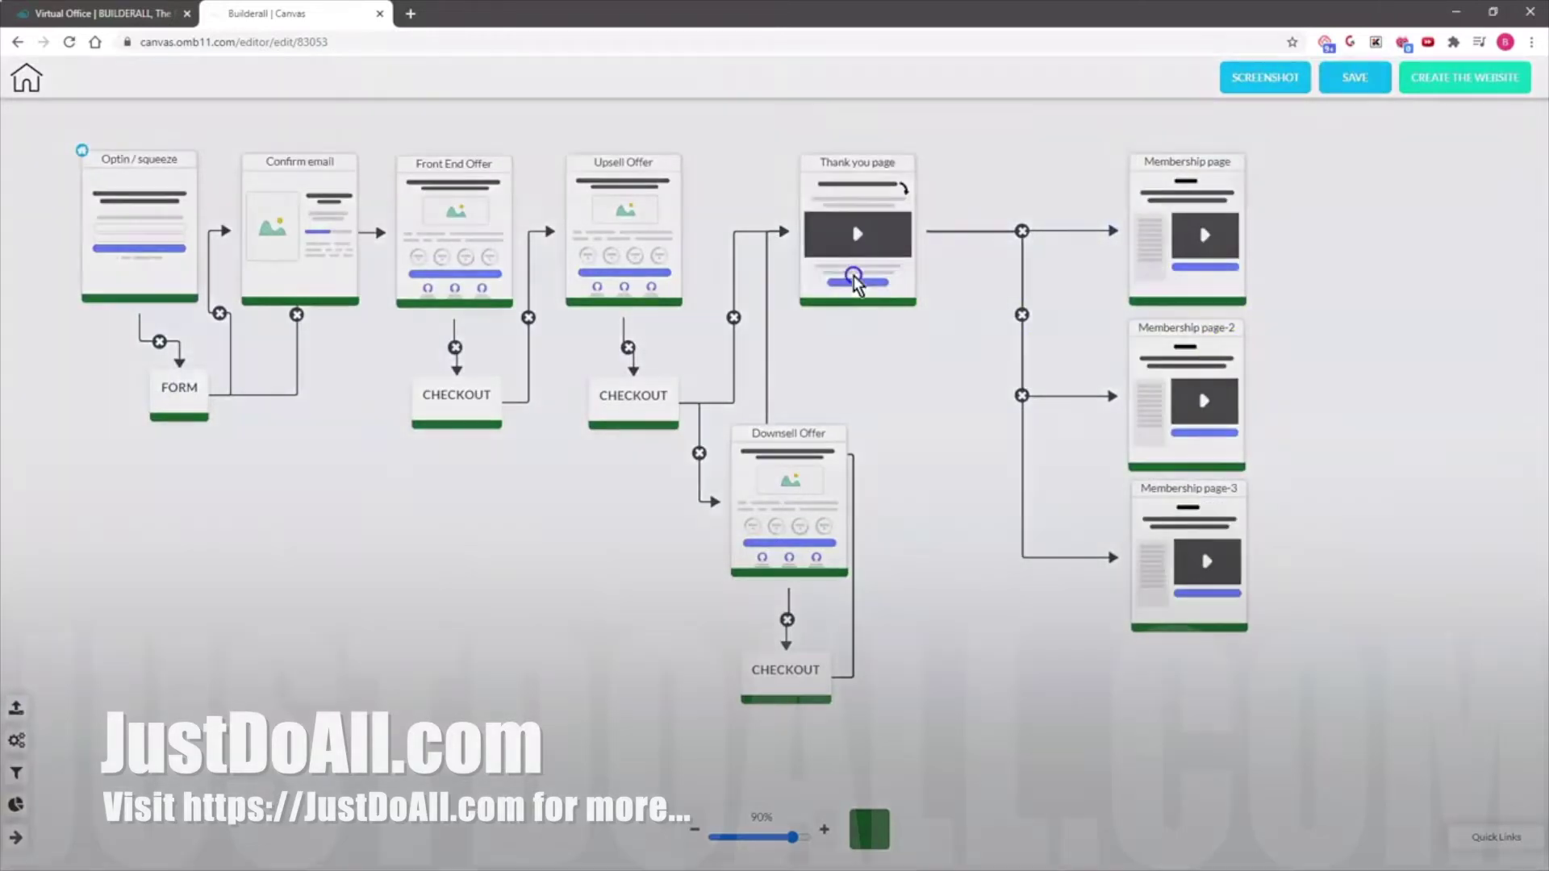
pyautogui.click(174, 403)
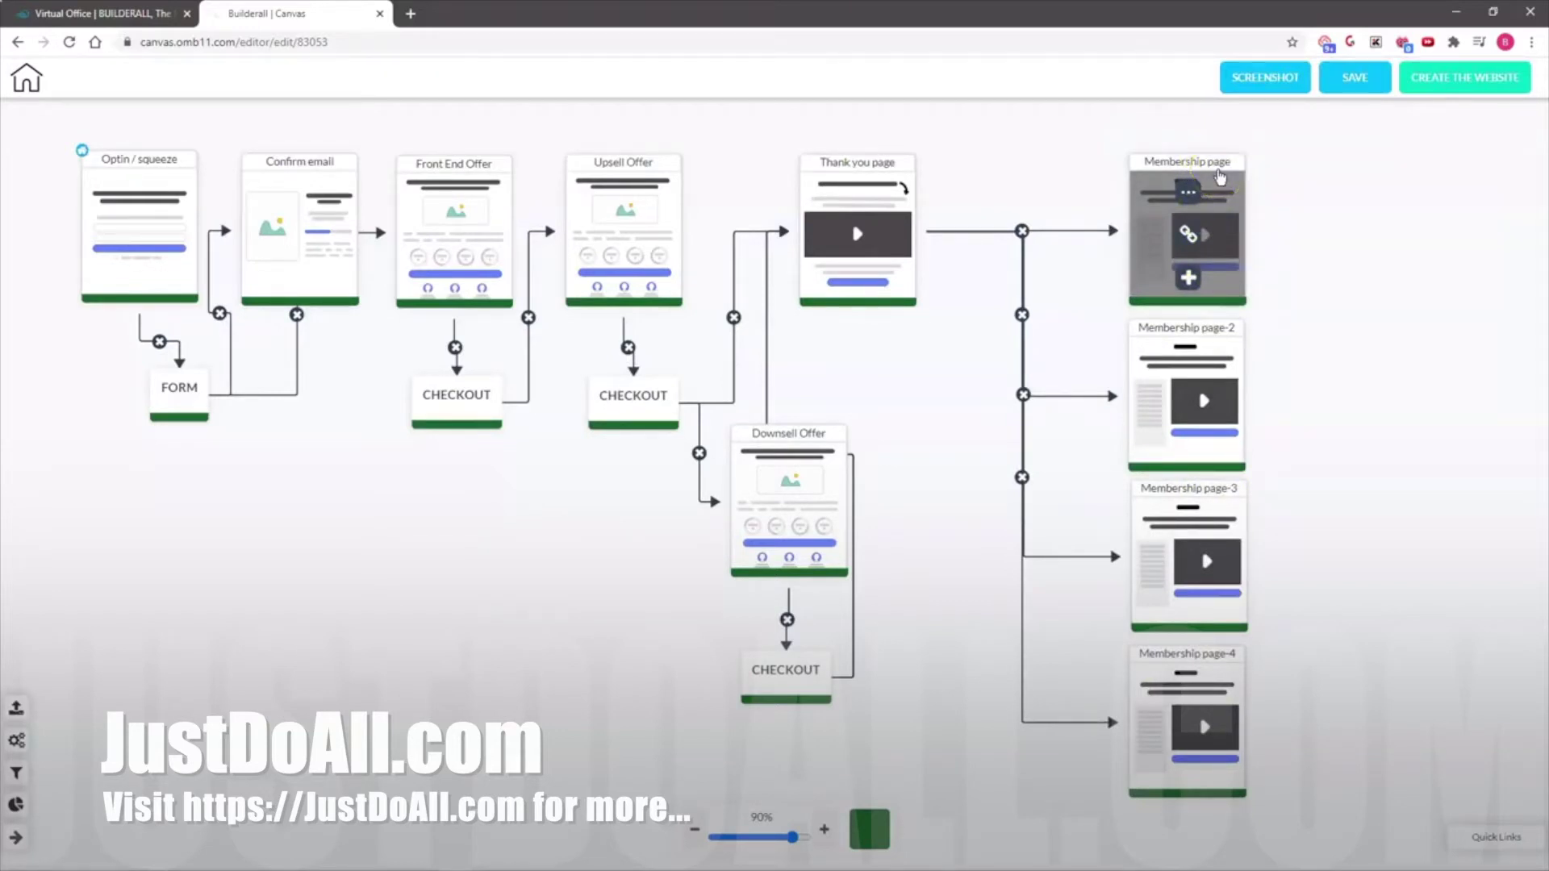
# Rename the first Membership page to 'Lead Magnet Membership Area'.
pyautogui.click(1207, 191)
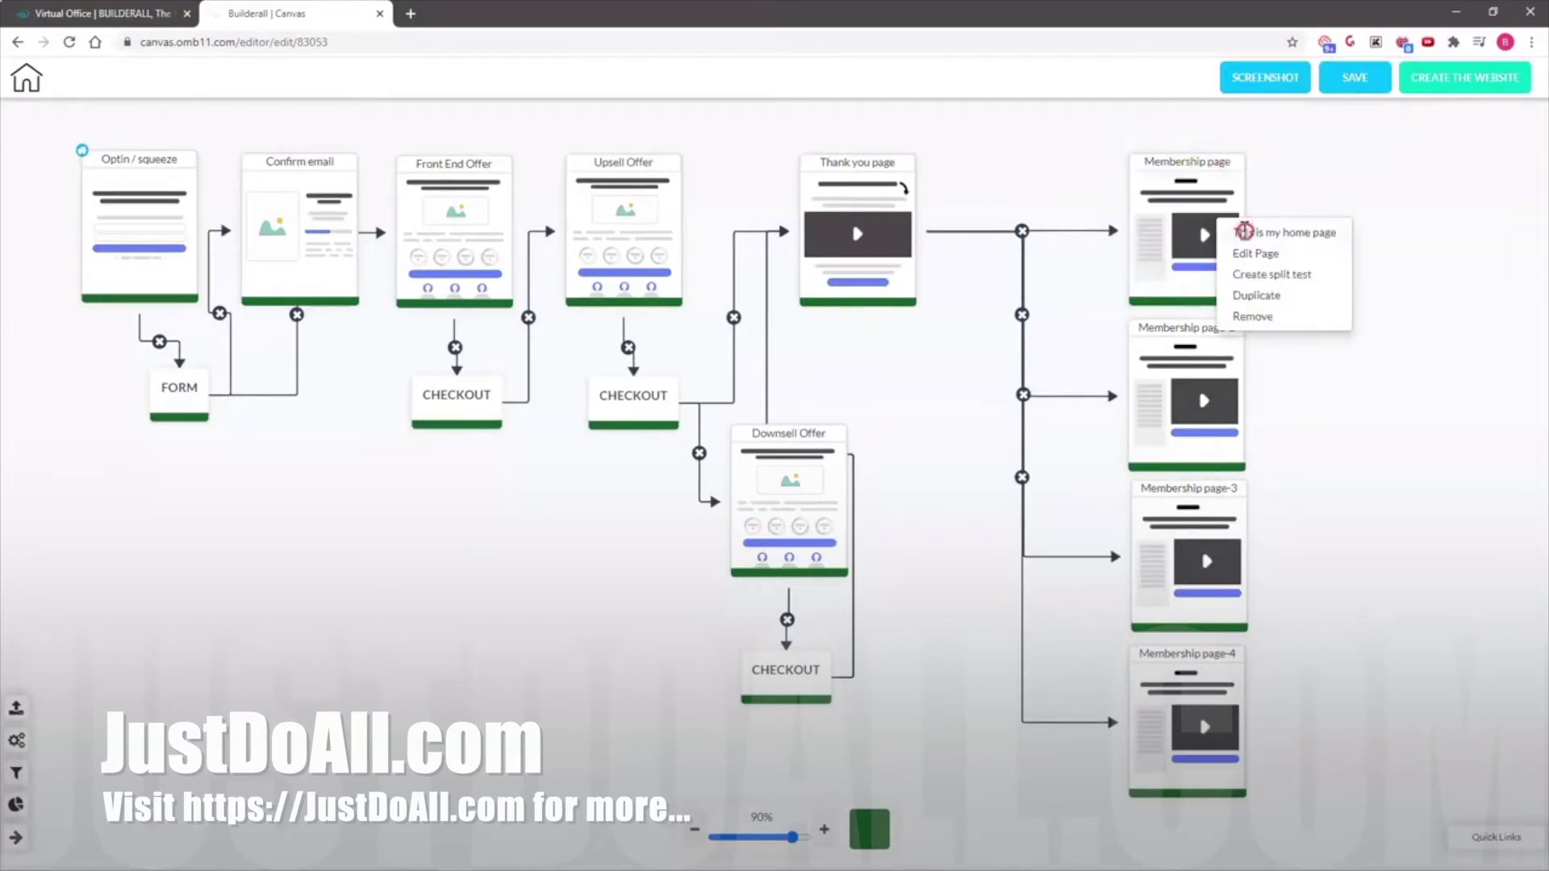
pyautogui.click(1259, 253)
pyautogui.moveTo(1470, 124); pyautogui.dragTo(1233, 128)
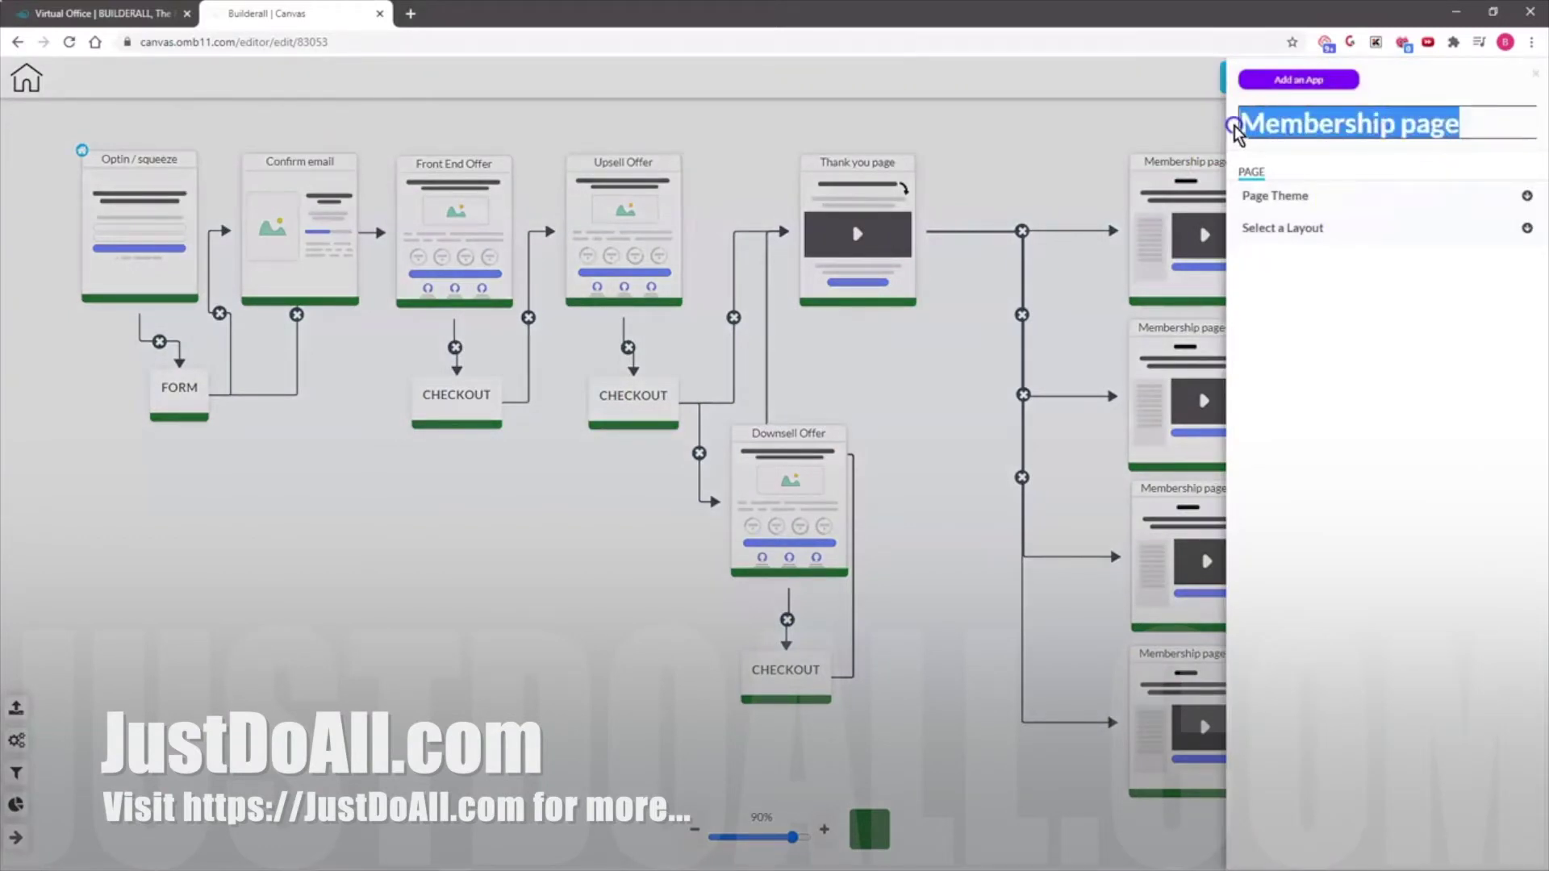
pyautogui.write('Lead Mag')
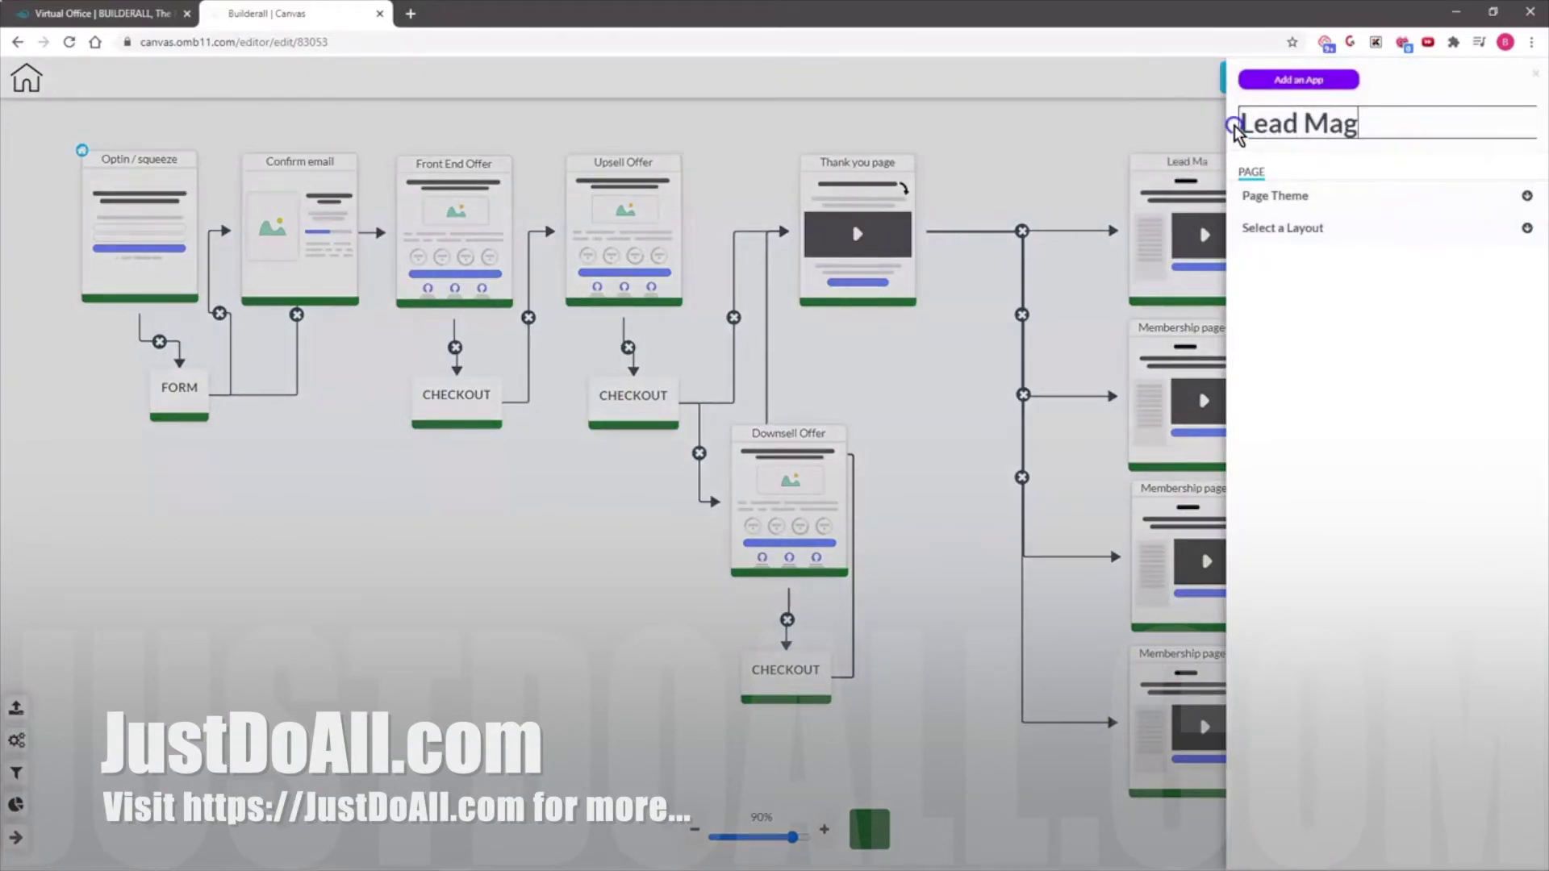
pyautogui.write('net Membersh')
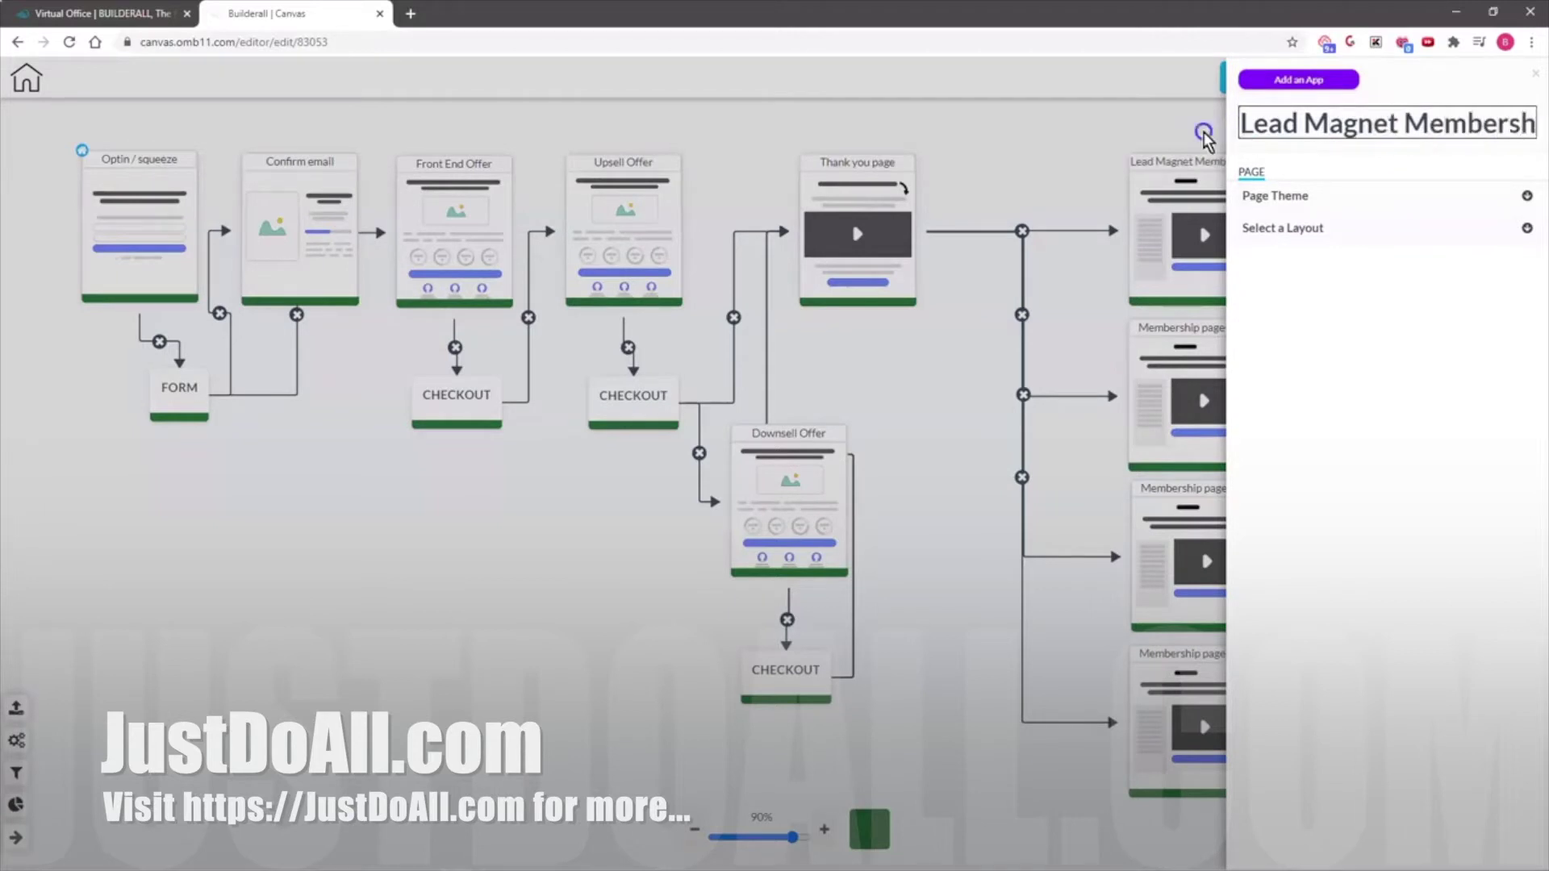
pyautogui.write('ip Area')
pyautogui.click(1204, 138)
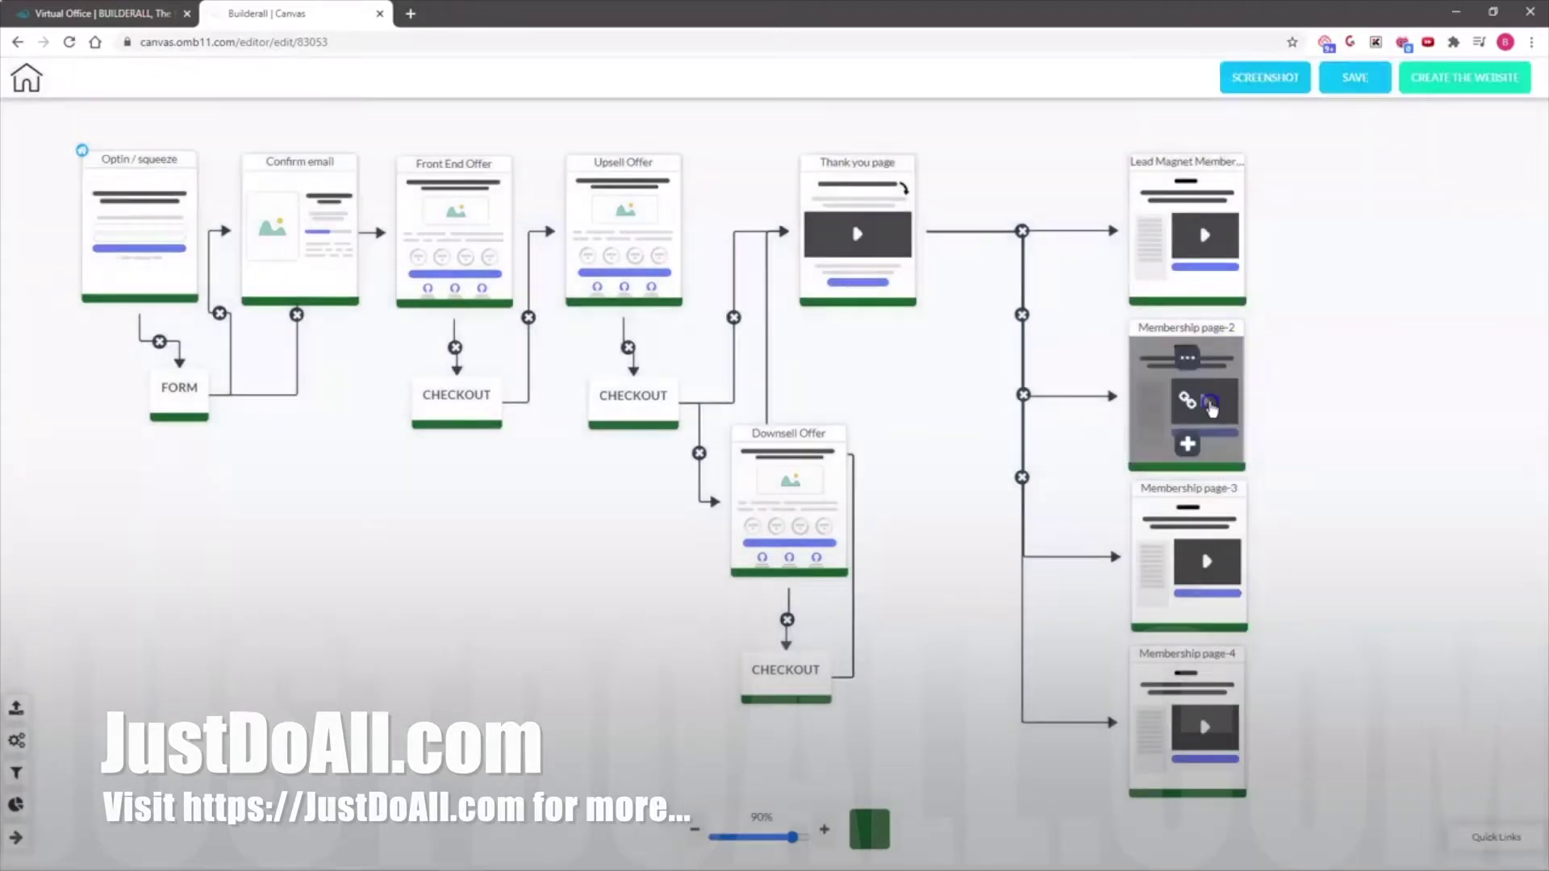
# Rename Membership page-2 to 'Front End Membership Area'.
pyautogui.click(1211, 403)
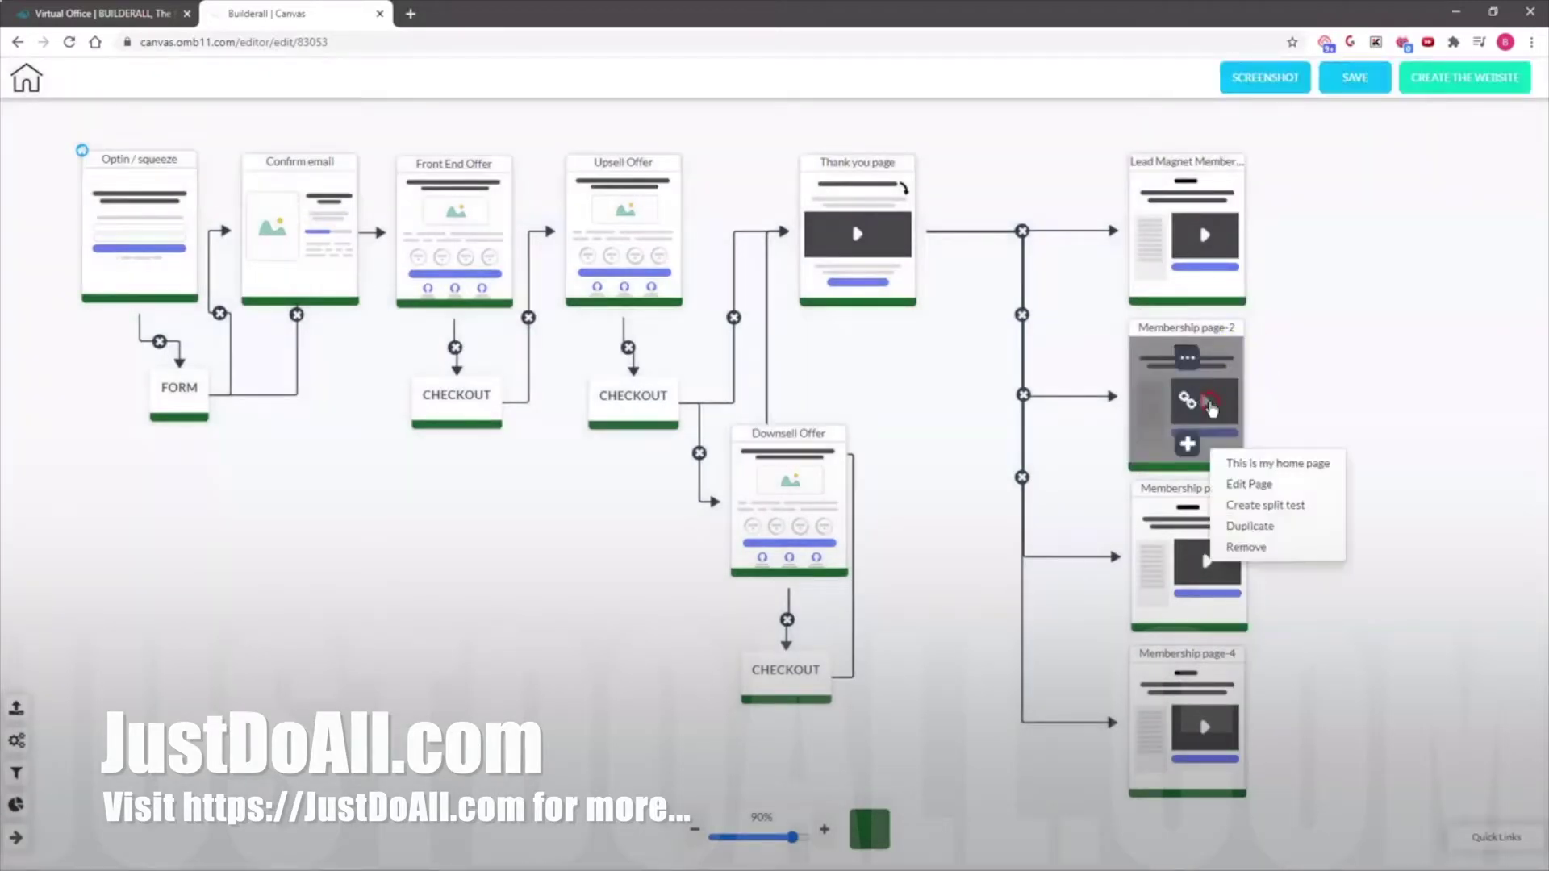
pyautogui.click(1237, 483)
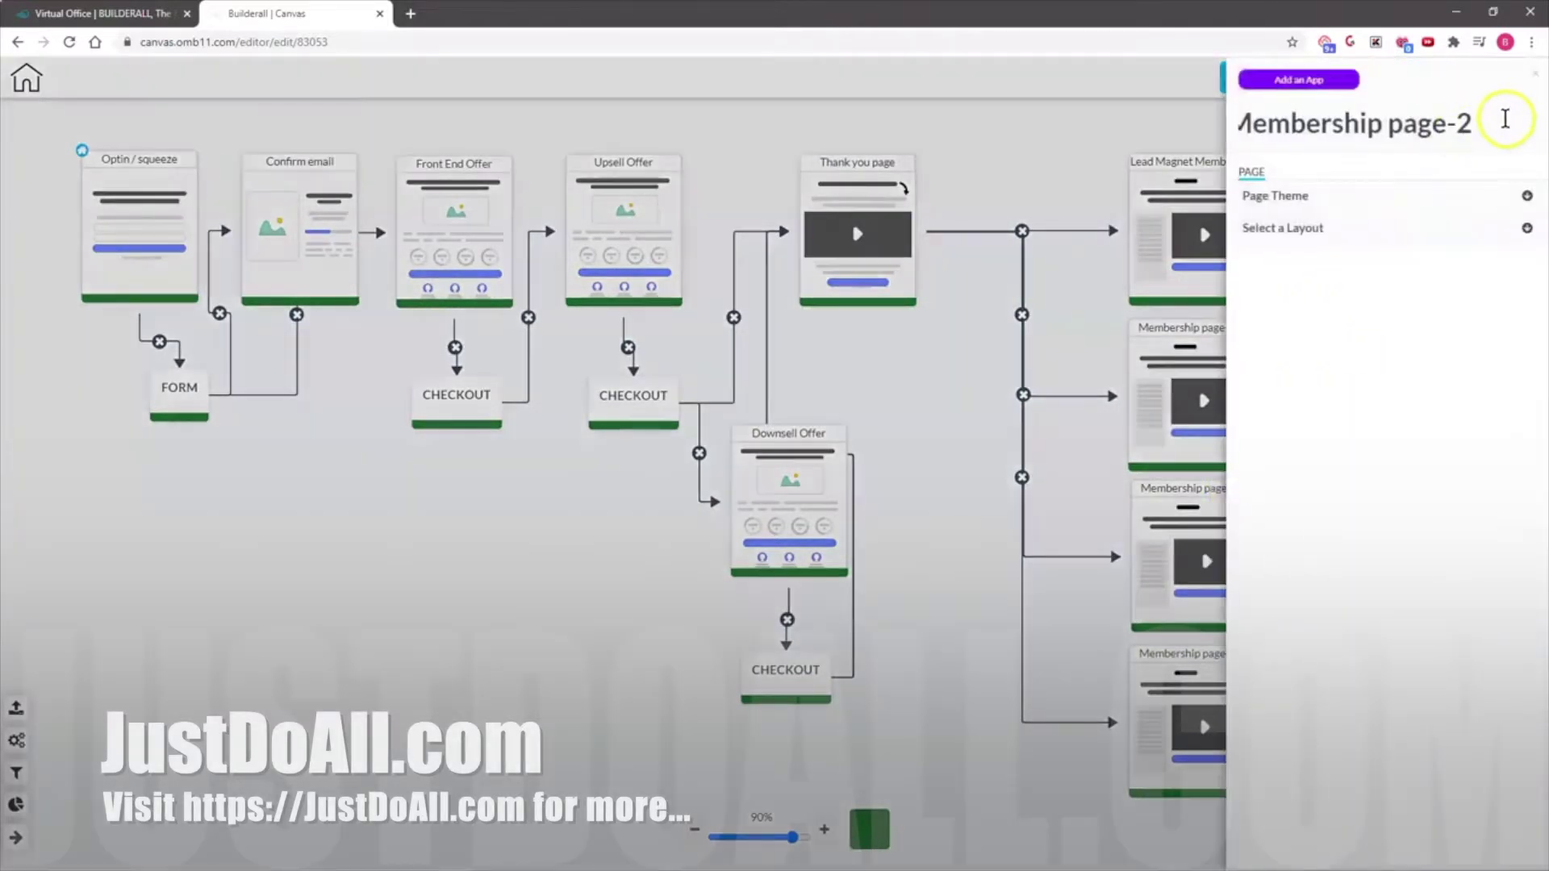
pyautogui.moveTo(1508, 119); pyautogui.dragTo(1227, 109)
pyautogui.write('Fron')
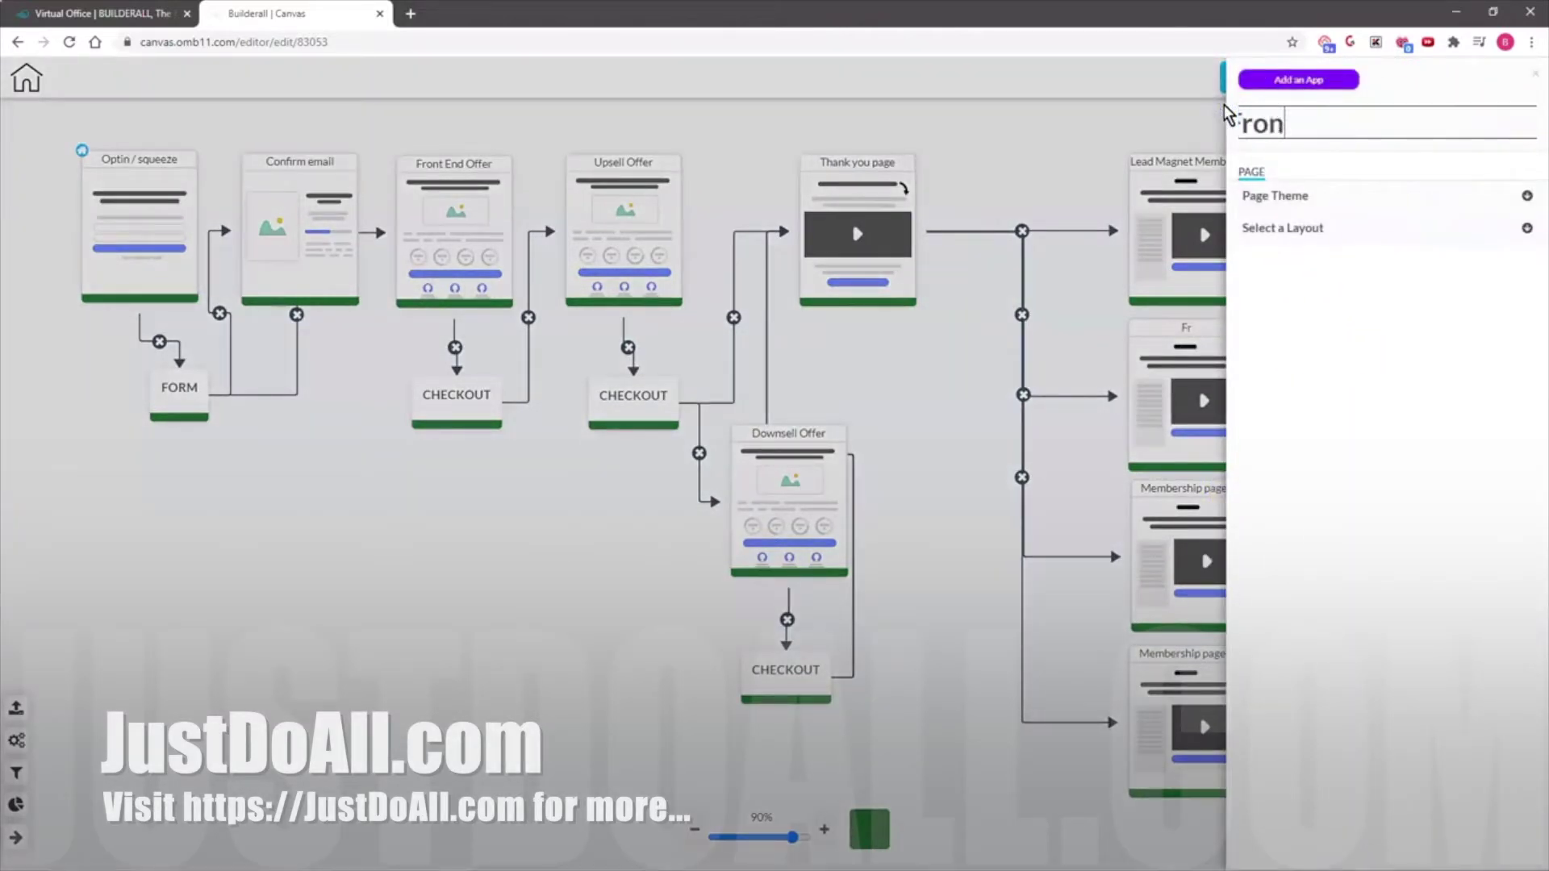
pyautogui.write('t End Me')
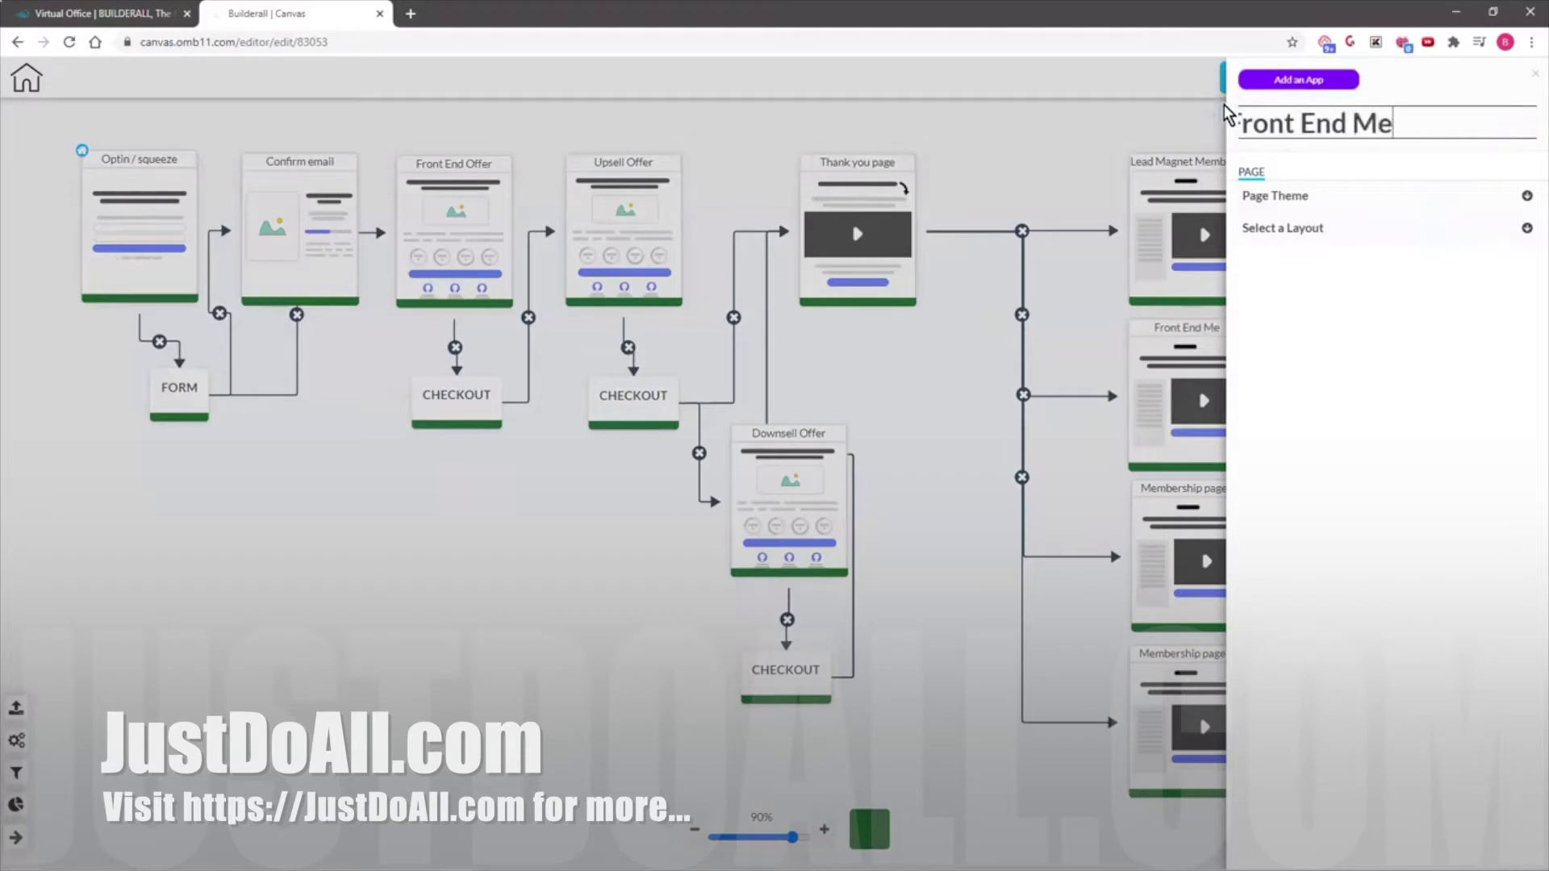
pyautogui.write('mbership')
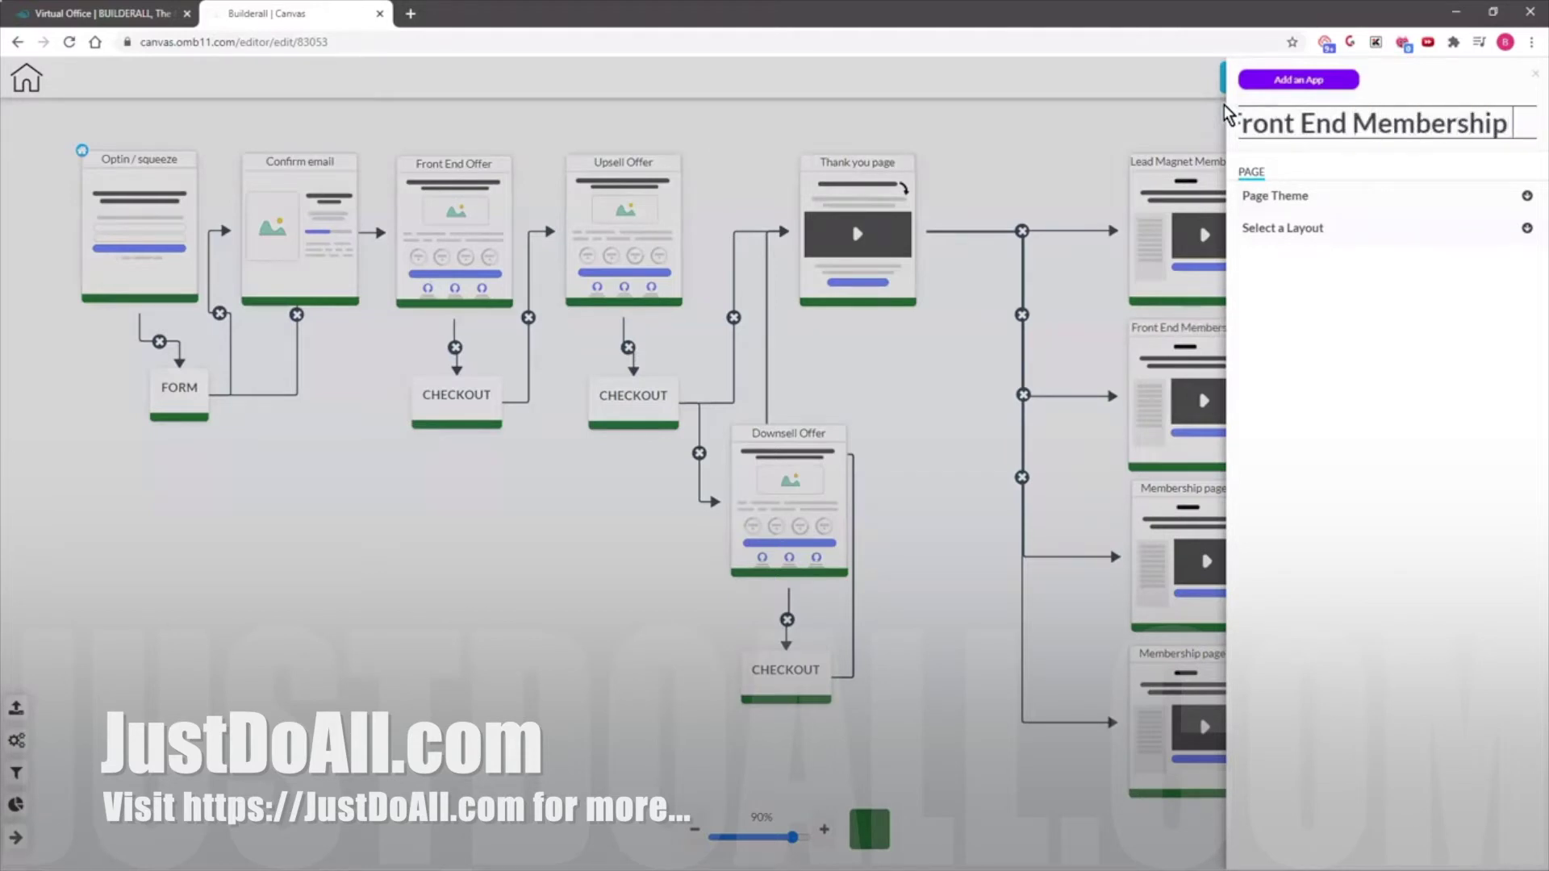
pyautogui.write(' Area')
pyautogui.click(1223, 104)
# Rename Membership page-3 to 'Upsell Membership Area'.
pyautogui.click(1221, 522)
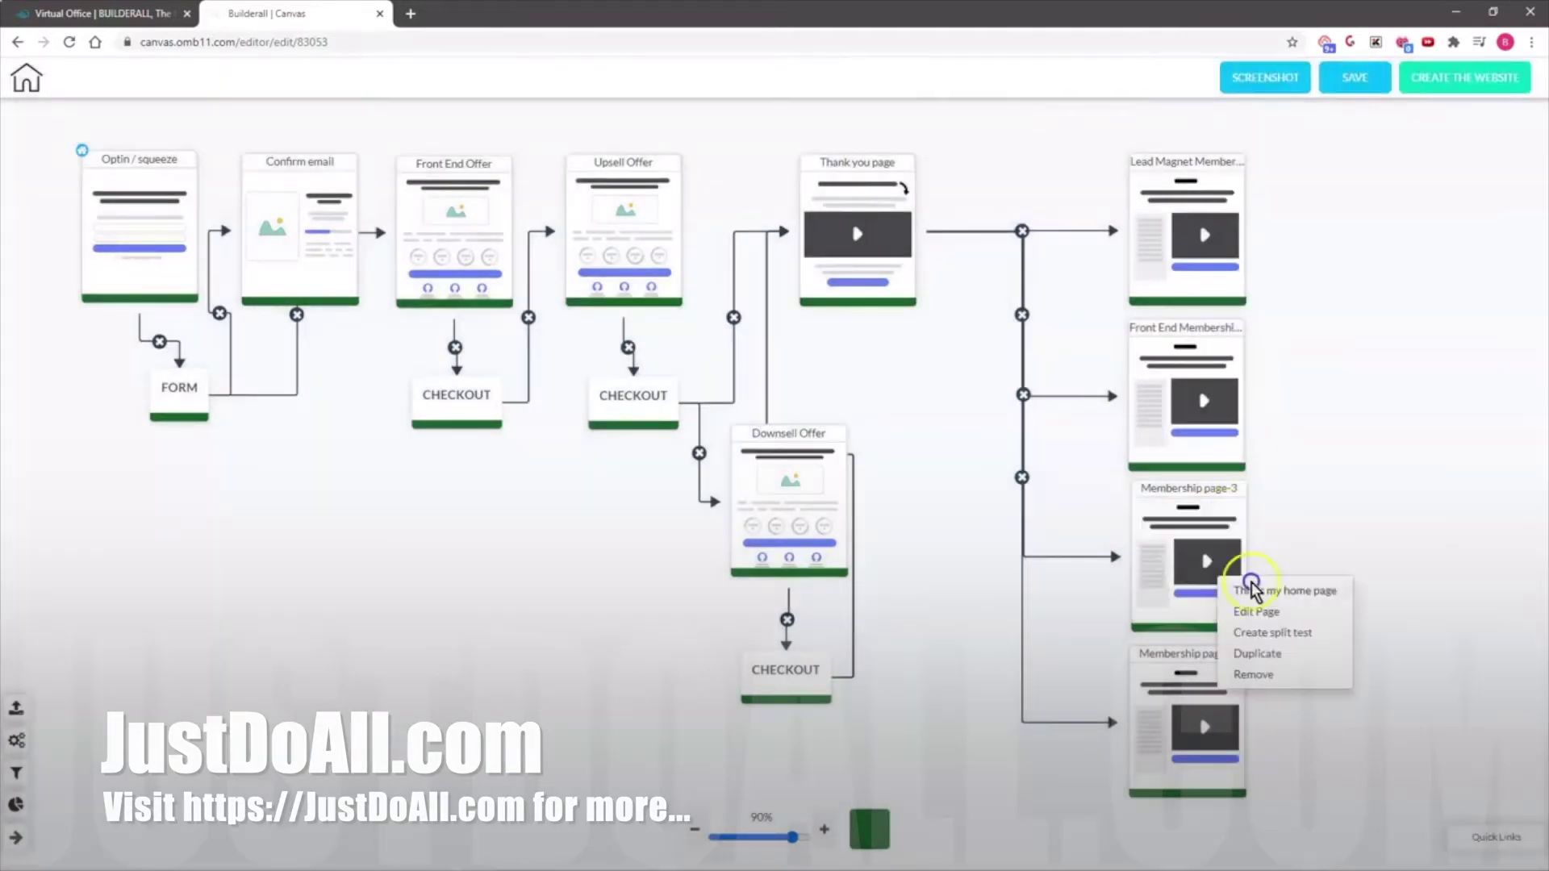
pyautogui.click(1257, 612)
pyautogui.moveTo(1481, 124); pyautogui.dragTo(1213, 123)
pyautogui.write('Upsell Me')
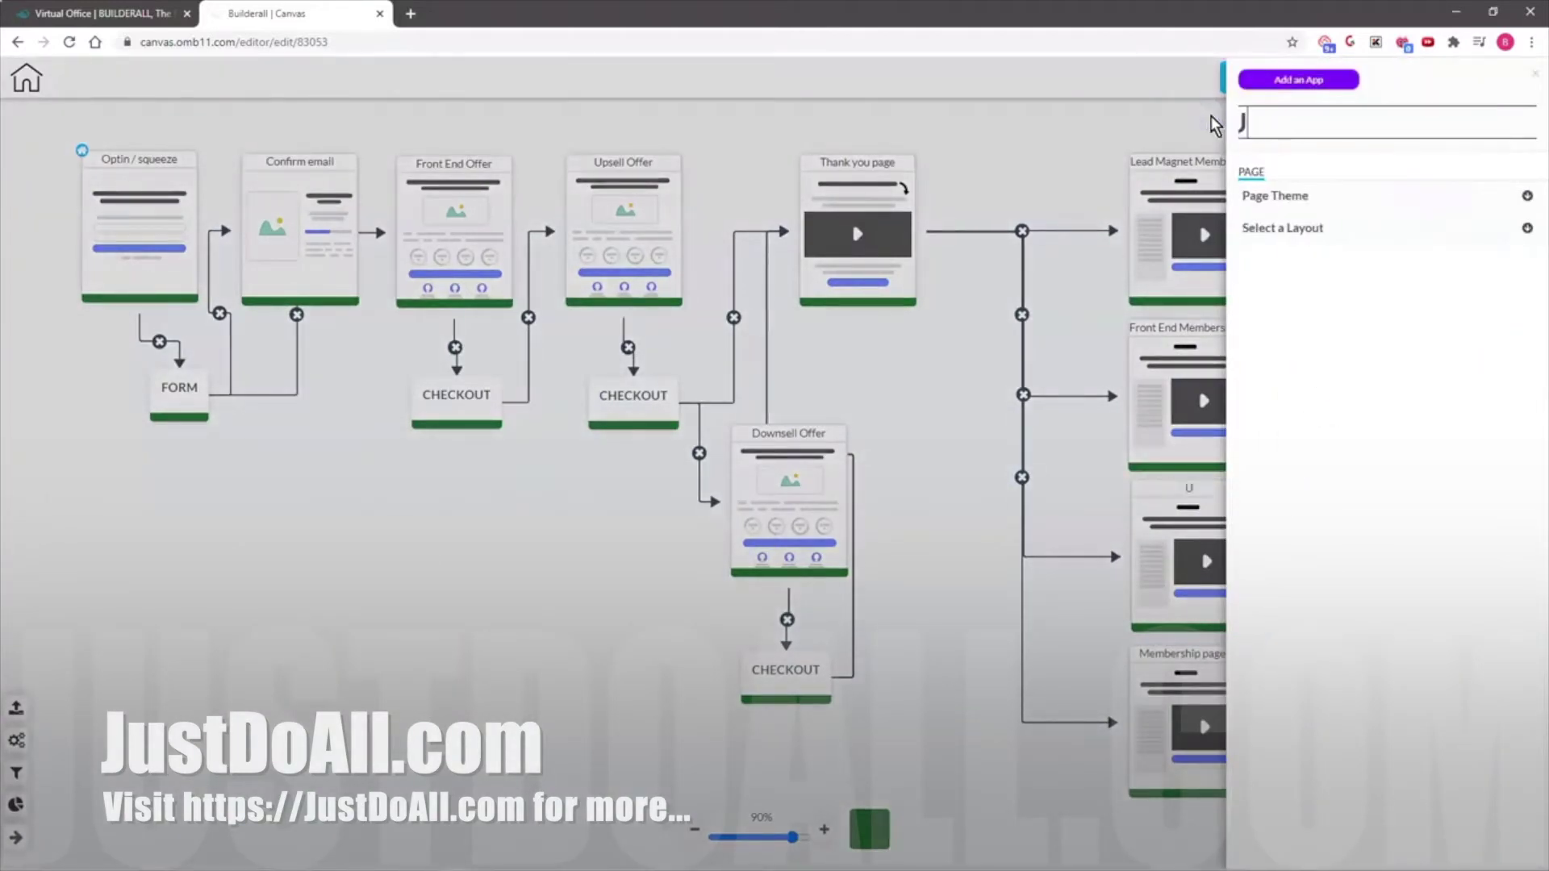
pyautogui.write('mbership')
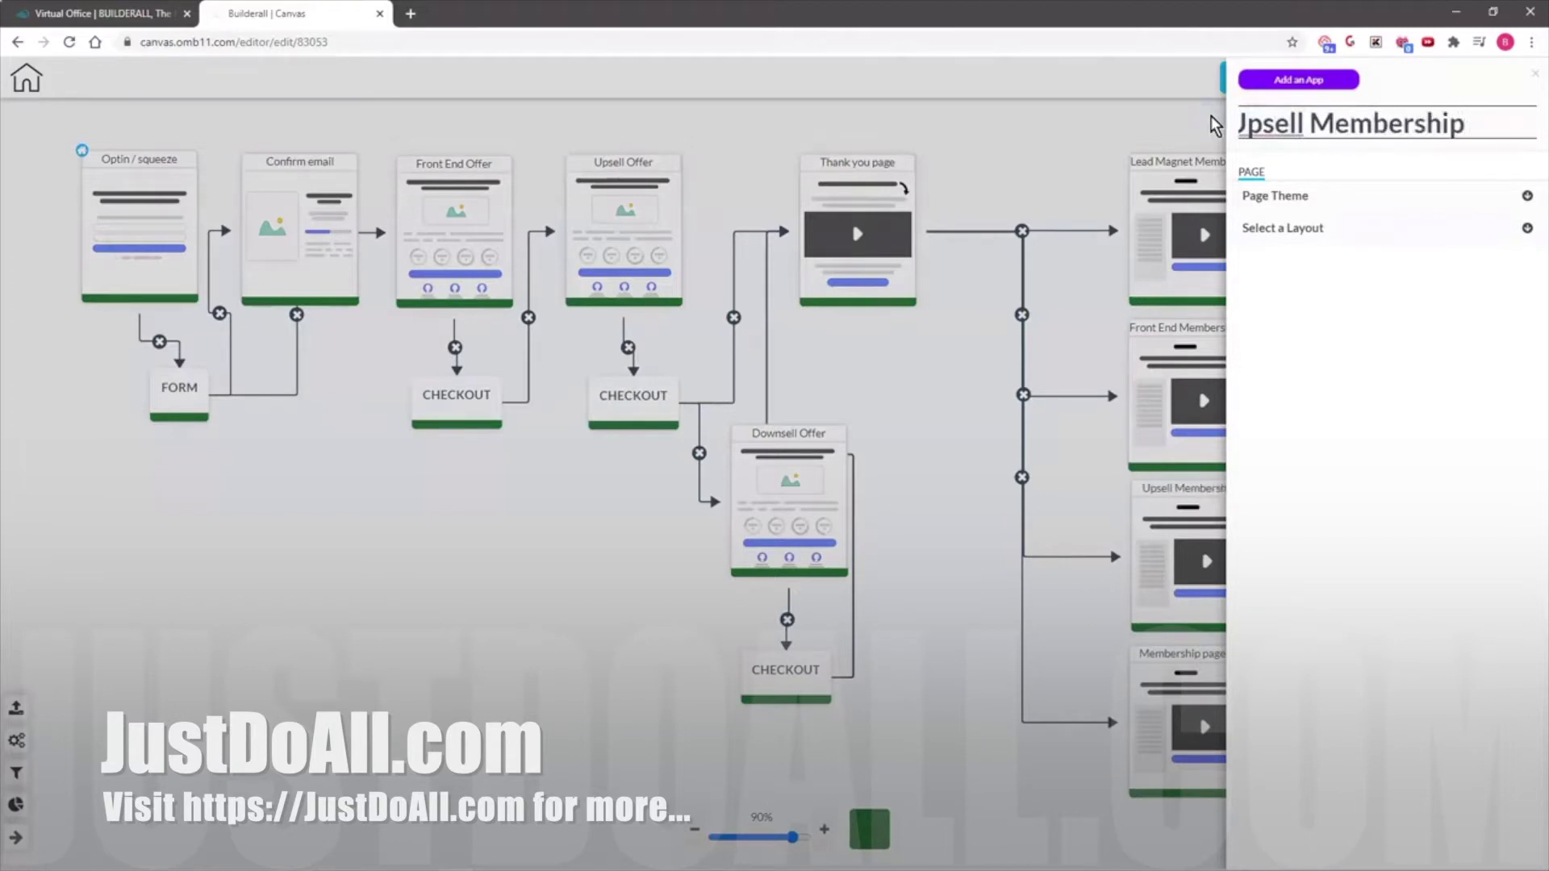
pyautogui.write(' Area')
pyautogui.click(1146, 121)
# Rename Membership page-4 to 'Downsell Membership' through its Edit Page panel.
pyautogui.moveTo(1224, 675)
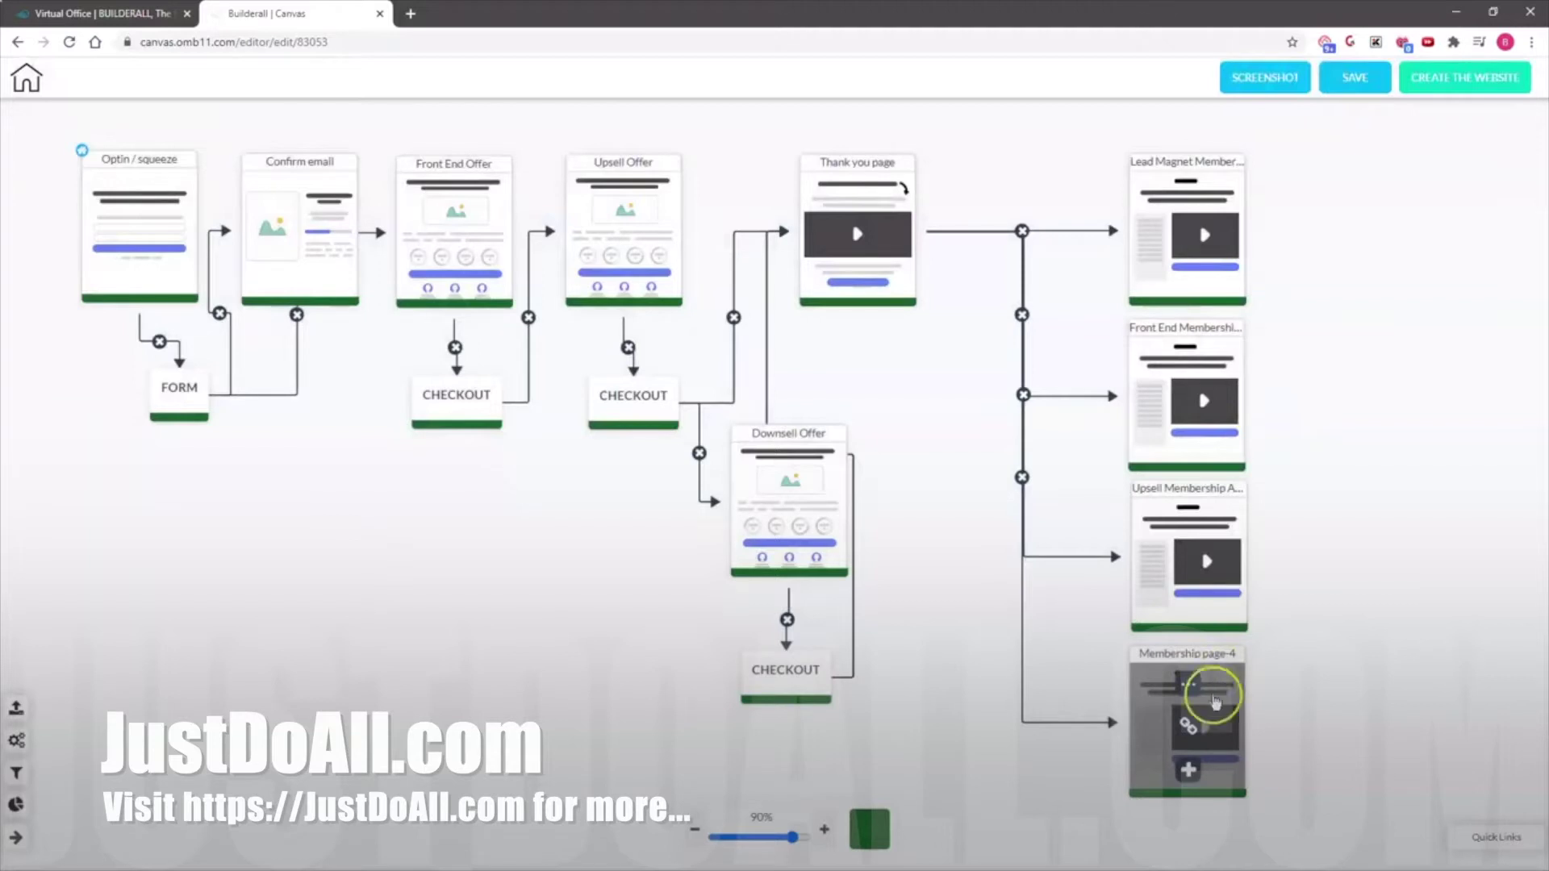
pyautogui.rightClick(1222, 730)
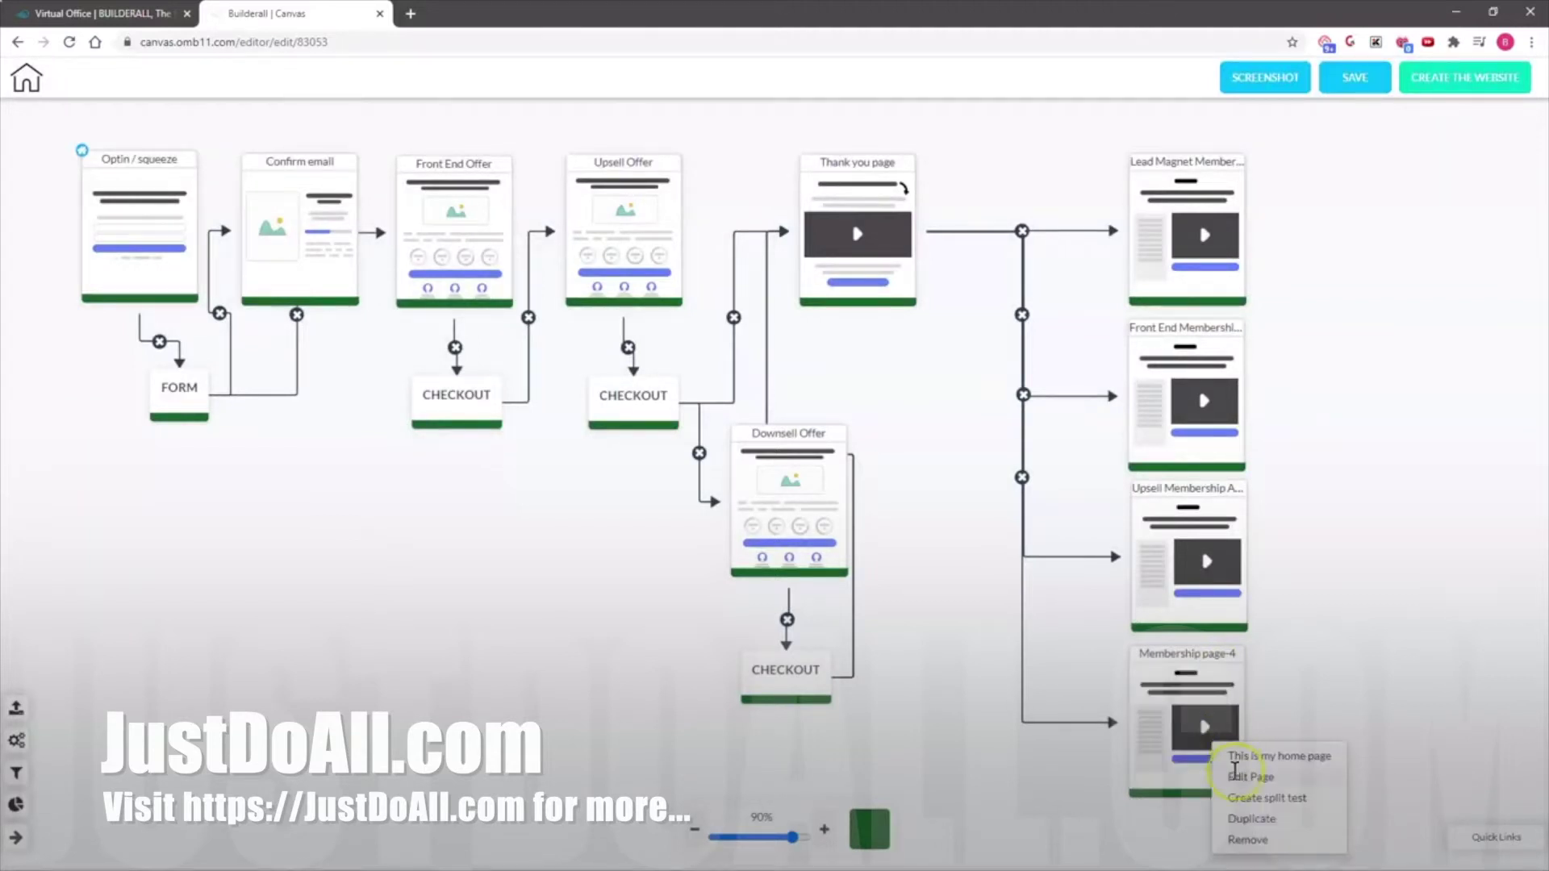
pyautogui.click(1251, 777)
pyautogui.moveTo(1480, 122); pyautogui.dragTo(1431, 121)
pyautogui.hotkey('ctrl', 'a')
pyautogui.write('Downsell Membership')
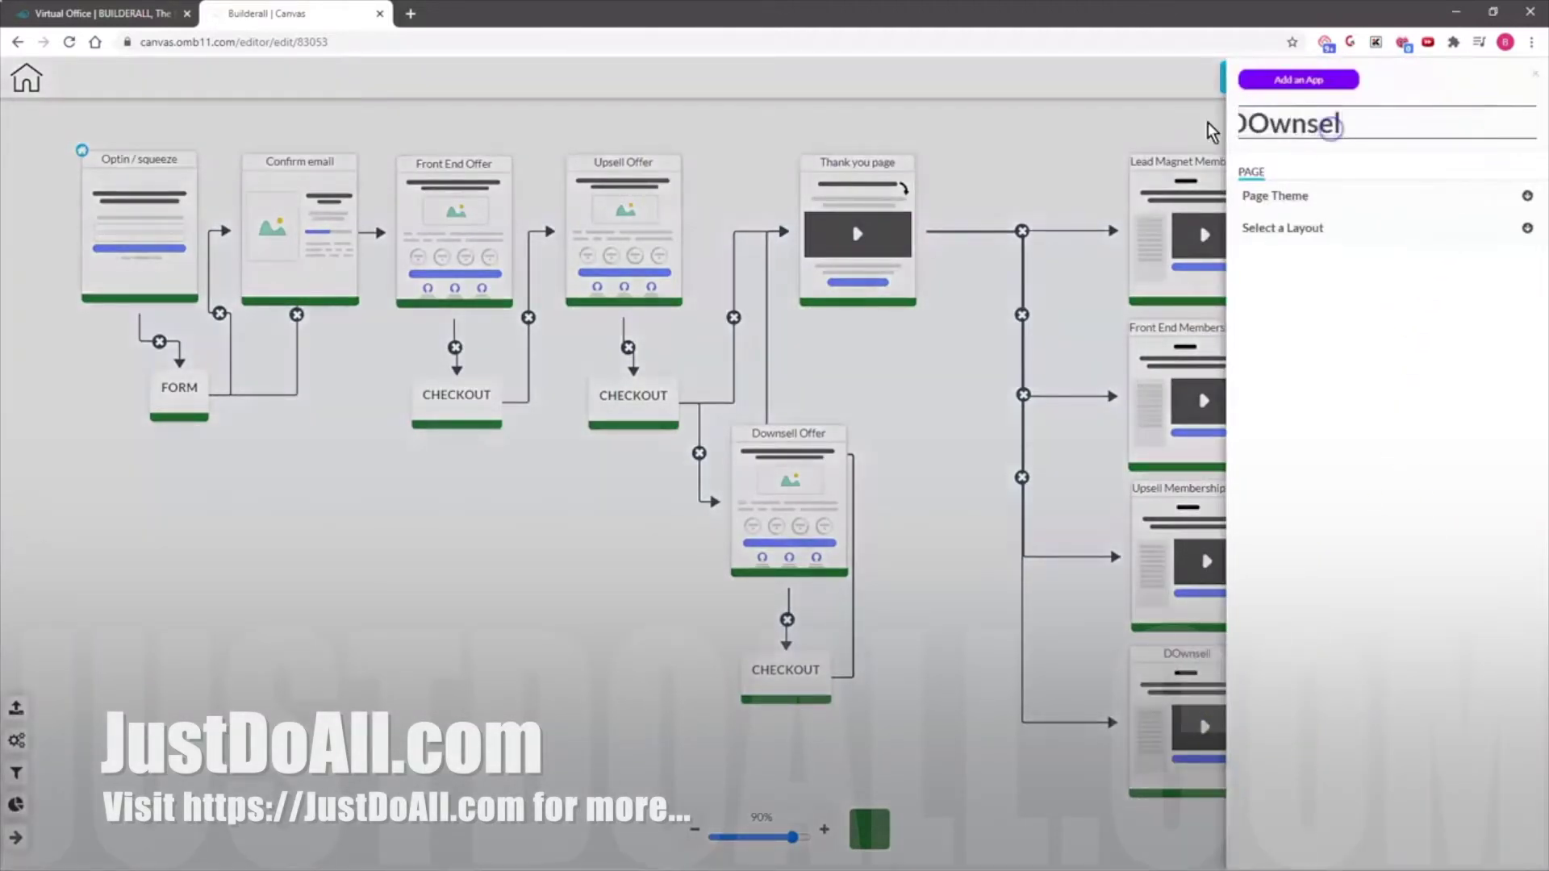
pyautogui.click(1208, 122)
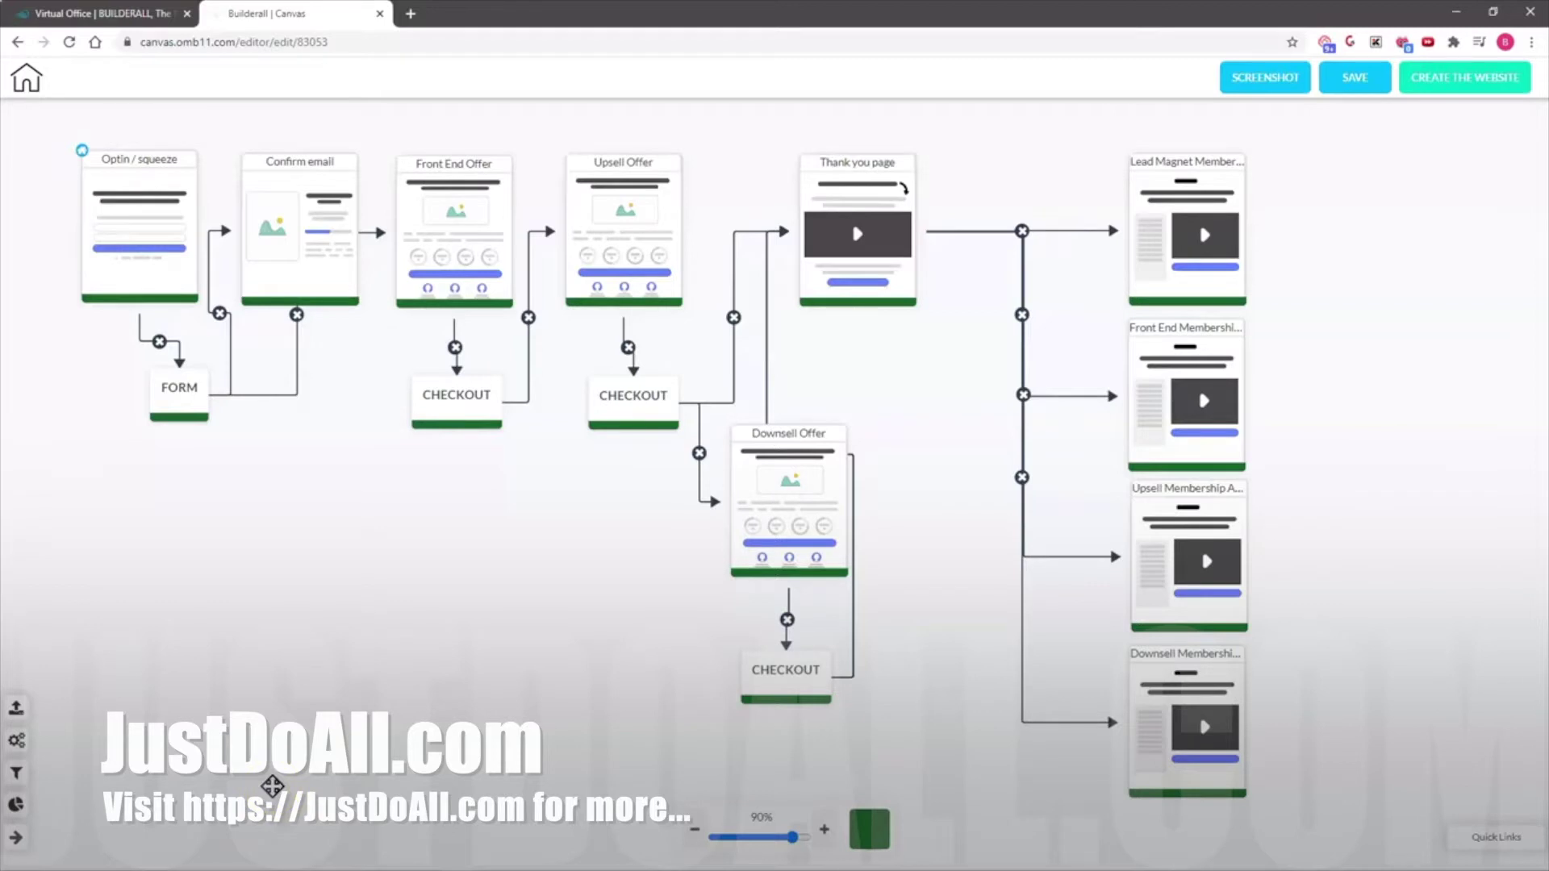
pyautogui.moveTo(145, 182)
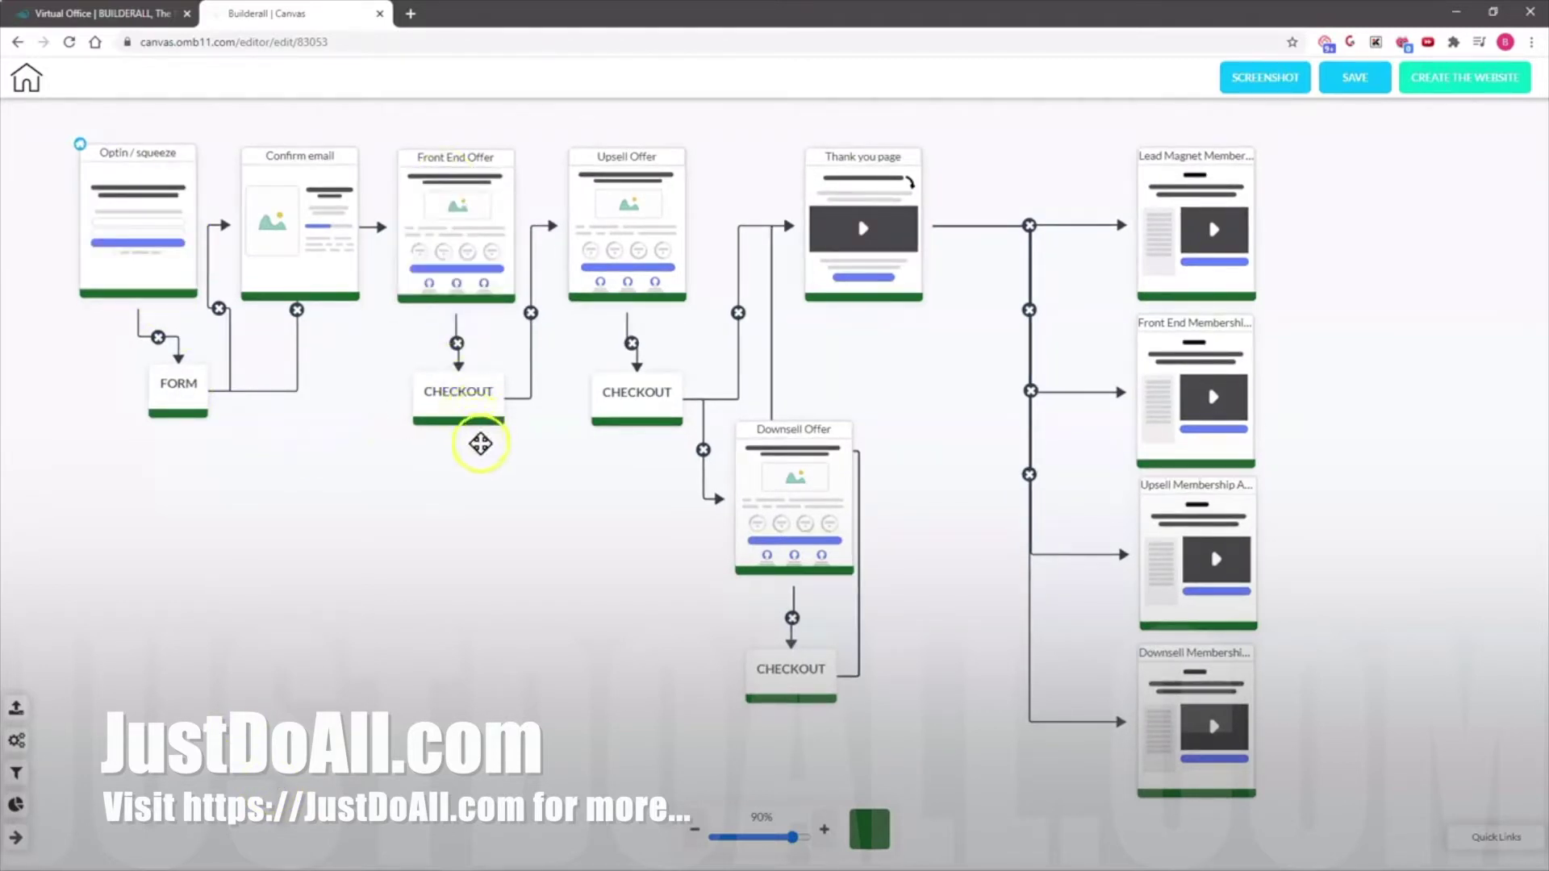
pyautogui.moveTo(656, 269)
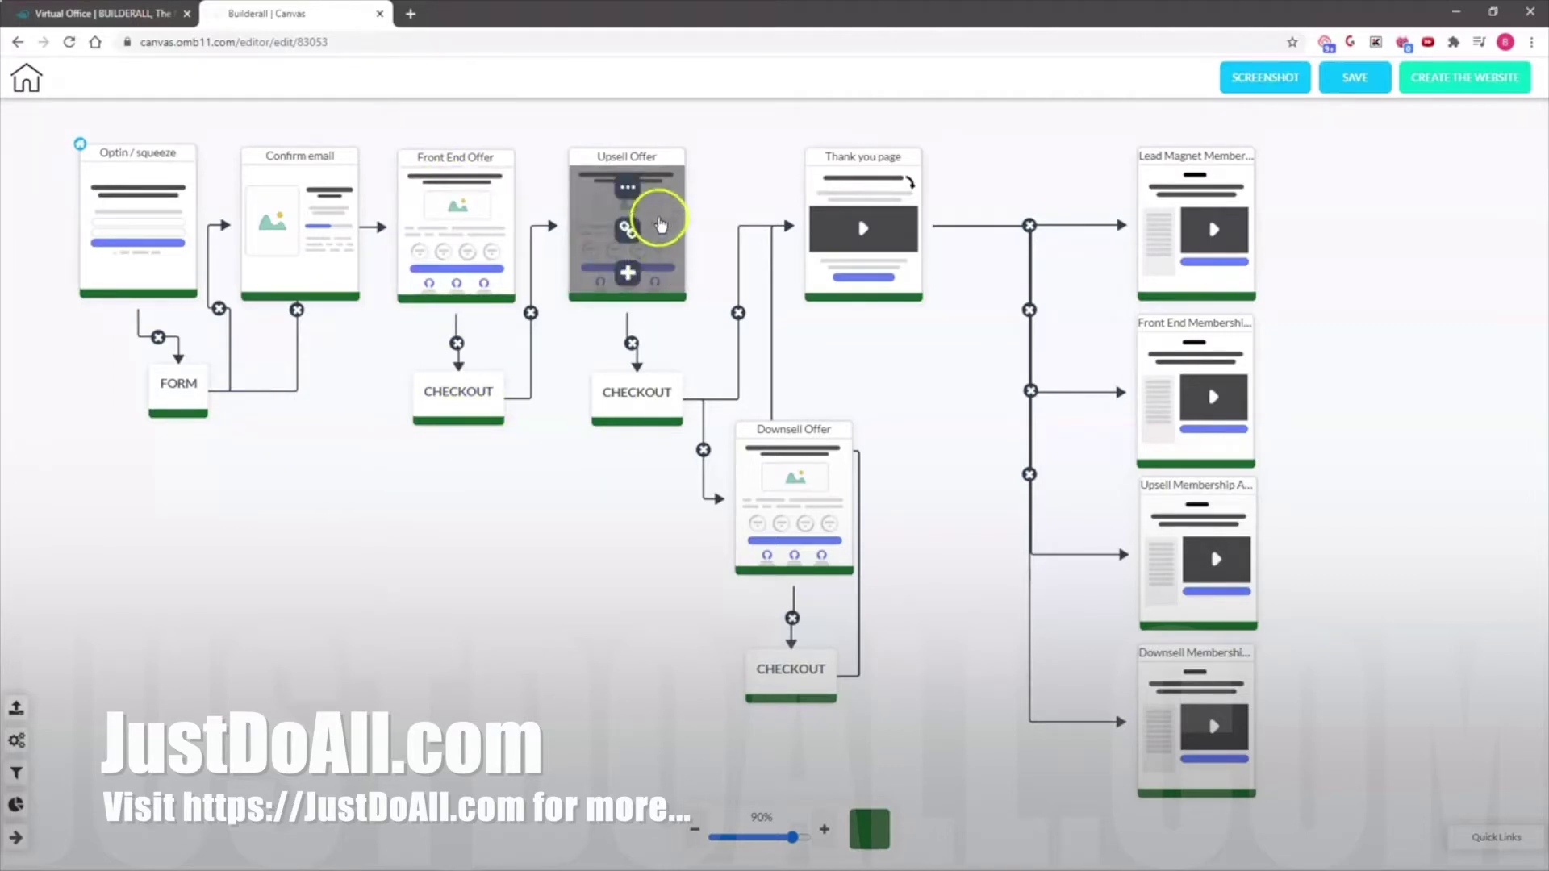
pyautogui.moveTo(823, 501)
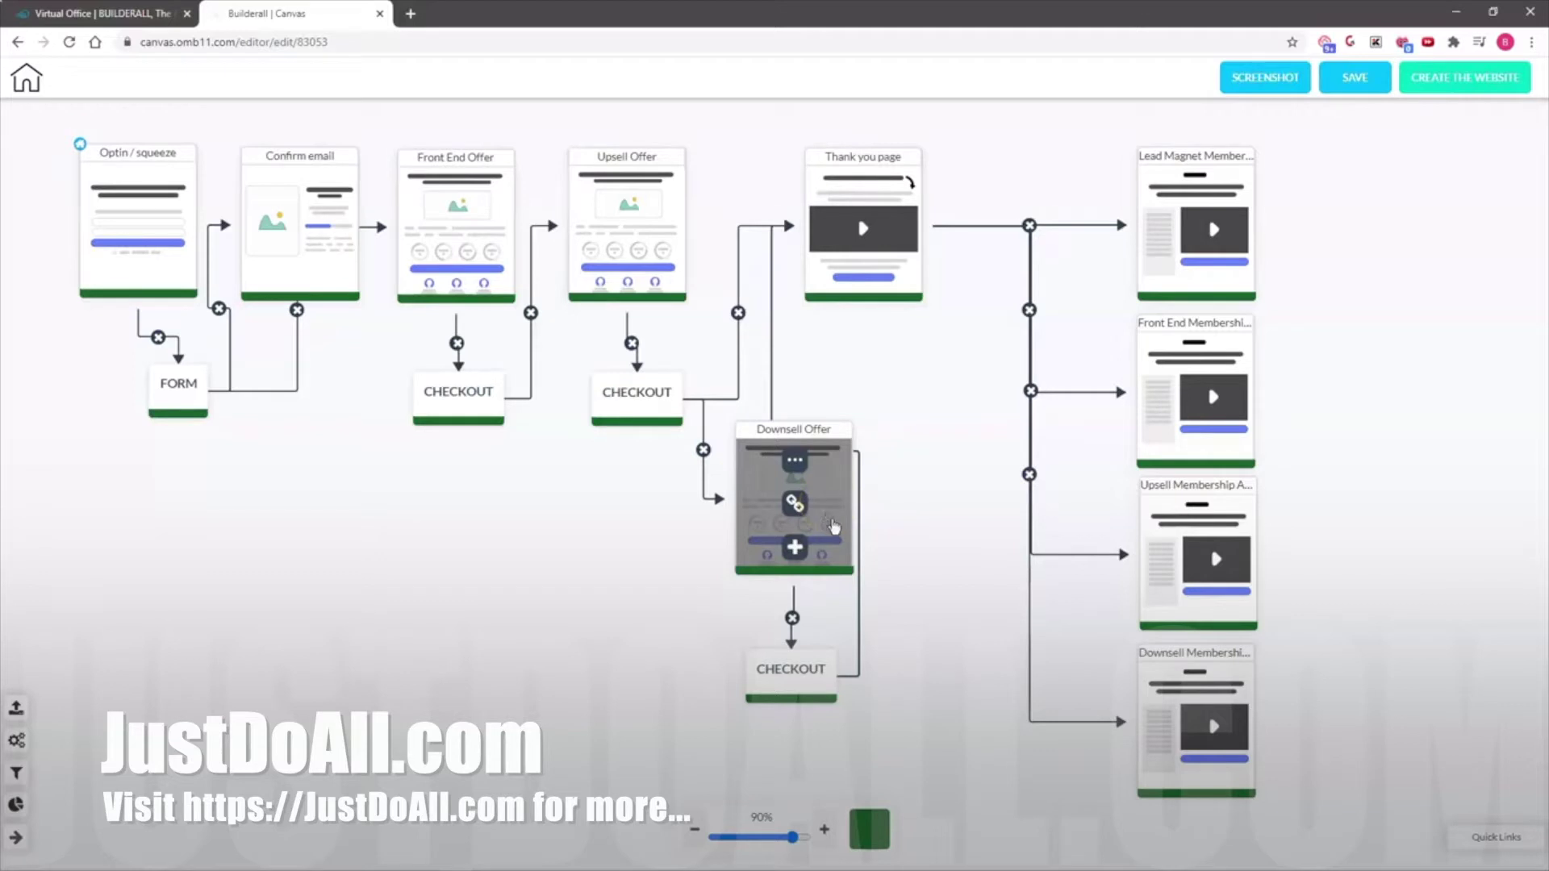
pyautogui.click(812, 581)
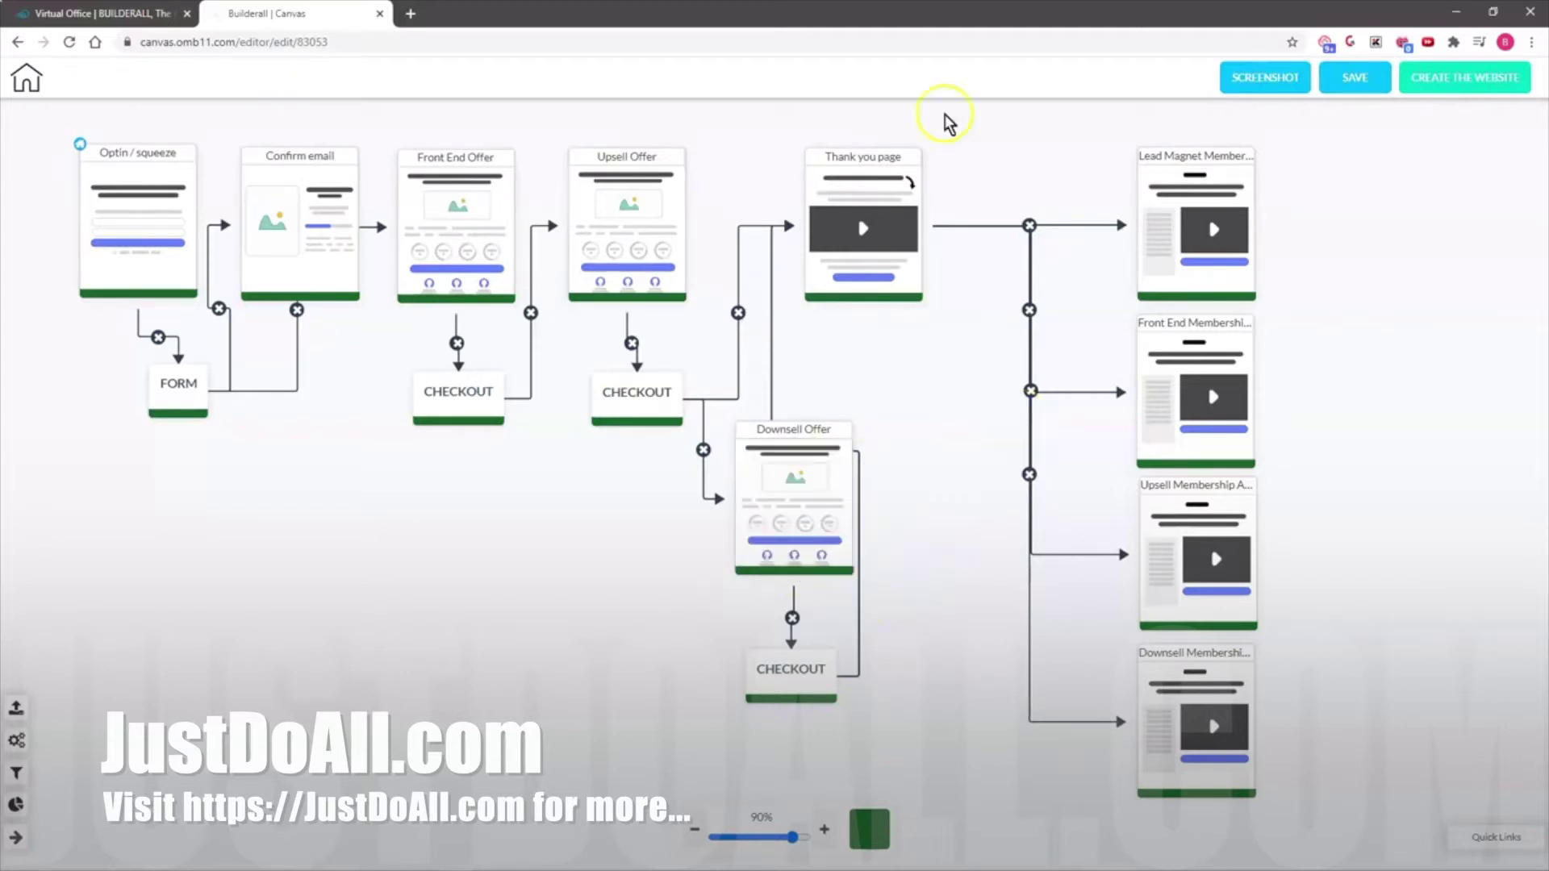
pyautogui.moveTo(864, 289)
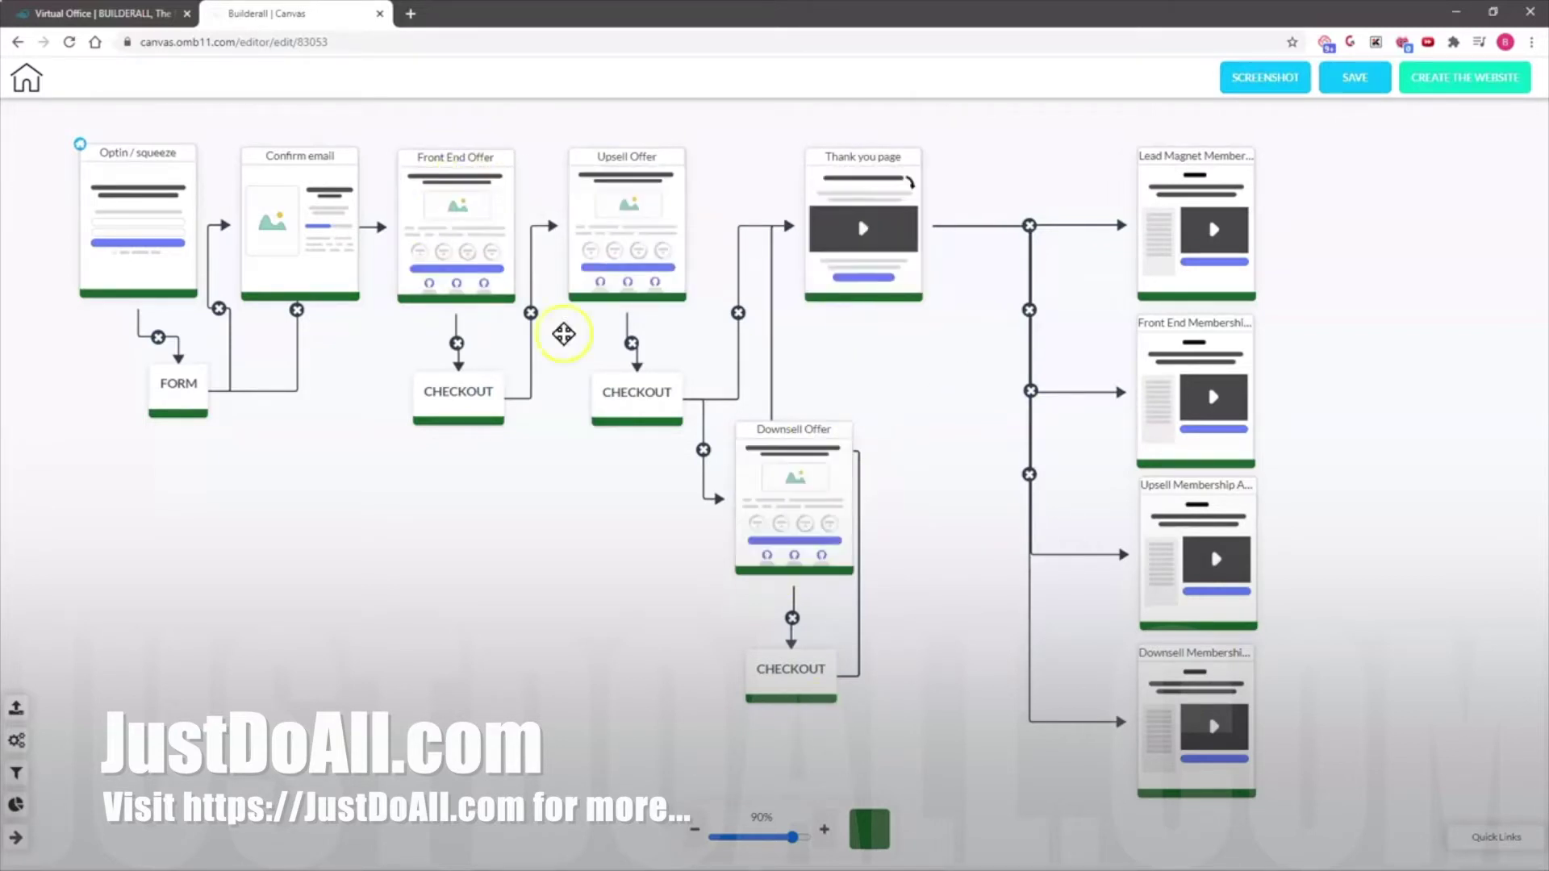
pyautogui.moveTo(899, 263)
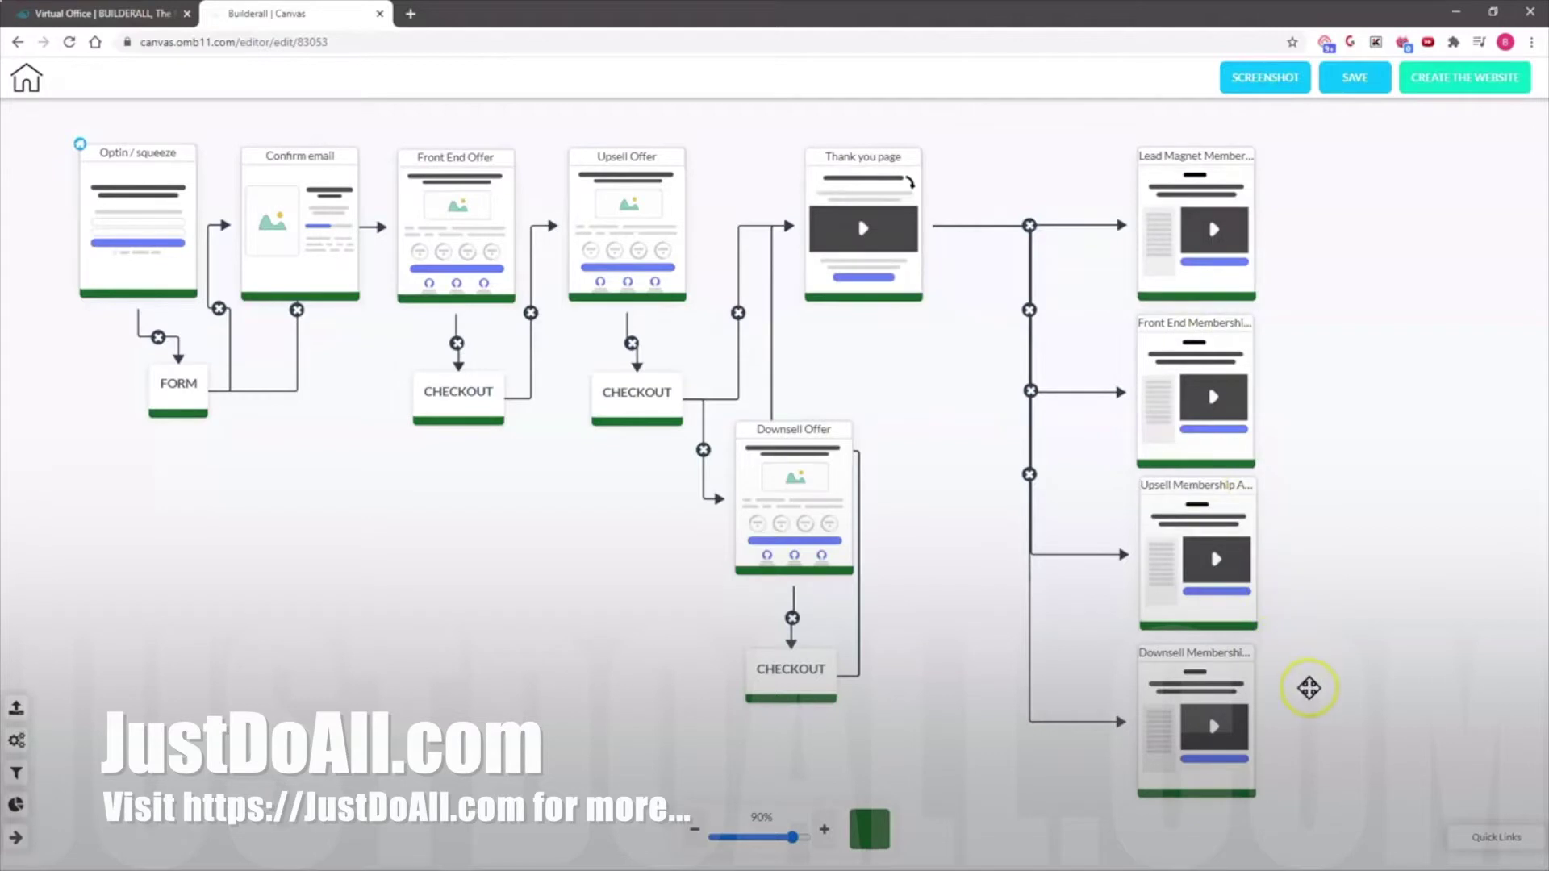
pyautogui.moveTo(425, 257)
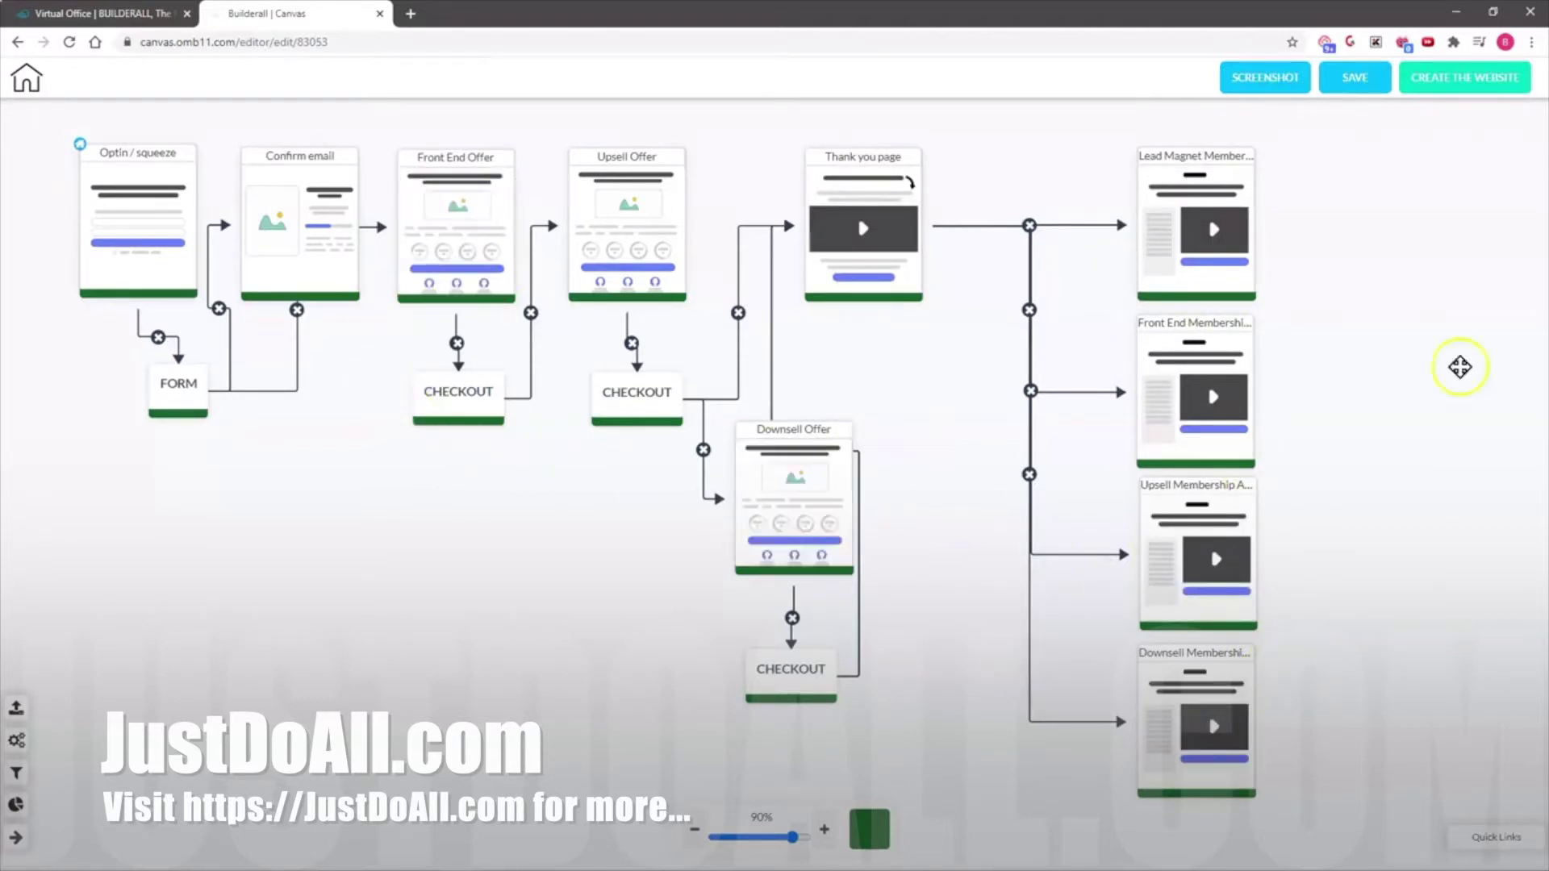
pyautogui.moveTo(1241, 581)
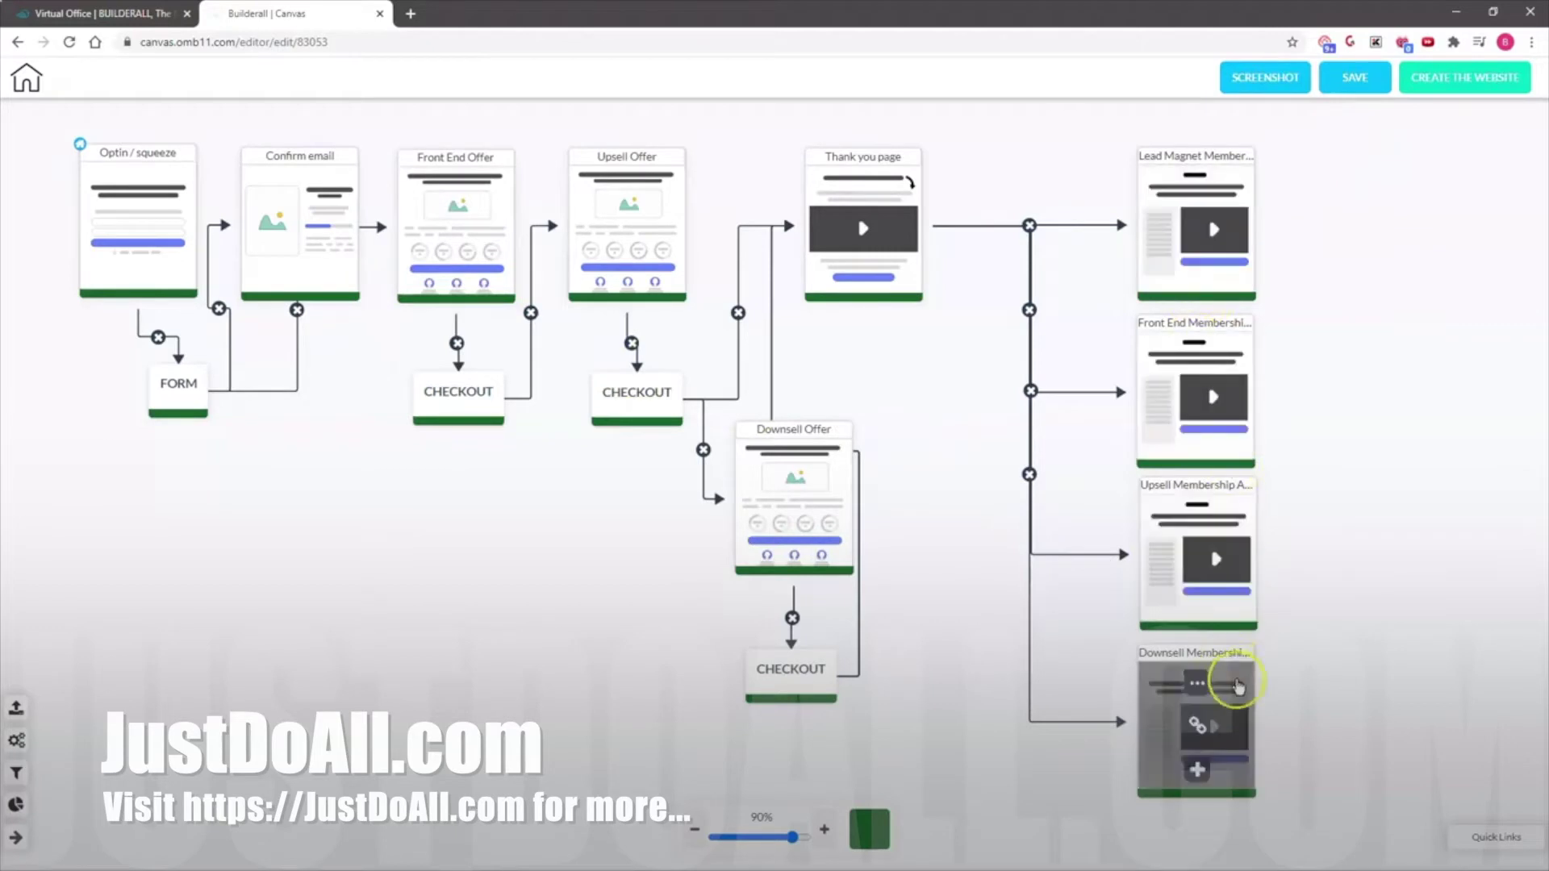
pyautogui.moveTo(914, 183)
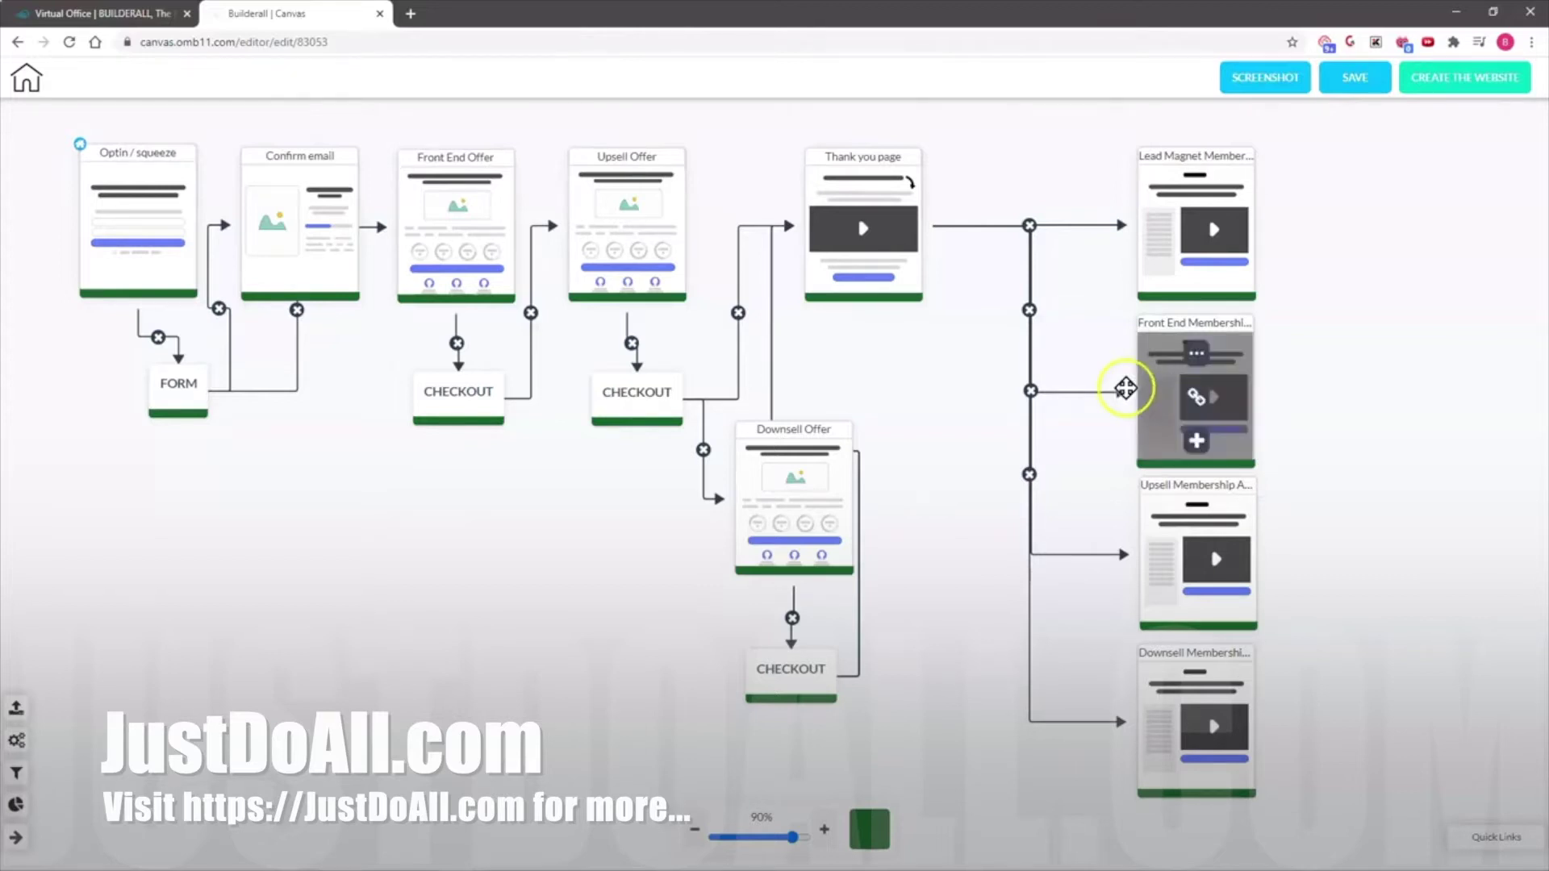
# Export the funnel diagram screenshot as Blueprint Funnel.png and open the downloaded image.
pyautogui.click(1271, 78)
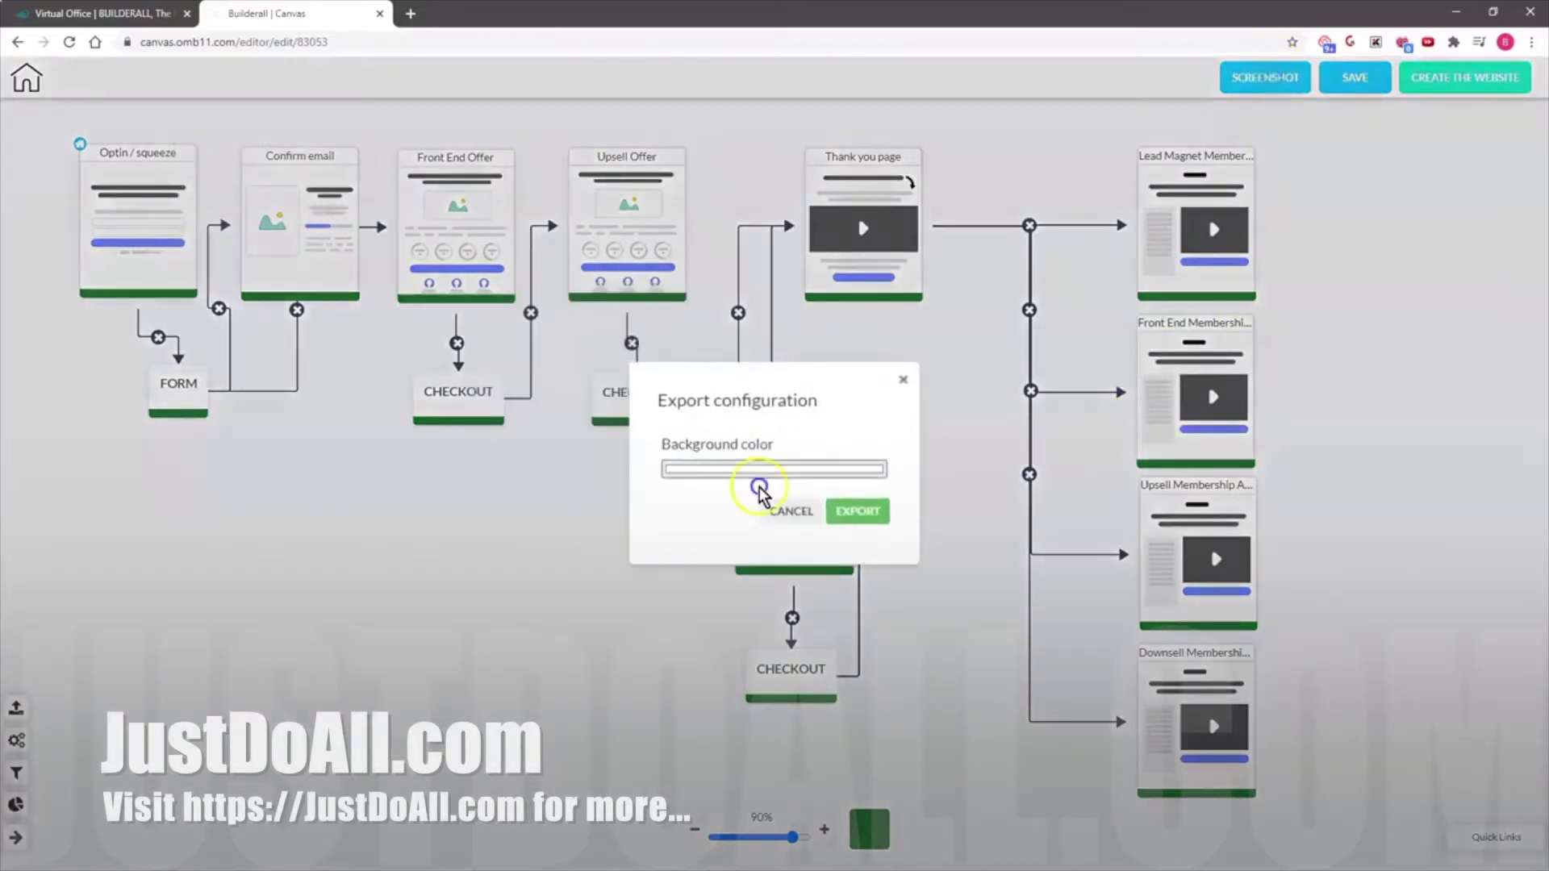
pyautogui.click(855, 510)
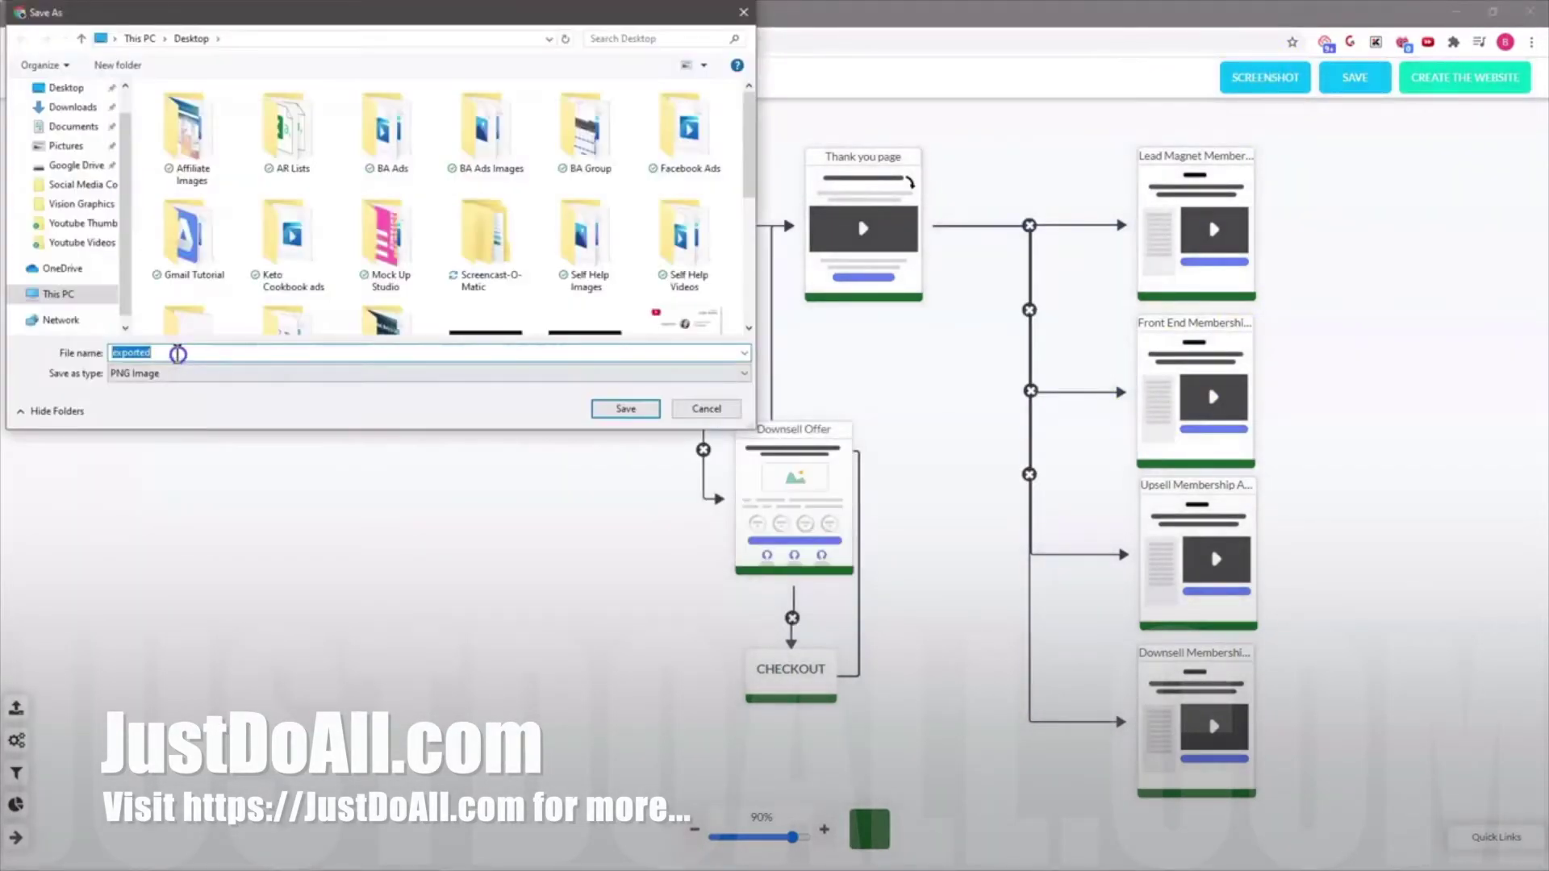
pyautogui.write('Blu')
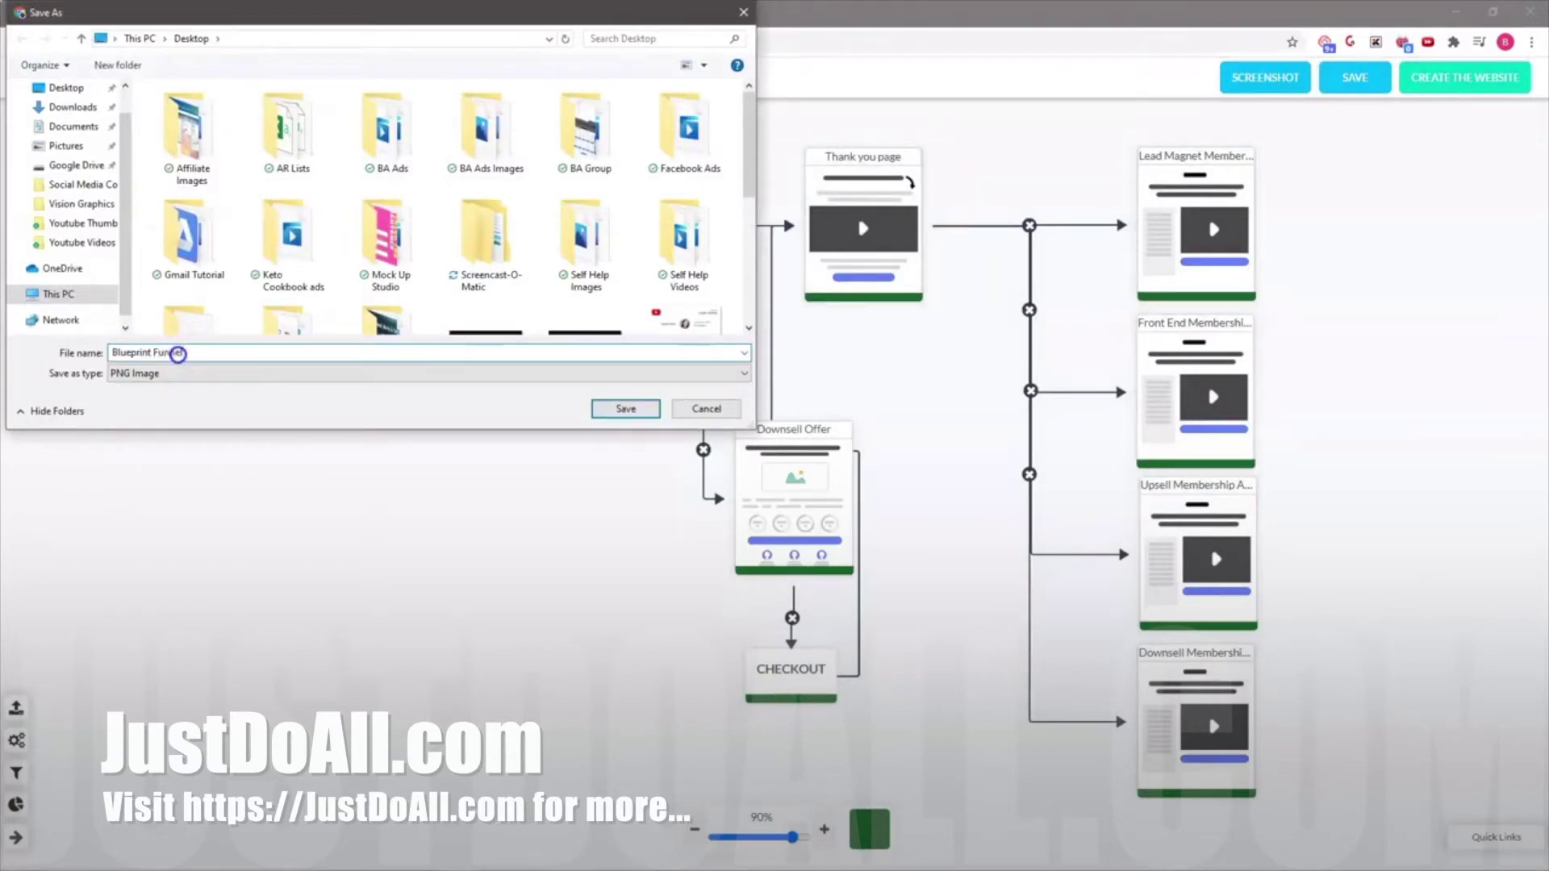
pyautogui.click(626, 409)
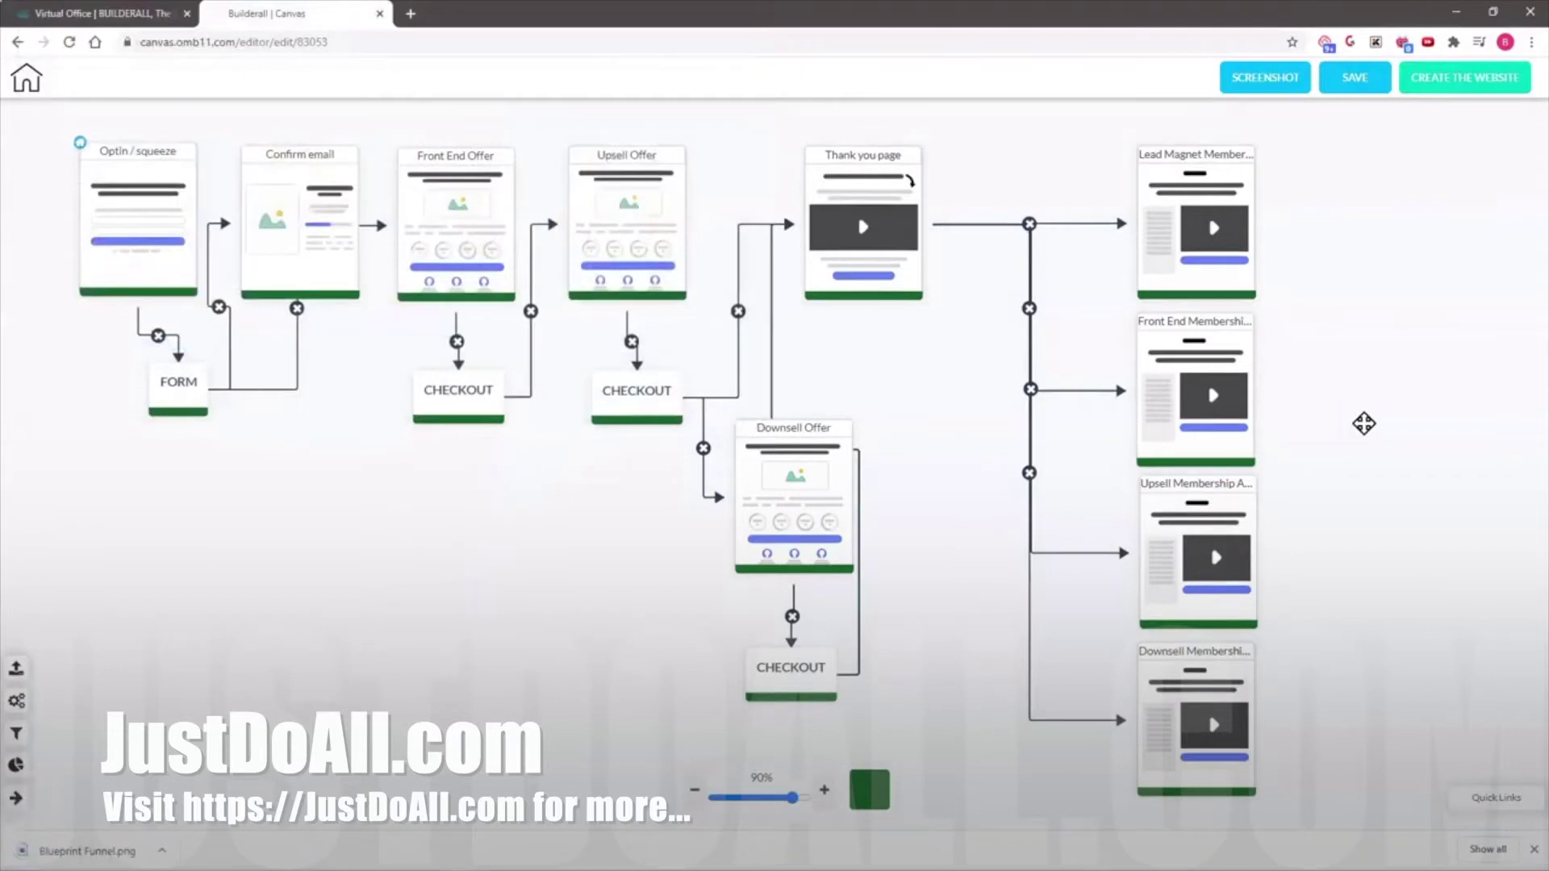
pyautogui.click(164, 851)
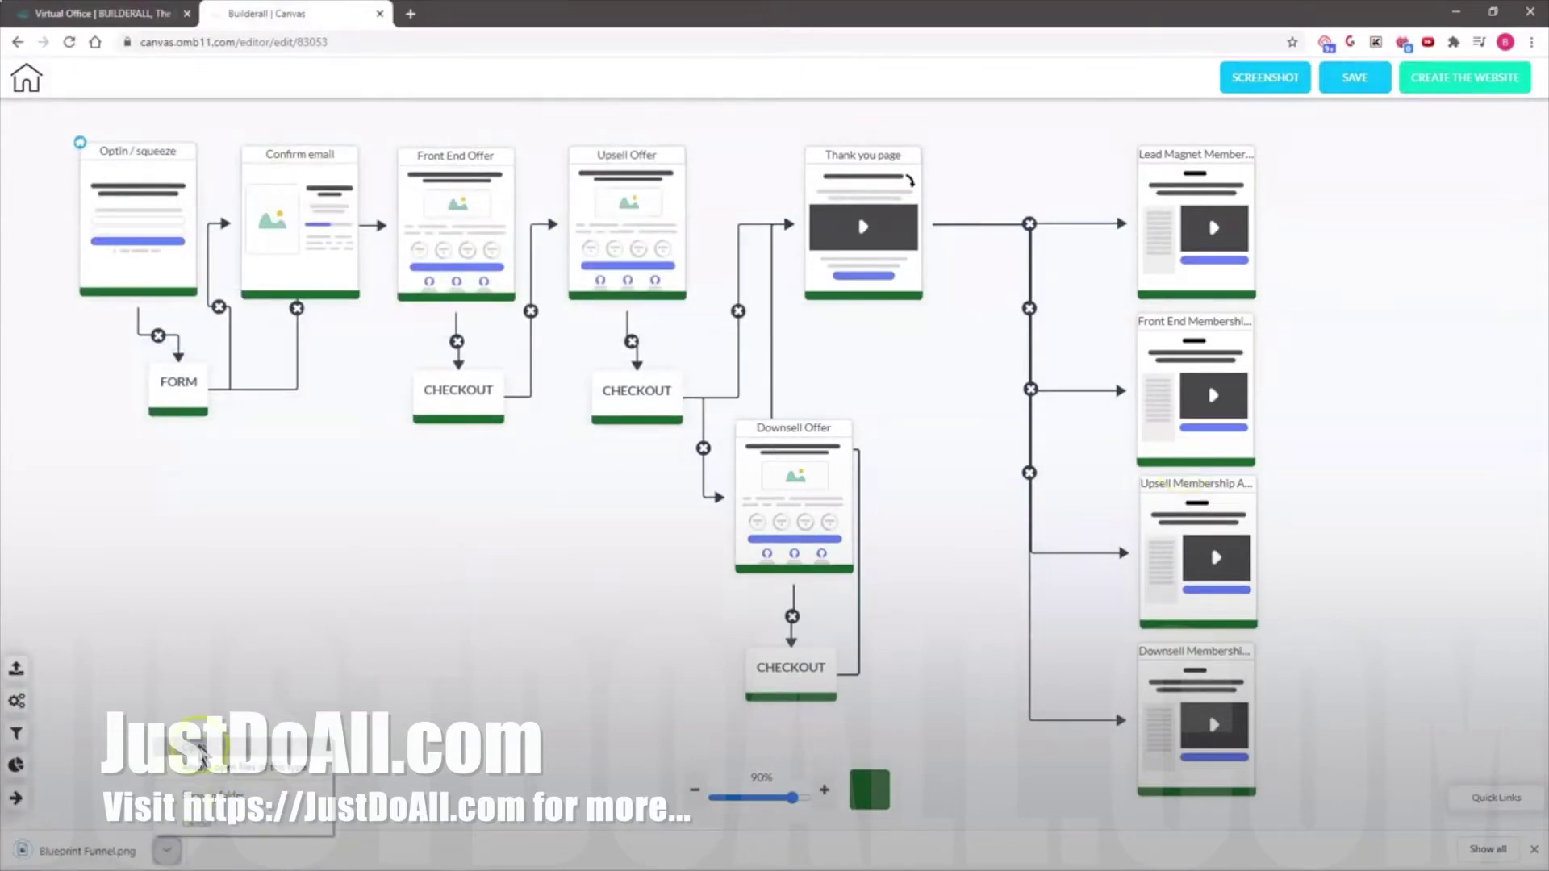
pyautogui.click(201, 757)
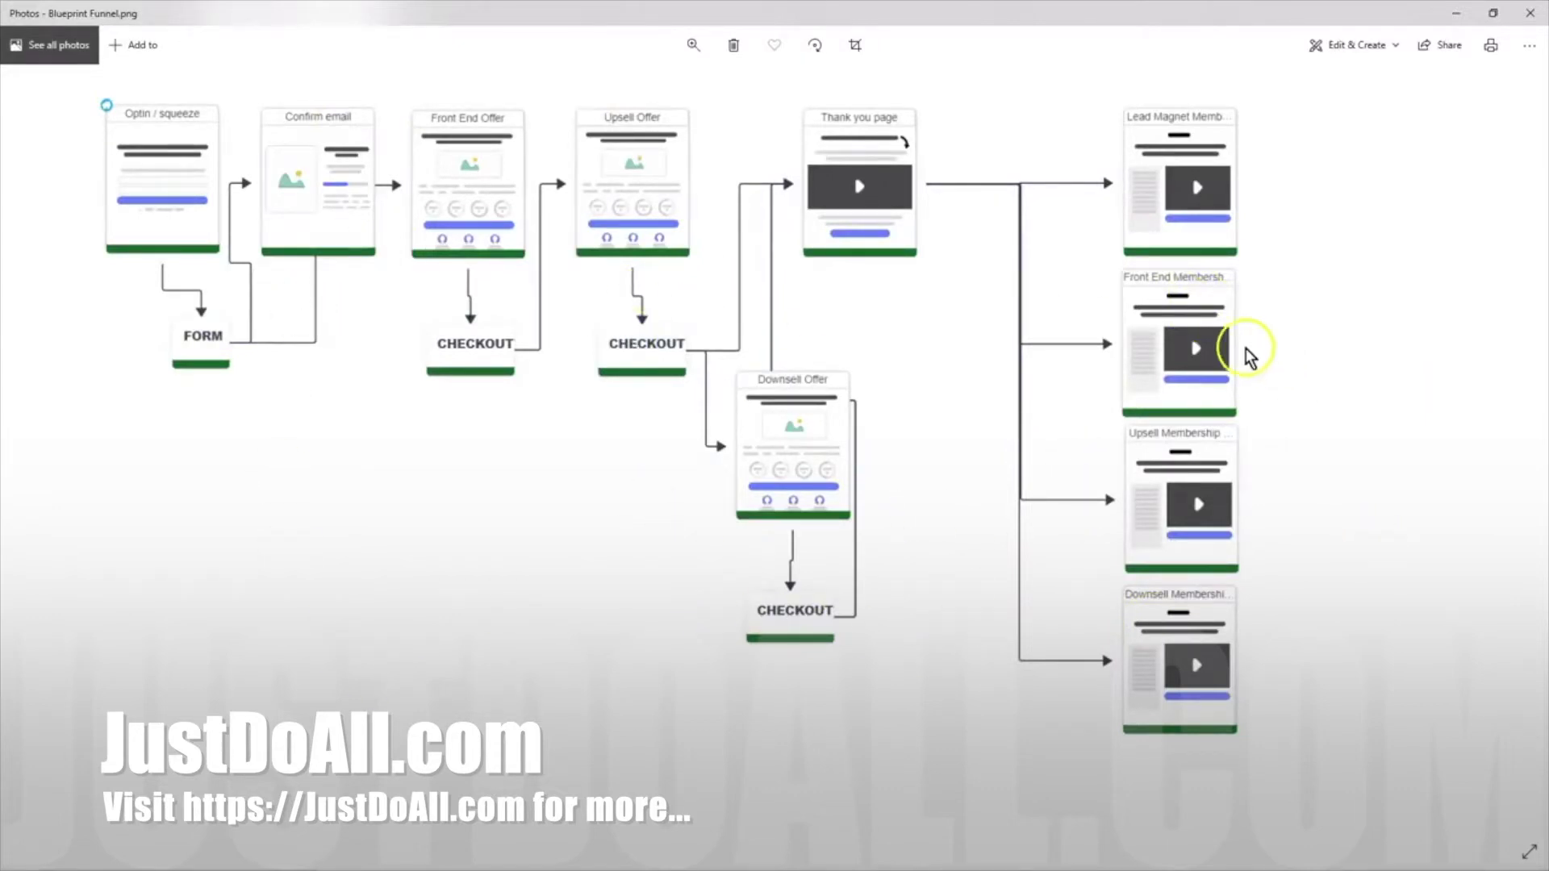
# Switch the viewer to the purple reference funnel image, image.png.
pyautogui.hotkey('alt', 'Tab')
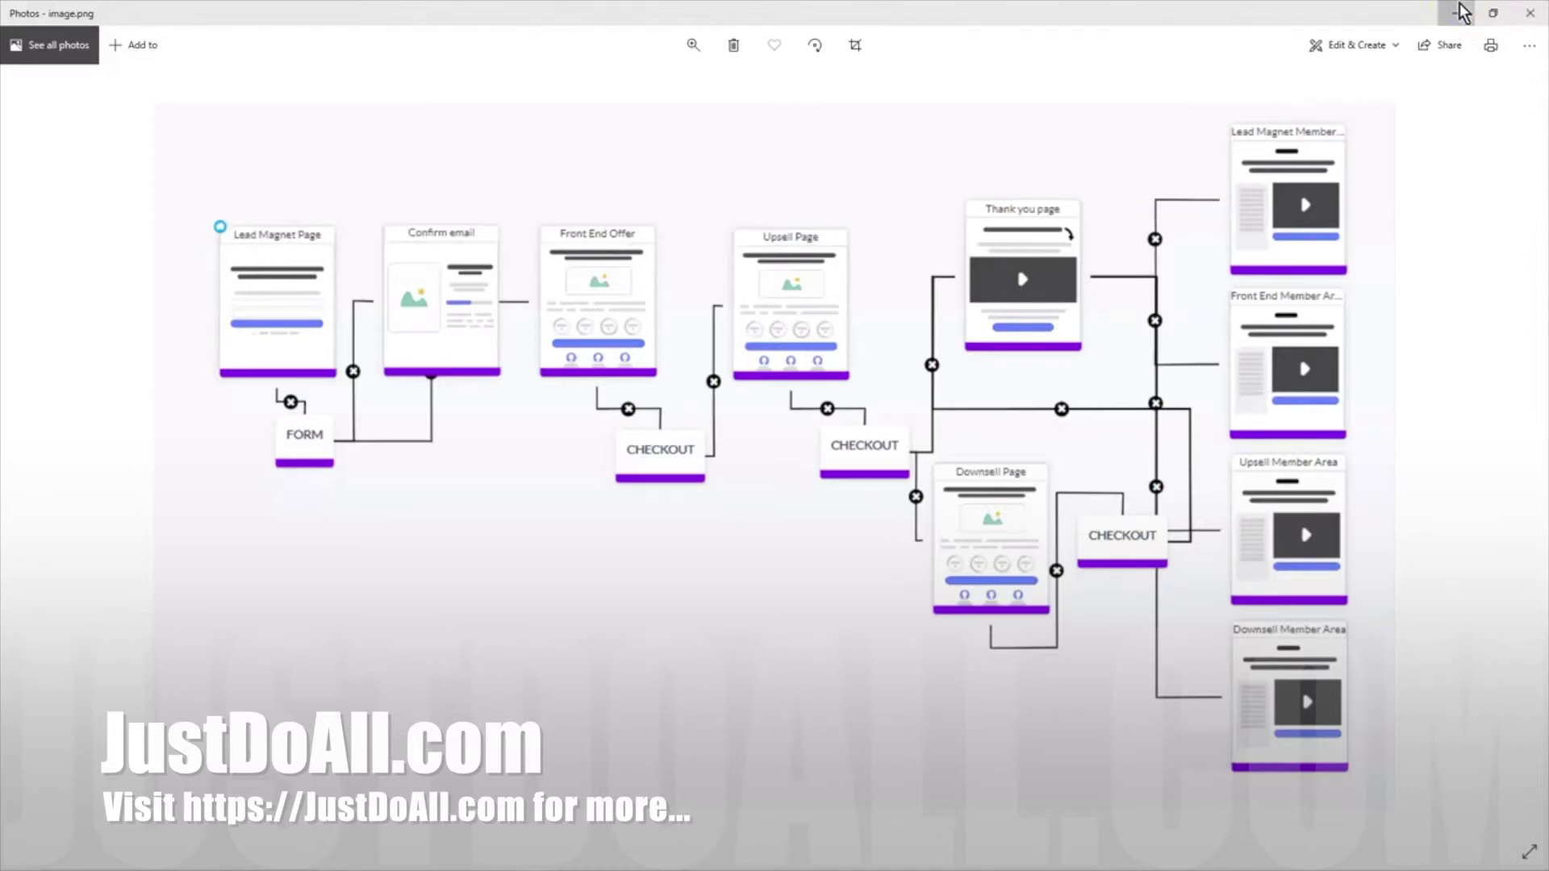
# Minimize Photos, enter Cheetah and start creating a new site.
pyautogui.click(1463, 12)
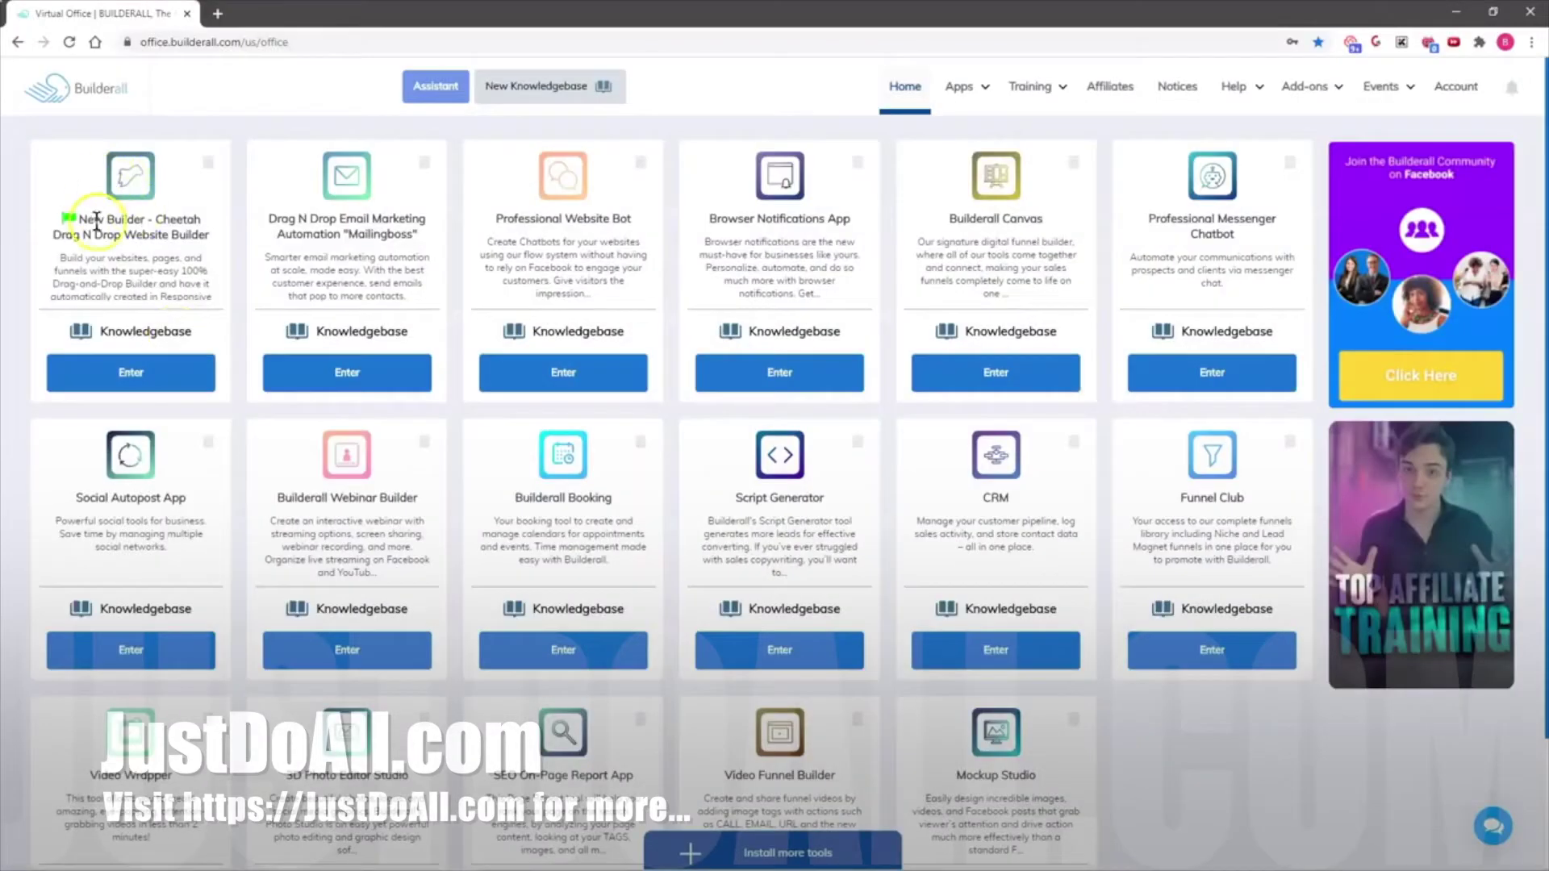
pyautogui.click(130, 373)
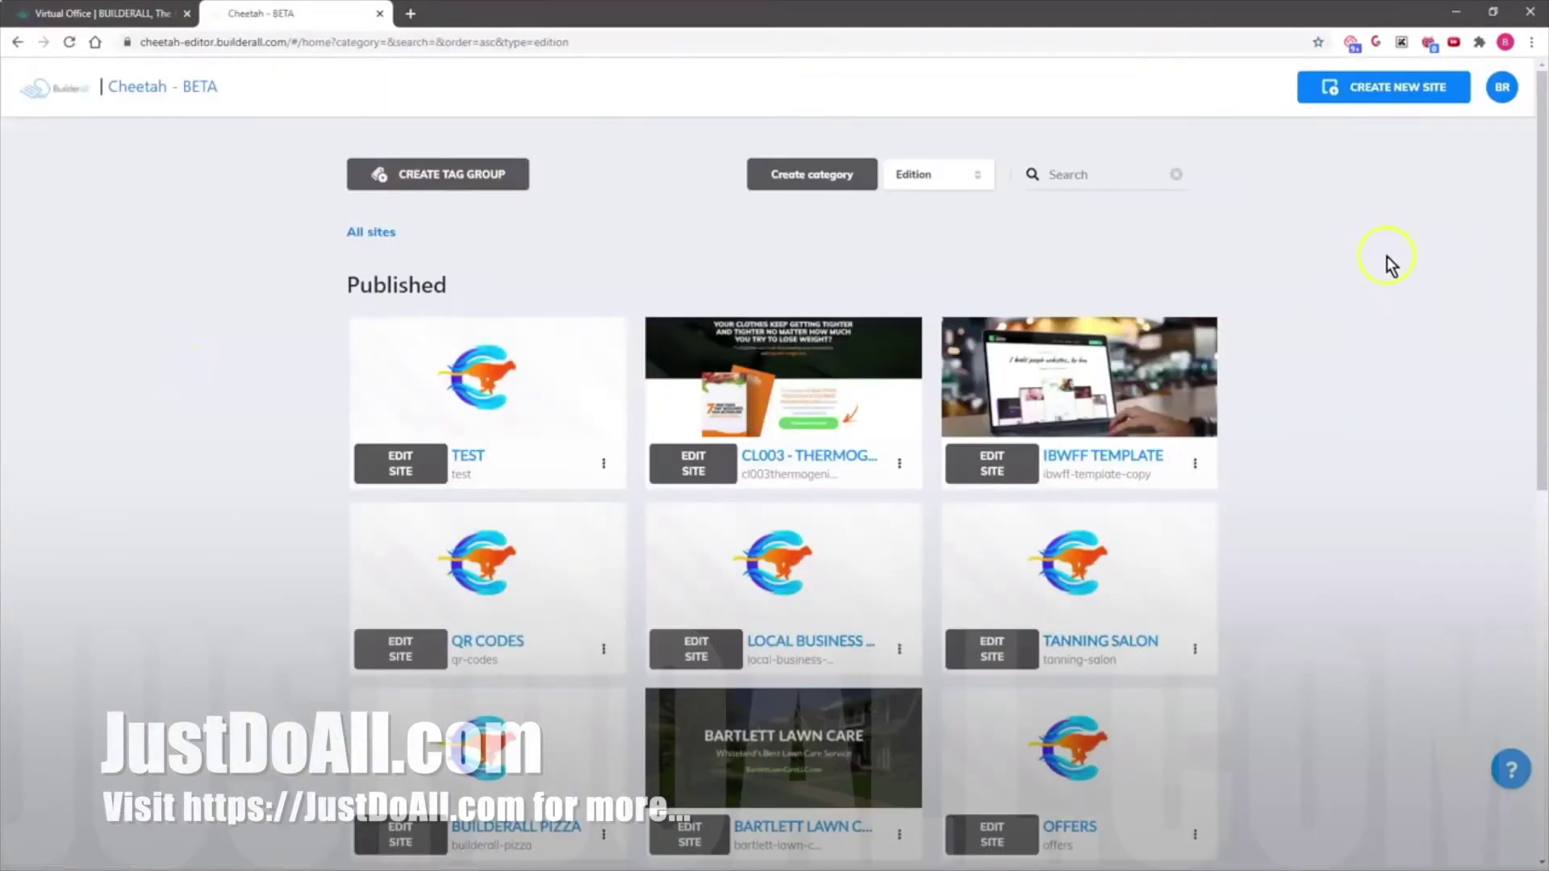
pyautogui.click(1380, 105)
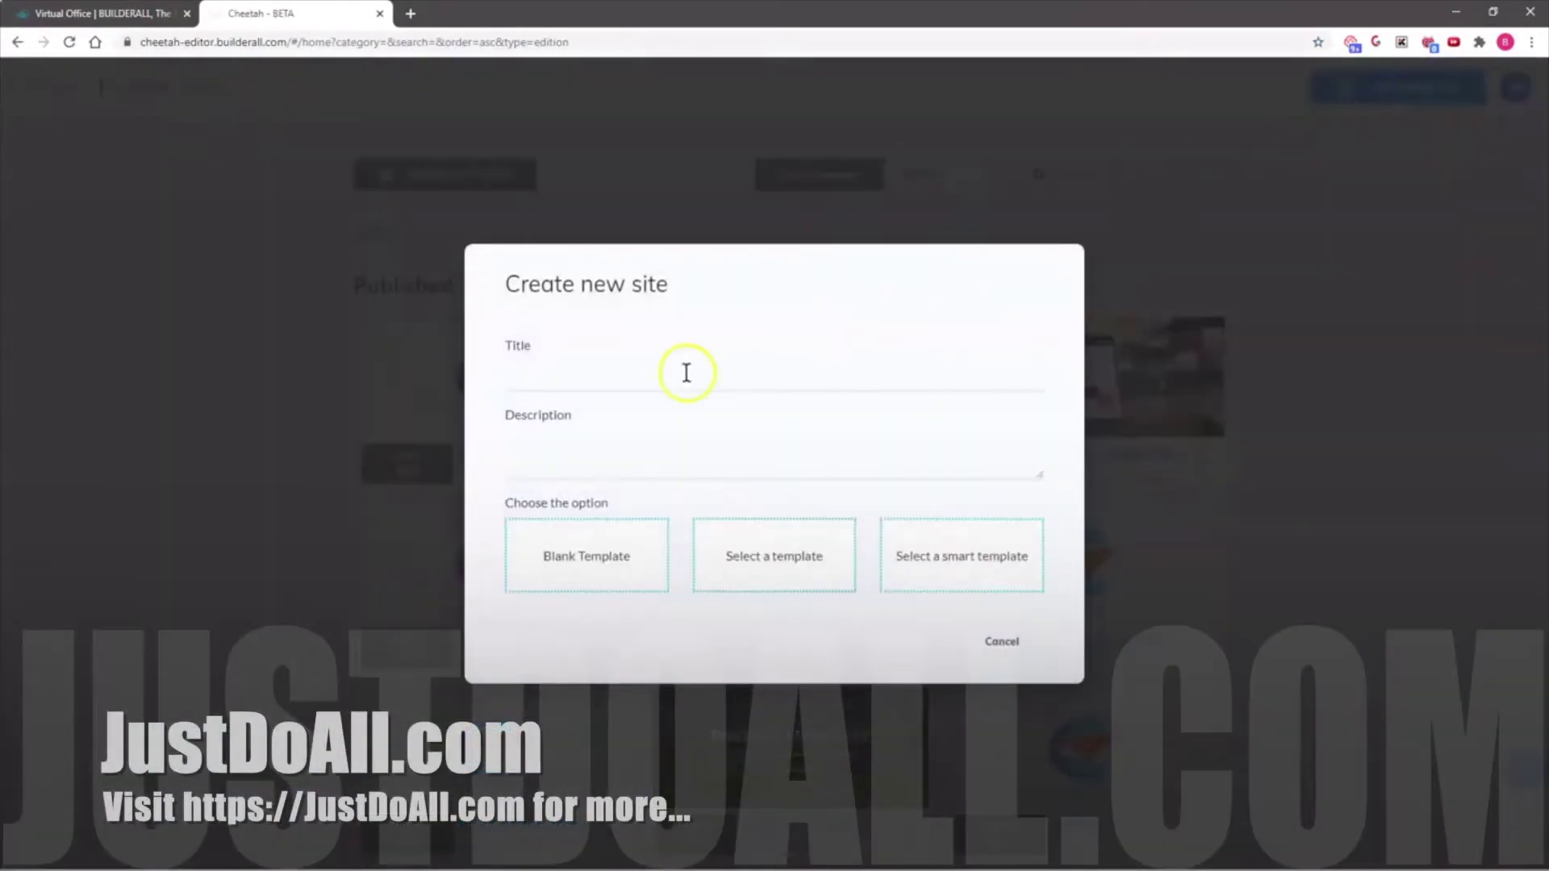
# Use 'Upsell Funnel' as both site title and description, and create it from Blank Template.
pyautogui.click(569, 377)
pyautogui.write('Upsell Funnel')
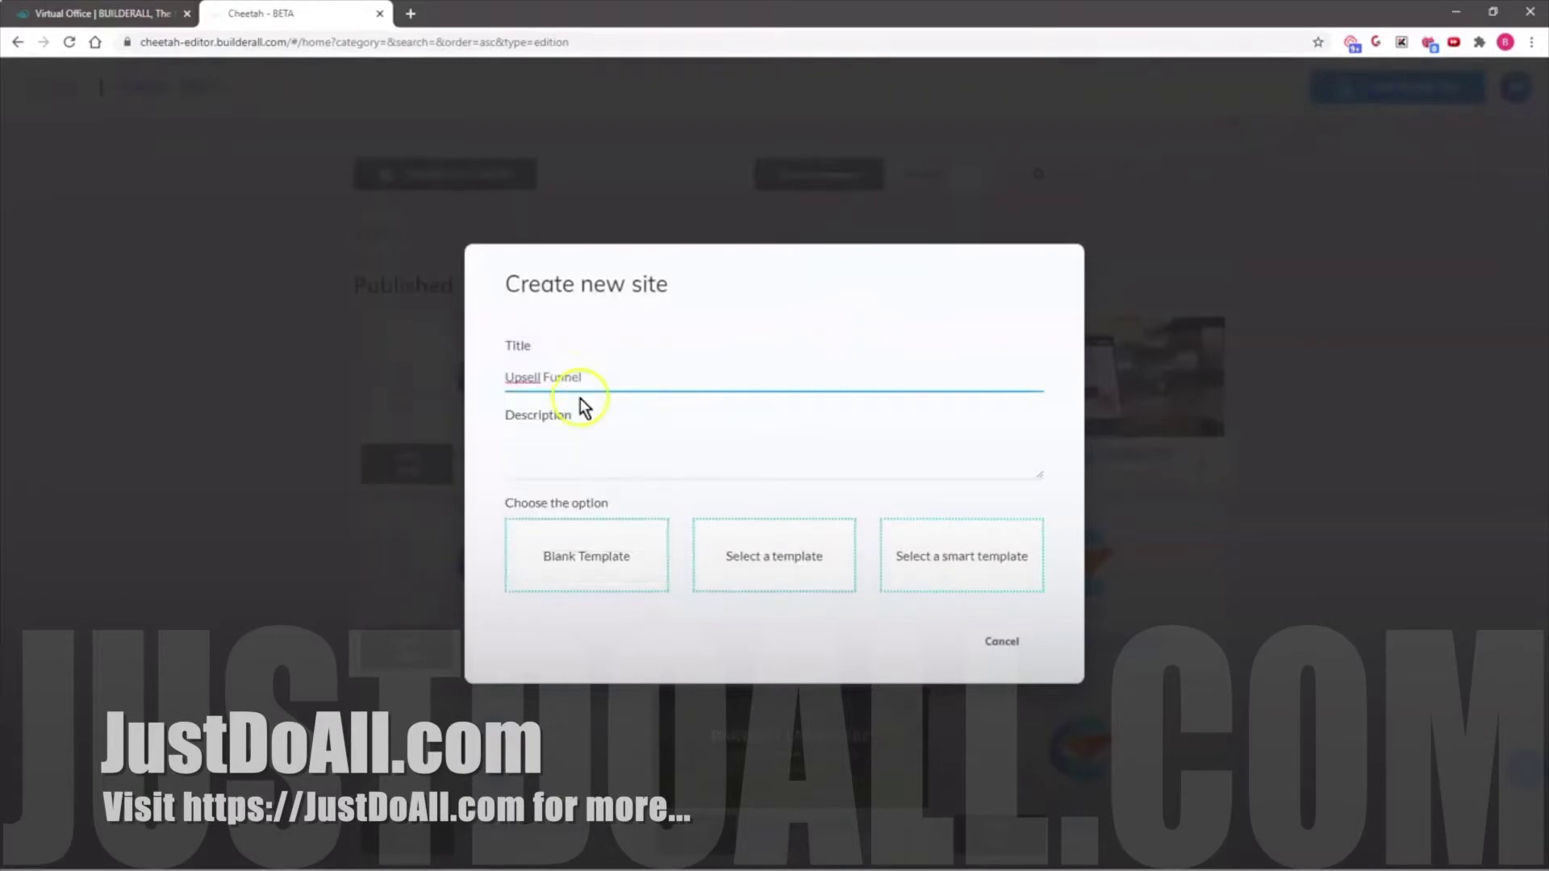
pyautogui.tripleClick(522, 371)
pyautogui.hotkey('ctrl', 'c')
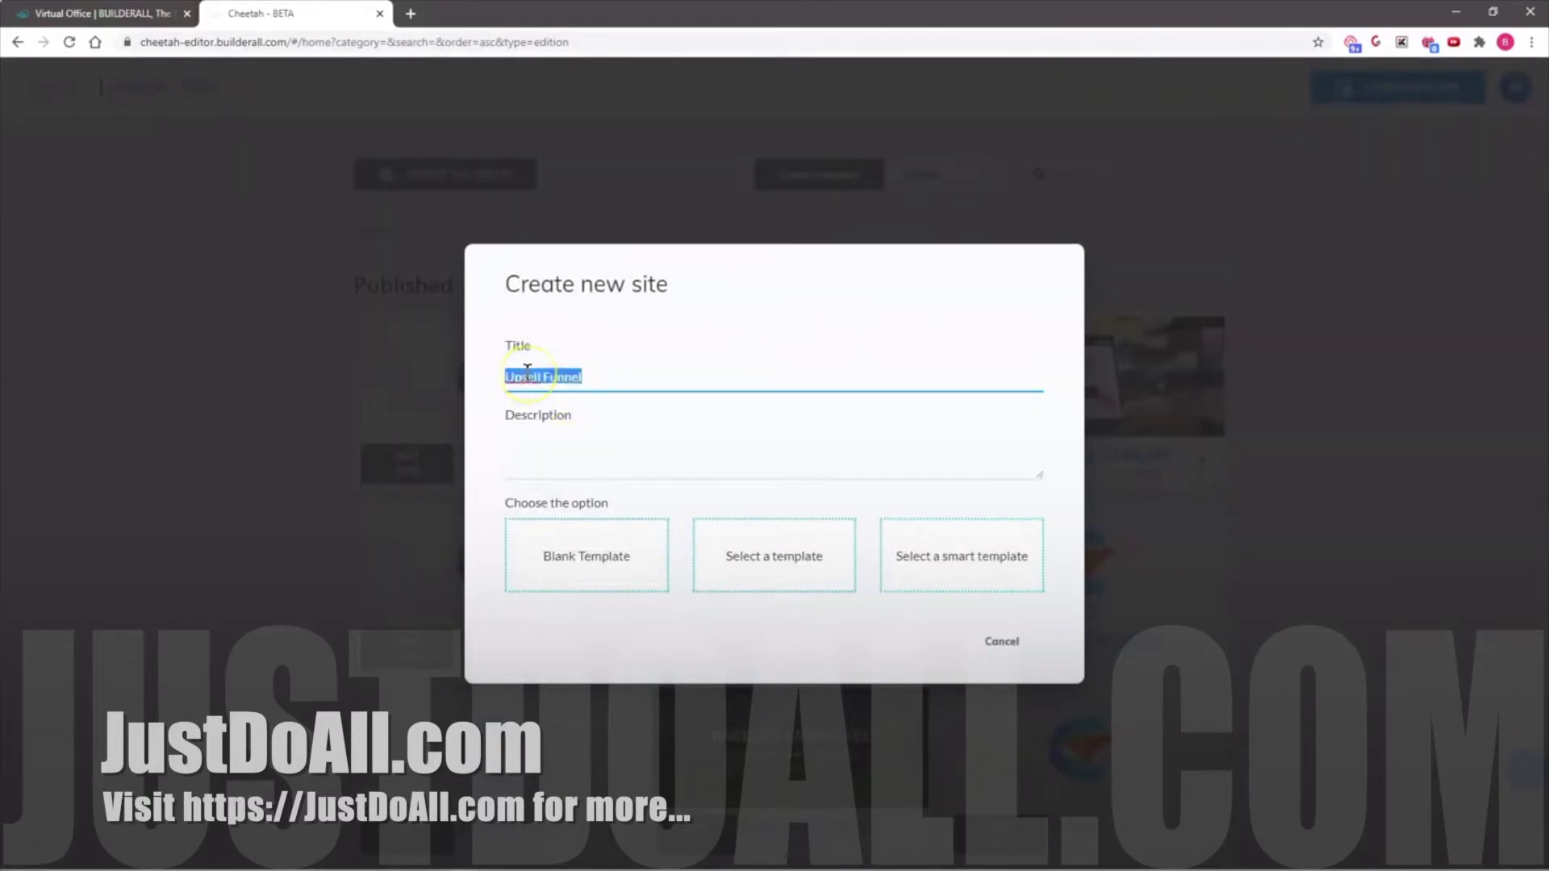
pyautogui.click(520, 446)
pyautogui.hotkey('ctrl', 'v')
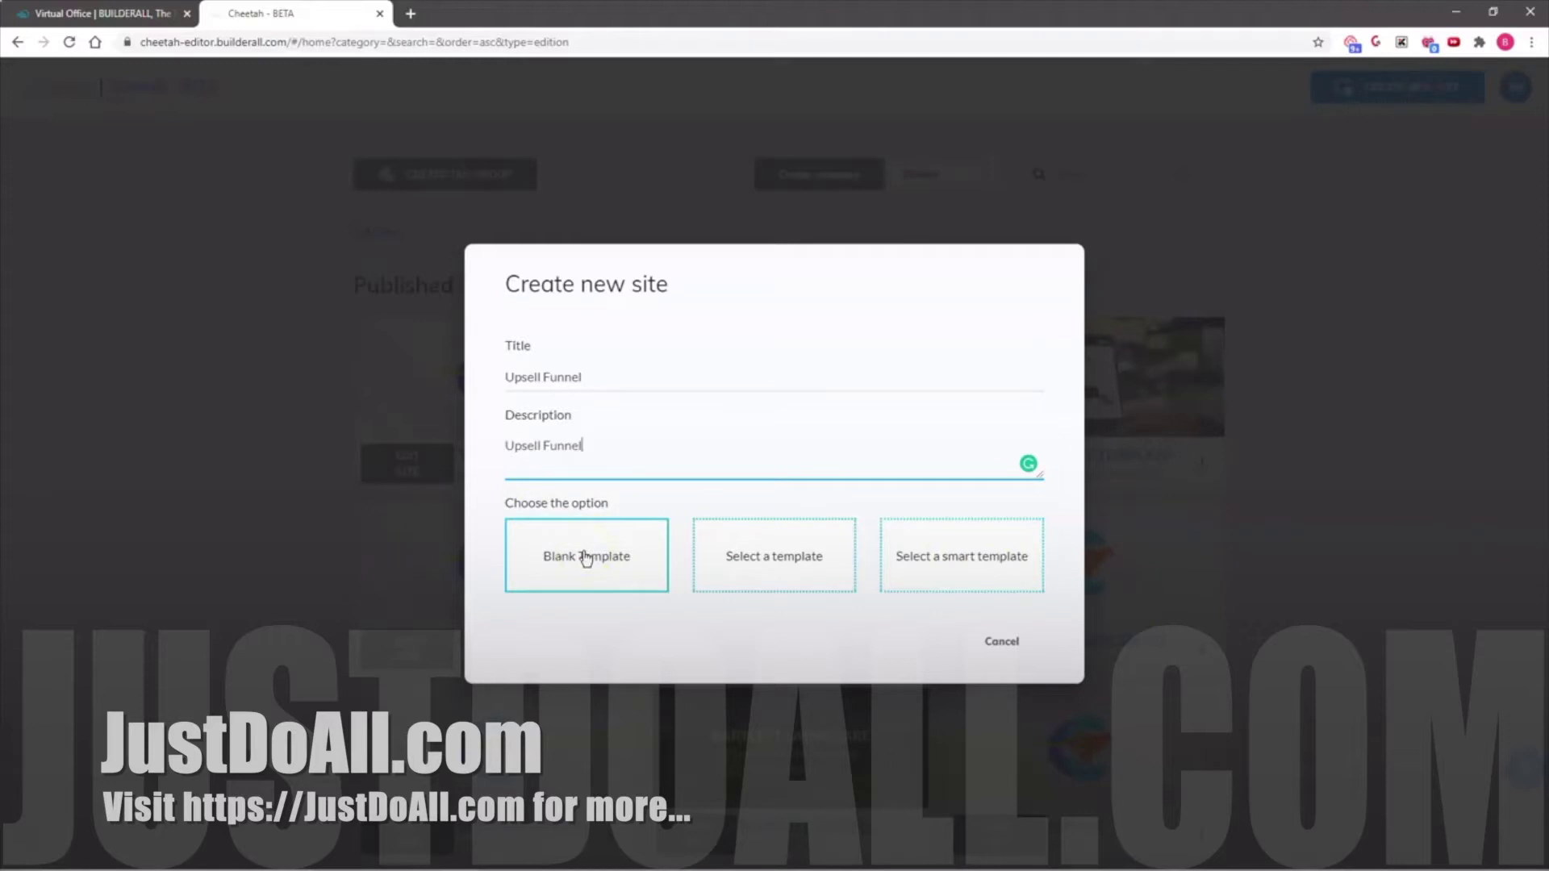
pyautogui.click(586, 557)
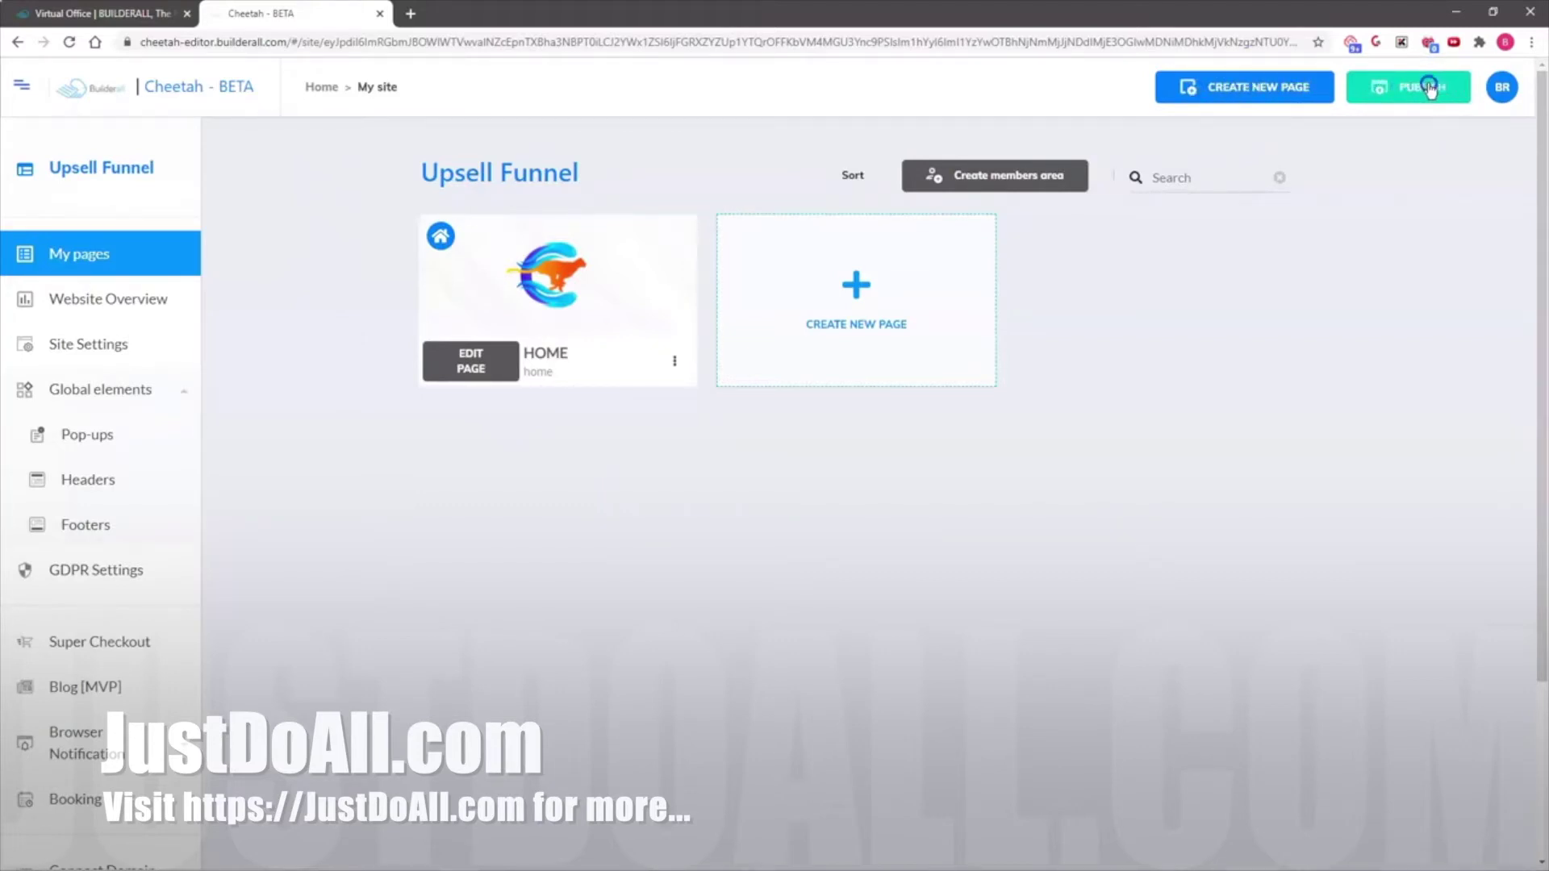
# Open and close the account menu, toggle page Sort on and off, then view Website Overview.
pyautogui.click(1502, 88)
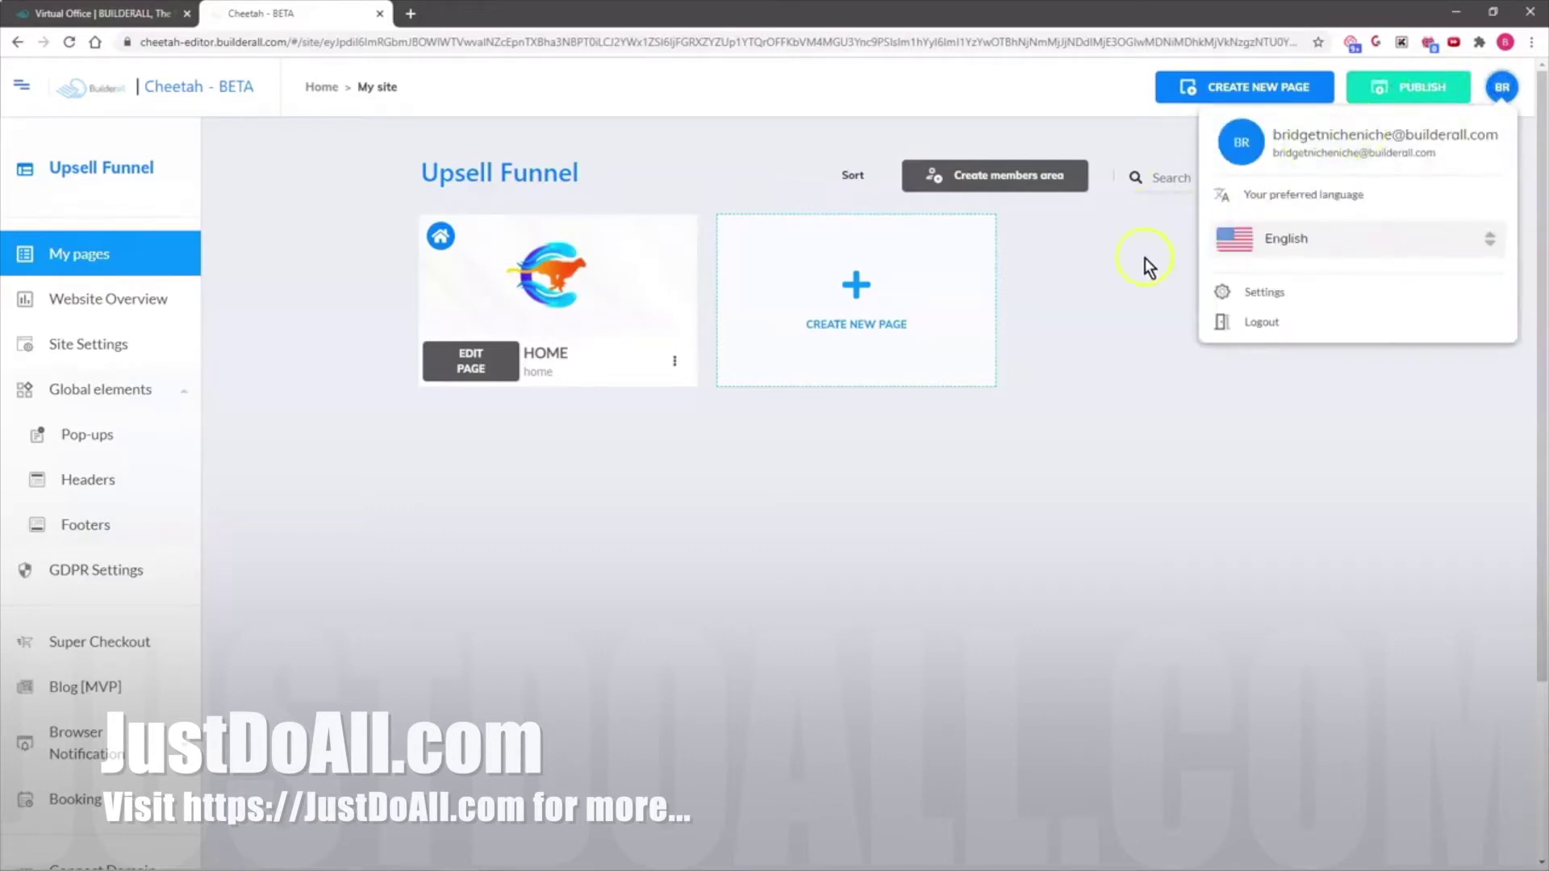
pyautogui.click(1323, 448)
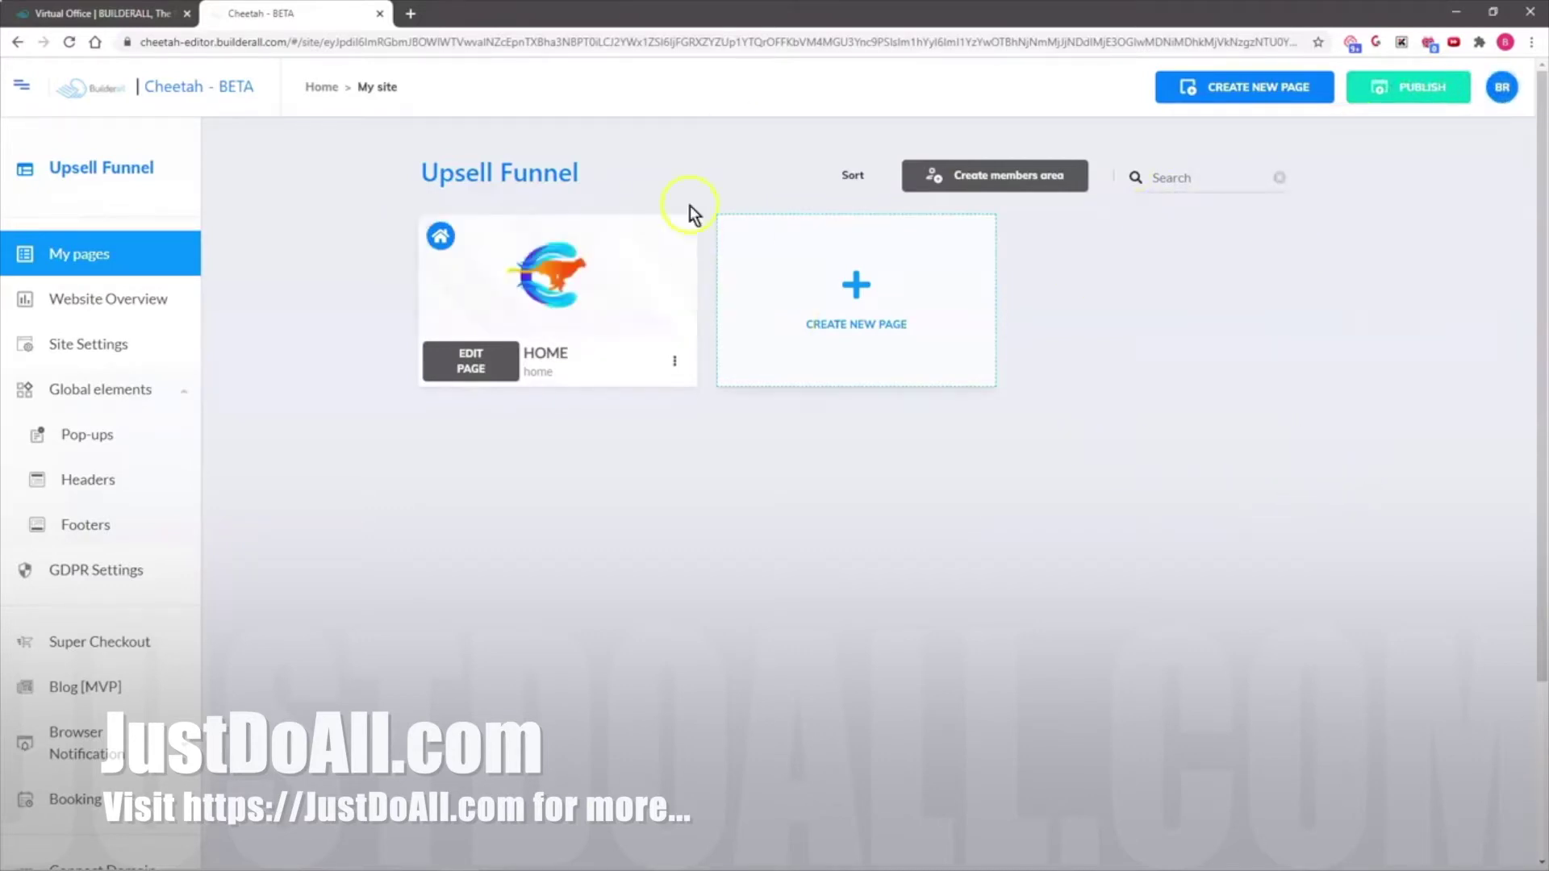
pyautogui.click(853, 179)
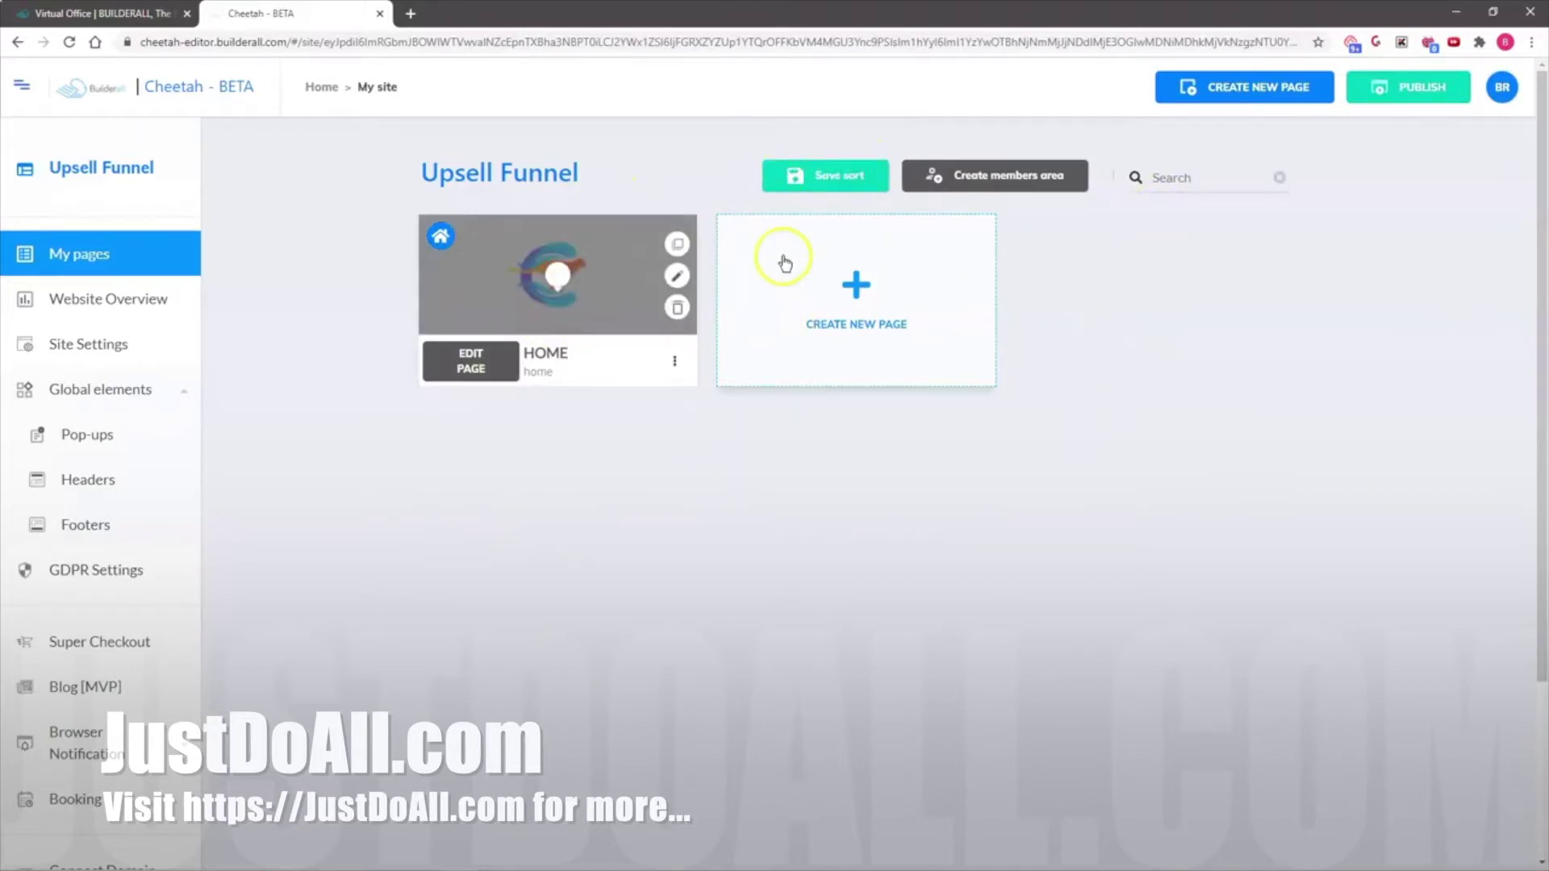
pyautogui.click(817, 178)
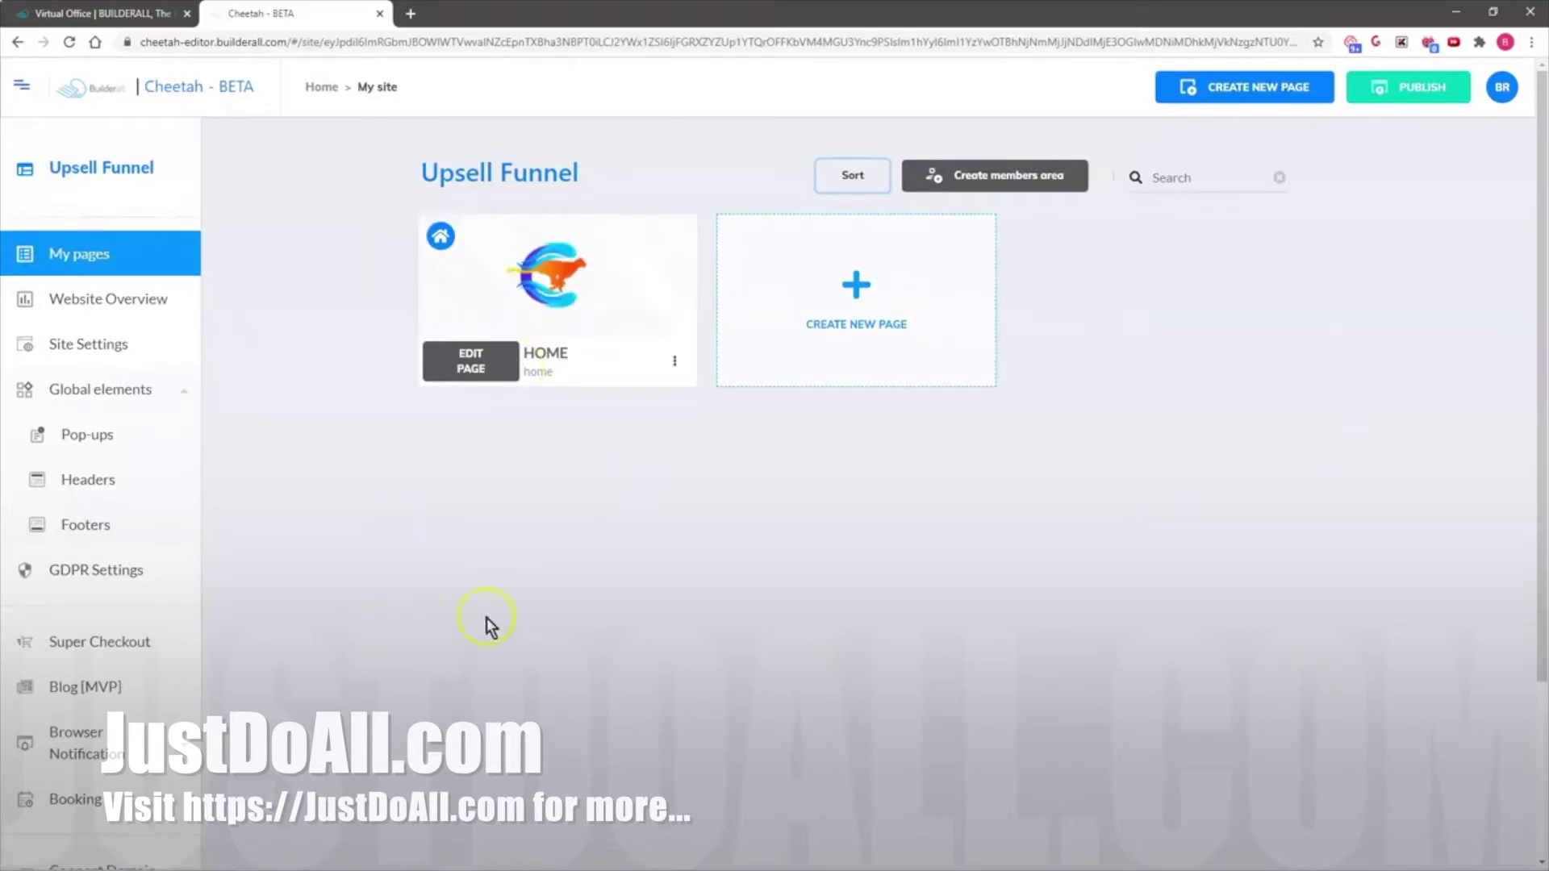
pyautogui.click(124, 300)
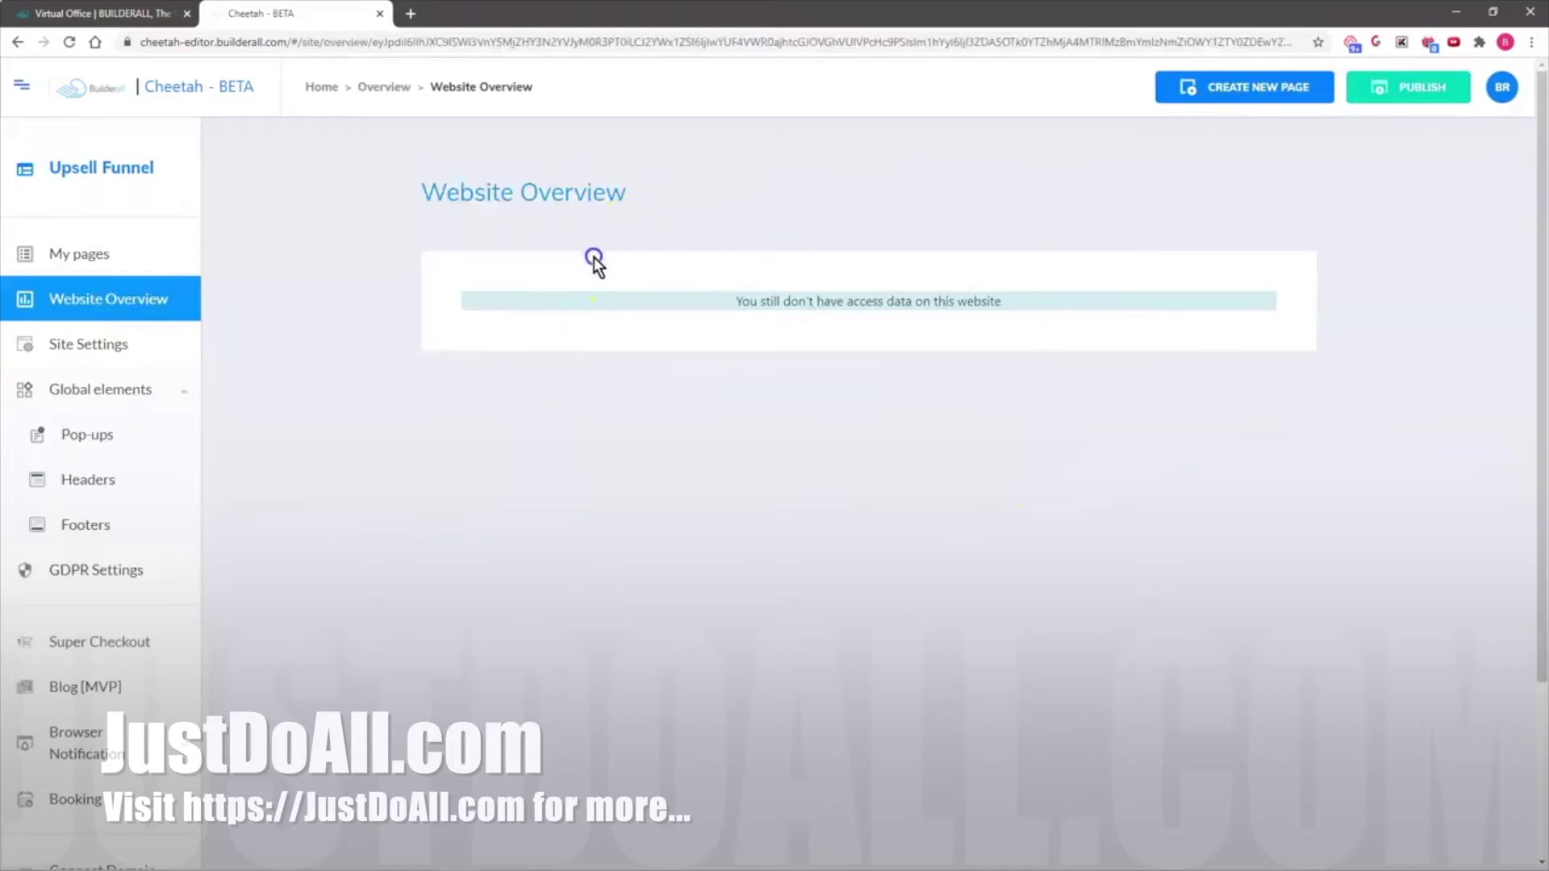
pyautogui.click(175, 388)
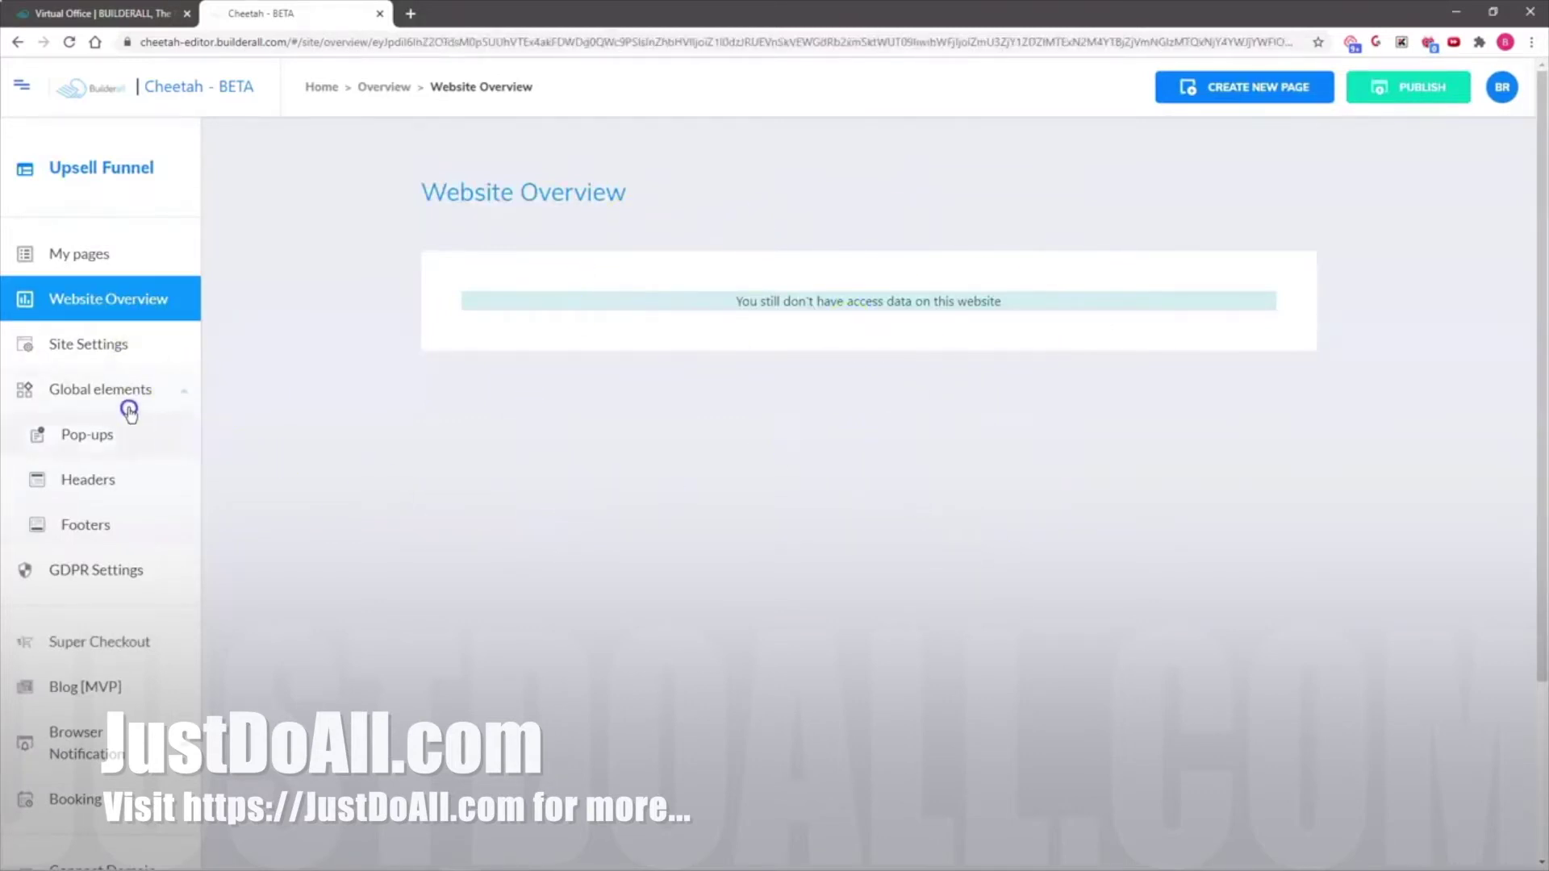
# In General Settings, keep '|' as title separator, the upsell-funnel address and English language.
pyautogui.click(118, 342)
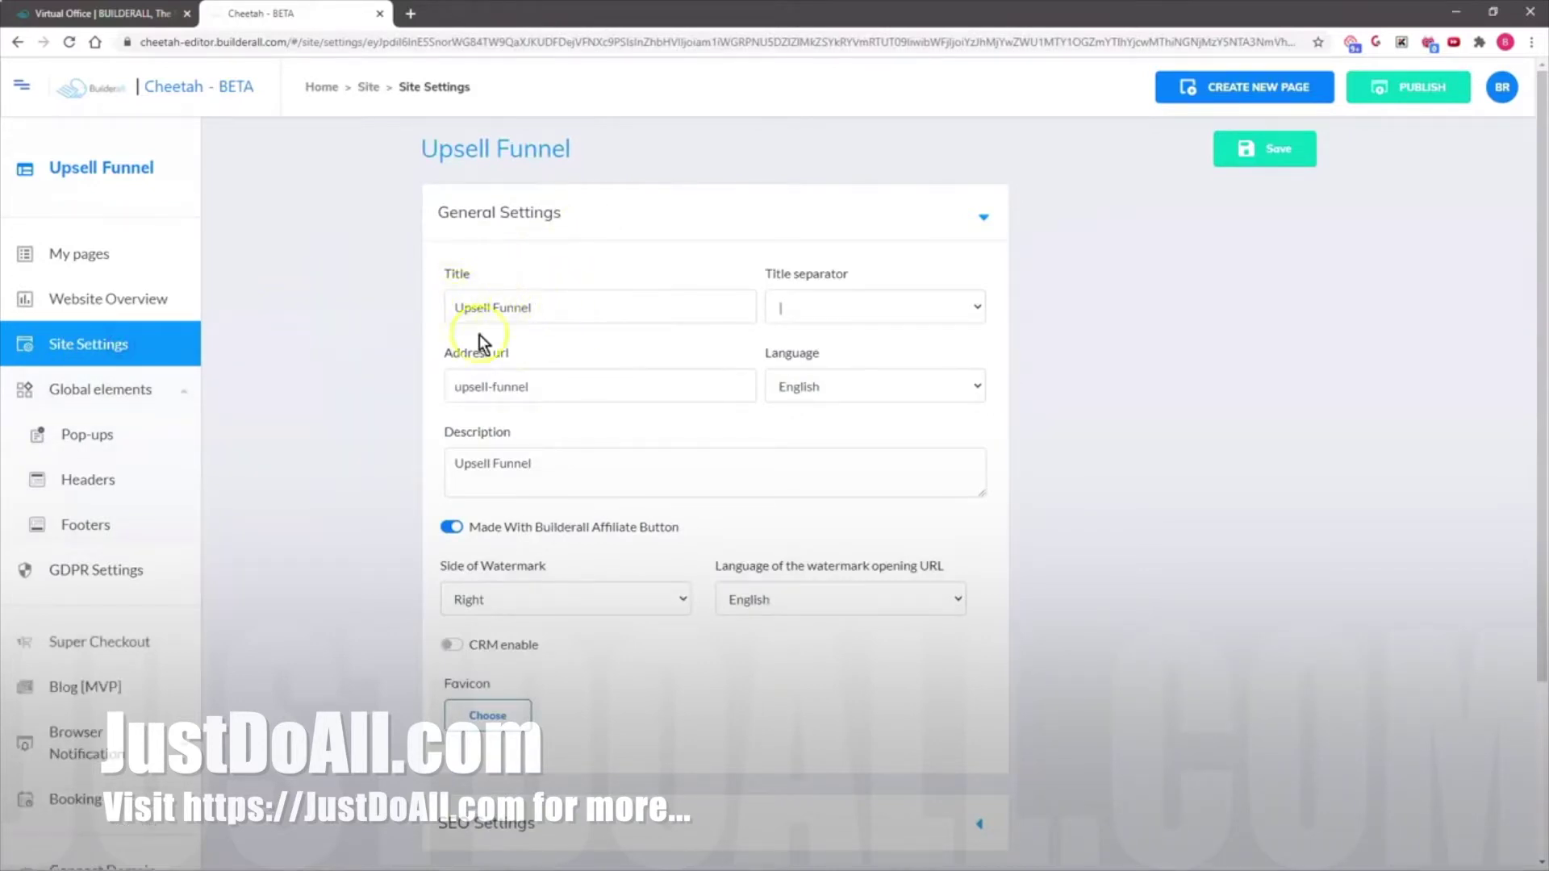
pyautogui.click(821, 305)
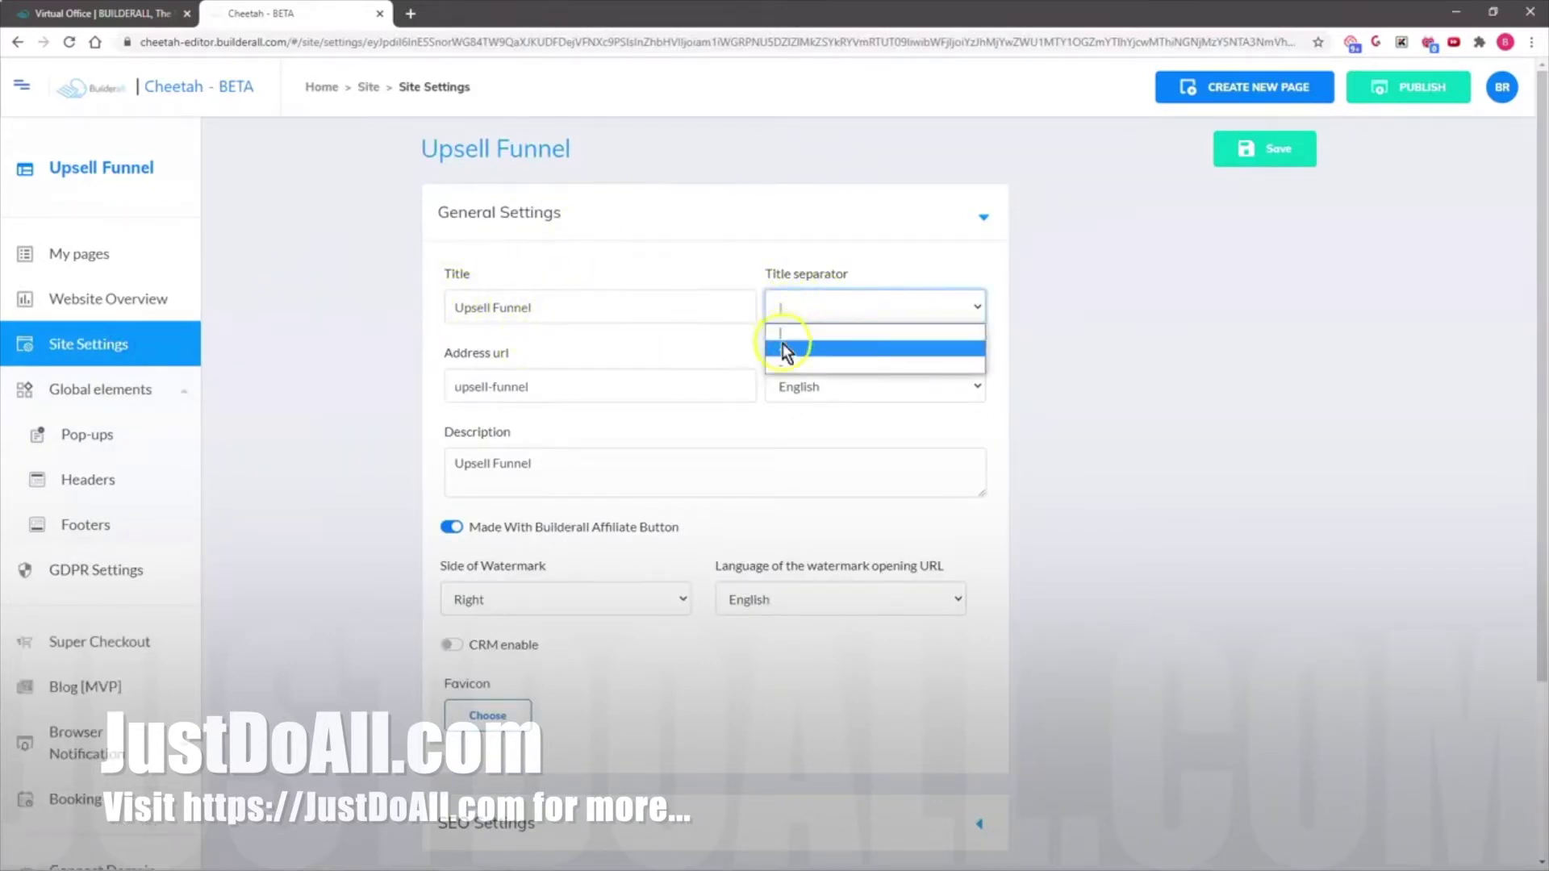
pyautogui.click(789, 334)
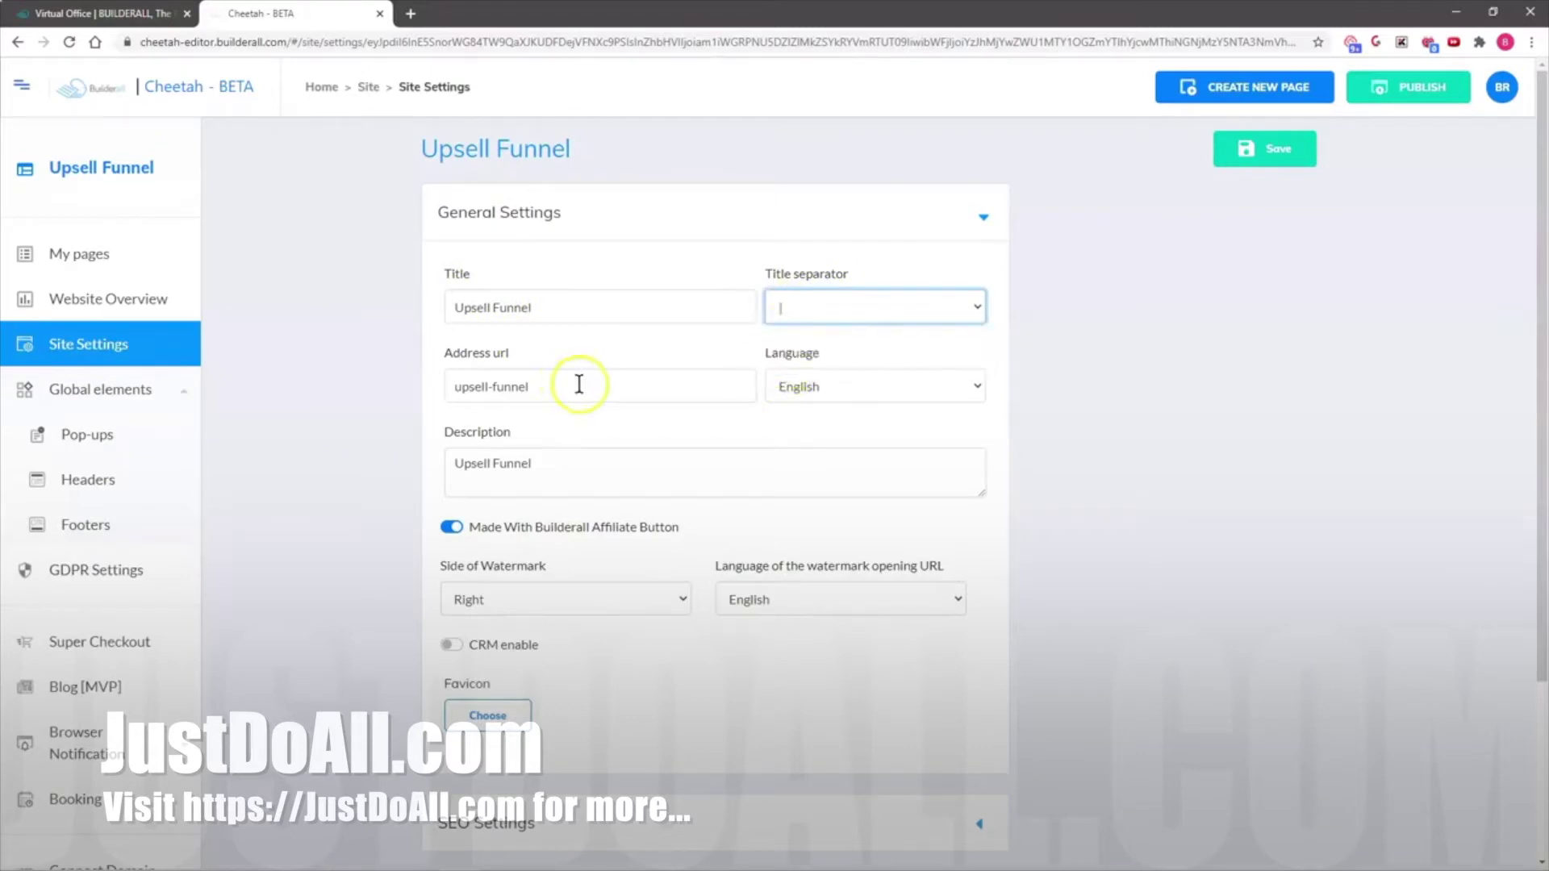
pyautogui.moveTo(575, 386); pyautogui.dragTo(448, 386)
pyautogui.click(547, 389)
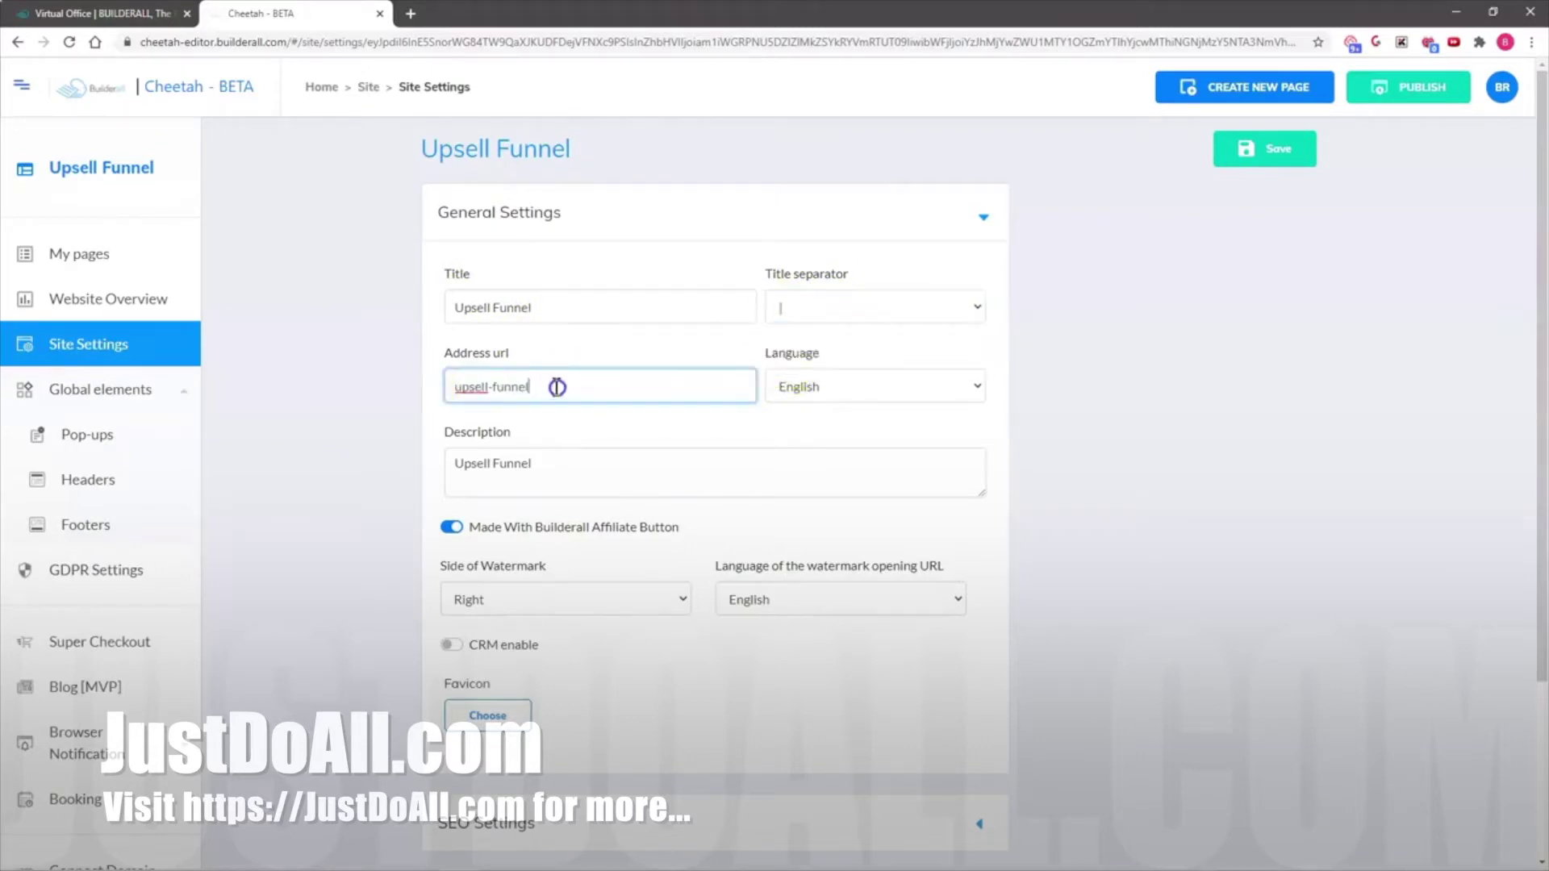
pyautogui.click(844, 386)
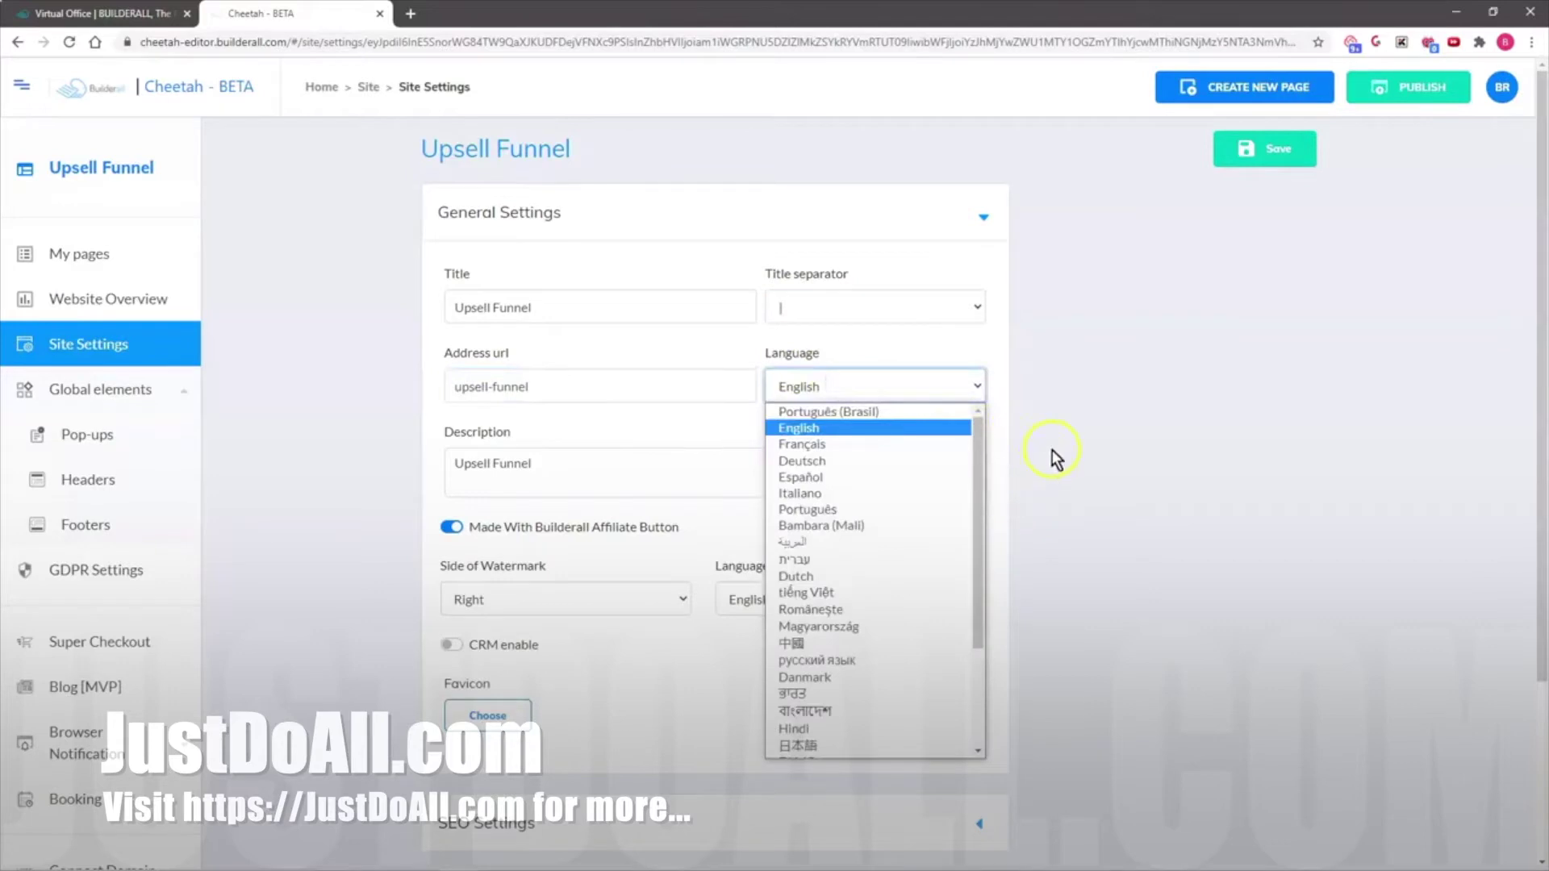
pyautogui.click(551, 432)
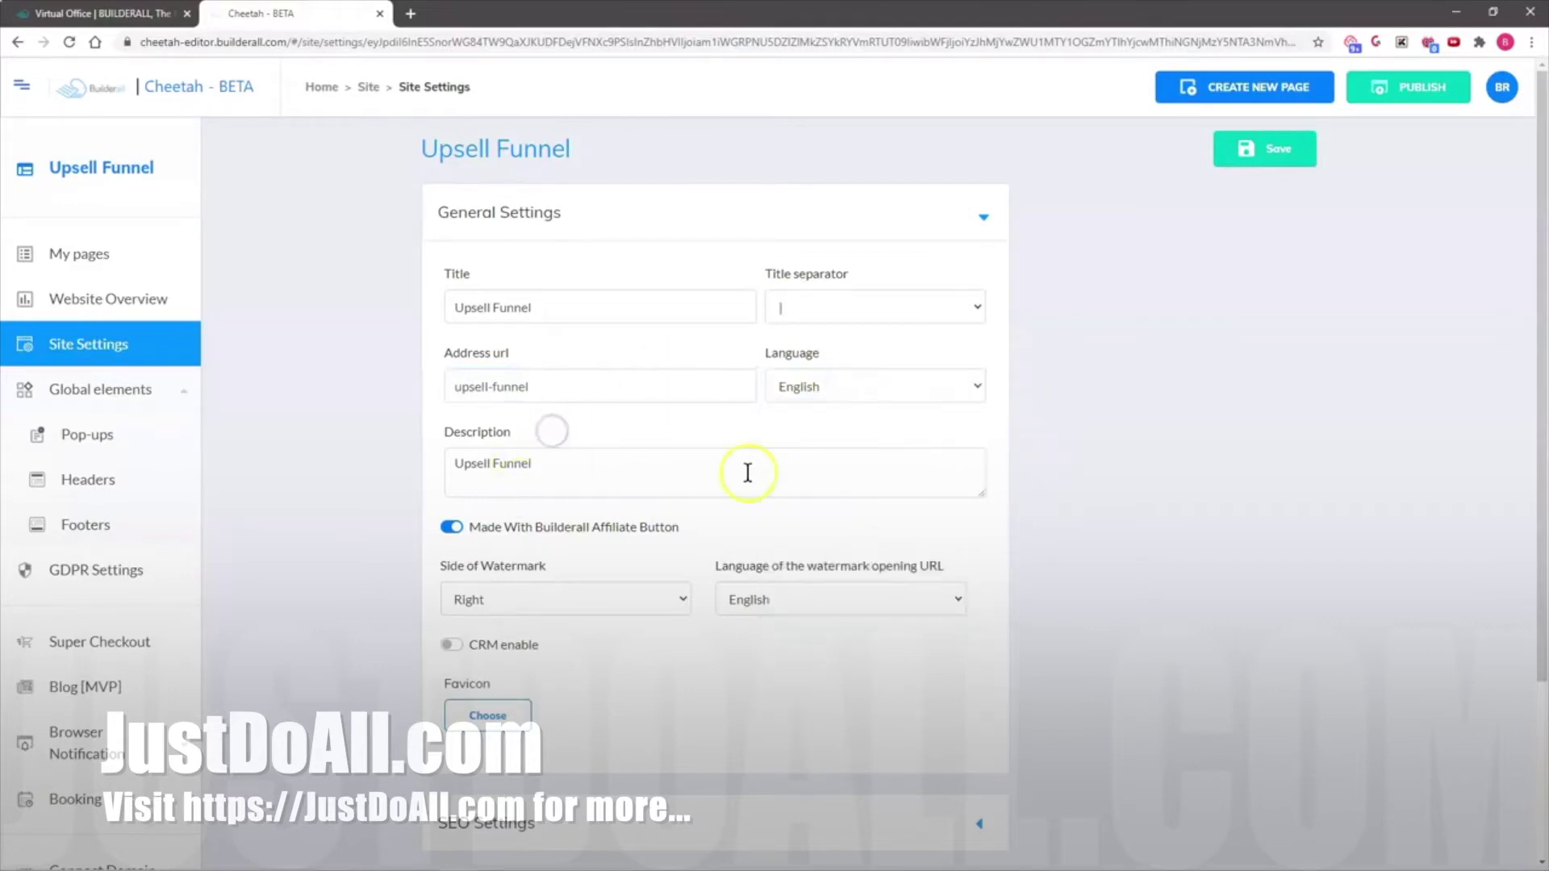
pyautogui.scroll(-3, 450, 298)
# Keep the Made With Builderall affiliate badge on, with English as watermark link language.
pyautogui.click(452, 296)
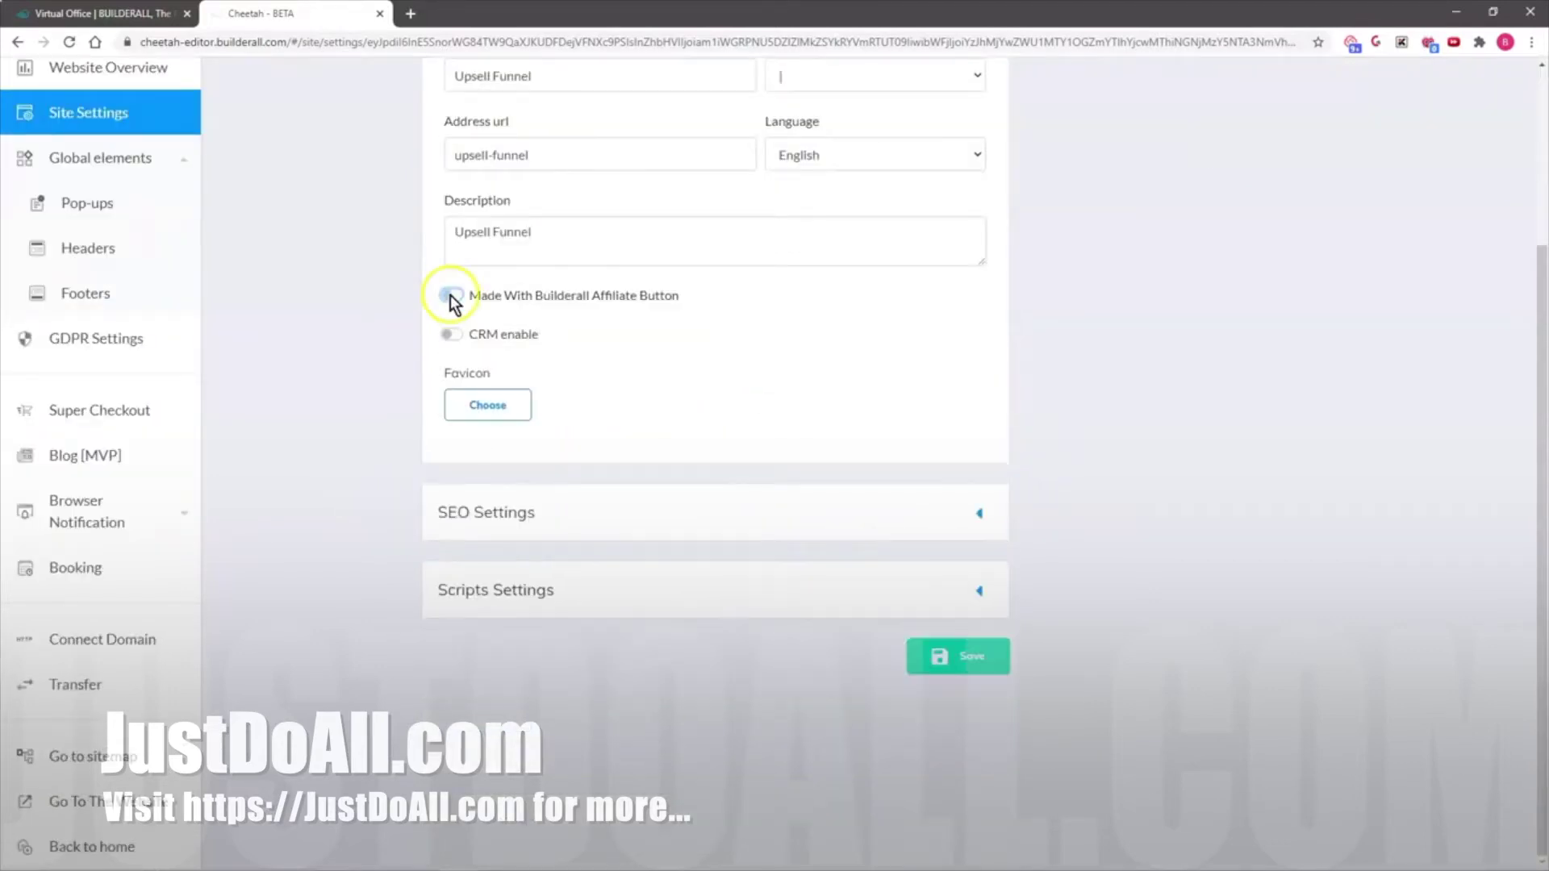
pyautogui.click(450, 296)
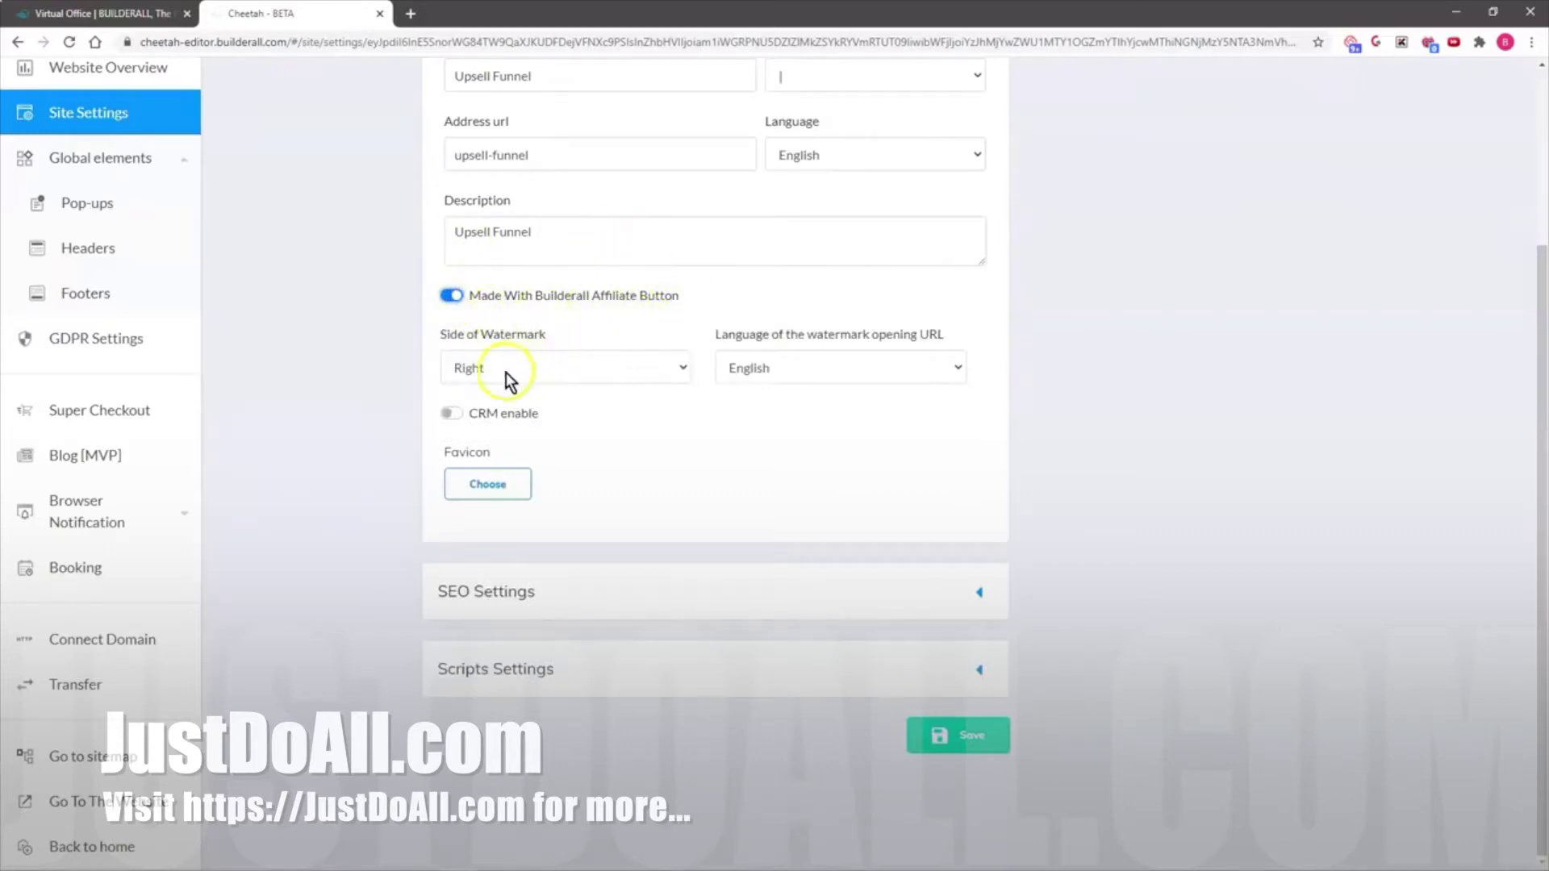
pyautogui.click(504, 373)
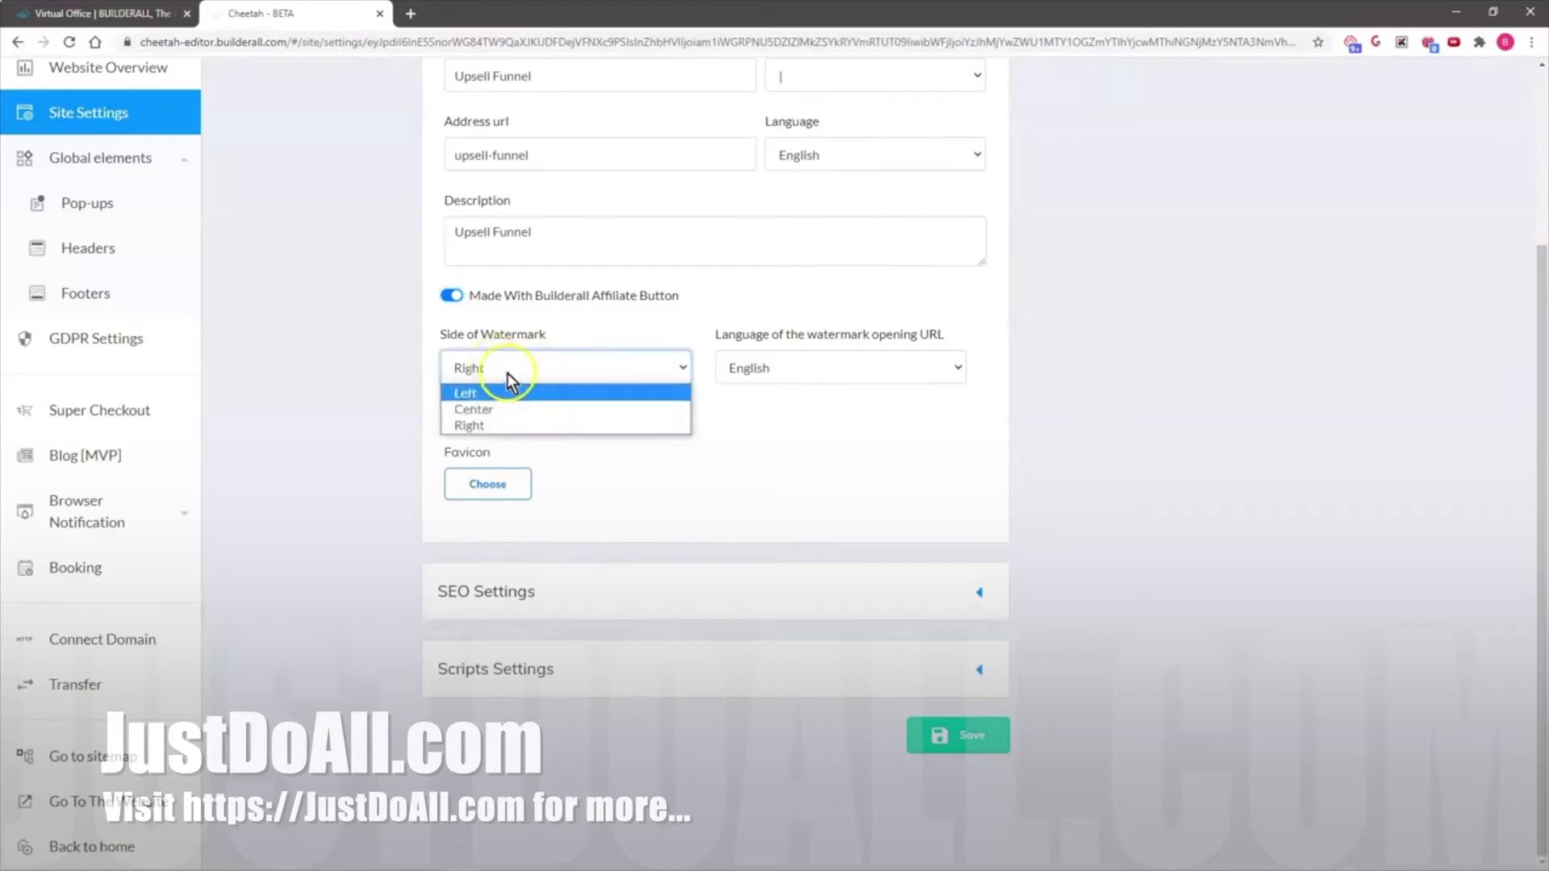
pyautogui.click(826, 371)
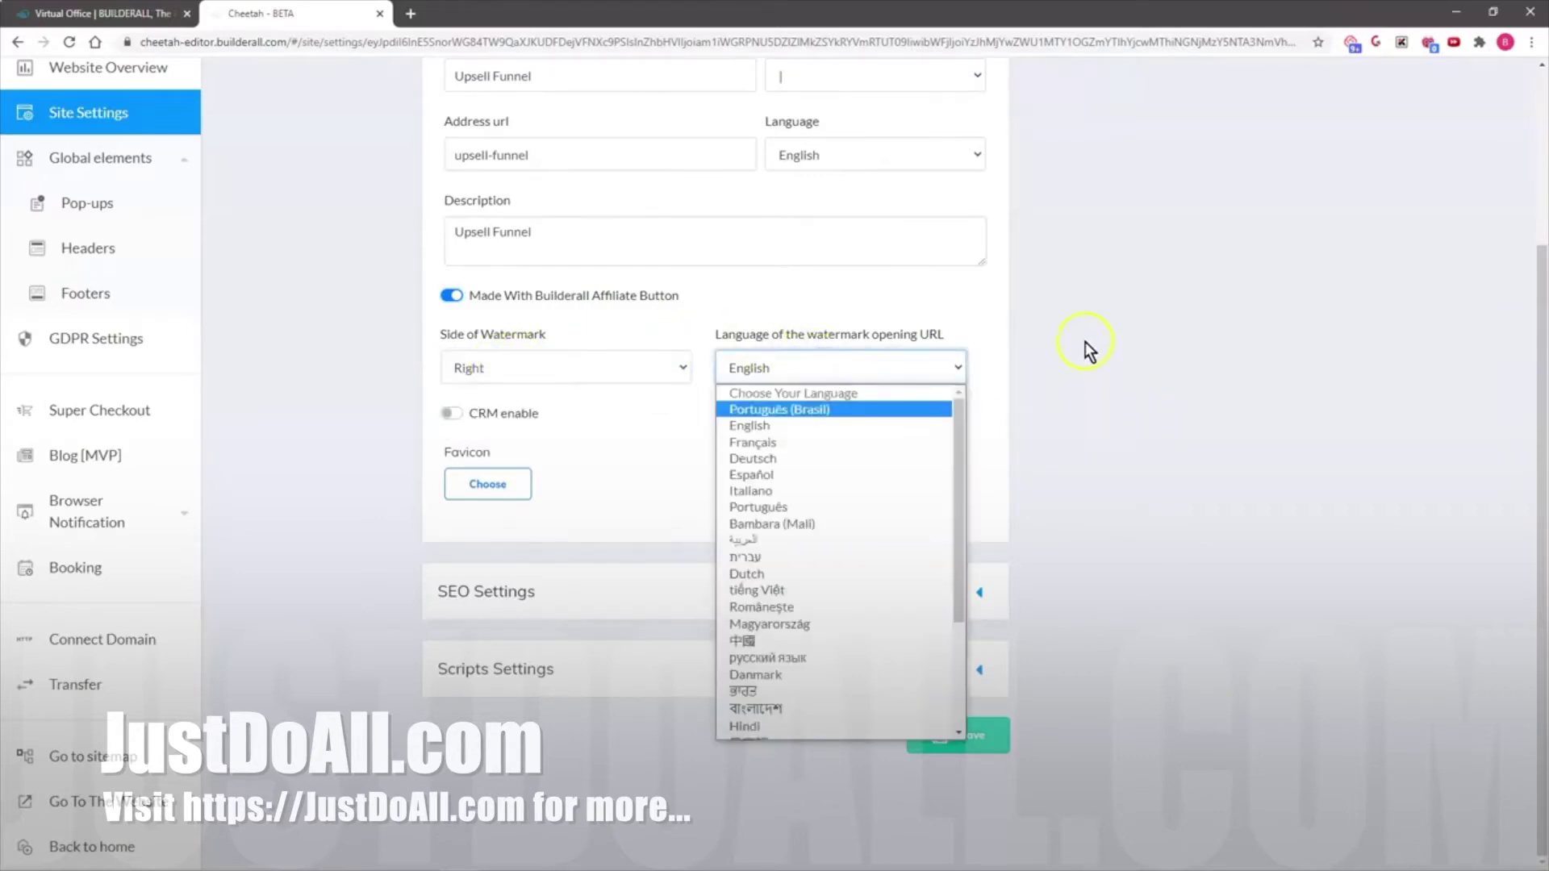
pyautogui.click(1046, 428)
# Enable CRM for the site and open the image library to choose a favicon.
pyautogui.click(453, 415)
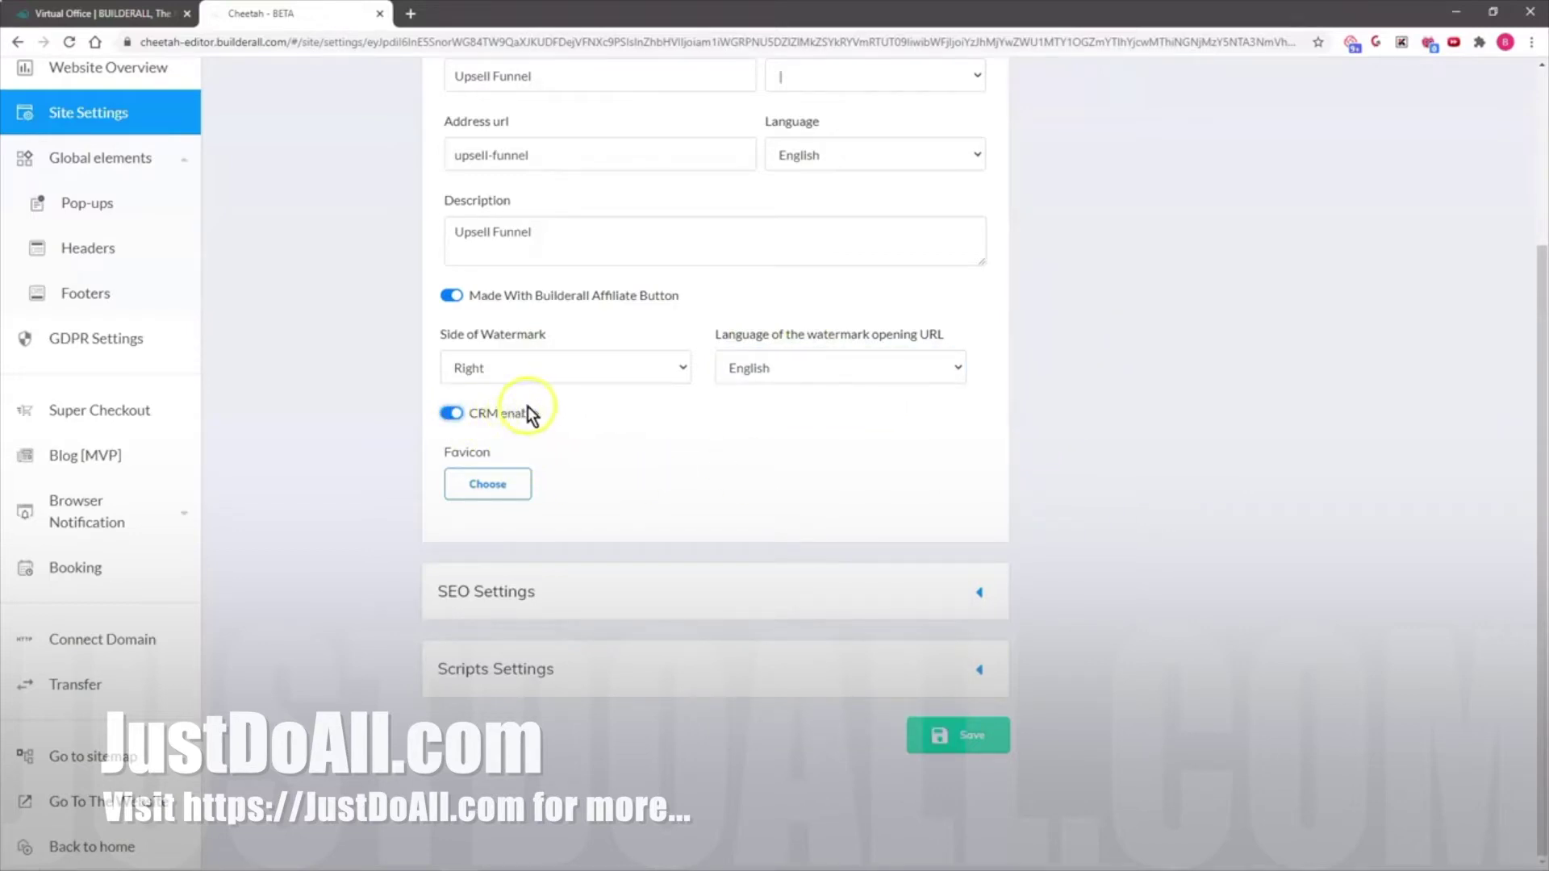
pyautogui.click(450, 414)
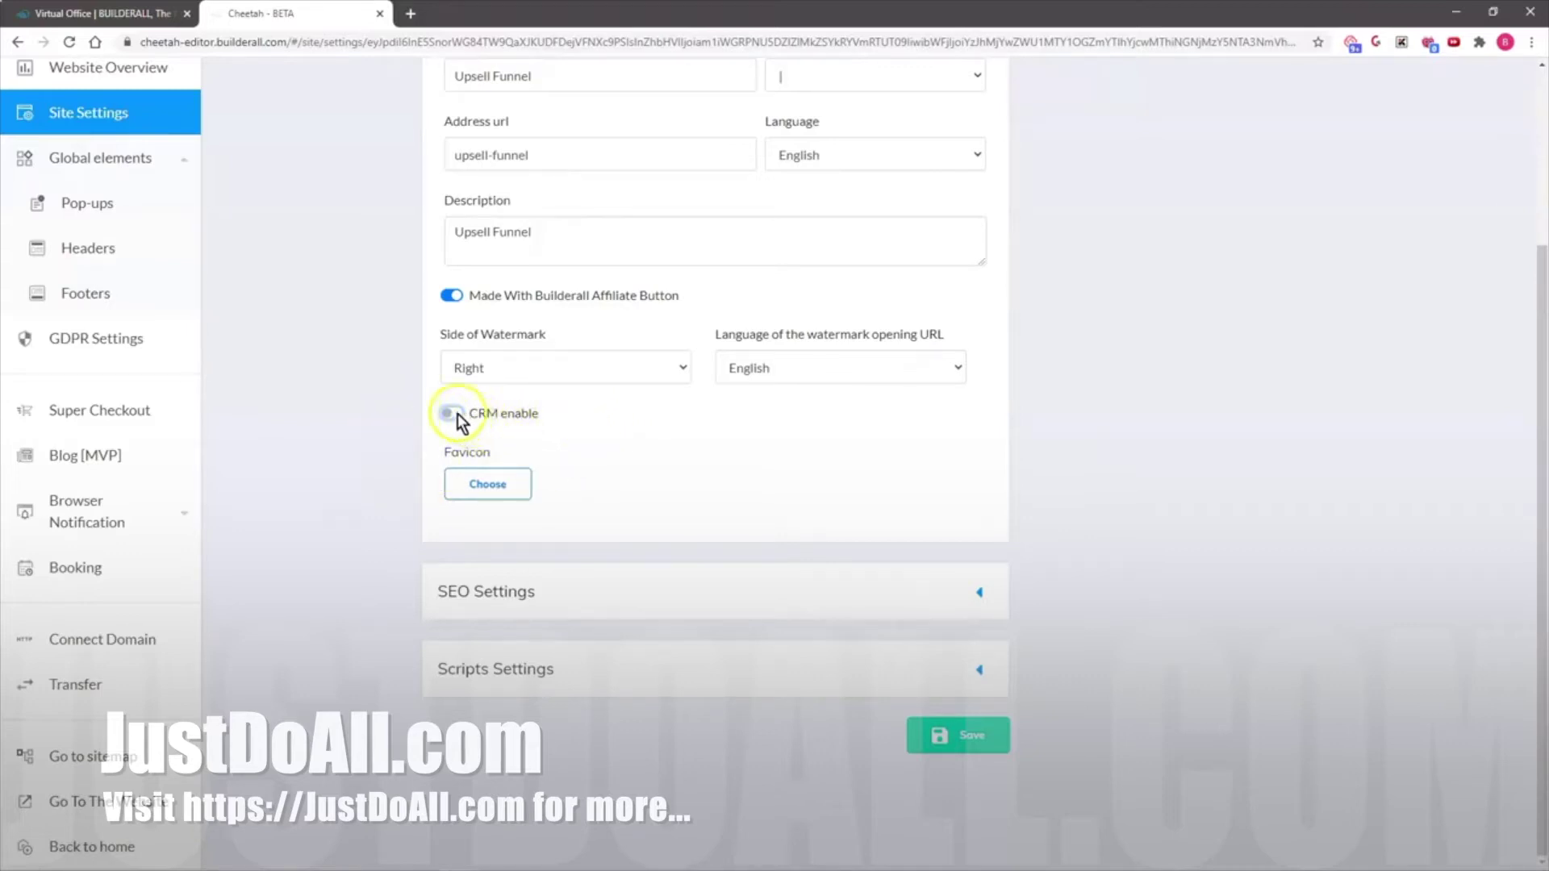
pyautogui.click(457, 414)
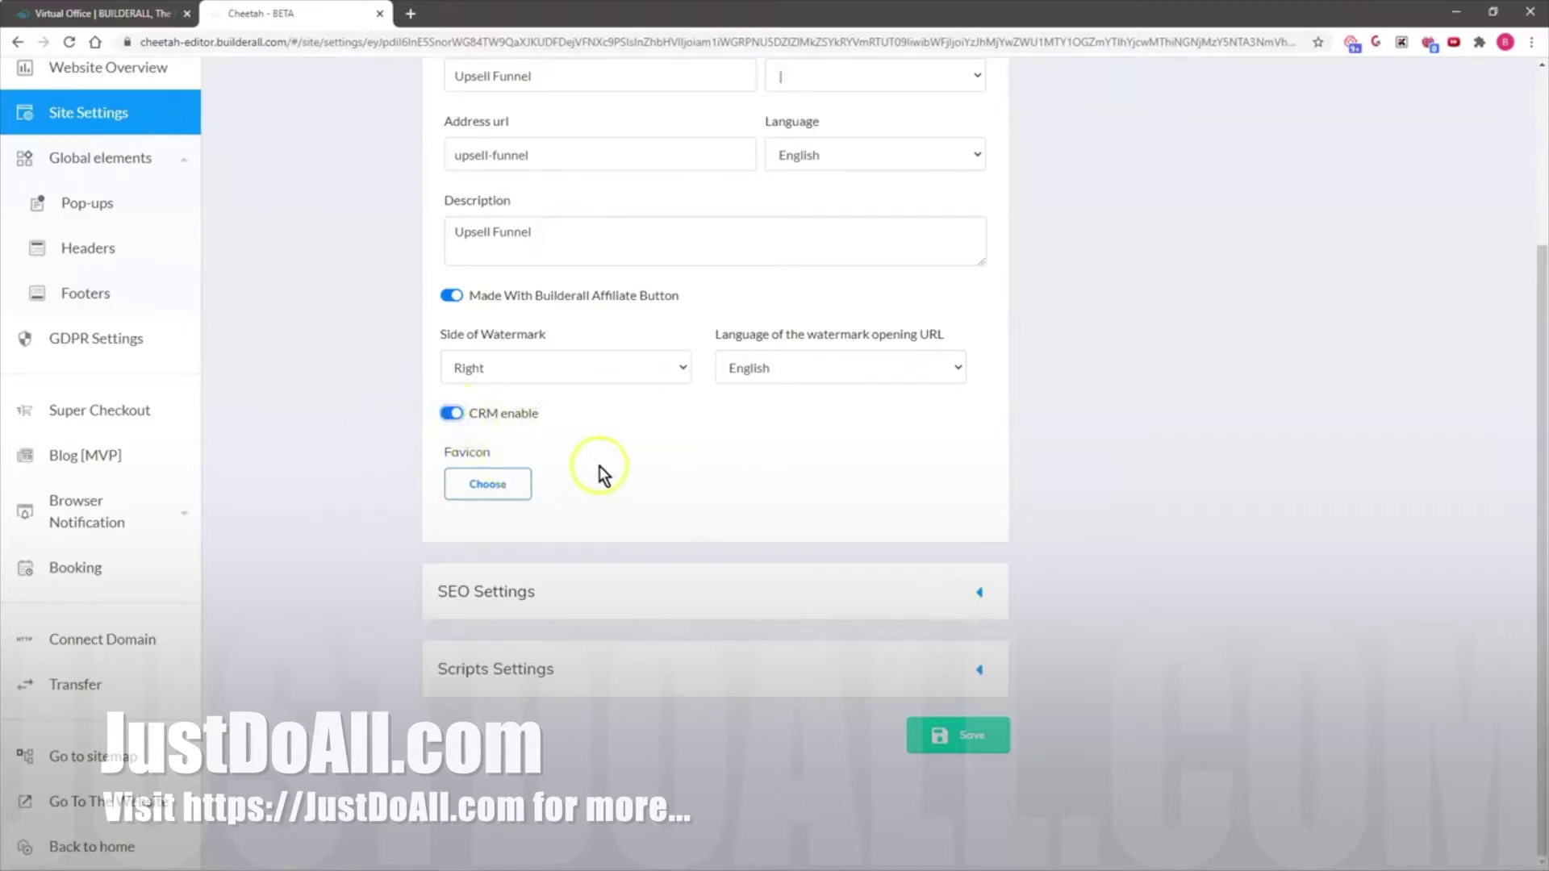
pyautogui.click(486, 486)
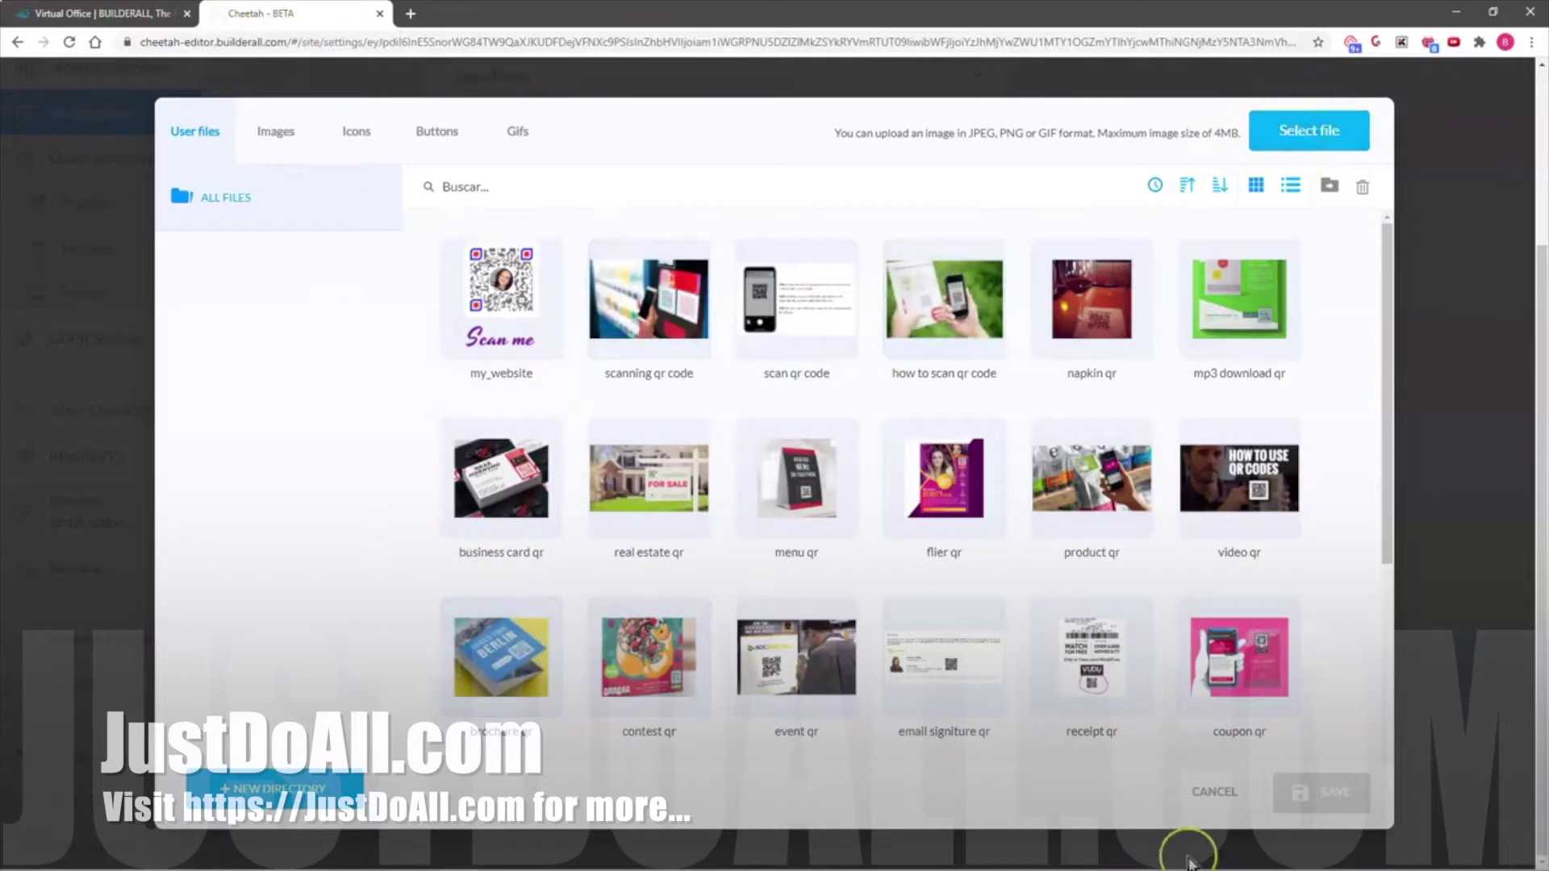
# Cancel the favicon library, review SEO and Scripts settings, and save the site settings.
pyautogui.click(1219, 793)
pyautogui.click(485, 591)
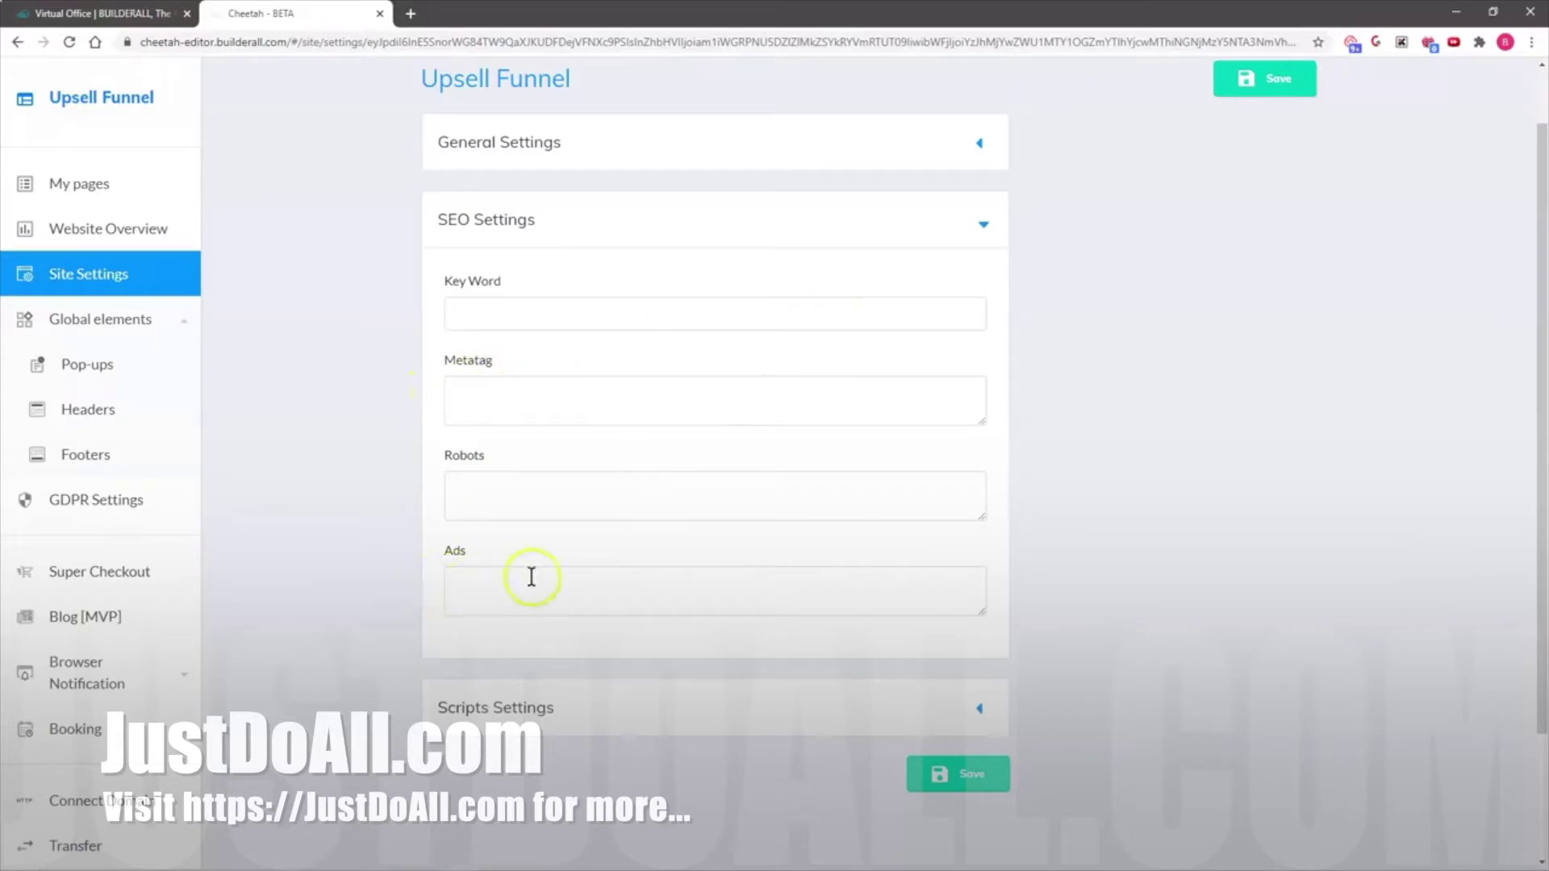
pyautogui.click(916, 718)
pyautogui.scroll(-3, 536, 401)
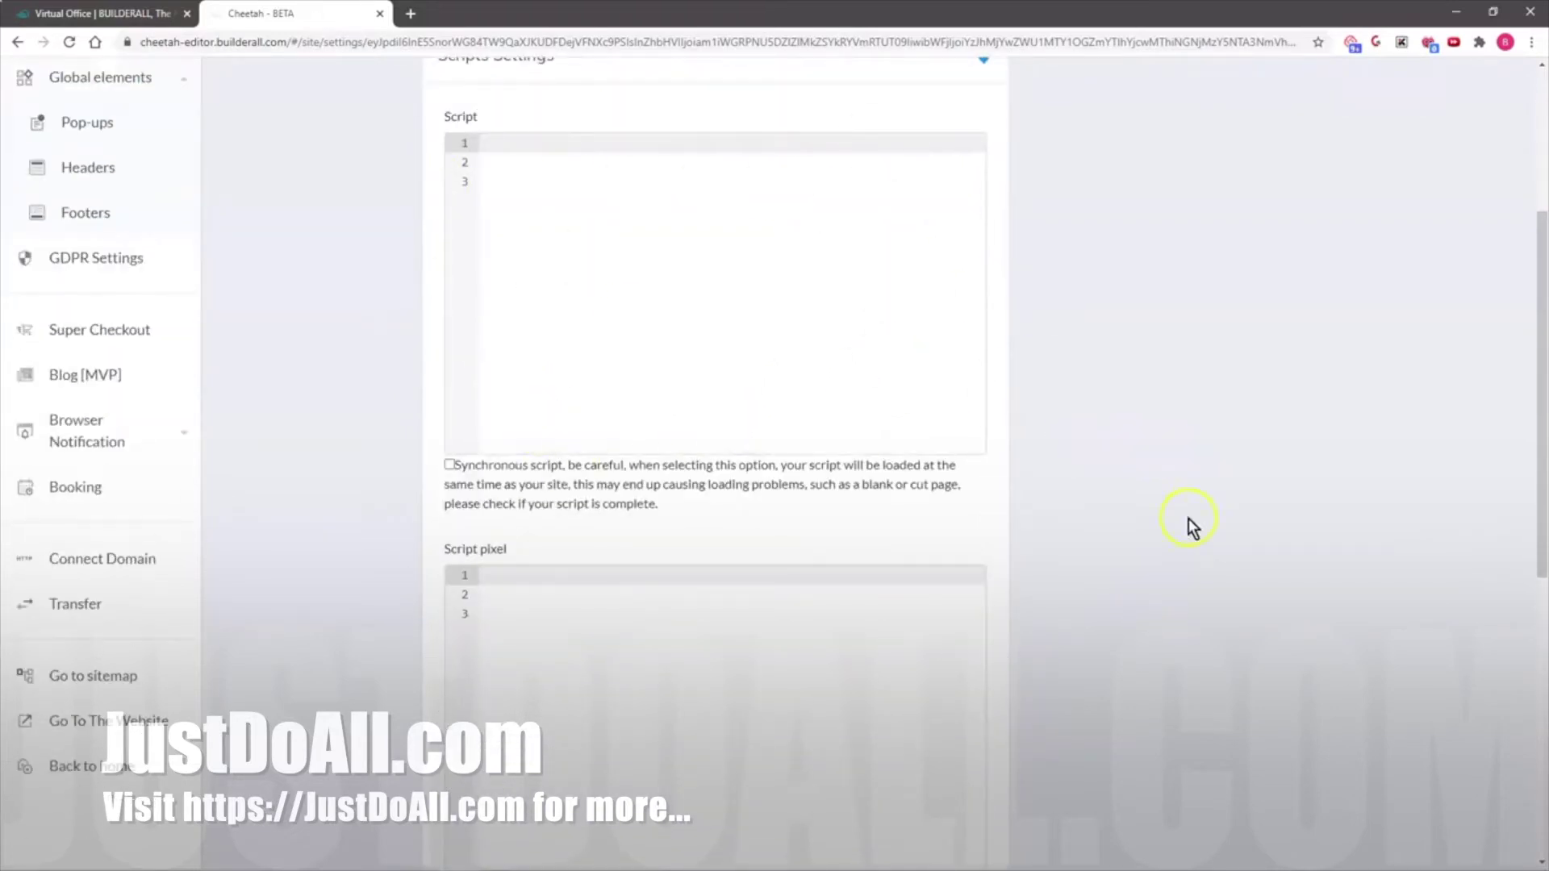
pyautogui.scroll(-3, 1186, 526)
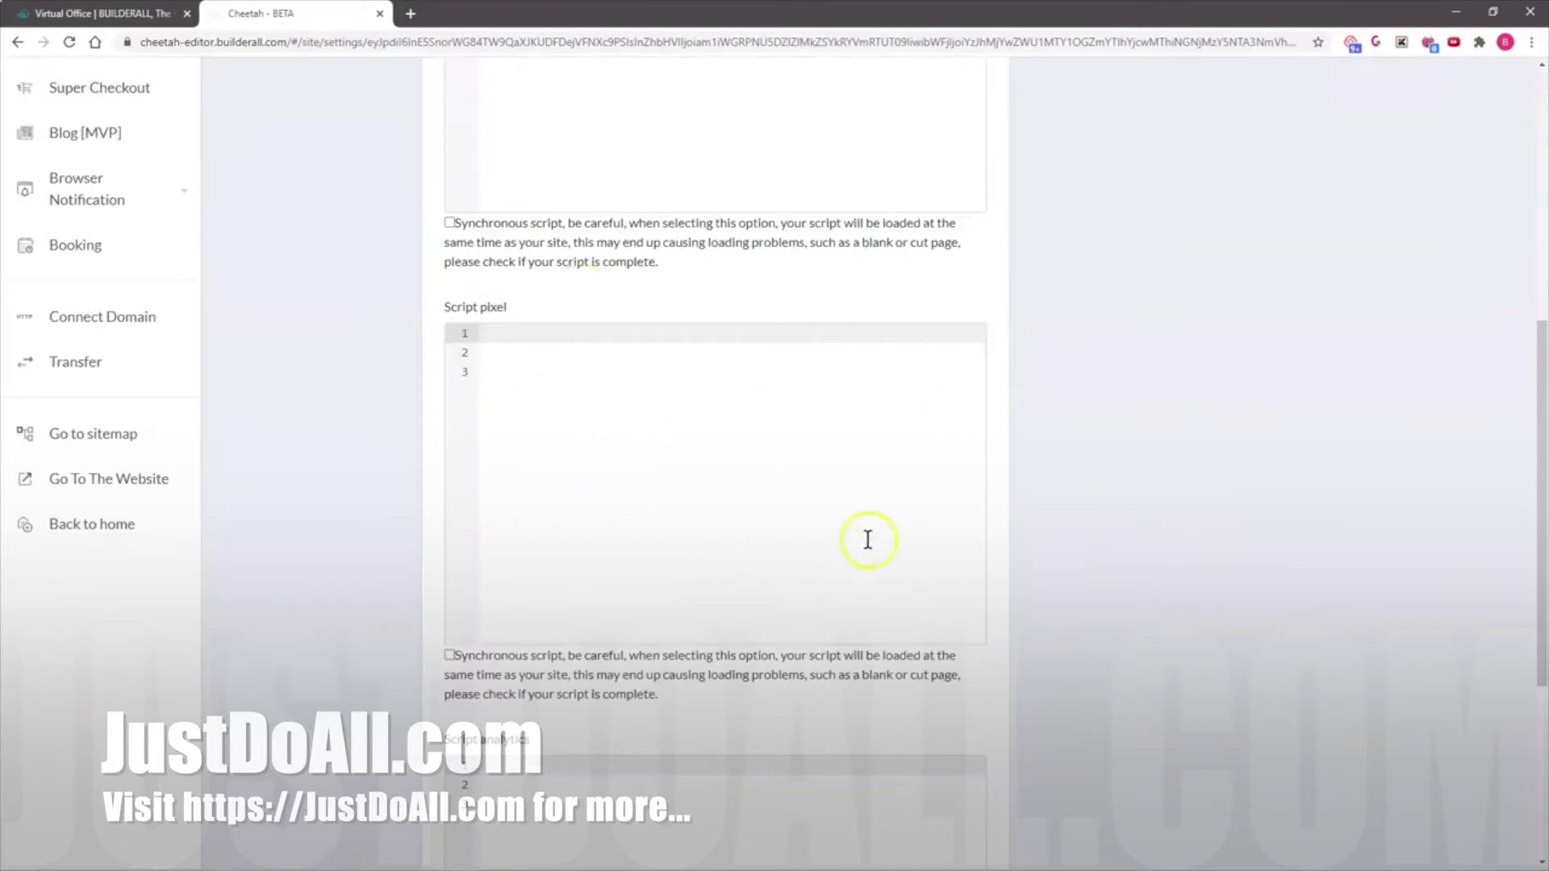
pyautogui.scroll(-4, 1167, 537)
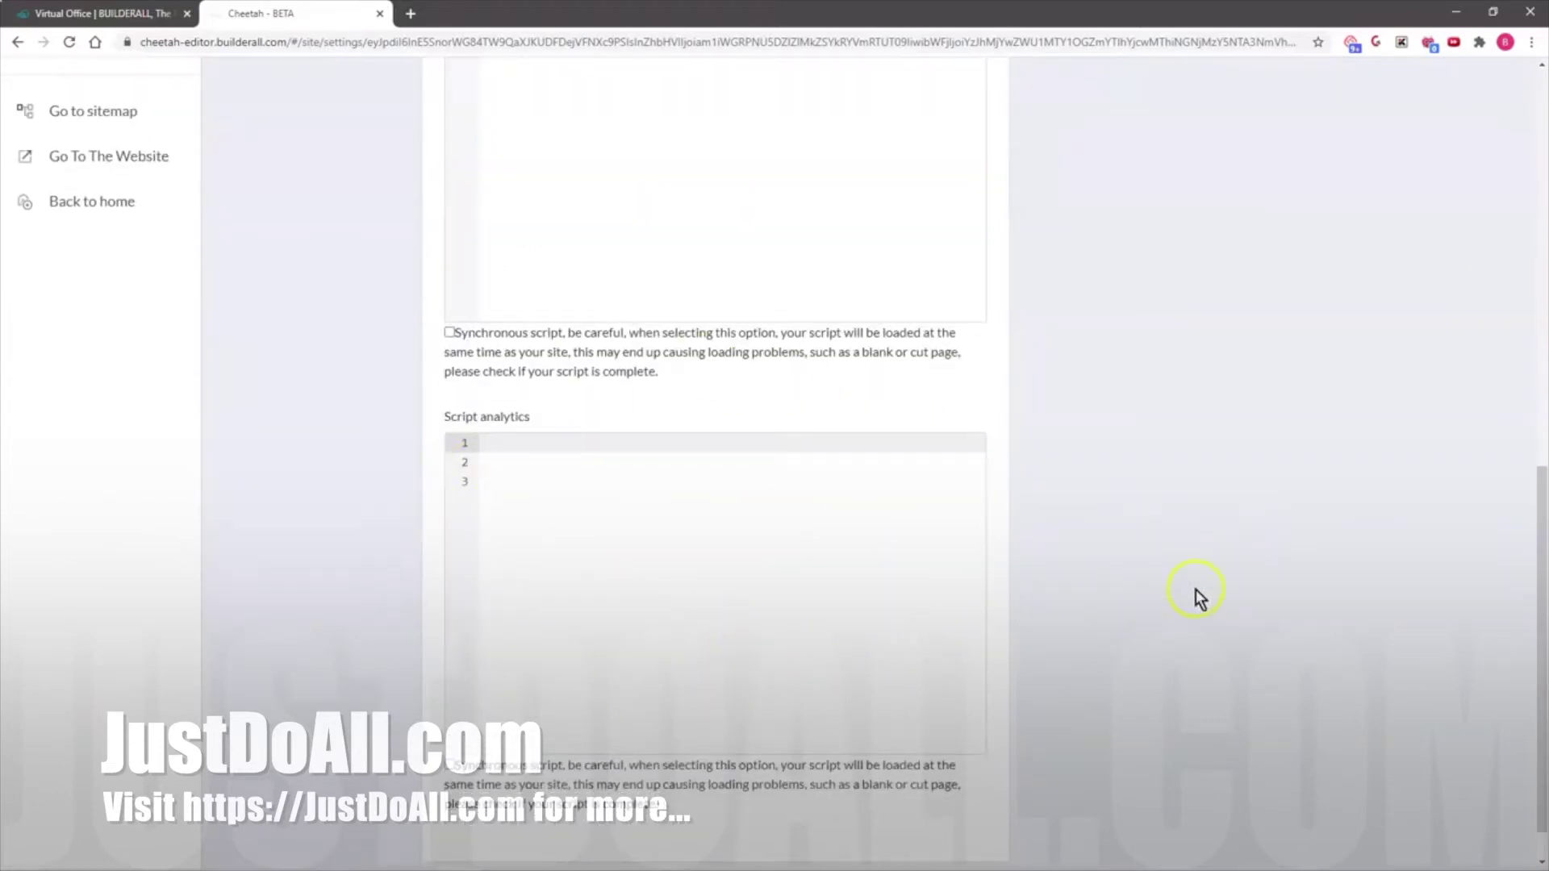
pyautogui.scroll(-1, 1197, 597)
pyautogui.click(971, 846)
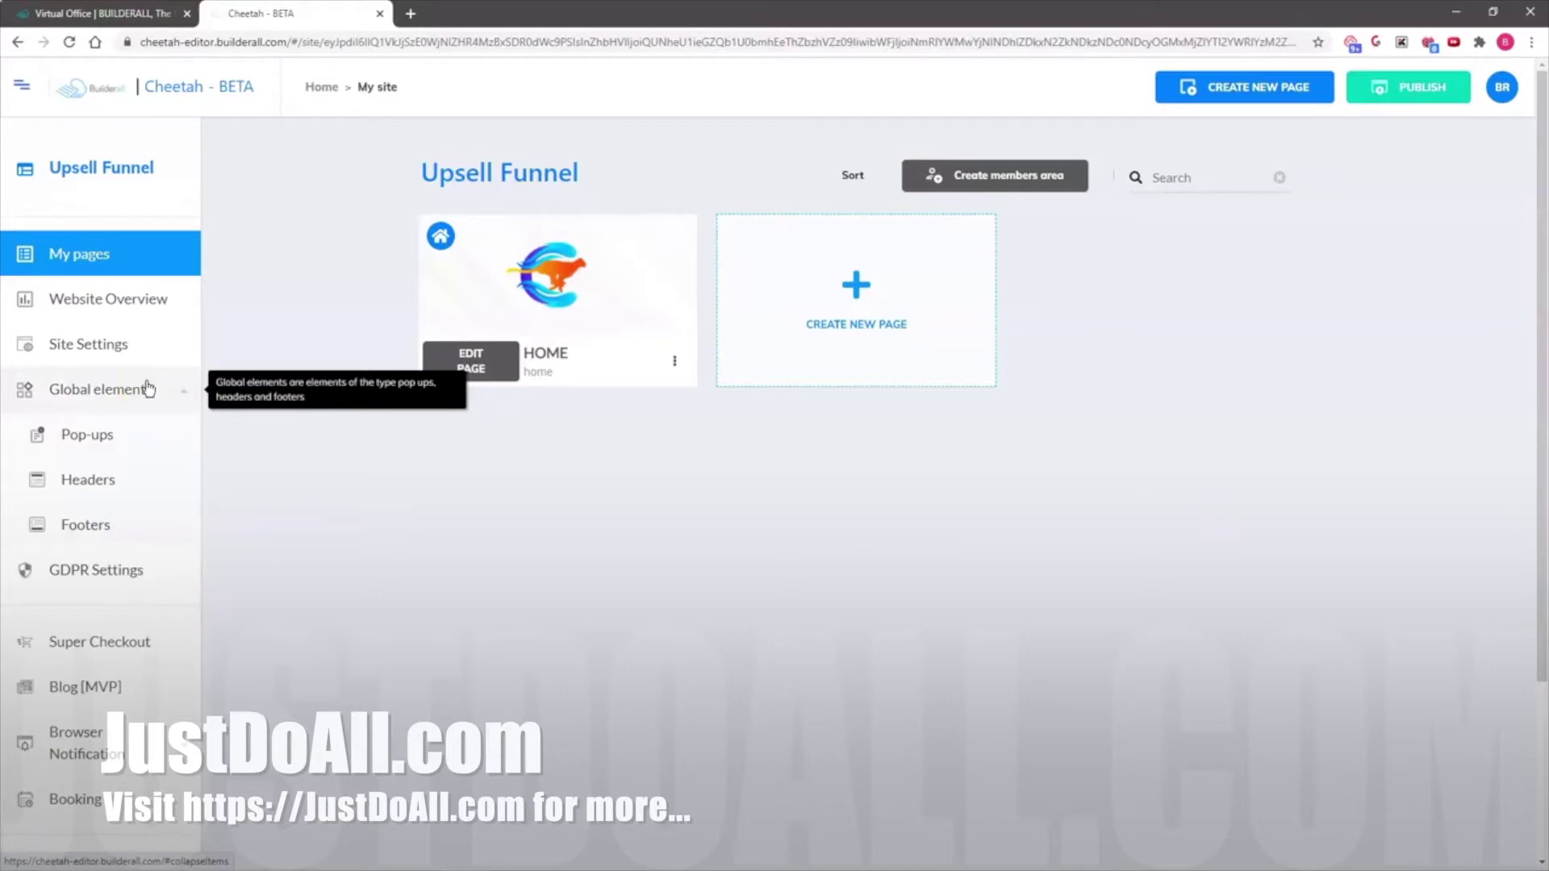
# Look through the empty Pop-ups and Headers sections, then go to GDPR Settings.
pyautogui.click(84, 434)
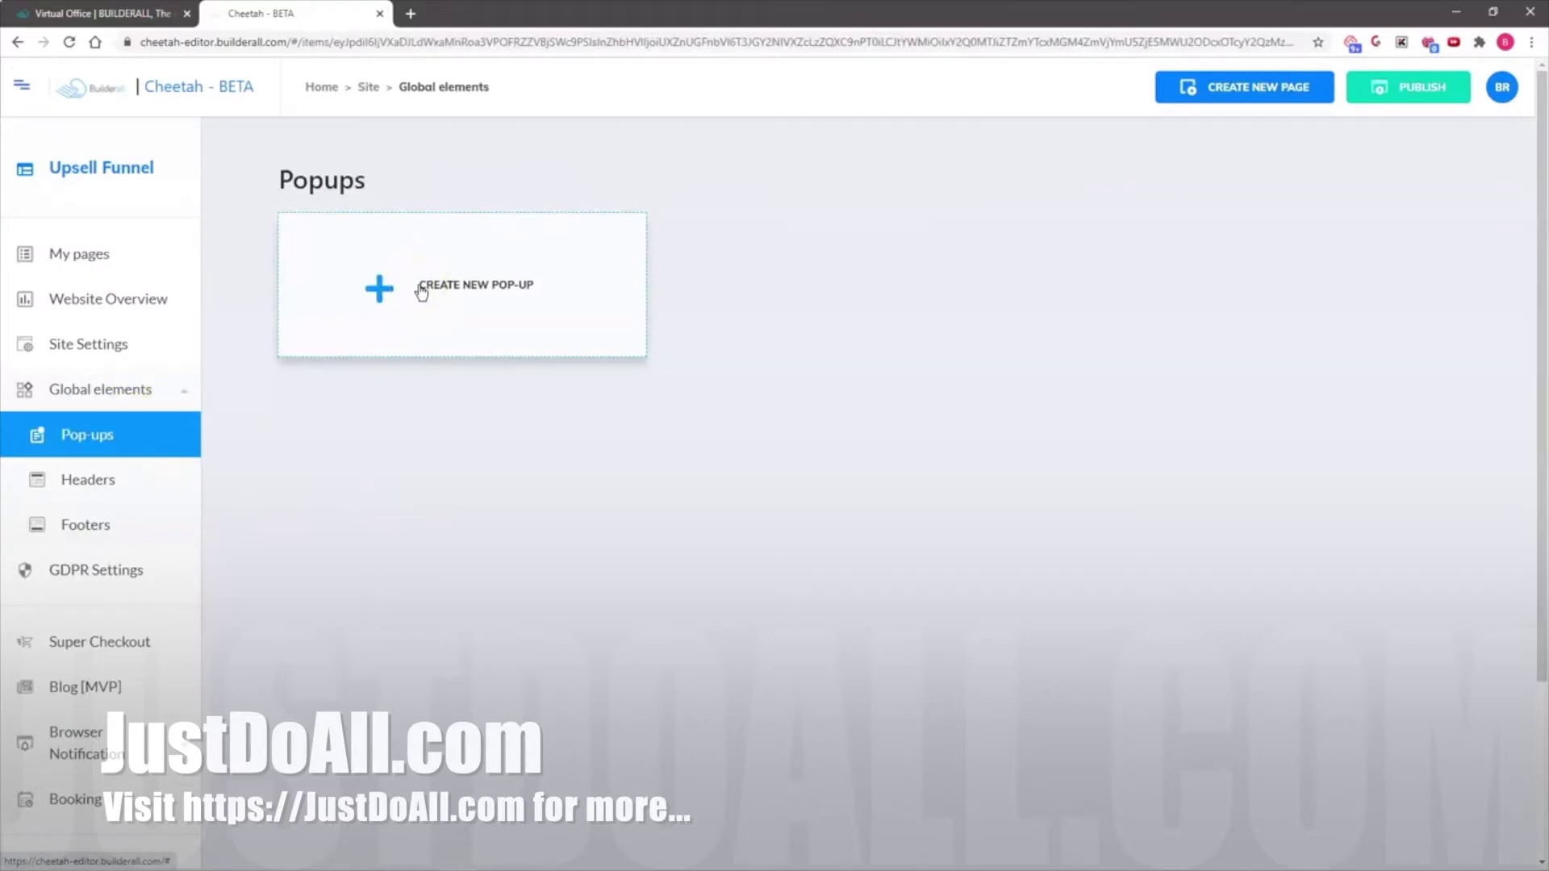
pyautogui.click(104, 481)
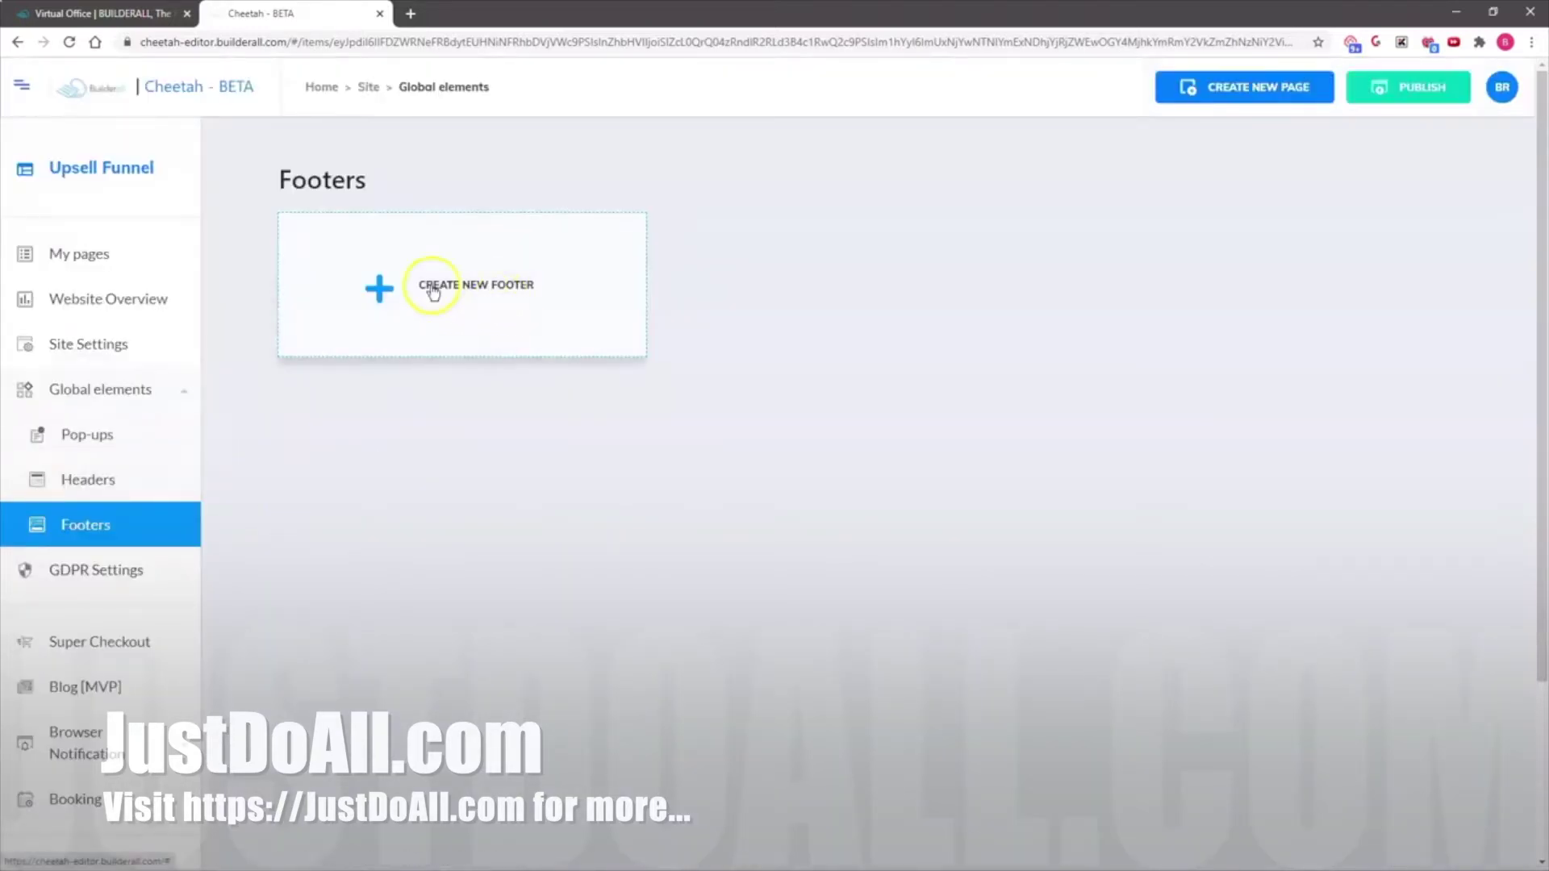
pyautogui.click(96, 570)
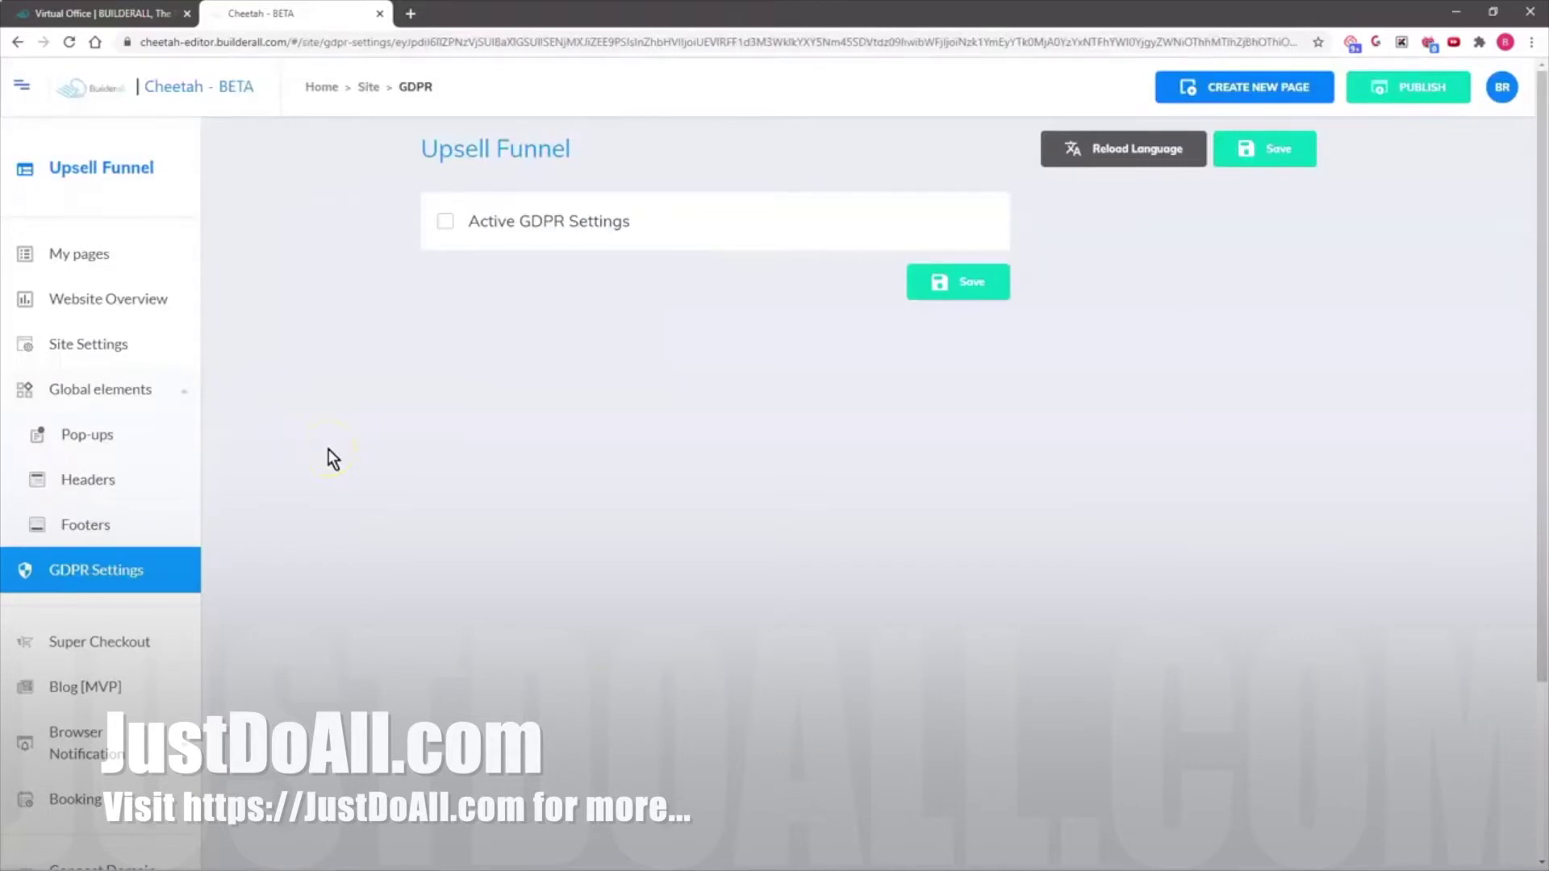
# Activate GDPR, expand its colour, text and additional text options, enable Reset Cookies, then deactivate GDPR.
pyautogui.click(448, 223)
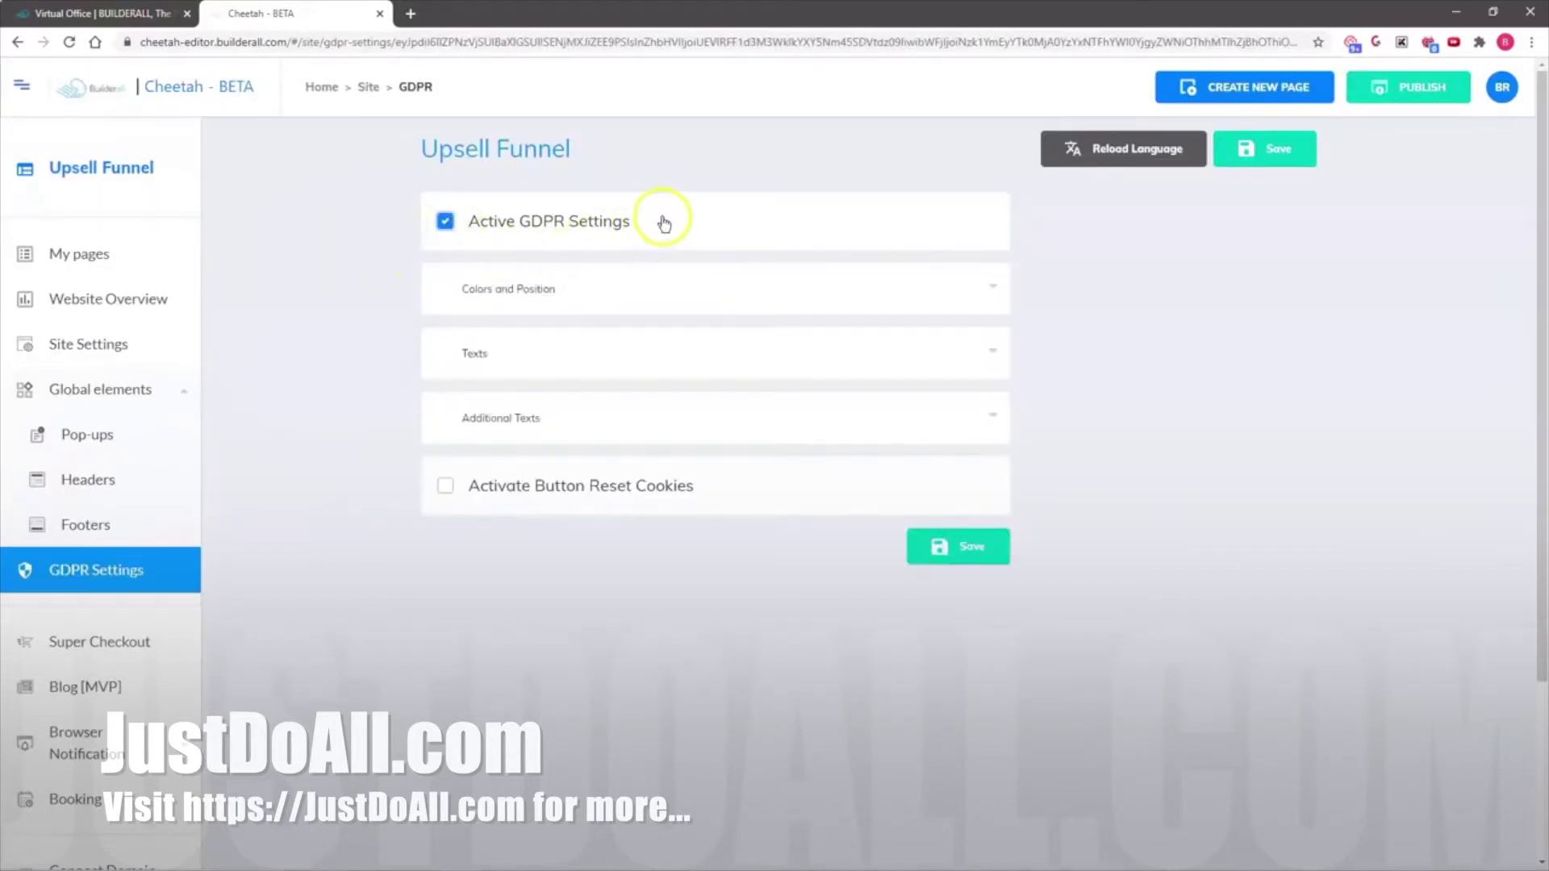
pyautogui.click(585, 291)
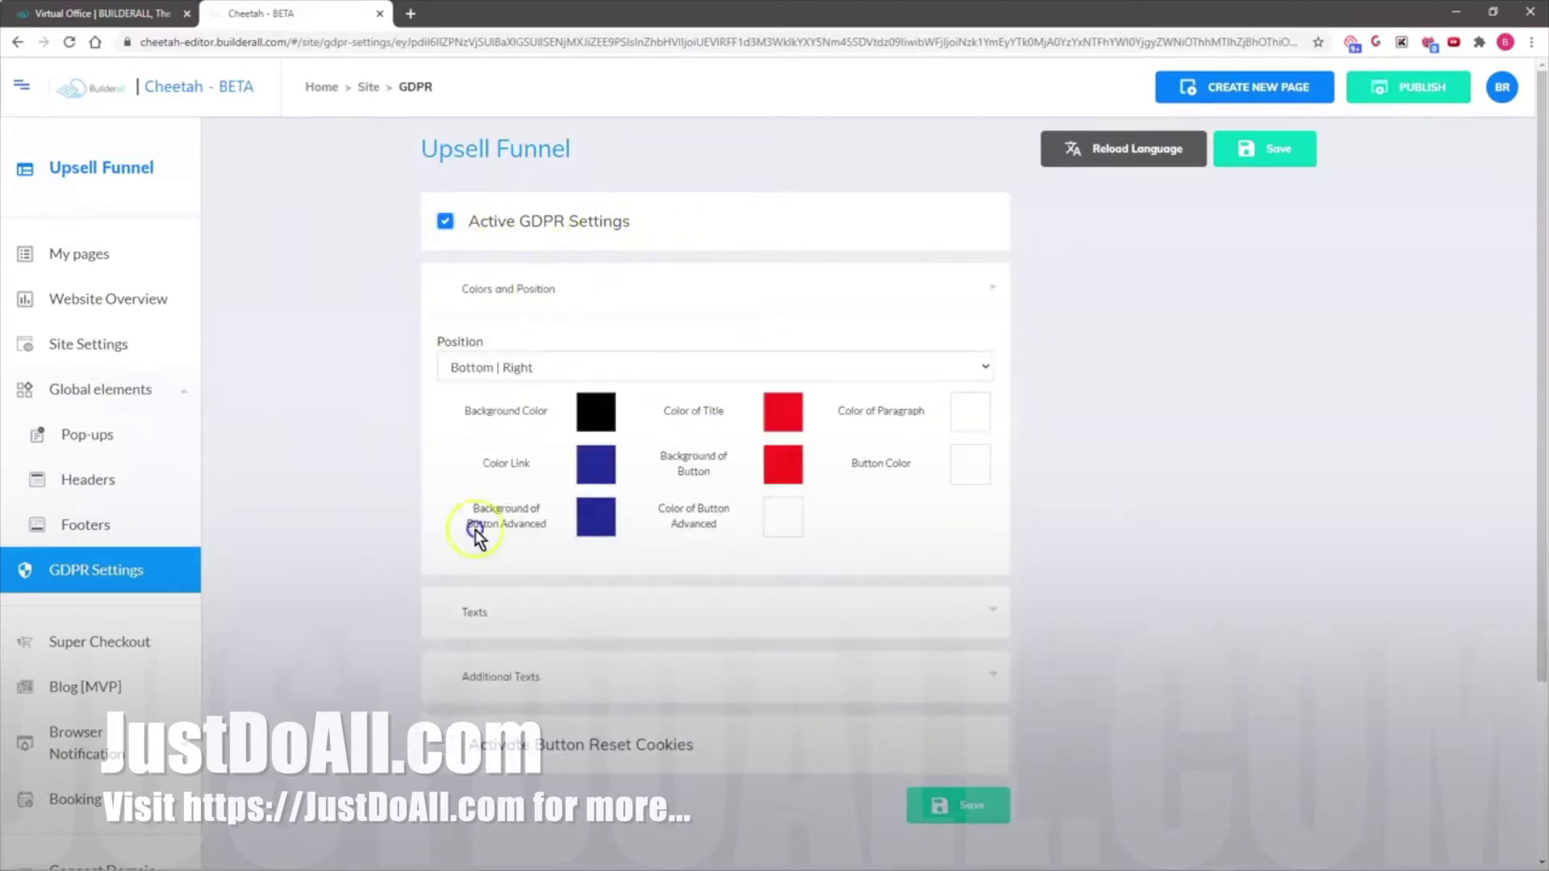
pyautogui.scroll(-2, 1128, 435)
pyautogui.click(483, 449)
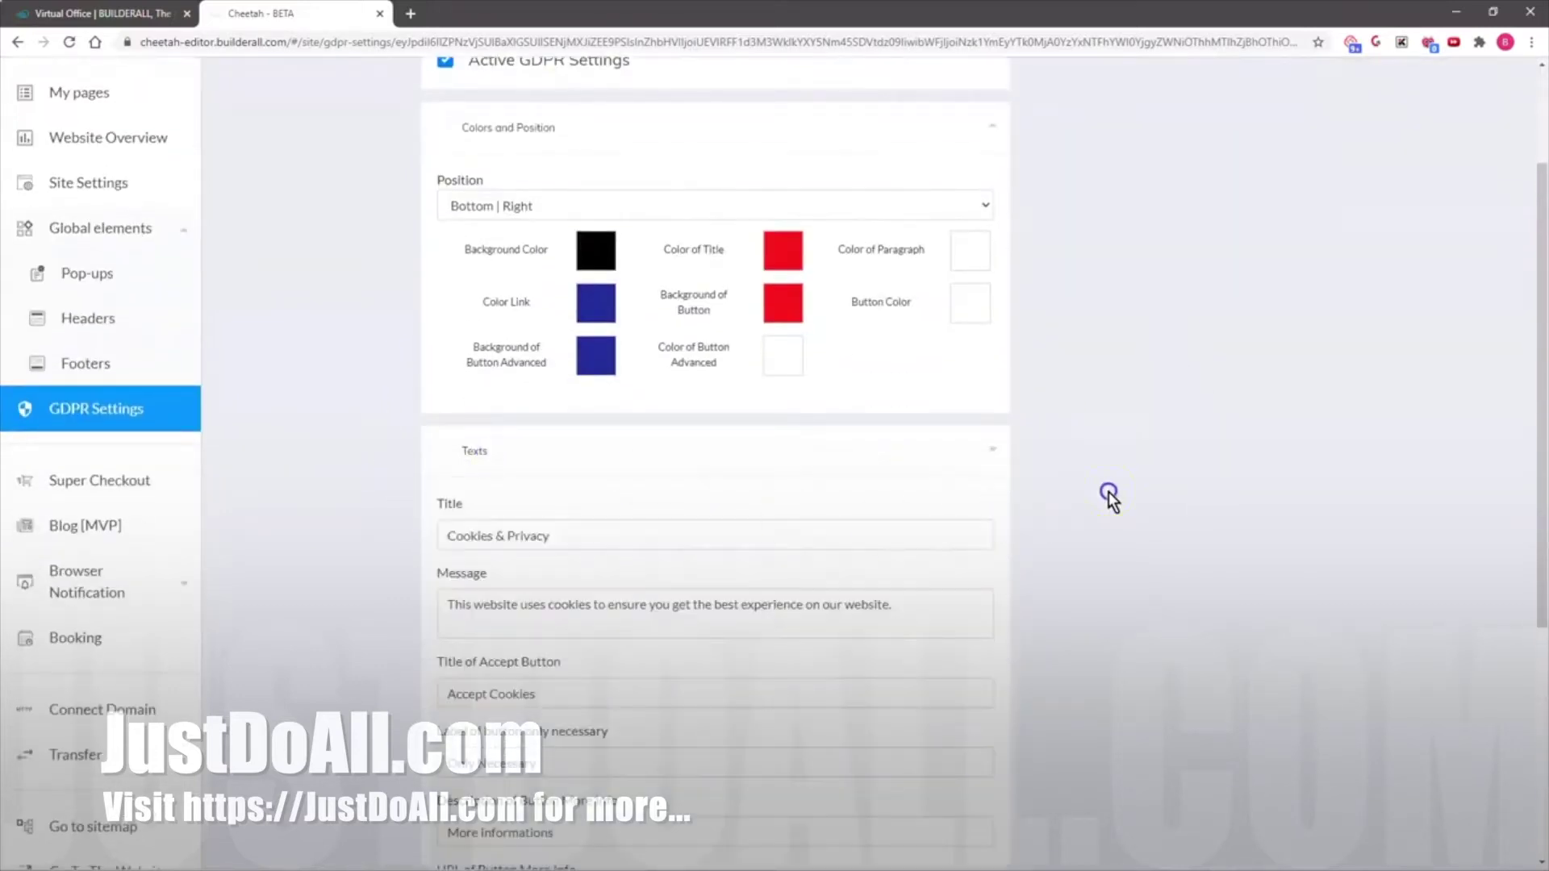
pyautogui.scroll(-5, 1111, 498)
pyautogui.click(581, 702)
pyautogui.scroll(-3, 1162, 678)
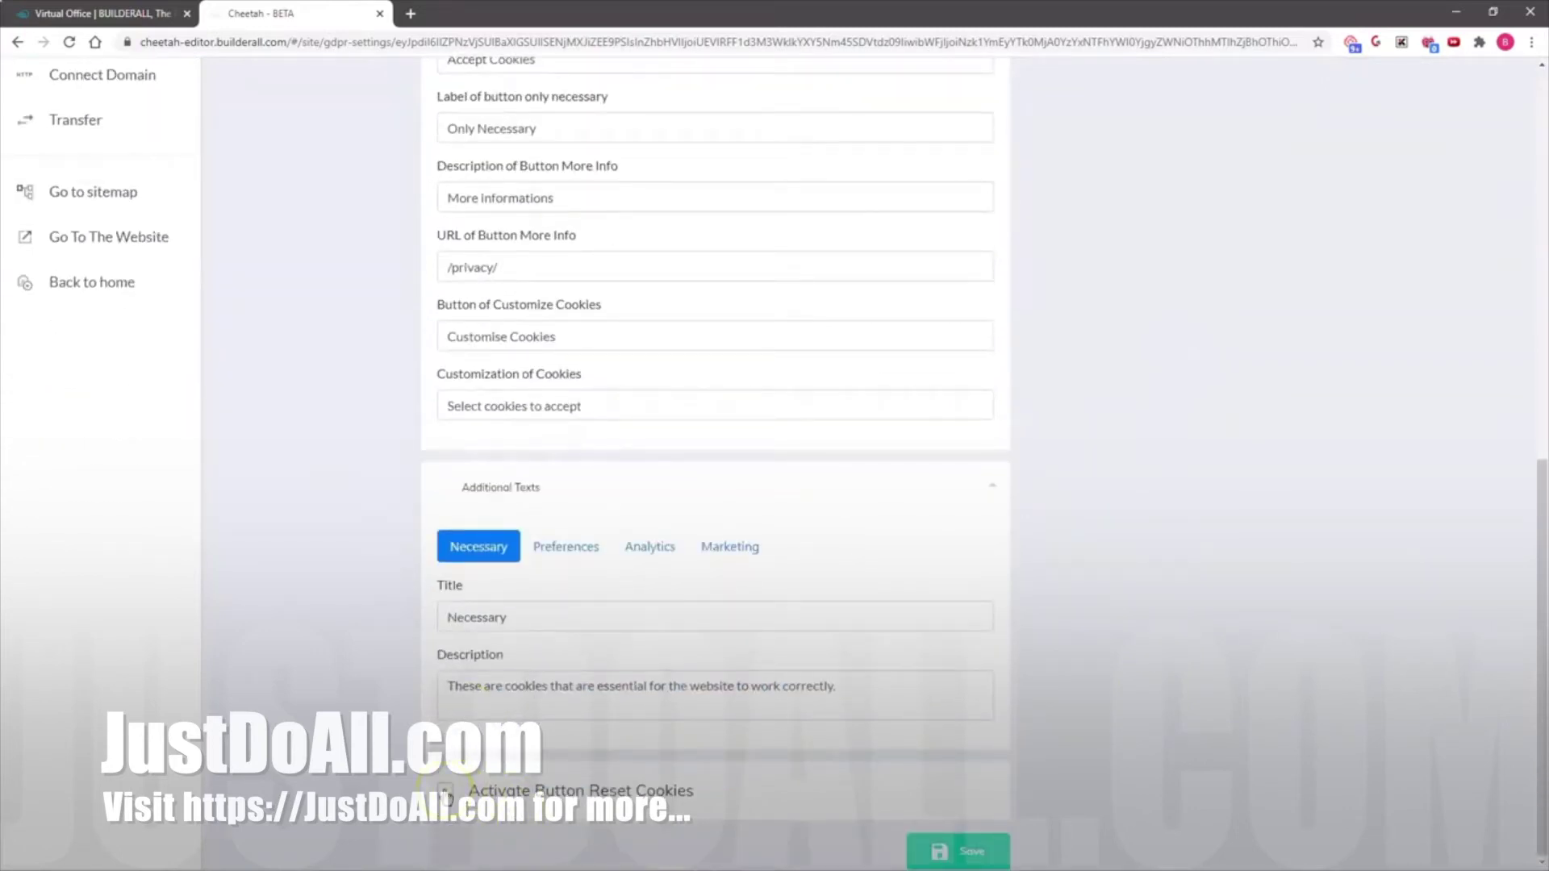
pyautogui.click(445, 793)
pyautogui.scroll(-5, 1150, 705)
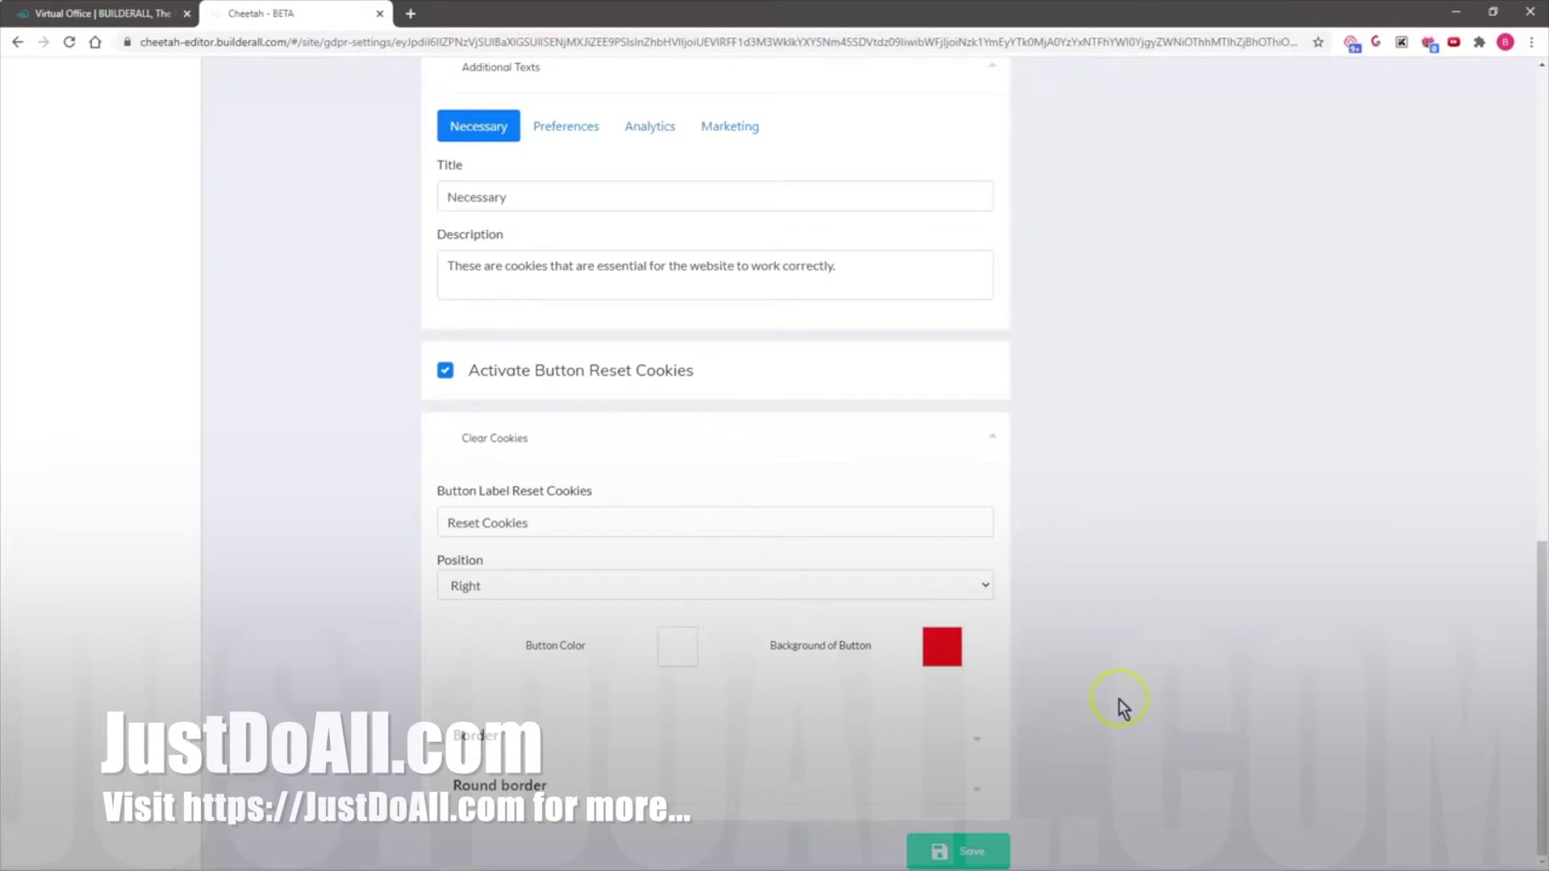
pyautogui.scroll(15, 1120, 700)
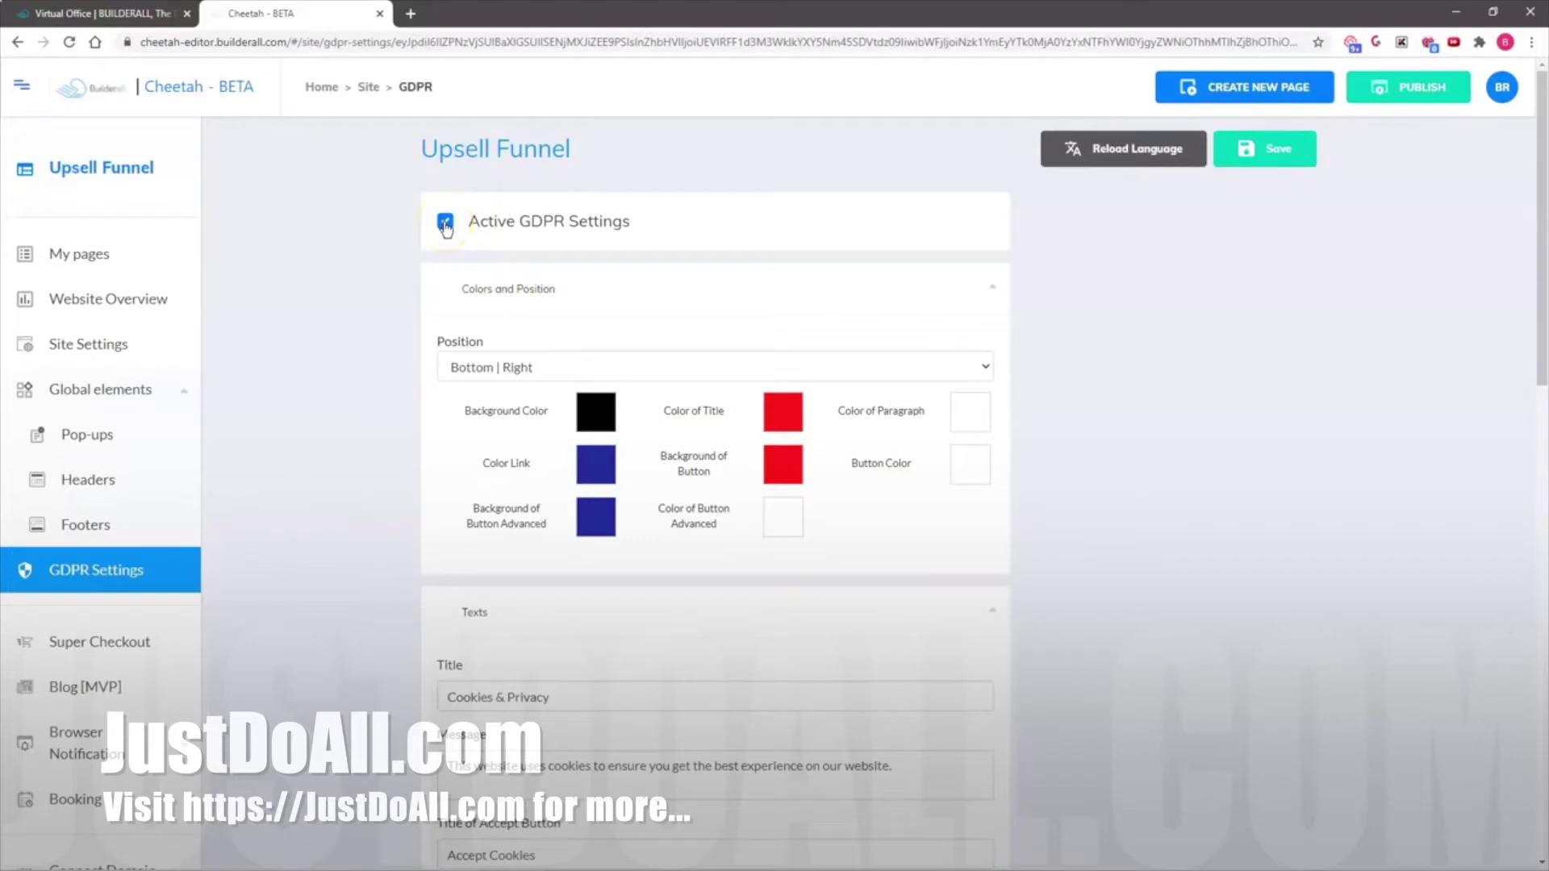
pyautogui.click(446, 223)
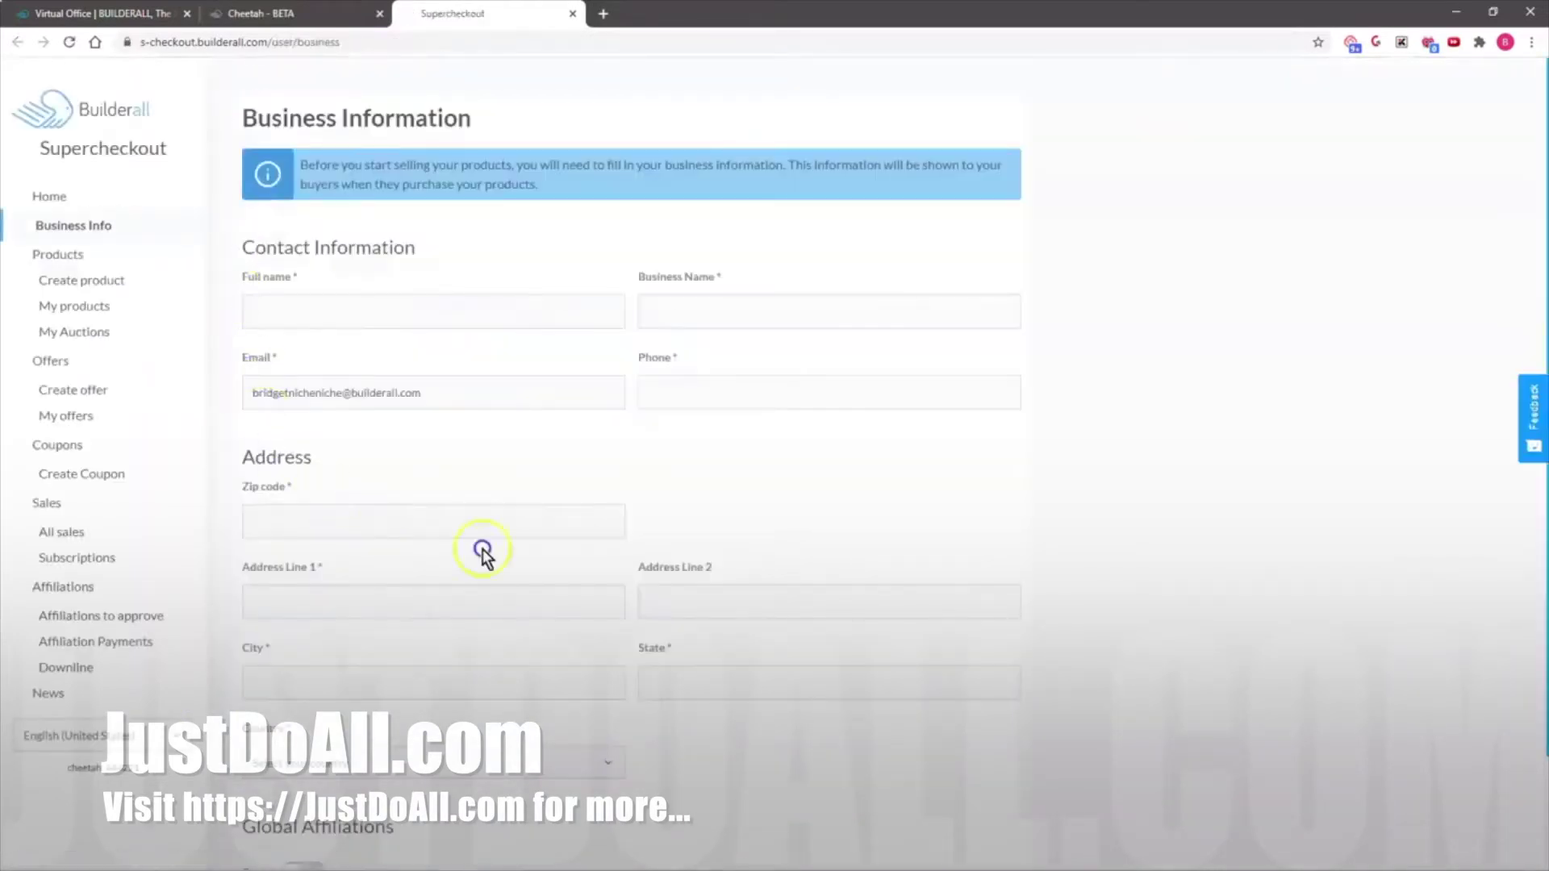
# Leave Super Checkout's Business Name field empty and close the Supercheckout tab.
pyautogui.click(867, 315)
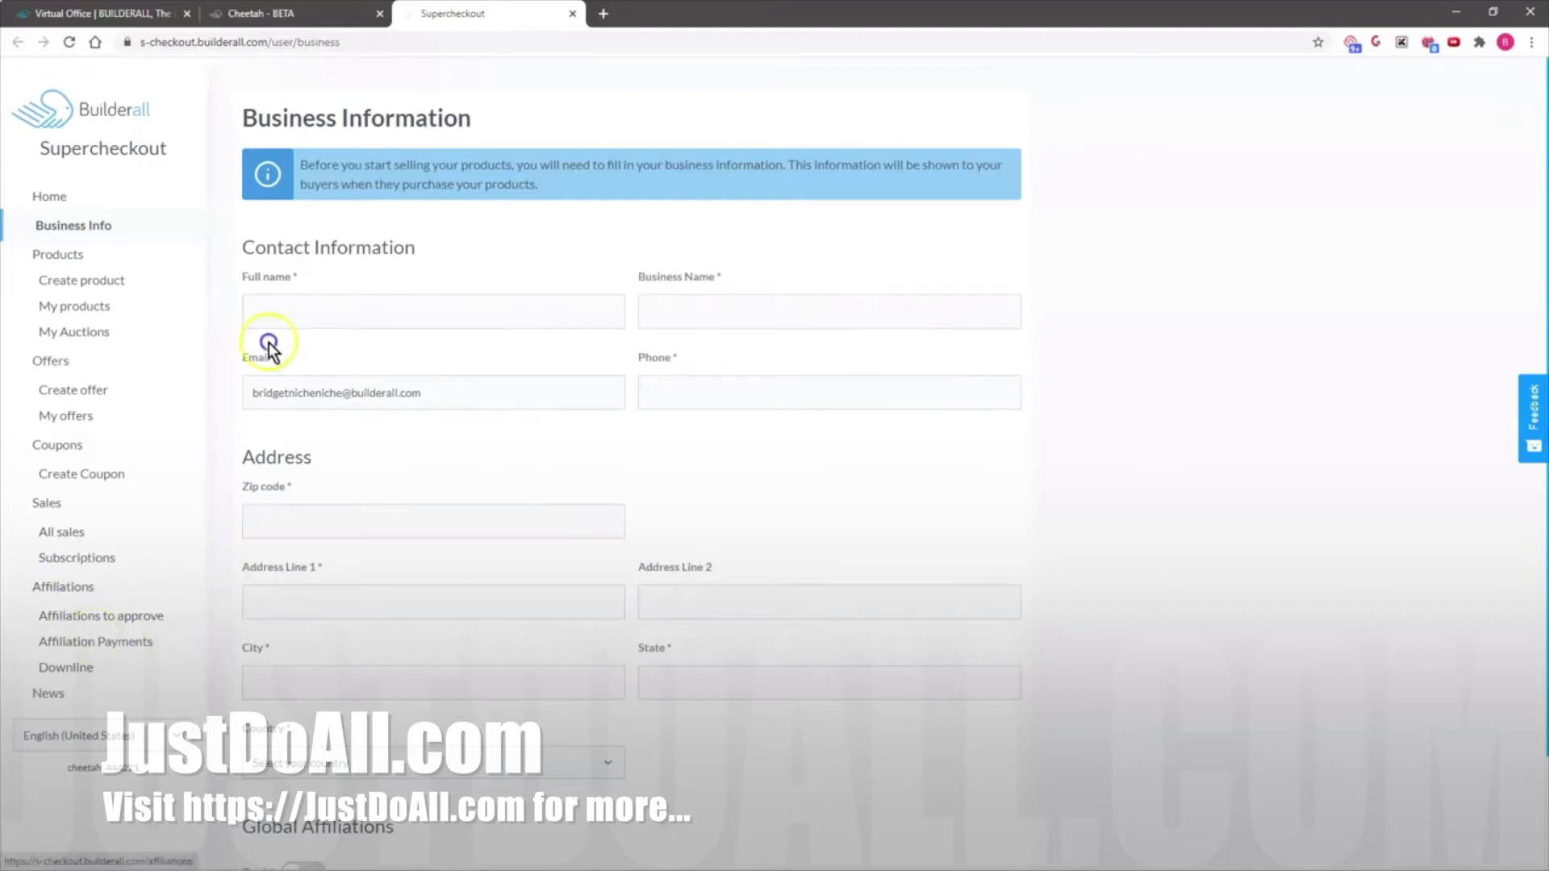
pyautogui.click(573, 13)
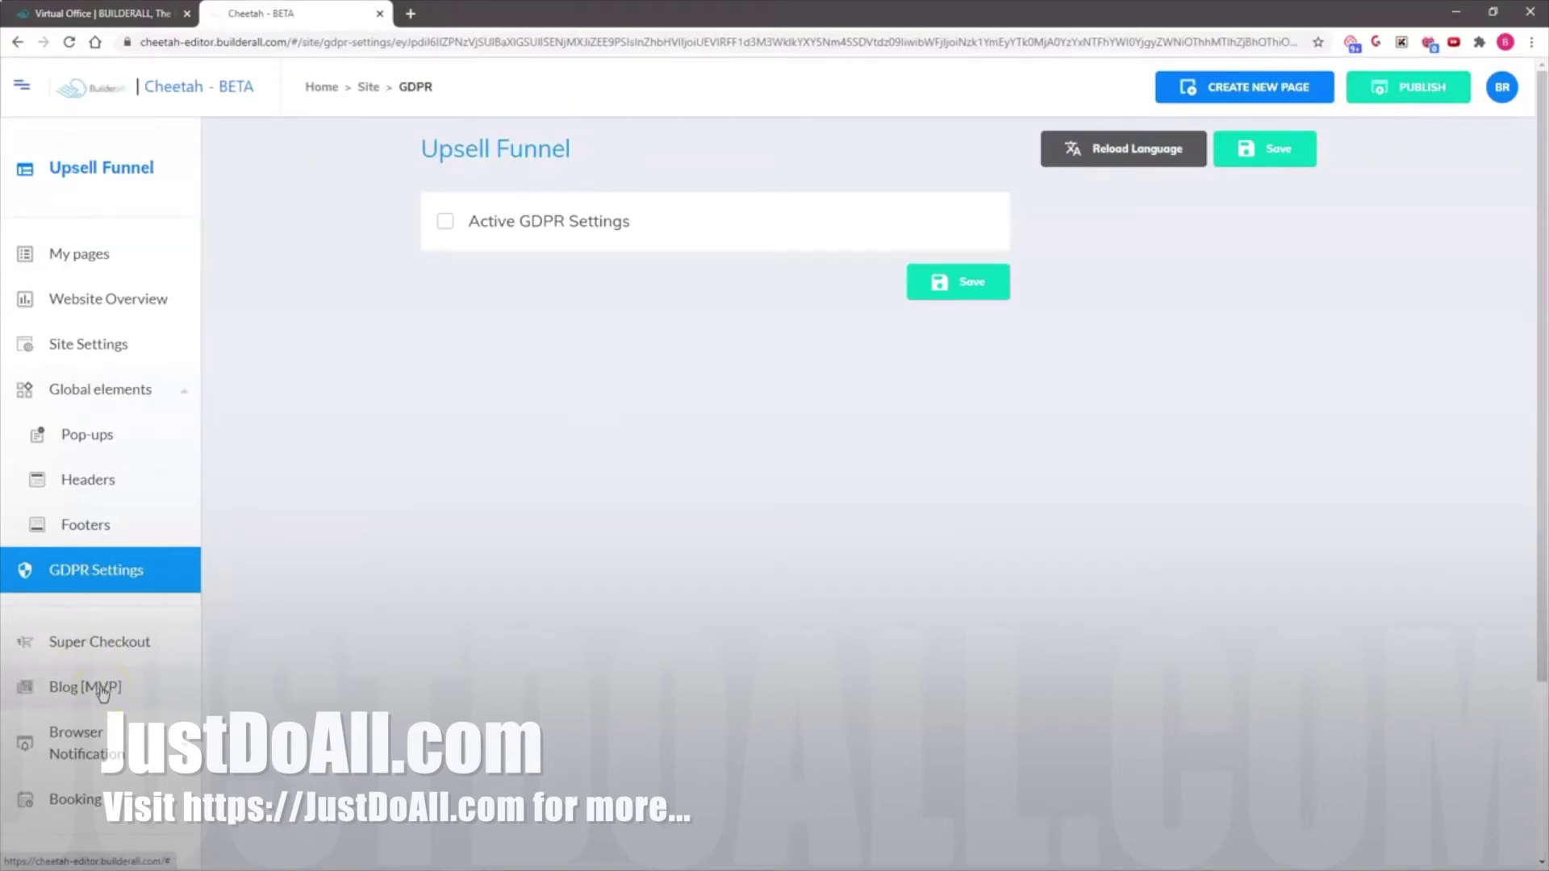
# Enable browser notifications for the site and briefly open, then close, the push notification sender.
pyautogui.scroll(-3, 121, 689)
pyautogui.click(138, 514)
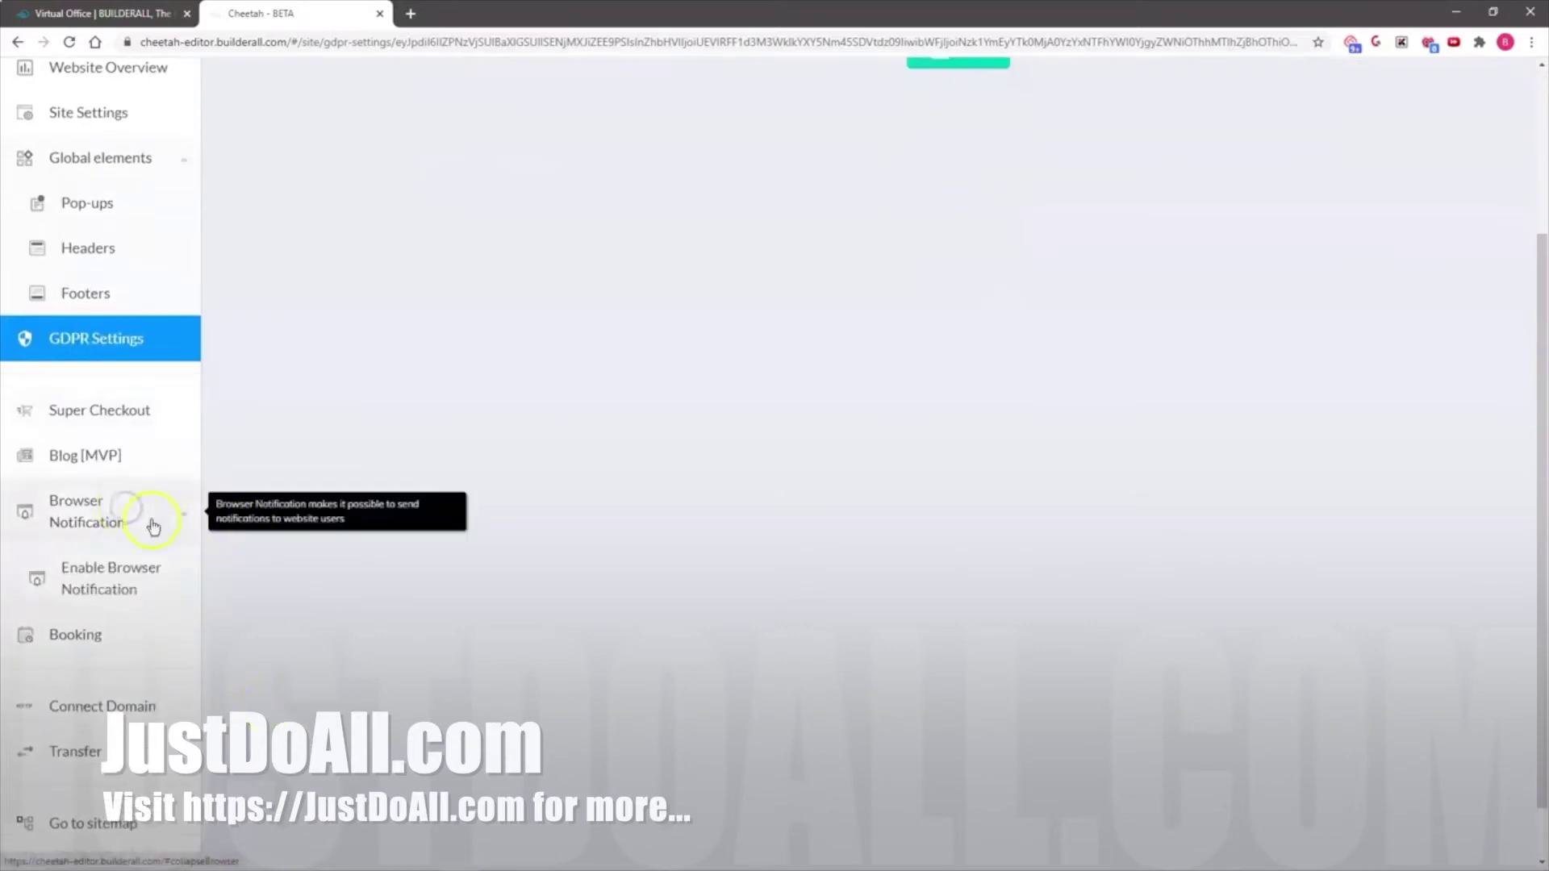
pyautogui.click(141, 571)
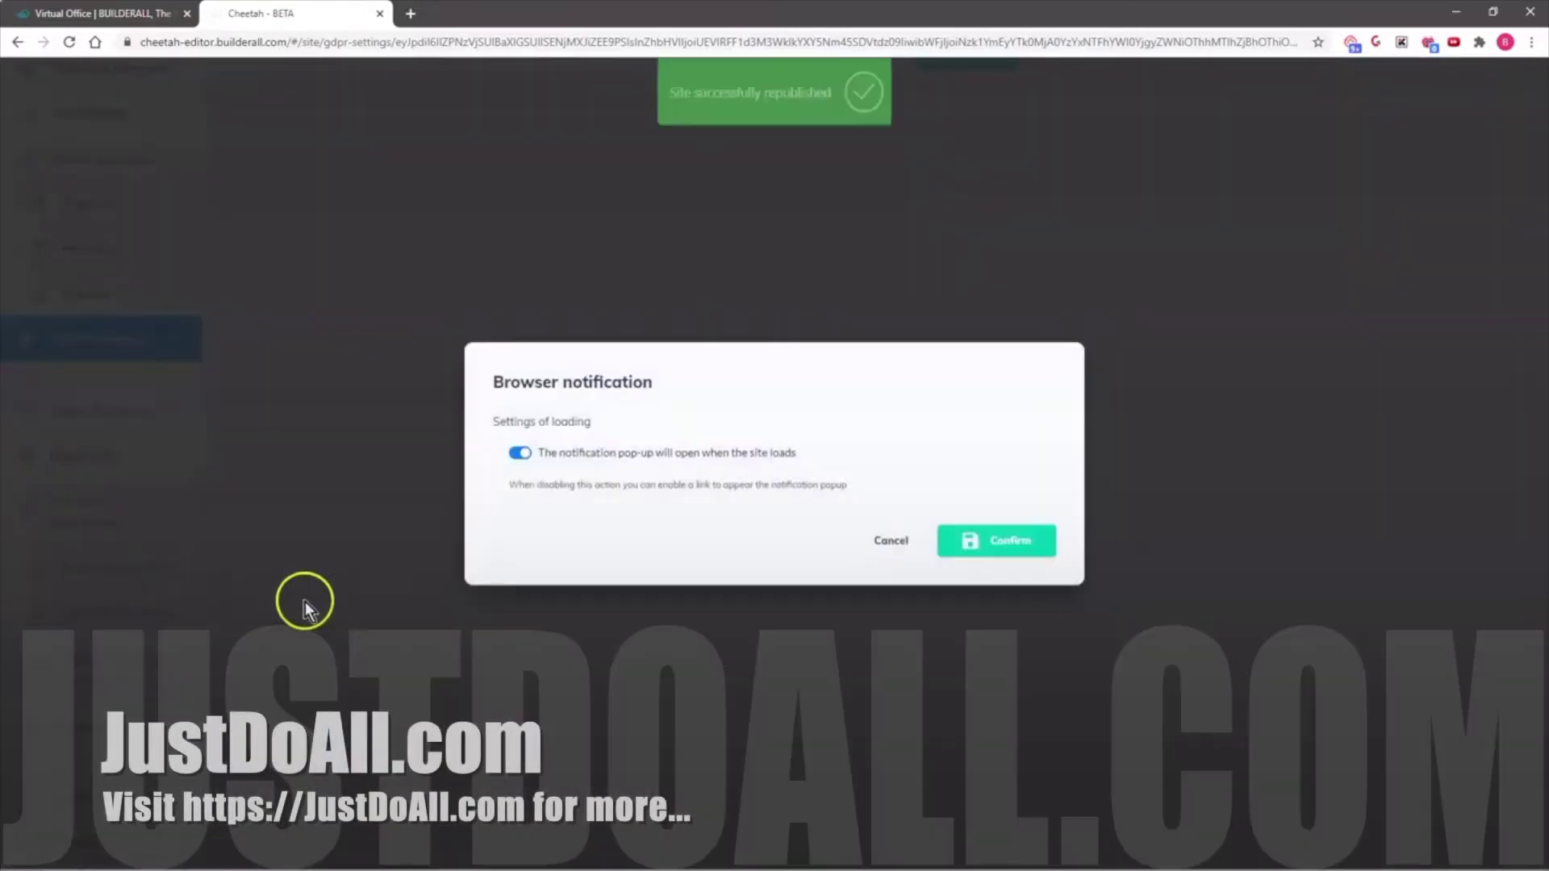
pyautogui.click(995, 542)
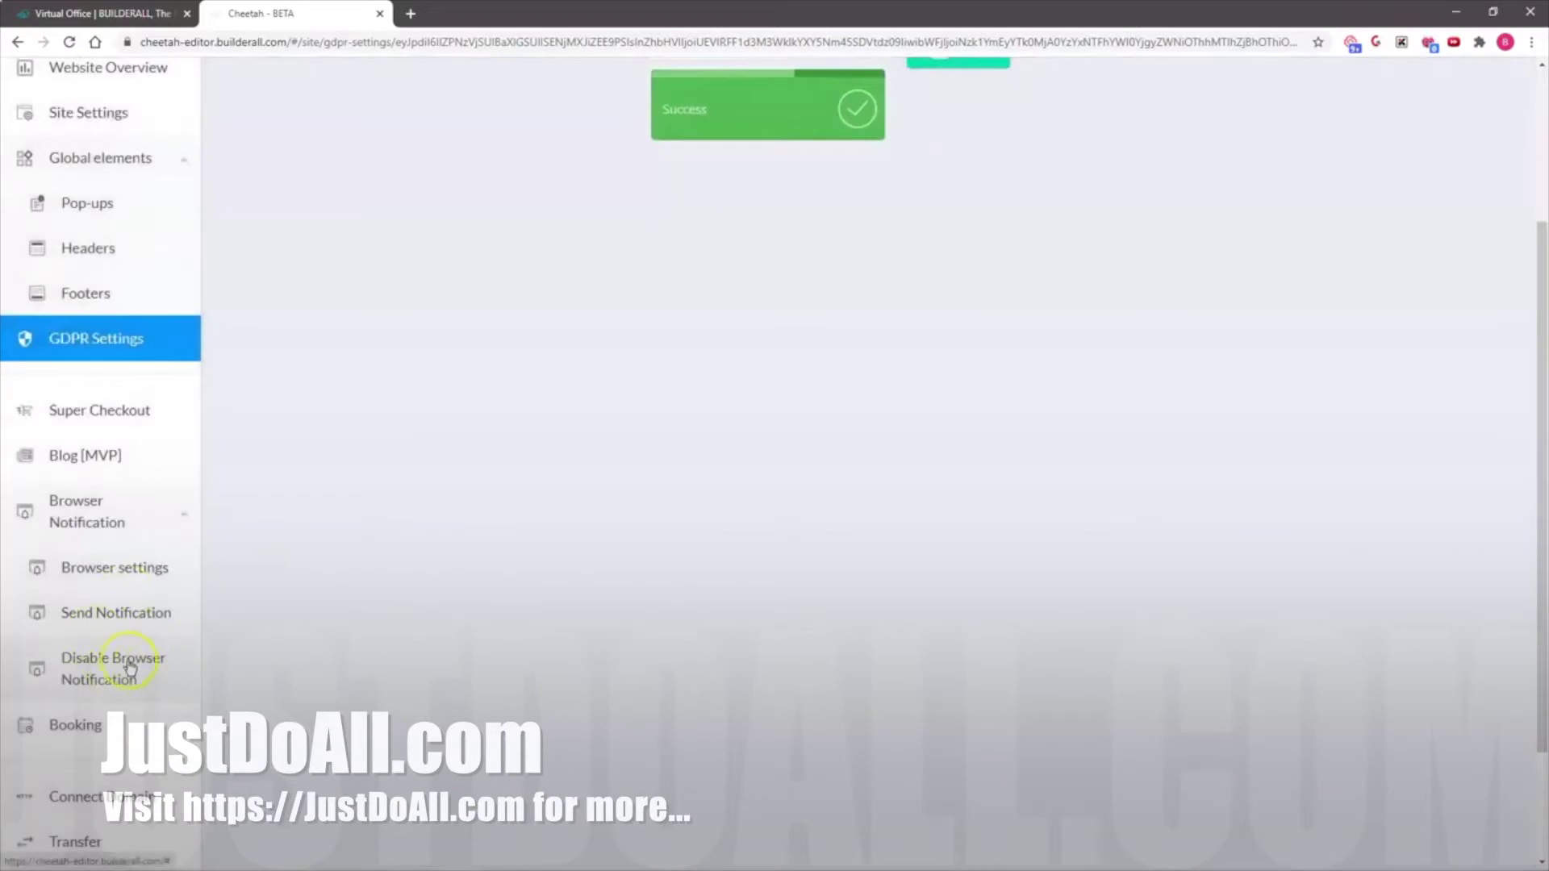
pyautogui.click(109, 614)
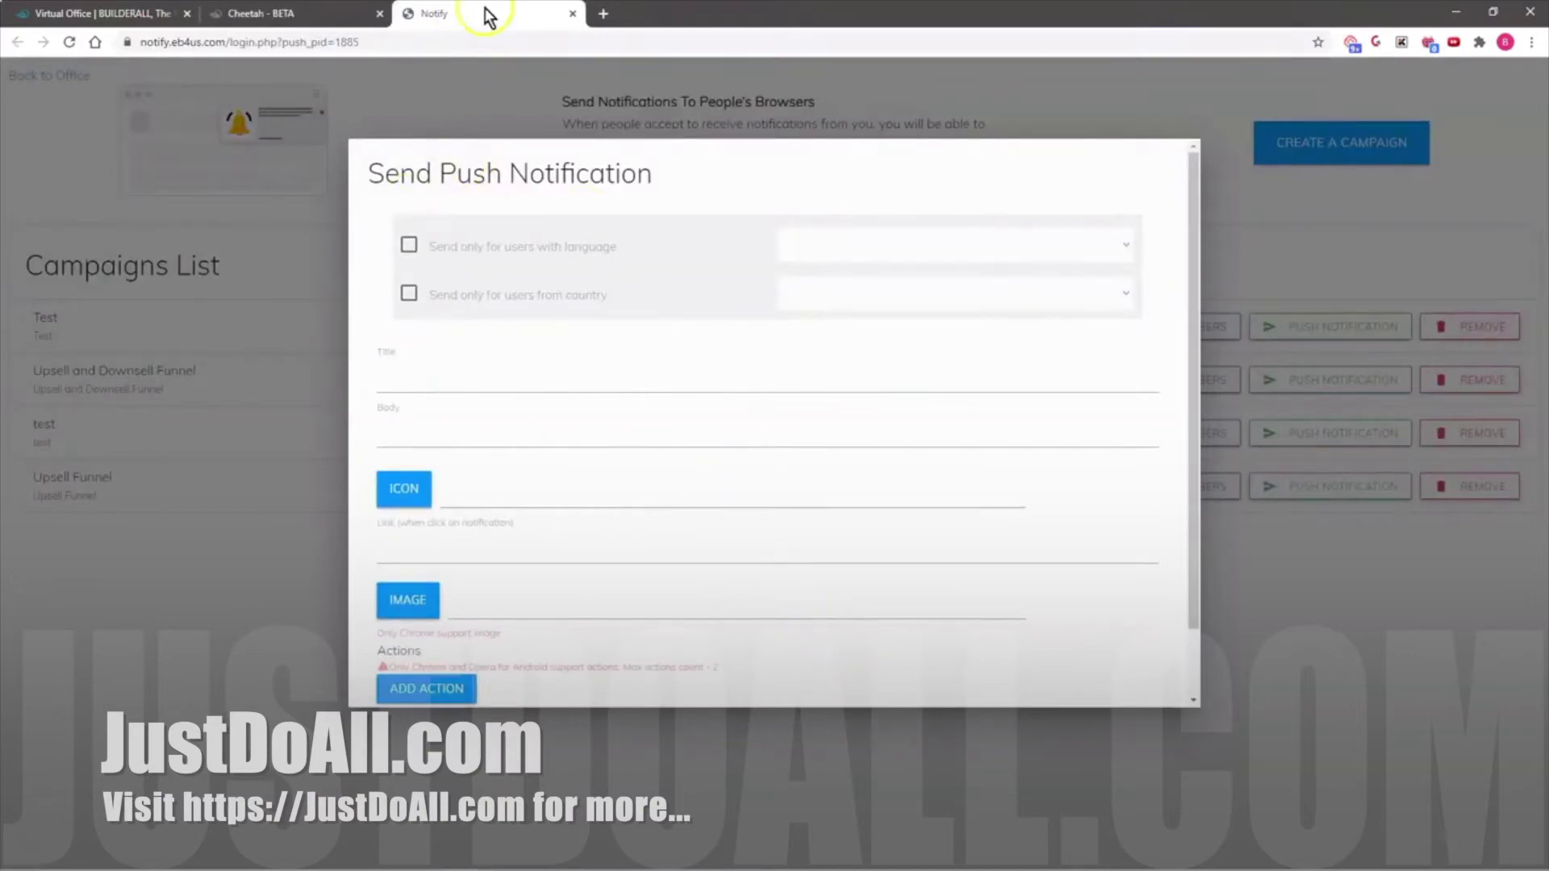
pyautogui.click(573, 14)
# Disable browser notifications for the site and open the Booking app.
pyautogui.click(84, 676)
pyautogui.click(902, 517)
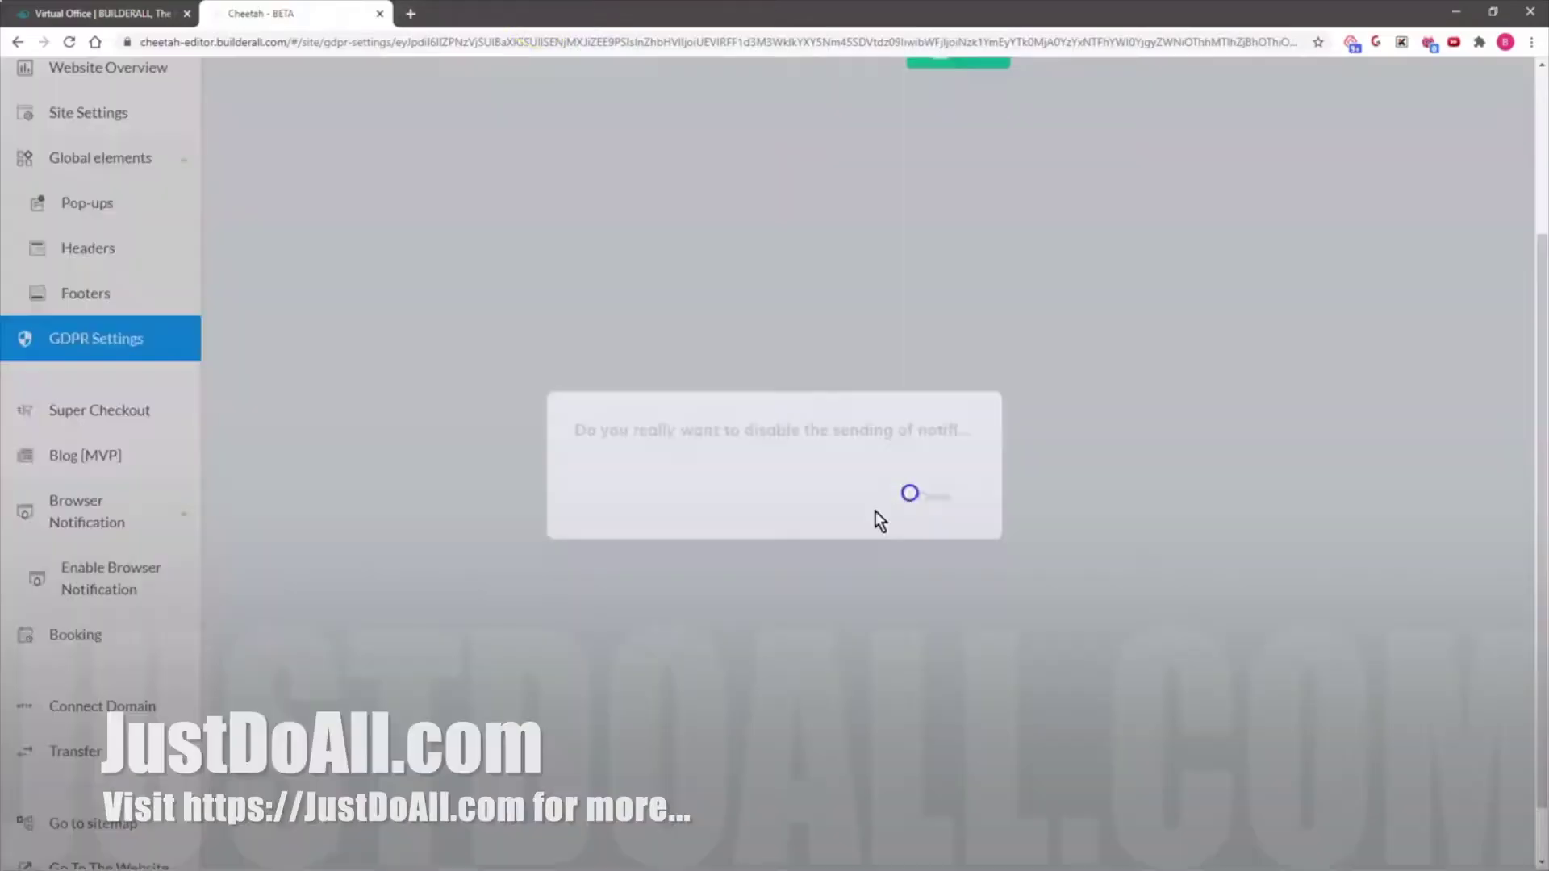
pyautogui.click(82, 635)
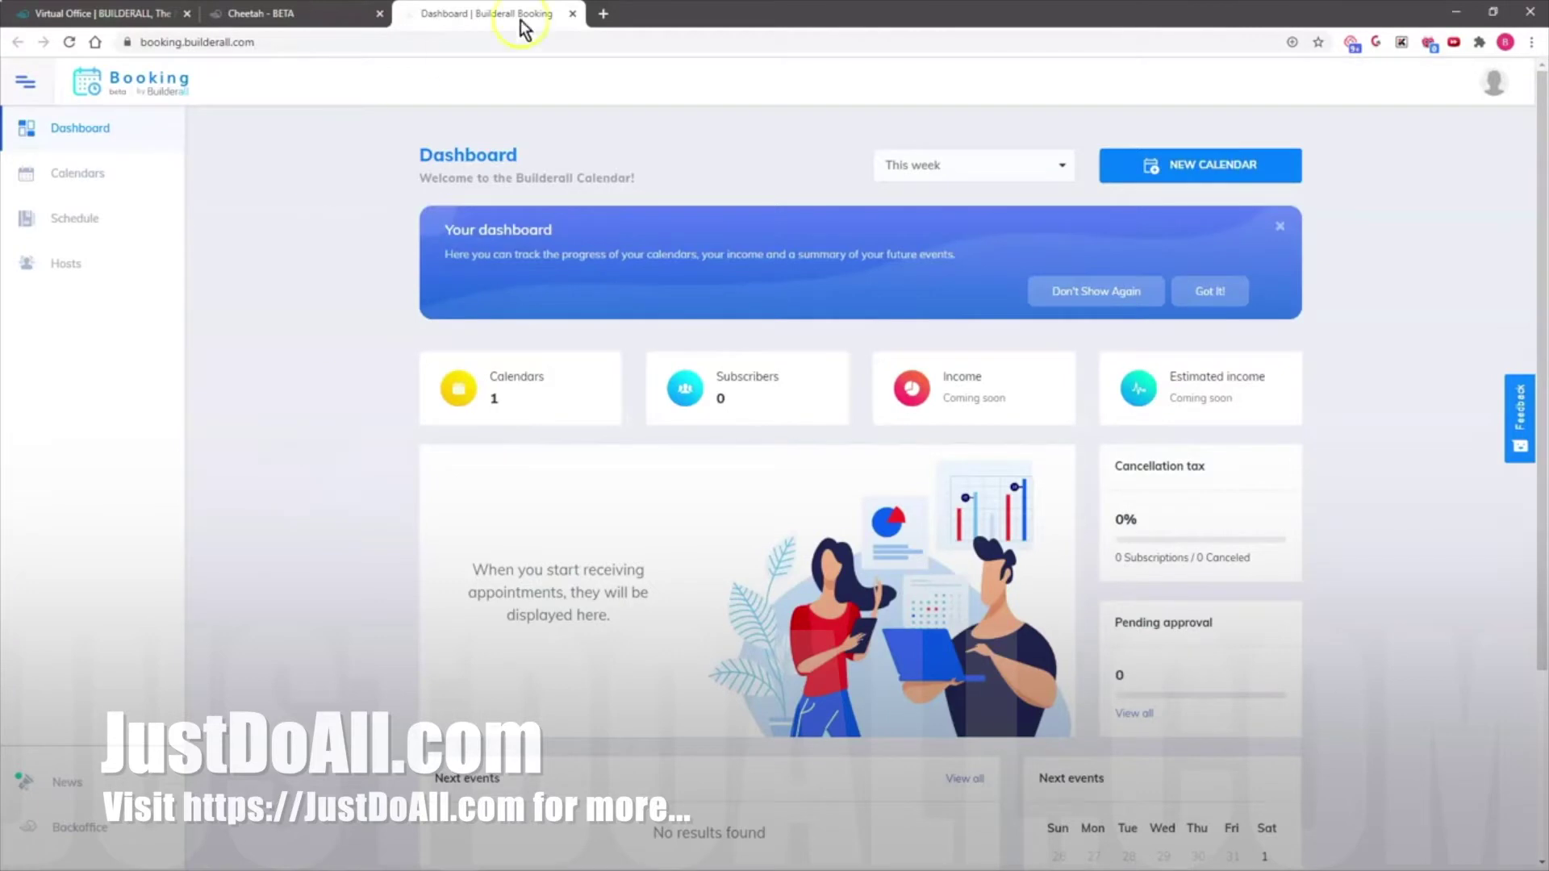
# Close the Booking tab and dismiss Connect Domain without connecting a domain.
pyautogui.click(573, 15)
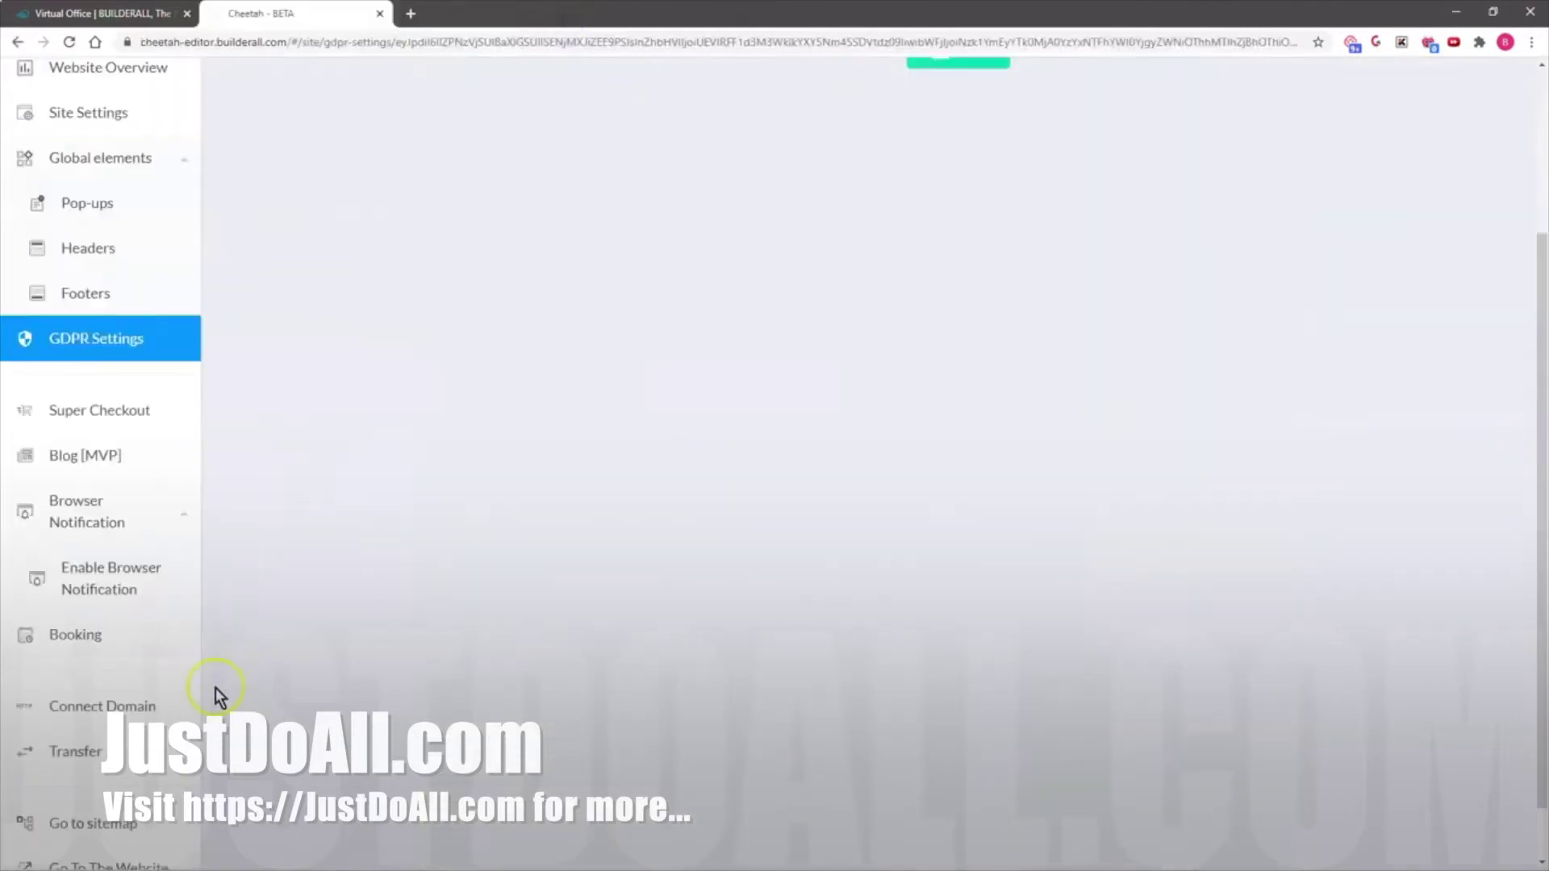
pyautogui.click(89, 708)
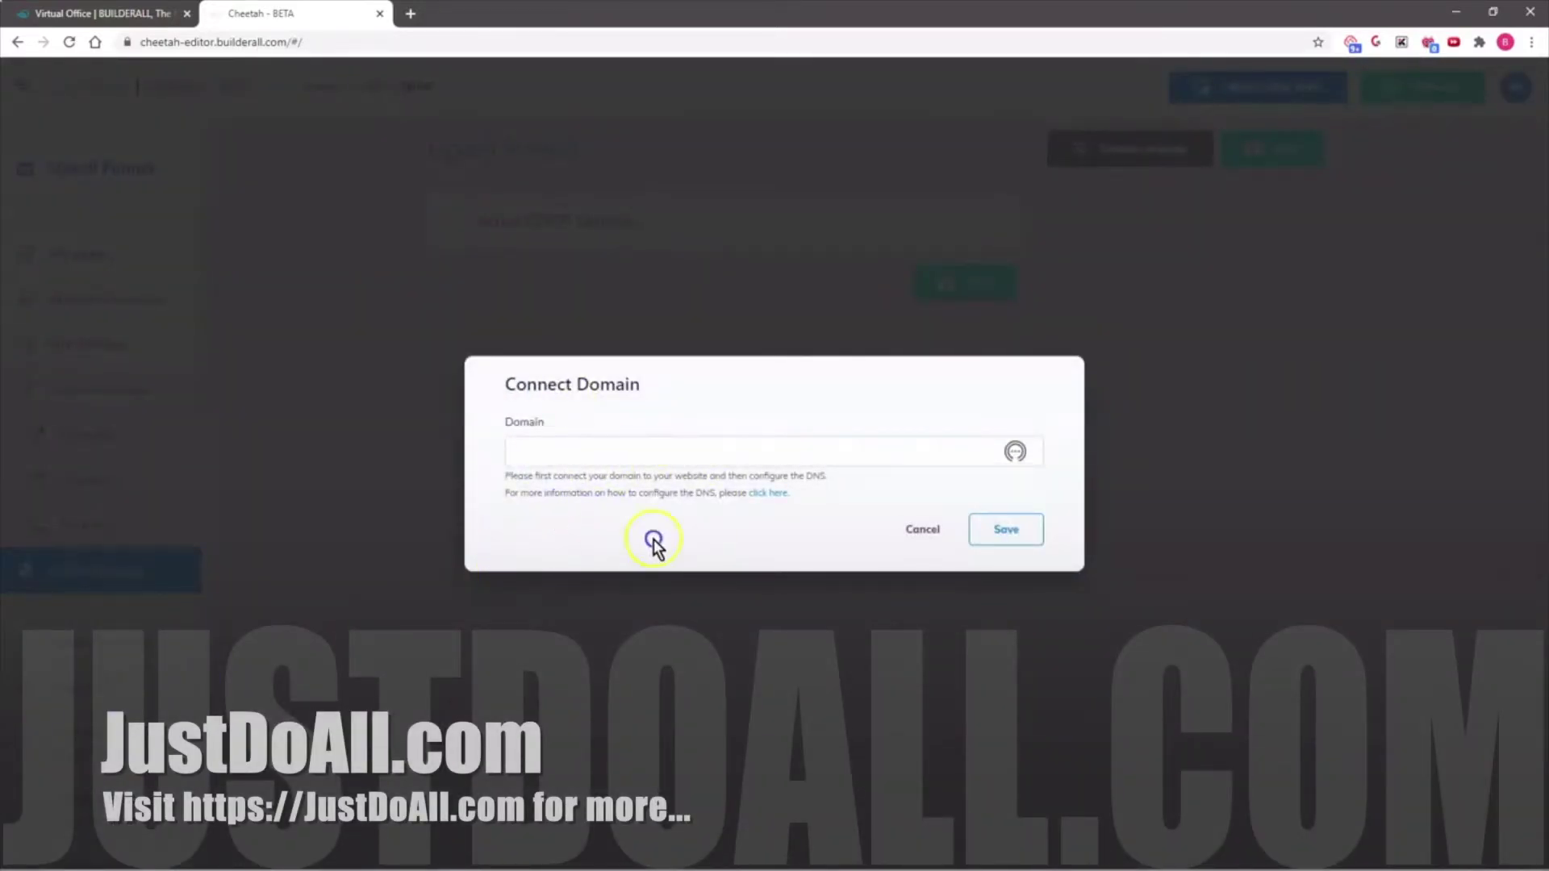
pyautogui.click(925, 531)
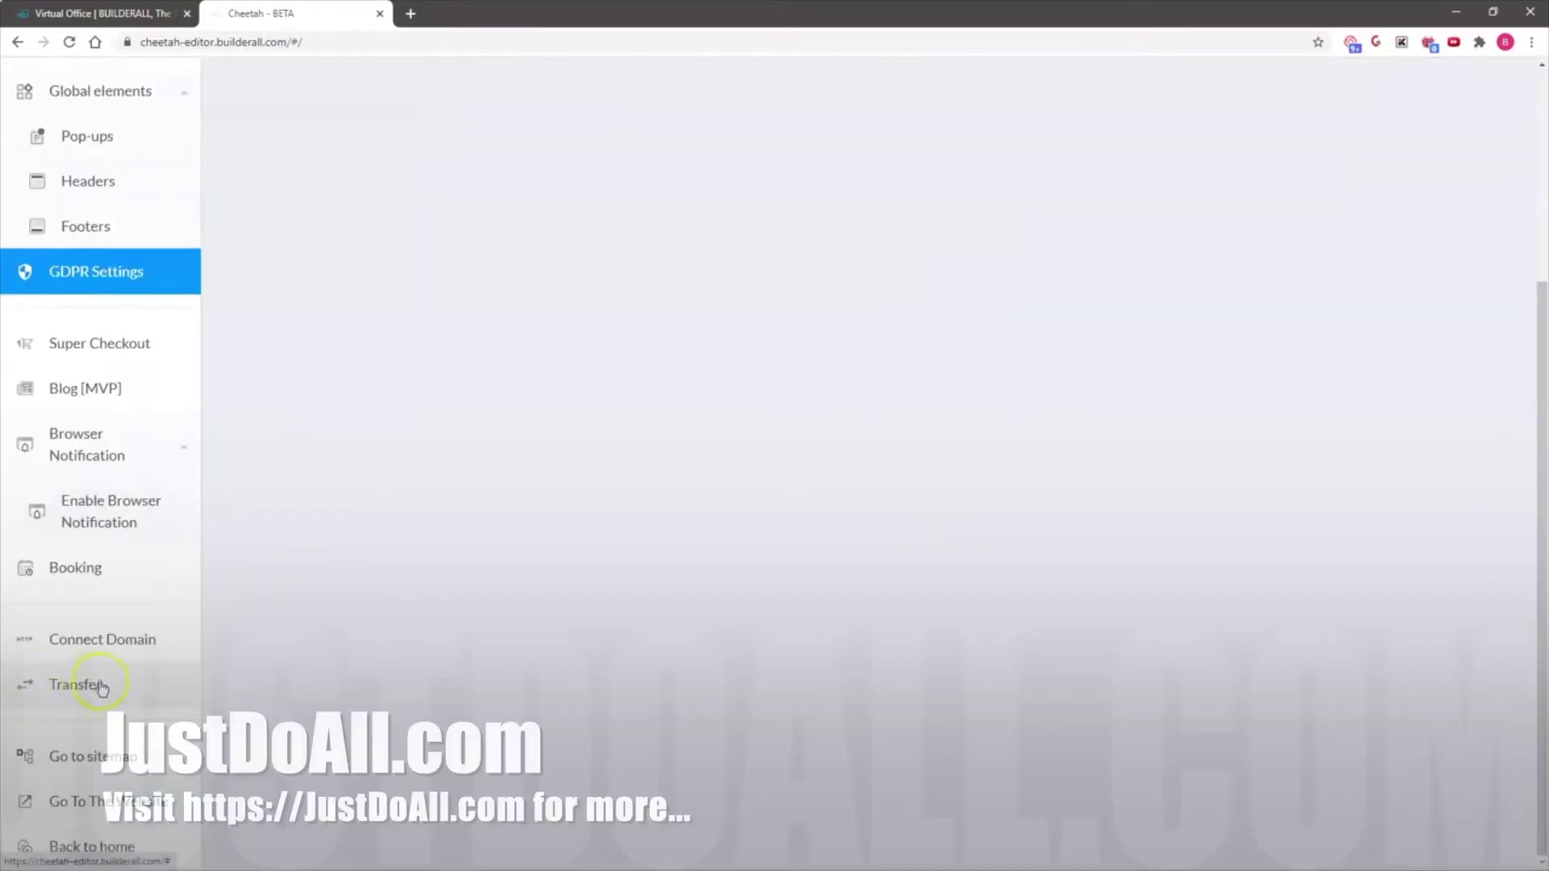
# Cancel the site Transfer options and return to the top of the settings page.
pyautogui.click(106, 685)
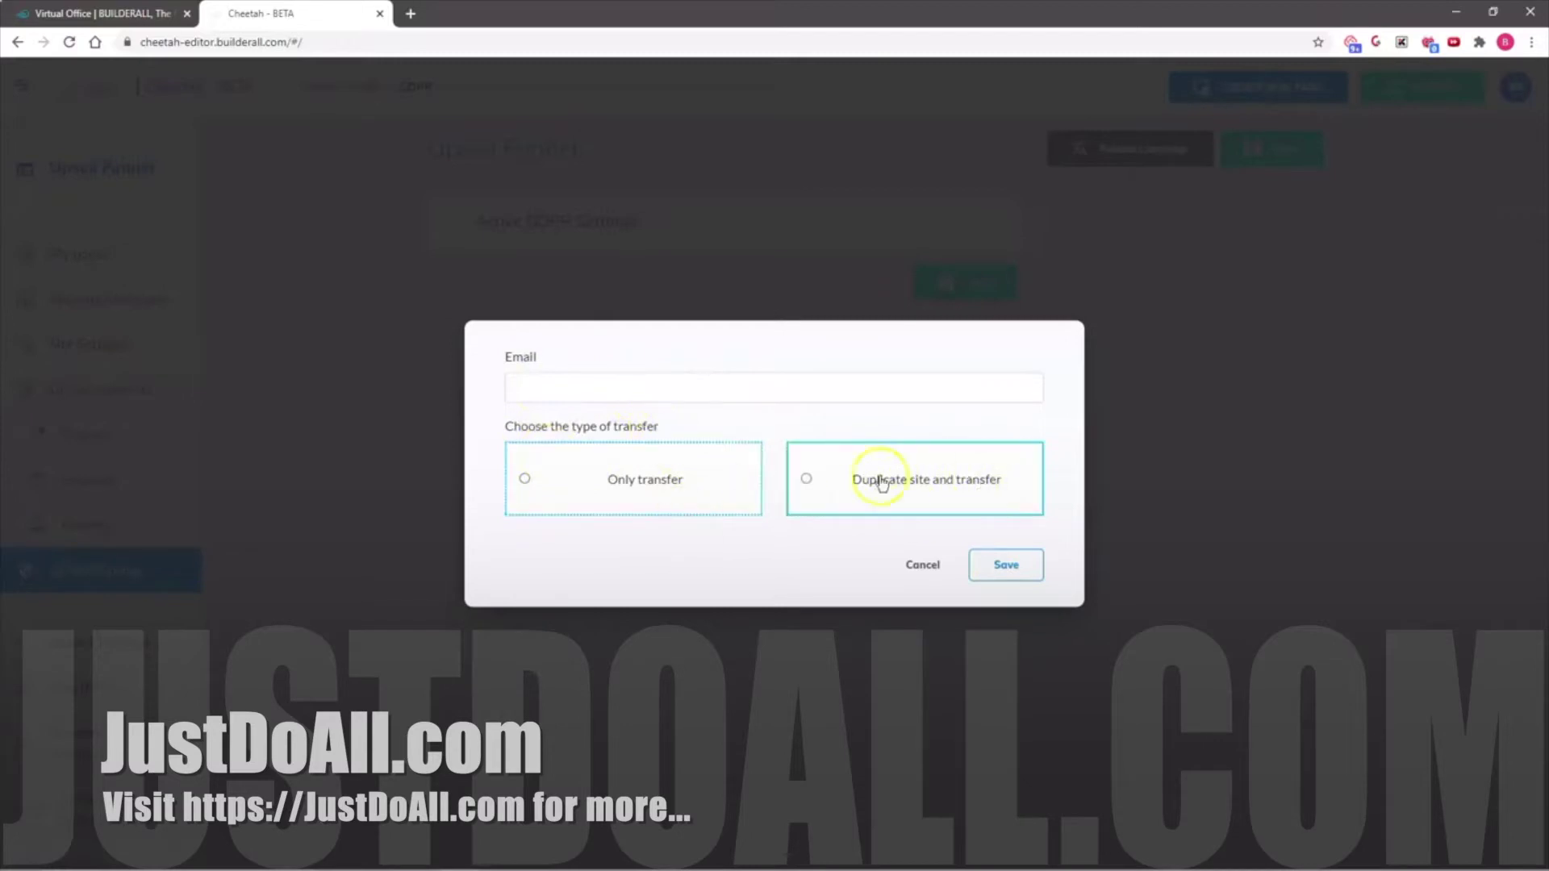
pyautogui.click(932, 569)
pyautogui.click(118, 756)
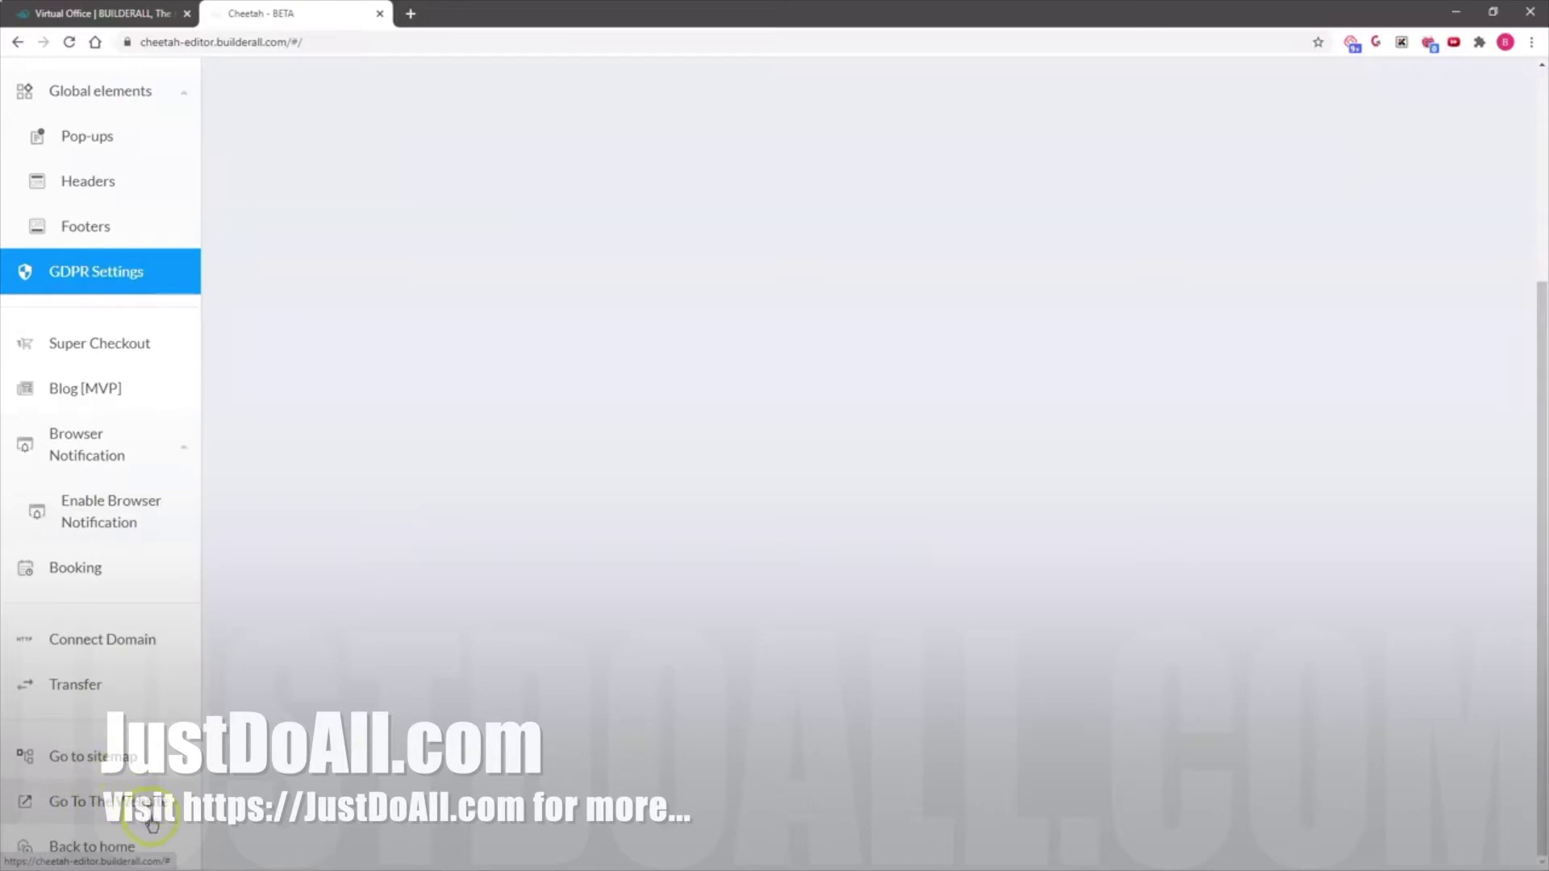
pyautogui.scroll(4, 149, 819)
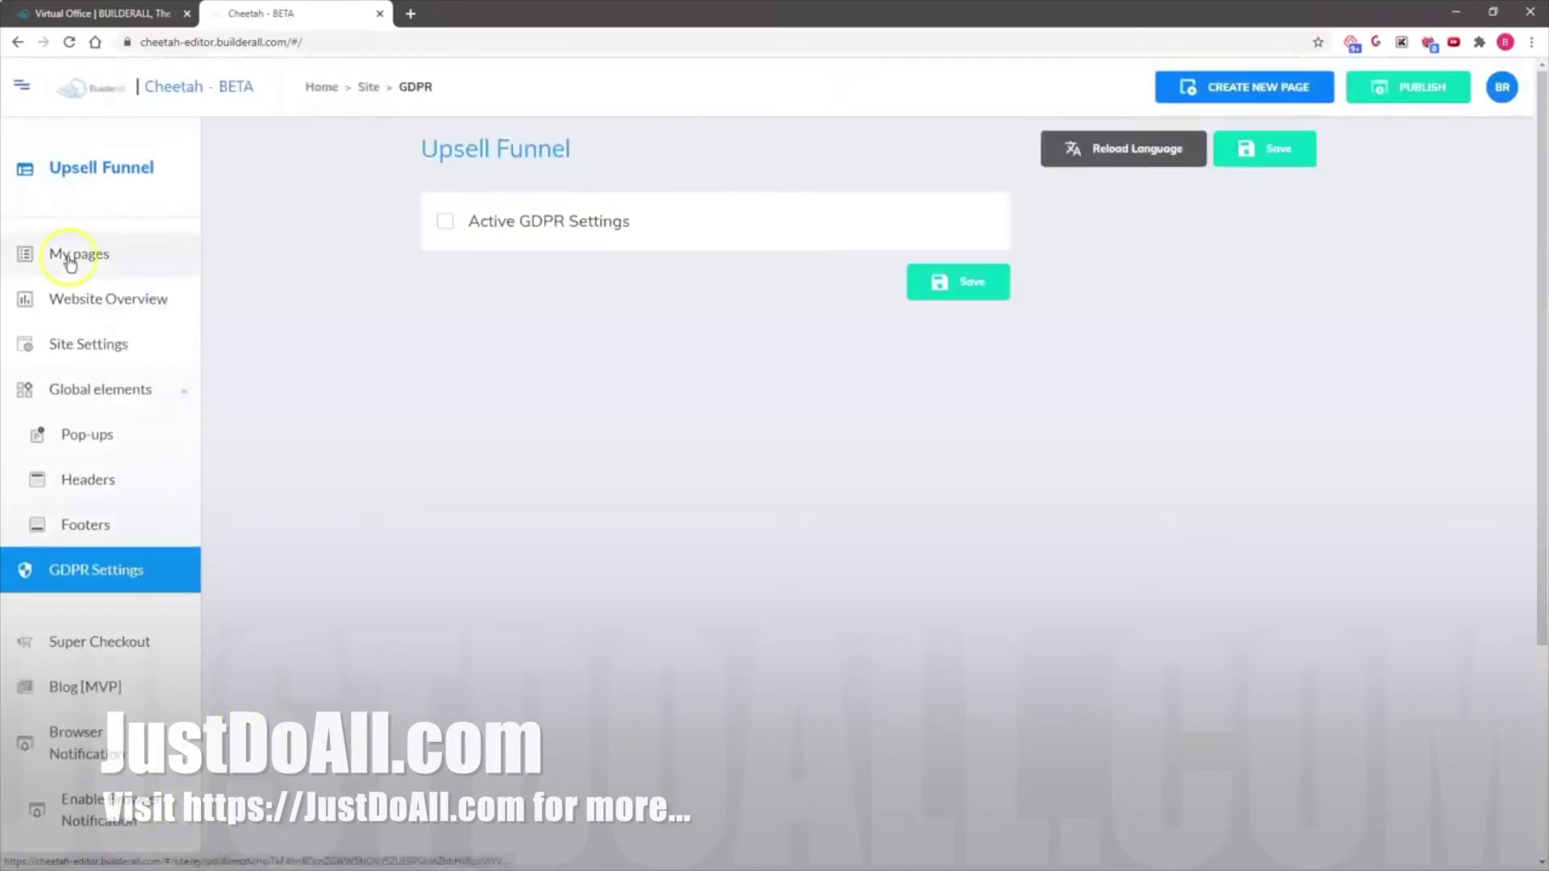
# Show My pages, then copy 'registration page (lead magnet)' from the Notepad page list.
pyautogui.click(71, 258)
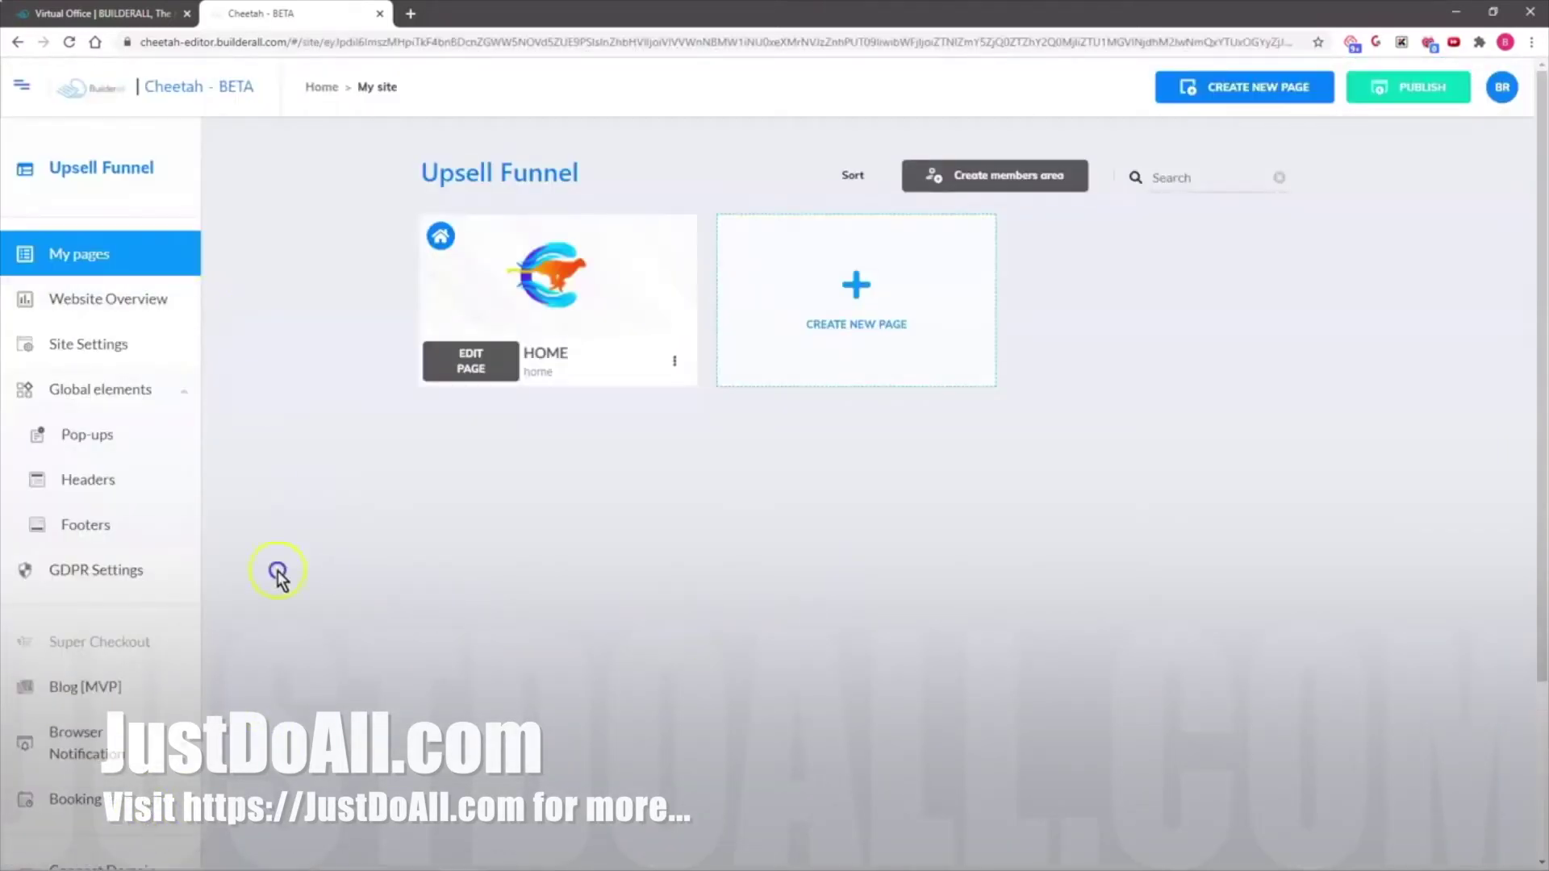
pyautogui.hotkey('alt', 'Tab')
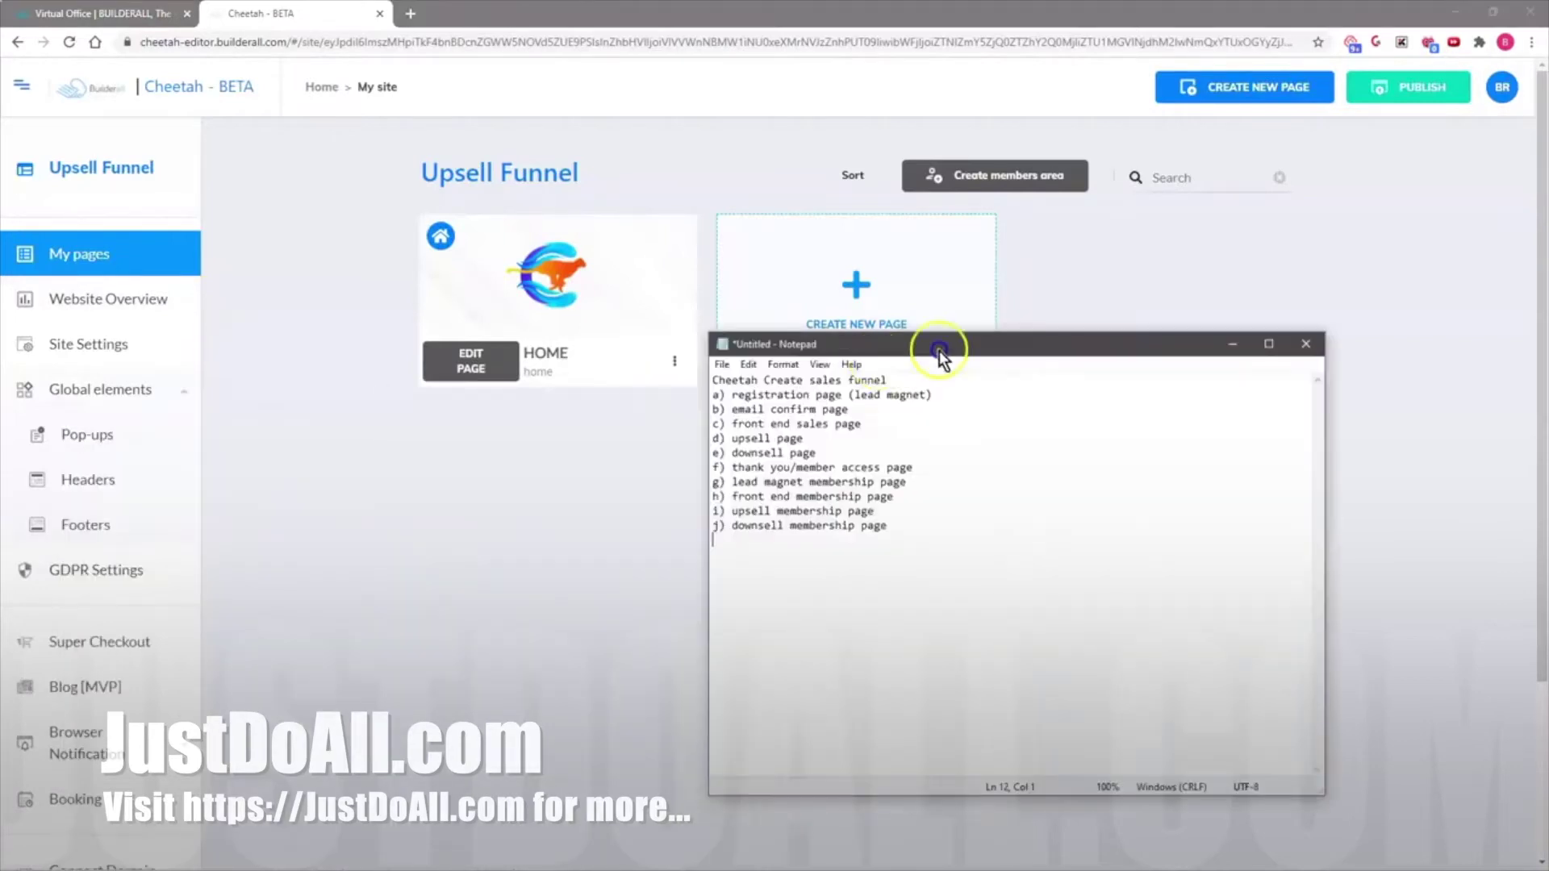
pyautogui.moveTo(944, 346); pyautogui.dragTo(1059, 339)
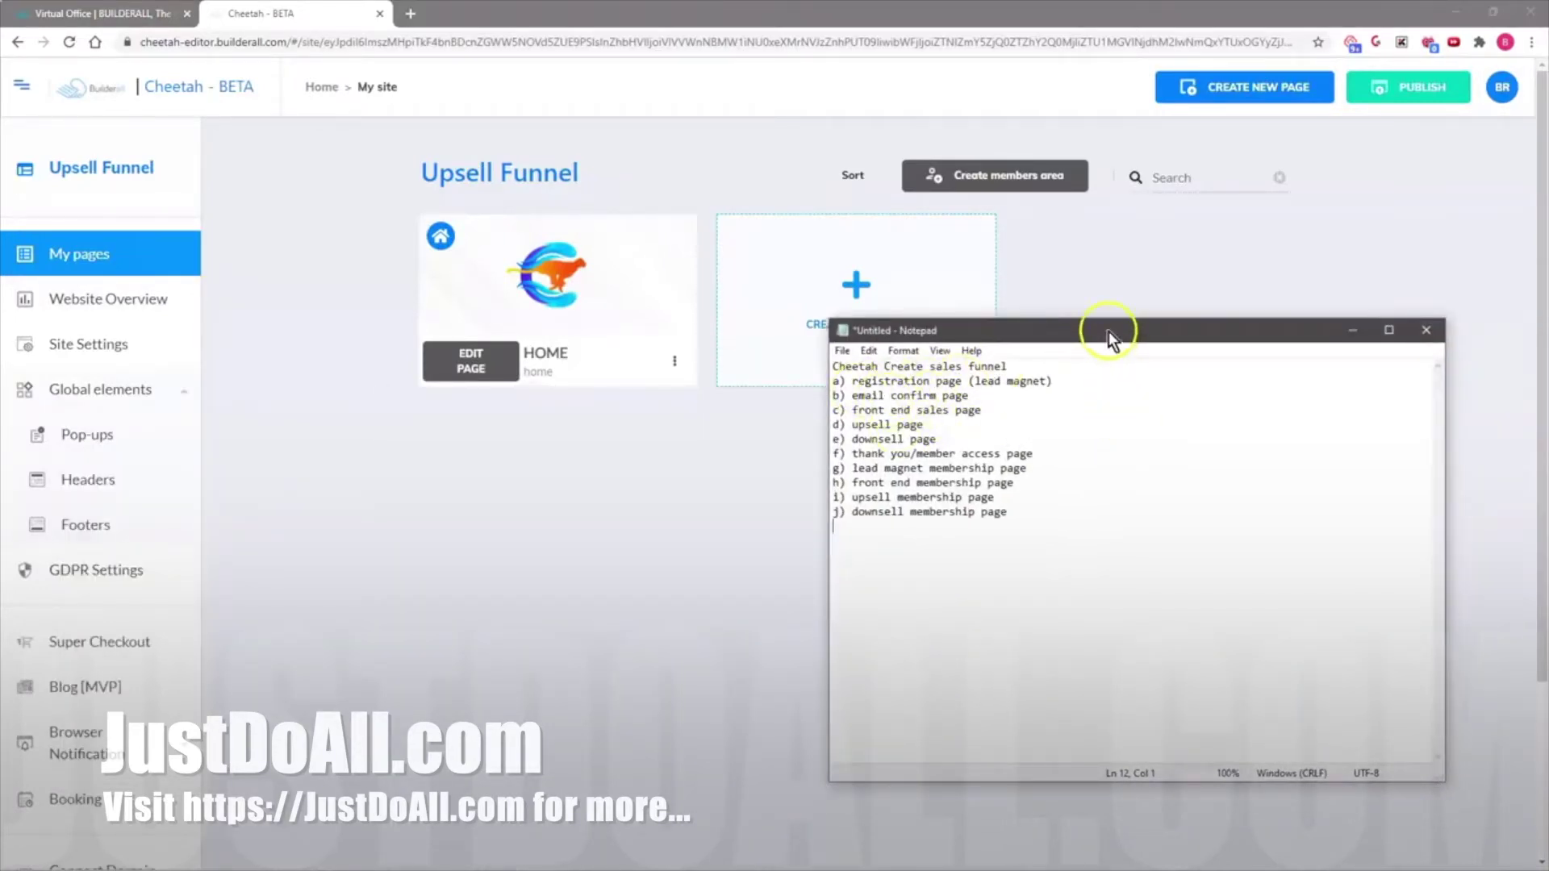
pyautogui.moveTo(1109, 337); pyautogui.dragTo(1136, 371)
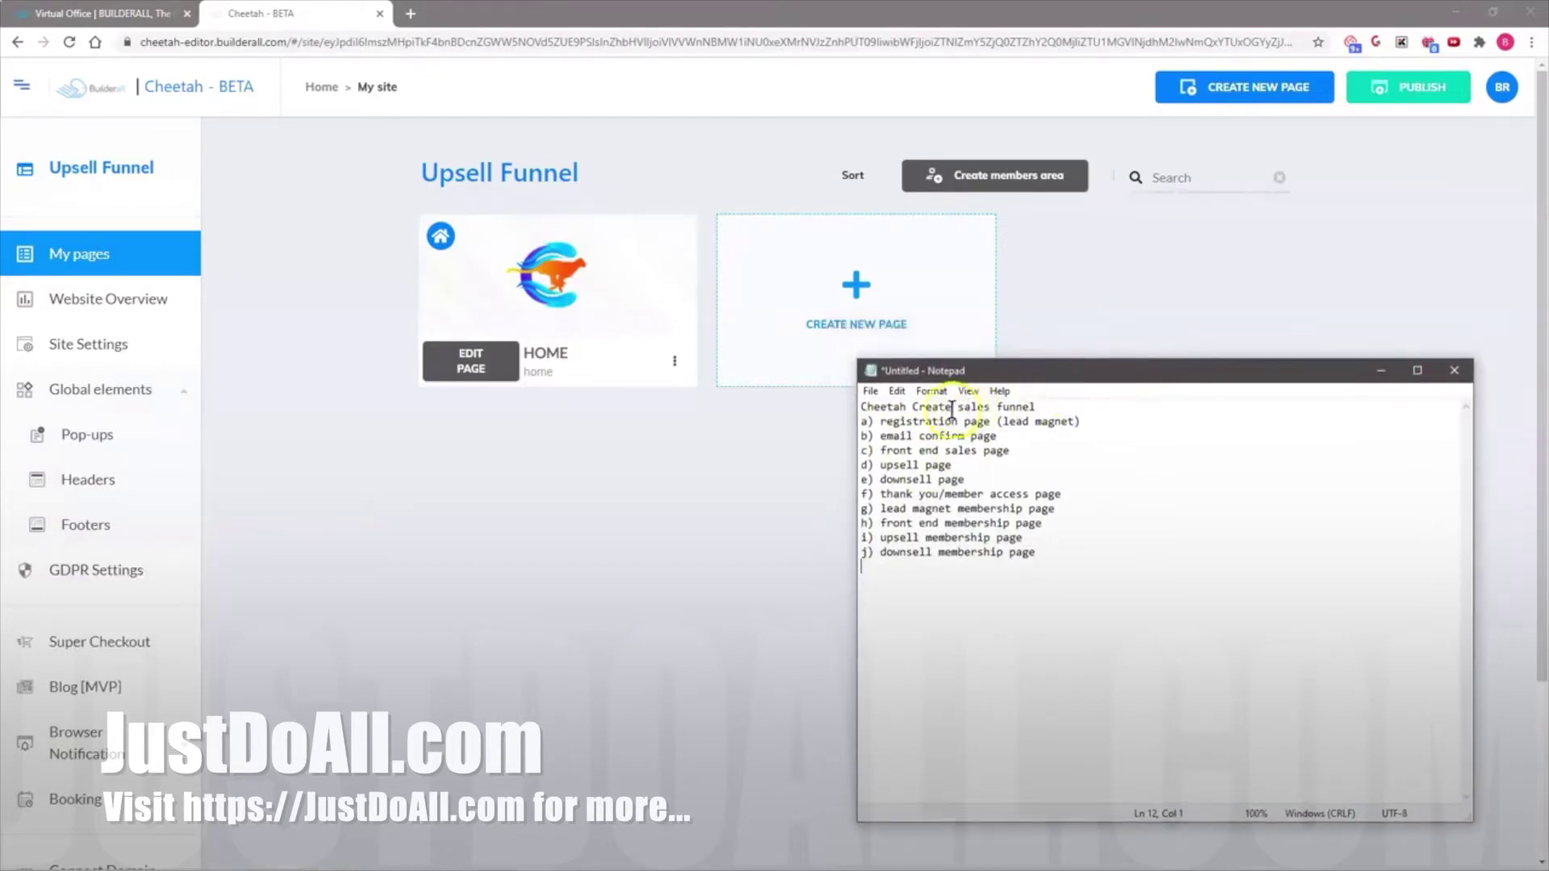
pyautogui.moveTo(883, 421); pyautogui.dragTo(1087, 424)
pyautogui.rightClick(1048, 420)
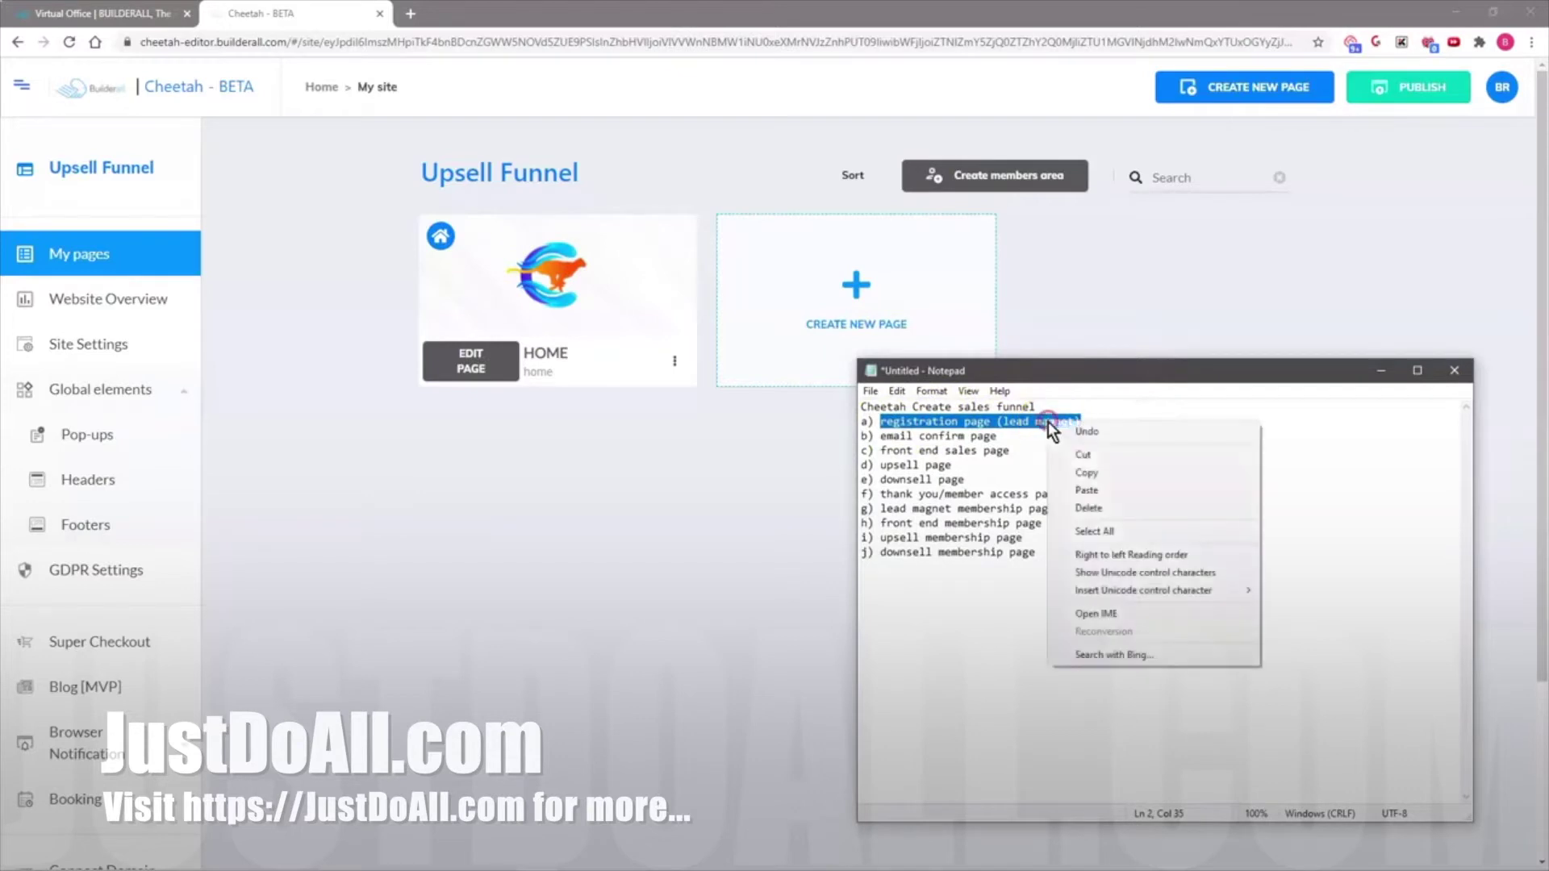
pyautogui.click(1082, 473)
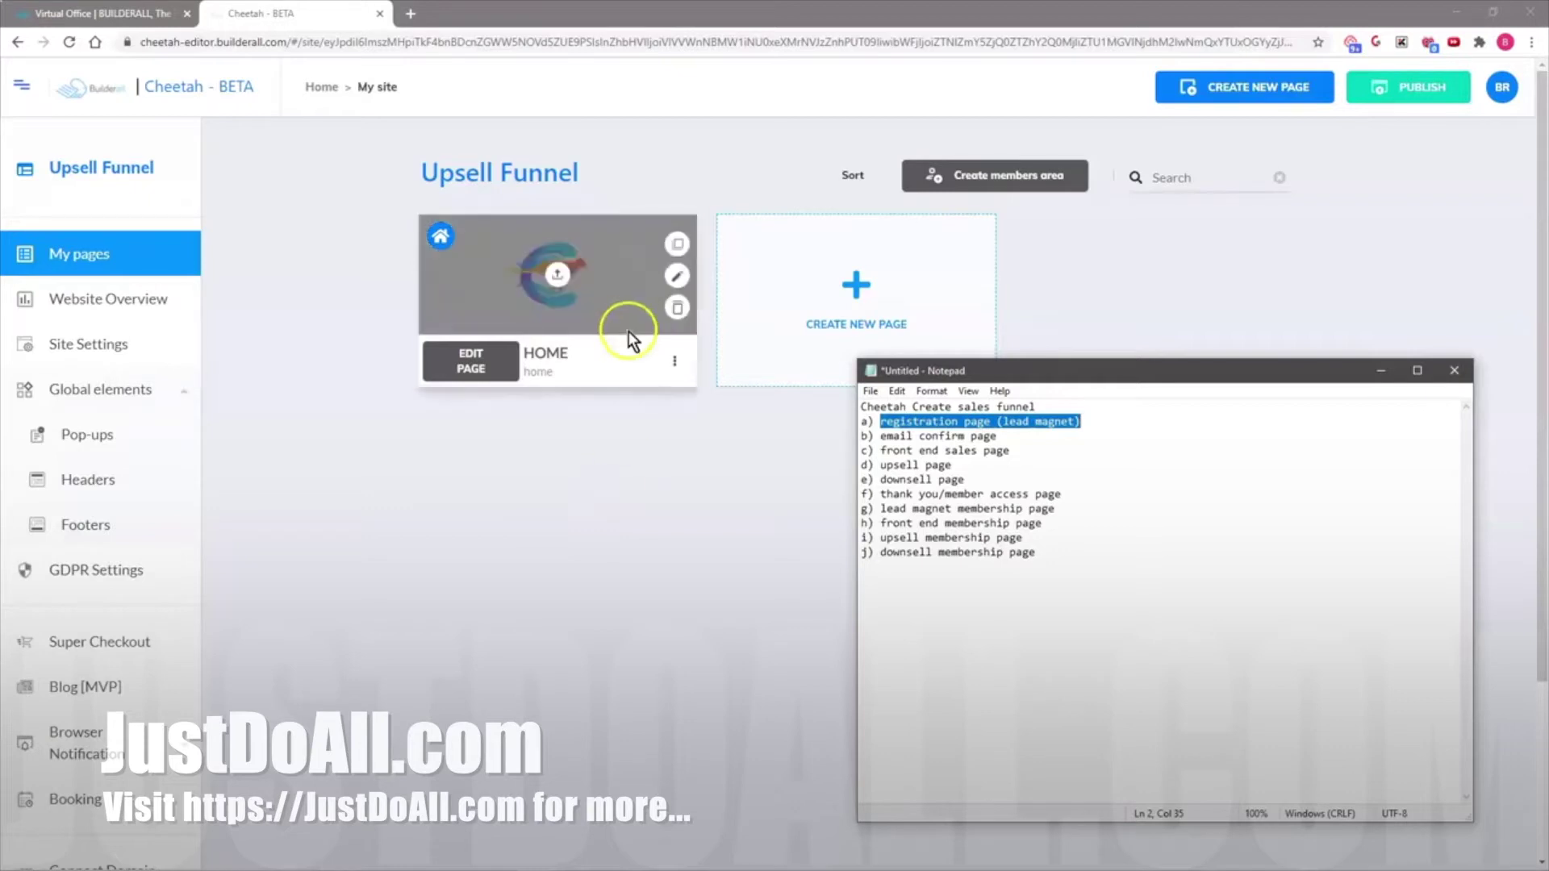
# Rename the HOME page to 'registration page (lead magnet)', keeping it as the home page.
pyautogui.click(675, 368)
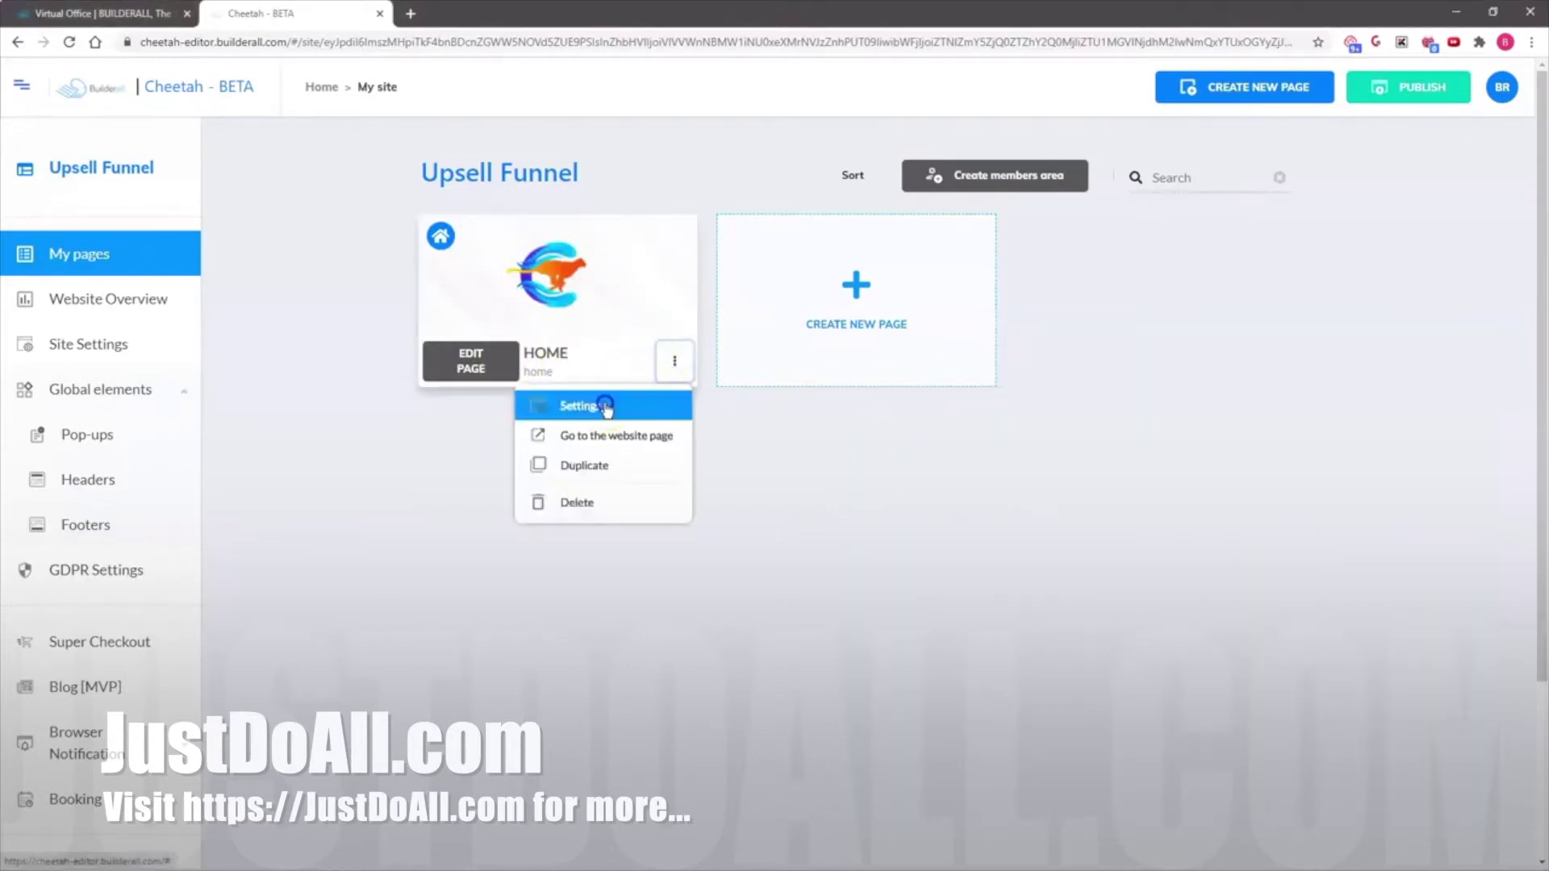
pyautogui.click(613, 405)
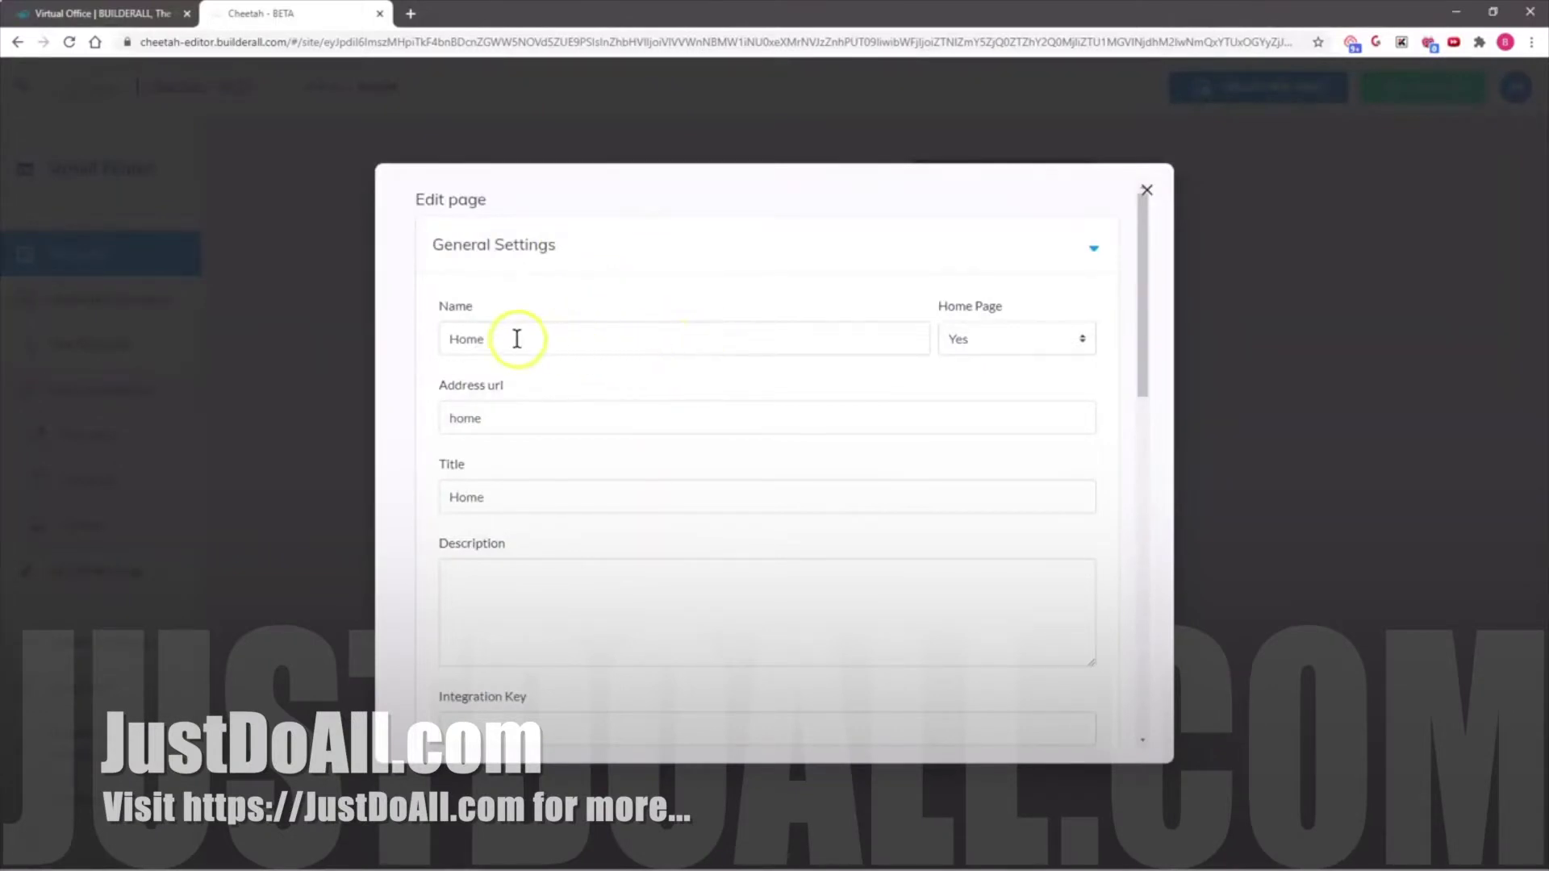
pyautogui.moveTo(519, 339); pyautogui.dragTo(444, 339)
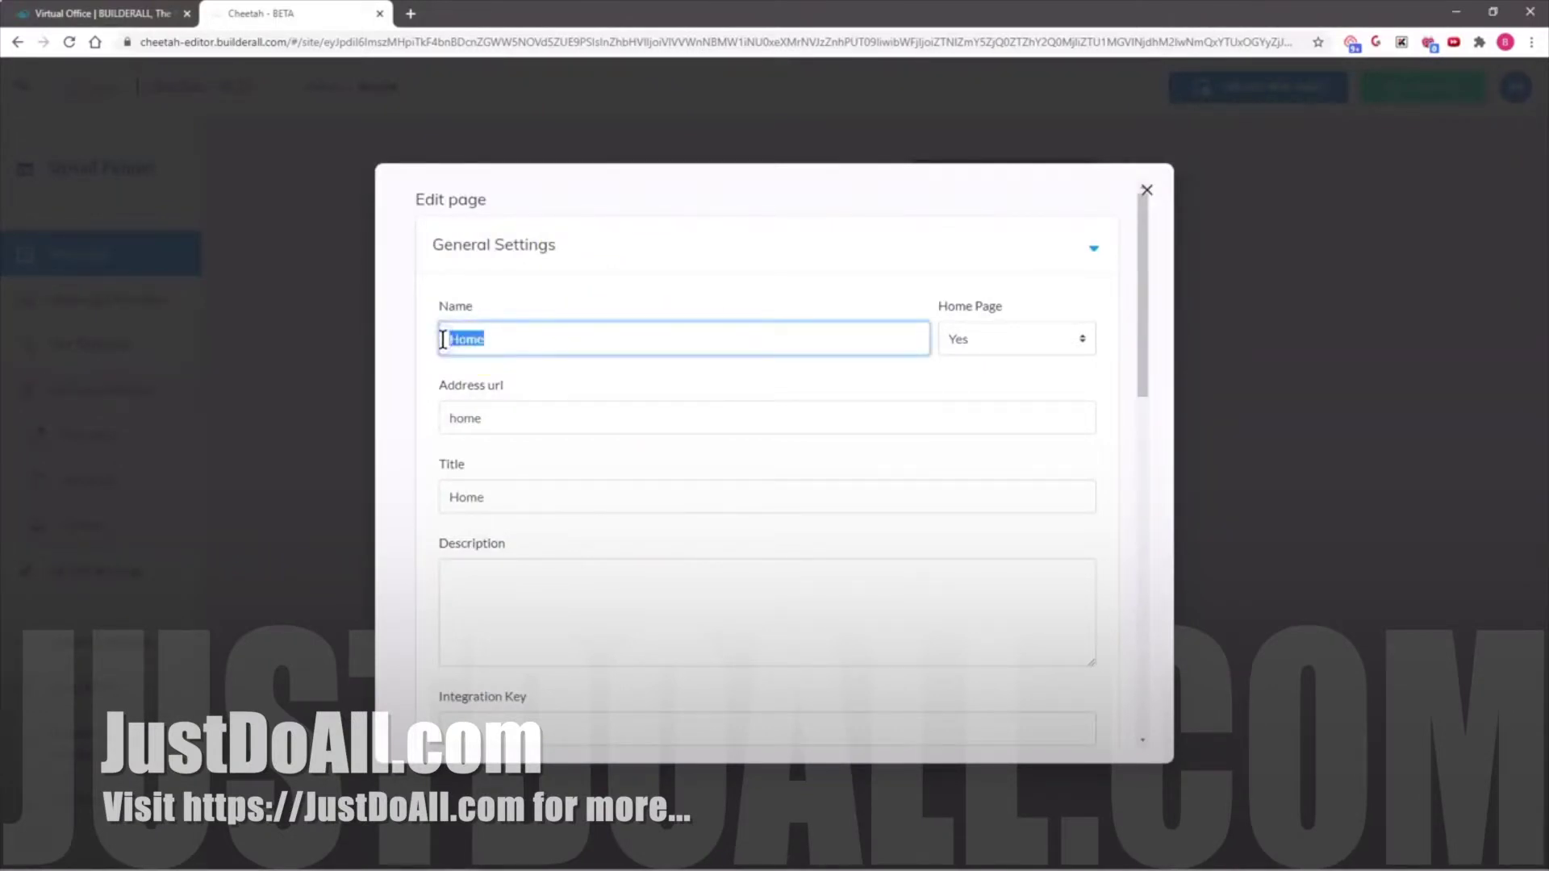
pyautogui.hotkey('ctrl', 'v')
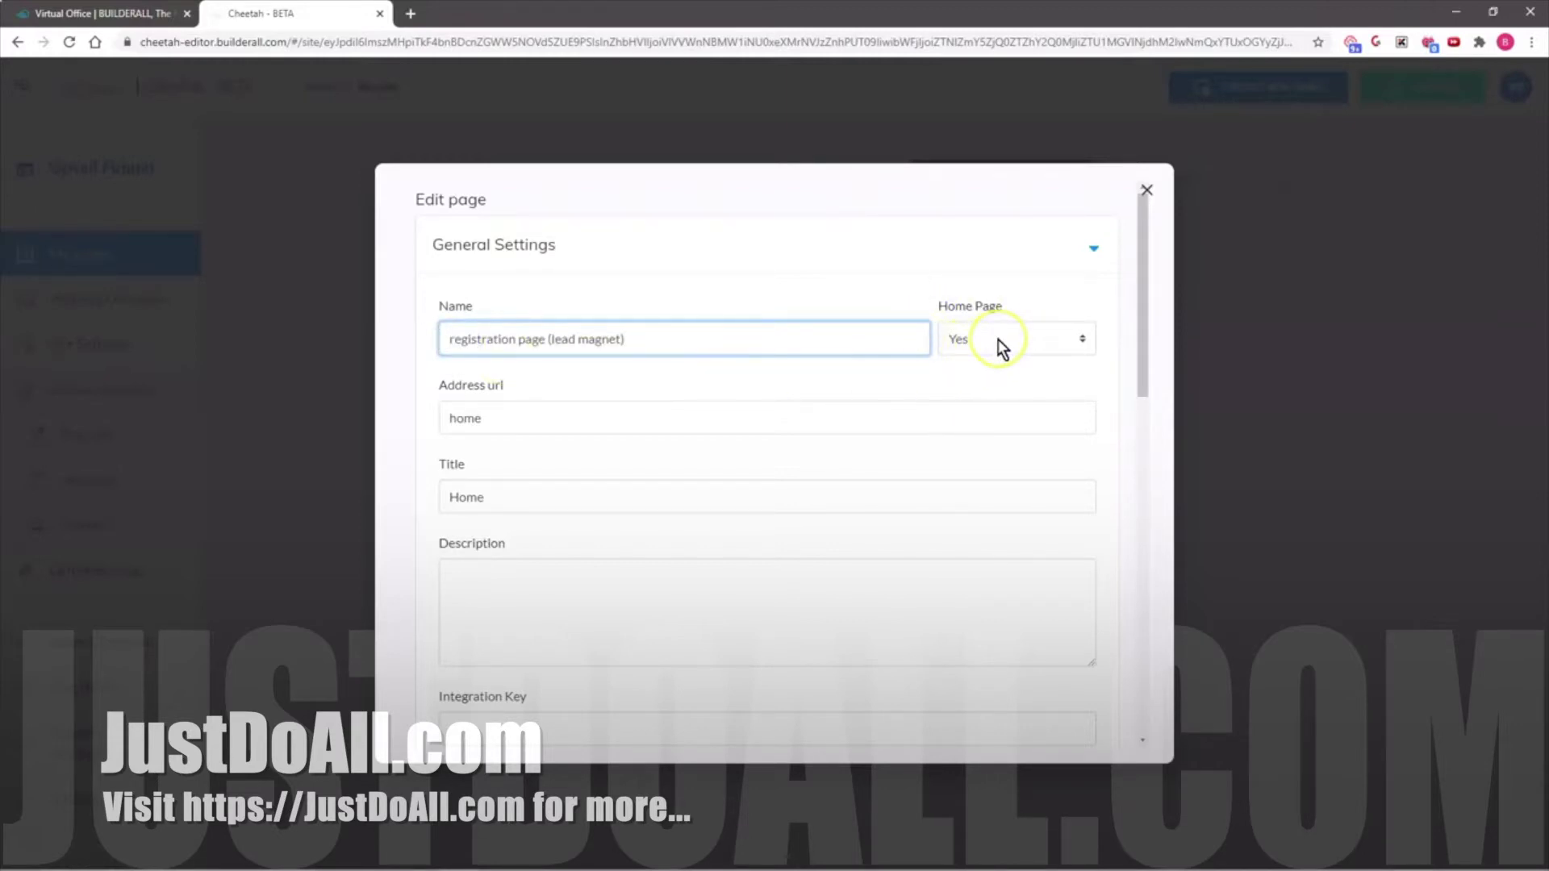
pyautogui.click(999, 345)
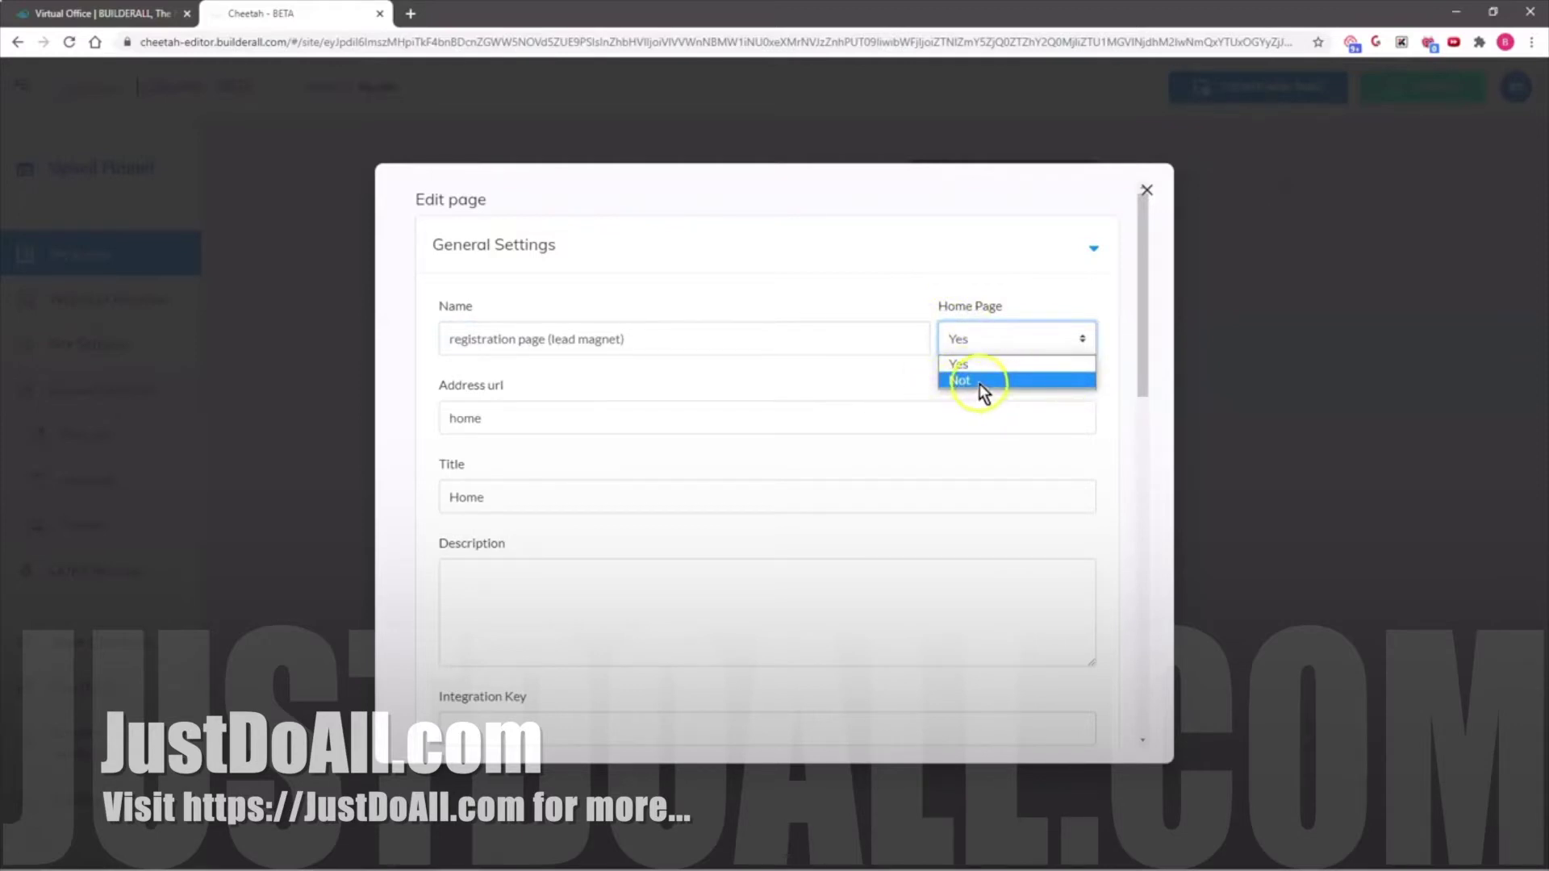
pyautogui.click(988, 346)
pyautogui.click(981, 349)
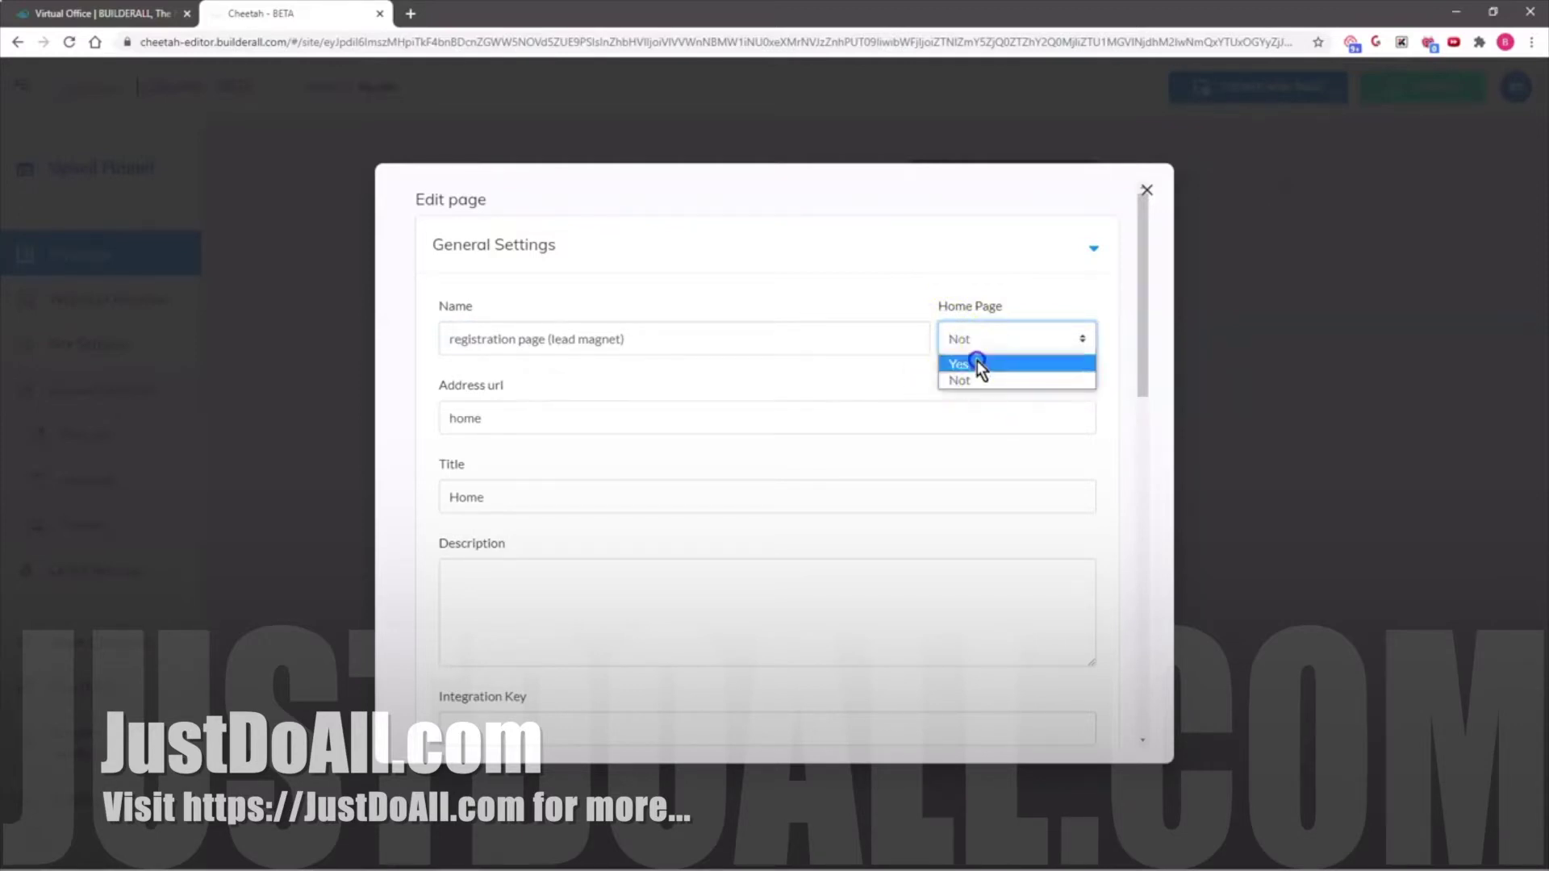
pyautogui.click(977, 362)
# Set the address to 'registrationpageleadmagnet' and the title to 'registration page (lead magnet)'.
pyautogui.moveTo(494, 421); pyautogui.dragTo(404, 420)
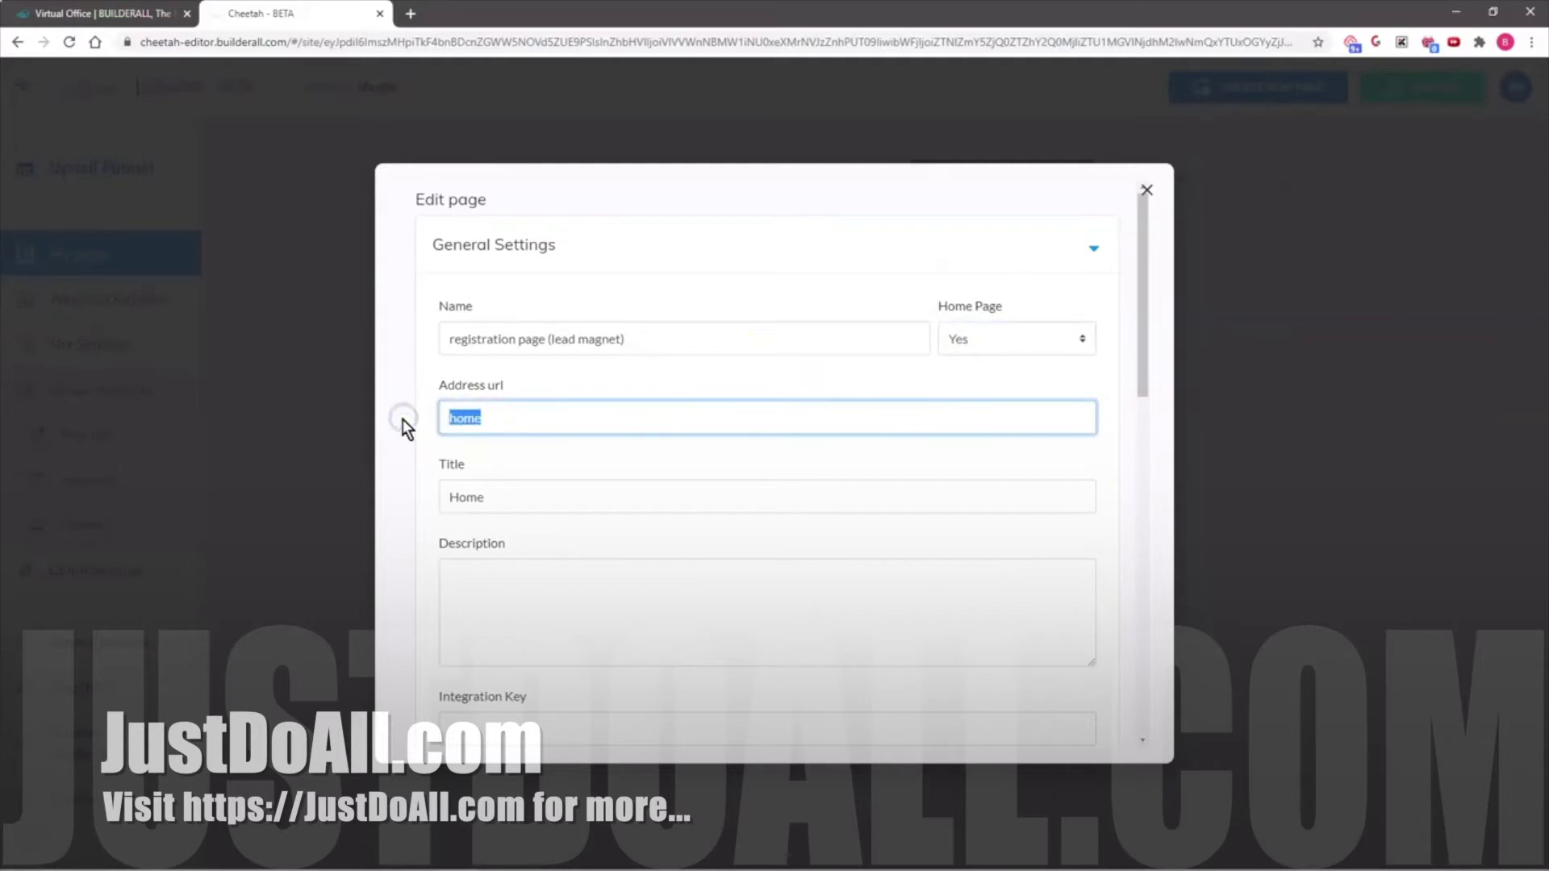
pyautogui.hotkey('ctrl', 'v')
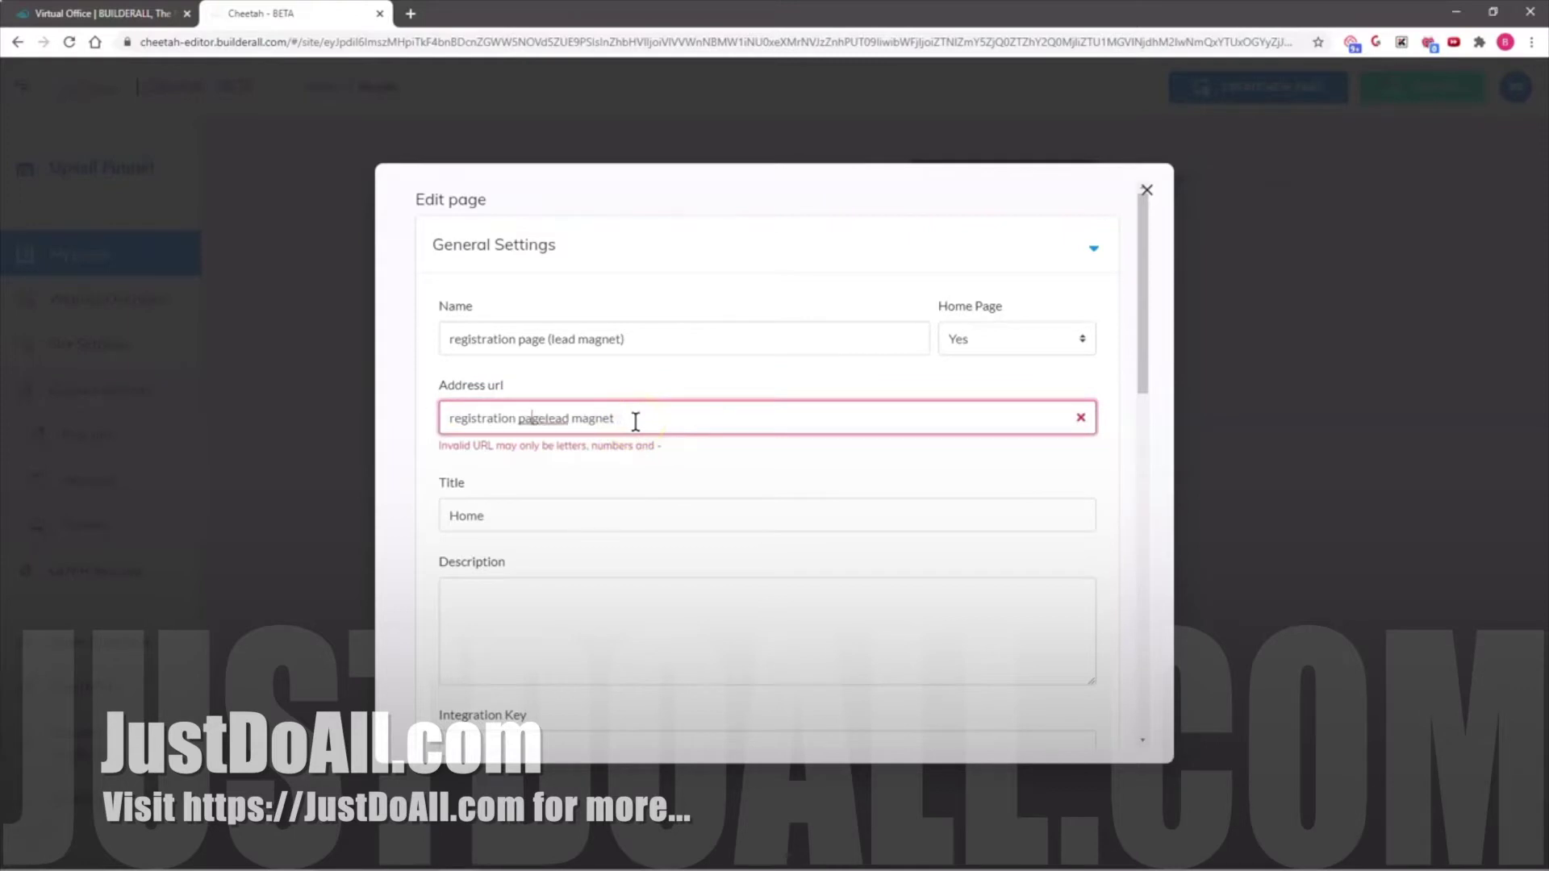
pyautogui.click(516, 418)
pyautogui.press('BackSpace')
pyautogui.click(570, 417)
pyautogui.press('BackSpace')
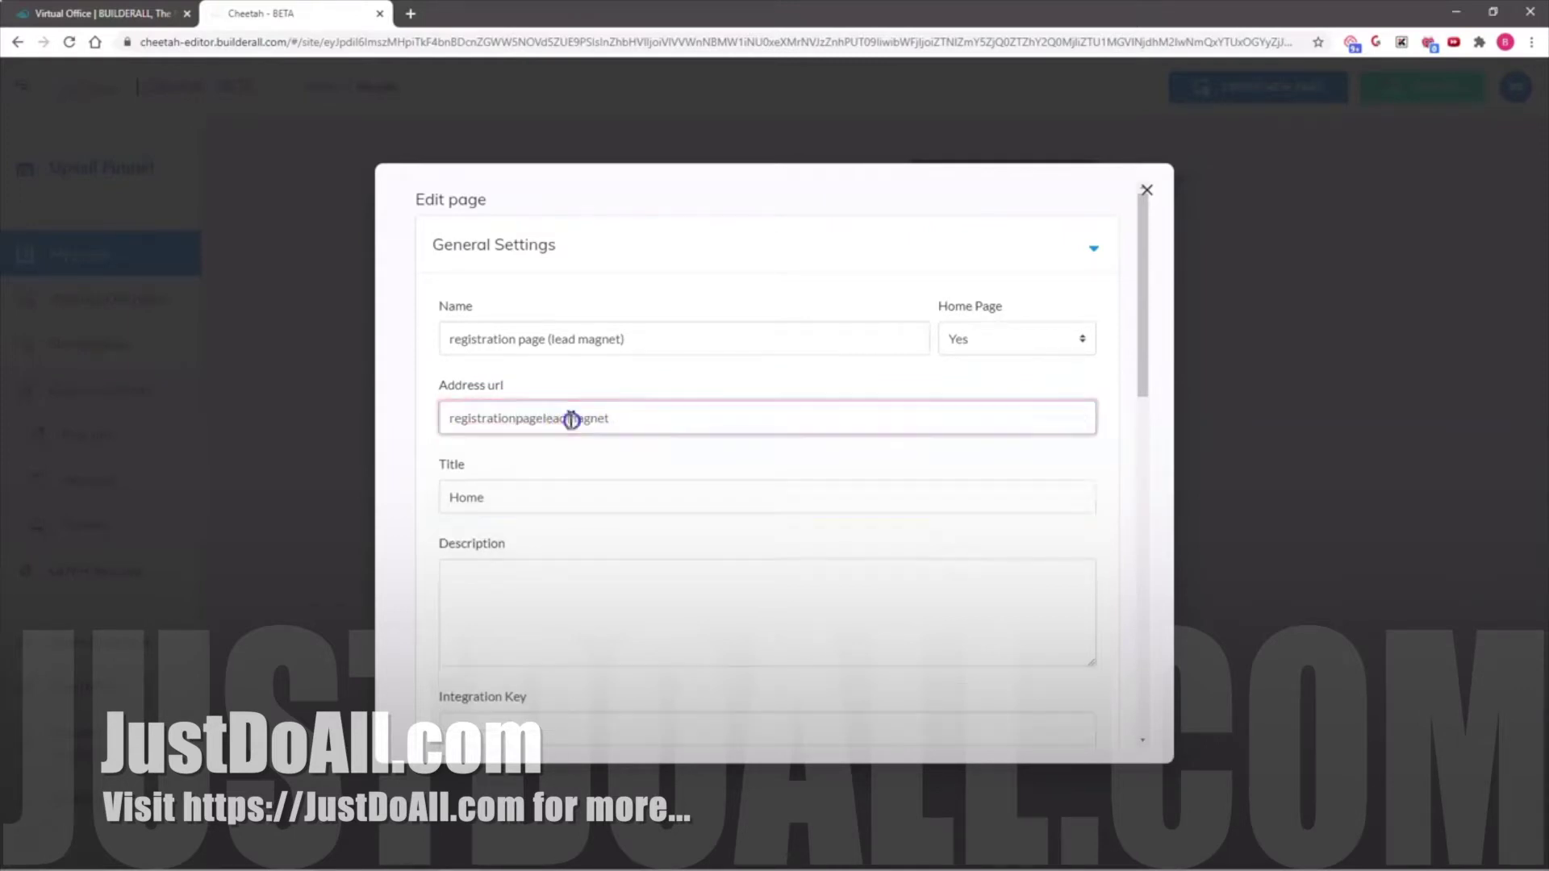
pyautogui.click(438, 499)
pyautogui.hotkey('ctrl', 'v')
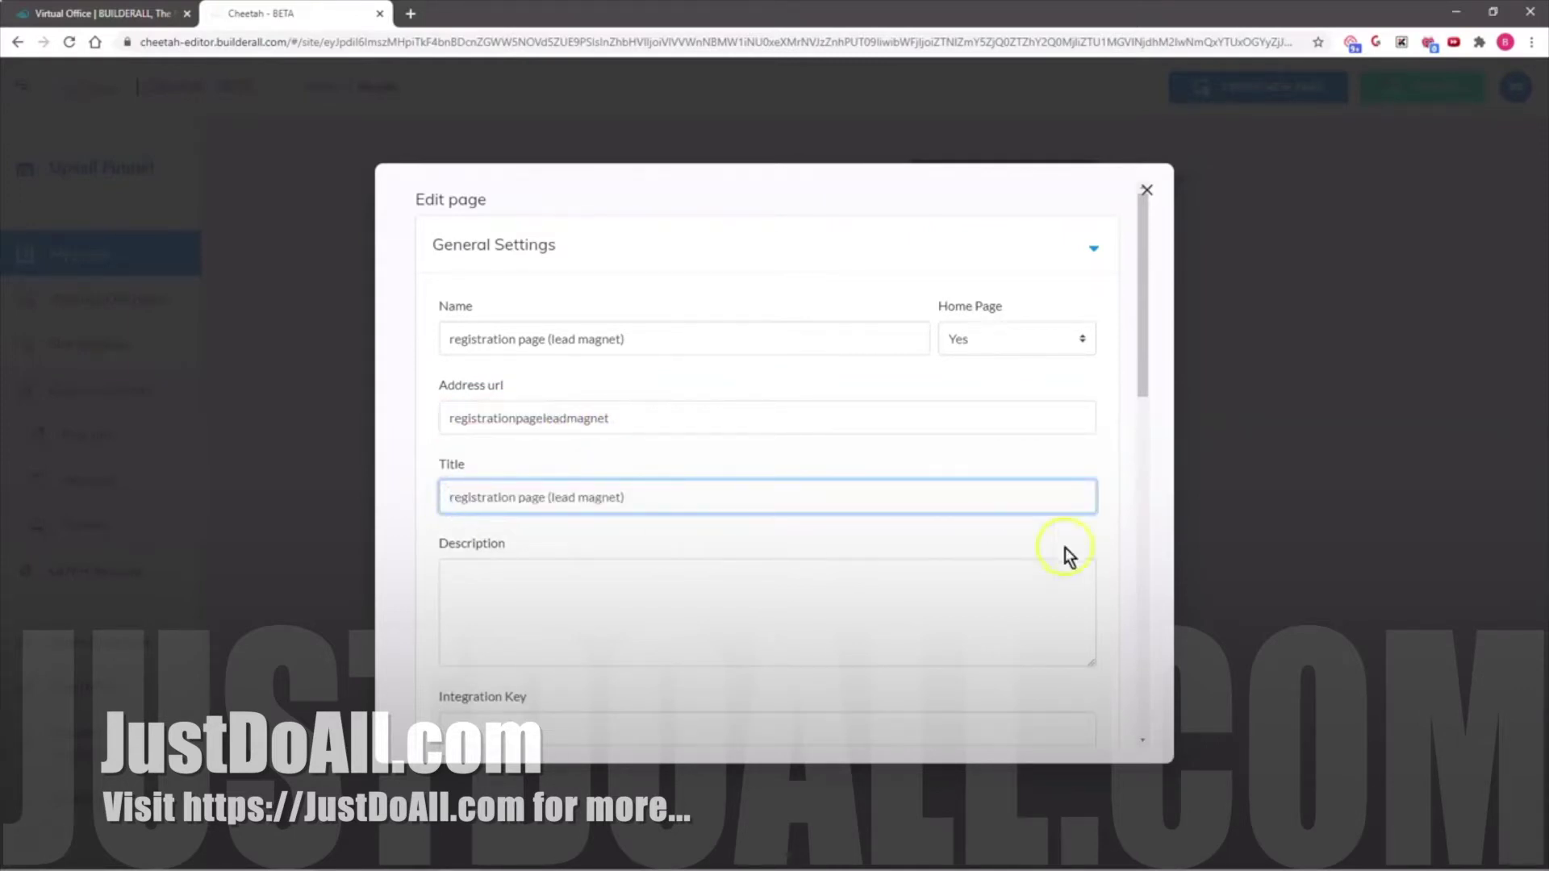
# Scroll through the page settings and expand the SEO Settings section.
pyautogui.scroll(-2, 1093, 552)
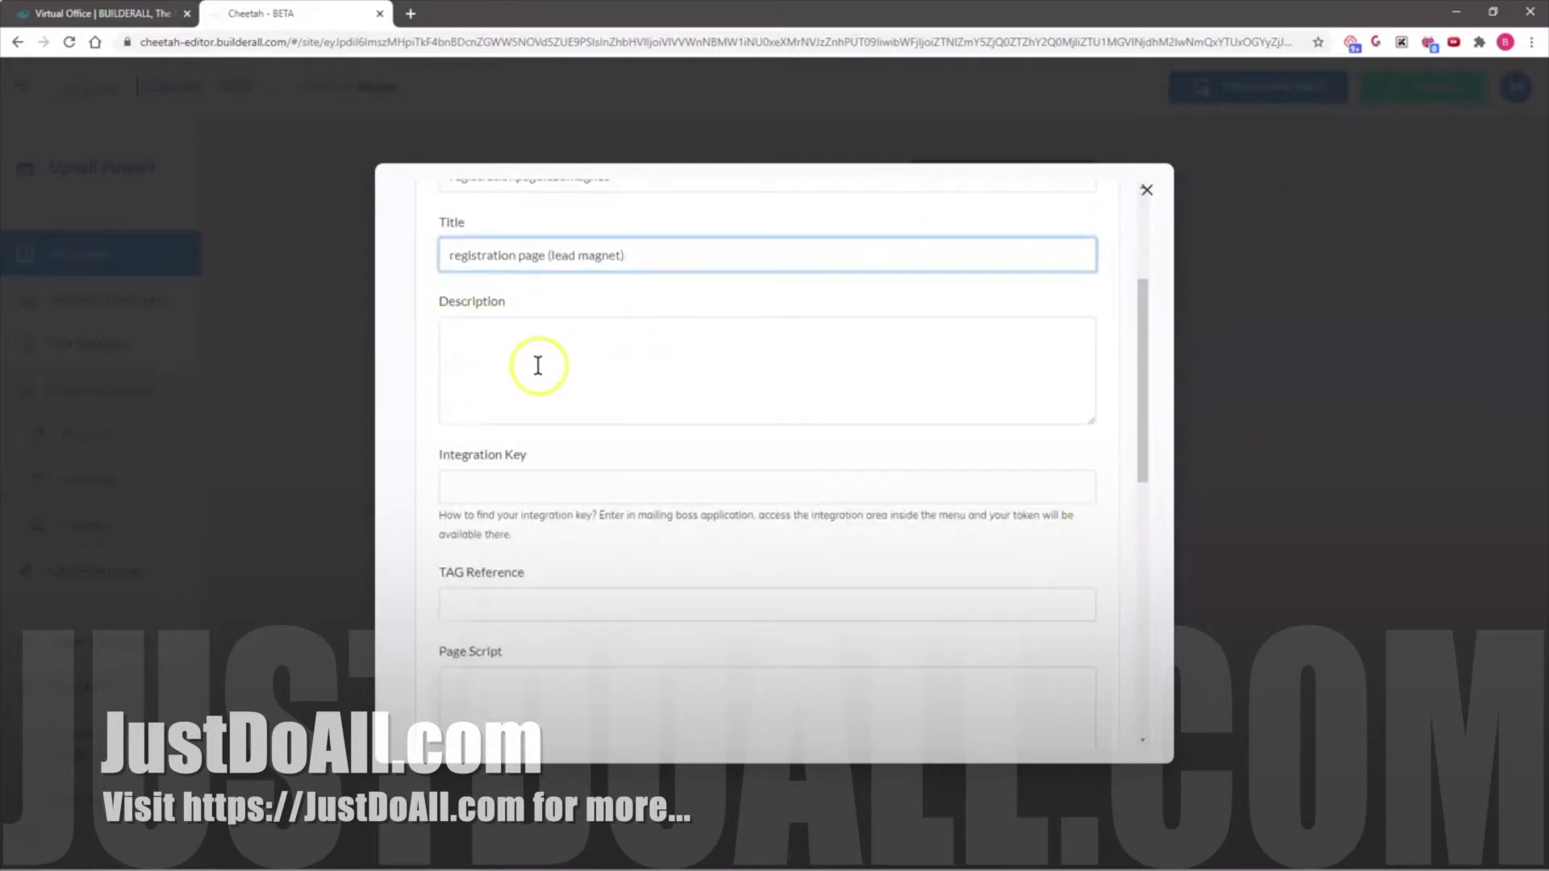
pyautogui.scroll(-2, 662, 411)
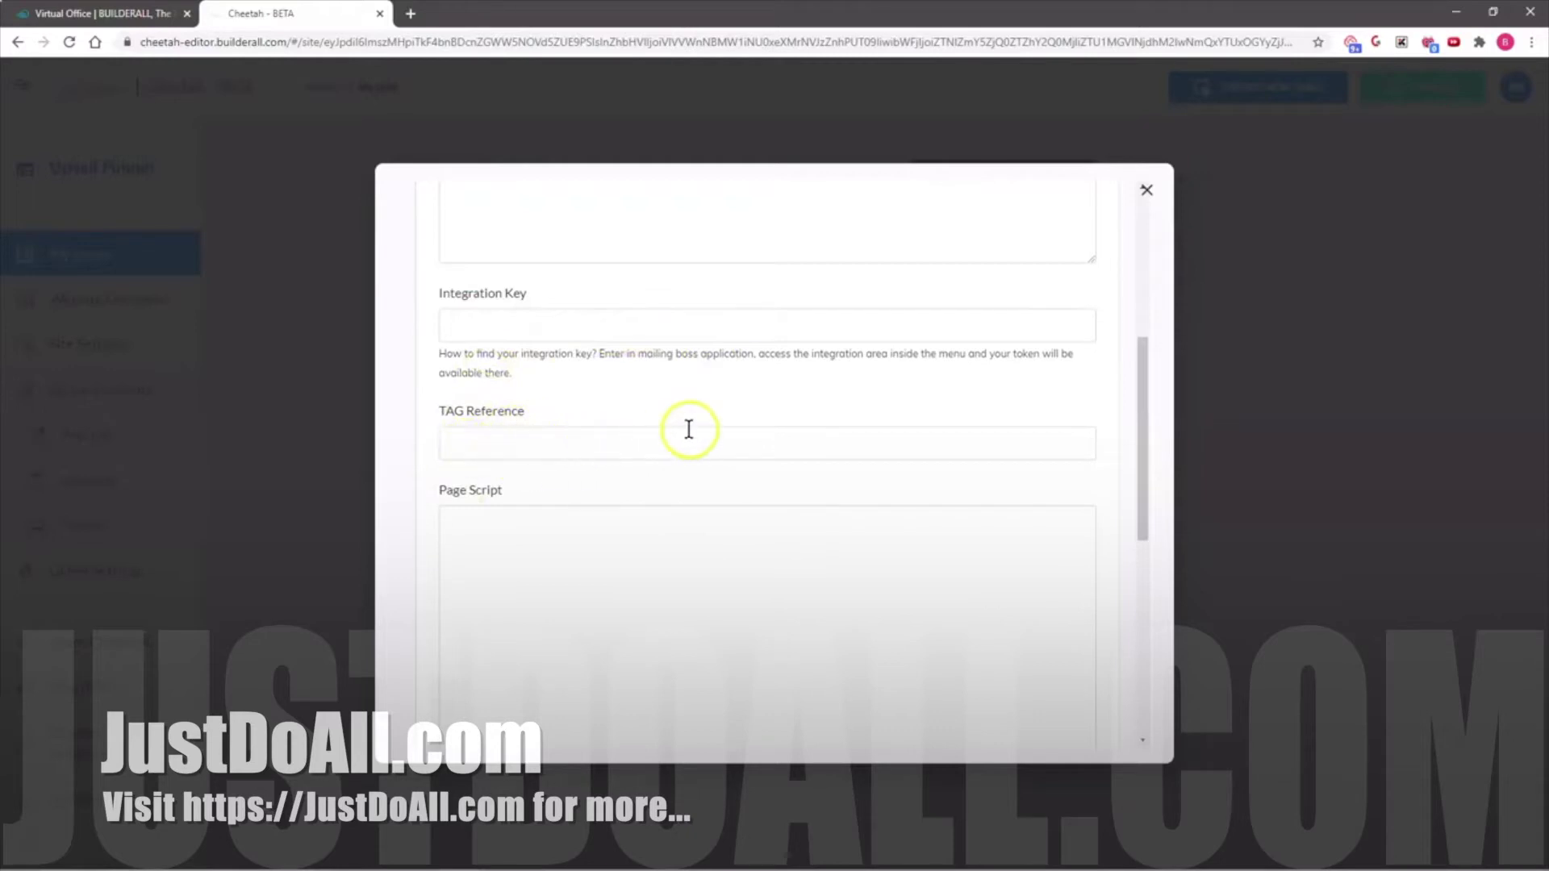
pyautogui.scroll(-2, 684, 426)
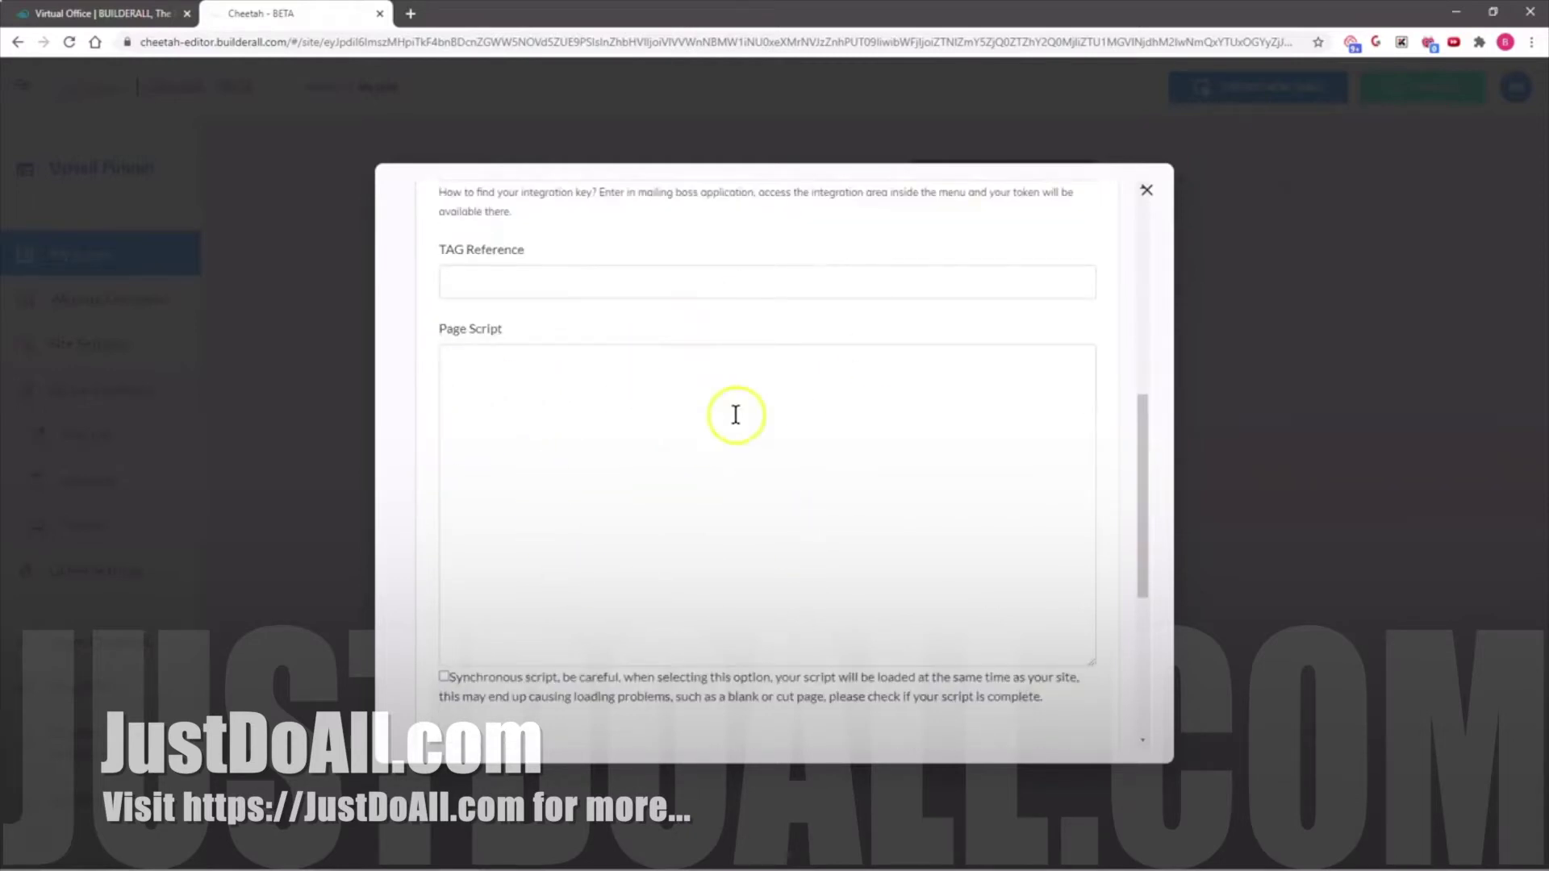
pyautogui.click(466, 387)
pyautogui.scroll(-2, 756, 481)
pyautogui.click(726, 695)
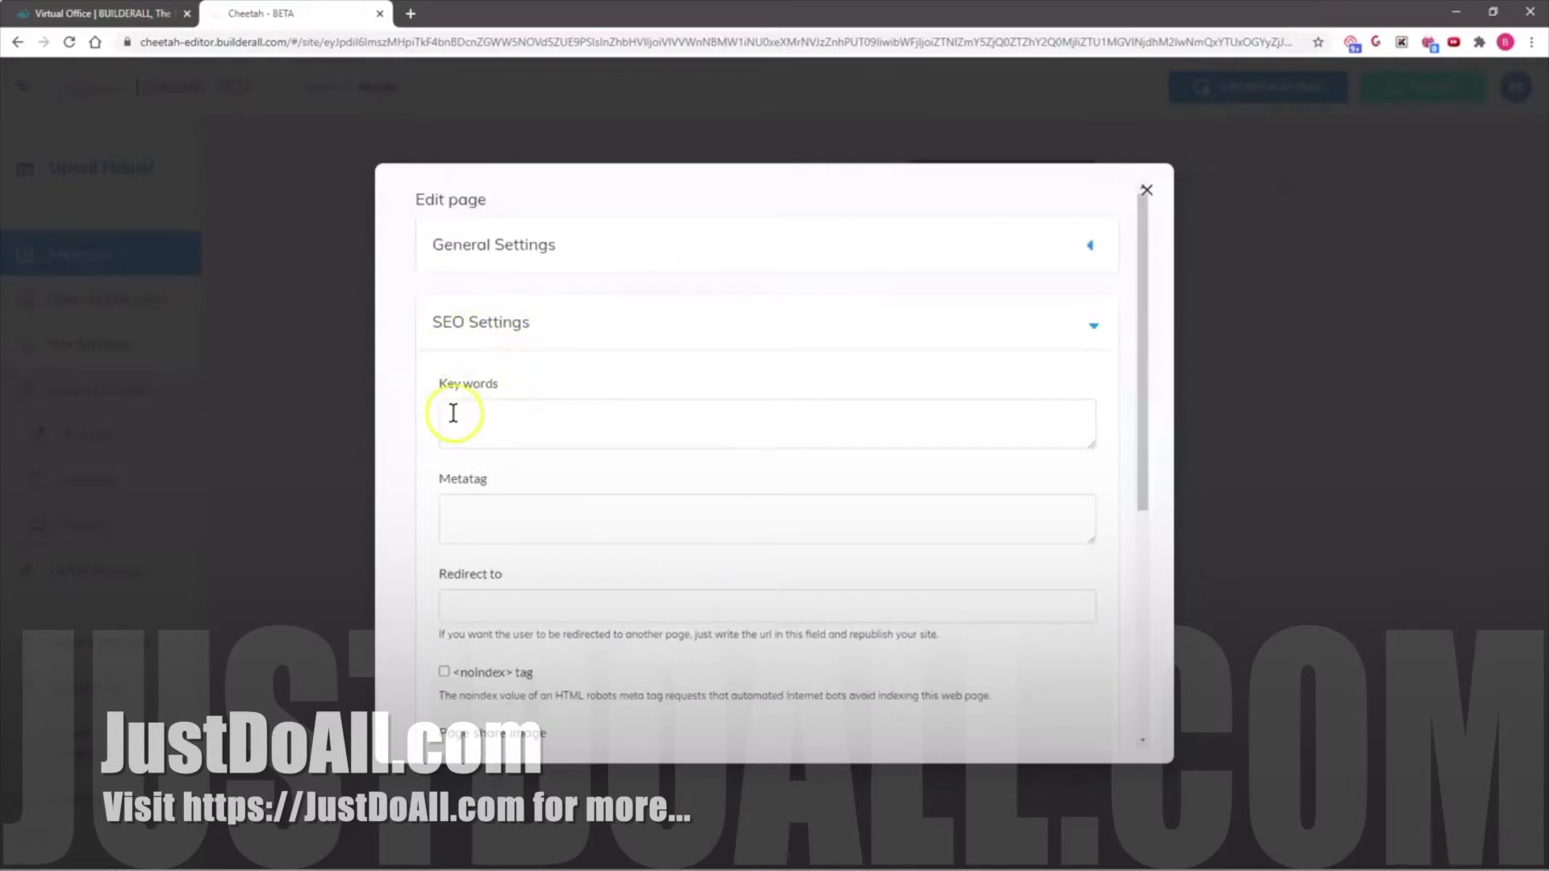
# Choose the product qr picture from User files as the page share image.
pyautogui.scroll(-2, 557, 408)
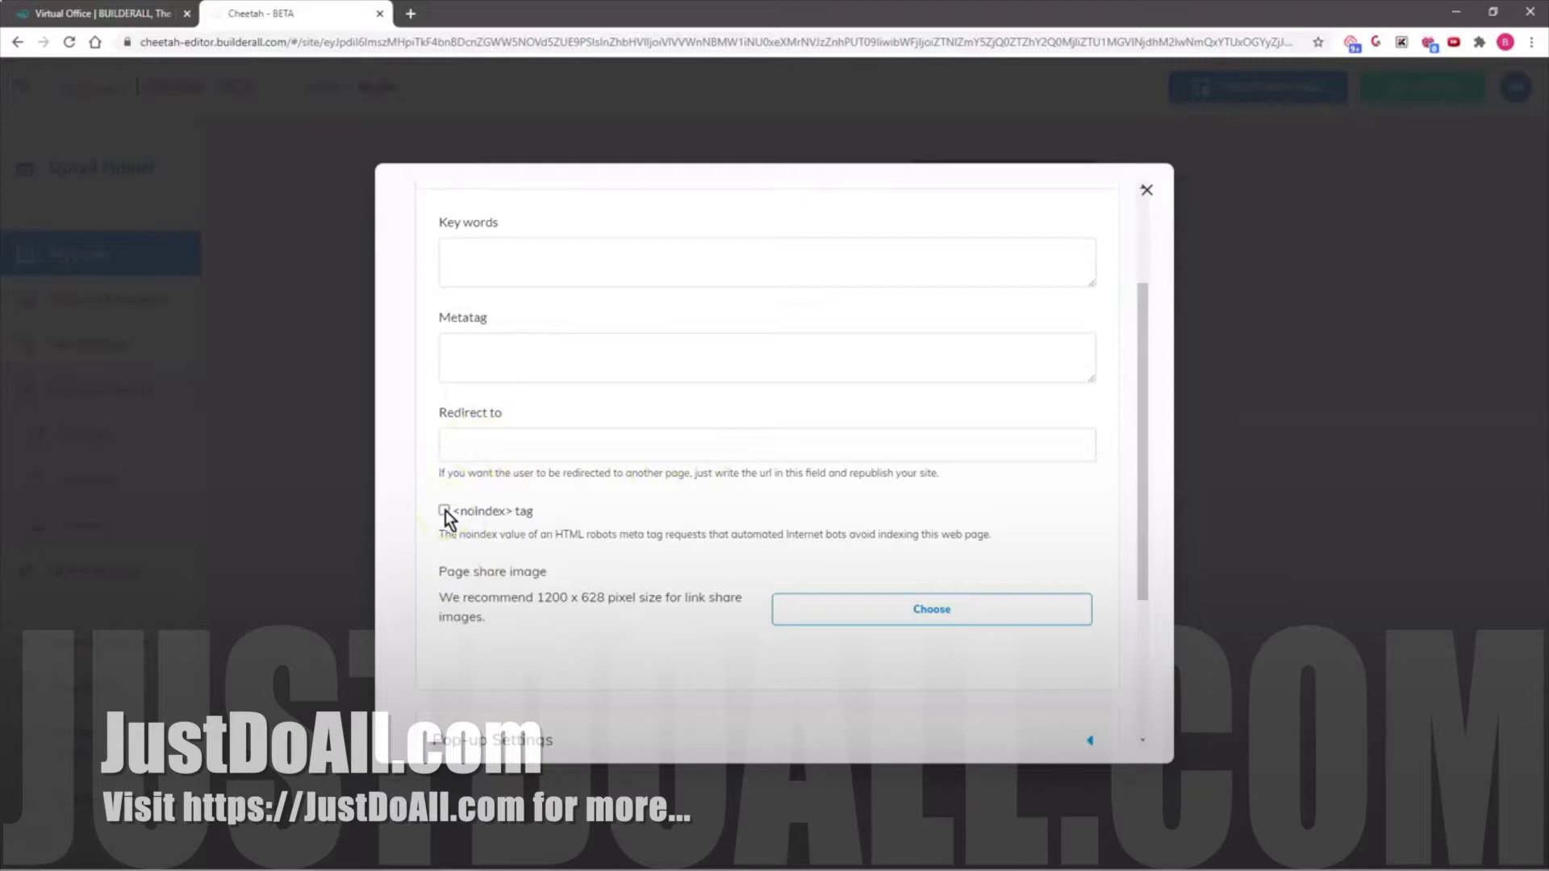
pyautogui.click(508, 537)
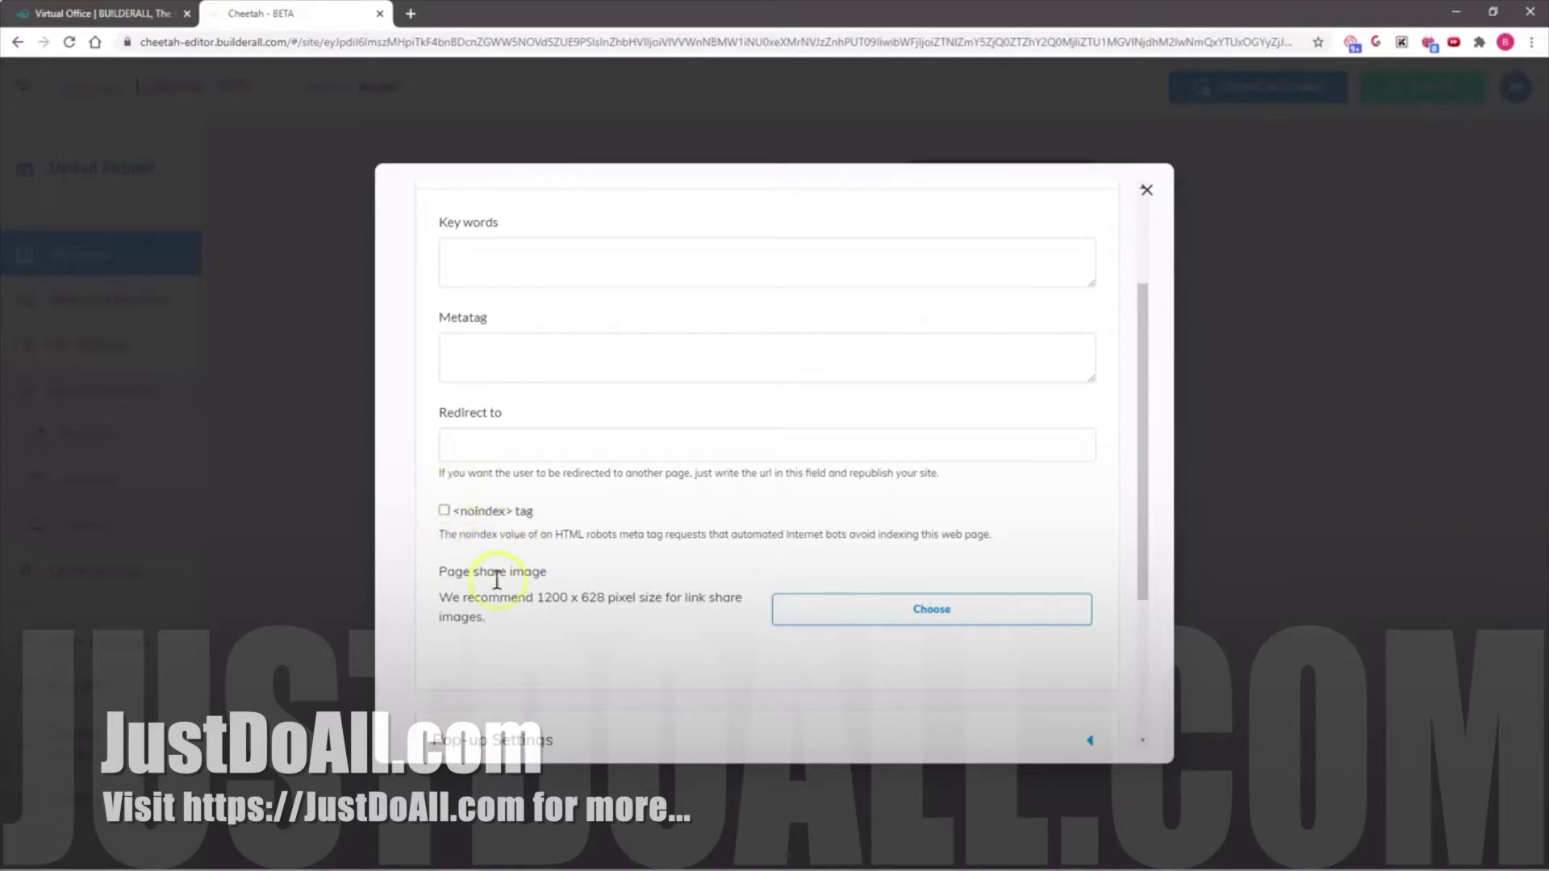
pyautogui.click(940, 617)
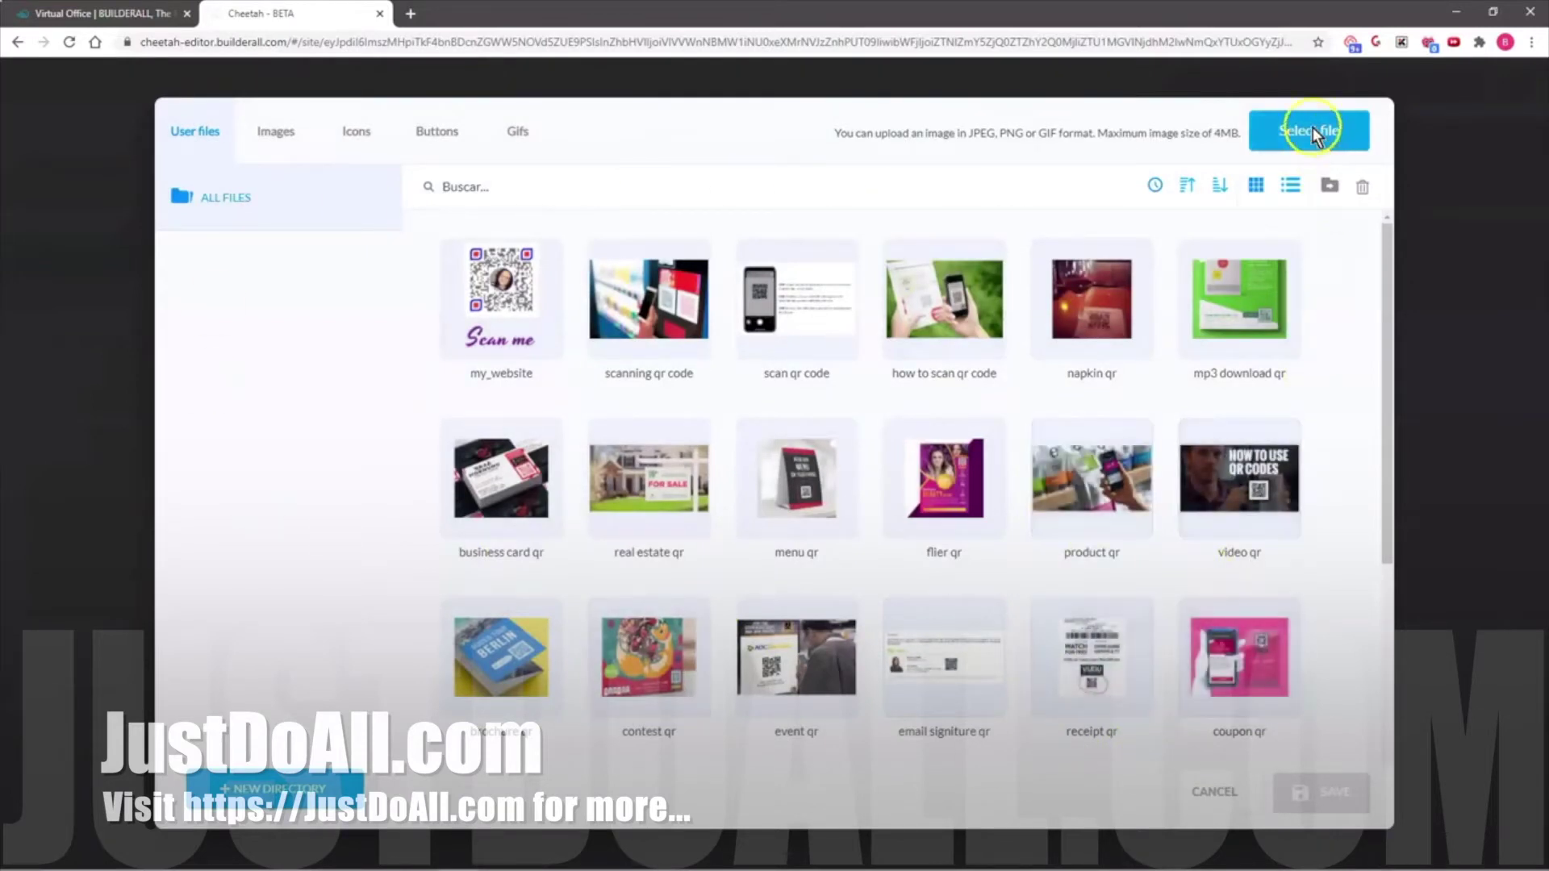
pyautogui.click(1102, 433)
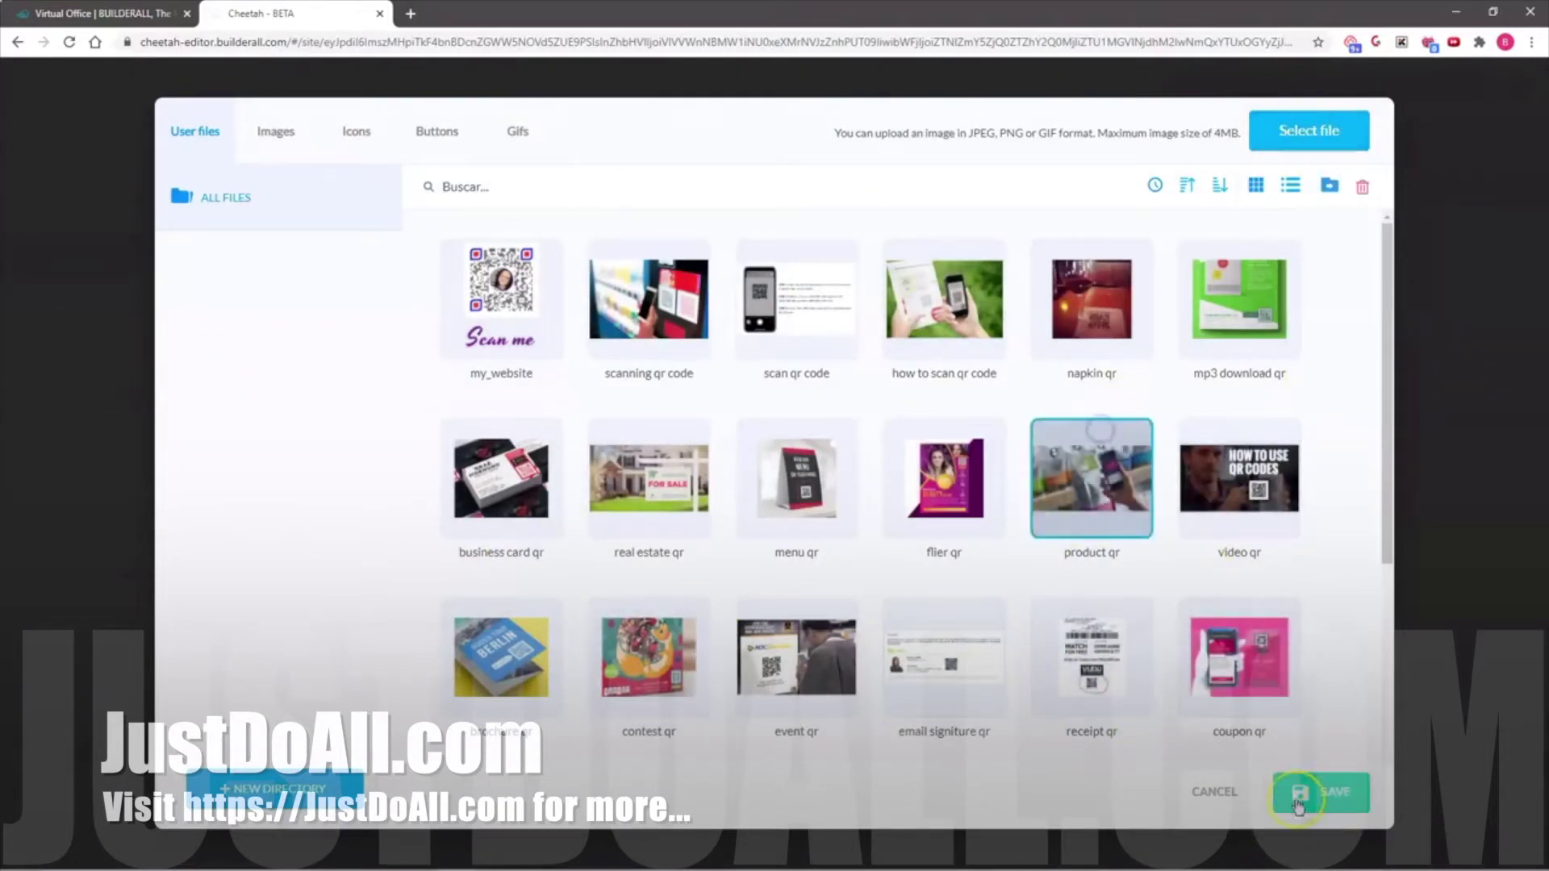
pyautogui.click(1321, 792)
# Leave the page's desktop pop-up set to none under Pop-up Settings.
pyautogui.scroll(-4, 571, 643)
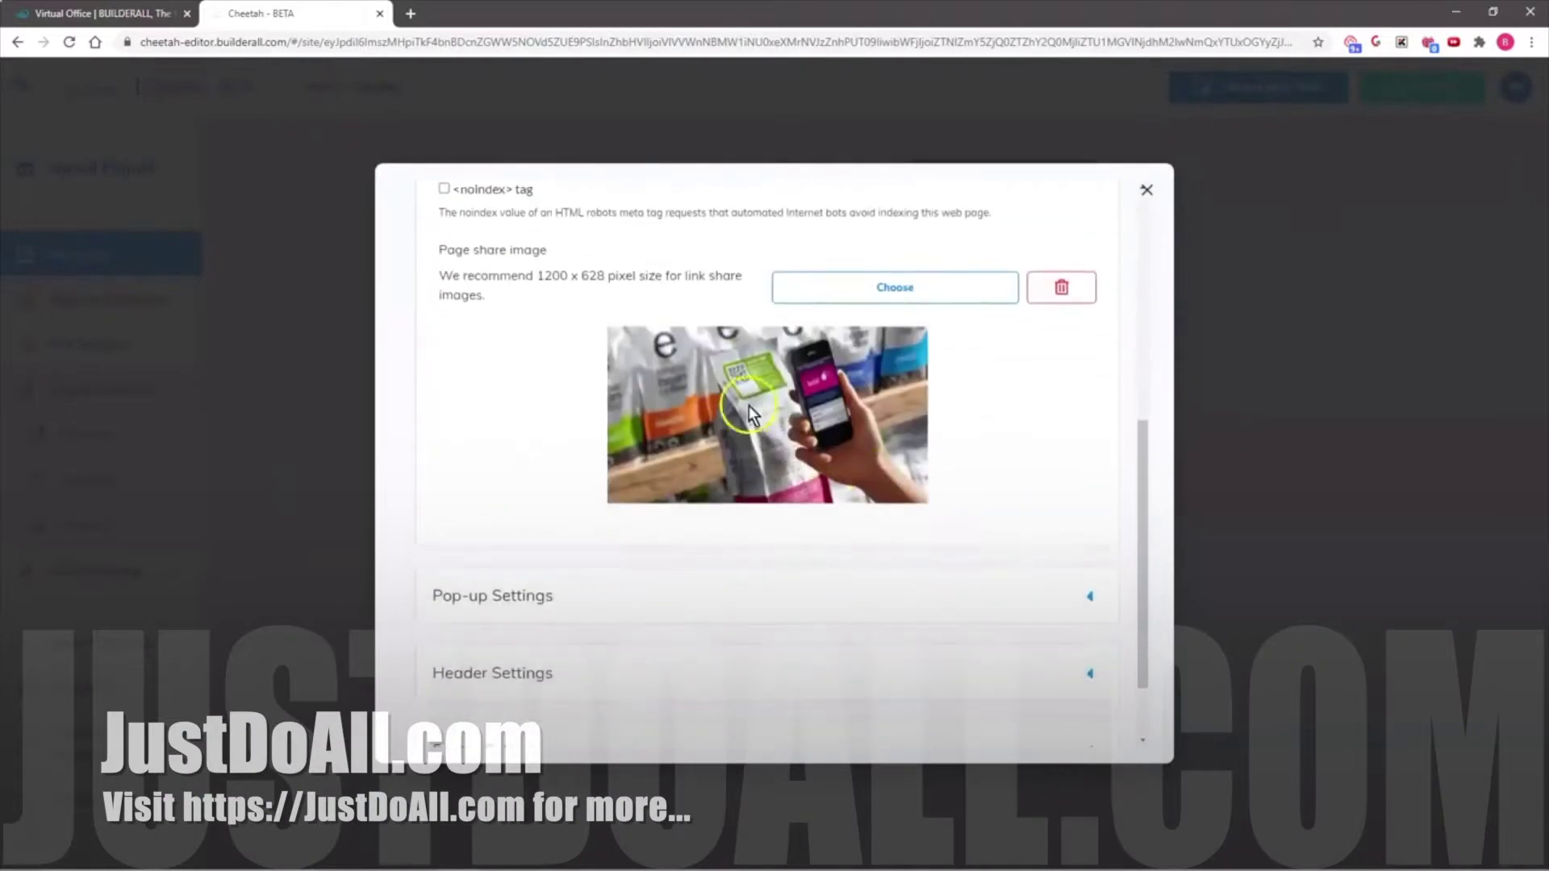
pyautogui.click(723, 621)
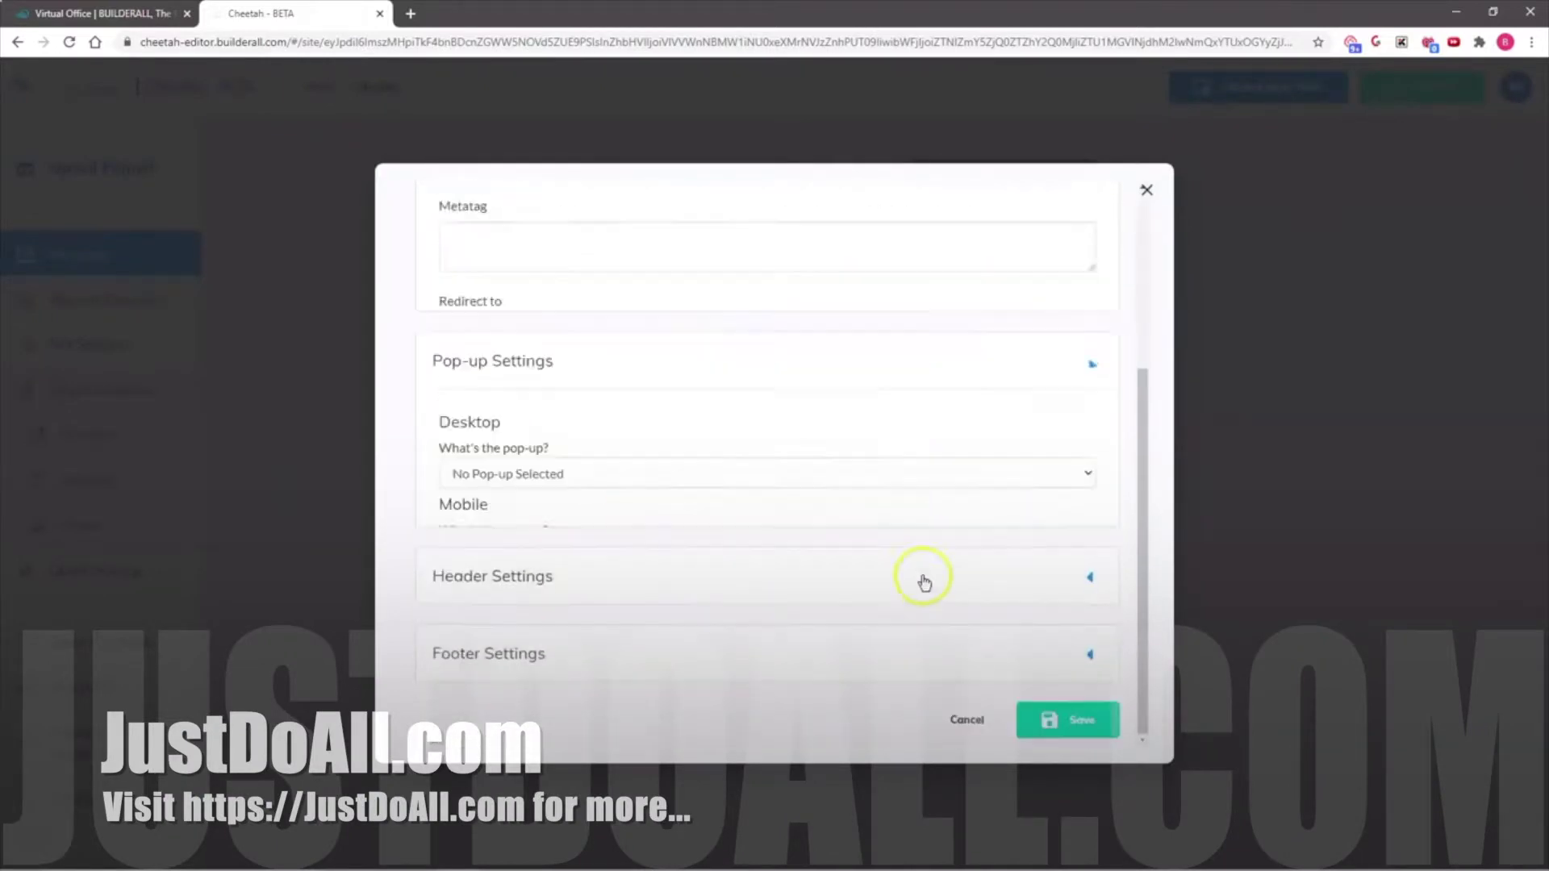
pyautogui.click(614, 401)
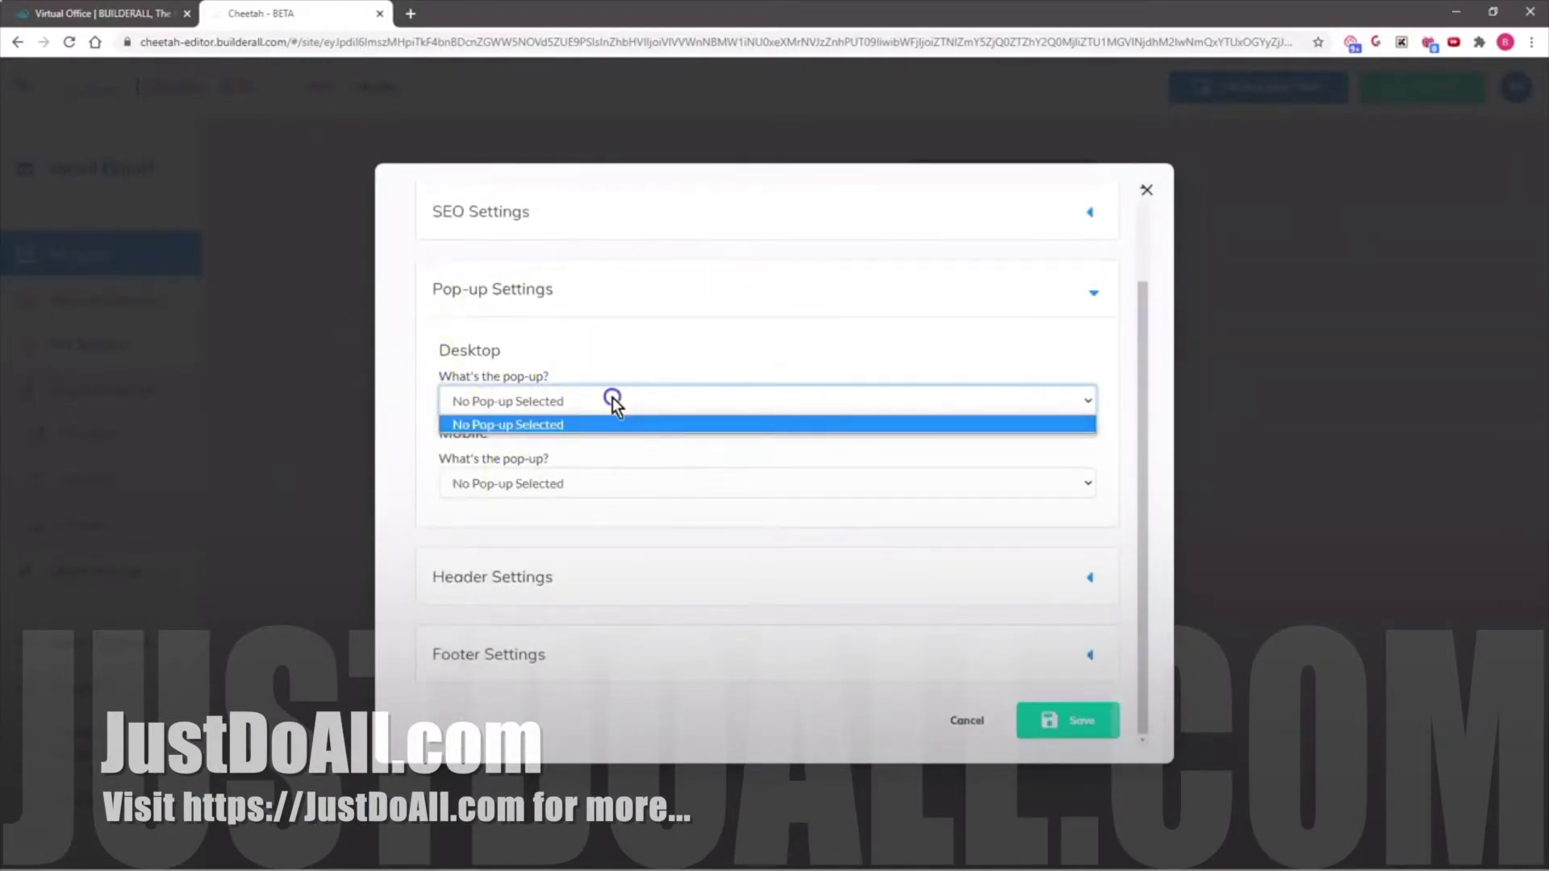
pyautogui.click(743, 401)
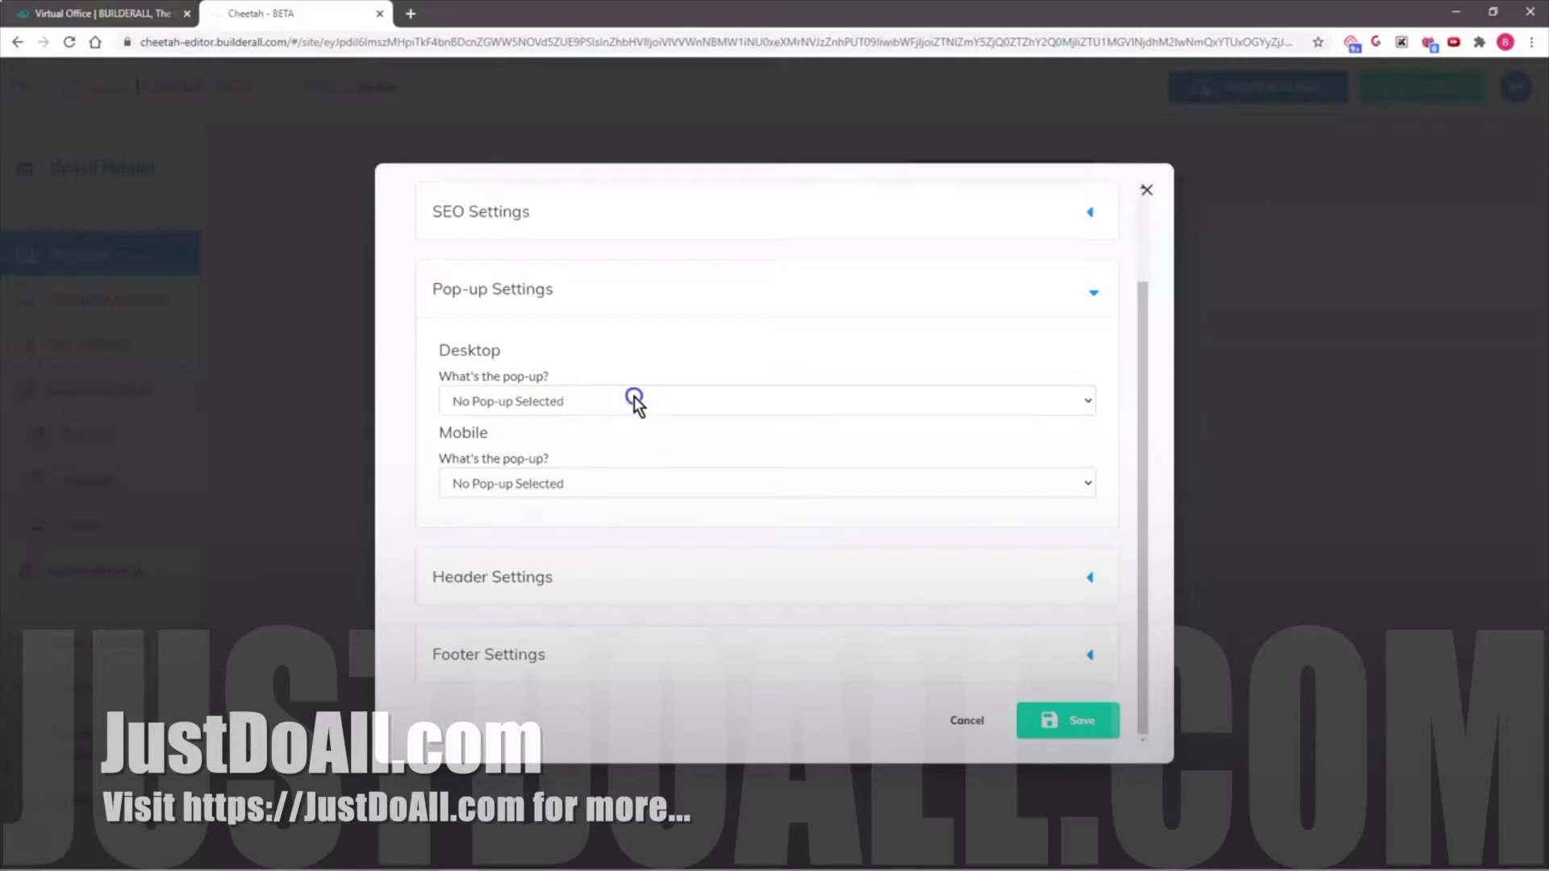
pyautogui.click(574, 407)
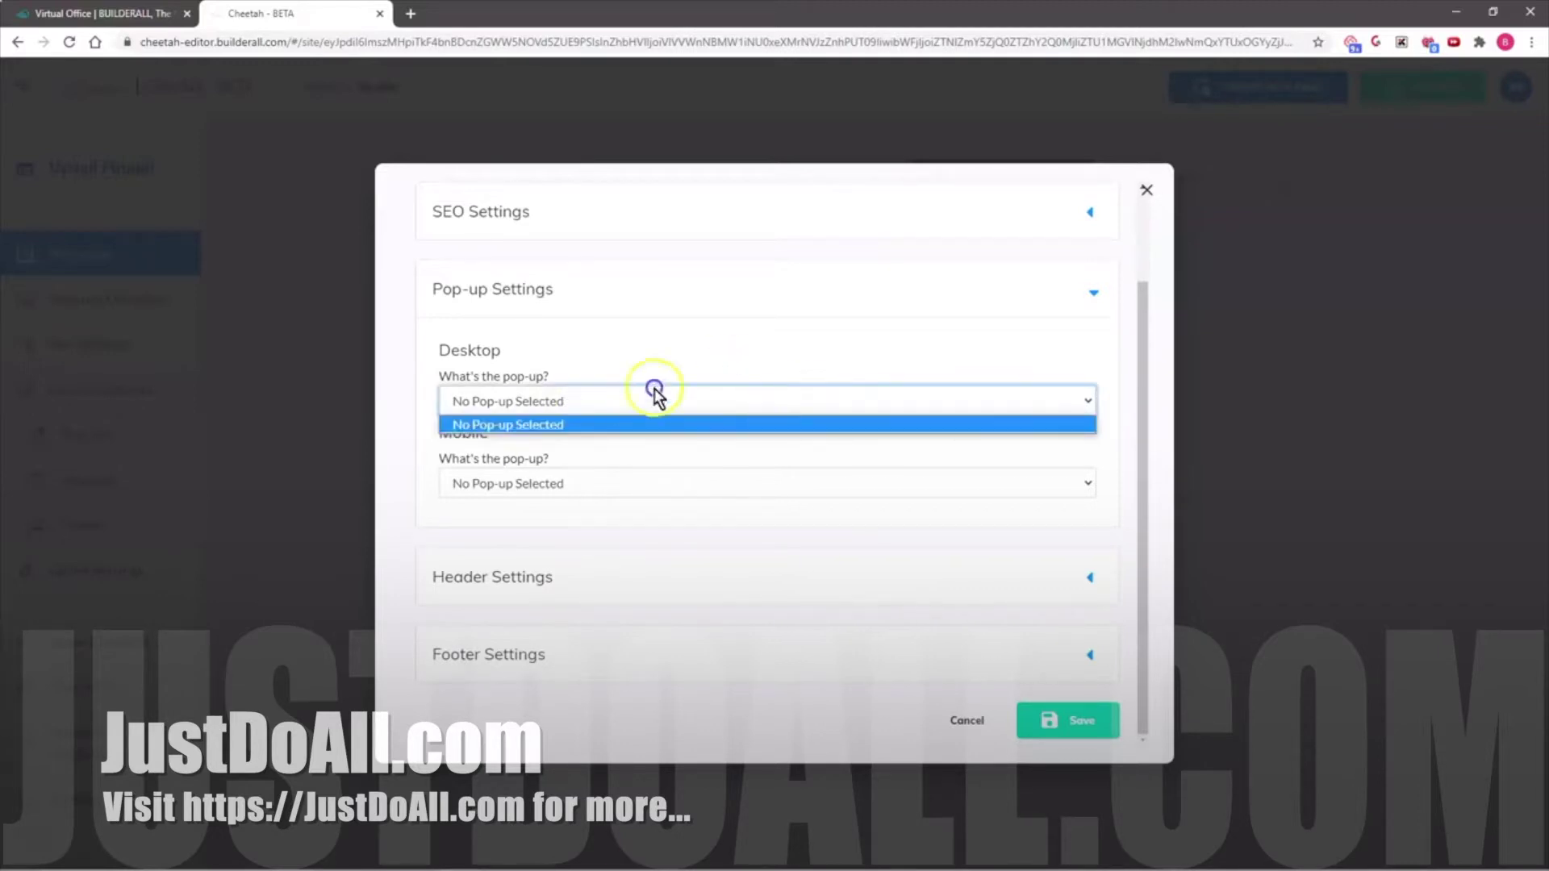
pyautogui.click(633, 452)
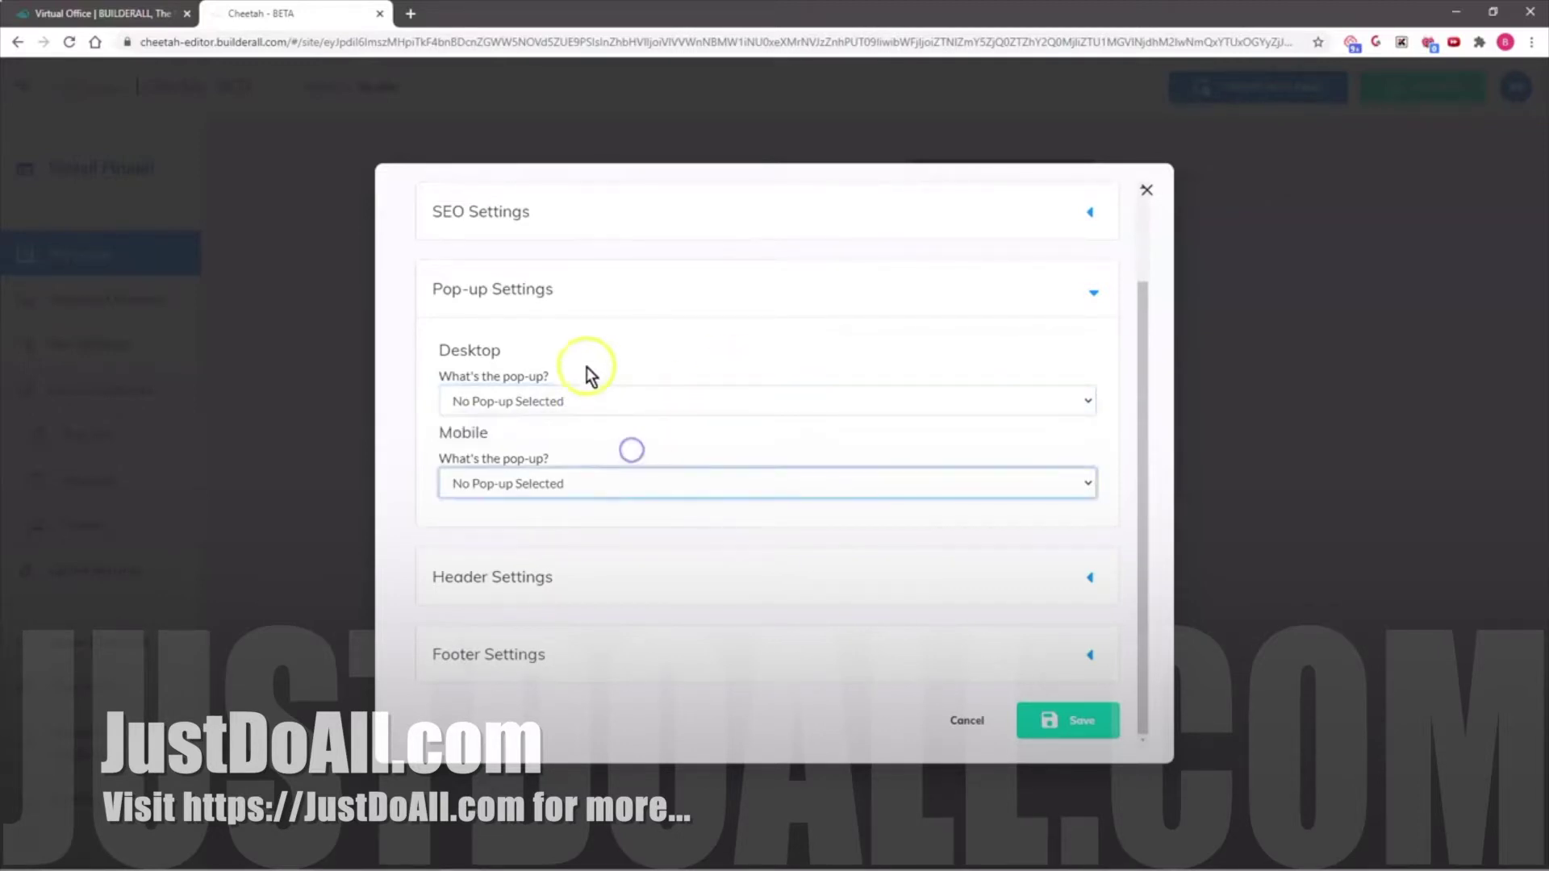
# Keep header and footer at none and save the page settings.
pyautogui.click(647, 578)
pyautogui.scroll(-2, 710, 517)
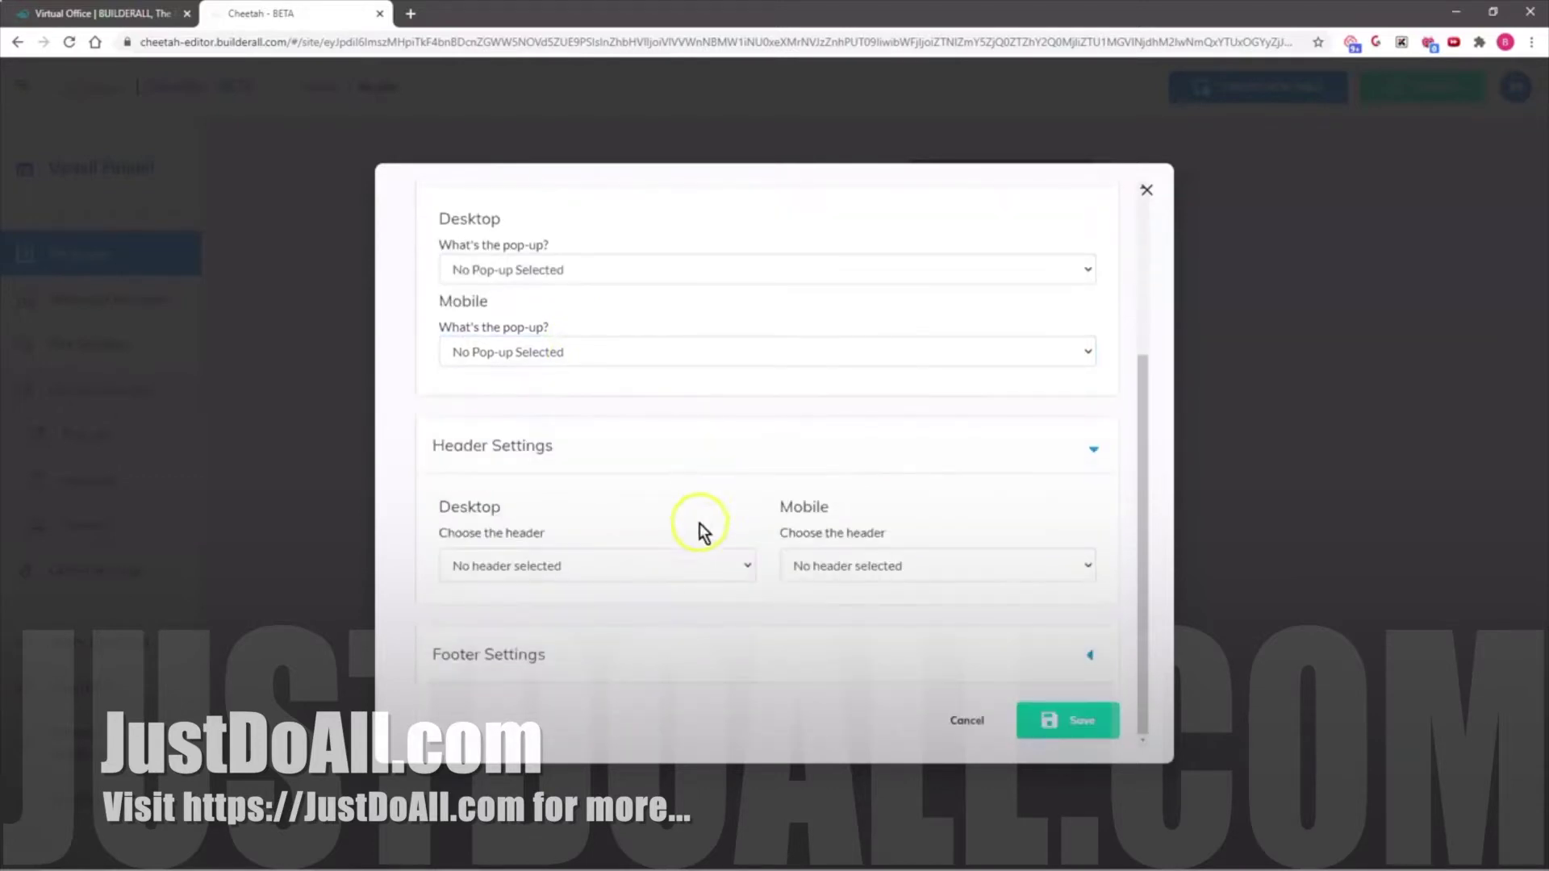
pyautogui.click(616, 569)
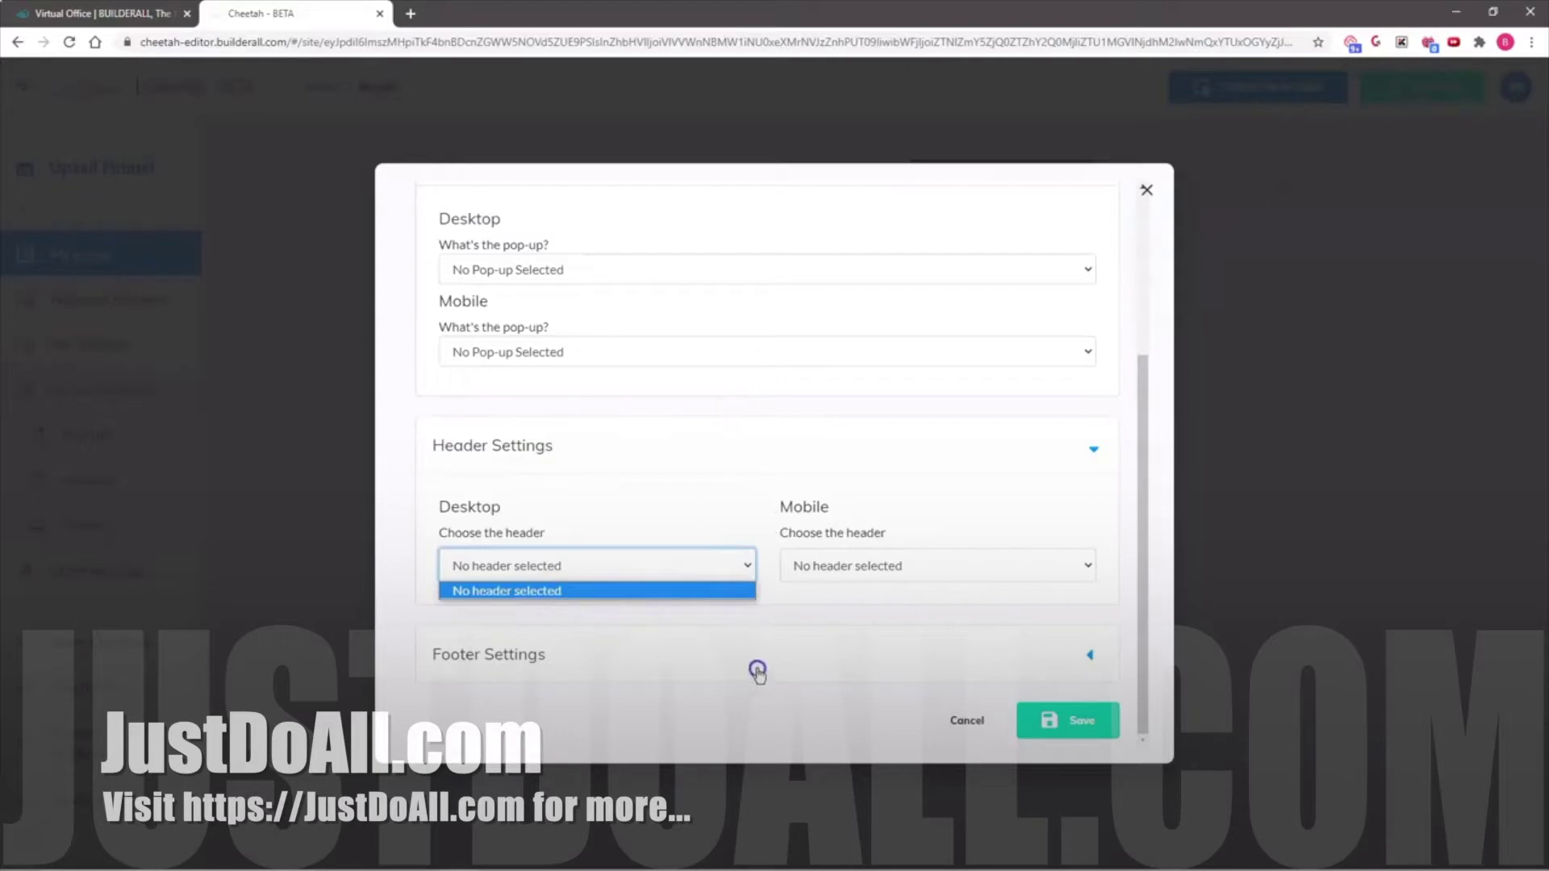
pyautogui.click(729, 658)
pyautogui.click(727, 655)
pyautogui.scroll(-2, 726, 629)
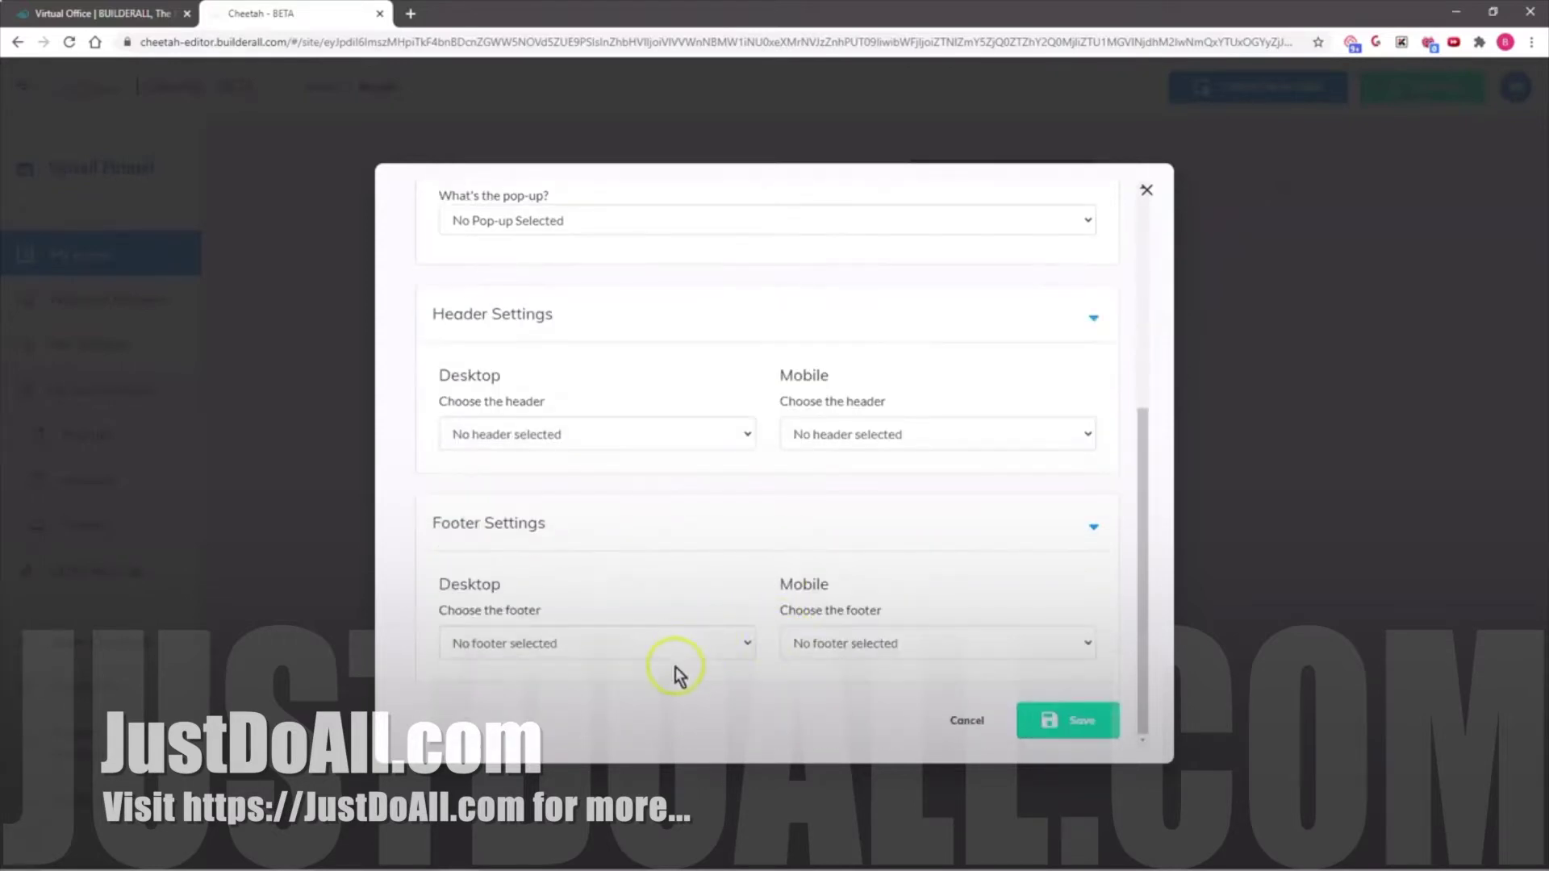
pyautogui.click(678, 644)
pyautogui.click(1073, 720)
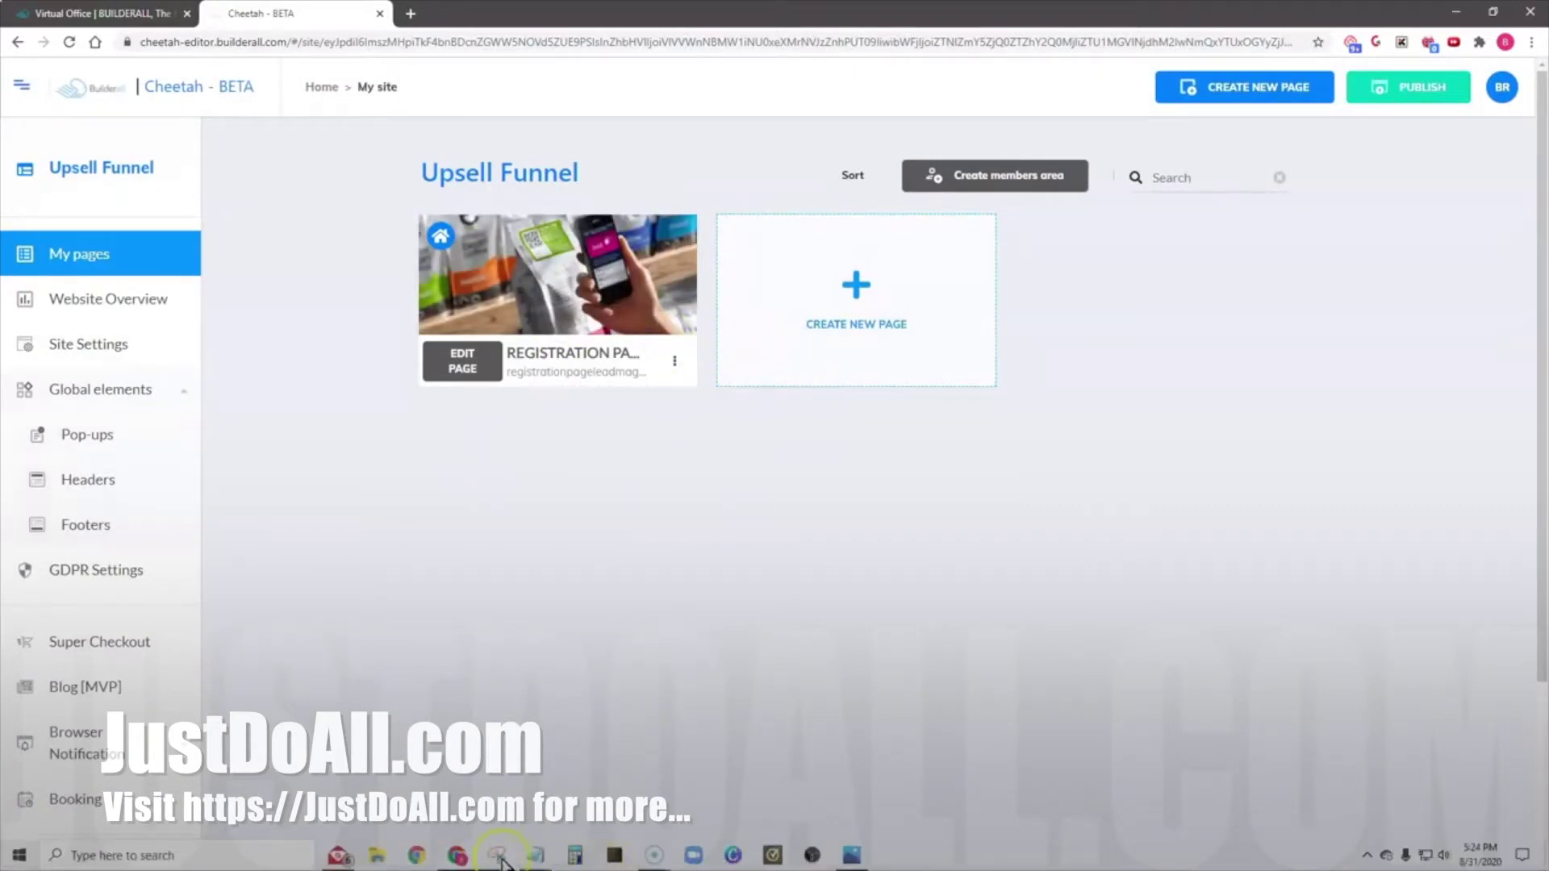
# Copy 'email confirm page' from the Notepad page list.
pyautogui.click(535, 857)
pyautogui.moveTo(880, 435); pyautogui.dragTo(997, 435)
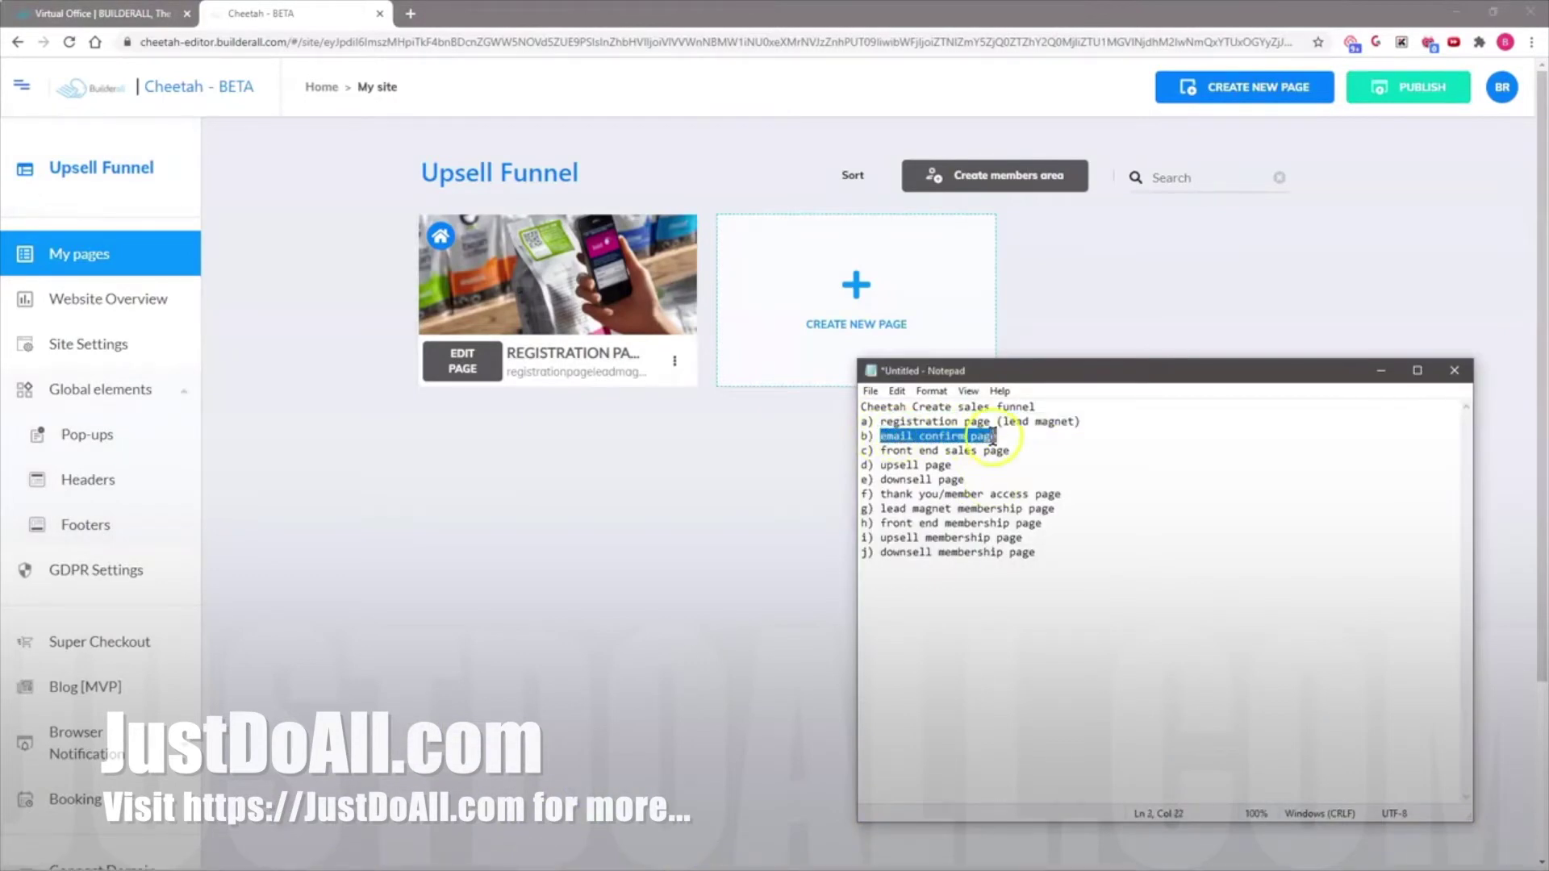
pyautogui.rightClick(970, 437)
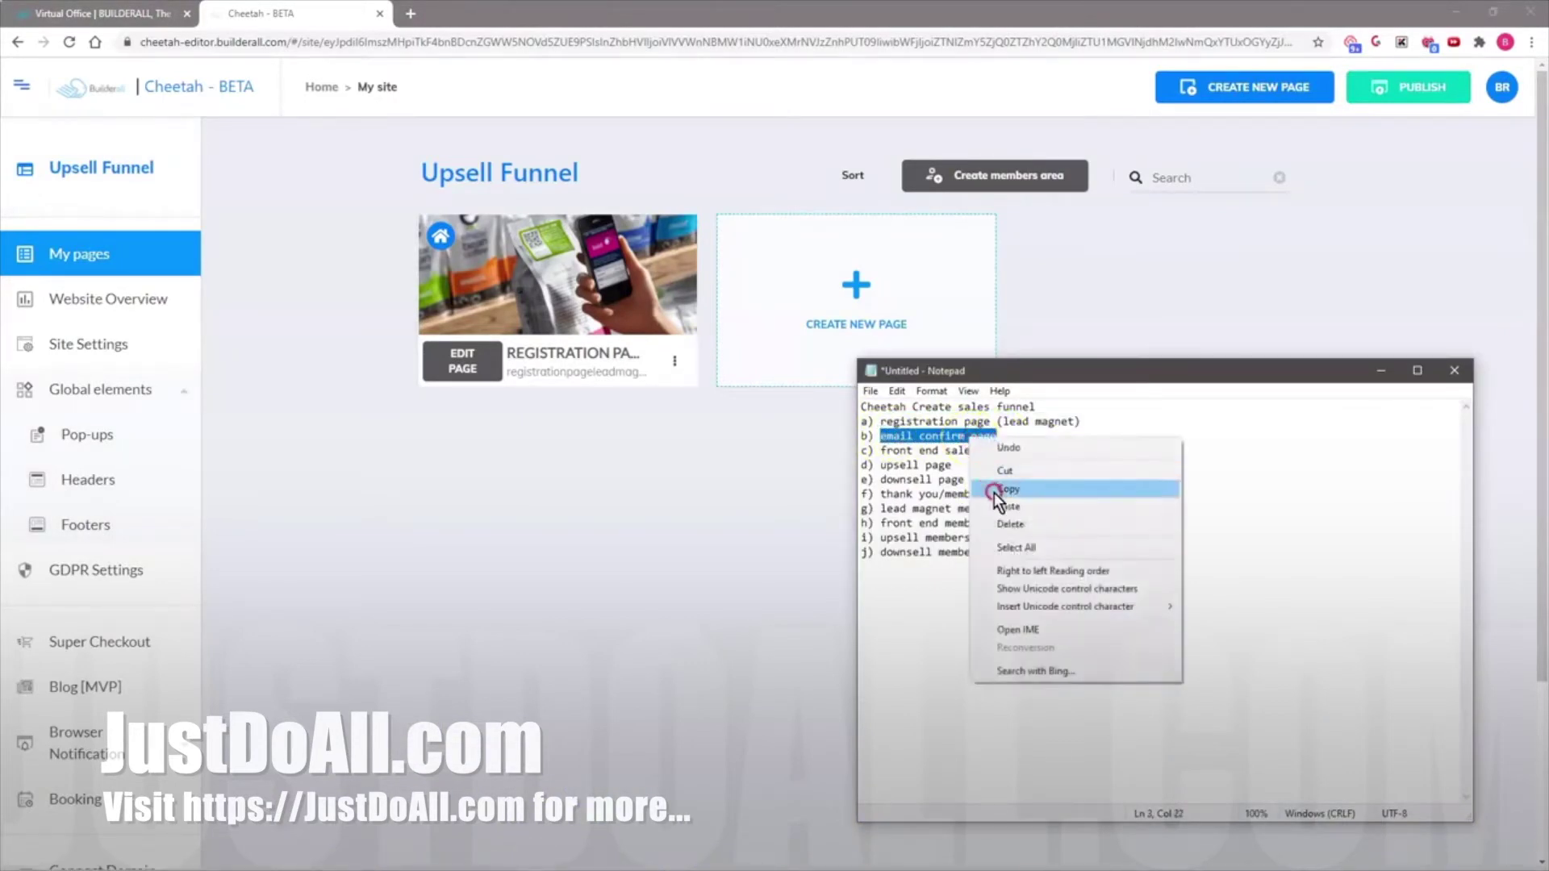
pyautogui.click(991, 487)
# Start a new page with name and title 'email confirm page'.
pyautogui.click(857, 284)
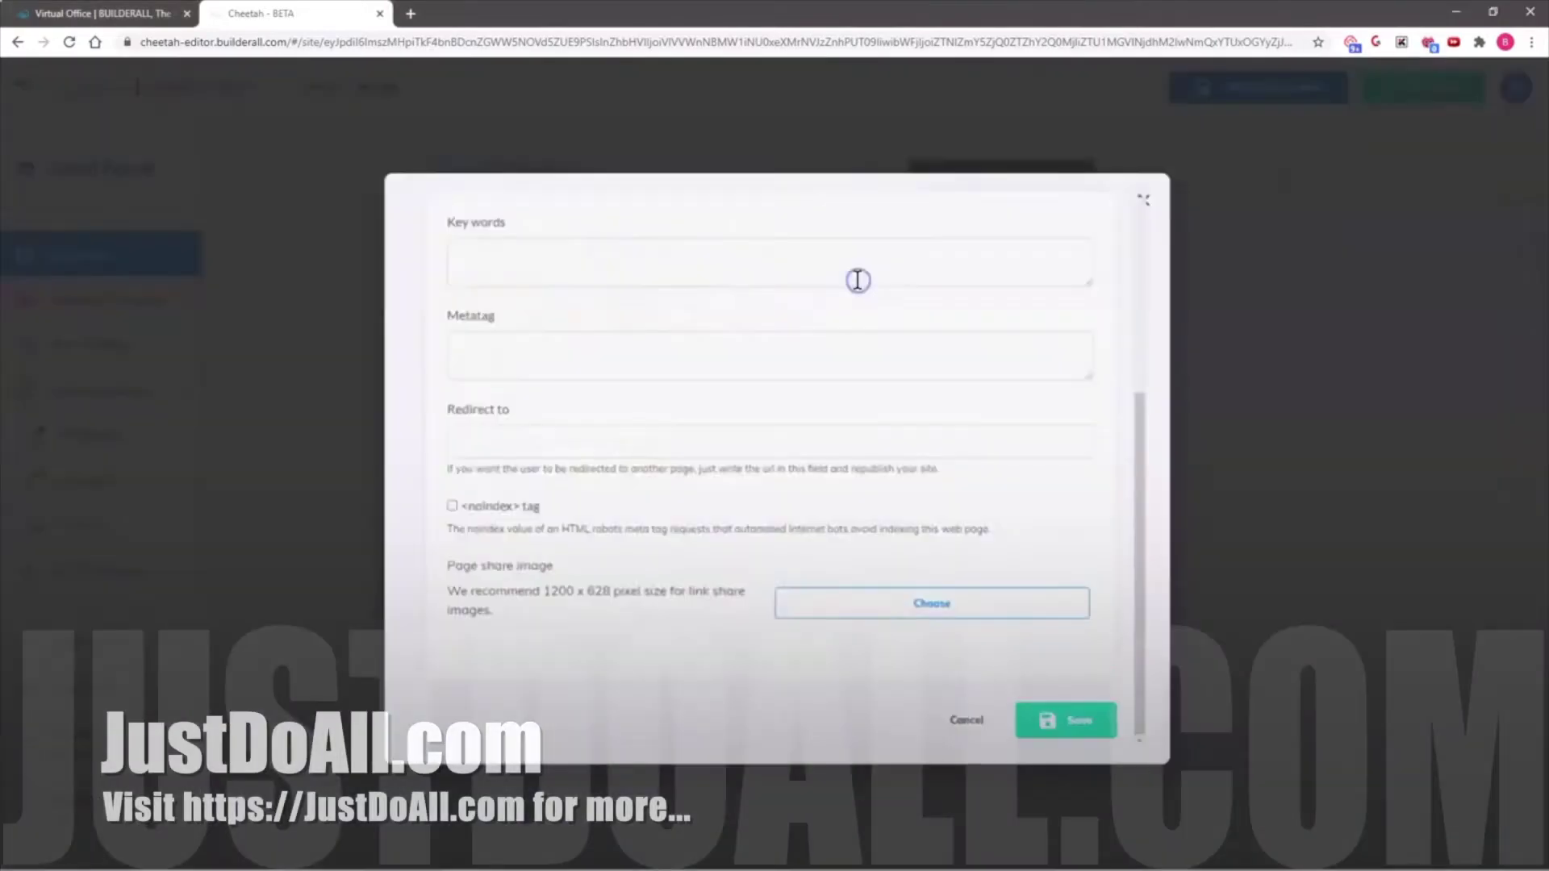
pyautogui.scroll(5, 710, 343)
pyautogui.click(536, 244)
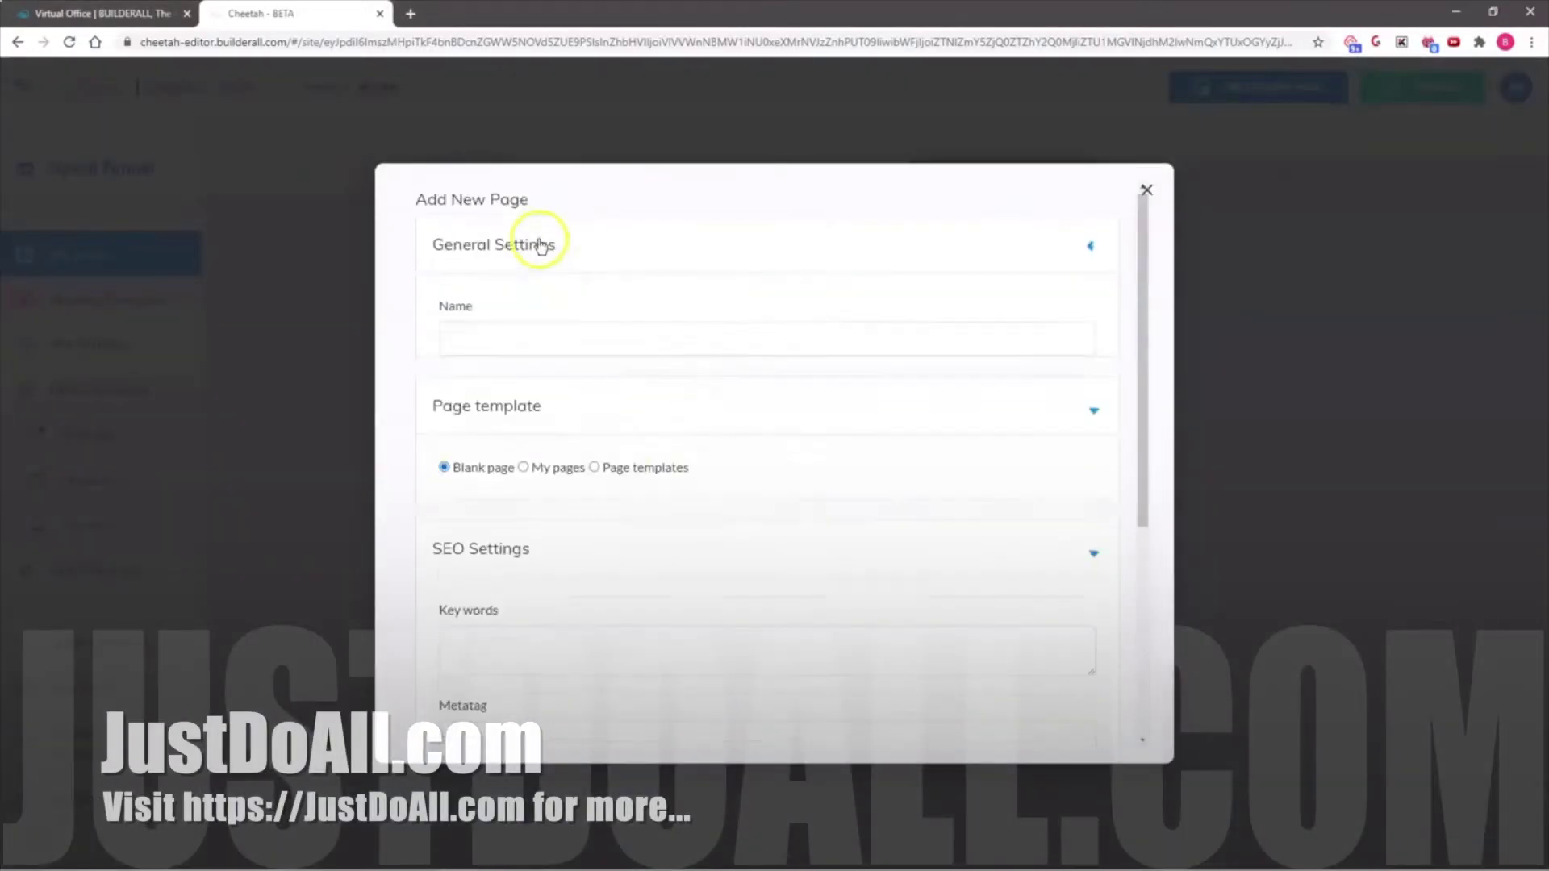
pyautogui.click(479, 338)
pyautogui.hotkey('ctrl', 'v')
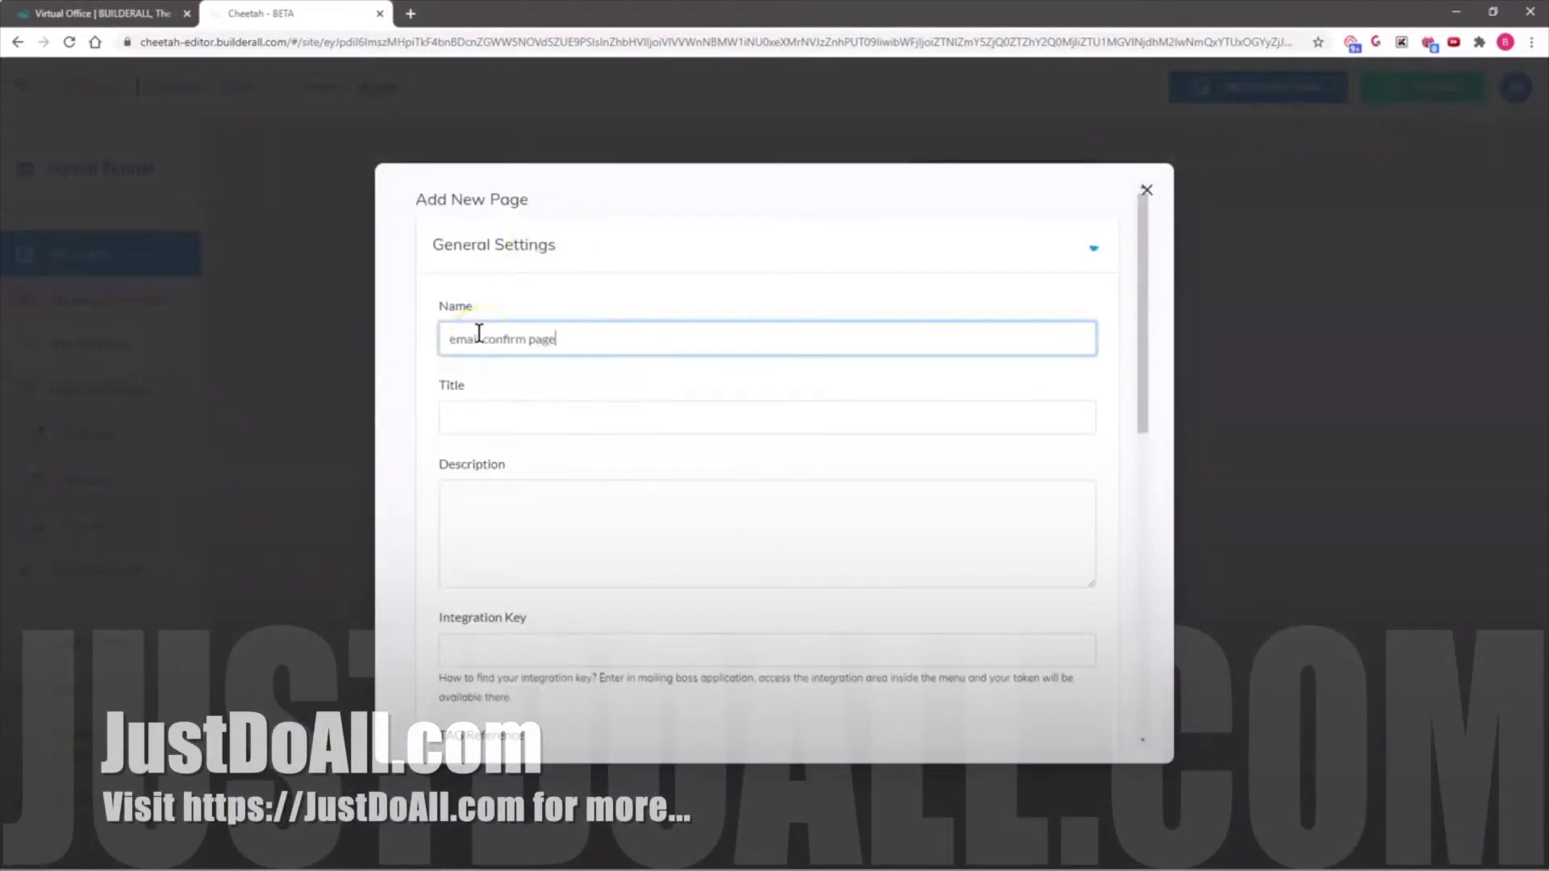
pyautogui.click(462, 416)
pyautogui.hotkey('ctrl', 'v')
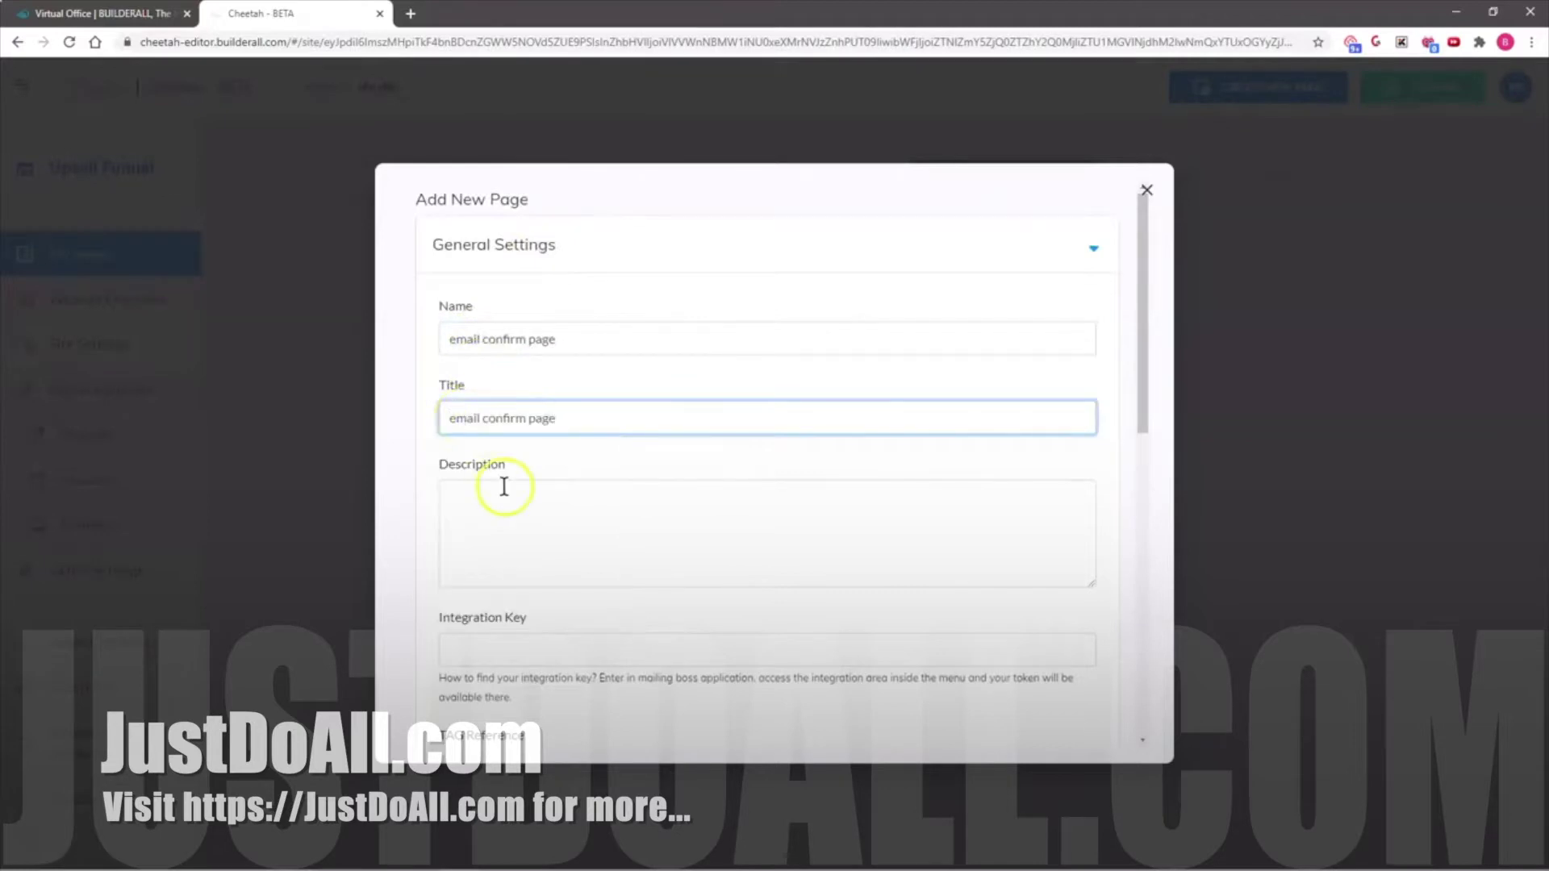
pyautogui.click(458, 513)
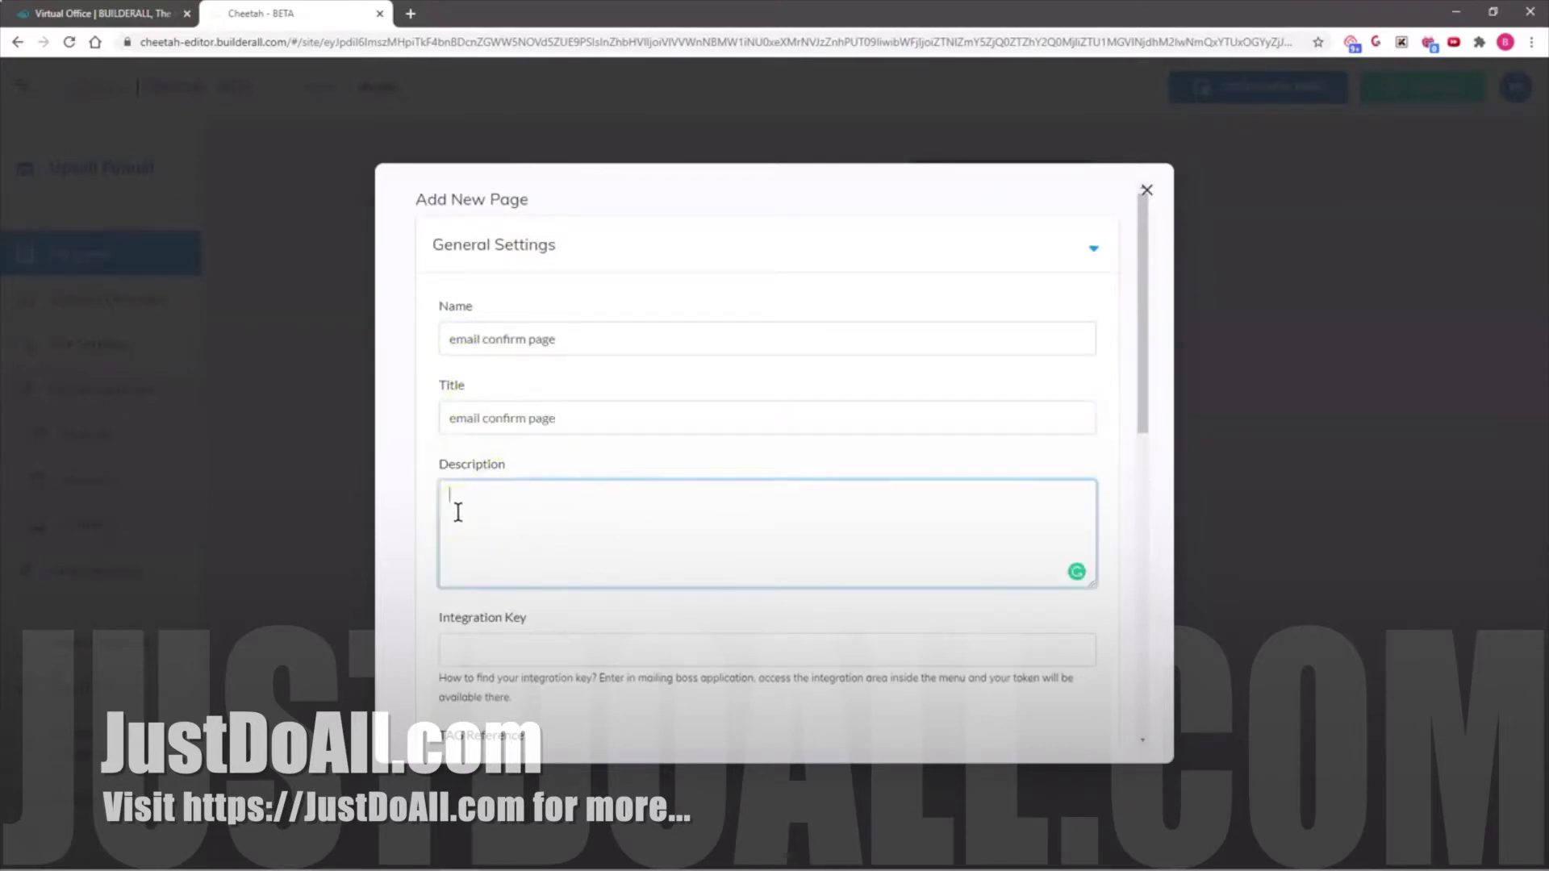
# Keep the Blank page template, review SEO settings, and save the email confirm page.
pyautogui.scroll(-3, 510, 533)
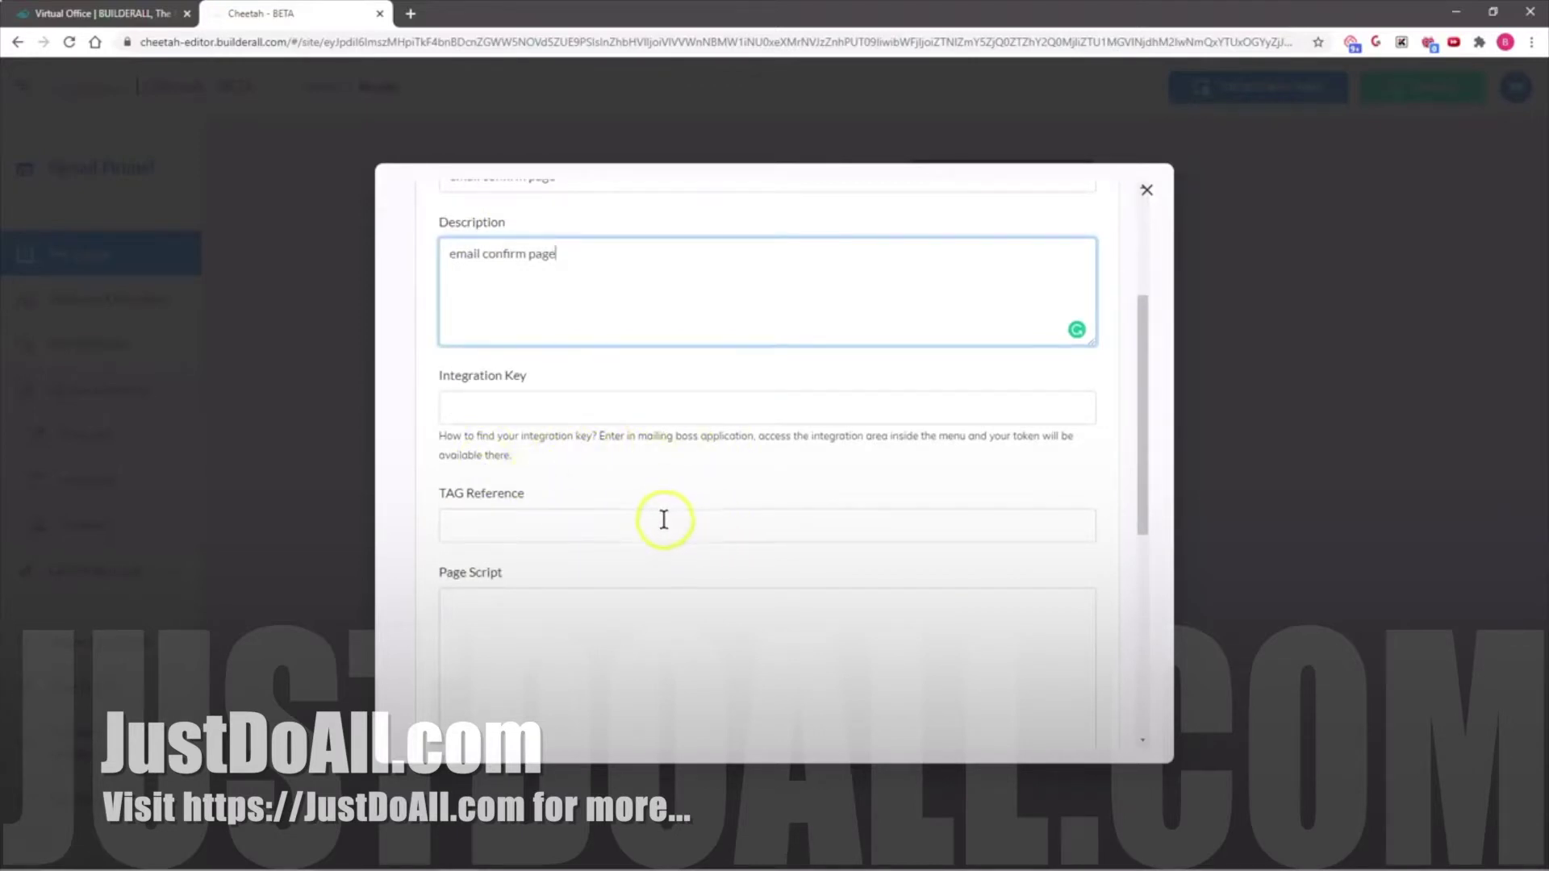
pyautogui.scroll(-4, 661, 519)
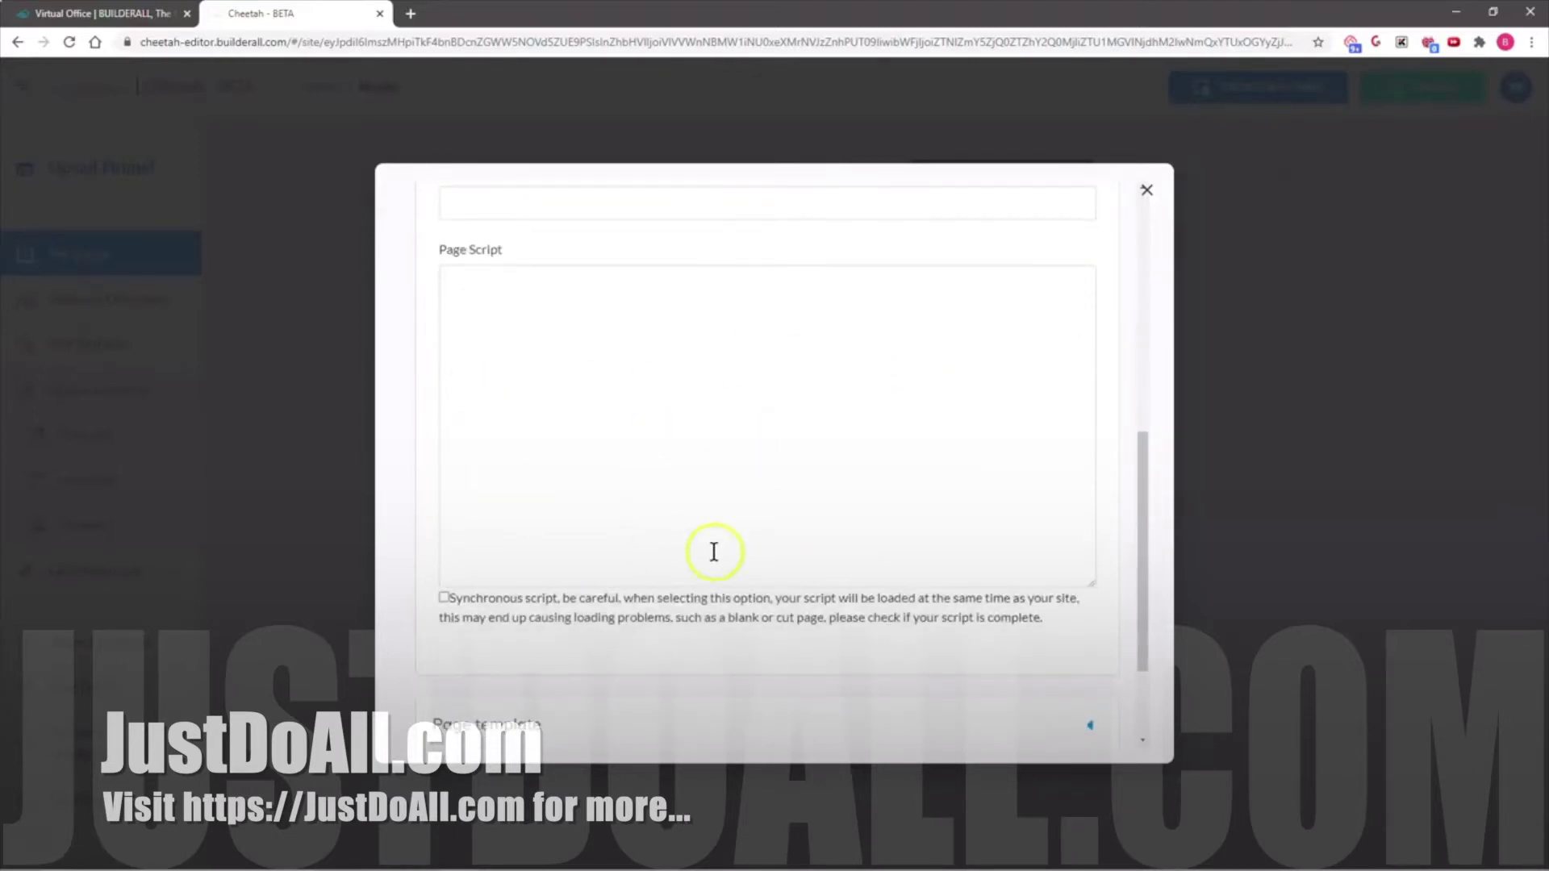
pyautogui.scroll(-2, 712, 549)
pyautogui.click(756, 589)
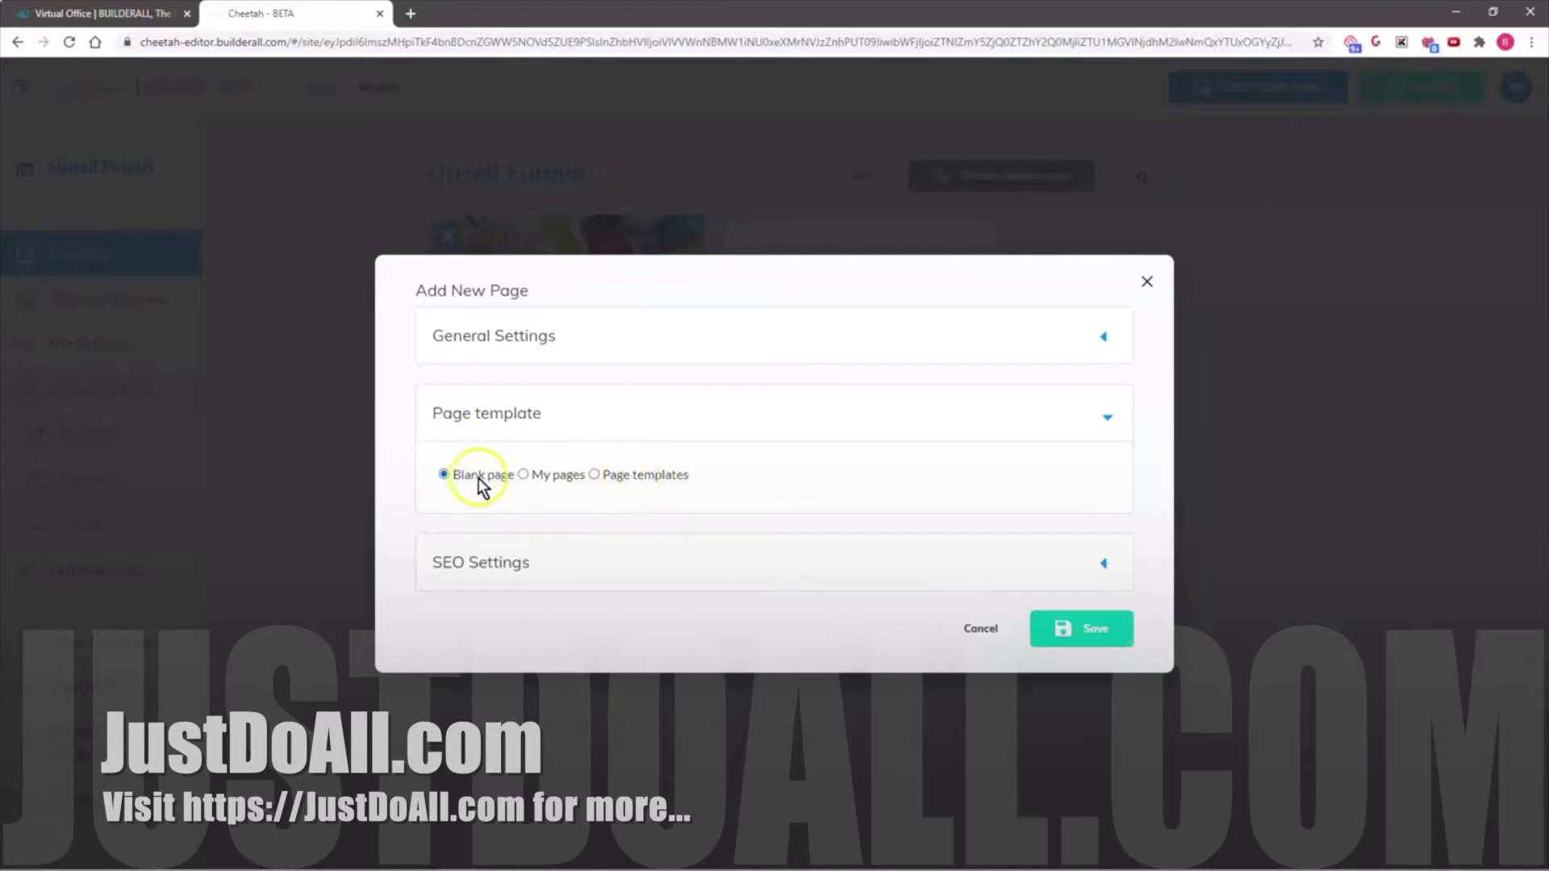
pyautogui.click(487, 567)
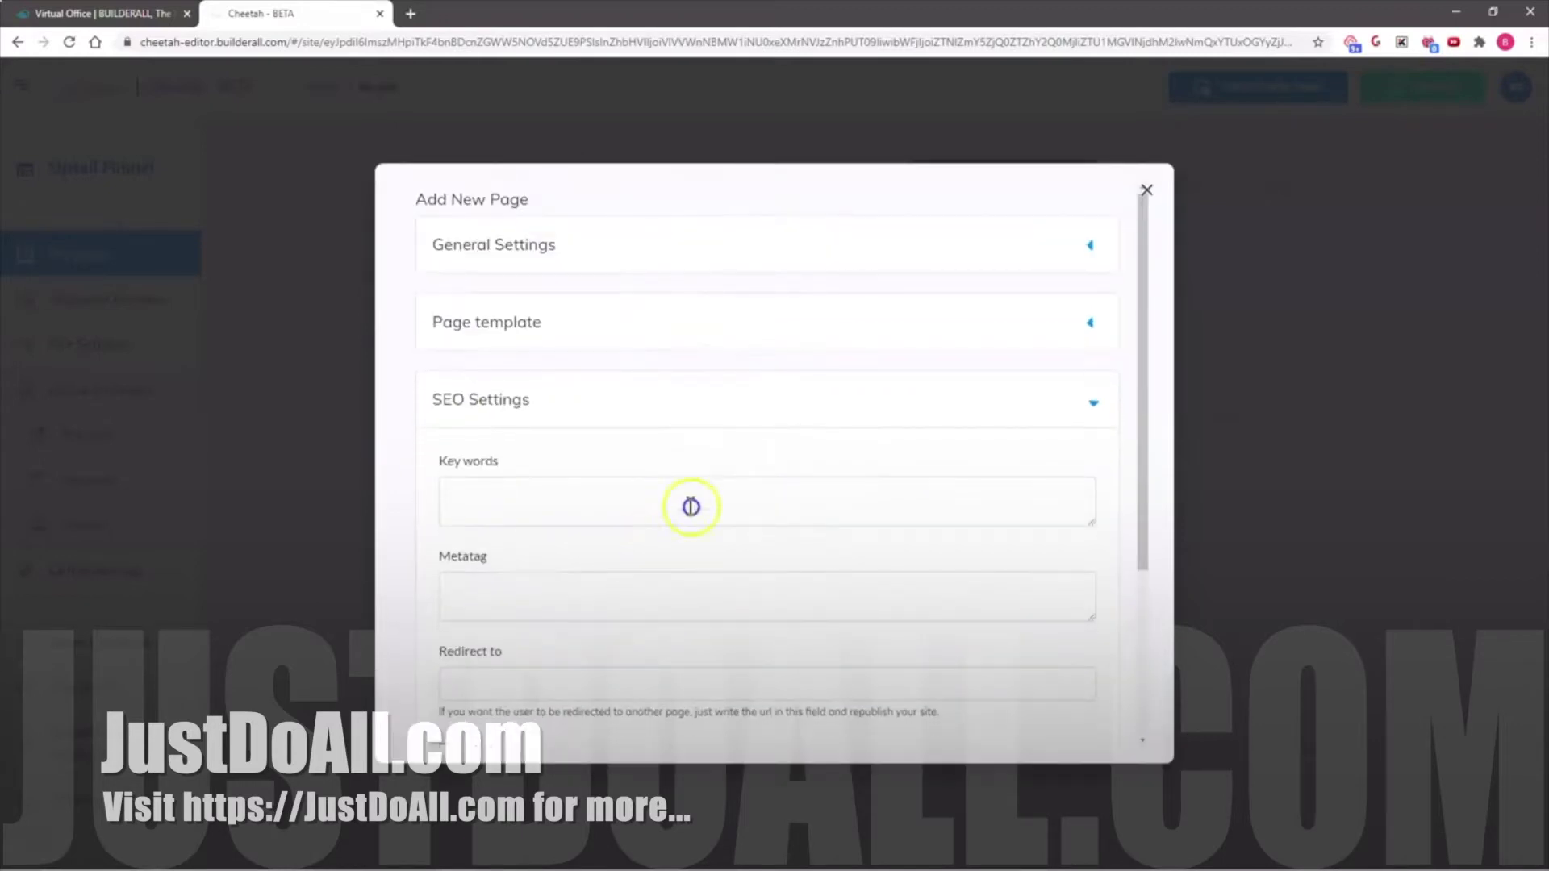
pyautogui.scroll(-2, 606, 428)
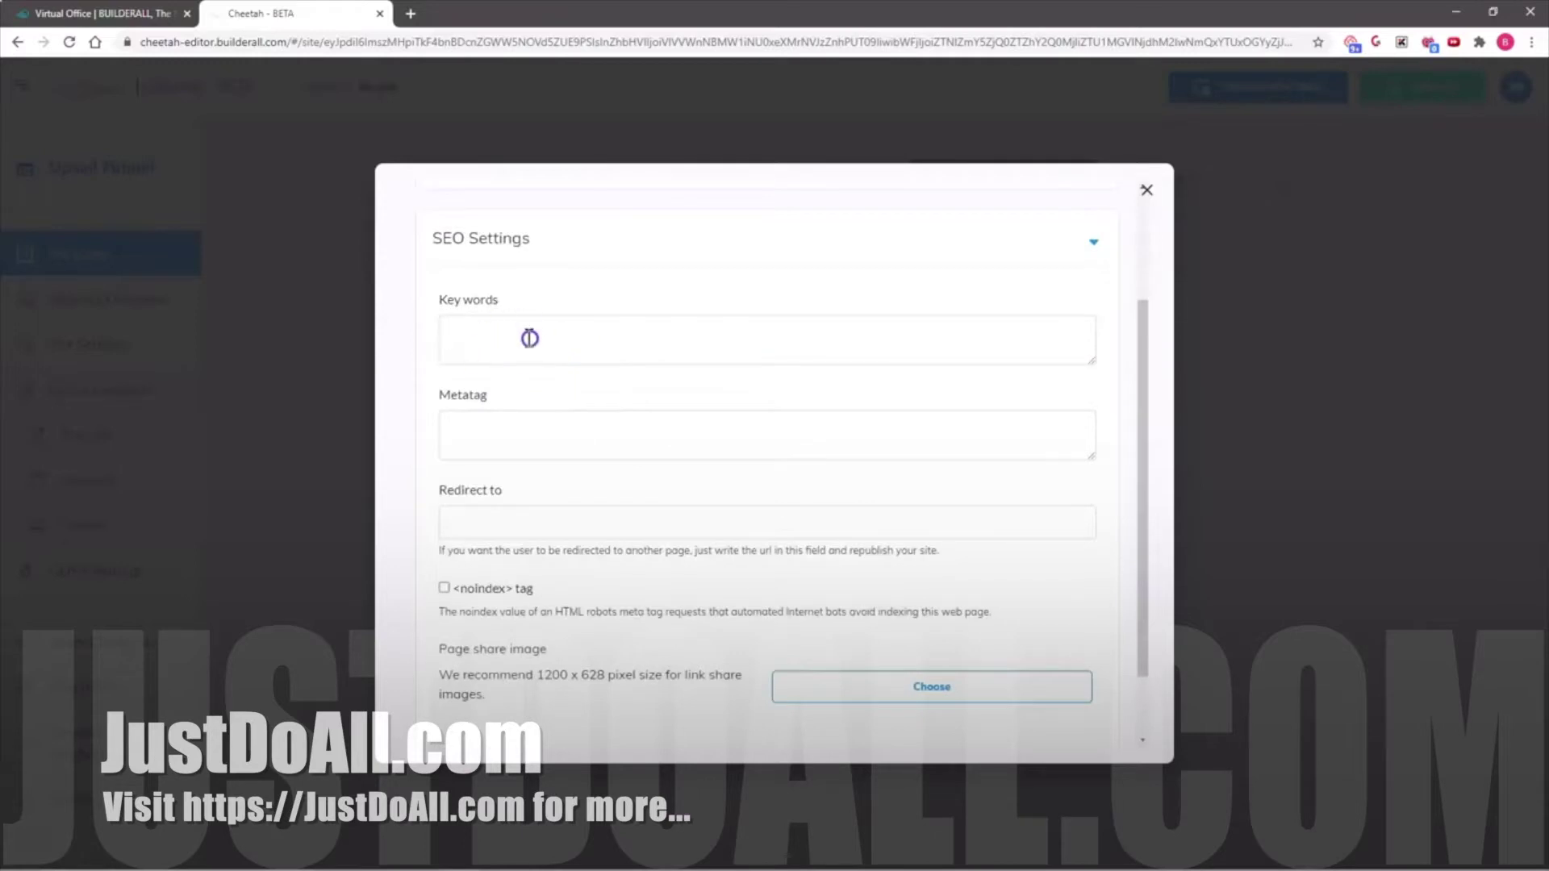
pyautogui.click(554, 424)
pyautogui.scroll(-1, 556, 595)
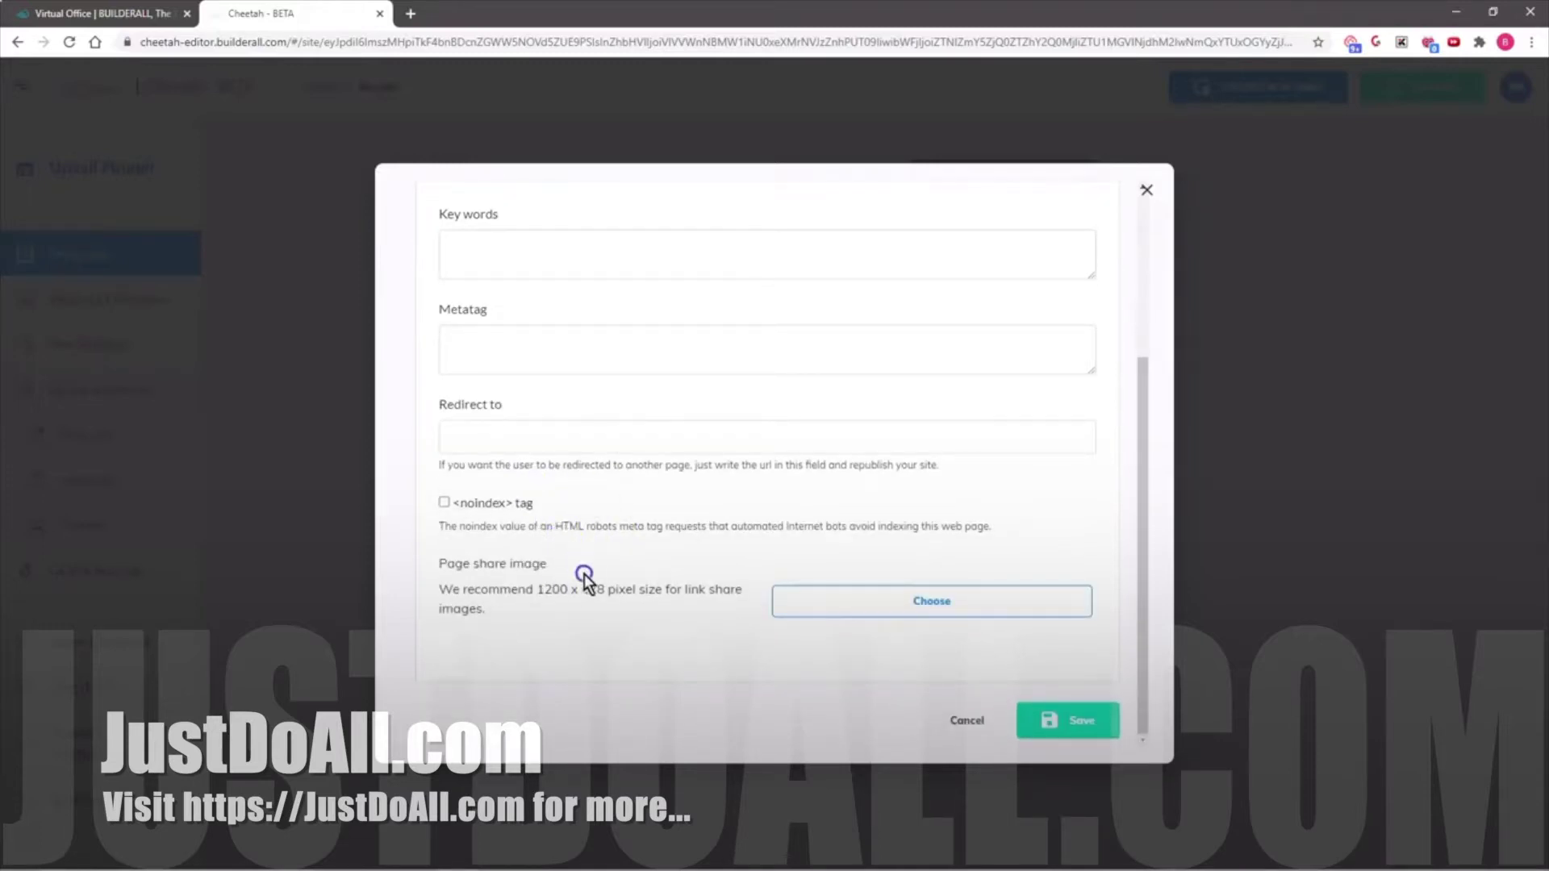
pyautogui.click(593, 593)
pyautogui.click(1059, 731)
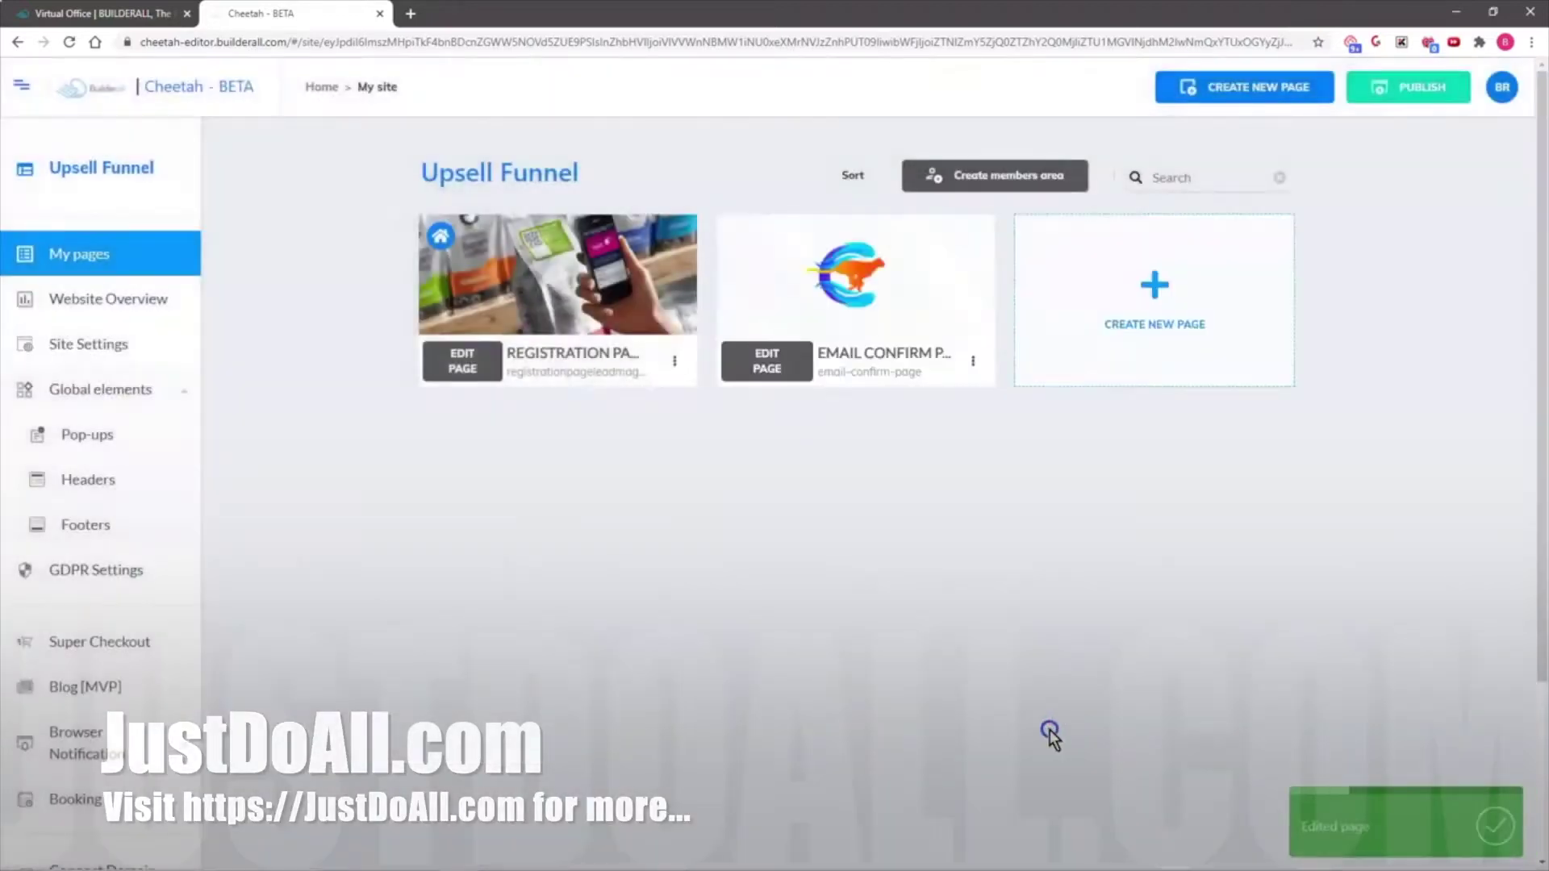
# Start another new page and copy 'front end sales page' from the Notepad list.
pyautogui.click(1158, 302)
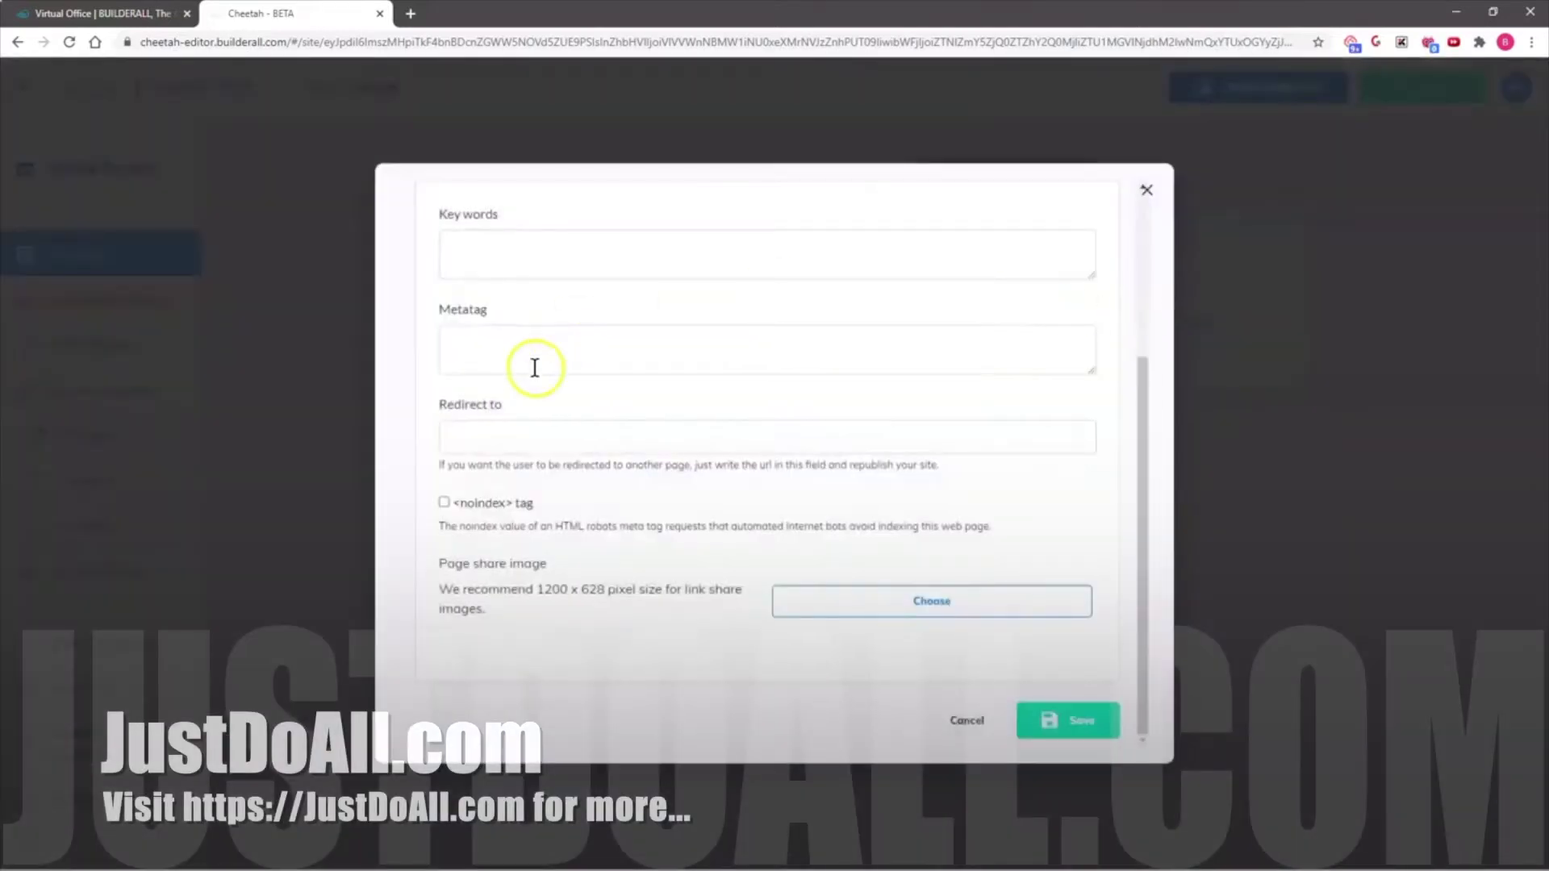
pyautogui.scroll(5, 536, 363)
pyautogui.click(510, 236)
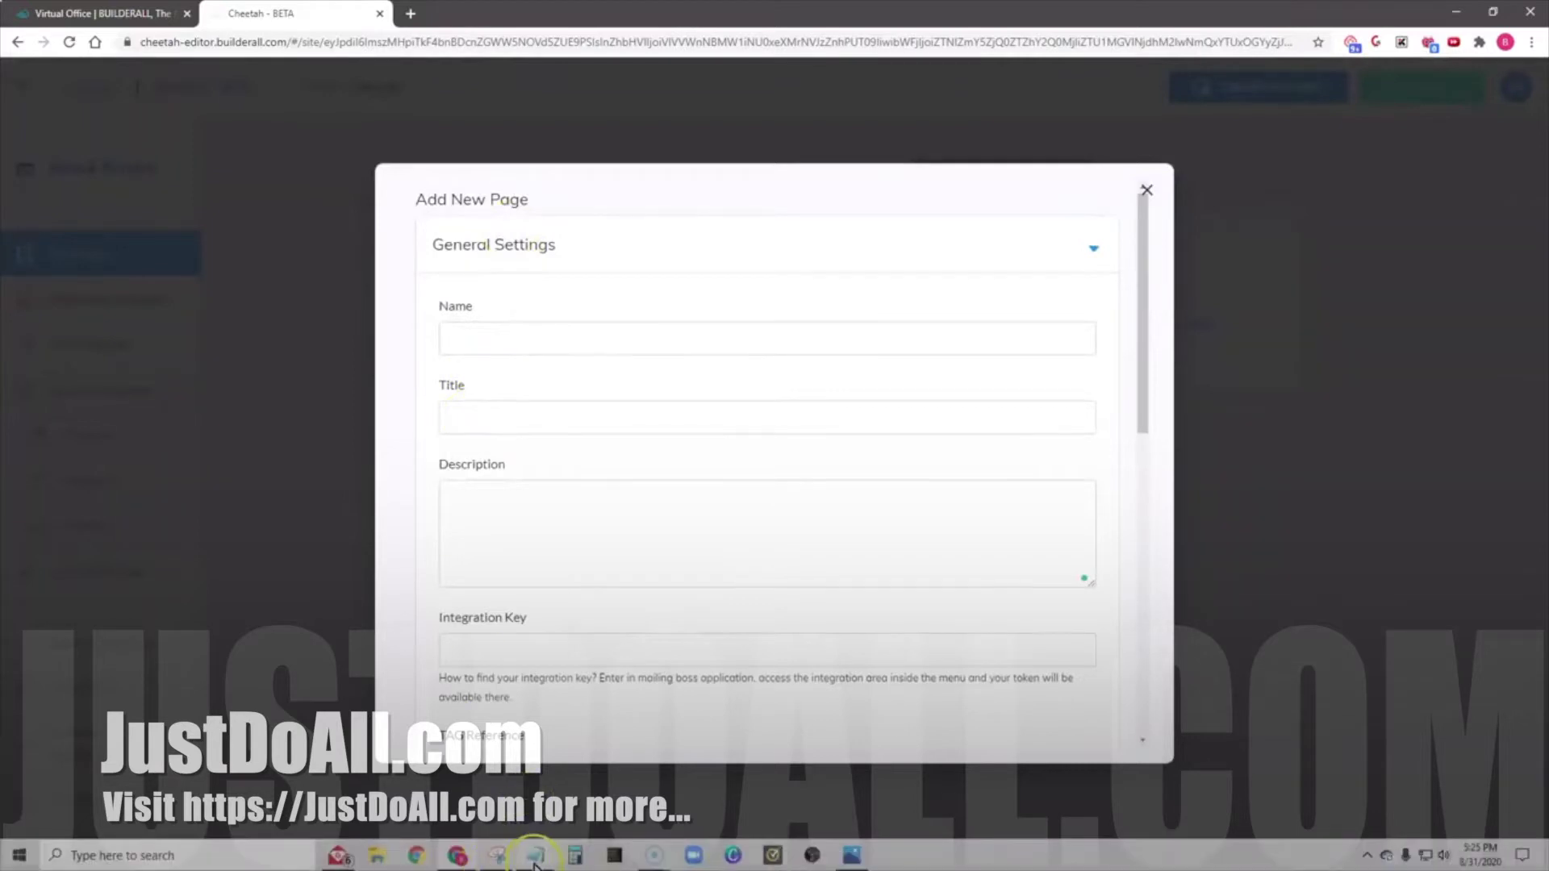
pyautogui.click(536, 856)
pyautogui.moveTo(880, 450); pyautogui.dragTo(1000, 447)
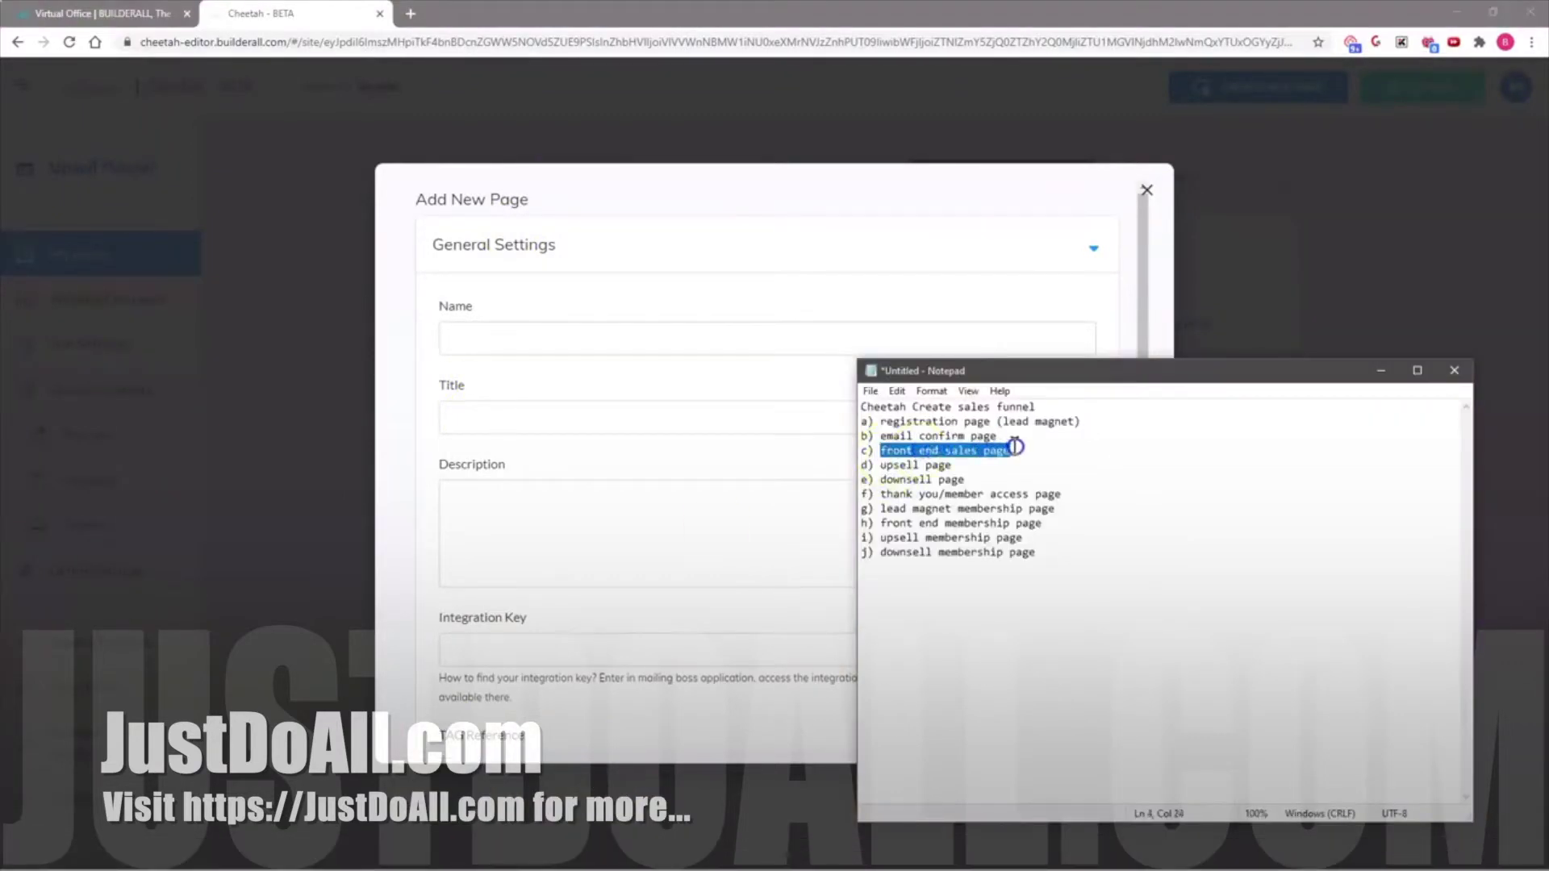
pyautogui.rightClick(1001, 452)
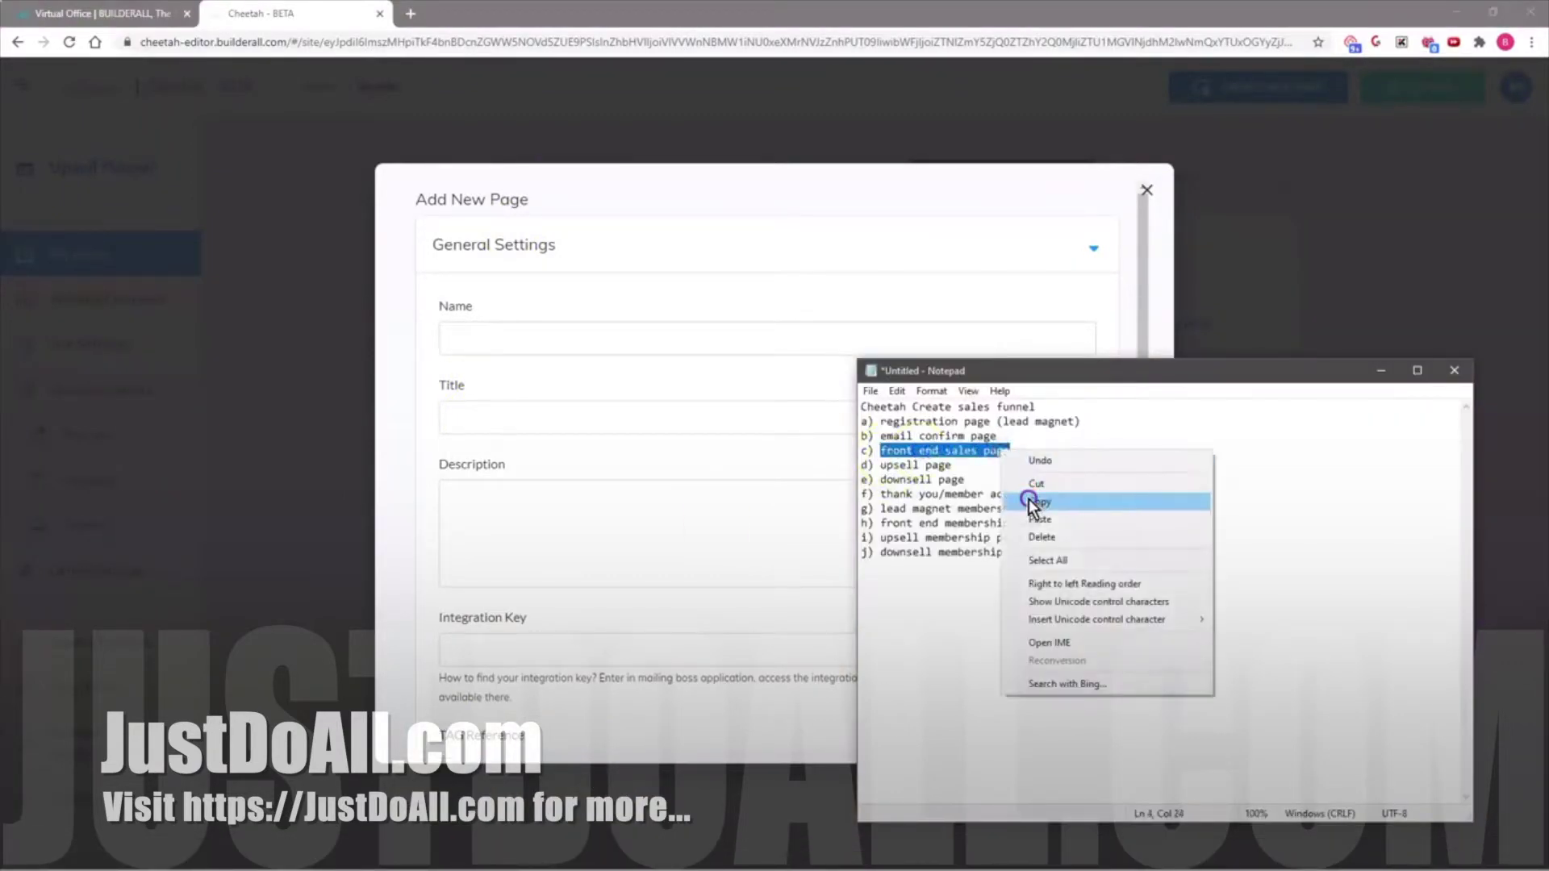
pyautogui.click(1029, 505)
# Enter 'front end sales page' as the new page's name, title and description.
pyautogui.click(491, 341)
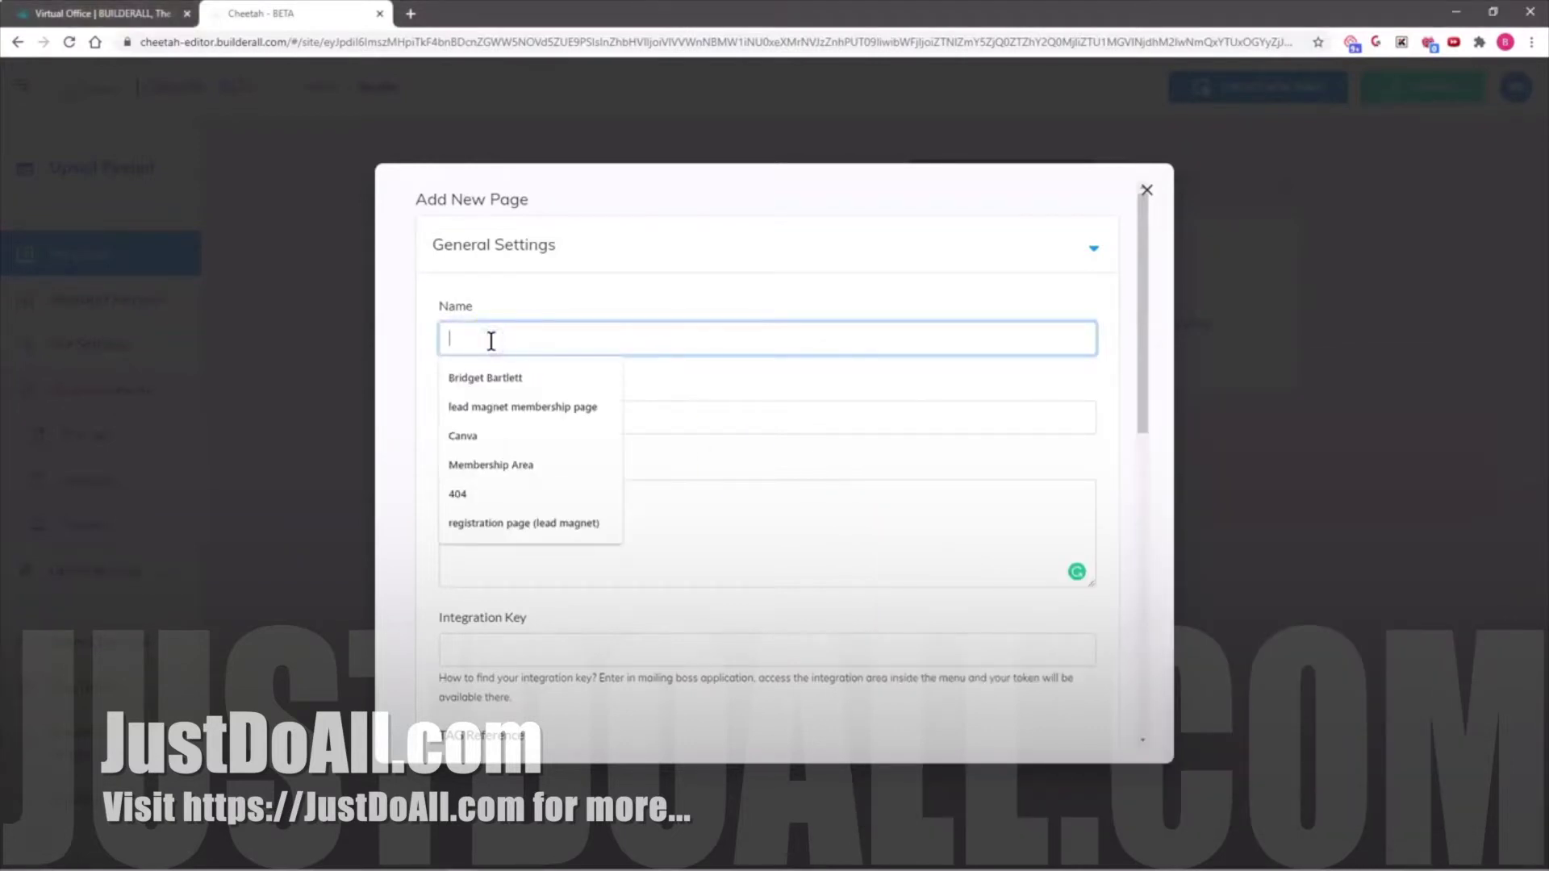
pyautogui.hotkey('ctrl', 'v')
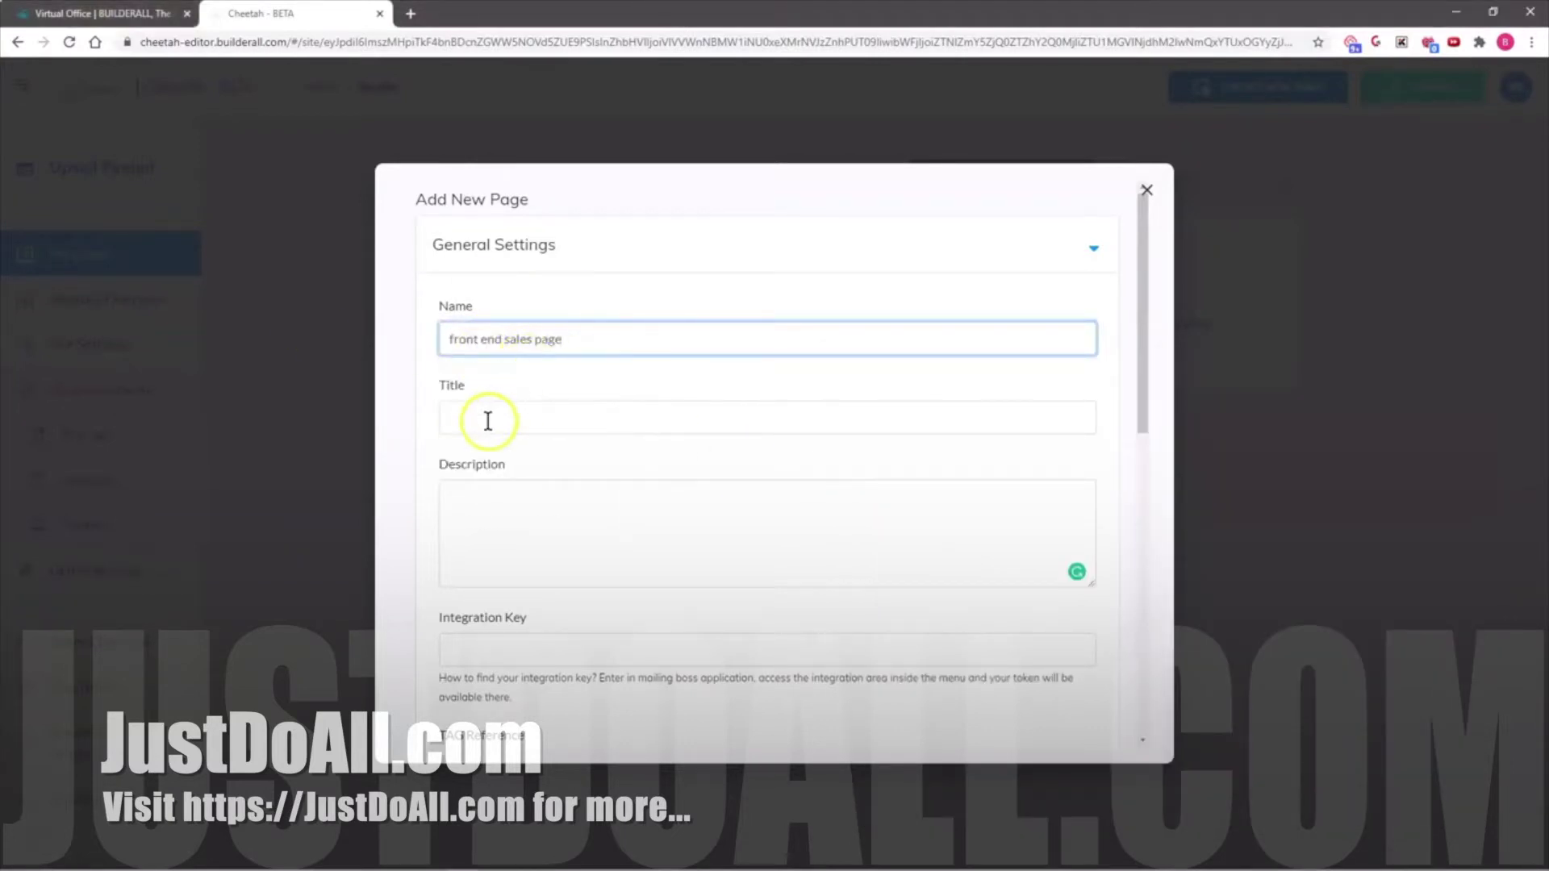
pyautogui.click(487, 422)
pyautogui.hotkey('ctrl', 'v')
pyautogui.click(494, 501)
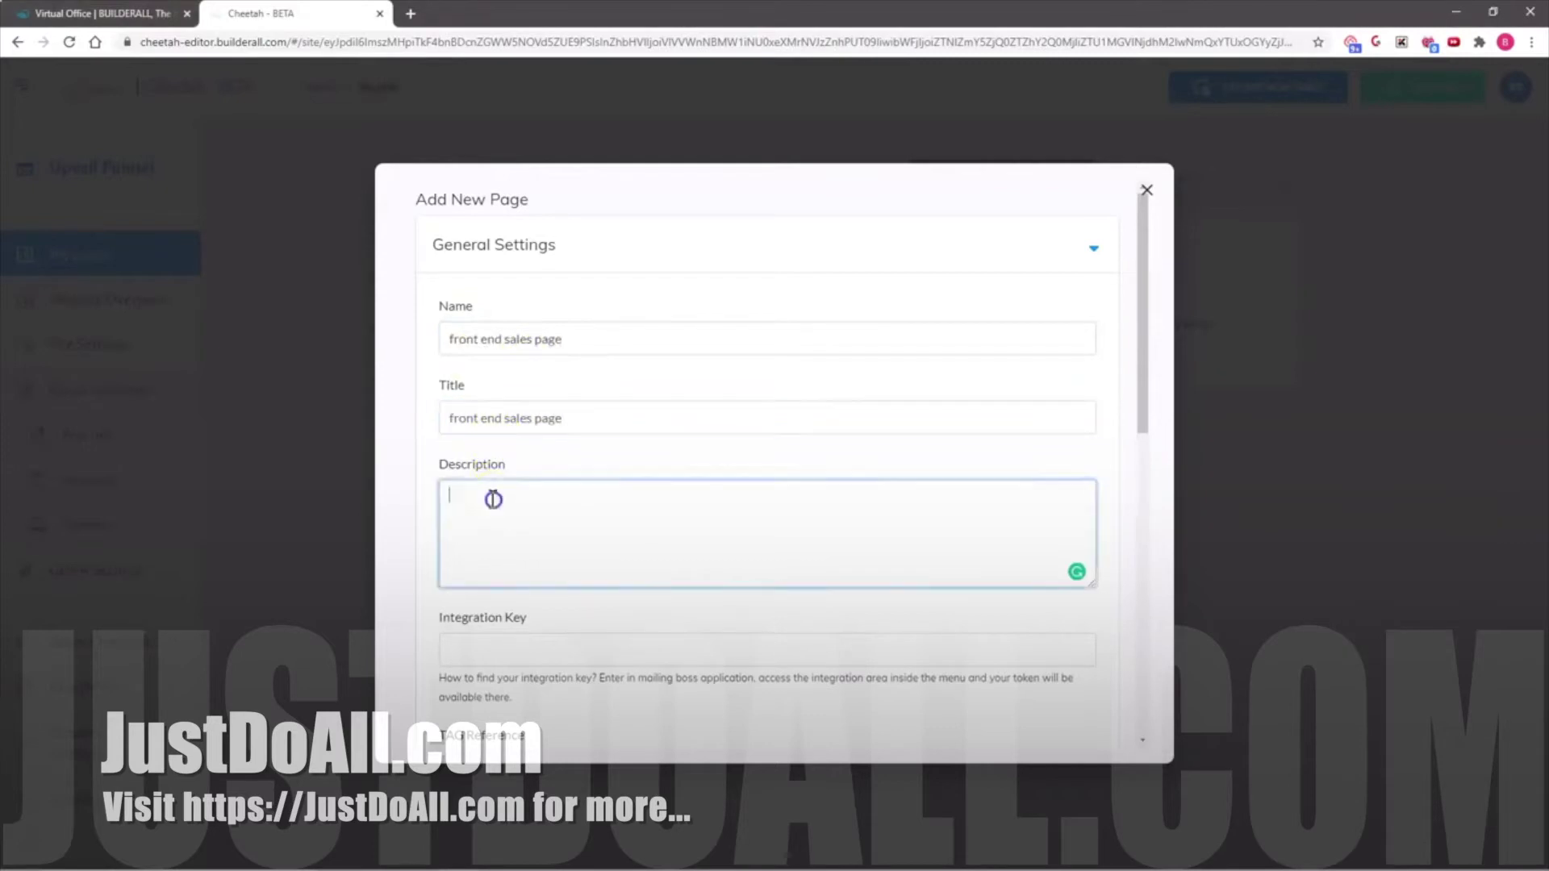
pyautogui.hotkey('ctrl', 'v')
# Keep the default template and SEO settings and save the front end sales page.
pyautogui.scroll(-2, 617, 550)
pyautogui.scroll(-2, 617, 550)
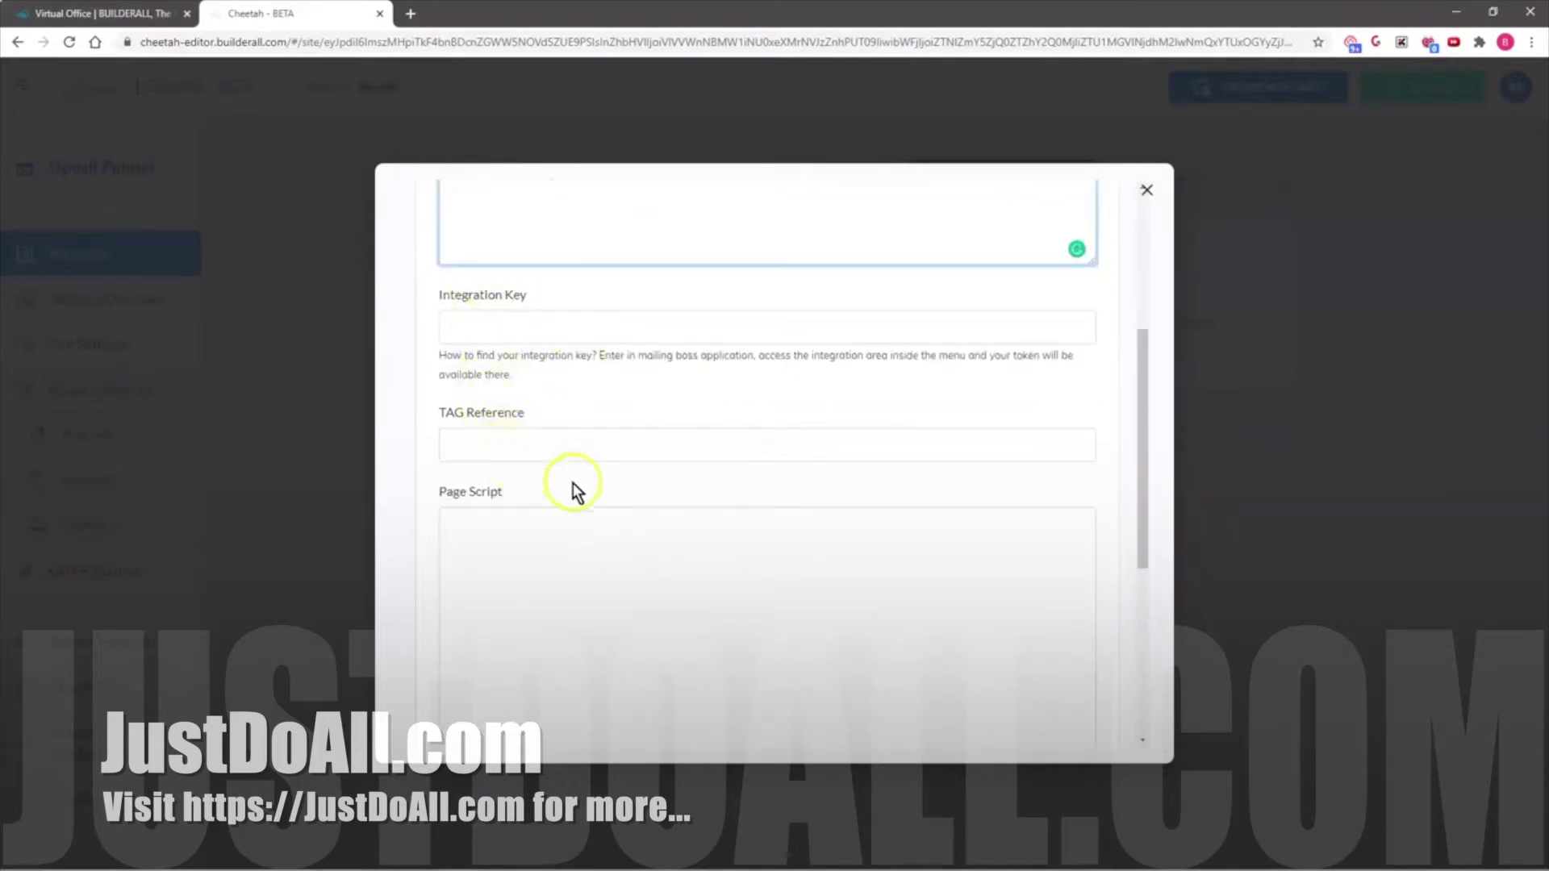
pyautogui.scroll(-3, 602, 569)
pyautogui.scroll(-2, 607, 563)
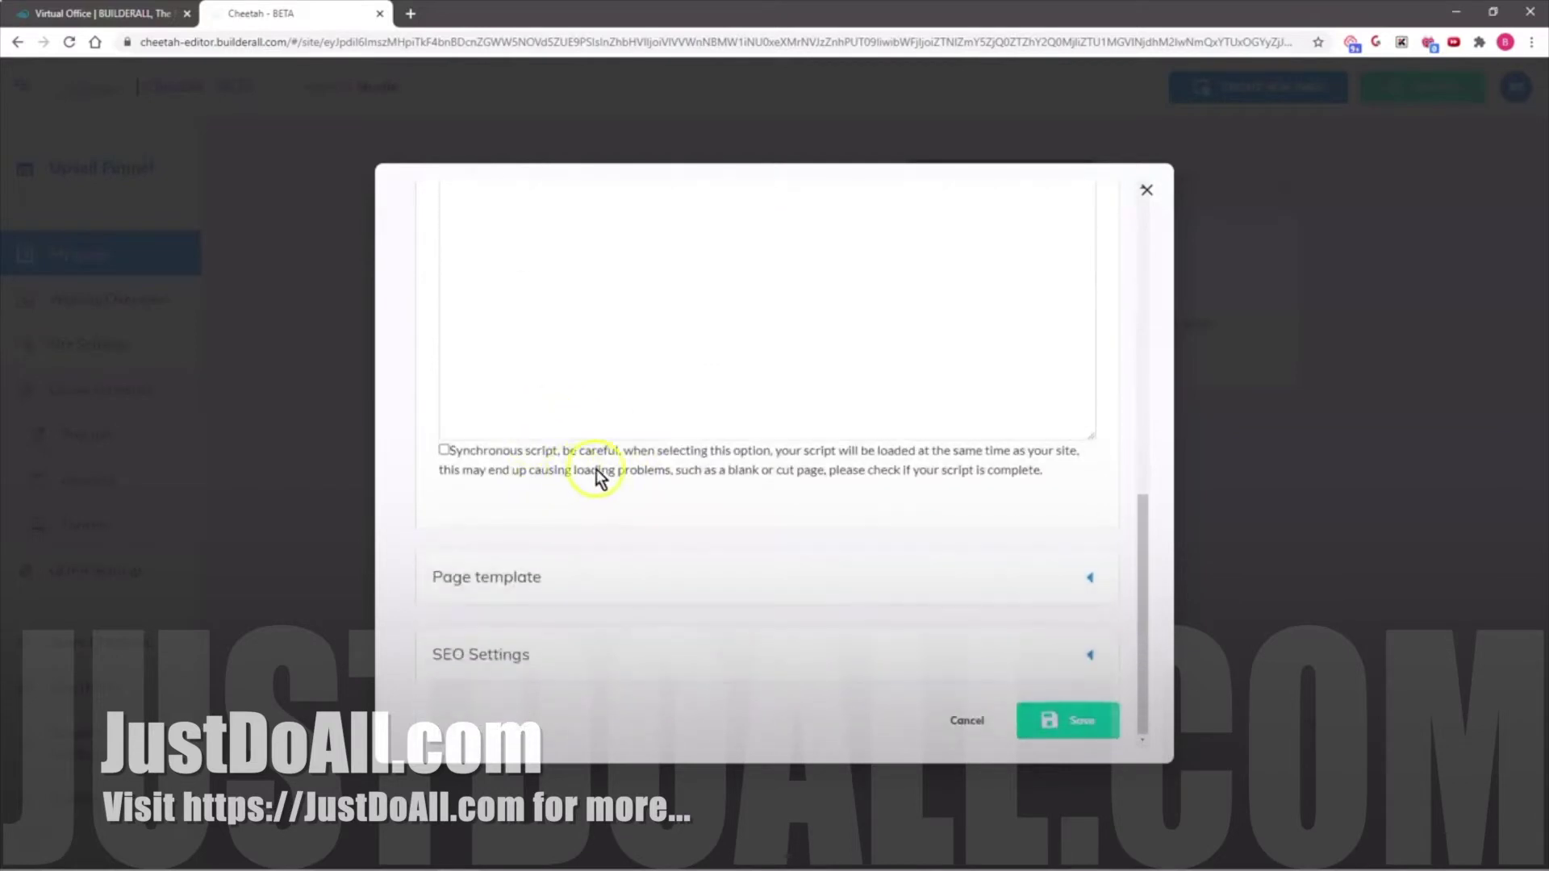
pyautogui.click(605, 428)
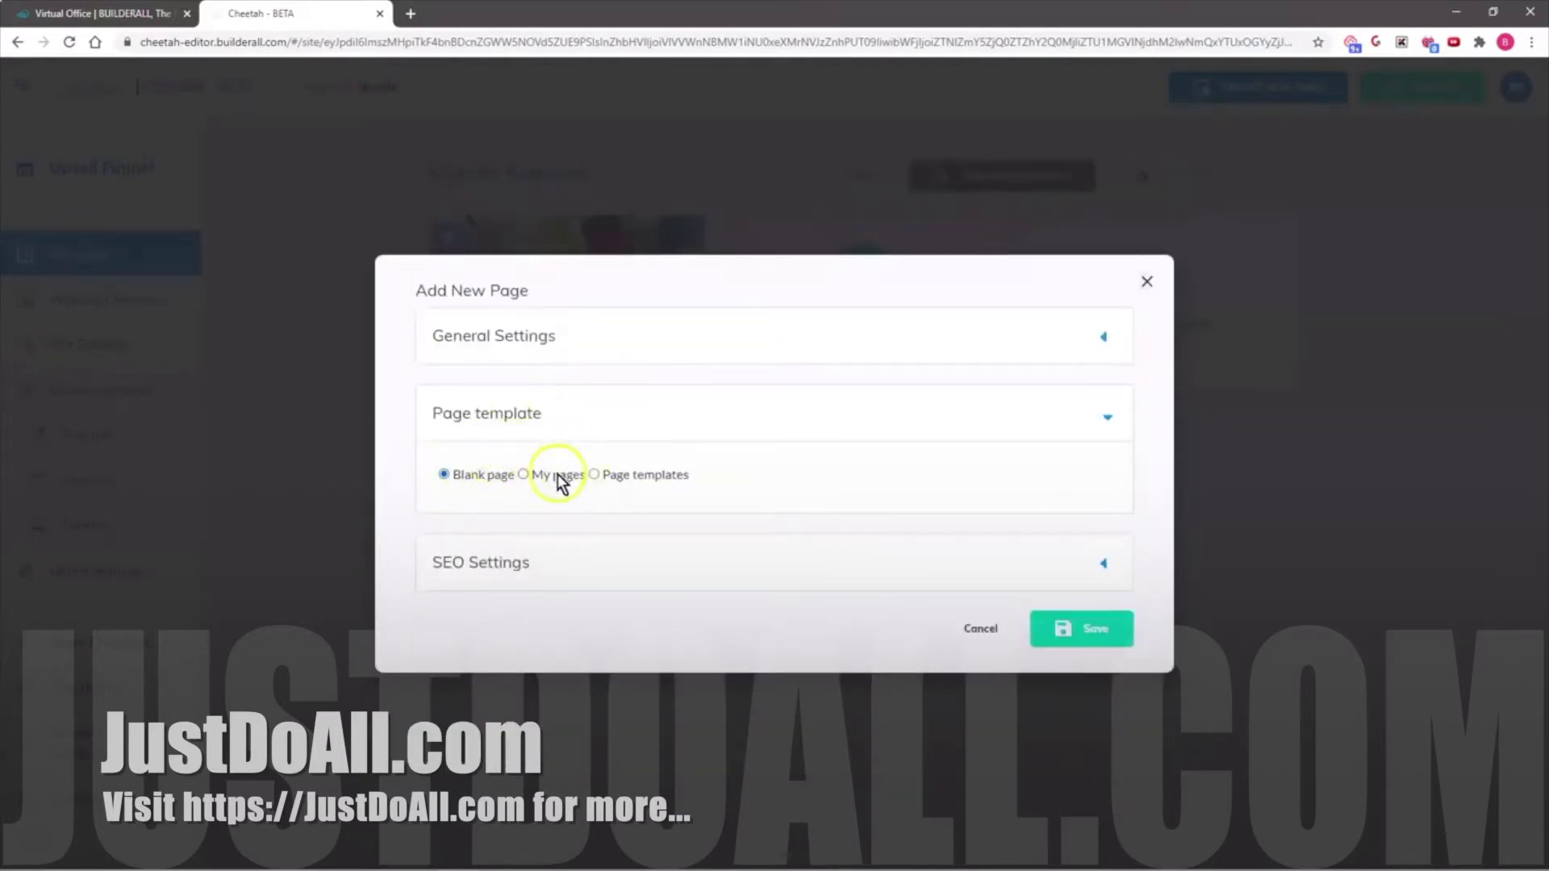
pyautogui.click(520, 568)
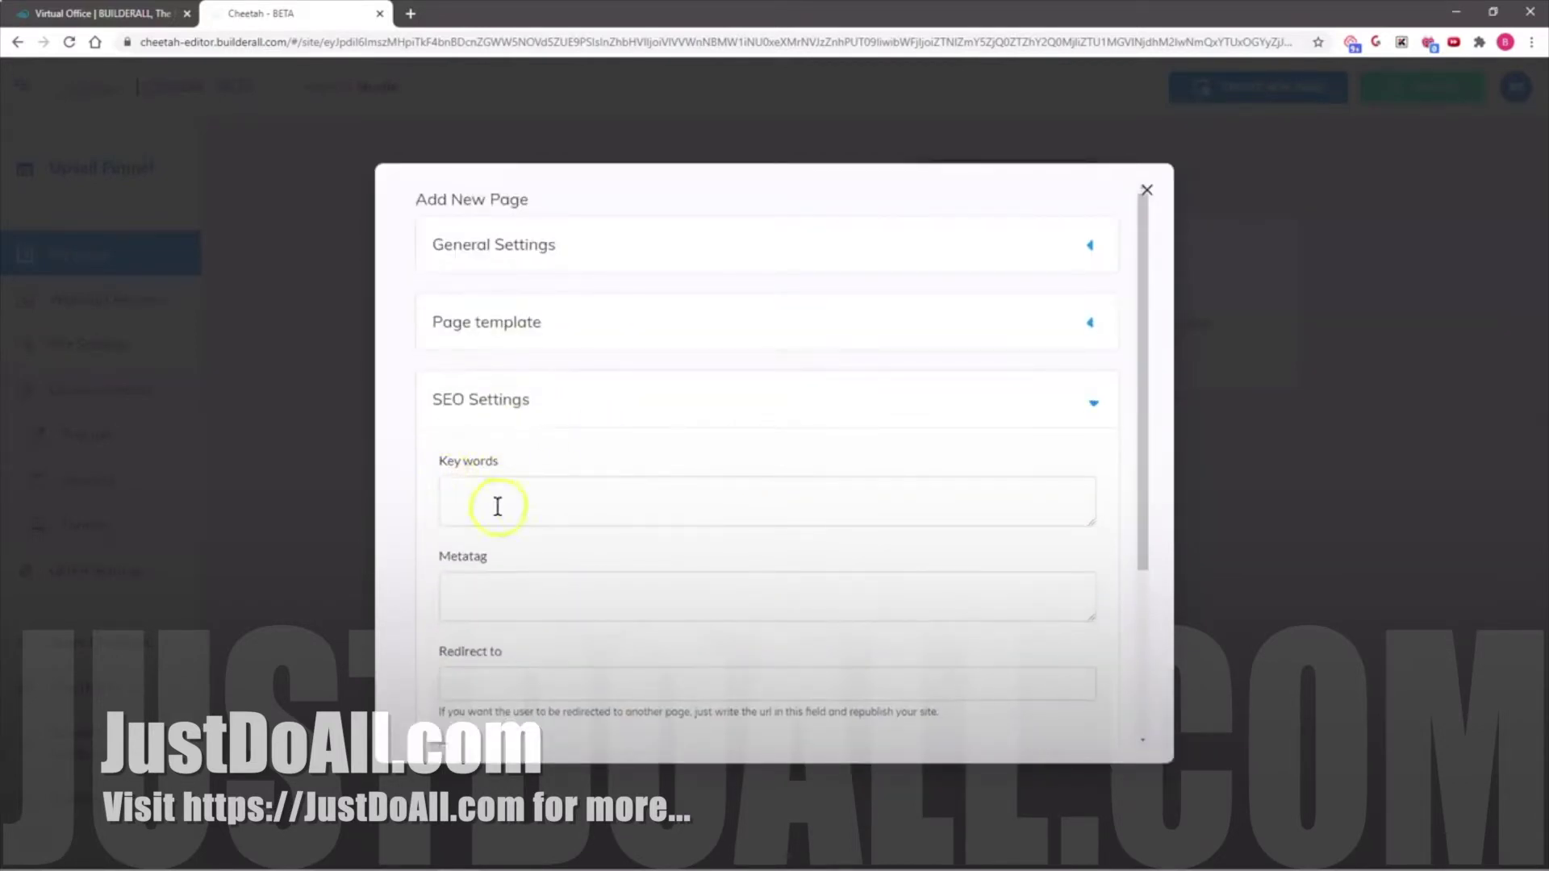
pyautogui.scroll(-3, 519, 519)
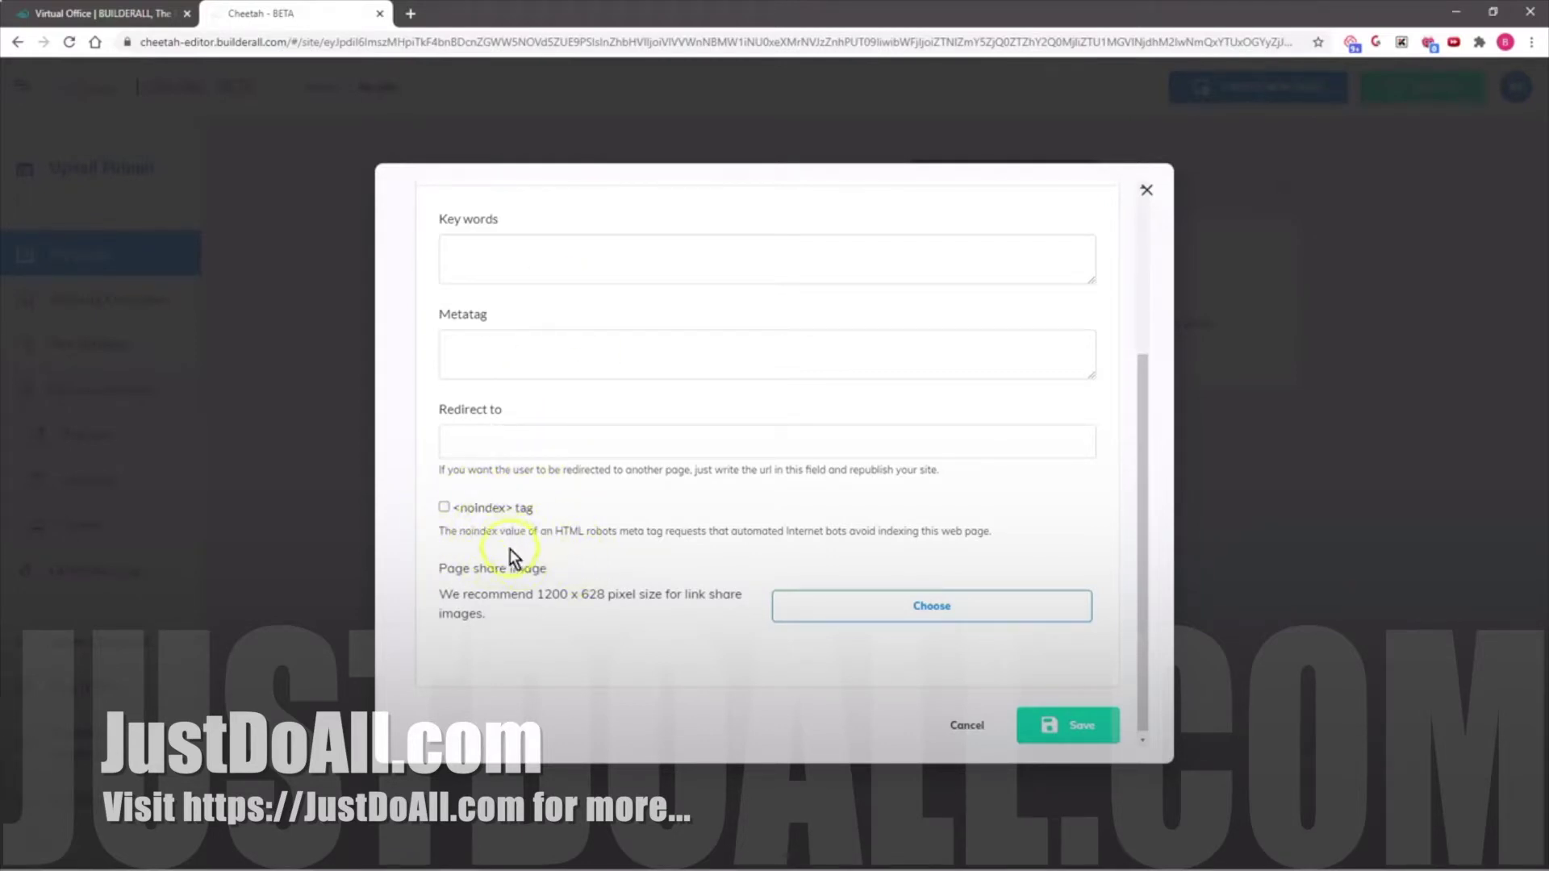
pyautogui.click(931, 609)
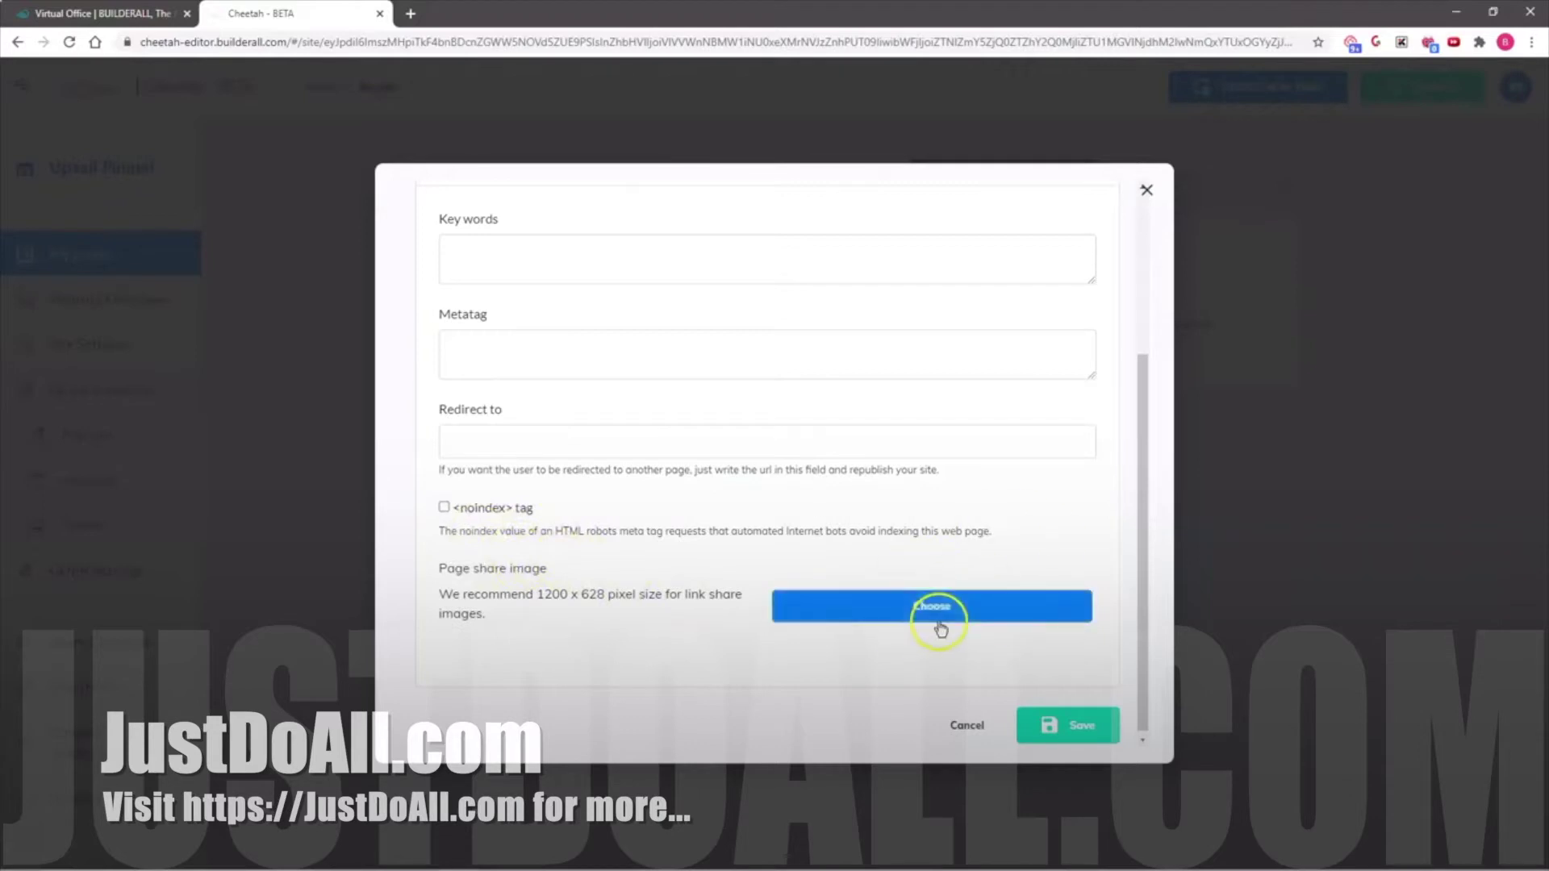
pyautogui.click(1082, 726)
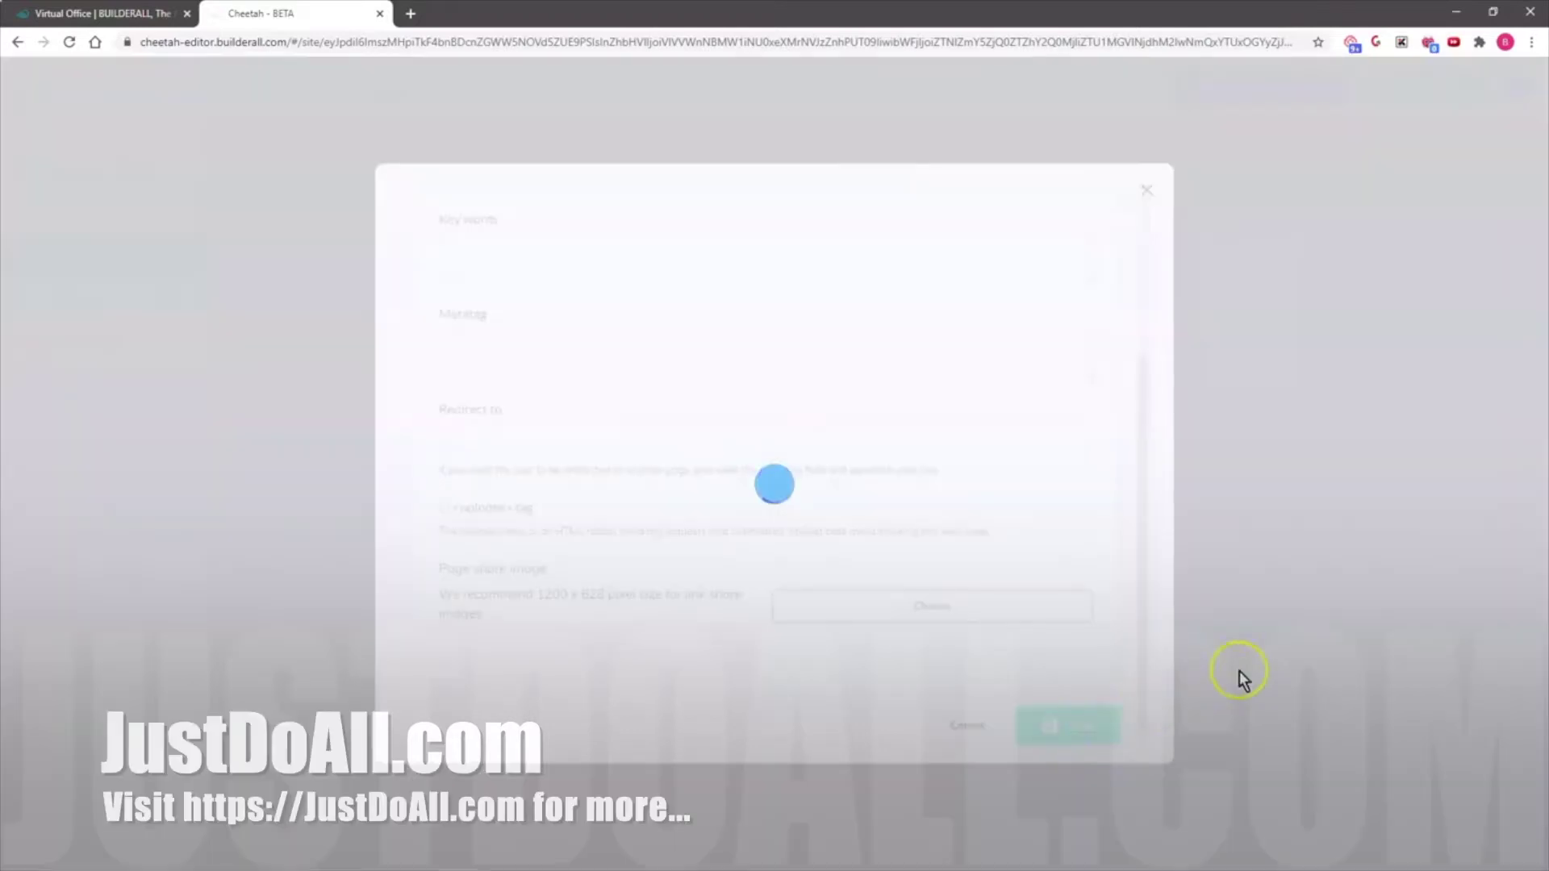
pyautogui.hotkey('alt', 'Tab')
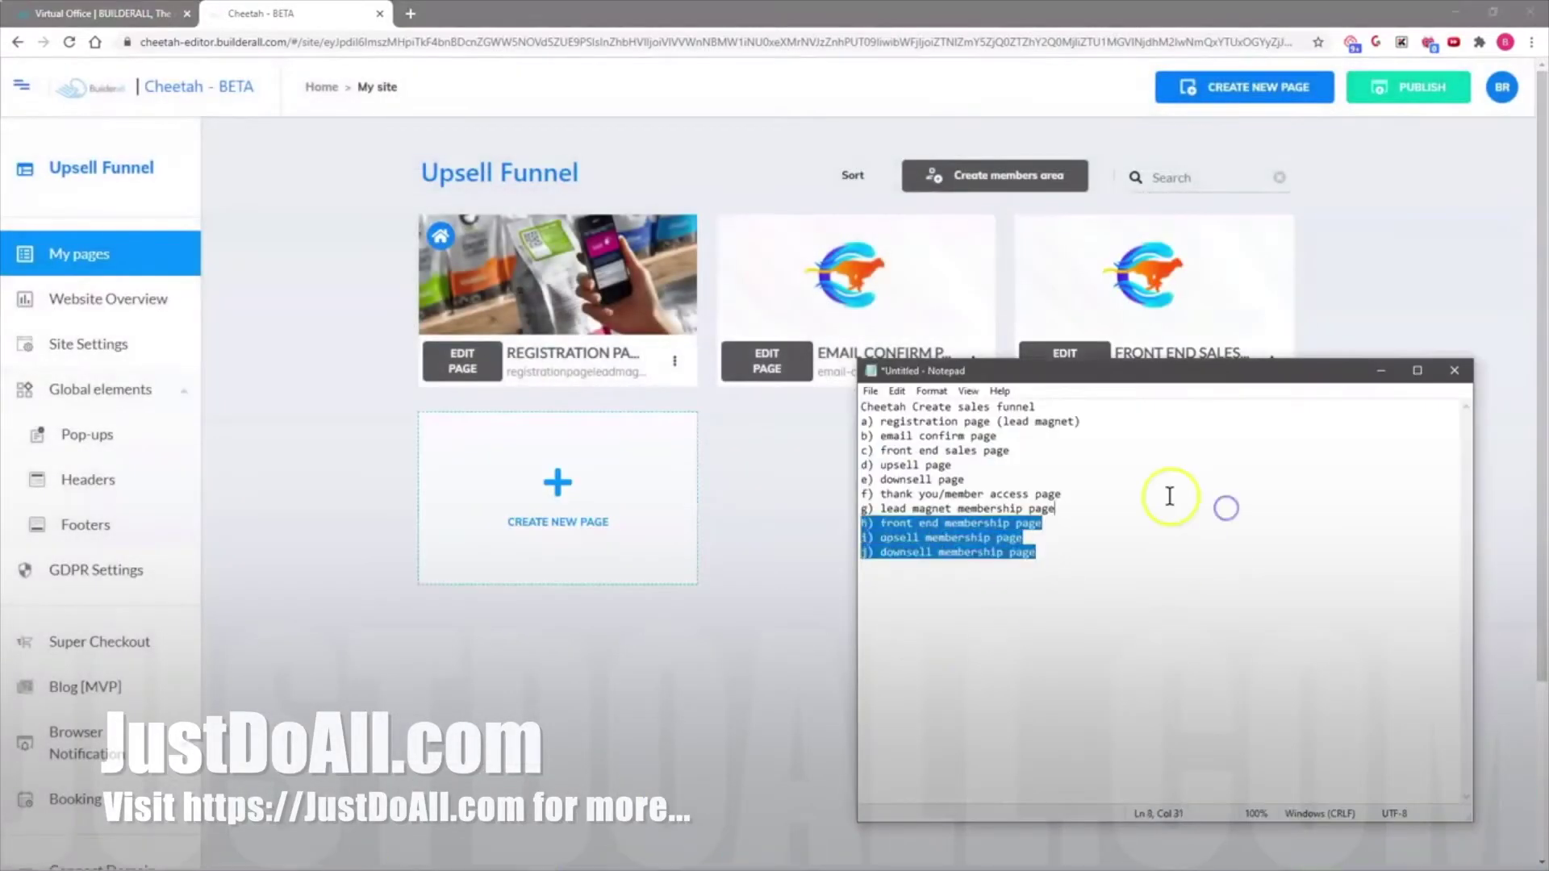
# Pick out the remaining names, upsell through downsell membership, and add the upsell page.
pyautogui.click(1169, 495)
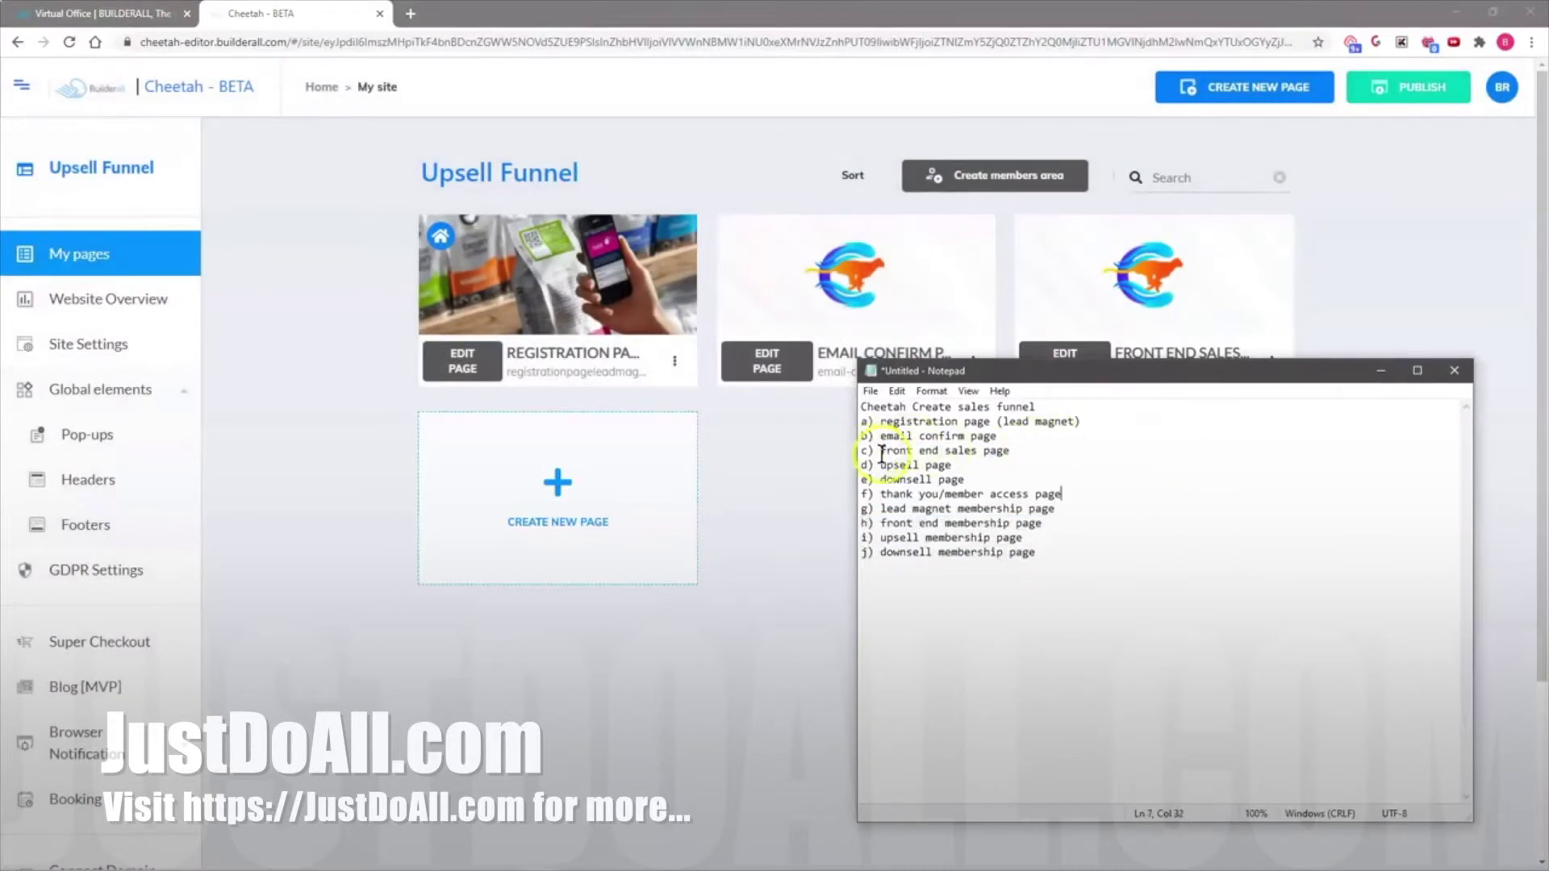
pyautogui.moveTo(880, 465); pyautogui.dragTo(1038, 555)
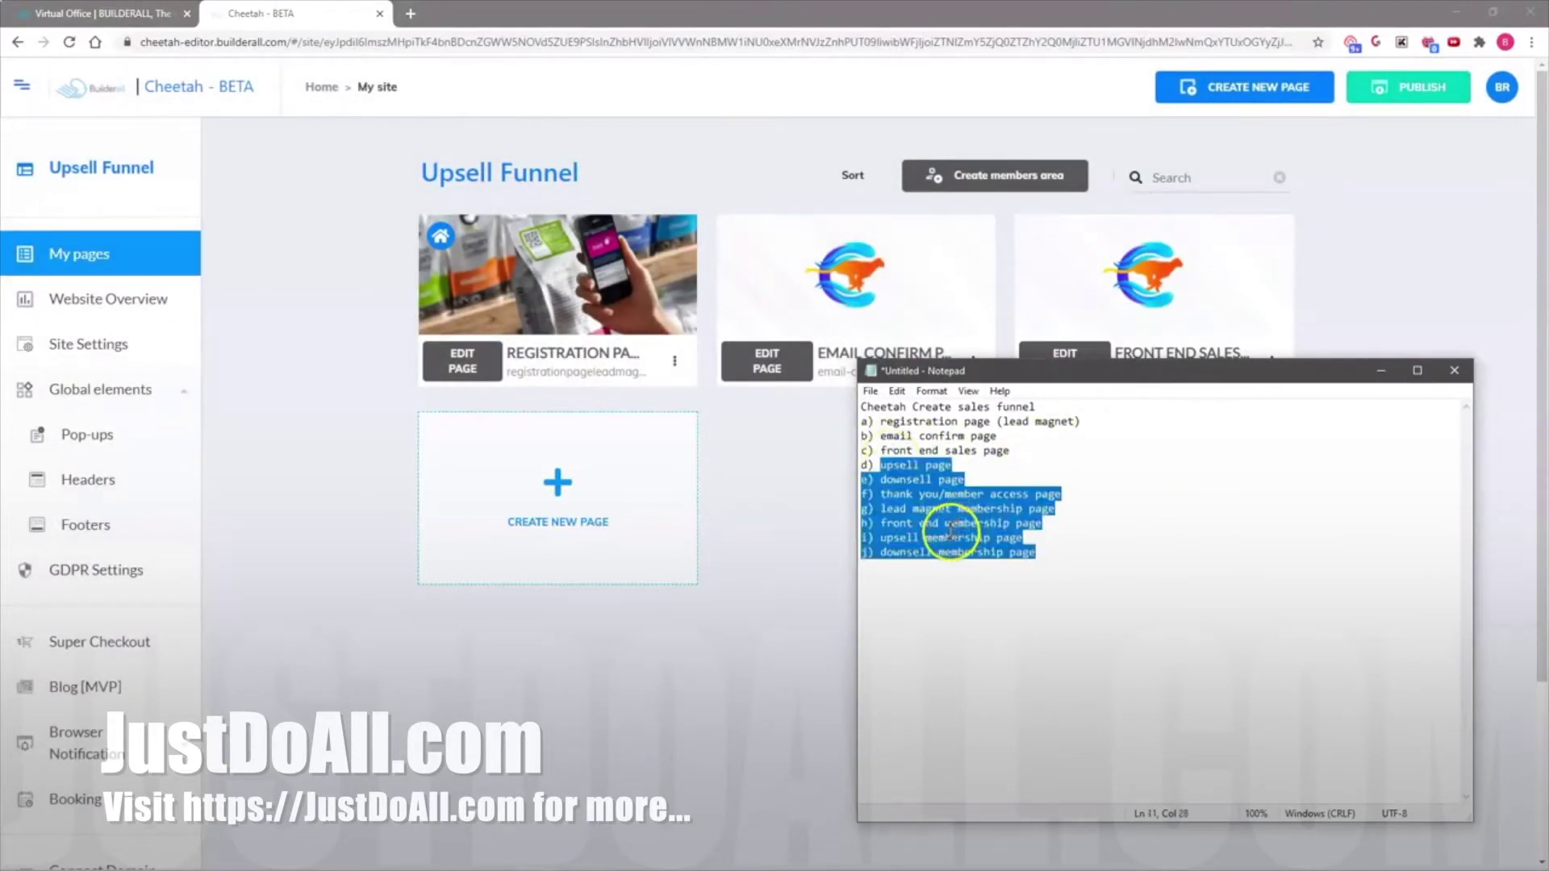
pyautogui.click(960, 595)
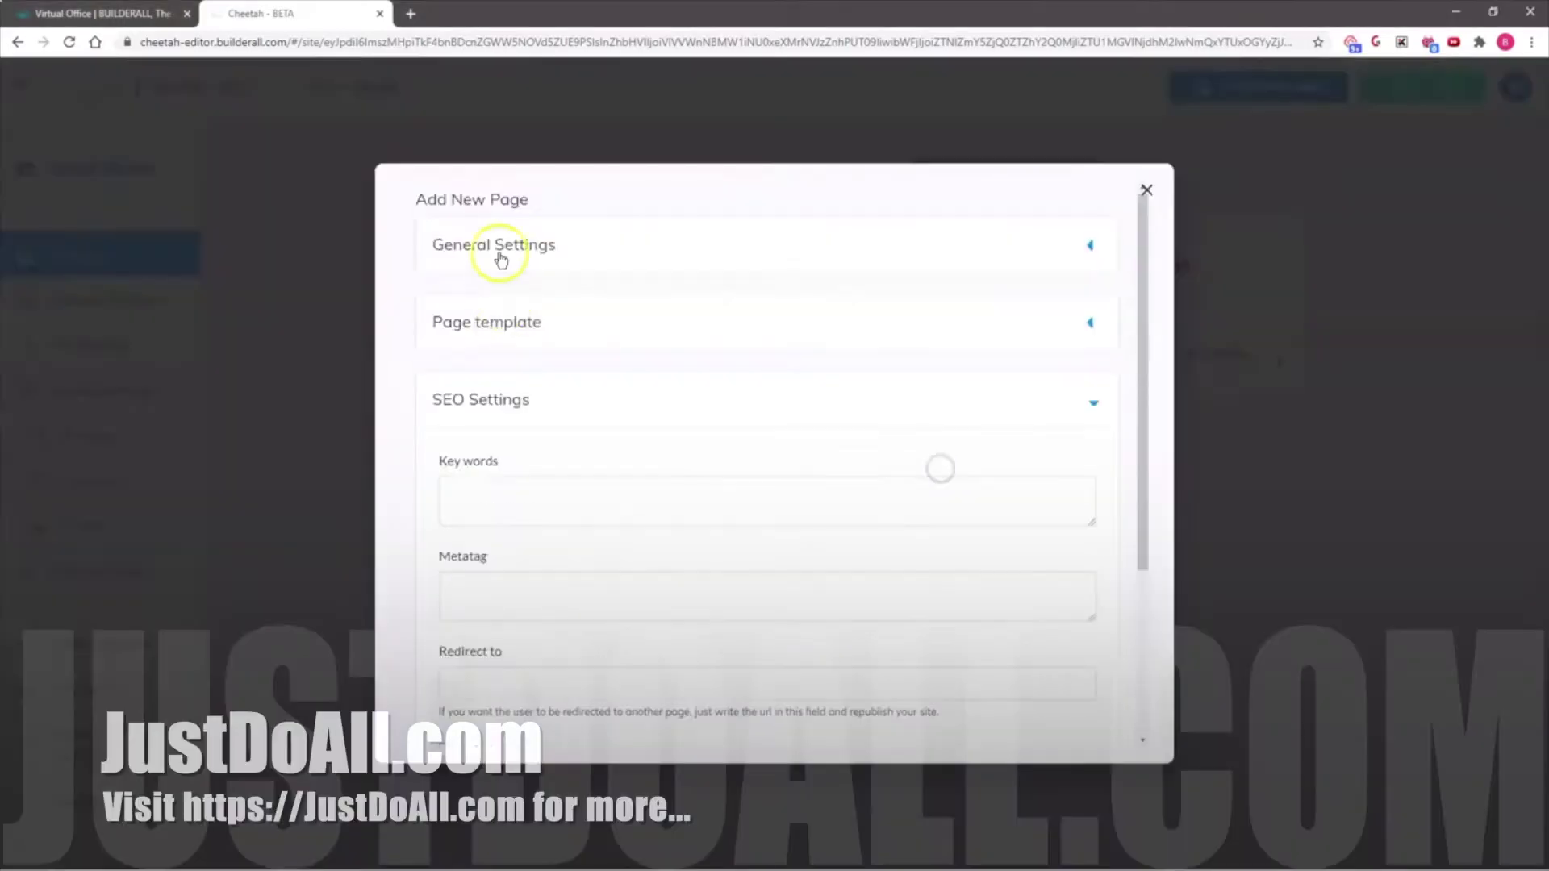
pyautogui.click(498, 252)
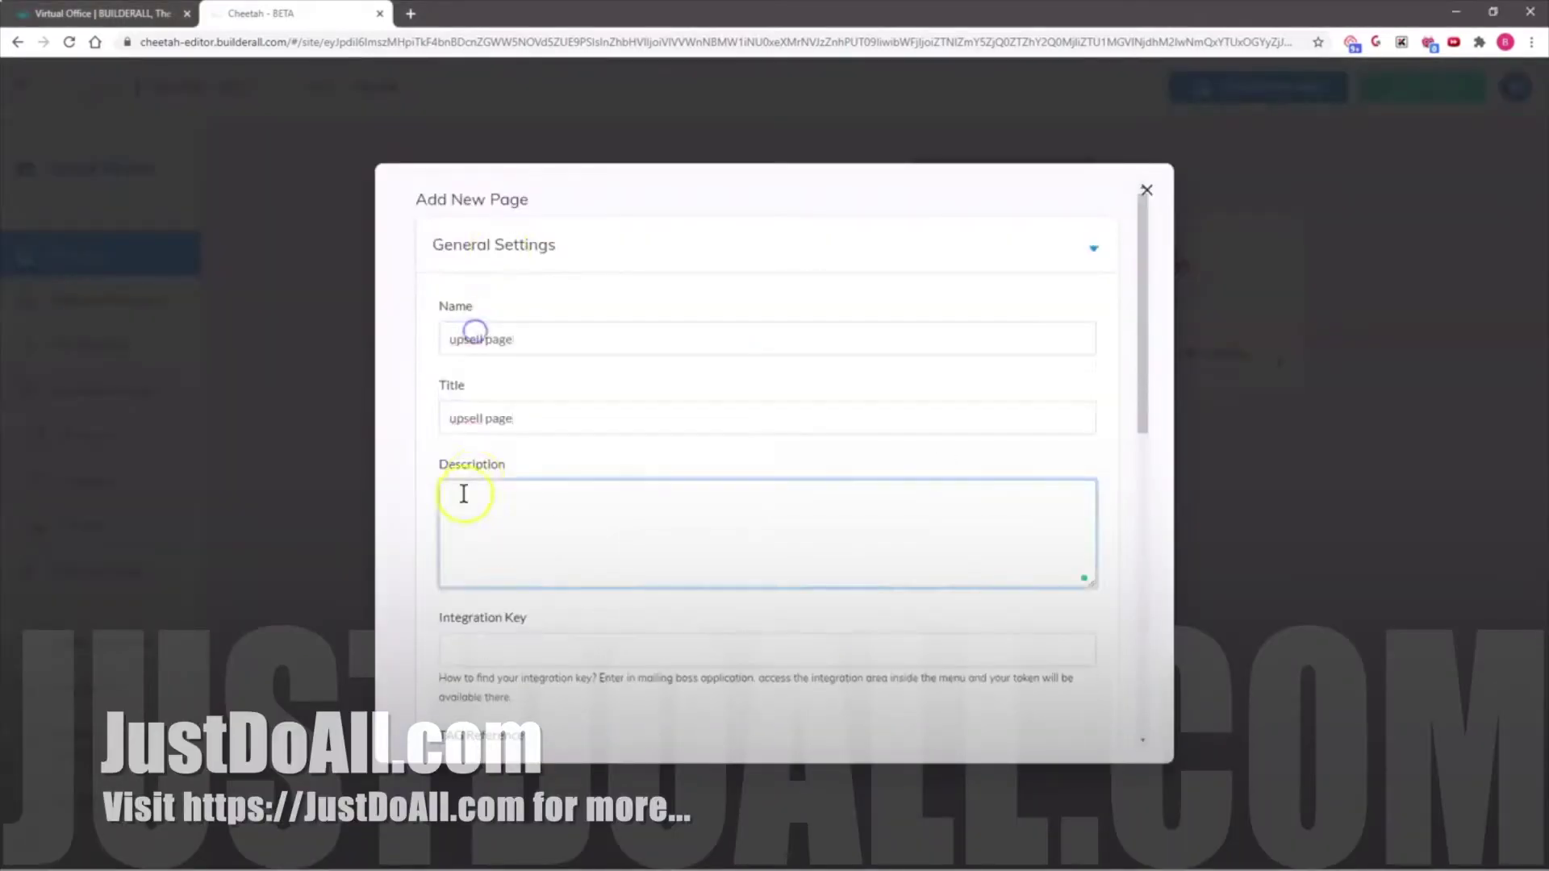
# Add the downsell page and the thank you/member access page.
pyautogui.moveTo(880, 479); pyautogui.dragTo(967, 474)
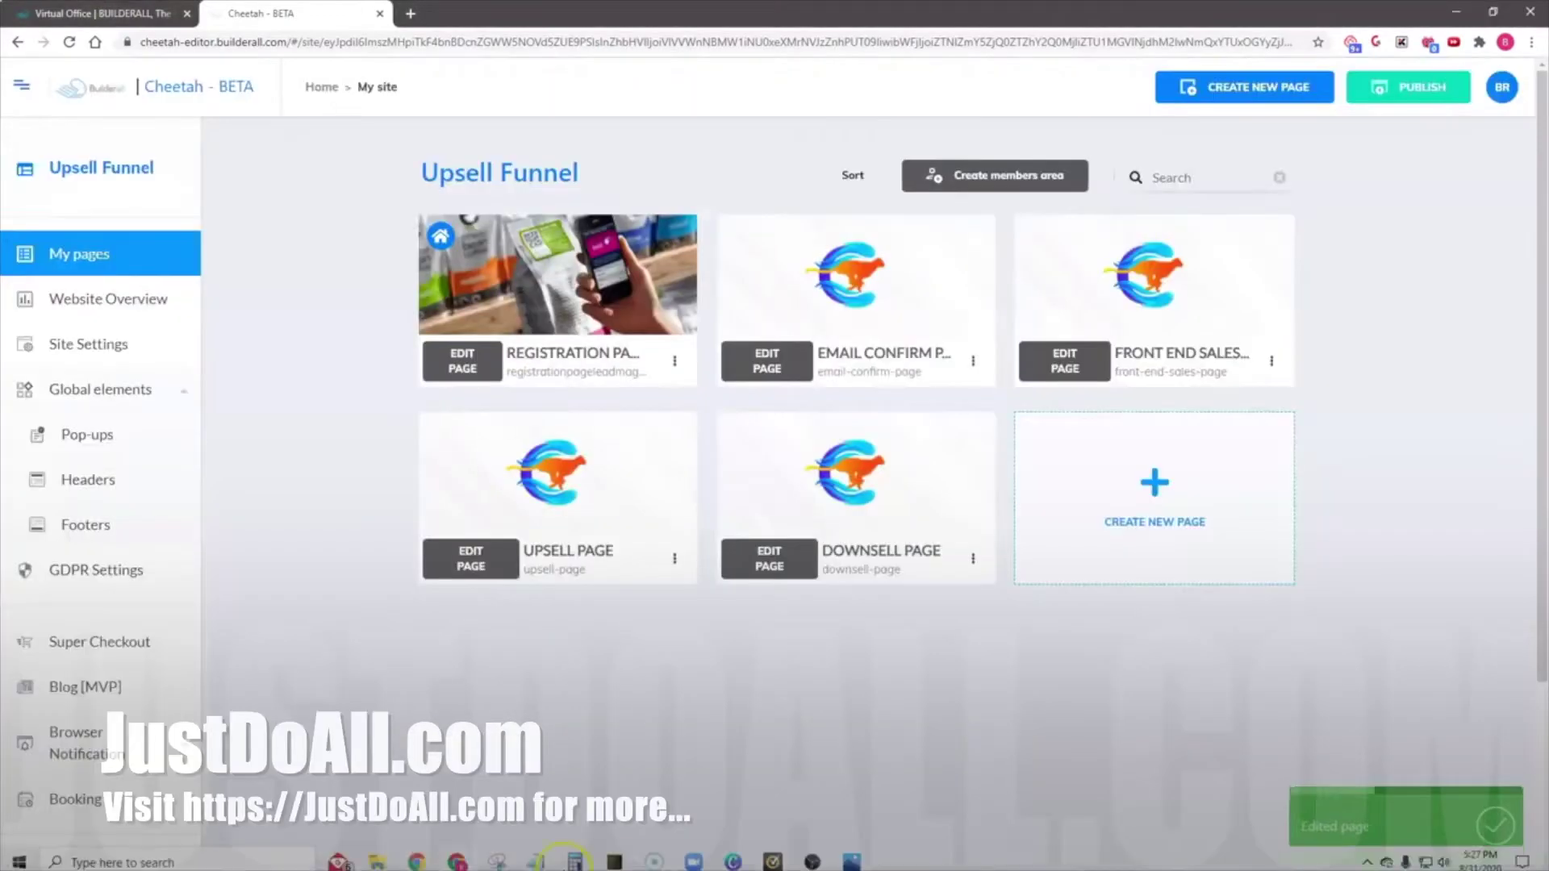
pyautogui.moveTo(880, 494); pyautogui.dragTo(1072, 487)
pyautogui.click(501, 339)
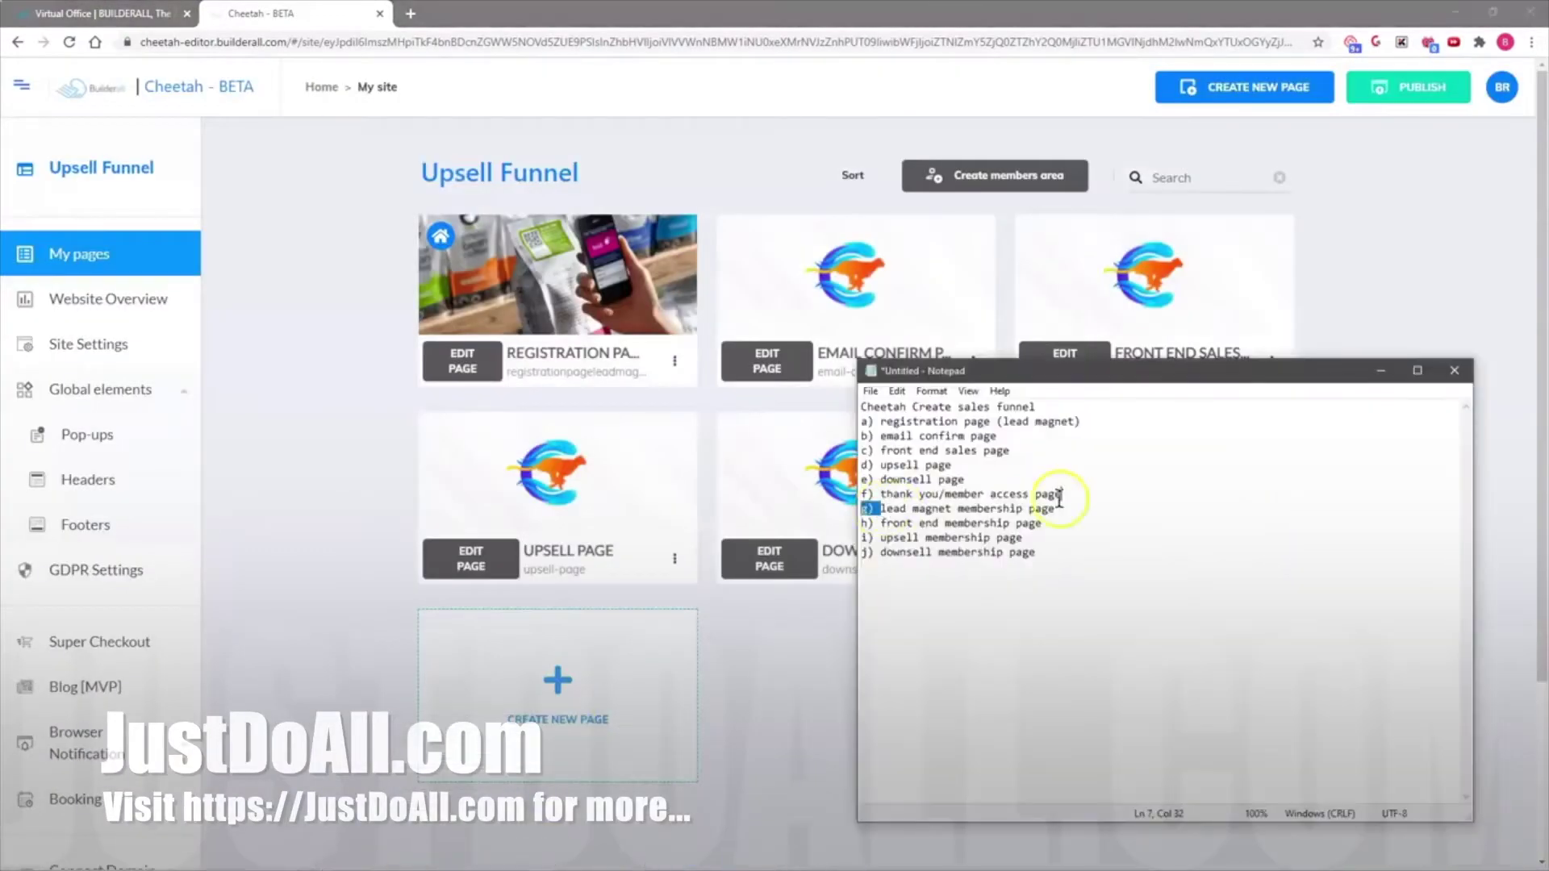
pyautogui.click(1057, 716)
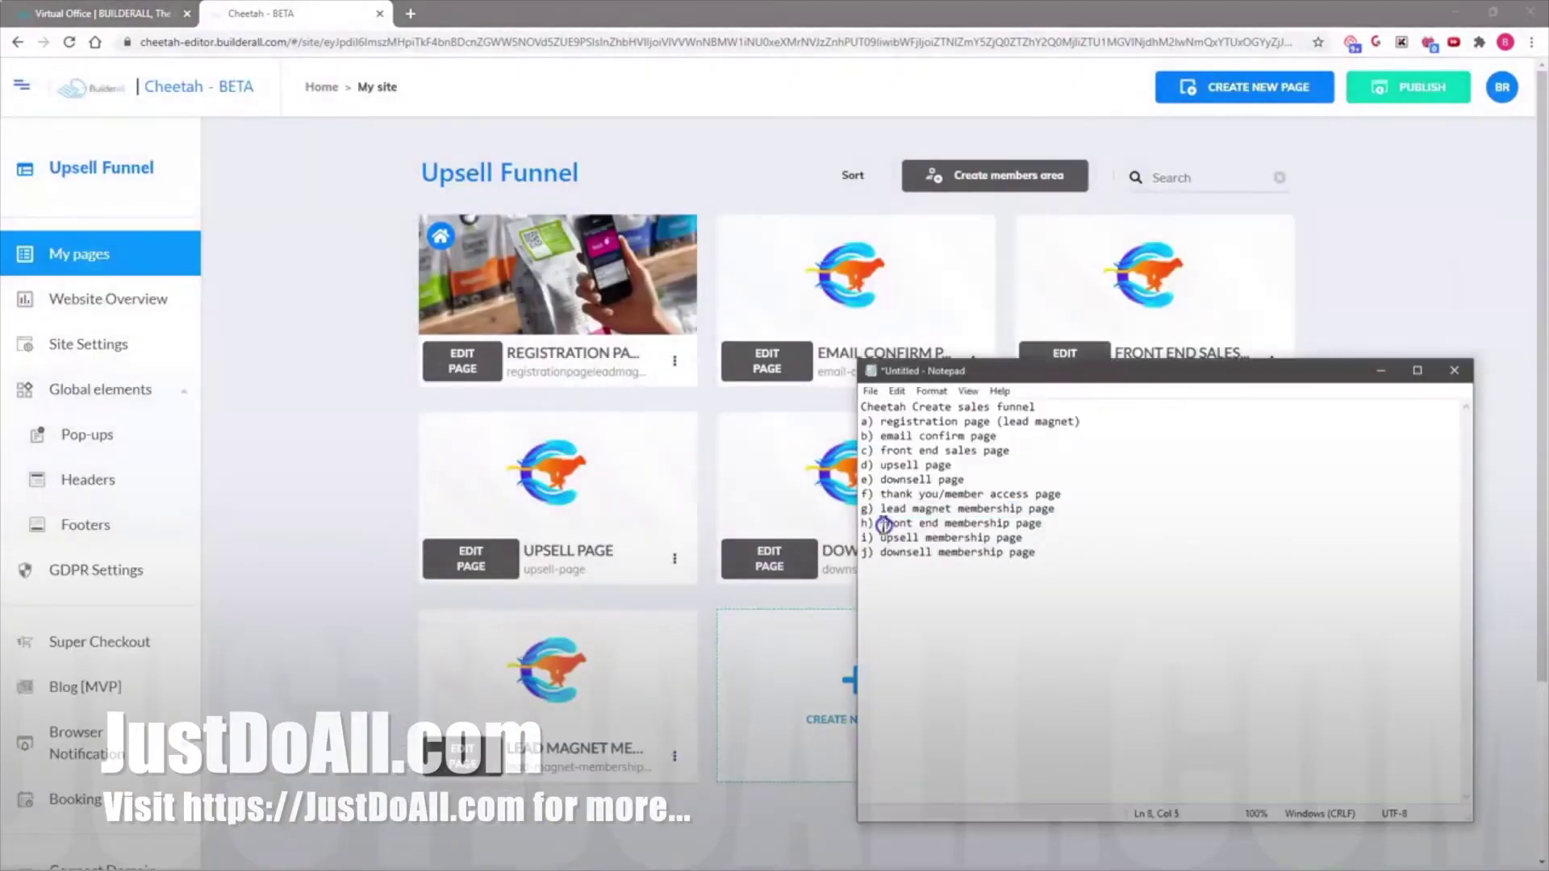
# Add the front end membership page and the downsell membership page.
pyautogui.moveTo(886, 520); pyautogui.dragTo(1048, 523)
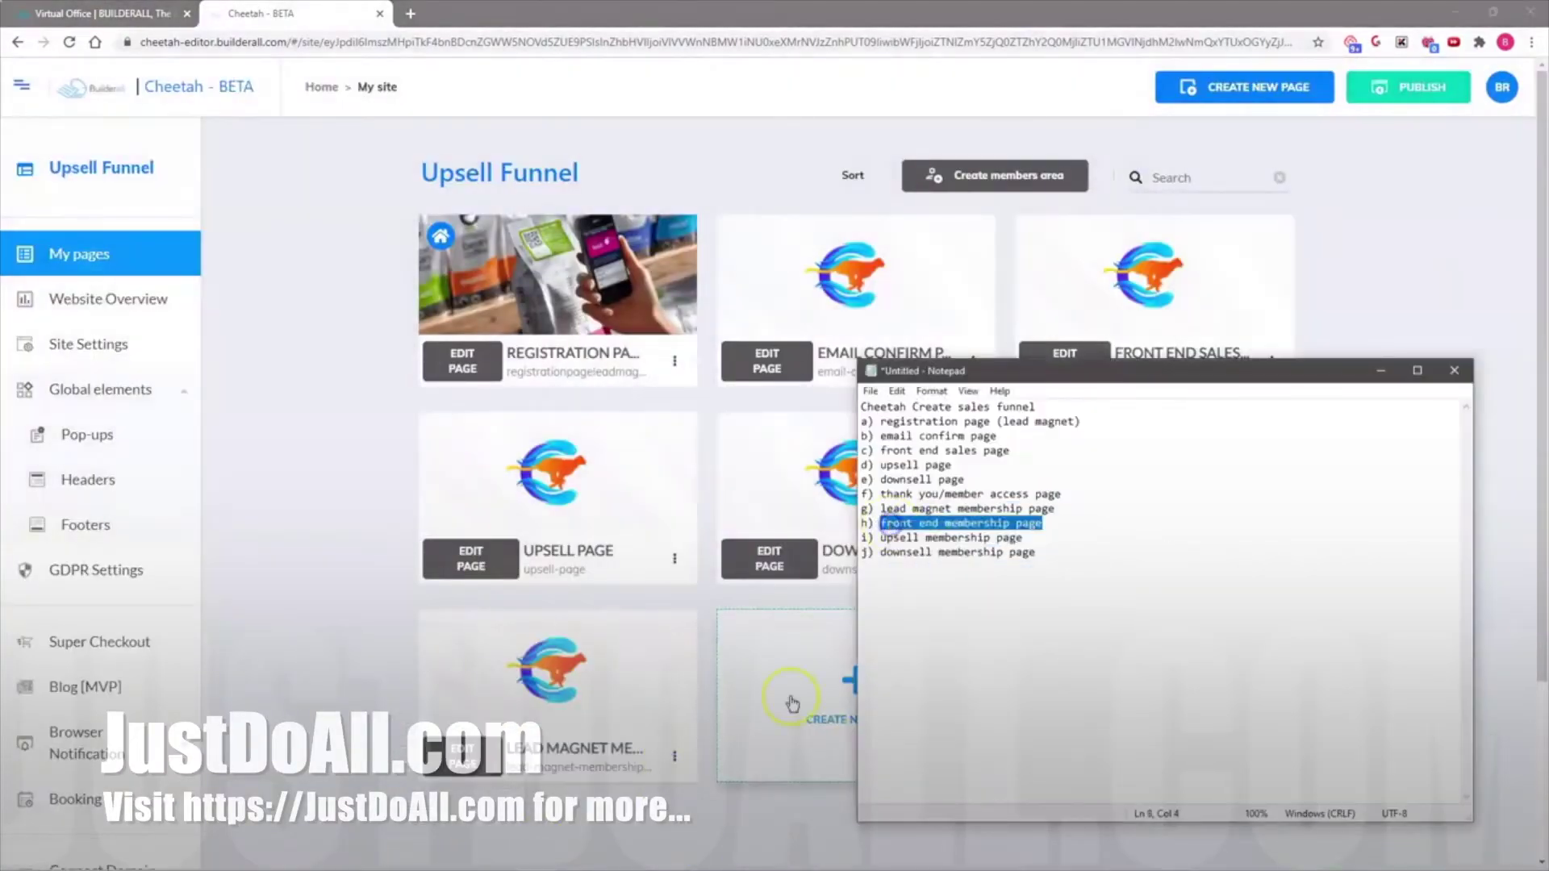
pyautogui.click(782, 677)
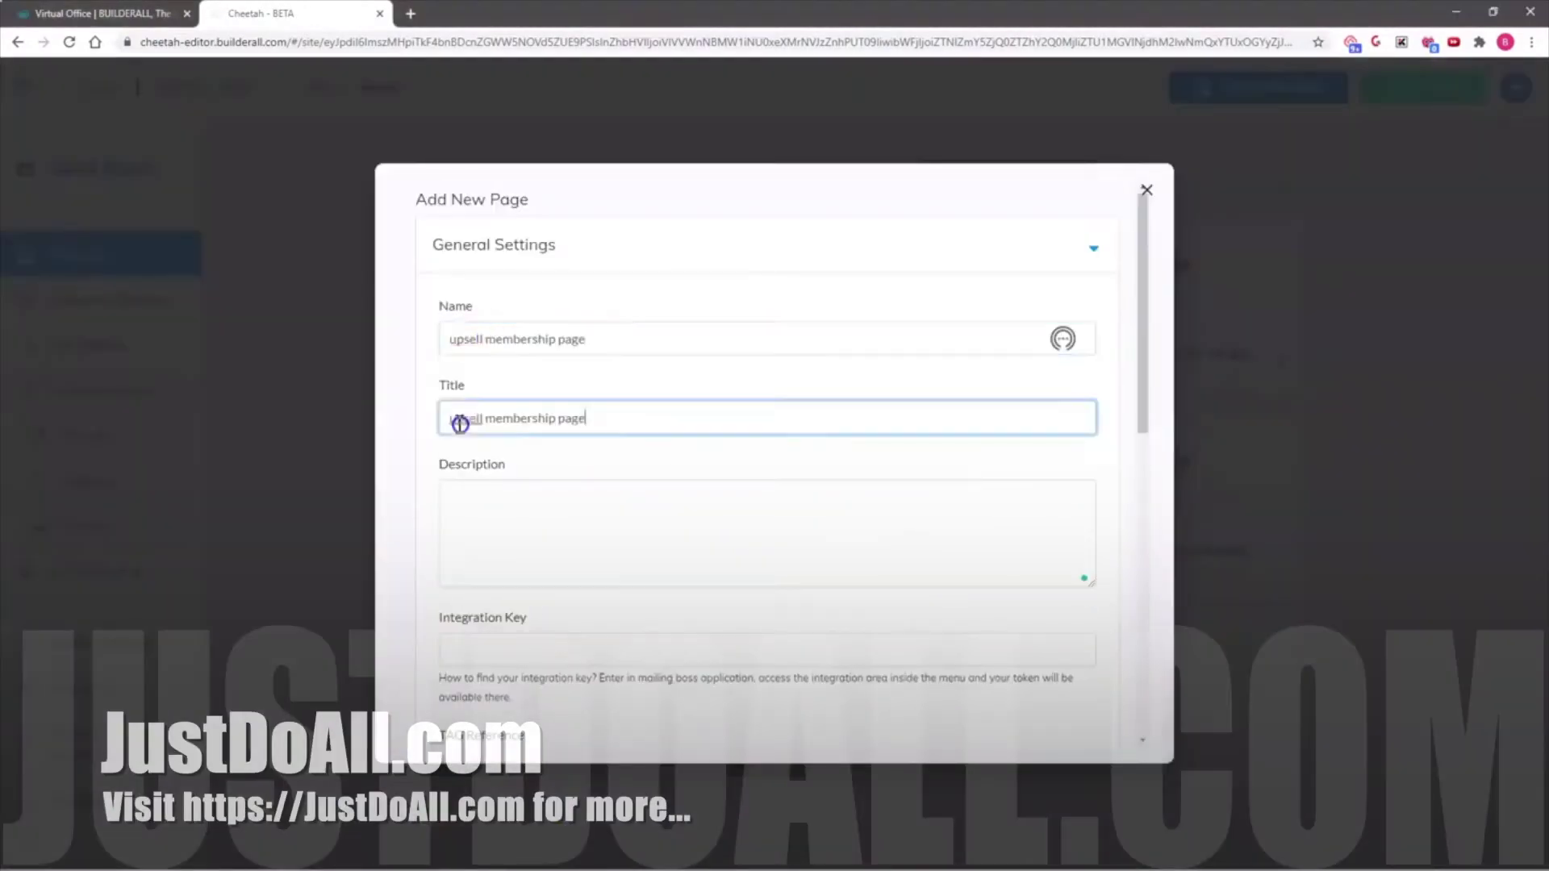
pyautogui.moveTo(885, 552); pyautogui.dragTo(1050, 557)
pyautogui.click(512, 647)
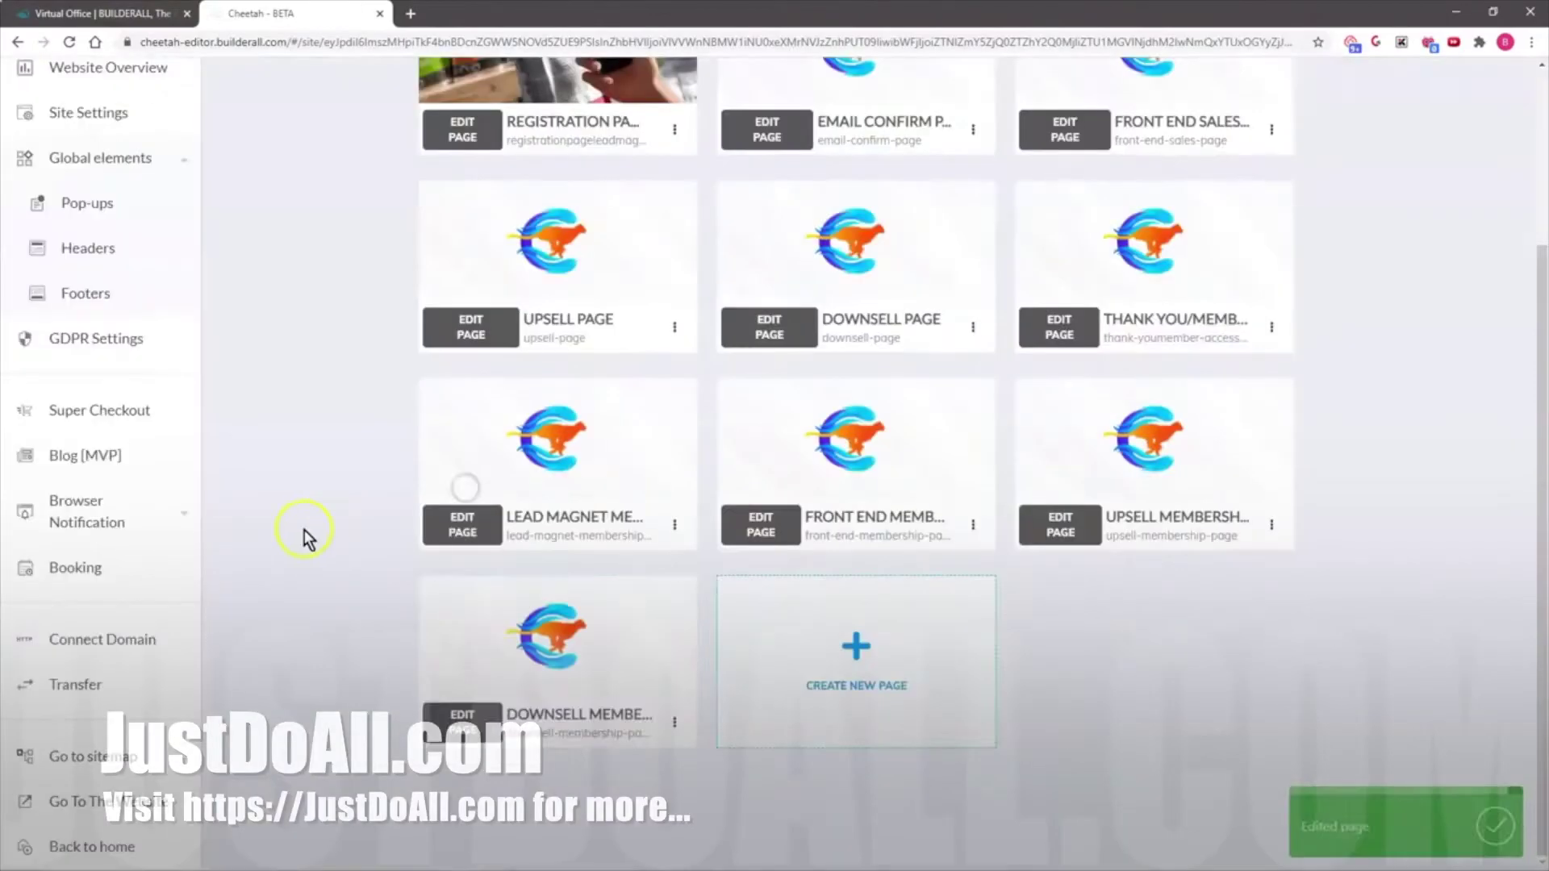
pyautogui.scroll(3, 305, 548)
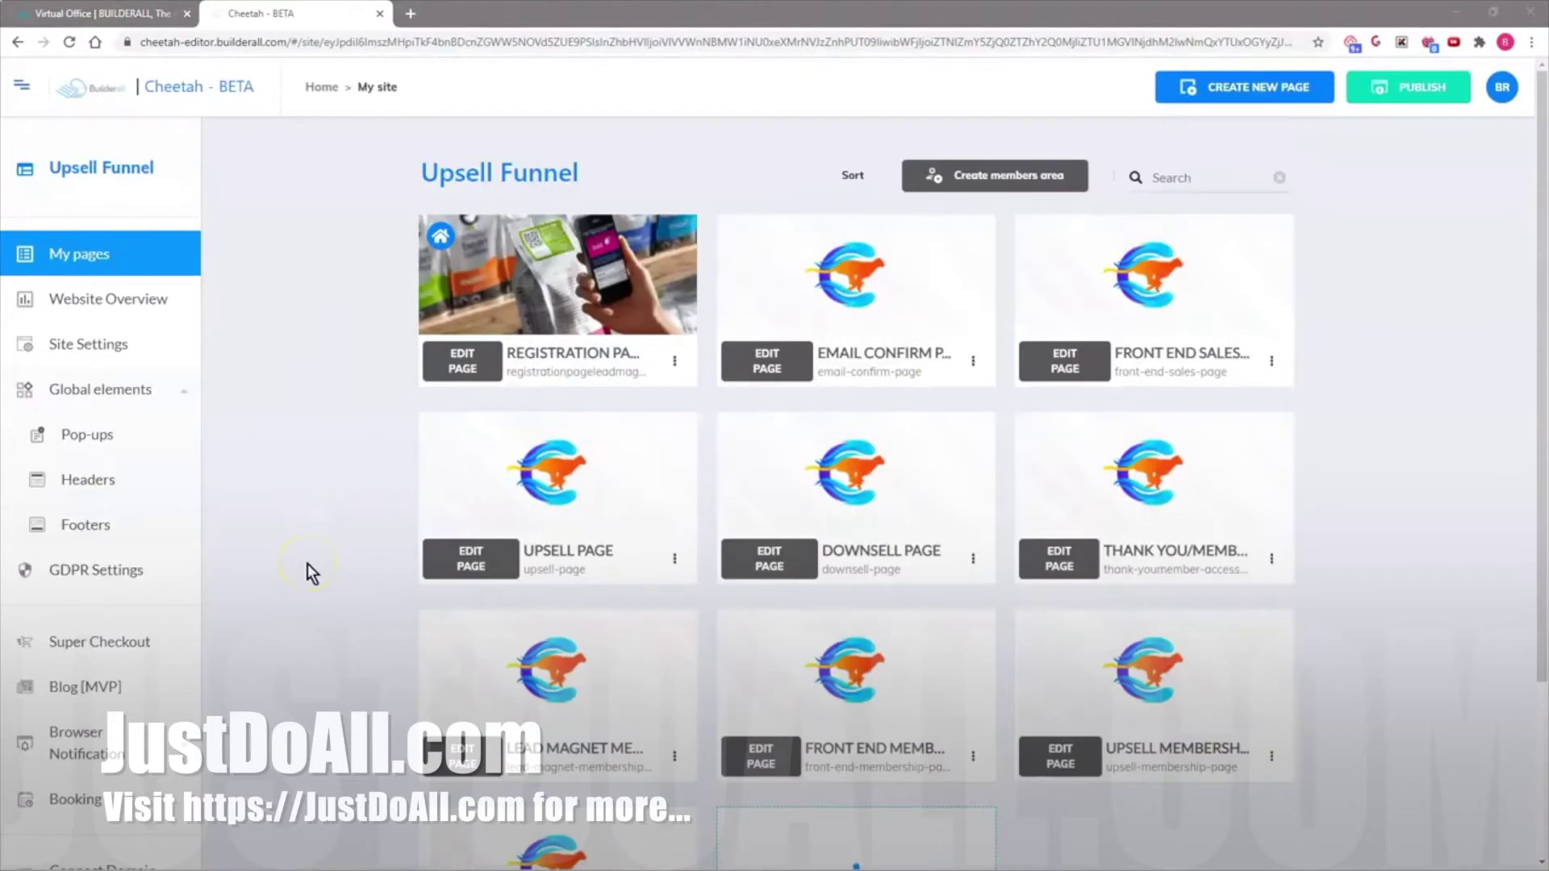
# Open the registration page for editing and add a taller blank panel.
pyautogui.click(464, 355)
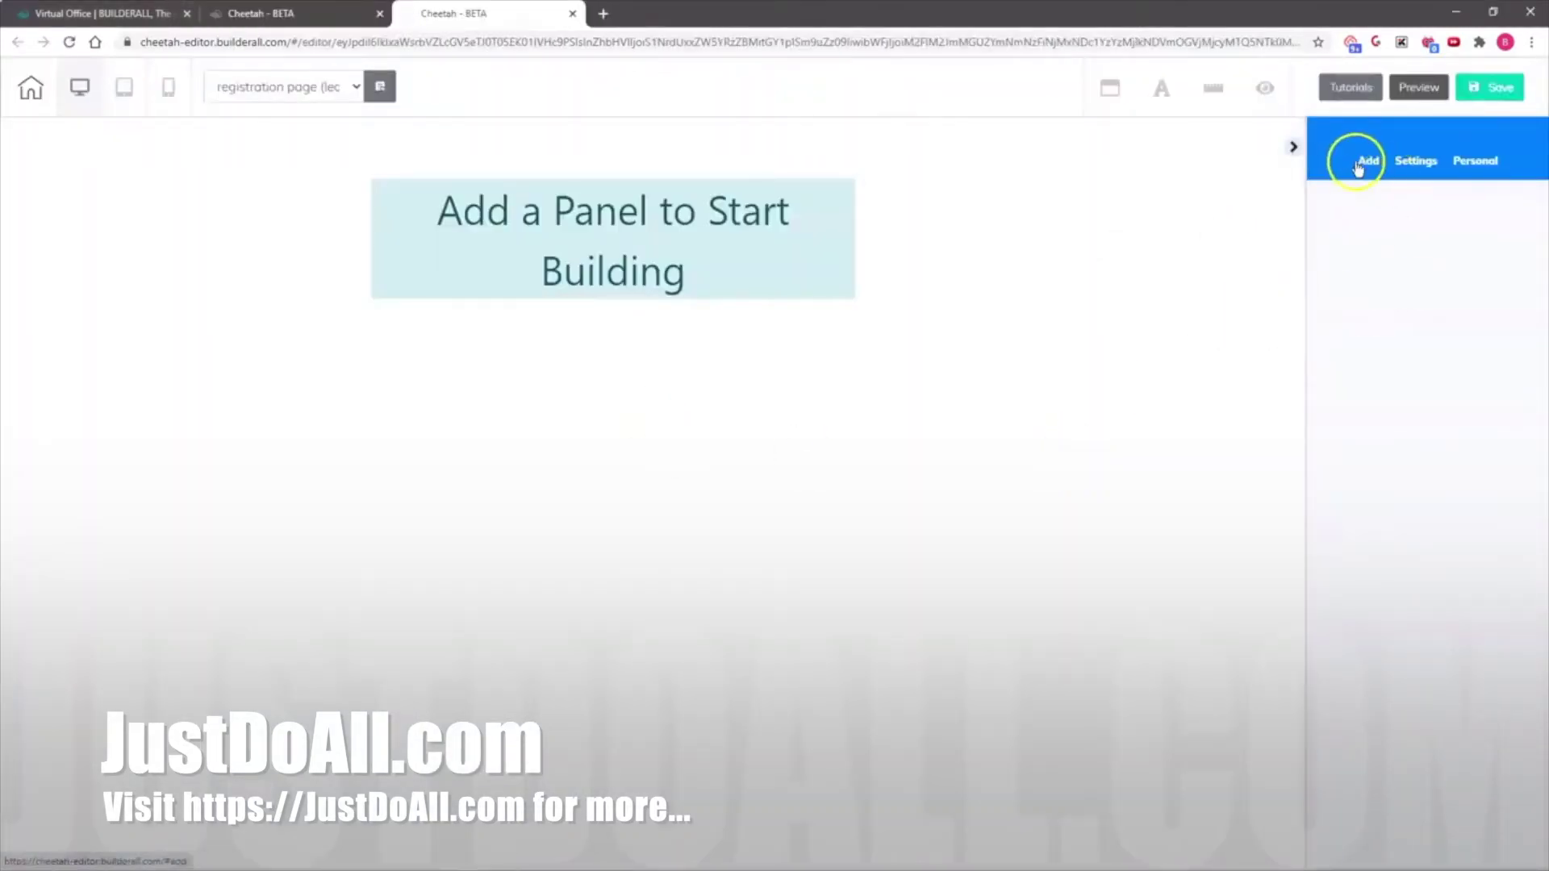
pyautogui.click(1366, 162)
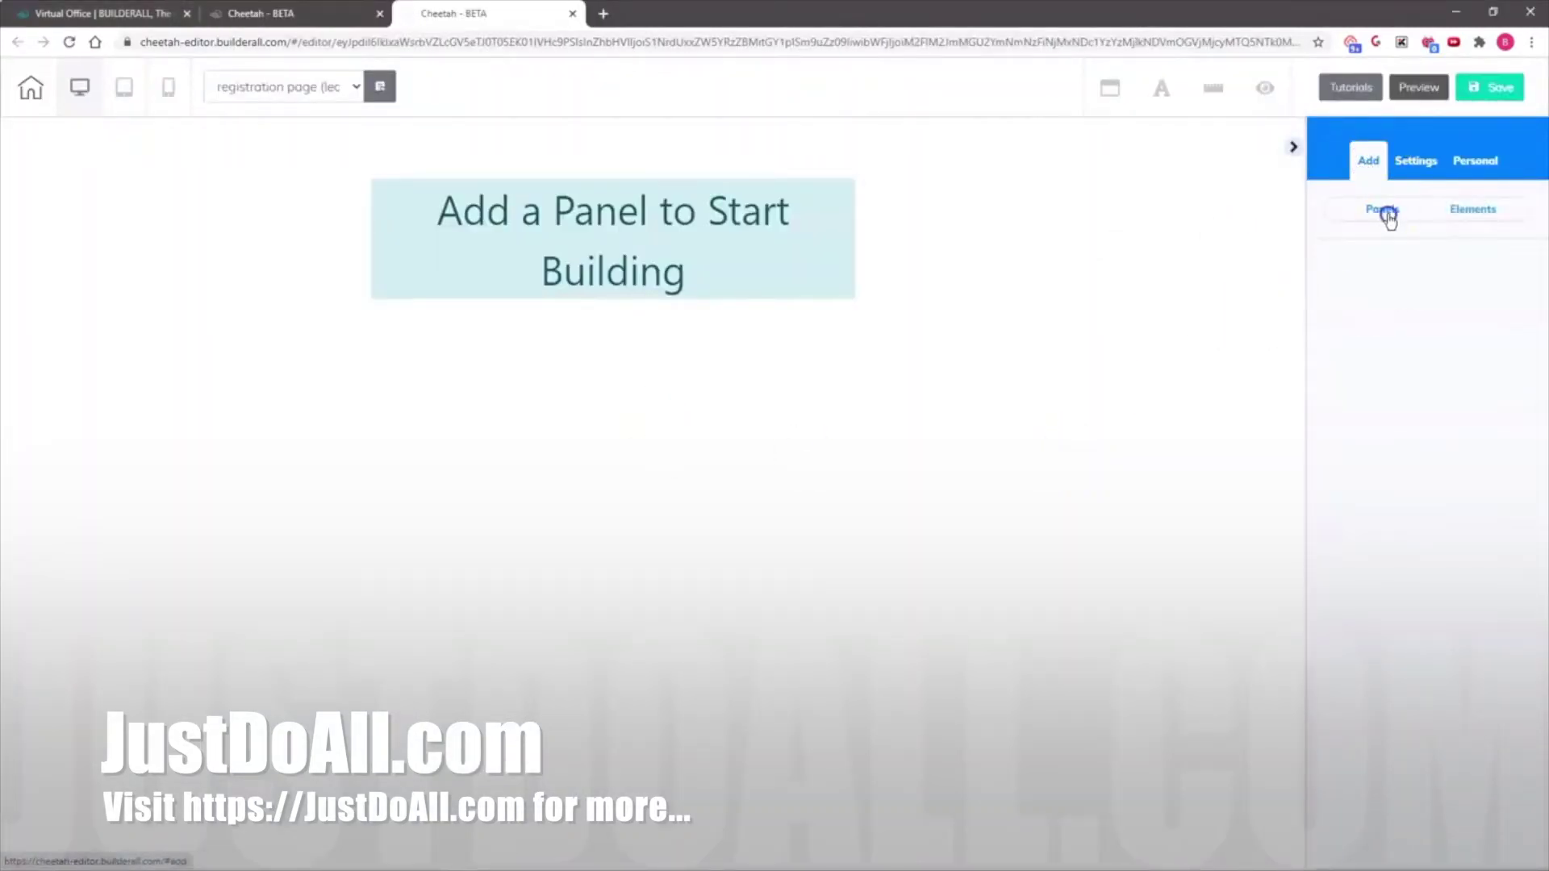
pyautogui.click(1381, 211)
pyautogui.click(1393, 323)
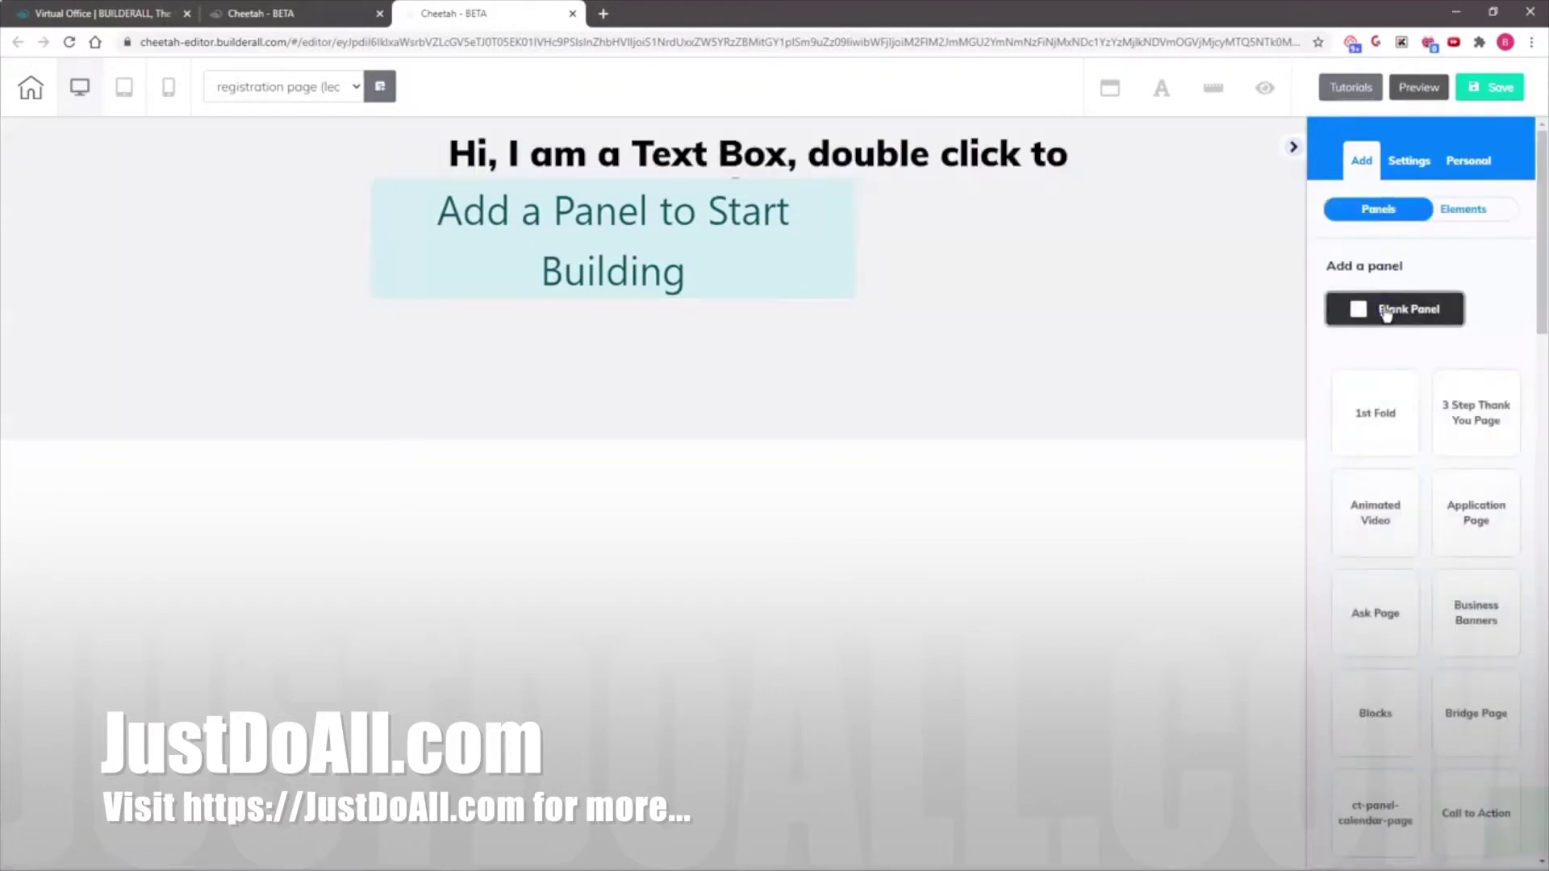
pyautogui.moveTo(777, 441); pyautogui.dragTo(777, 468)
# Paste 'registration page (lead magnet)' over the placeholder heading, then save and publish.
pyautogui.doubleClick(485, 192)
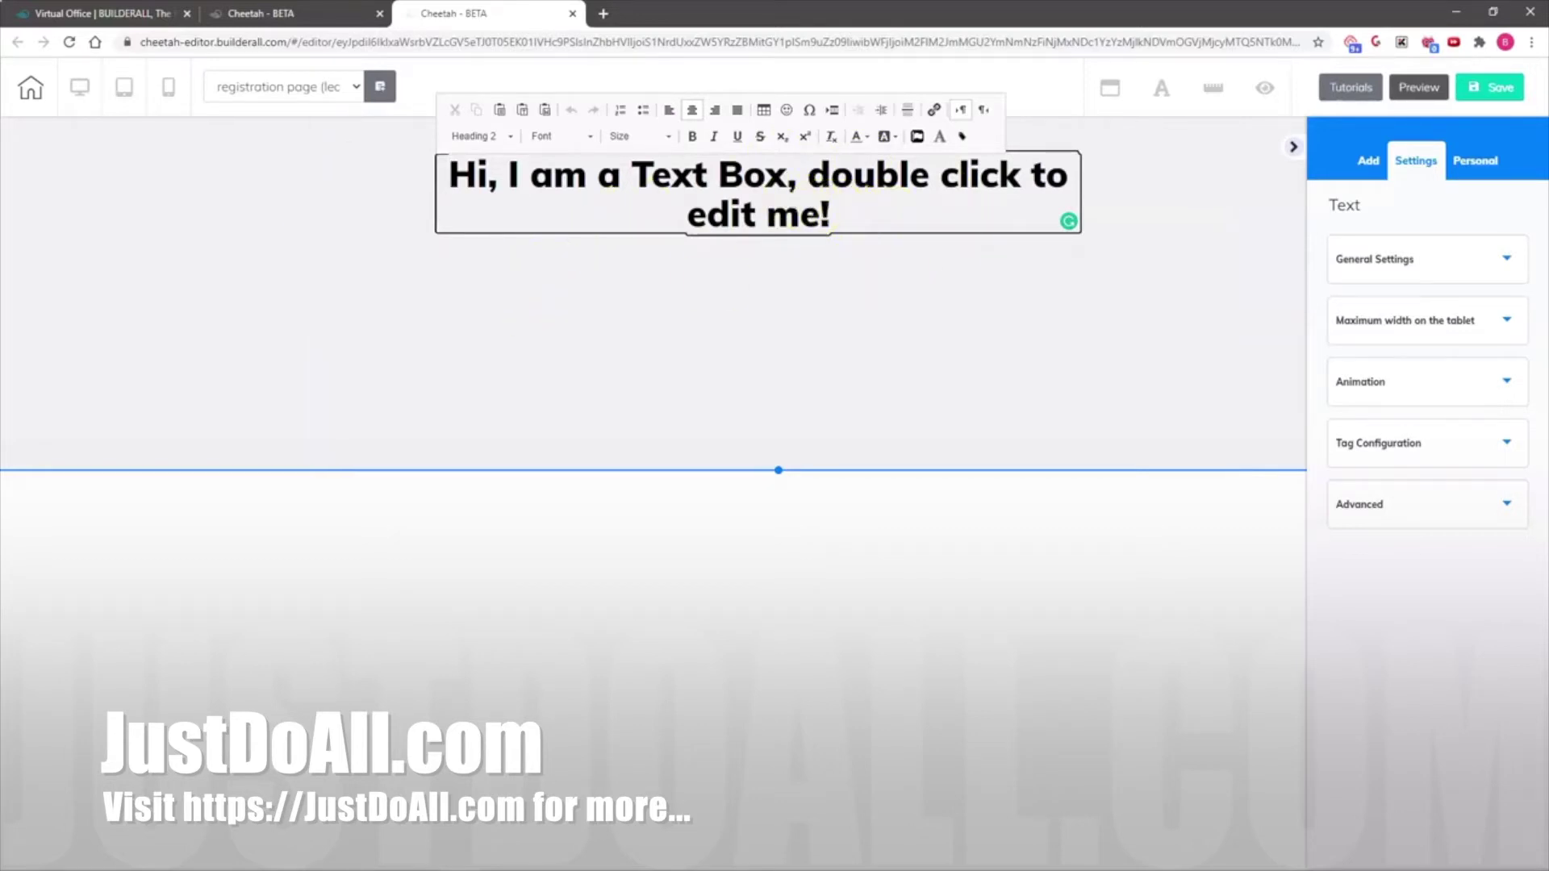
pyautogui.press('Escape')
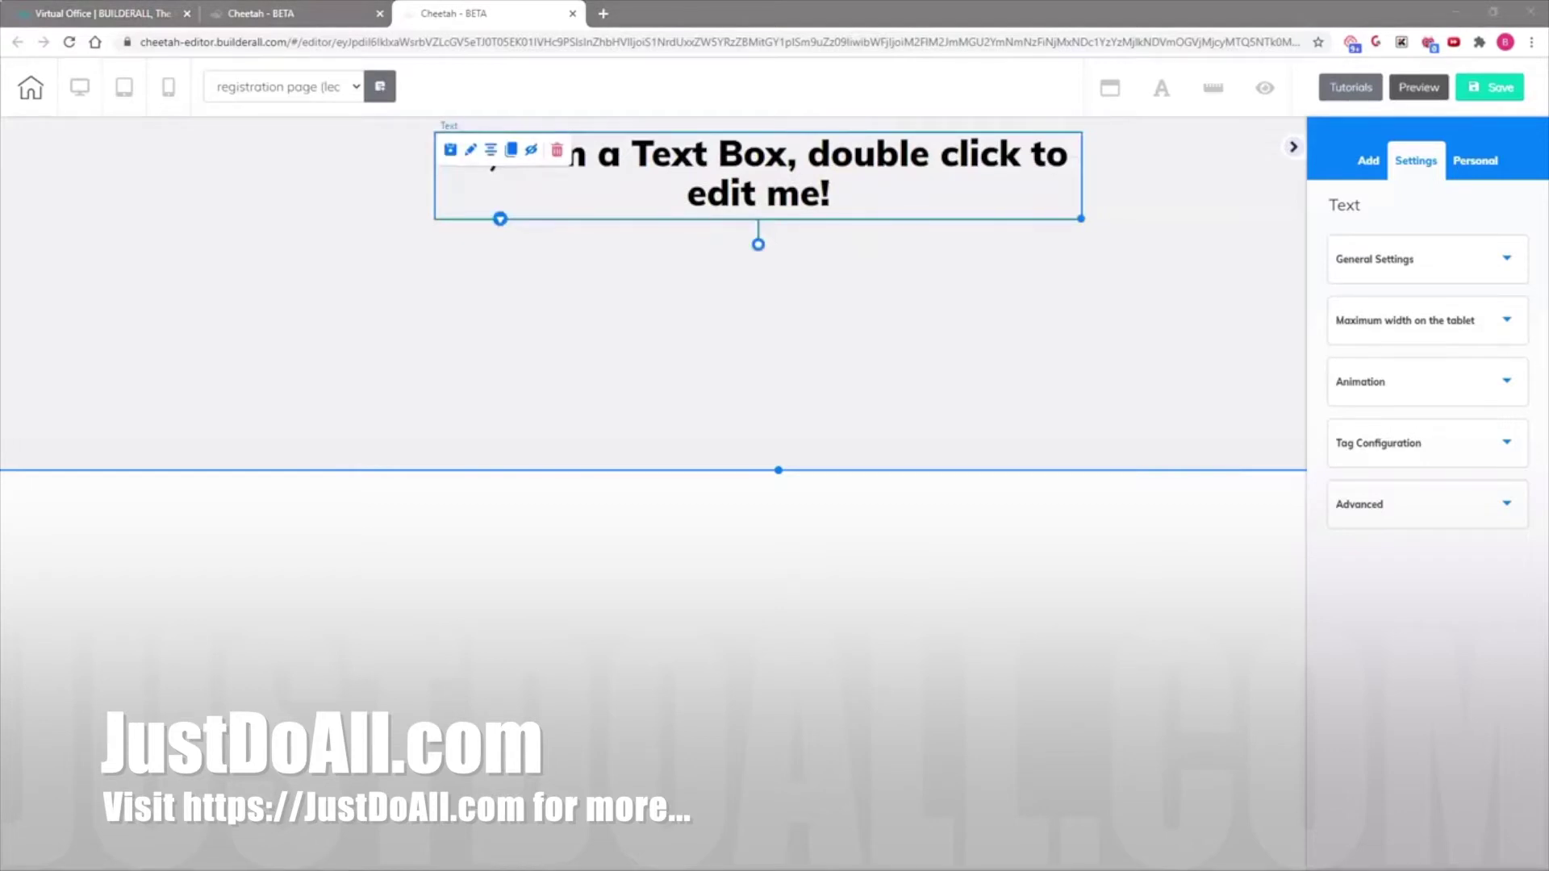
pyautogui.hotkey('alt', 'Tab')
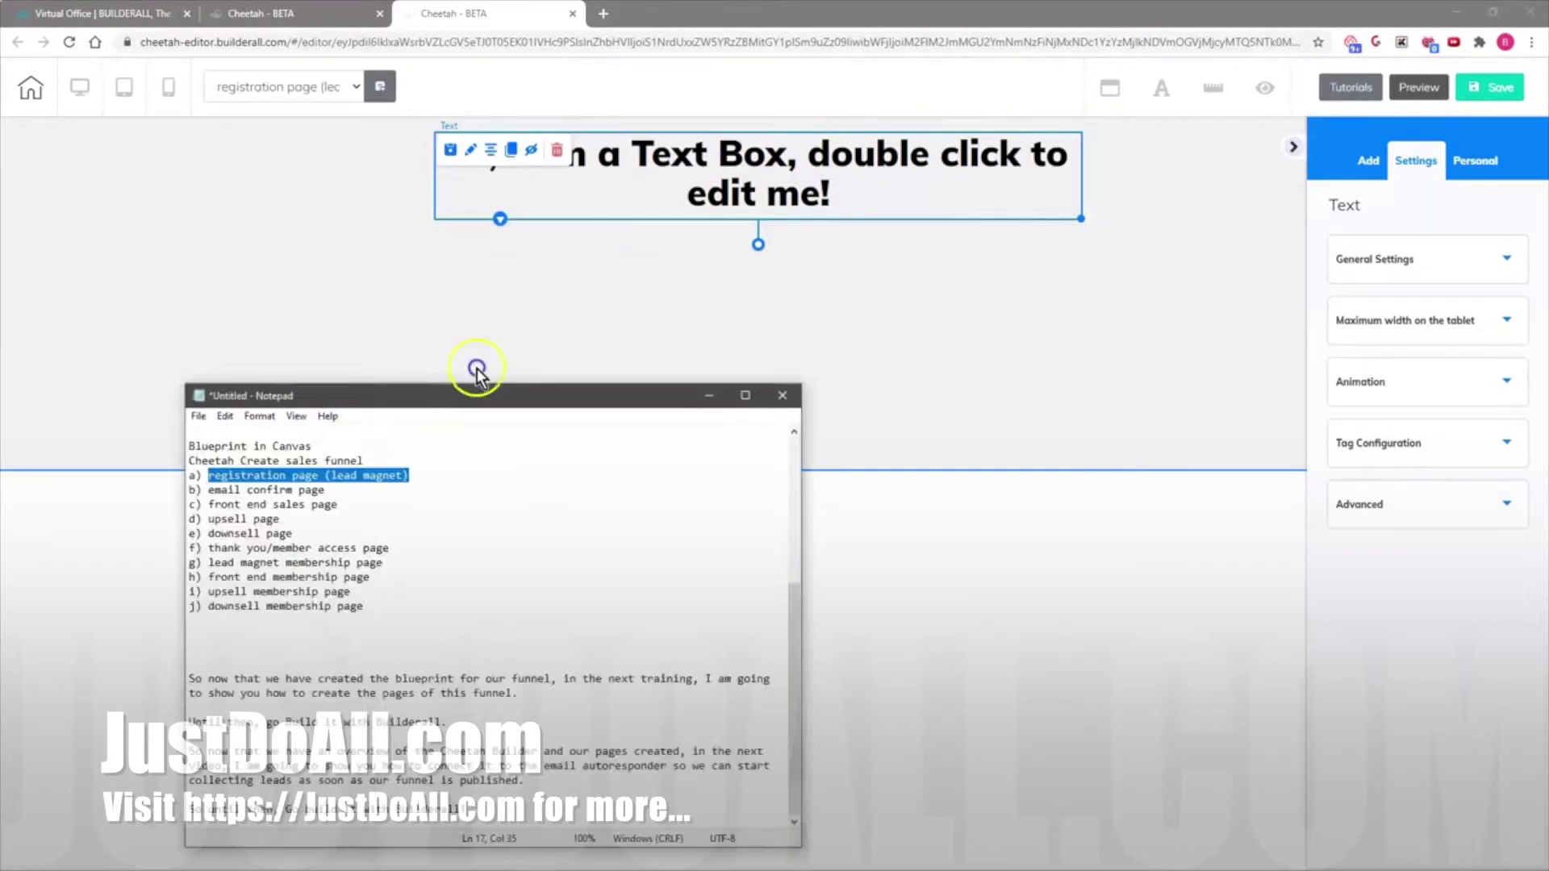
pyautogui.moveTo(401, 405); pyautogui.dragTo(692, 288)
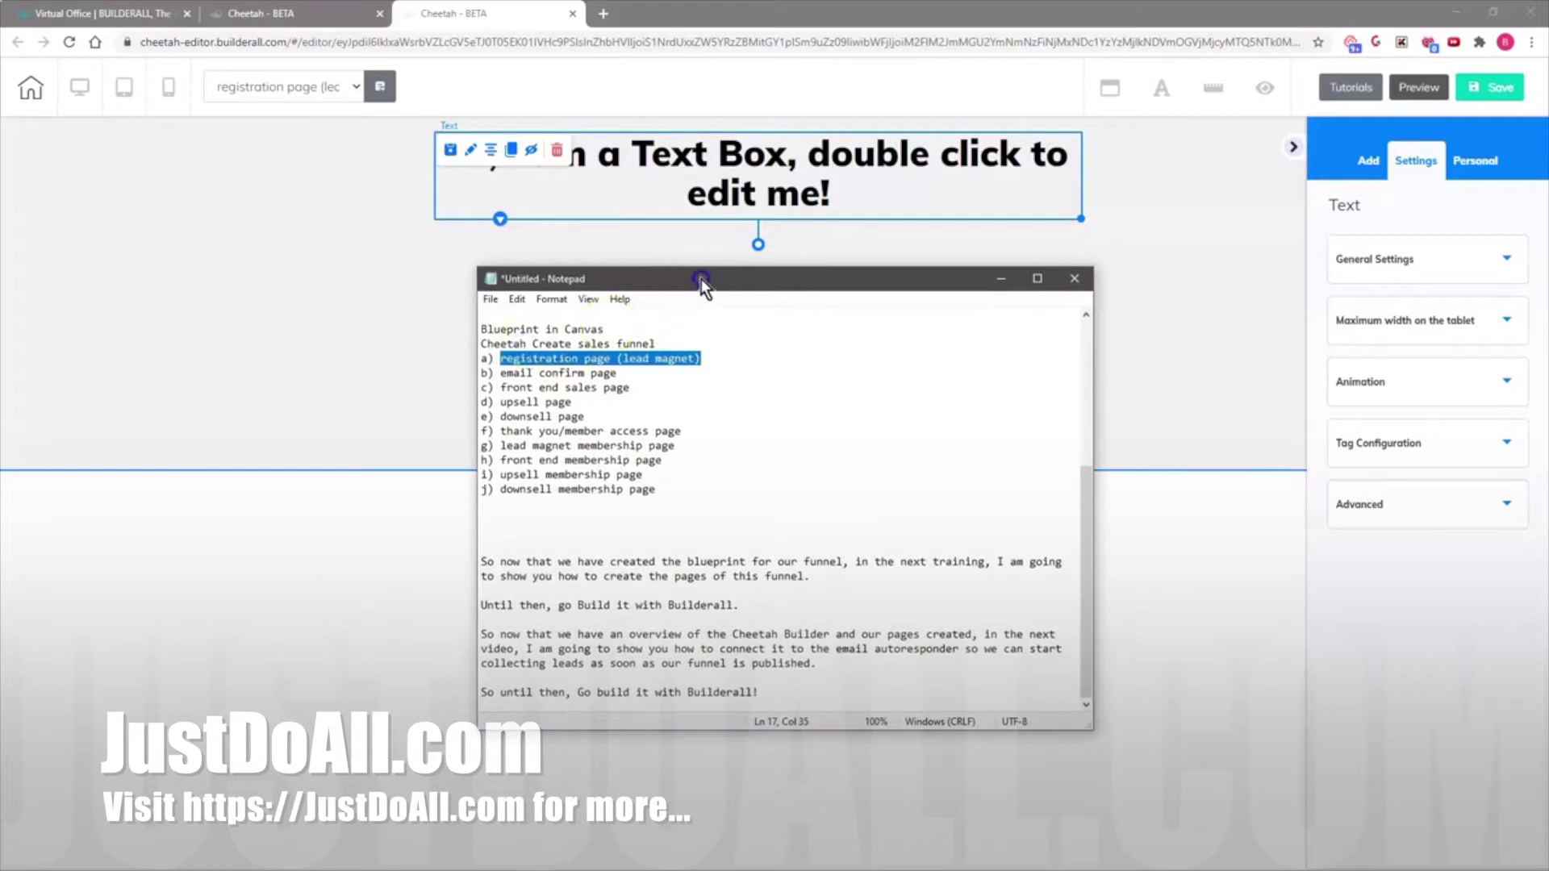
pyautogui.click(1001, 278)
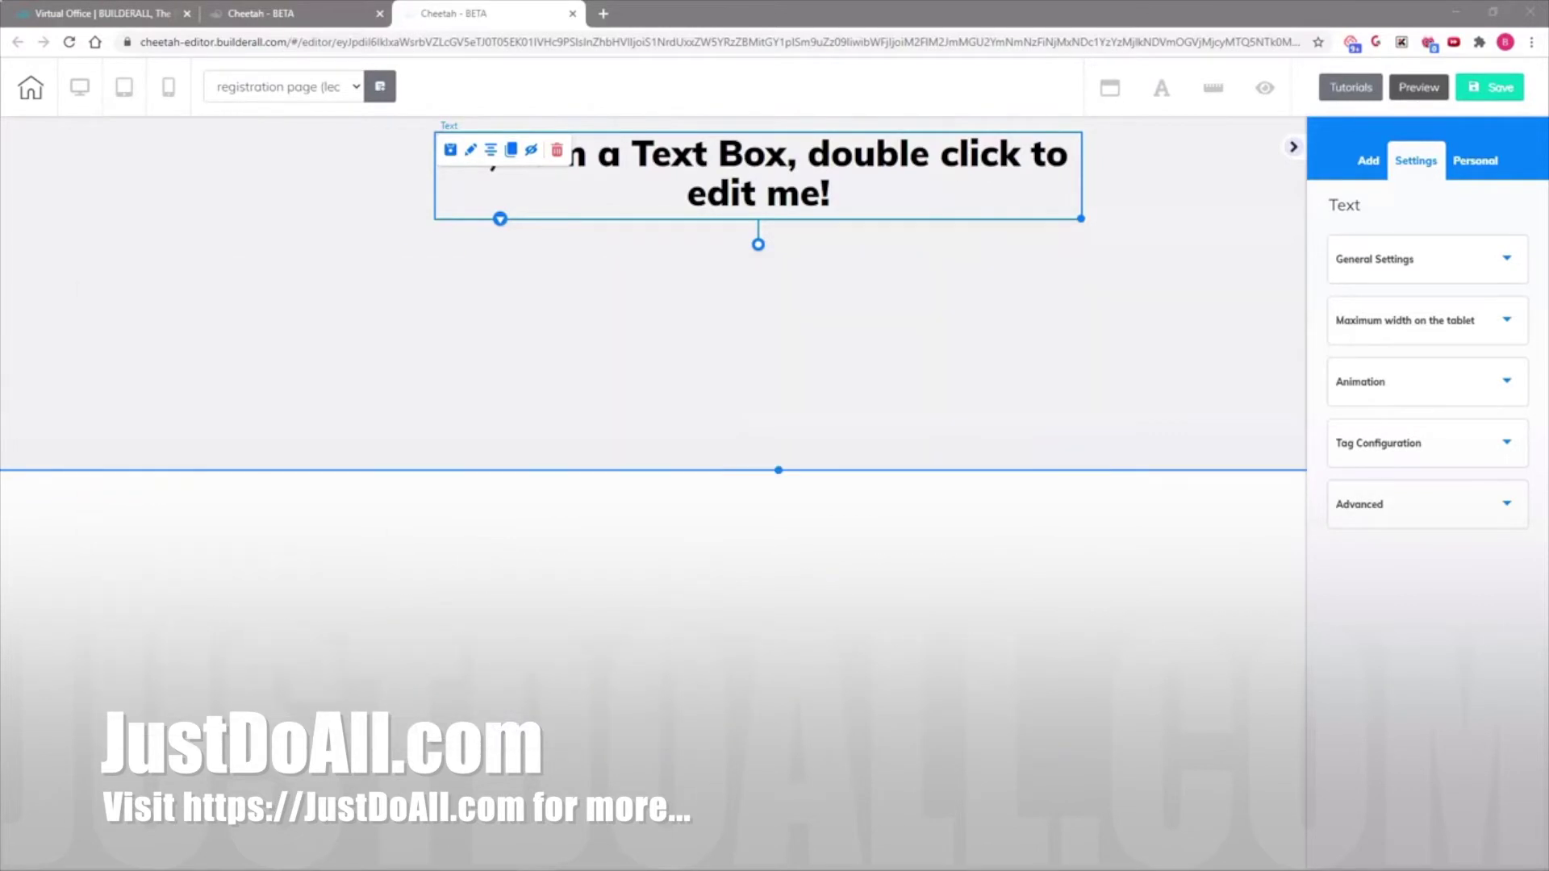
pyautogui.doubleClick(805, 200)
pyautogui.moveTo(444, 174); pyautogui.dragTo(859, 213)
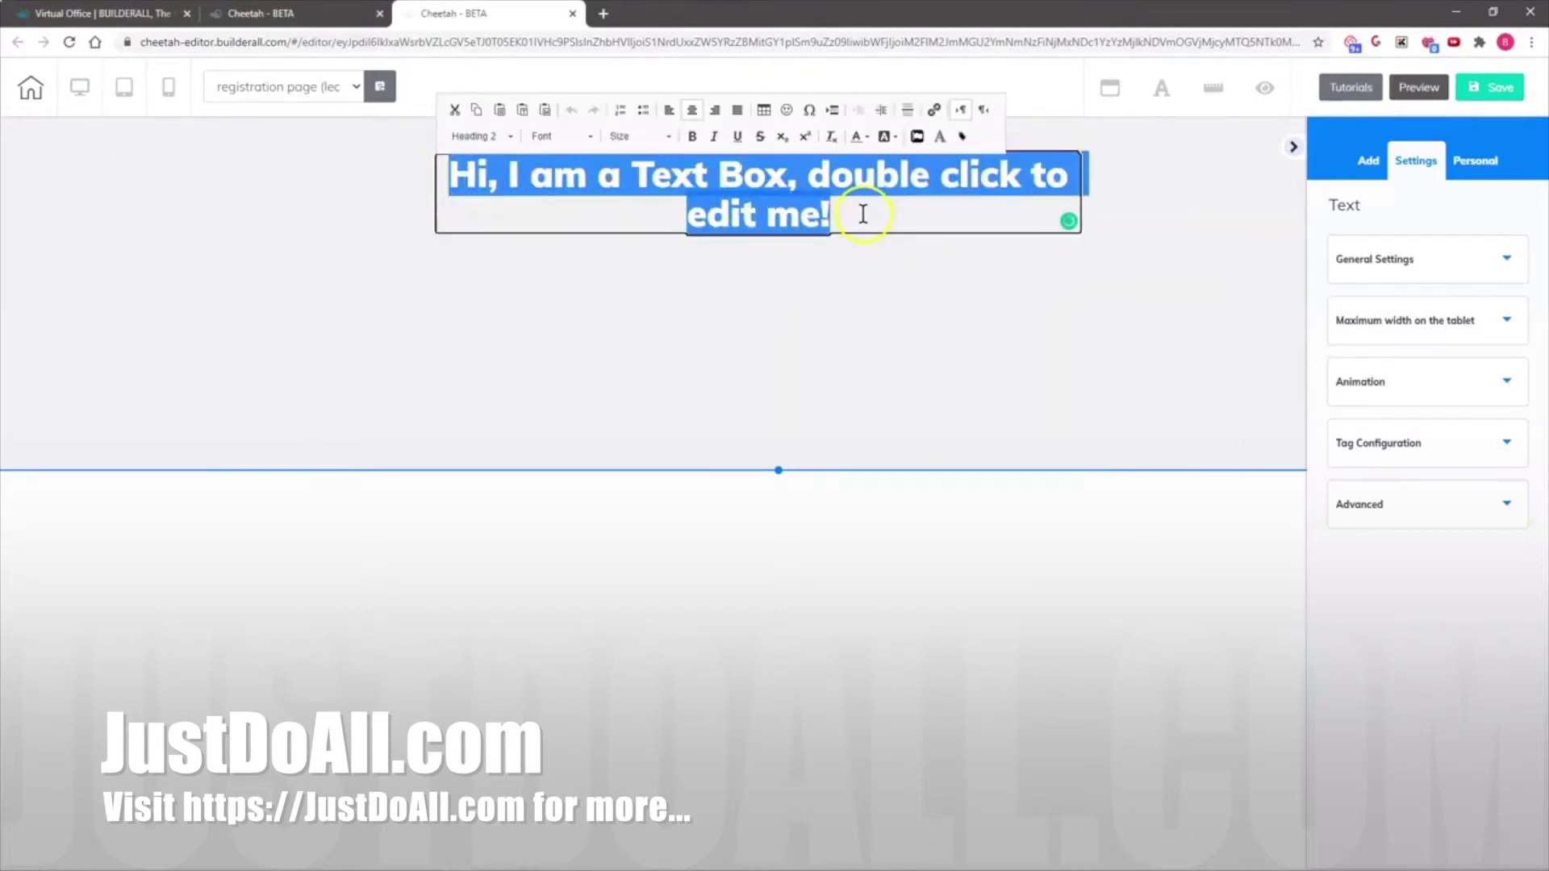
pyautogui.write('registration page (lead magnet)')
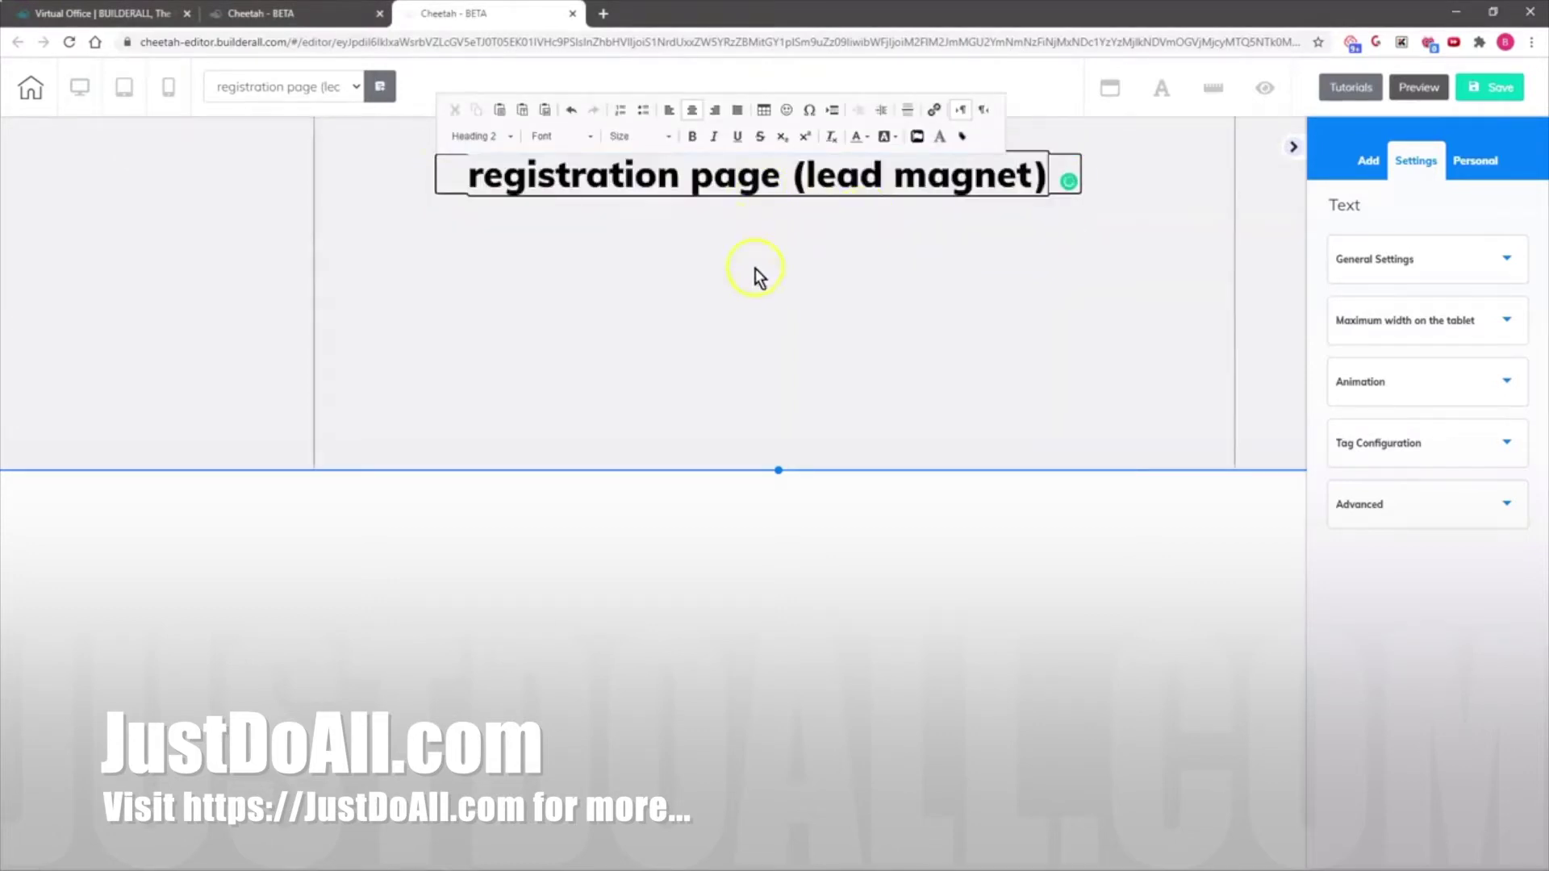
pyautogui.click(742, 182)
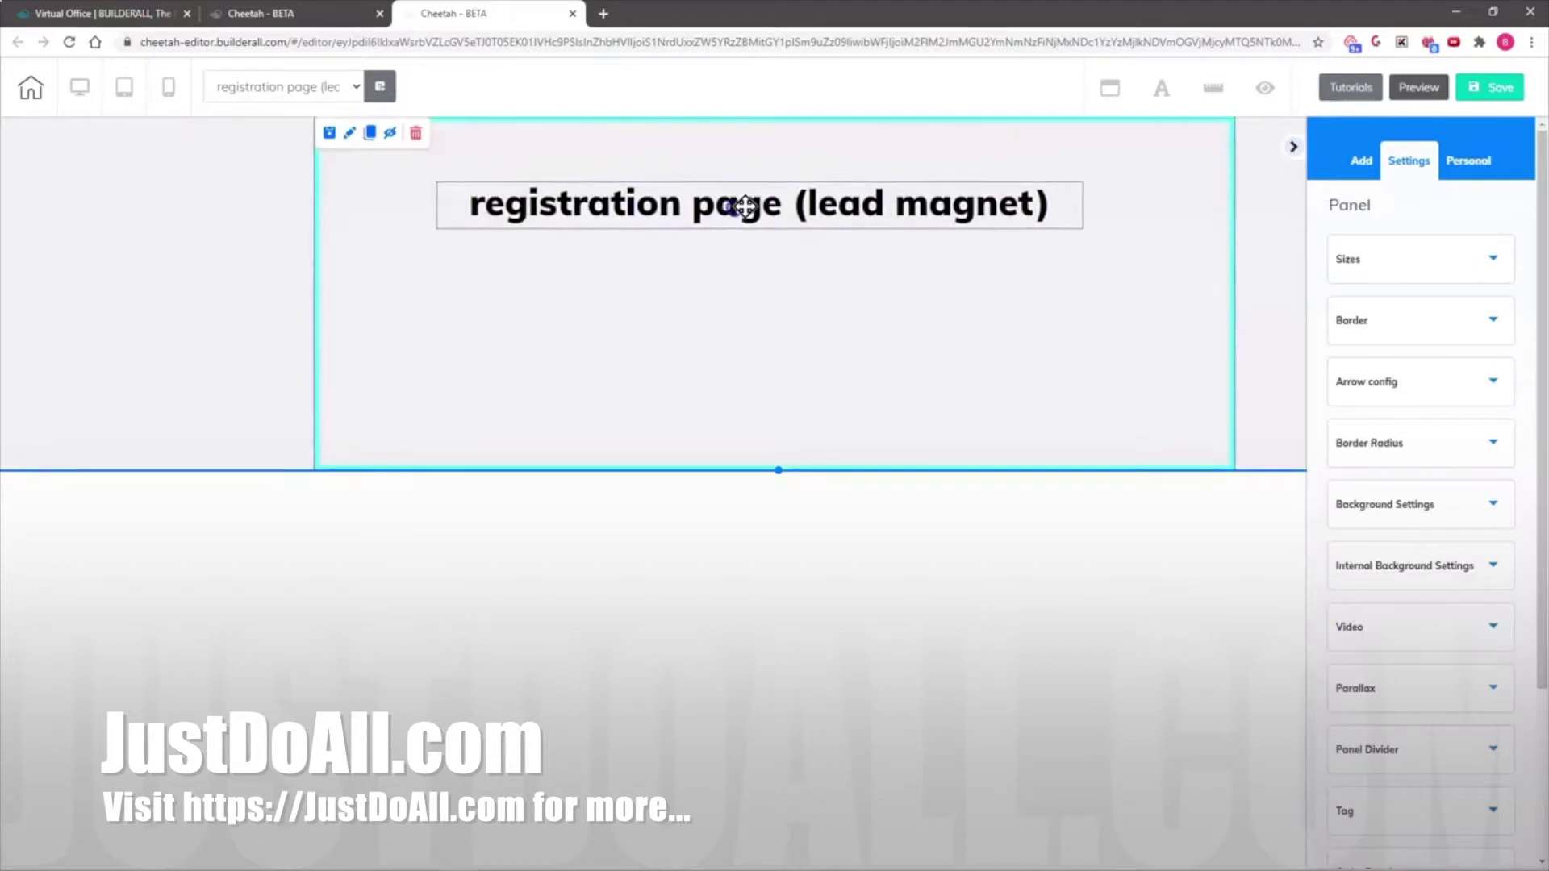
pyautogui.click(1493, 87)
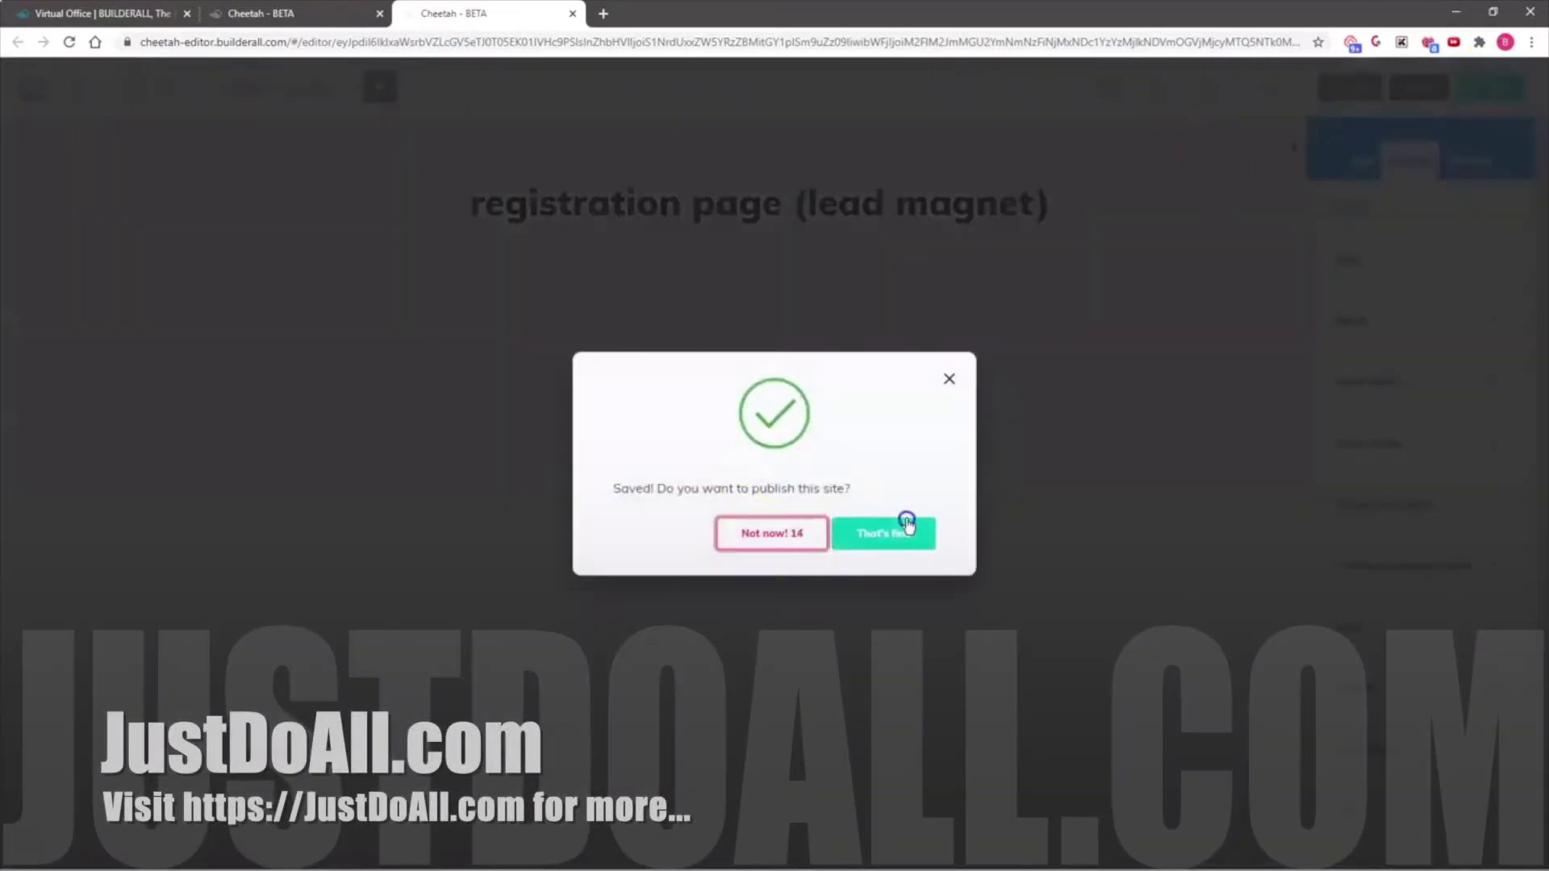
pyautogui.click(892, 529)
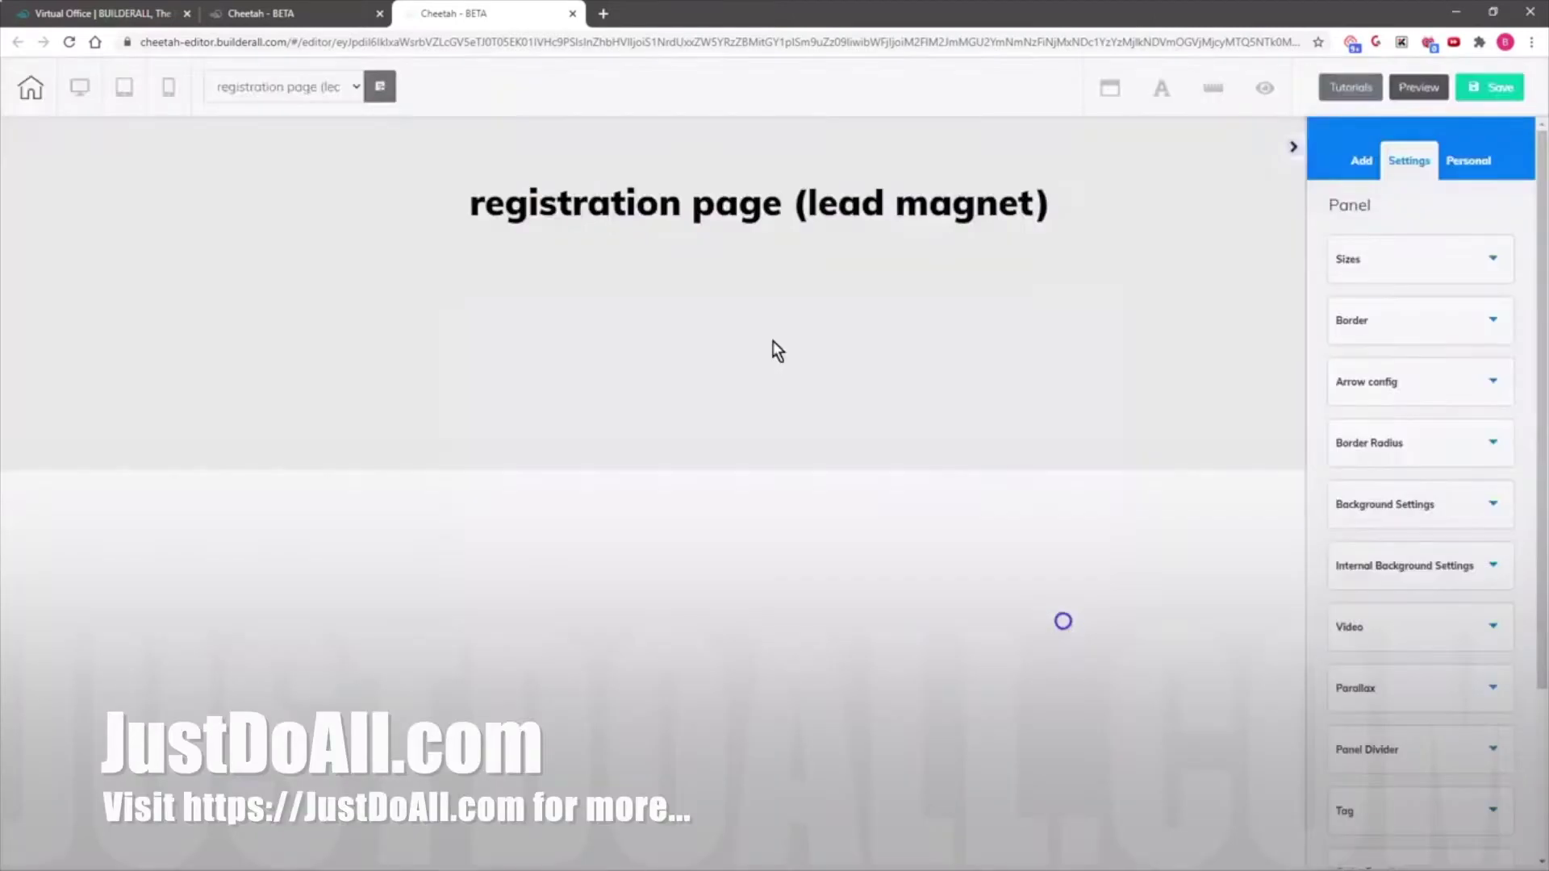
# Switch to the email confirm page and add a blank panel.
pyautogui.click(278, 86)
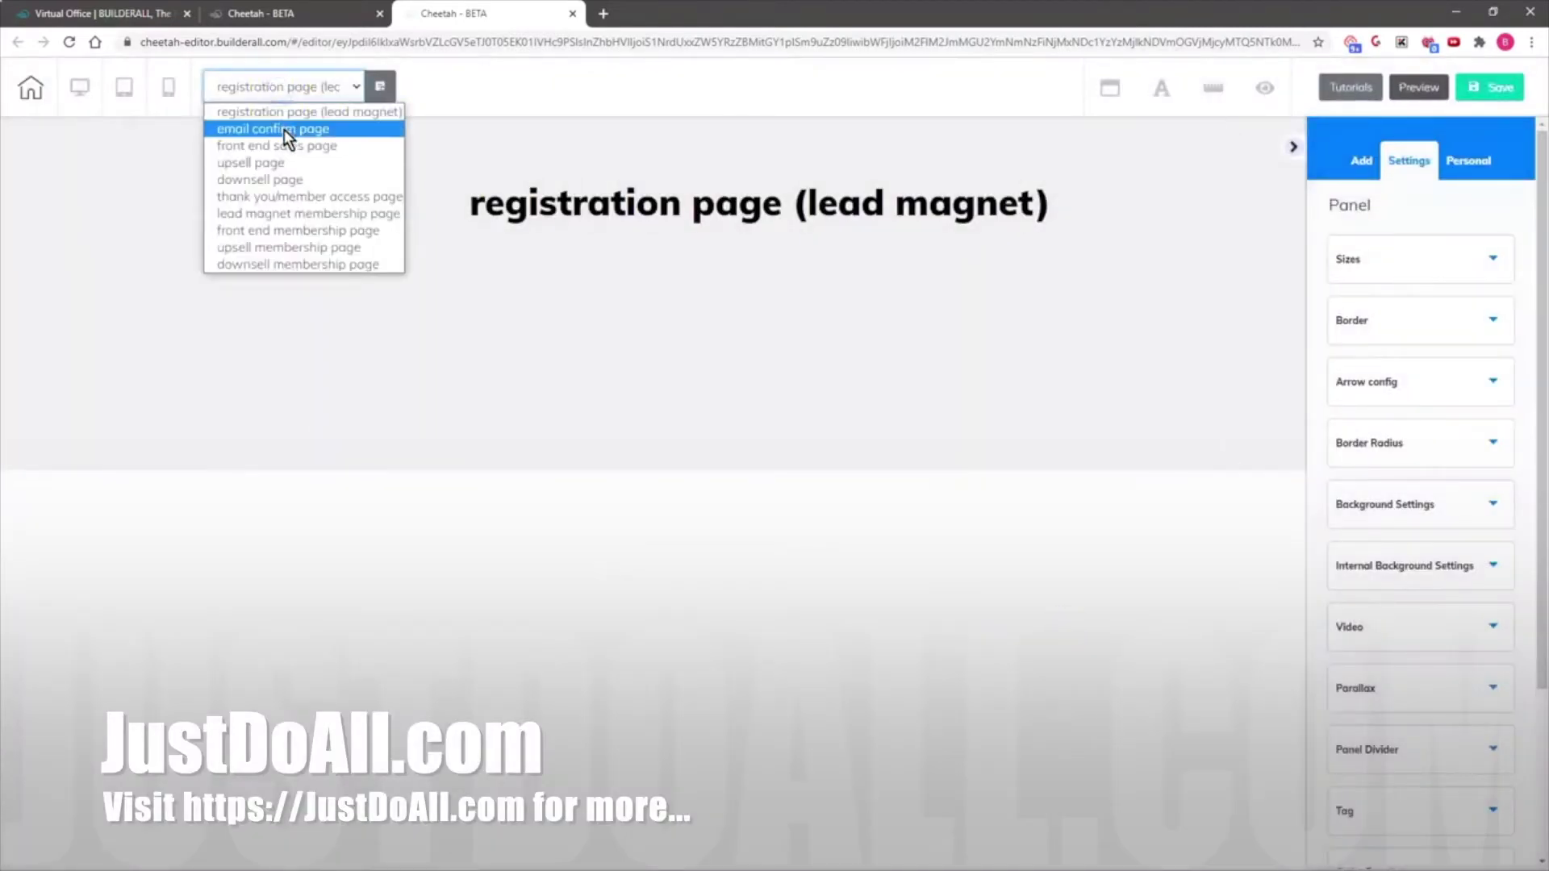
pyautogui.click(284, 129)
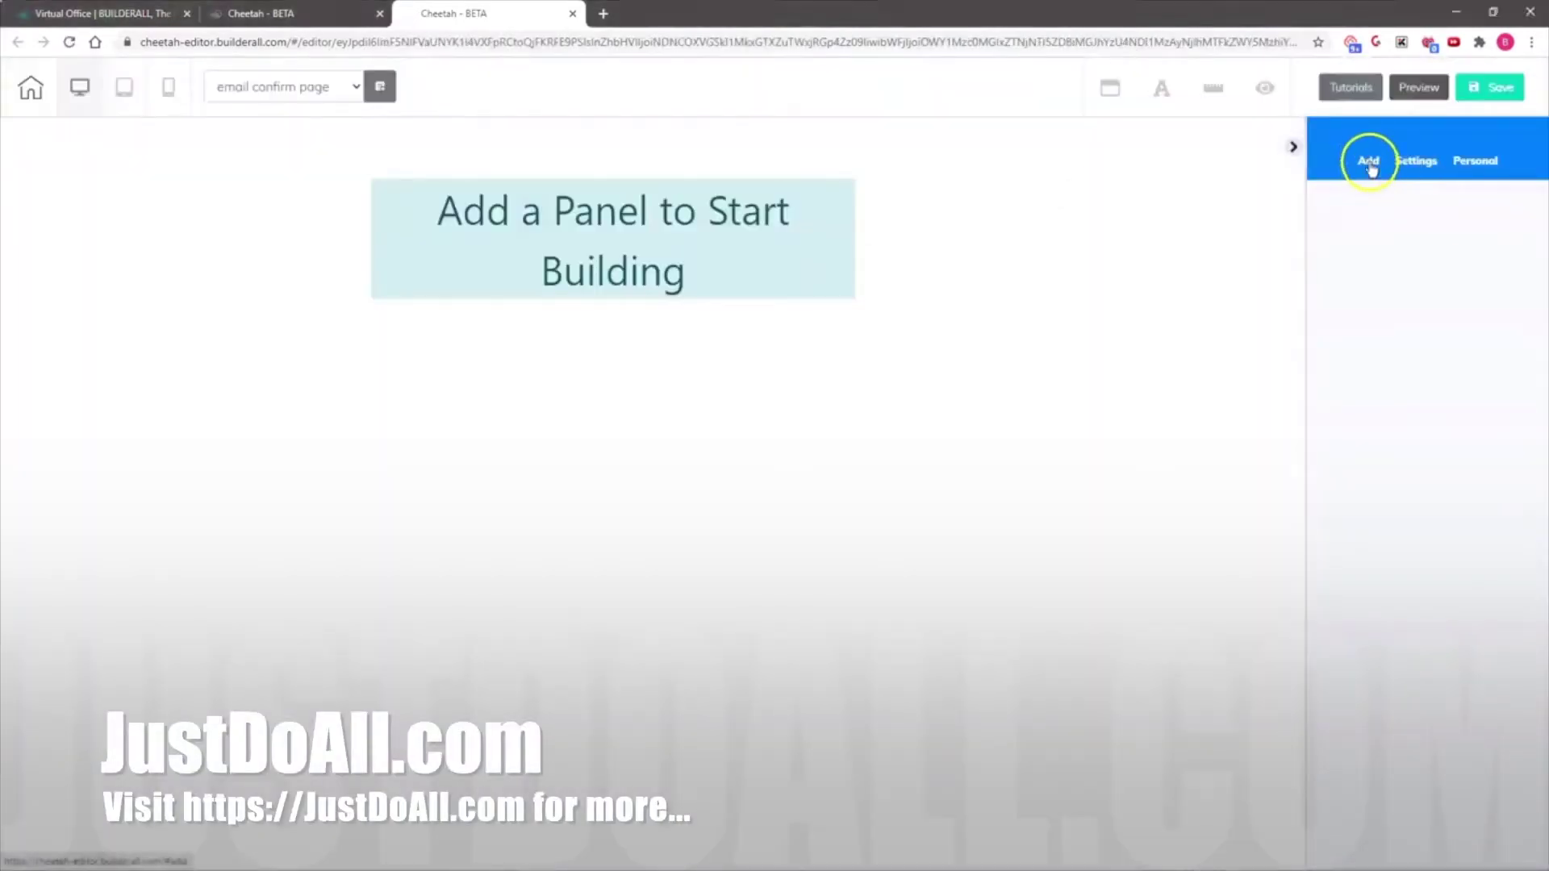
pyautogui.click(1370, 166)
pyautogui.click(1386, 212)
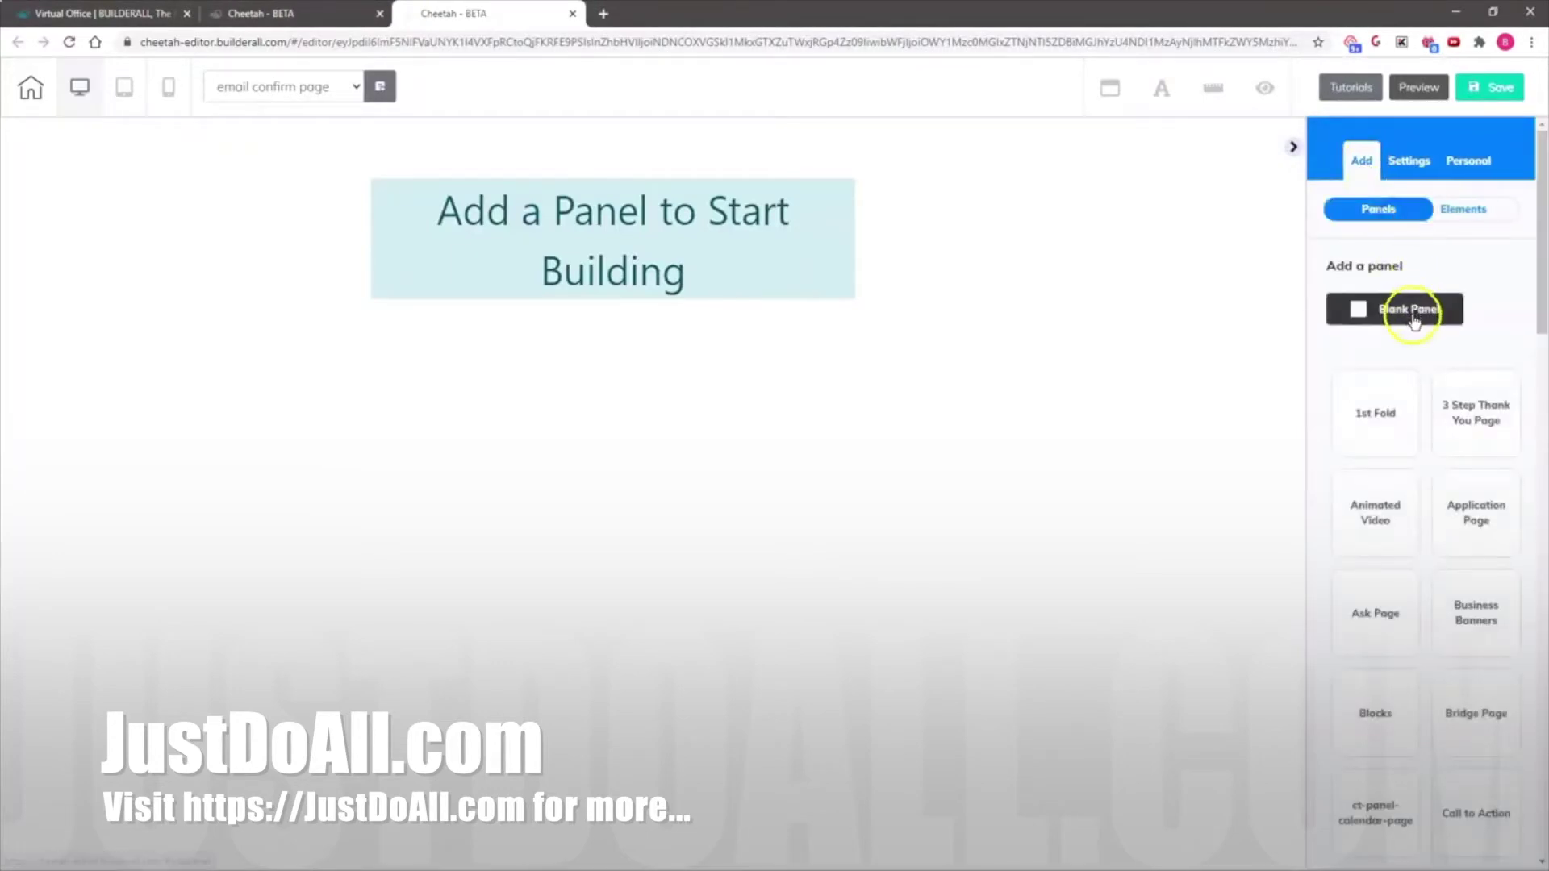
pyautogui.click(1362, 315)
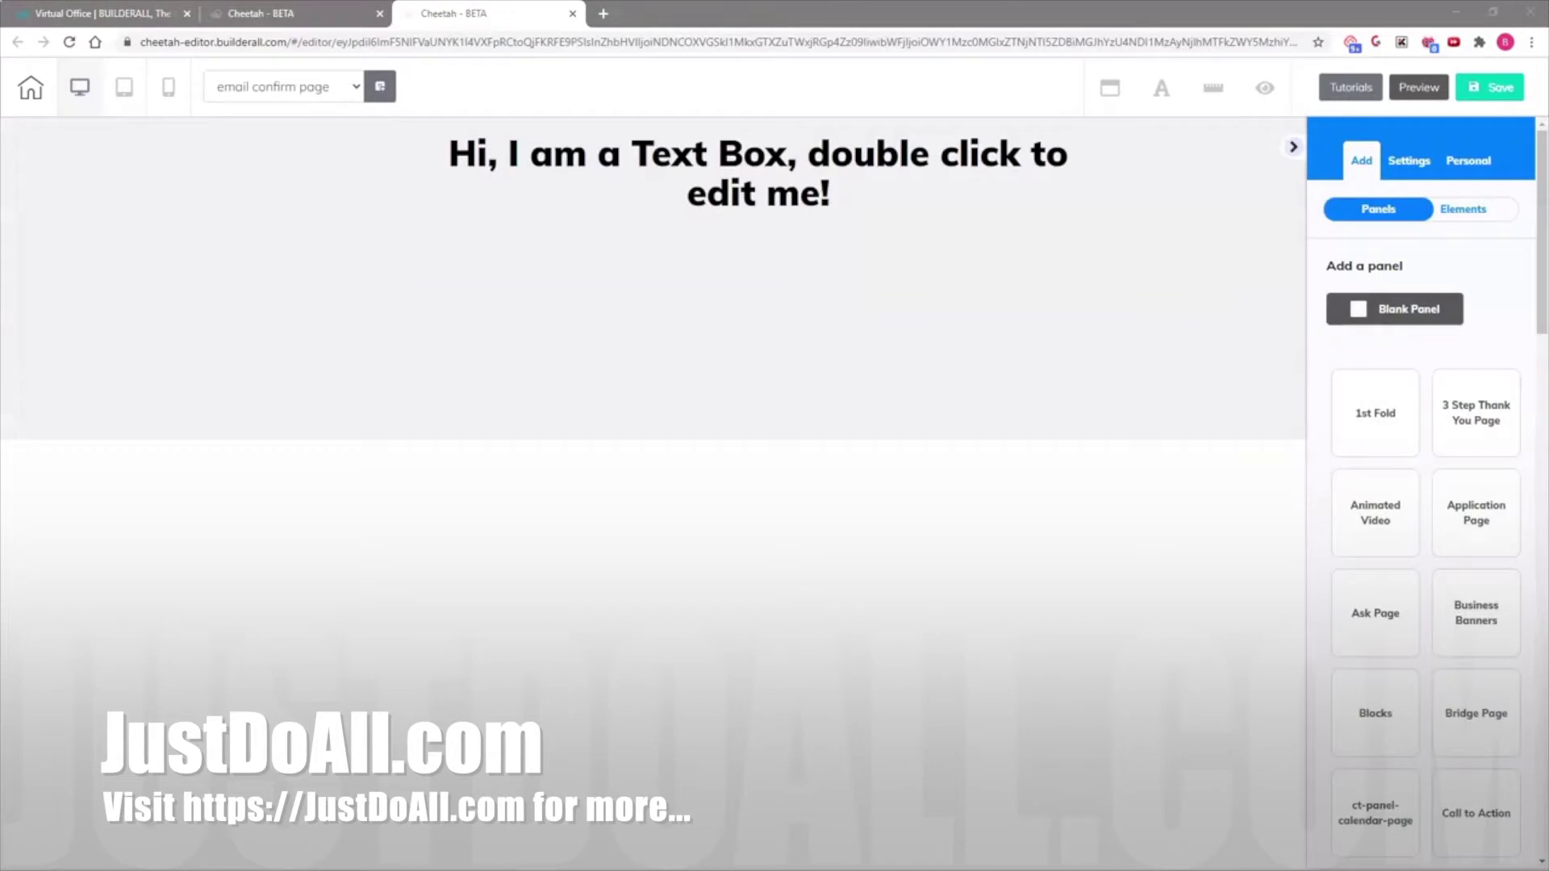
# Copy 'email confirm page' from the notes and paste it over the placeholder heading.
pyautogui.hotkey('alt', 'Tab')
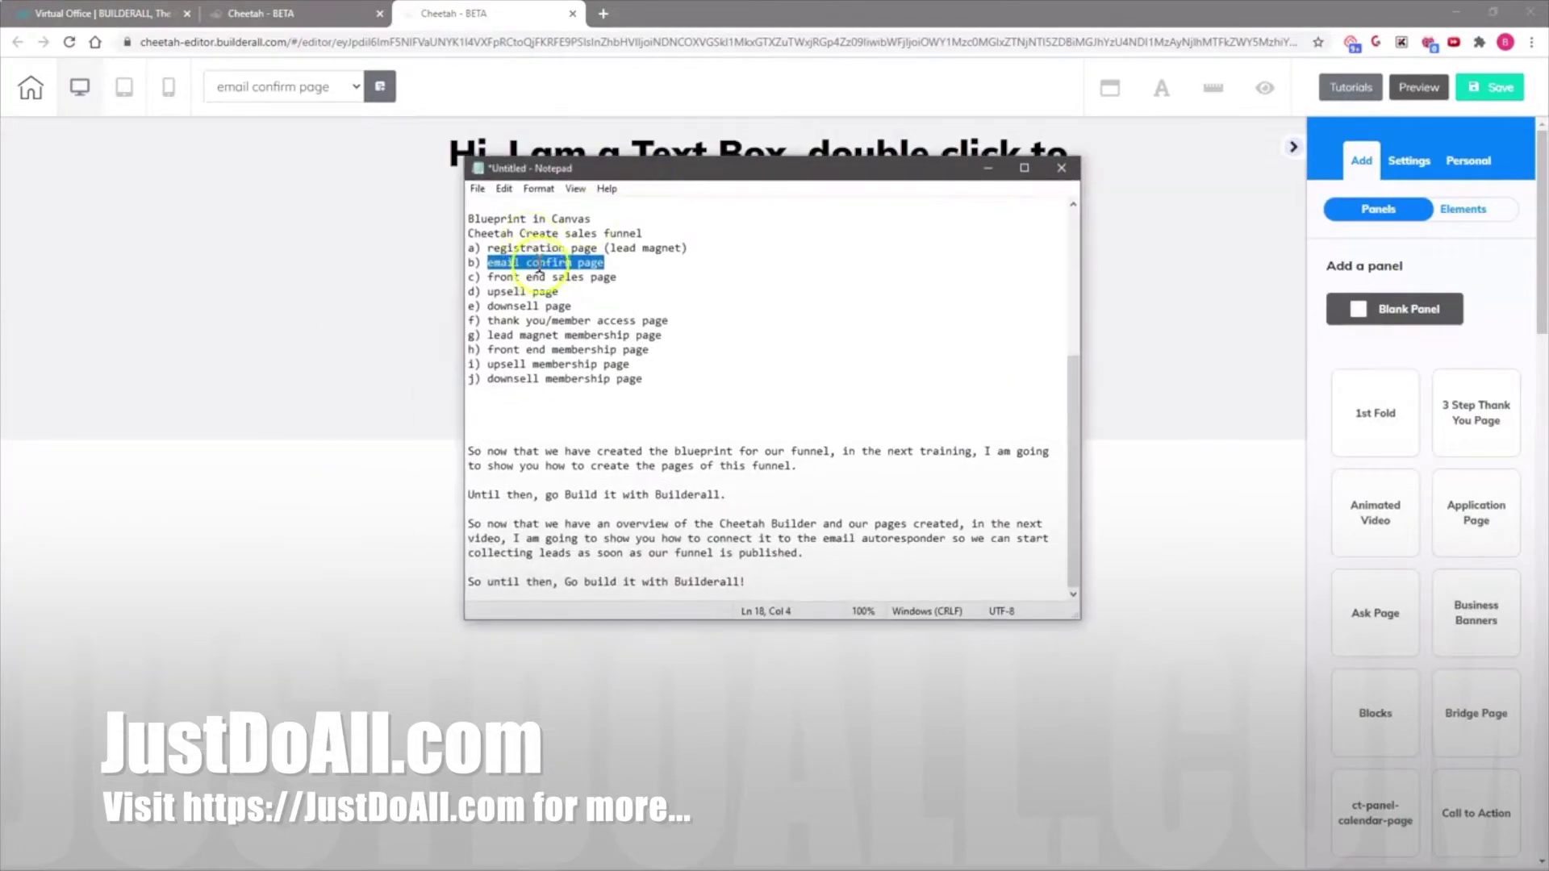
pyautogui.rightClick(543, 258)
pyautogui.click(590, 310)
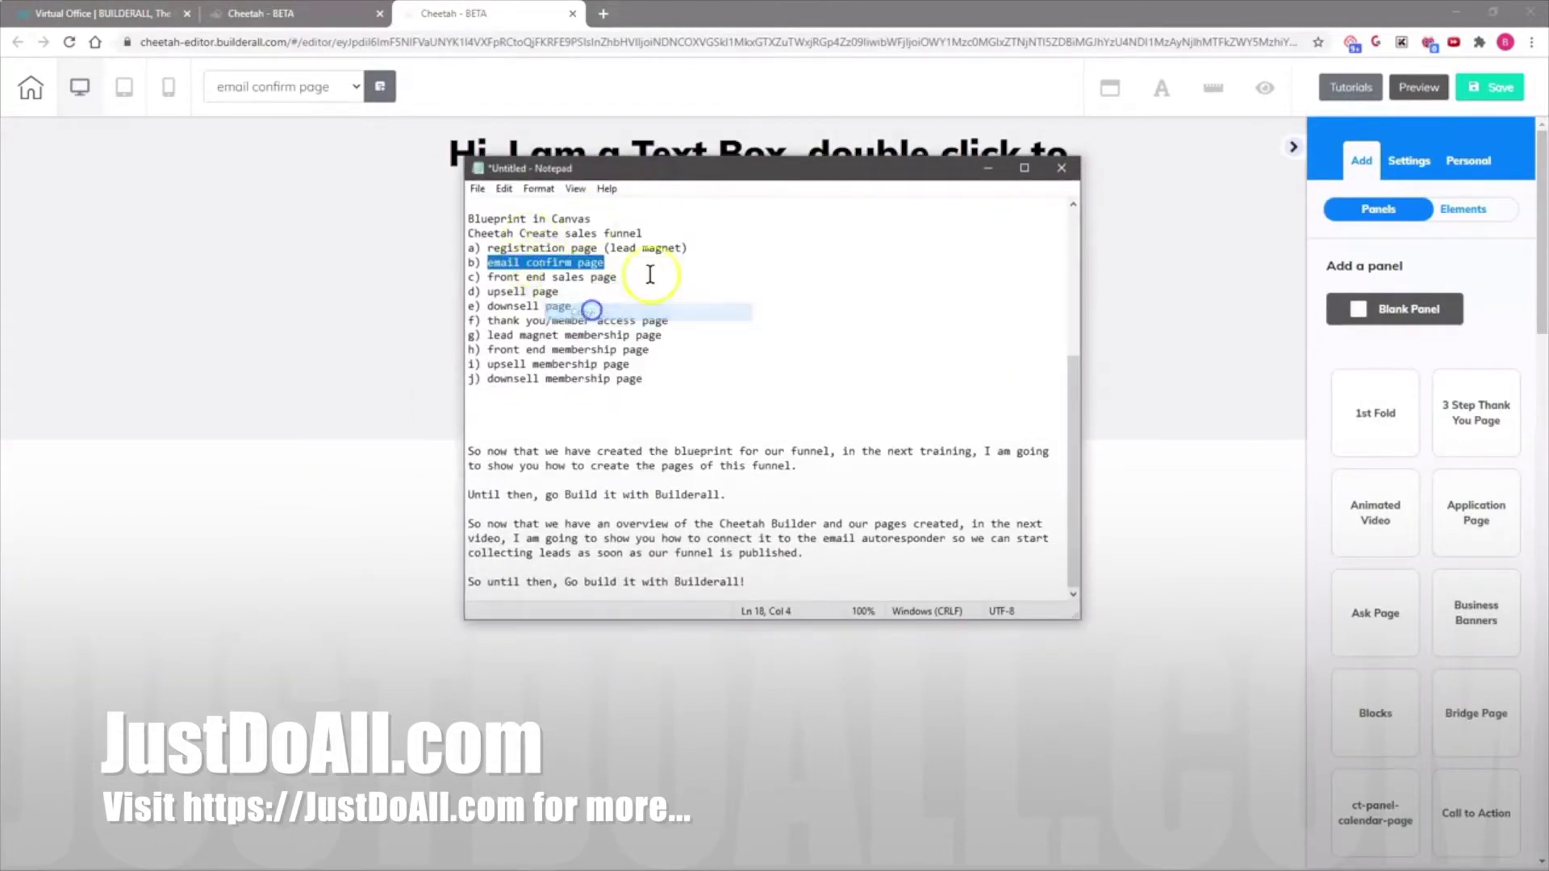
pyautogui.click(987, 168)
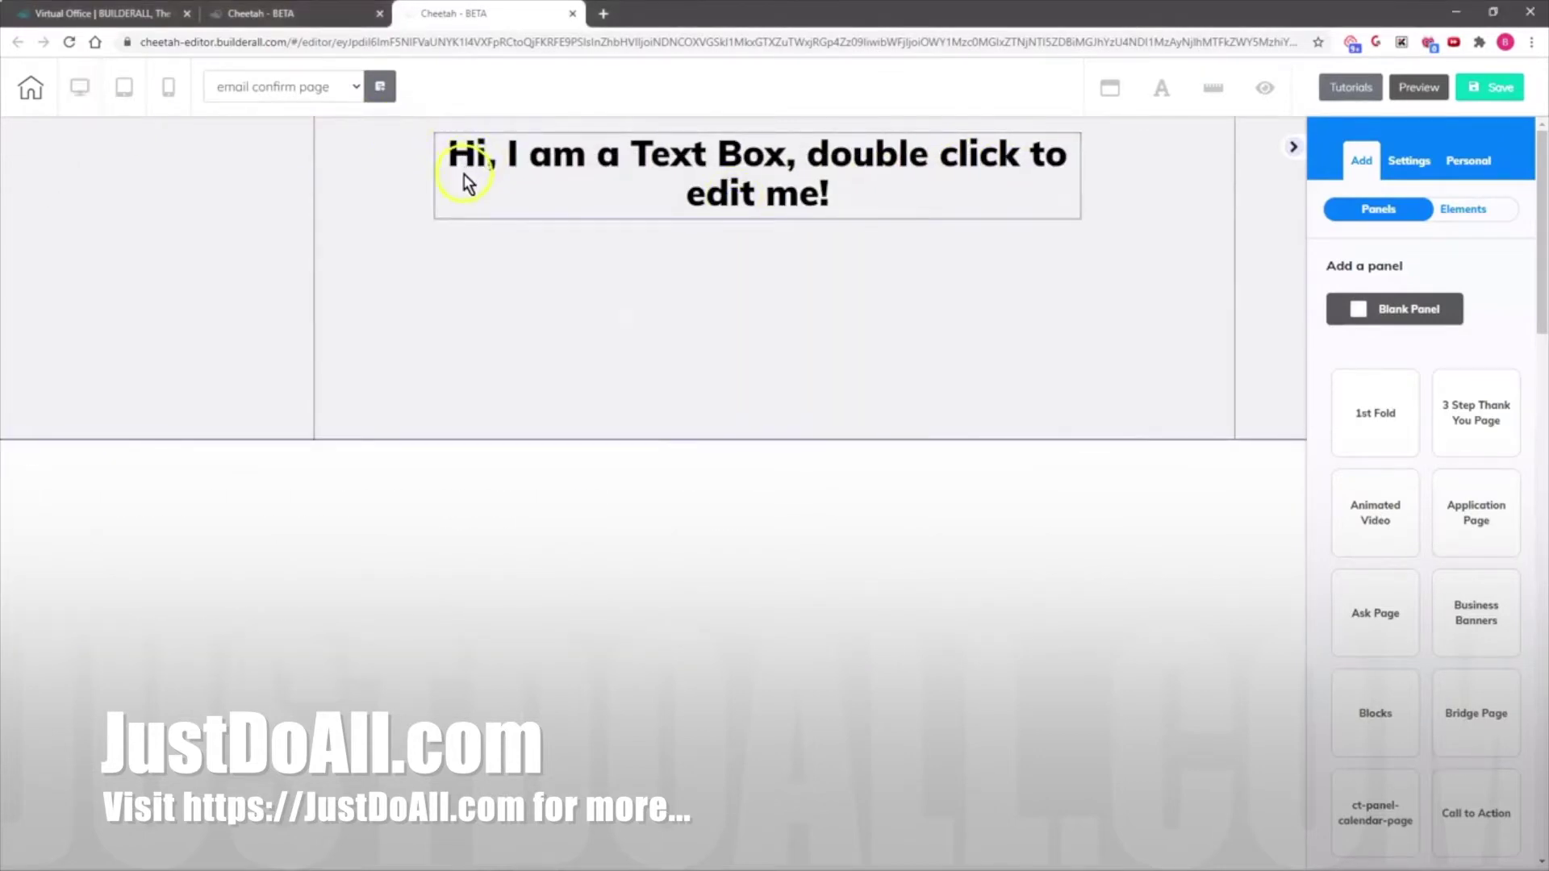
pyautogui.doubleClick(828, 203)
pyautogui.hotkey('ctrl', 'a')
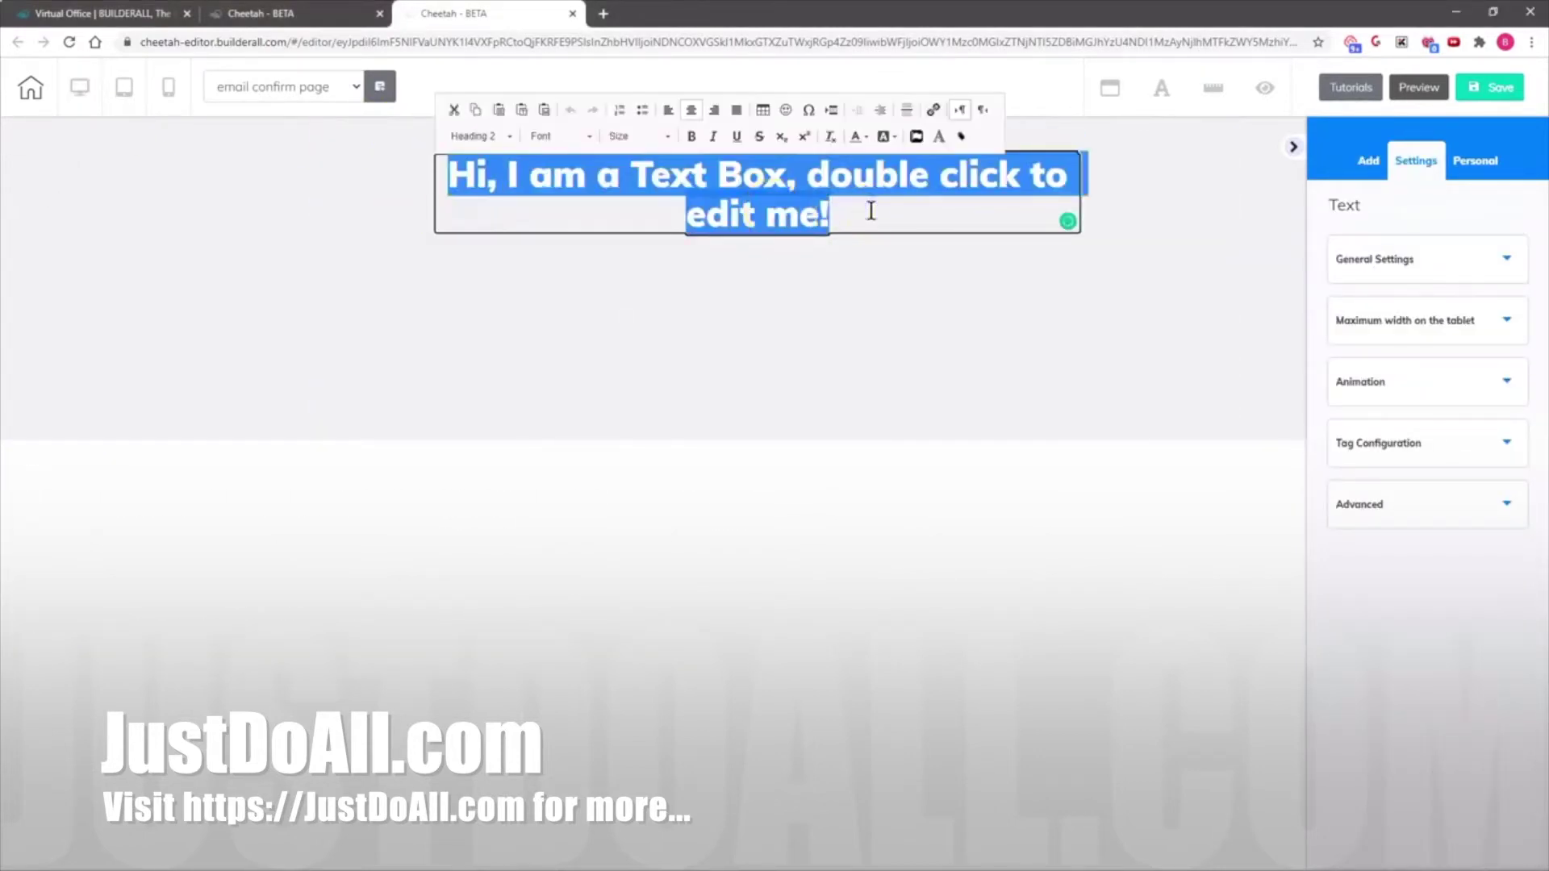
pyautogui.hotkey('ctrl', 'v')
pyautogui.click(759, 257)
# Save the email confirm page and publish the site.
pyautogui.click(1505, 88)
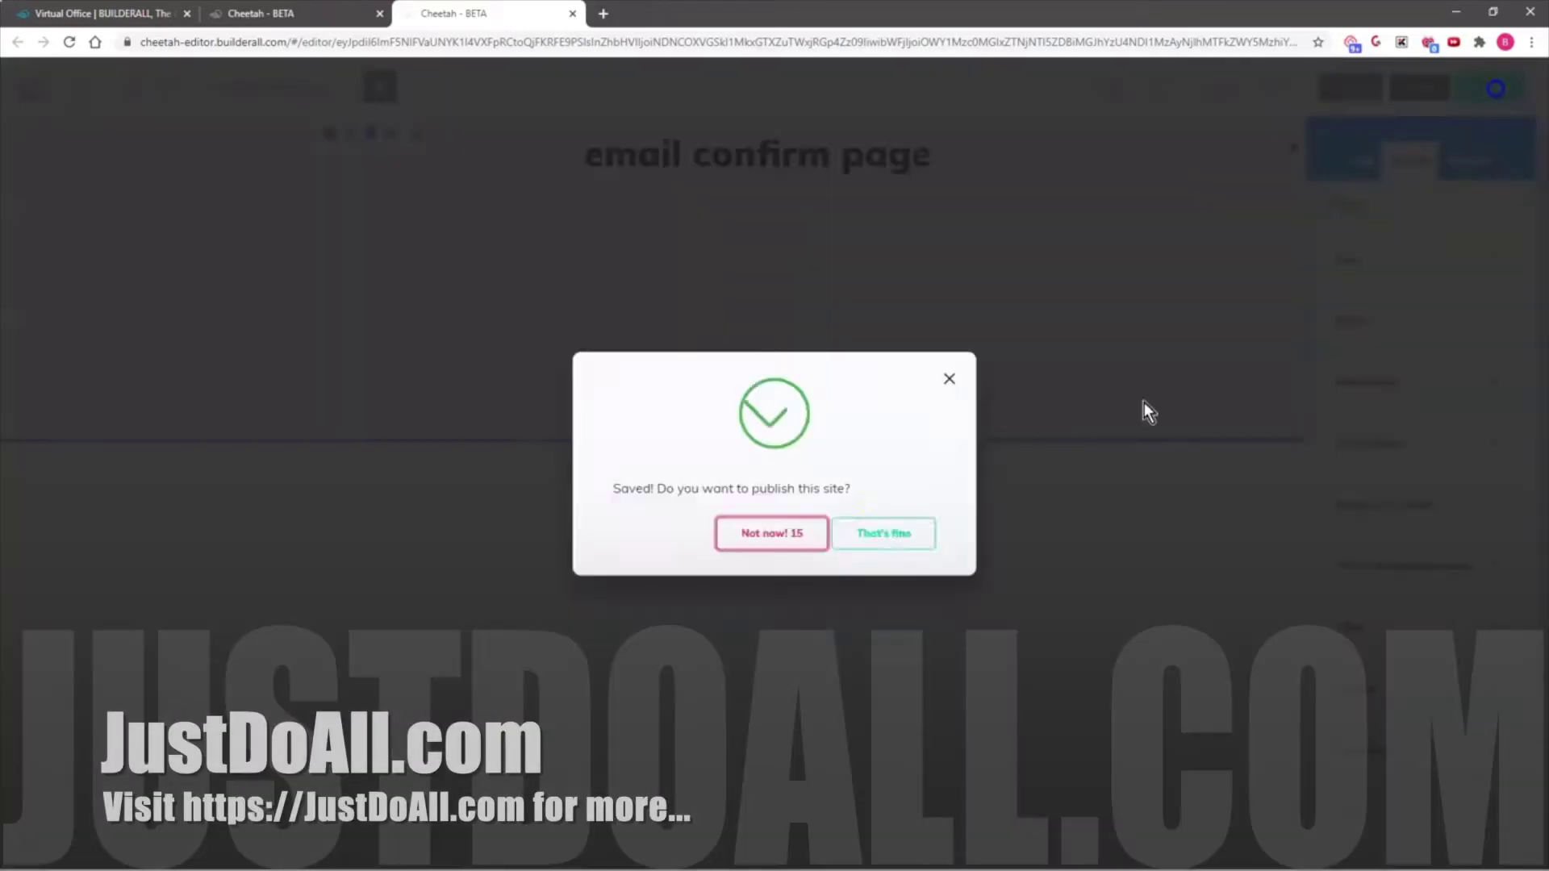
pyautogui.click(878, 533)
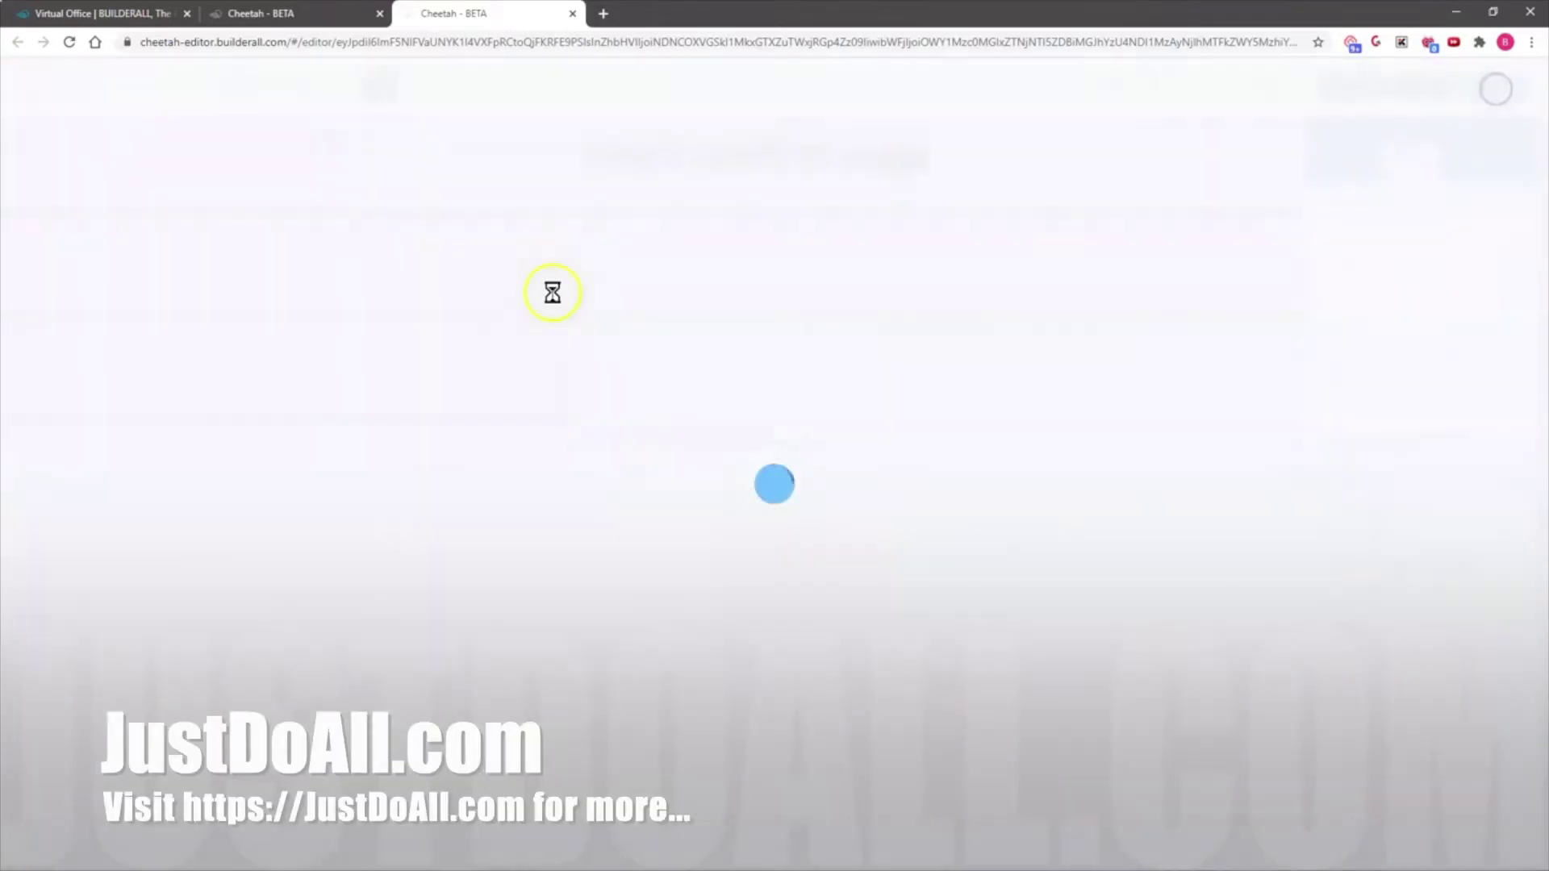
pyautogui.click(1053, 628)
# Switch to the front end sales page without re-saving.
pyautogui.click(242, 86)
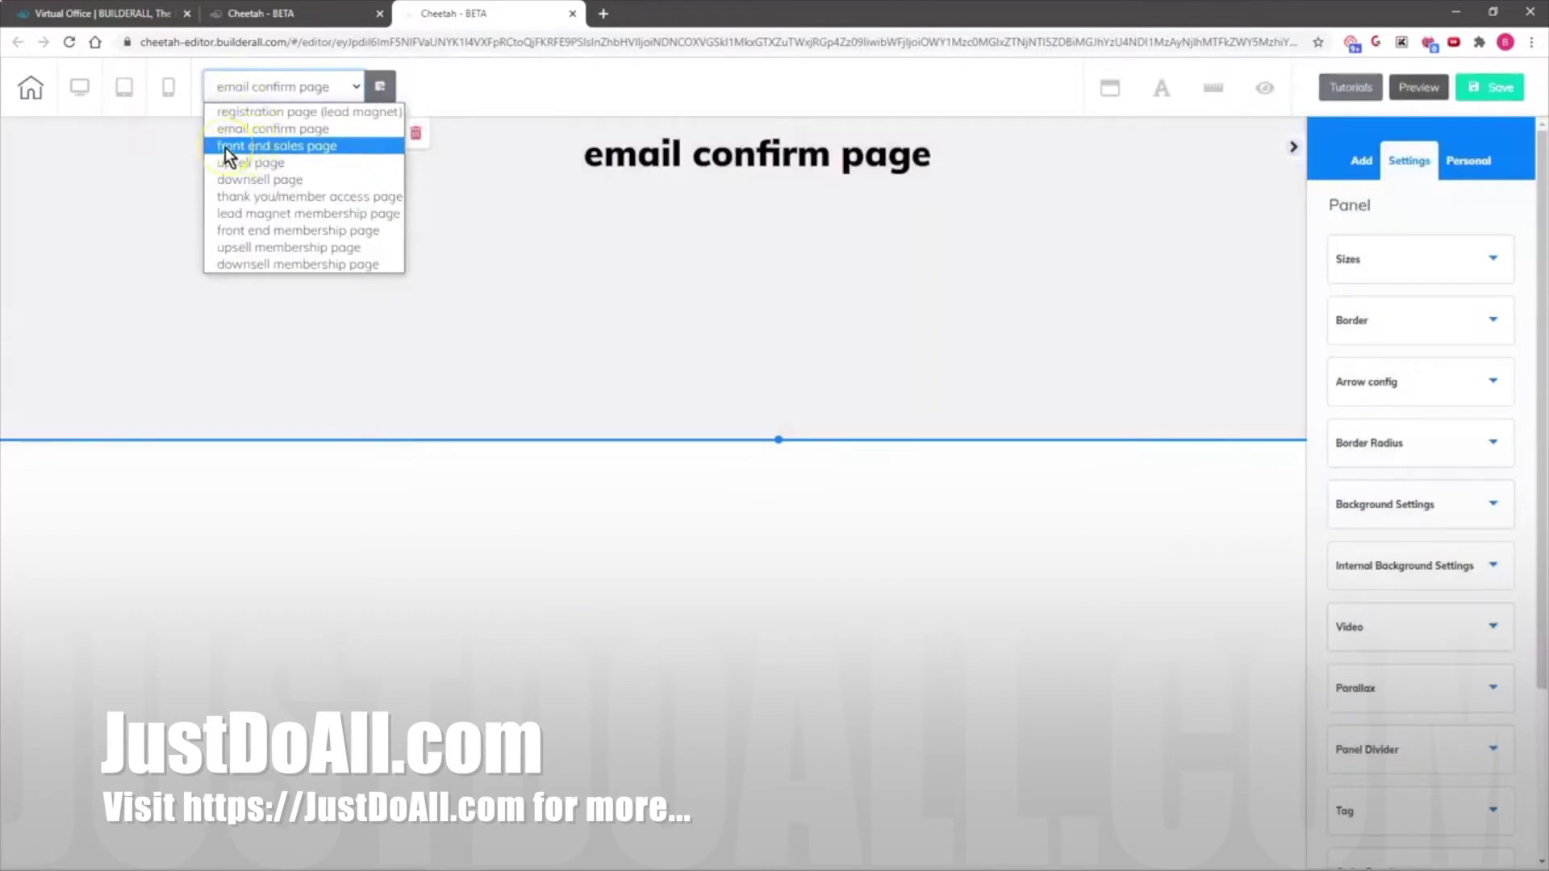
pyautogui.click(226, 148)
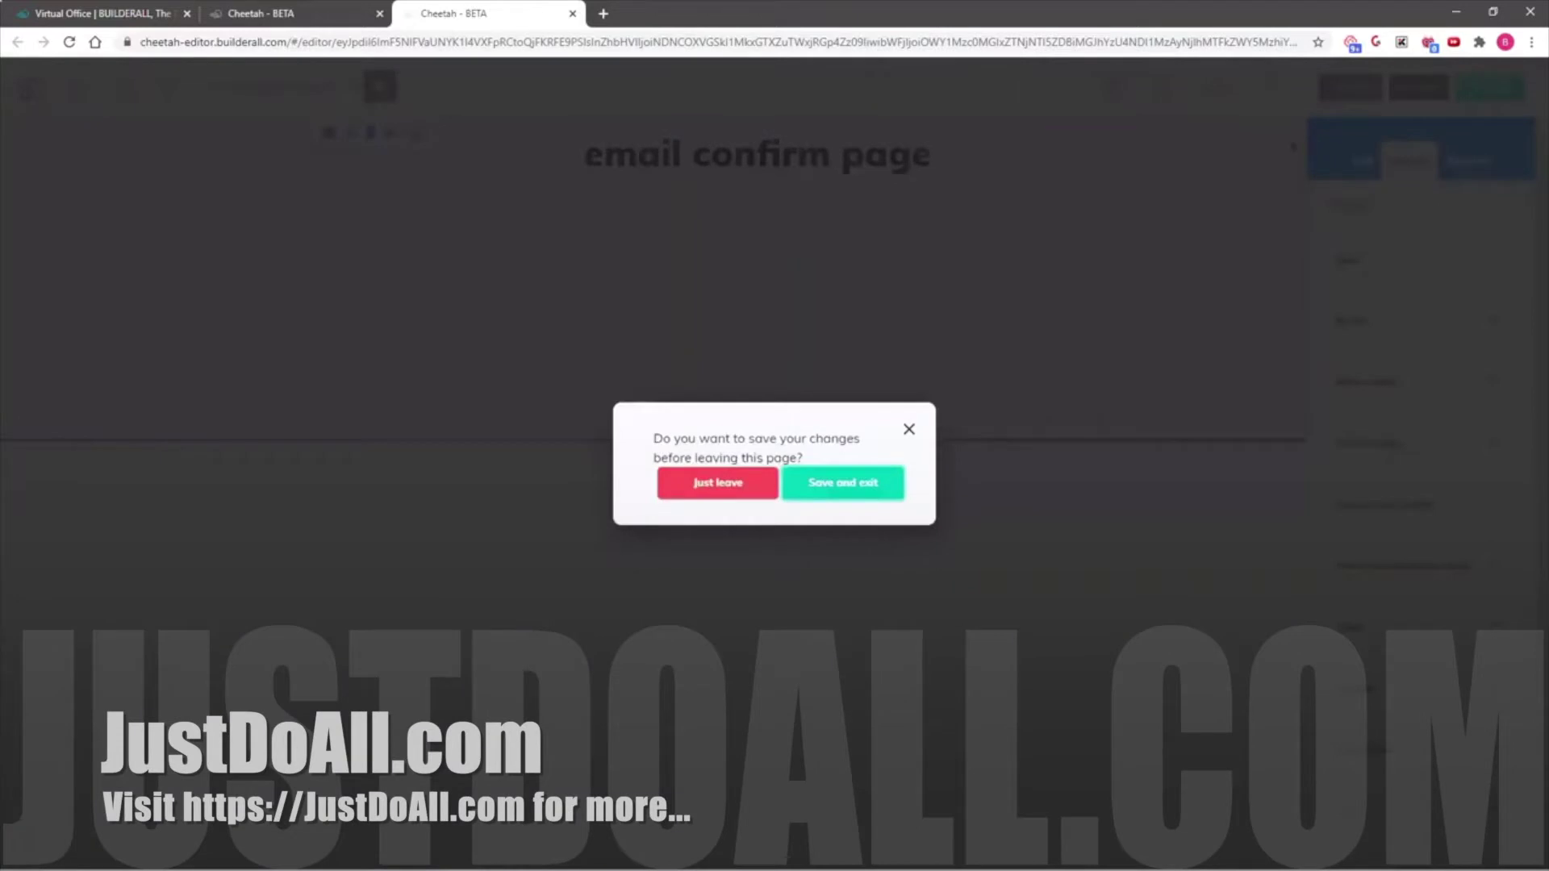
pyautogui.click(772, 484)
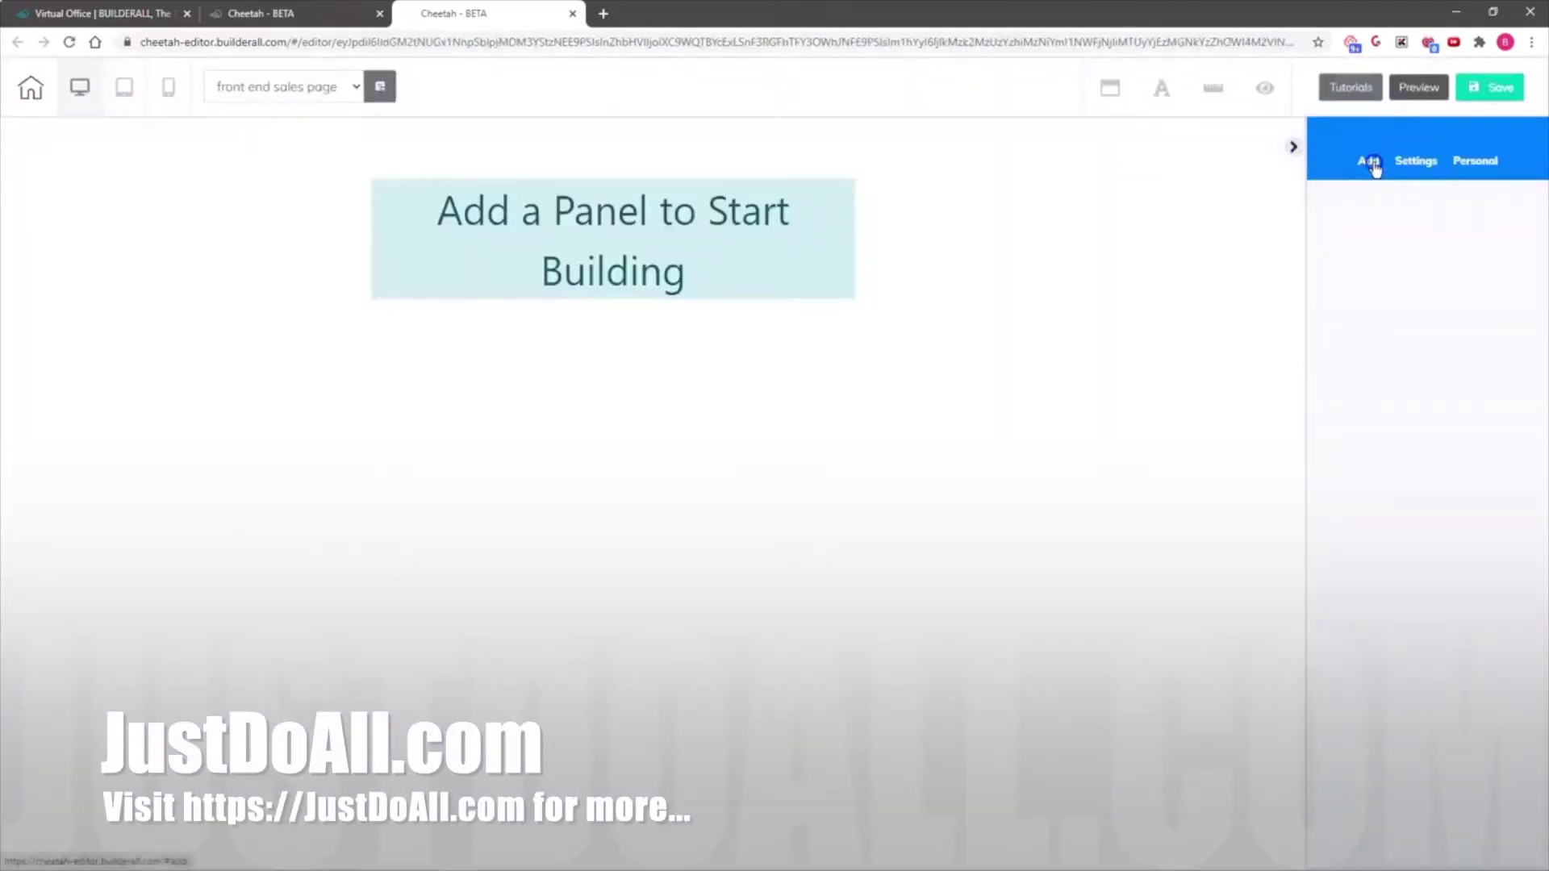
# Add a blank panel and cut the 'front end sales page' name from the notes.
pyautogui.click(1372, 161)
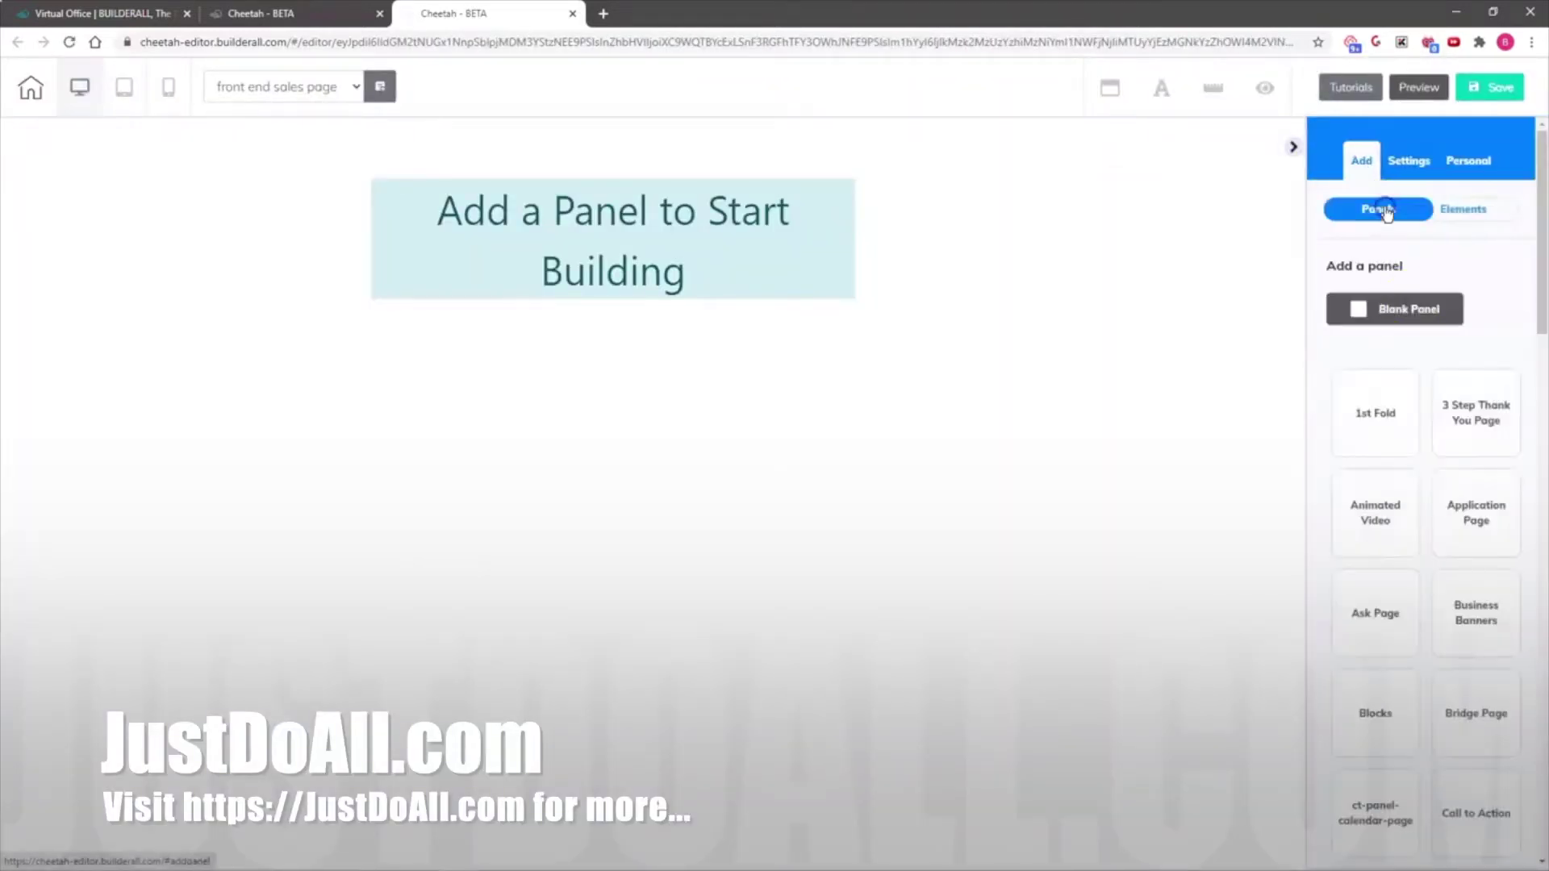
pyautogui.click(1395, 309)
pyautogui.hotkey('alt', 'Tab')
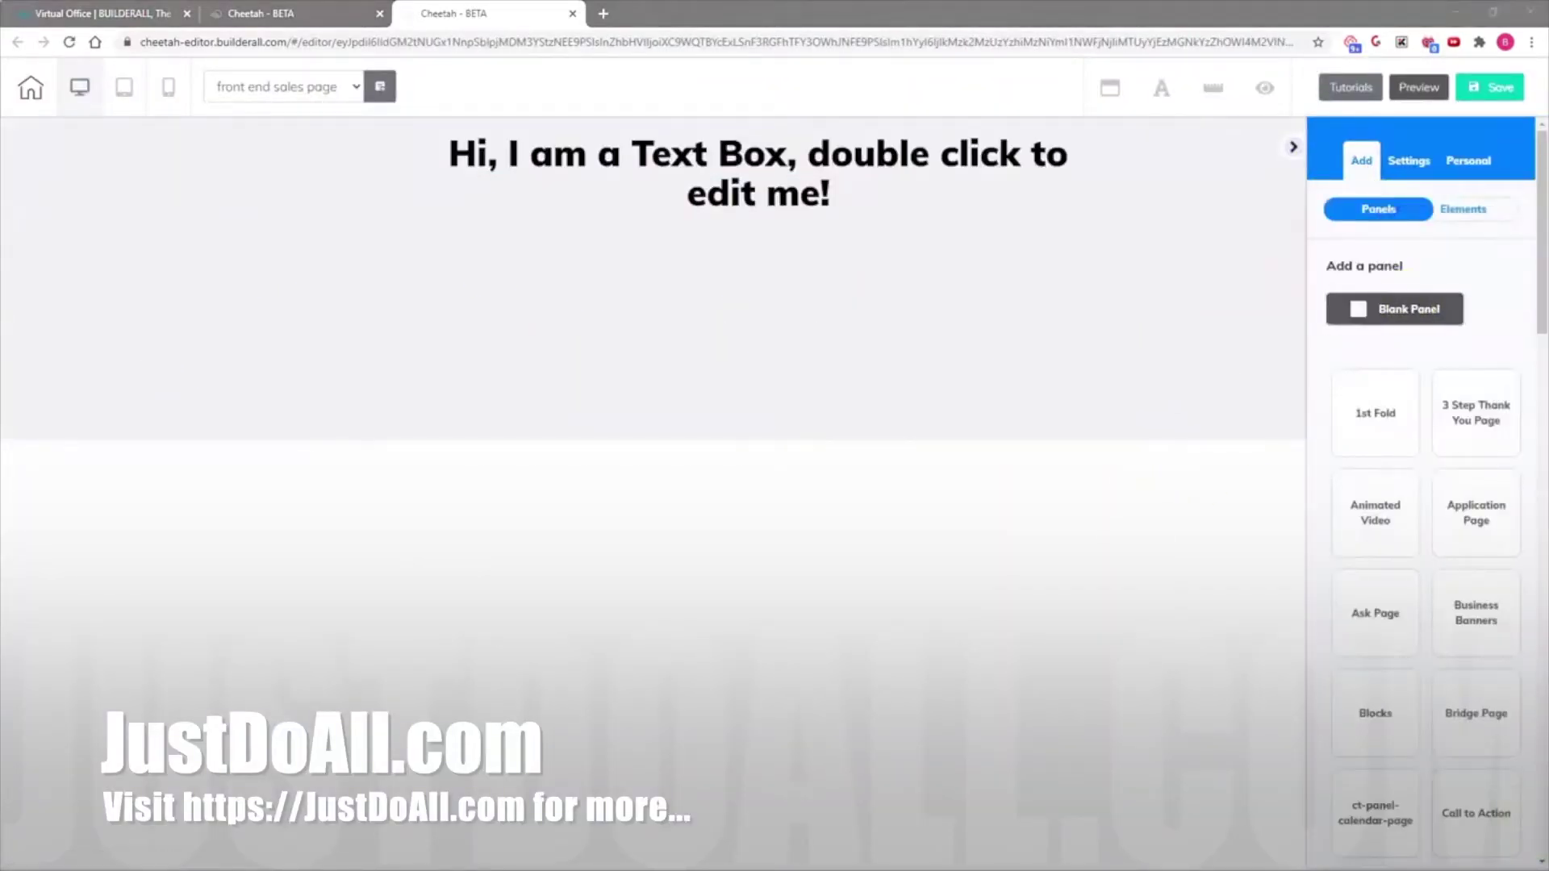
pyautogui.moveTo(675, 369); pyautogui.dragTo(549, 374)
pyautogui.rightClick(561, 376)
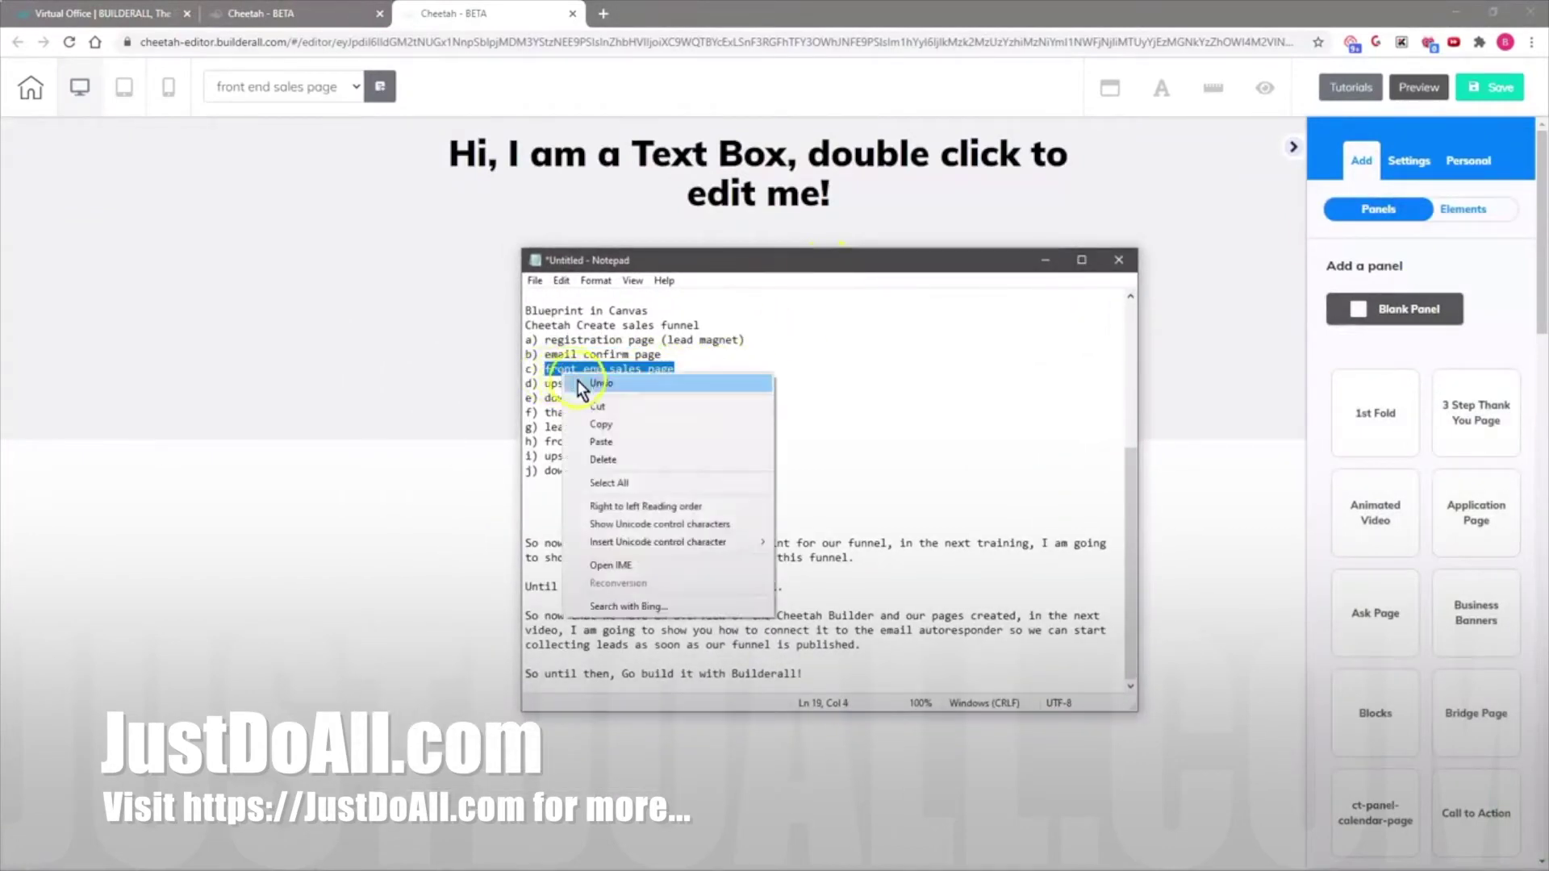
pyautogui.click(581, 403)
pyautogui.click(1045, 259)
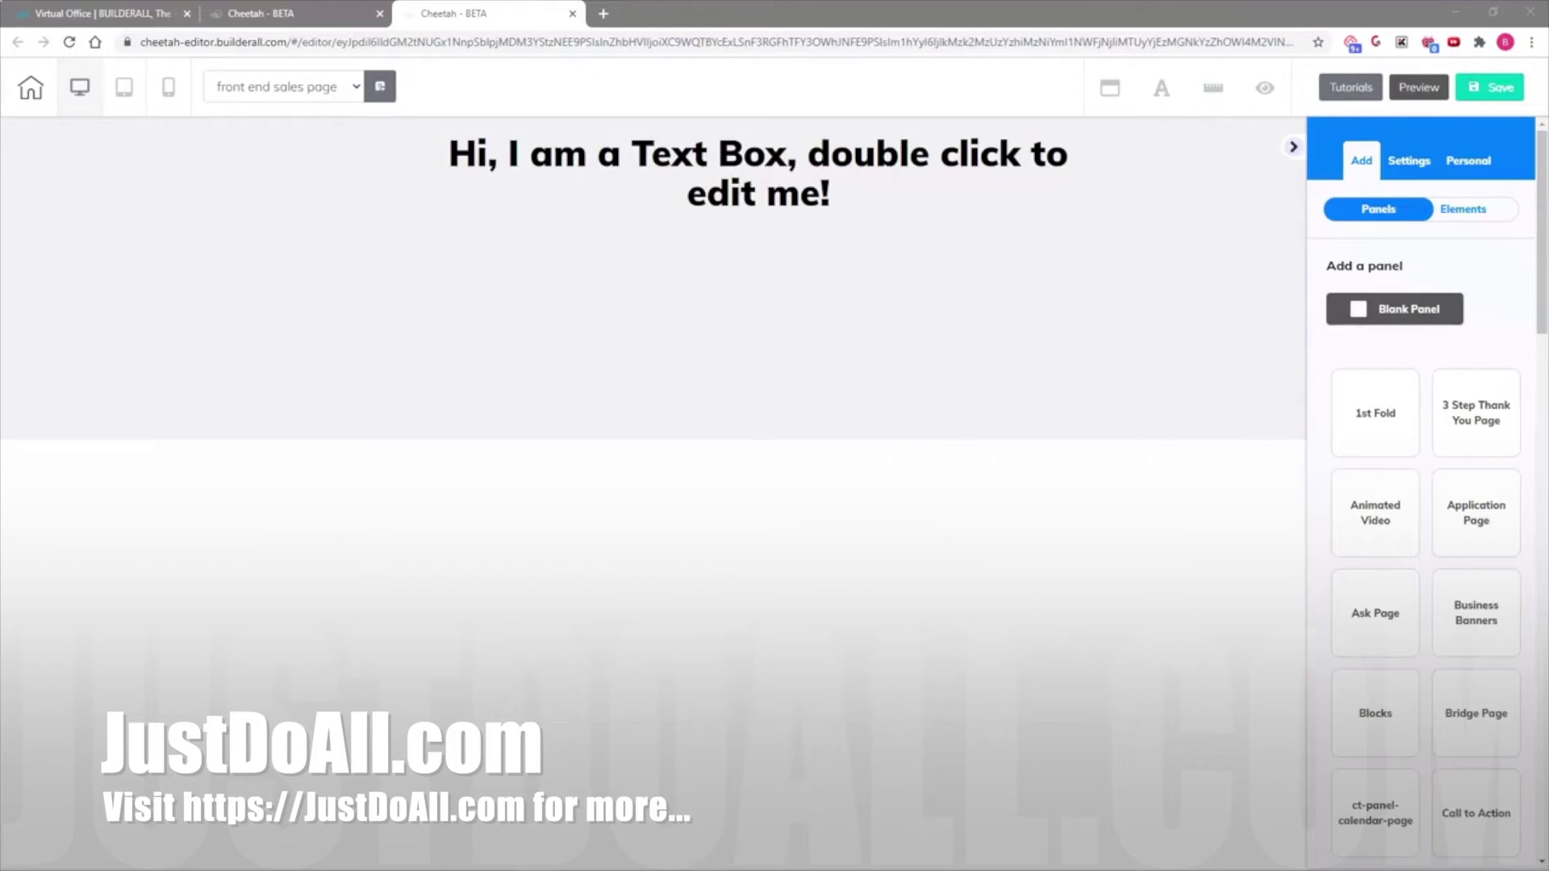
# Paste 'front end sales page' over the placeholder heading, then save and publish.
pyautogui.doubleClick(560, 167)
pyautogui.click(449, 175)
pyautogui.moveTo(449, 175); pyautogui.dragTo(850, 203)
pyautogui.hotkey('ctrl', 'v')
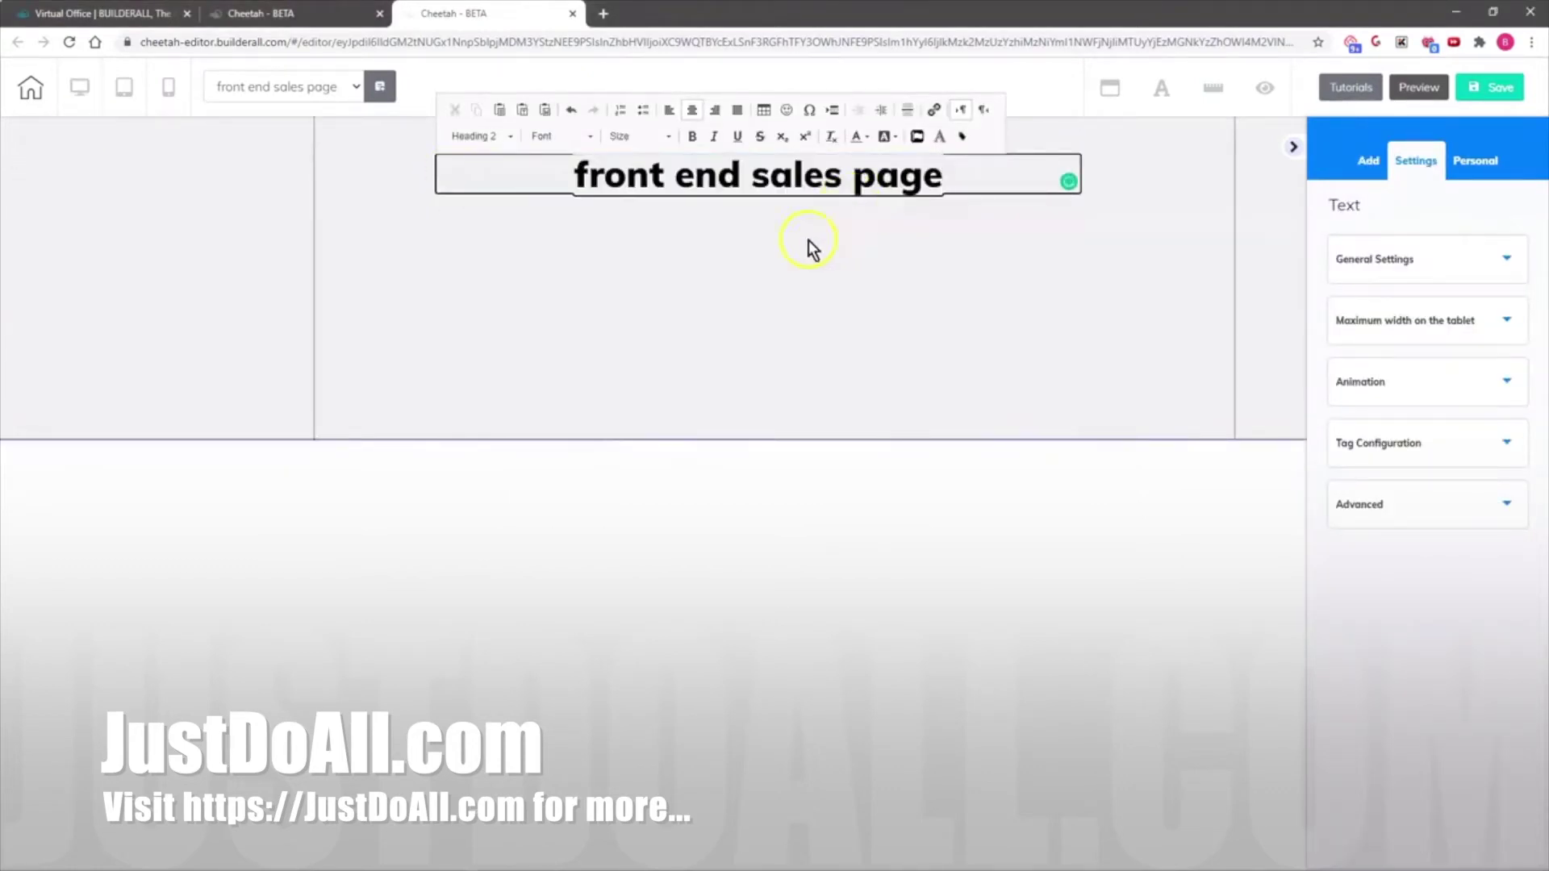
pyautogui.click(1494, 90)
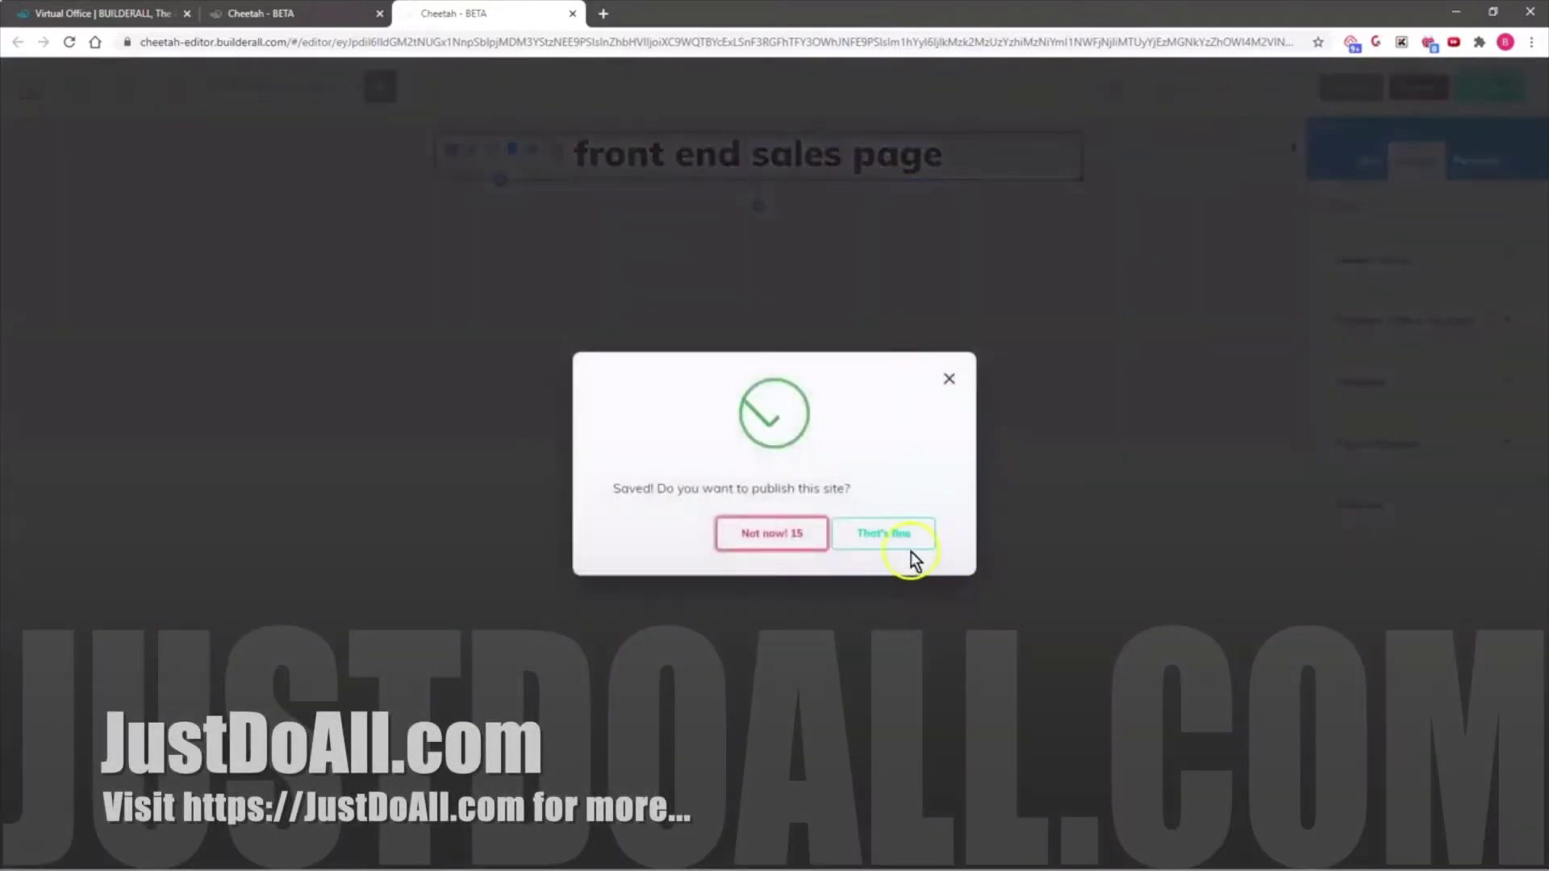
pyautogui.click(902, 536)
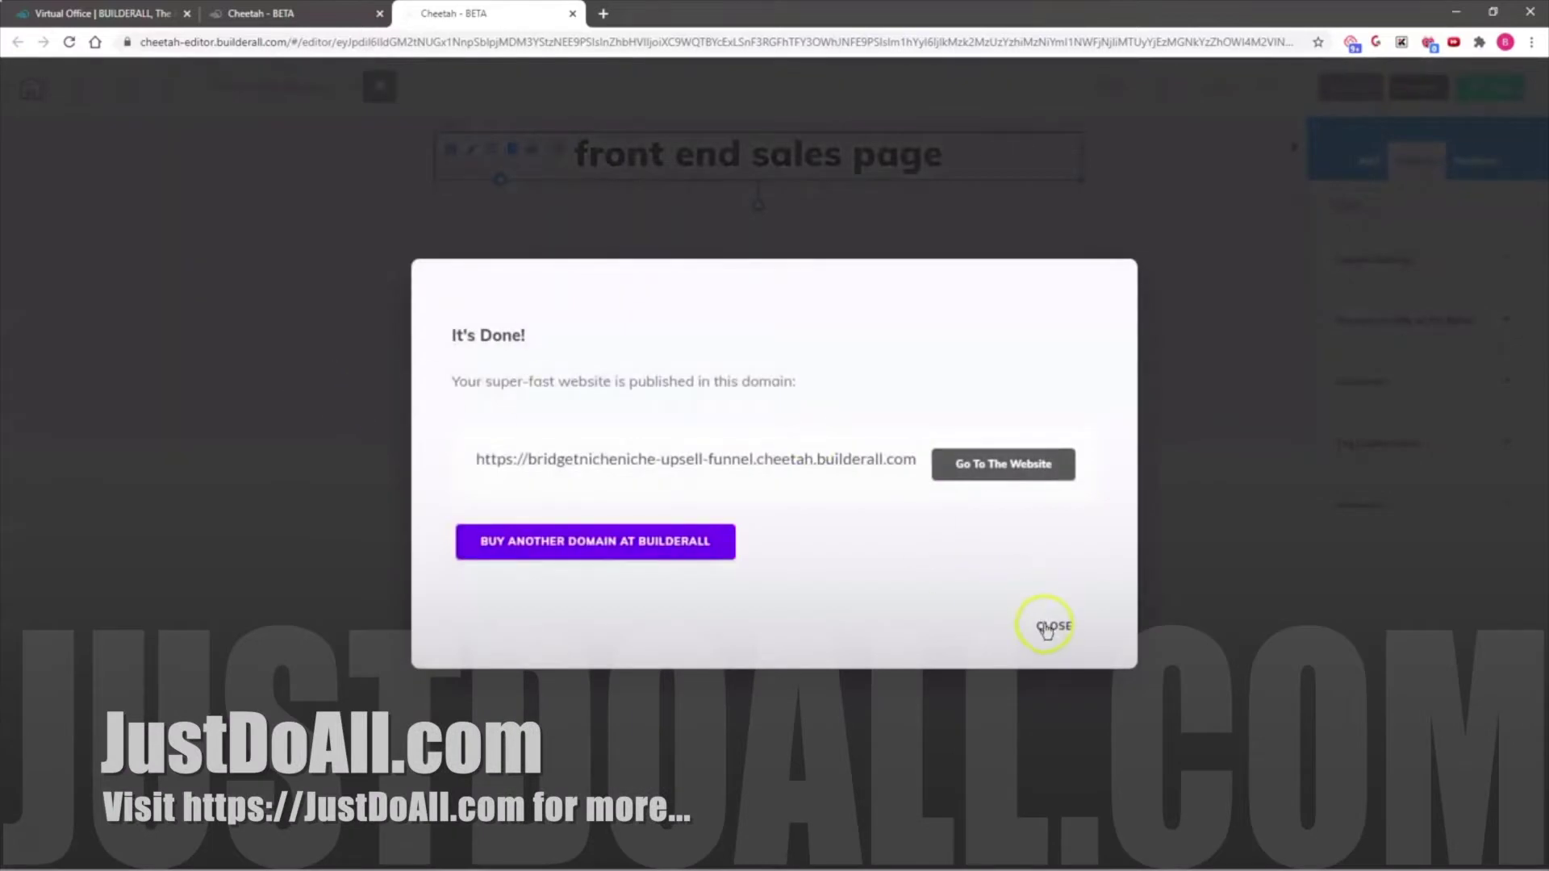
pyautogui.click(1047, 627)
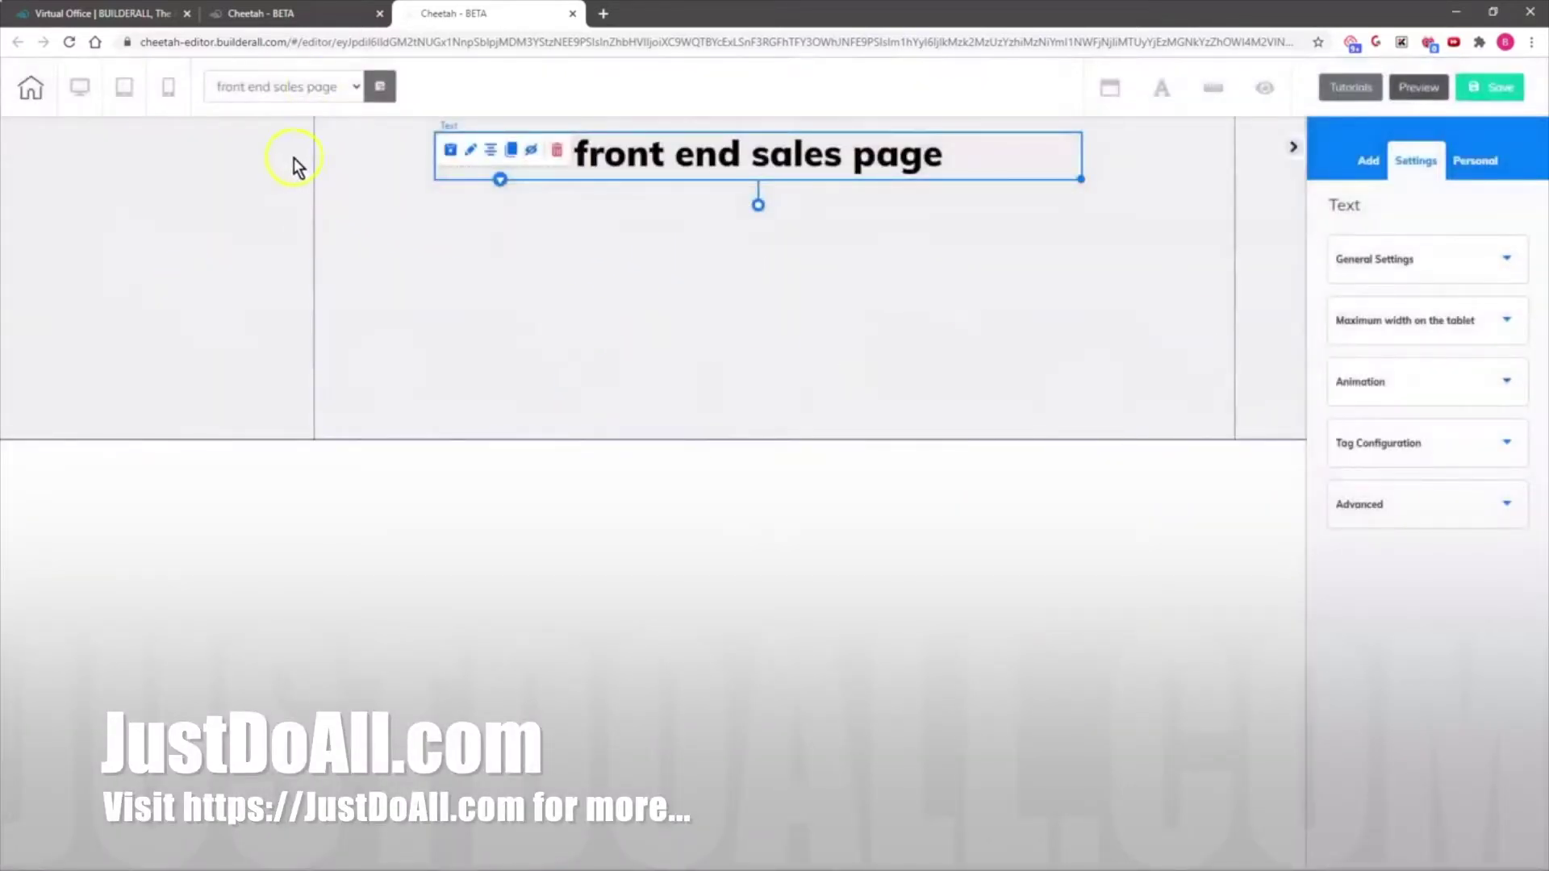
# Switch to the upsell page without re-saving and add a blank panel.
pyautogui.click(305, 90)
pyautogui.click(259, 156)
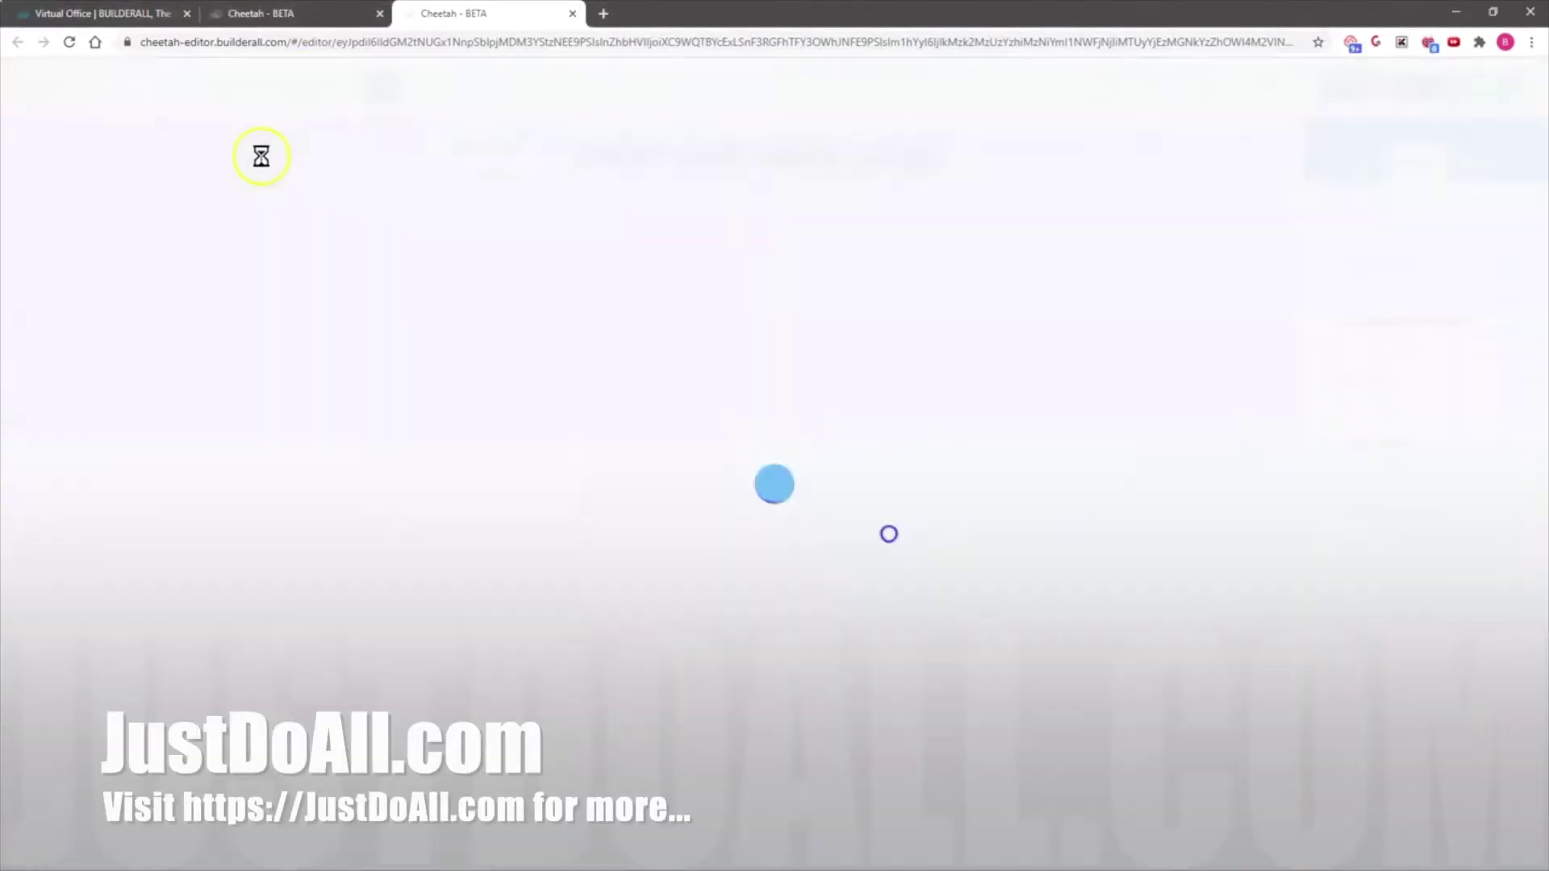
pyautogui.click(898, 542)
pyautogui.click(1377, 173)
pyautogui.click(1396, 309)
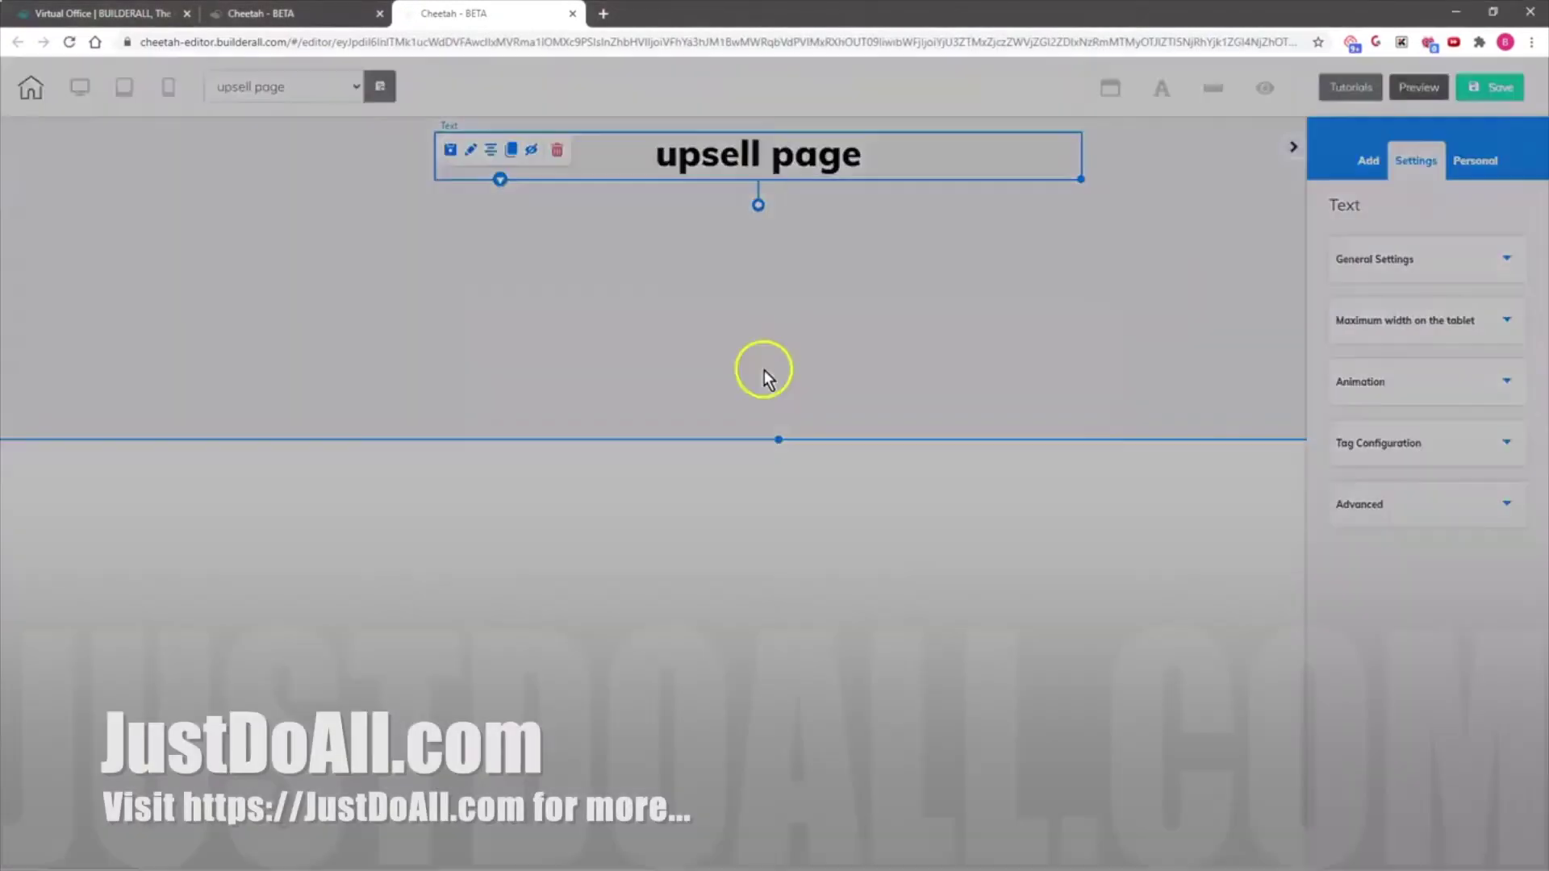
# Save the upsell page, move to the downsell page, and add a blank panel.
pyautogui.click(283, 87)
pyautogui.click(295, 182)
pyautogui.click(841, 482)
pyautogui.click(1363, 161)
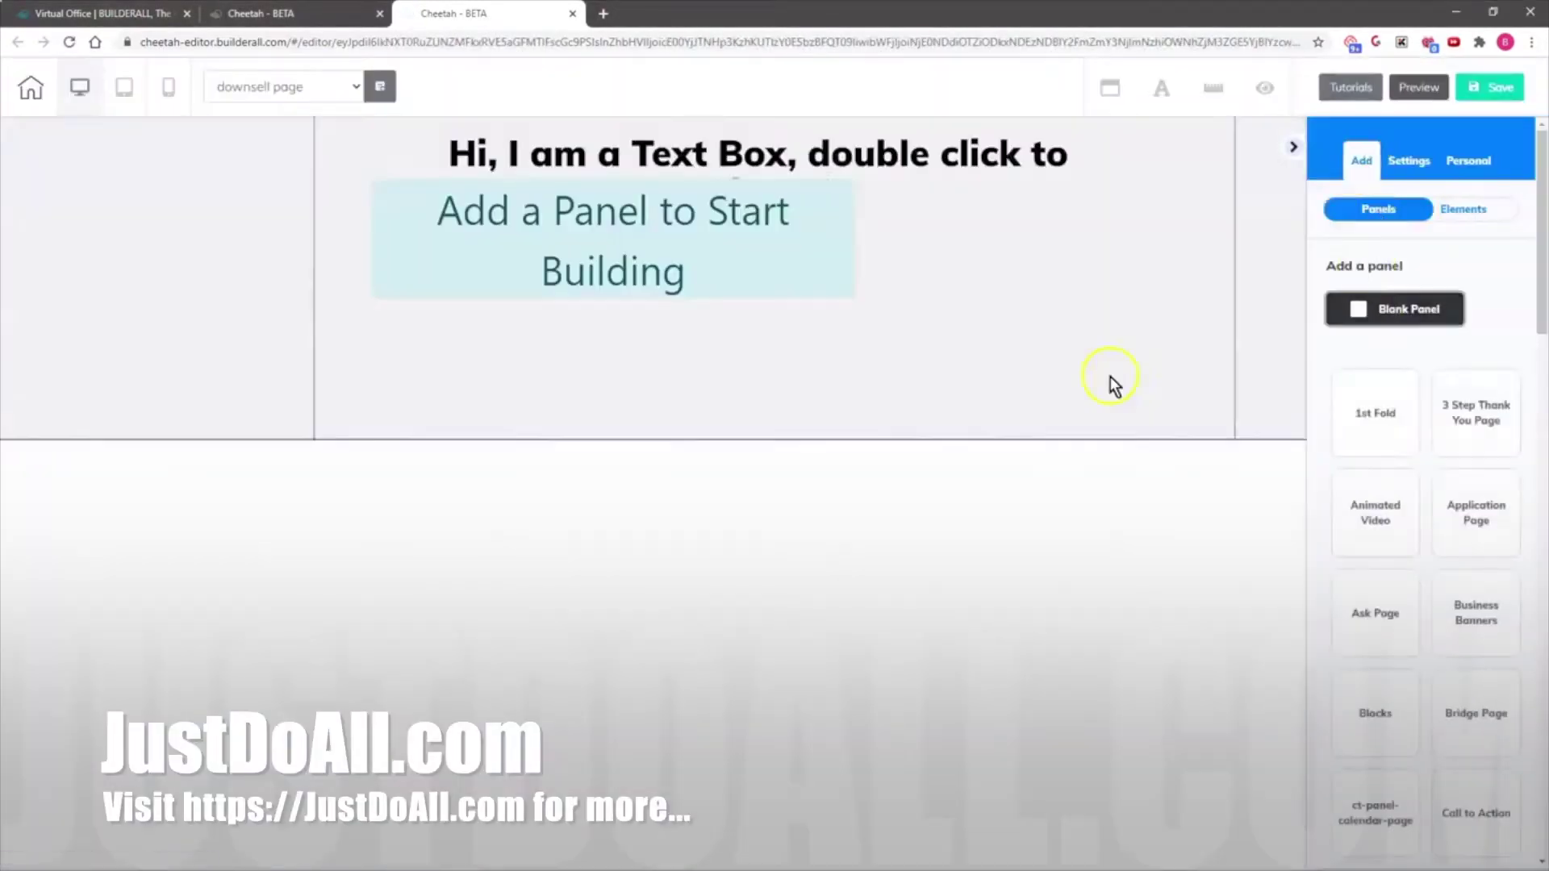
pyautogui.hotkey('alt', 'Tab')
pyautogui.click(456, 157)
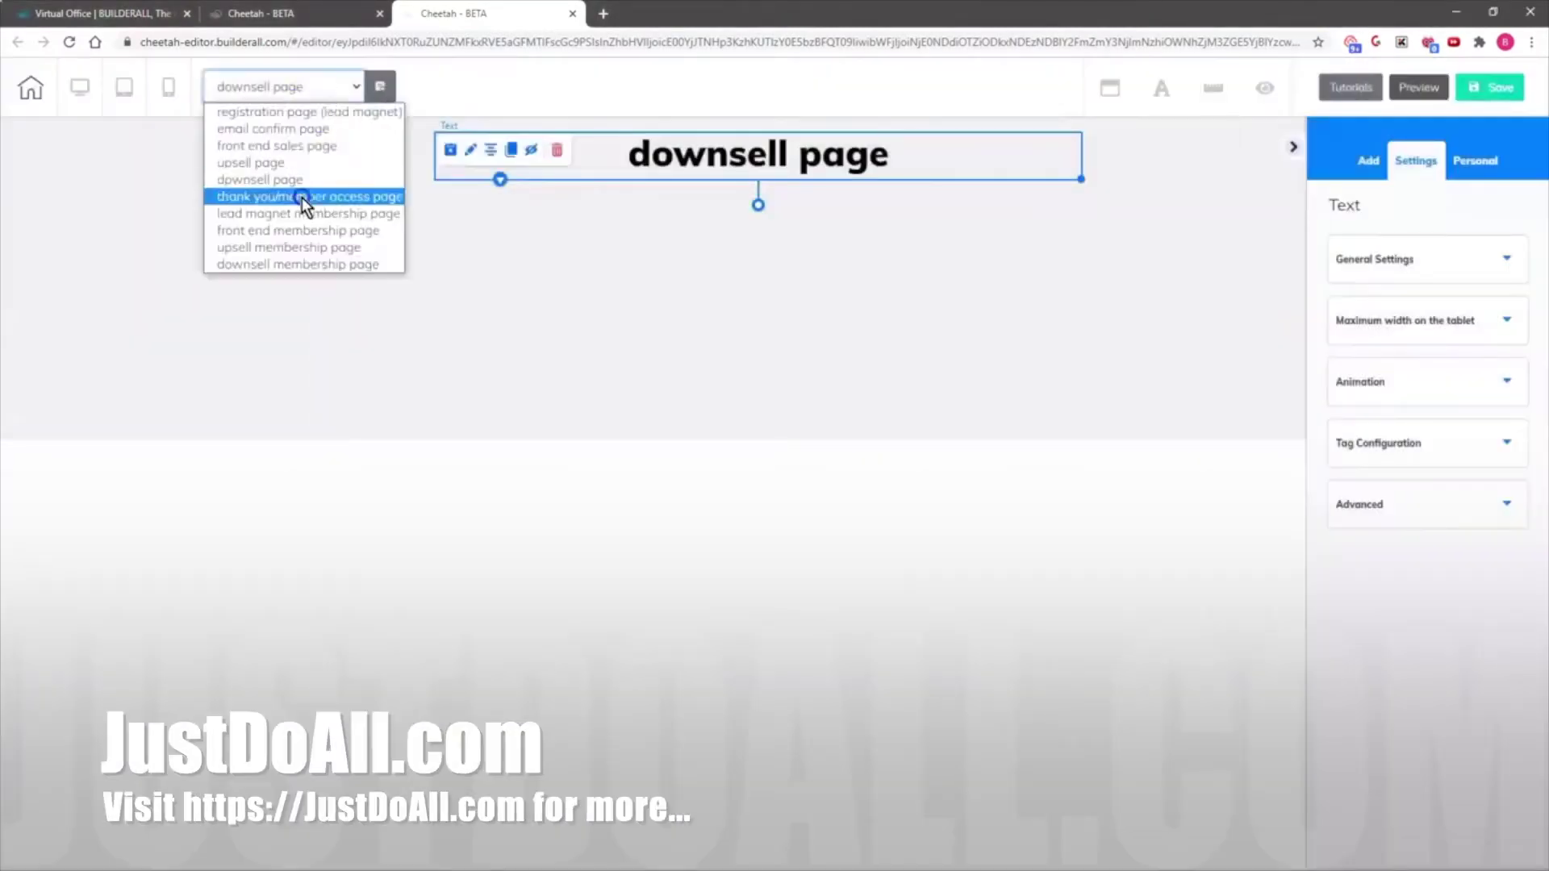
# Step through the thank you, lead magnet membership and front end membership pages.
pyautogui.click(301, 197)
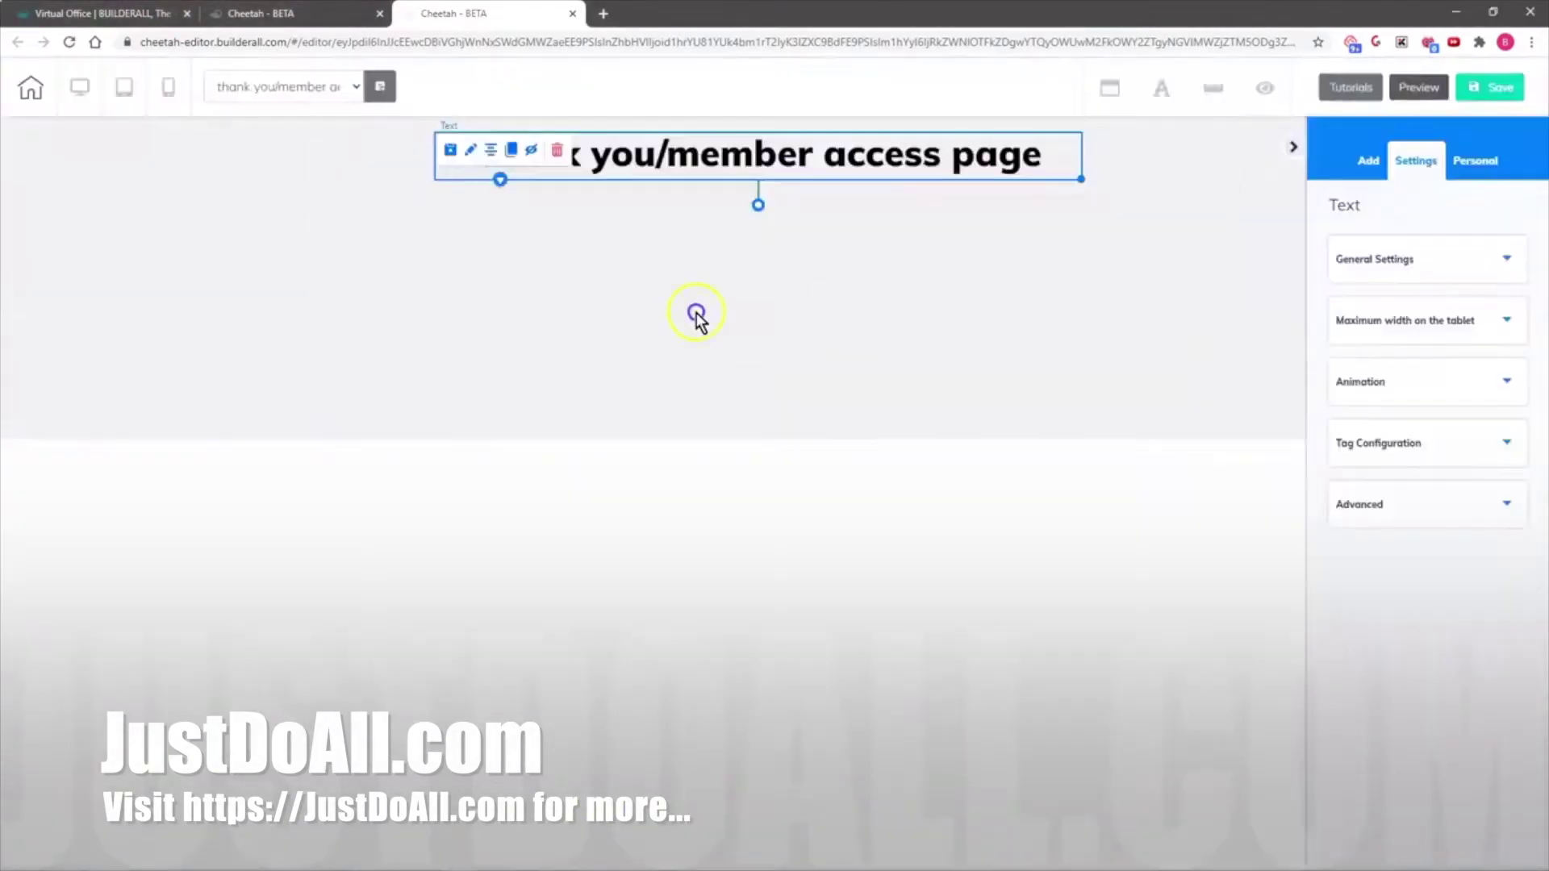
pyautogui.click(282, 86)
pyautogui.click(305, 196)
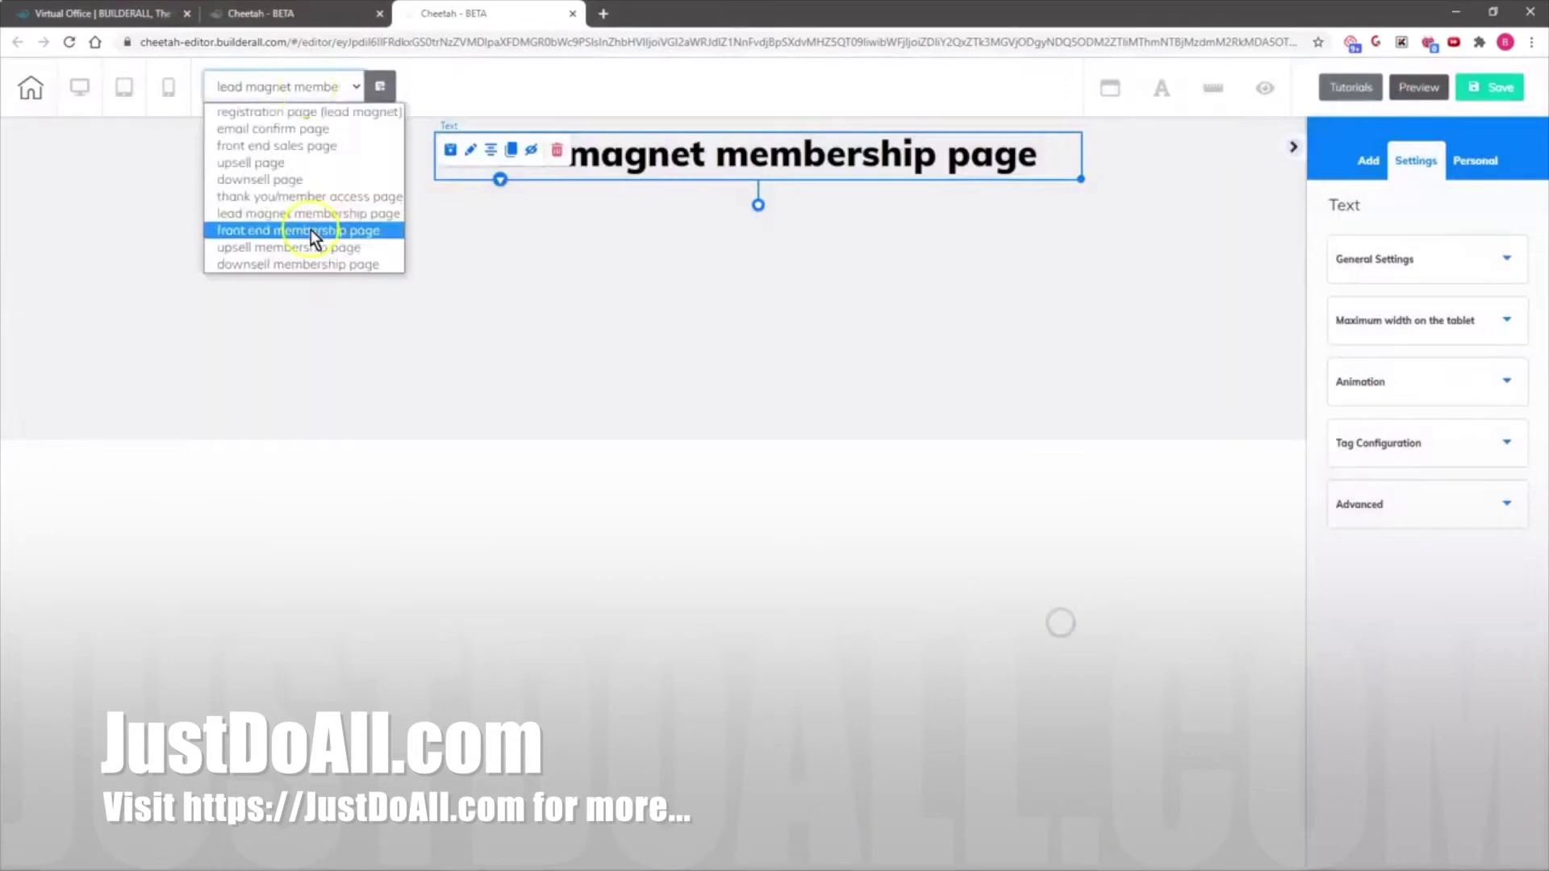
pyautogui.click(311, 231)
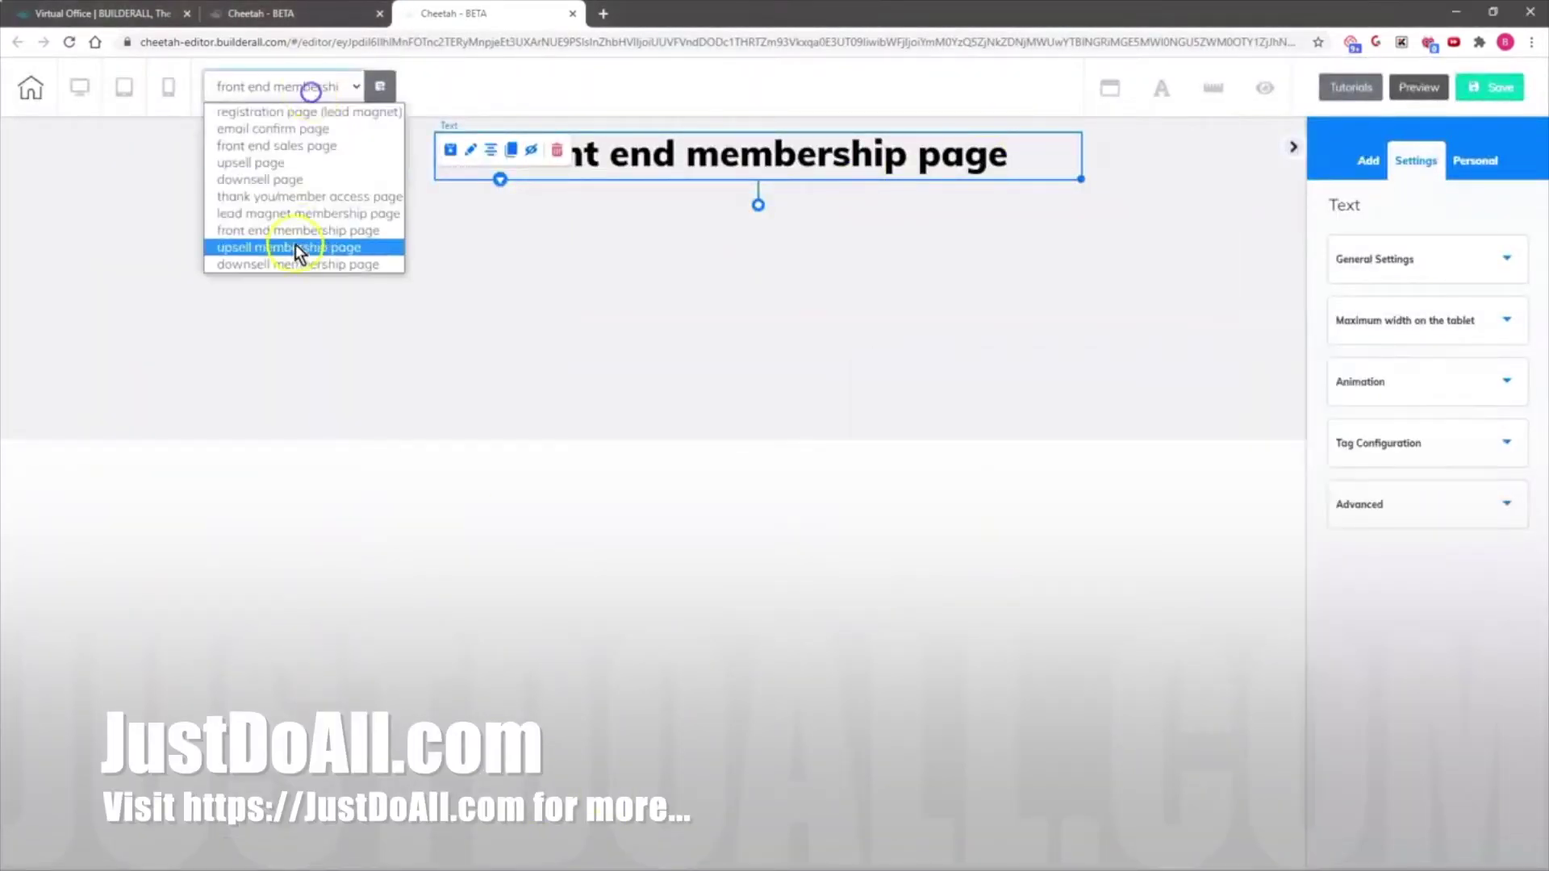
pyautogui.click(304, 249)
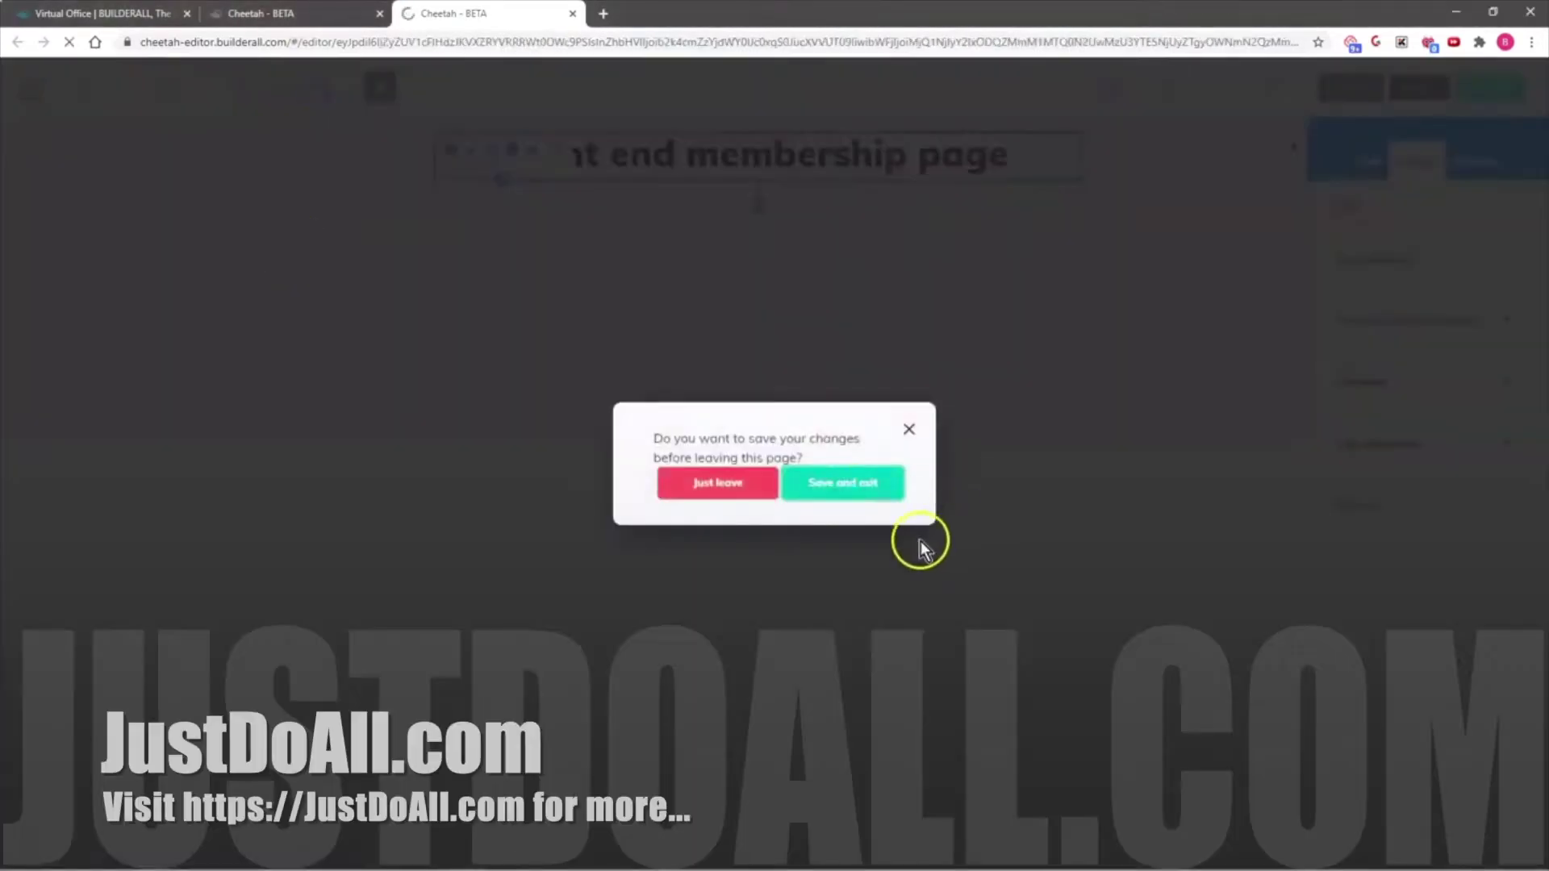
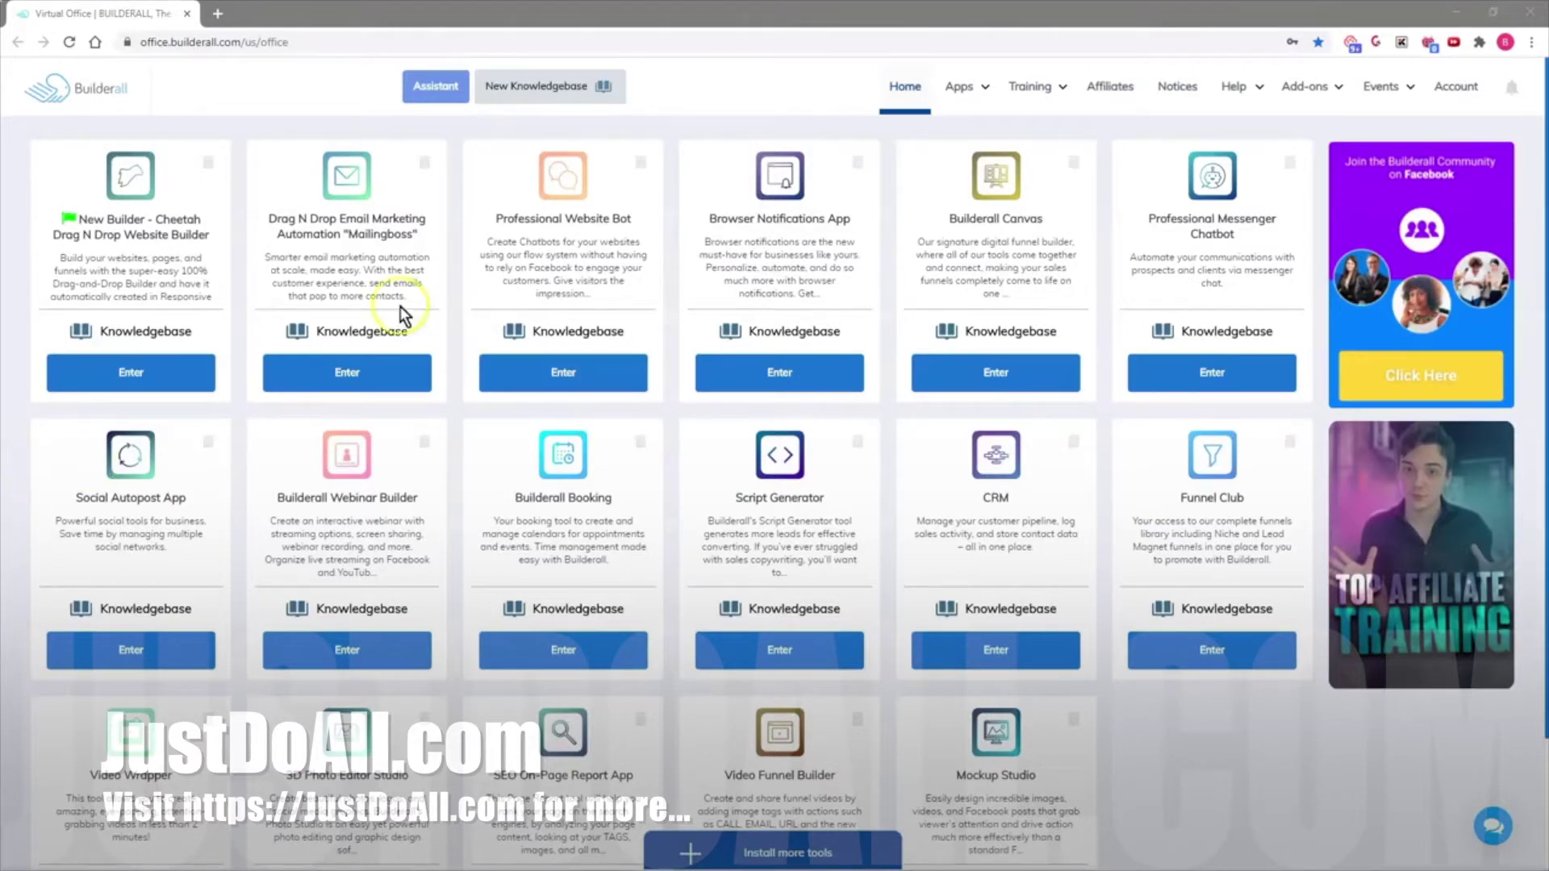
# Launch MailingBoss from the Builderall Virtual Office apps grid.
pyautogui.click(345, 380)
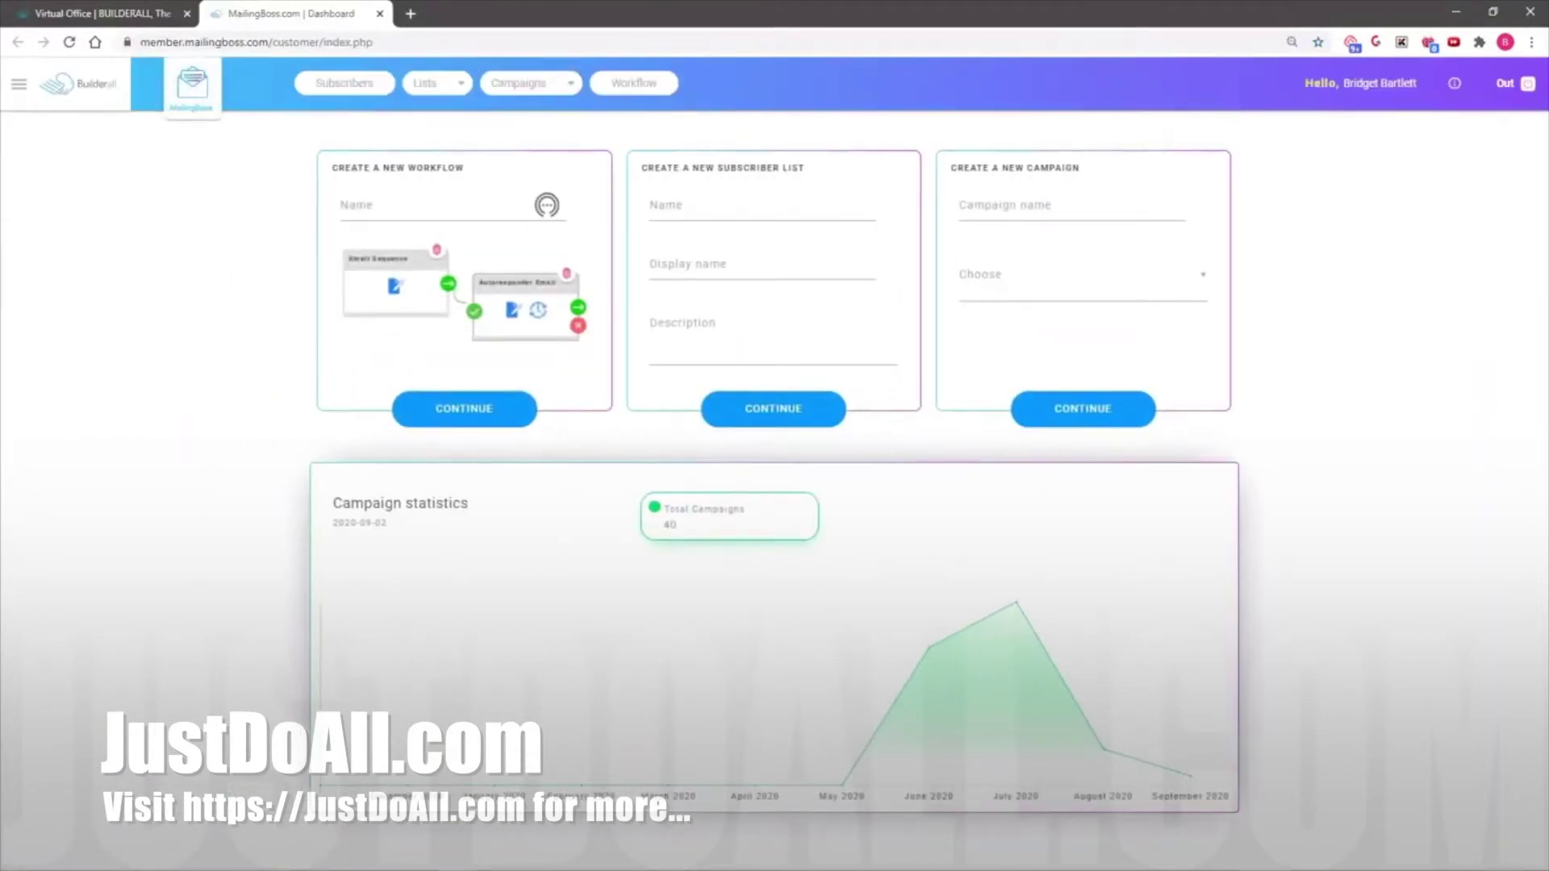
# Create and save a 'Sales Funnel' workflow, then place a List node and open its settings.
pyautogui.click(356, 207)
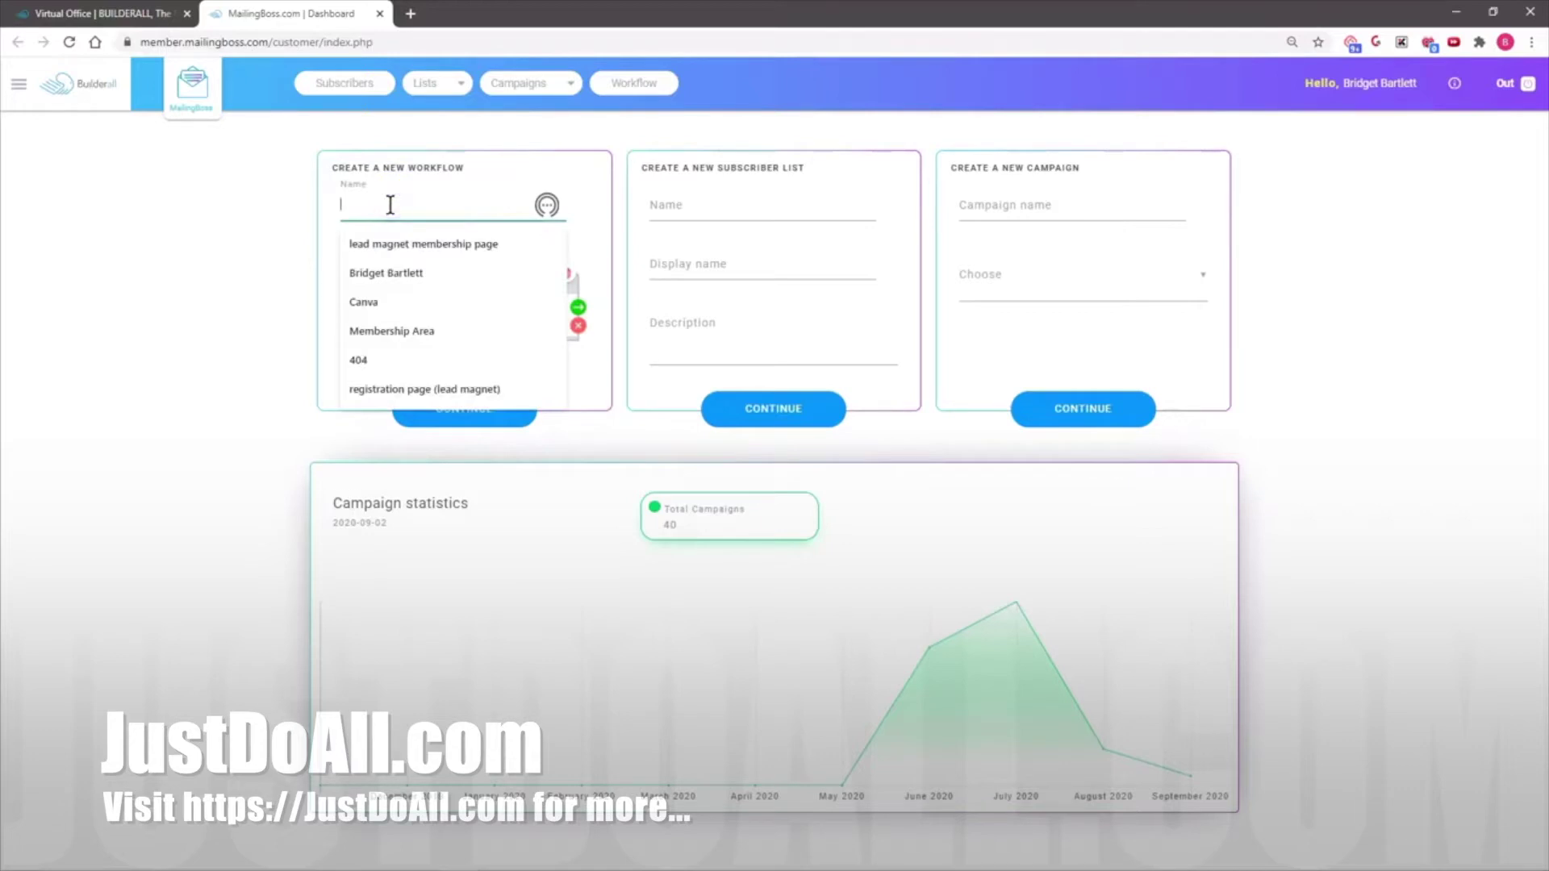
pyautogui.write('Sales Funn')
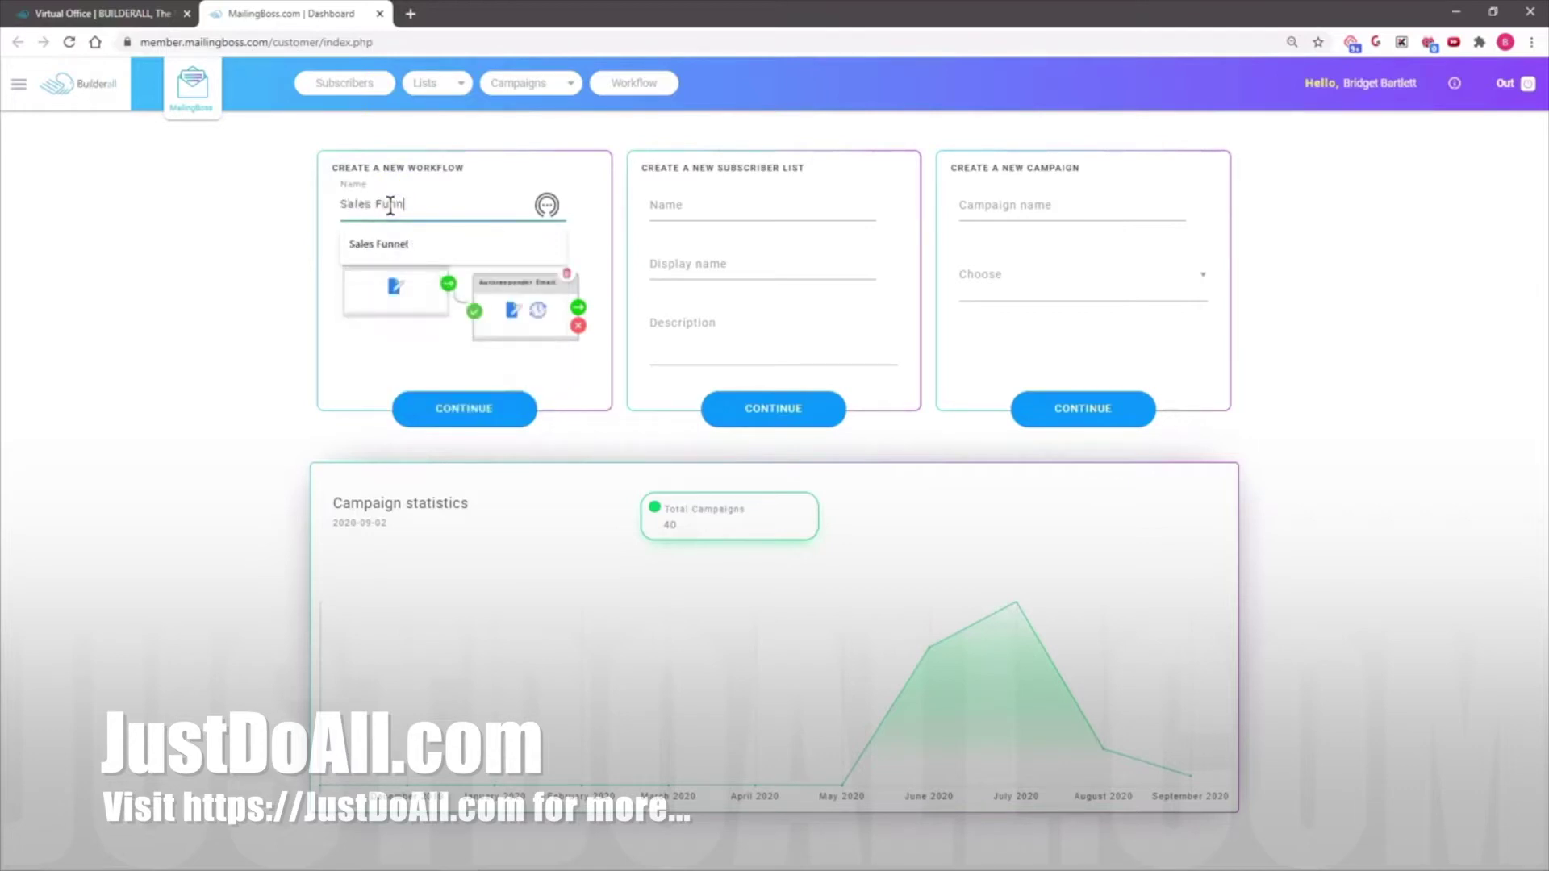
pyautogui.write('el')
pyautogui.click(461, 416)
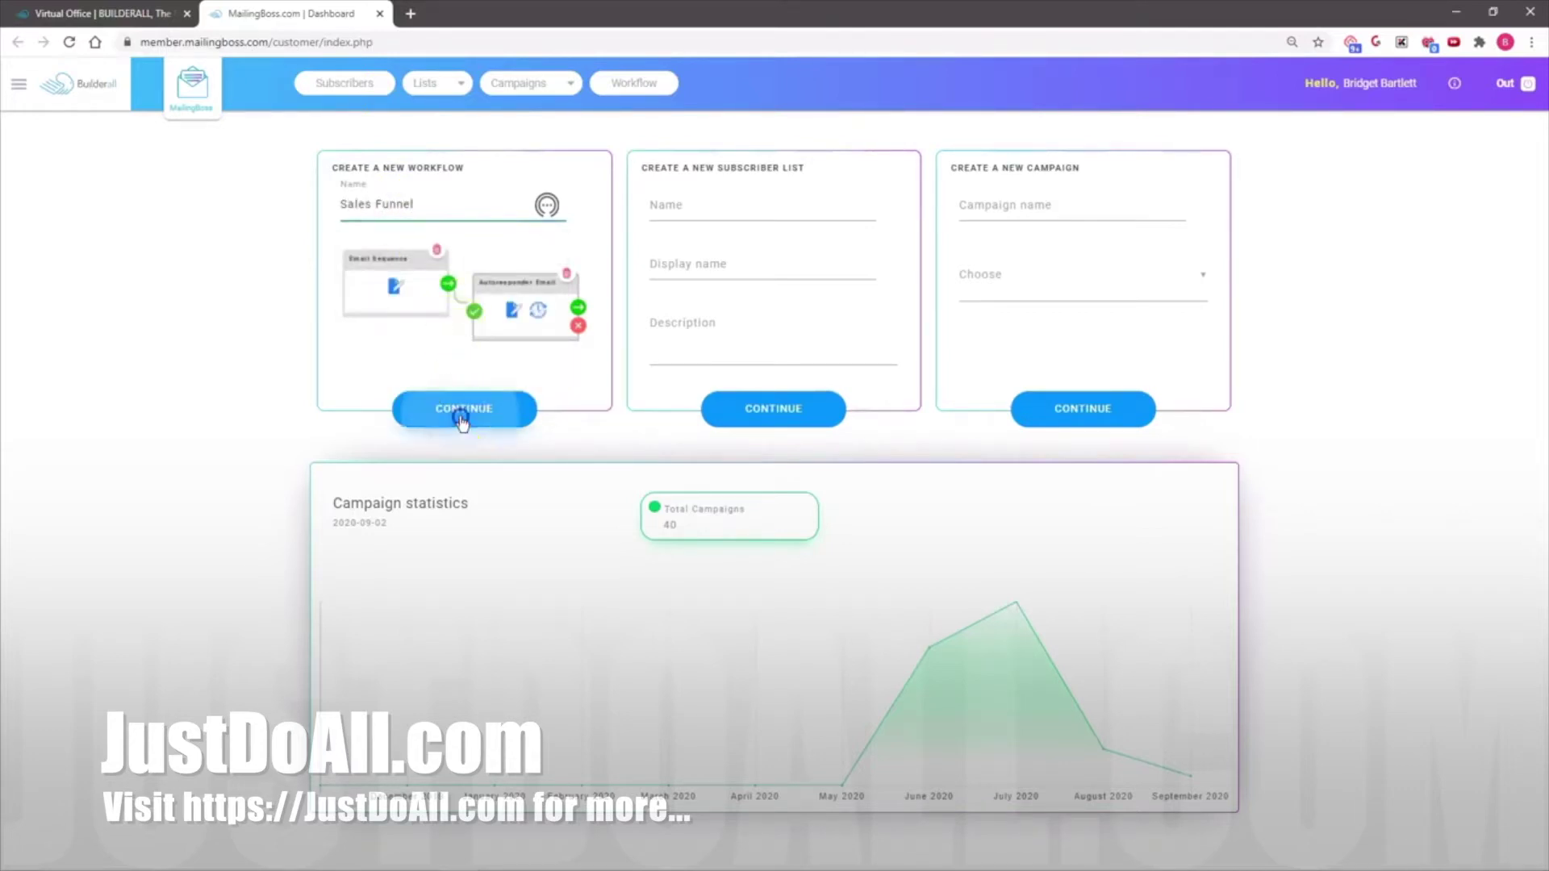
pyautogui.click(200, 484)
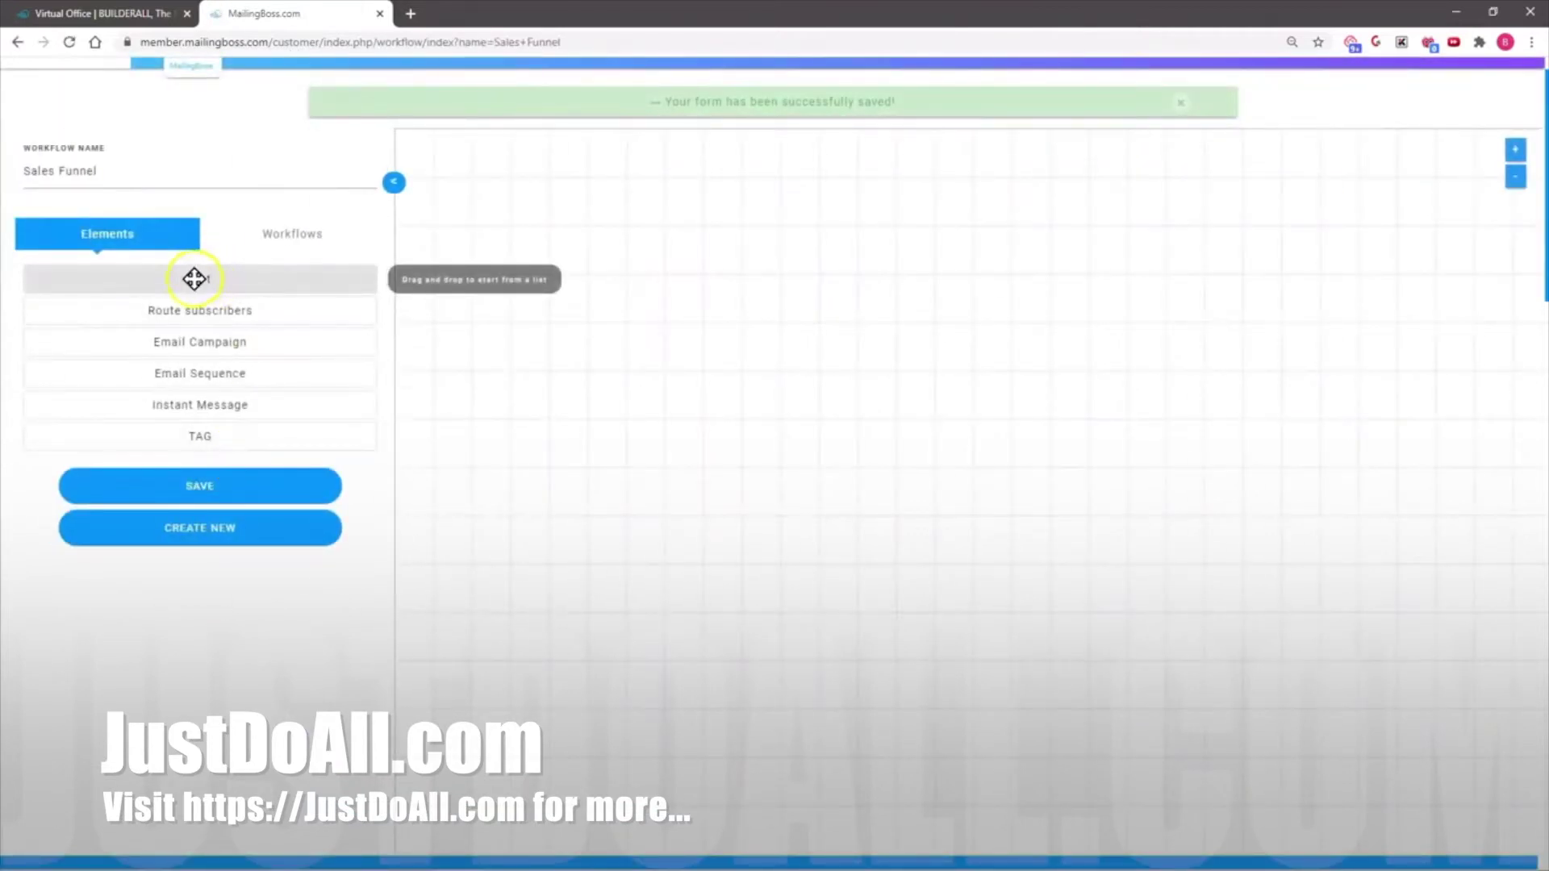
pyautogui.moveTo(162, 277); pyautogui.dragTo(802, 224)
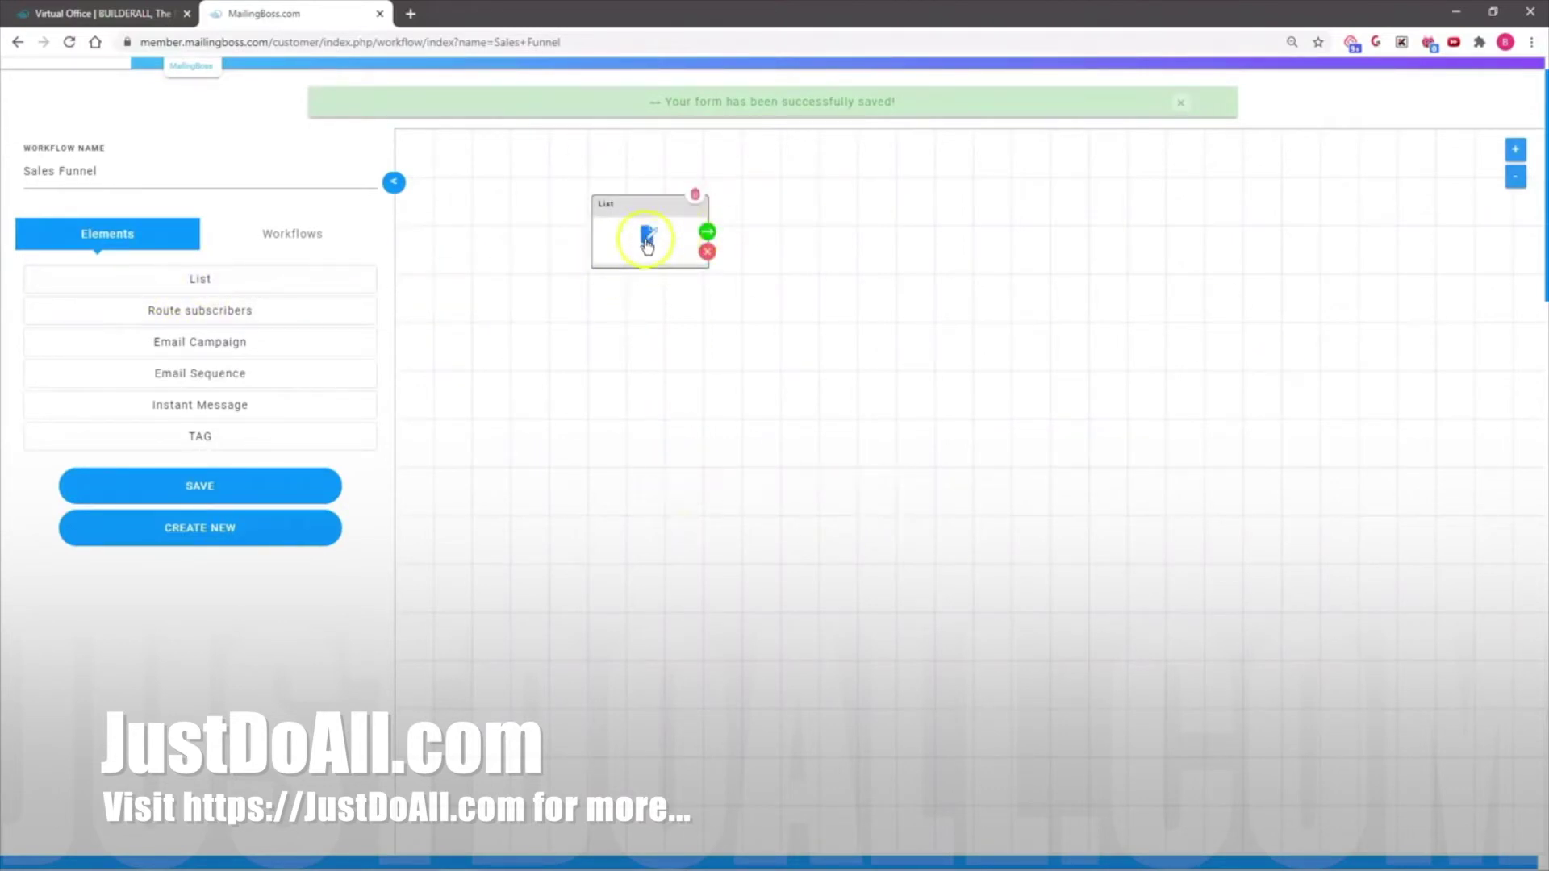
pyautogui.click(649, 237)
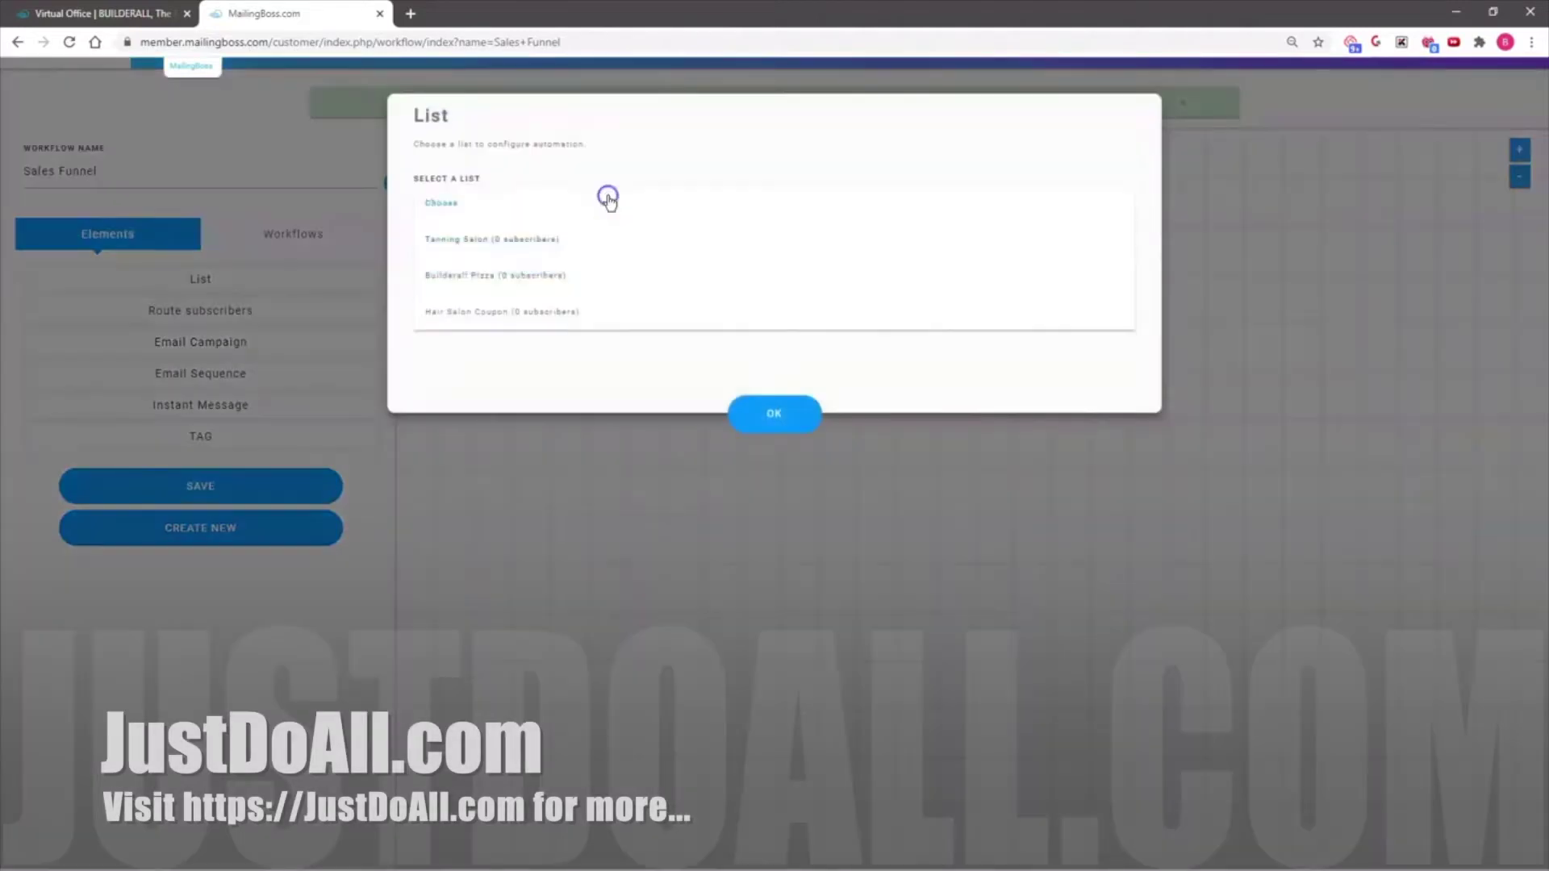
# Start a new subscriber list named 'Upsell Downsell Funnel' and copy that name.
pyautogui.click(626, 150)
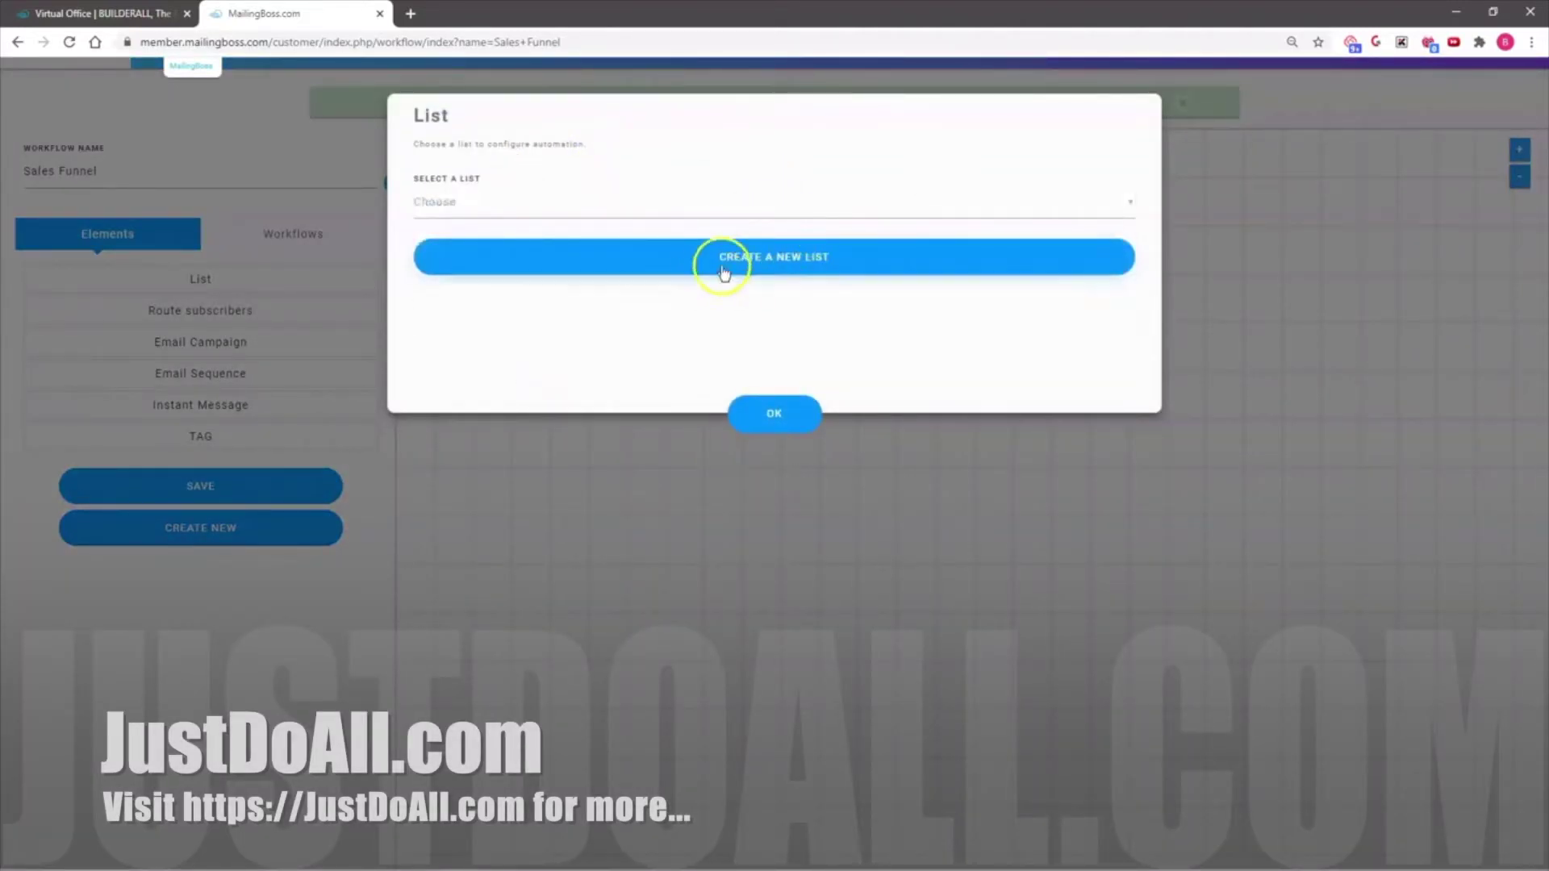
pyautogui.click(783, 265)
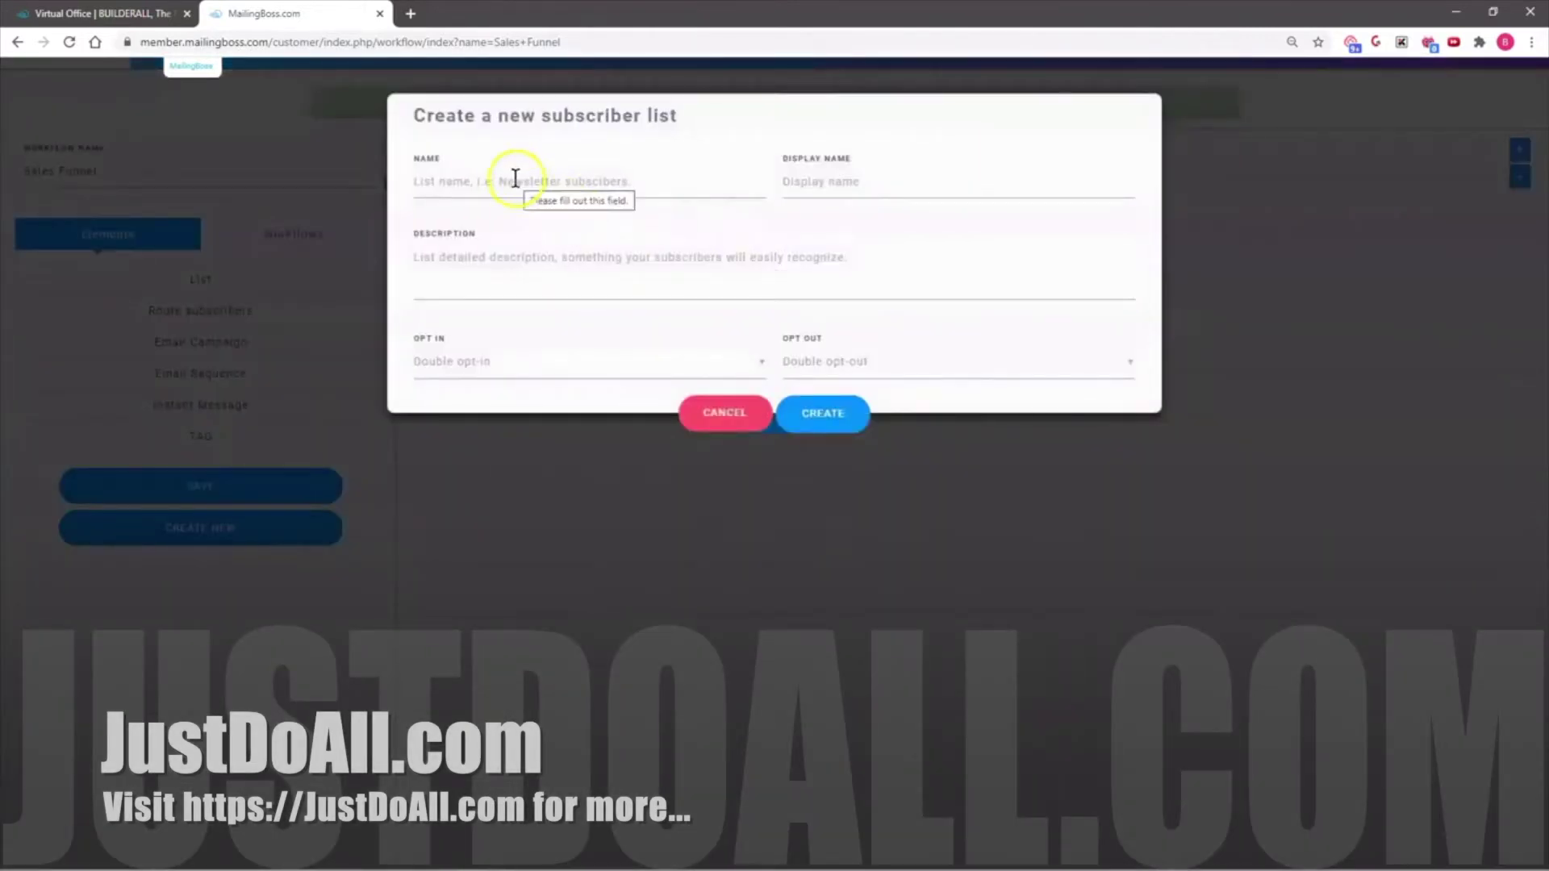
pyautogui.click(515, 178)
pyautogui.click(512, 219)
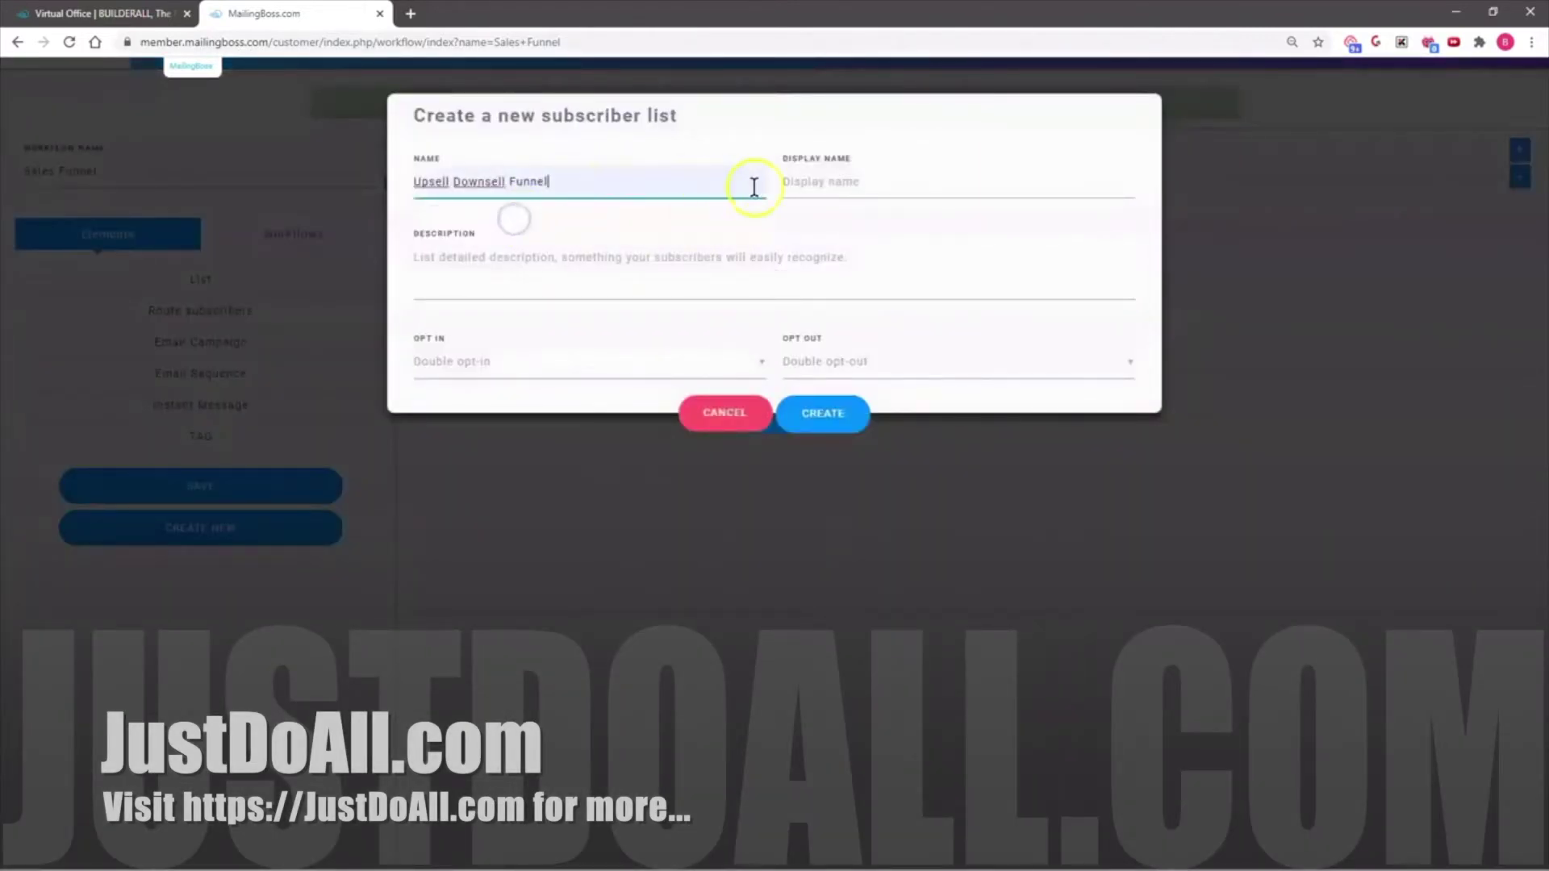
pyautogui.moveTo(540, 184); pyautogui.dragTo(415, 180)
pyautogui.rightClick(443, 189)
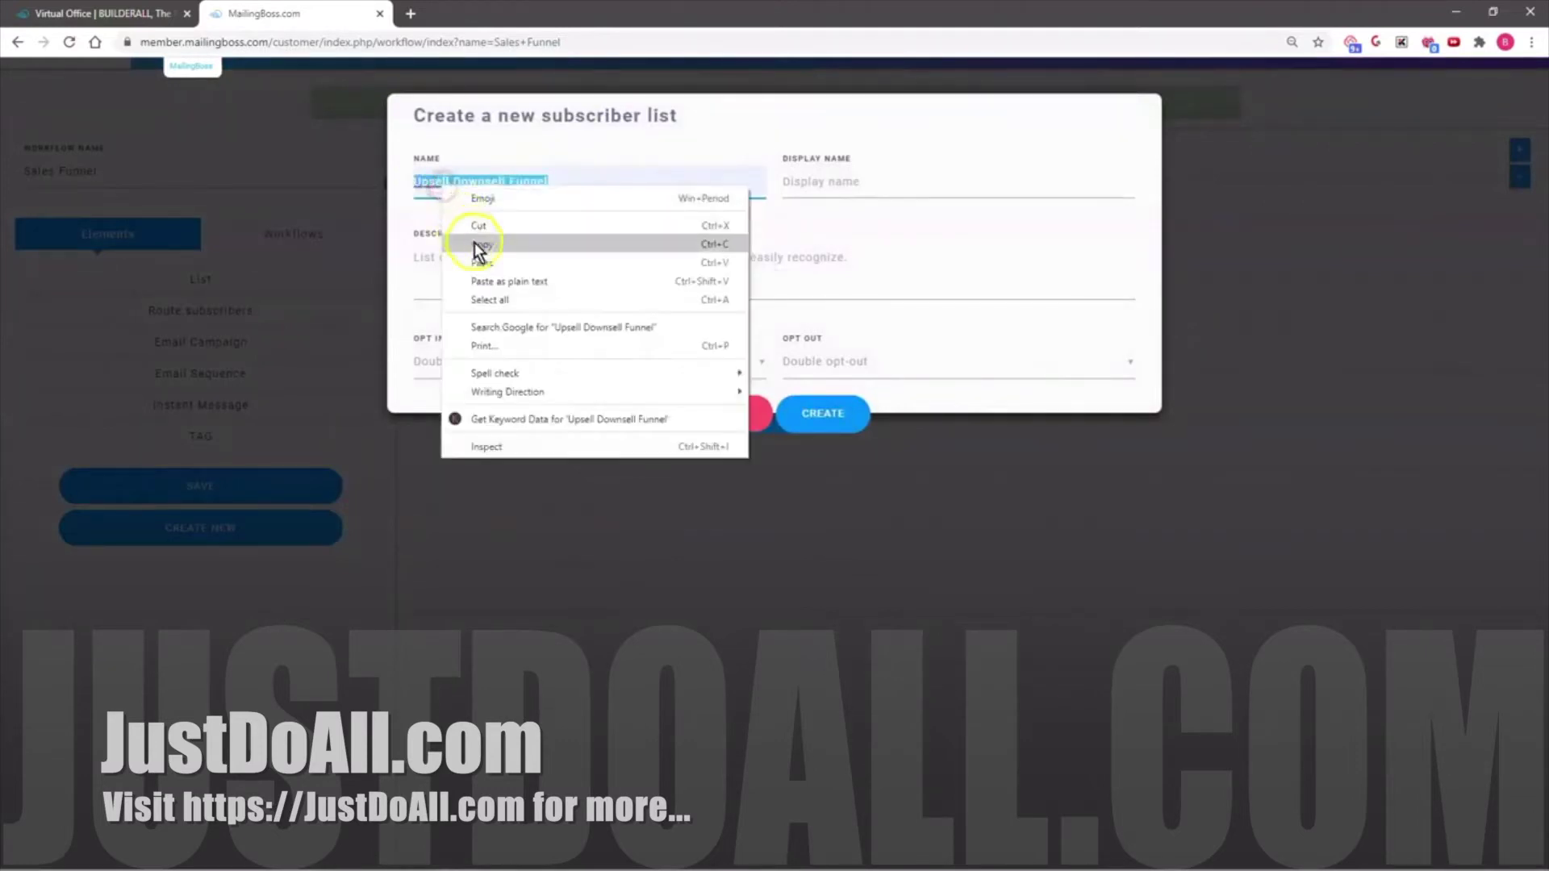
pyautogui.click(481, 241)
# Use 'Upsell Downsell Funnel' as display name and description, keep double opt-in, and create the list.
pyautogui.click(872, 182)
pyautogui.click(802, 211)
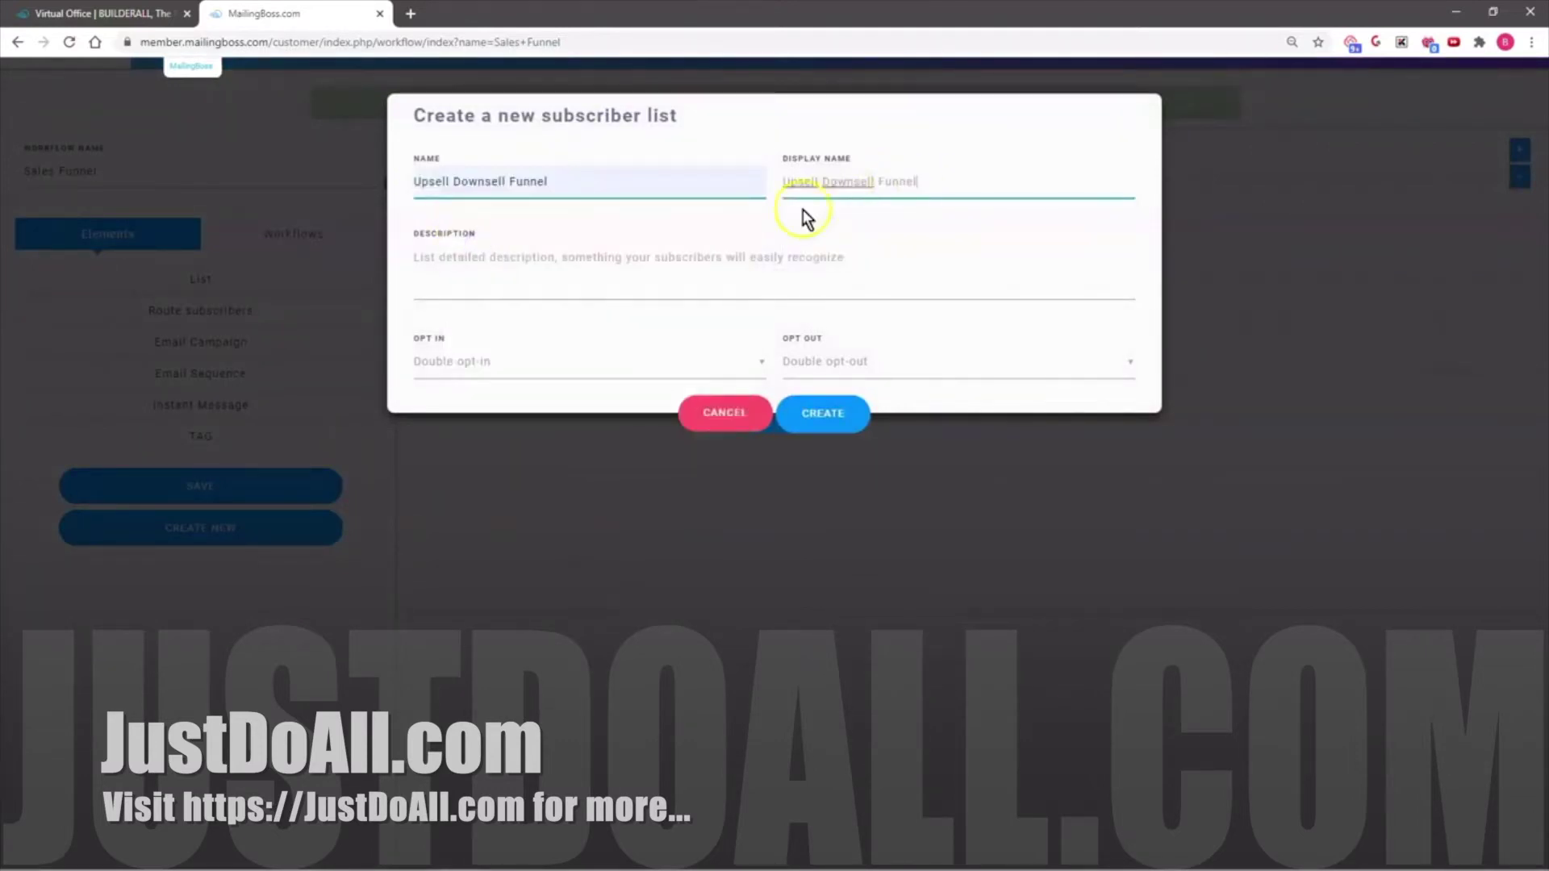
pyautogui.click(556, 257)
pyautogui.hotkey('ctrl', 'v')
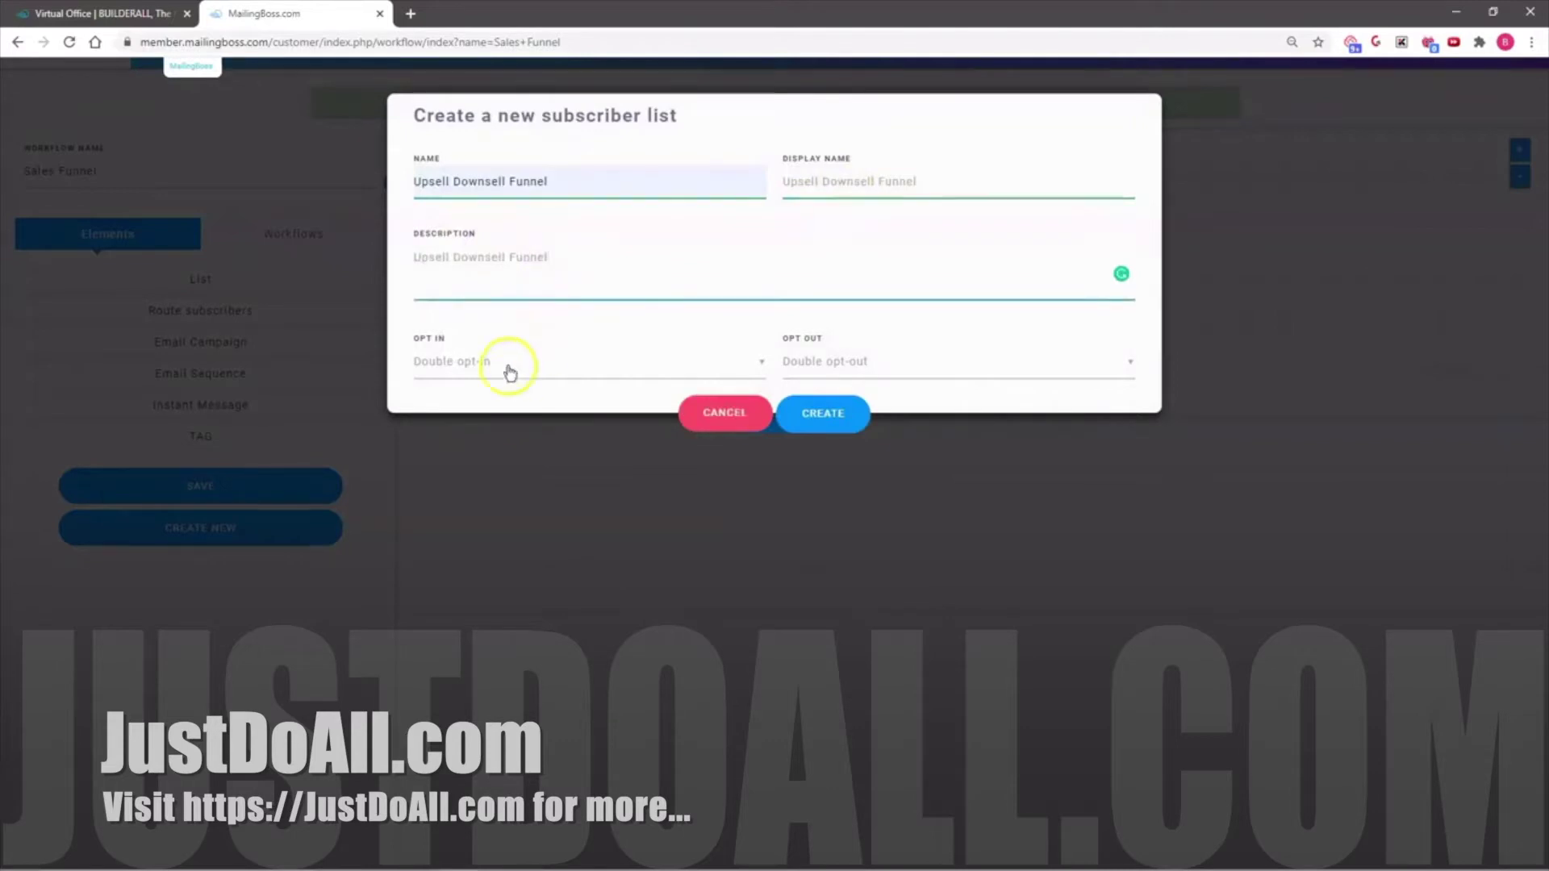
pyautogui.click(466, 368)
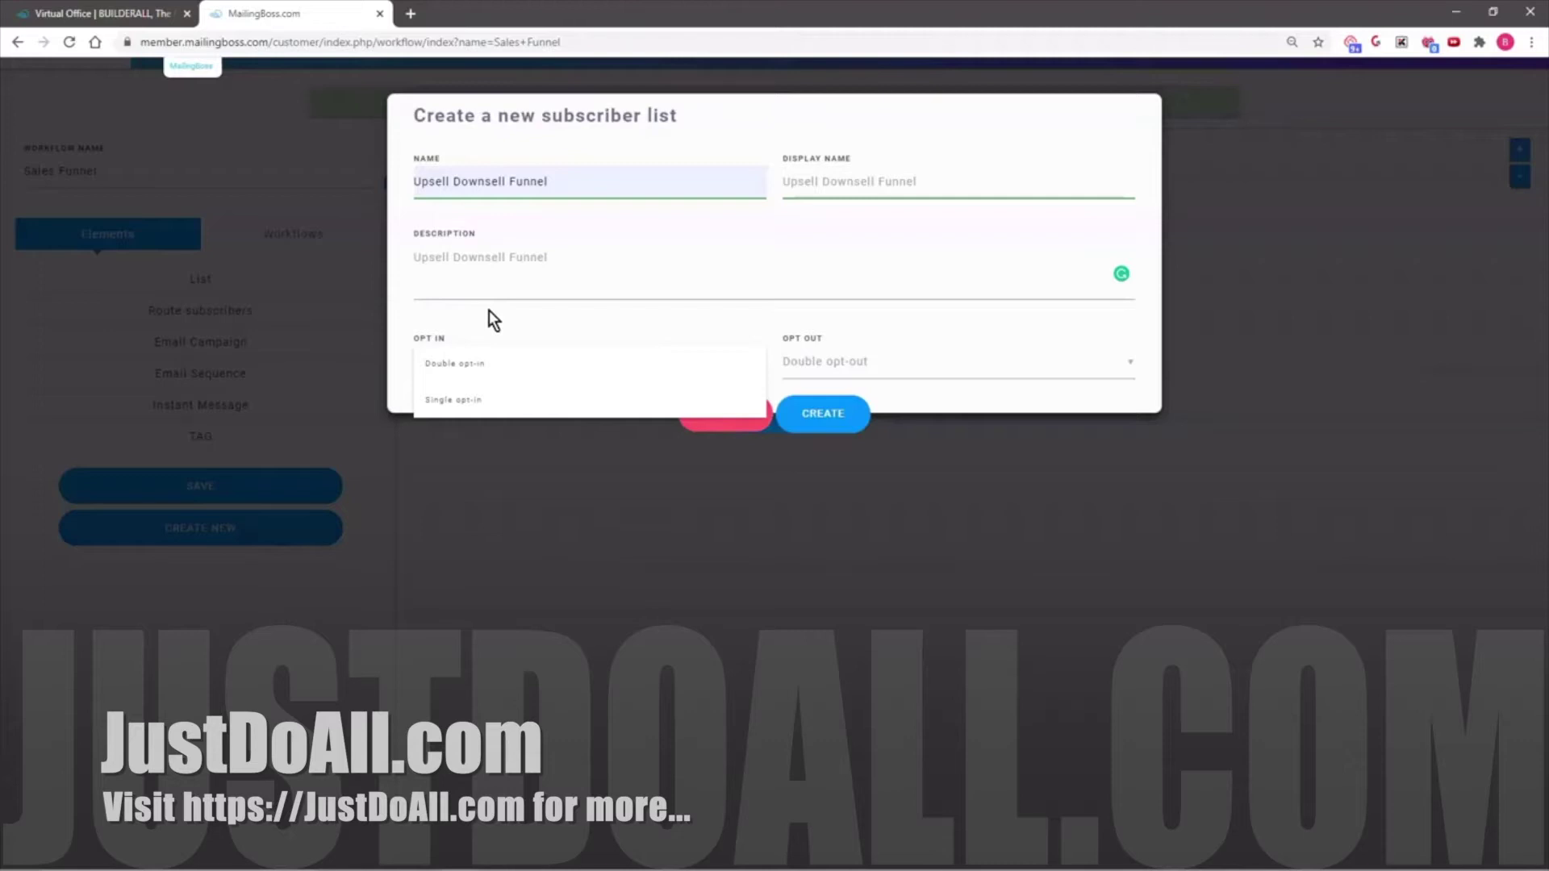
pyautogui.click(481, 360)
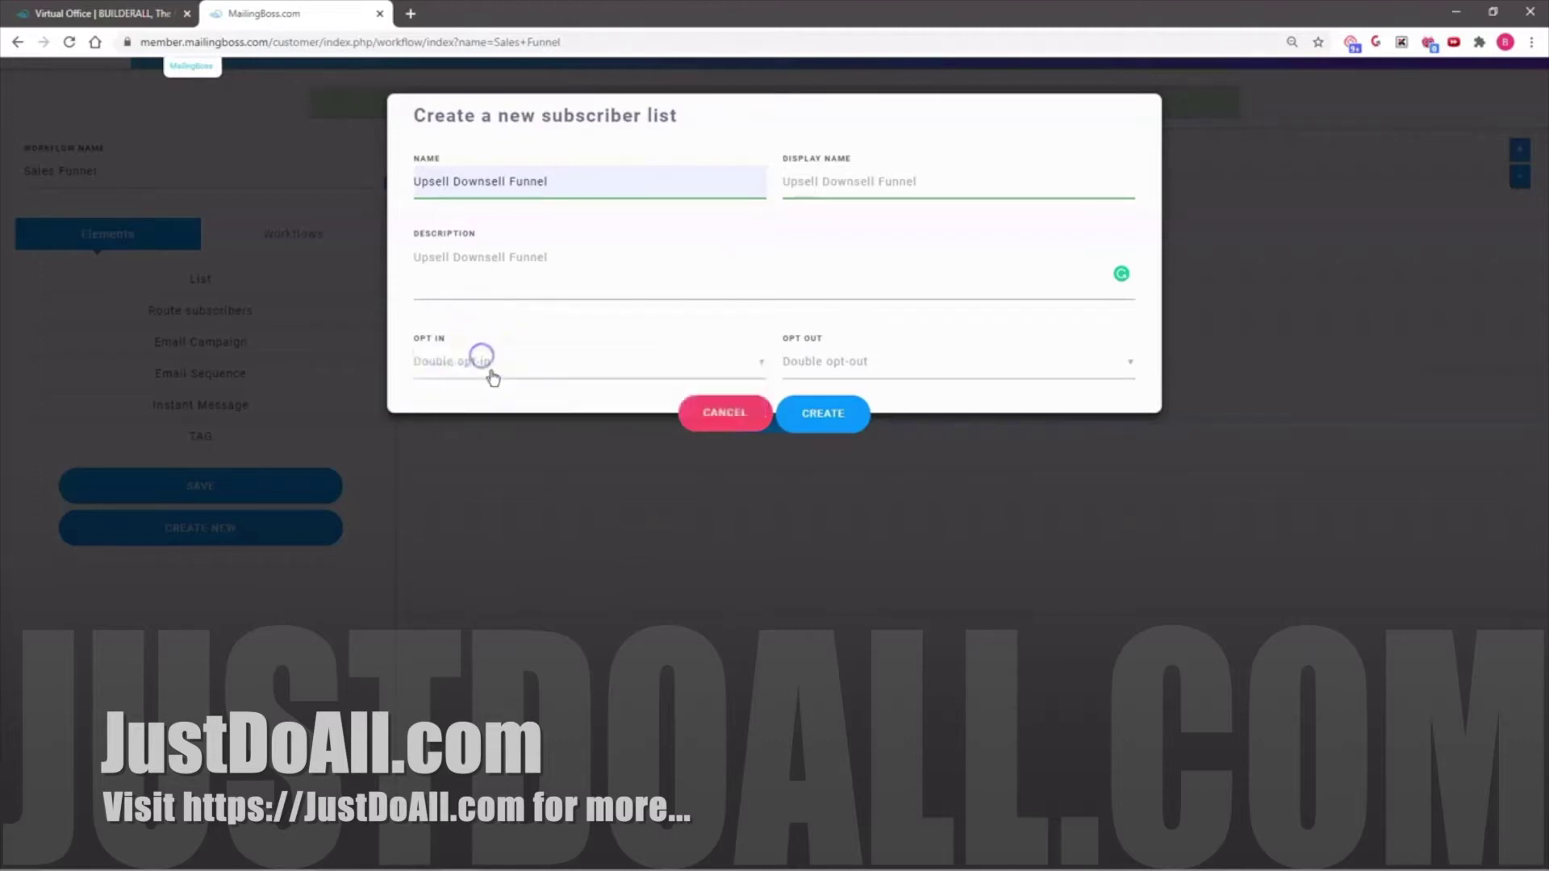
pyautogui.click(828, 416)
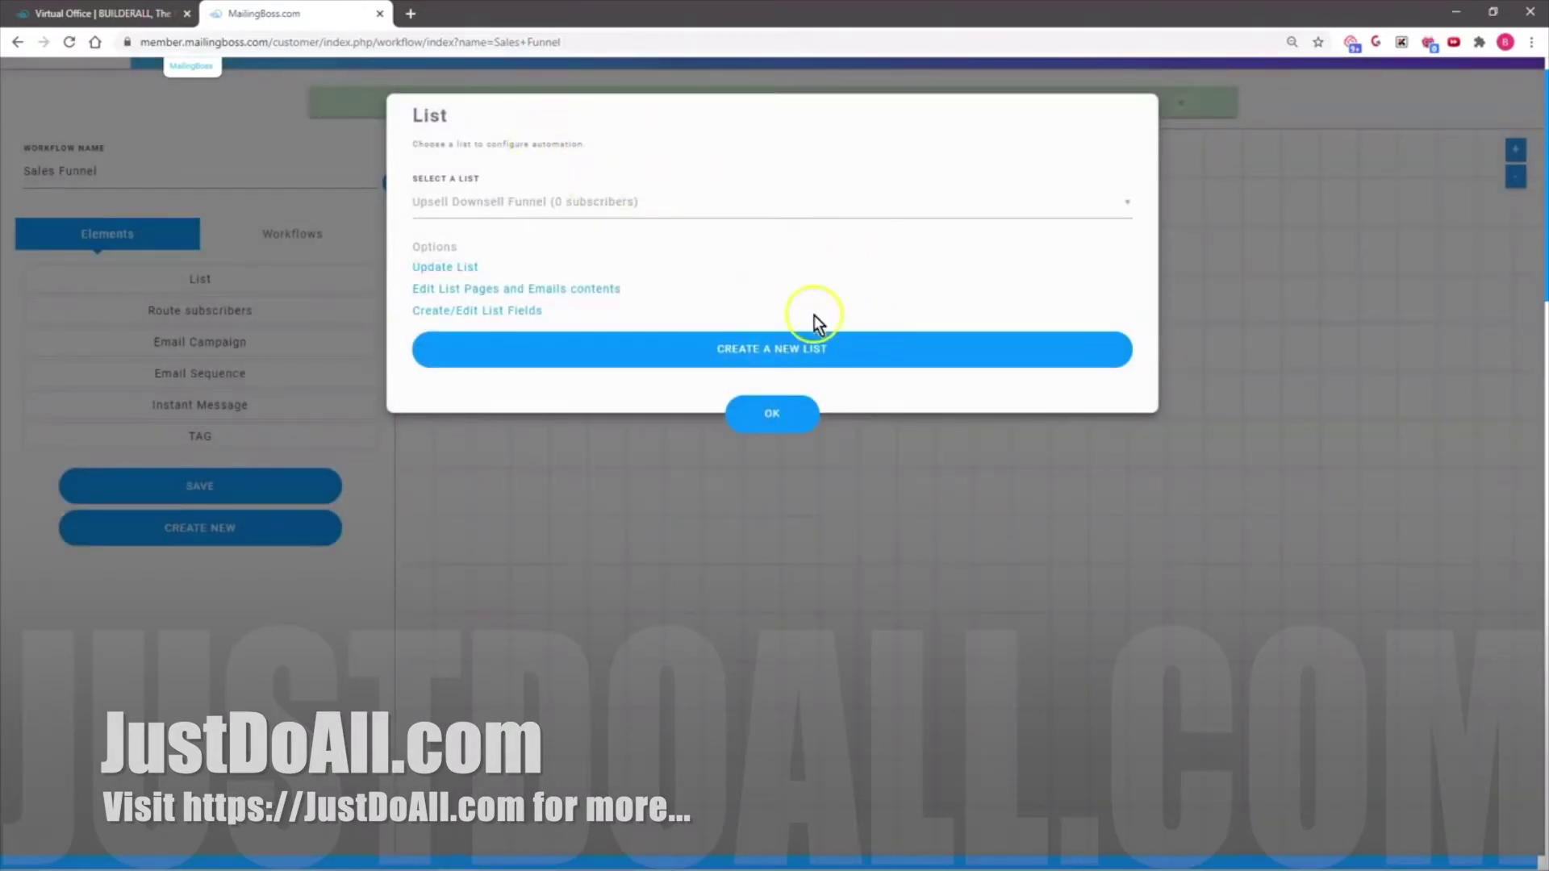
# In the list's advanced settings, set subscriber approval to No.
pyautogui.click(464, 268)
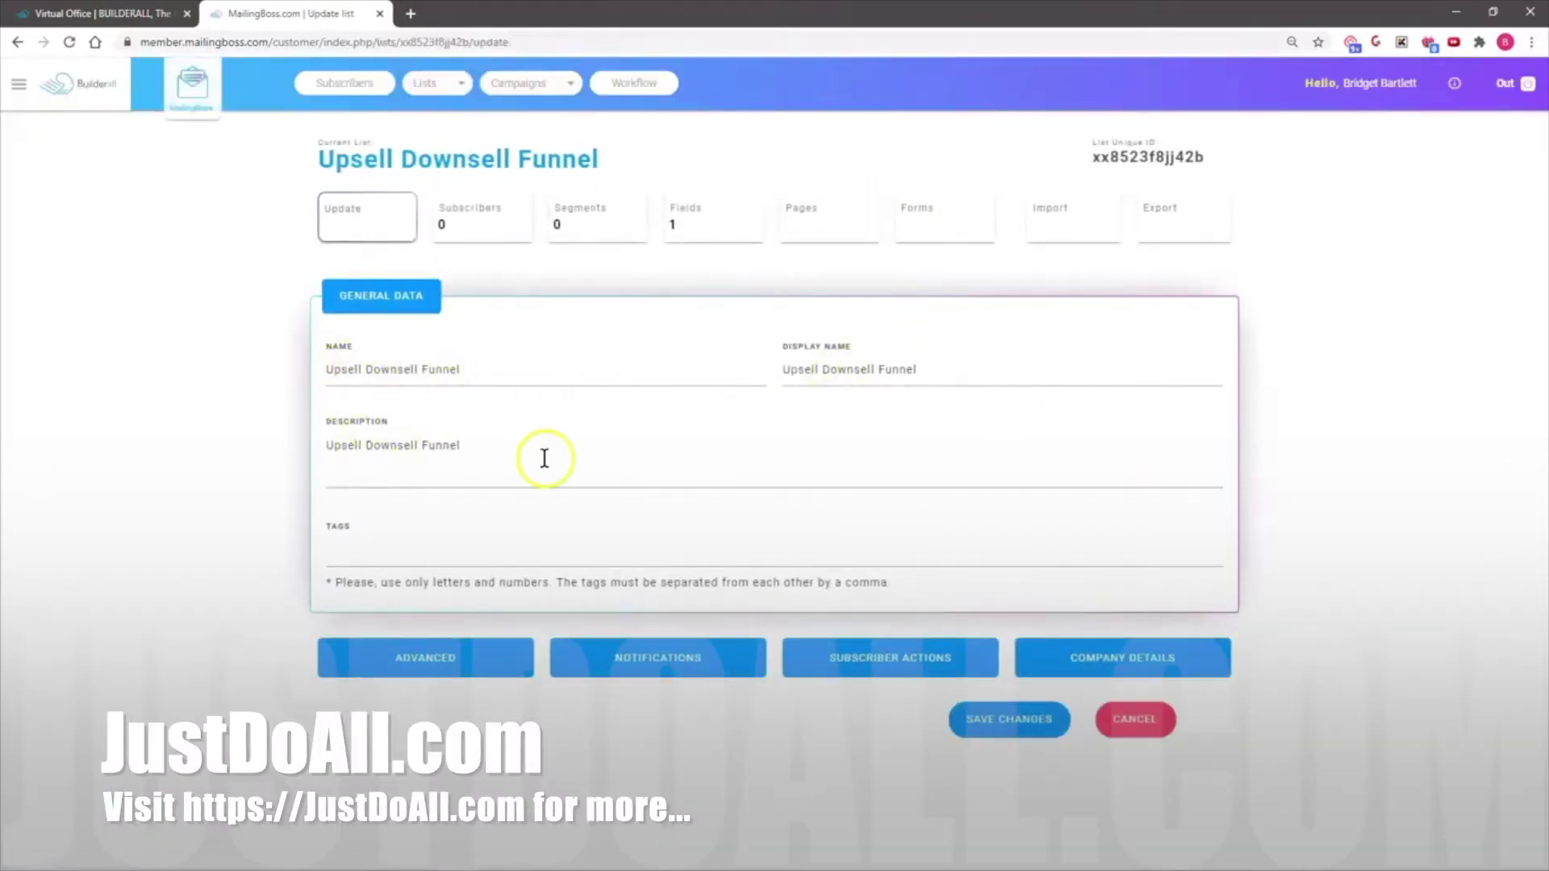
pyautogui.click(417, 658)
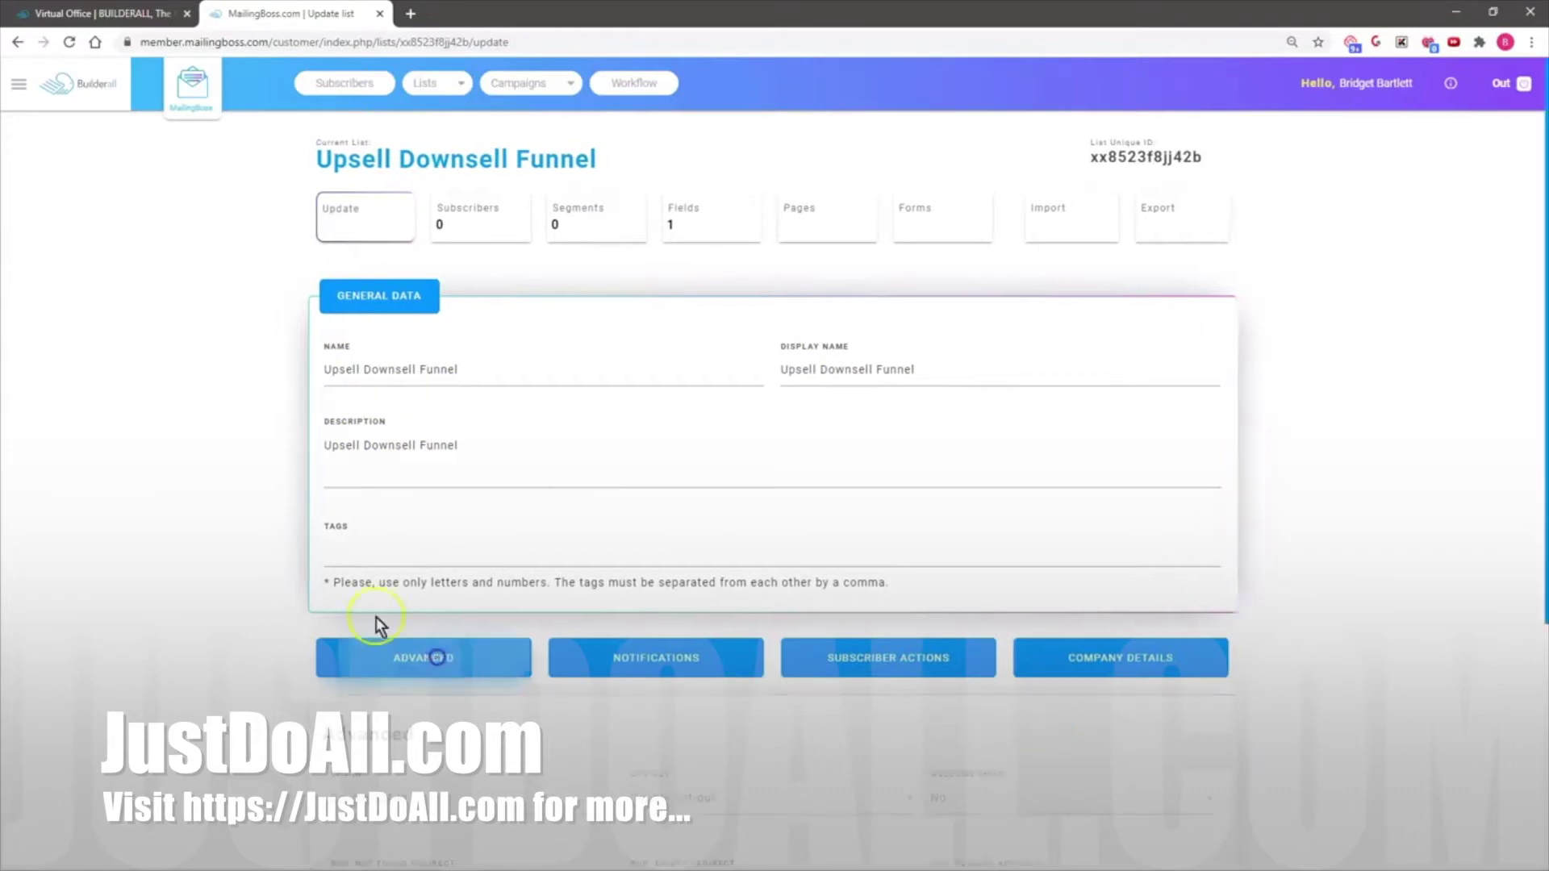
pyautogui.scroll(-4, 210, 565)
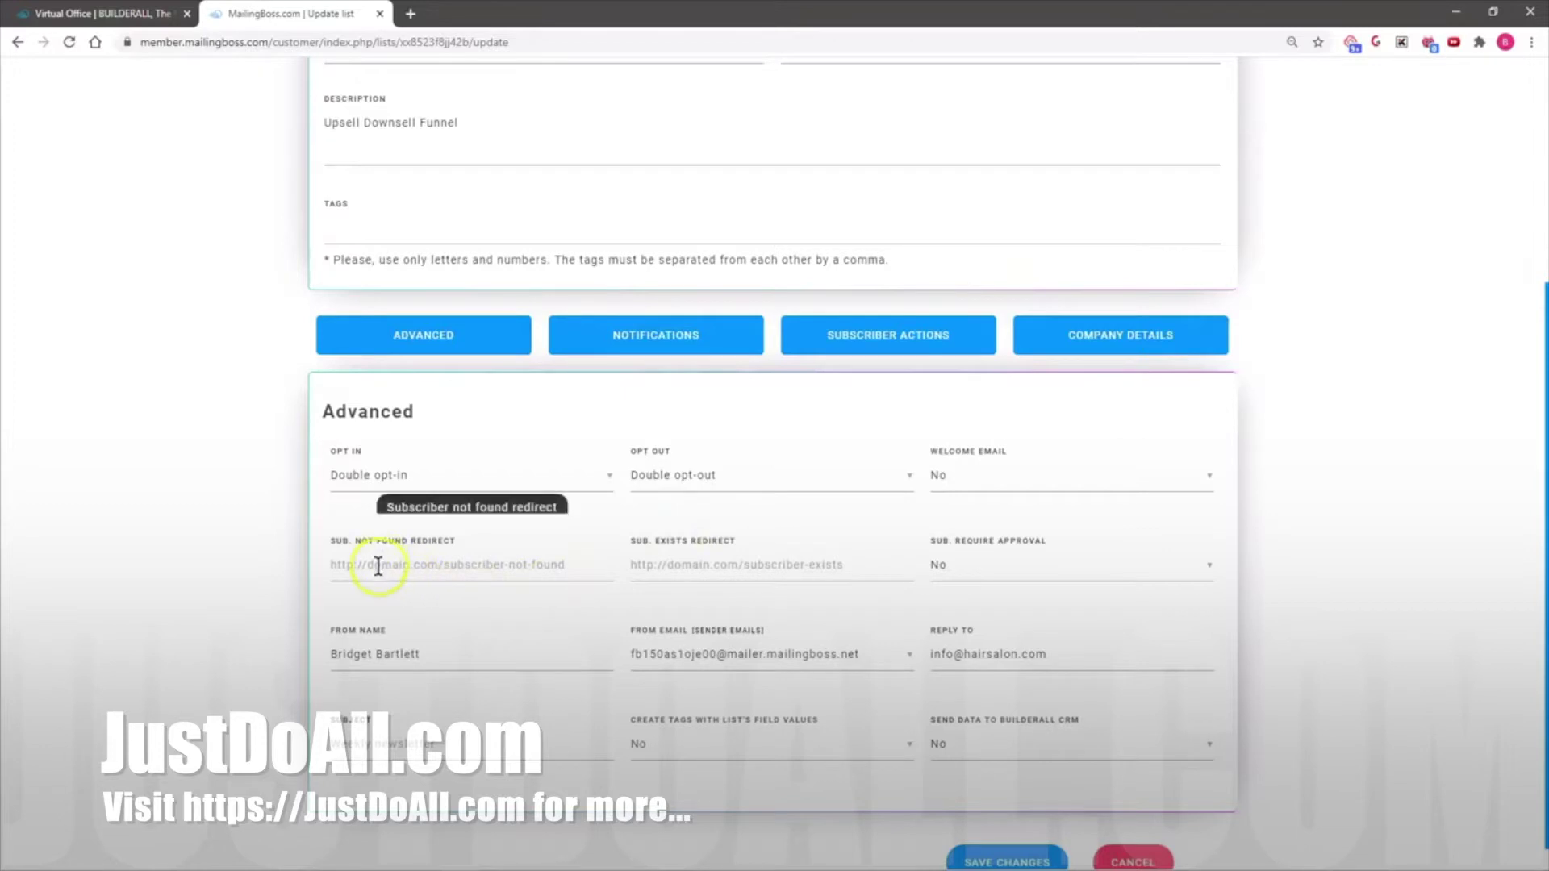
pyautogui.click(486, 567)
pyautogui.click(437, 563)
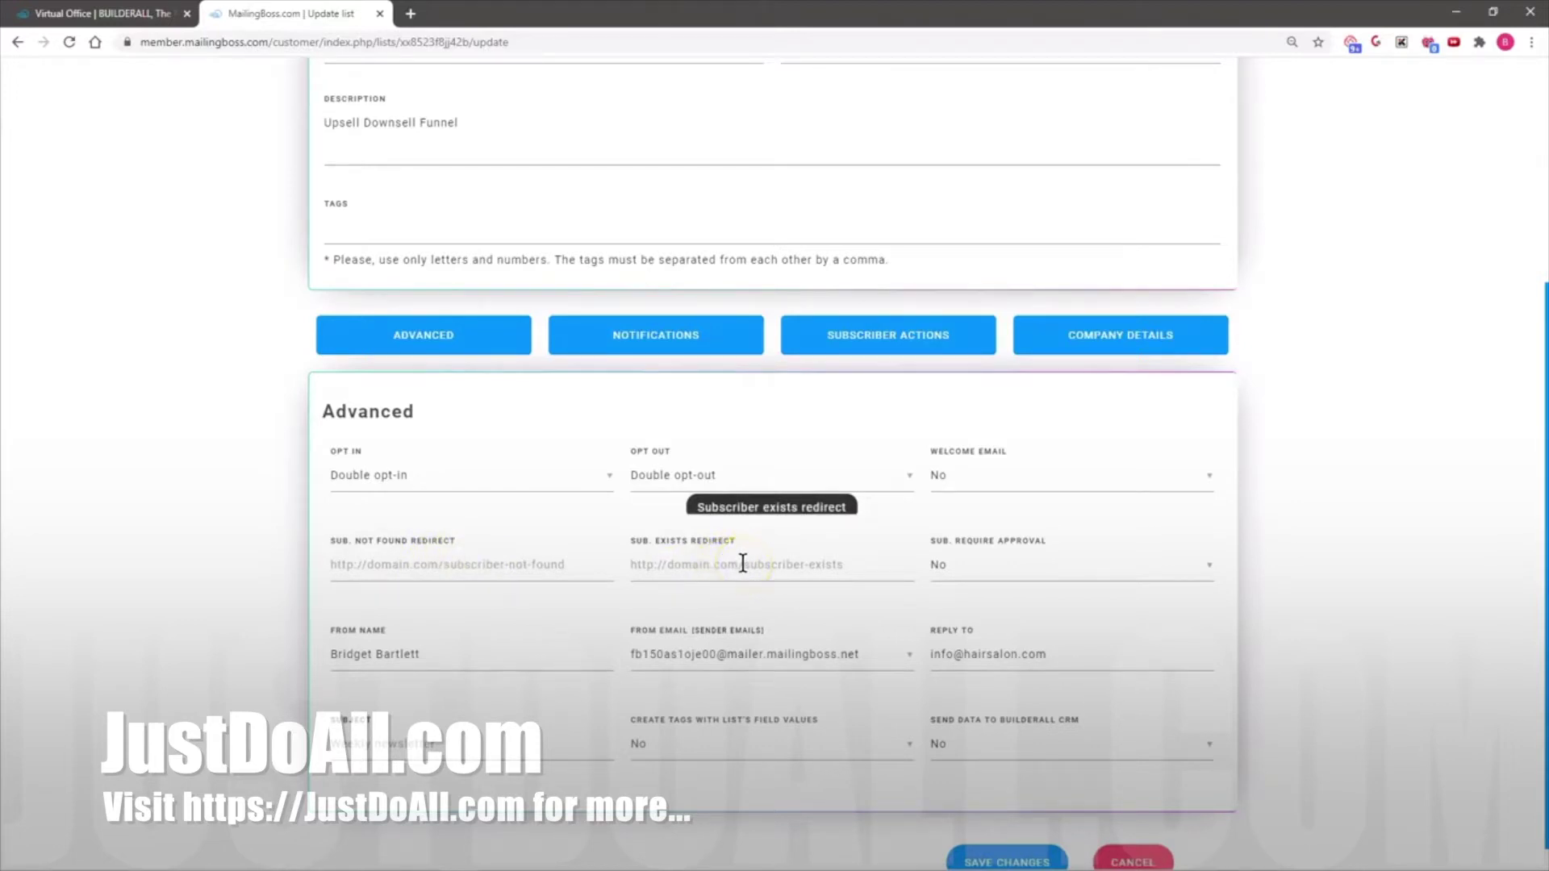
pyautogui.click(984, 571)
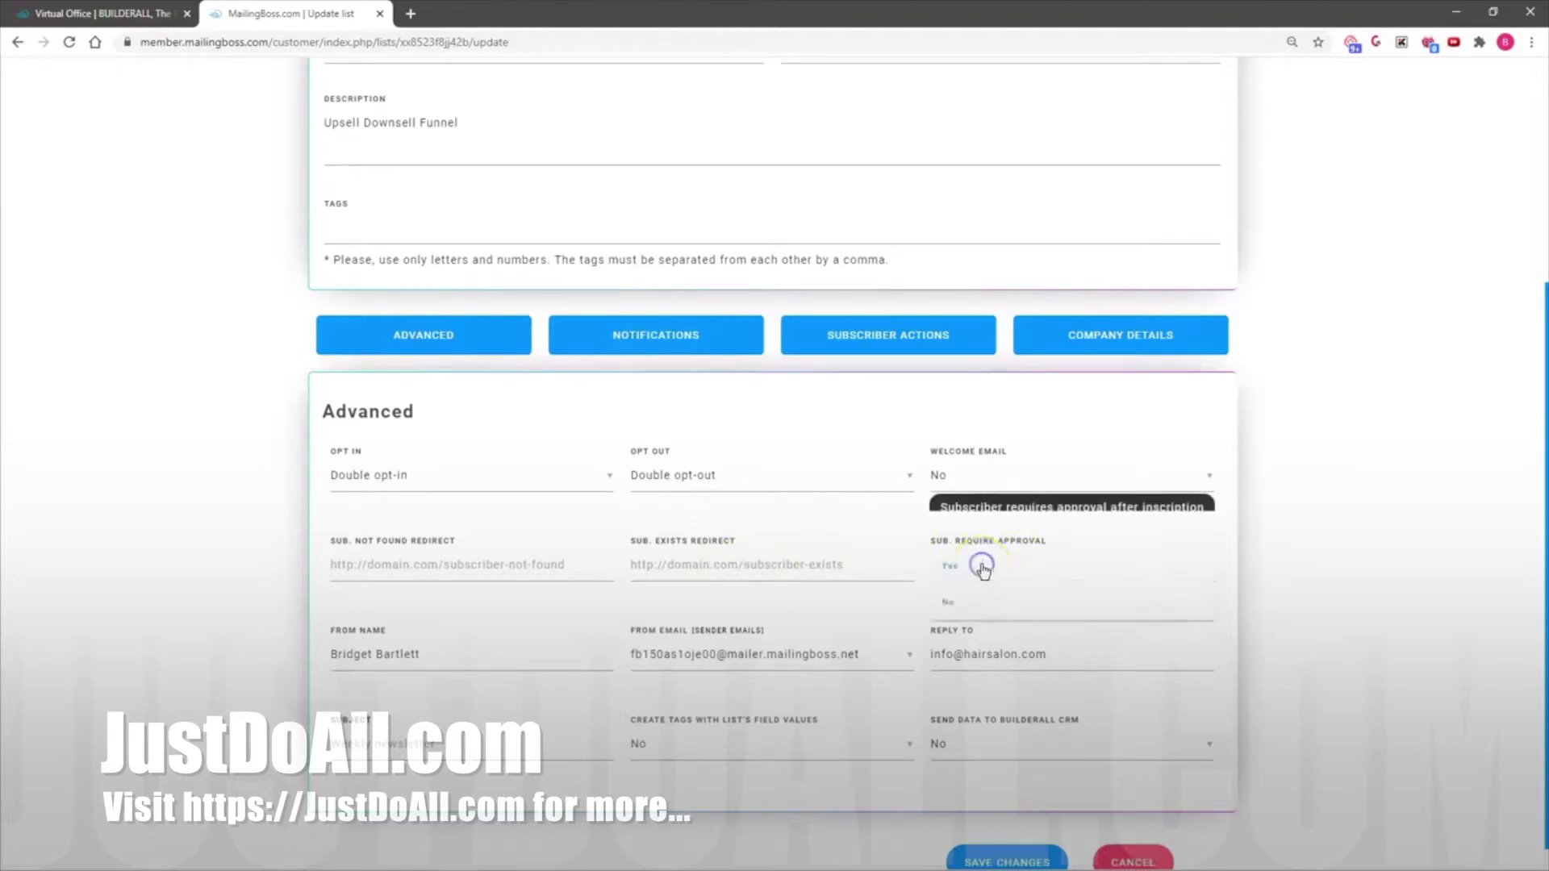
pyautogui.click(956, 604)
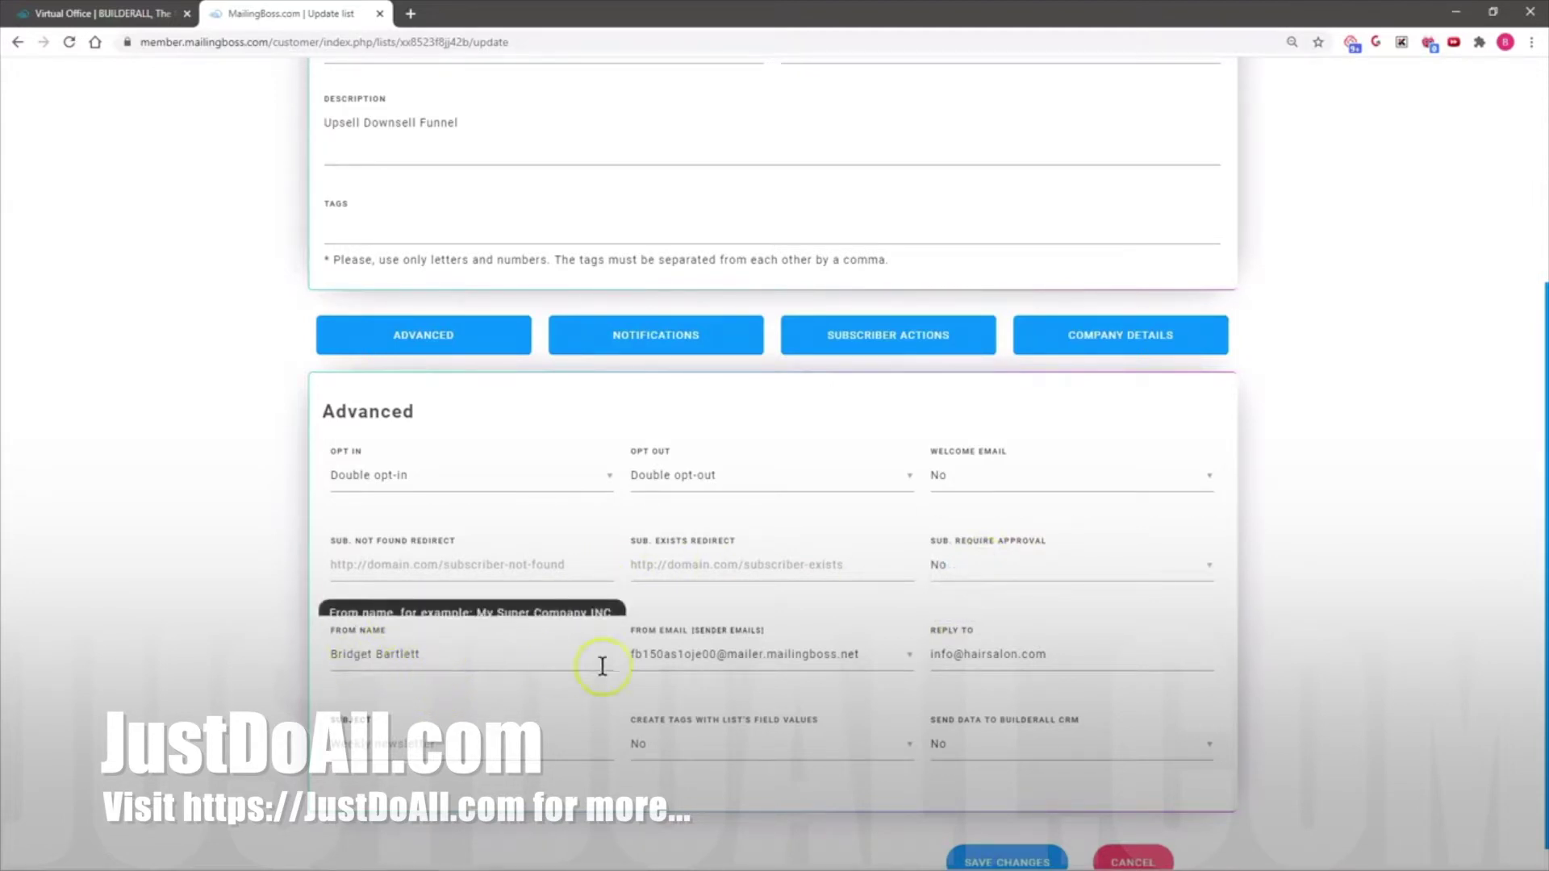
# Choose the mailer sender address, enable sending data to Builderall CRM, and save the changes.
pyautogui.click(720, 652)
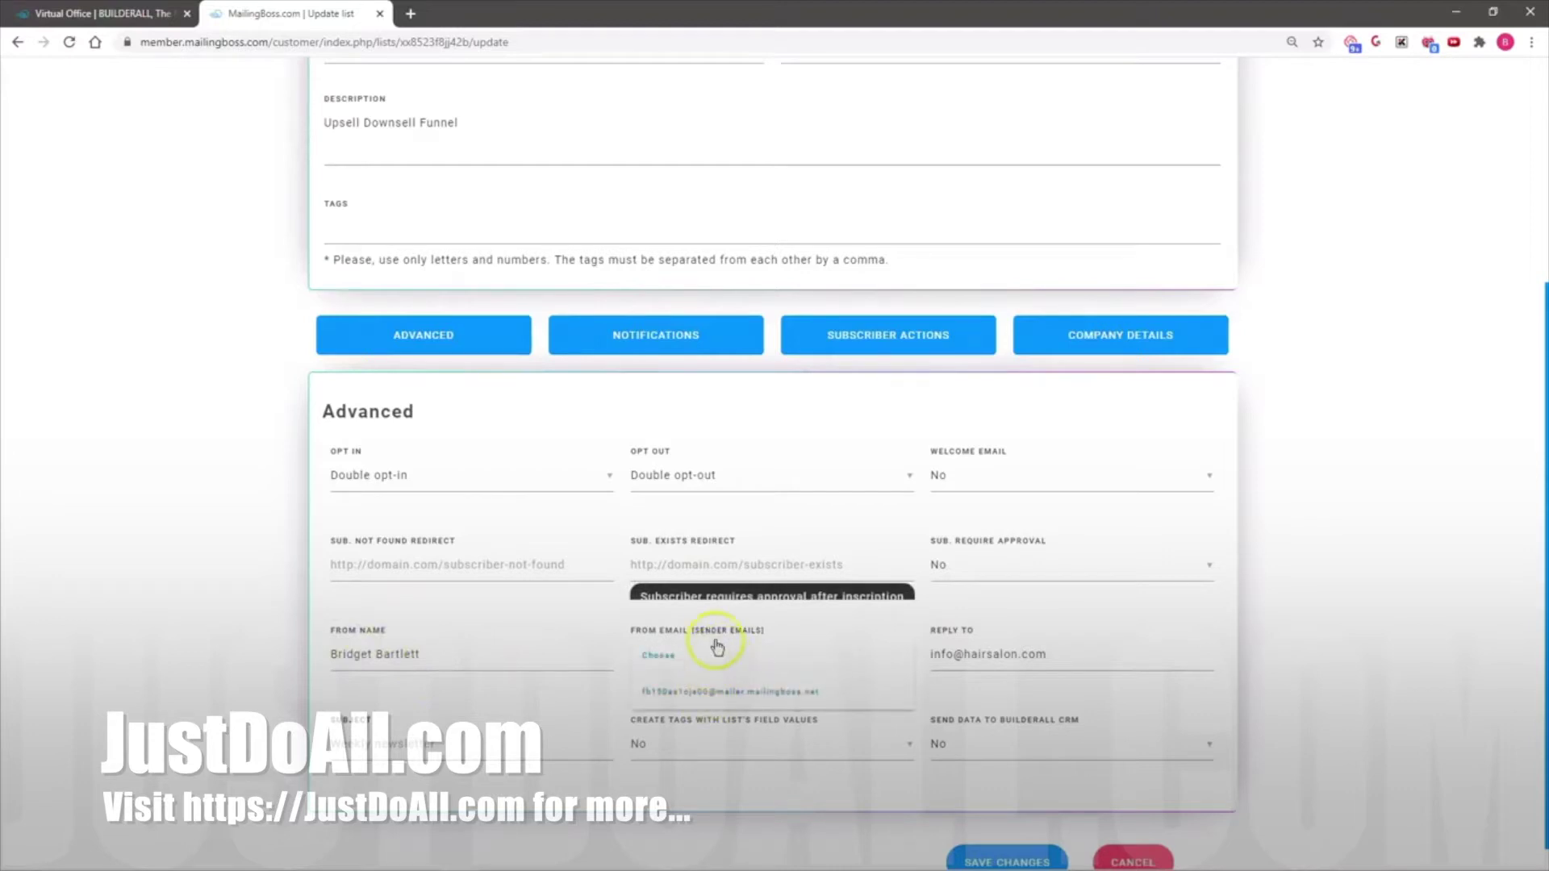
pyautogui.click(716, 692)
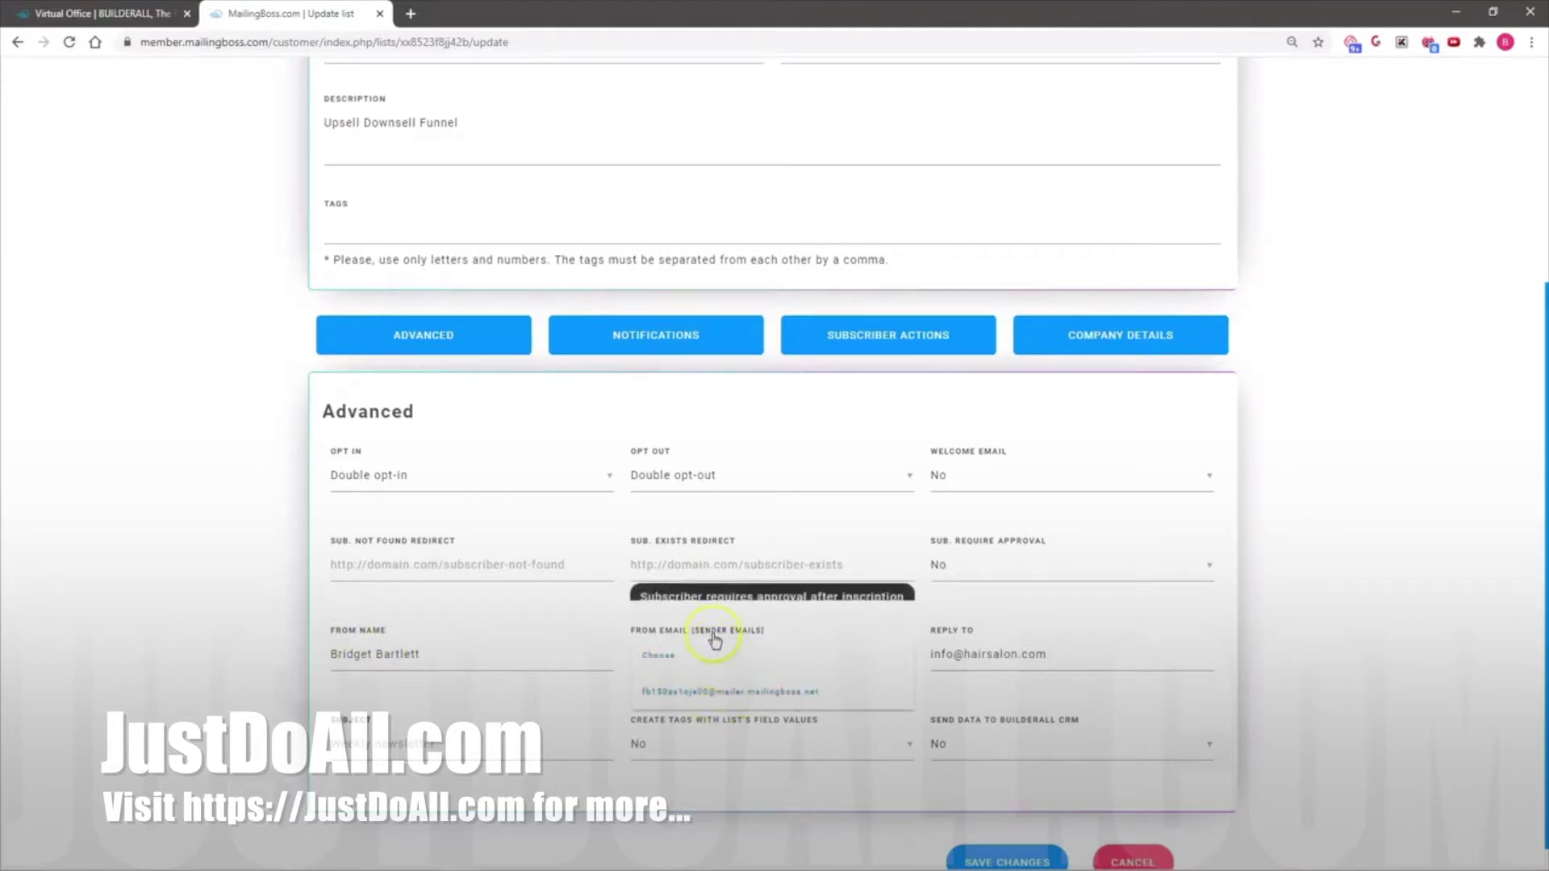
pyautogui.click(692, 693)
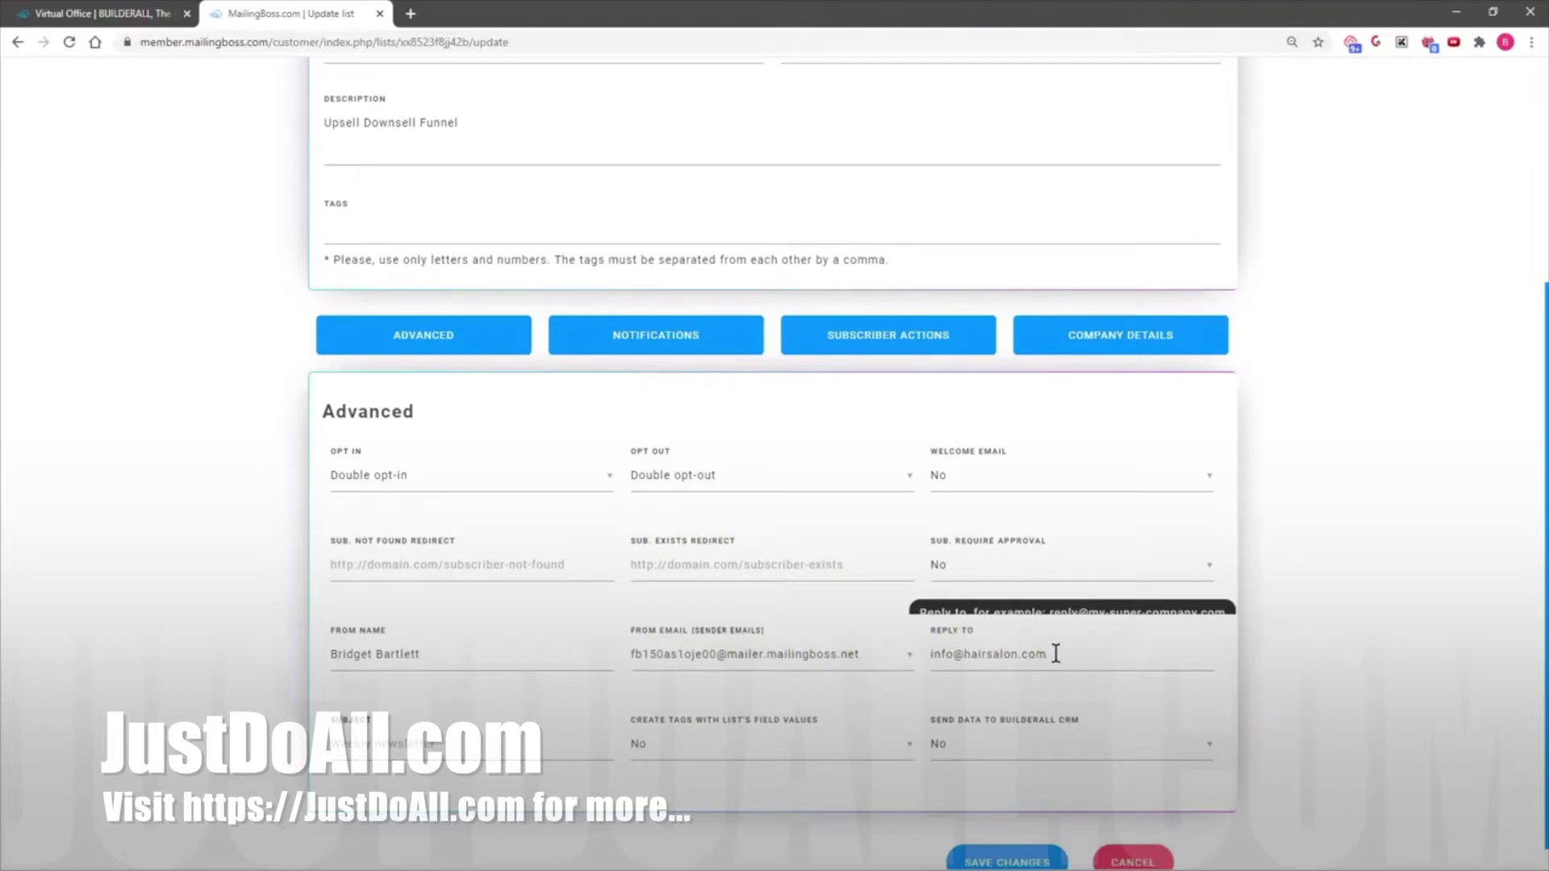
pyautogui.moveTo(1055, 655); pyautogui.dragTo(920, 651)
pyautogui.click(1081, 626)
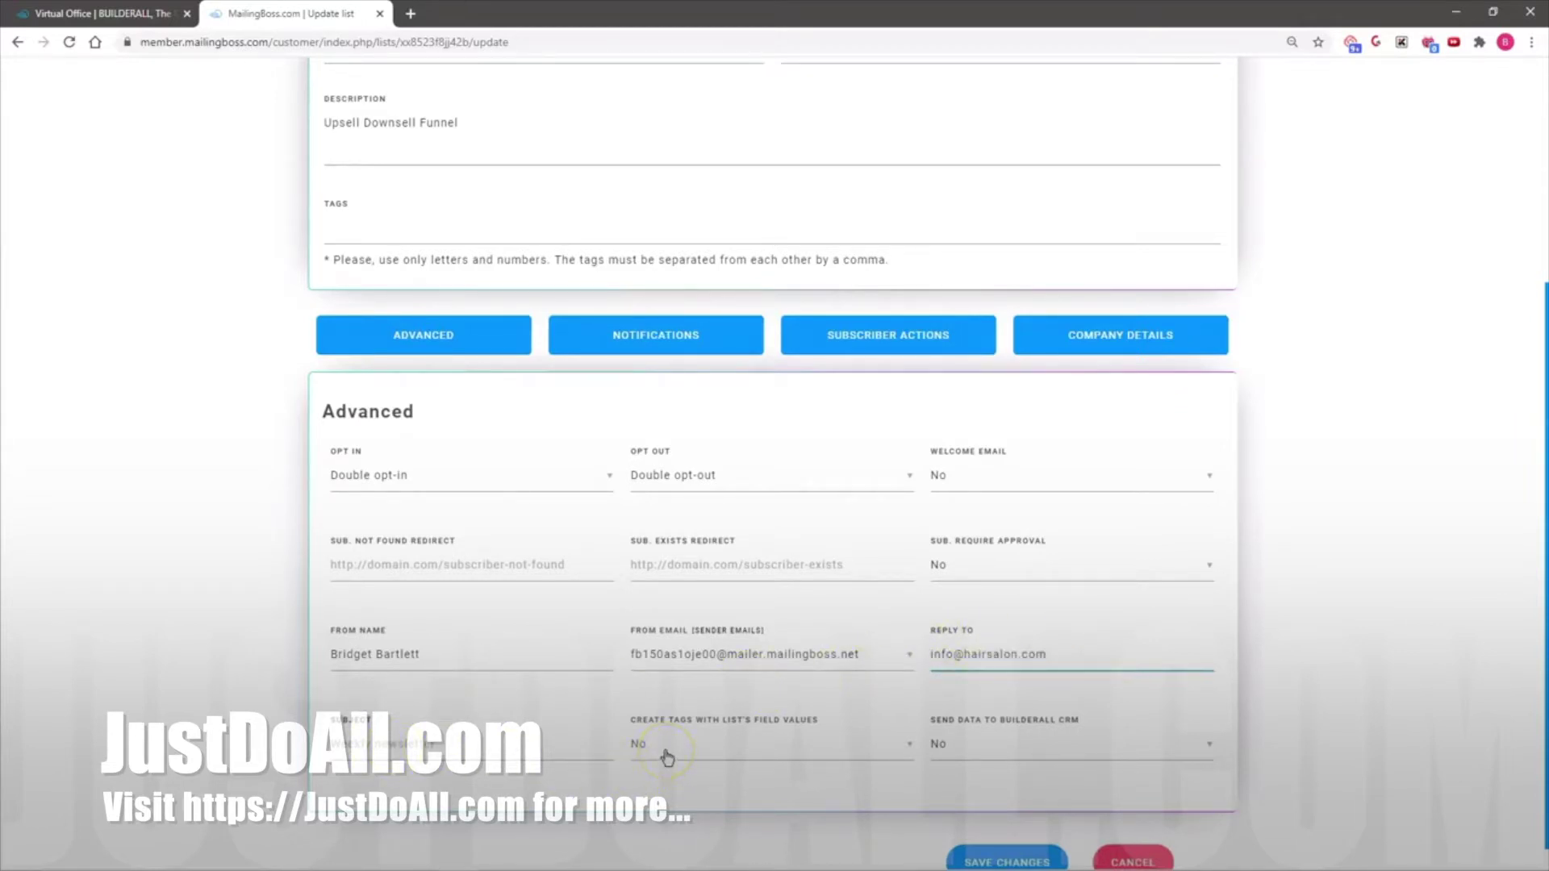
pyautogui.click(749, 686)
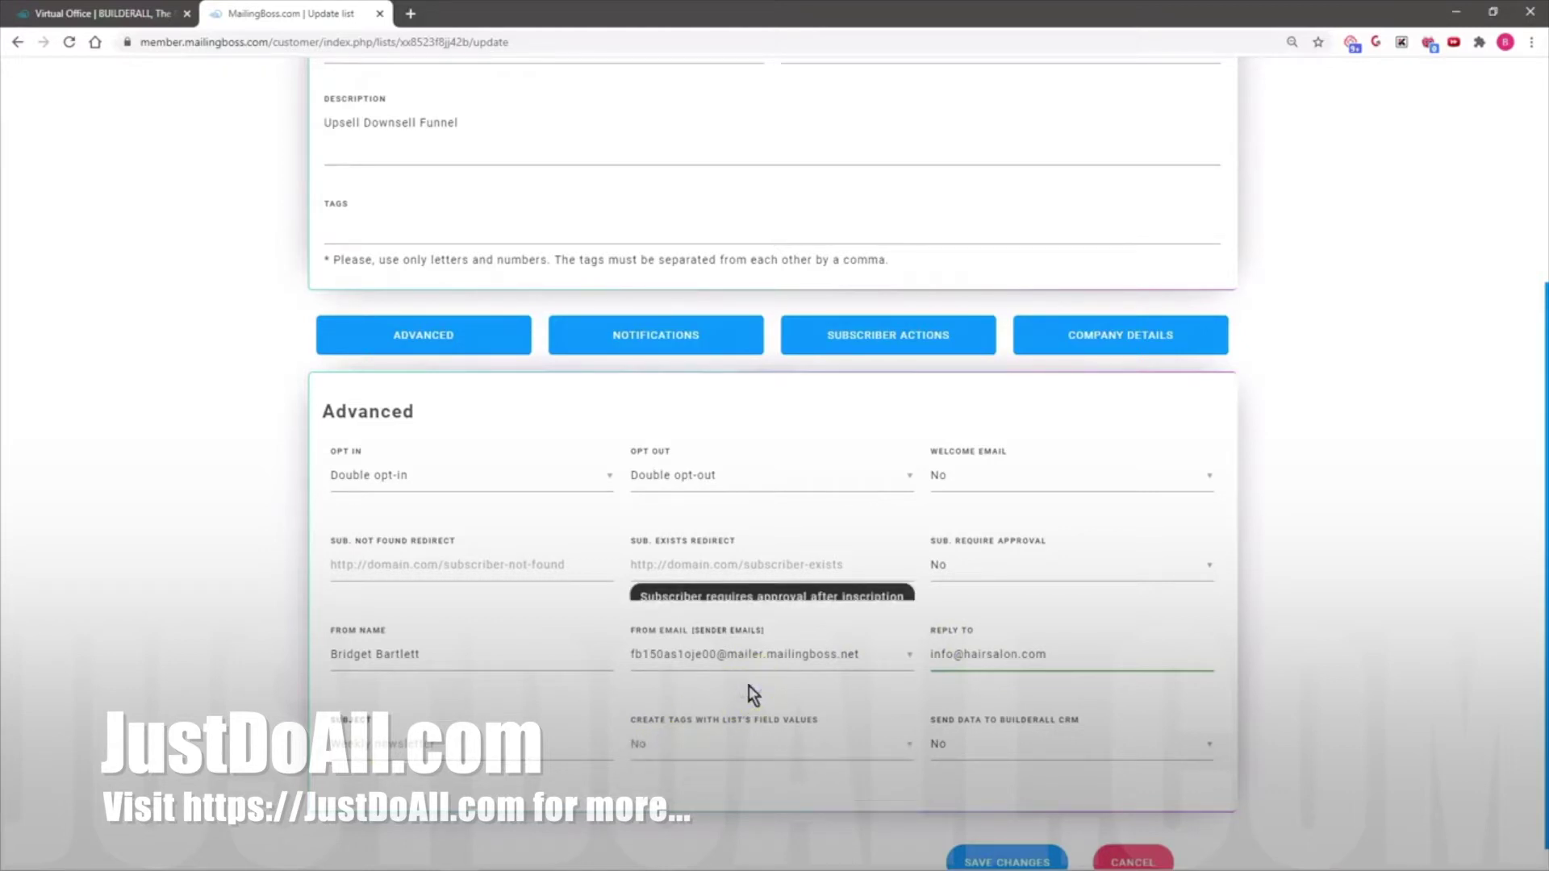
pyautogui.click(972, 750)
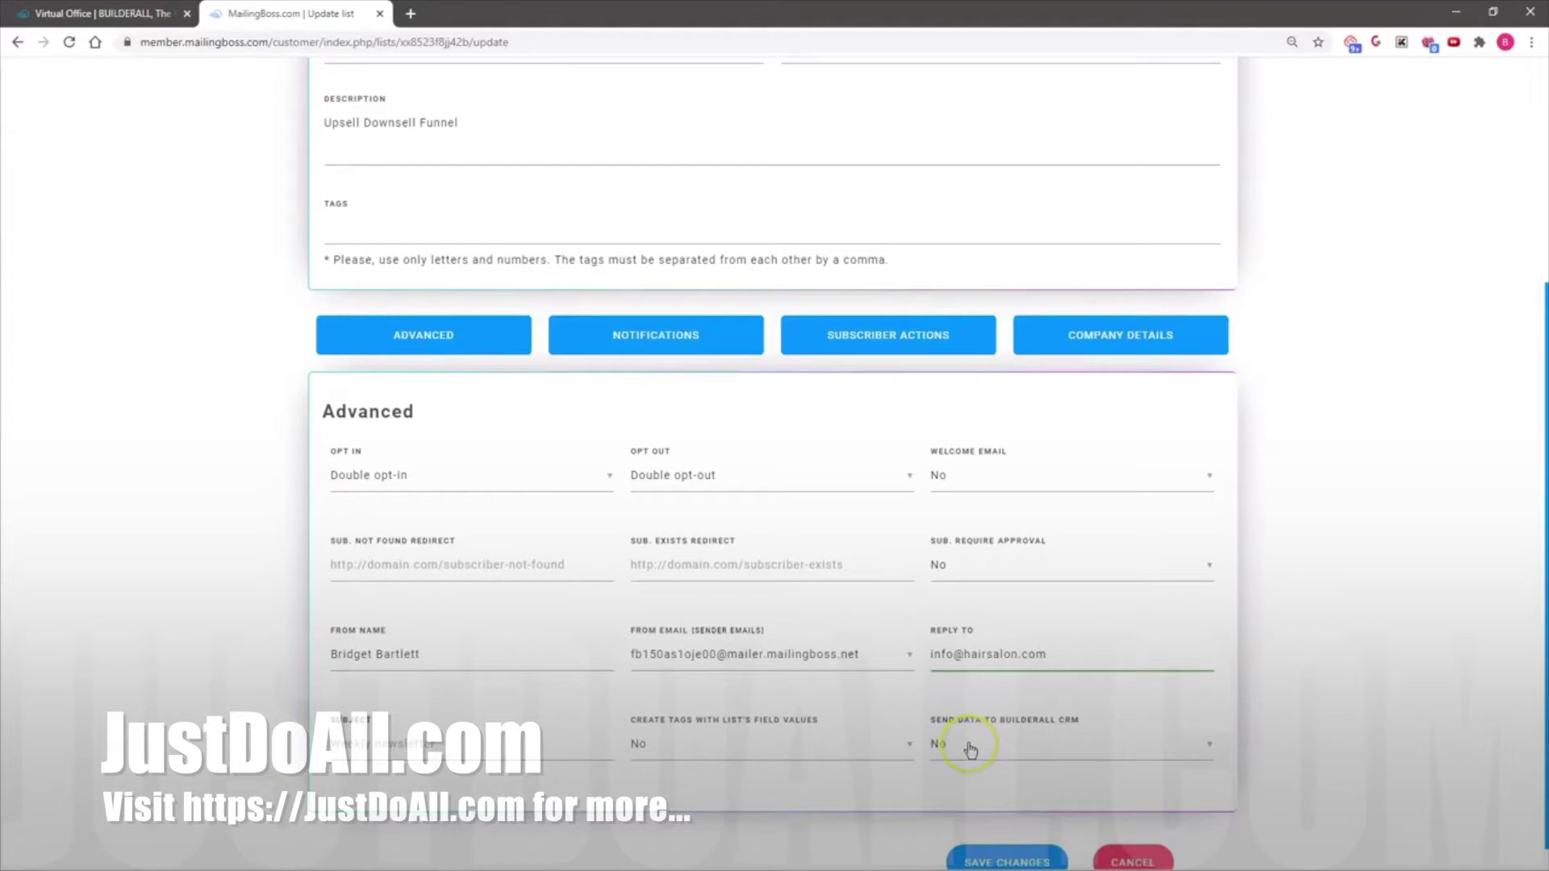
pyautogui.click(968, 748)
pyautogui.click(982, 857)
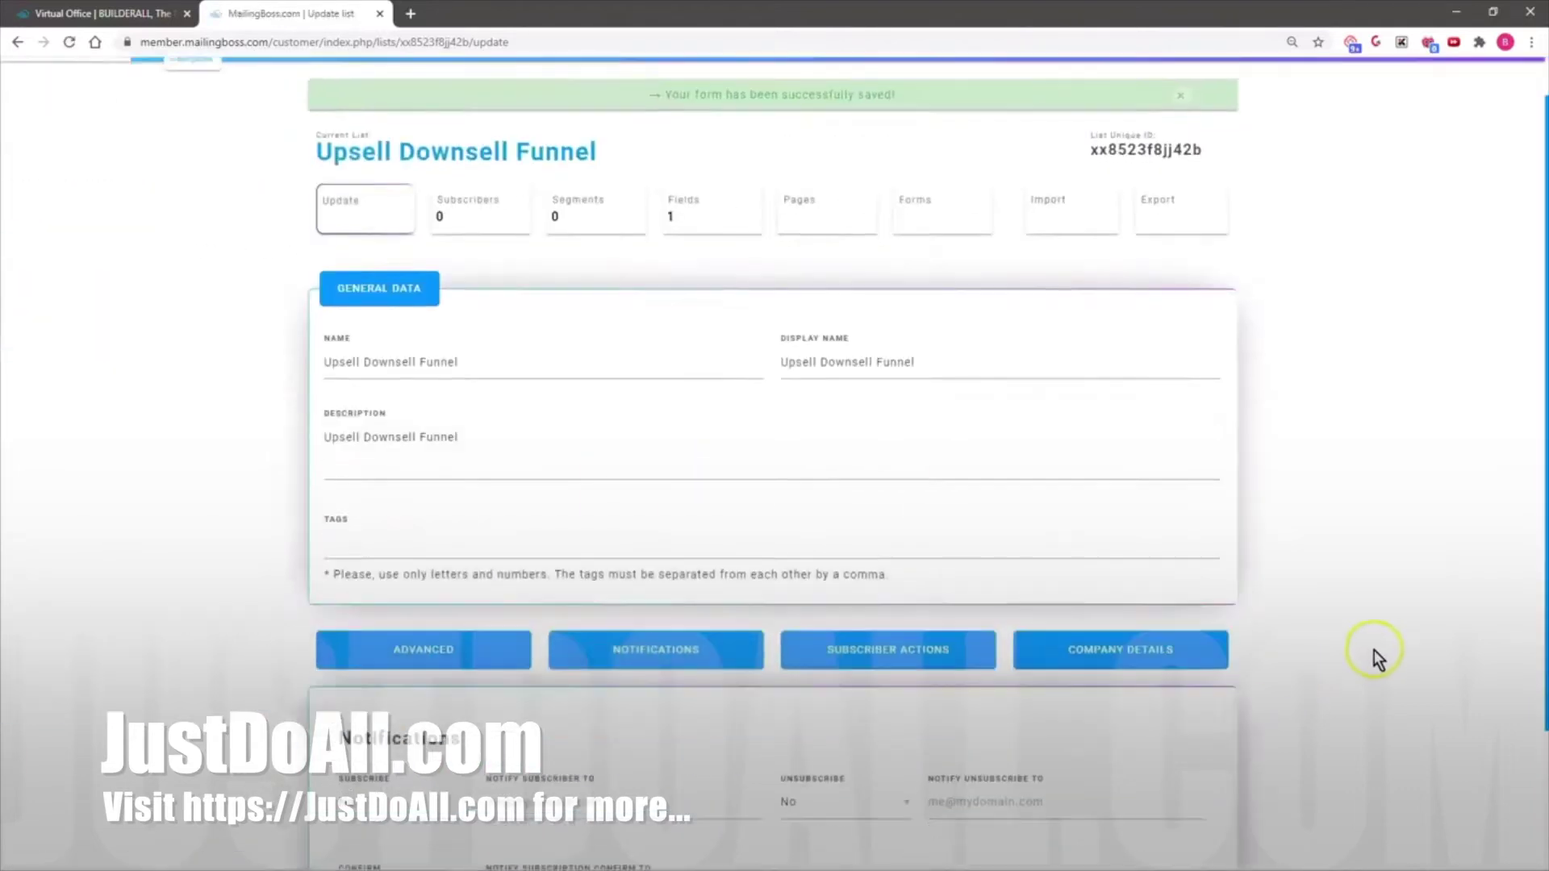
# Keep subscribe notifications off and review the list's subscriber actions settings.
pyautogui.scroll(-2, 1369, 660)
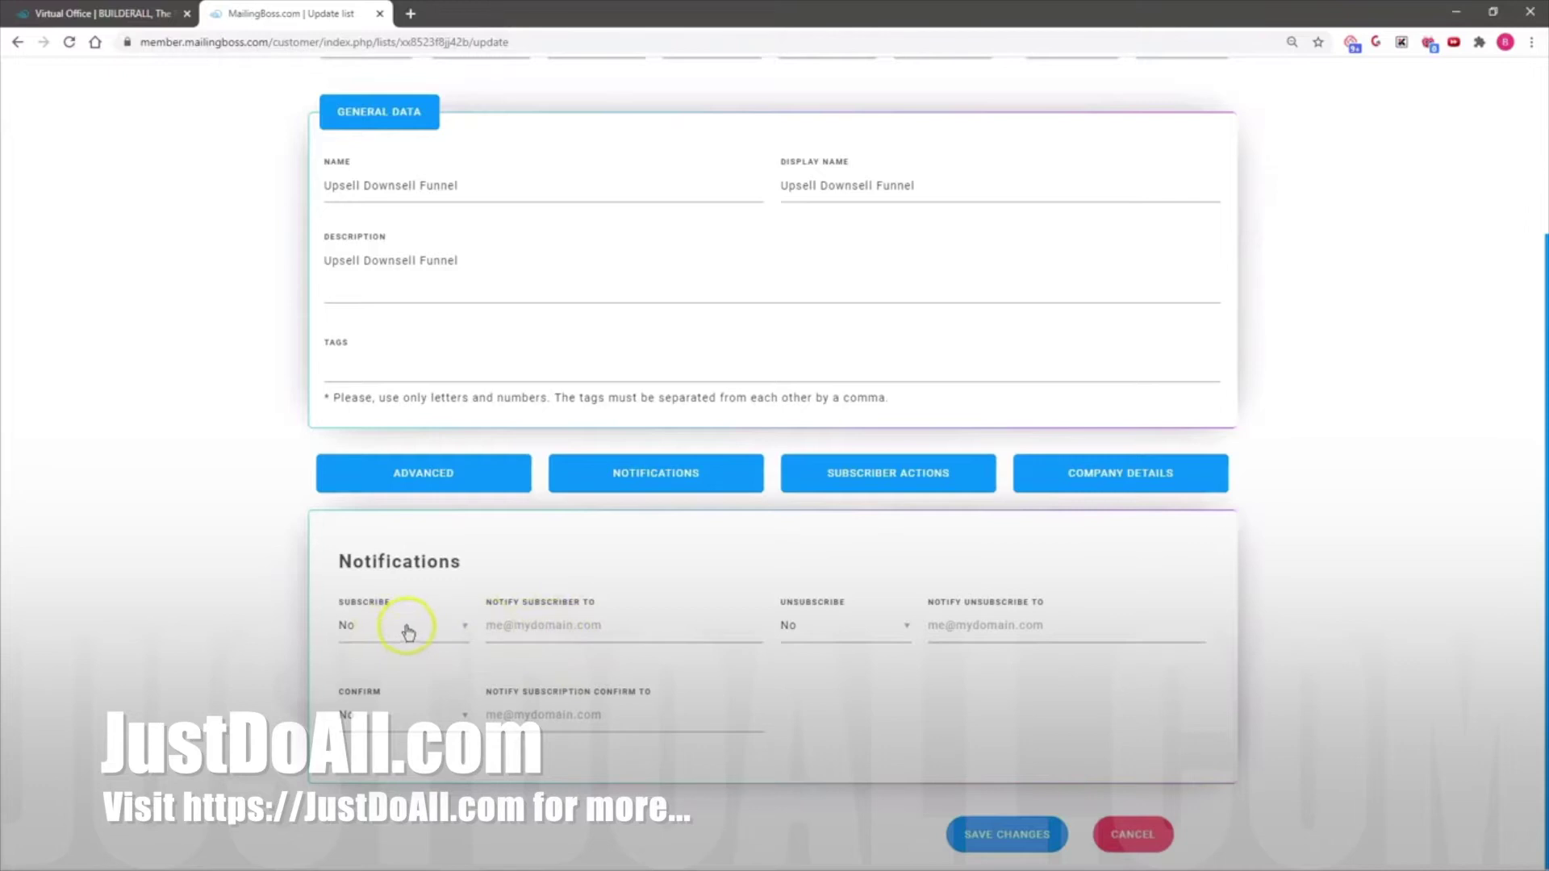
pyautogui.click(355, 628)
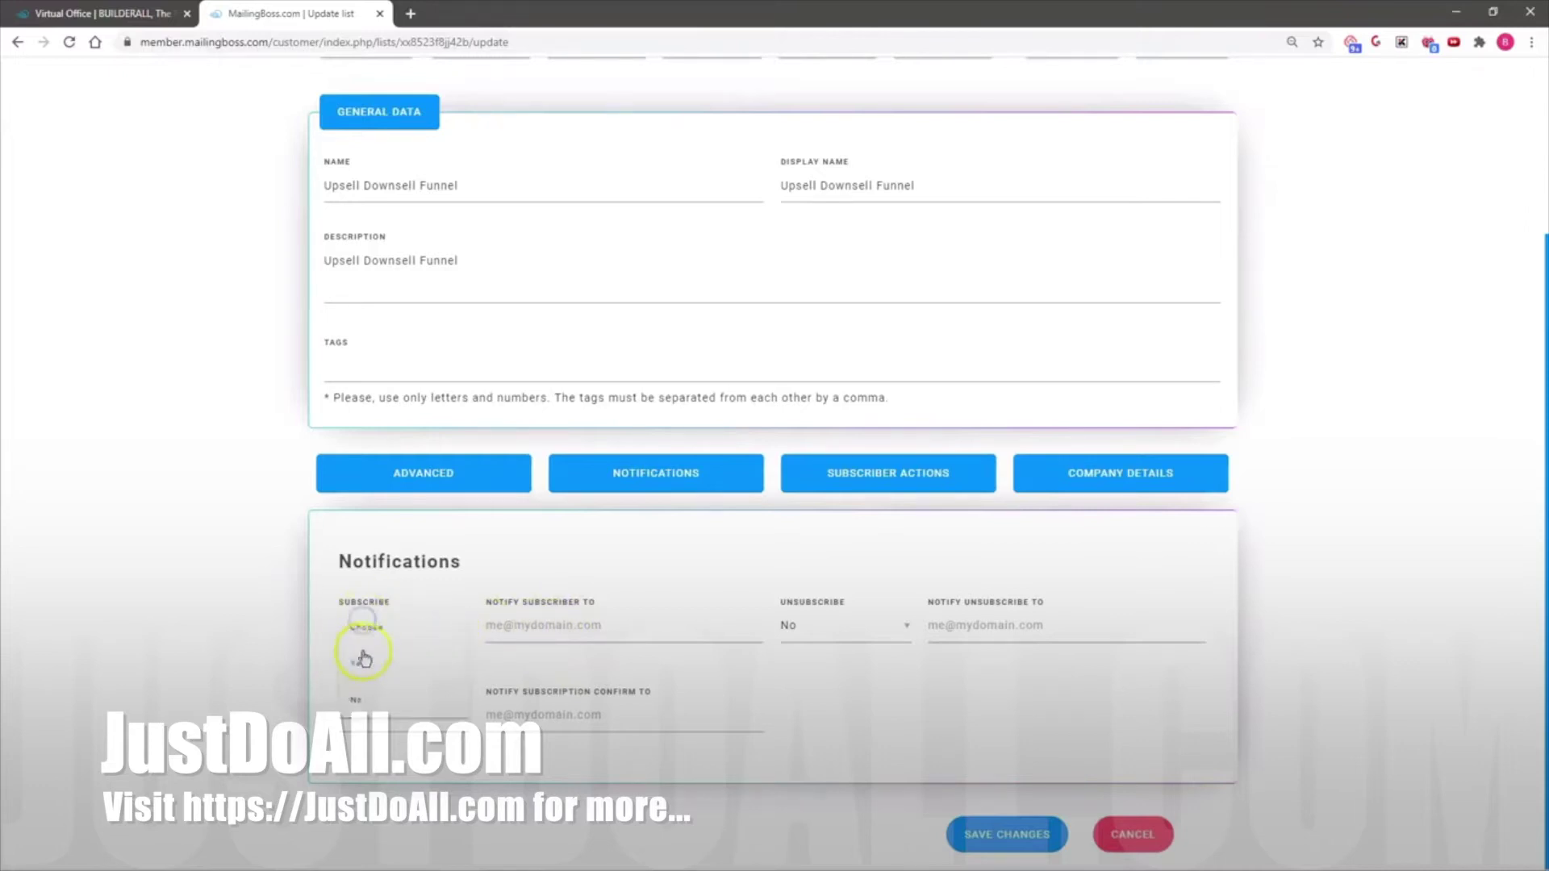
pyautogui.click(507, 627)
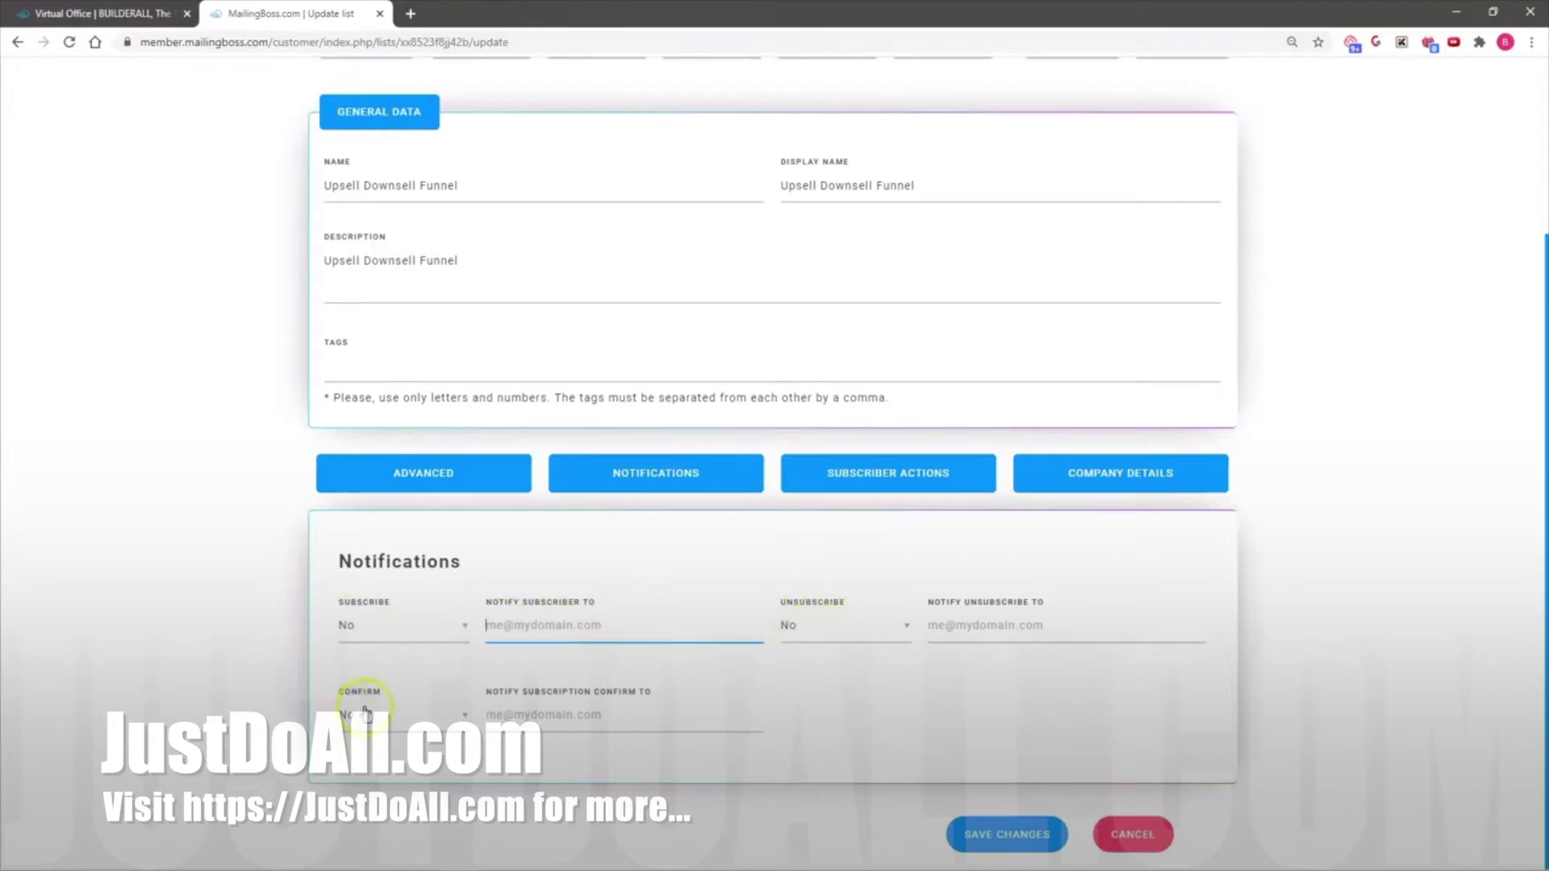
pyautogui.click(882, 473)
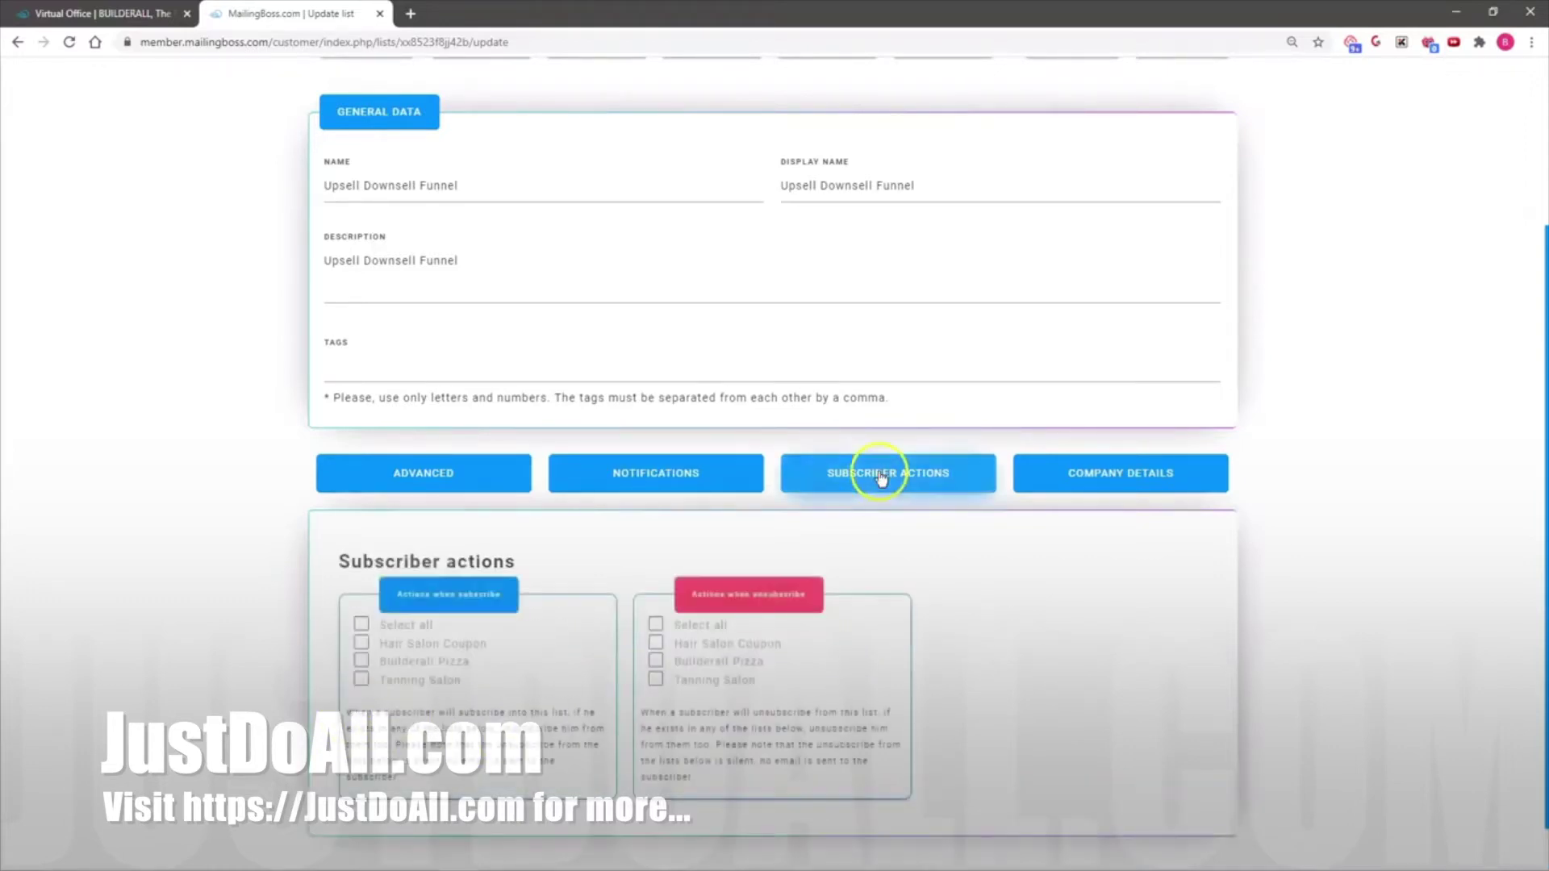
pyautogui.scroll(-1, 242, 661)
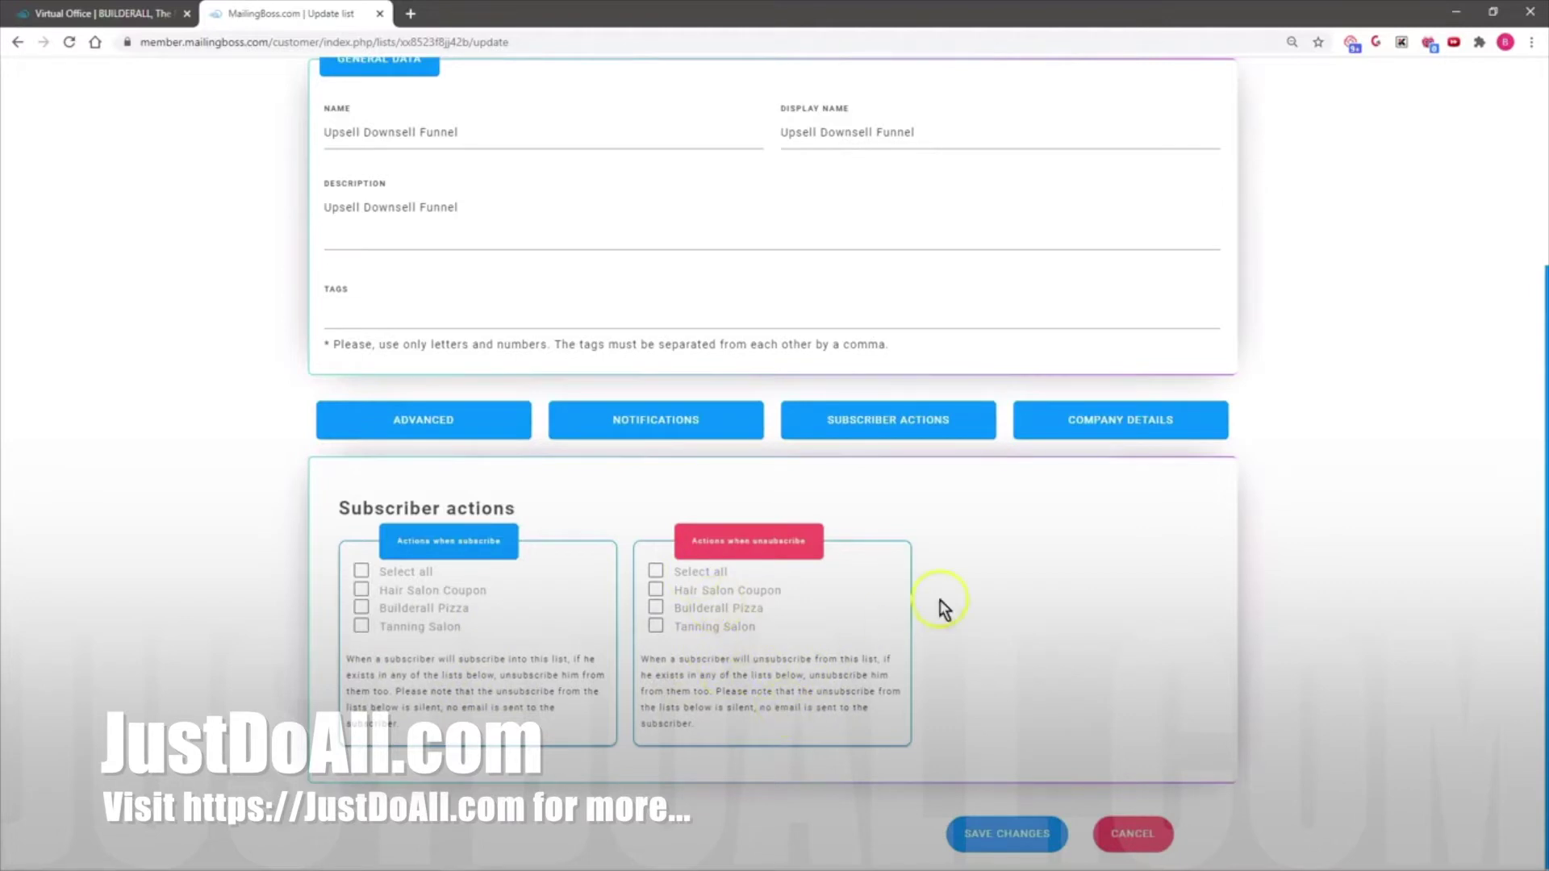
# Check the Hair Salon Experts company details and save the list settings.
pyautogui.click(1122, 425)
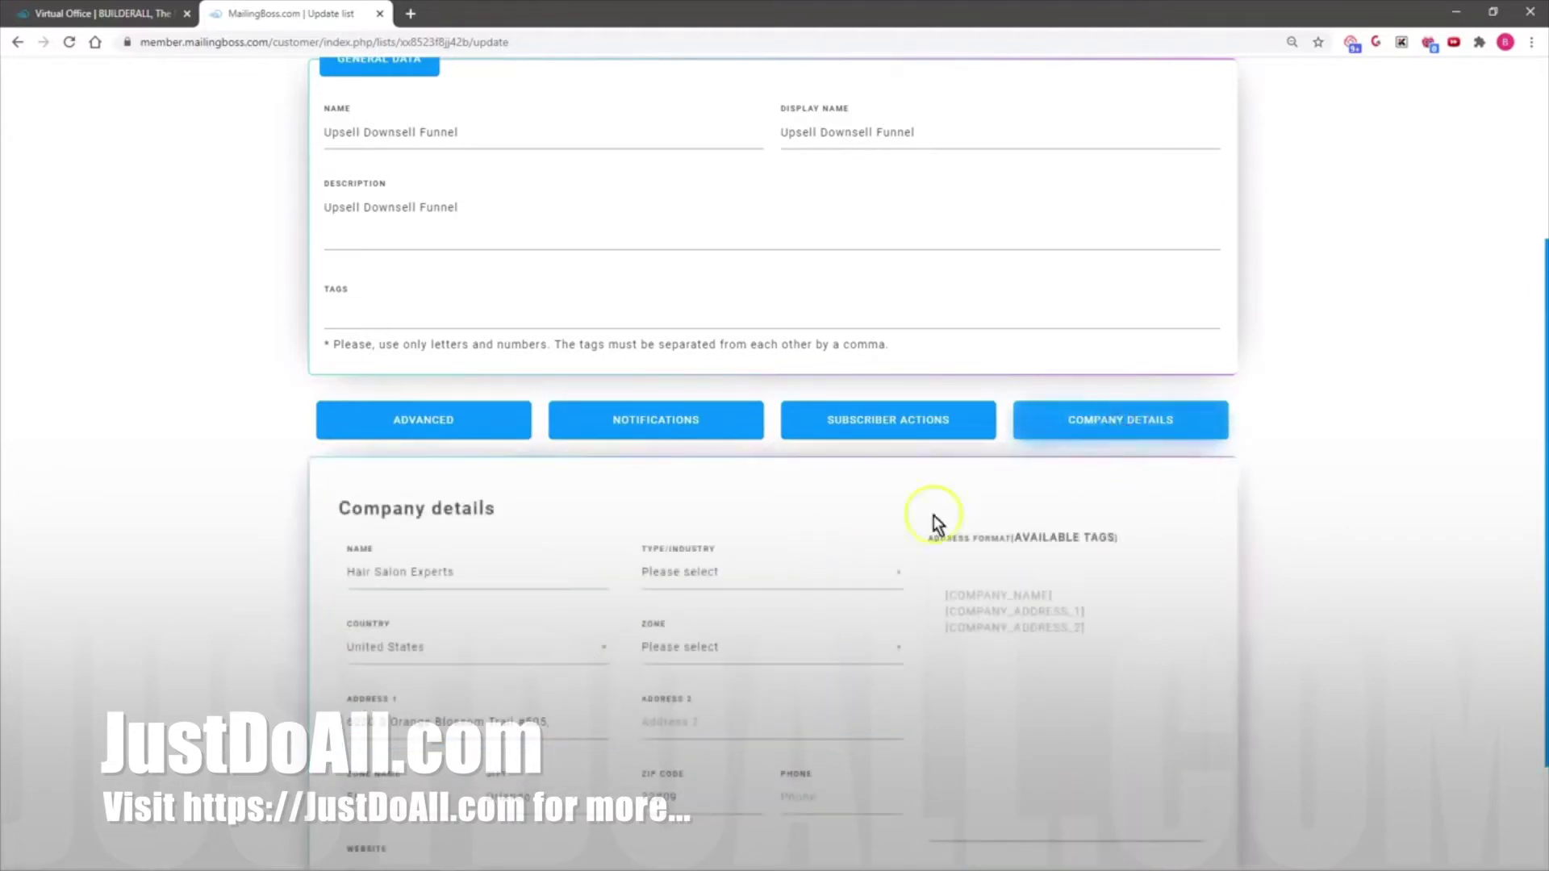
pyautogui.scroll(-1, 210, 647)
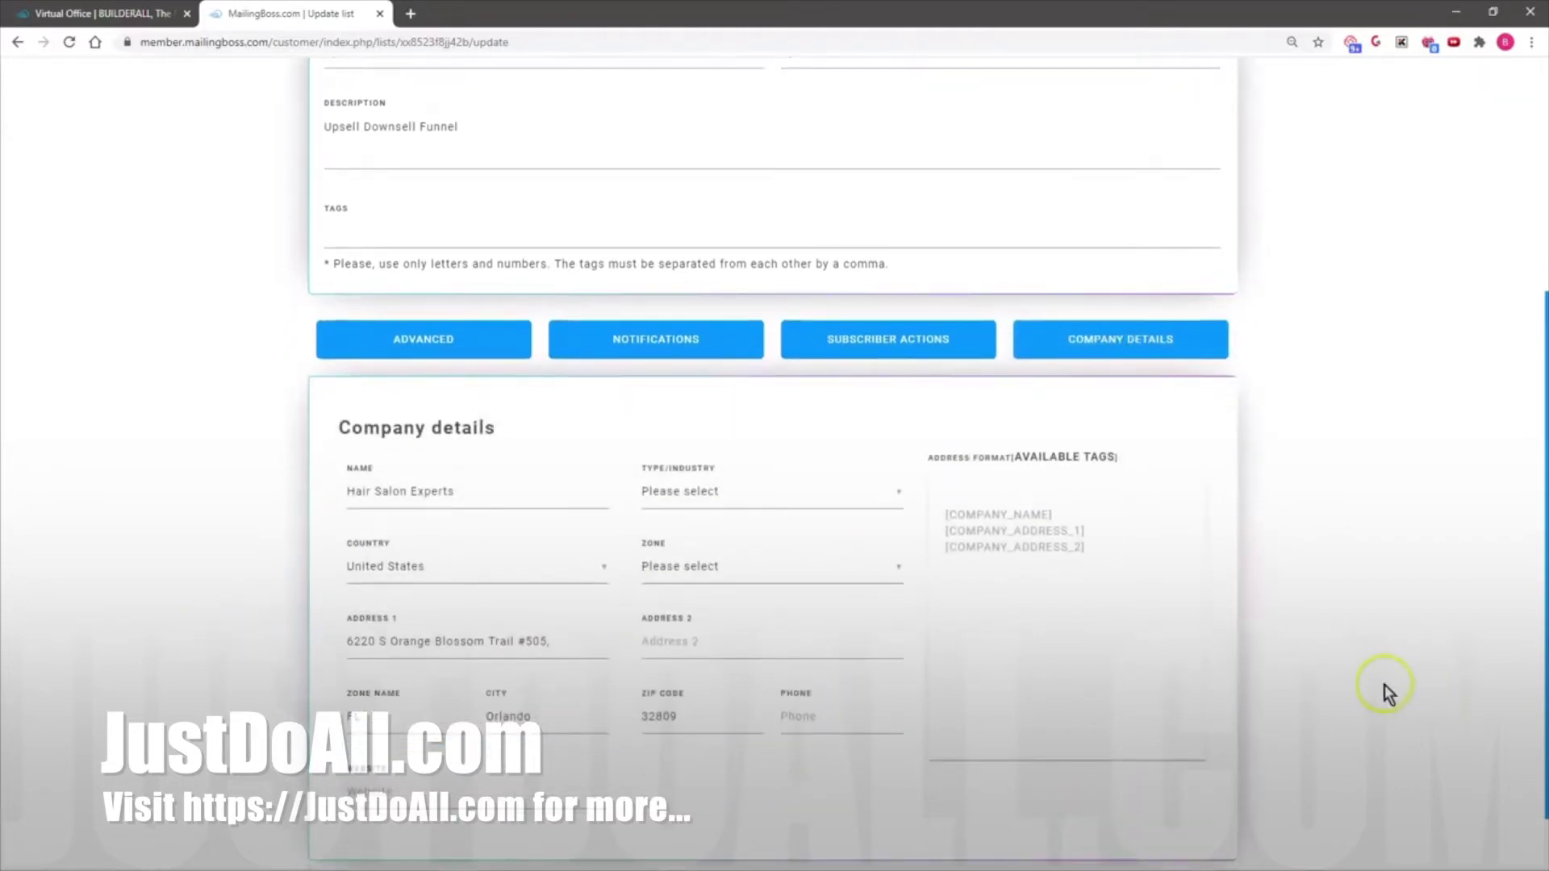
pyautogui.scroll(5, 1362, 691)
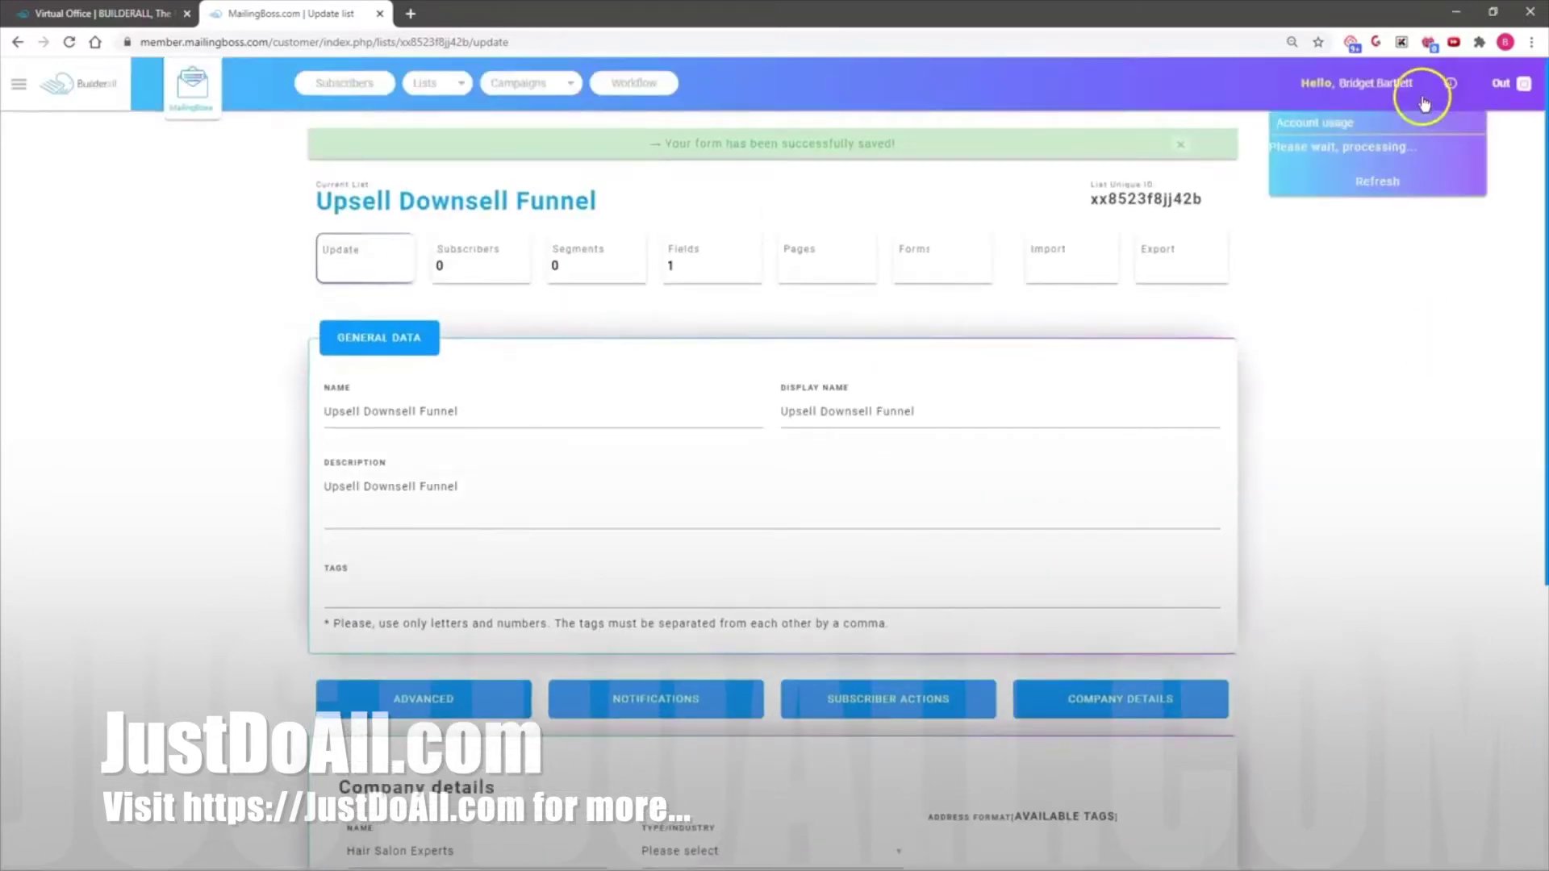
pyautogui.scroll(-5, 1323, 645)
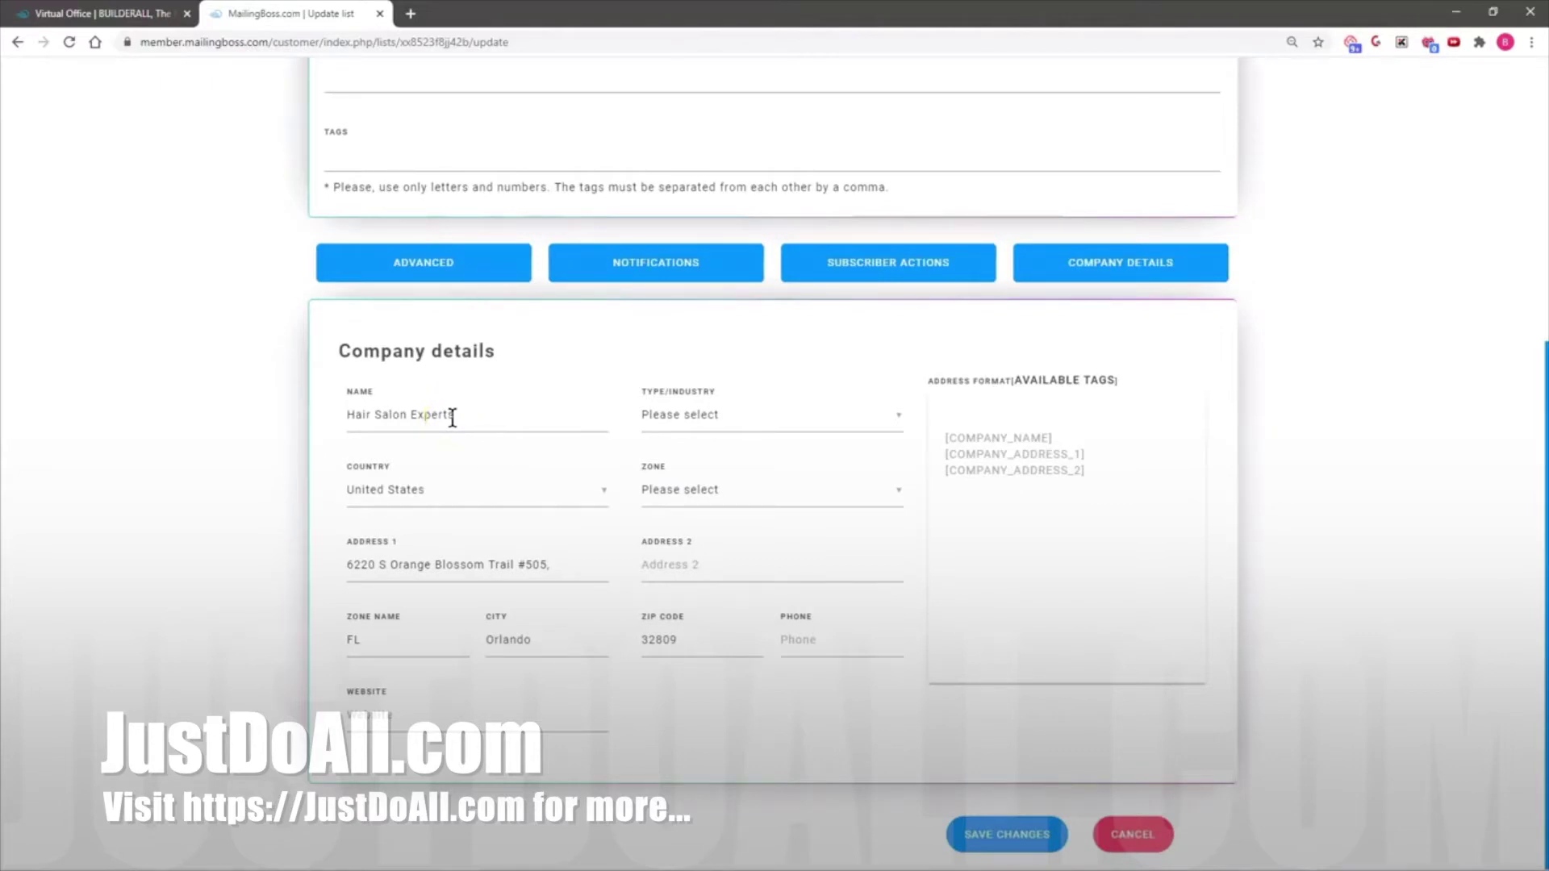
pyautogui.click(518, 407)
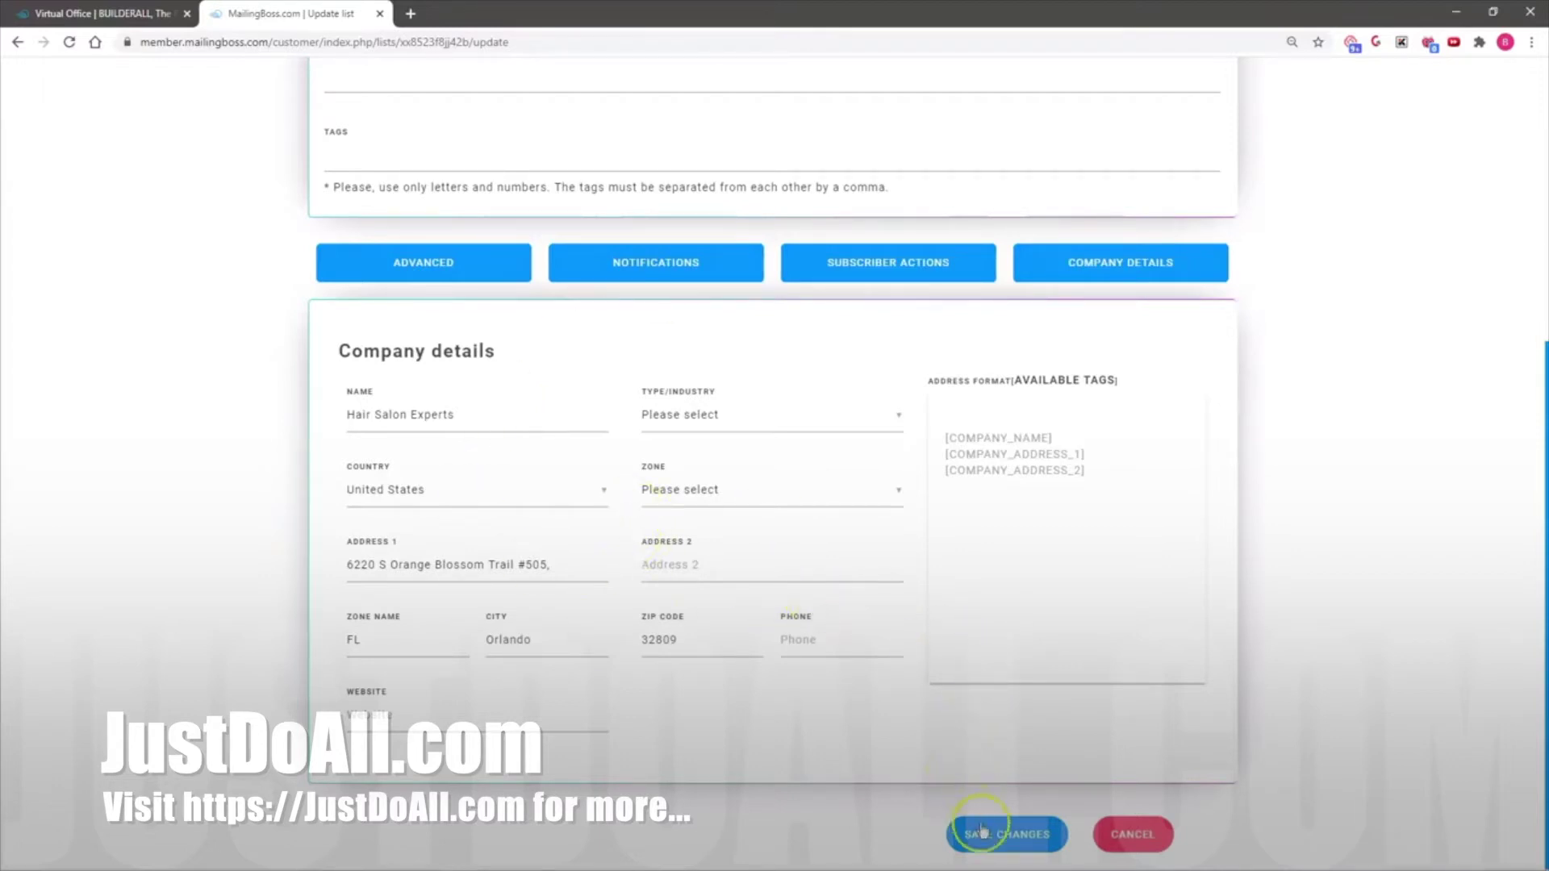
pyautogui.click(1165, 840)
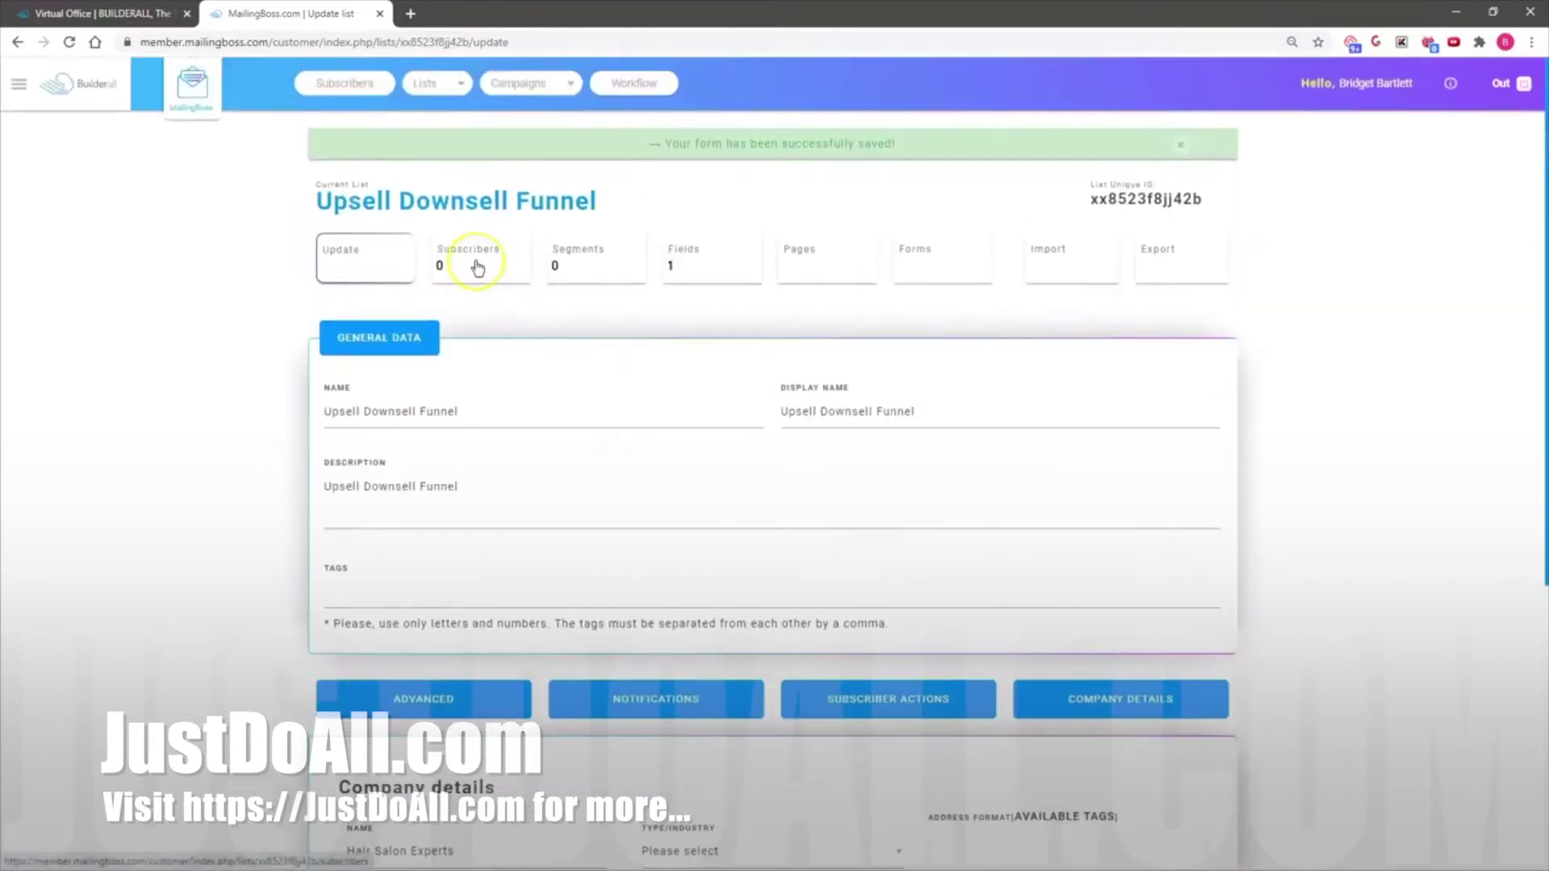
# Open the list's Fields and add a text field labelled First Name with tag FNAME.
pyautogui.click(478, 268)
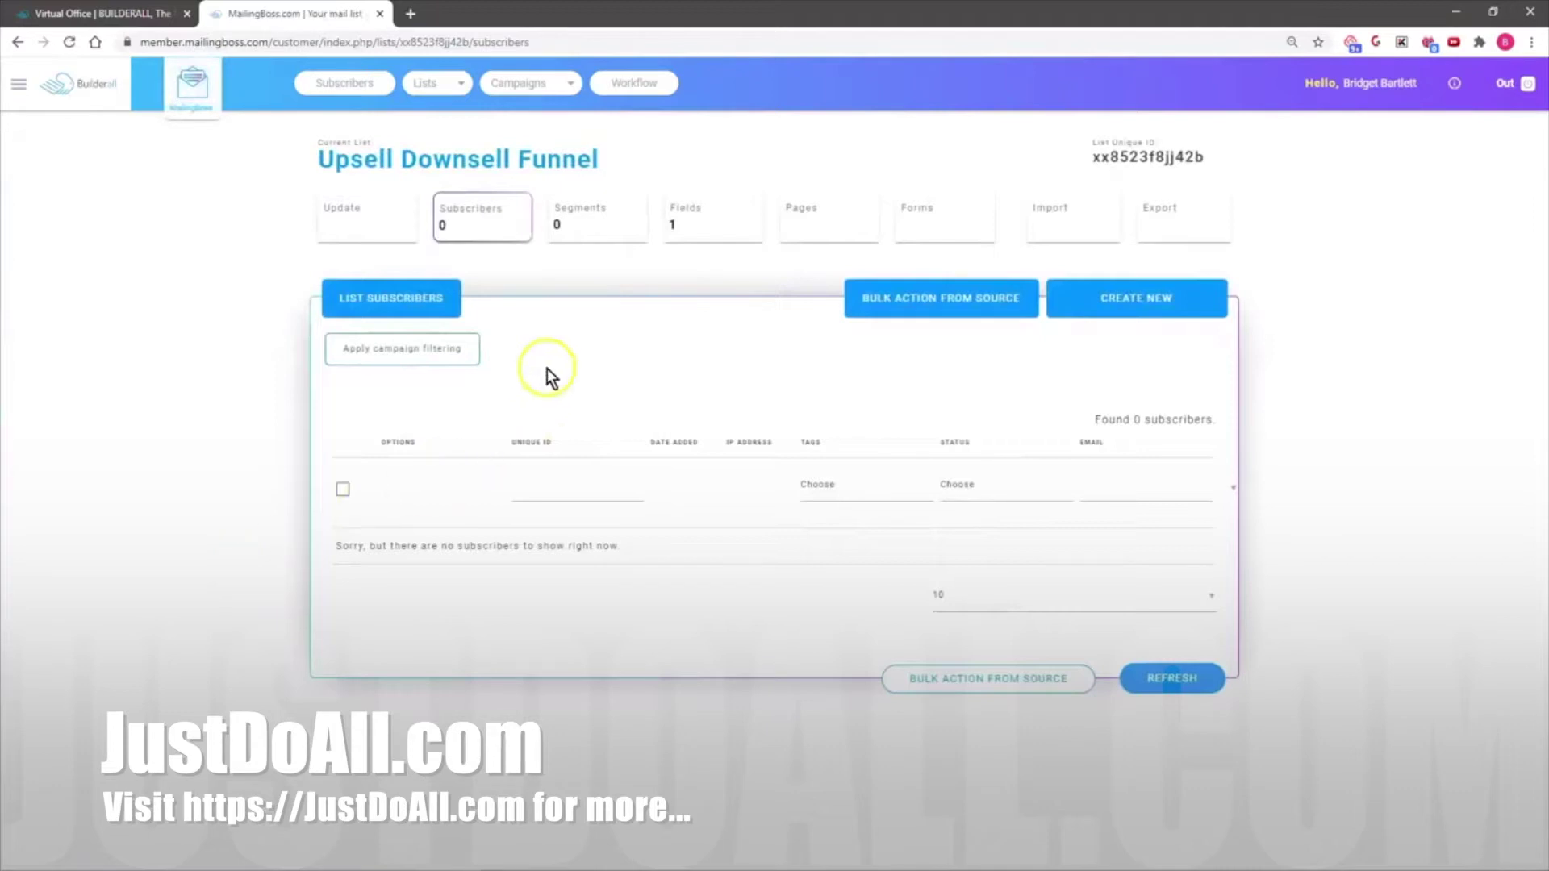
pyautogui.click(605, 228)
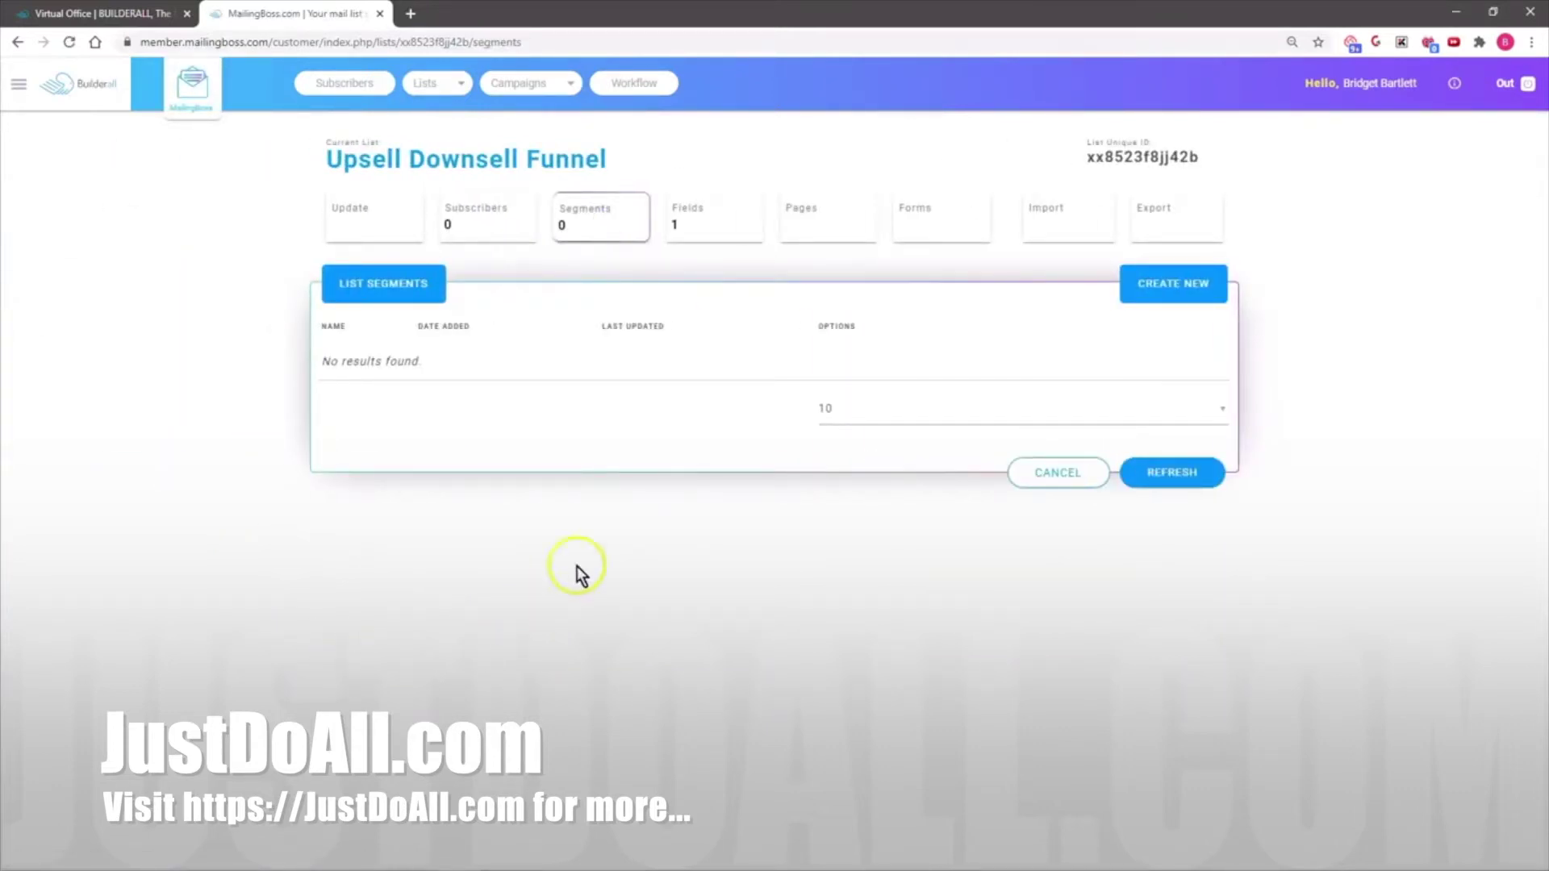
pyautogui.click(721, 213)
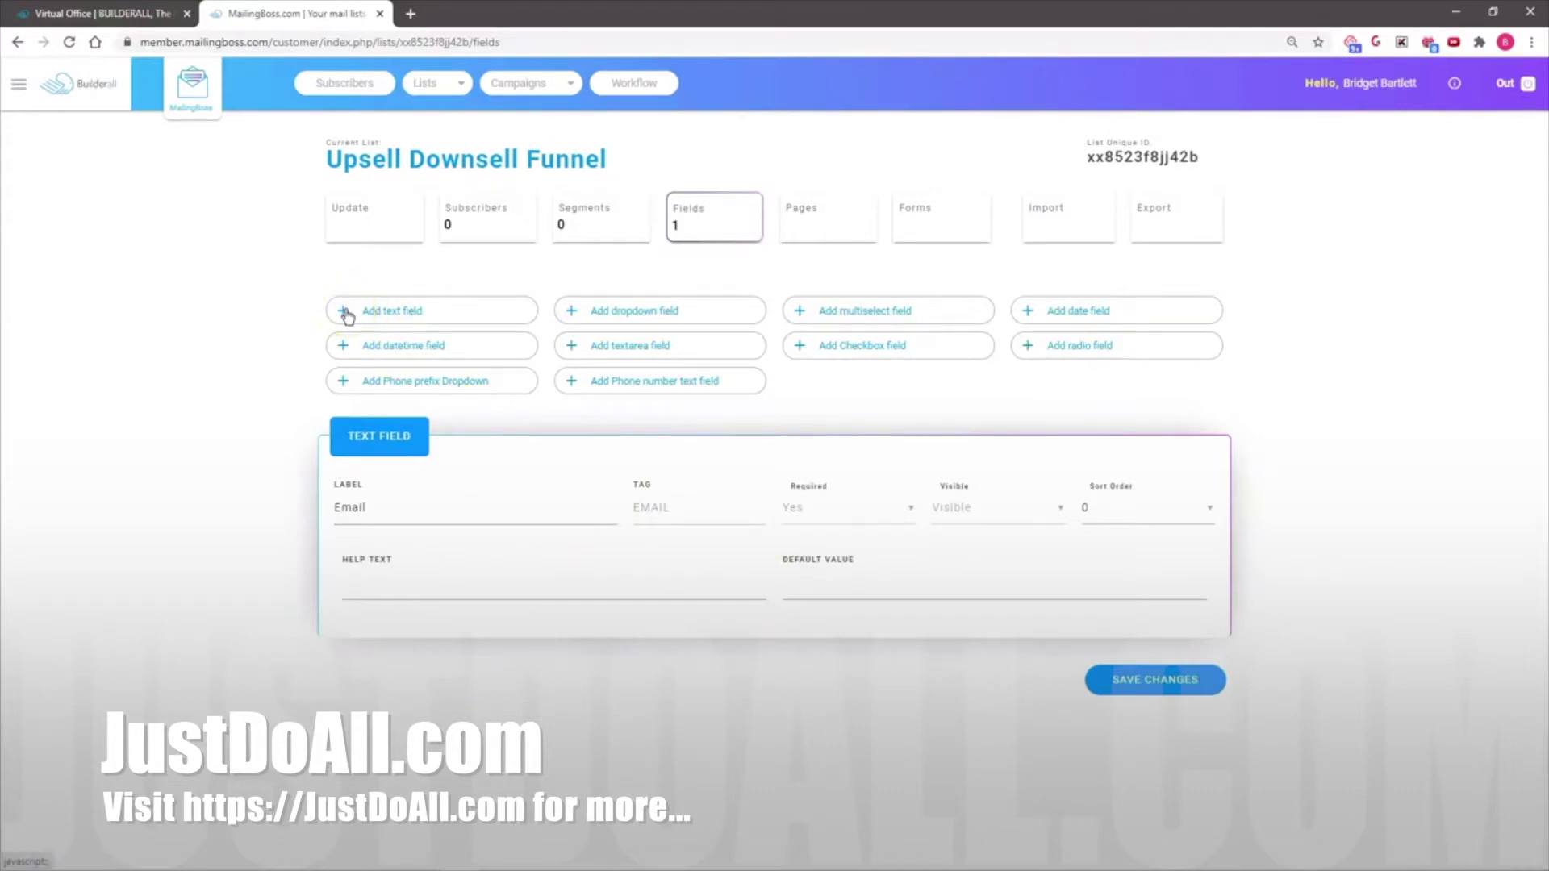
pyautogui.click(346, 311)
pyautogui.click(363, 509)
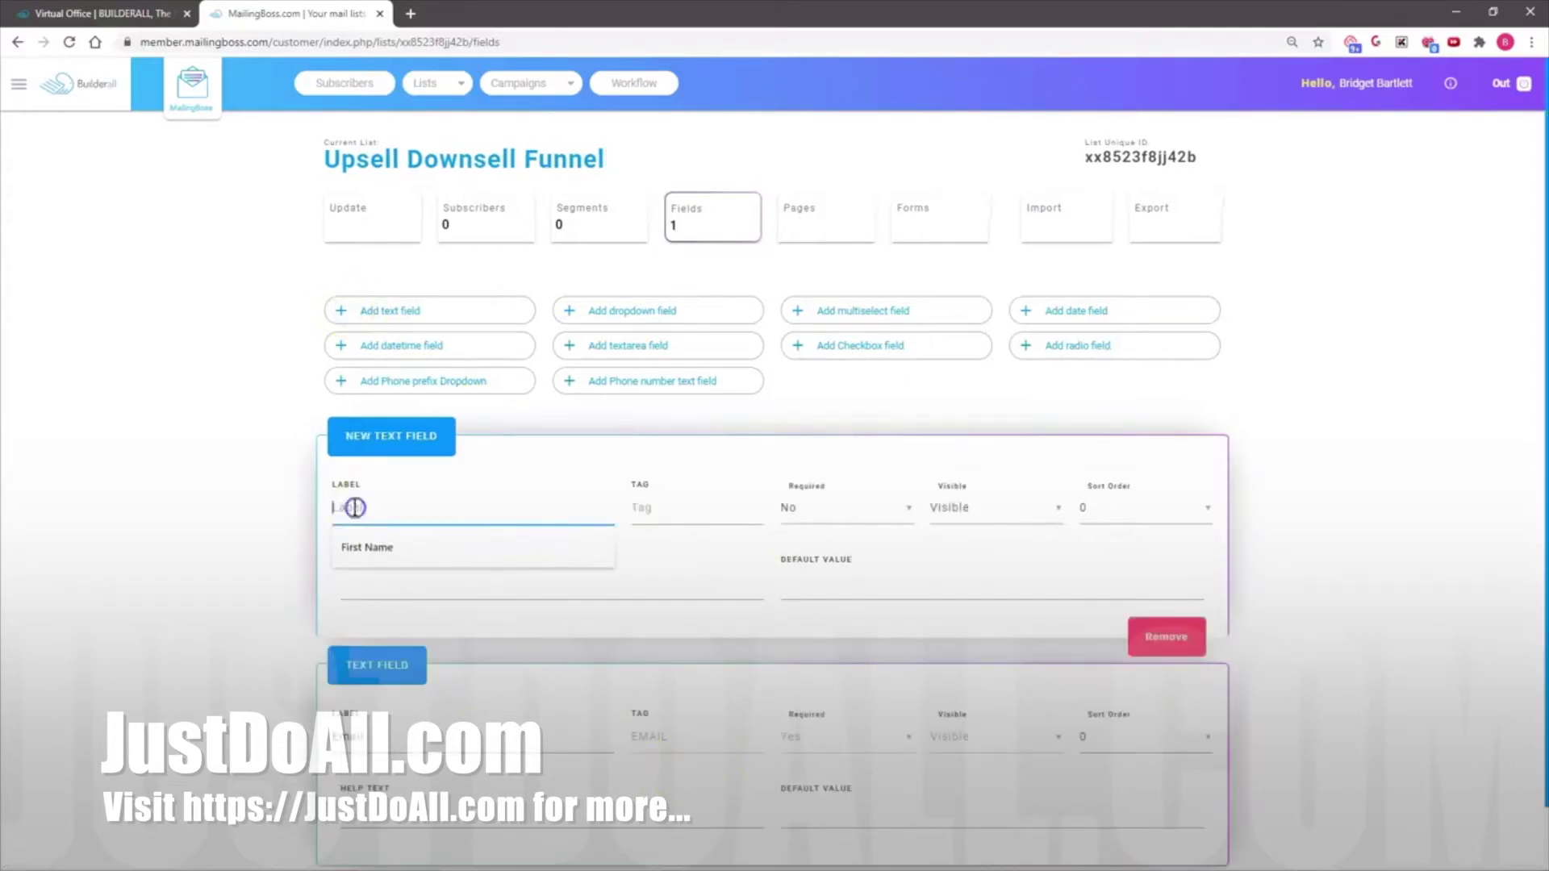
pyautogui.click(387, 546)
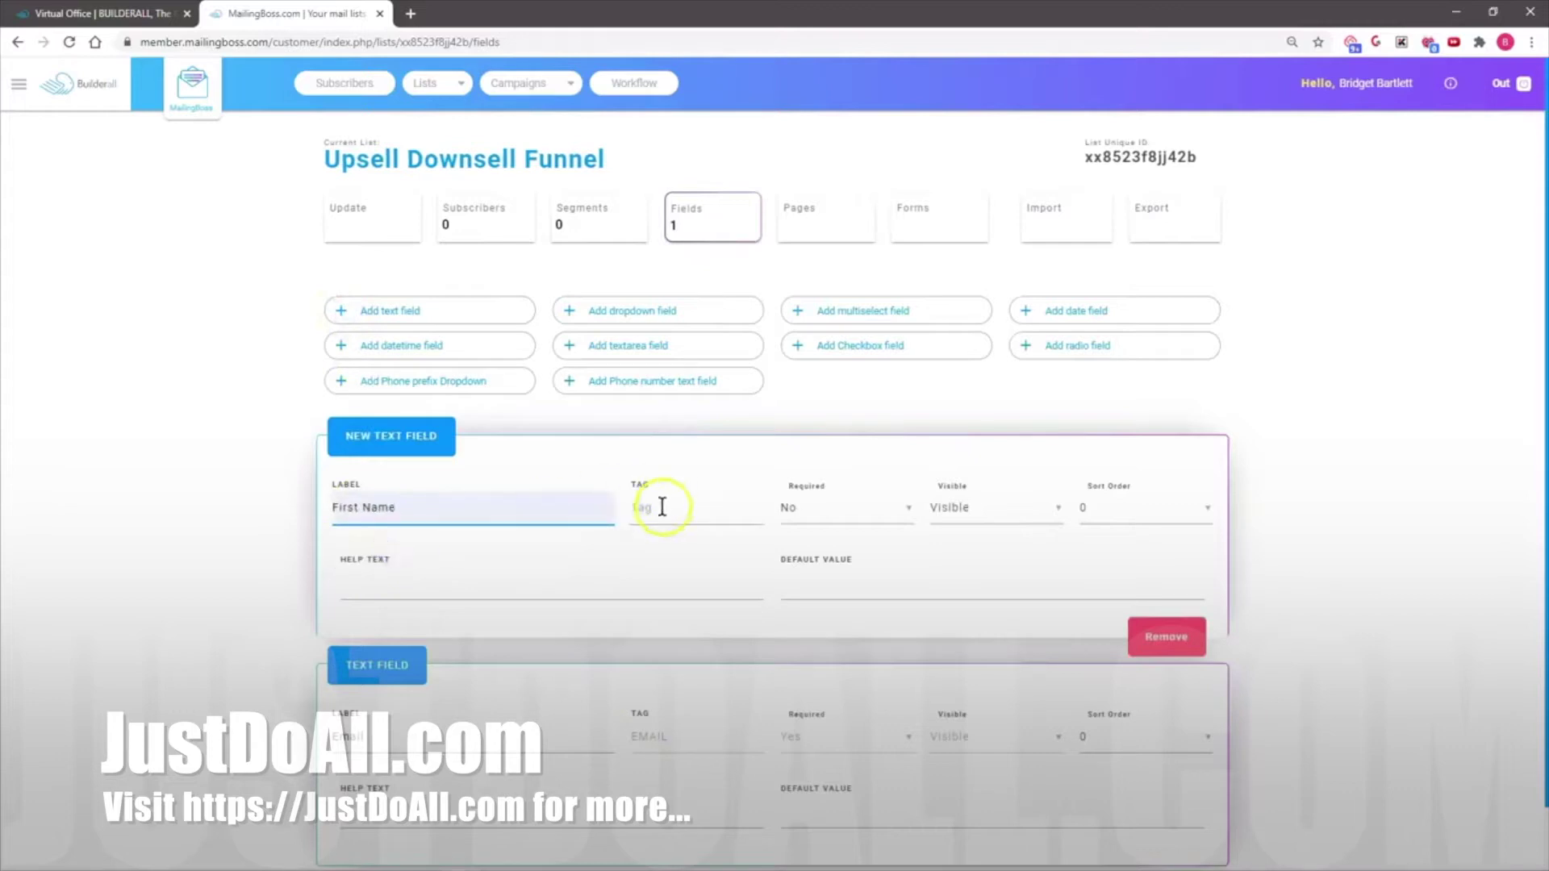
pyautogui.click(661, 507)
pyautogui.click(666, 548)
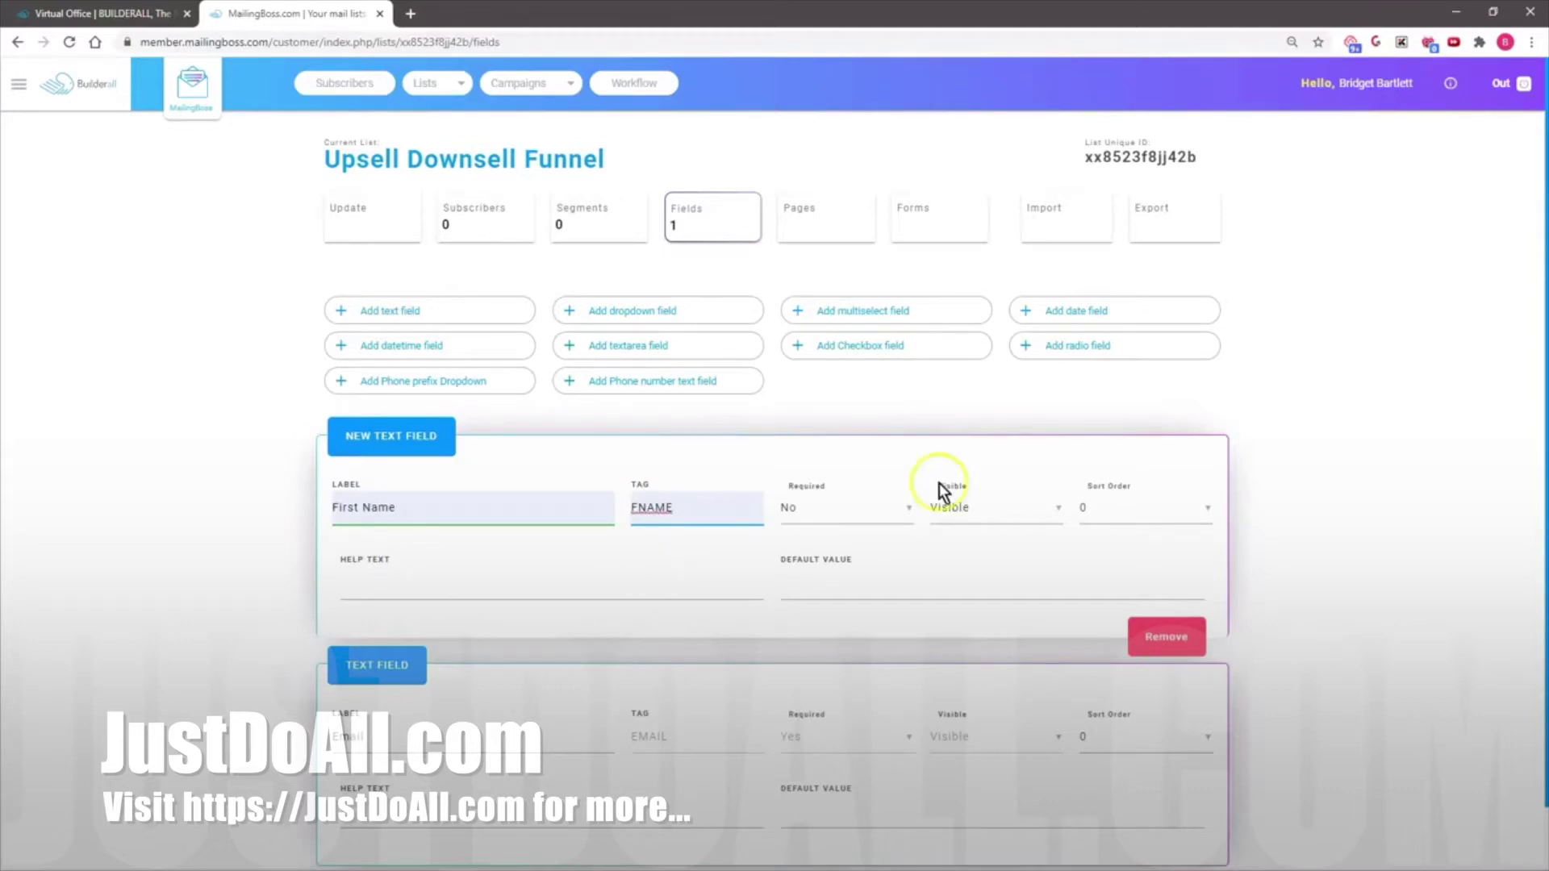
# Make First Name required with sort order 1, give Email sort order 2, and save.
pyautogui.click(836, 507)
pyautogui.click(827, 508)
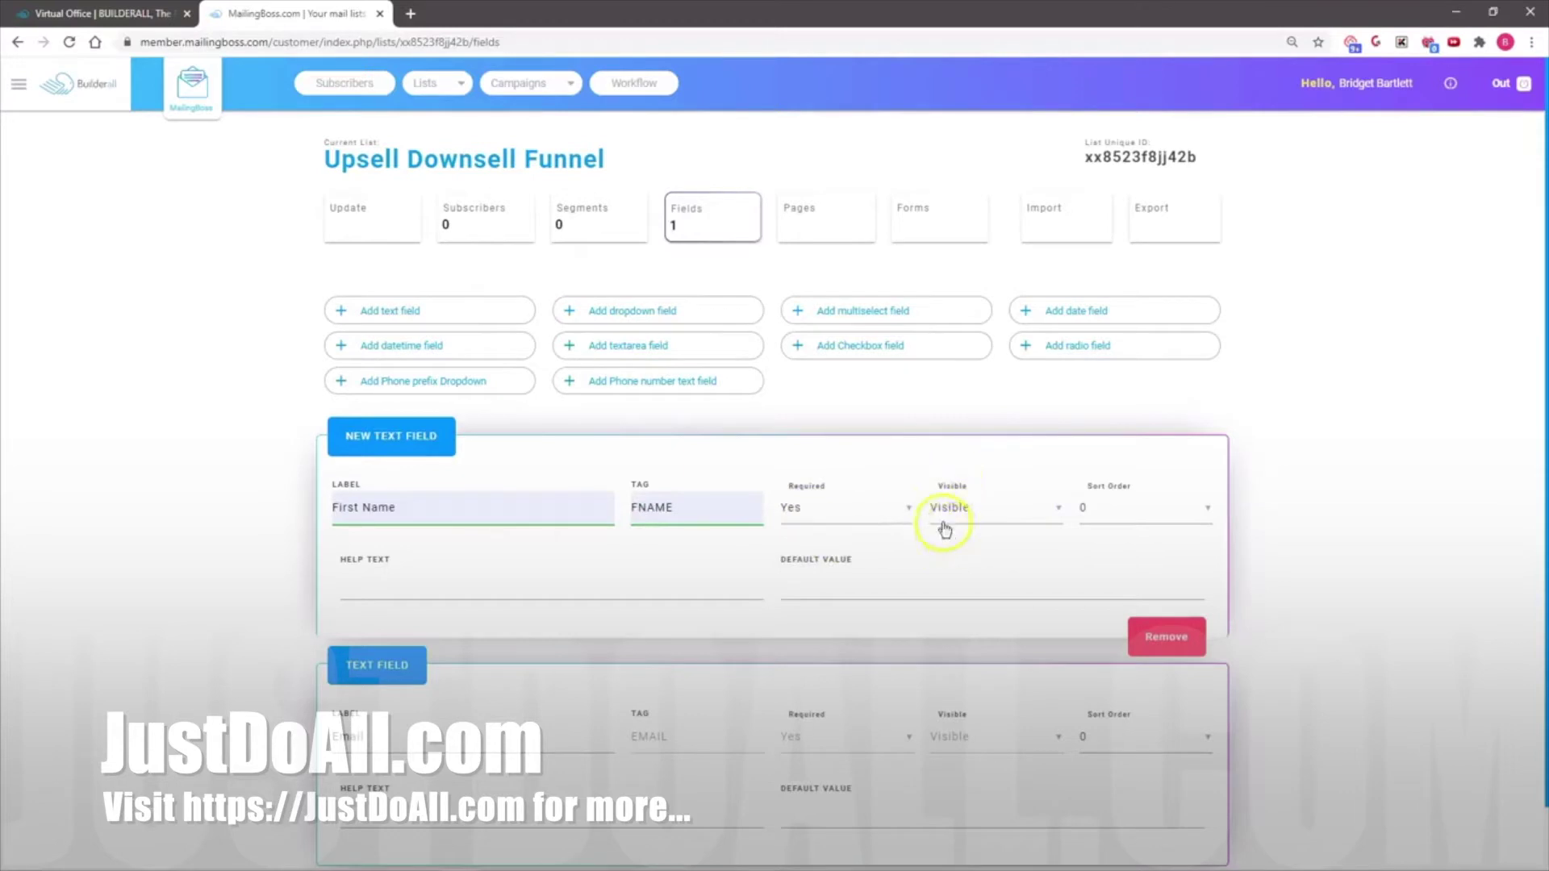
pyautogui.click(1100, 512)
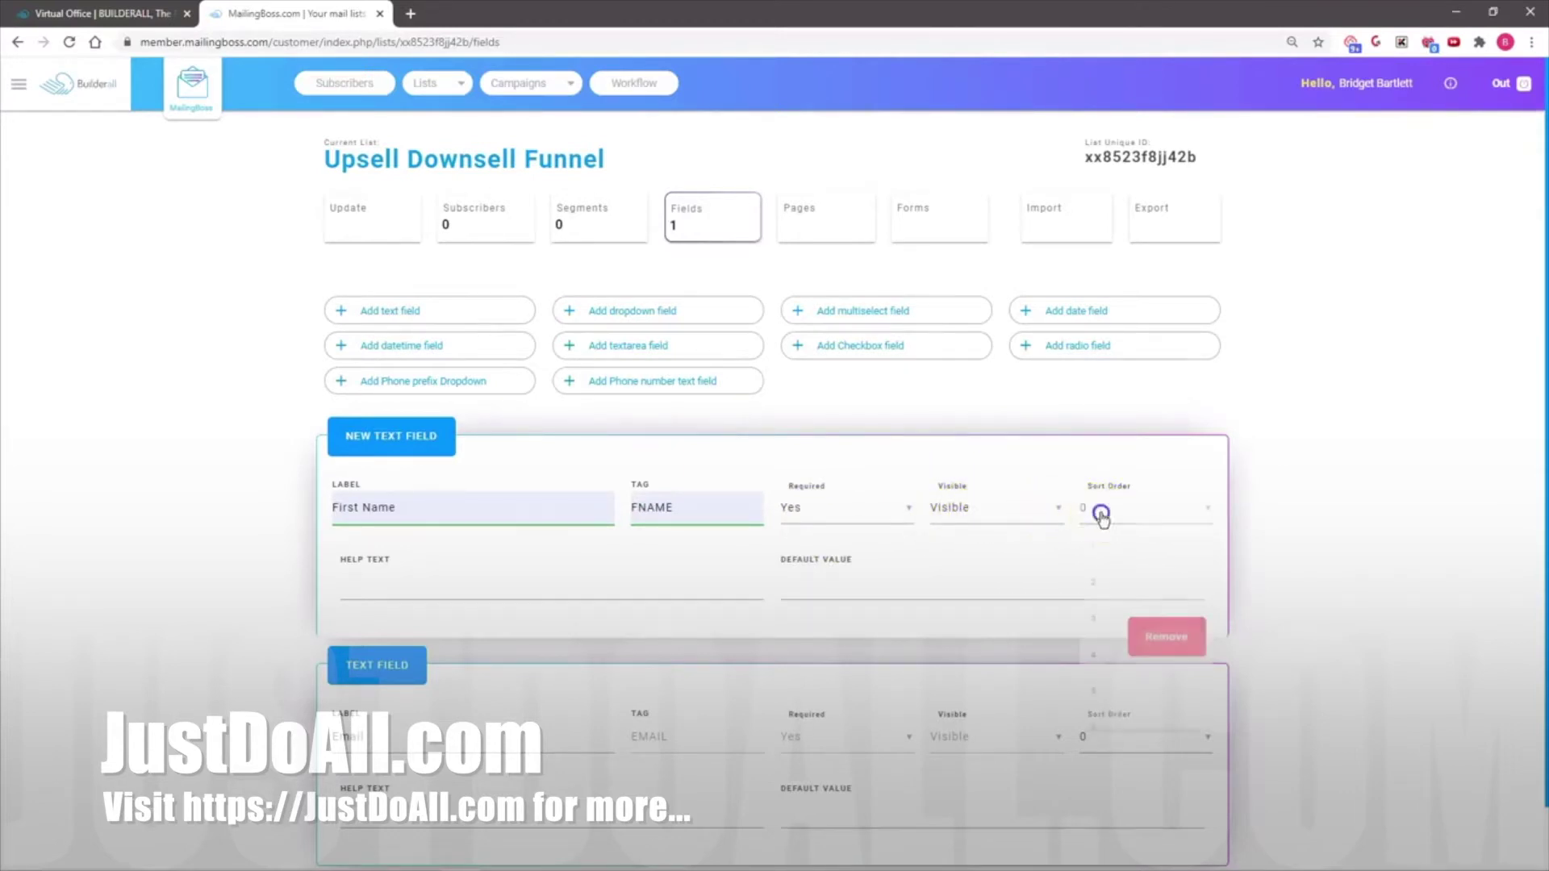
pyautogui.click(1099, 547)
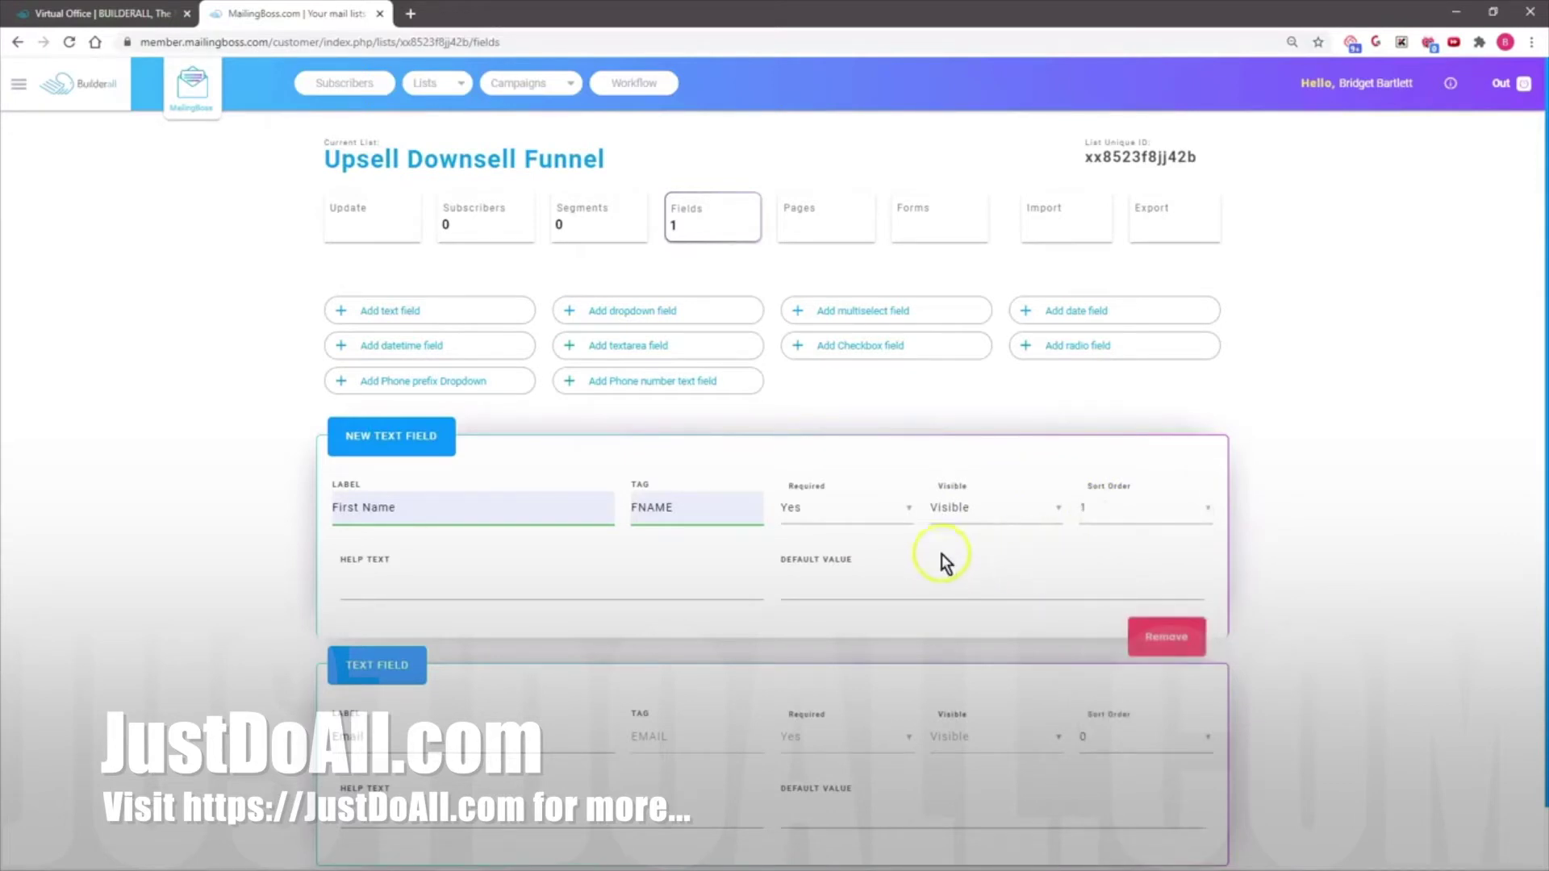
pyautogui.click(1319, 620)
pyautogui.scroll(-1, 598, 630)
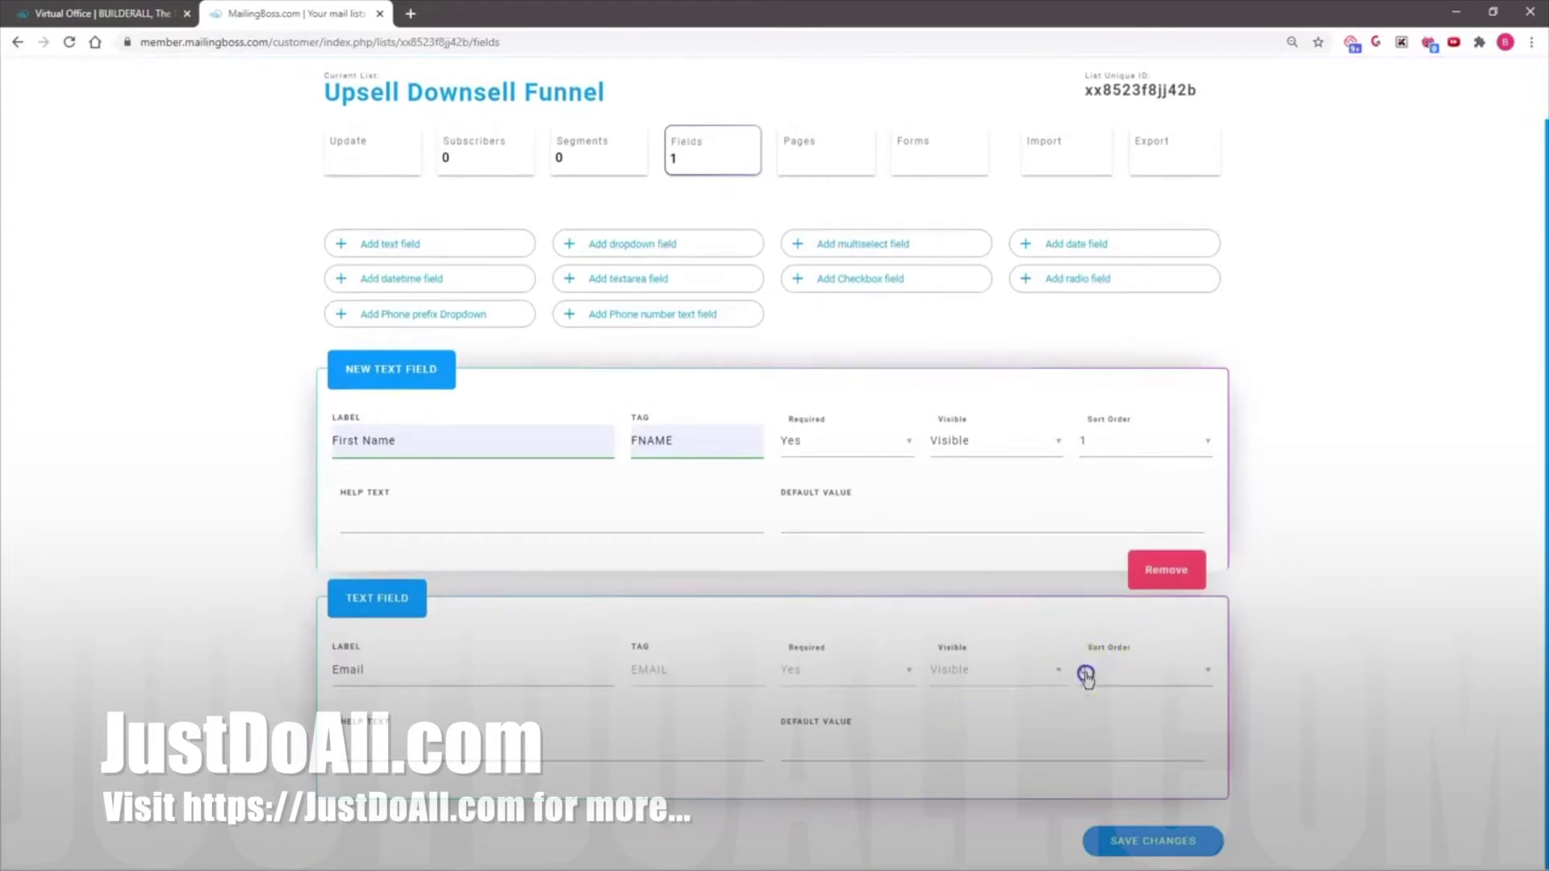
pyautogui.click(1100, 305)
pyautogui.click(1132, 854)
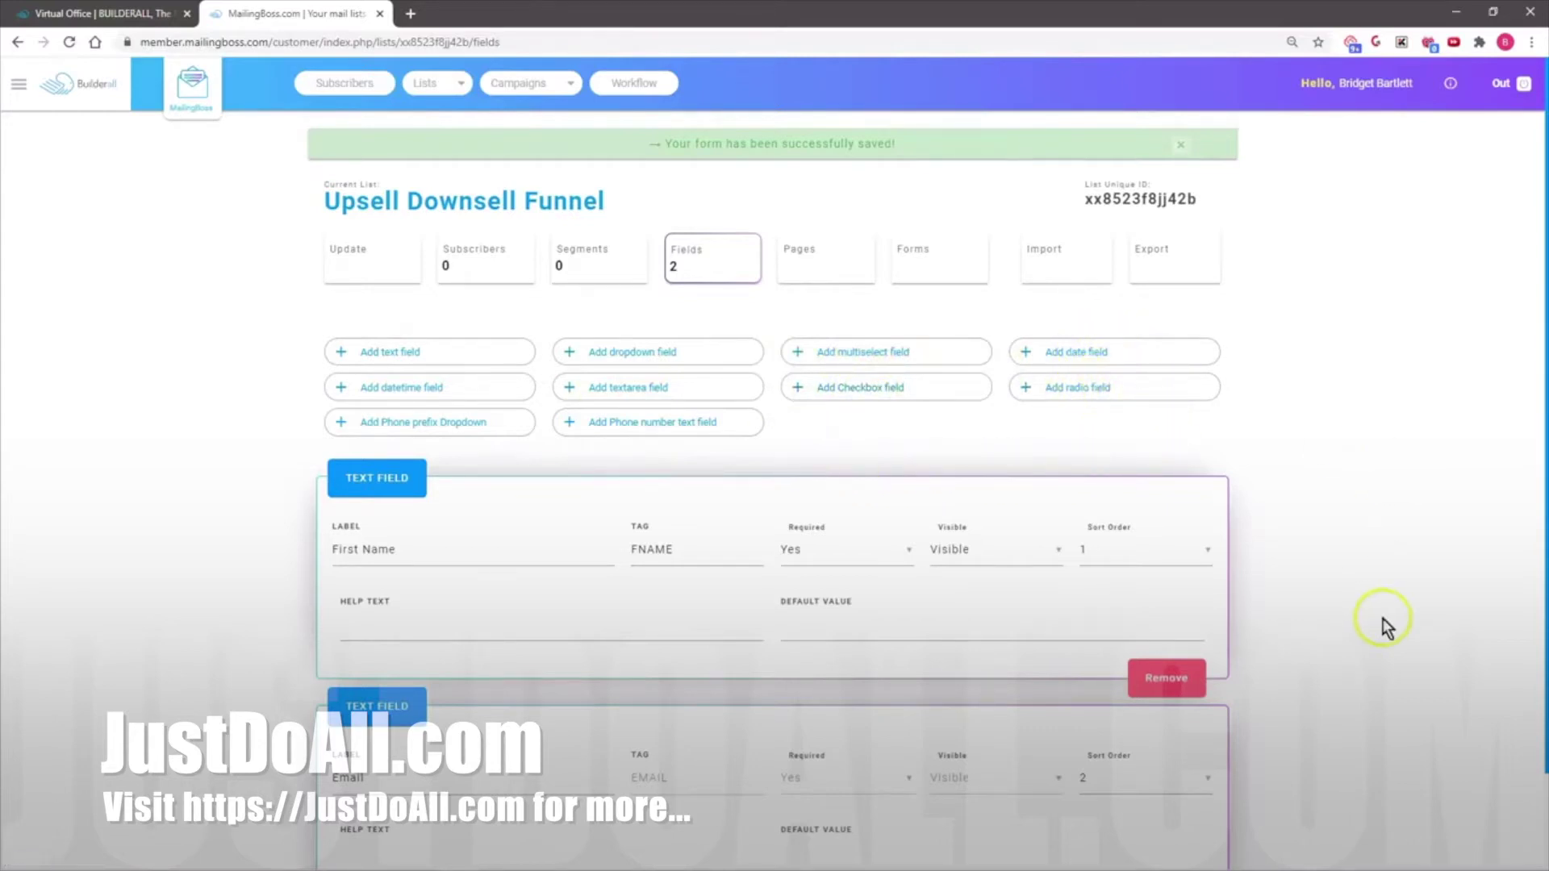
# Open the list's Pages tab listing its subscription pages and confirmation emails.
pyautogui.scroll(-1, 1383, 622)
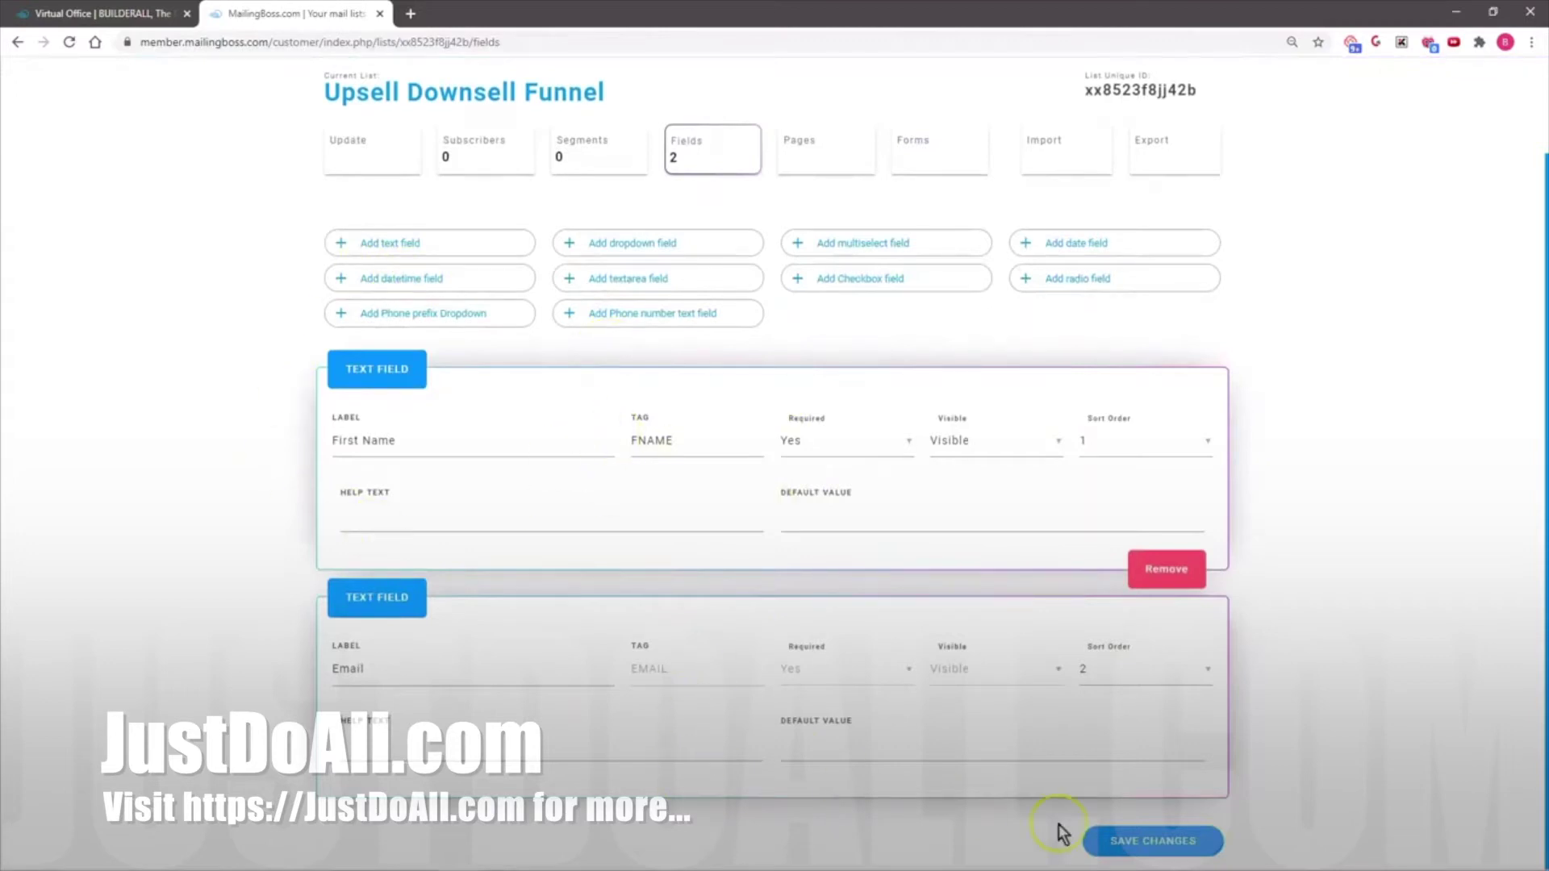
pyautogui.click(813, 162)
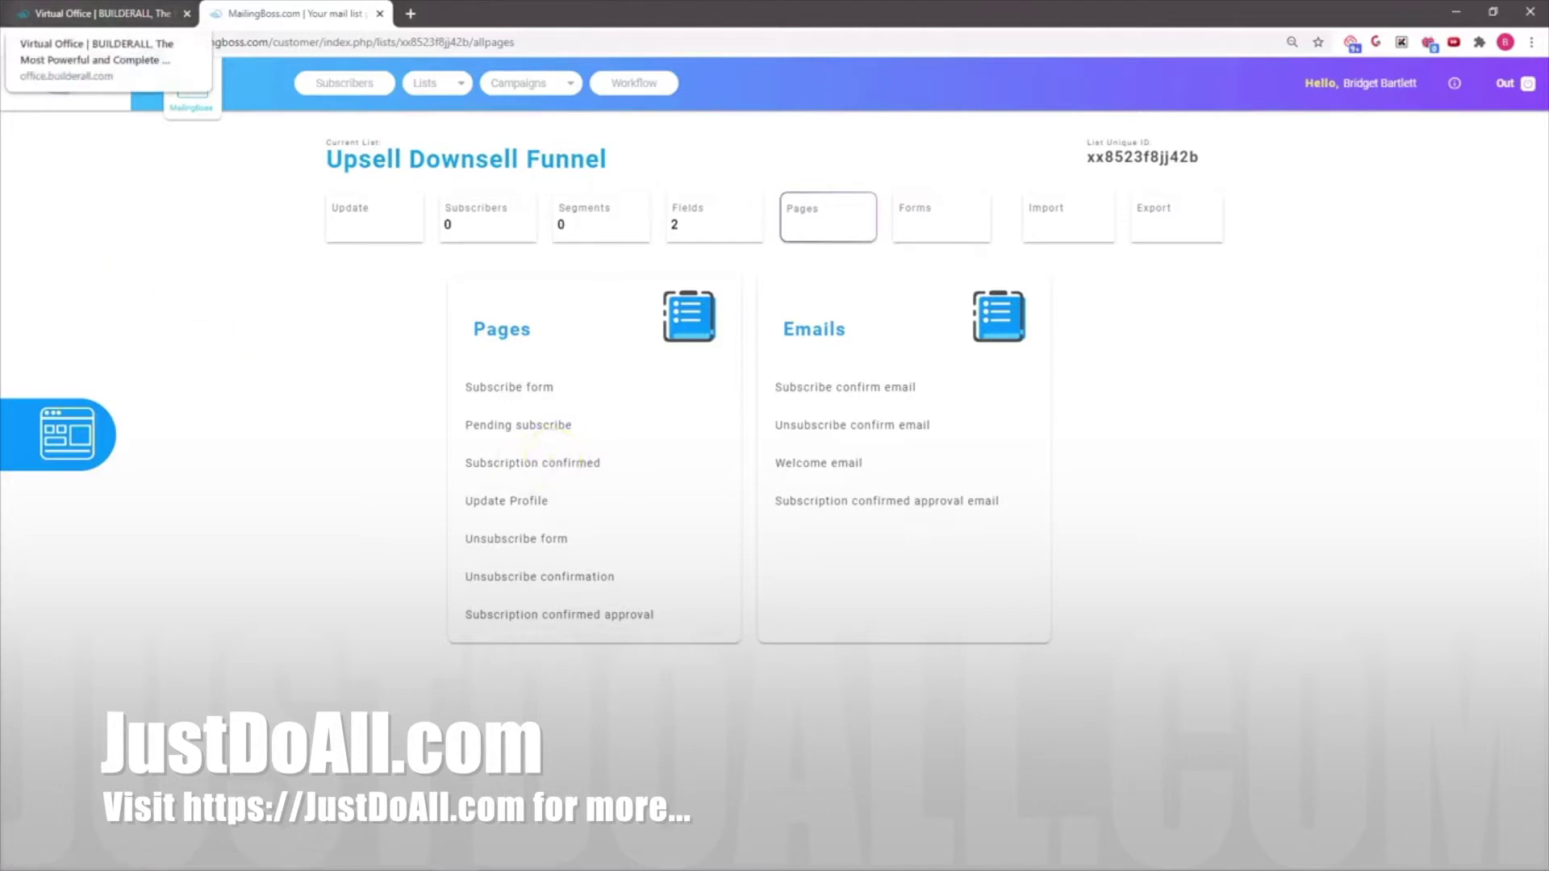
# Open the Upsell Funnel site in Cheetah and publish it.
pyautogui.click(64, 14)
pyautogui.click(131, 371)
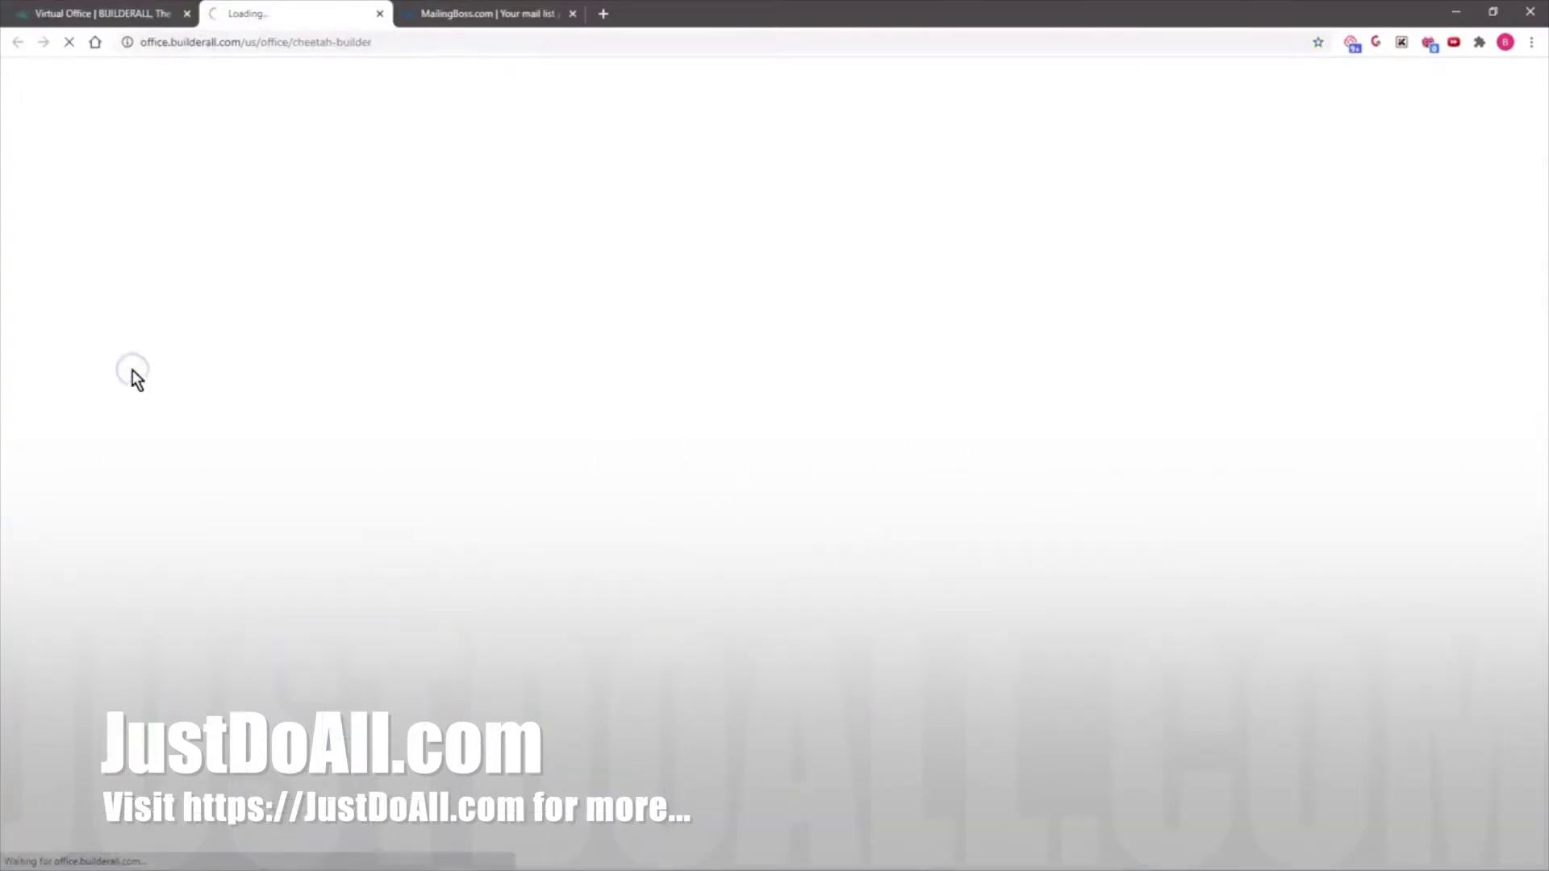
pyautogui.scroll(-9, 267, 428)
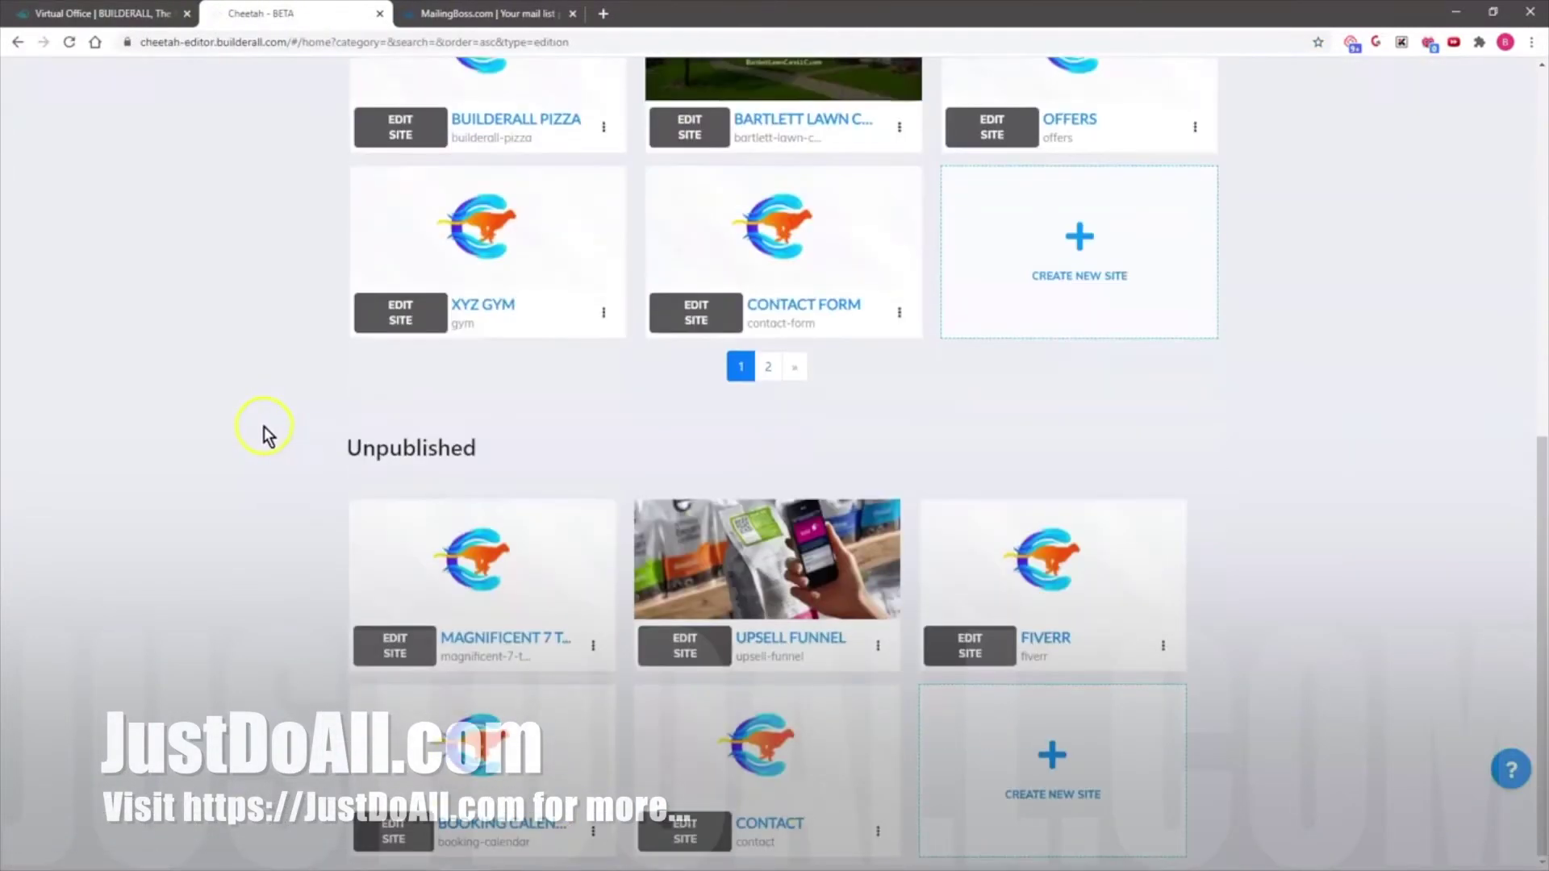
pyautogui.scroll(4, 262, 424)
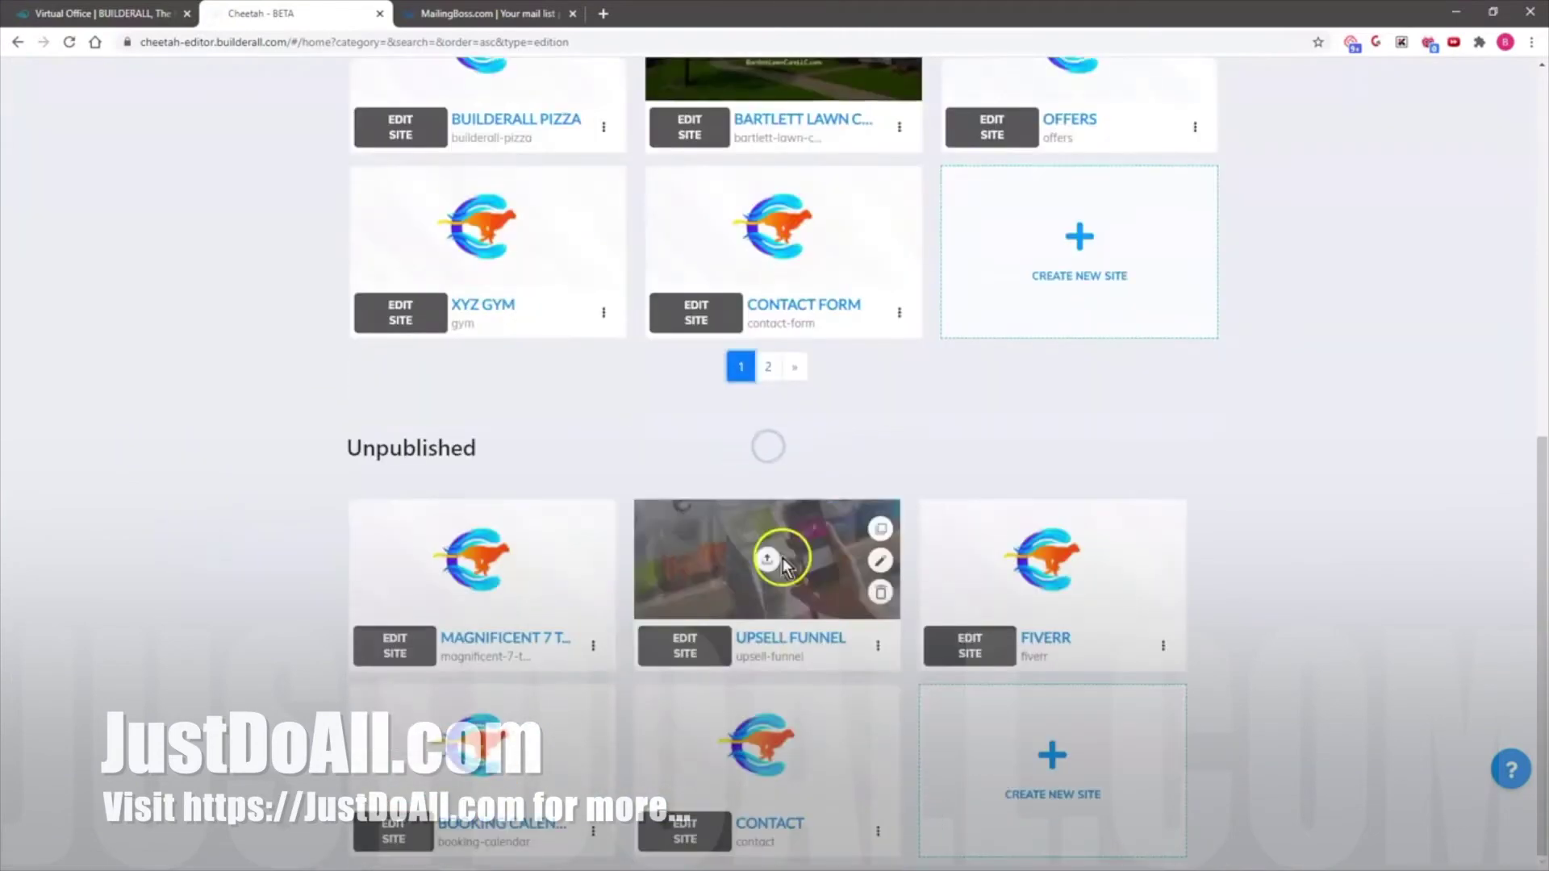
pyautogui.click(881, 512)
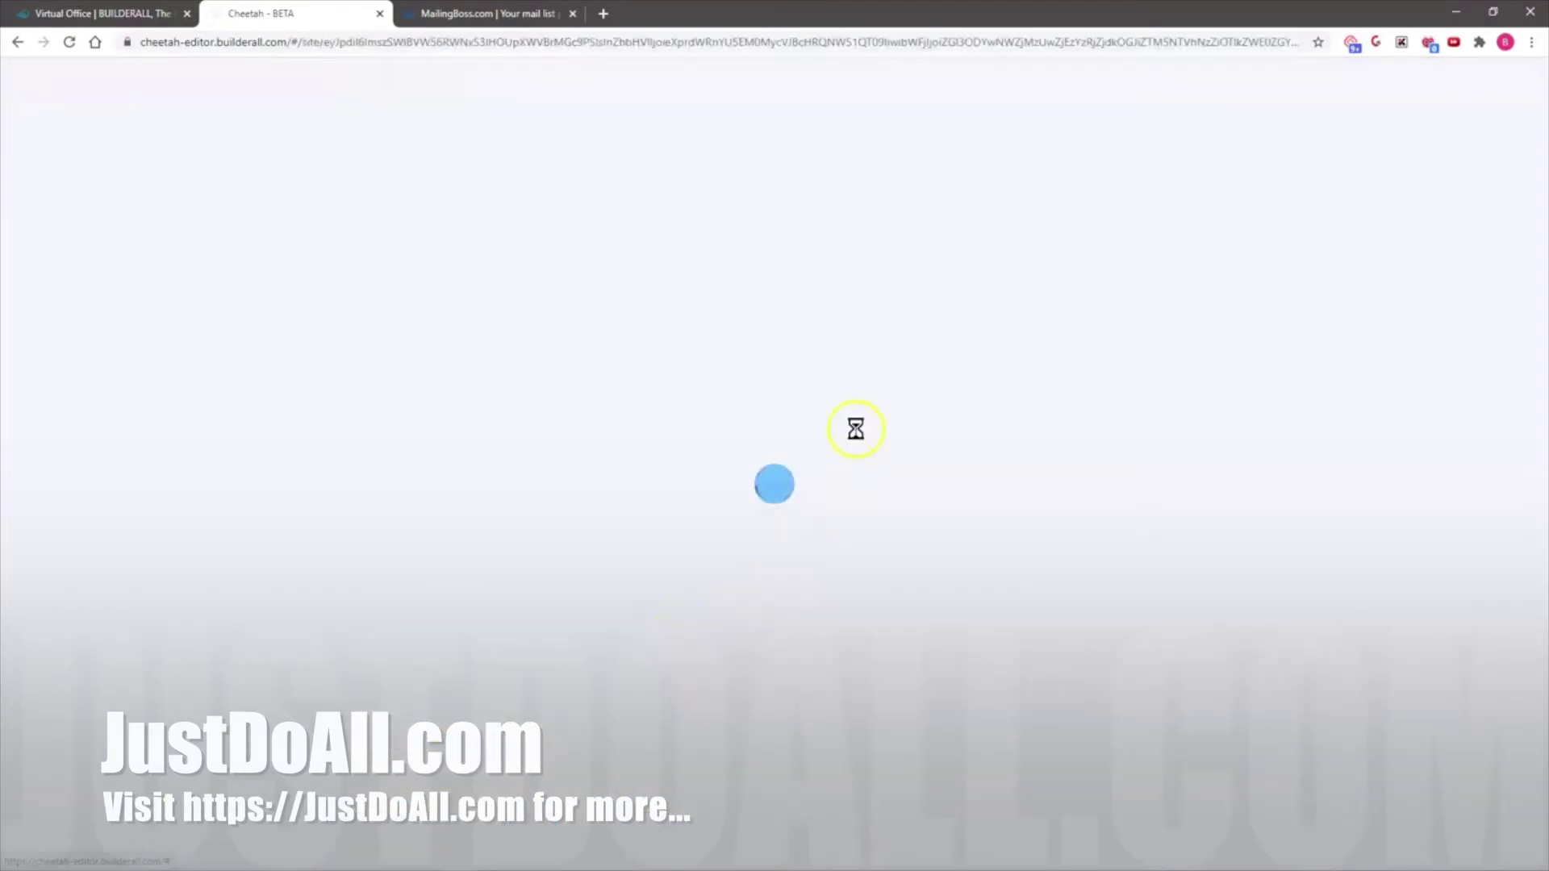
pyautogui.click(1433, 85)
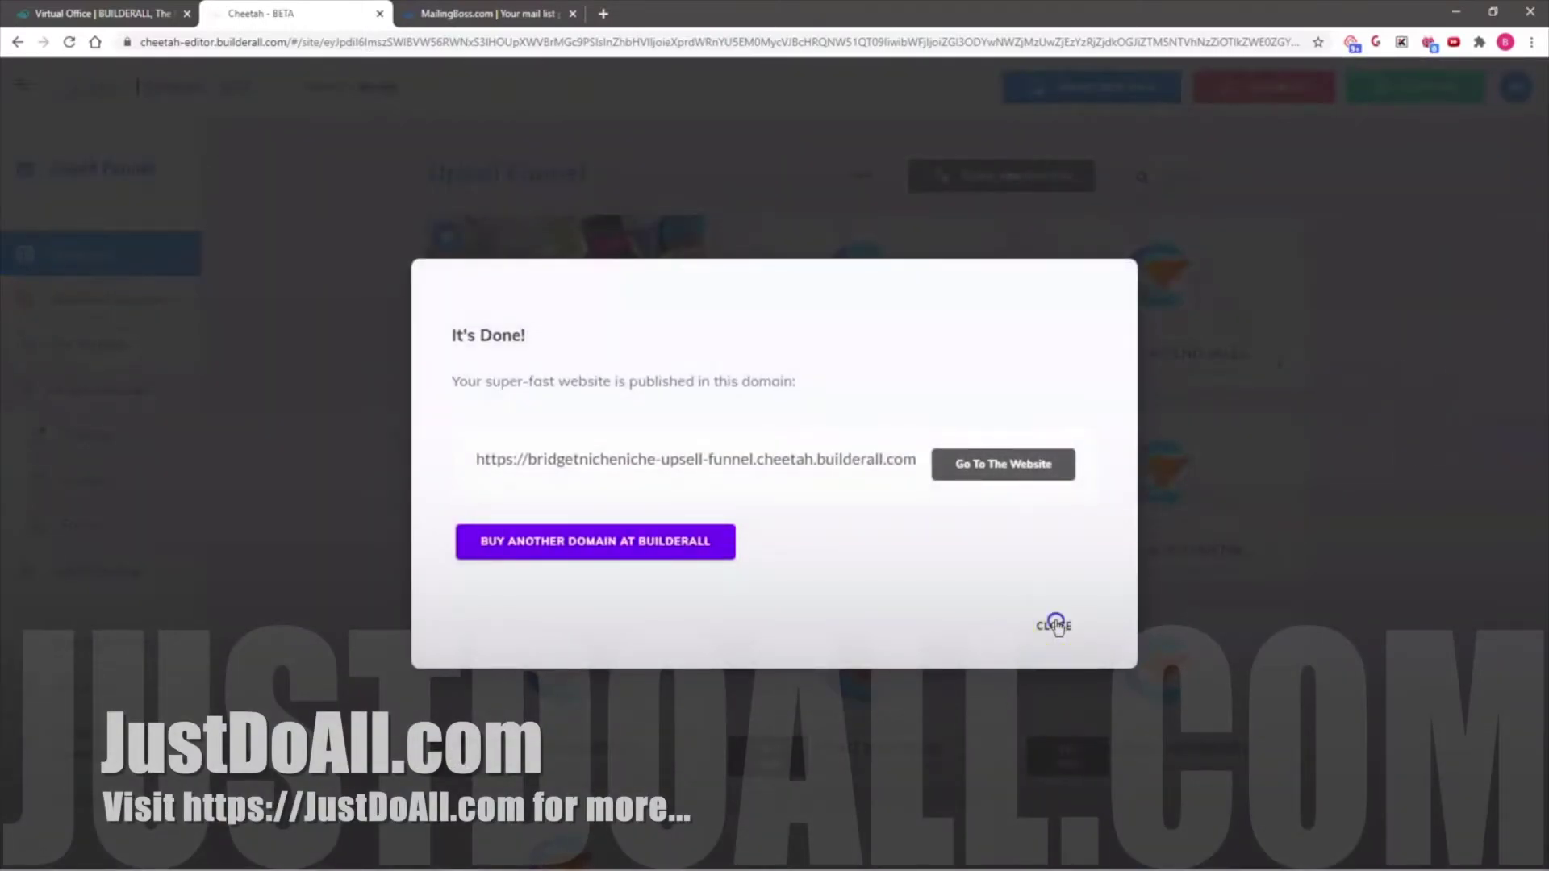
pyautogui.click(1057, 627)
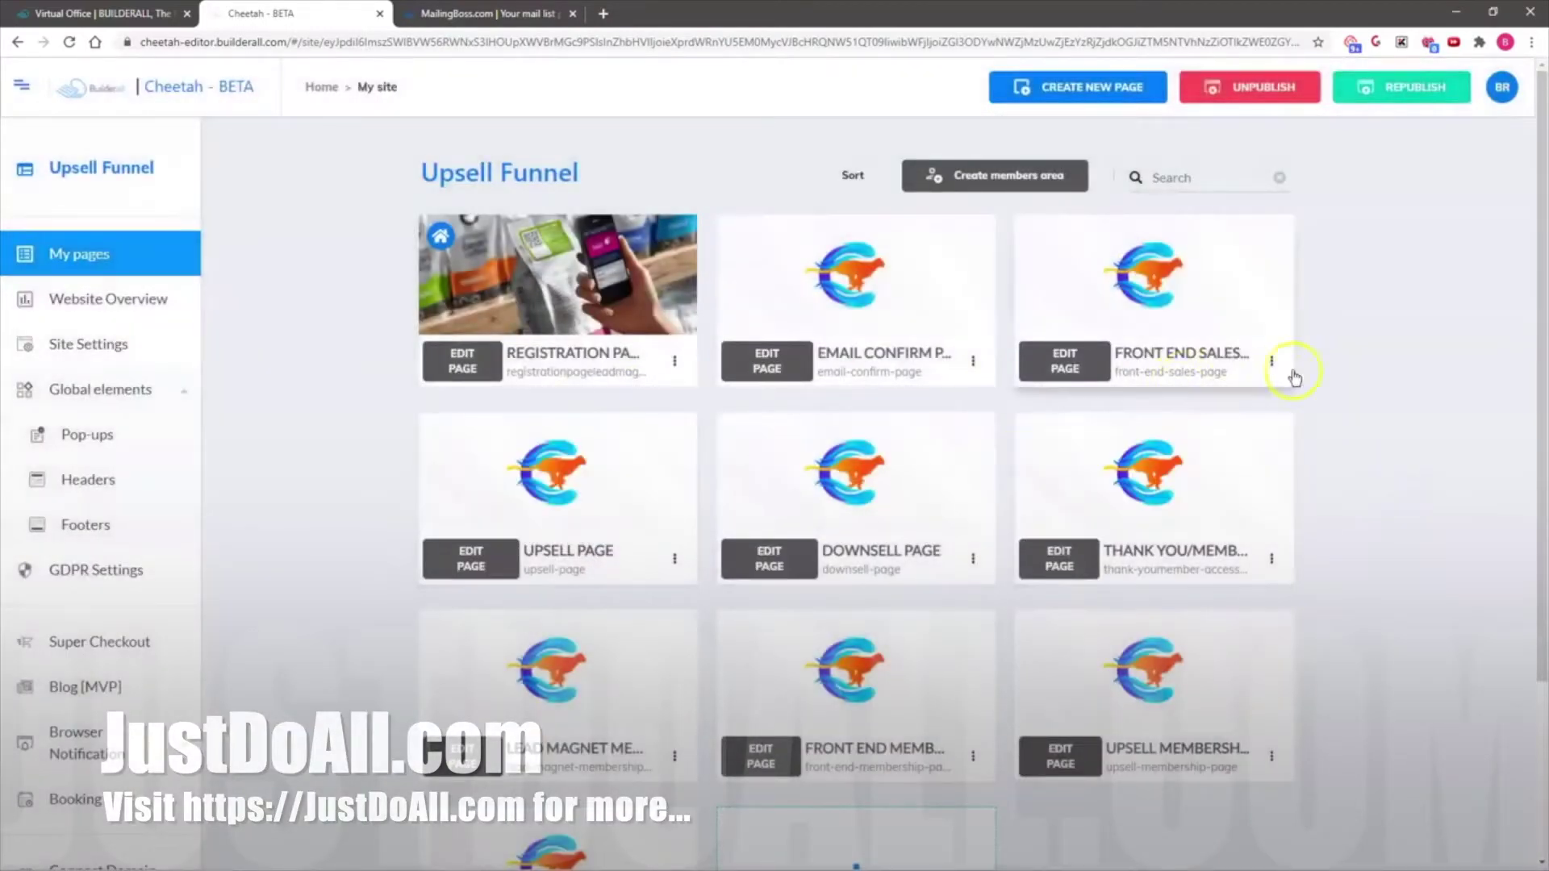
# Copy the live front end sales page URL and return to MailingBoss.
pyautogui.moveTo(1131, 267)
pyautogui.click(1272, 361)
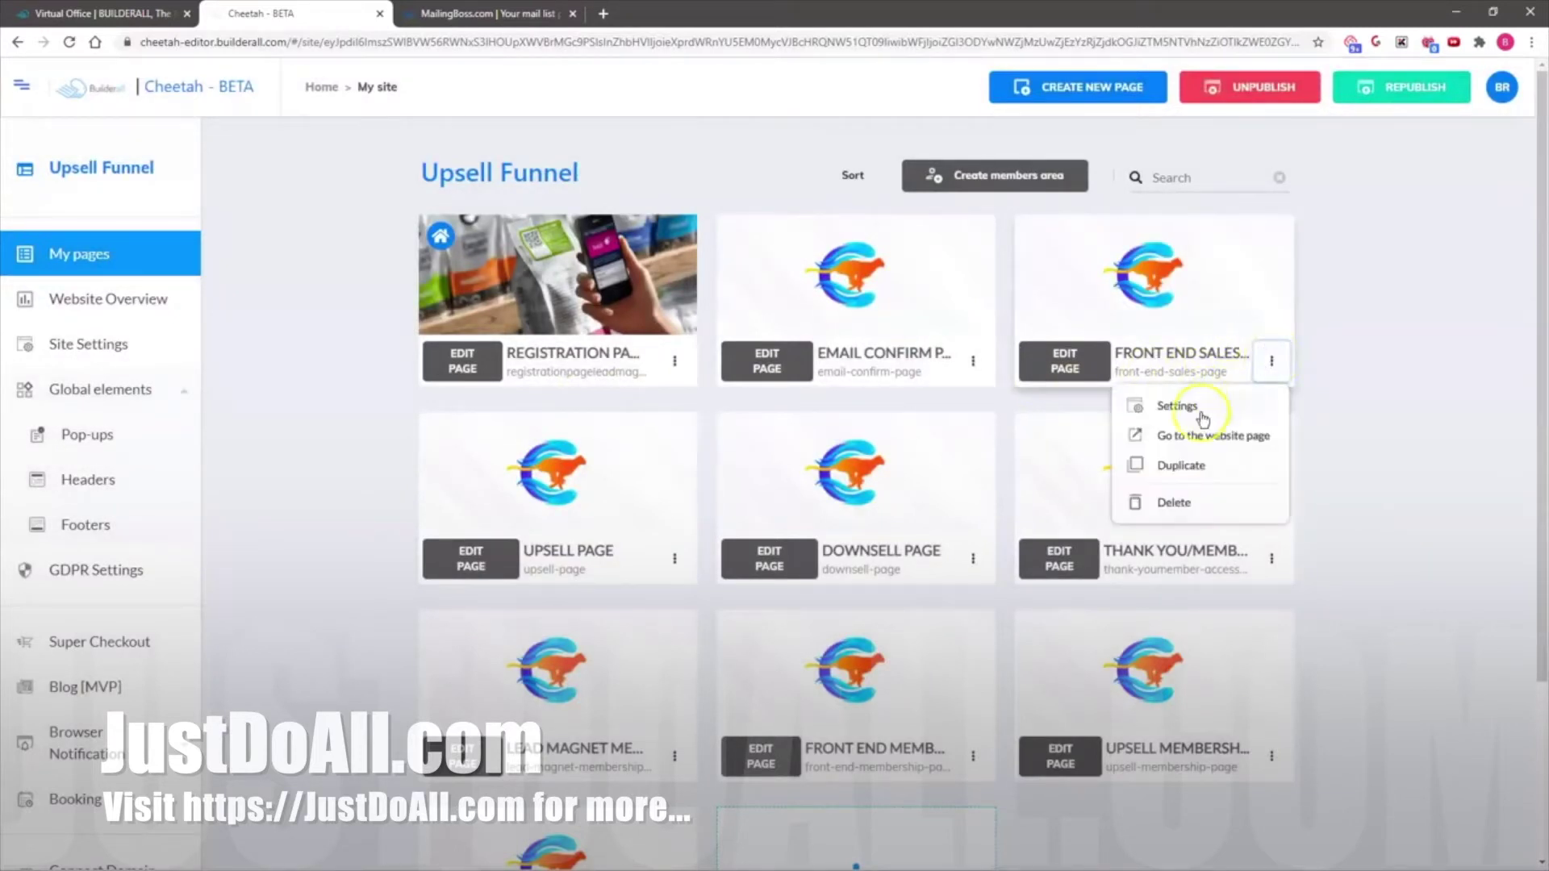
pyautogui.click(1185, 434)
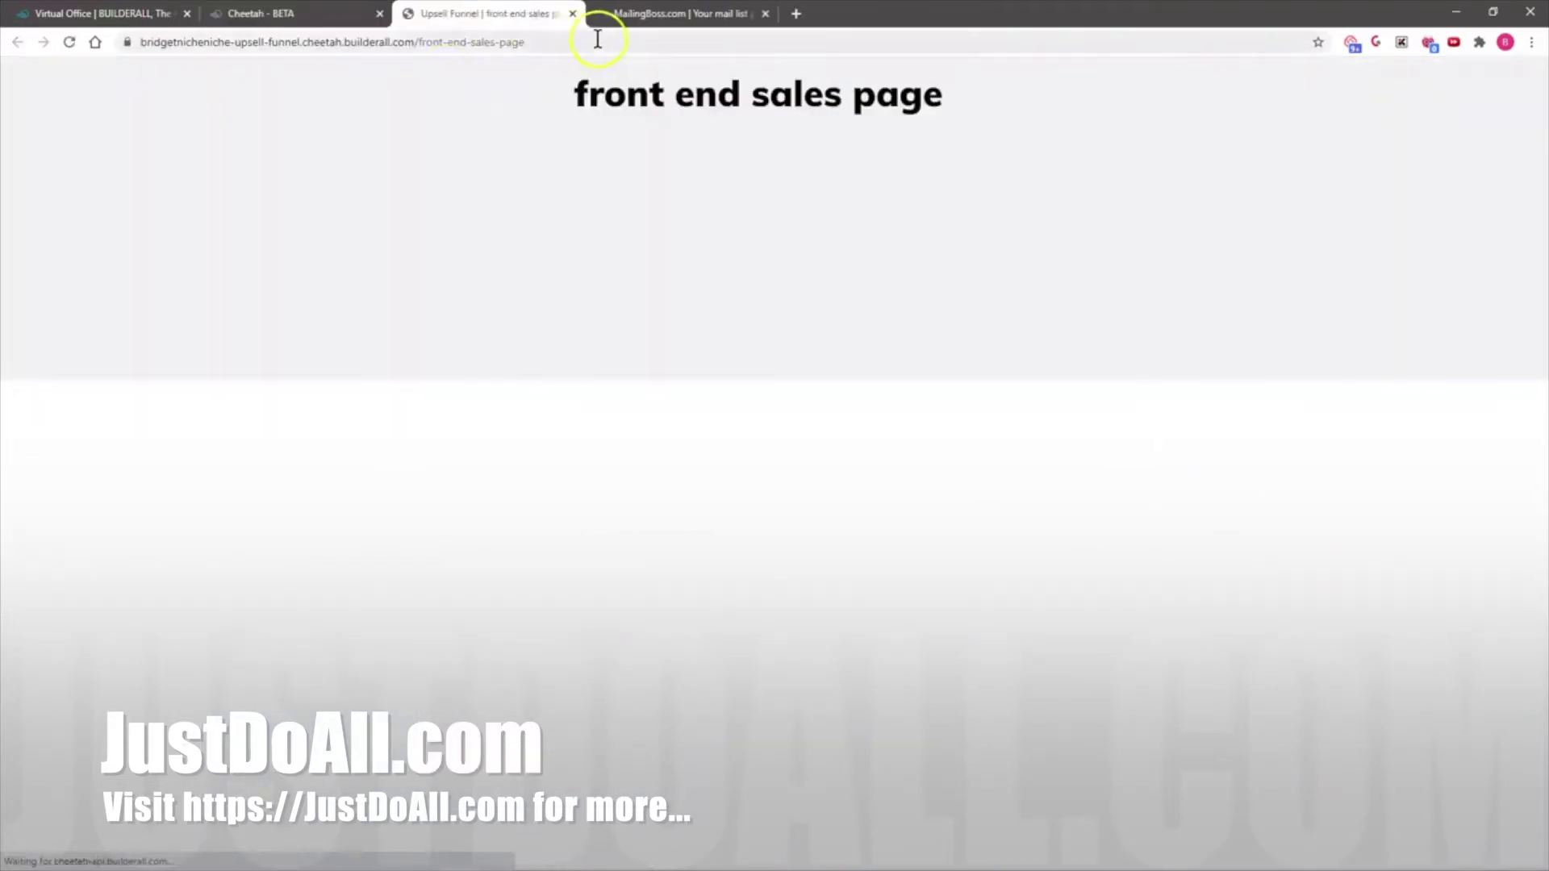
pyautogui.doubleClick(622, 42)
pyautogui.moveTo(622, 42); pyautogui.dragTo(104, 22)
pyautogui.rightClick(215, 47)
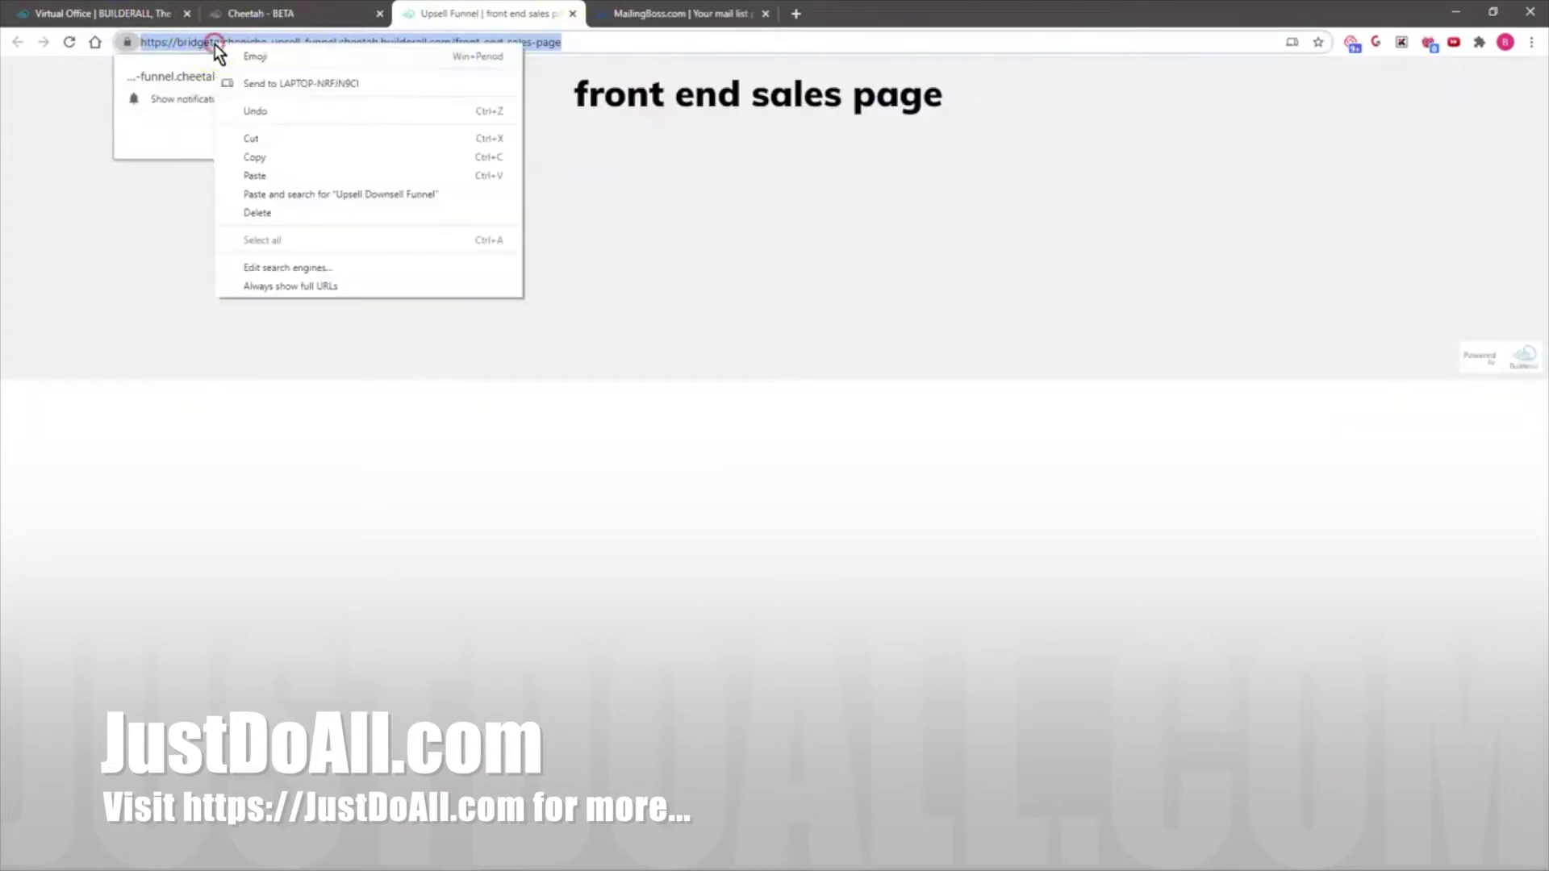
pyautogui.click(267, 159)
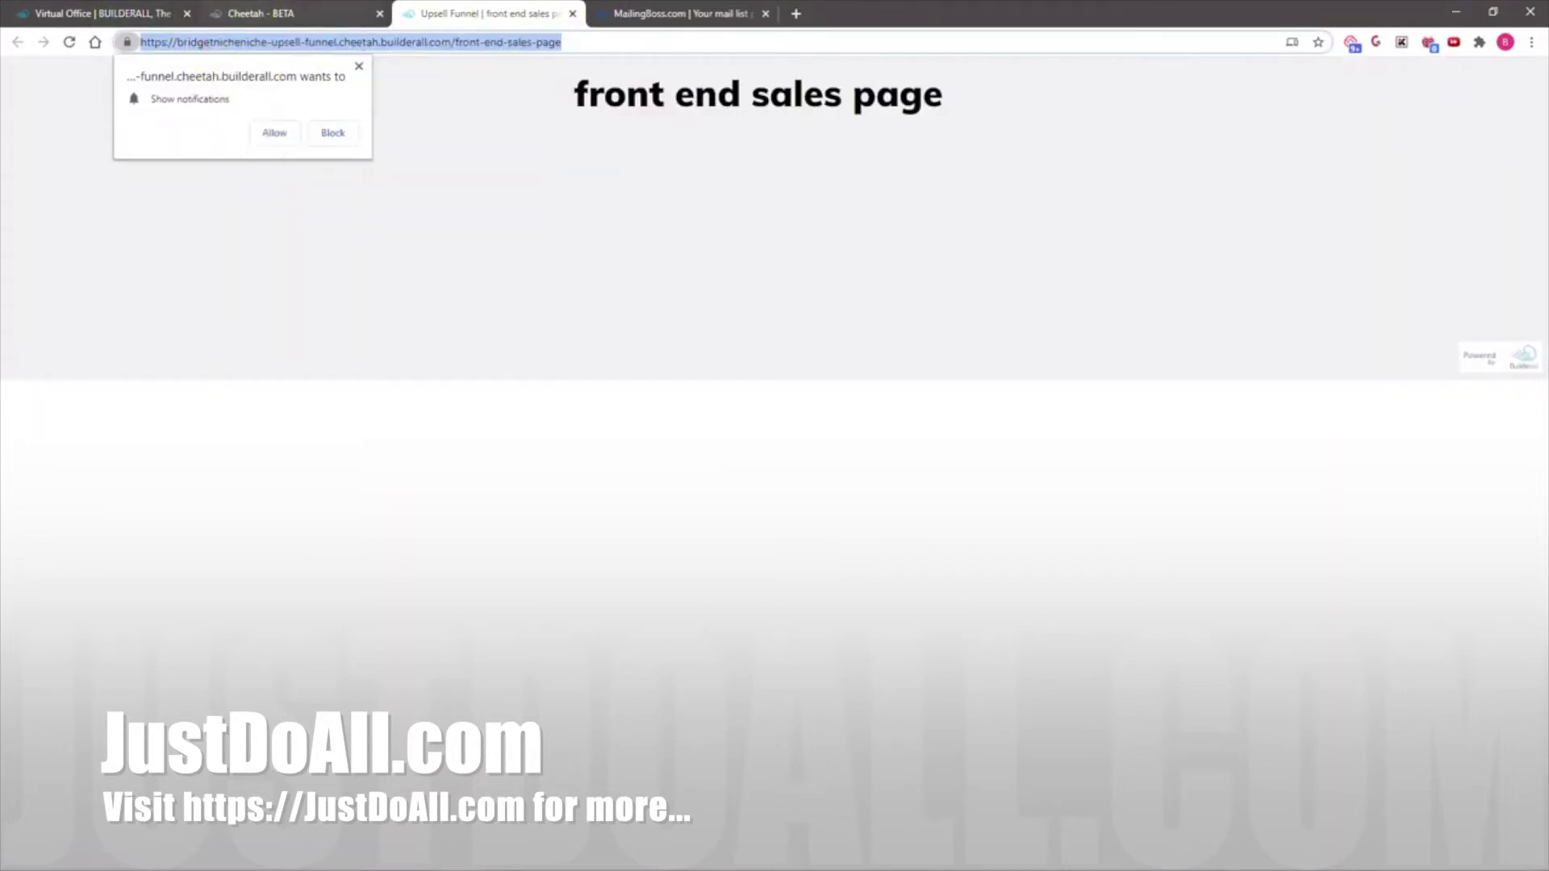
pyautogui.hotkey('ctrl', 'shift', 'Tab')
pyautogui.hotkey('ctrl', 'Tab')
pyautogui.hotkey('ctrl', 'Tab')
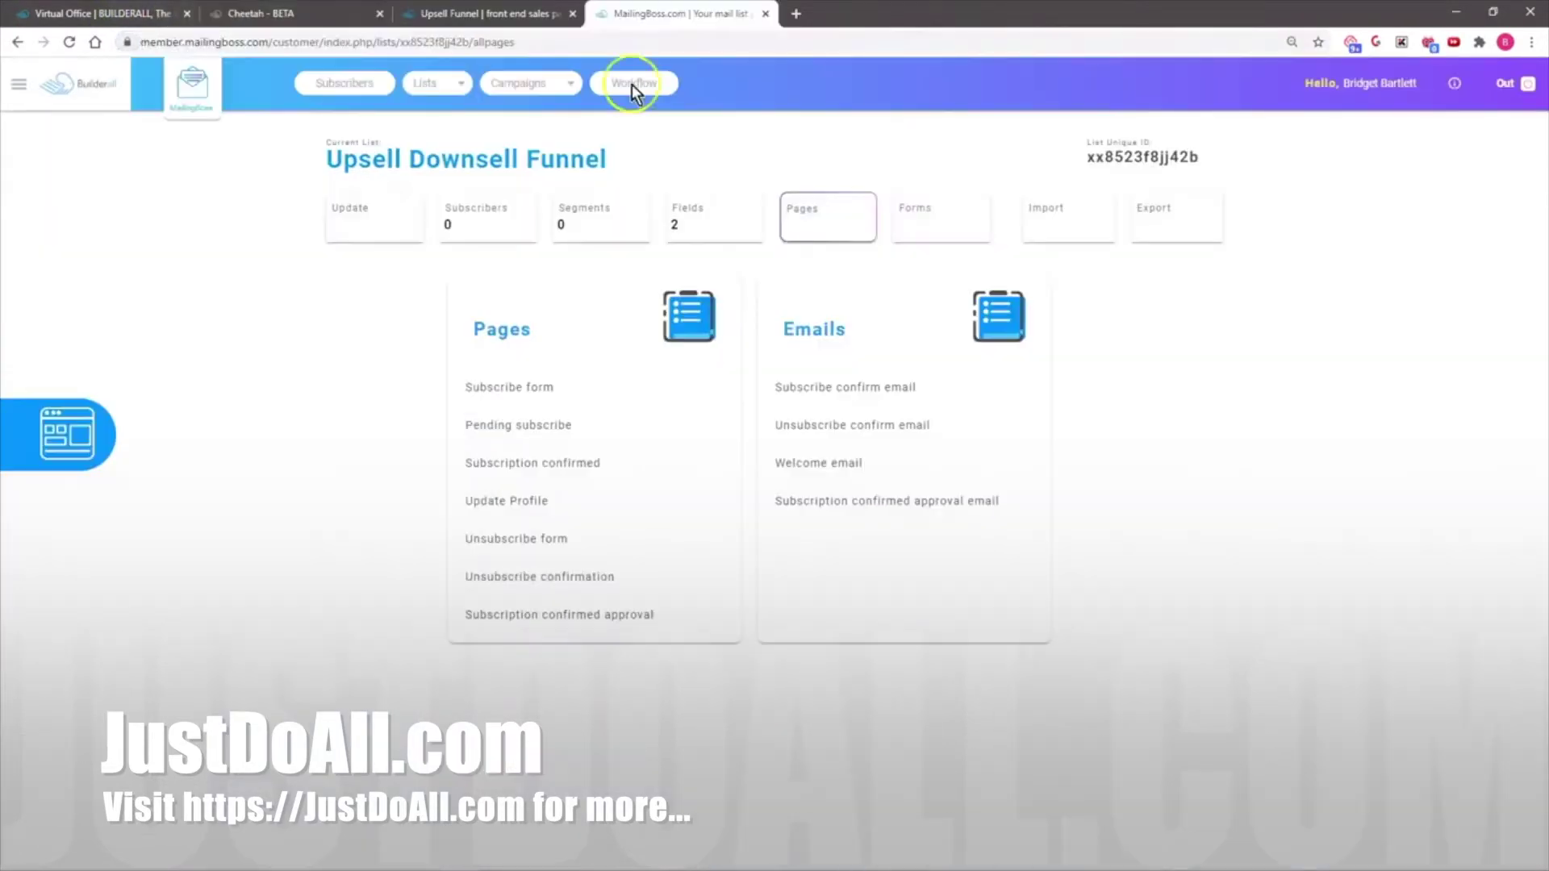
# Make the Subscription confirmed page redirect to the front end sales page URL and save it.
pyautogui.click(483, 465)
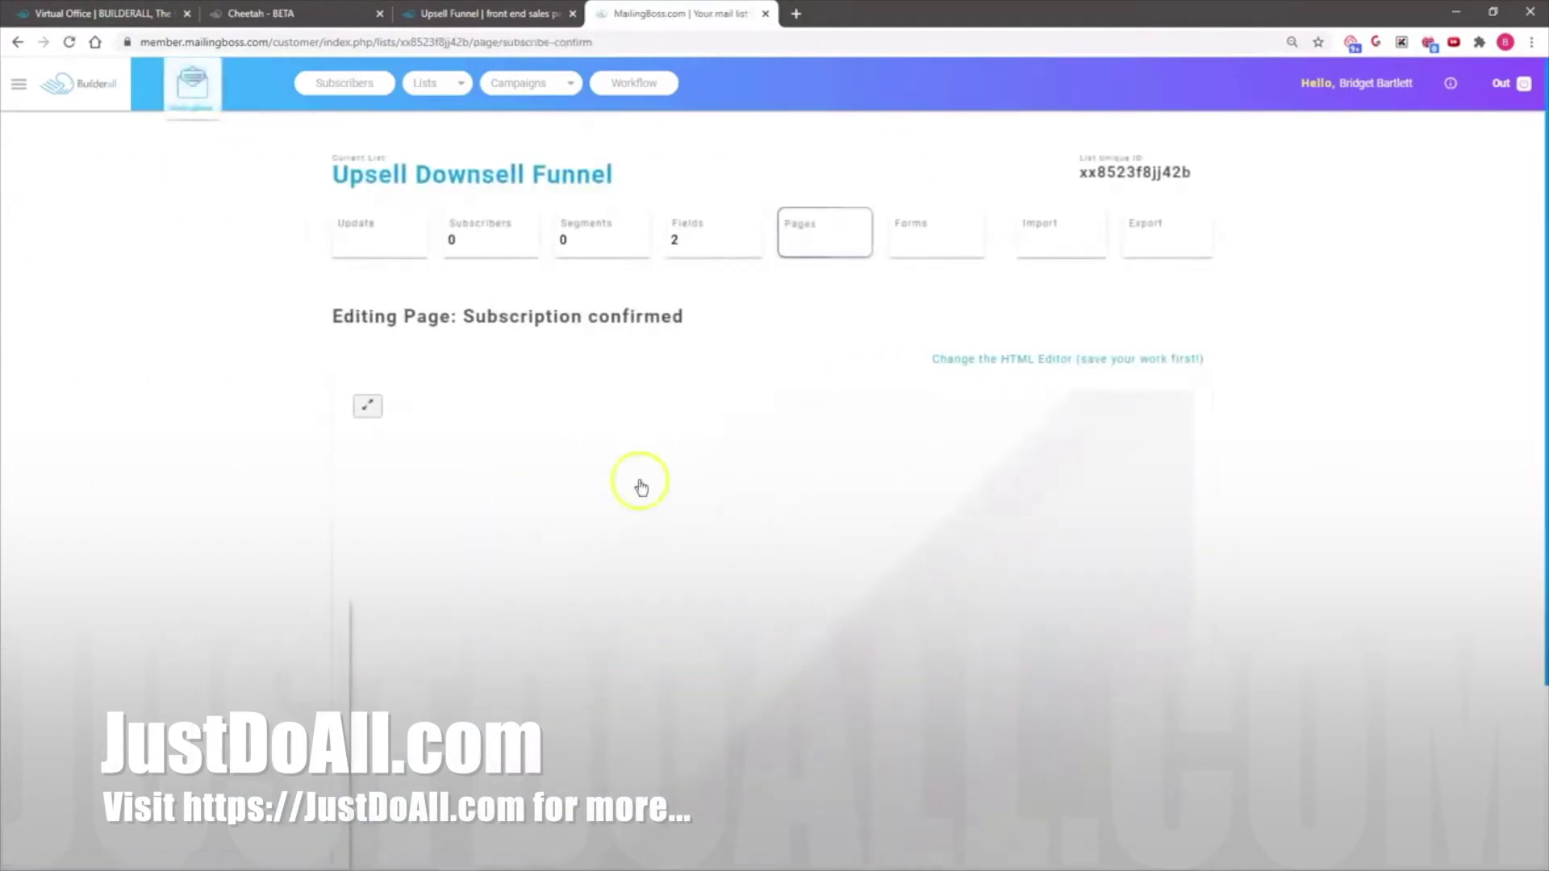
pyautogui.scroll(-3, 626, 453)
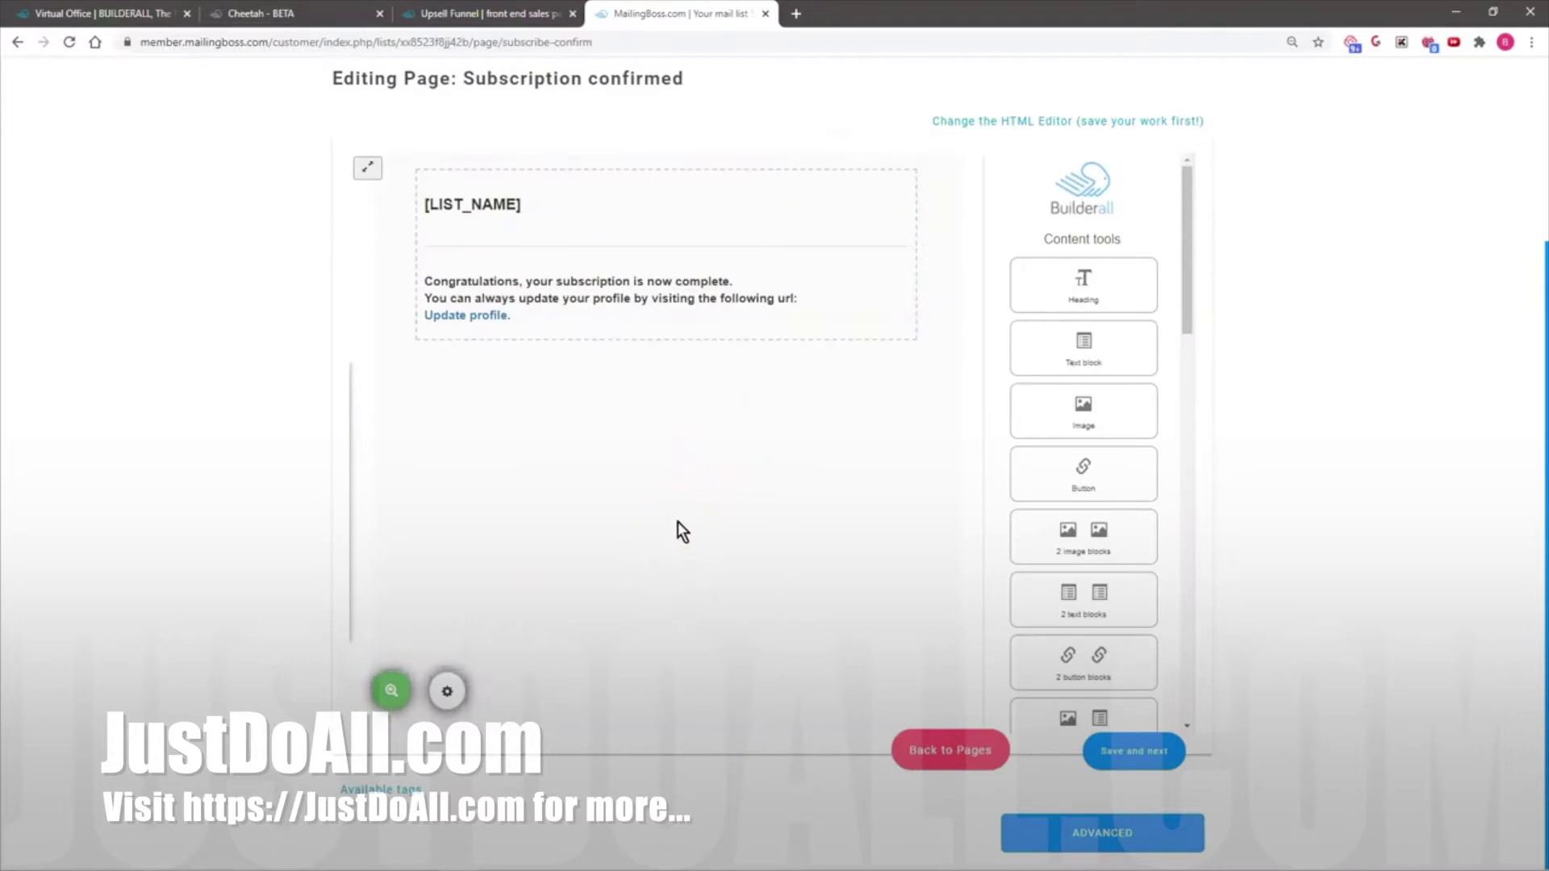
pyautogui.click(665, 511)
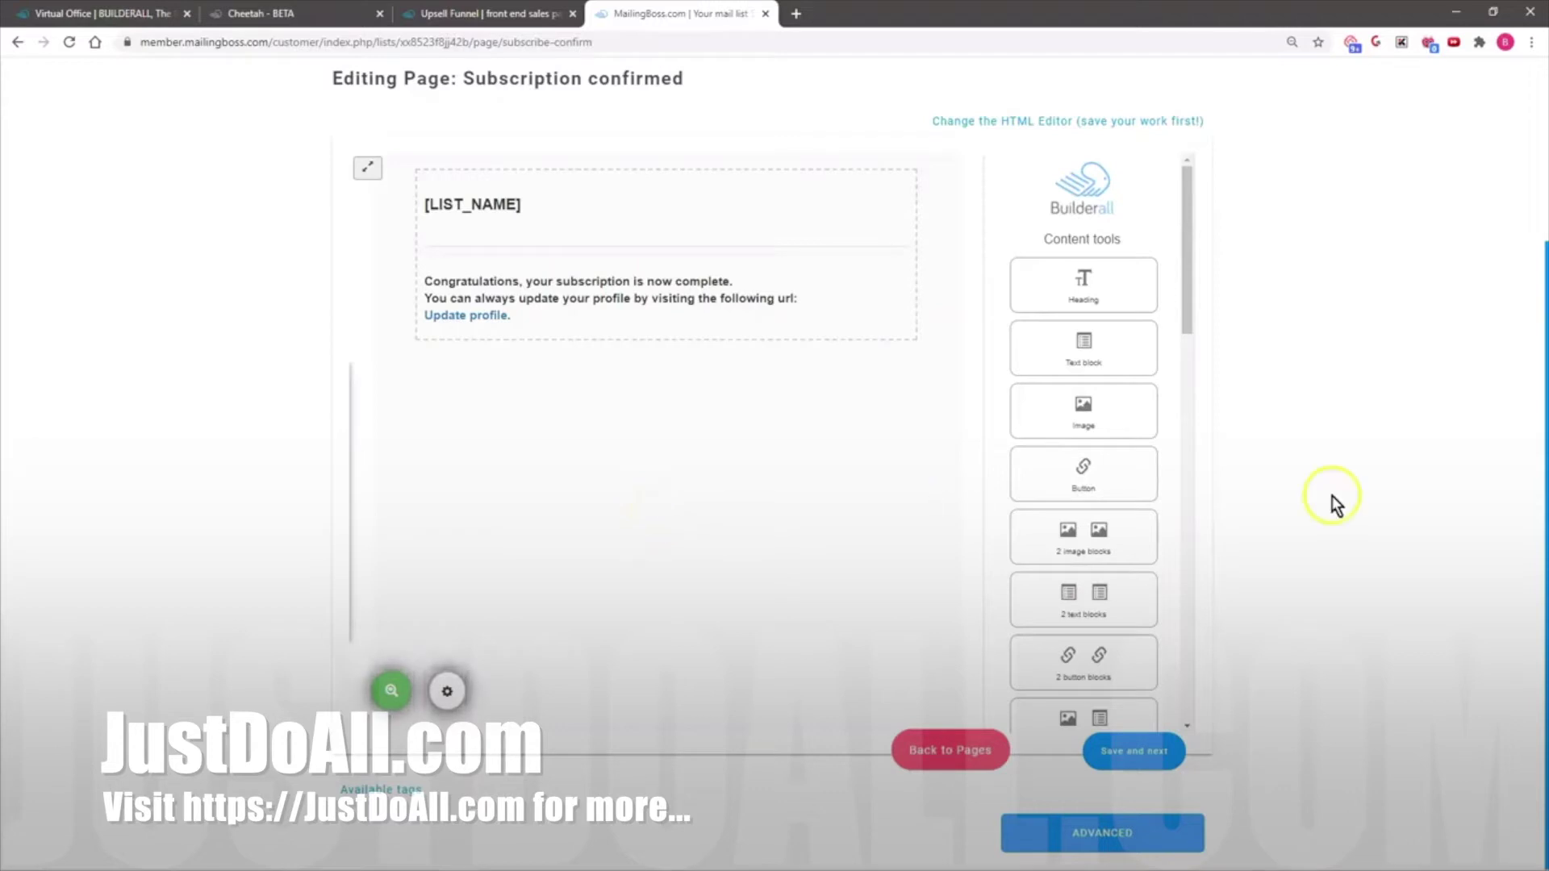
pyautogui.click(1084, 836)
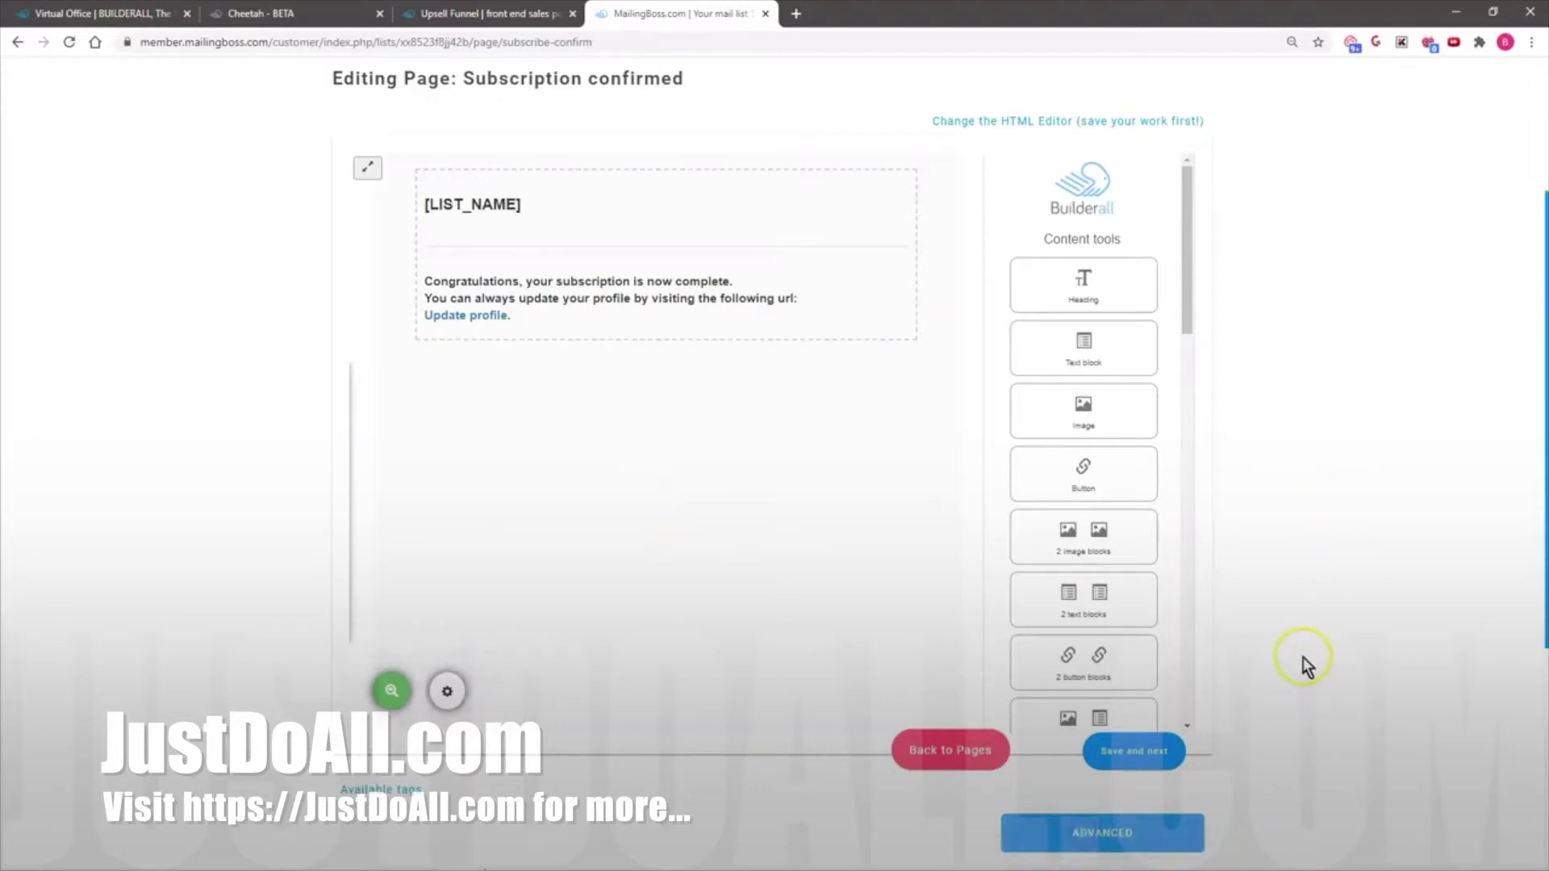
pyautogui.scroll(-5, 1305, 664)
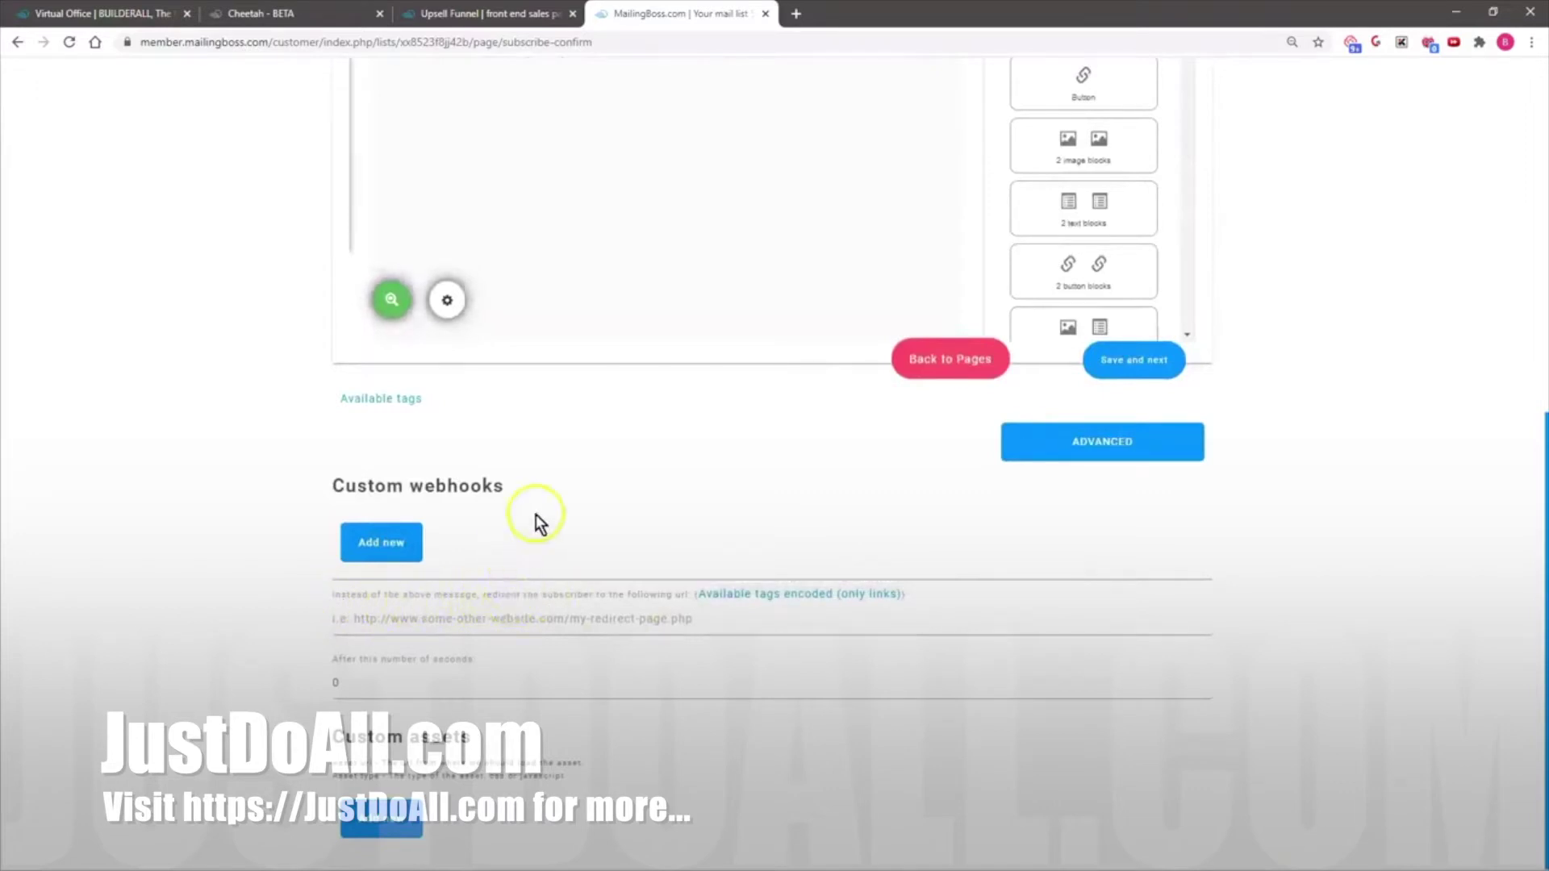
pyautogui.click(360, 619)
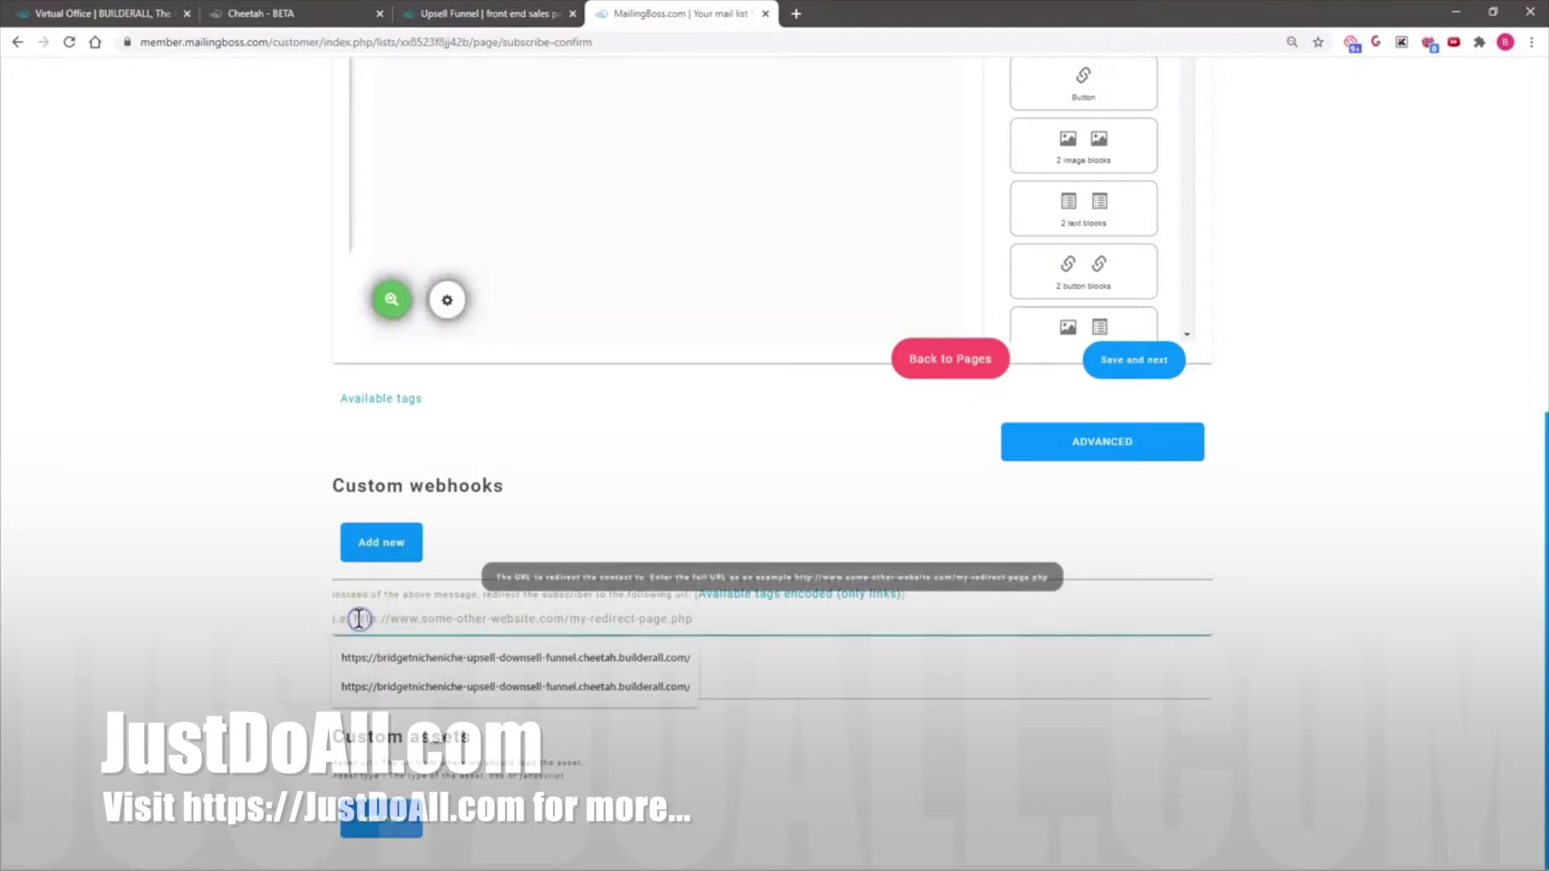
pyautogui.rightClick(362, 619)
pyautogui.click(404, 495)
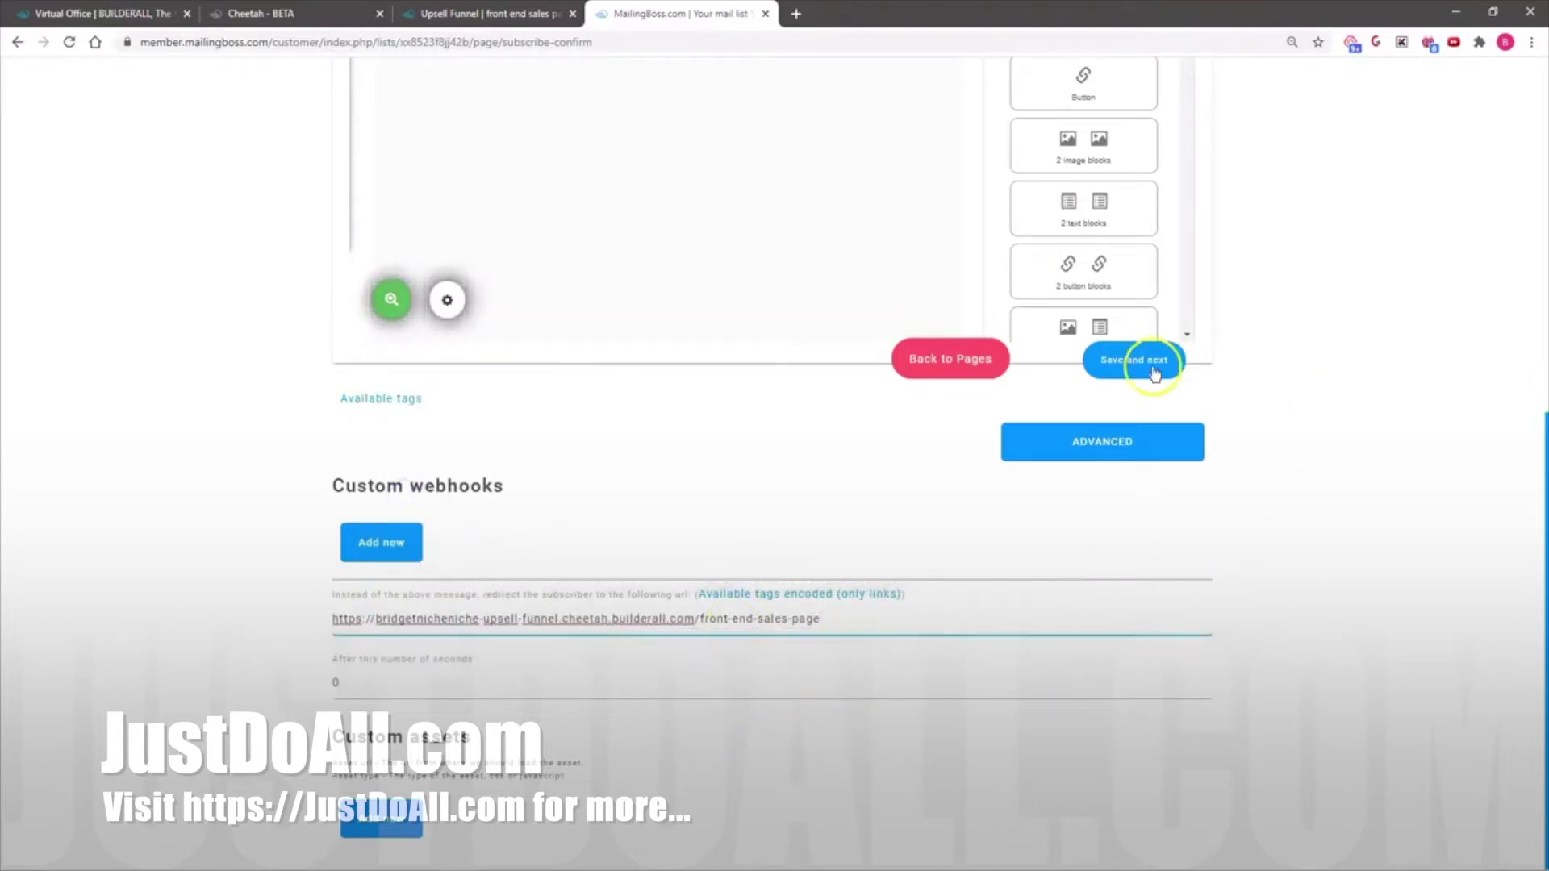
pyautogui.click(1128, 360)
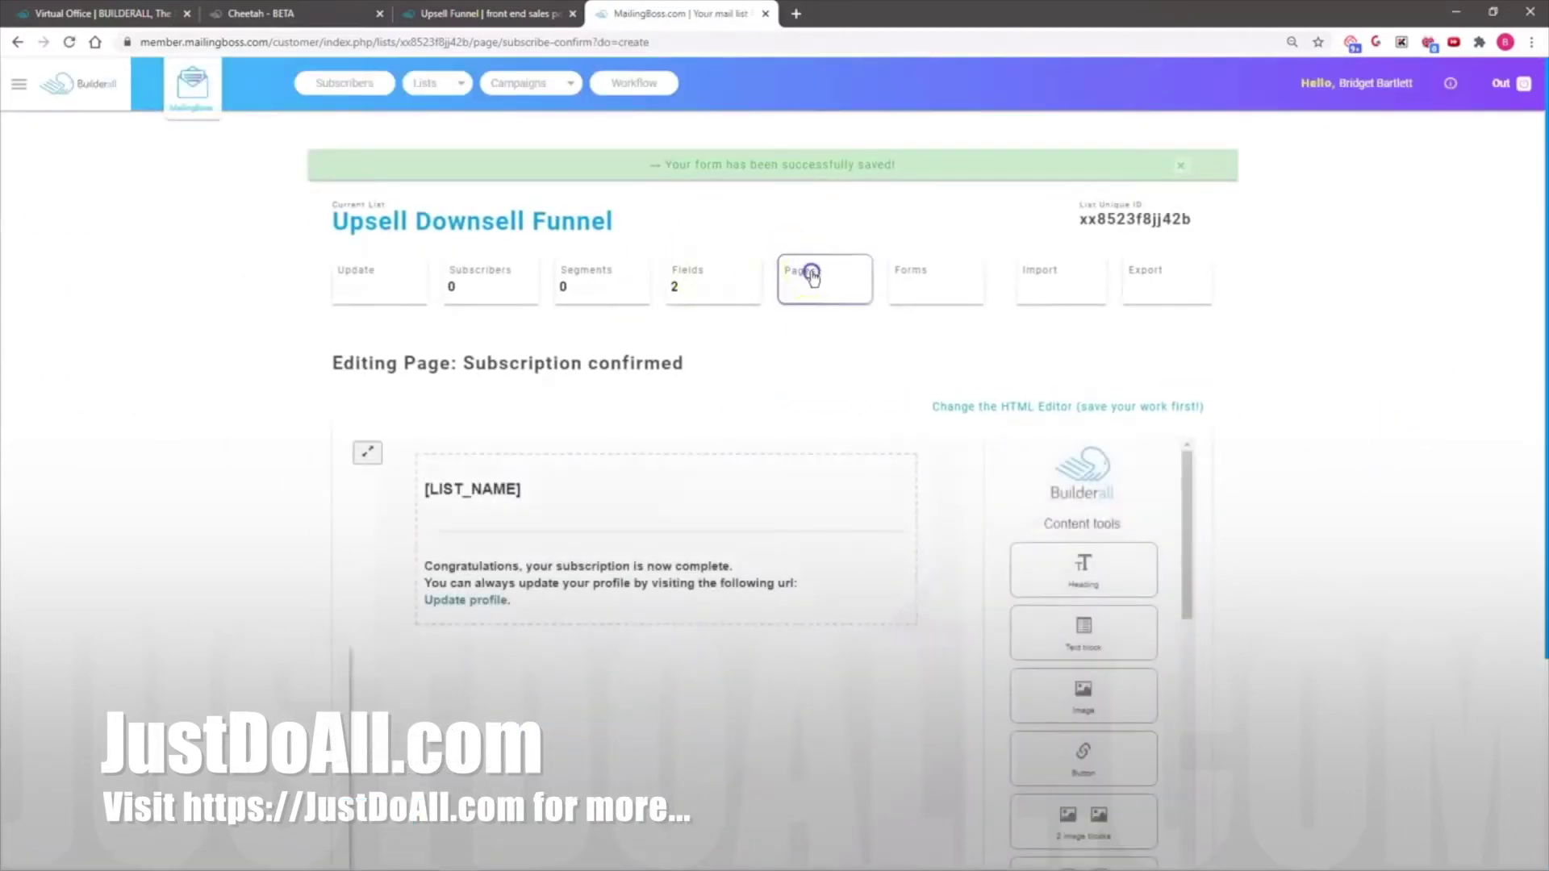
pyautogui.click(805, 273)
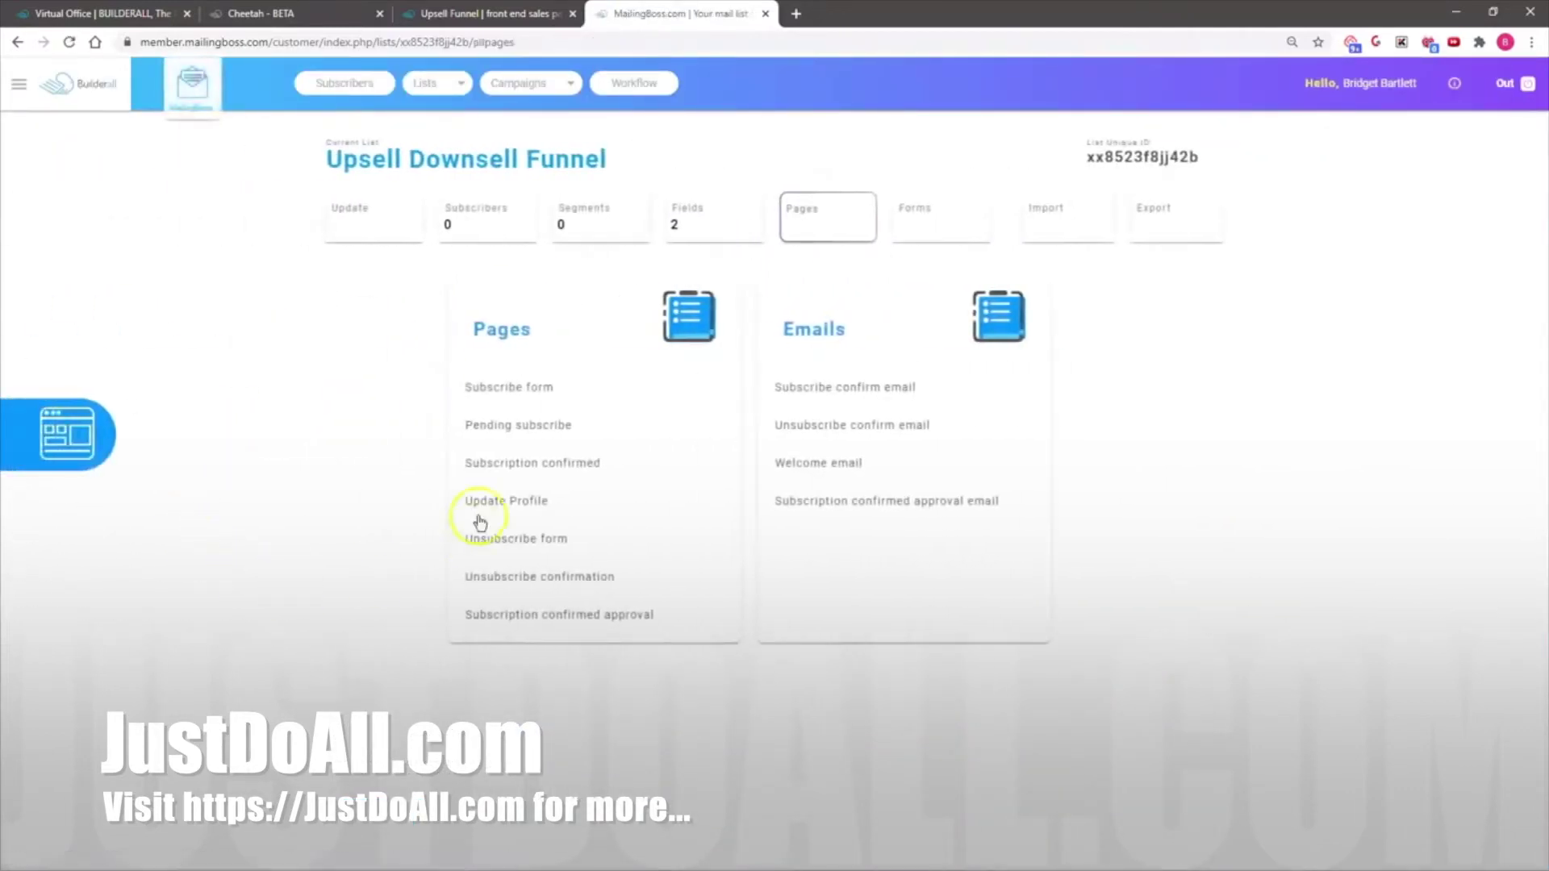
# Open the Update Profile page and reveal its advanced settings.
pyautogui.click(521, 503)
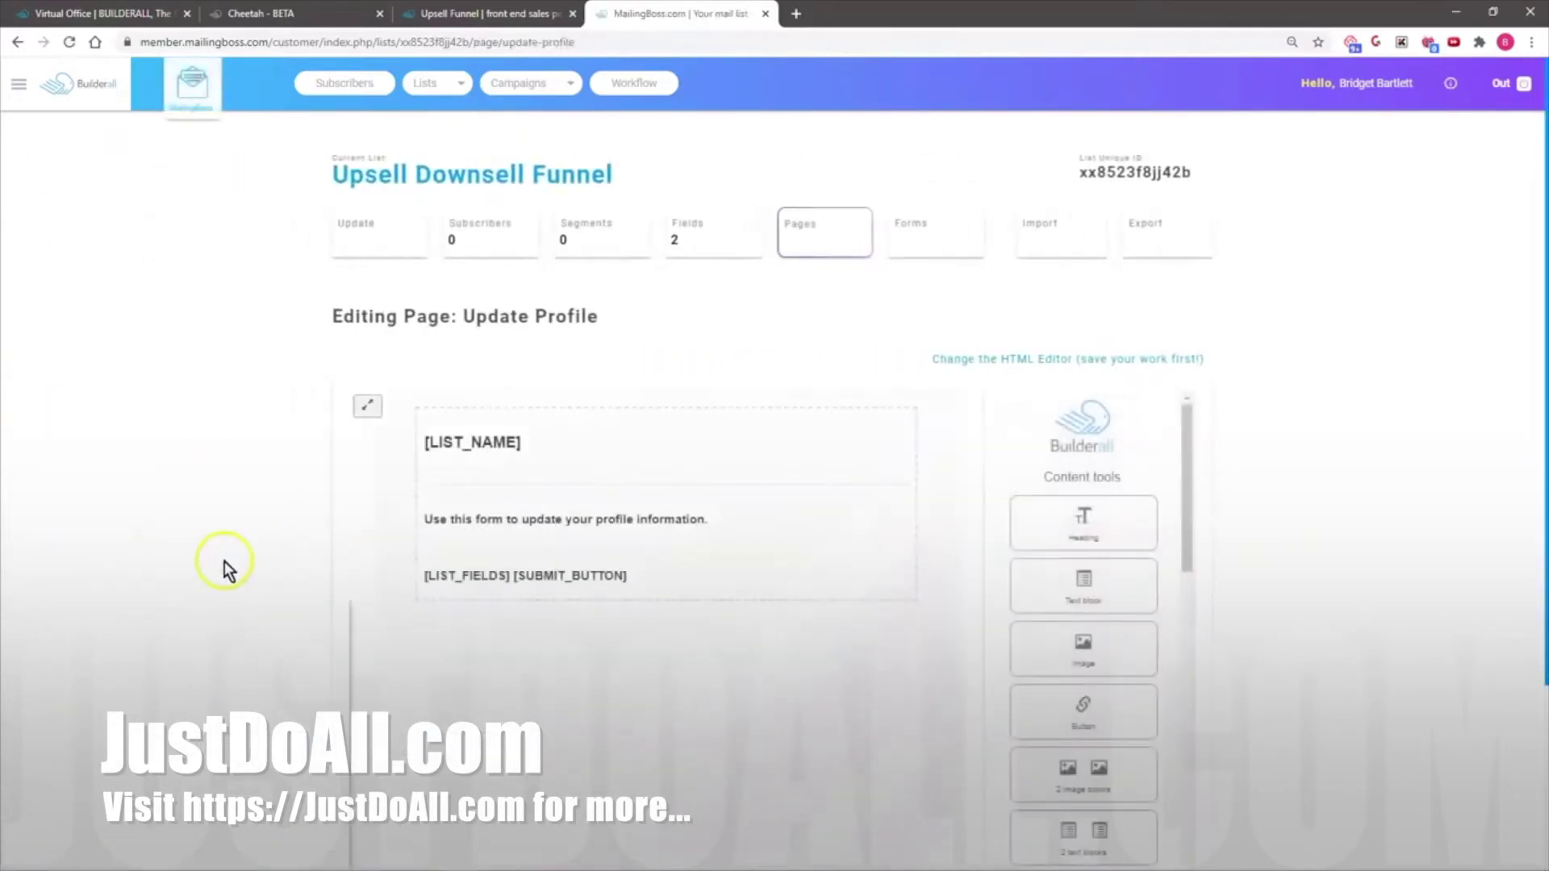
pyautogui.scroll(-1, 226, 565)
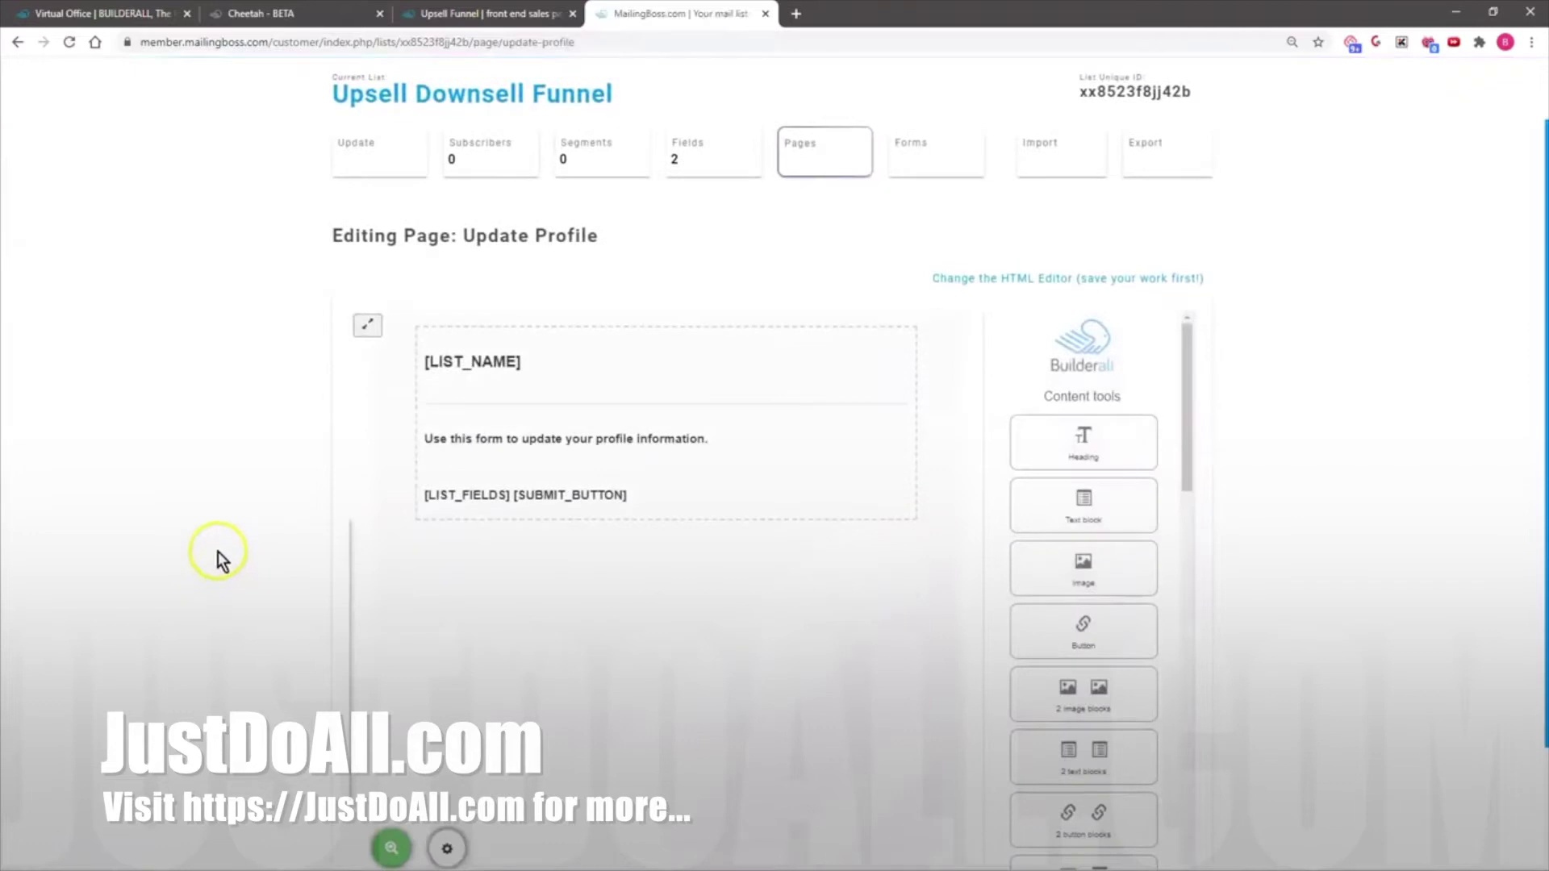
pyautogui.scroll(-1, 221, 561)
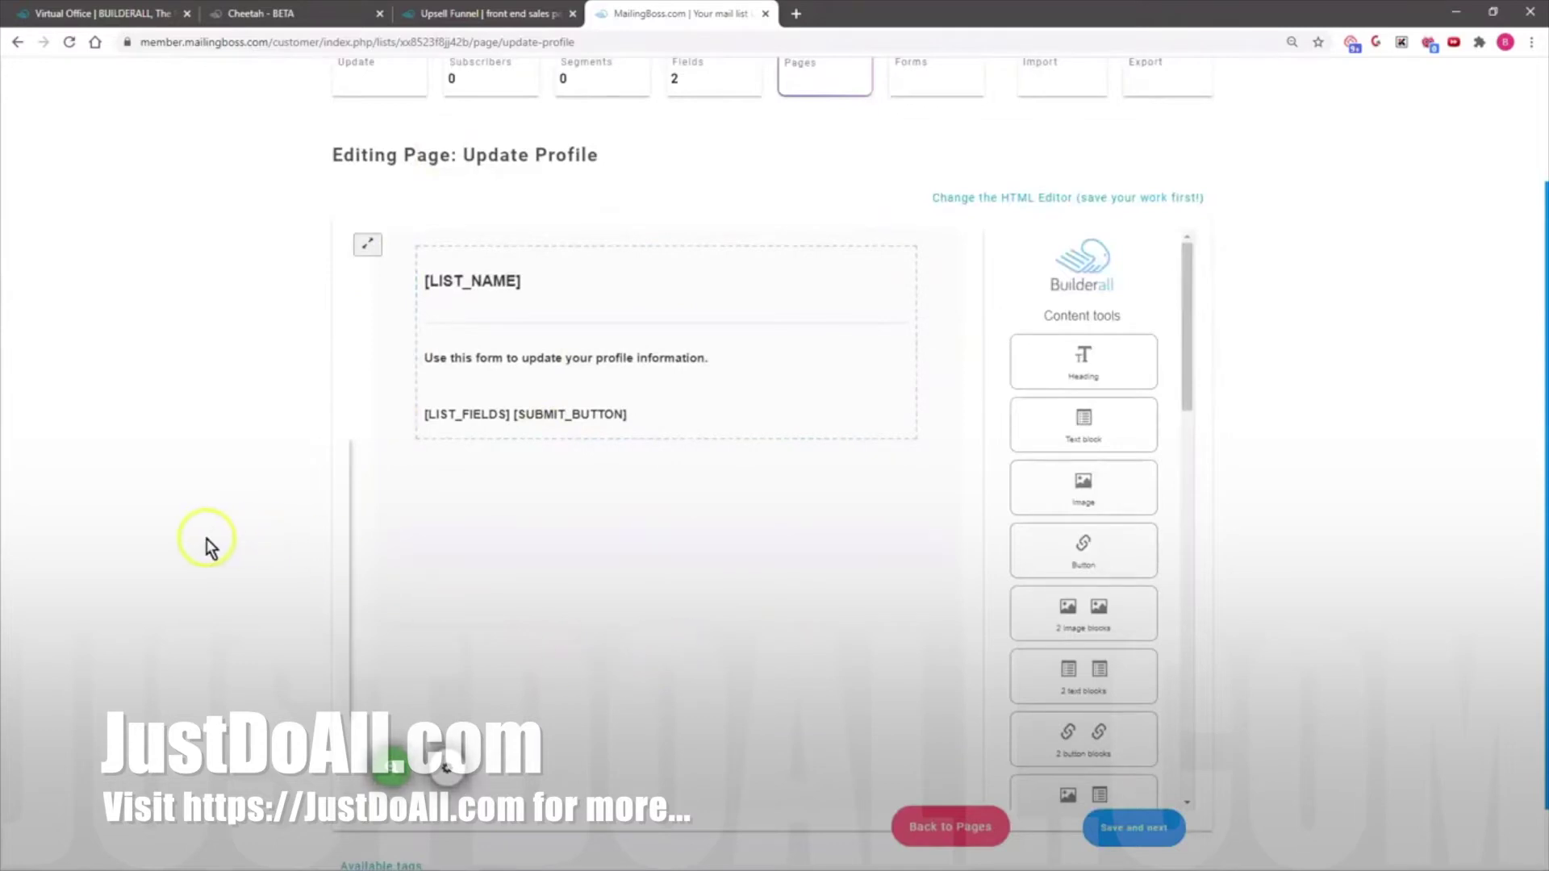
pyautogui.scroll(-1, 210, 548)
pyautogui.click(1158, 825)
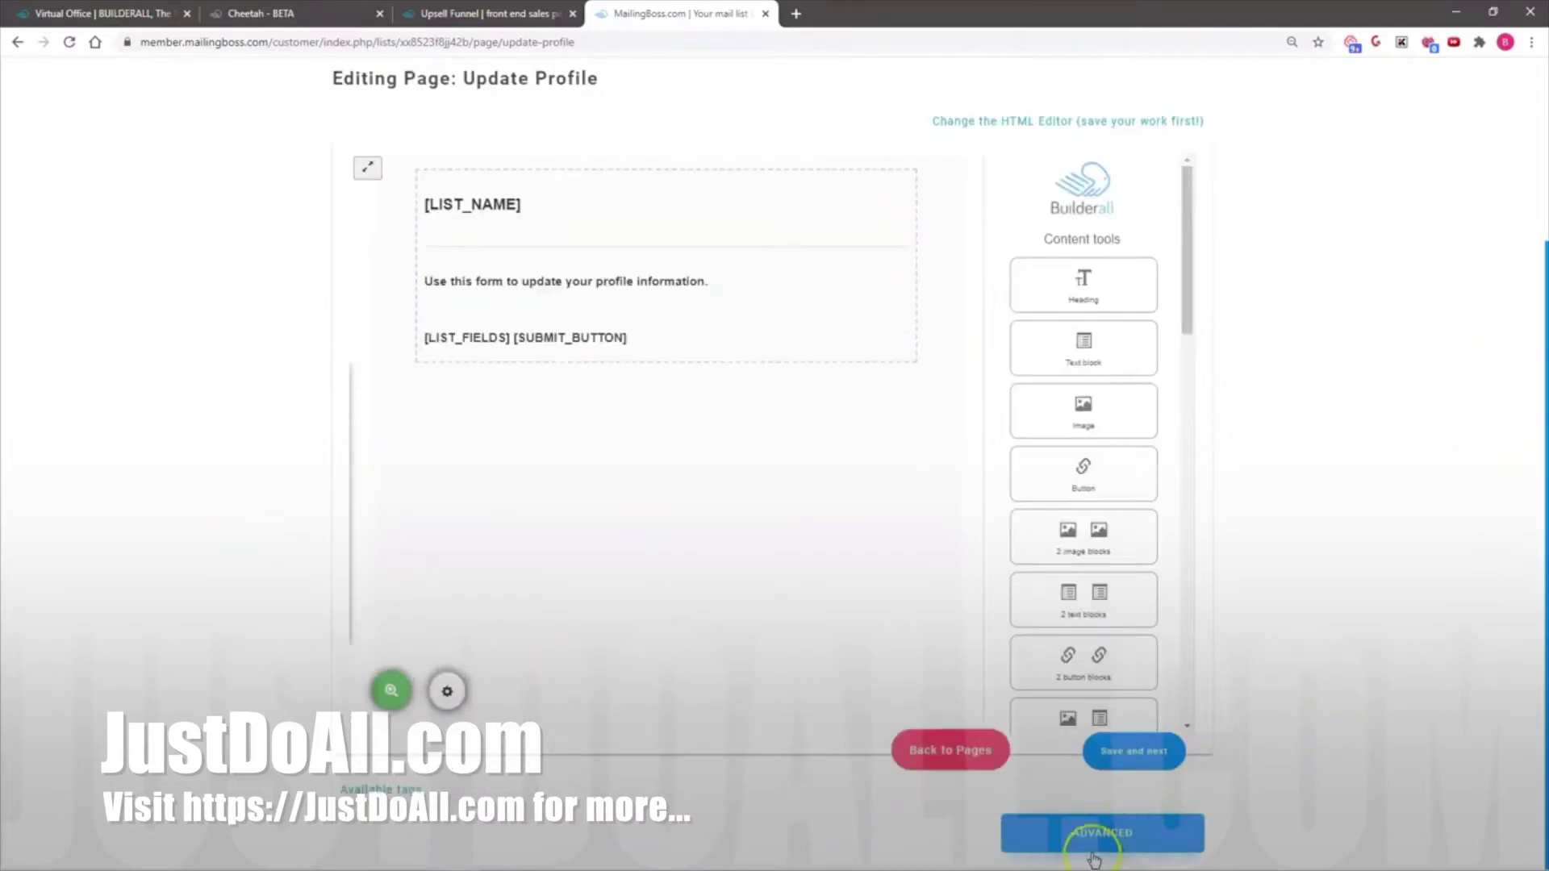
pyautogui.scroll(-4, 1314, 753)
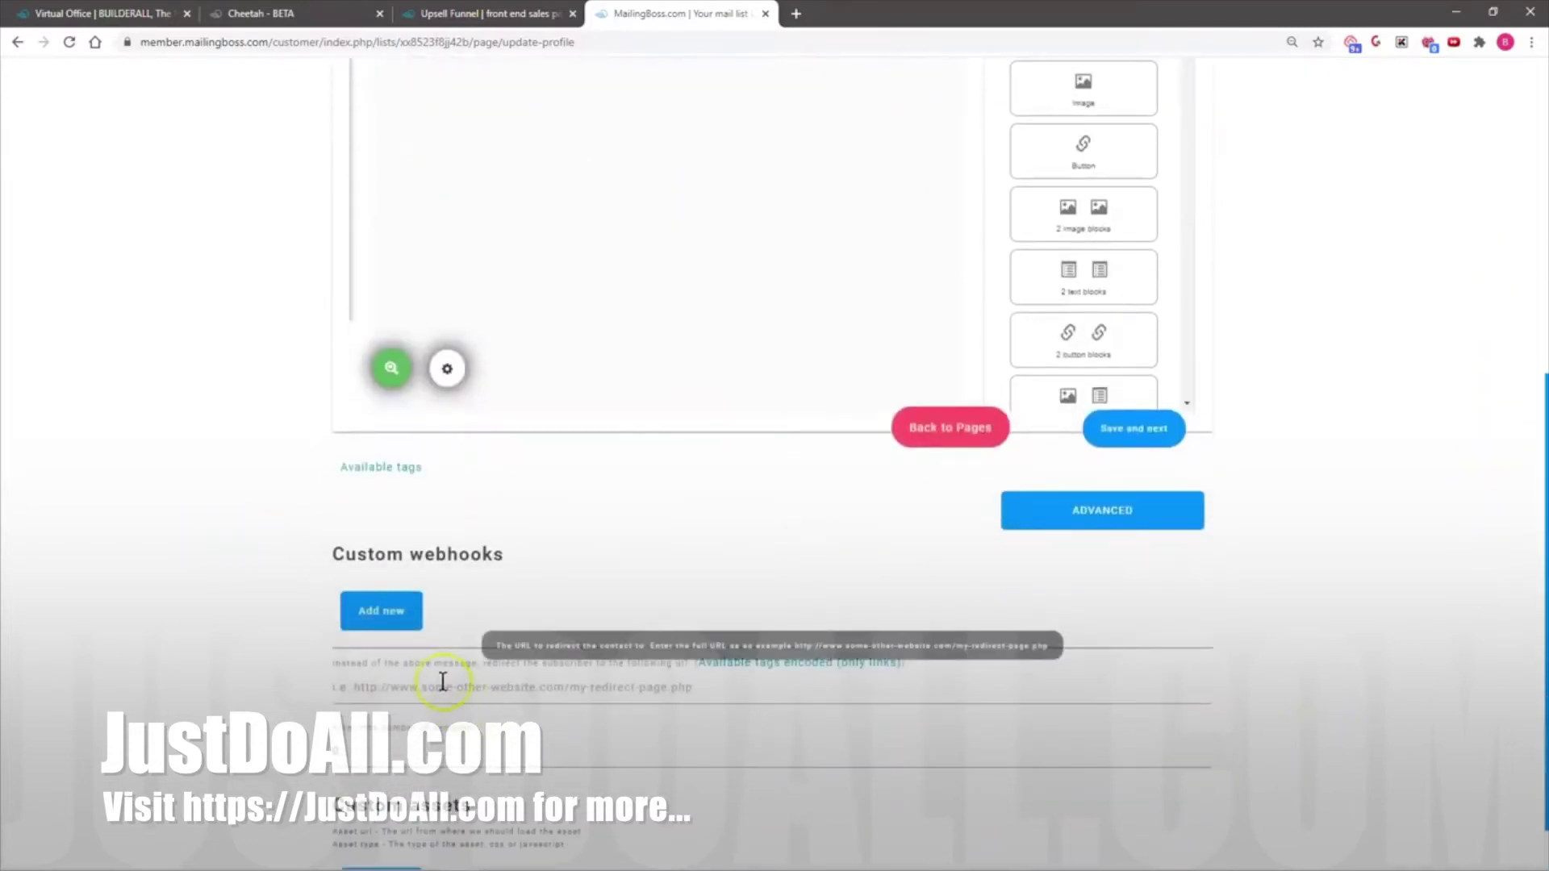
# Set its redirect to the front end sales page address and save.
pyautogui.click(431, 686)
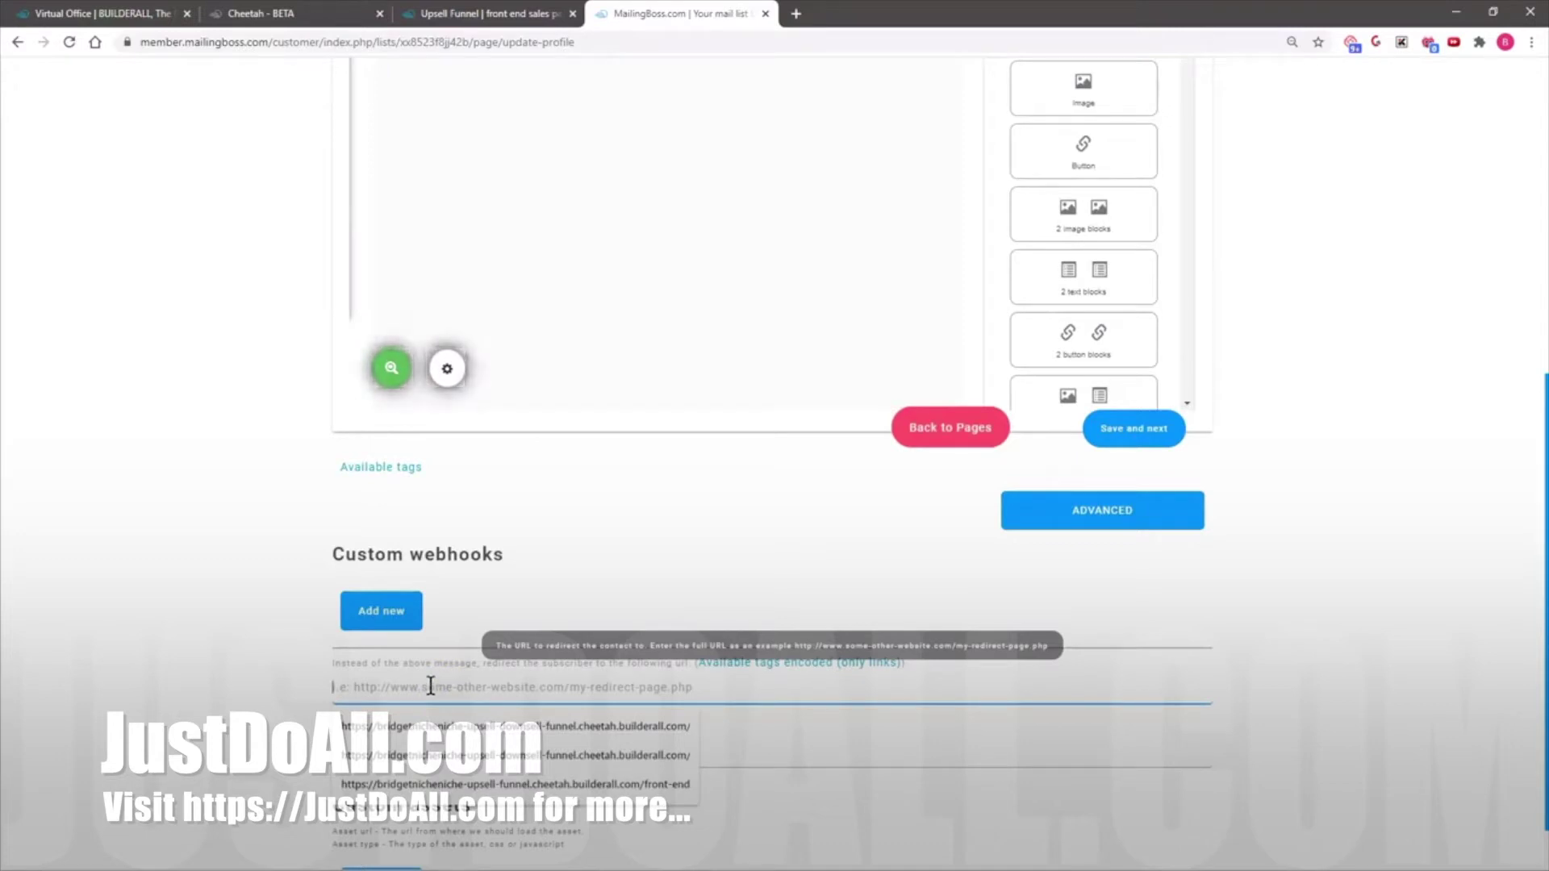
pyautogui.press('Down')
pyautogui.press('Down')
pyautogui.press('Down')
pyautogui.press('Return')
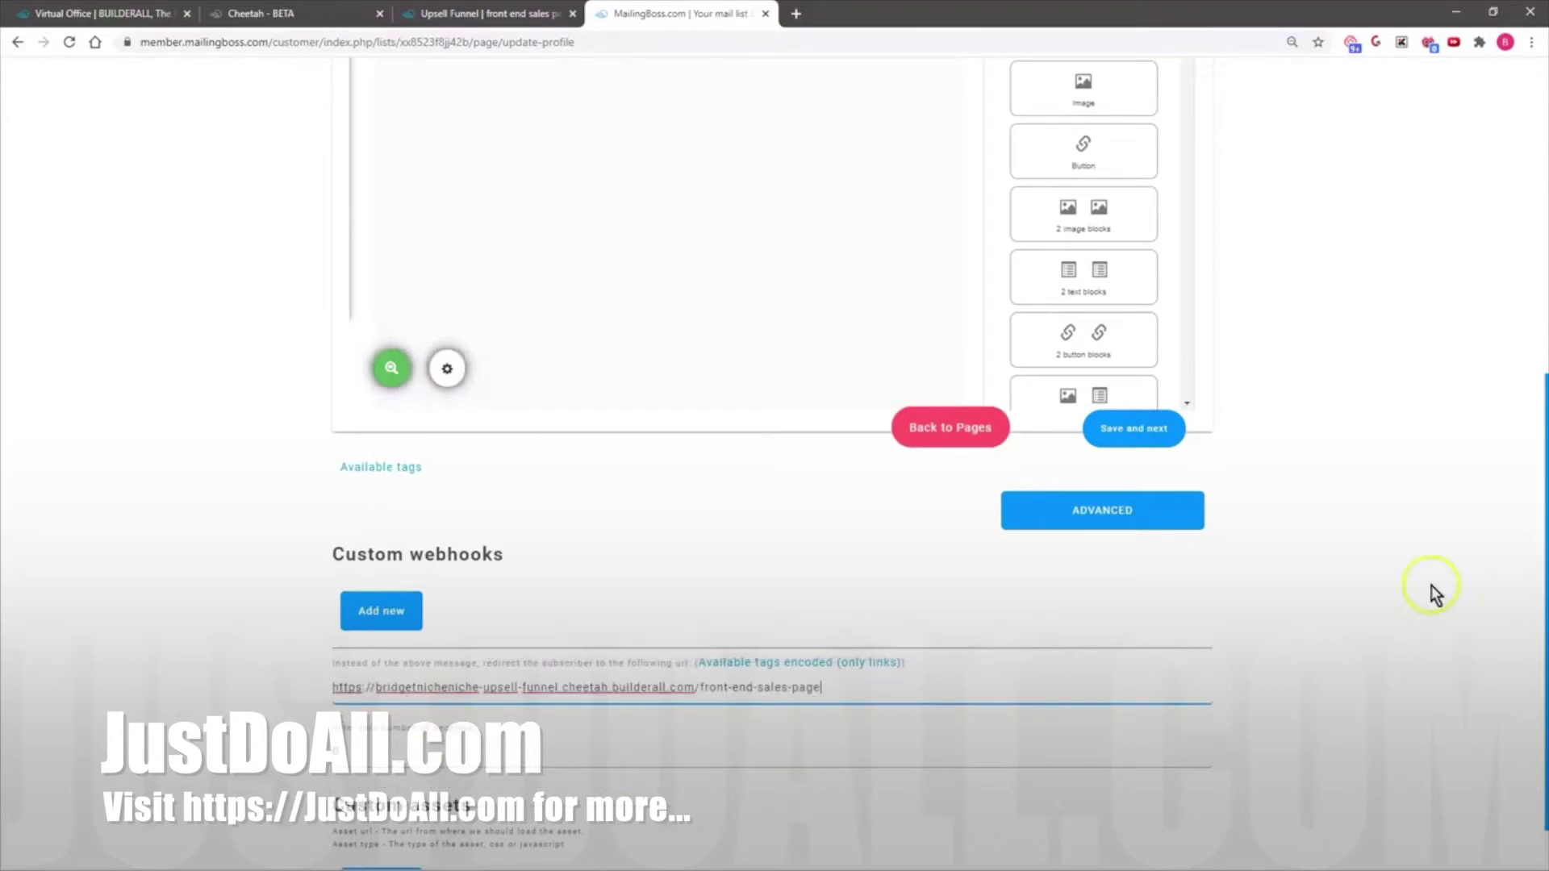
pyautogui.click(1293, 460)
pyautogui.click(1138, 427)
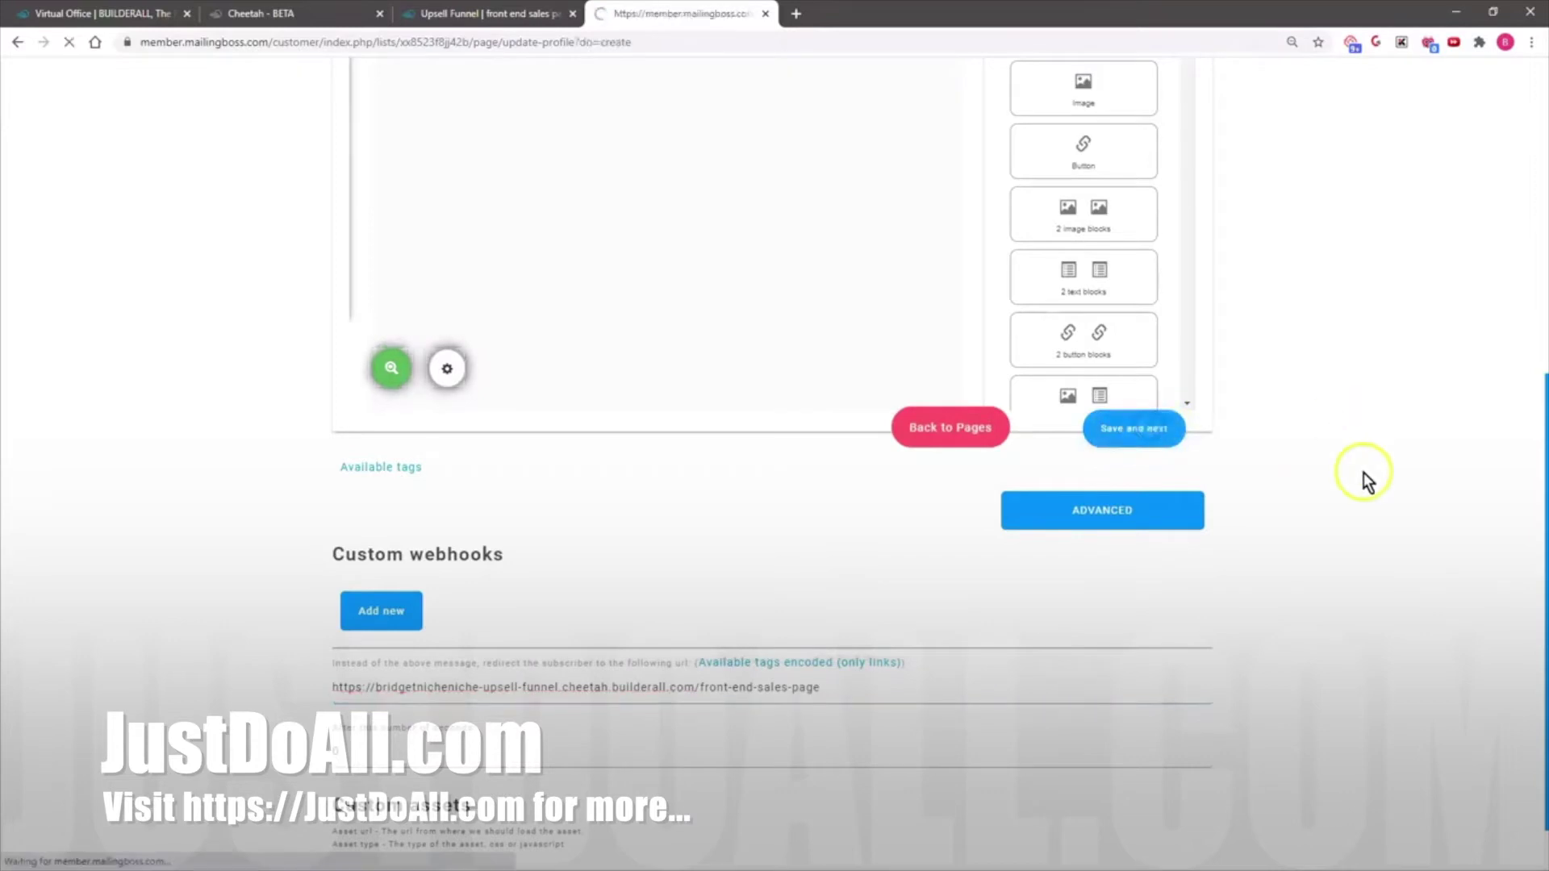
pyautogui.scroll(-5, 145, 613)
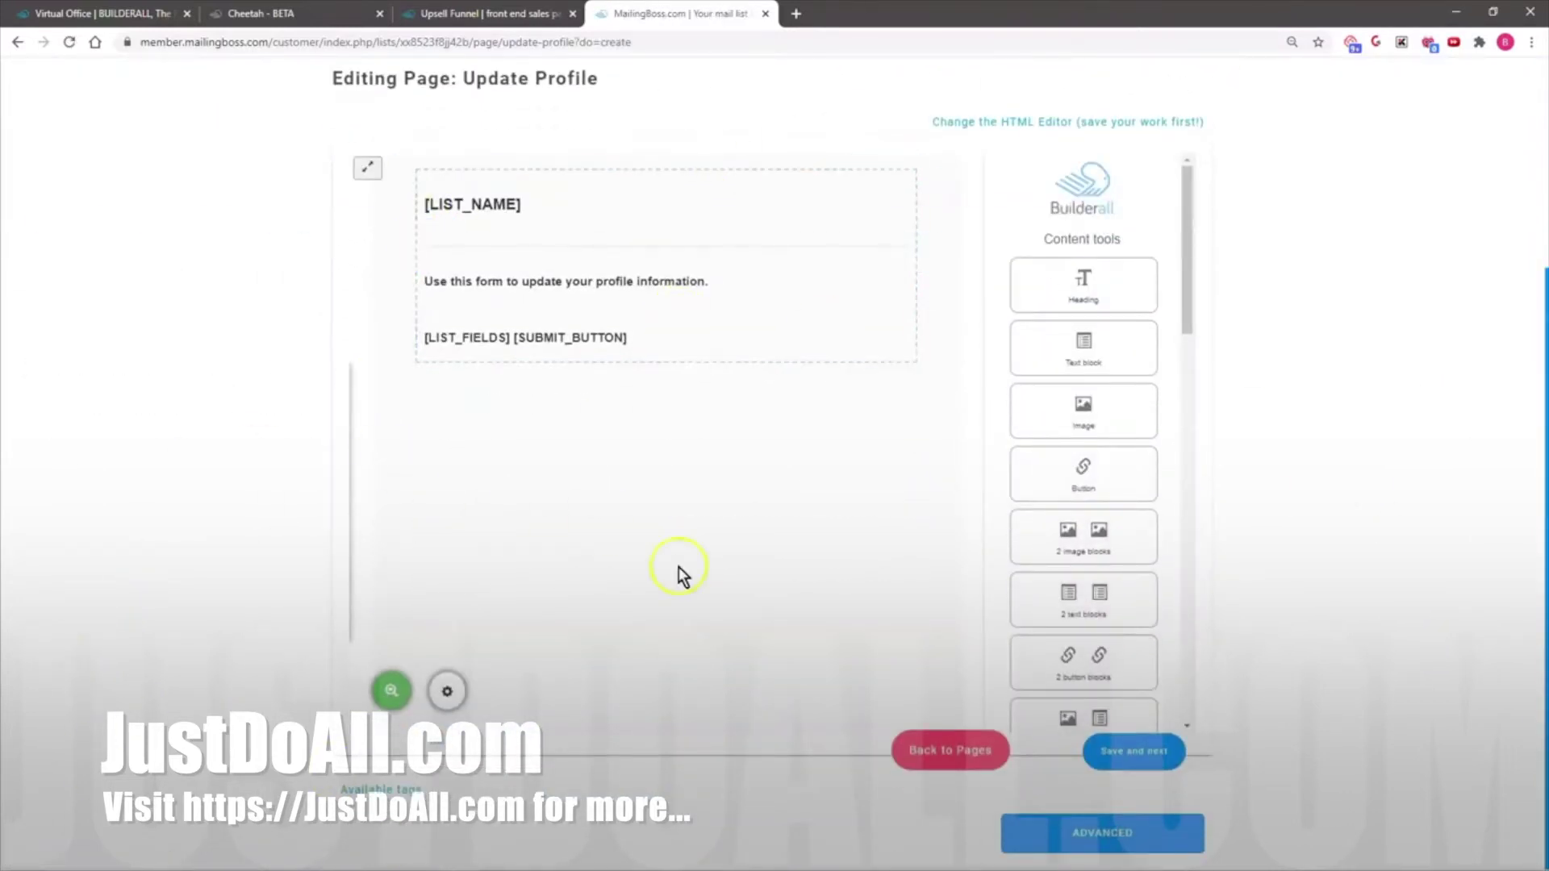
pyautogui.scroll(5, 1353, 609)
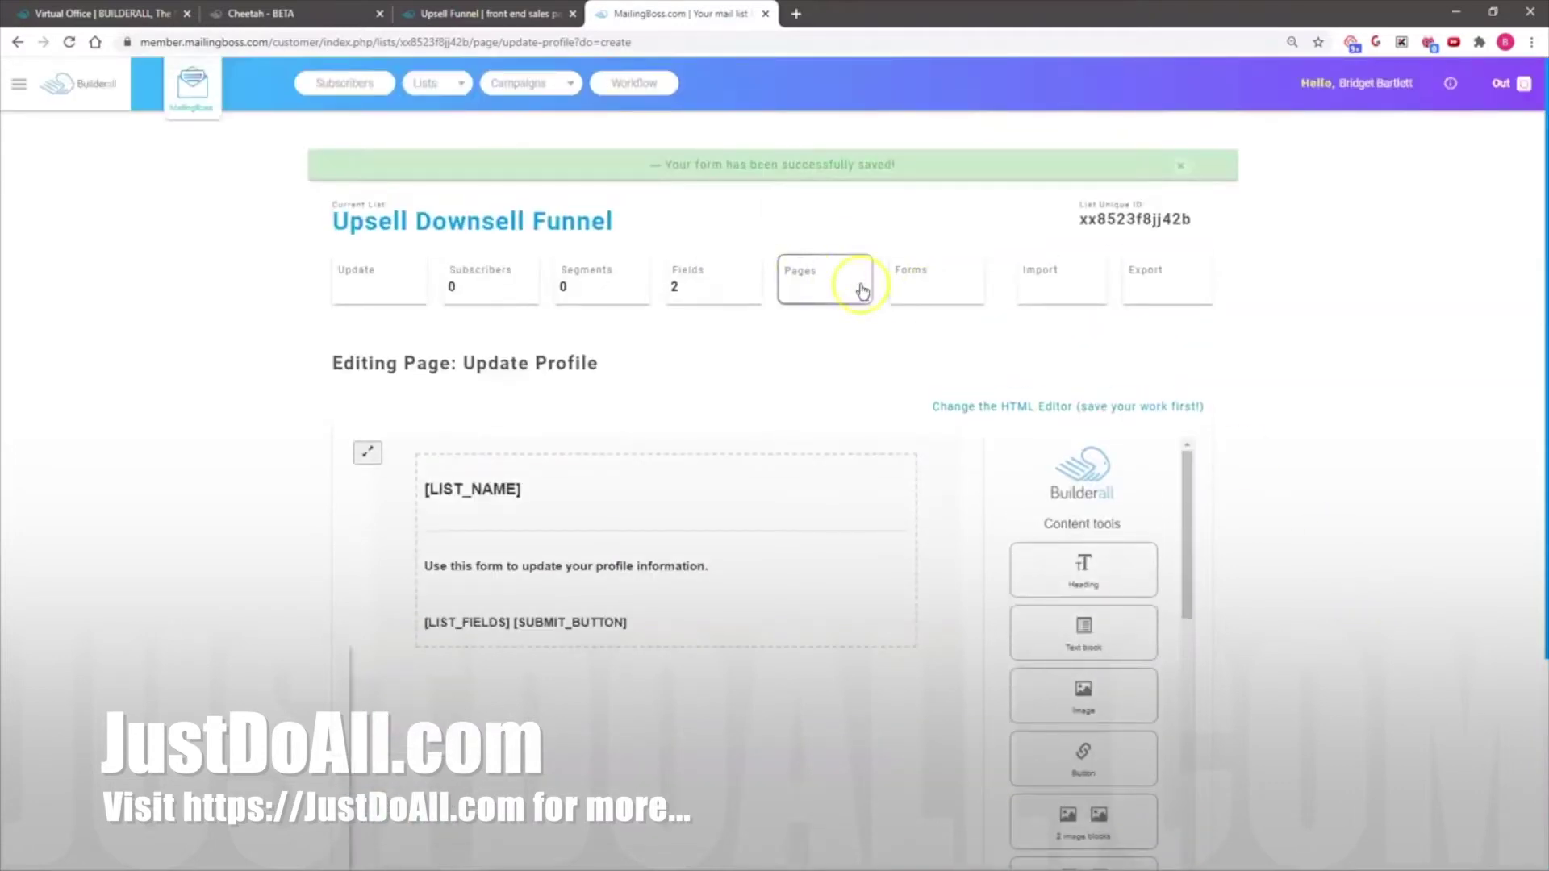
pyautogui.click(801, 271)
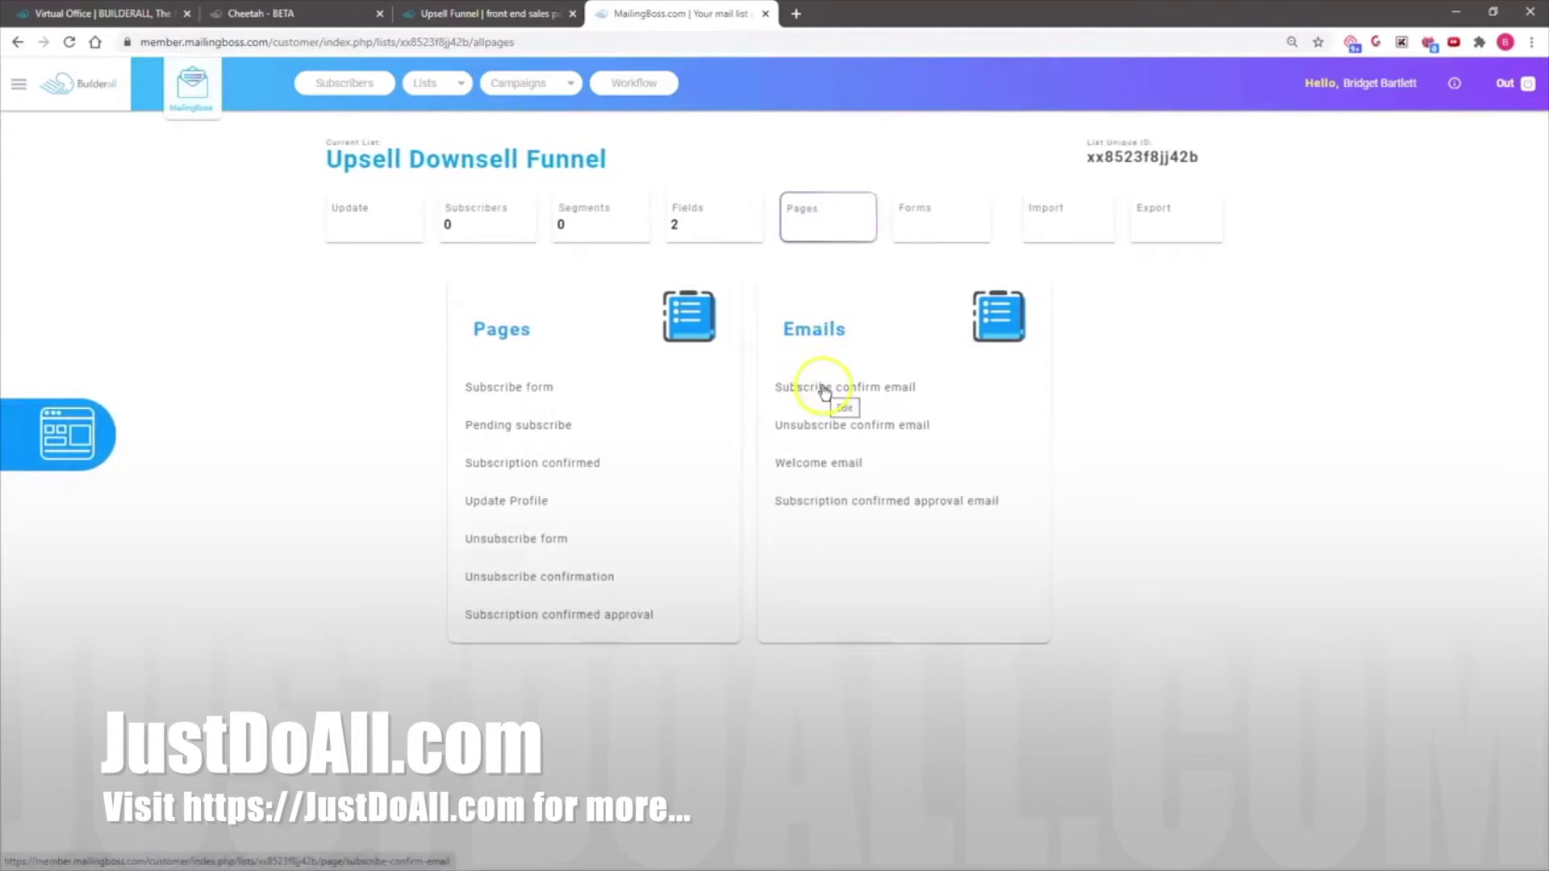
# In the Subscribe confirm email, change the first sentence to end 'to receive your special offer!'.
pyautogui.click(825, 393)
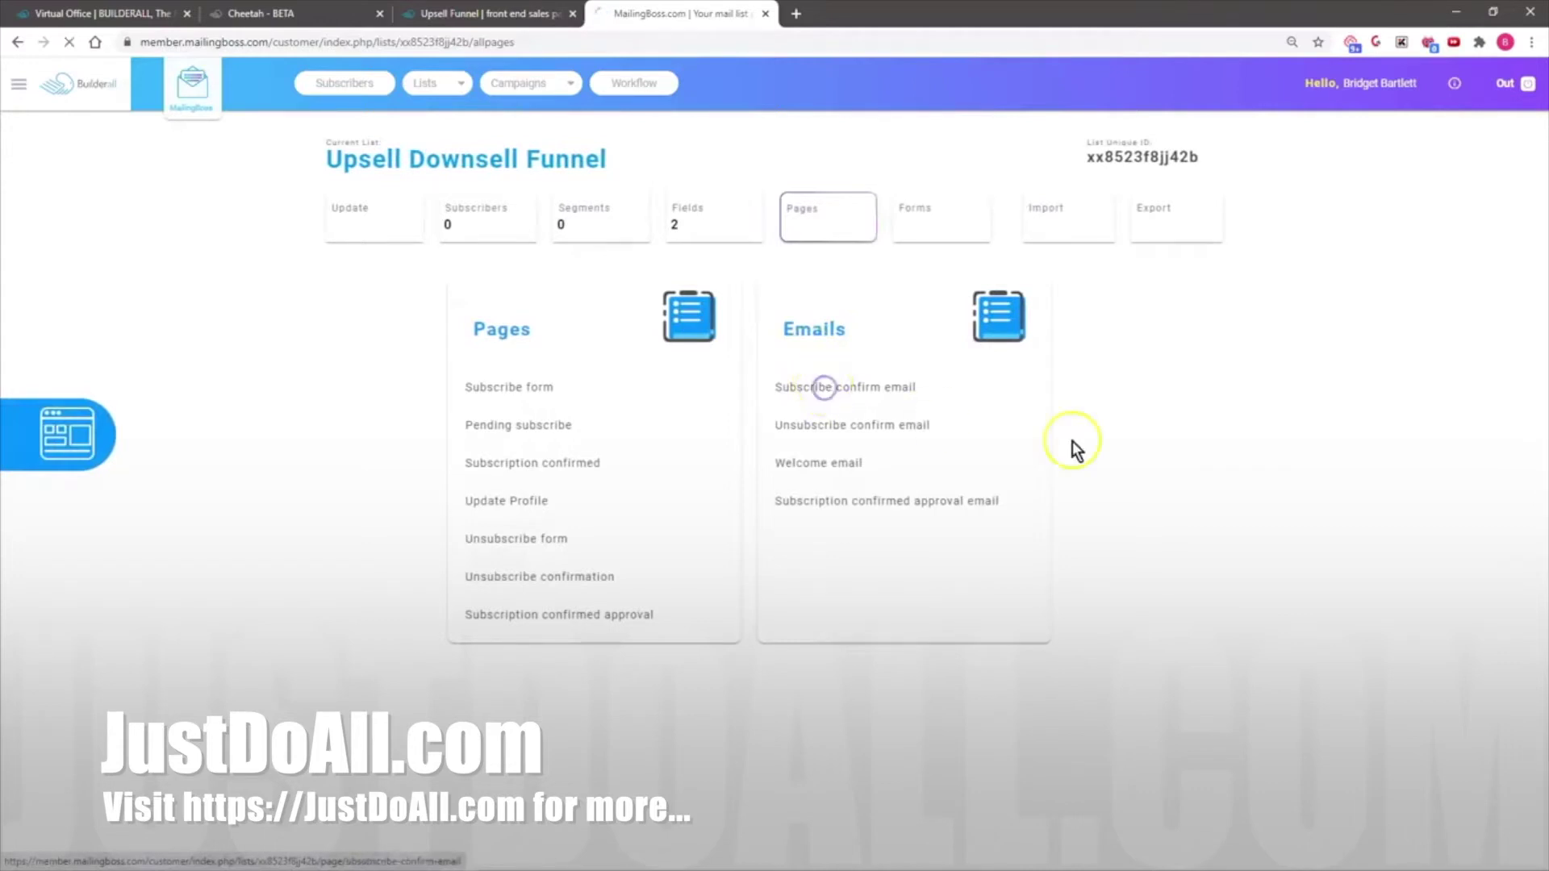
pyautogui.scroll(-1, 667, 417)
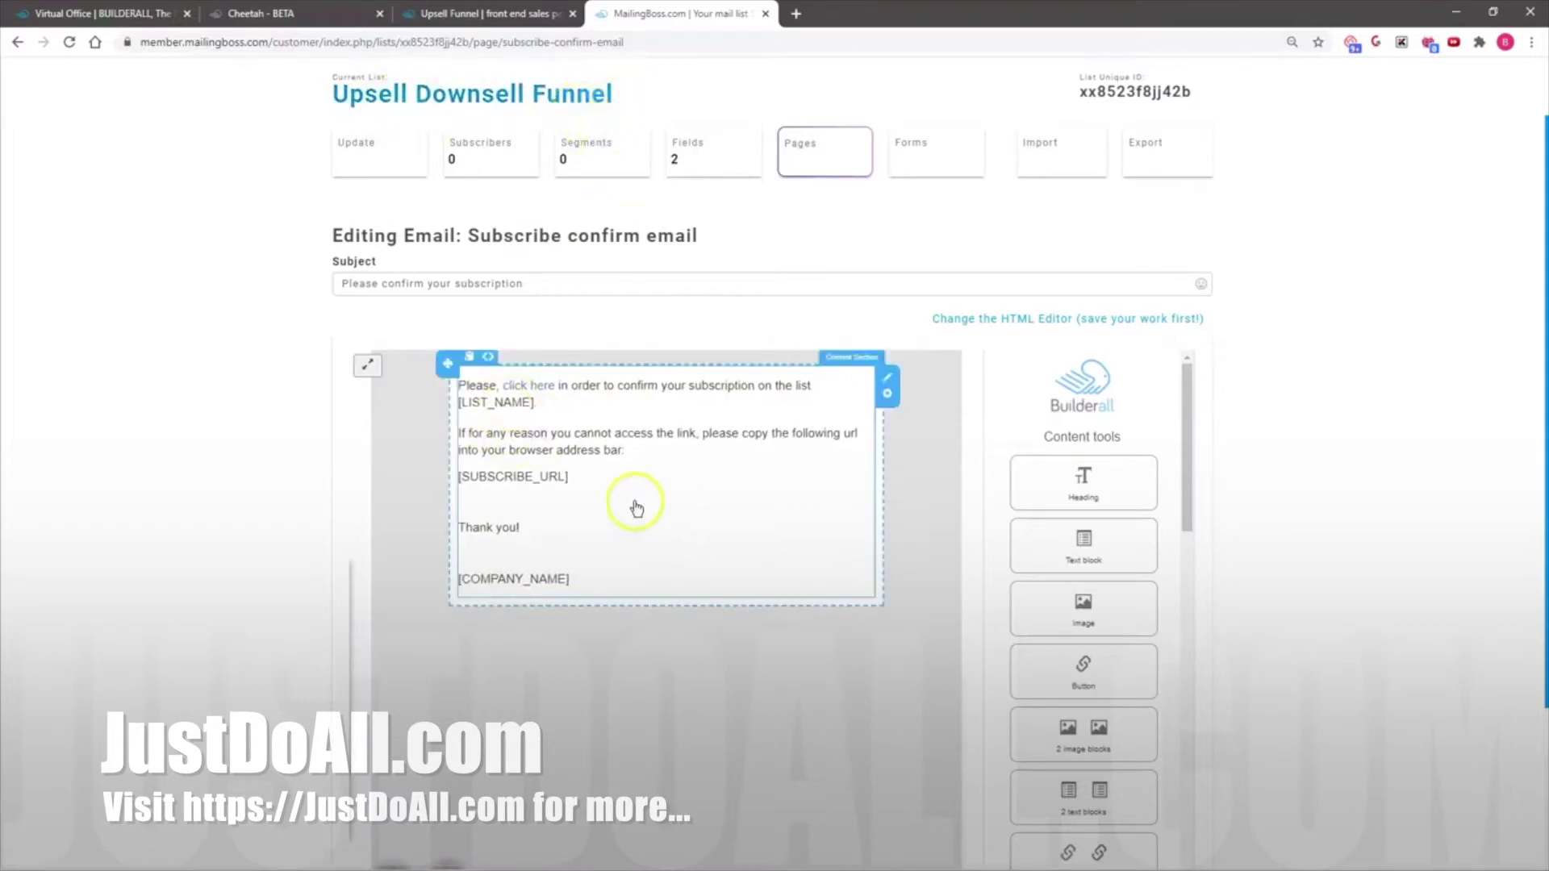
pyautogui.click(566, 400)
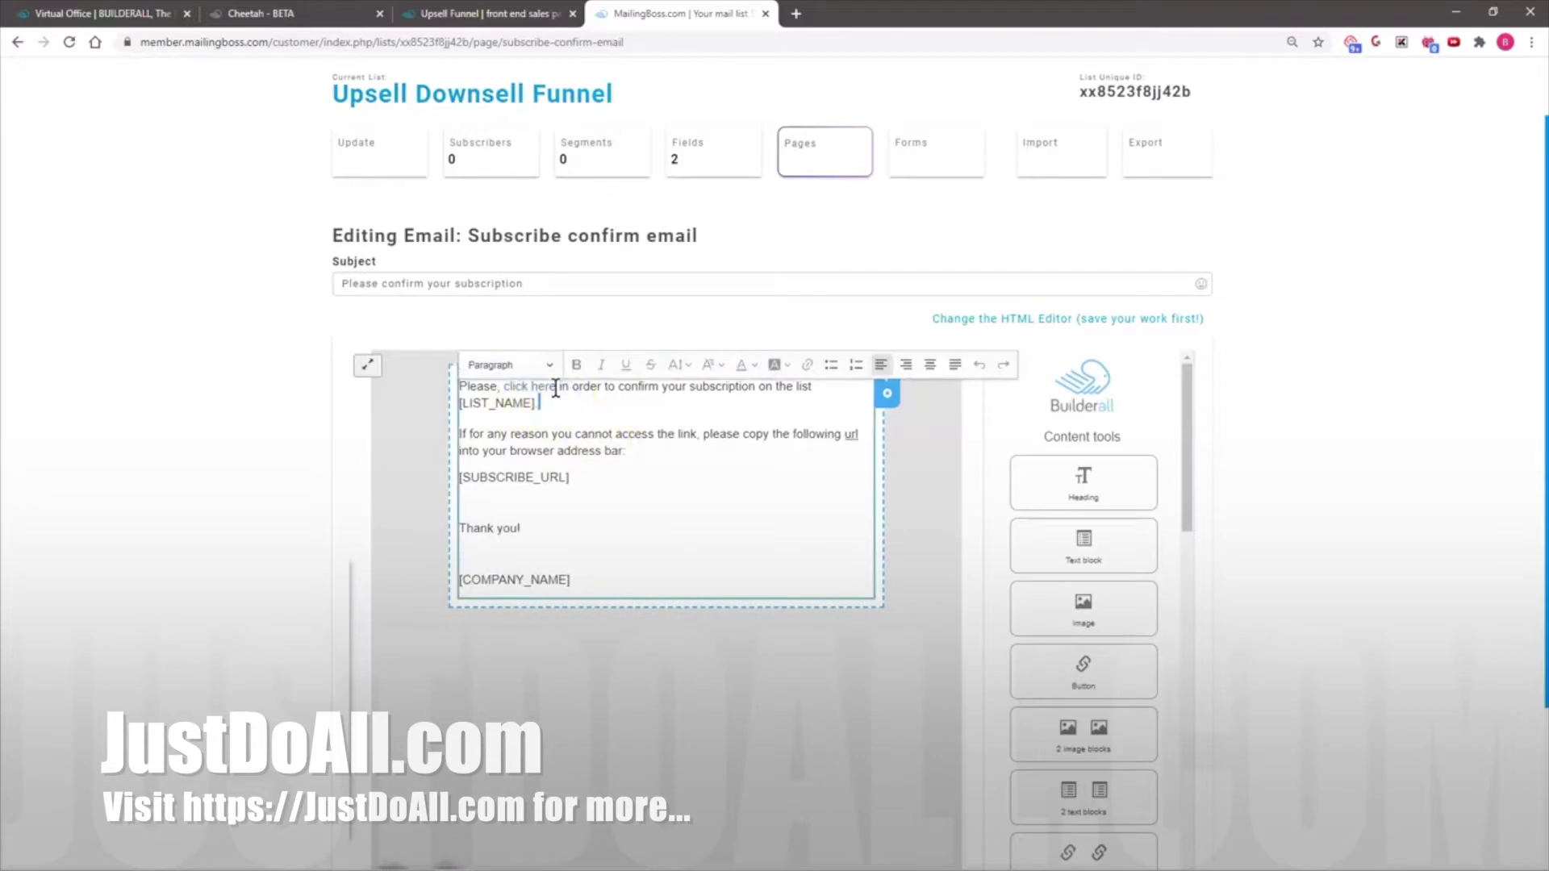
pyautogui.moveTo(560, 390); pyautogui.dragTo(614, 408)
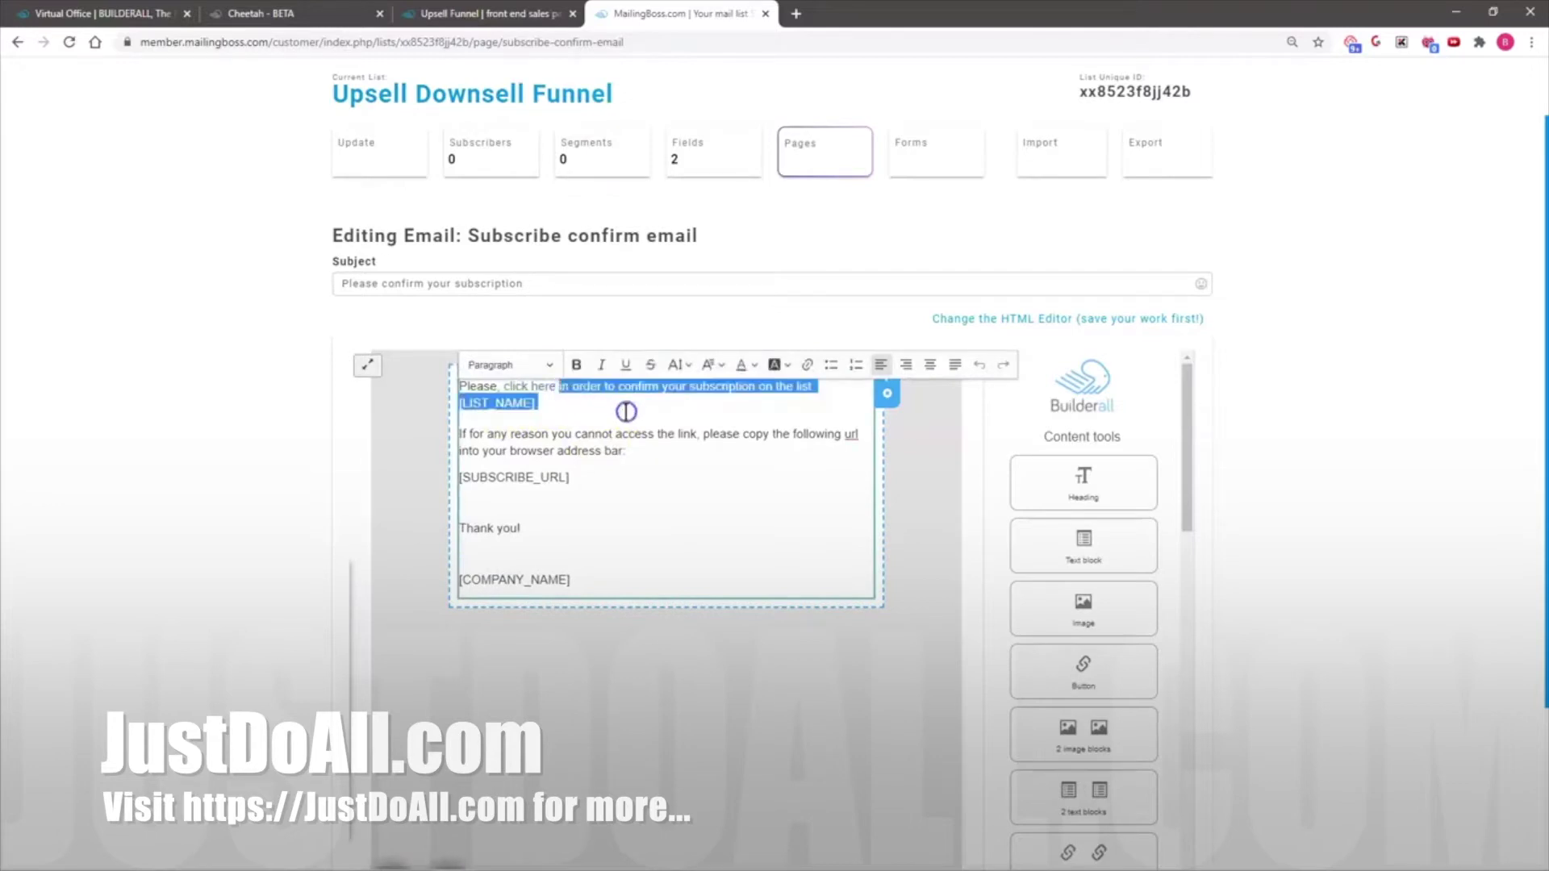
pyautogui.press('BackSpace')
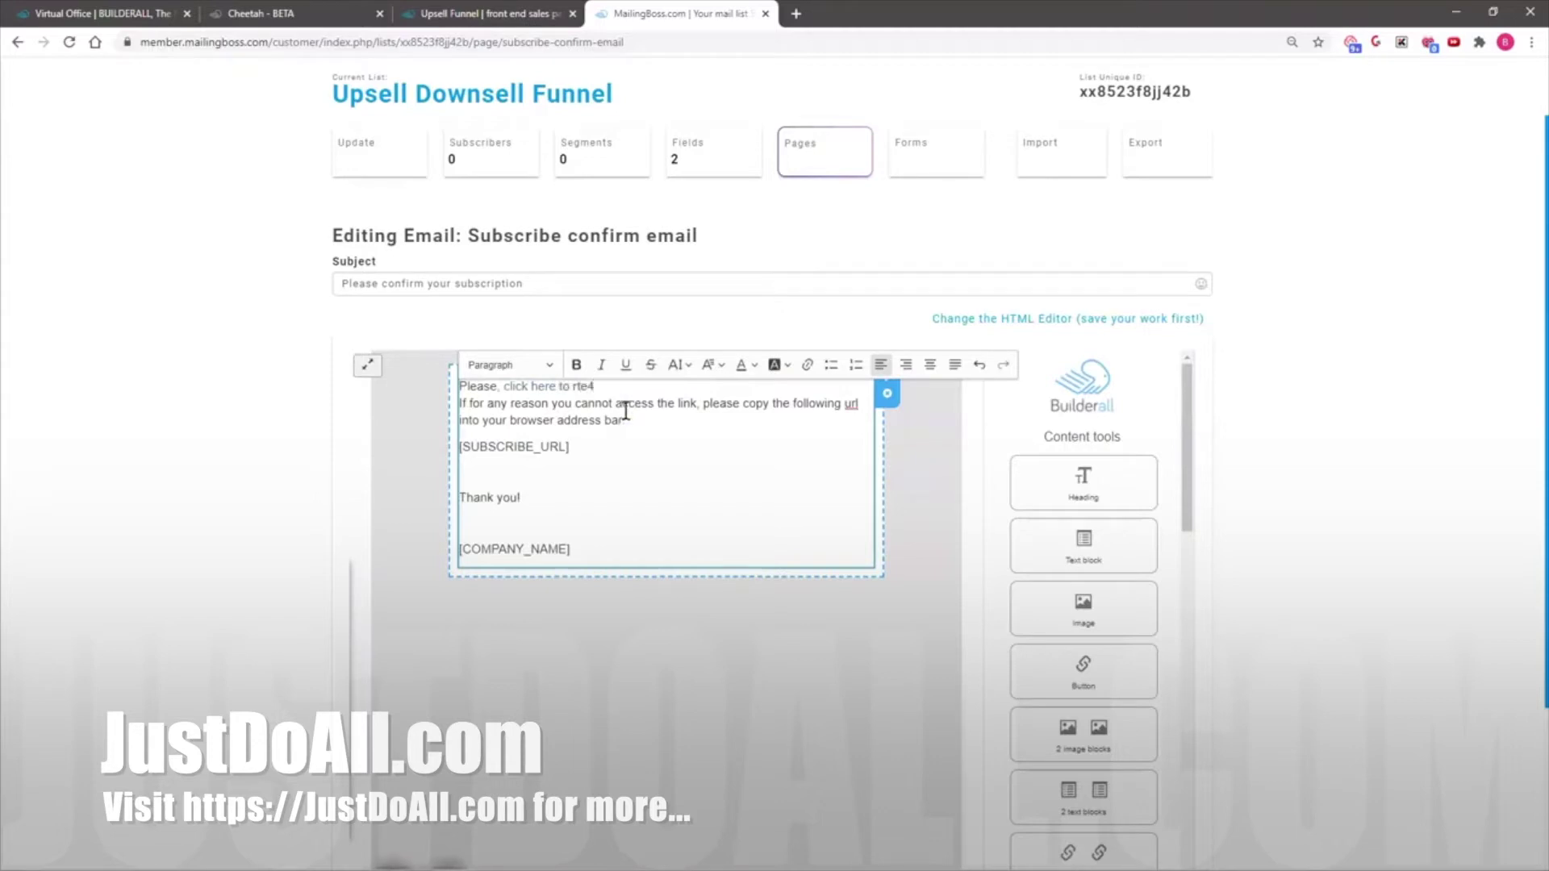
pyautogui.write('r special offer!')
pyautogui.press('Return')
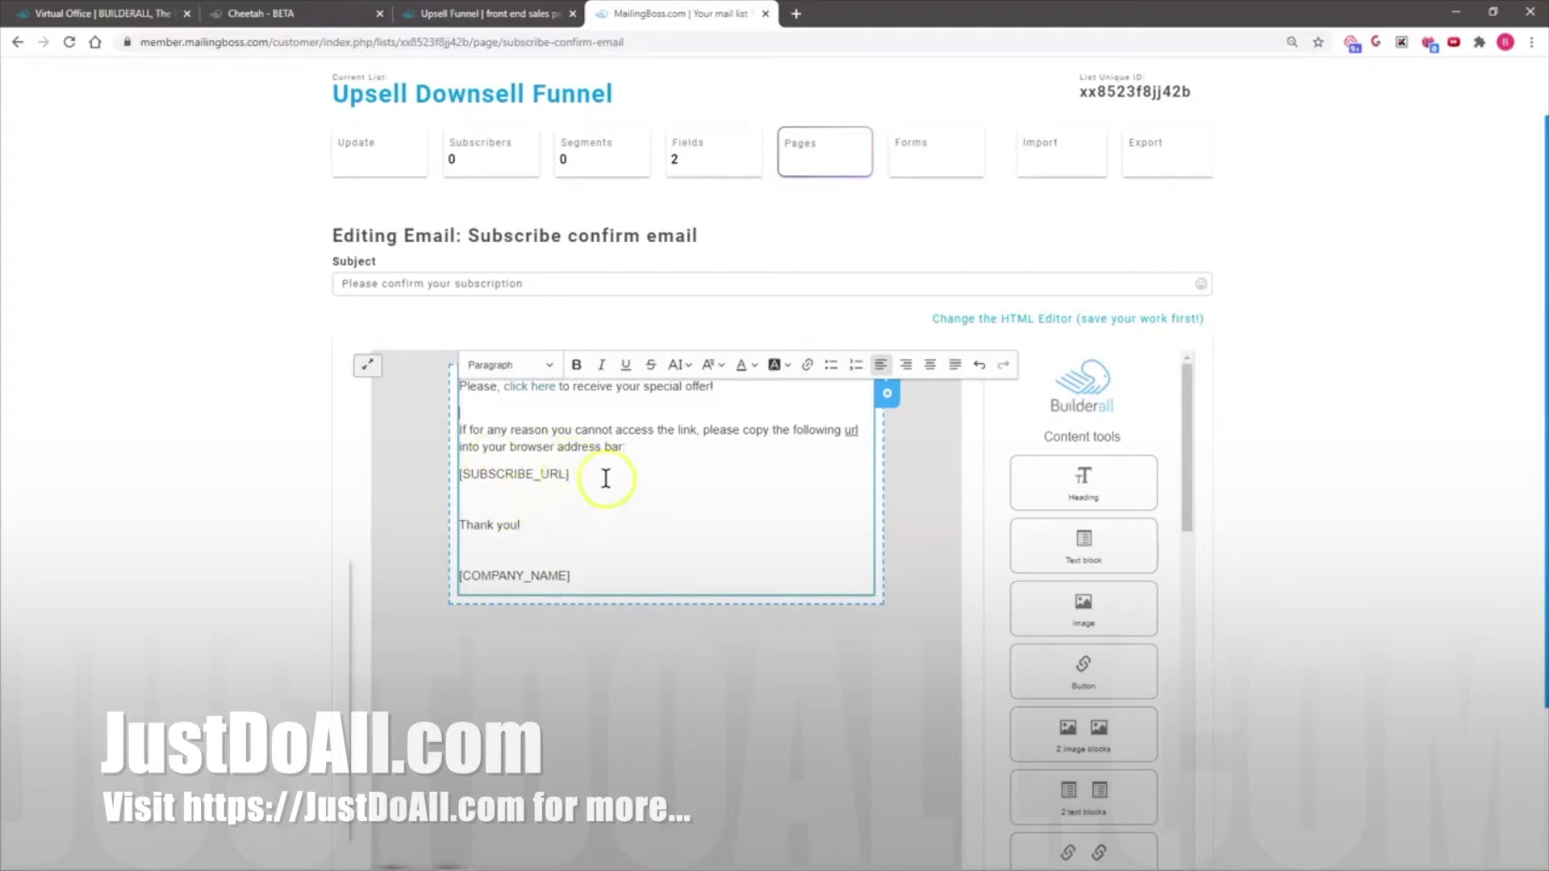
# Add the sender's name on a new line under 'Thank you!' and save the email.
pyautogui.click(582, 479)
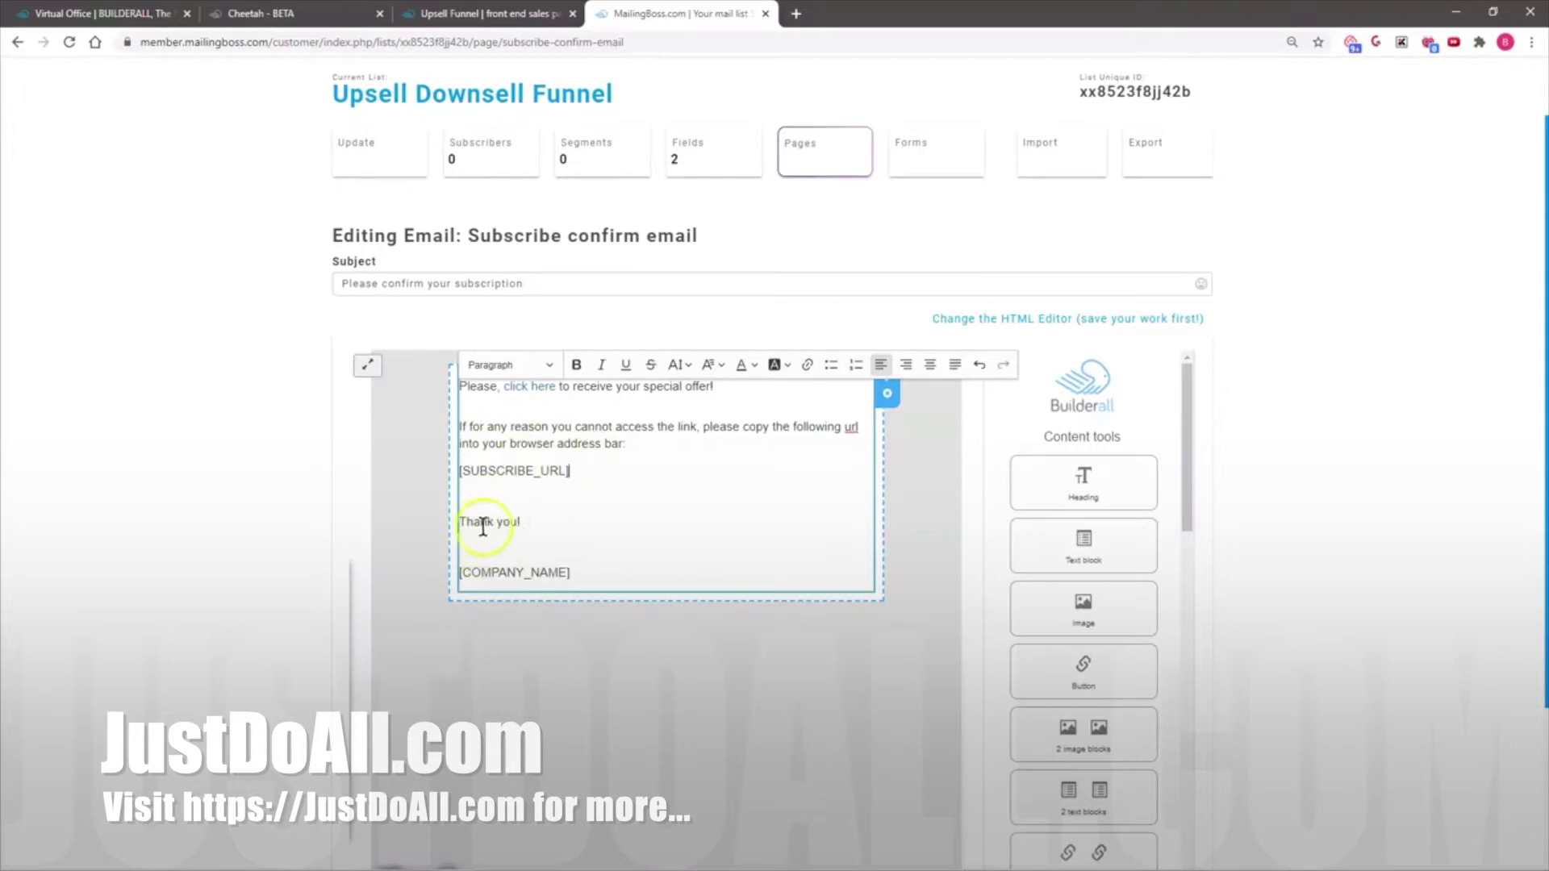
pyautogui.click(534, 523)
pyautogui.press('Return')
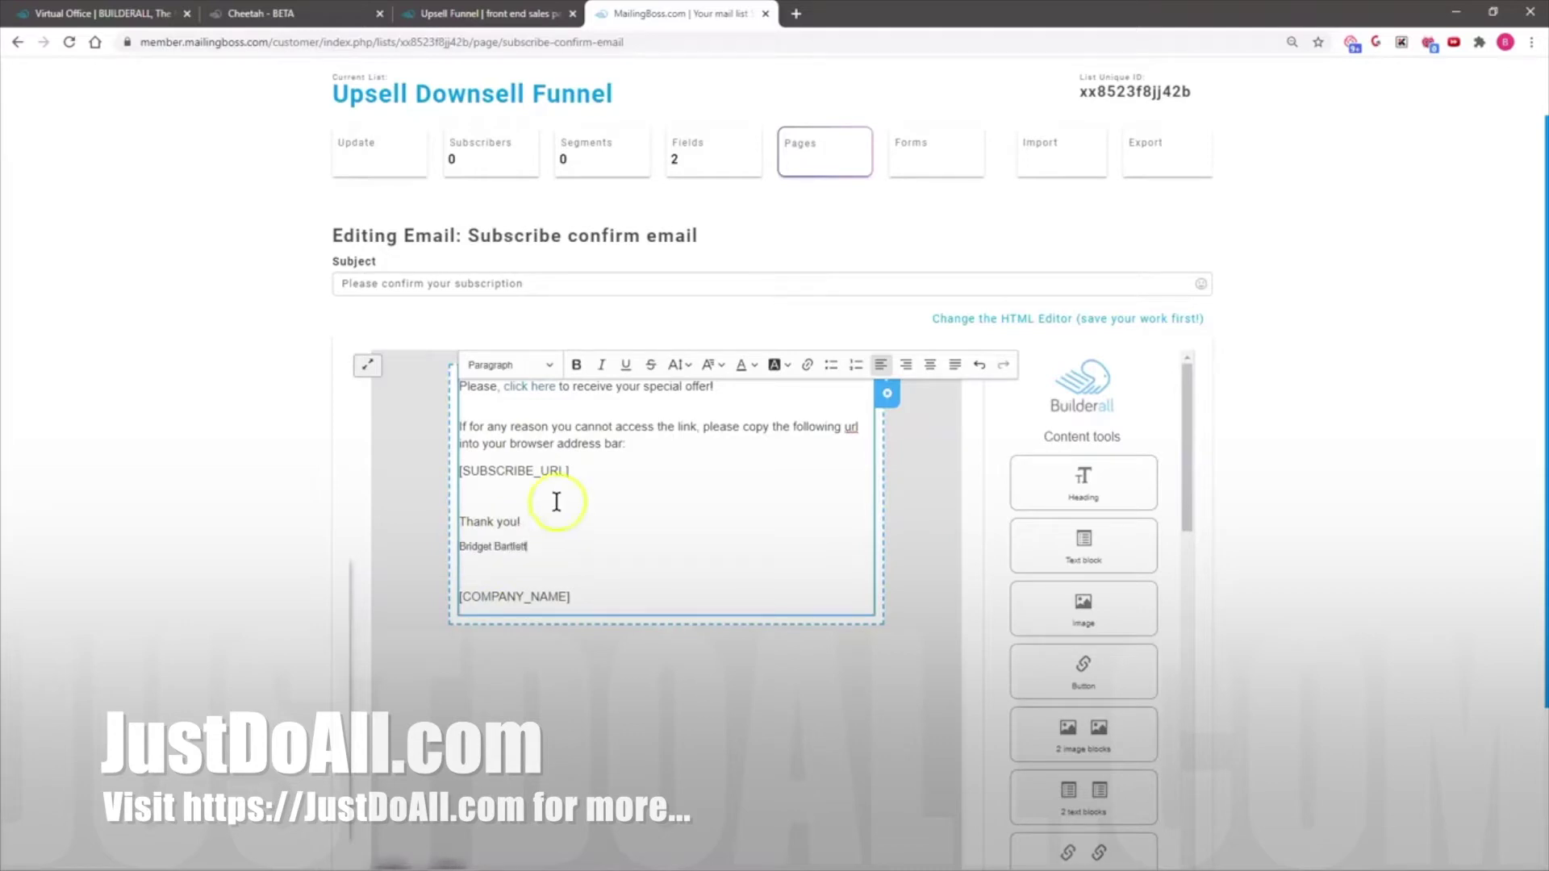
pyautogui.click(820, 556)
pyautogui.scroll(-2, 807, 557)
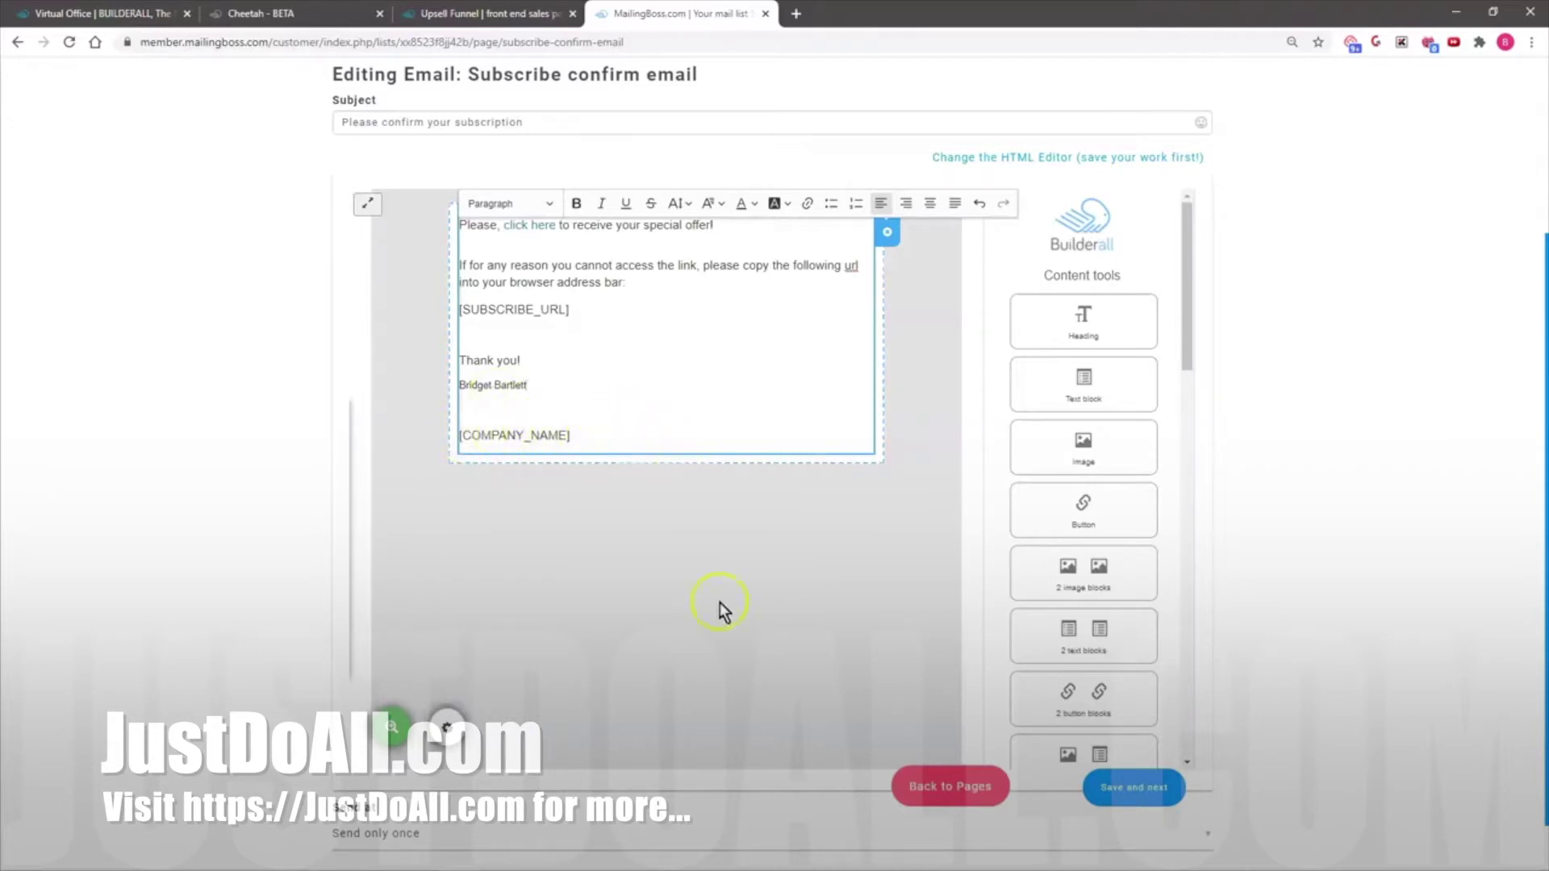
pyautogui.click(1134, 789)
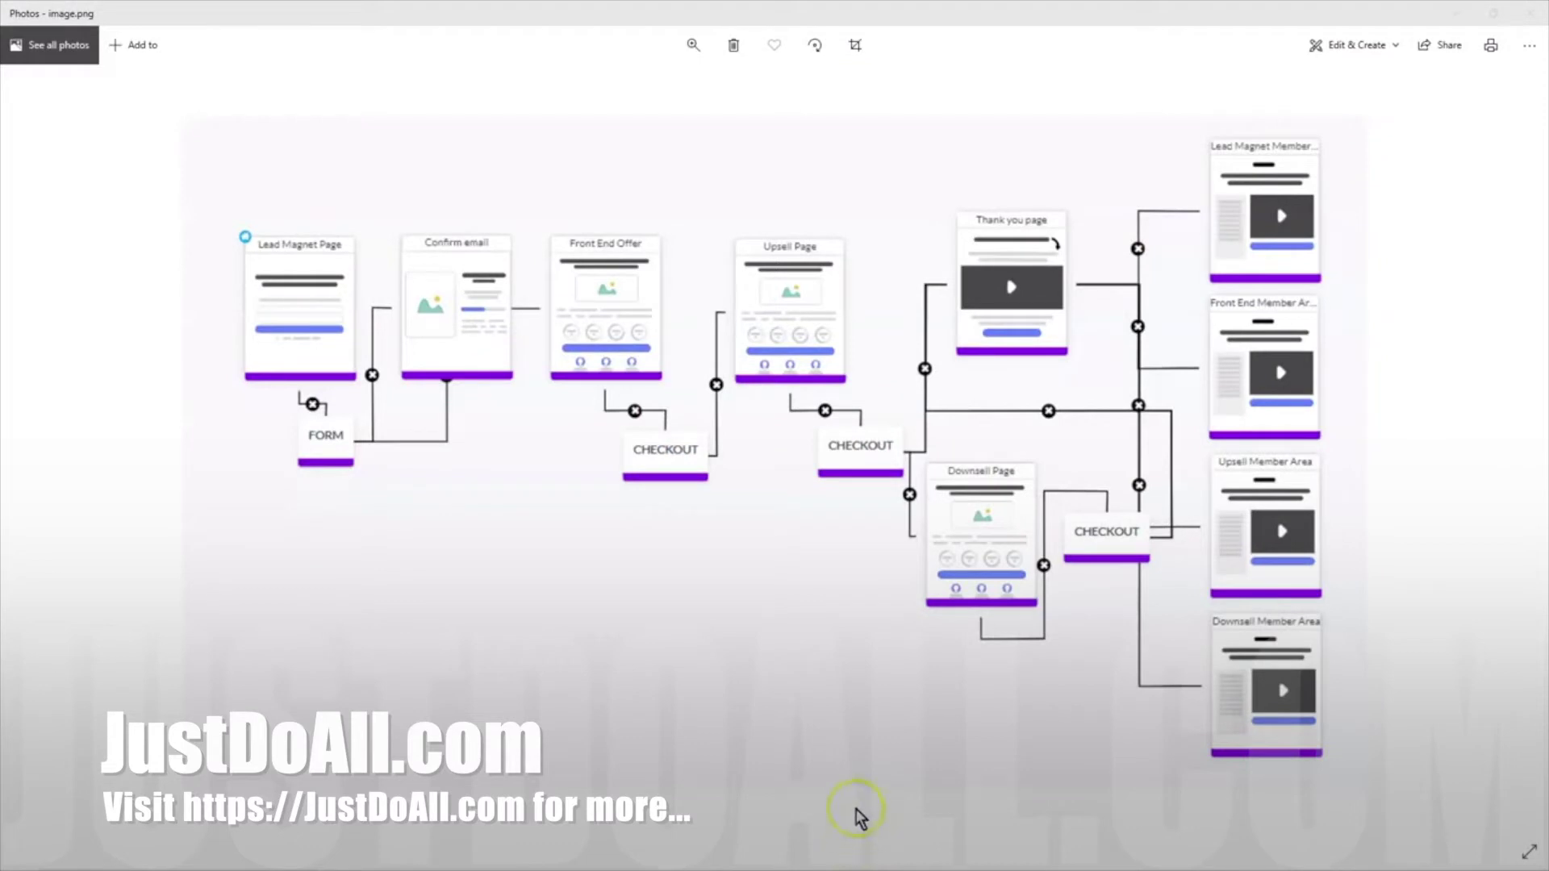
# View the image.png funnel diagram in Photos, then return to the browser.
pyautogui.click(866, 858)
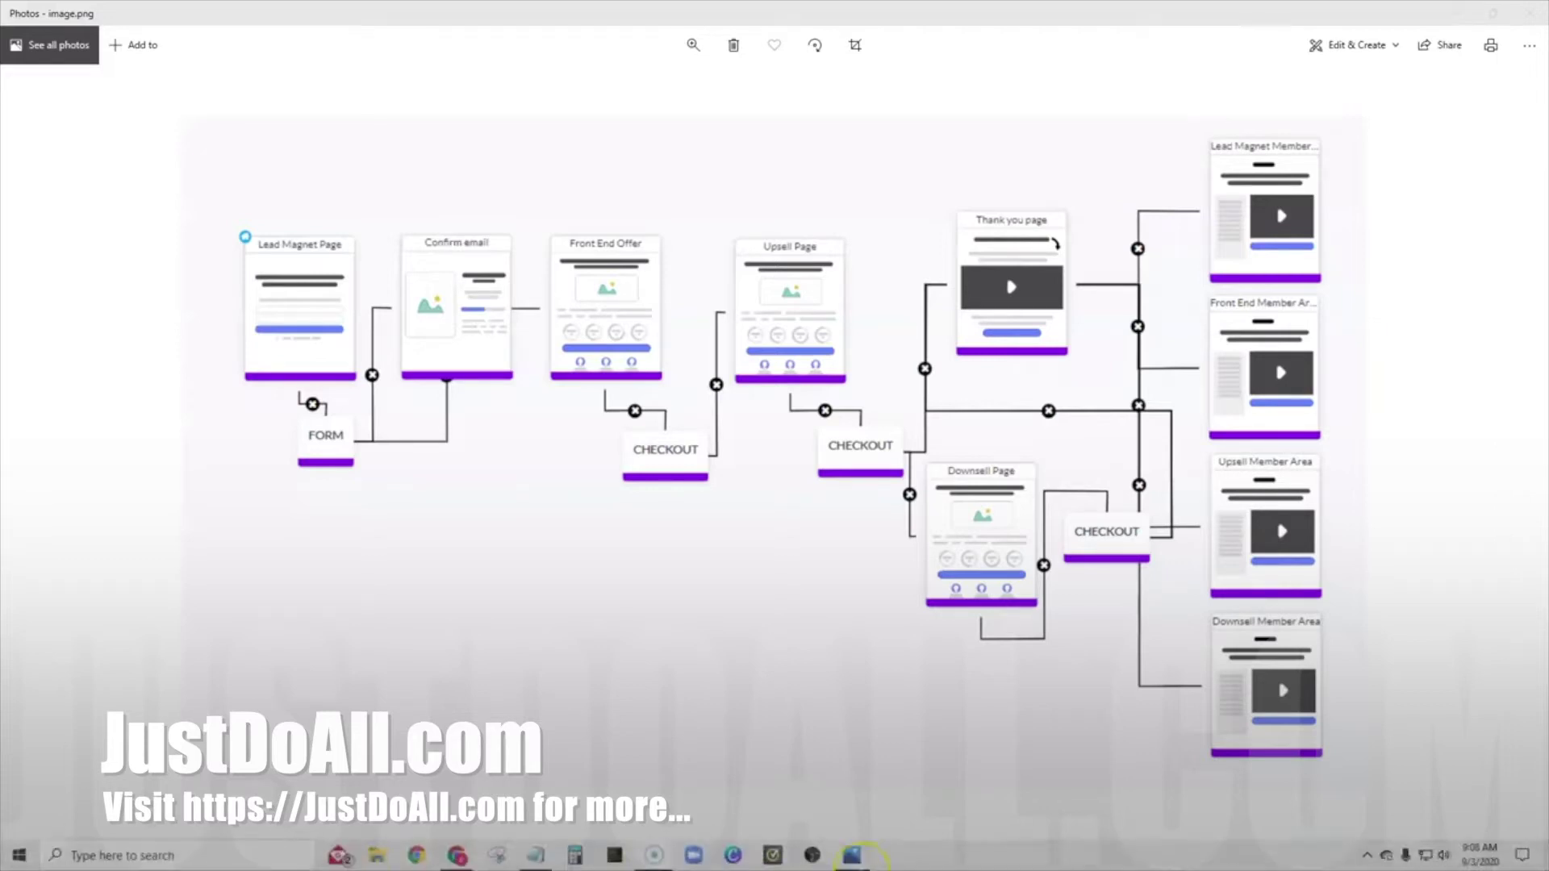
pyautogui.click(854, 857)
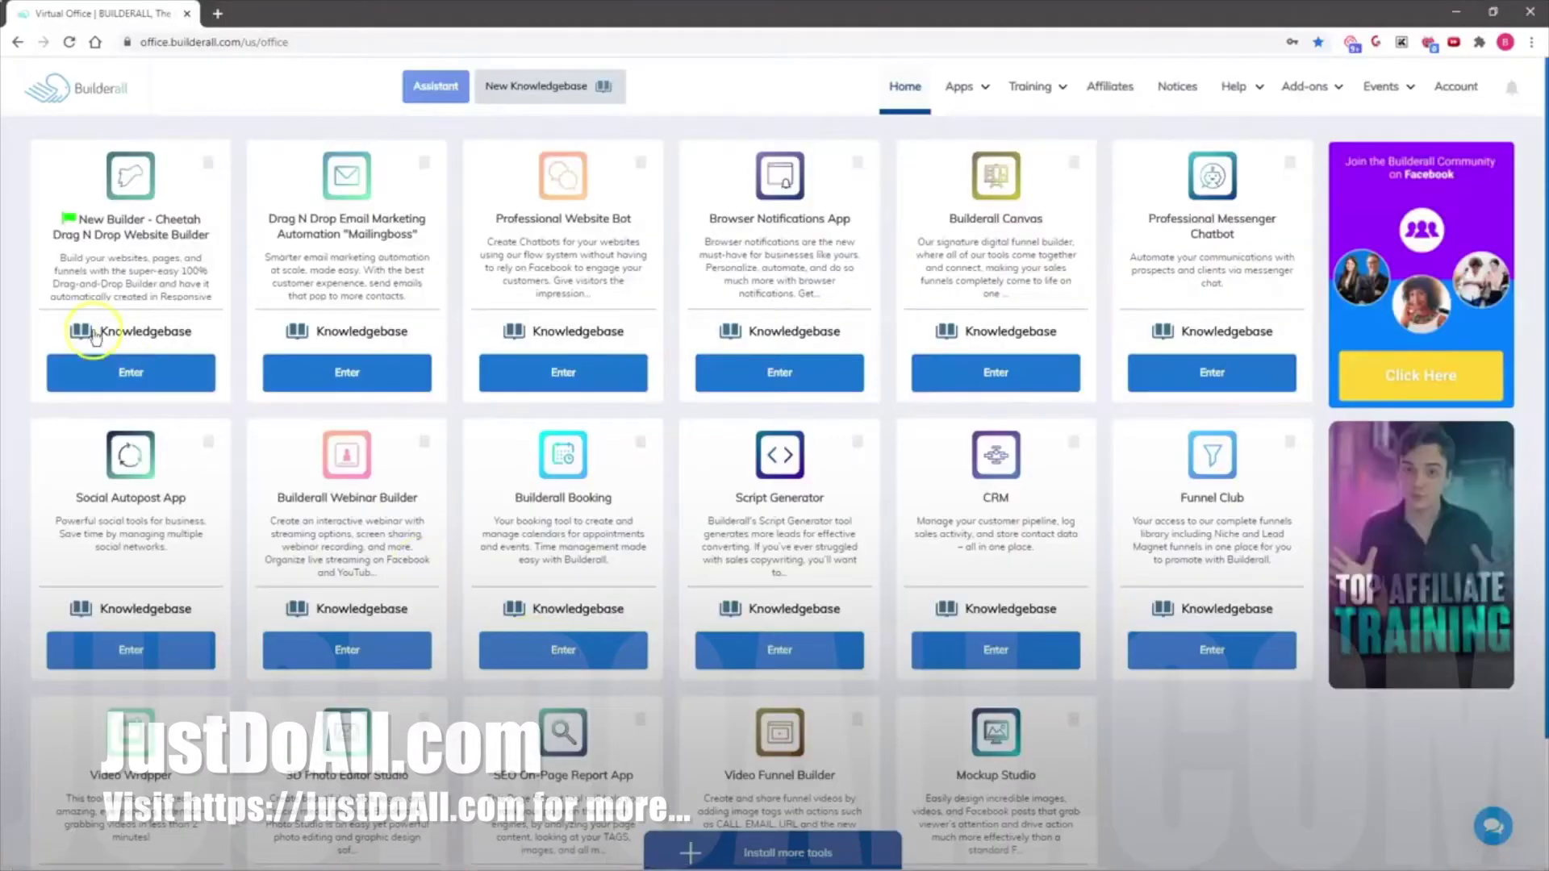
# Open the Upsell Funnel site in Cheetah and start a new members area.
pyautogui.click(129, 374)
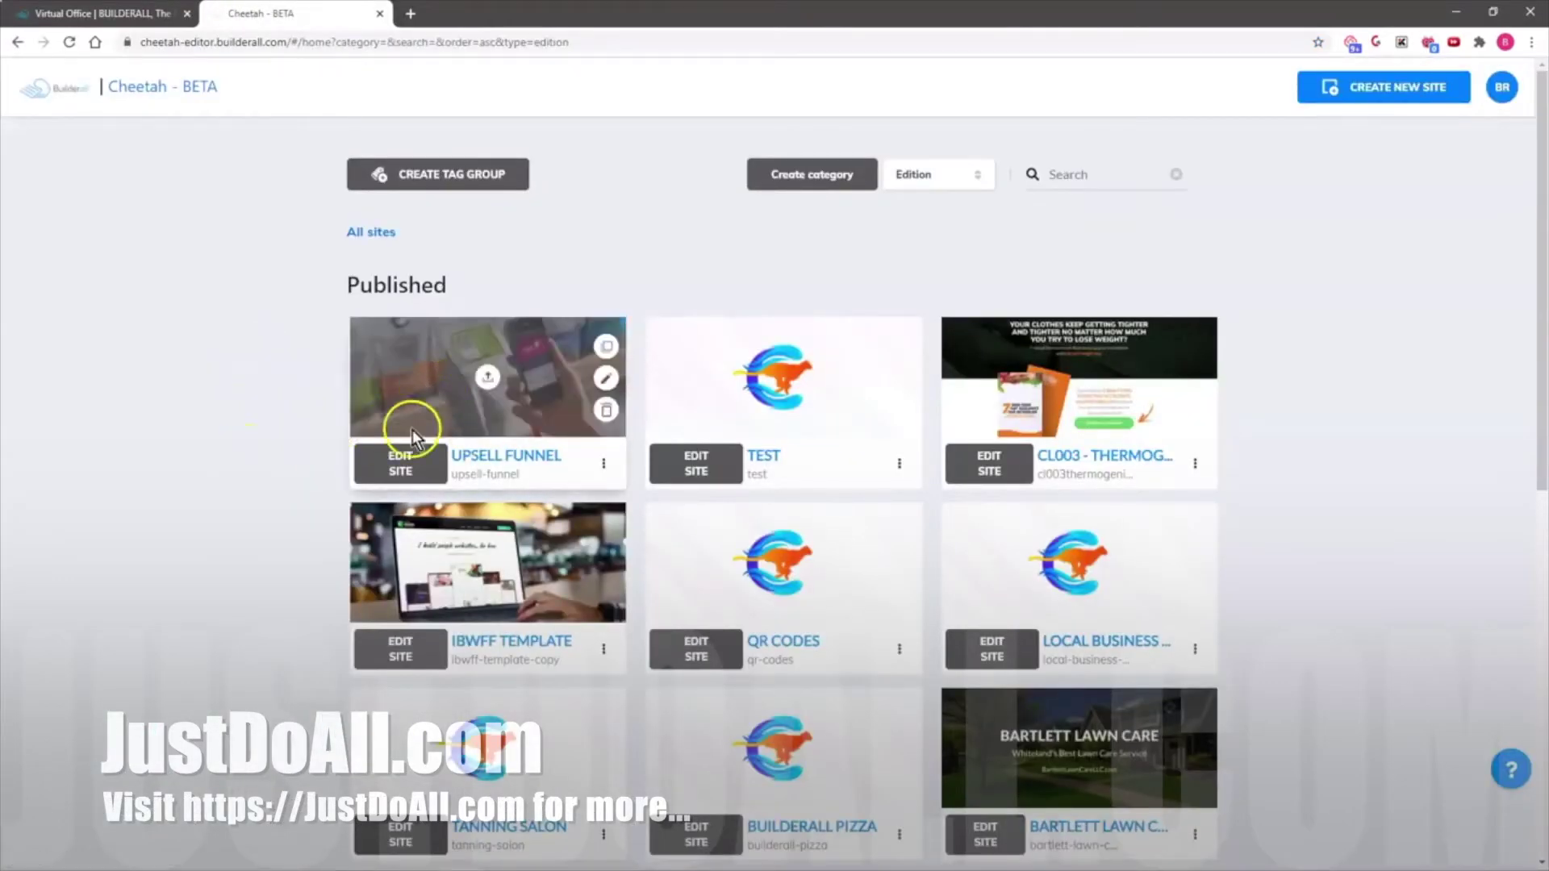
pyautogui.click(399, 457)
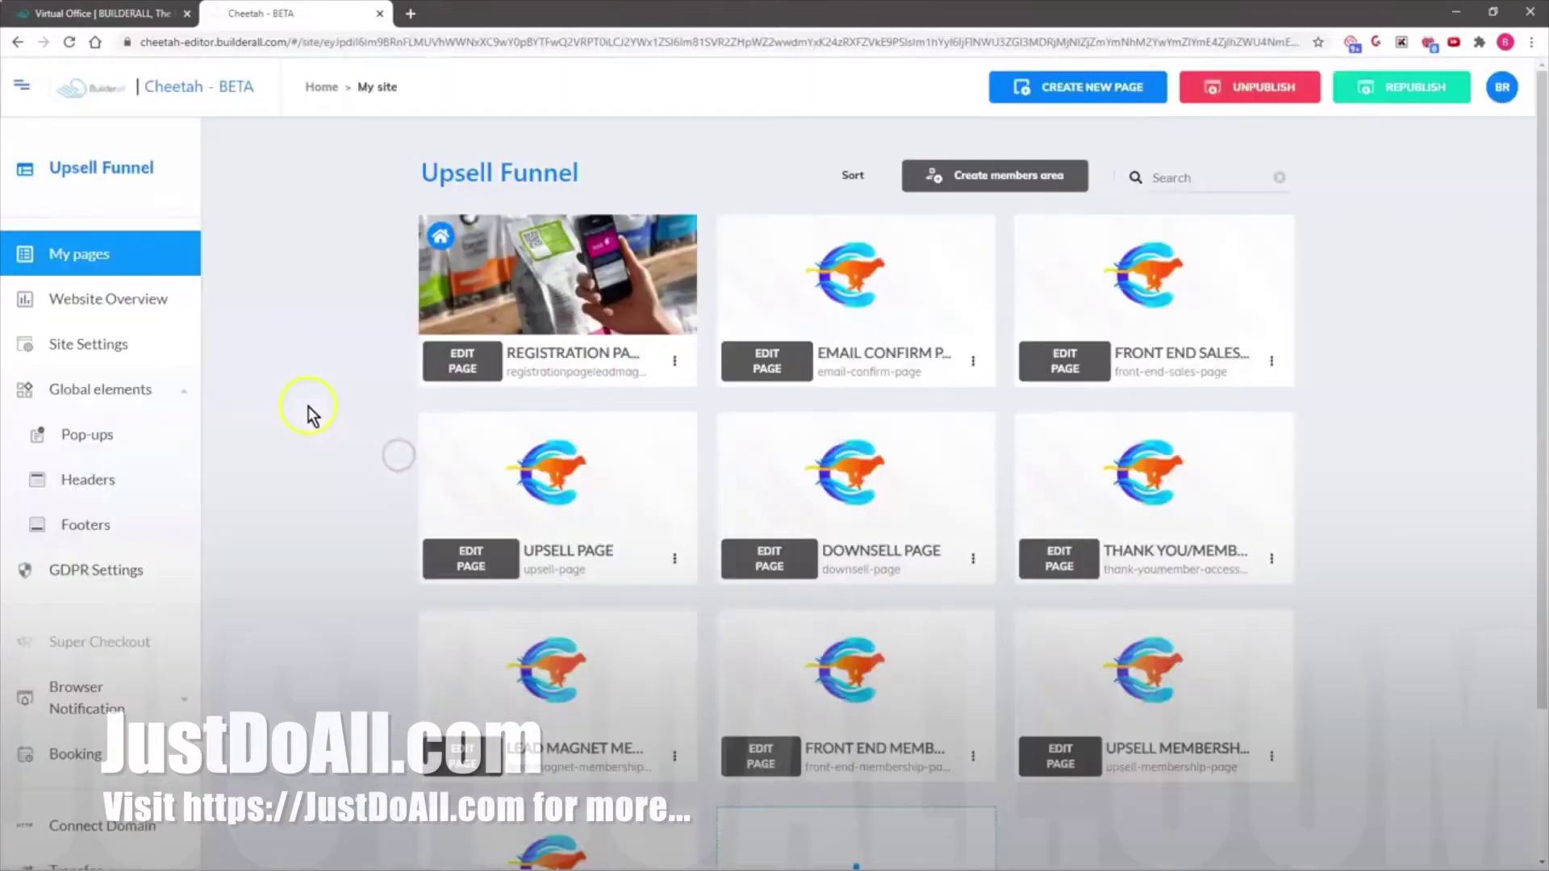
pyautogui.click(999, 182)
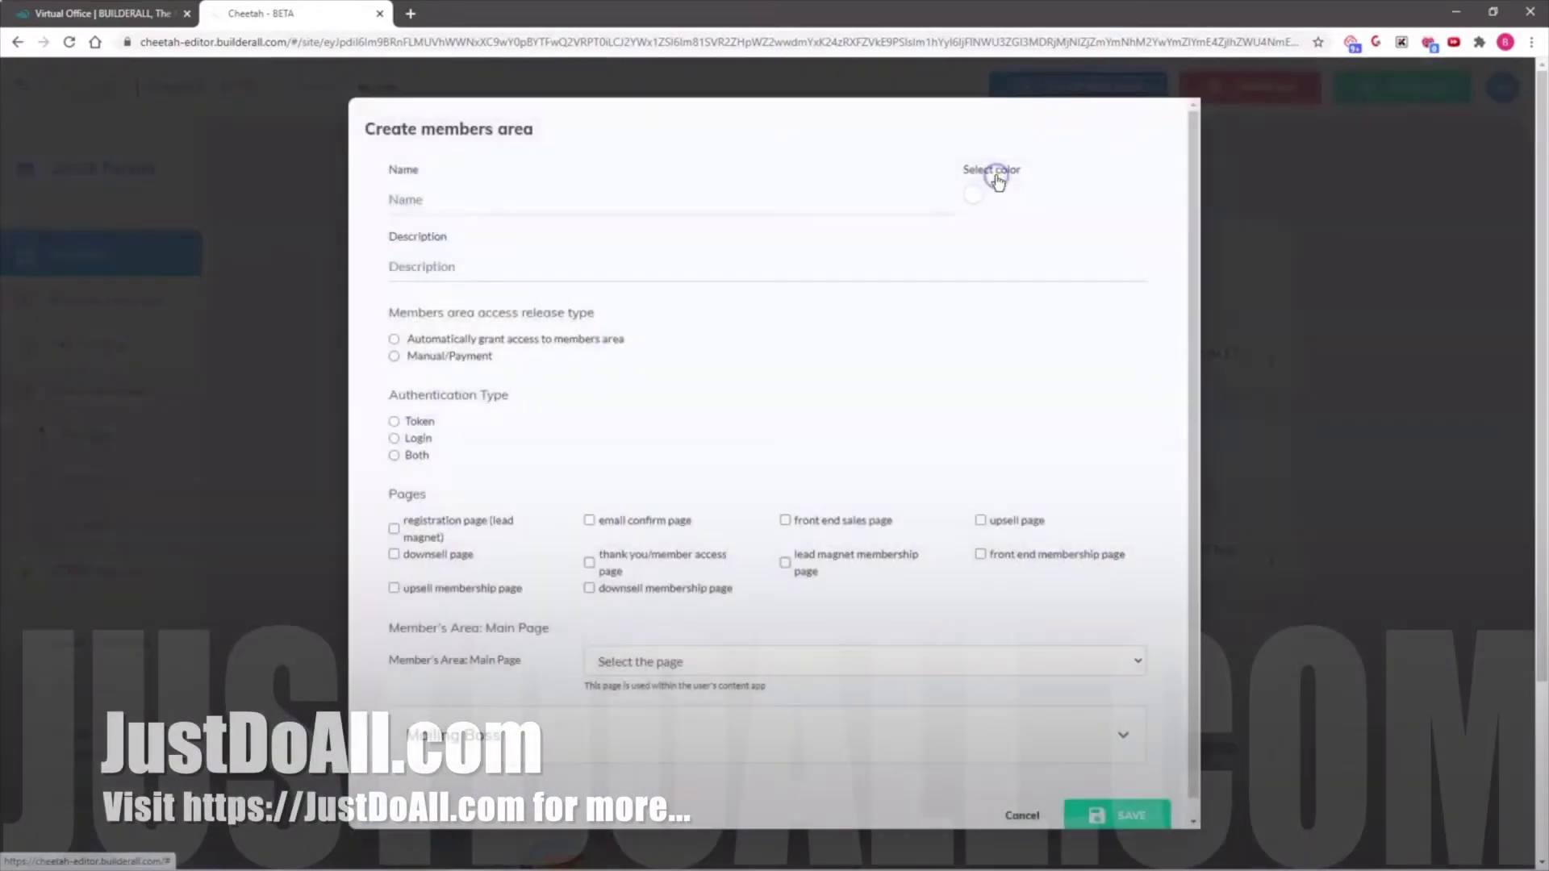
# Name the members area 'Lead Magnet Member LOCK' and give it a red colour.
pyautogui.click(406, 197)
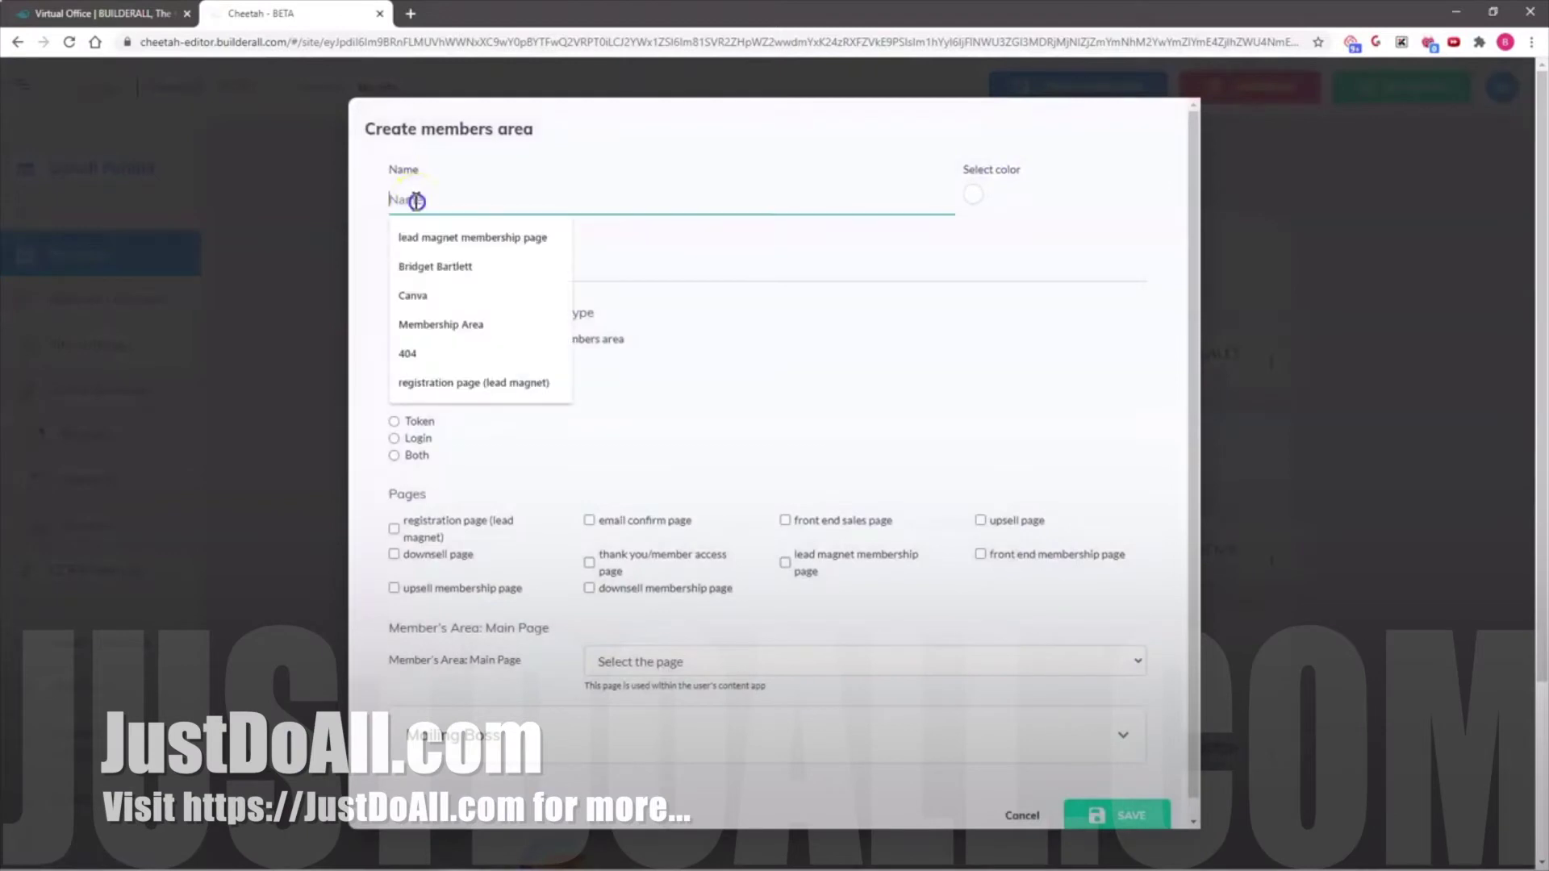
pyautogui.write('Lead Magnet Member LOCK')
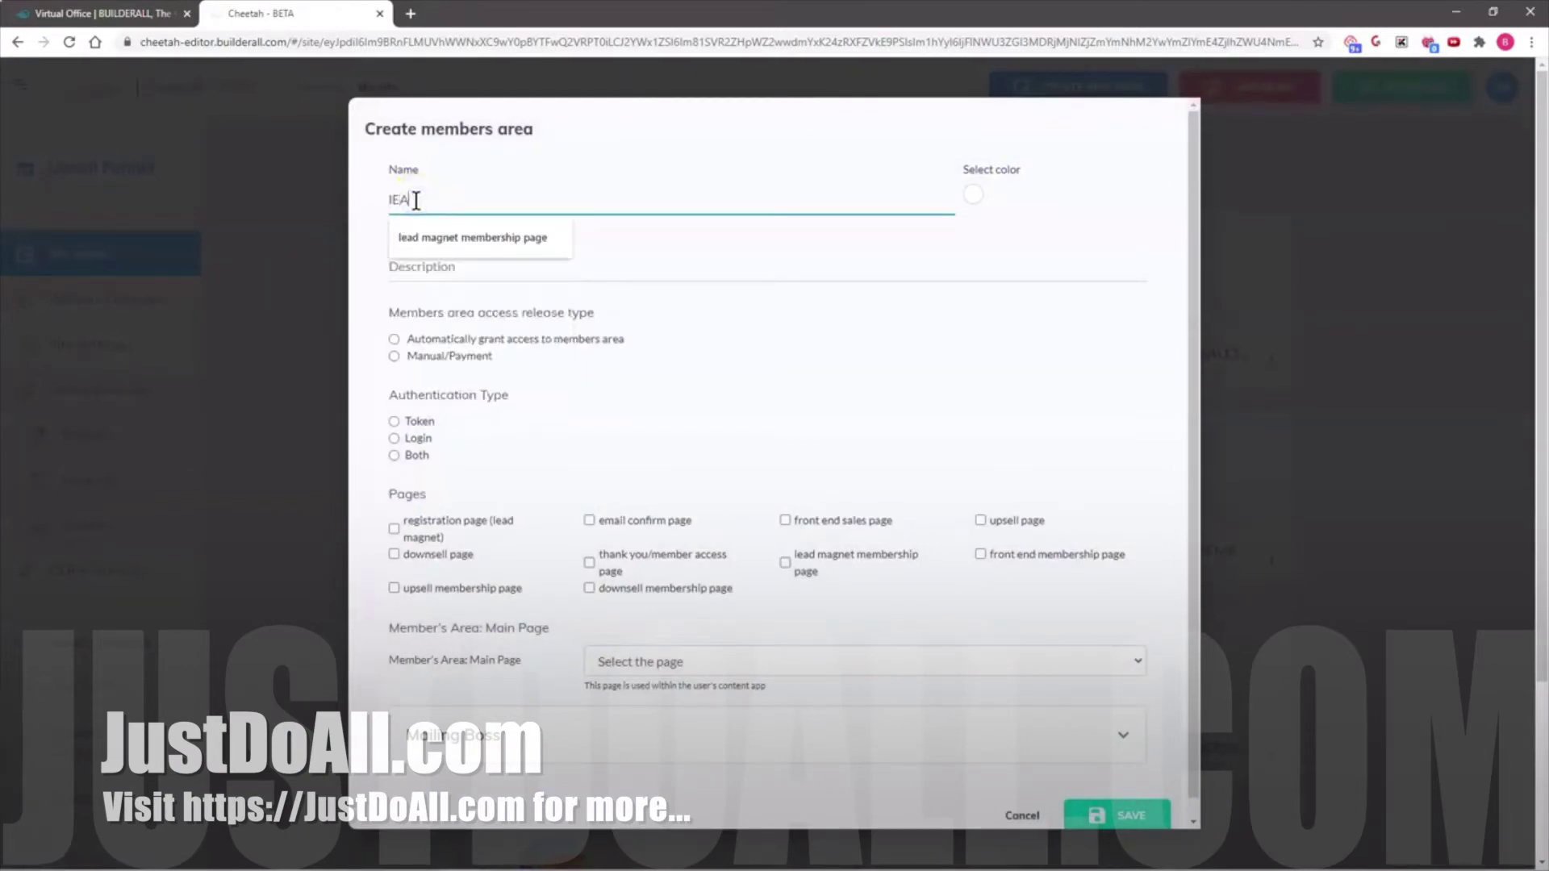
pyautogui.click(570, 198)
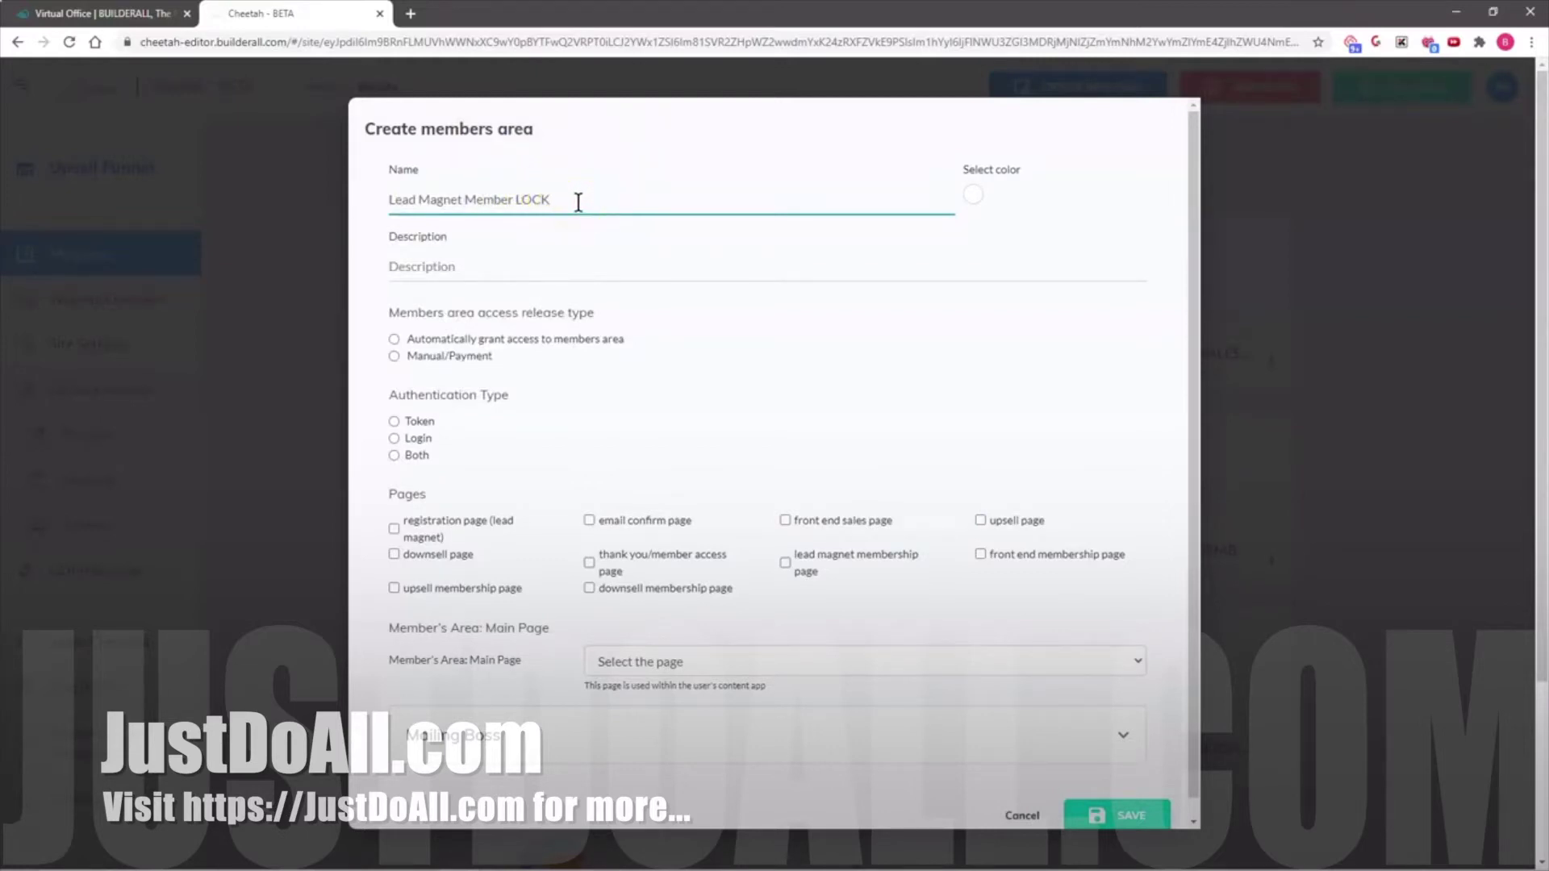
pyautogui.click(999, 203)
pyautogui.click(974, 196)
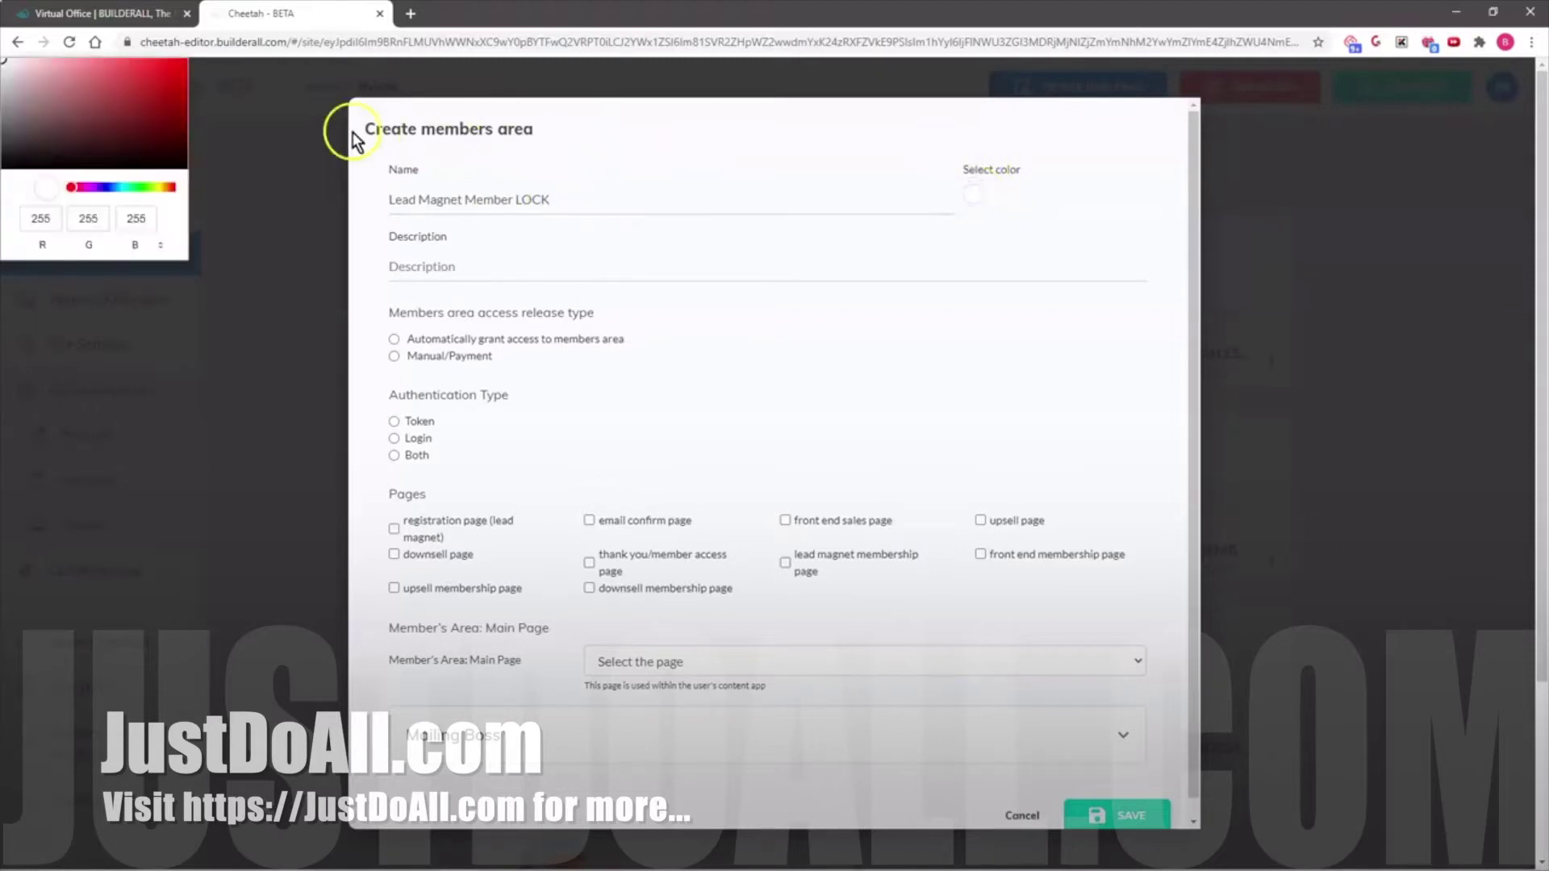
pyautogui.moveTo(153, 86)
pyautogui.mouseDown()
pyautogui.moveTo(117, 124)
pyautogui.moveTo(156, 87)
pyautogui.mouseUp()
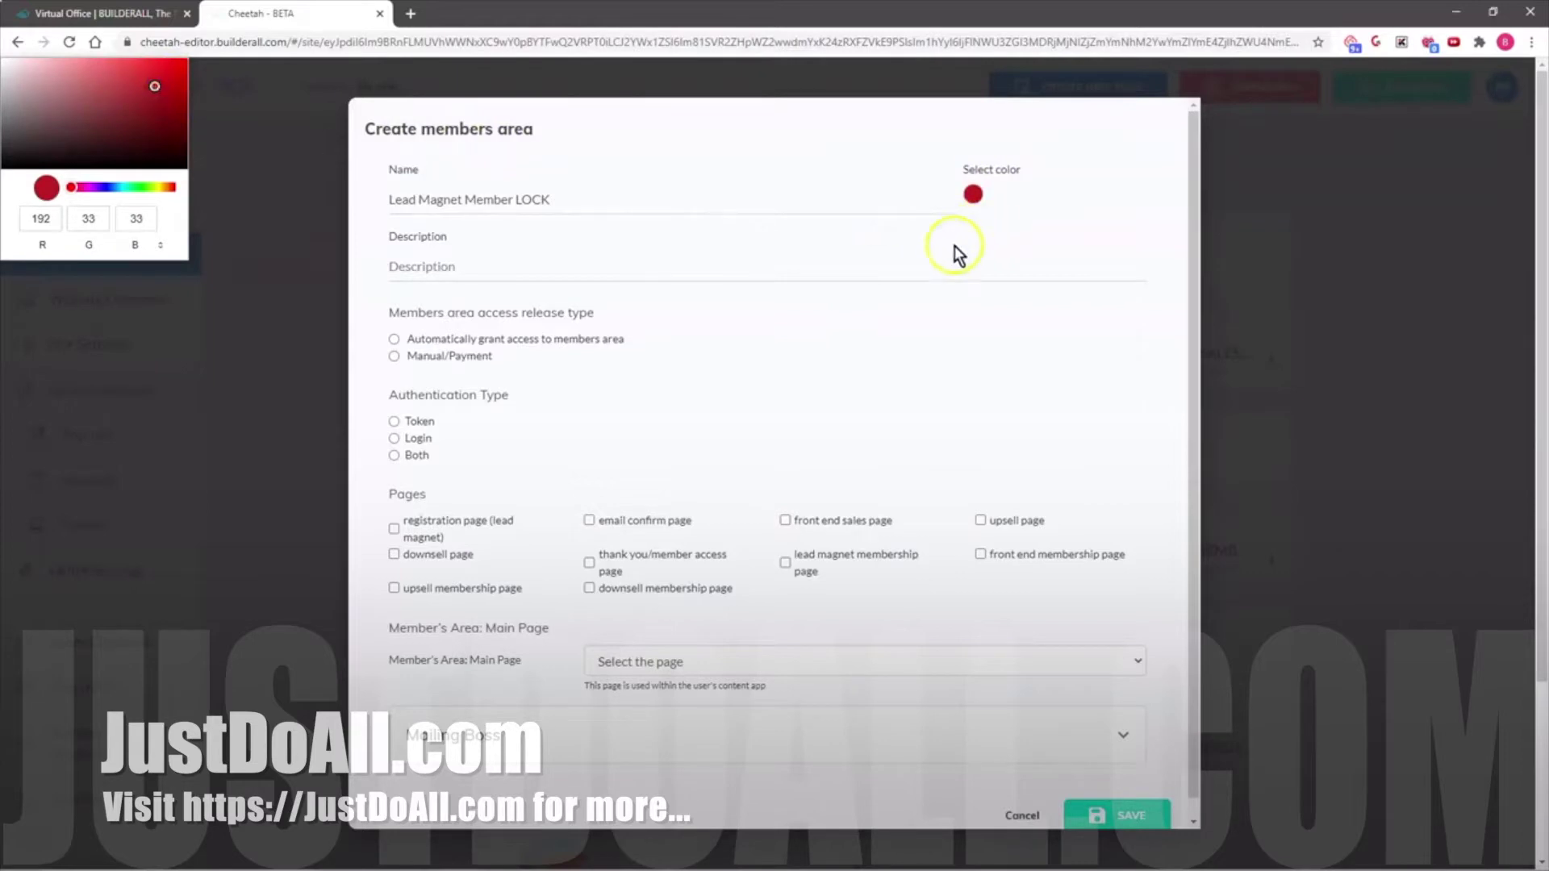
# Copy the name into the Description and set access to be granted automatically.
pyautogui.click(574, 206)
pyautogui.moveTo(573, 205); pyautogui.dragTo(389, 201)
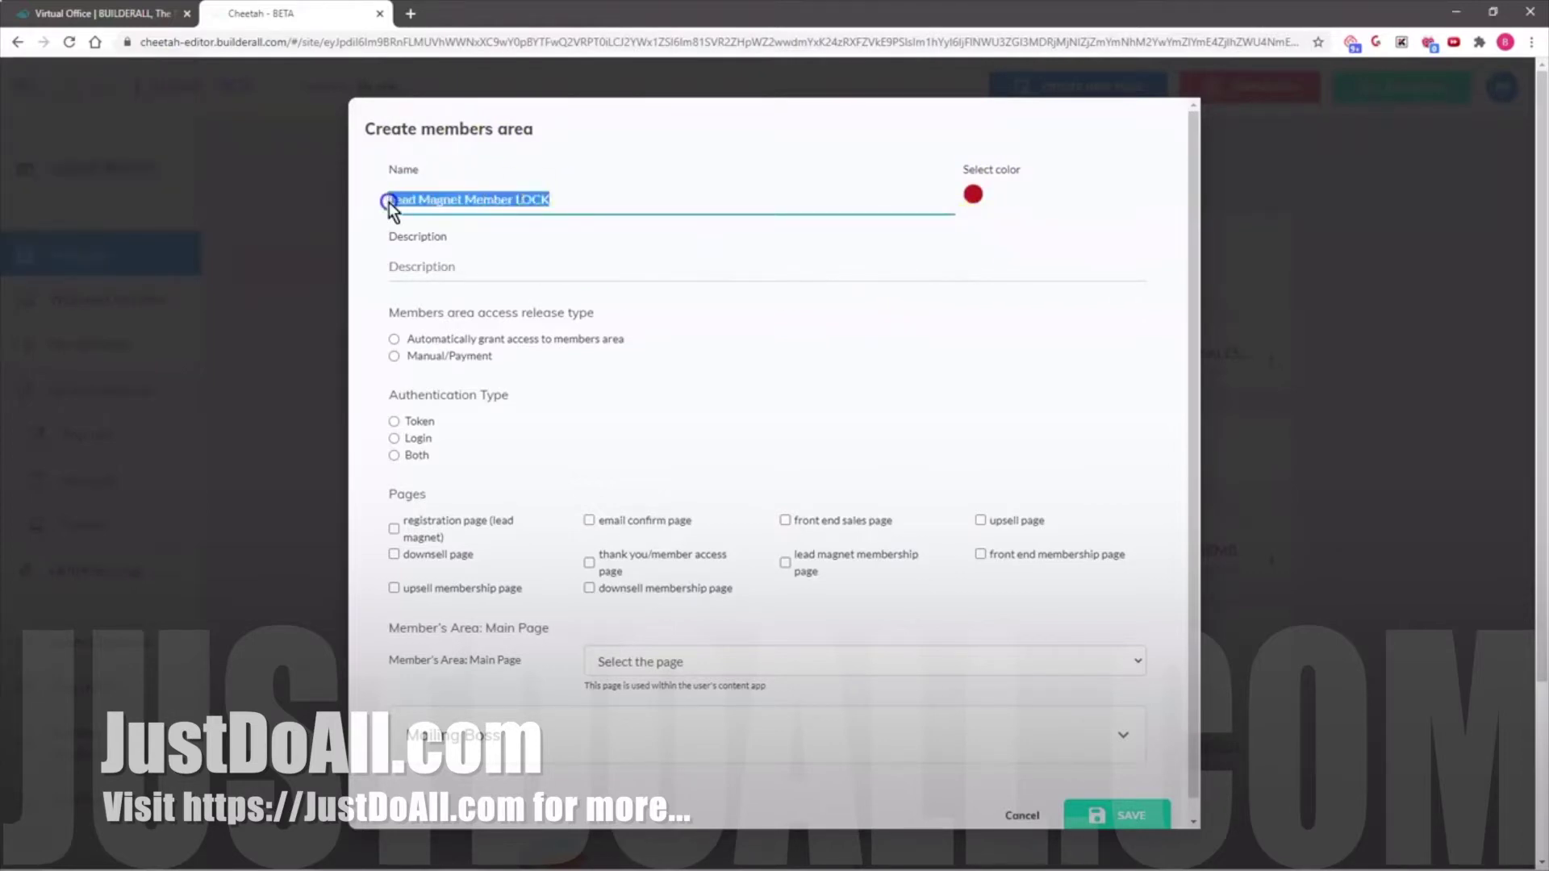
pyautogui.rightClick(415, 198)
pyautogui.click(444, 254)
pyautogui.click(408, 265)
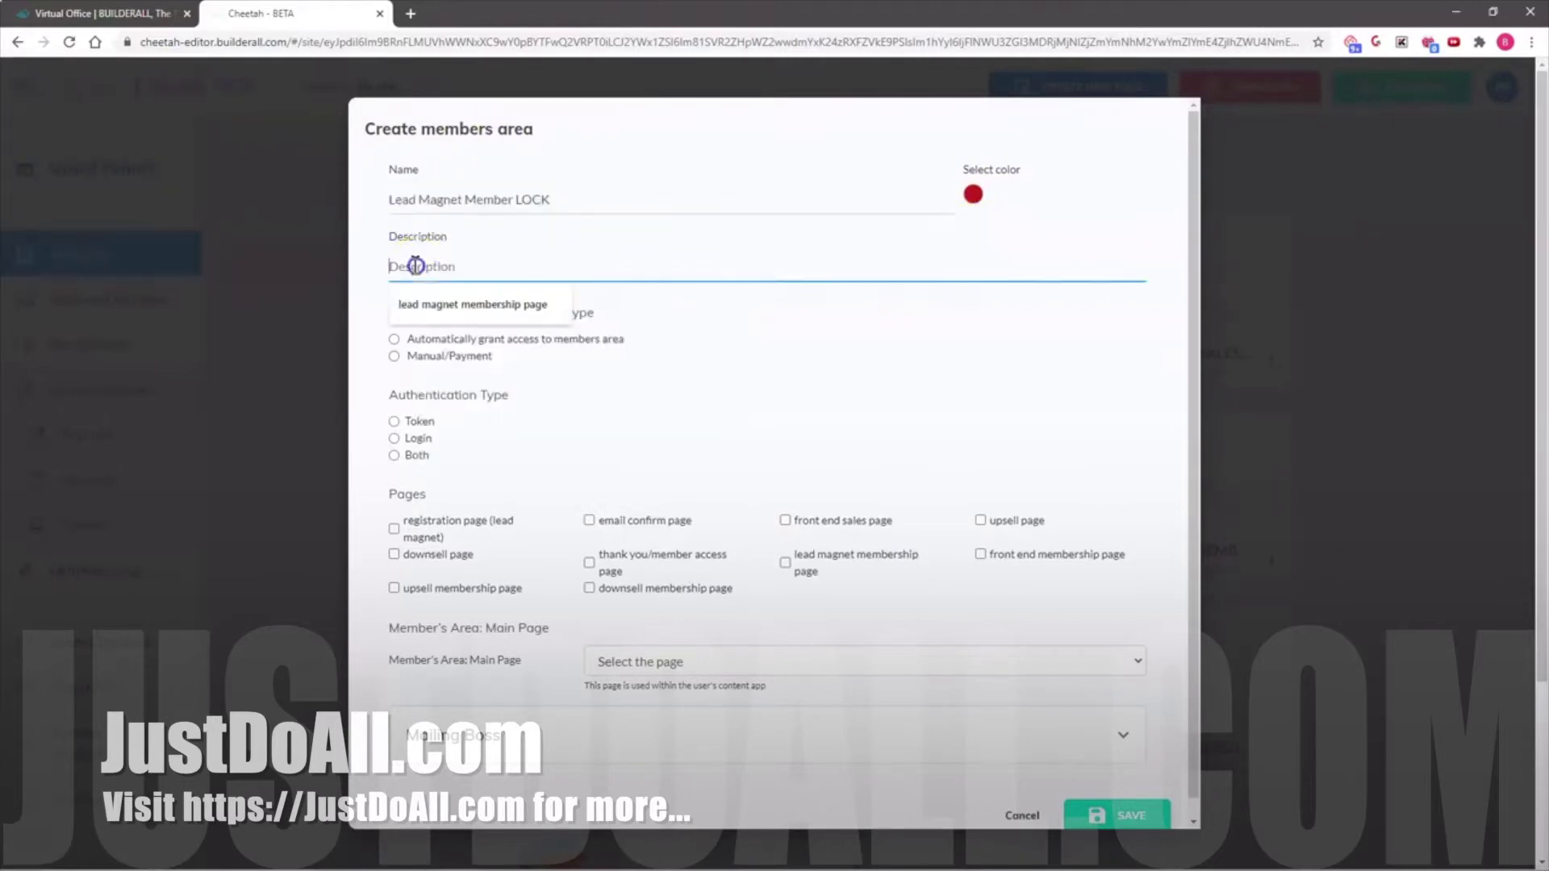
pyautogui.hotkey('ctrl', 'v')
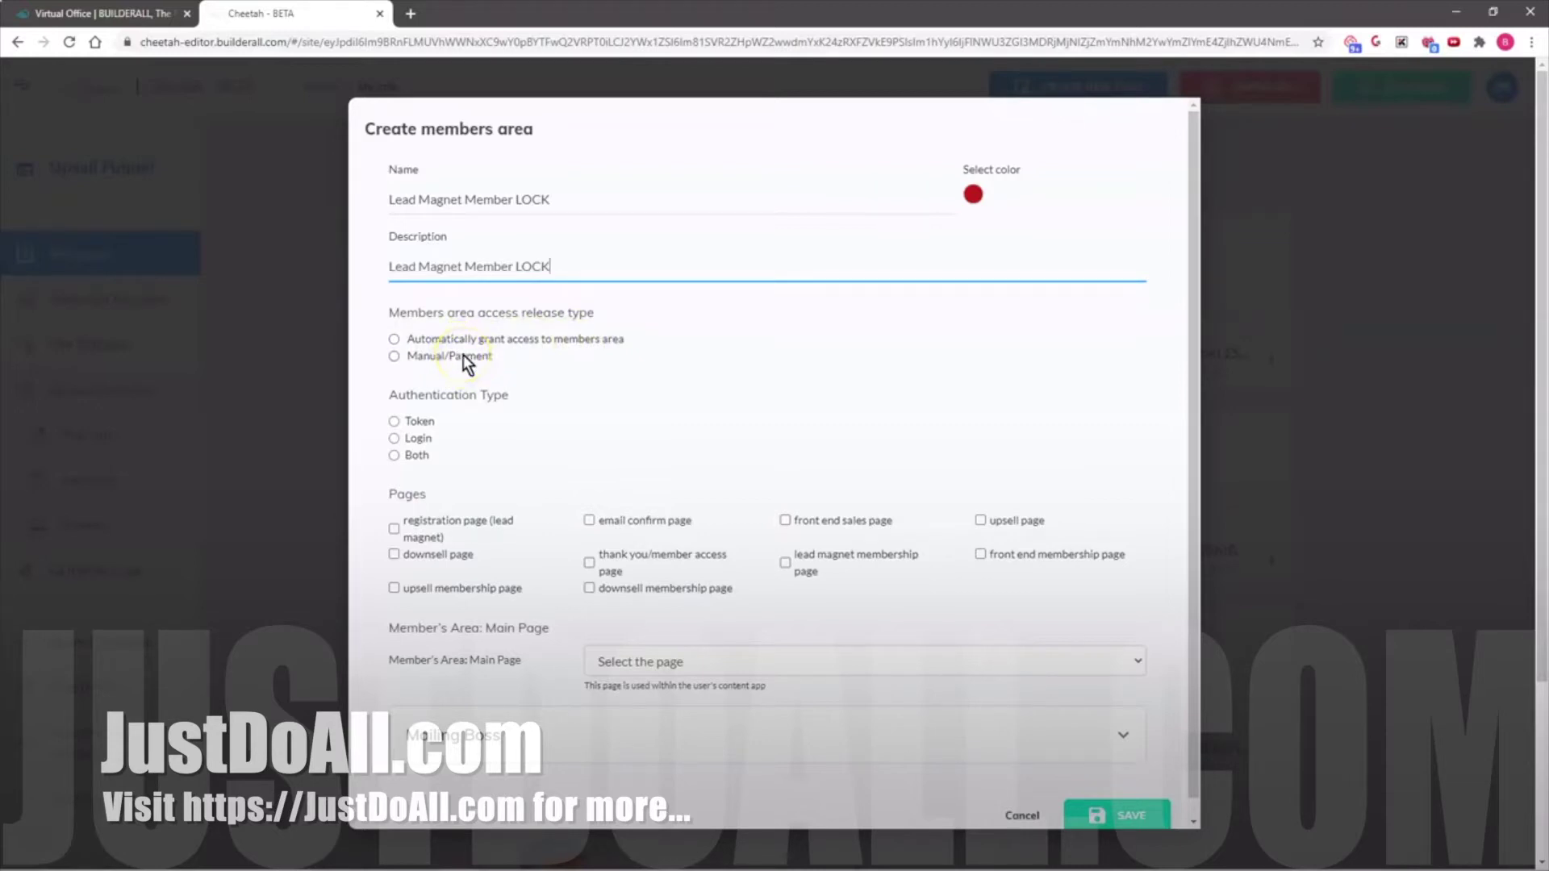
pyautogui.click(395, 340)
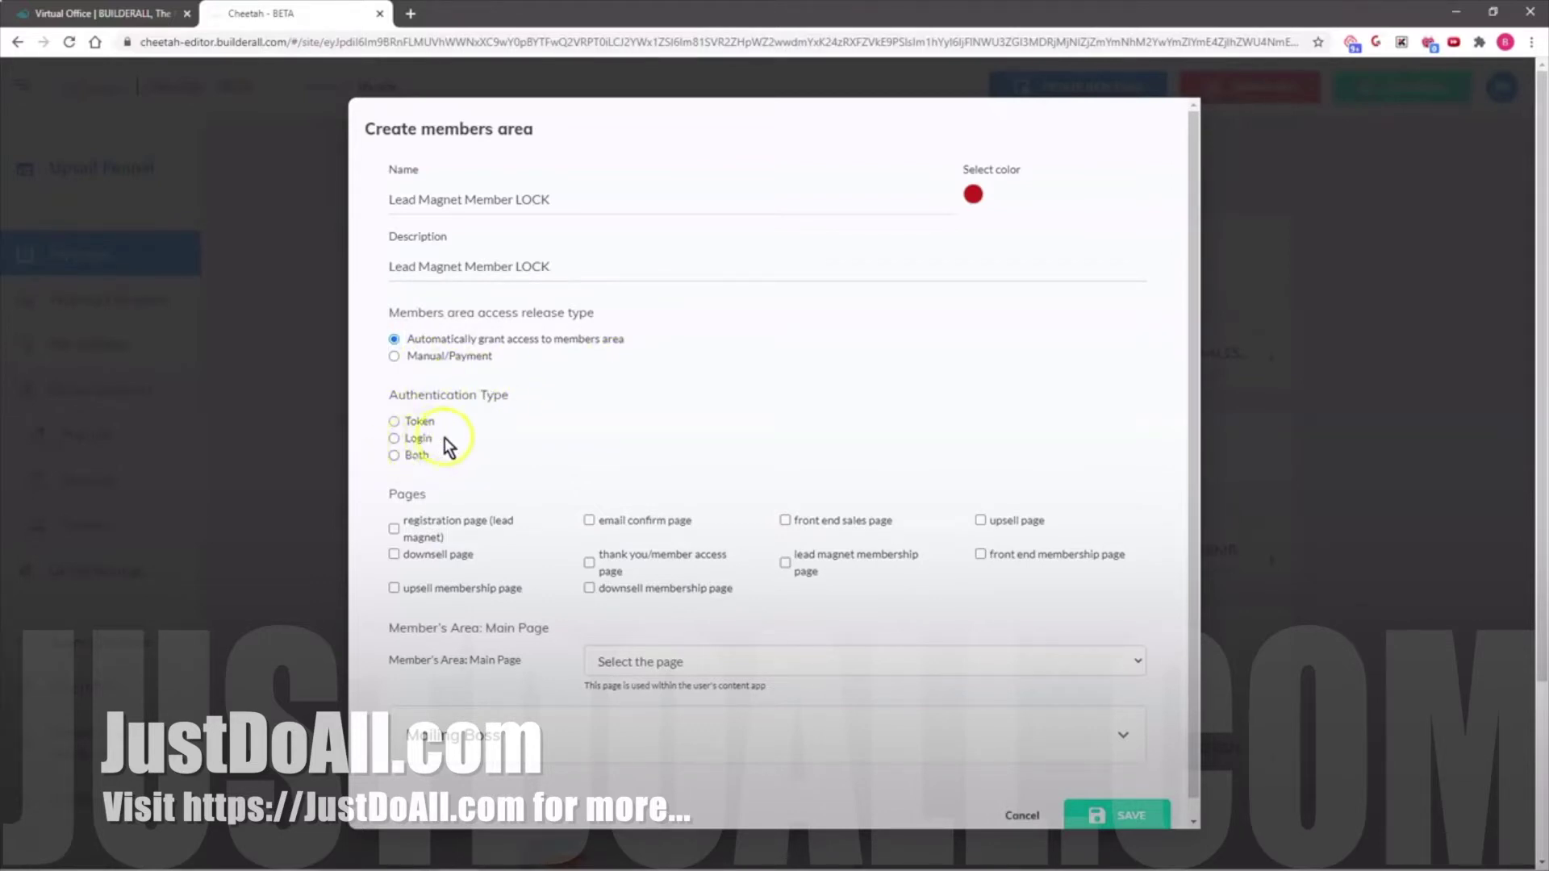
# Require login, protect the lead magnet membership page, and make thank you/member access page the main page.
pyautogui.click(394, 438)
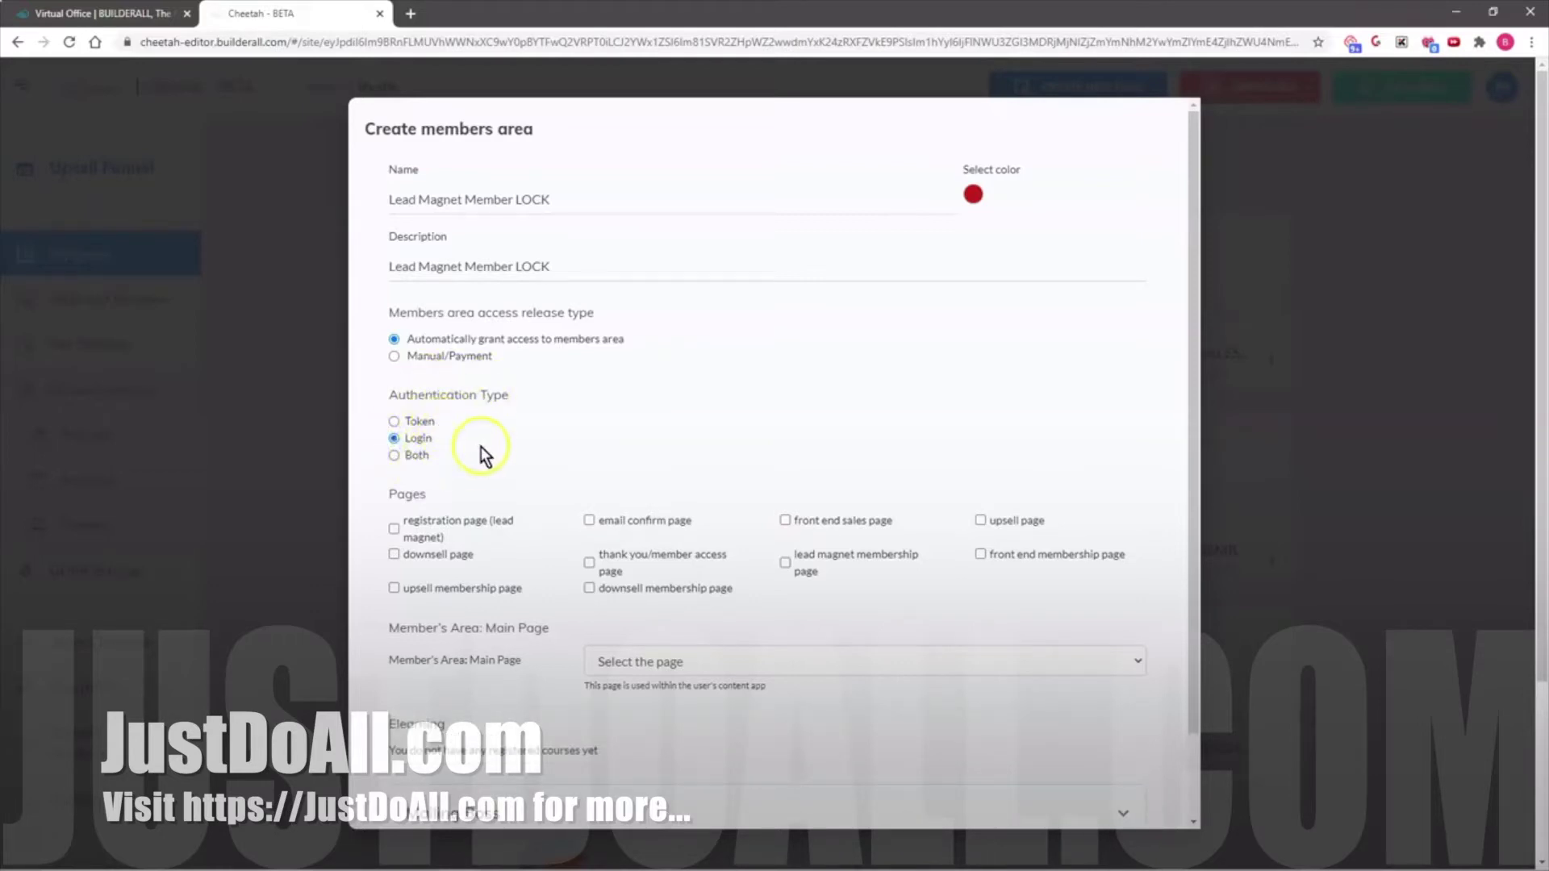
pyautogui.scroll(-2, 552, 472)
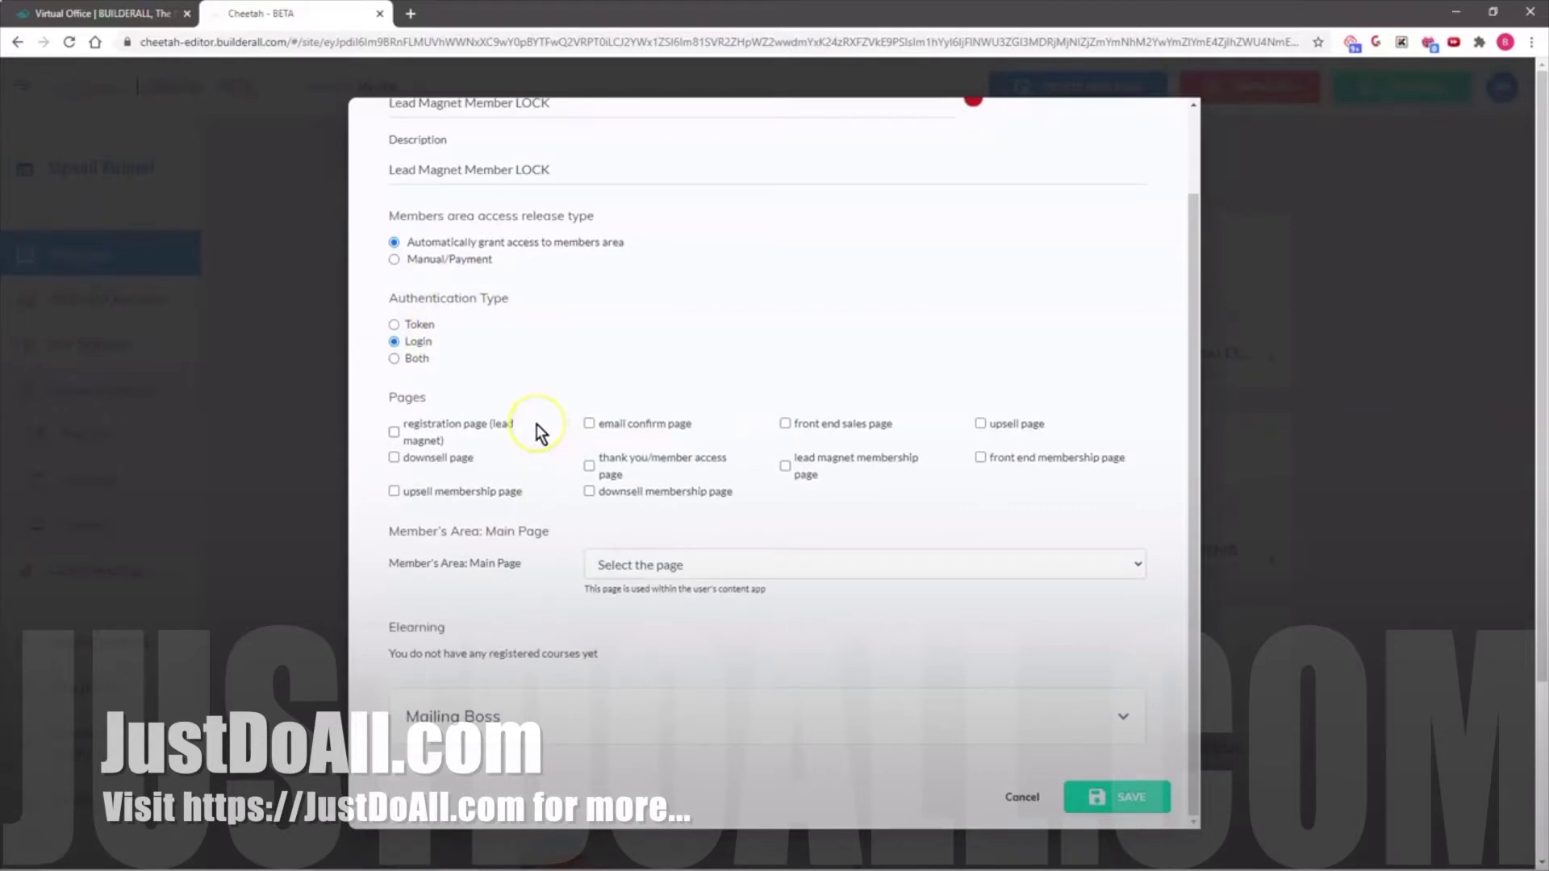
pyautogui.click(787, 466)
pyautogui.click(782, 558)
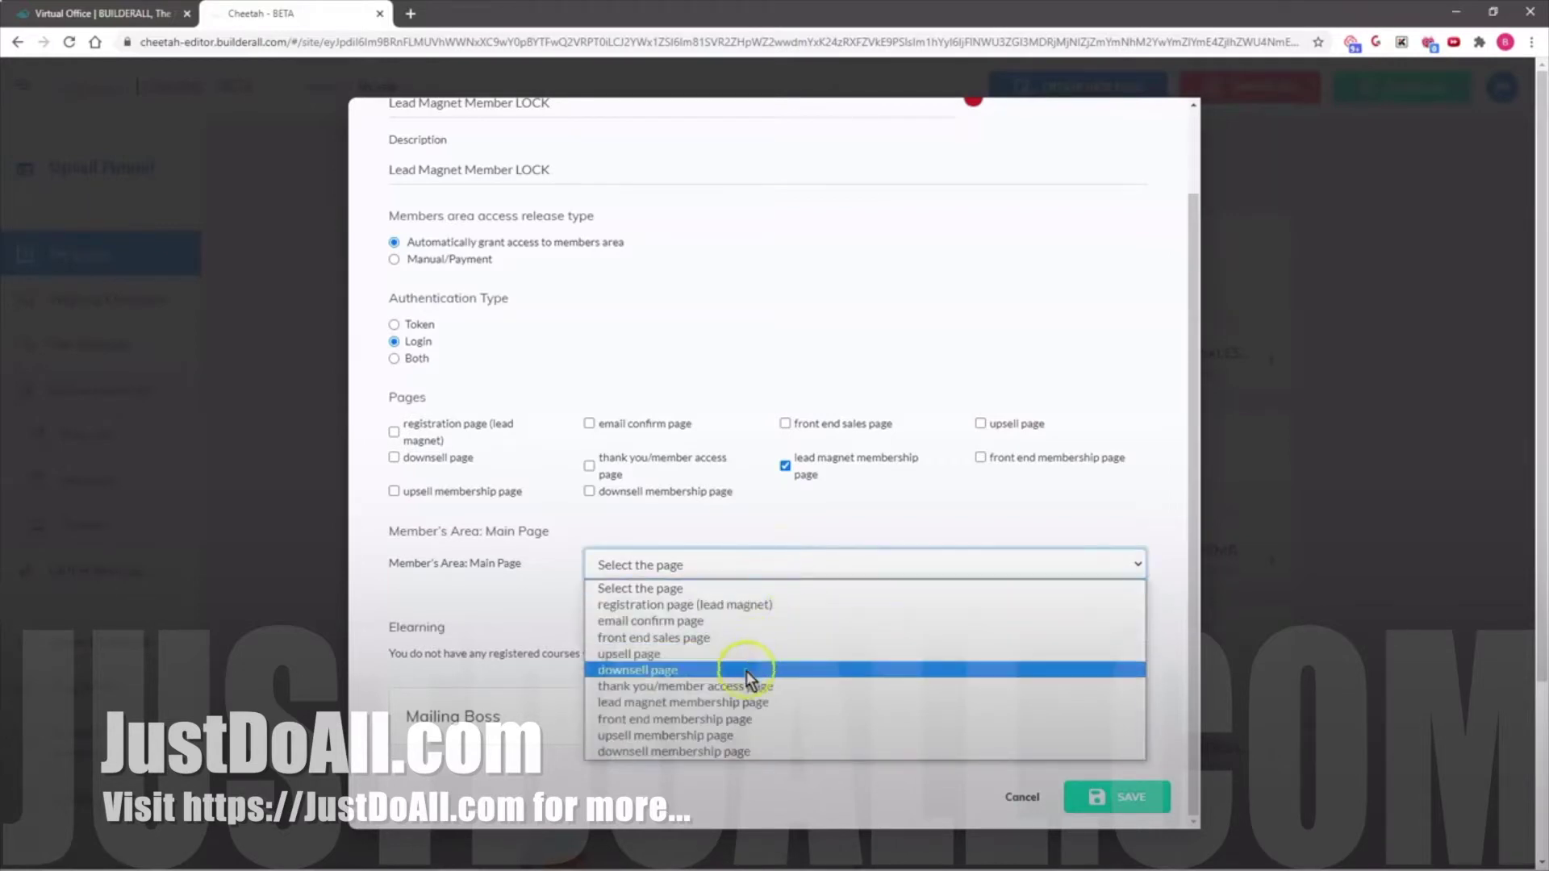
pyautogui.click(749, 692)
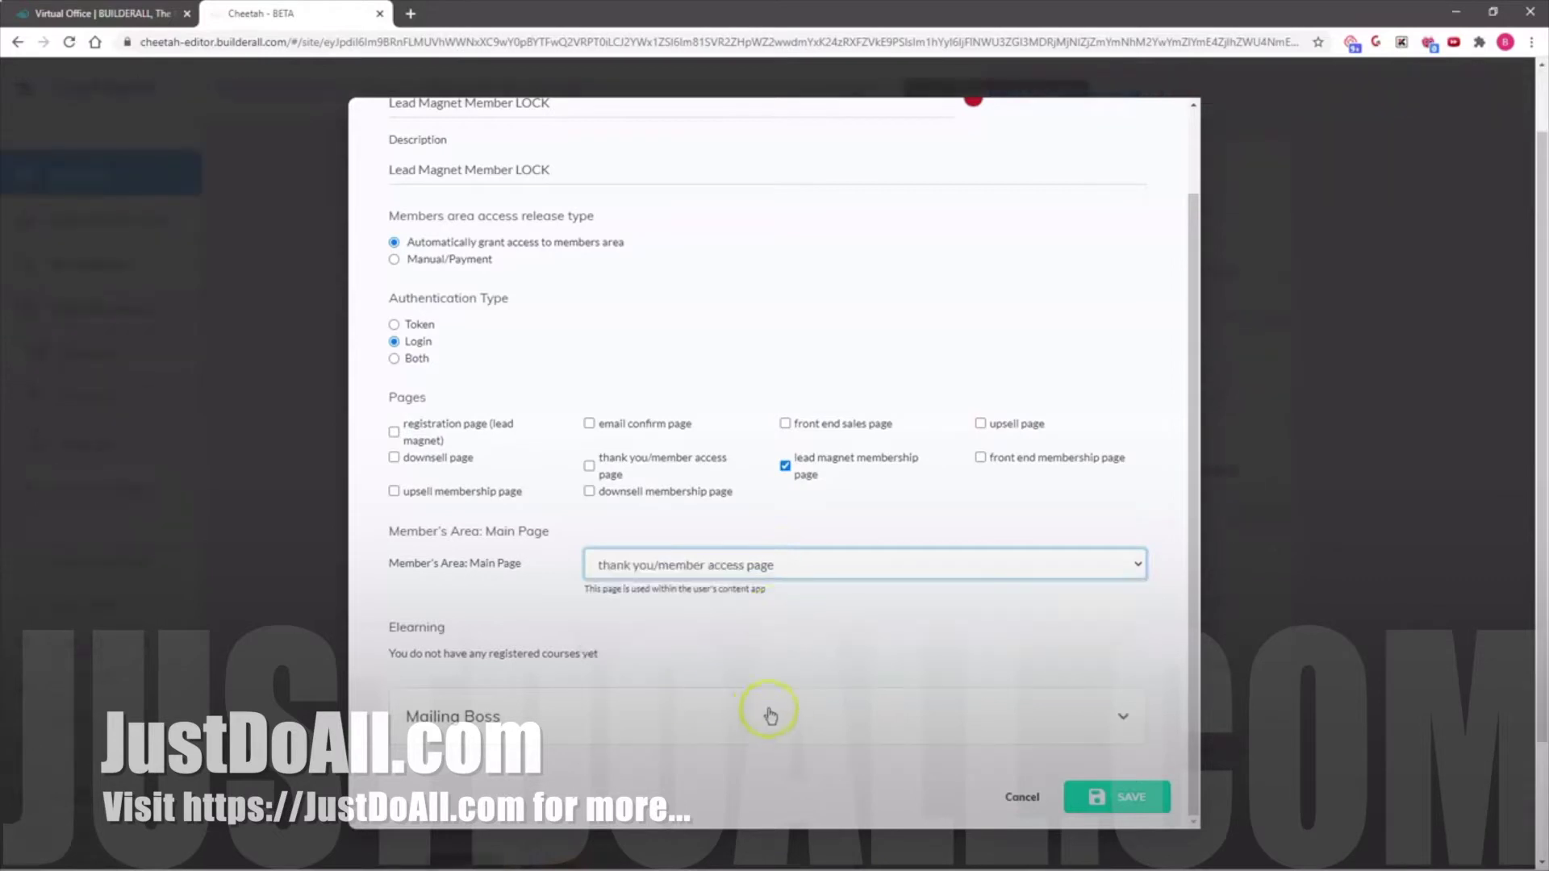
# Link the Upsell Downsell Funnel mailing list and save the members area.
pyautogui.click(669, 720)
pyautogui.scroll(-2, 816, 629)
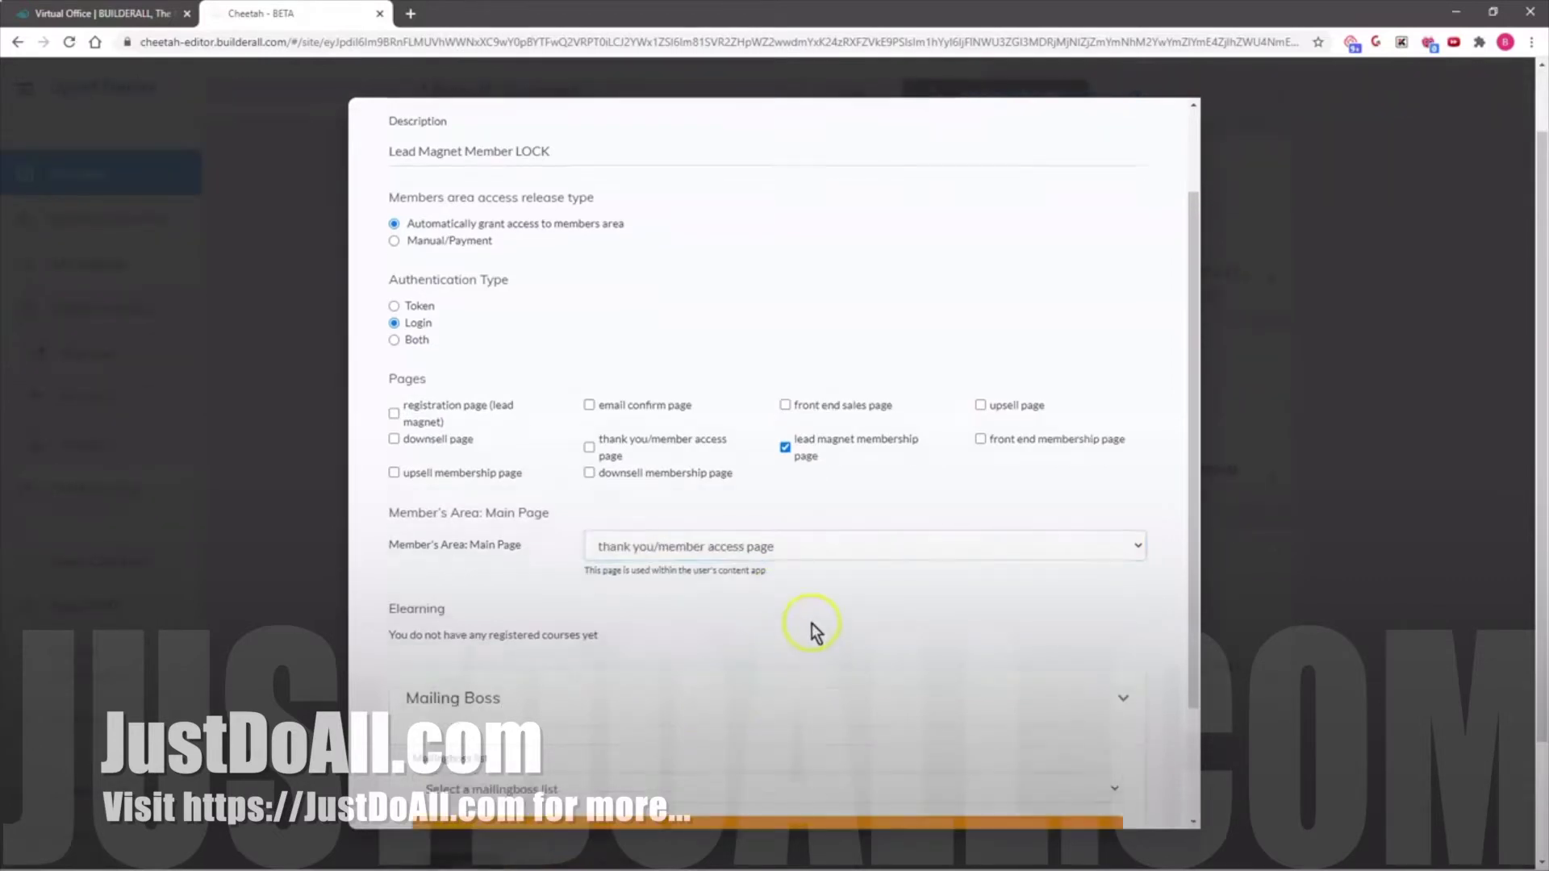
pyautogui.click(617, 641)
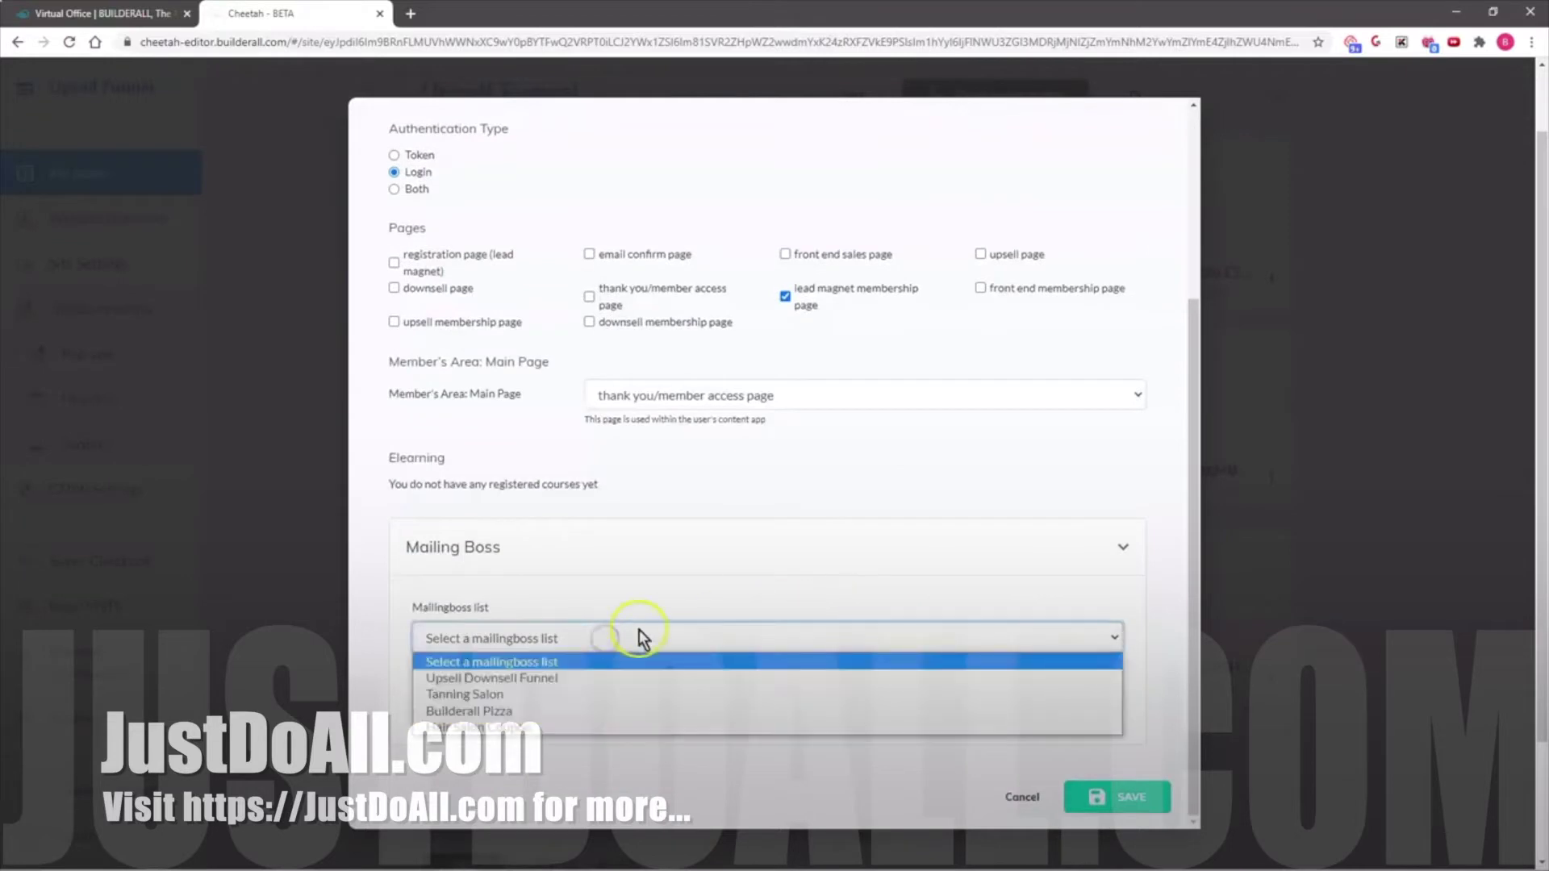
pyautogui.click(543, 678)
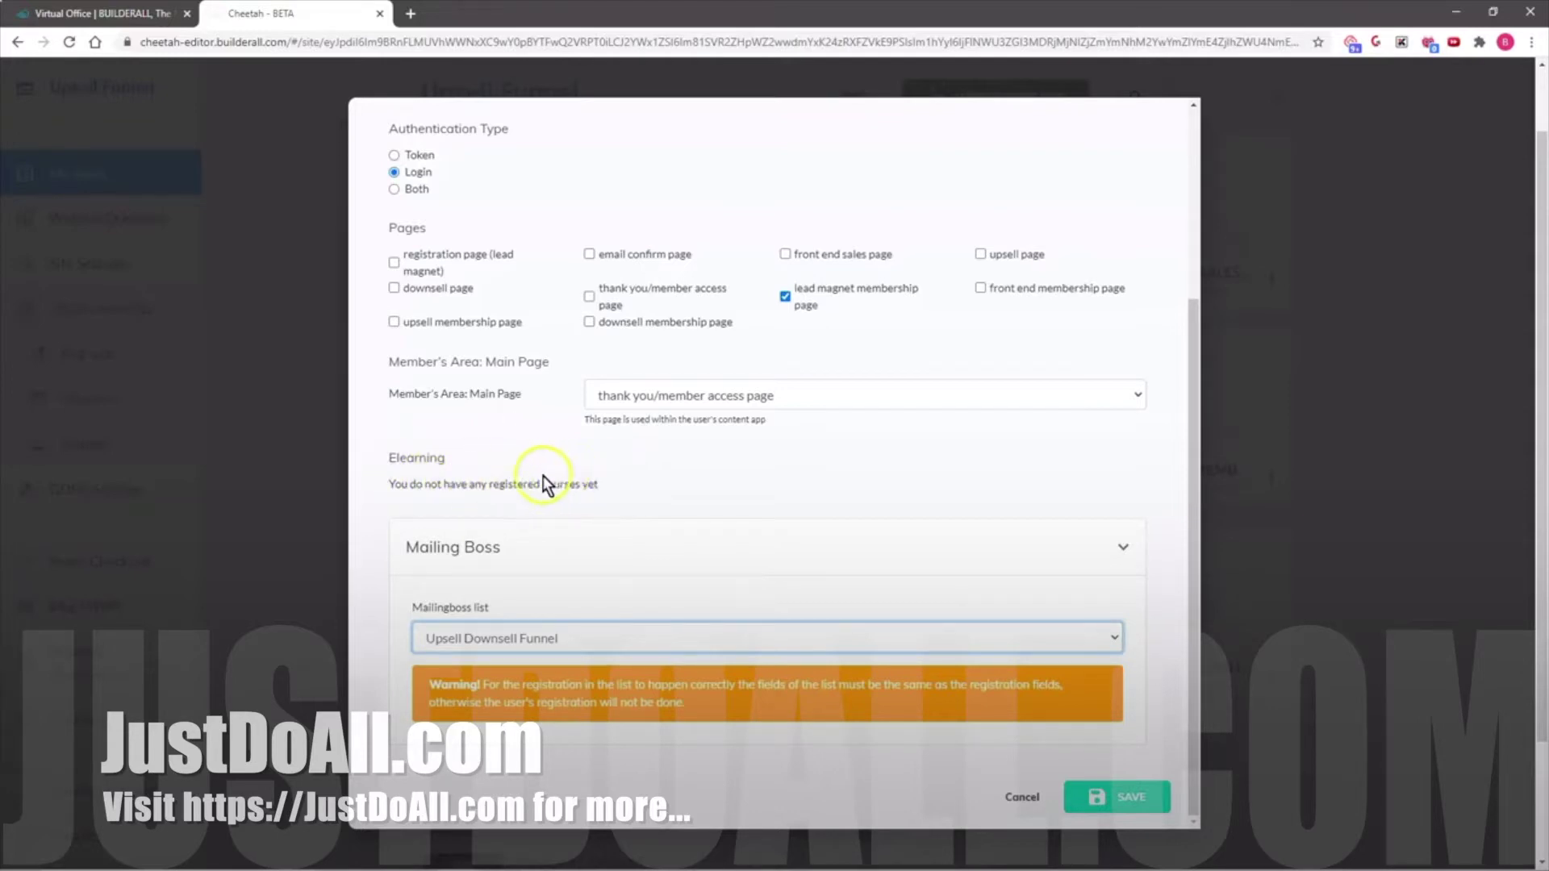
pyautogui.click(1130, 799)
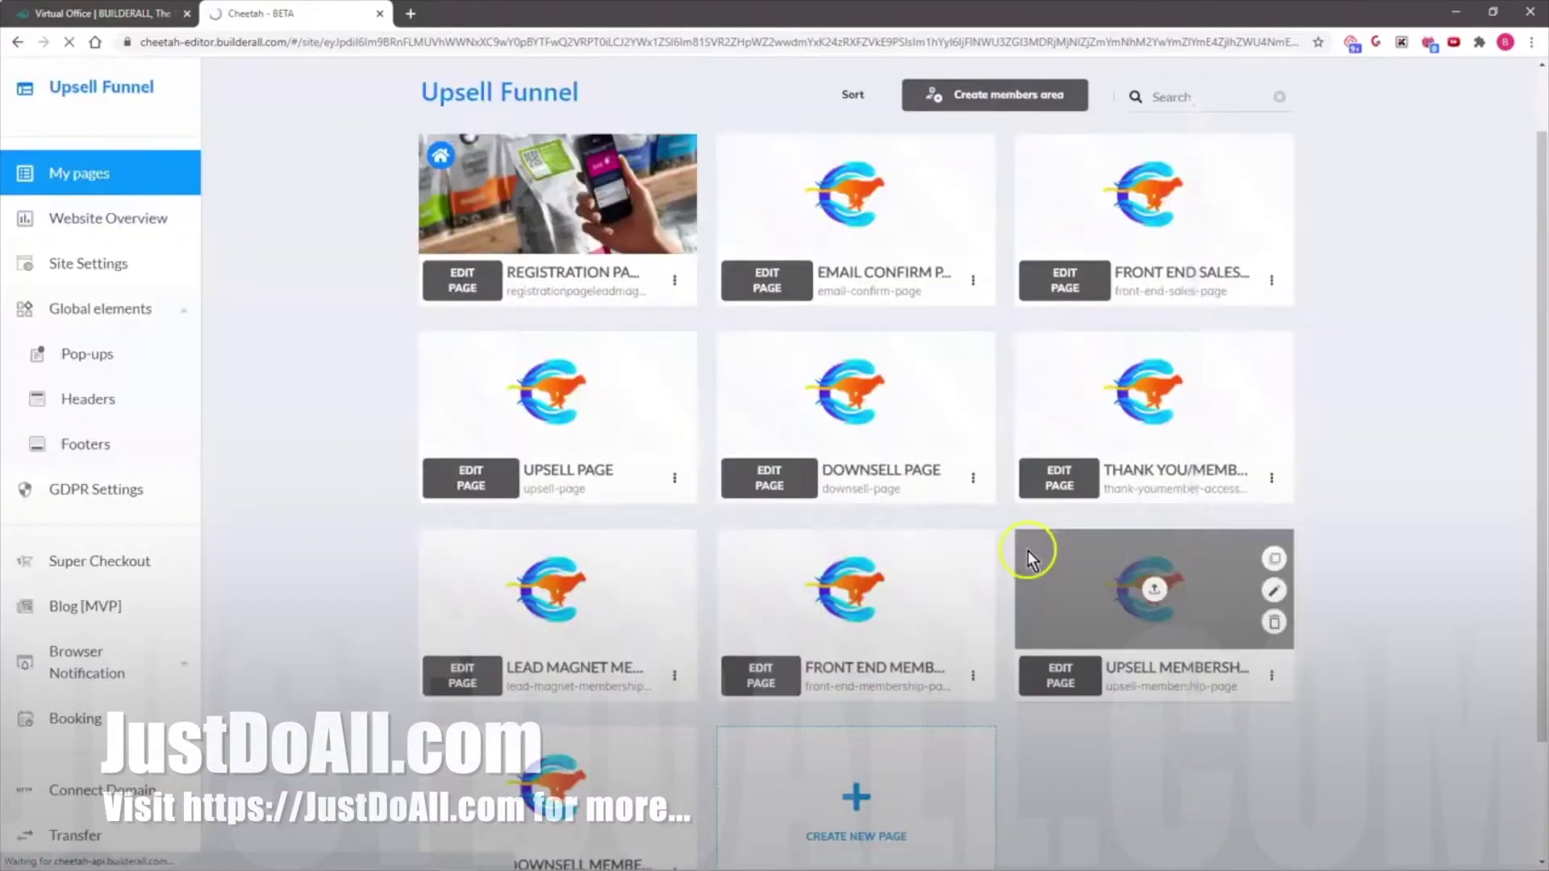
# Check the lead magnet membership page's red members-area dot, then start another members area.
pyautogui.scroll(-4, 291, 549)
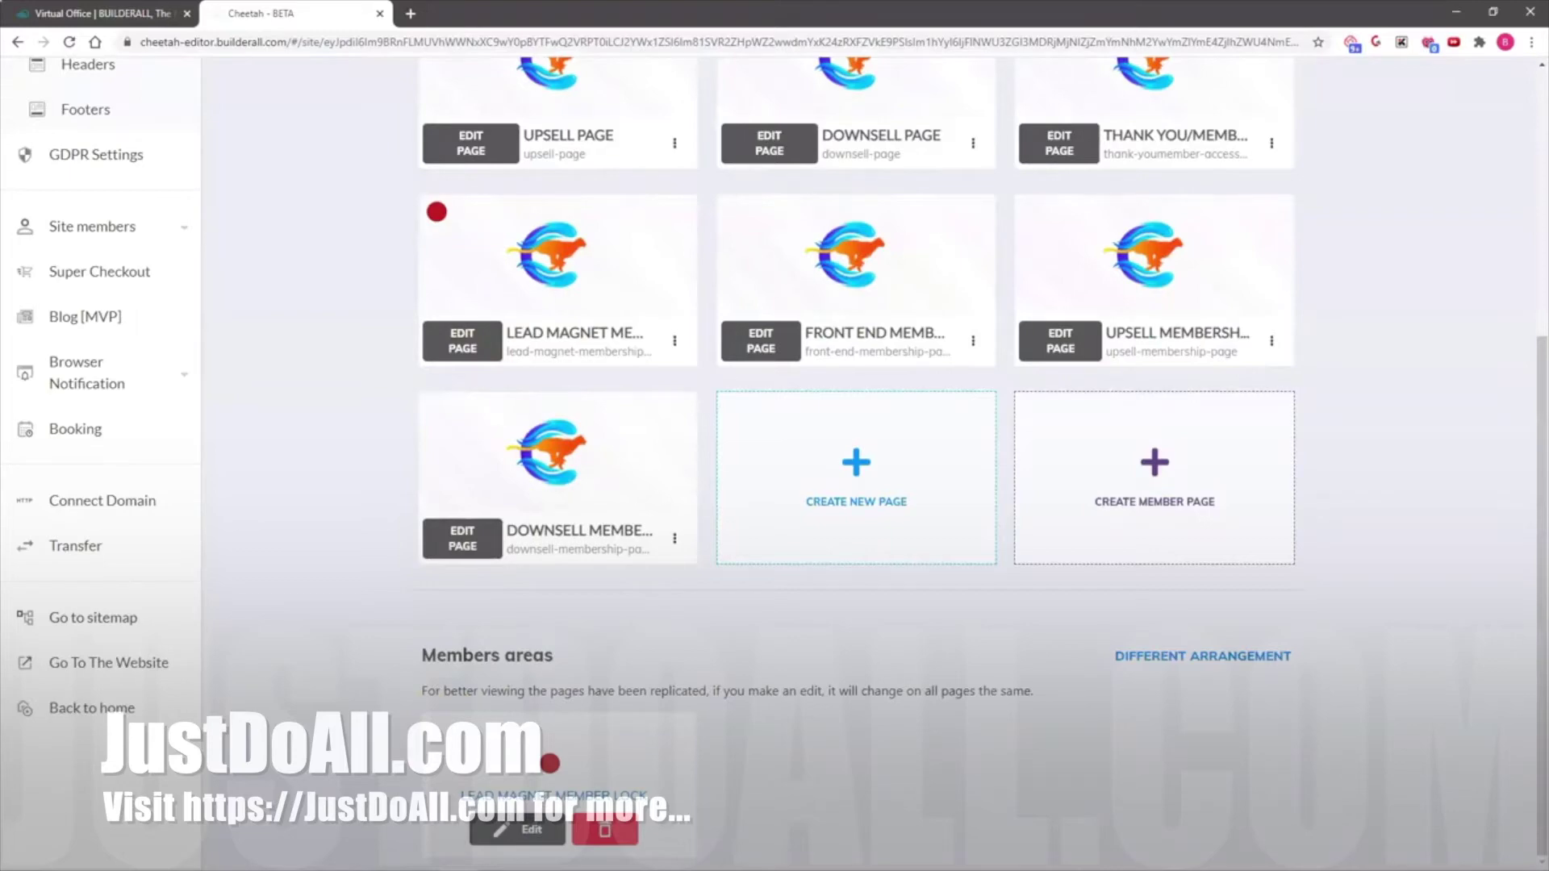
pyautogui.scroll(5, 446, 484)
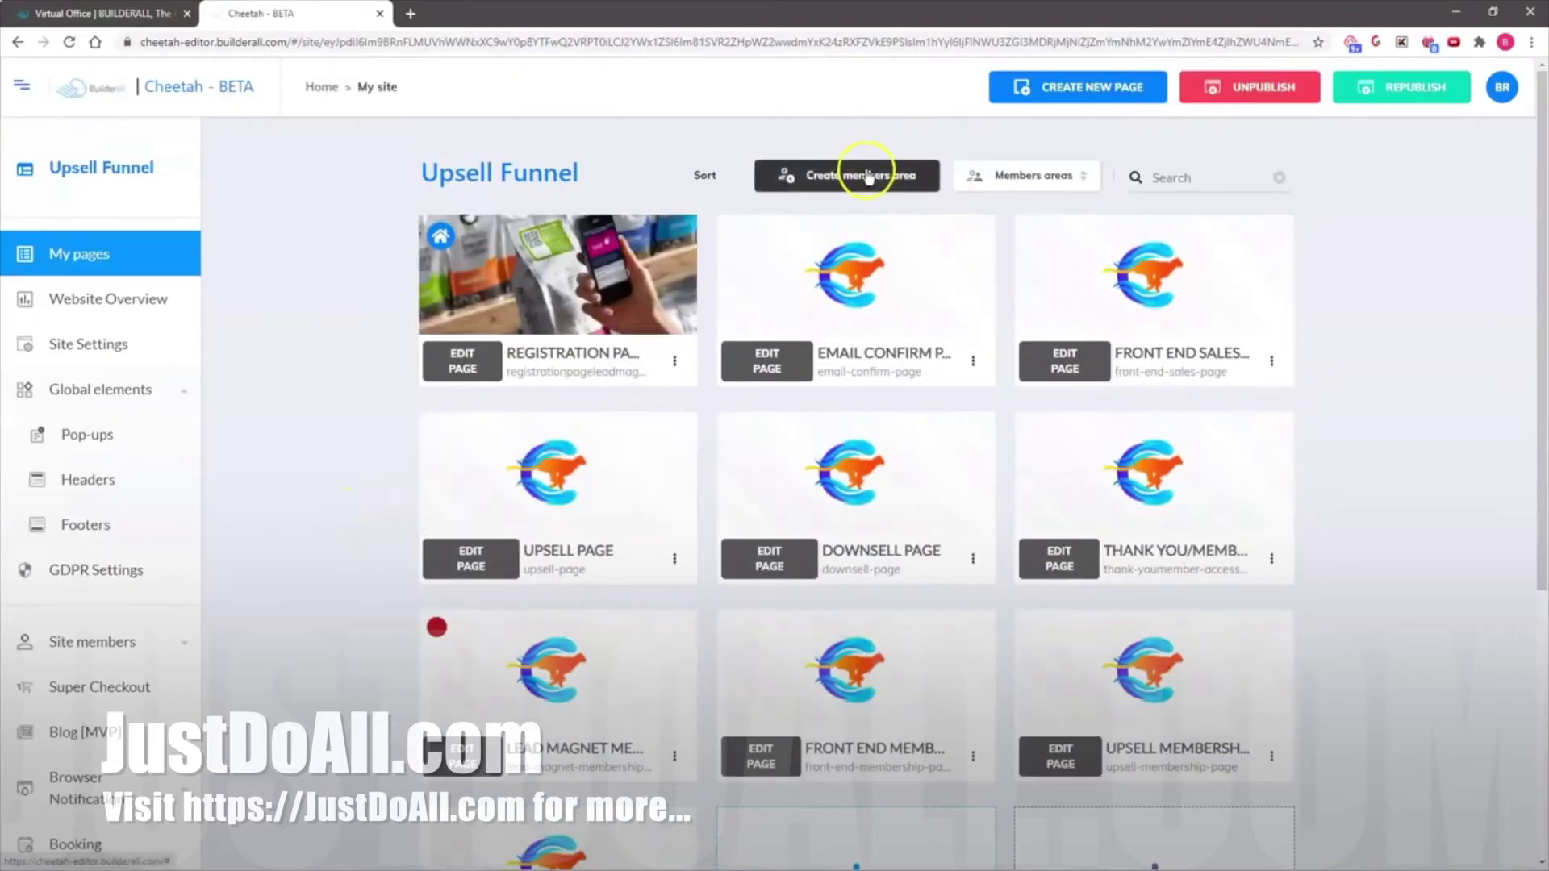
pyautogui.click(868, 178)
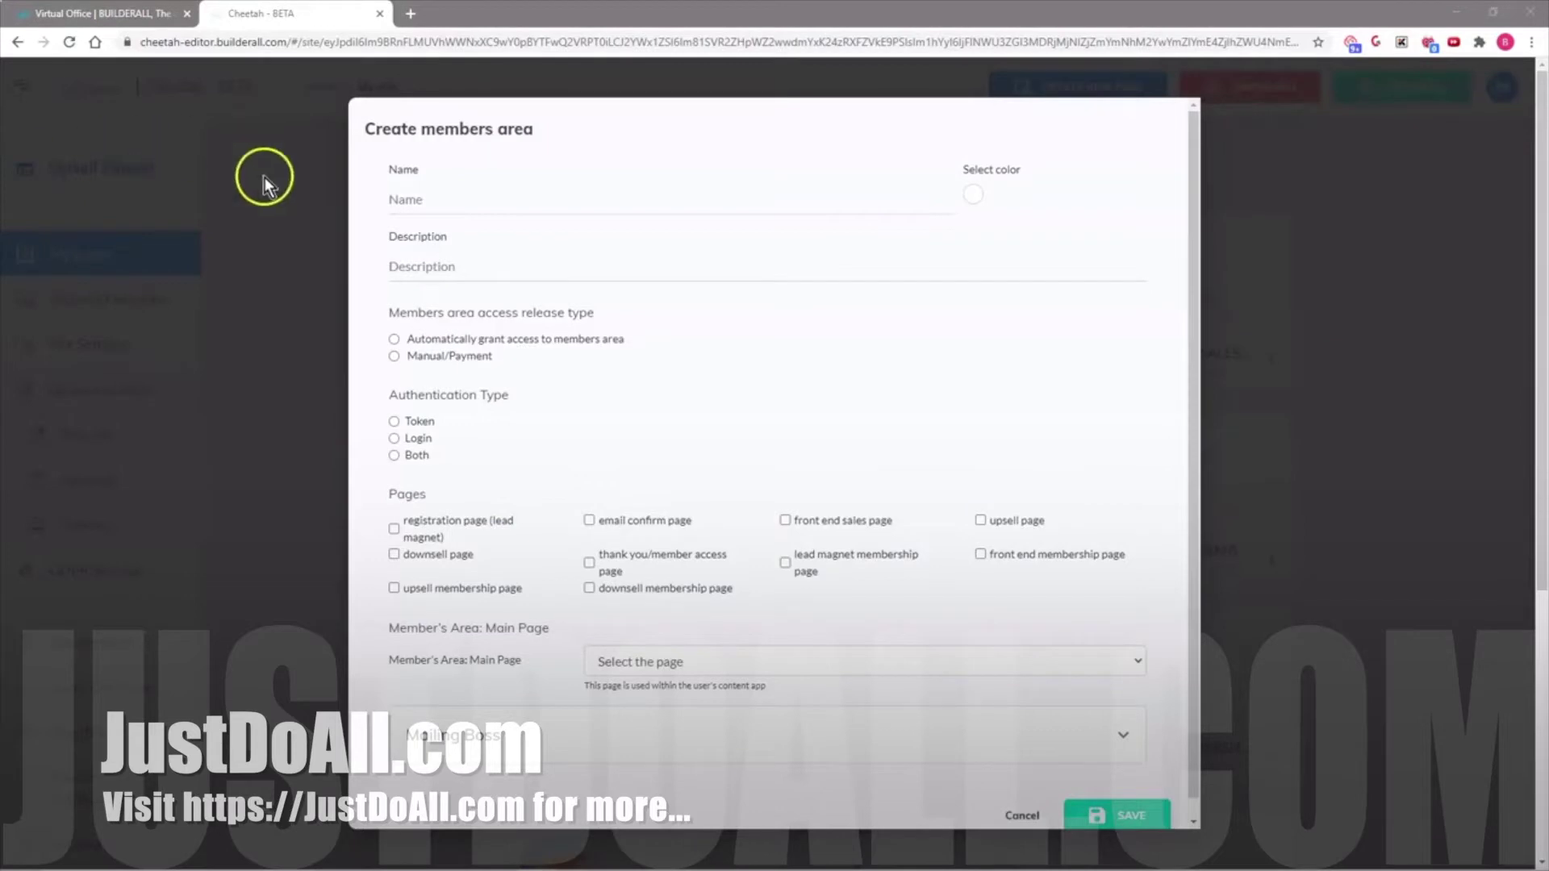
# Name and describe the area 'Front End Member Area LOCK', colour it blue, with Manual/Payment access.
pyautogui.click(391, 207)
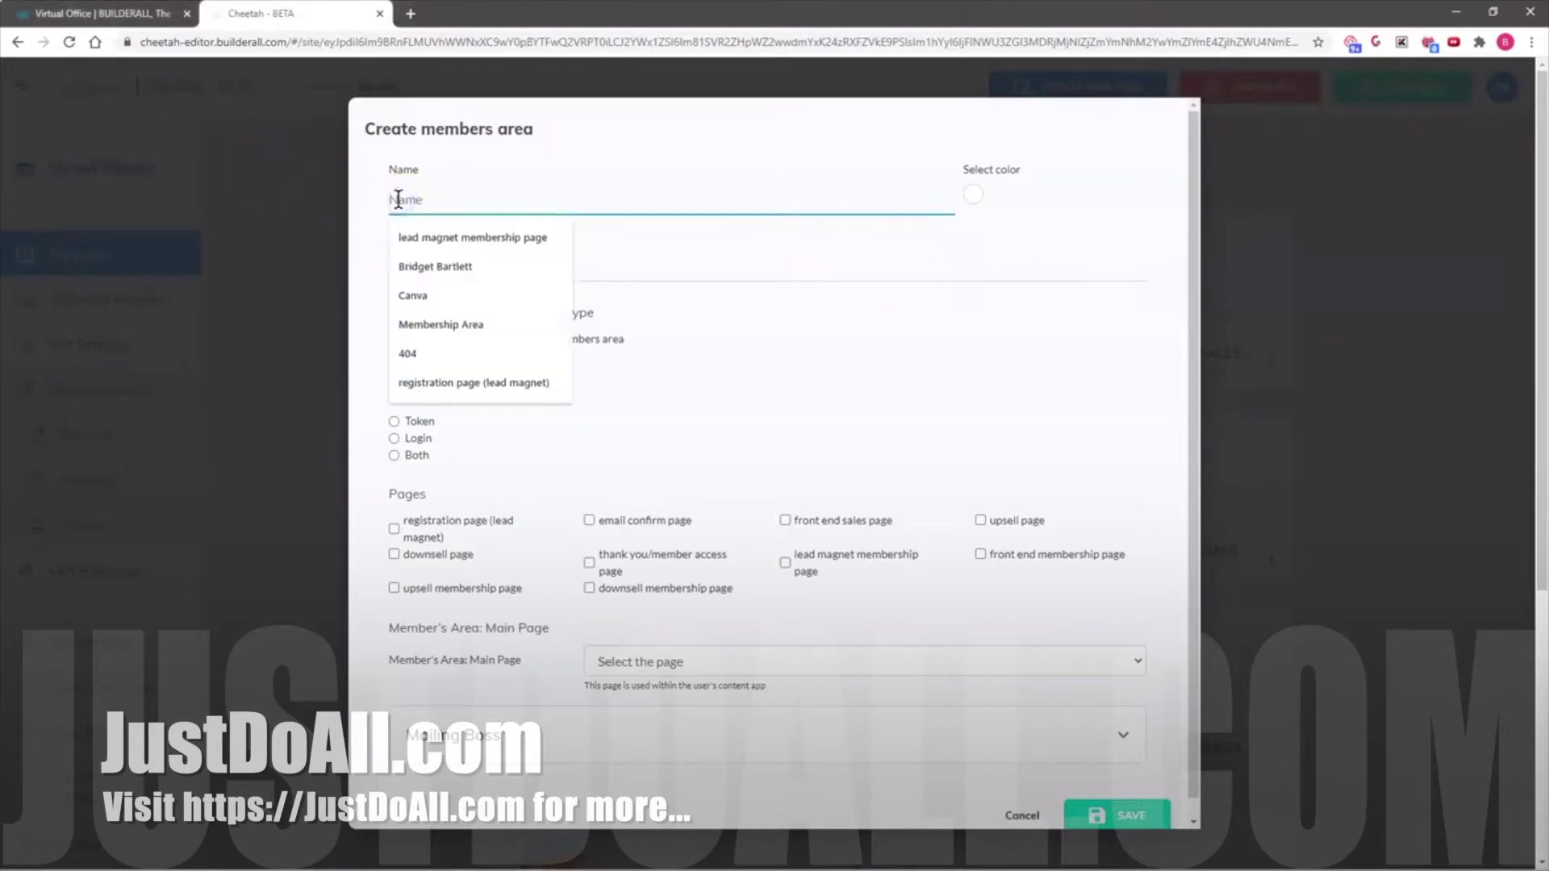
pyautogui.hotkey('ctrl', 'v')
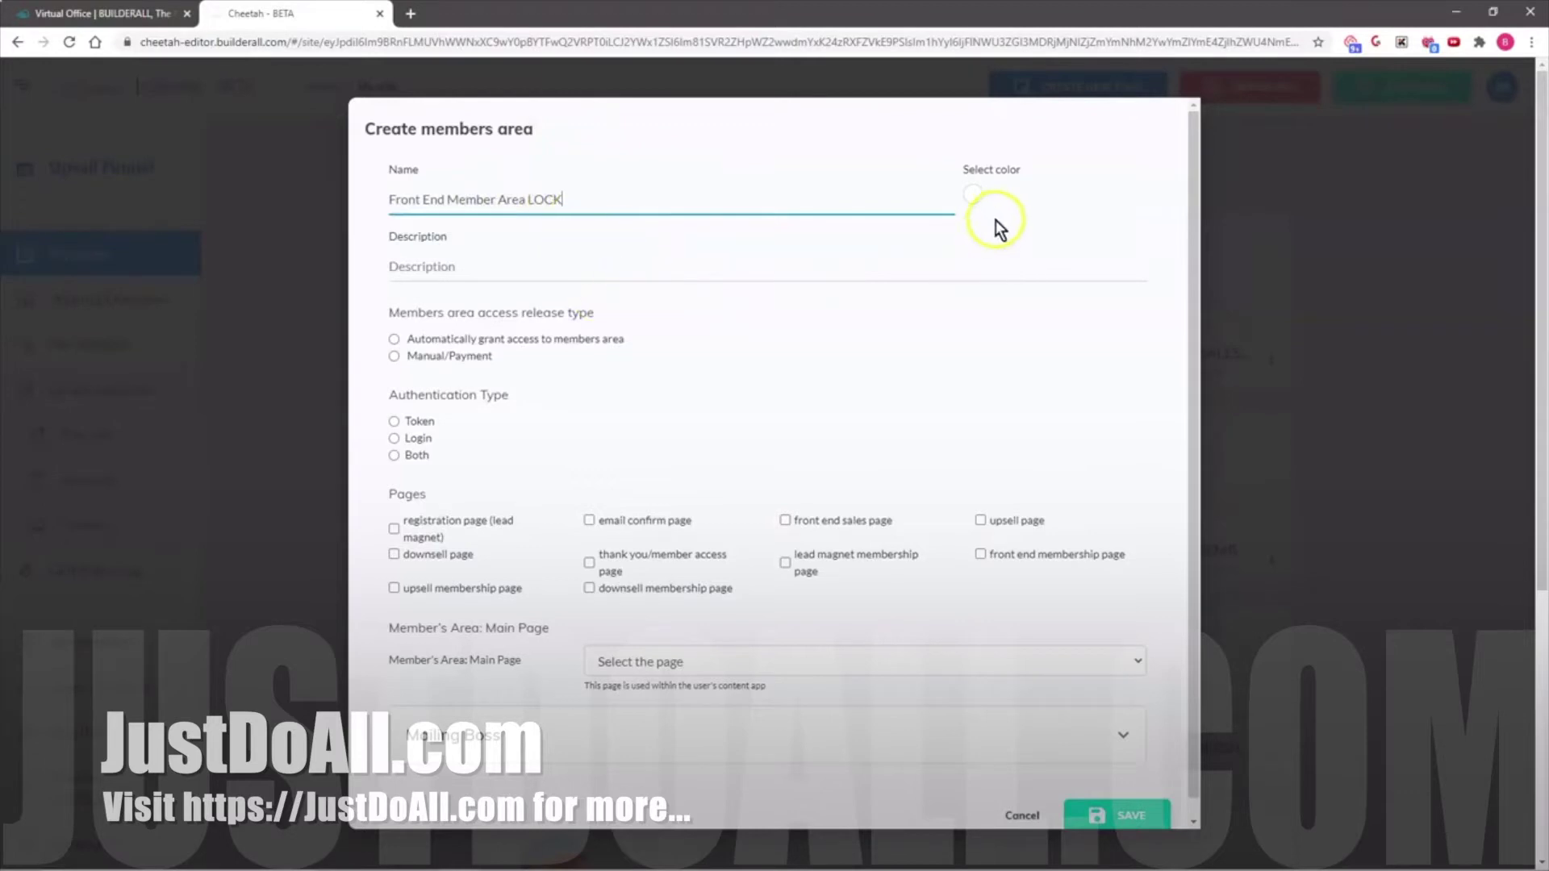
pyautogui.click(975, 196)
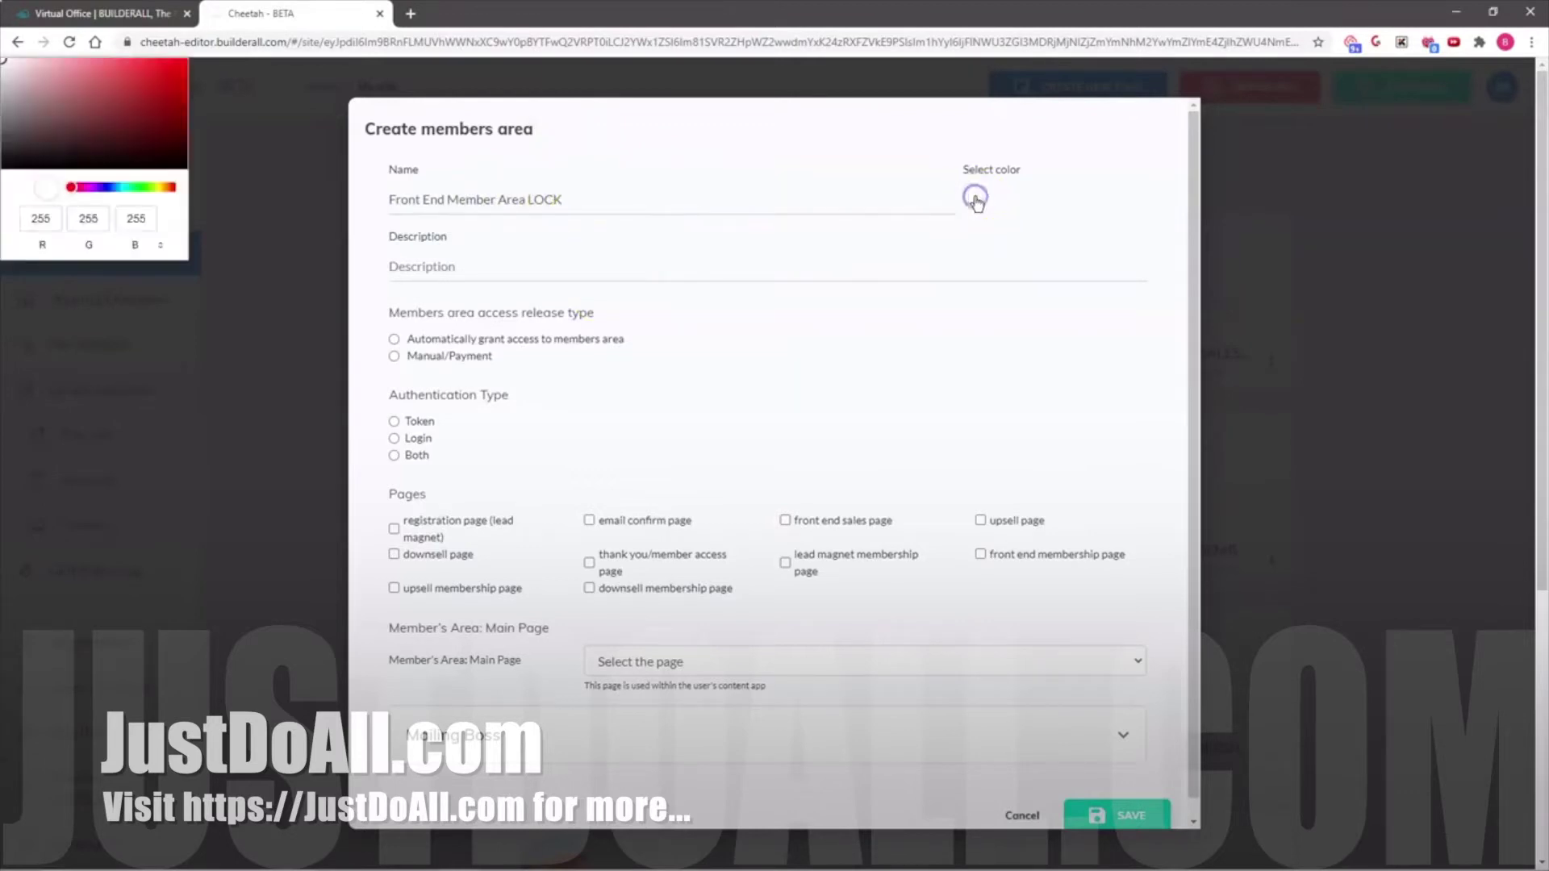
pyautogui.click(108, 188)
pyautogui.click(136, 94)
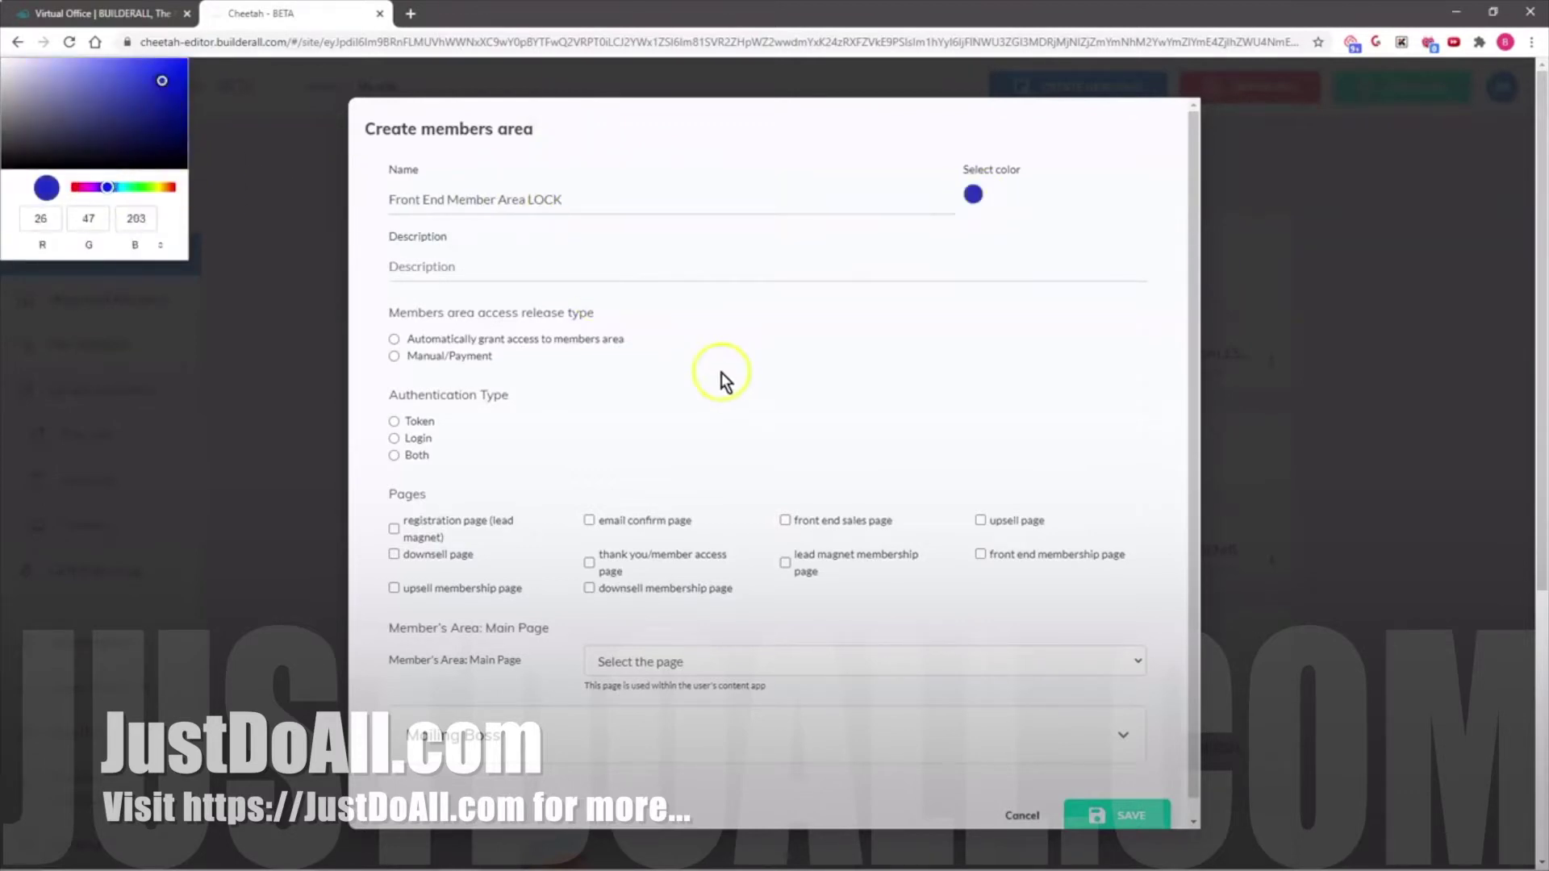
pyautogui.click(434, 205)
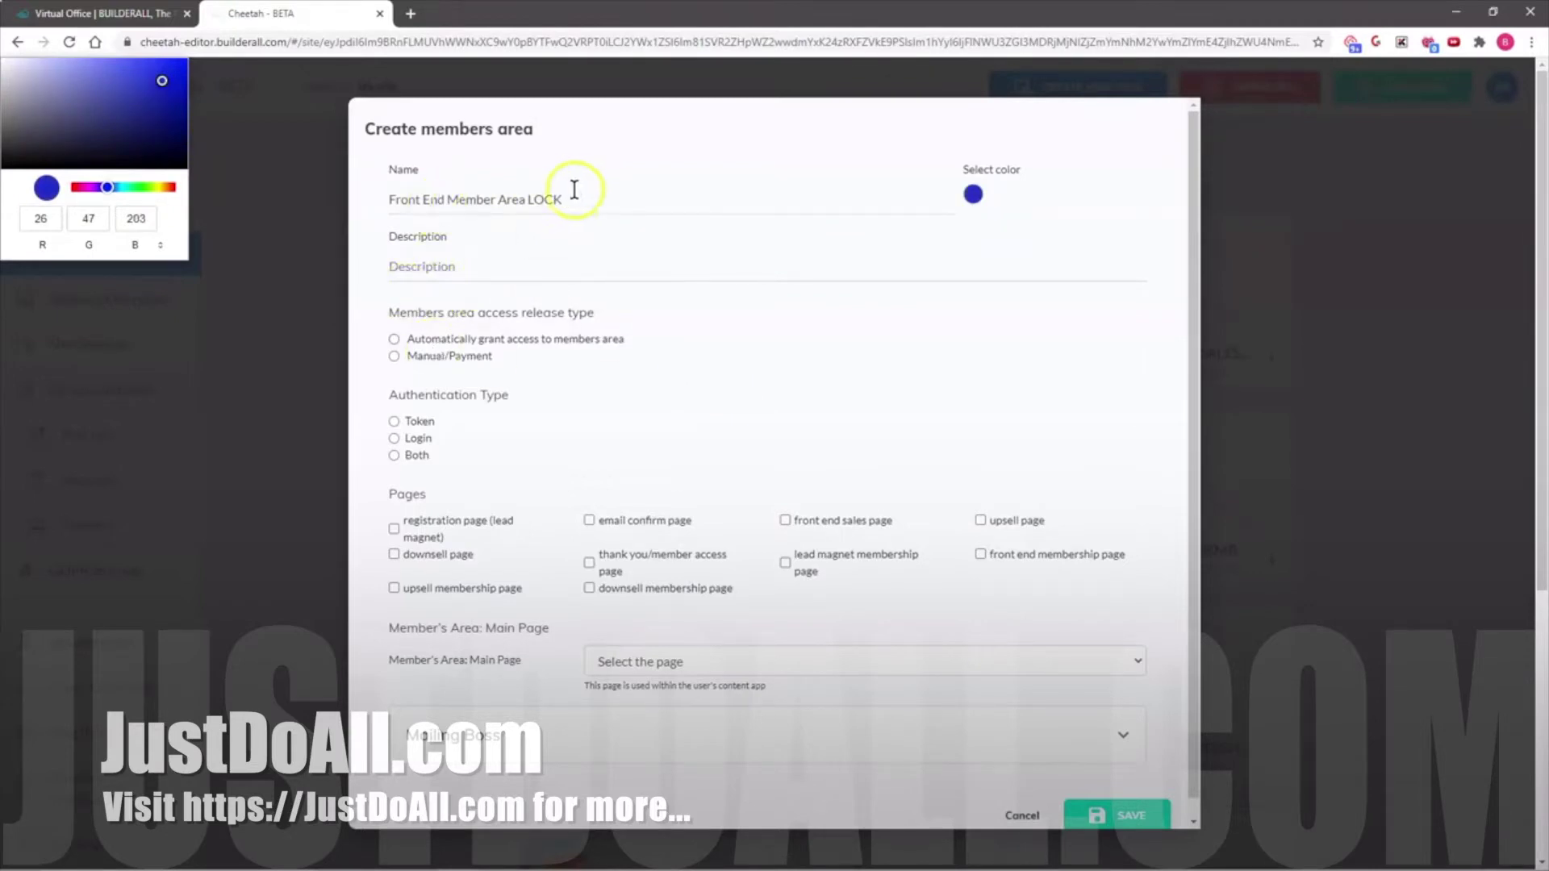
pyautogui.click(460, 268)
pyautogui.hotkey('ctrl', 'v')
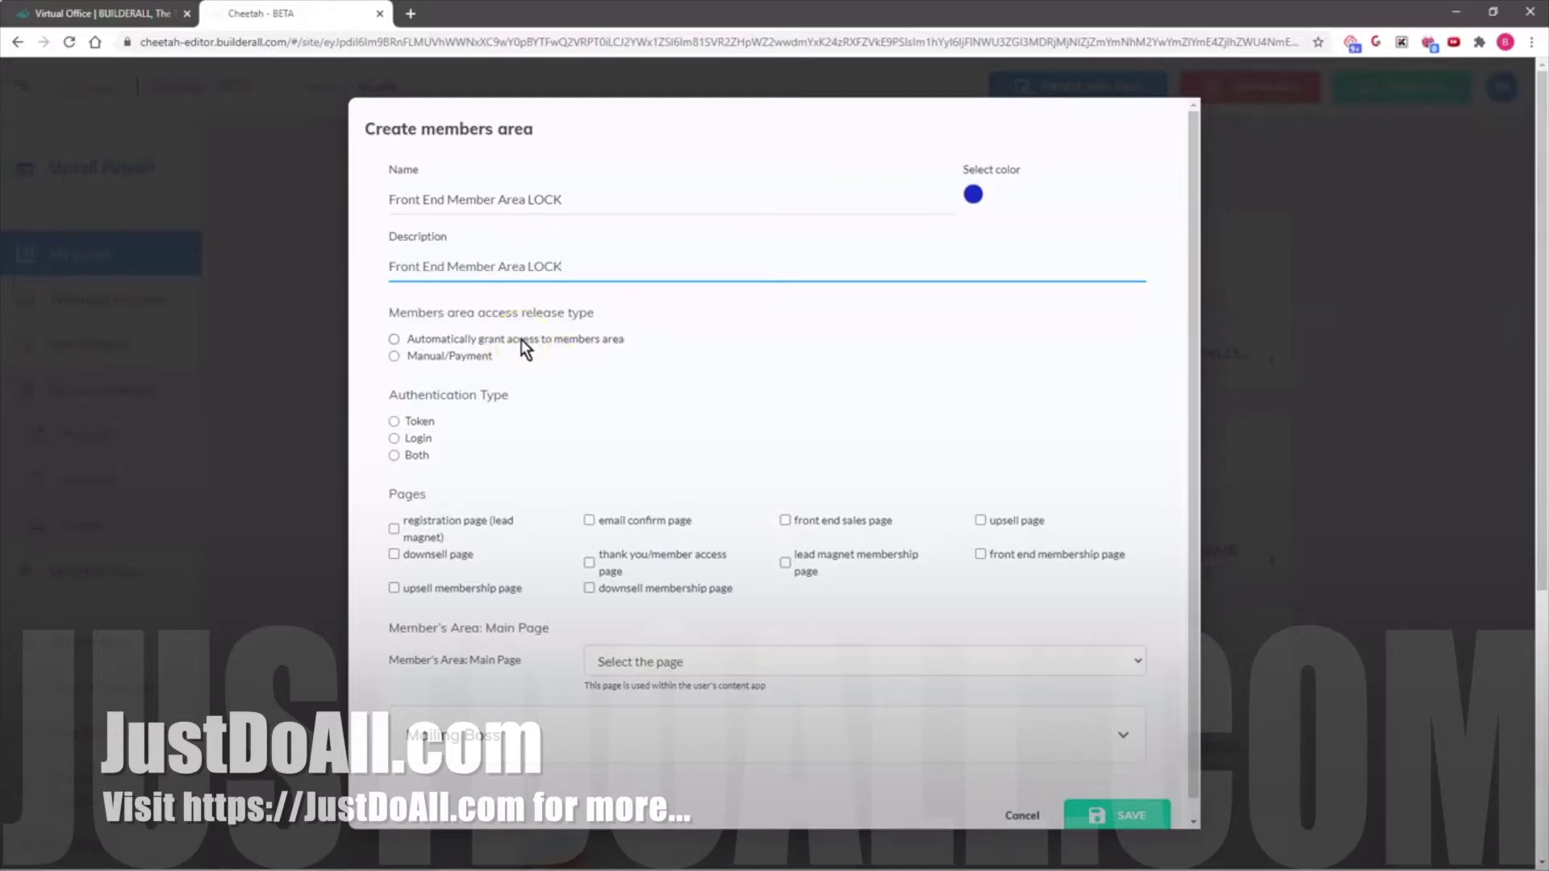
pyautogui.click(395, 357)
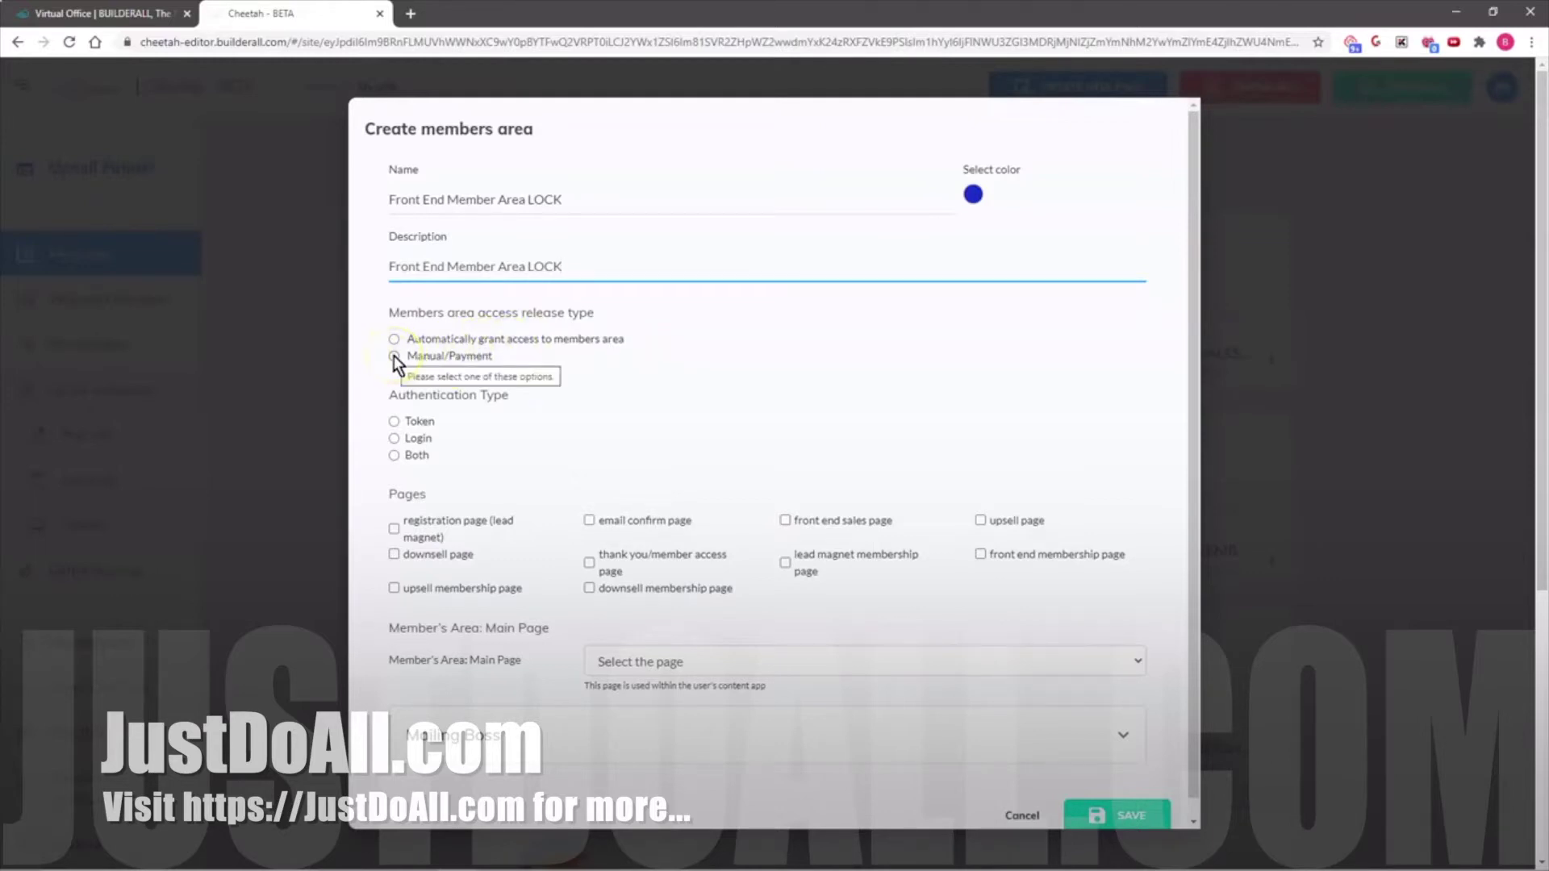
pyautogui.click(394, 356)
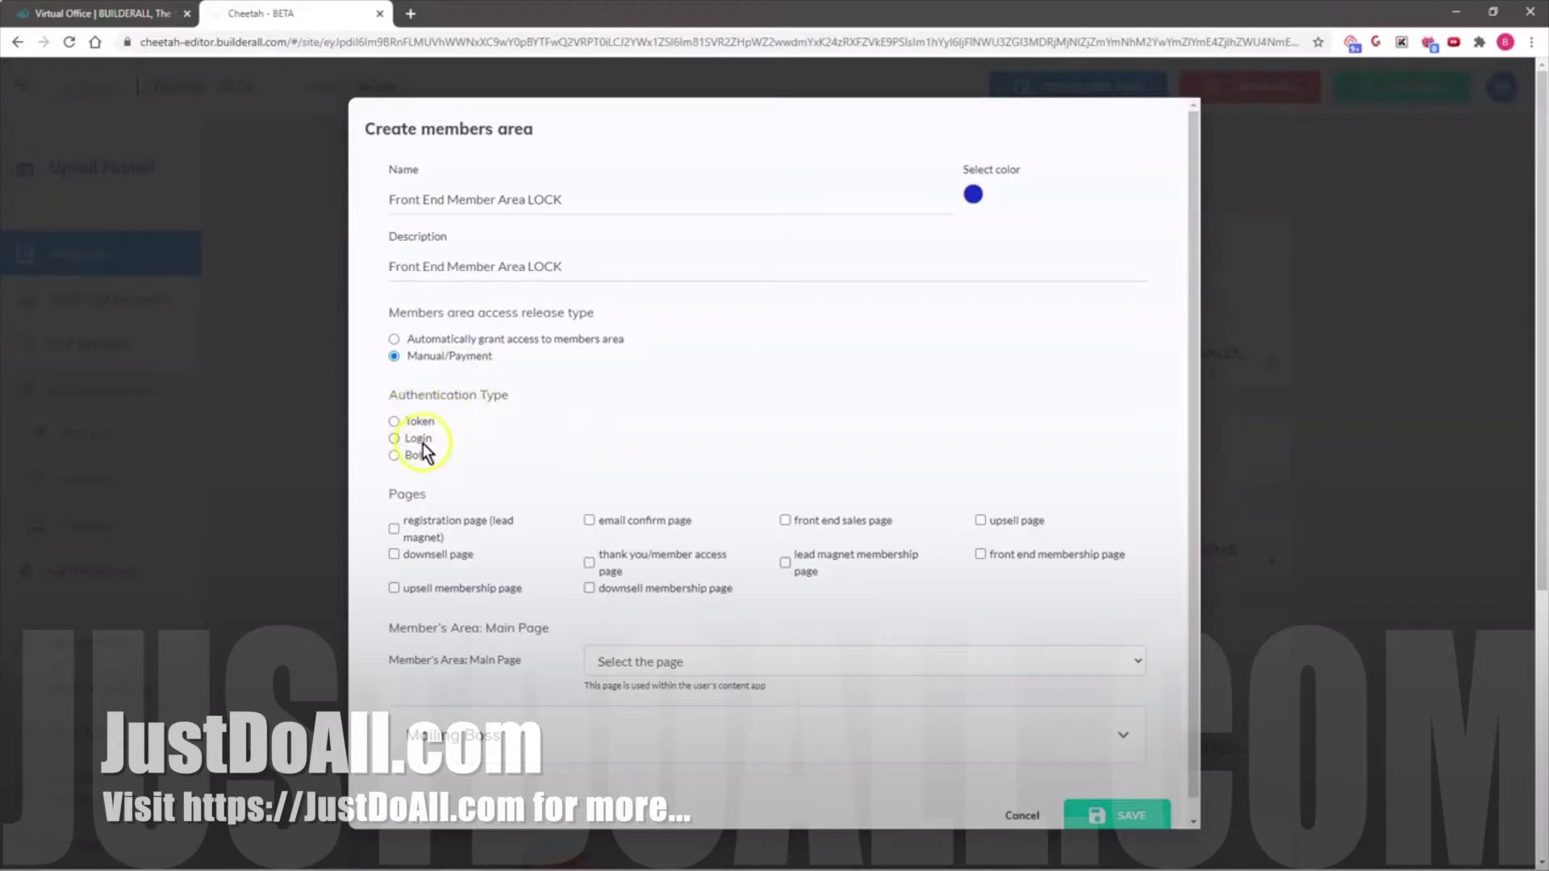
# Require login, lock the front end membership page, set thank you/member access page as main page, and save.
pyautogui.click(394, 438)
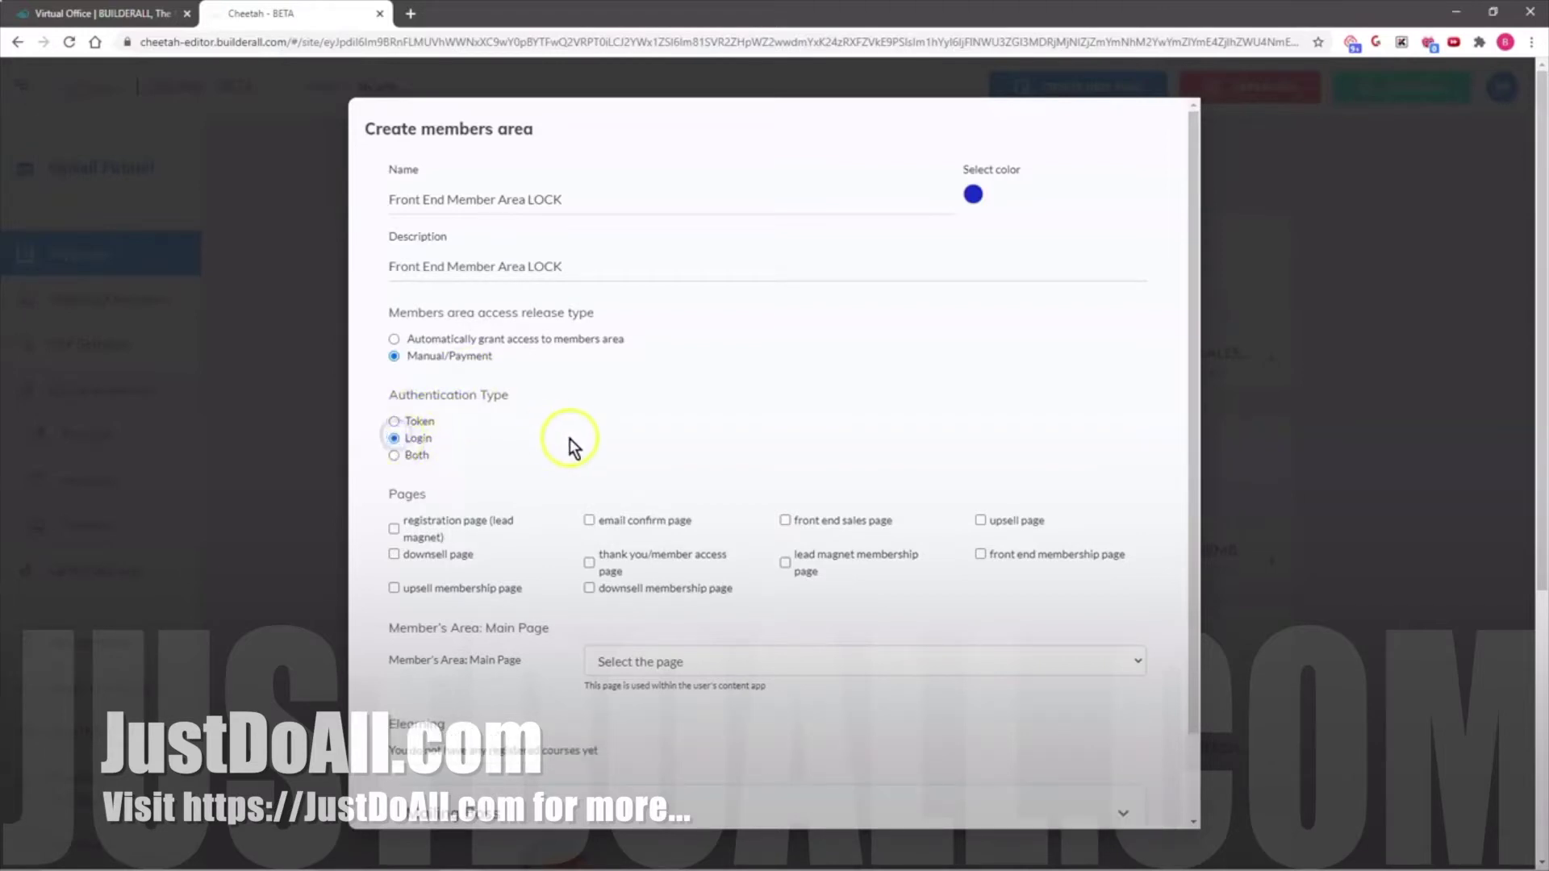
pyautogui.scroll(-1, 565, 446)
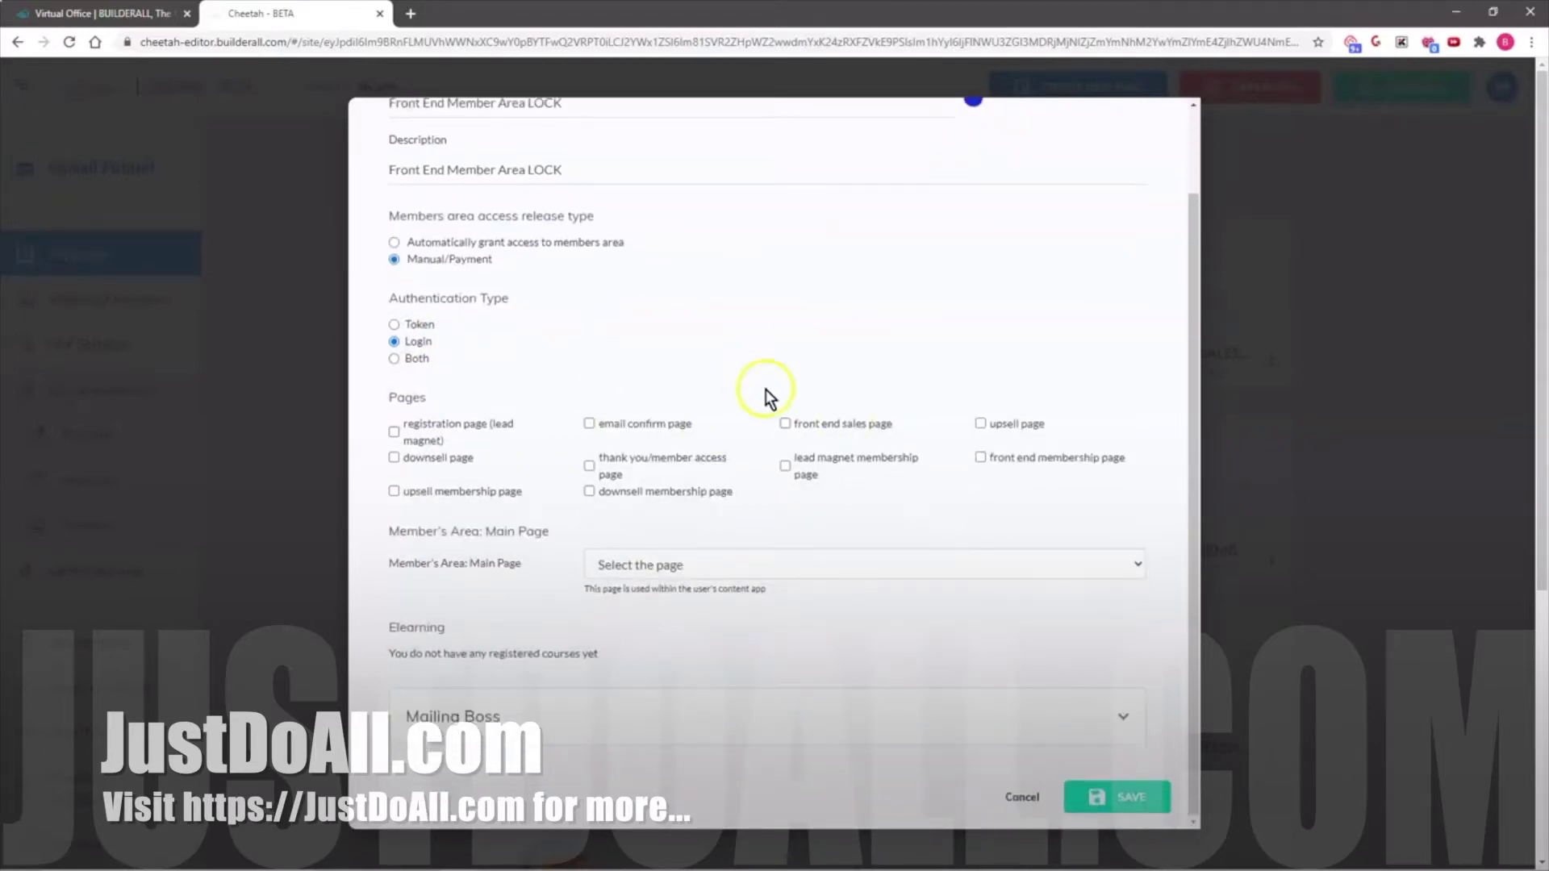
pyautogui.click(979, 458)
pyautogui.click(672, 564)
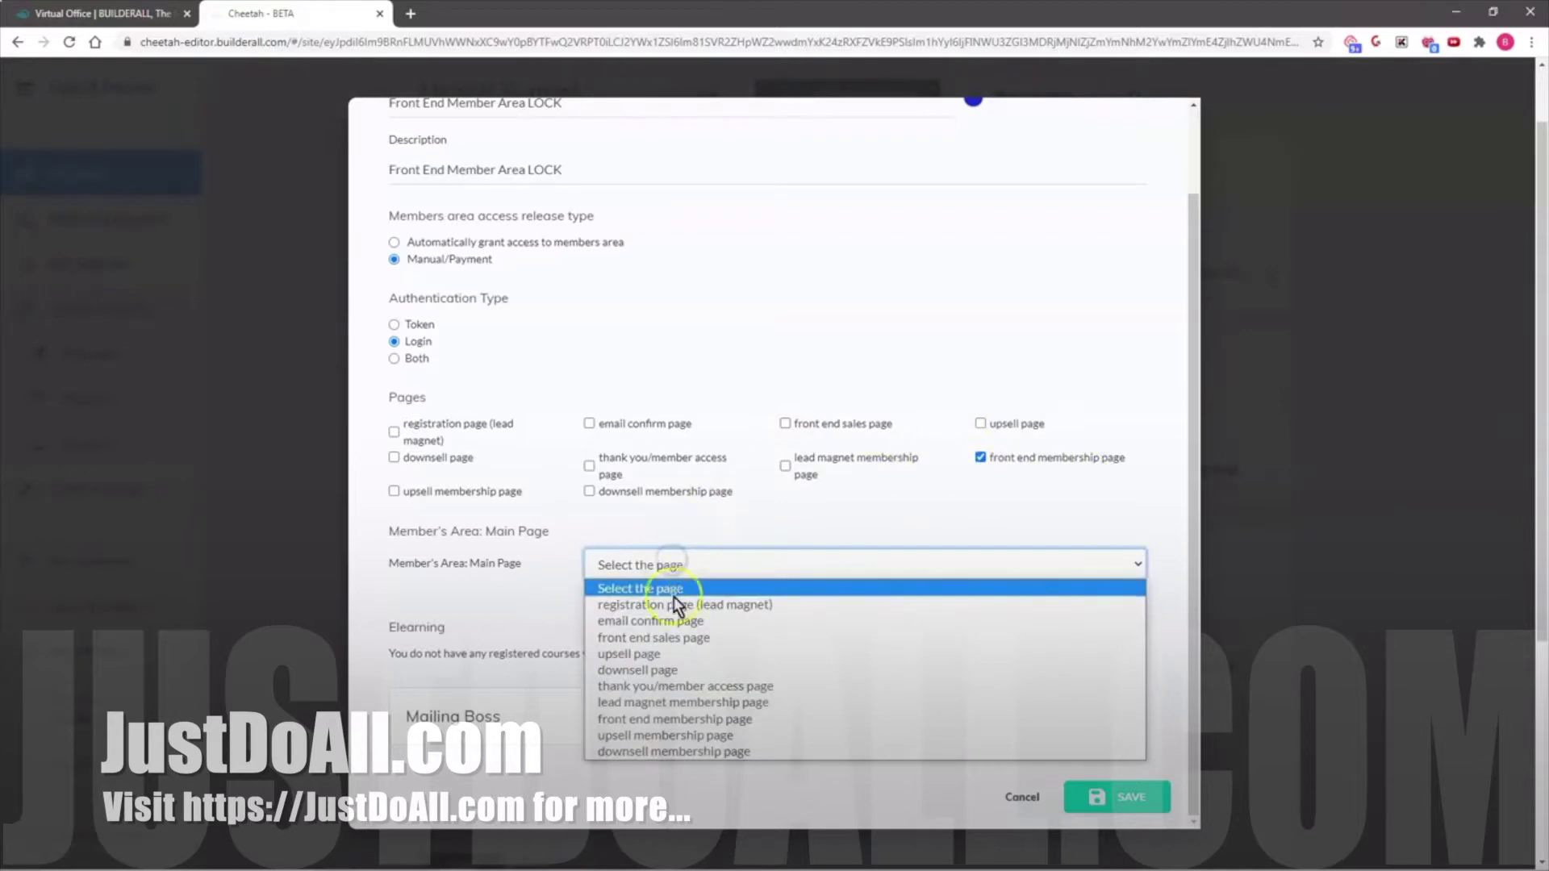
pyautogui.click(689, 687)
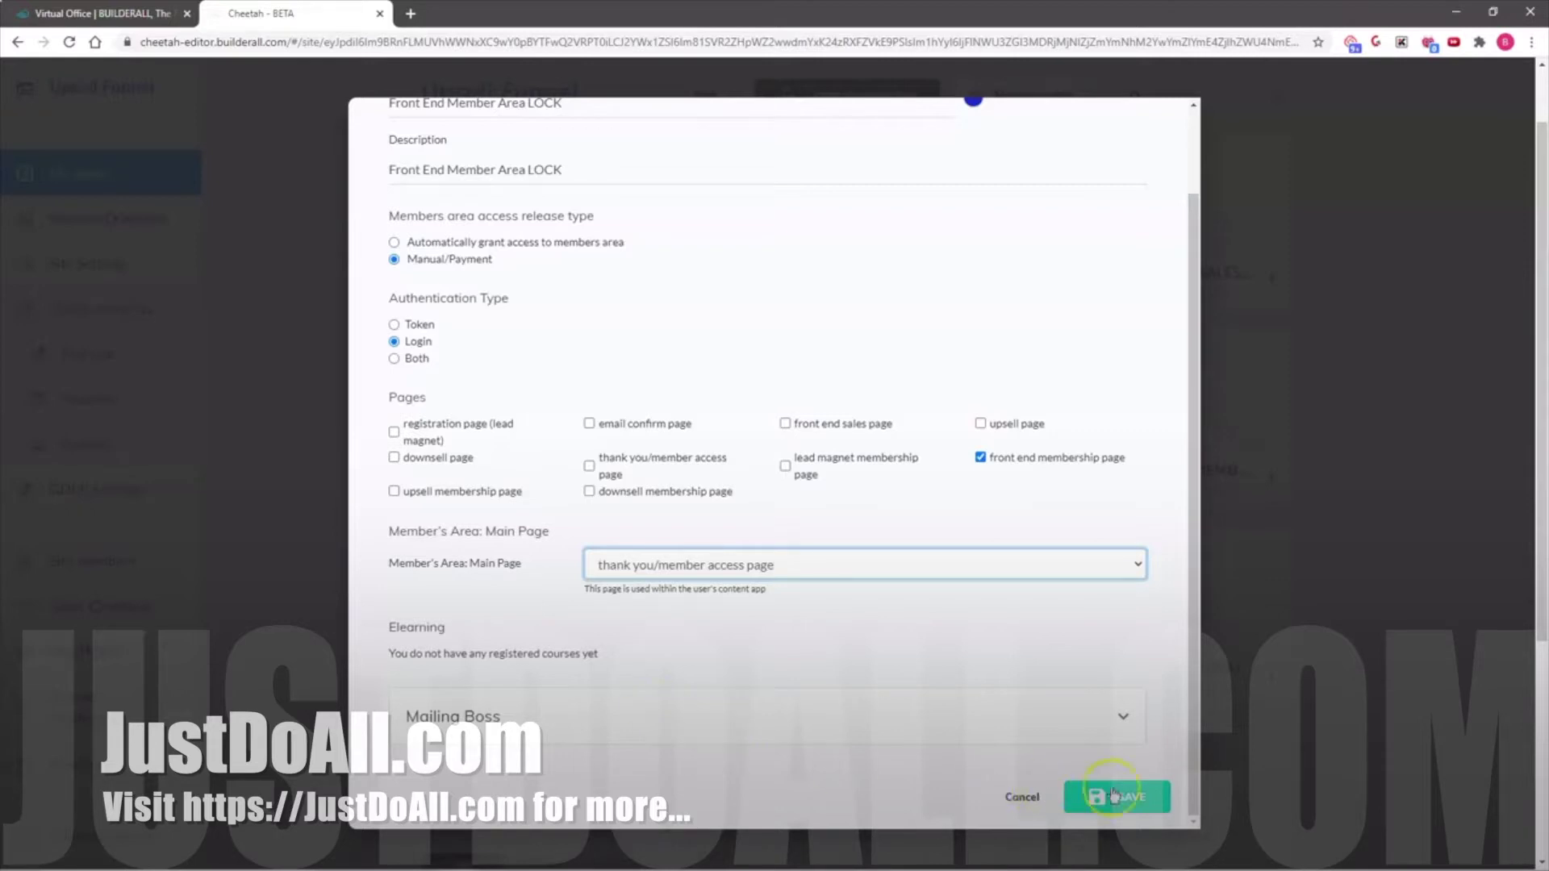
pyautogui.click(482, 726)
pyautogui.click(1126, 794)
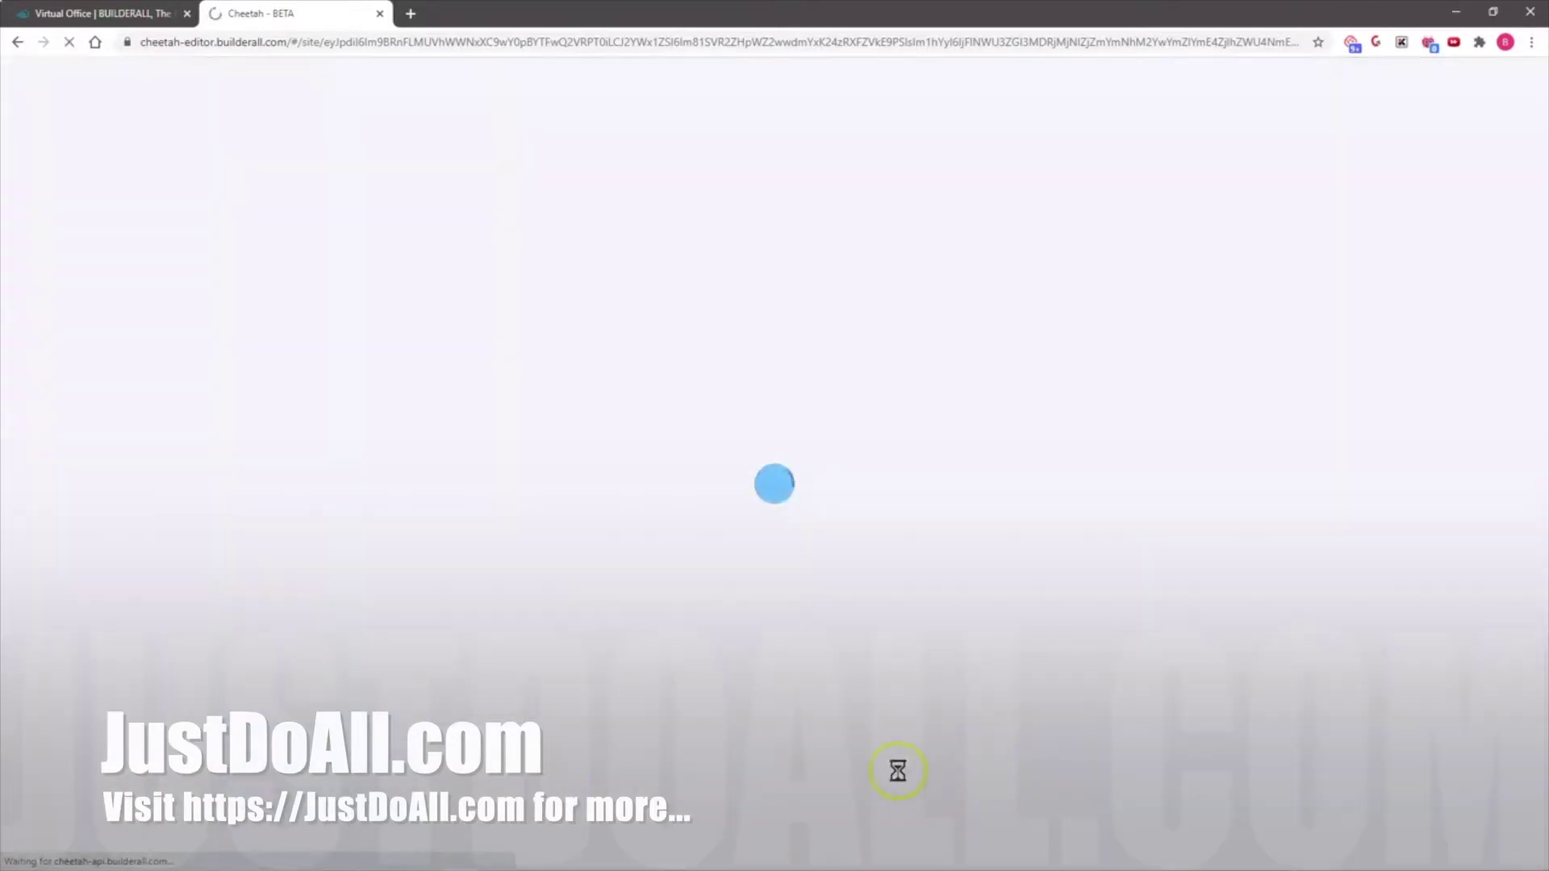
pyautogui.scroll(-5, 338, 699)
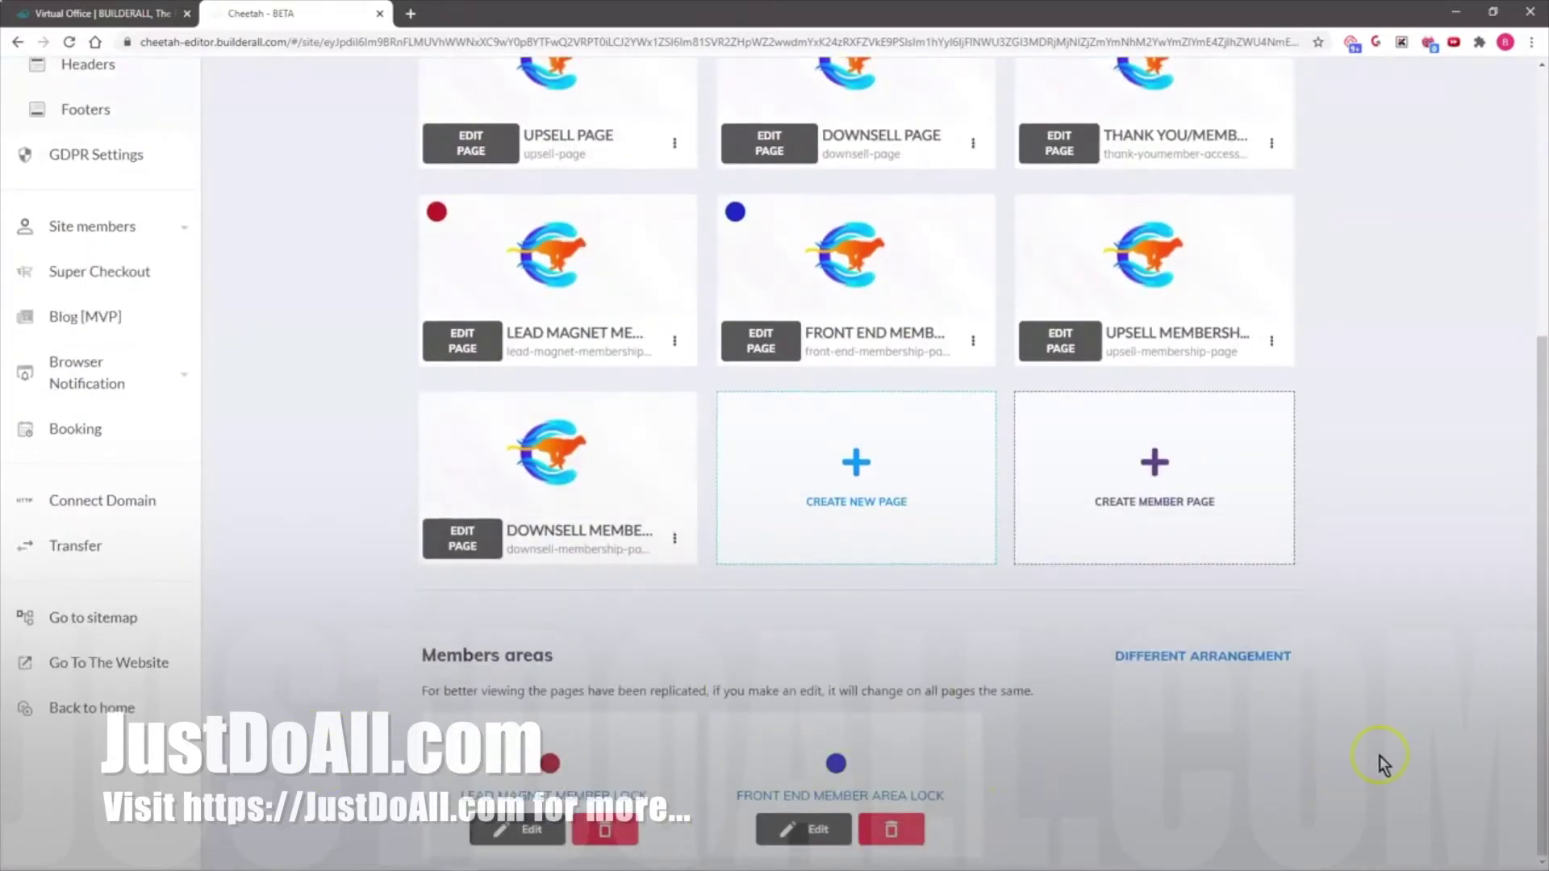
pyautogui.scroll(5, 1386, 762)
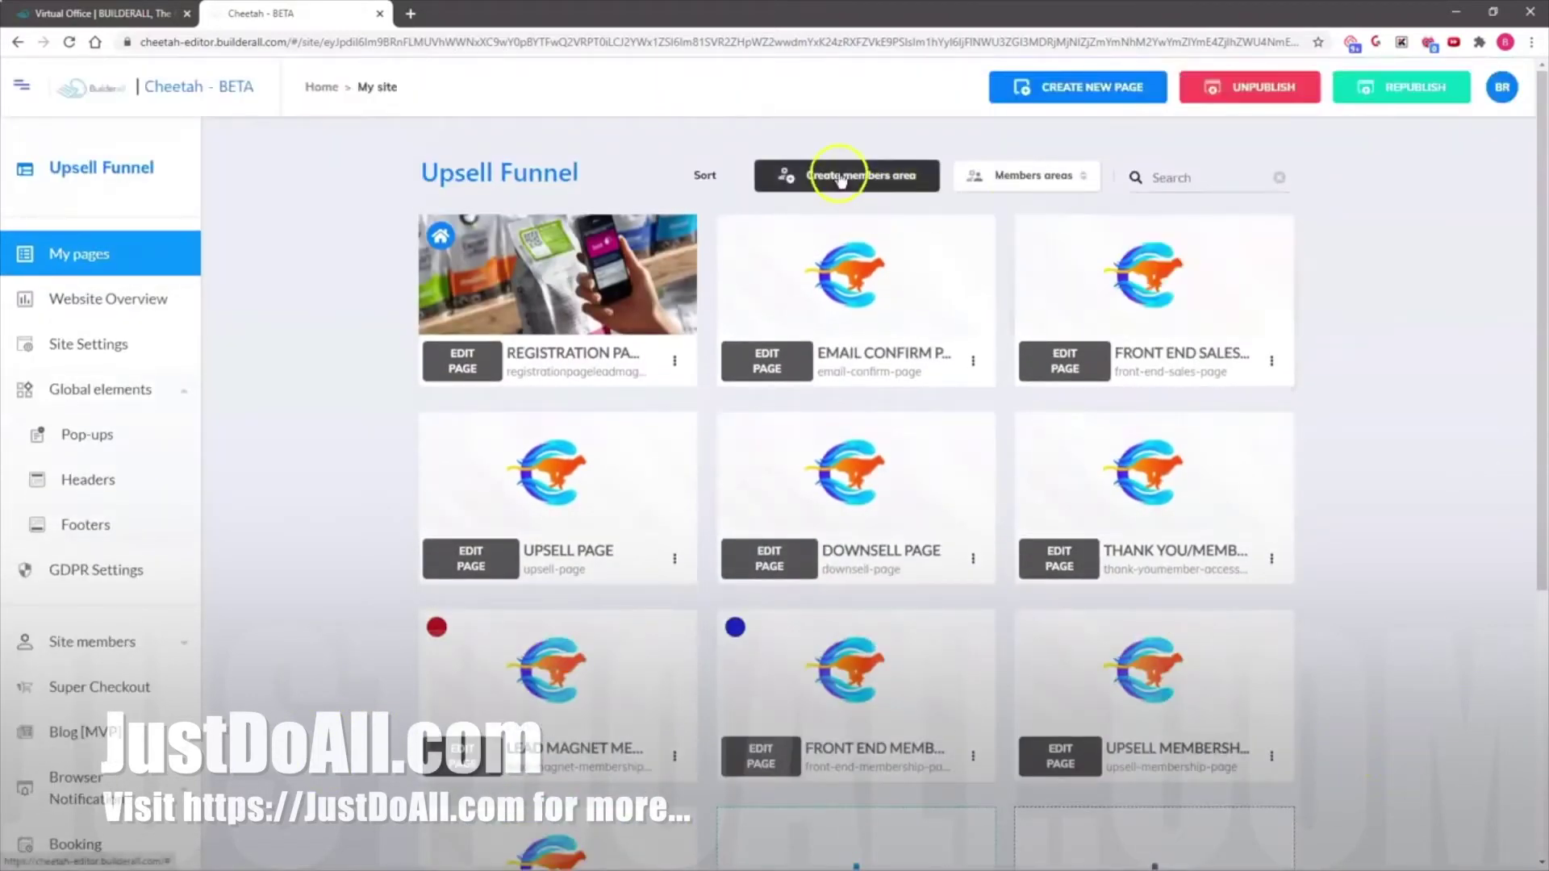
# Create a members area named and described 'Upsell Member Area LOCK', coloured bright green.
pyautogui.click(832, 175)
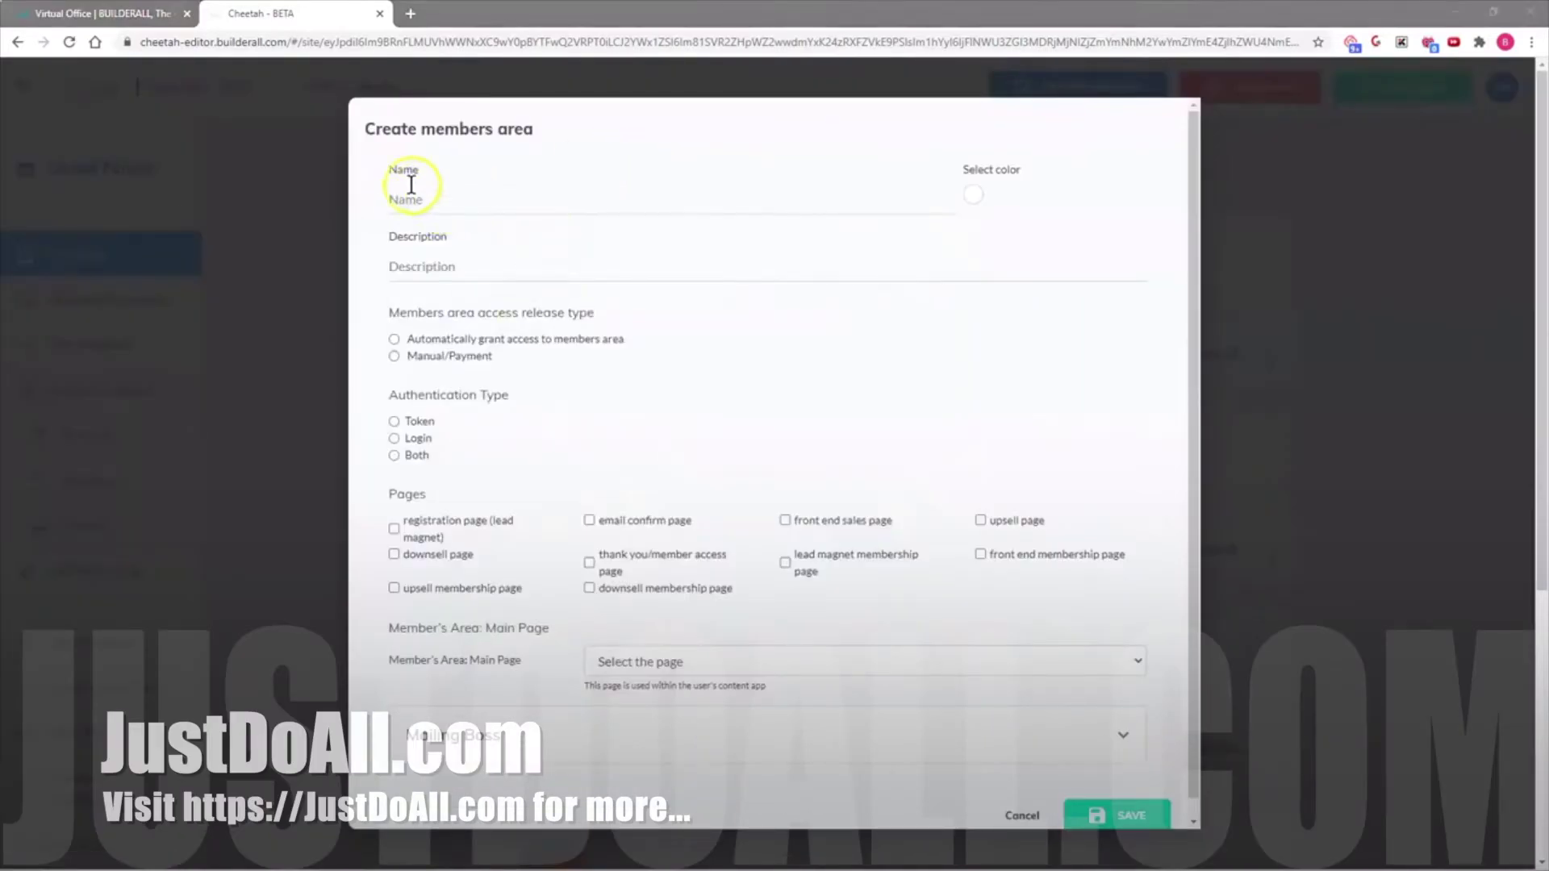
pyautogui.click(401, 200)
pyautogui.rightClick(401, 200)
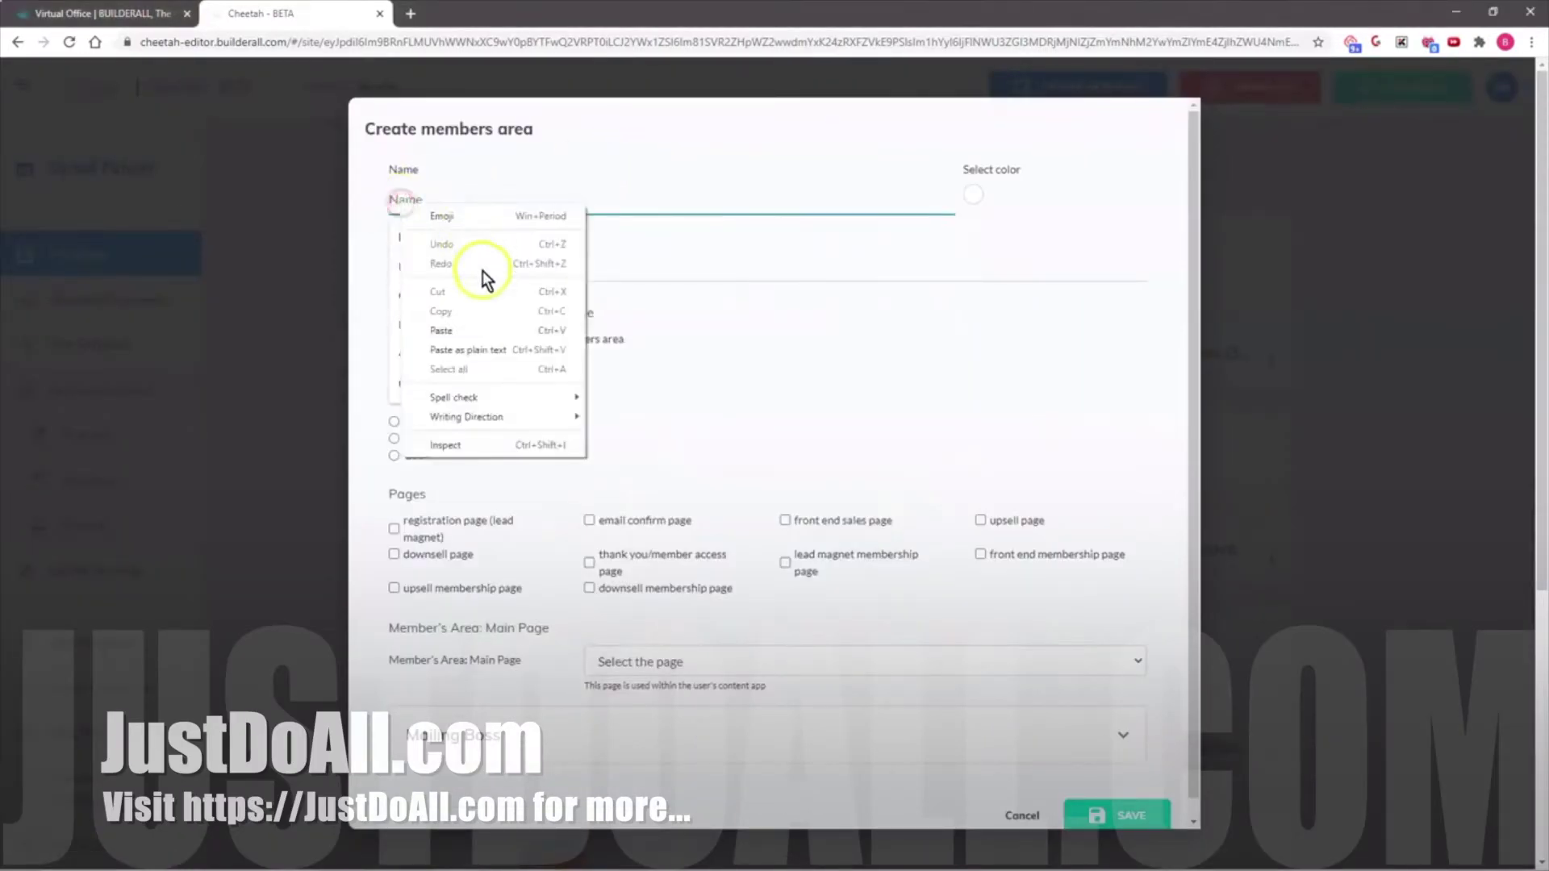
pyautogui.click(498, 333)
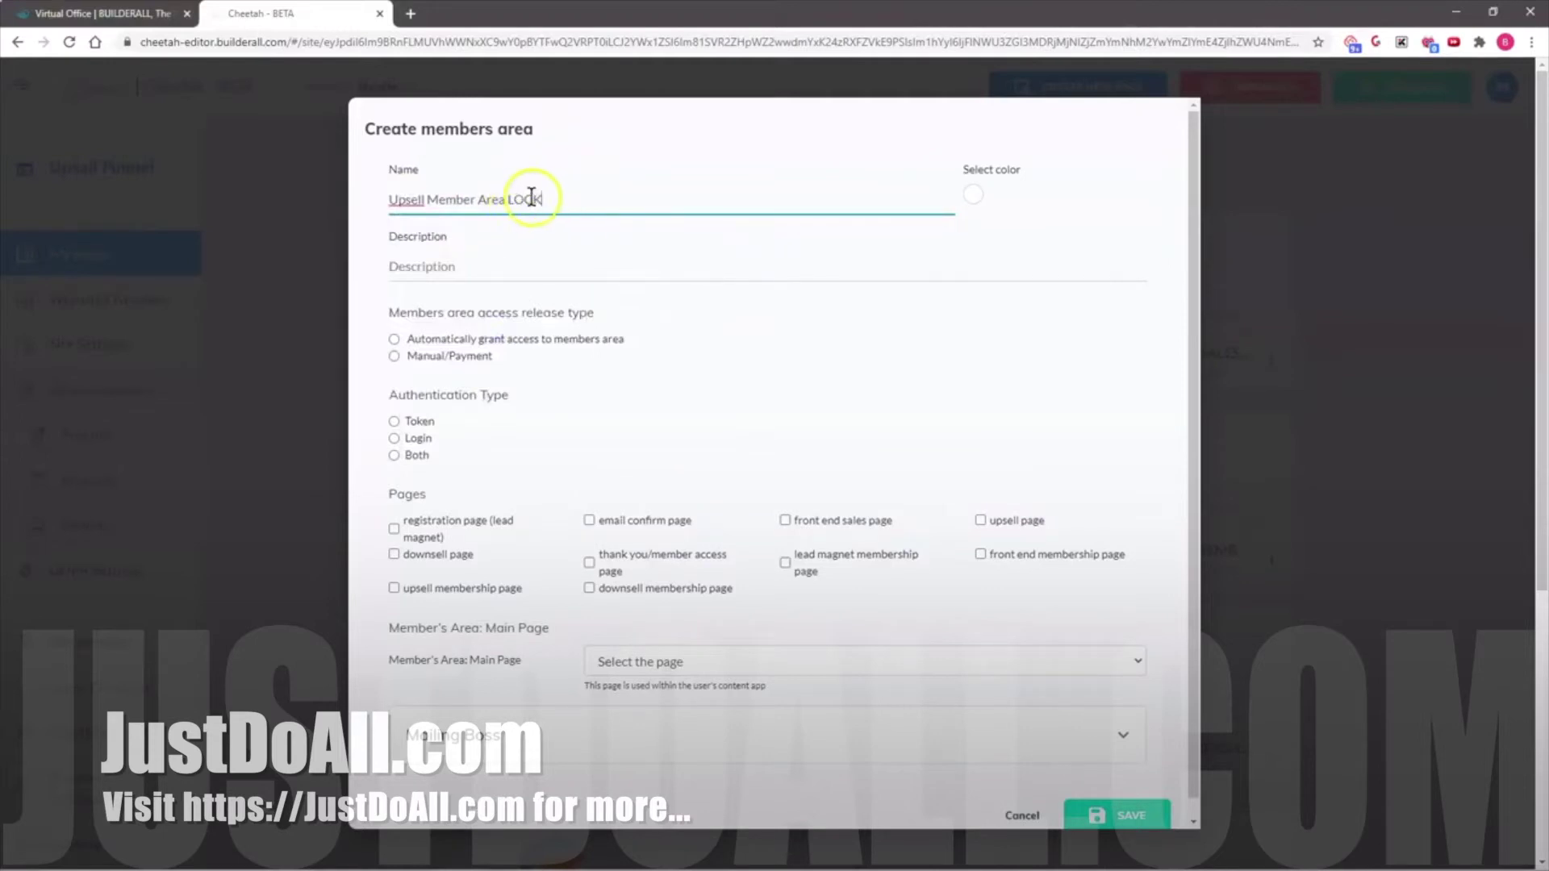
pyautogui.click(972, 195)
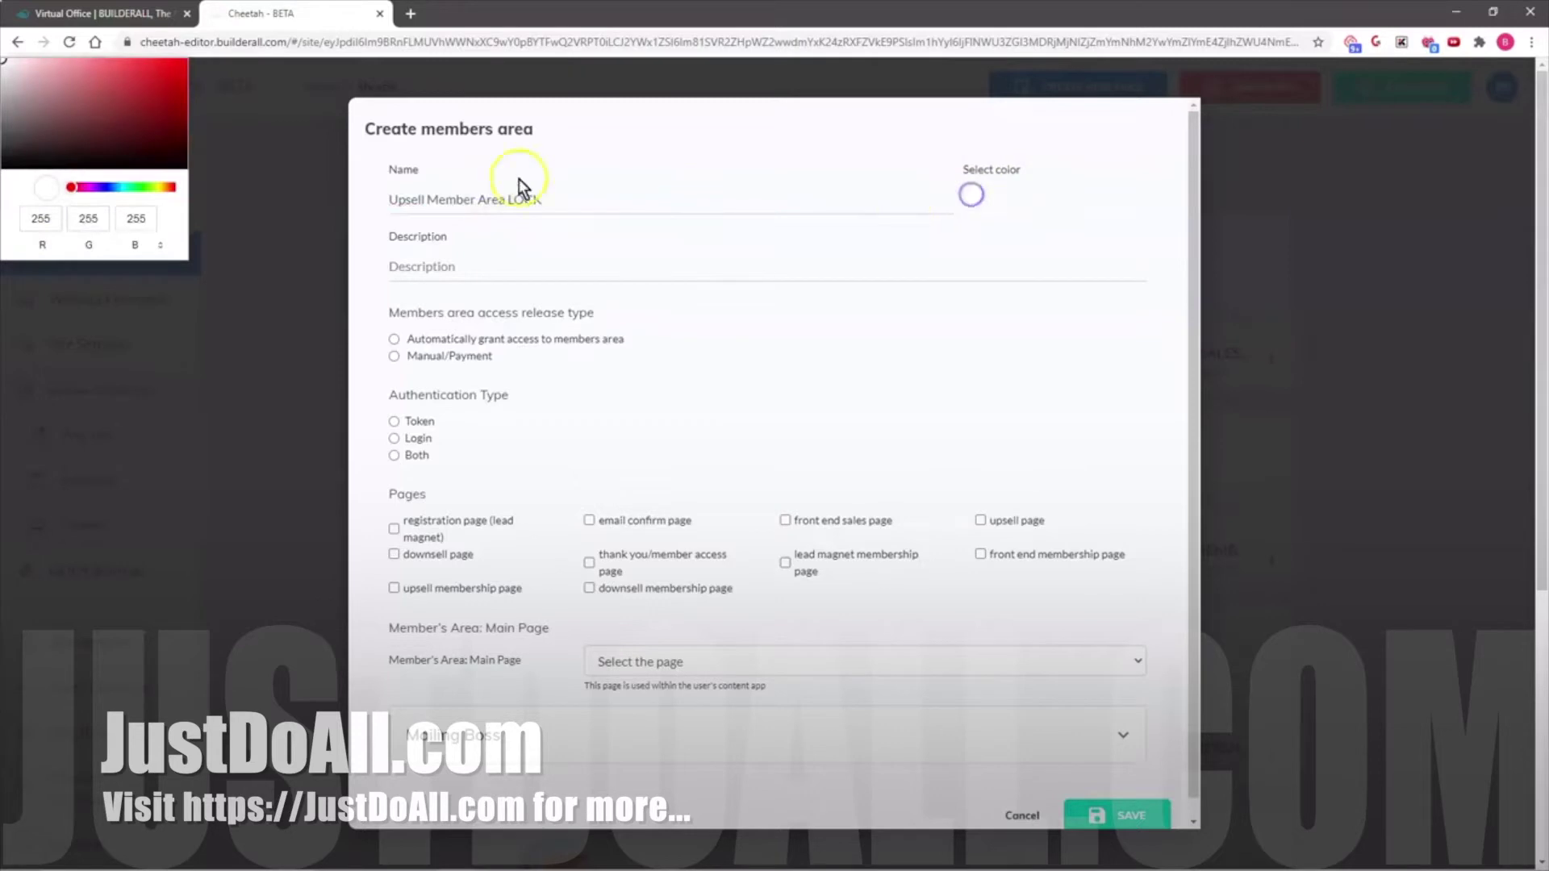
pyautogui.click(138, 186)
pyautogui.click(158, 79)
pyautogui.moveTo(158, 79); pyautogui.dragTo(159, 73)
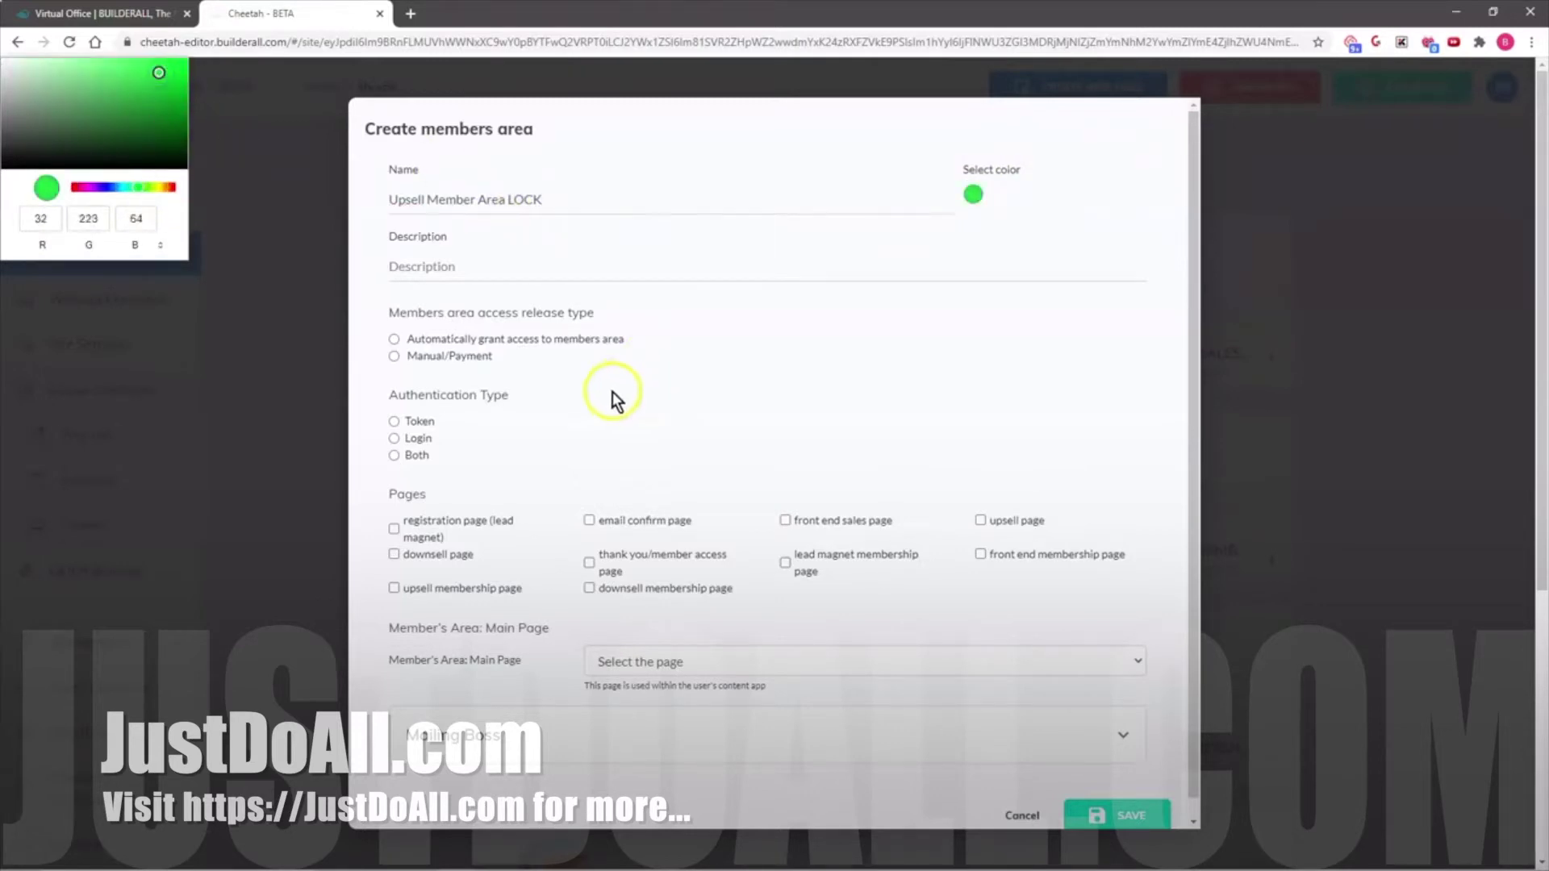
pyautogui.click(414, 267)
pyautogui.write('Upsell Member Area LOCK')
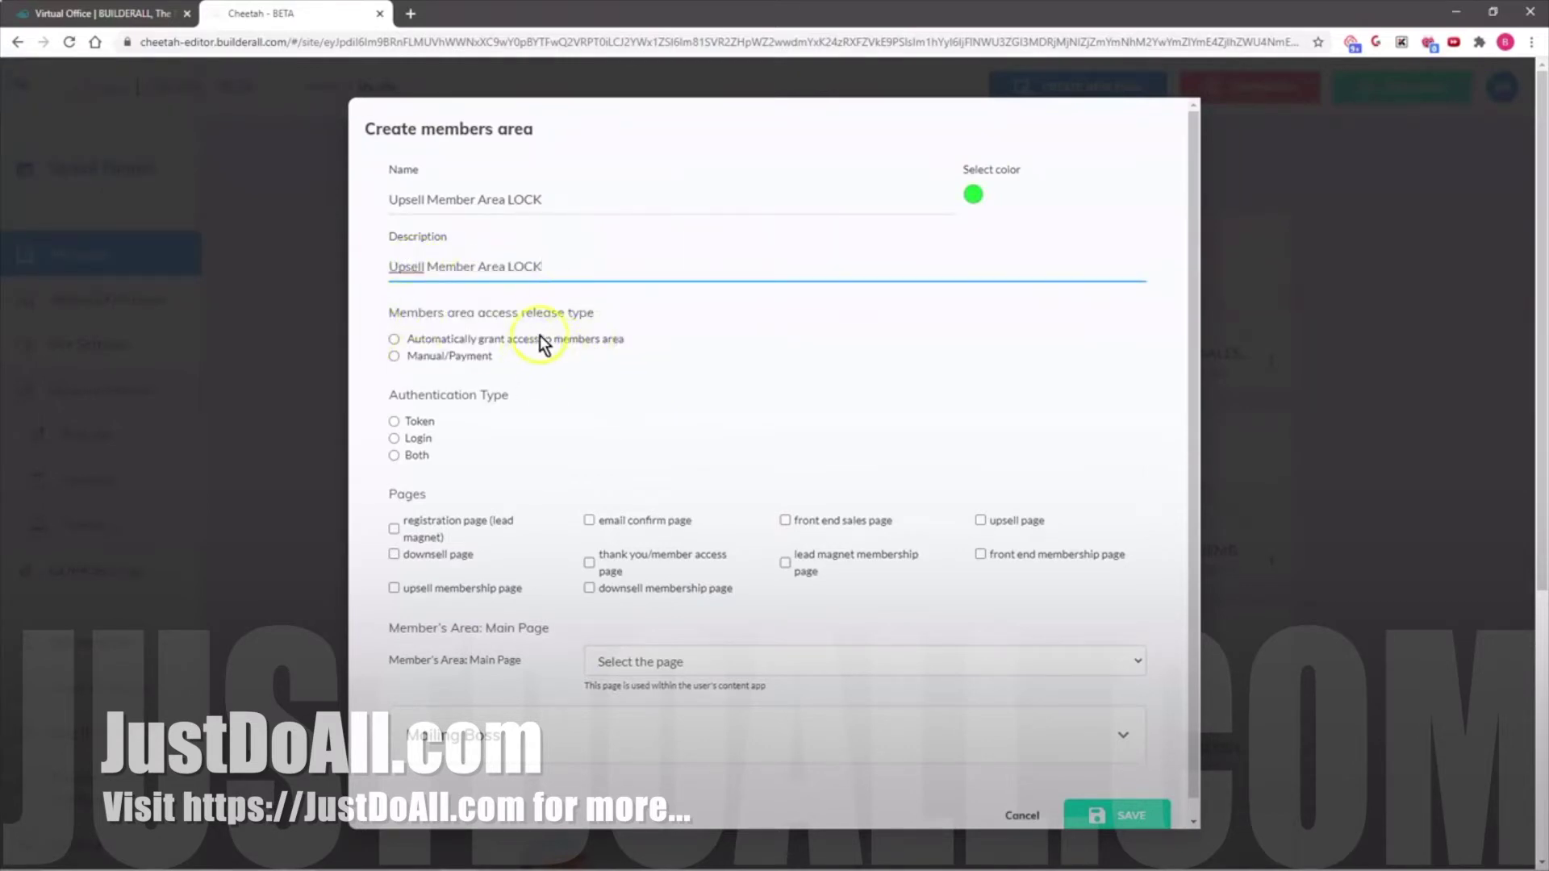
# Set Manual/Payment access with login, lock the upsell membership page, pick thank you/member access main page, save.
pyautogui.click(394, 357)
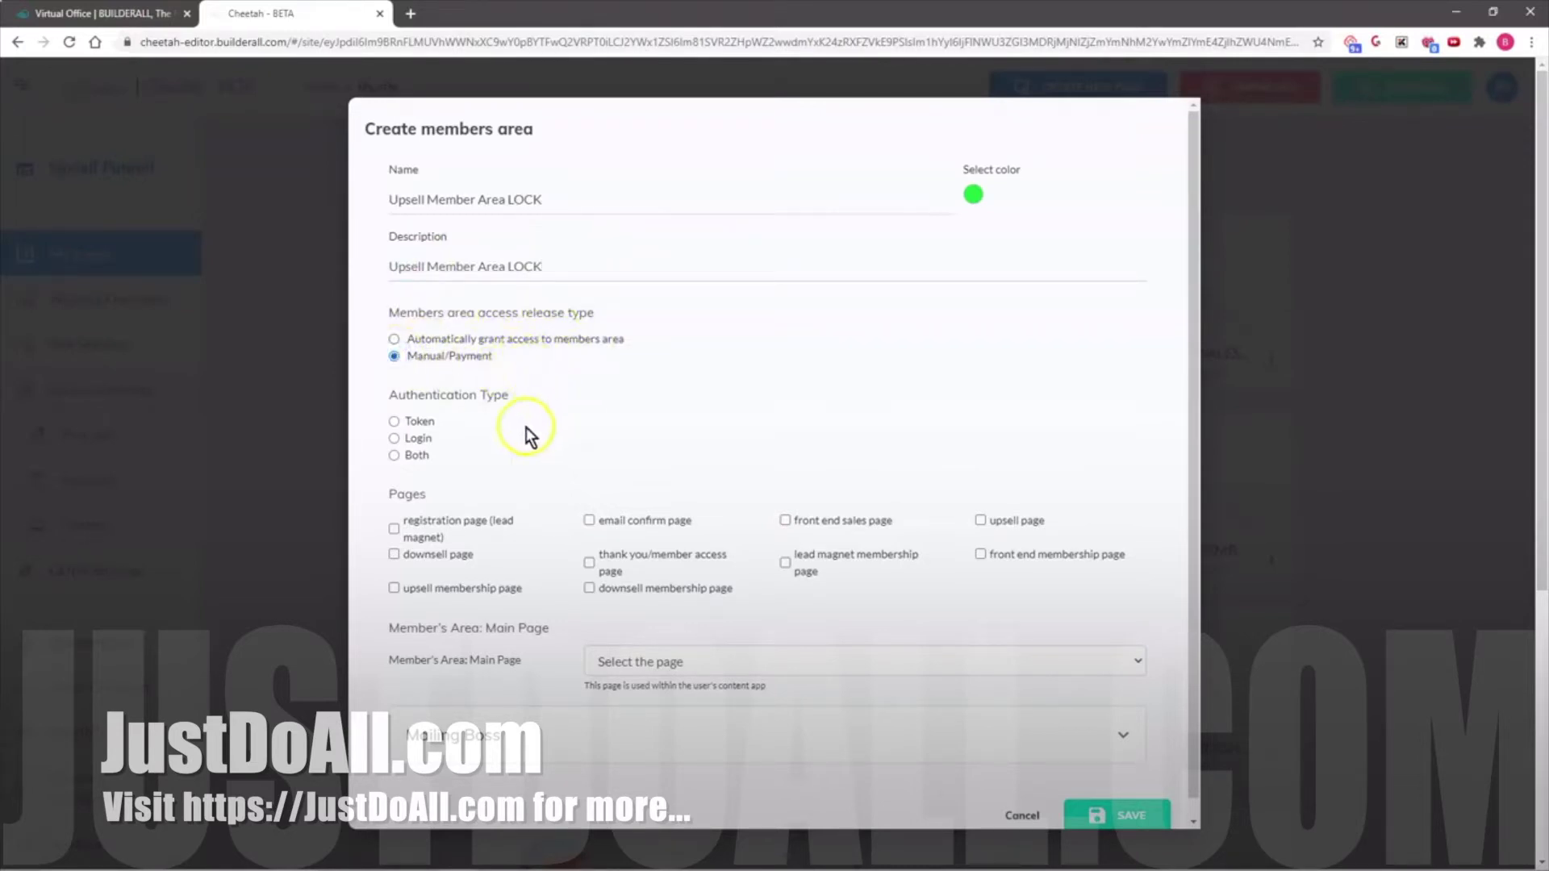
pyautogui.click(394, 438)
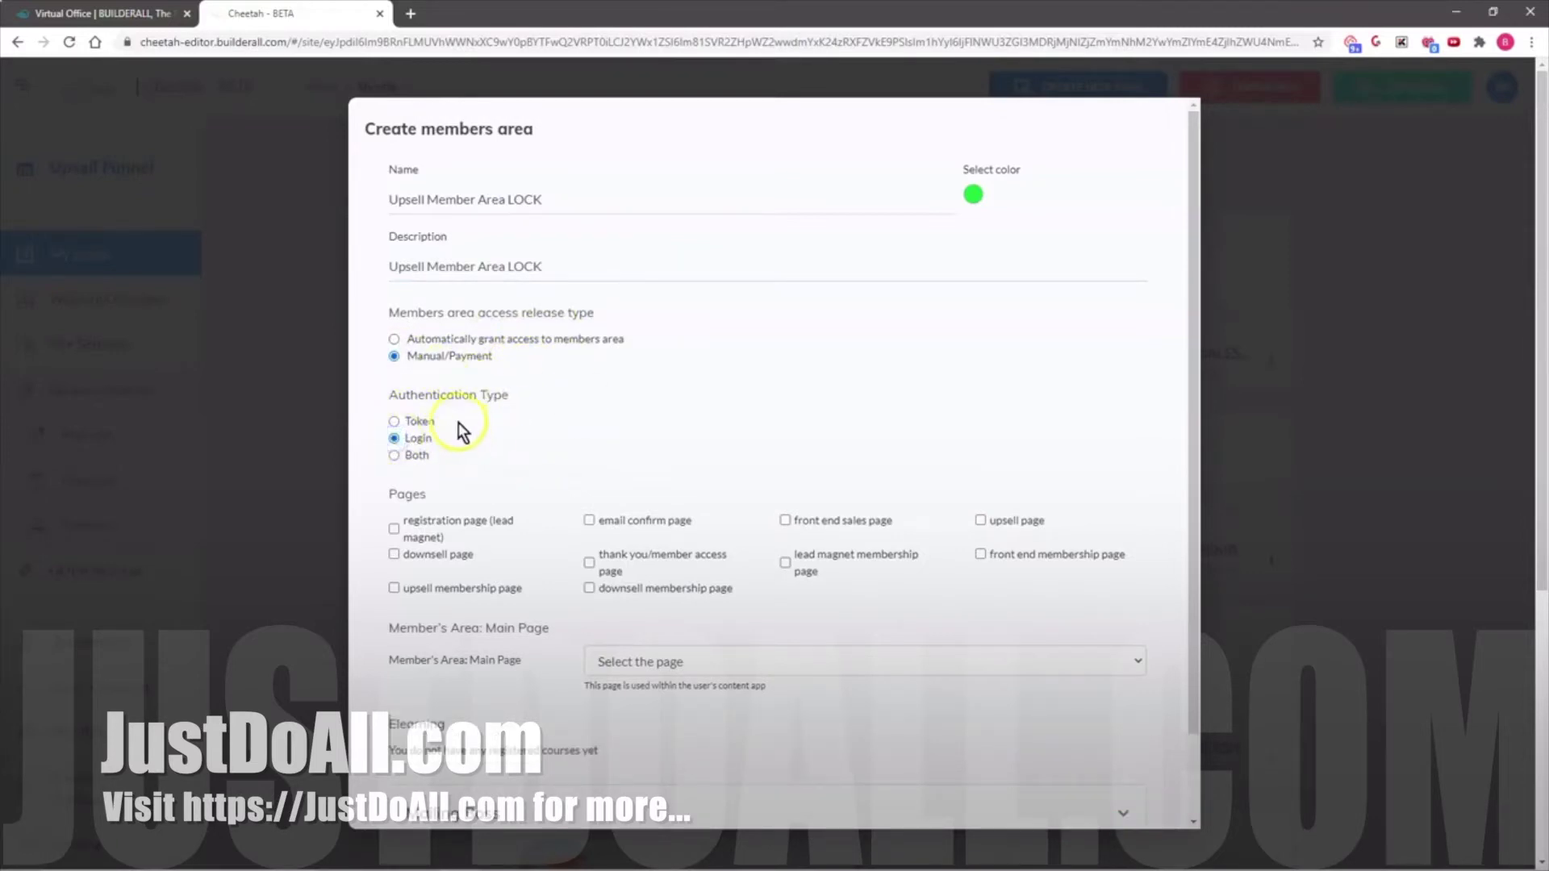
pyautogui.scroll(-2, 472, 440)
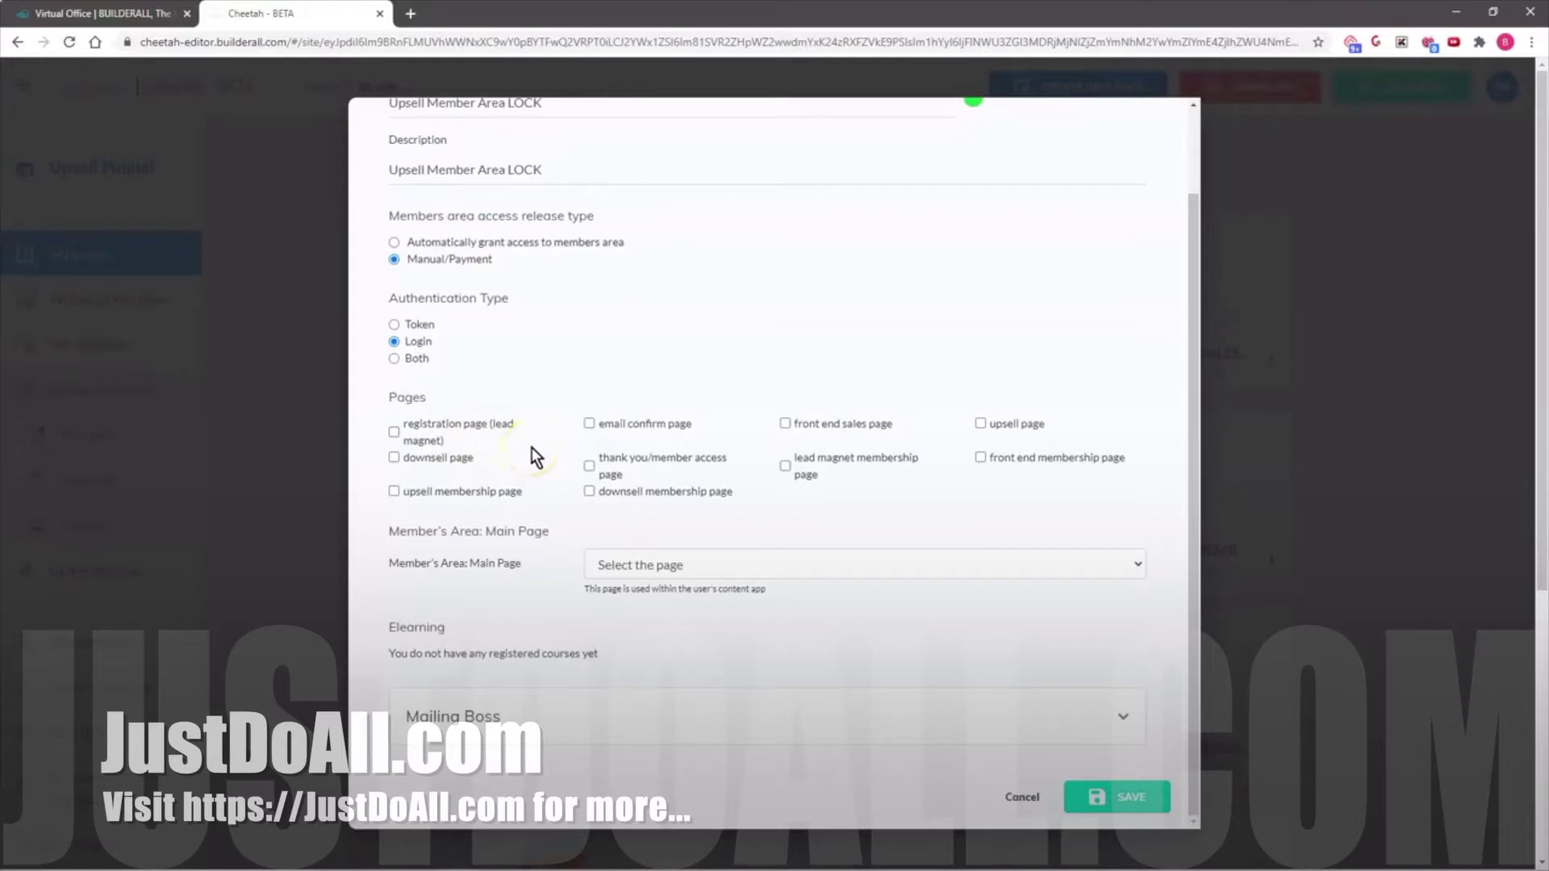
pyautogui.scroll(2, 557, 445)
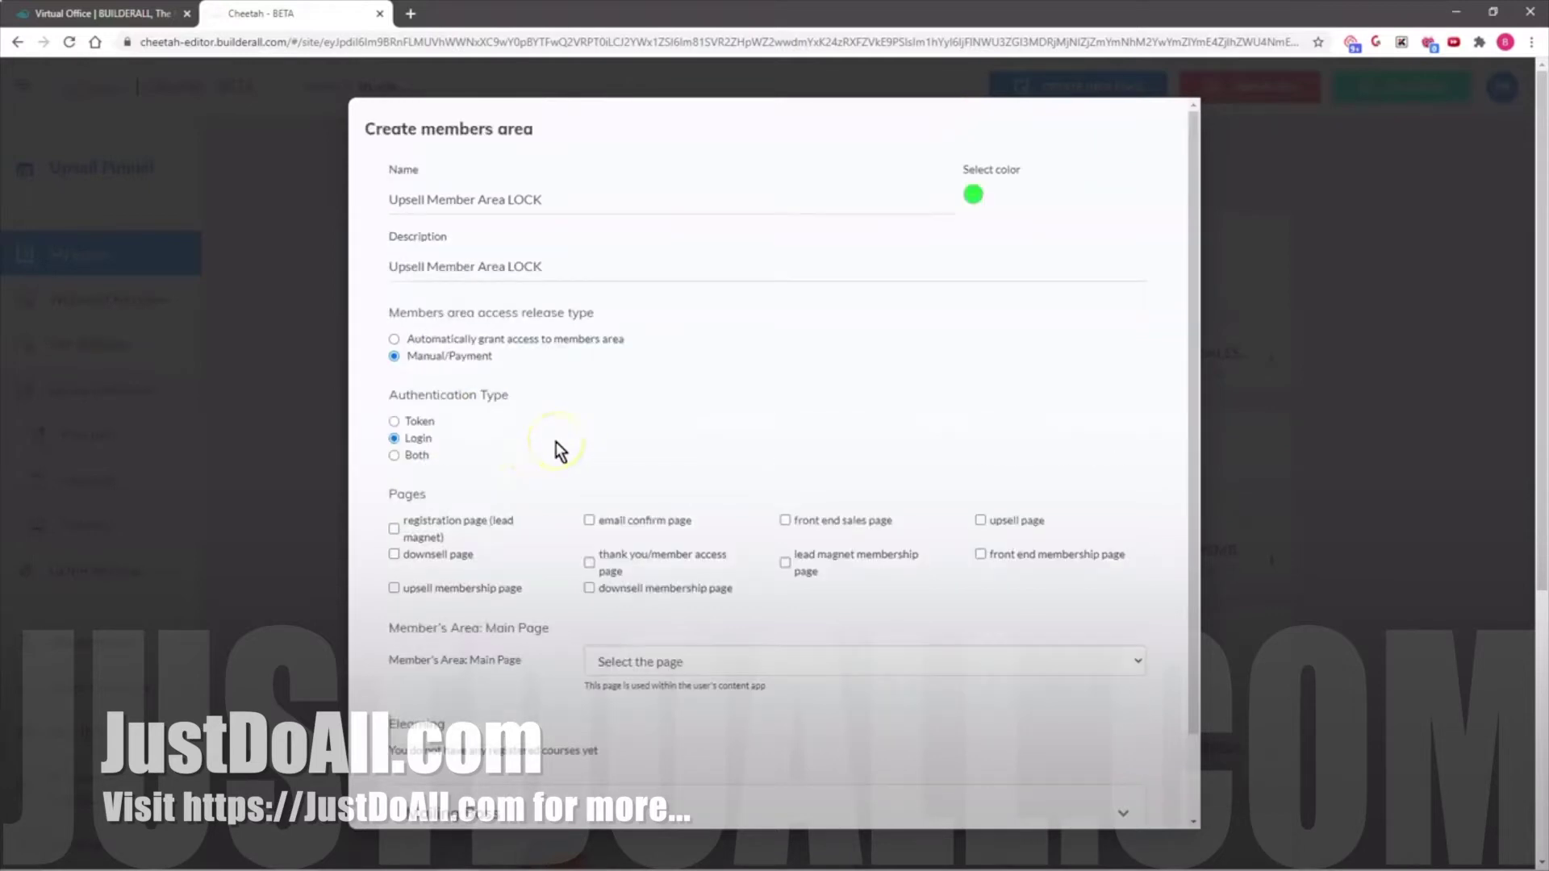
pyautogui.scroll(-2, 555, 443)
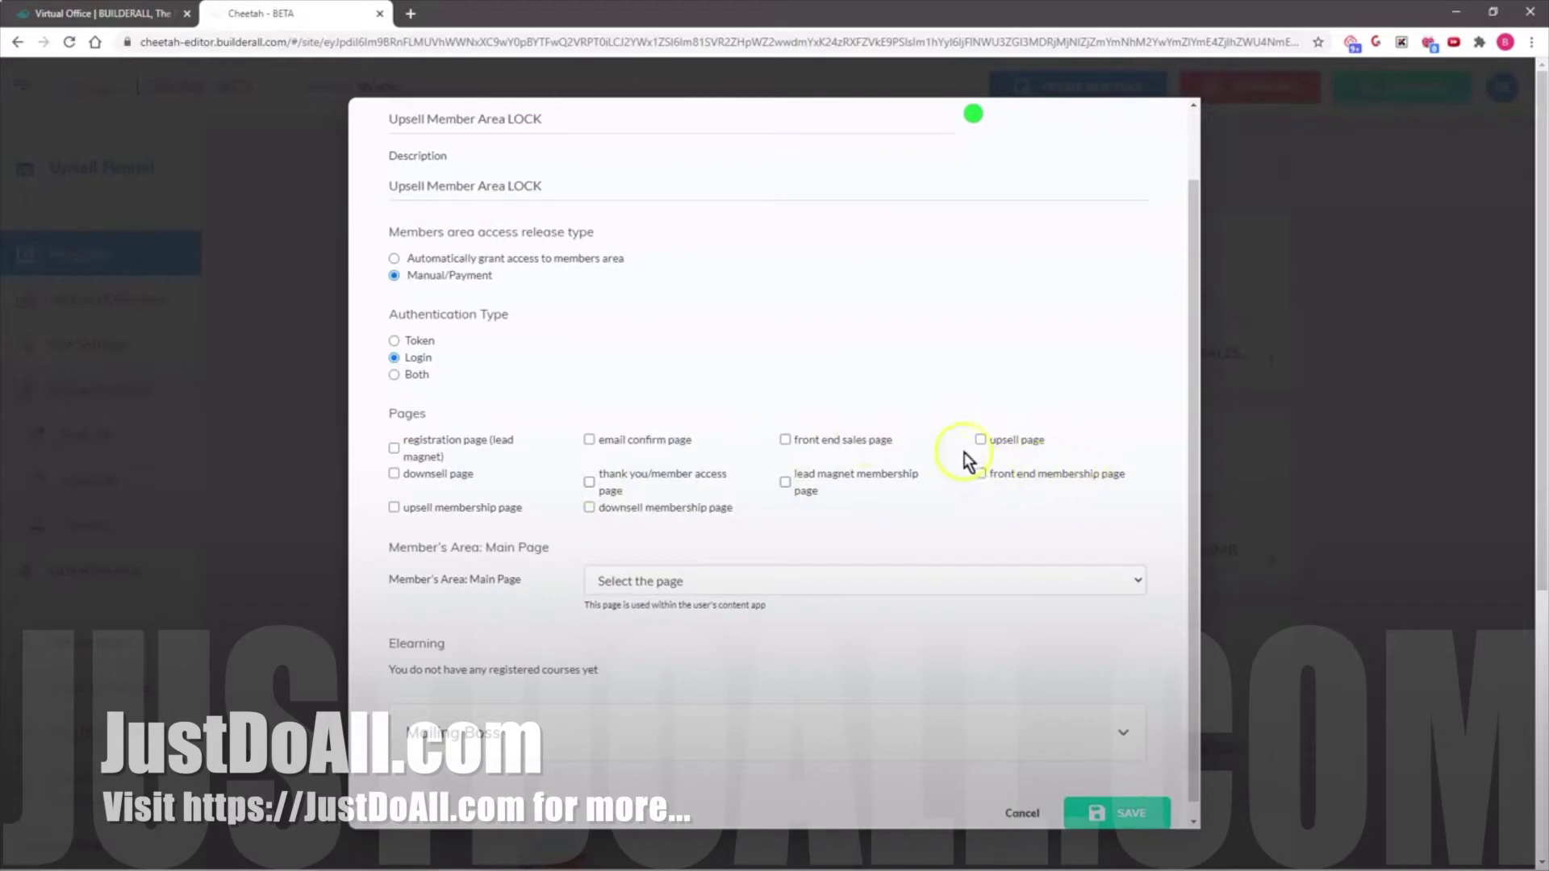
pyautogui.click(509, 508)
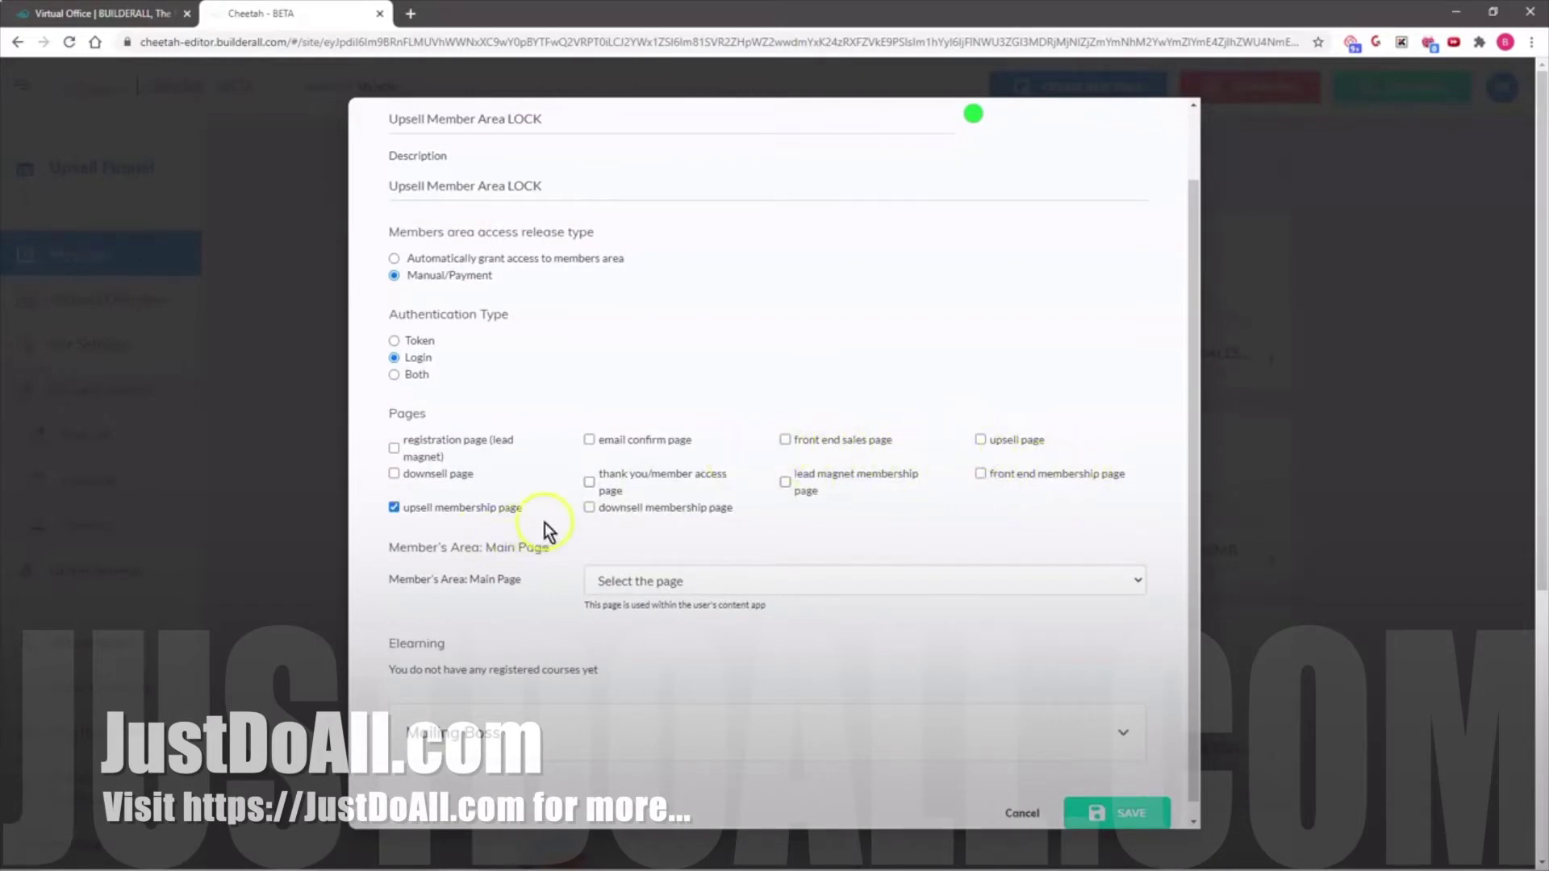
pyautogui.click(670, 581)
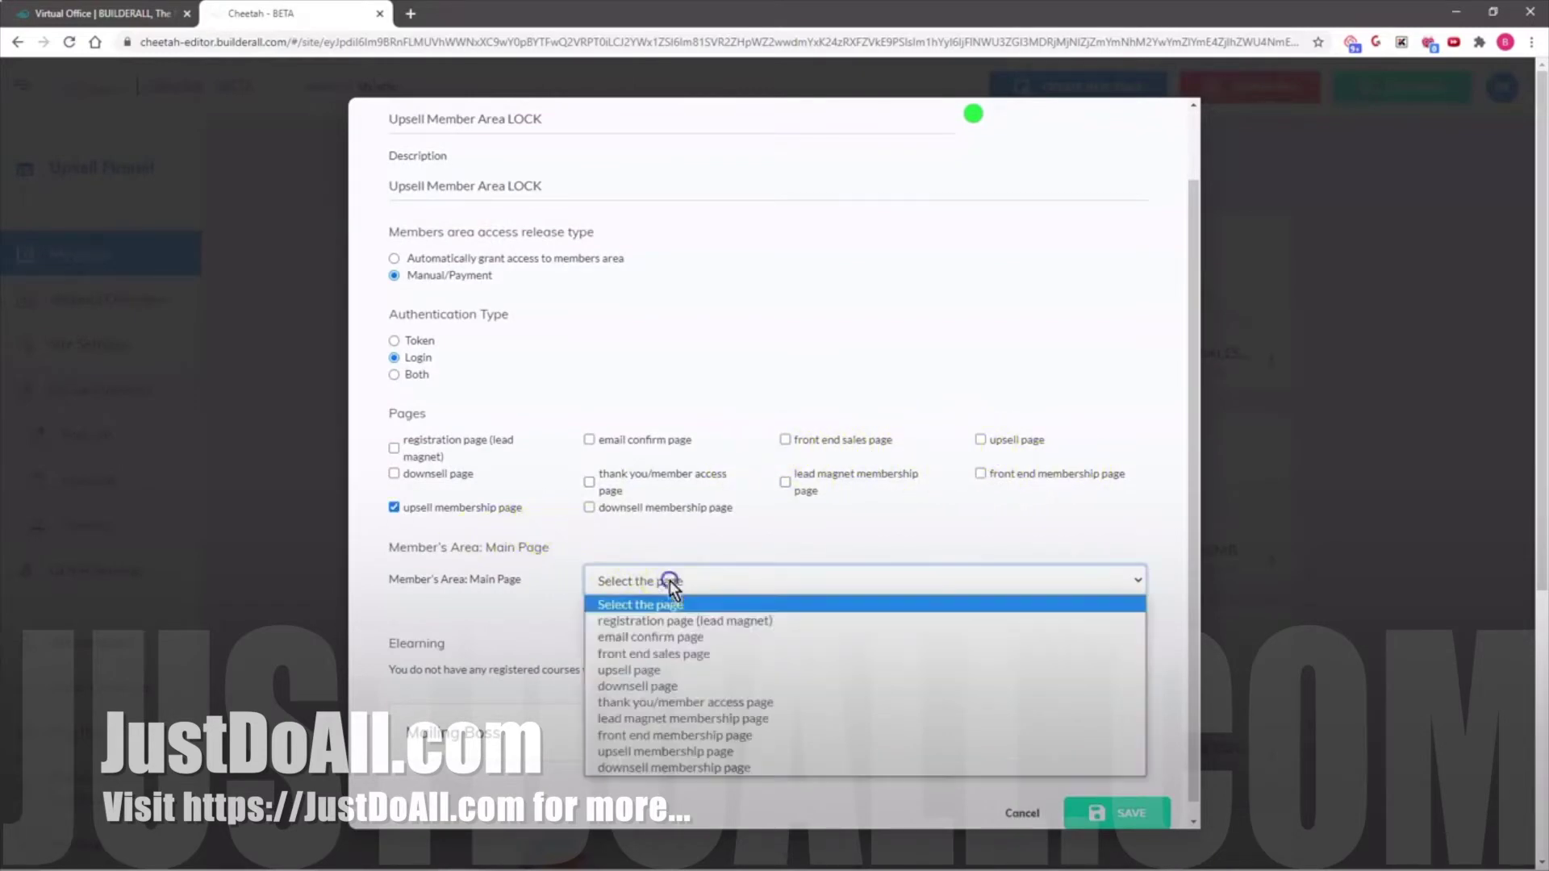
pyautogui.click(690, 702)
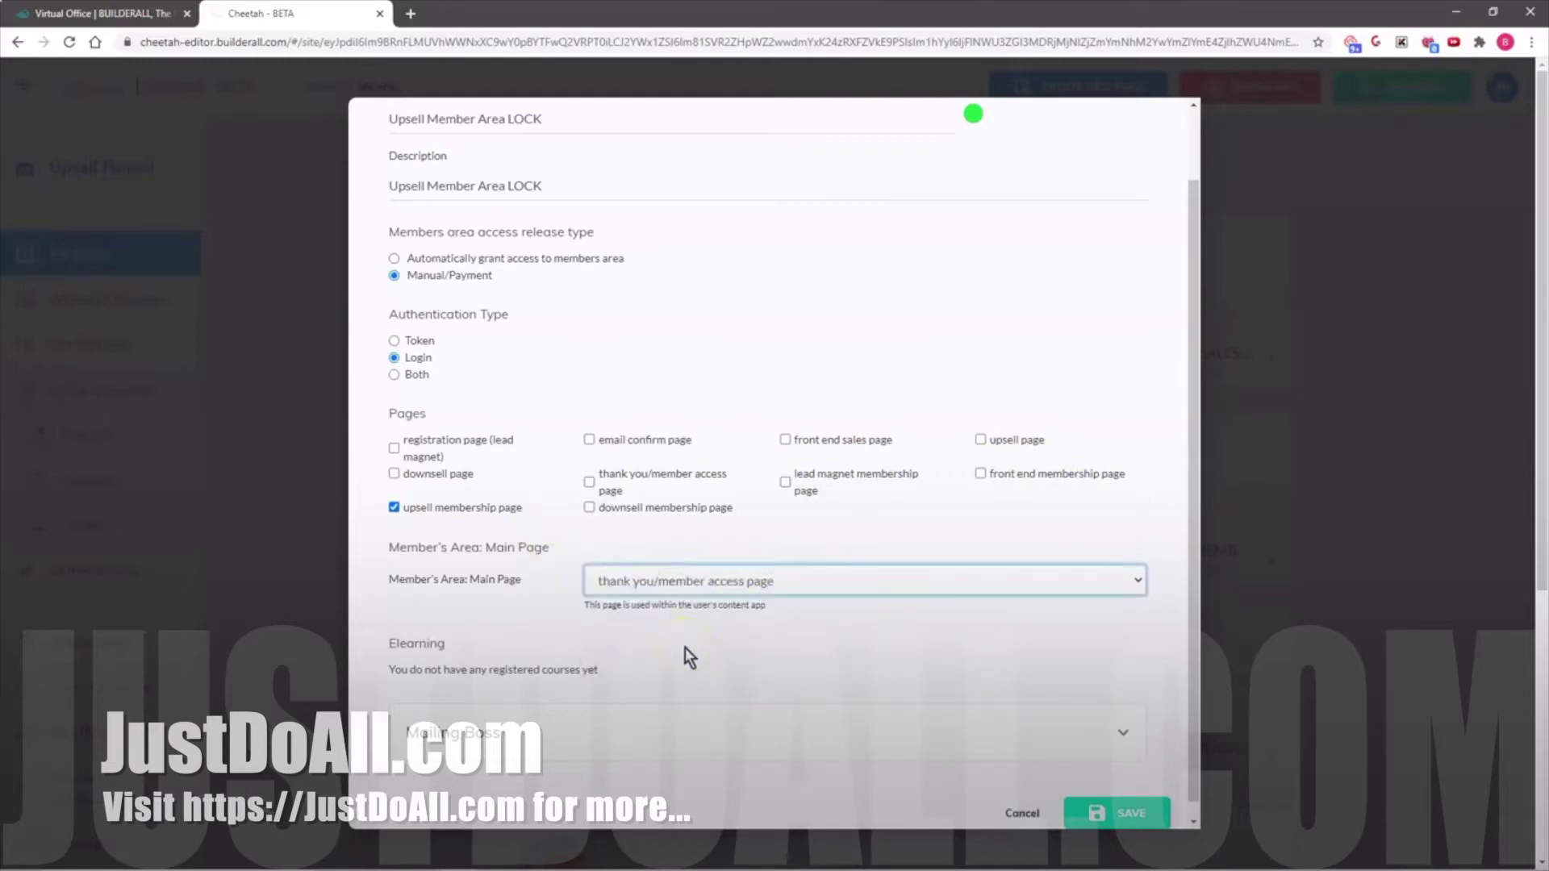
pyautogui.scroll(-1, 685, 647)
pyautogui.click(744, 699)
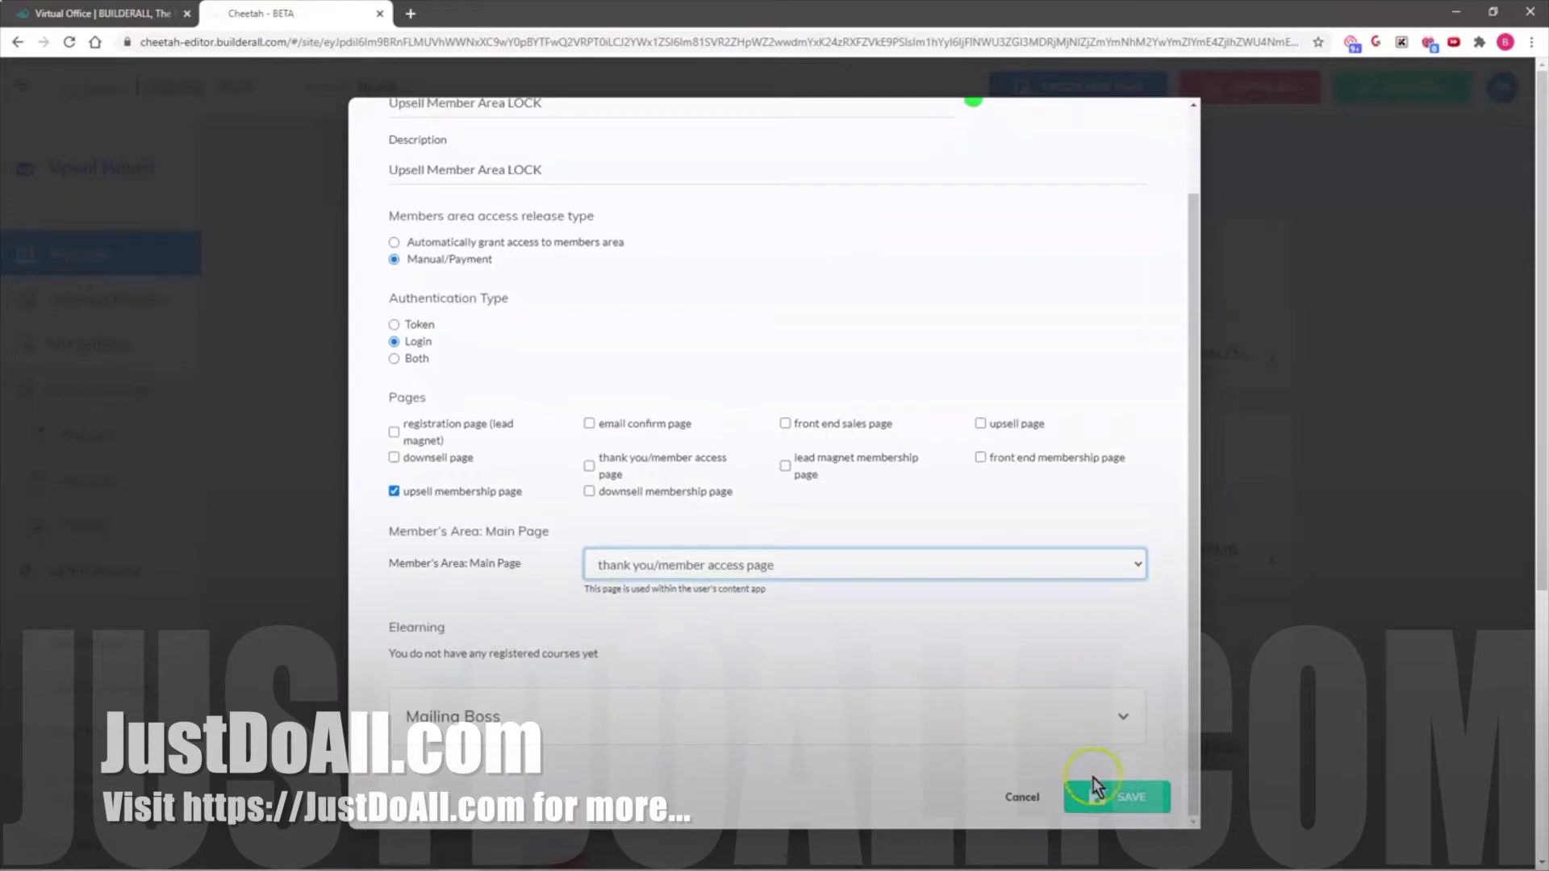
pyautogui.click(1103, 799)
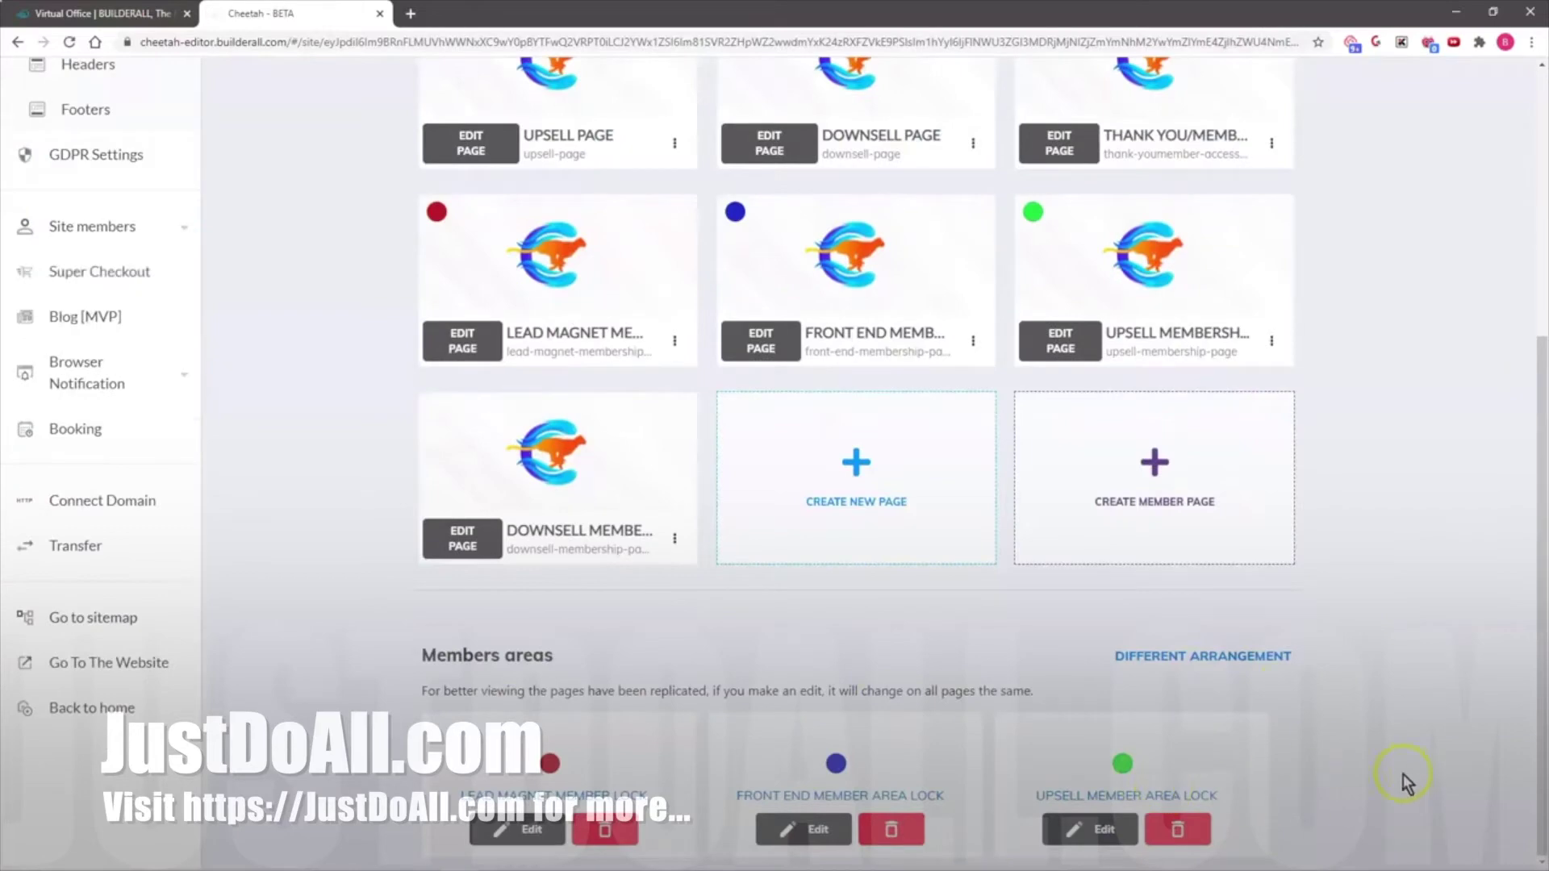
# Create a members area named and described 'Downsell Member Area LOCK', coloured purple.
pyautogui.scroll(2, 1369, 773)
pyautogui.scroll(3, 1369, 773)
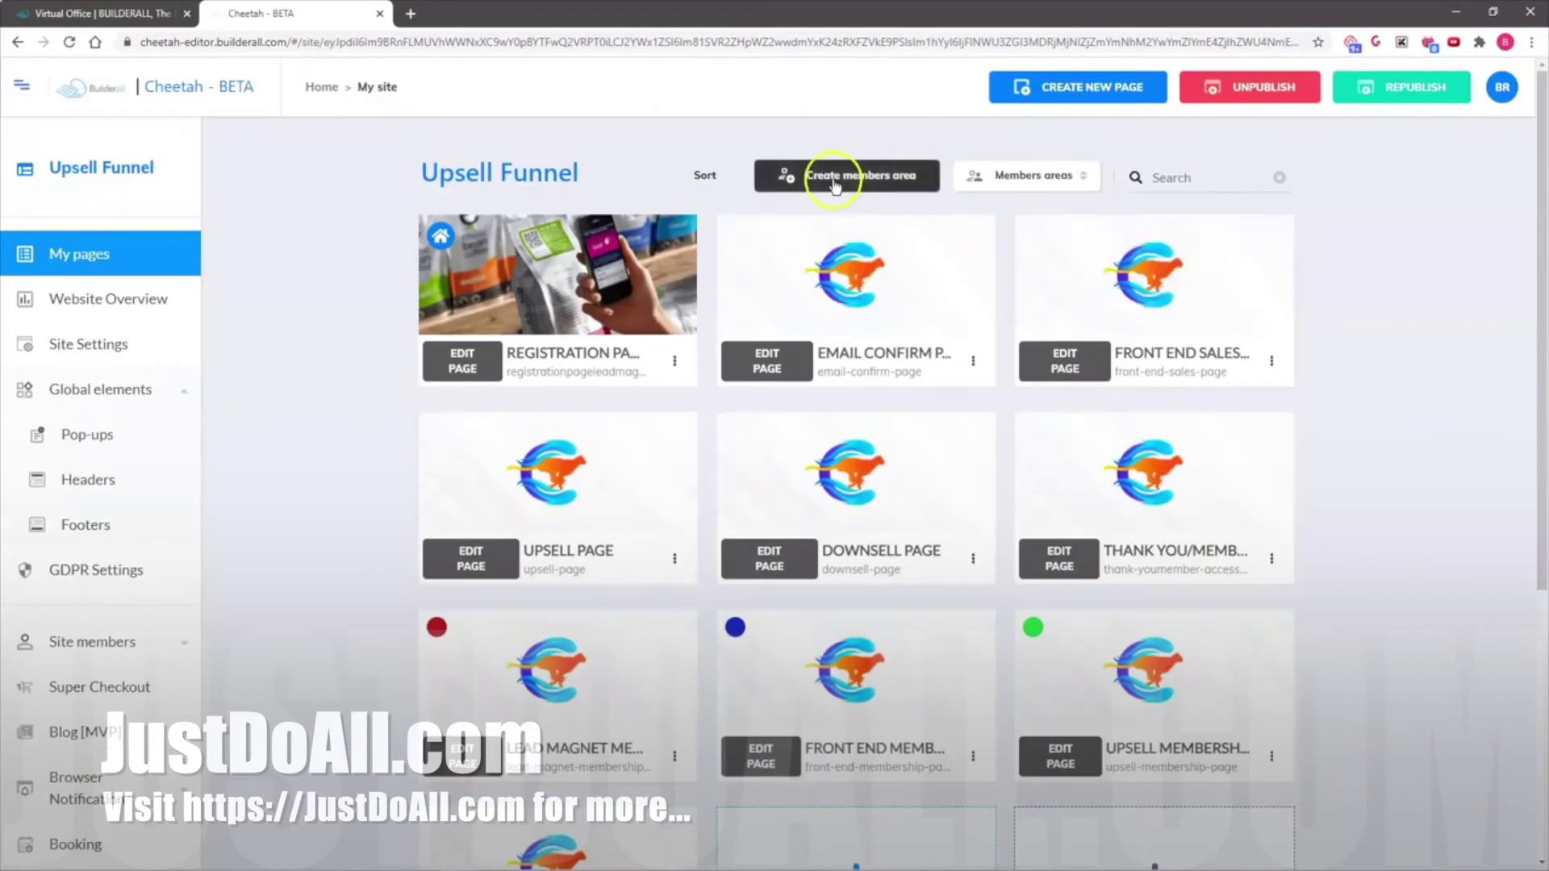
pyautogui.click(835, 178)
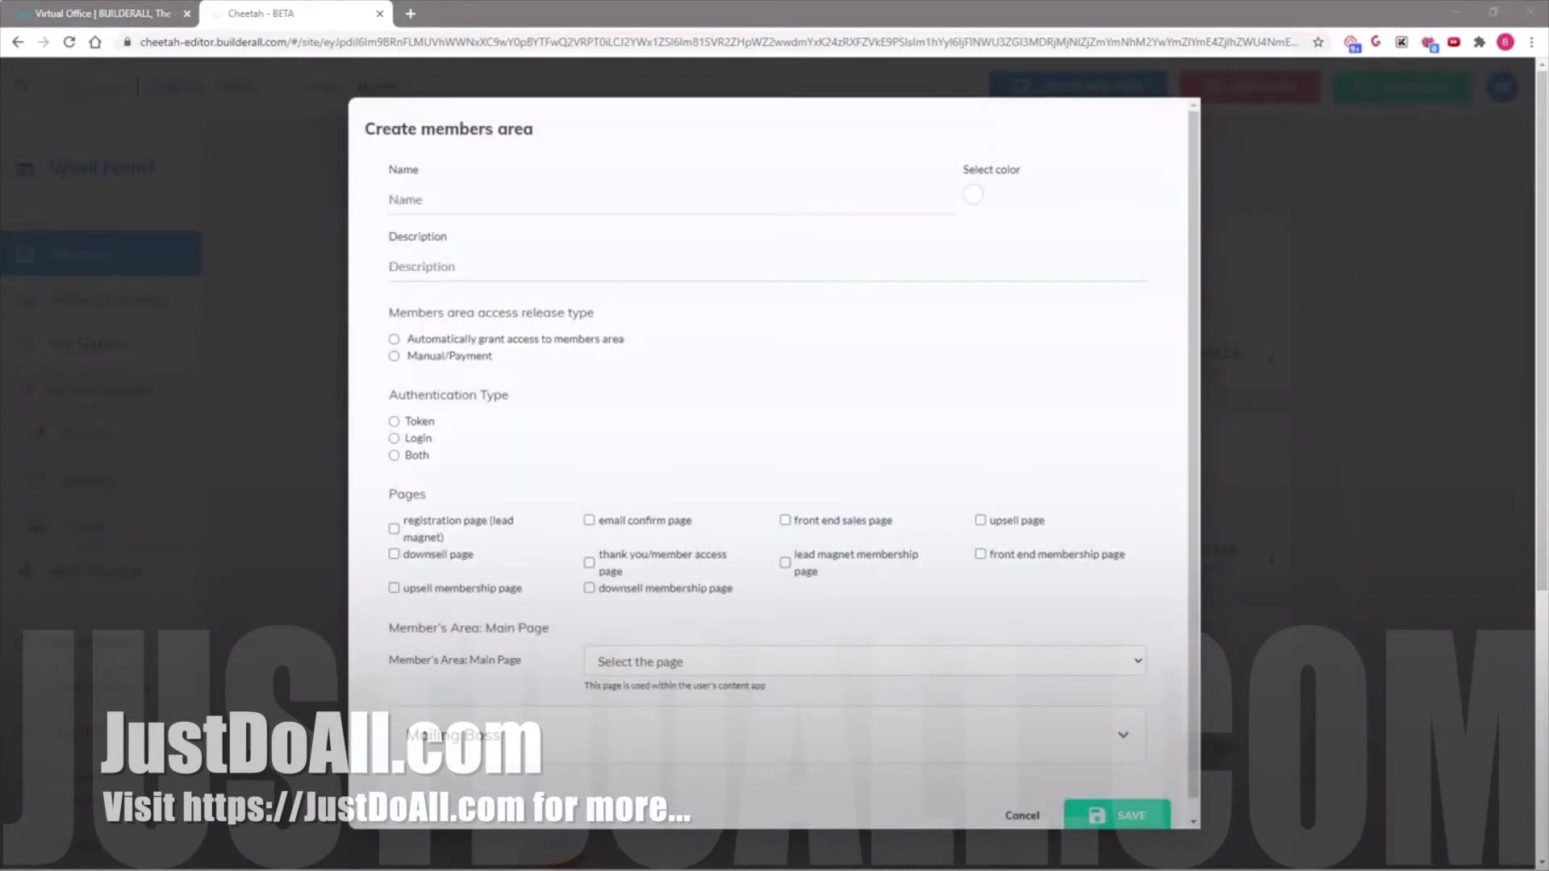
pyautogui.click(430, 203)
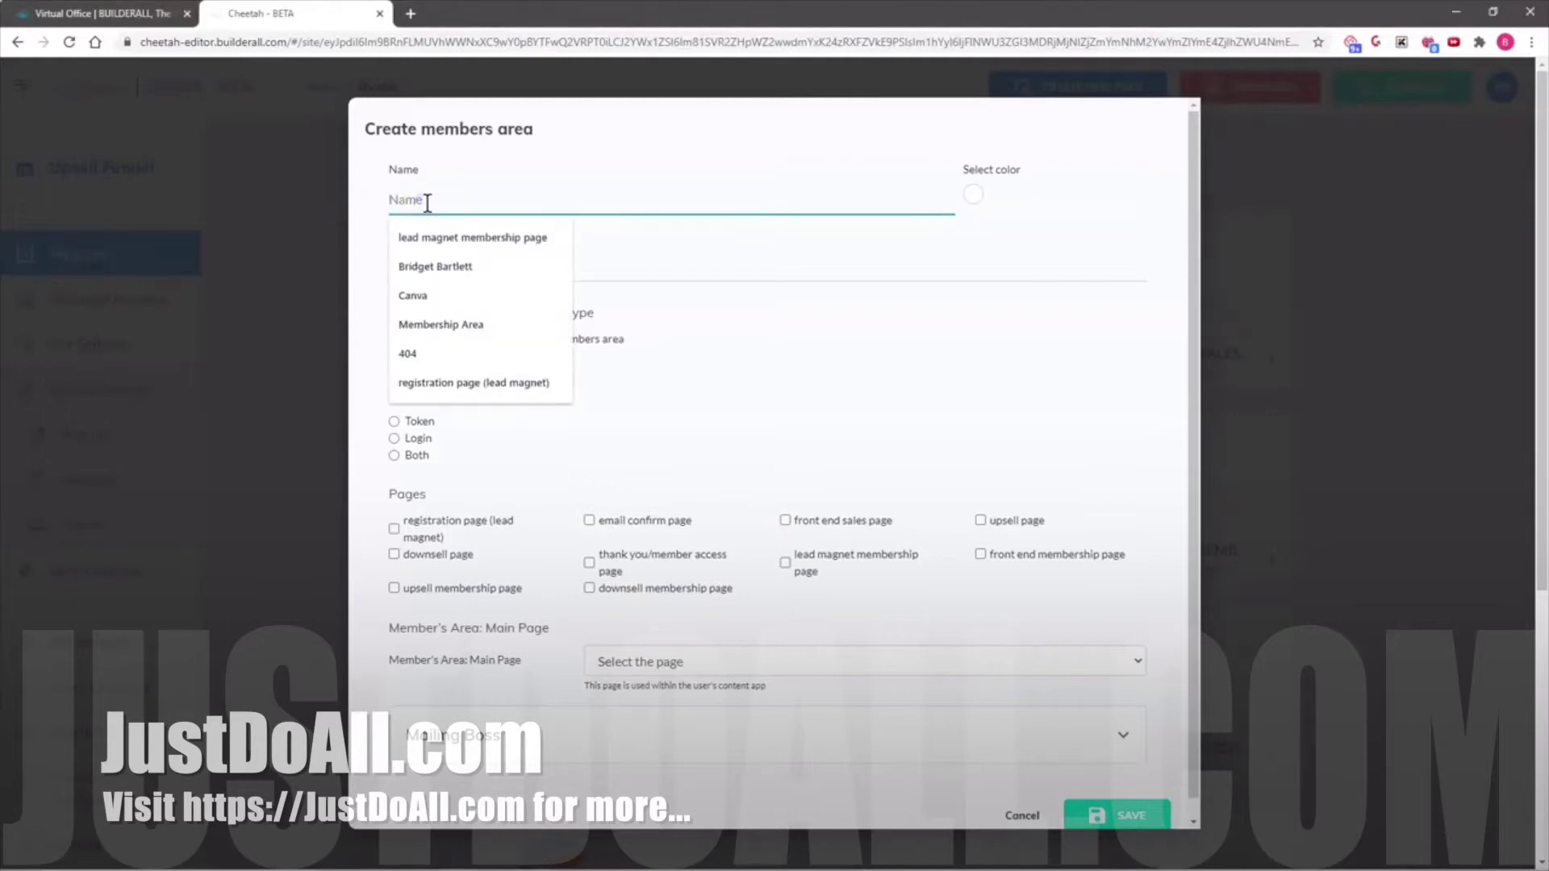
pyautogui.write('Downsell Member Area LOCK')
pyautogui.click(418, 266)
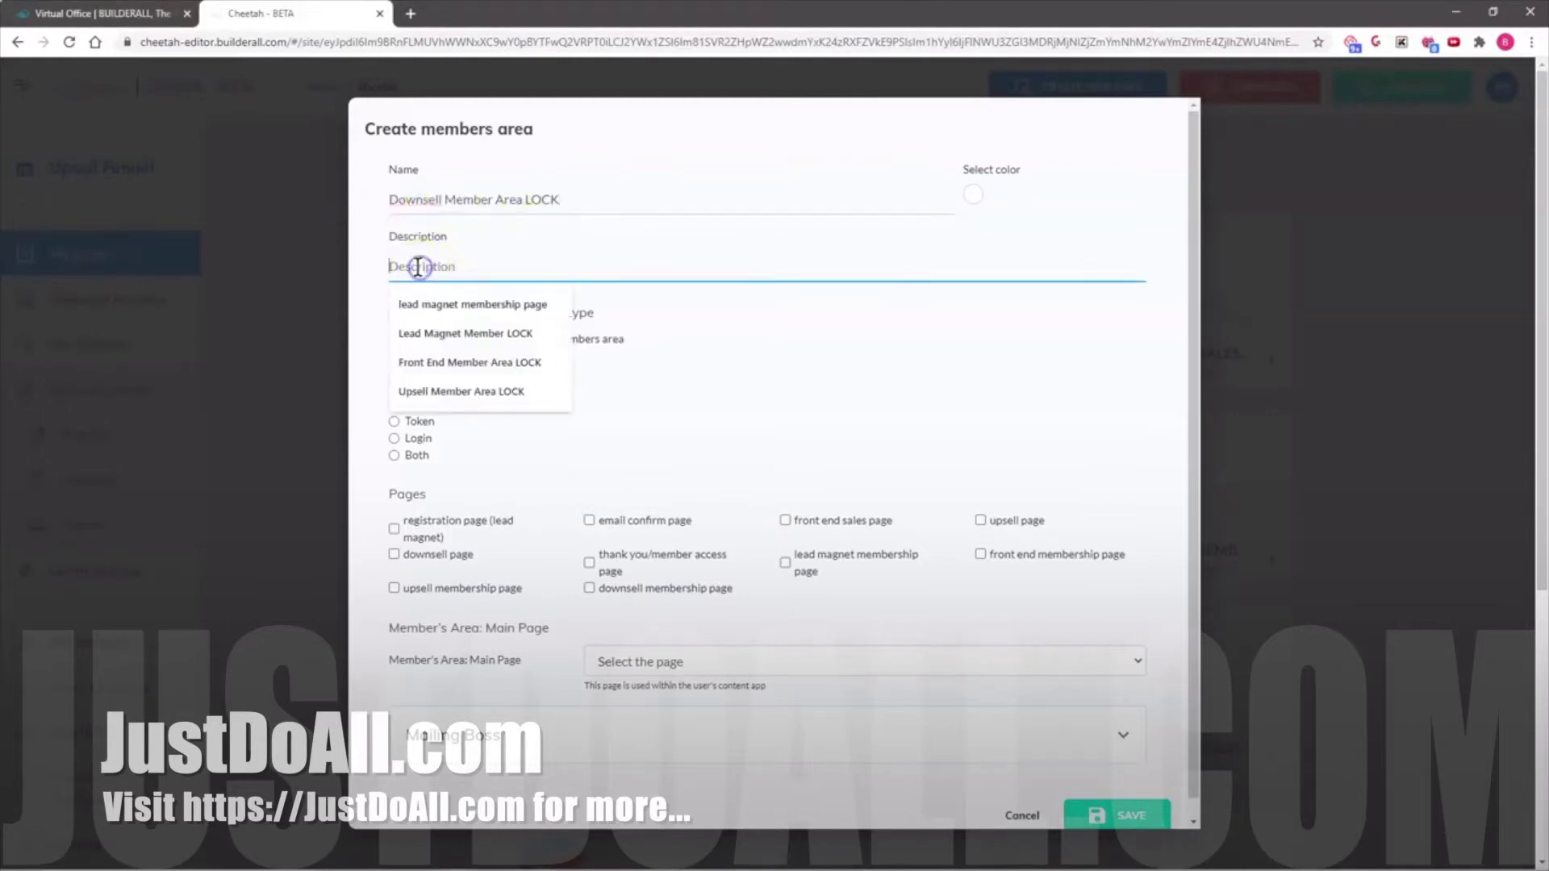
pyautogui.write('Downsell Member Area LOCK')
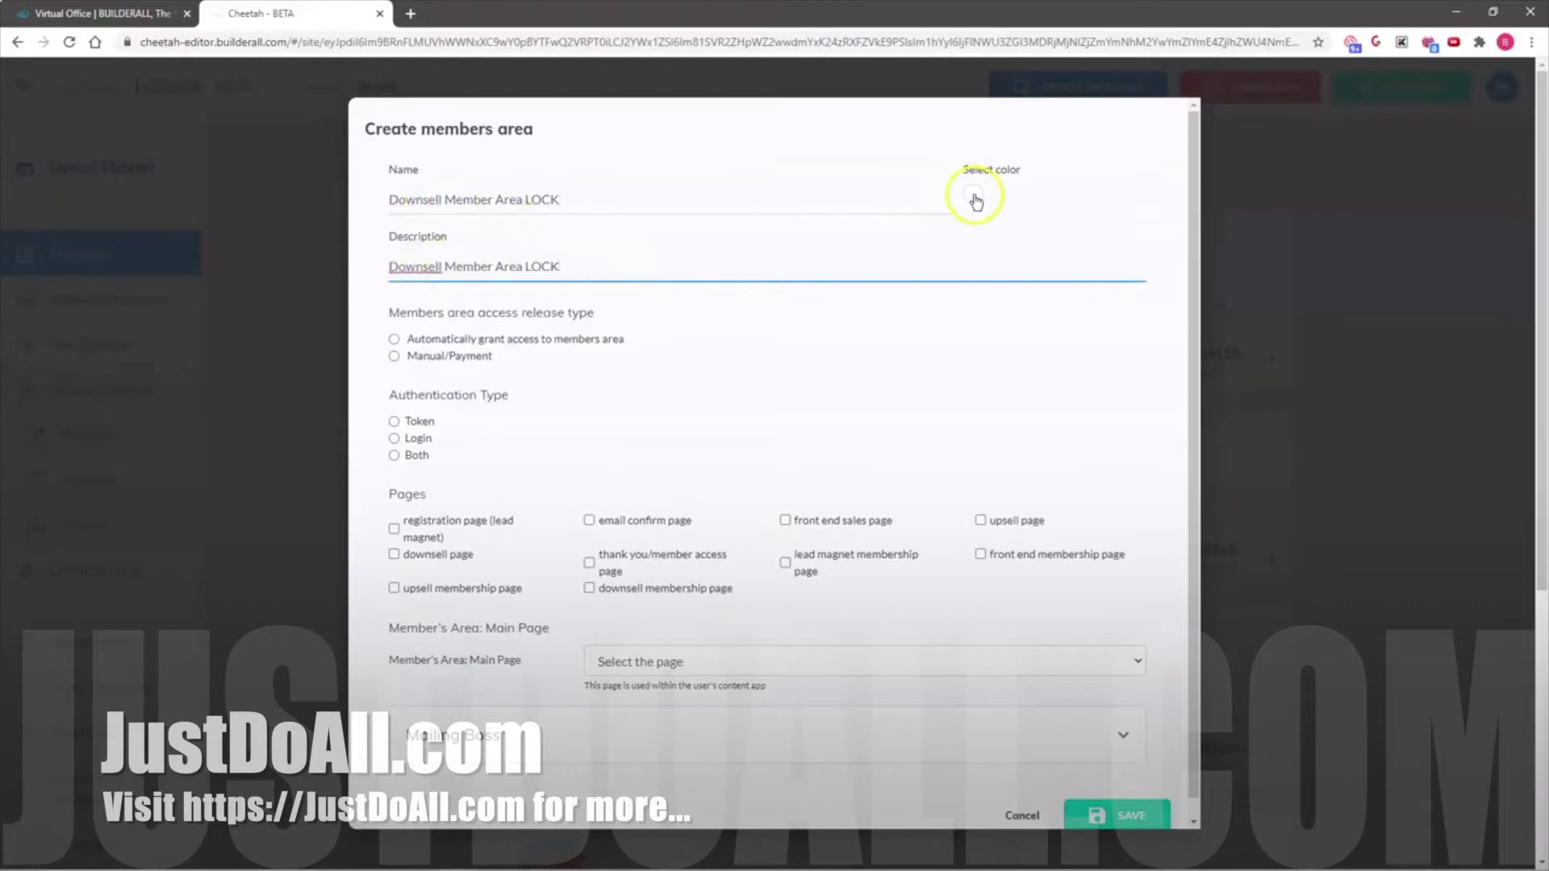
pyautogui.click(971, 197)
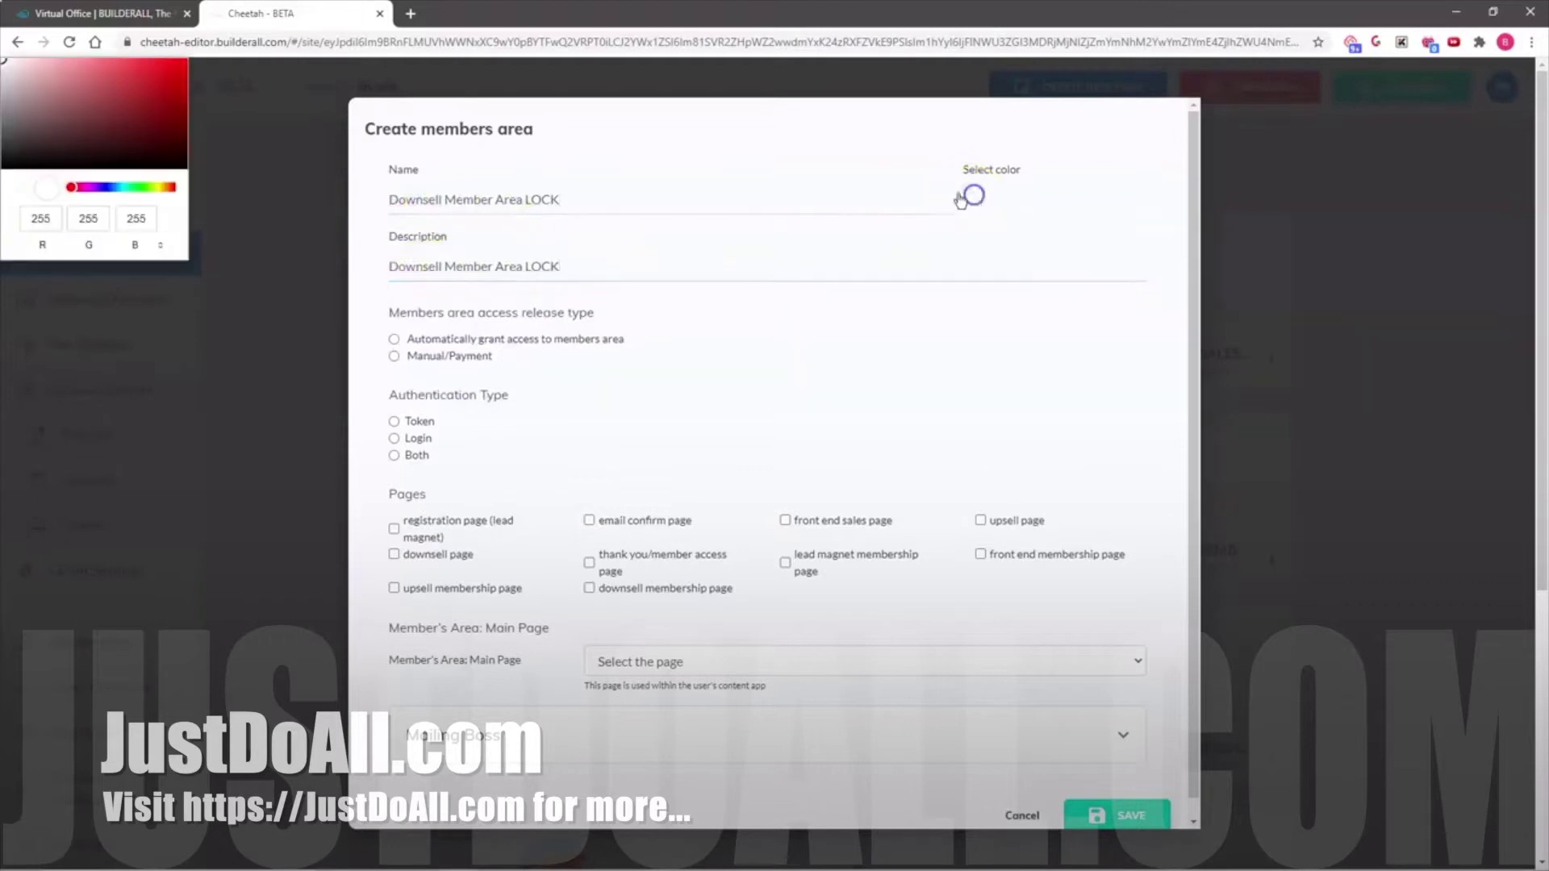
pyautogui.click(95, 187)
pyautogui.click(161, 84)
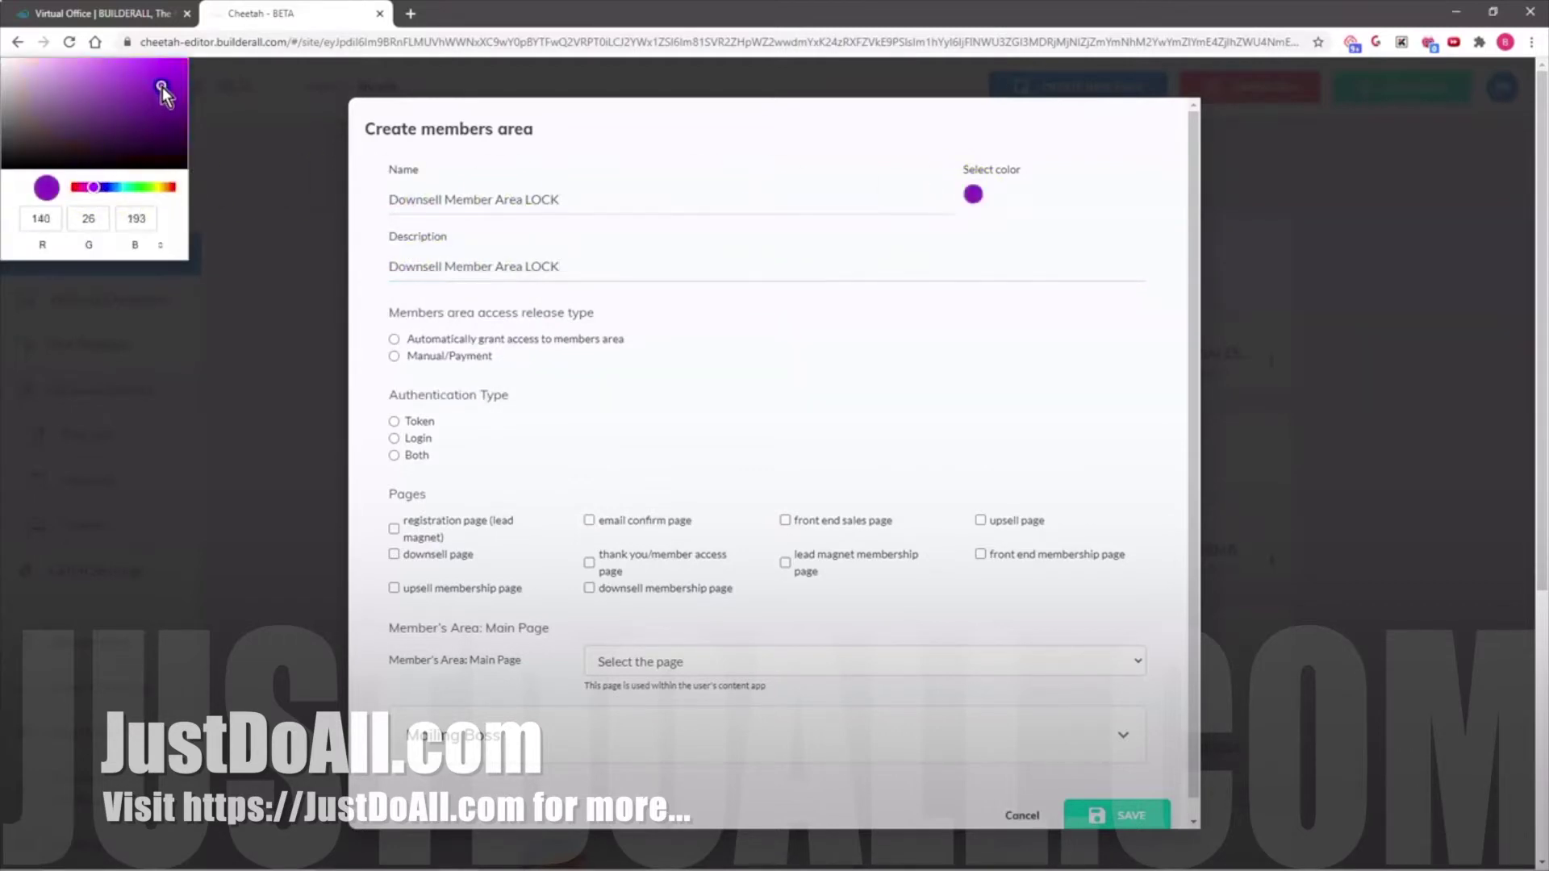
pyautogui.click(737, 382)
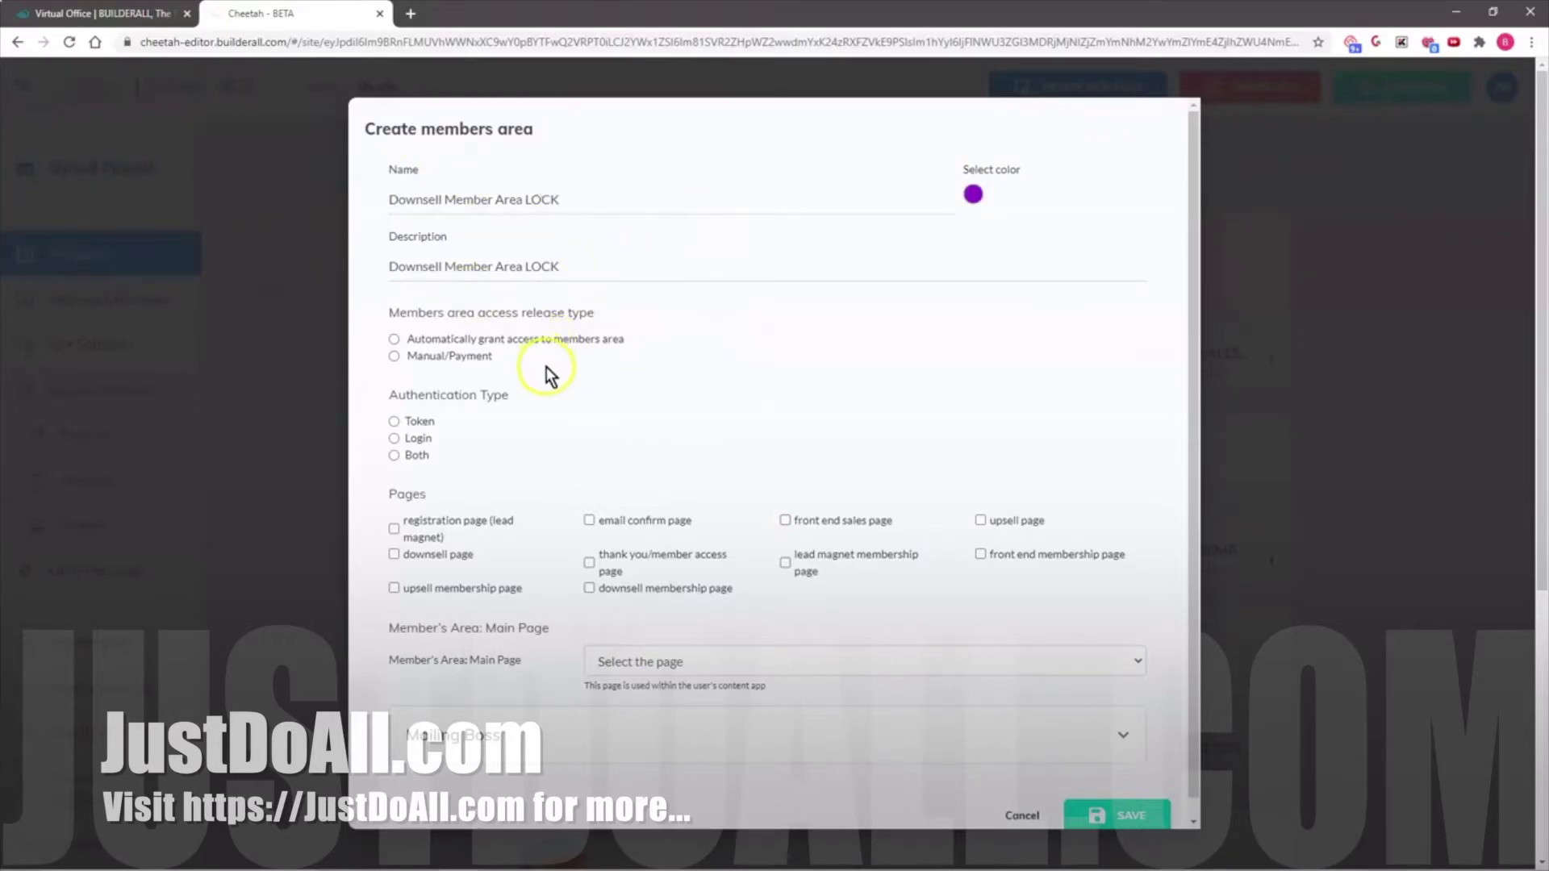
# Set Manual/Payment access with login, include the downsell membership page, pick thank you/member access main page, save.
pyautogui.click(395, 356)
pyautogui.click(395, 439)
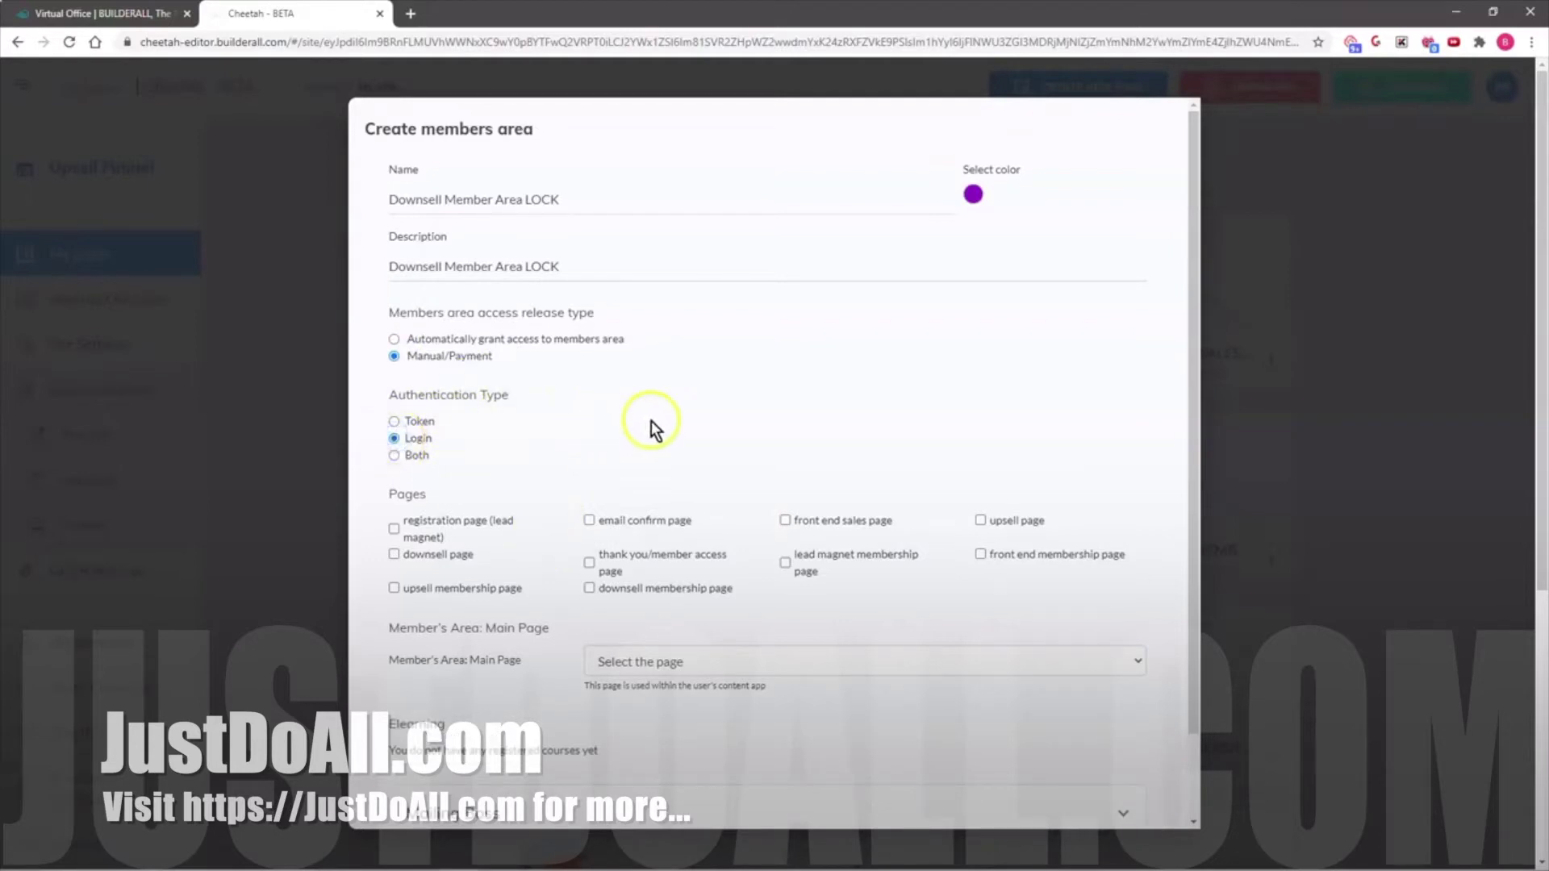
pyautogui.scroll(-1, 710, 427)
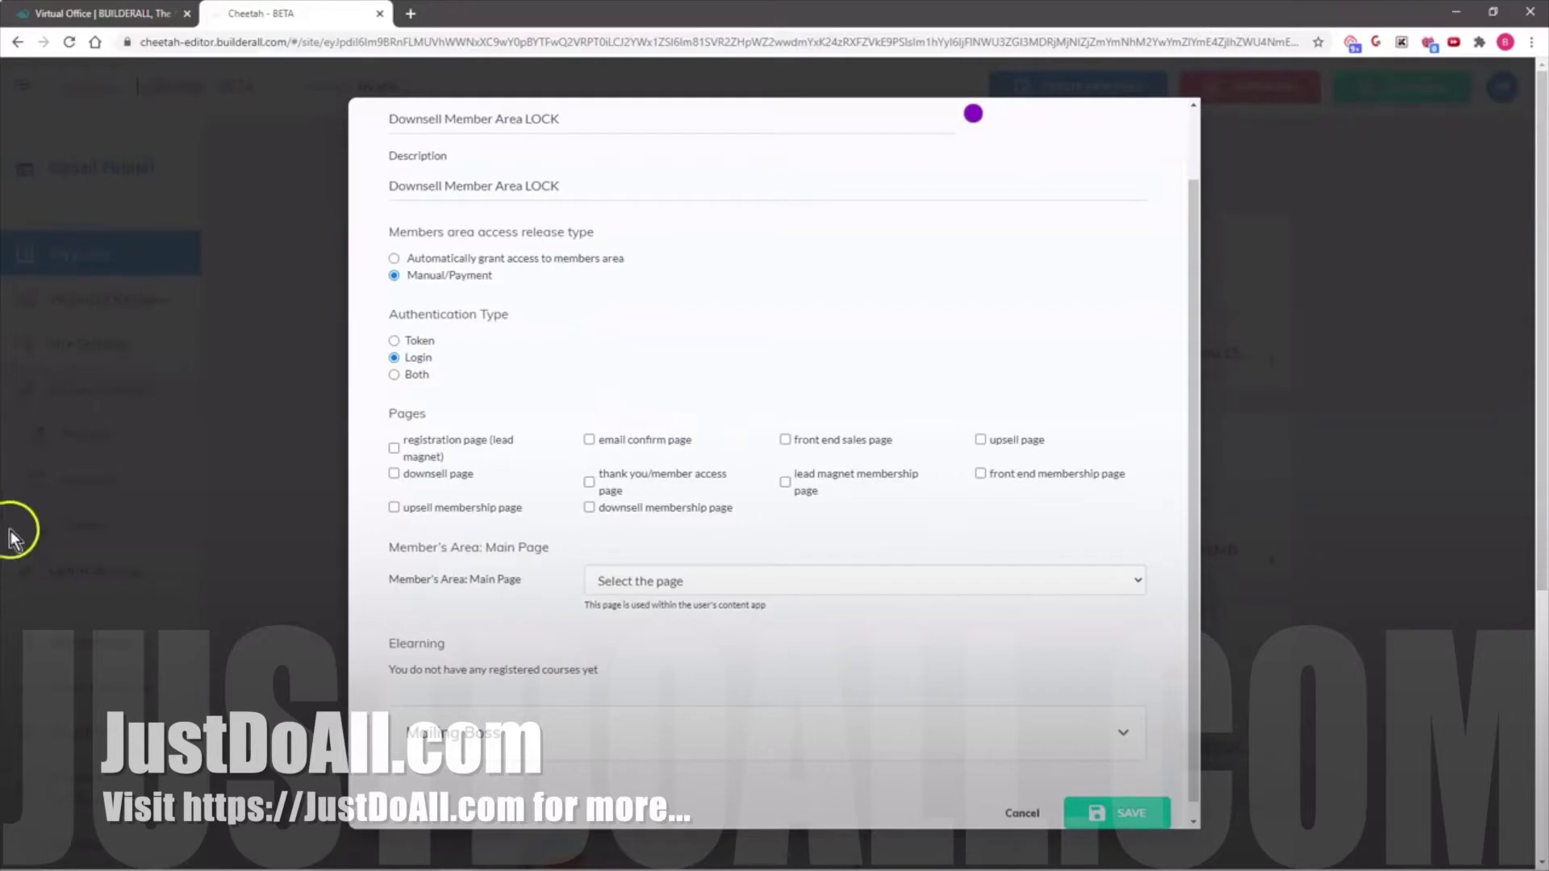
pyautogui.click(606, 509)
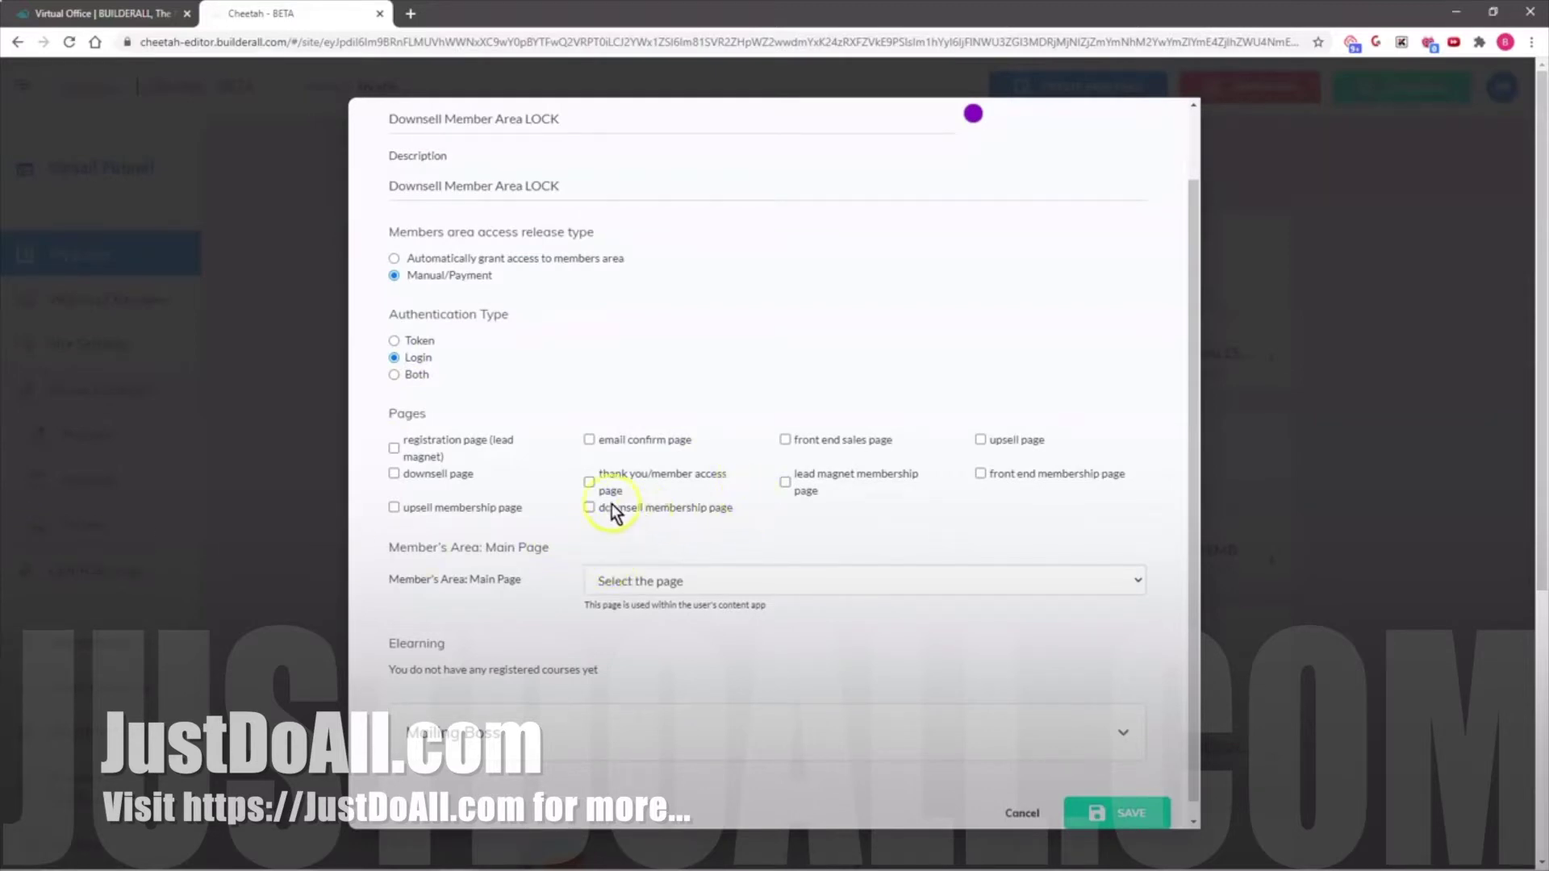
pyautogui.click(748, 579)
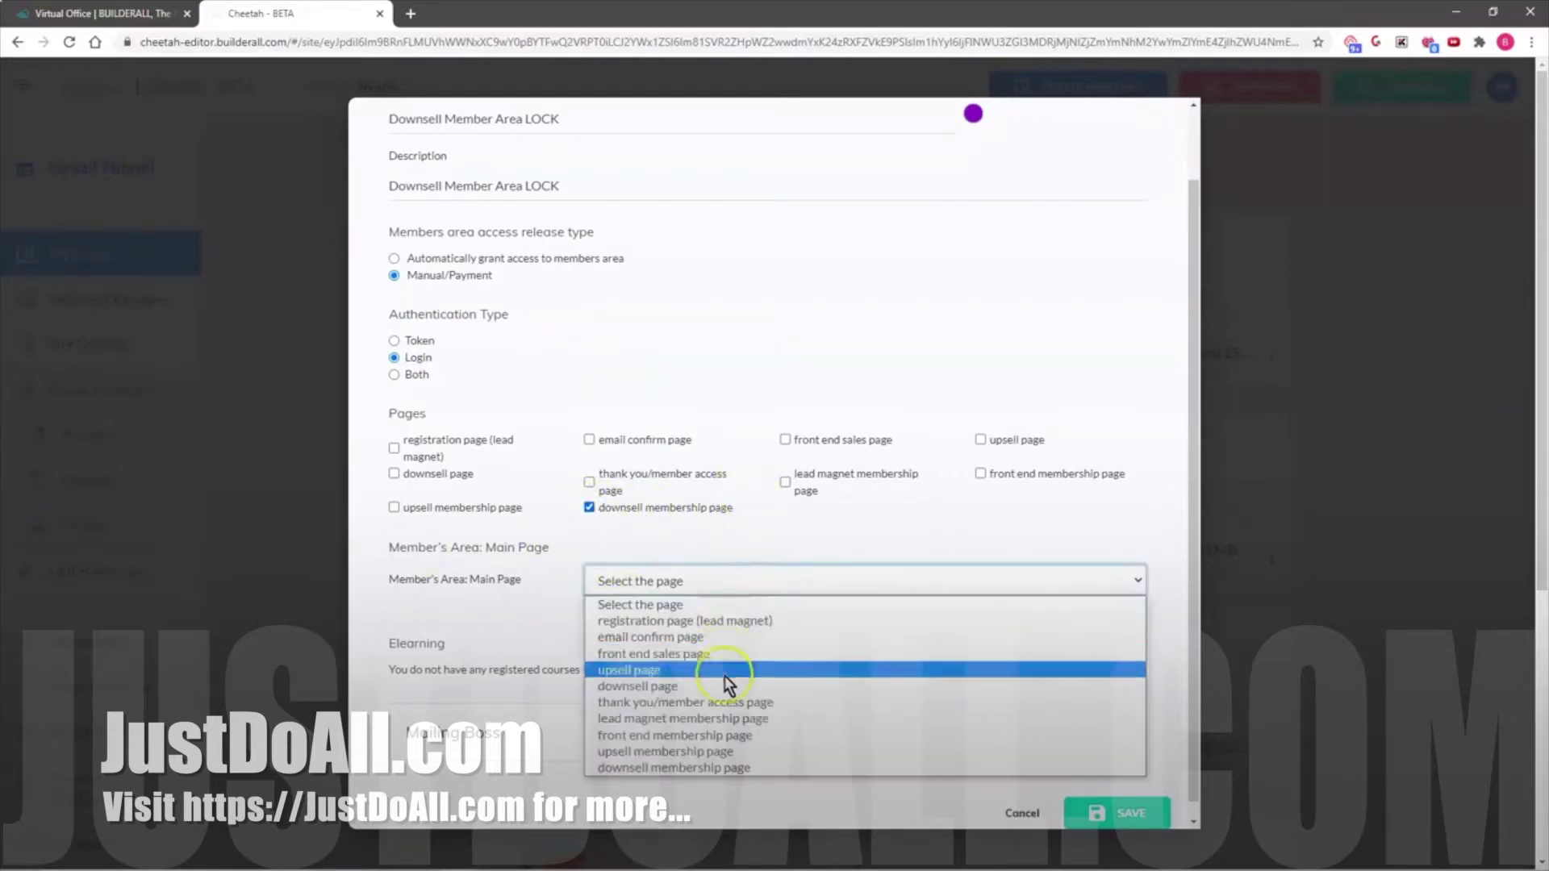
pyautogui.click(726, 702)
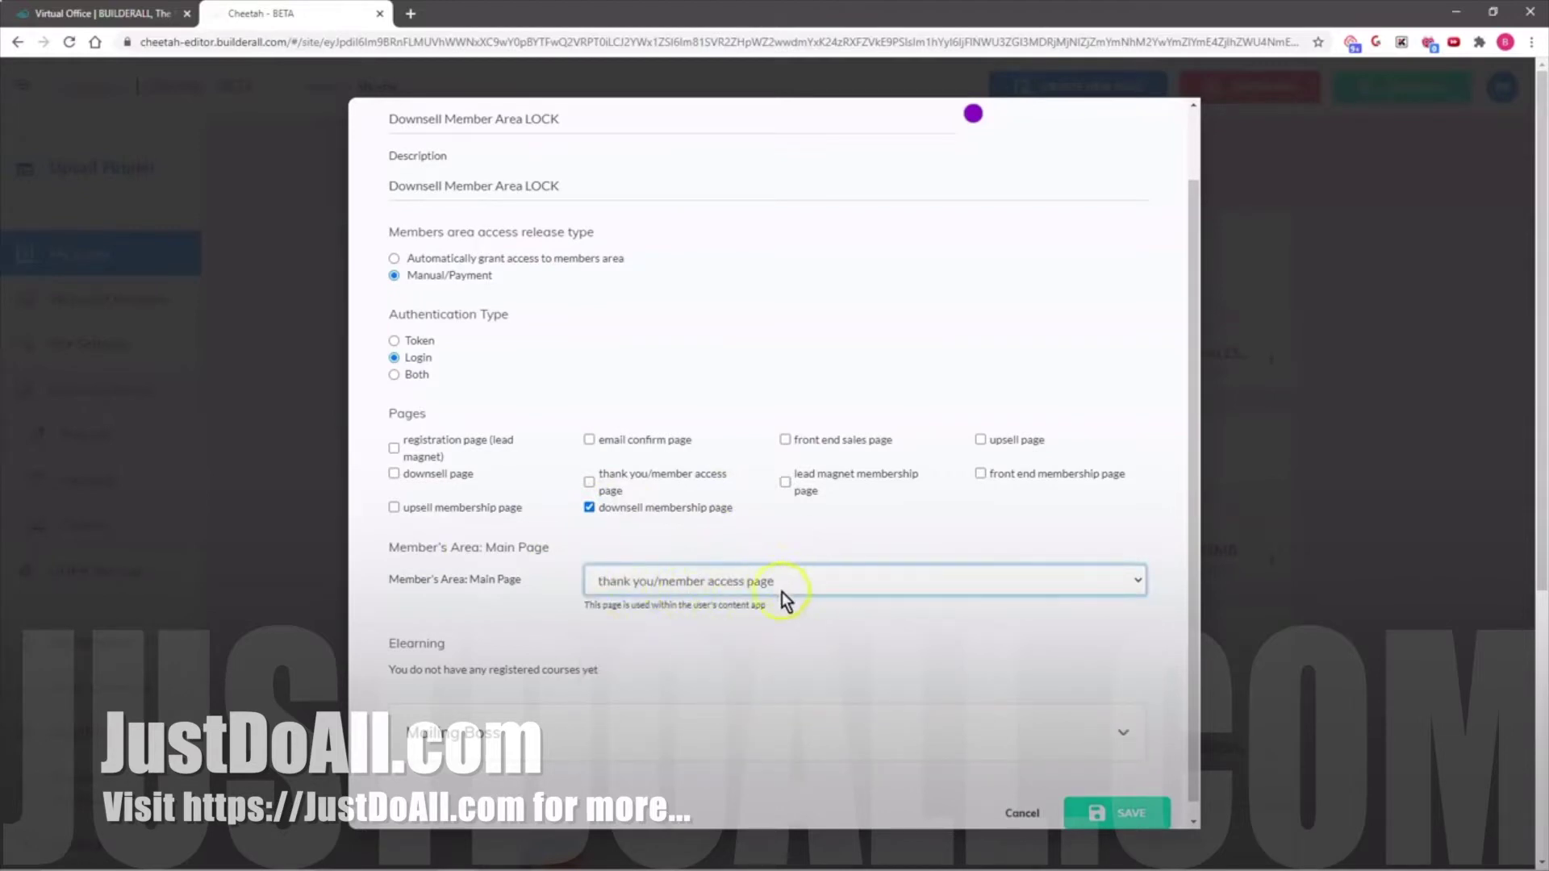
pyautogui.scroll(-2, 770, 701)
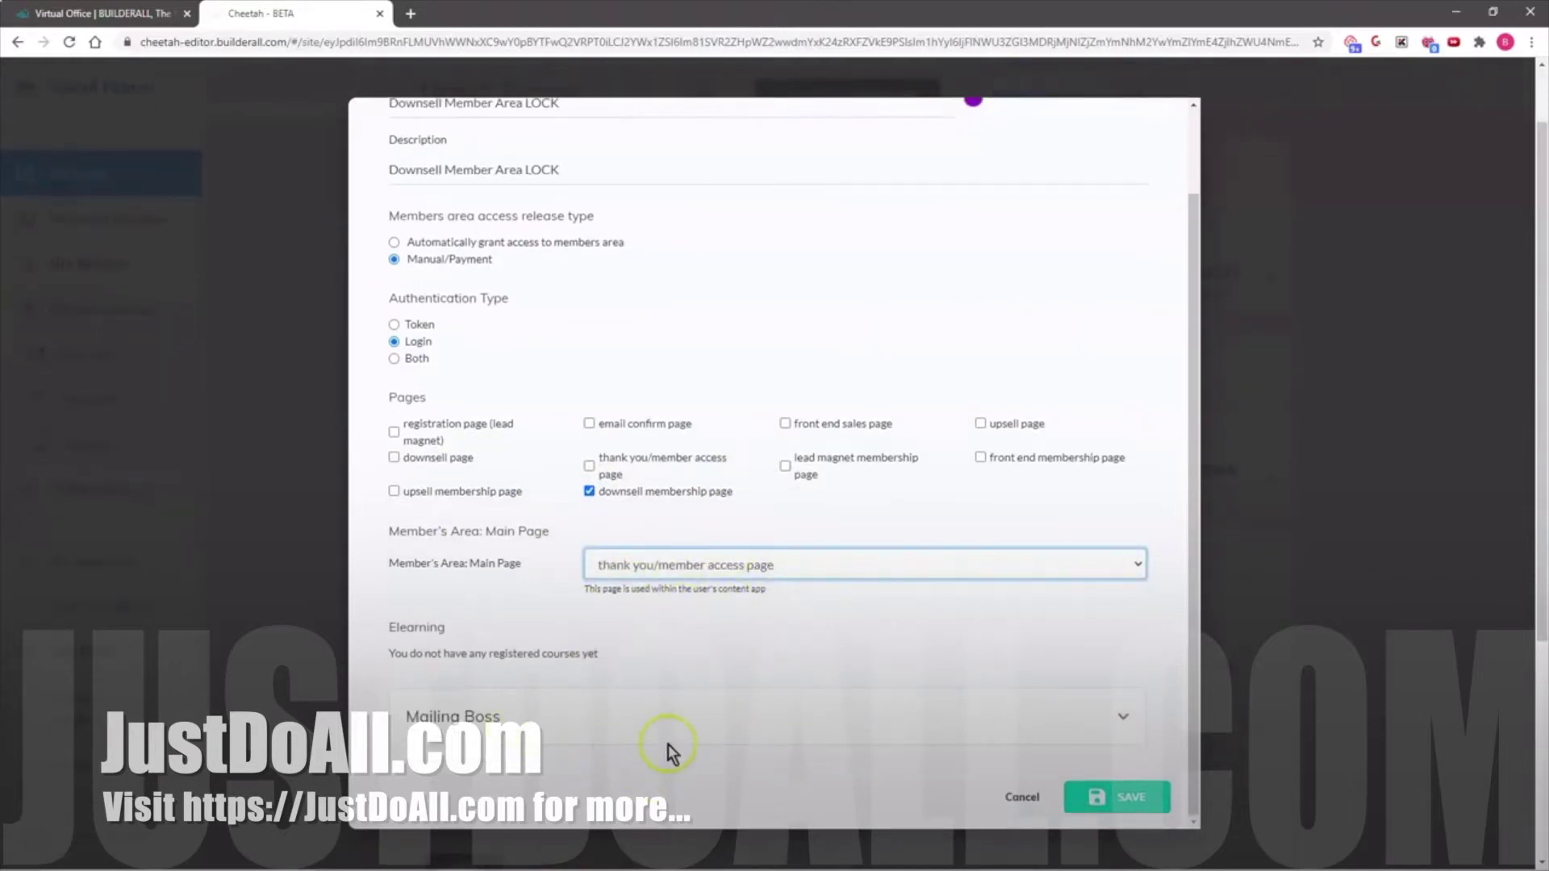
pyautogui.click(1114, 798)
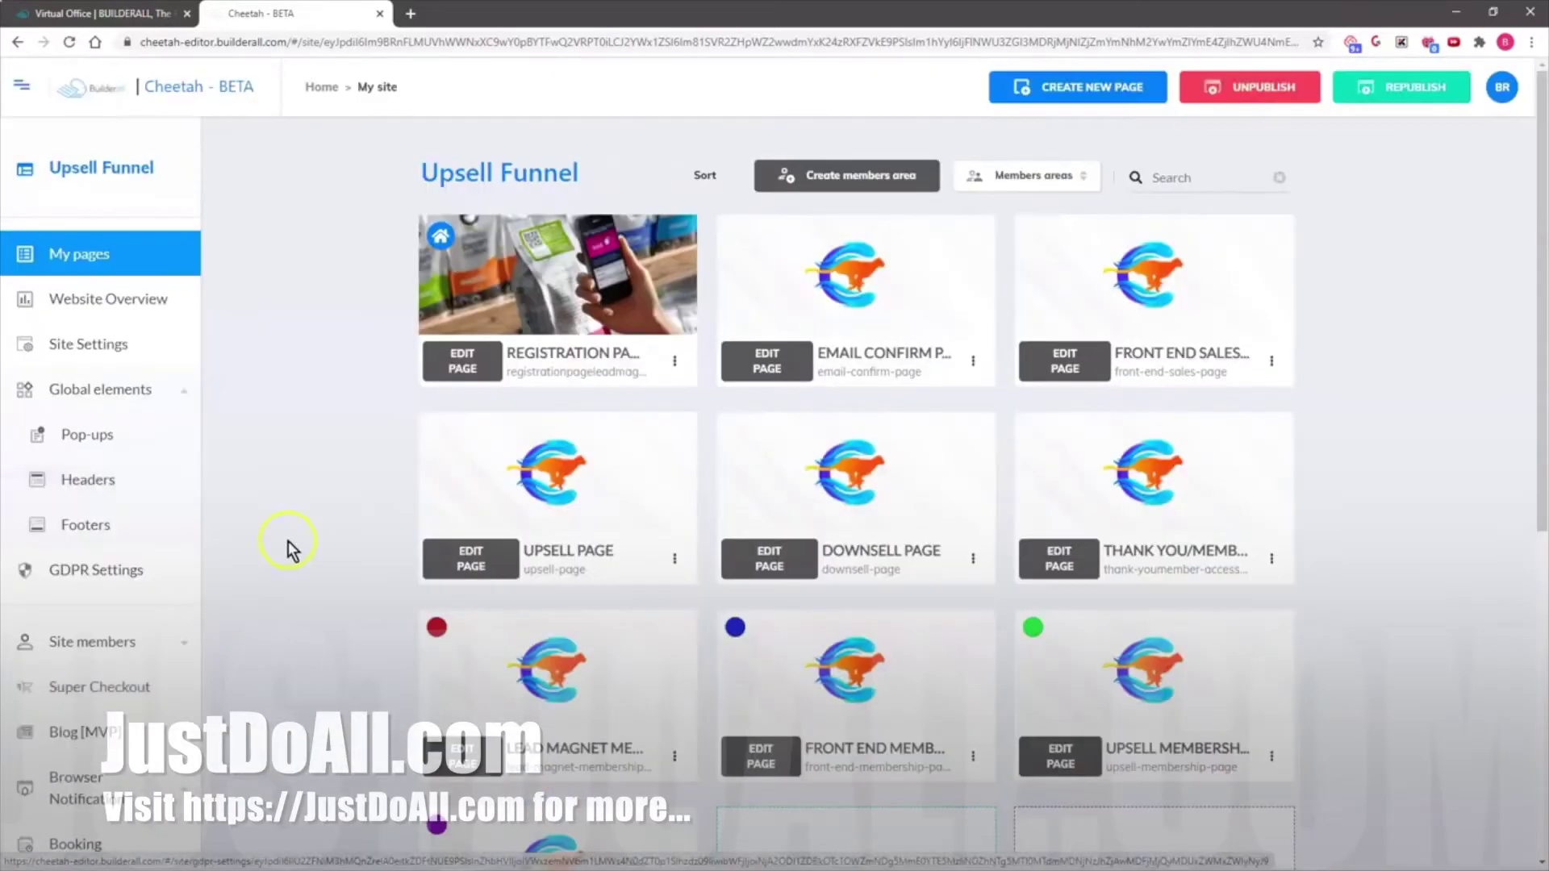
# Review the Lead Magnet members area settings and close them without changes.
pyautogui.scroll(-7, 327, 564)
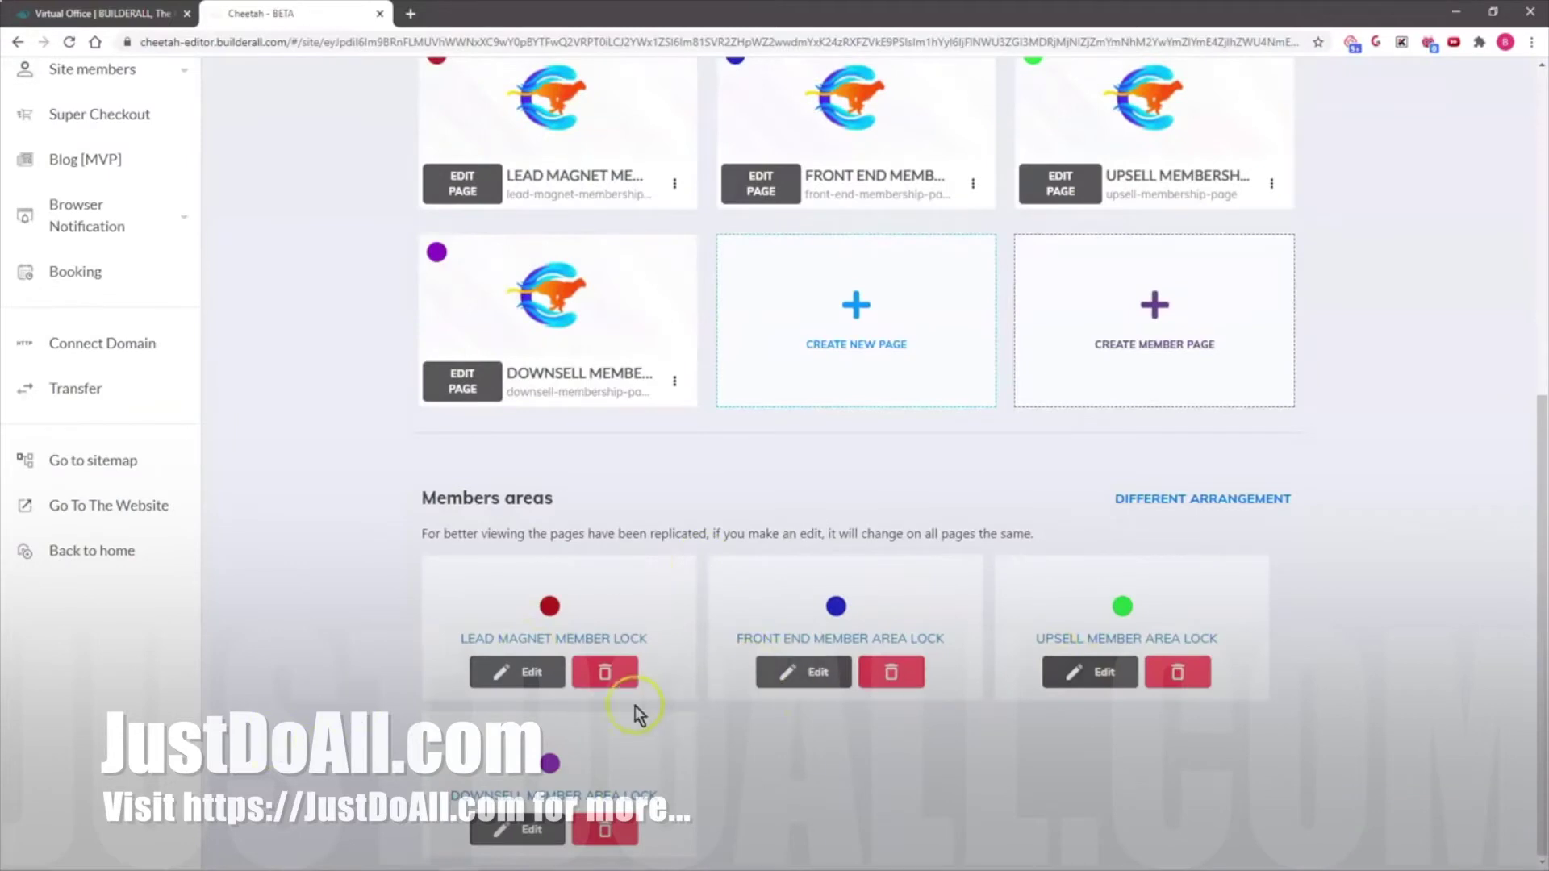
pyautogui.click(533, 674)
pyautogui.scroll(-1, 534, 589)
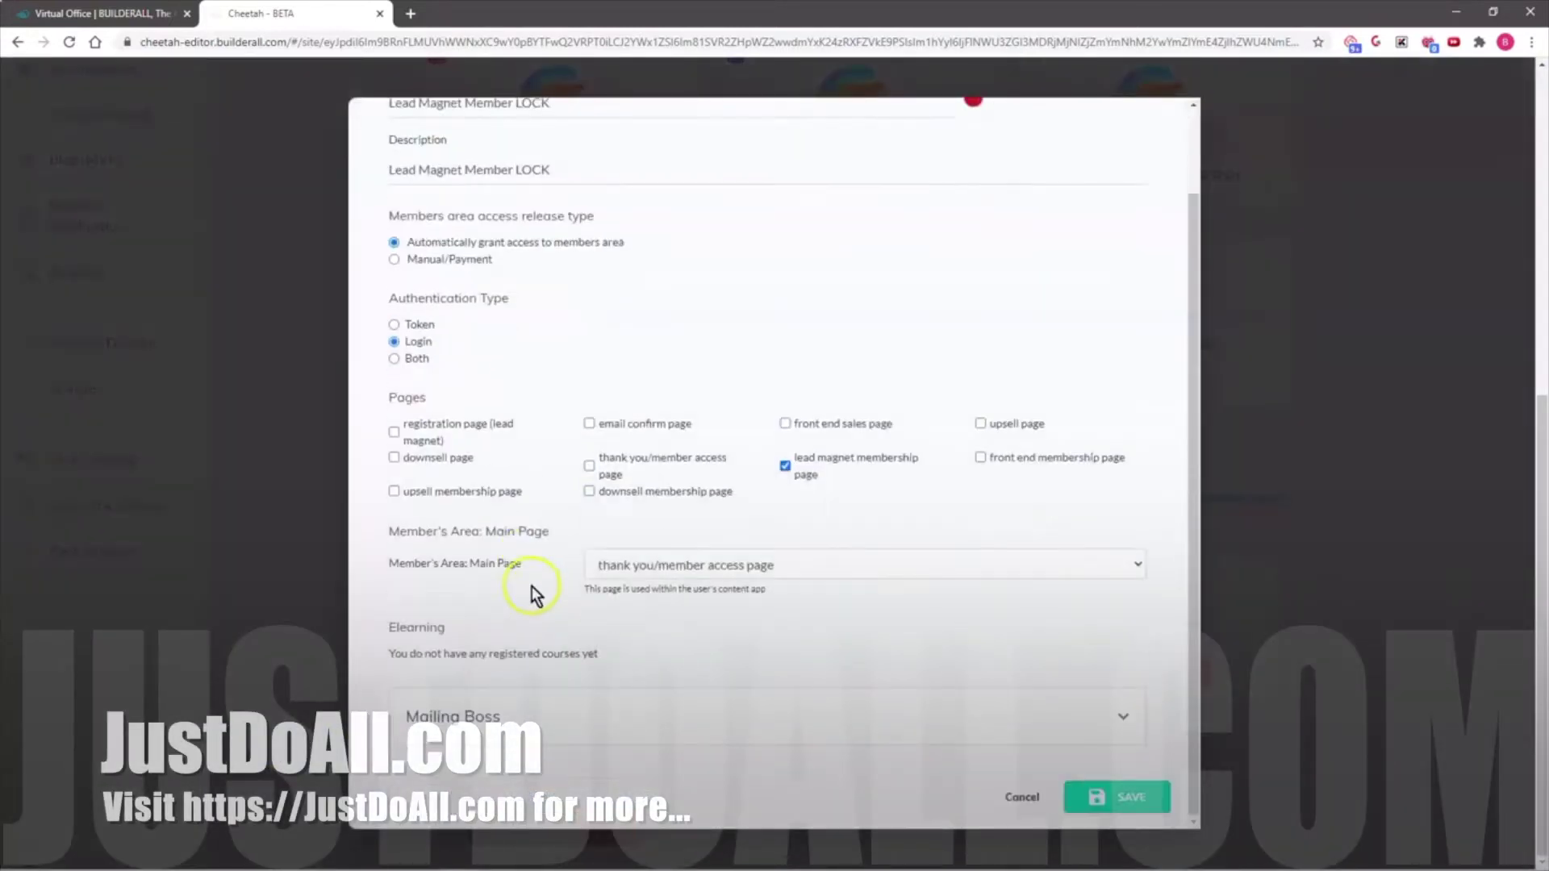
pyautogui.click(1022, 796)
pyautogui.scroll(2, 274, 601)
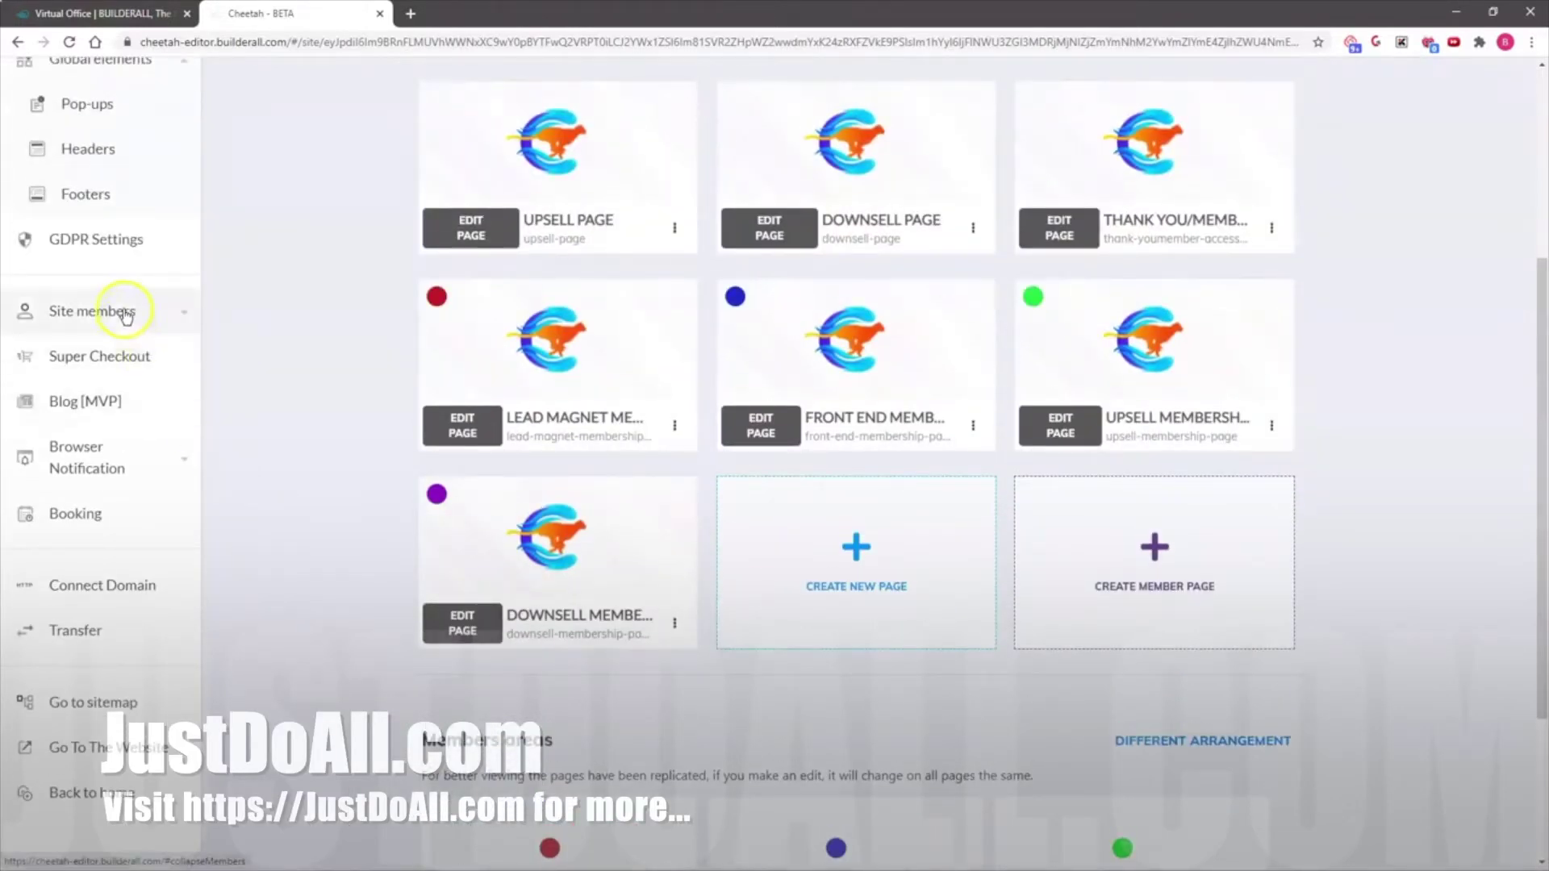
# Expand Site members in the sidebar and go to Automatic emails.
pyautogui.click(125, 315)
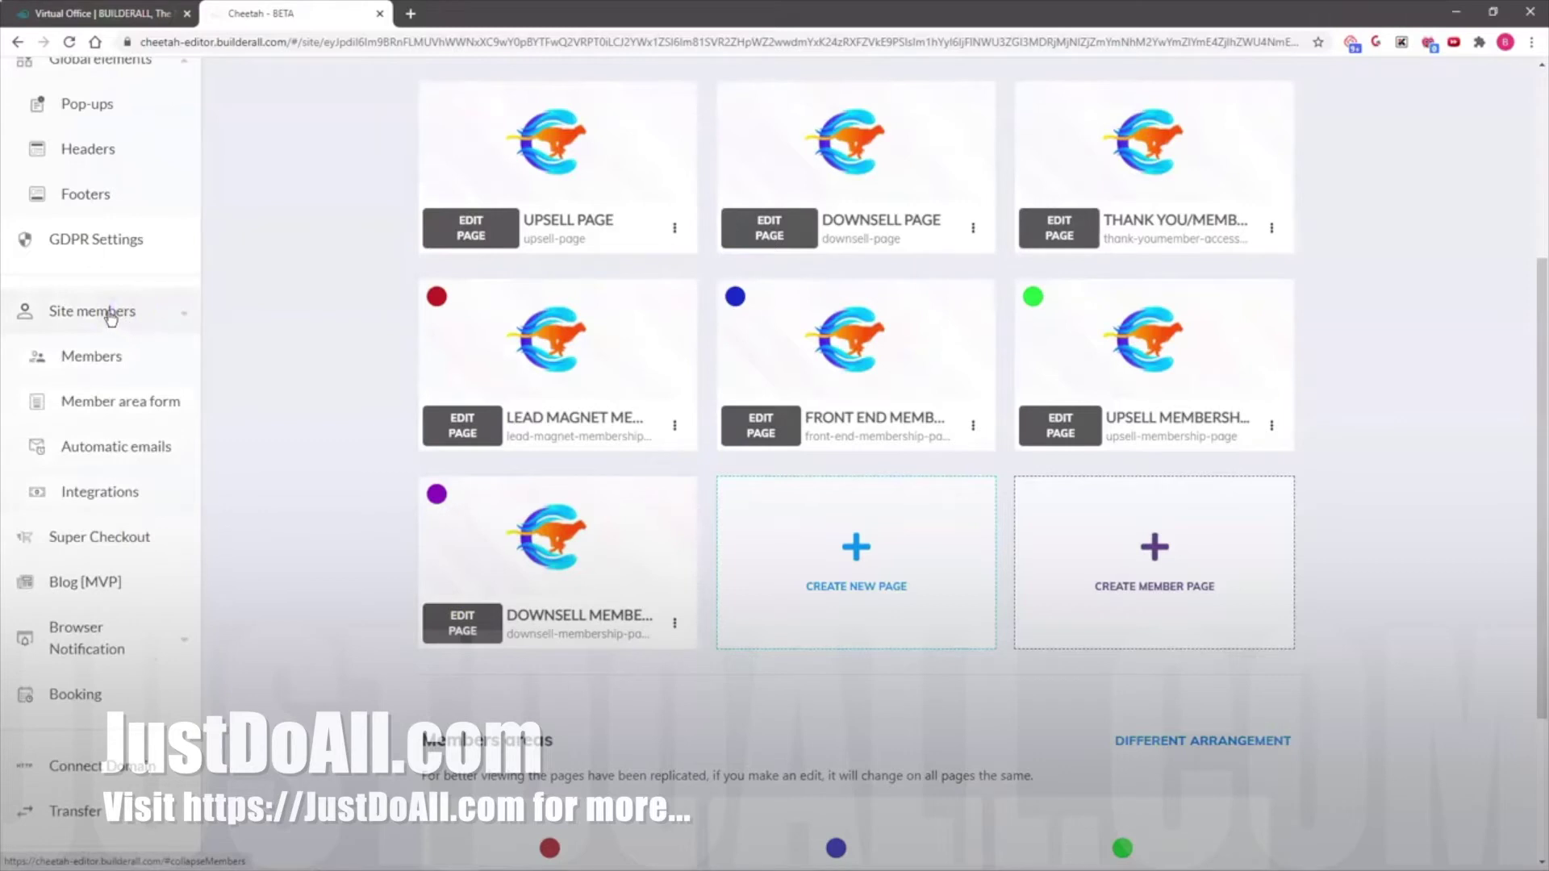
pyautogui.click(134, 354)
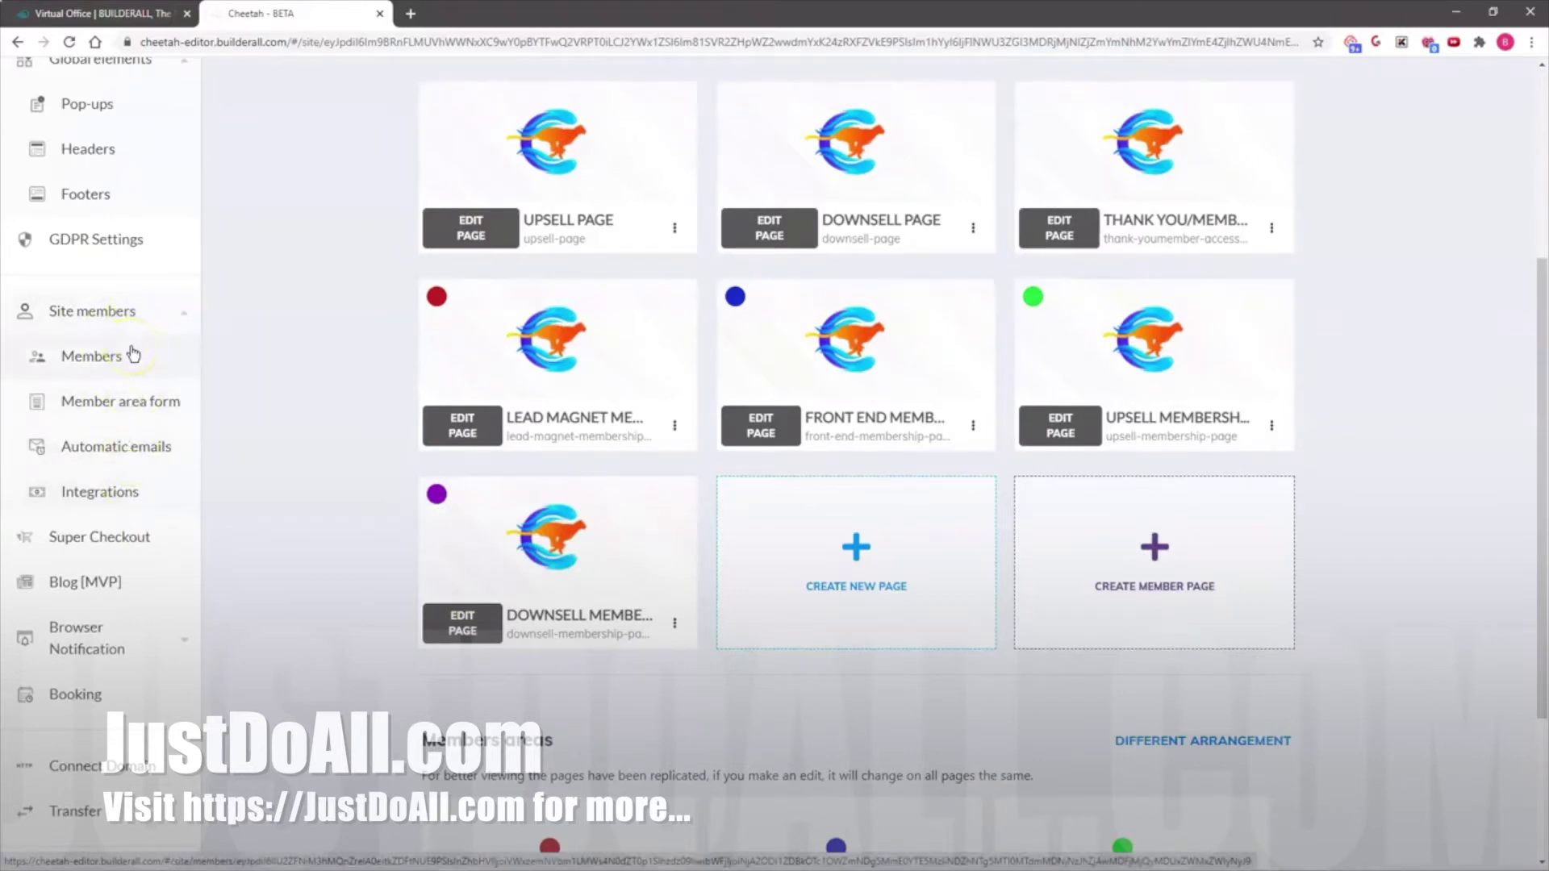
pyautogui.click(126, 360)
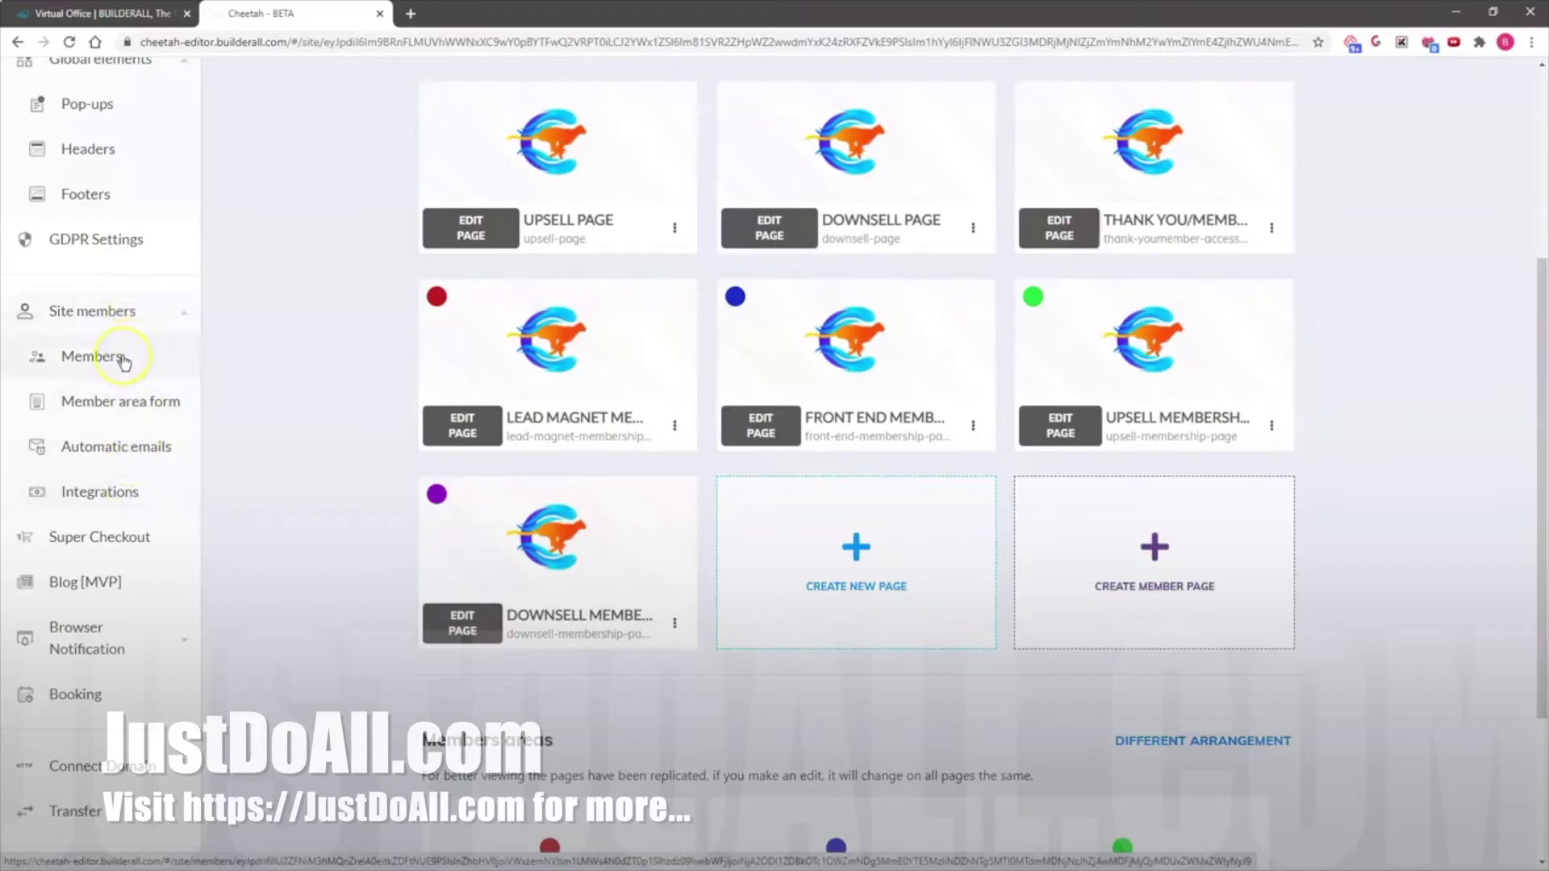
pyautogui.click(139, 442)
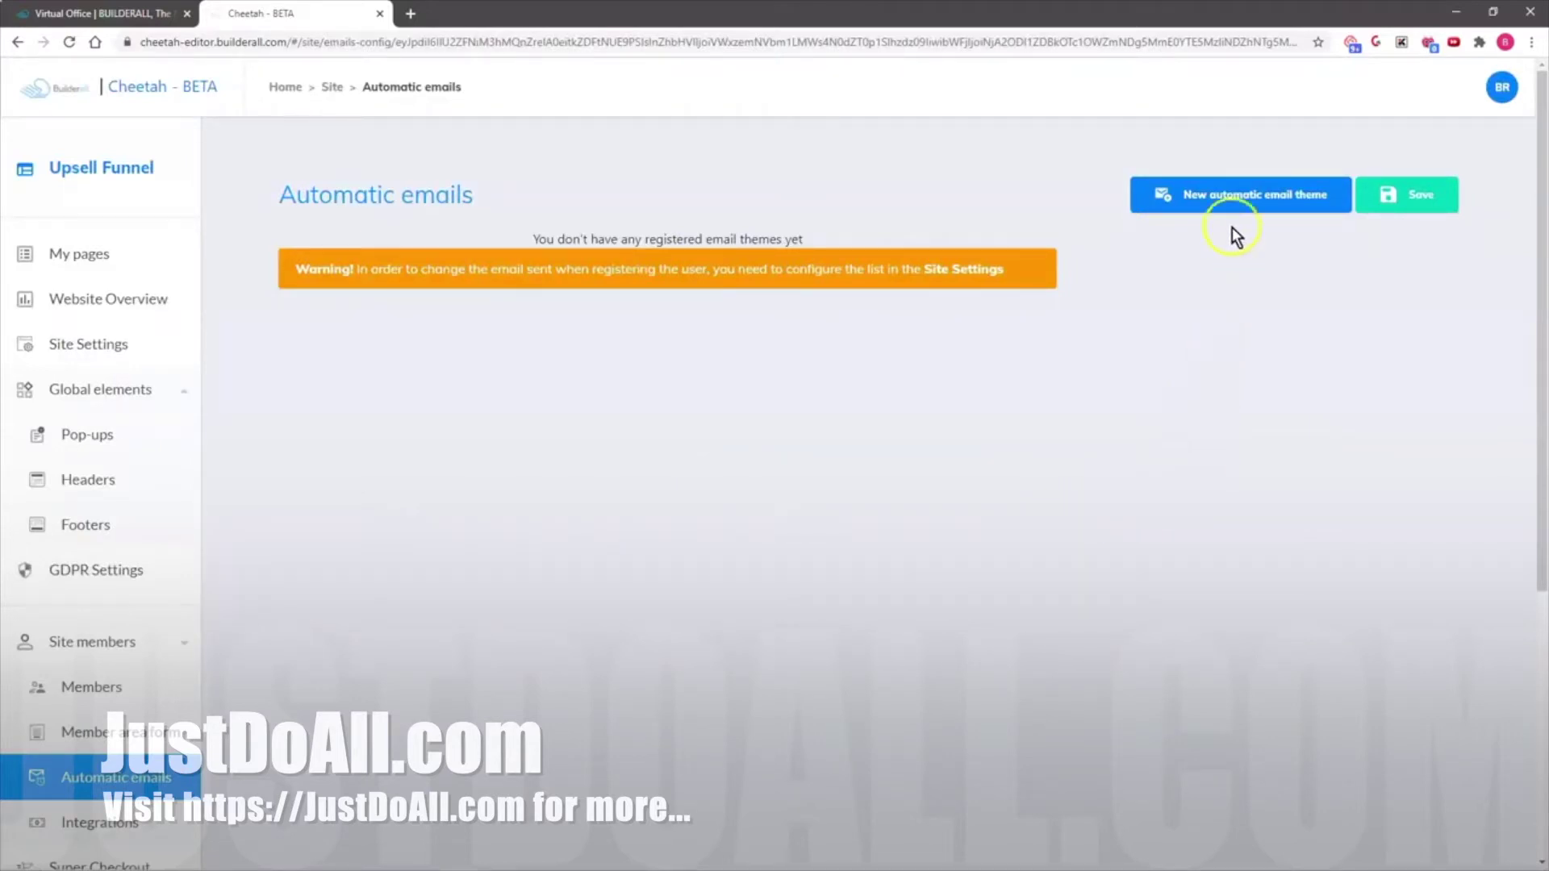
# Create a new automatic email theme named 'Upsell theme'.
pyautogui.click(1232, 200)
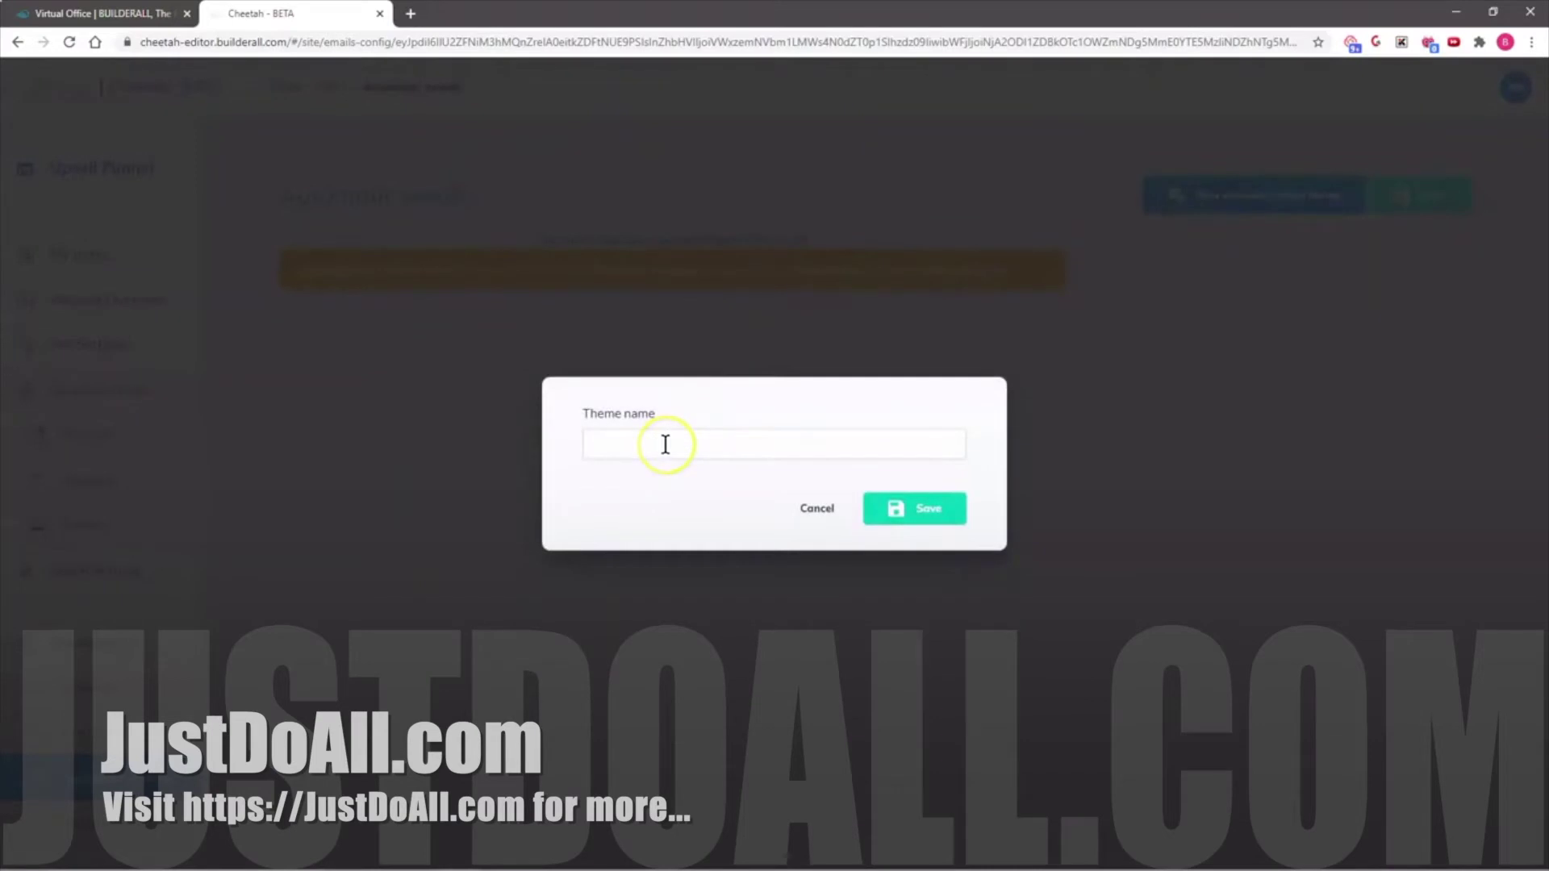
pyautogui.click(665, 444)
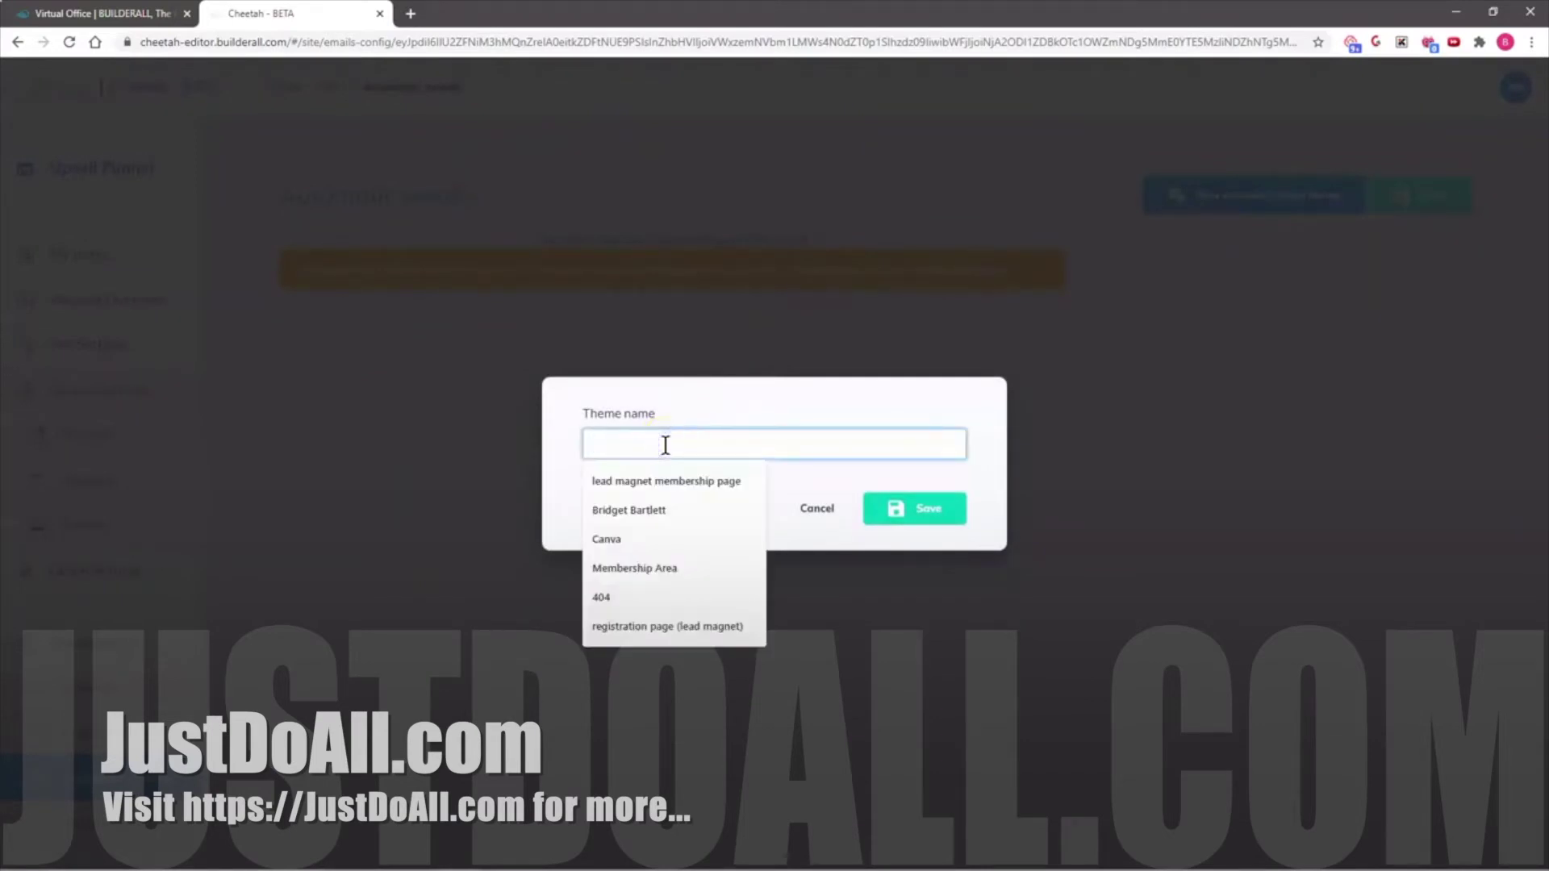
pyautogui.write('Upsell the')
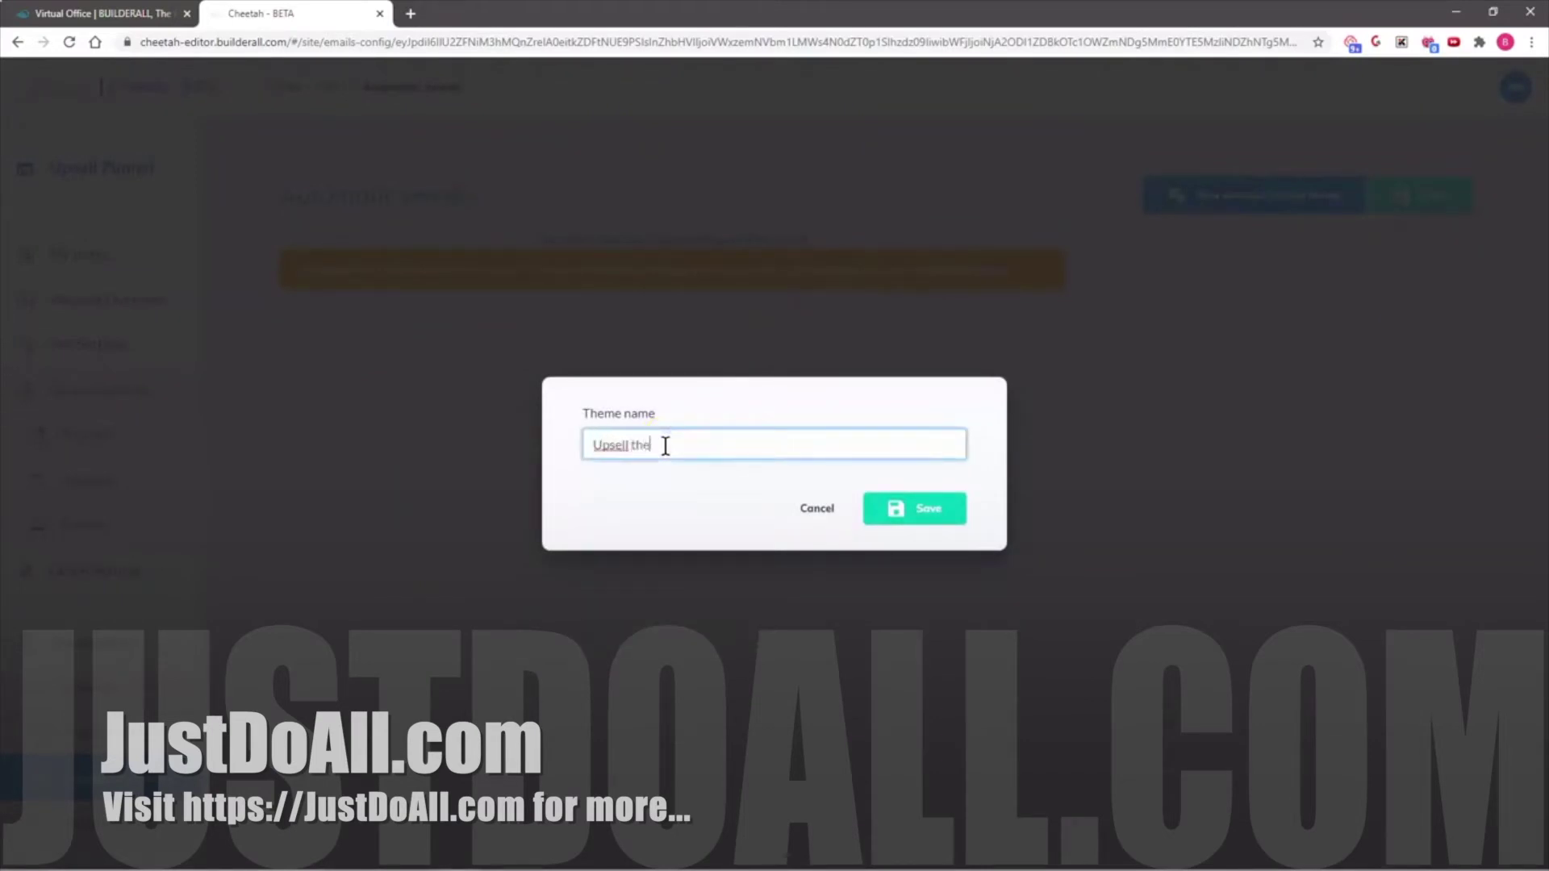
pyautogui.write('me')
pyautogui.click(917, 508)
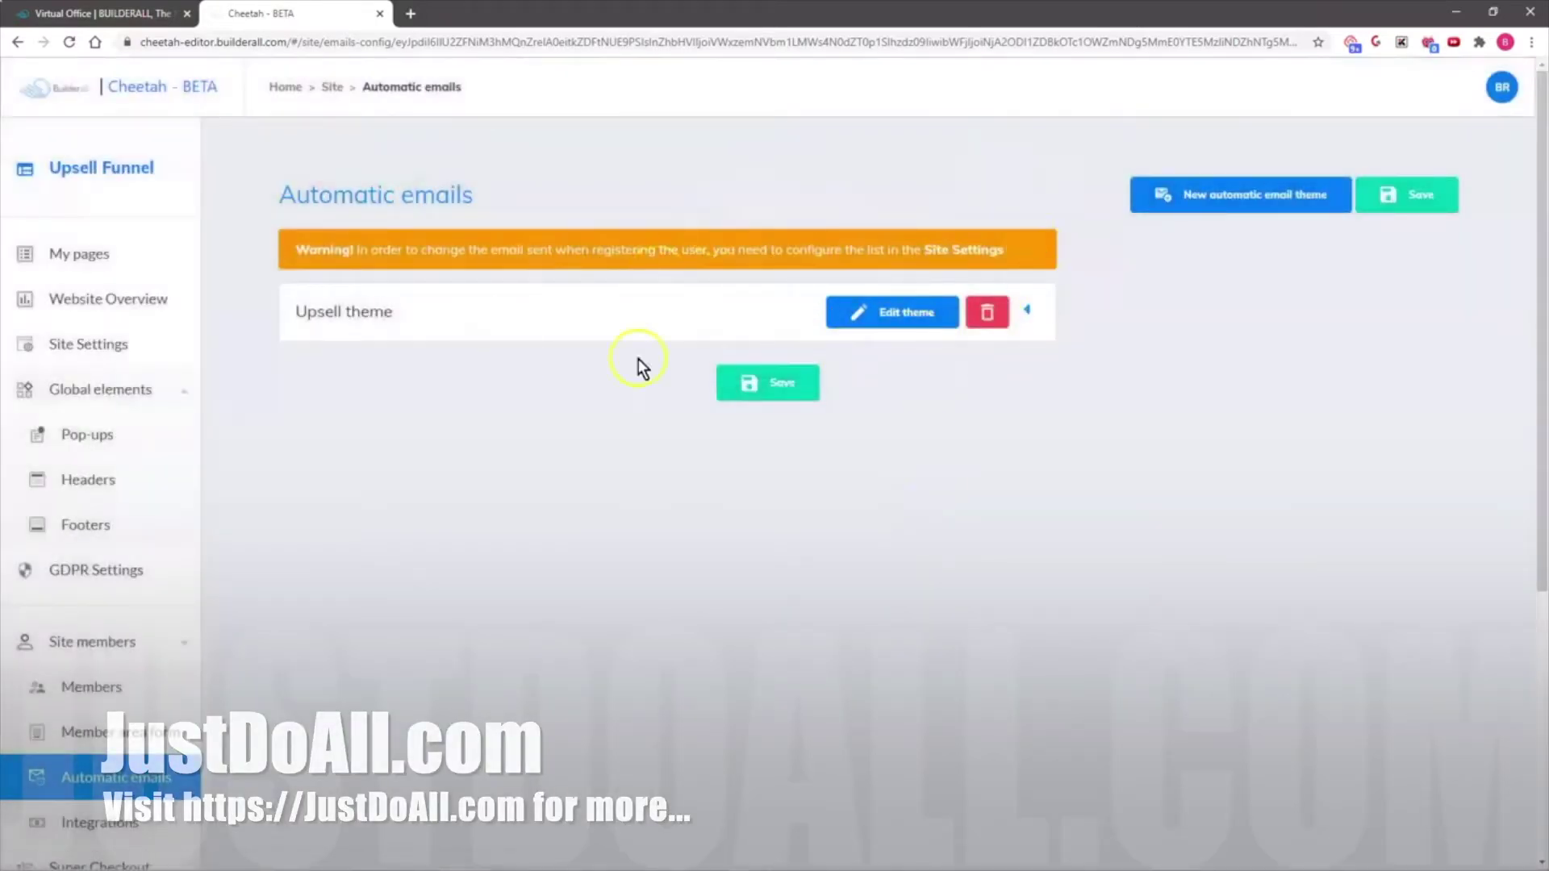
# Expand the Upsell theme's Welcome email for editing.
pyautogui.click(1009, 321)
pyautogui.click(1028, 312)
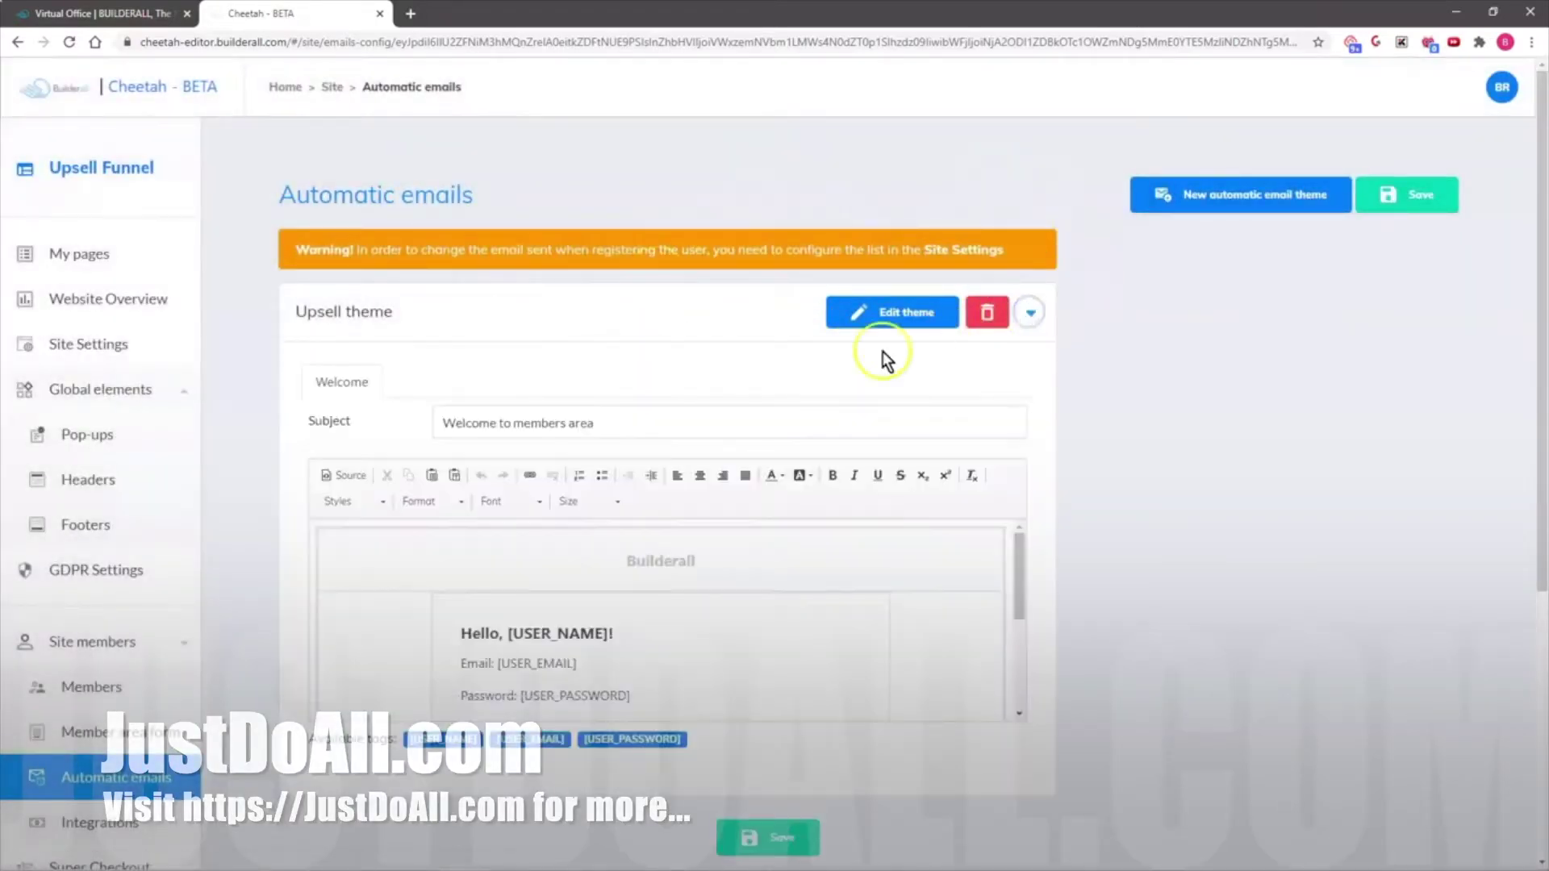
pyautogui.scroll(-1, 1031, 525)
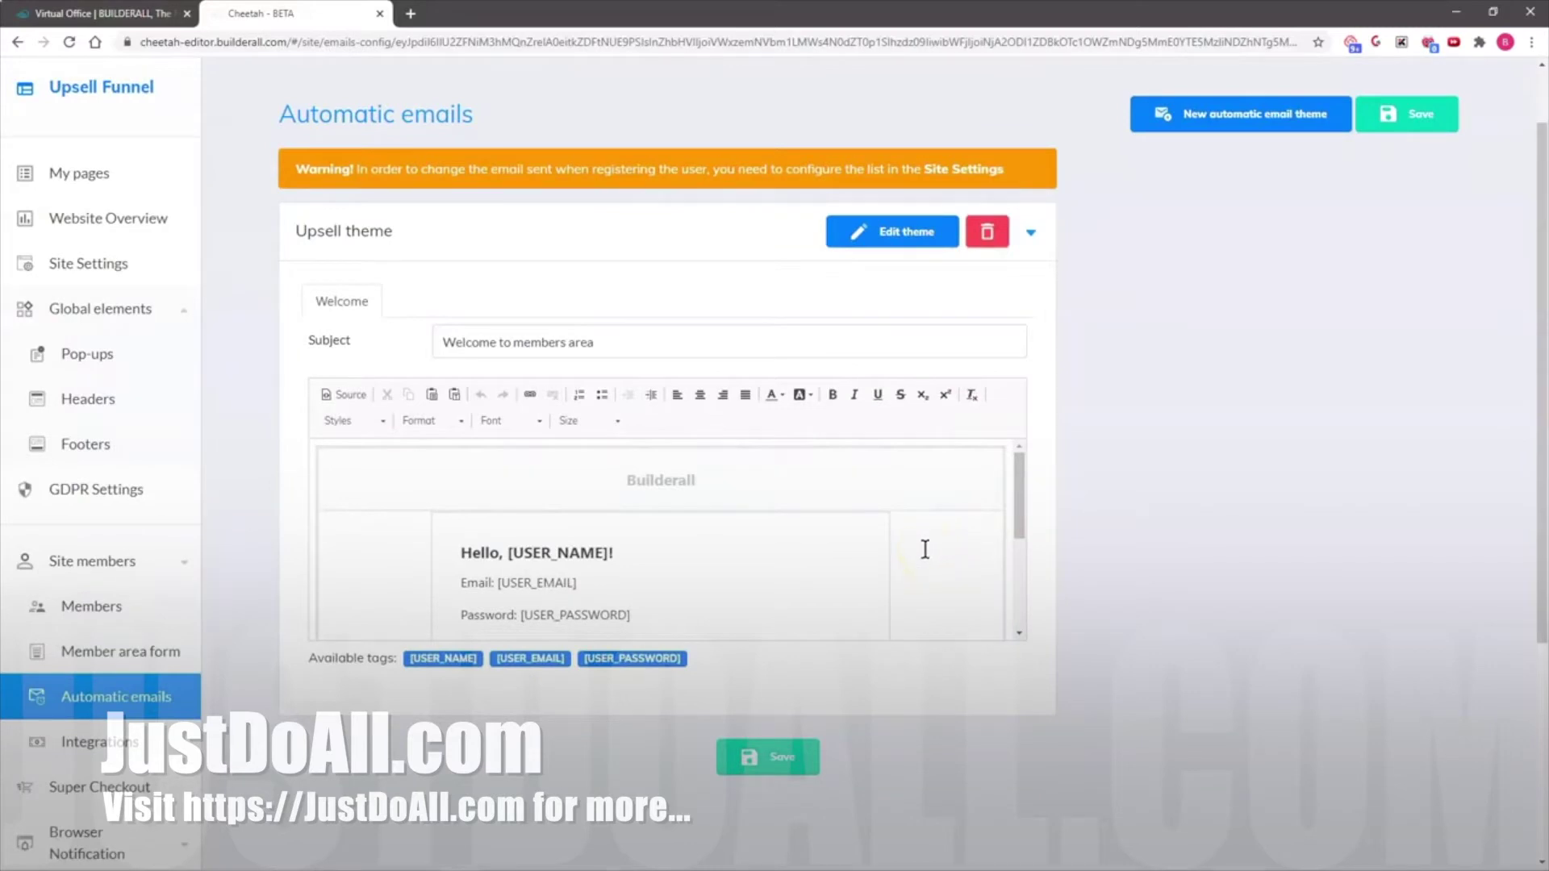
pyautogui.scroll(-1, 925, 549)
pyautogui.click(737, 562)
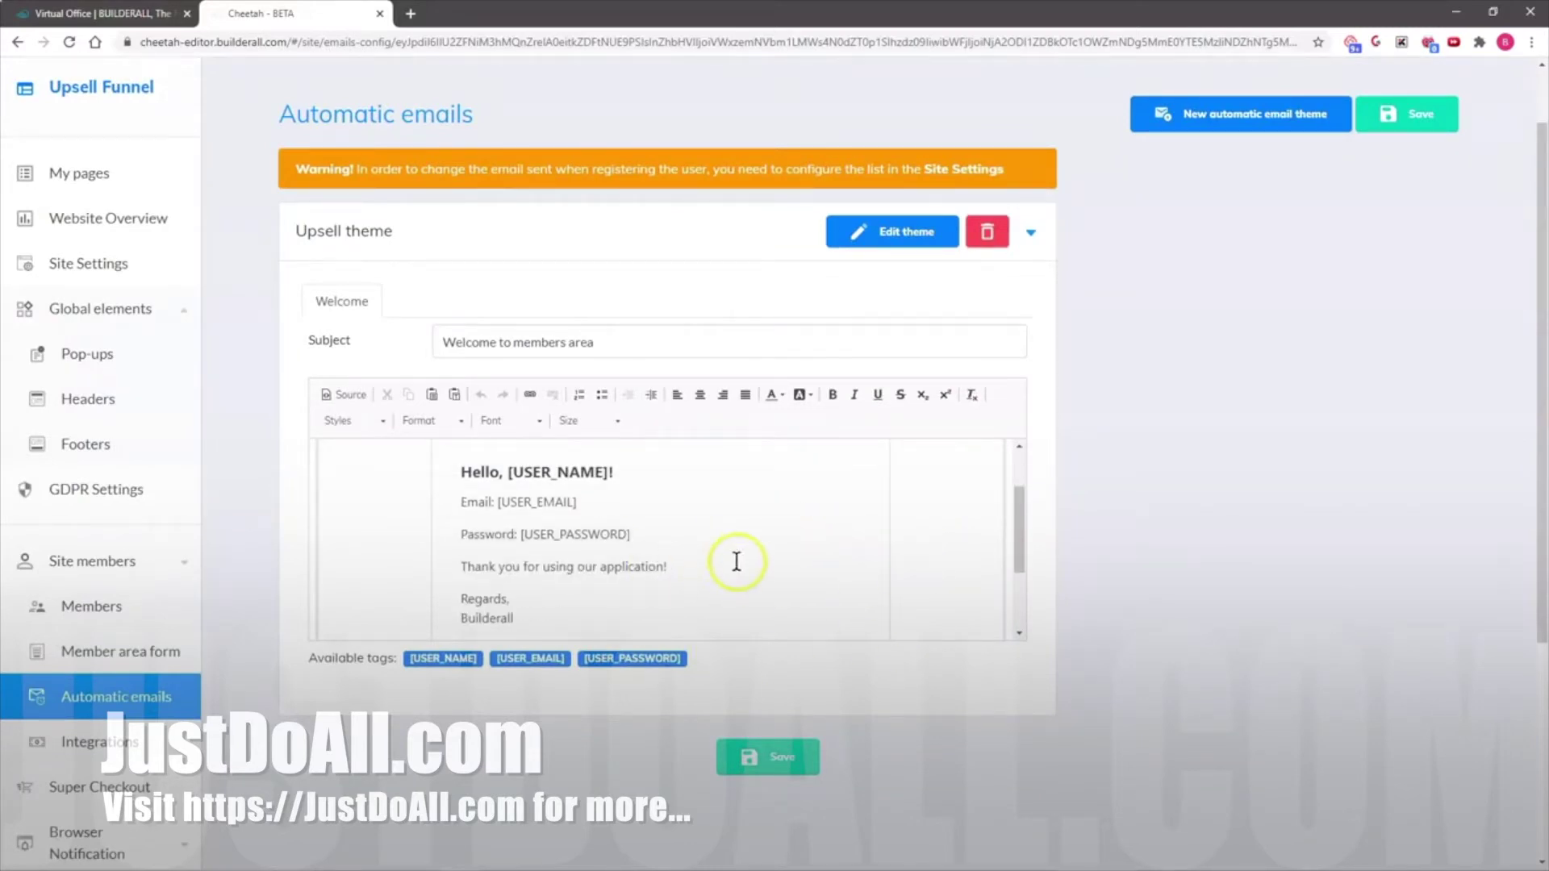
pyautogui.click(764, 543)
pyautogui.scroll(1, 764, 545)
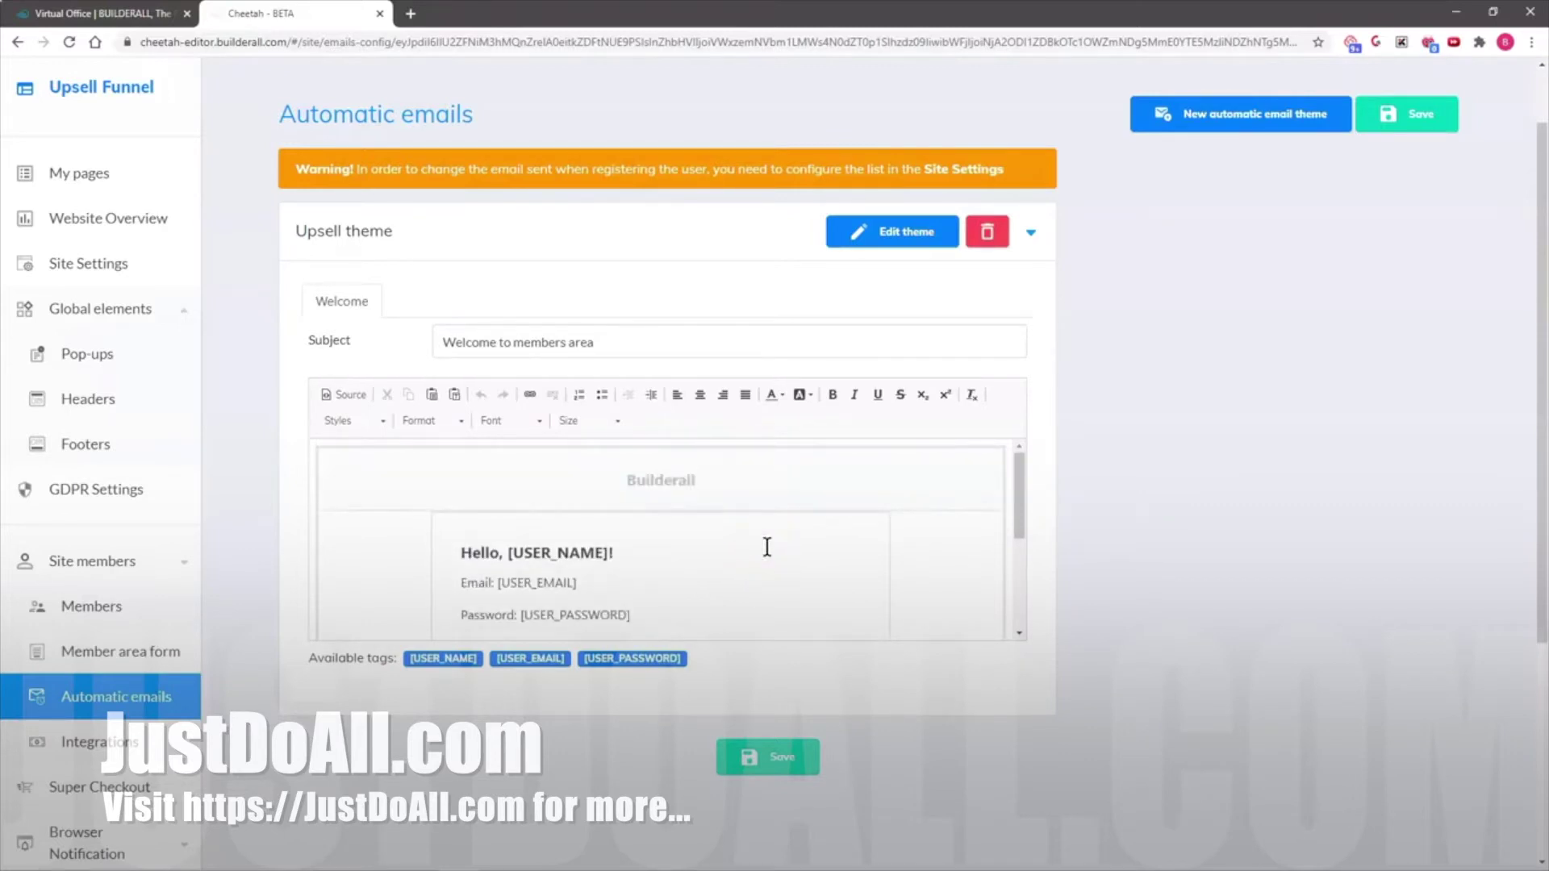
# Replace the email header text with bold 'Upsell and Downsell Funnel'.
pyautogui.click(696, 482)
pyautogui.press('BackSpace')
pyautogui.press('BackSpace')
pyautogui.press('BackSpace')
pyautogui.press('BackSpace')
pyautogui.press('BackSpace')
pyautogui.press('BackSpace')
pyautogui.press('BackSpace')
pyautogui.press('BackSpace')
pyautogui.write('Upsell and Downsell Funnel')
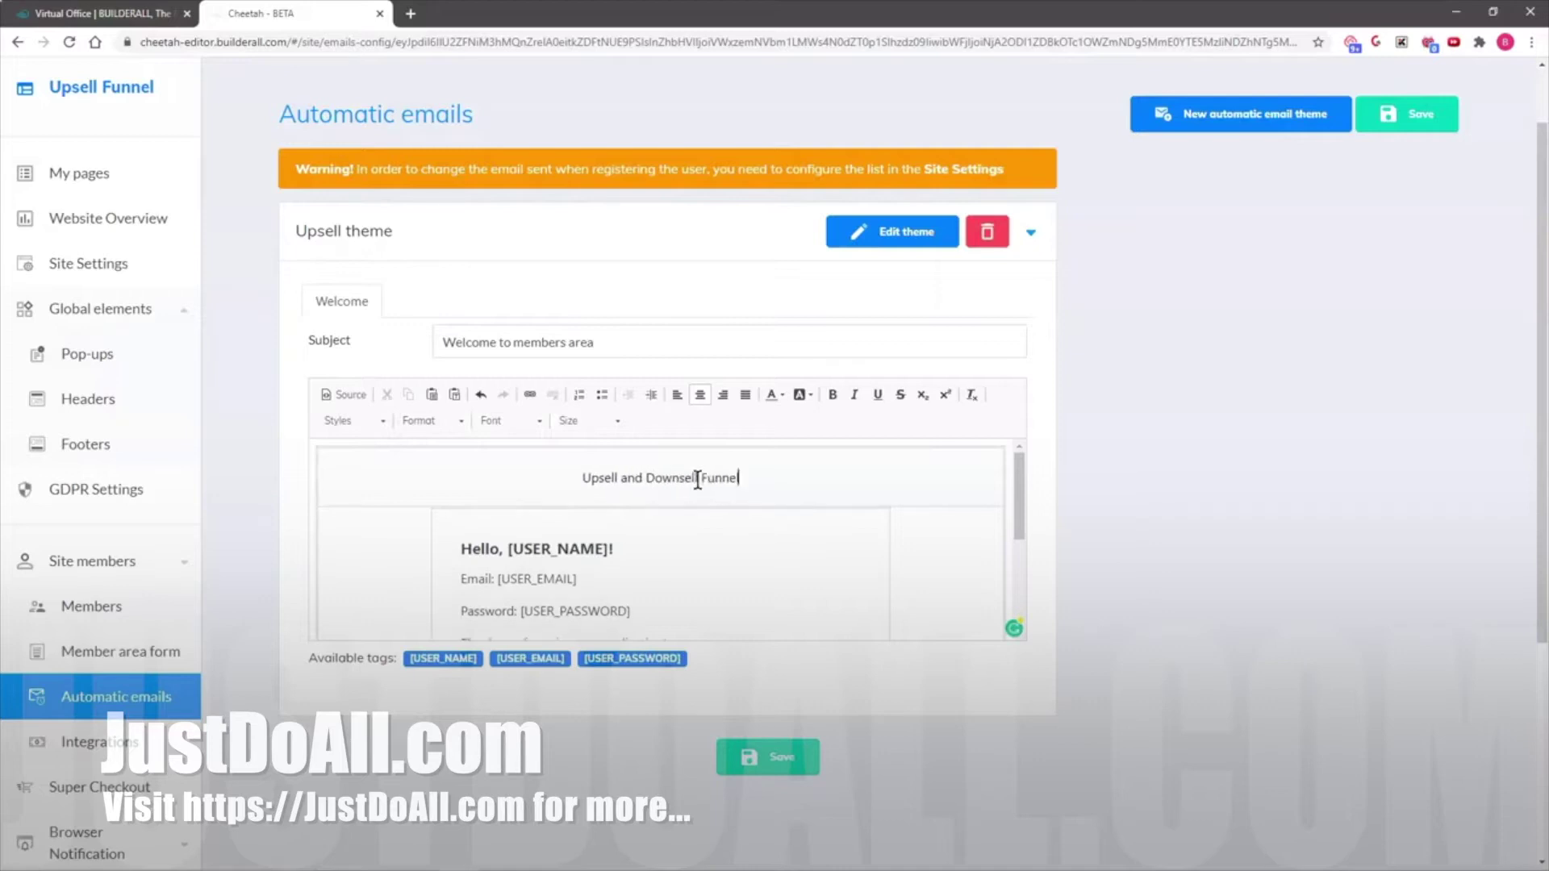
pyautogui.moveTo(758, 474); pyautogui.dragTo(573, 487)
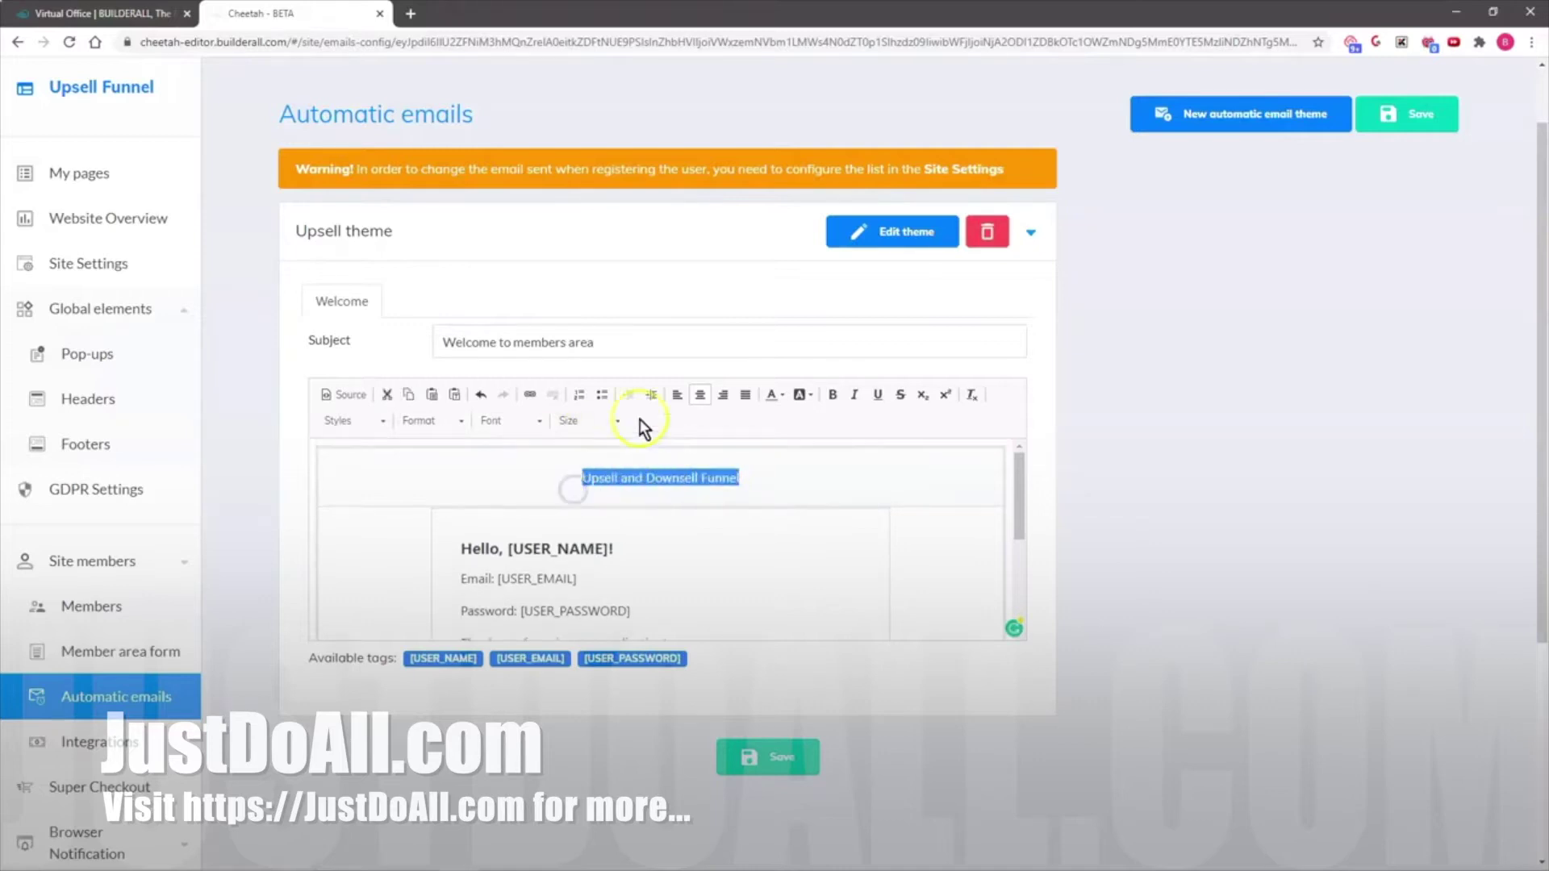
pyautogui.click(831, 394)
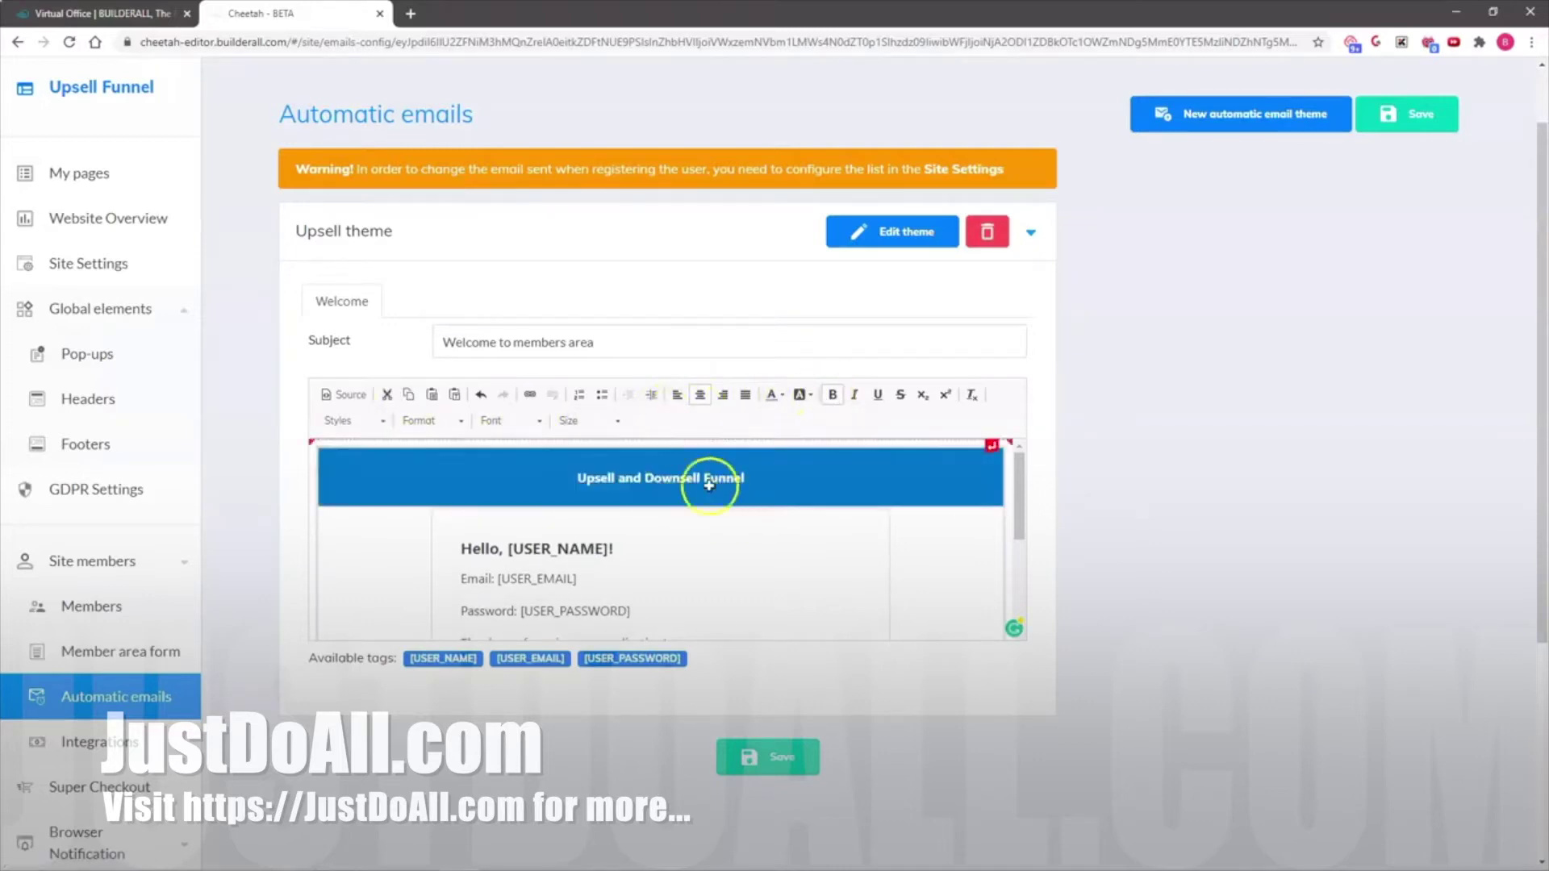
pyautogui.click(794, 548)
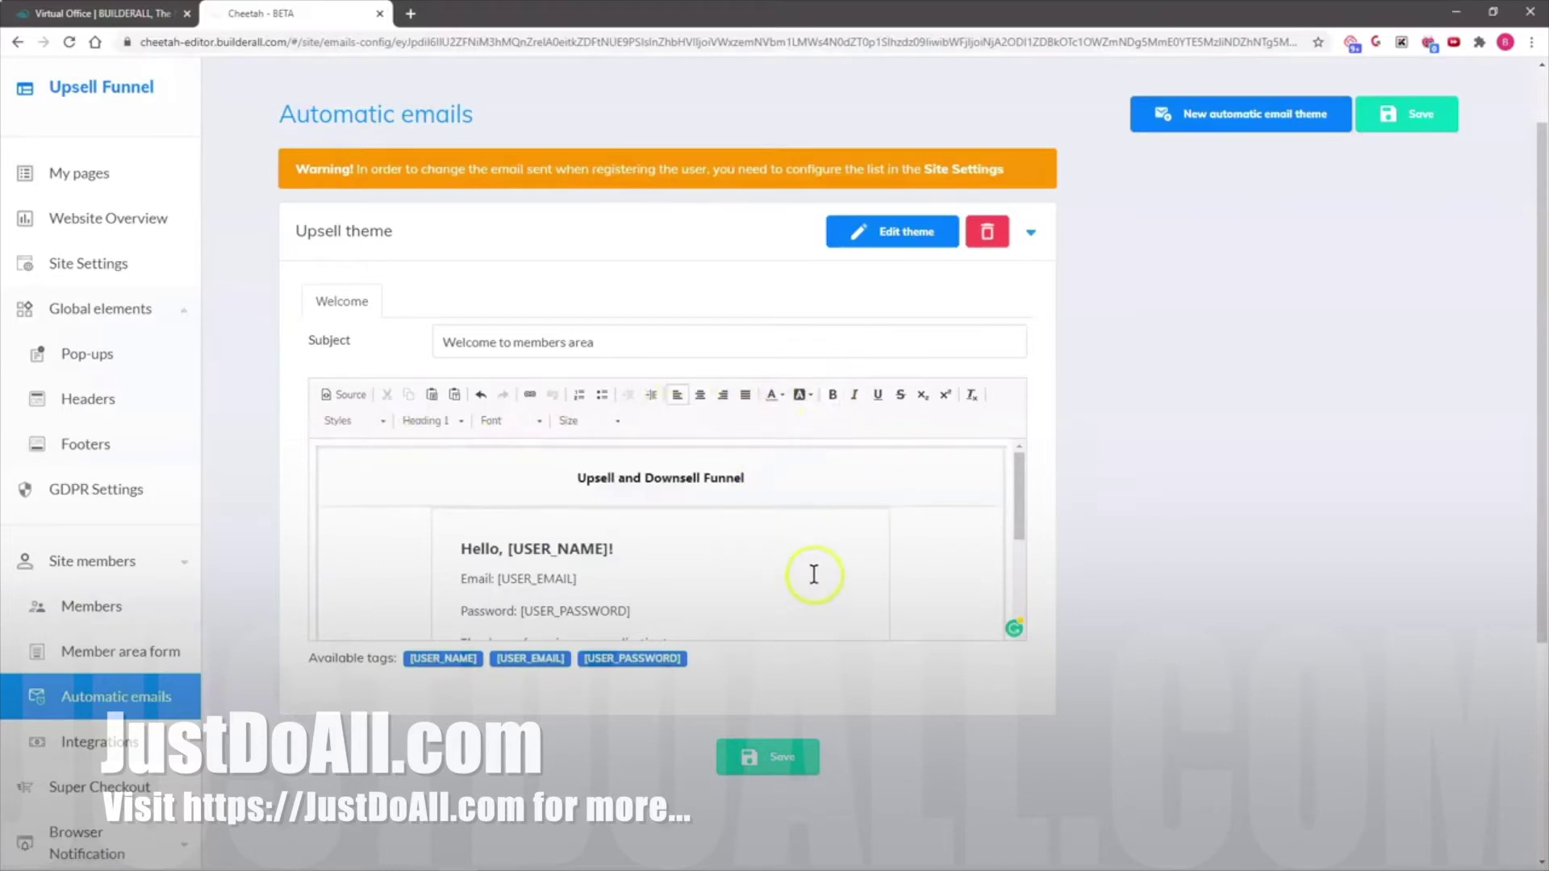
# Replace Builderall in the email signature with the sender's name.
pyautogui.scroll(-2, 816, 574)
pyautogui.scroll(2, 657, 543)
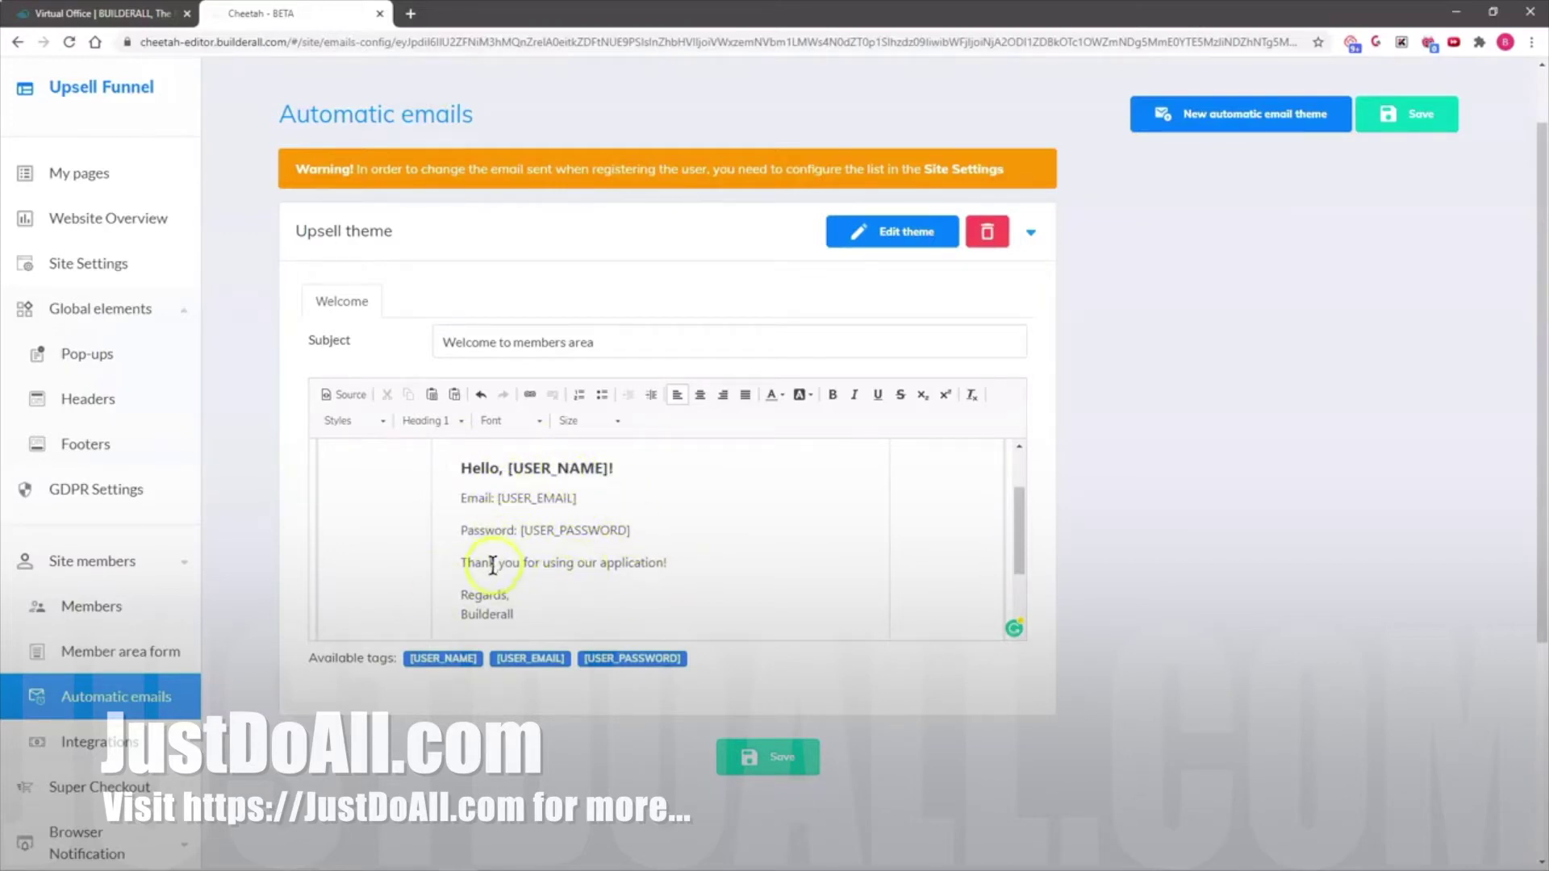
pyautogui.scroll(-2, 678, 567)
pyautogui.click(524, 534)
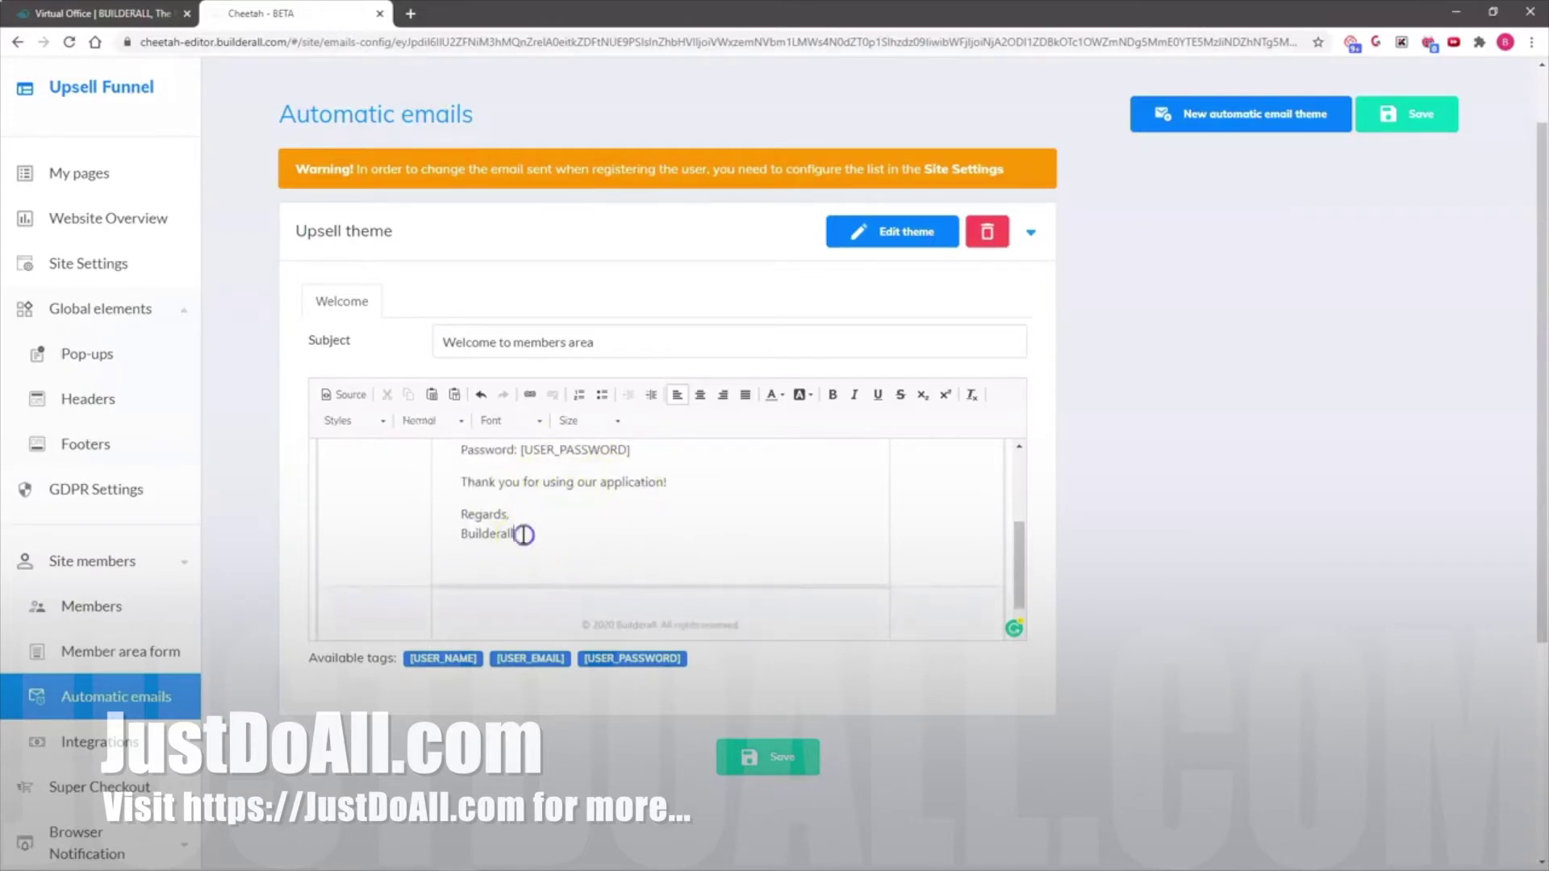
pyautogui.press('BackSpace')
pyautogui.press('BackSpace')
pyautogui.press('BackSpace')
pyautogui.press('BackSpace')
pyautogui.press('BackSpace')
pyautogui.press('BackSpace')
pyautogui.press('BackSpace')
pyautogui.press('BackSpace')
pyautogui.write('ridget Battle')
pyautogui.click(648, 622)
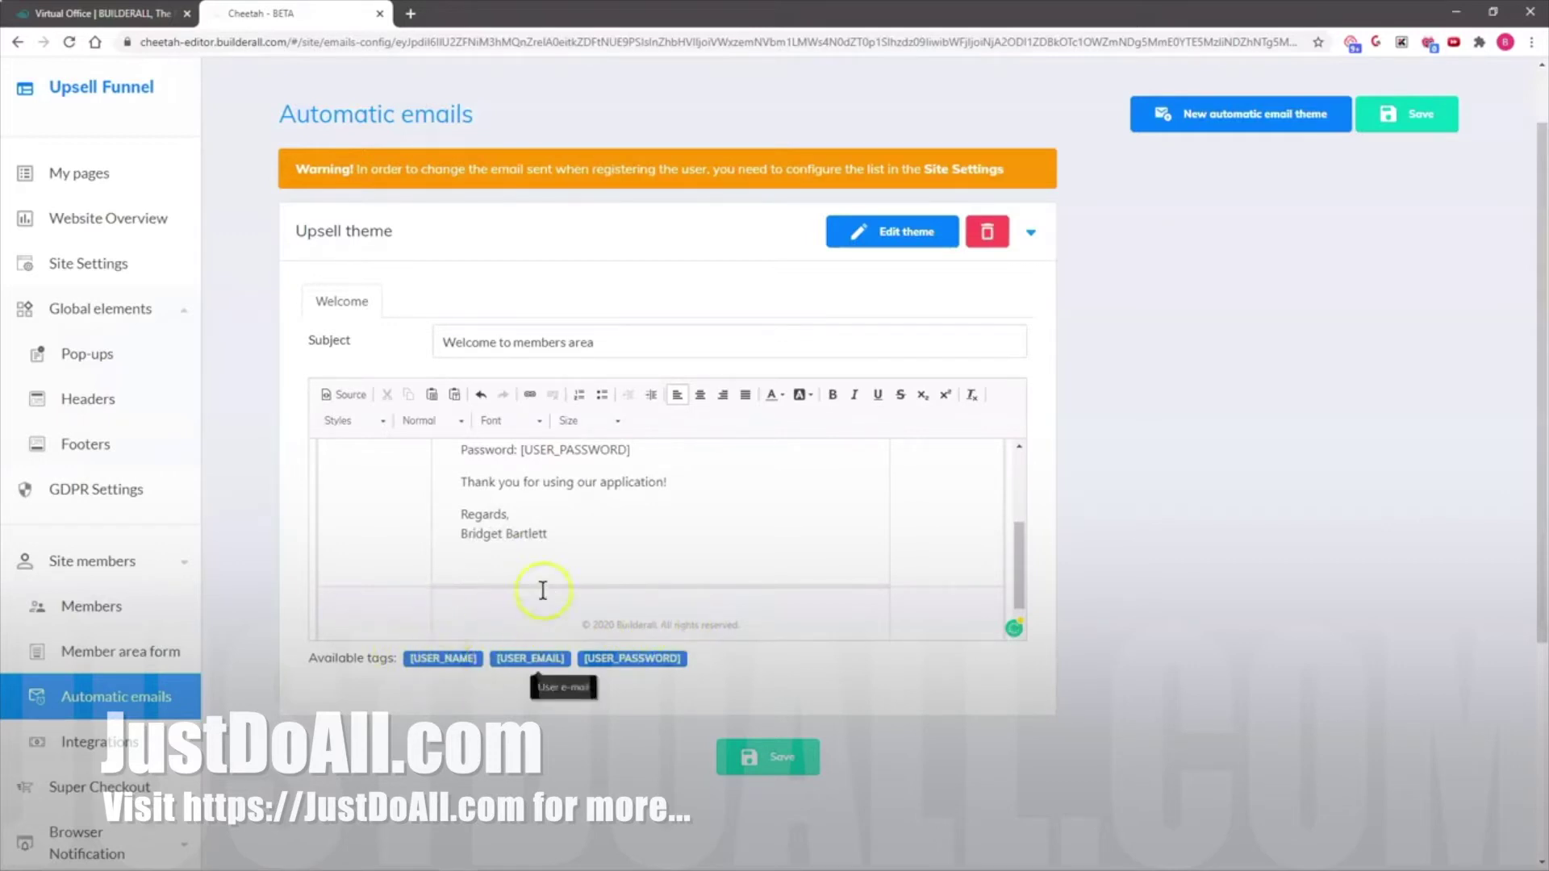
# Save the edited Welcome email, subject 'Welcome to members area'.
pyautogui.scroll(3, 758, 542)
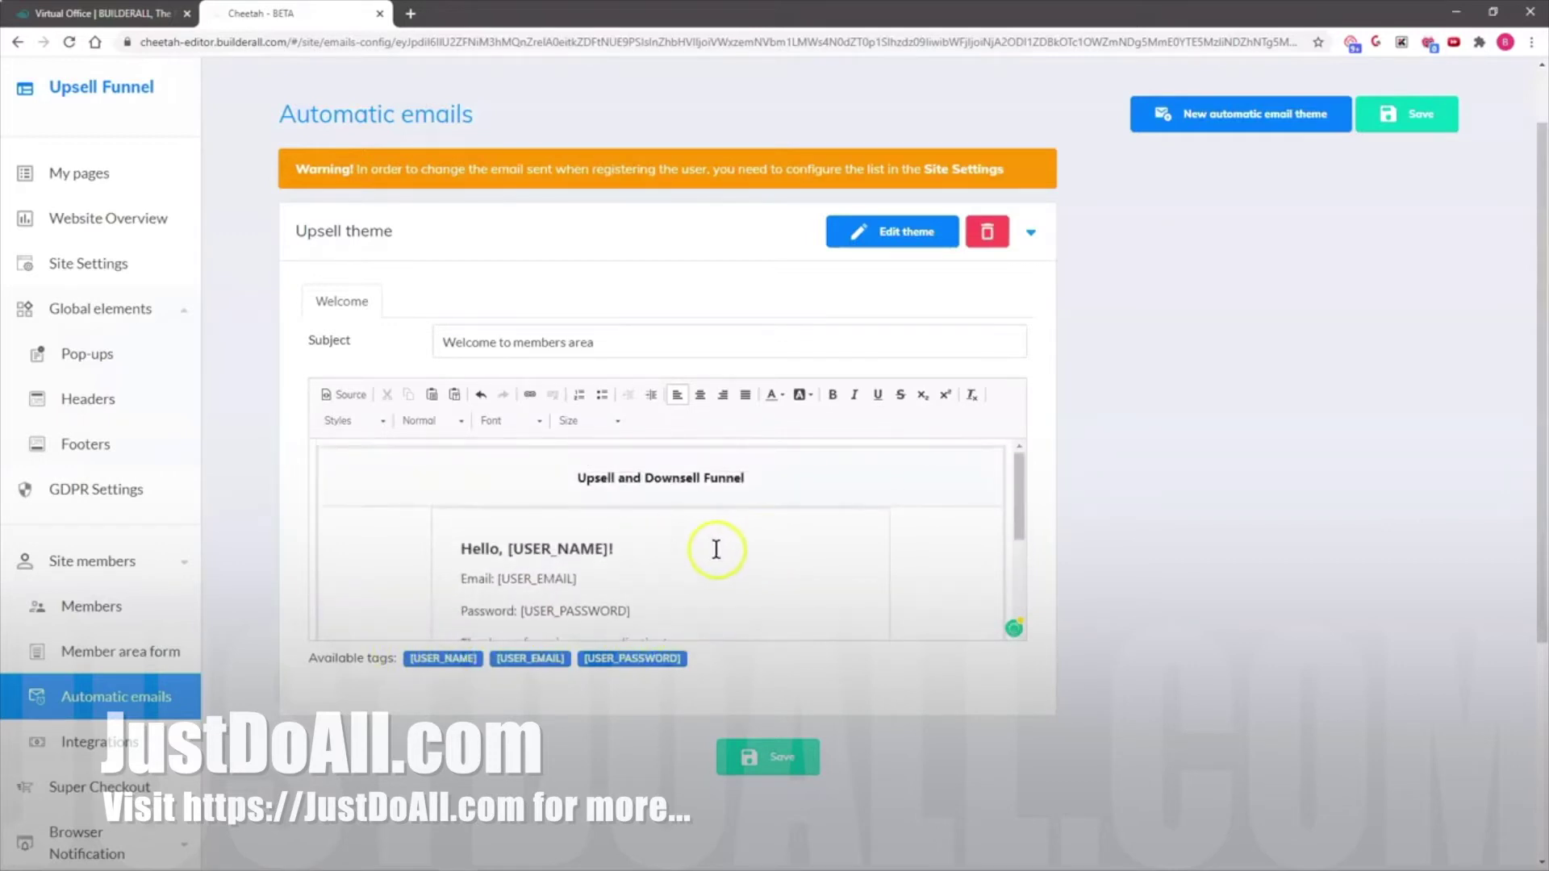
pyautogui.scroll(-3, 722, 547)
pyautogui.scroll(-1, 781, 568)
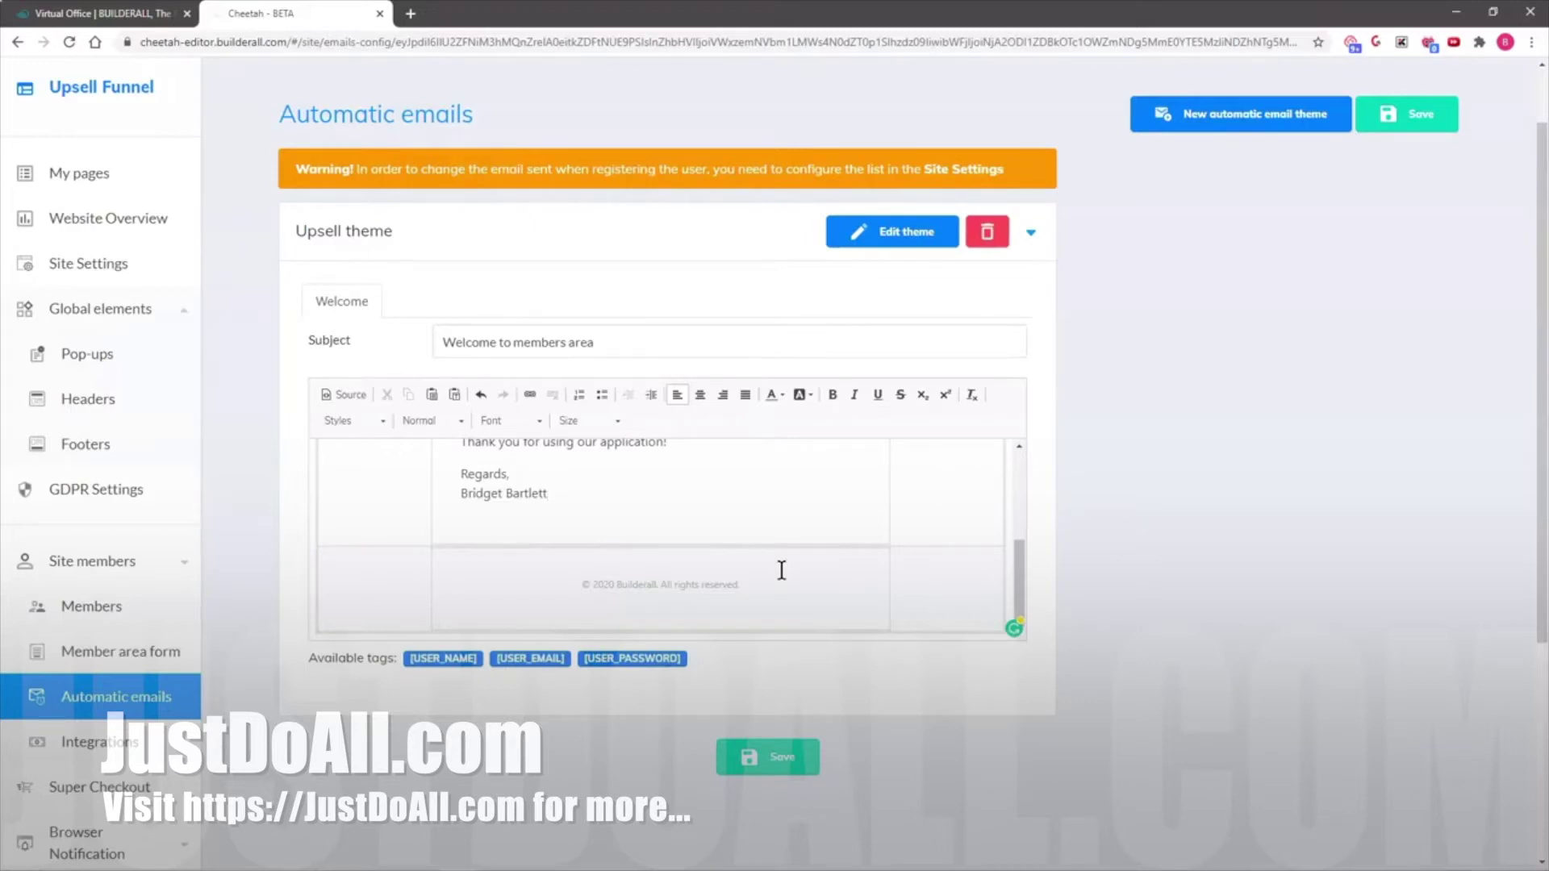
pyautogui.scroll(5, 888, 589)
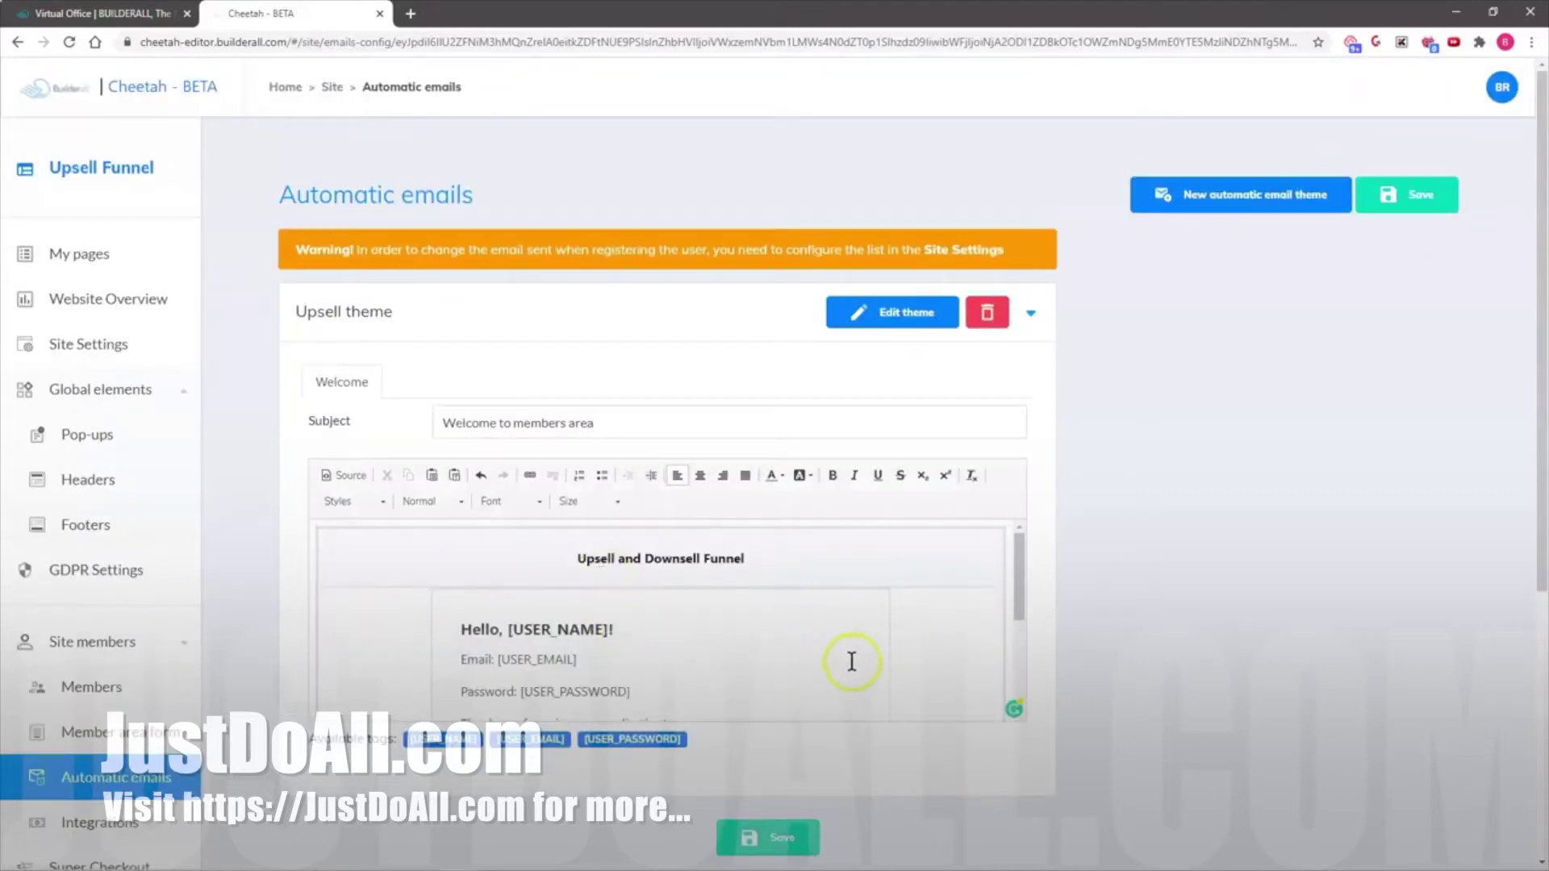
pyautogui.scroll(-1, 852, 661)
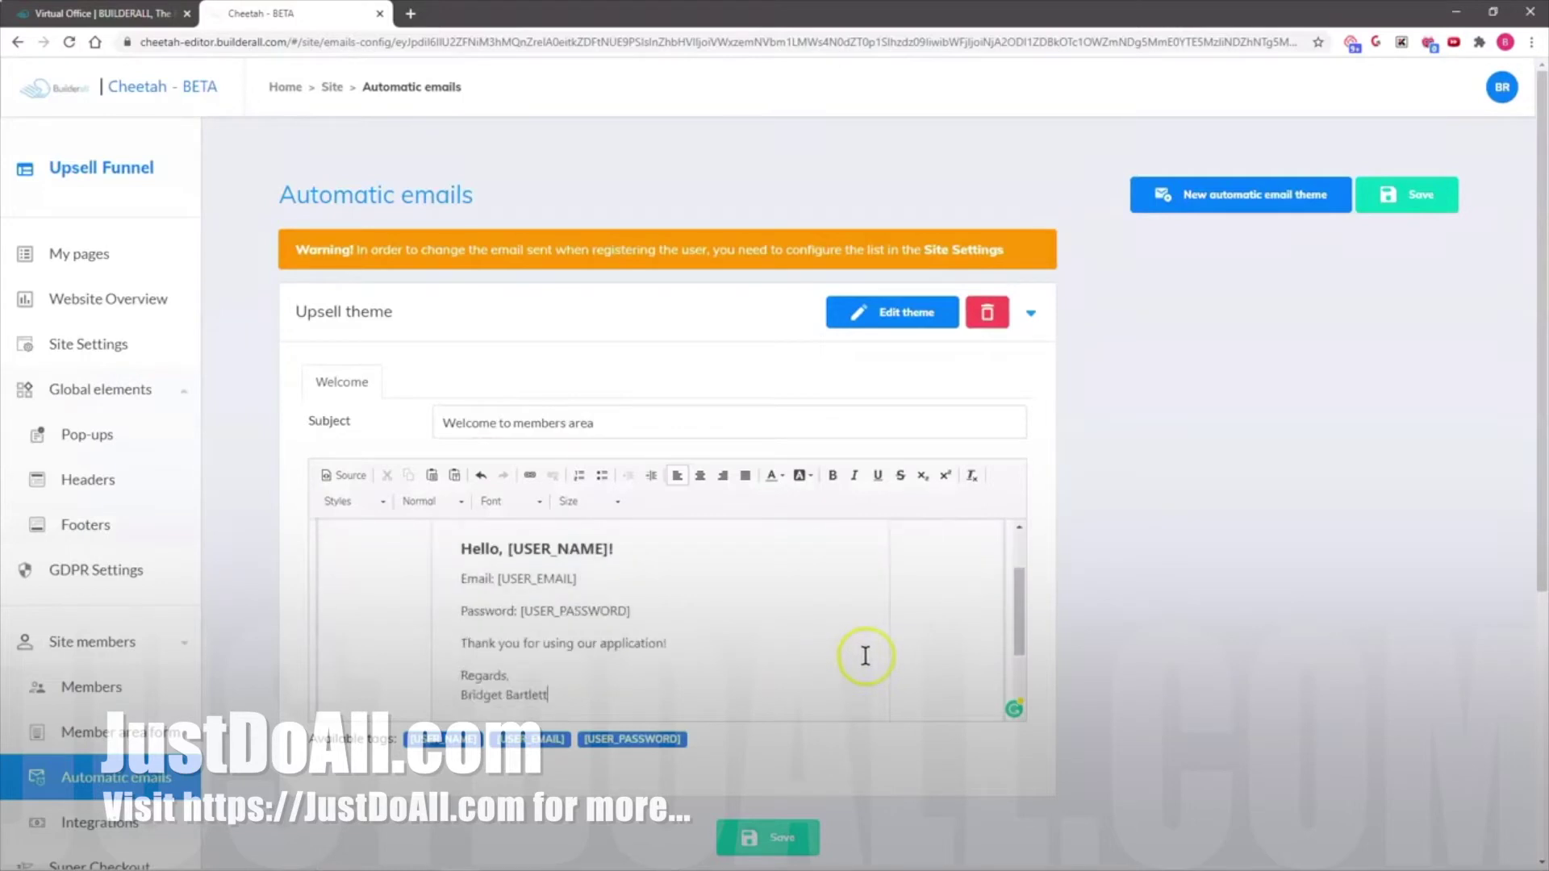
pyautogui.click(782, 840)
# Set the Site Settings Automatic email members theme to Upsell theme and save.
pyautogui.click(93, 344)
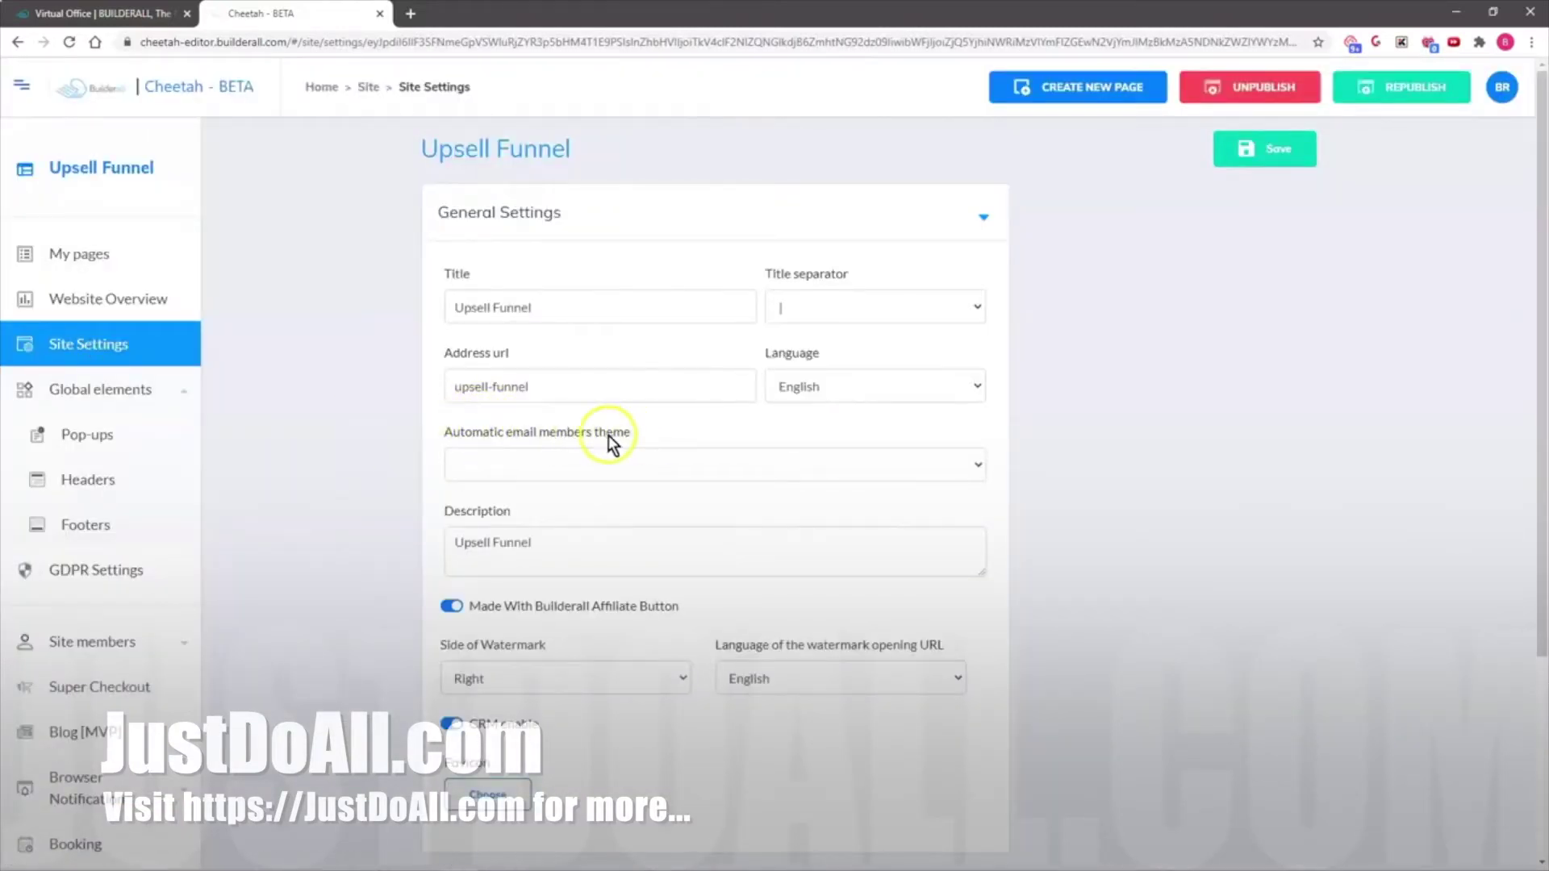
pyautogui.click(666, 463)
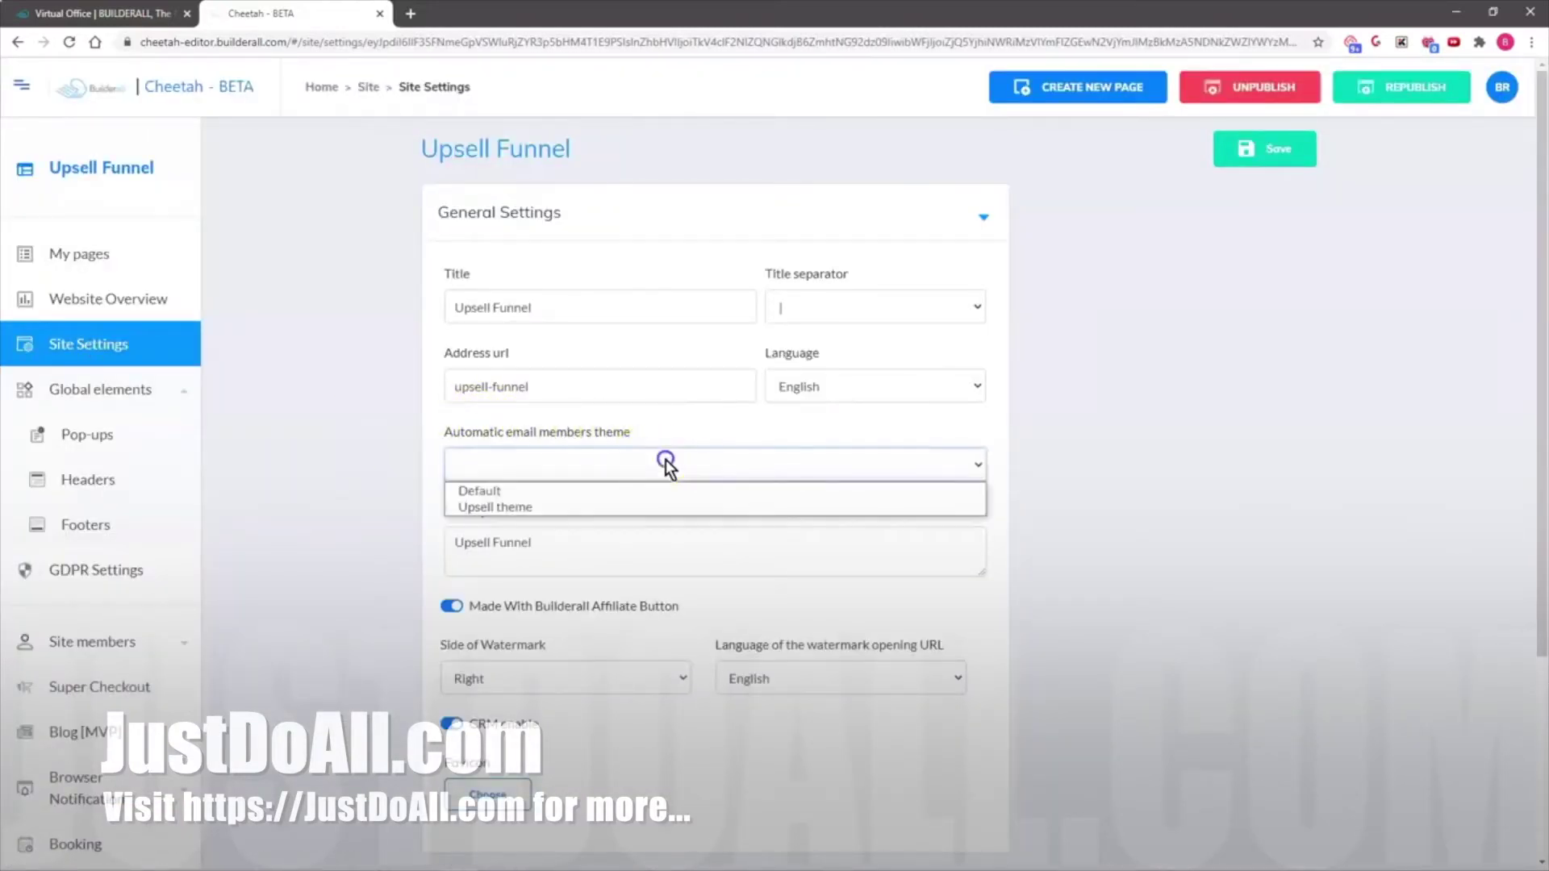
pyautogui.click(532, 508)
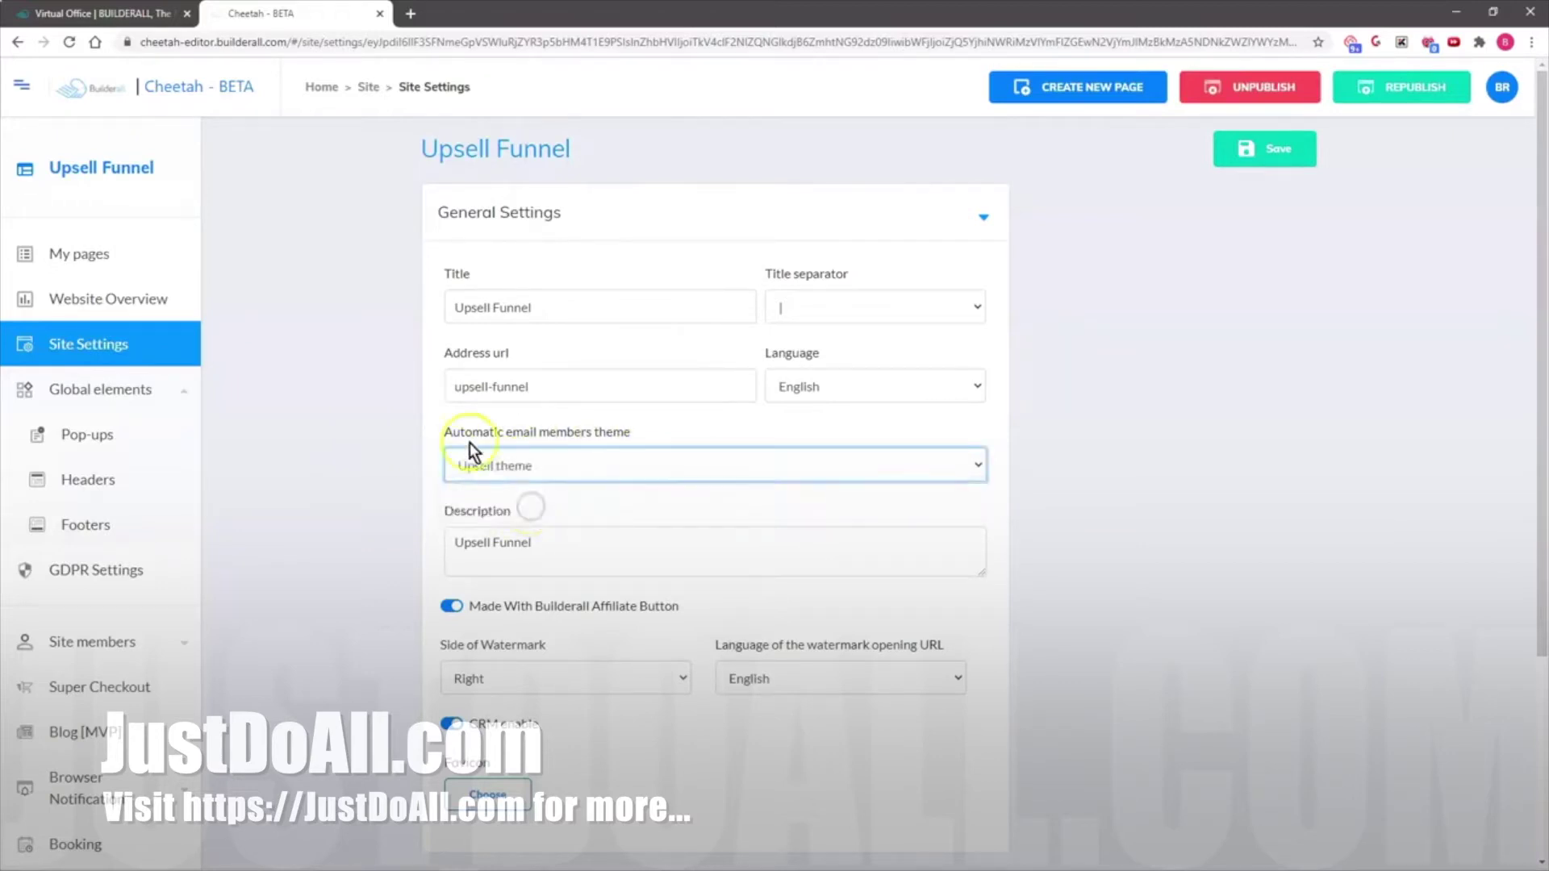
pyautogui.click(1265, 149)
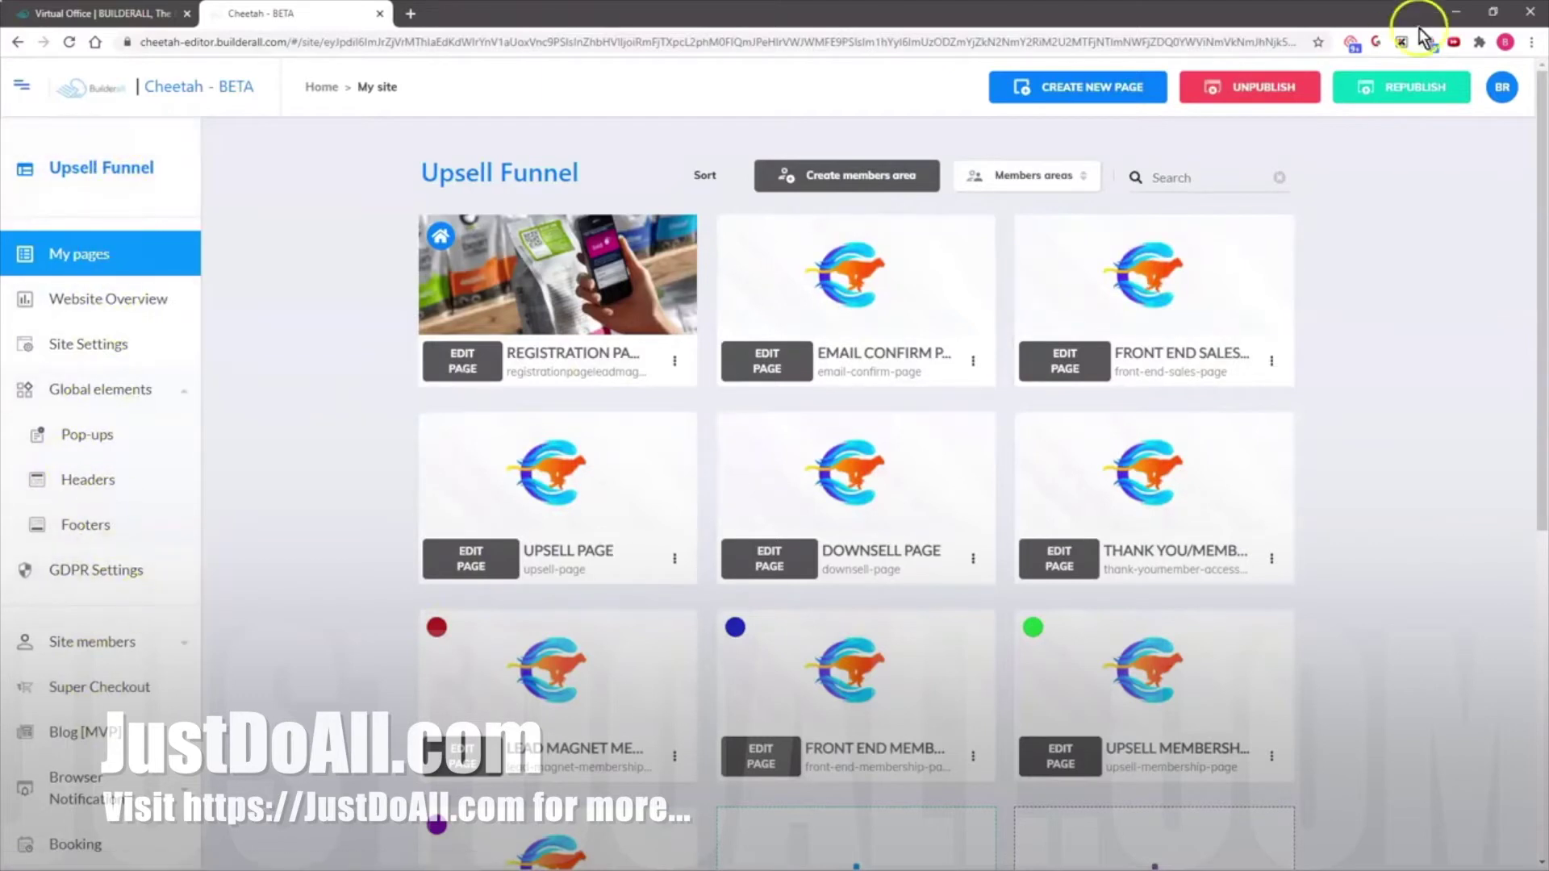
# Republish the site and reopen the Upsell Funnel site for editing.
pyautogui.click(1415, 89)
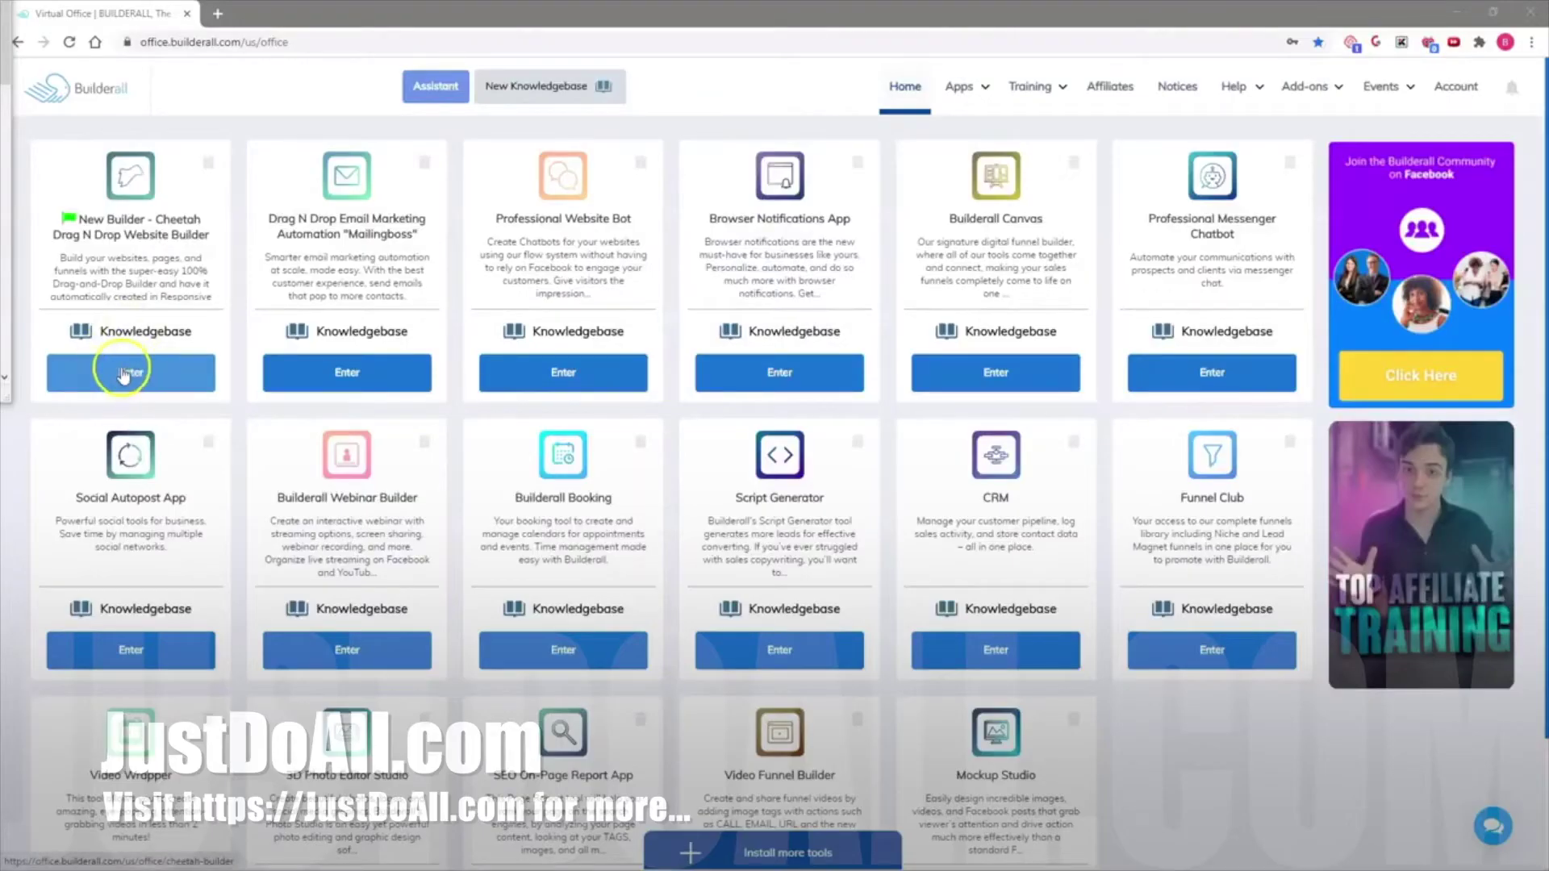
pyautogui.click(123, 374)
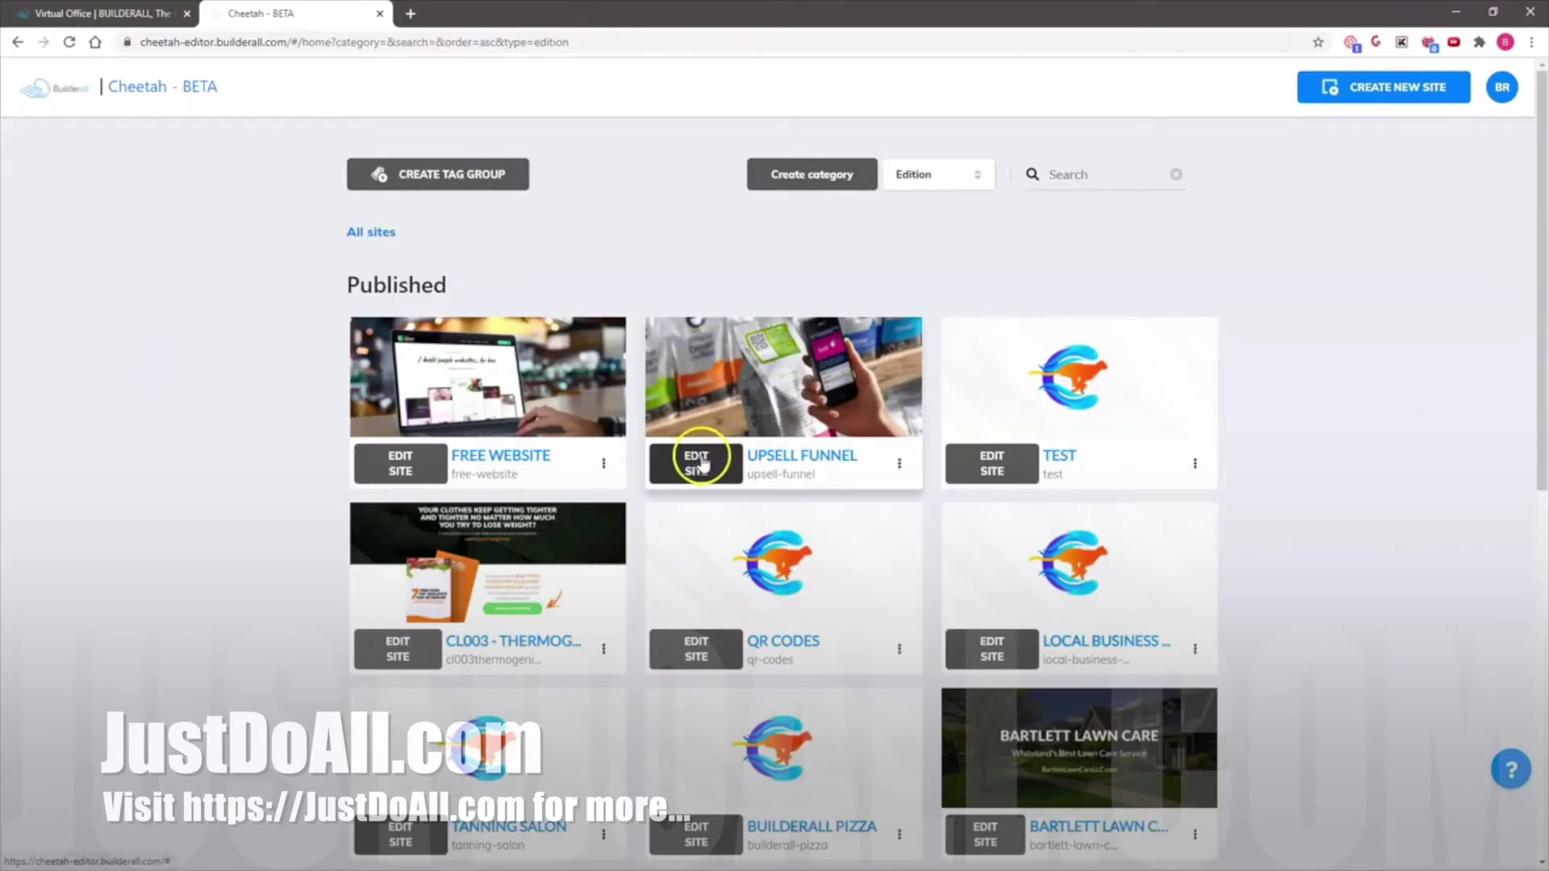
pyautogui.click(699, 463)
# Launch Supercheckout from the Upsell Funnel site's sidebar.
pyautogui.scroll(-2, 266, 617)
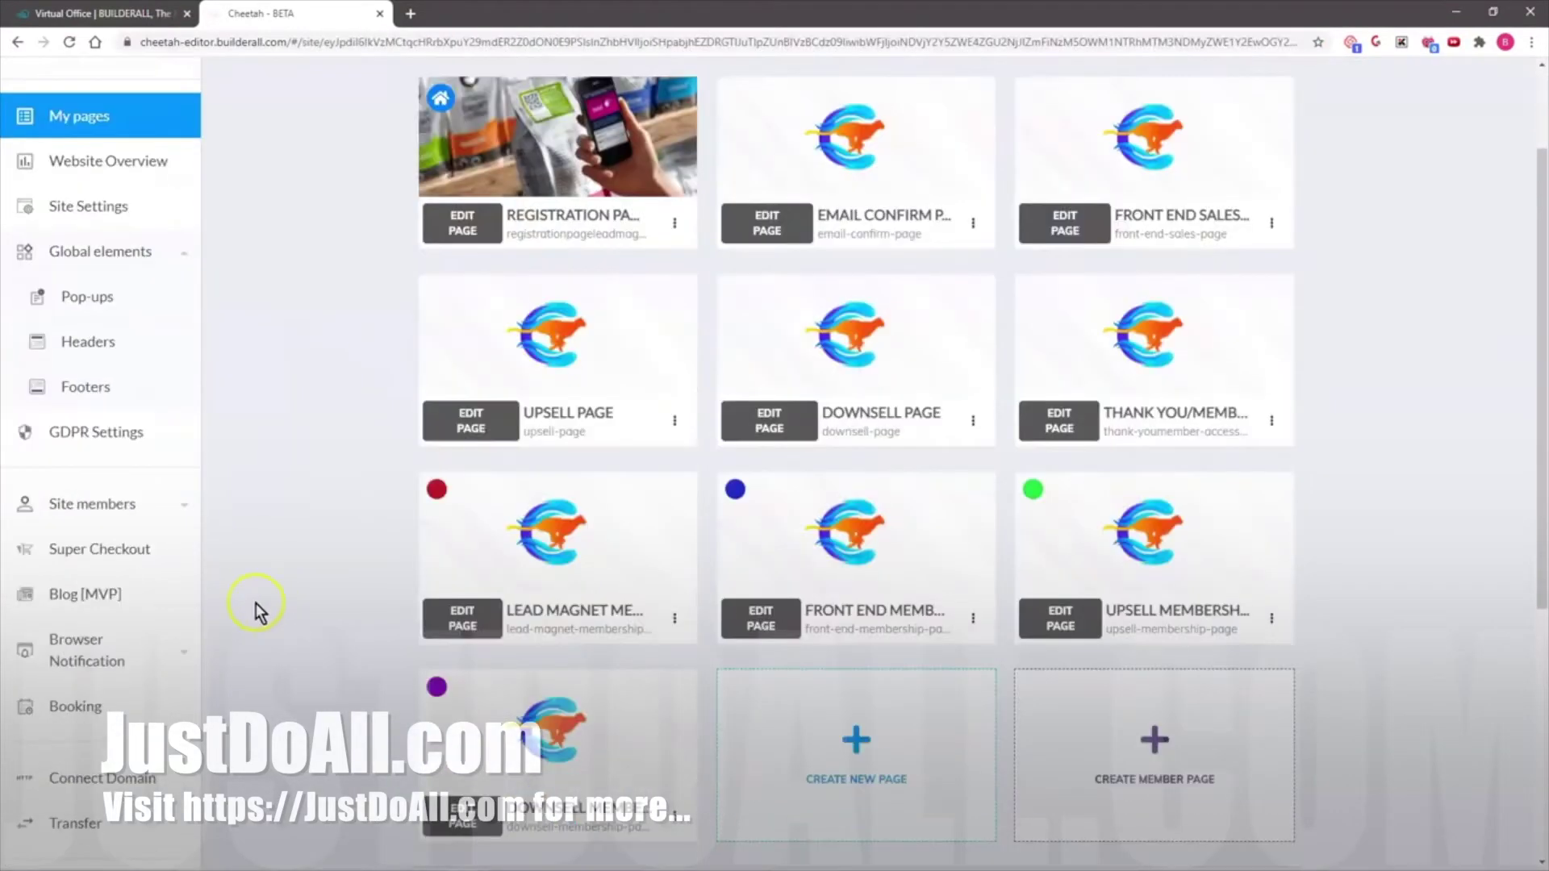
pyautogui.scroll(-1, 256, 610)
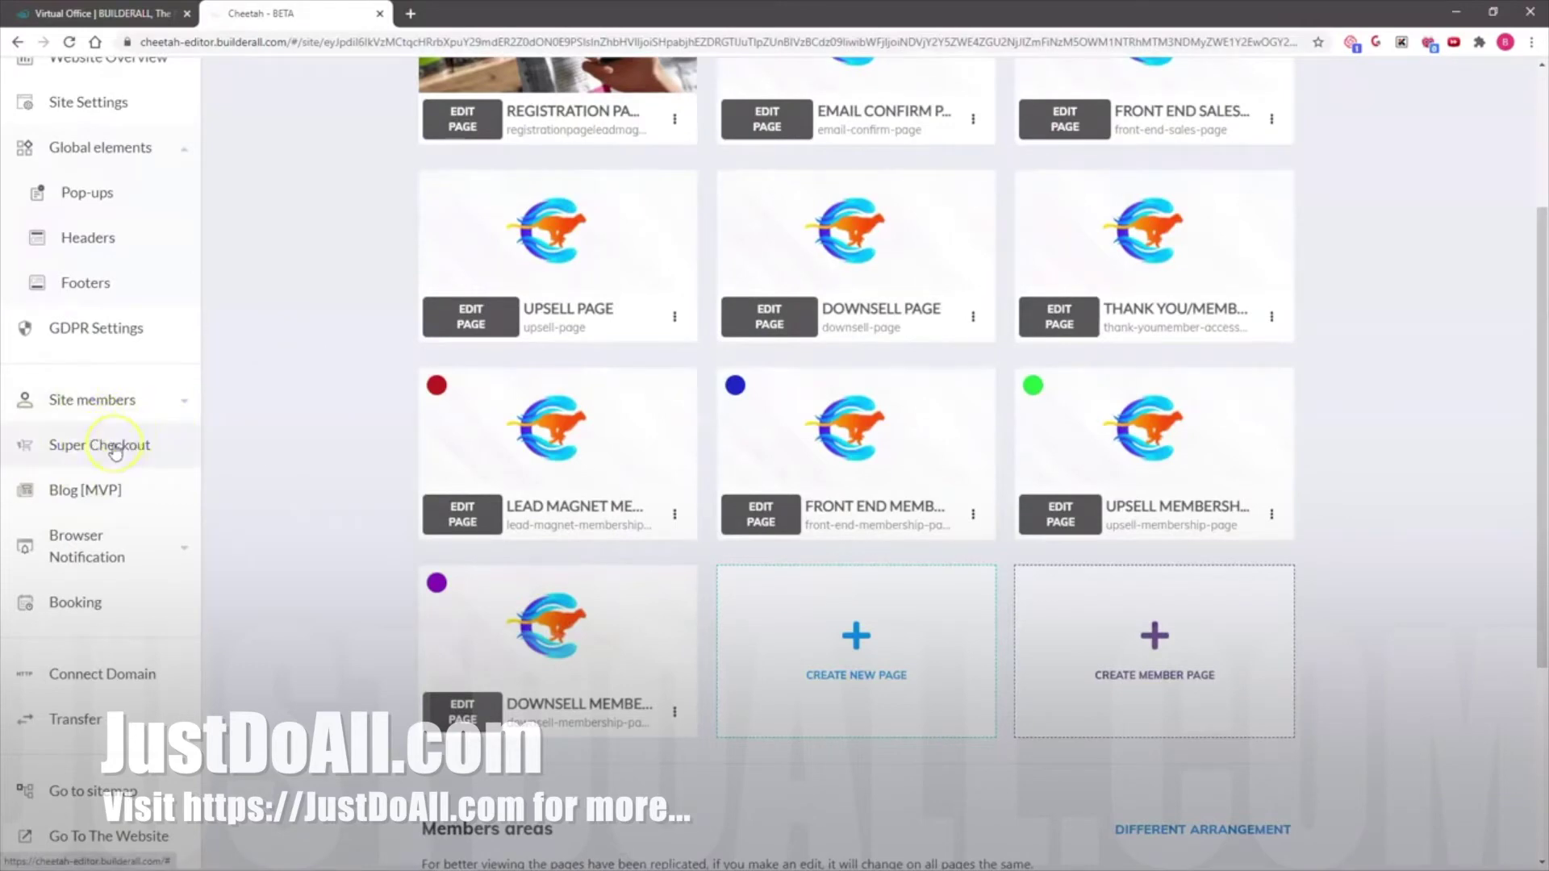
pyautogui.click(115, 451)
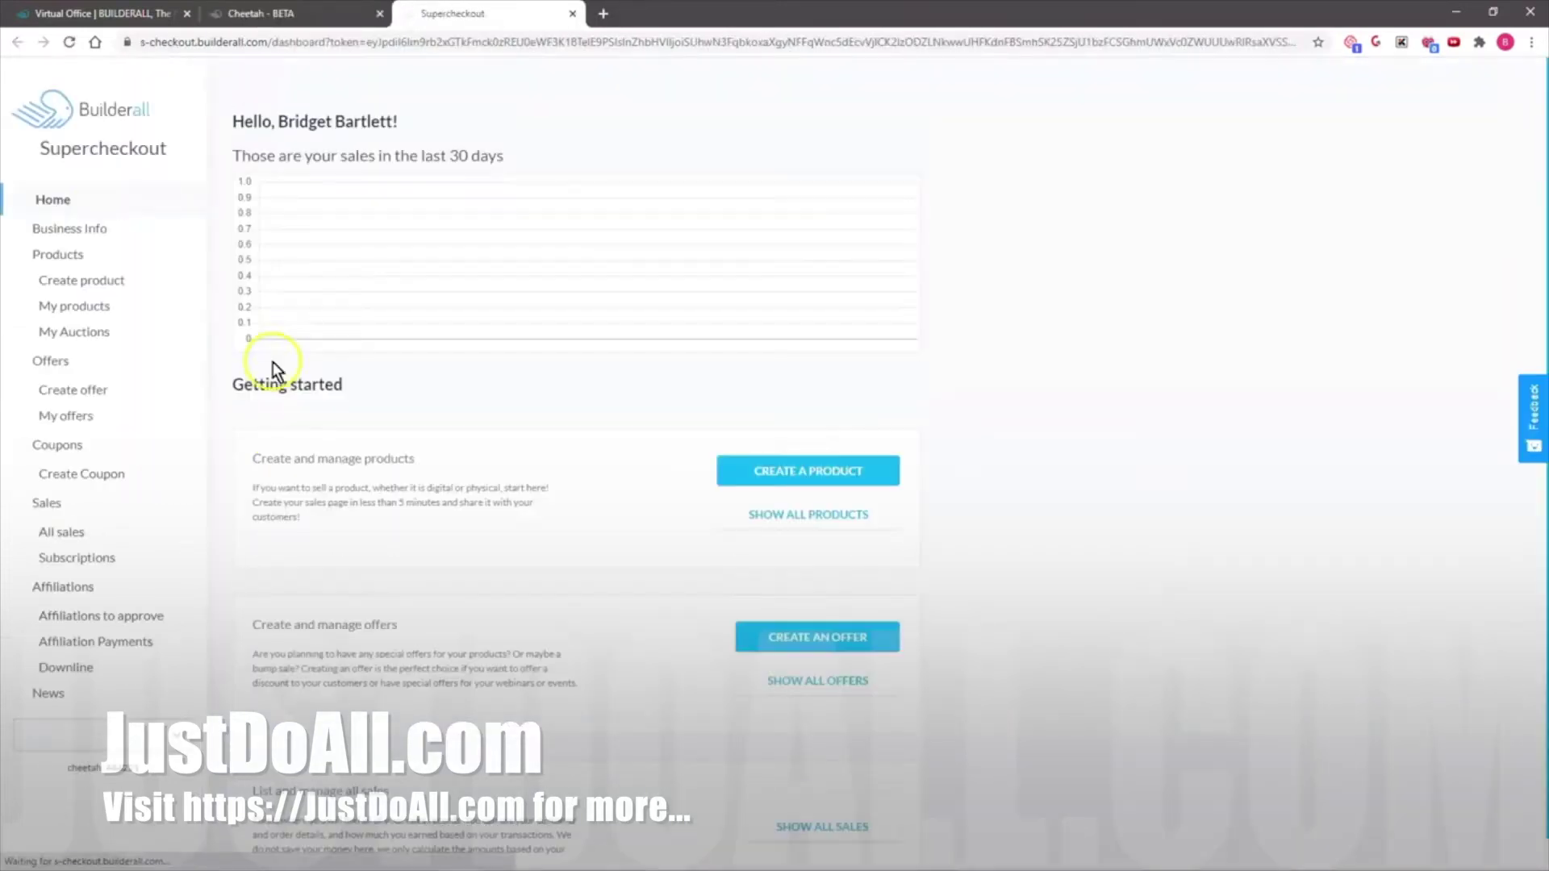
# Save Business Info with Global Affiliations toggled on then off, and return Home.
pyautogui.click(78, 232)
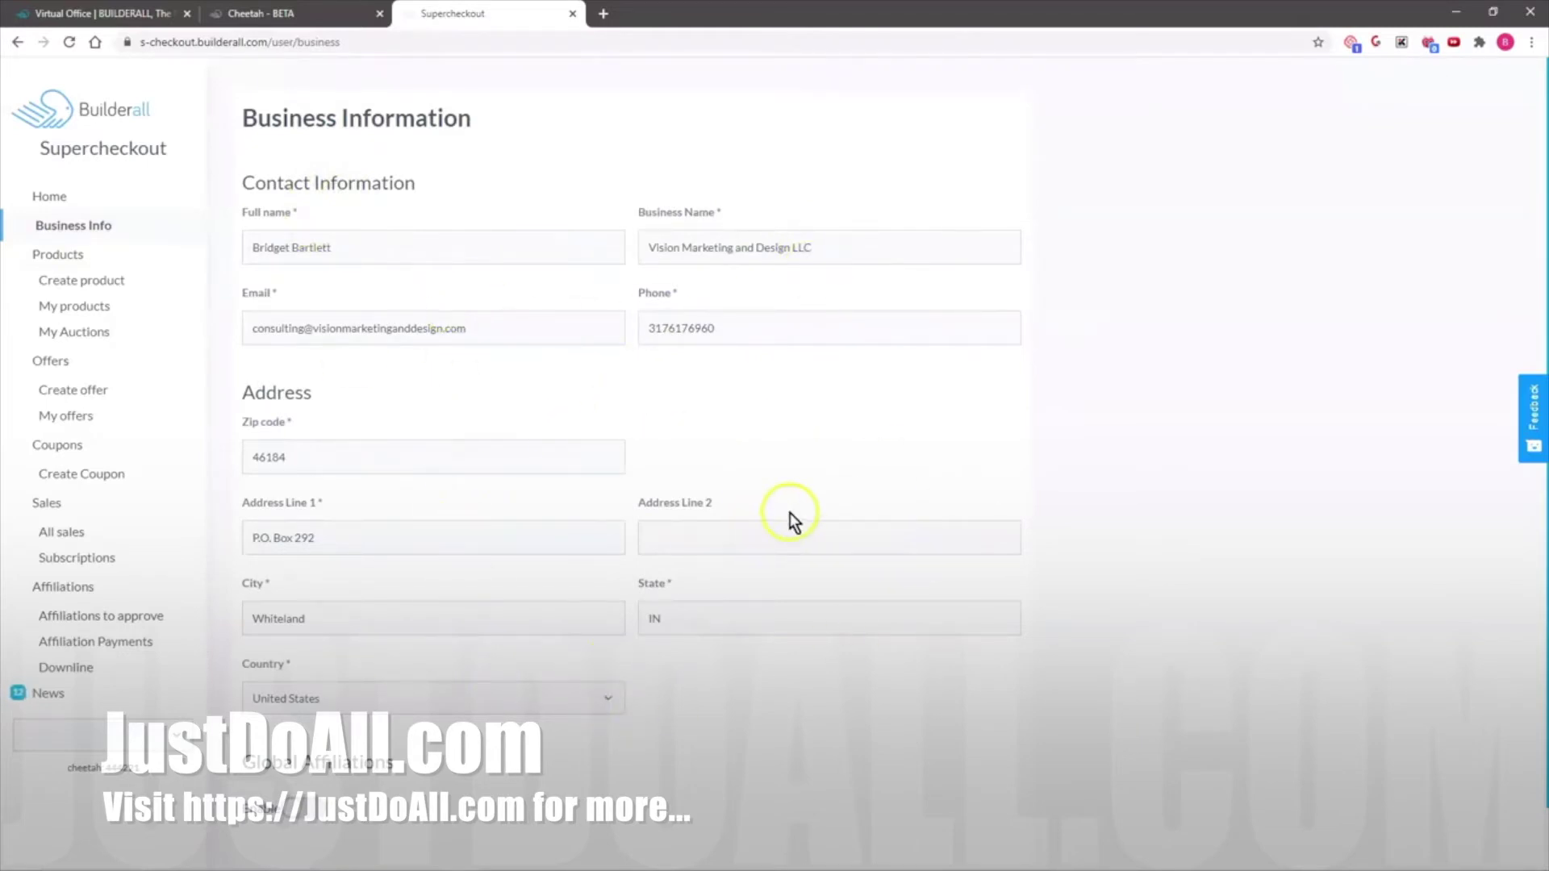
pyautogui.scroll(-1, 791, 517)
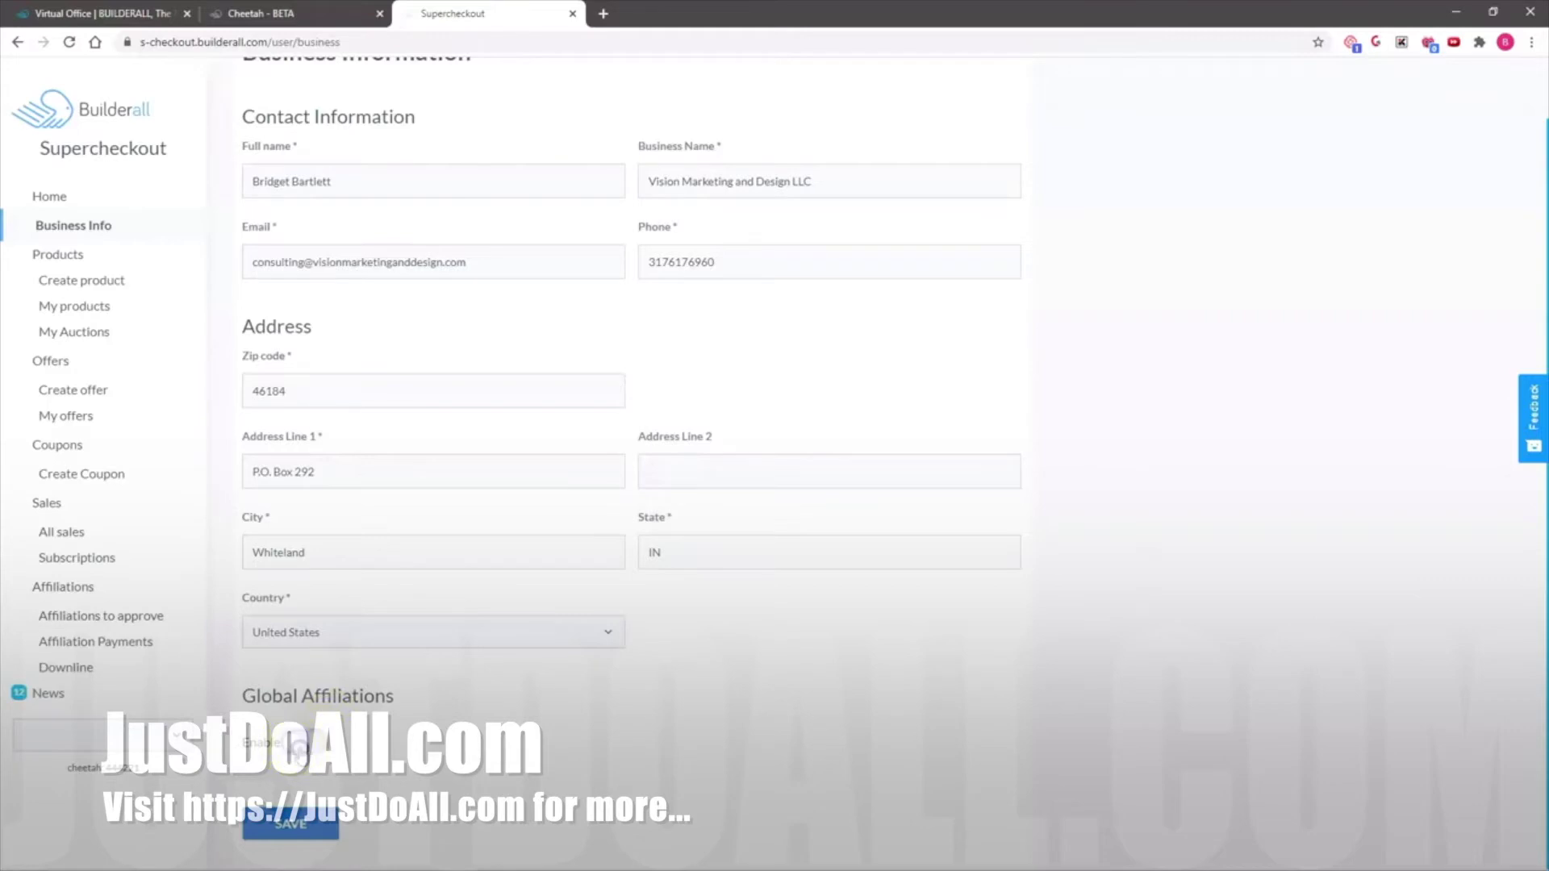
pyautogui.click(300, 746)
pyautogui.scroll(-2, 597, 710)
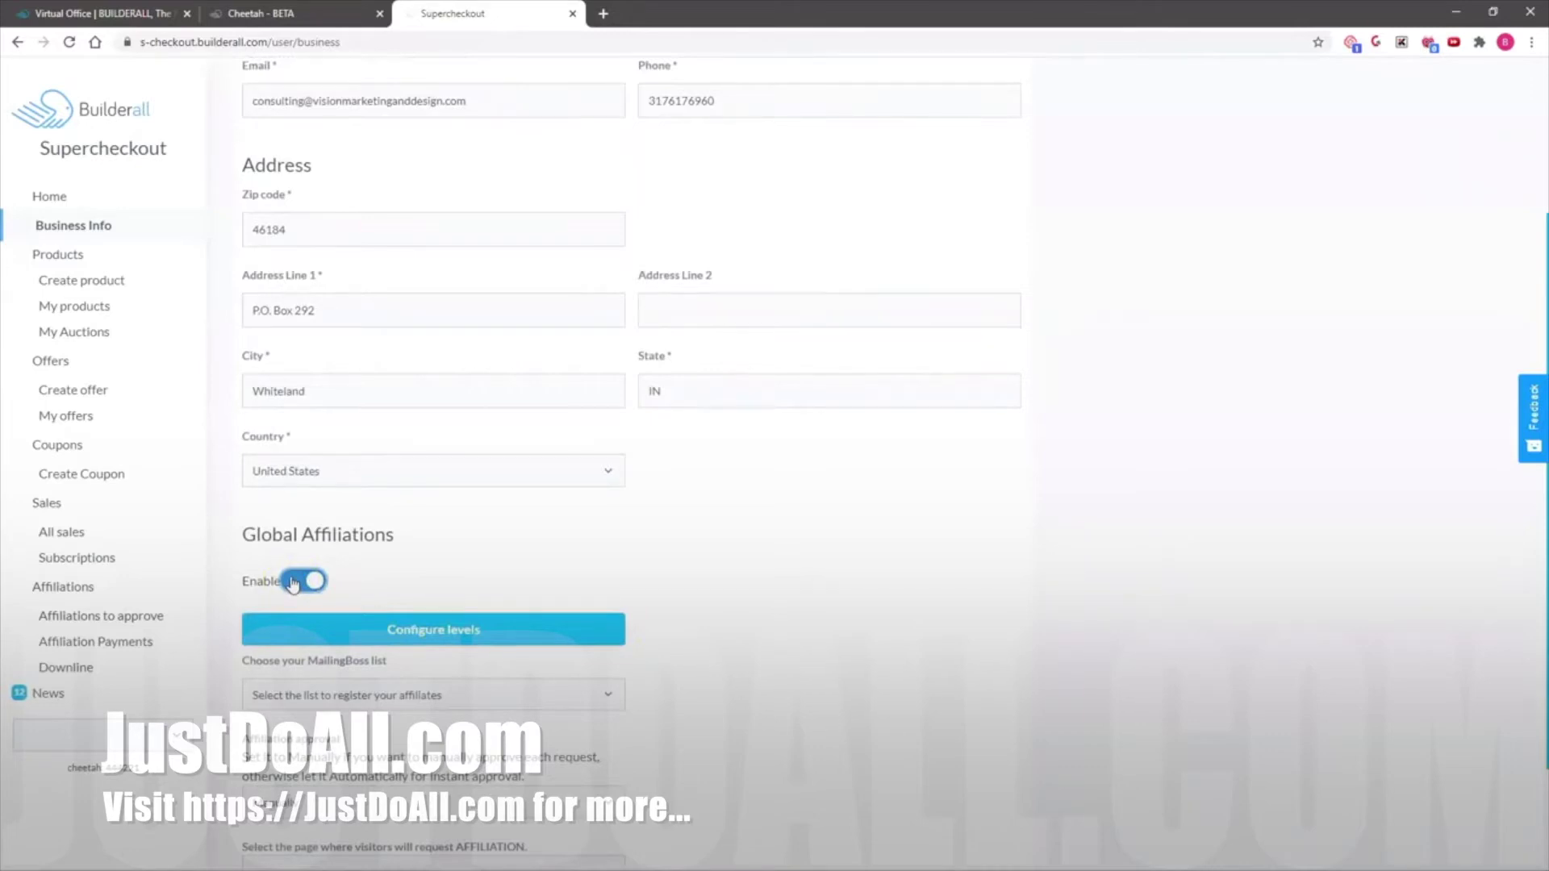
pyautogui.click(301, 581)
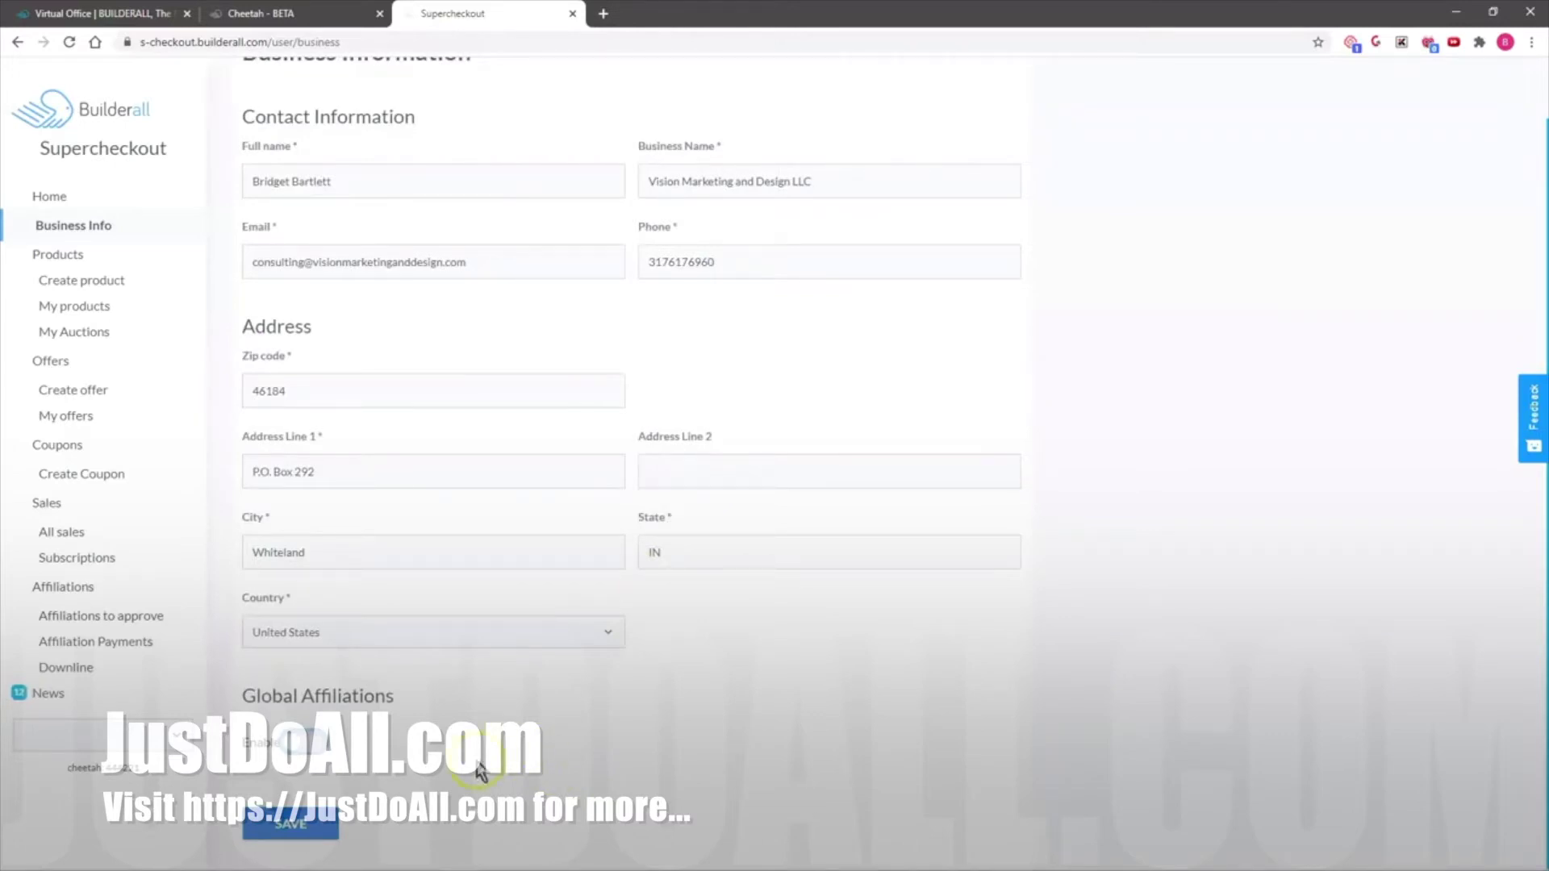
pyautogui.click(292, 825)
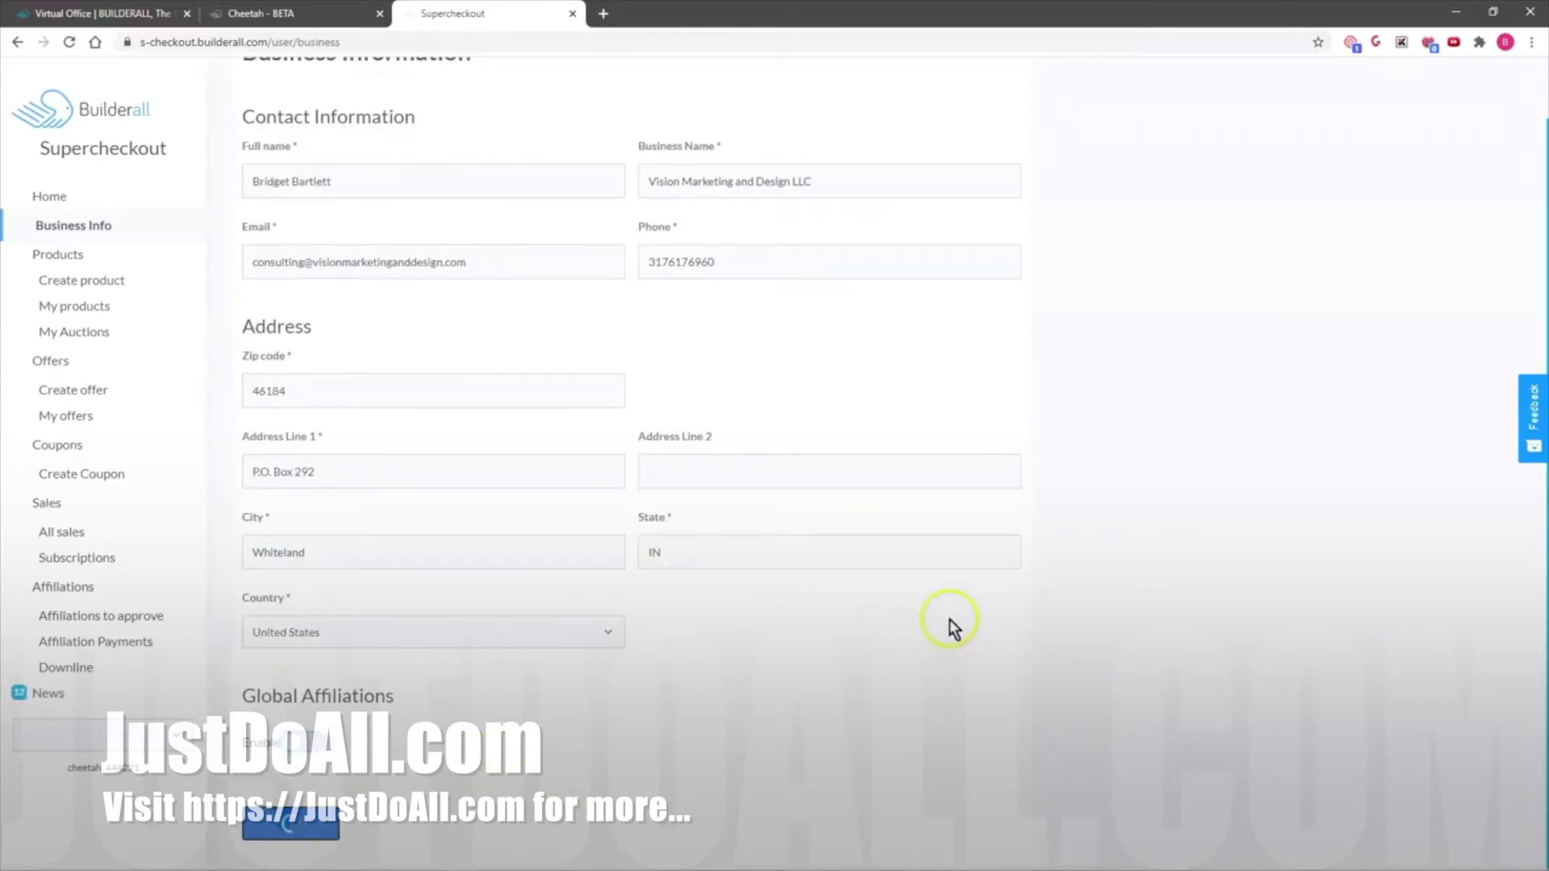
pyautogui.click(49, 196)
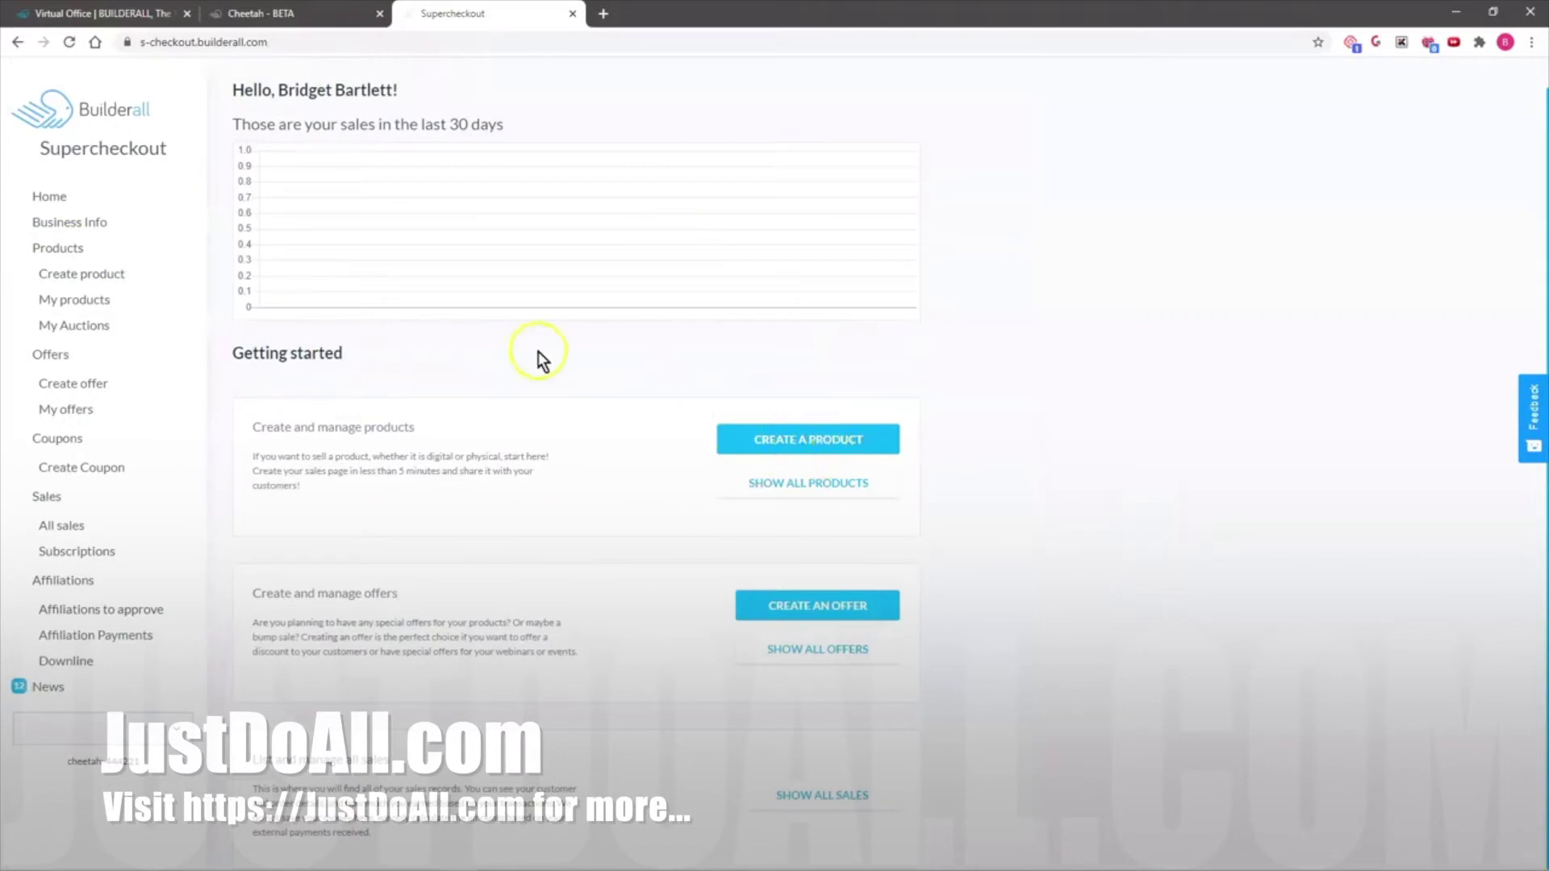
# Start a new product named 'Front End Product'.
pyautogui.click(836, 440)
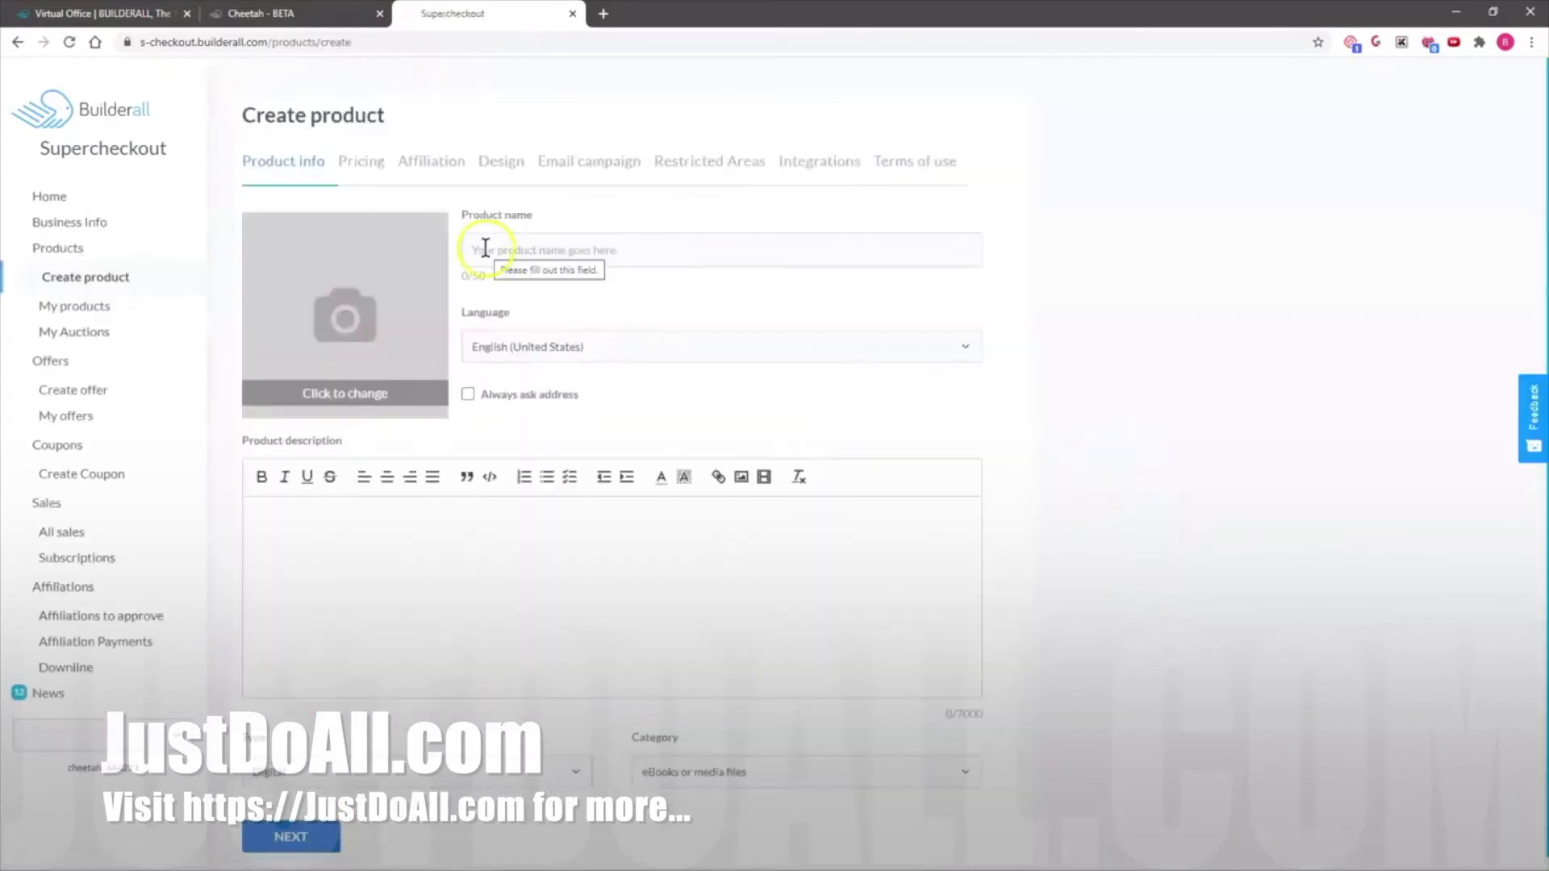
pyautogui.click(509, 255)
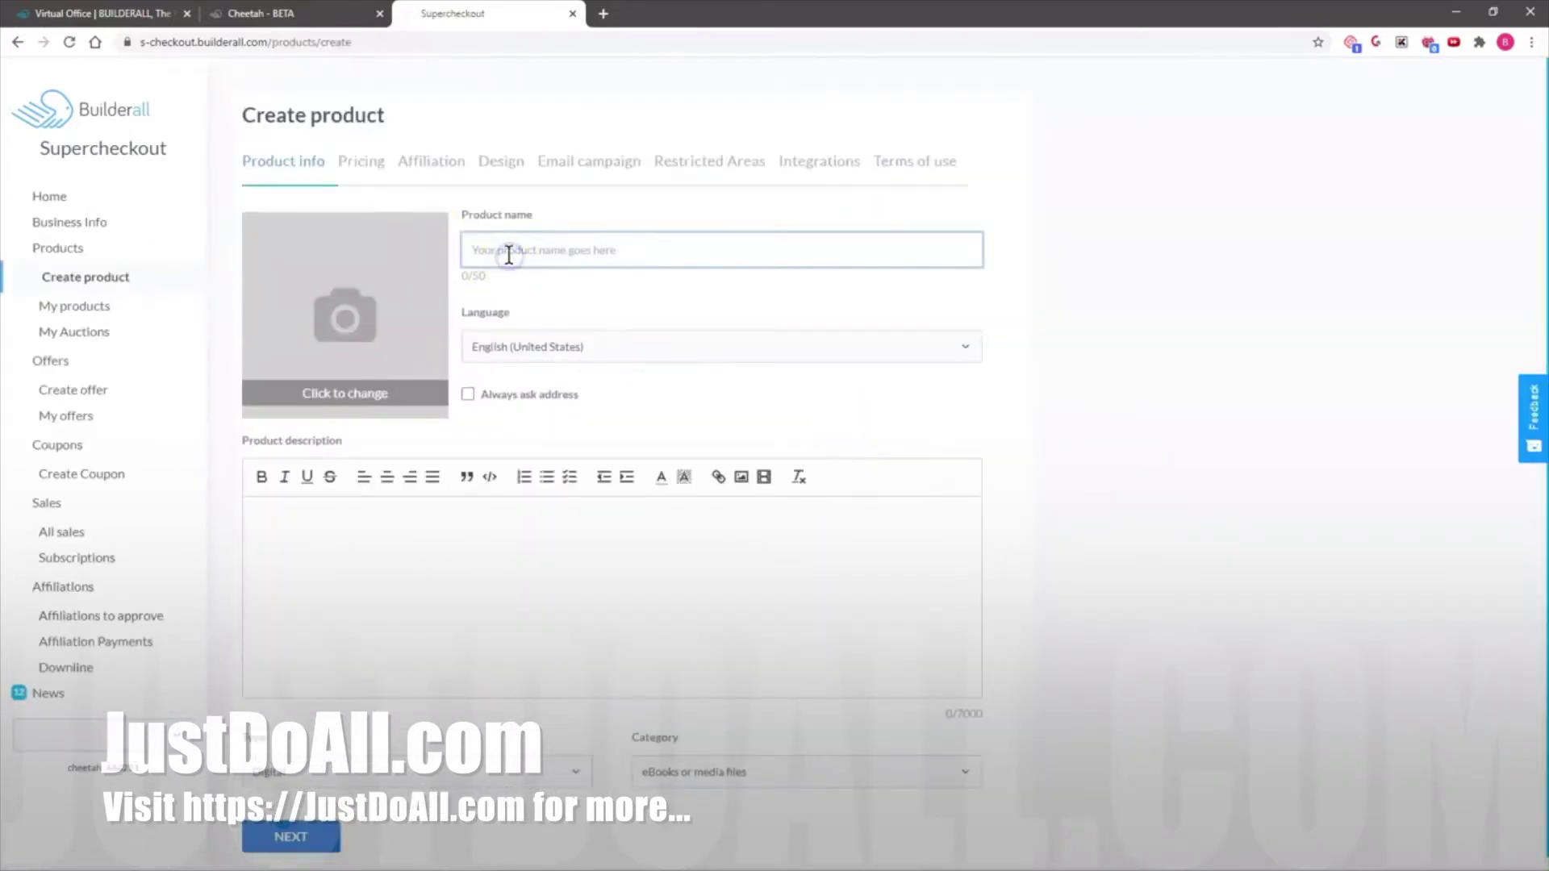
pyautogui.write('Front End Prodcut')
pyautogui.press('BackSpace')
pyautogui.press('BackSpace')
pyautogui.press('BackSpace')
pyautogui.write('uct')
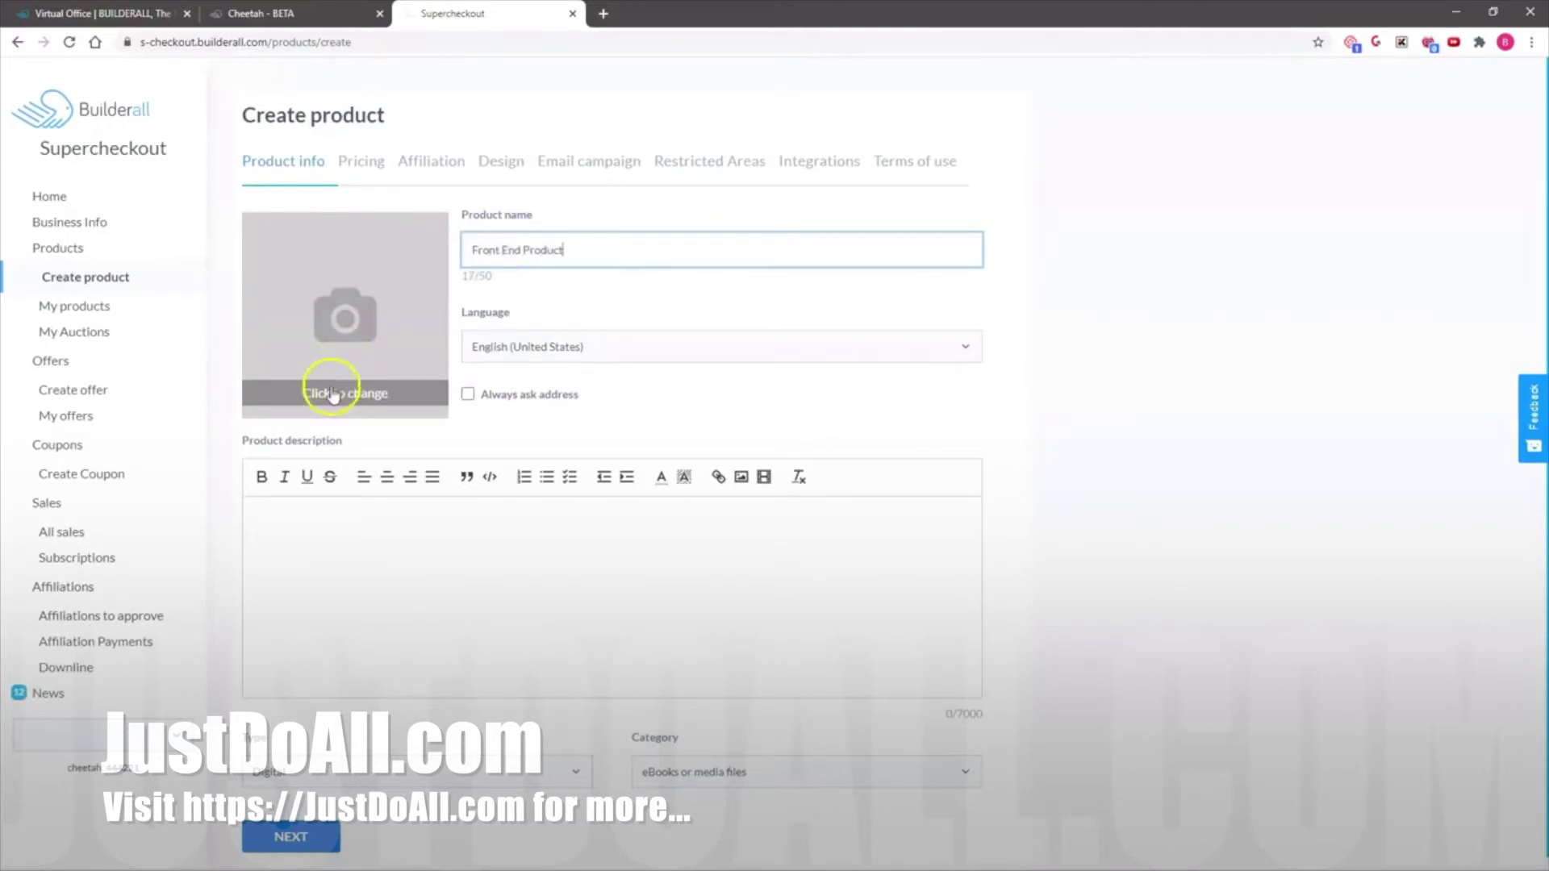
# Upload the Front End Offer image from the Desktop, cropped to nearly full size.
pyautogui.click(332, 392)
pyautogui.click(181, 202)
pyautogui.moveTo(875, 184); pyautogui.dragTo(878, 289)
pyautogui.click(387, 211)
pyautogui.click(749, 393)
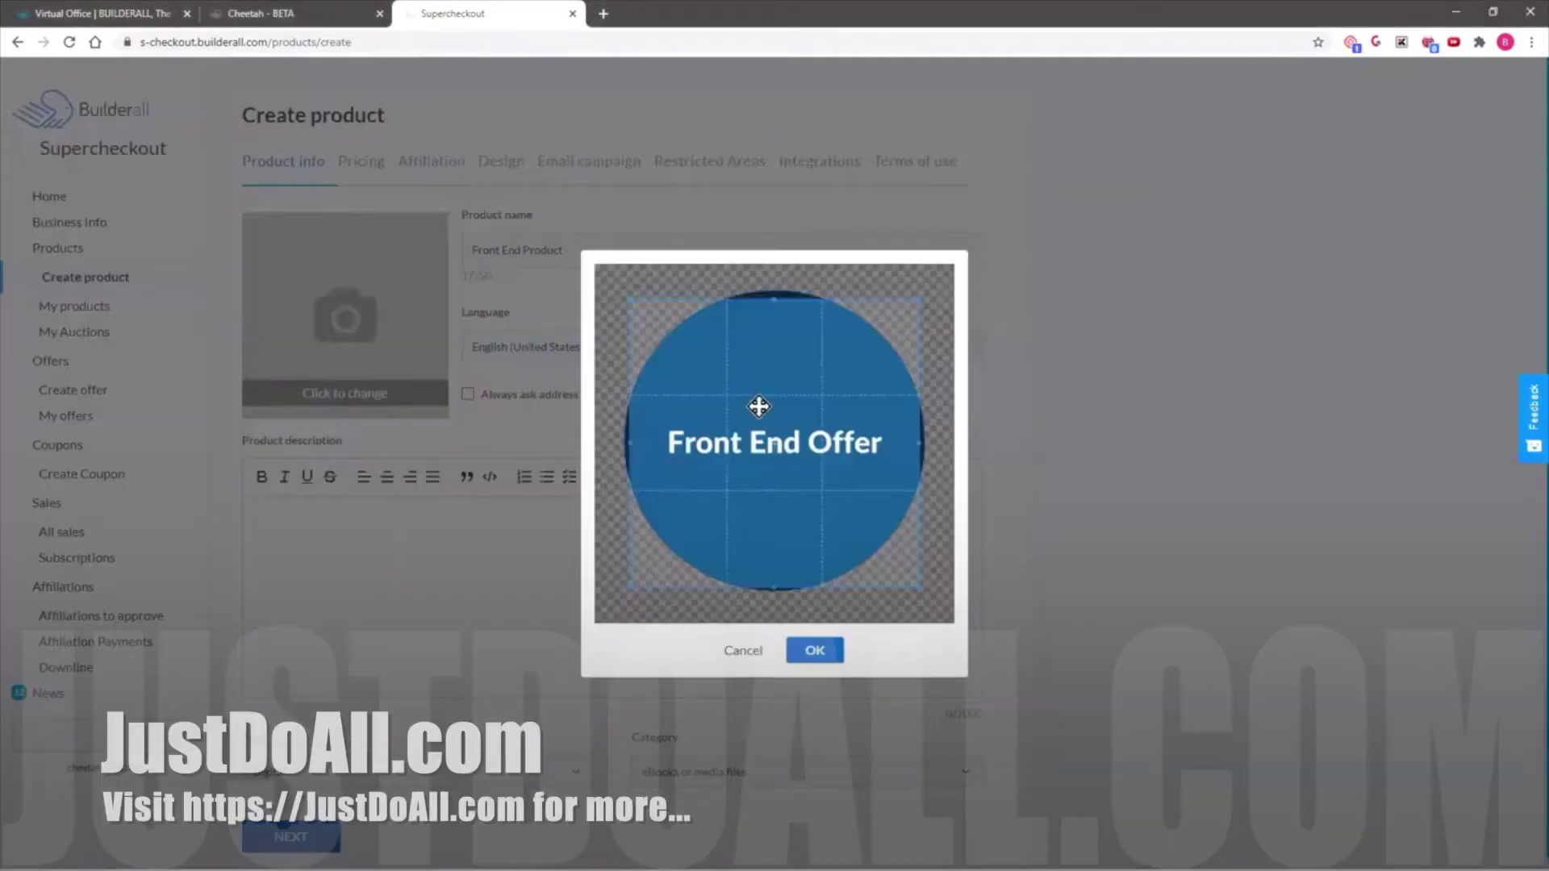
pyautogui.moveTo(892, 553); pyautogui.dragTo(946, 648)
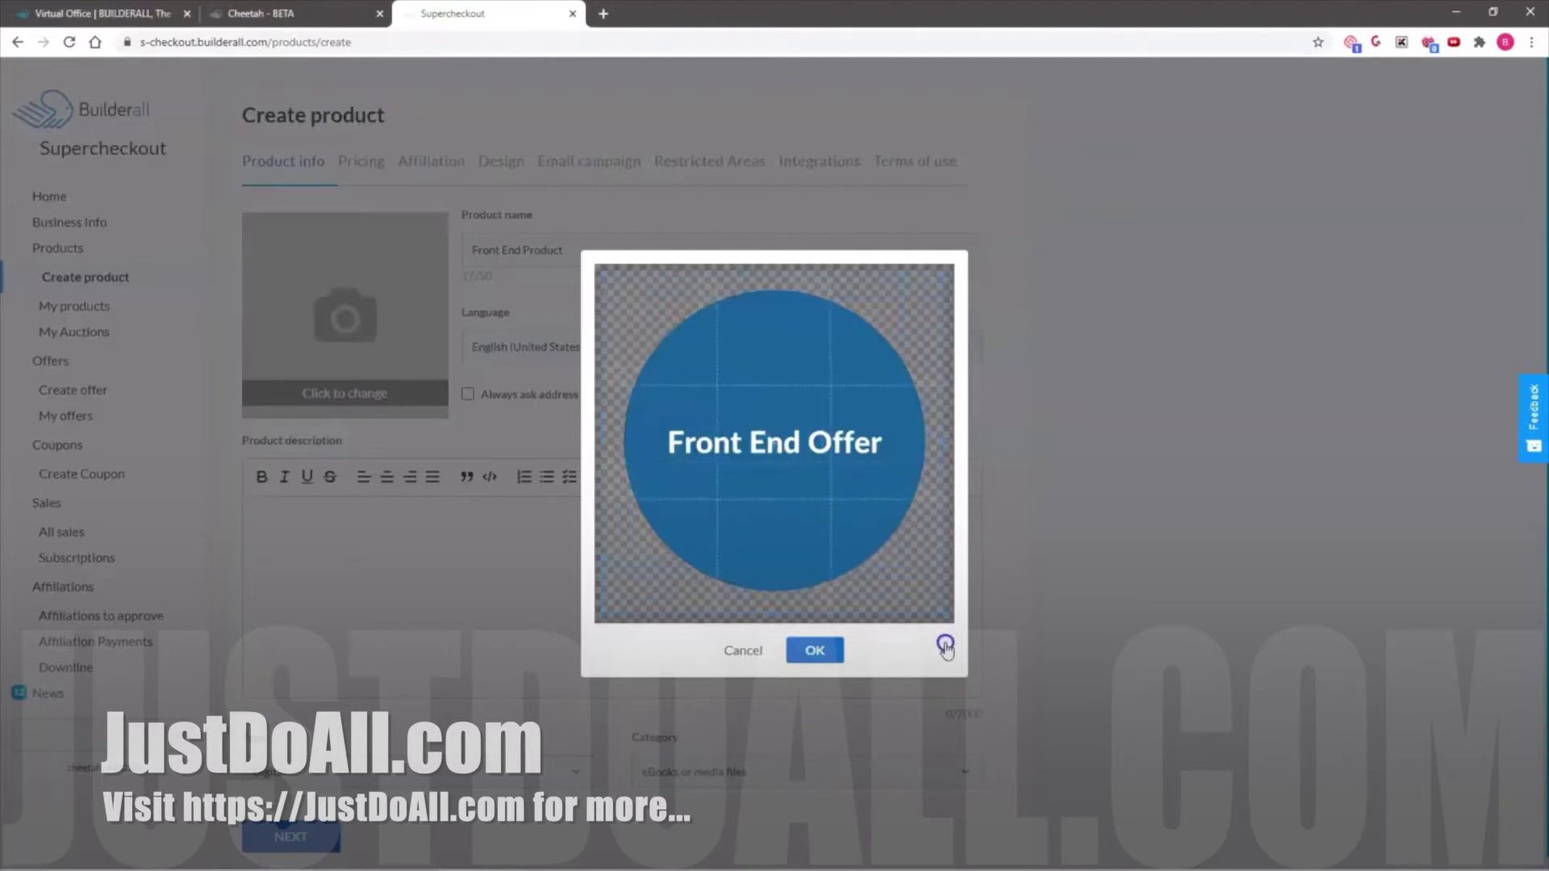
pyautogui.click(815, 649)
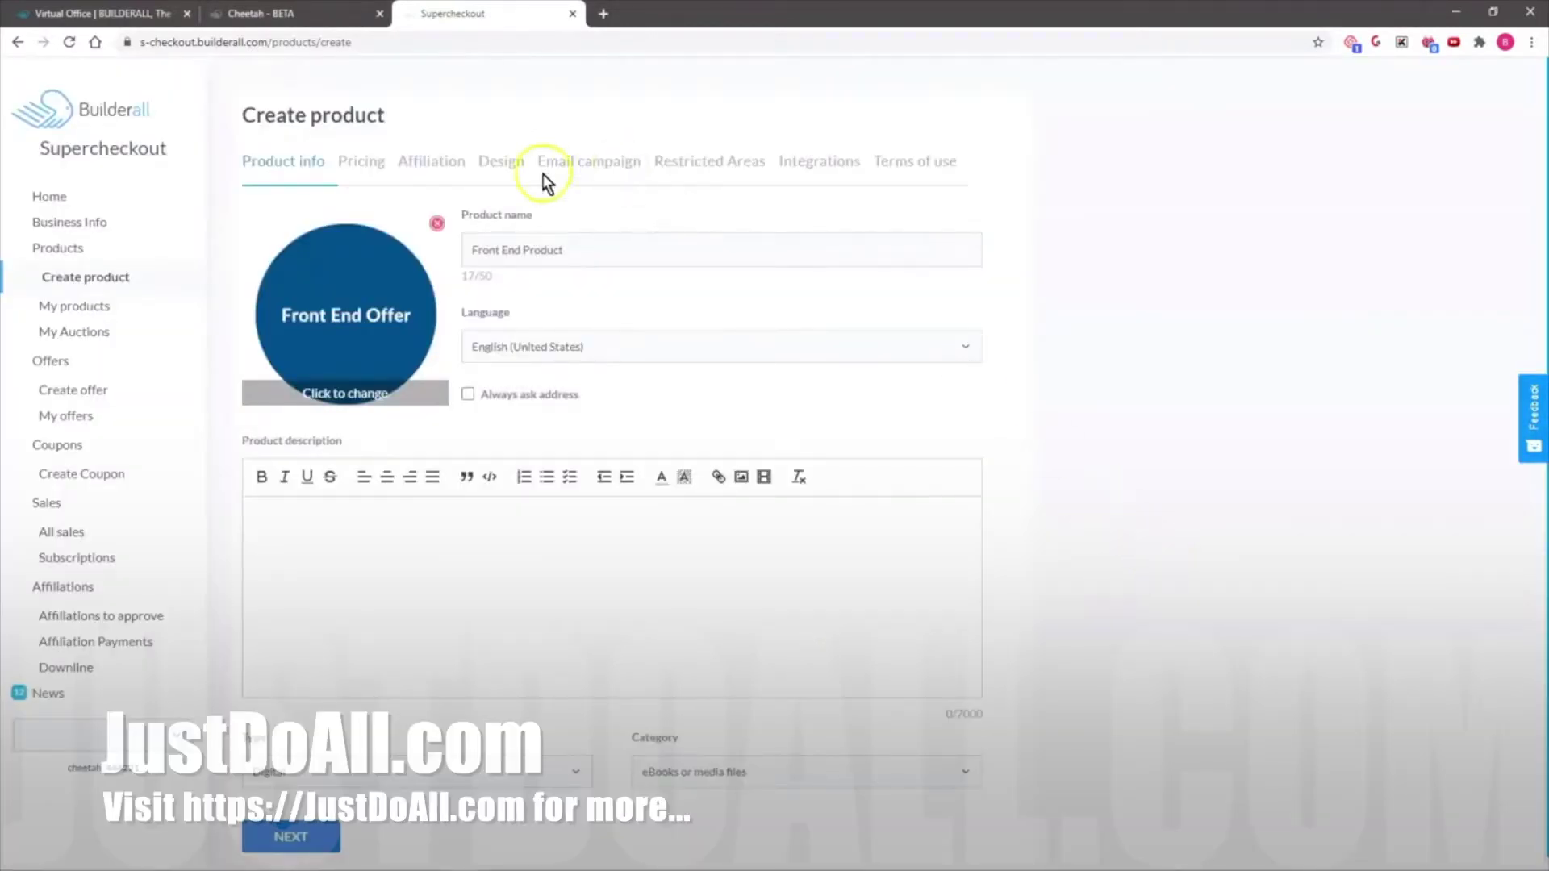
# Keep English (United States) as the language and enable Always ask address.
pyautogui.click(619, 345)
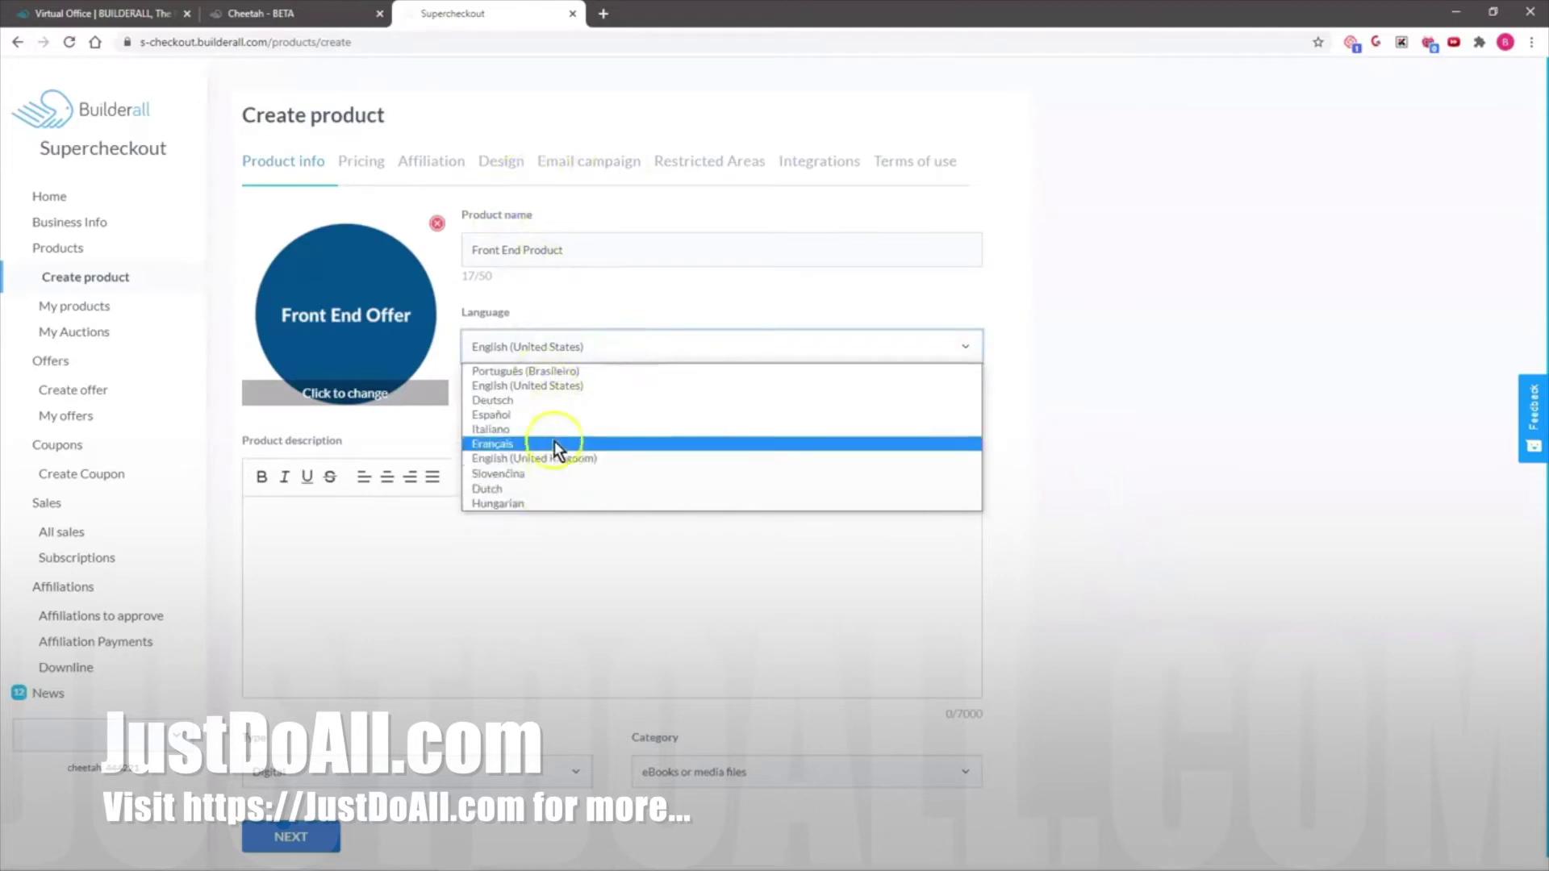
pyautogui.click(602, 386)
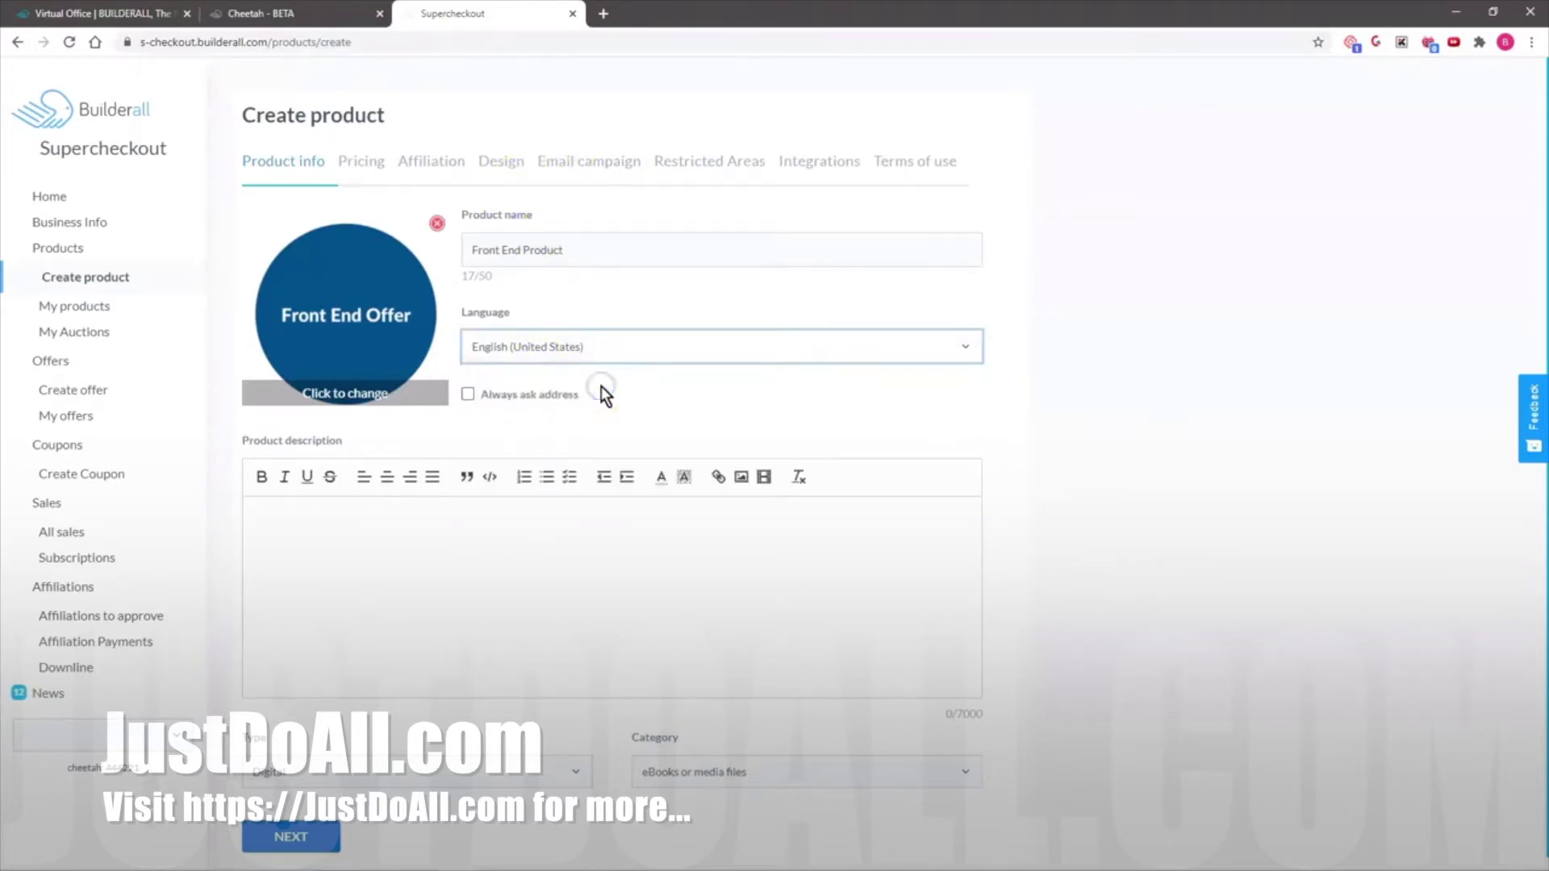
pyautogui.click(468, 395)
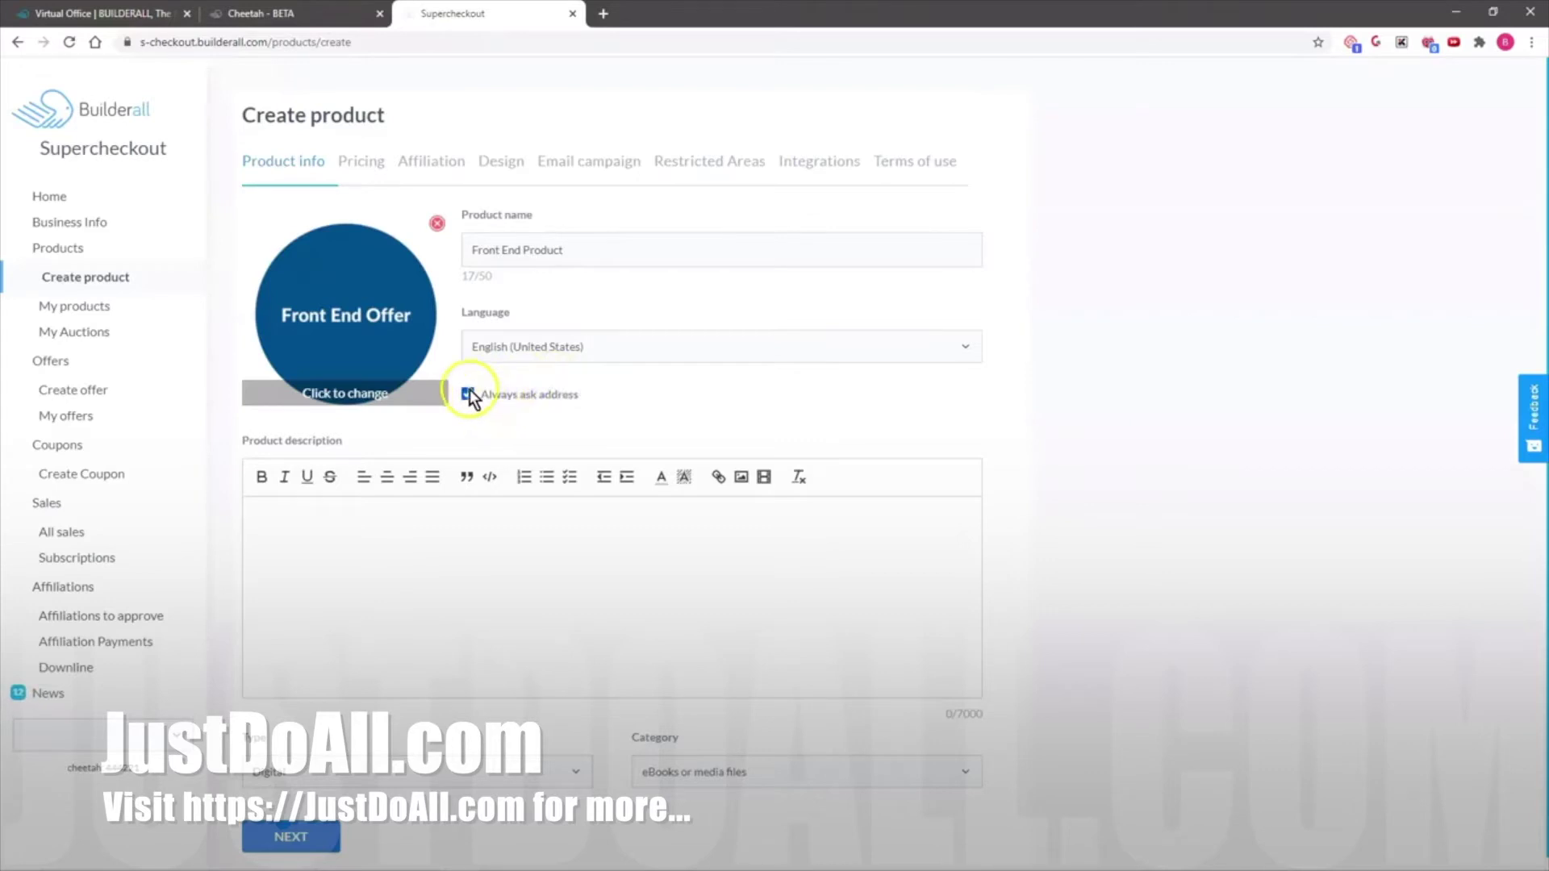
# Turn off Always ask address and fill the description by pasting 'This is an excel' repeatedly.
pyautogui.click(468, 394)
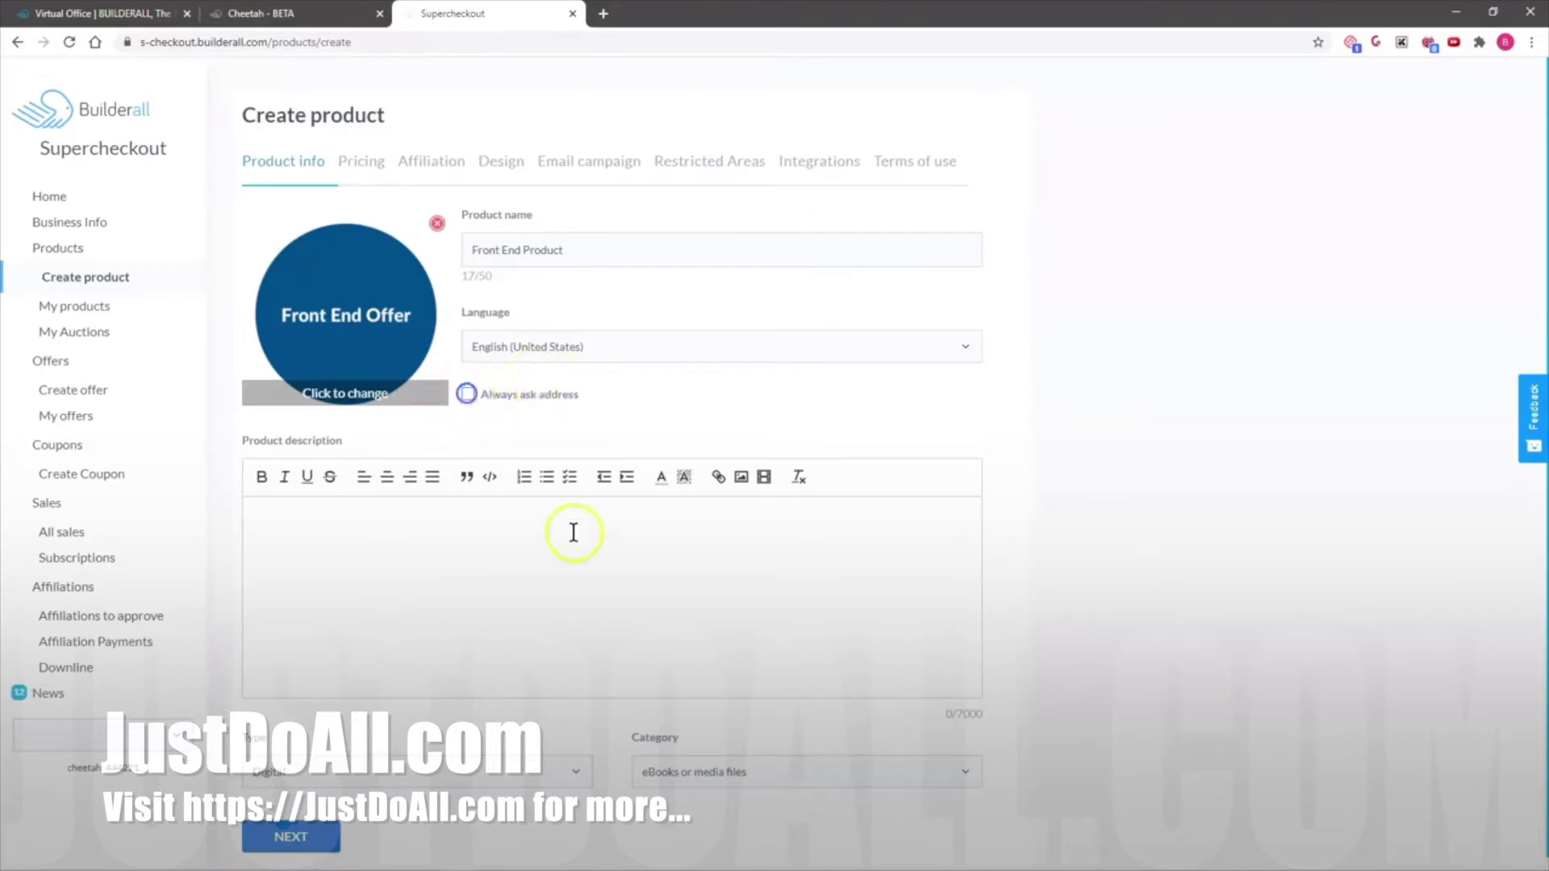
pyautogui.click(366, 520)
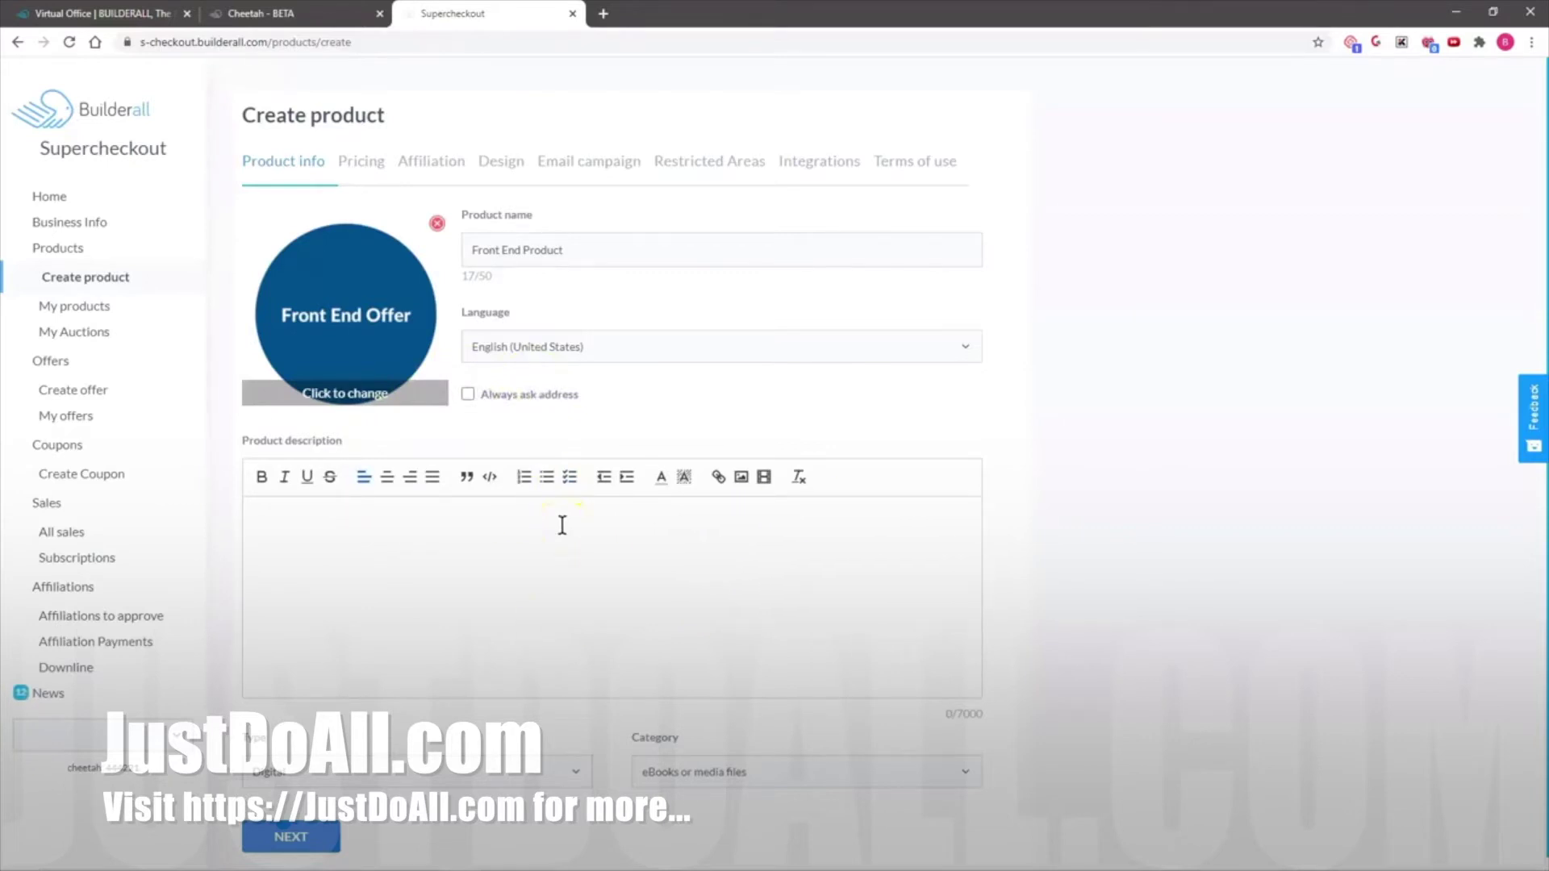
pyautogui.write('This is an excellent product!')
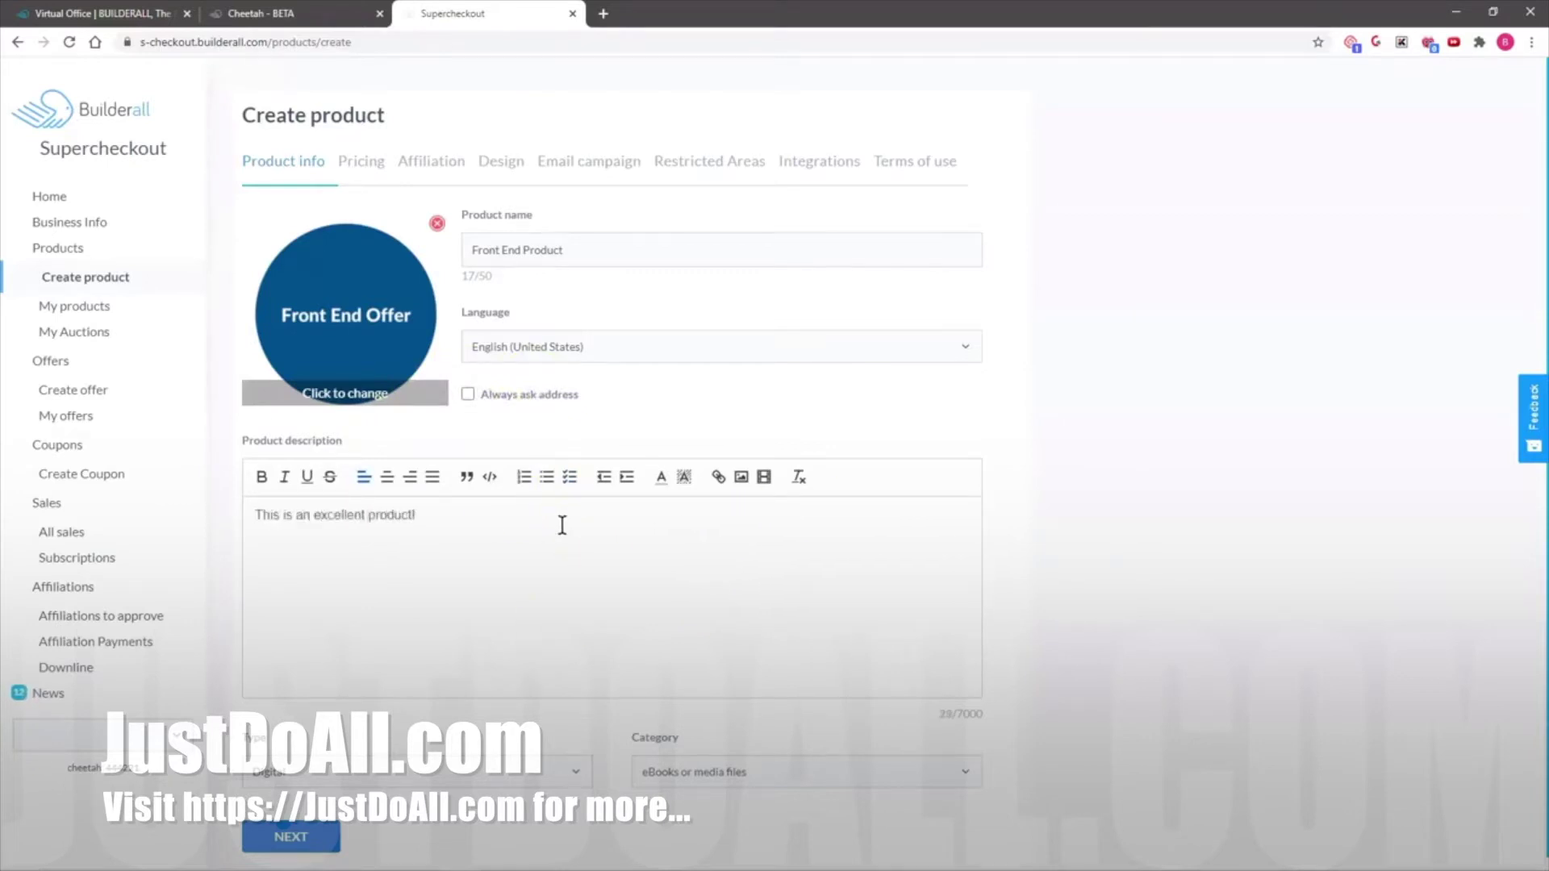
pyautogui.moveTo(415, 517); pyautogui.dragTo(288, 522)
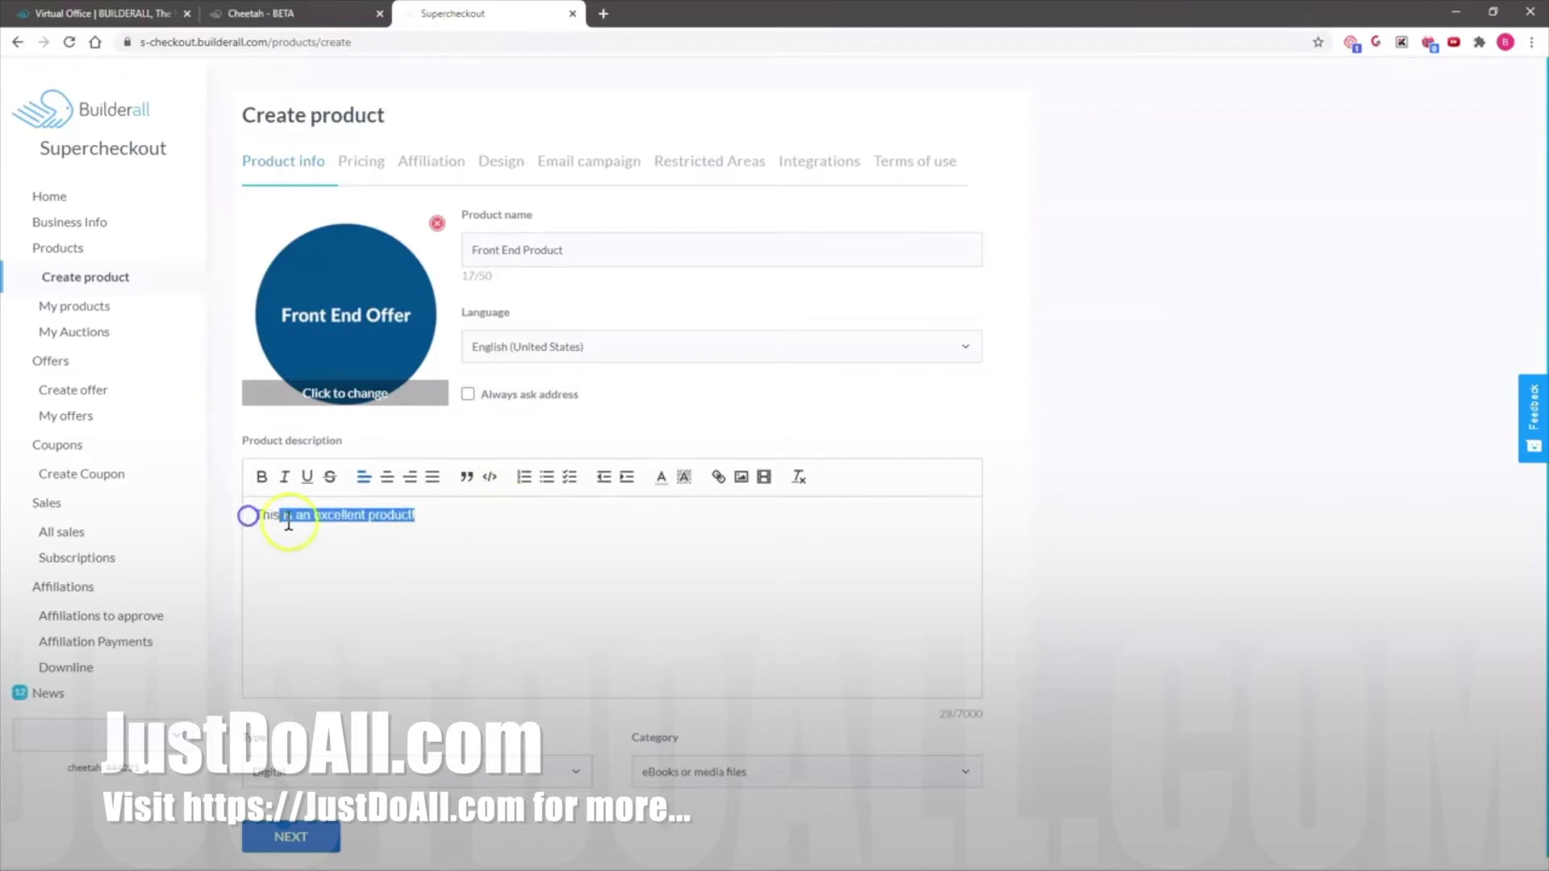
pyautogui.moveTo(426, 515); pyautogui.dragTo(261, 515)
pyautogui.rightClick(273, 516)
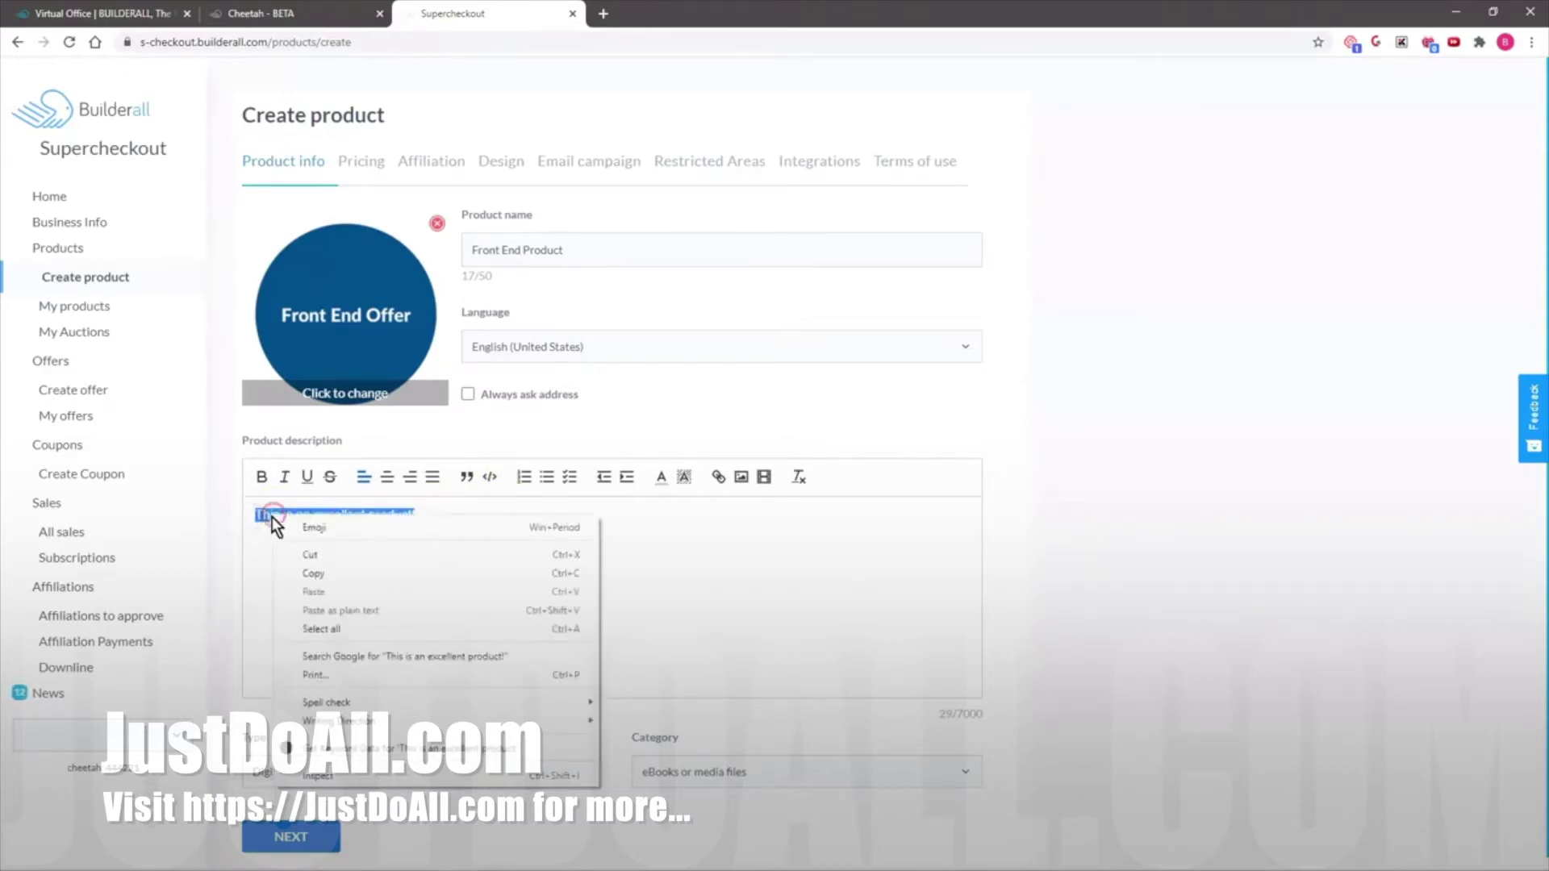
pyautogui.click(307, 574)
pyautogui.click(298, 571)
pyautogui.hotkey('ctrl', 'v')
pyautogui.hotkey('ctrl', 'v')
pyautogui.hotkey('ctrl', 'v')
pyautogui.hotkey('ctrl', 'v')
pyautogui.hotkey('ctrl', 'v')
pyautogui.hotkey('ctrl', 'v')
pyautogui.hotkey('ctrl', 'v')
pyautogui.hotkey('ctrl', 'v')
pyautogui.hotkey('ctrl', 'v')
pyautogui.hotkey('ctrl', 'v')
pyautogui.hotkey('ctrl', 'v')
pyautogui.hotkey('ctrl', 'v')
pyautogui.hotkey('ctrl', 'v')
pyautogui.hotkey('ctrl', 'v')
pyautogui.hotkey('ctrl', 'v')
pyautogui.hotkey('ctrl', 'v')
pyautogui.hotkey('ctrl', 'v')
pyautogui.hotkey('ctrl', 'v')
pyautogui.hotkey('ctrl', 'v')
pyautogui.hotkey('ctrl', 'v')
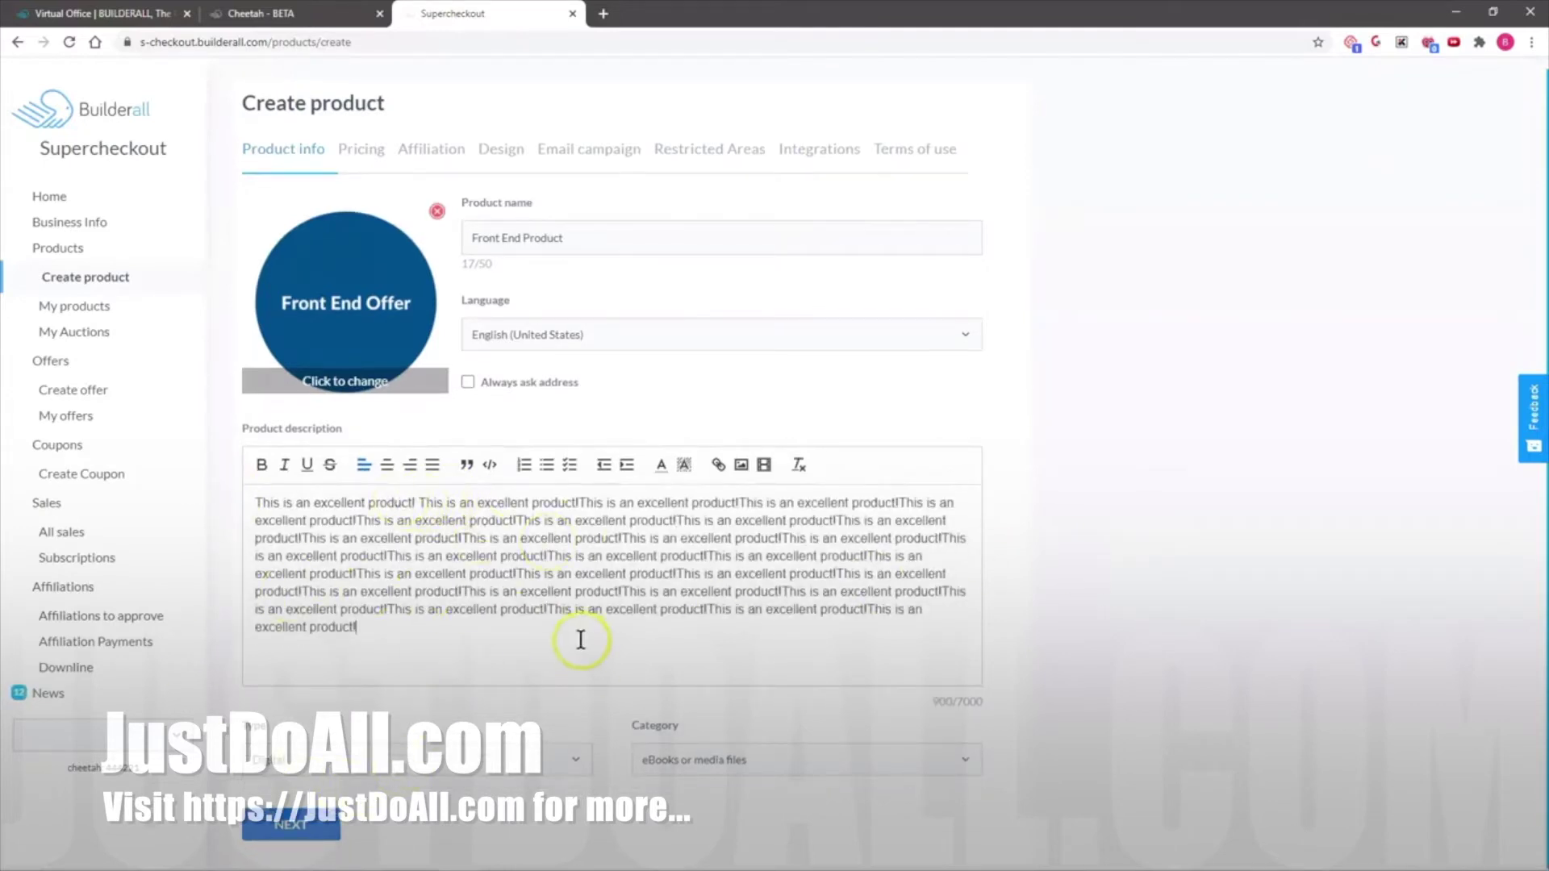
# Keep product type Digital and category eBooks or media files, then continue to Pricing.
pyautogui.click(376, 767)
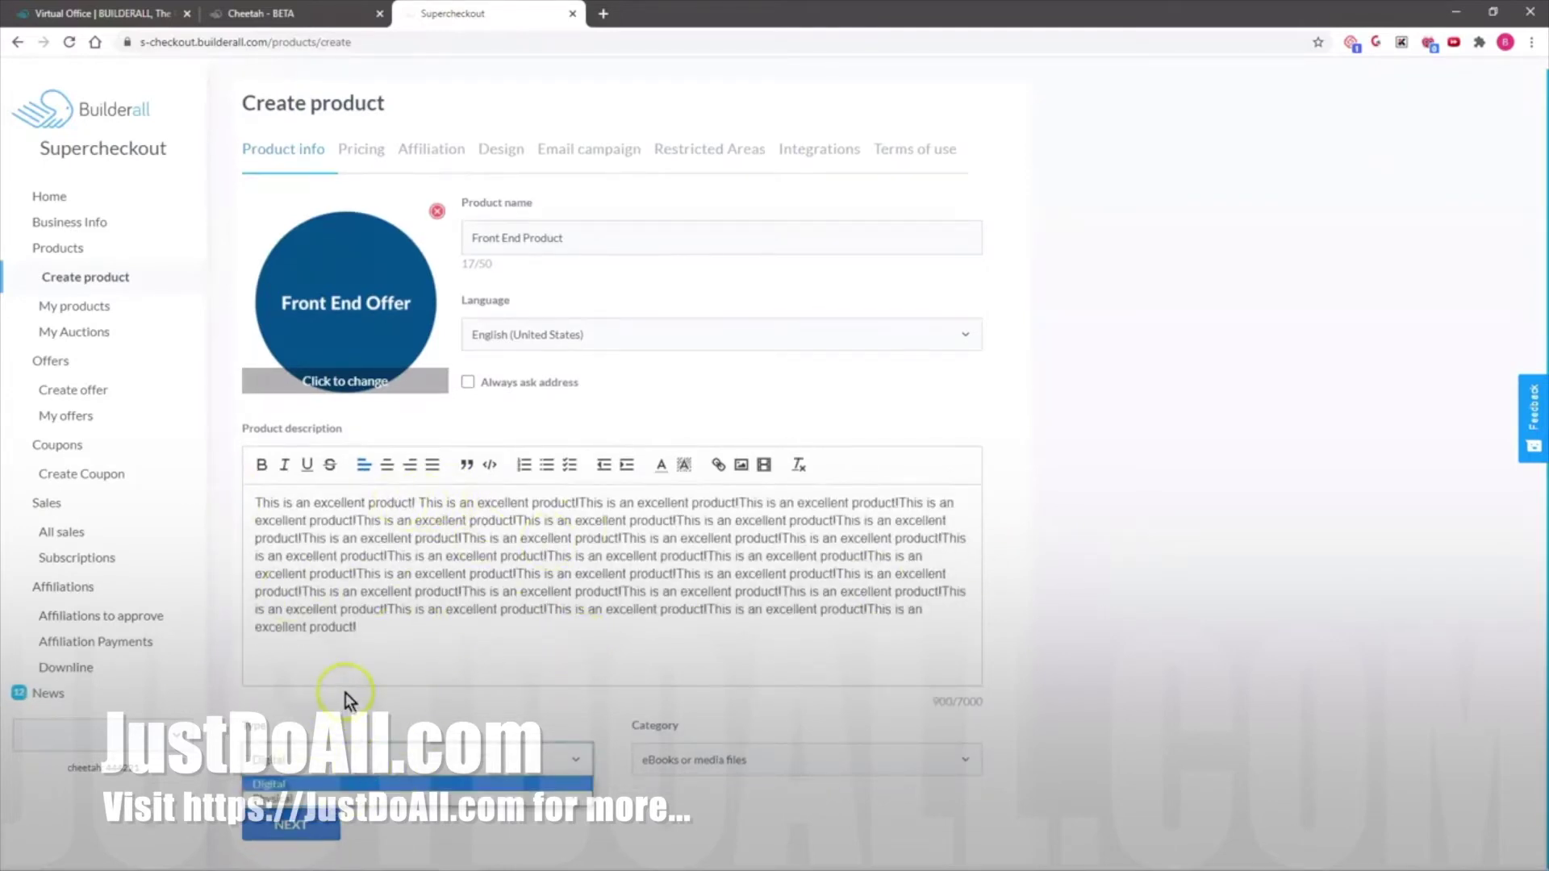
pyautogui.click(328, 754)
pyautogui.click(315, 773)
pyautogui.click(361, 784)
pyautogui.click(722, 763)
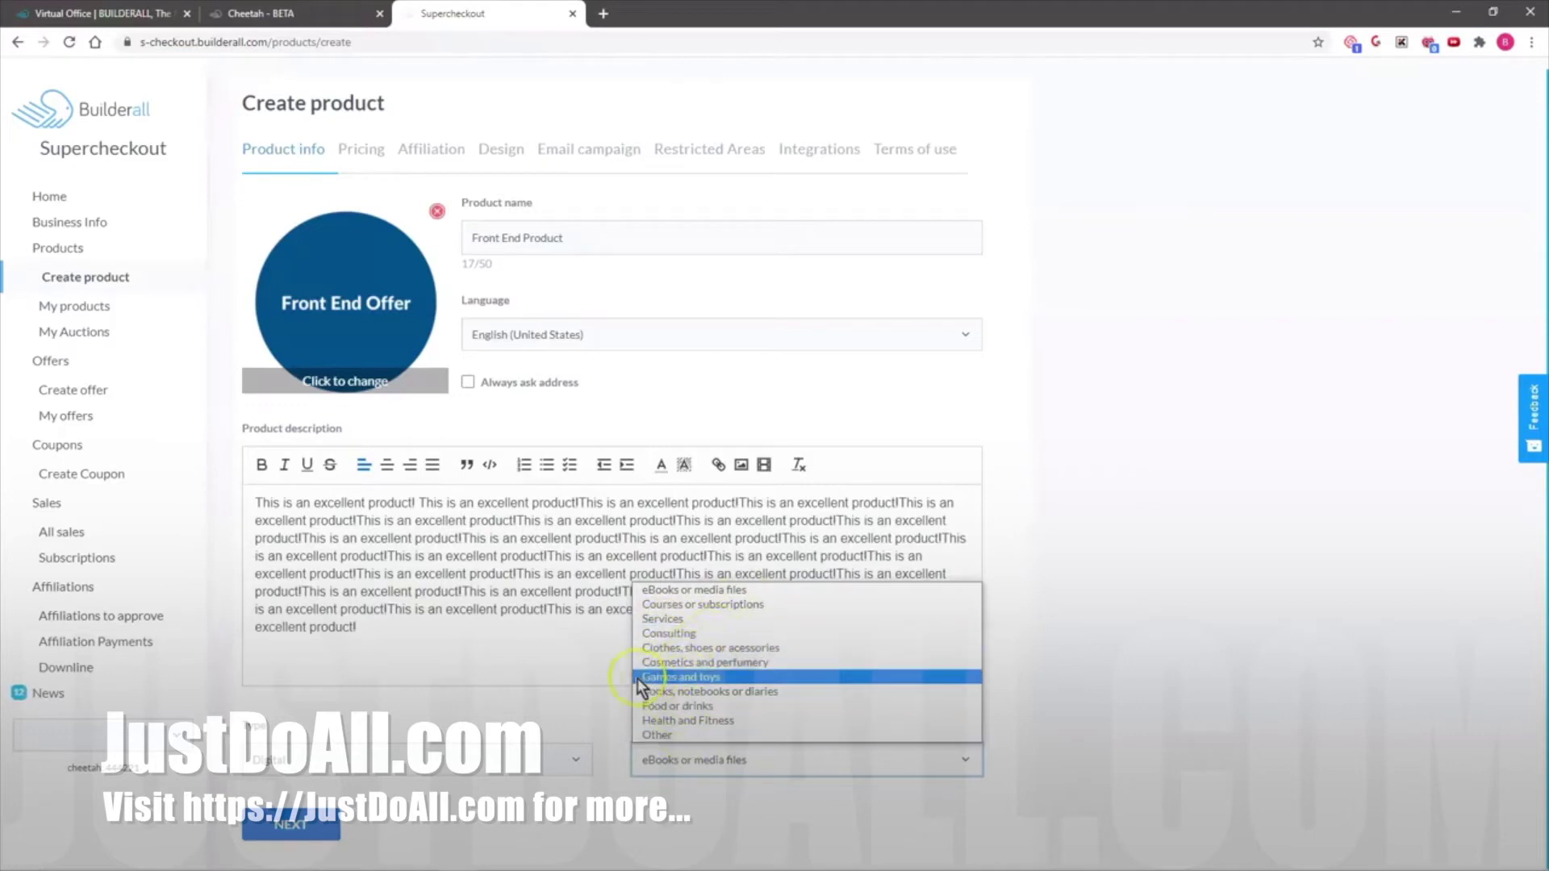
pyautogui.click(685, 768)
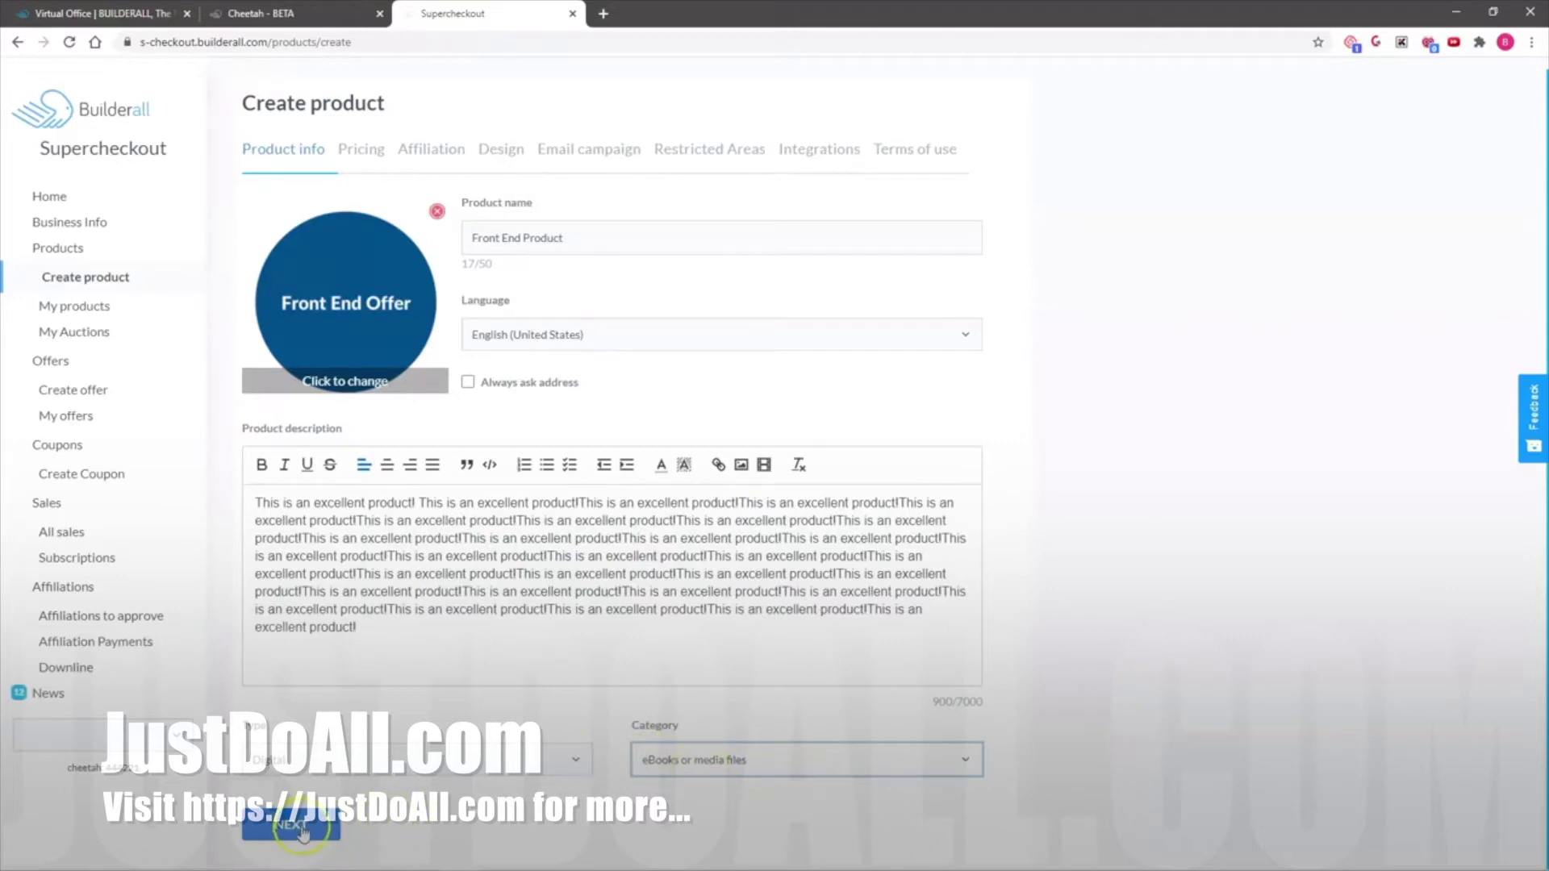
pyautogui.click(303, 834)
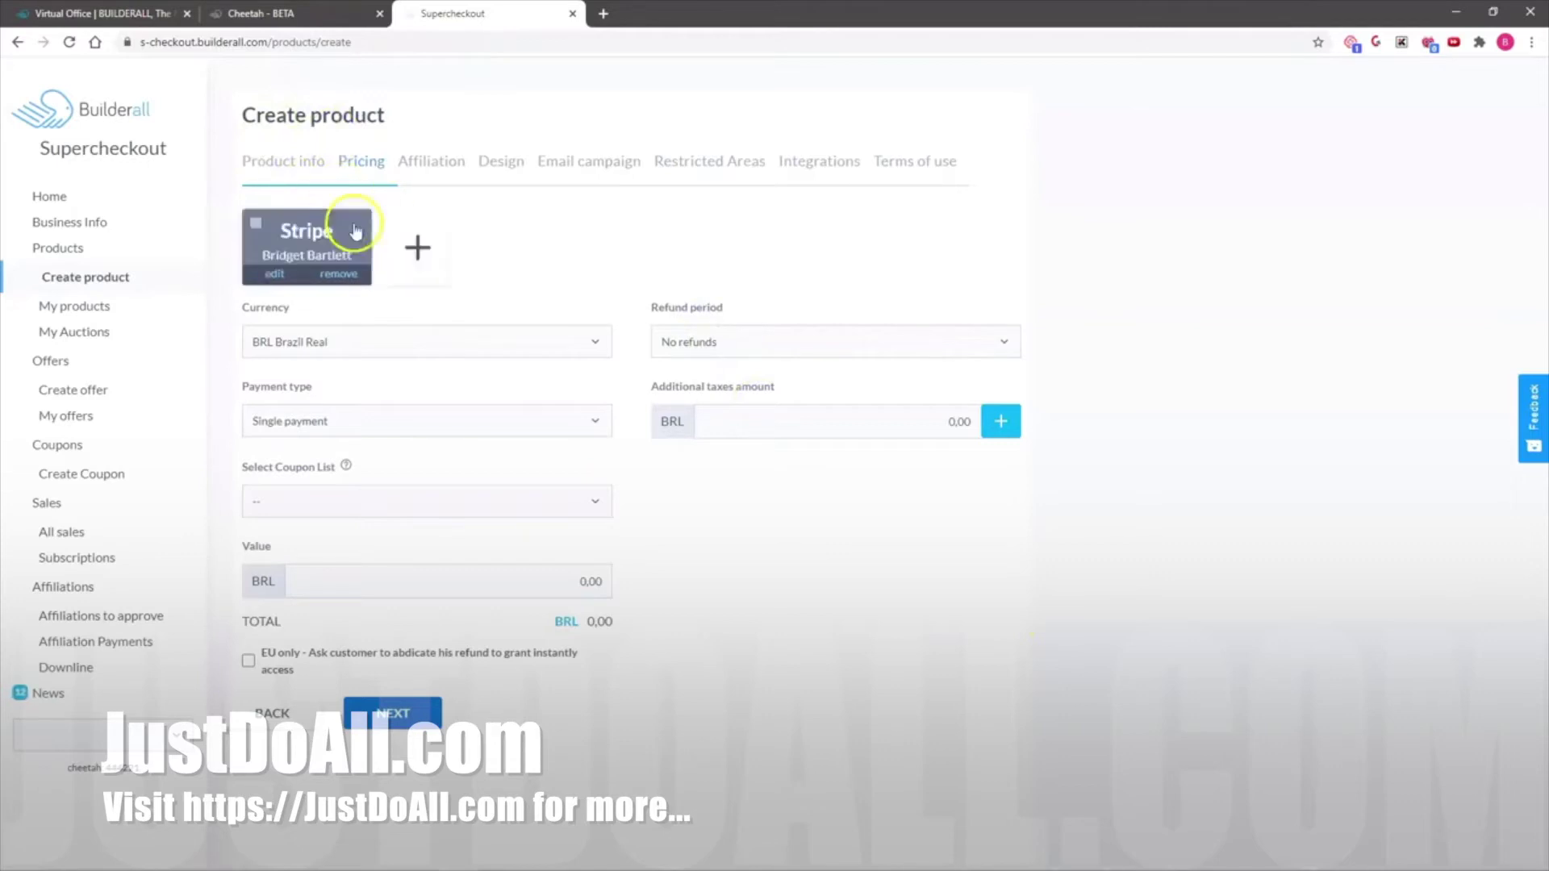
# Enable the Stripe gateway, with USD United States Dollar and a 14 days refund period.
pyautogui.click(417, 246)
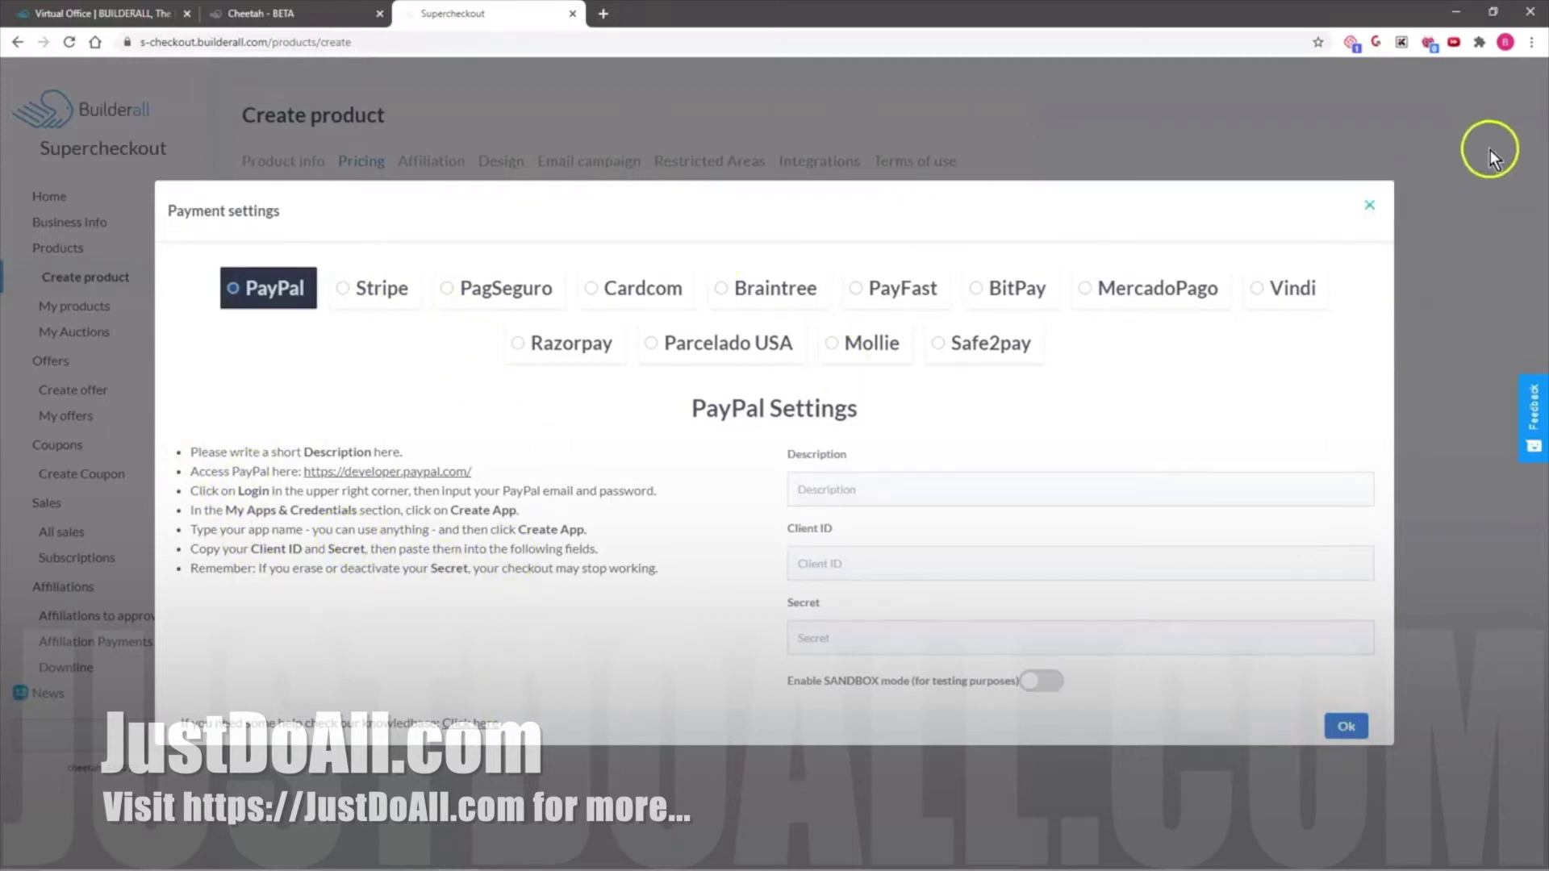
pyautogui.click(1374, 204)
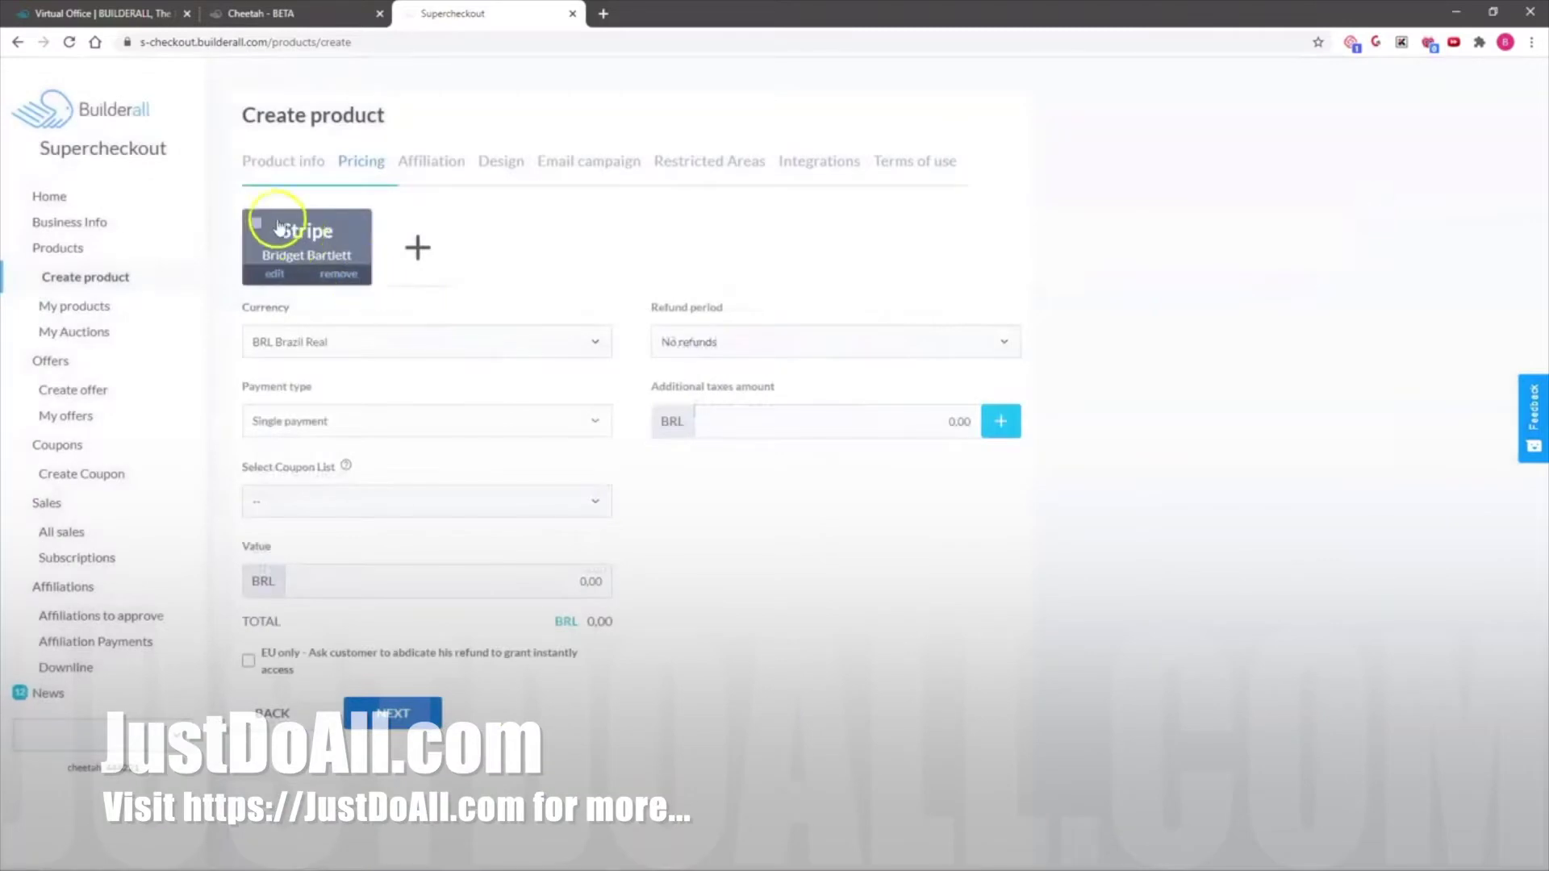
pyautogui.click(256, 228)
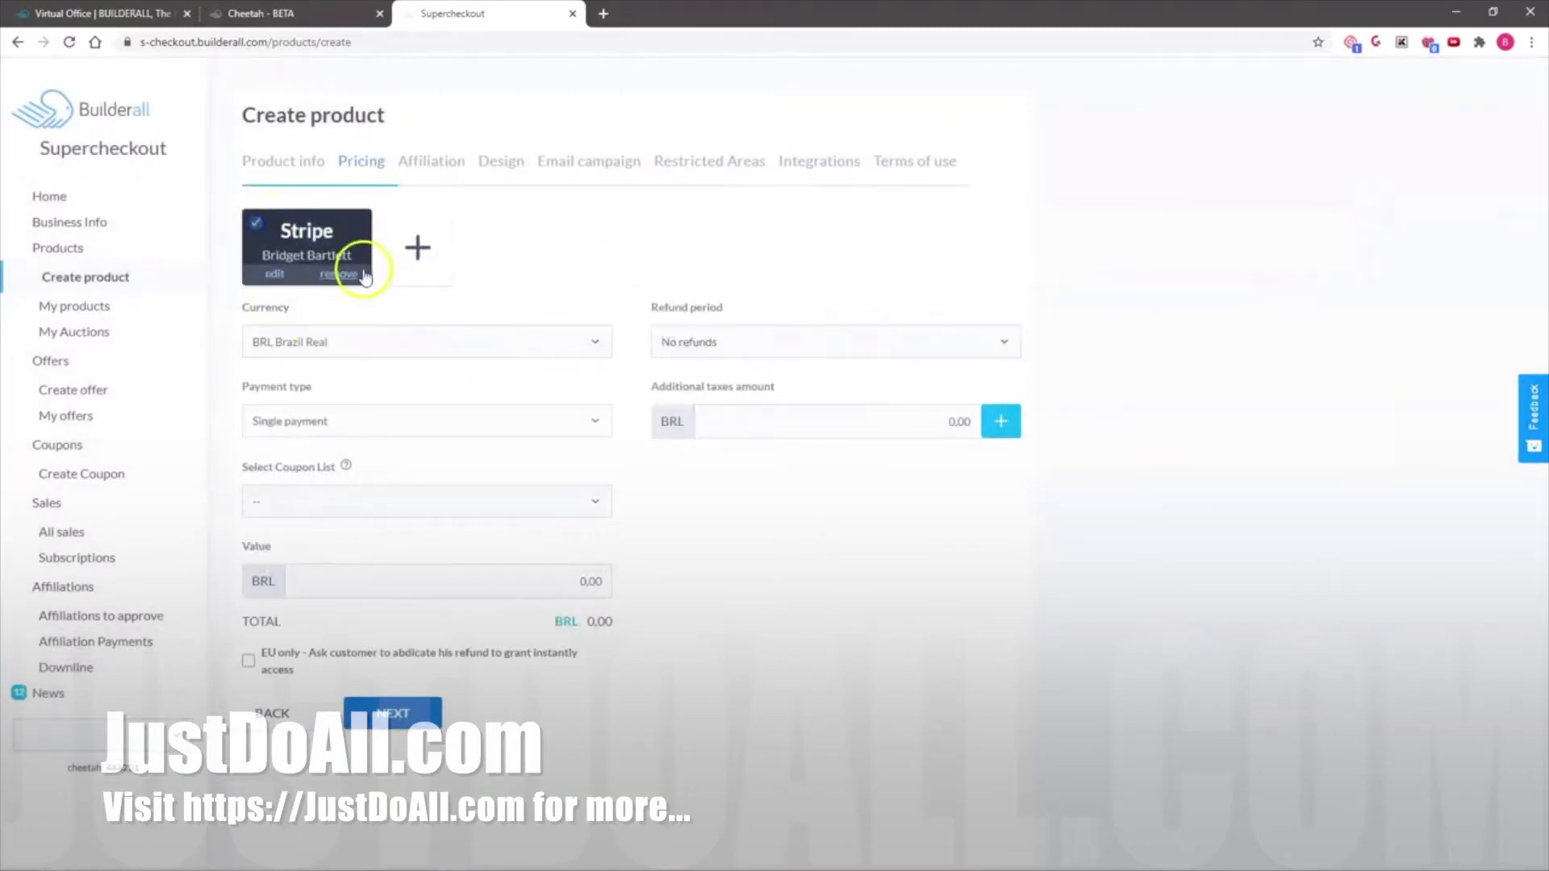
pyautogui.click(405, 339)
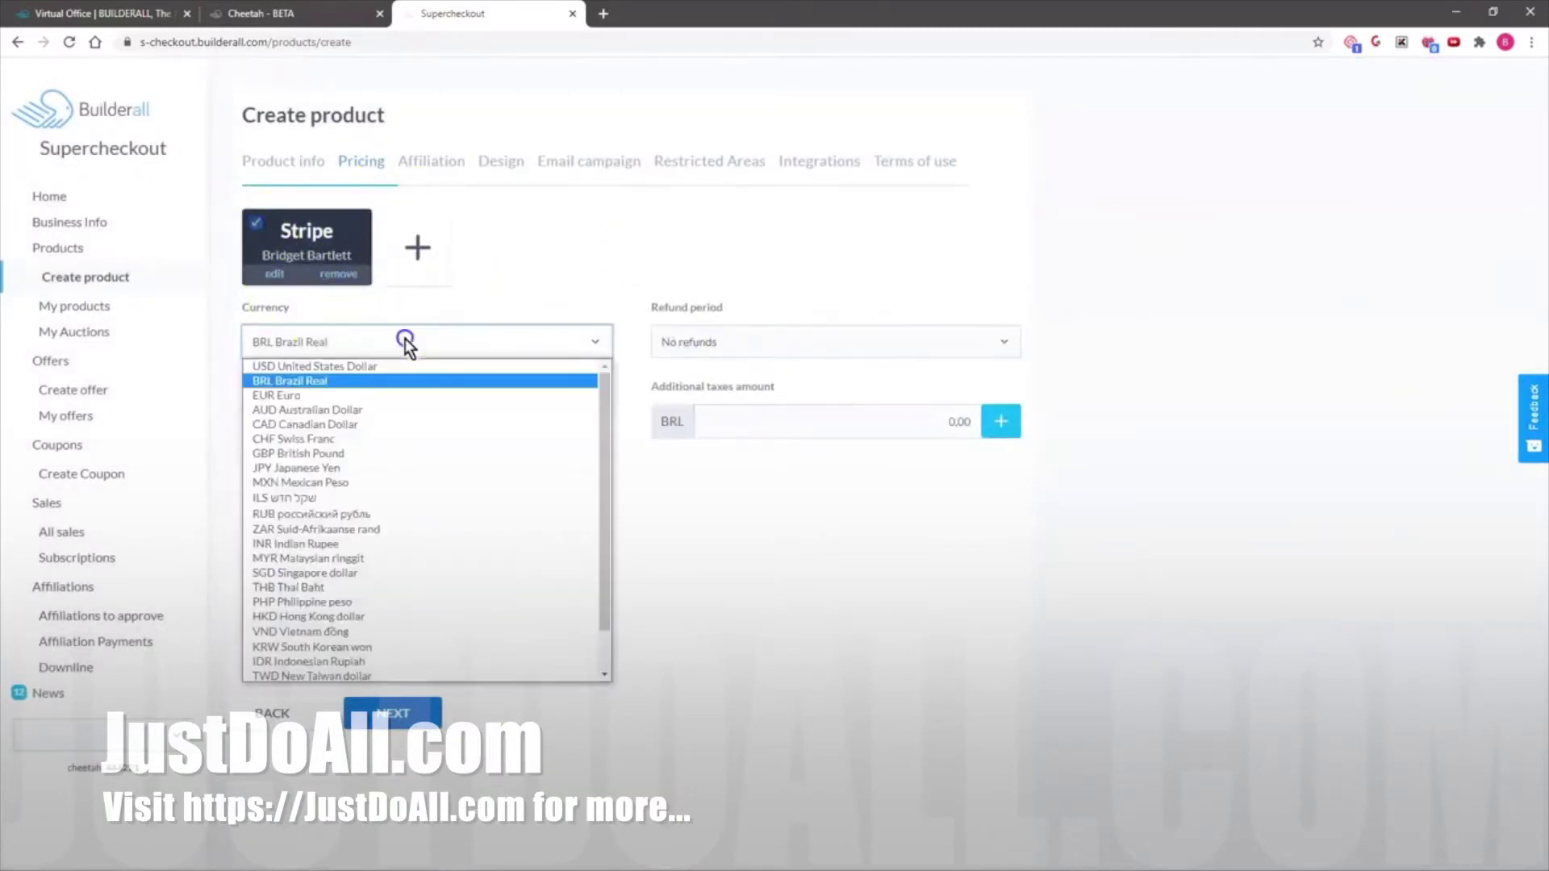
pyautogui.click(373, 367)
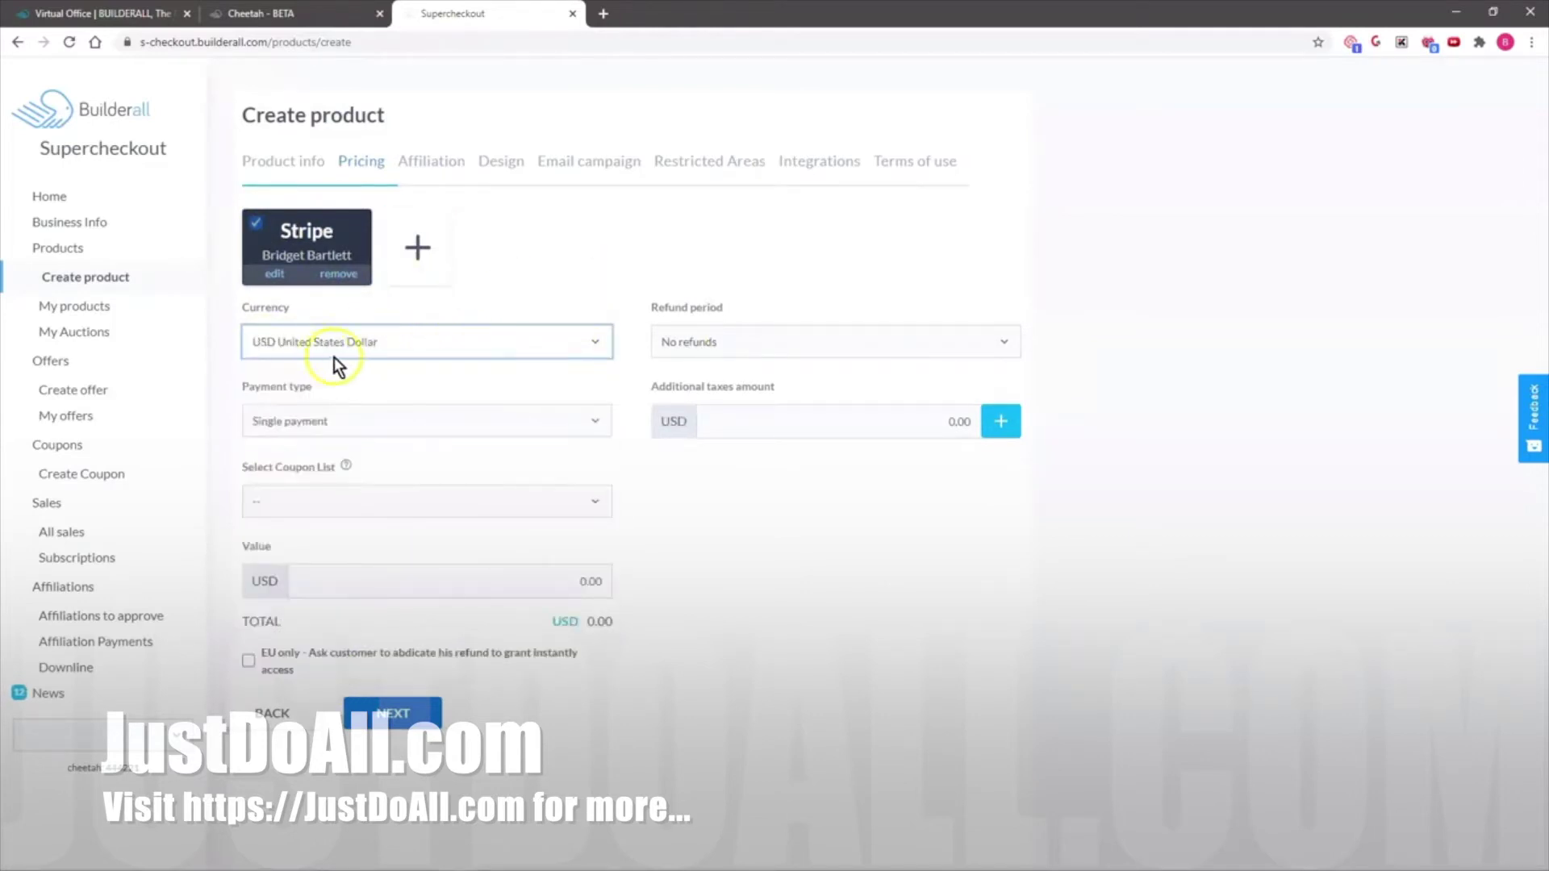
pyautogui.click(771, 345)
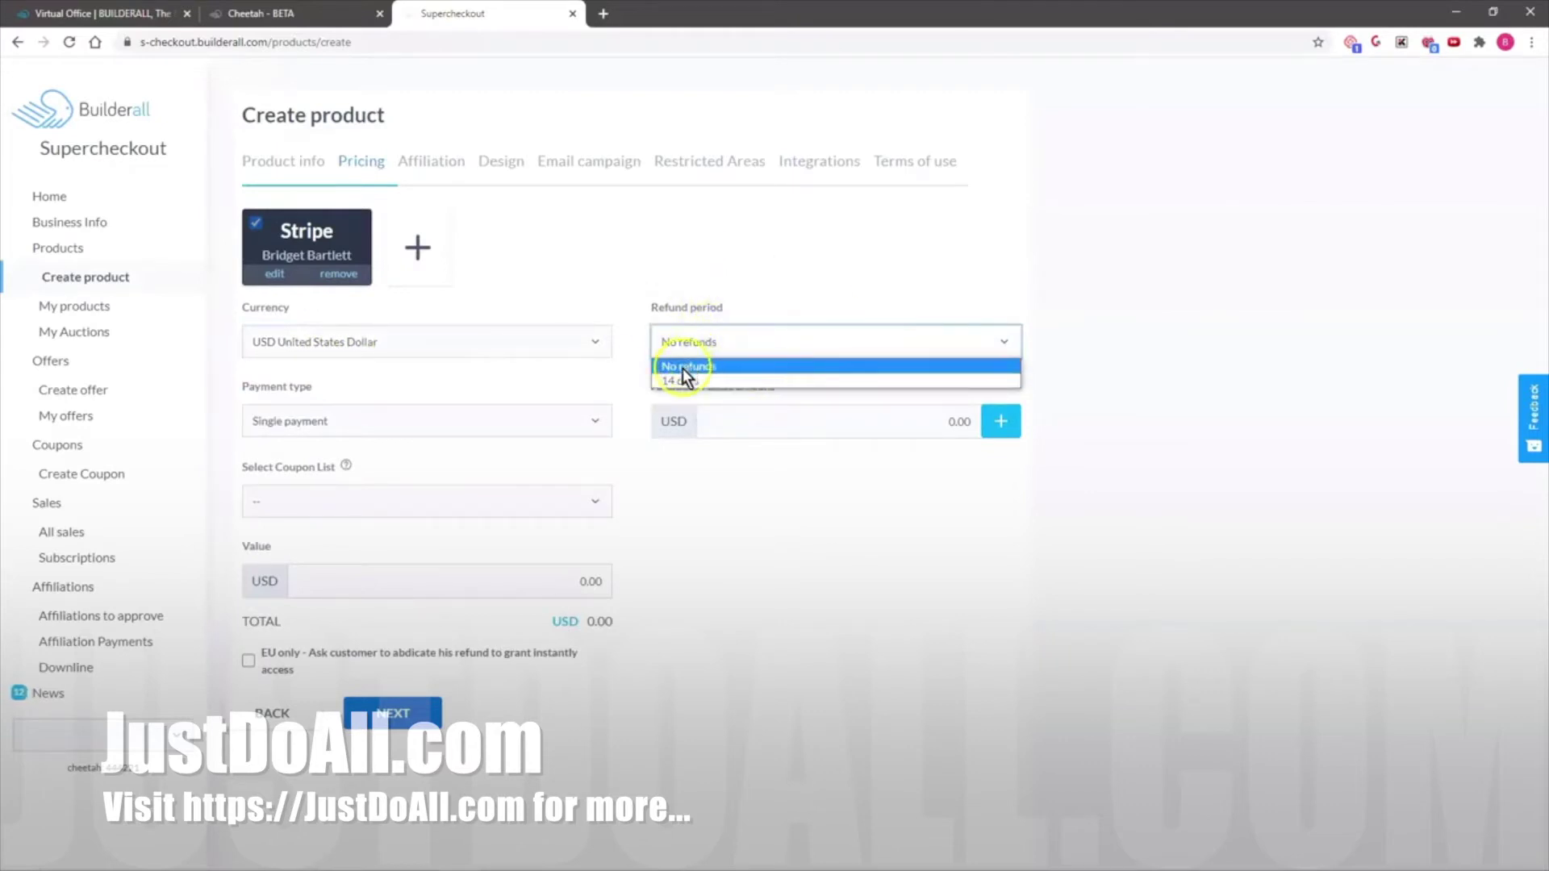
pyautogui.click(721, 386)
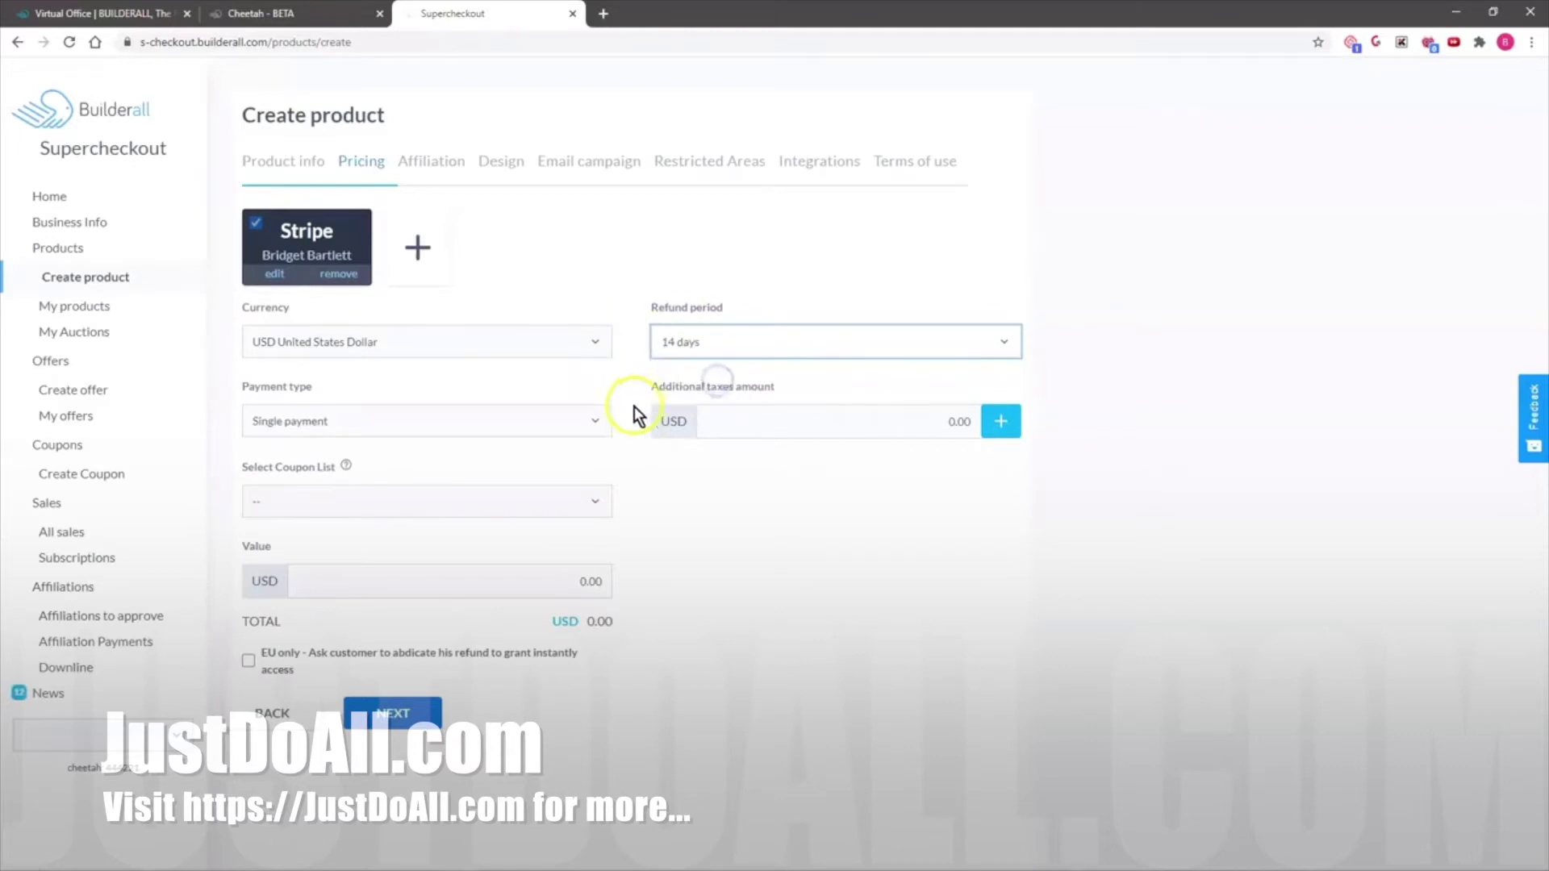
# Keep Single payment as the payment type and leave the coupon list empty.
pyautogui.click(514, 424)
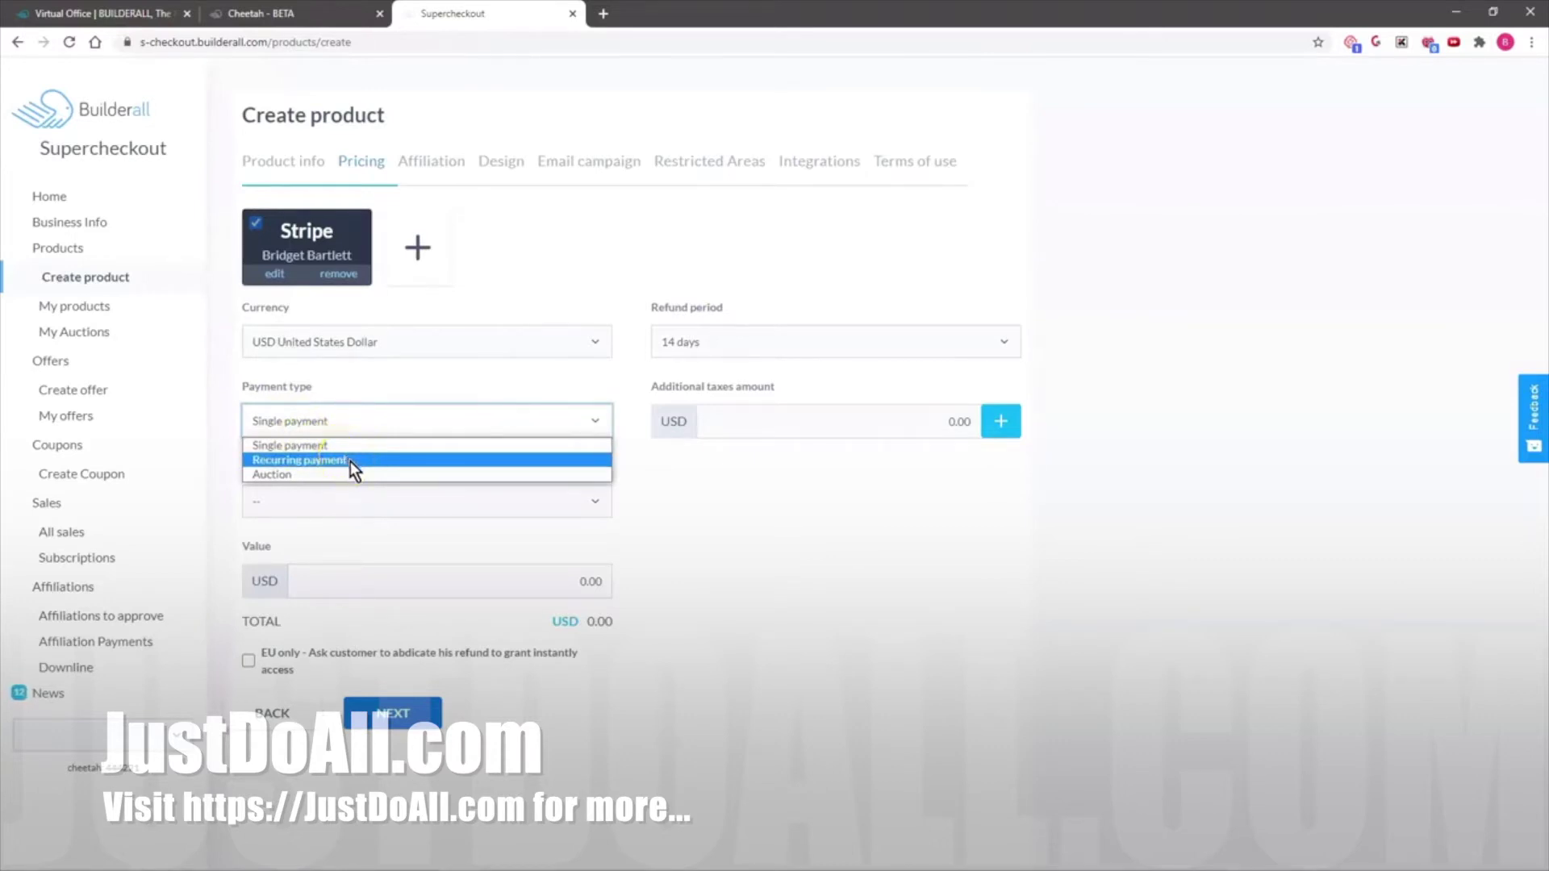
pyautogui.click(351, 474)
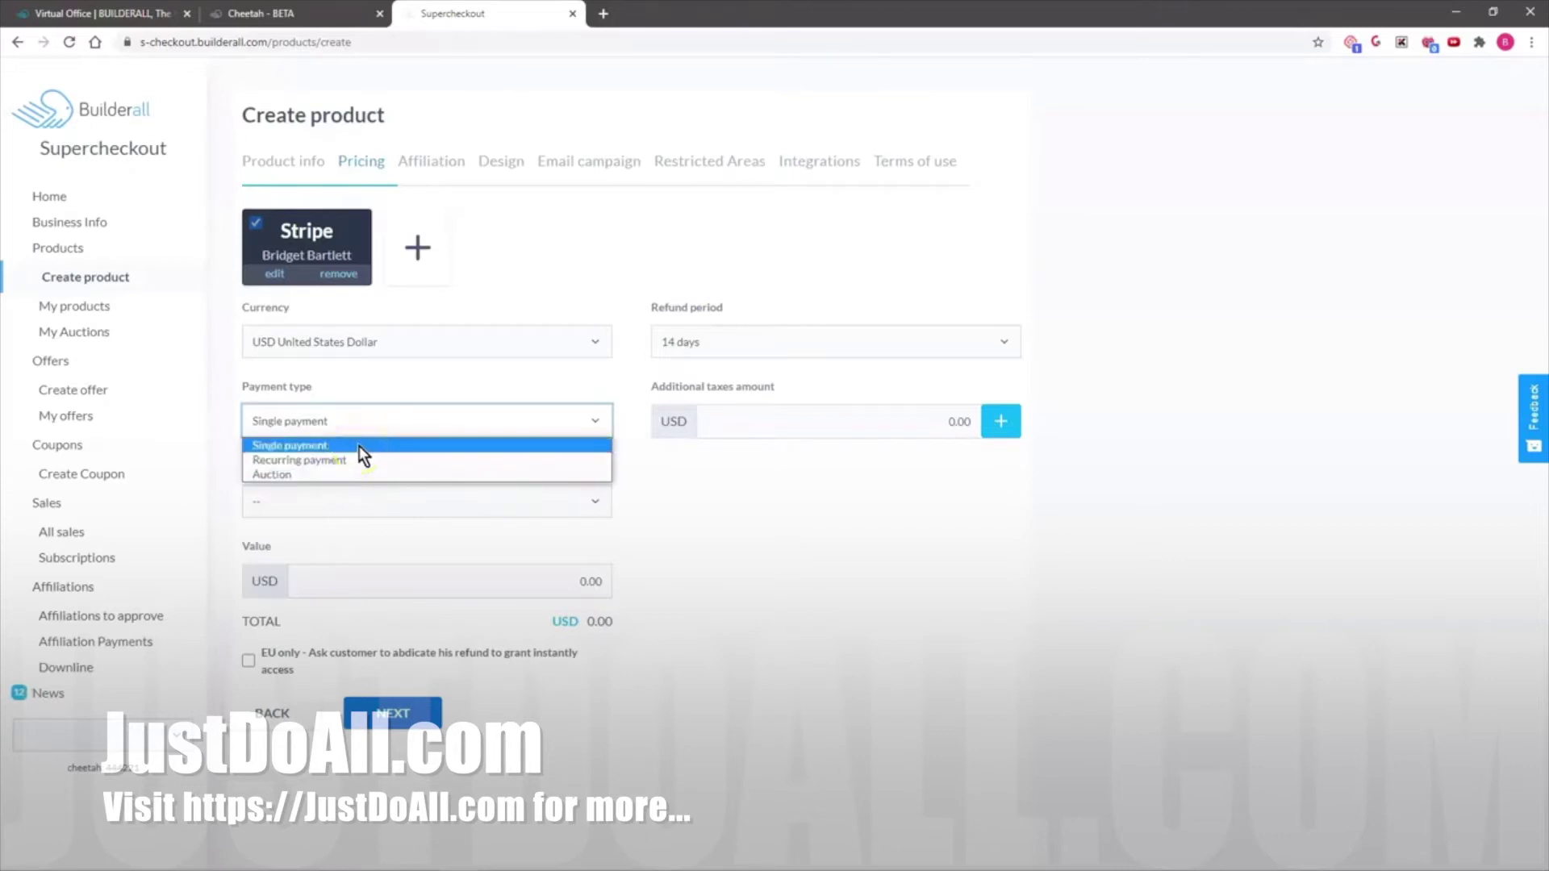
pyautogui.click(360, 445)
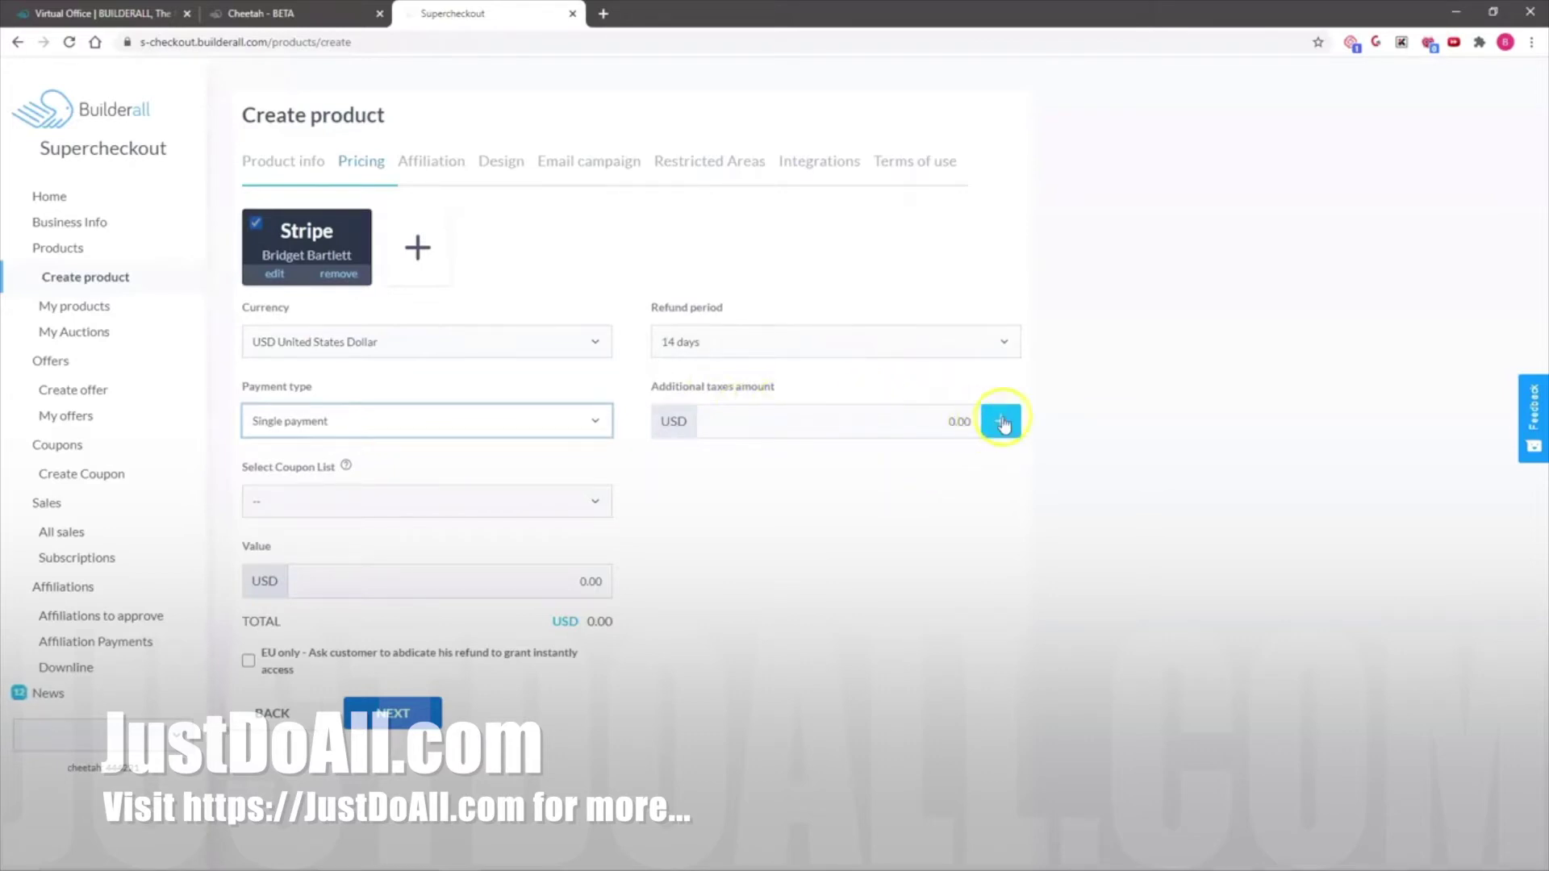
pyautogui.click(387, 507)
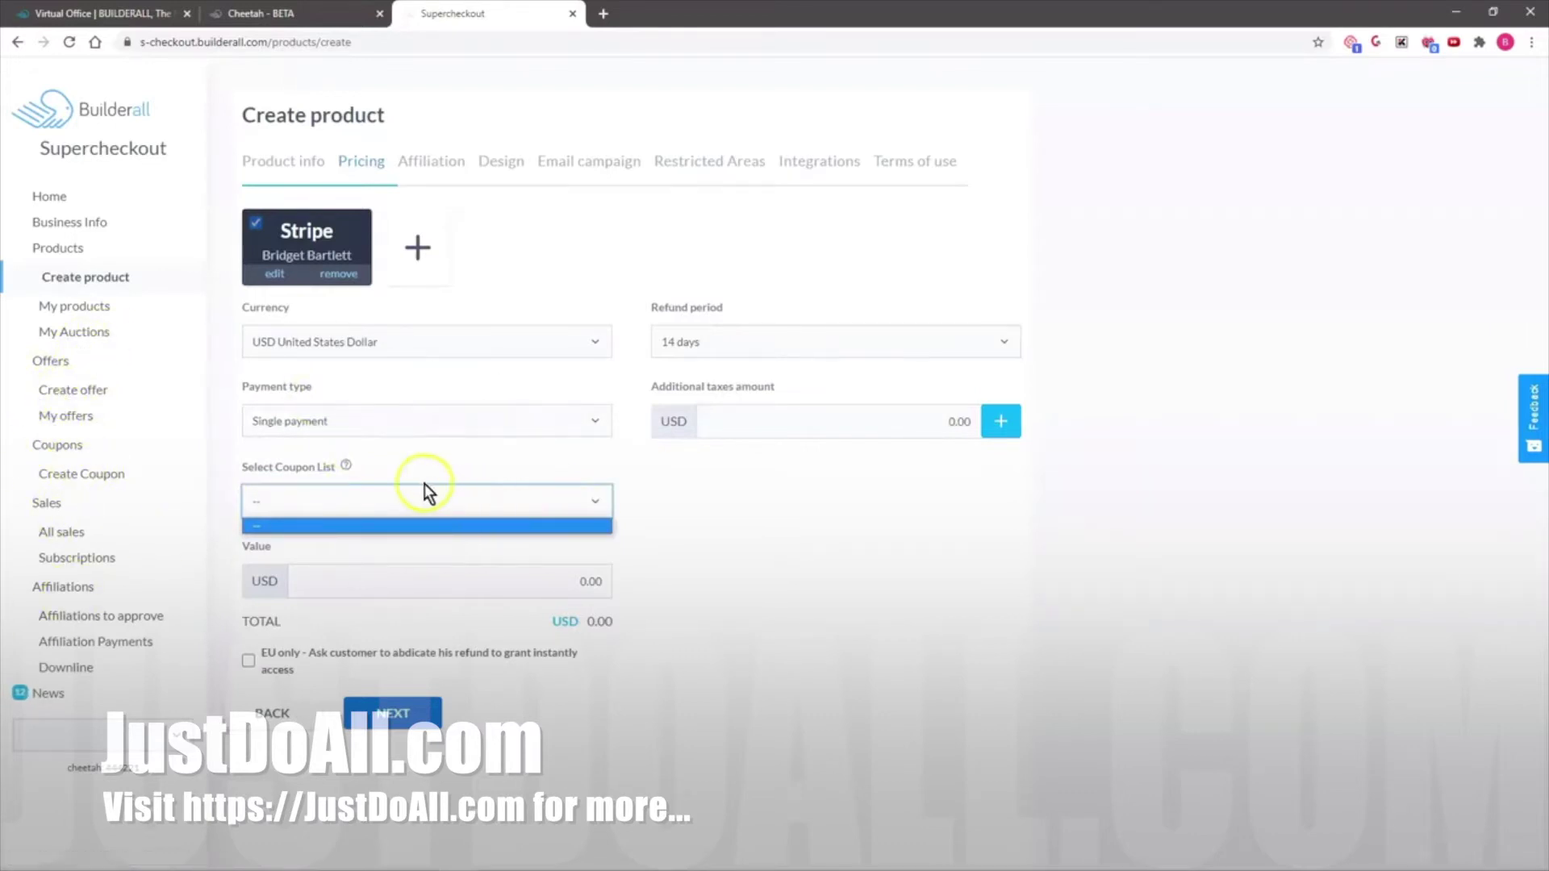
pyautogui.click(758, 557)
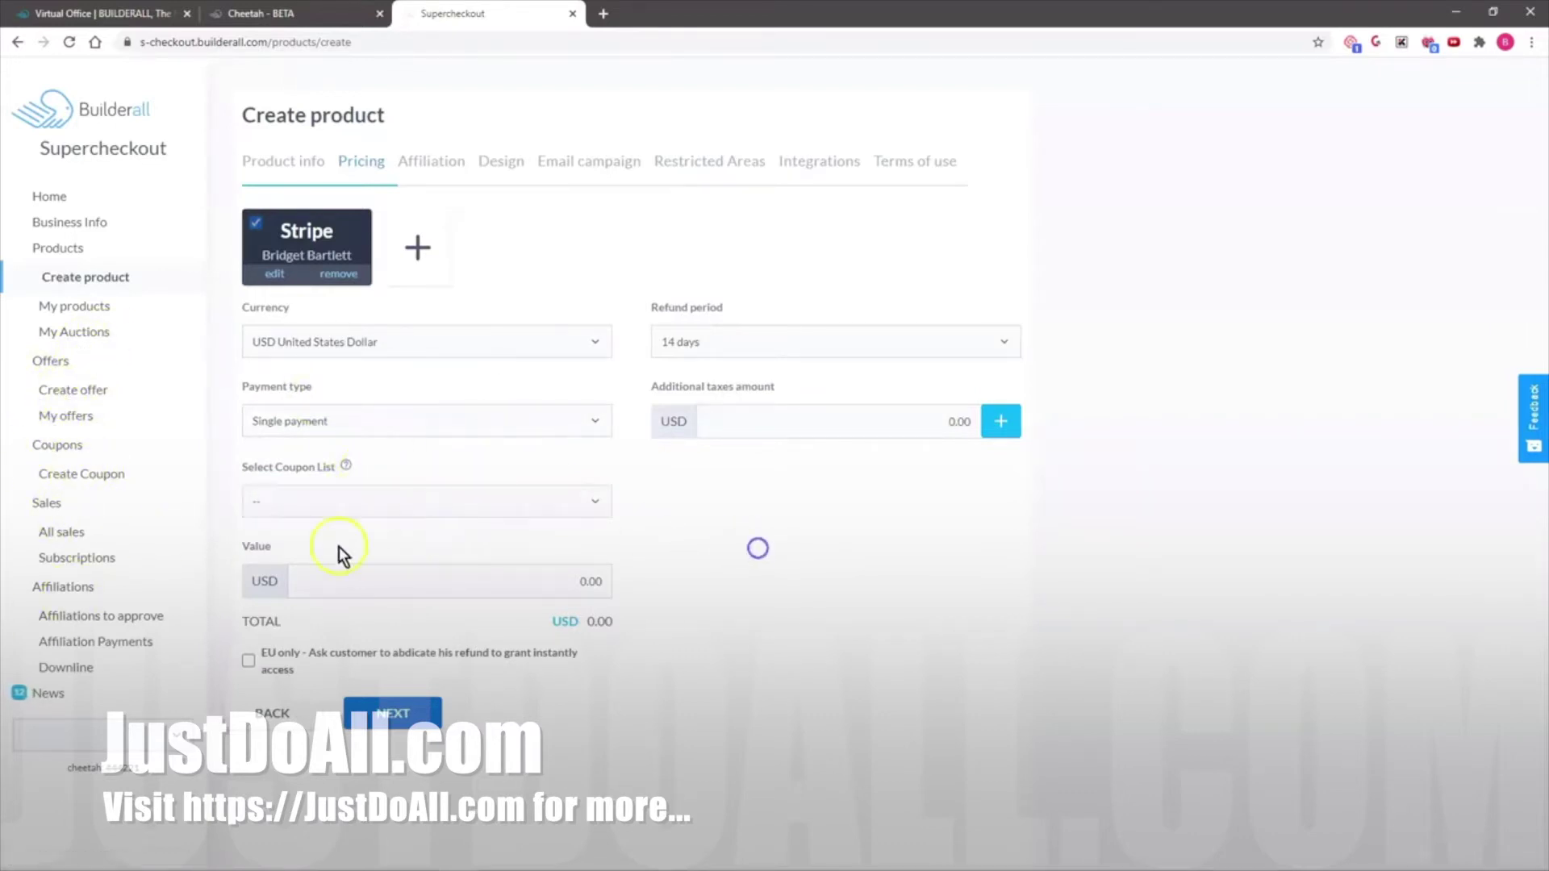
# Set the product price to 0.50.
pyautogui.click(603, 581)
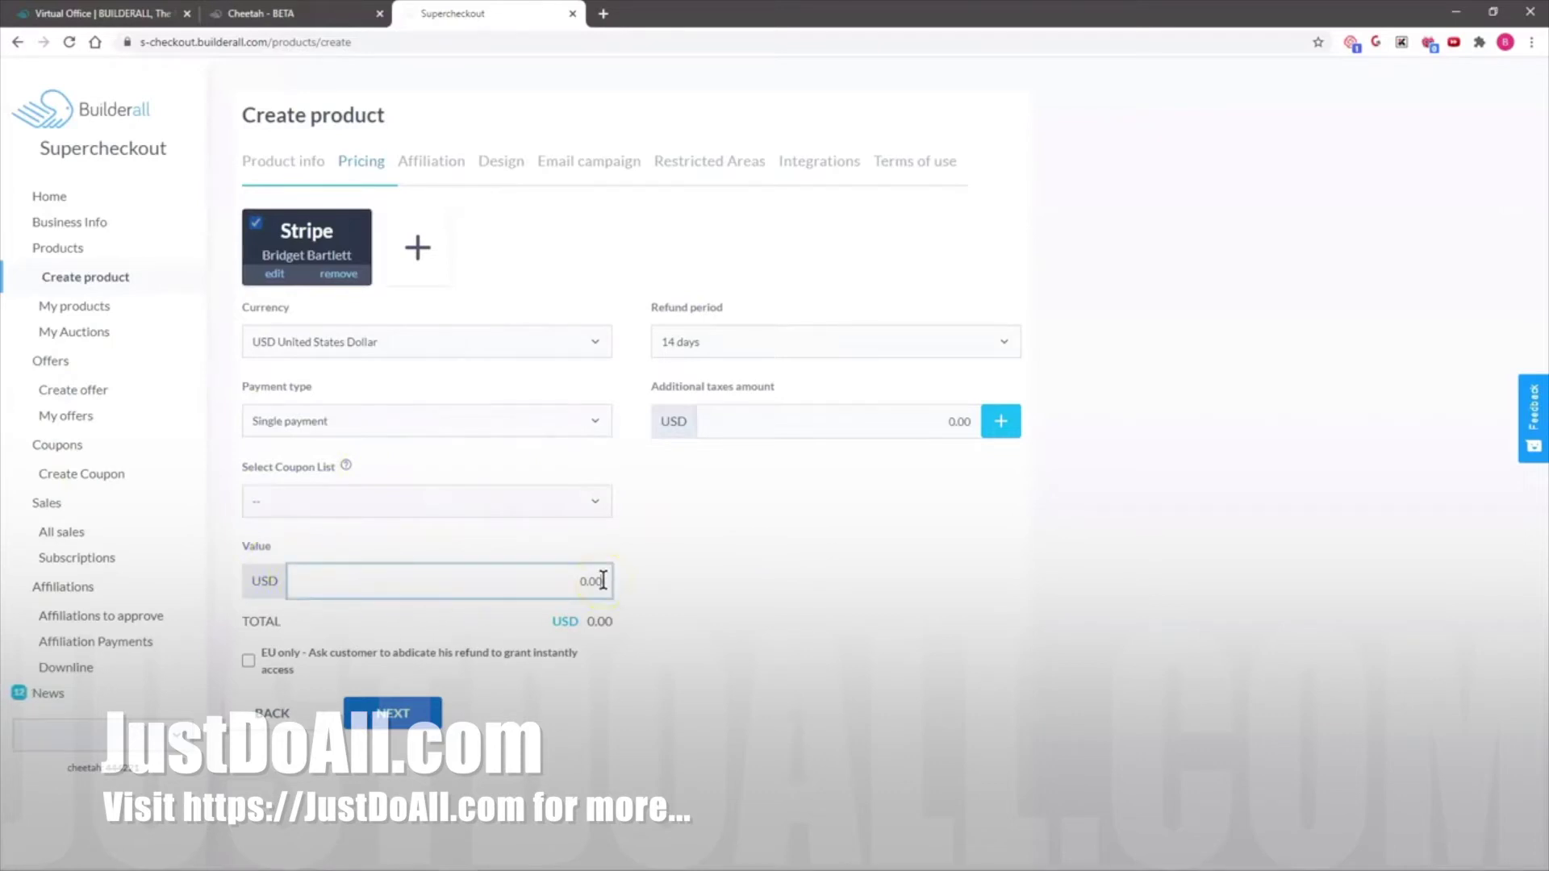
pyautogui.write('5')
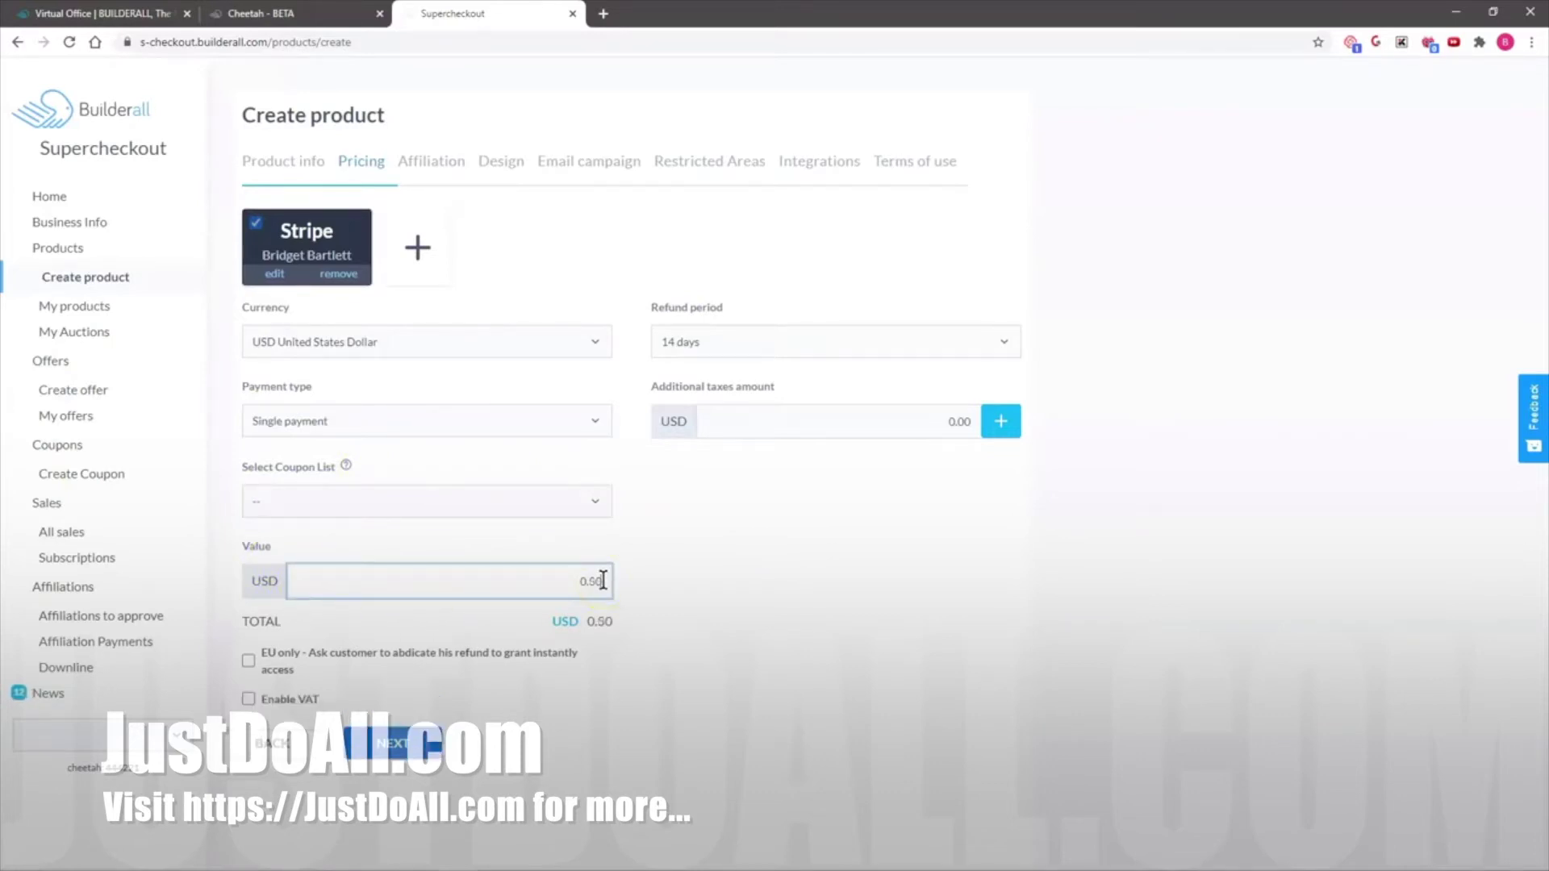
pyautogui.click(635, 700)
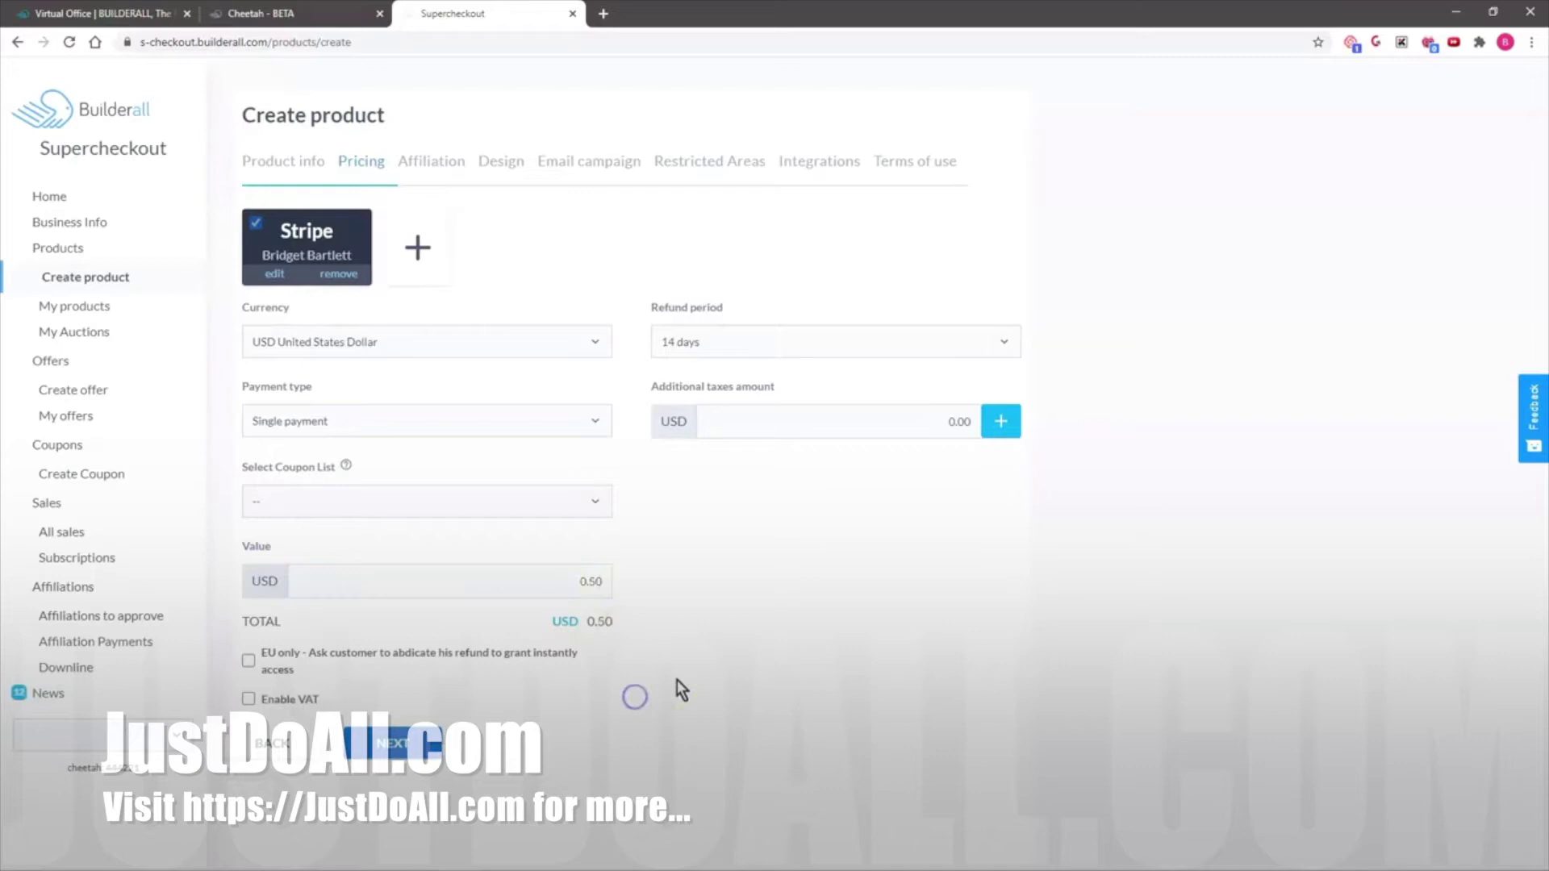
# Try the EU refund waiver and VAT options, switch both back off, and advance to Affiliation.
pyautogui.click(250, 660)
pyautogui.click(249, 700)
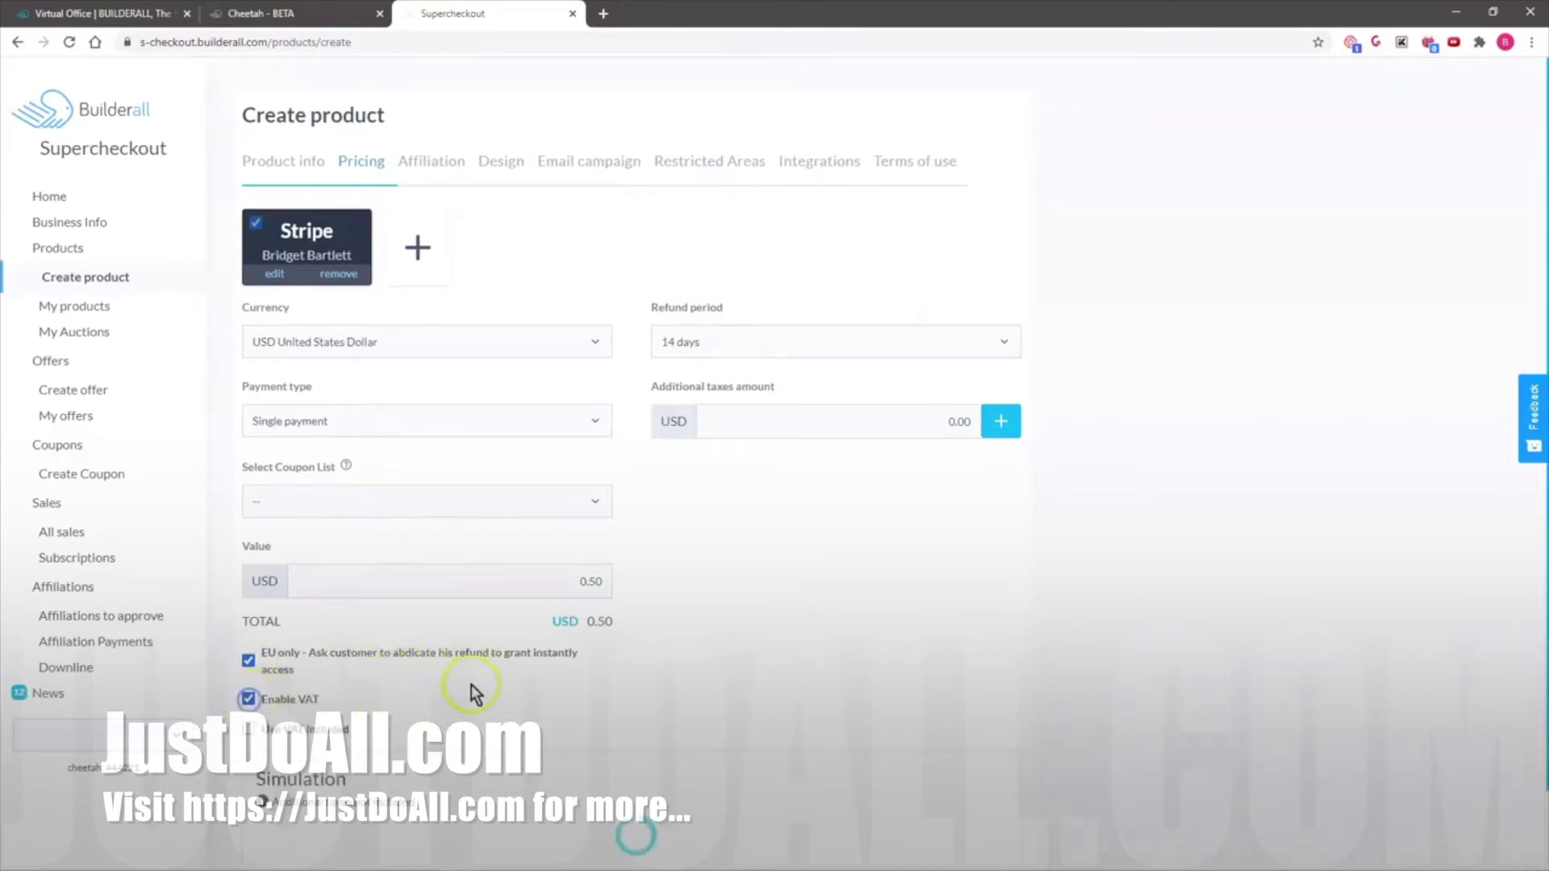
pyautogui.scroll(-3, 1186, 670)
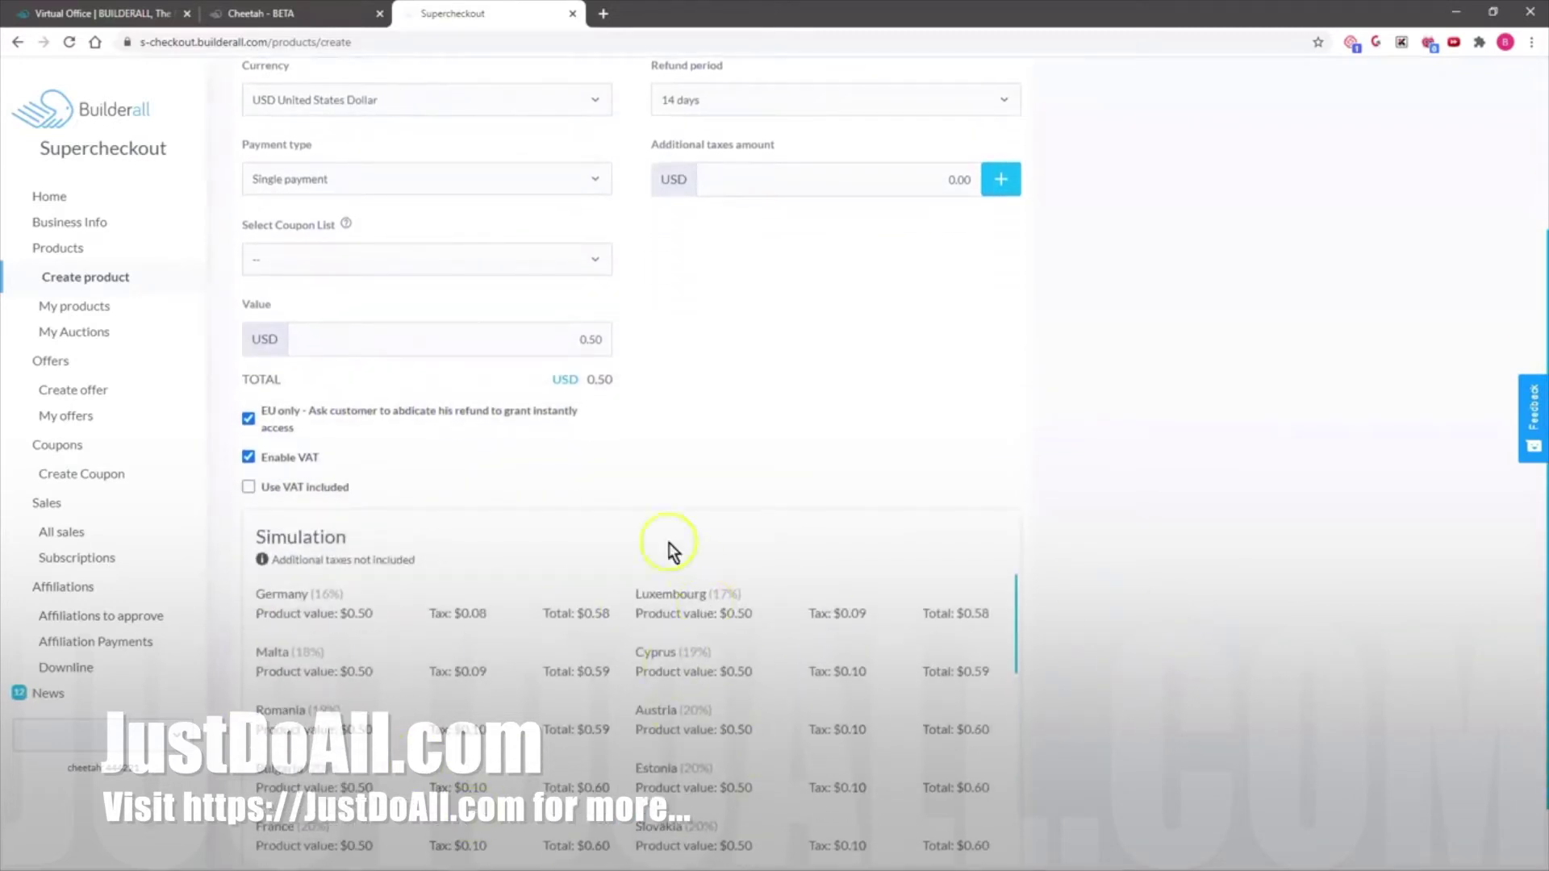
pyautogui.click(249, 458)
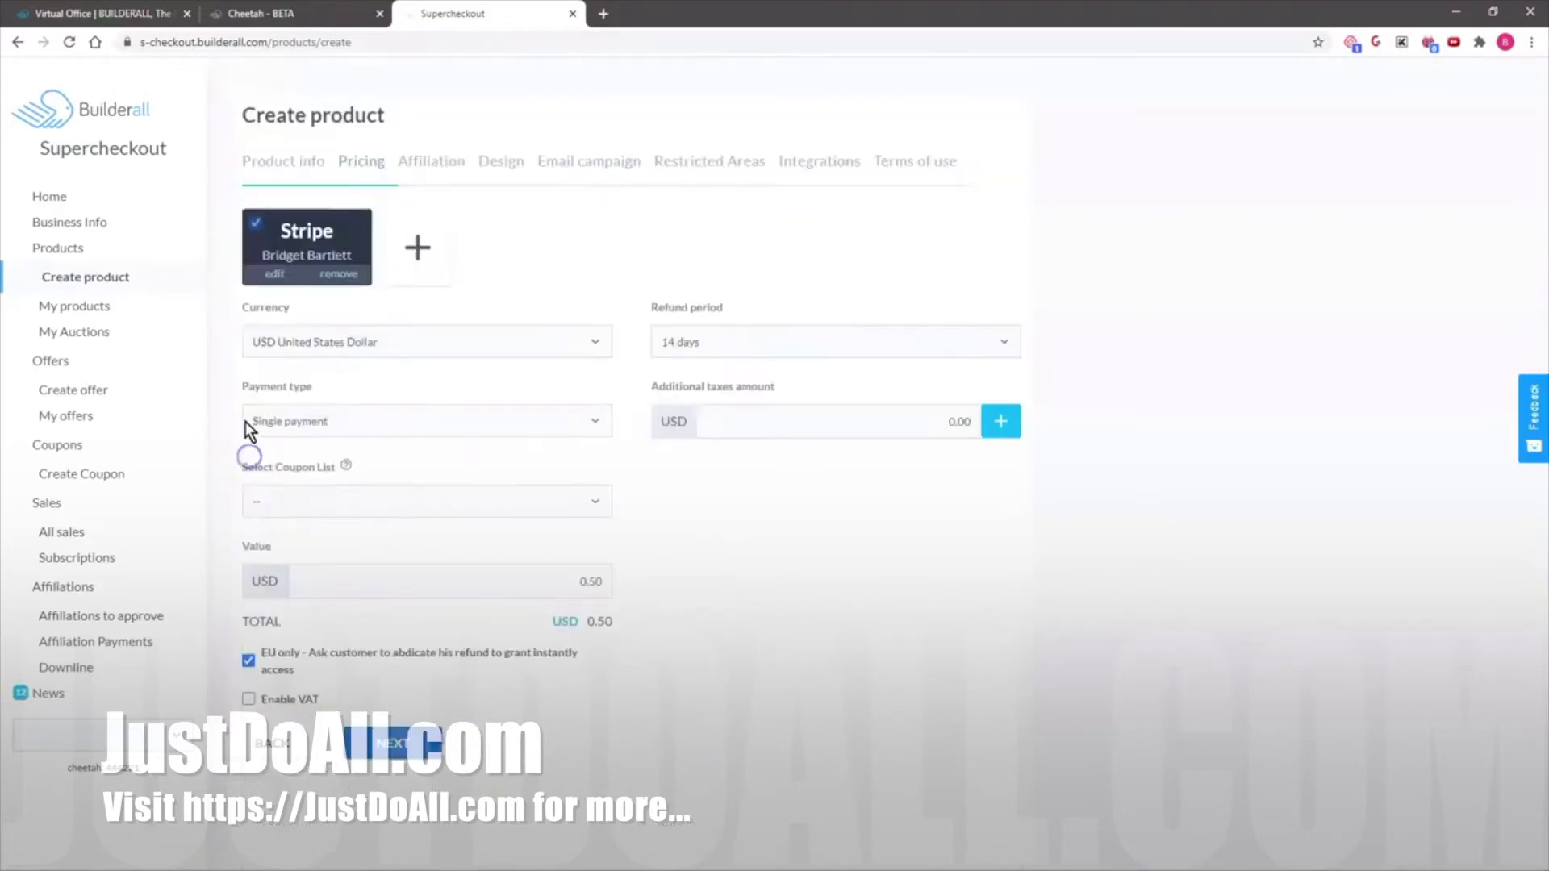
pyautogui.click(248, 661)
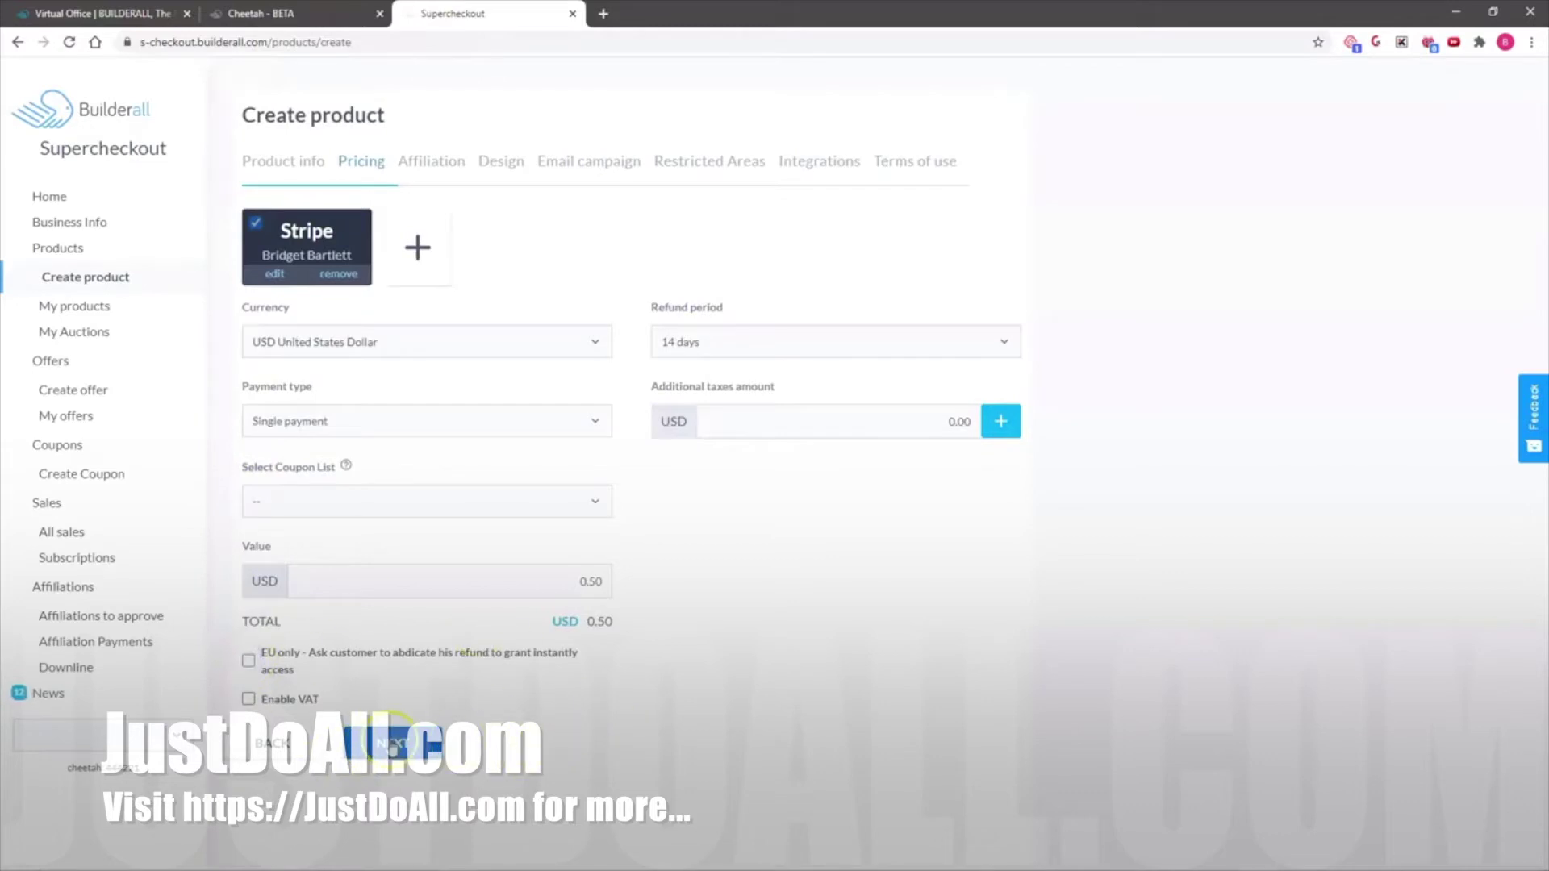
pyautogui.click(364, 743)
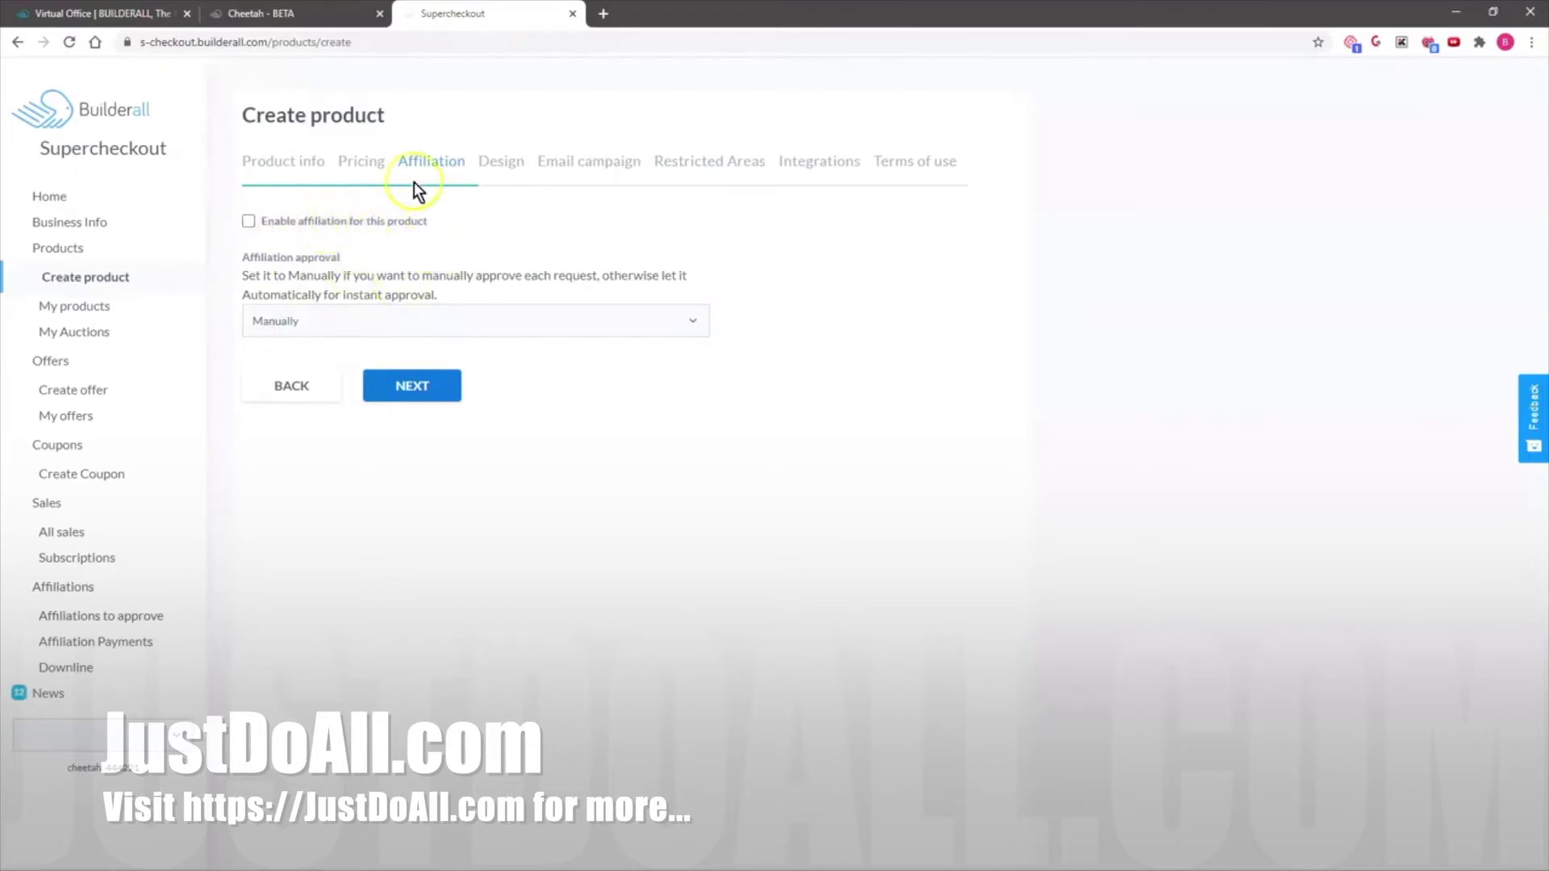
# Move past Affiliation to Design, browse the designs, and pick the 3 Steps Checkout card.
pyautogui.click(423, 391)
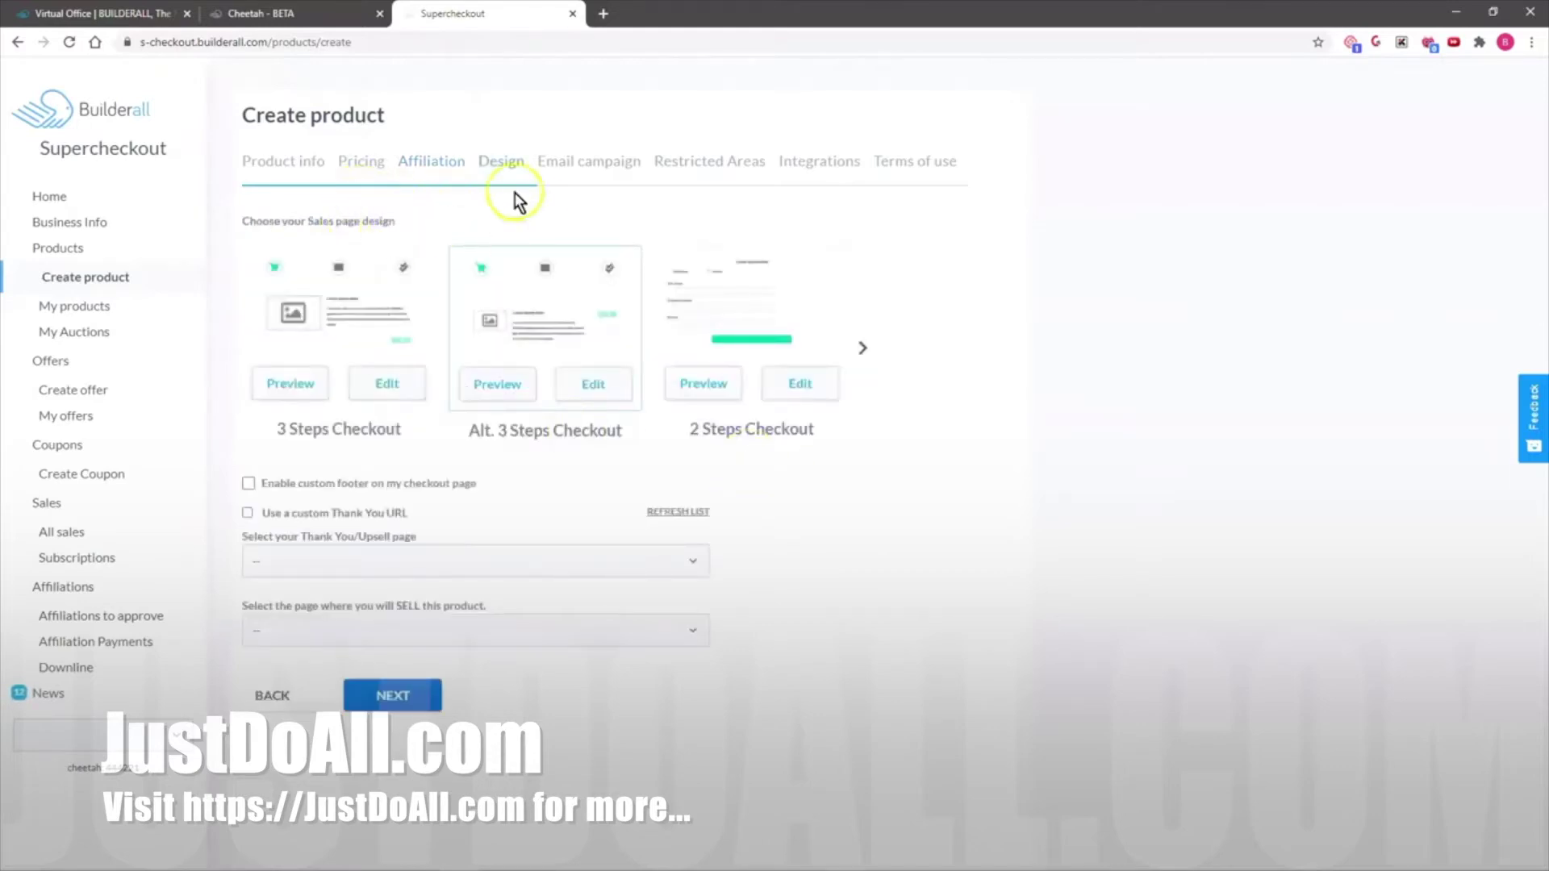
pyautogui.click(864, 348)
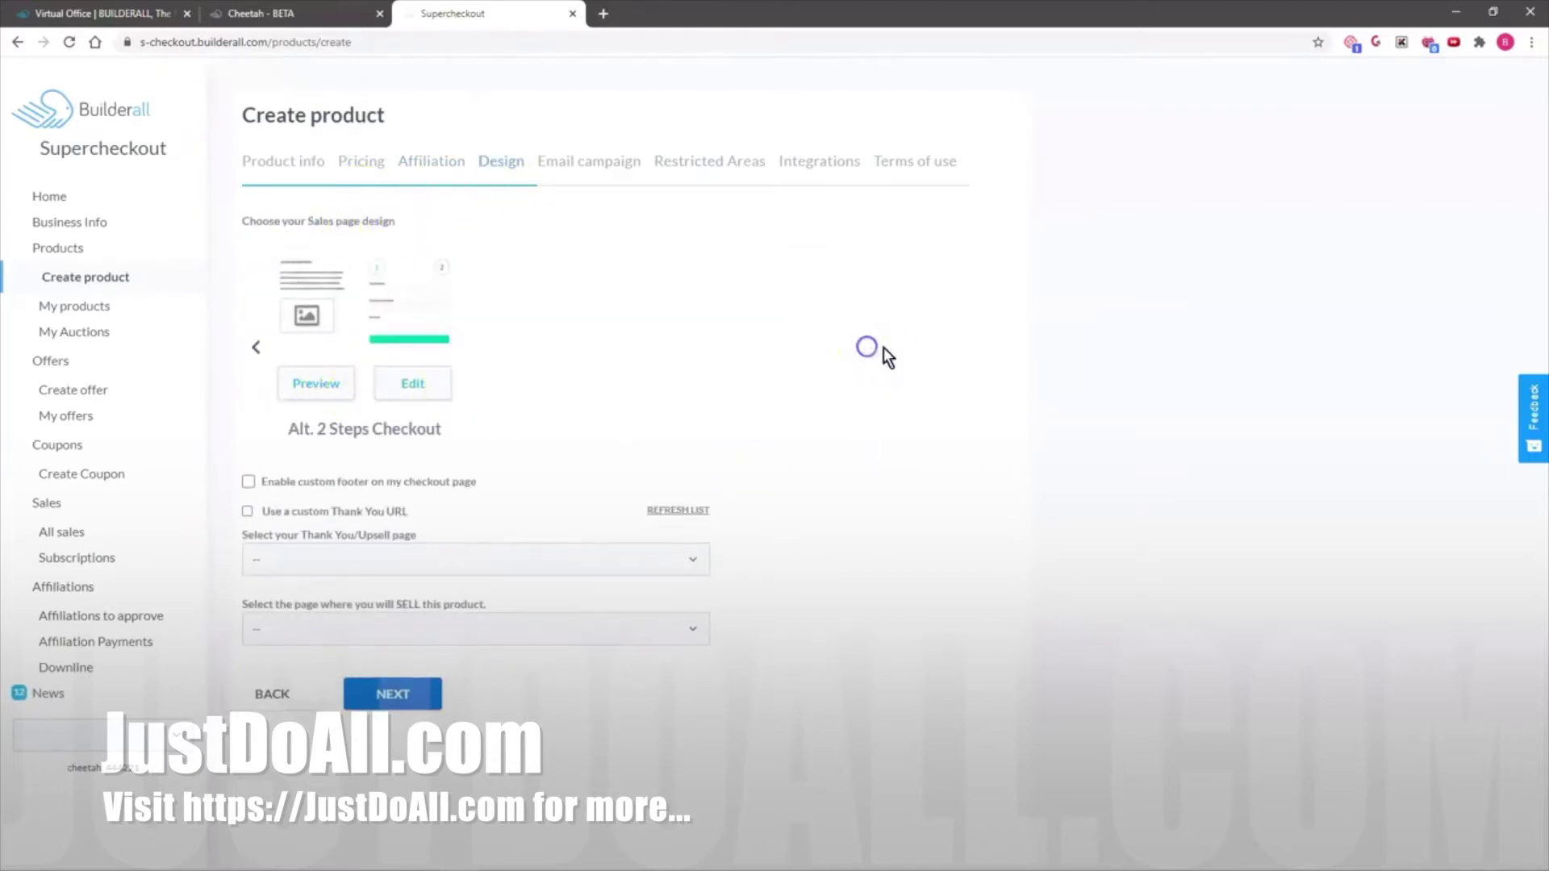
pyautogui.click(256, 347)
pyautogui.tripleClick(904, 521)
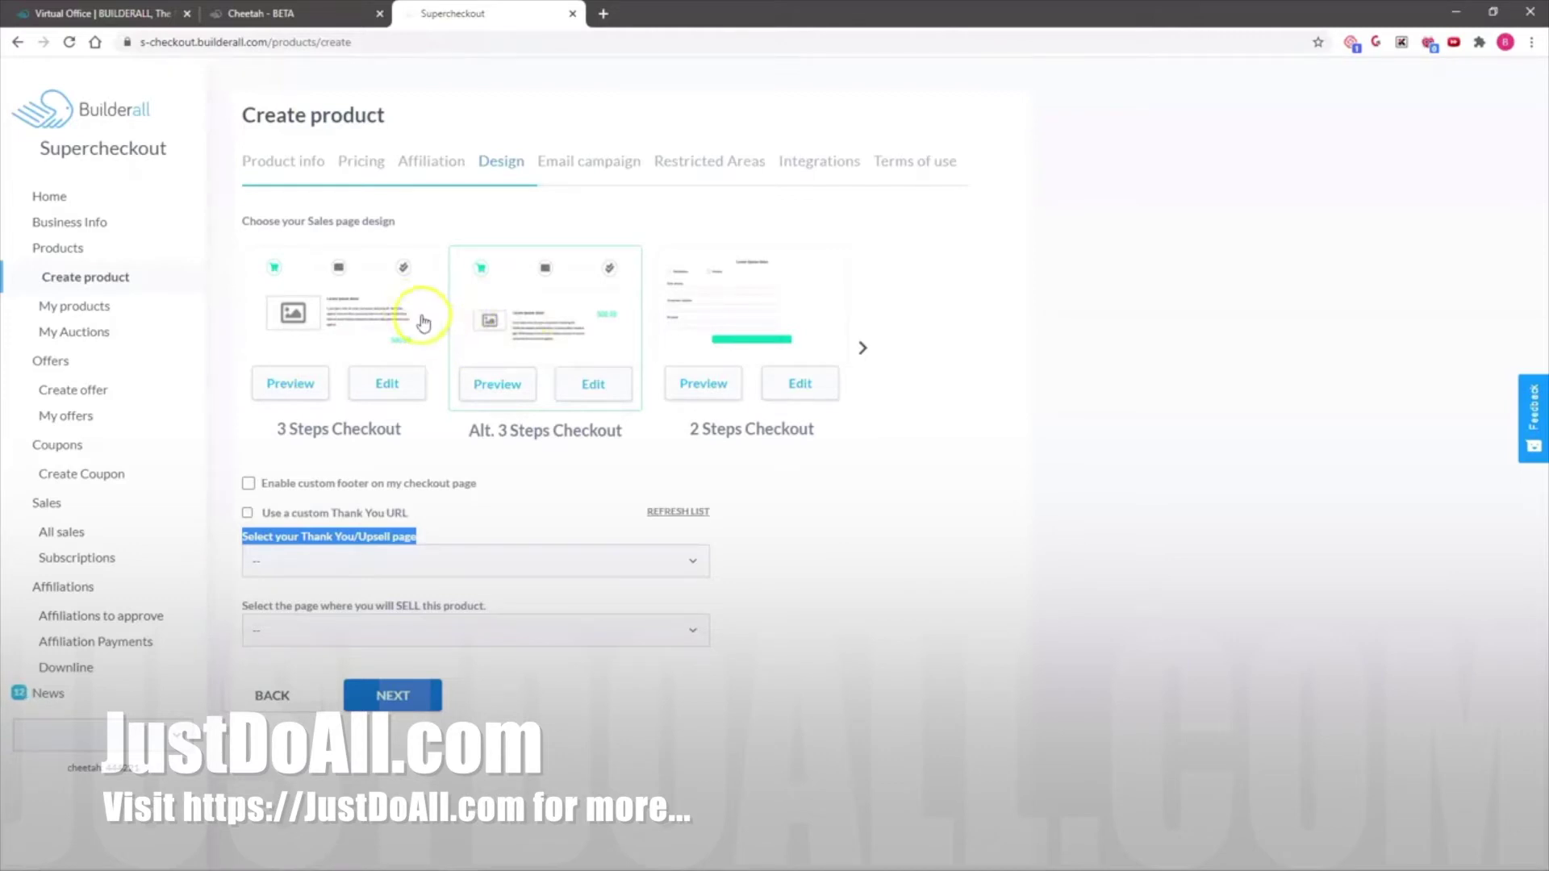
pyautogui.click(350, 314)
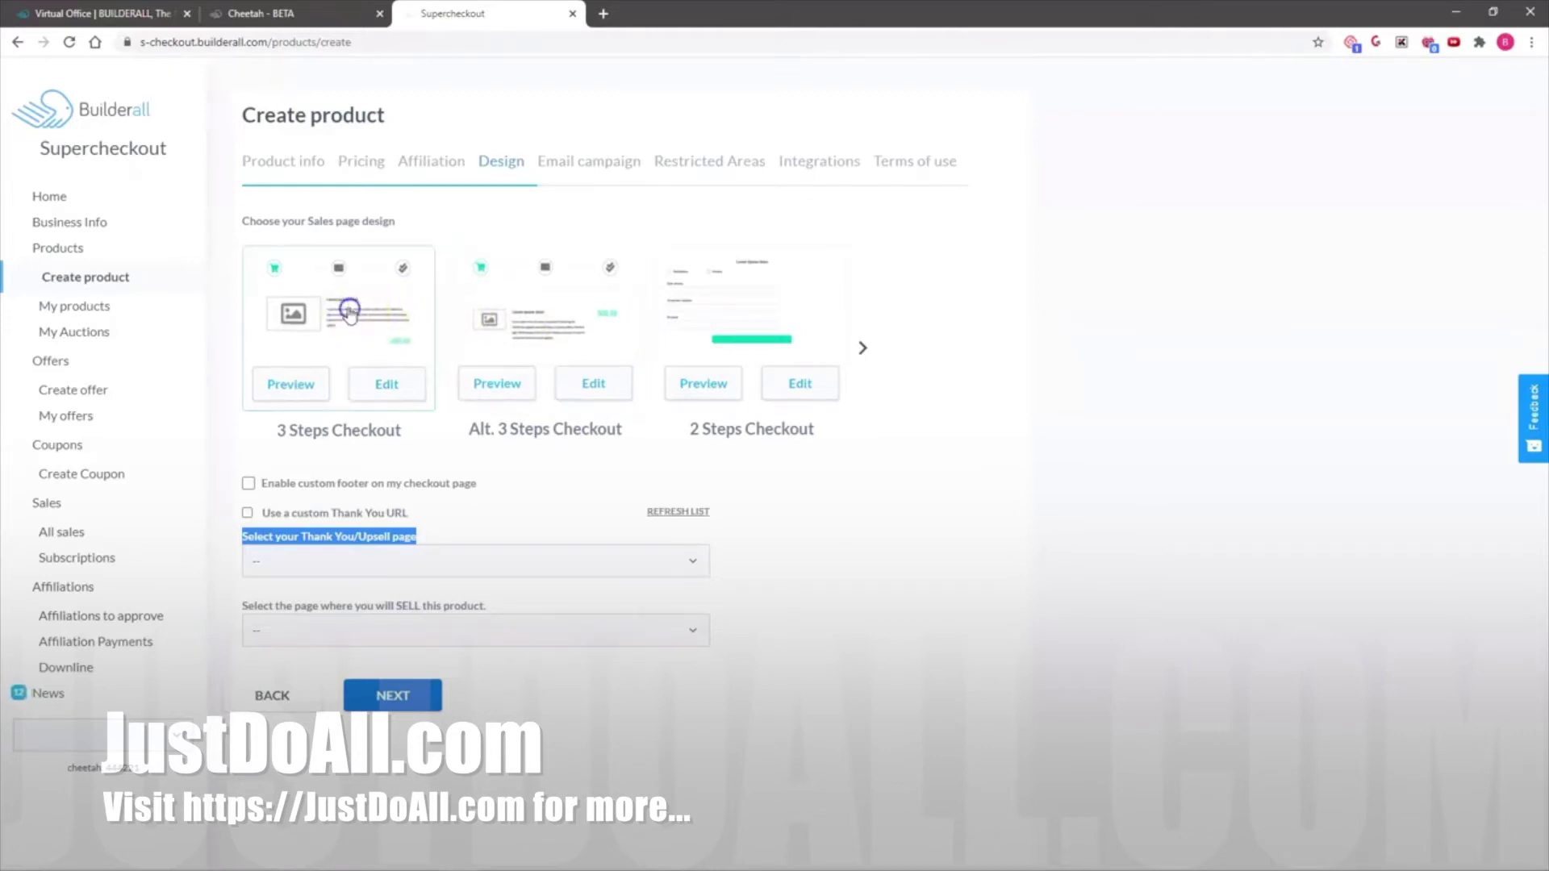
# Review the 3 Steps Checkout title, form field, step, price and button styling, then save it.
pyautogui.click(393, 386)
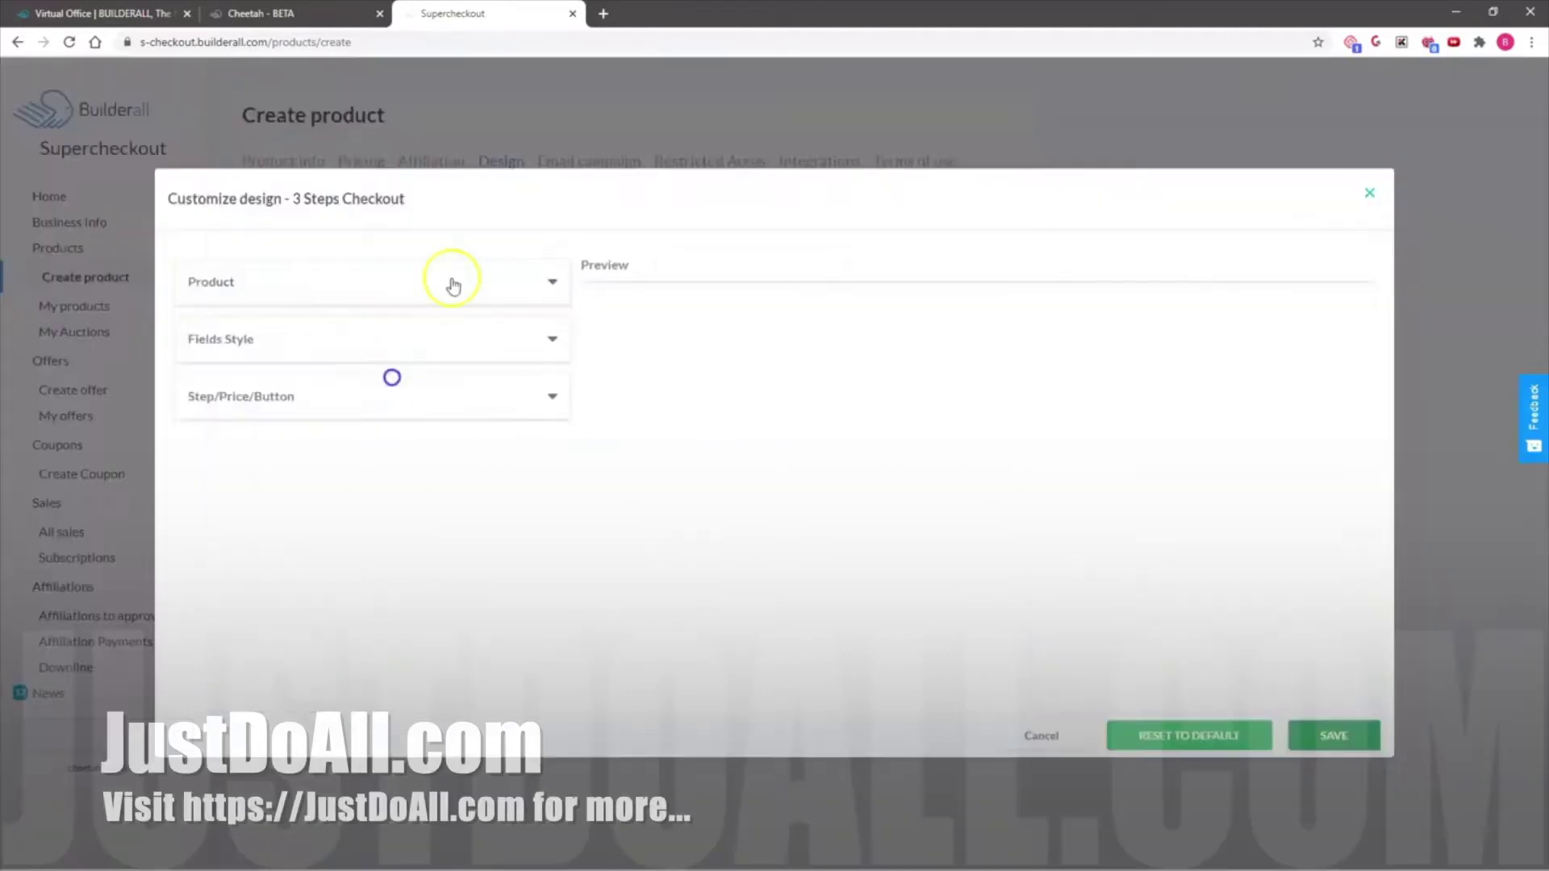
pyautogui.click(554, 281)
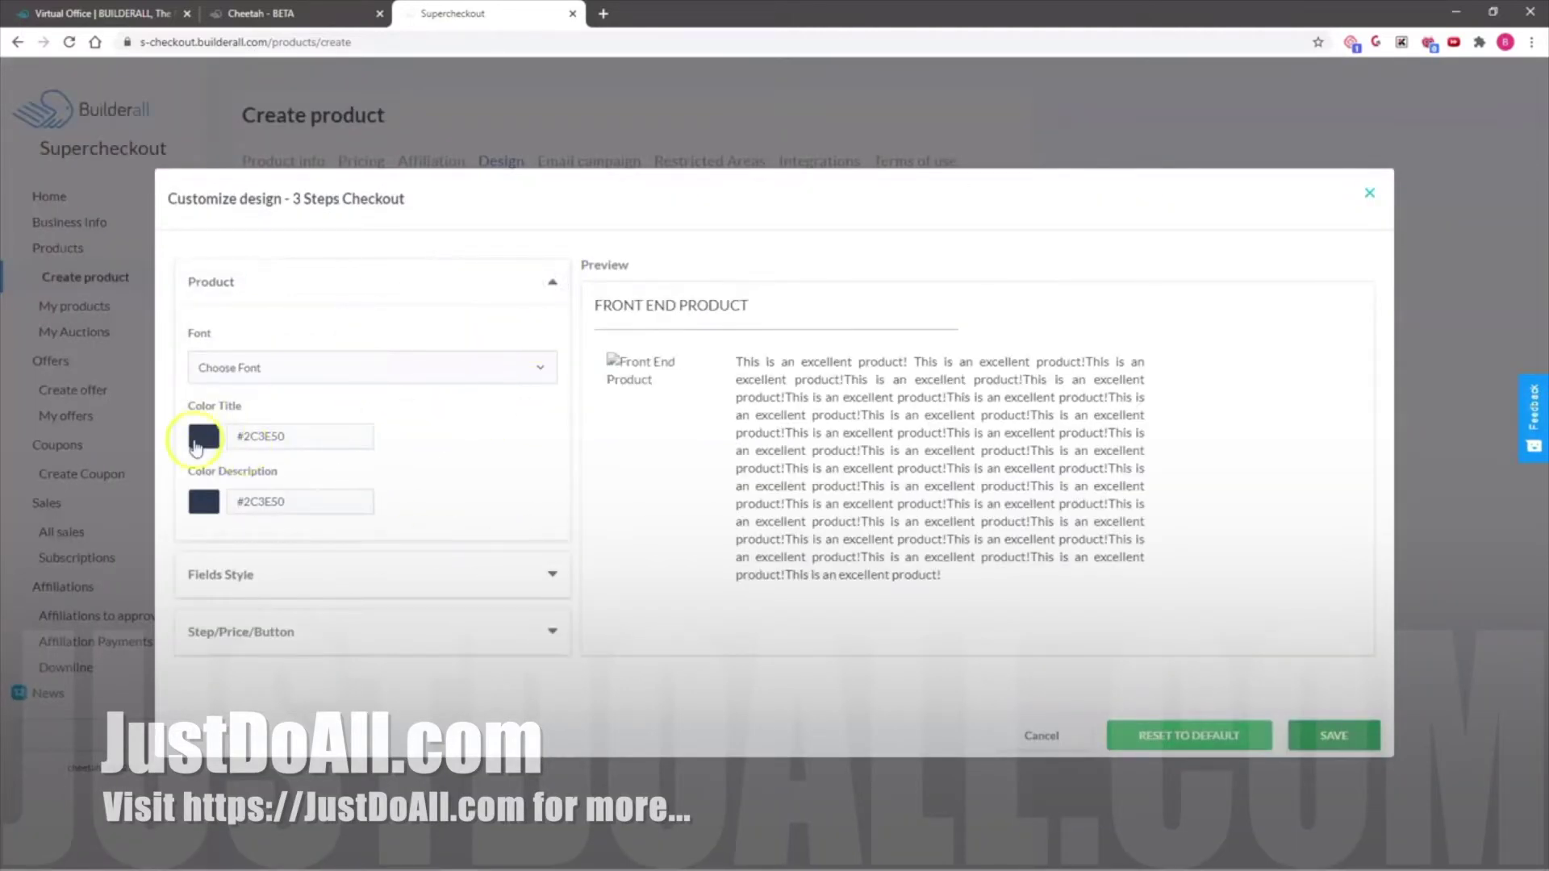
pyautogui.click(193, 576)
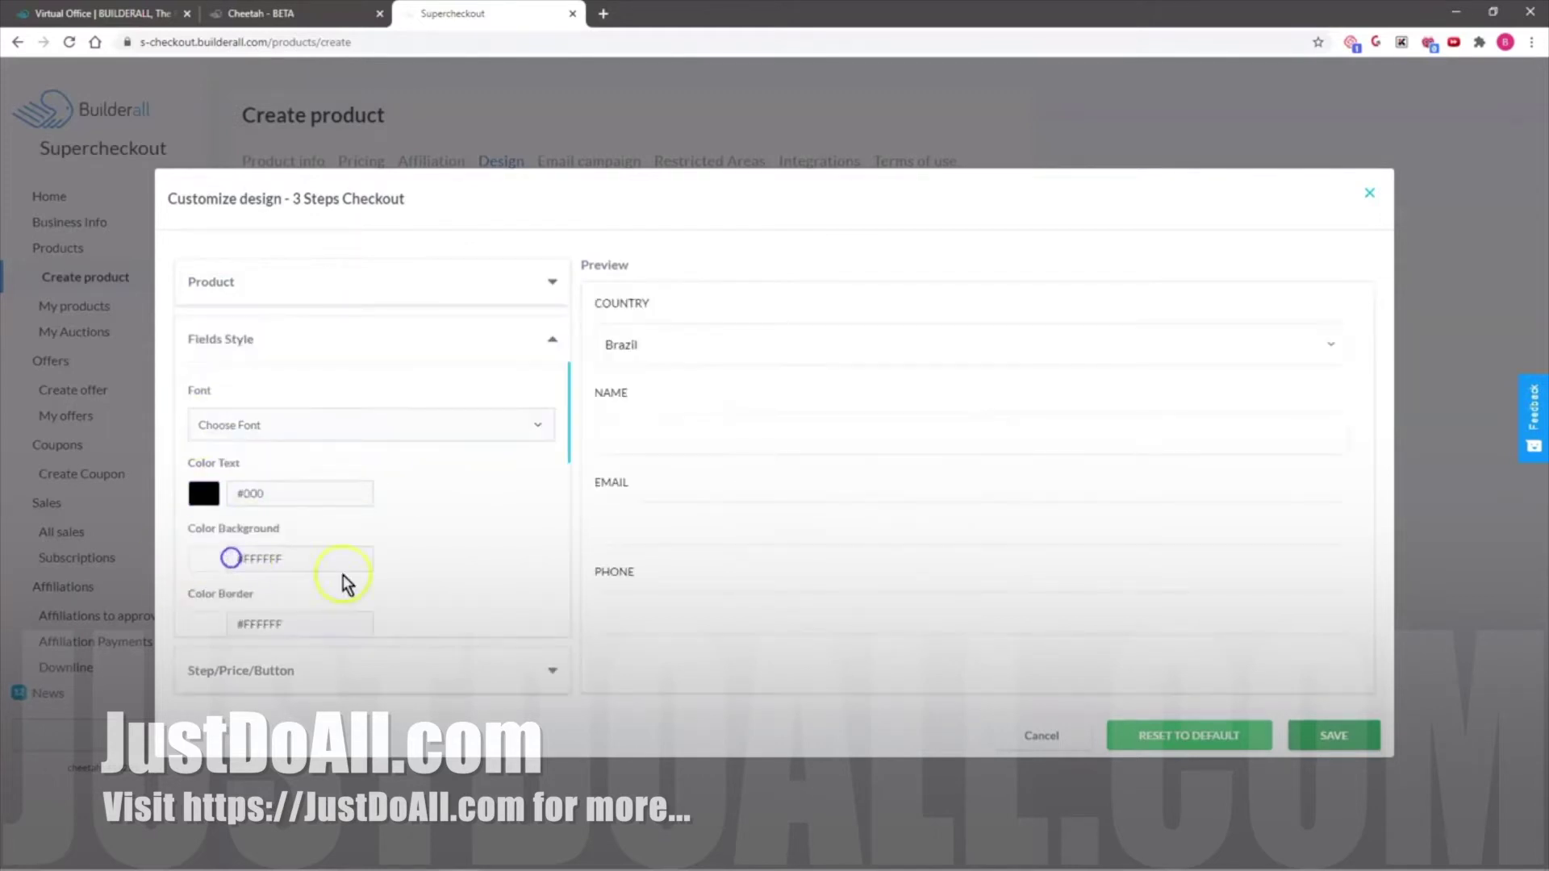
pyautogui.scroll(-3, 484, 519)
pyautogui.scroll(-2, 452, 539)
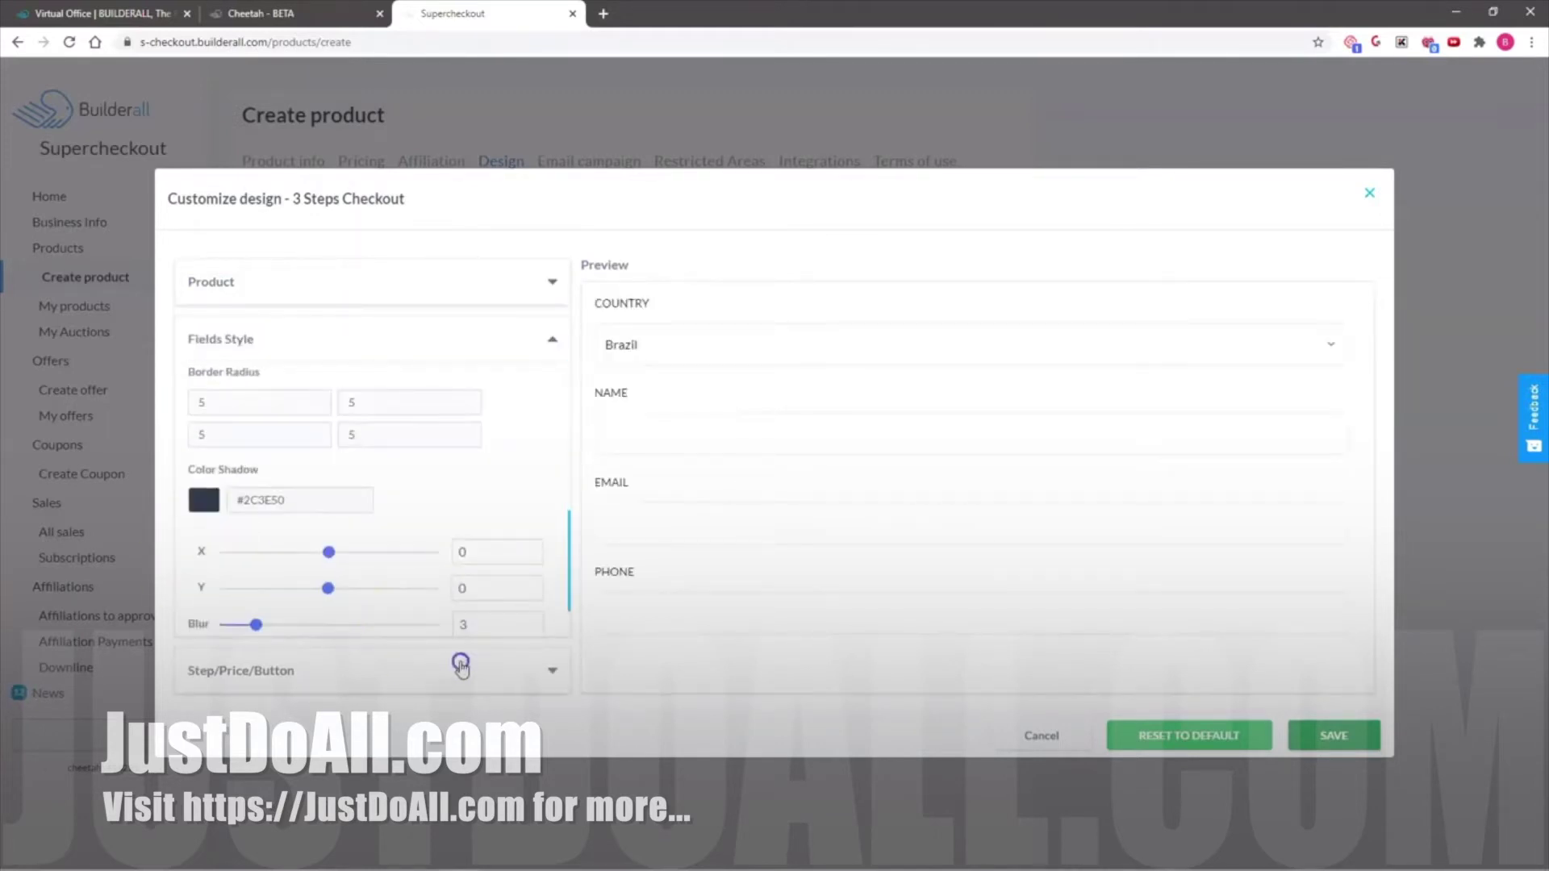
pyautogui.click(460, 665)
pyautogui.scroll(-2, 524, 549)
pyautogui.scroll(-2, 524, 549)
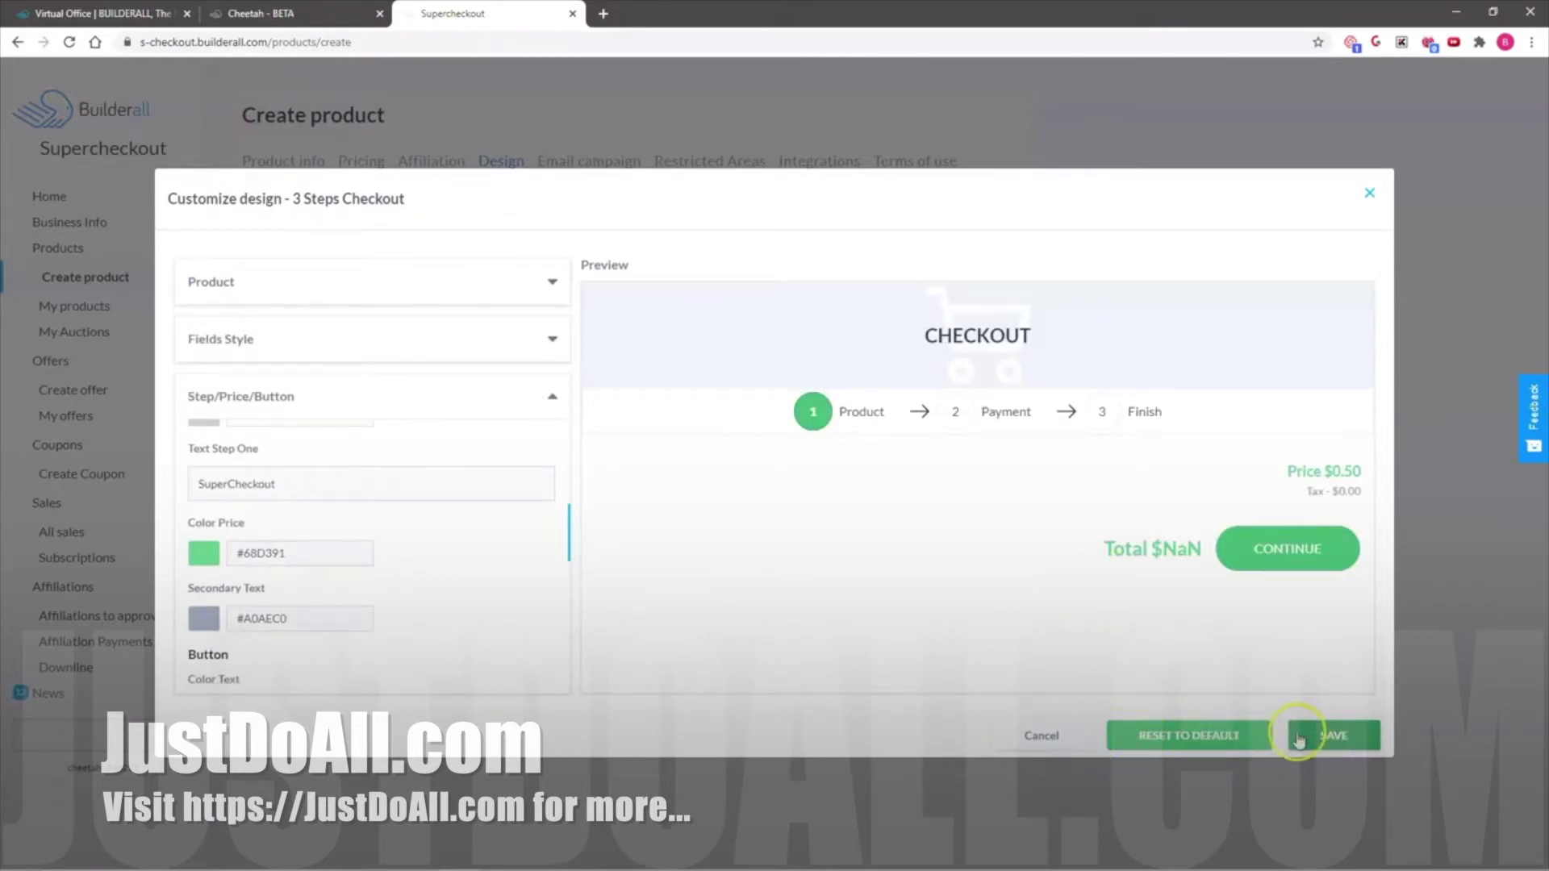
pyautogui.click(1298, 737)
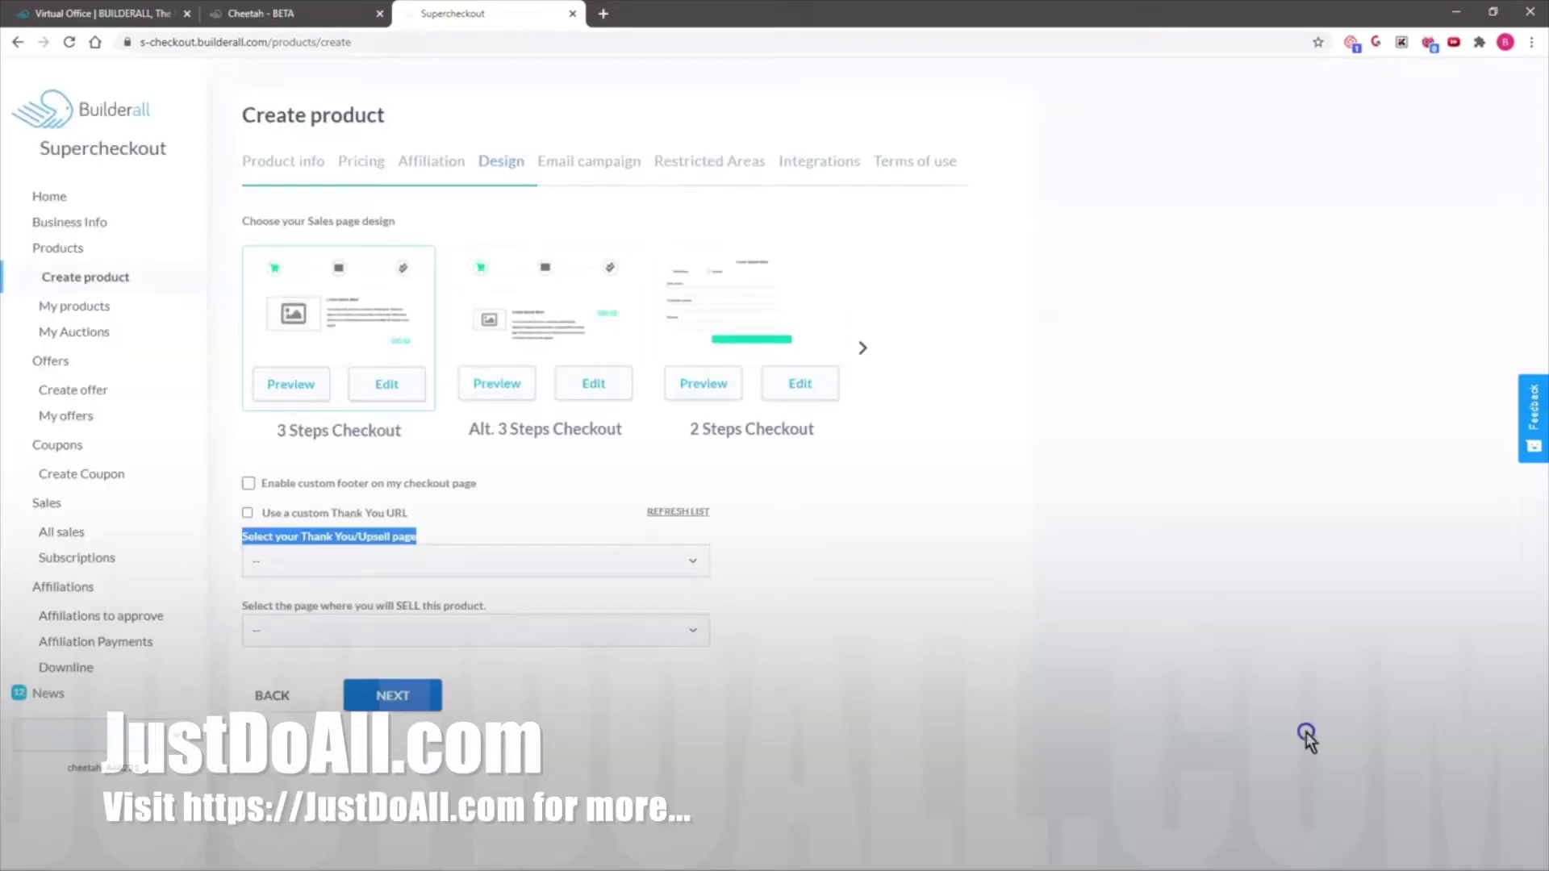
# Preview the 3 Steps Checkout page, close the preview, and enable a custom footer.
pyautogui.click(306, 390)
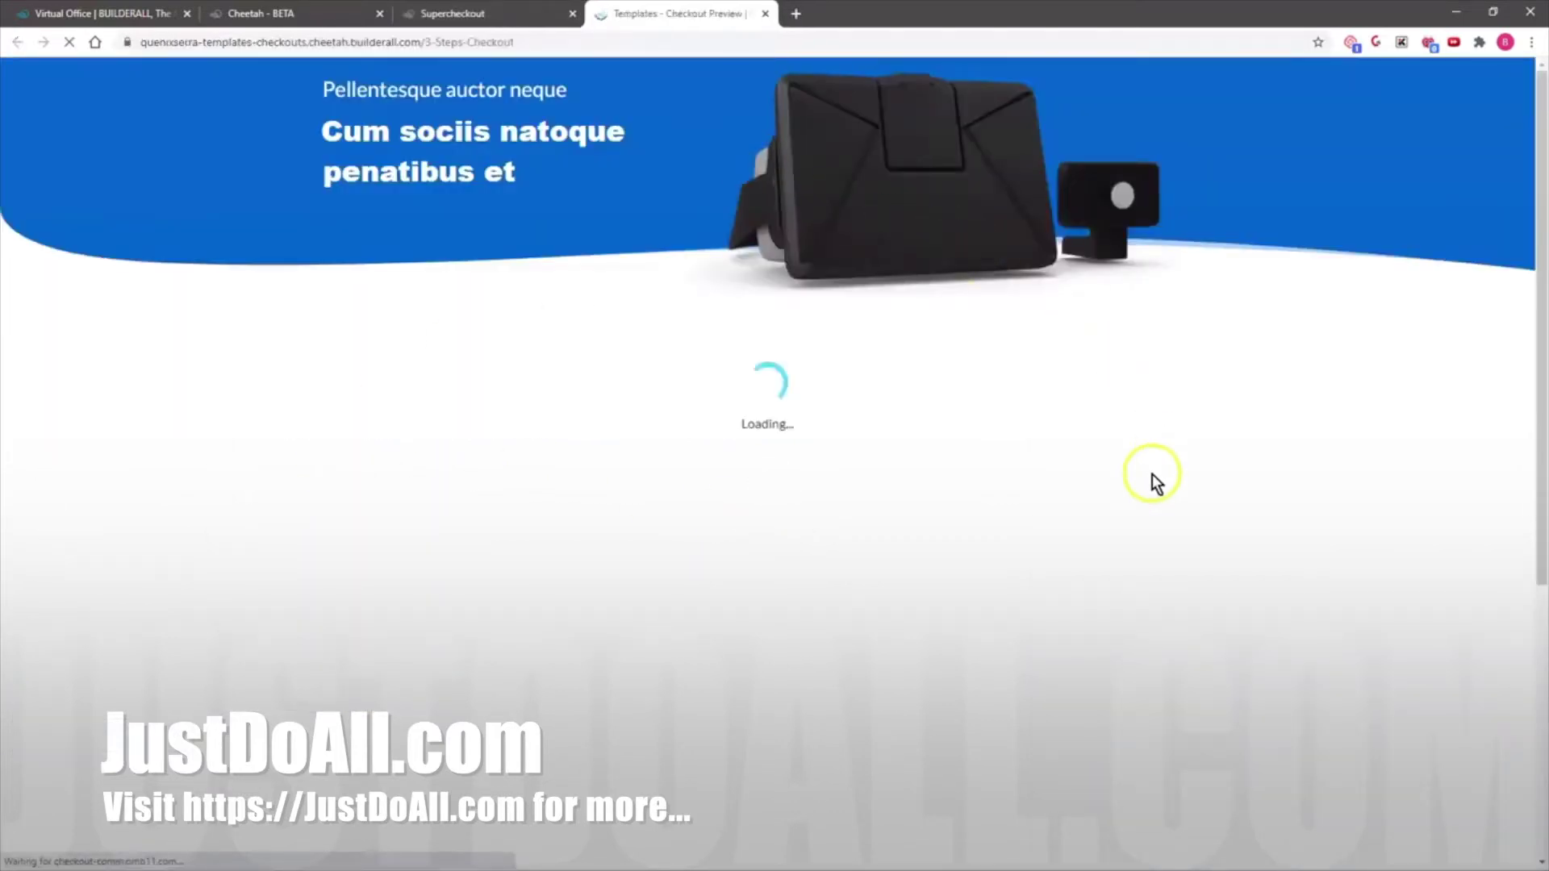
pyautogui.scroll(-5, 1113, 488)
pyautogui.scroll(5, 882, 570)
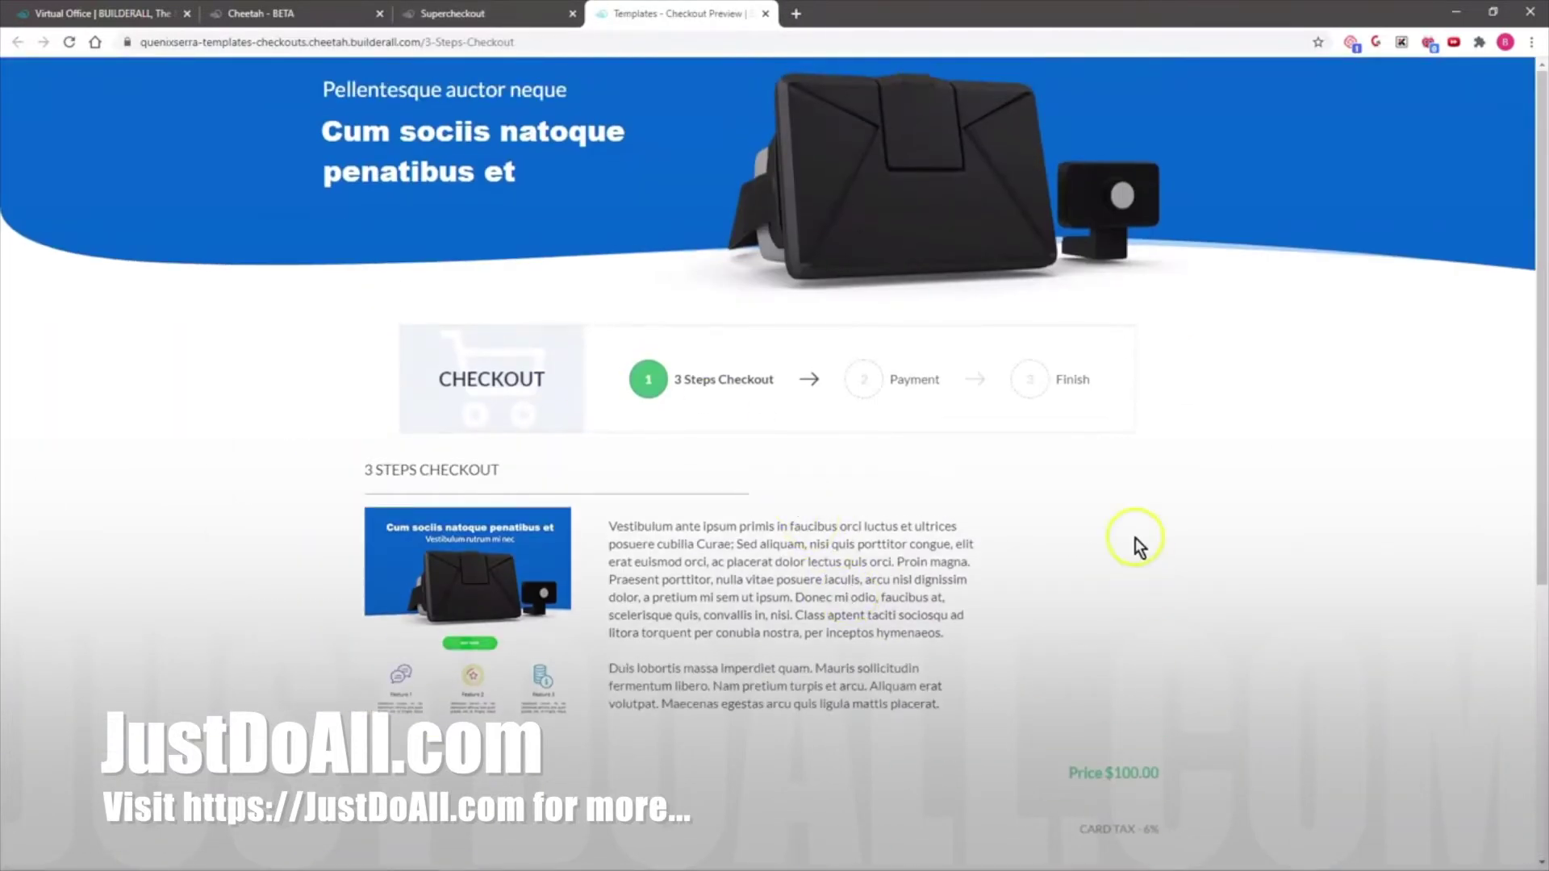
pyautogui.hotkey('ctrl', 'w')
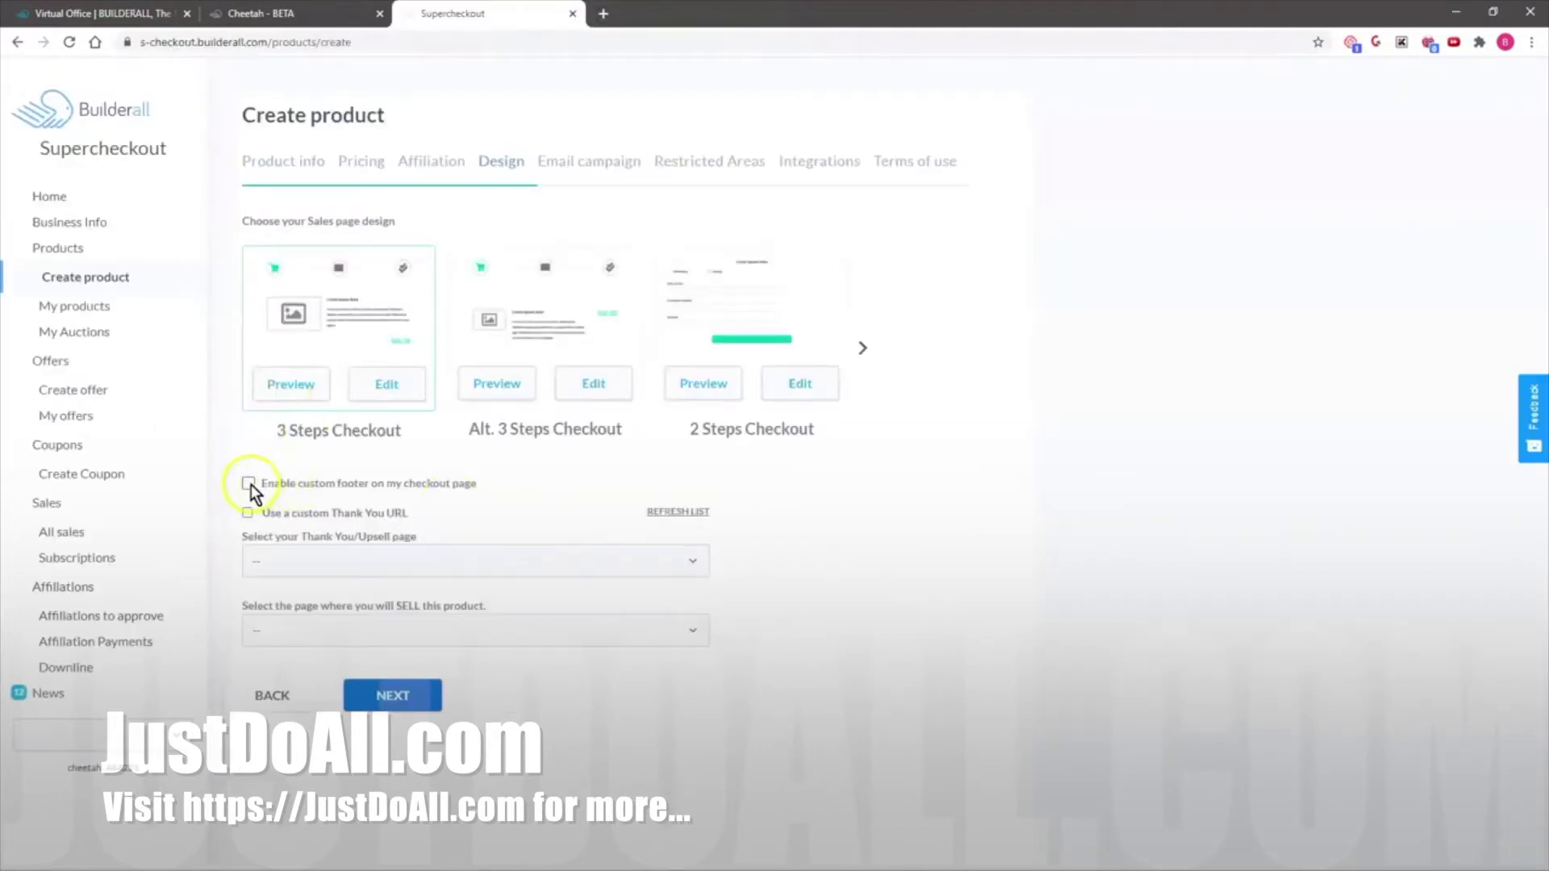
pyautogui.click(248, 484)
# Enter 'Thank you shopping with us' as the footer, leaving the custom thank-you URL off.
pyautogui.write('Thank you shopping with us')
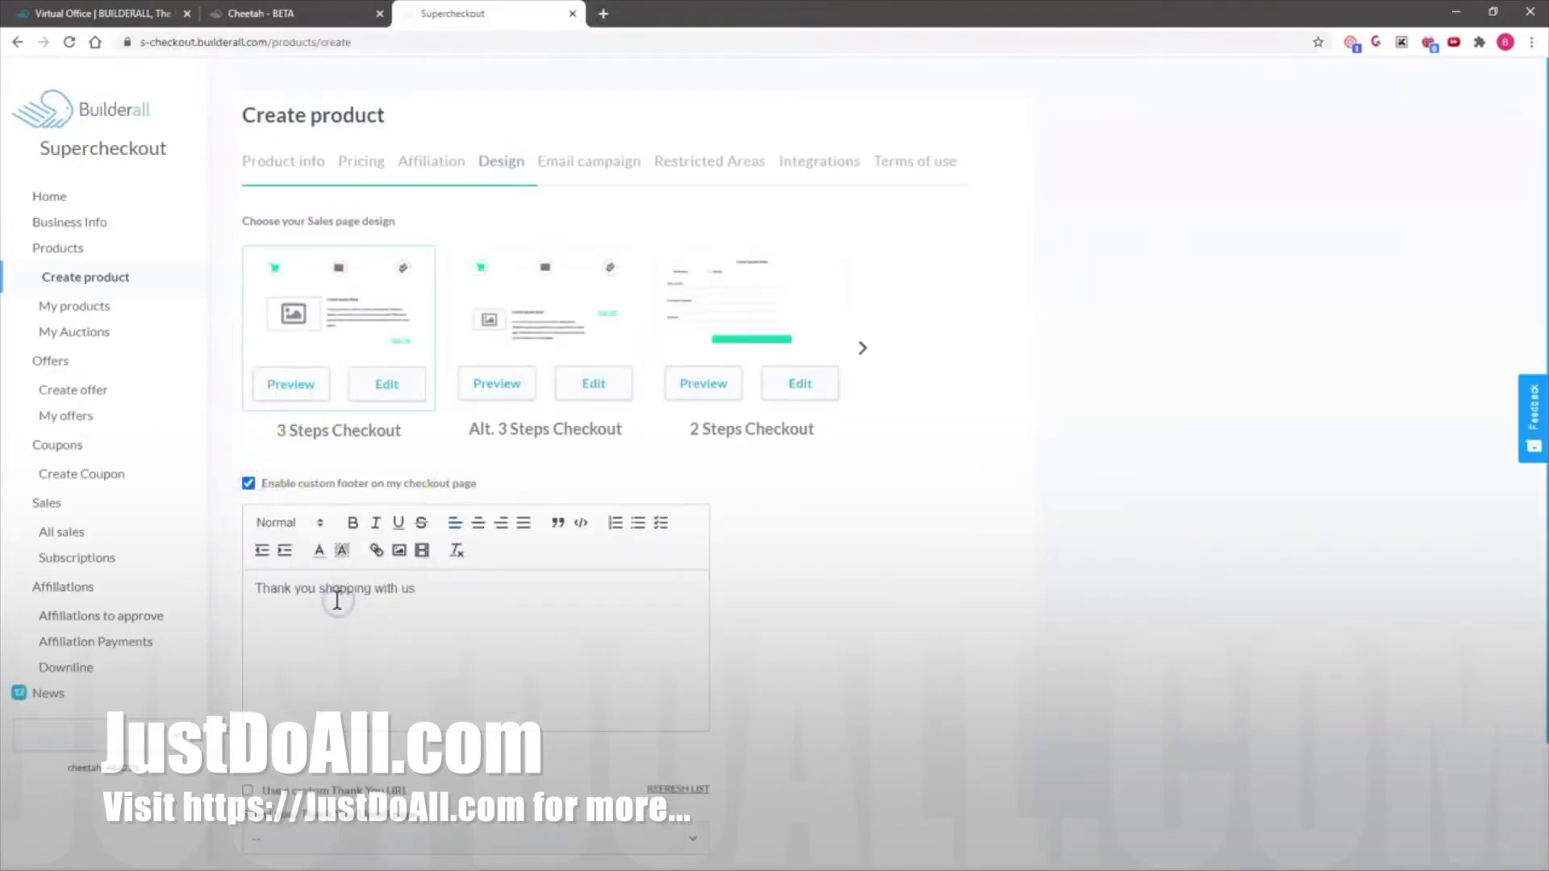
pyautogui.scroll(-2, 470, 646)
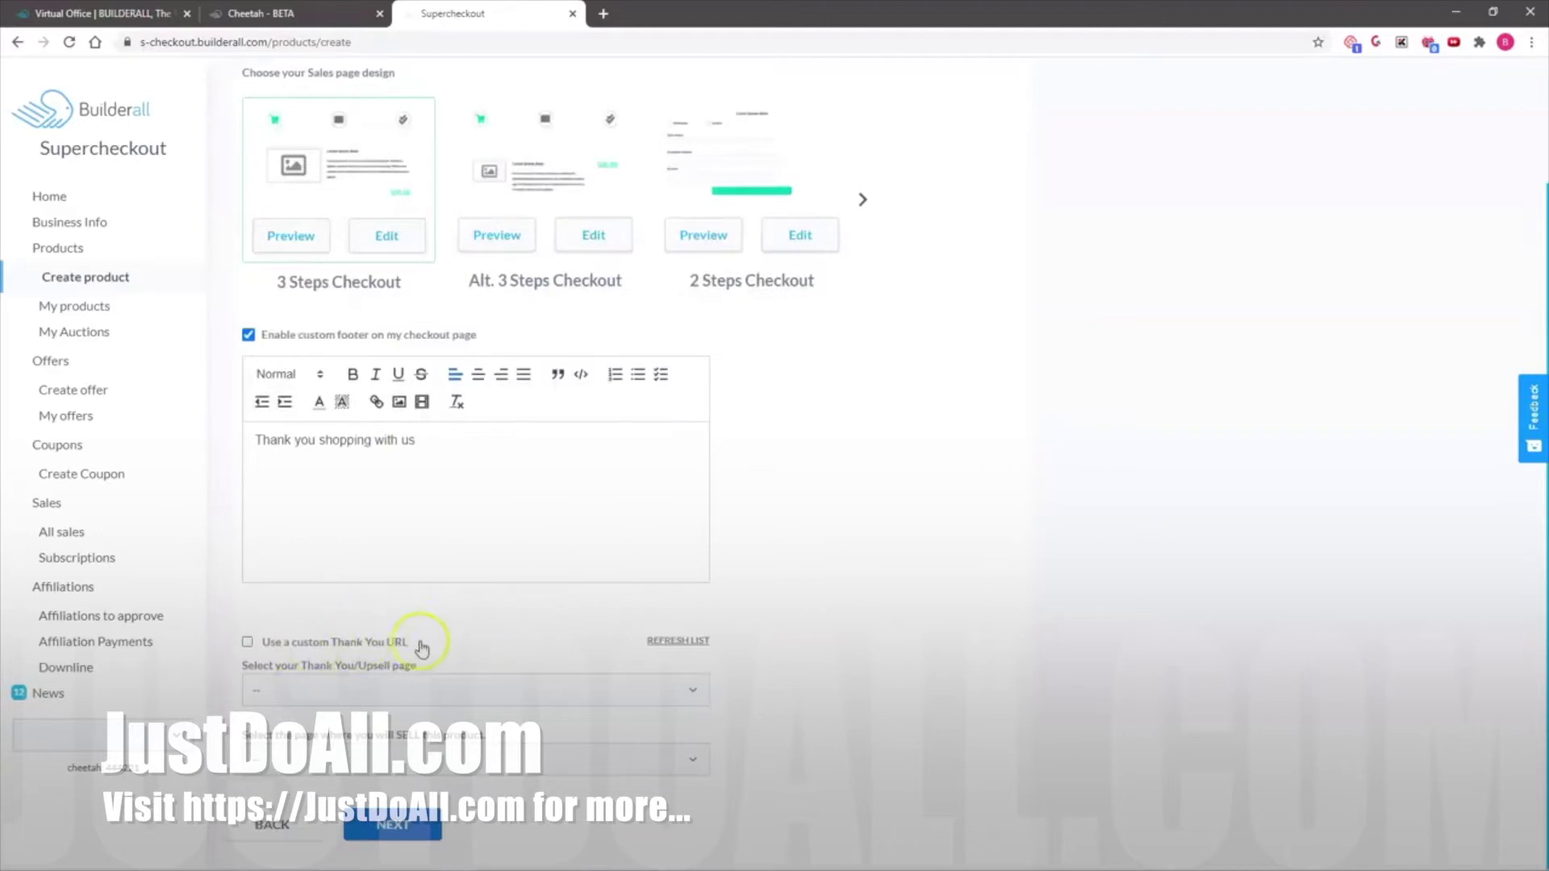
pyautogui.click(247, 642)
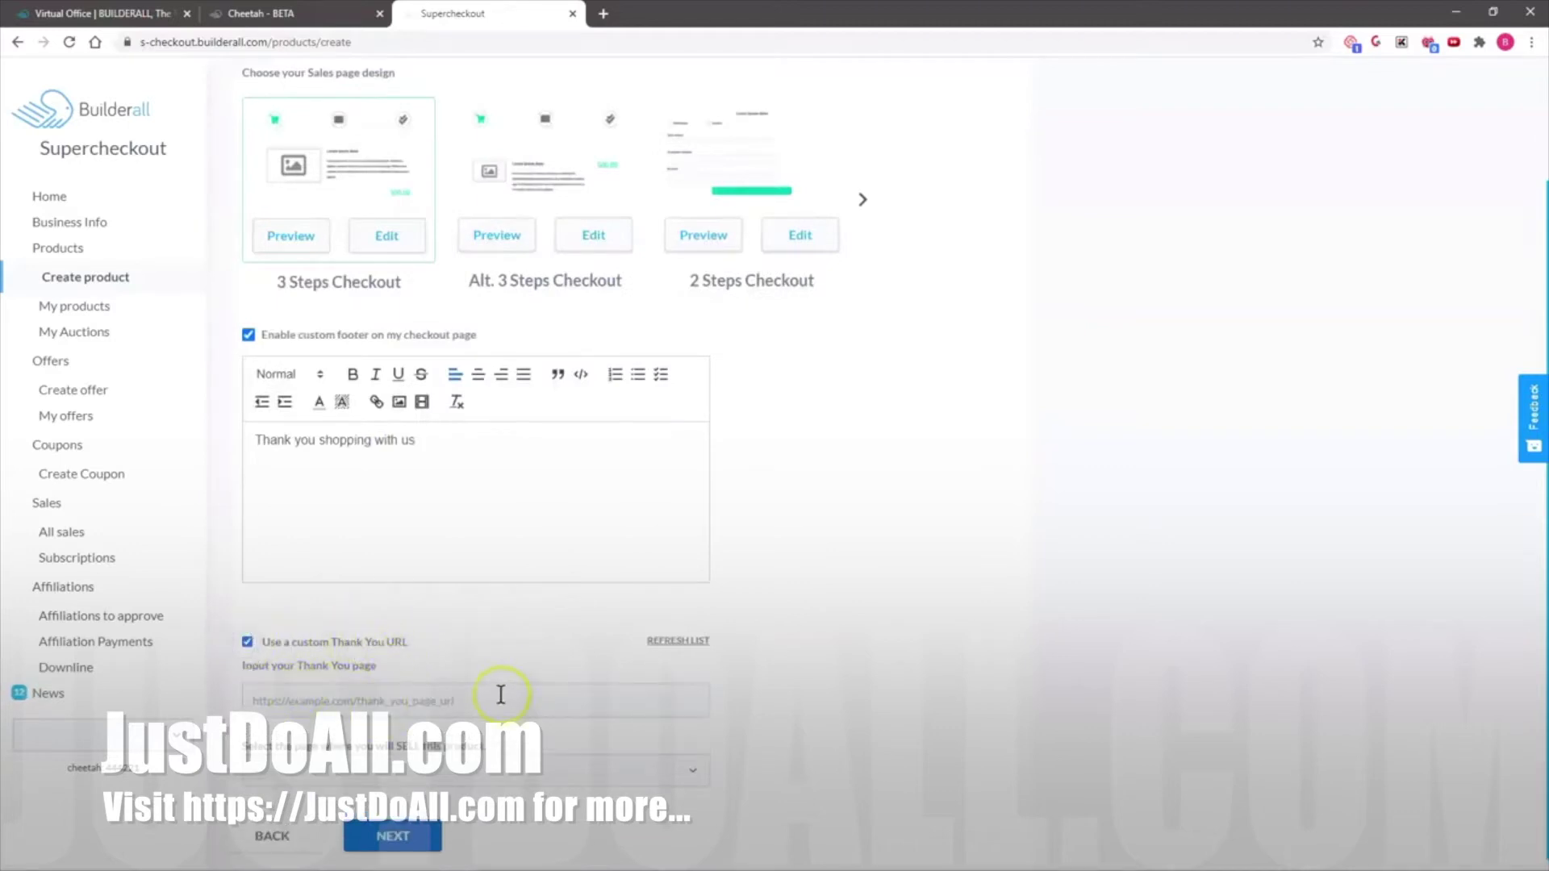
pyautogui.scroll(-1, 855, 688)
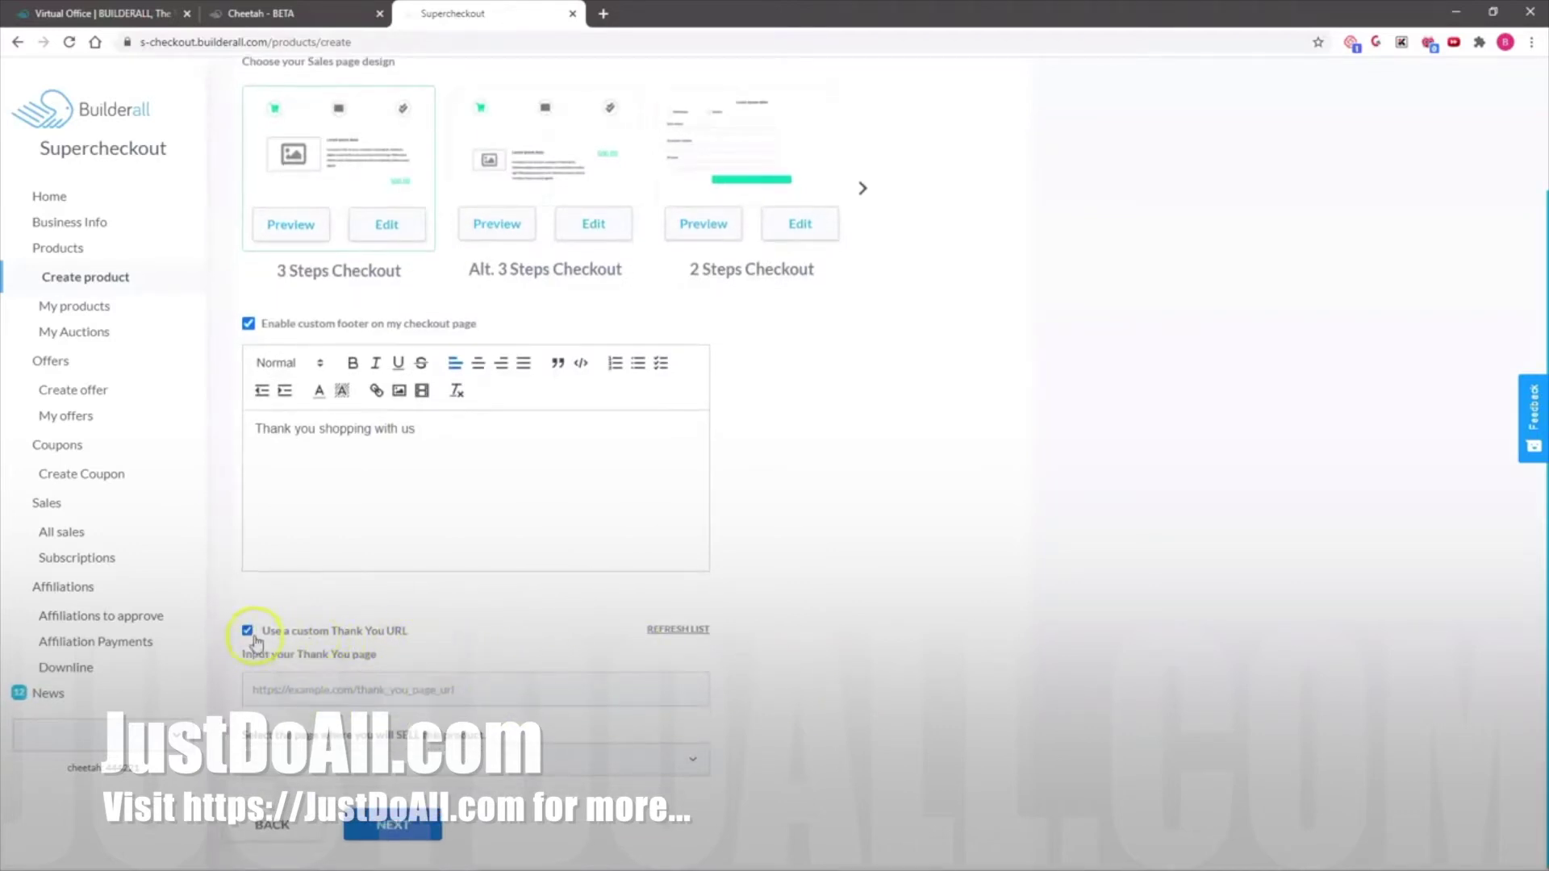
pyautogui.click(247, 630)
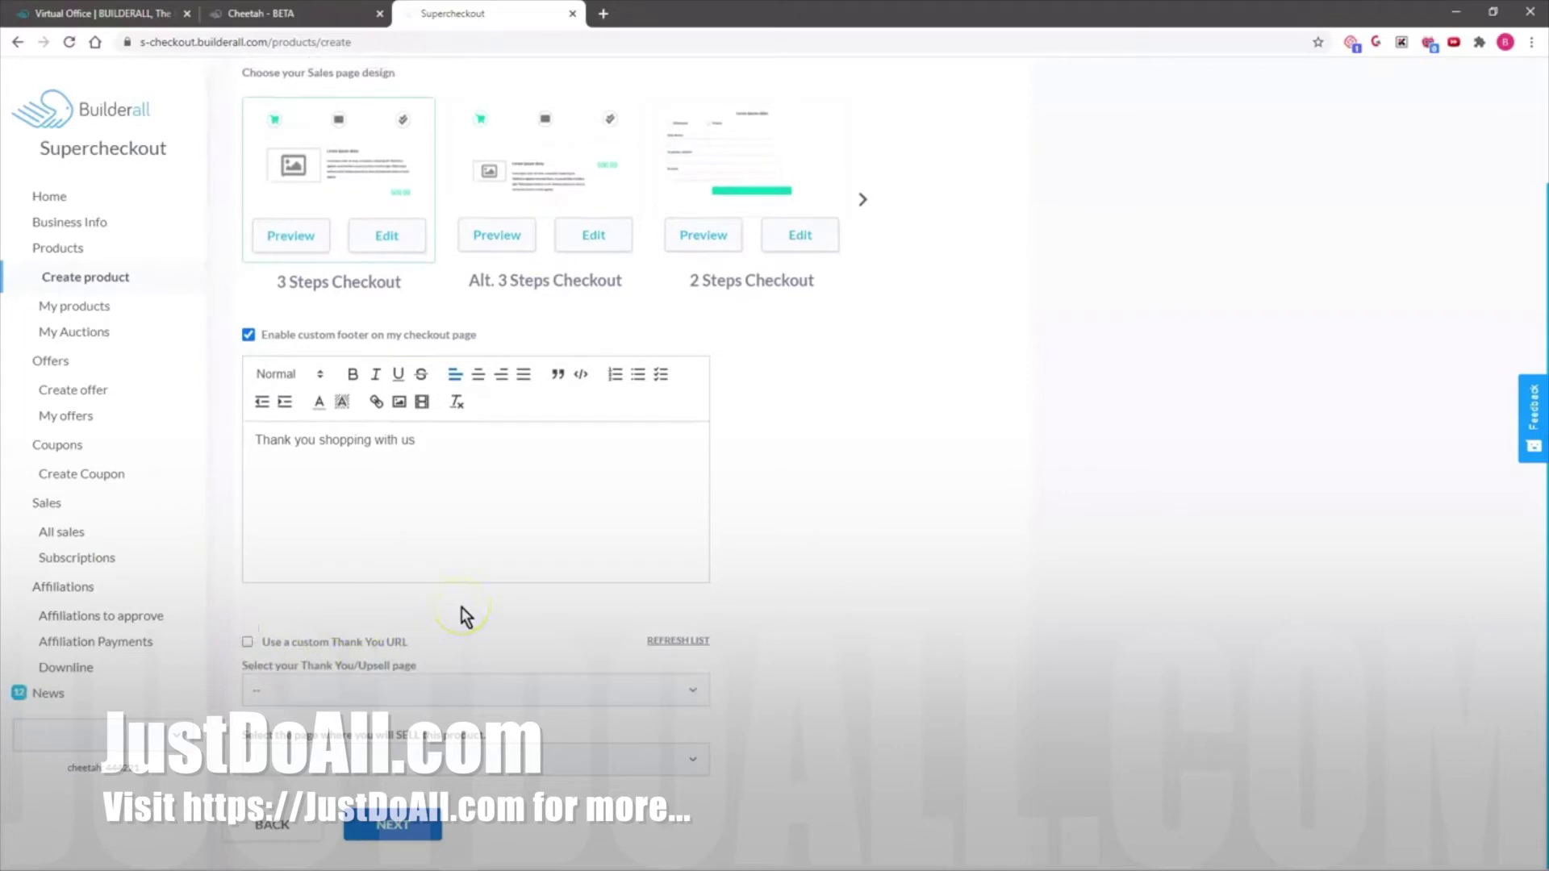
# Set the thank-you/upsell page to 'upsell page' and the selling page to 'front end sales page'.
pyautogui.click(288, 696)
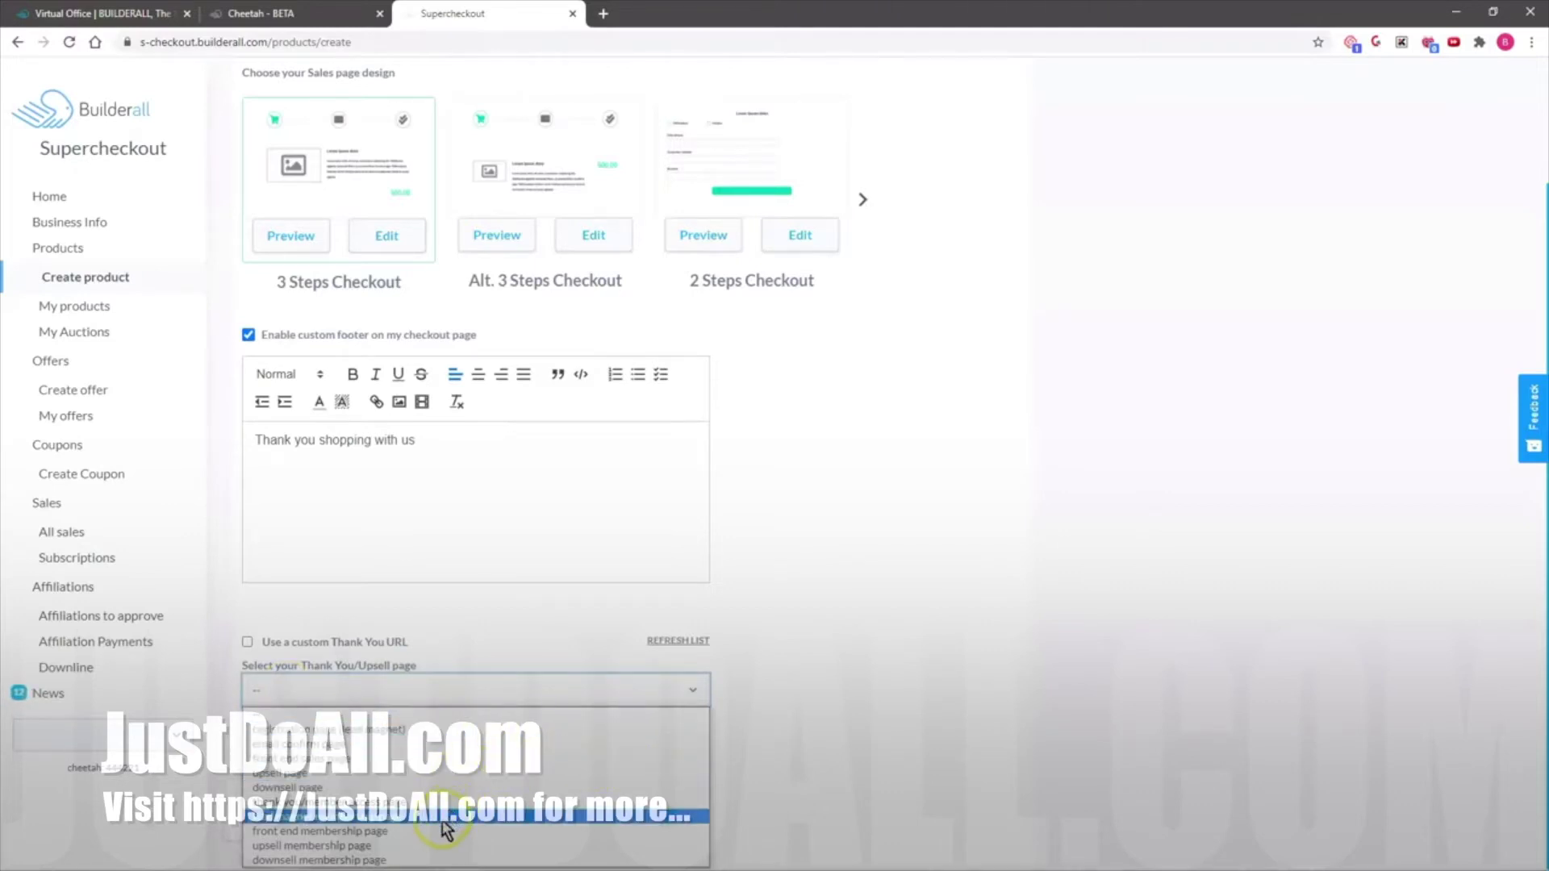
pyautogui.click(365, 774)
pyautogui.click(516, 767)
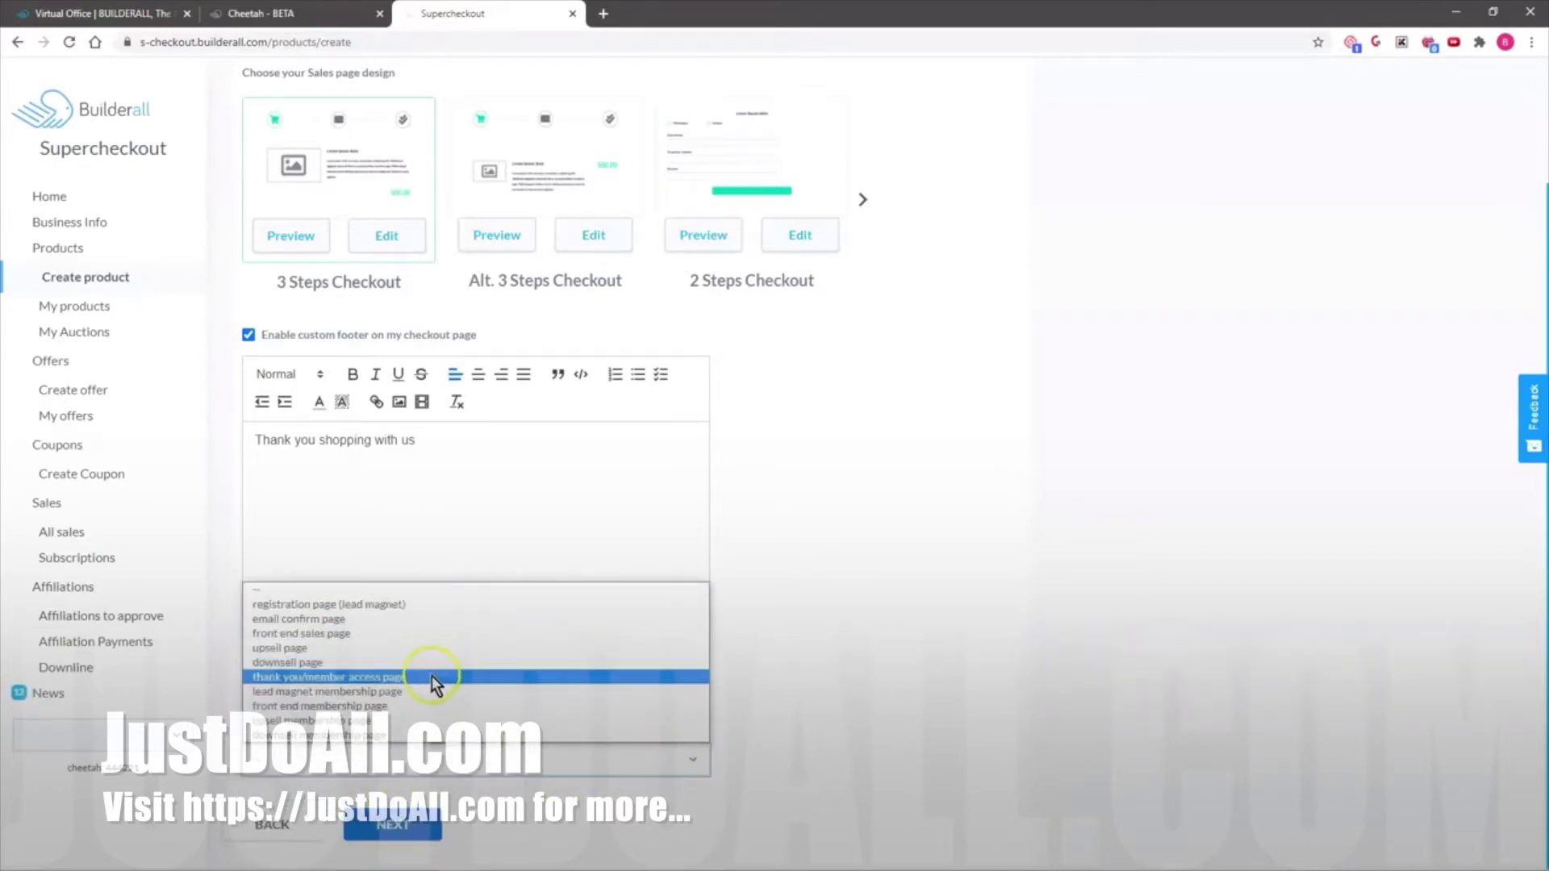
pyautogui.click(363, 637)
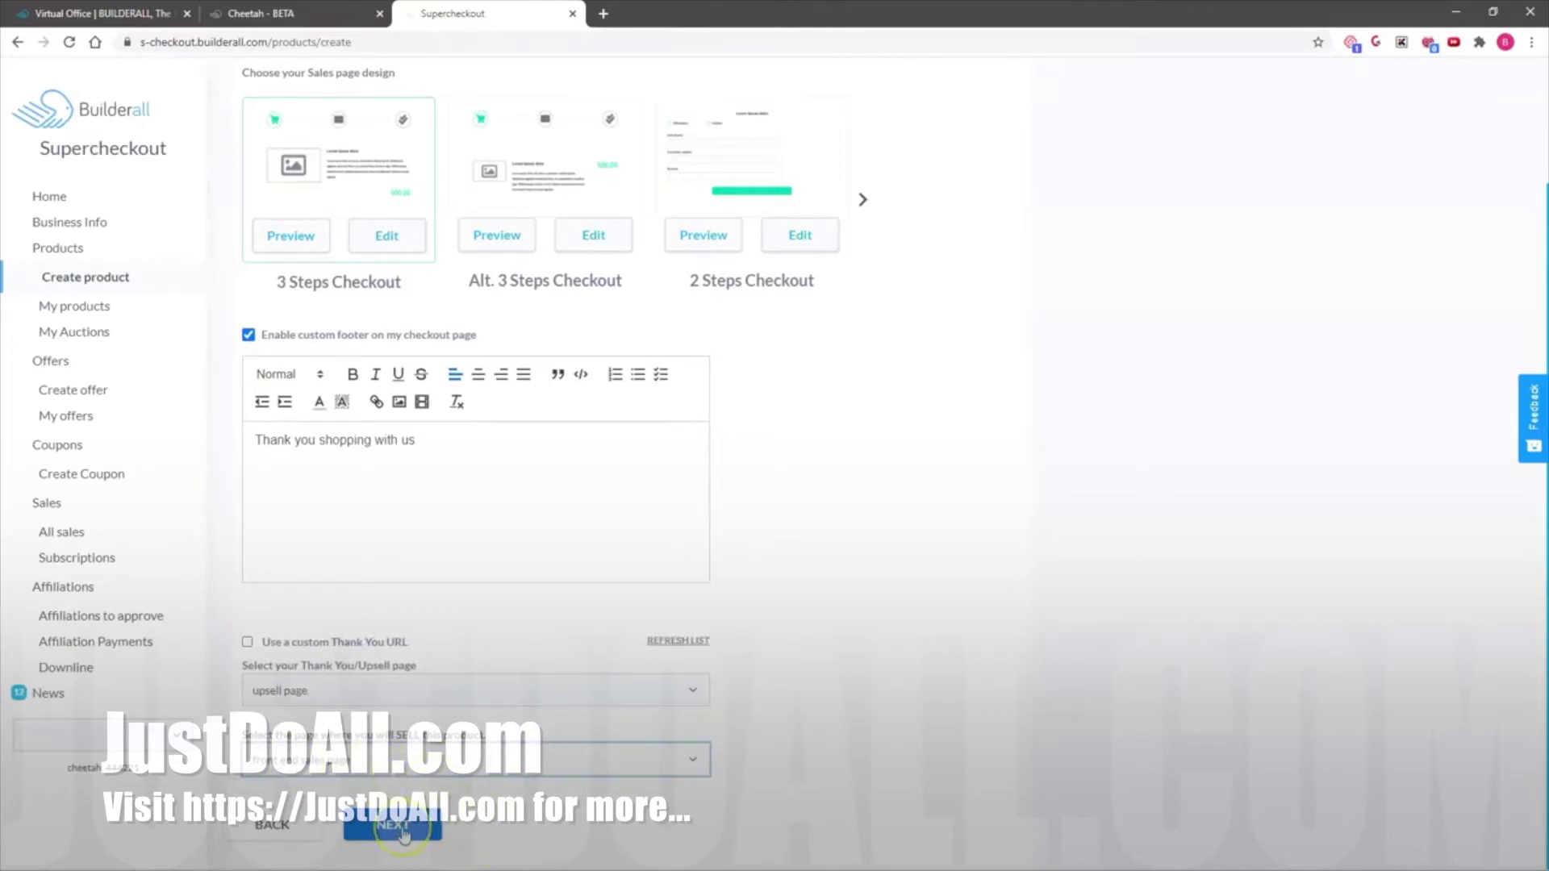
# On Email campaign, leave the MailingBoss lists unchanged and keep the default thank-you email.
pyautogui.click(404, 831)
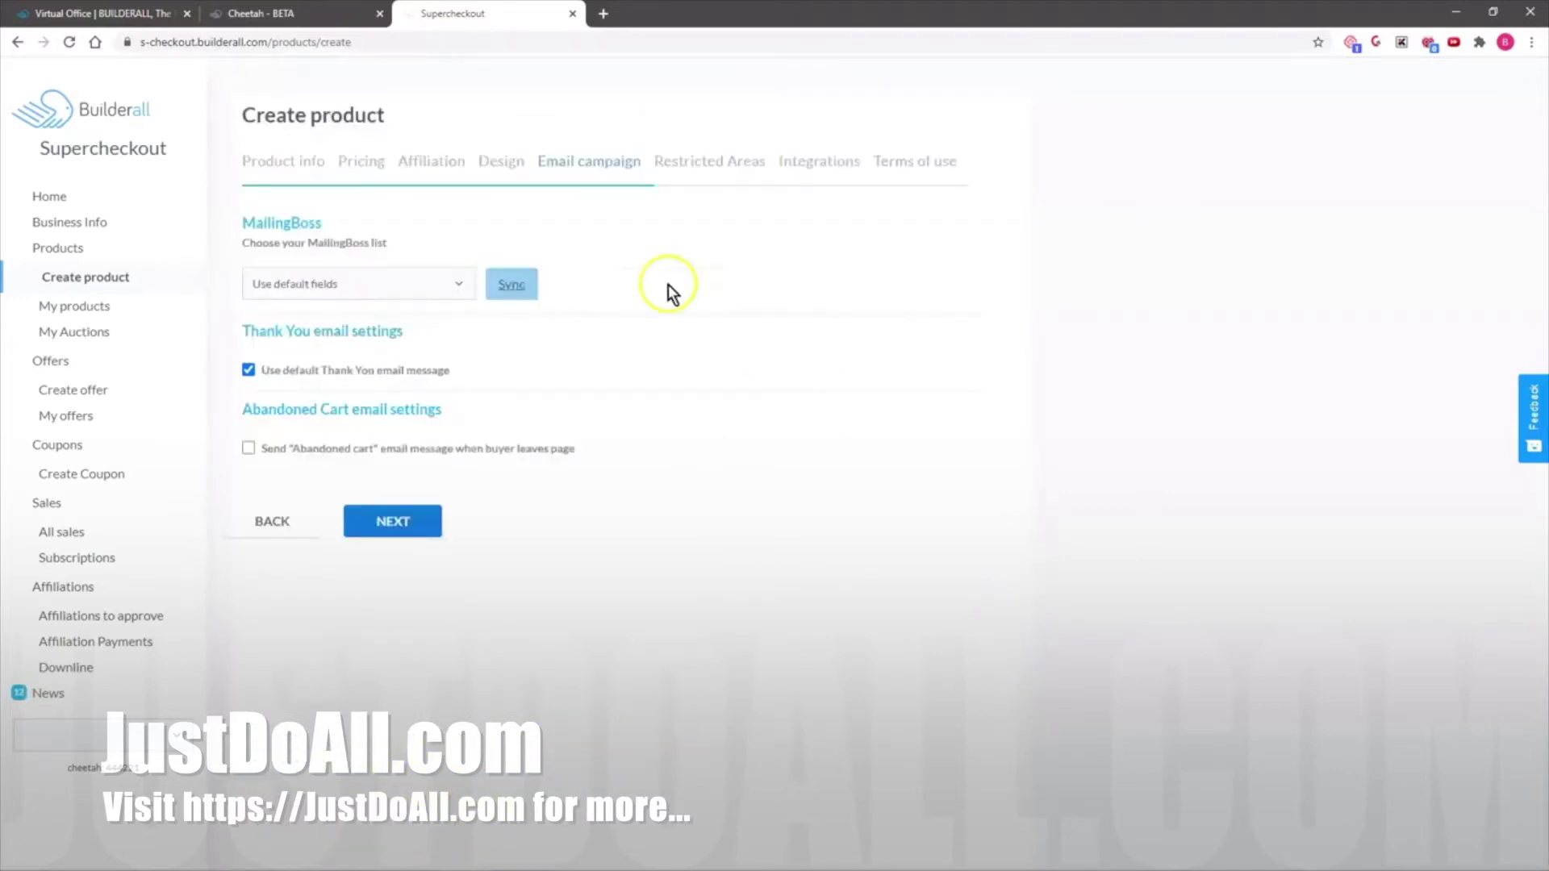
pyautogui.click(395, 280)
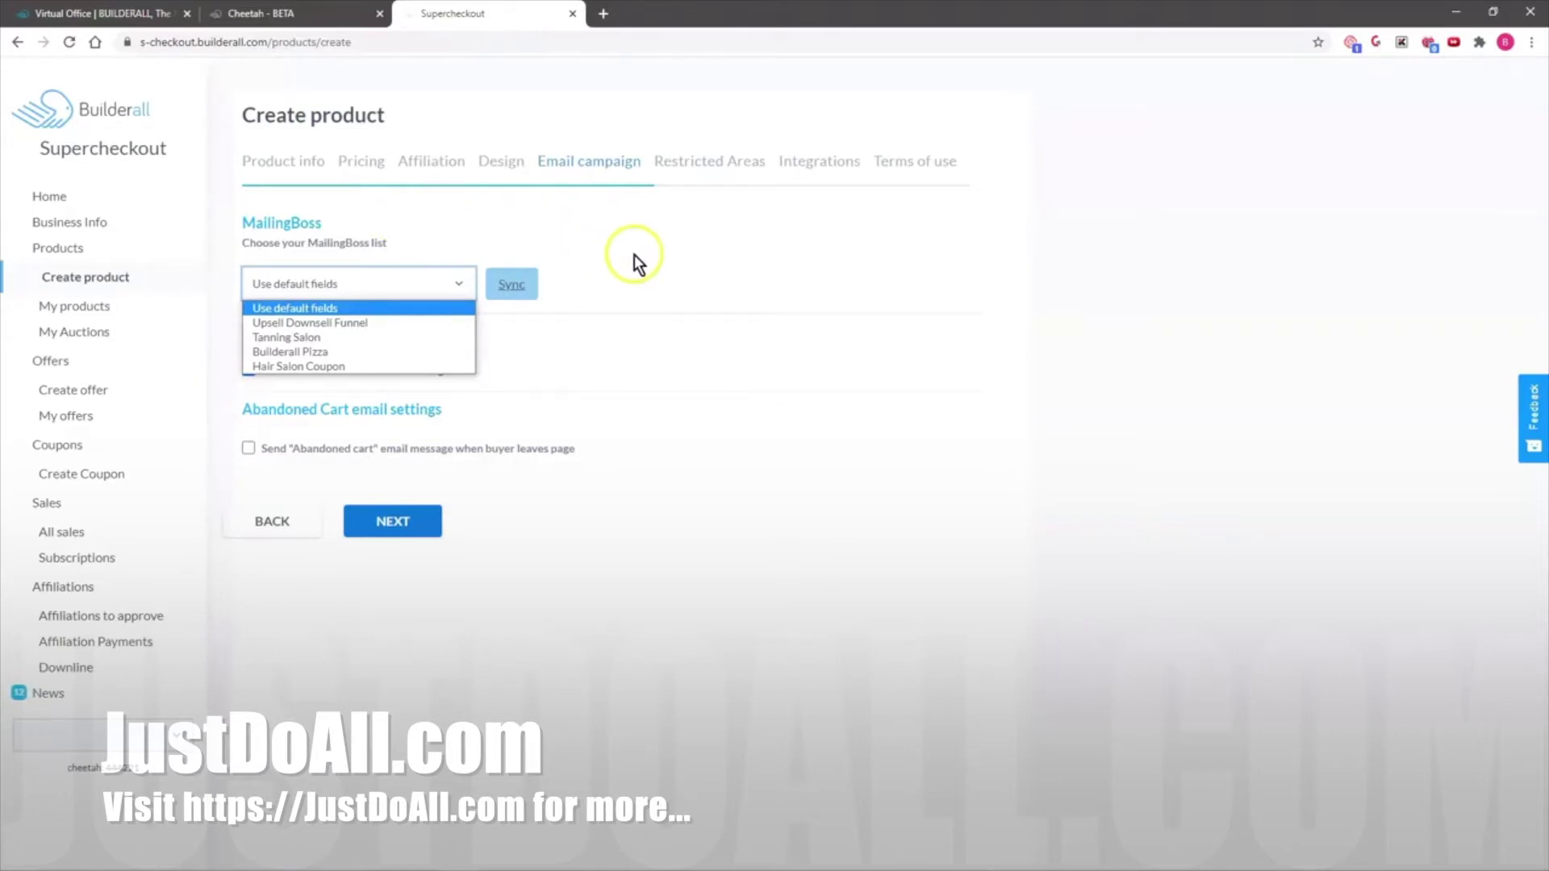
pyautogui.click(589, 297)
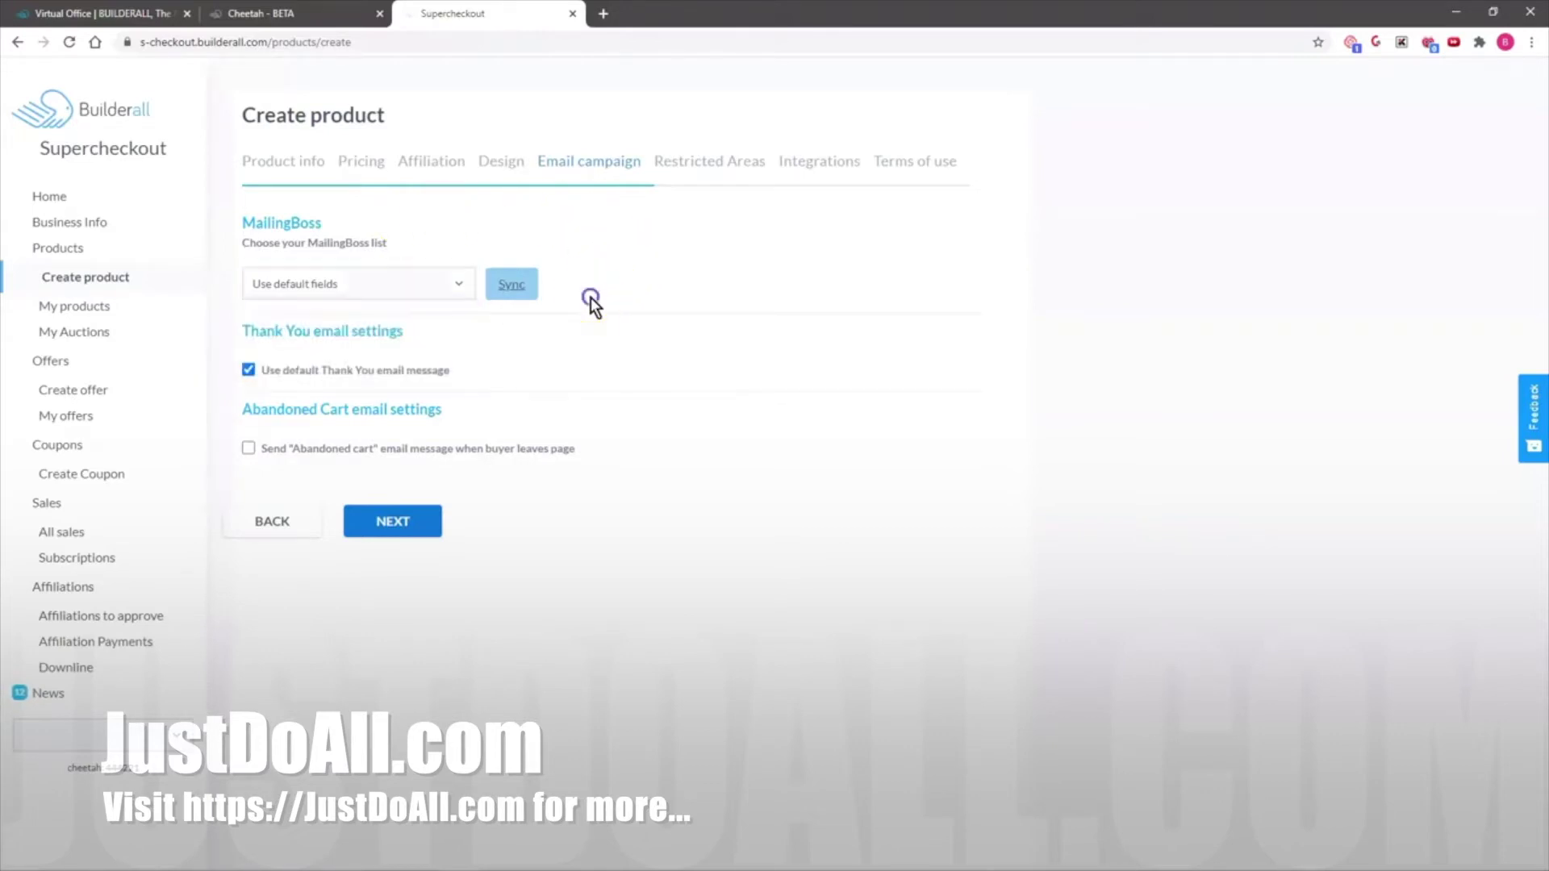
pyautogui.click(405, 281)
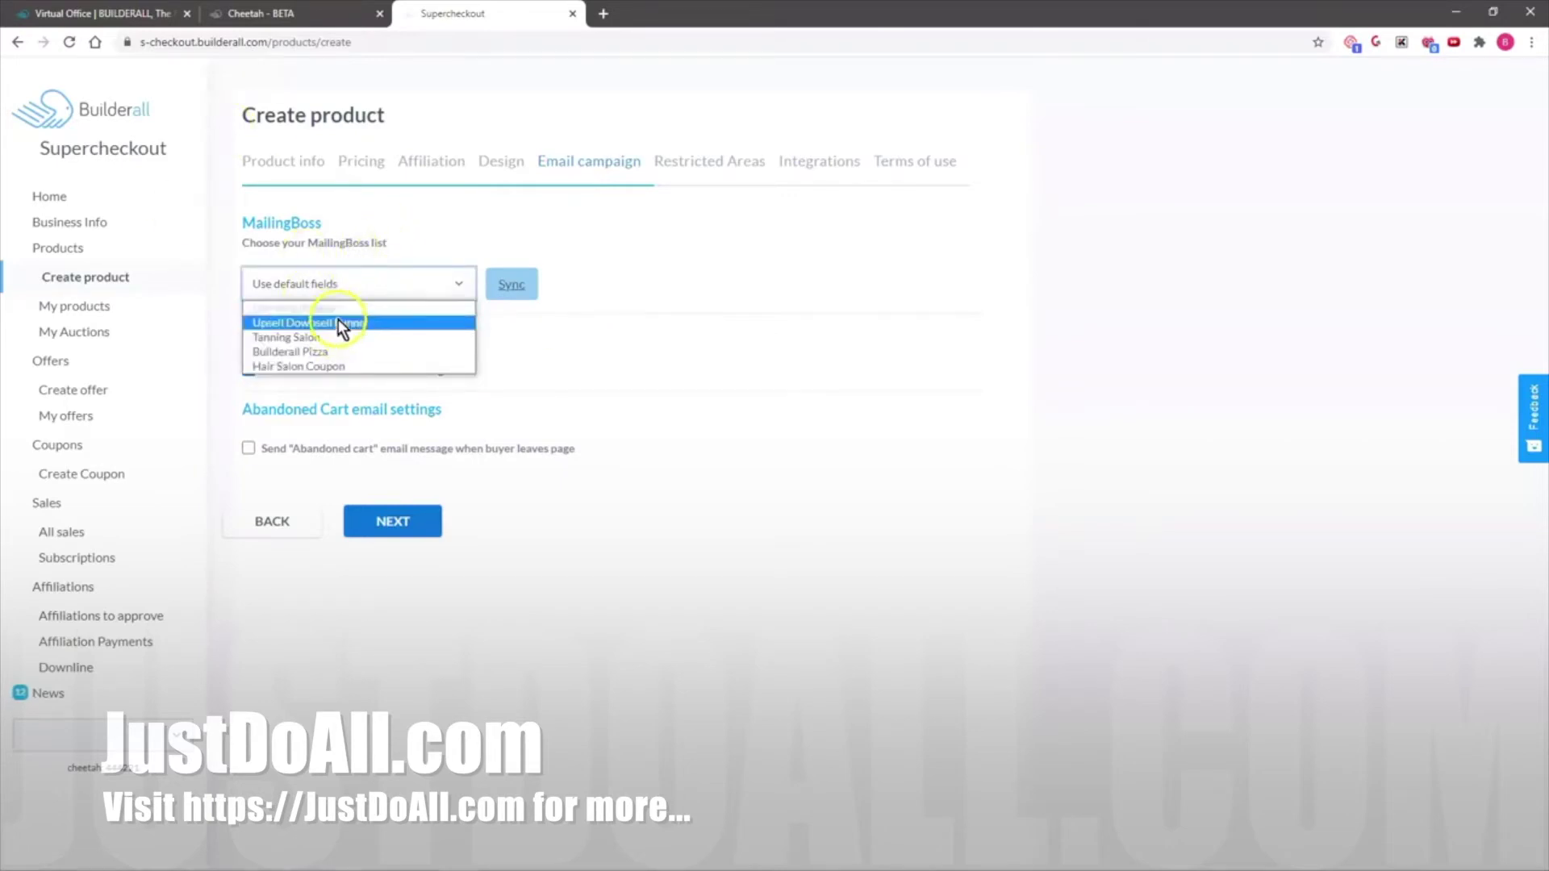
pyautogui.click(249, 370)
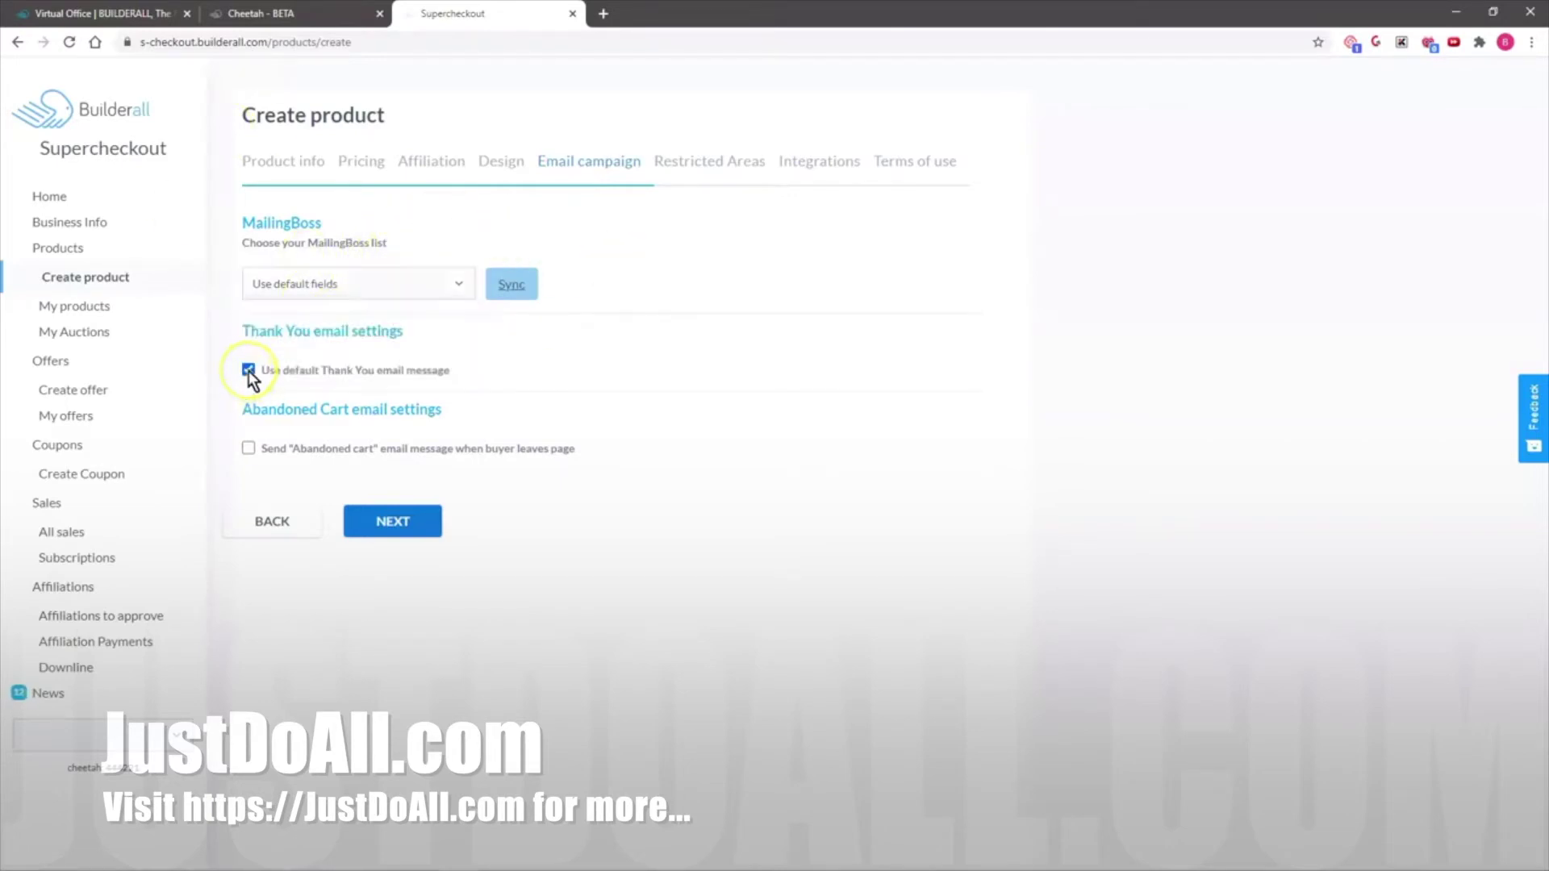
pyautogui.click(248, 370)
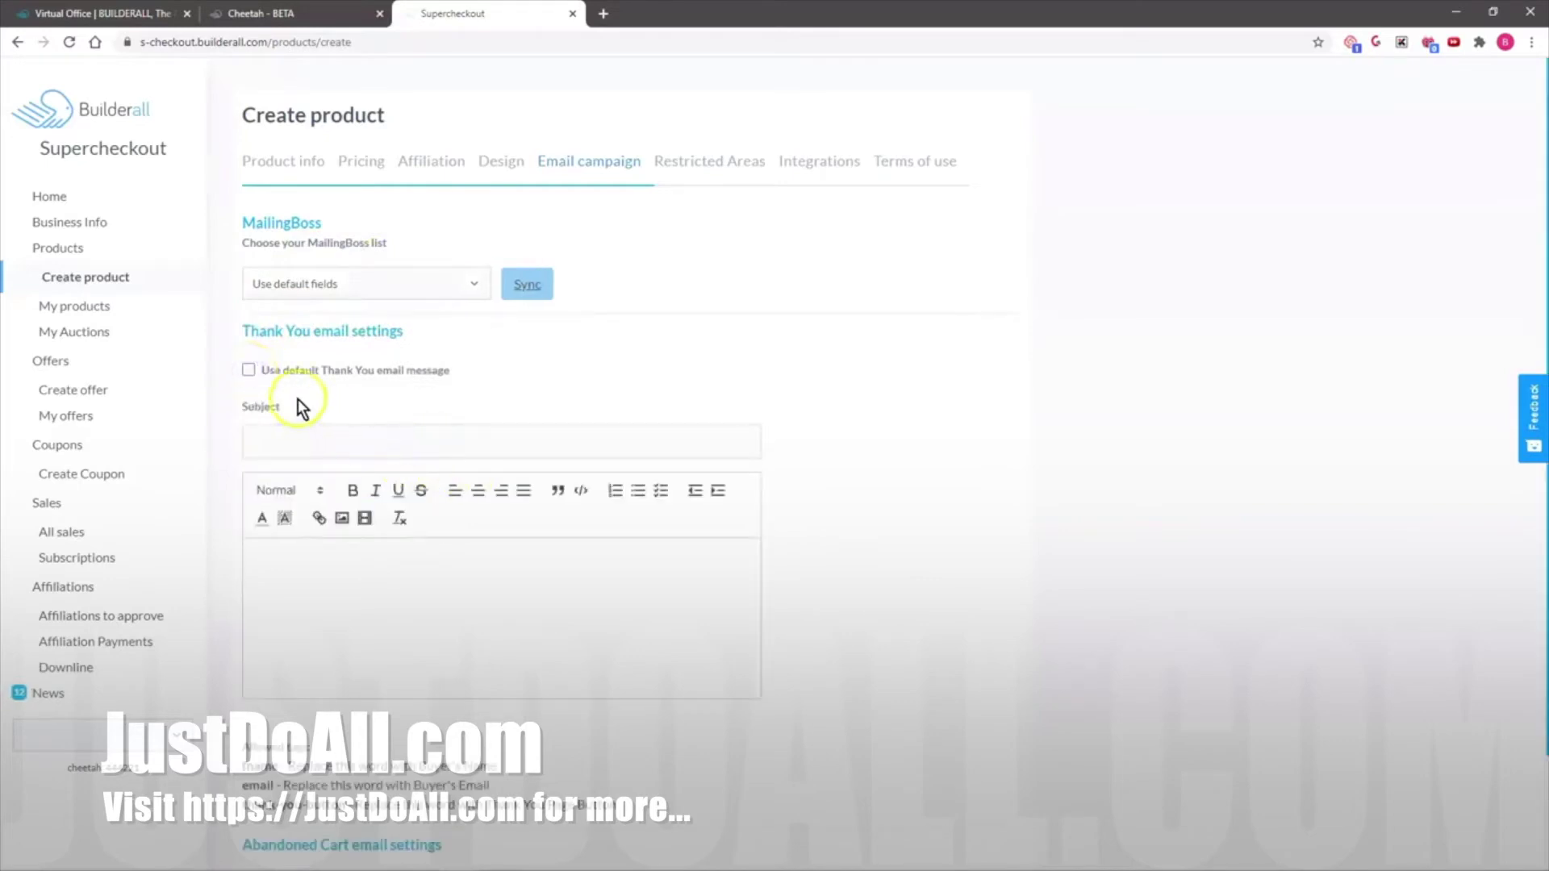
pyautogui.click(248, 370)
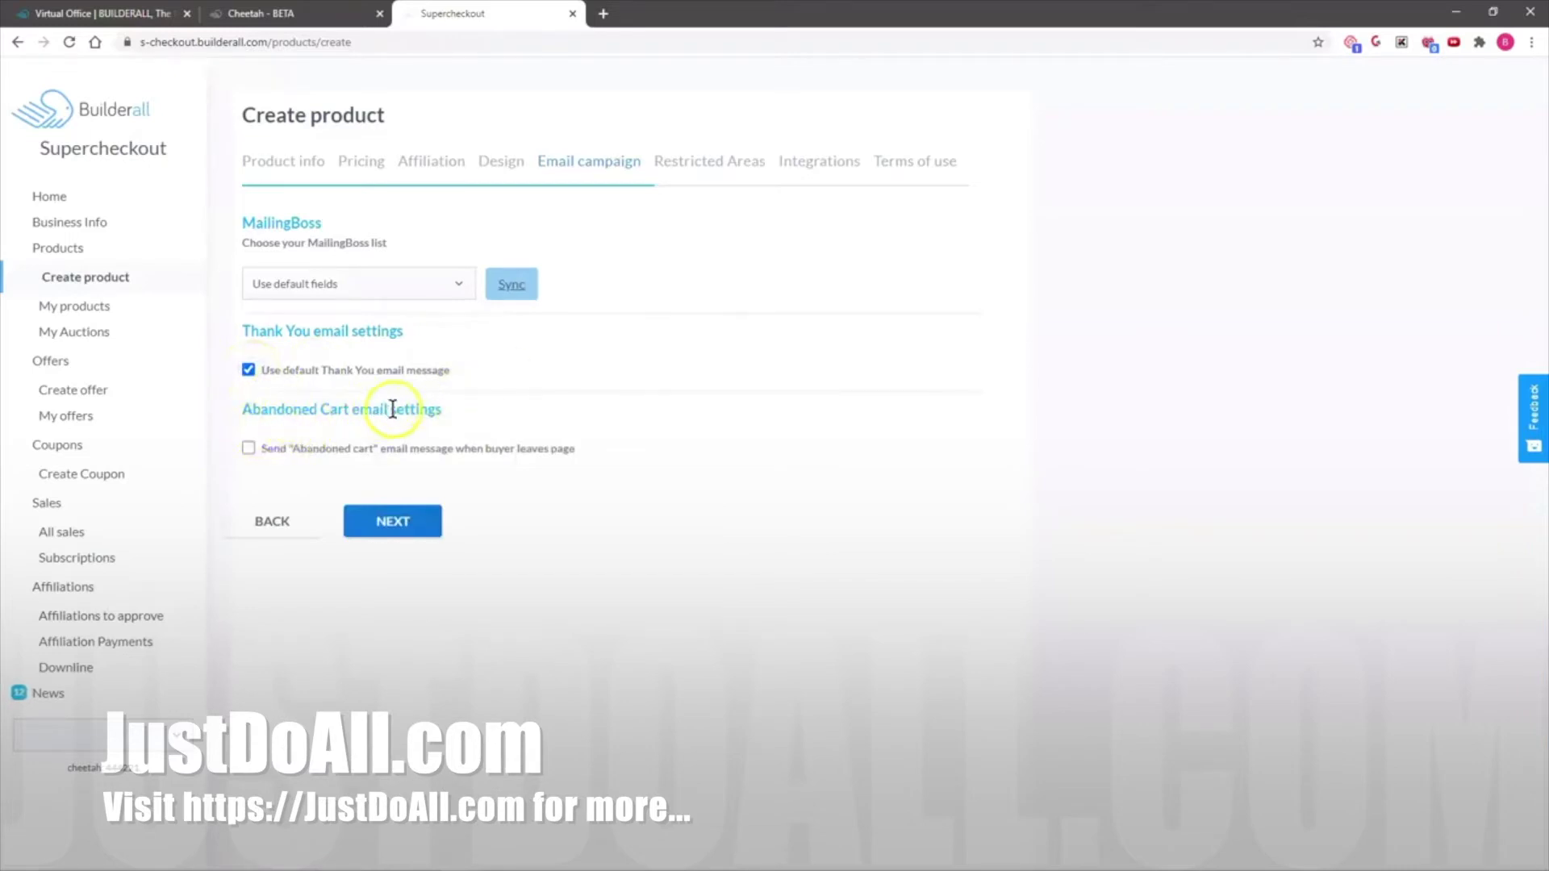
# Enable abandoned-cart emails after 1 hour with the default message, then continue to Restricted Areas.
pyautogui.click(247, 447)
pyautogui.click(307, 521)
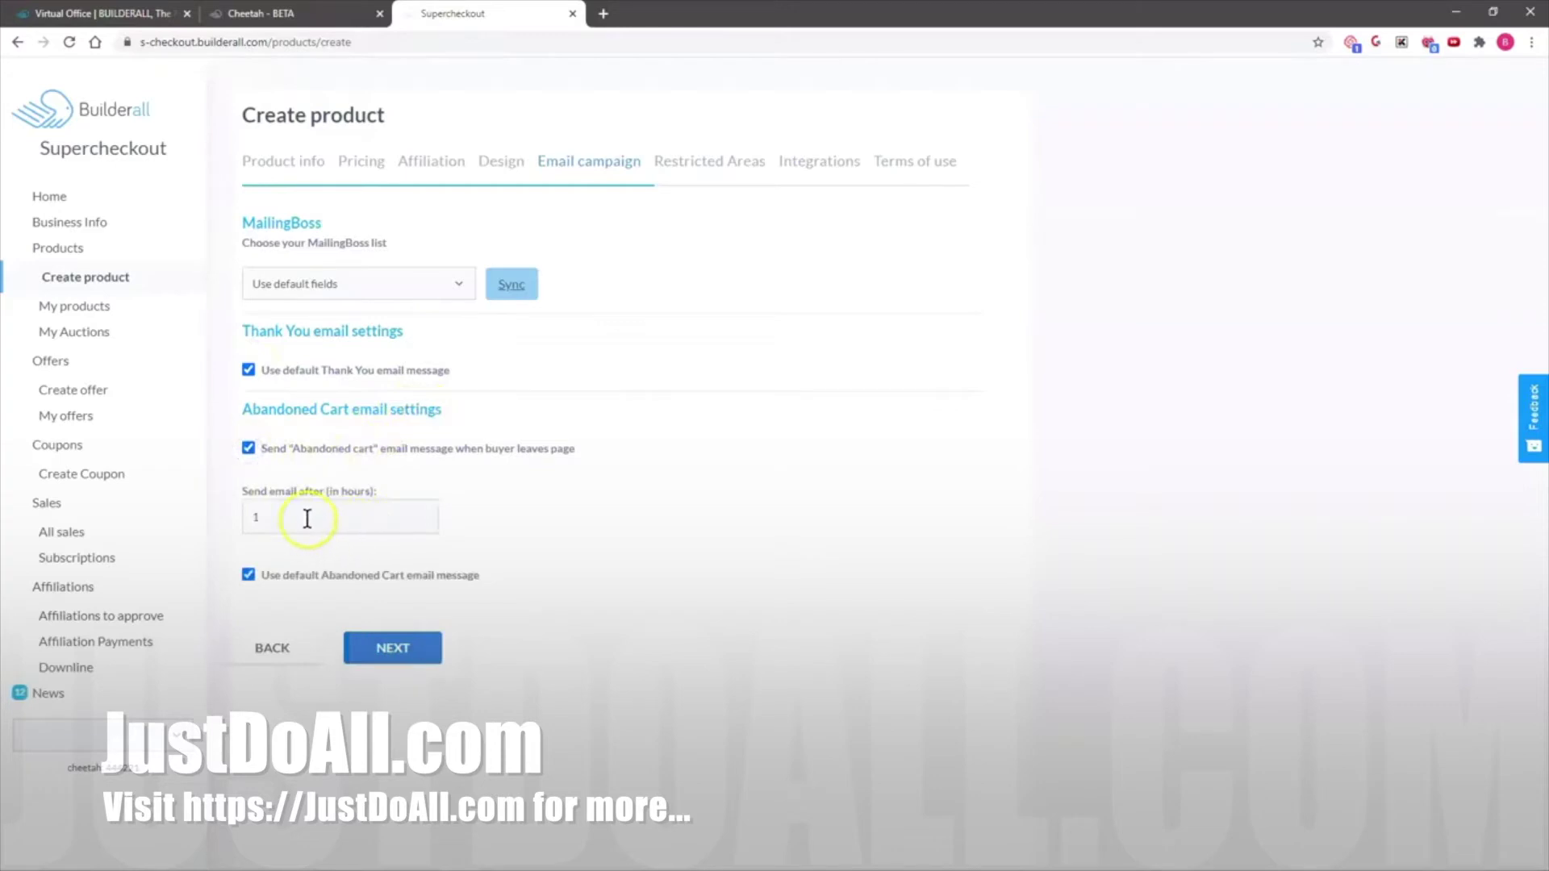
pyautogui.click(347, 518)
pyautogui.click(279, 517)
pyautogui.click(385, 543)
pyautogui.click(291, 523)
pyautogui.click(249, 575)
pyautogui.scroll(-2, 730, 612)
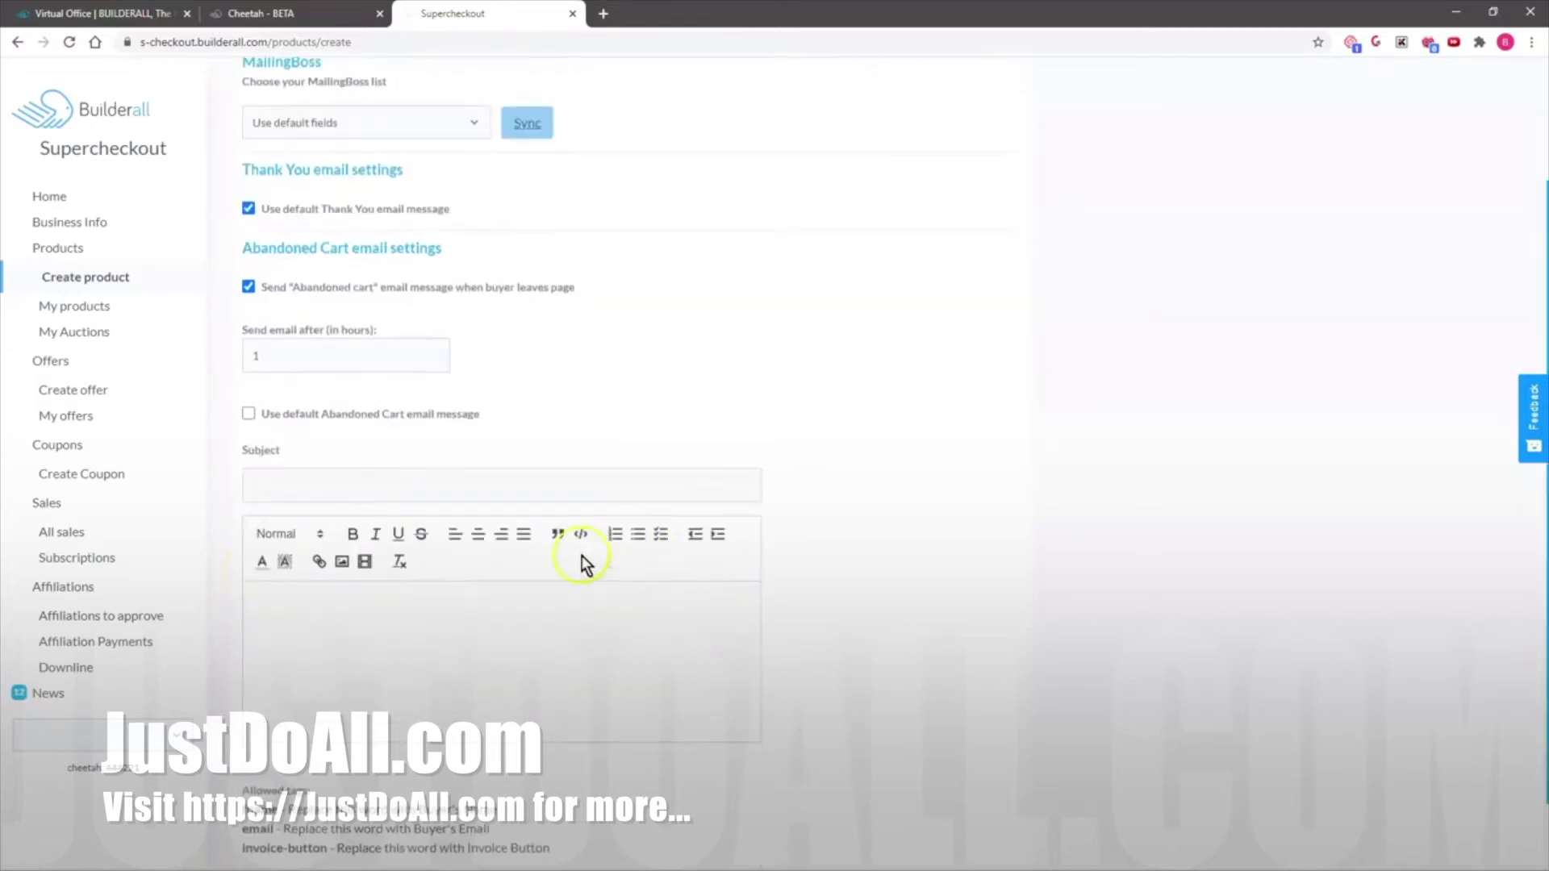
pyautogui.click(249, 414)
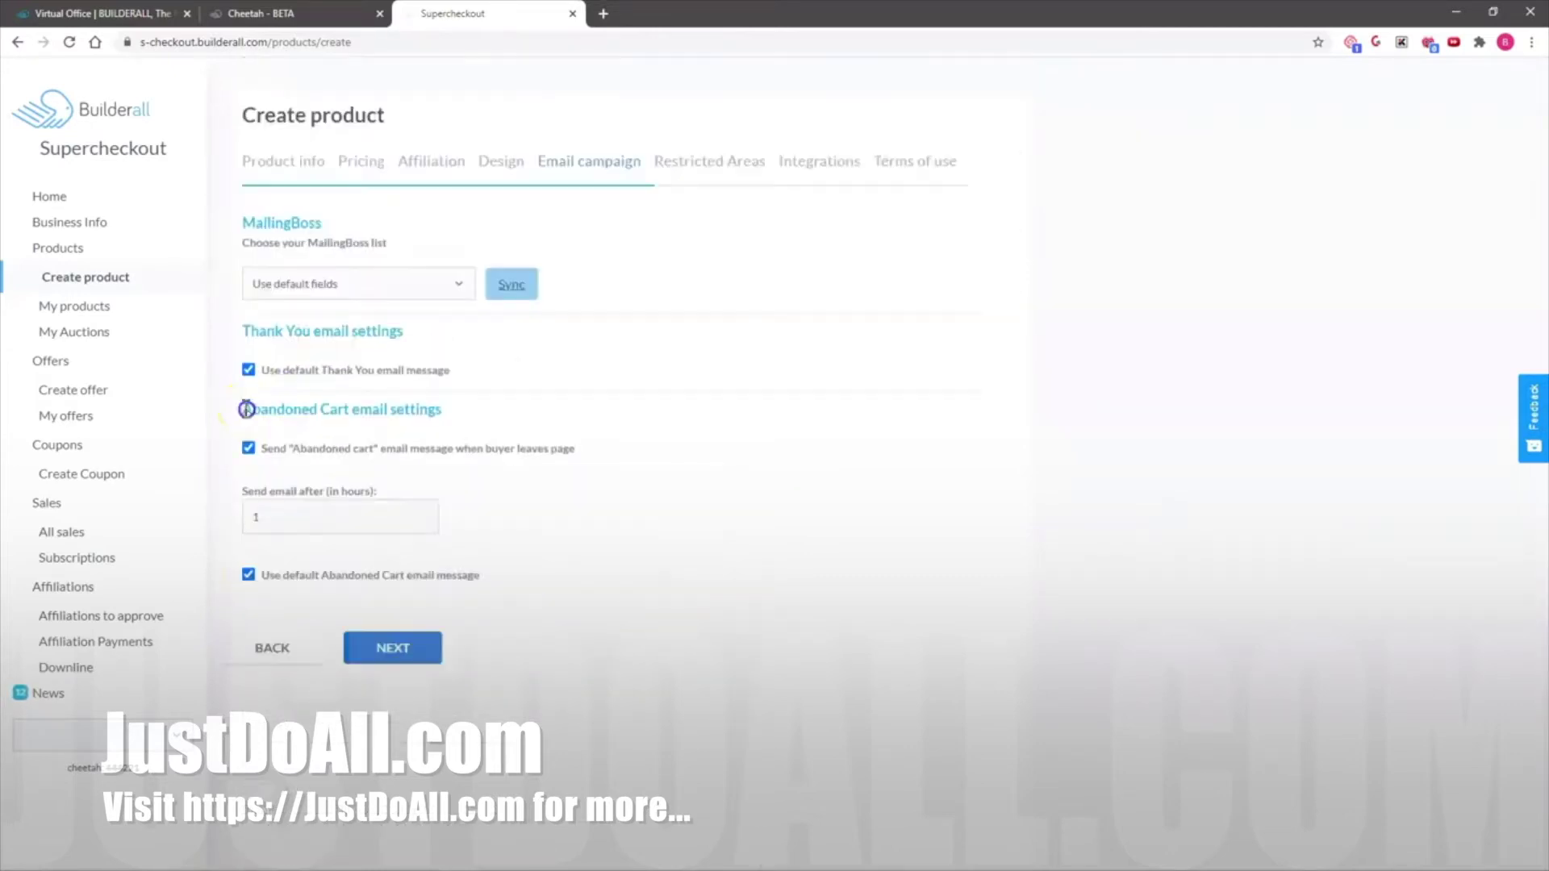
pyautogui.click(395, 649)
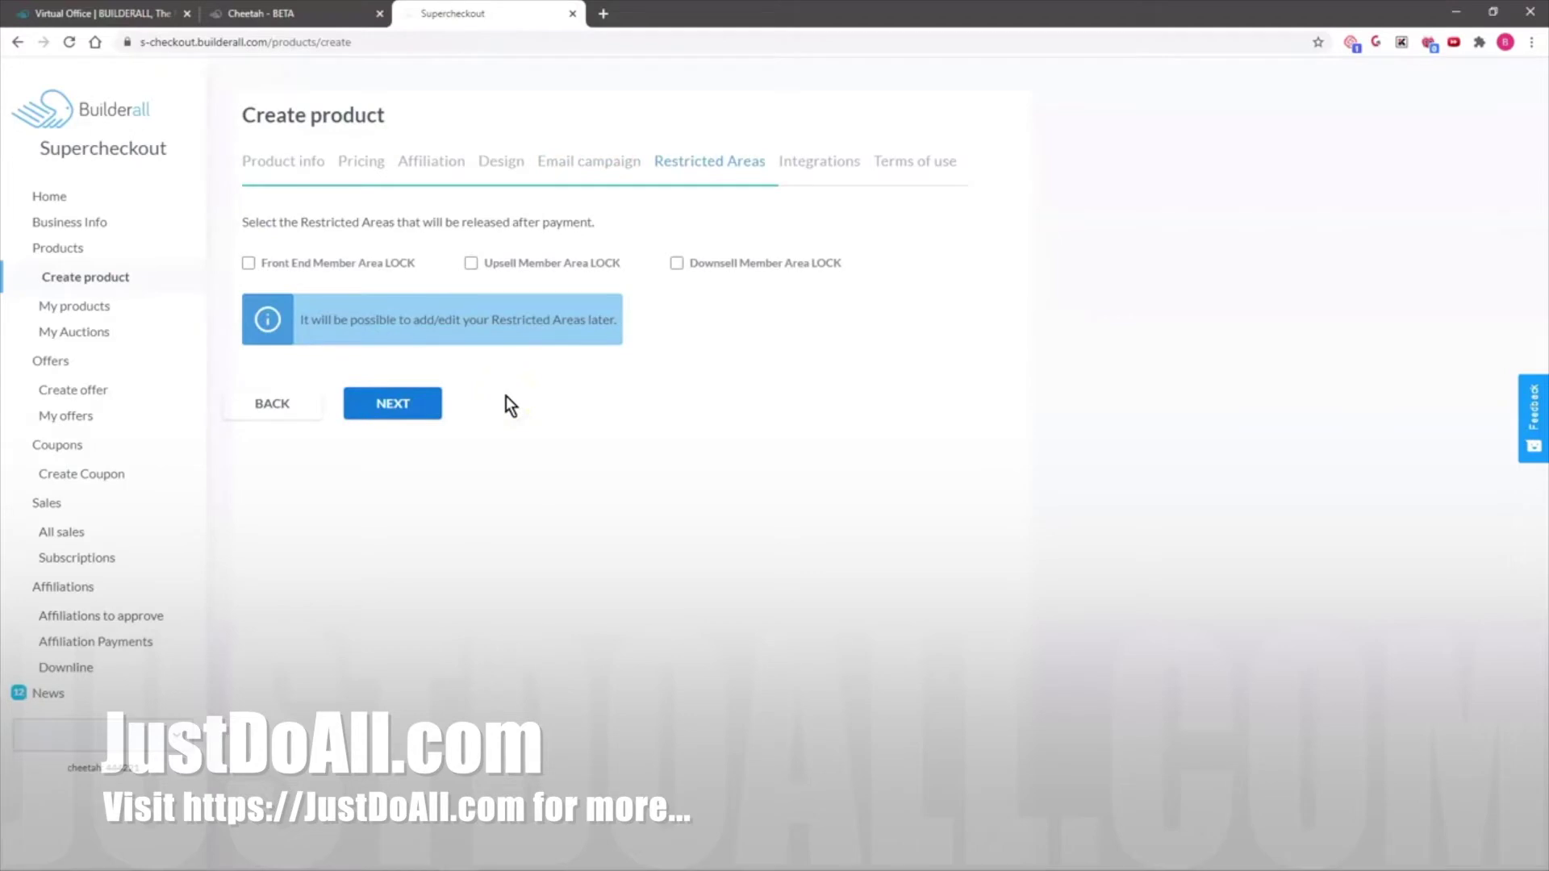
# Tick Front End Member Area LOCK and continue to Integrations.
pyautogui.click(399, 266)
pyautogui.click(413, 407)
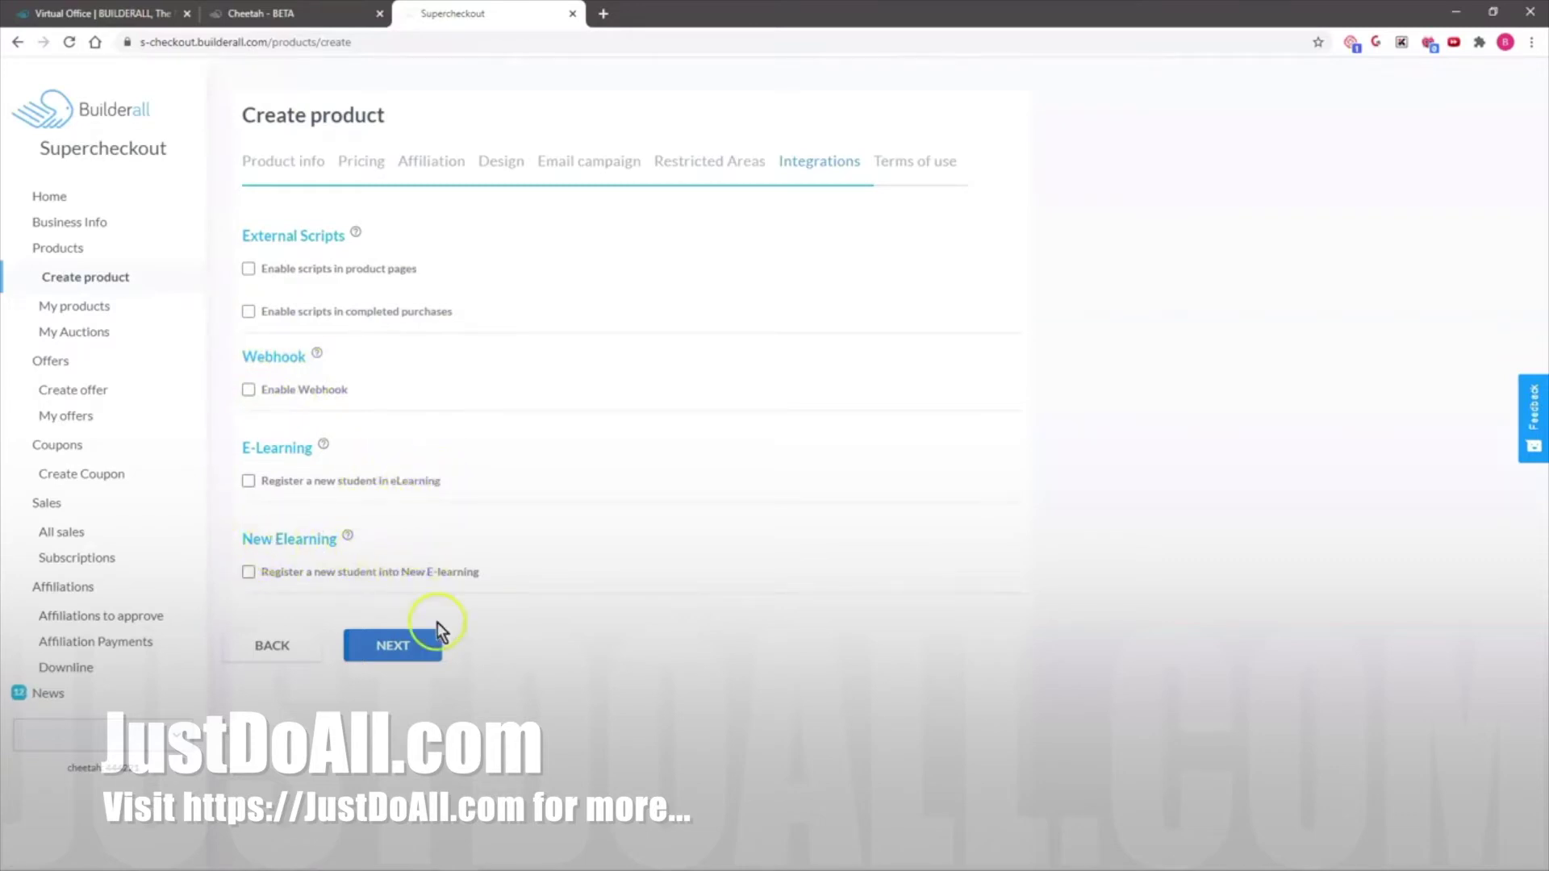
# Accept the Terms and Conditions, create Front End Product, and check its sales and checkout links.
pyautogui.click(399, 650)
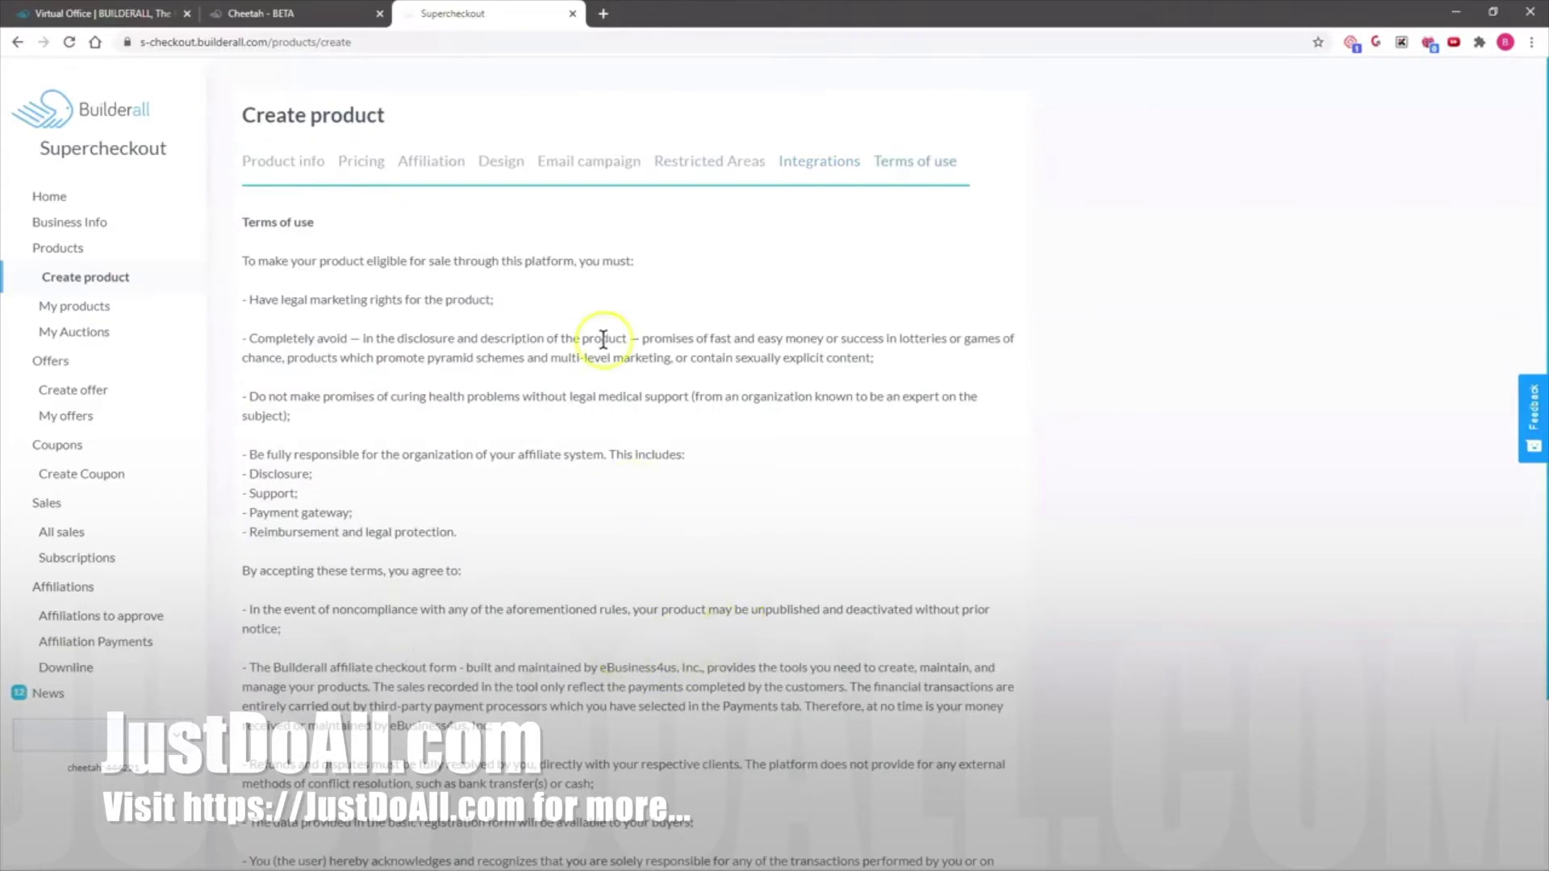
pyautogui.scroll(-3, 601, 355)
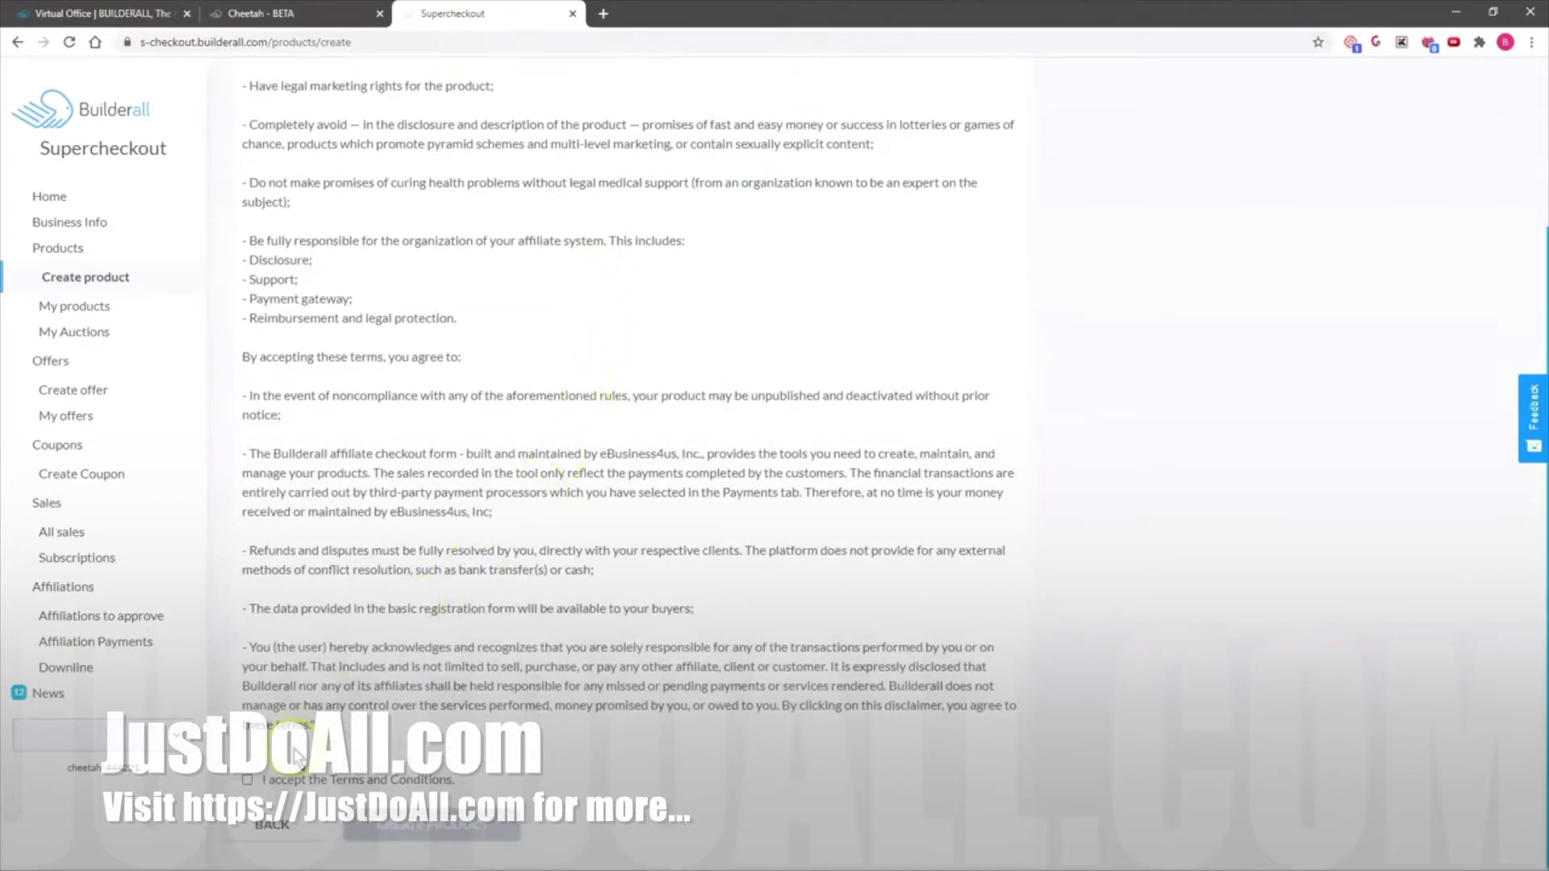
pyautogui.click(248, 781)
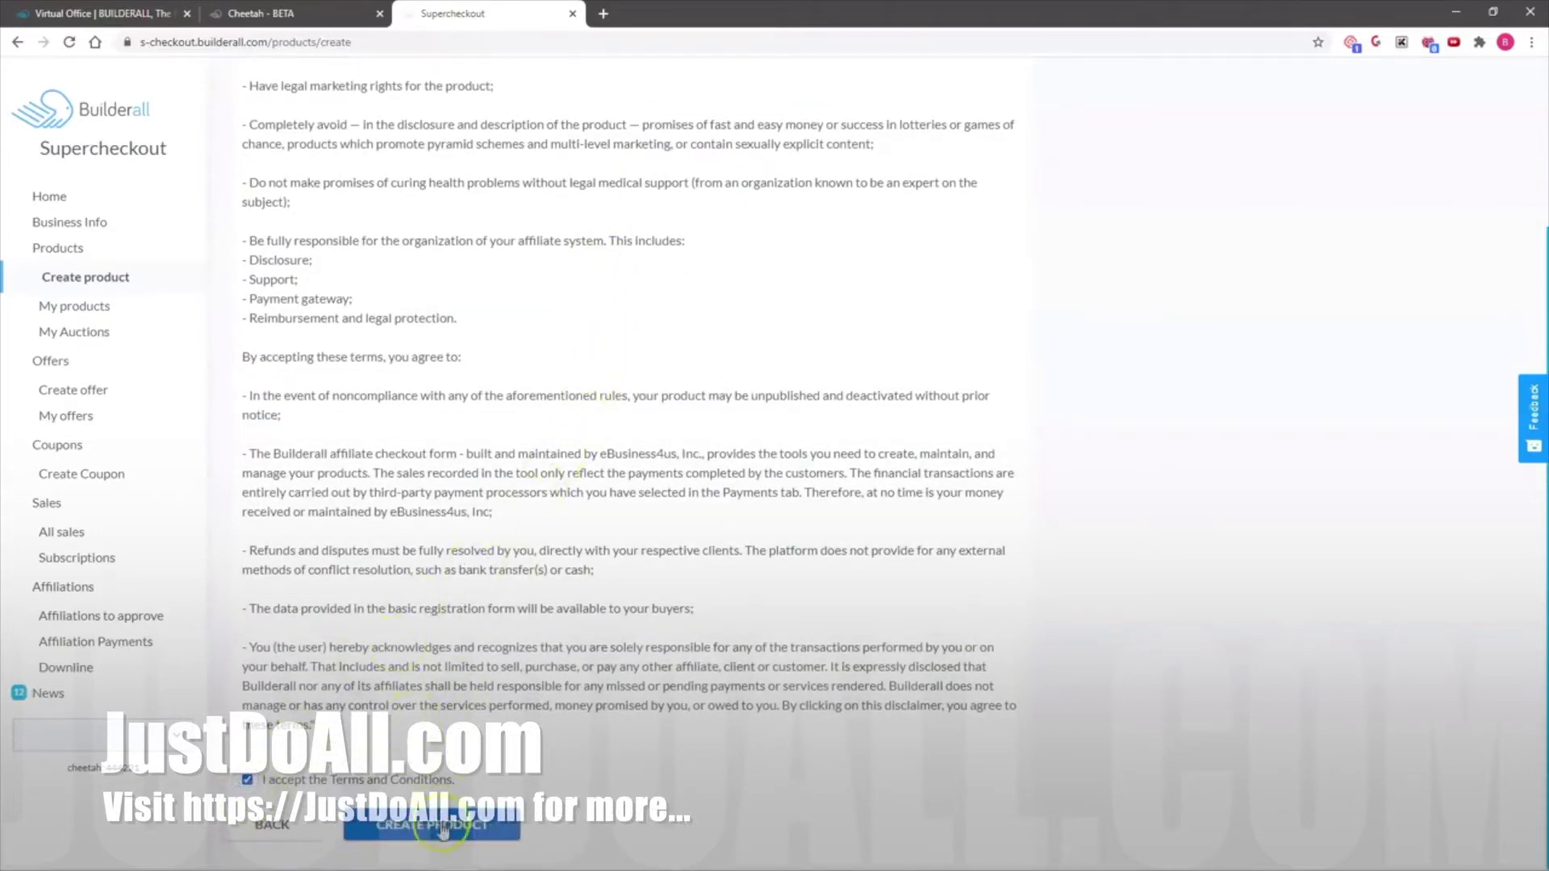
pyautogui.click(436, 824)
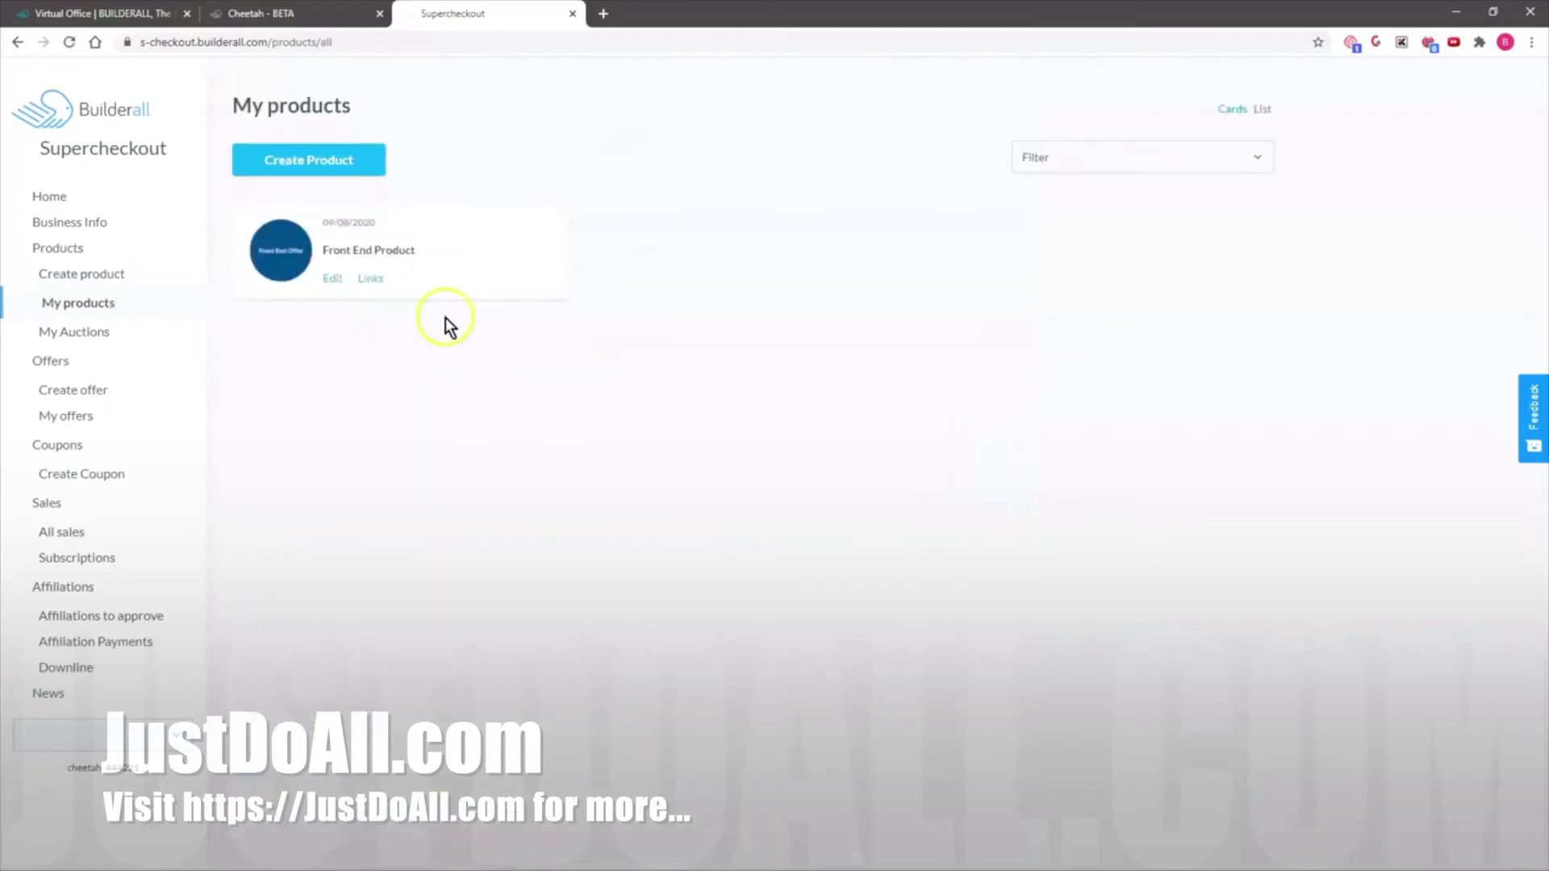
pyautogui.click(370, 278)
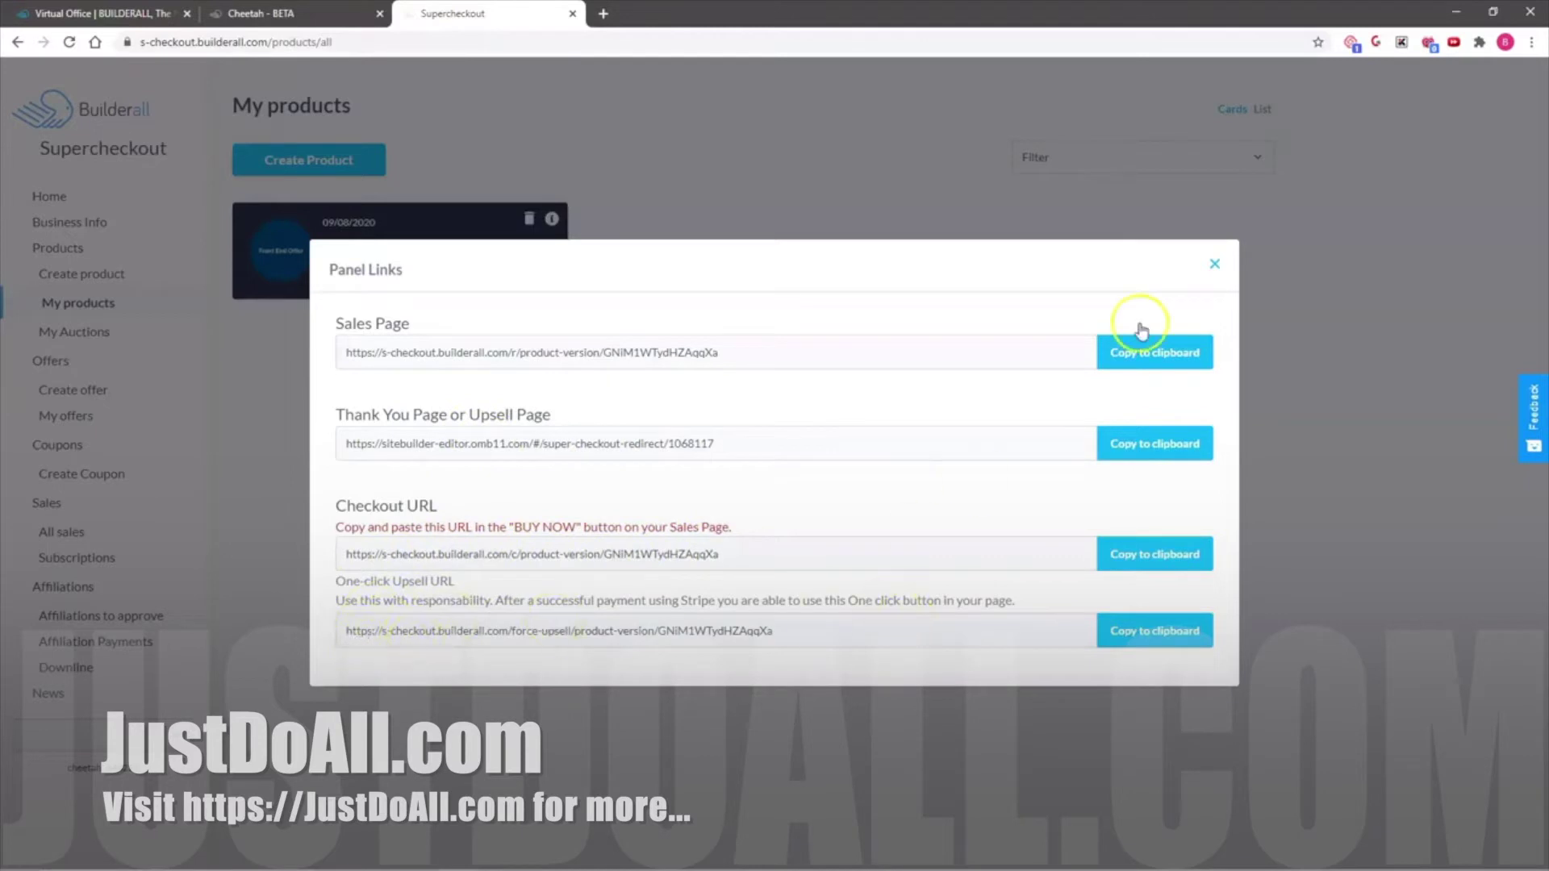
pyautogui.click(1215, 264)
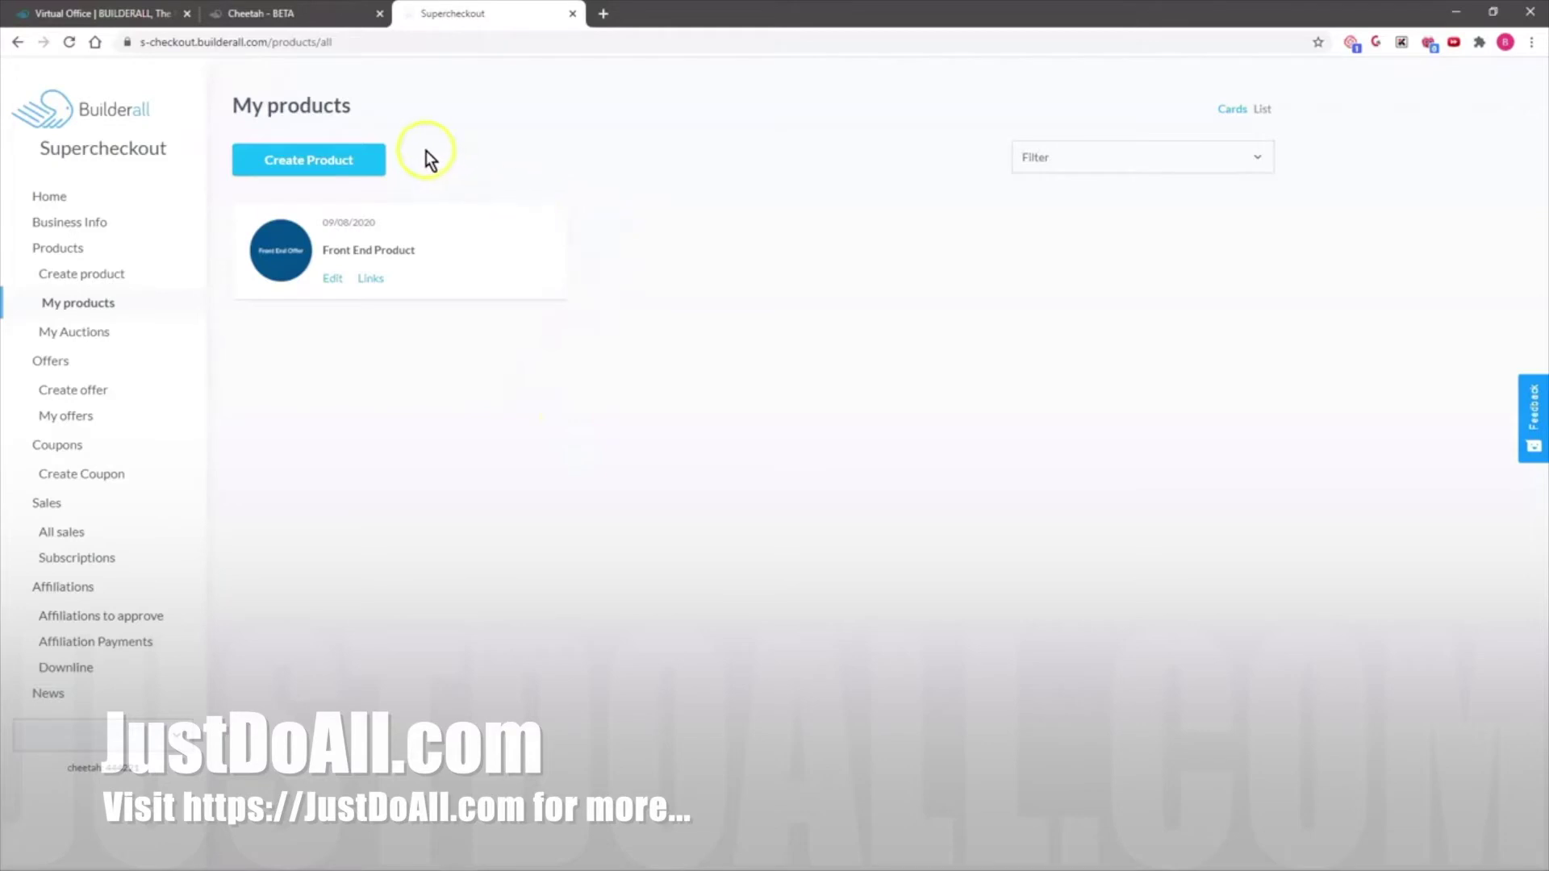
# Start a new product named 'Upsell Product' with the Upsell Offer image cropped to full size.
pyautogui.click(319, 162)
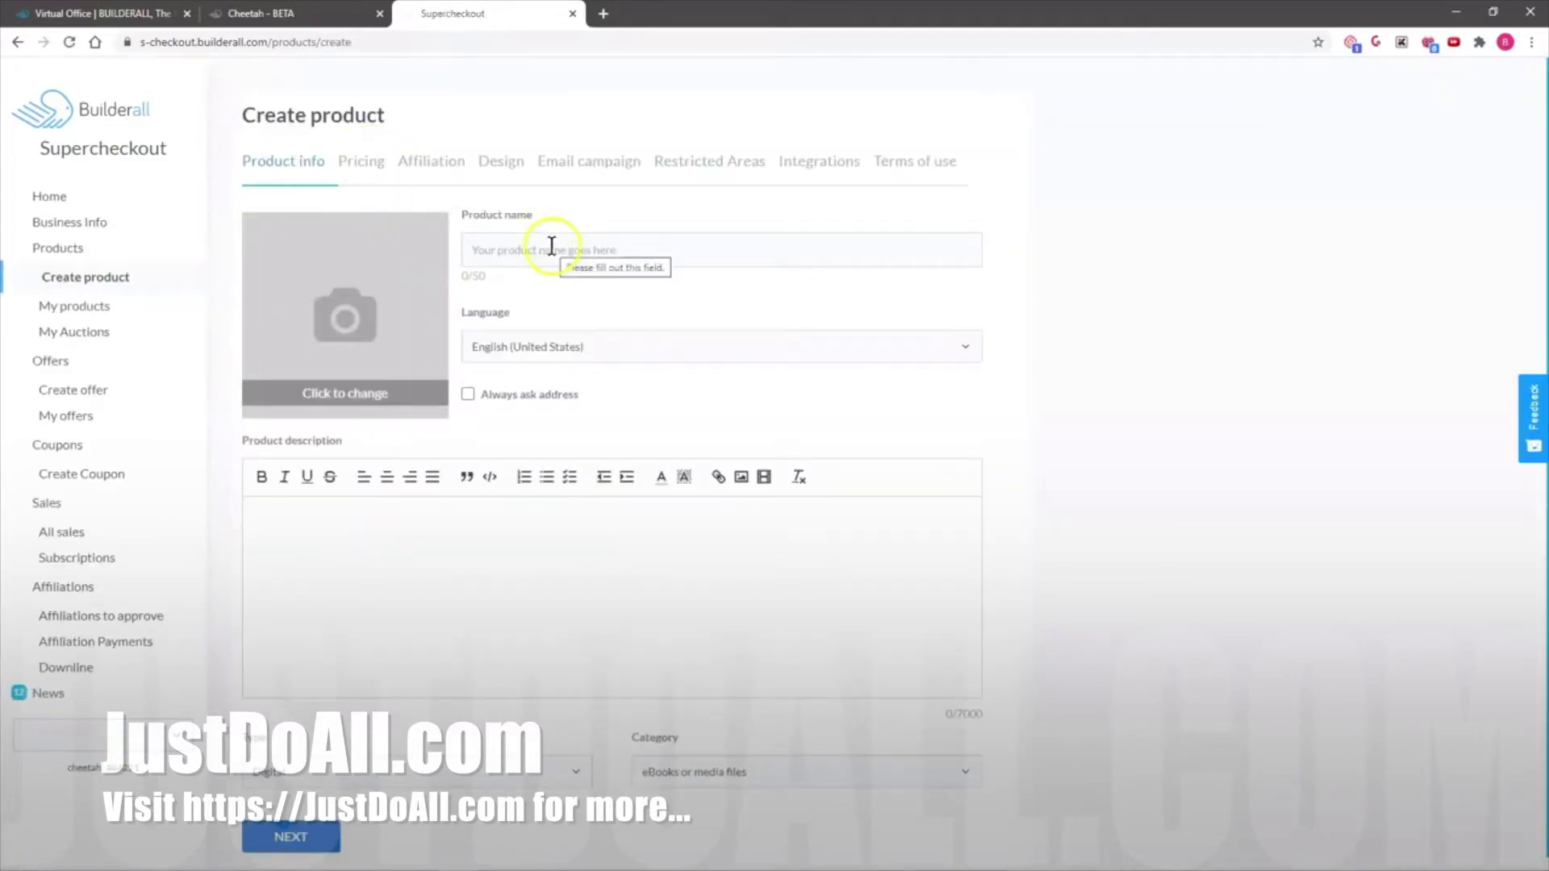
pyautogui.click(552, 246)
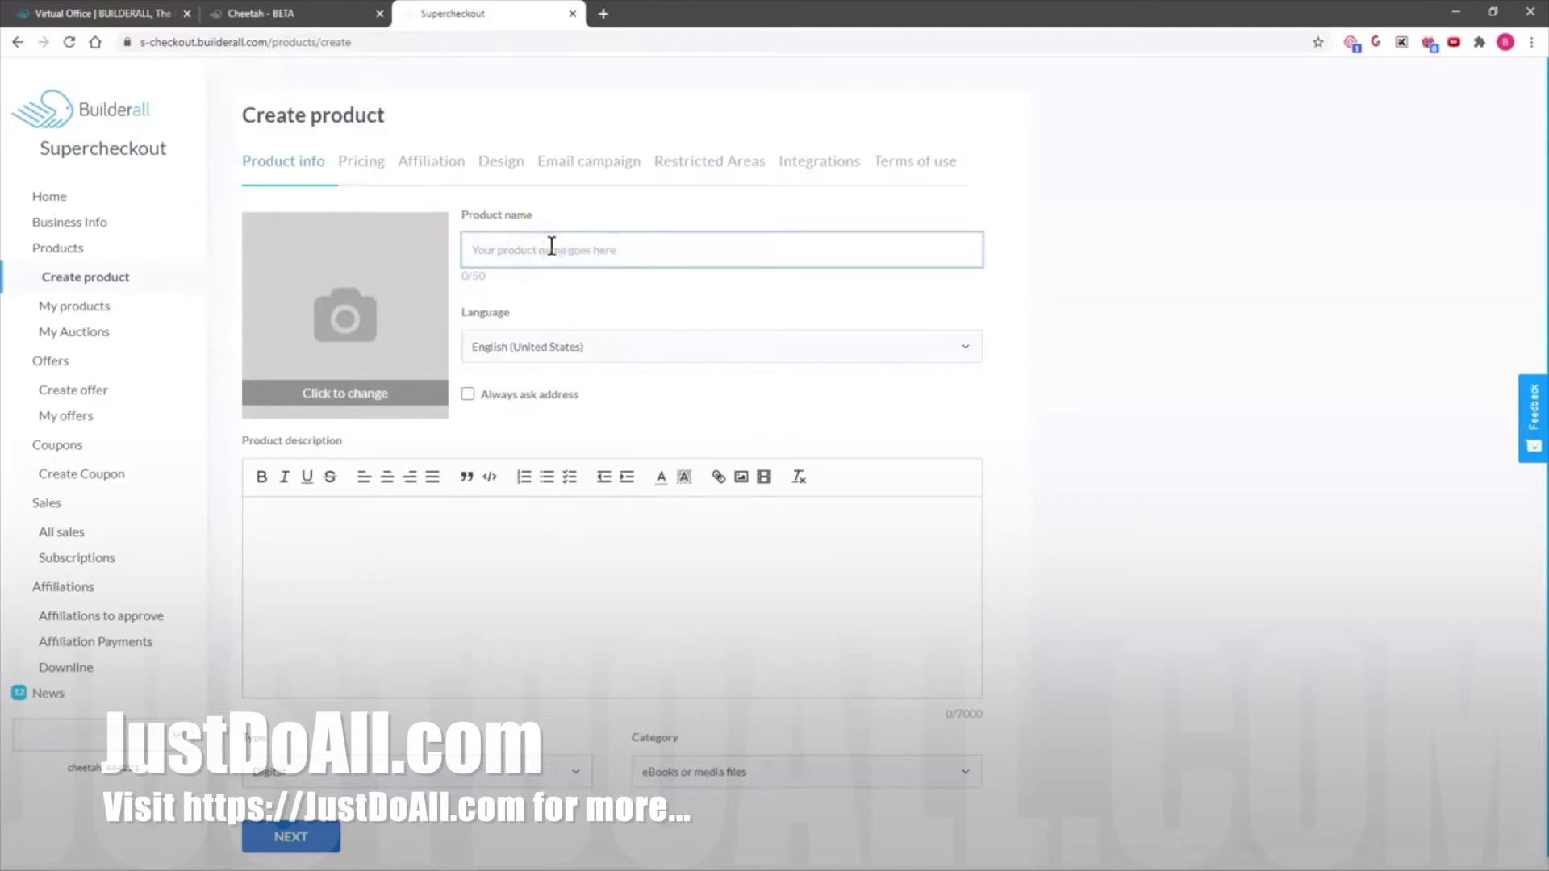
pyautogui.write('Upsell Product')
pyautogui.click(345, 318)
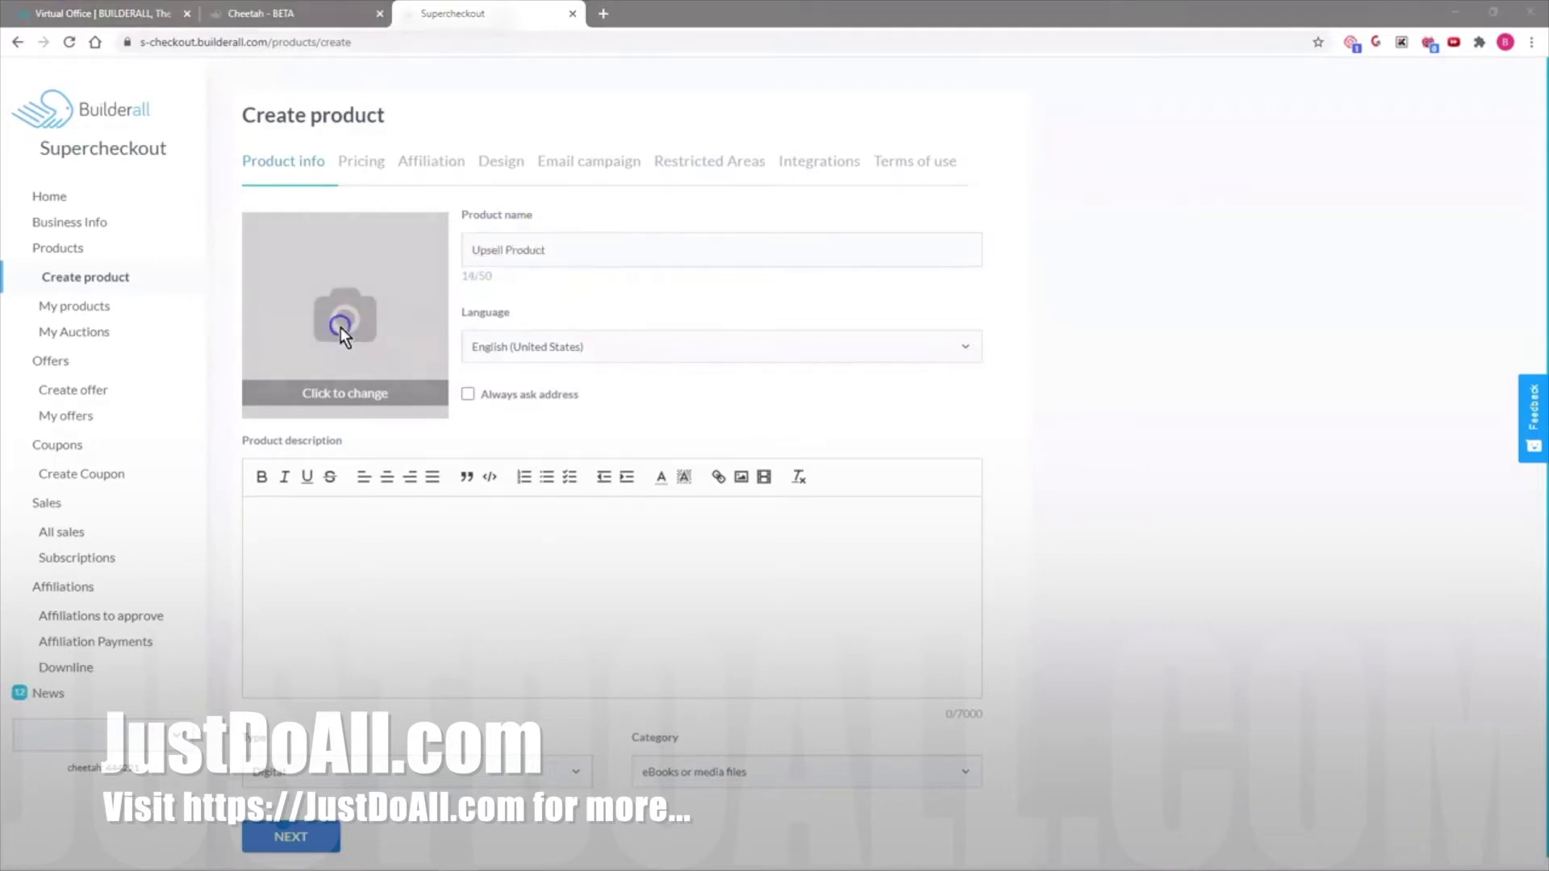
pyautogui.click(177, 199)
pyautogui.scroll(-5, 565, 258)
pyautogui.click(814, 259)
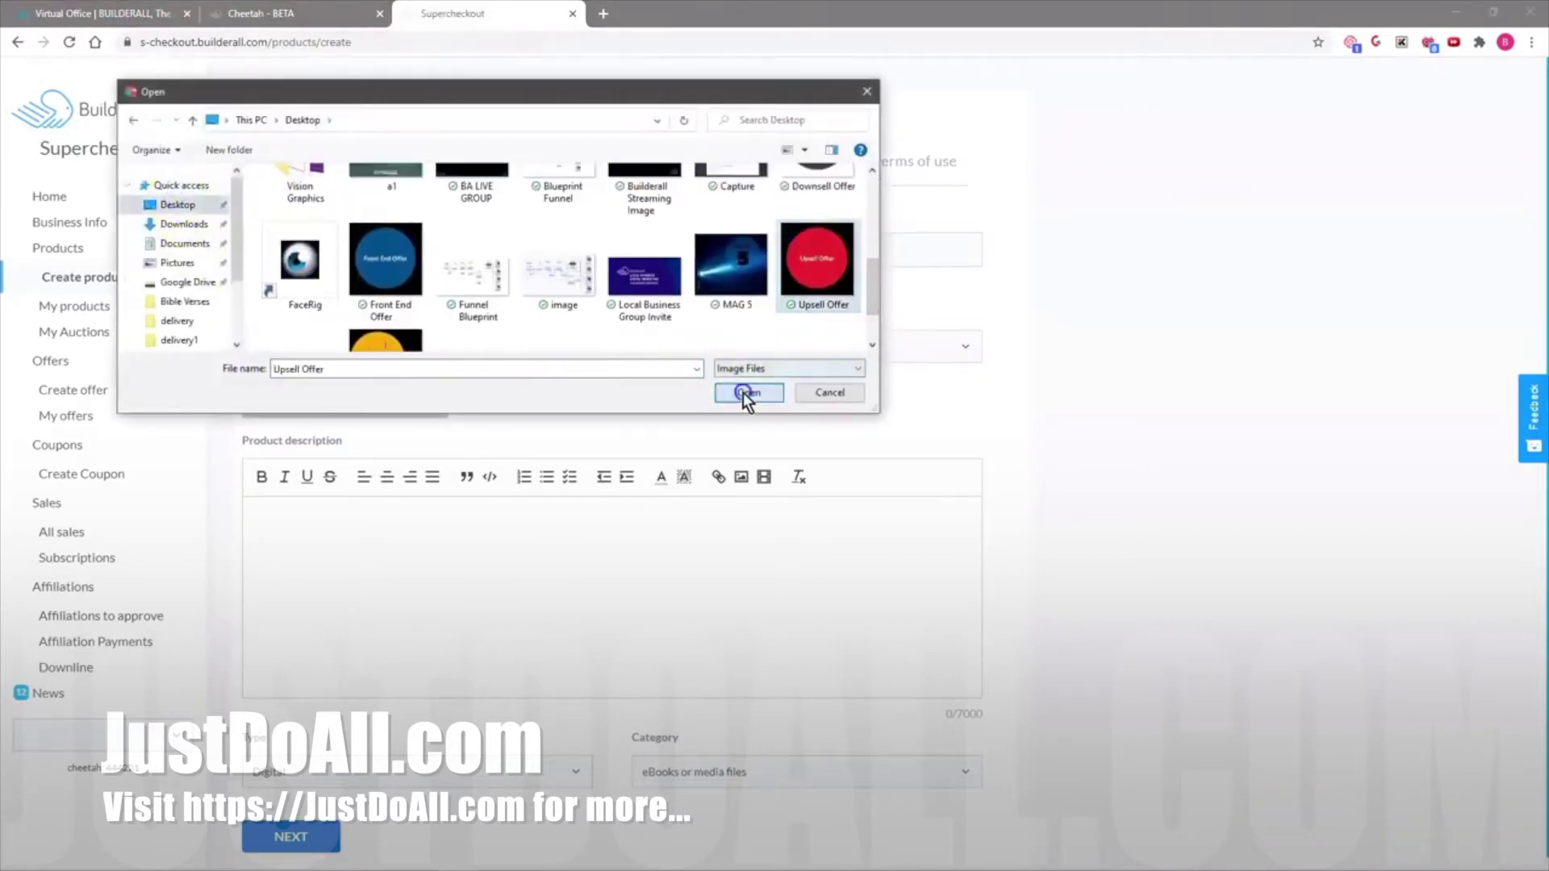
pyautogui.click(744, 392)
pyautogui.moveTo(892, 556); pyautogui.dragTo(938, 619)
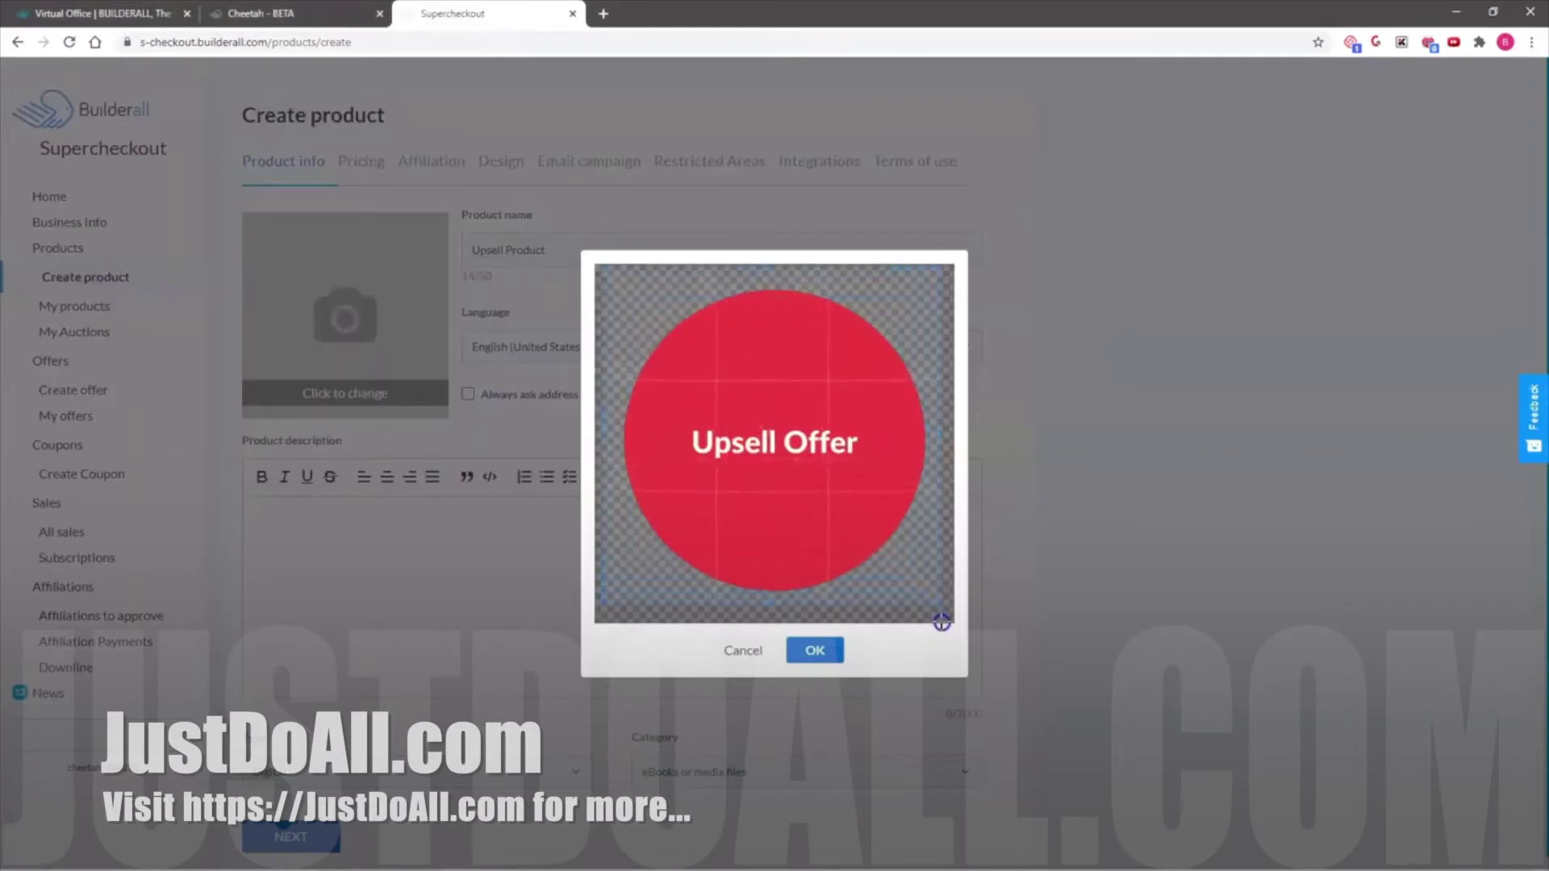
pyautogui.click(817, 649)
# Keep English (United States), paste the description, keep Digital and eBooks or media files, then continue.
pyautogui.click(577, 346)
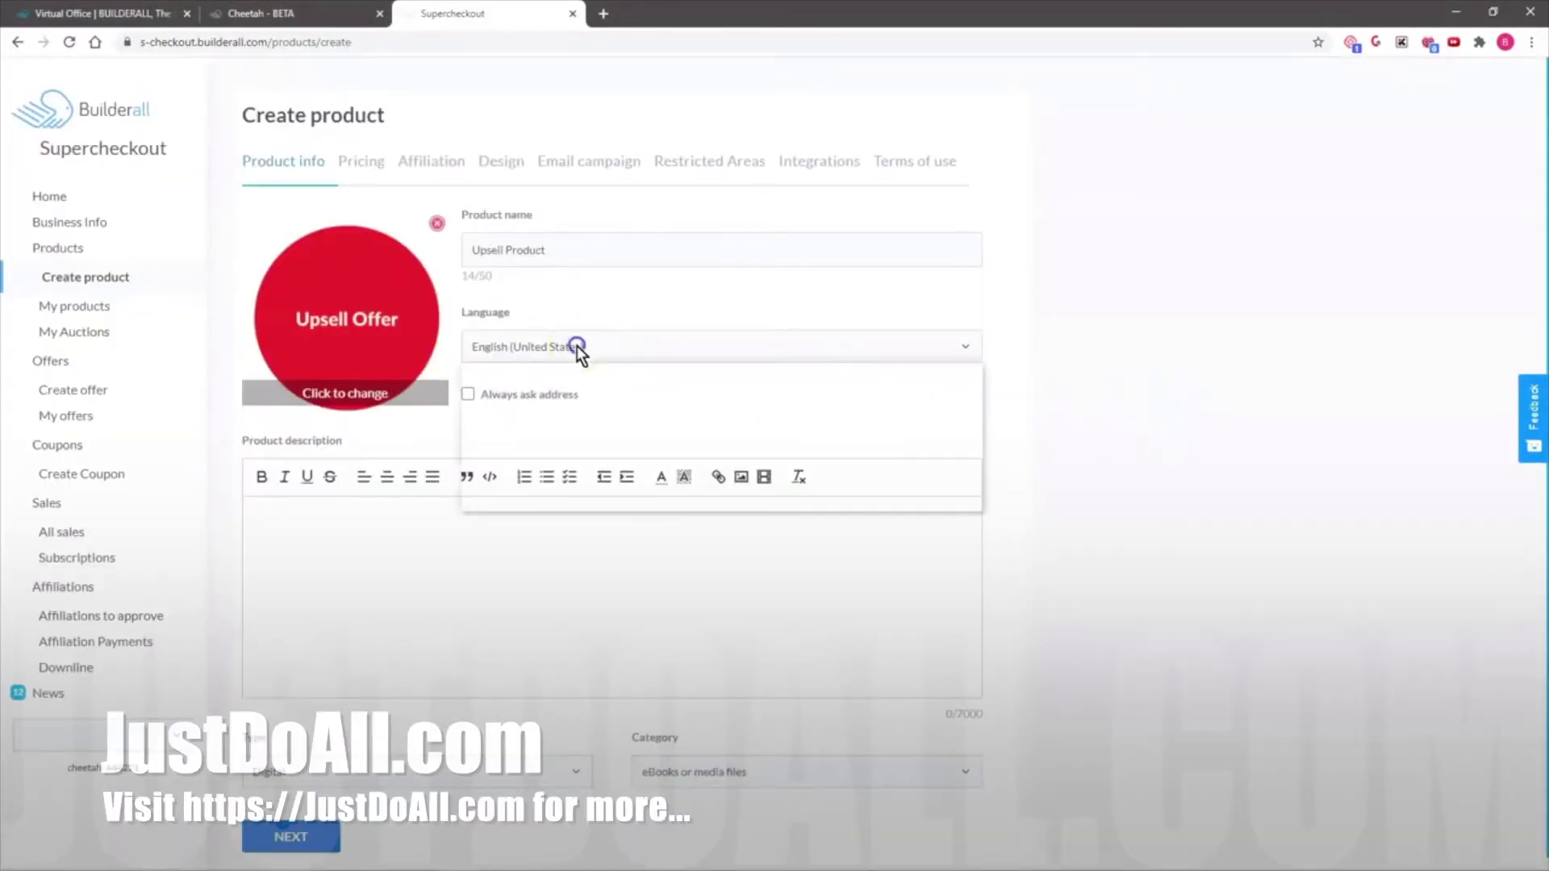
pyautogui.click(556, 386)
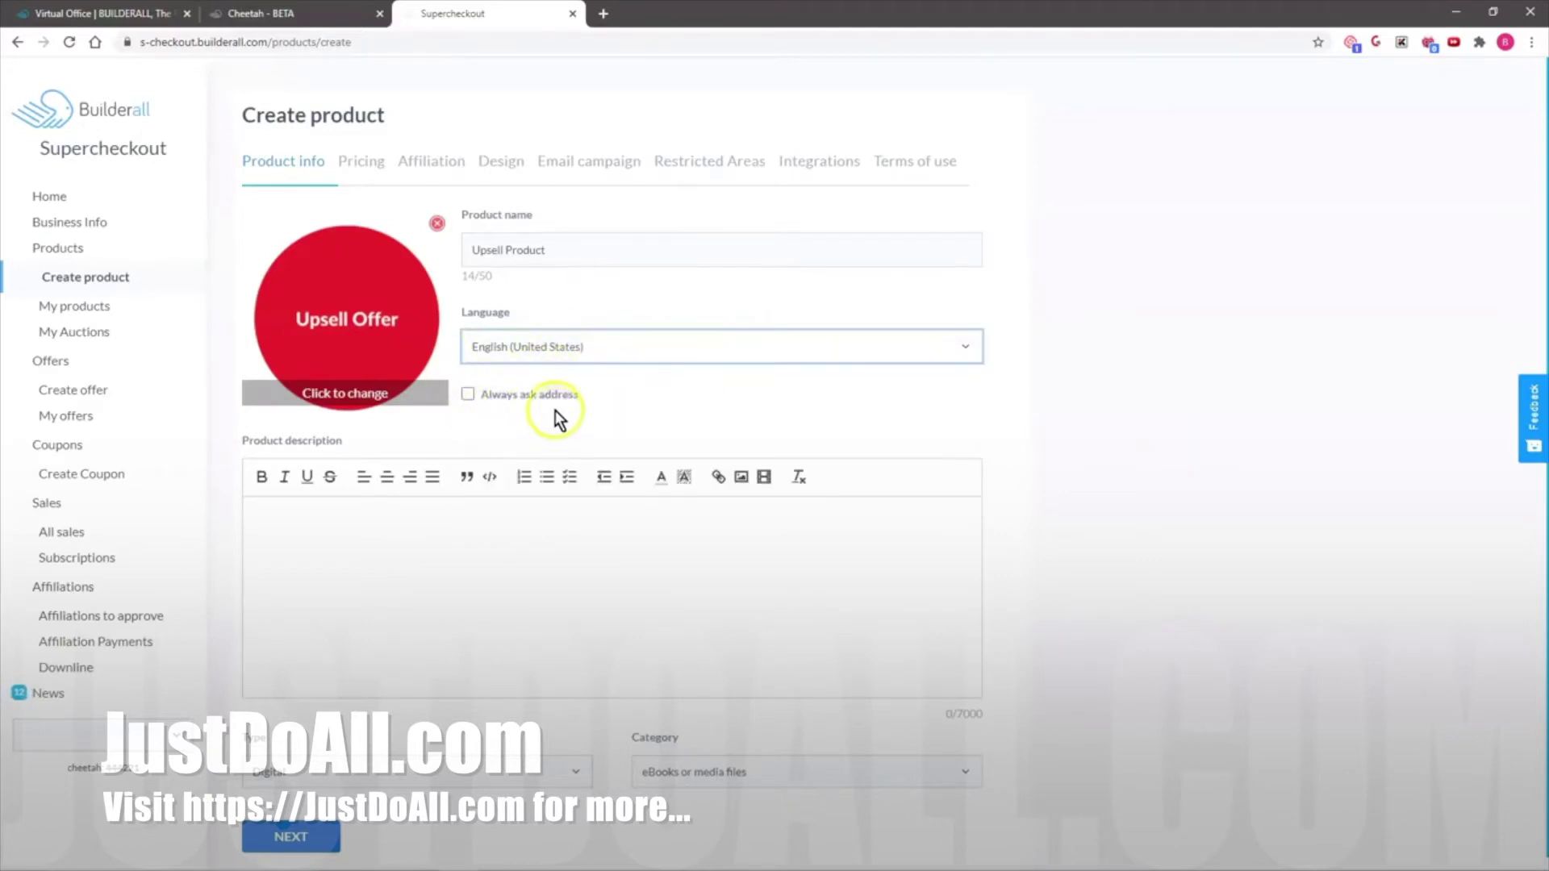
pyautogui.scroll(-1, 1124, 416)
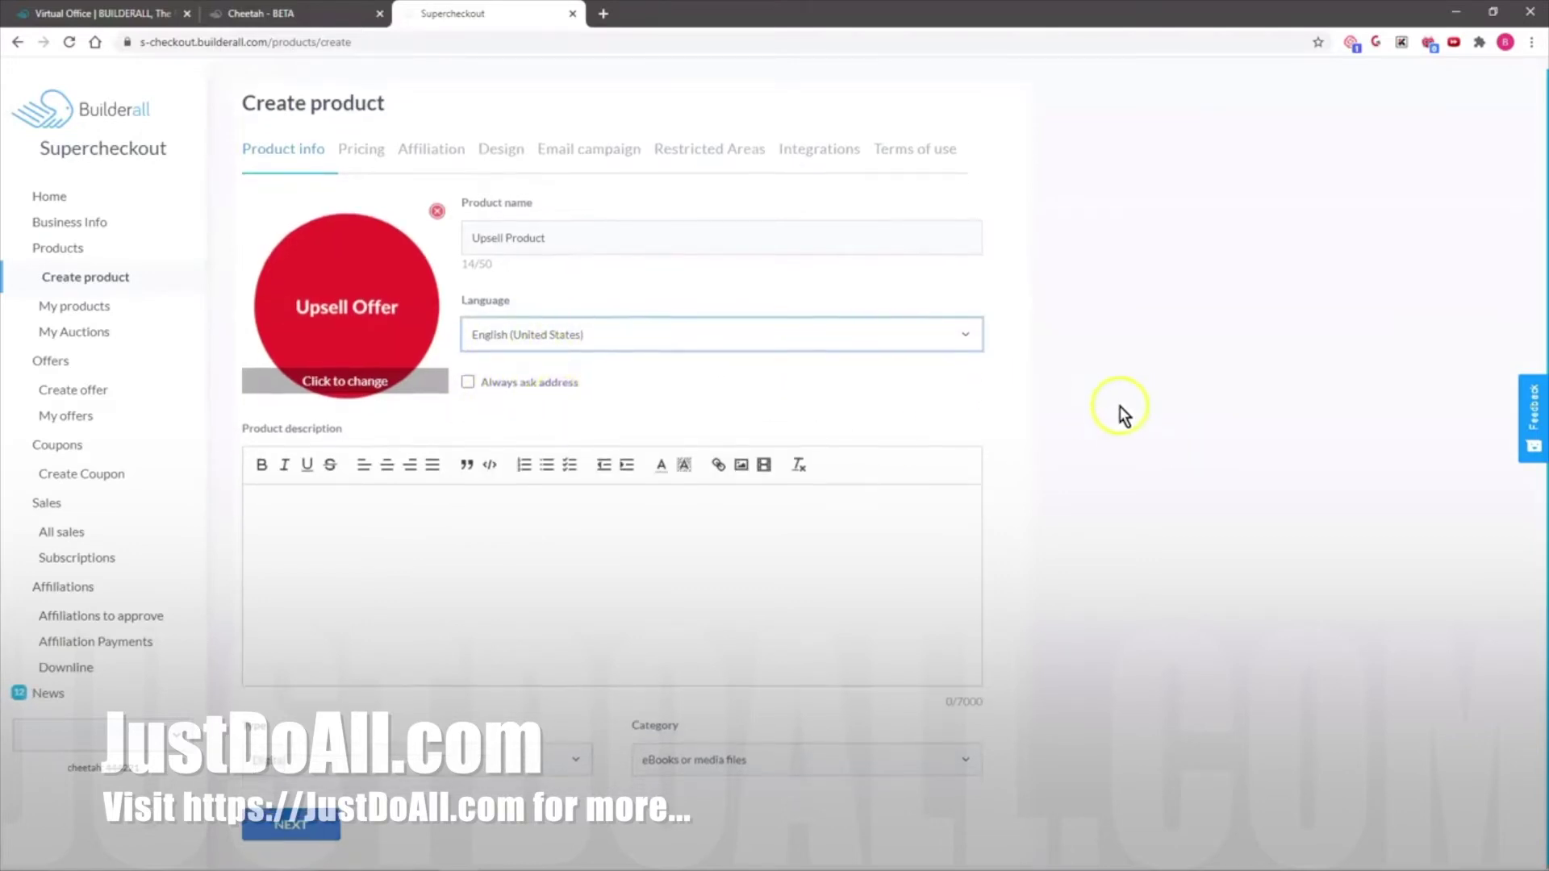
pyautogui.click(271, 506)
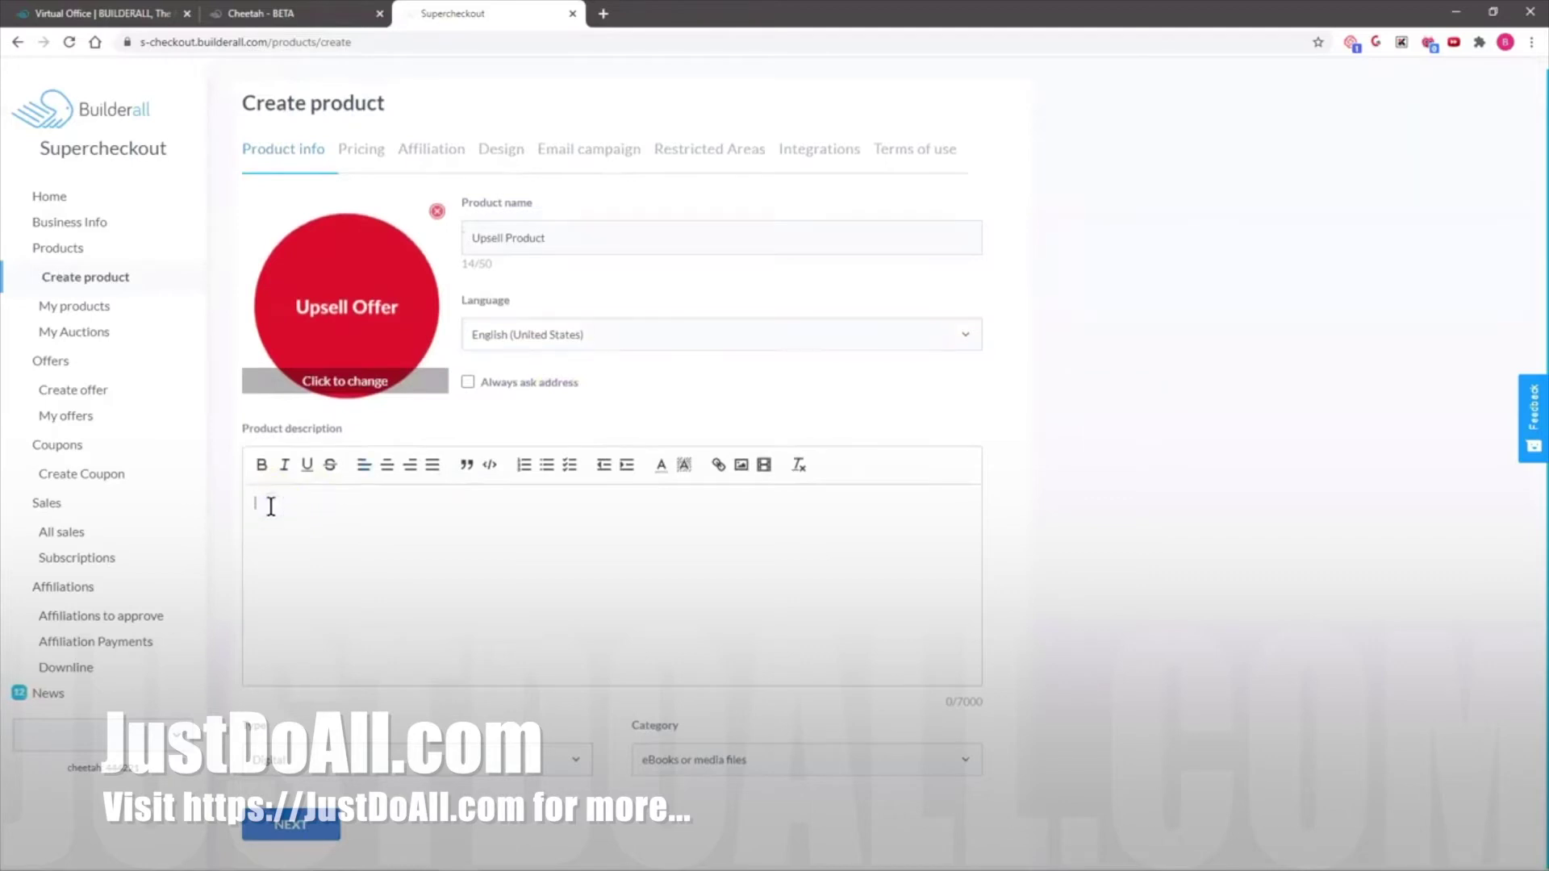
pyautogui.hotkey('ctrl', 'v')
pyautogui.hotkey('ctrl', 'v')
pyautogui.hotkey('ctrl', 'v')
pyautogui.hotkey('ctrl', 'v')
pyautogui.hotkey('ctrl', 'v')
pyautogui.hotkey('ctrl', 'v')
pyautogui.hotkey('ctrl', 'v')
pyautogui.hotkey('ctrl', 'v')
pyautogui.hotkey('ctrl', 'v')
pyautogui.hotkey('ctrl', 'v')
pyautogui.hotkey('ctrl', 'v')
pyautogui.hotkey('ctrl', 'v')
pyautogui.hotkey('ctrl', 'v')
pyautogui.hotkey('ctrl', 'v')
pyautogui.hotkey('ctrl', 'v')
pyautogui.hotkey('ctrl', 'v')
pyautogui.hotkey('ctrl', 'v')
pyautogui.hotkey('ctrl', 'v')
pyautogui.hotkey('ctrl', 'v')
pyautogui.hotkey('ctrl', 'v')
pyautogui.click(292, 760)
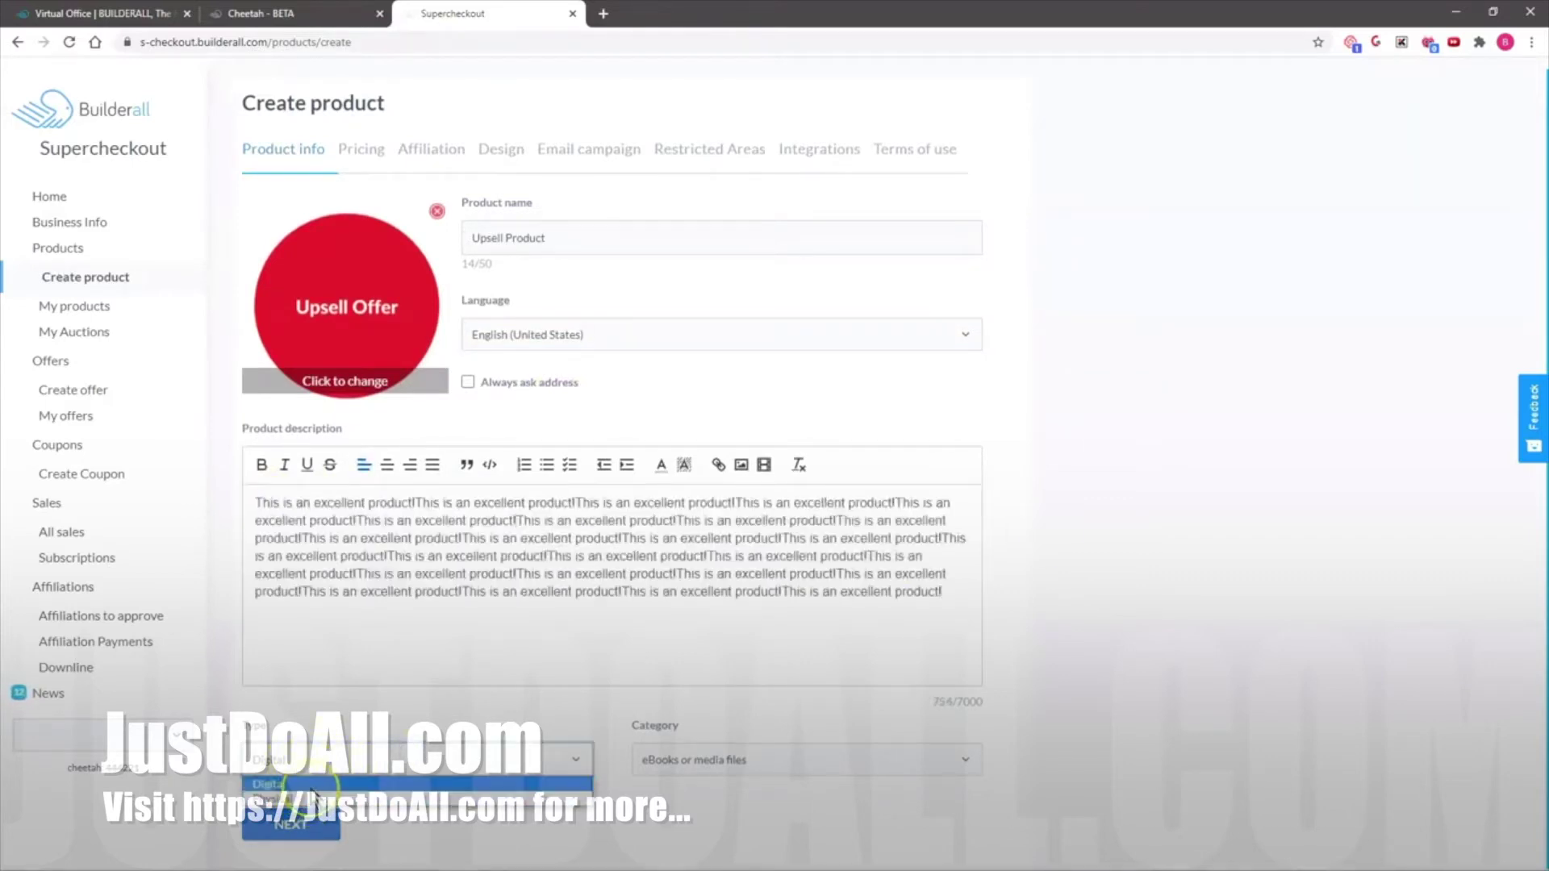
pyautogui.click(310, 787)
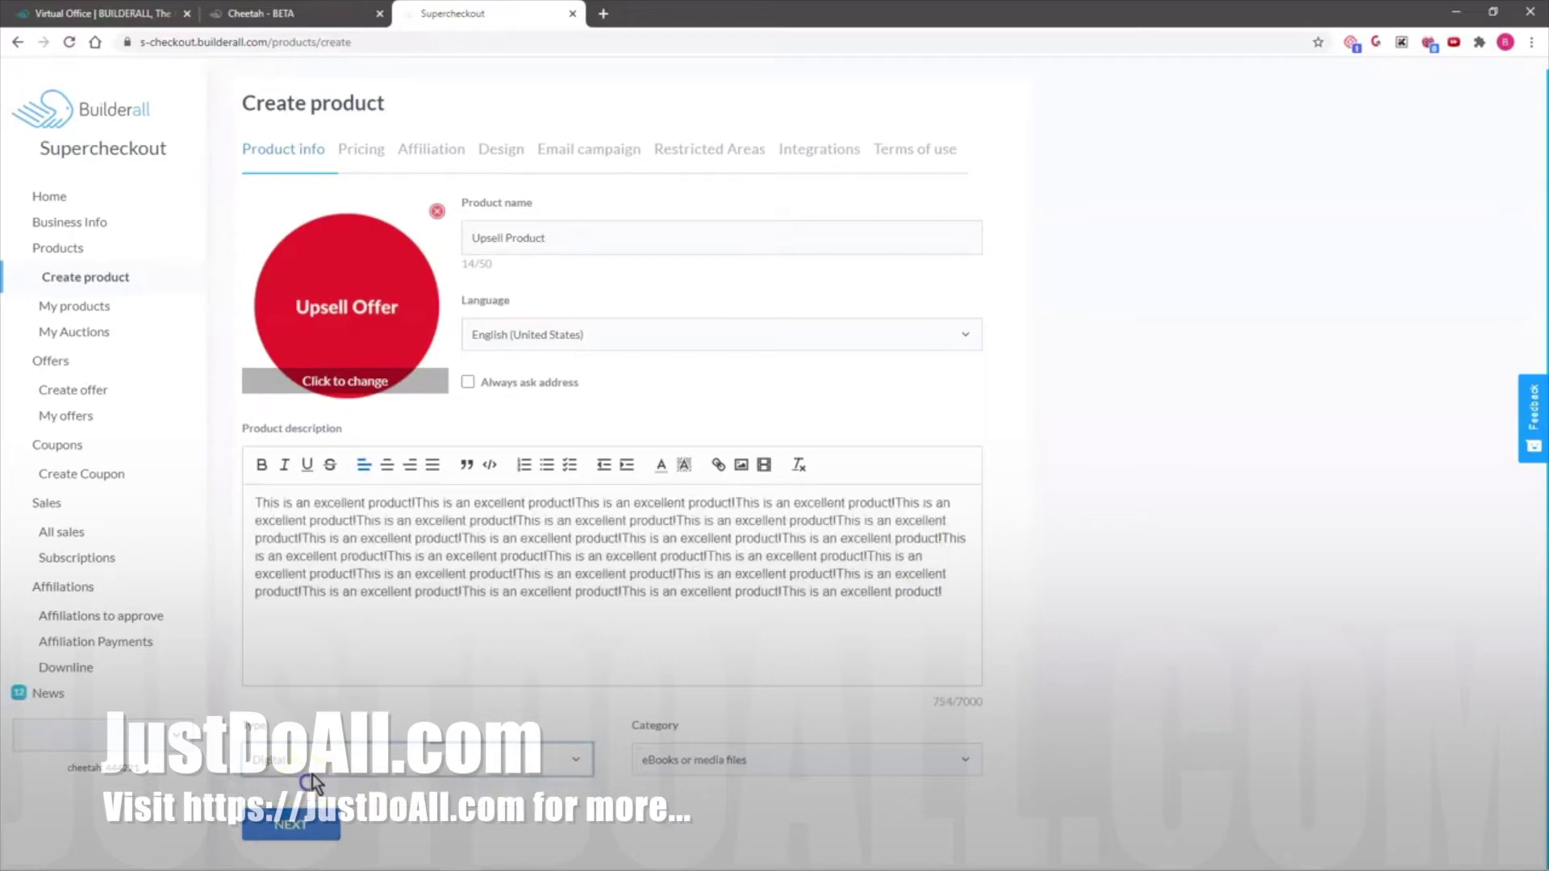
pyautogui.click(682, 754)
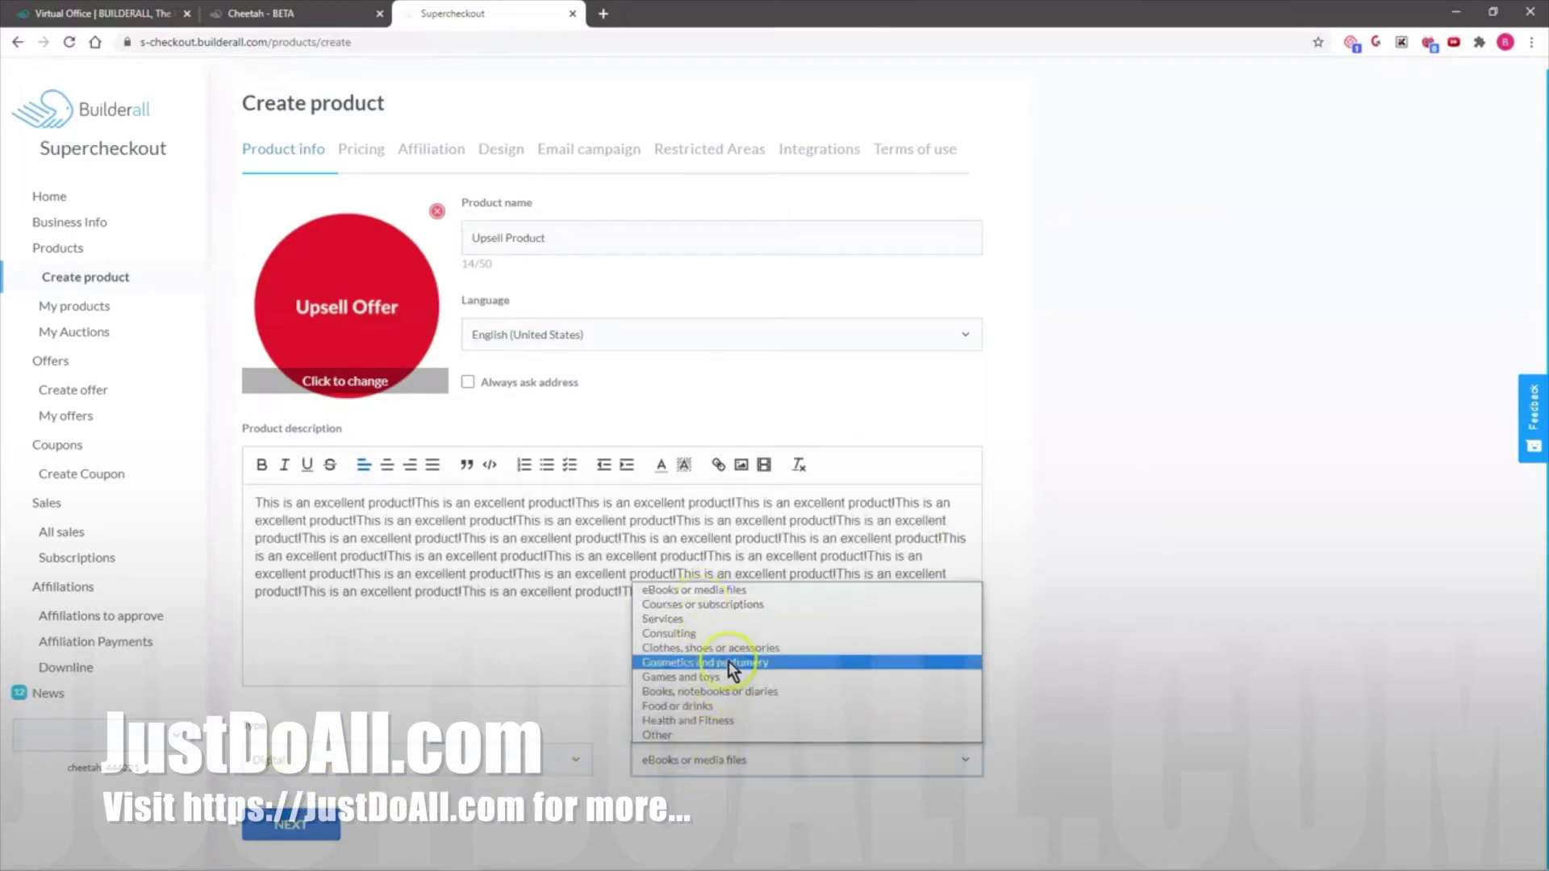
pyautogui.click(714, 592)
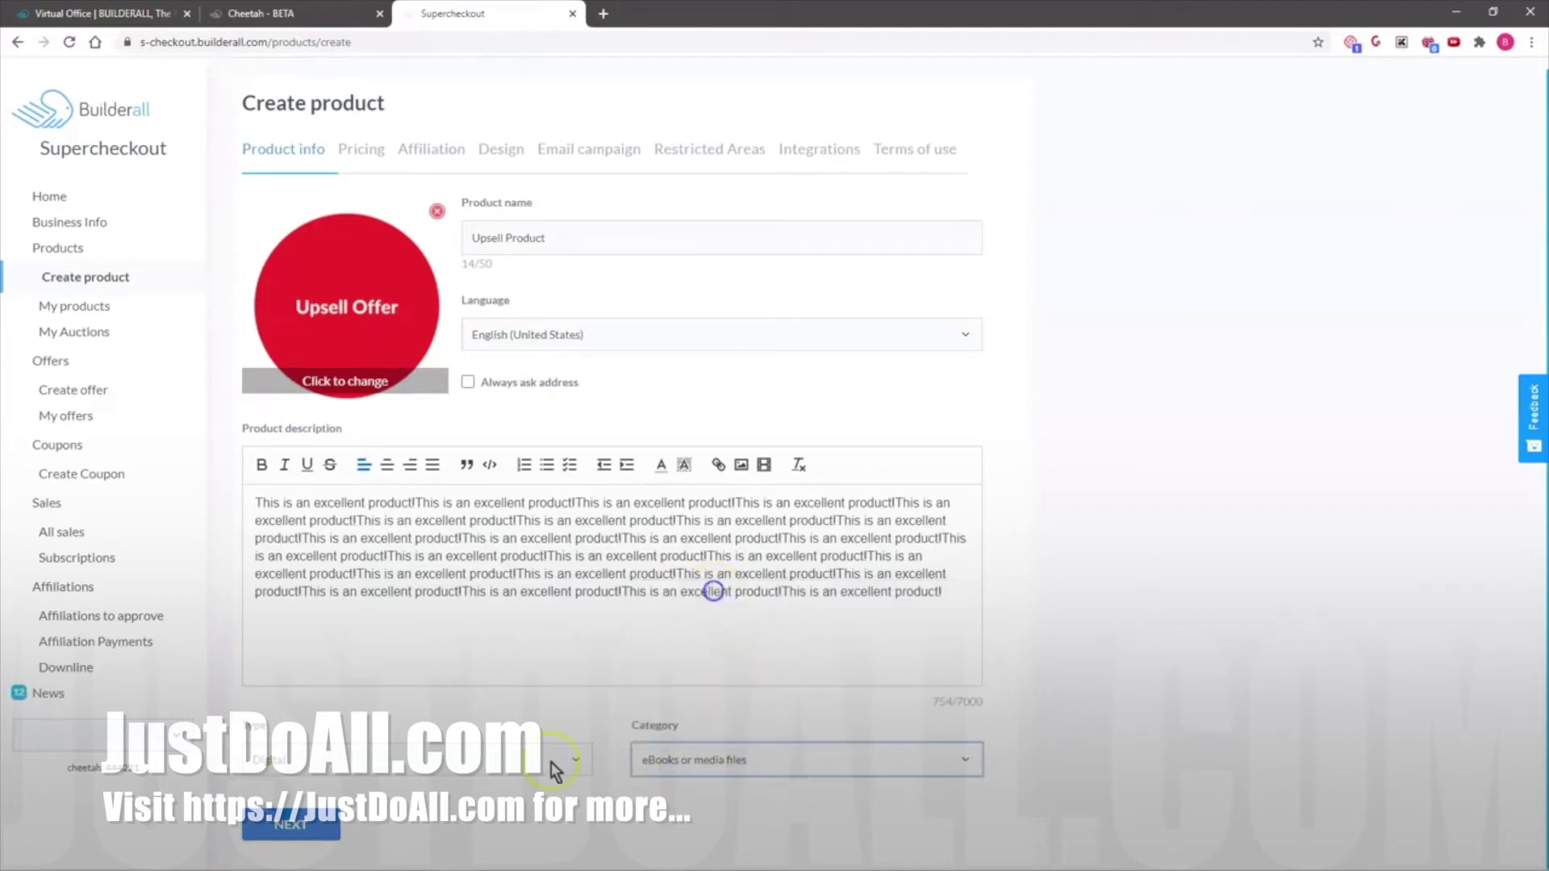
pyautogui.click(313, 831)
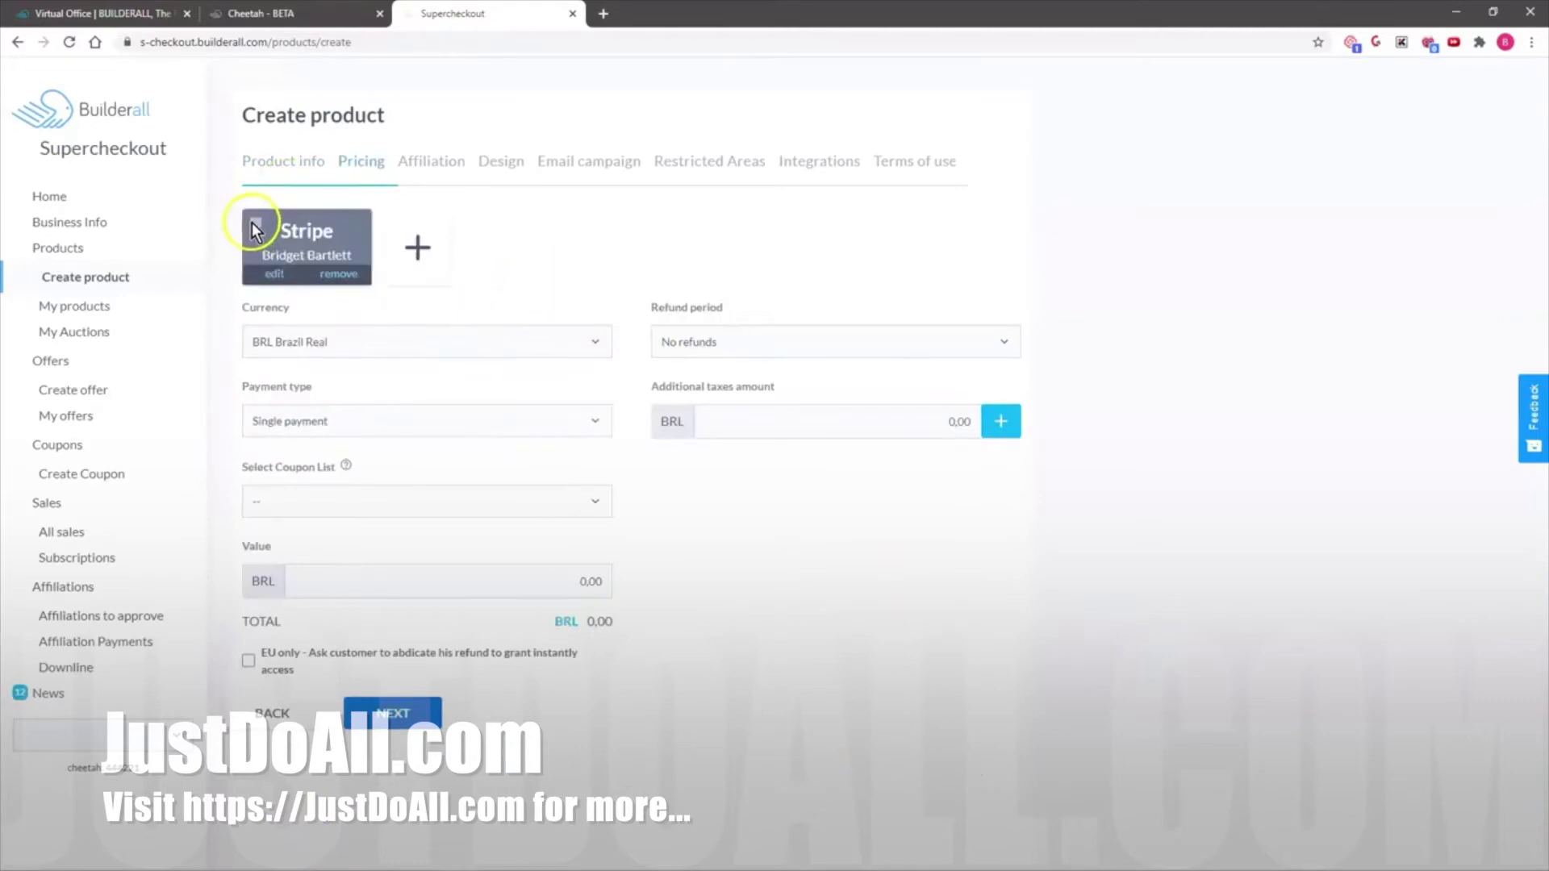
# Set the Upsell Product's currency to USD and its refund period to 14 days.
pyautogui.click(417, 247)
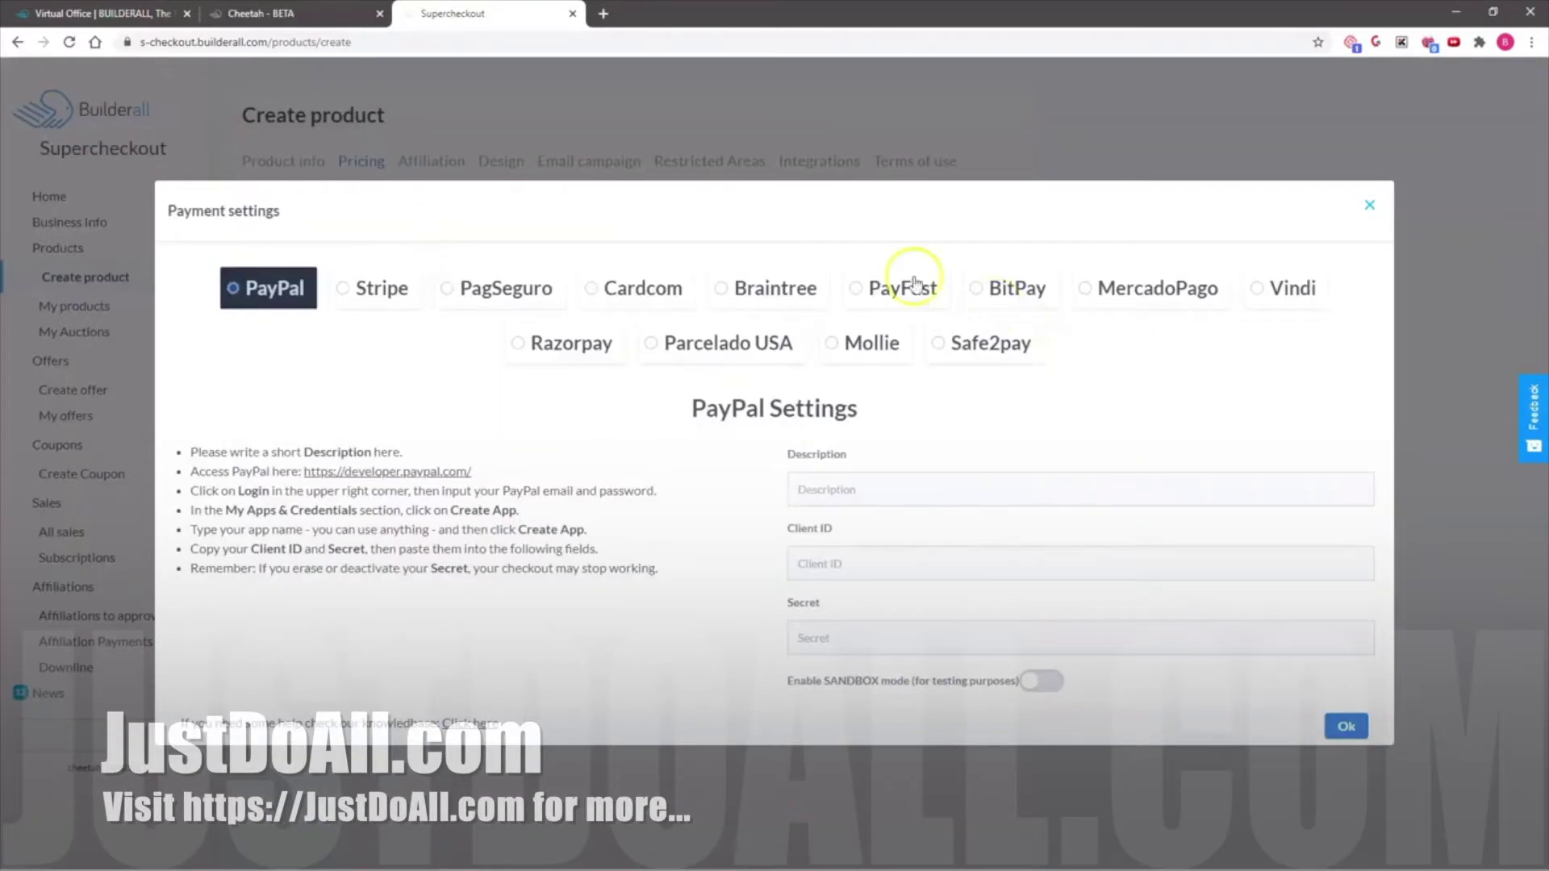
pyautogui.click(1370, 205)
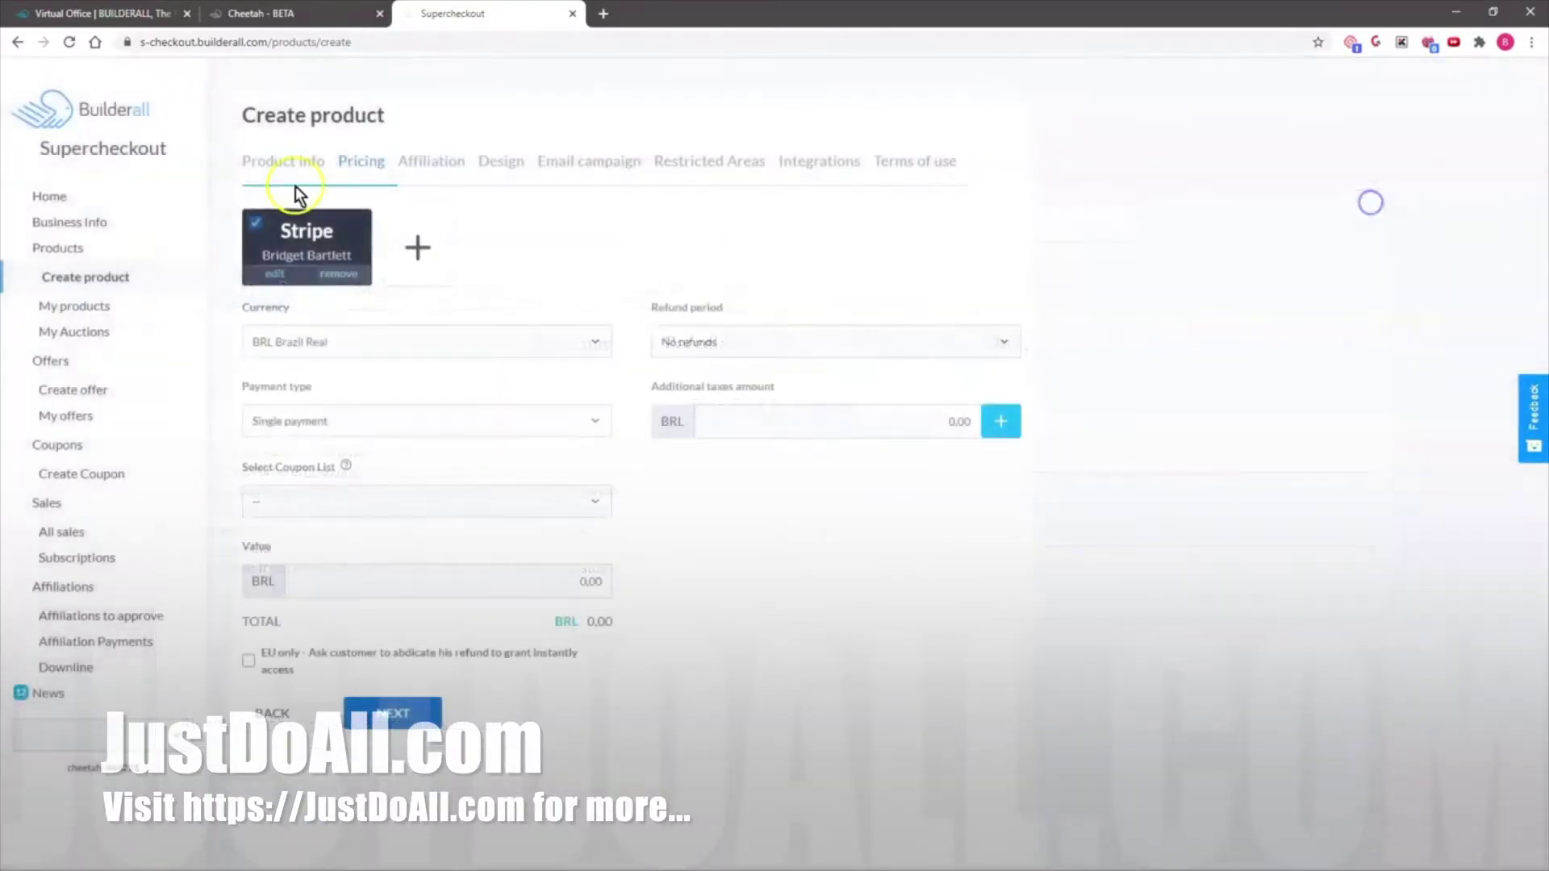
pyautogui.click(385, 343)
pyautogui.click(392, 361)
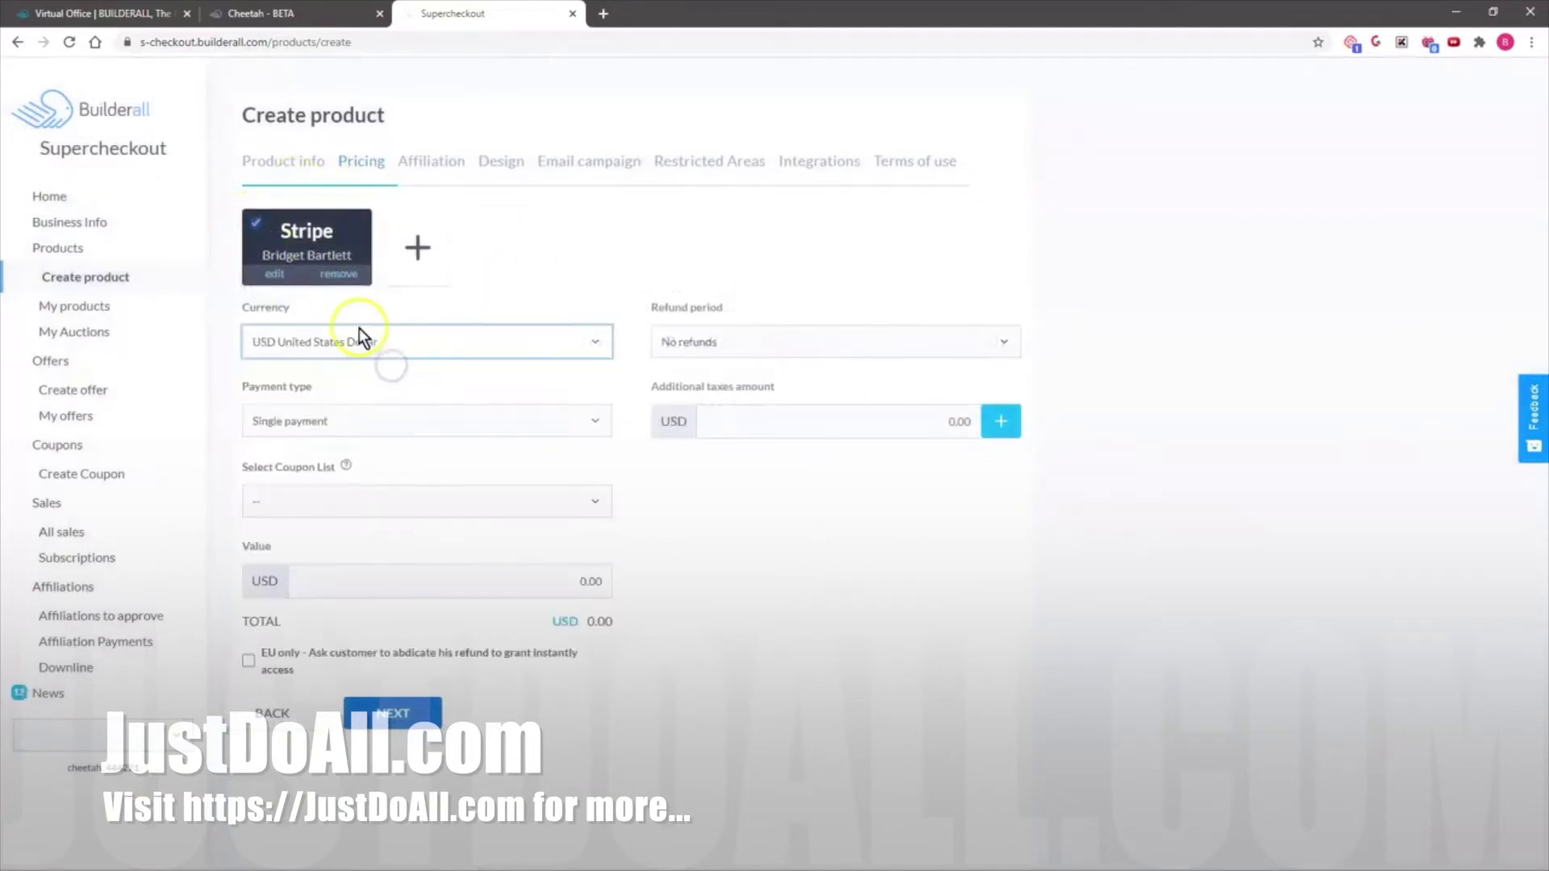
pyautogui.click(755, 345)
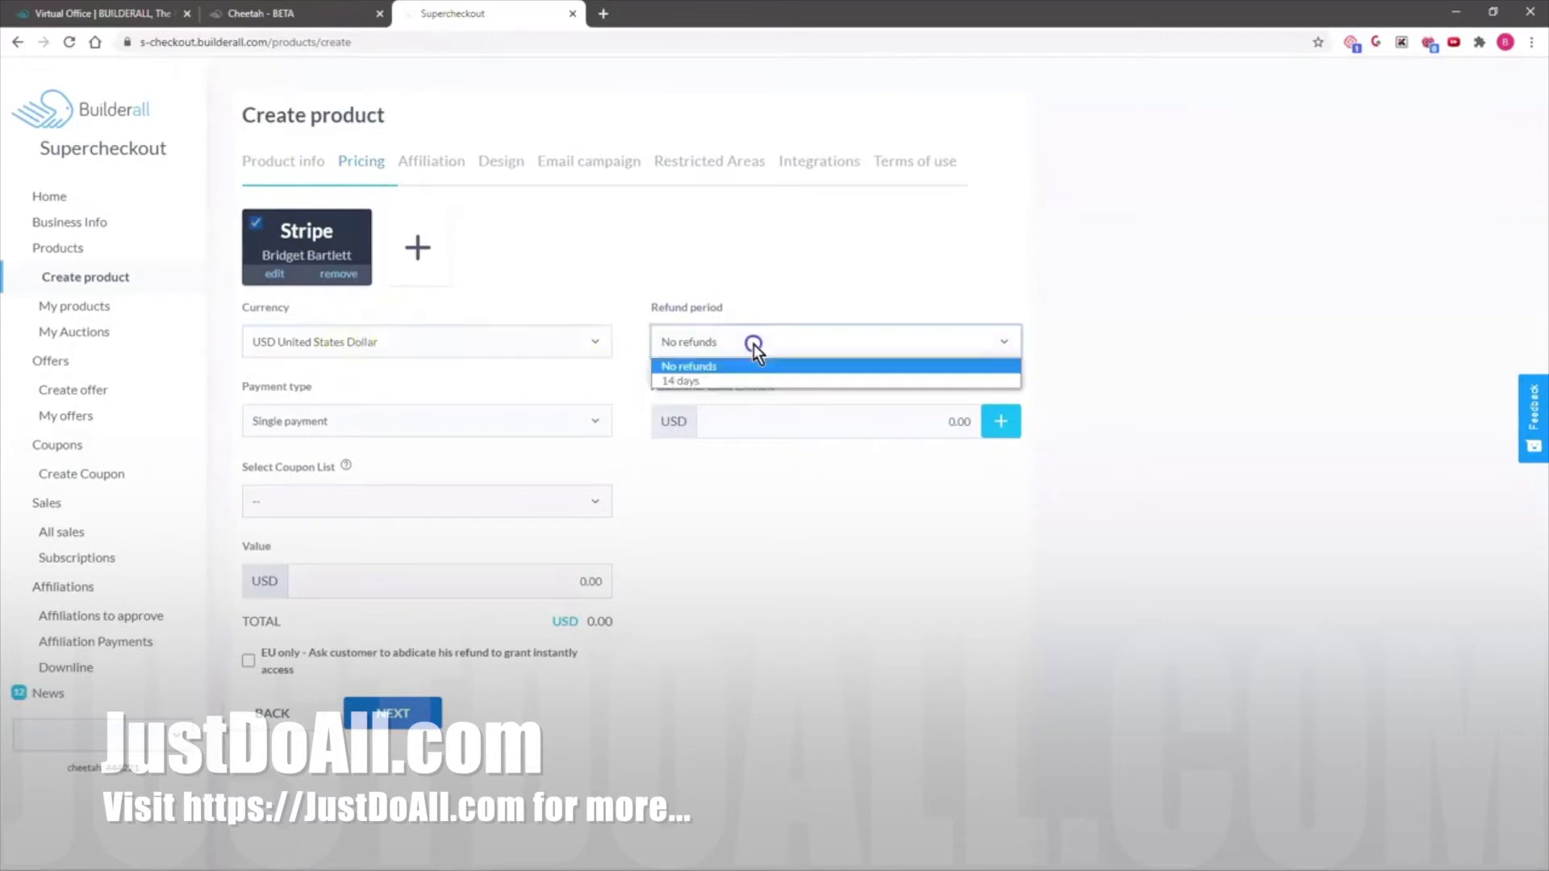
pyautogui.click(692, 382)
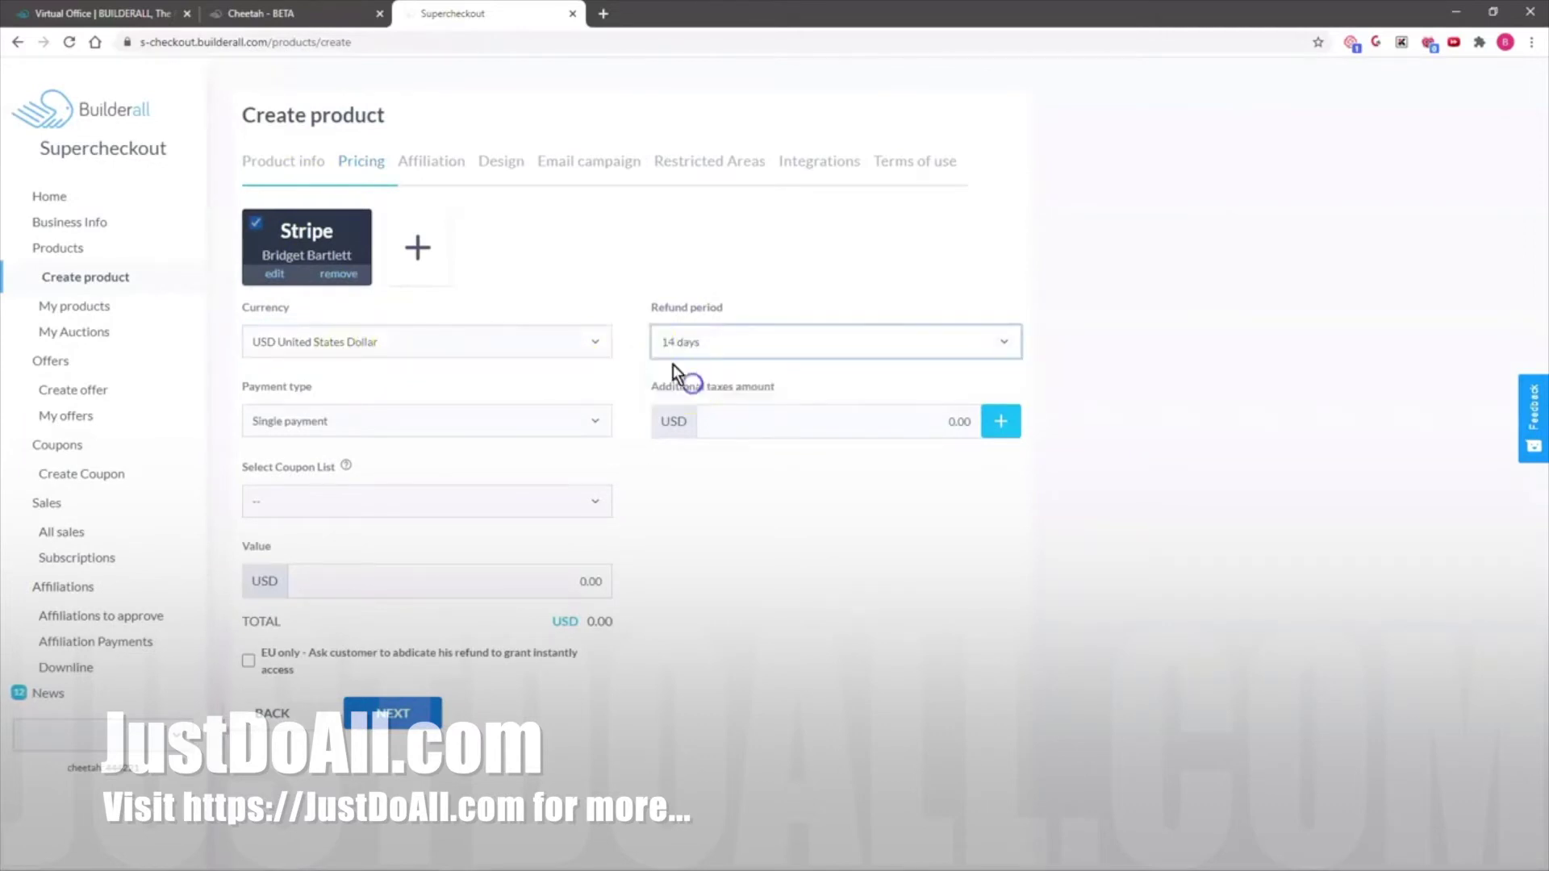
# Keep single payment with no coupon list, enter 0.50 as the value, and continue to Affiliation.
pyautogui.click(401, 416)
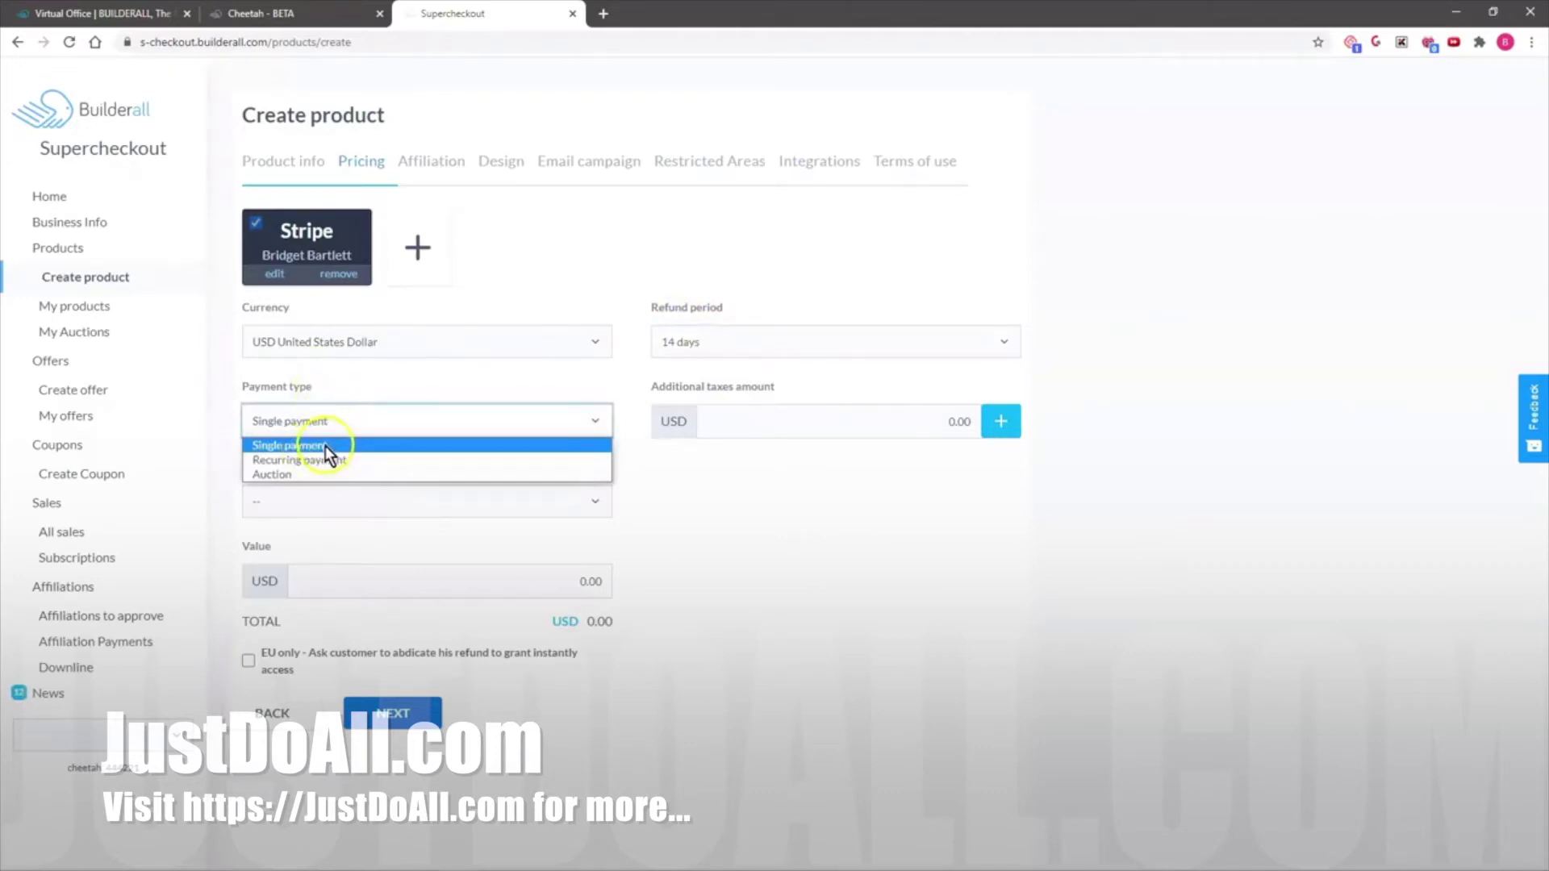
pyautogui.click(371, 373)
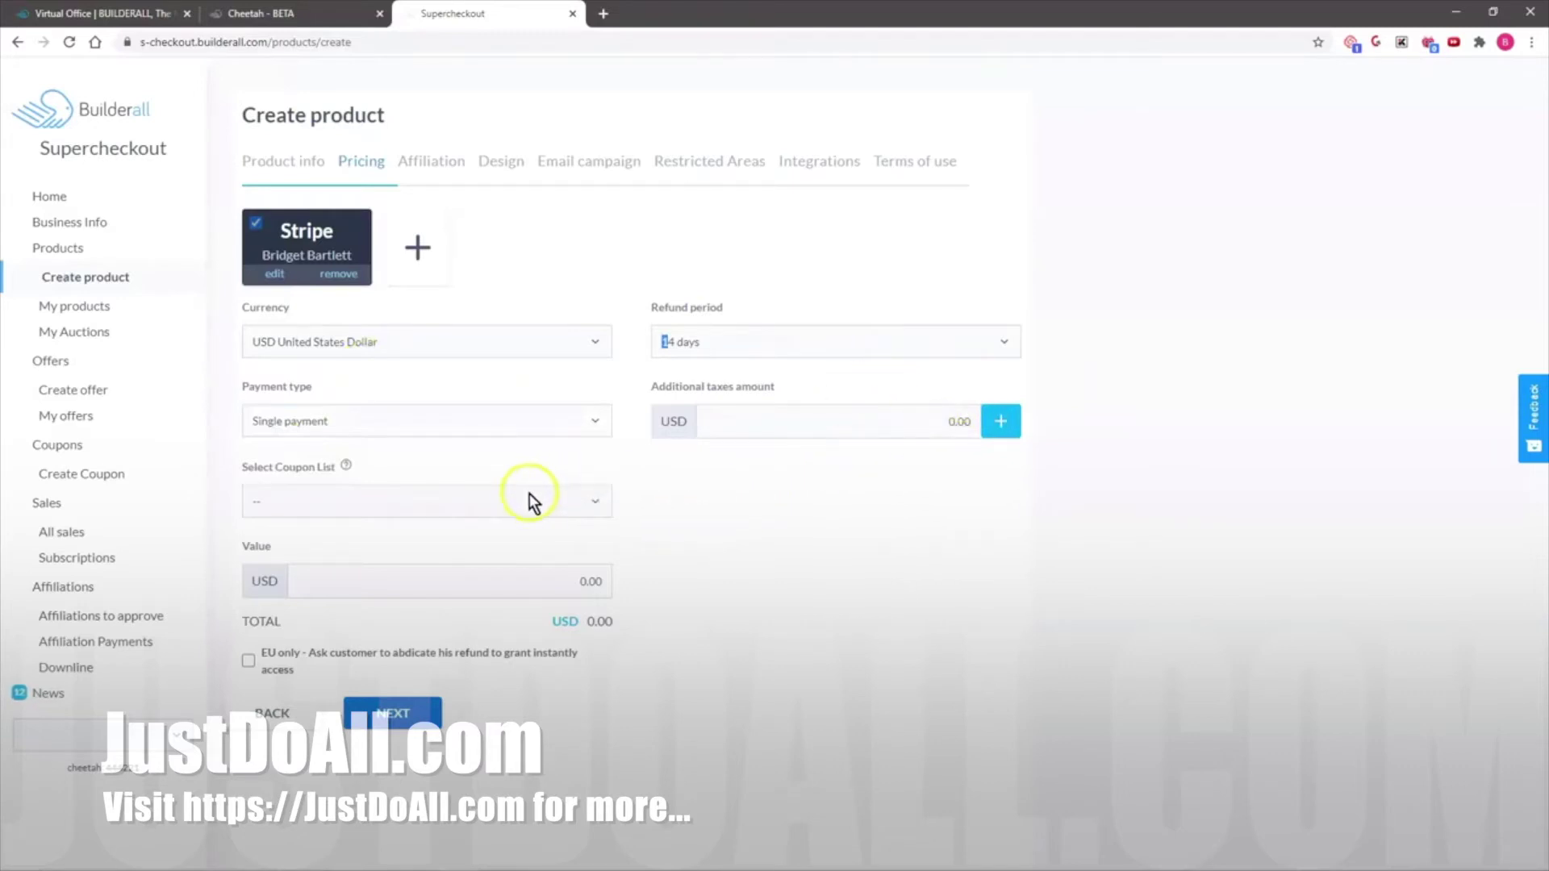
pyautogui.click(444, 504)
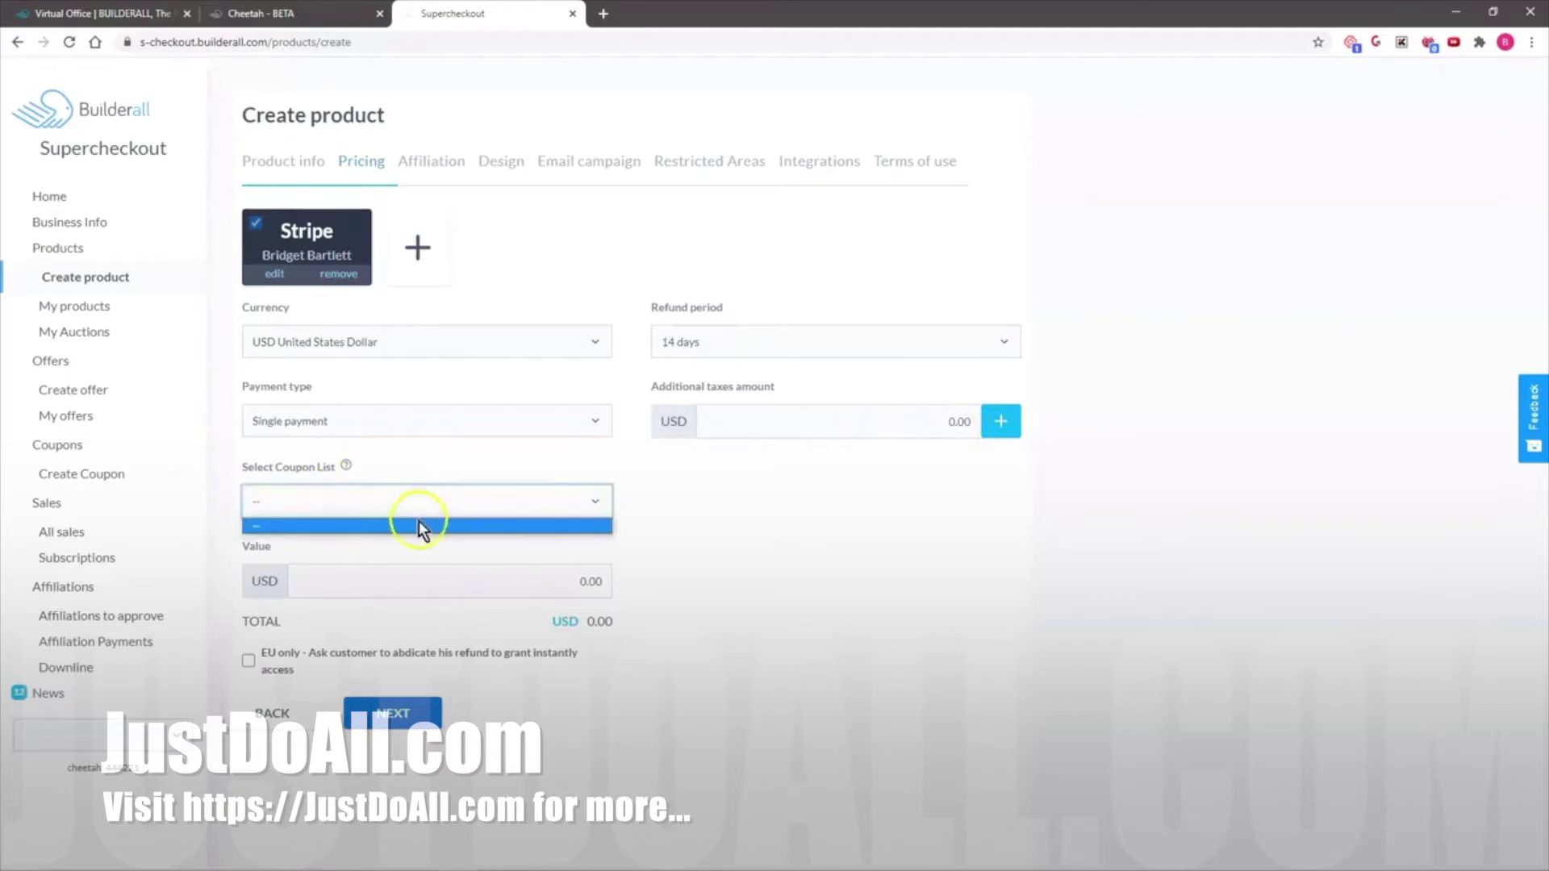
pyautogui.click(481, 557)
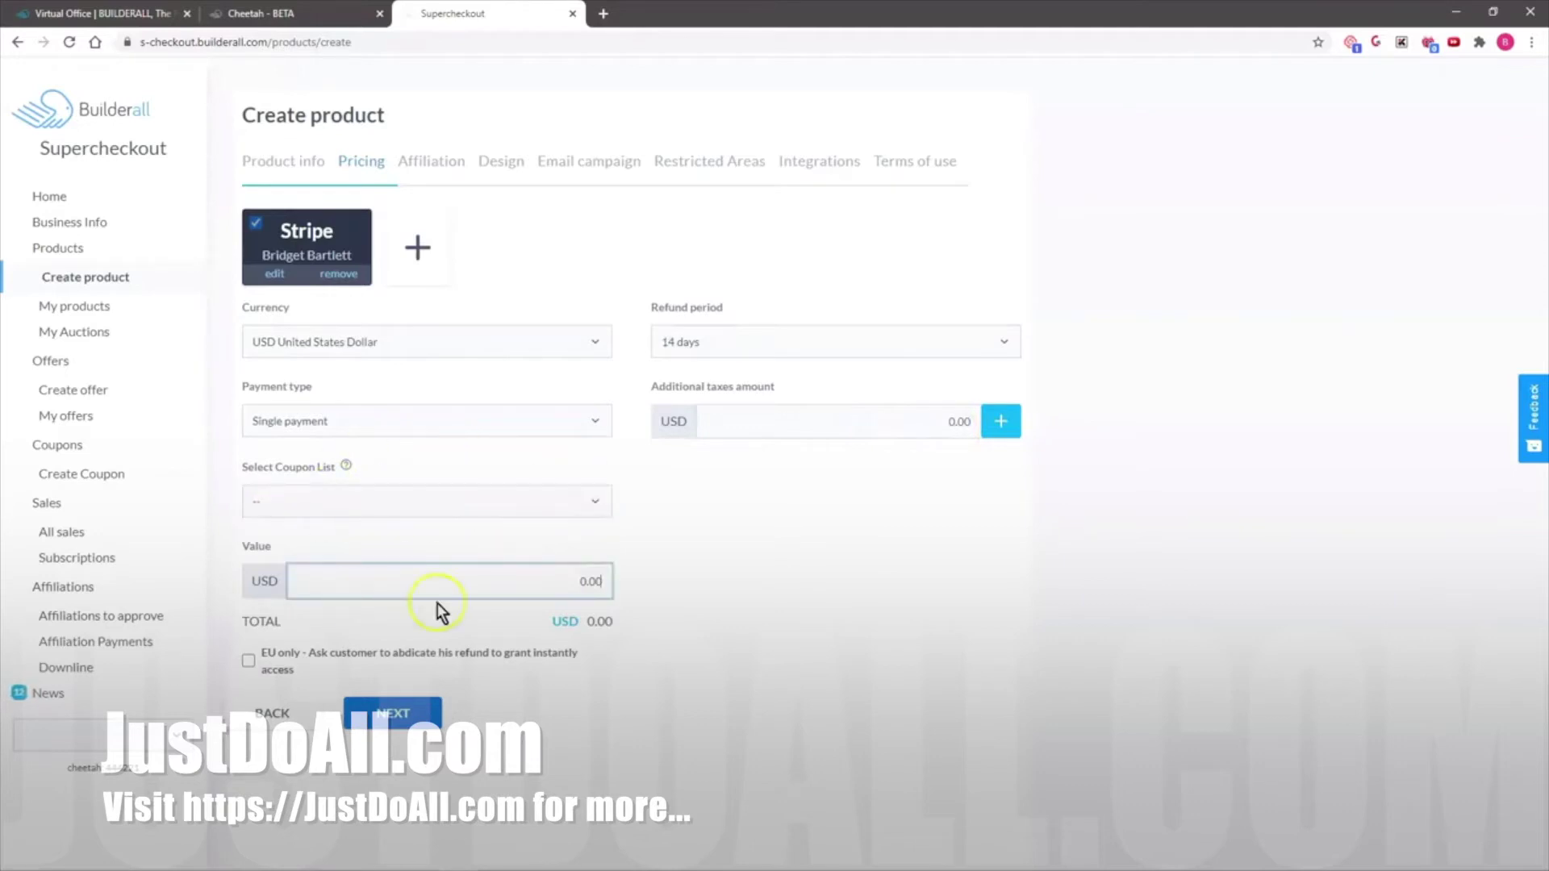
pyautogui.click(605, 581)
pyautogui.write('5')
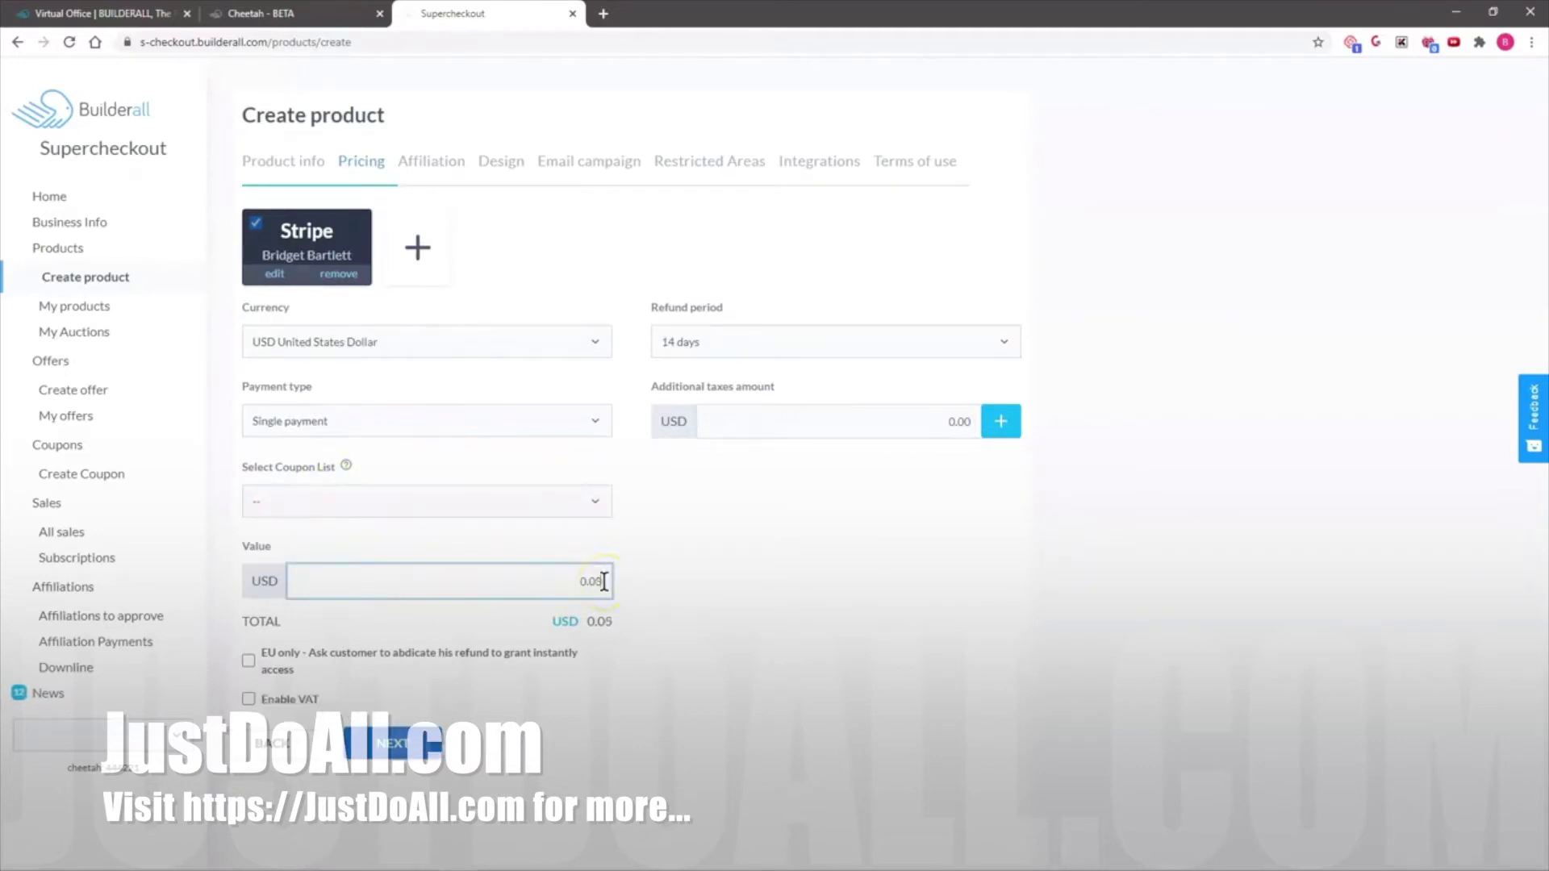
pyautogui.write('0')
pyautogui.click(667, 619)
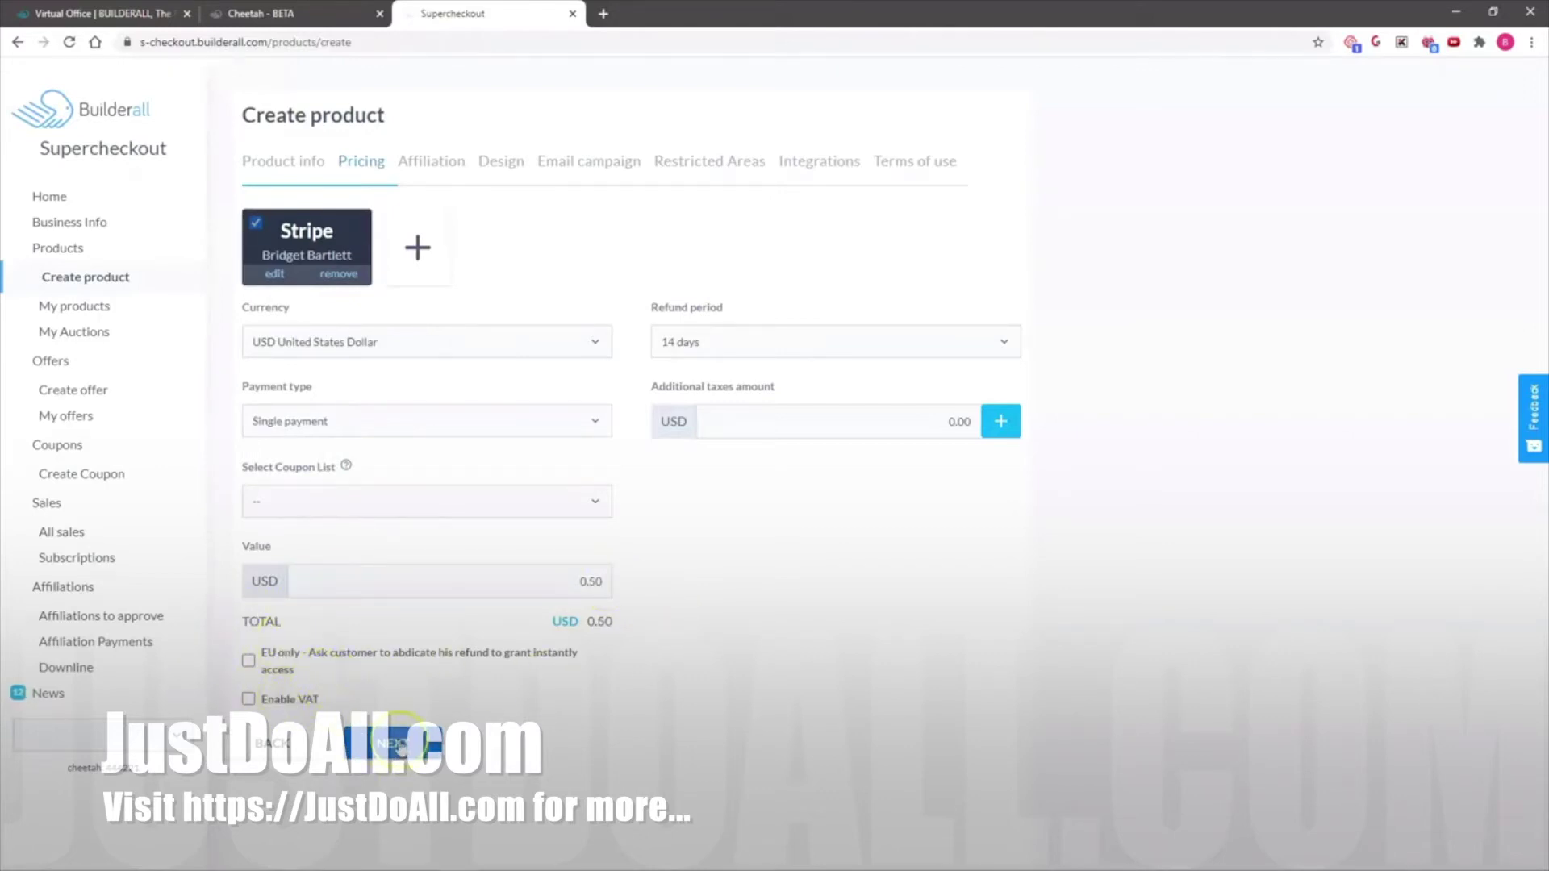
pyautogui.click(401, 743)
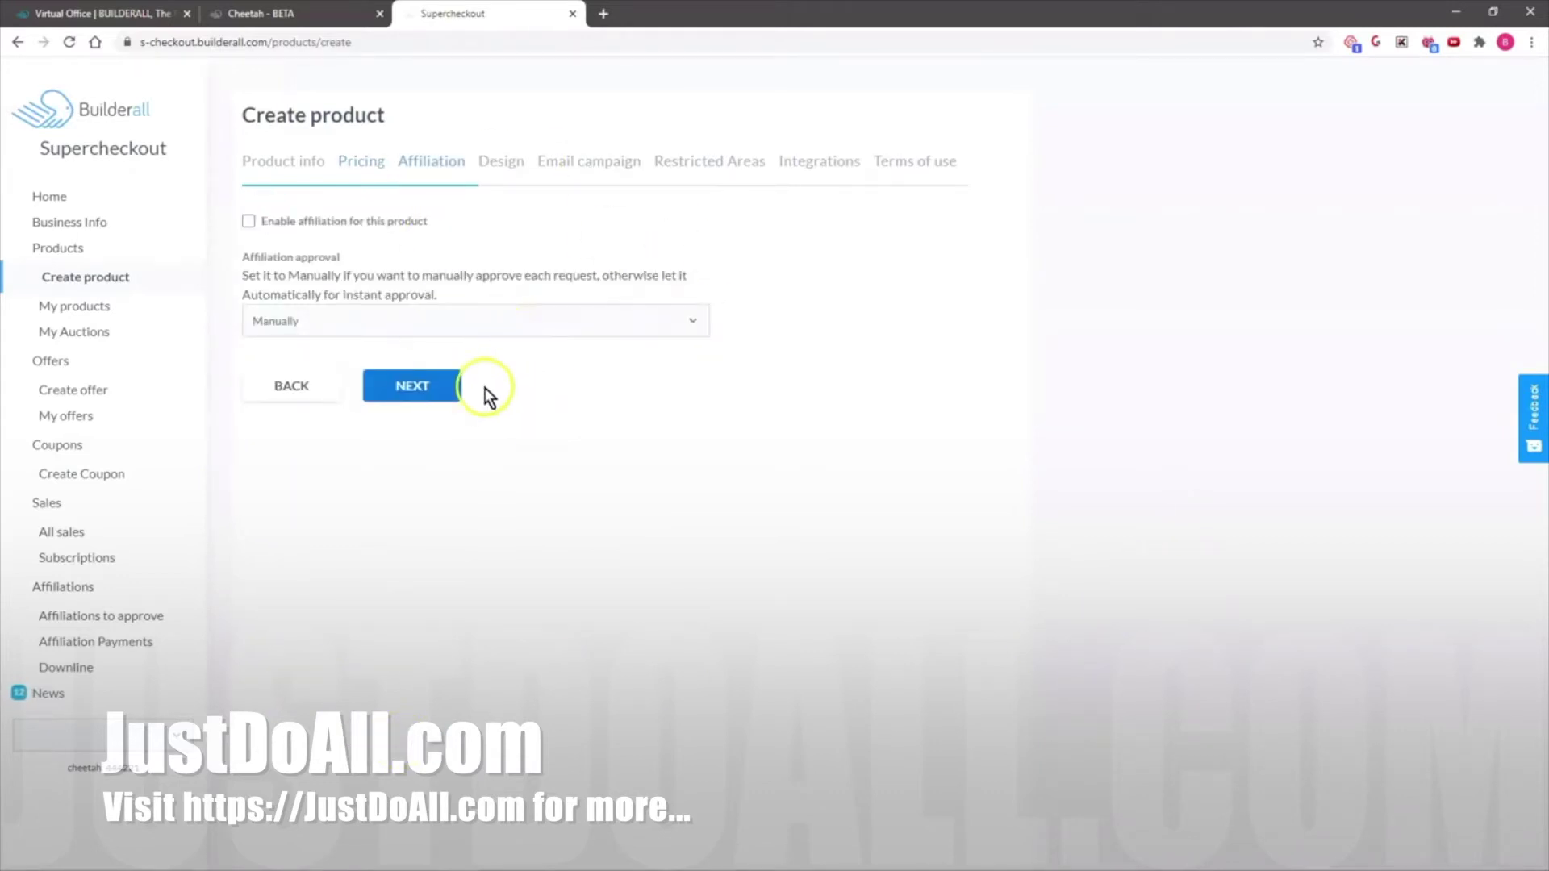
# Use the 3 Steps Checkout design, send buyers to the thank you/member access page, and sell on the upsell page.
pyautogui.click(433, 393)
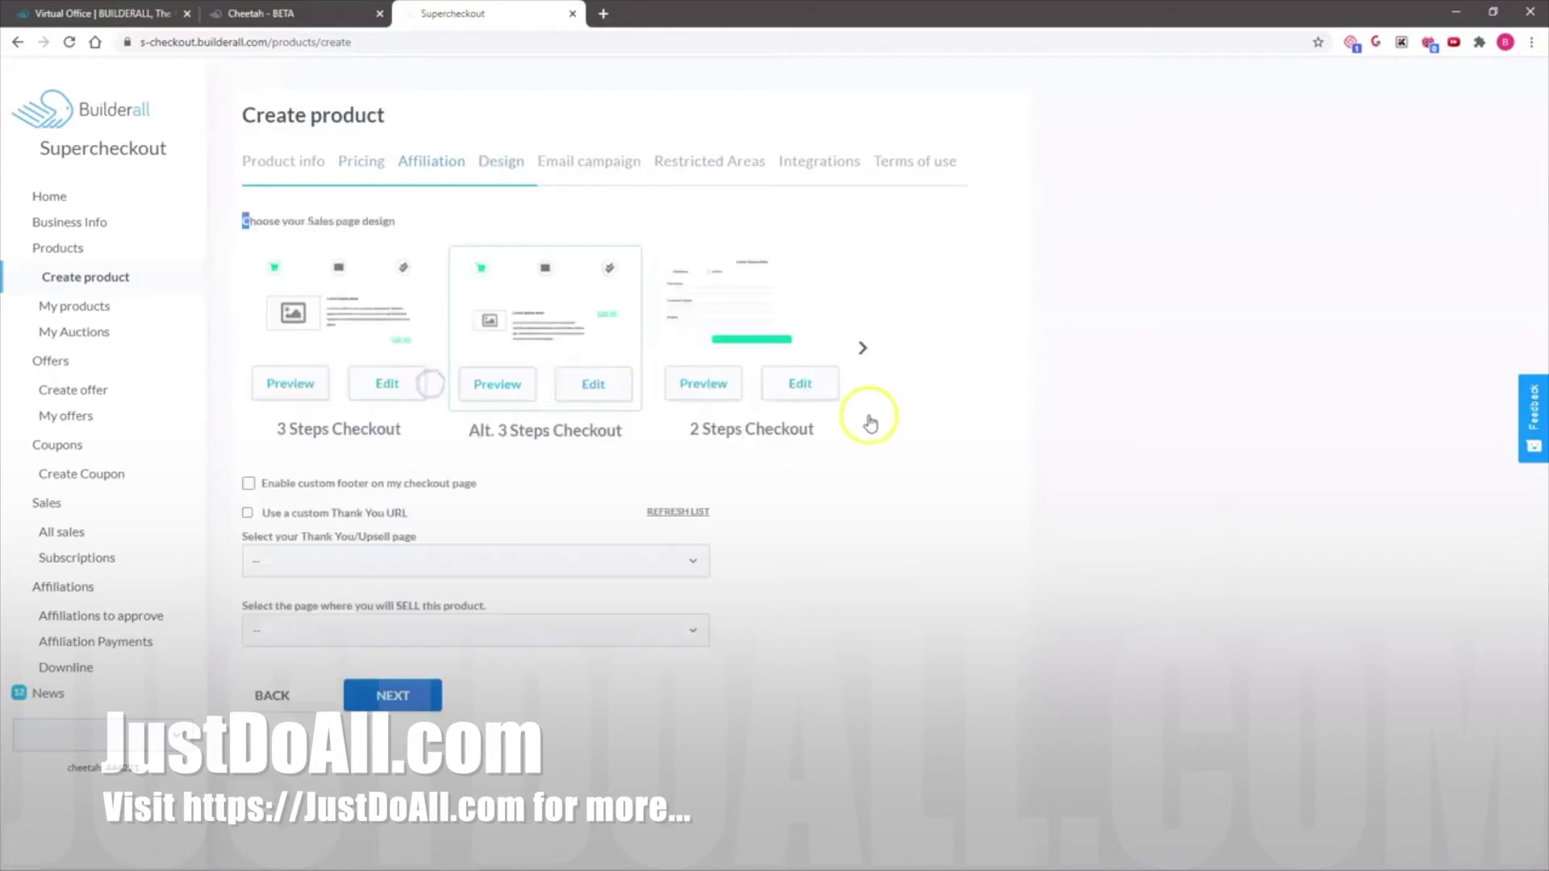
pyautogui.click(361, 309)
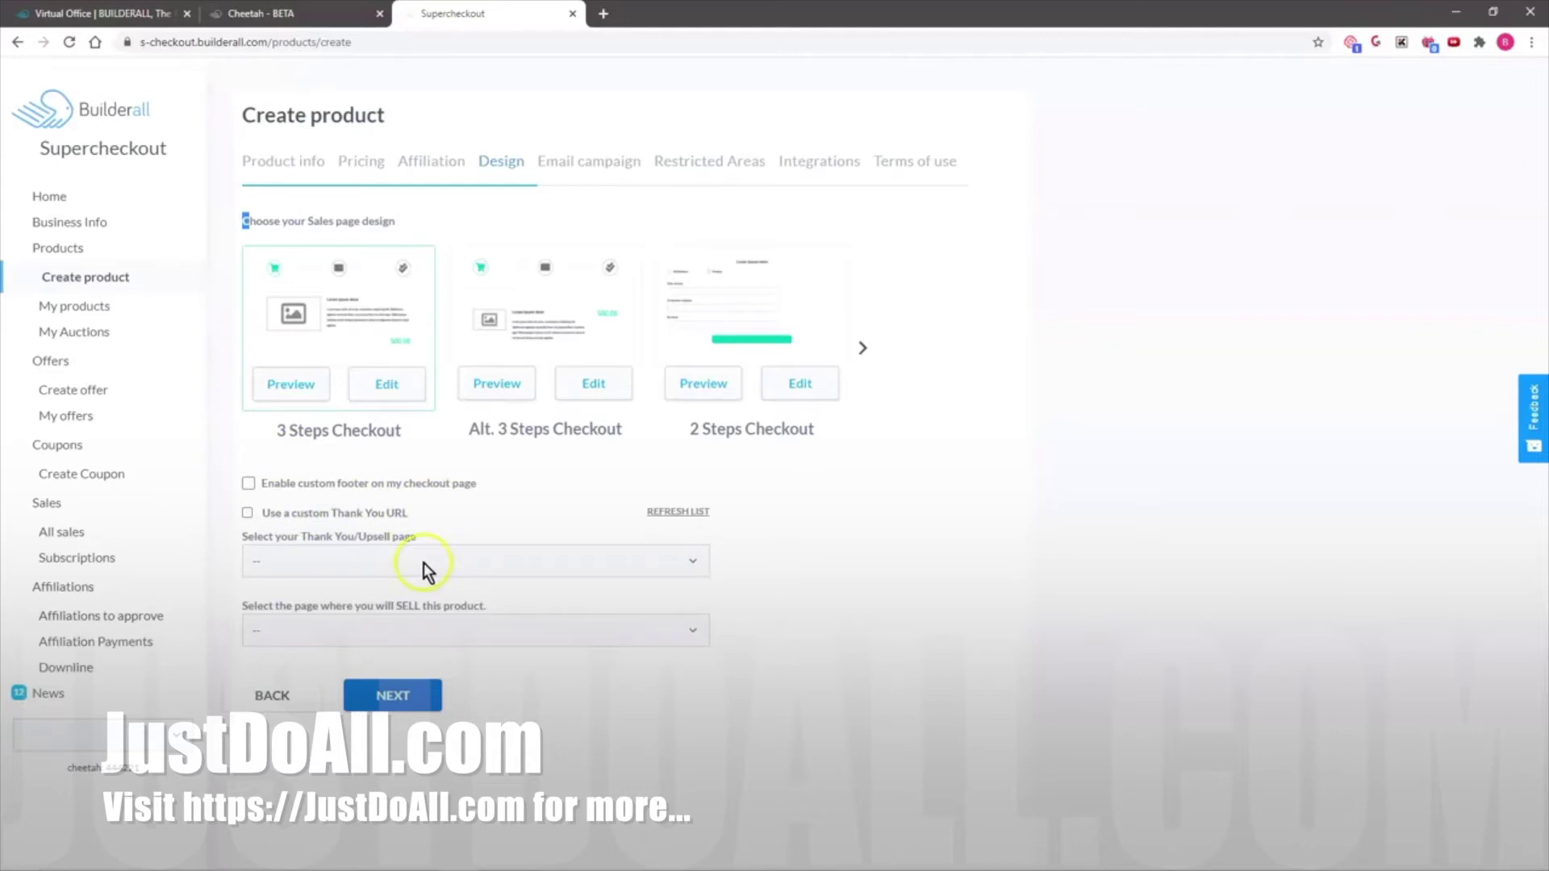
pyautogui.click(425, 565)
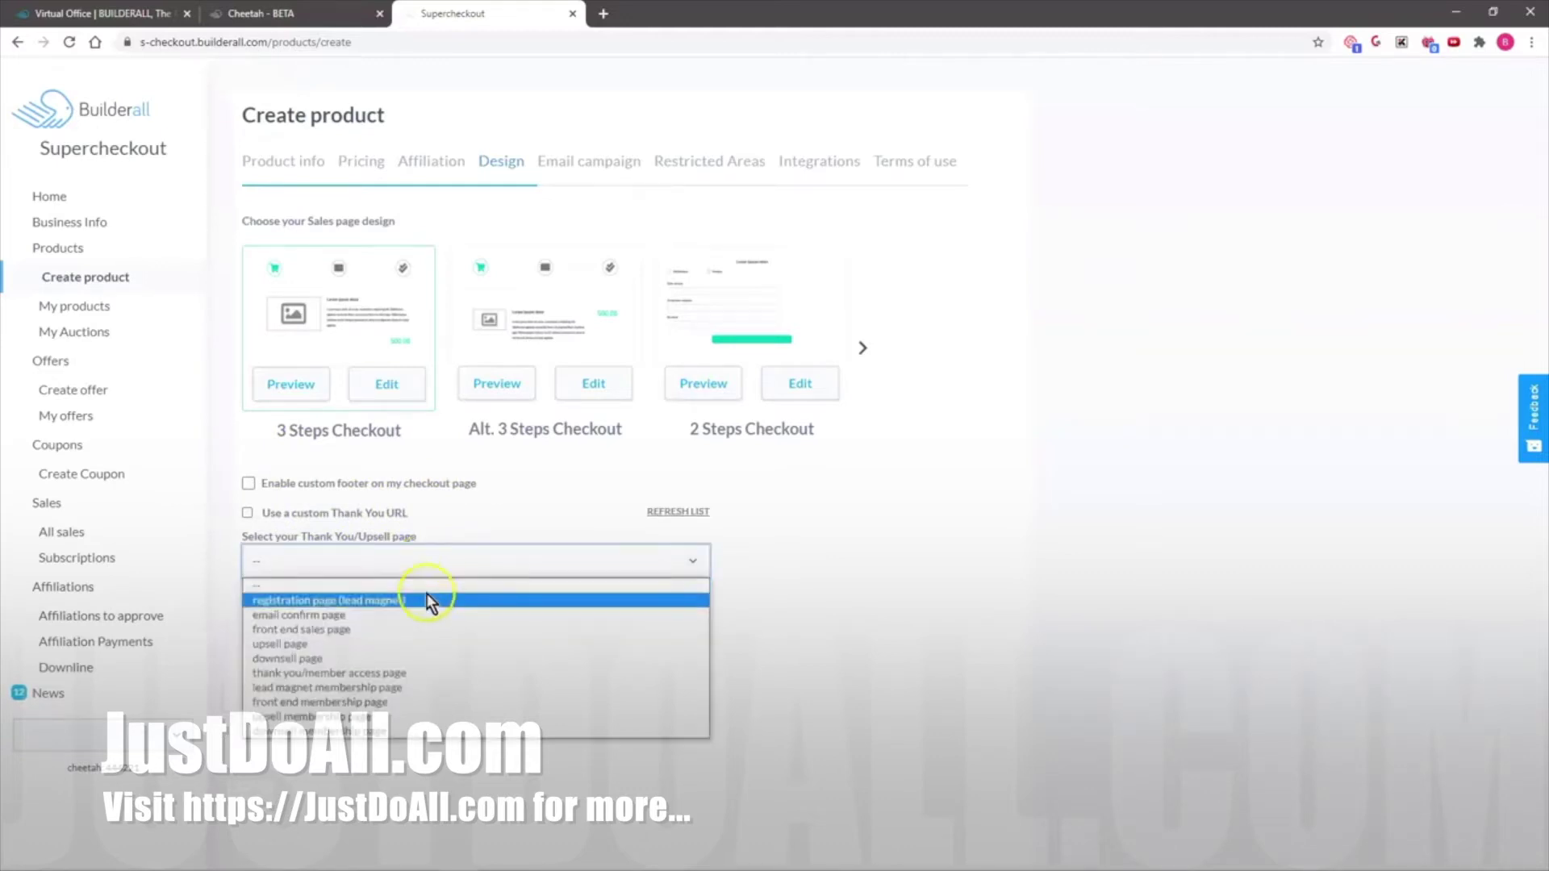
pyautogui.click(403, 674)
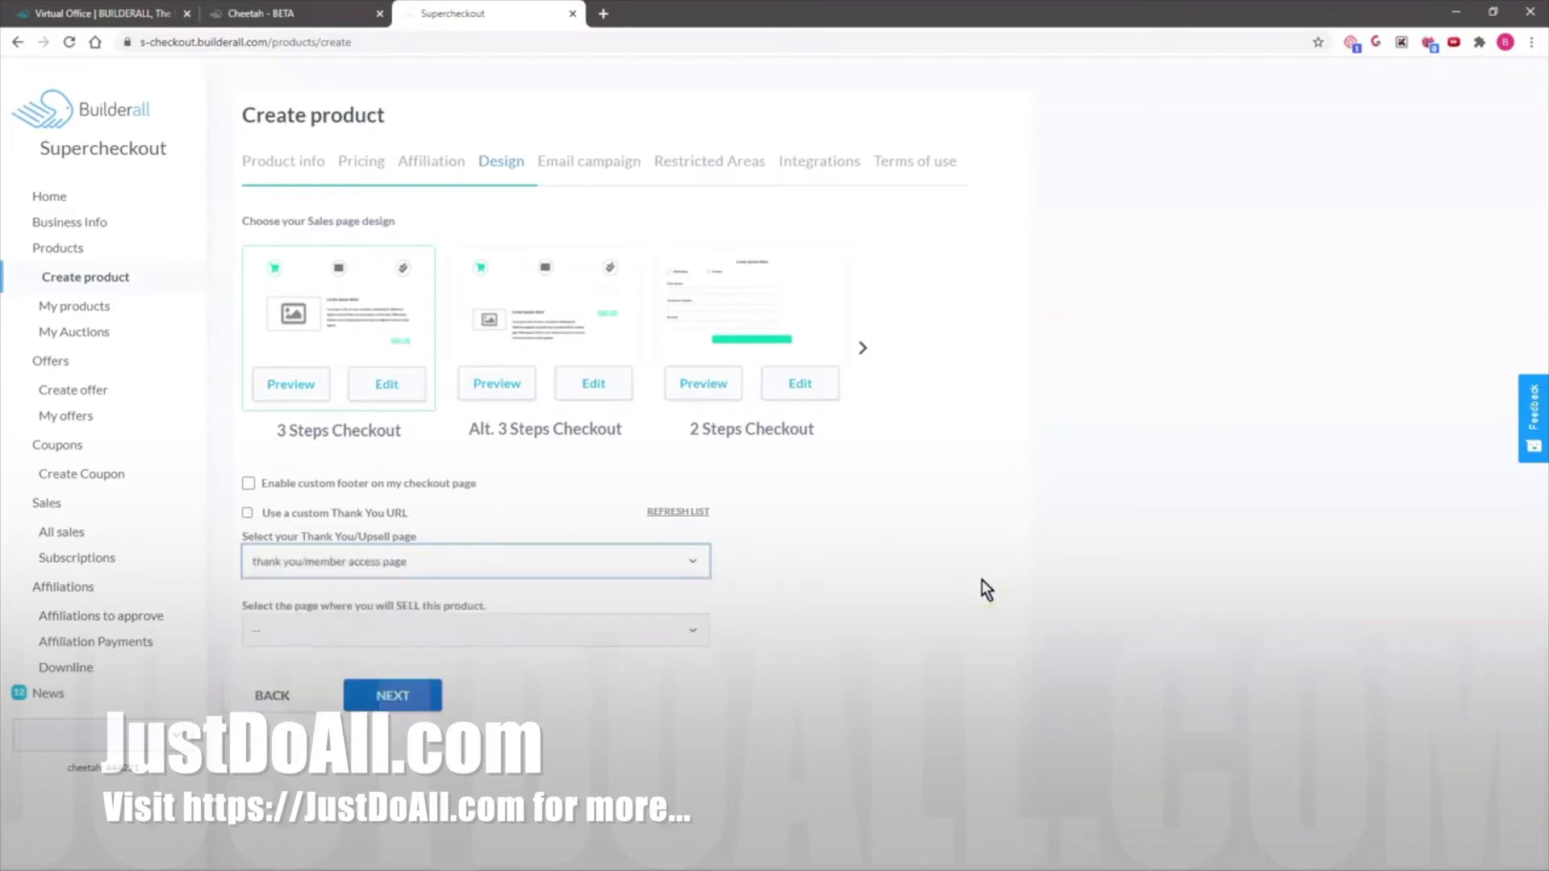
pyautogui.click(388, 631)
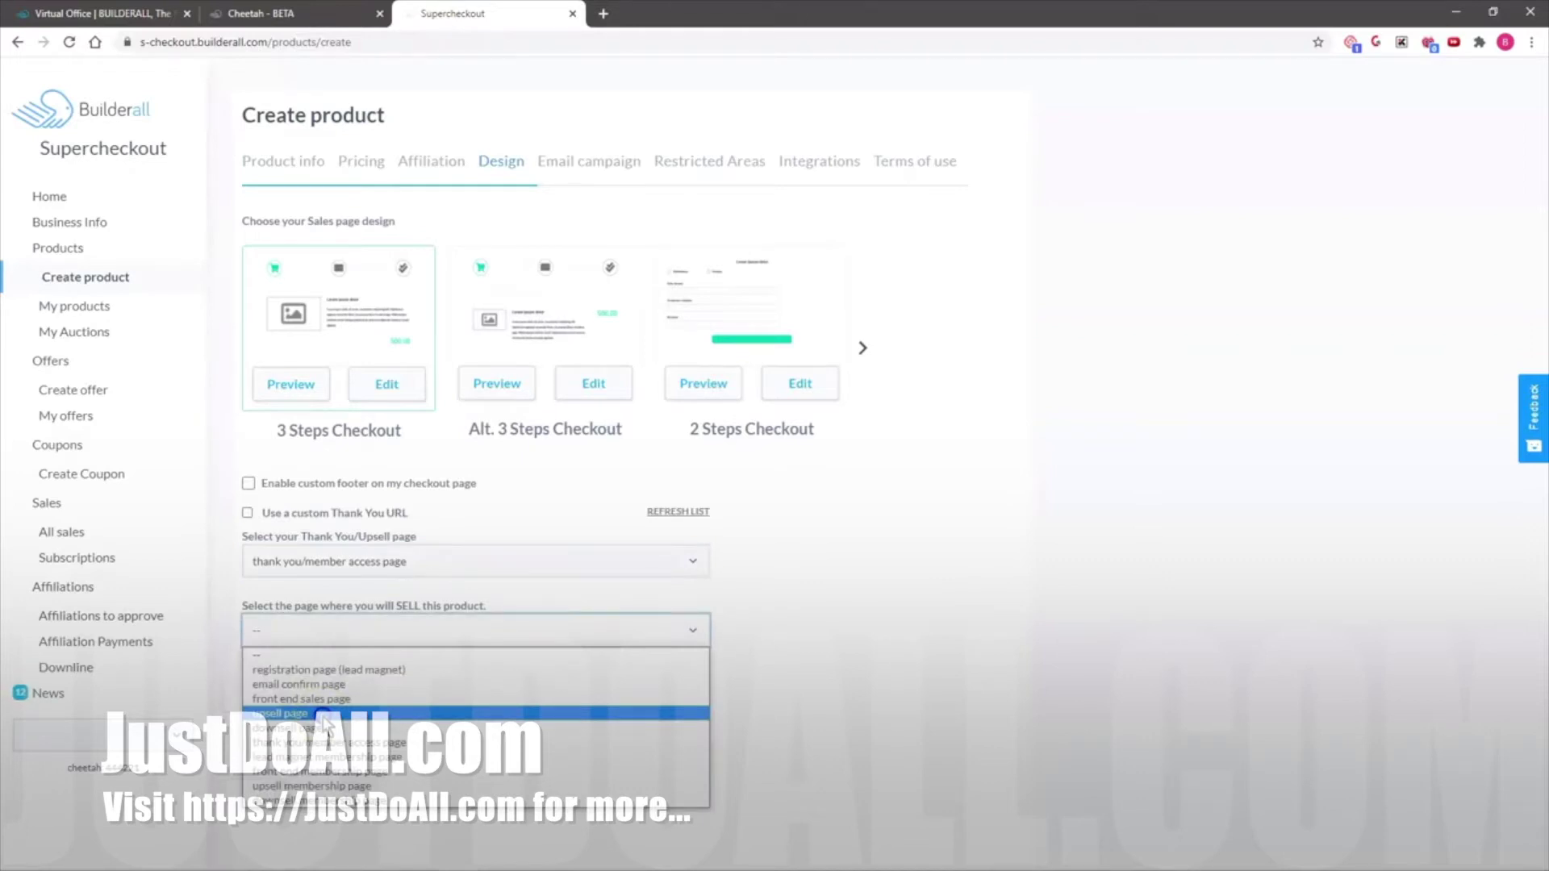
pyautogui.click(326, 715)
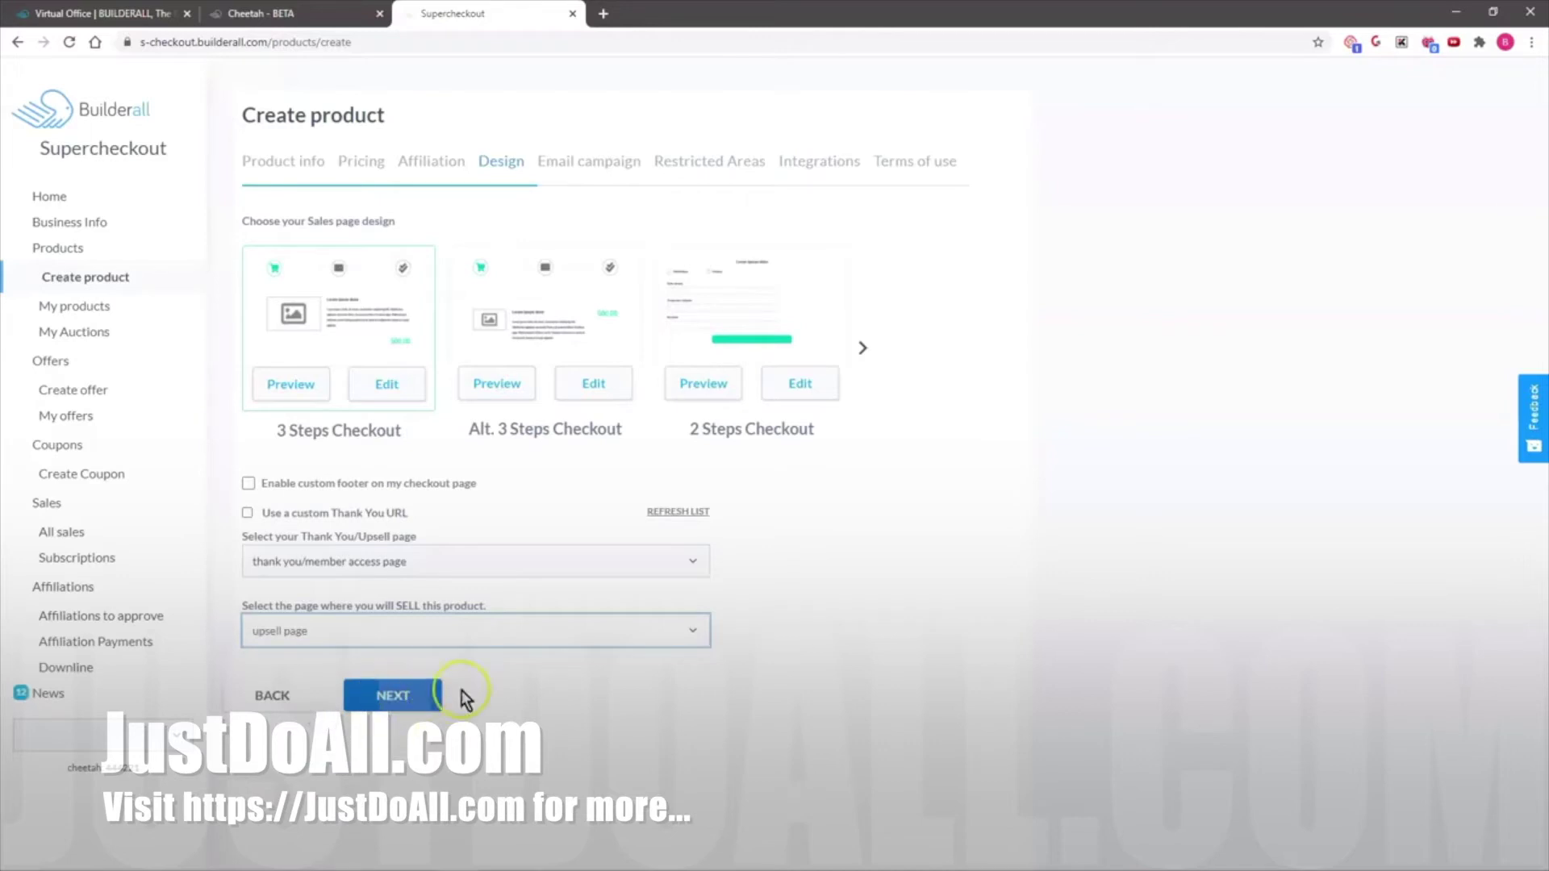
pyautogui.click(396, 696)
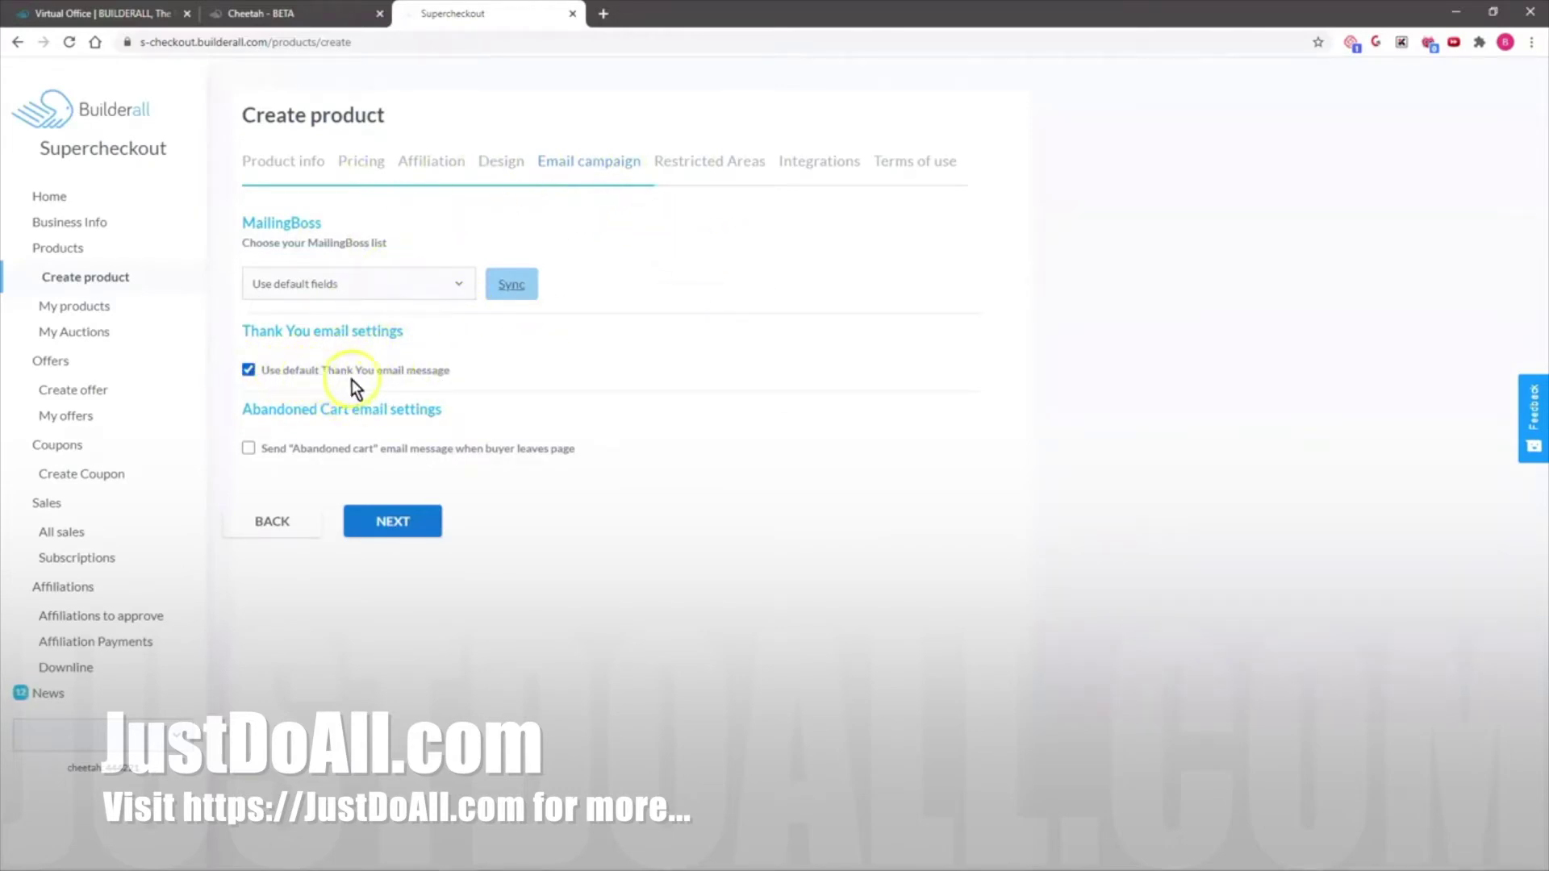
# Enable abandoned-cart emails and tick Upsell Member Area LOCK to unlock after payment.
pyautogui.click(249, 449)
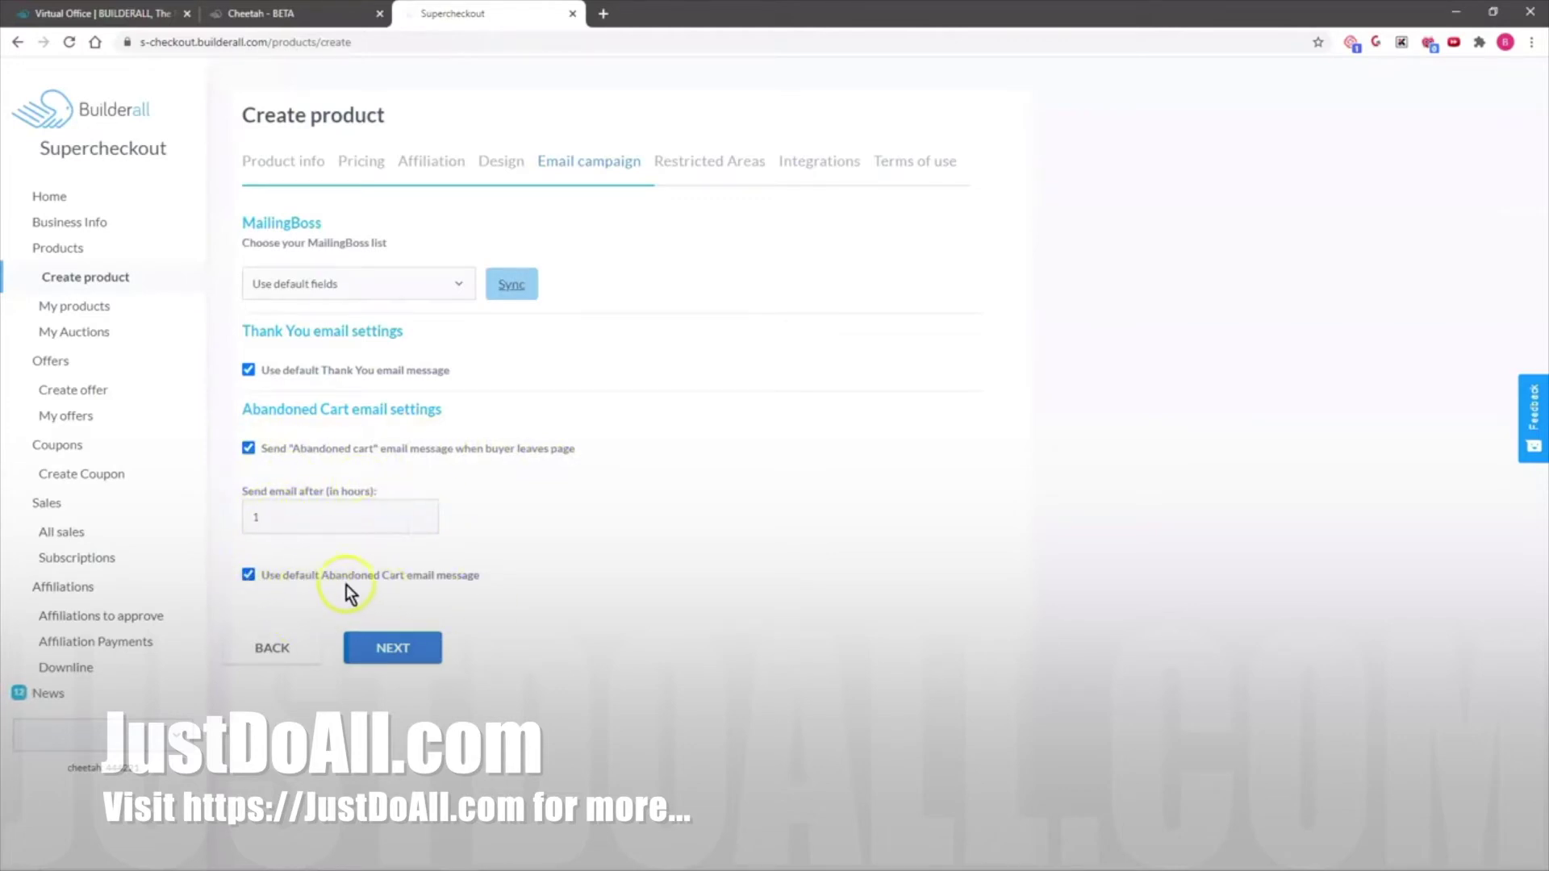
pyautogui.click(408, 654)
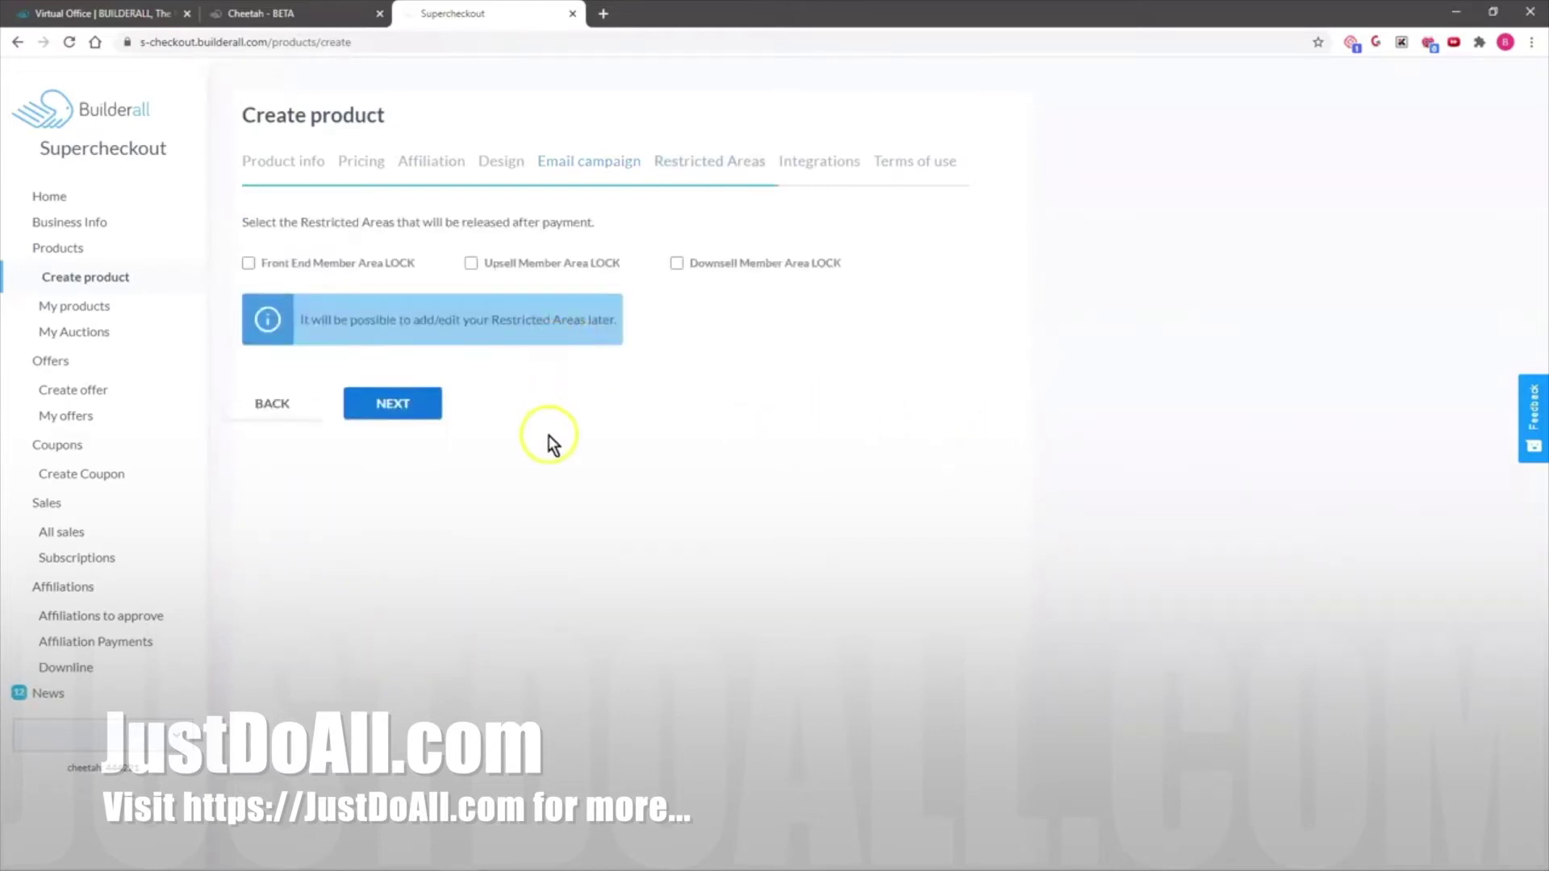
pyautogui.click(472, 264)
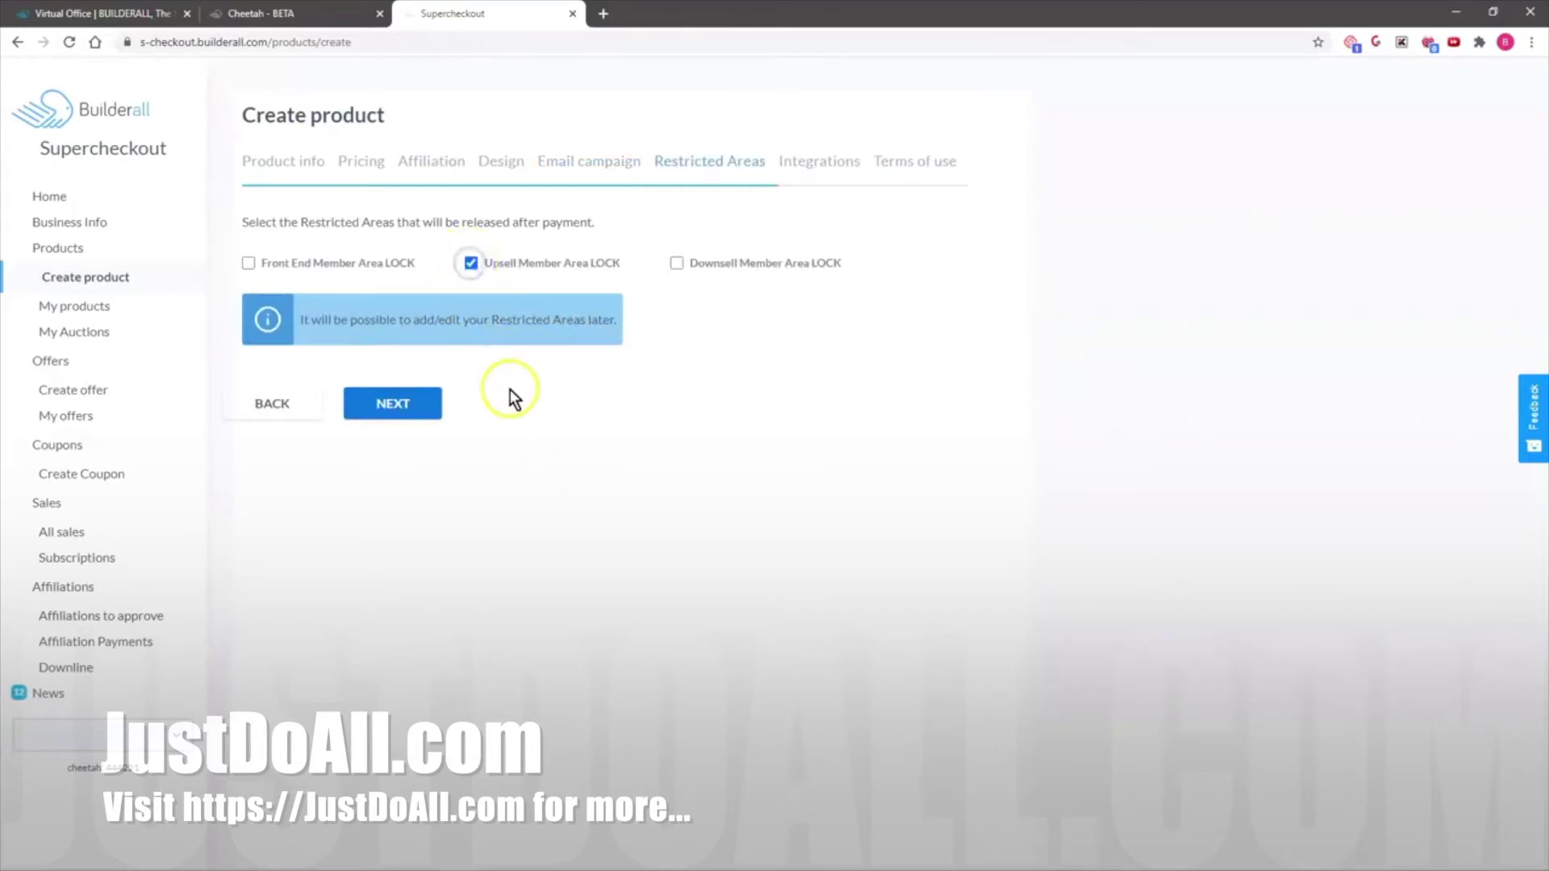
pyautogui.click(393, 406)
pyautogui.click(393, 410)
pyautogui.click(395, 409)
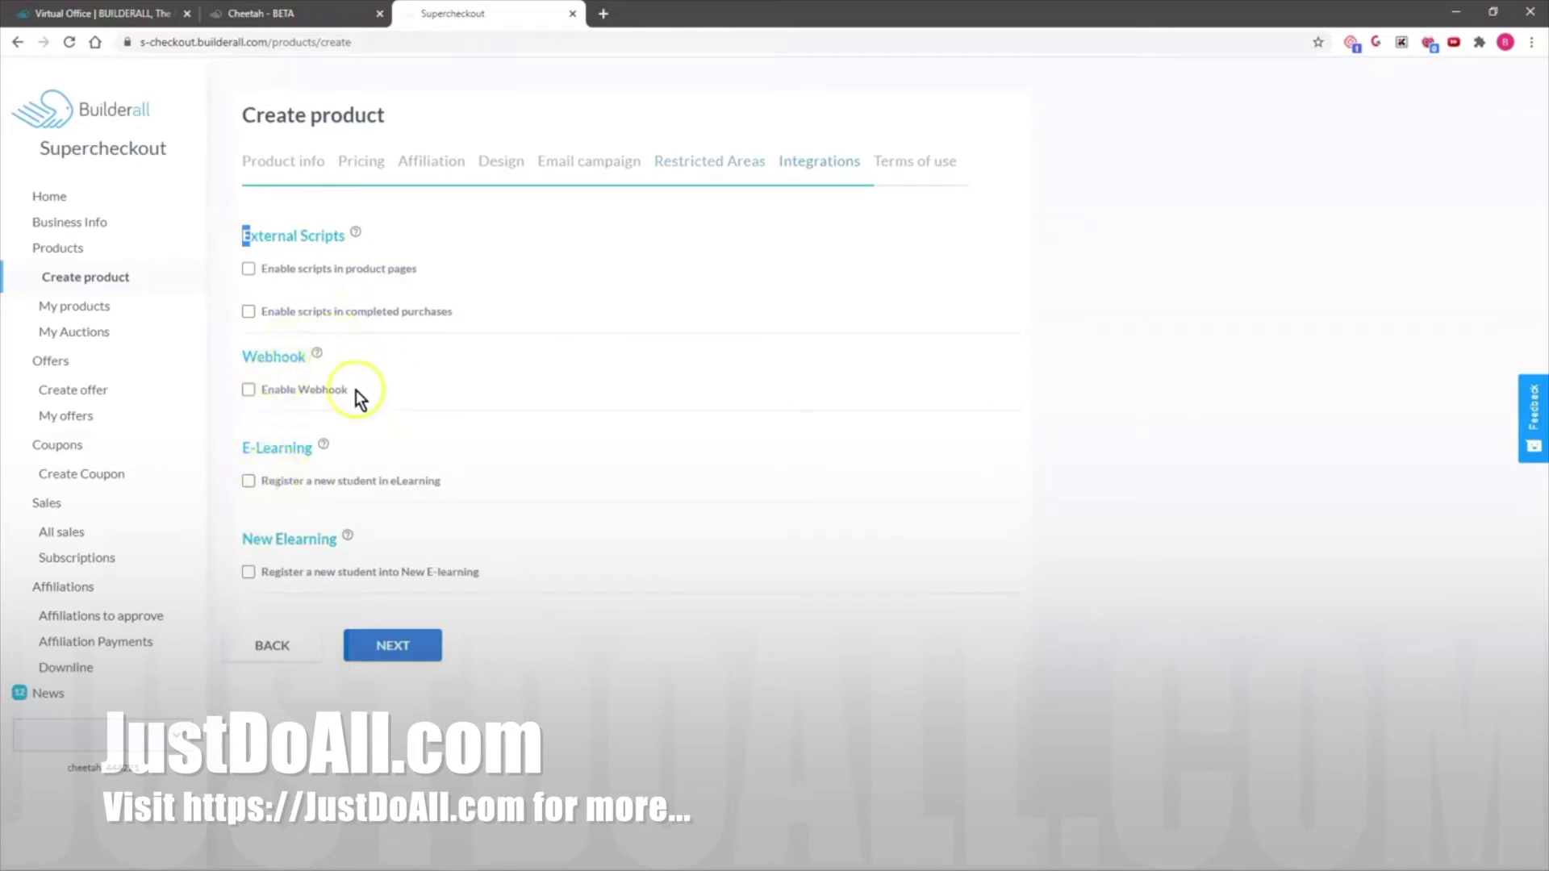
# Accept the Terms and Conditions and create the Upsell Product.
pyautogui.click(387, 647)
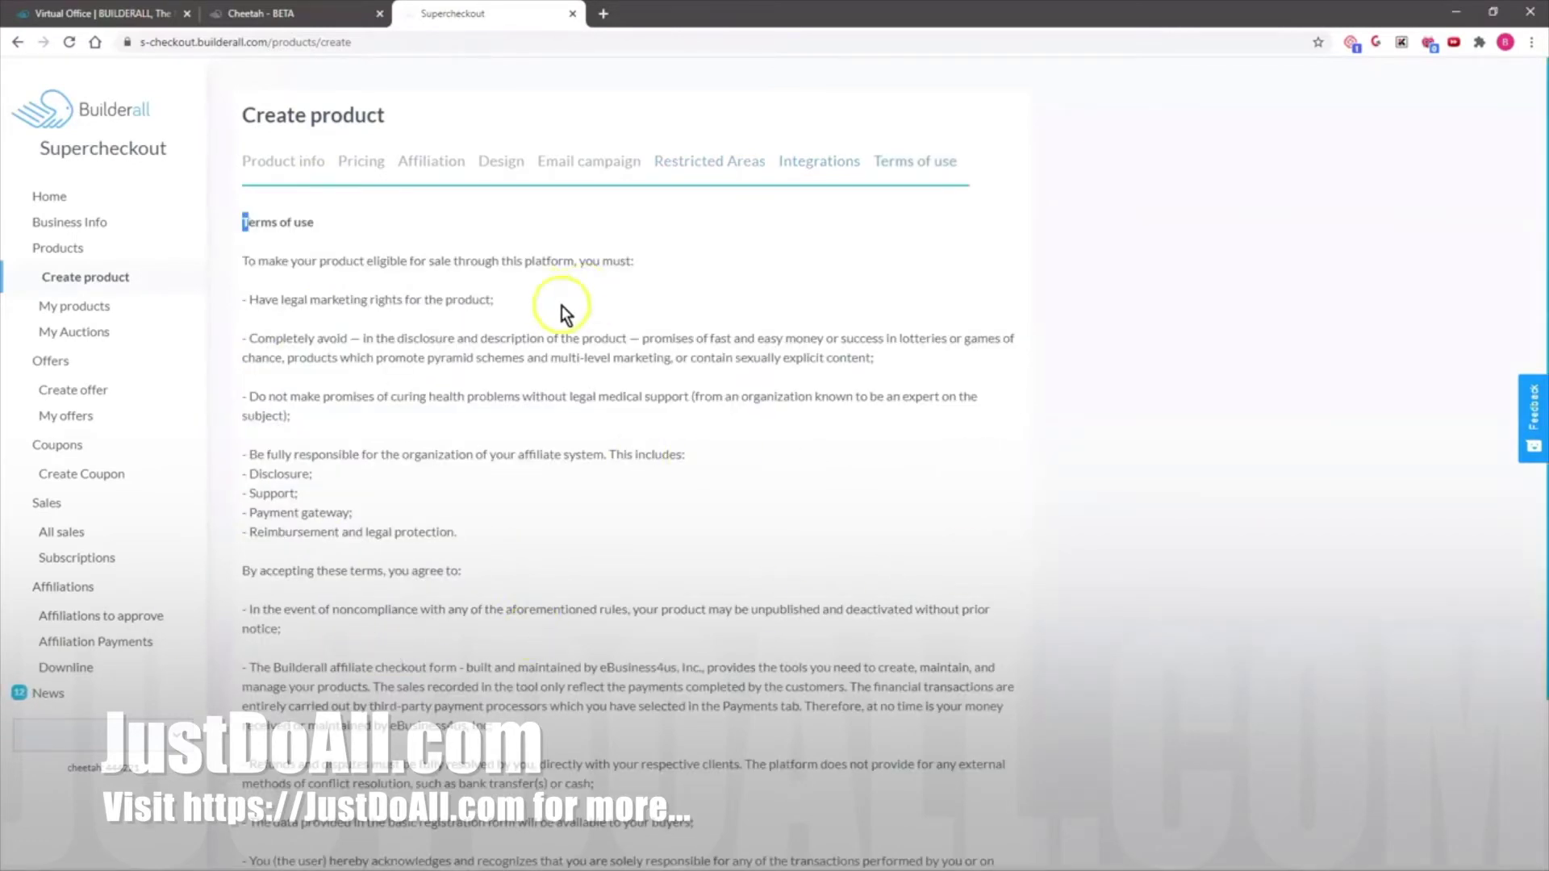
pyautogui.scroll(-3, 548, 347)
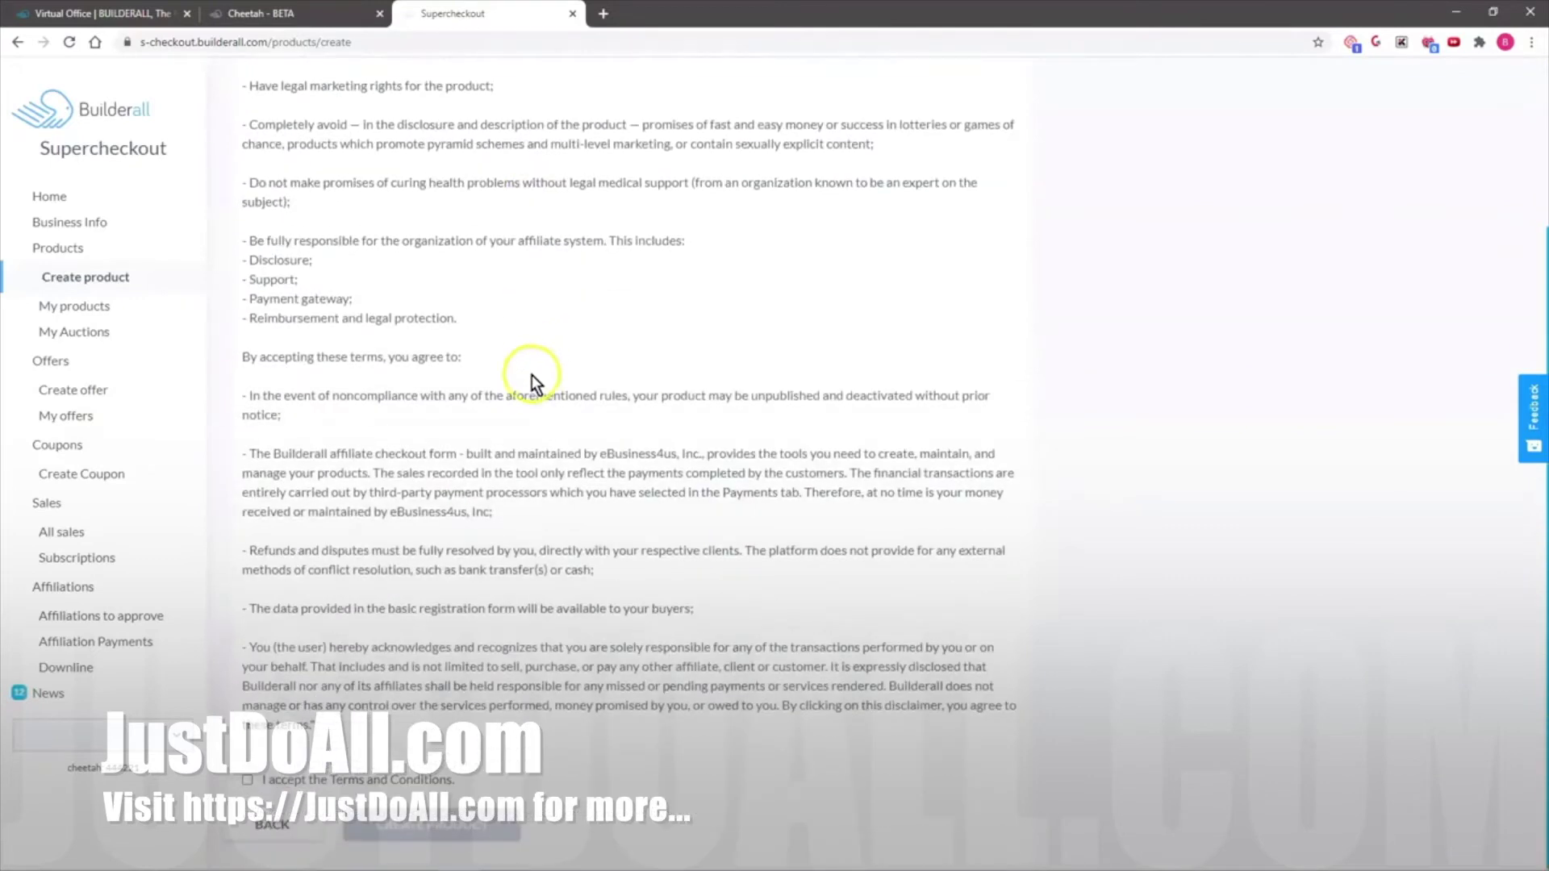
pyautogui.click(246, 780)
pyautogui.click(443, 825)
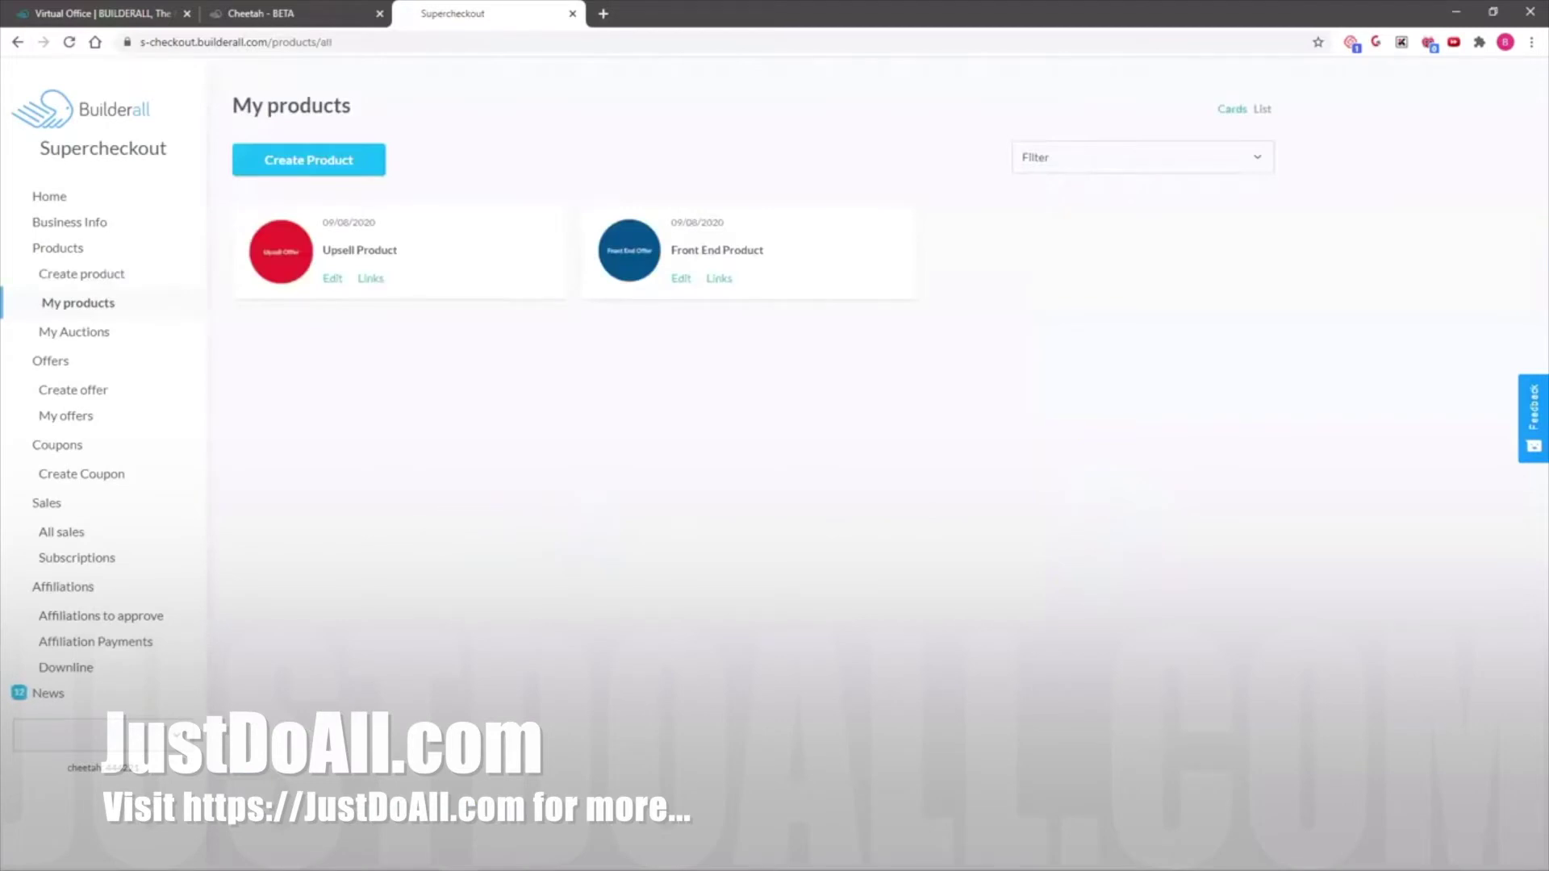
# Start a new product named 'Downsell Product' with the Downsell Offer image.
pyautogui.click(306, 161)
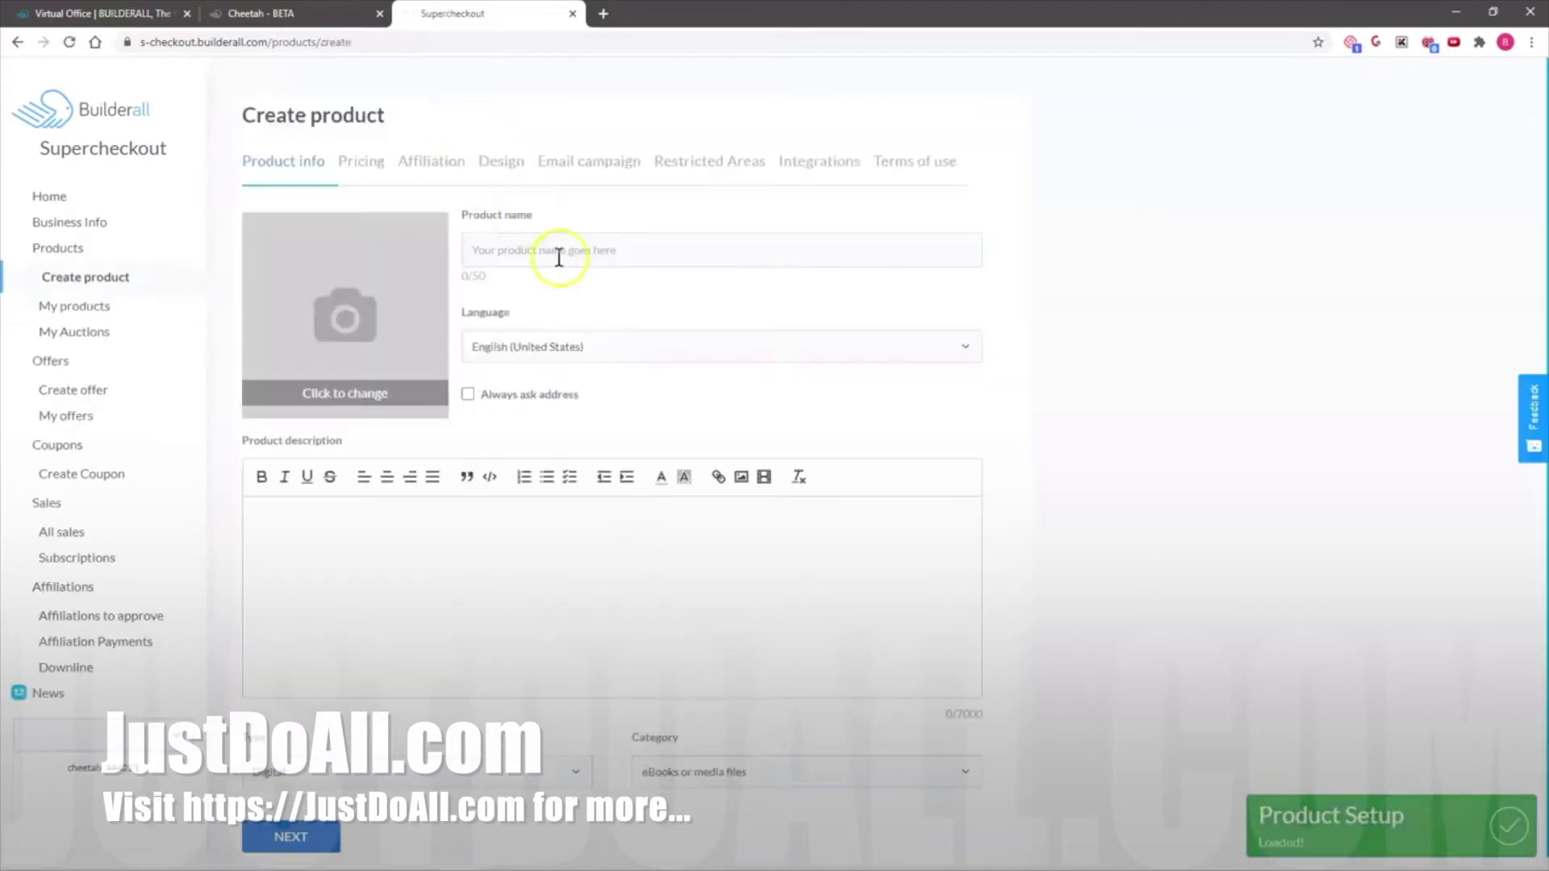
pyautogui.click(554, 252)
pyautogui.write('Downsell Product')
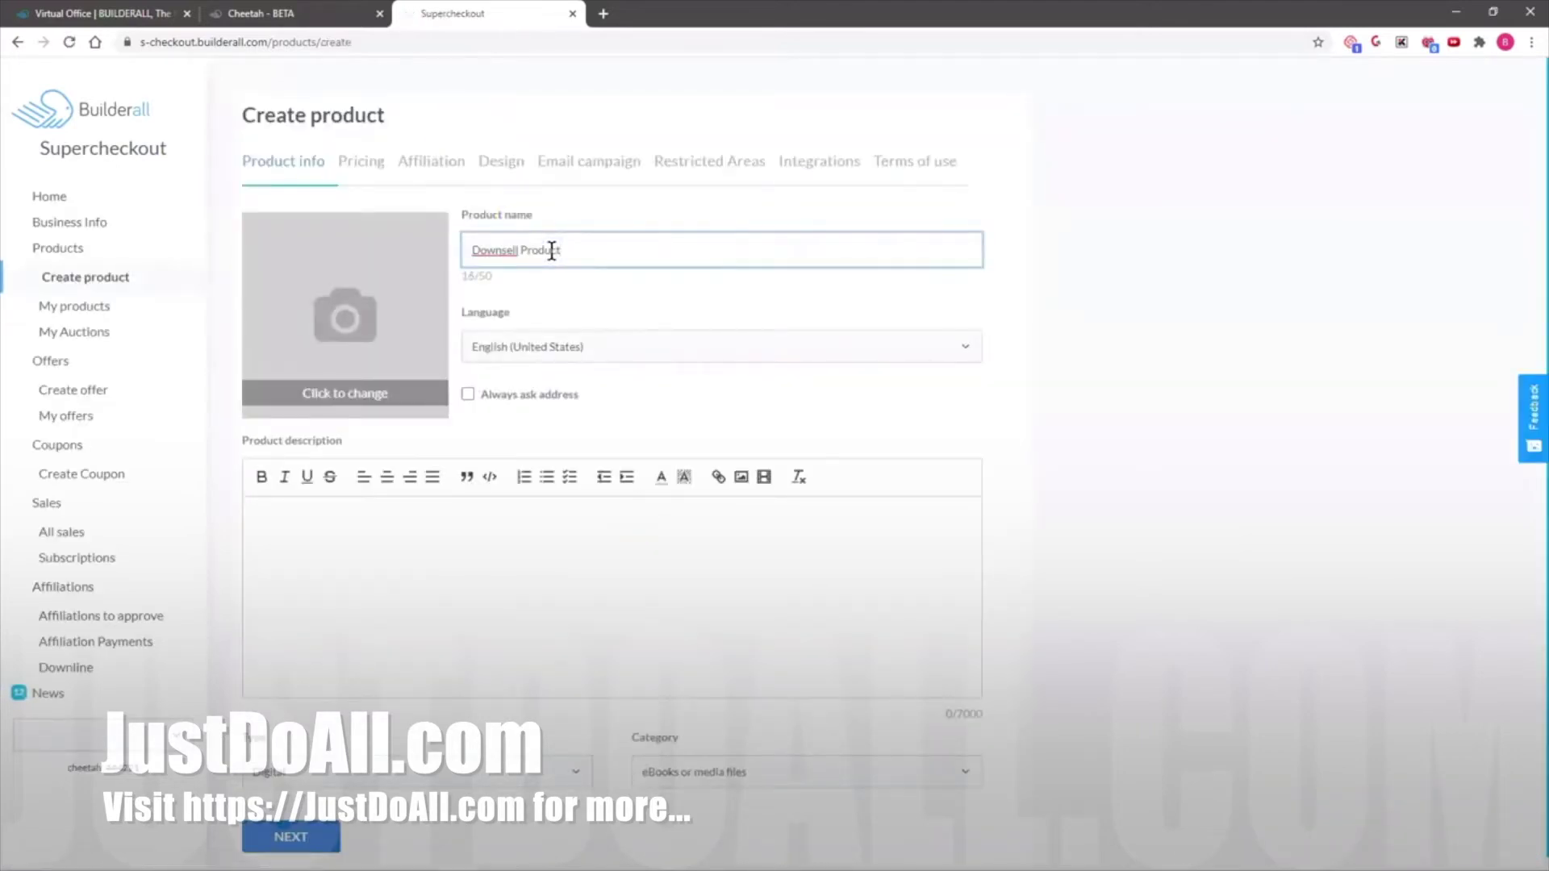
pyautogui.click(346, 314)
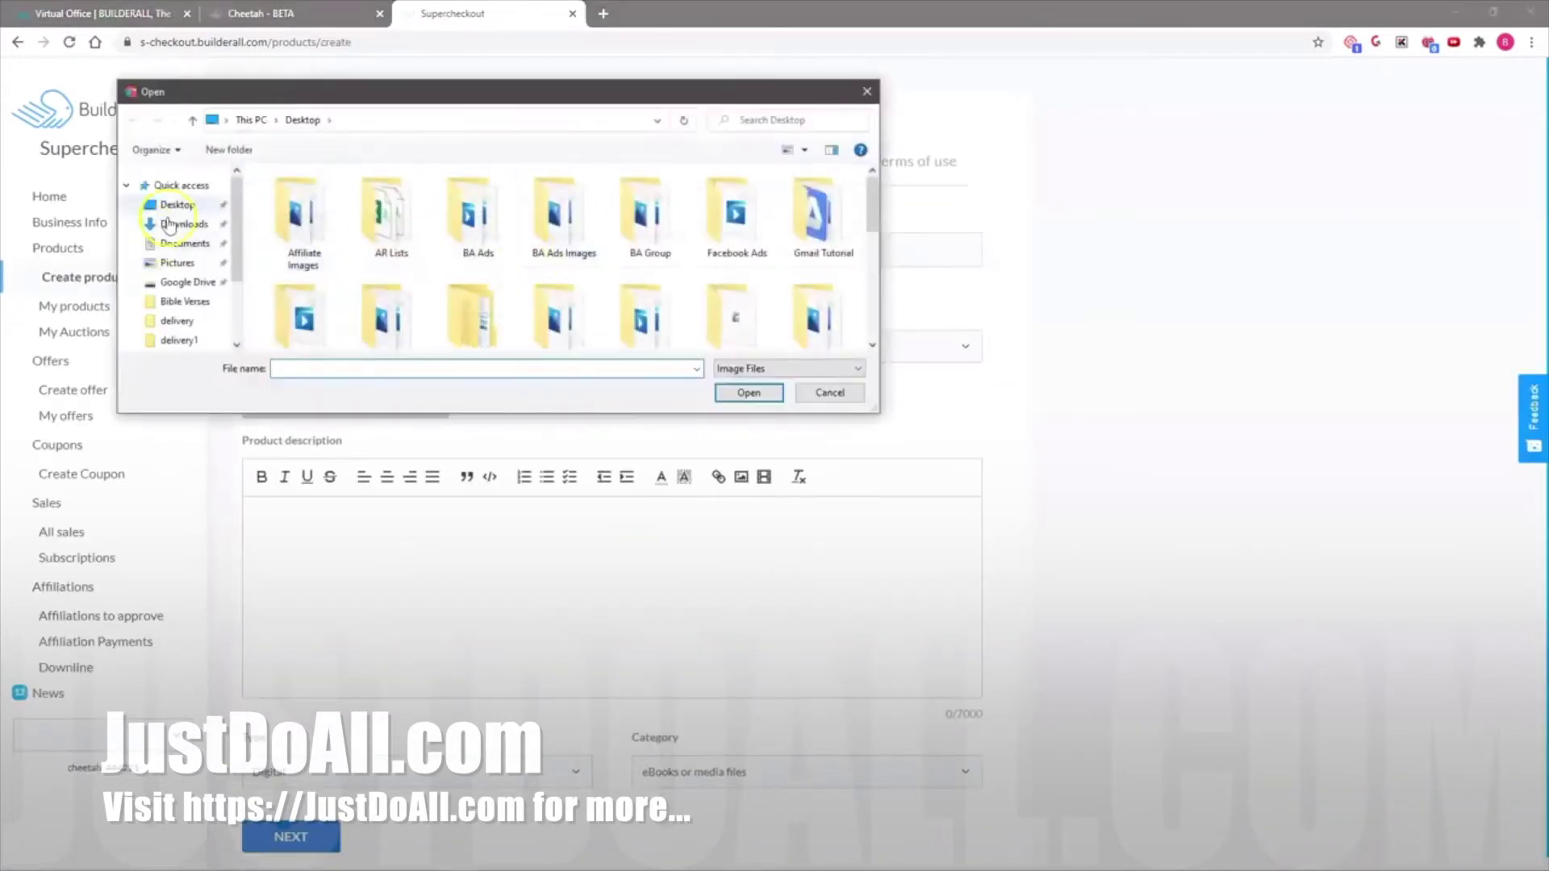
pyautogui.scroll(-3, 807, 298)
pyautogui.doubleClick(388, 315)
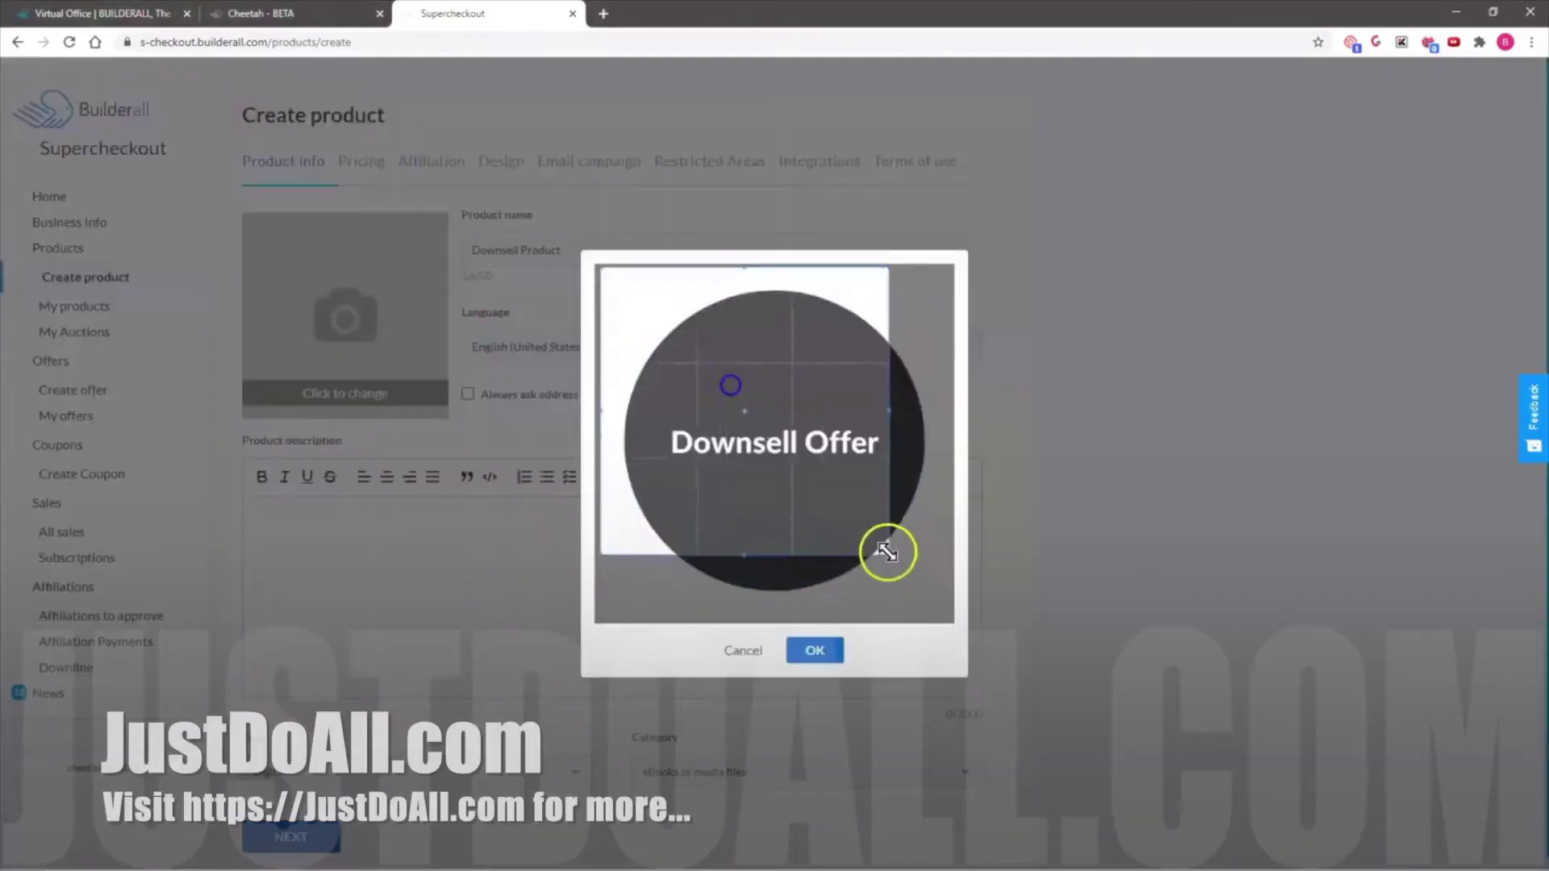
pyautogui.click(815, 650)
# Keep English (United States), paste the sample description, and choose the eBooks or media files category.
pyautogui.click(716, 347)
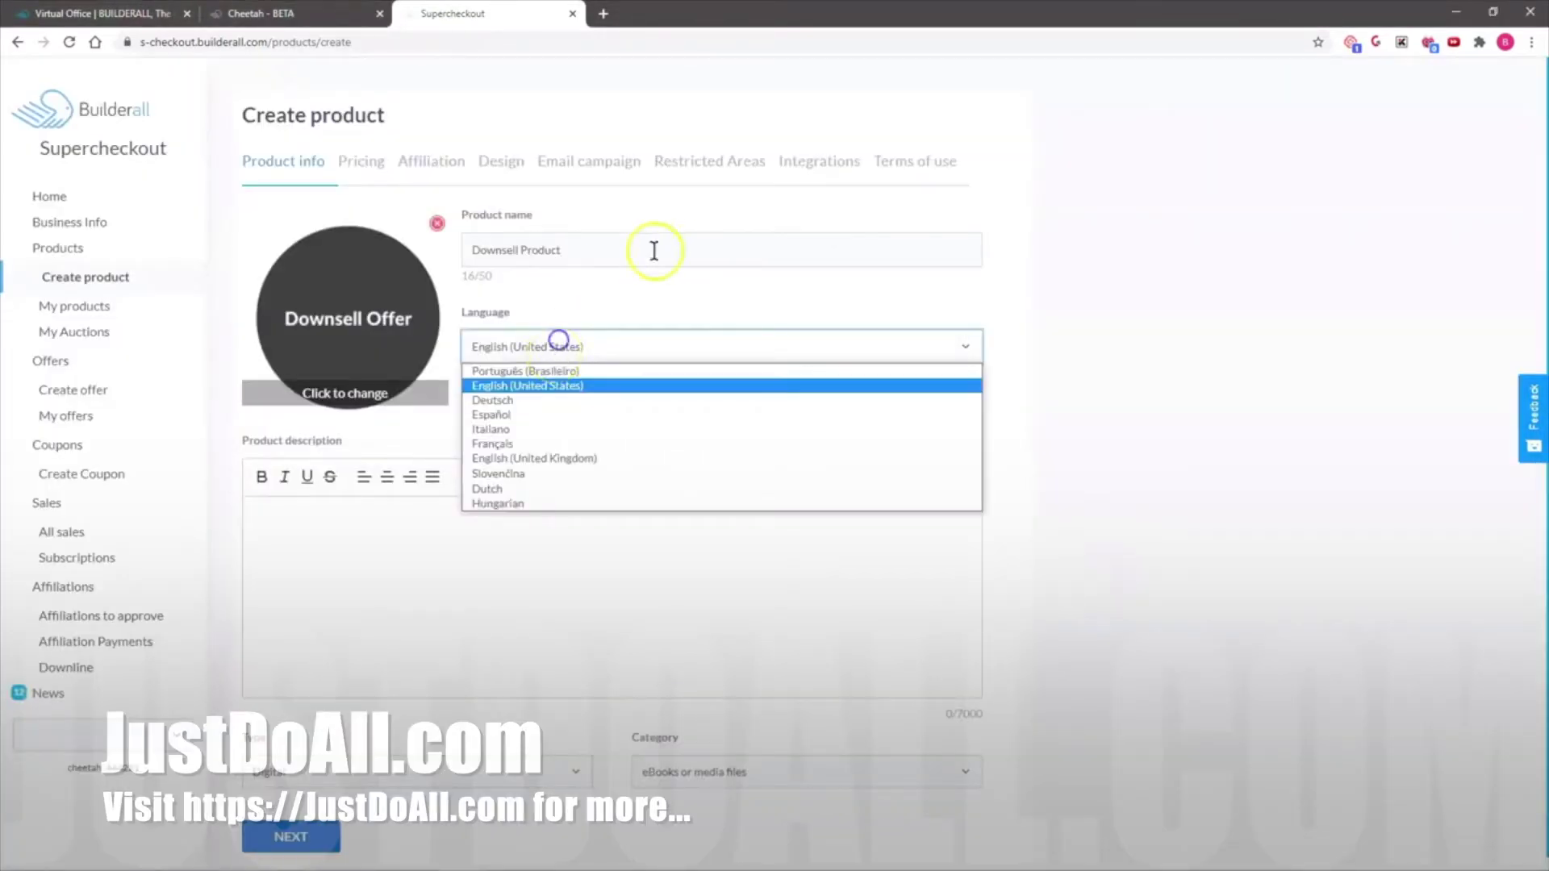
pyautogui.click(570, 385)
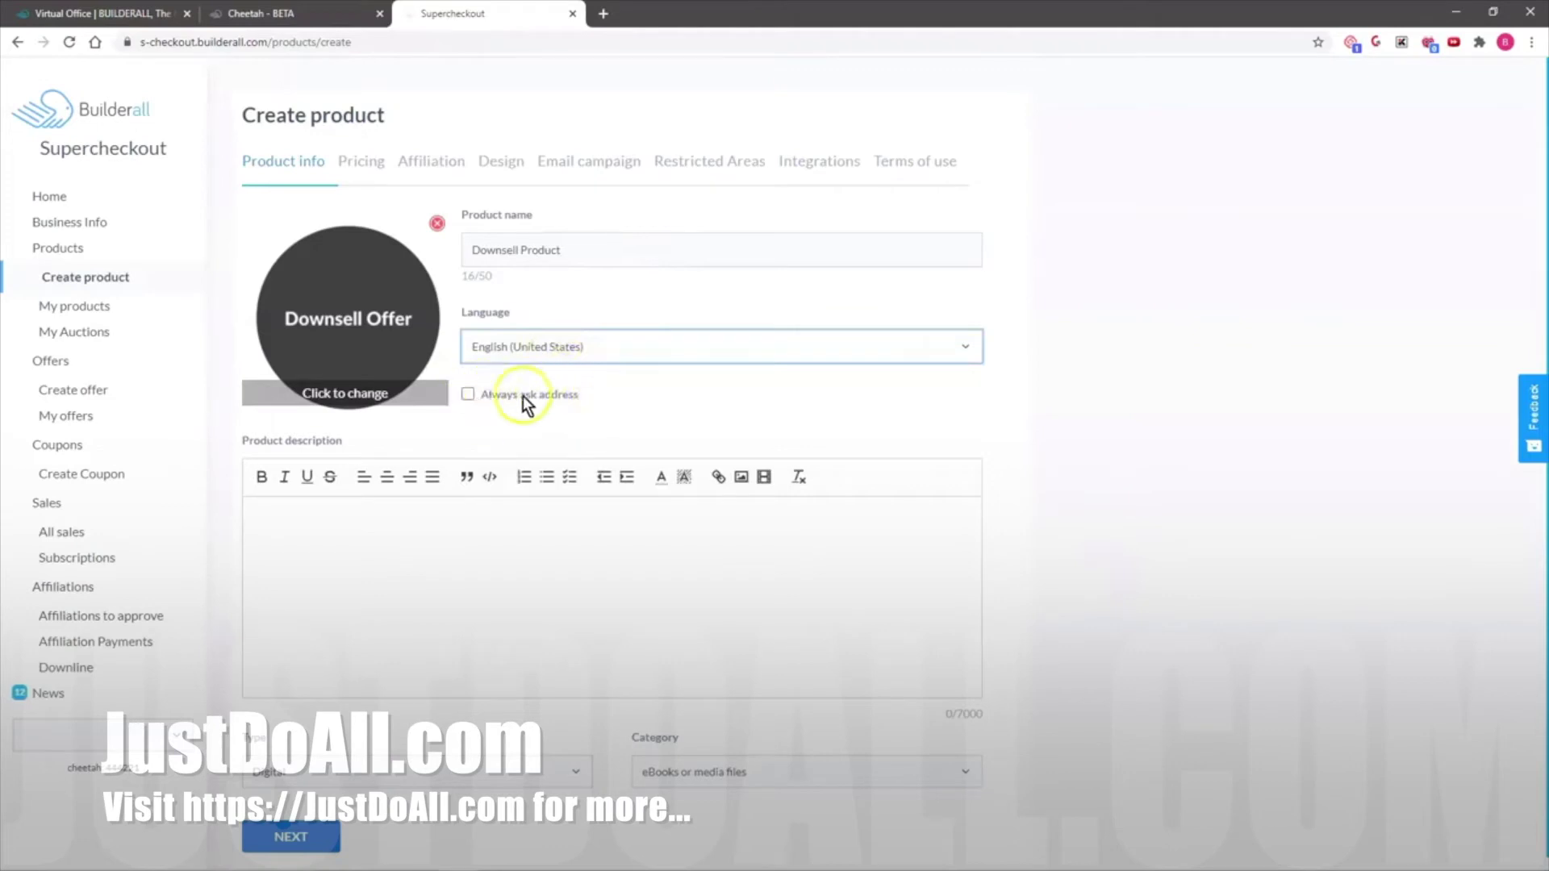
pyautogui.click(343, 517)
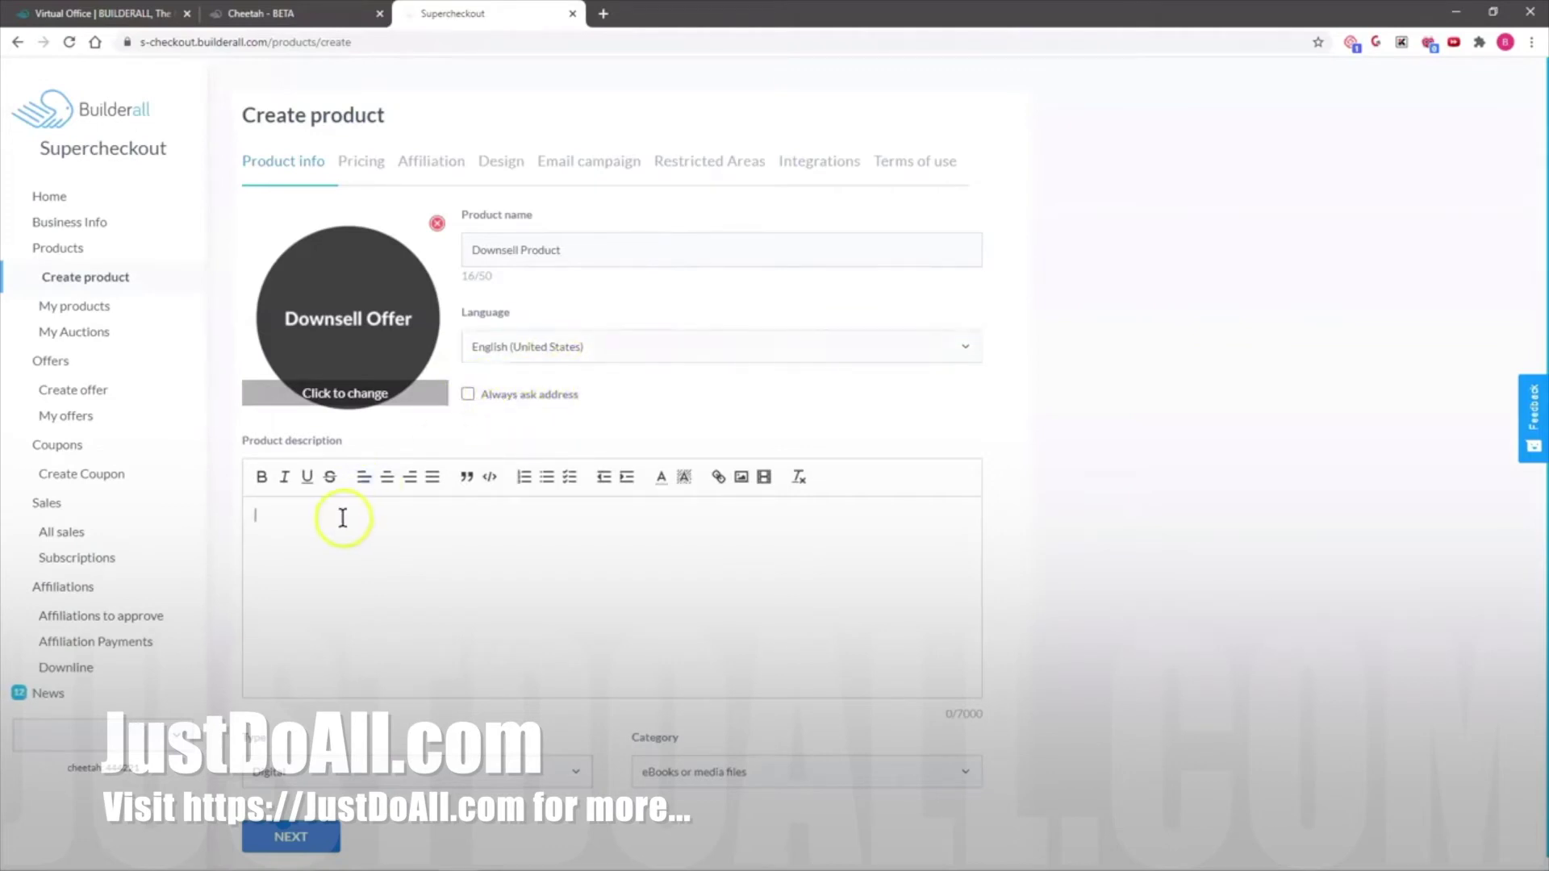
pyautogui.hotkey('ctrl', 'v')
pyautogui.hotkey('ctrl', 'v')
pyautogui.hotkey('ctrl', 'v')
pyautogui.hotkey('ctrl', 'v')
pyautogui.hotkey('ctrl', 'v')
pyautogui.hotkey('ctrl', 'v')
pyautogui.hotkey('ctrl', 'v')
pyautogui.hotkey('ctrl', 'v')
pyautogui.hotkey('ctrl', 'v')
pyautogui.hotkey('ctrl', 'v')
pyautogui.hotkey('ctrl', 'v')
pyautogui.hotkey('ctrl', 'v')
pyautogui.hotkey('ctrl', 'v')
pyautogui.hotkey('ctrl', 'v')
pyautogui.hotkey('ctrl', 'v')
pyautogui.hotkey('ctrl', 'v')
pyautogui.hotkey('ctrl', 'v')
pyautogui.hotkey('ctrl', 'v')
pyautogui.hotkey('ctrl', 'v')
pyautogui.hotkey('ctrl', 'v')
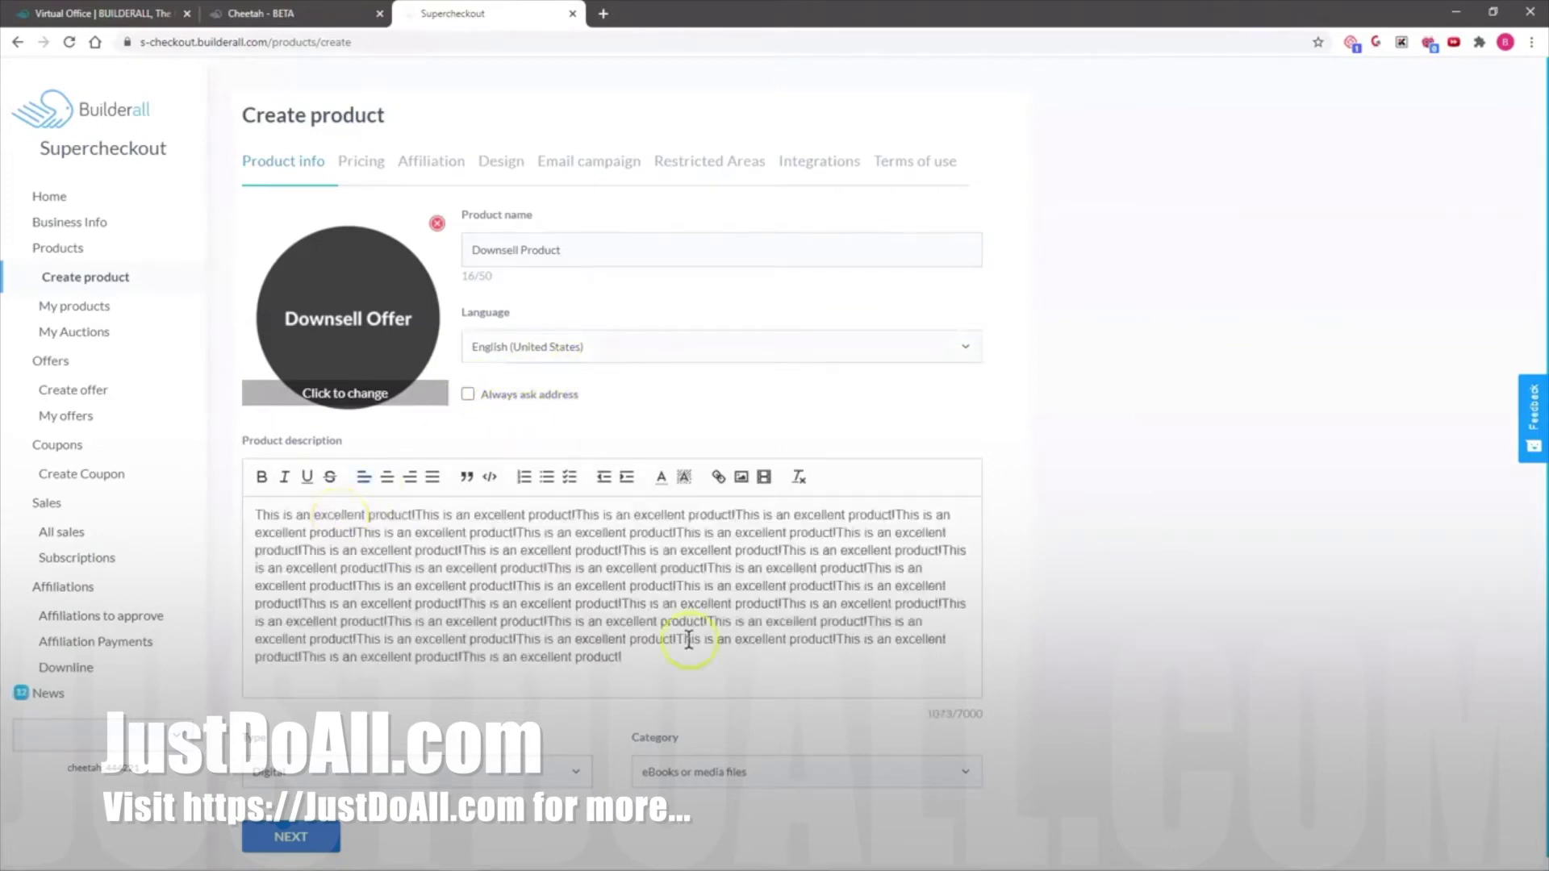
pyautogui.click(450, 755)
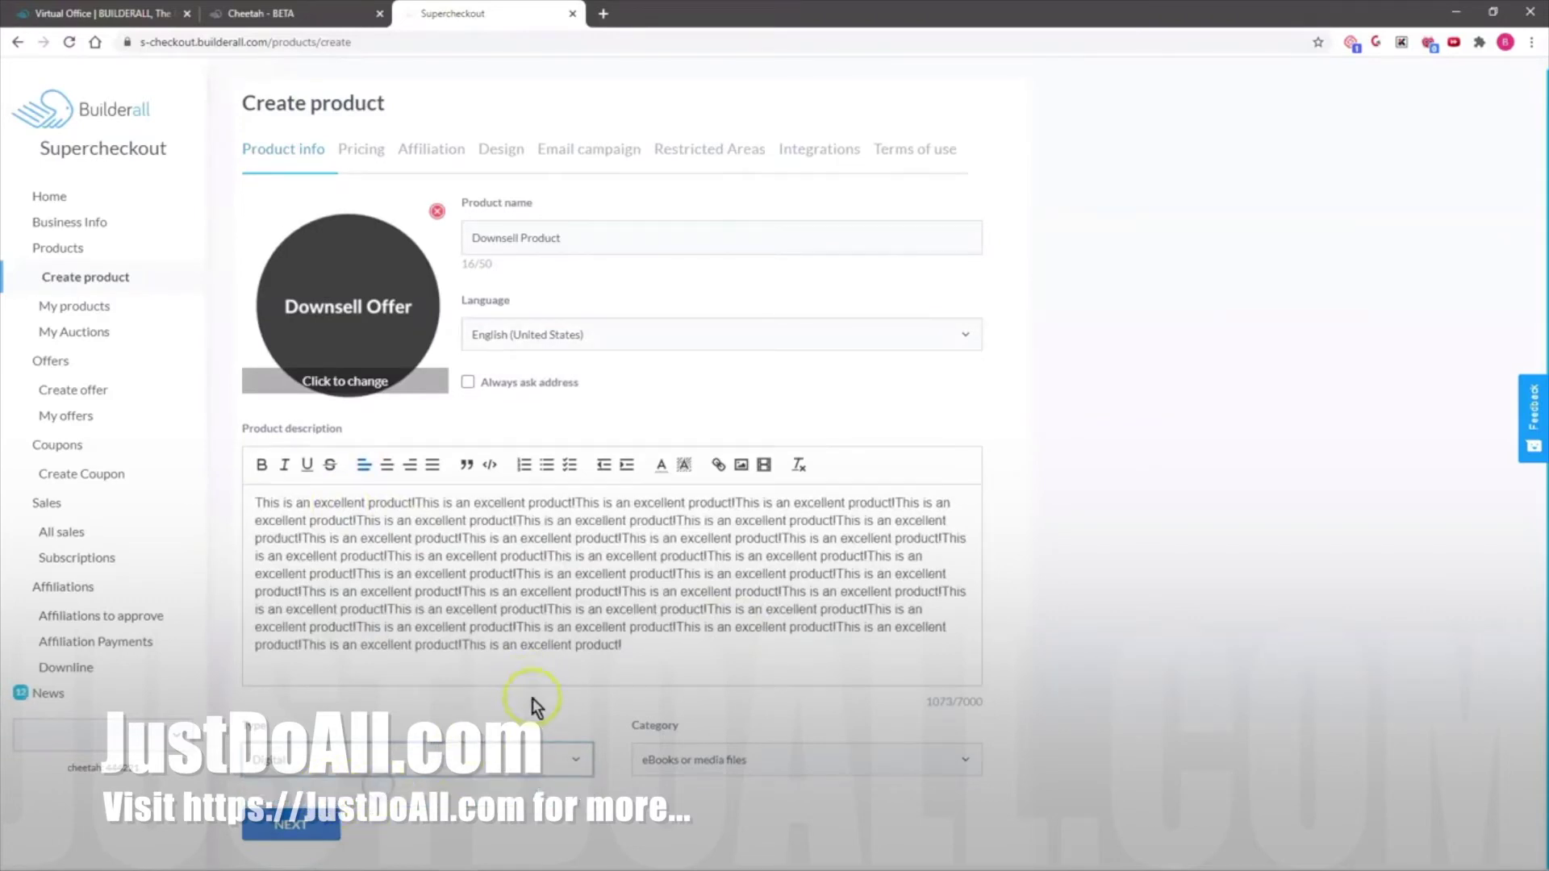
pyautogui.click(765, 759)
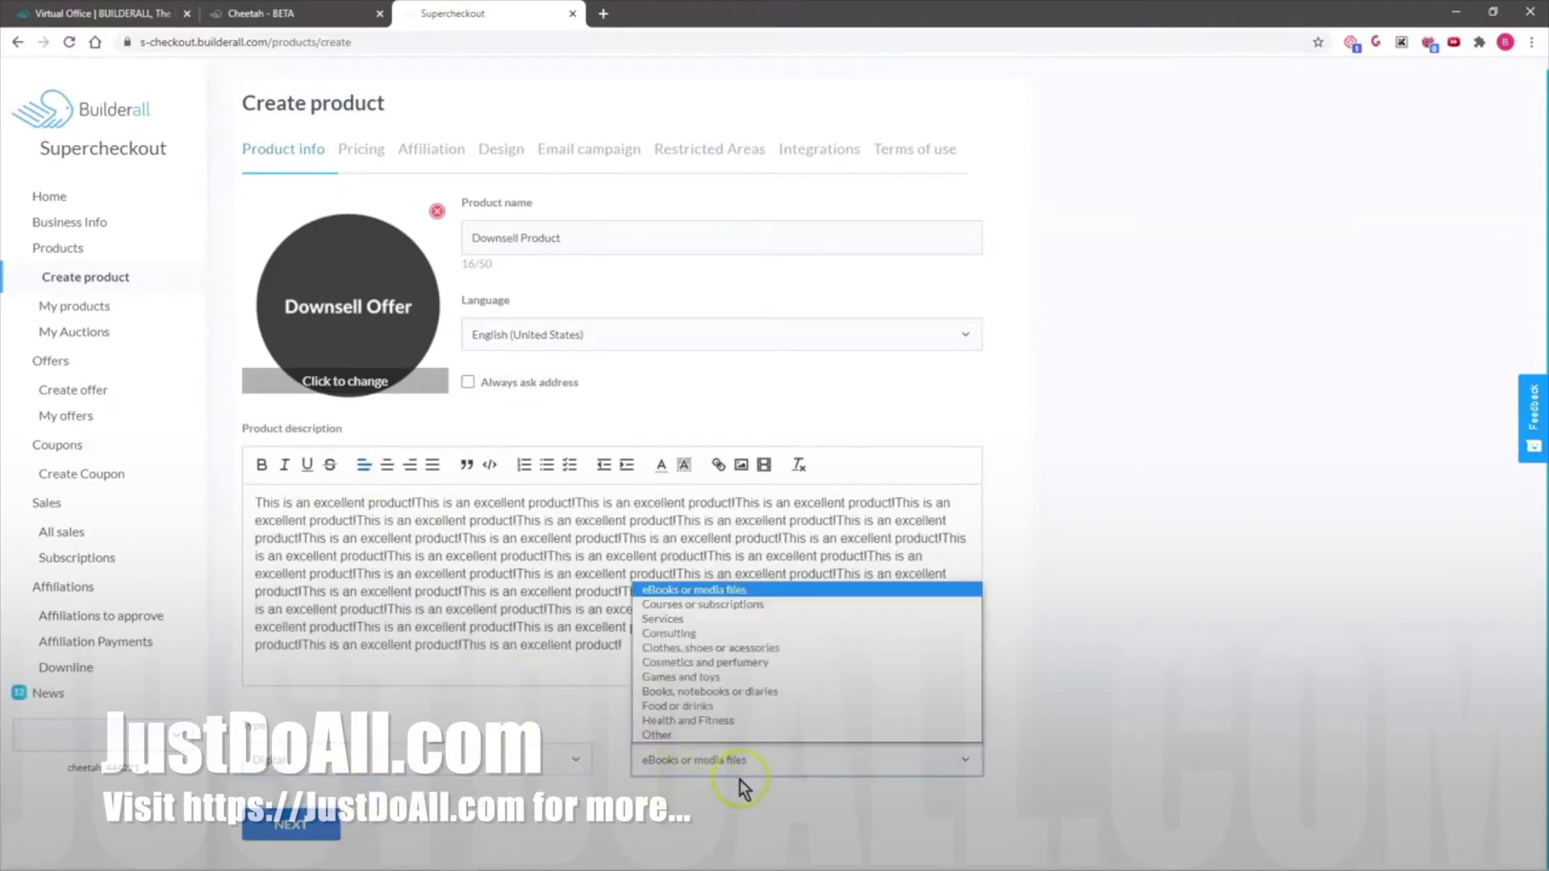
pyautogui.click(702, 592)
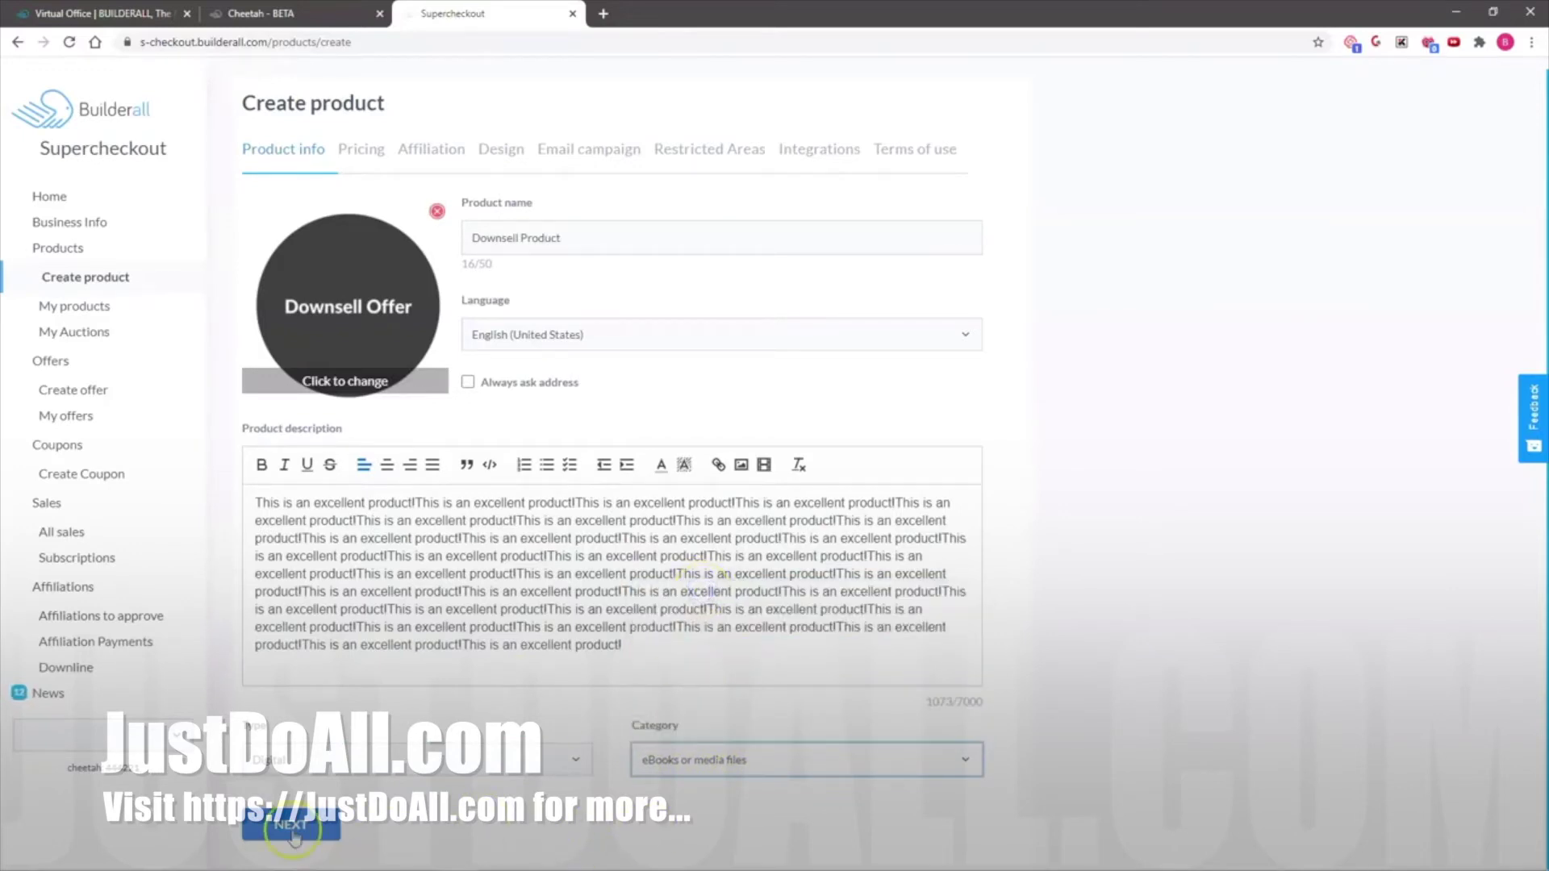
pyautogui.click(292, 824)
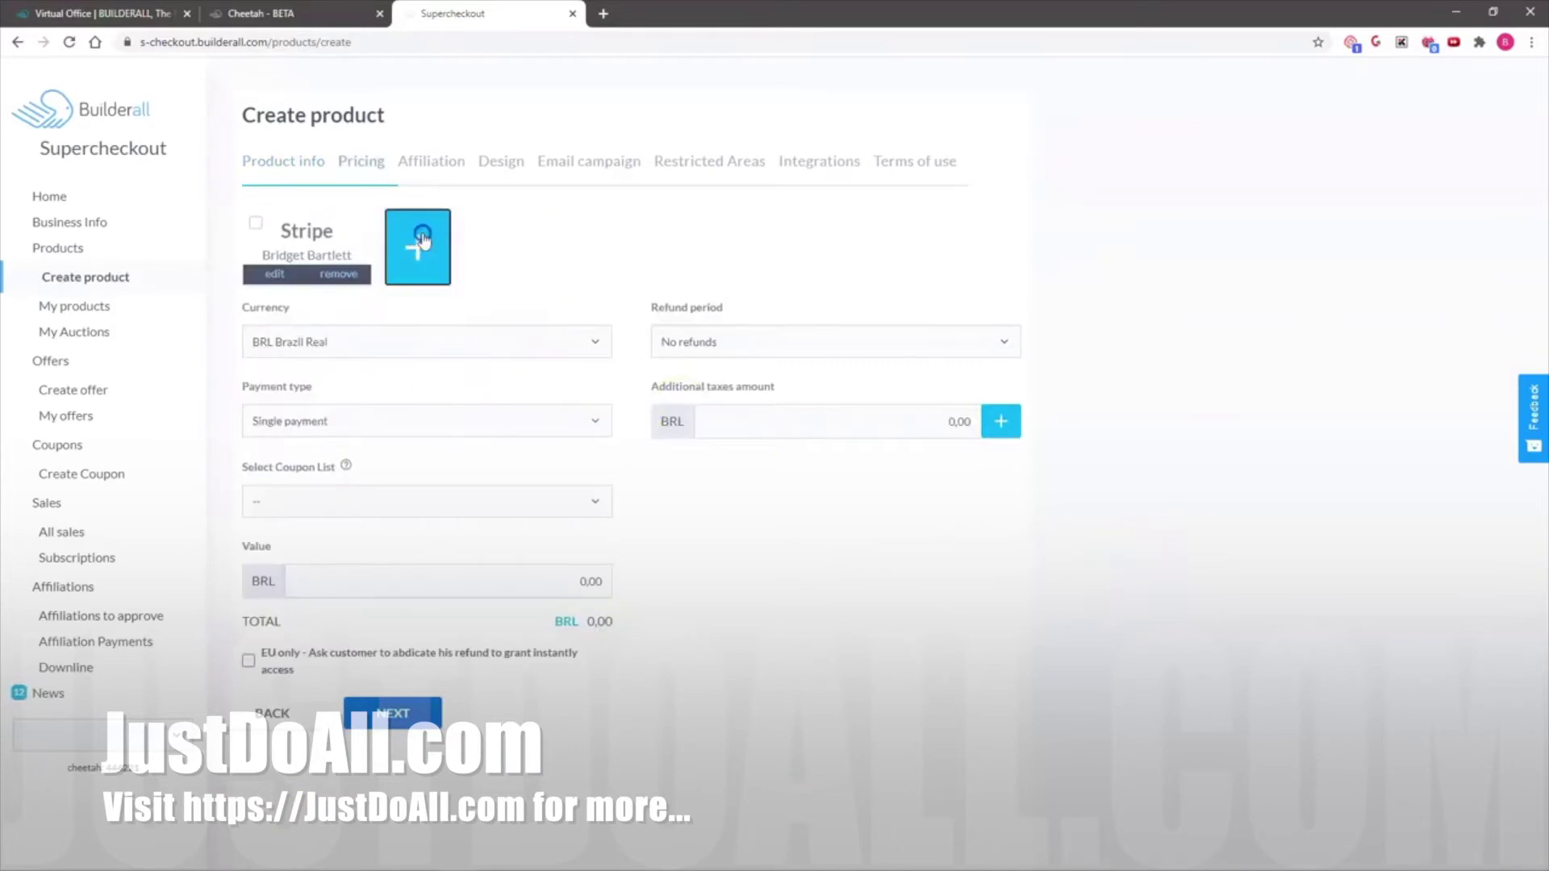
# Price the Downsell Product at USD 0.50, single payment, with a 14-day refund period.
pyautogui.click(418, 243)
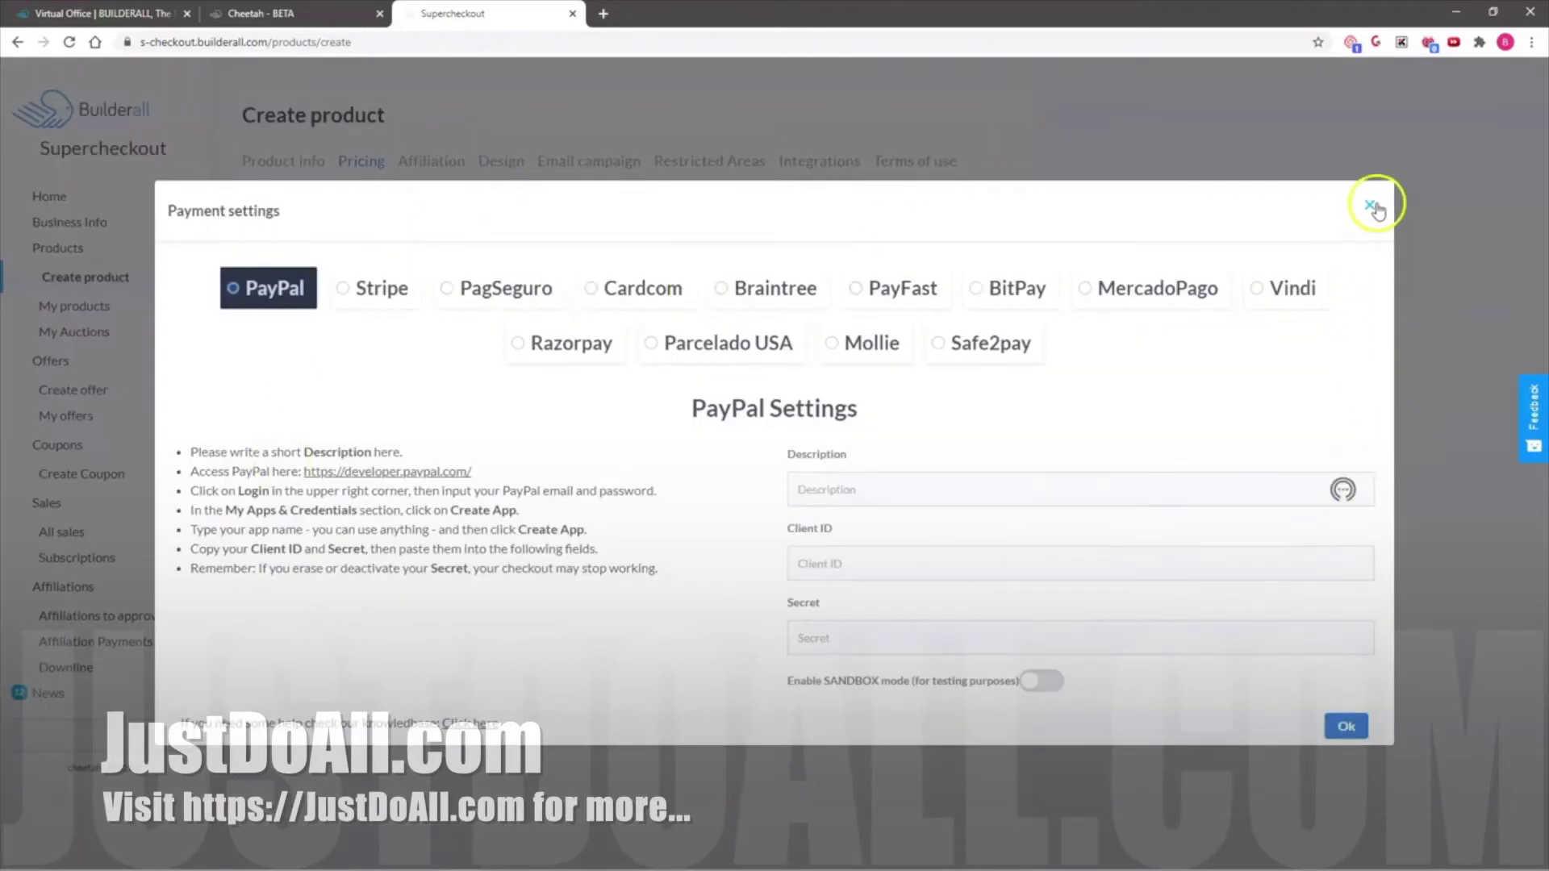
pyautogui.click(1371, 204)
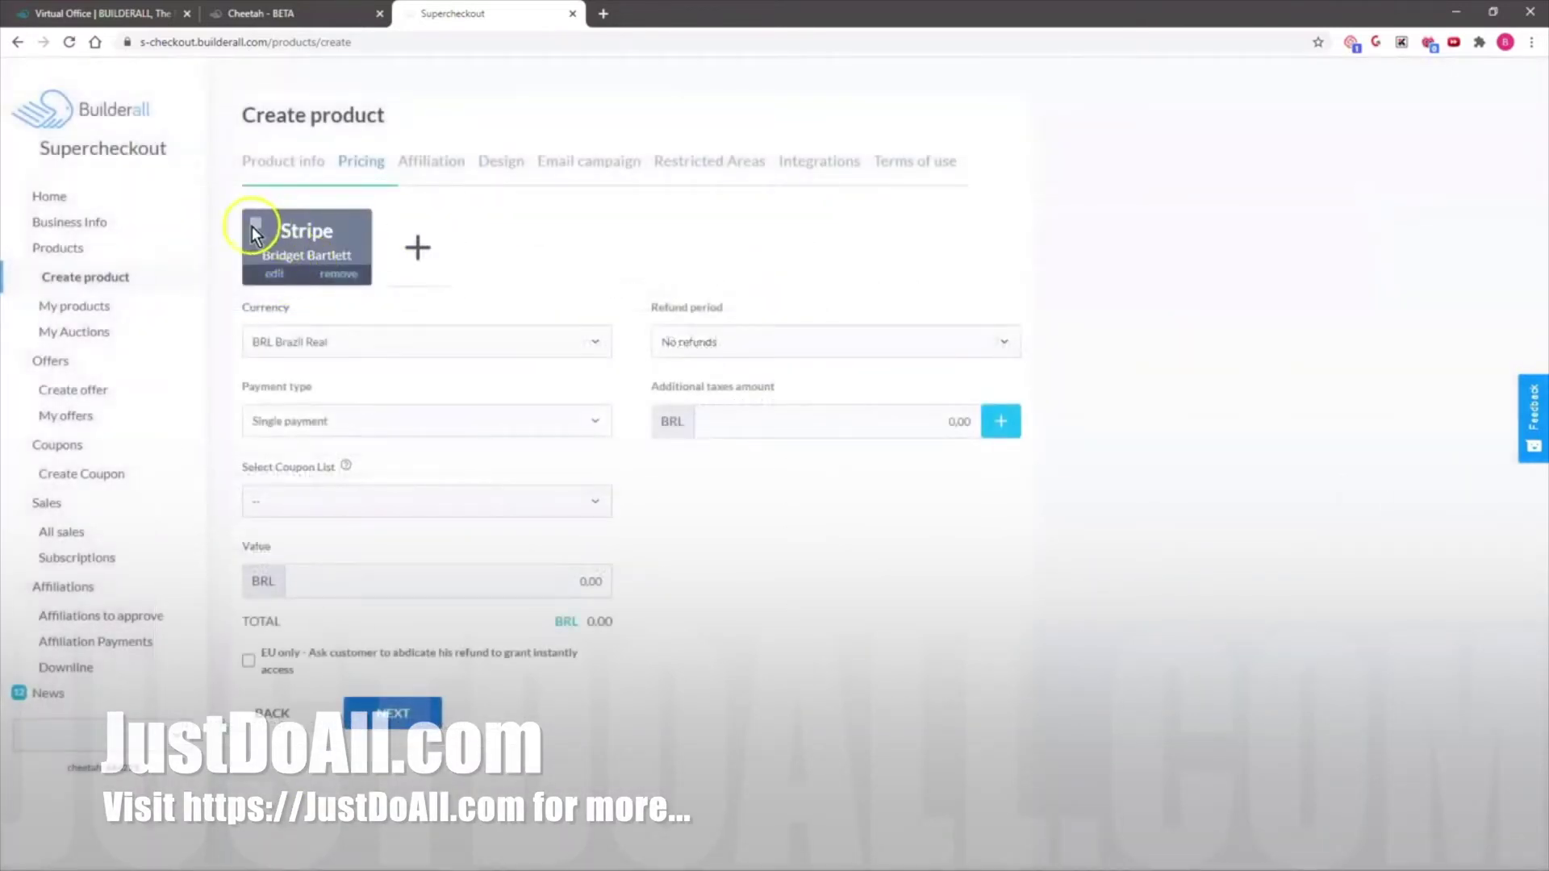
pyautogui.click(312, 341)
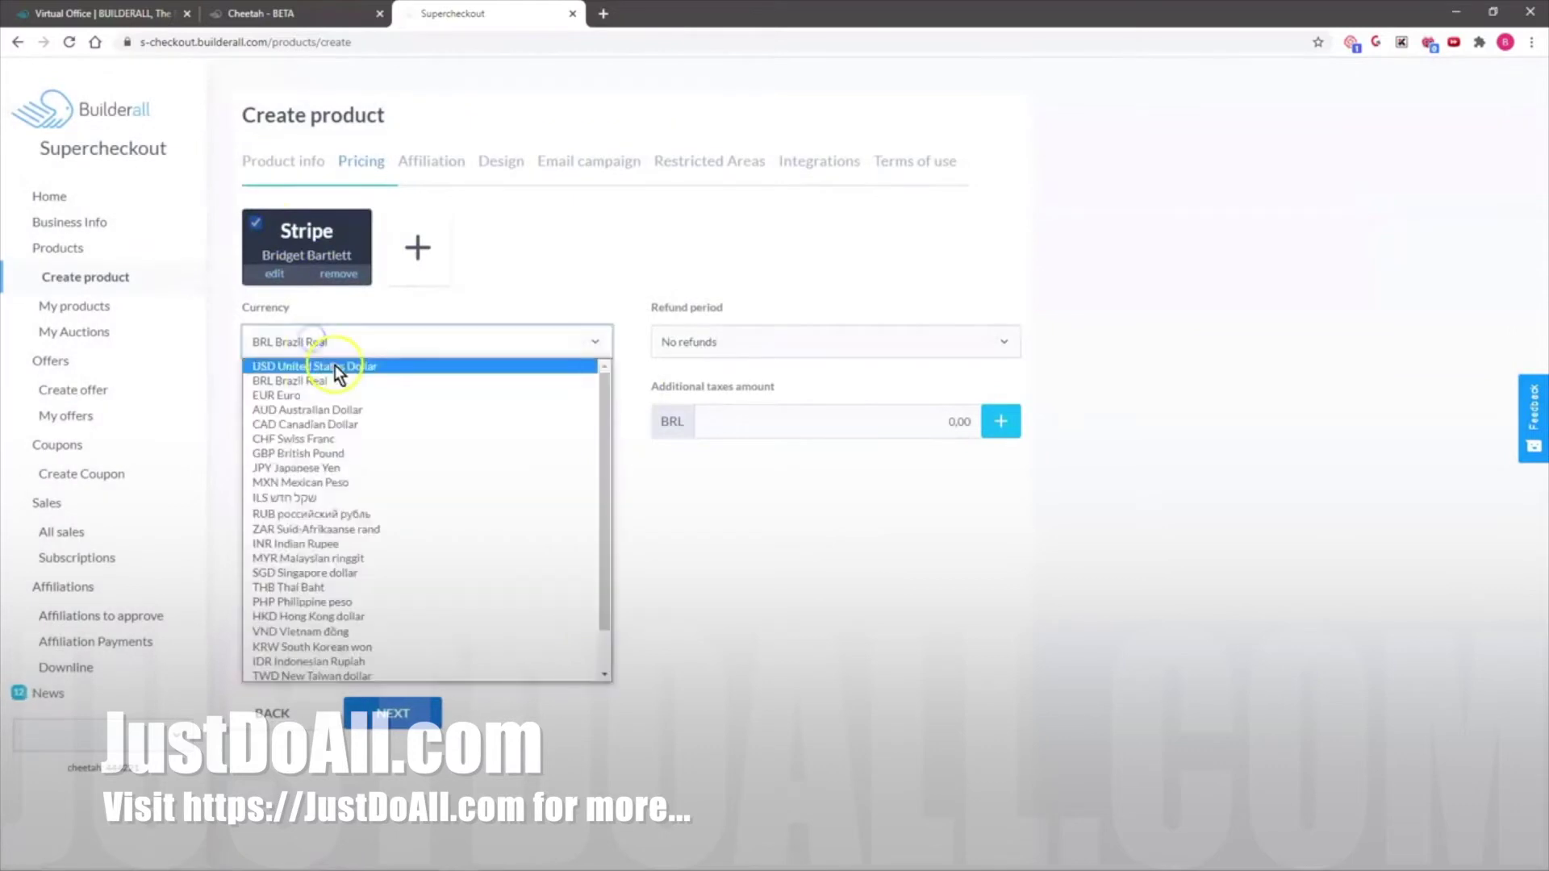
pyautogui.click(336, 366)
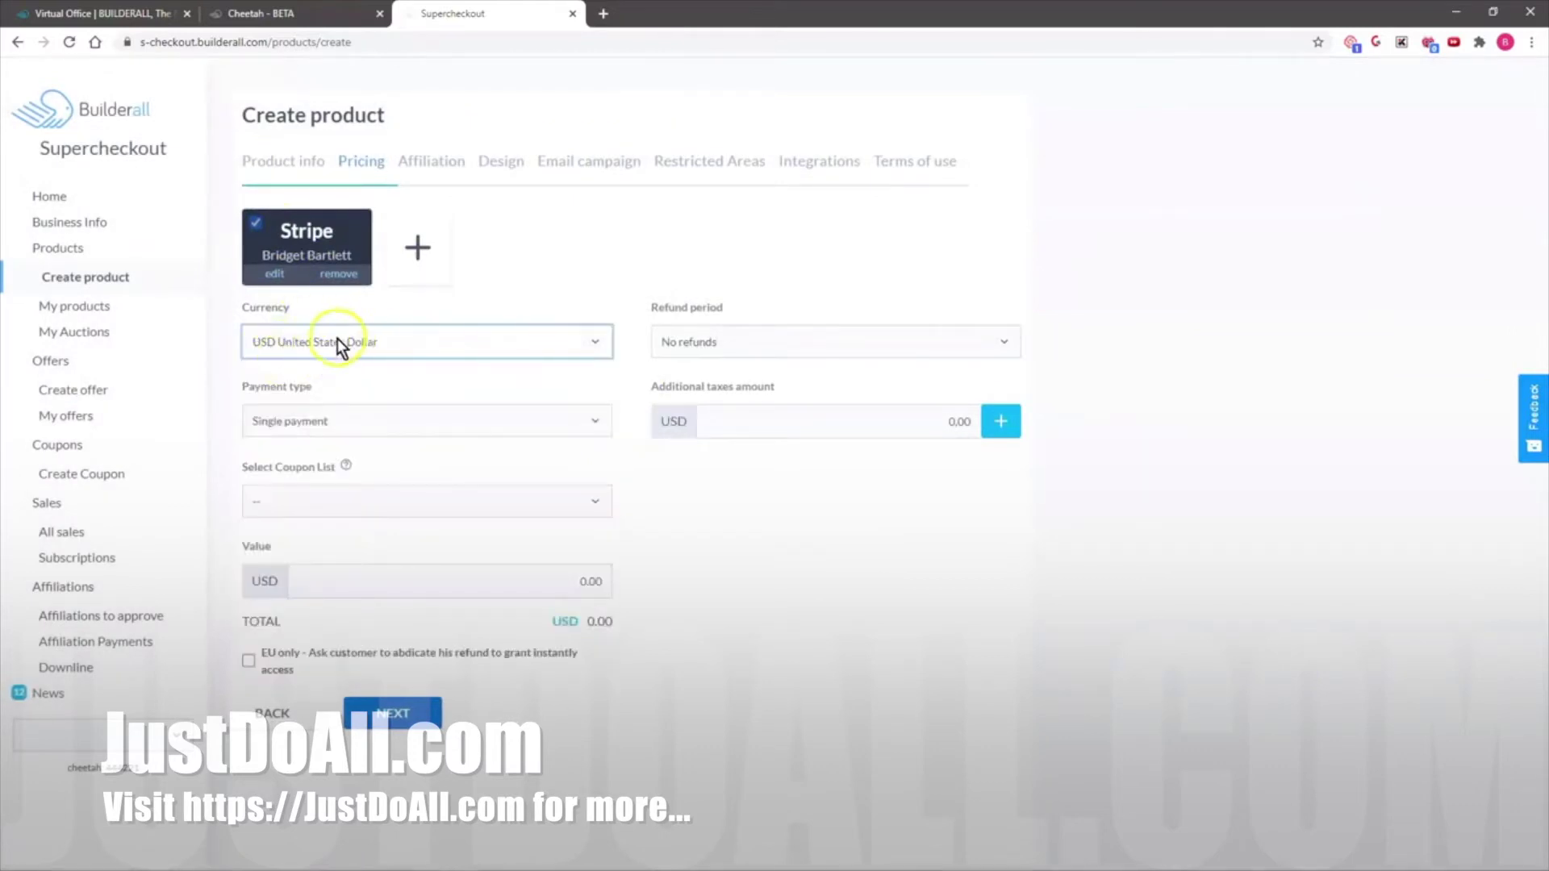
pyautogui.click(772, 339)
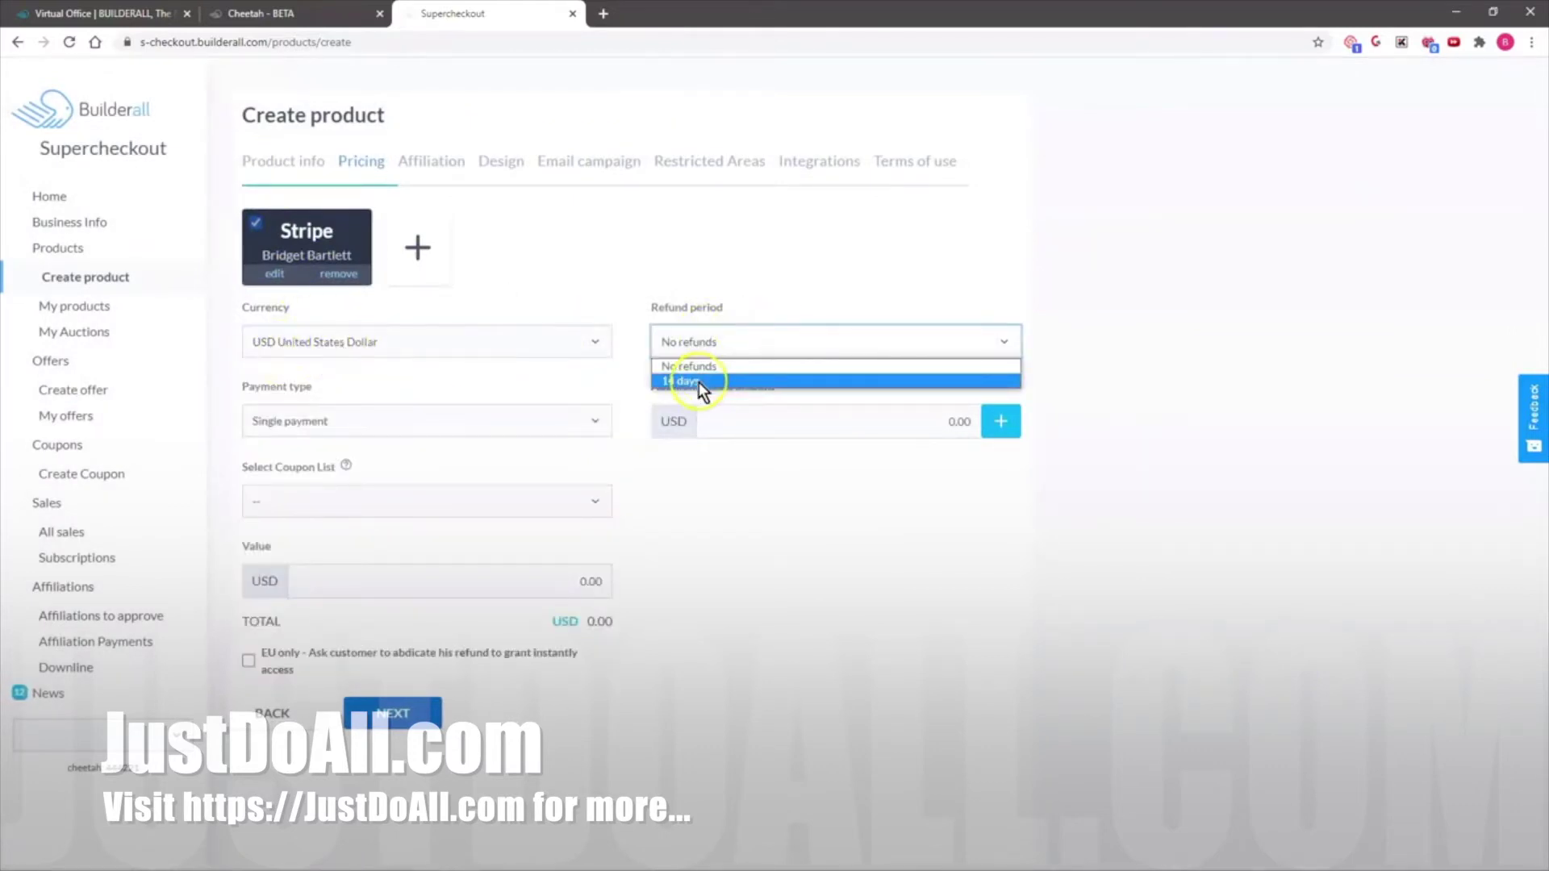
pyautogui.click(699, 381)
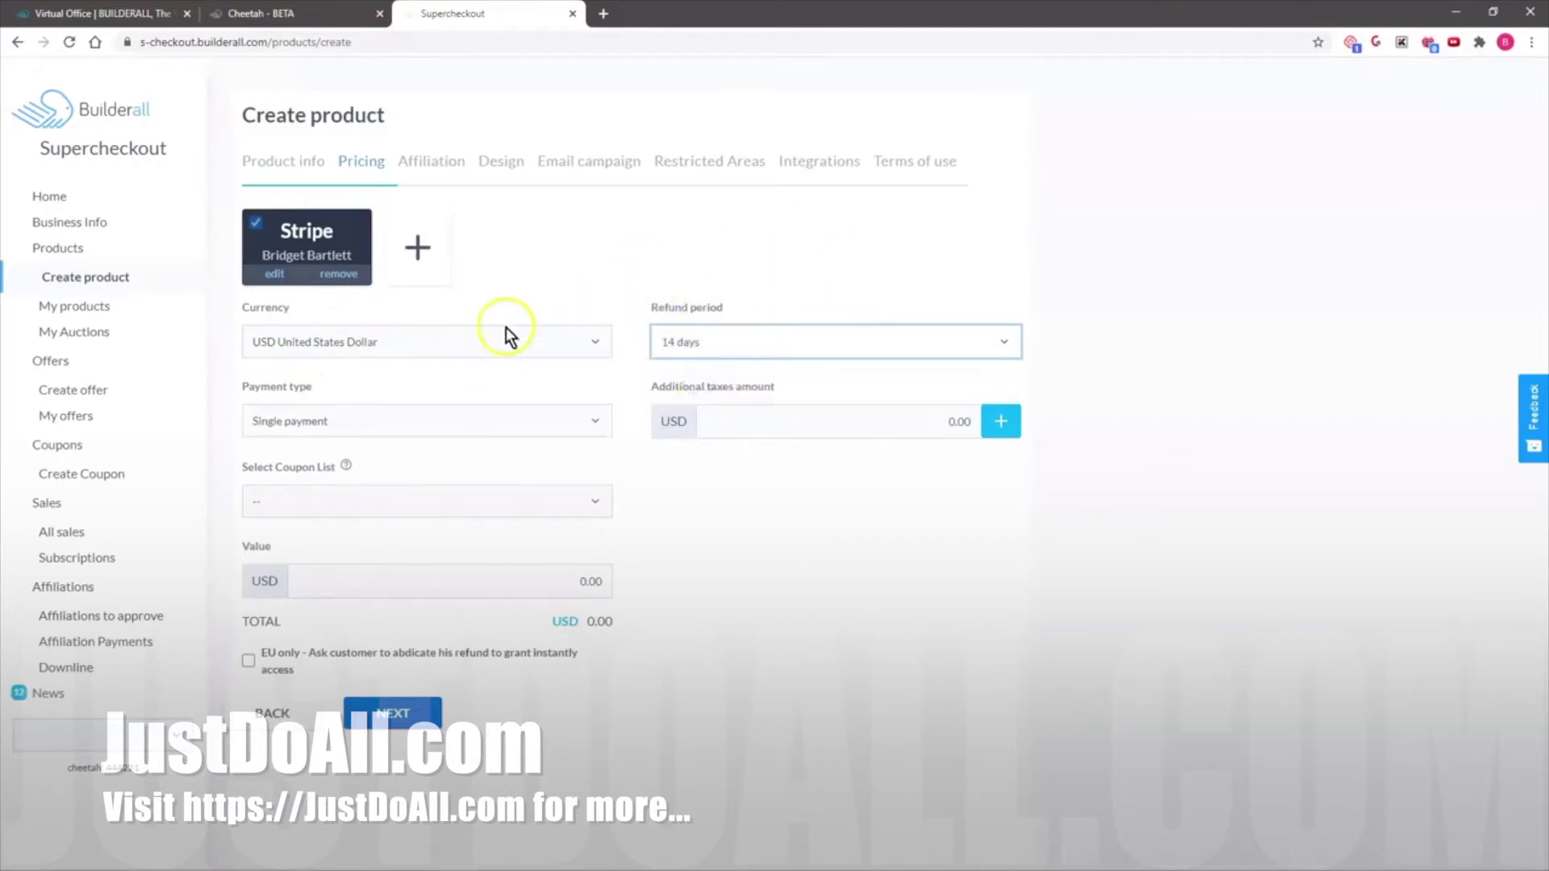
pyautogui.click(359, 430)
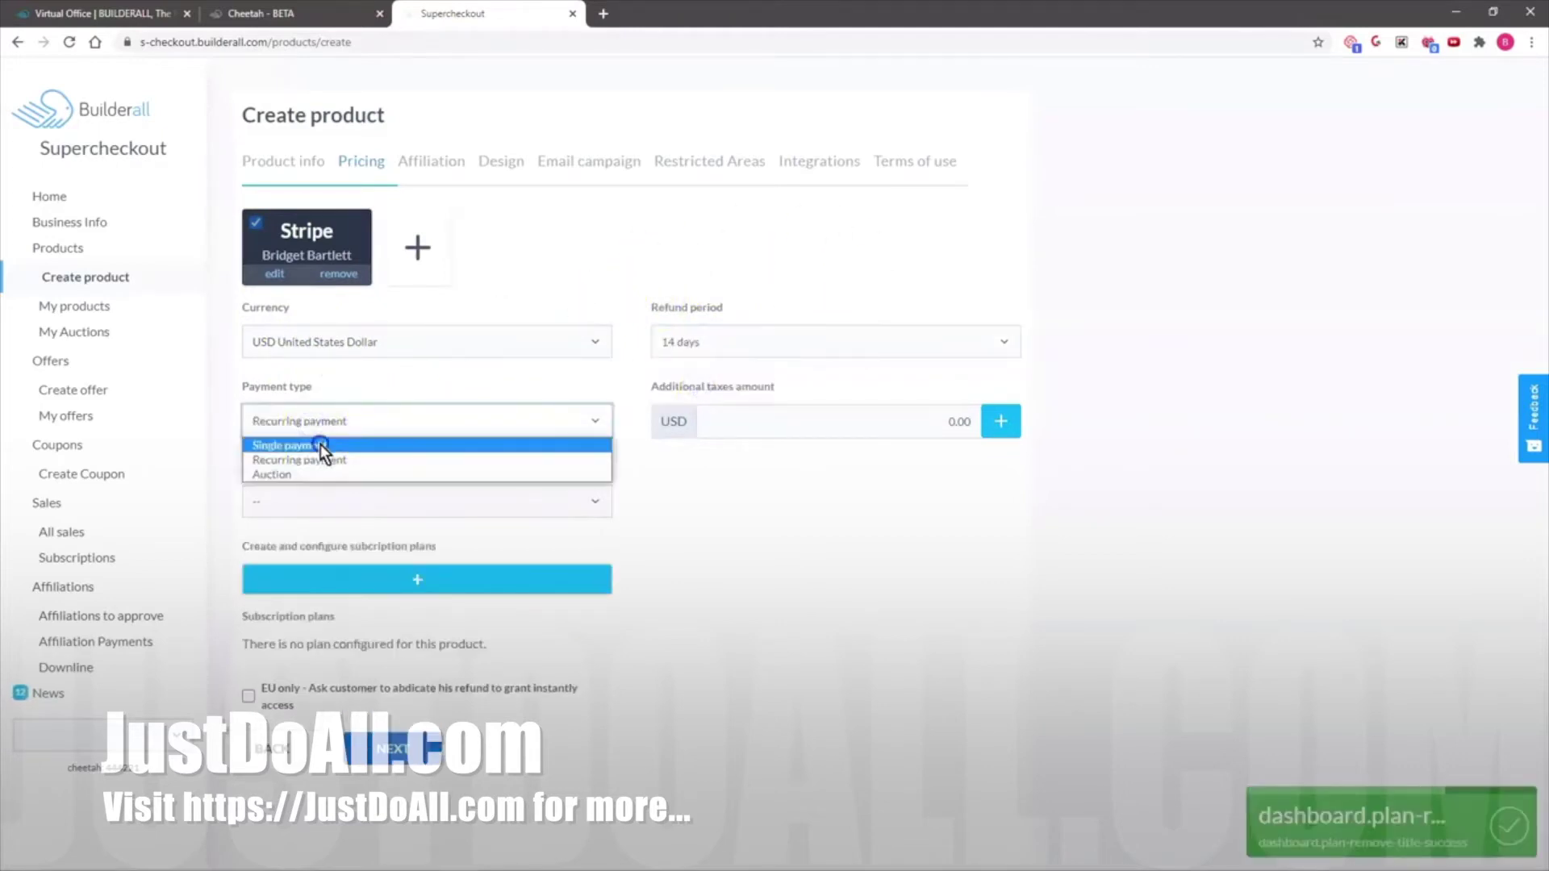
pyautogui.click(324, 443)
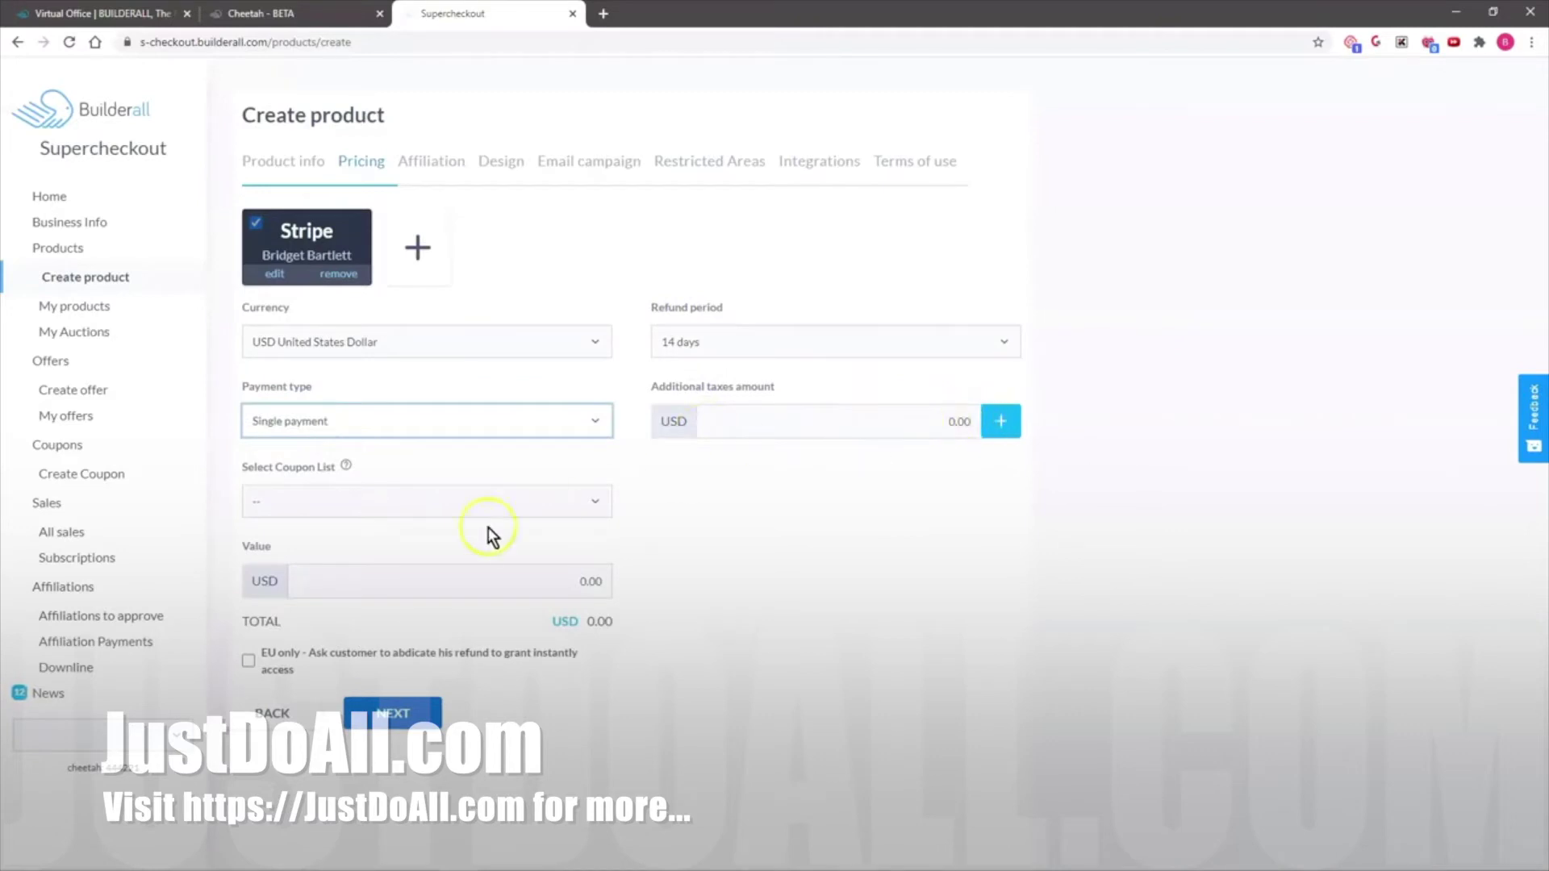
pyautogui.click(598, 587)
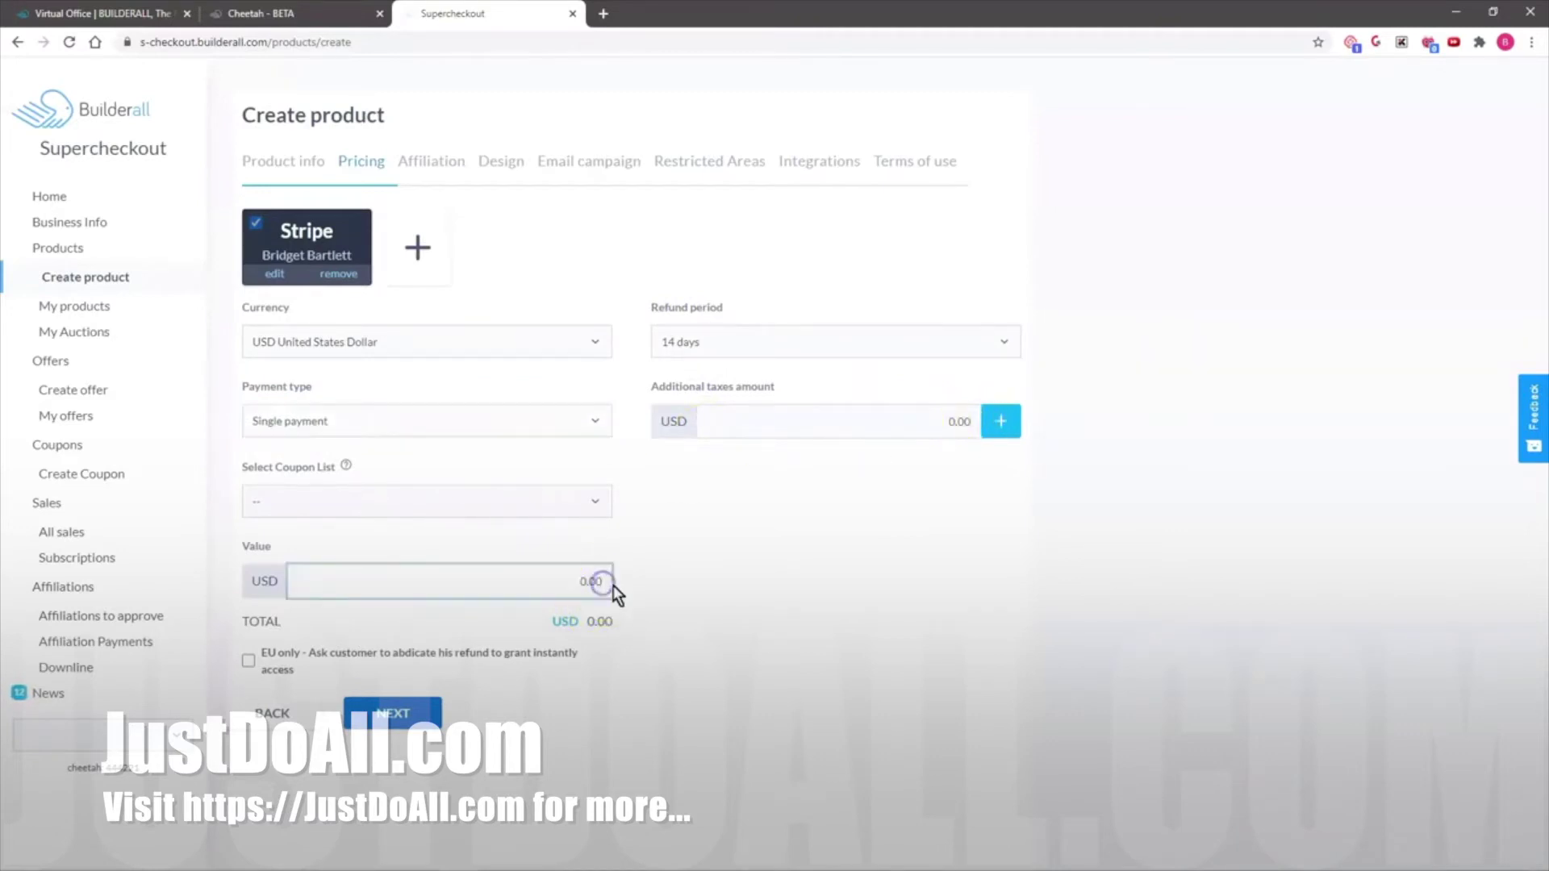
pyautogui.write('50')
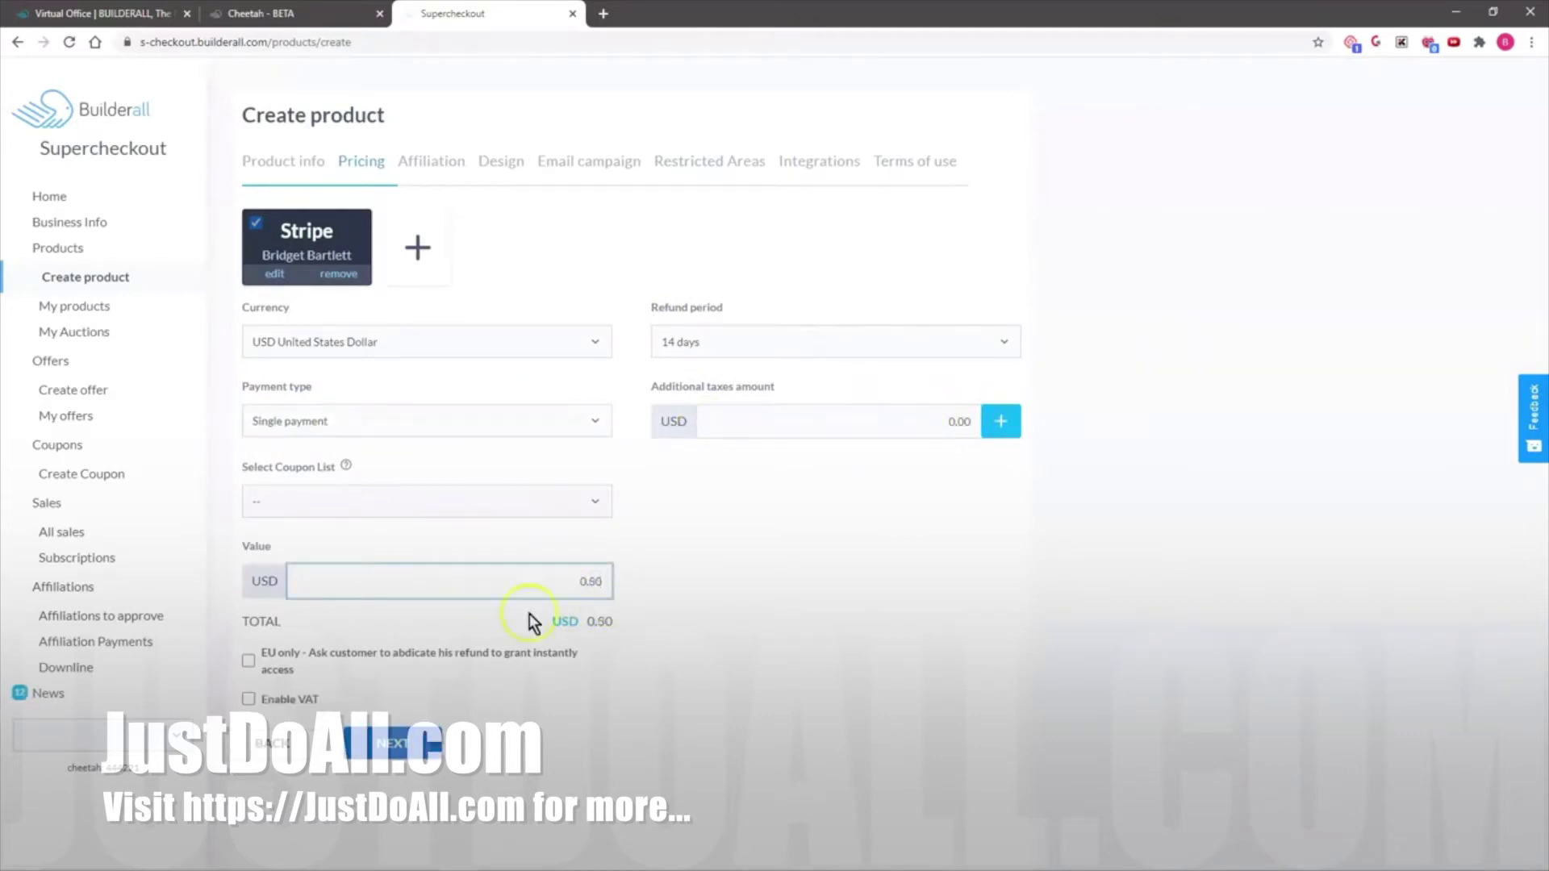
pyautogui.click(394, 743)
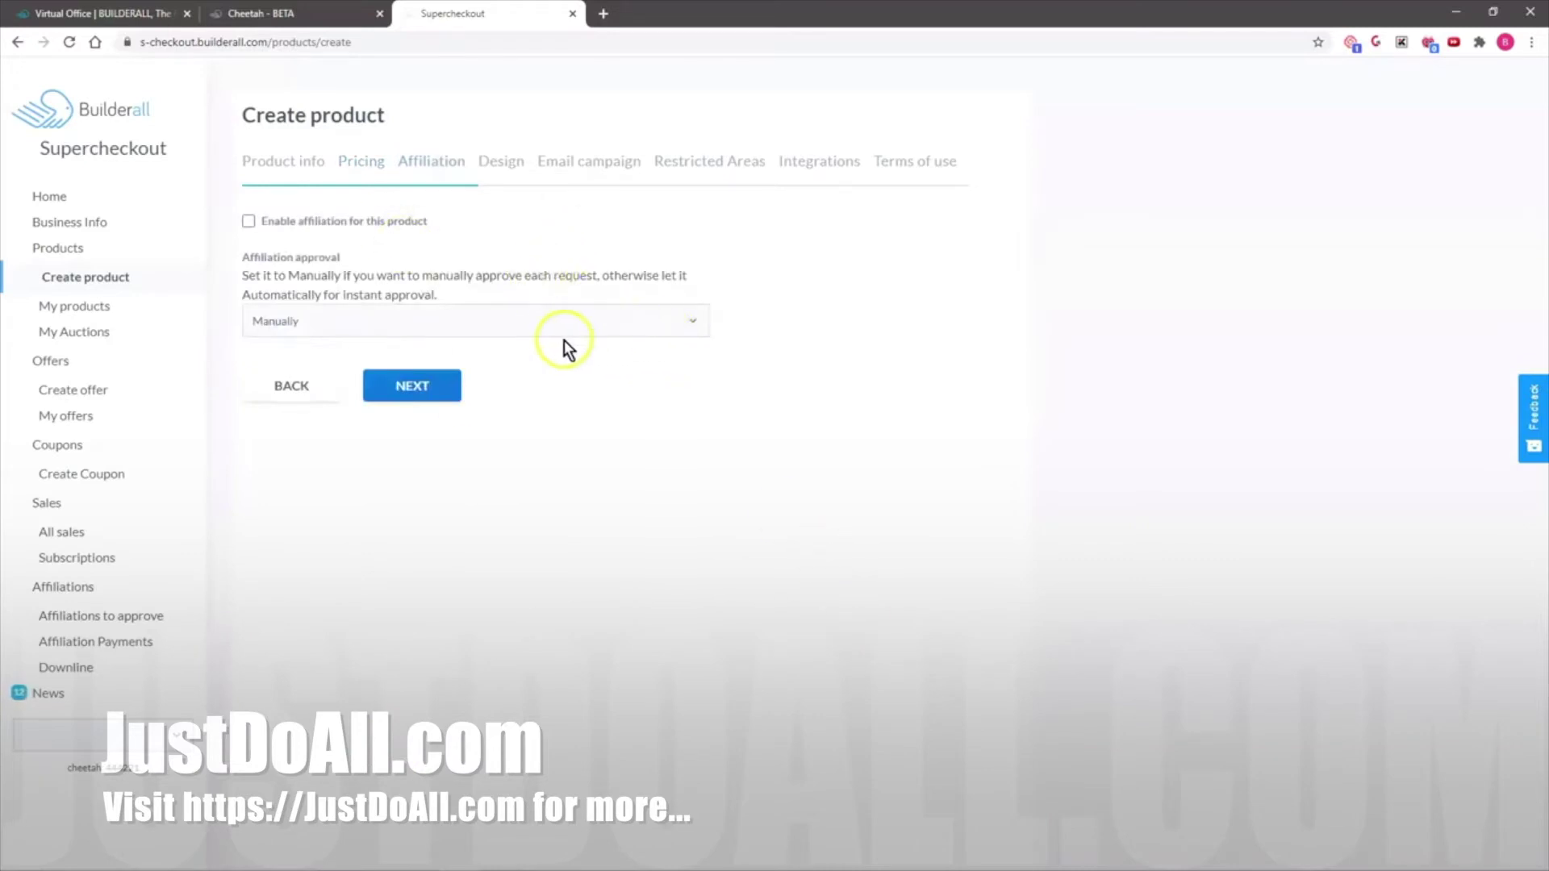
# On Design, choose thank you/member access page after purchase and downsell page as the selling page.
pyautogui.click(435, 404)
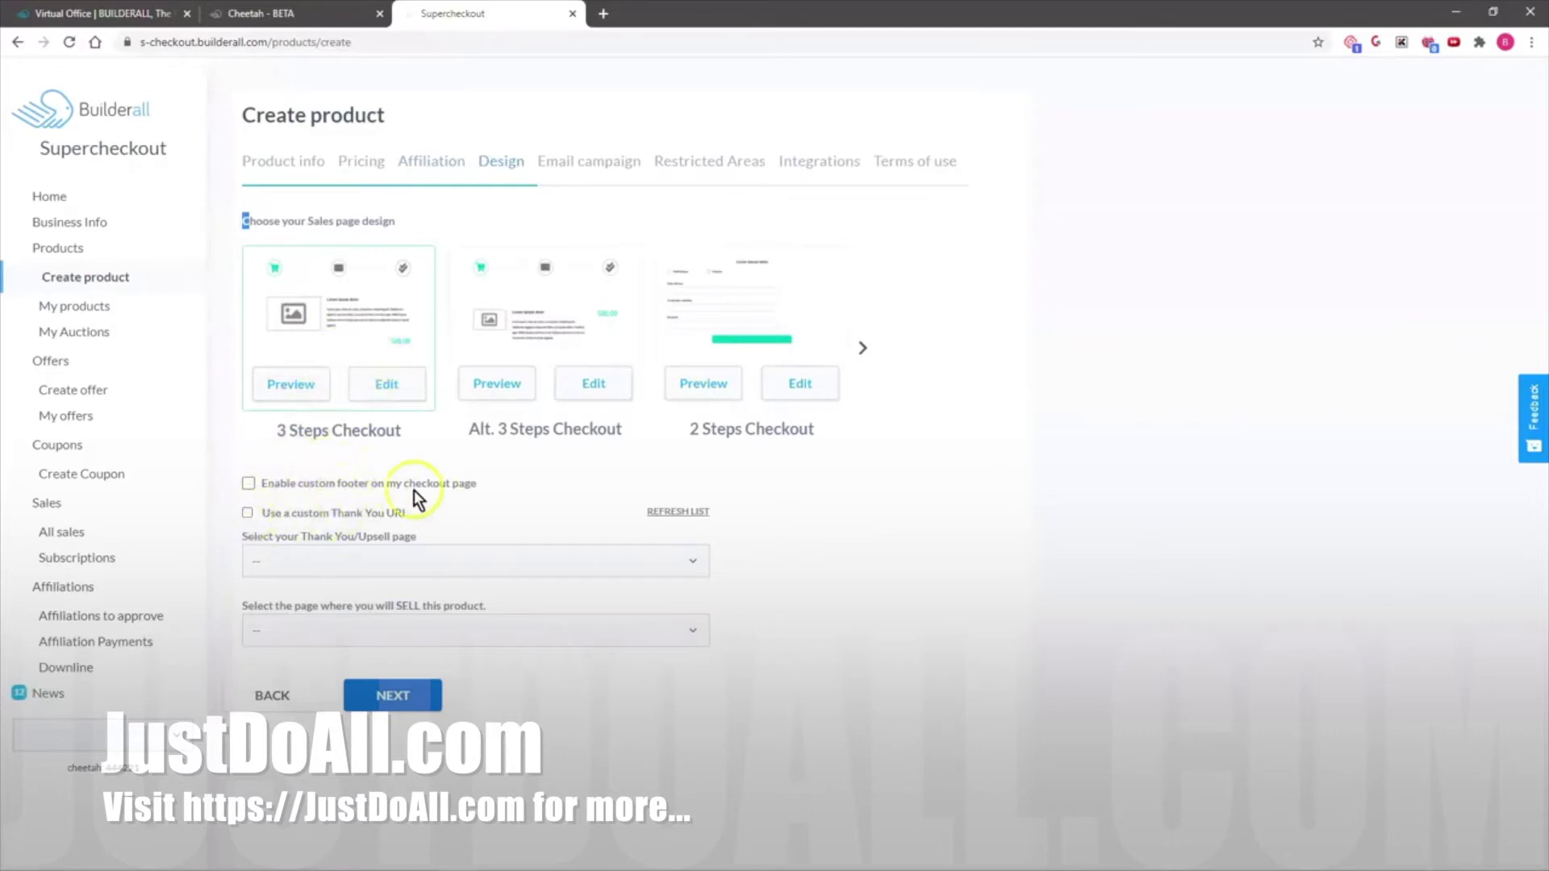
pyautogui.click(400, 564)
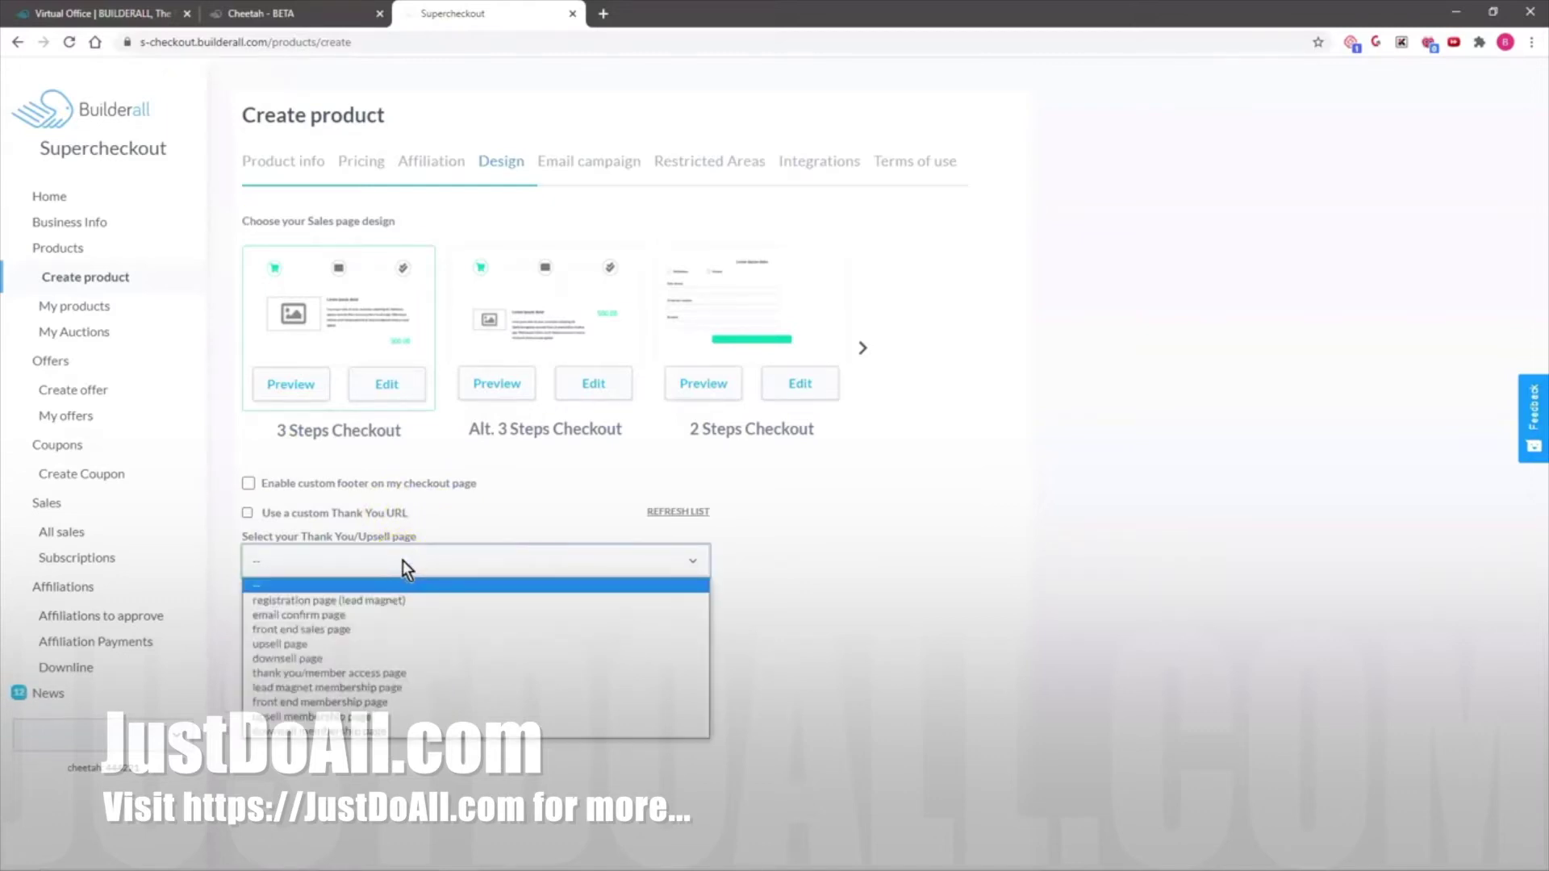
pyautogui.click(369, 673)
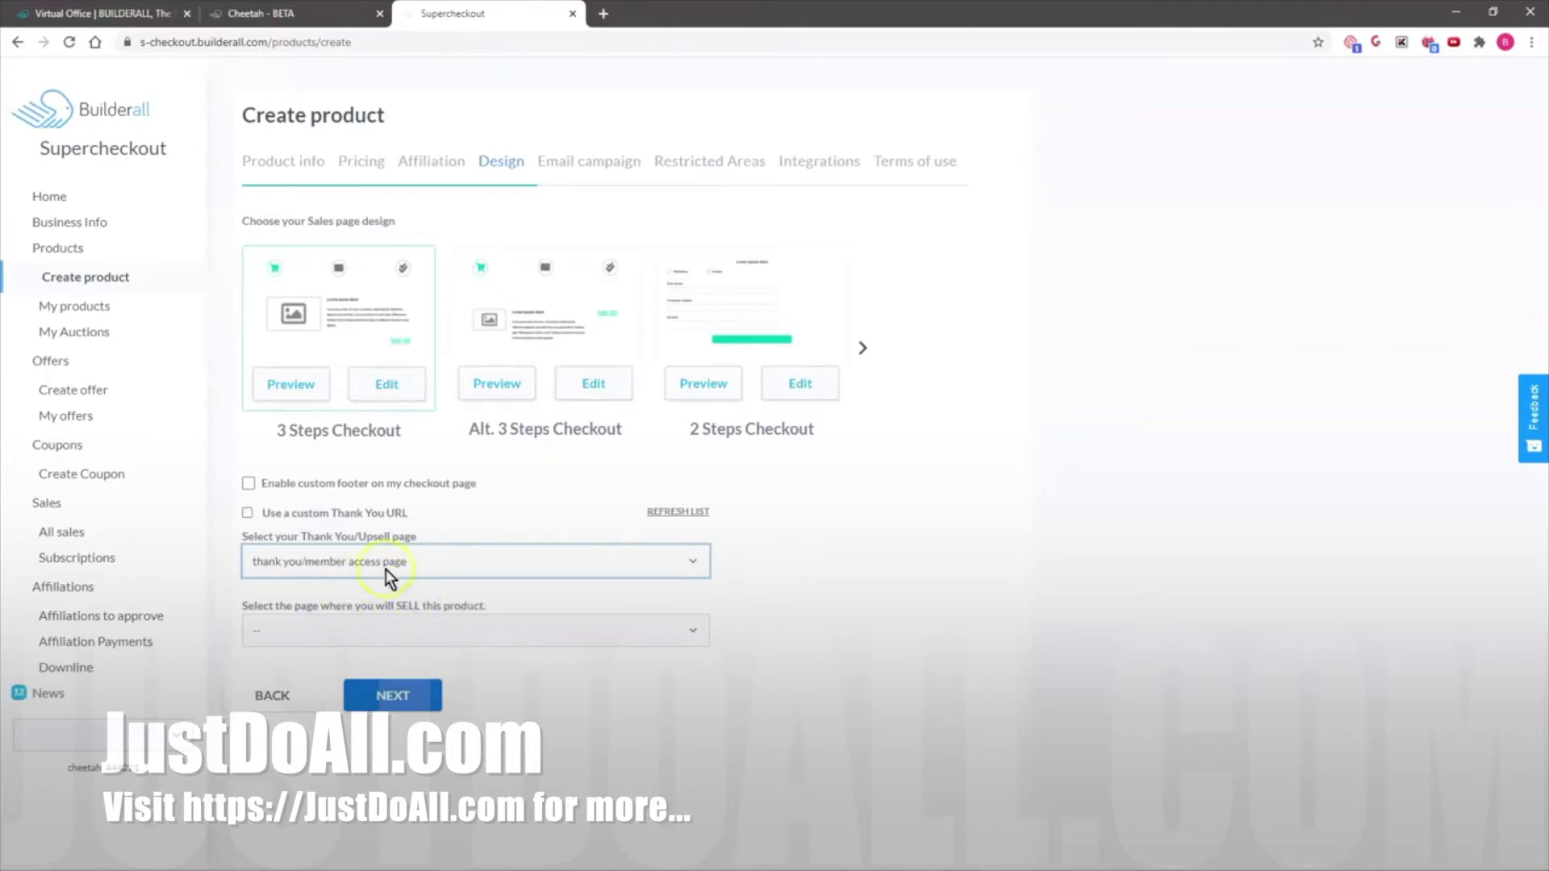
pyautogui.click(355, 568)
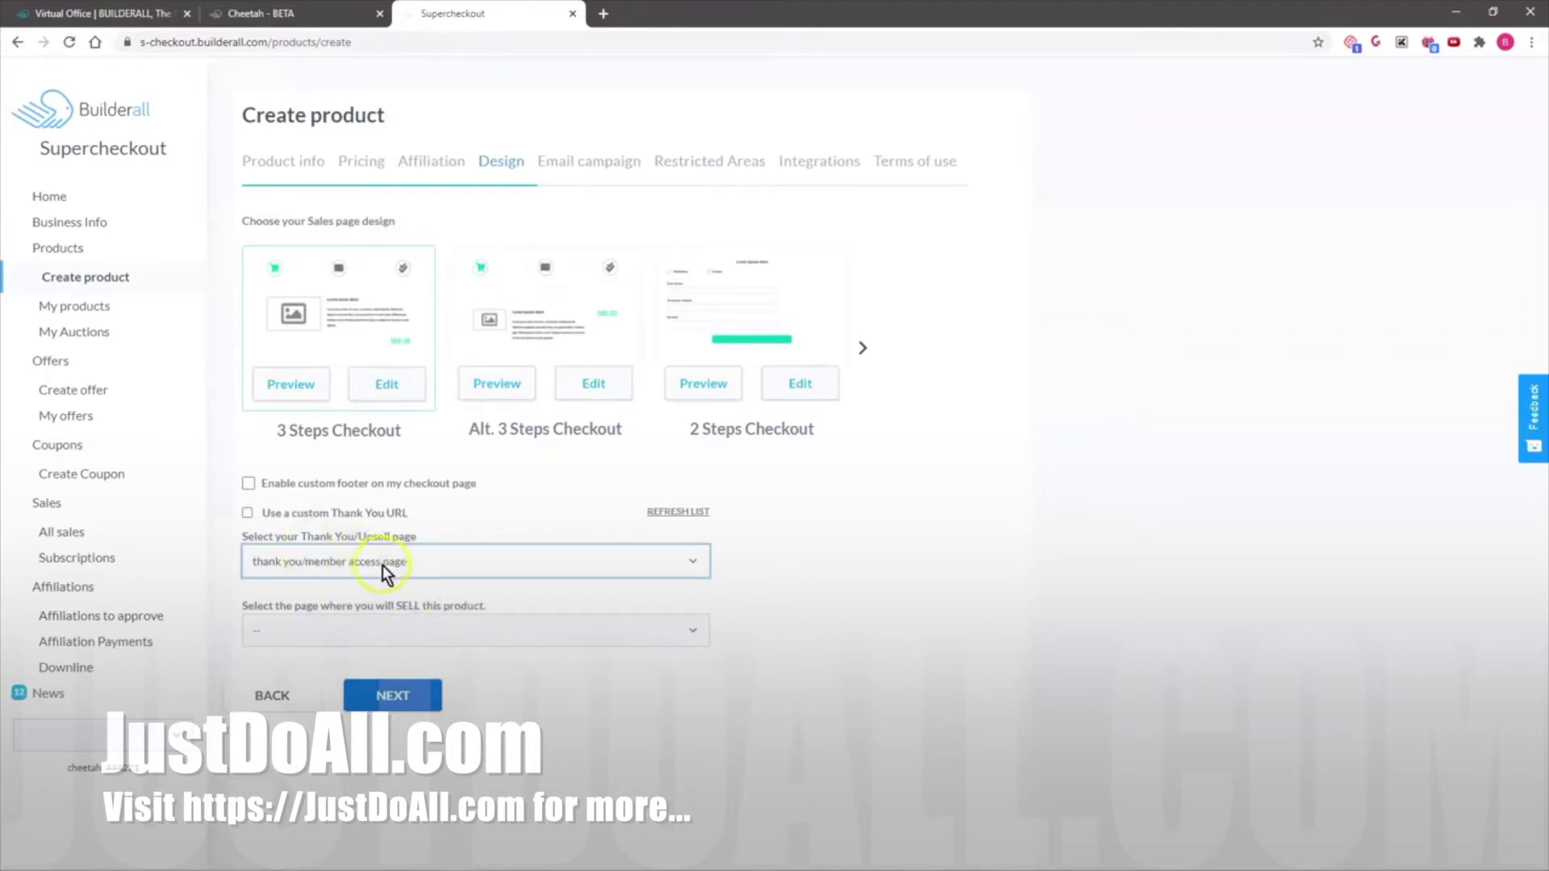
pyautogui.click(405, 629)
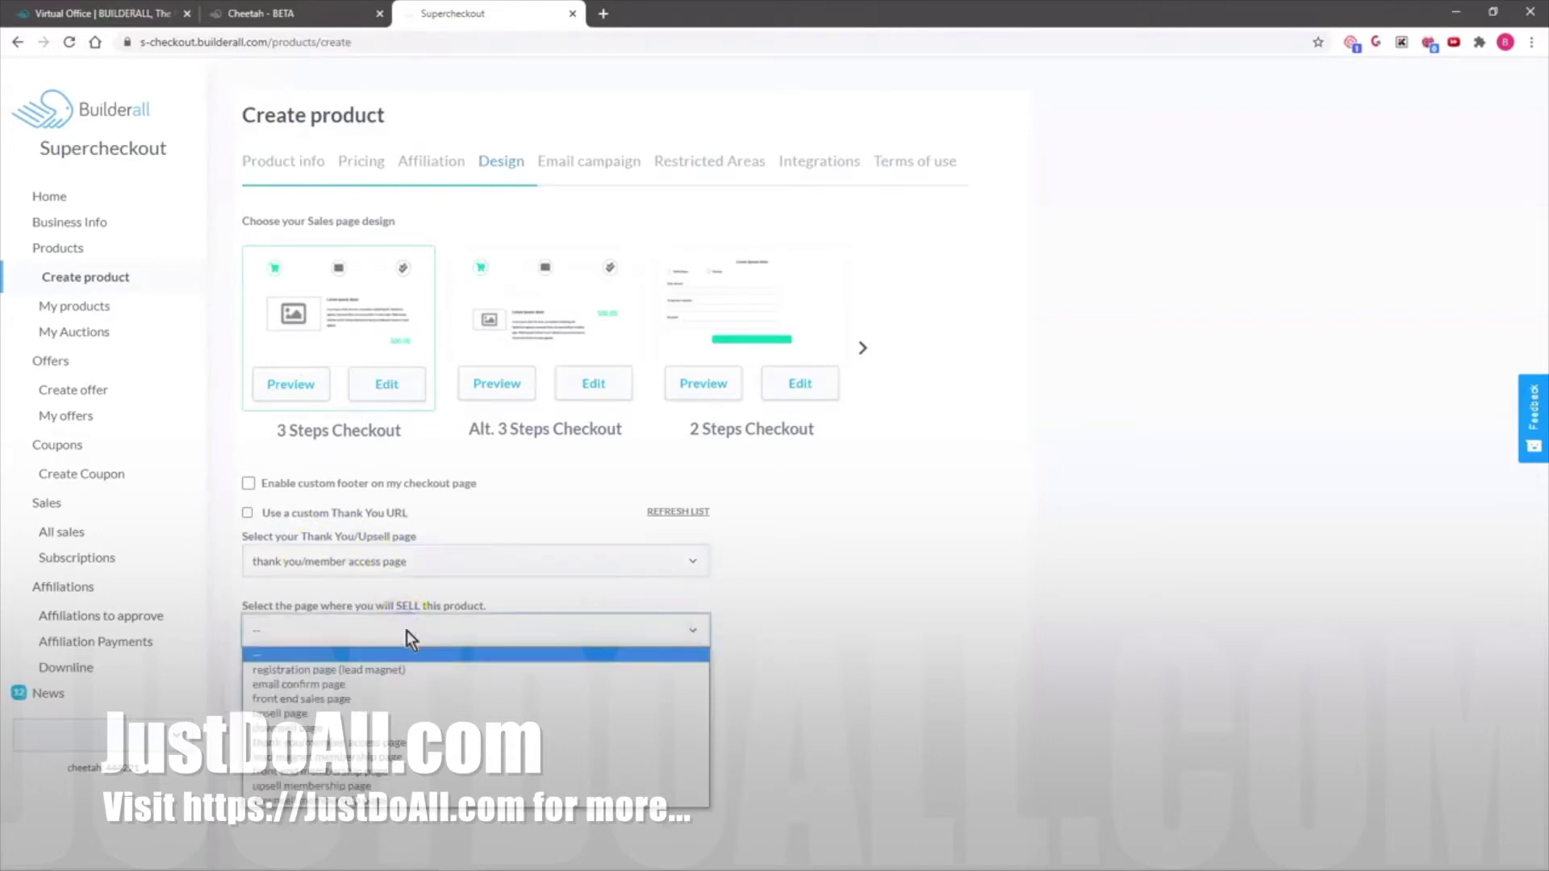
pyautogui.click(392, 726)
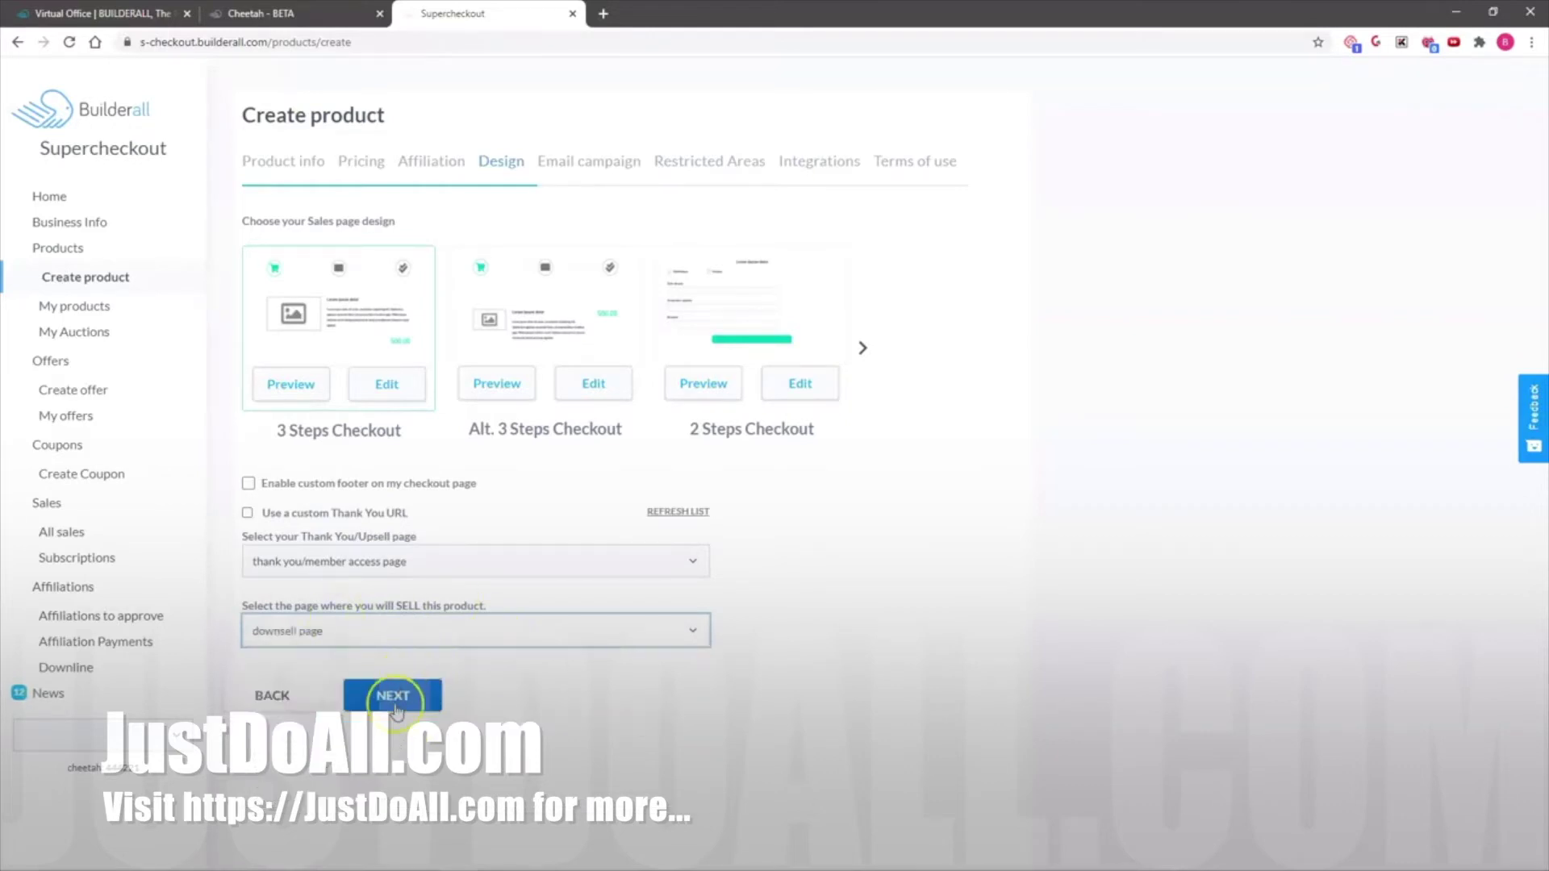
pyautogui.click(400, 695)
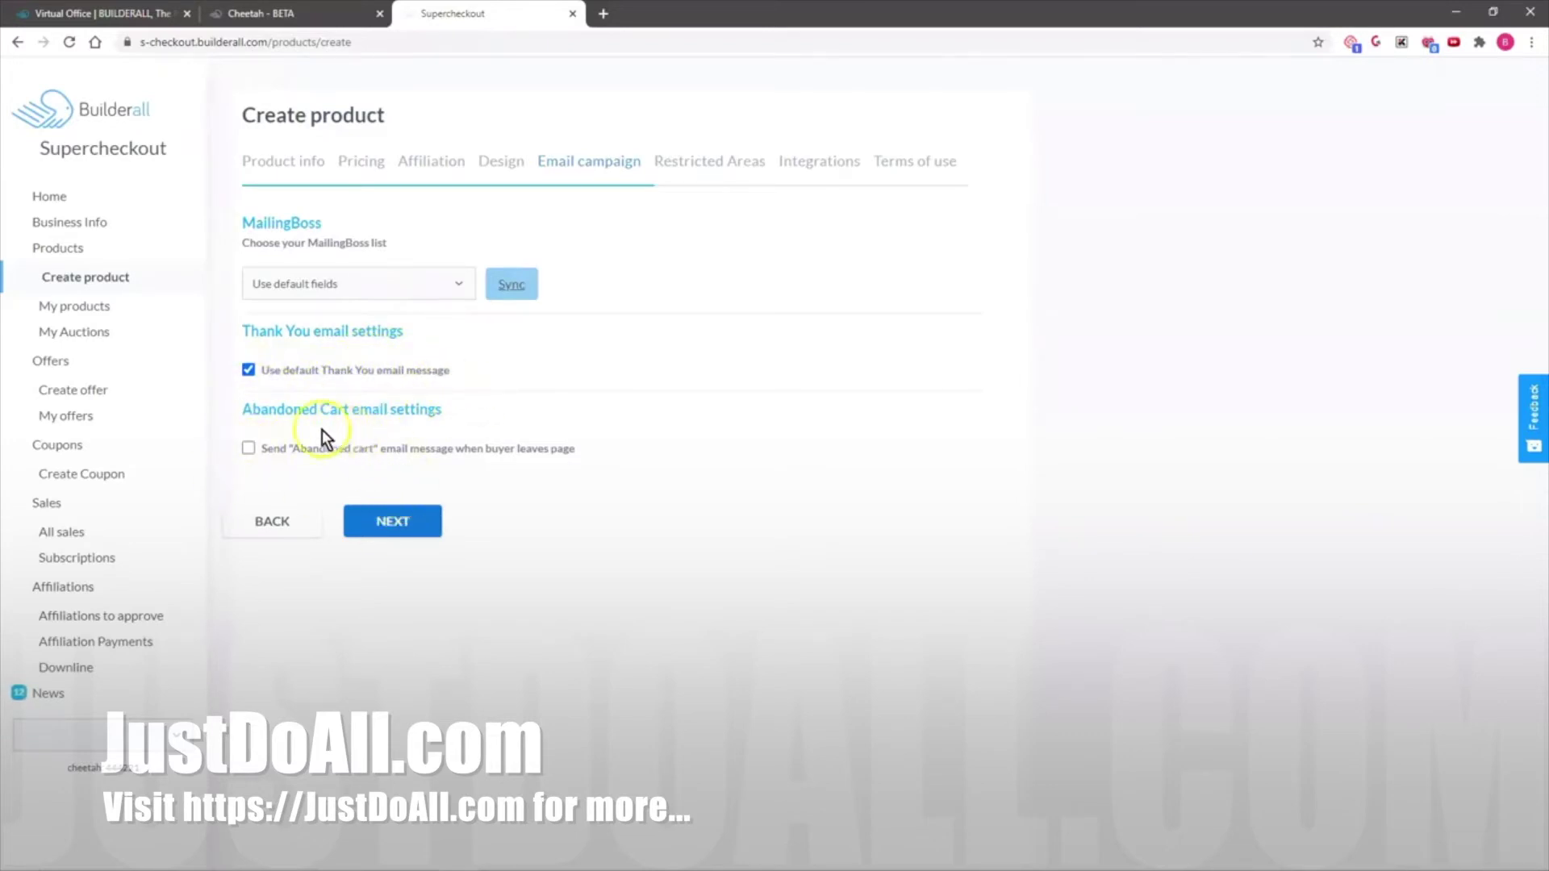
# Tick Downsell Member Area LOCK so it unlocks after payment.
pyautogui.click(403, 525)
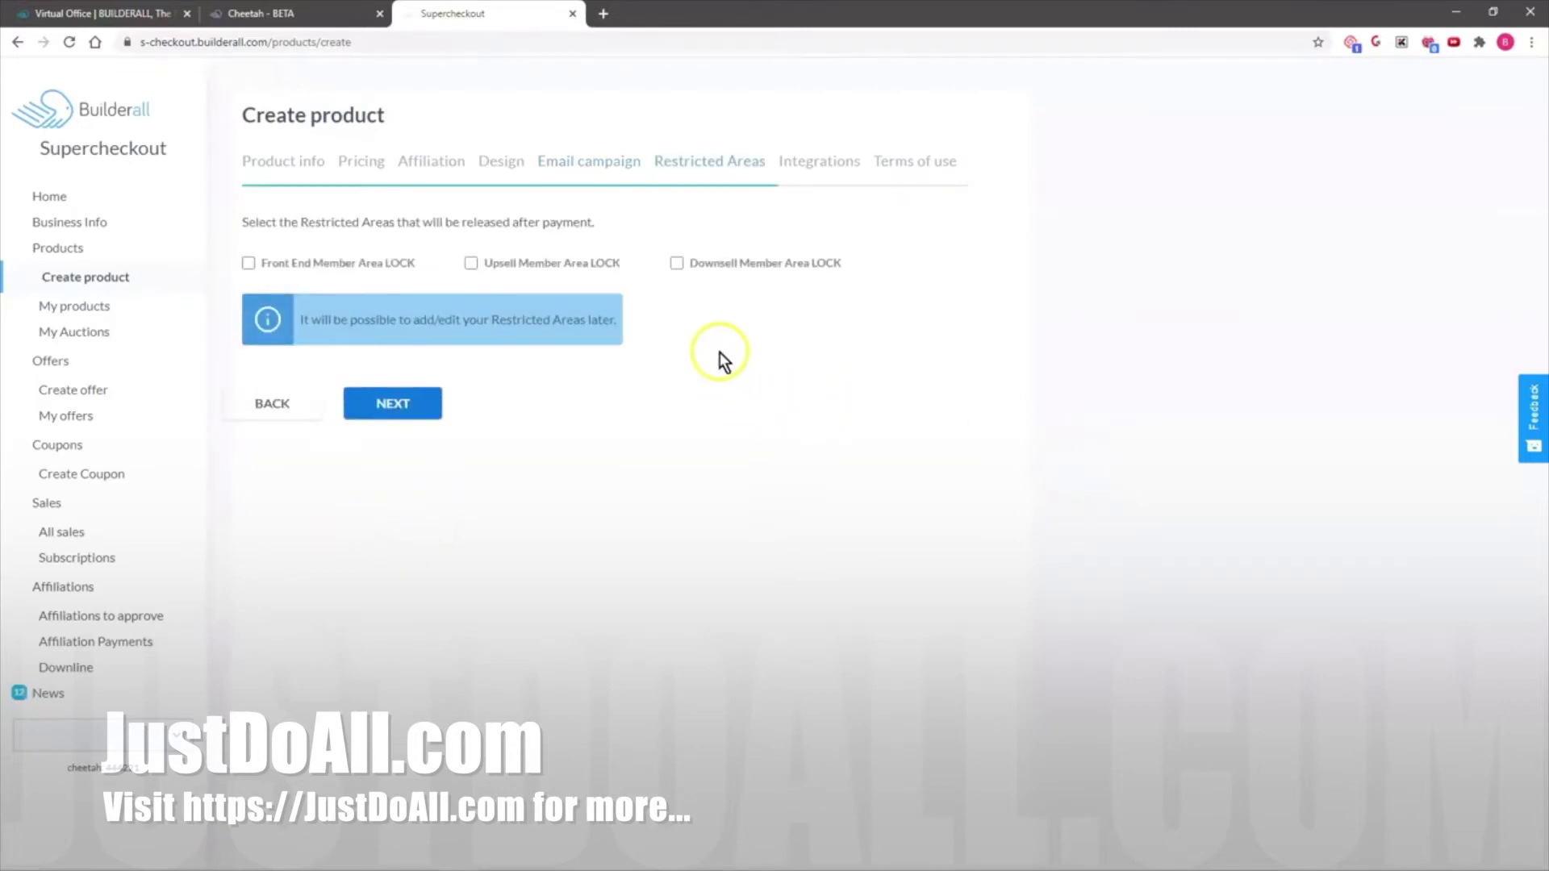
pyautogui.click(678, 264)
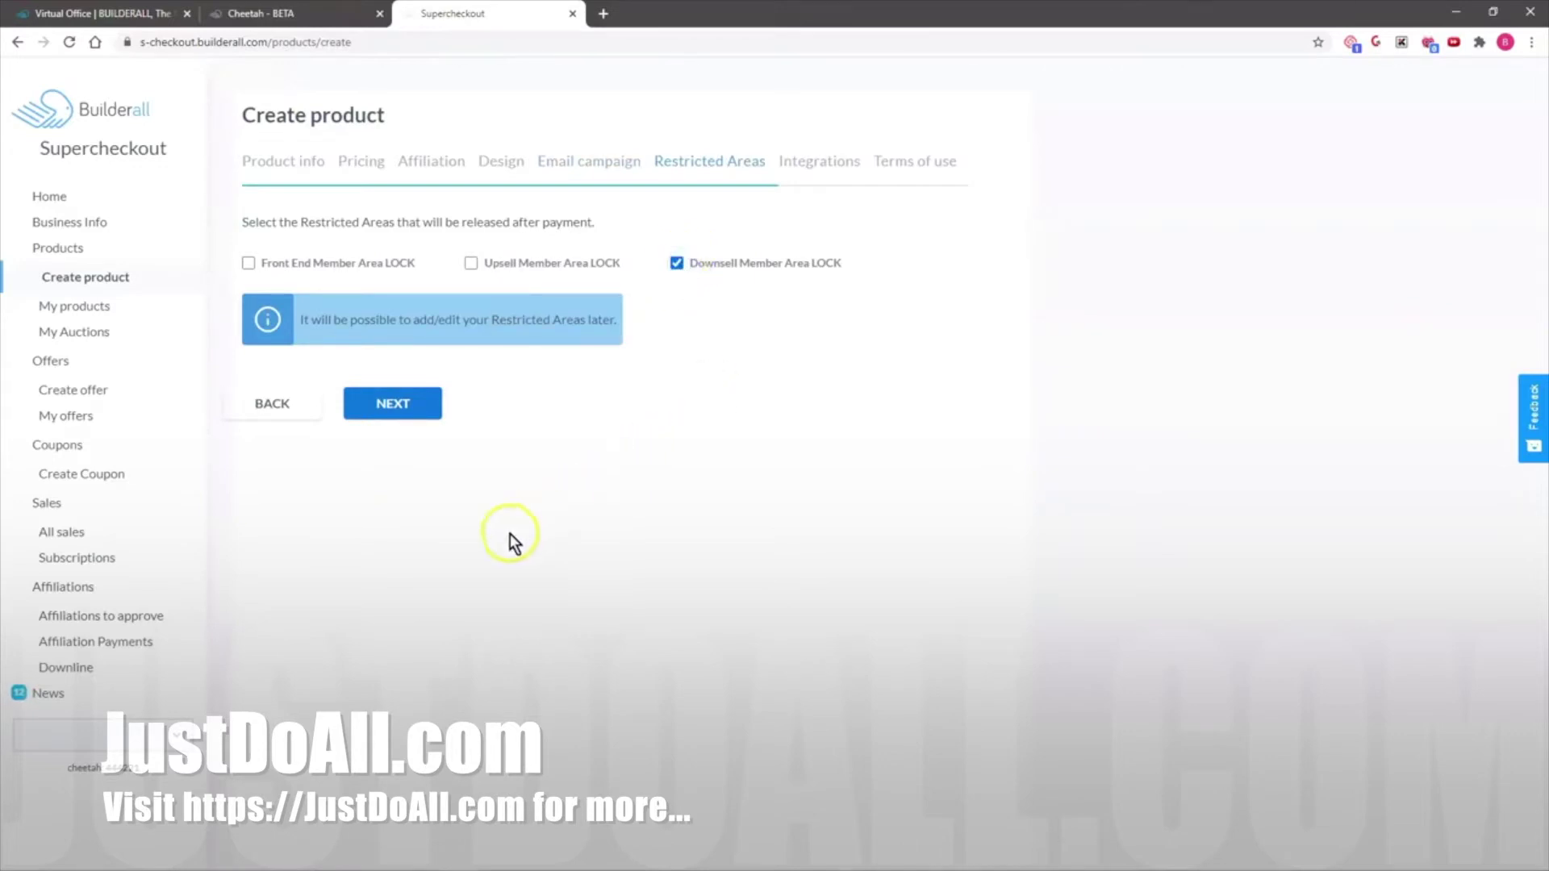
pyautogui.click(393, 404)
pyautogui.click(390, 404)
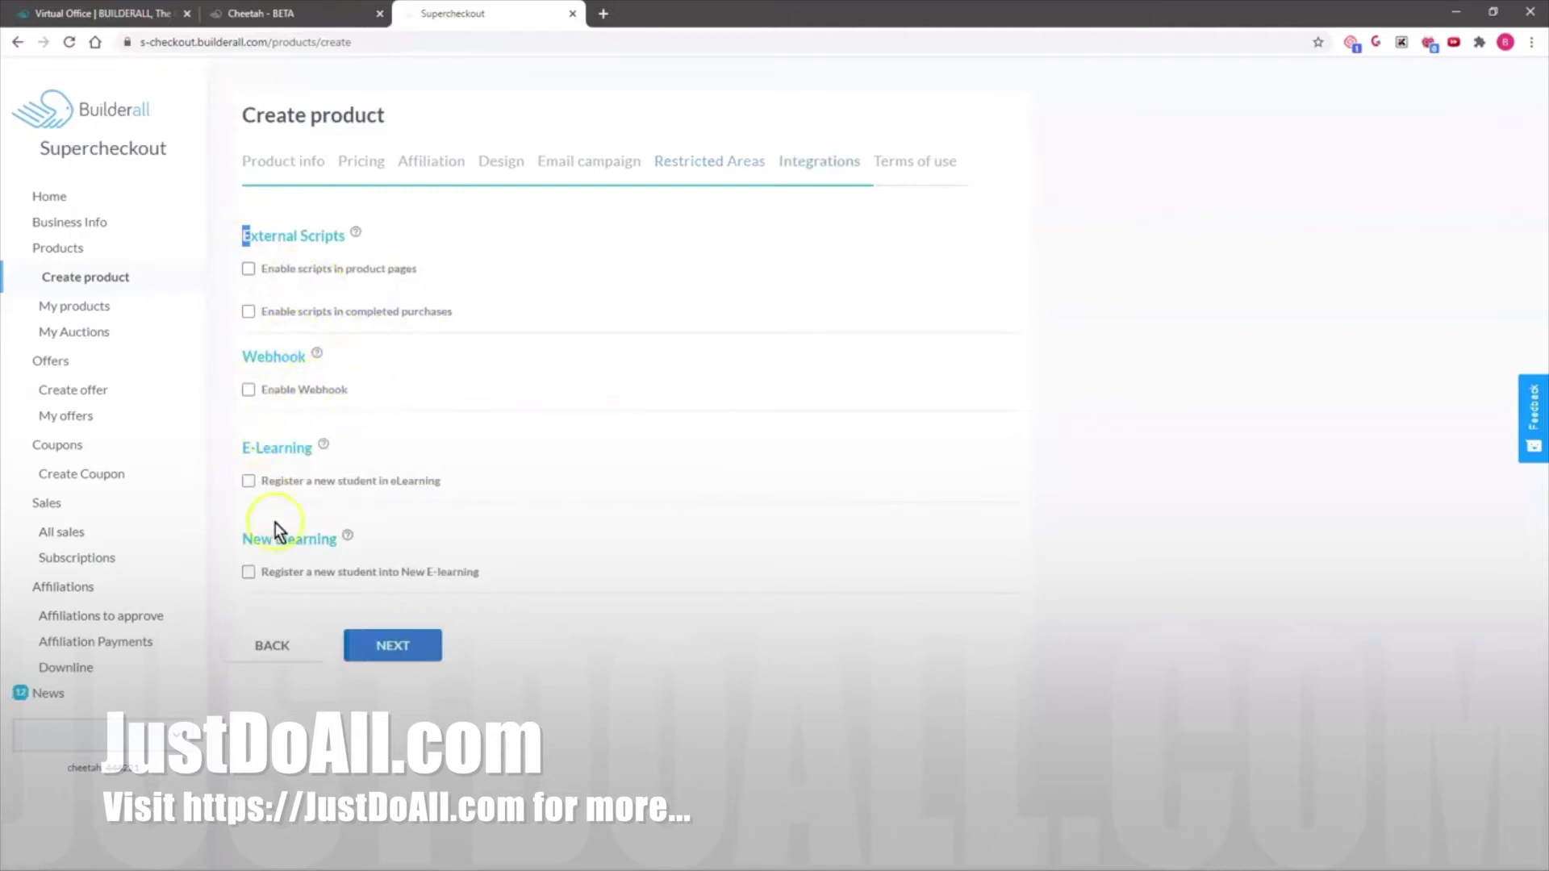
# Accept the Terms and Conditions and create the Downsell Product.
pyautogui.click(391, 646)
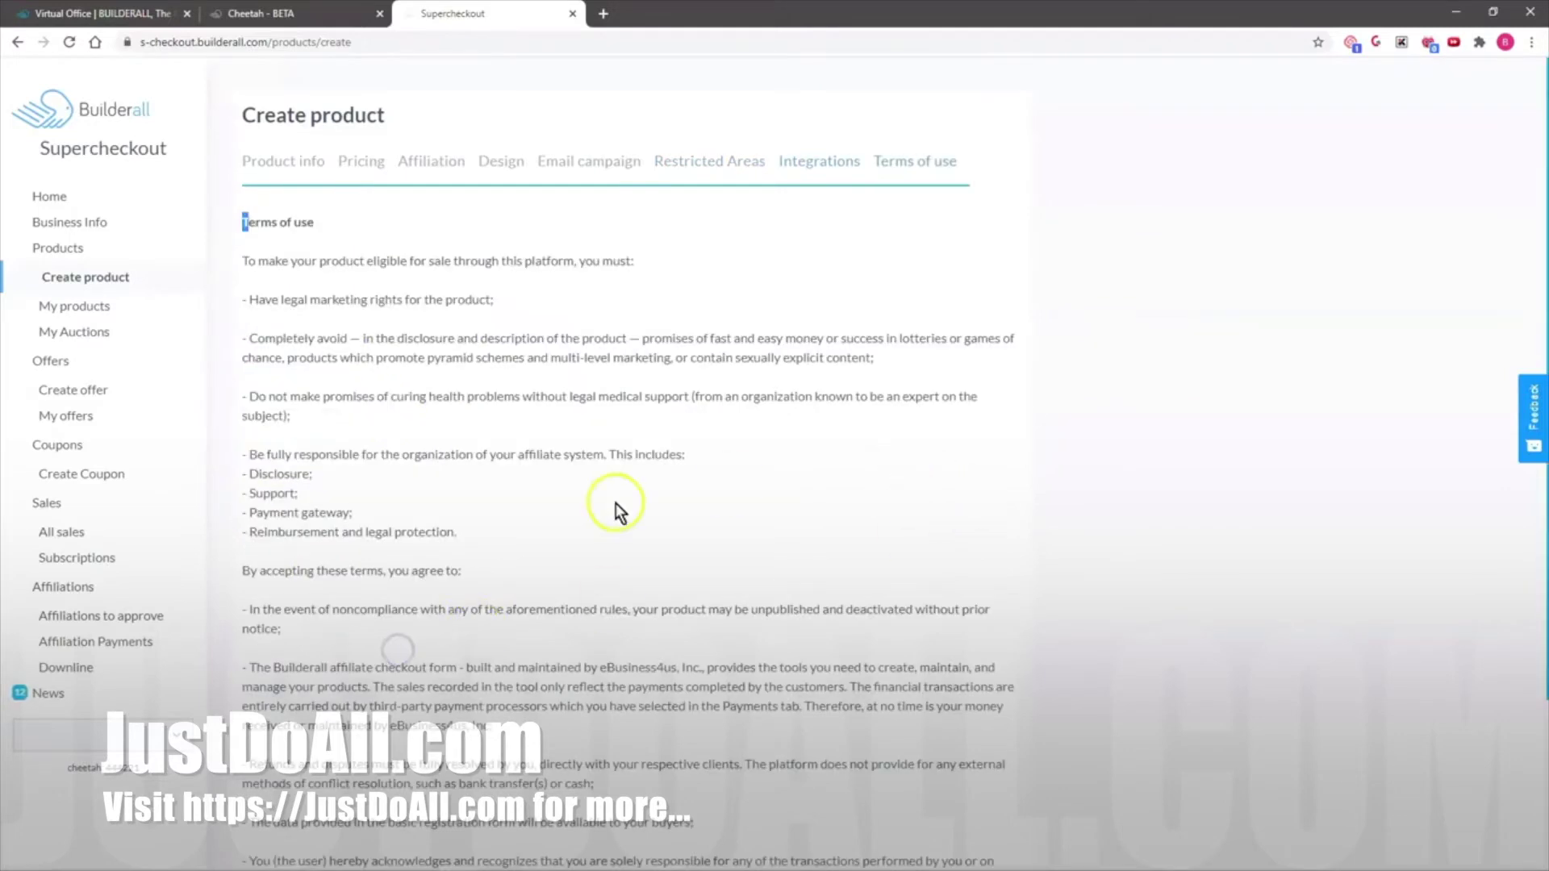
pyautogui.scroll(-3, 595, 508)
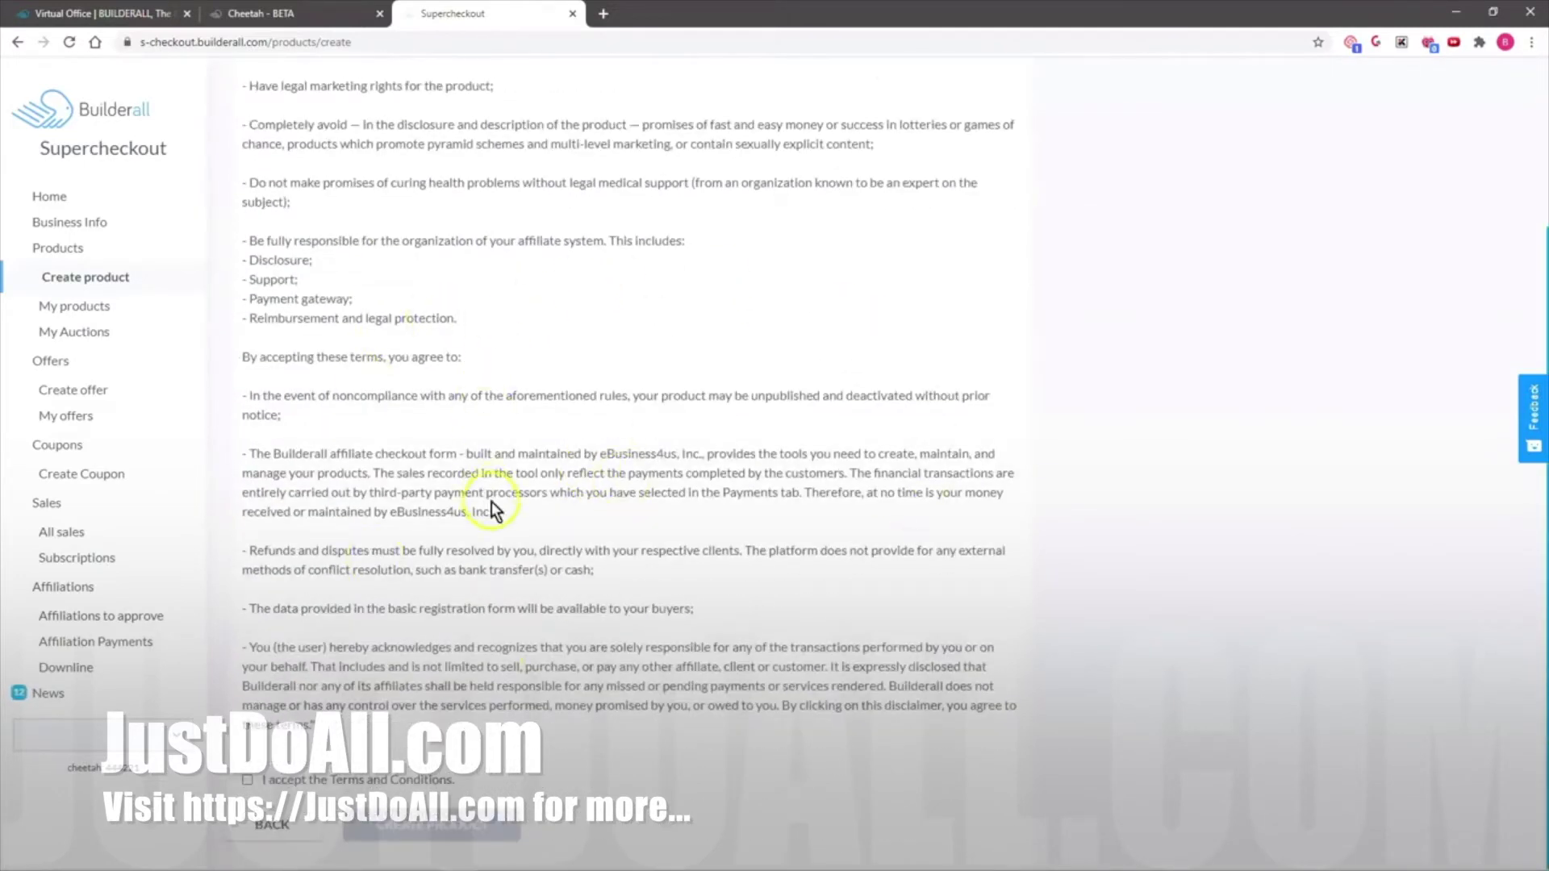
pyautogui.click(343, 771)
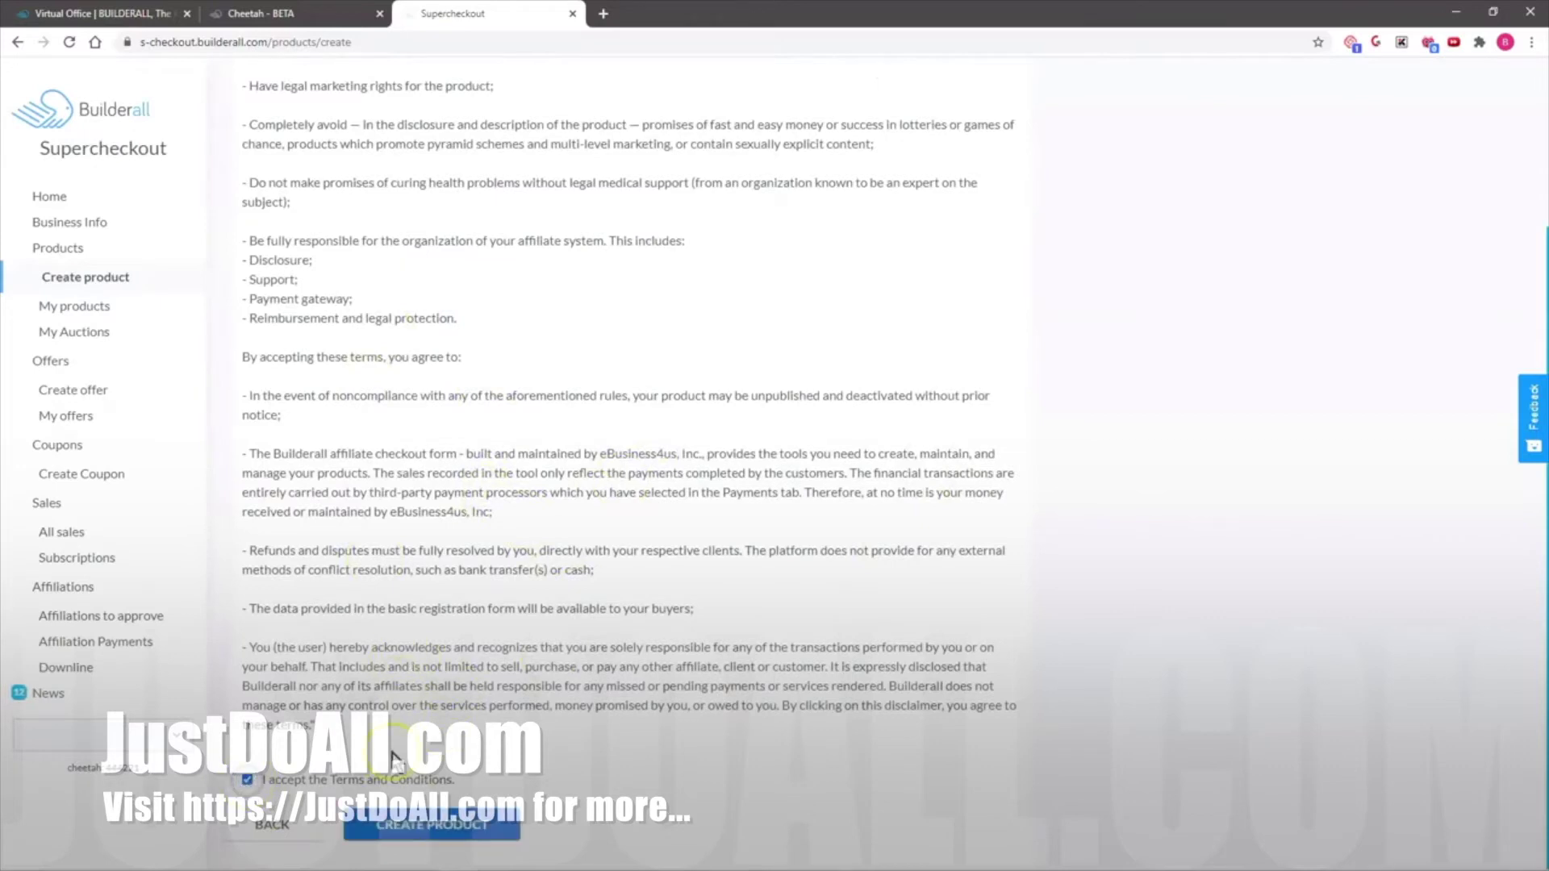
pyautogui.click(400, 825)
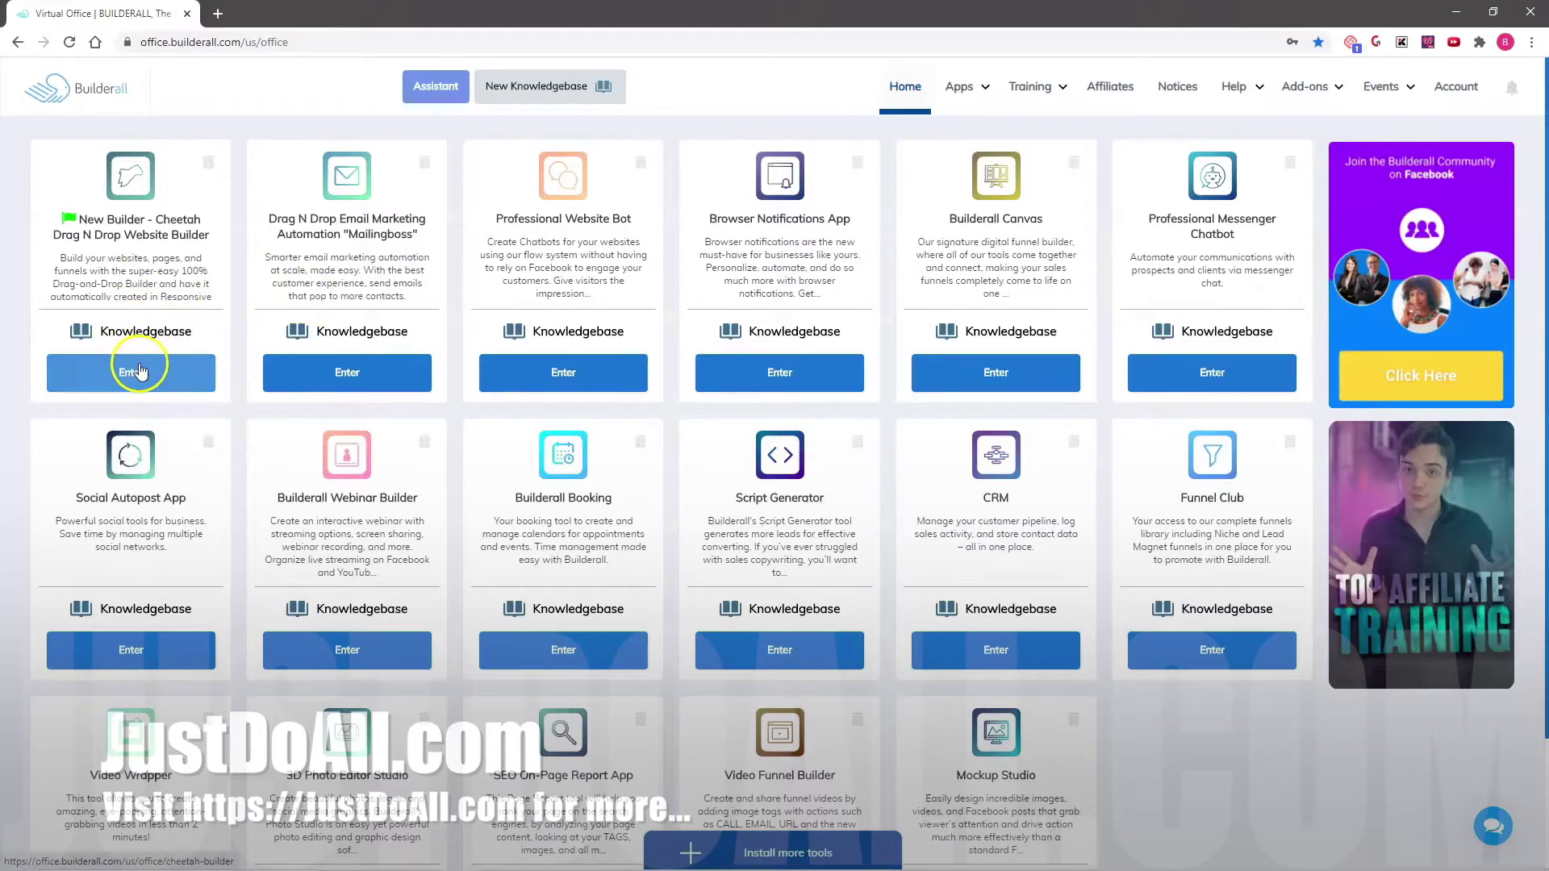
# Open the Upsell Funnel site in Cheetah and edit its registration page (lead magnet).
pyautogui.click(139, 370)
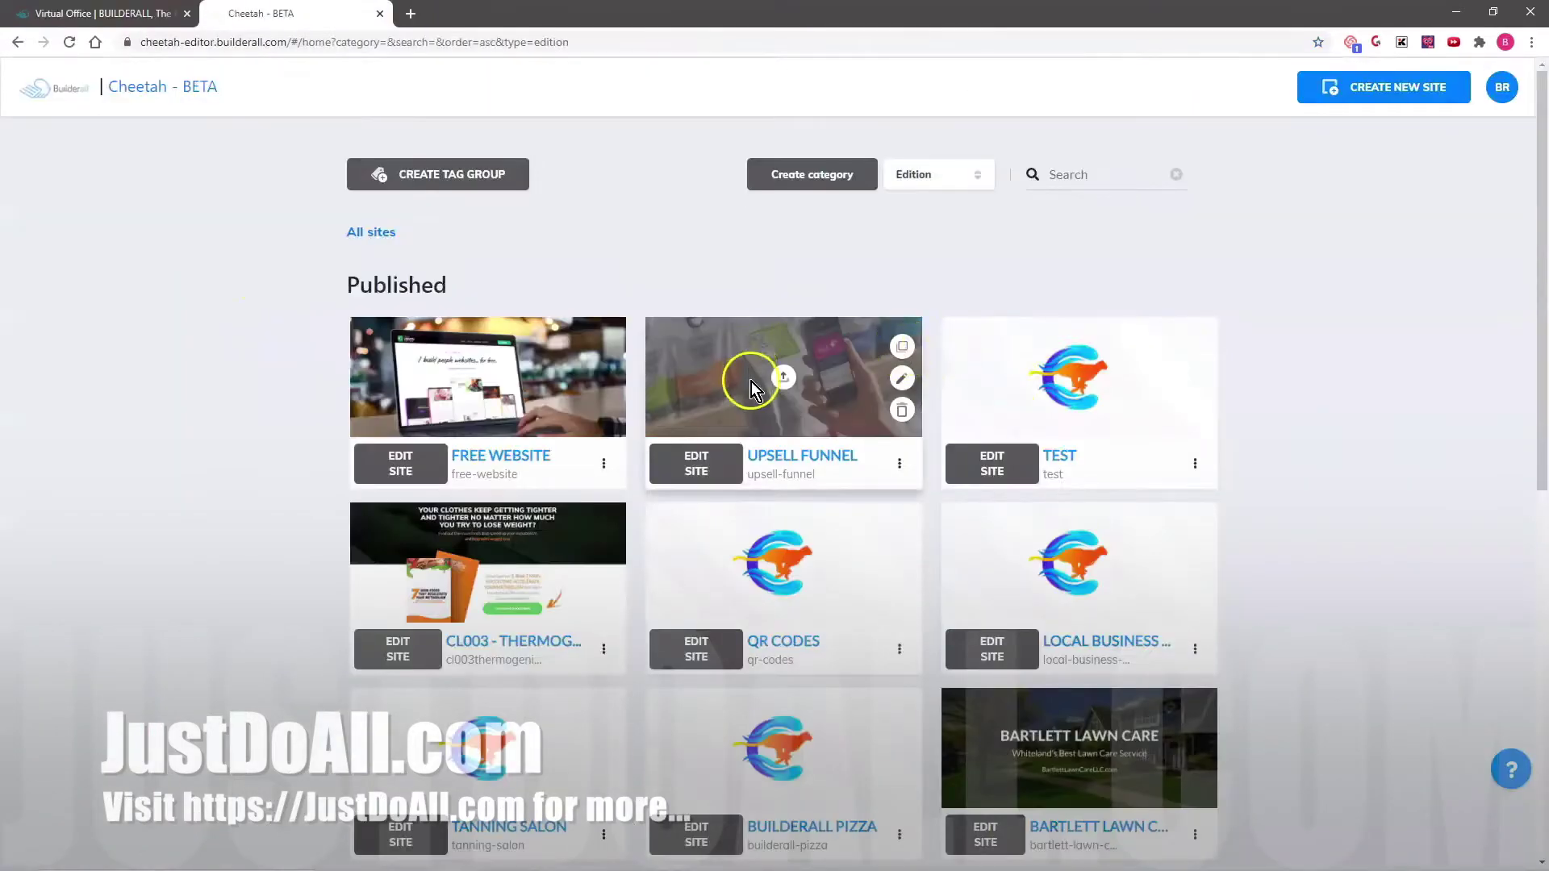
pyautogui.click(699, 467)
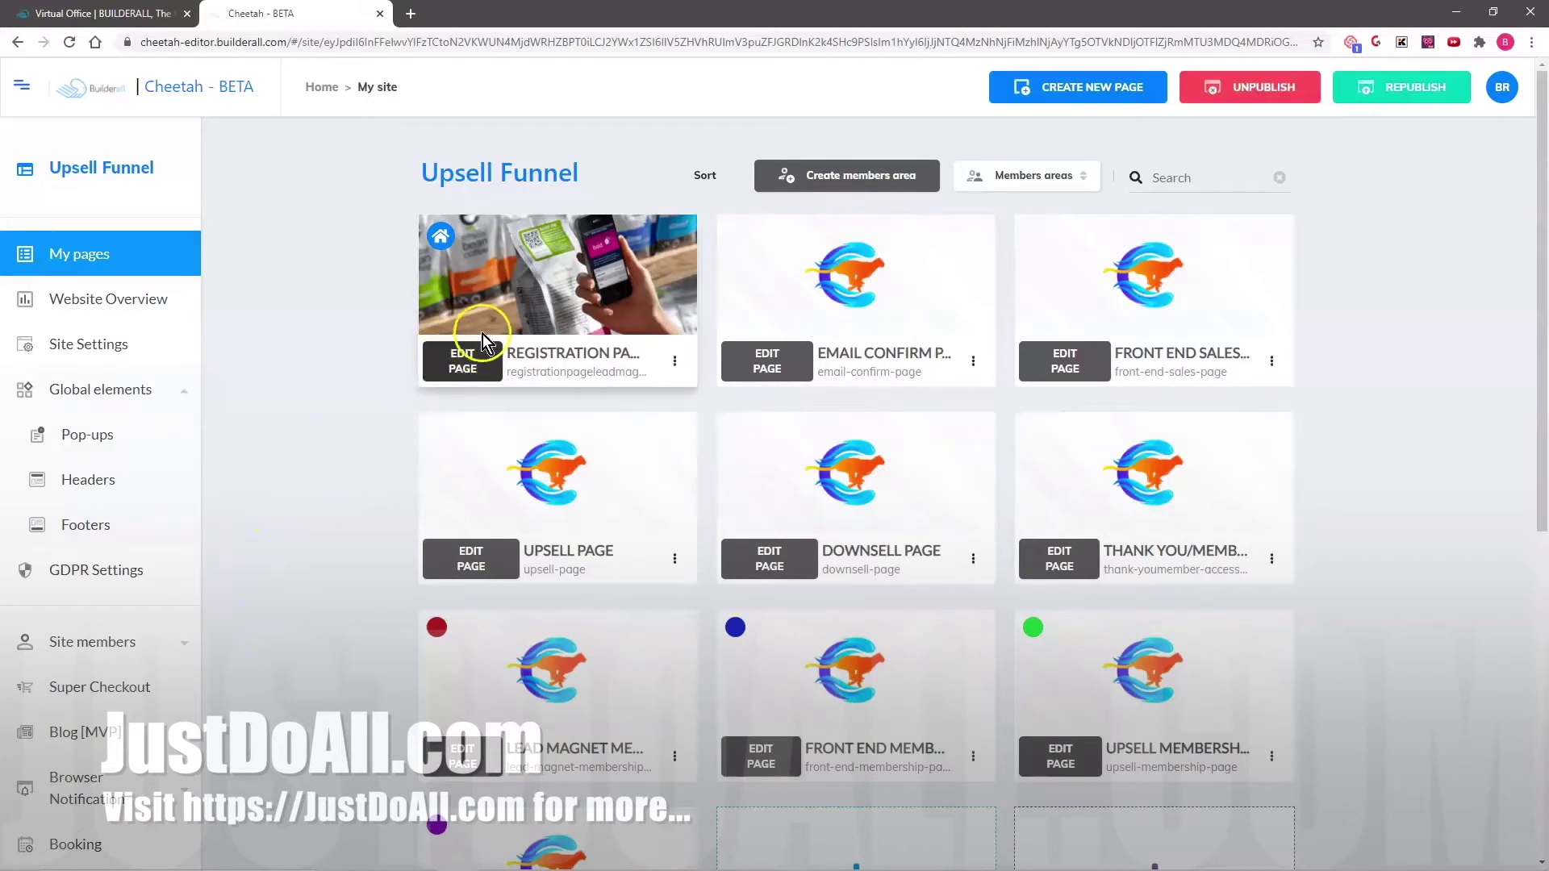
pyautogui.click(448, 359)
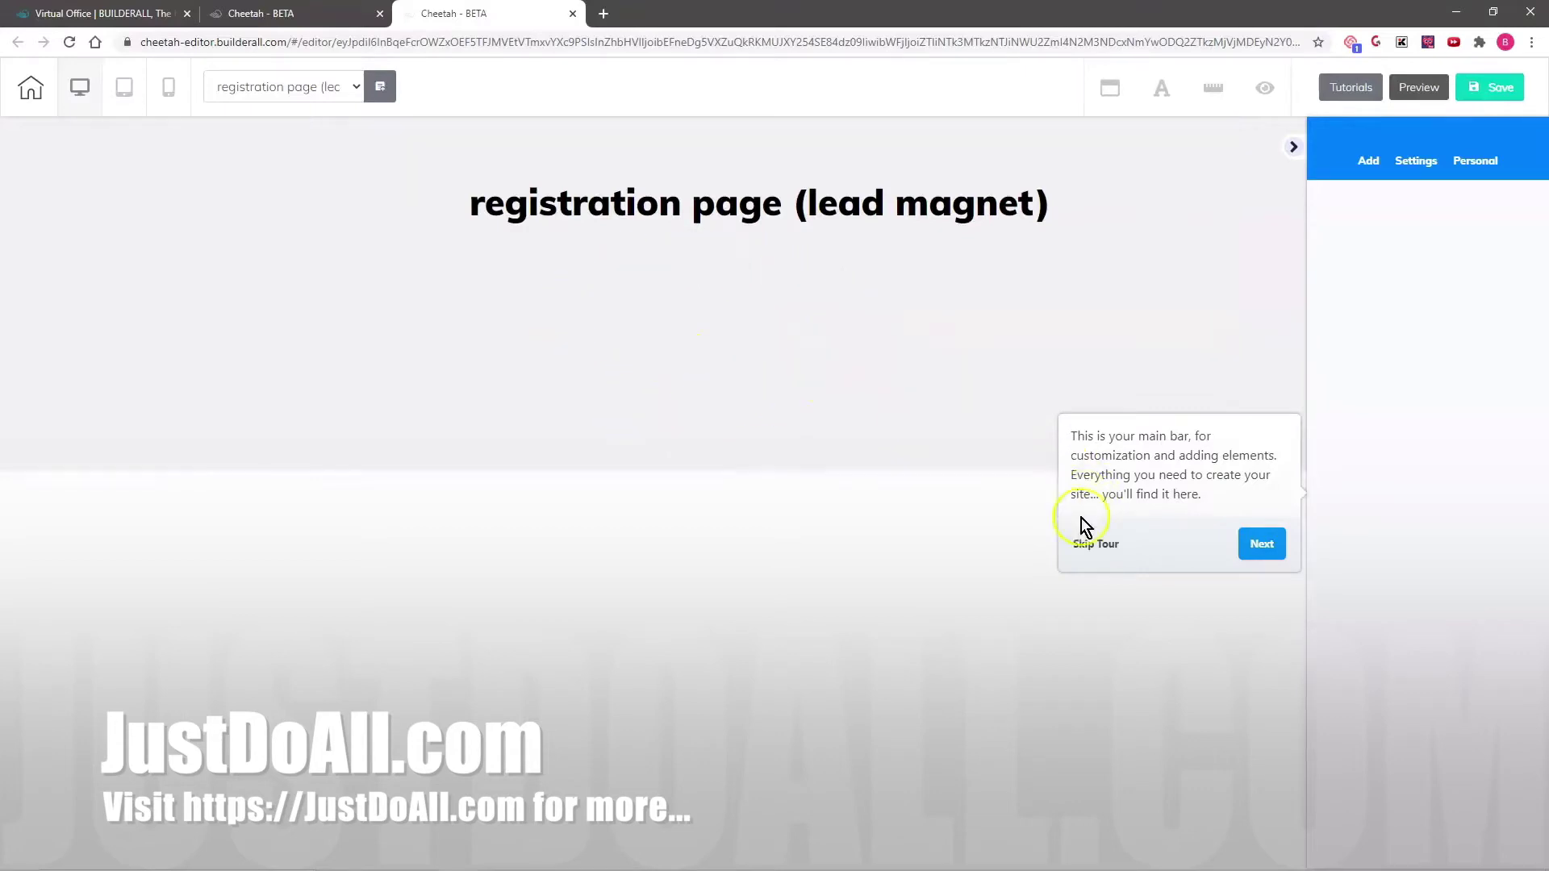
# Skip the tour and place a Register Now button under the page title.
pyautogui.click(1091, 545)
pyautogui.click(1369, 161)
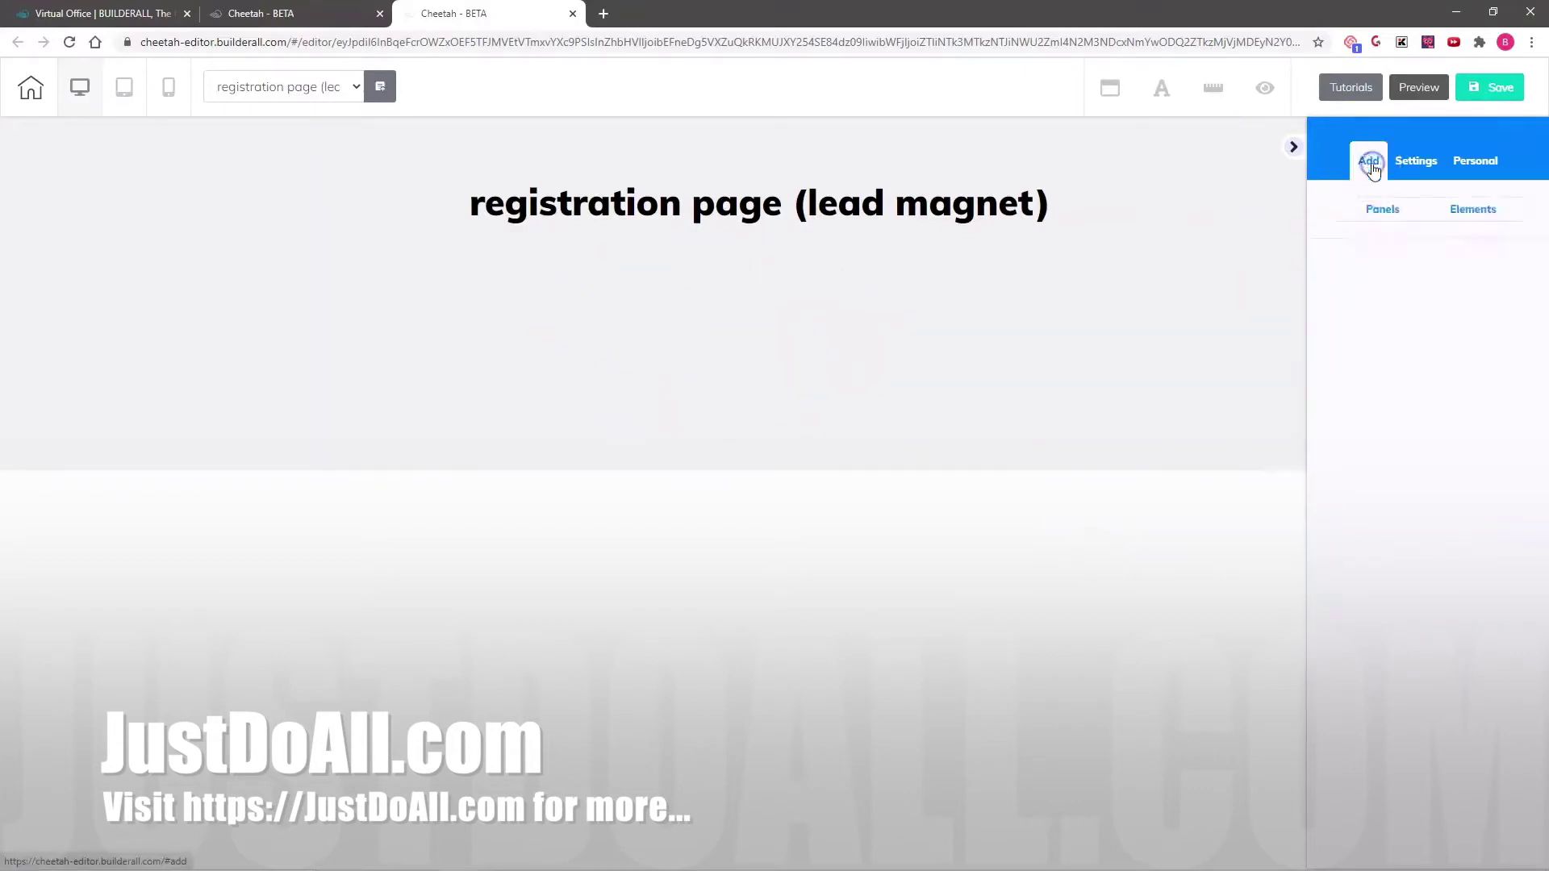
pyautogui.click(1477, 209)
pyautogui.scroll(-5, 1408, 410)
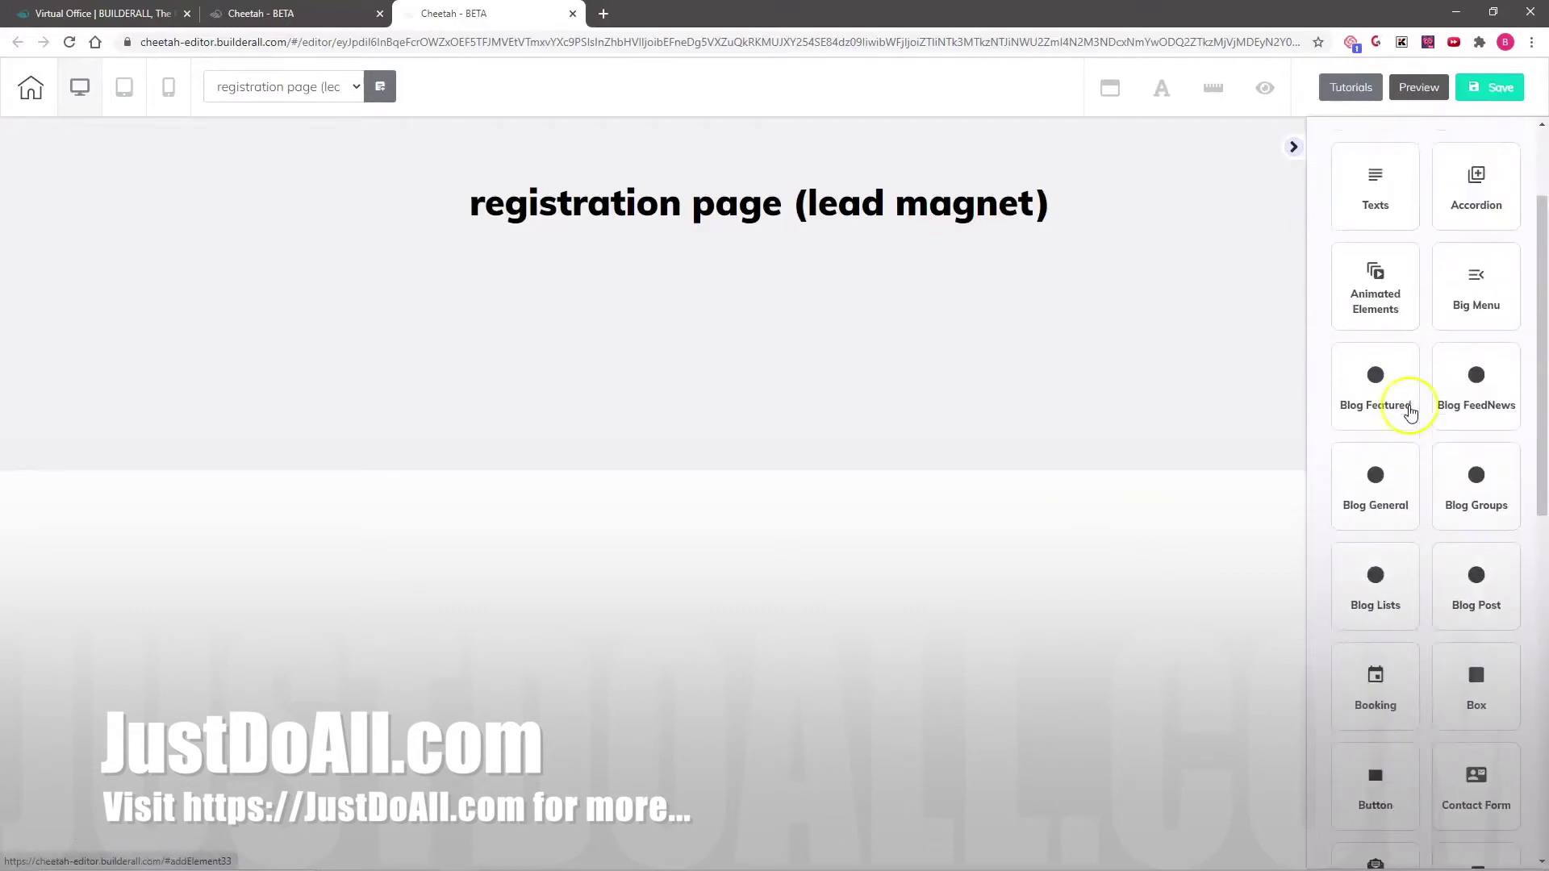
pyautogui.click(1374, 532)
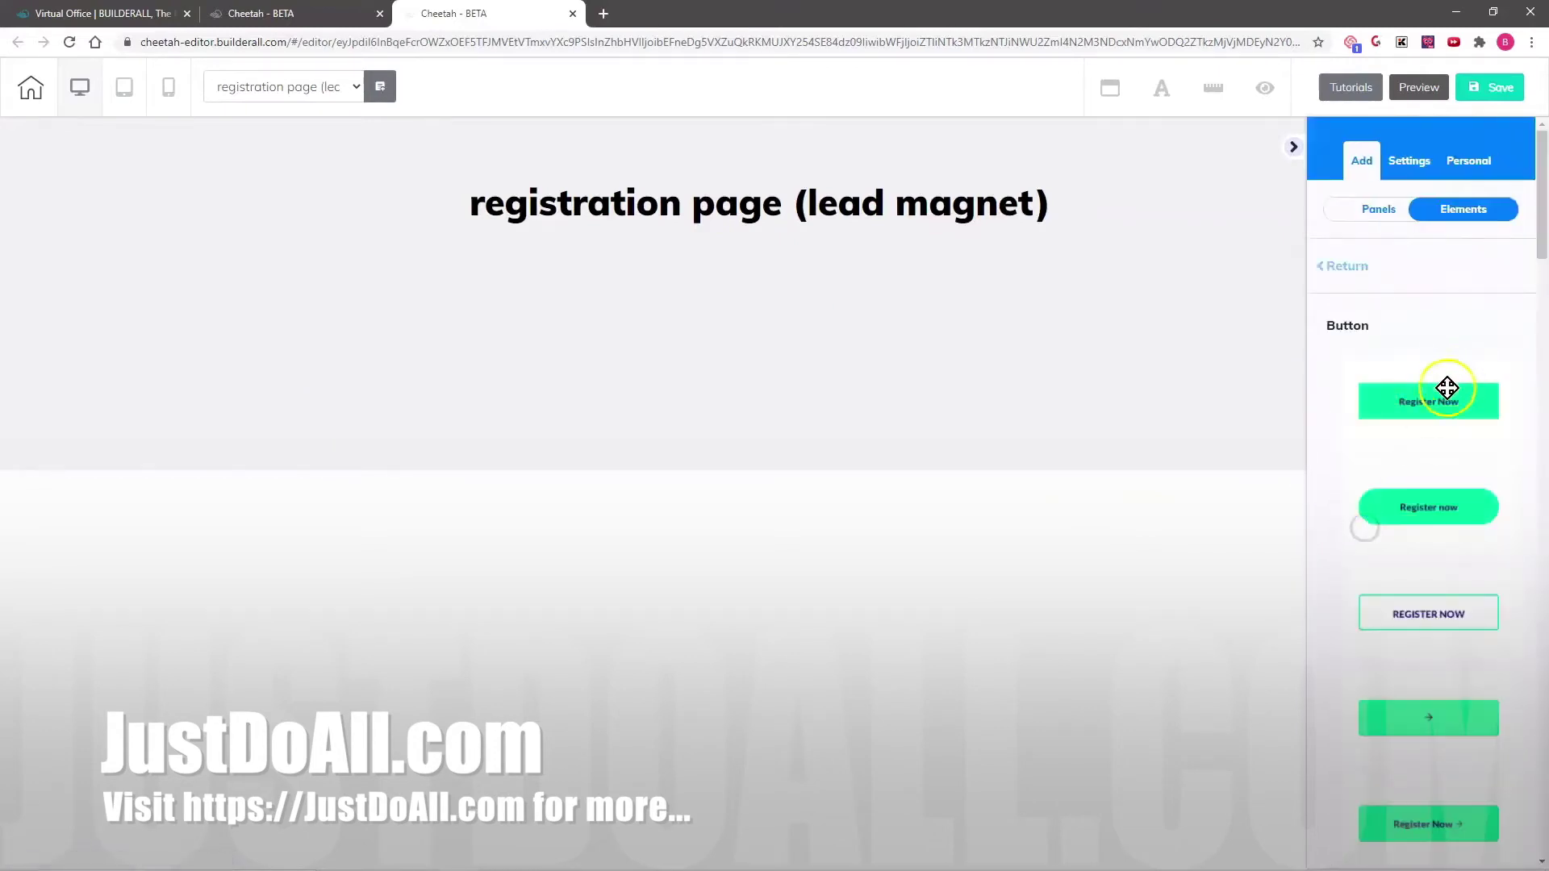
pyautogui.moveTo(1445, 391); pyautogui.dragTo(757, 304)
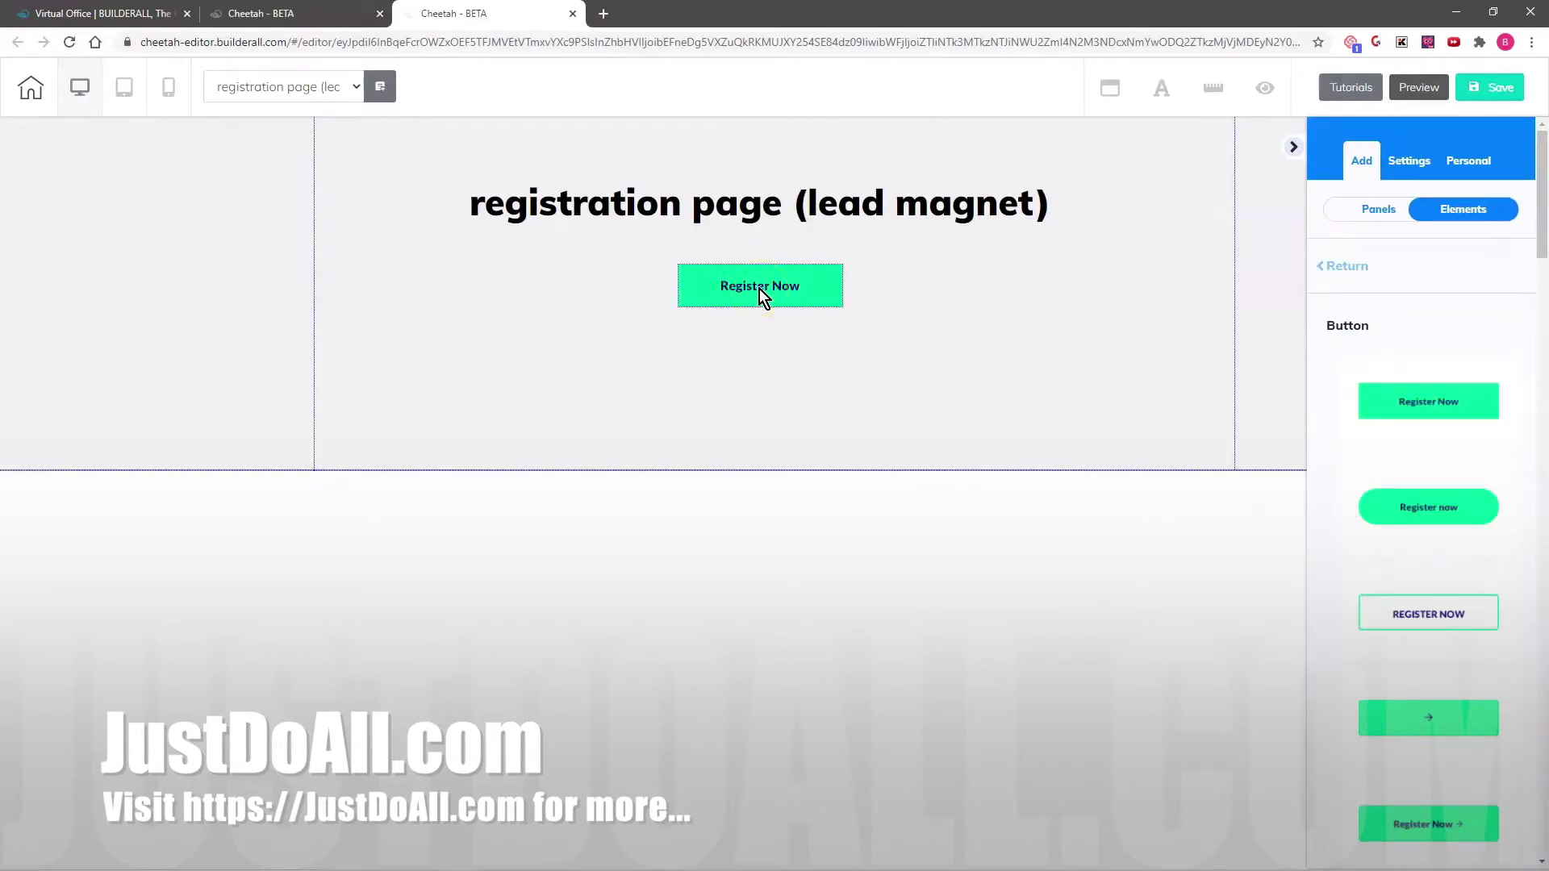
pyautogui.click(758, 289)
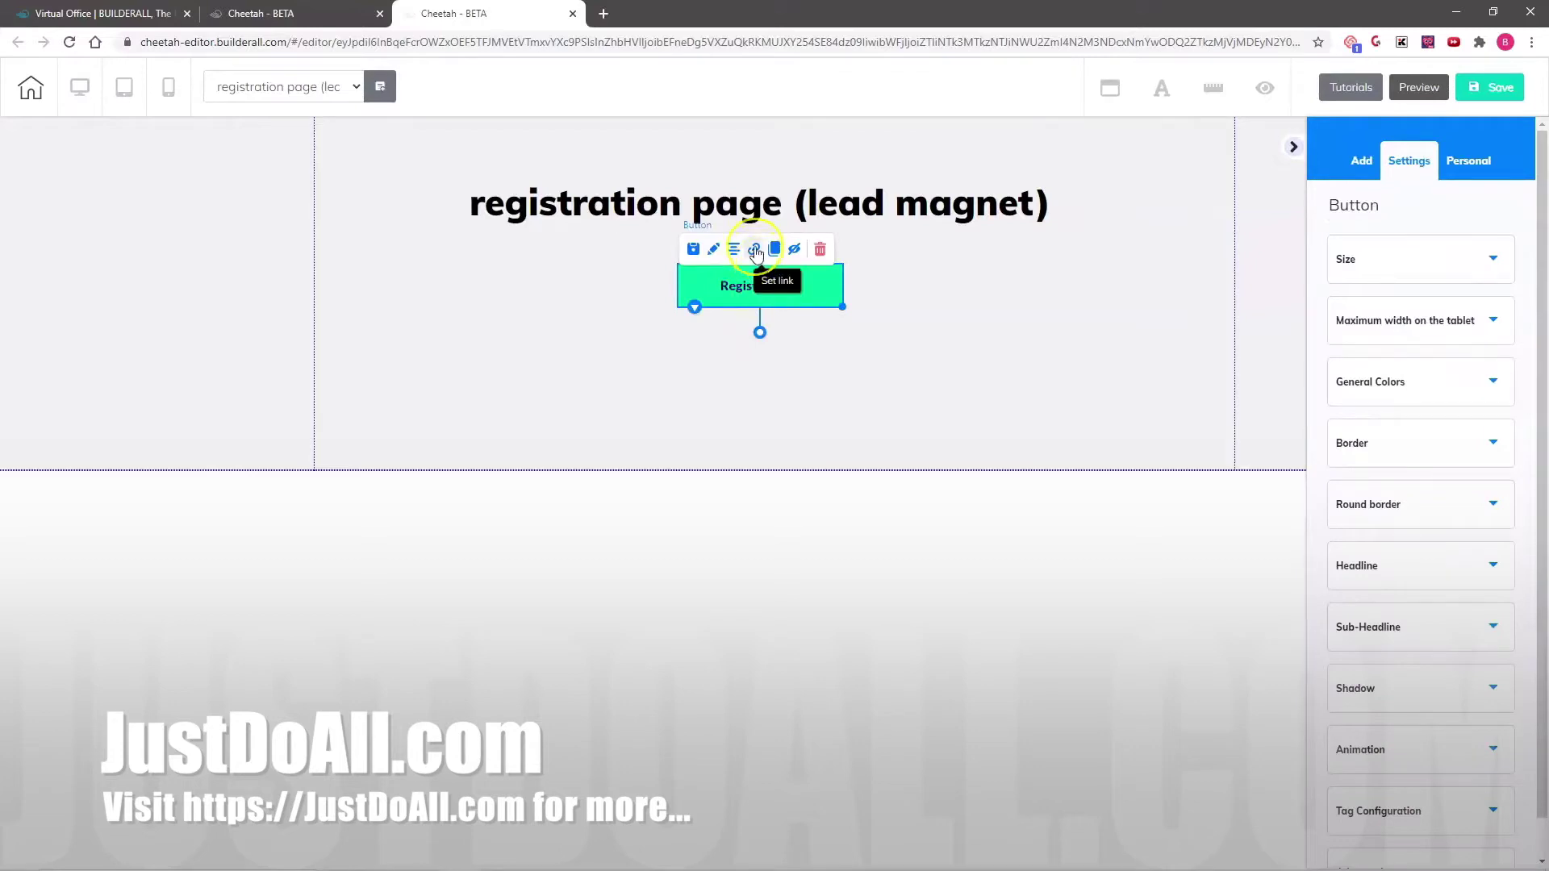
# Link the button to Site members: Register with Lead Magnet Member LOCK, redirecting to email confirm page.
pyautogui.click(755, 251)
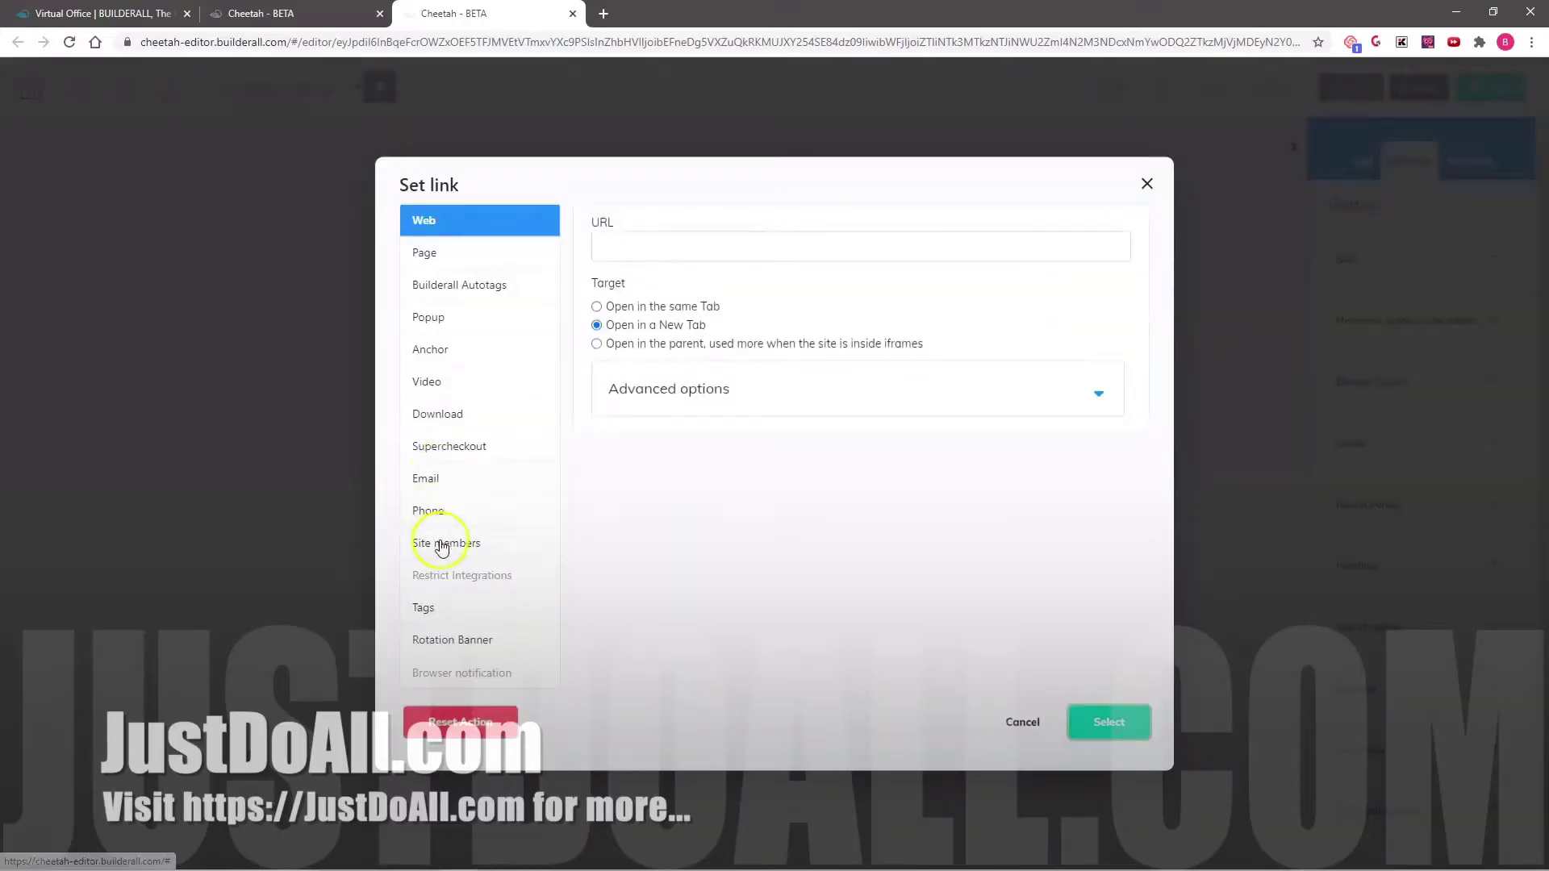
pyautogui.click(441, 544)
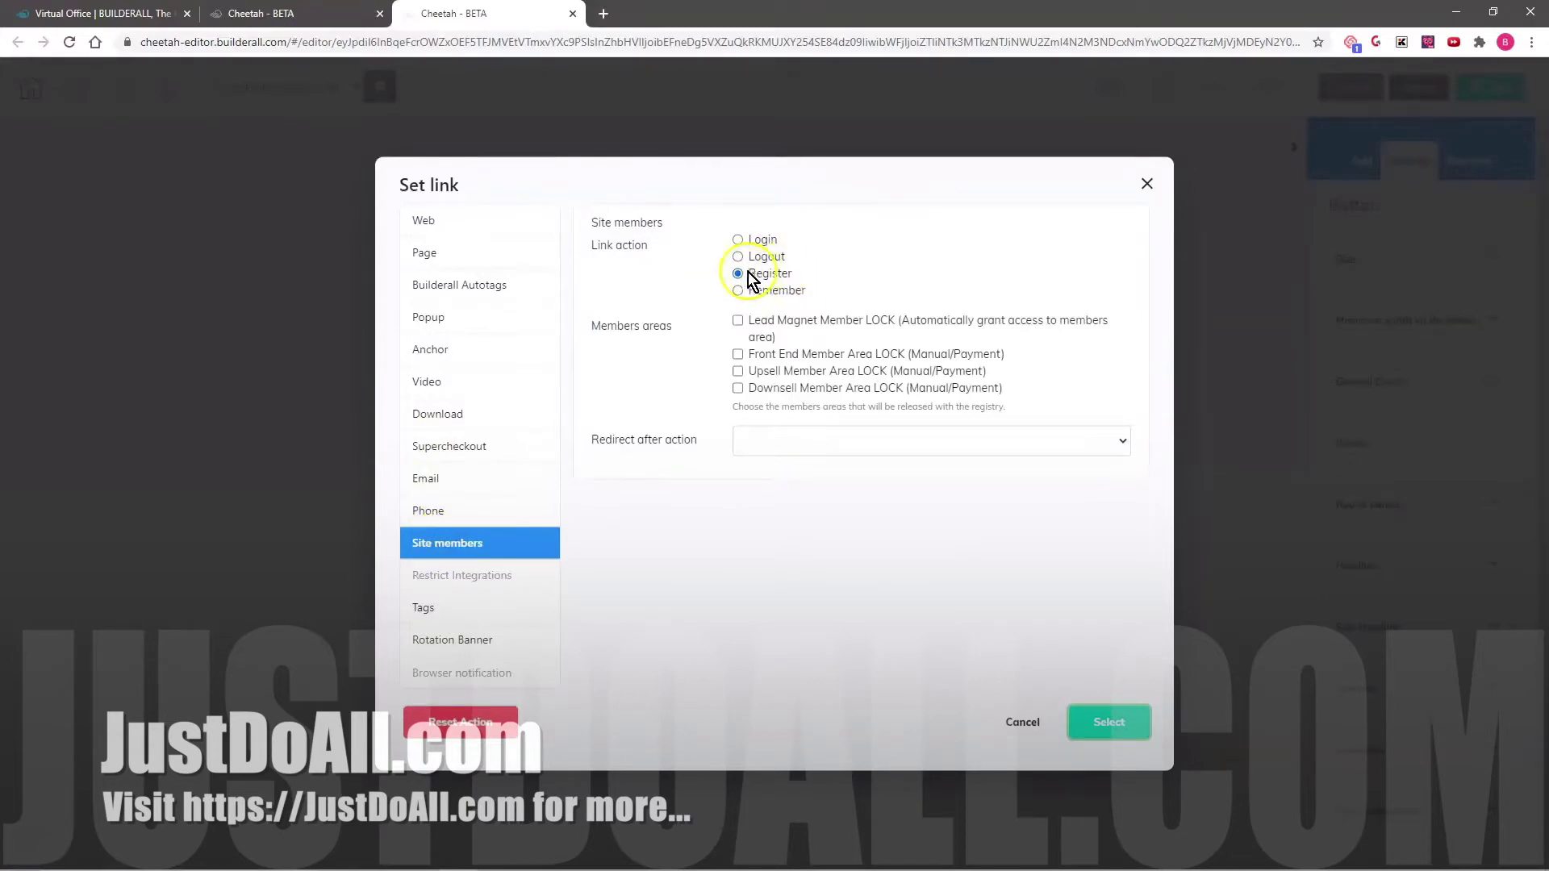
pyautogui.click(738, 322)
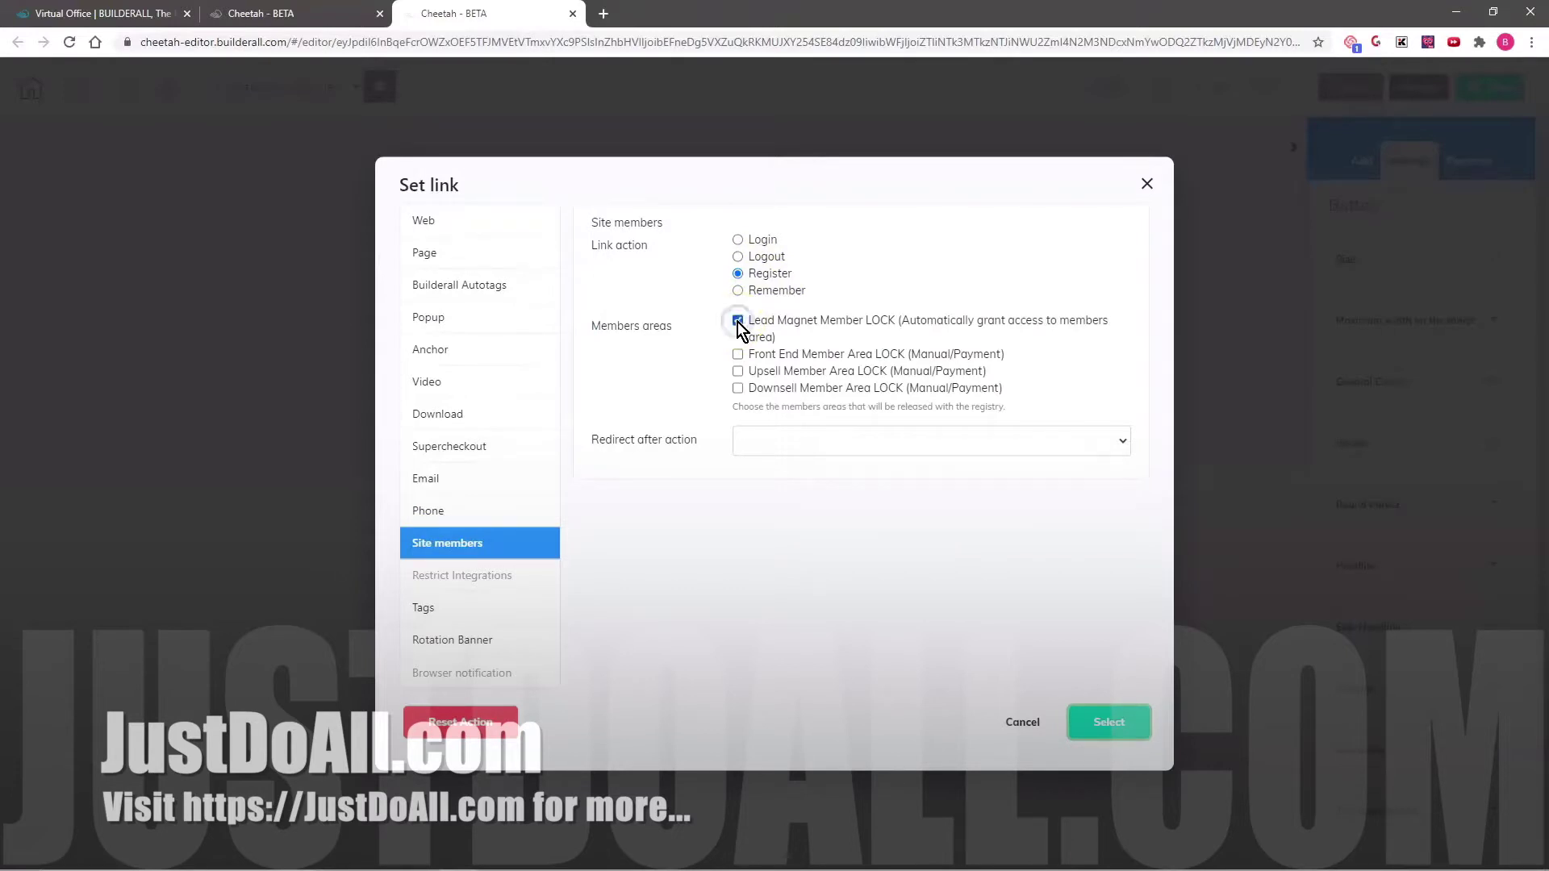
pyautogui.click(812, 441)
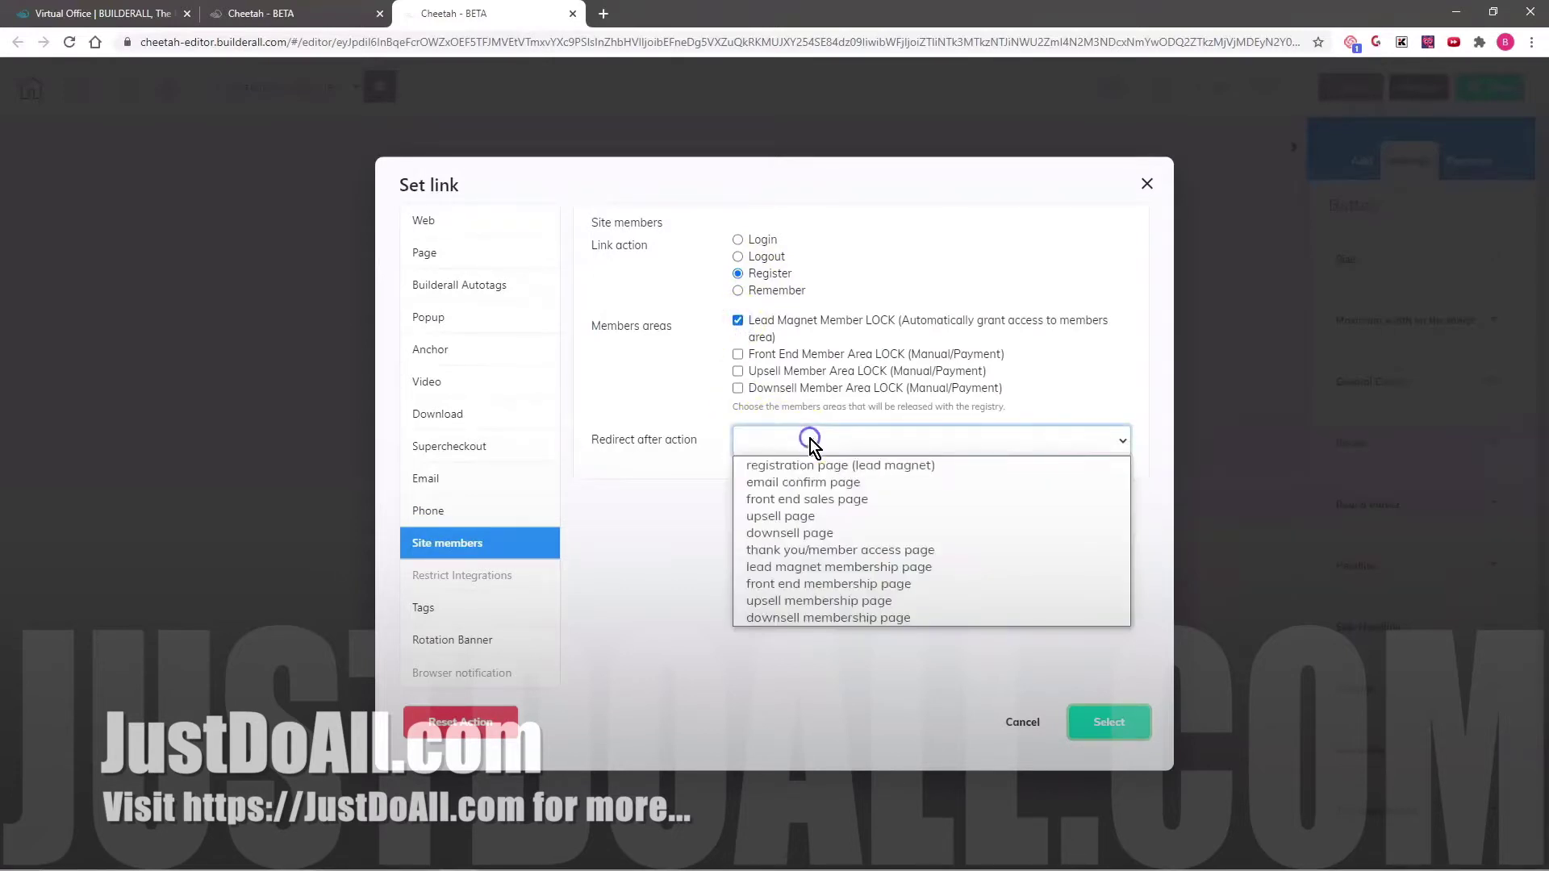
pyautogui.click(791, 482)
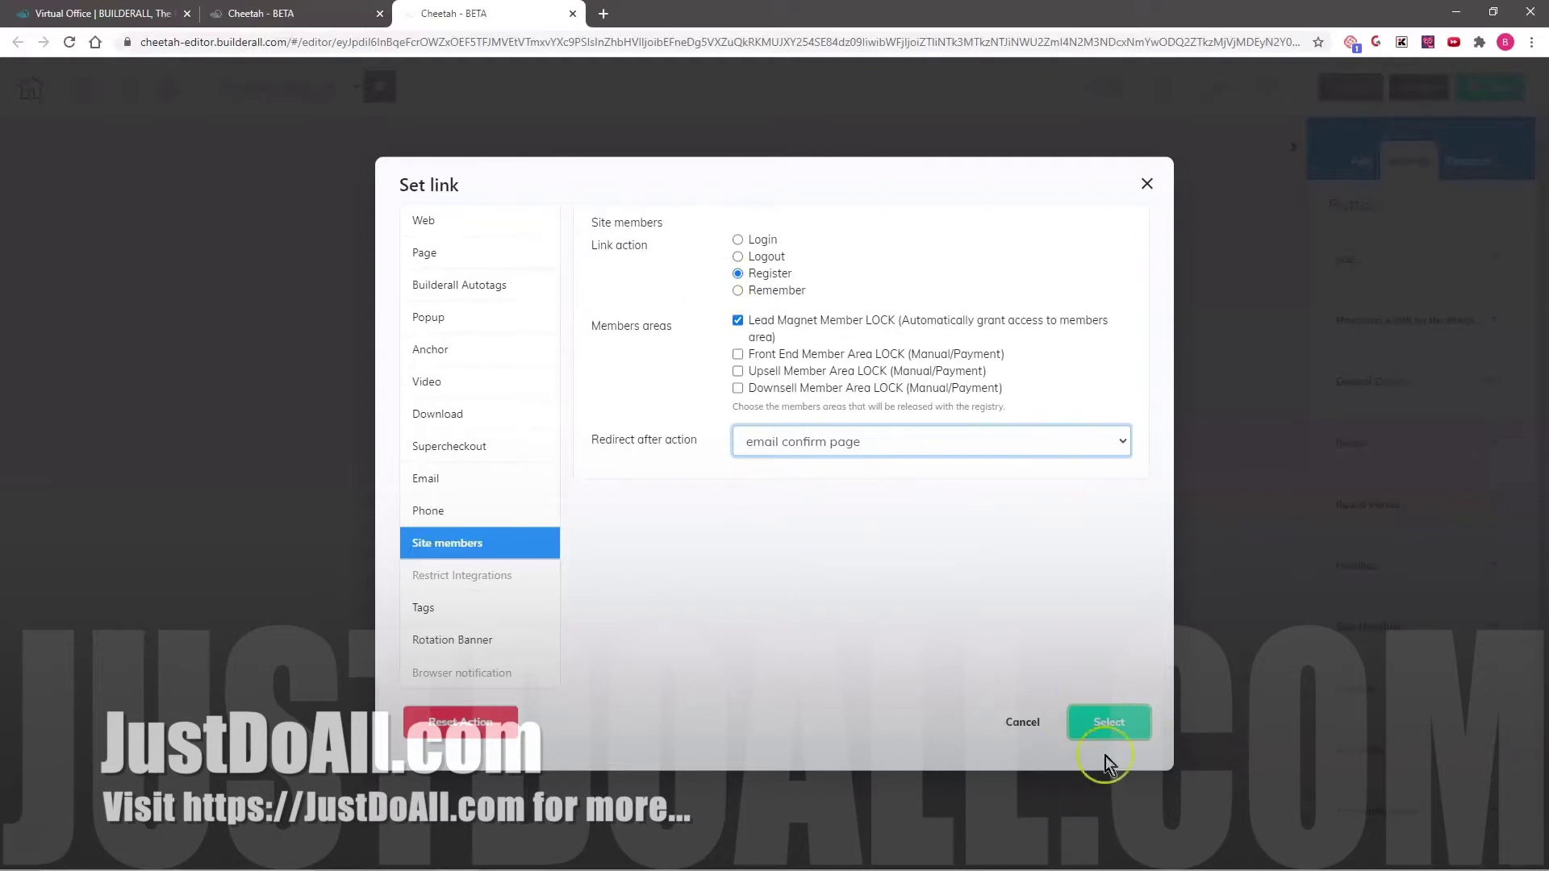
pyautogui.click(1112, 720)
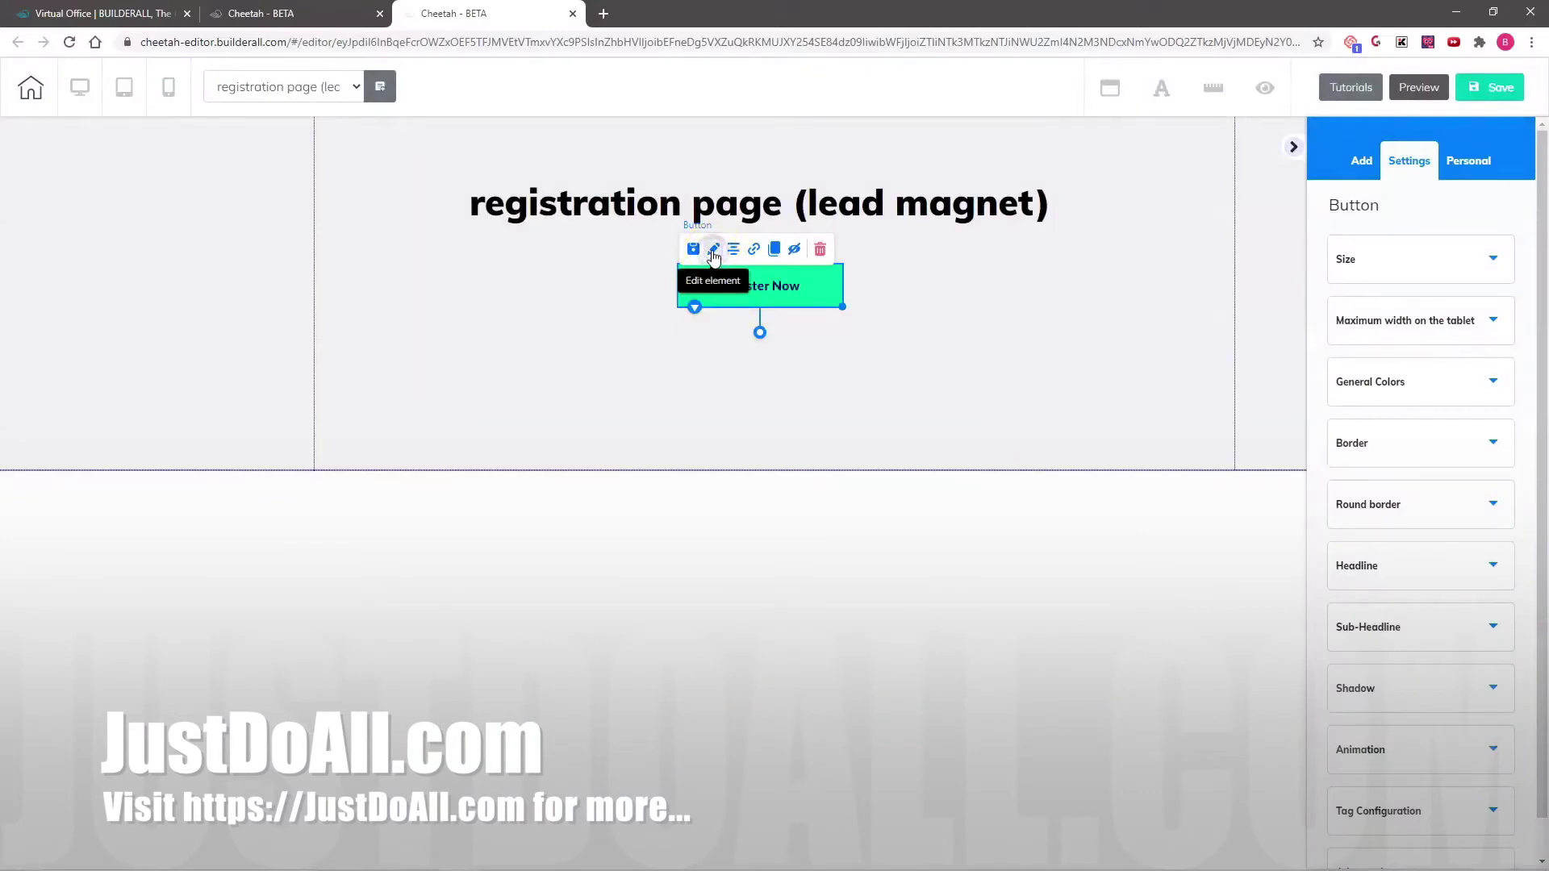
# Change the registration button label to 'Register For you download now' and widen it onto one line.
pyautogui.click(1417, 568)
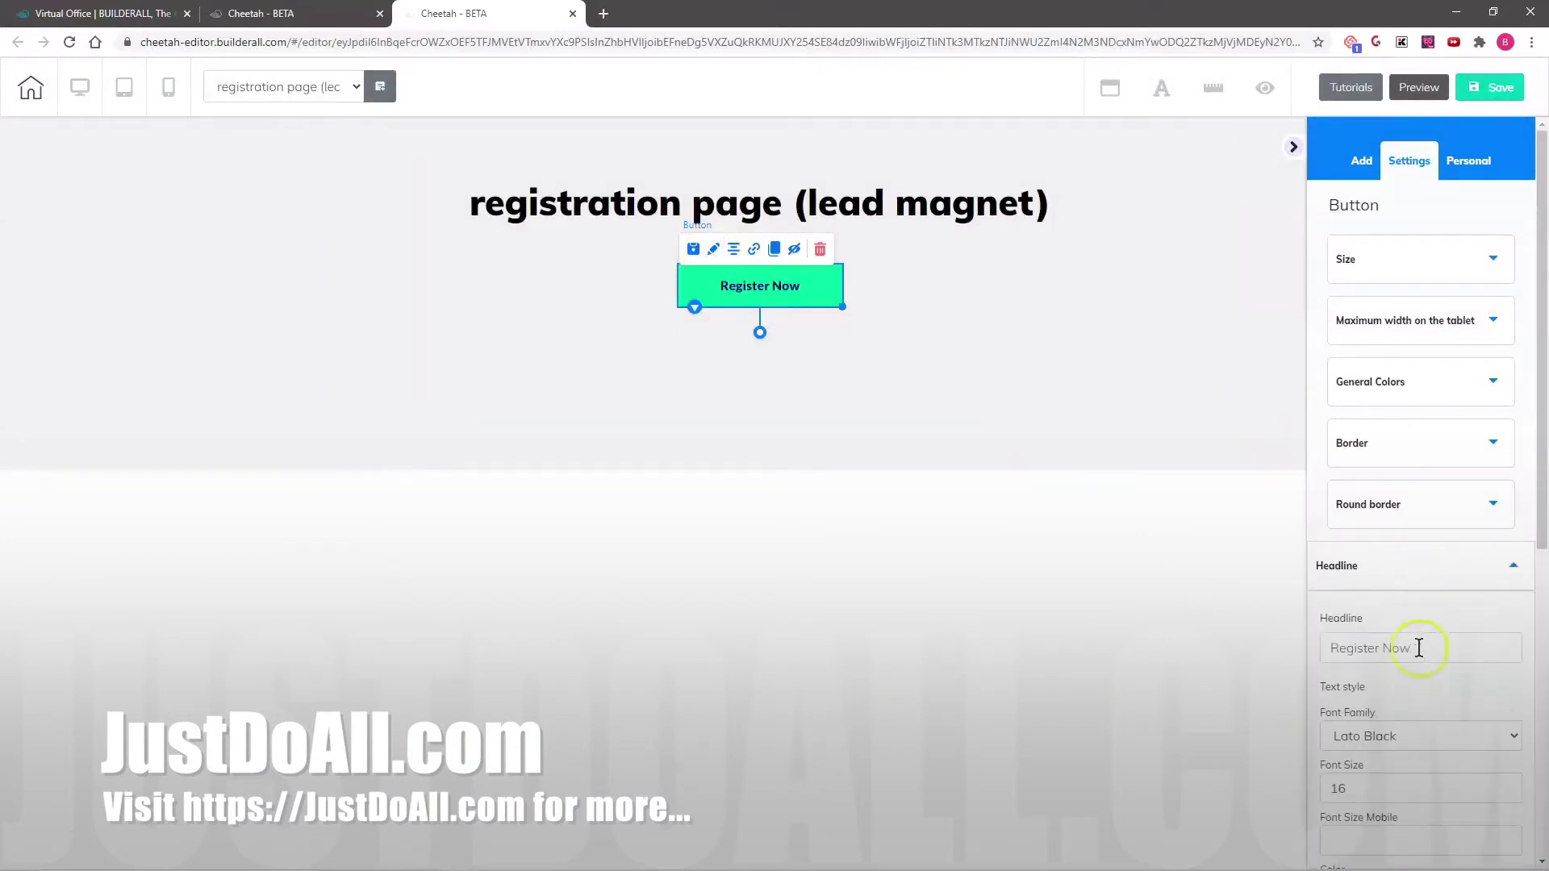
pyautogui.click(1420, 648)
pyautogui.press('BackSpace')
pyautogui.press('BackSpace')
pyautogui.press('BackSpace')
pyautogui.write('For you download now')
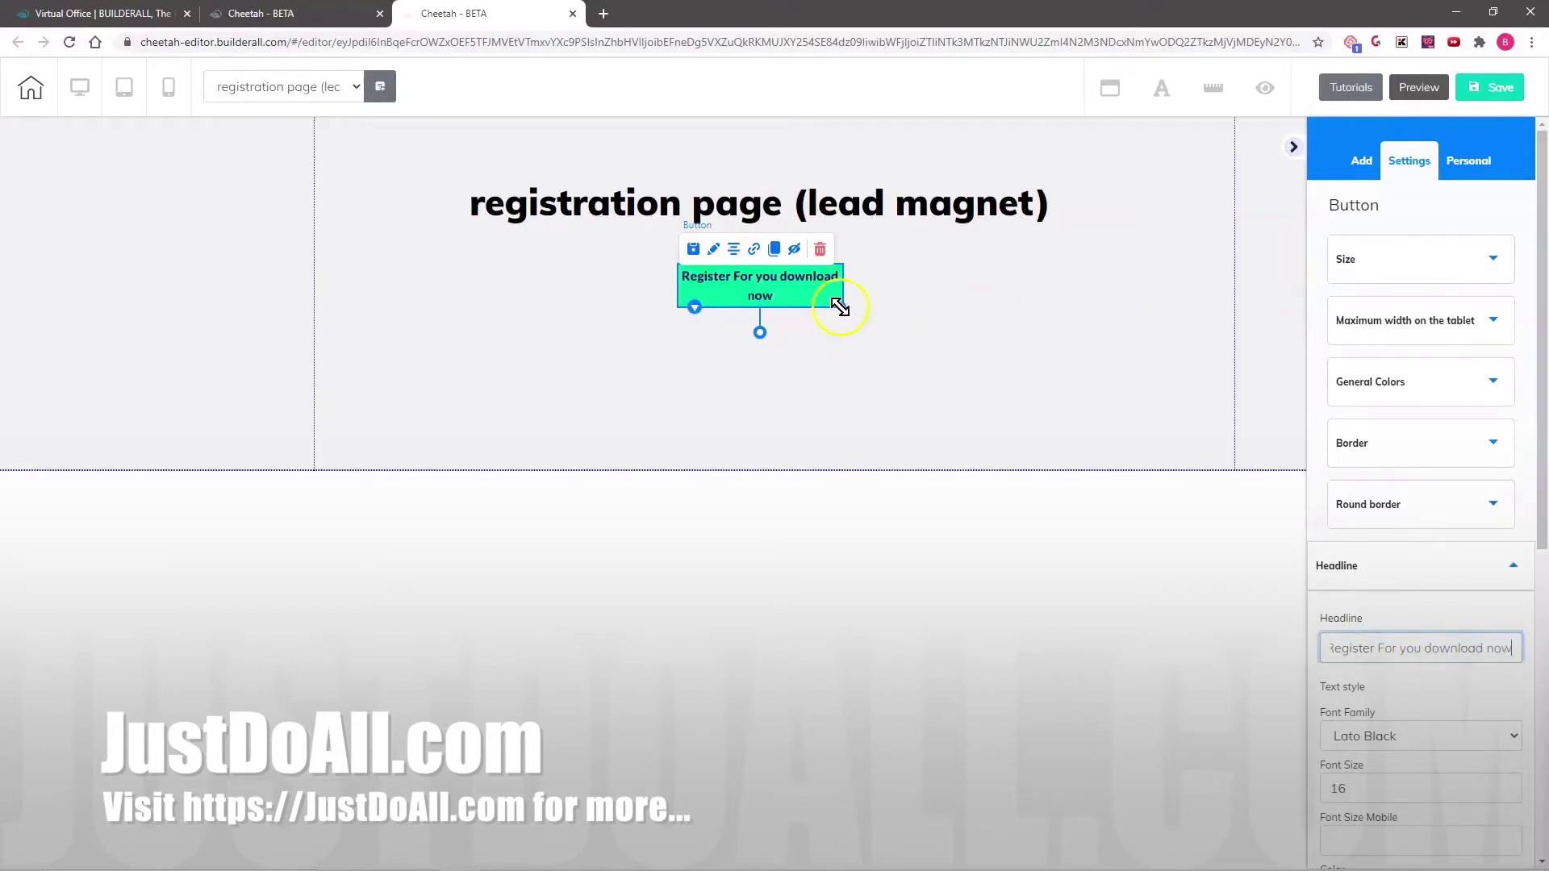
pyautogui.moveTo(842, 307); pyautogui.dragTo(766, 303)
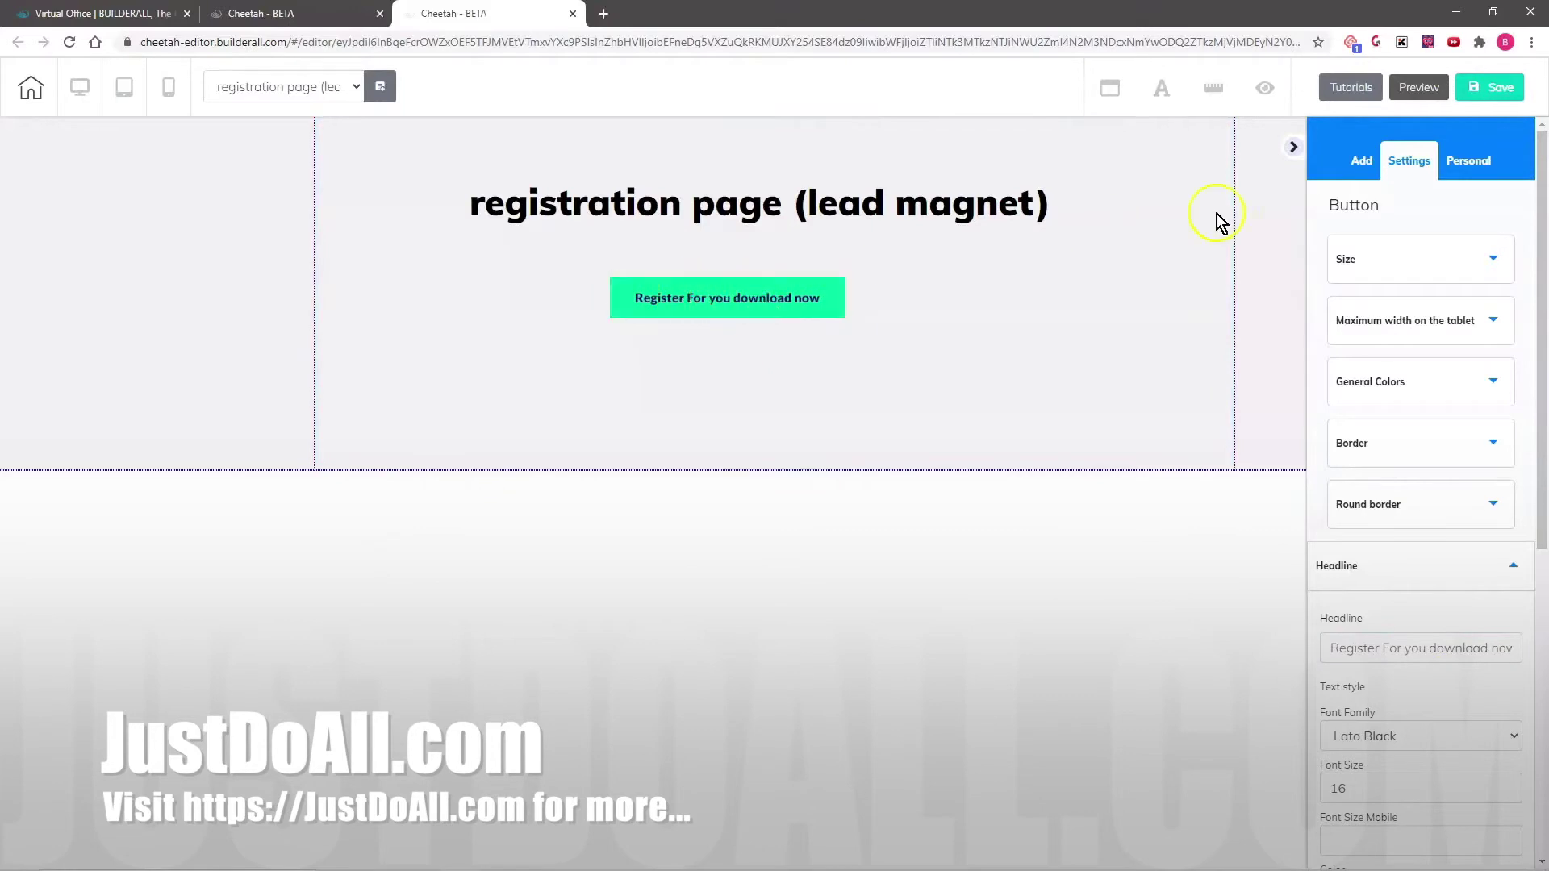
# Save the registration page and dismiss the publish prompt.
pyautogui.click(1483, 87)
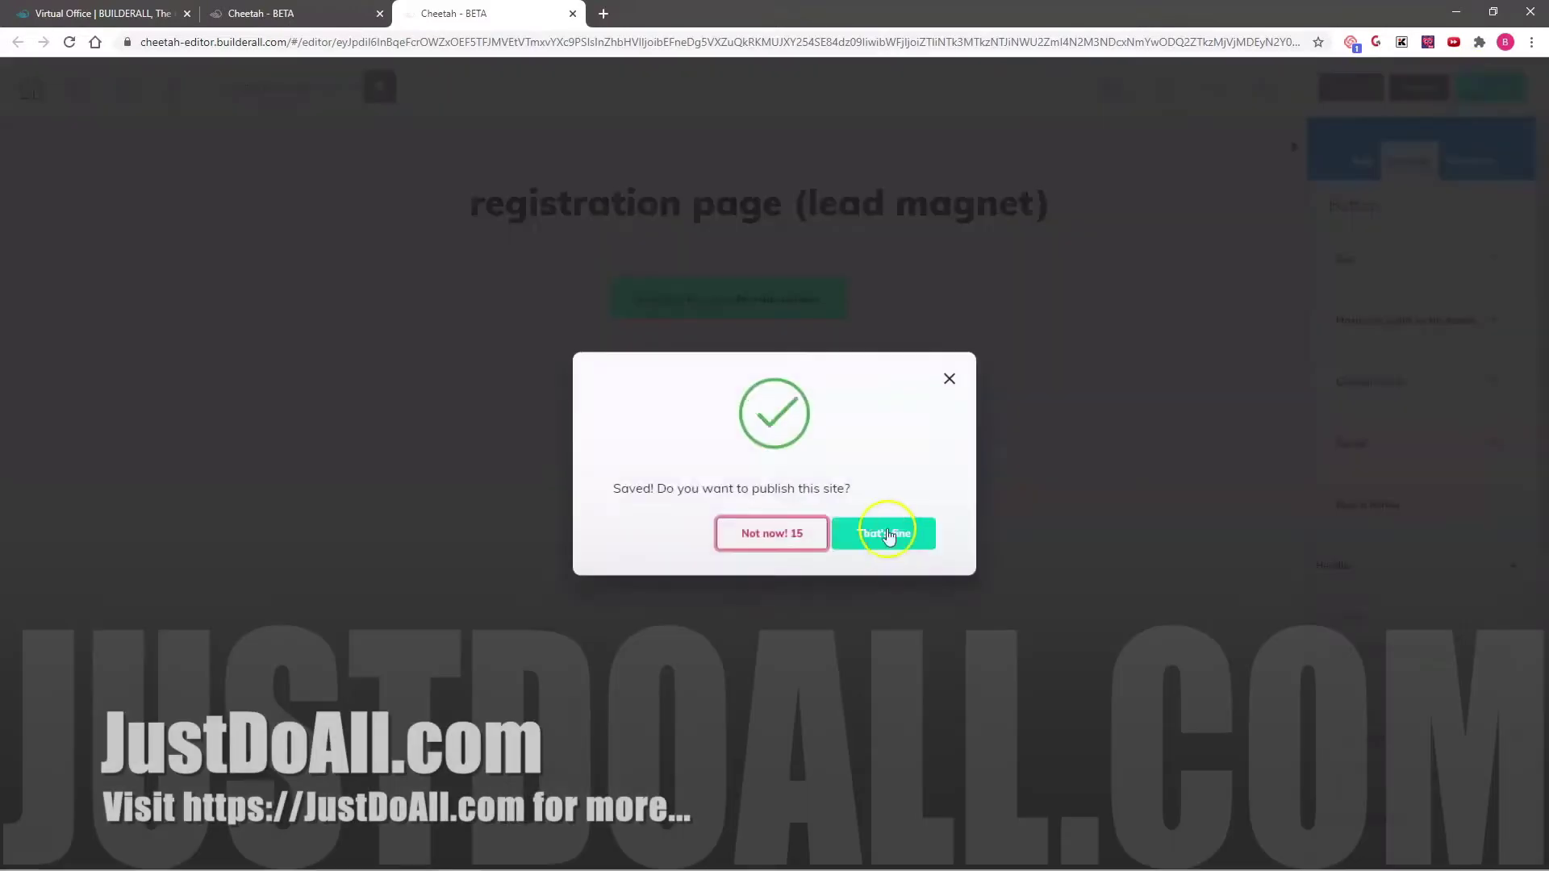
pyautogui.click(889, 526)
pyautogui.click(252, 87)
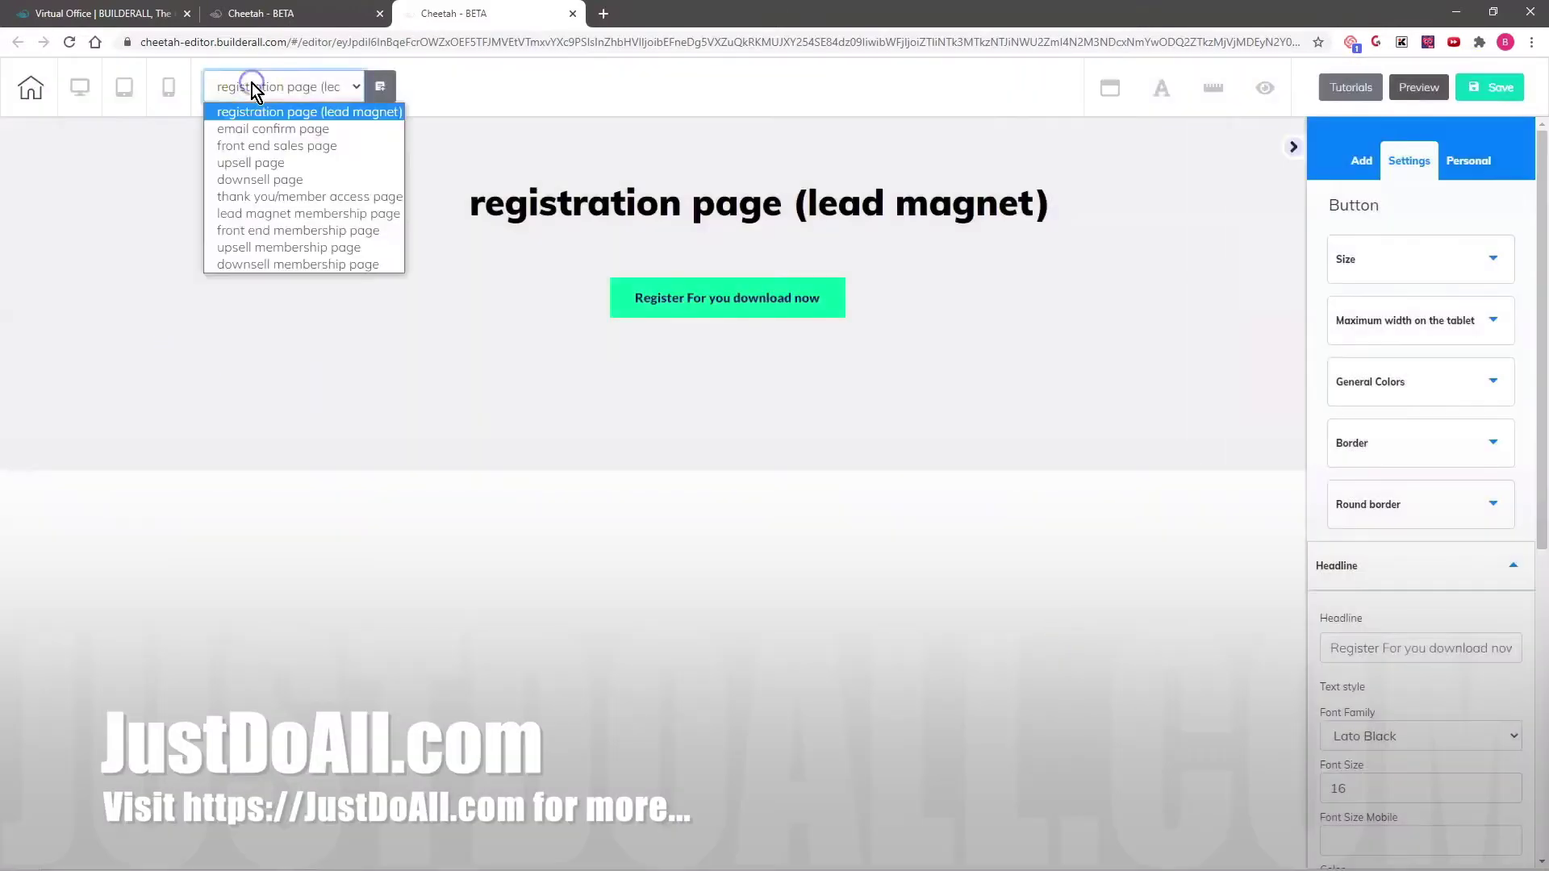
# Switch to the email confirm page and place a Title H4 text below its heading.
pyautogui.click(282, 137)
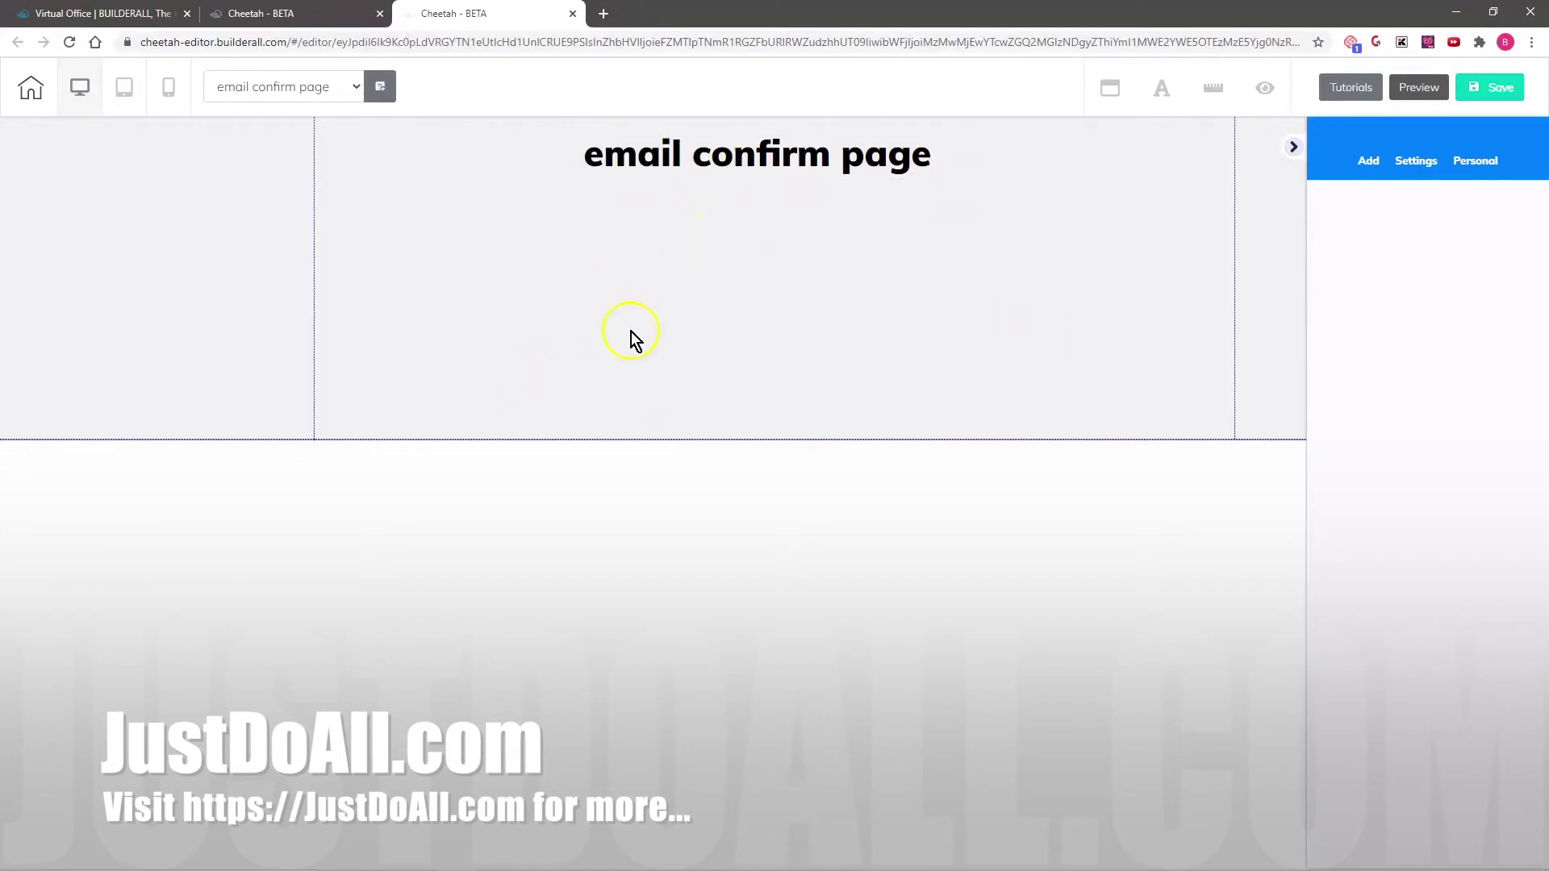
pyautogui.click(1369, 161)
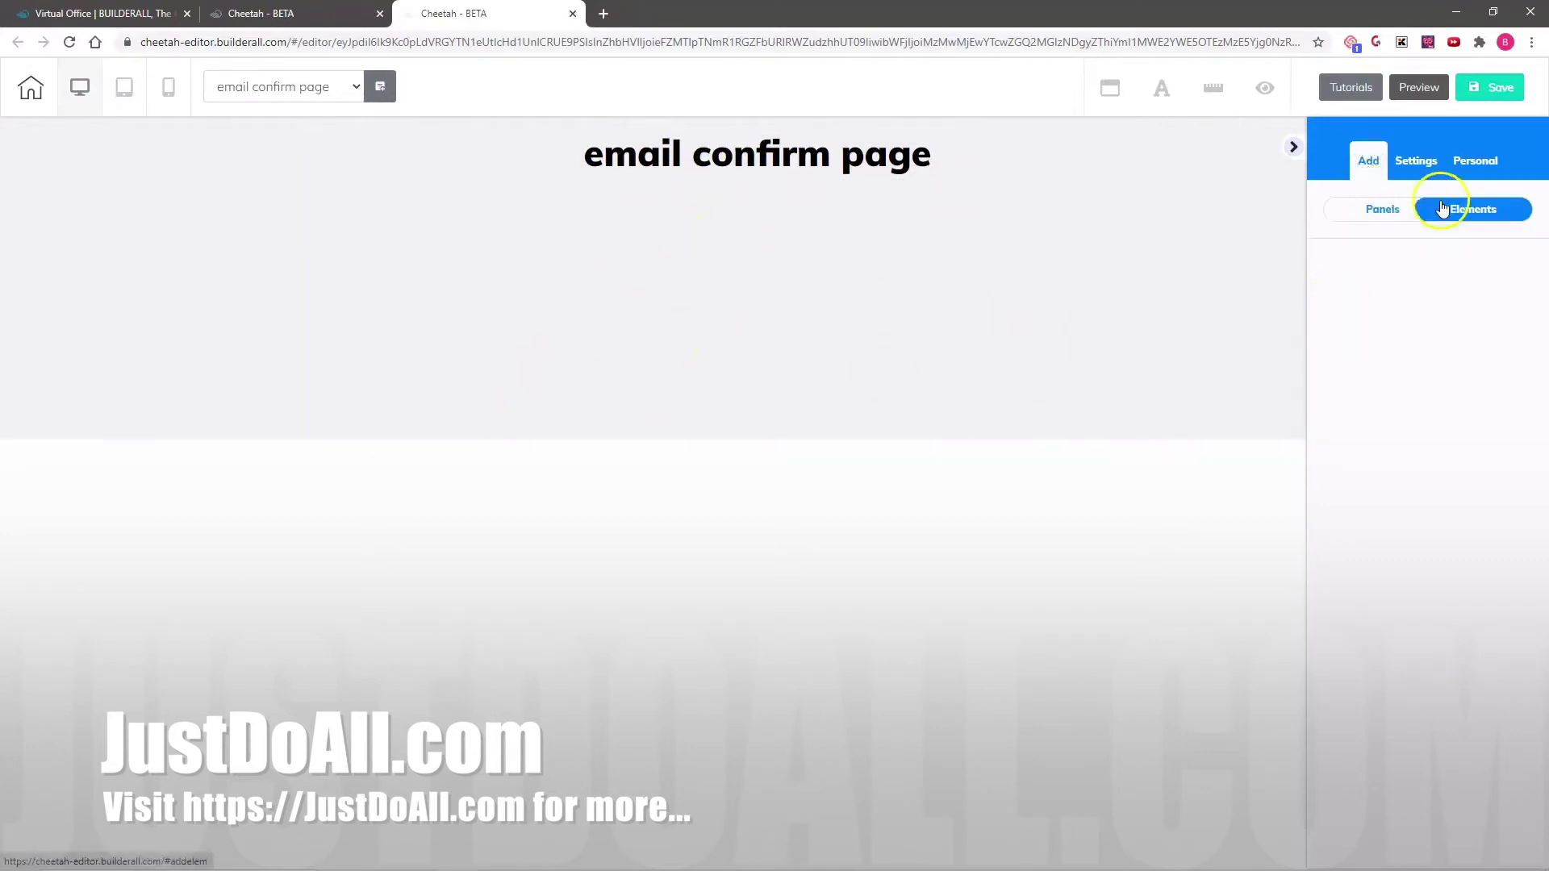
pyautogui.click(1448, 210)
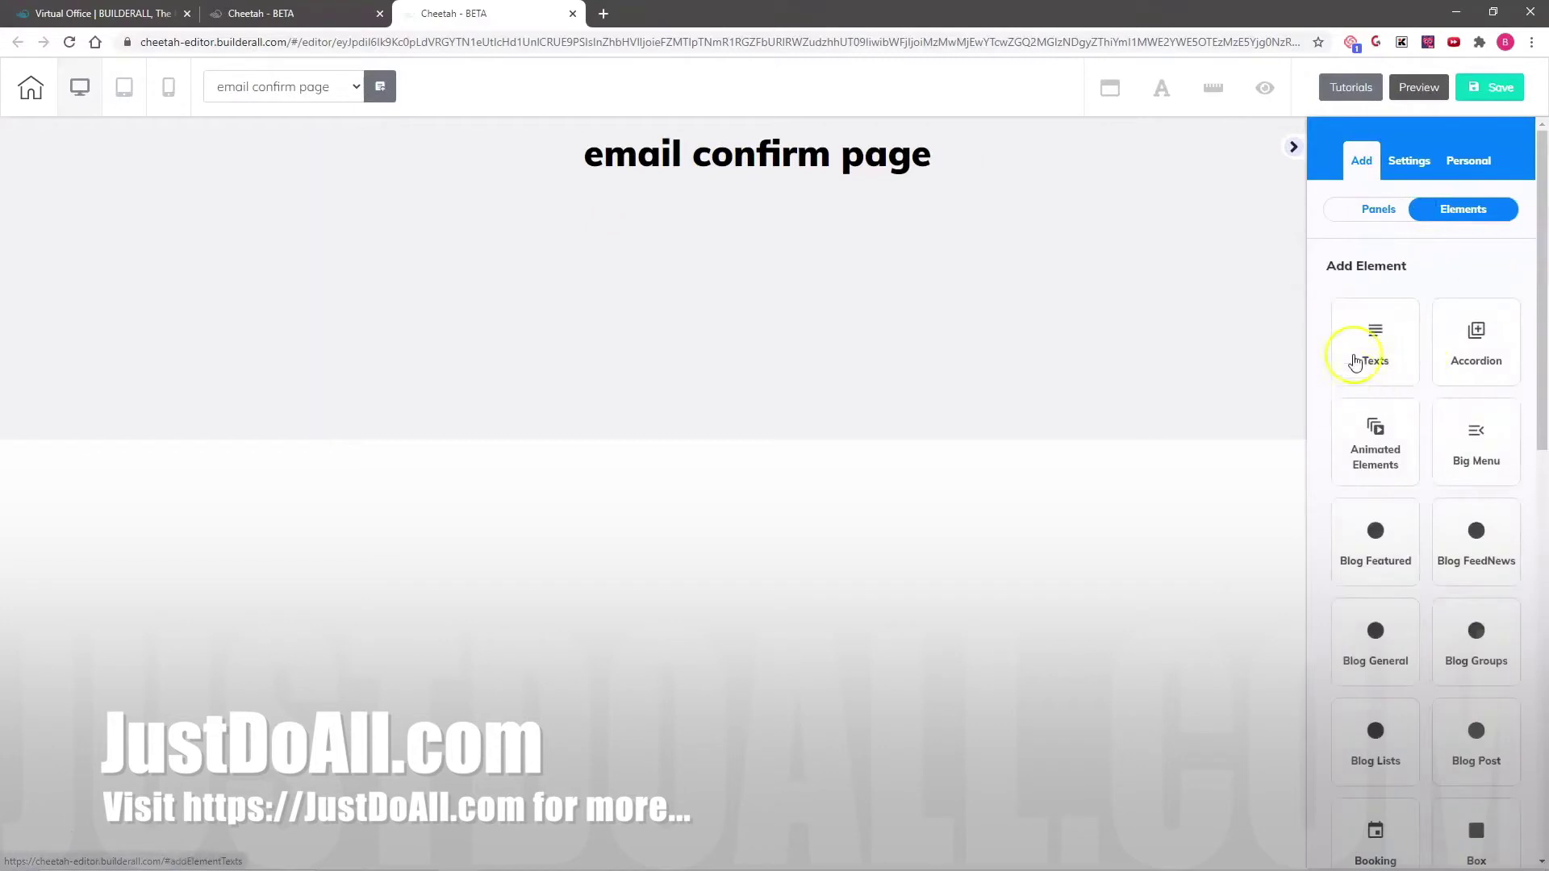
pyautogui.click(1355, 361)
pyautogui.moveTo(1422, 581); pyautogui.dragTo(744, 234)
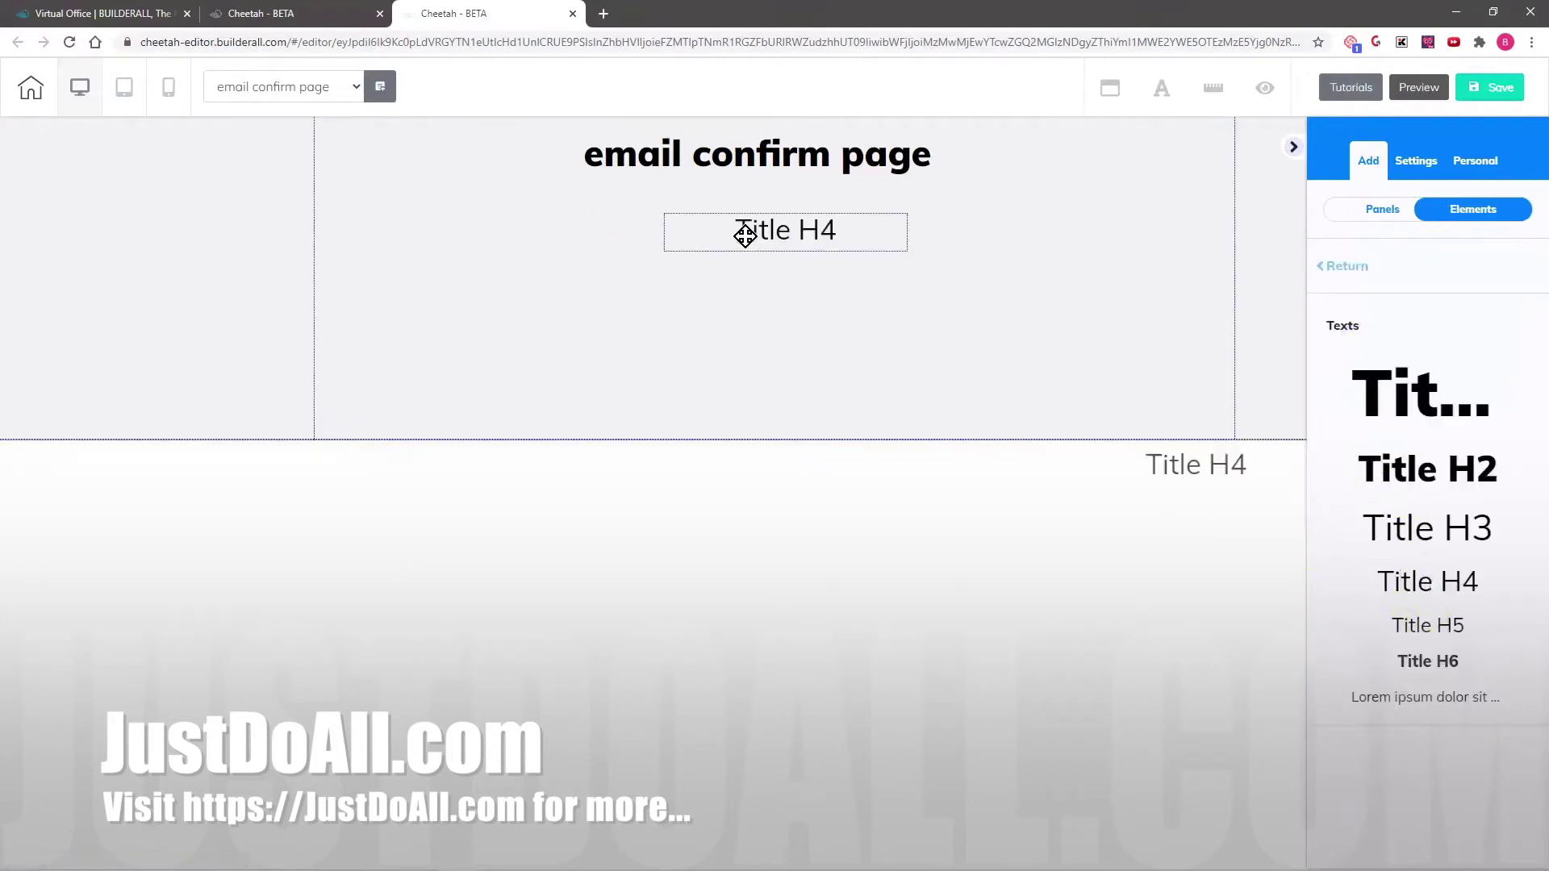
# Replace it with 'You are almost there! Please check your email to confirm your membership!', widen, centre, and save.
pyautogui.click(847, 233)
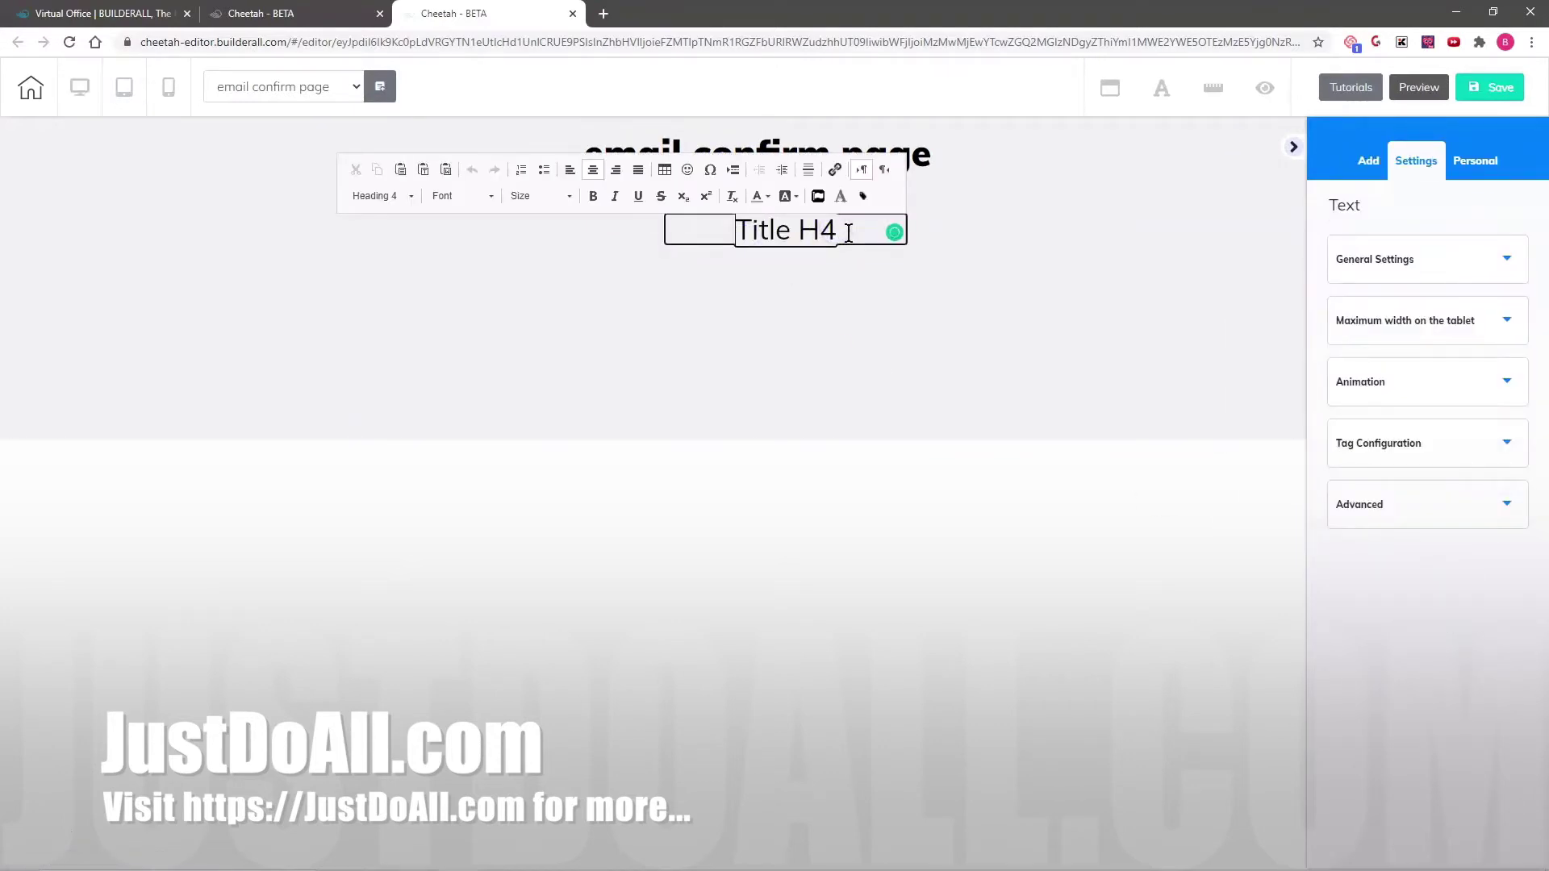
pyautogui.moveTo(849, 233); pyautogui.dragTo(717, 230)
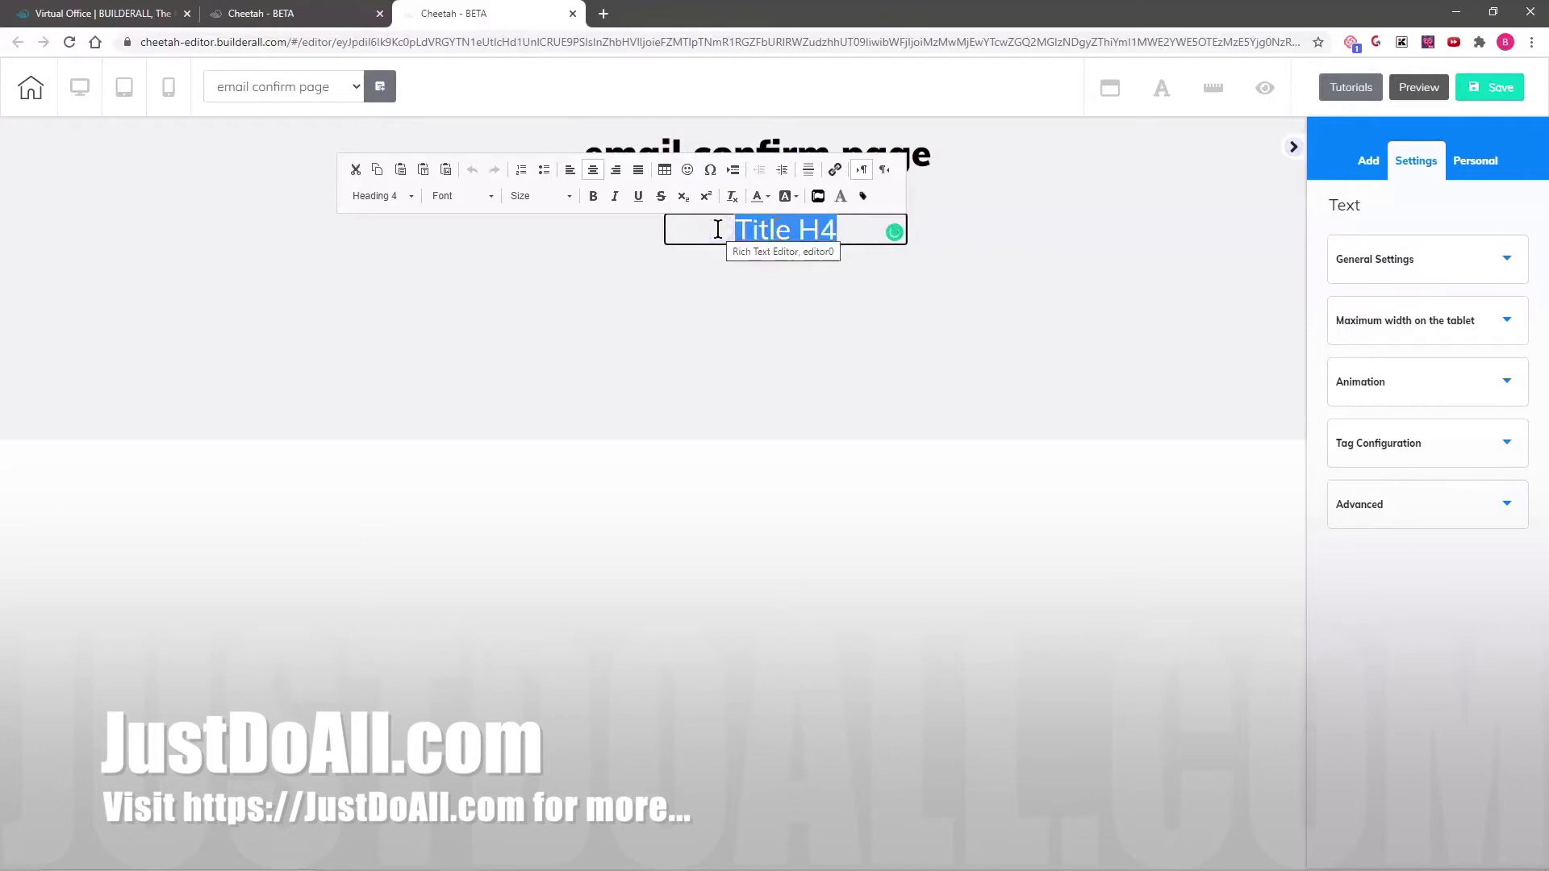
pyautogui.write('You are almost there! Please check your email to confirm your membership!')
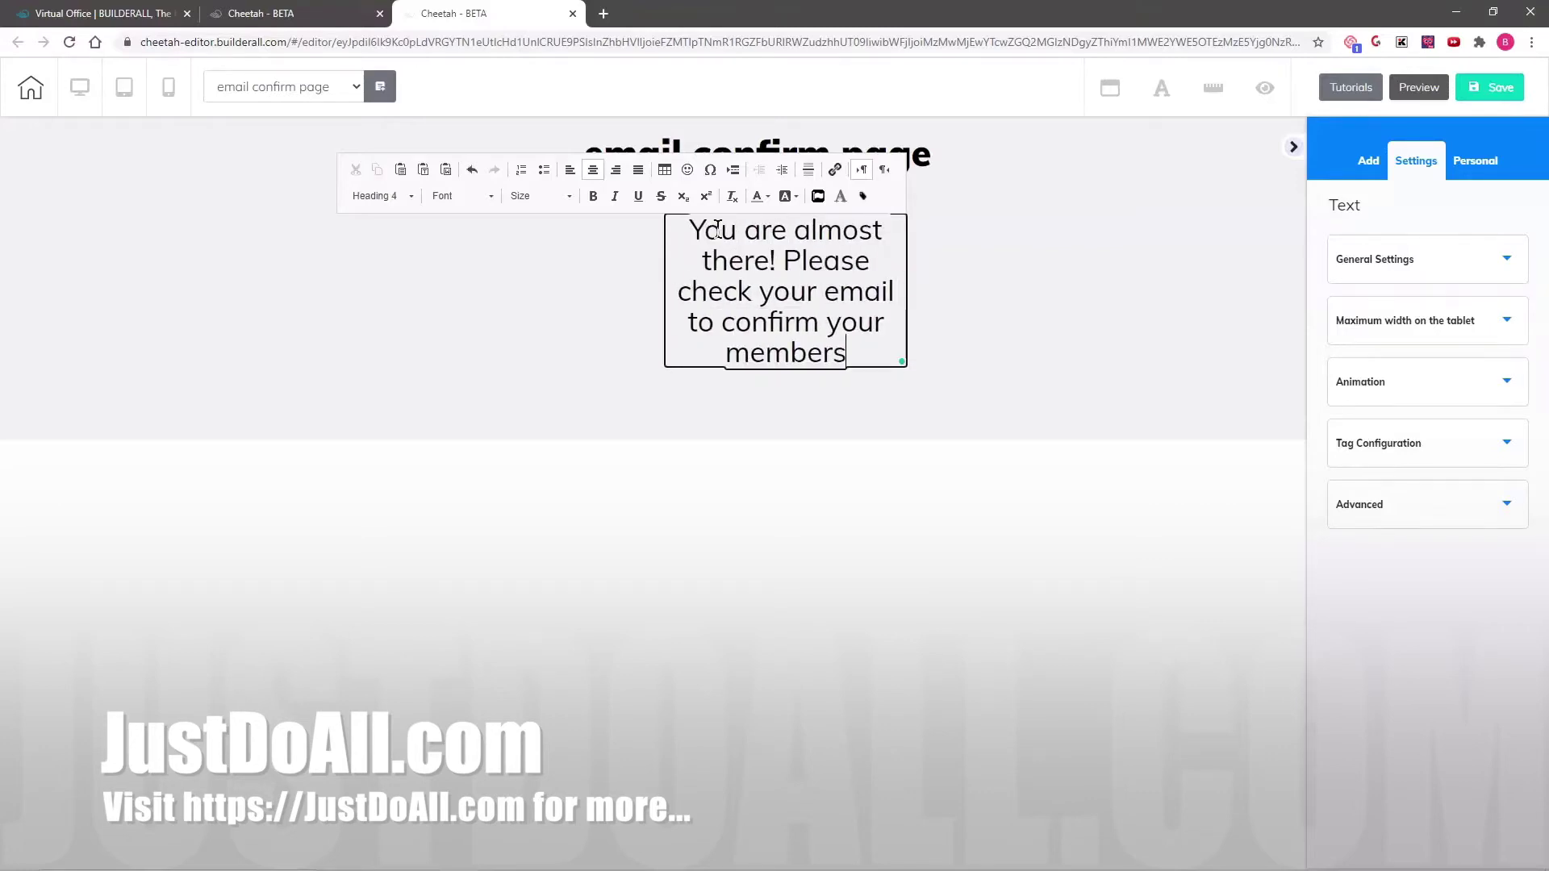
pyautogui.click(907, 371)
pyautogui.moveTo(907, 370); pyautogui.dragTo(1237, 321)
pyautogui.moveTo(956, 258); pyautogui.dragTo(791, 255)
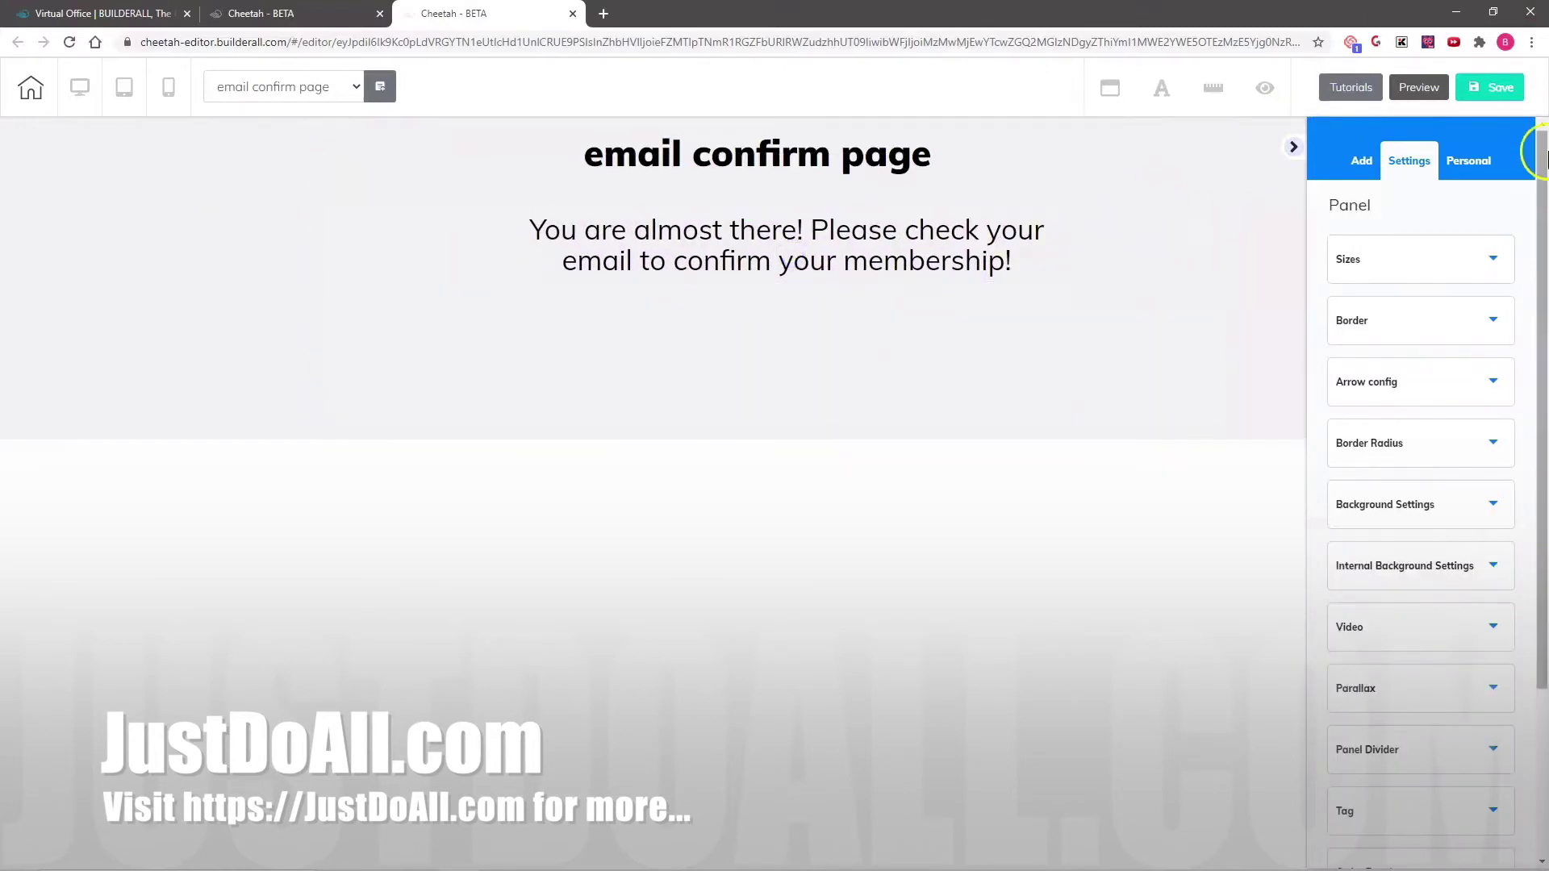
pyautogui.click(1491, 87)
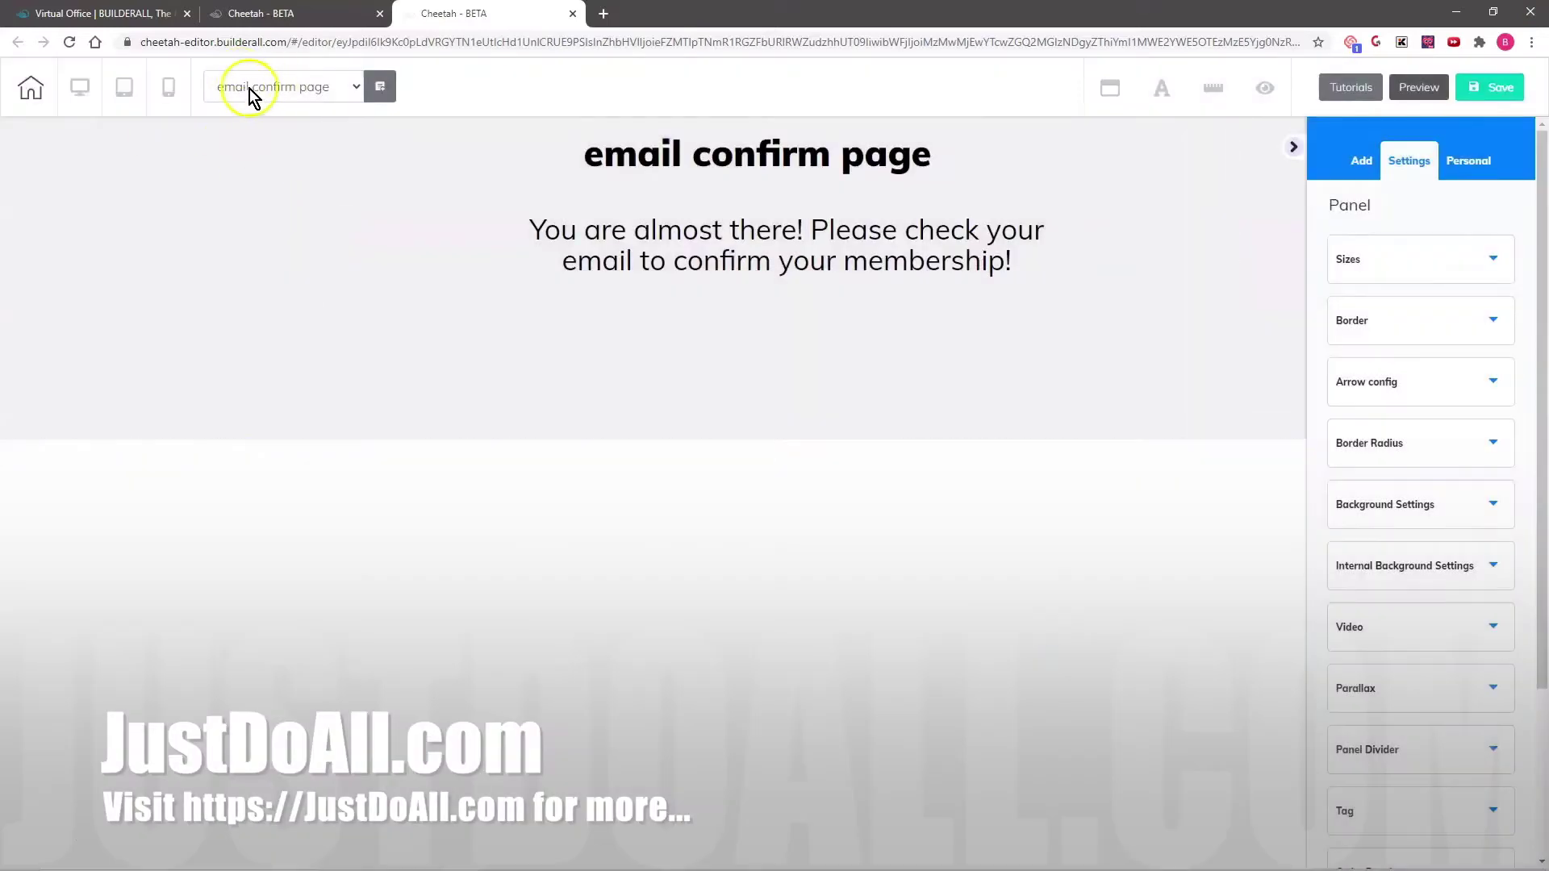
# Switch to the front end sales page and place a button below its heading.
pyautogui.click(266, 87)
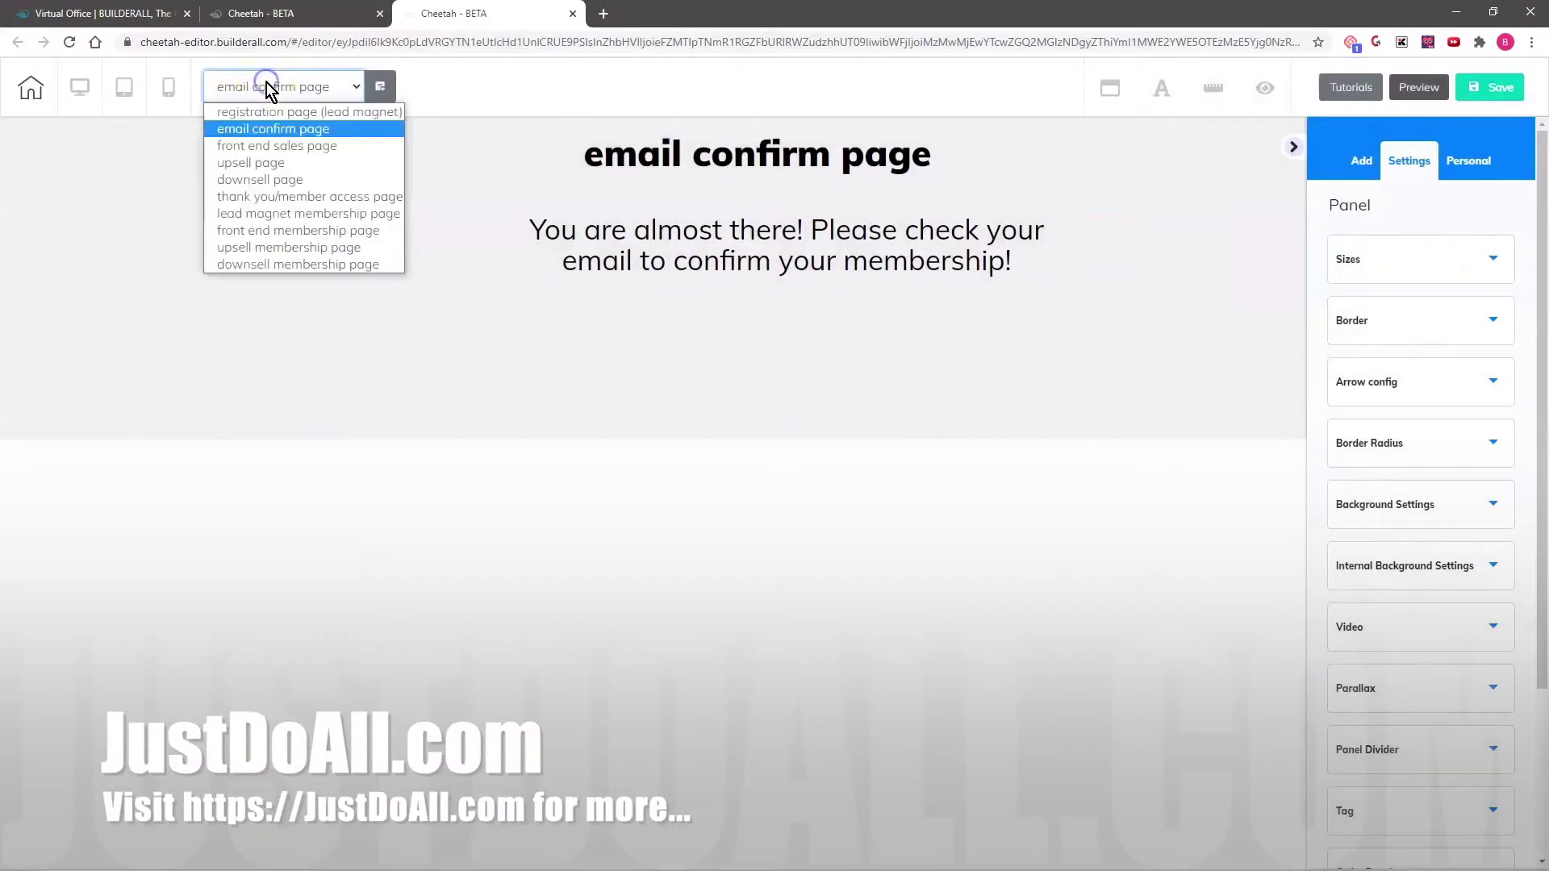
pyautogui.click(281, 146)
pyautogui.click(800, 485)
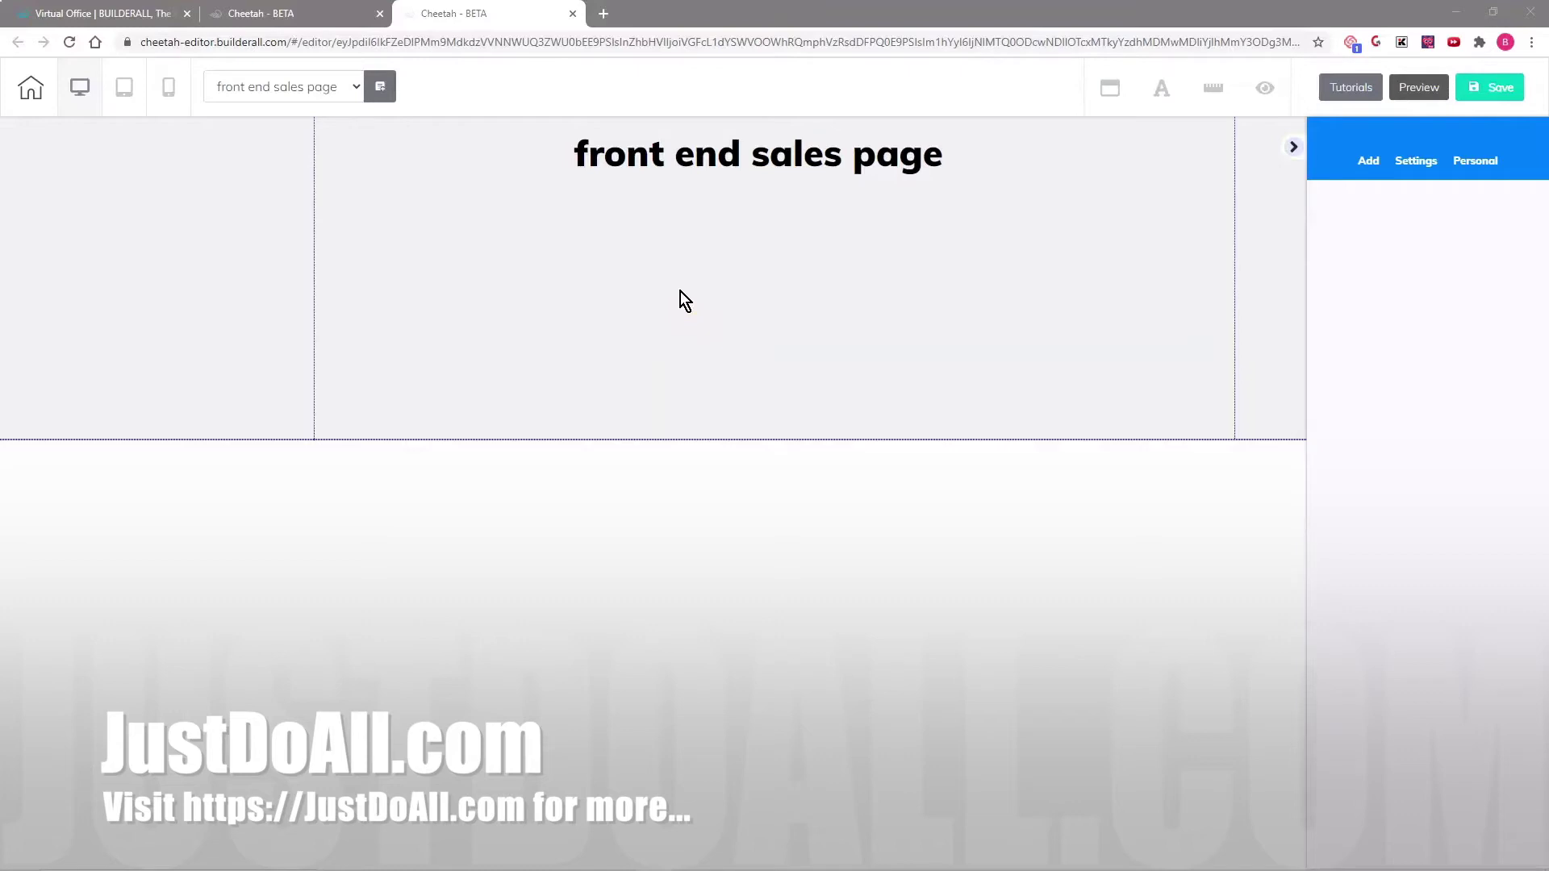
pyautogui.click(1367, 162)
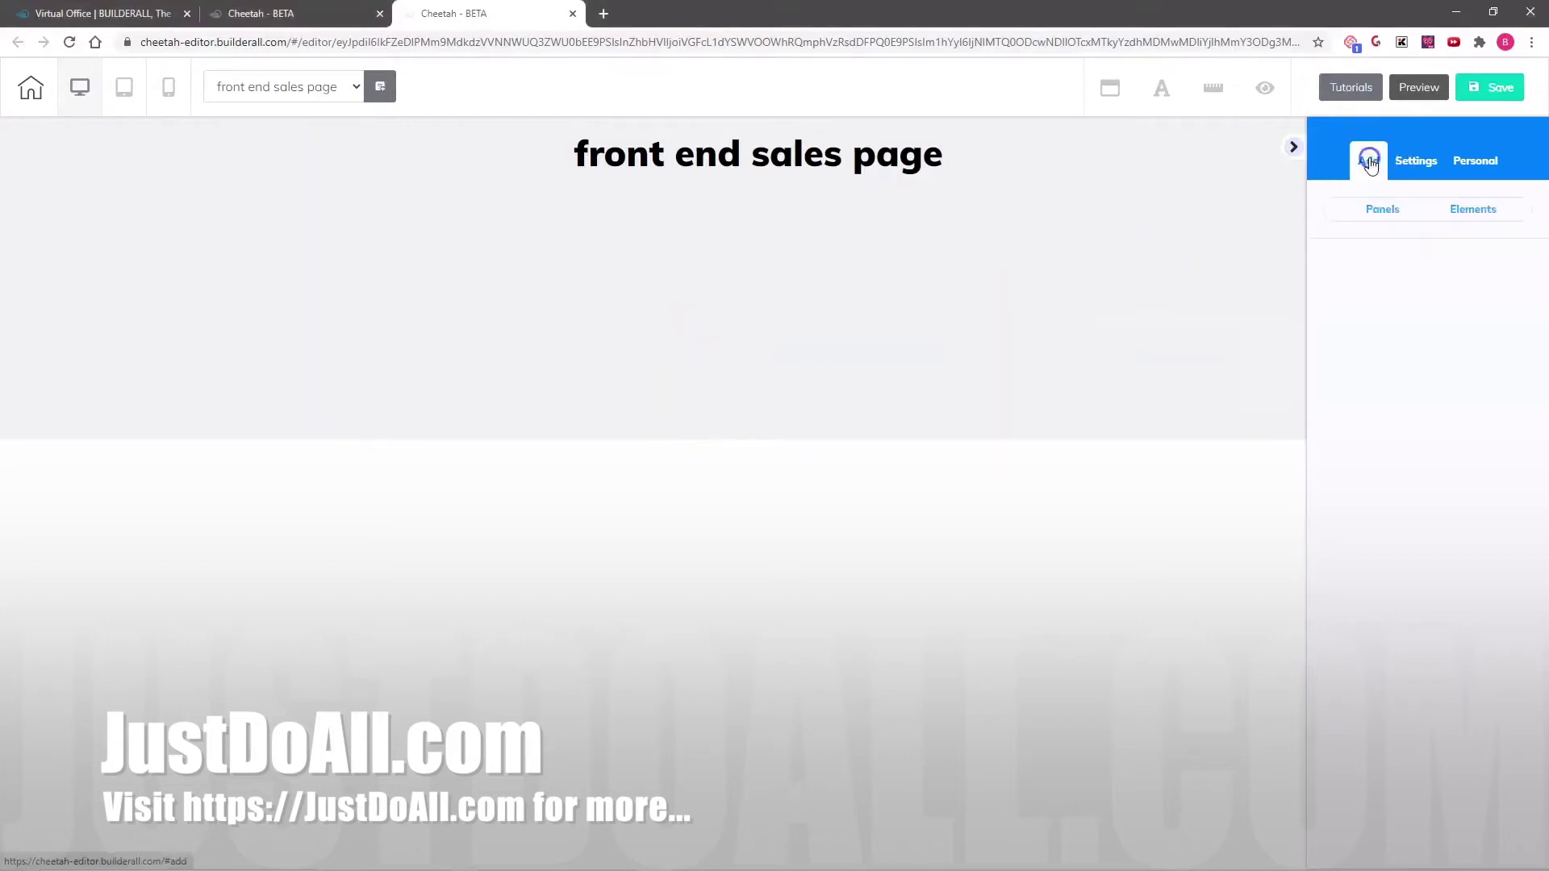
pyautogui.click(1493, 213)
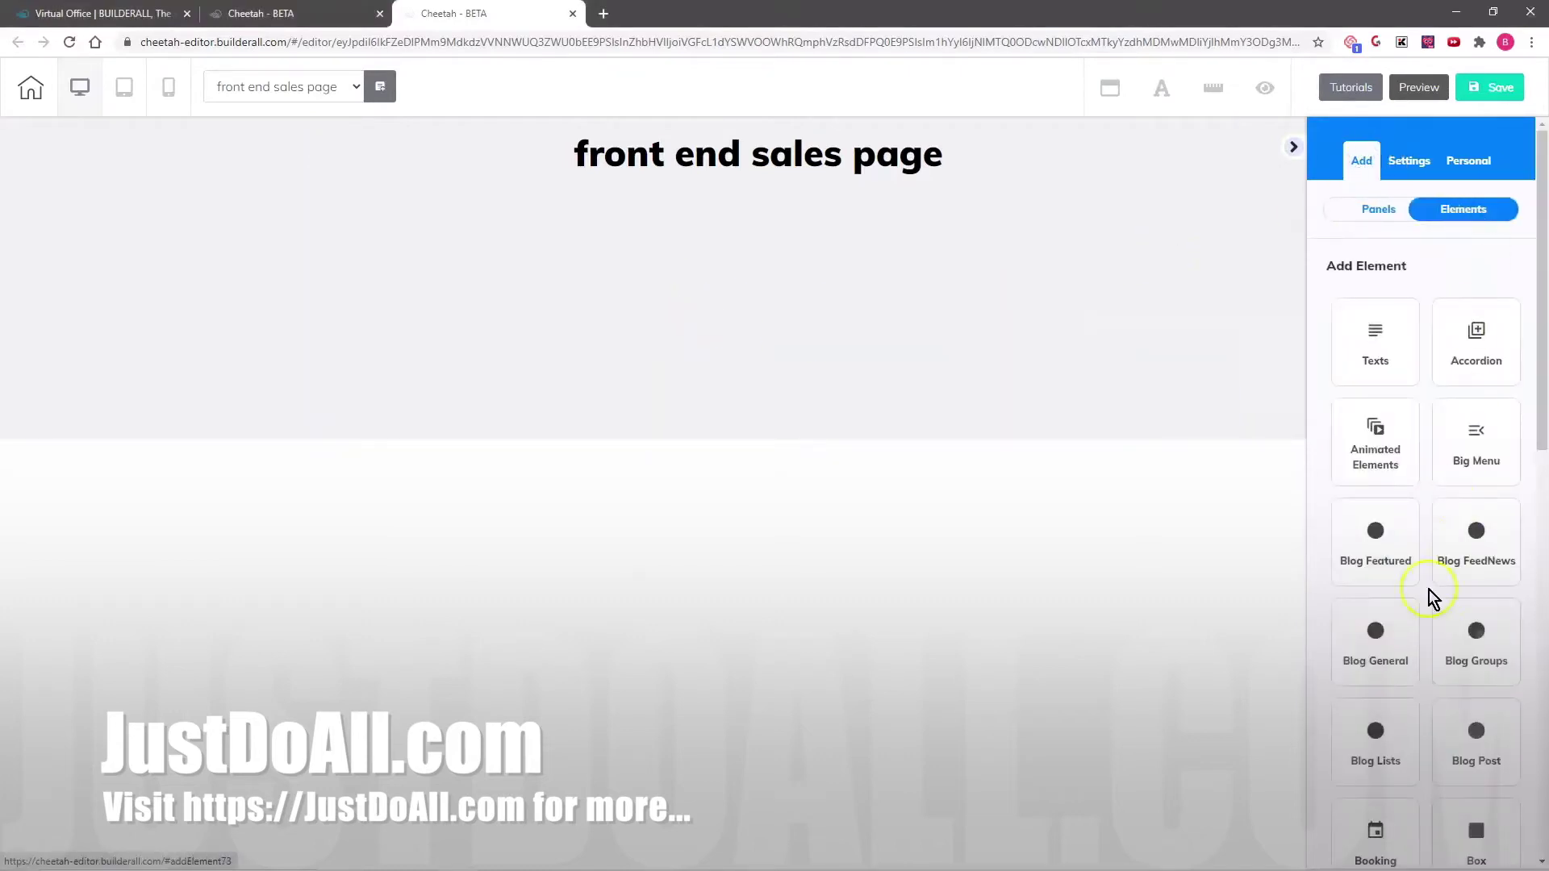
pyautogui.scroll(-3, 1428, 613)
pyautogui.click(1404, 311)
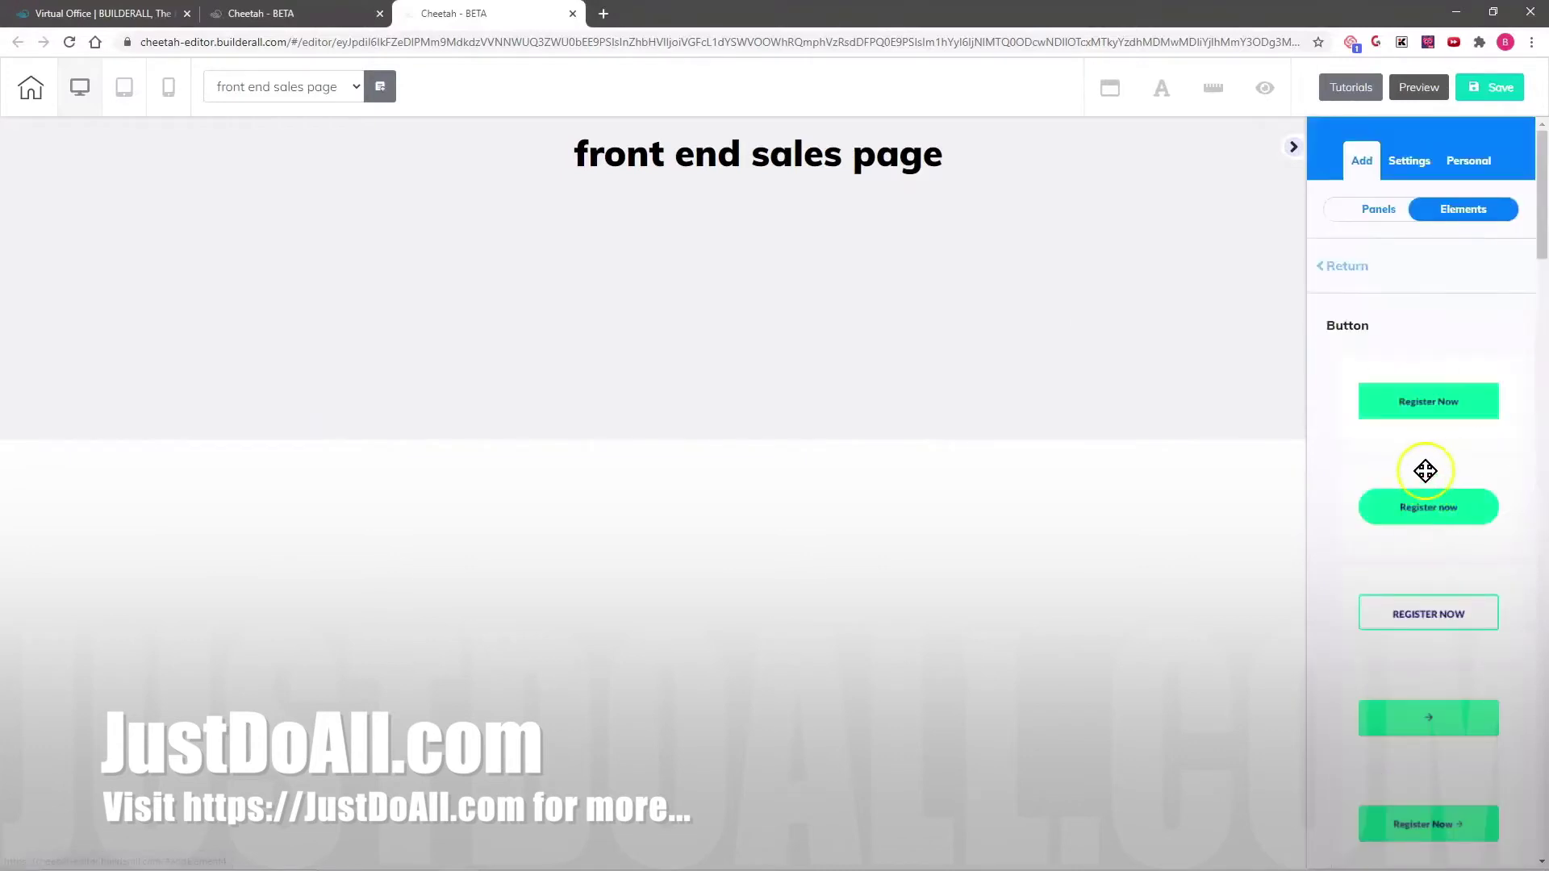
pyautogui.moveTo(1386, 413); pyautogui.dragTo(735, 256)
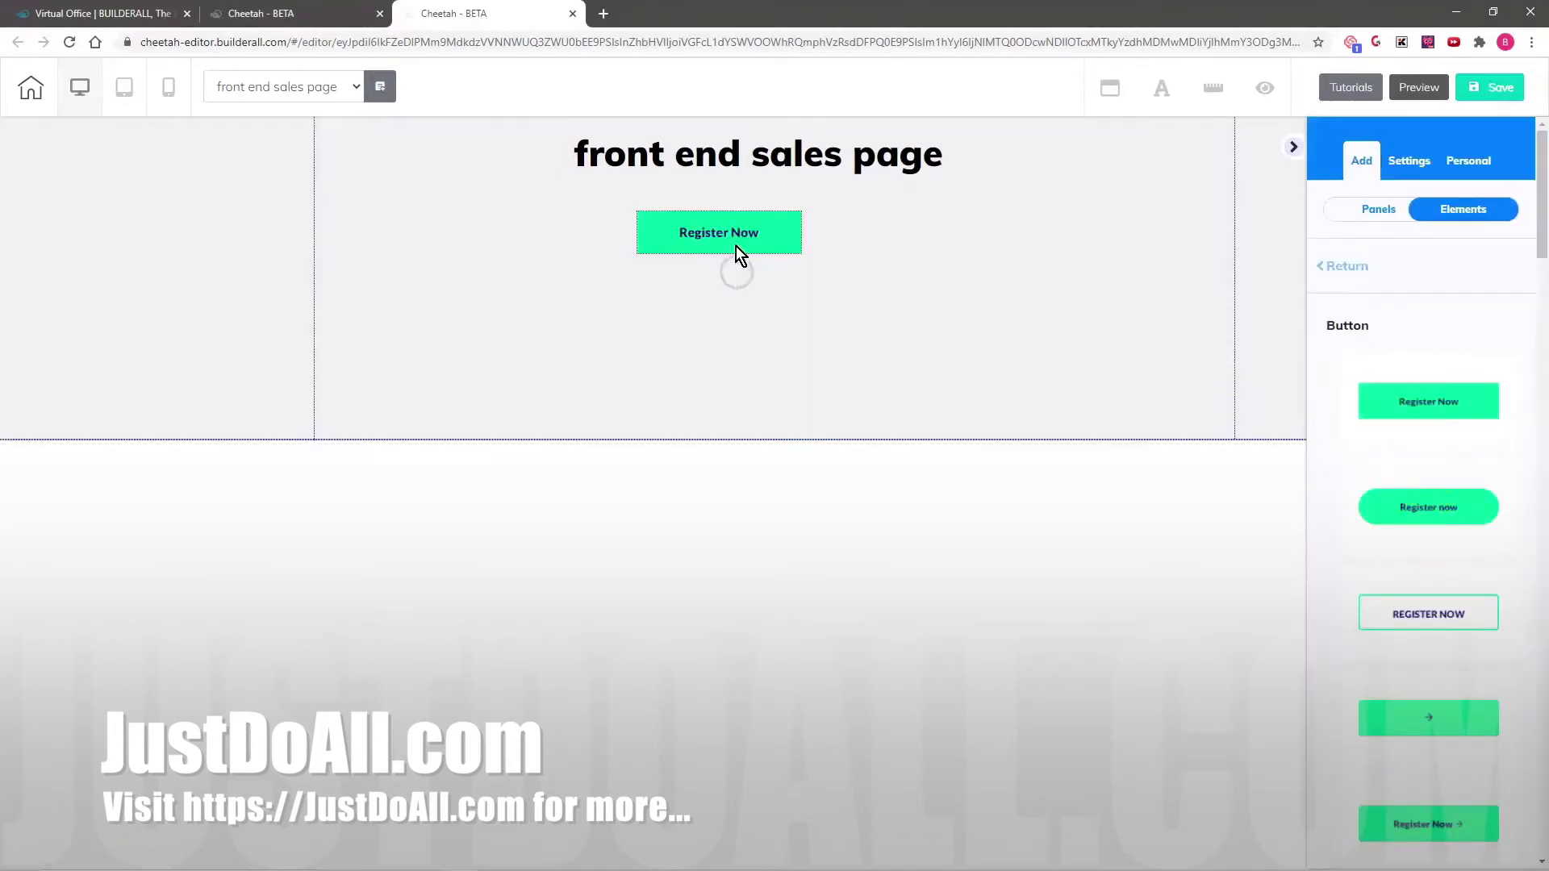
pyautogui.click(765, 247)
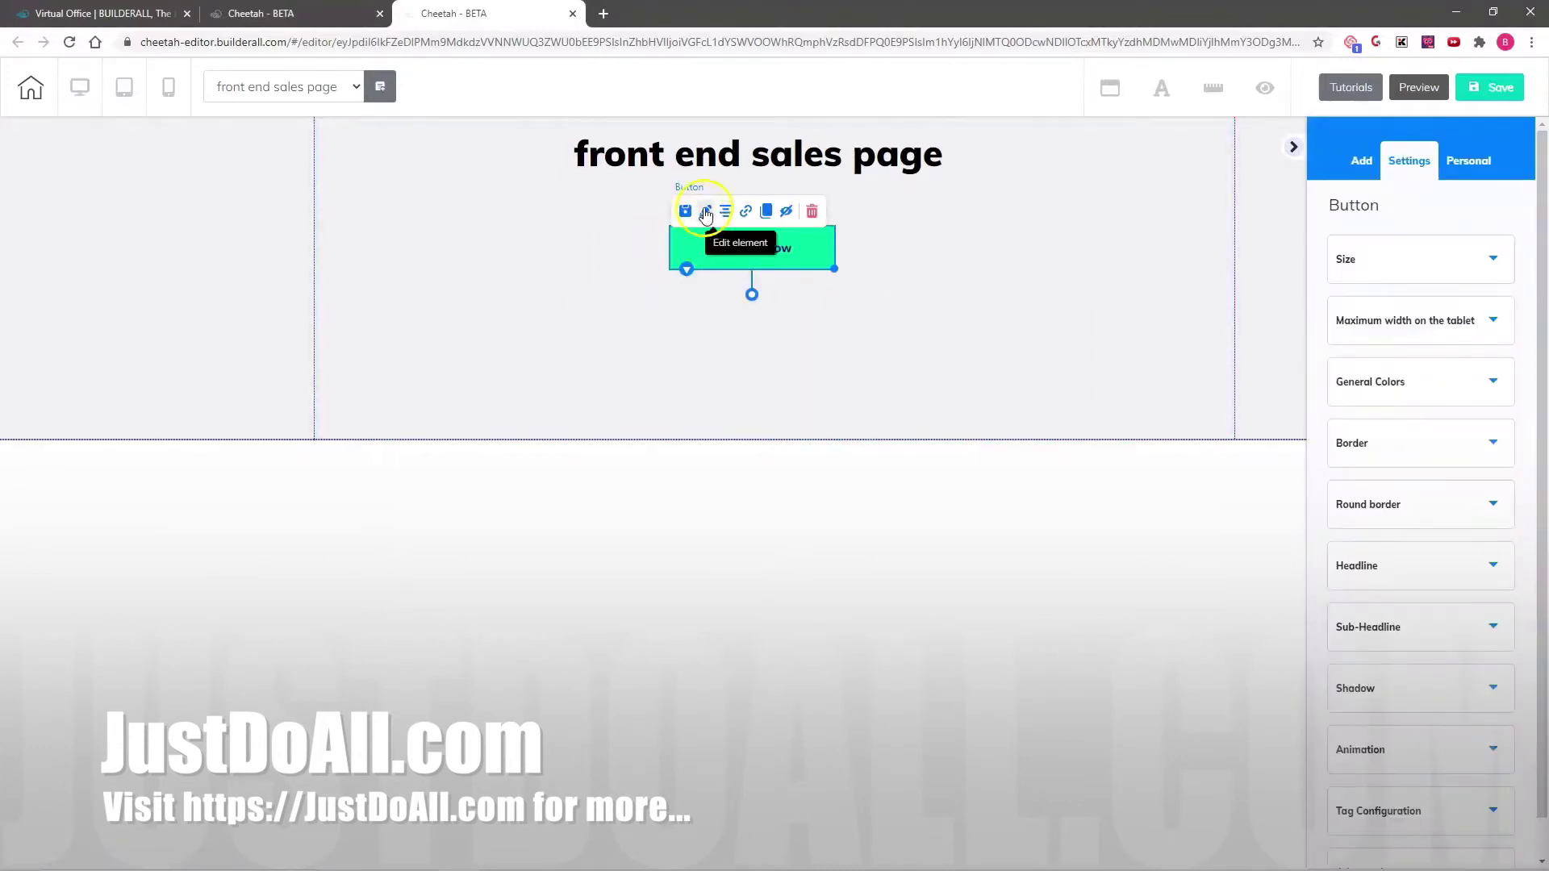
# Relabel the new button from Register Now to BUY NOW.
pyautogui.click(1428, 564)
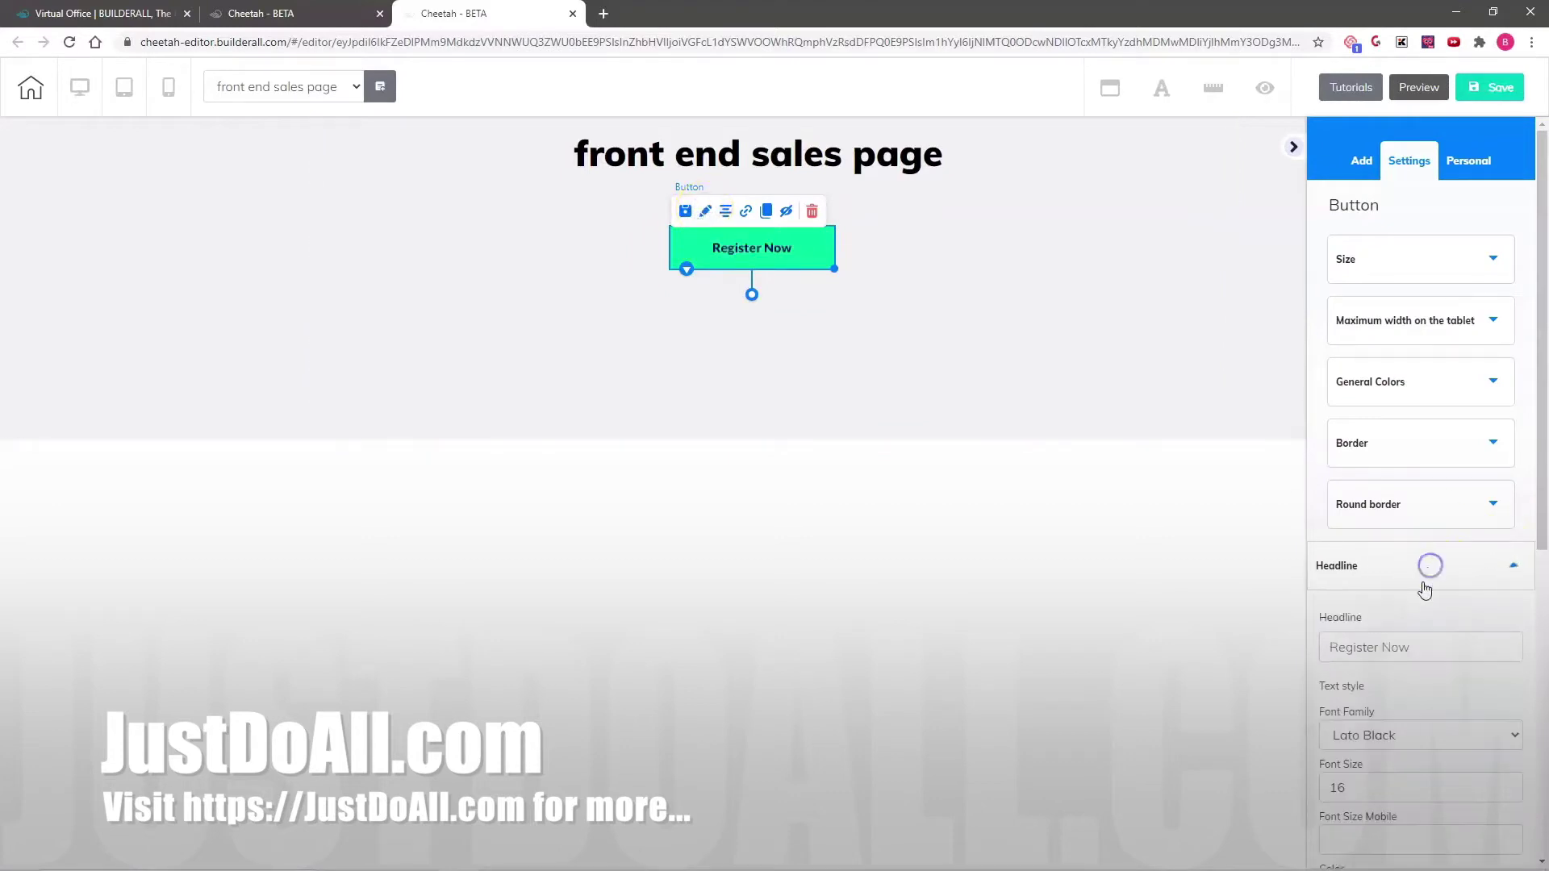
pyautogui.moveTo(1414, 649); pyautogui.dragTo(1285, 657)
pyautogui.write('BUY NOI')
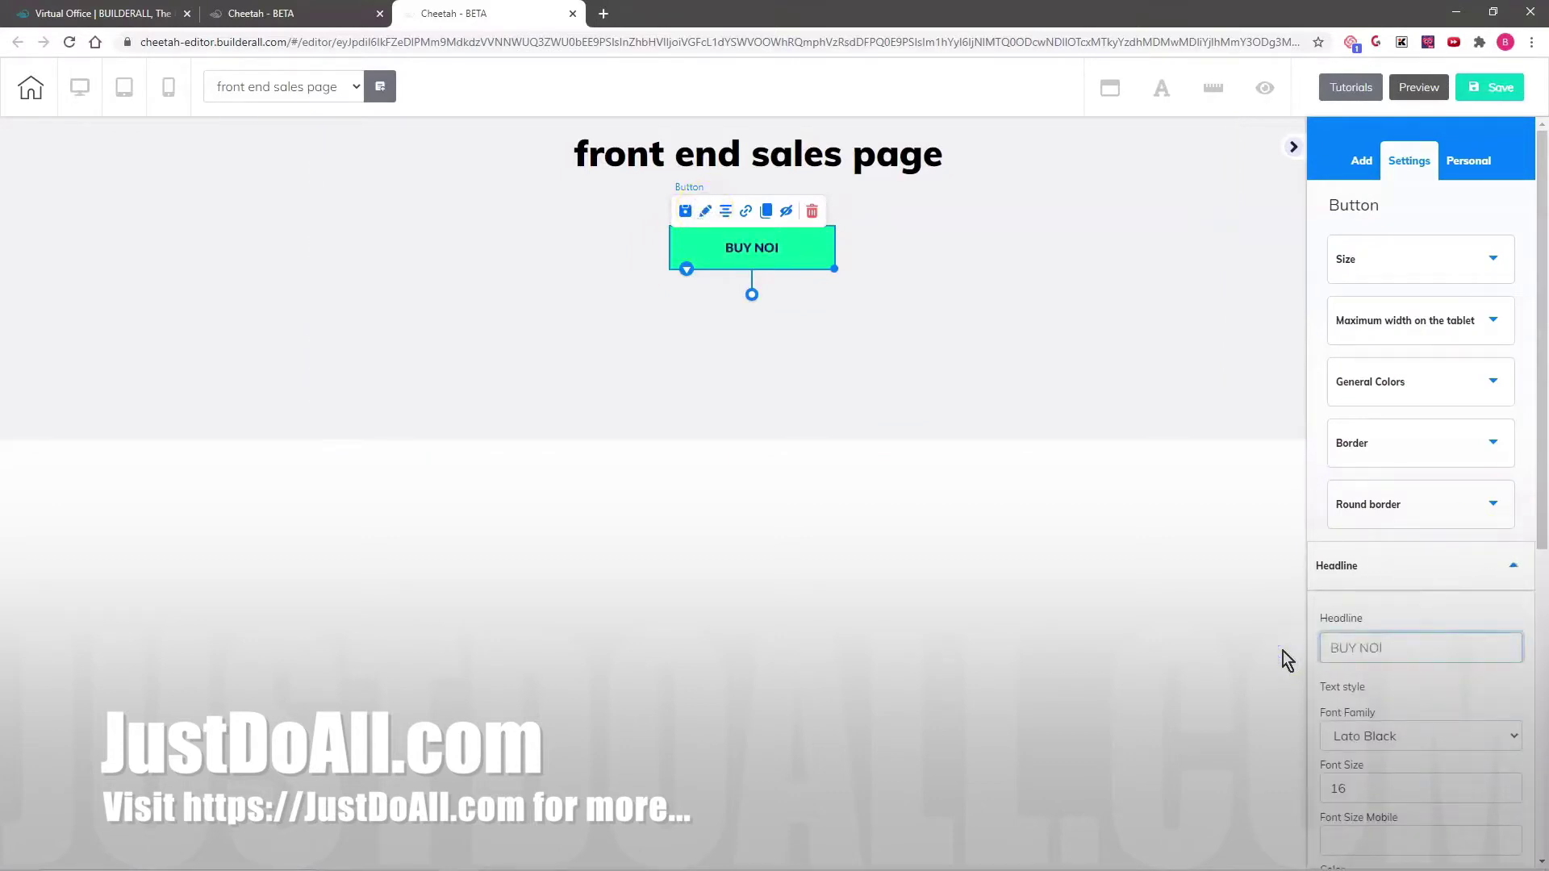
pyautogui.press('BackSpace')
pyautogui.write('W')
pyautogui.click(776, 244)
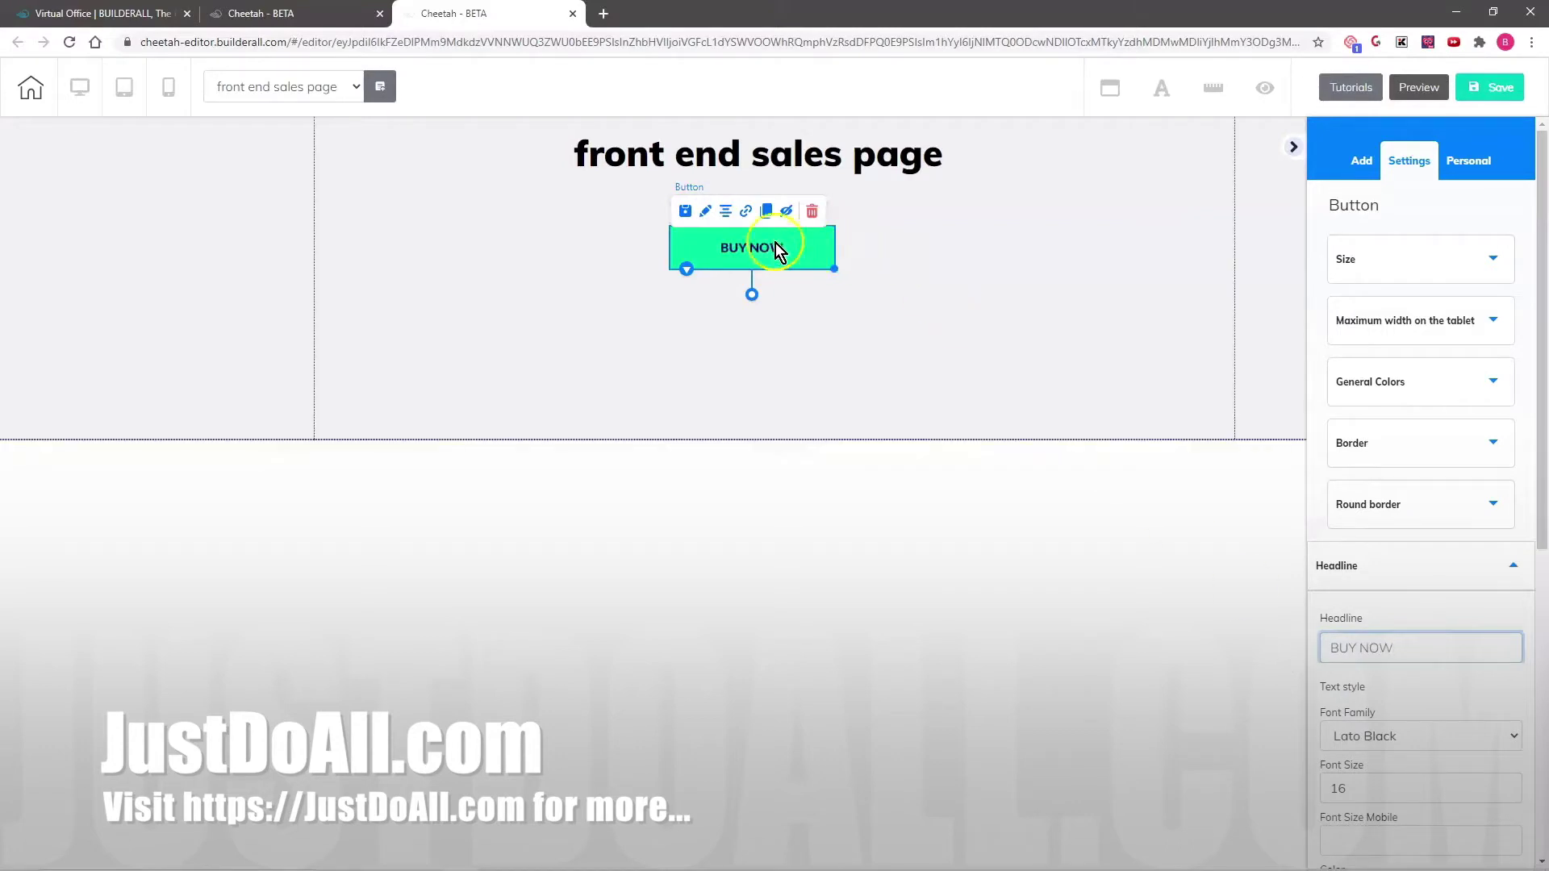
pyautogui.click(744, 214)
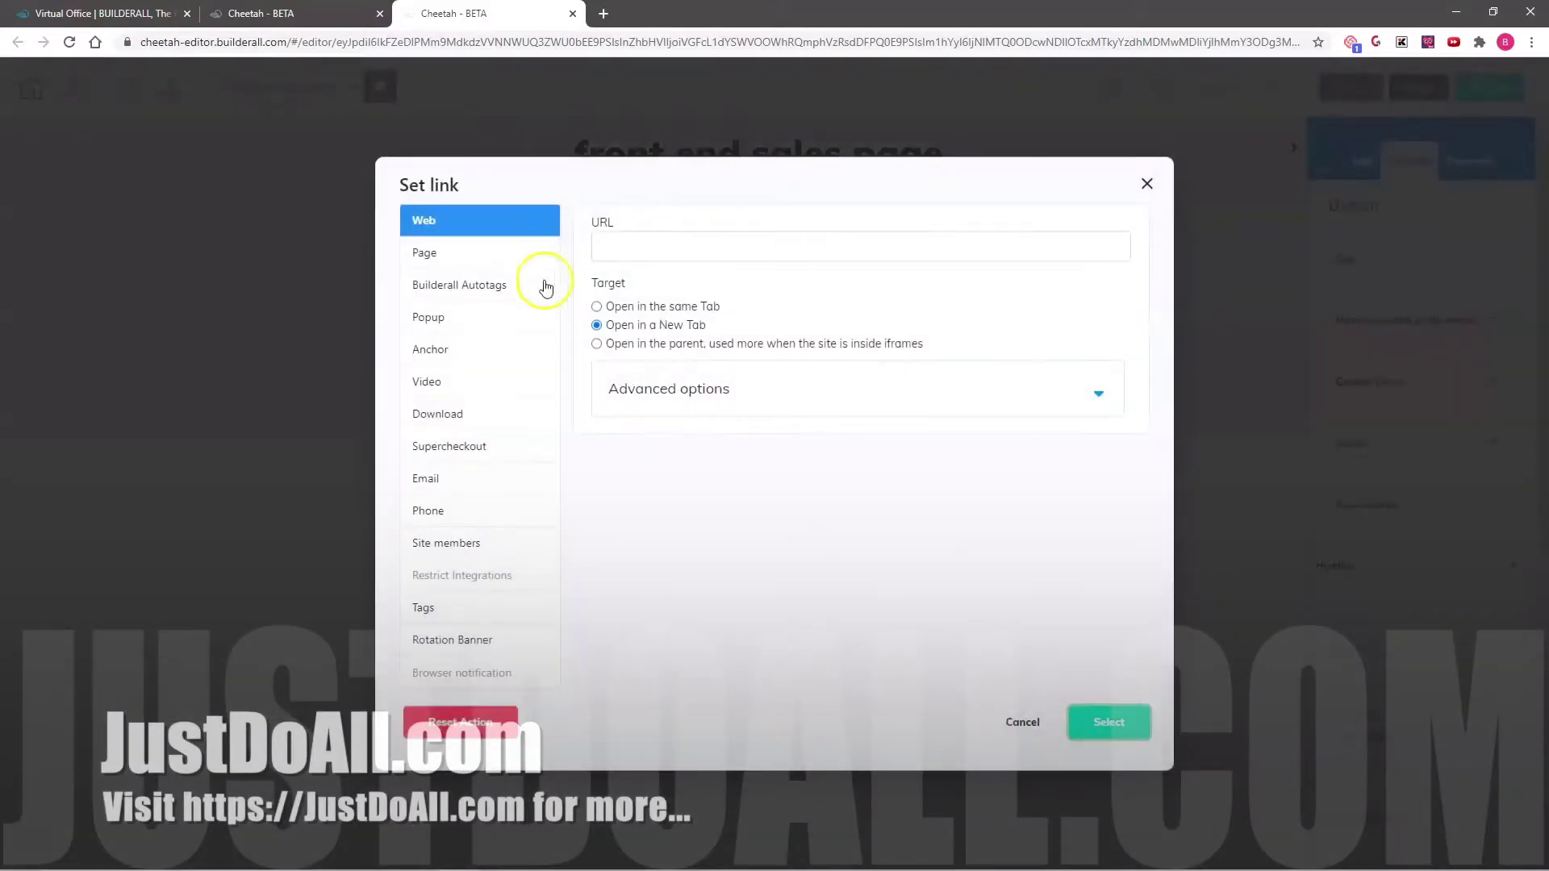
# Link the BUY NOW button to the Supercheckout Front End Product.
pyautogui.click(455, 448)
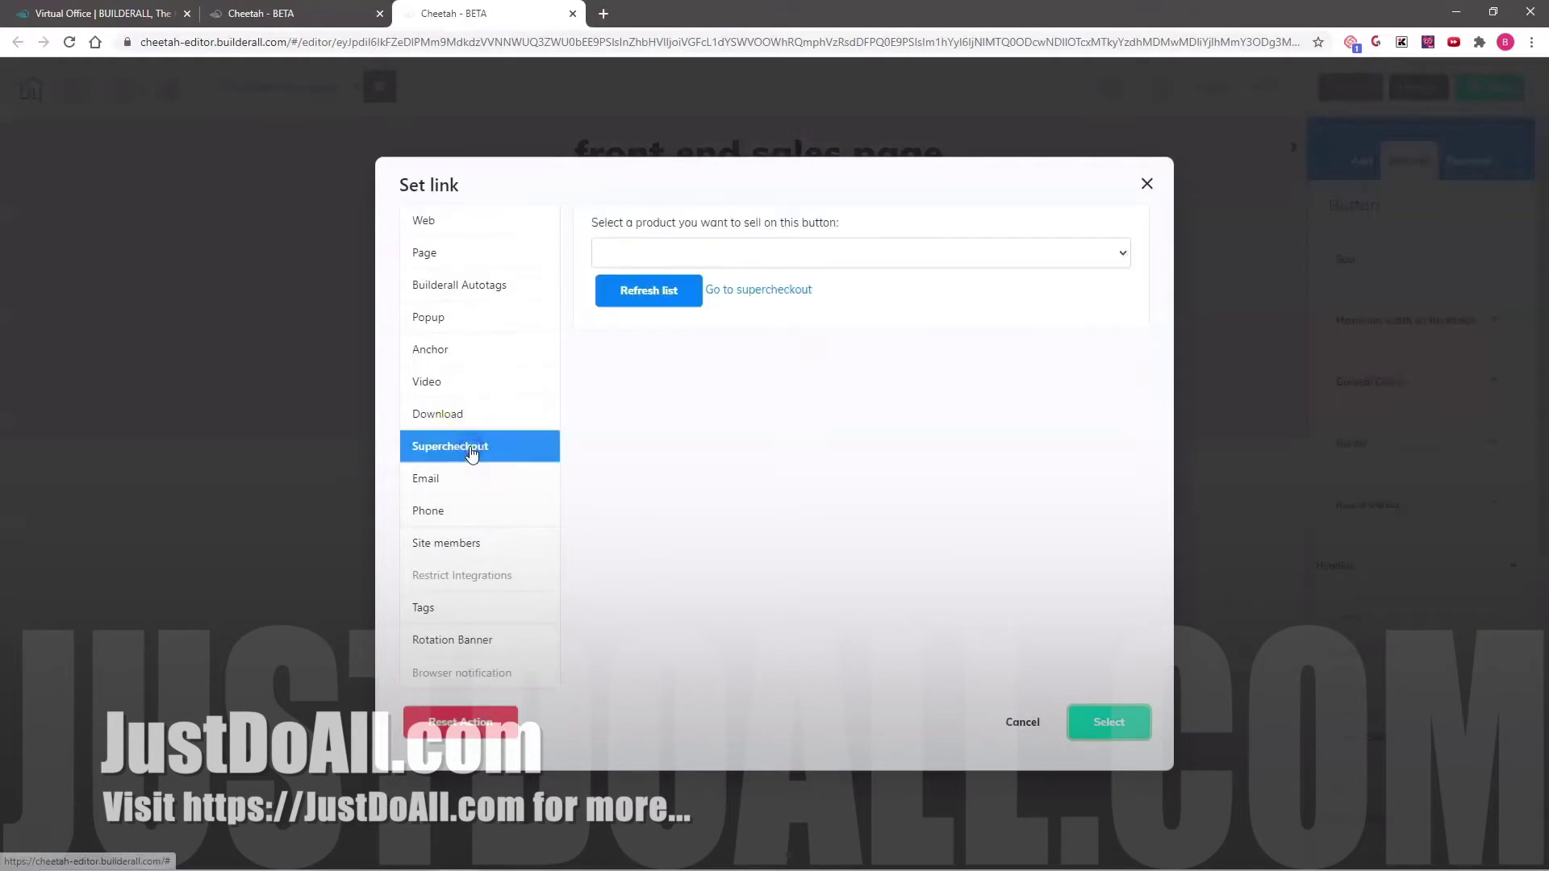
pyautogui.click(789, 252)
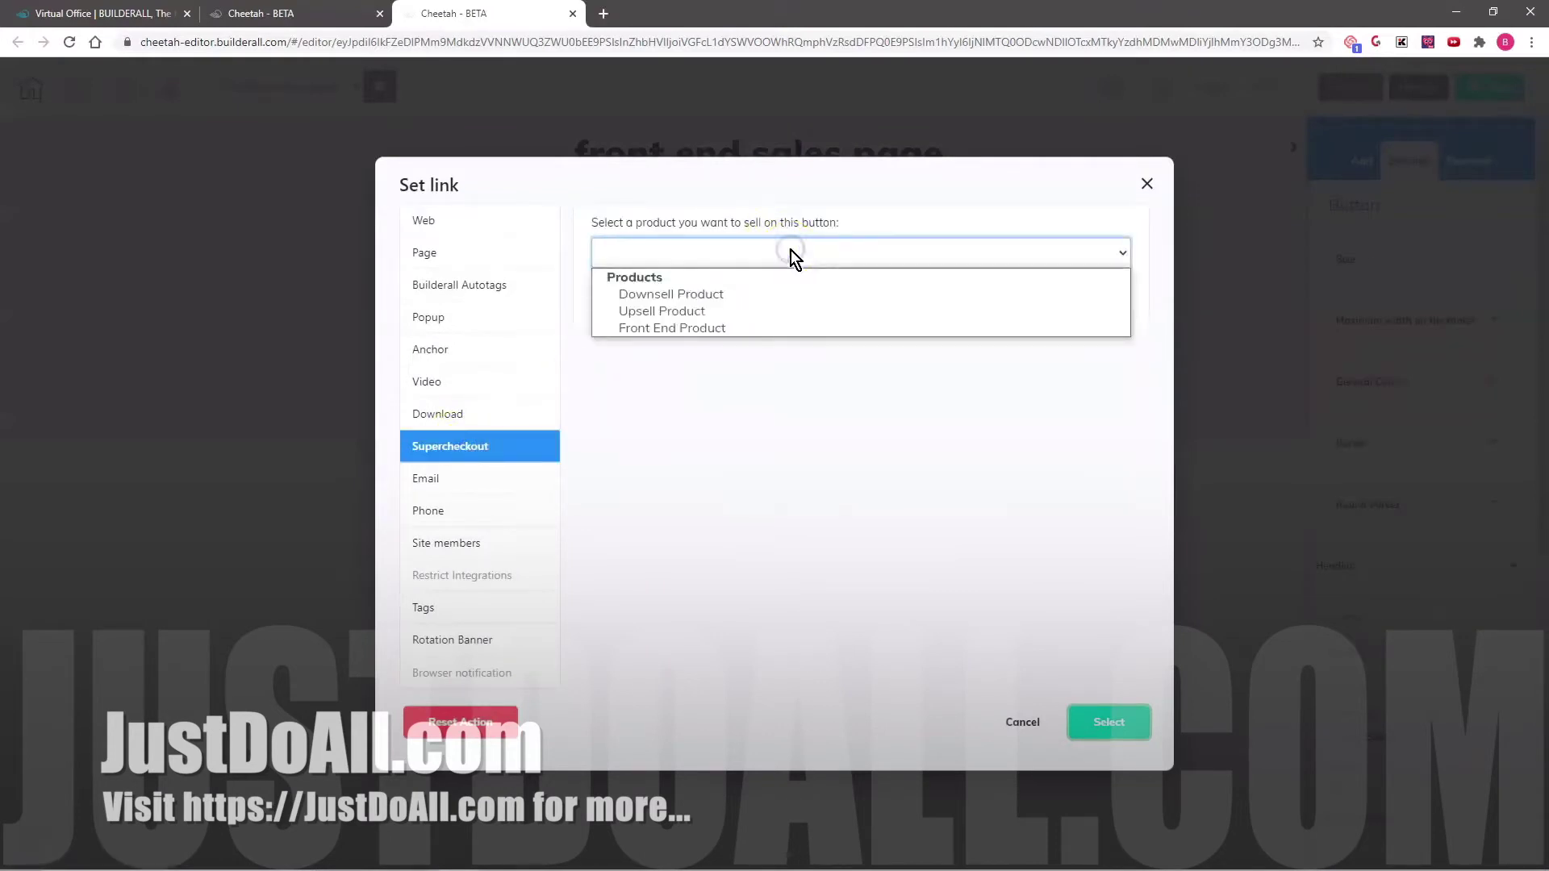
pyautogui.click(723, 329)
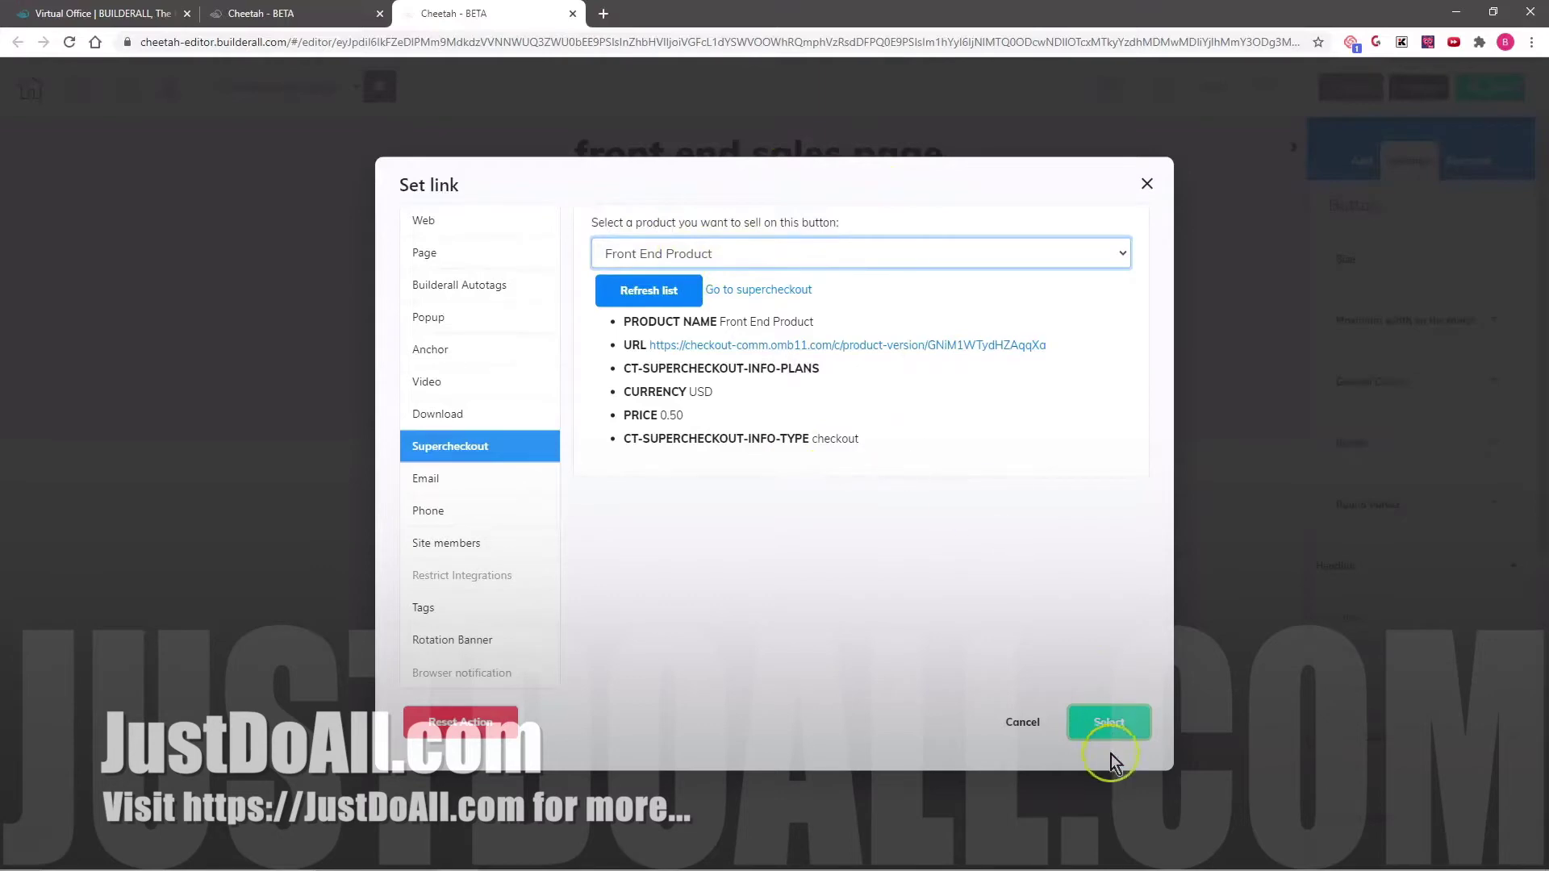
pyautogui.click(1118, 731)
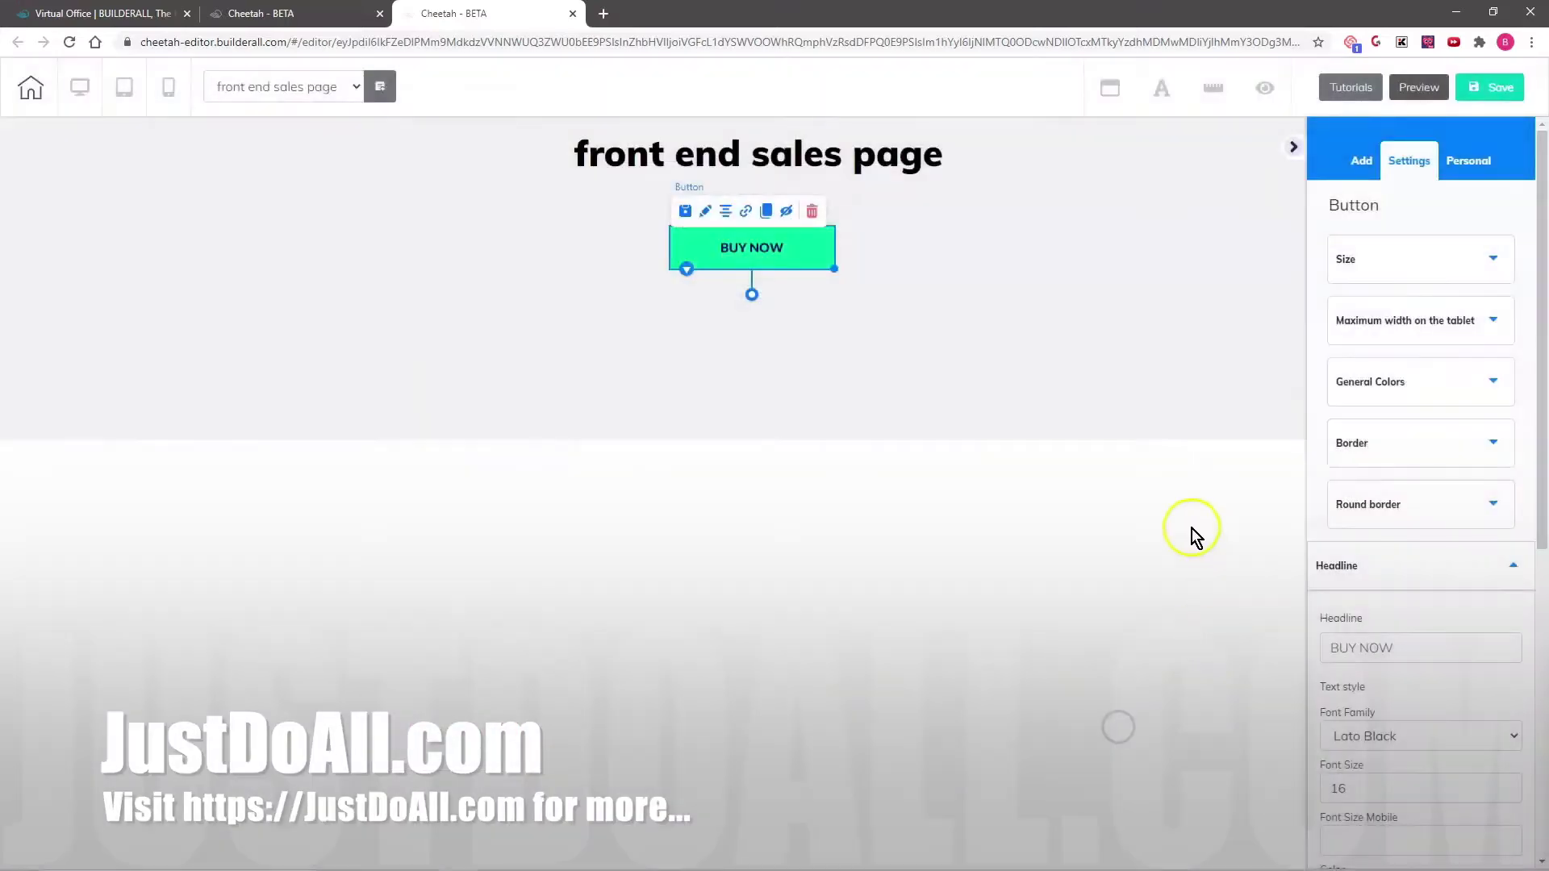
# Save the front end sales page, dismiss the publish prompts, and switch to the upsell page.
pyautogui.click(1492, 88)
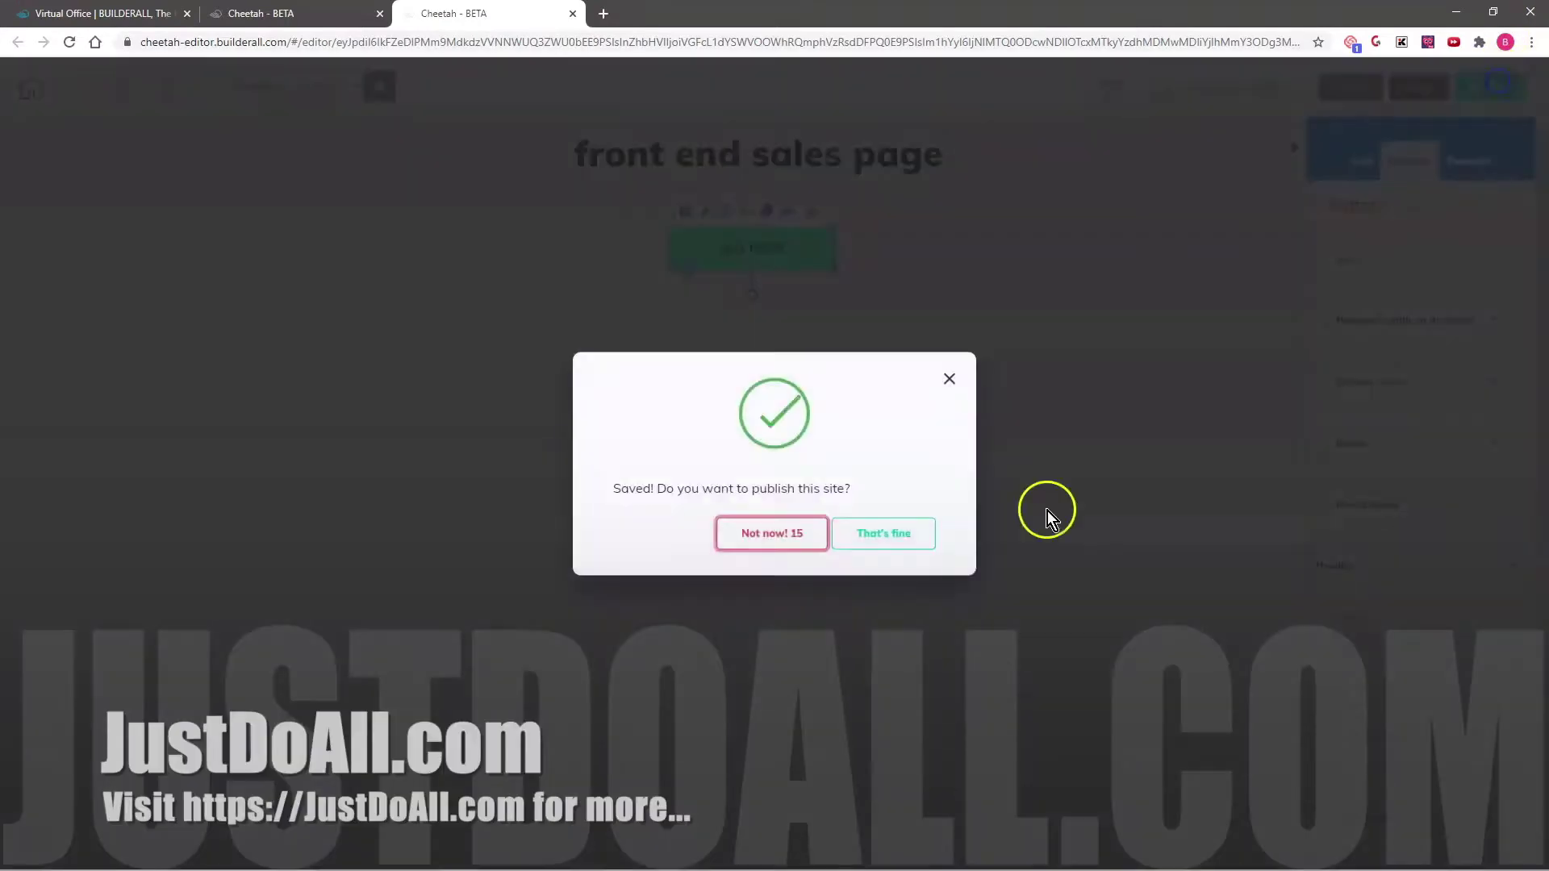
pyautogui.click(892, 532)
pyautogui.click(1048, 626)
pyautogui.click(284, 87)
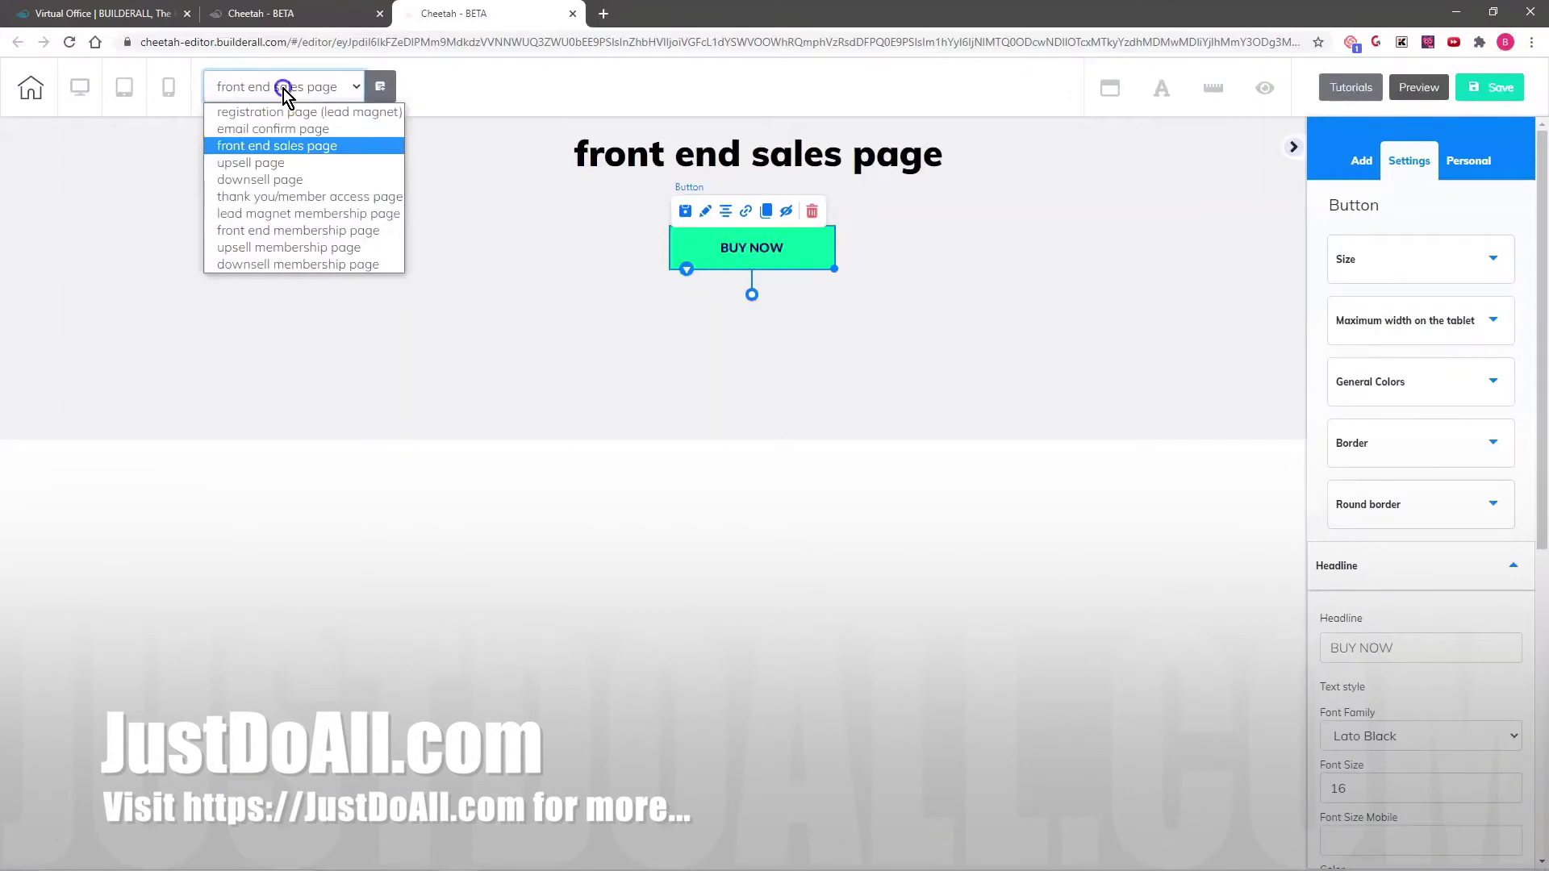
pyautogui.click(282, 163)
# Add a green button below the upsell page heading and relabel it BUY NOW.
pyautogui.click(815, 487)
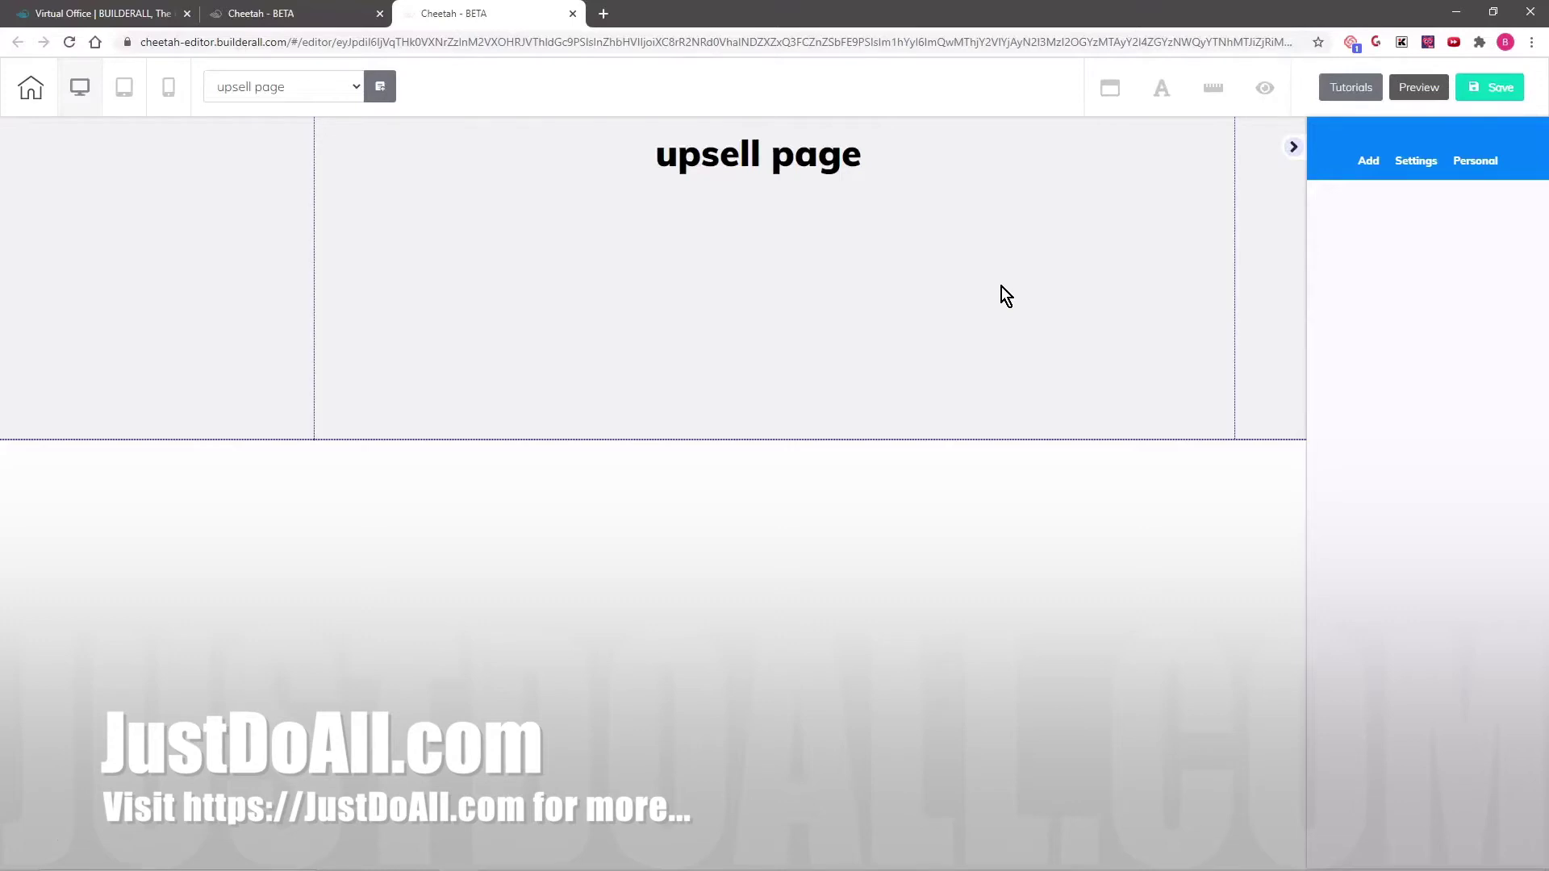
pyautogui.click(1370, 165)
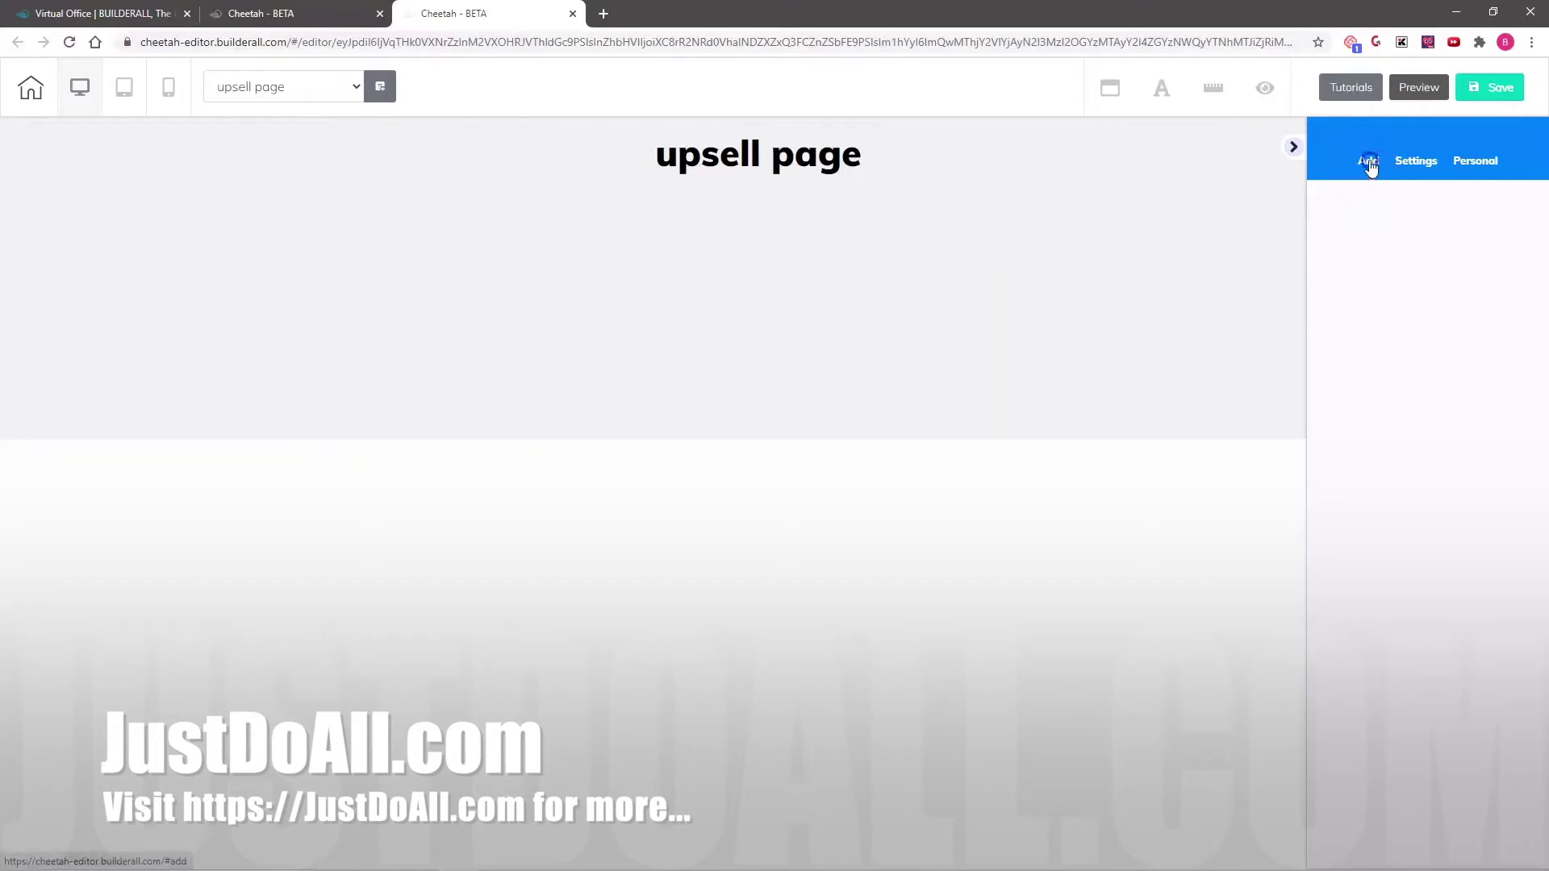
pyautogui.click(1480, 208)
pyautogui.moveTo(1376, 538); pyautogui.dragTo(1146, 391)
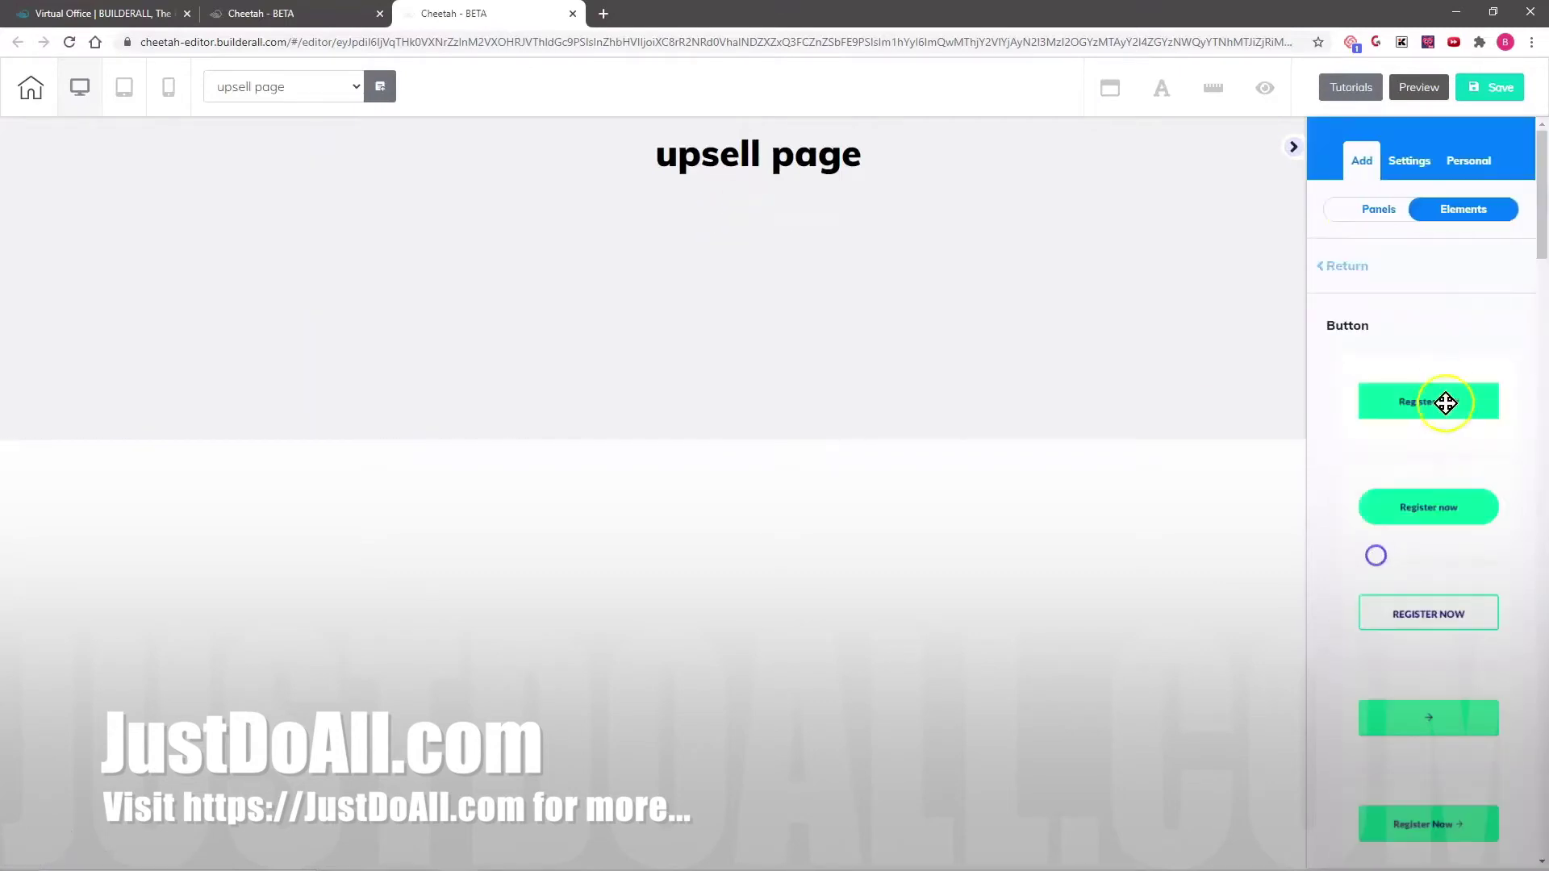
pyautogui.moveTo(1446, 401); pyautogui.dragTo(734, 260)
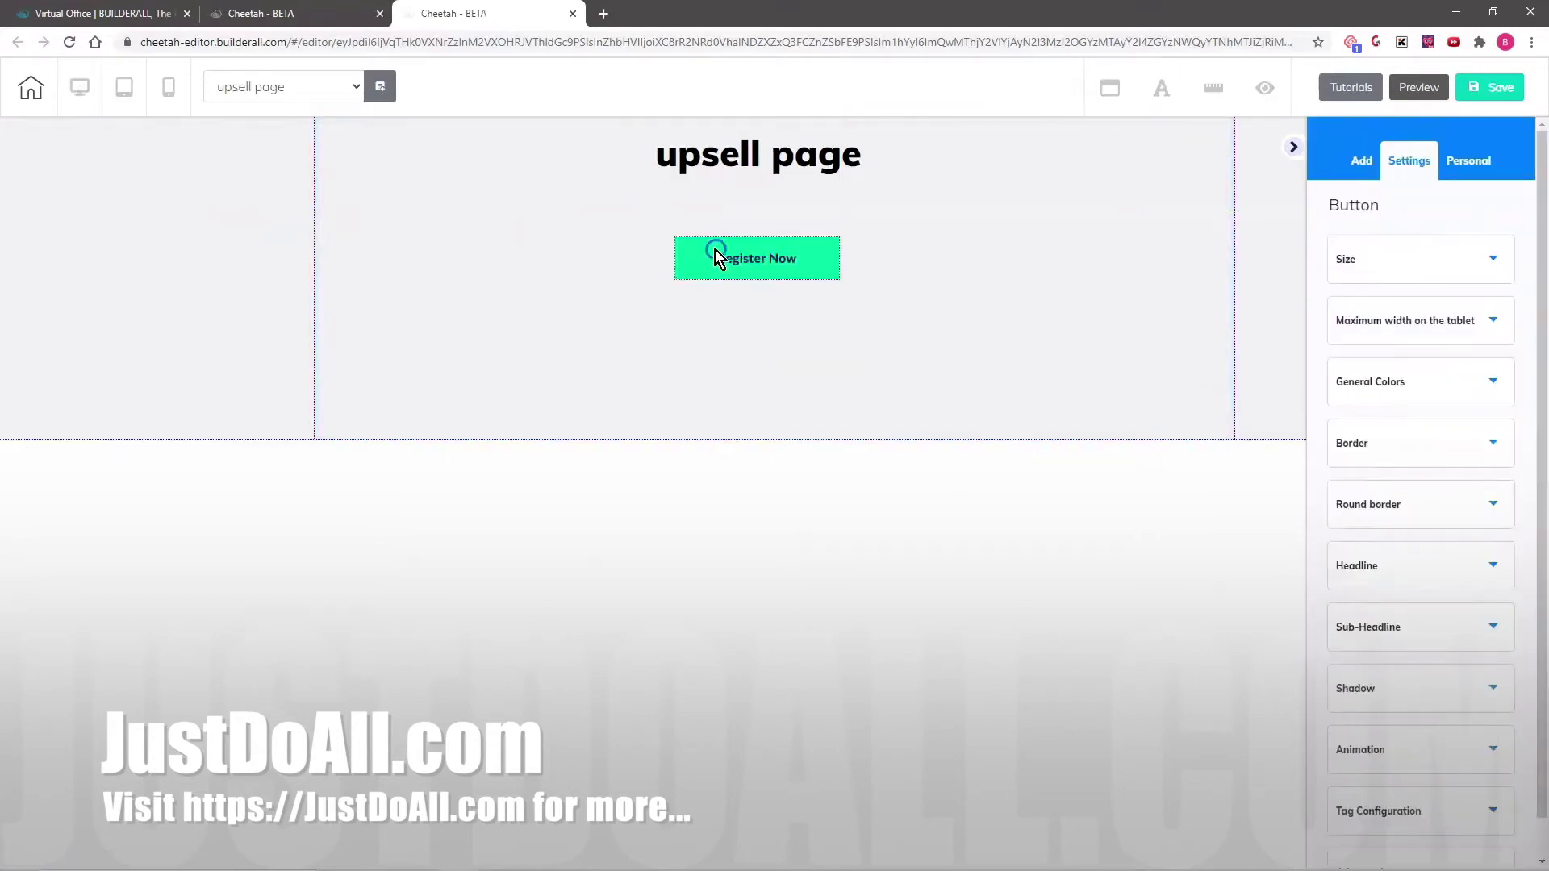
pyautogui.click(1447, 566)
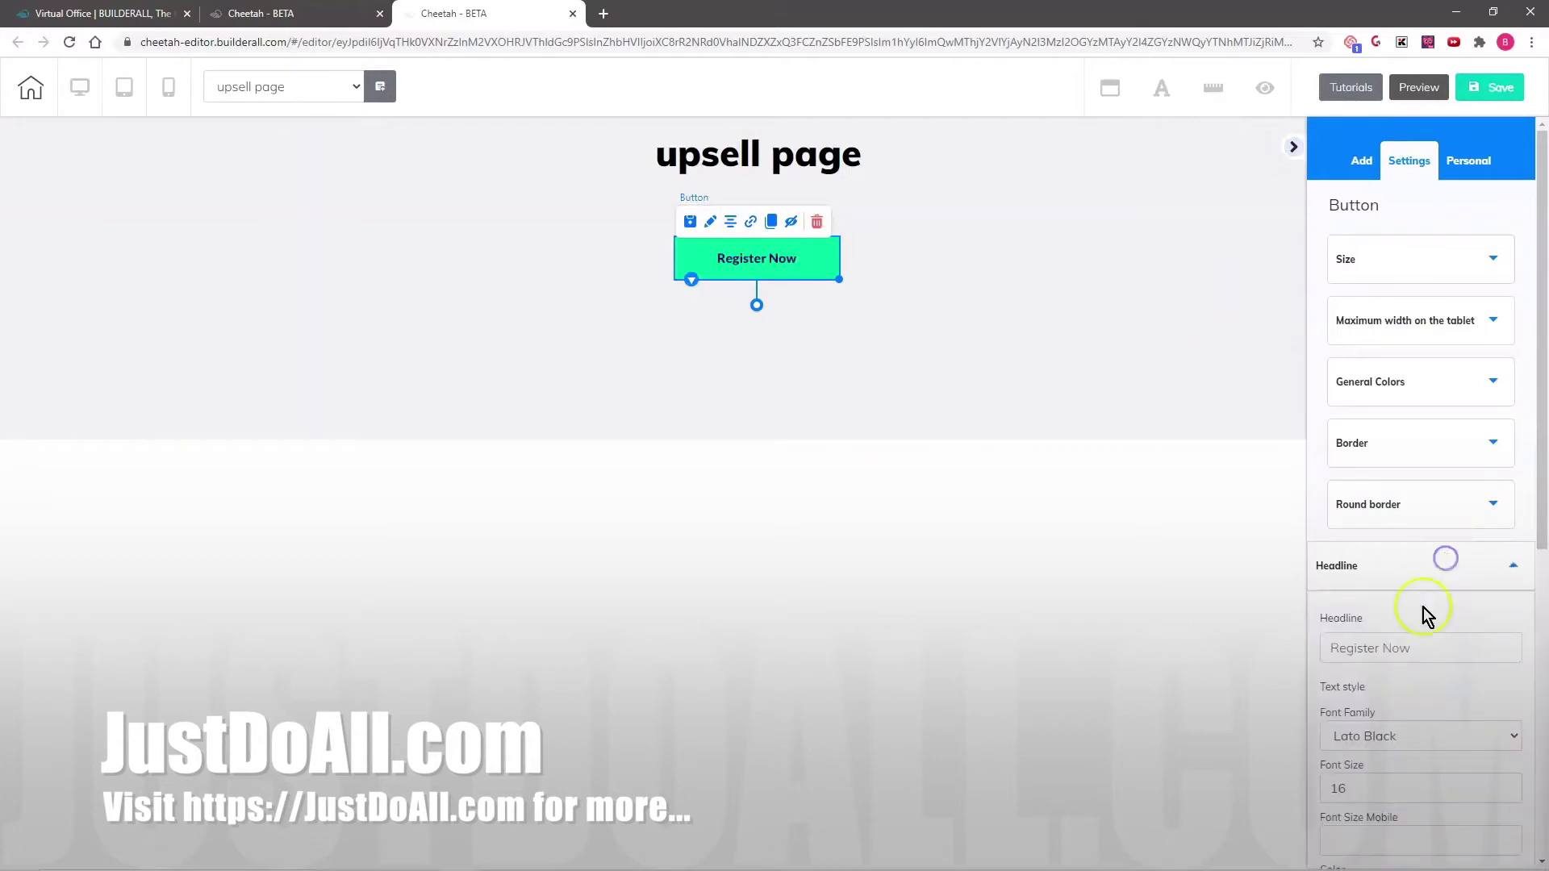
pyautogui.moveTo(1428, 648); pyautogui.dragTo(1300, 642)
pyautogui.write('BUY NOW')
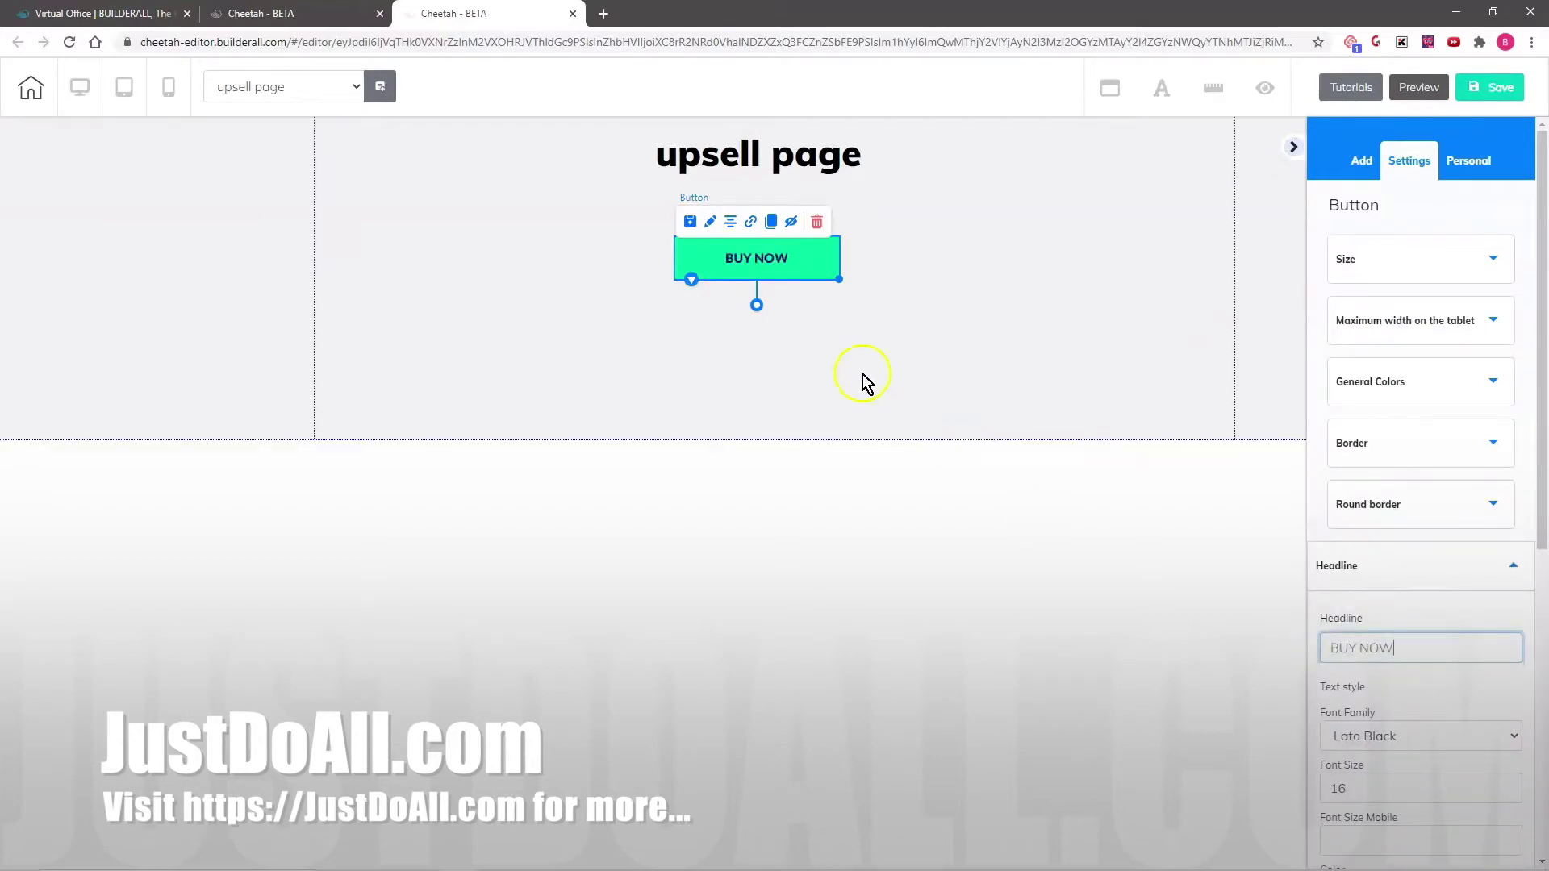
# Link the upsell page's BUY NOW button to the Supercheckout Upsell Product.
pyautogui.click(752, 222)
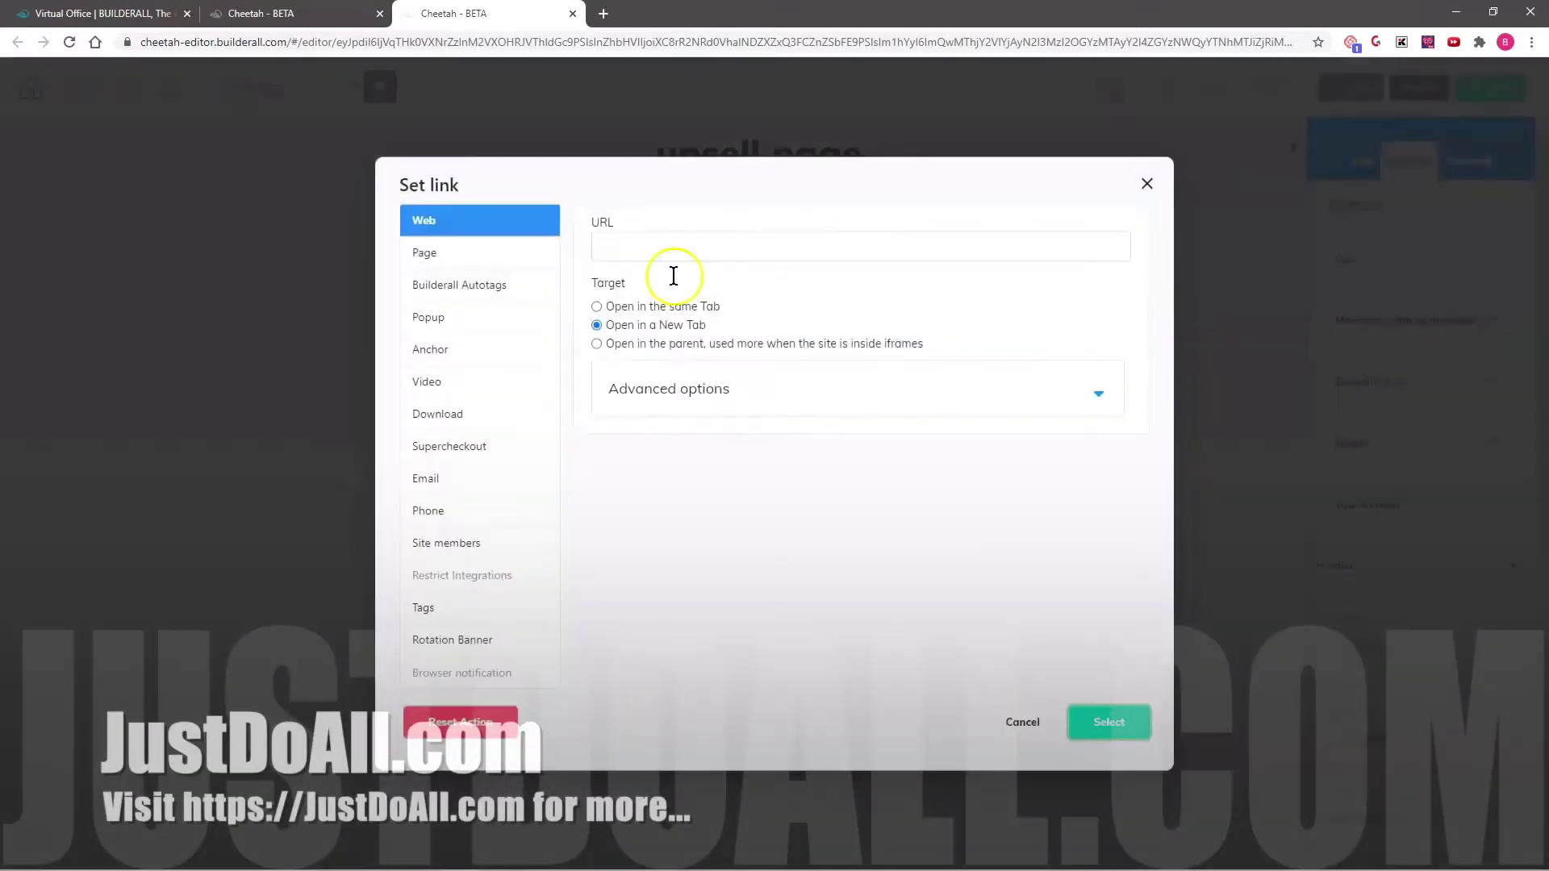
pyautogui.click(465, 445)
pyautogui.click(787, 255)
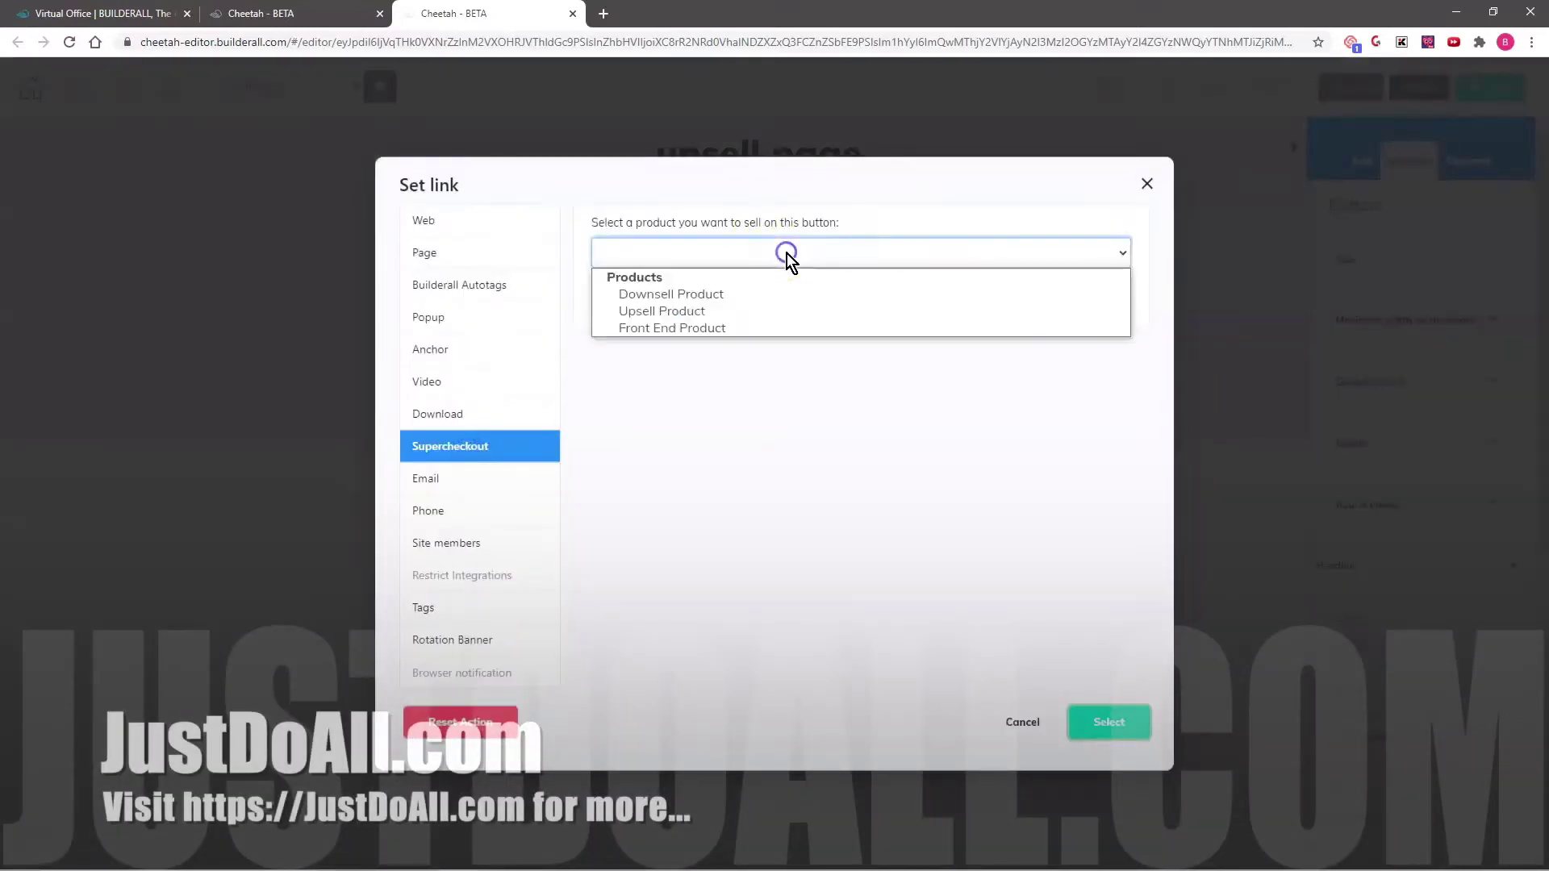
pyautogui.click(729, 312)
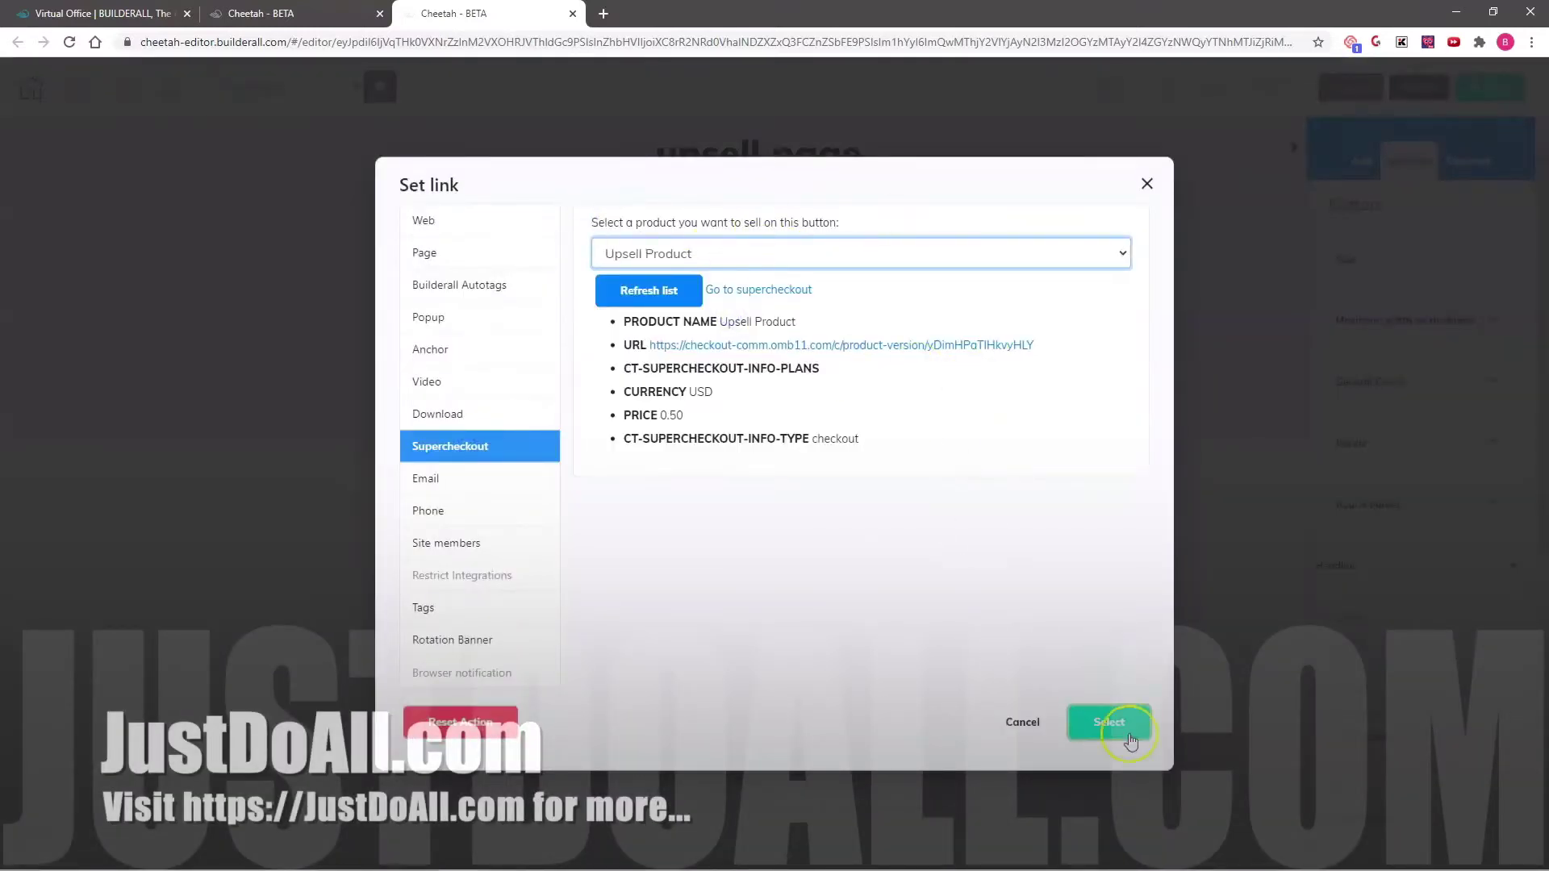
pyautogui.click(1107, 720)
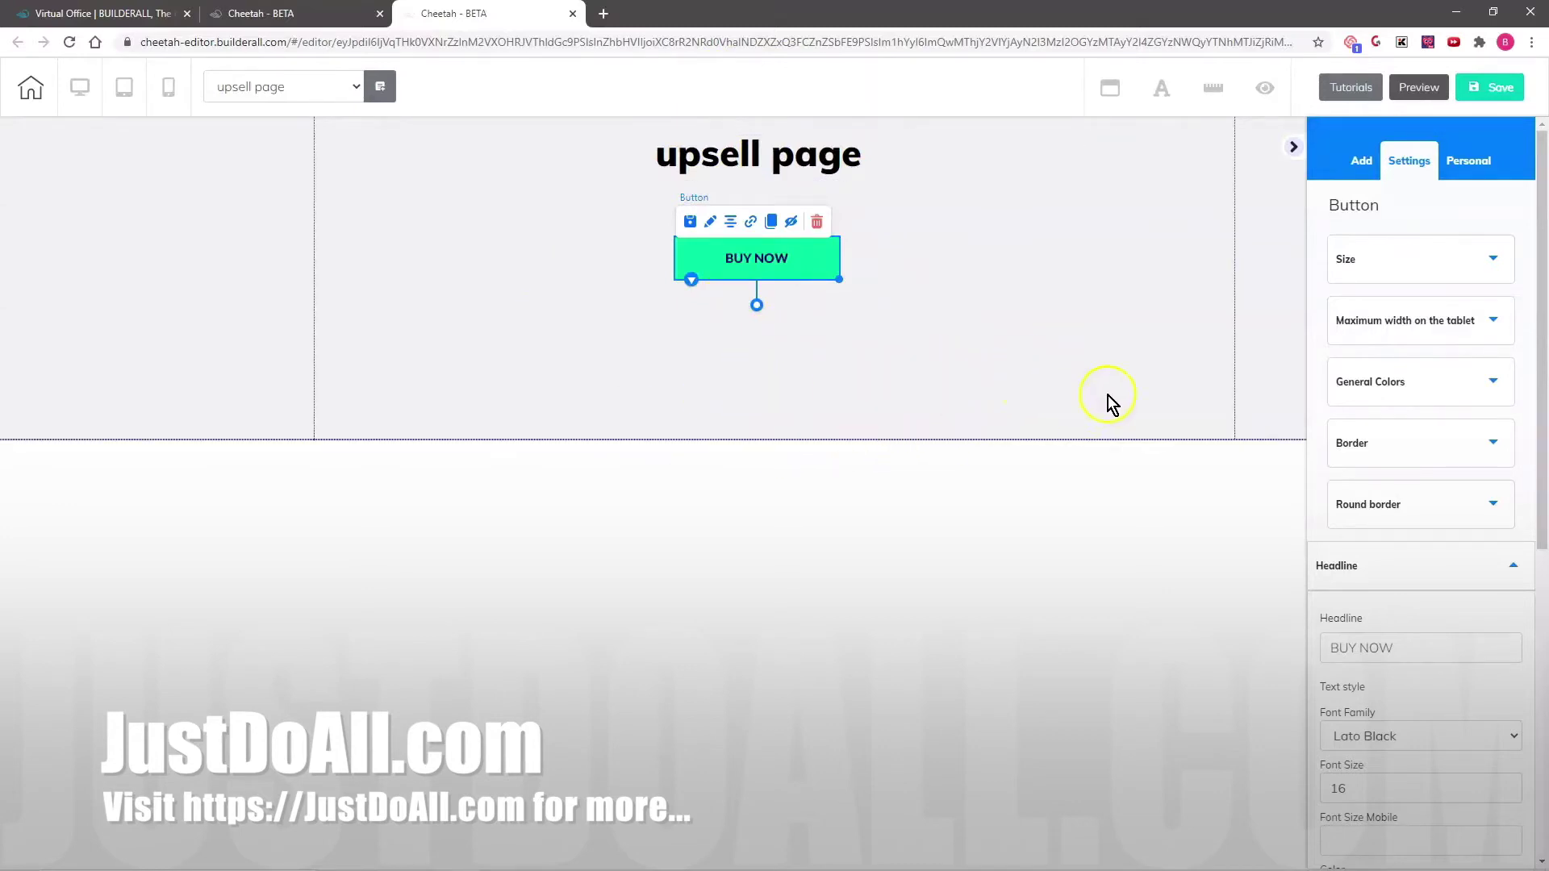
pyautogui.click(1367, 163)
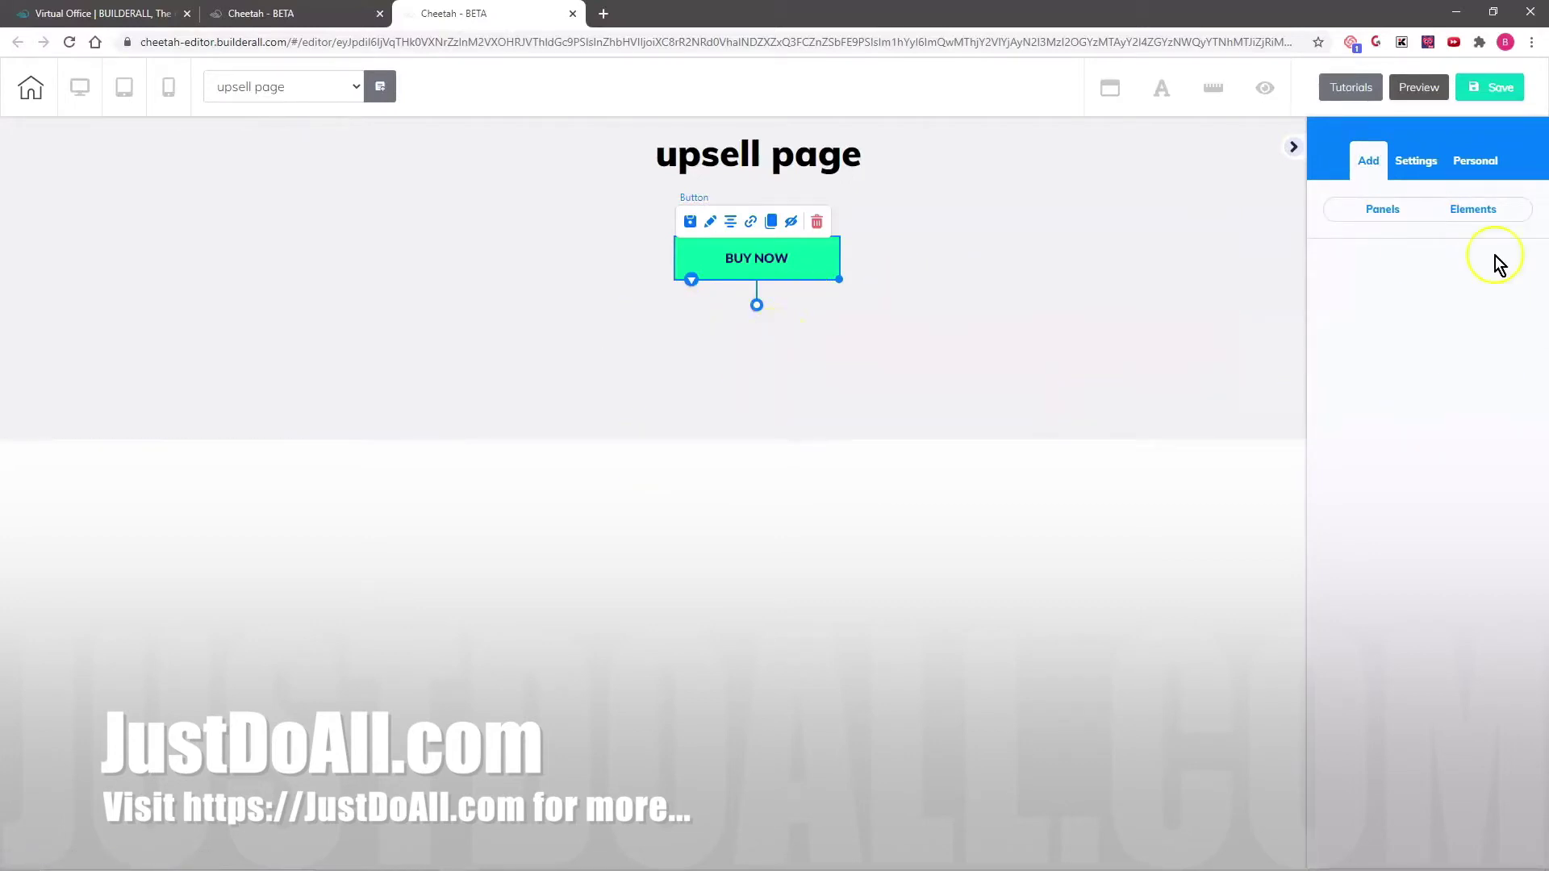
# Add a second button under BUY NOW labelled 'No thank you' with font size 12.
pyautogui.click(1474, 213)
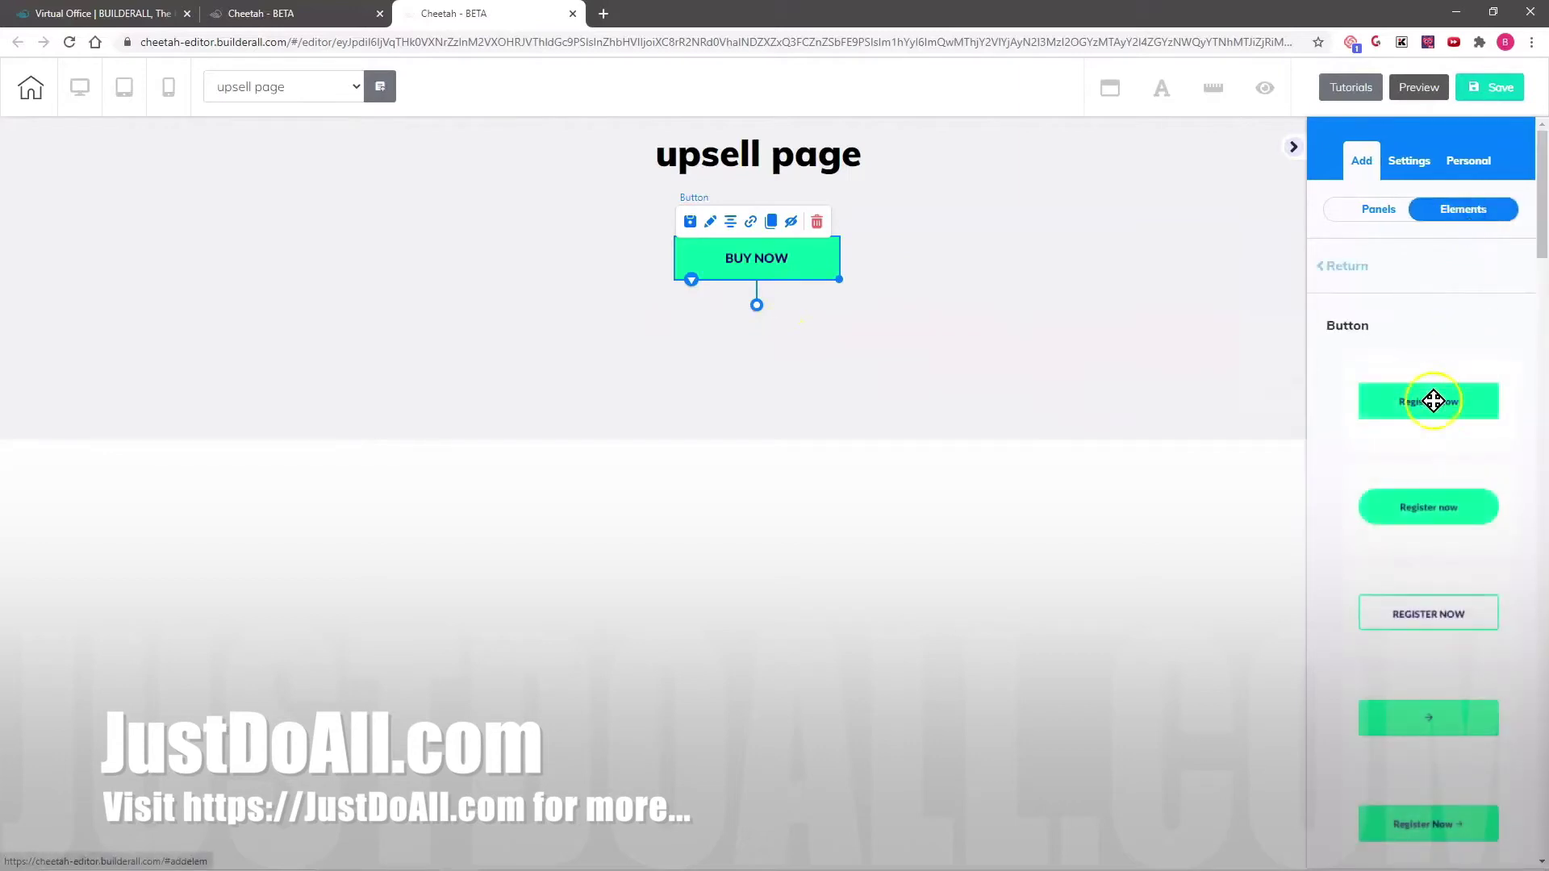
pyautogui.moveTo(1435, 398); pyautogui.dragTo(751, 309)
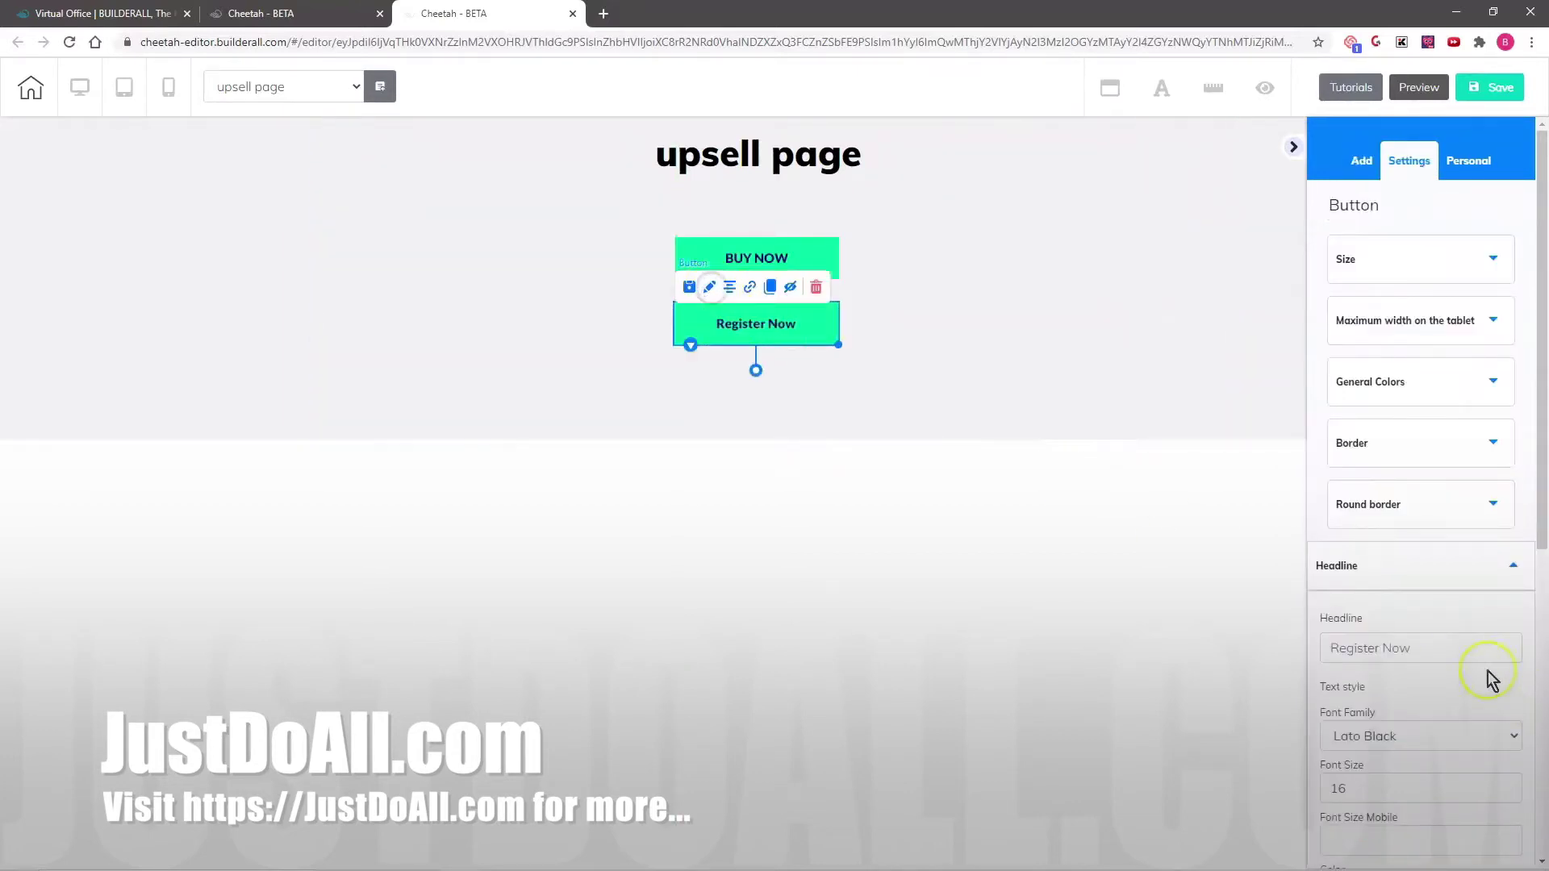
pyautogui.moveTo(1445, 649); pyautogui.dragTo(1317, 650)
pyautogui.write('No thank you')
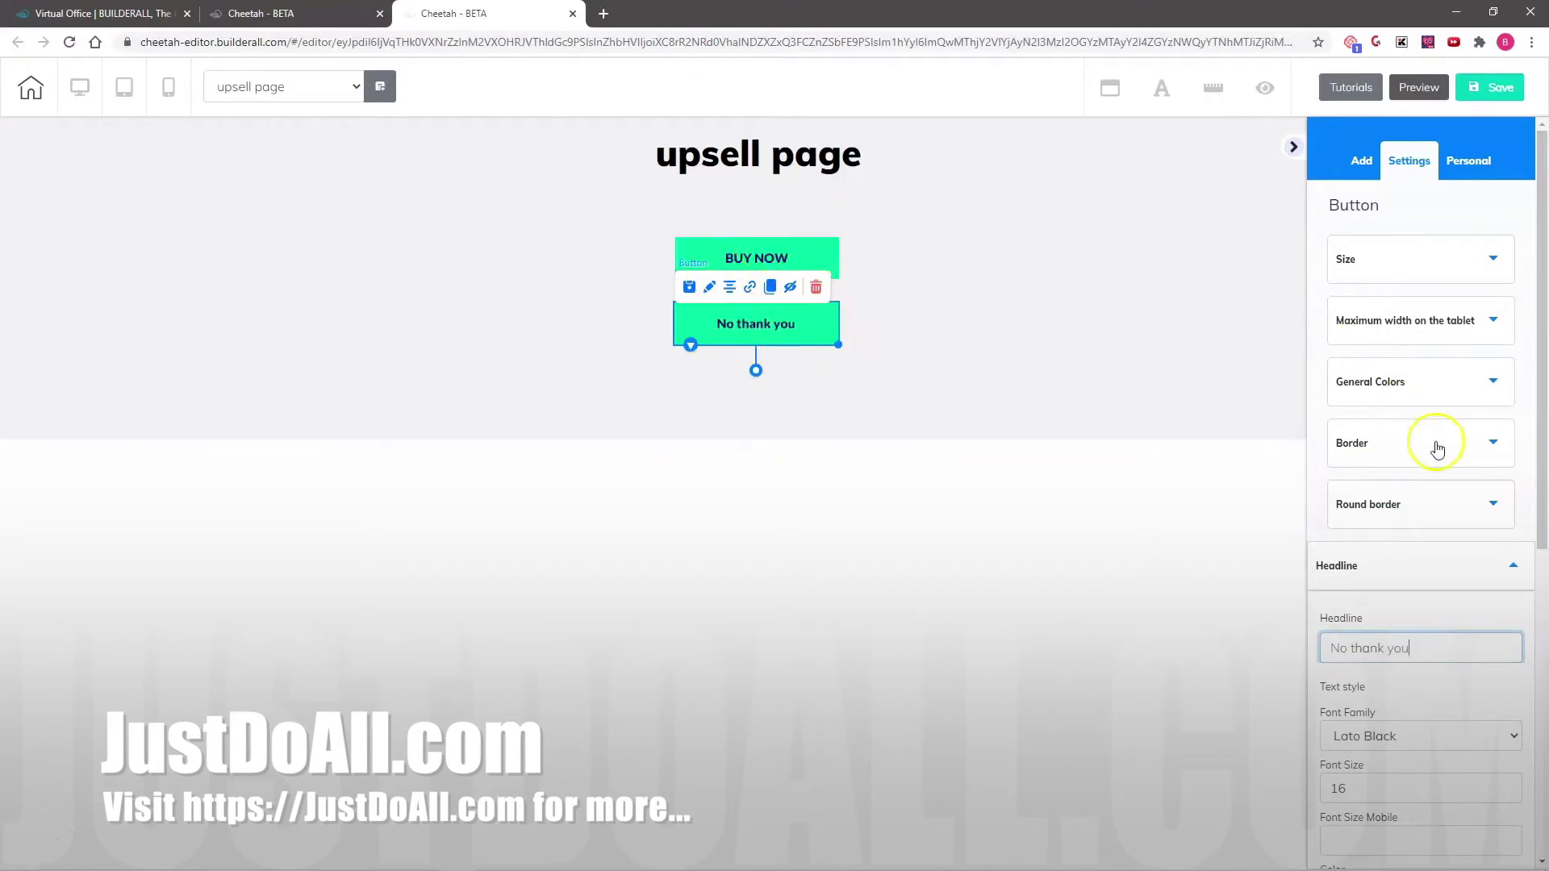
pyautogui.scroll(-5, 1481, 608)
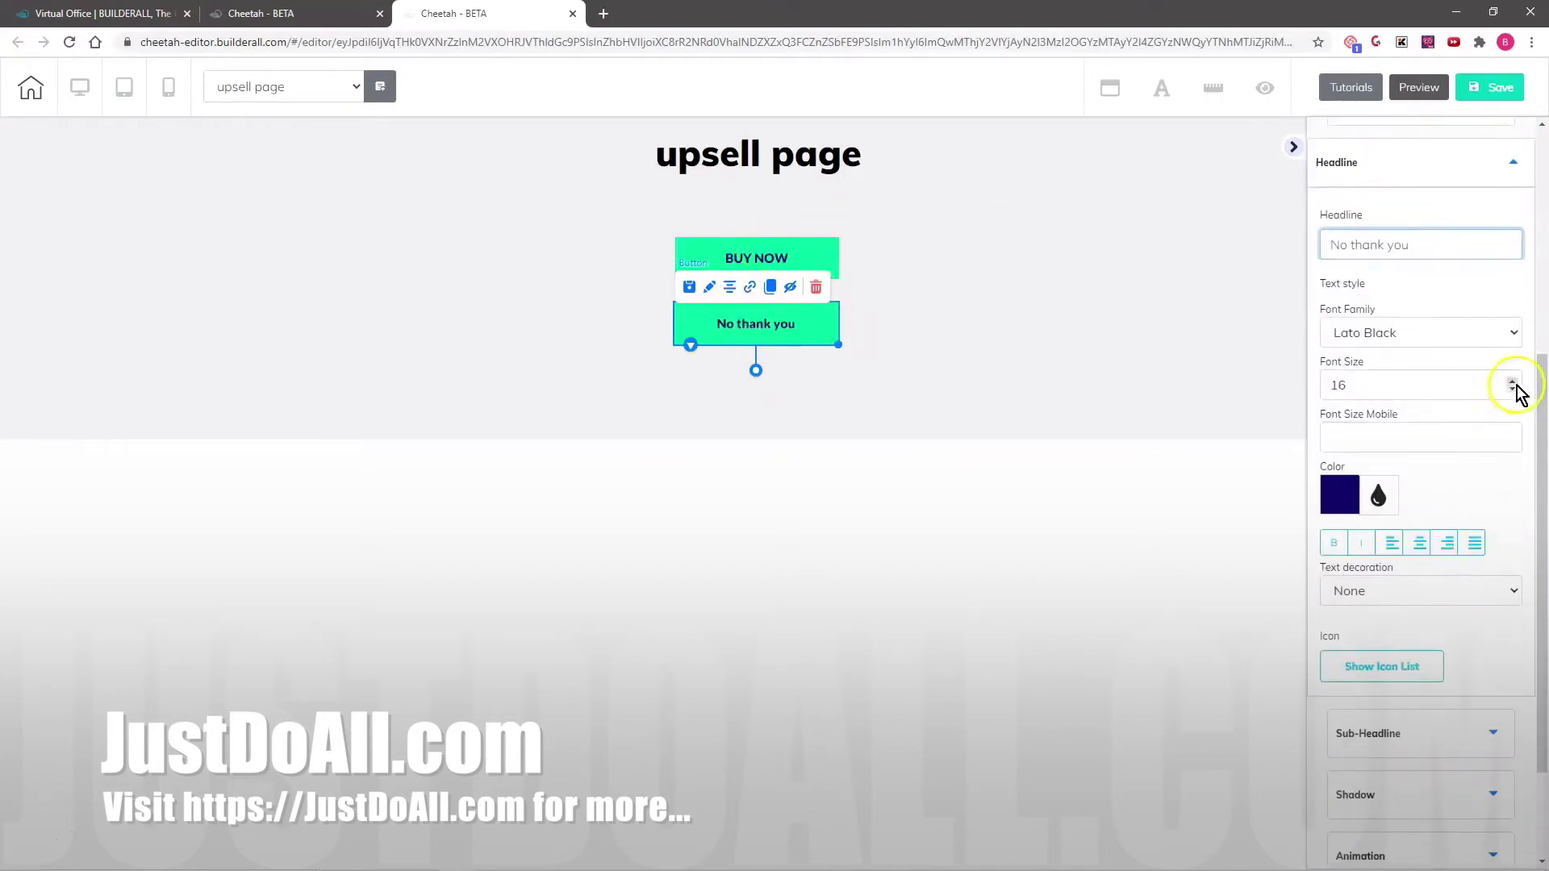
pyautogui.click(1514, 391)
pyautogui.click(1514, 392)
pyautogui.click(1514, 391)
pyautogui.click(1514, 392)
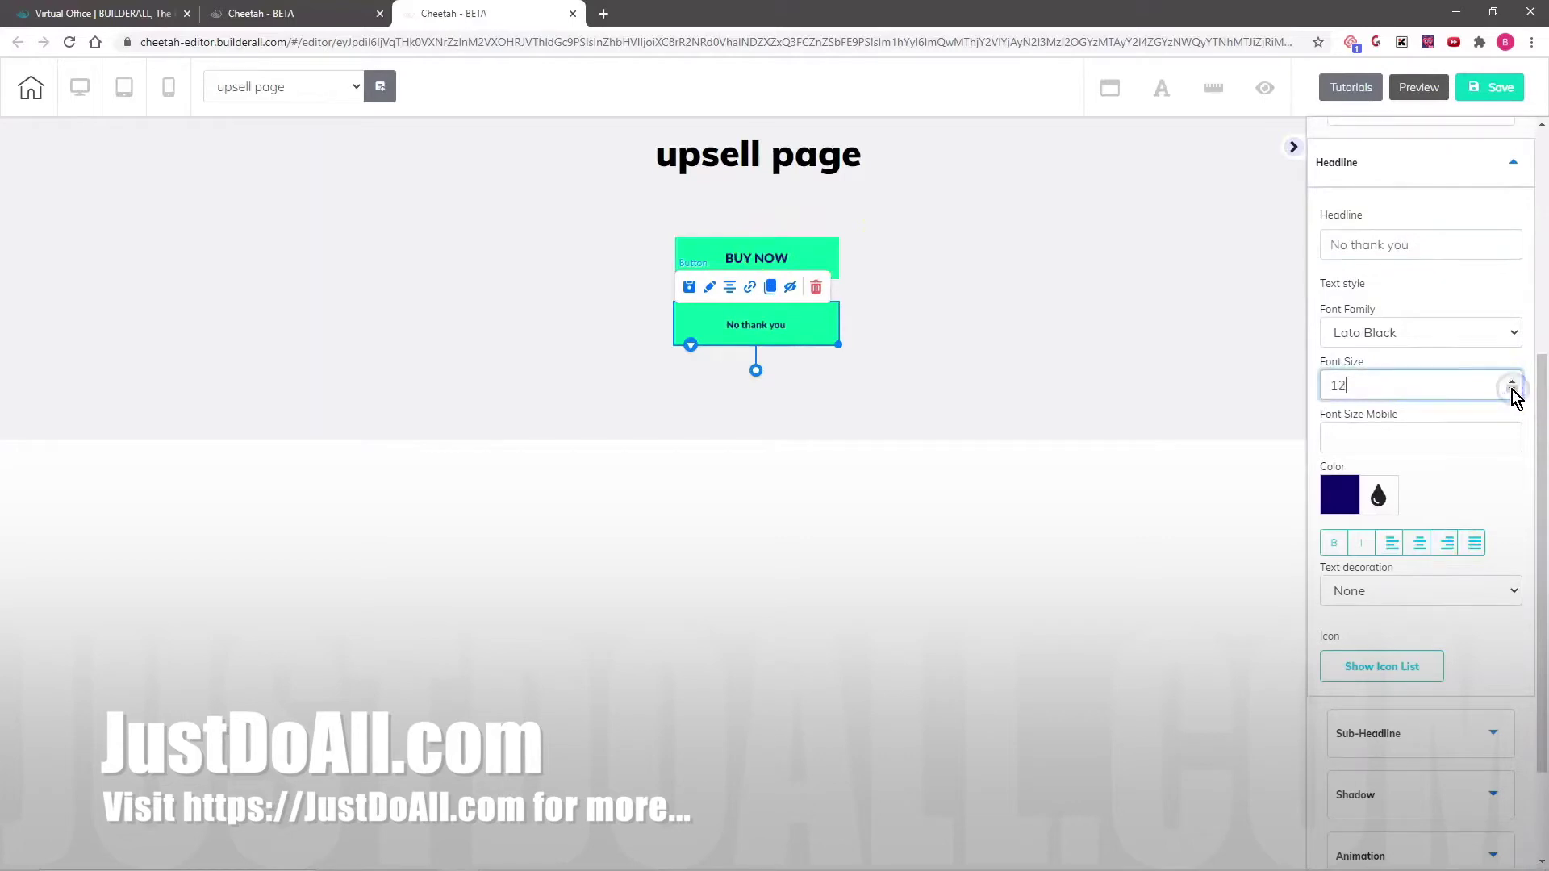
# Make the No thank you button's background colour almost transparent.
pyautogui.scroll(-2, 1487, 598)
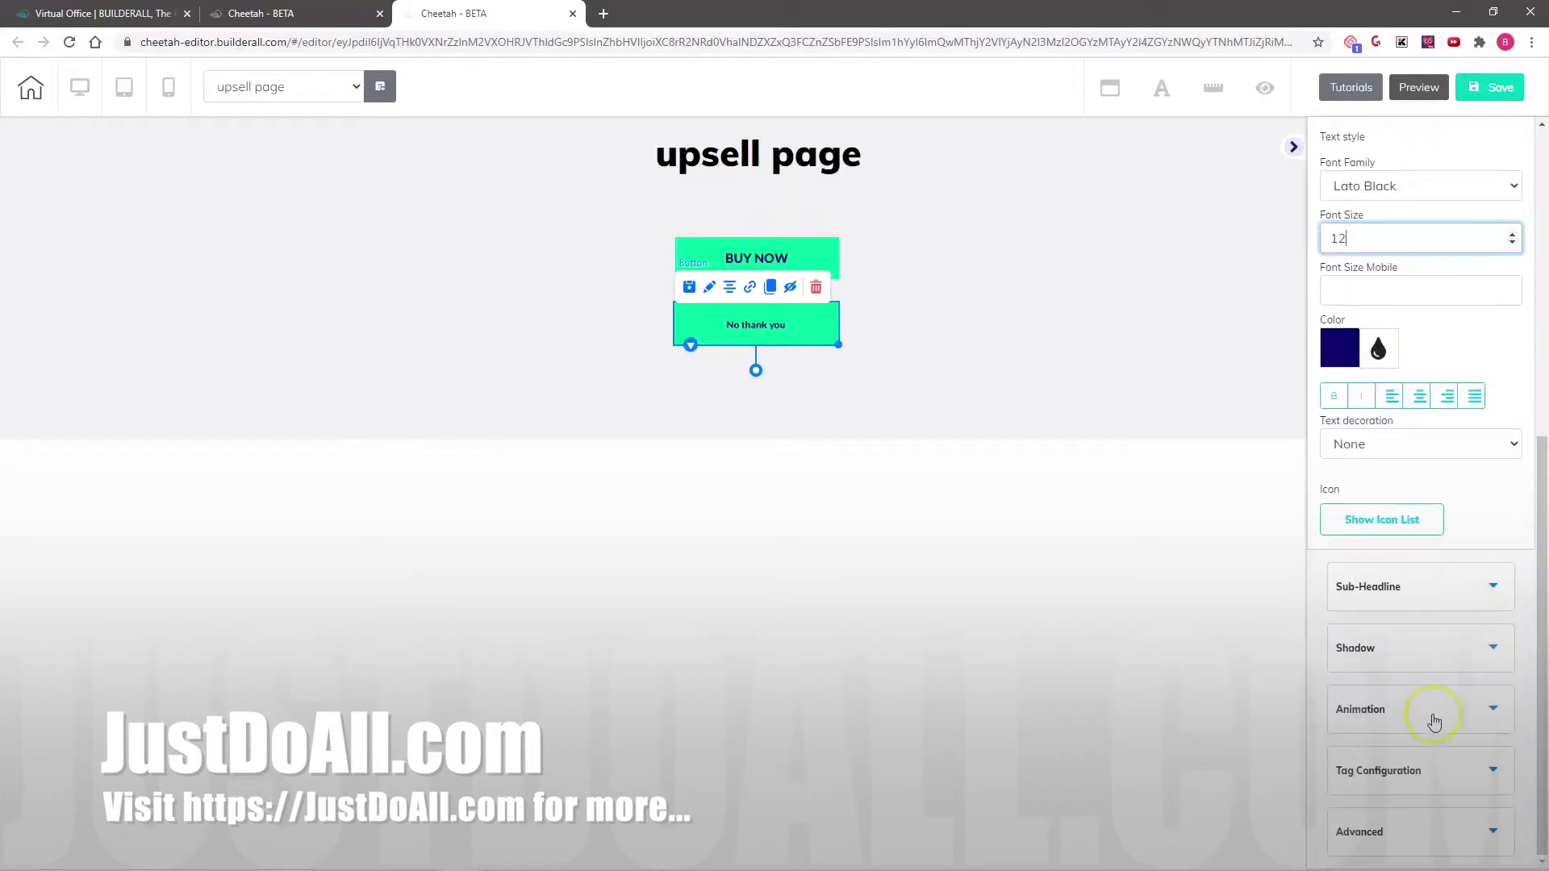
pyautogui.scroll(3, 1453, 670)
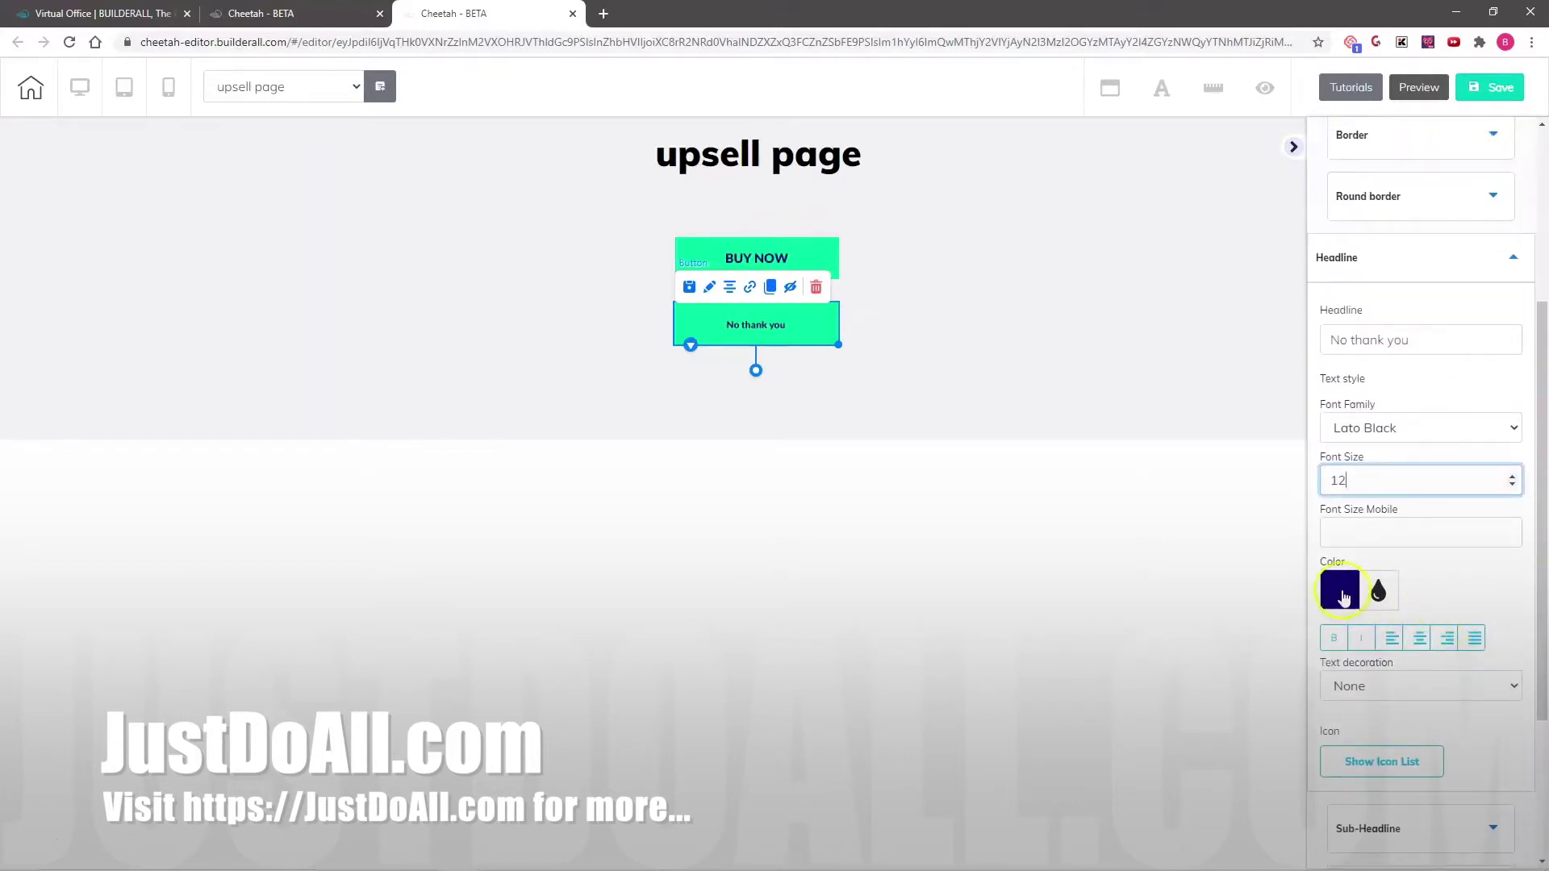
pyautogui.click(1341, 597)
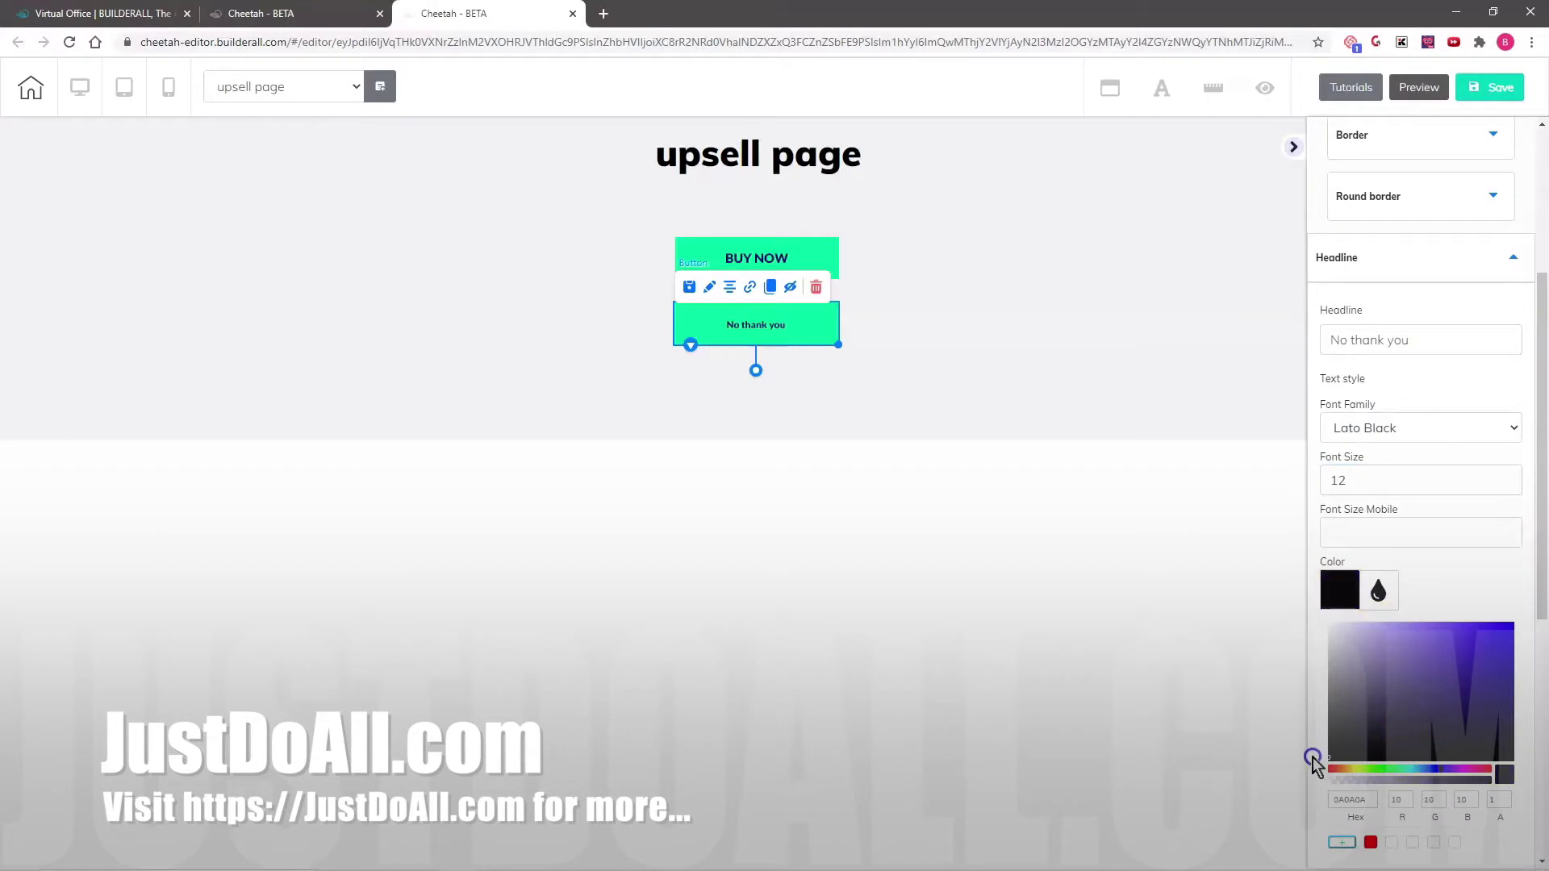
pyautogui.click(1501, 588)
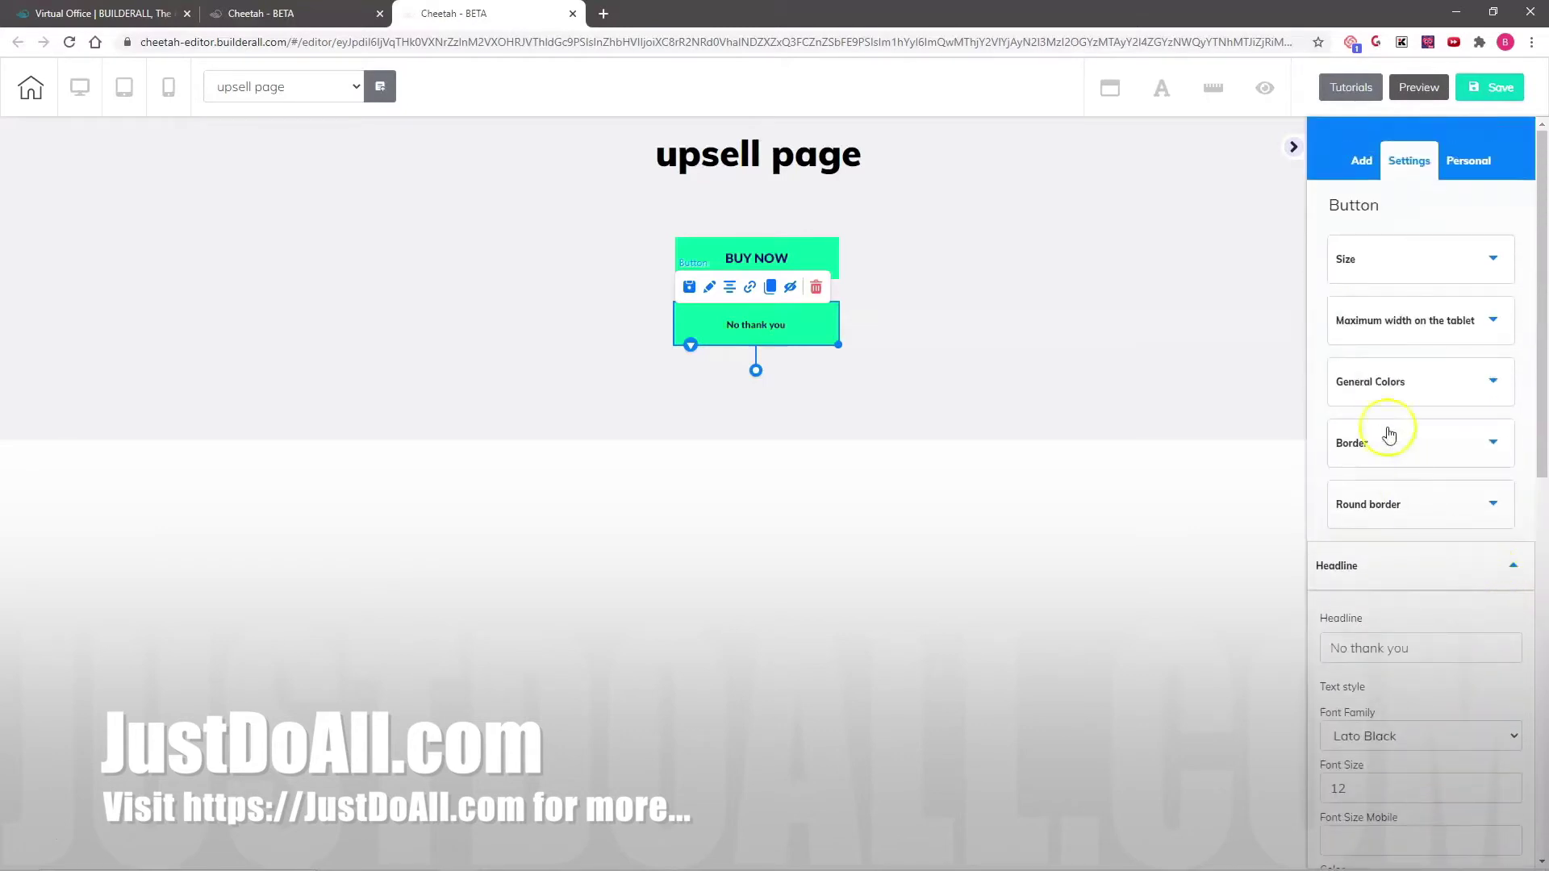
pyautogui.click(1402, 381)
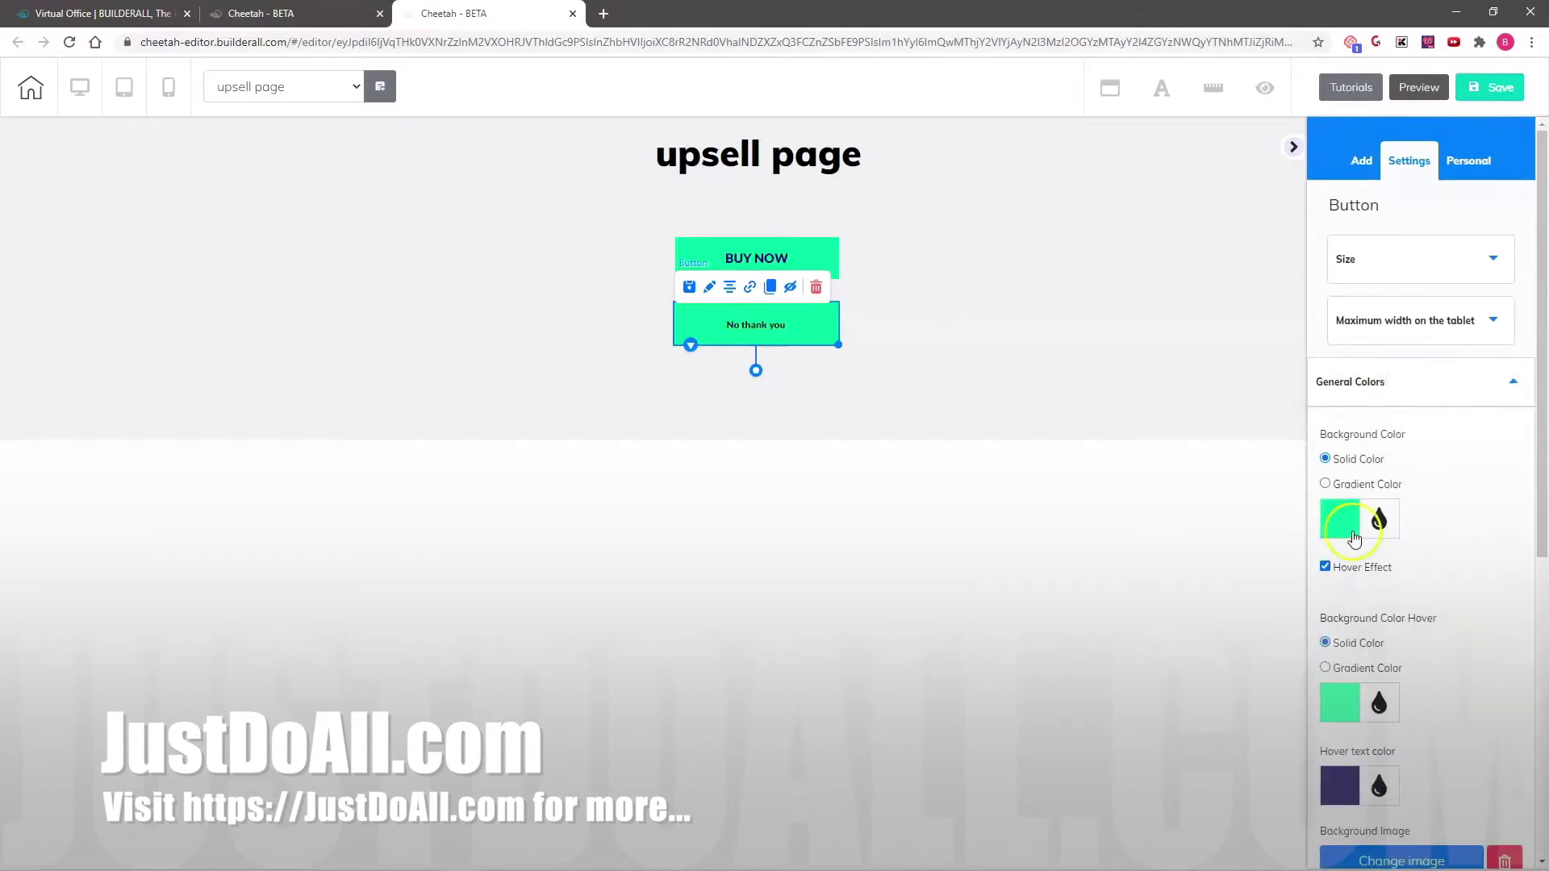
pyautogui.click(1339, 519)
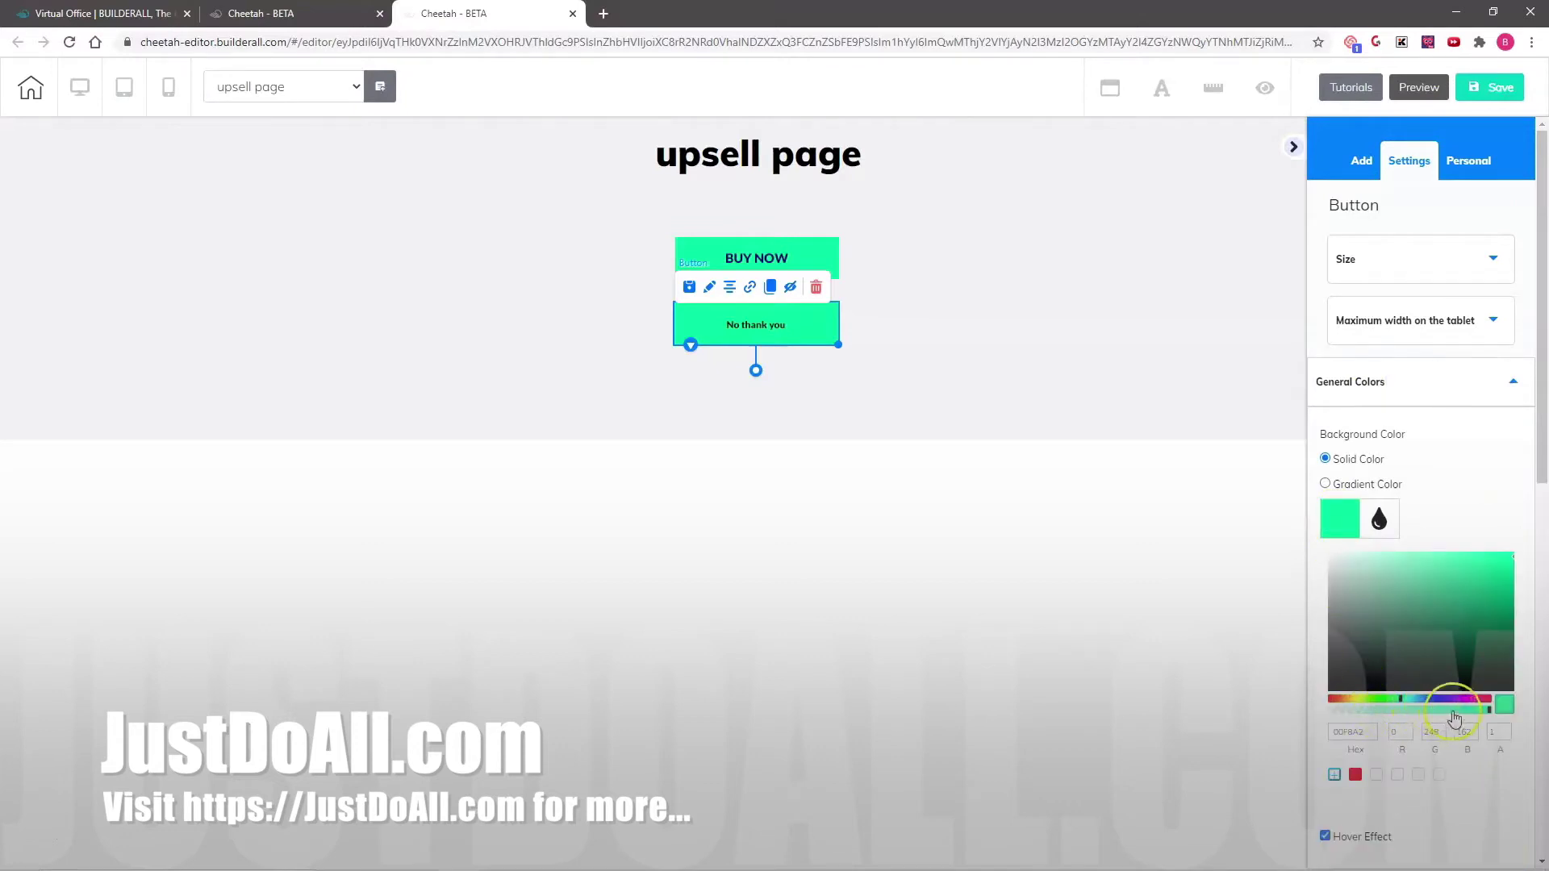
pyautogui.moveTo(1430, 713); pyautogui.dragTo(1317, 714)
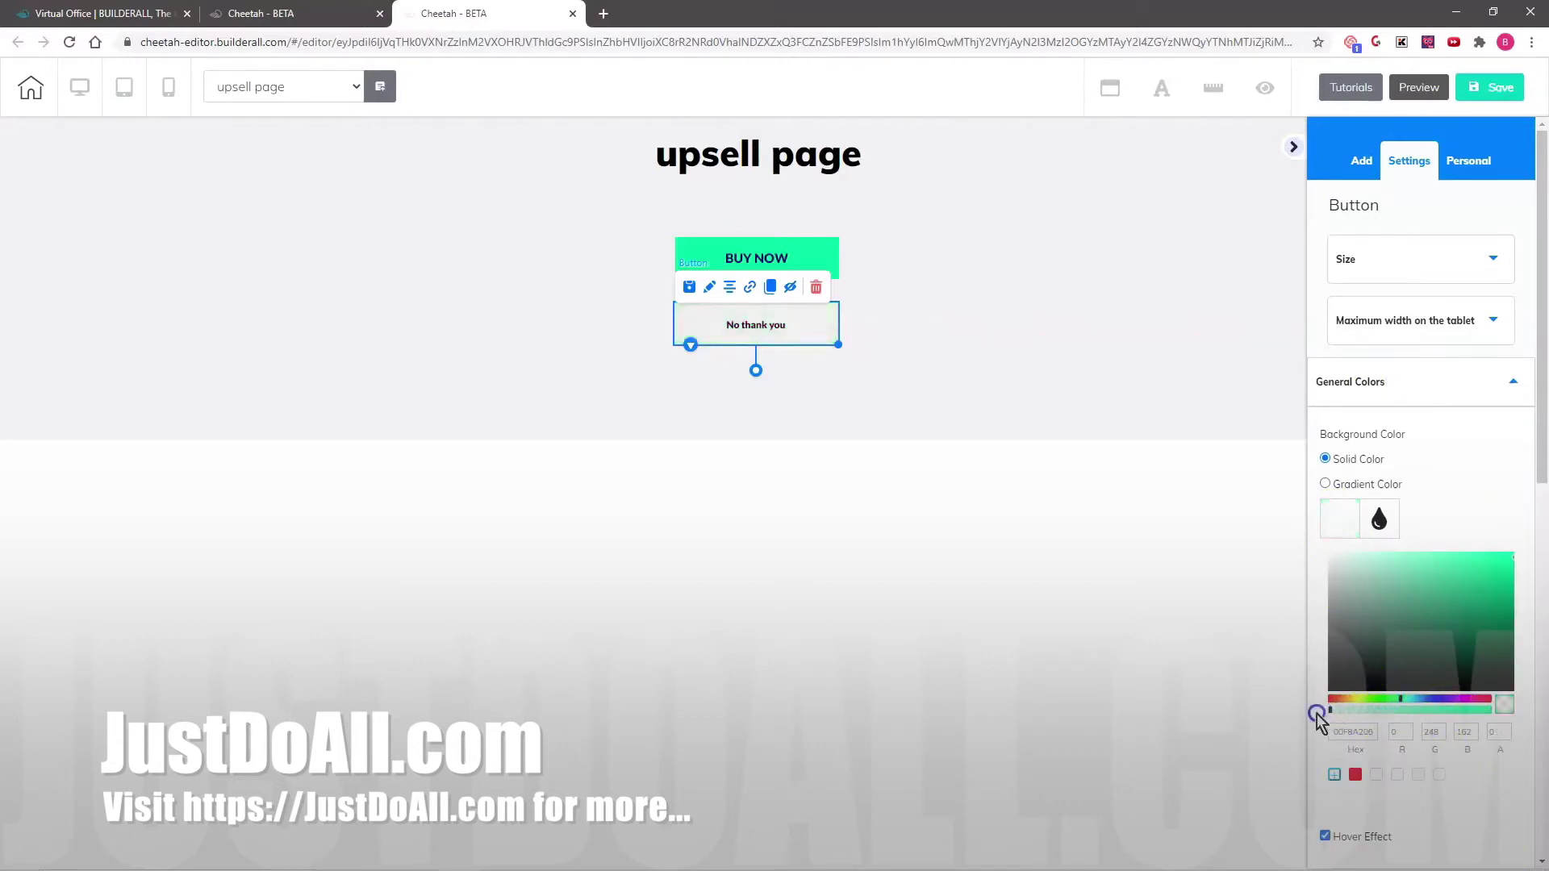
# Nudge the No thank you button up to sit just below BUY NOW.
pyautogui.click(897, 386)
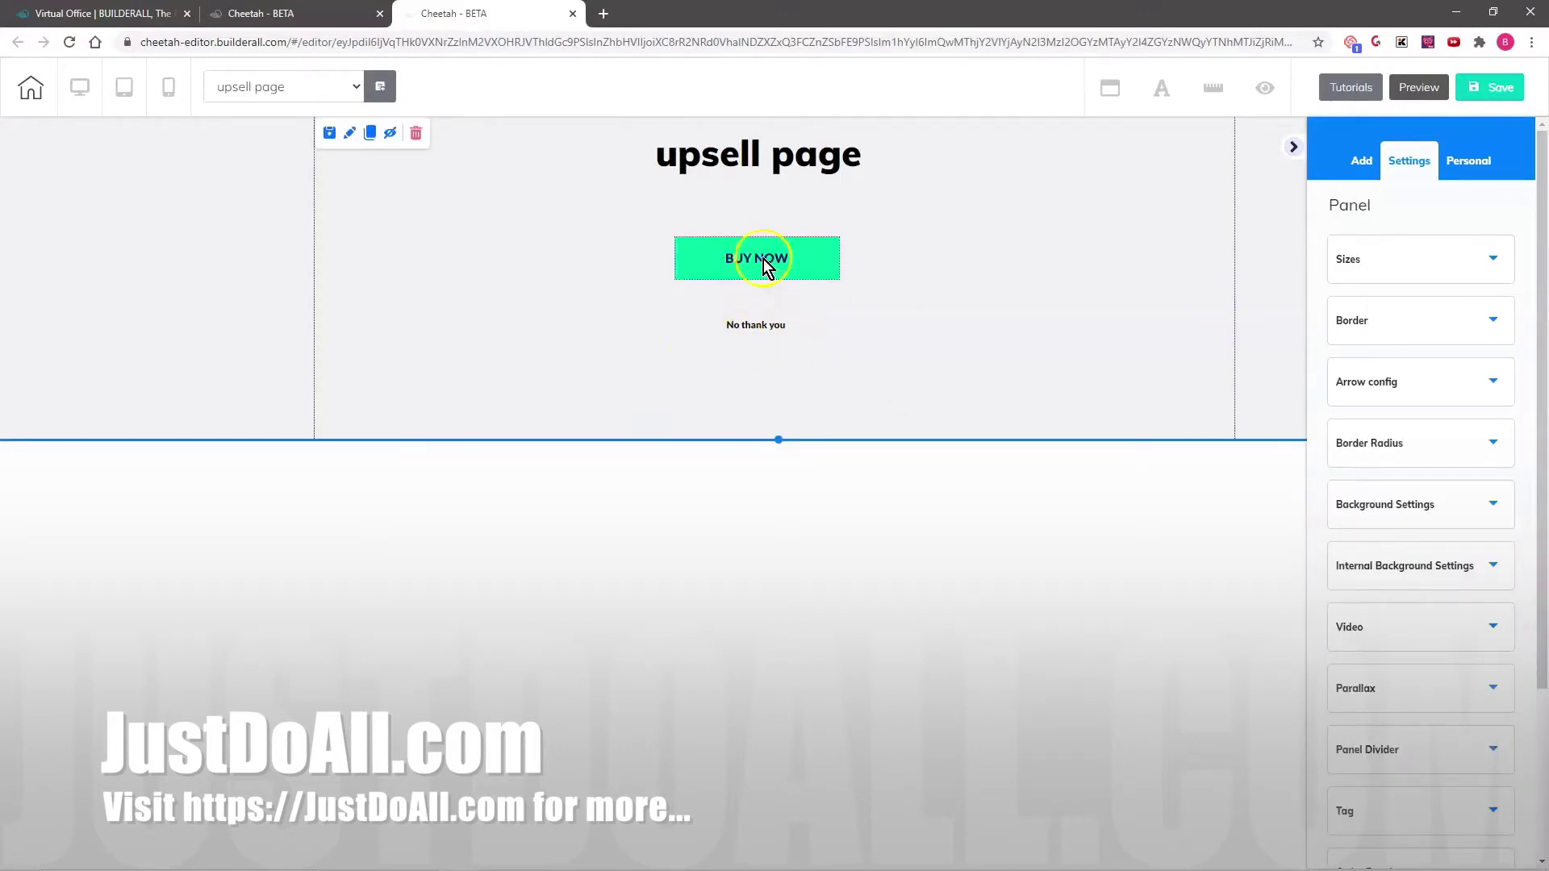
pyautogui.moveTo(754, 326); pyautogui.dragTo(752, 315)
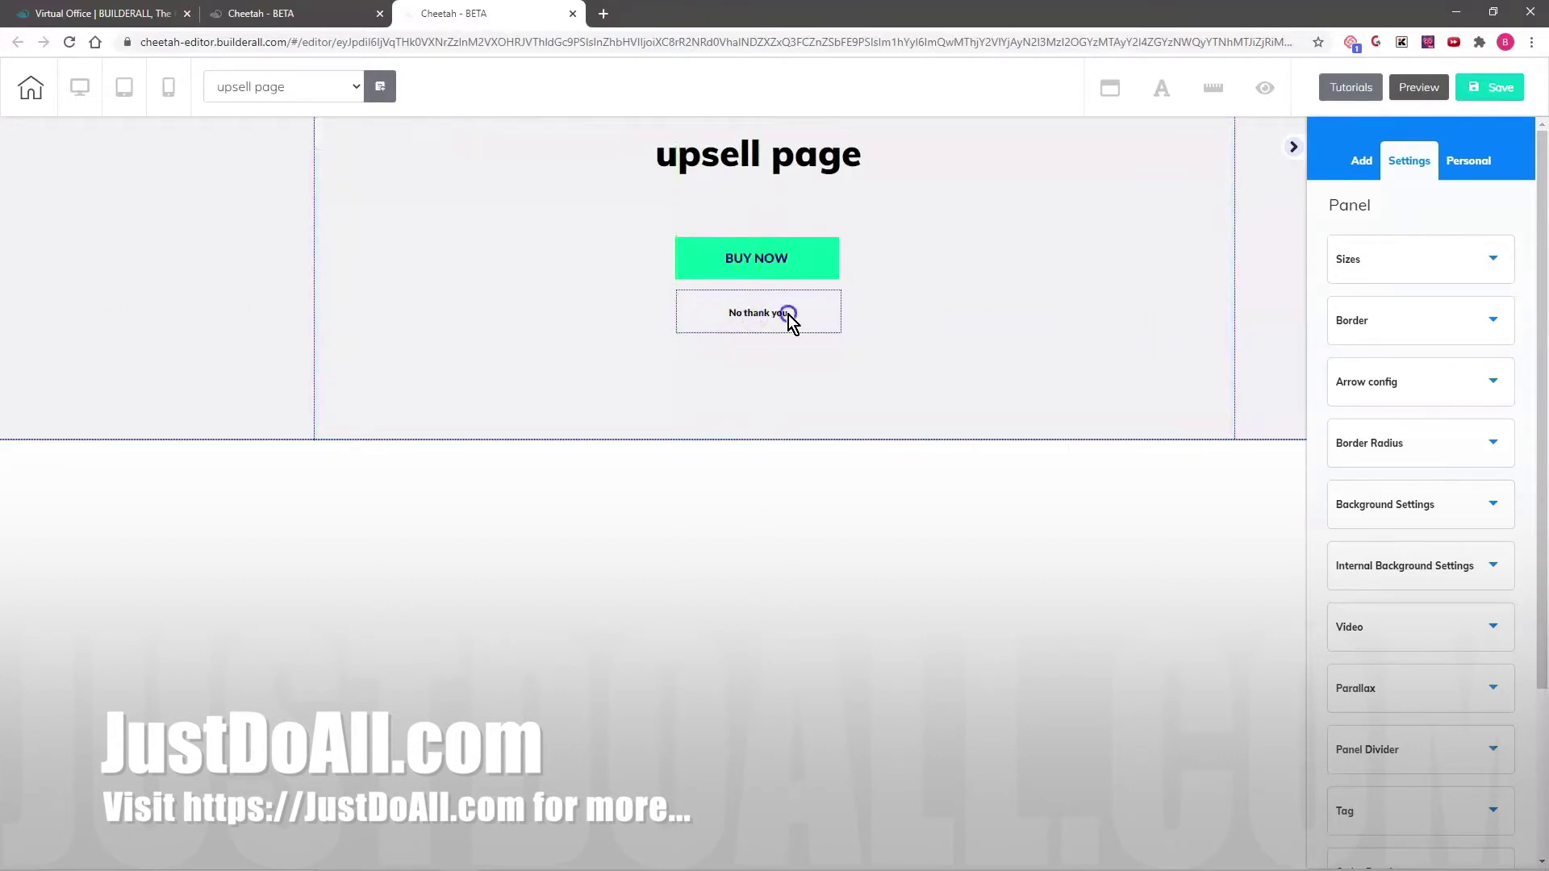
pyautogui.click(789, 315)
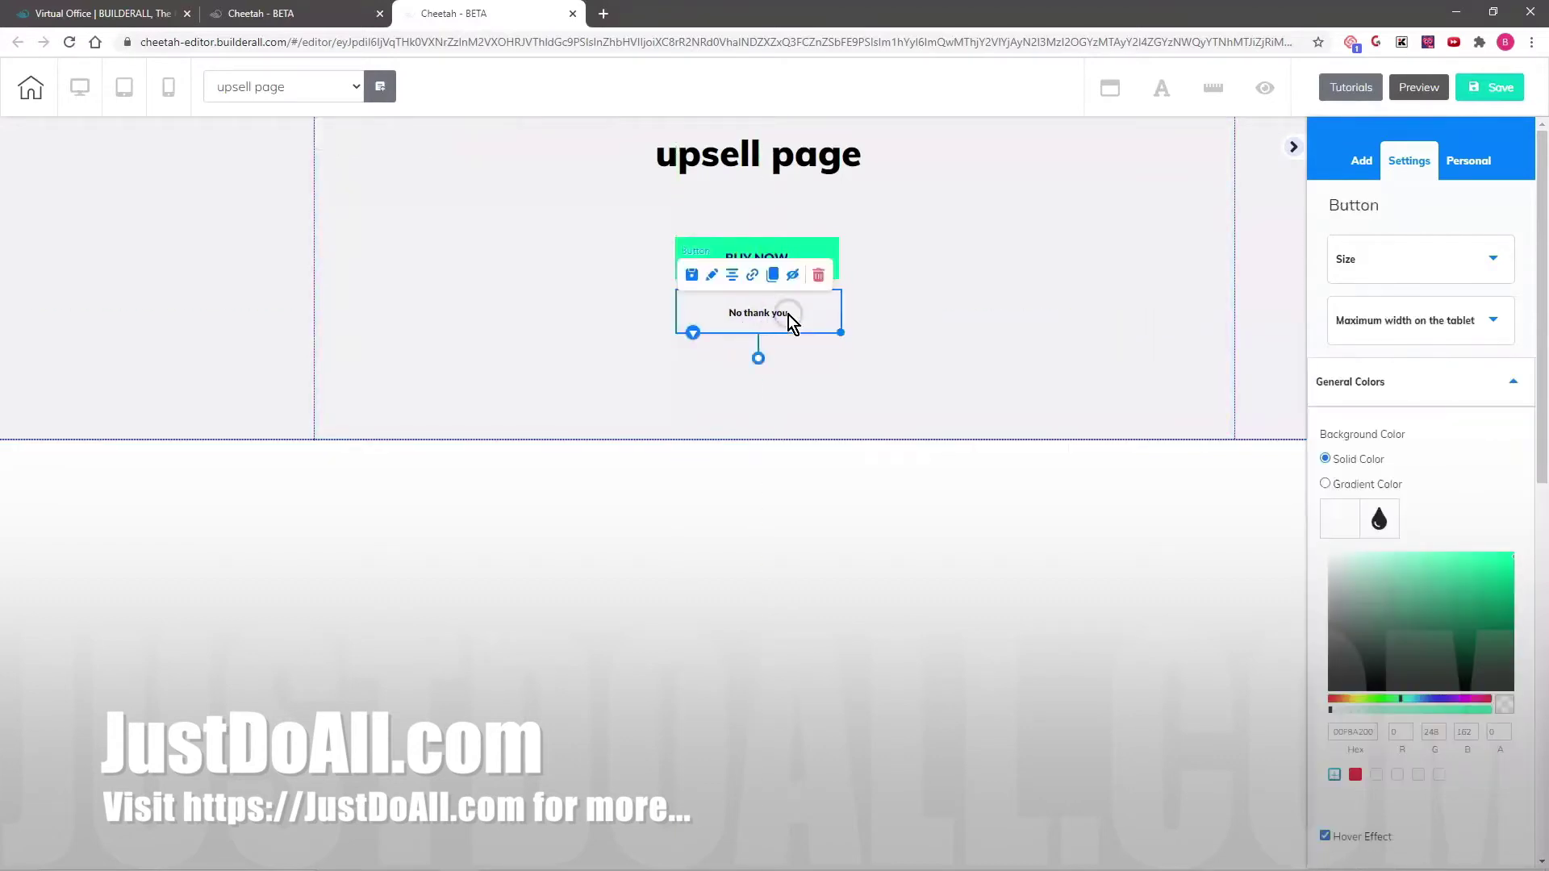
pyautogui.click(752, 279)
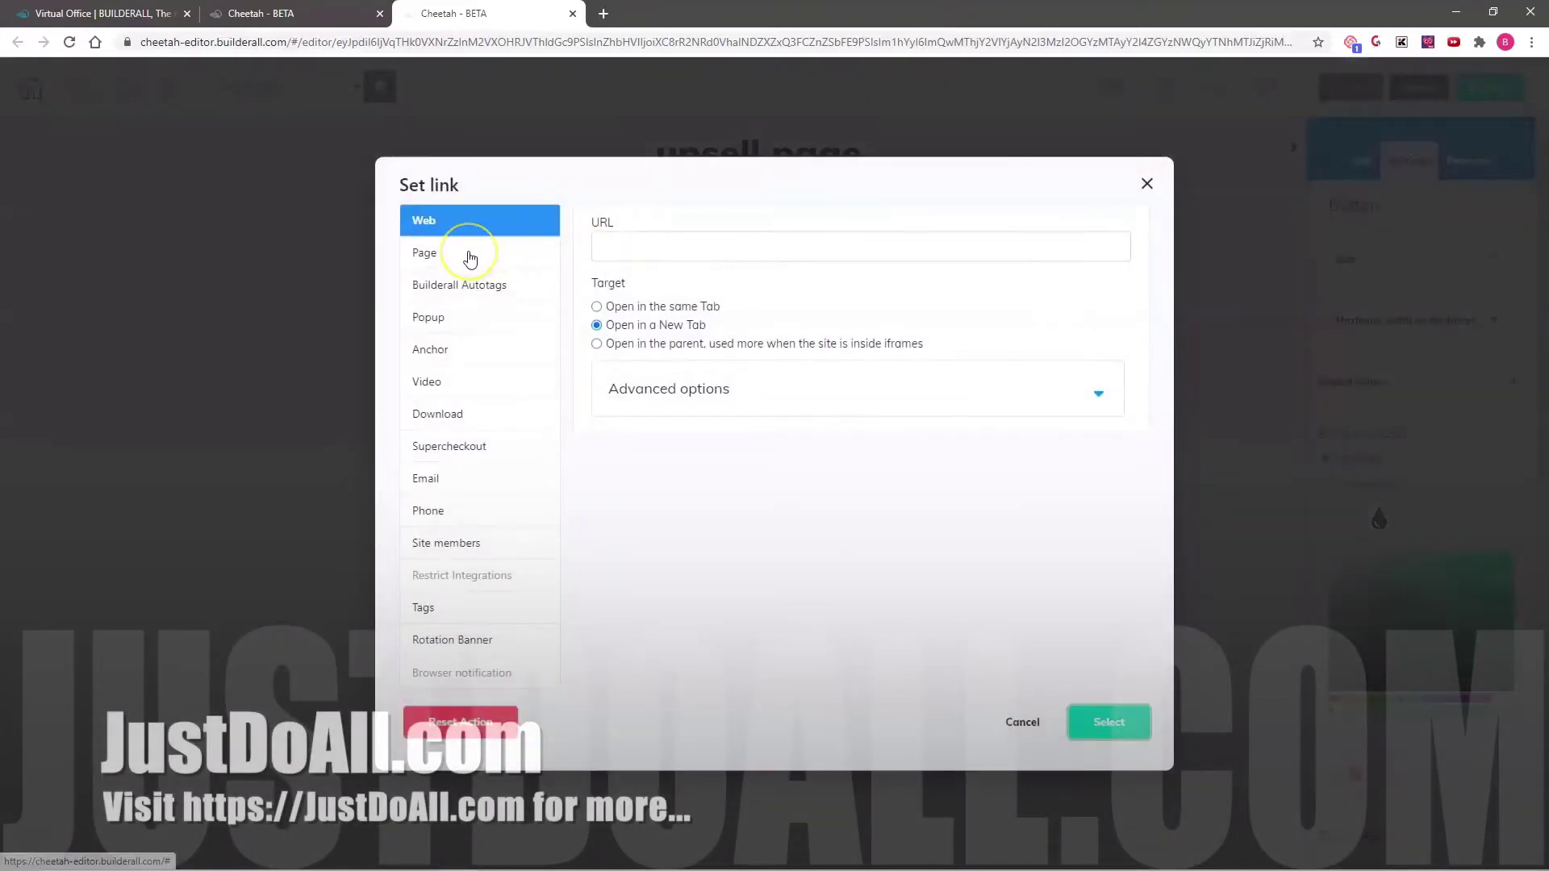
# Link the No thank you button to the downsell page and save the upsell page.
pyautogui.click(470, 259)
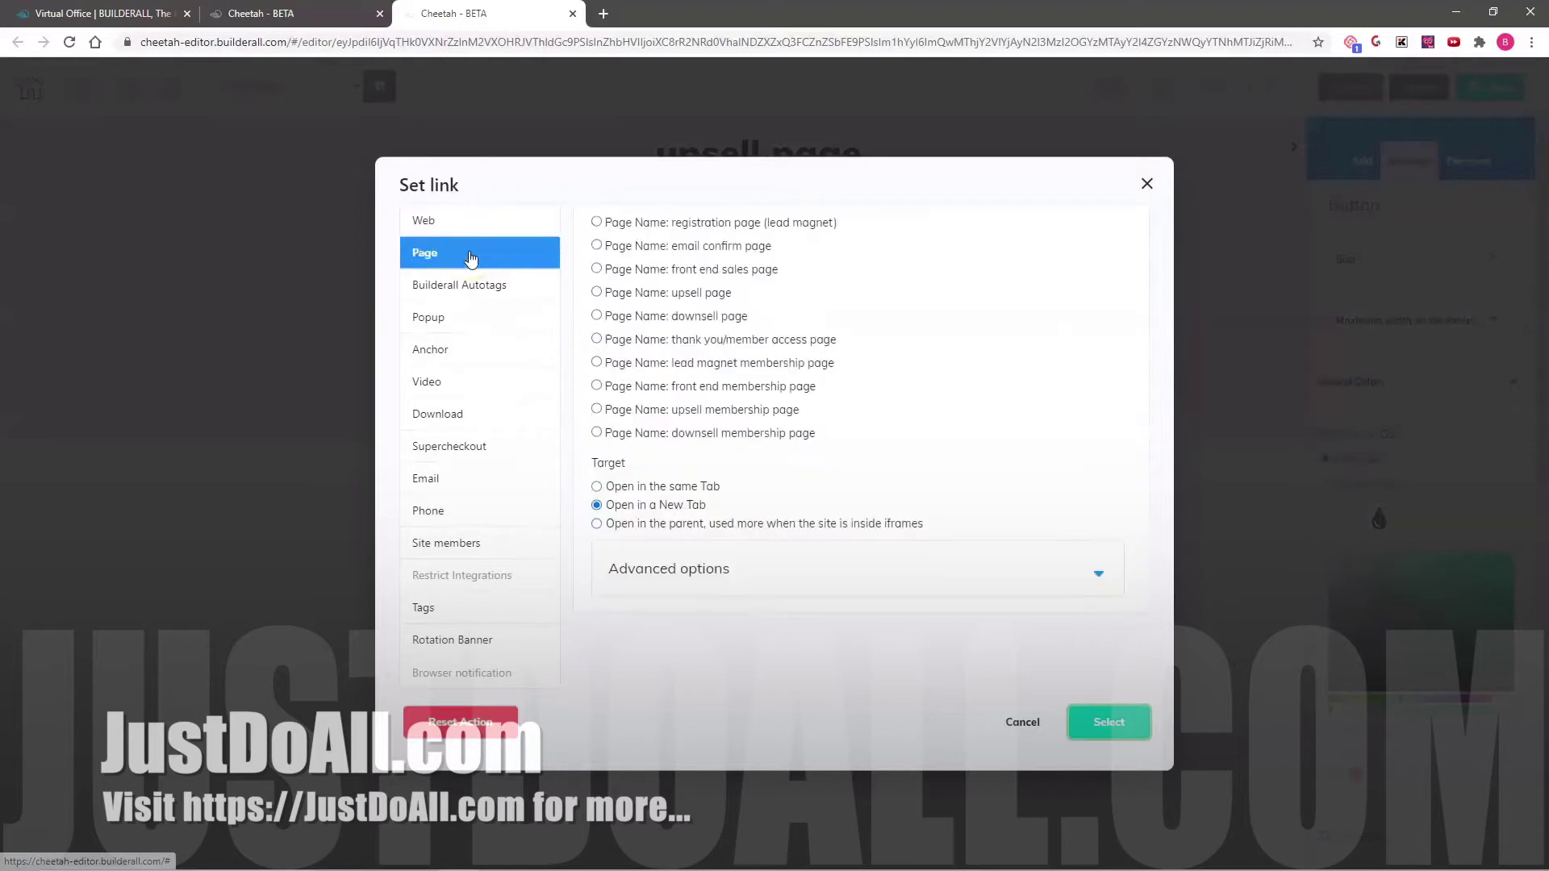
pyautogui.click(688, 321)
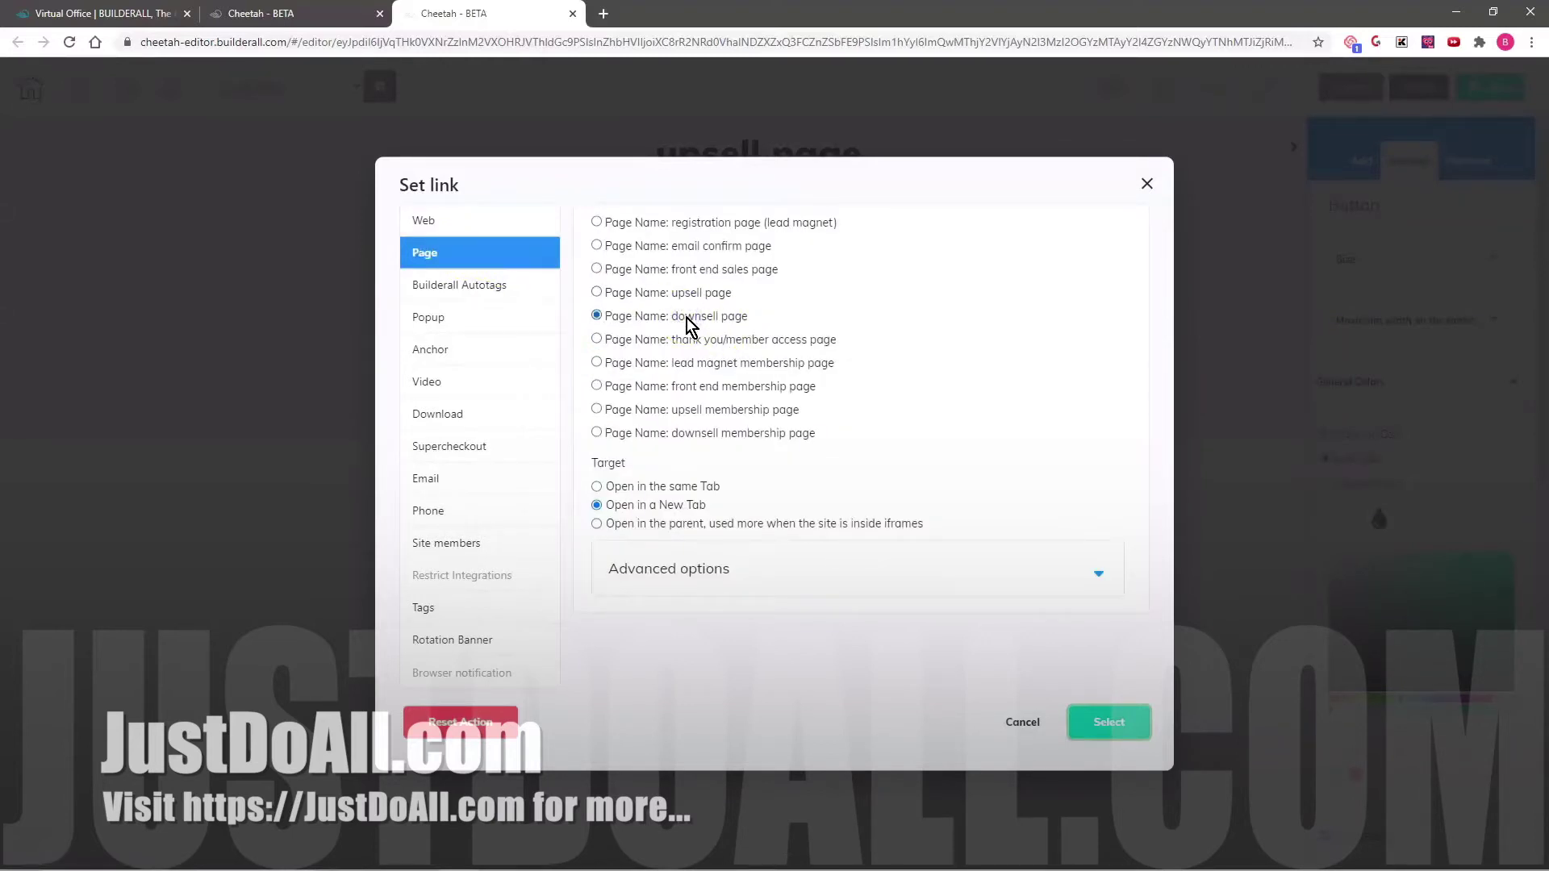
pyautogui.click(1111, 729)
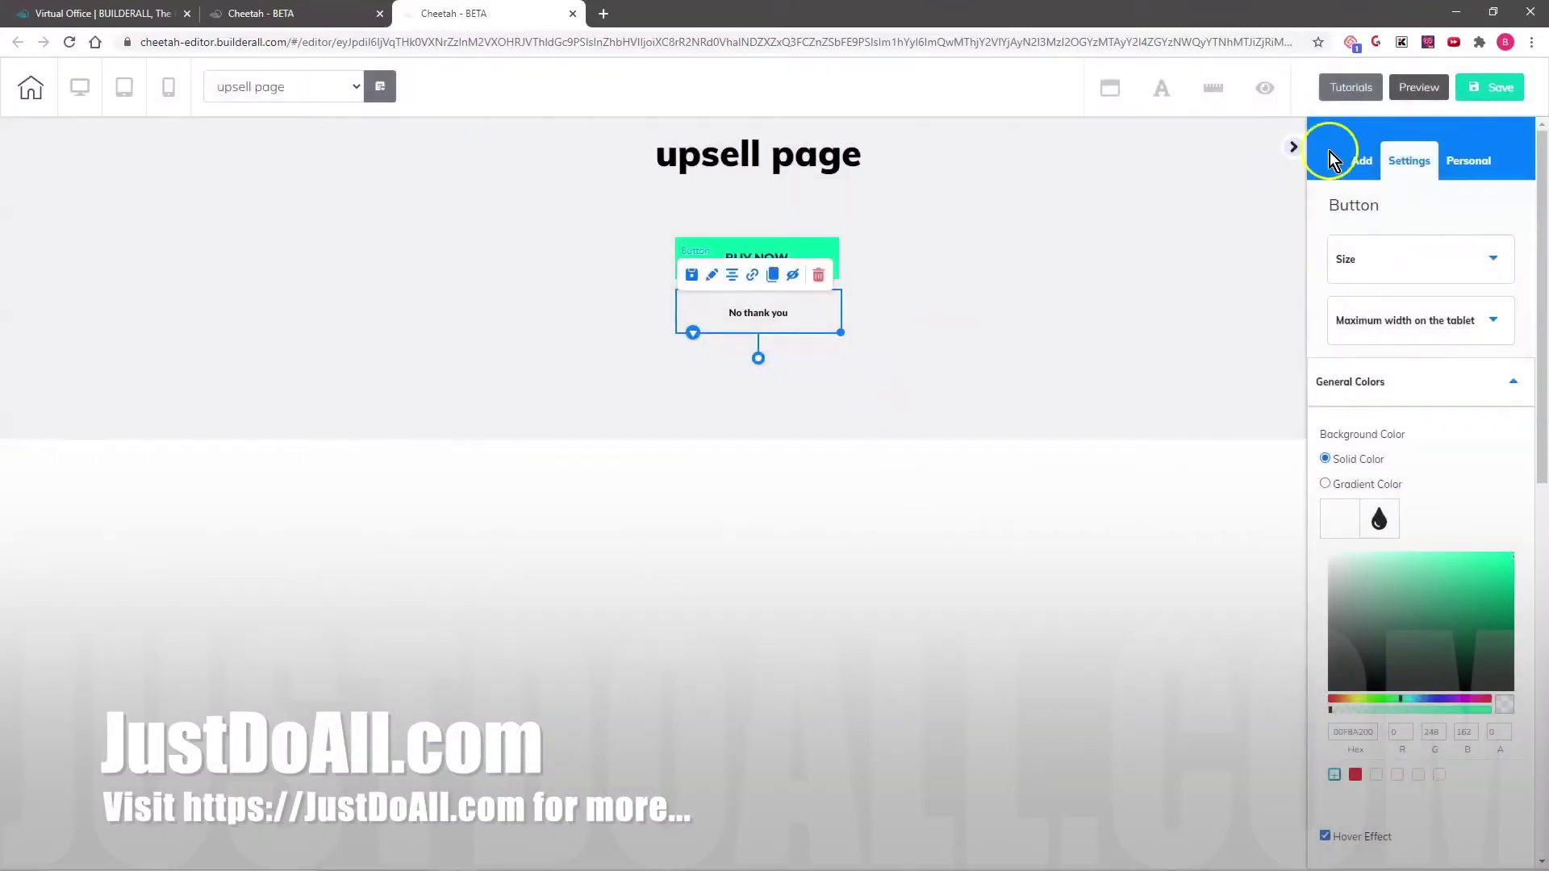
pyautogui.click(1490, 84)
pyautogui.click(902, 534)
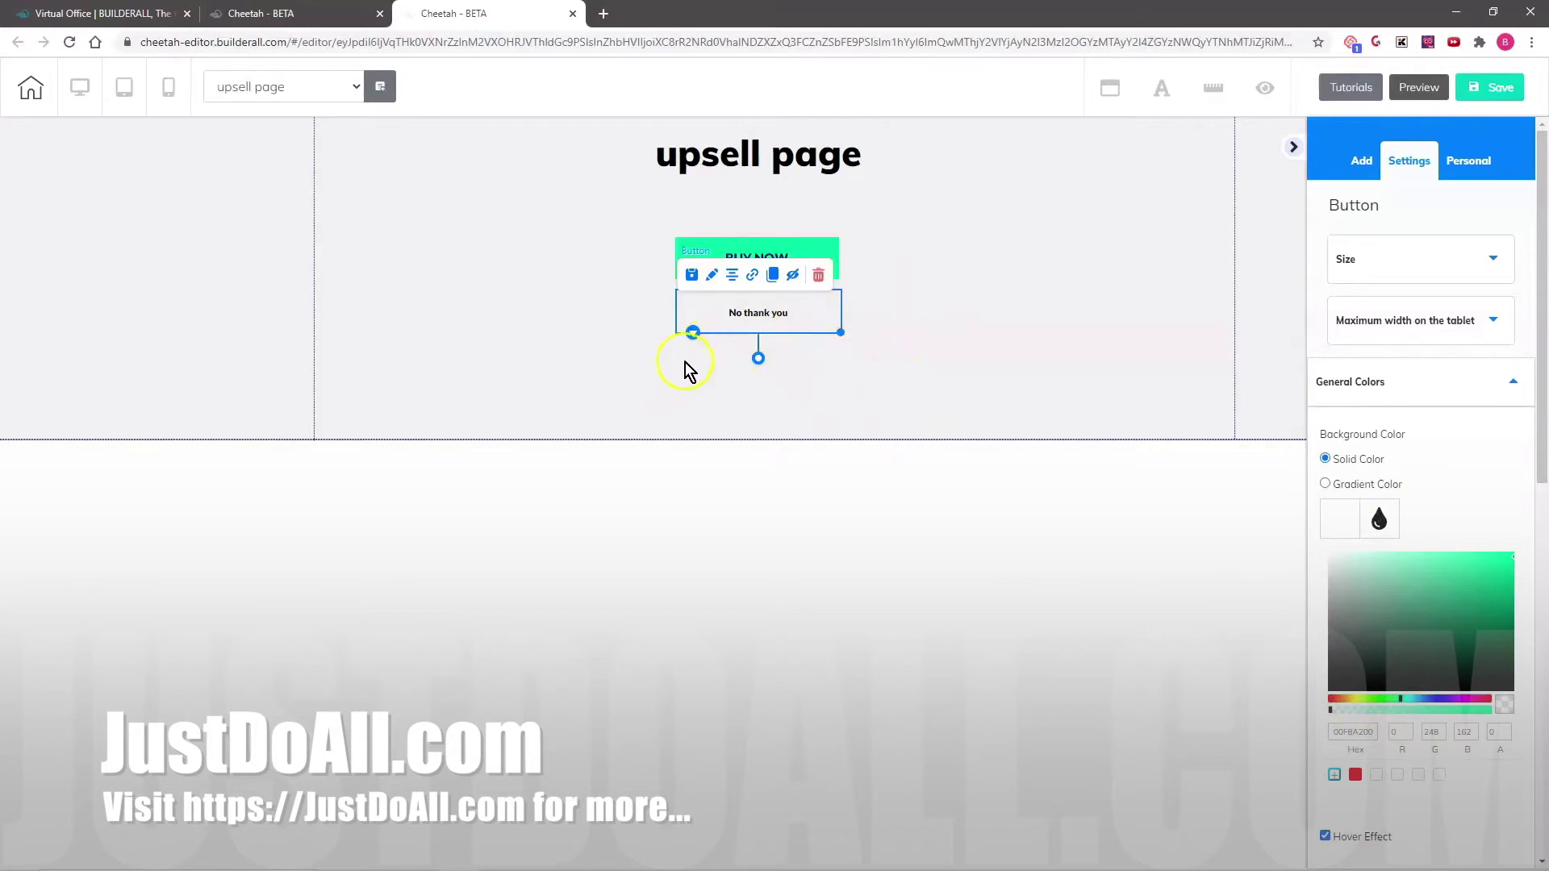
# Save the No thank you button as a personal element named 'N'.
pyautogui.click(691, 277)
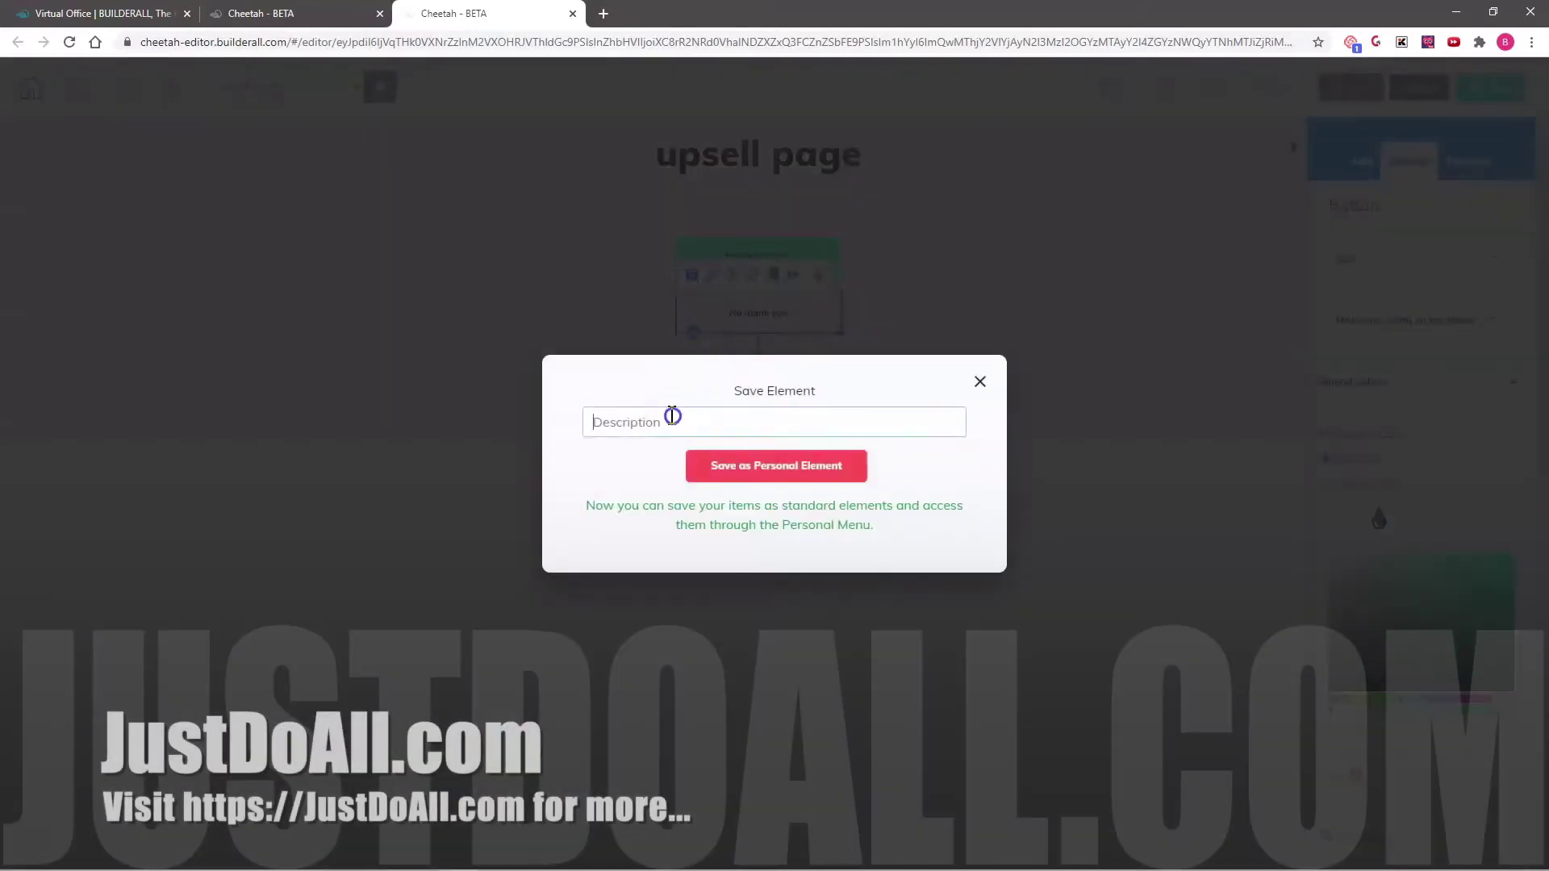
pyautogui.click(673, 415)
pyautogui.write('No thank you button')
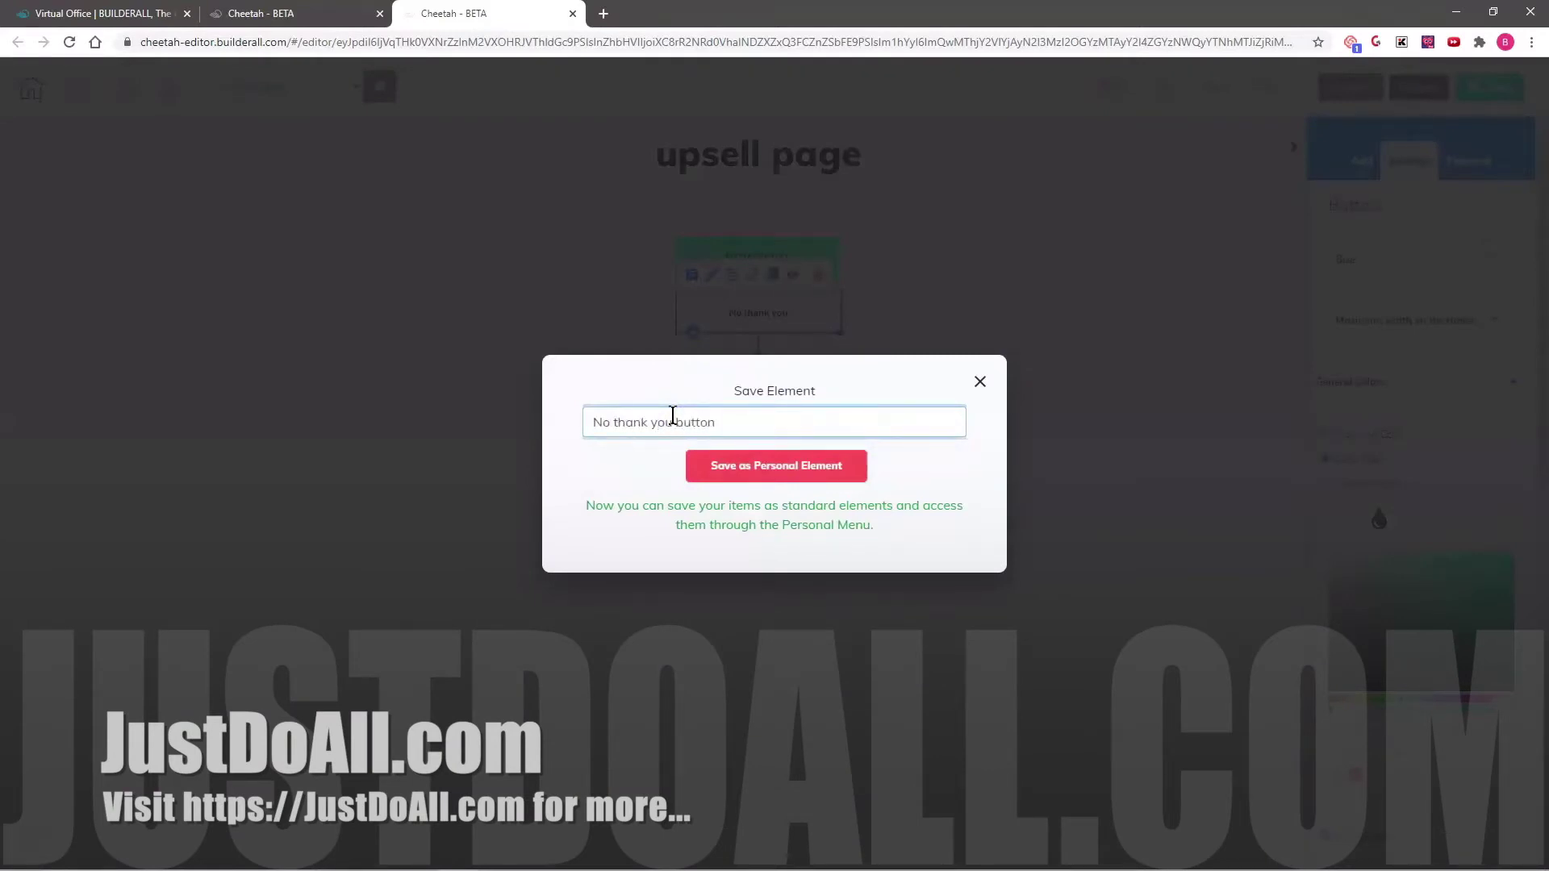
pyautogui.click(786, 468)
pyautogui.click(1470, 164)
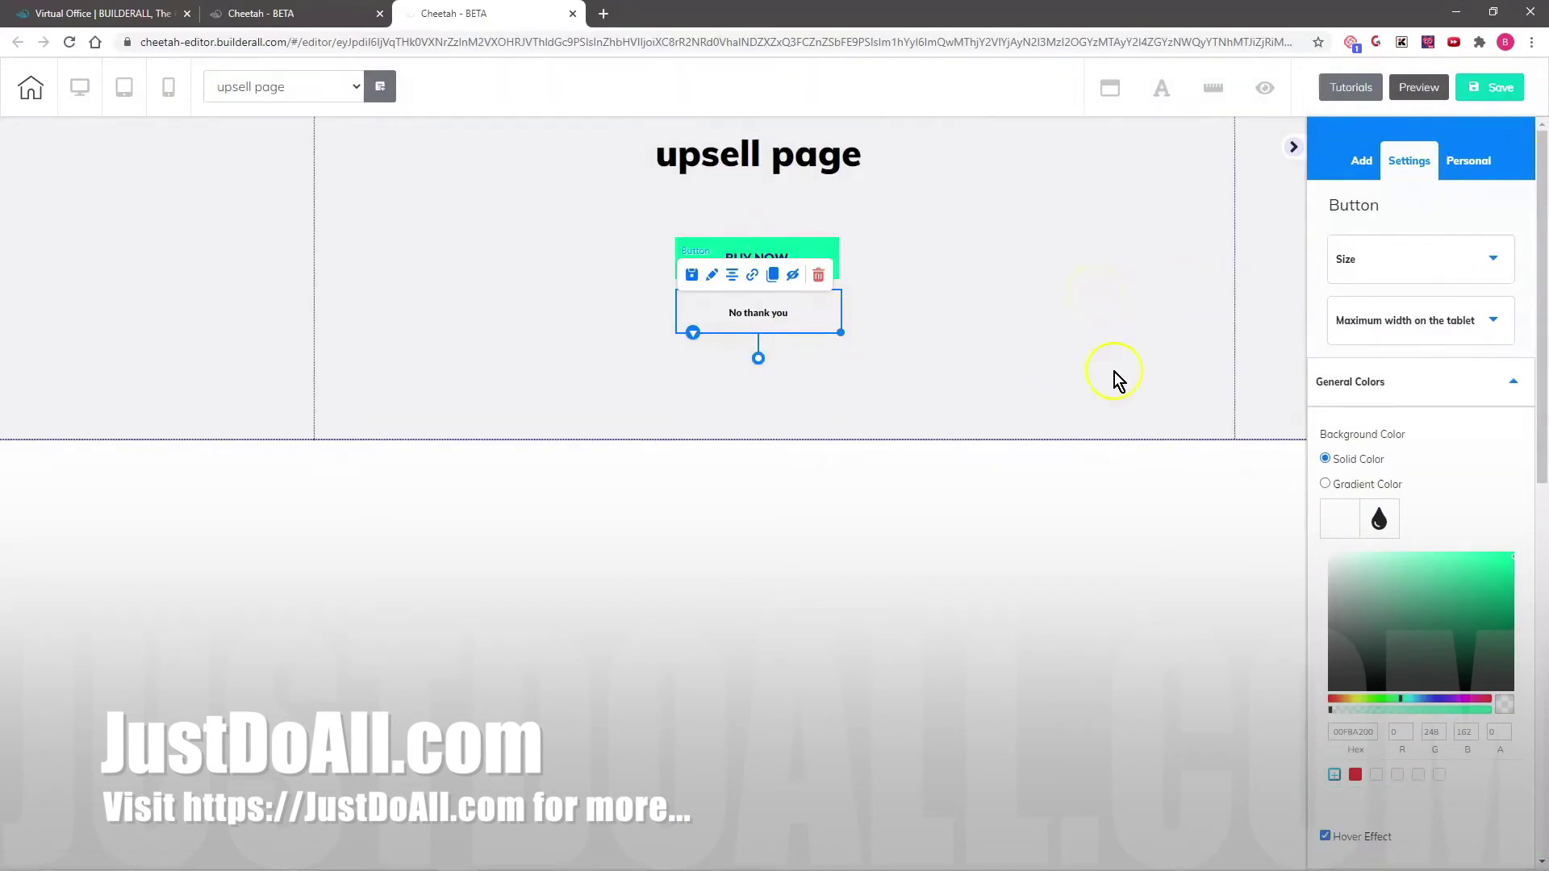
# Save and publish the site, then switch to the downsell page, saving on exit.
pyautogui.click(1501, 89)
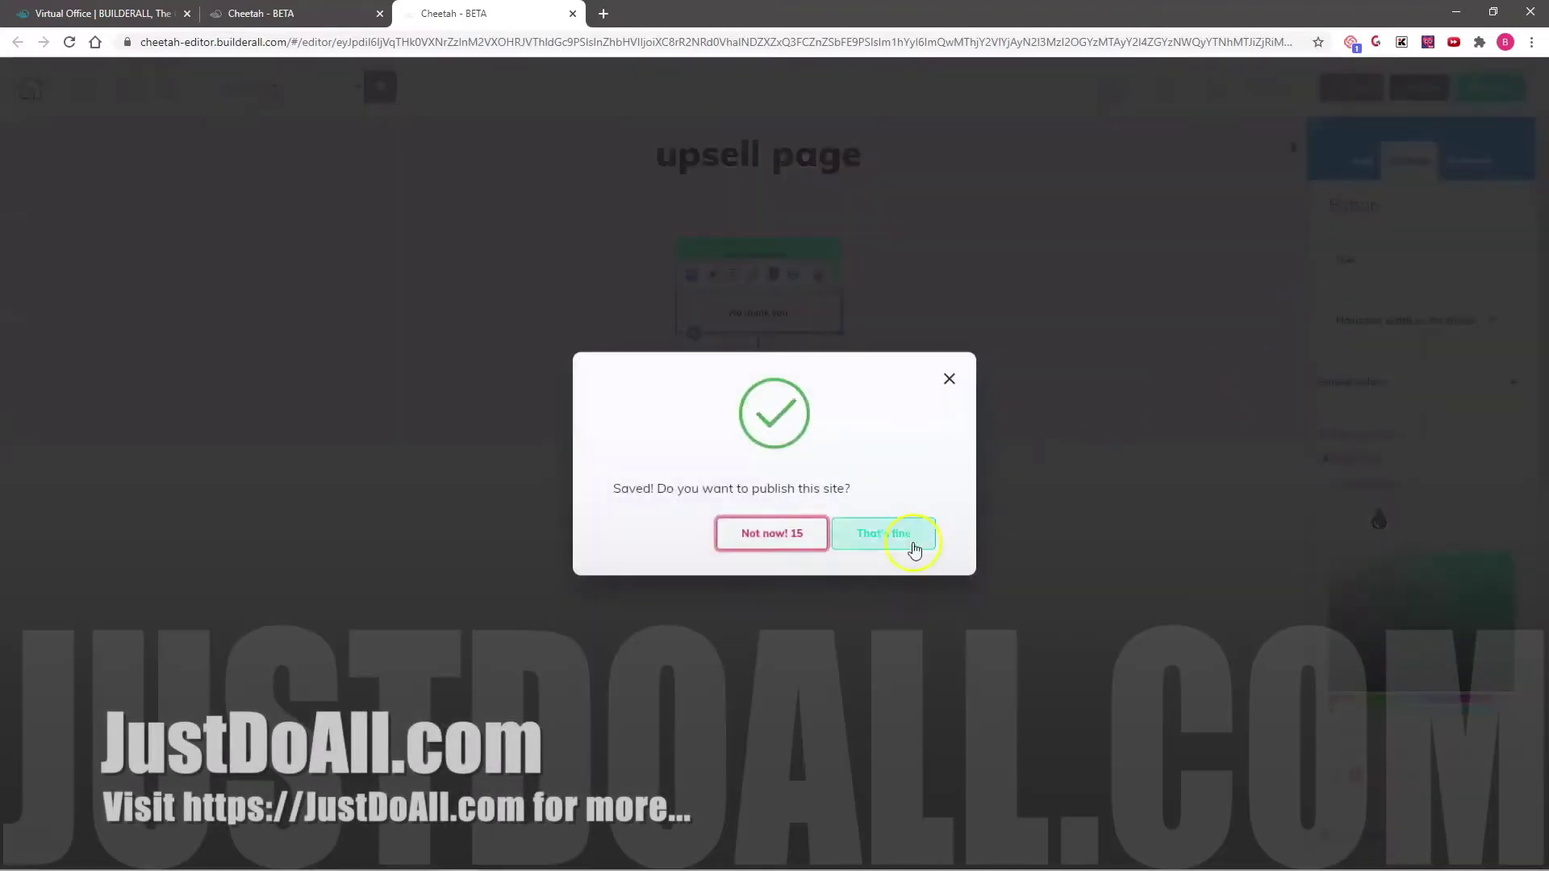
pyautogui.click(913, 545)
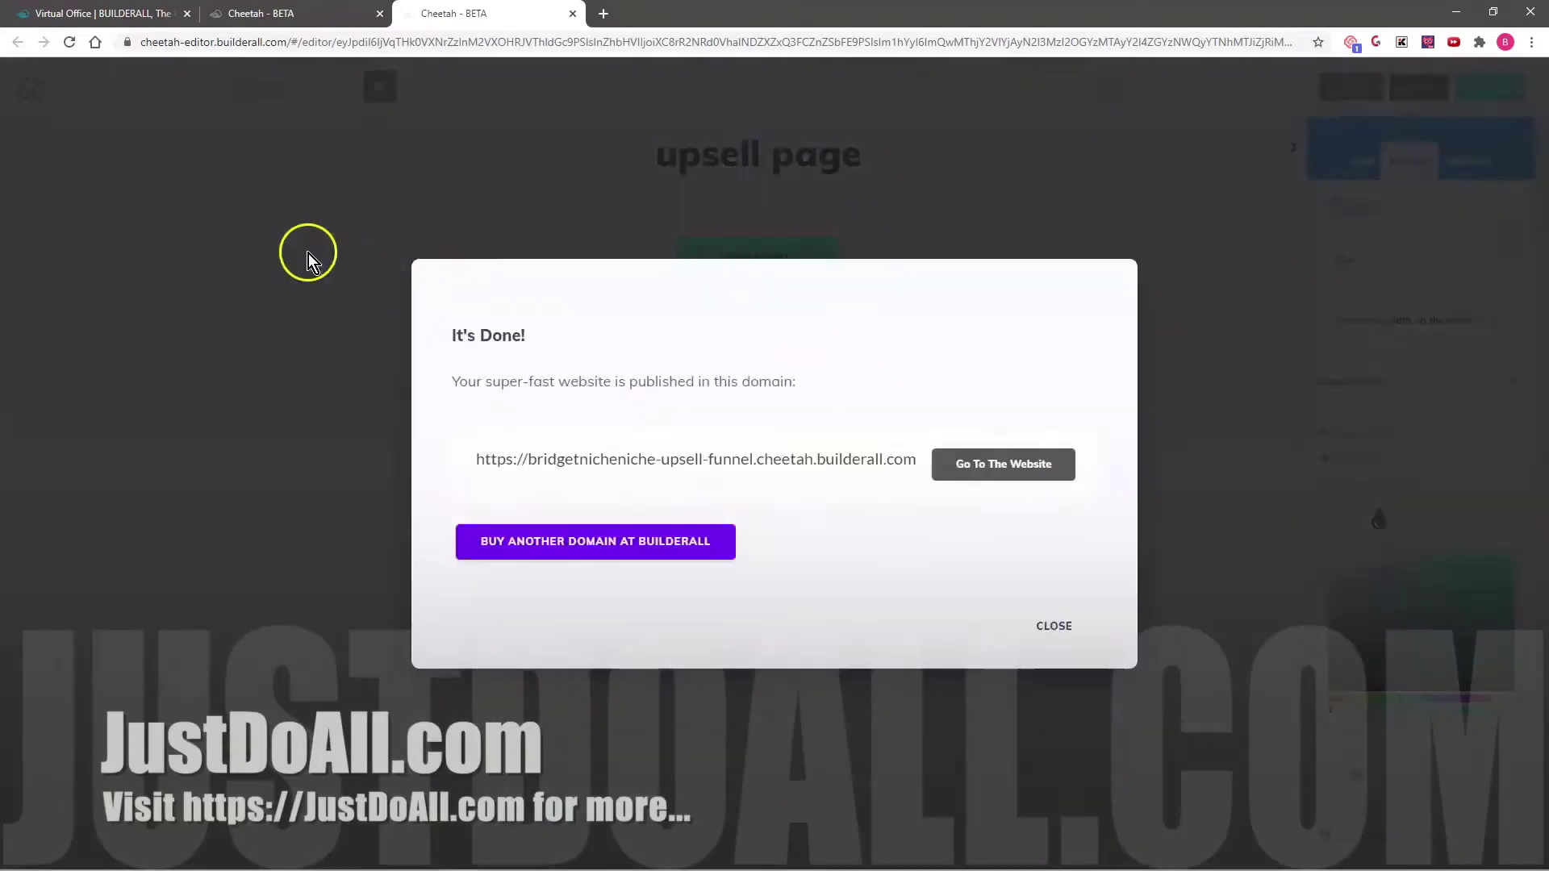
pyautogui.click(1053, 626)
pyautogui.click(263, 81)
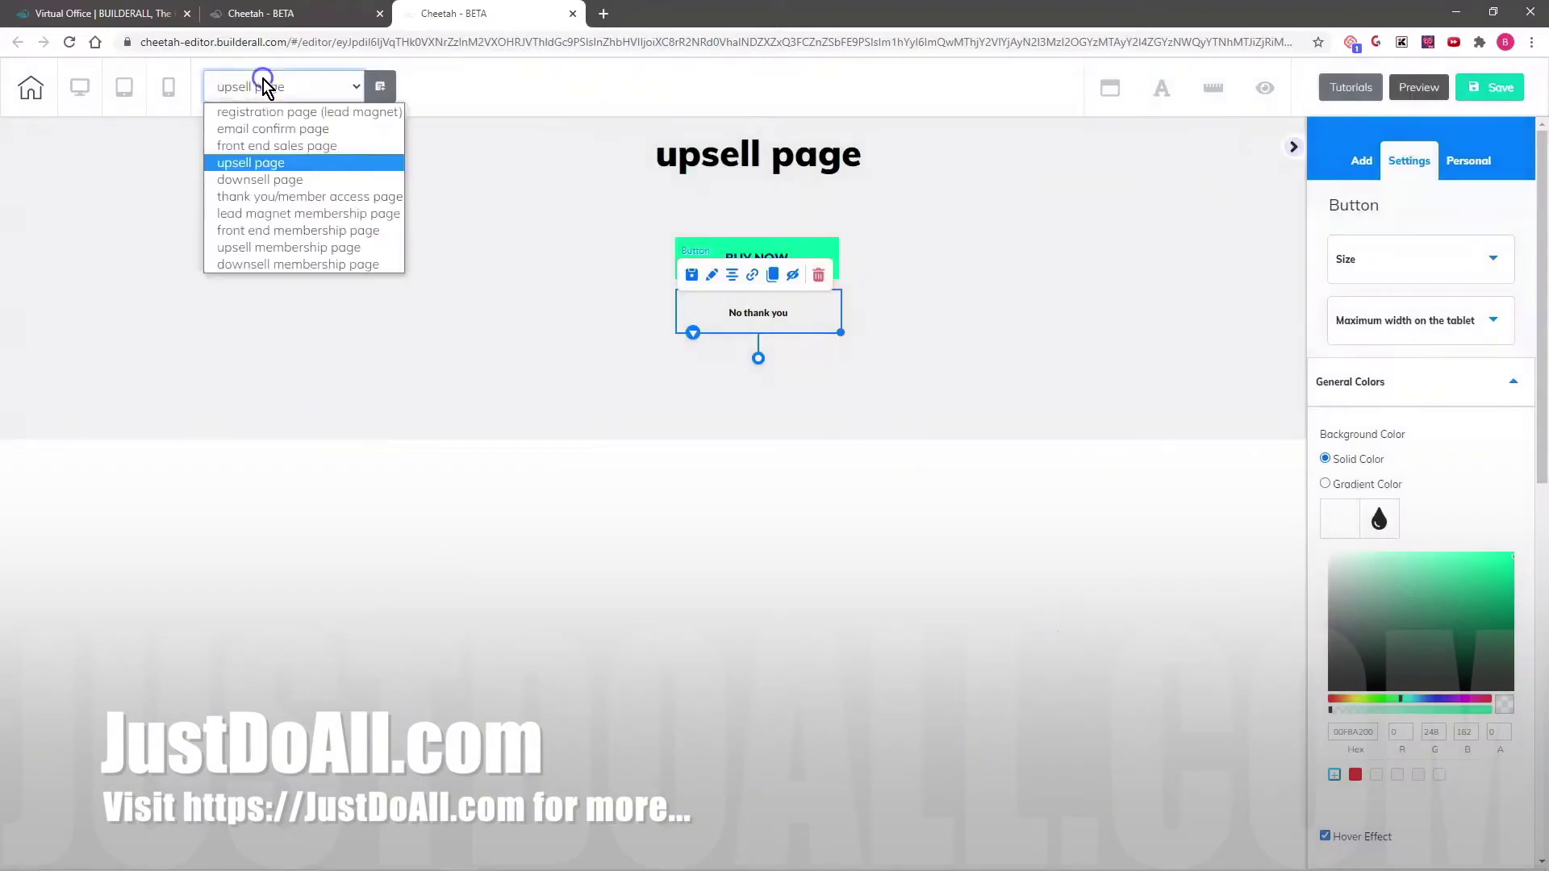
pyautogui.click(290, 179)
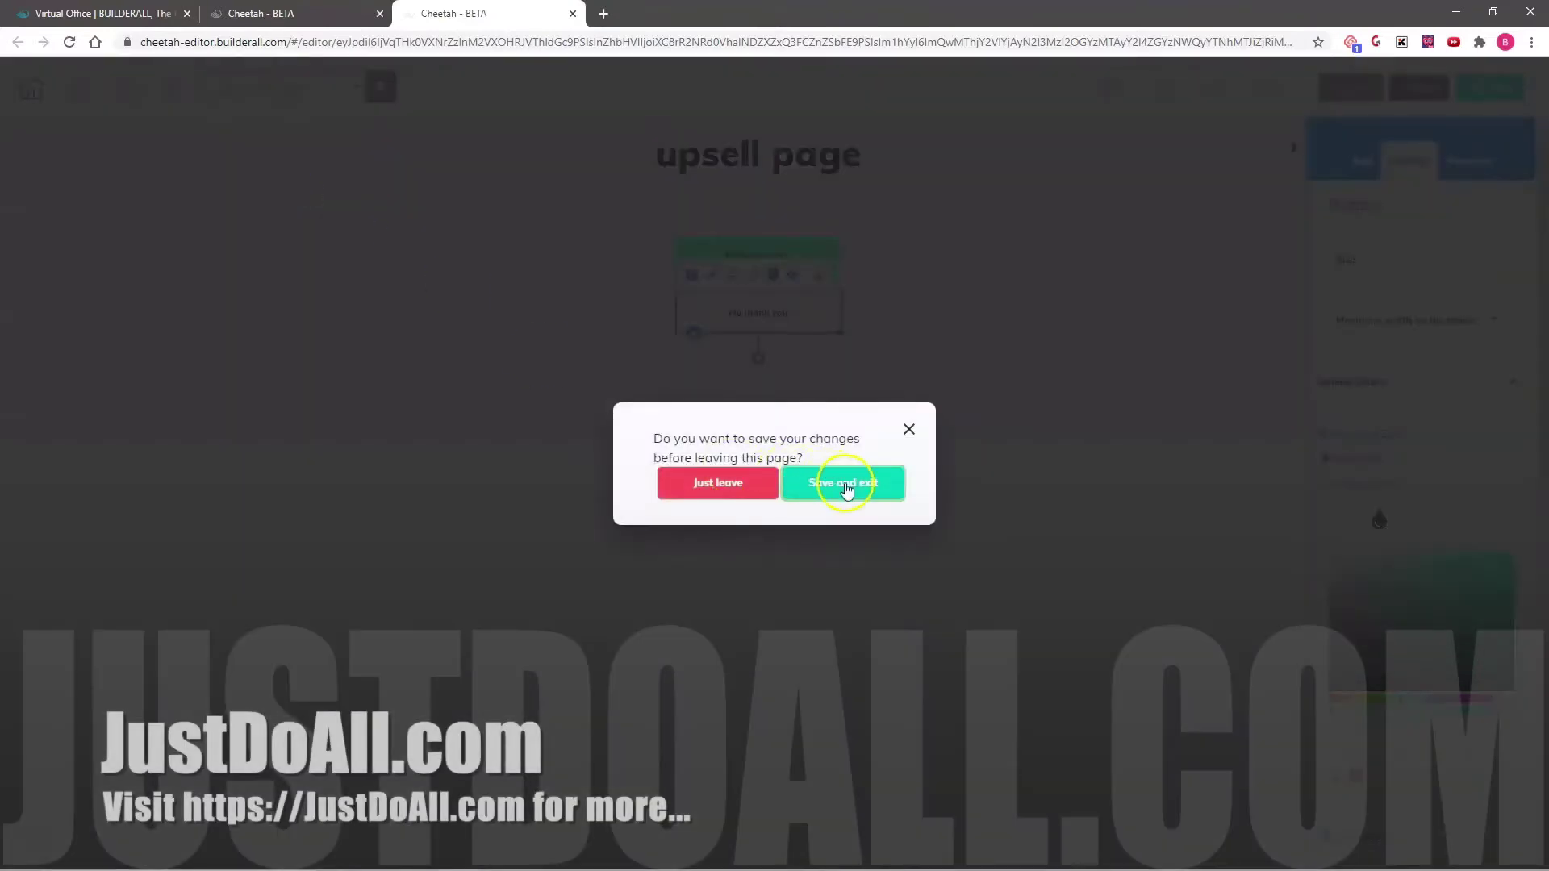
pyautogui.click(846, 489)
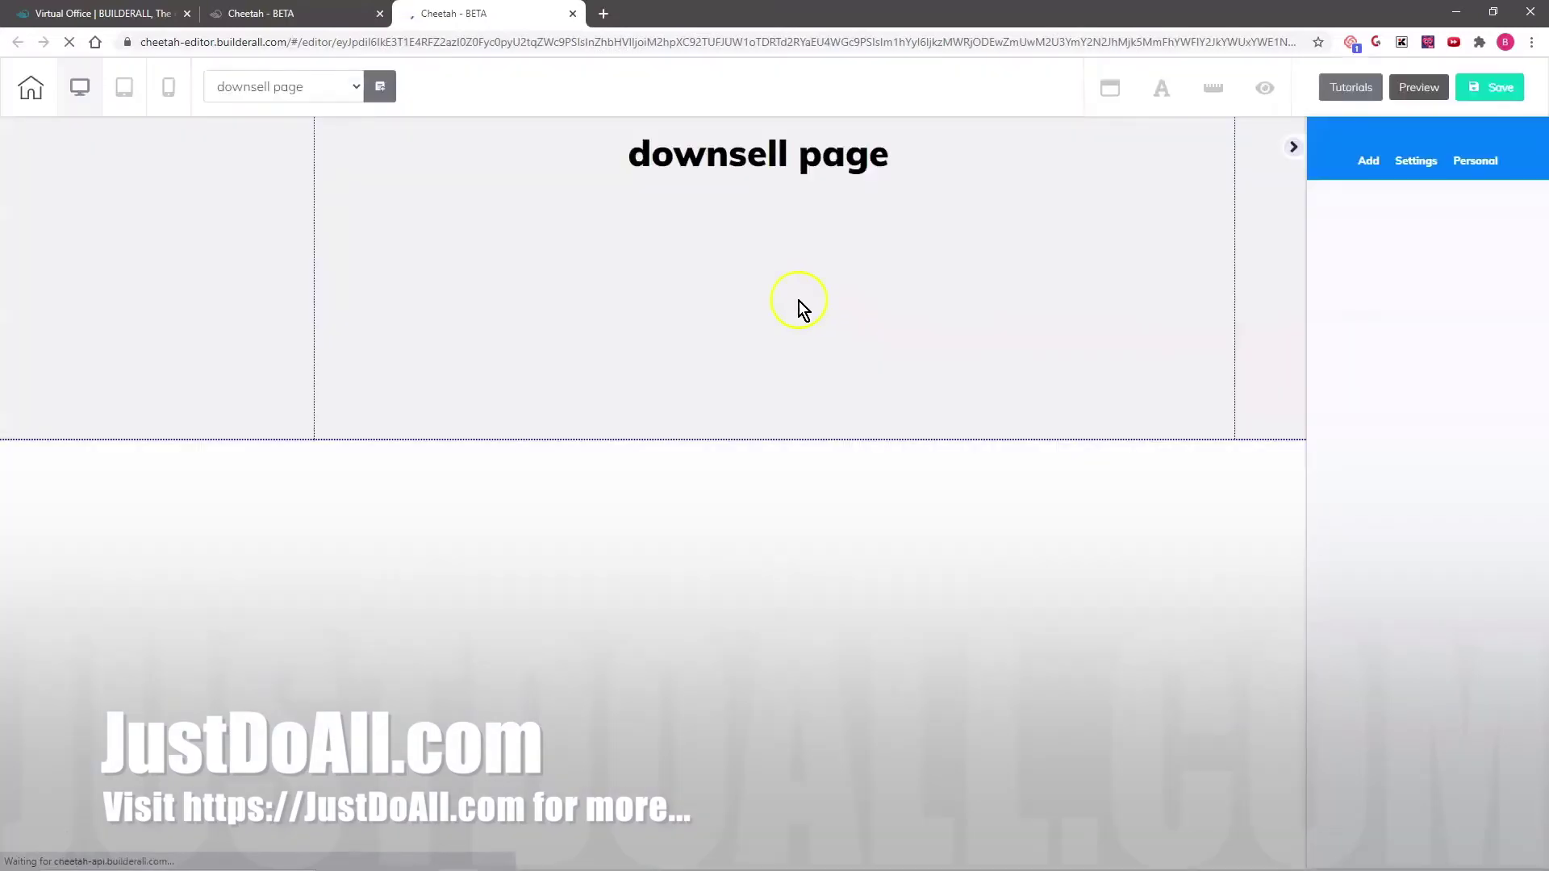
# Add a button below the downsell heading and relabel it BUY NOW.
pyautogui.click(1369, 163)
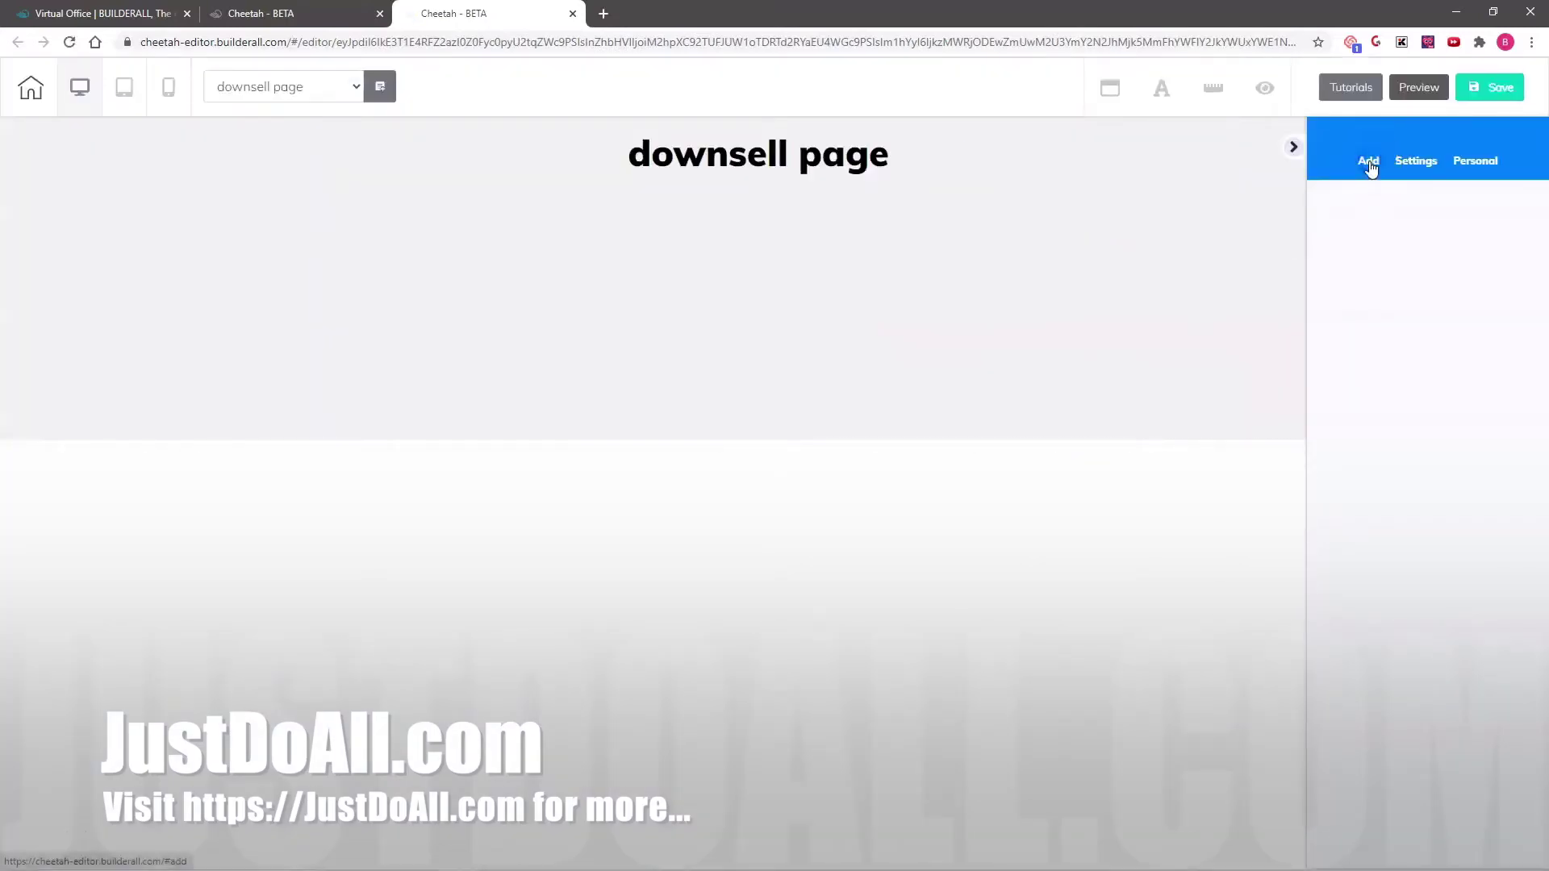
pyautogui.click(1481, 211)
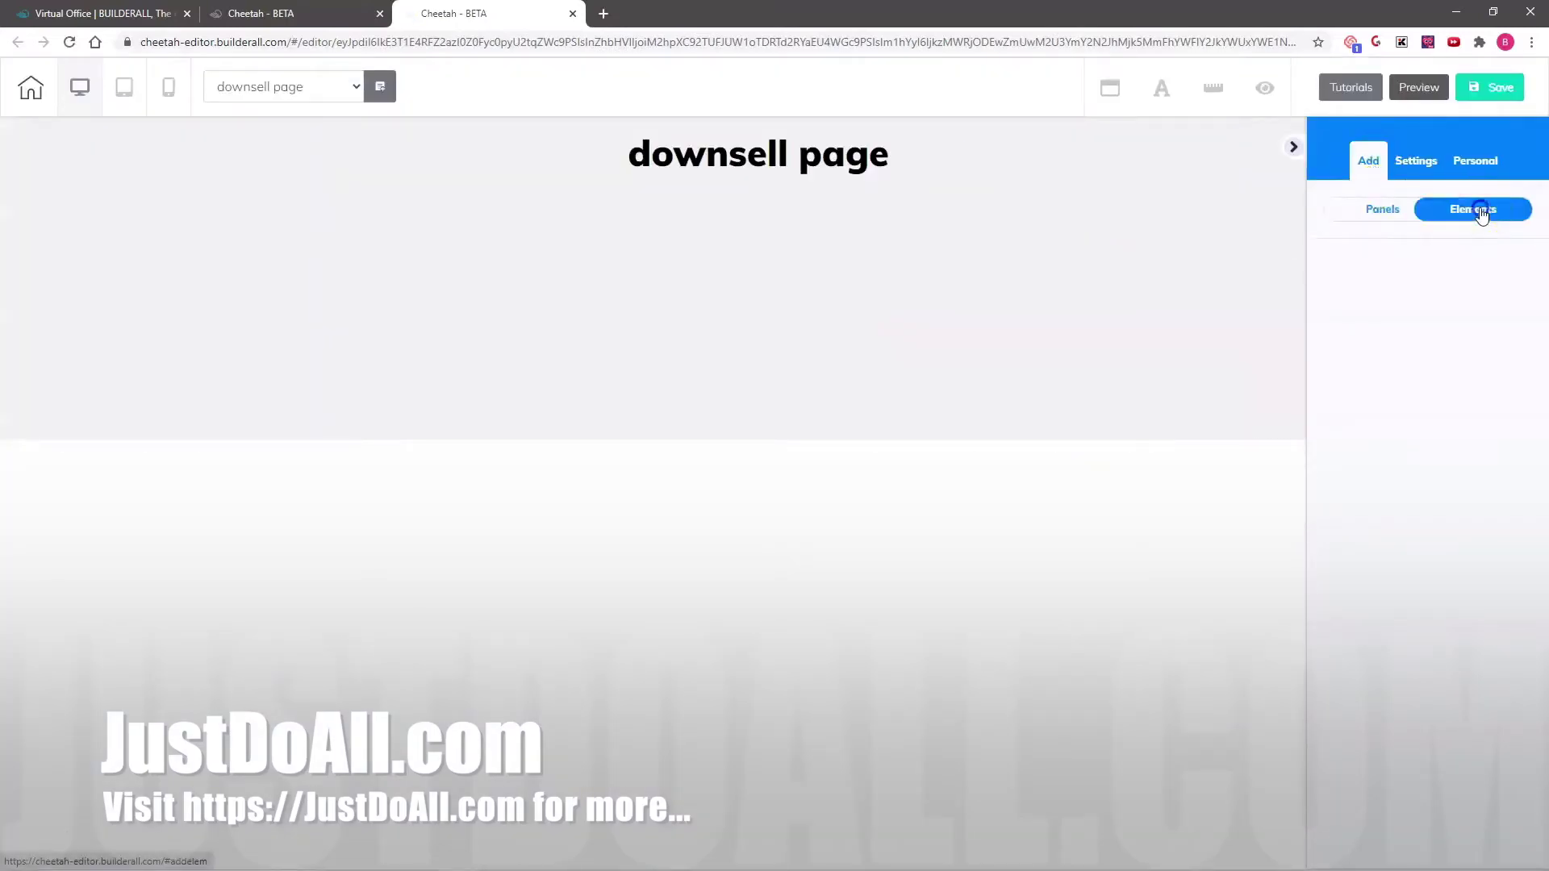
pyautogui.scroll(-5, 1383, 535)
pyautogui.click(1383, 534)
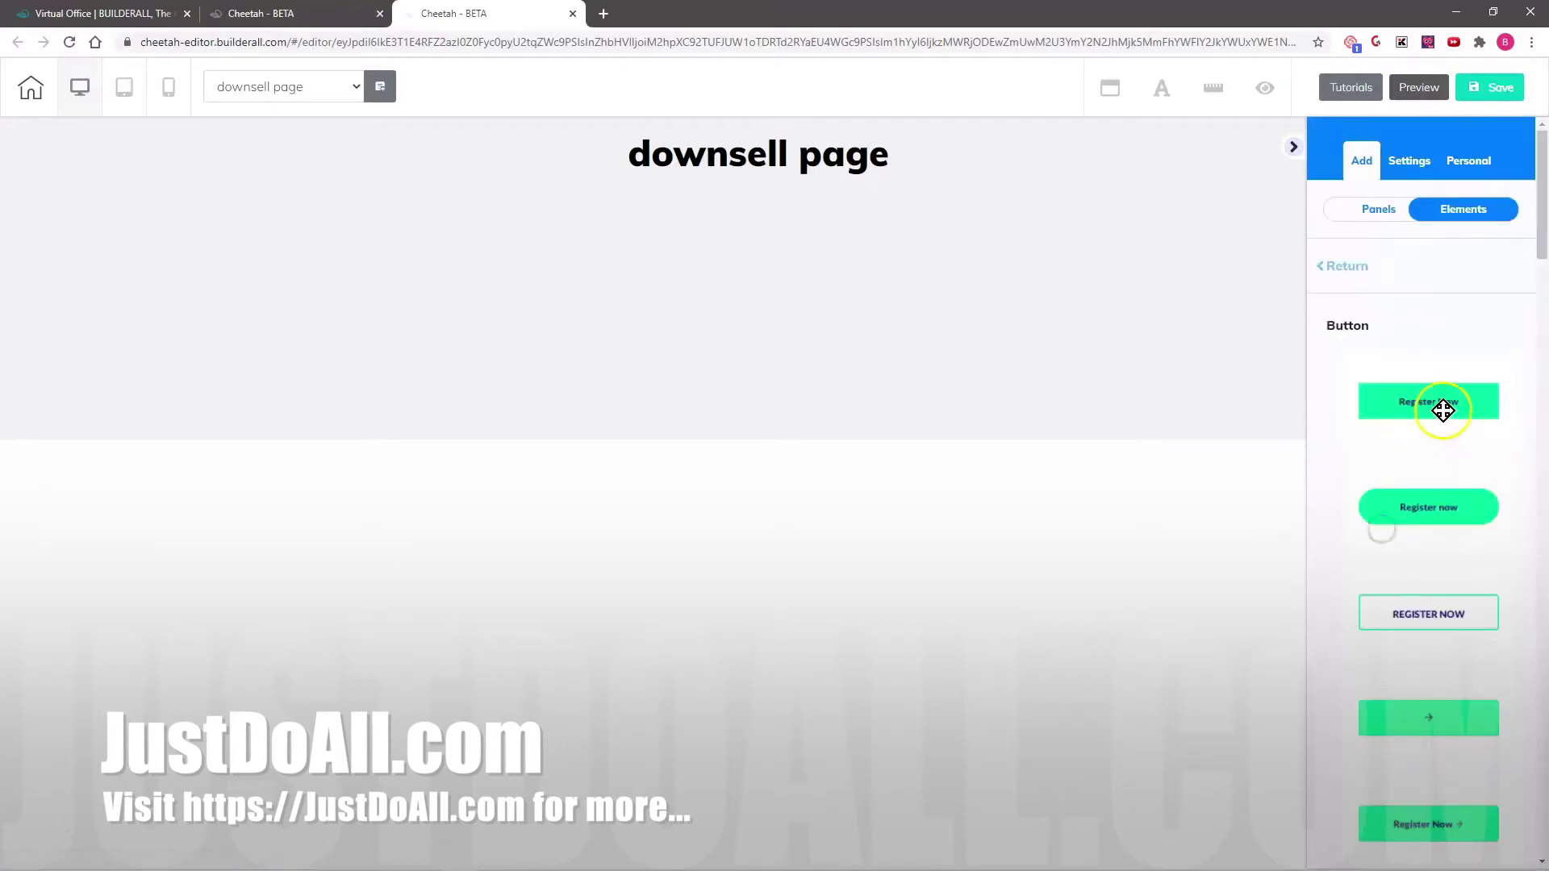
pyautogui.moveTo(1390, 408); pyautogui.dragTo(757, 243)
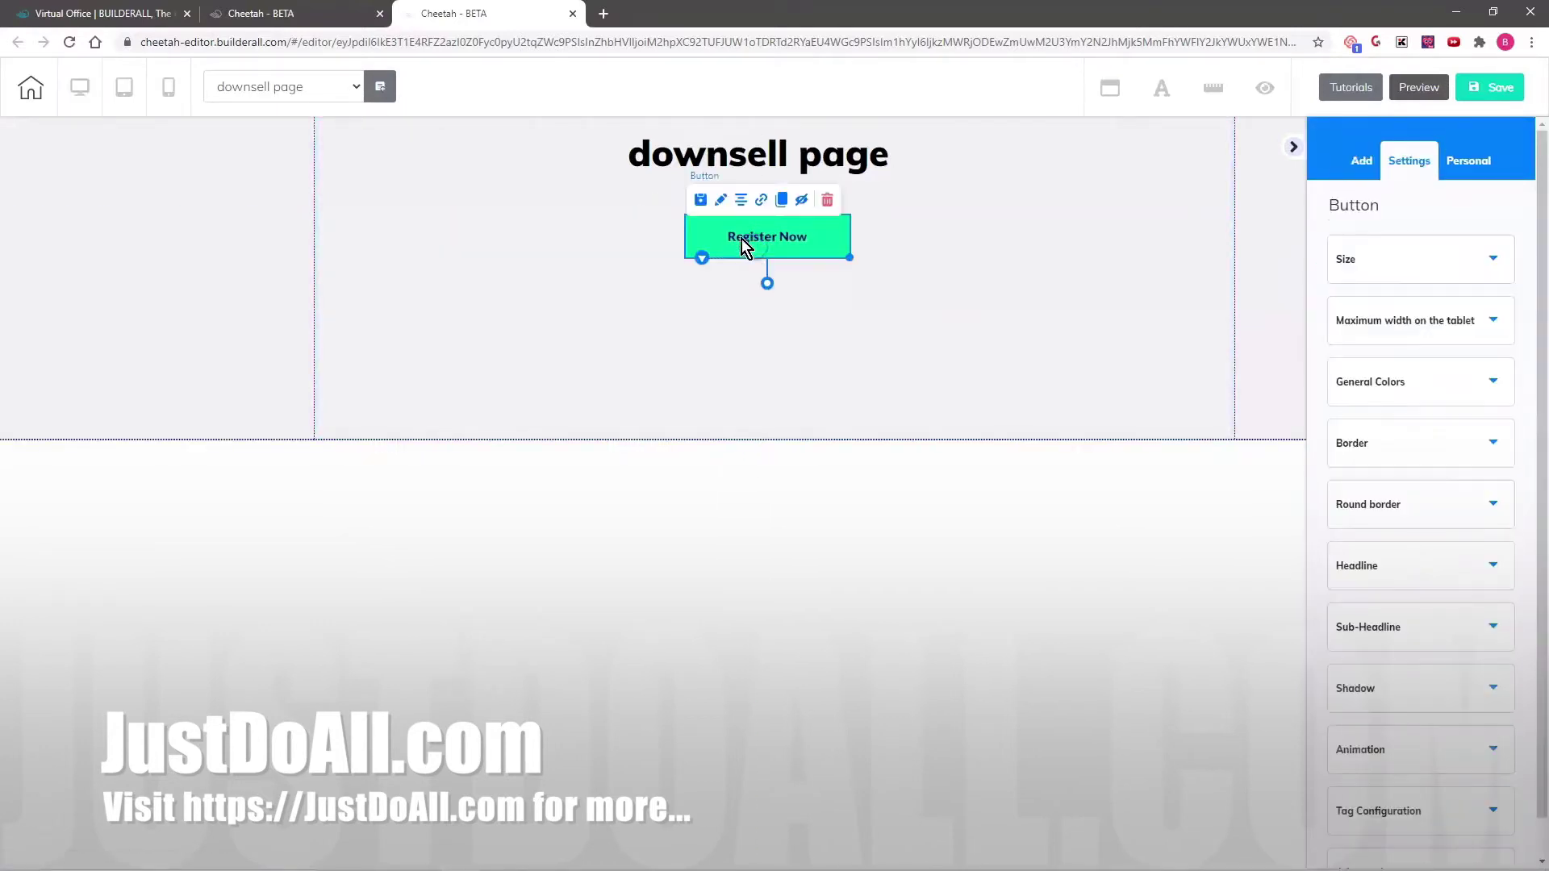
pyautogui.click(1414, 566)
pyautogui.moveTo(1420, 649); pyautogui.dragTo(1309, 651)
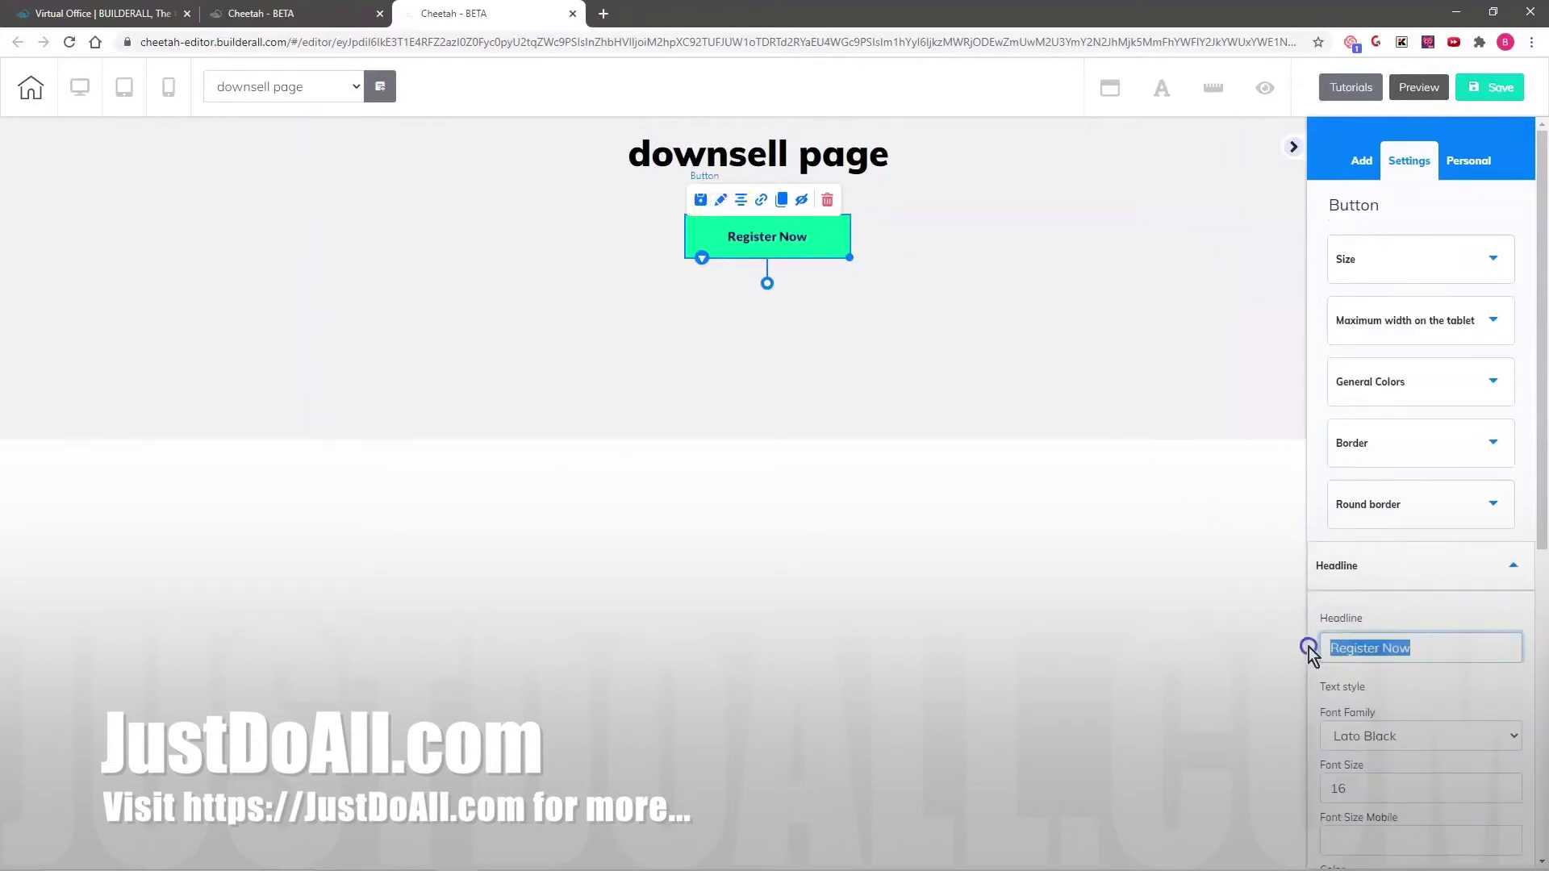
pyautogui.write('BUY NOW')
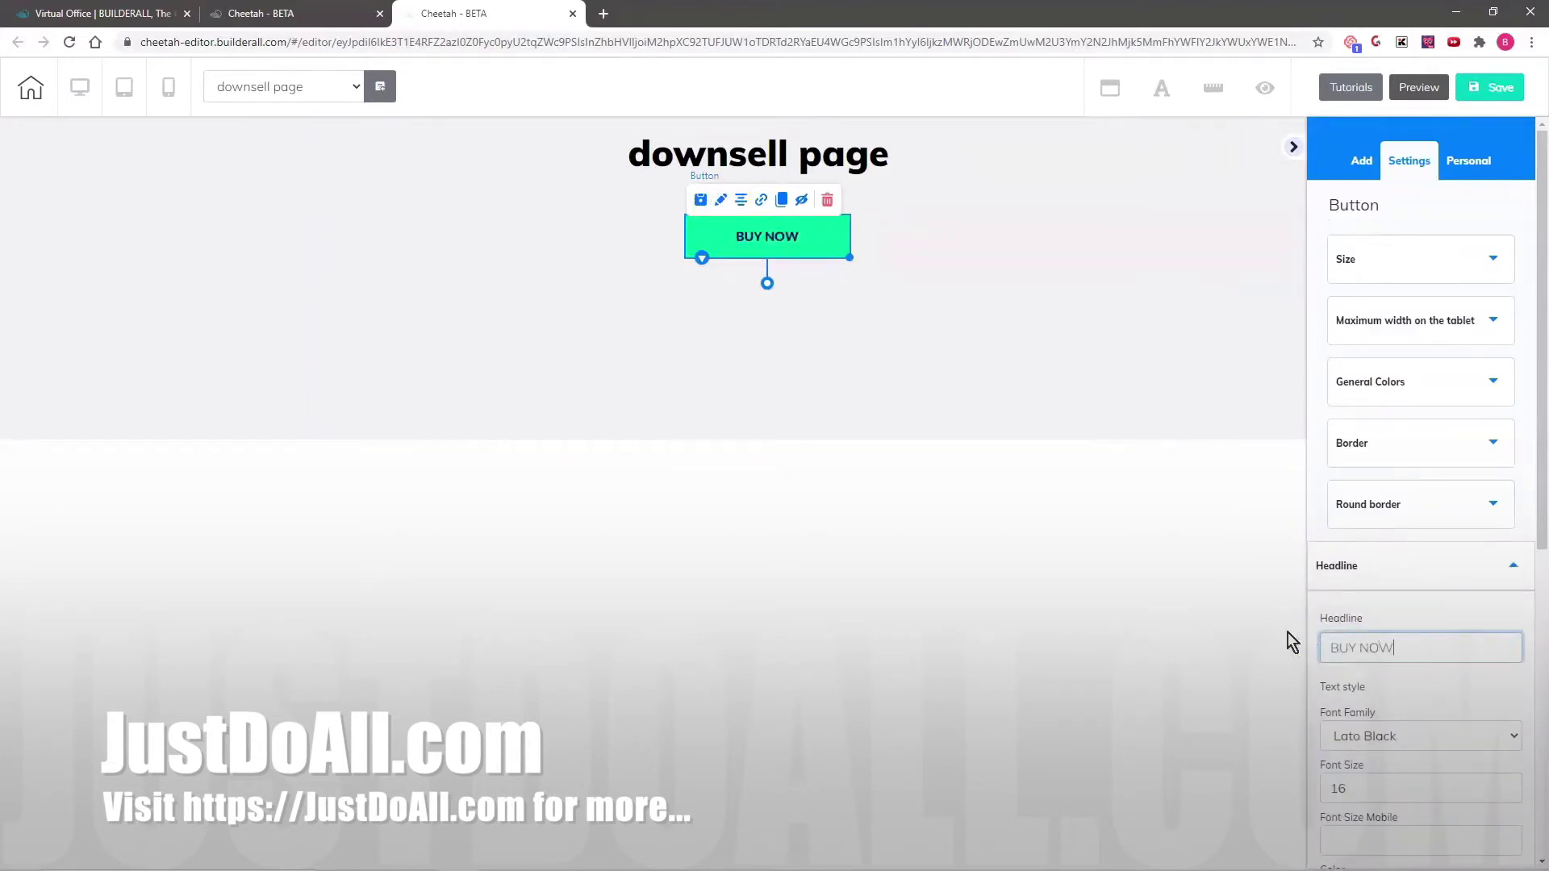
# Link the downsell BUY NOW button to the Supercheckout Downsell Product.
pyautogui.click(761, 202)
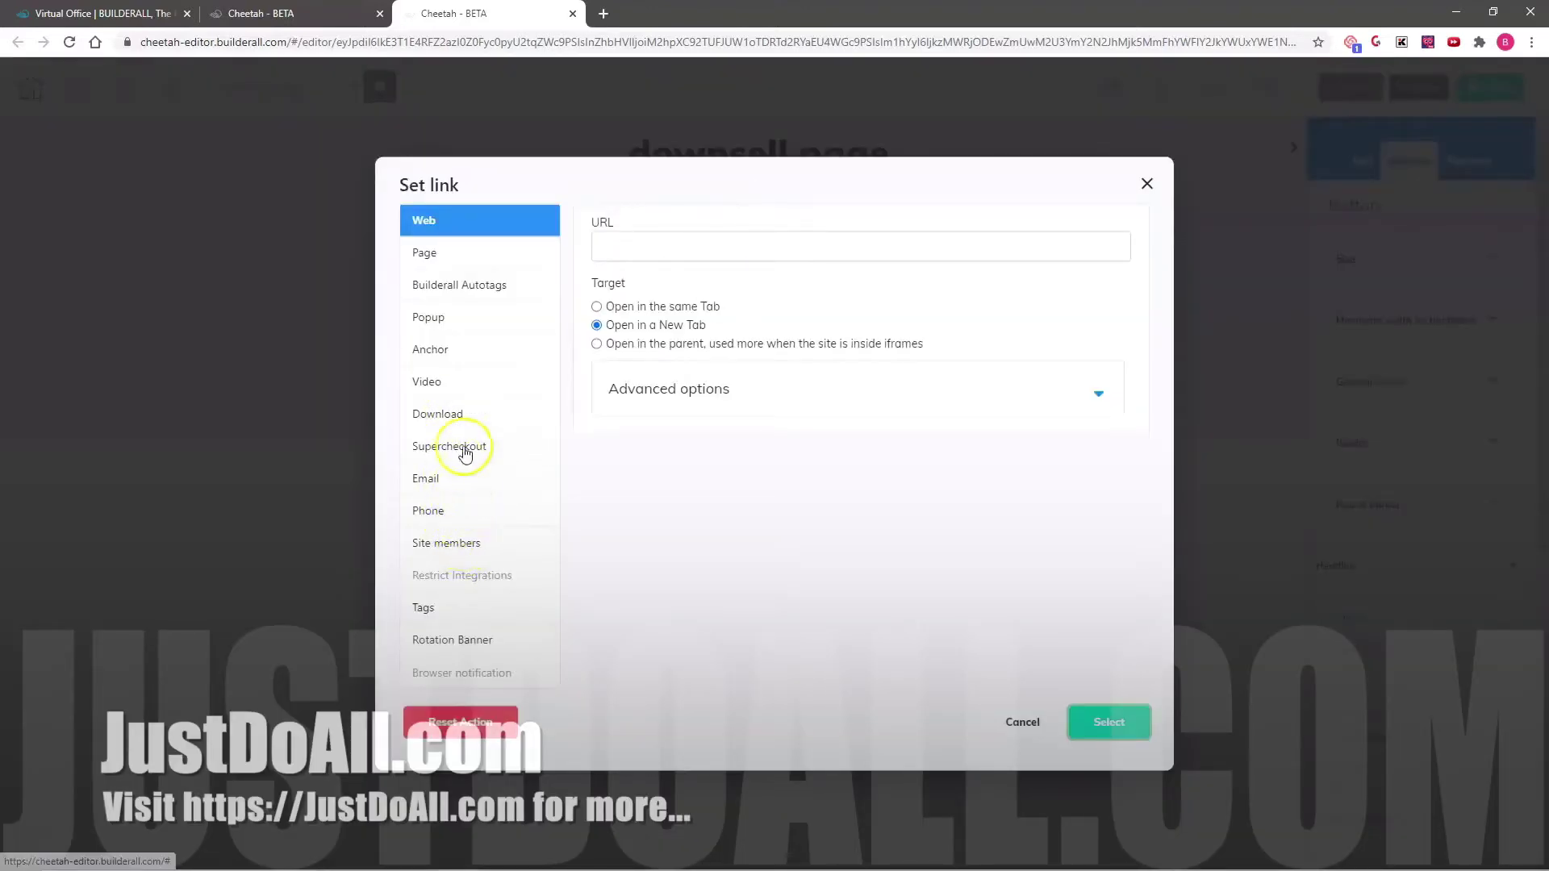
pyautogui.click(463, 446)
pyautogui.click(798, 250)
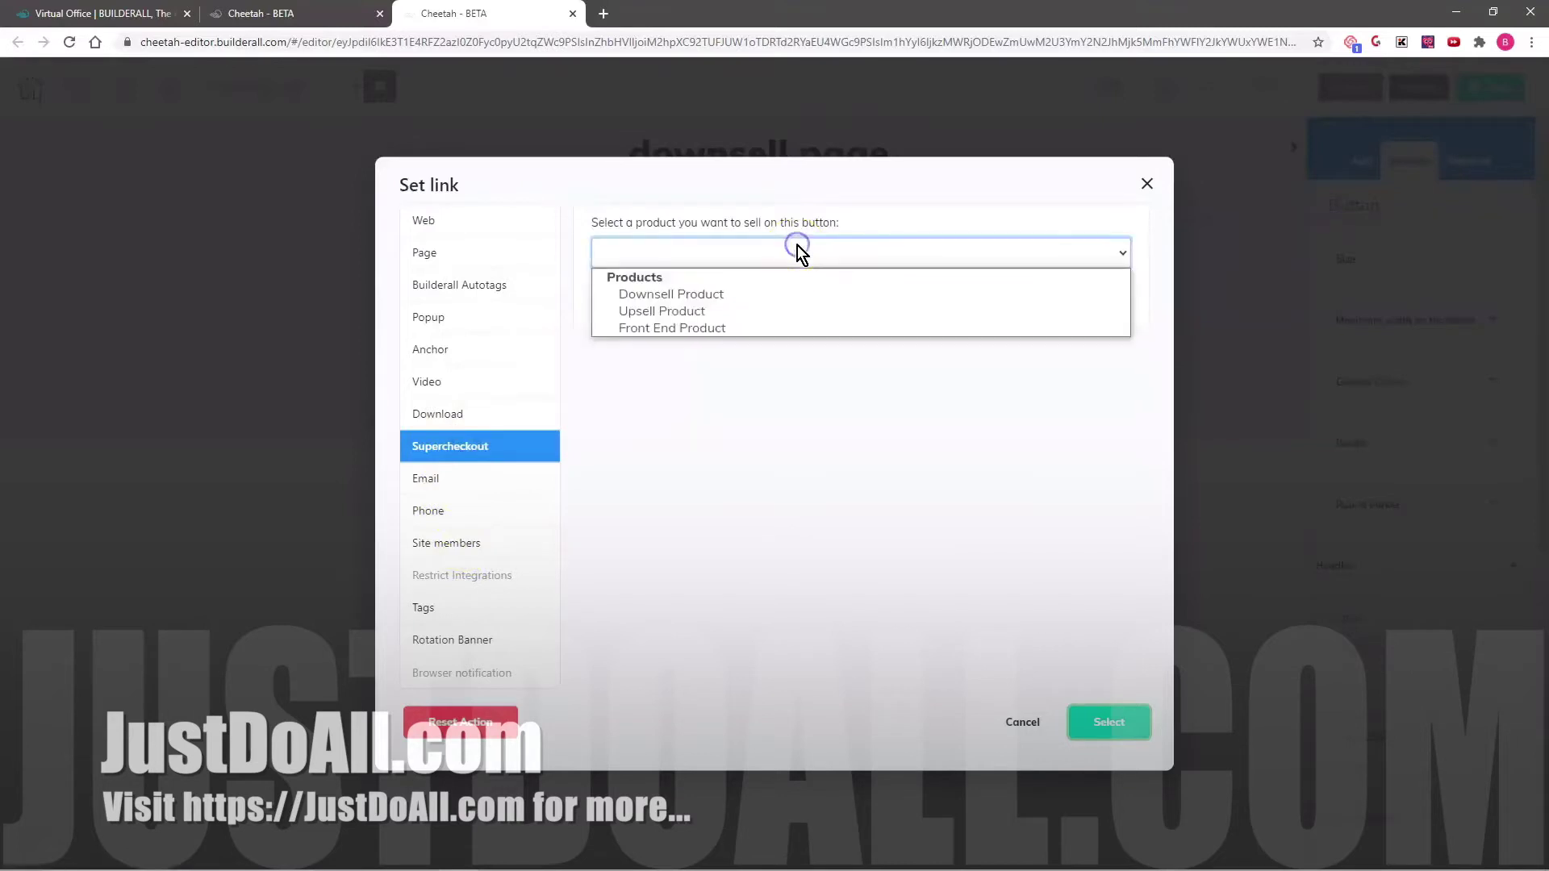
pyautogui.click(686, 294)
pyautogui.click(1105, 721)
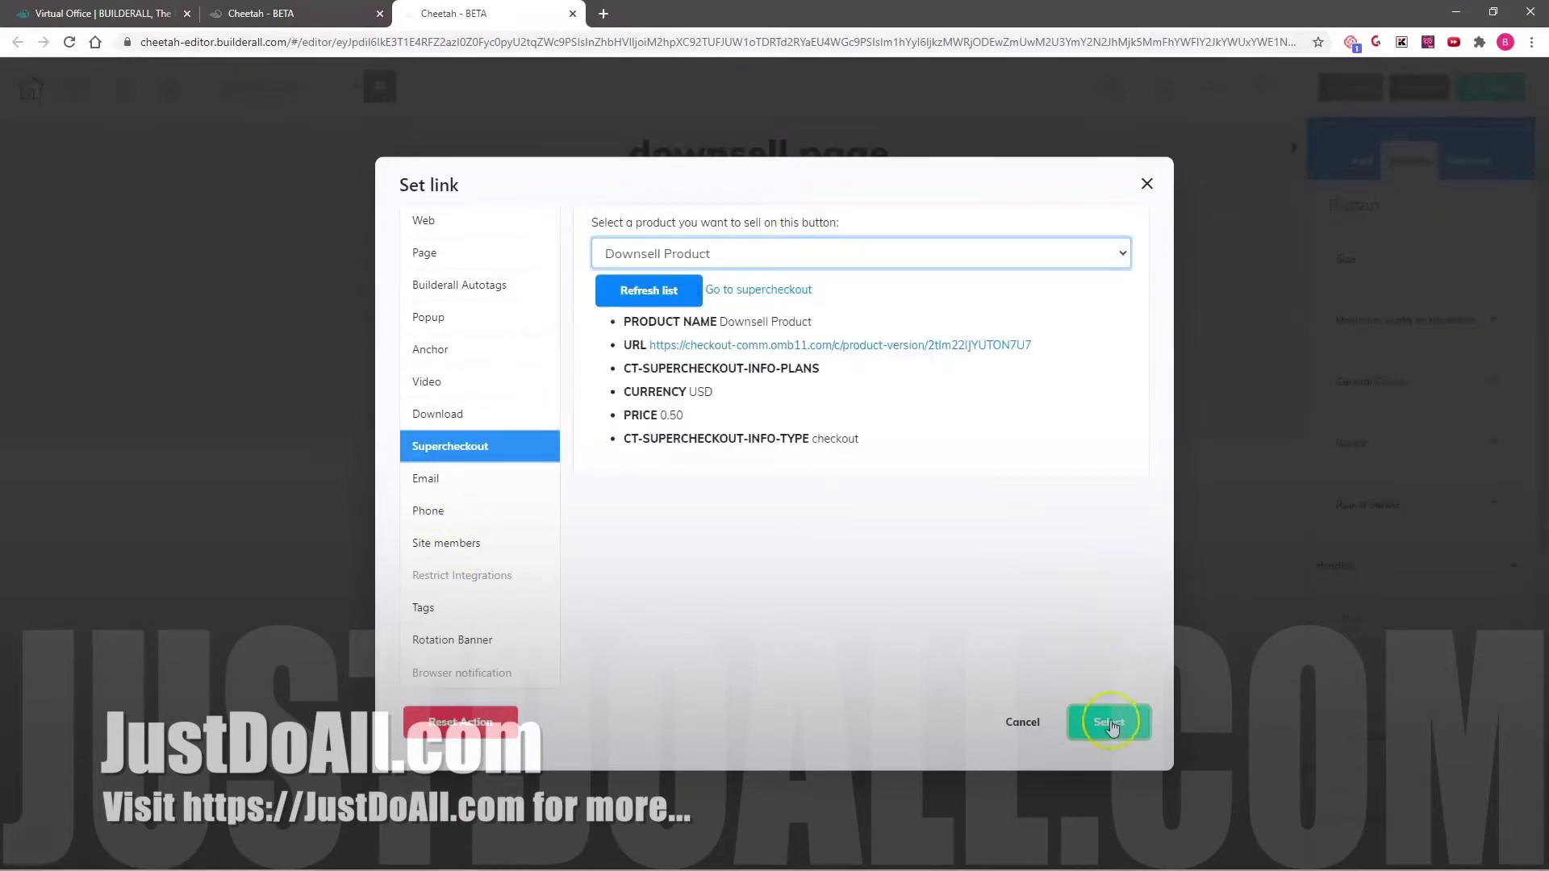
pyautogui.click(1487, 91)
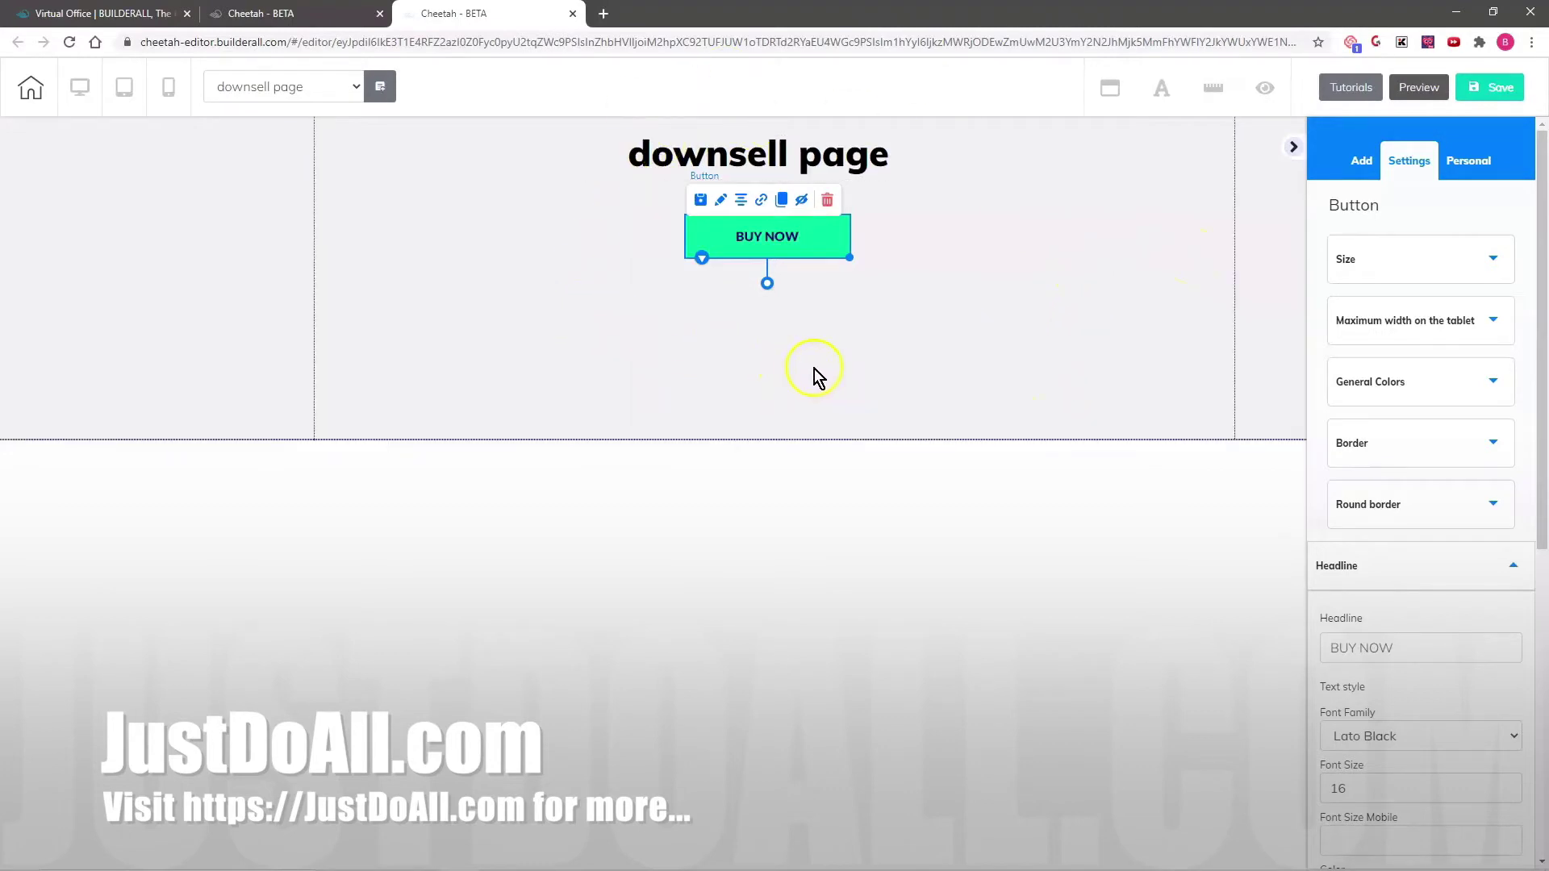
# Place the saved No thank you button from Personal elements below BUY NOW.
pyautogui.click(1465, 166)
pyautogui.click(1473, 209)
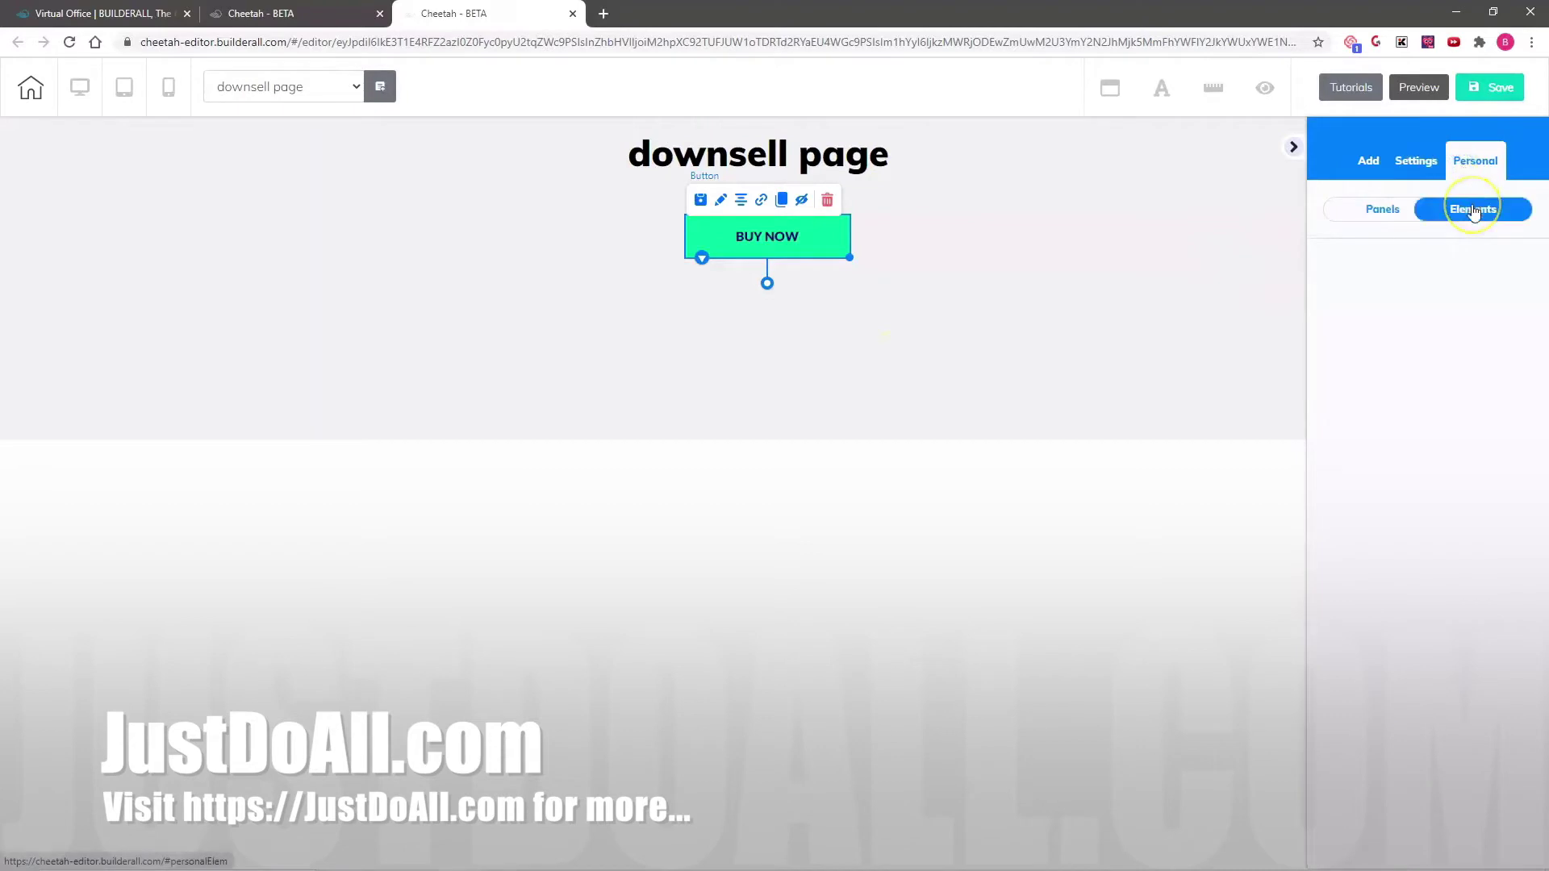
pyautogui.click(1478, 146)
pyautogui.click(1475, 211)
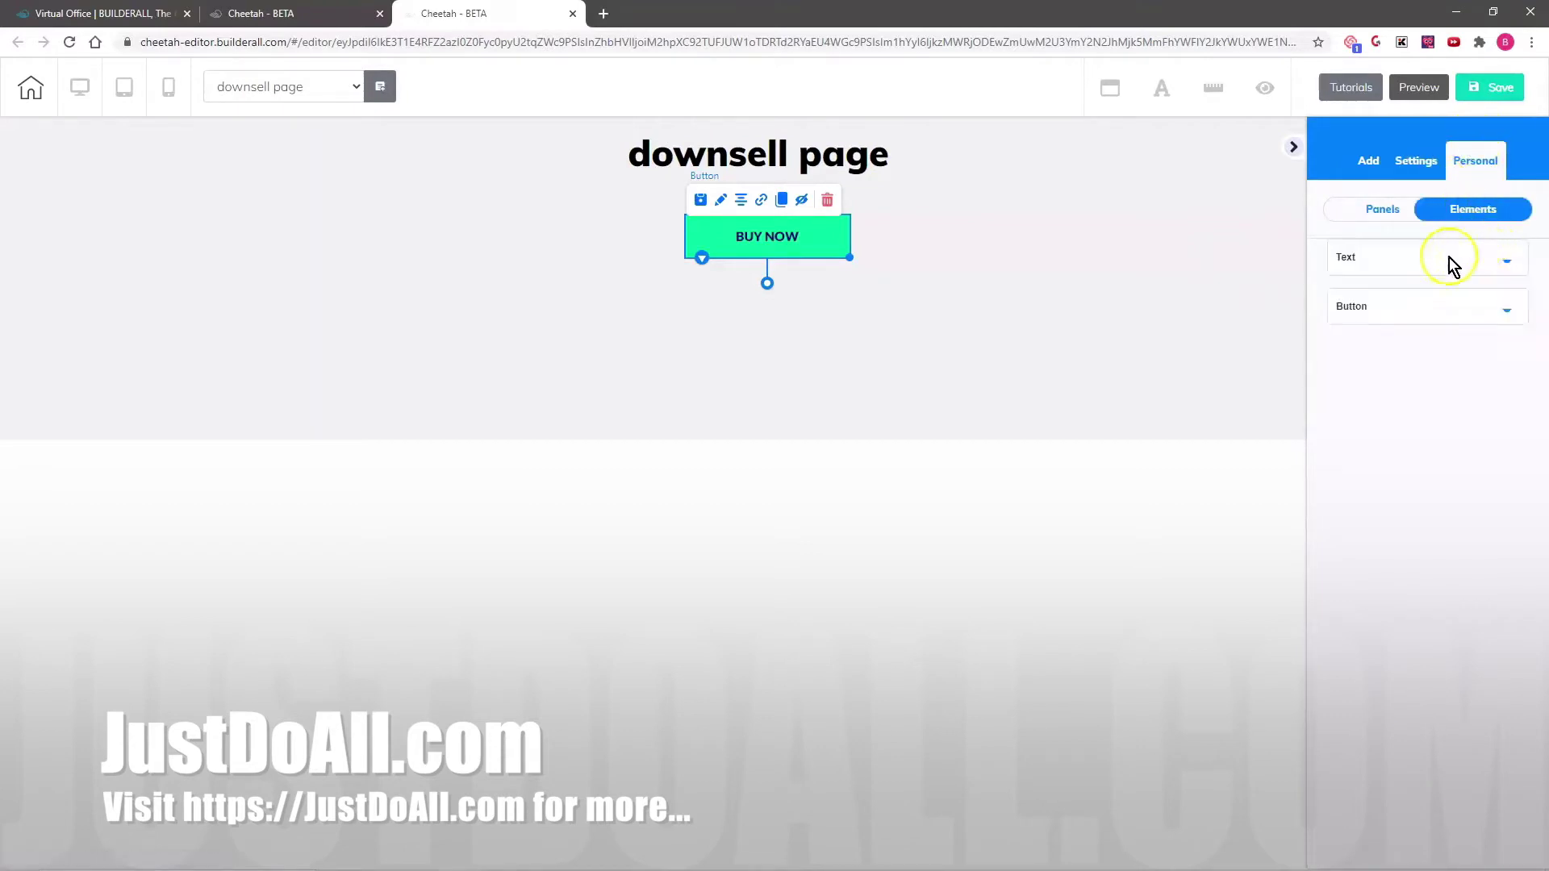
pyautogui.click(1411, 311)
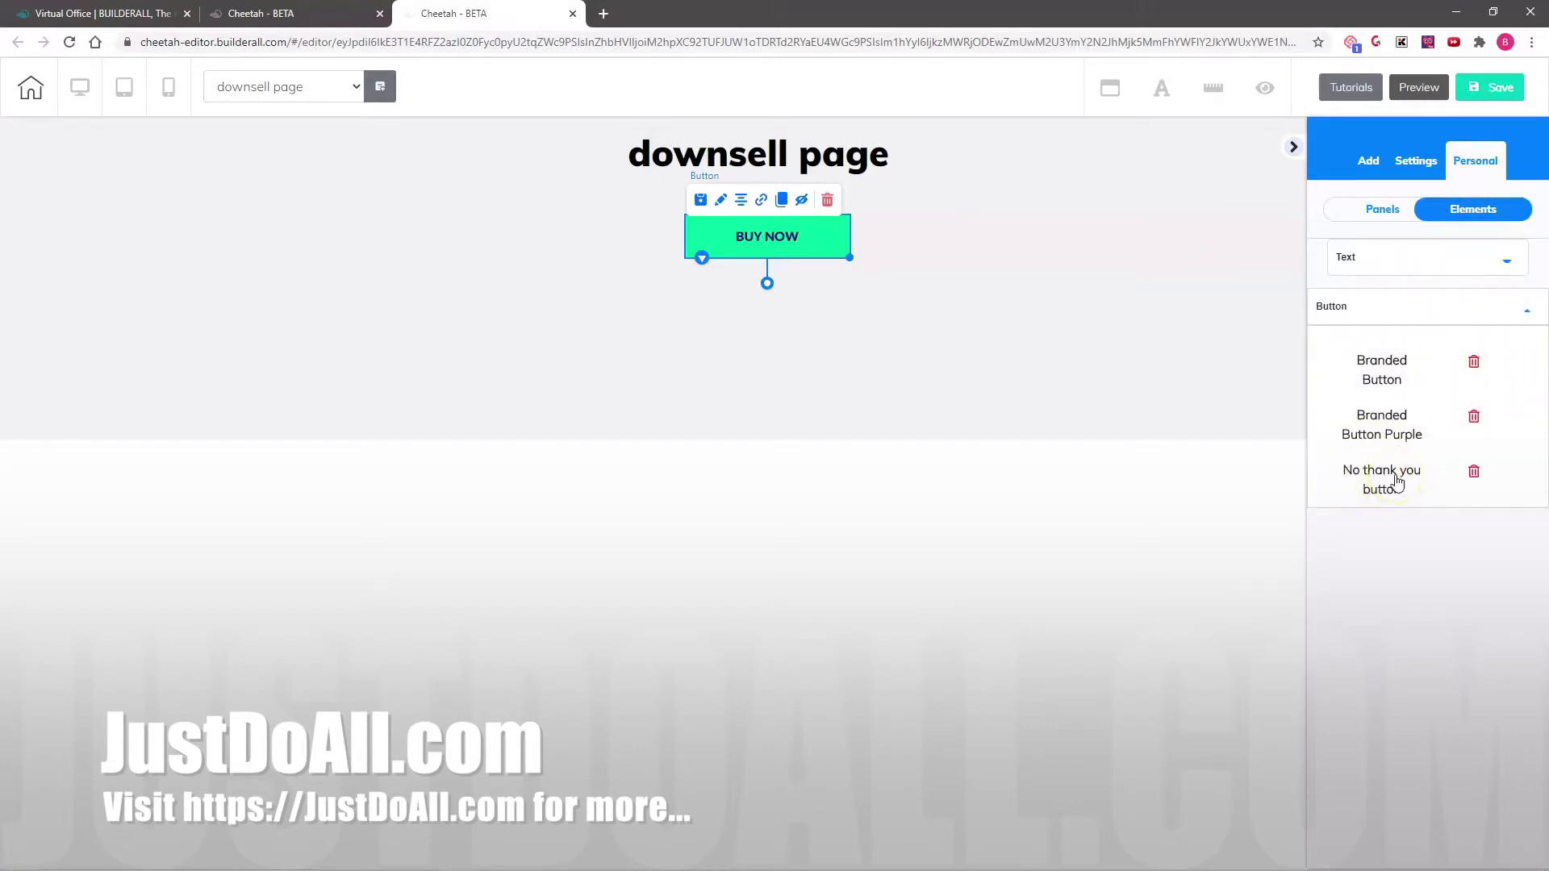
pyautogui.moveTo(1396, 478); pyautogui.dragTo(779, 300)
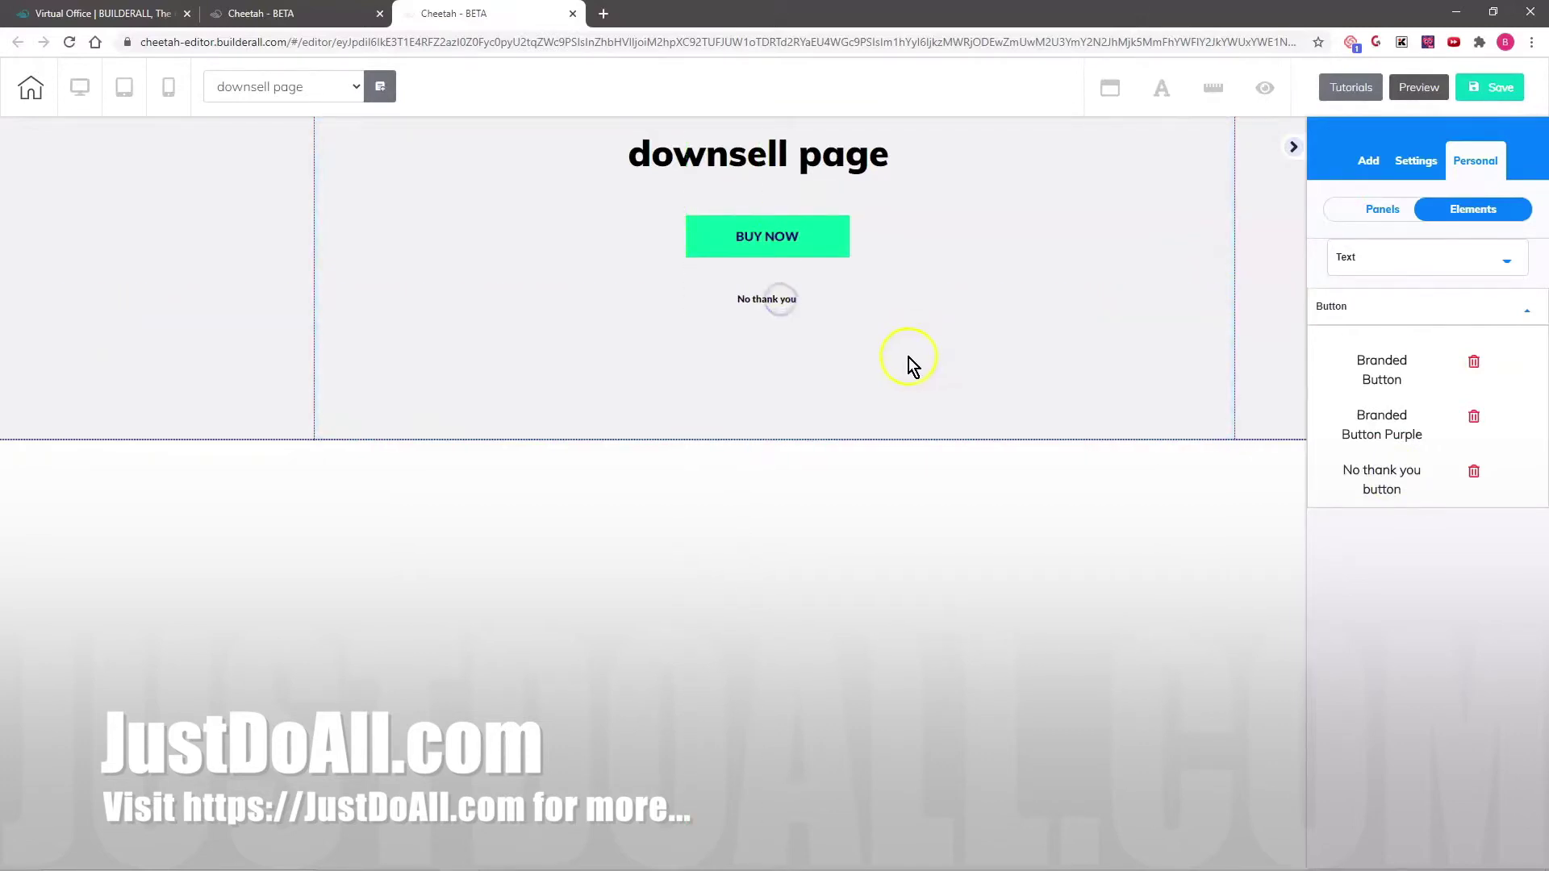
# Link the No thank you button to the thank you/member access page and save the downsell page.
pyautogui.click(759, 335)
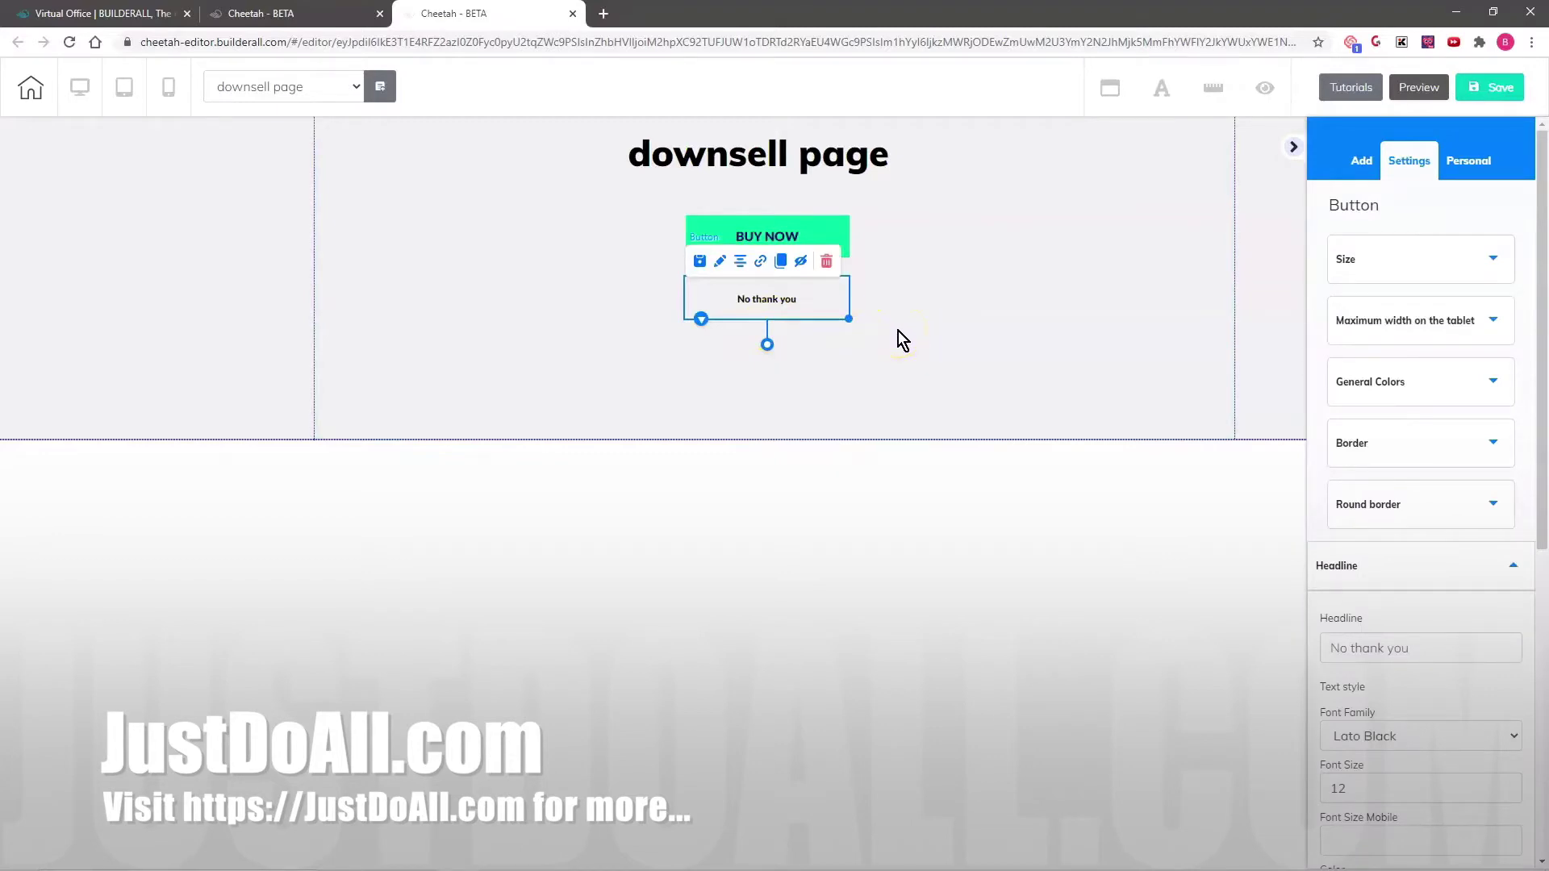
pyautogui.click(761, 262)
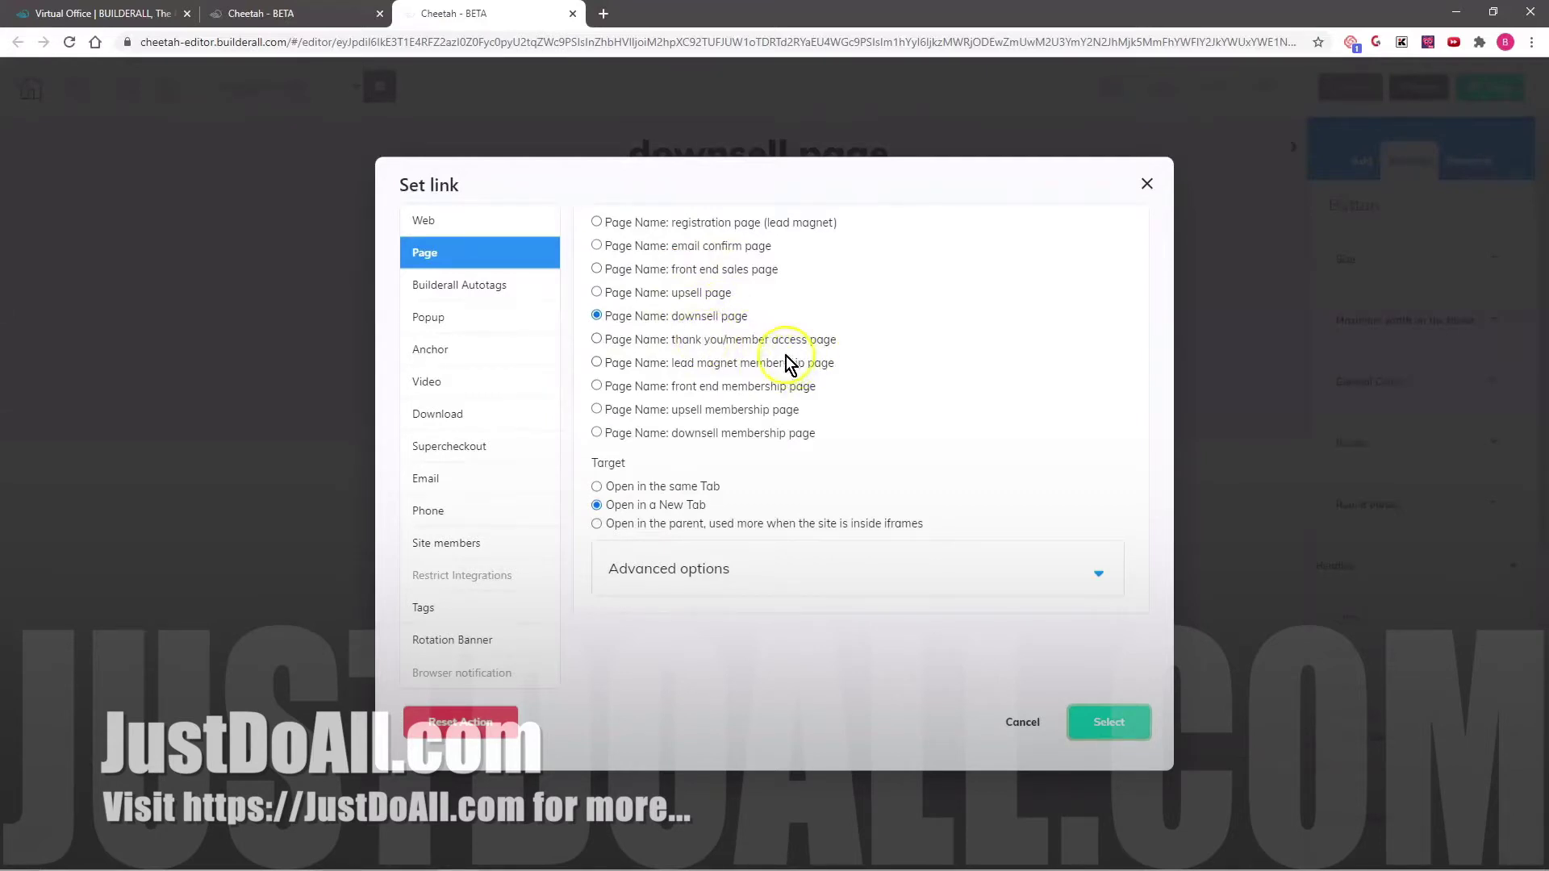
pyautogui.click(597, 339)
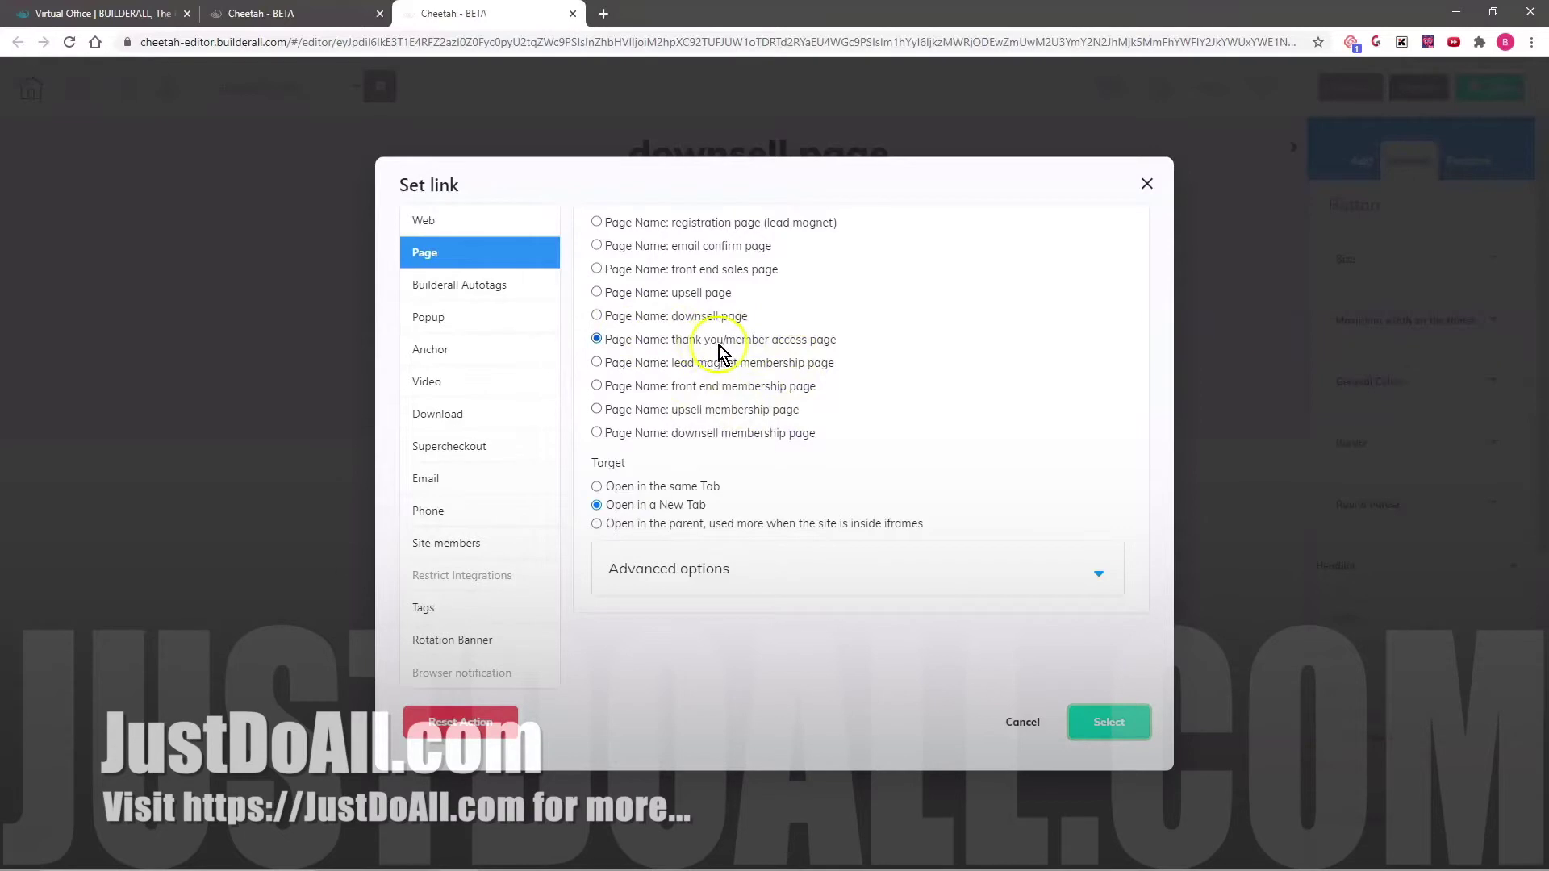
pyautogui.click(1110, 718)
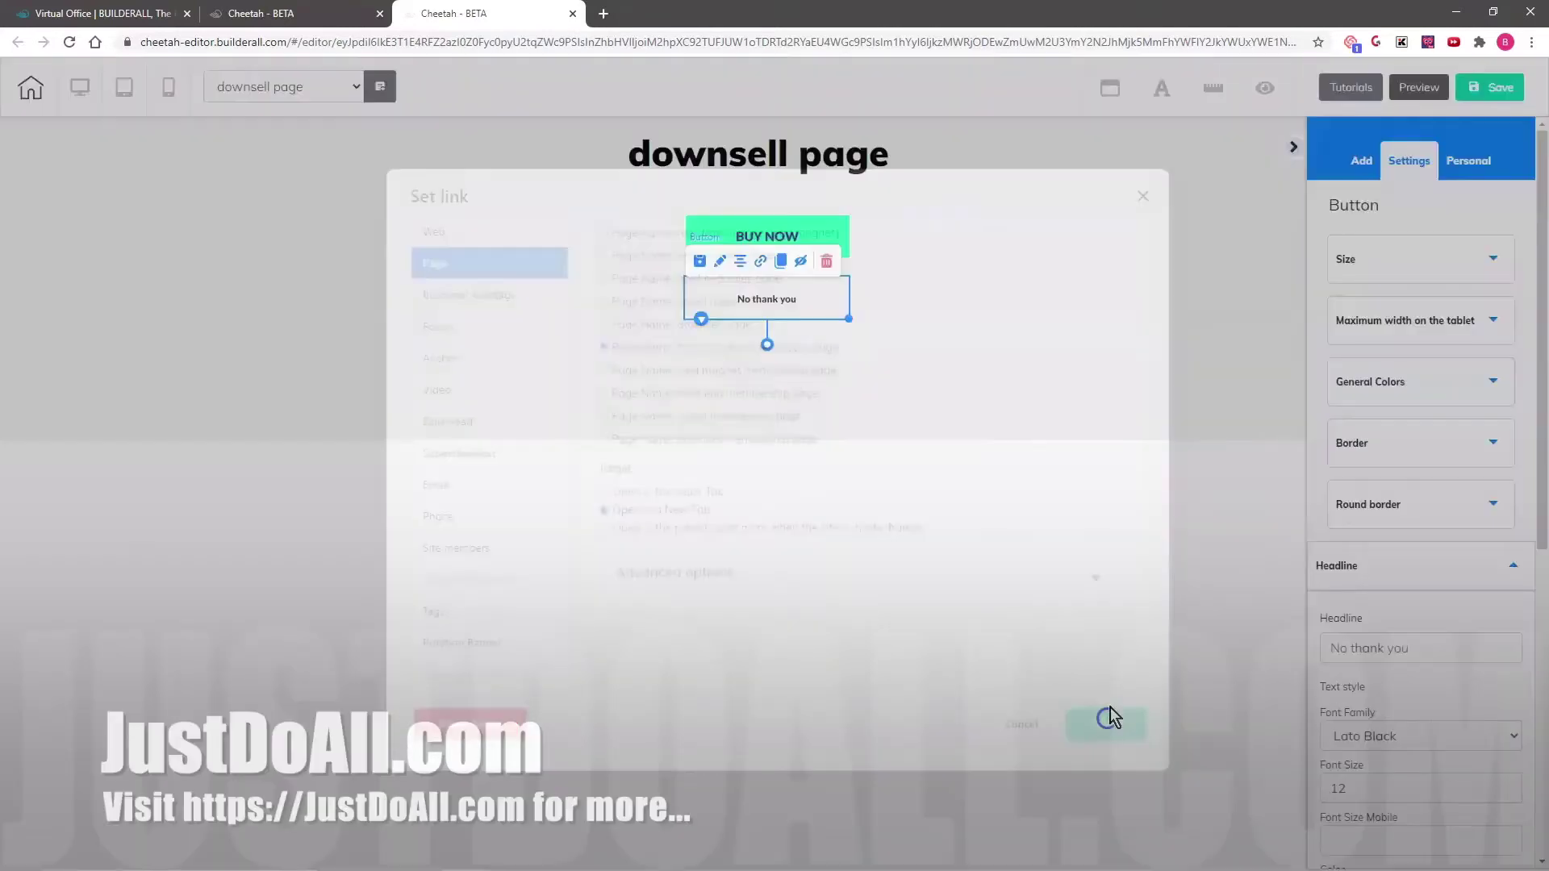
pyautogui.click(1490, 89)
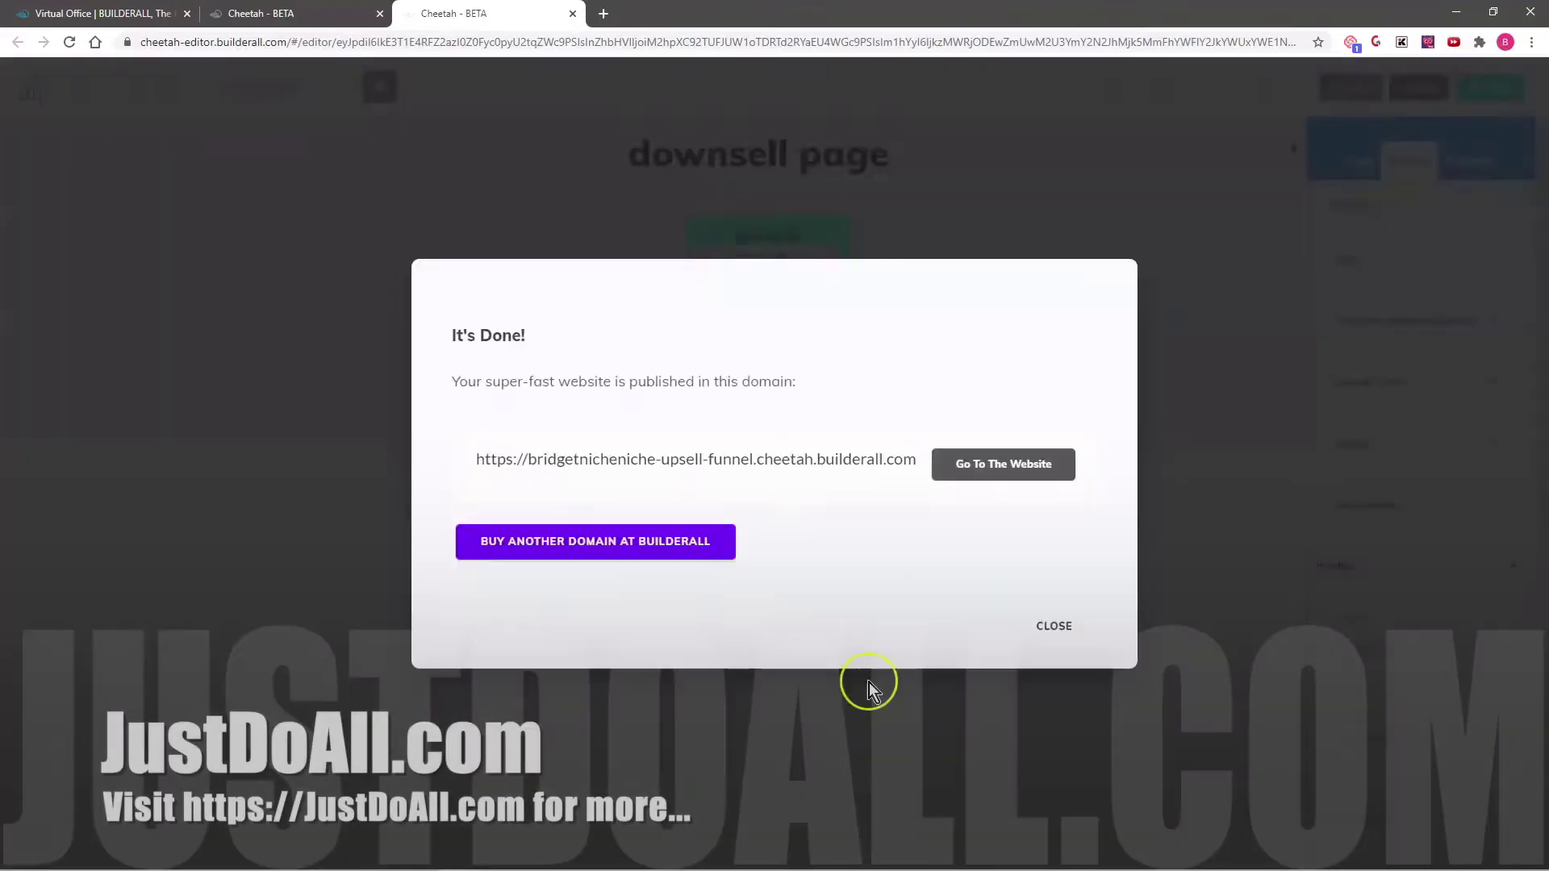
pyautogui.click(868, 682)
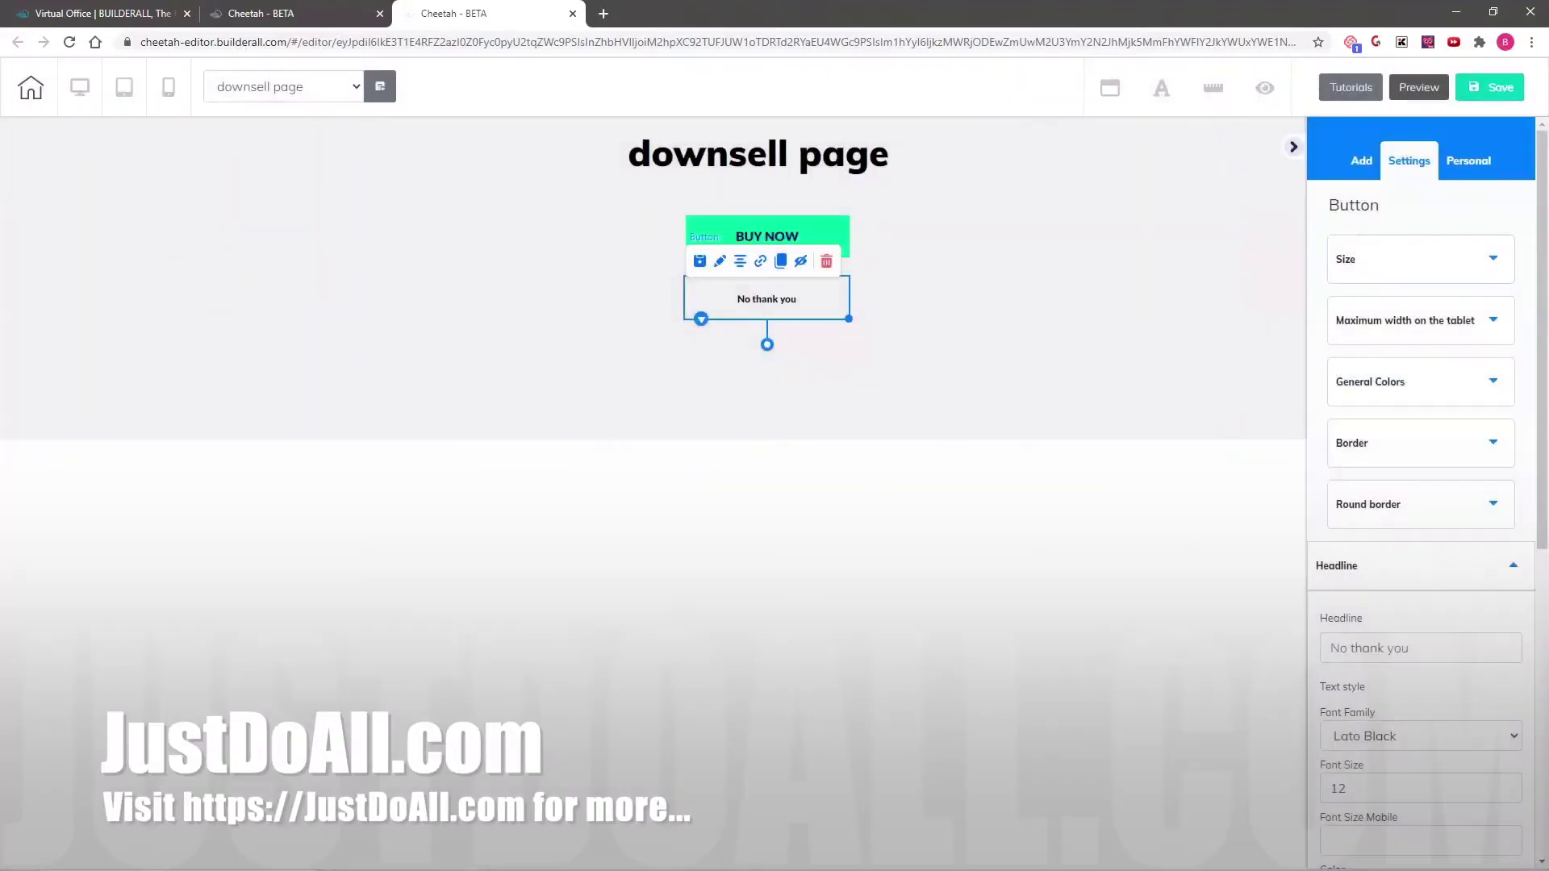
pyautogui.click(283, 86)
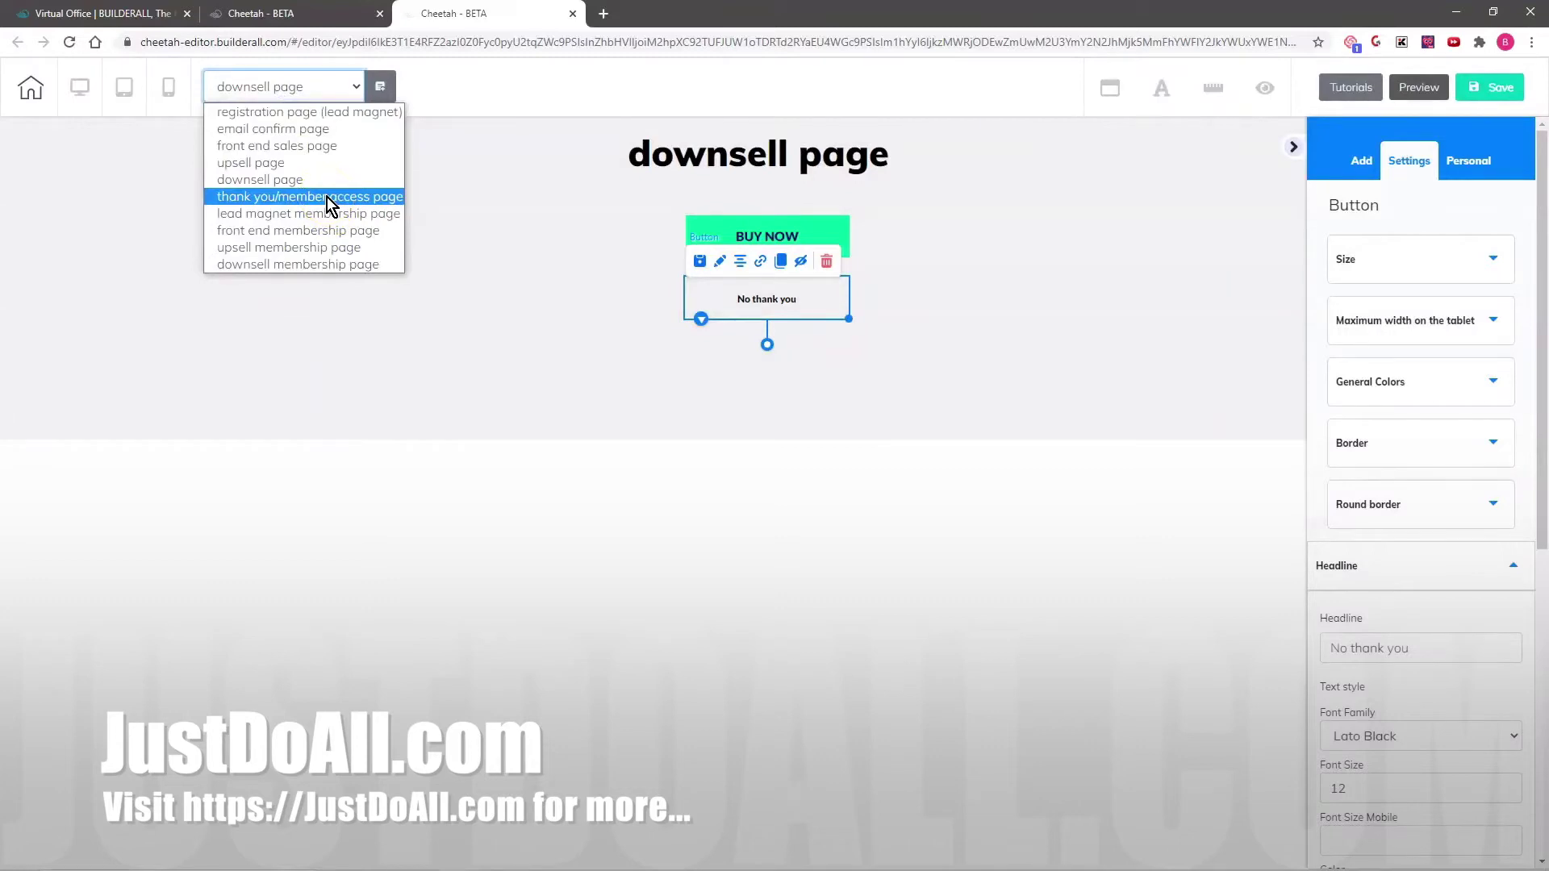
# Save the downsell page, switch to the thank you/member access page, and stretch its panel much taller.
pyautogui.click(327, 197)
pyautogui.click(865, 478)
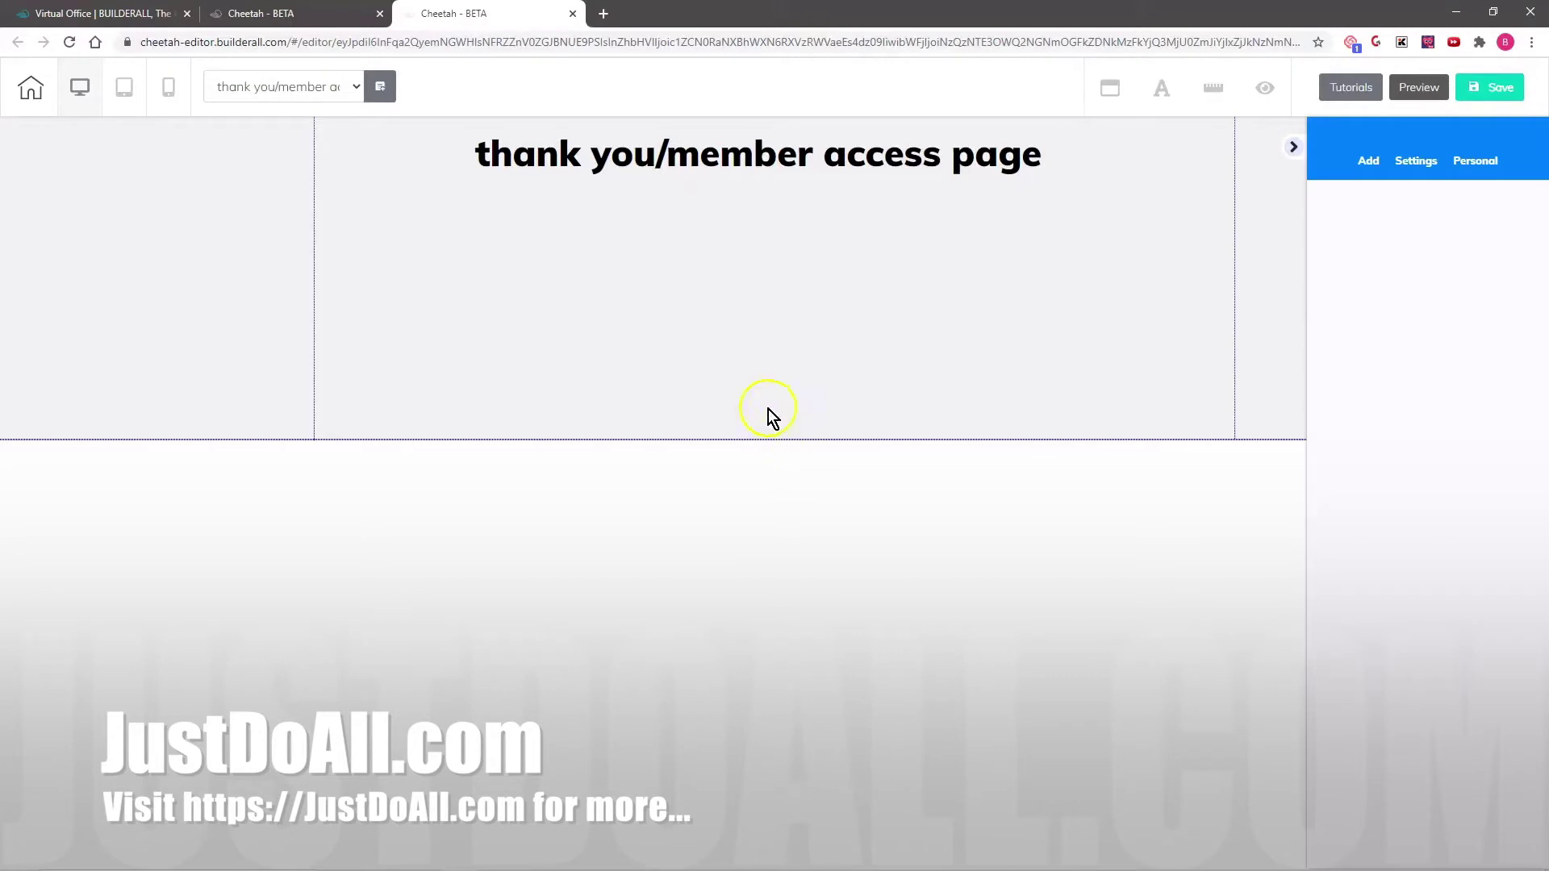
pyautogui.click(807, 428)
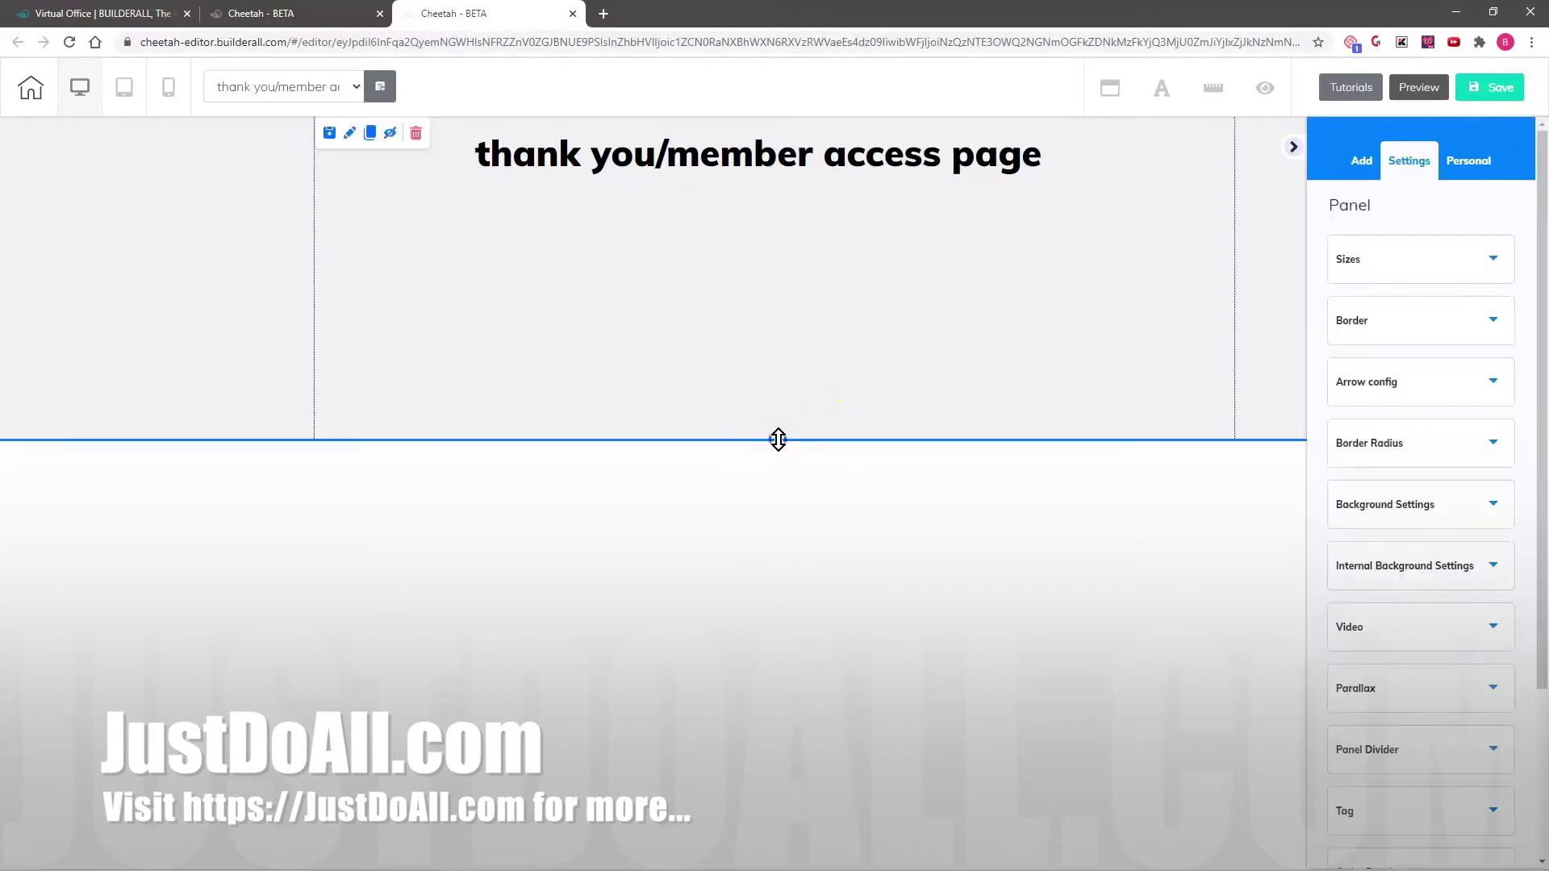
pyautogui.moveTo(779, 440); pyautogui.dragTo(764, 796)
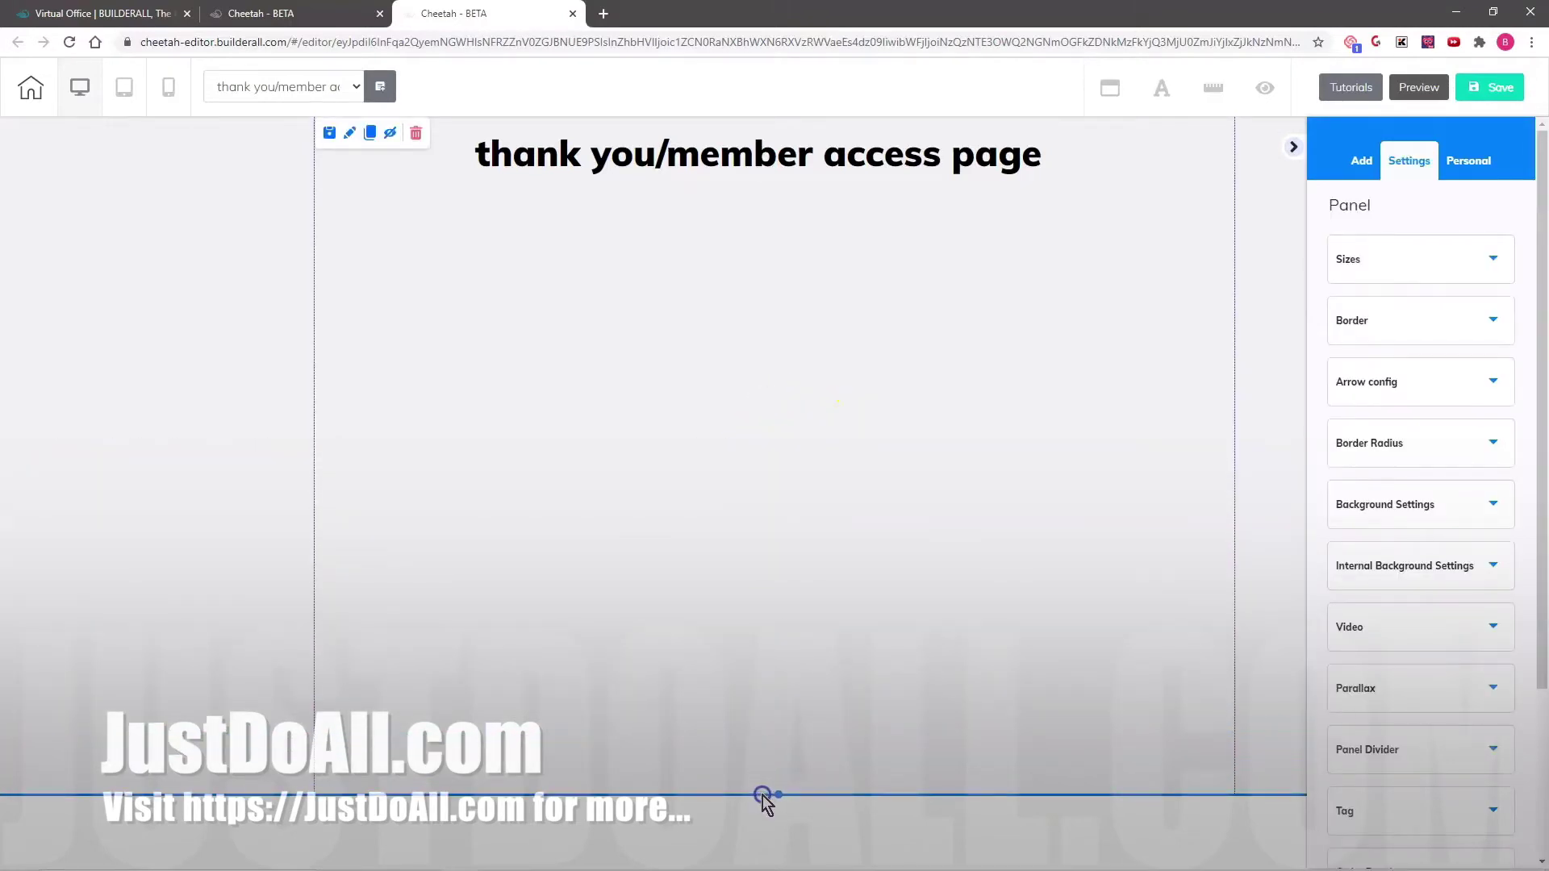
# Stack four Register Now buttons beneath the page heading, then select the top one.
pyautogui.click(1362, 160)
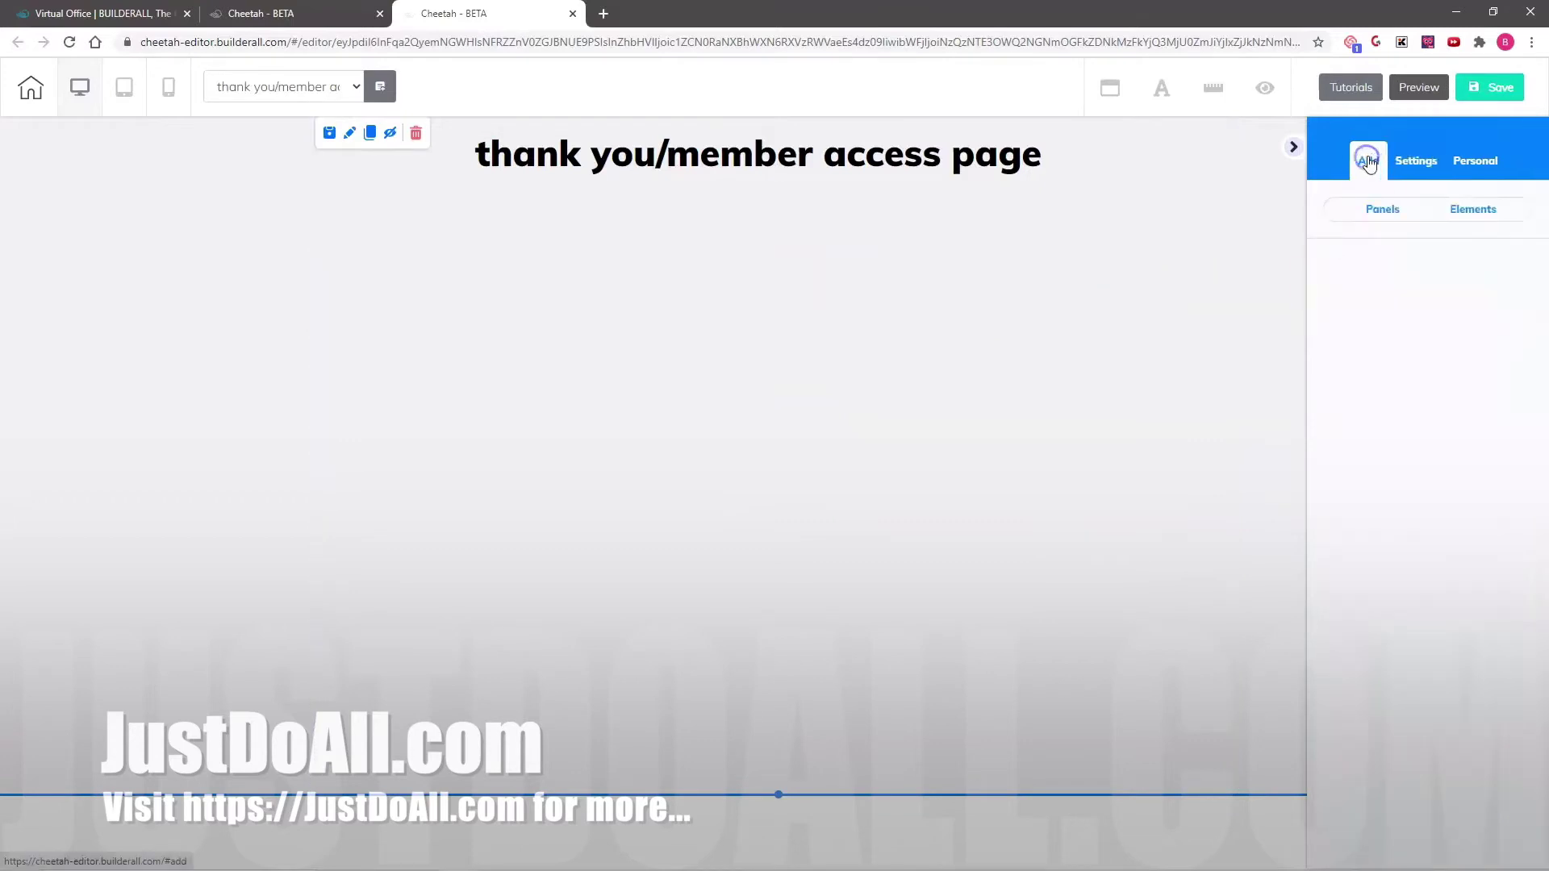
pyautogui.click(1478, 212)
pyautogui.scroll(-3, 1410, 635)
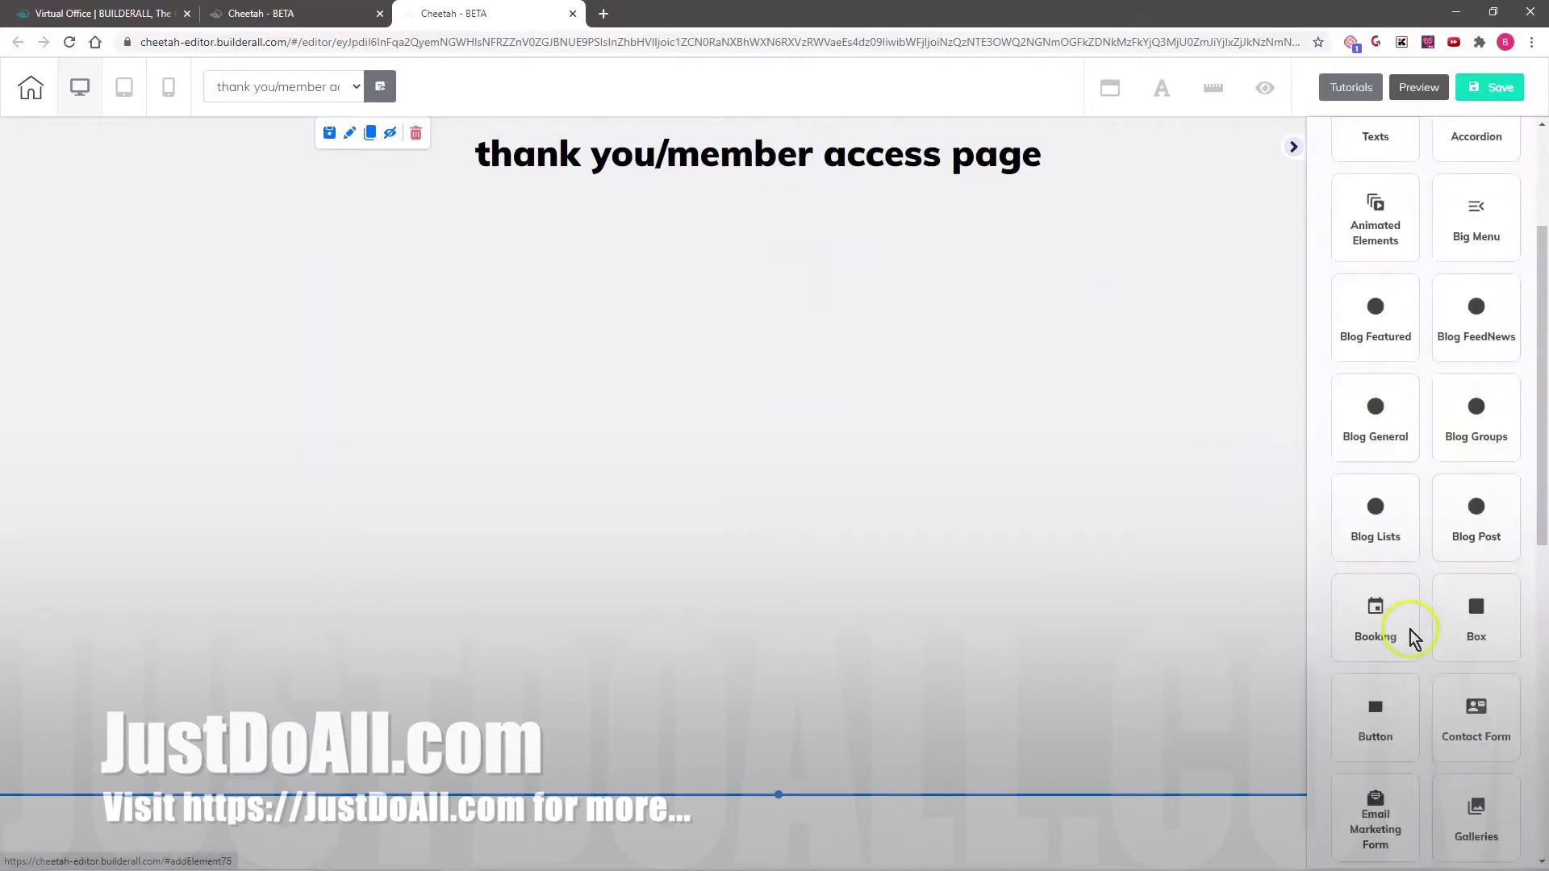
pyautogui.scroll(-1, 1413, 645)
pyautogui.click(1383, 617)
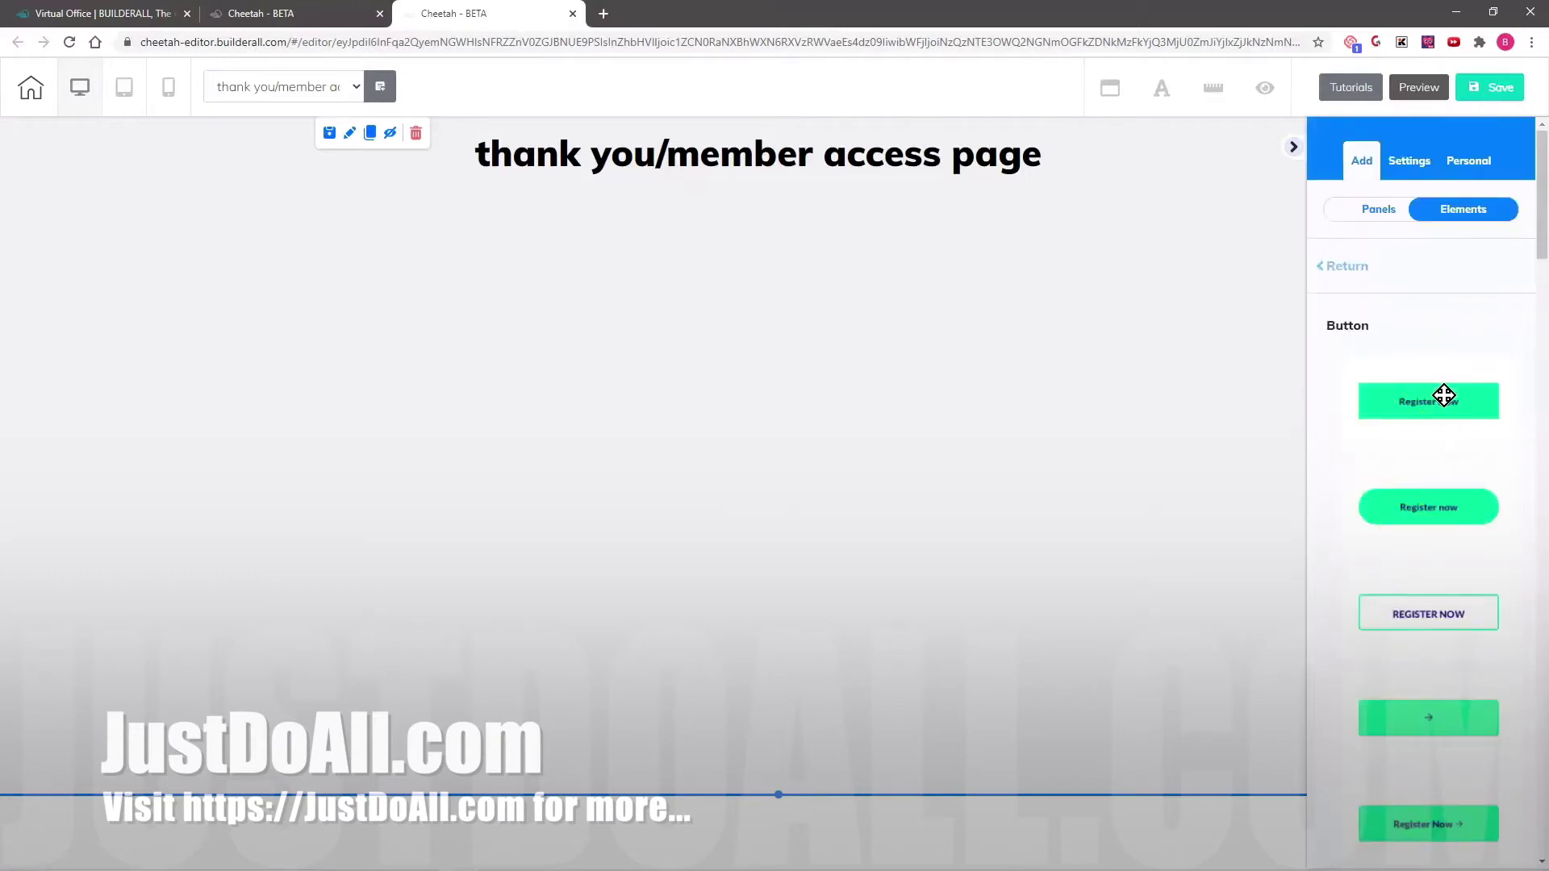
pyautogui.moveTo(1445, 396); pyautogui.dragTo(803, 250)
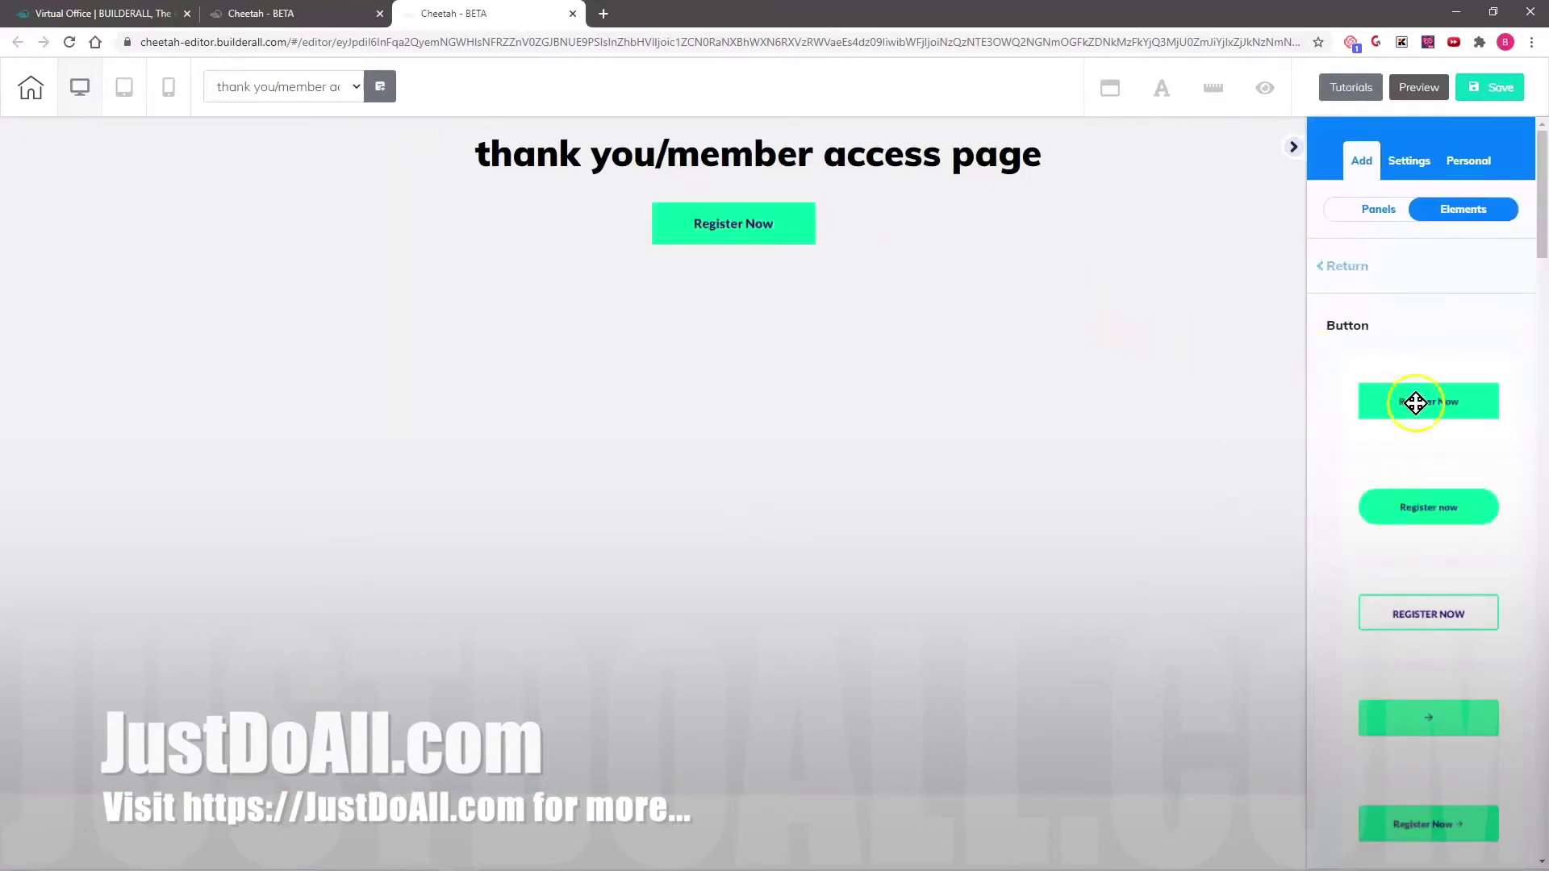
pyautogui.moveTo(1416, 404); pyautogui.dragTo(731, 312)
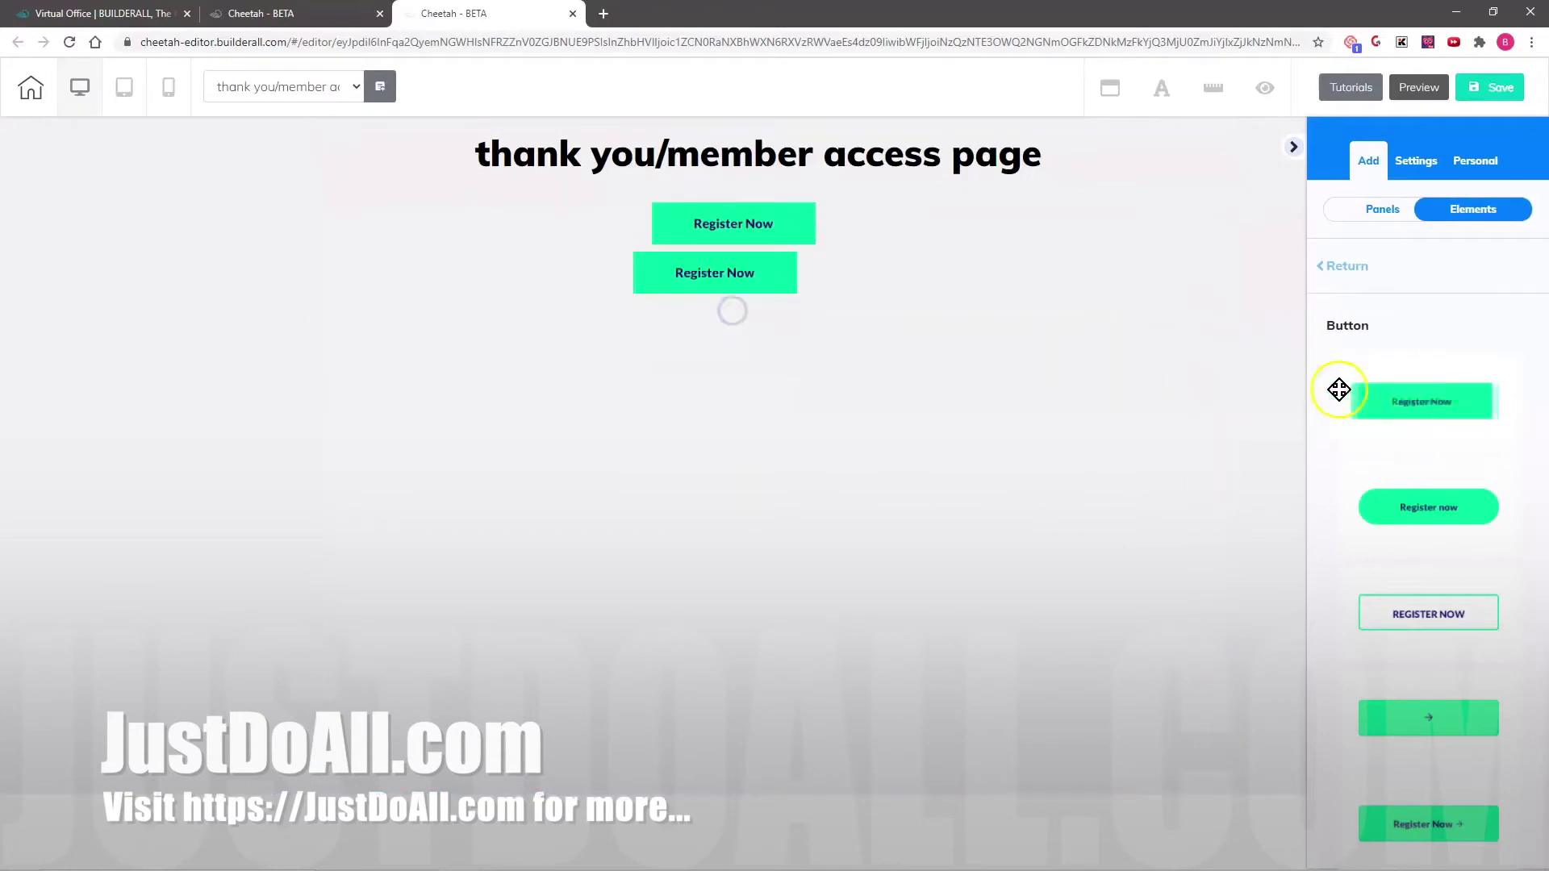
pyautogui.moveTo(1421, 401); pyautogui.dragTo(716, 347)
pyautogui.moveTo(1424, 401); pyautogui.dragTo(735, 388)
pyautogui.click(715, 253)
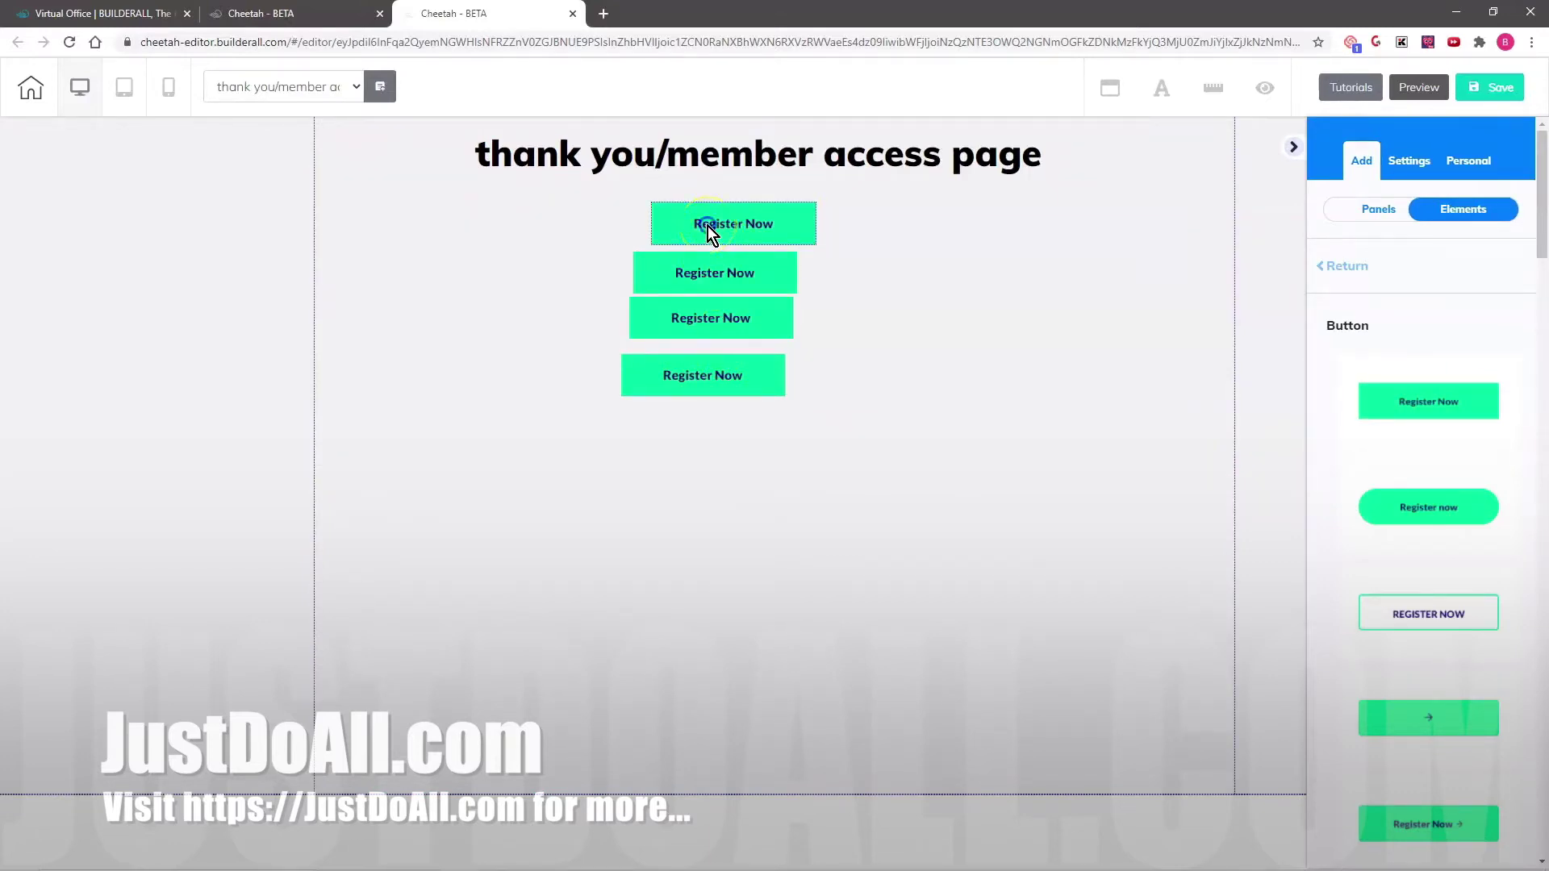
pyautogui.click(709, 226)
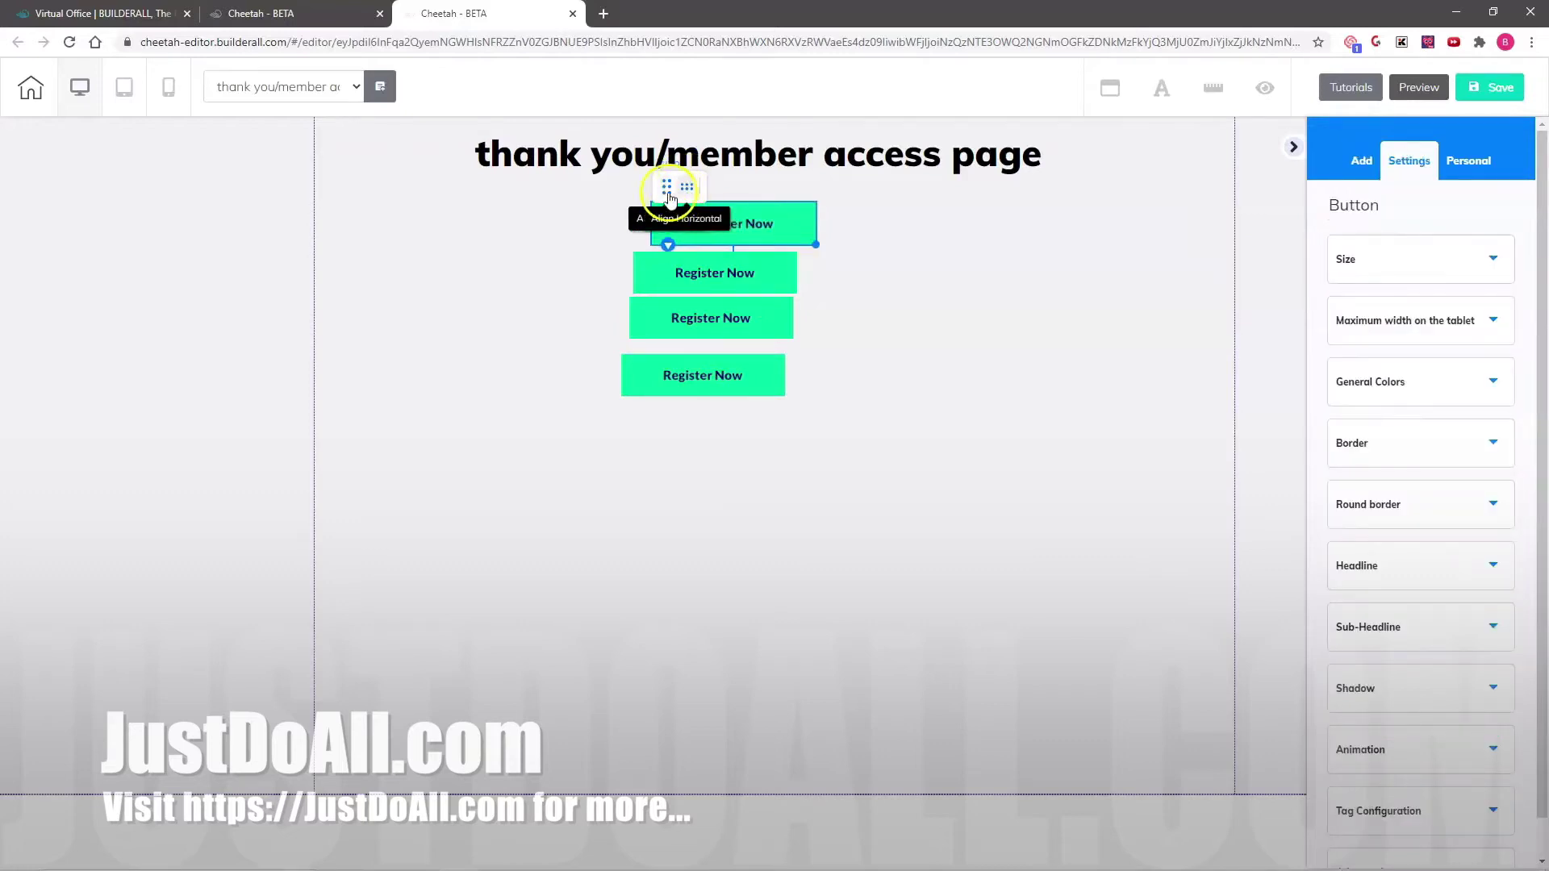
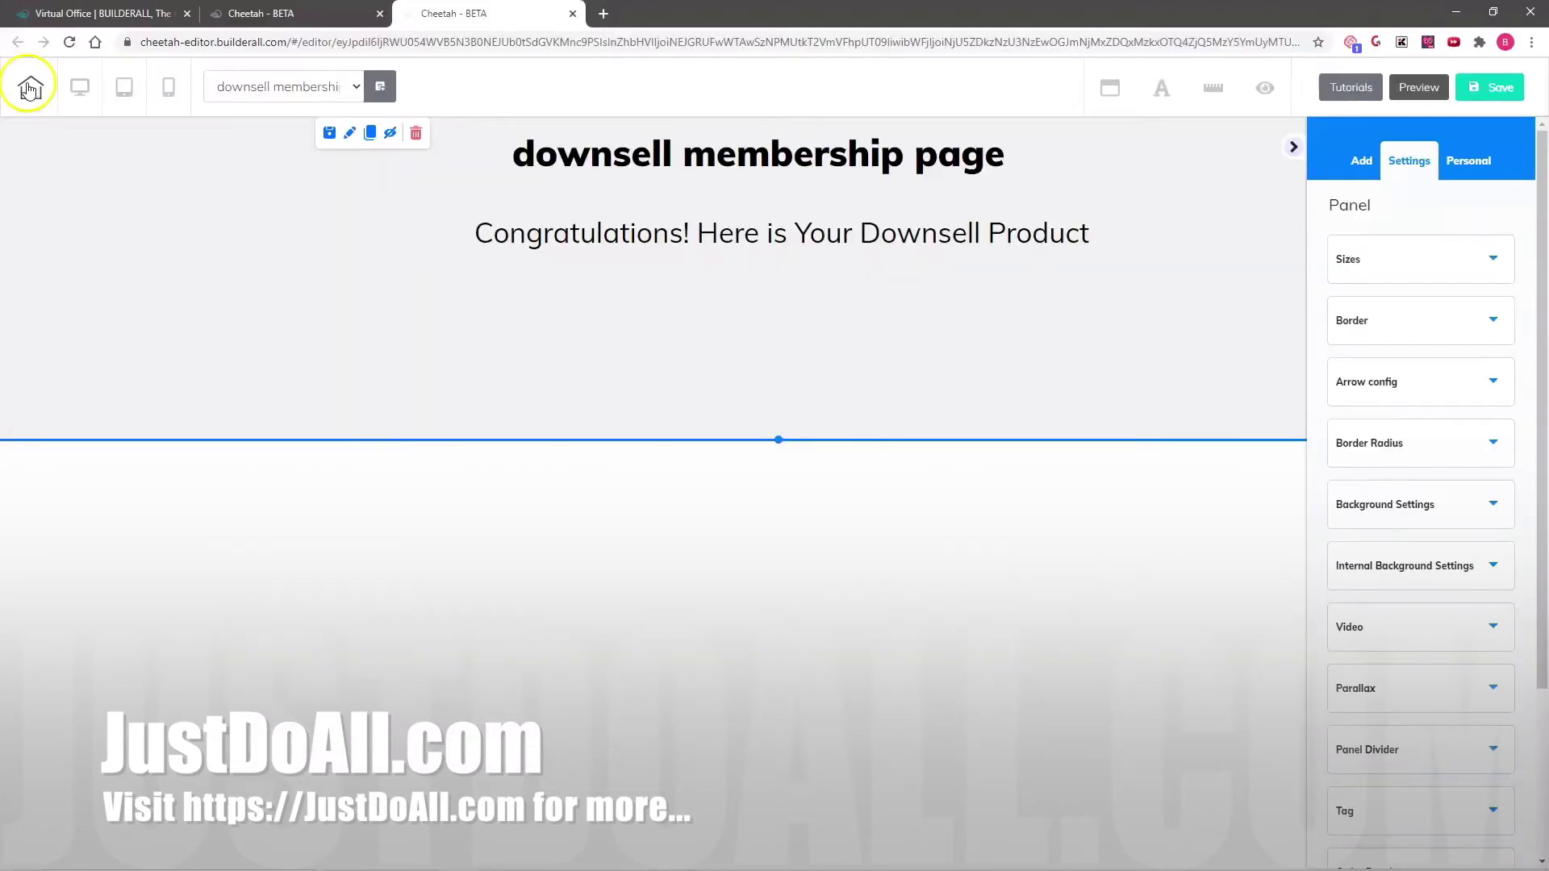
# Save the downsell membership page and exit the editor to the Upsell Funnel page list.
pyautogui.click(29, 79)
pyautogui.click(841, 484)
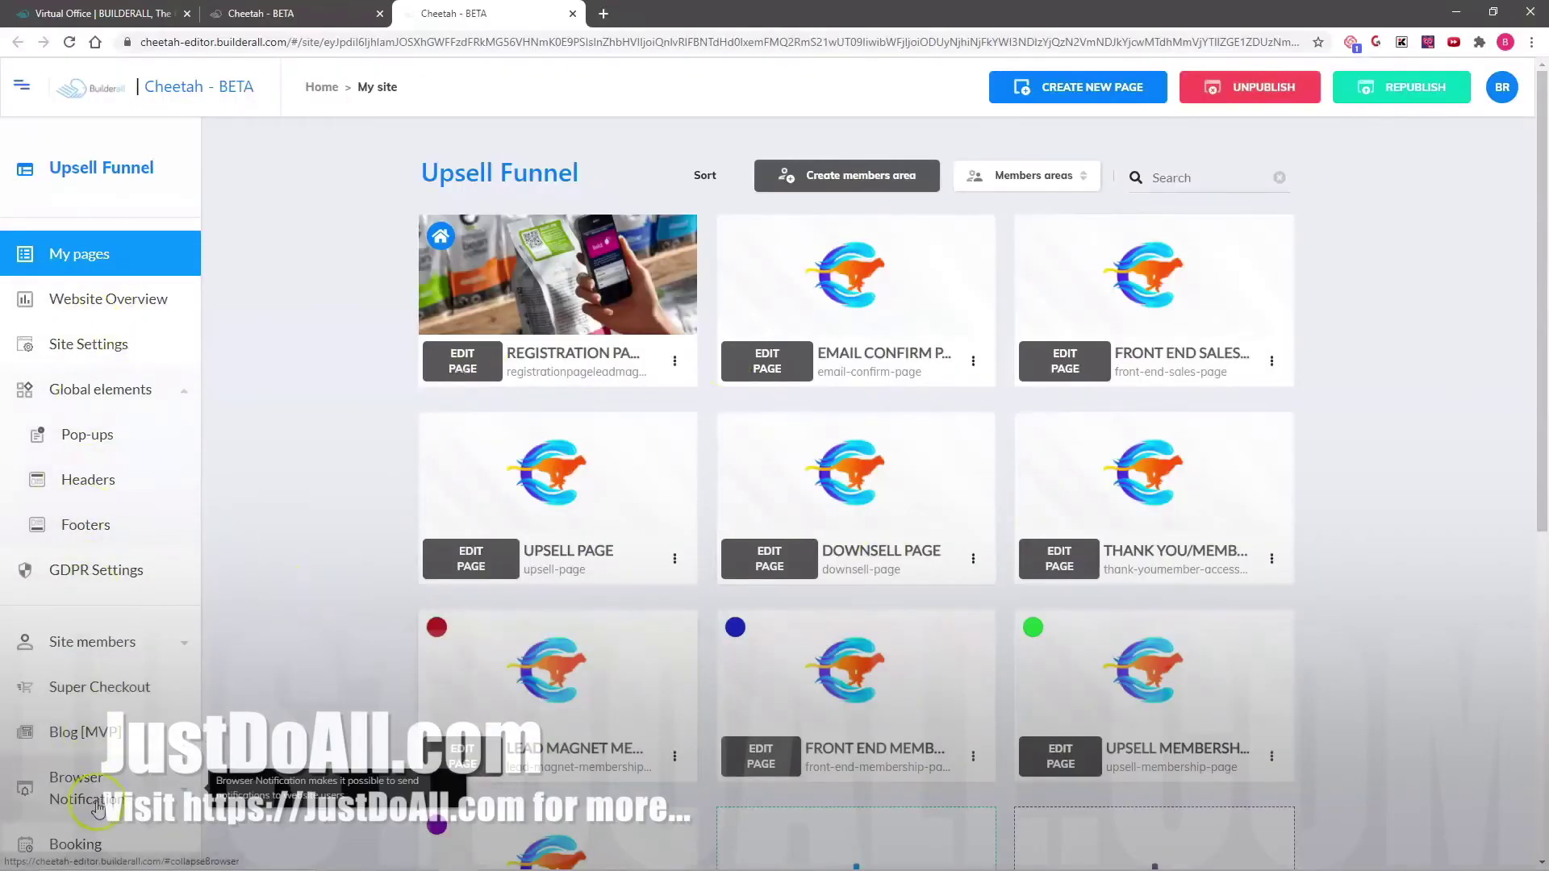
# Republish the Upsell Funnel site and open the live Registration Page in a new tab.
pyautogui.click(1404, 92)
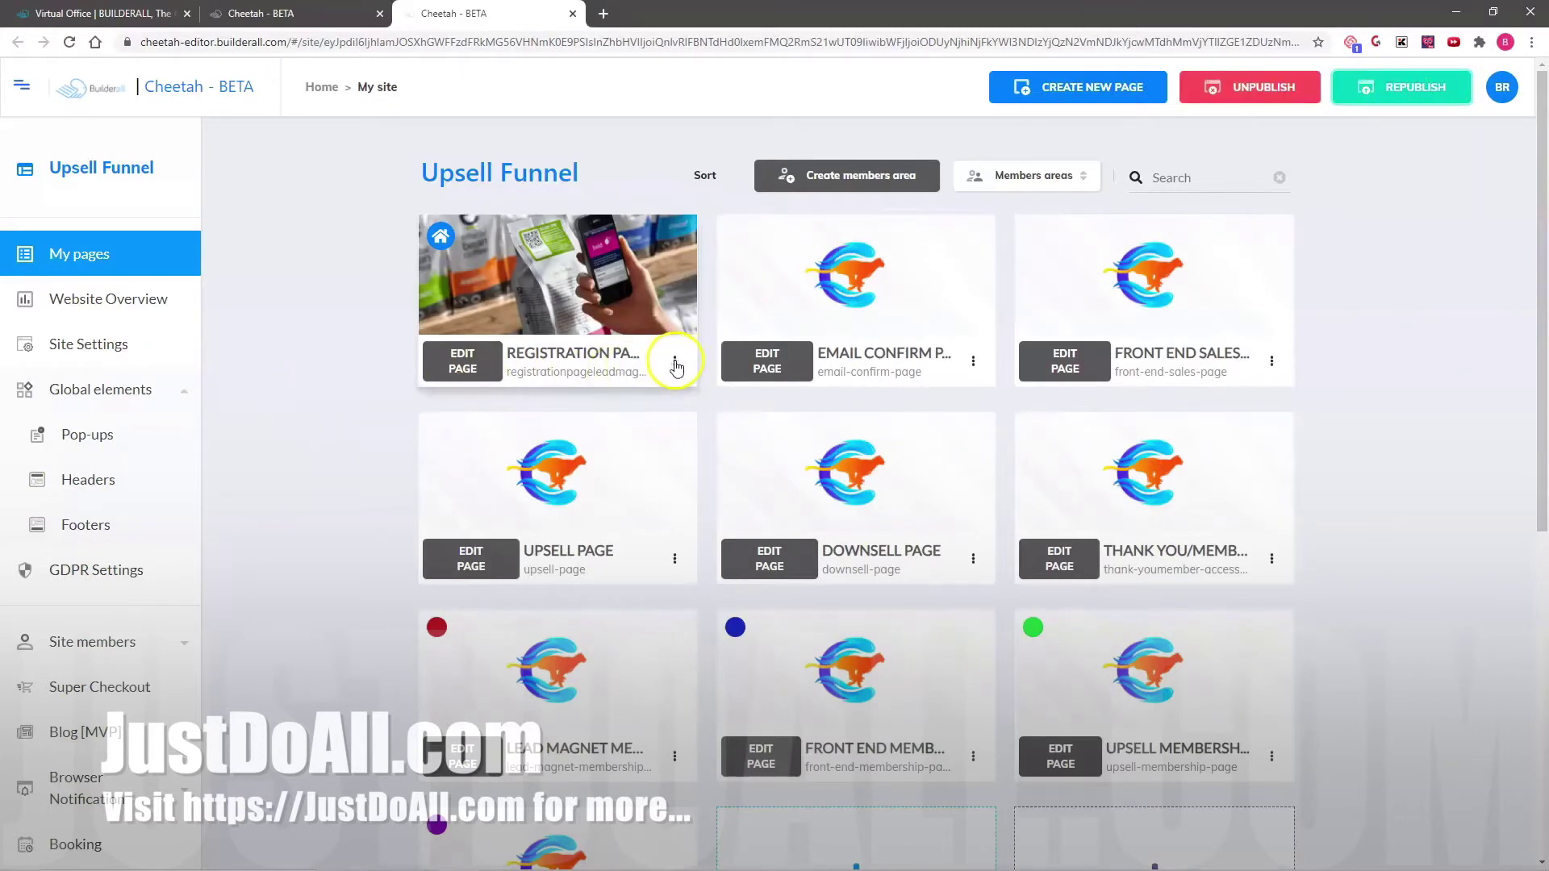
pyautogui.click(675, 363)
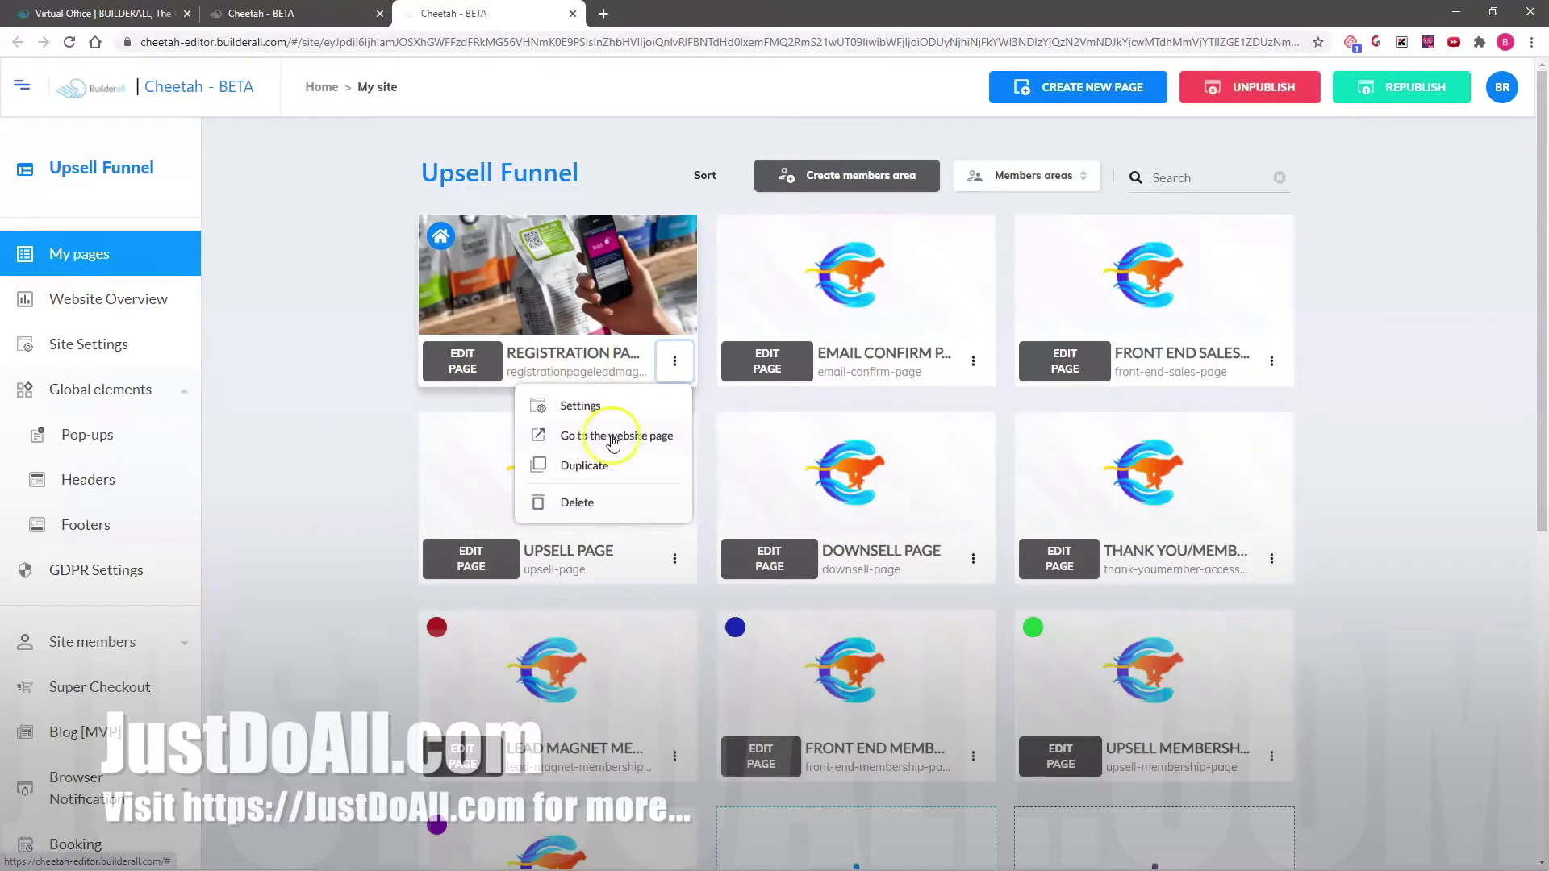
pyautogui.click(614, 442)
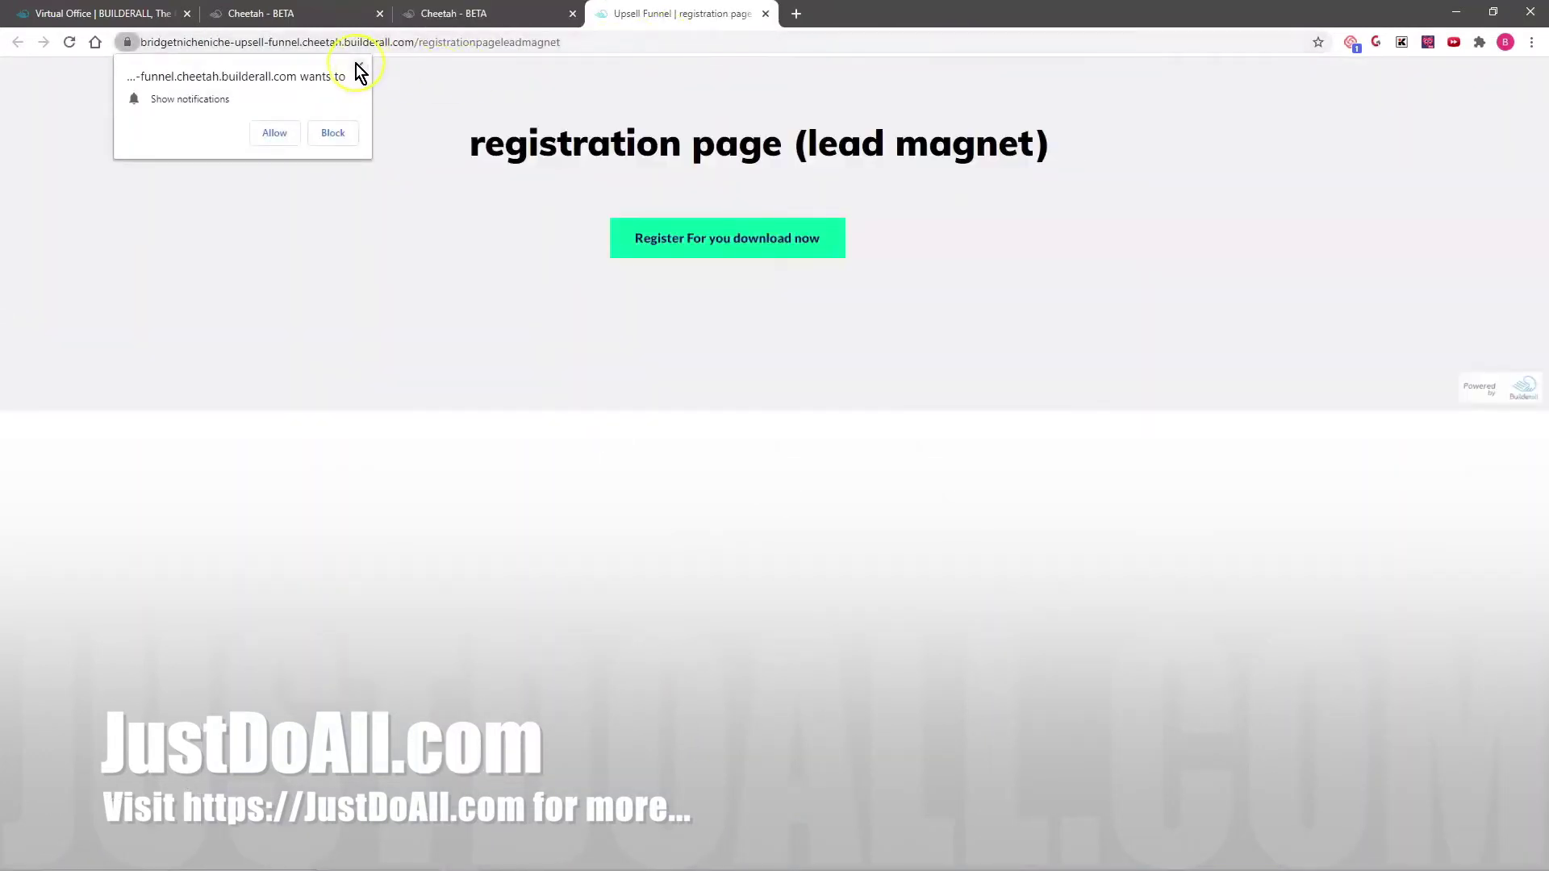
# Open the registration form and enter the test member's name and email address.
pyautogui.click(359, 66)
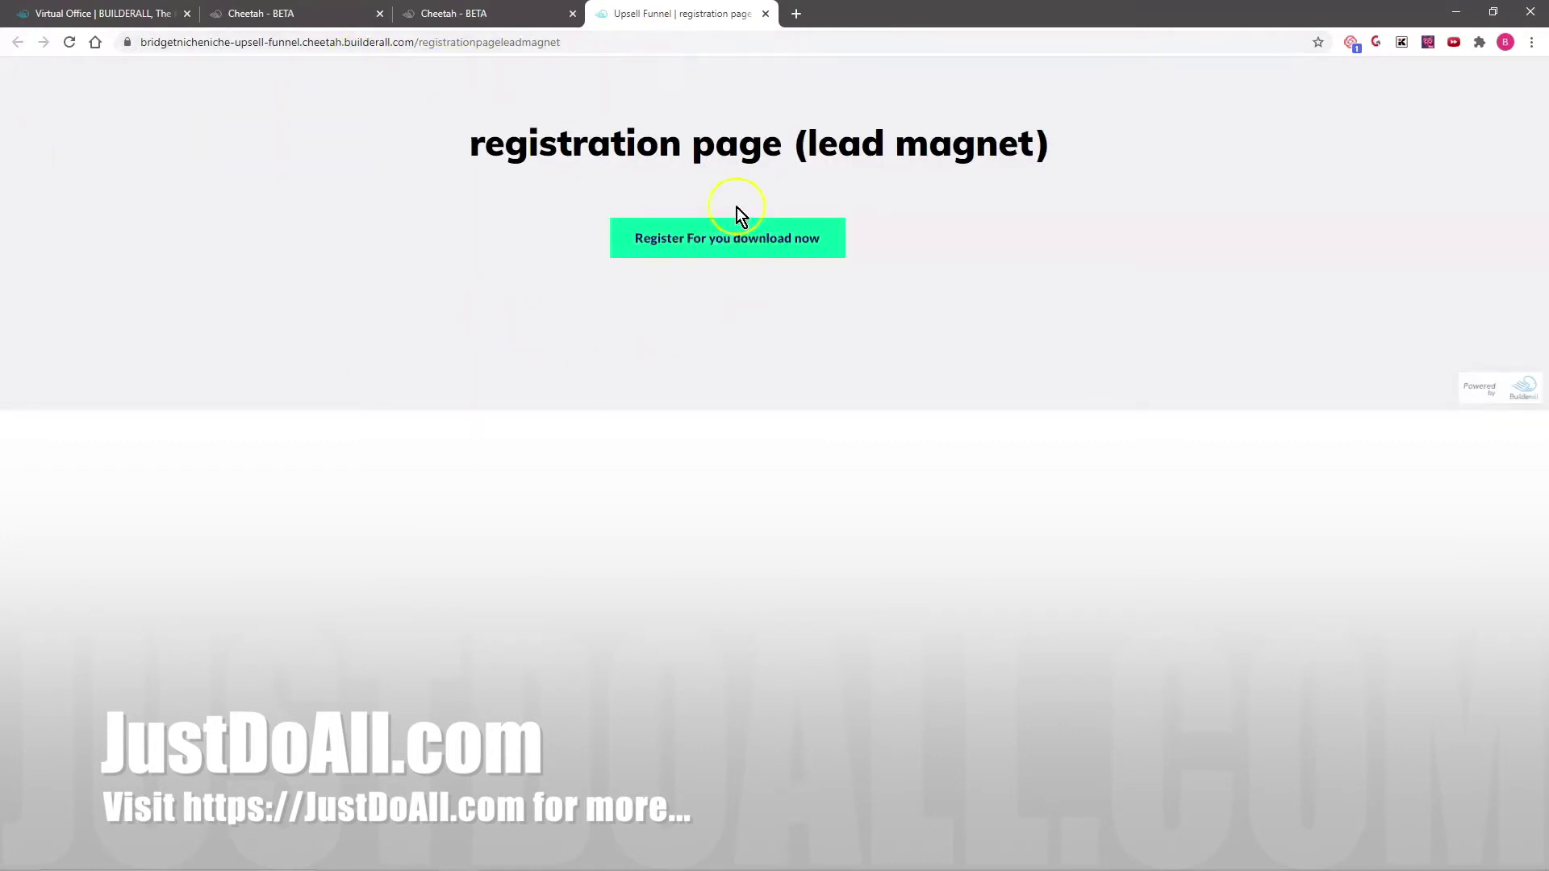
pyautogui.click(722, 247)
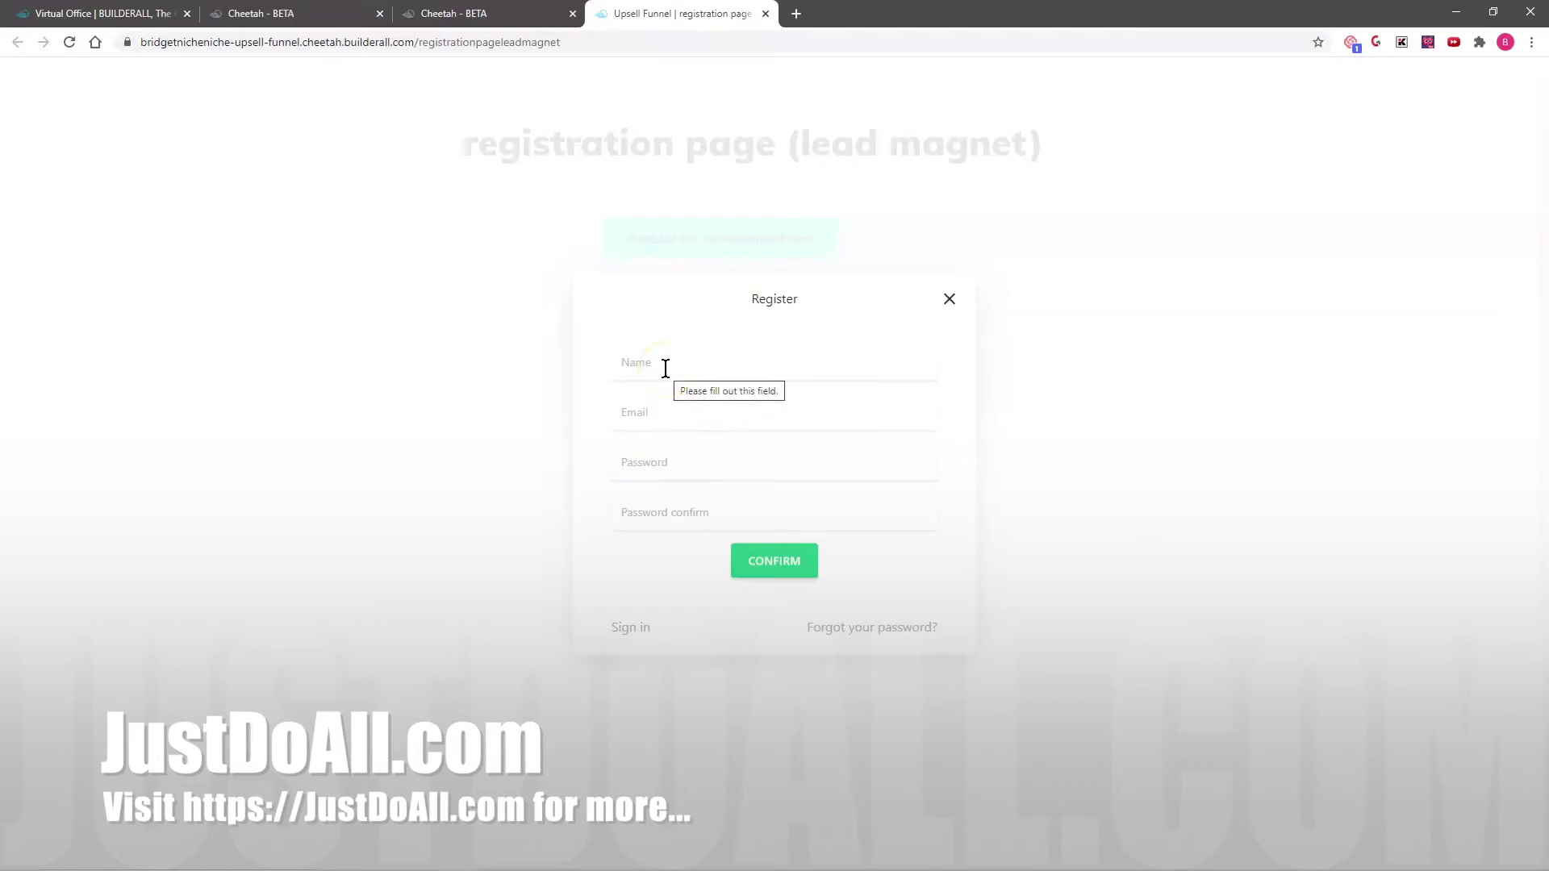
pyautogui.click(666, 369)
pyautogui.write('Bridget')
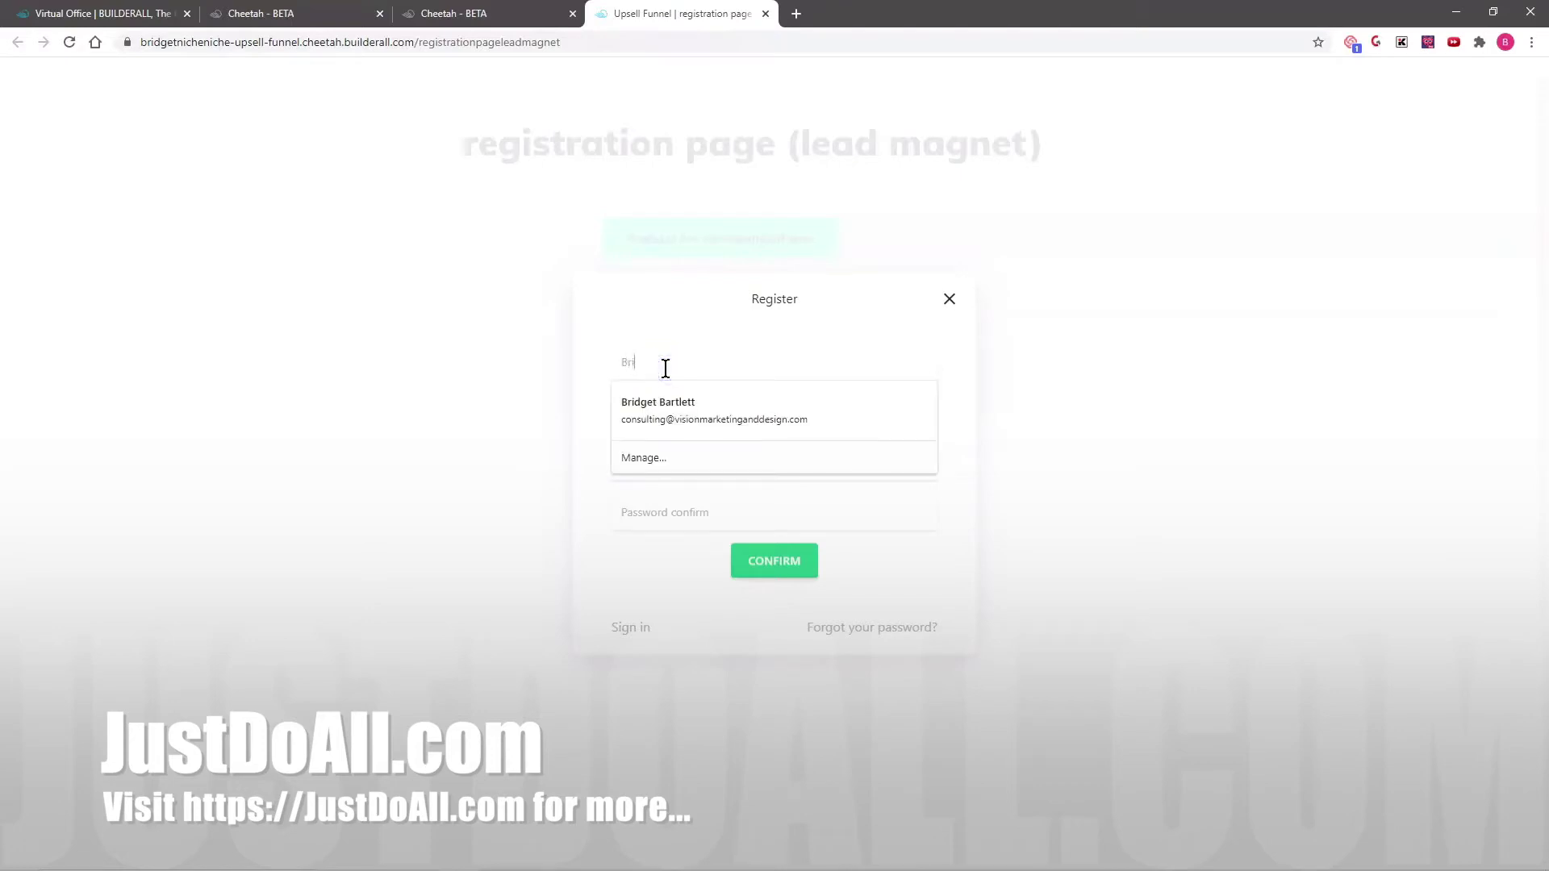
pyautogui.press('Tab')
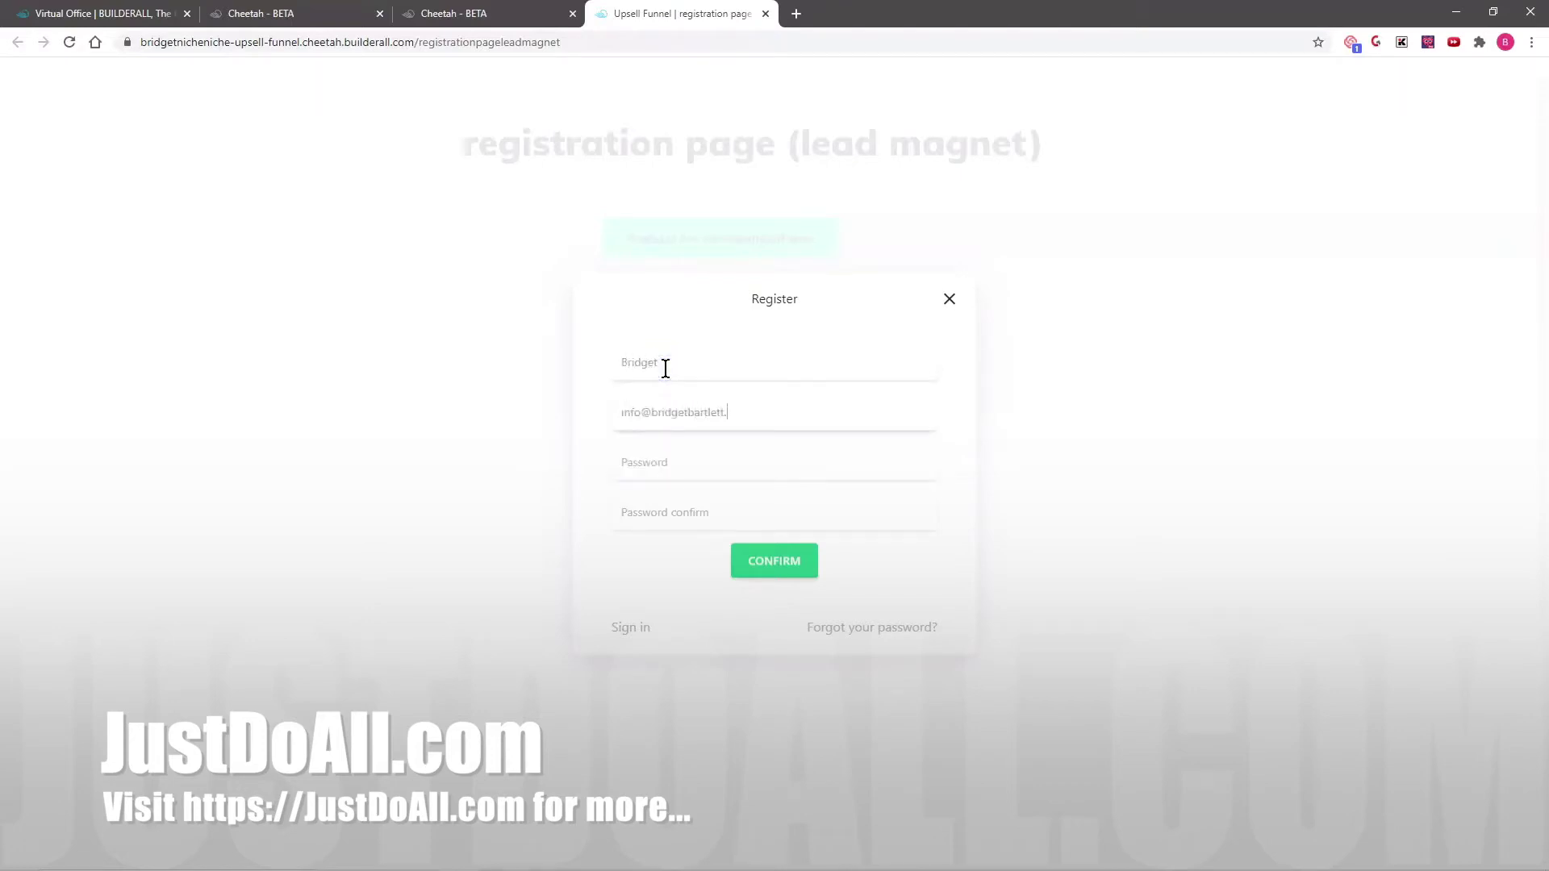
# Enter and confirm the account password, submit the registration, and dismiss the browser popups.
pyautogui.click(673, 464)
pyautogui.write('••••')
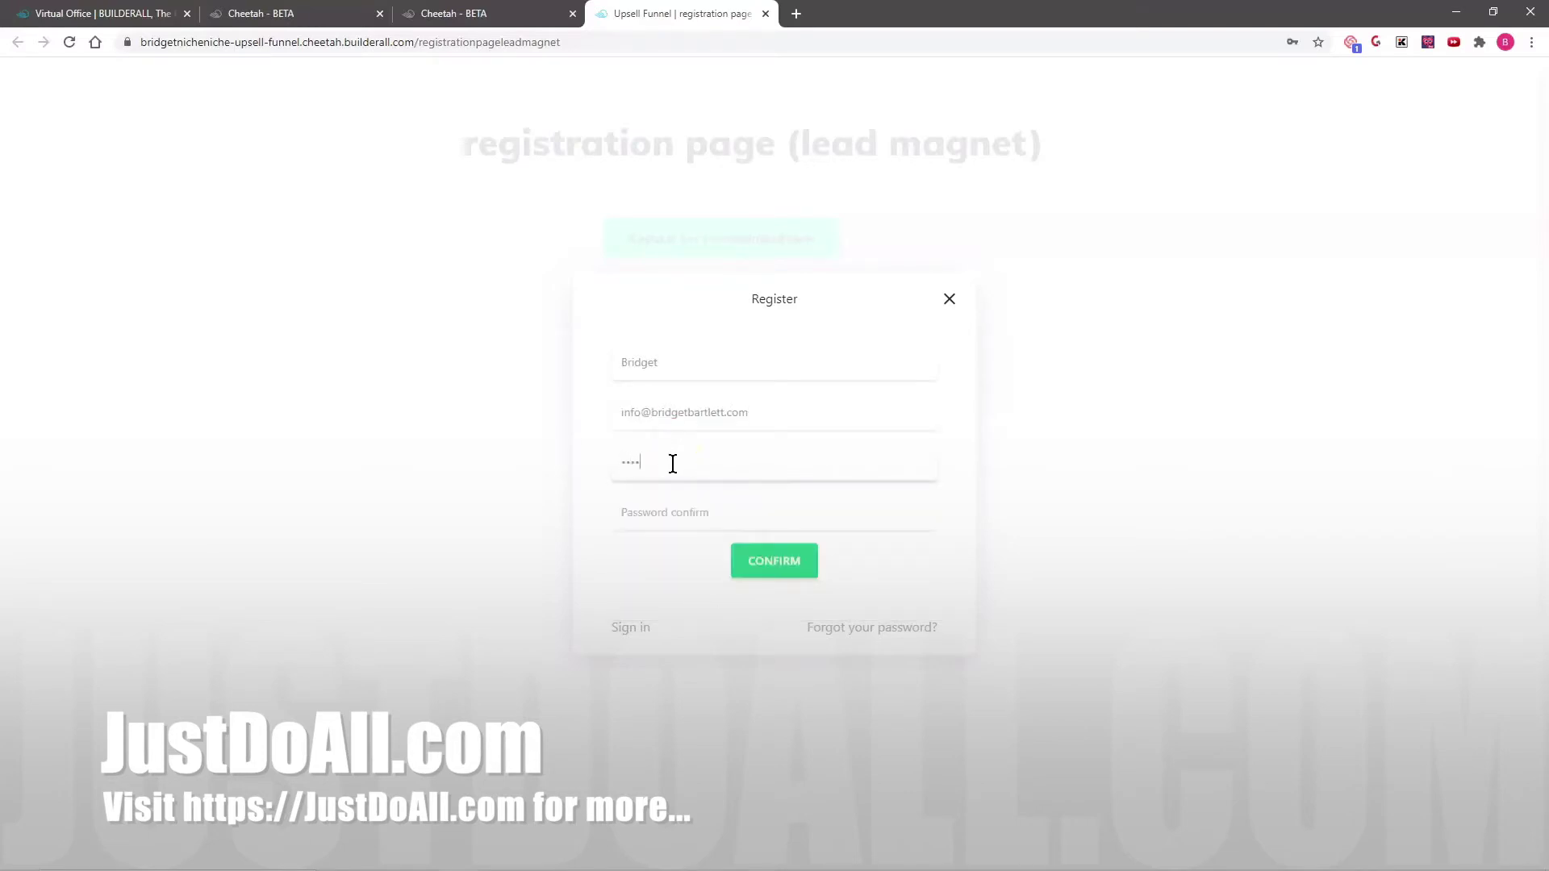
pyautogui.write('•••••••')
pyautogui.click(669, 514)
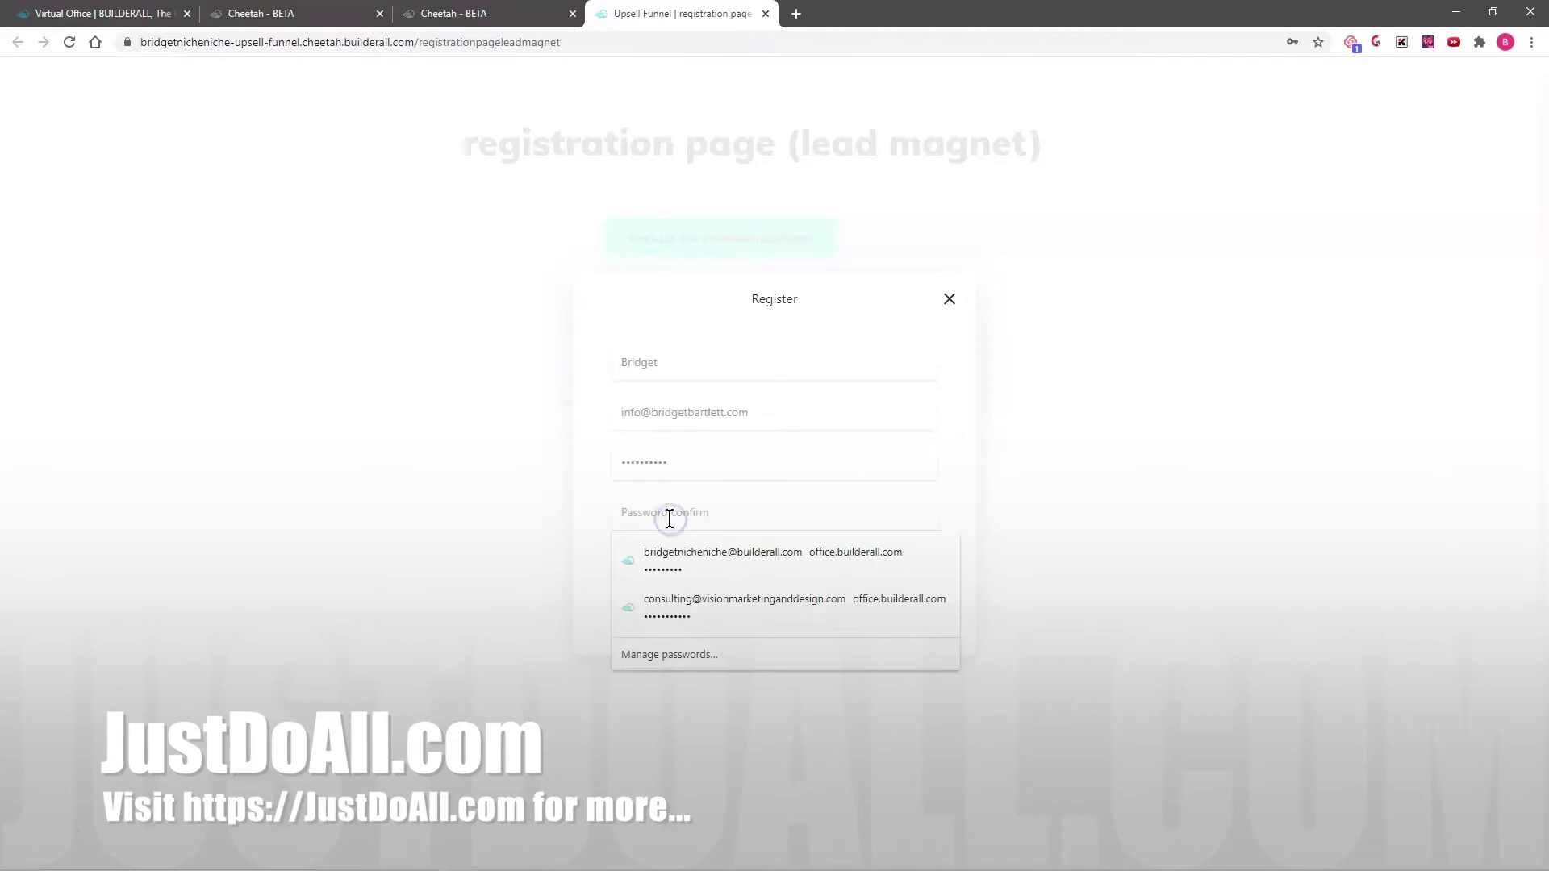
pyautogui.write('•••••••••••')
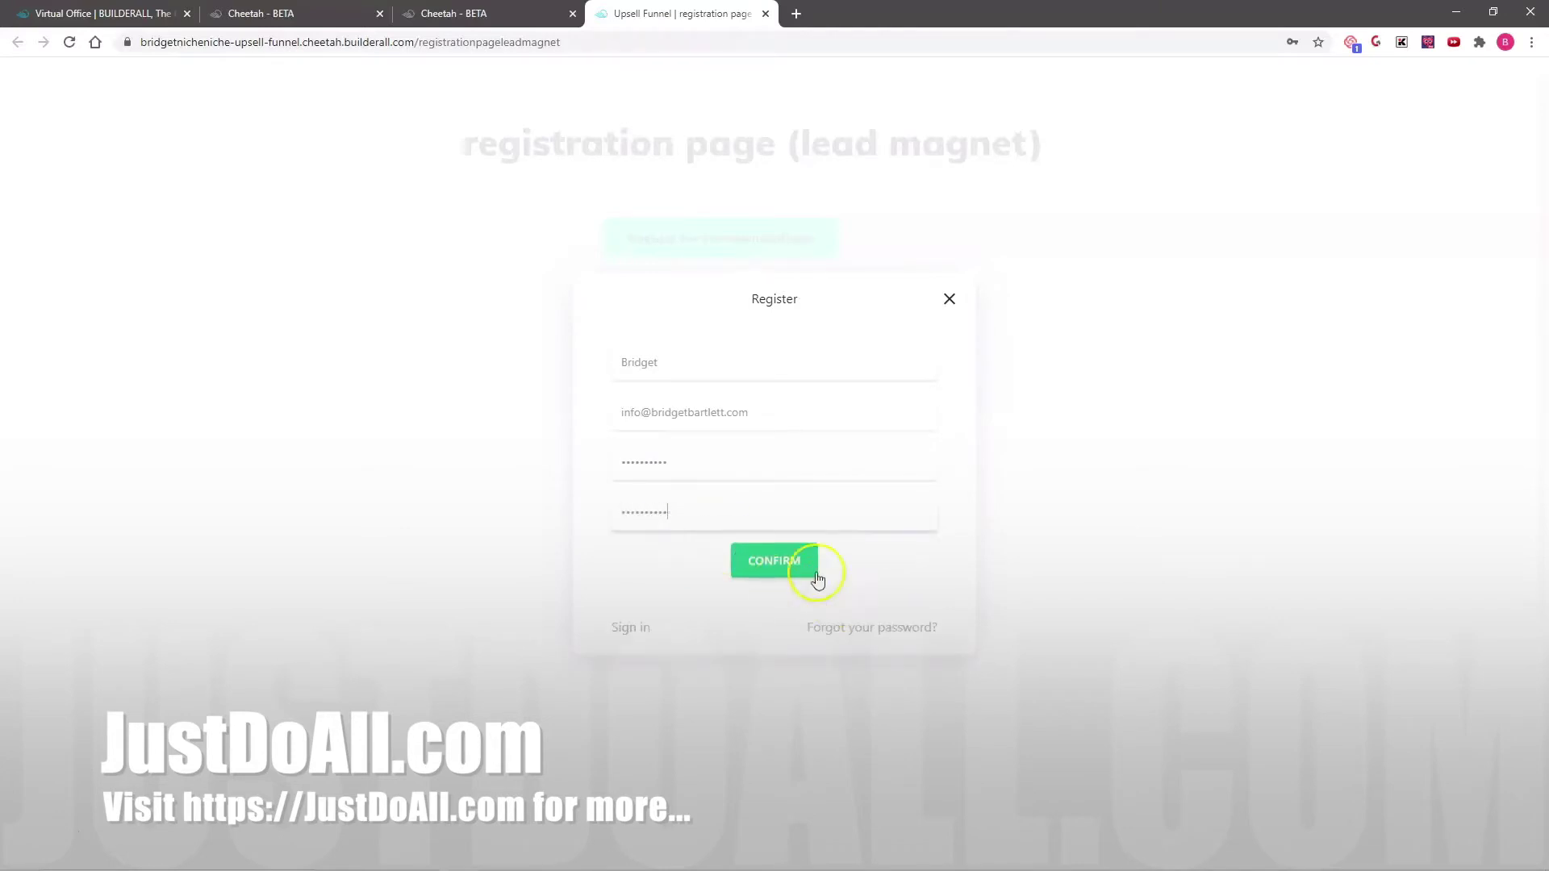
pyautogui.click(773, 563)
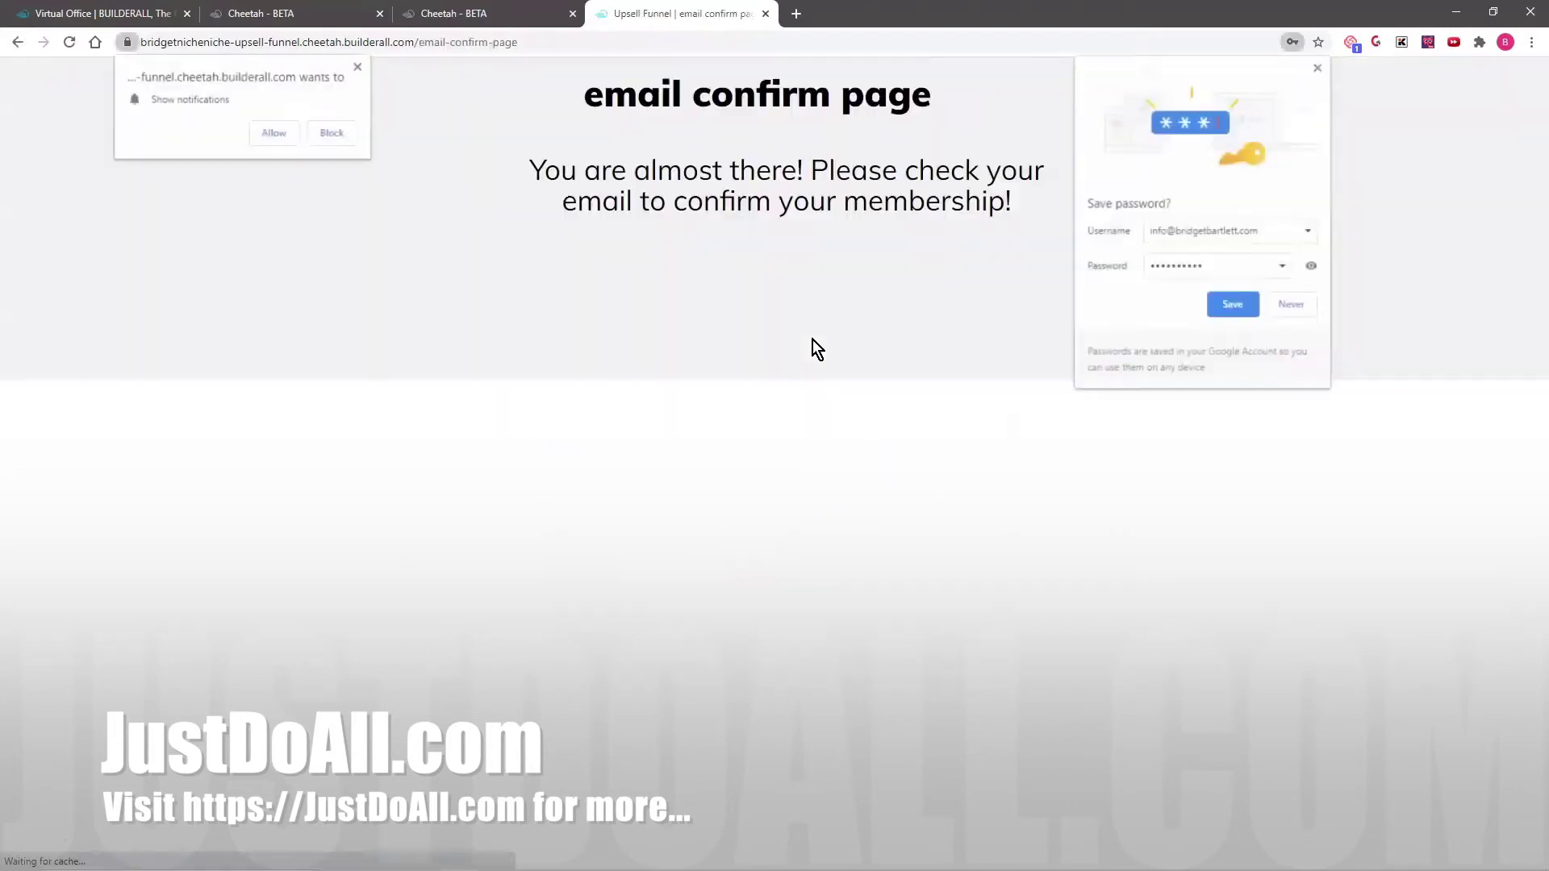
pyautogui.click(823, 250)
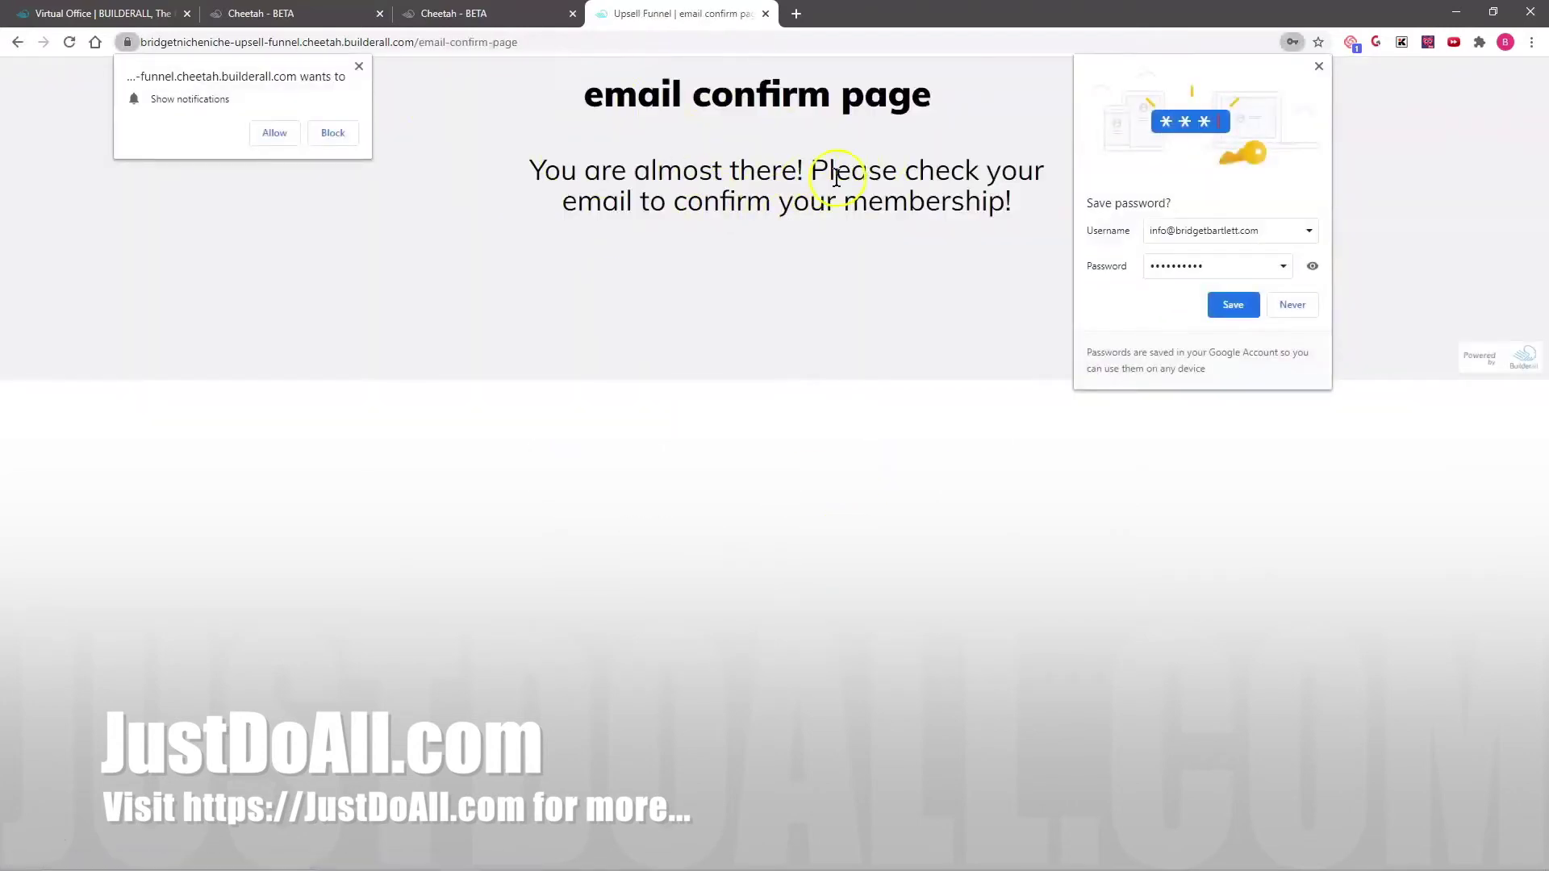
pyautogui.click(1320, 67)
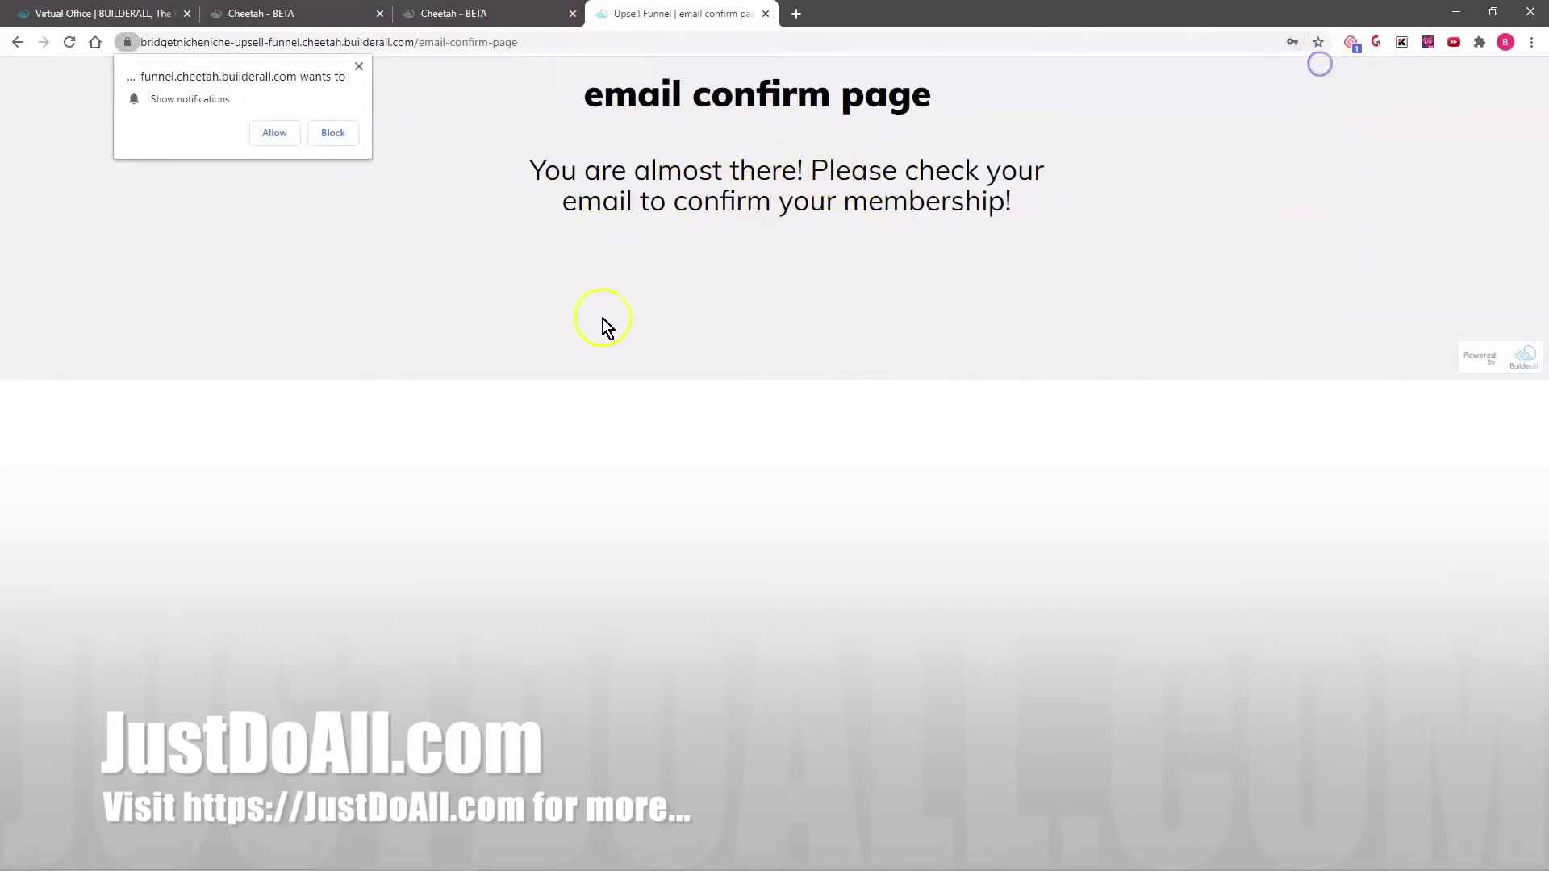
pyautogui.click(359, 65)
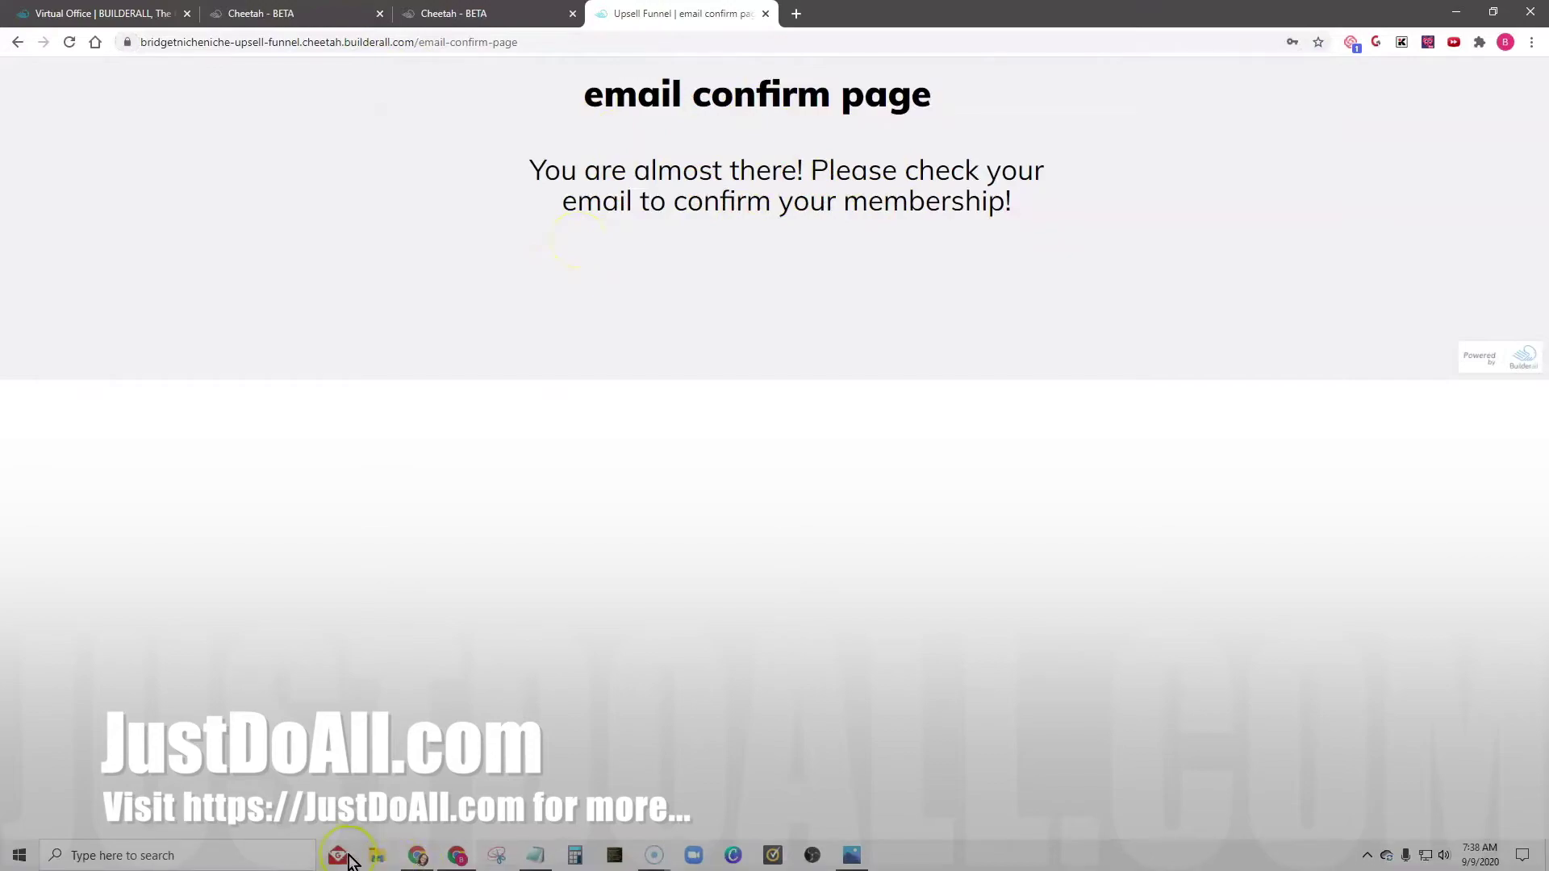
# In Gmail, read the Welcome to members area email, then follow the subscription confirmation link.
pyautogui.click(484, 855)
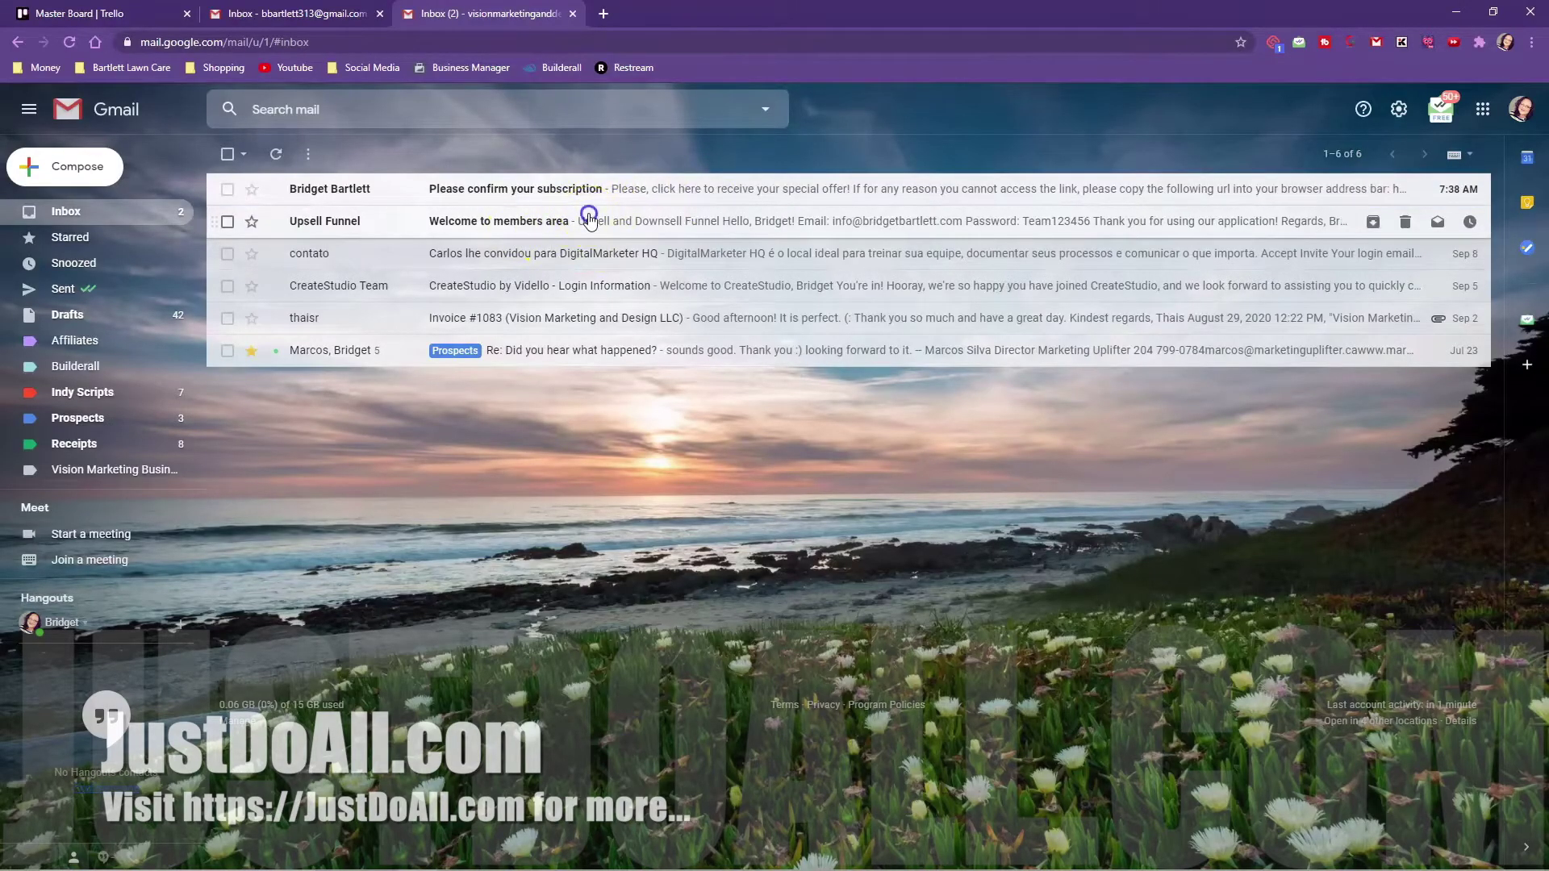
pyautogui.click(588, 216)
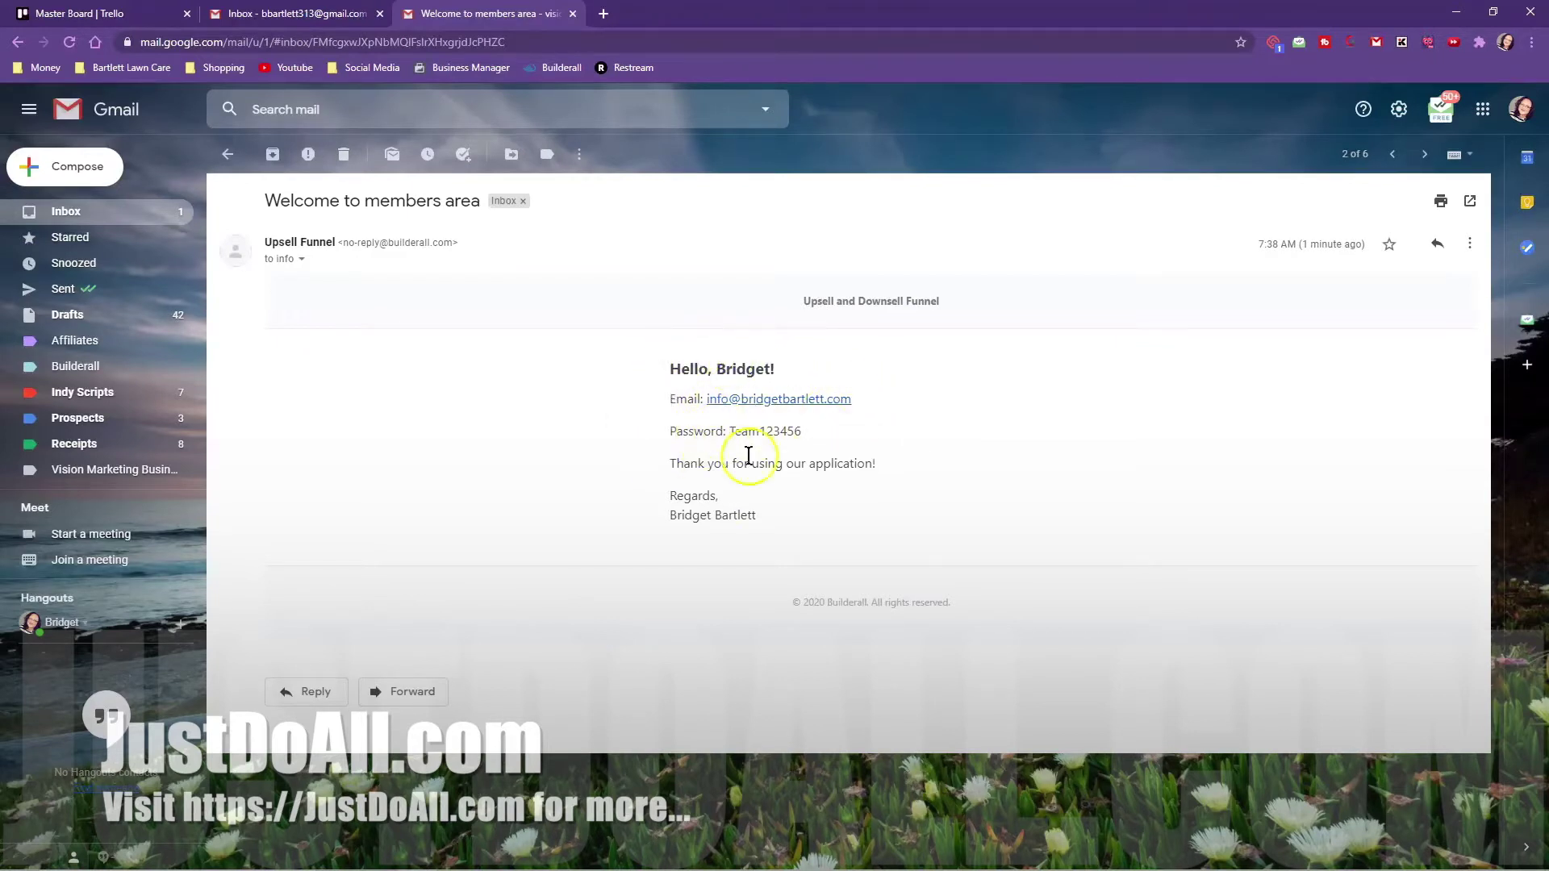
pyautogui.click(227, 154)
pyautogui.click(630, 189)
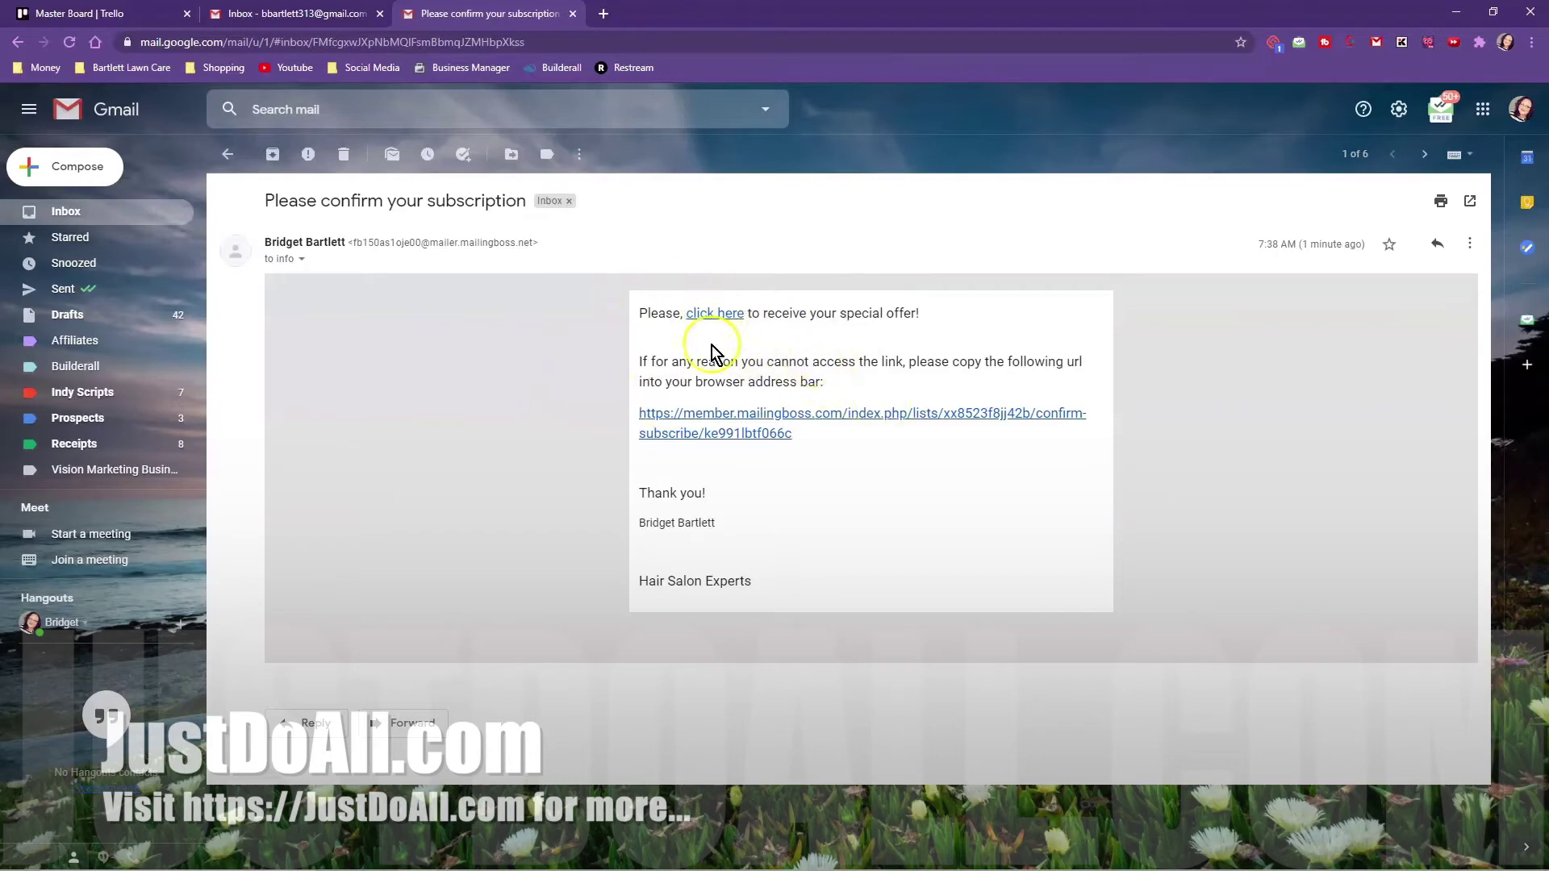
pyautogui.click(714, 315)
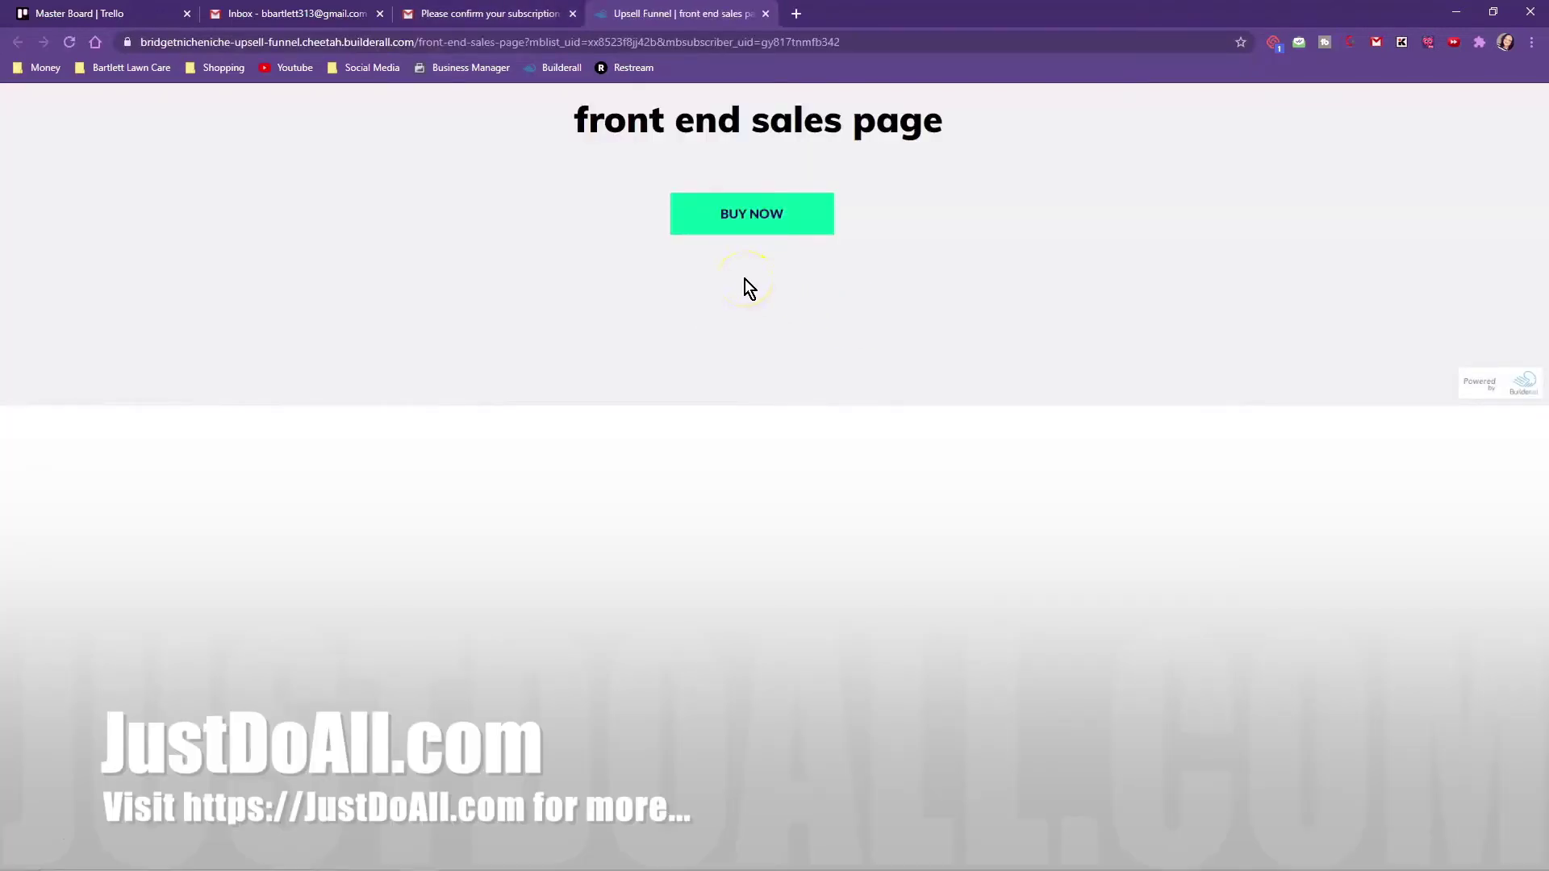
# Start the Front End Product checkout with the buyer's name, email and confirmed membership password.
pyautogui.click(757, 215)
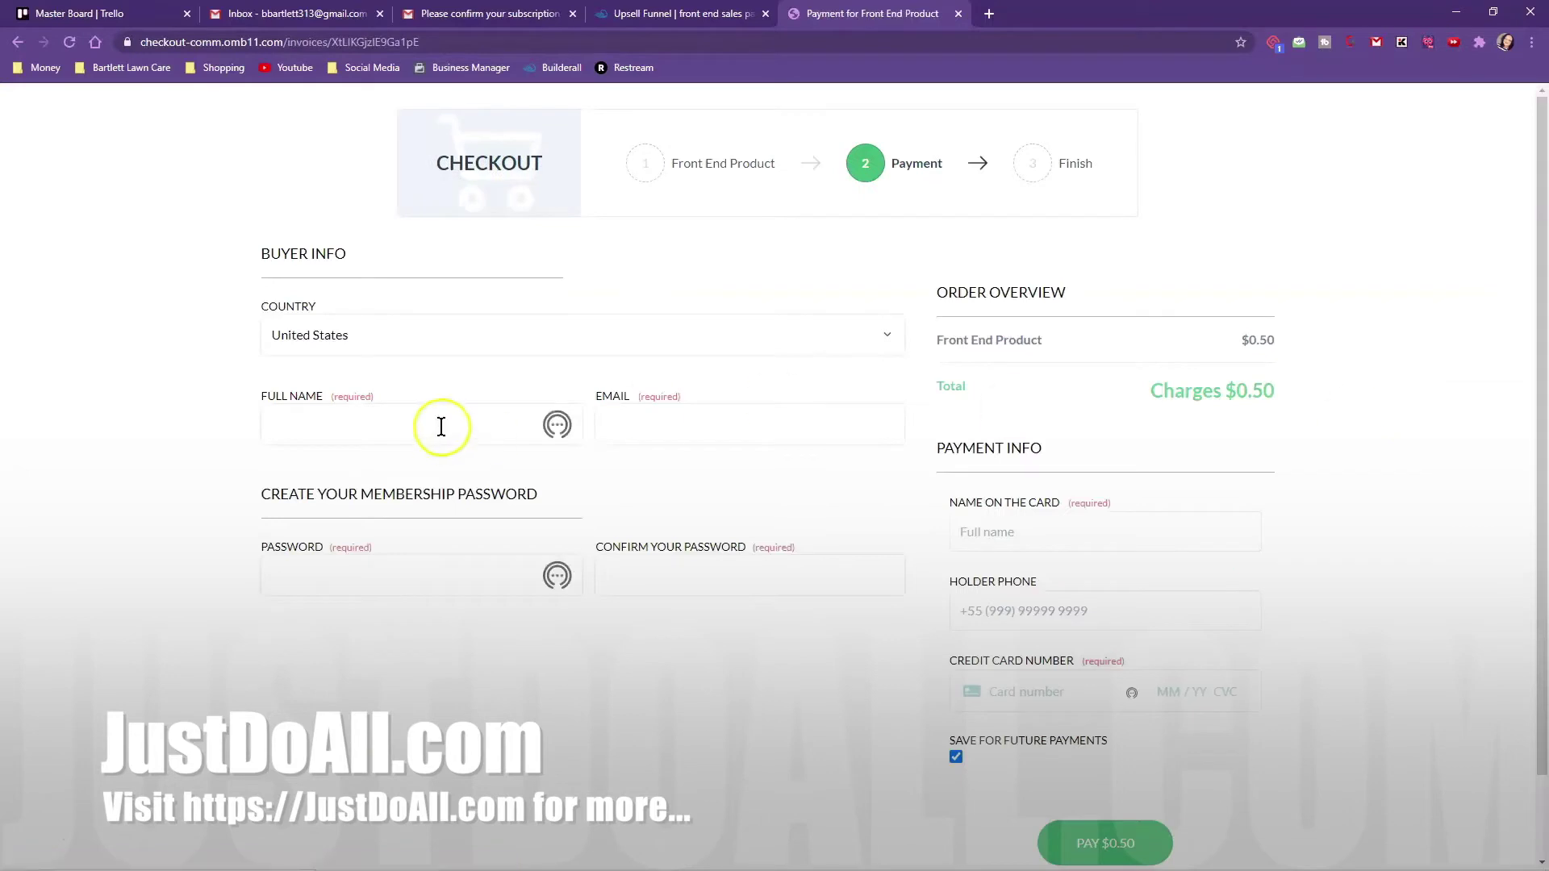
pyautogui.click(442, 426)
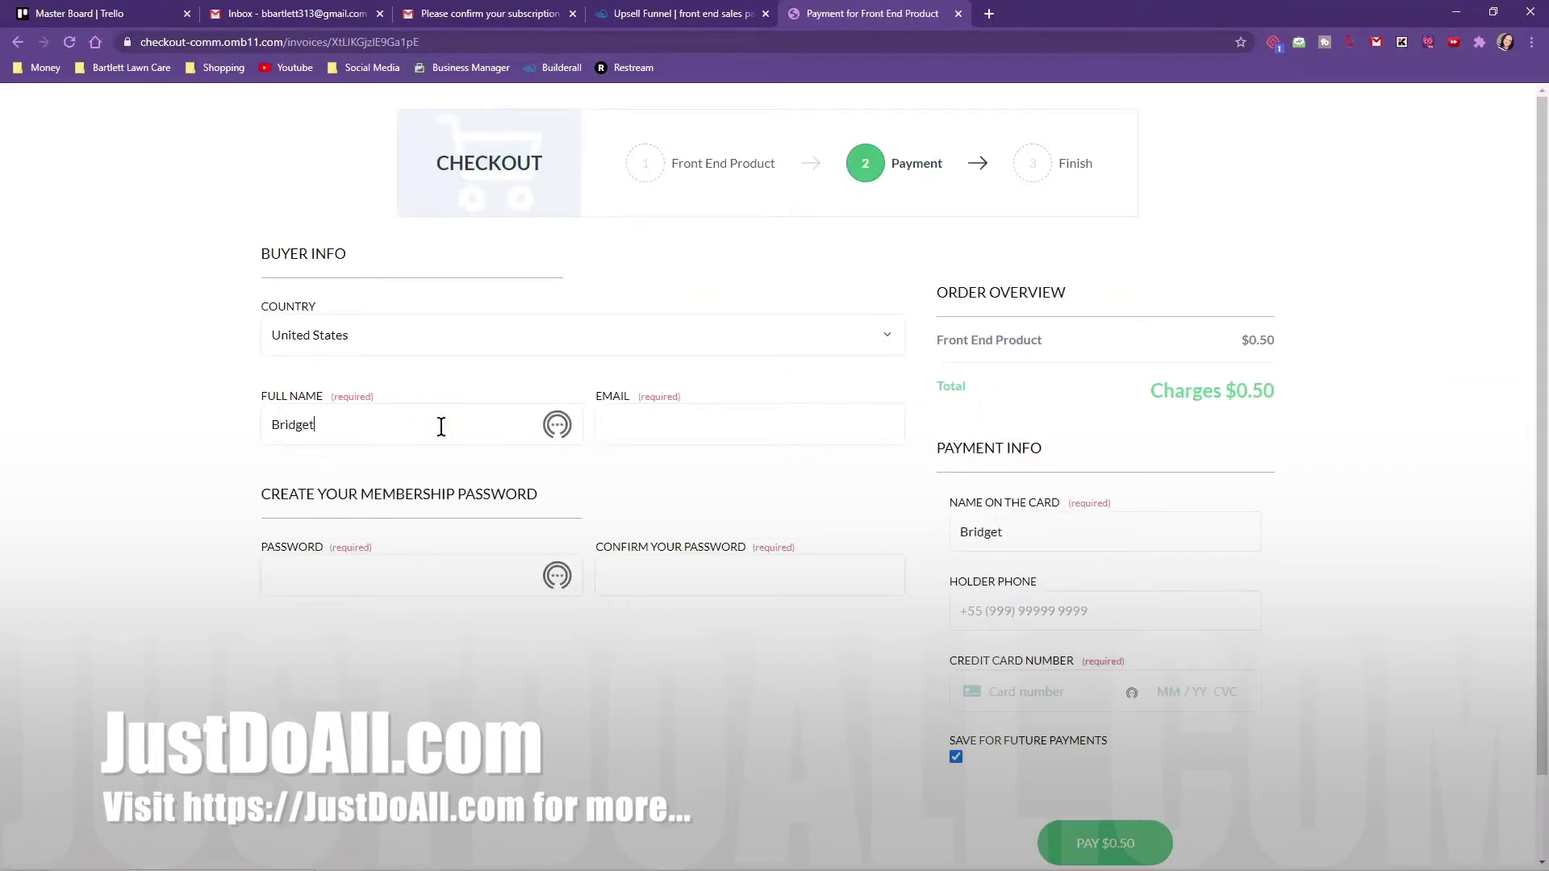
pyautogui.press('Tab')
pyautogui.click(358, 573)
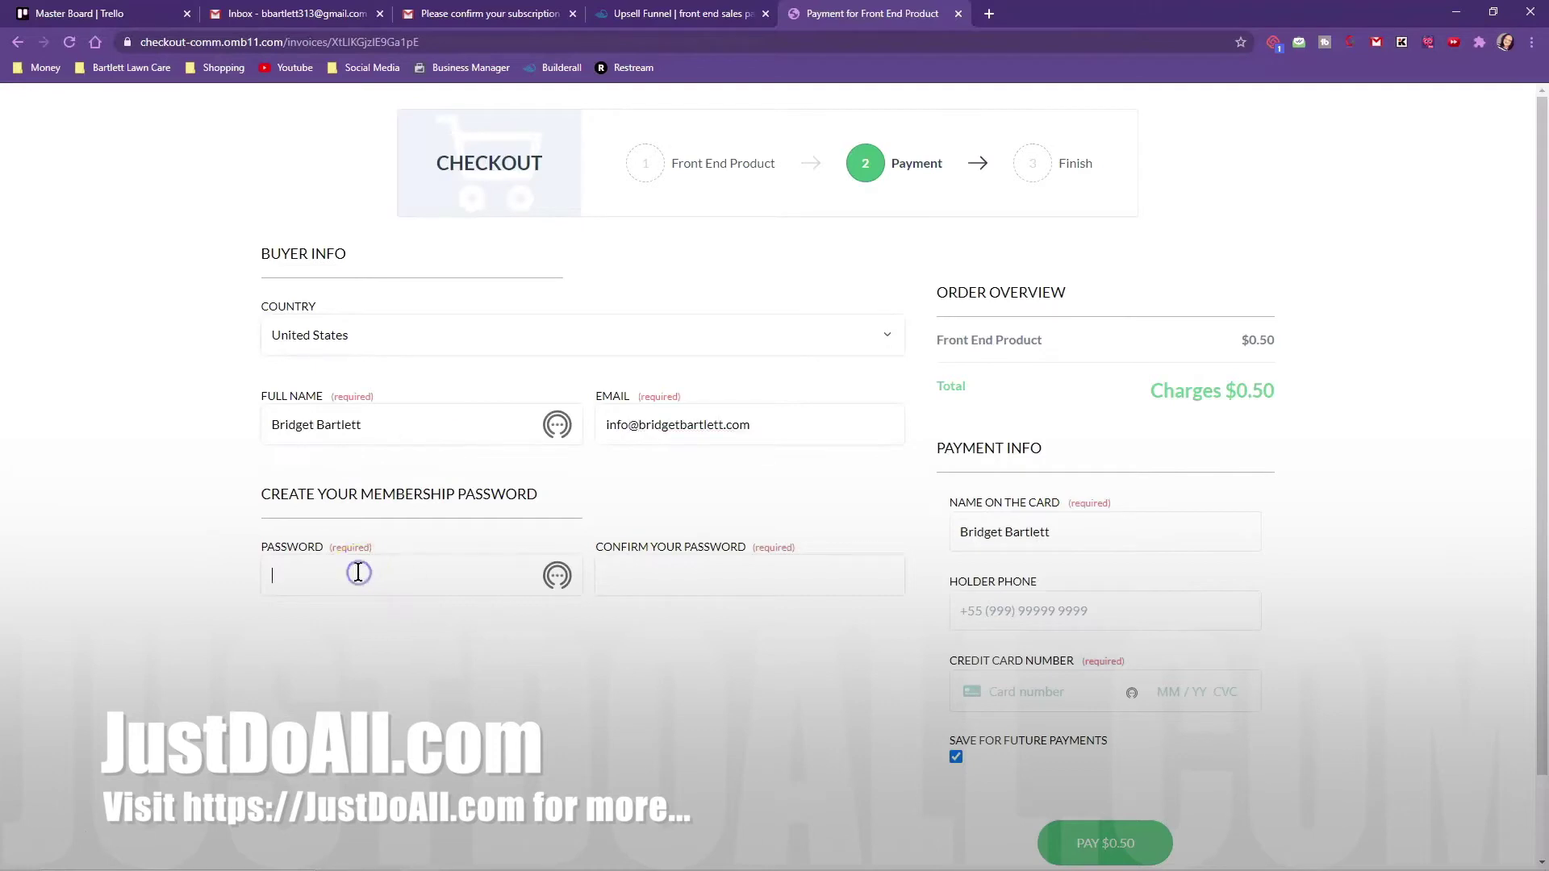
pyautogui.write('••••••••••••')
pyautogui.click(661, 573)
pyautogui.write('•')
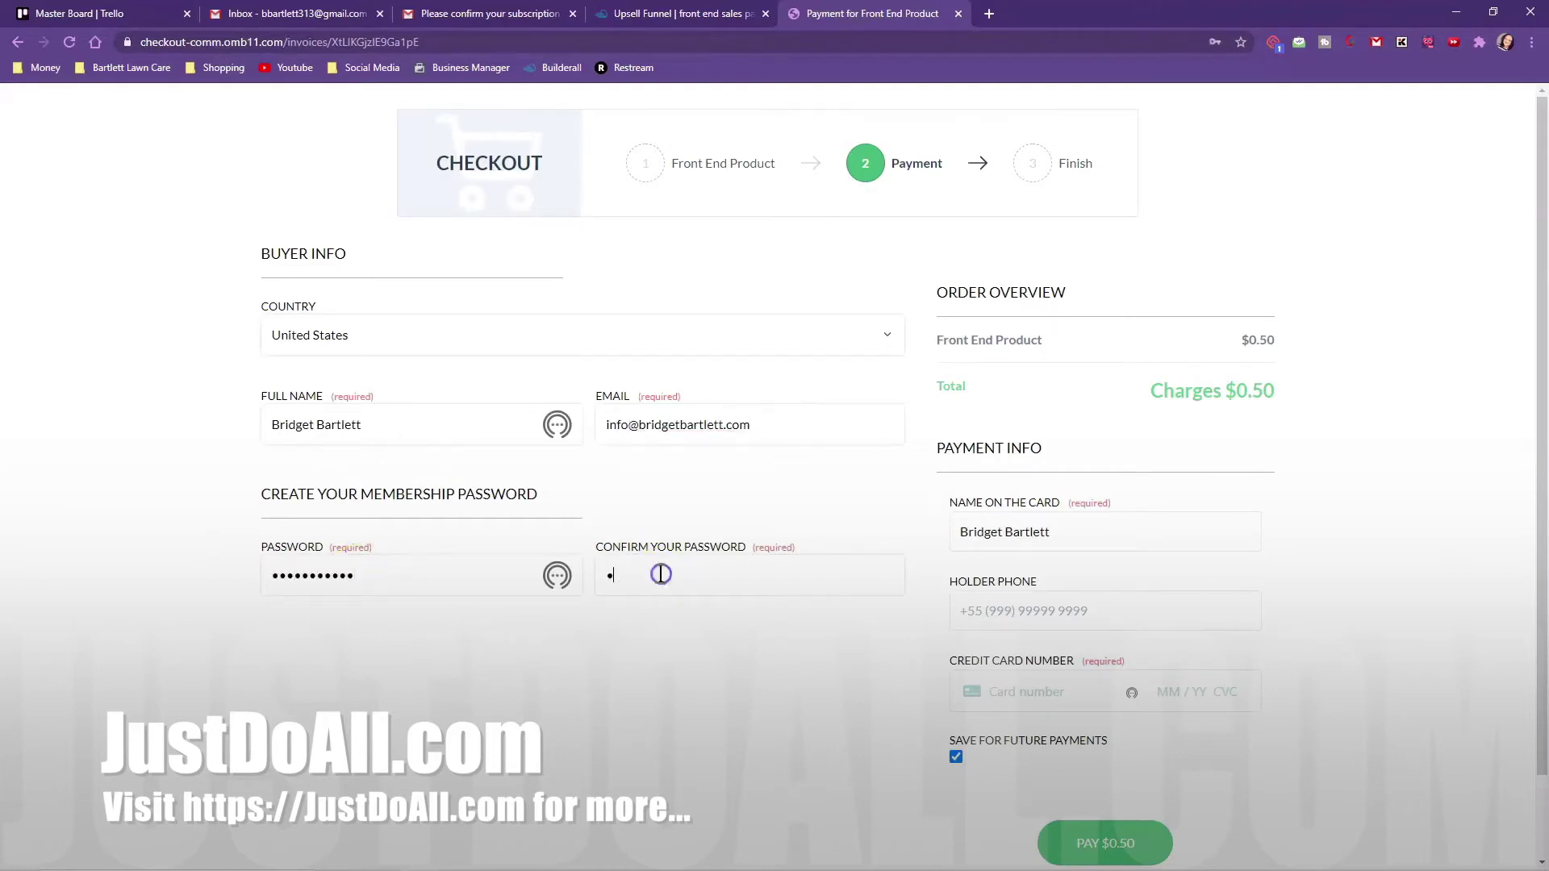
pyautogui.write('••••••••••')
# Autofill the saved holder phone and card details for the $0.50 payment, dismissing the save-password prompt.
pyautogui.scroll(-1, 1033, 532)
pyautogui.click(1033, 532)
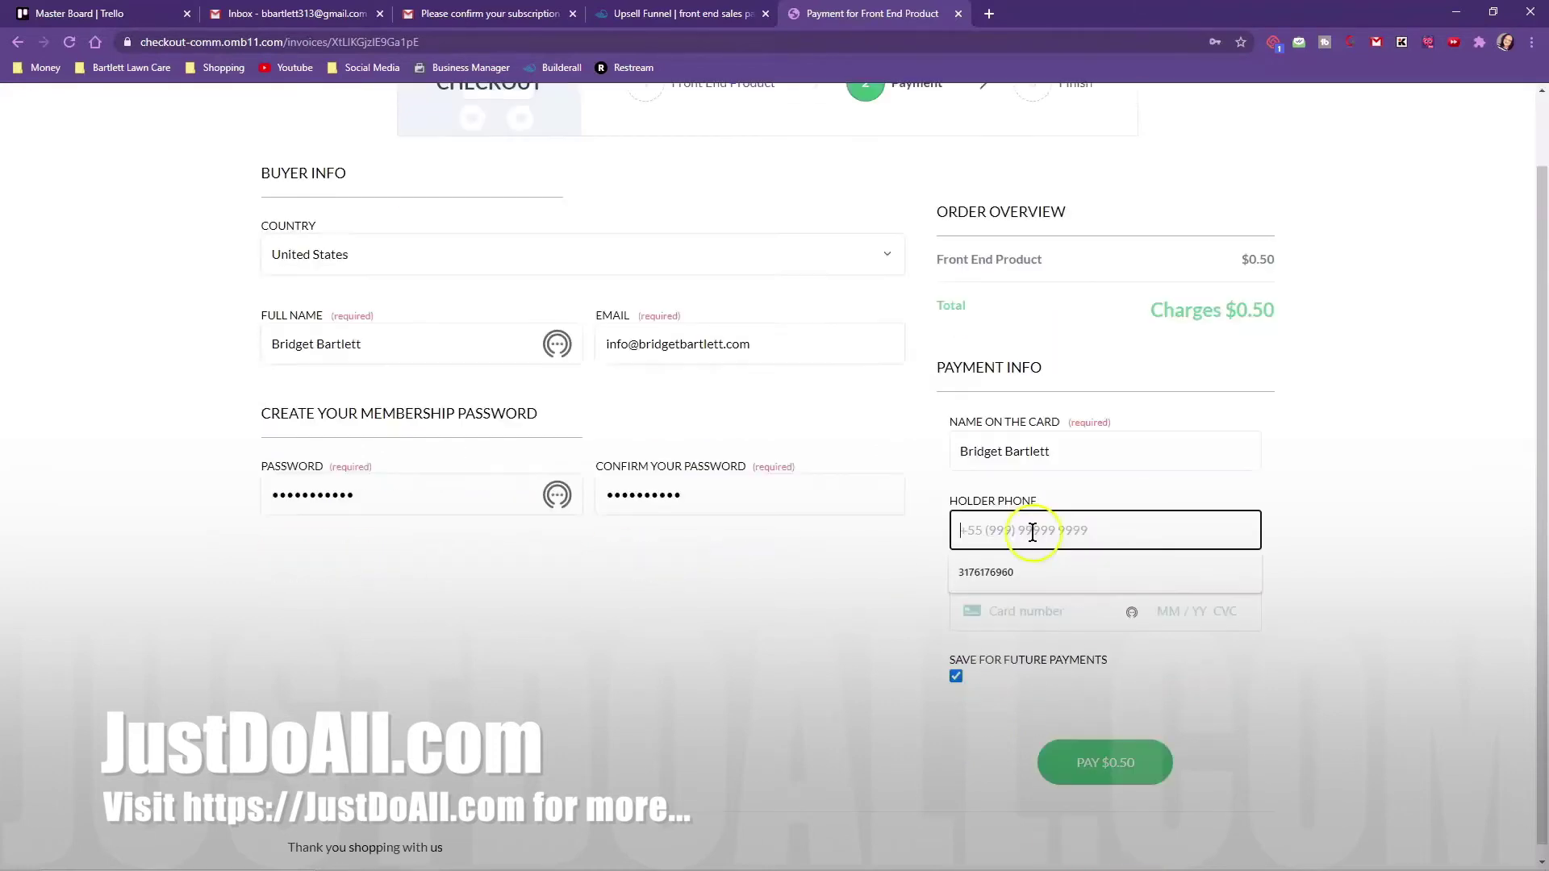
pyautogui.click(1003, 572)
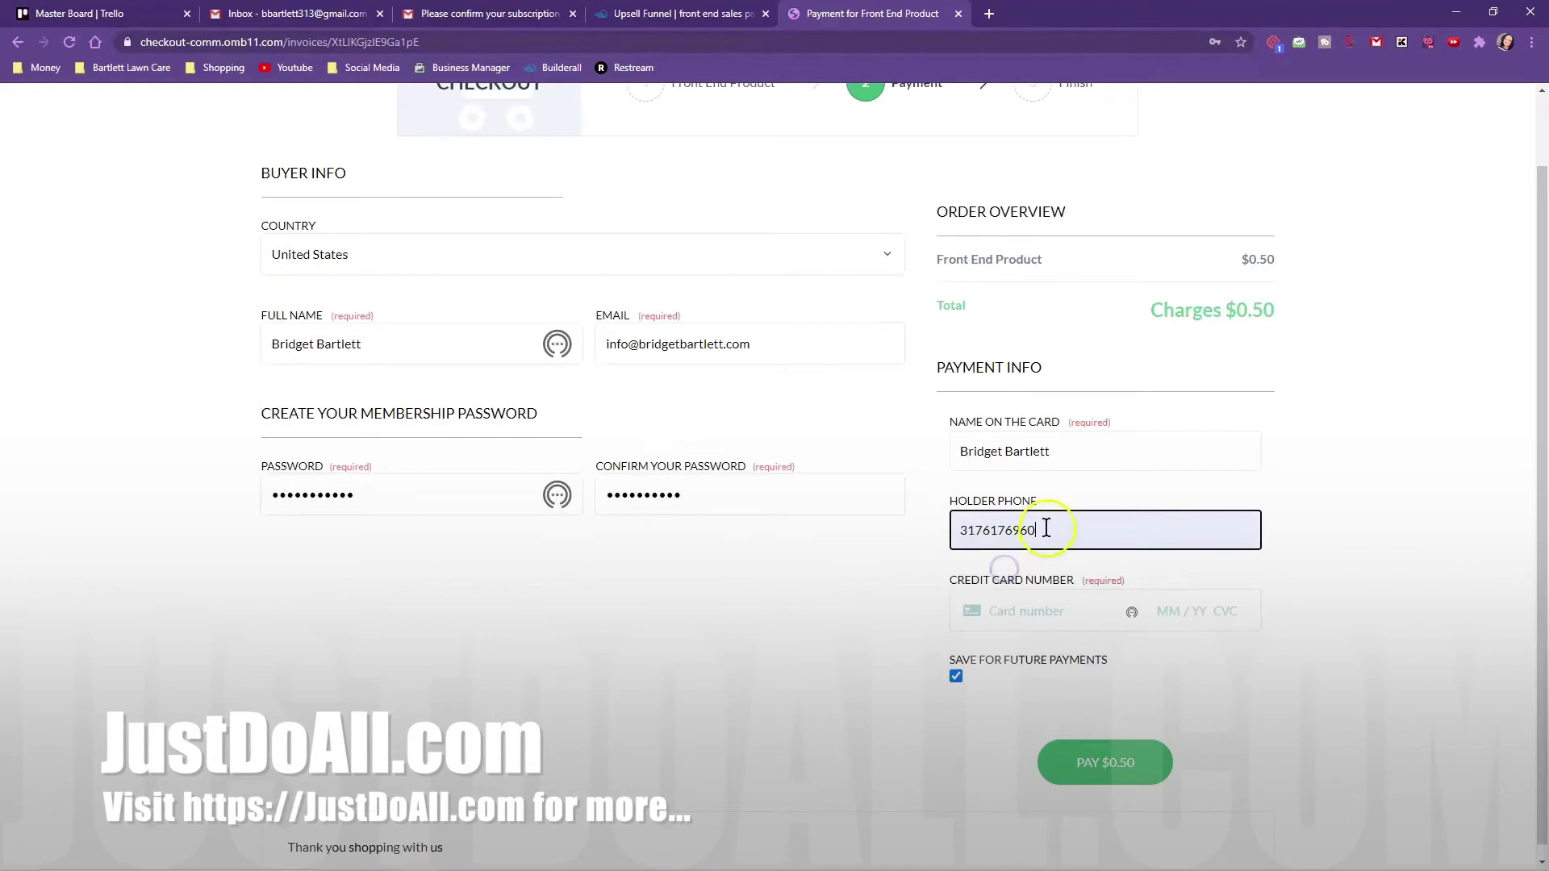
pyautogui.click(1017, 613)
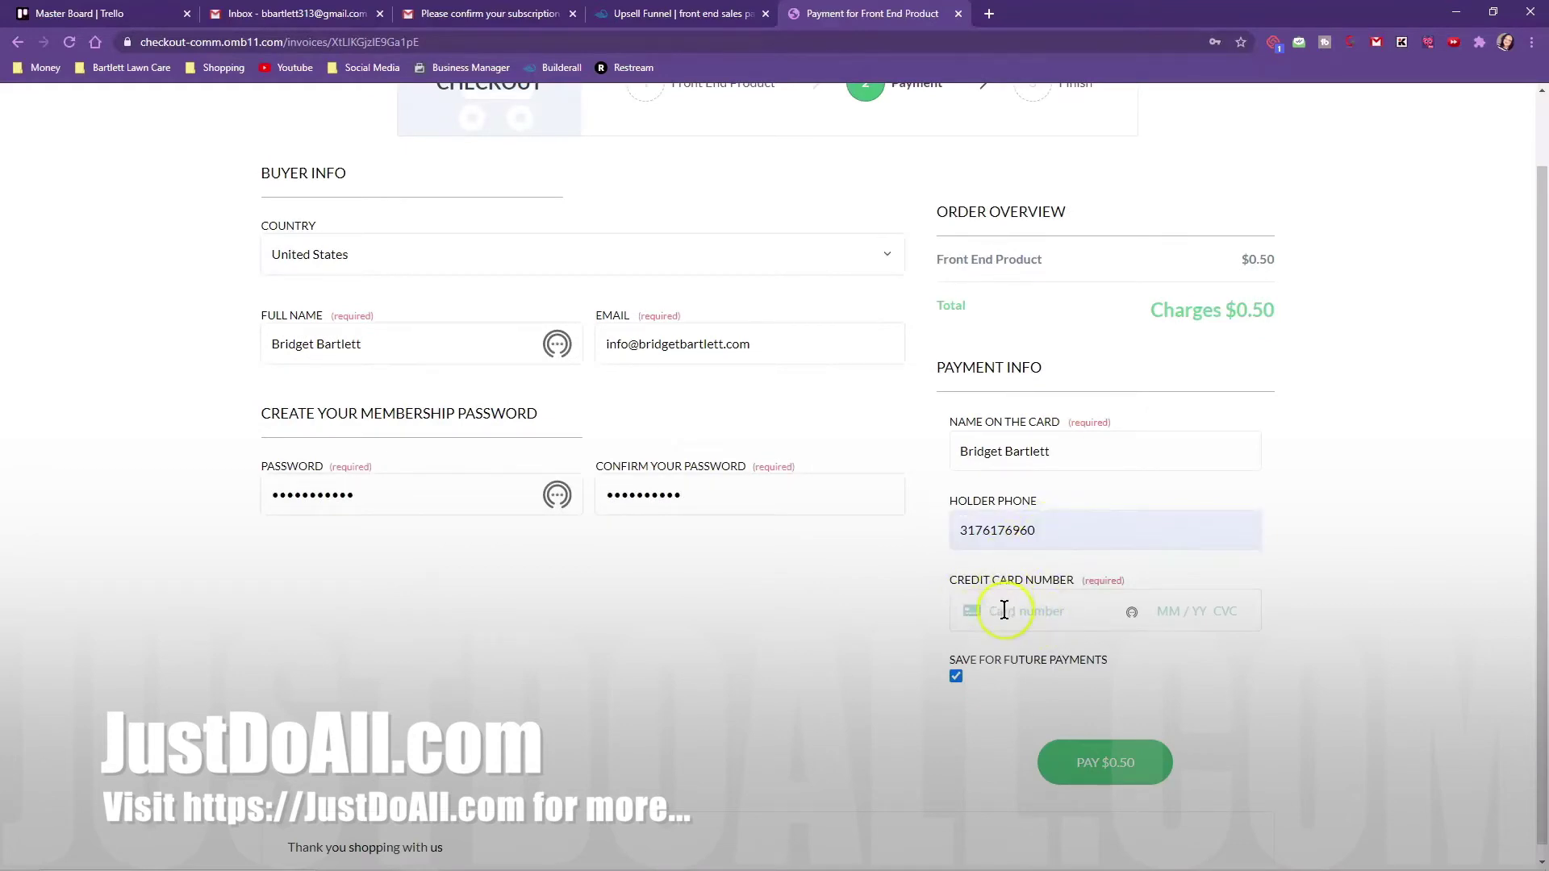
pyautogui.click(1003, 614)
pyautogui.rightClick(1003, 615)
pyautogui.click(1029, 649)
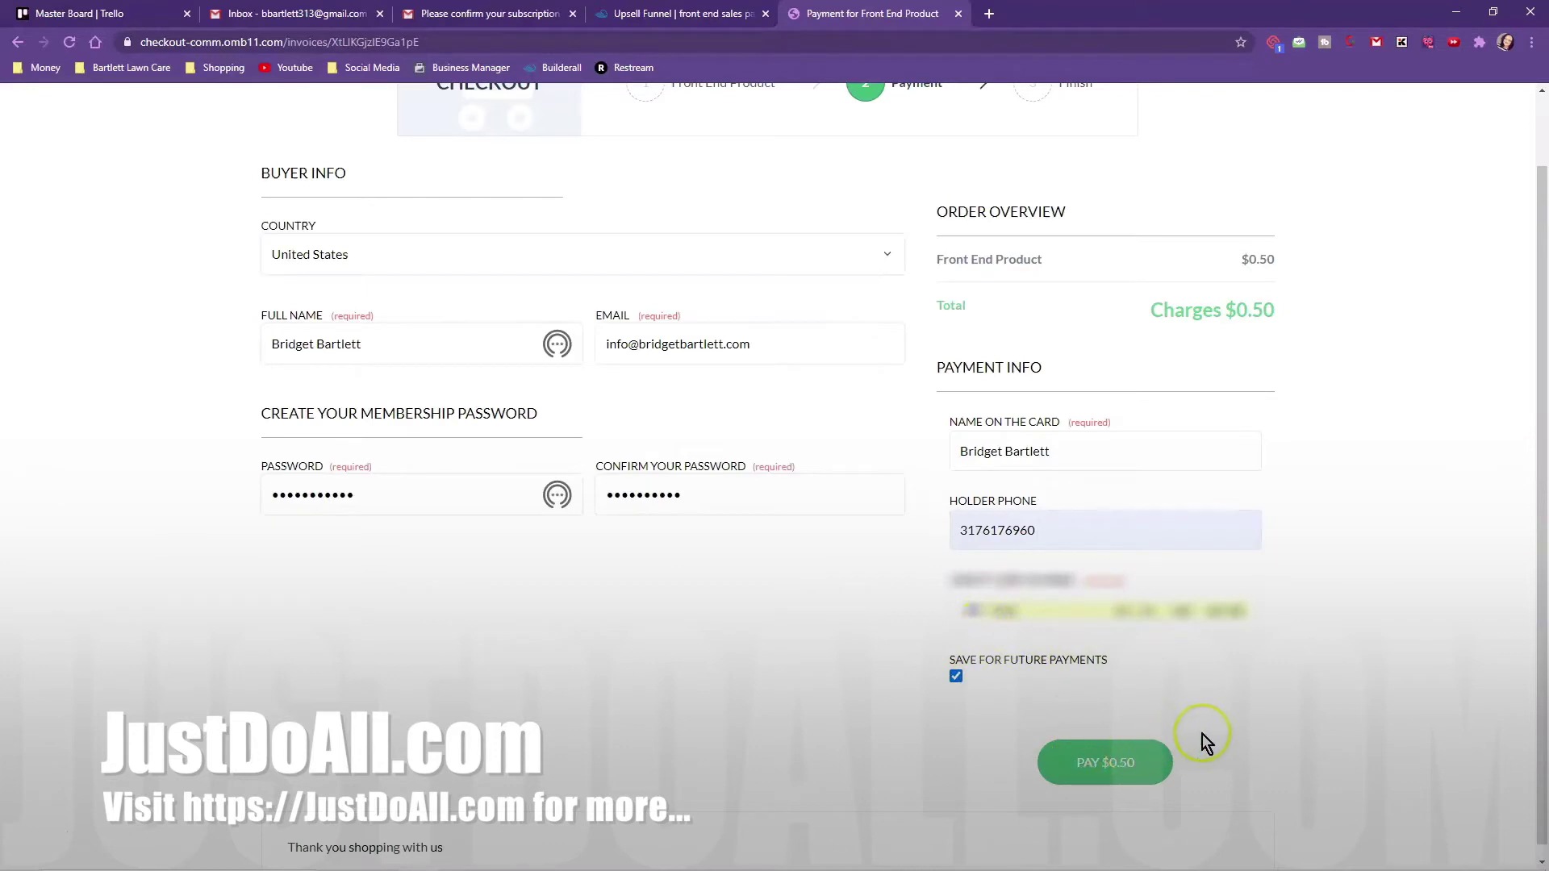
pyautogui.scroll(-1, 1204, 735)
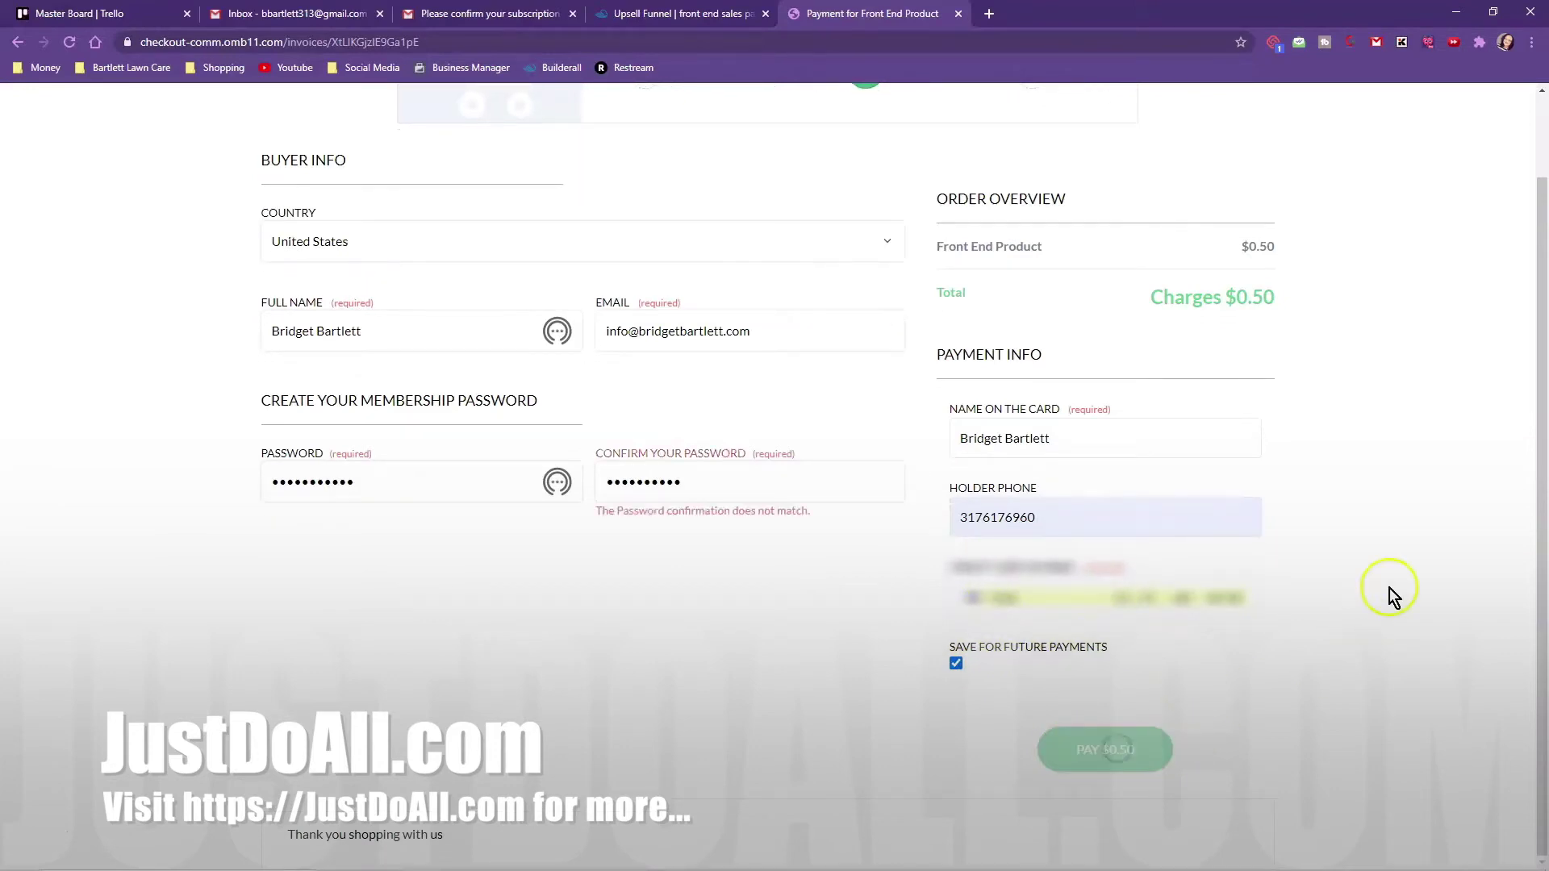
pyautogui.click(1238, 50)
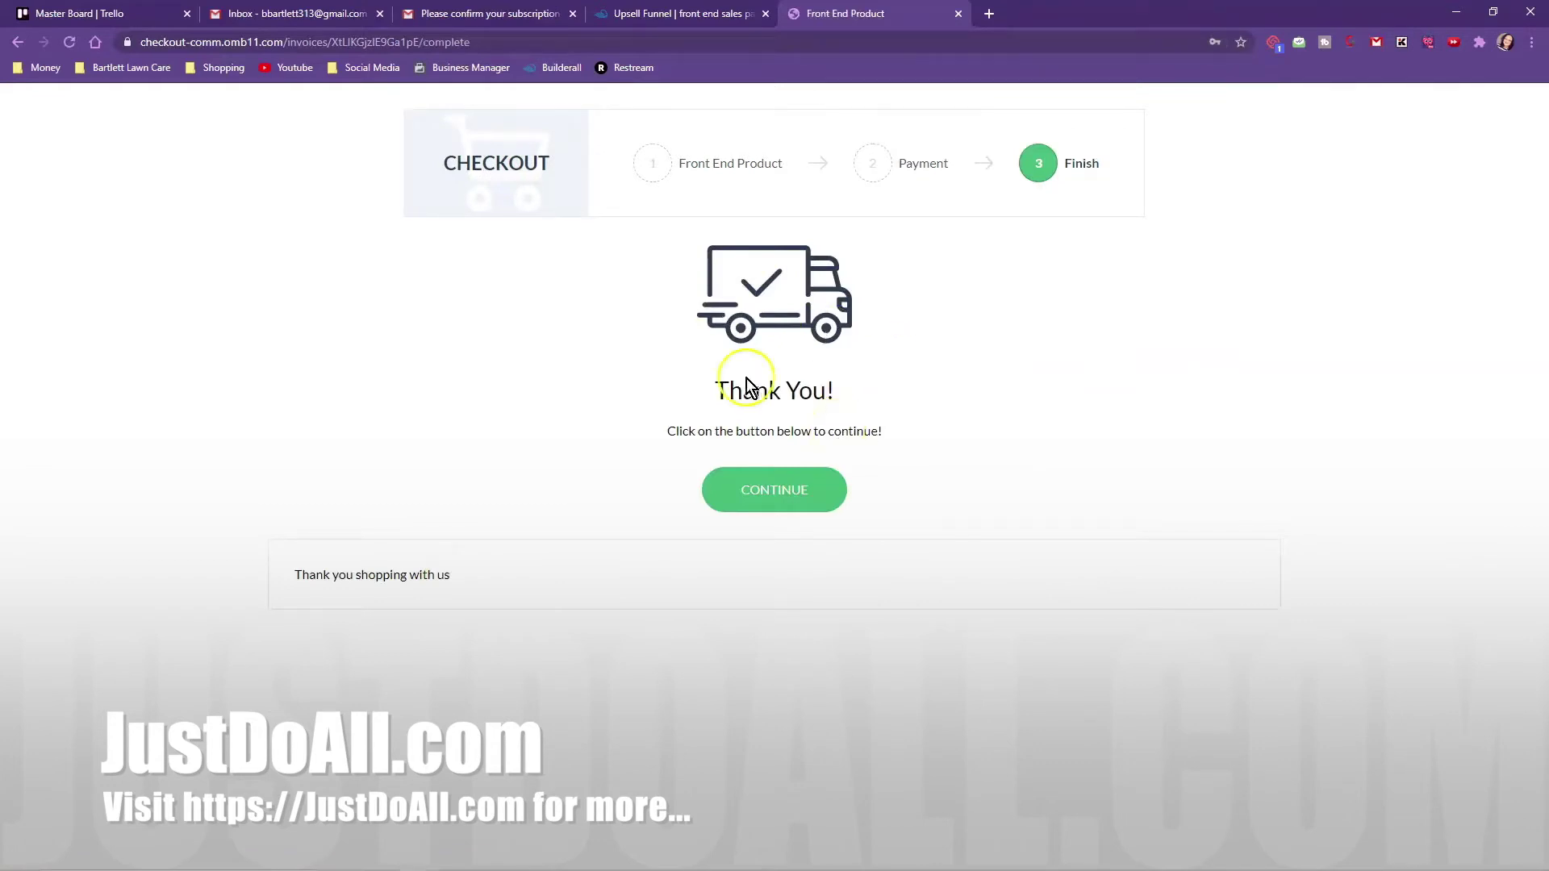
# Continue past the finished checkout and decline the upsell offer with 'No thank you'.
pyautogui.click(787, 490)
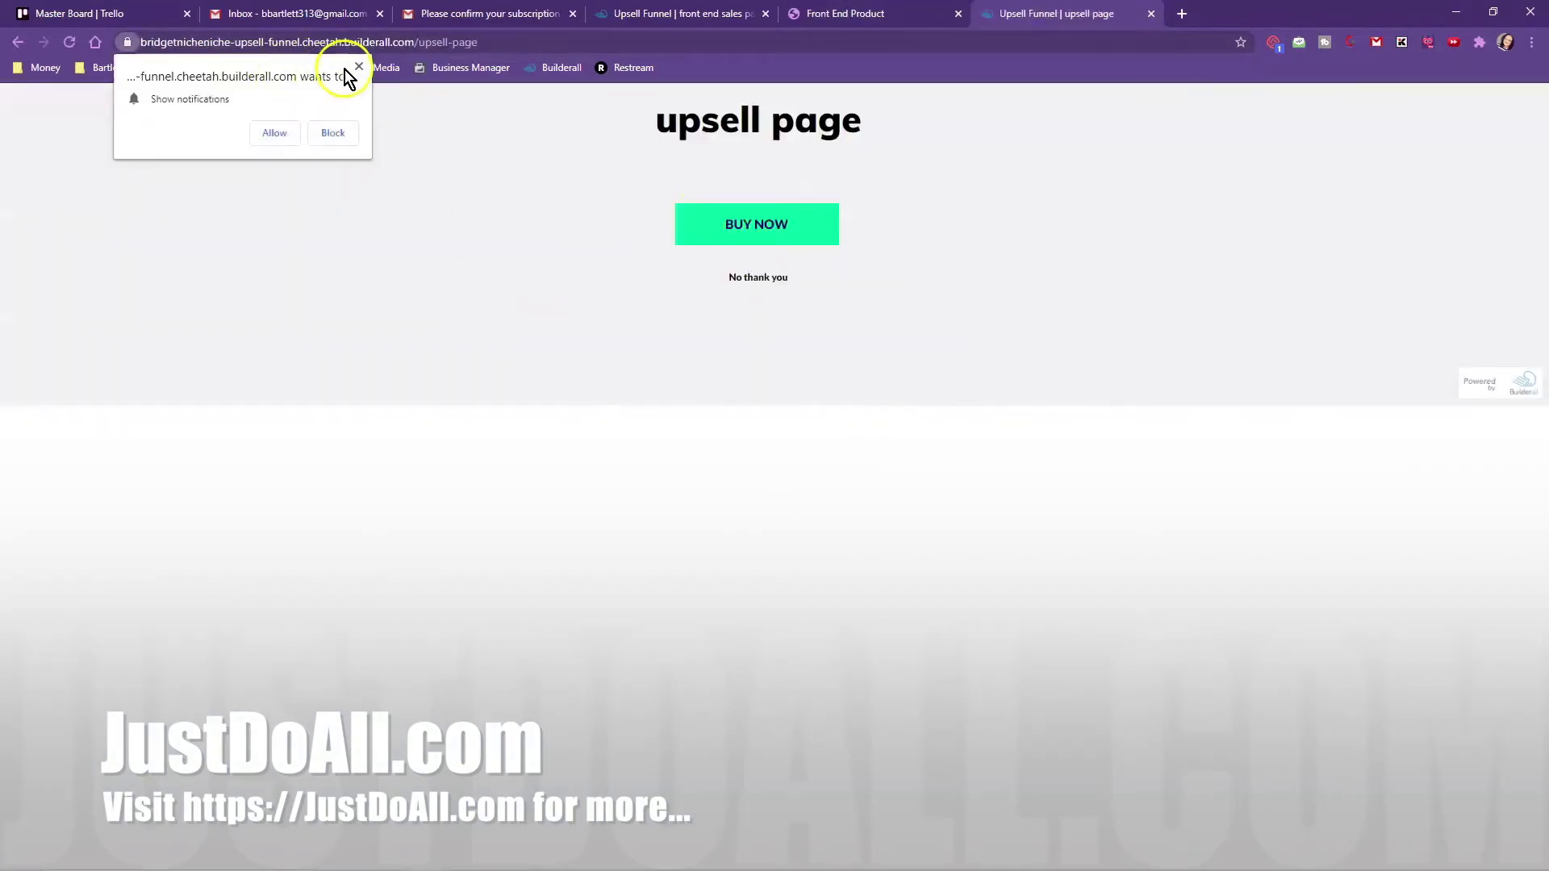
pyautogui.click(359, 66)
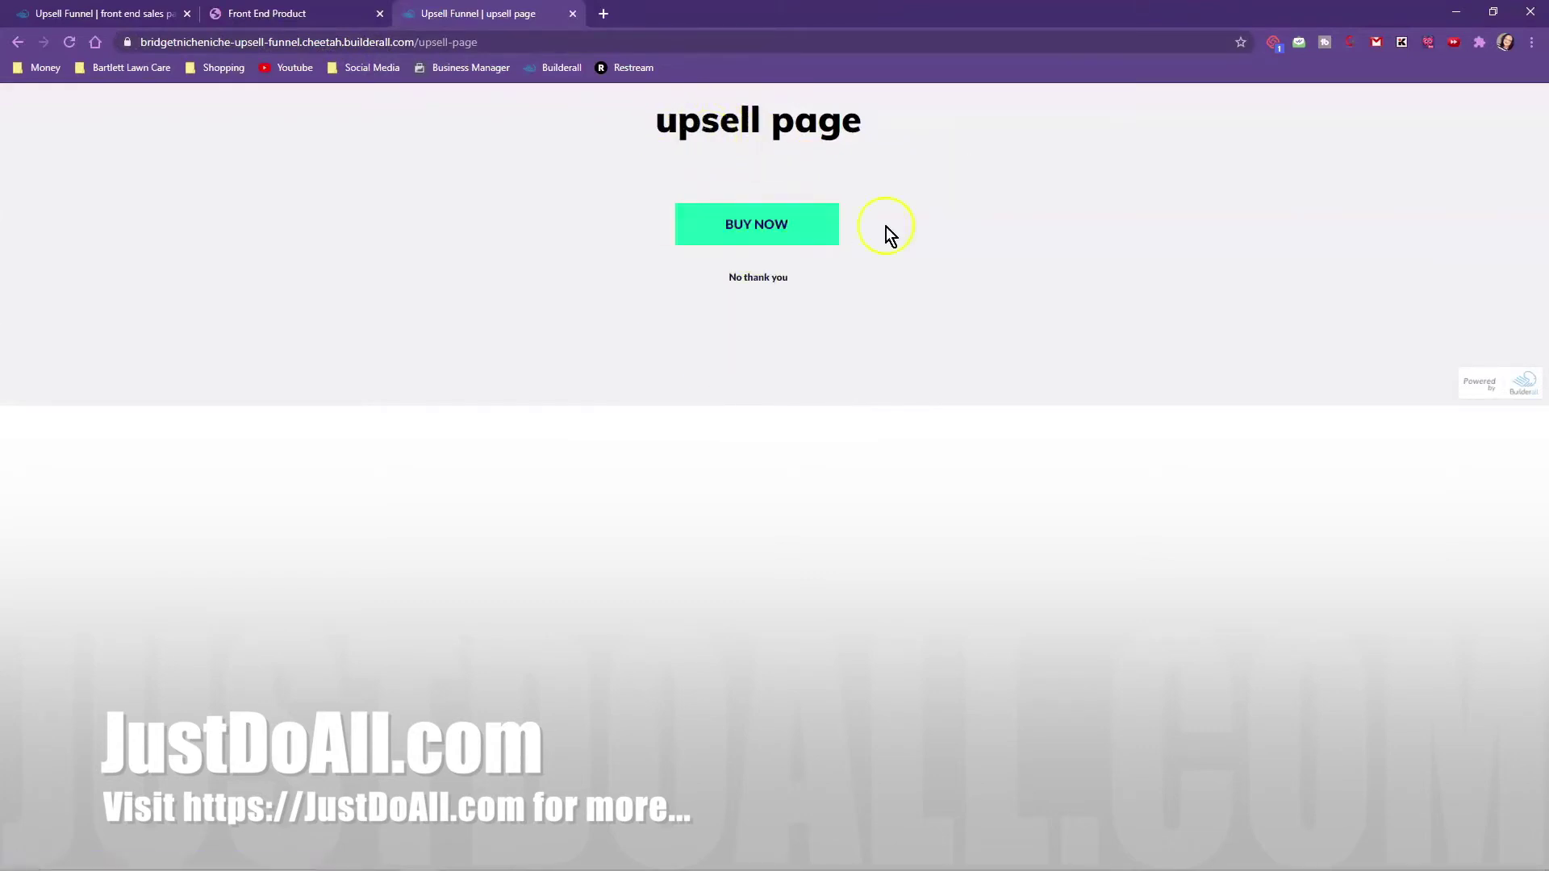
pyautogui.click(760, 279)
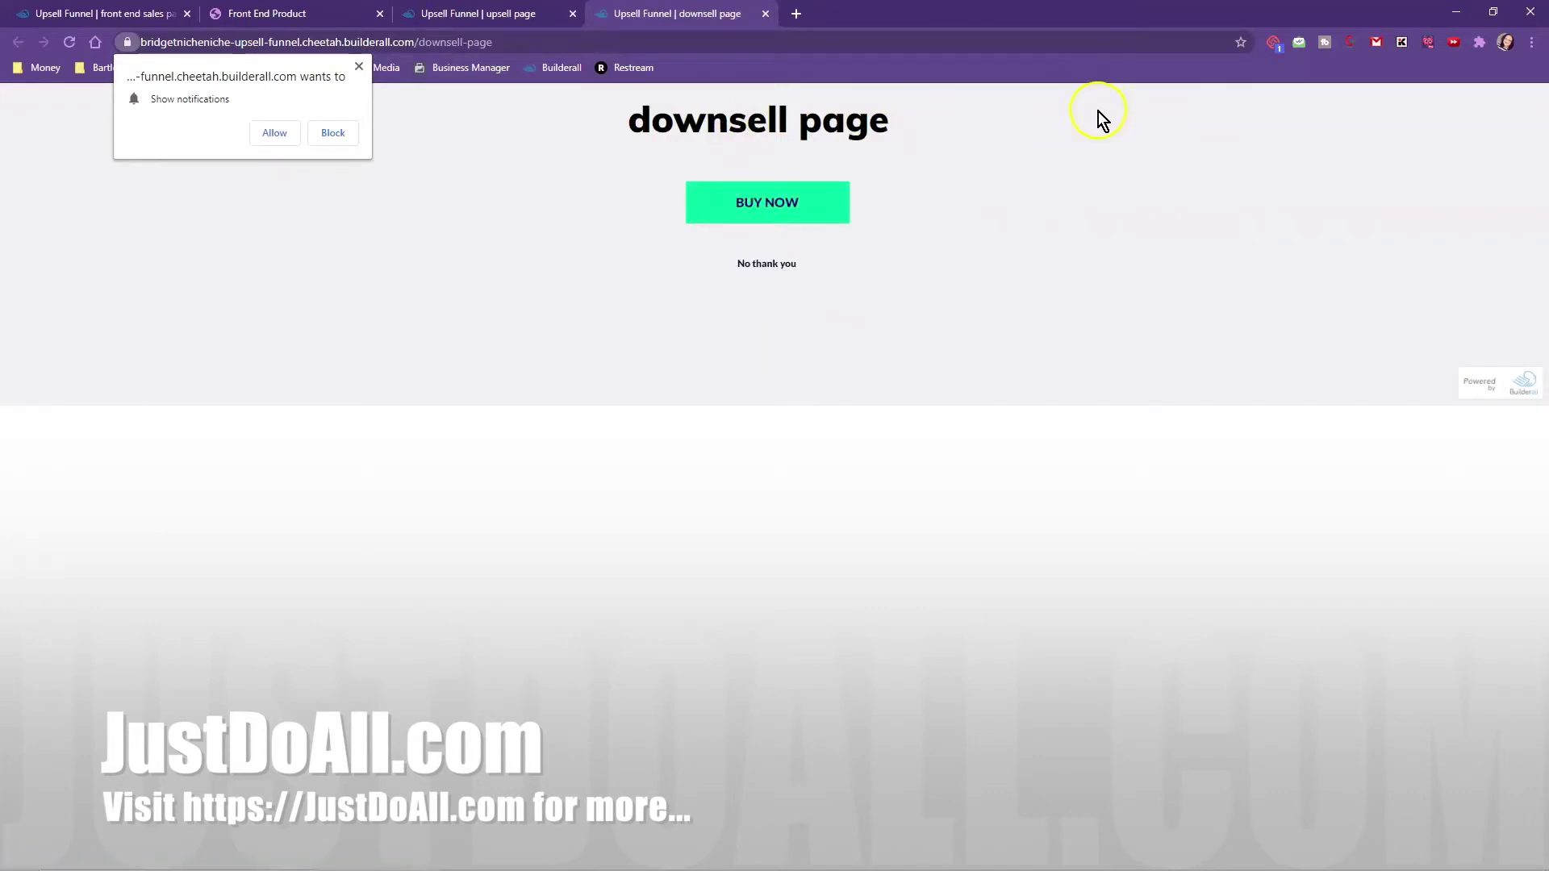
# Buy the $0.50 Downsell Product with a confirmed membership password and continue to the thank you page.
pyautogui.click(749, 206)
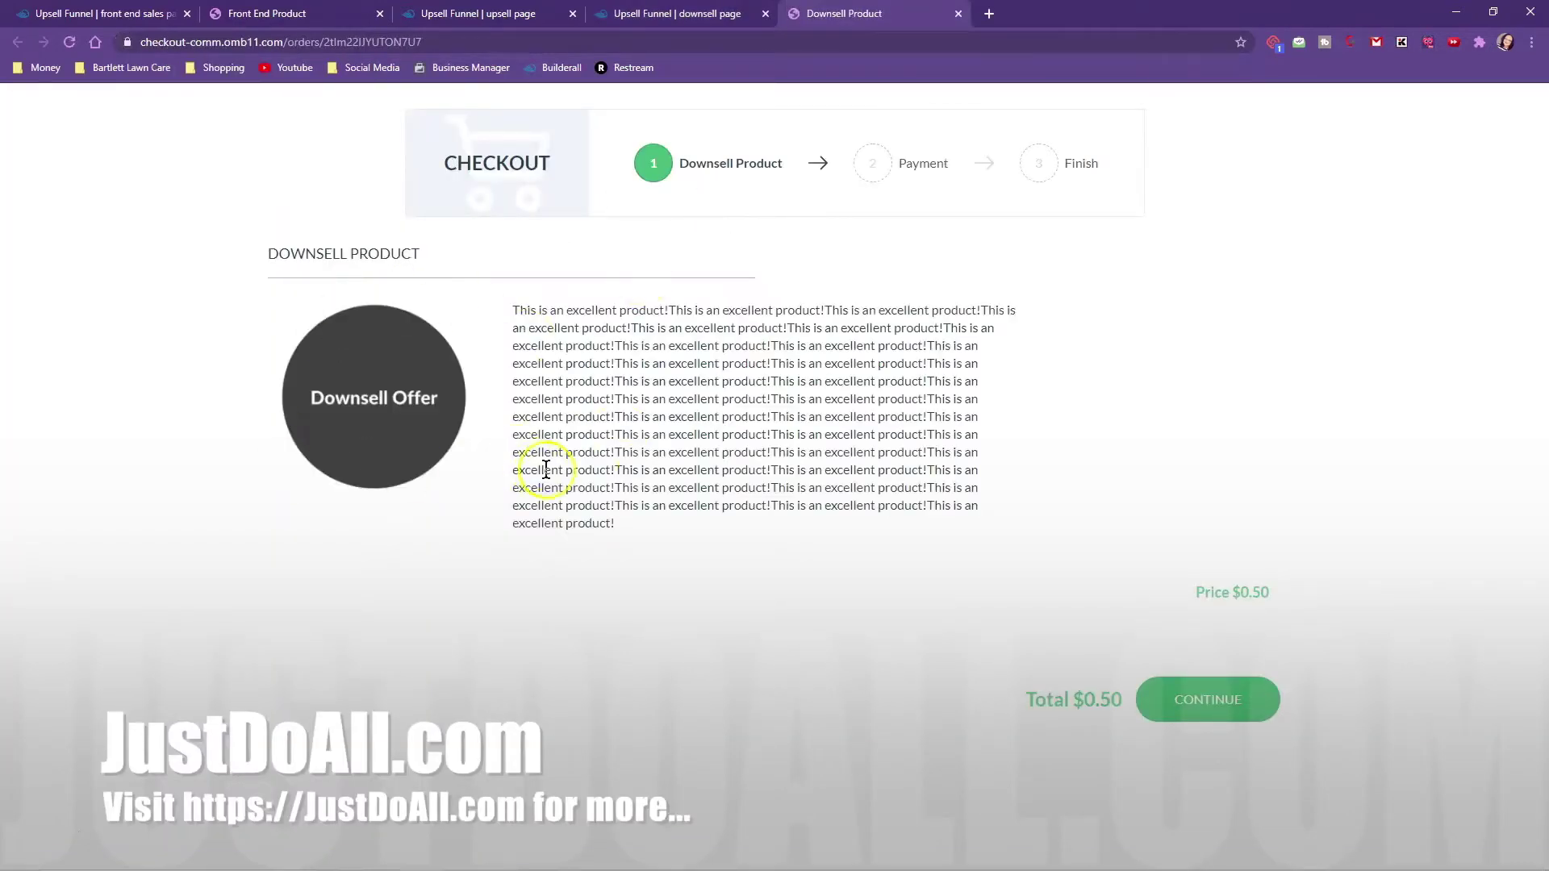
pyautogui.click(1221, 708)
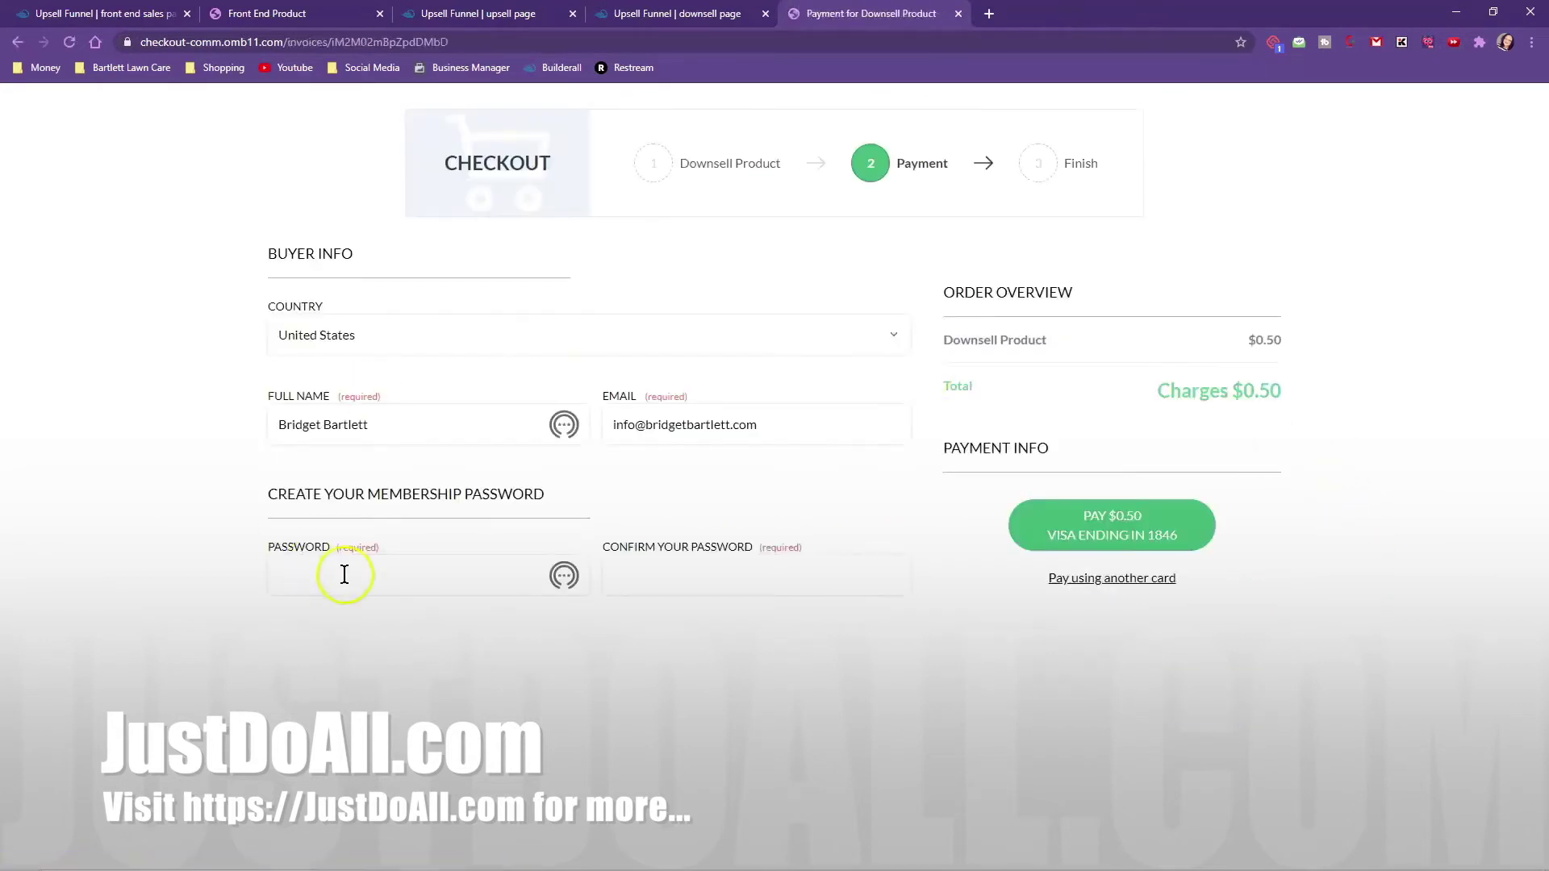
pyautogui.click(344, 573)
pyautogui.press('Tab')
pyautogui.click(1110, 529)
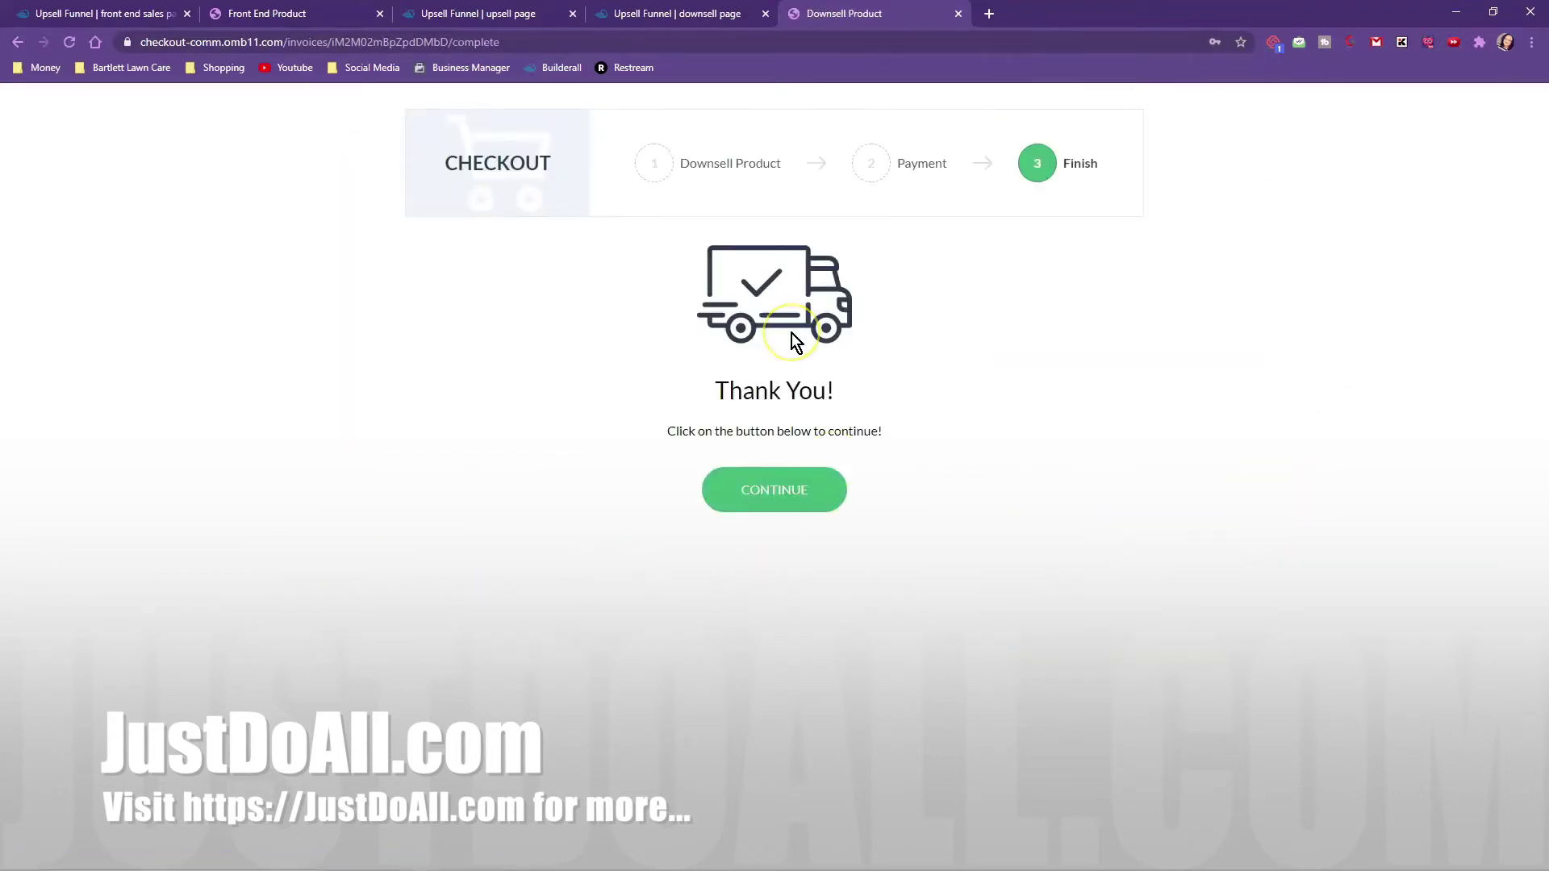
pyautogui.click(766, 484)
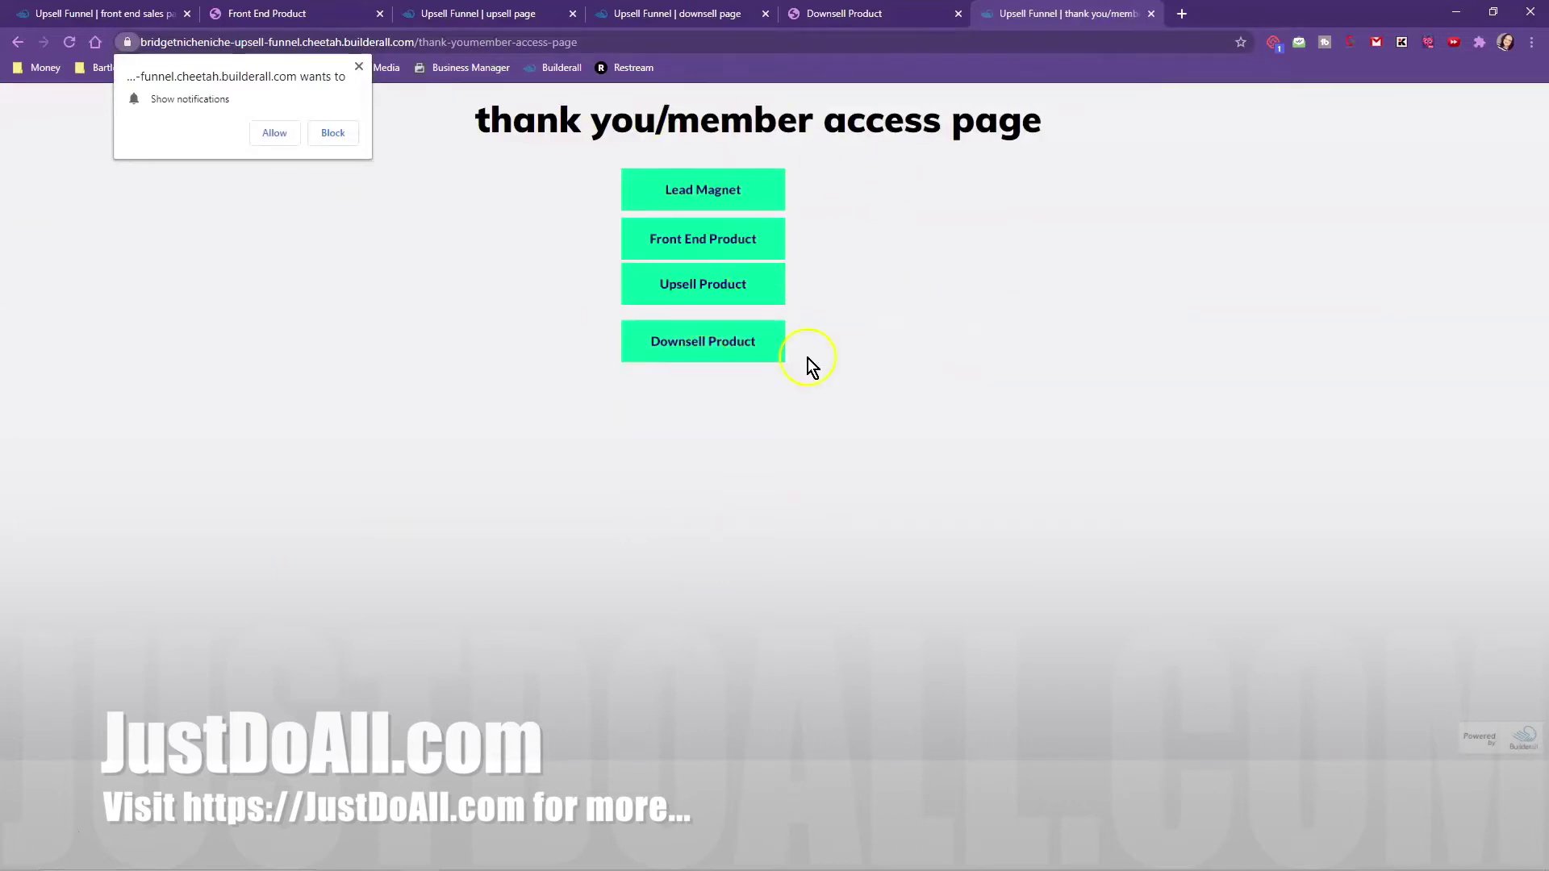
# Try the Lead Magnet, Front End, Upsell and Downsell member pages, then bring up the funnel diagram.
pyautogui.click(359, 67)
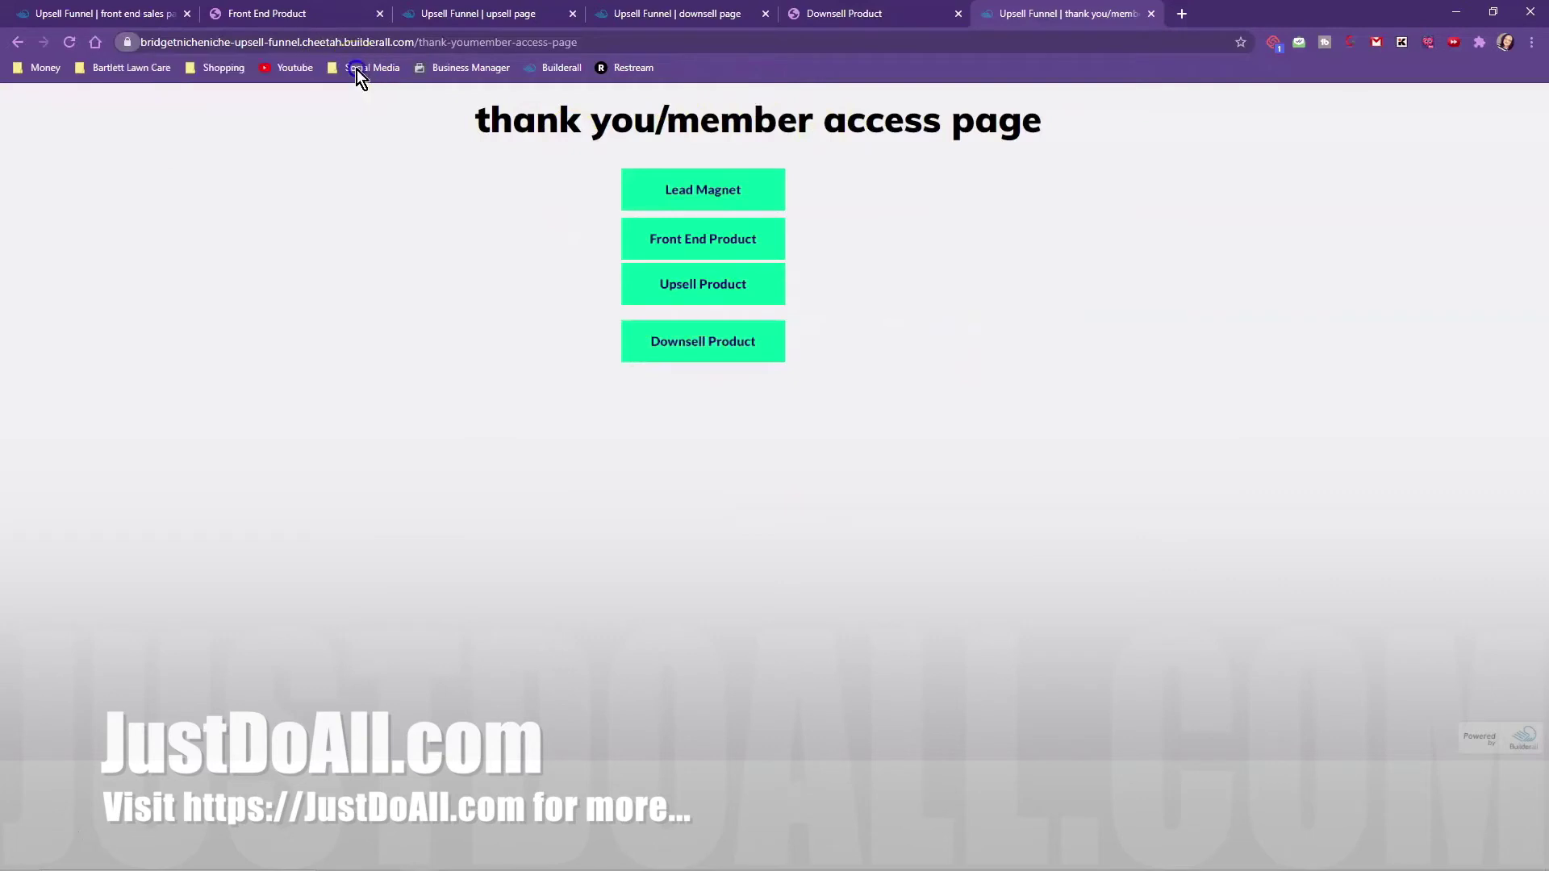
pyautogui.click(701, 191)
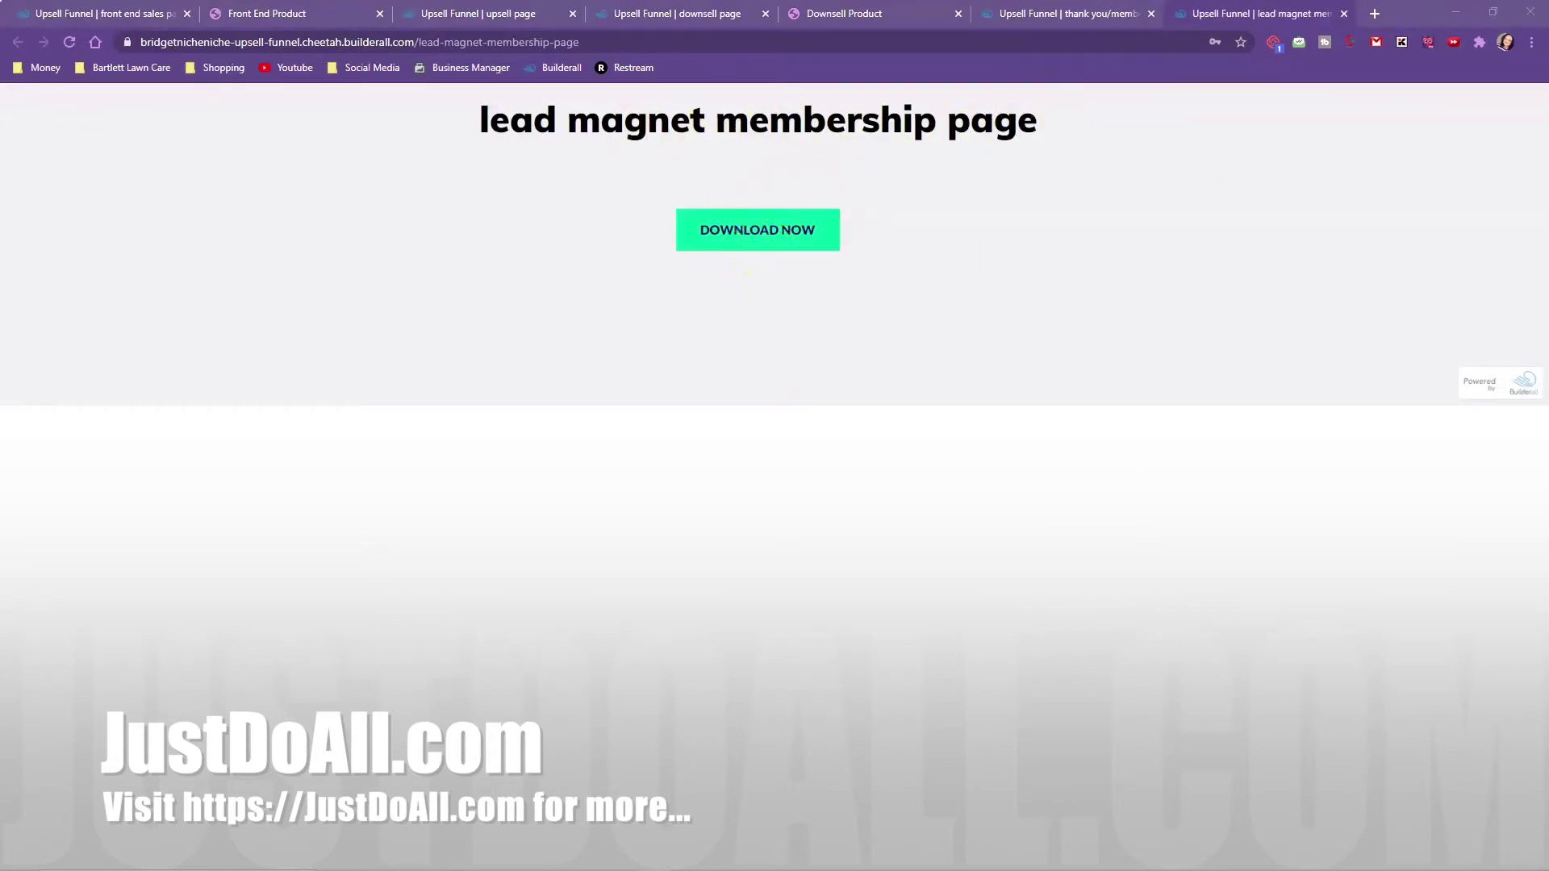
pyautogui.hotkey('ctrl', 'shift', 'Tab')
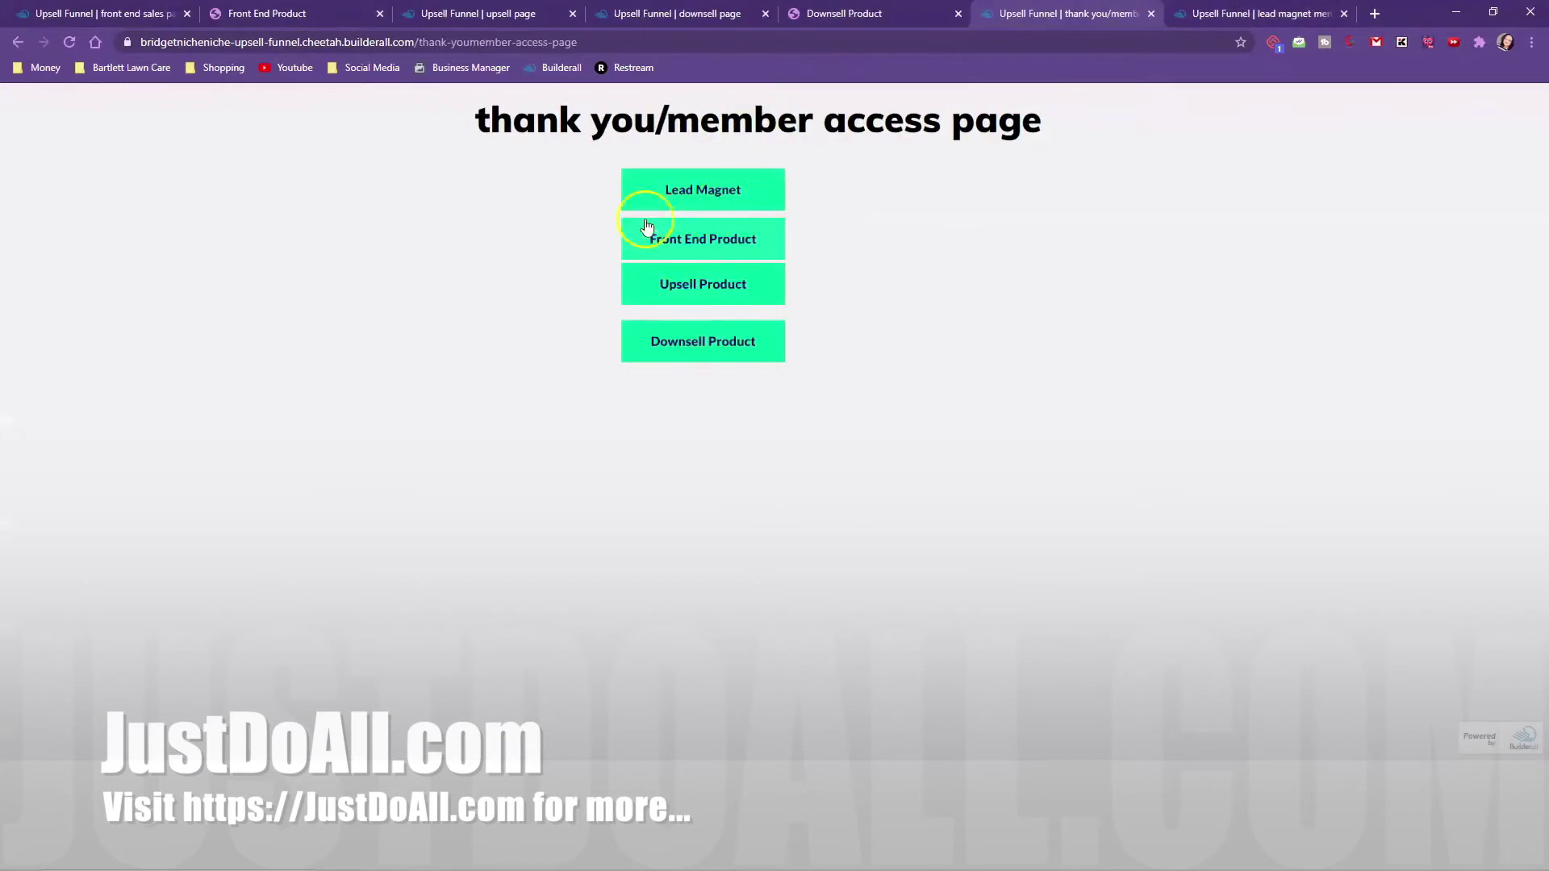
pyautogui.click(725, 243)
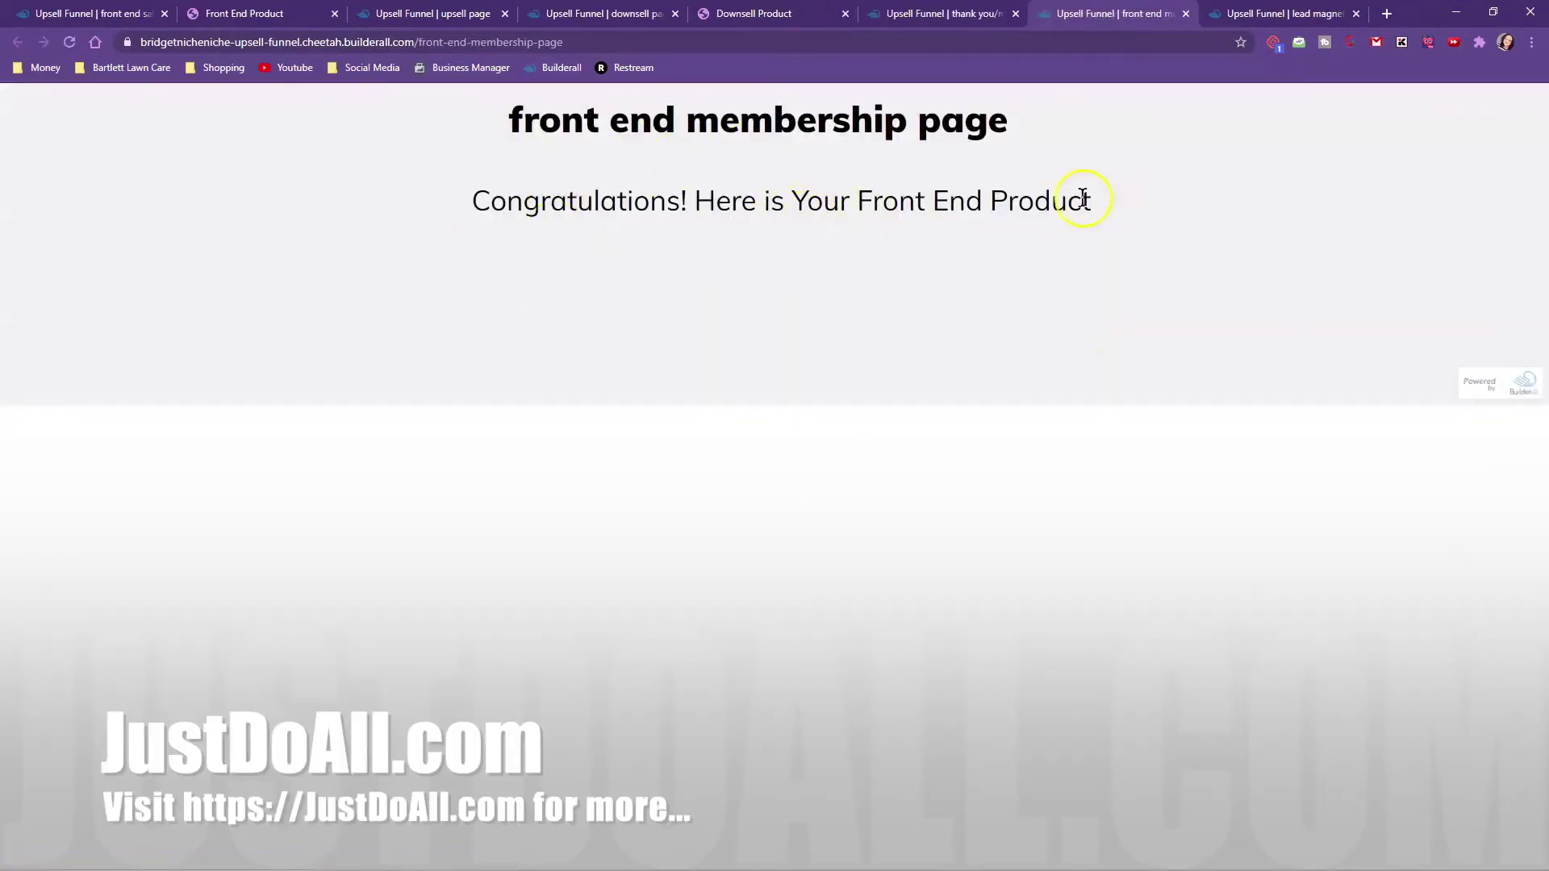
pyautogui.click(944, 13)
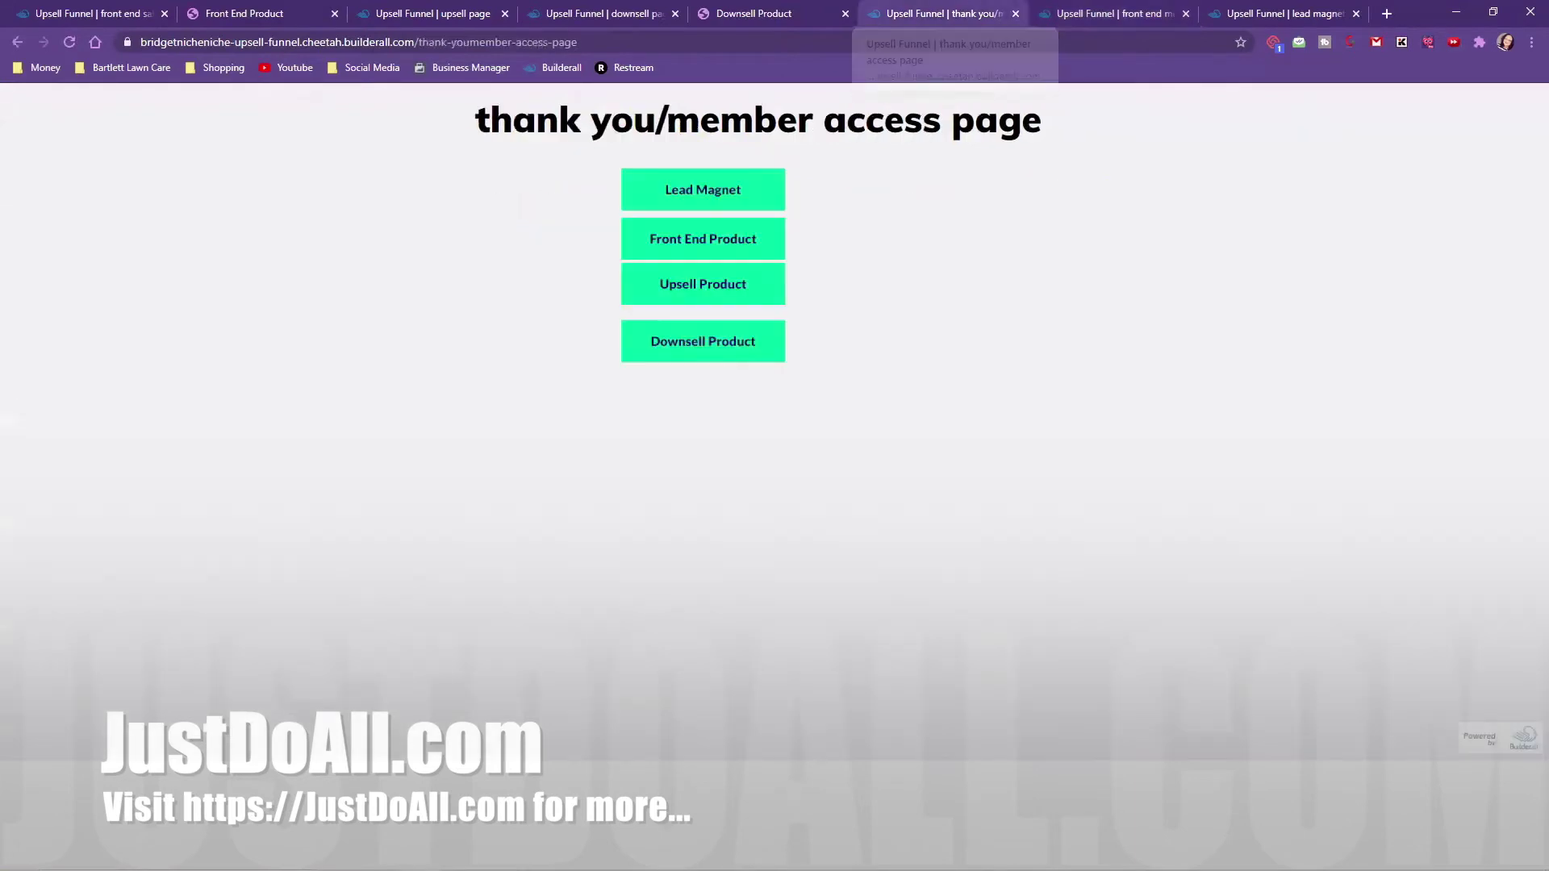
pyautogui.click(711, 287)
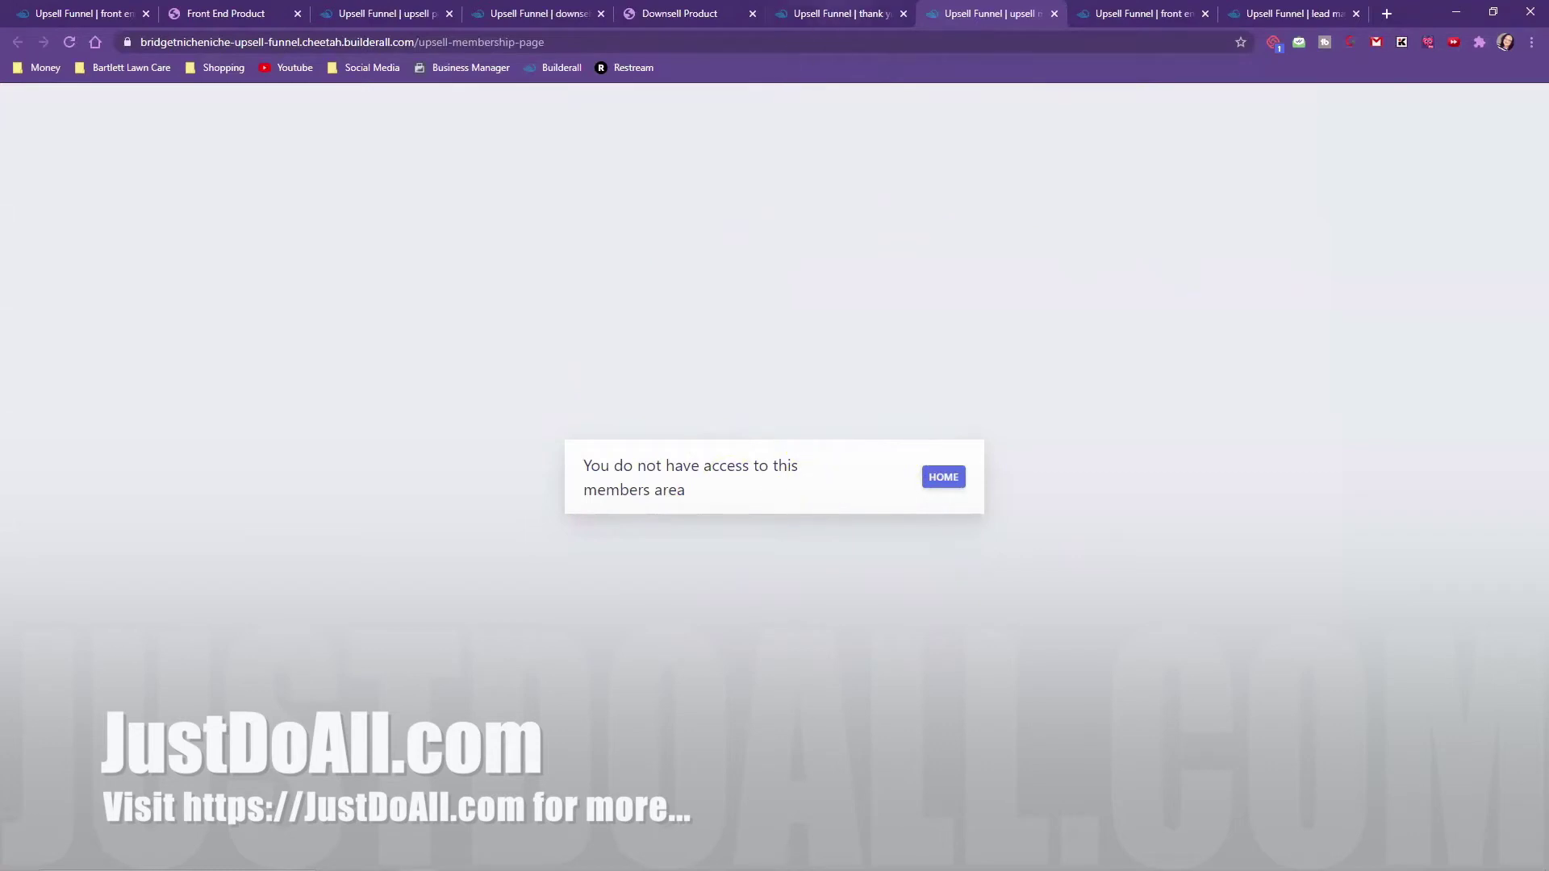
pyautogui.click(839, 14)
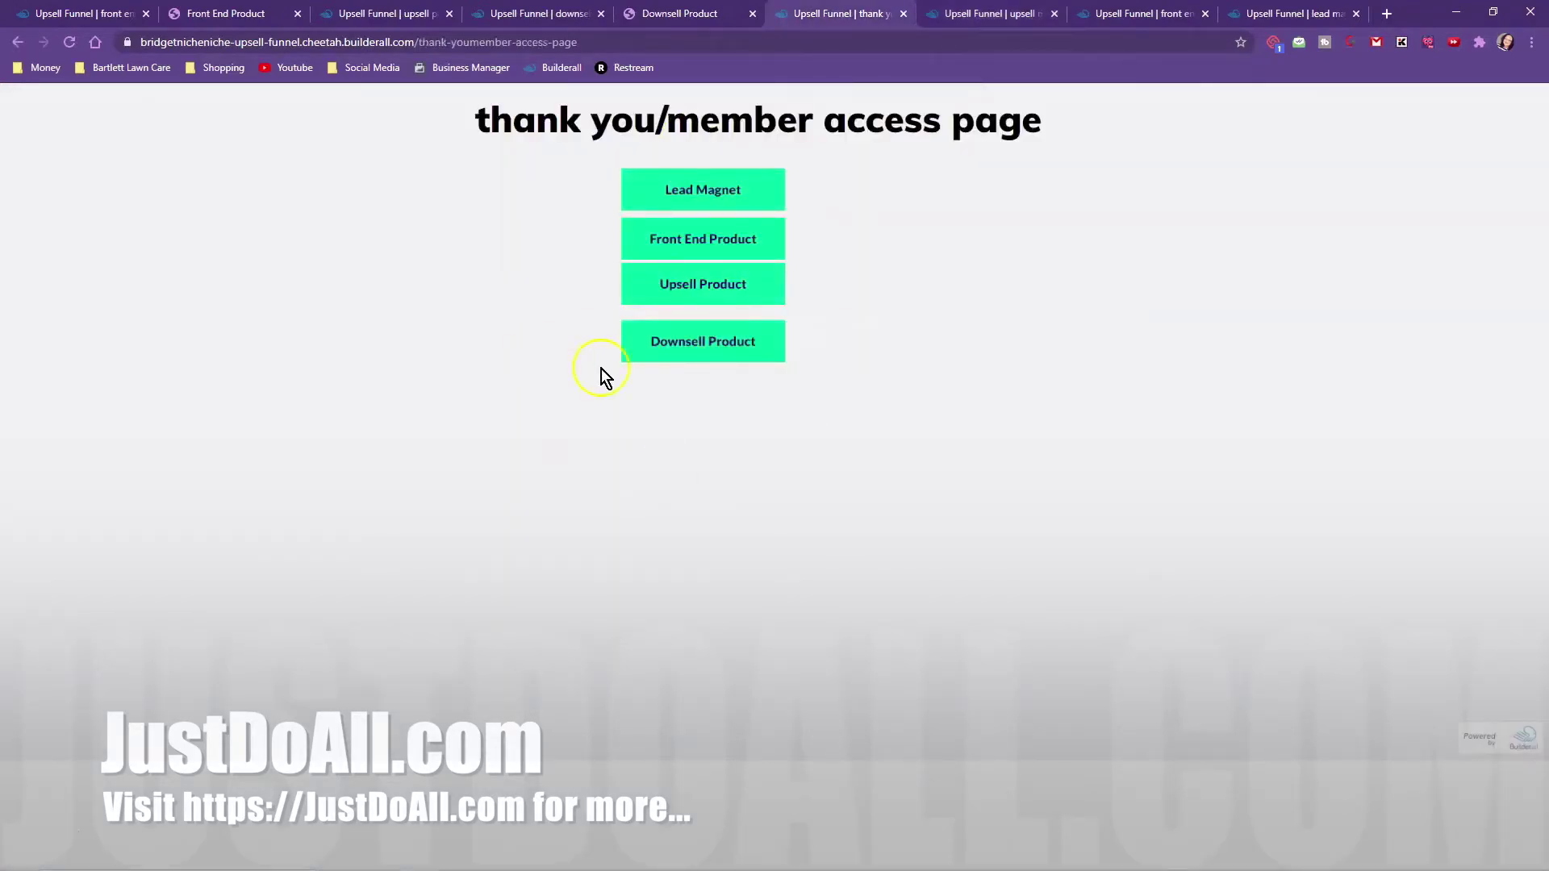
pyautogui.click(701, 343)
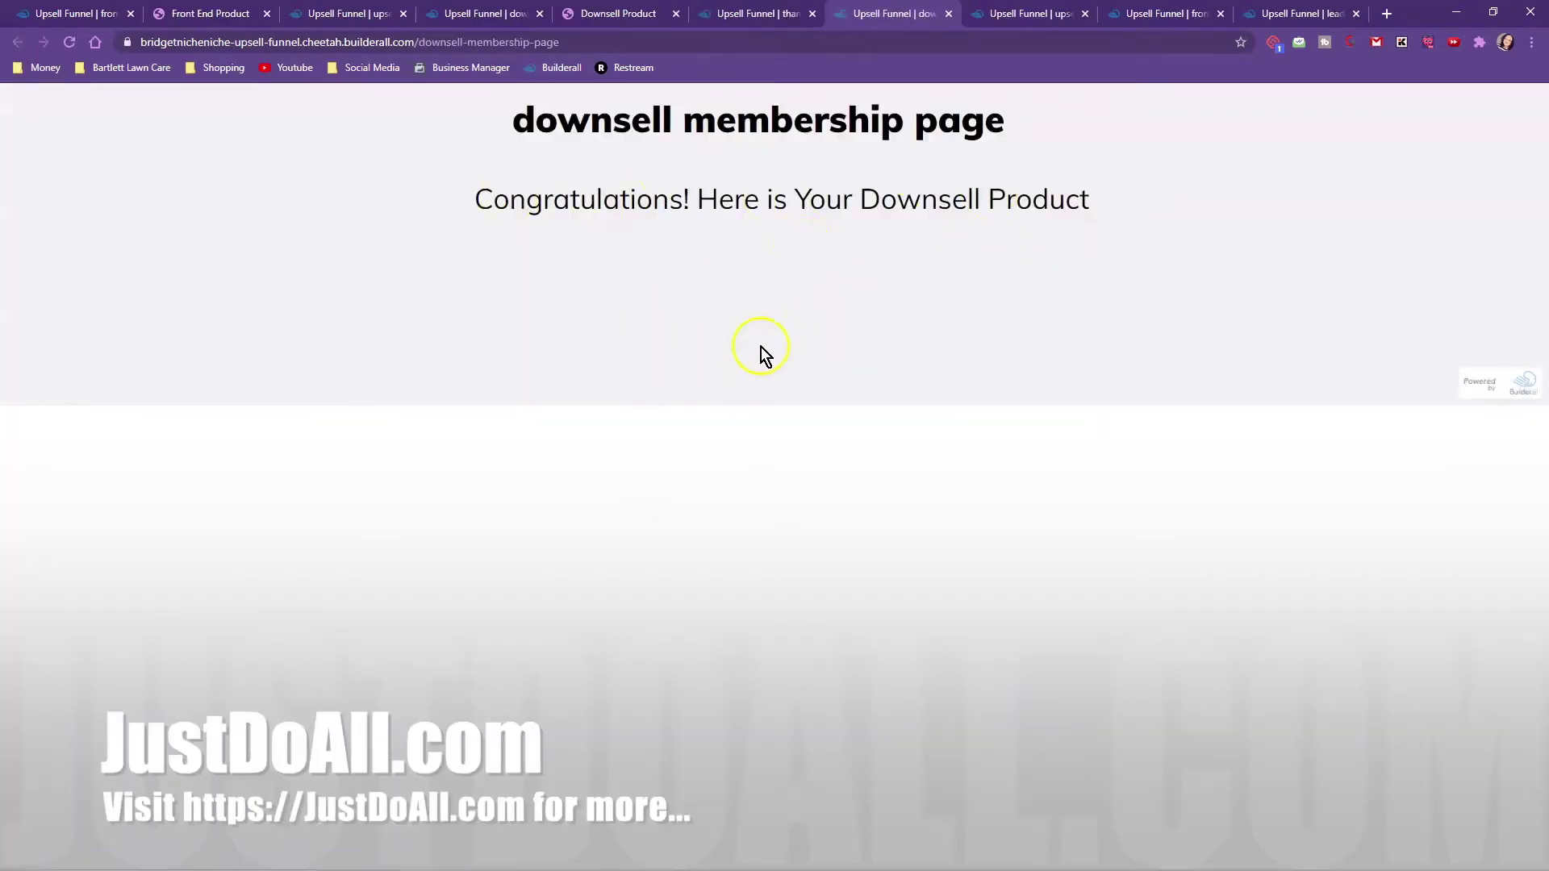
pyautogui.hotkey('alt', 'Tab')
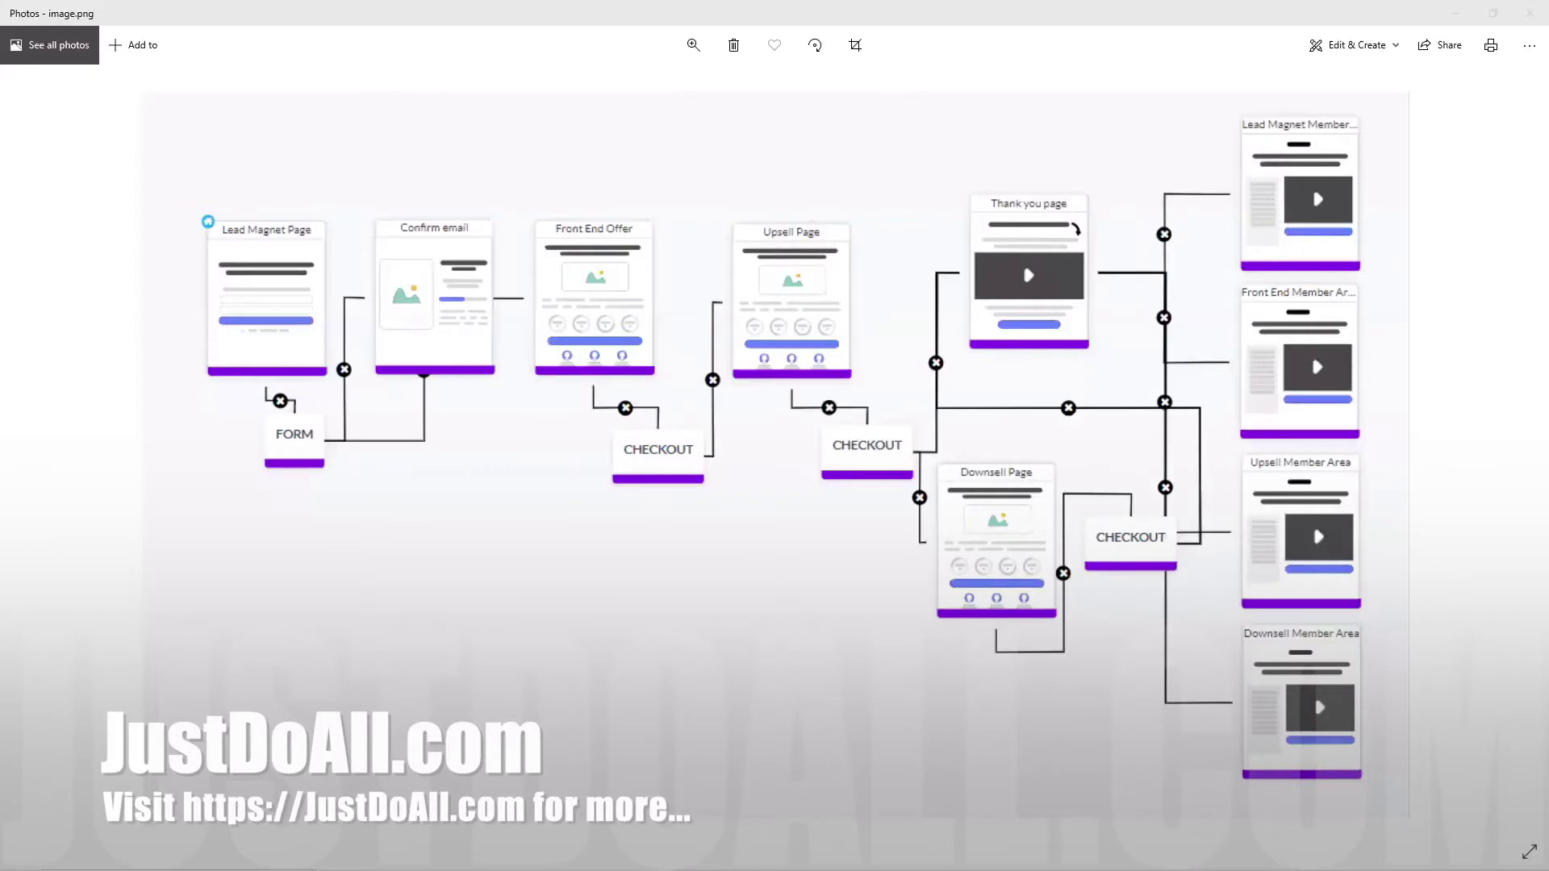
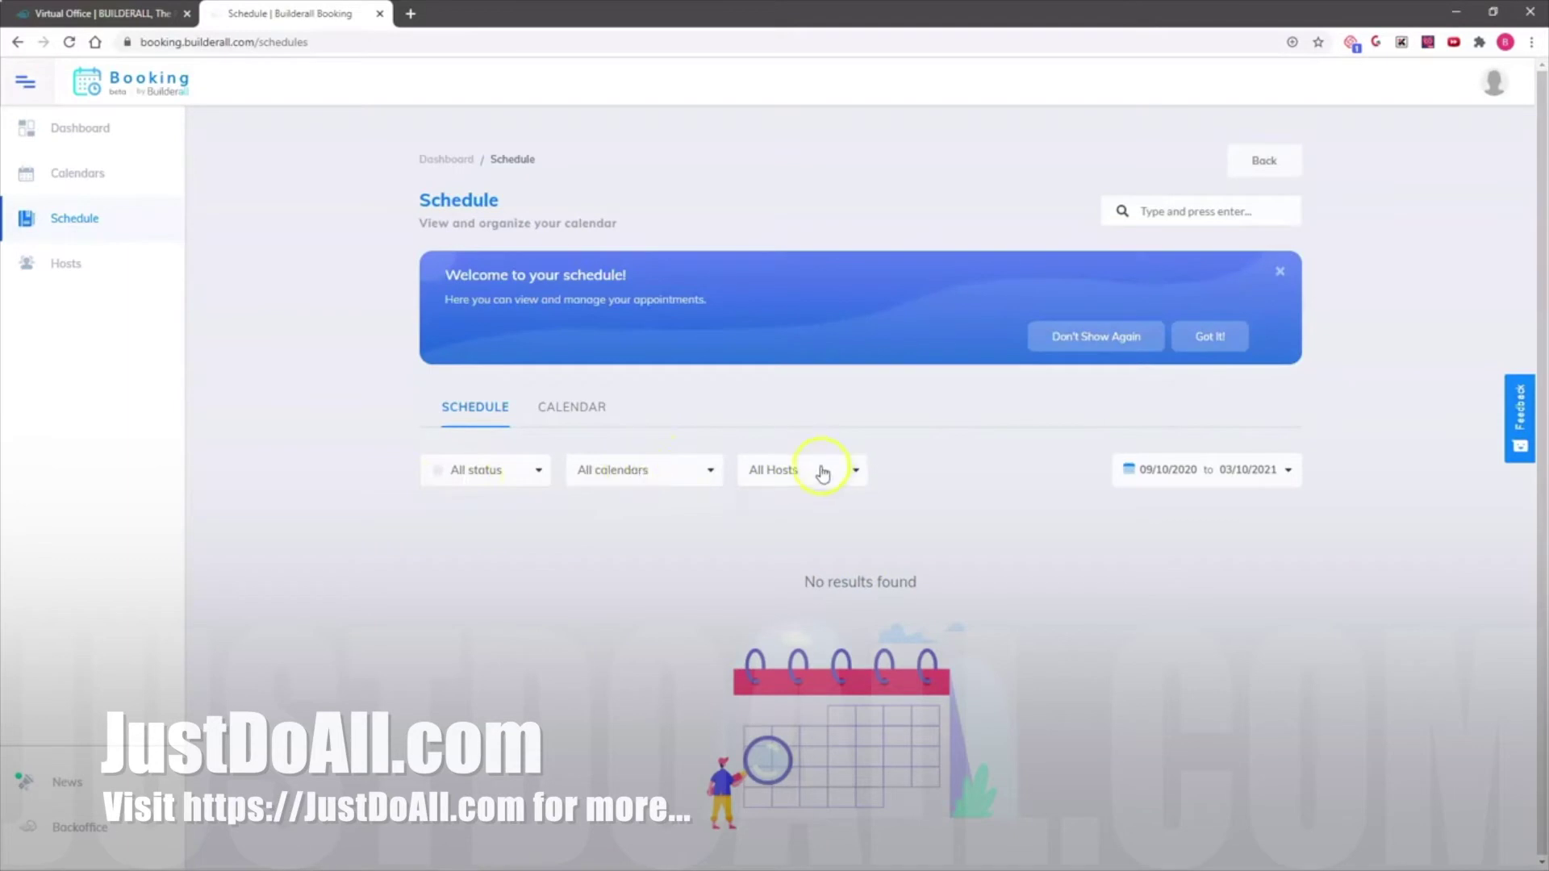
# Back on the Booking dashboard, start a new calendar and compare the Event and Classroom types.
pyautogui.click(571, 408)
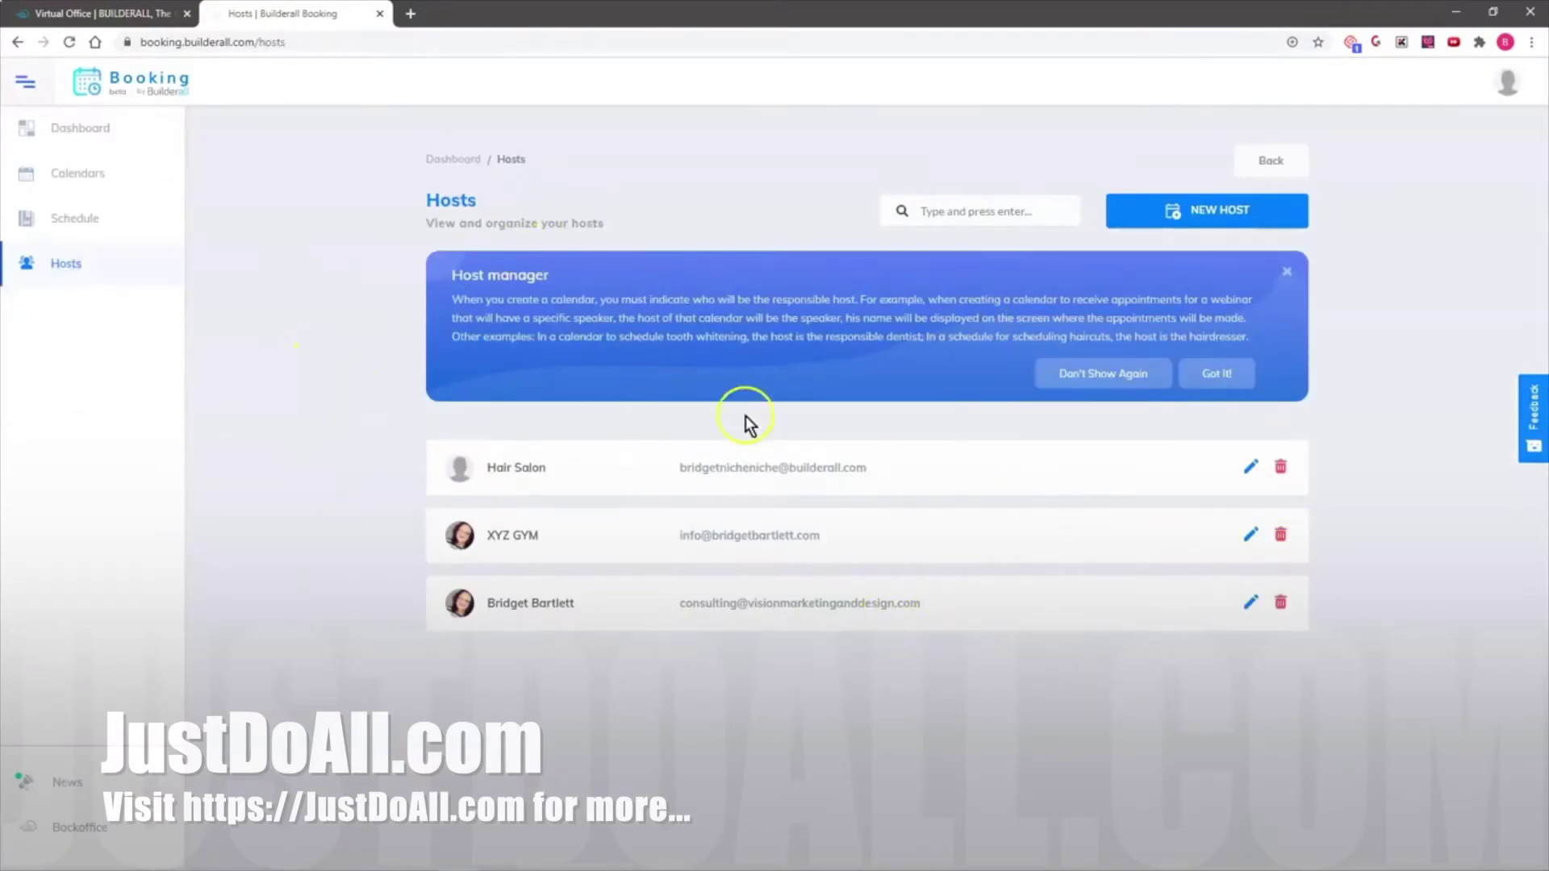
pyautogui.click(78, 129)
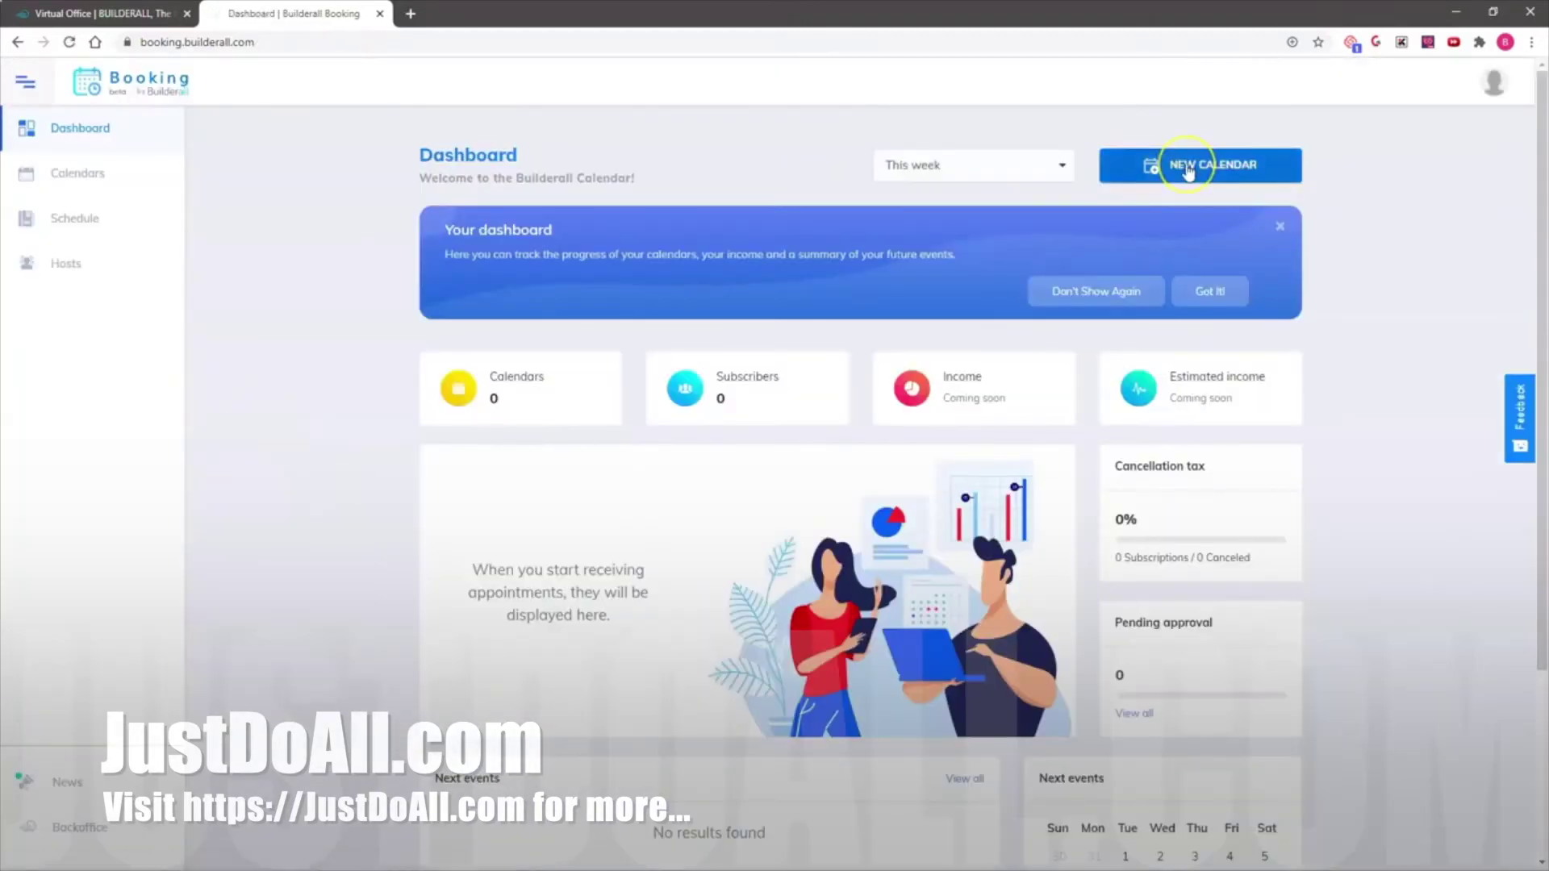
pyautogui.click(1188, 167)
pyautogui.scroll(-1, 901, 375)
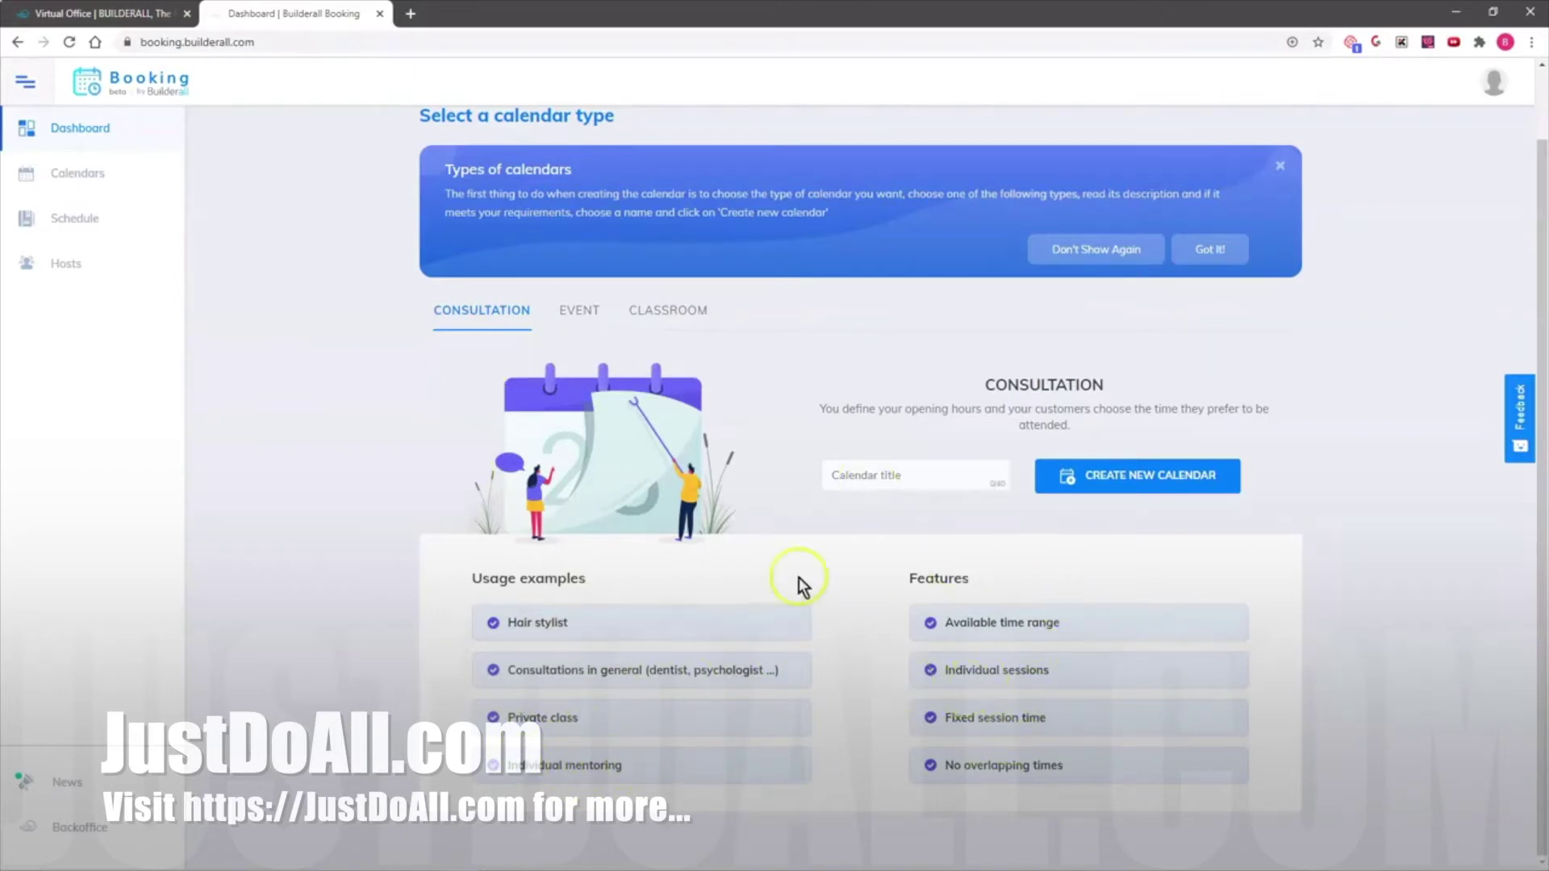
pyautogui.click(578, 320)
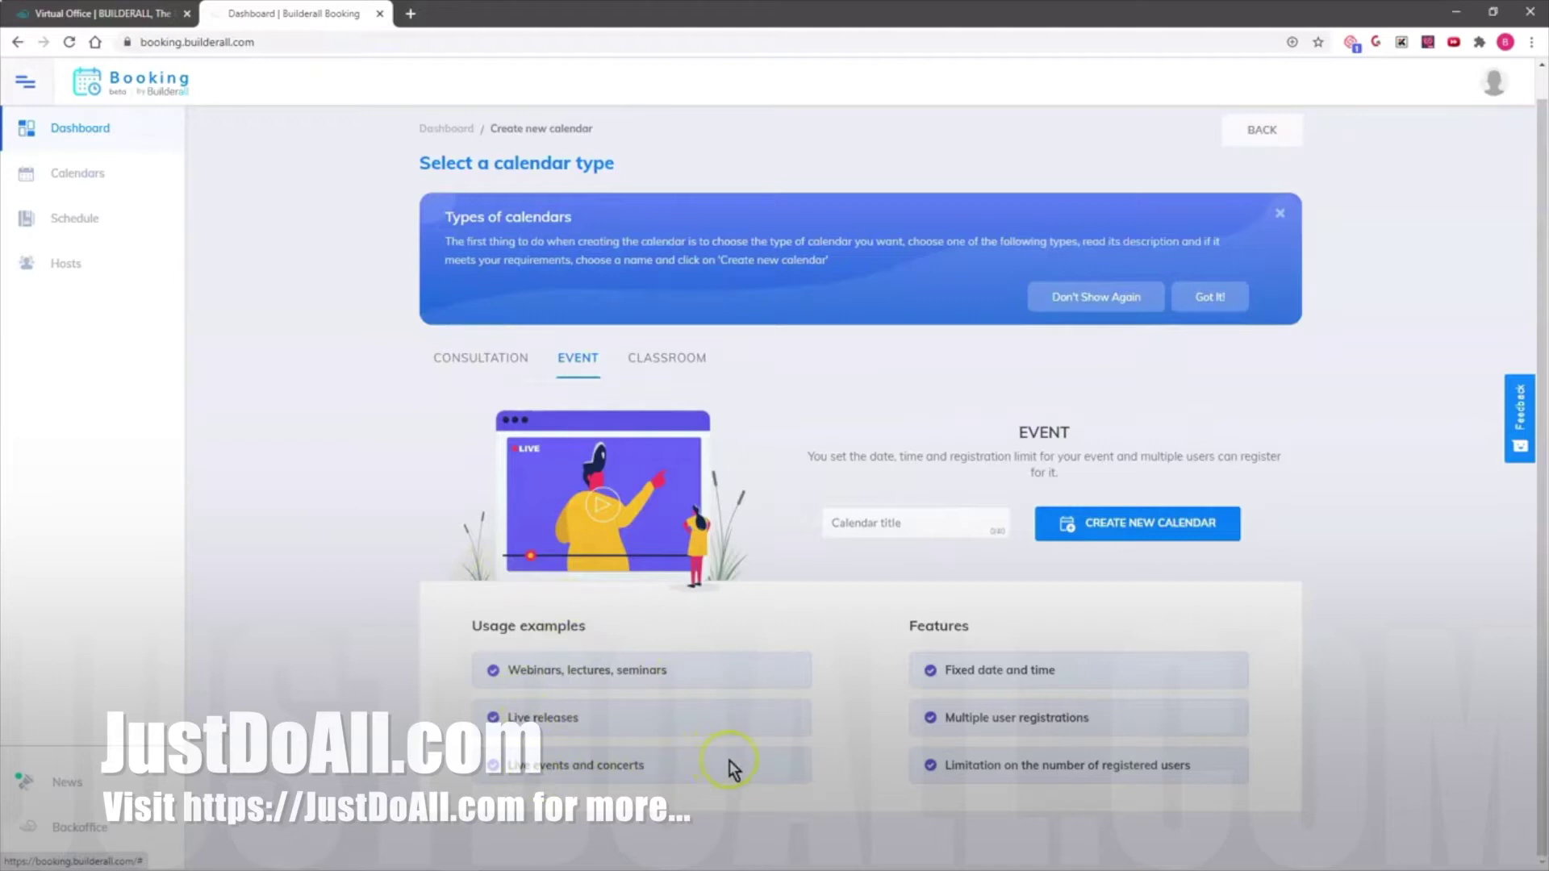
pyautogui.click(684, 358)
# Create a Consultation calendar titled 'Private Coaching'.
pyautogui.scroll(-1, 363, 682)
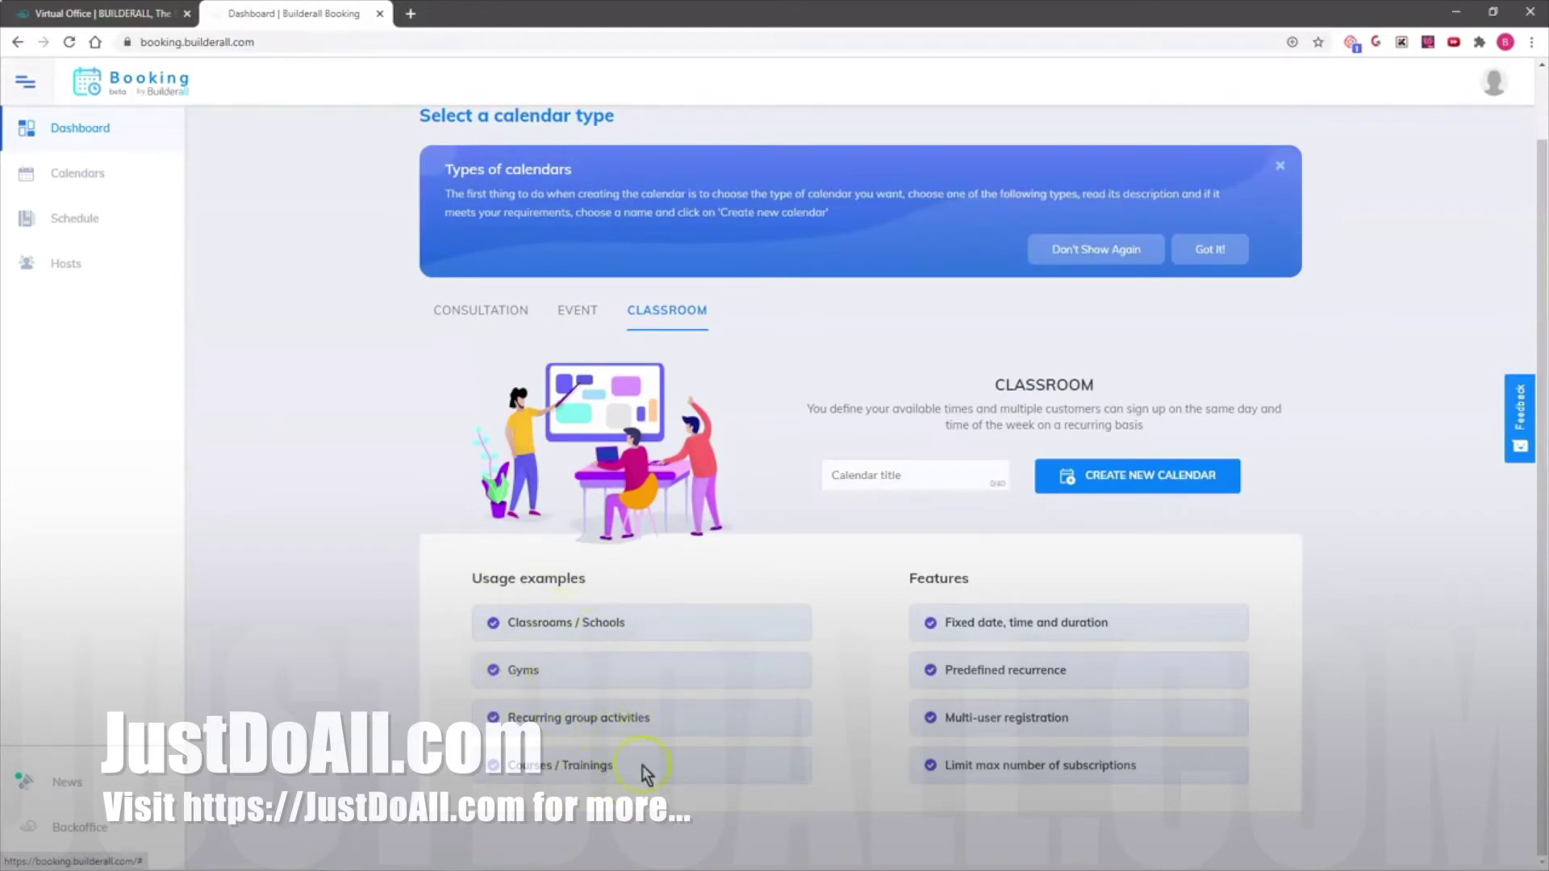
pyautogui.click(494, 308)
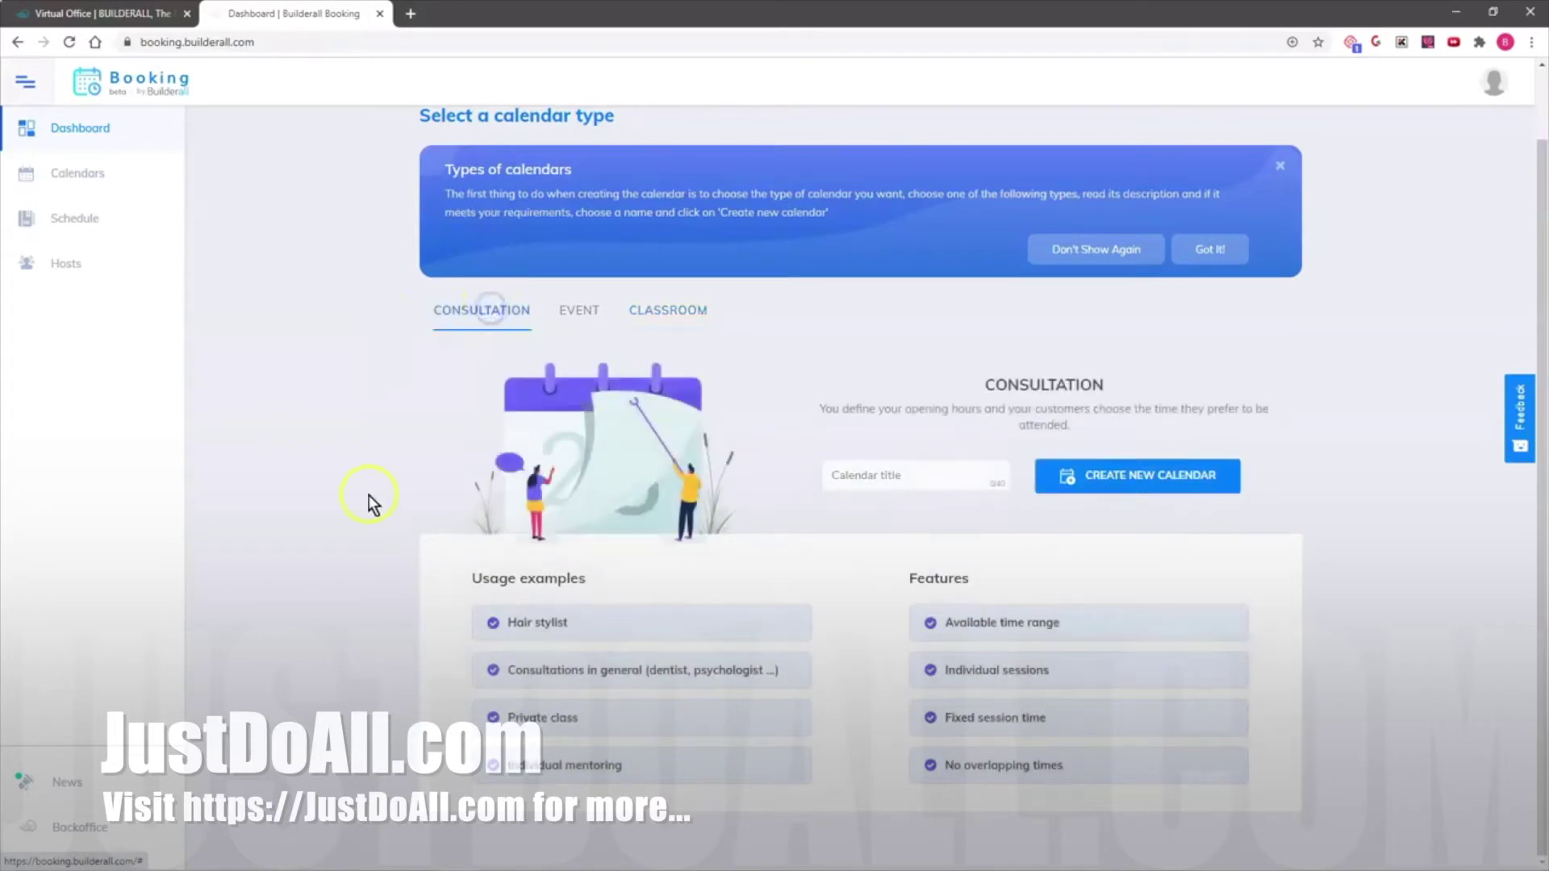
pyautogui.click(864, 479)
pyautogui.click(882, 601)
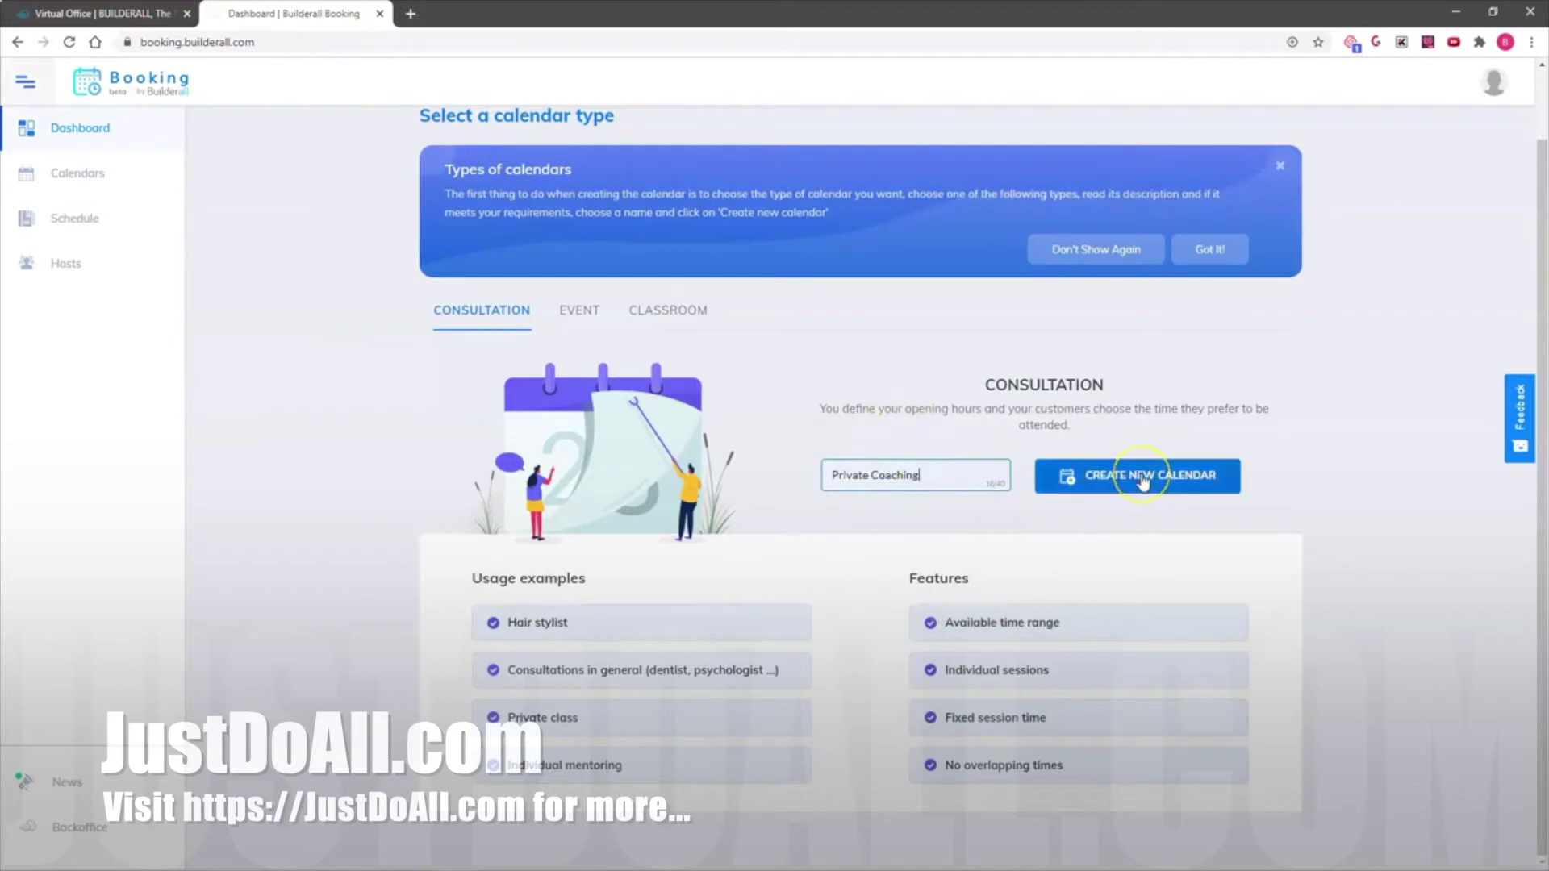
pyautogui.click(1143, 479)
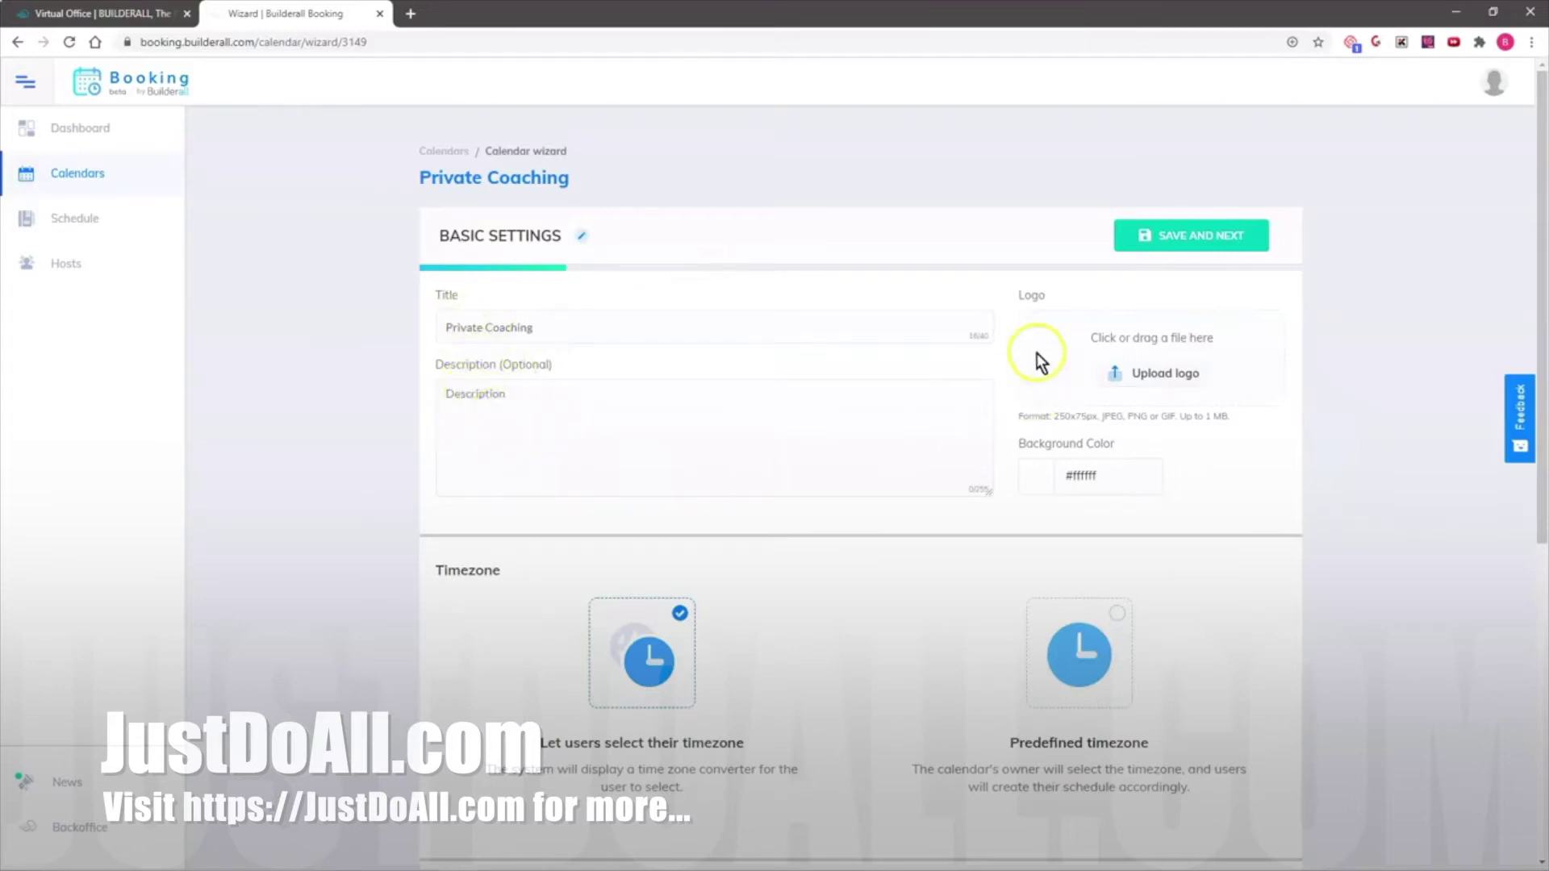
# Upload the Builderall logo and choose Redirect to URL after booking, then go to the apps dashboard.
pyautogui.click(1170, 375)
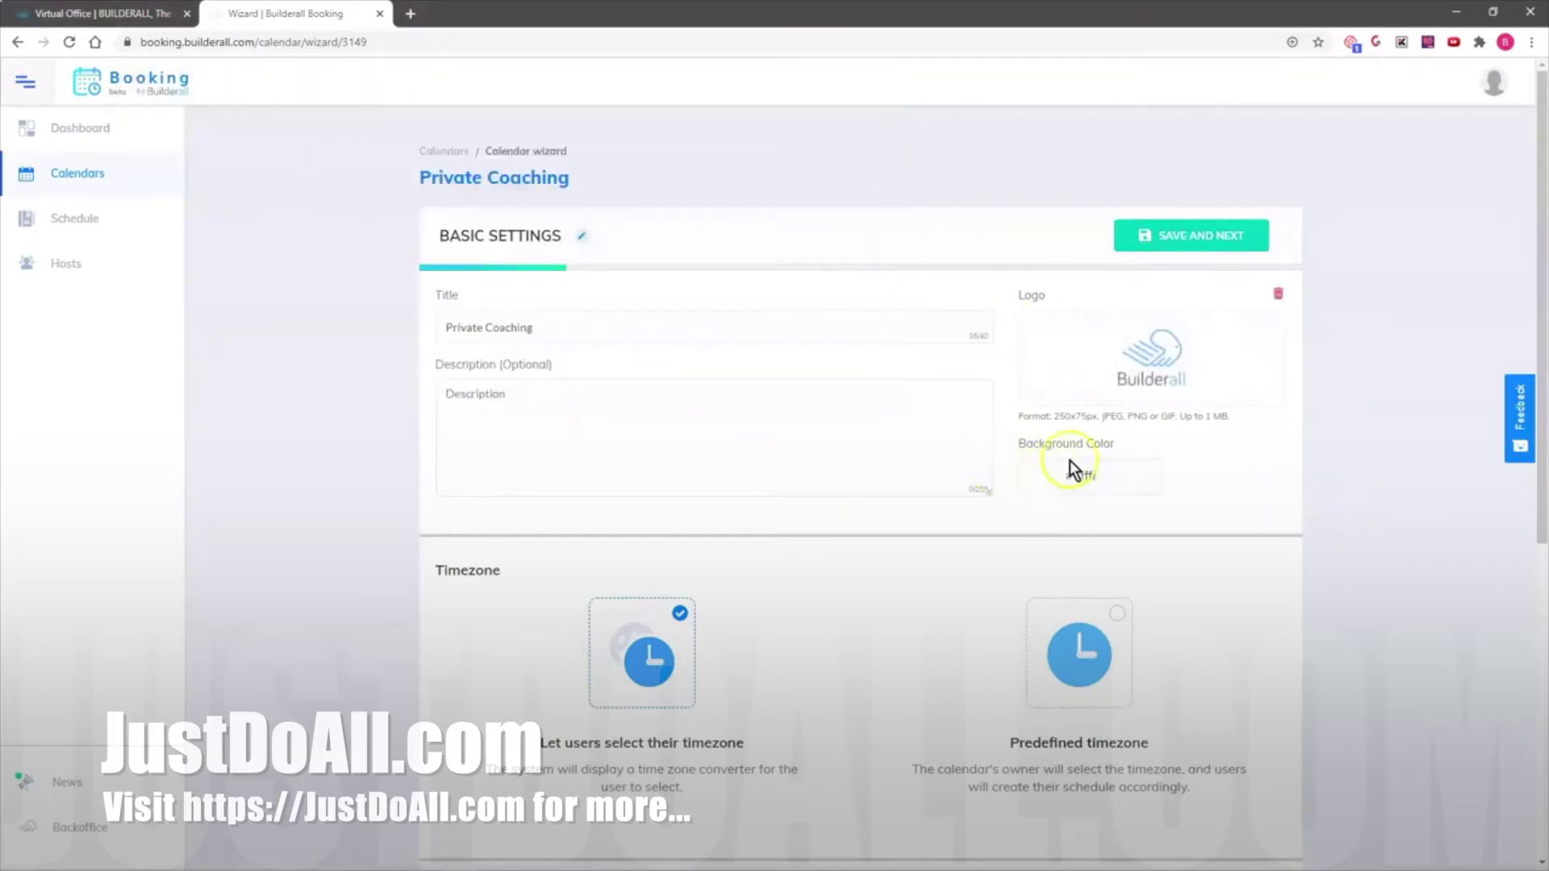
pyautogui.scroll(-5, 1394, 476)
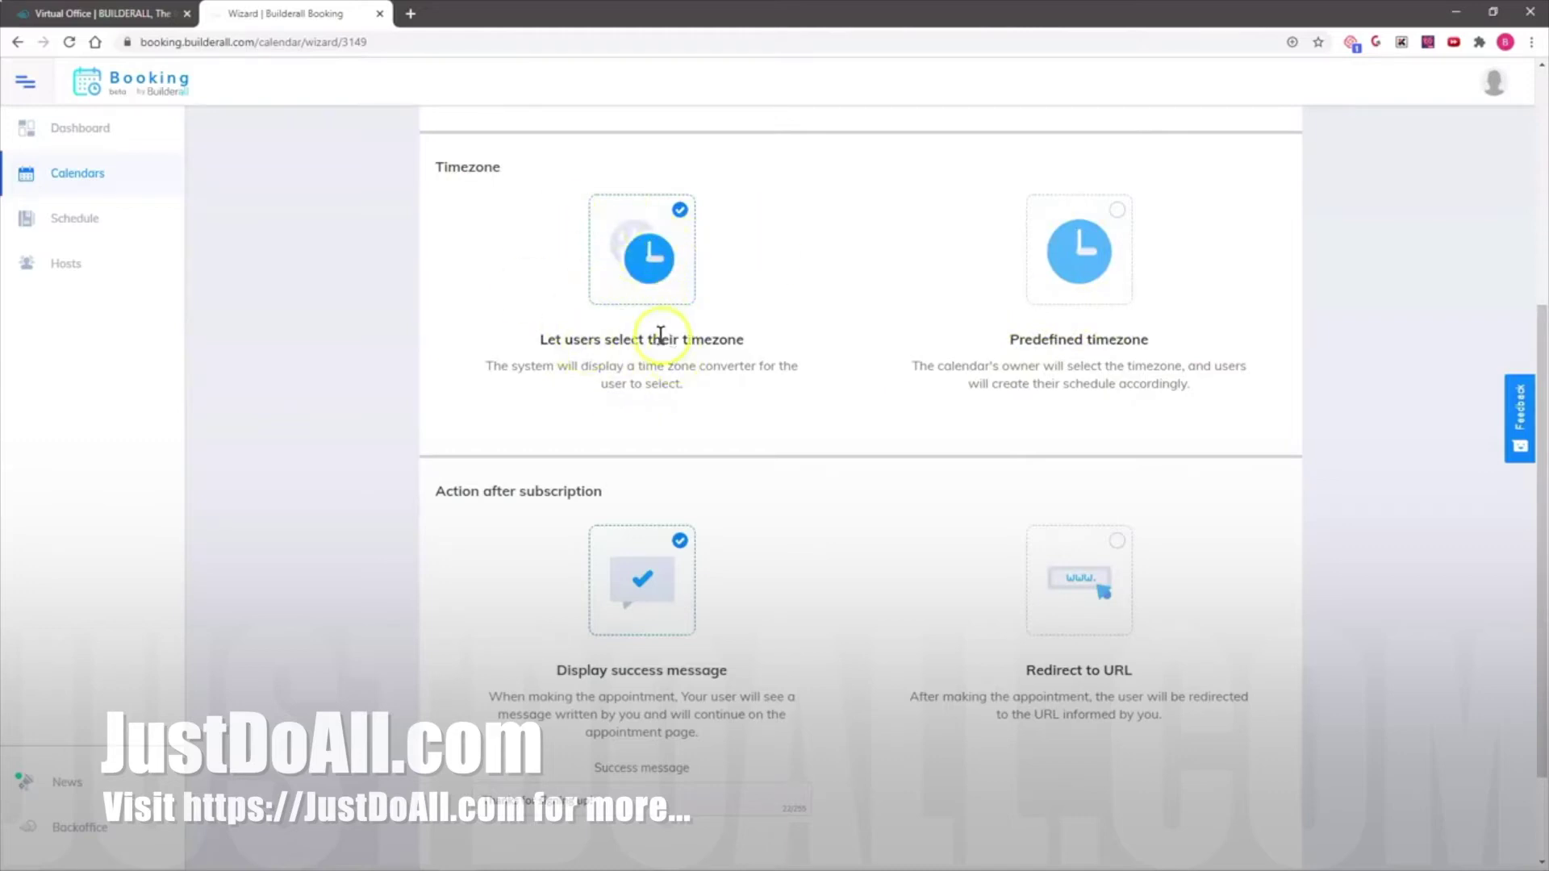
pyautogui.scroll(-2, 831, 494)
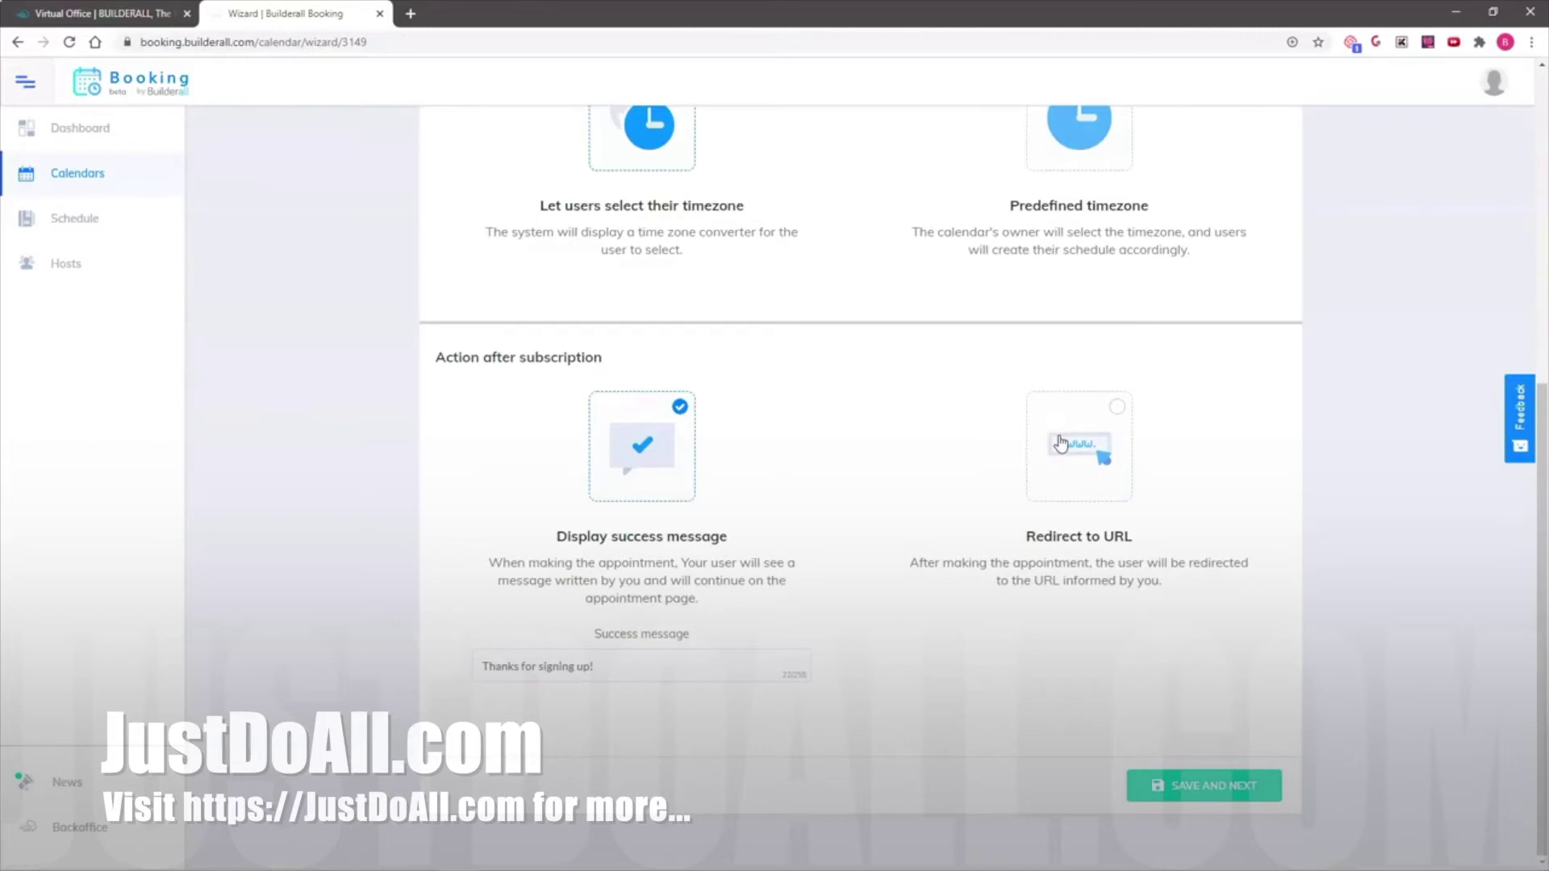
pyautogui.click(1061, 444)
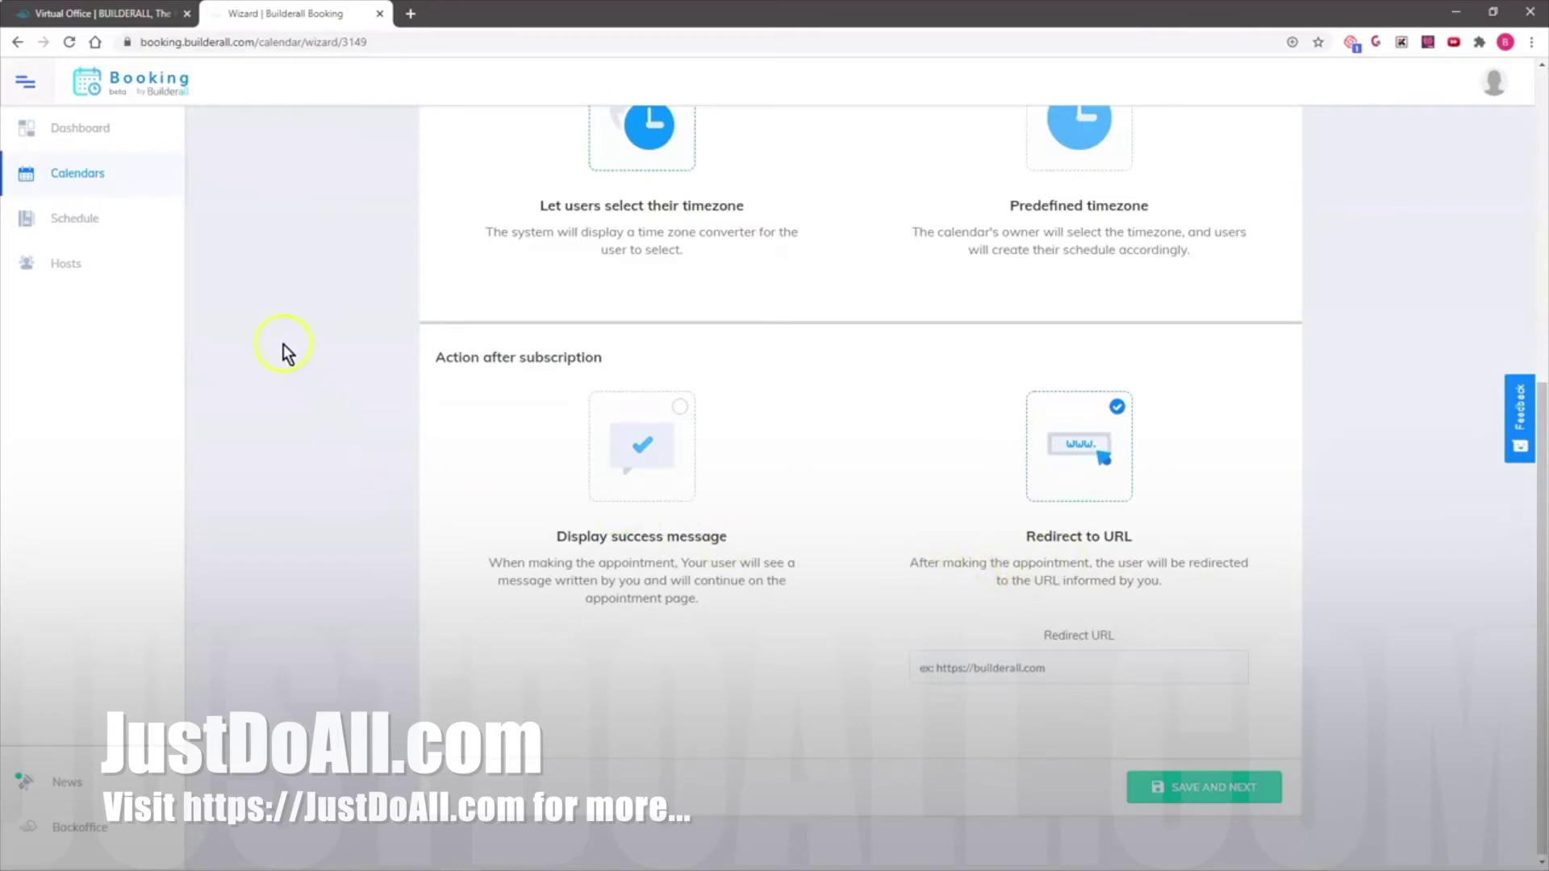
pyautogui.click(48, 14)
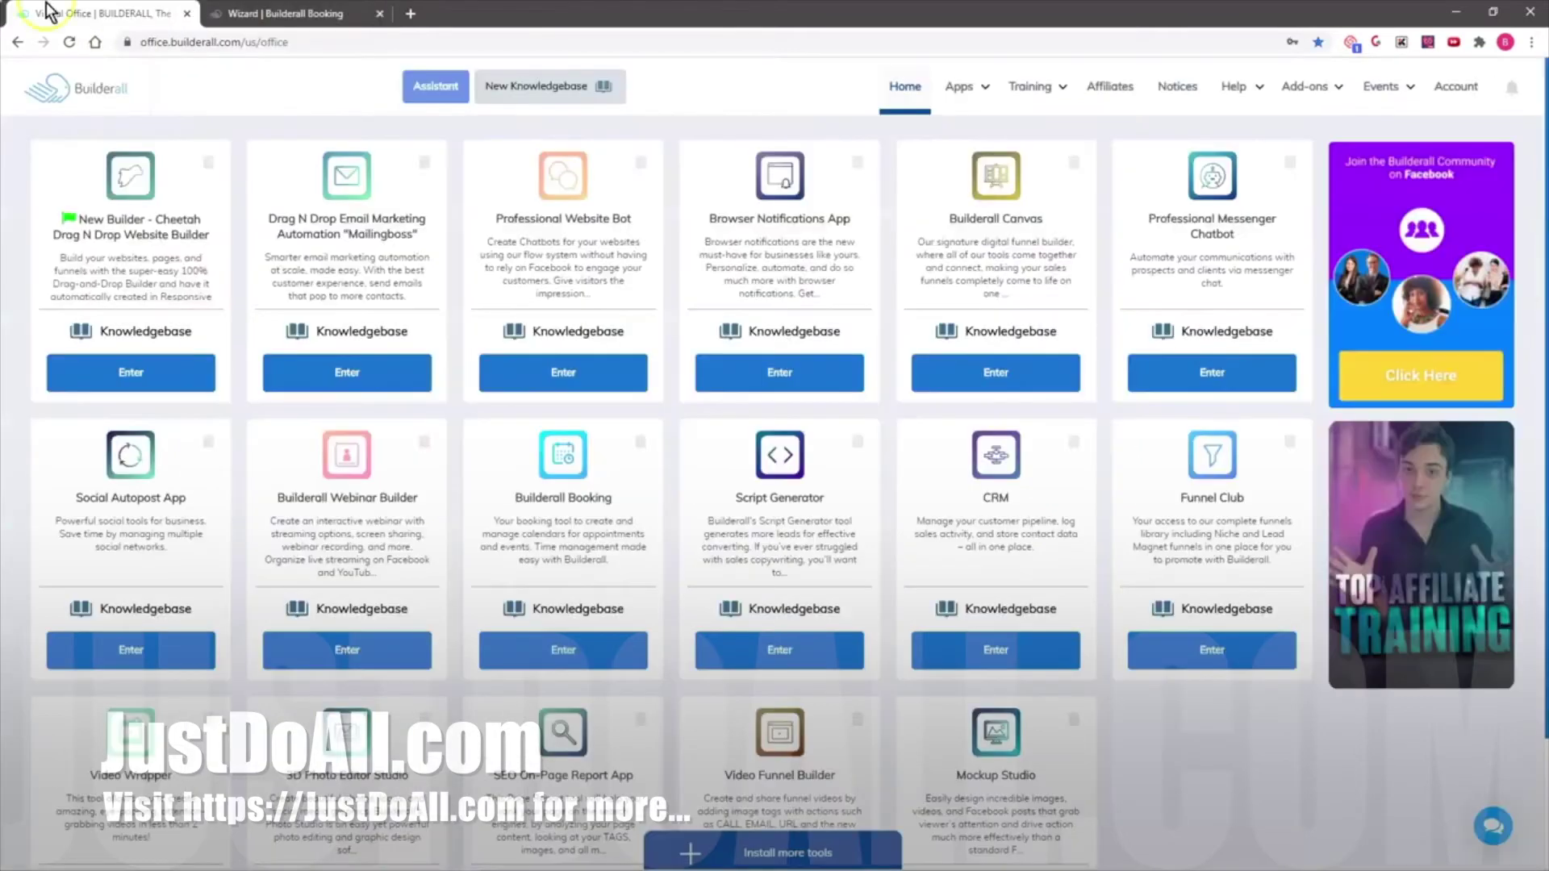
# In Cheetah, open the Upsell Funnel's thank-you member access page live.
pyautogui.click(123, 374)
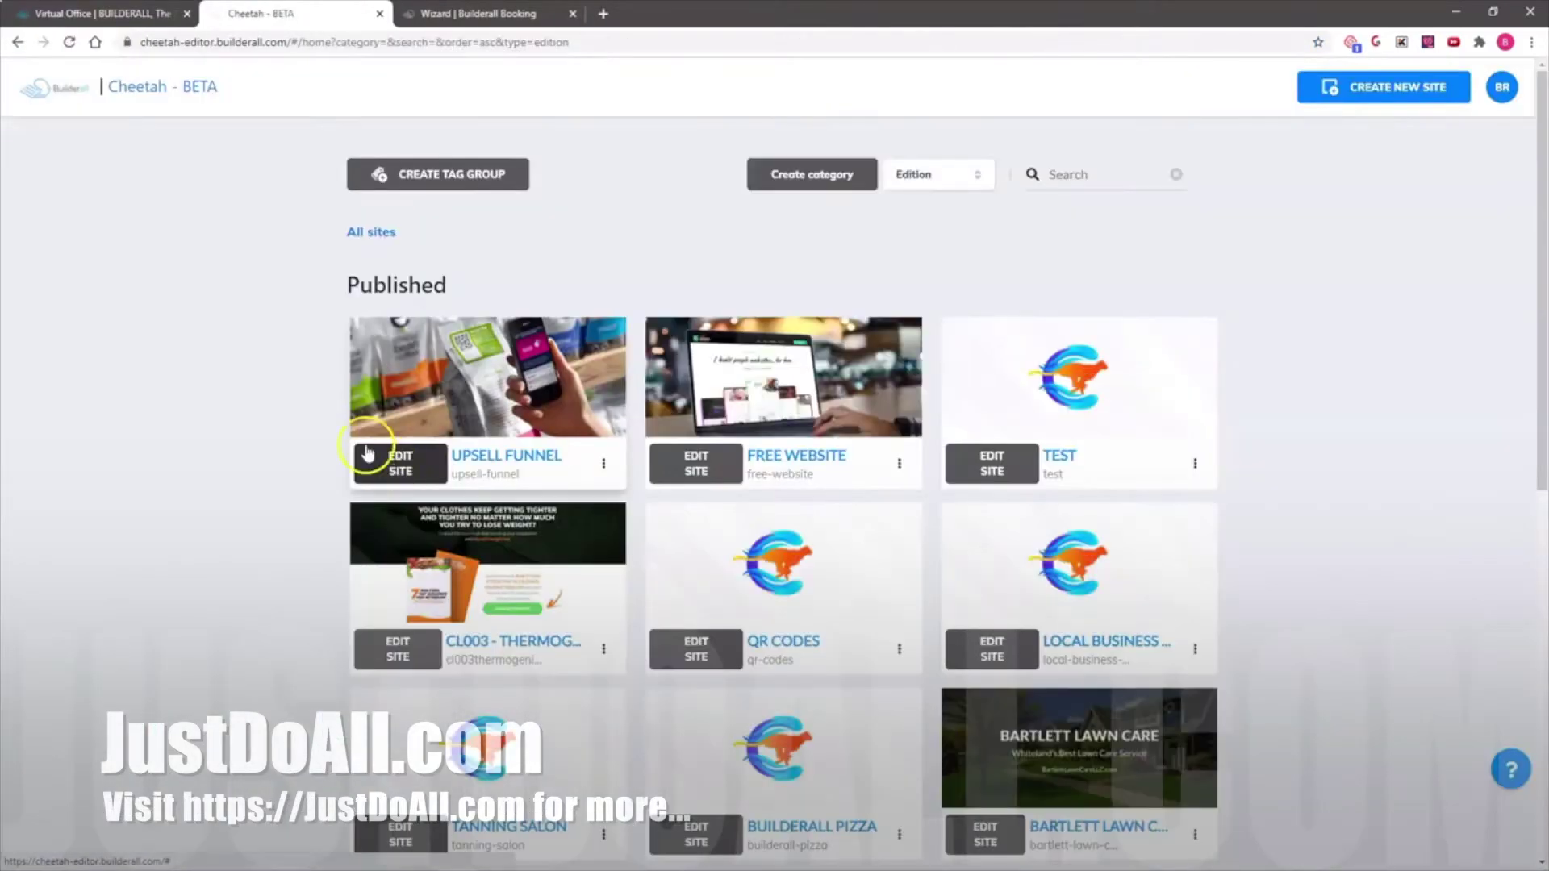
pyautogui.click(368, 454)
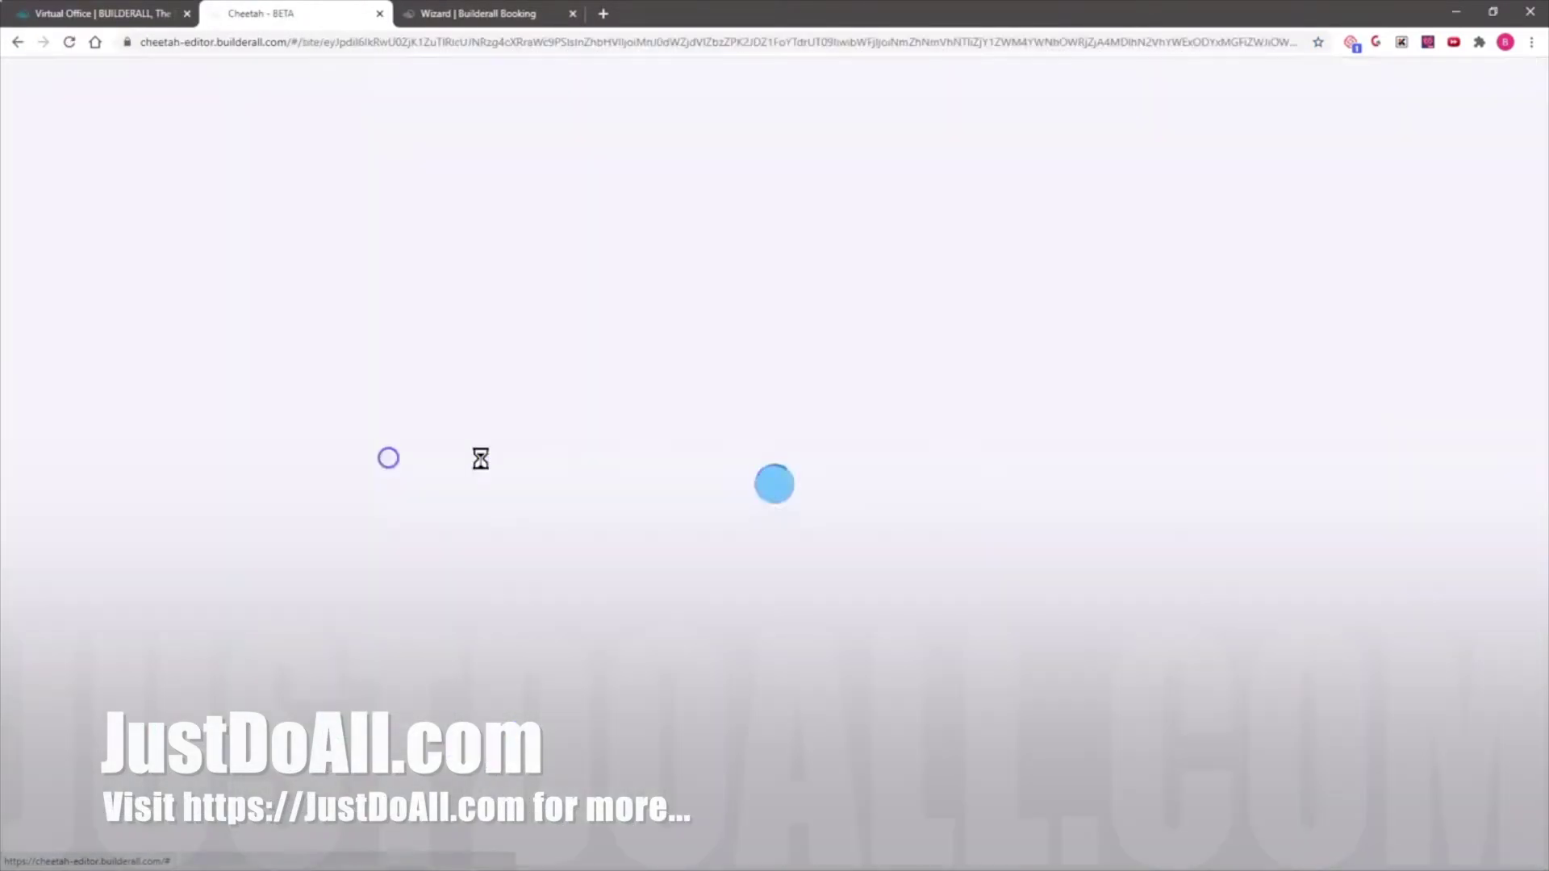
pyautogui.scroll(-3, 1515, 547)
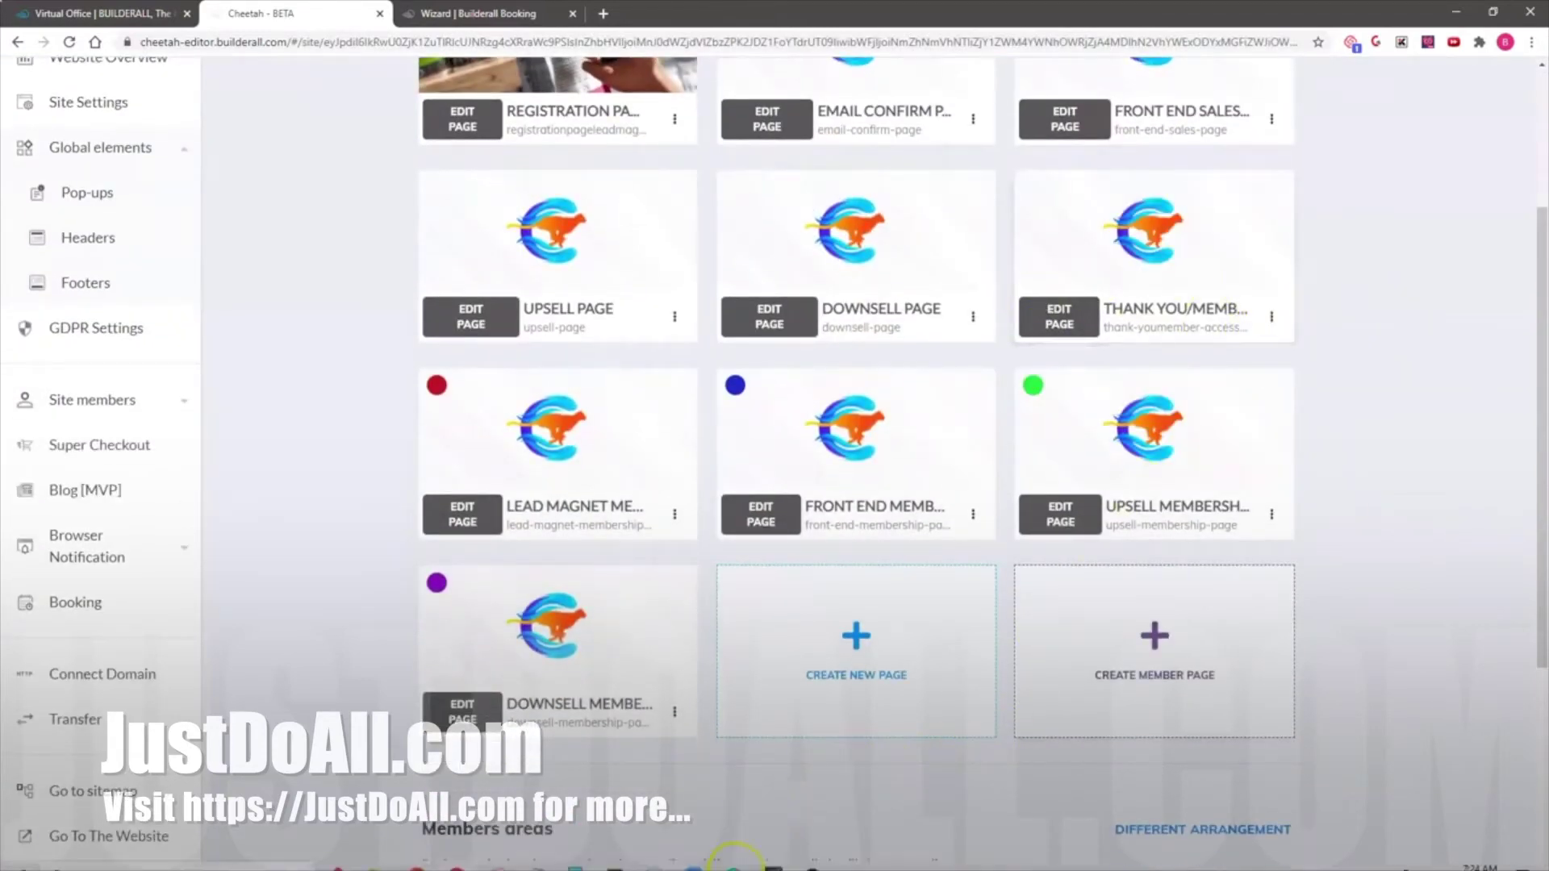
pyautogui.click(732, 856)
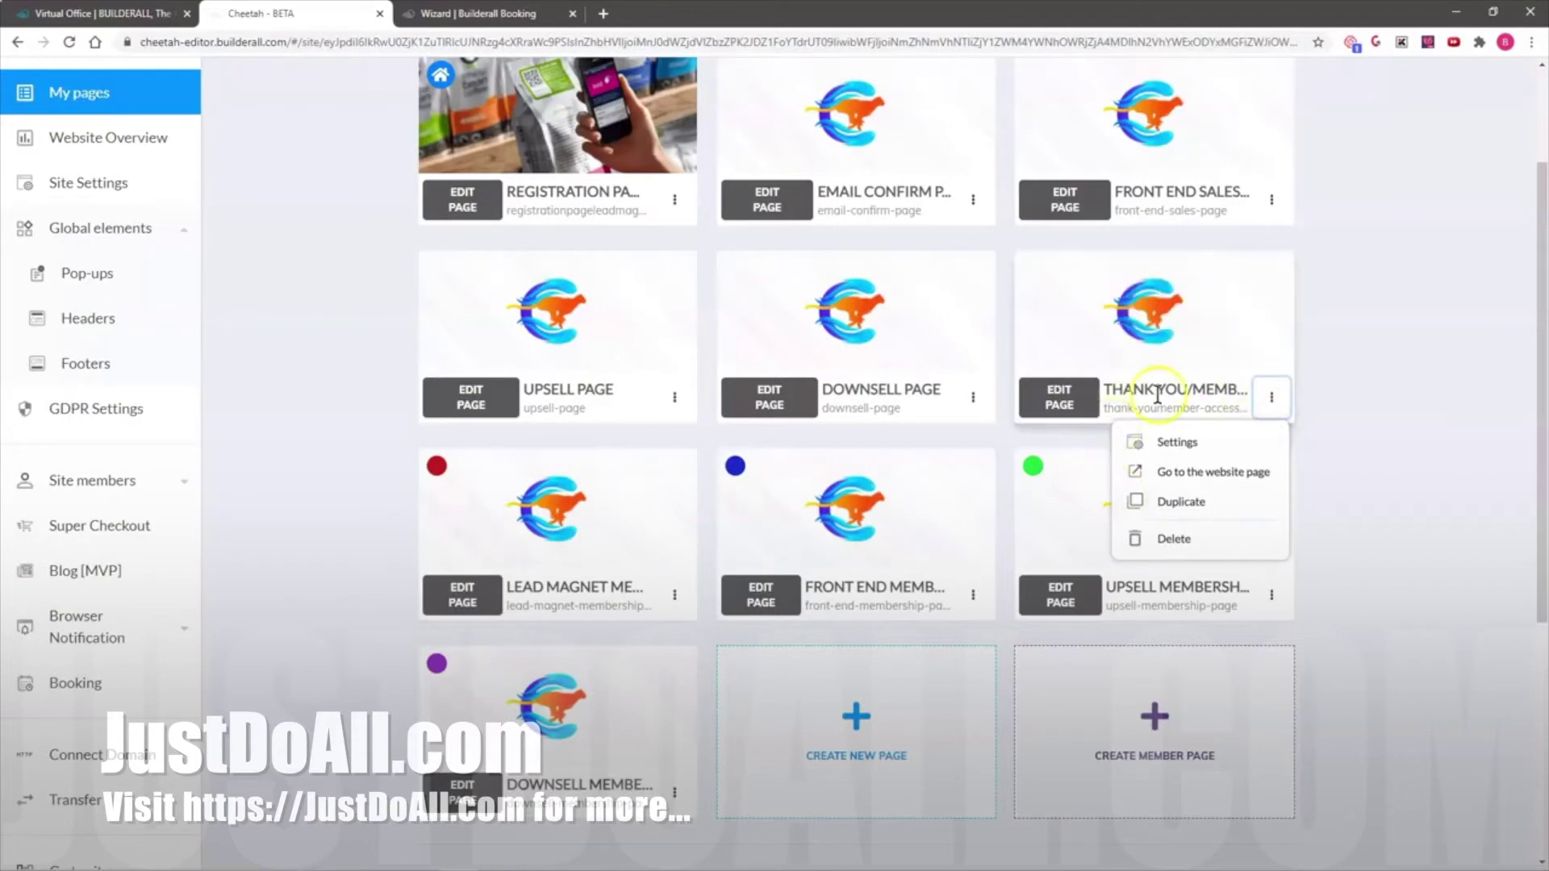
pyautogui.click(1172, 479)
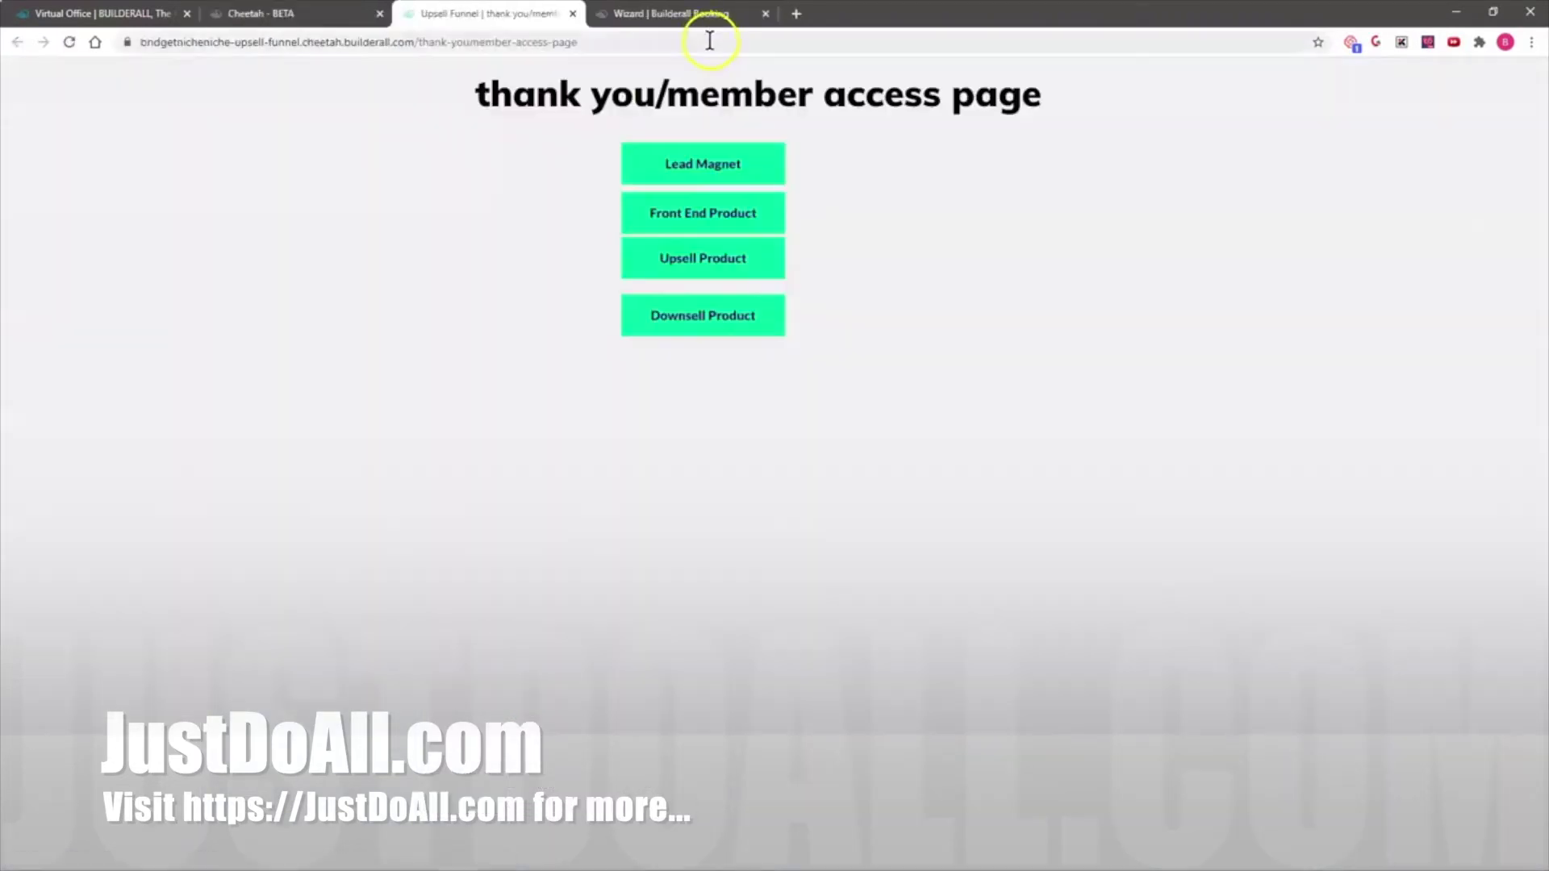
# Copy the thank-you page's URL and return to the Booking calendar wizard.
pyautogui.doubleClick(711, 41)
pyautogui.tripleClick(710, 42)
pyautogui.rightClick(491, 41)
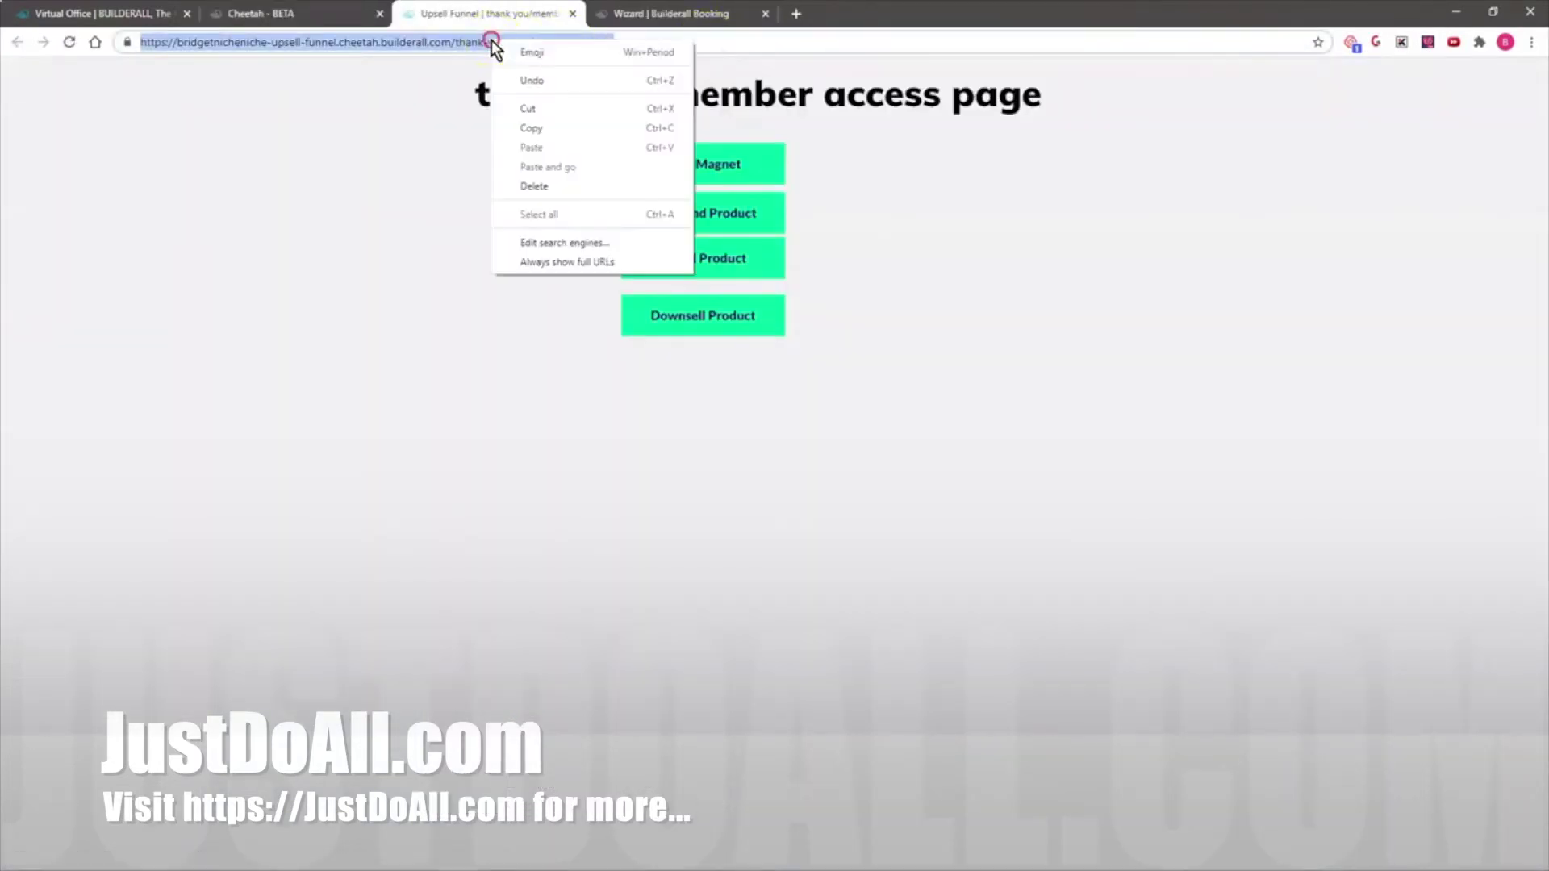
pyautogui.click(523, 122)
pyautogui.click(670, 13)
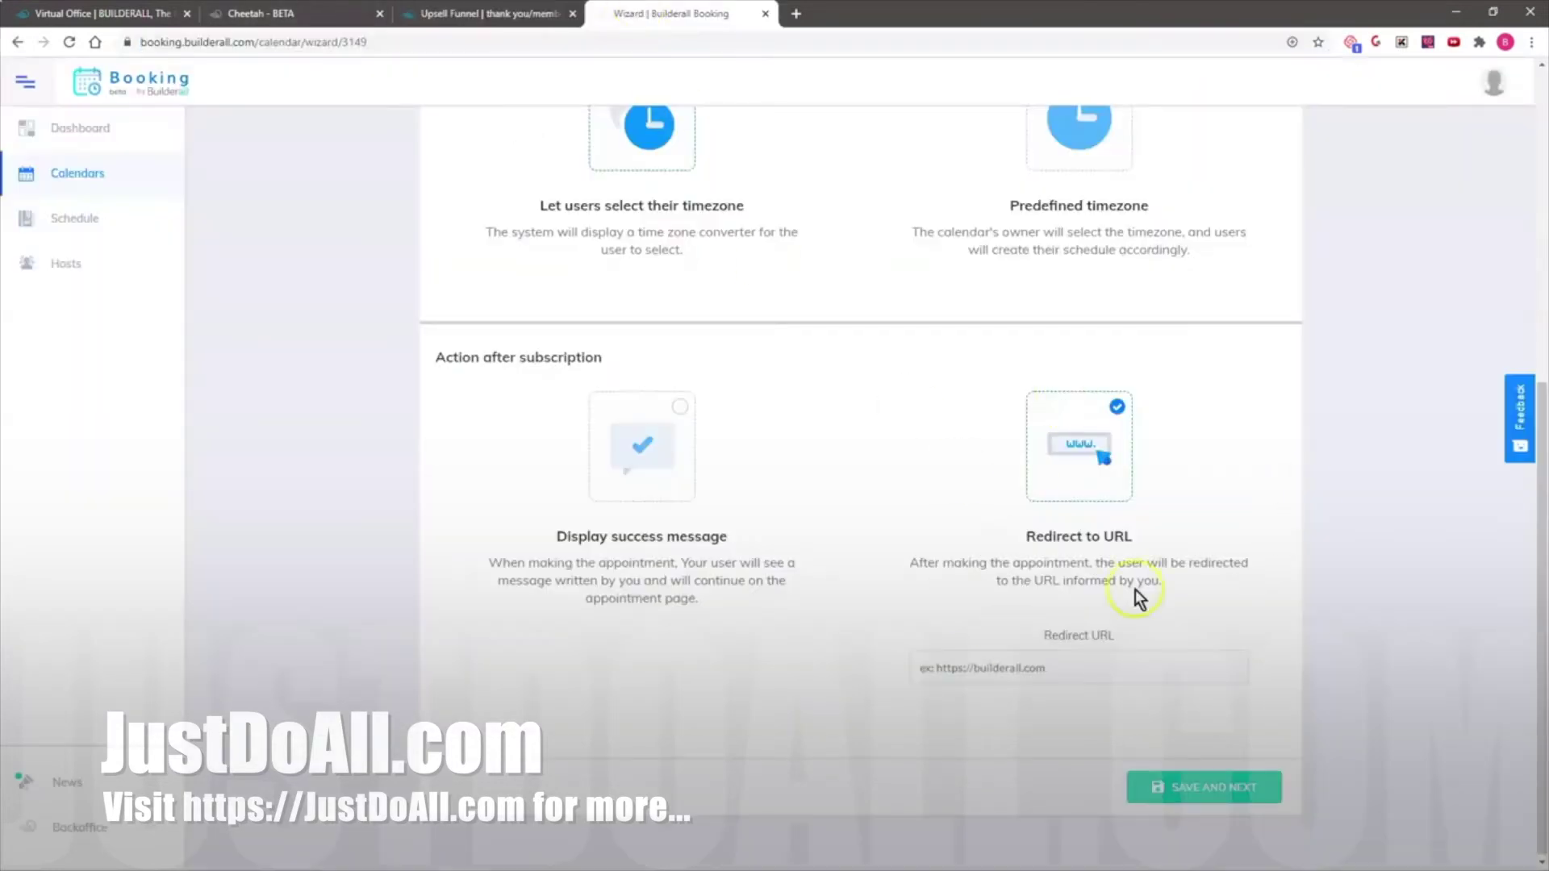
# Paste the thank-you page URL as the redirect address and save the basic settings.
pyautogui.click(960, 668)
pyautogui.rightClick(966, 669)
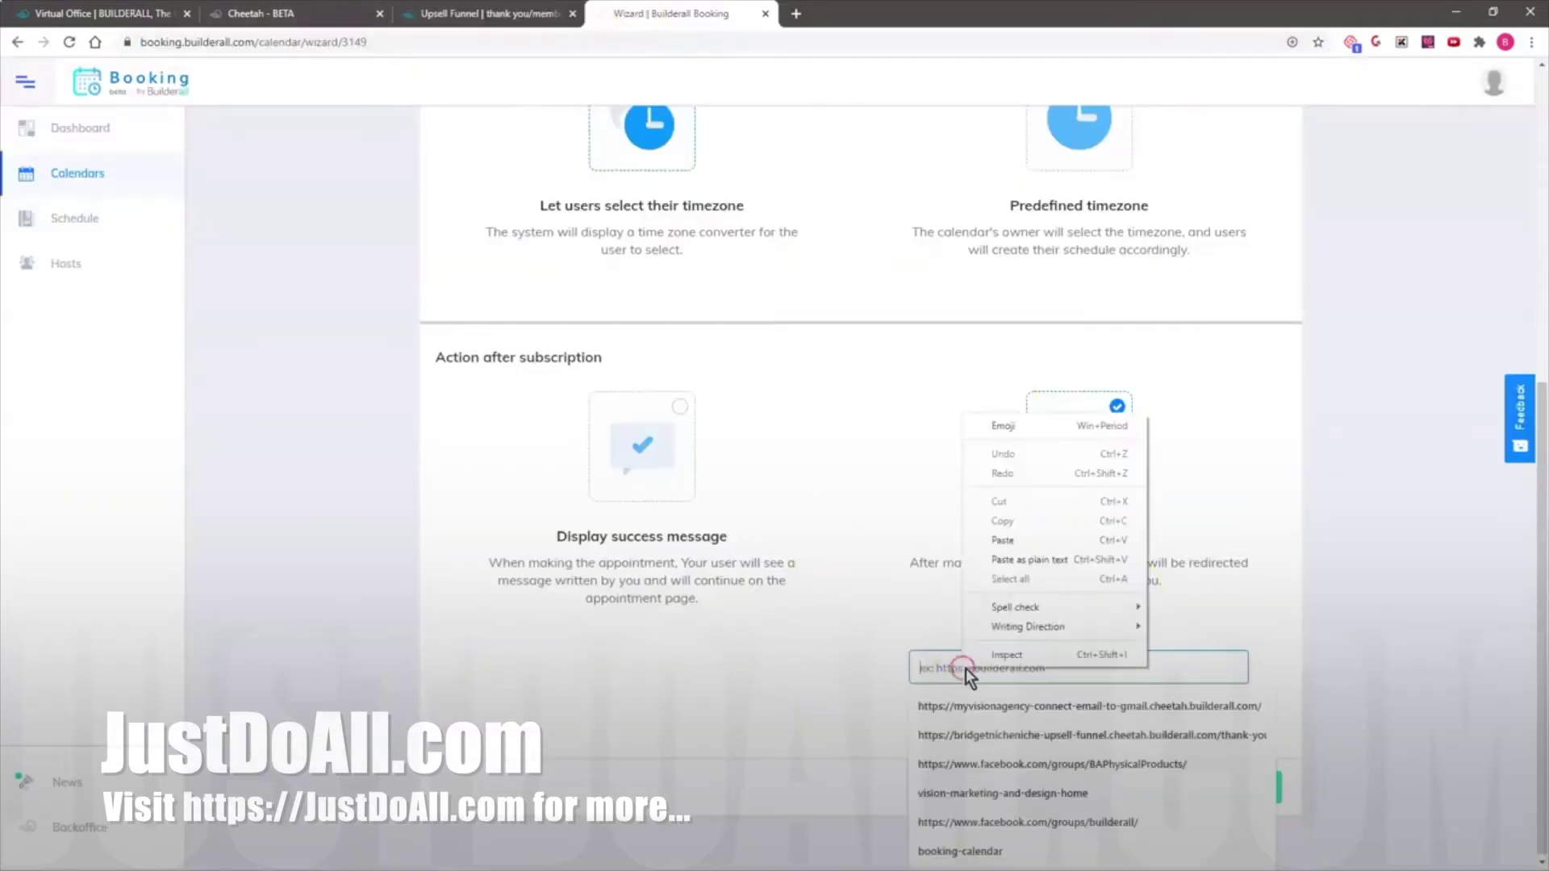
pyautogui.click(1000, 539)
pyautogui.click(1196, 787)
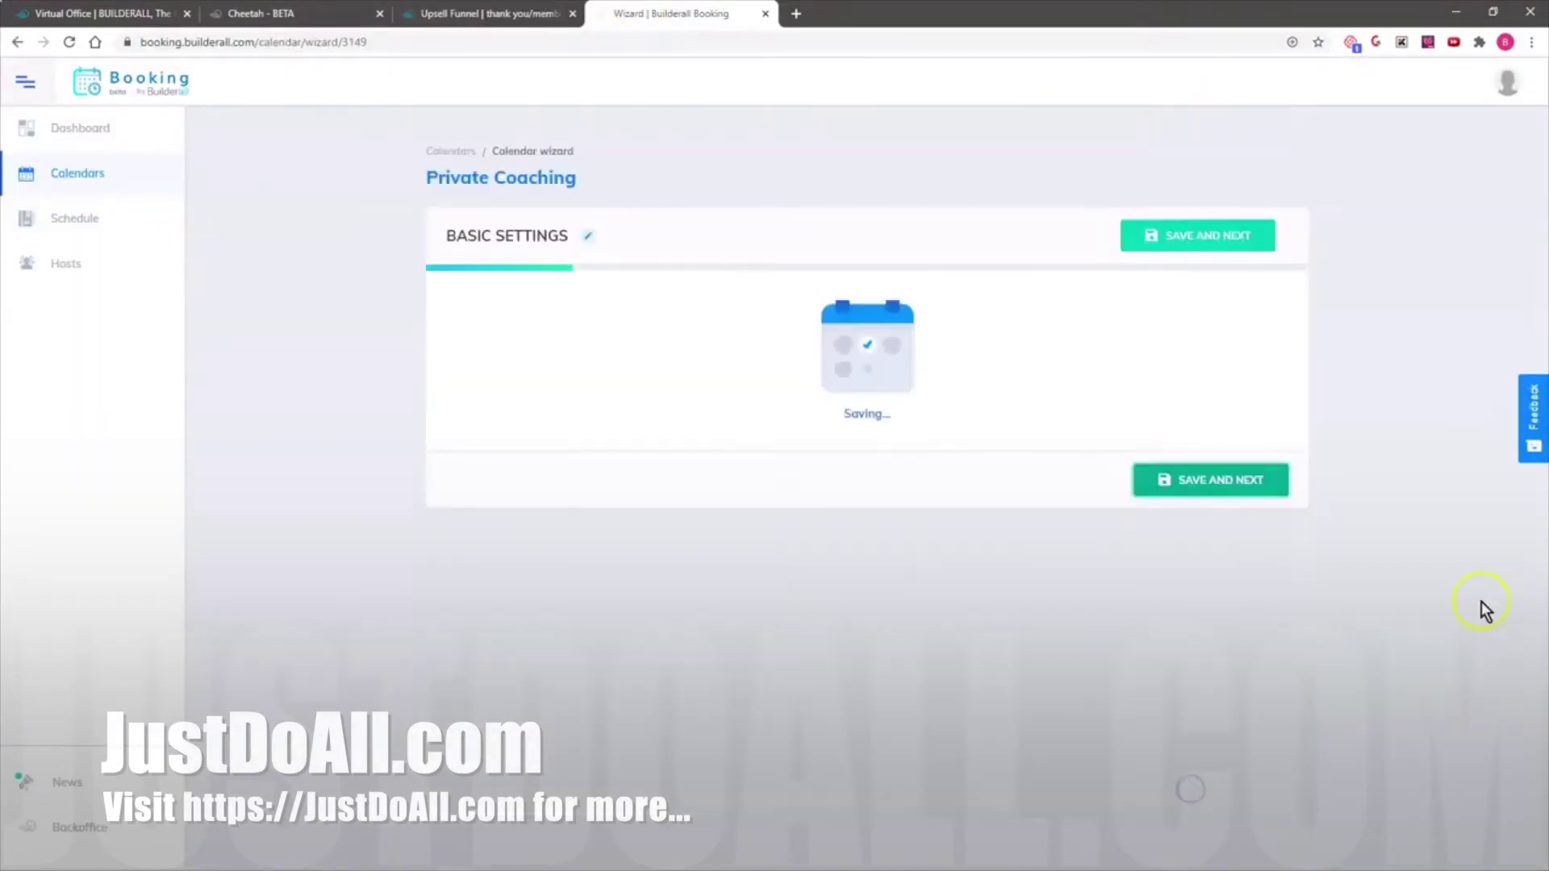
pyautogui.scroll(-1, 263, 491)
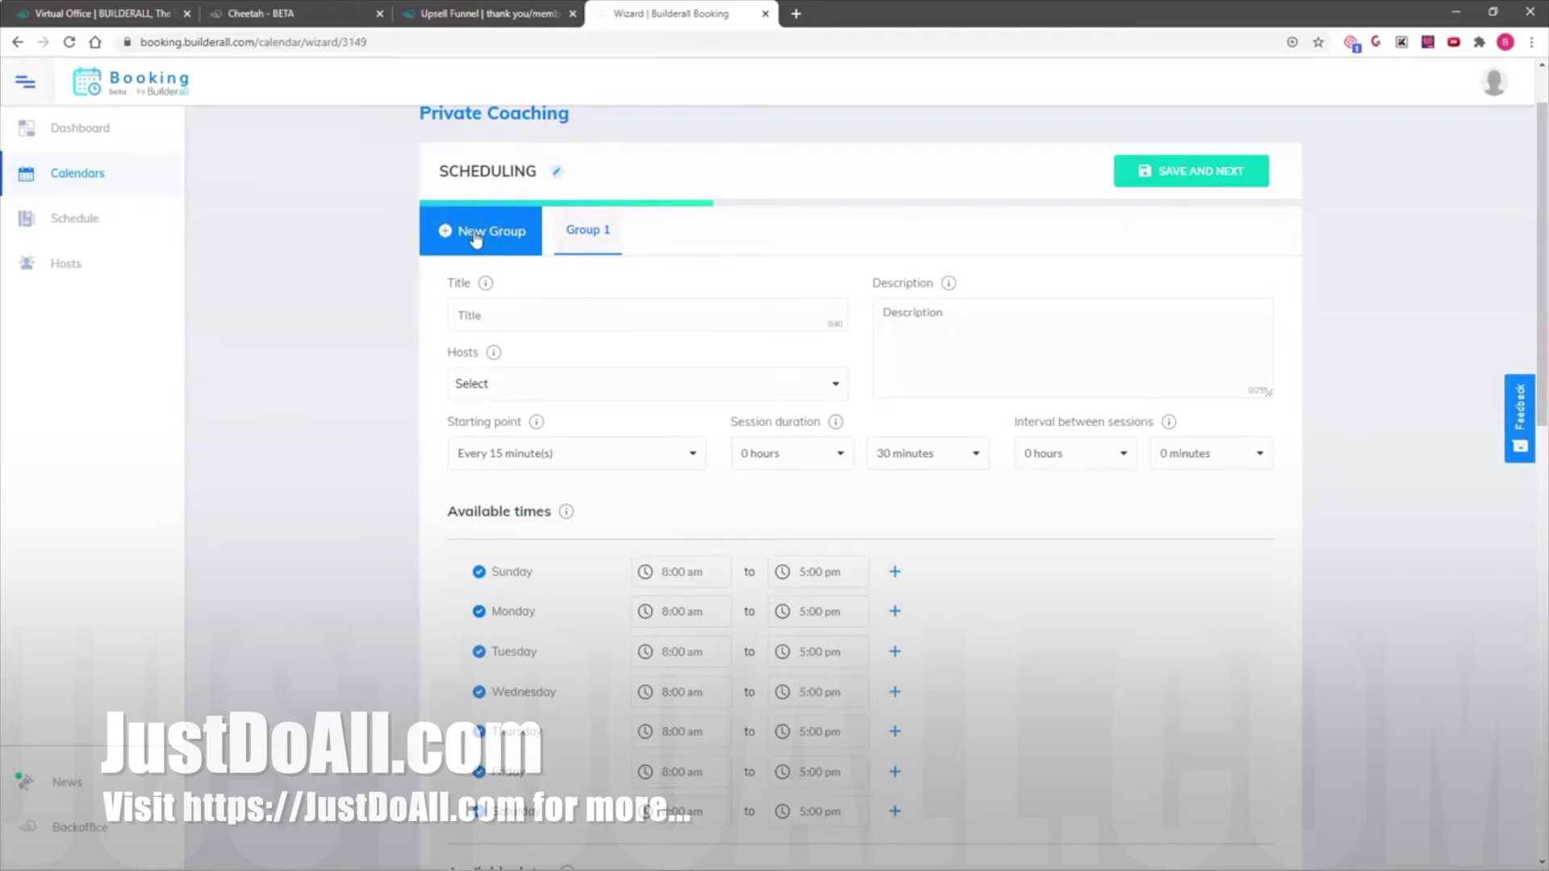
# Title the session group 'Private Coaching 1' and assign it a host.
pyautogui.click(476, 237)
pyautogui.click(531, 314)
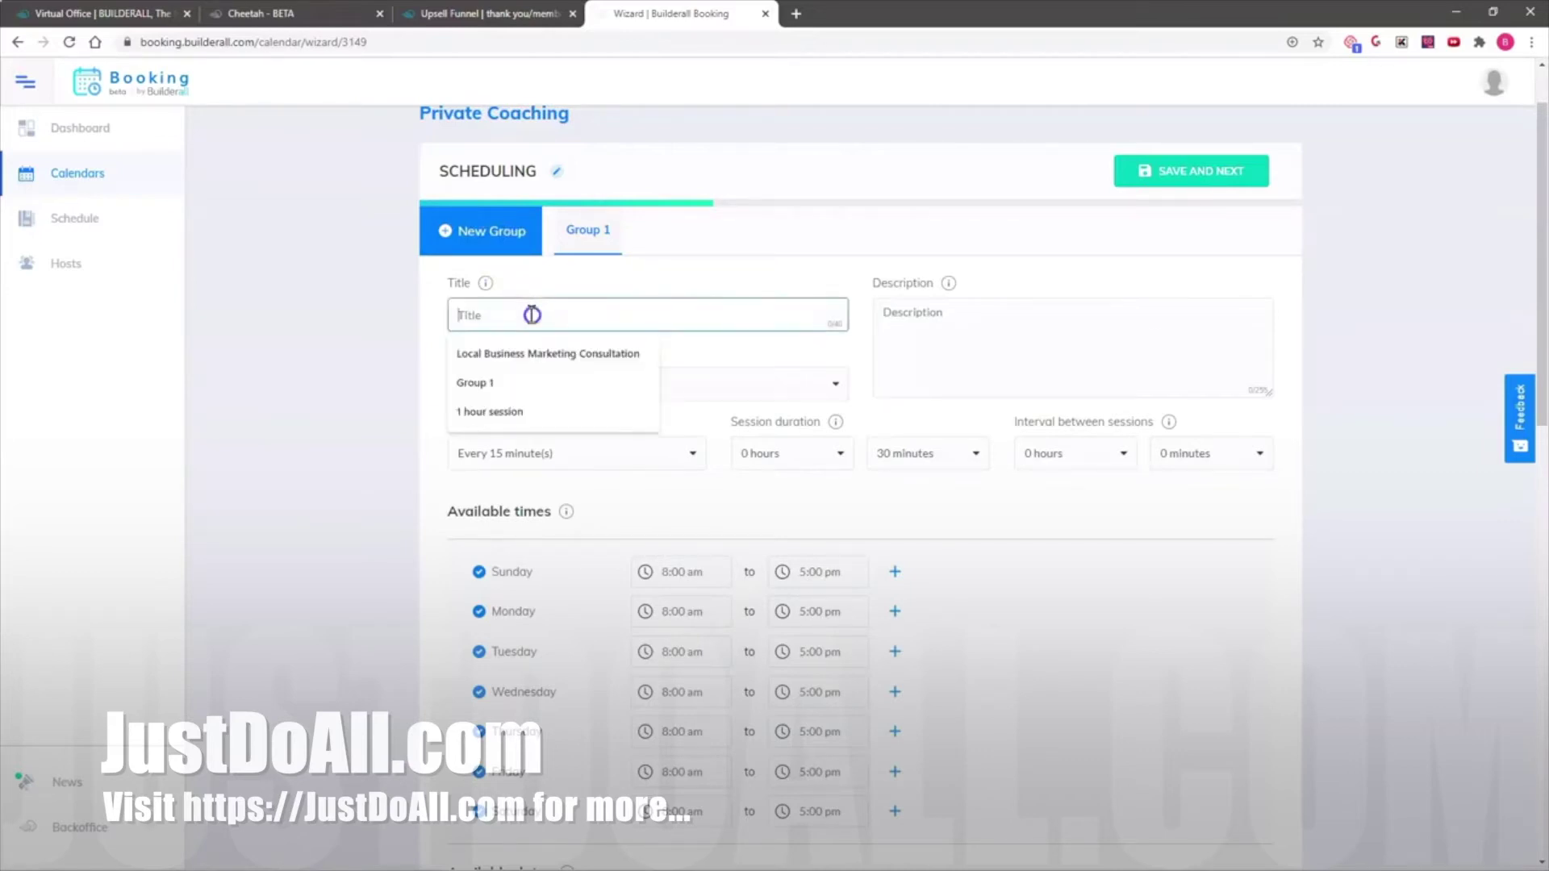
pyautogui.write('Private Coaching 1')
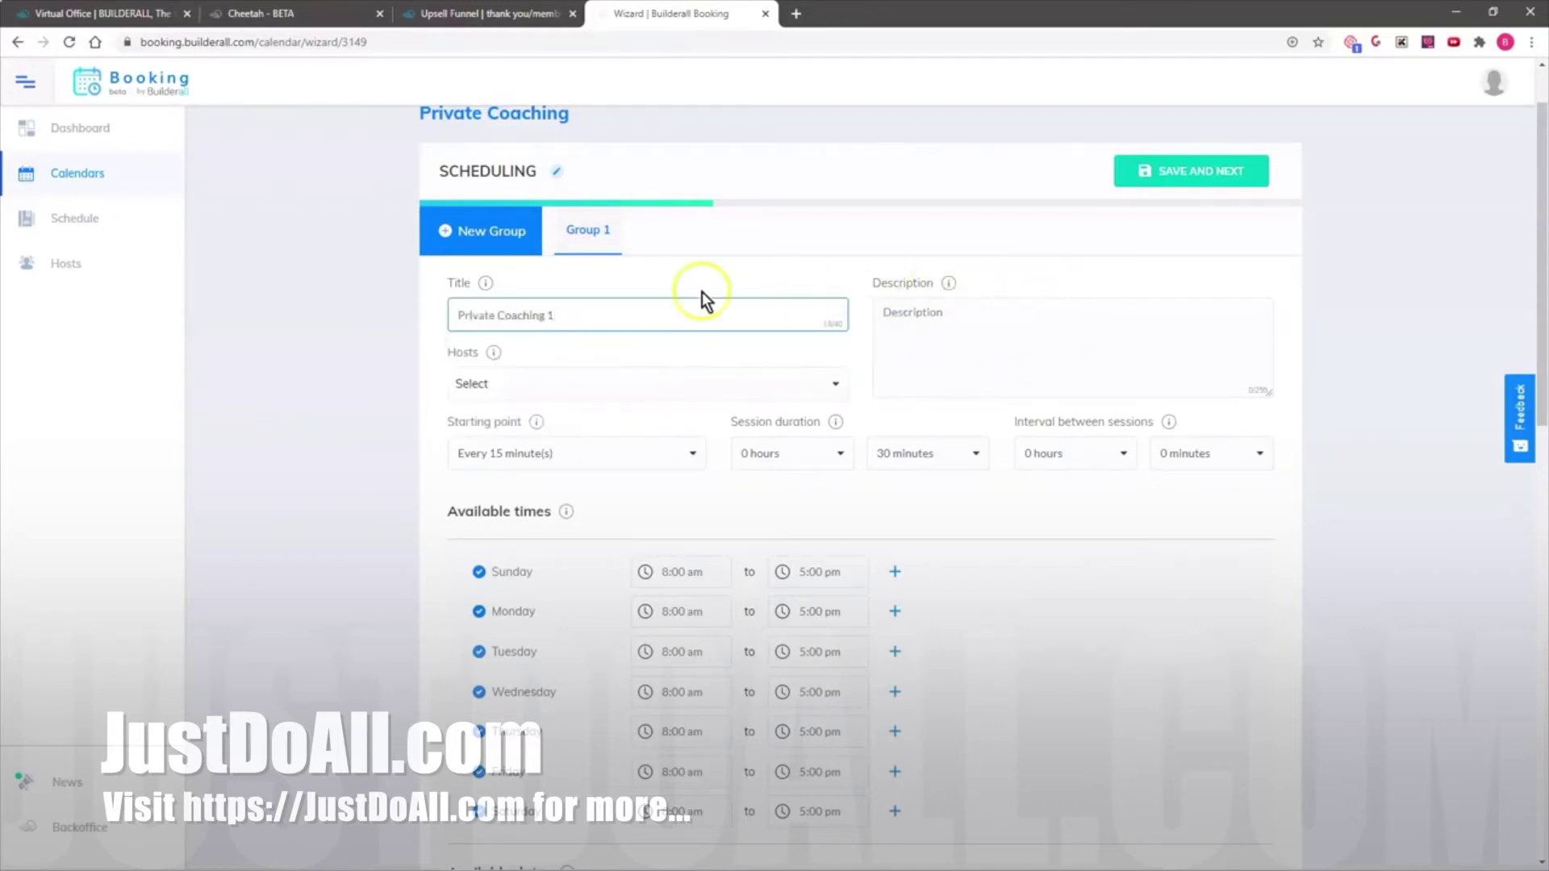
pyautogui.click(486, 383)
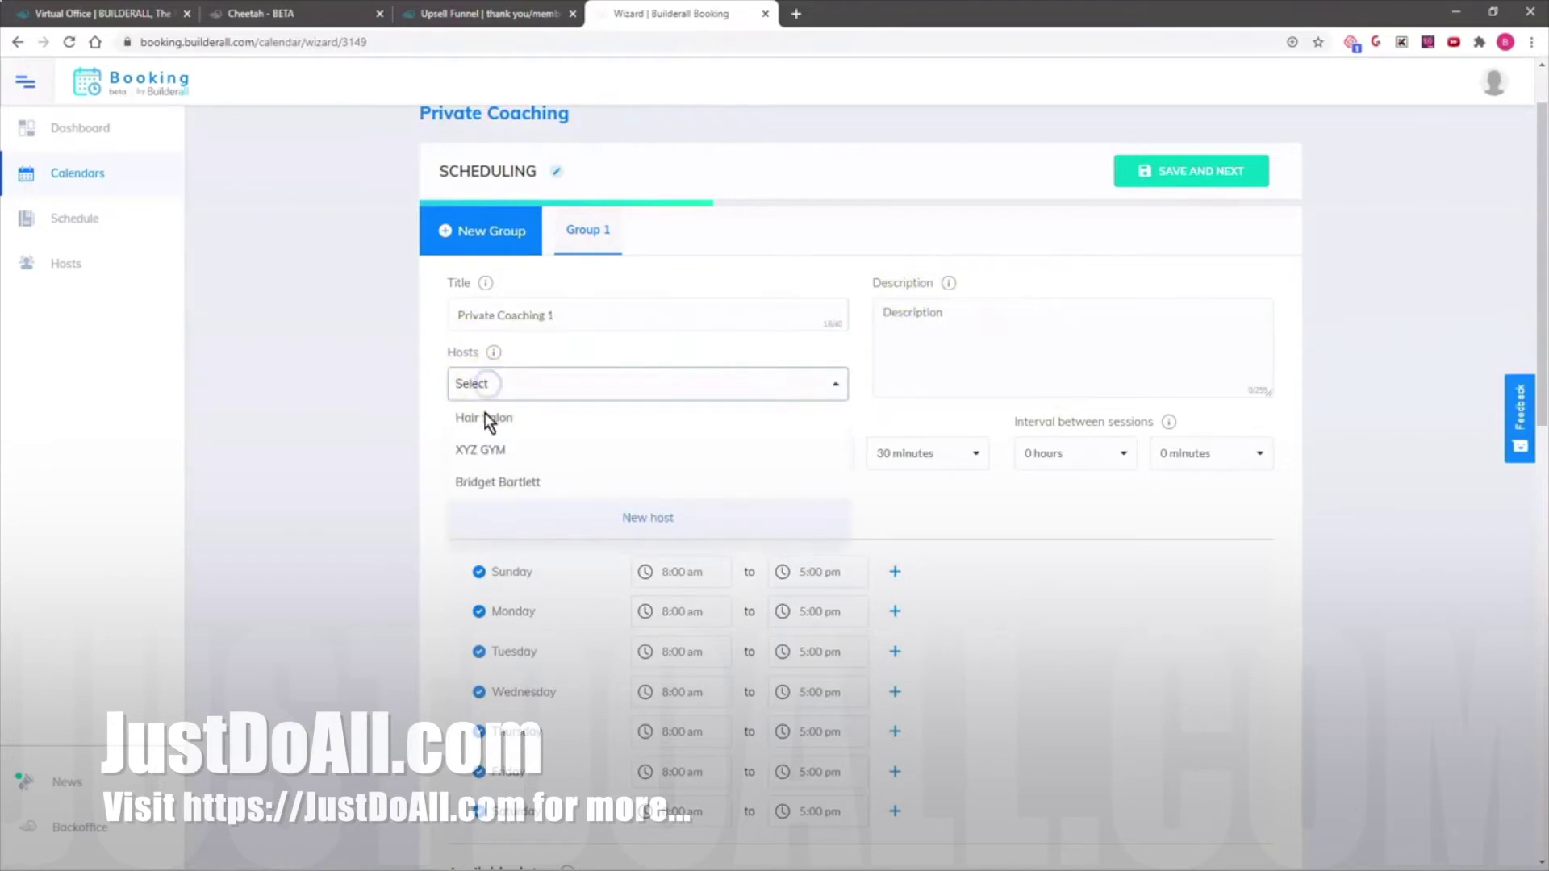
pyautogui.click(491, 483)
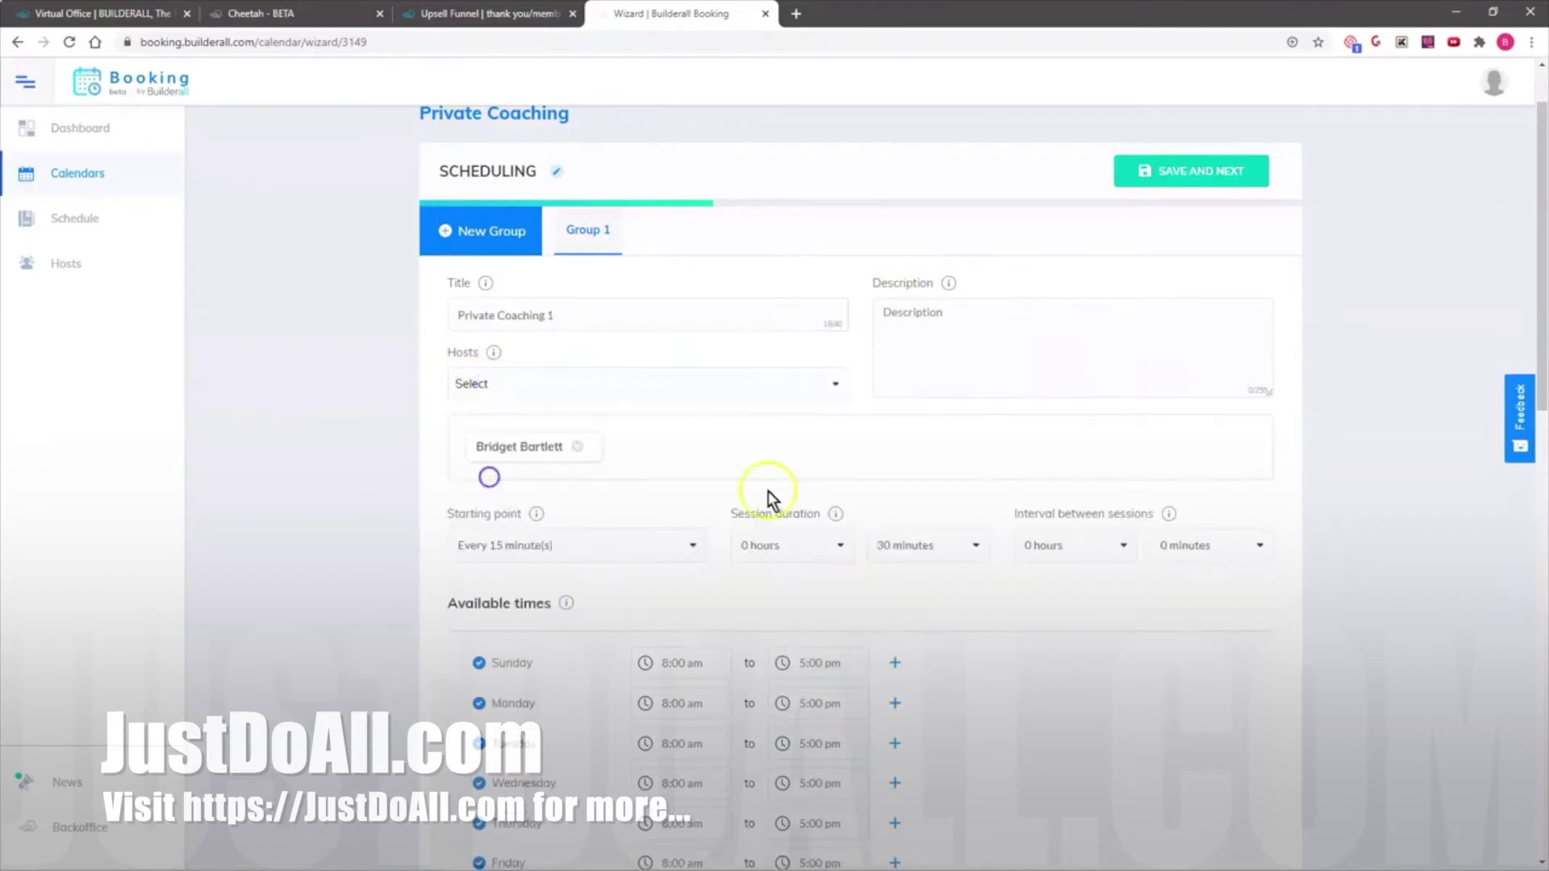
# Set starting points every 60 minutes, 50-minute sessions and a 10-minute interval between sessions.
pyautogui.scroll(-2, 501, 408)
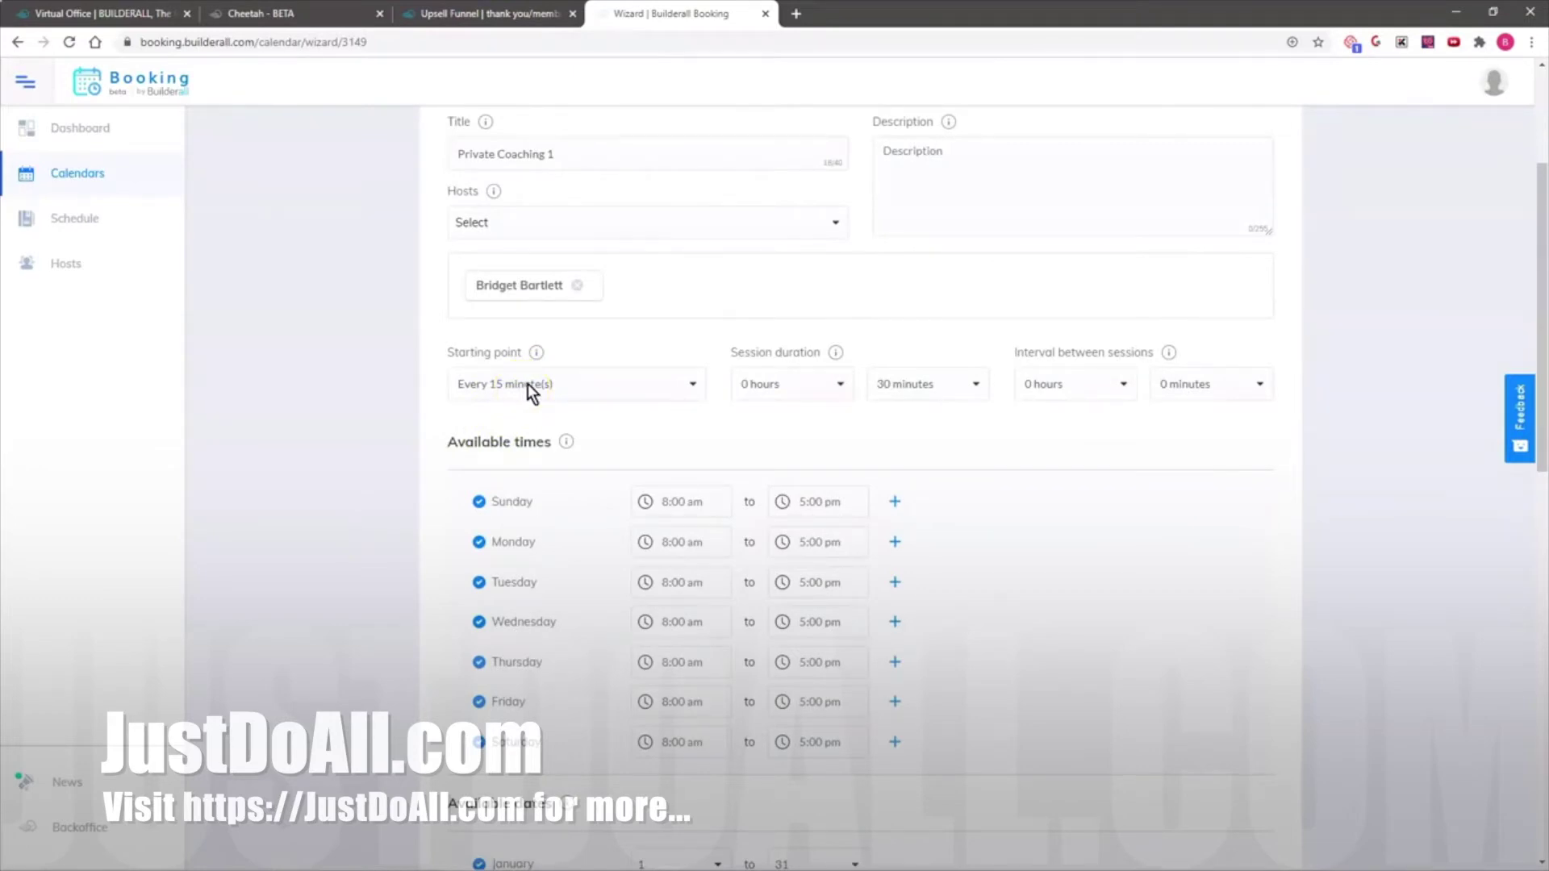
pyautogui.click(528, 384)
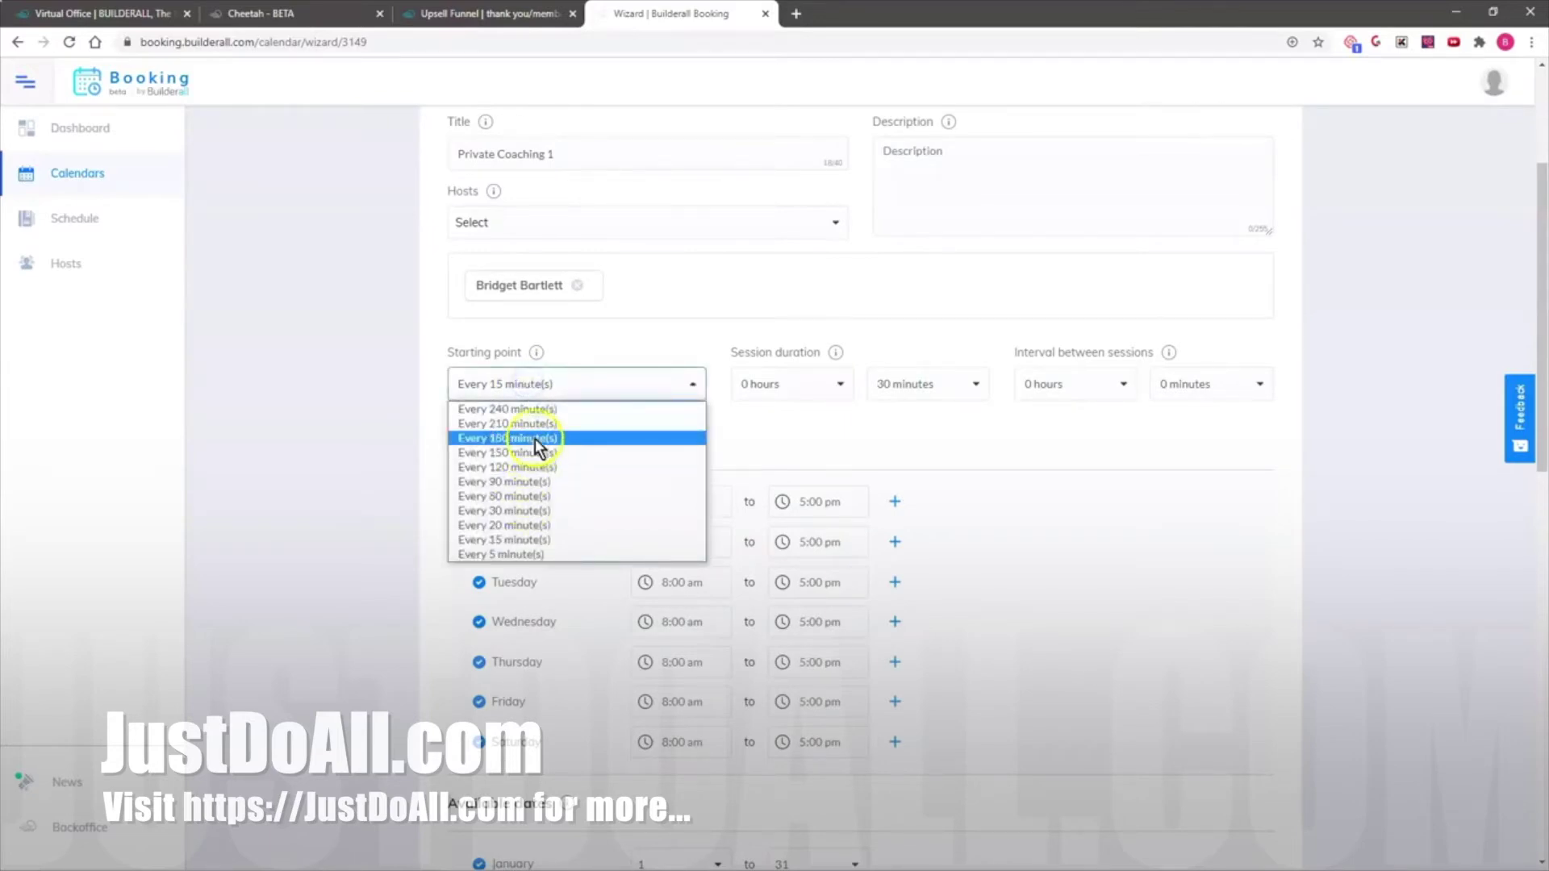
pyautogui.click(530, 496)
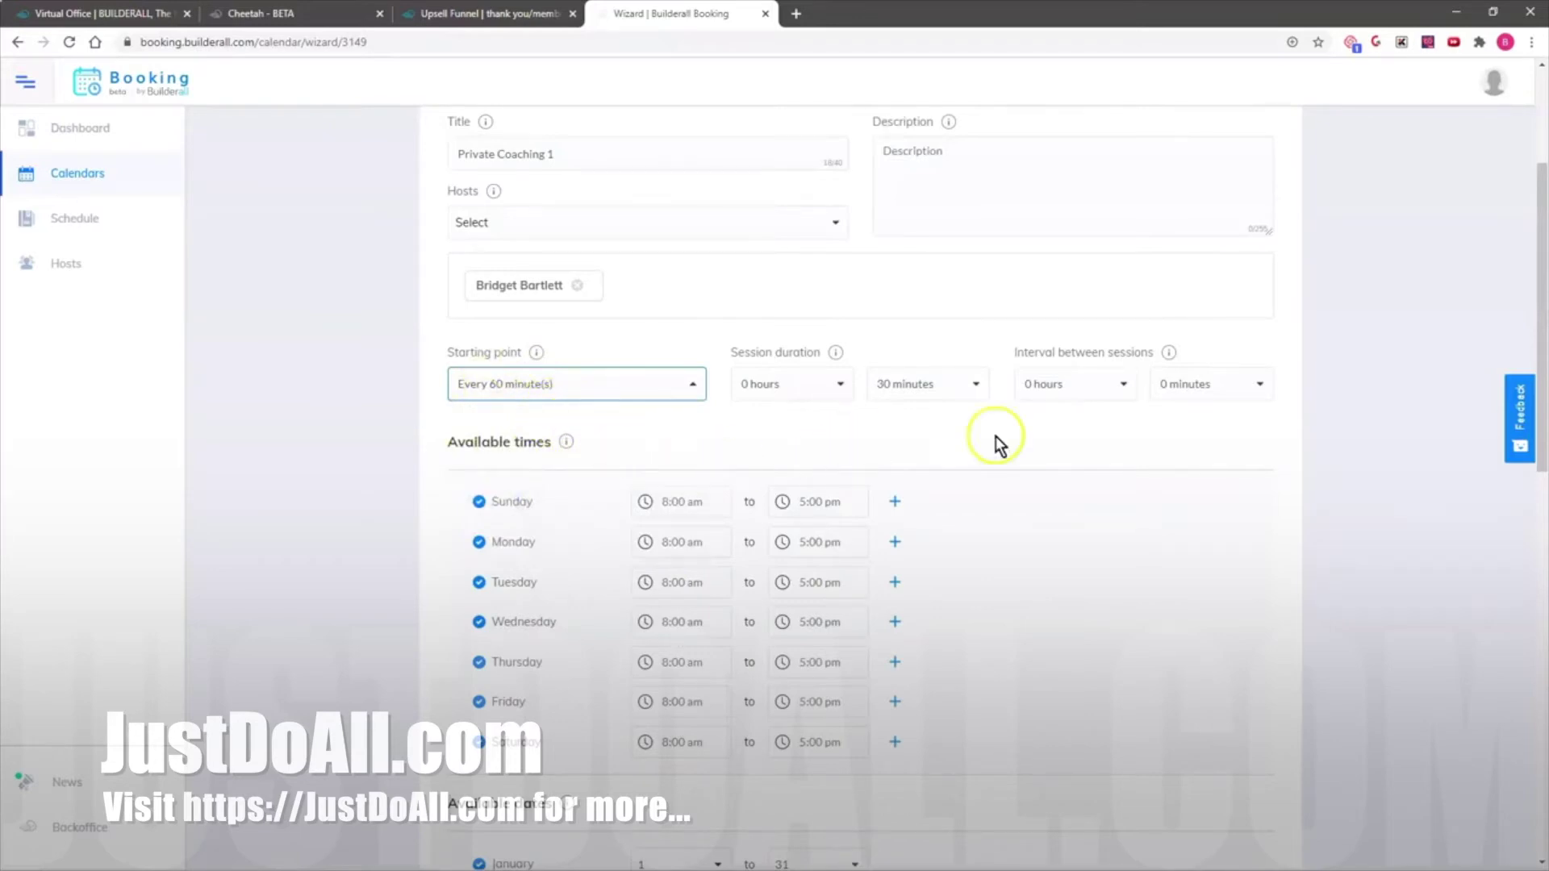
pyautogui.click(929, 383)
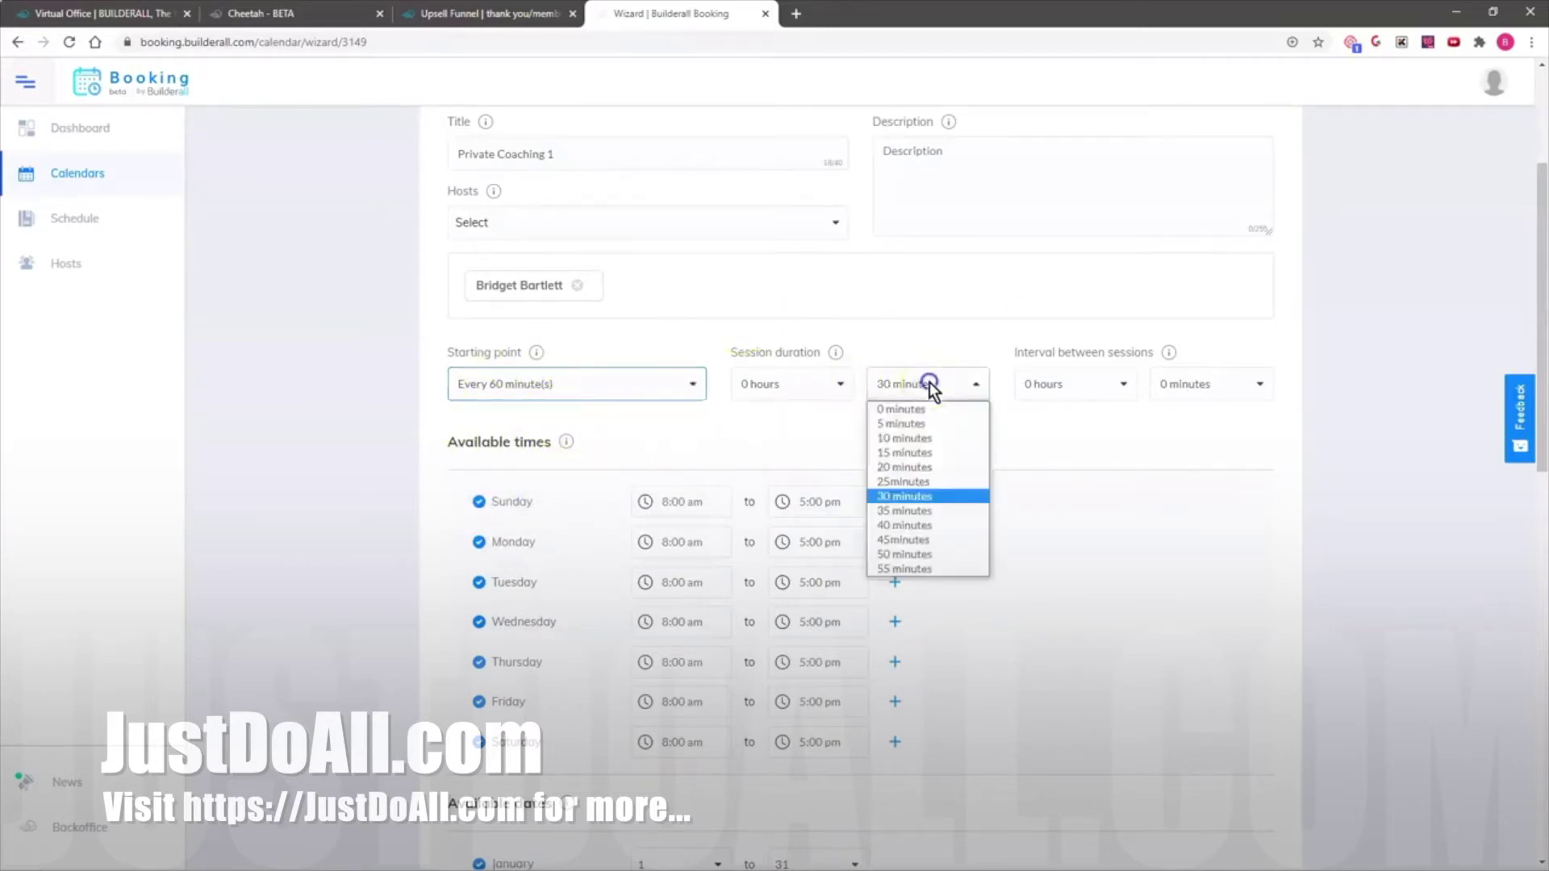
pyautogui.click(912, 550)
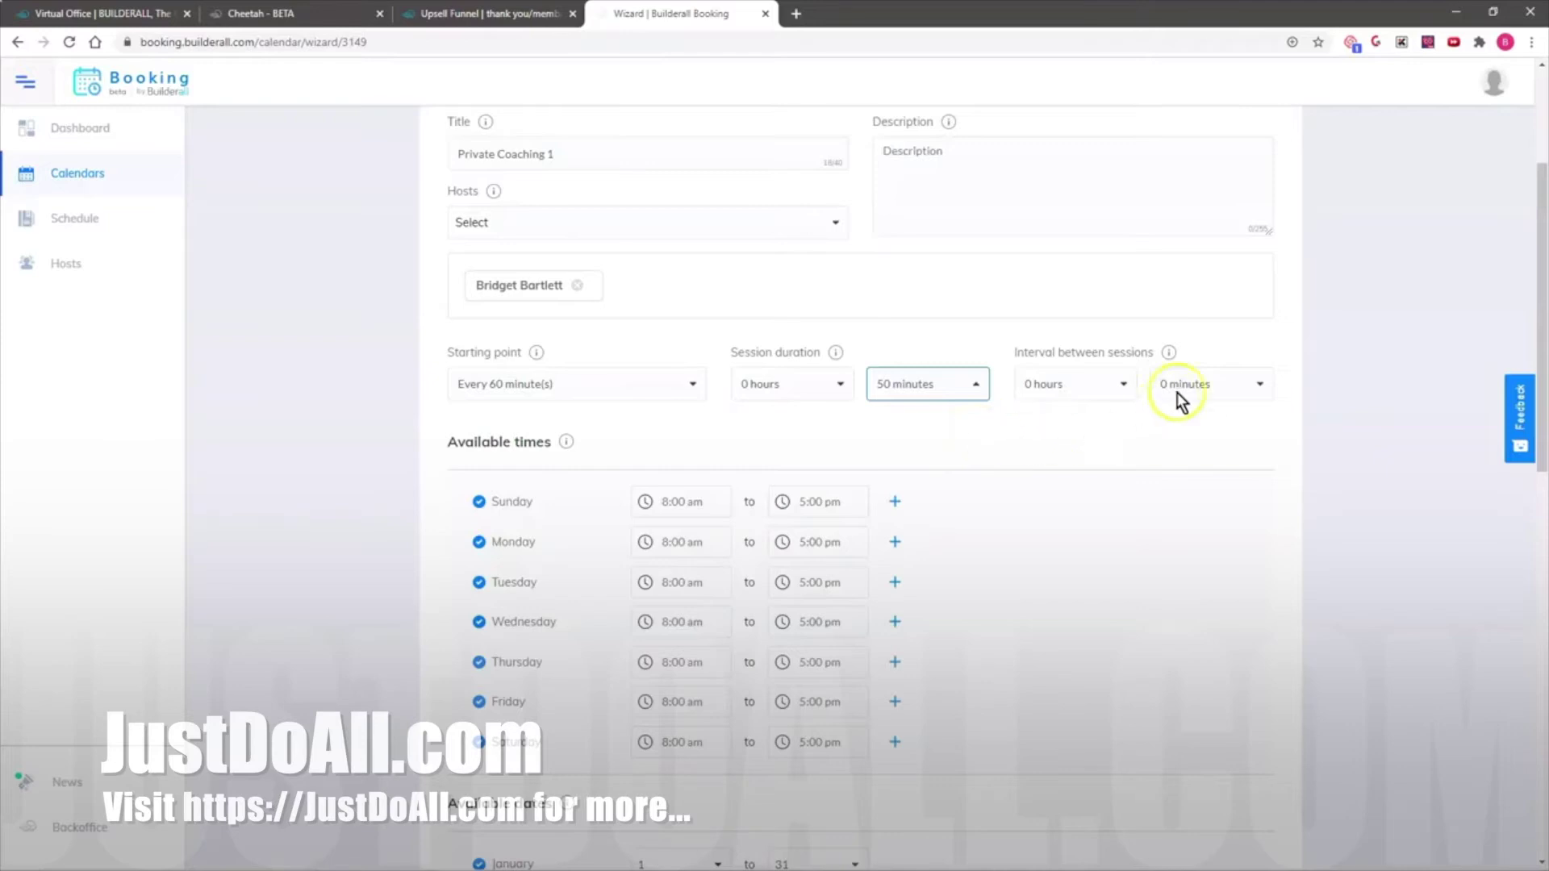
pyautogui.click(1217, 391)
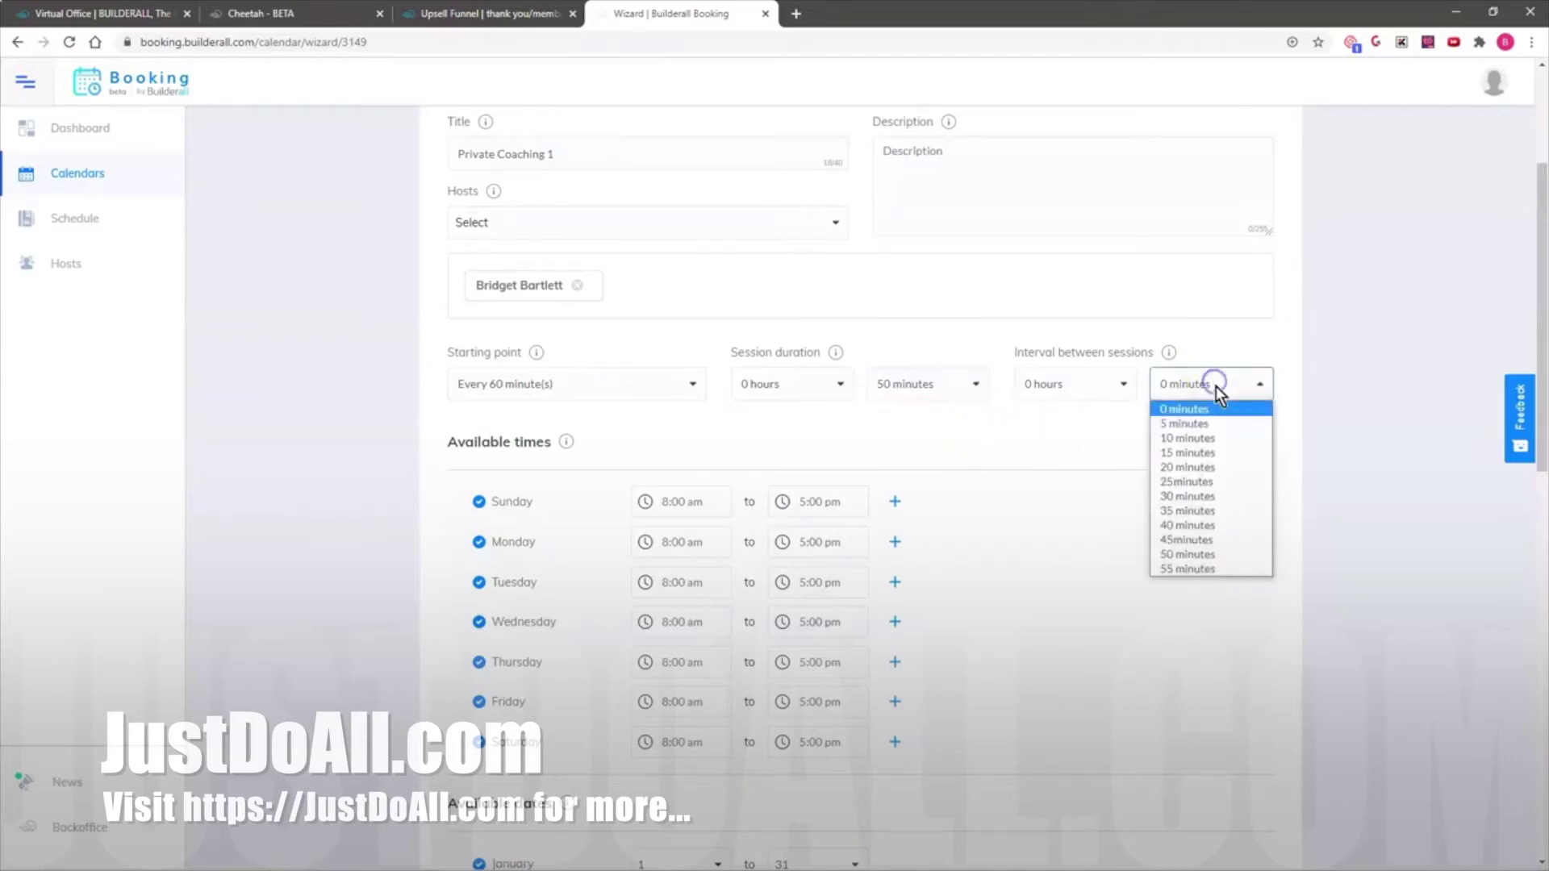
pyautogui.click(1186, 440)
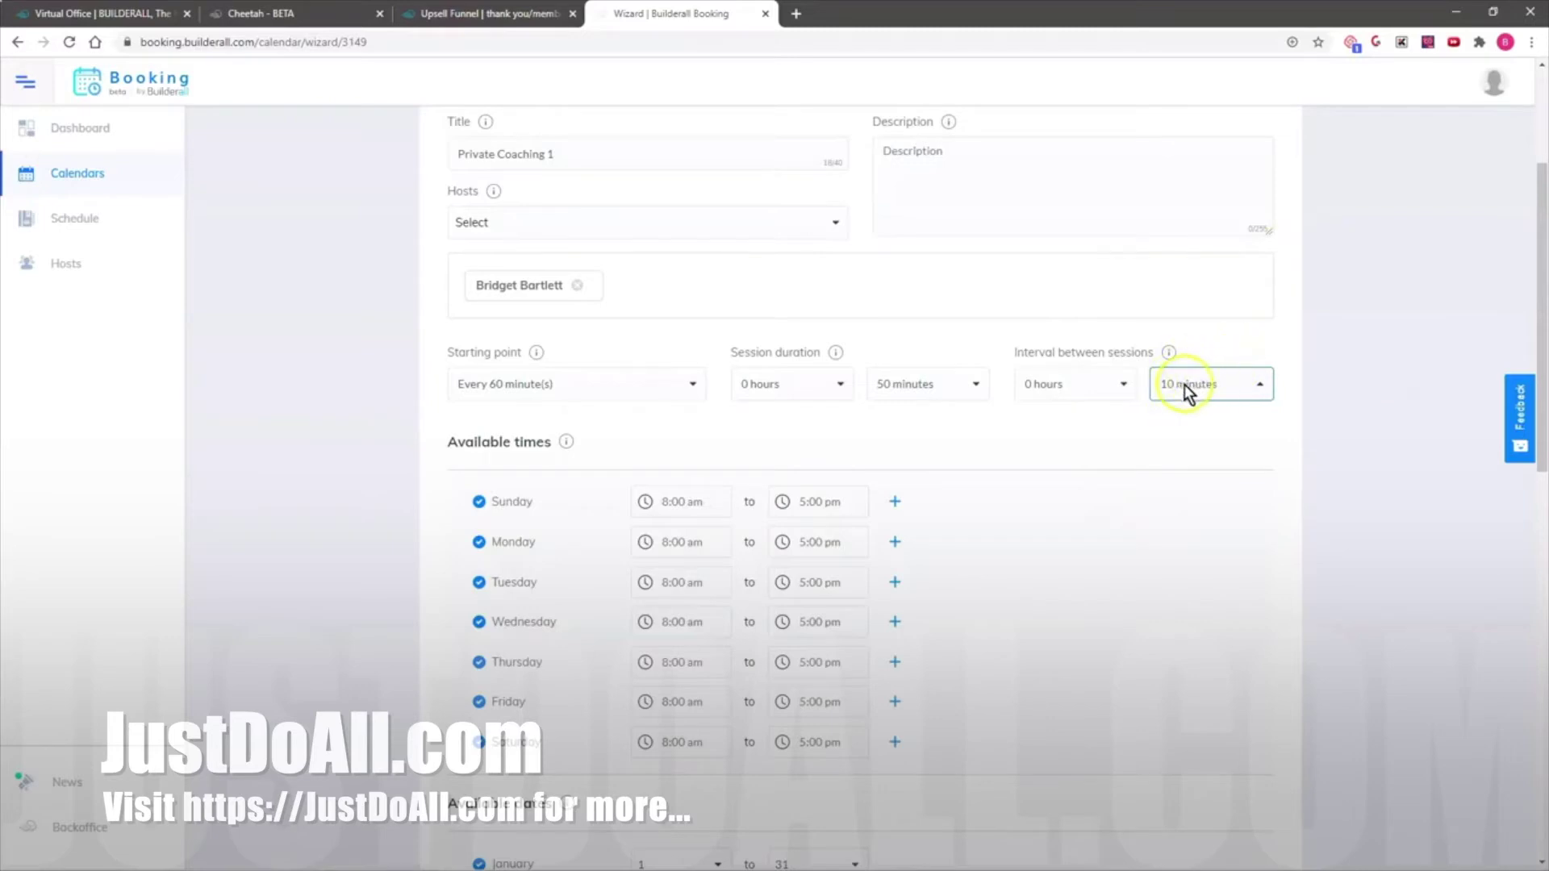
pyautogui.scroll(-2, 336, 525)
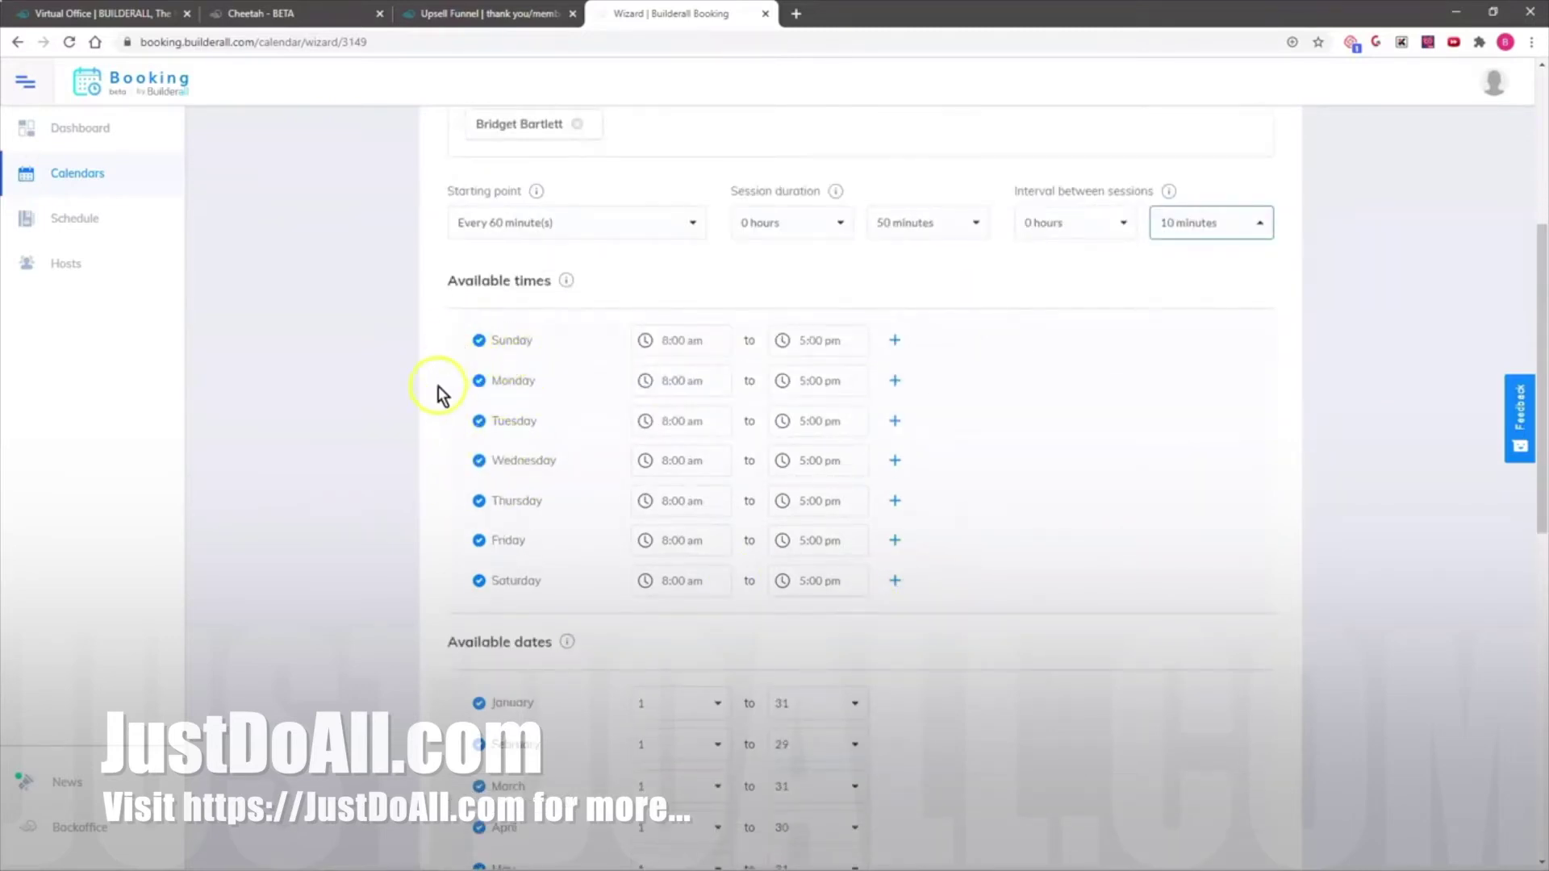
# Make Sunday, Thursday, Friday and Saturday unavailable for booking.
pyautogui.click(479, 340)
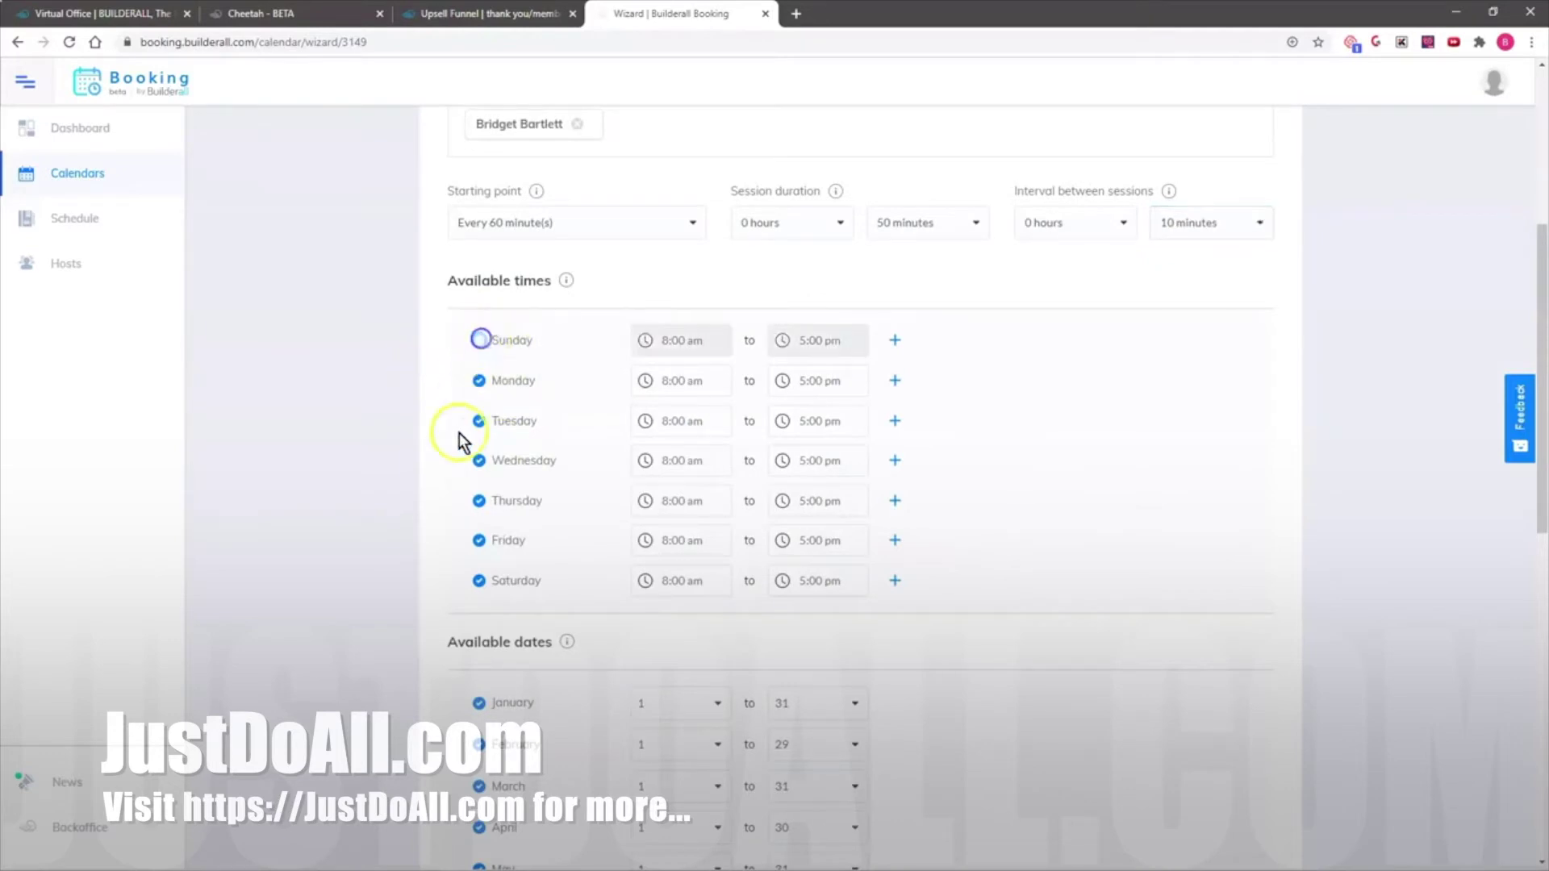
pyautogui.click(478, 500)
pyautogui.click(478, 540)
pyautogui.click(479, 580)
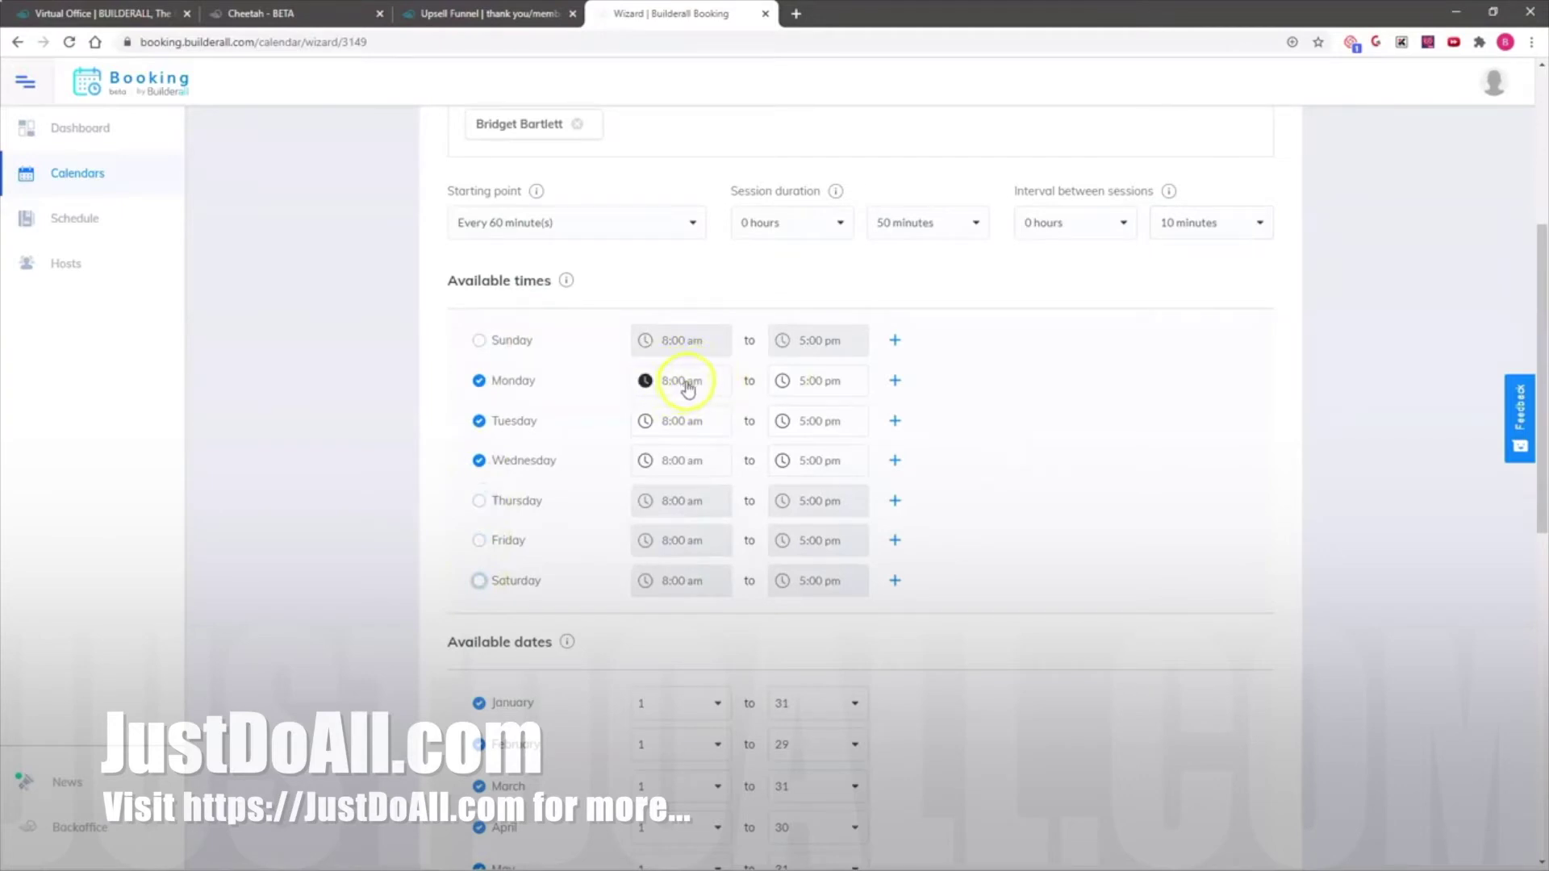
# Set Monday to end at 4:00 pm and Tuesday to run 10:00 am–7:00 pm.
pyautogui.click(819, 386)
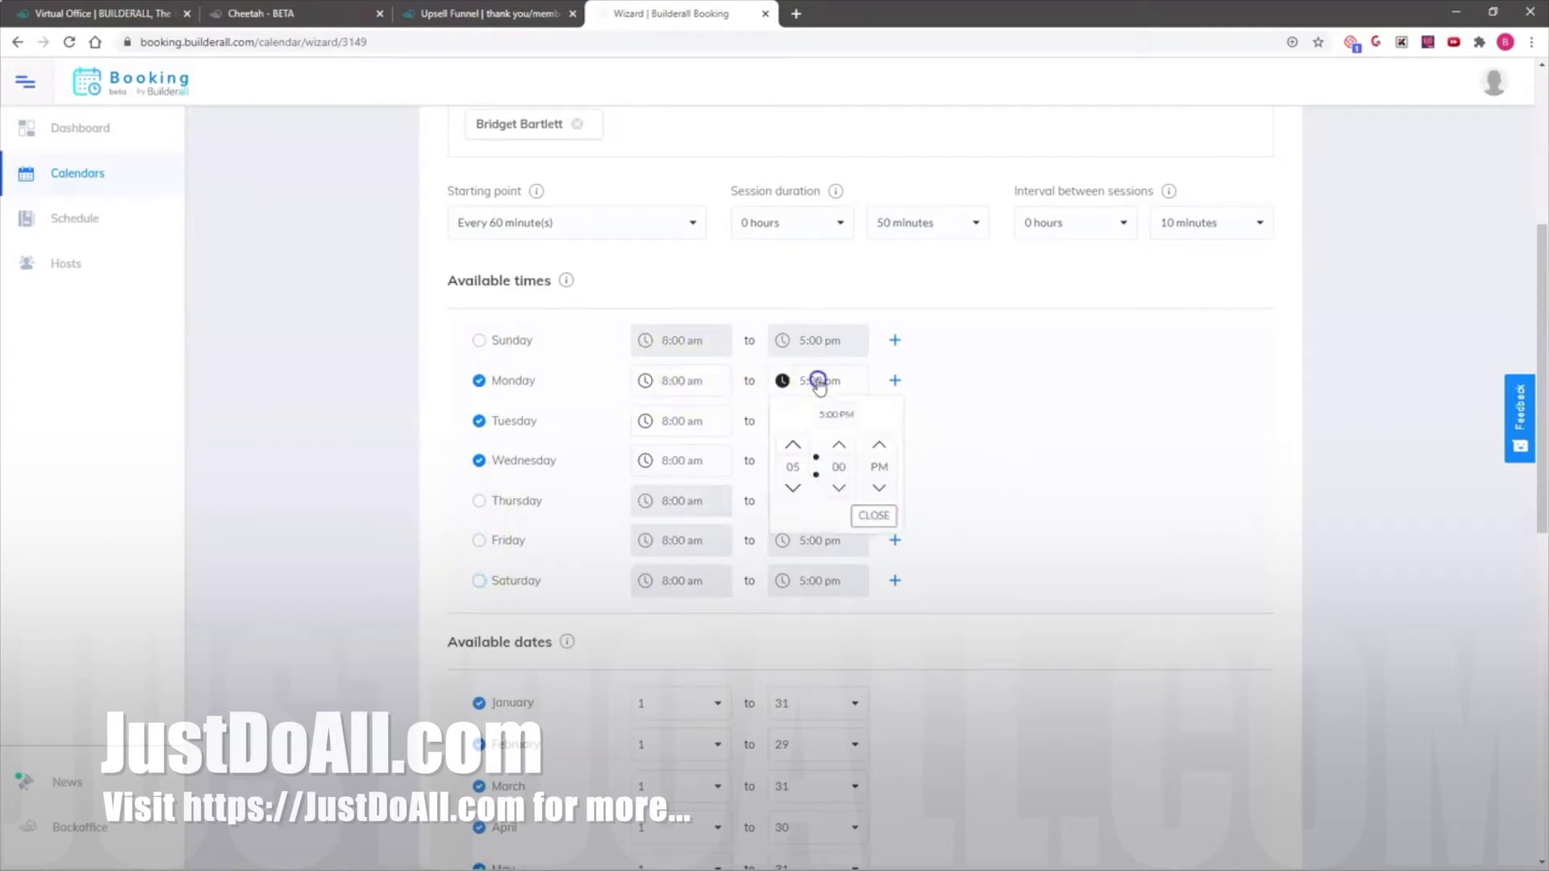
pyautogui.click(793, 488)
pyautogui.click(869, 516)
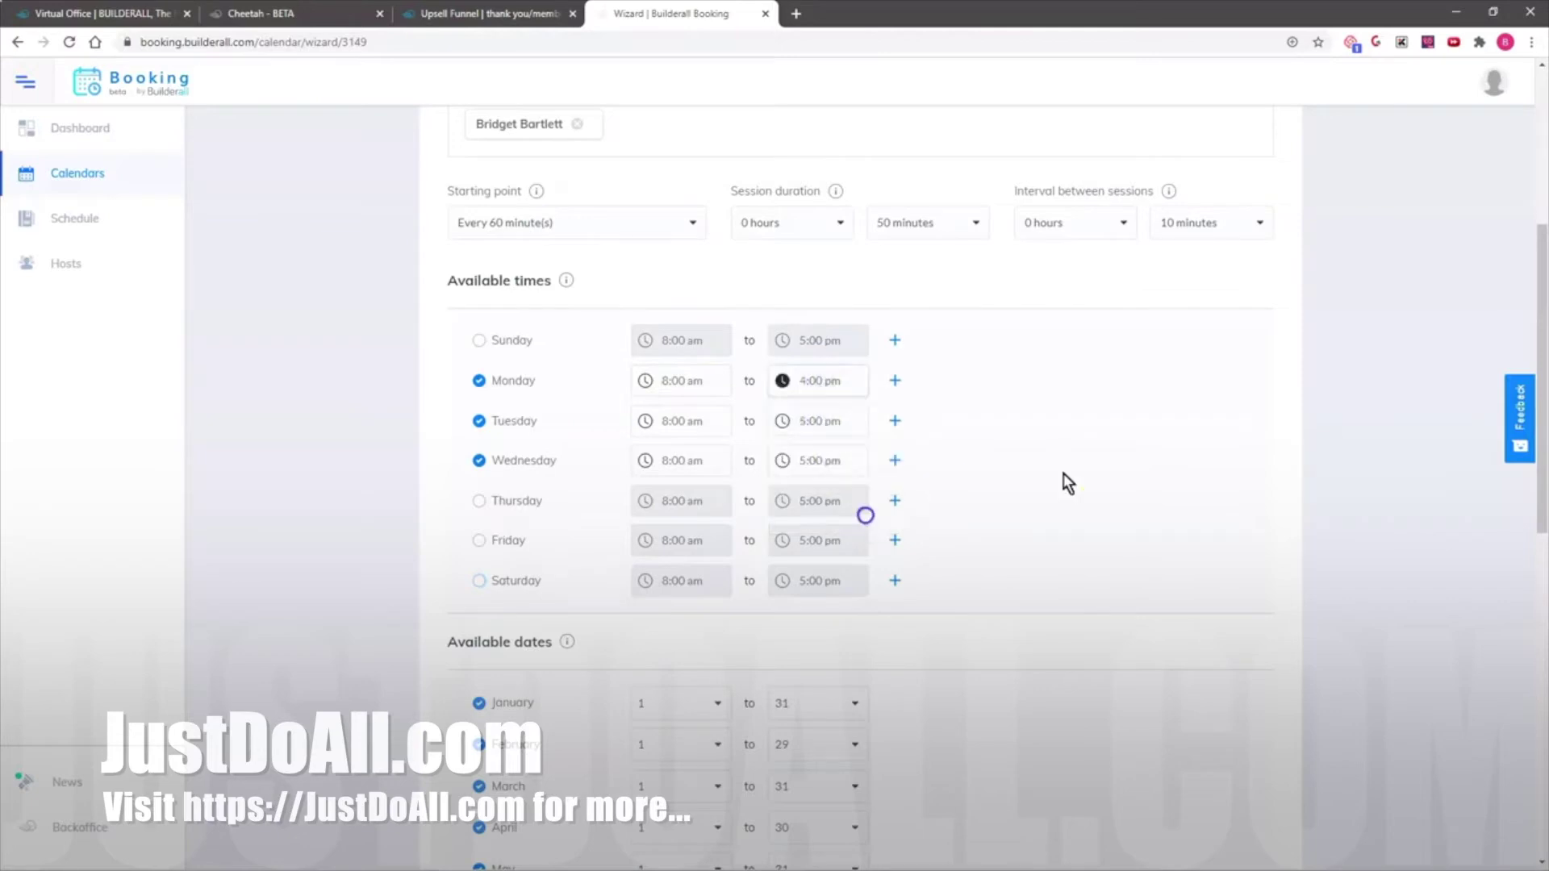
pyautogui.click(673, 423)
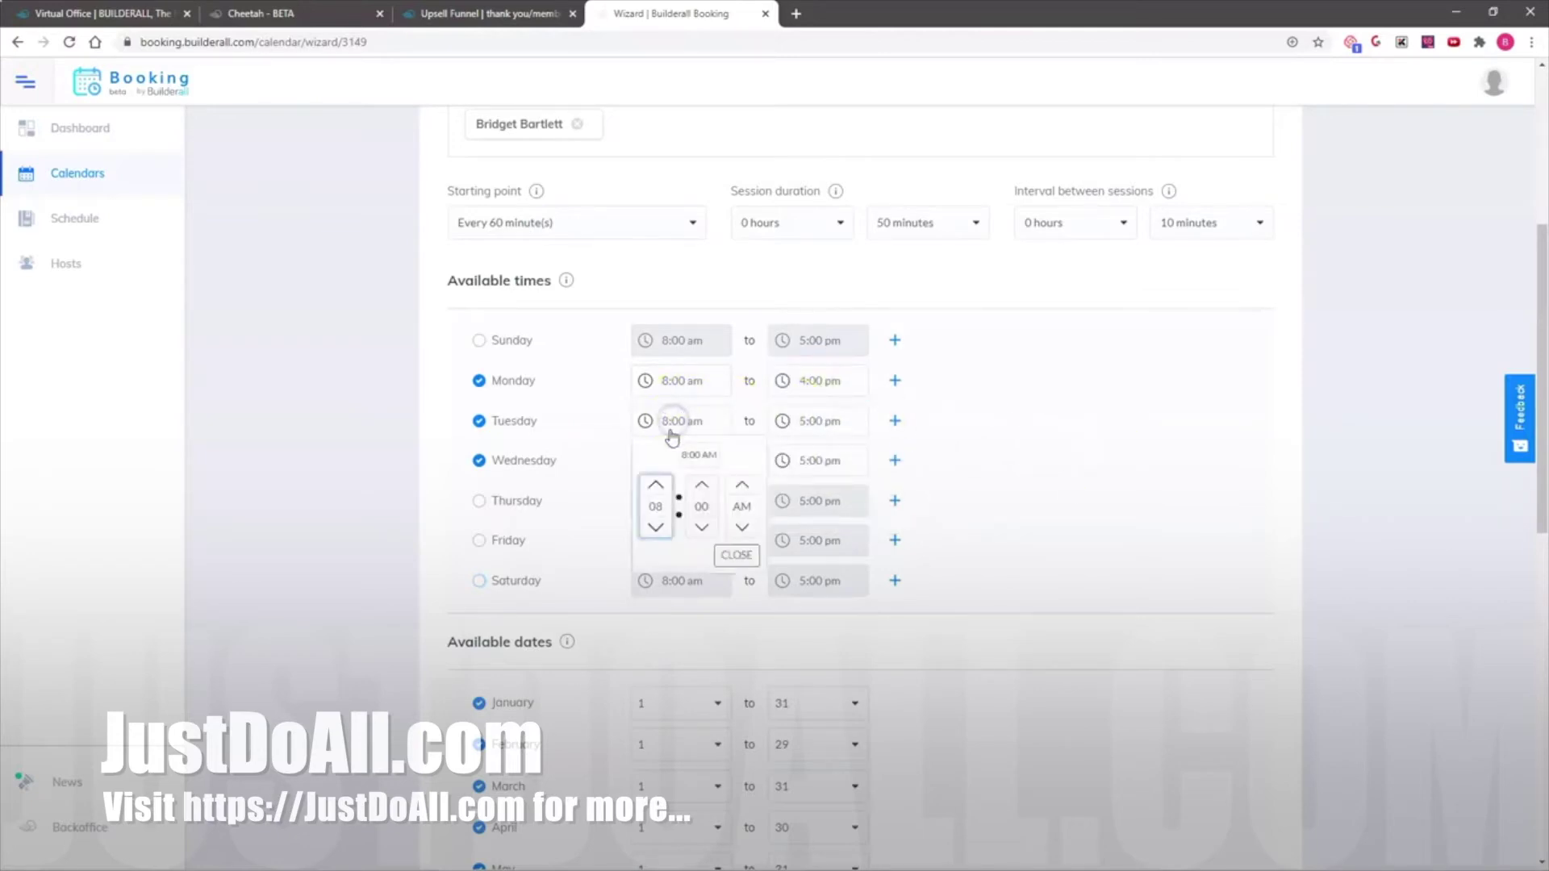
pyautogui.click(655, 484)
pyautogui.click(656, 484)
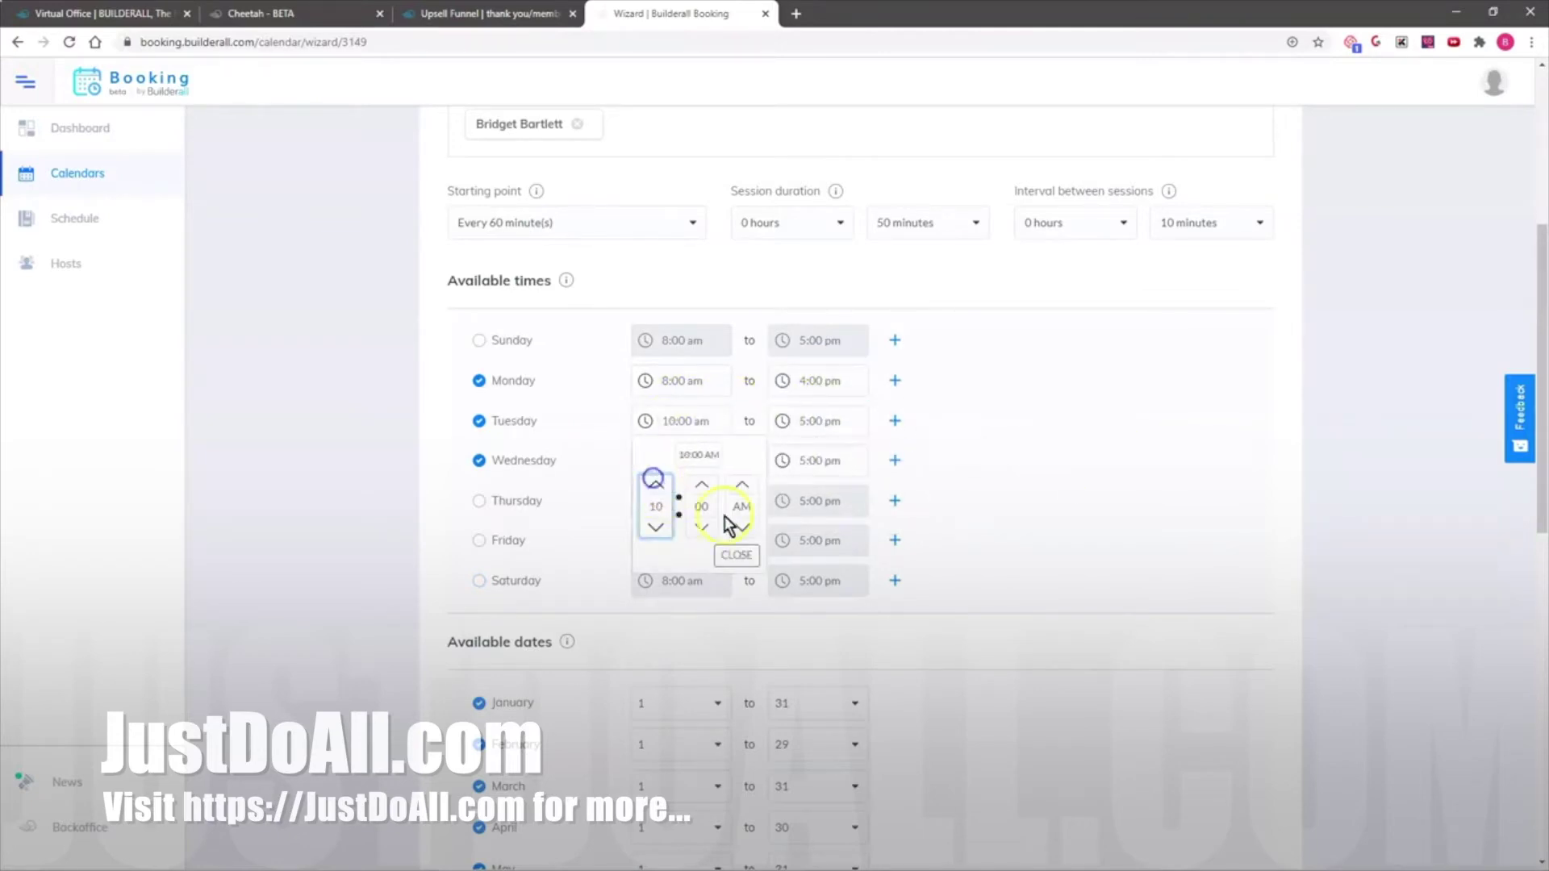
pyautogui.click(830, 421)
pyautogui.click(793, 485)
pyautogui.click(793, 484)
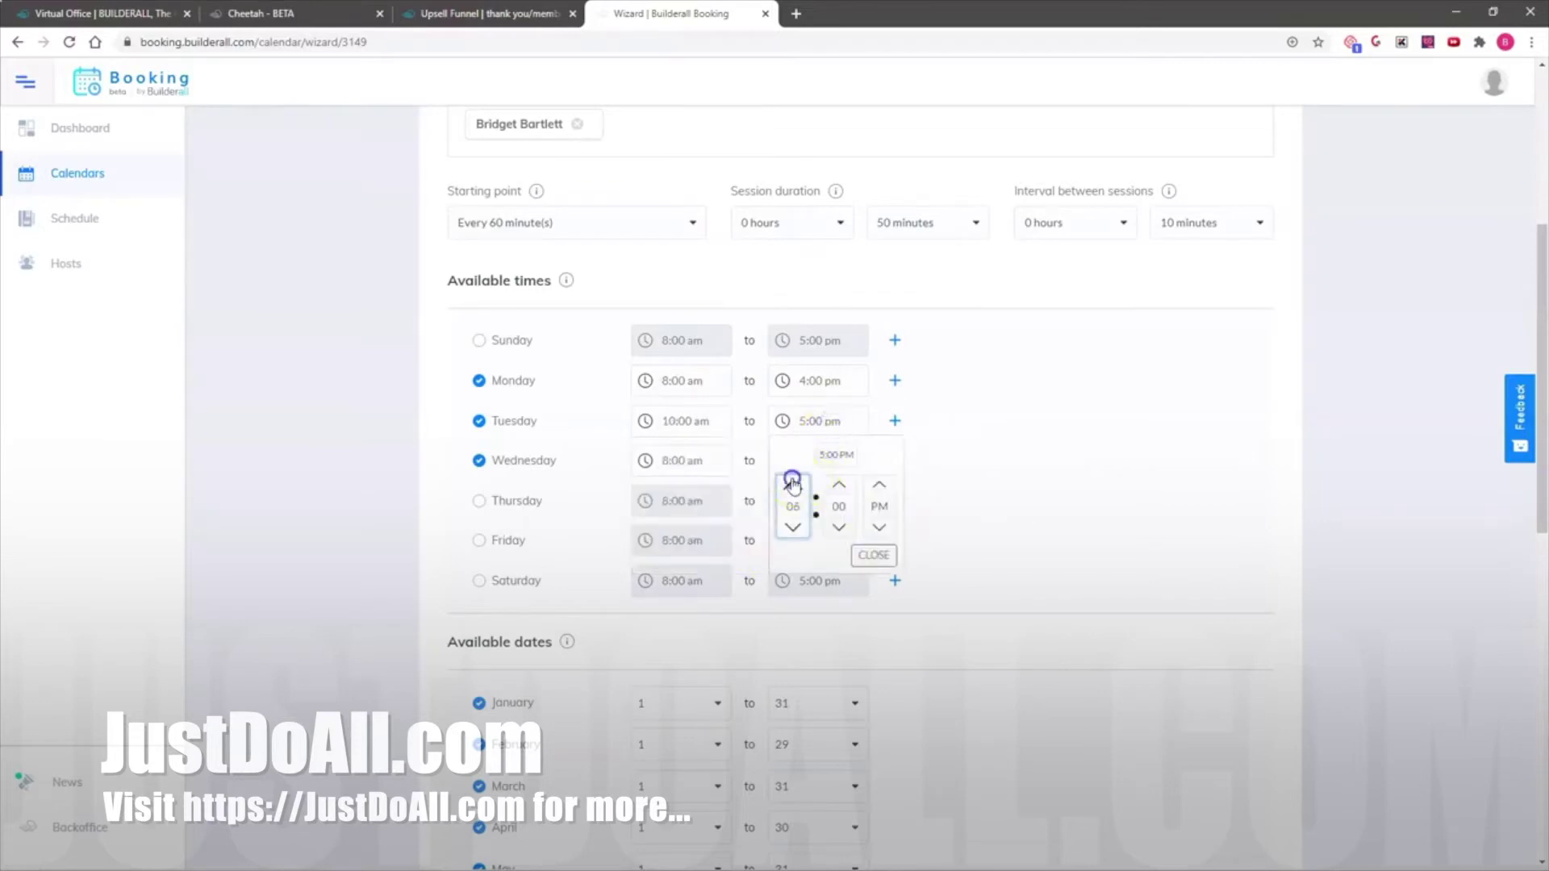
pyautogui.click(1048, 497)
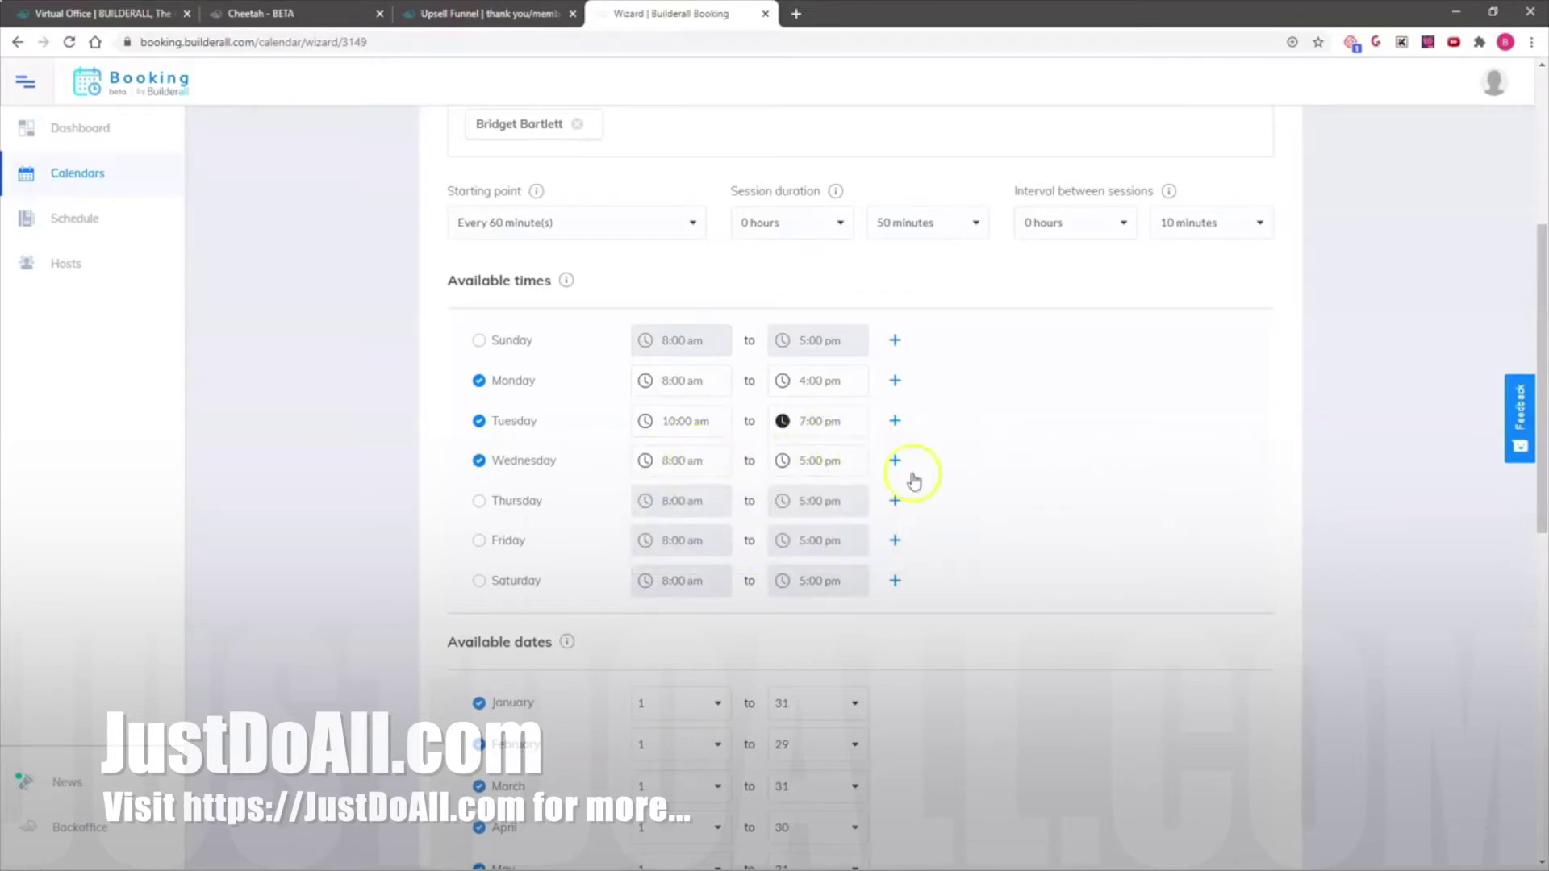
# Exclude June through September and end May's availability on the 15th.
pyautogui.scroll(-5, 1087, 611)
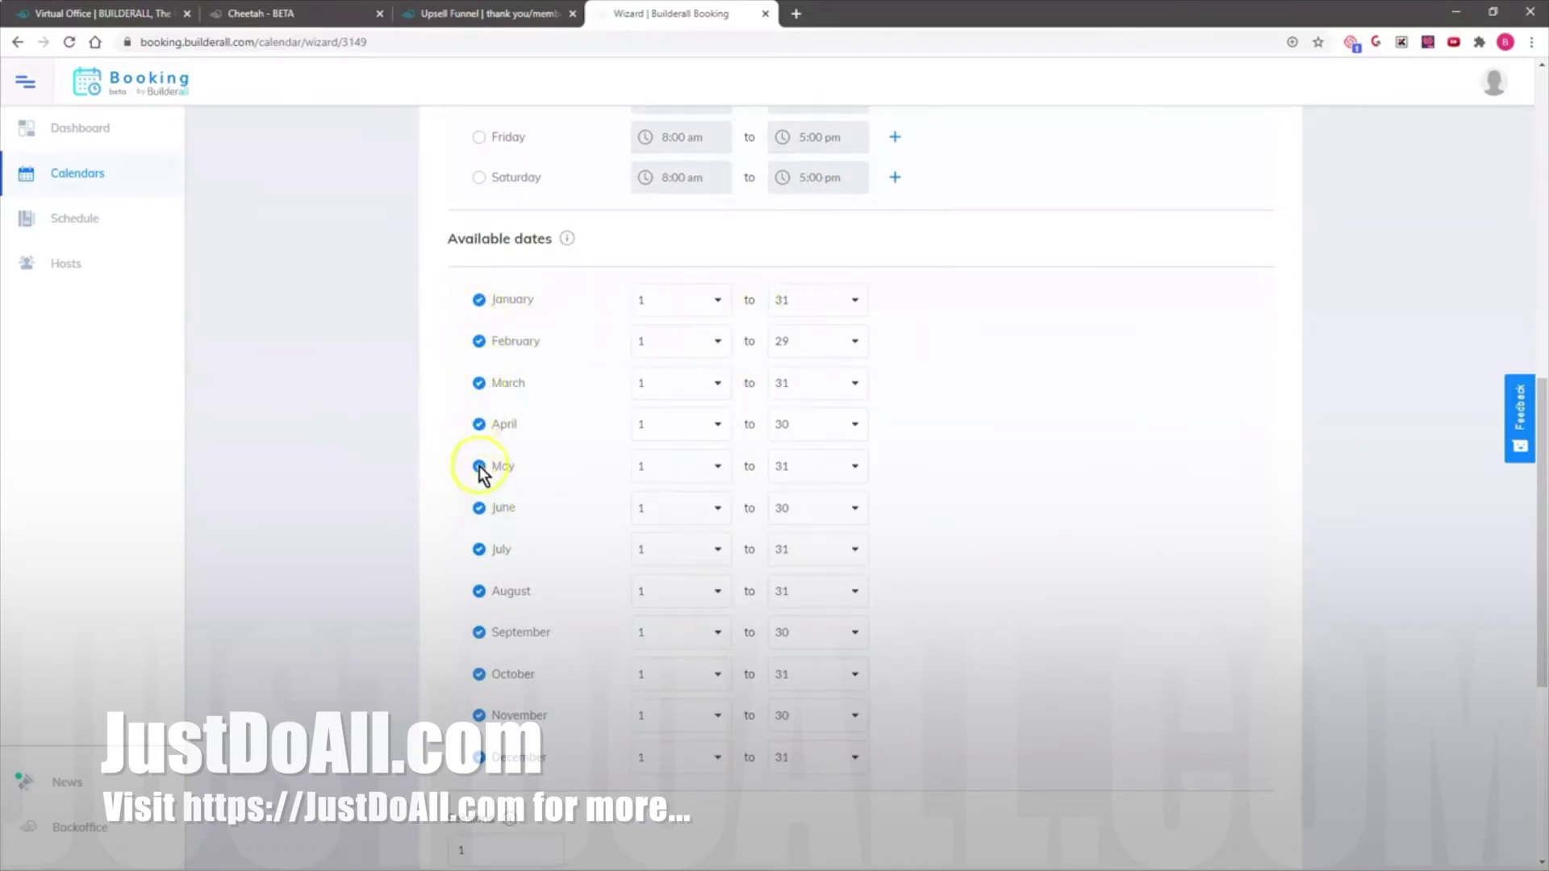
pyautogui.click(478, 506)
pyautogui.click(477, 549)
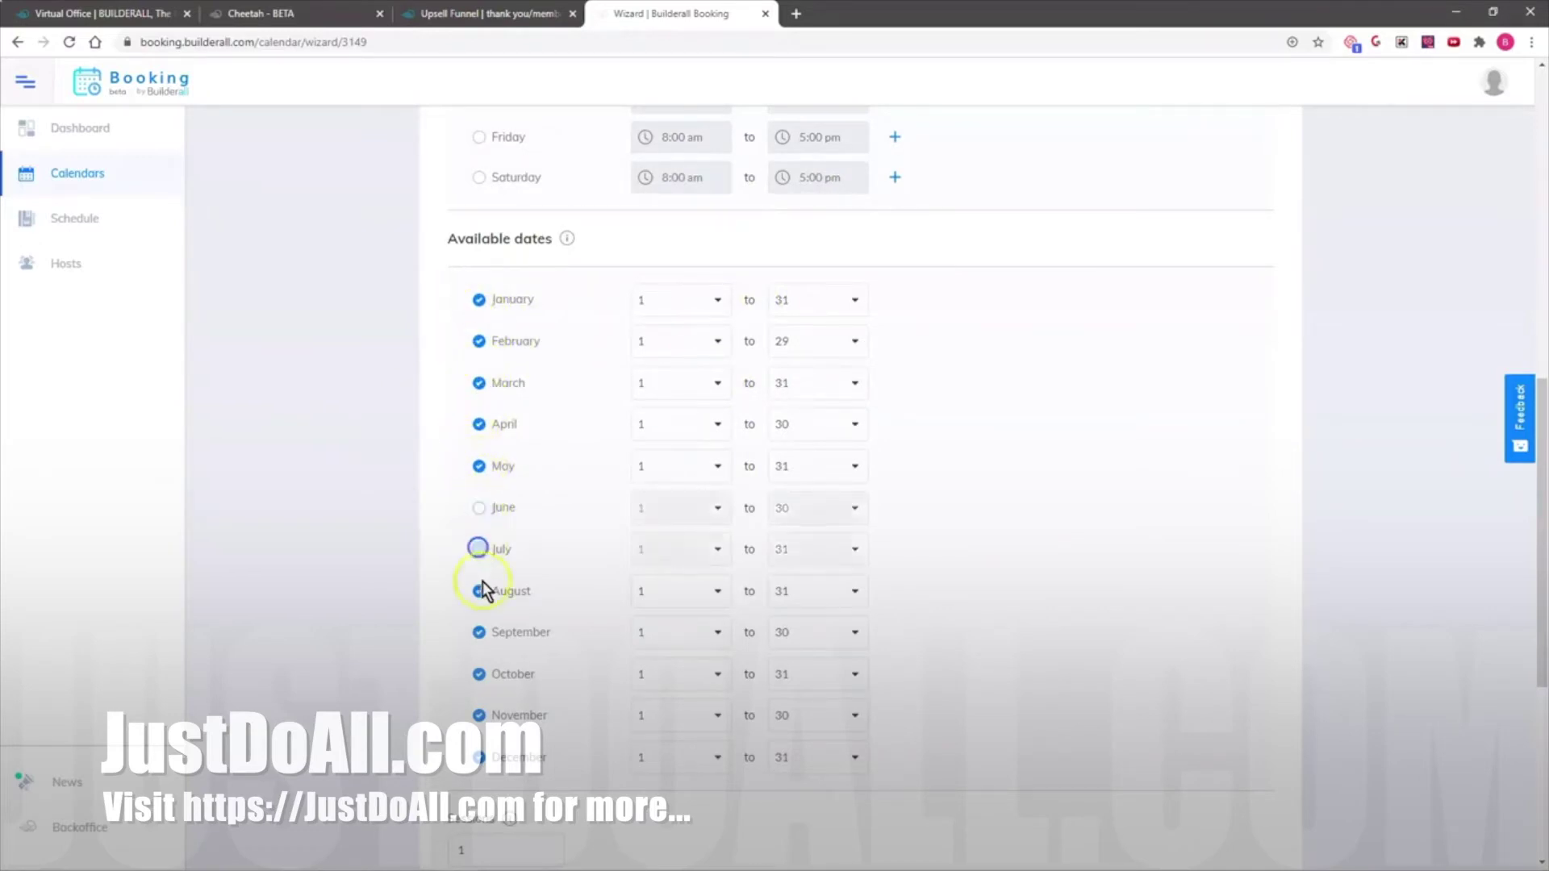
pyautogui.click(478, 590)
pyautogui.click(478, 634)
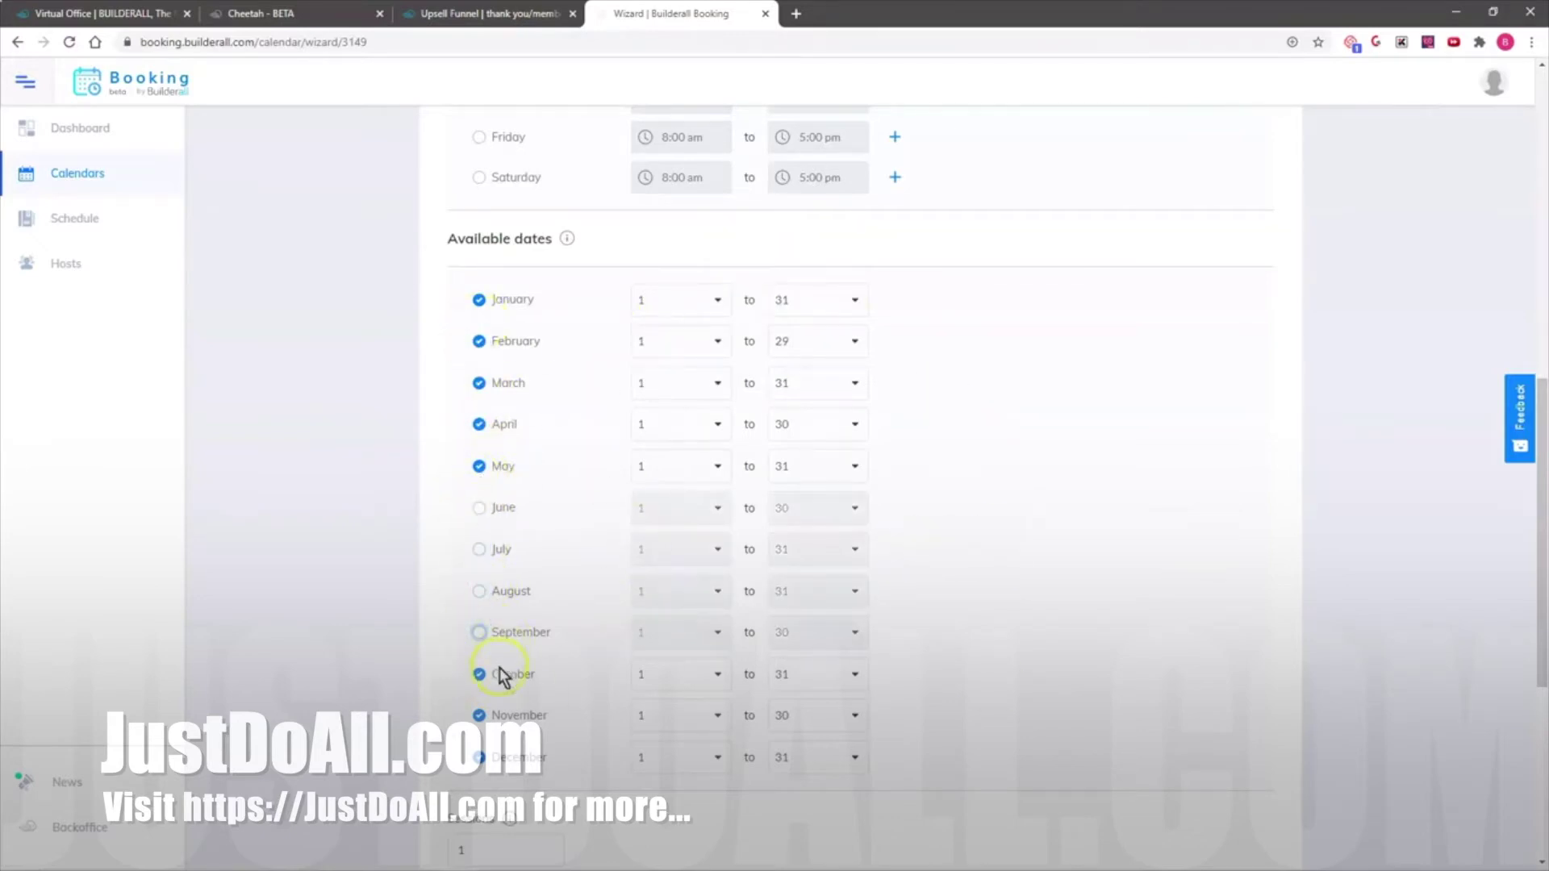
pyautogui.click(820, 468)
pyautogui.moveTo(870, 652); pyautogui.dragTo(861, 613)
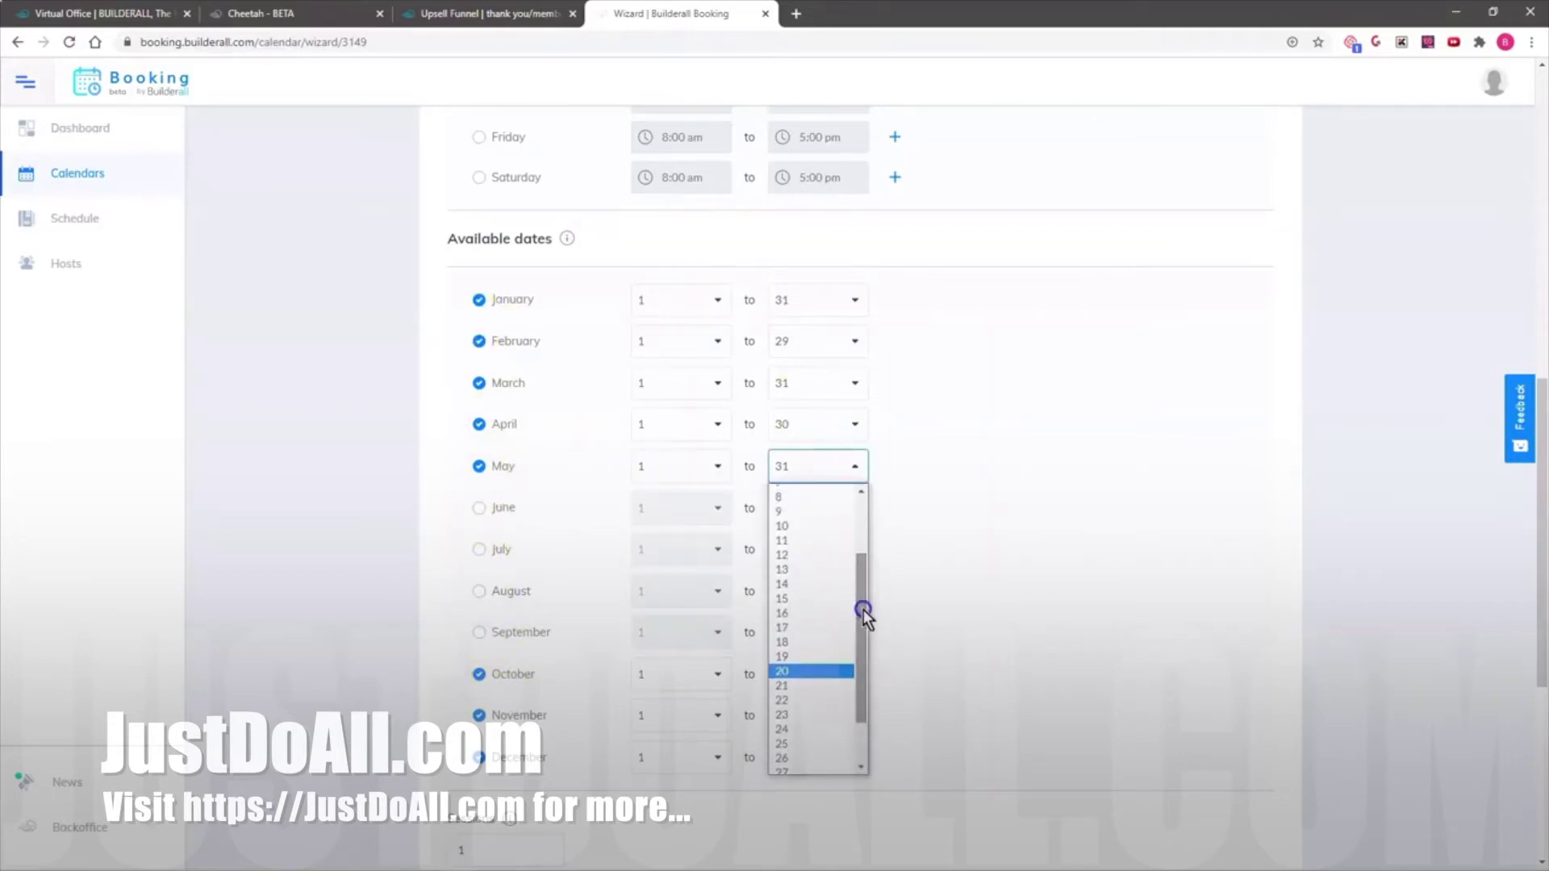
pyautogui.click(788, 596)
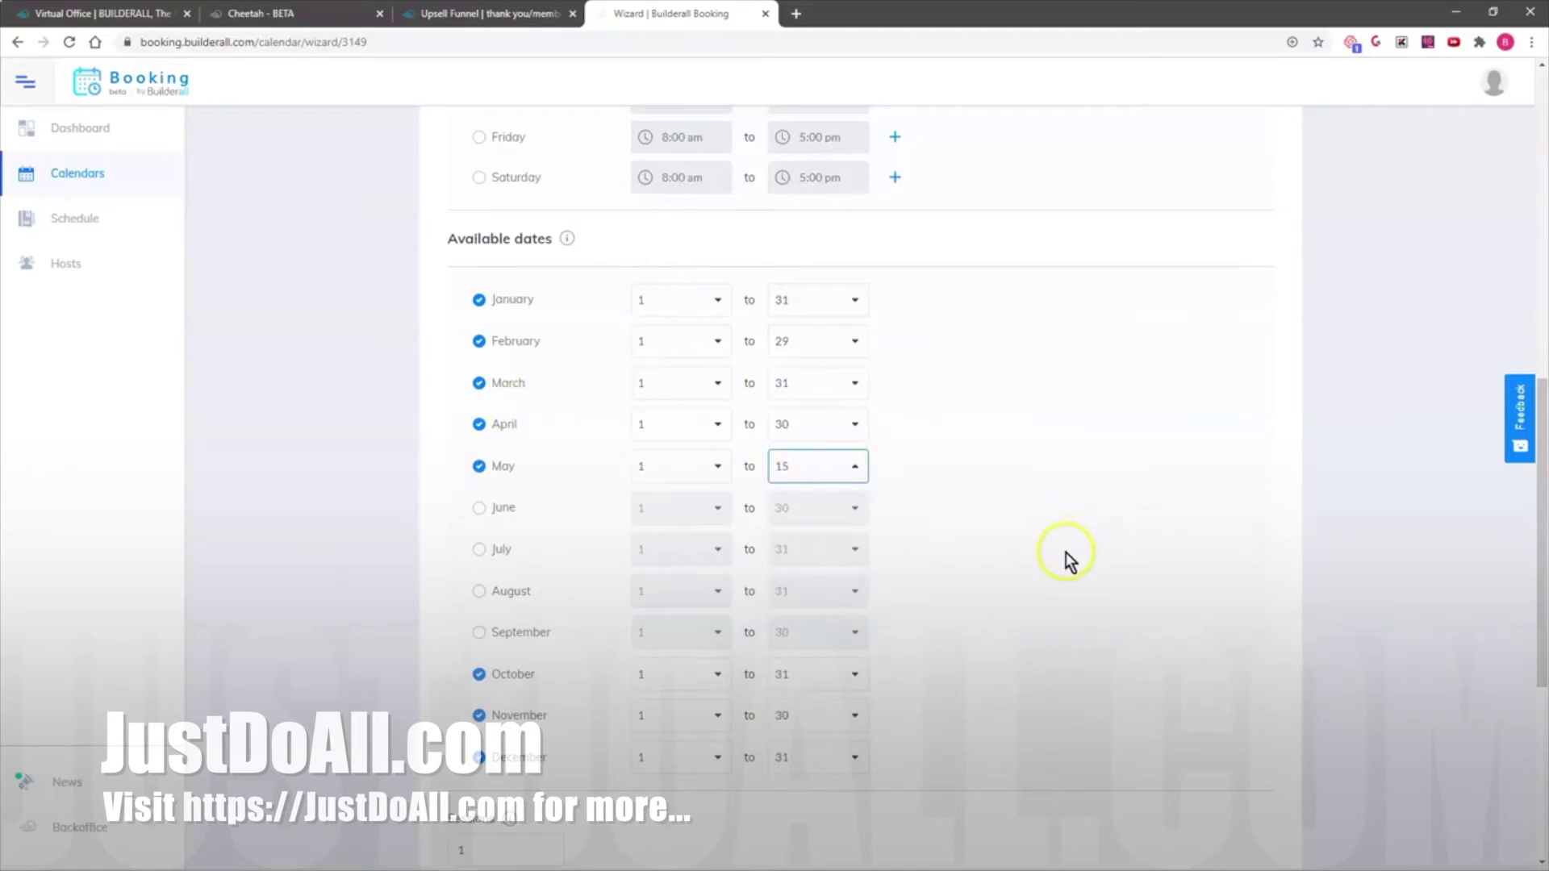
pyautogui.scroll(-5, 1067, 555)
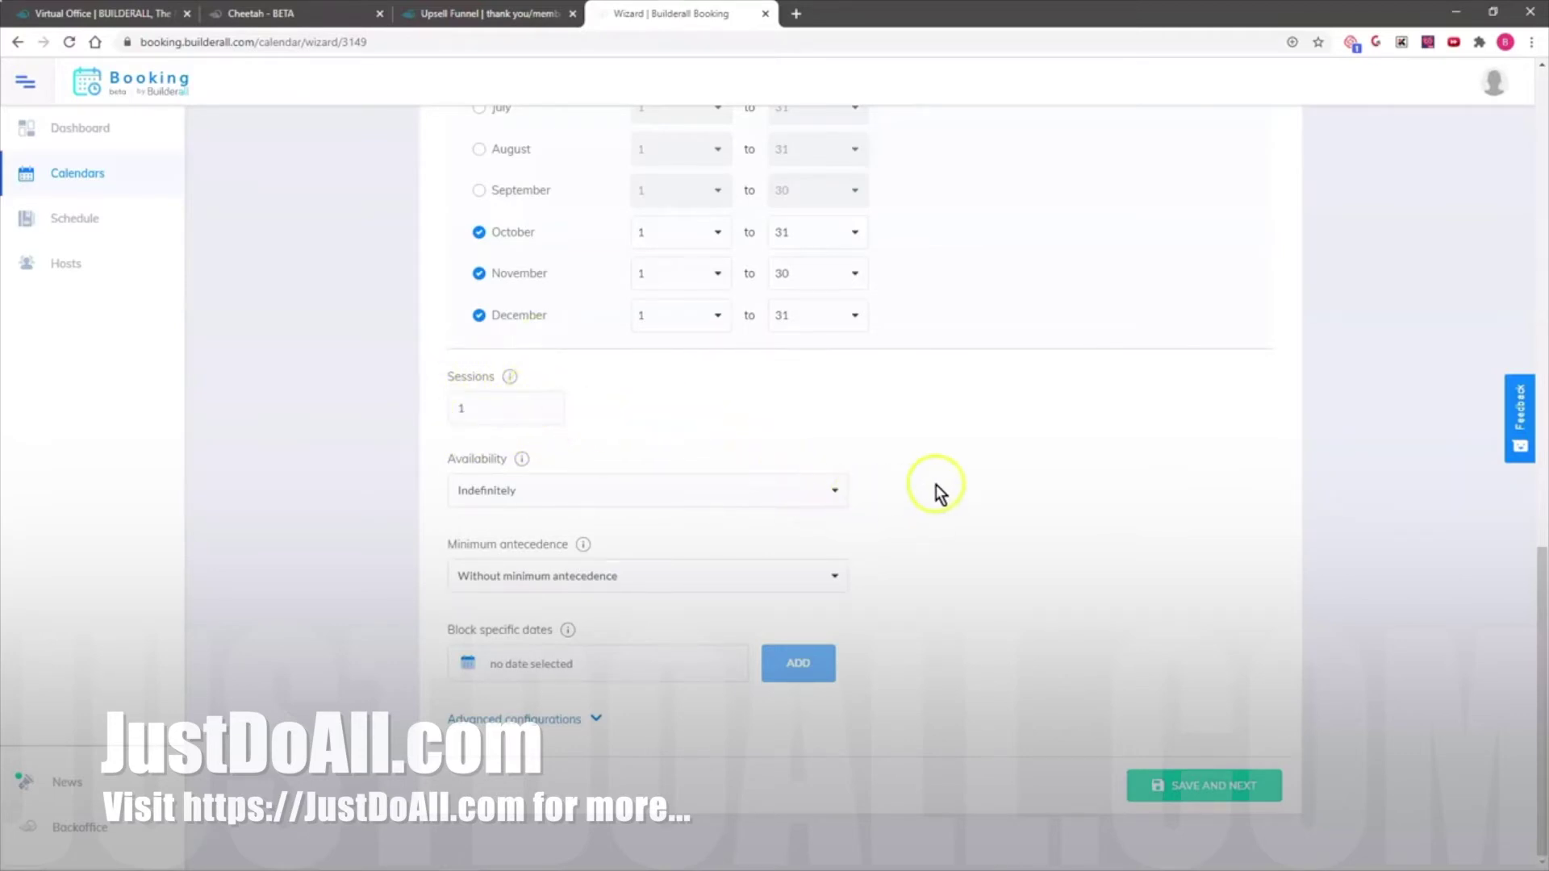
# Keep availability Indefinitely and leave the minimum antecedence unchanged.
pyautogui.click(613, 490)
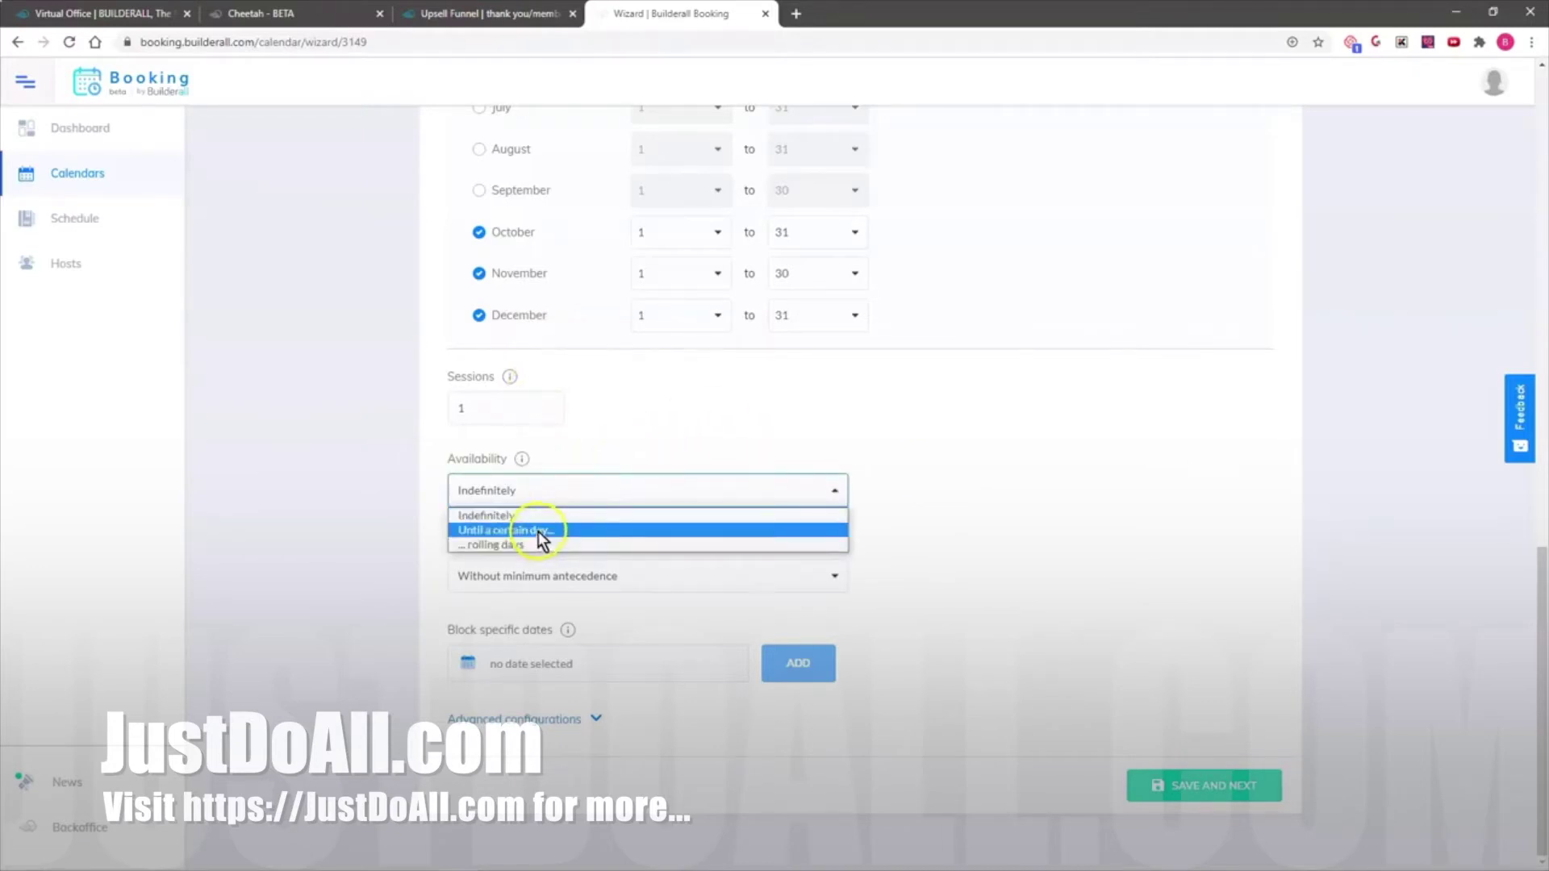
pyautogui.click(628, 442)
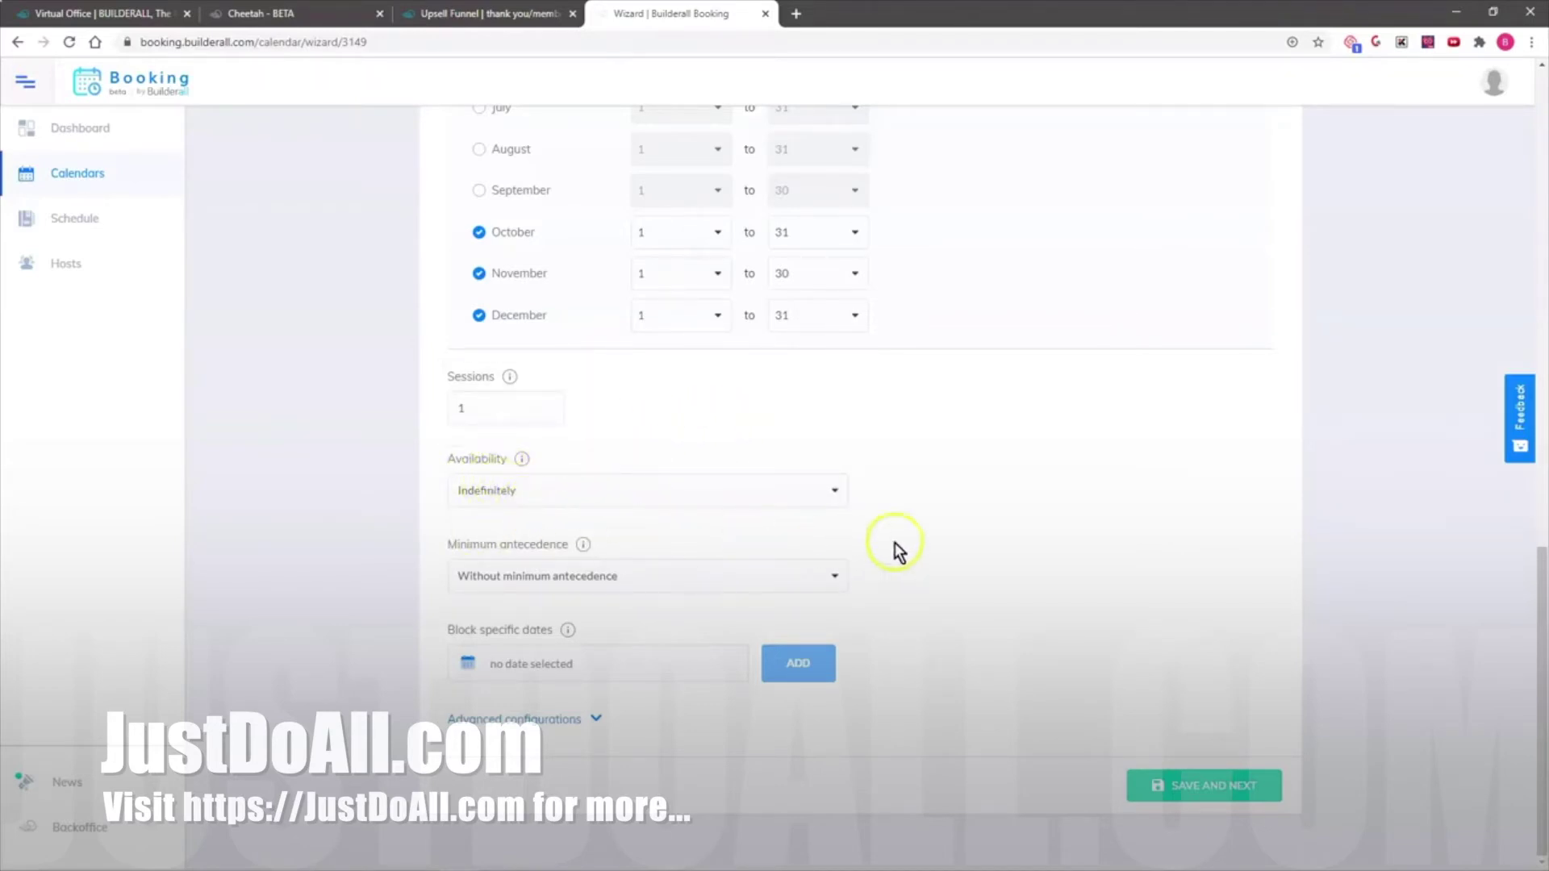
pyautogui.click(799, 575)
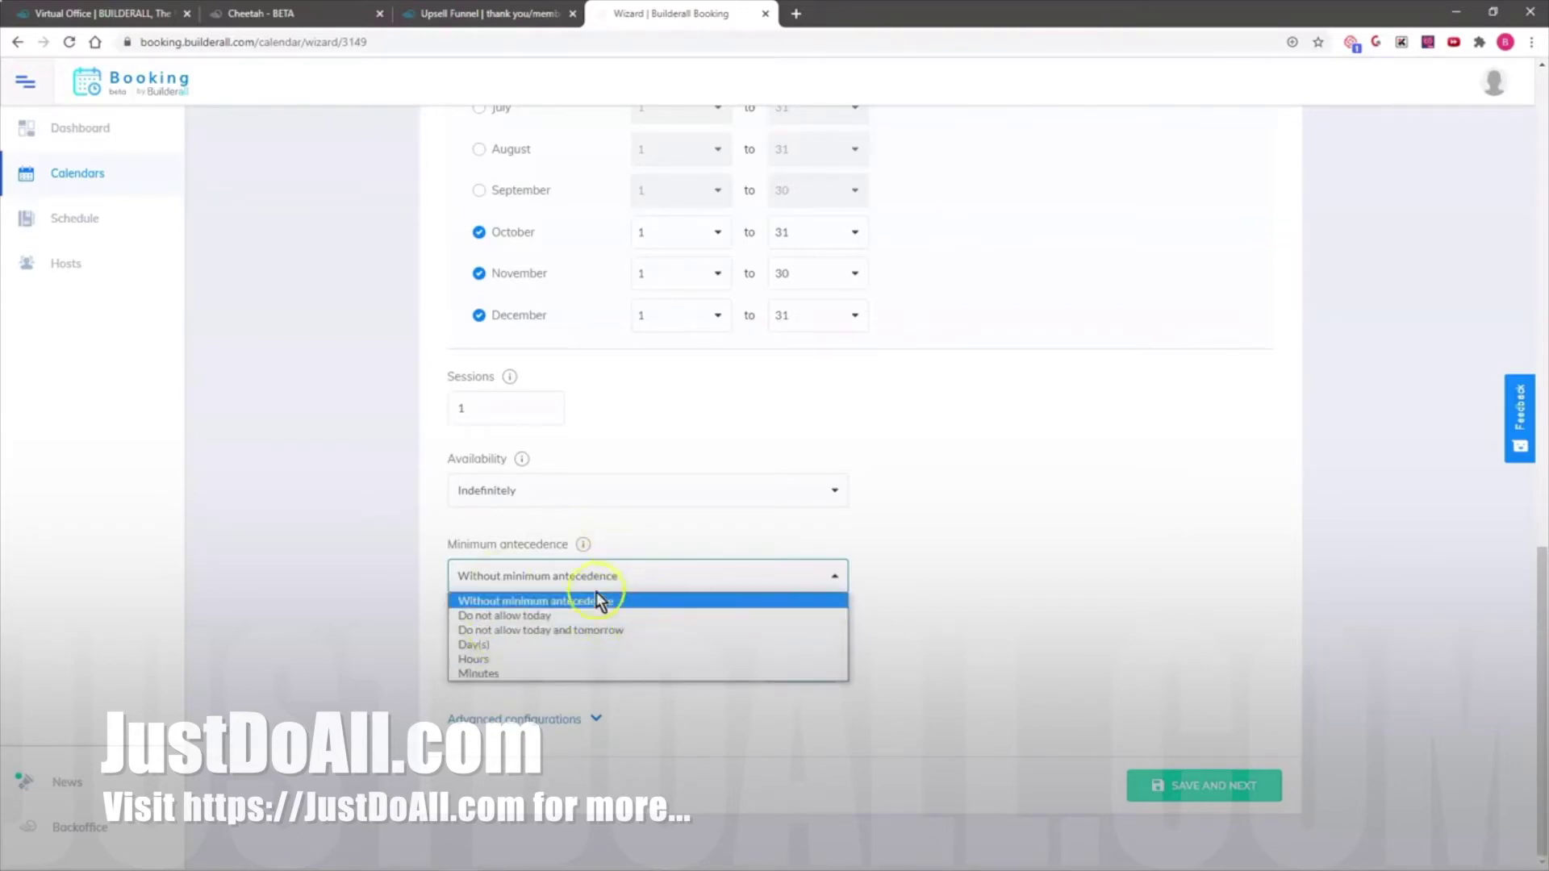
pyautogui.click(613, 534)
# Block October 14, 2020 as an unavailable date.
pyautogui.click(565, 663)
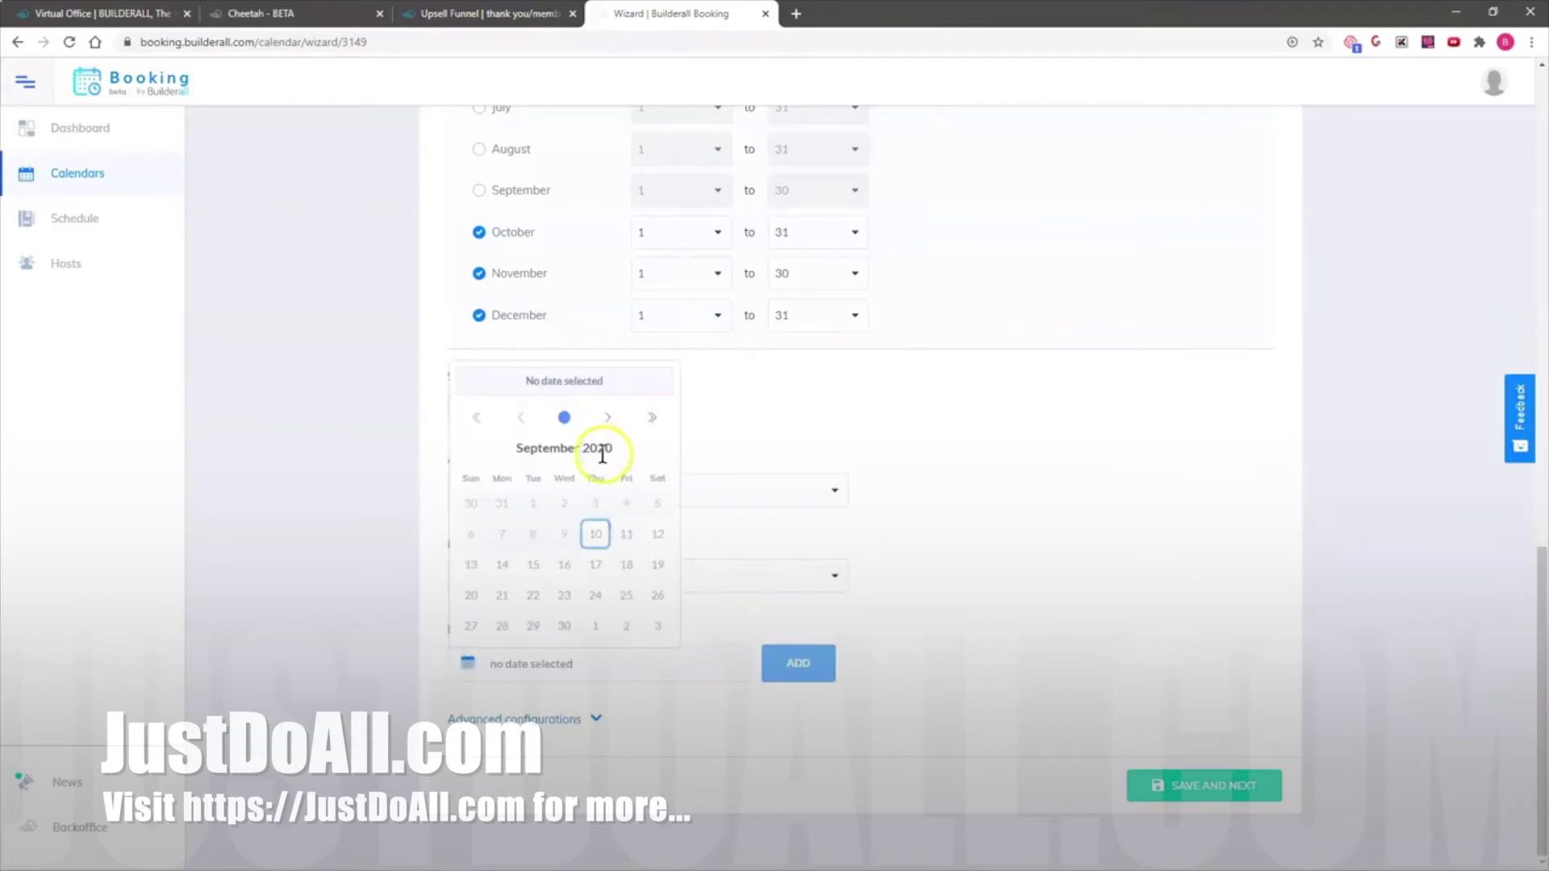
pyautogui.click(608, 417)
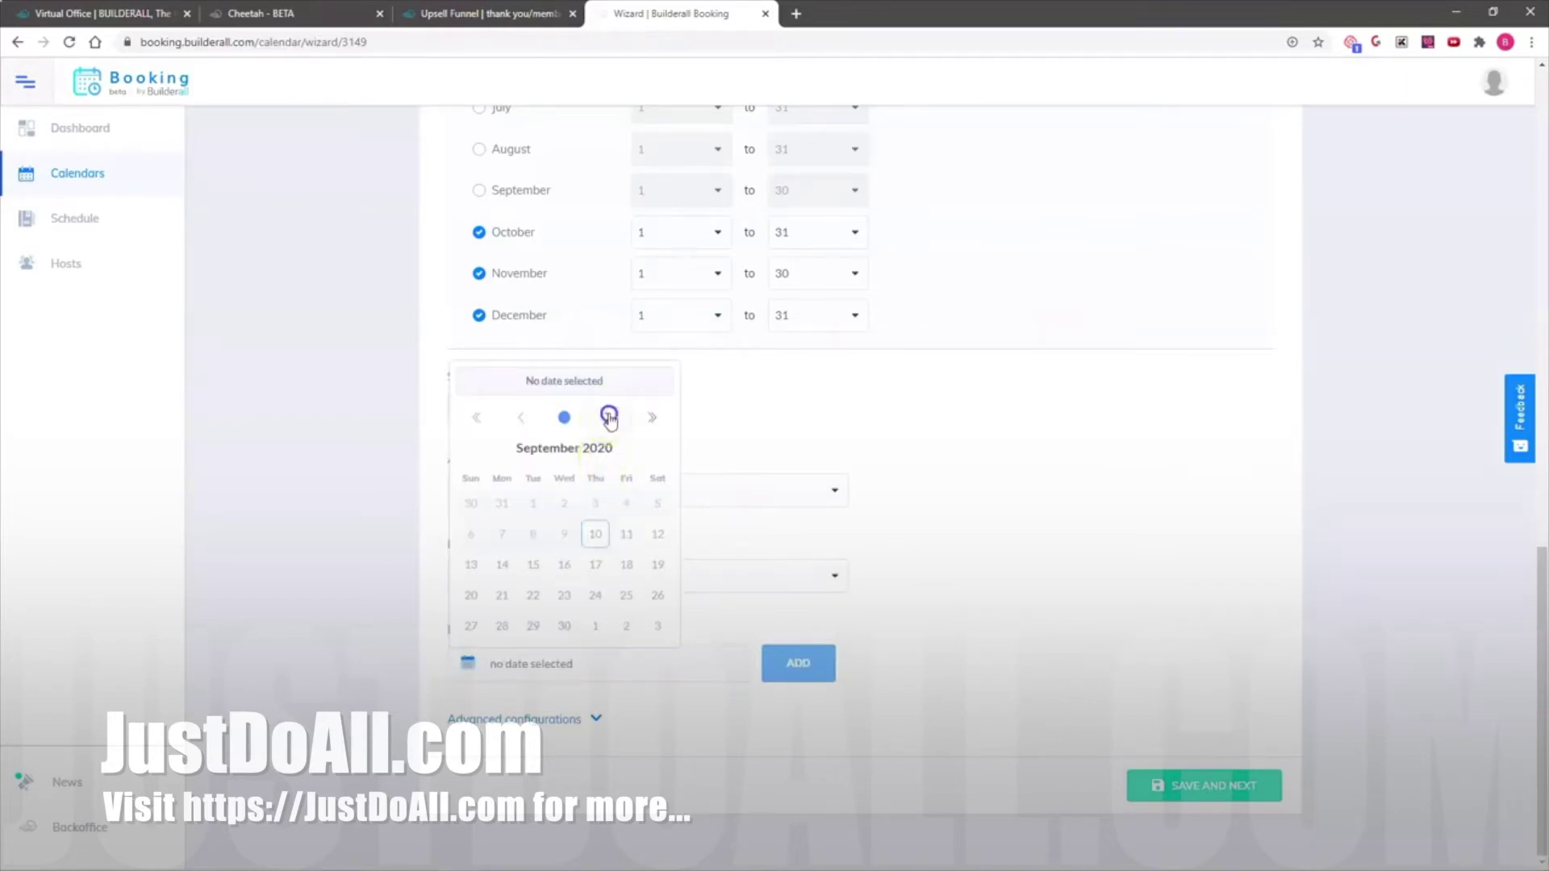
pyautogui.click(564, 565)
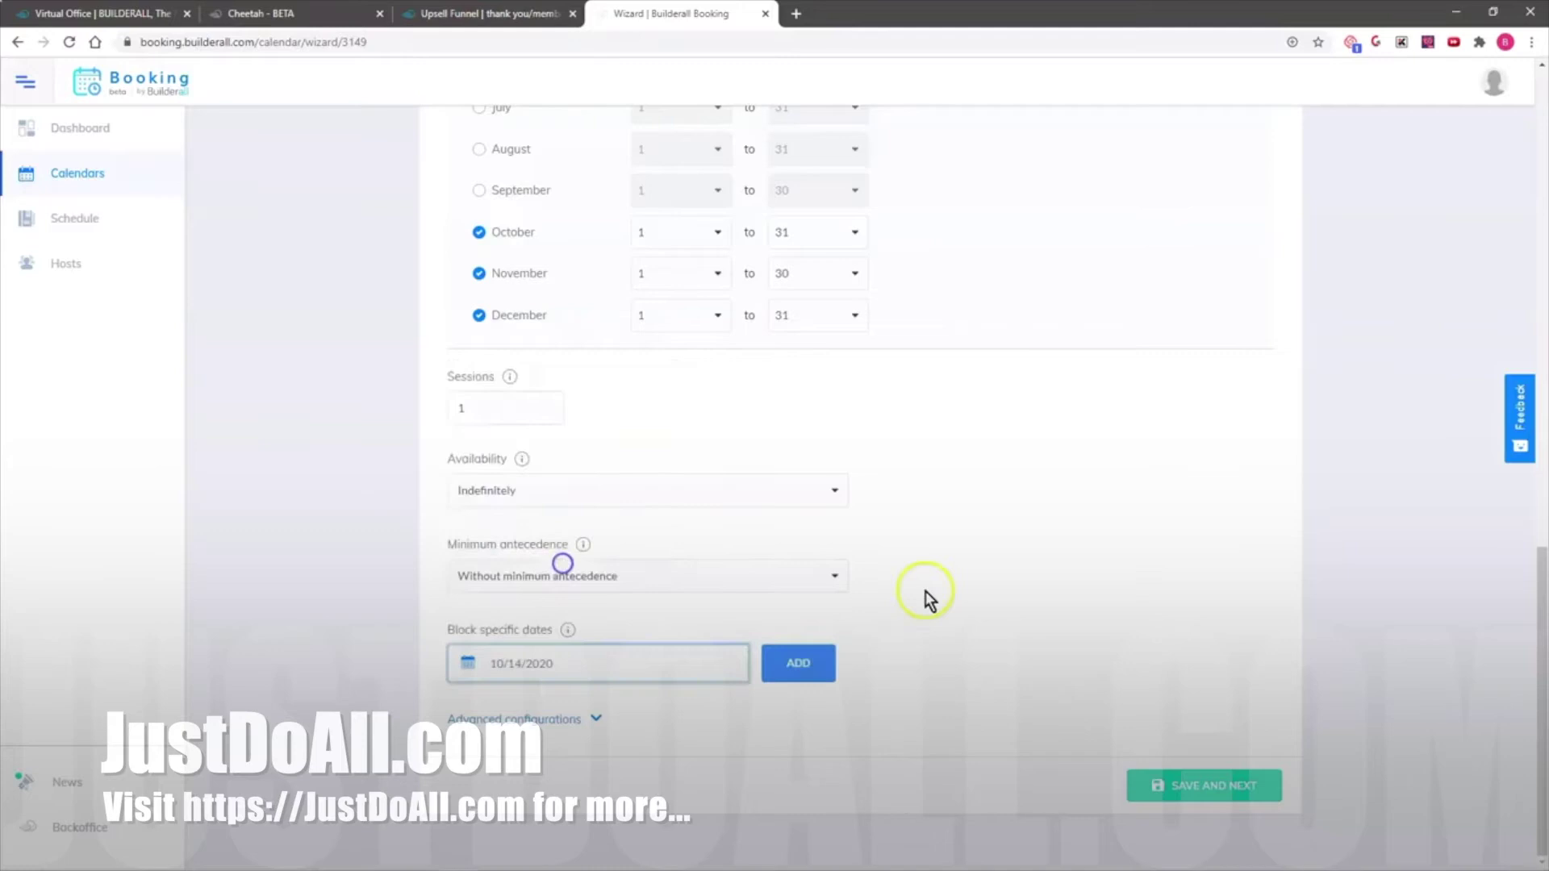
pyautogui.click(766, 682)
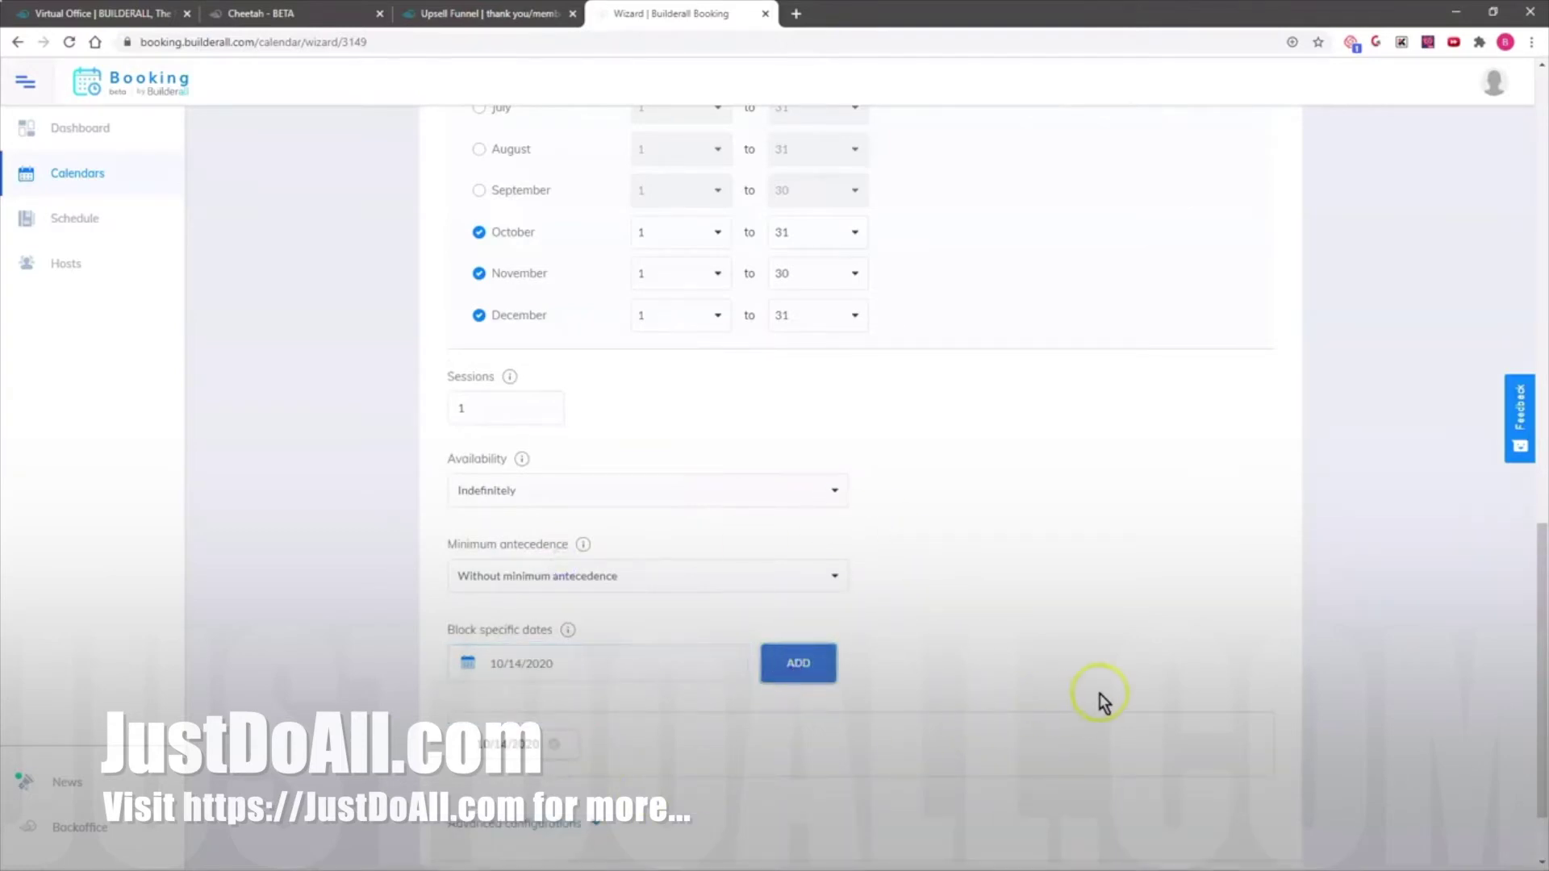
pyautogui.scroll(-1, 1325, 657)
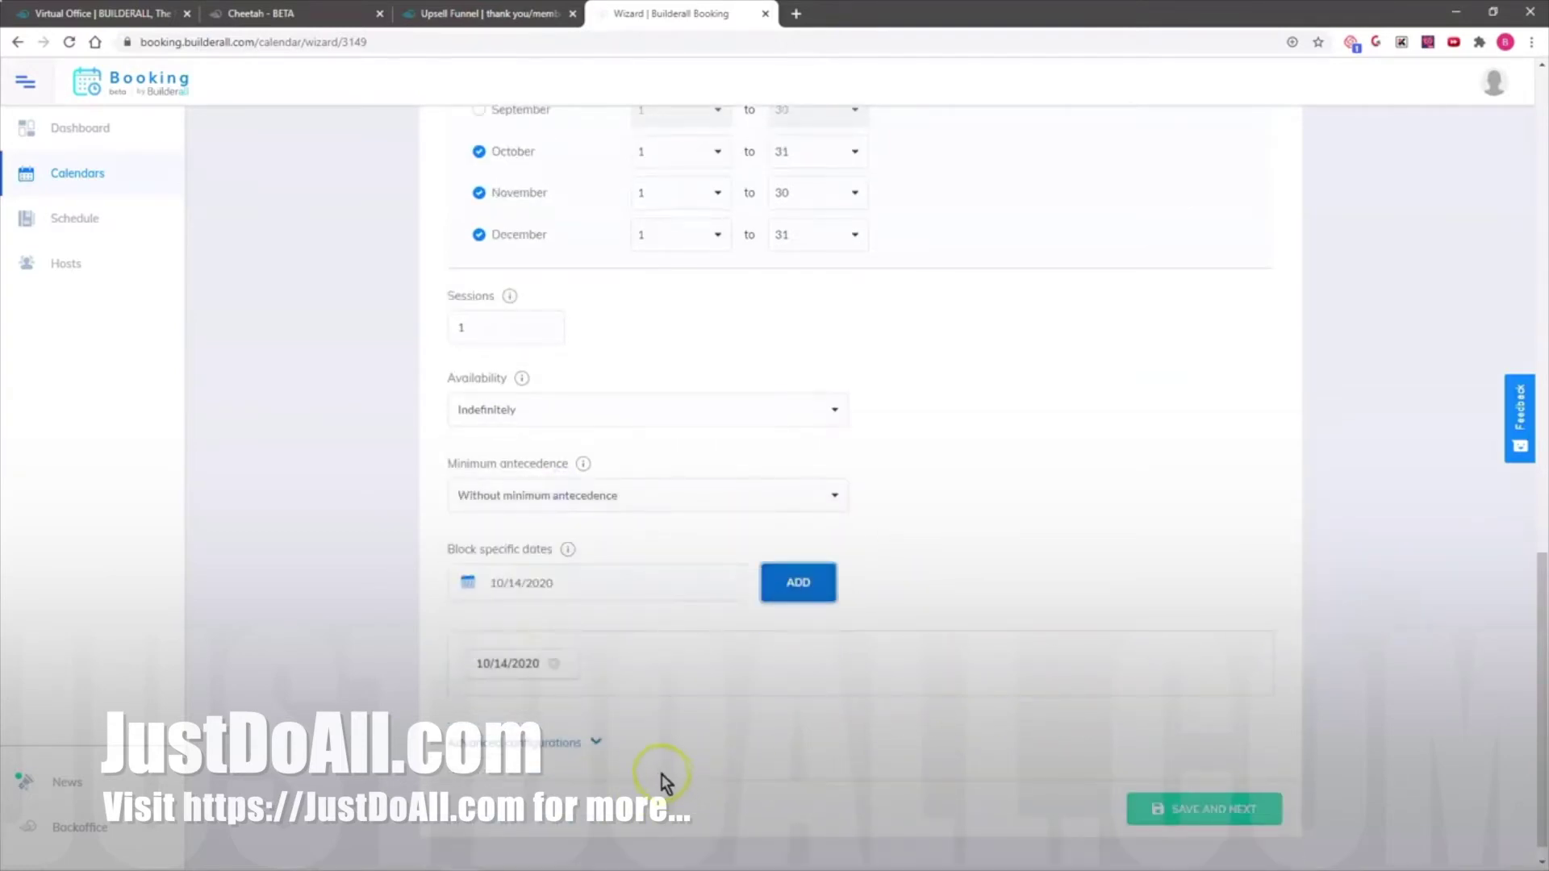
pyautogui.click(599, 744)
pyautogui.scroll(4, 605, 651)
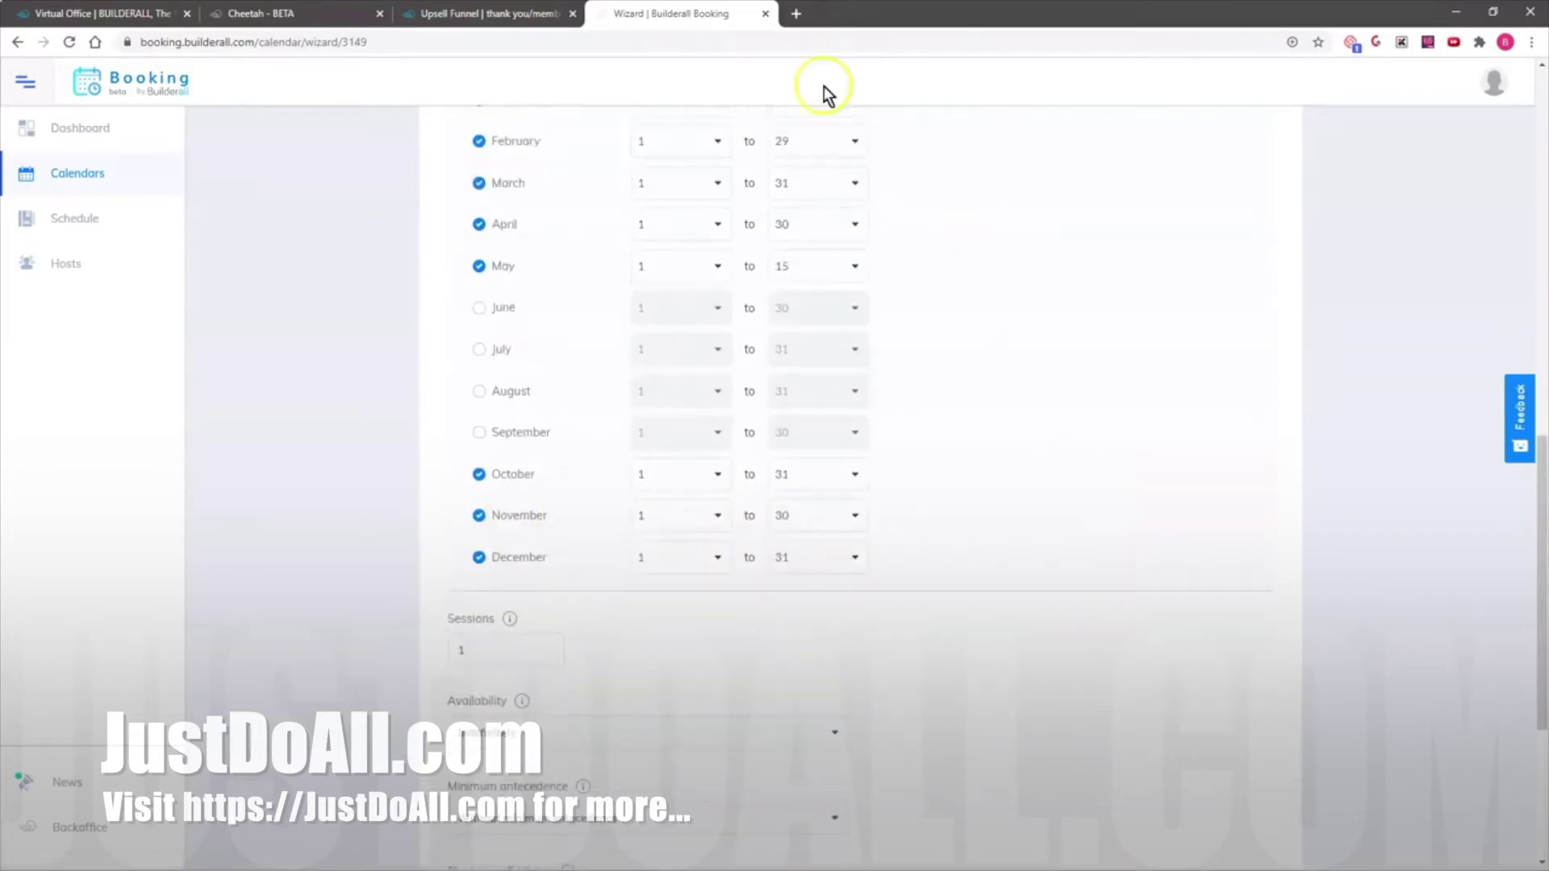
pyautogui.scroll(-4, 968, 653)
# In Advanced configurations keep automatic approval, accepted cancellations and No limit per email, then save.
pyautogui.click(543, 722)
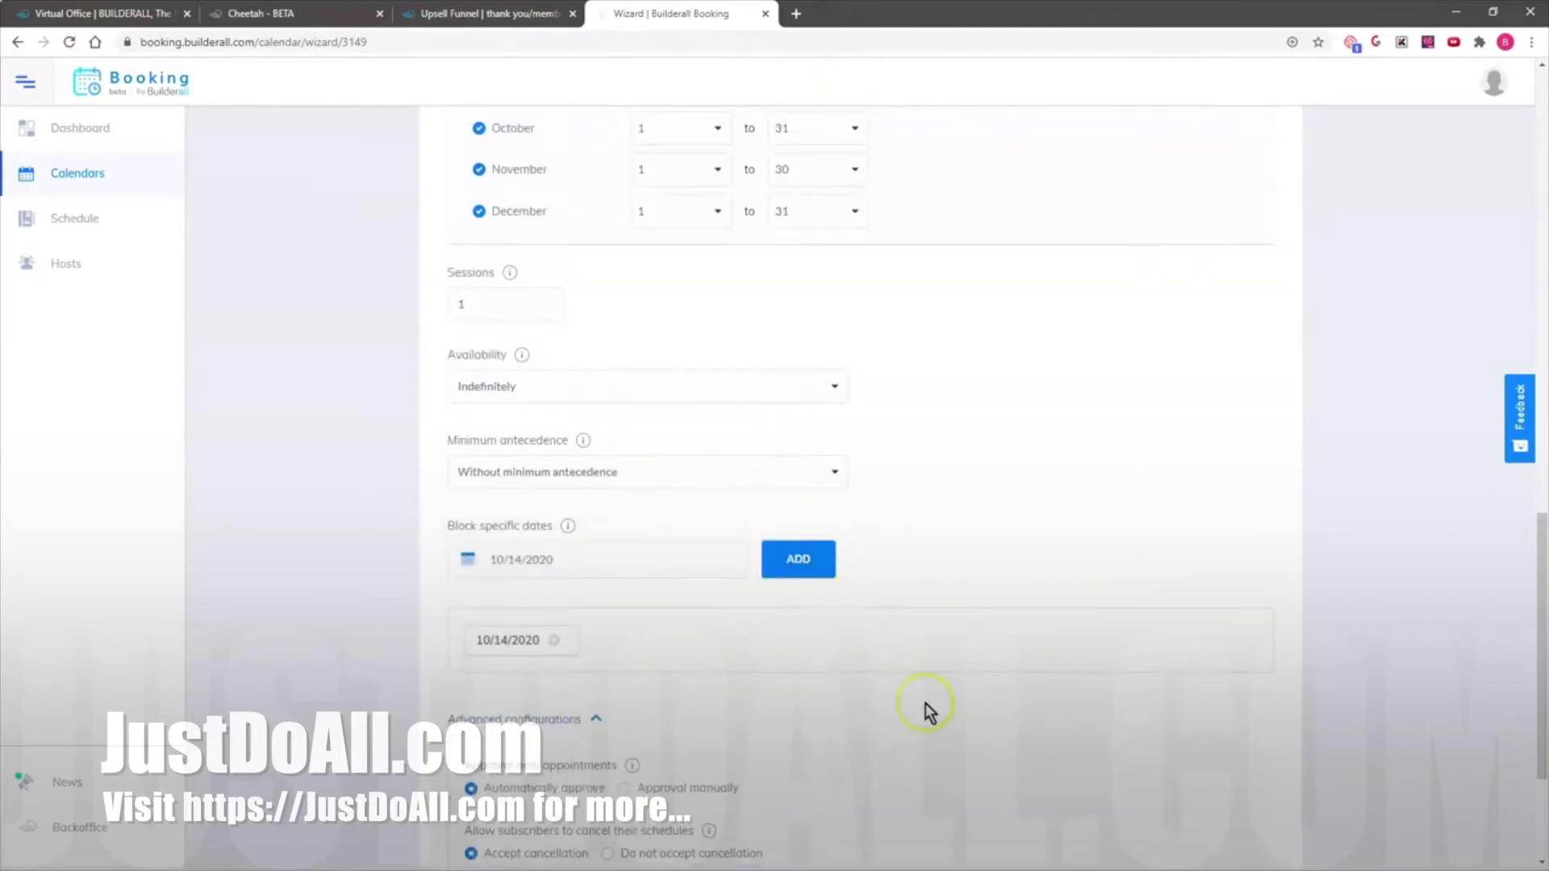
pyautogui.scroll(-3, 1031, 737)
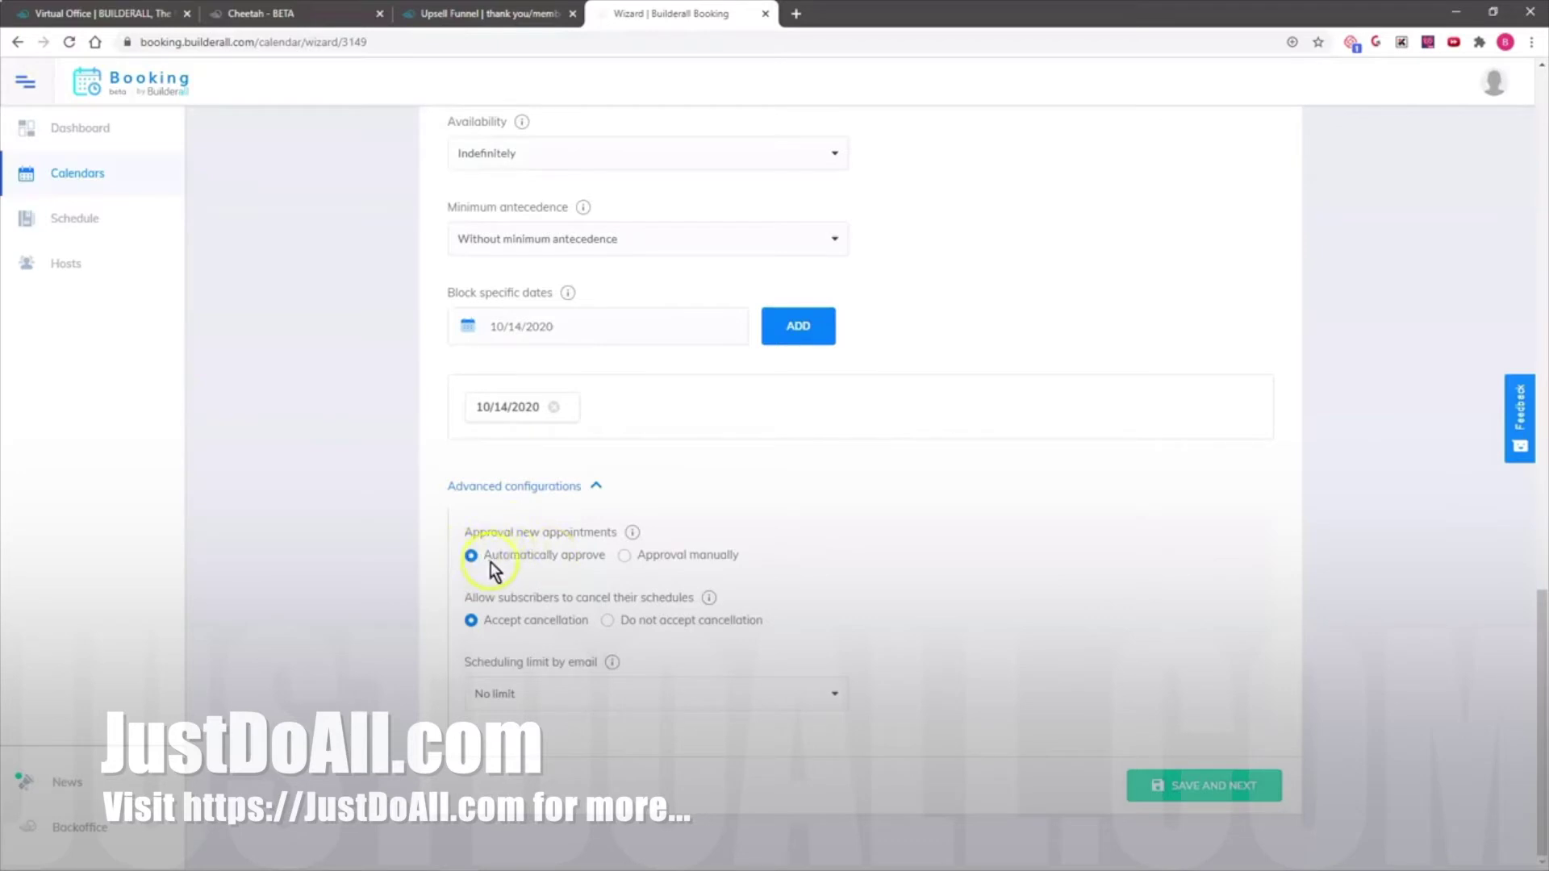
pyautogui.click(626, 555)
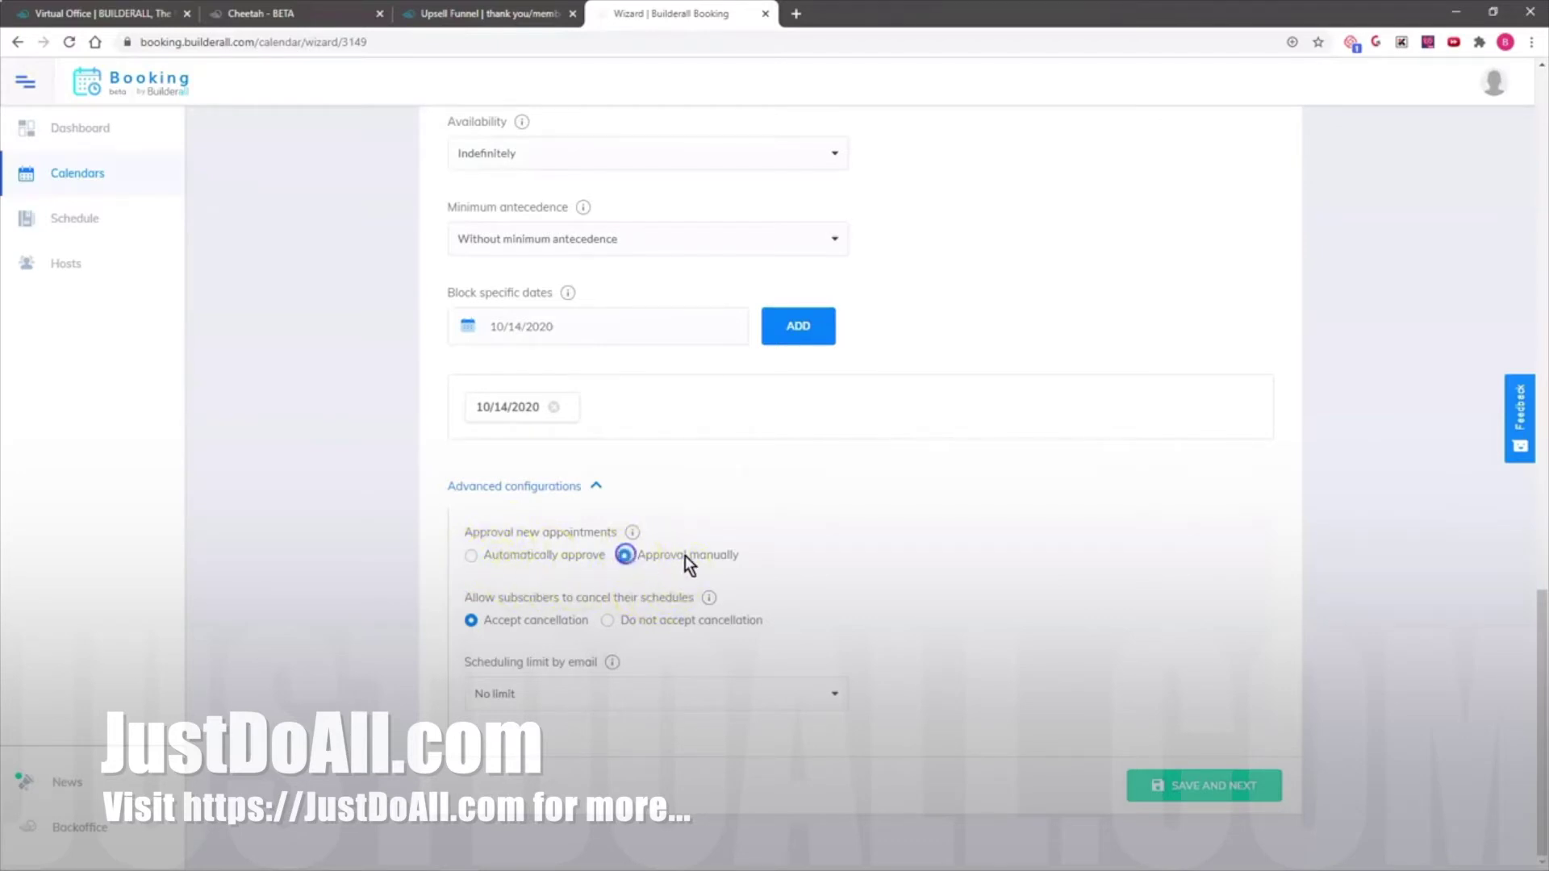
pyautogui.click(472, 556)
pyautogui.click(637, 620)
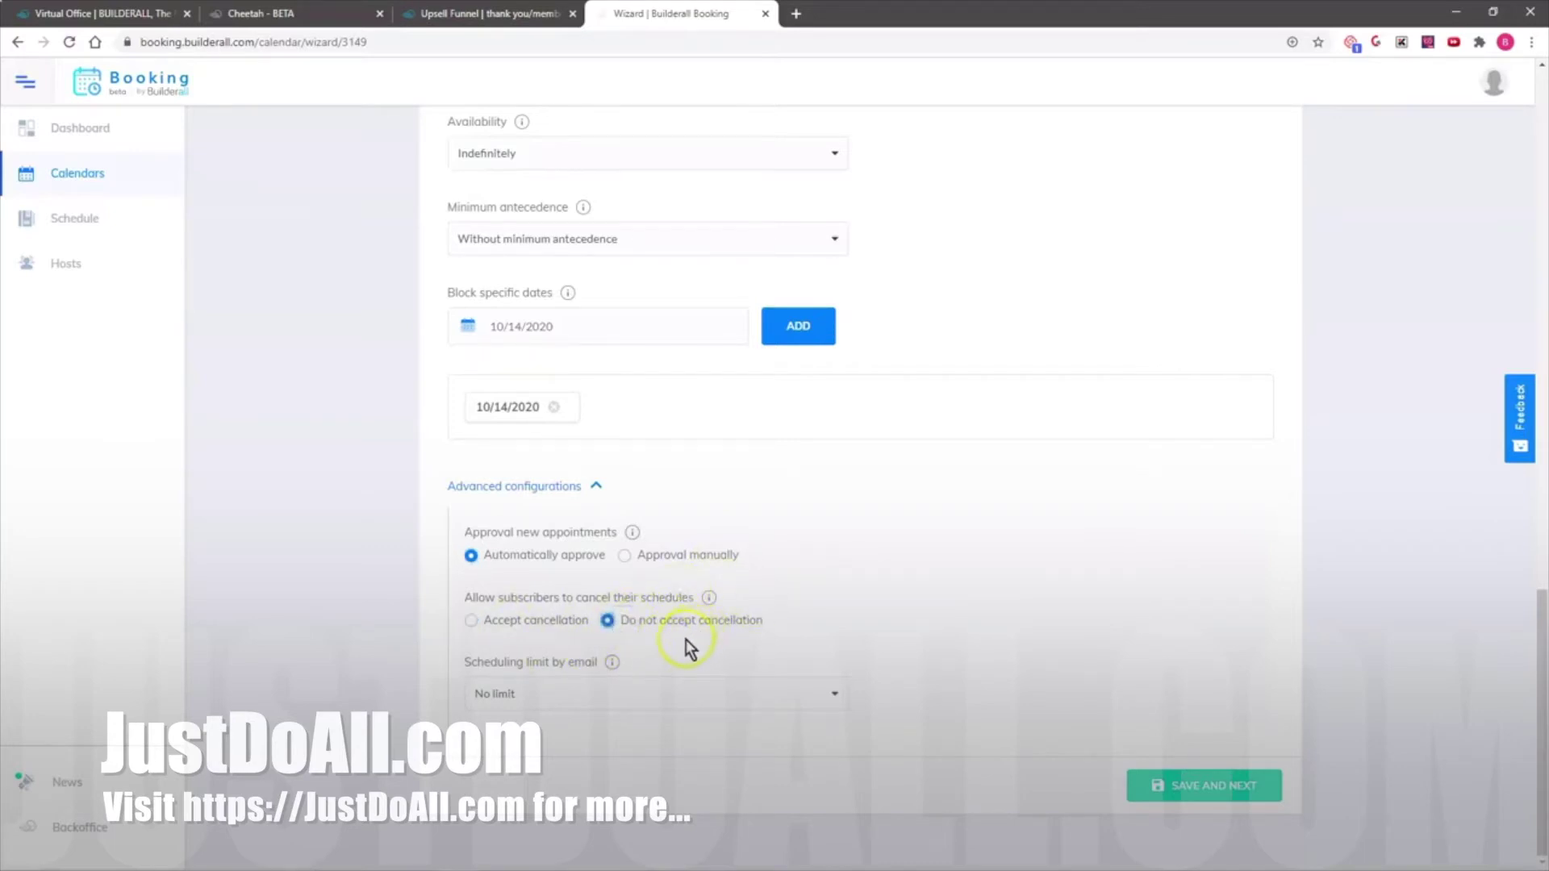
pyautogui.click(472, 622)
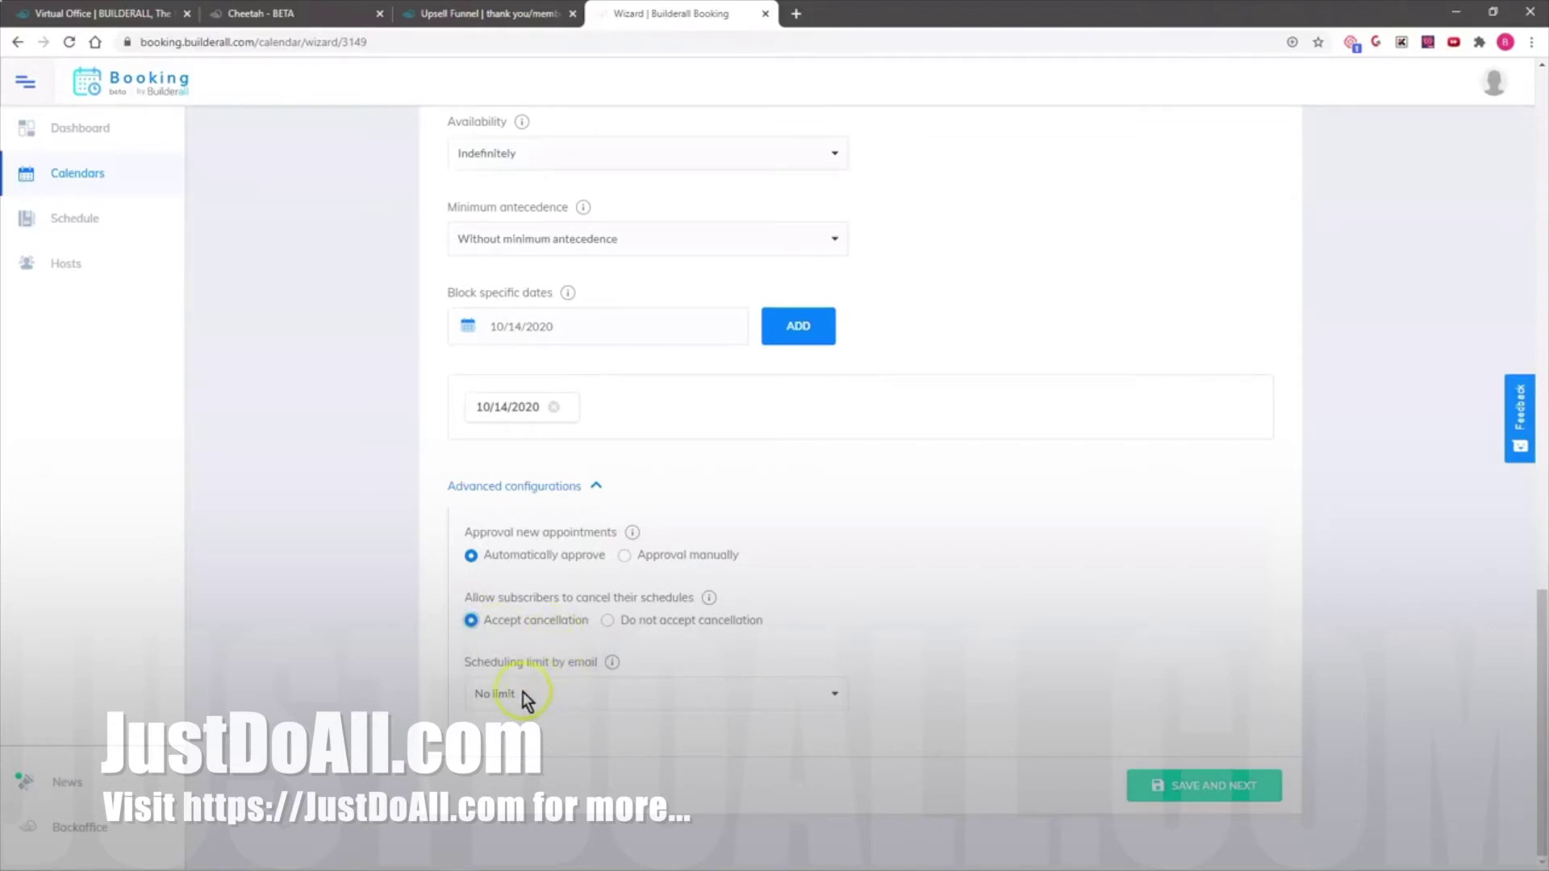
pyautogui.click(546, 699)
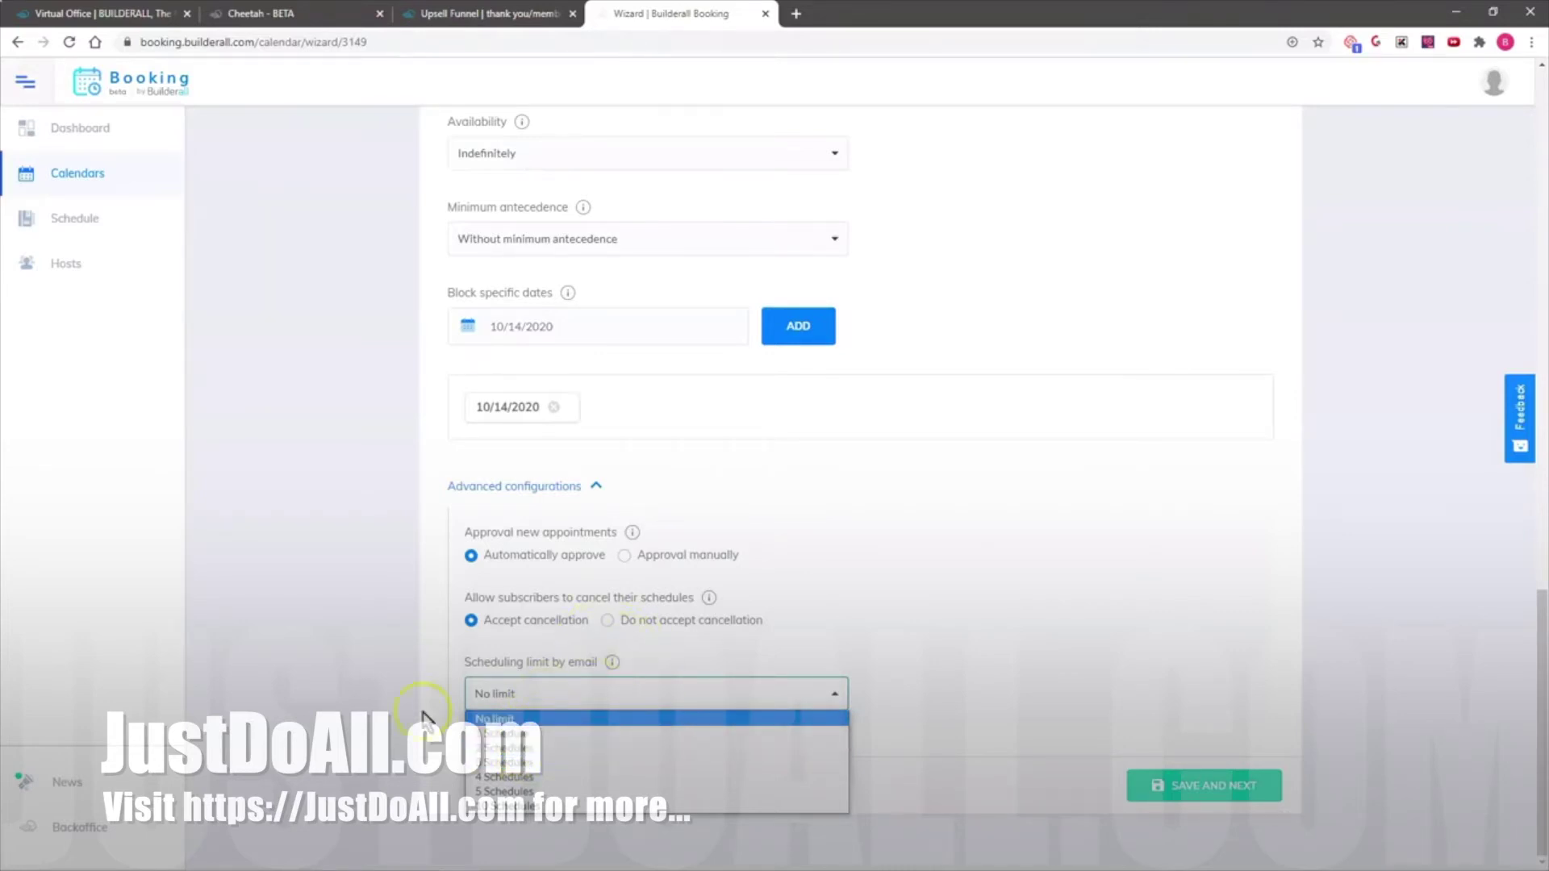
pyautogui.click(817, 621)
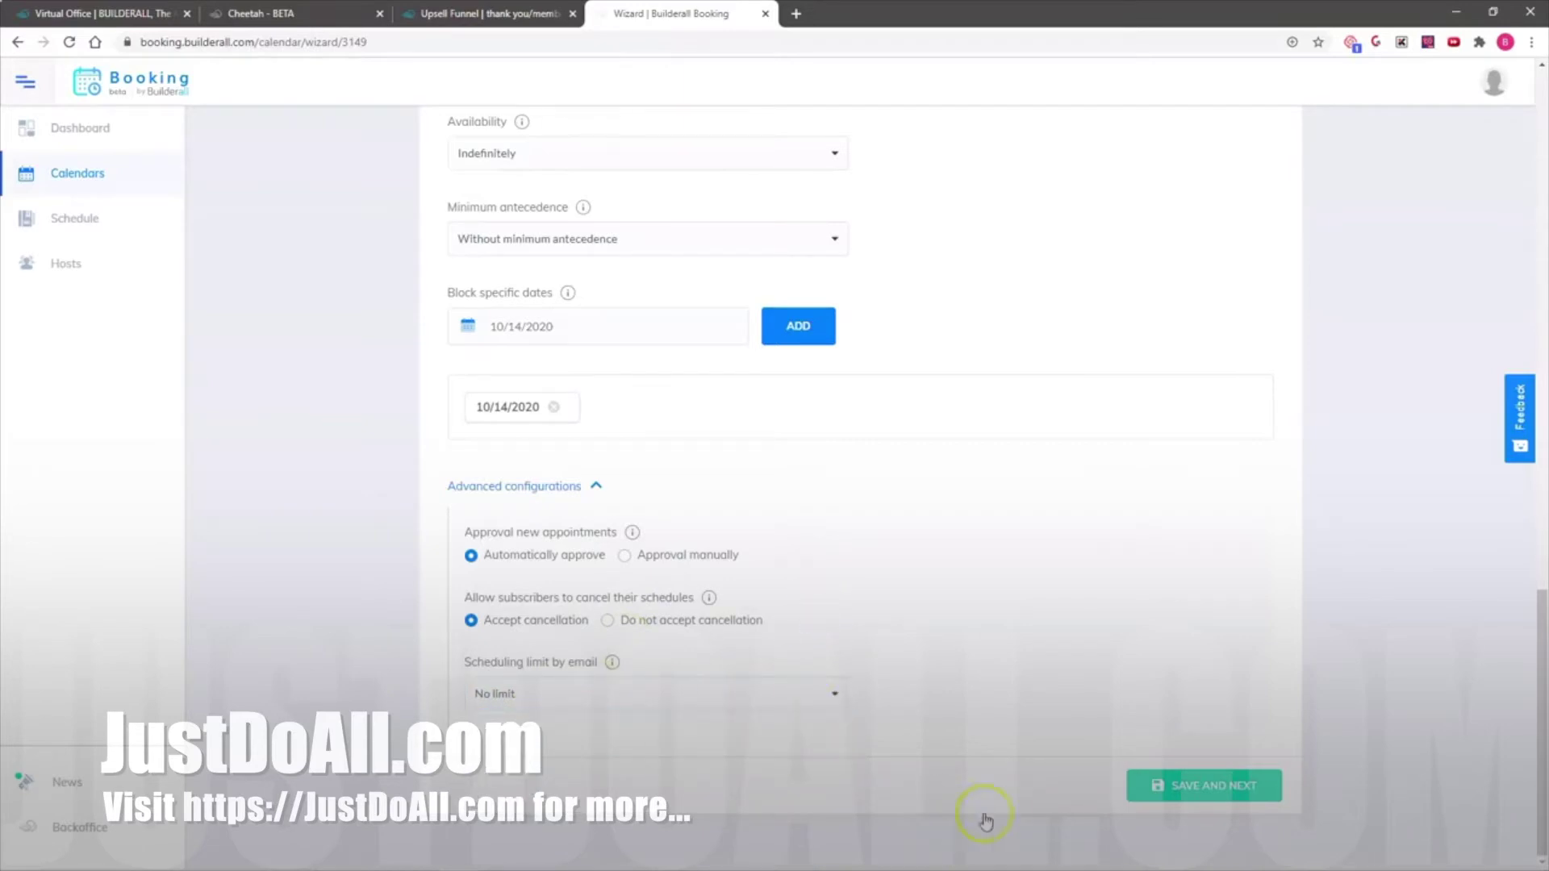
pyautogui.click(1185, 793)
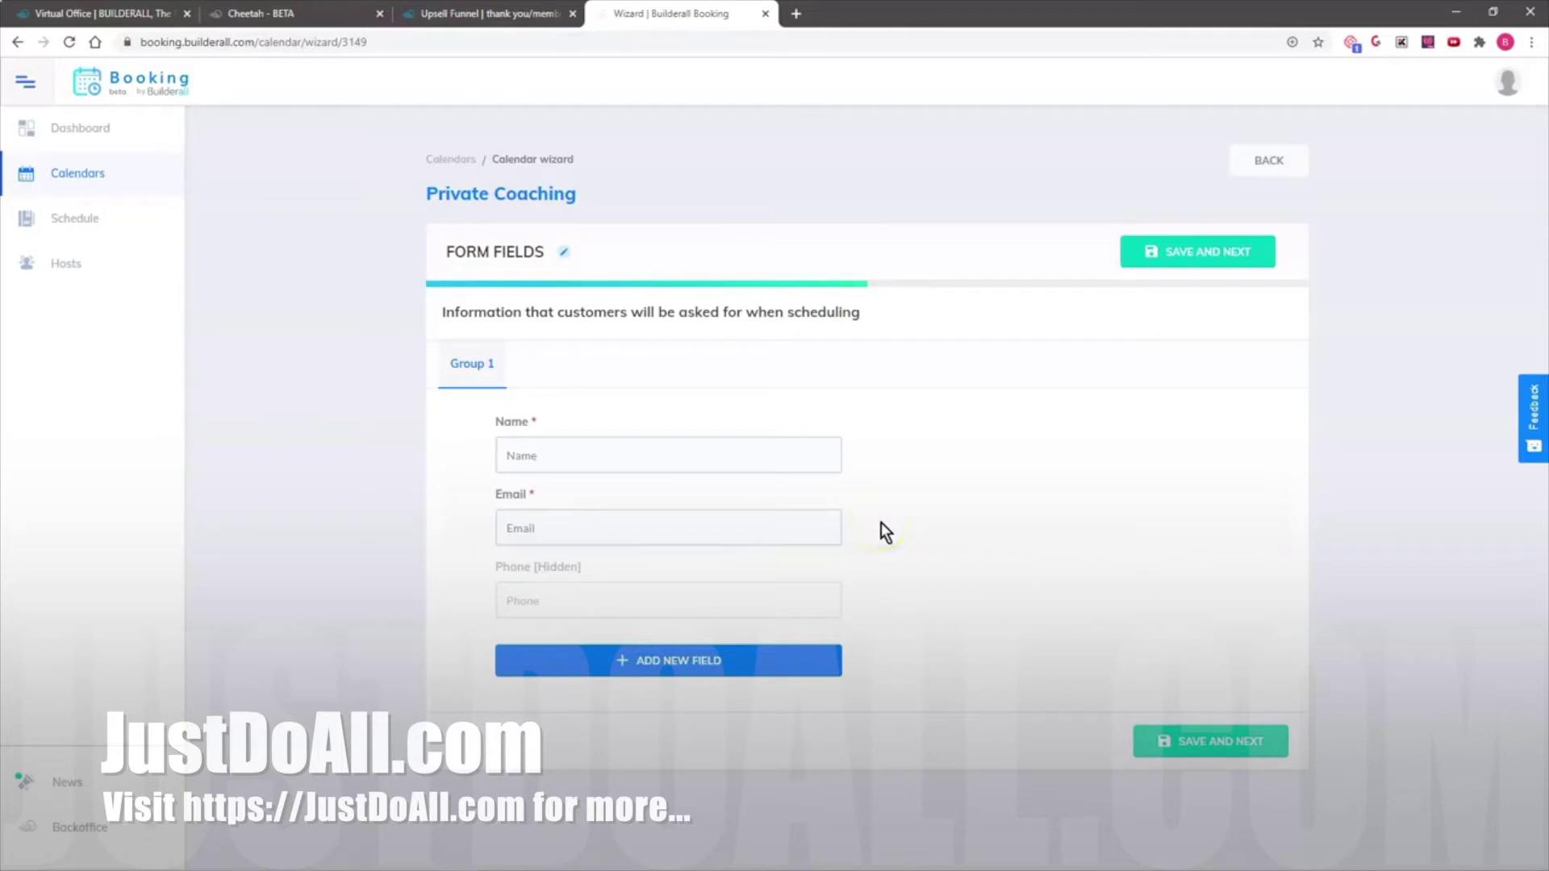
# Change the Phone field's visibility to Required and confirm.
pyautogui.moveTo(877, 598)
pyautogui.click(879, 597)
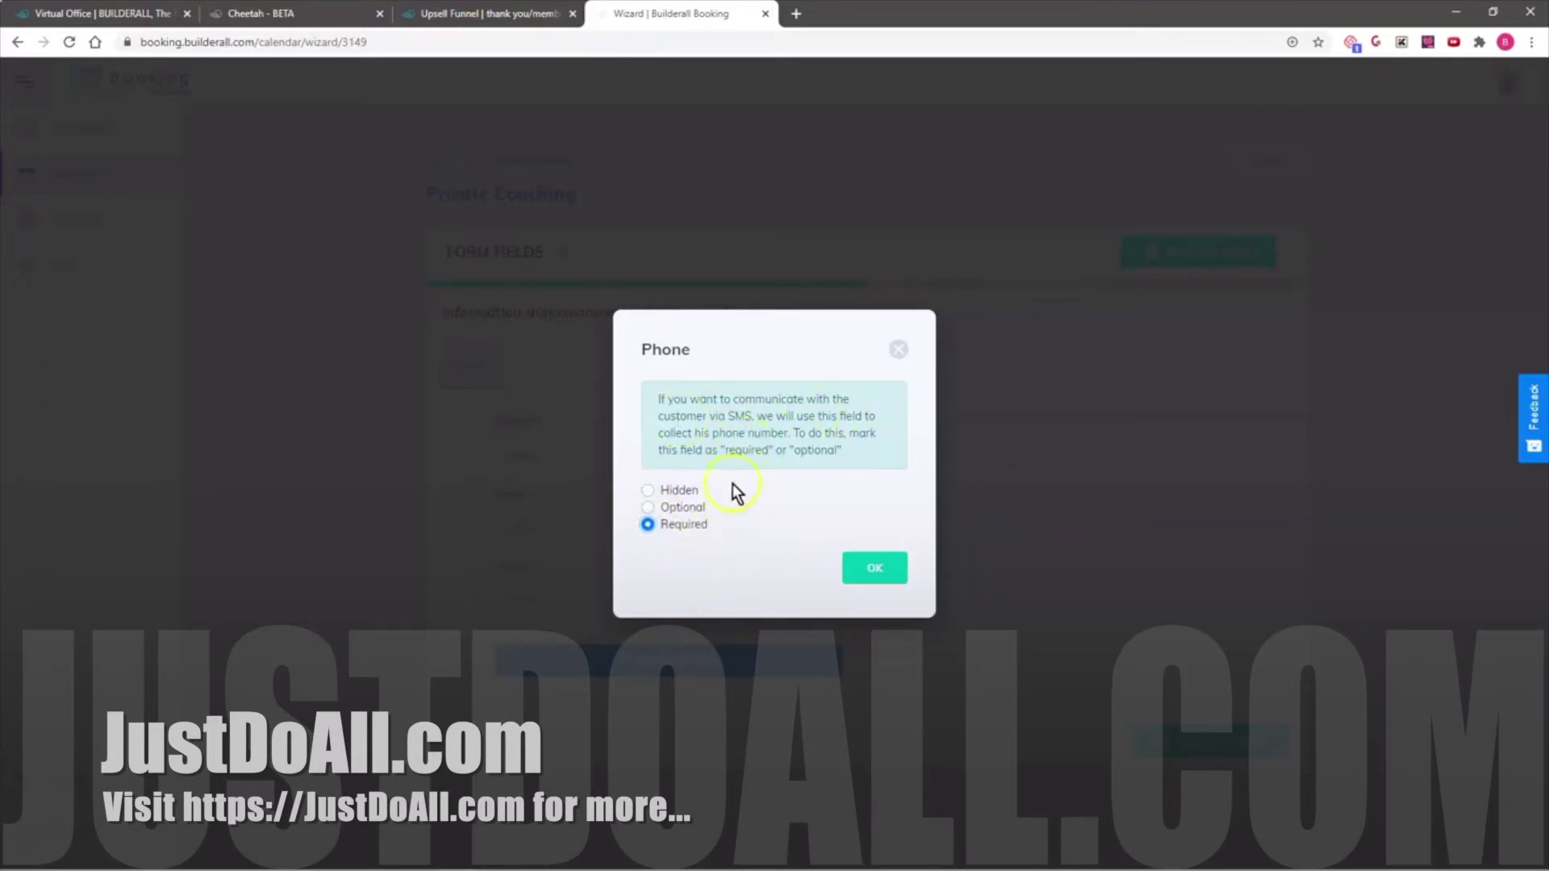
pyautogui.click(879, 573)
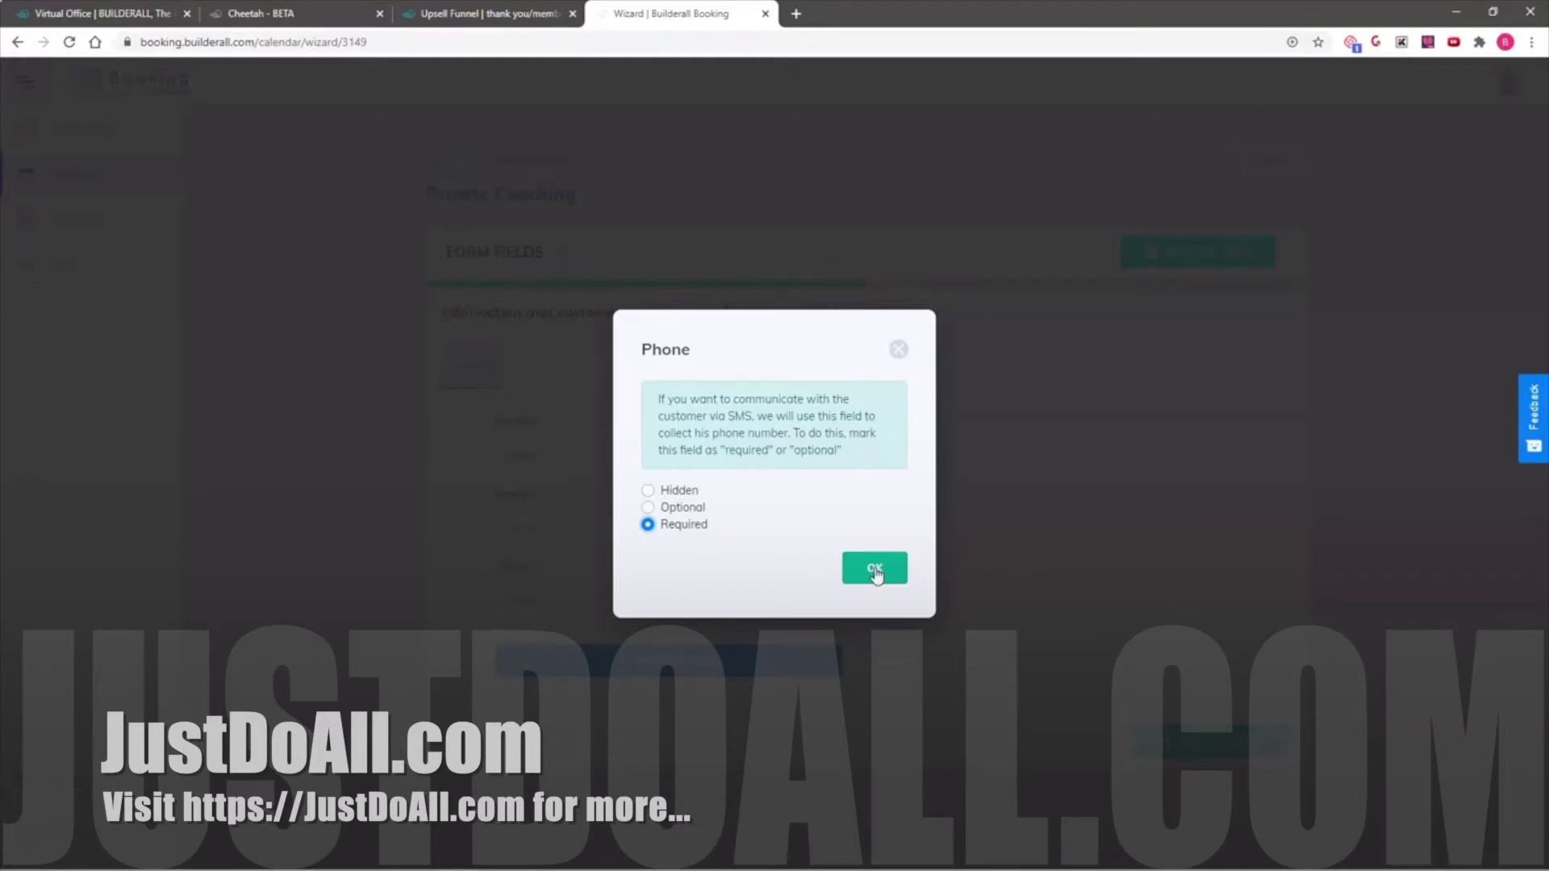
pyautogui.click(875, 571)
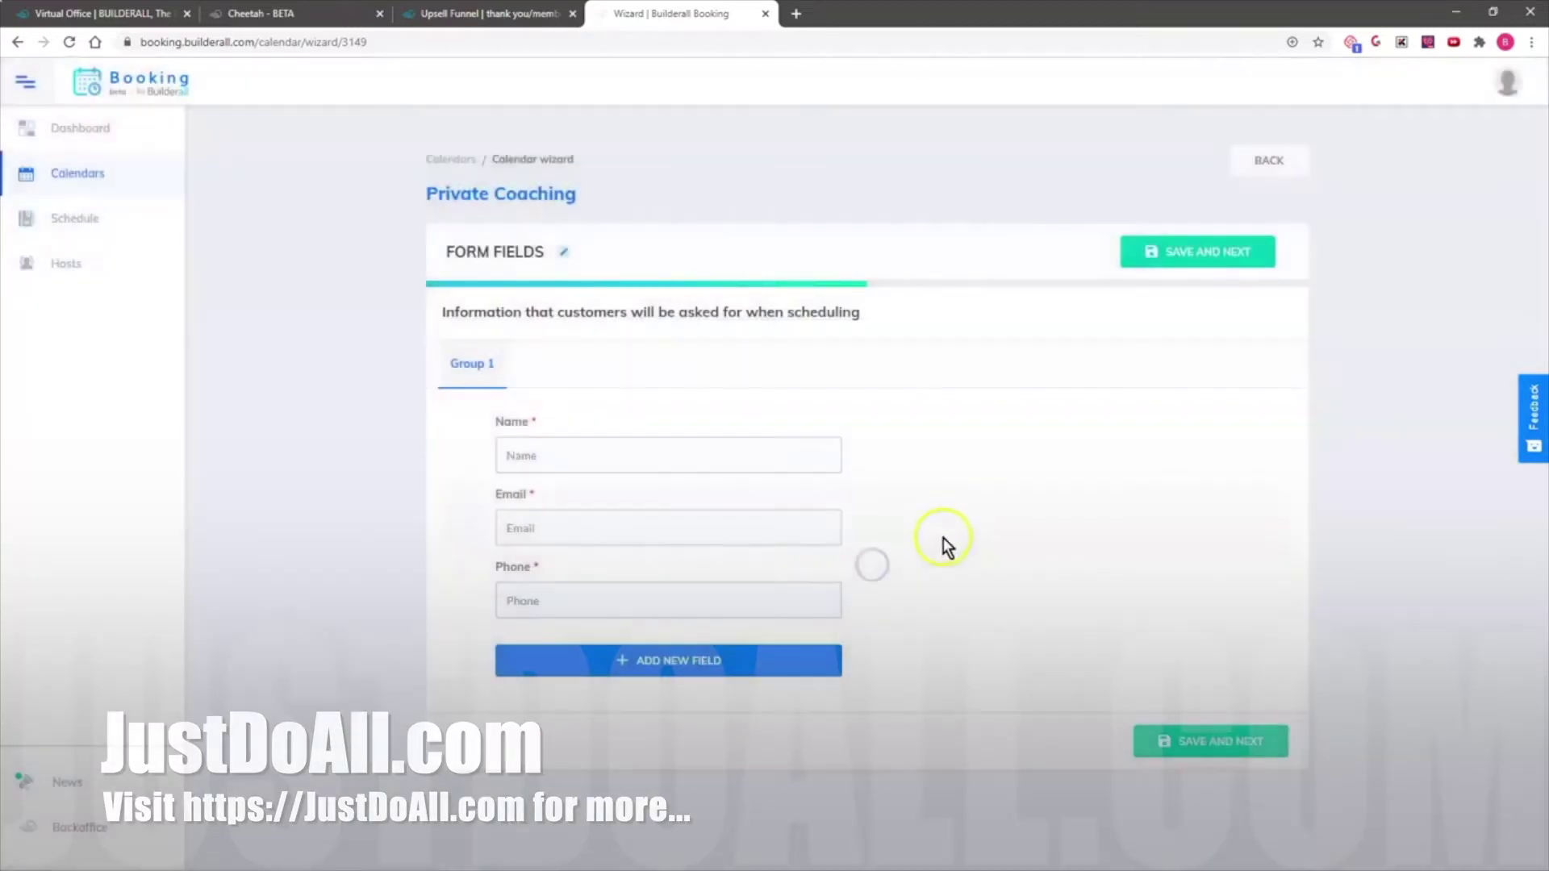
# Add a new form field with Checkboxes as its response type.
pyautogui.click(639, 661)
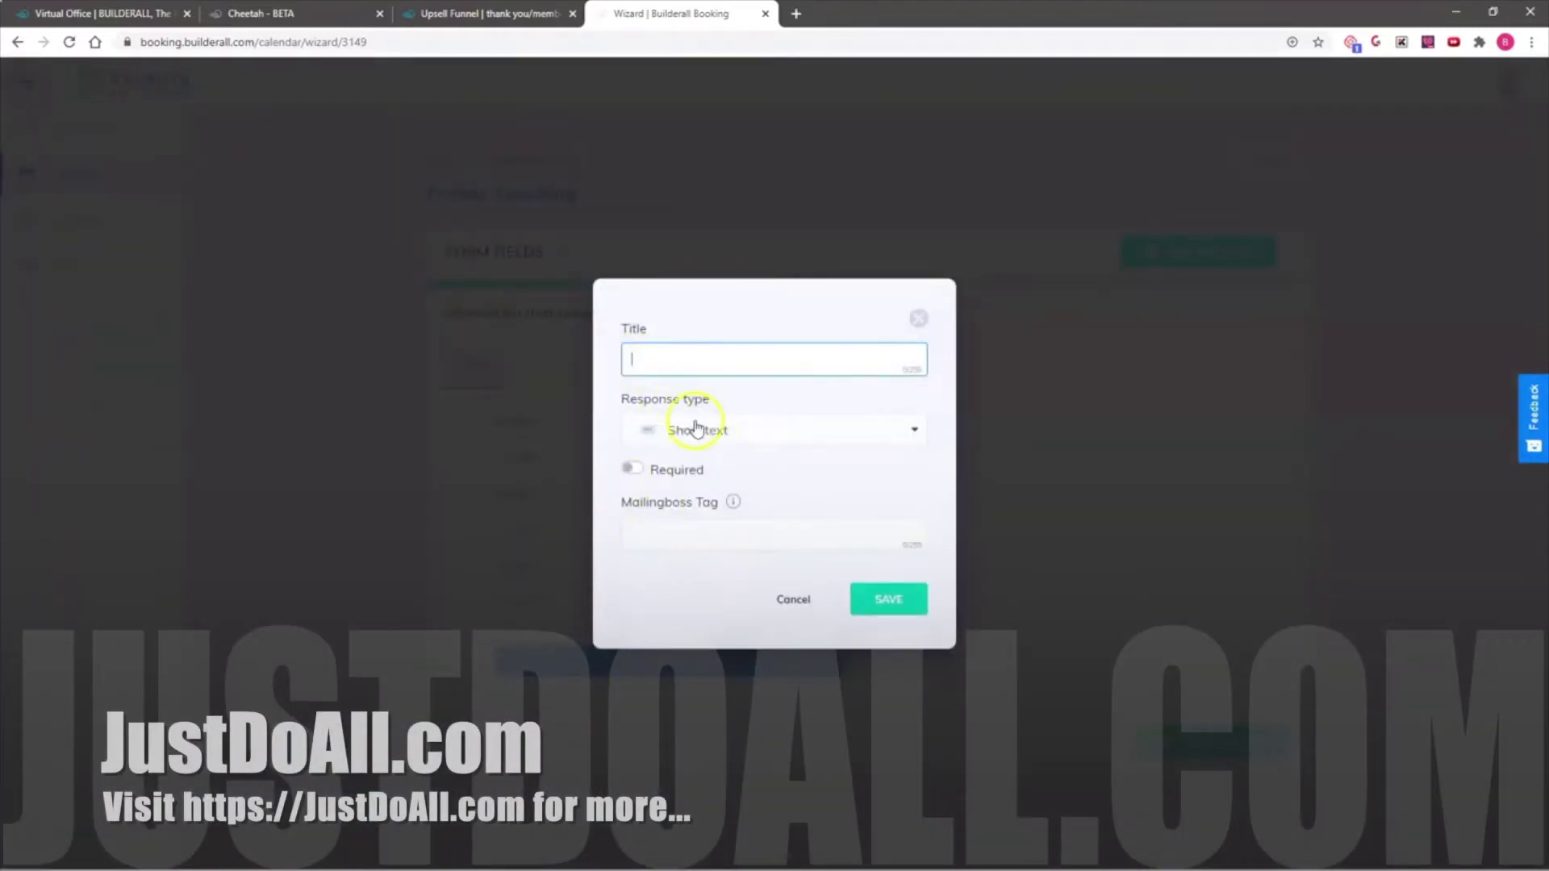
pyautogui.click(728, 438)
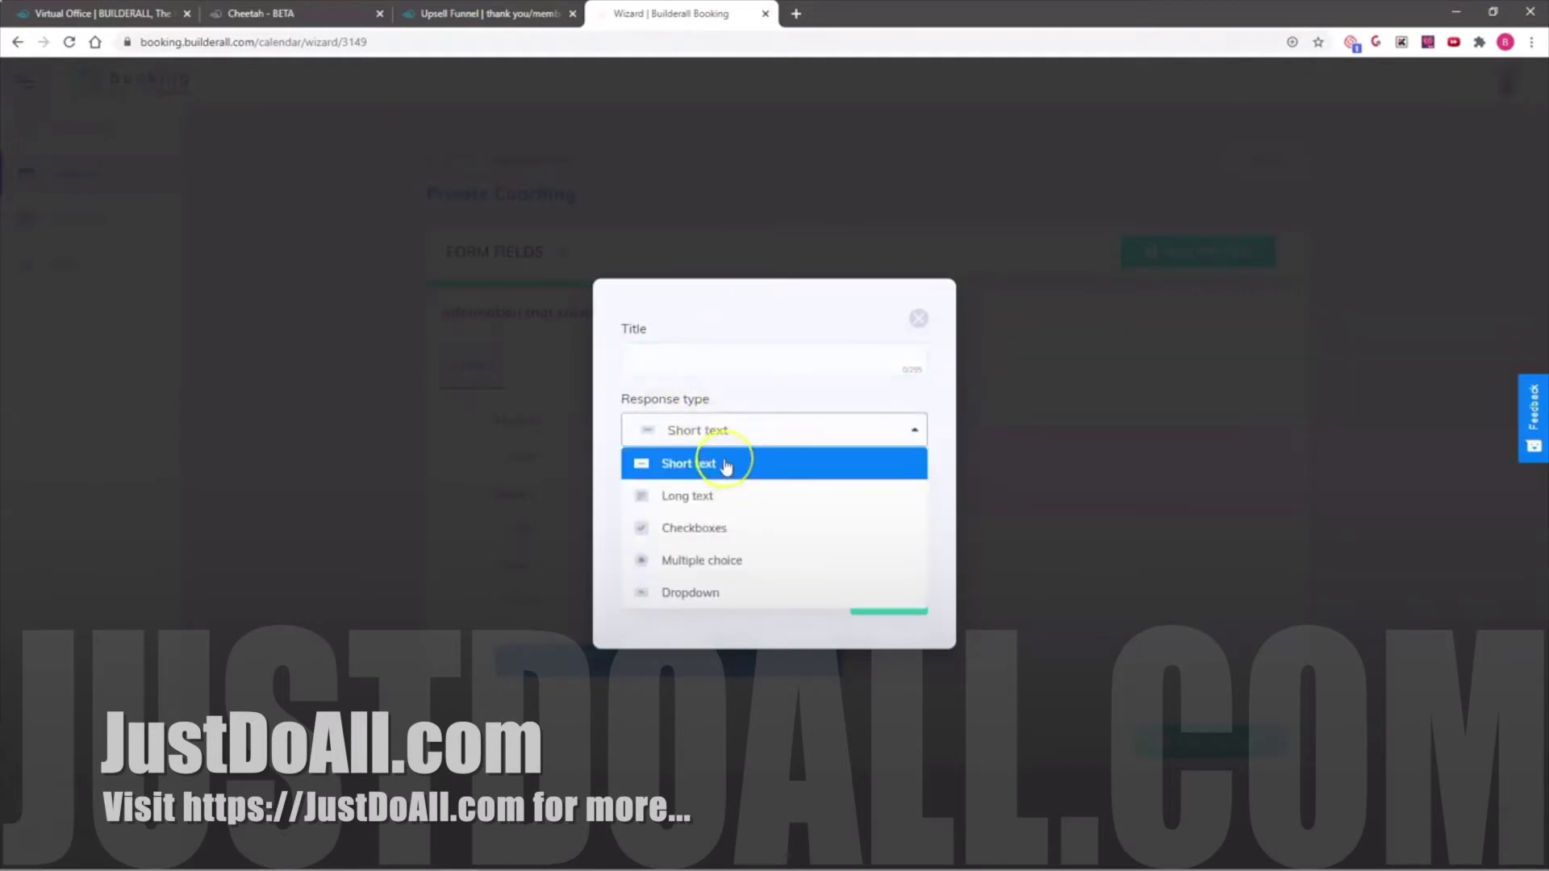
pyautogui.click(691, 461)
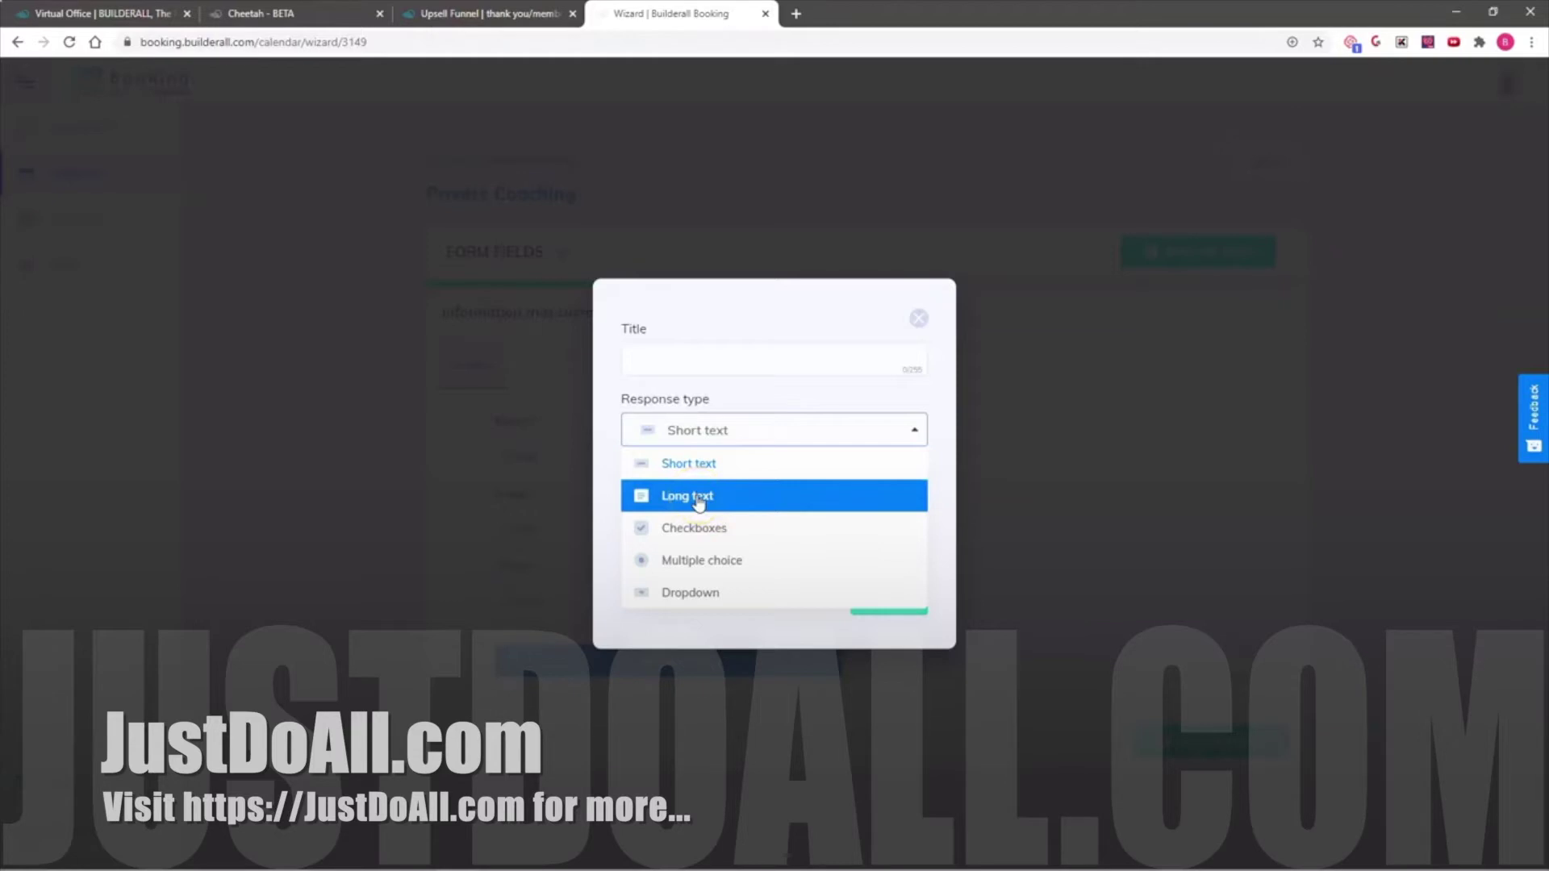
pyautogui.click(700, 536)
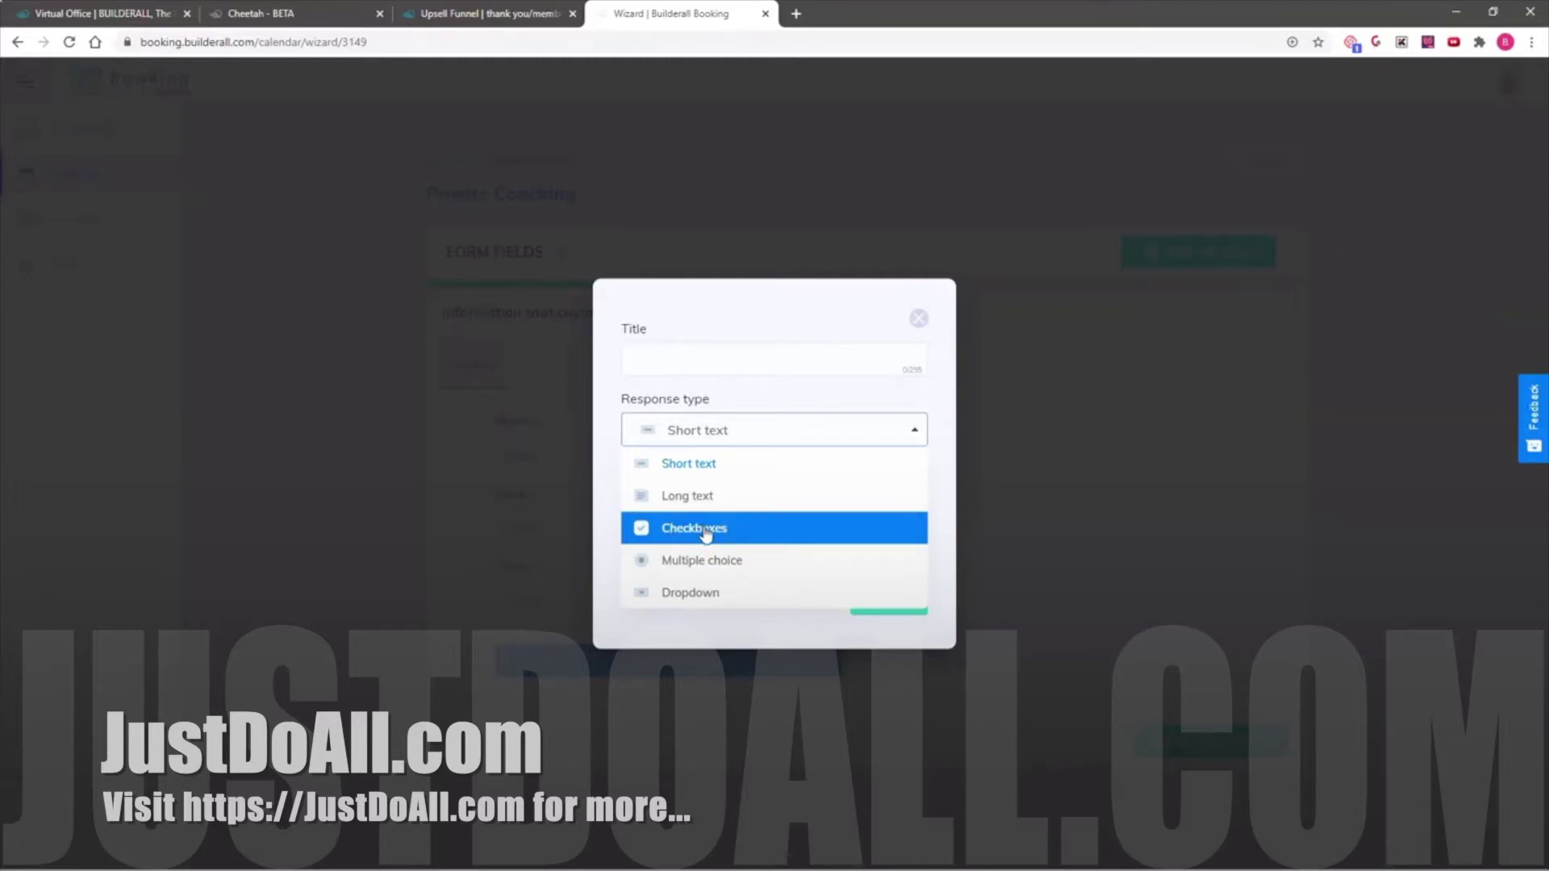
pyautogui.click(716, 565)
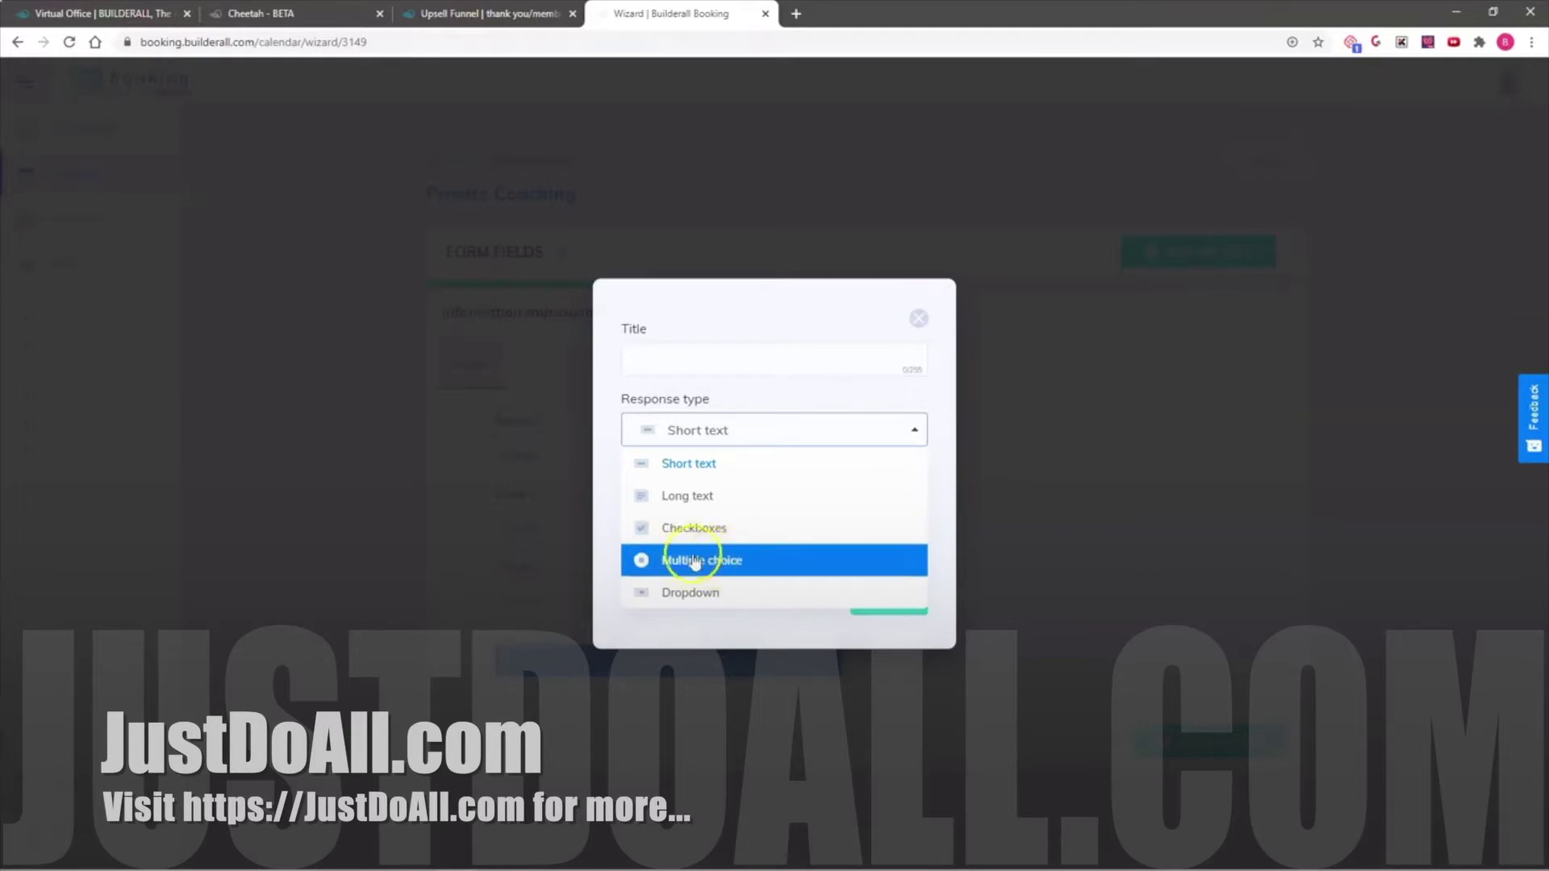
pyautogui.click(722, 566)
pyautogui.click(726, 564)
pyautogui.click(670, 592)
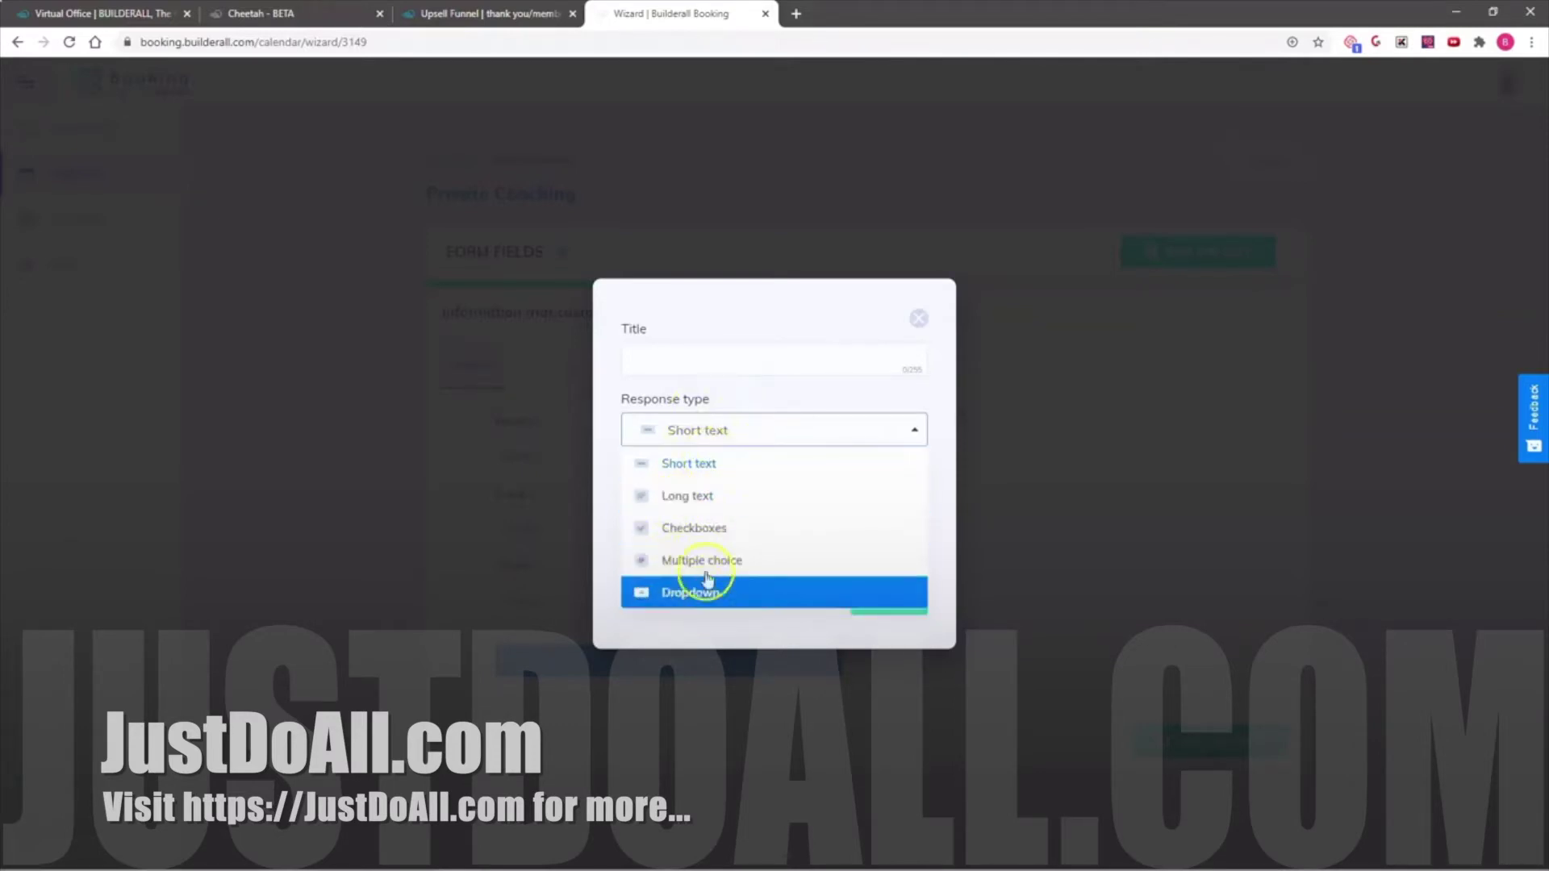
pyautogui.click(718, 529)
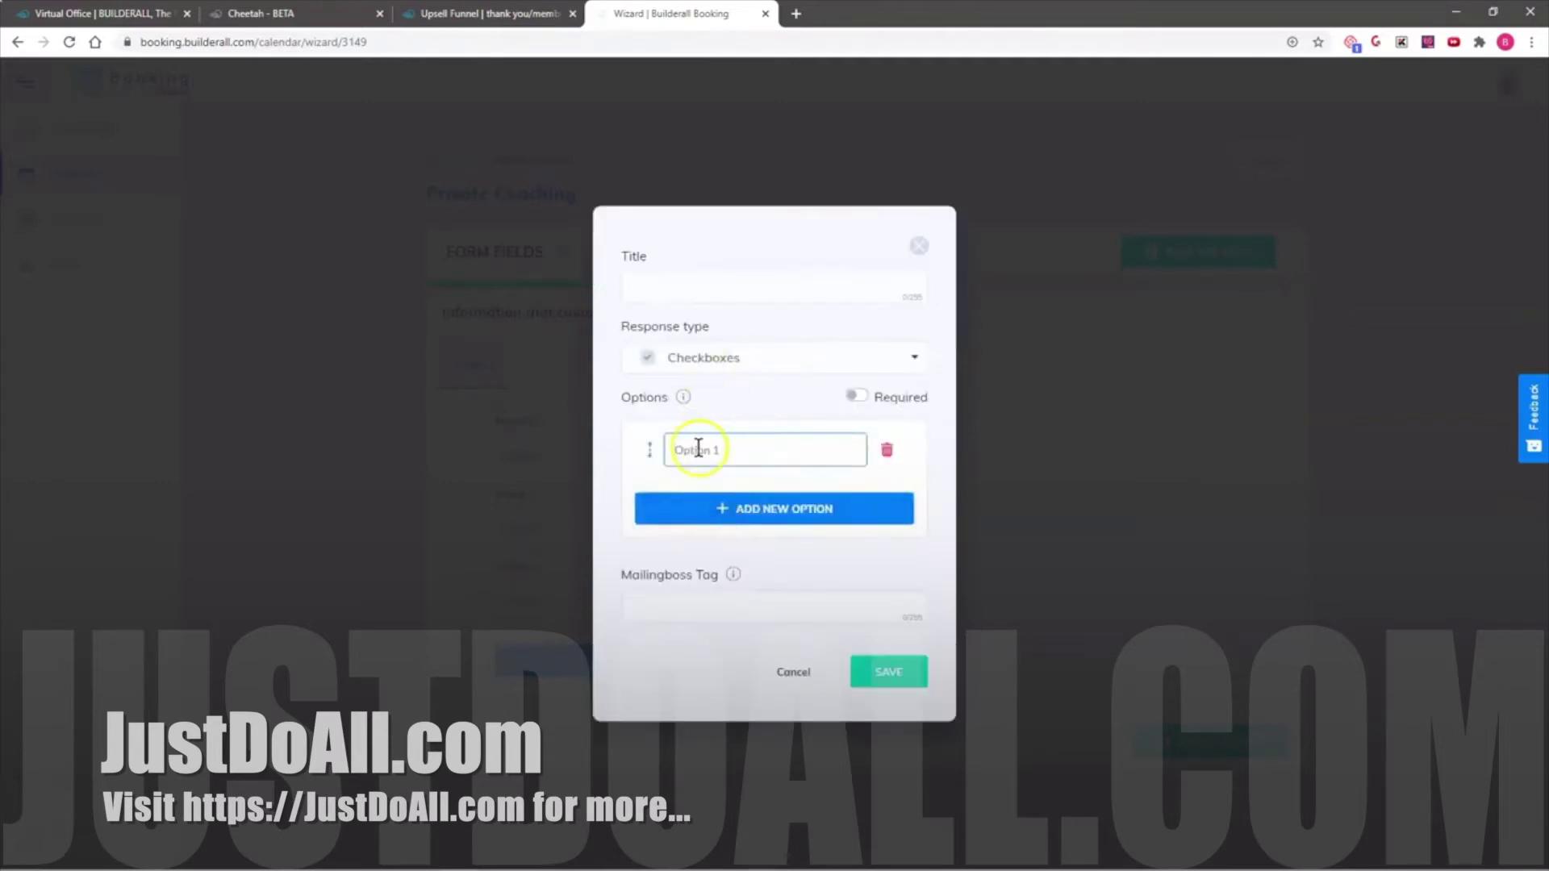
# Title it 'What are you interested in learning more about?' with answers Option 1, Option 2, Option 3.
pyautogui.click(678, 288)
pyautogui.write('What are you interested in learning more about?')
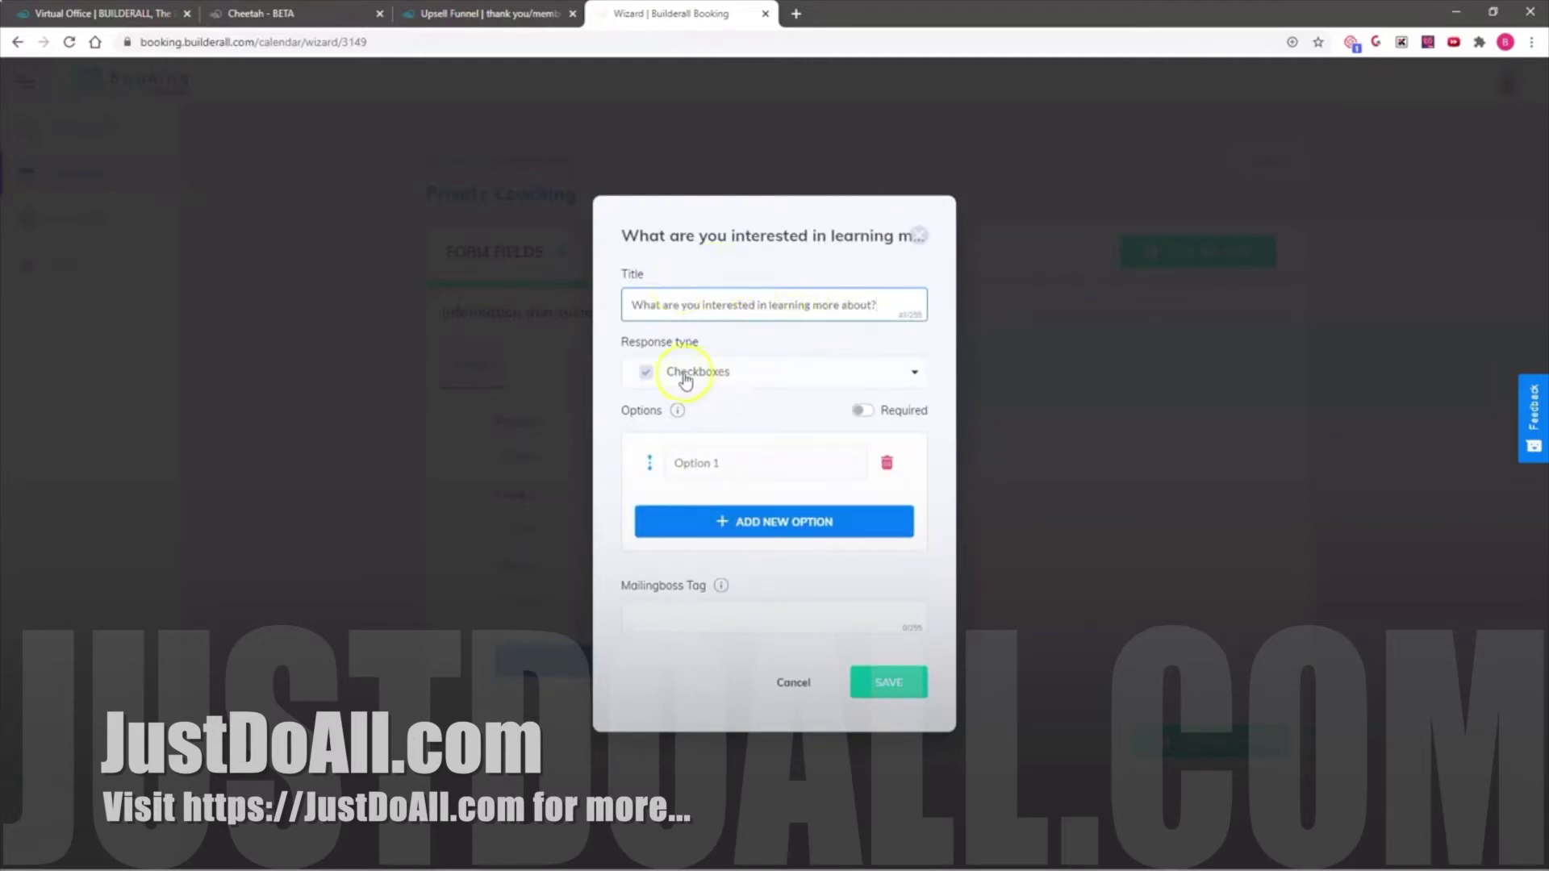
pyautogui.click(692, 462)
pyautogui.write('Opti')
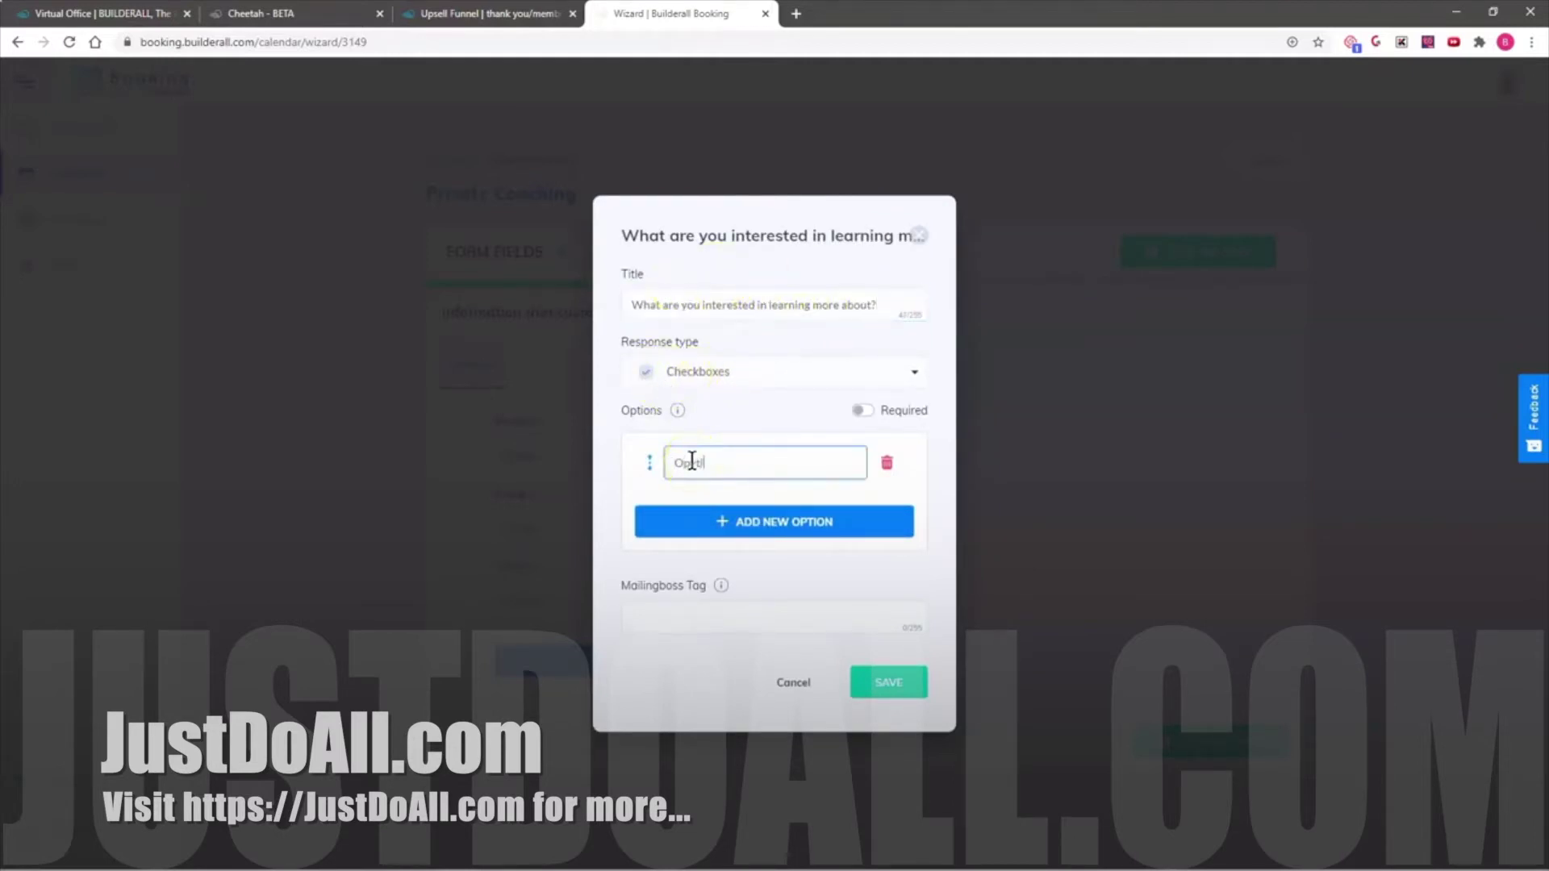
pyautogui.write('on 1')
pyautogui.press('Return')
pyautogui.click(723, 486)
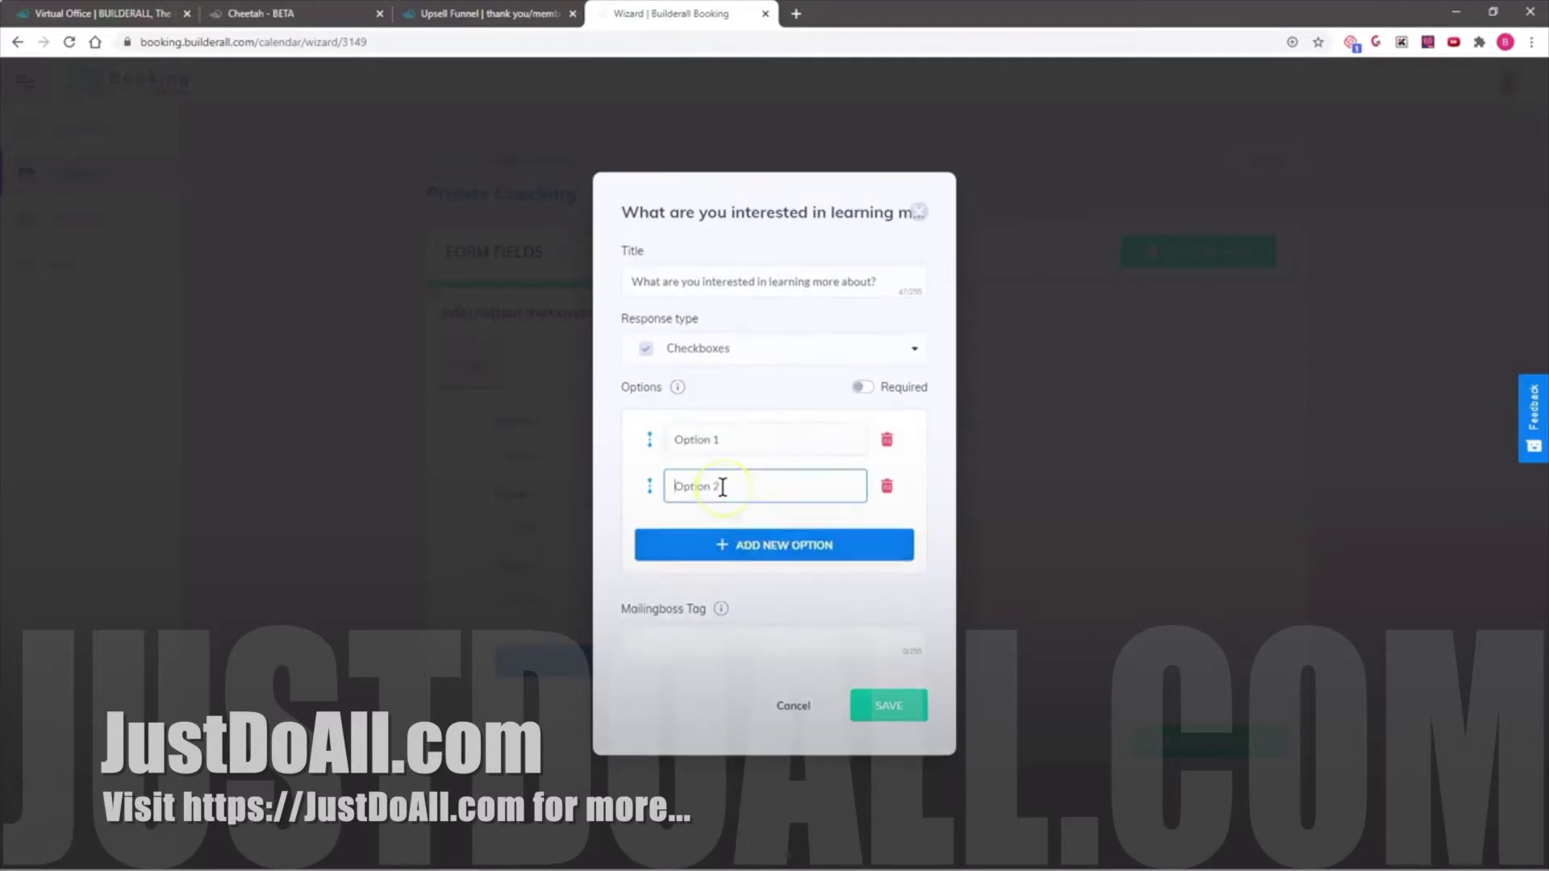
pyautogui.write('Option 2')
pyautogui.press('Return')
pyautogui.click(722, 493)
pyautogui.write('Op')
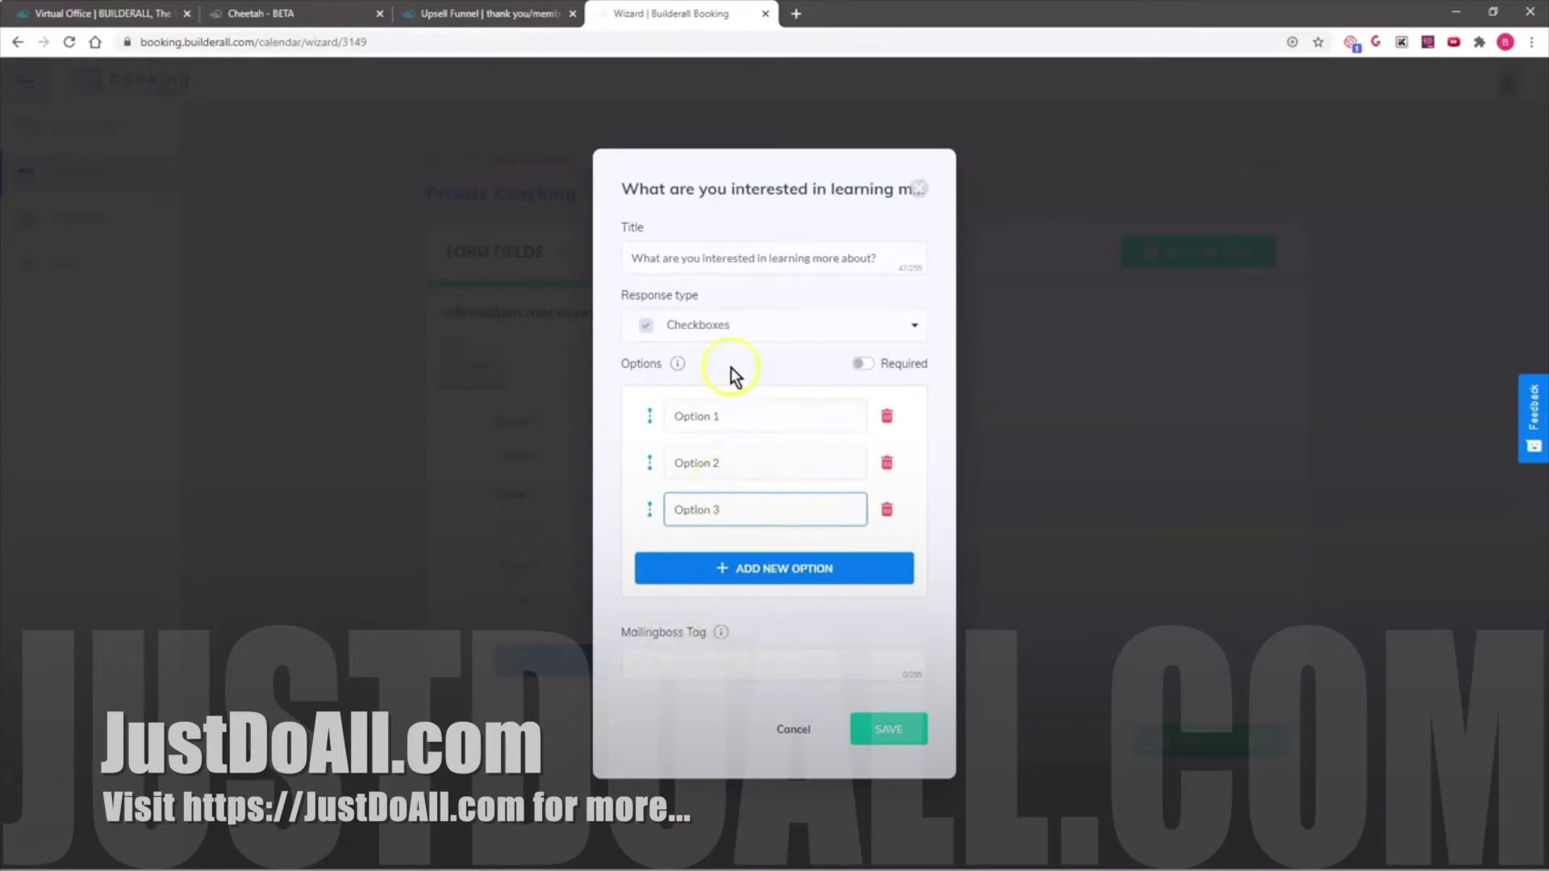
# Make the checkbox question required and save it.
pyautogui.click(737, 774)
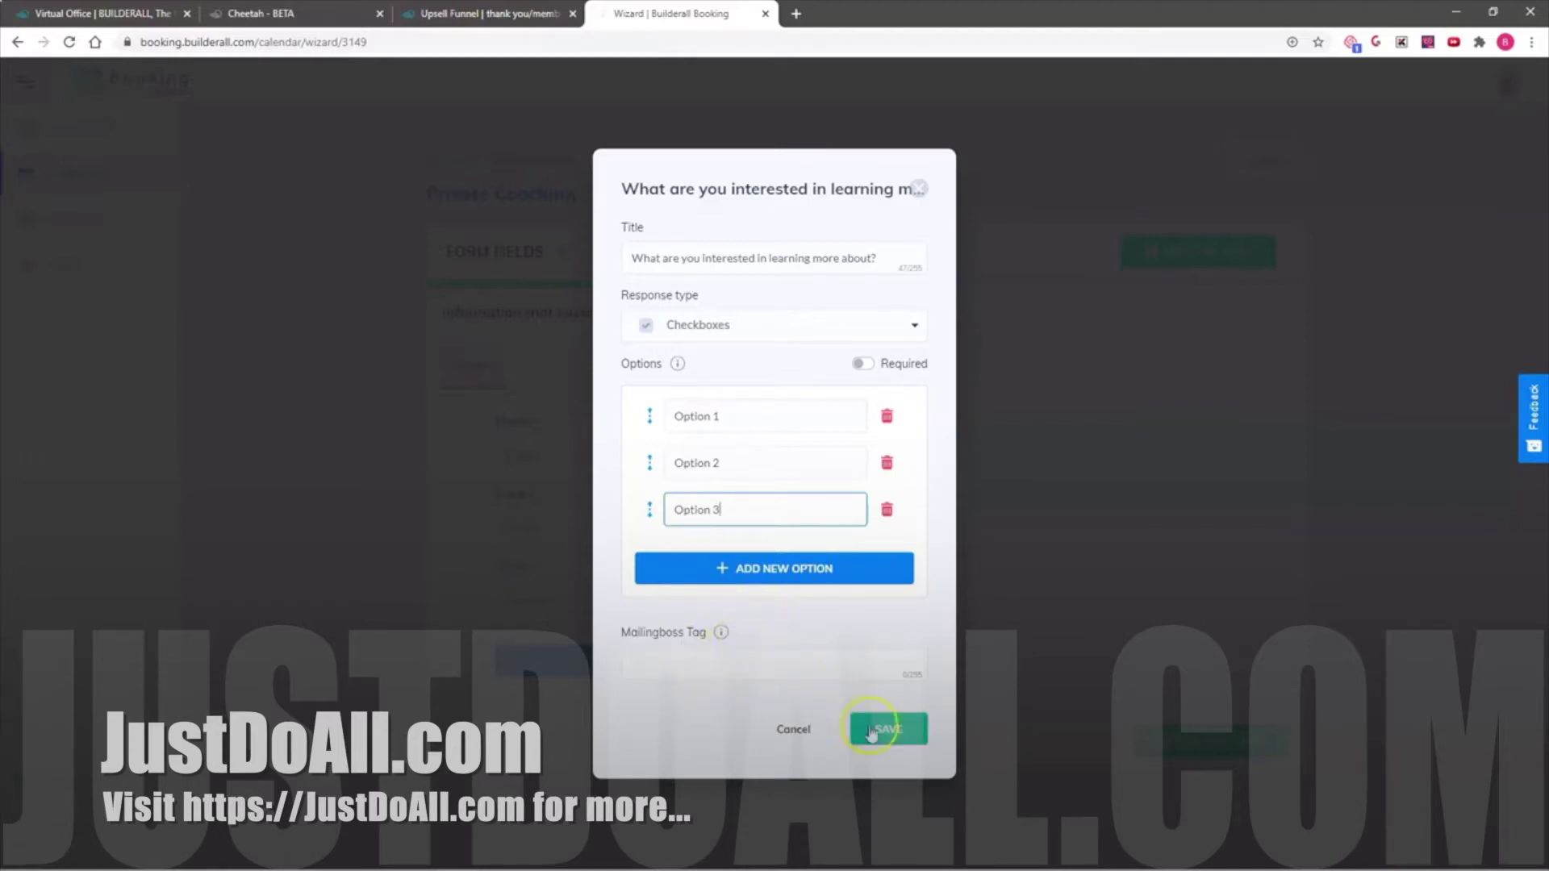
pyautogui.click(862, 363)
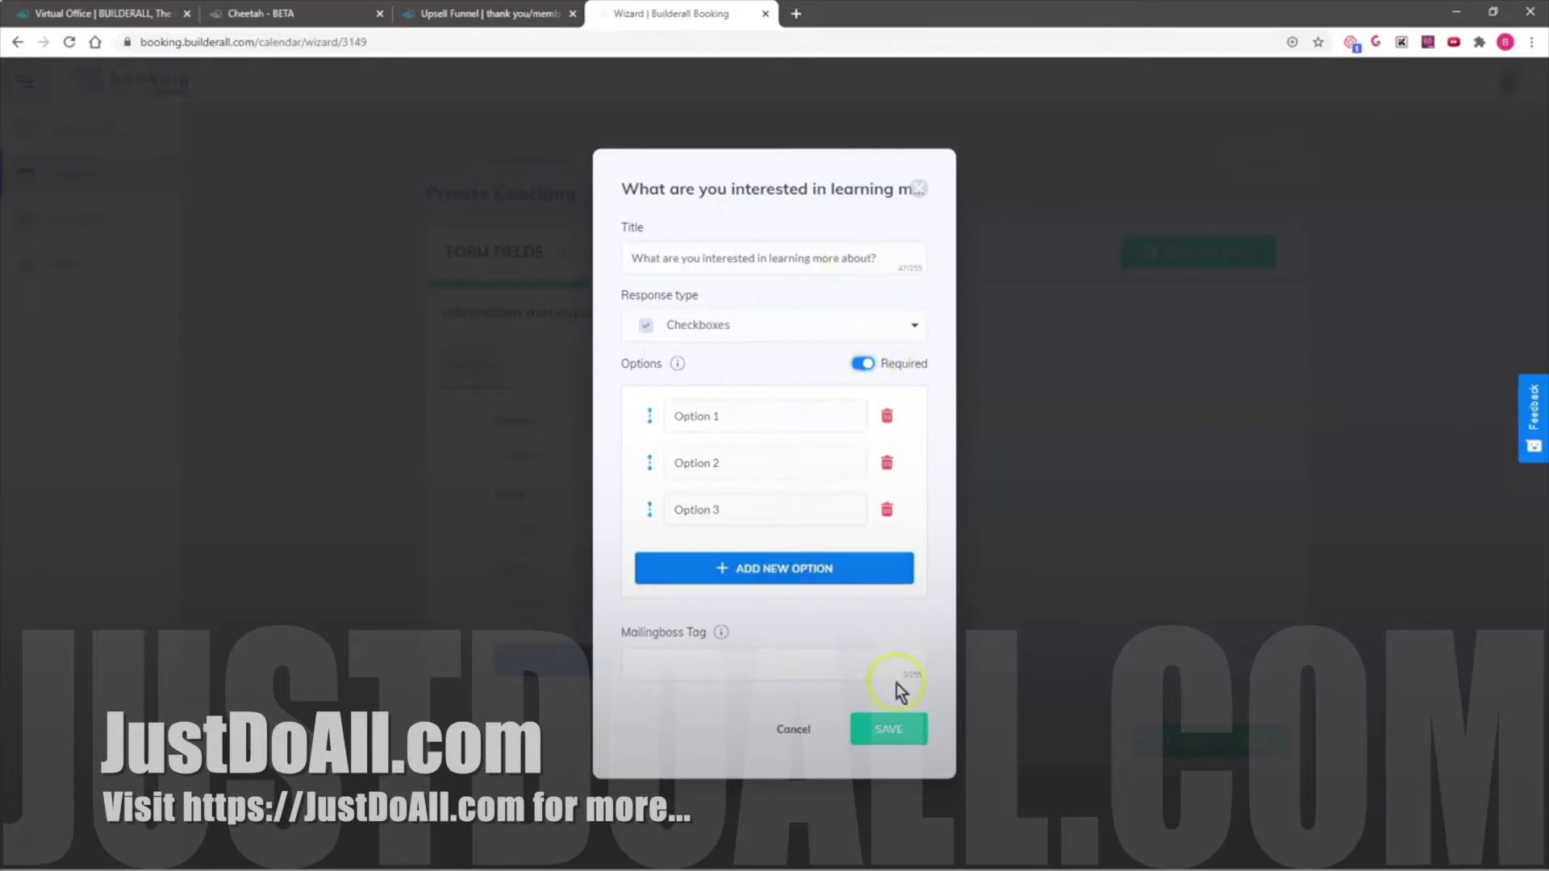
pyautogui.click(890, 729)
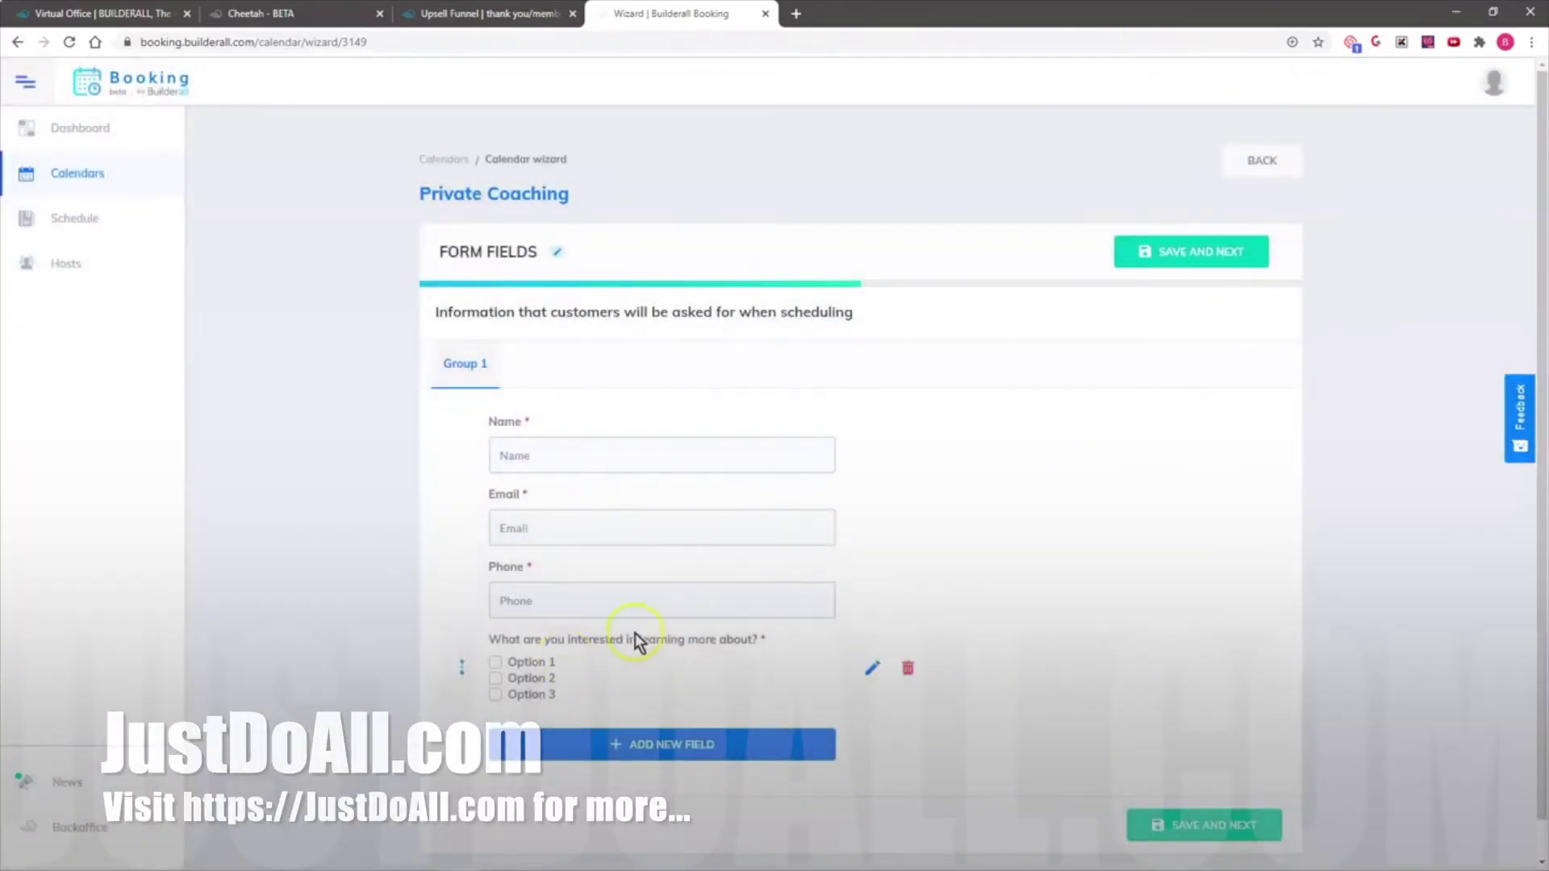
pyautogui.scroll(-1, 843, 791)
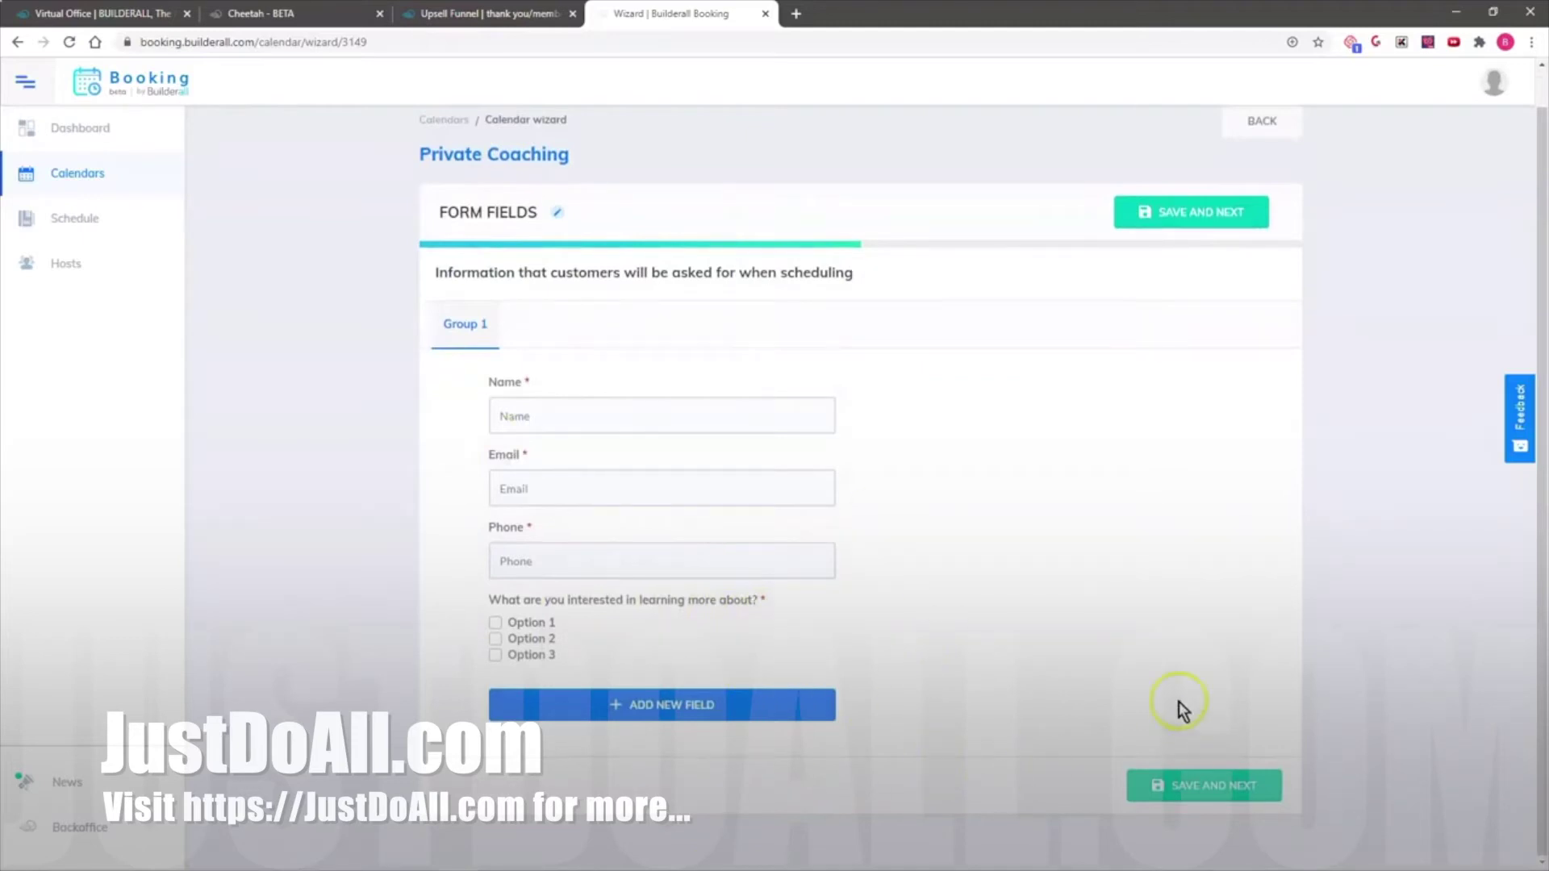
# Save the form fields and choose to send scheduling confirmations to subscribers immediately after booking.
pyautogui.click(1208, 792)
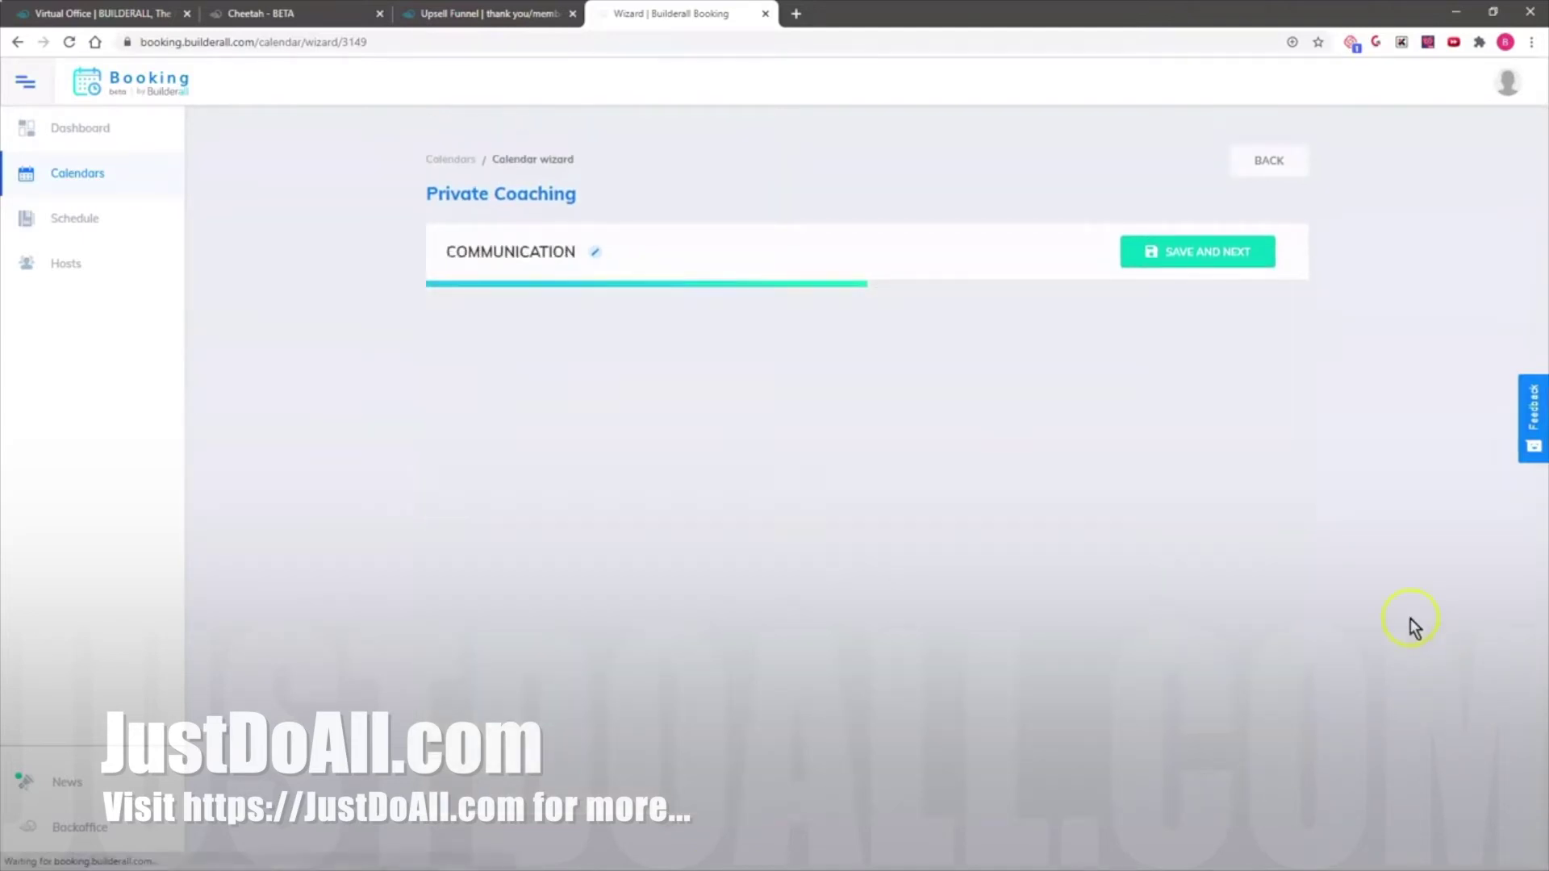
pyautogui.scroll(-2, 505, 372)
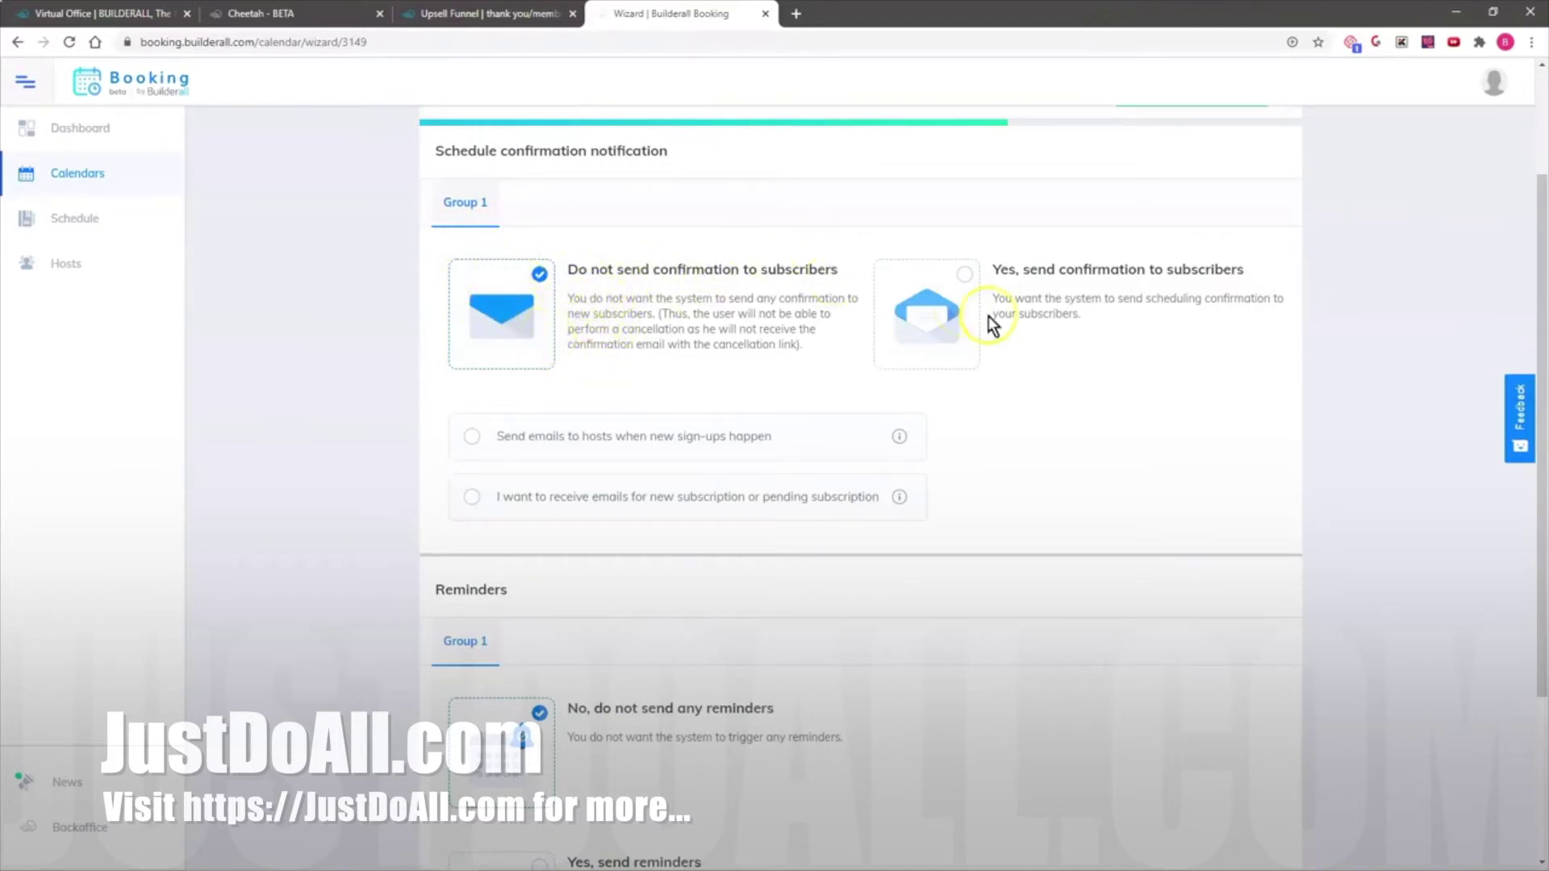
pyautogui.click(934, 318)
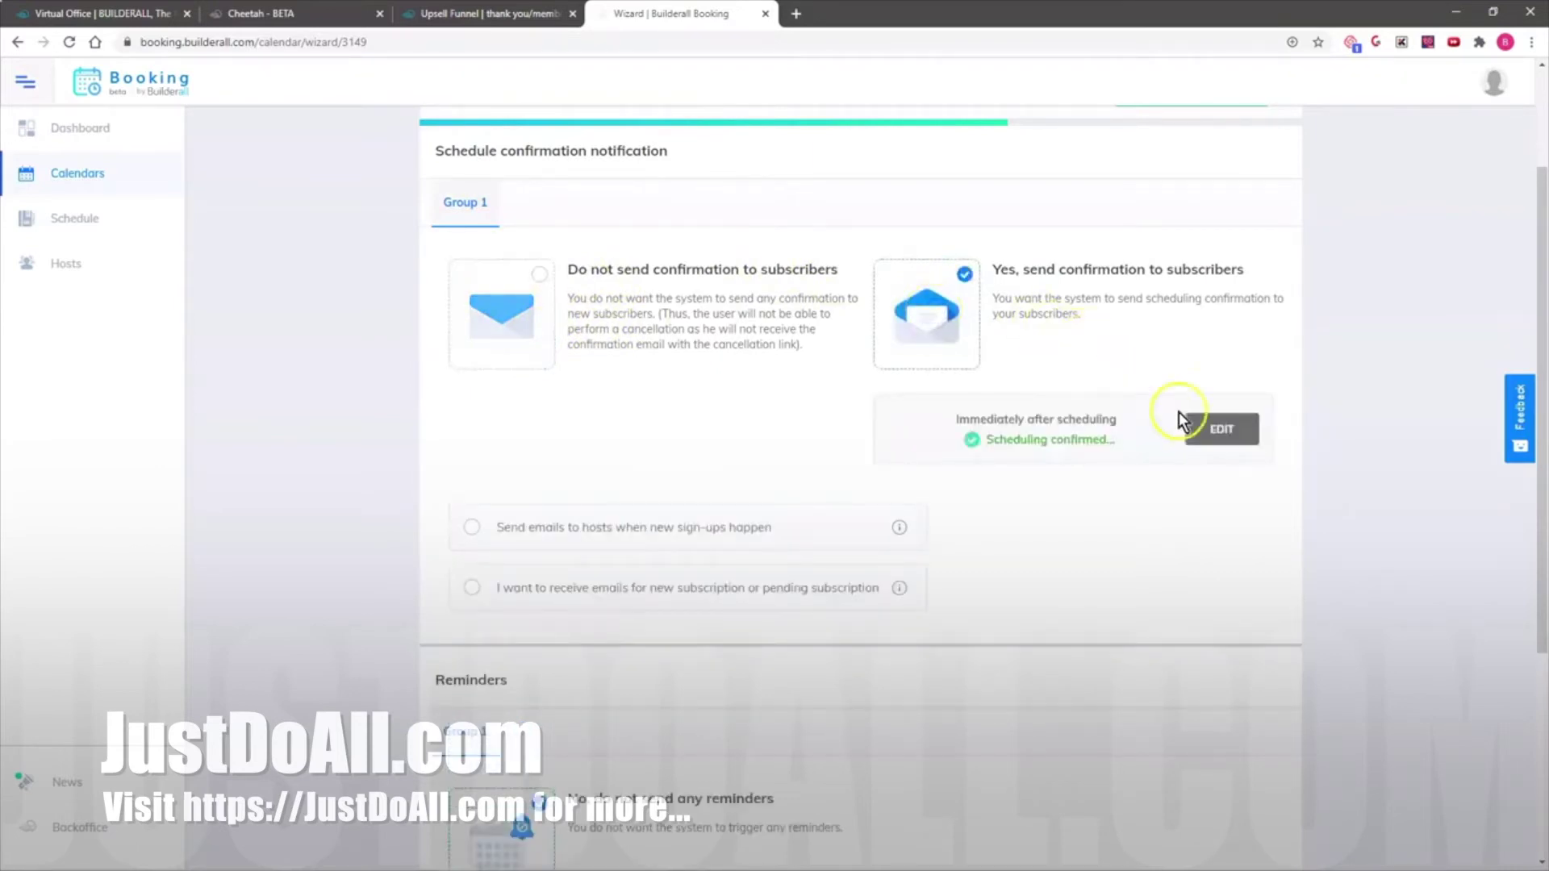
# Copy the {host_email} variable and paste it on a new line after "It's confirmed!" in the confirmation email.
pyautogui.click(1222, 433)
pyautogui.click(632, 575)
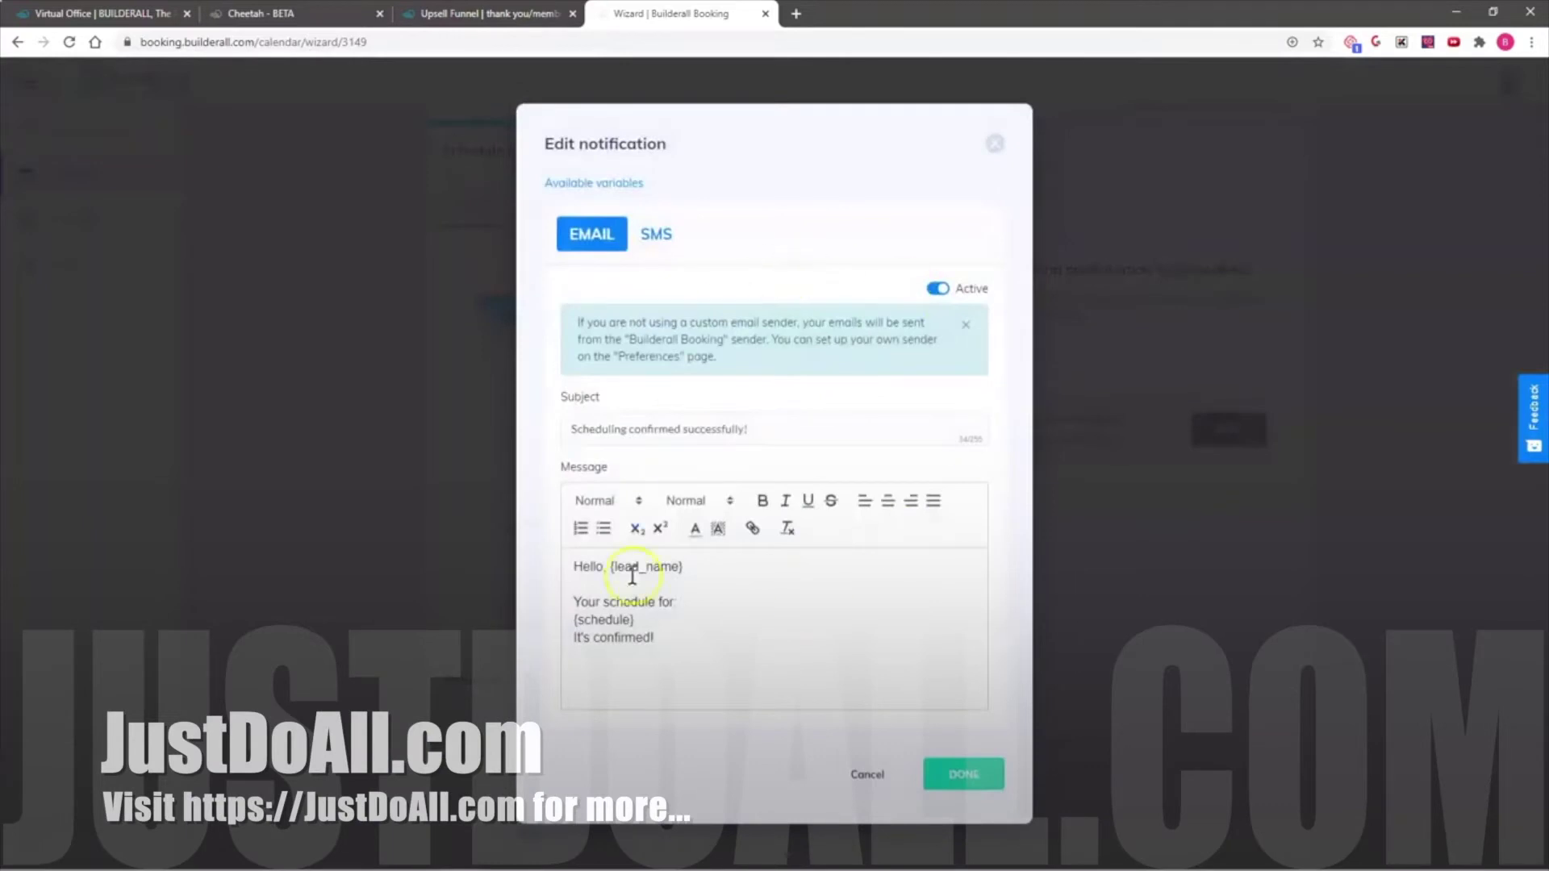
pyautogui.click(752, 435)
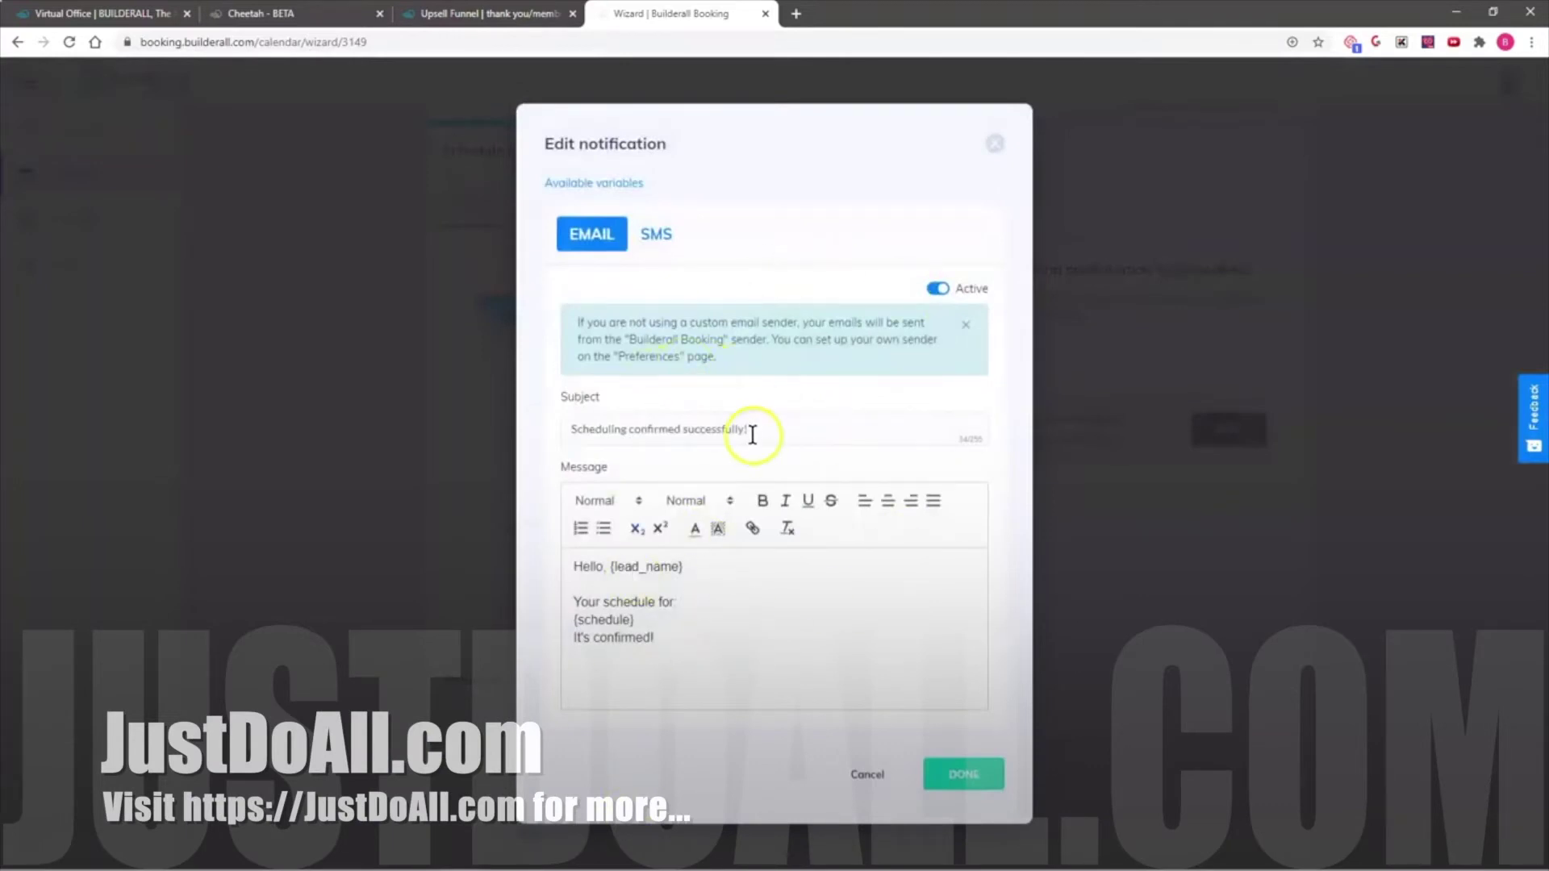
pyautogui.moveTo(583, 428); pyautogui.dragTo(816, 425)
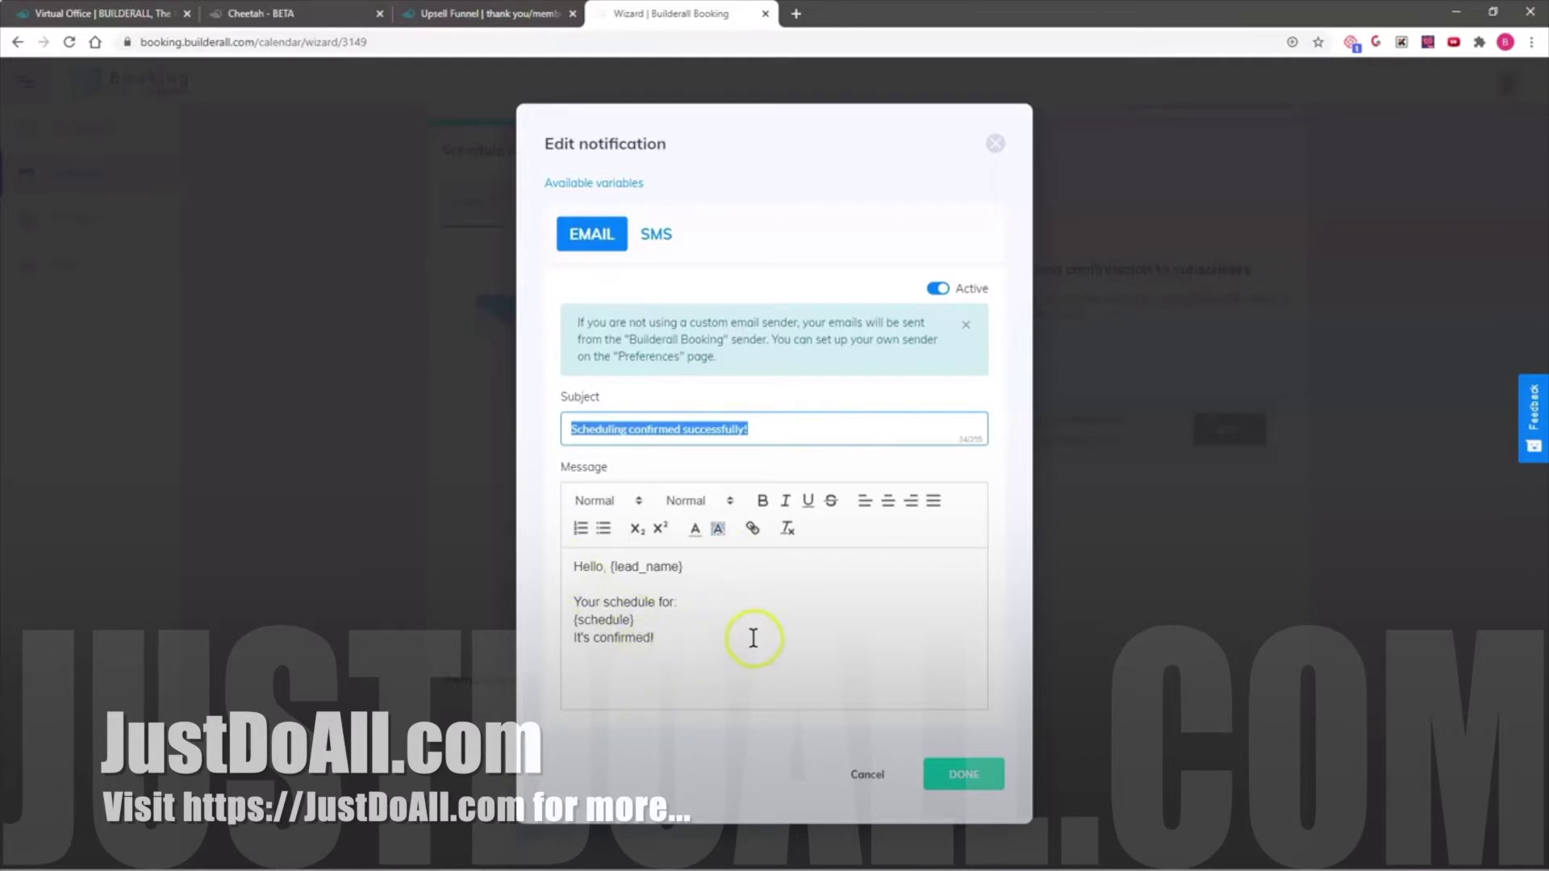
pyautogui.click(569, 184)
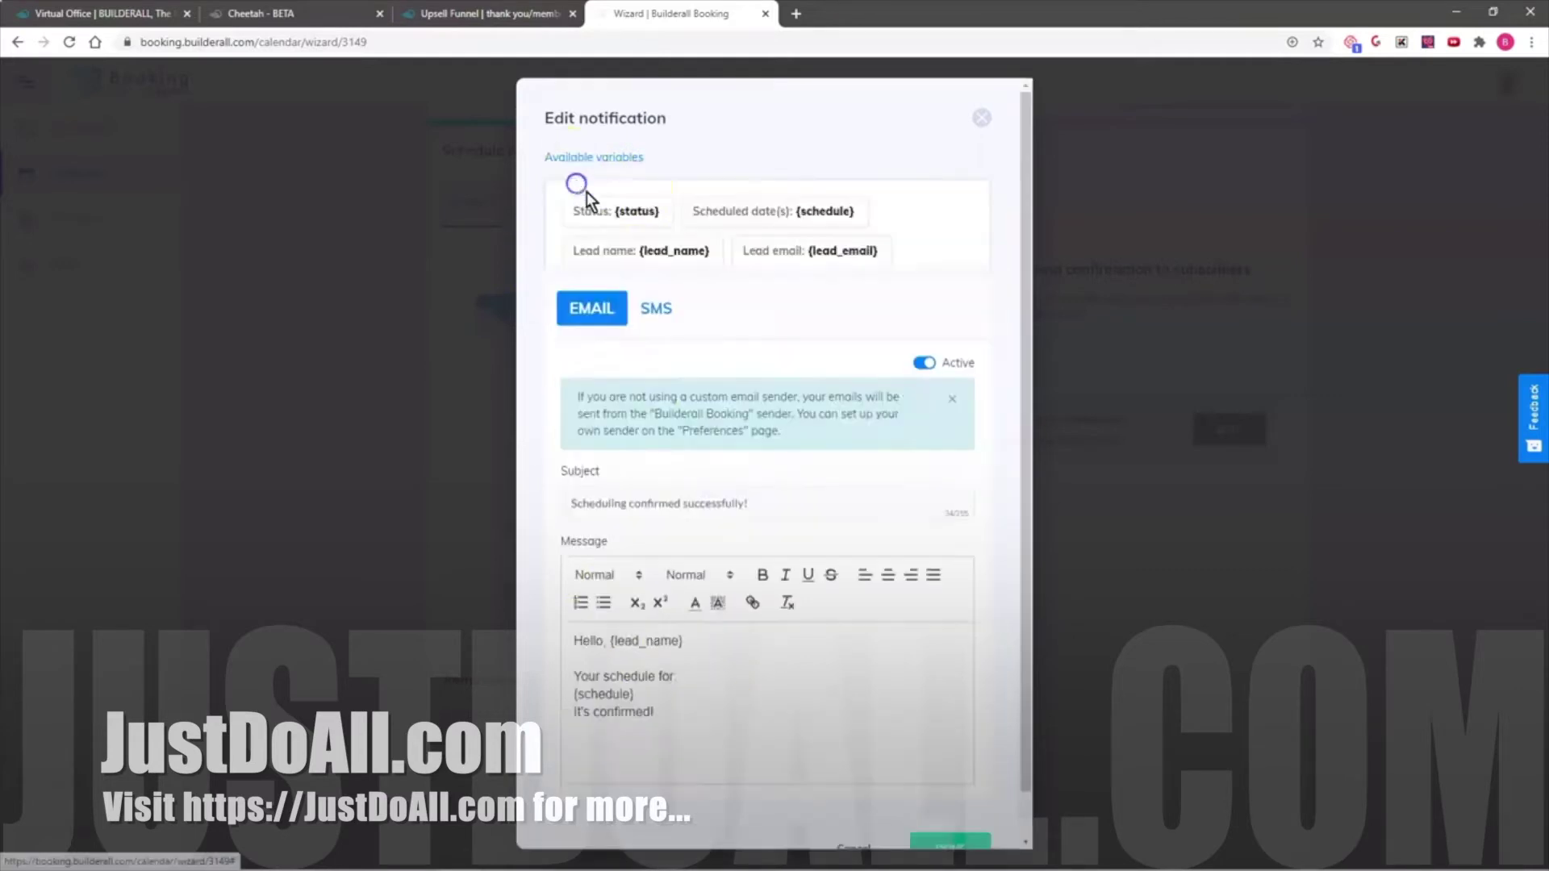
pyautogui.scroll(-1, 805, 674)
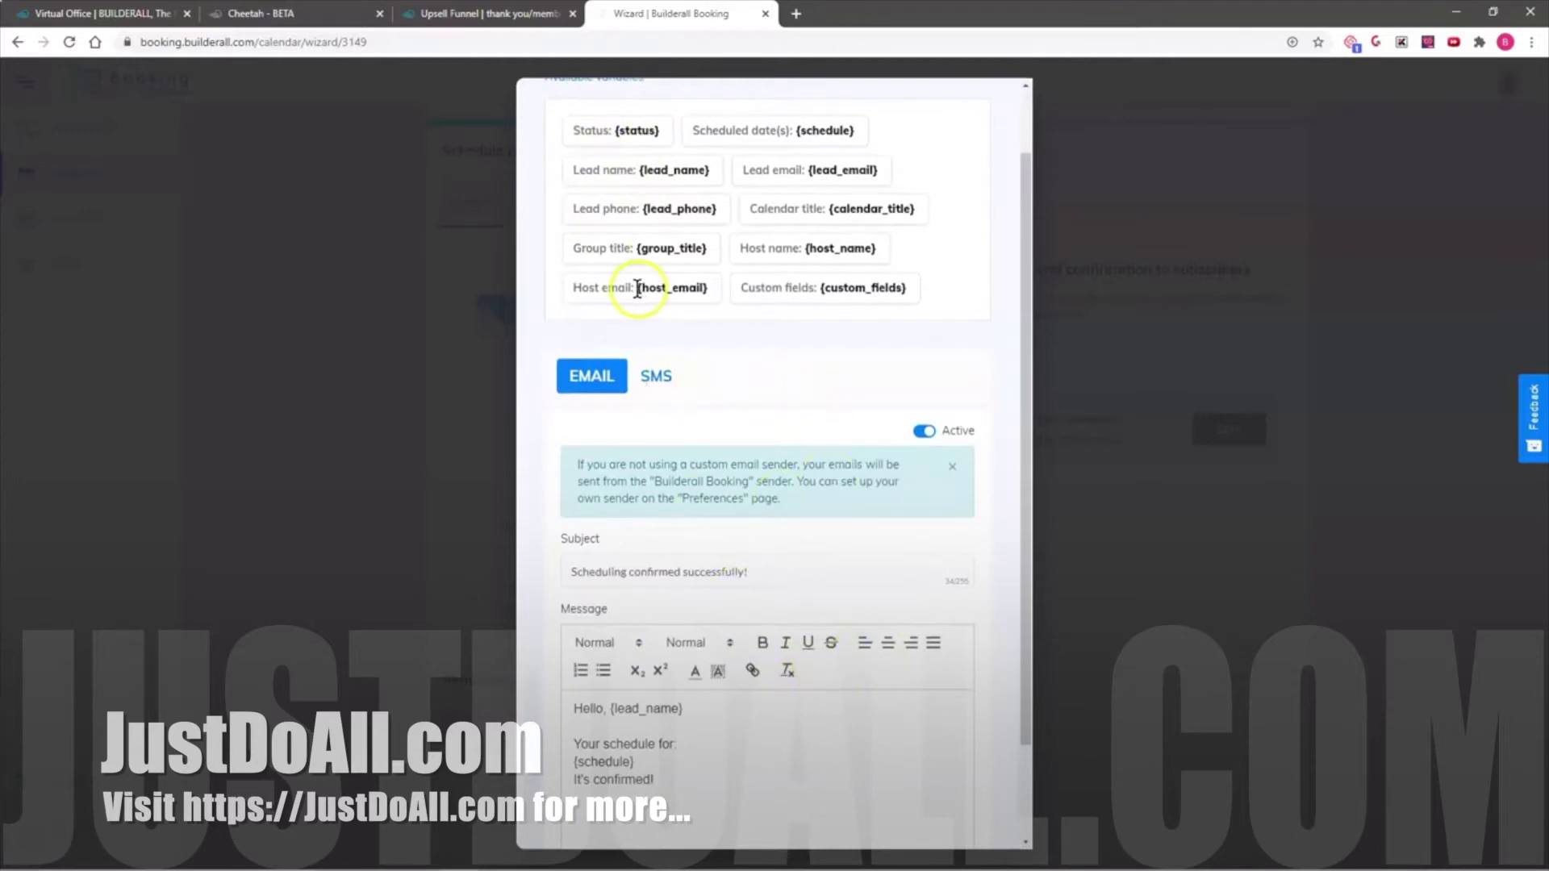
pyautogui.moveTo(640, 289); pyautogui.dragTo(709, 292)
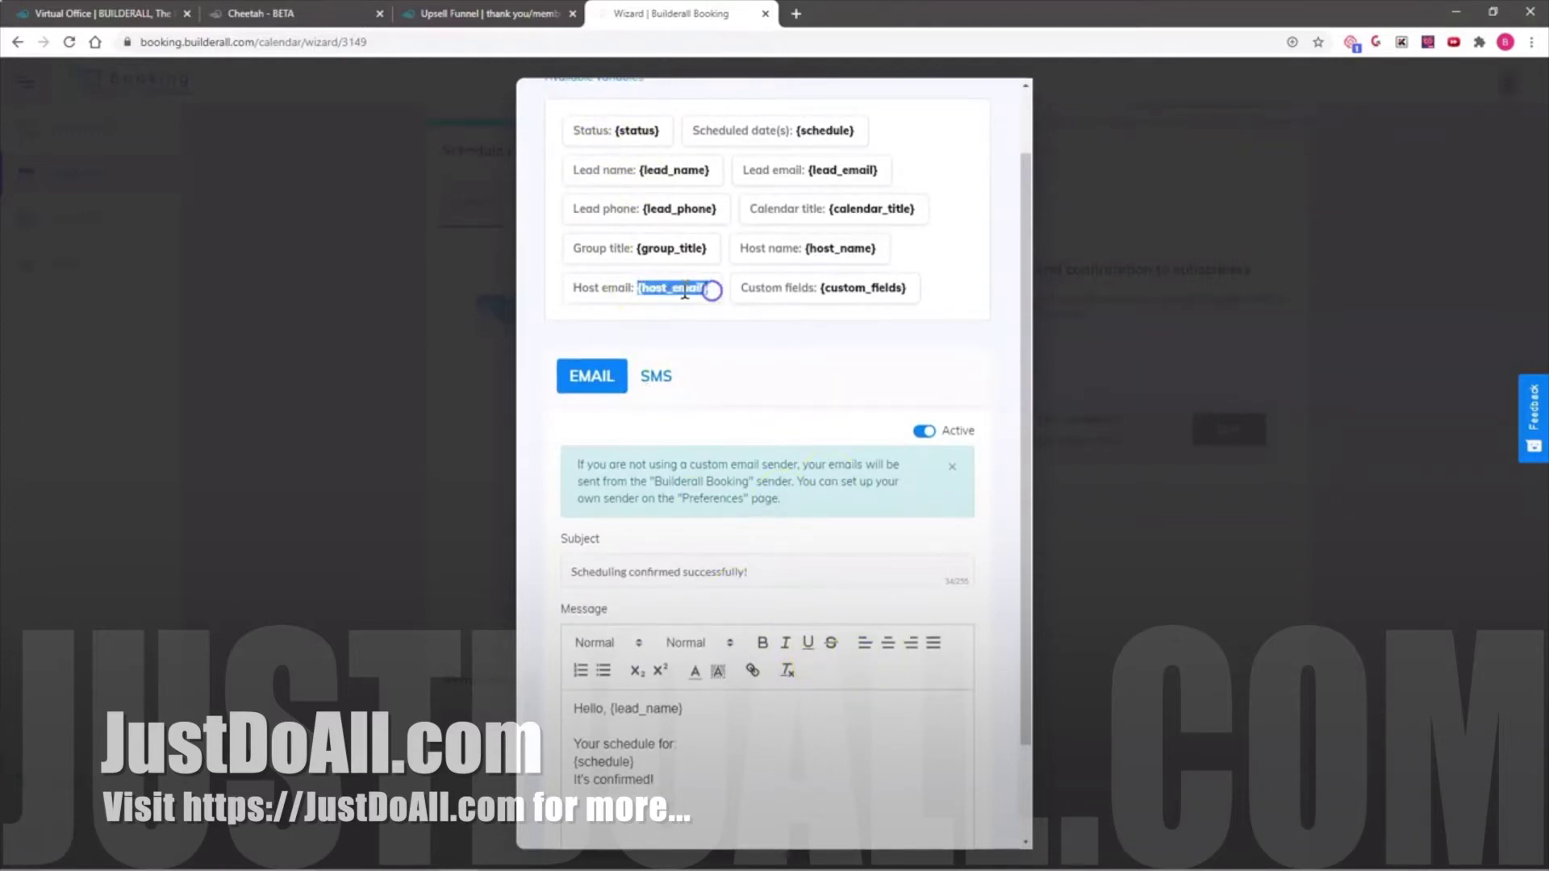
pyautogui.rightClick(687, 296)
pyautogui.click(704, 304)
pyautogui.click(665, 781)
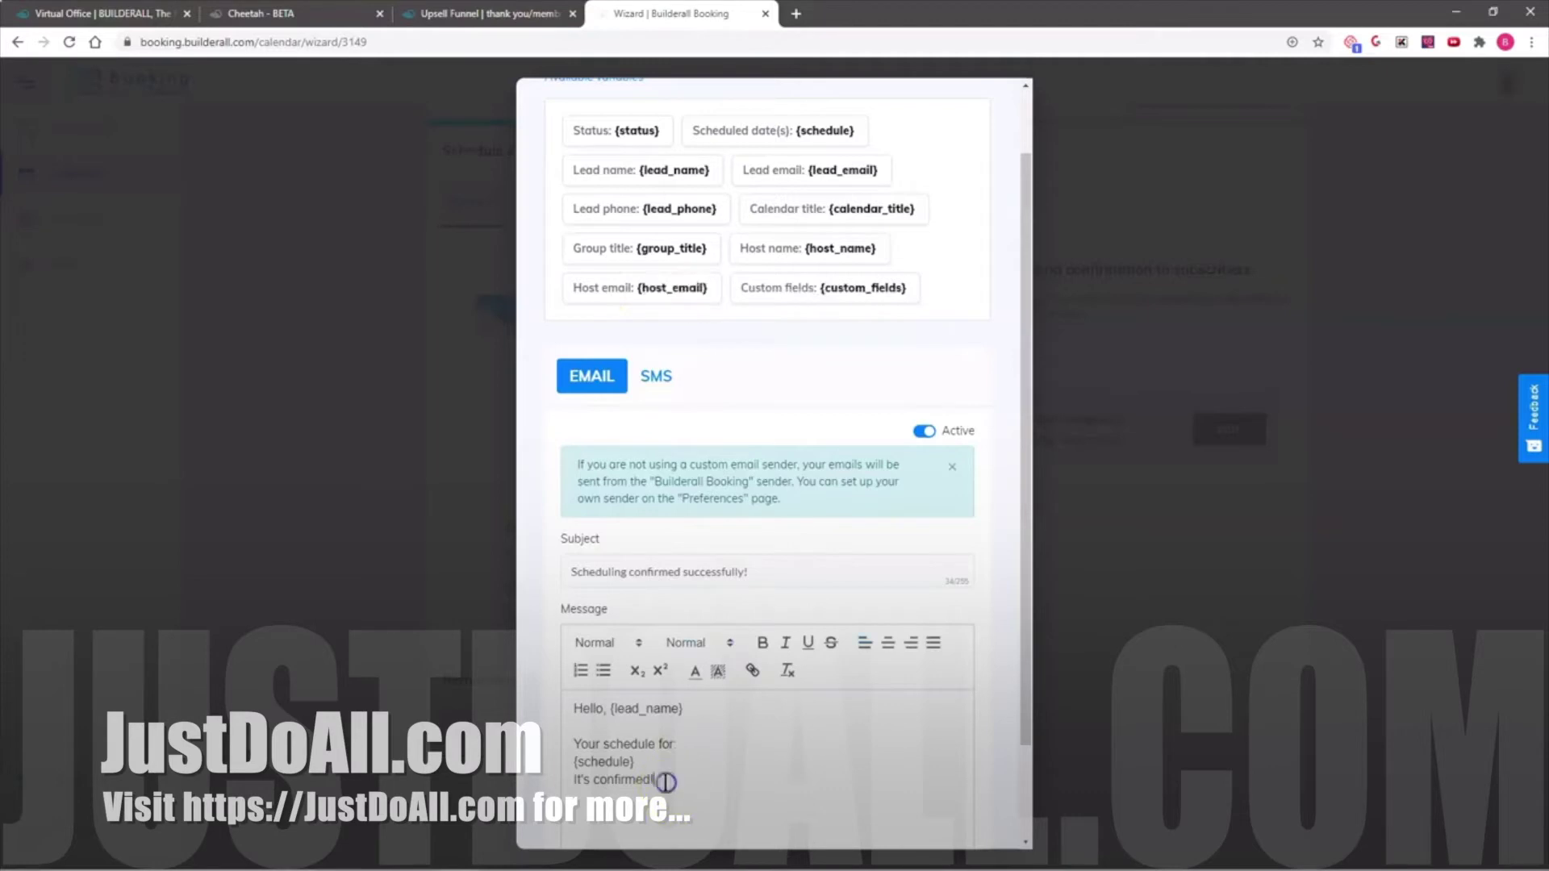
pyautogui.press('Return')
pyautogui.hotkey('ctrl', 'v')
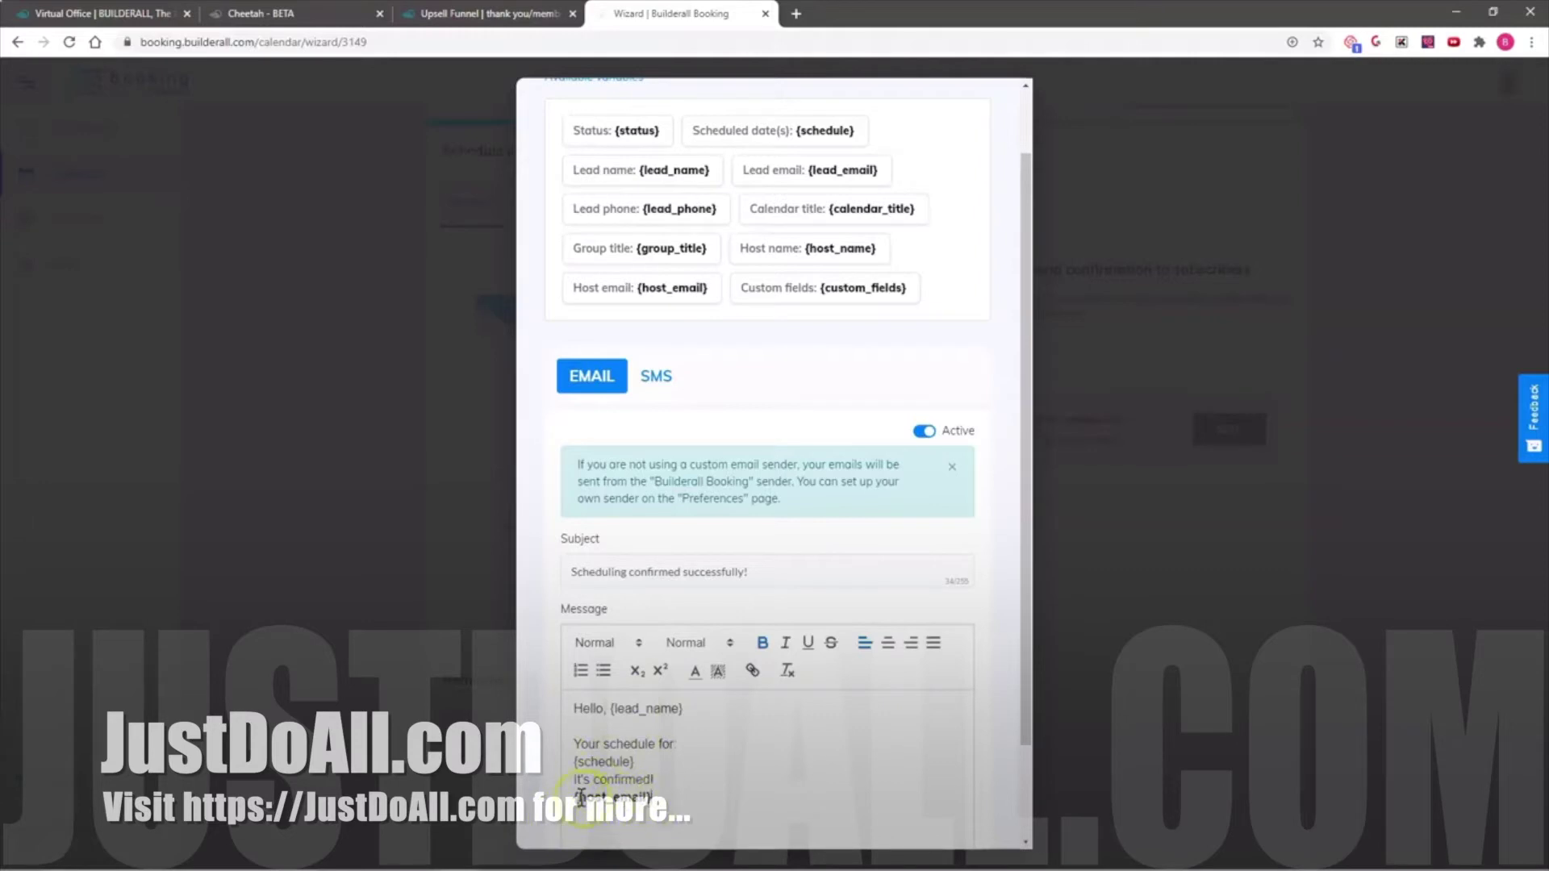
# Activate the SMS confirmation and save the confirmation message settings.
pyautogui.click(655, 376)
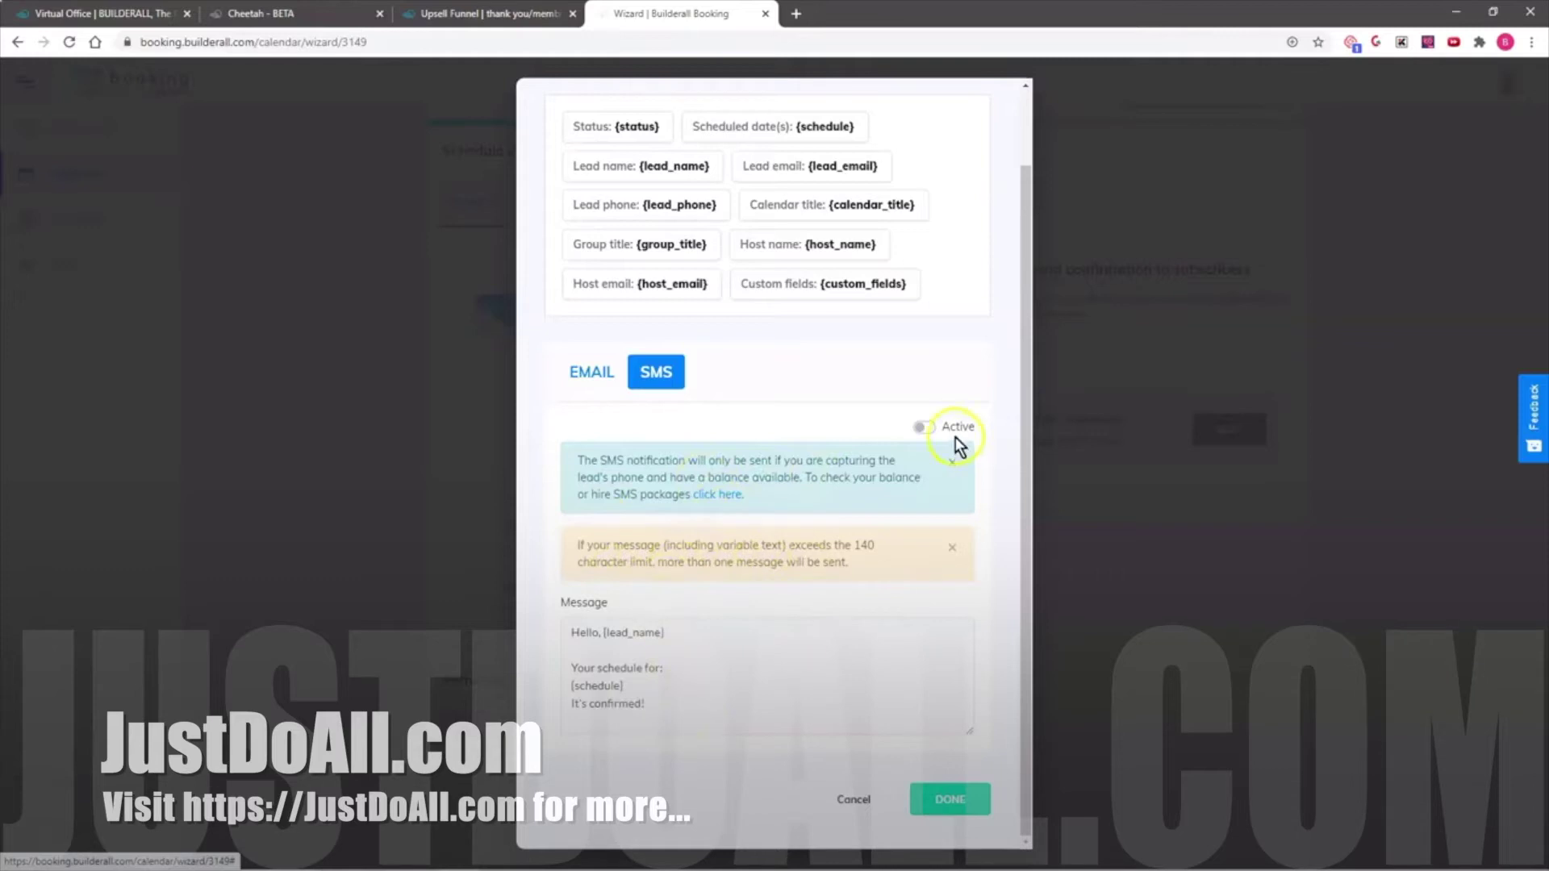
pyautogui.click(924, 428)
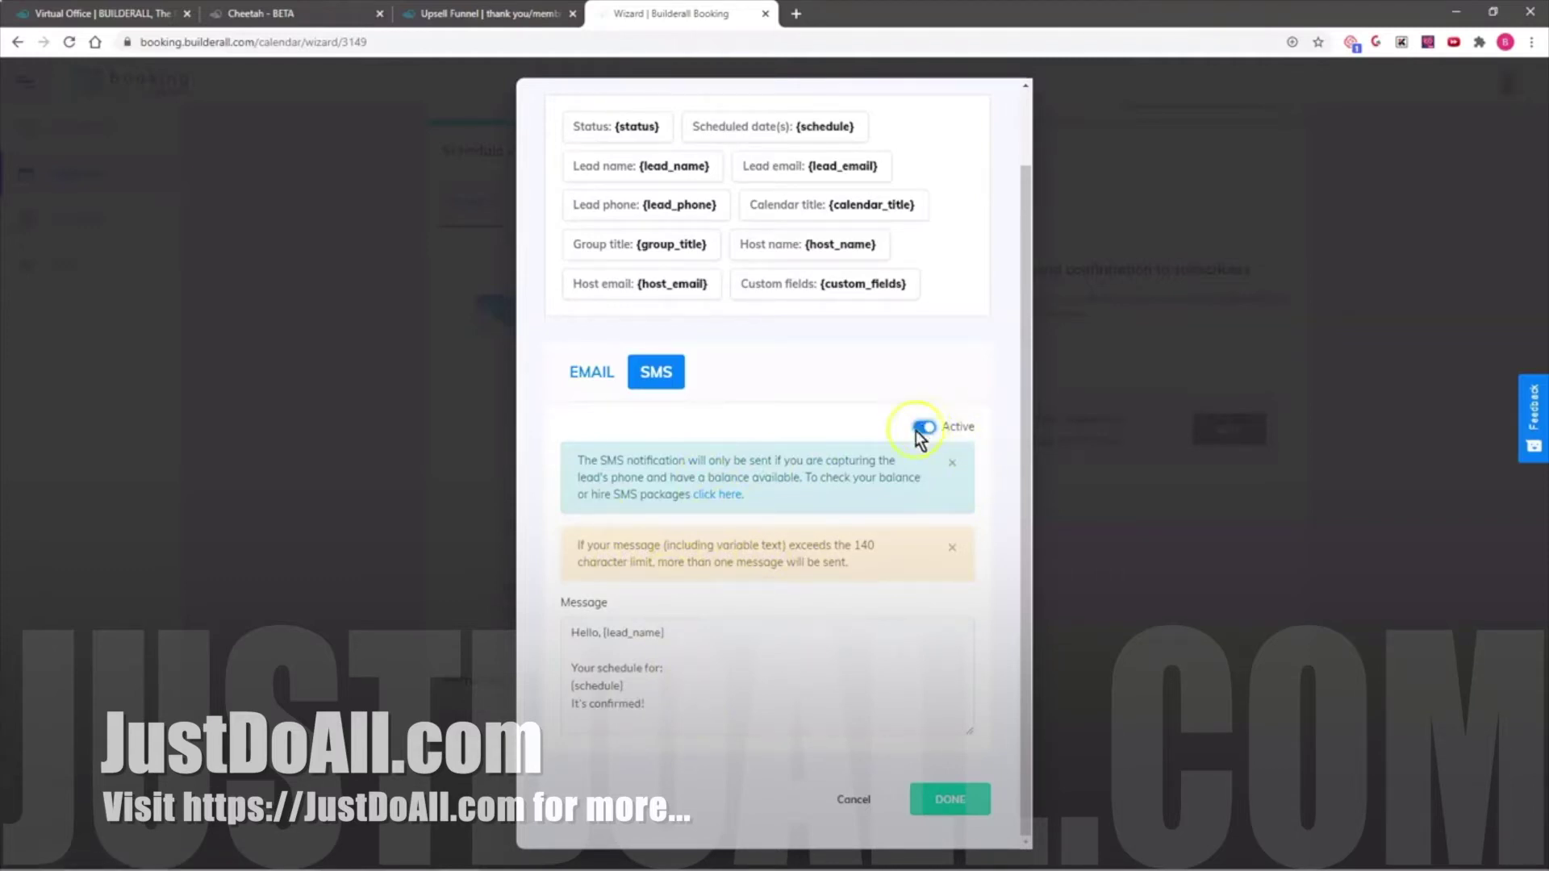
pyautogui.click(949, 801)
# Tick "Send emails to hosts when new sign-ups happen" and "receive emails for new or pending subscriptions".
pyautogui.scroll(-1, 1061, 473)
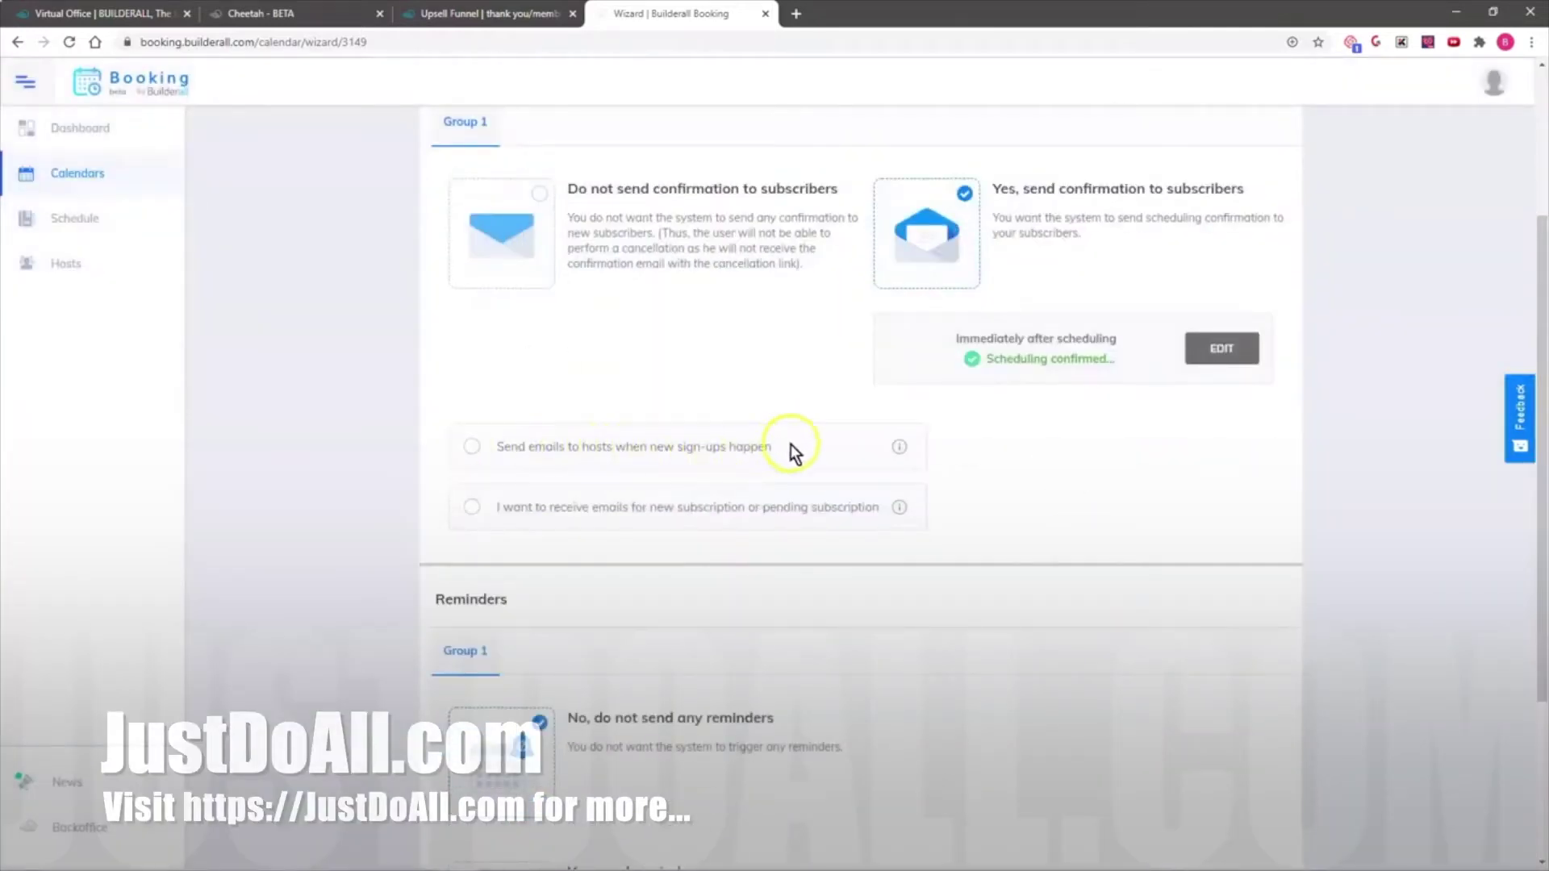
pyautogui.click(472, 446)
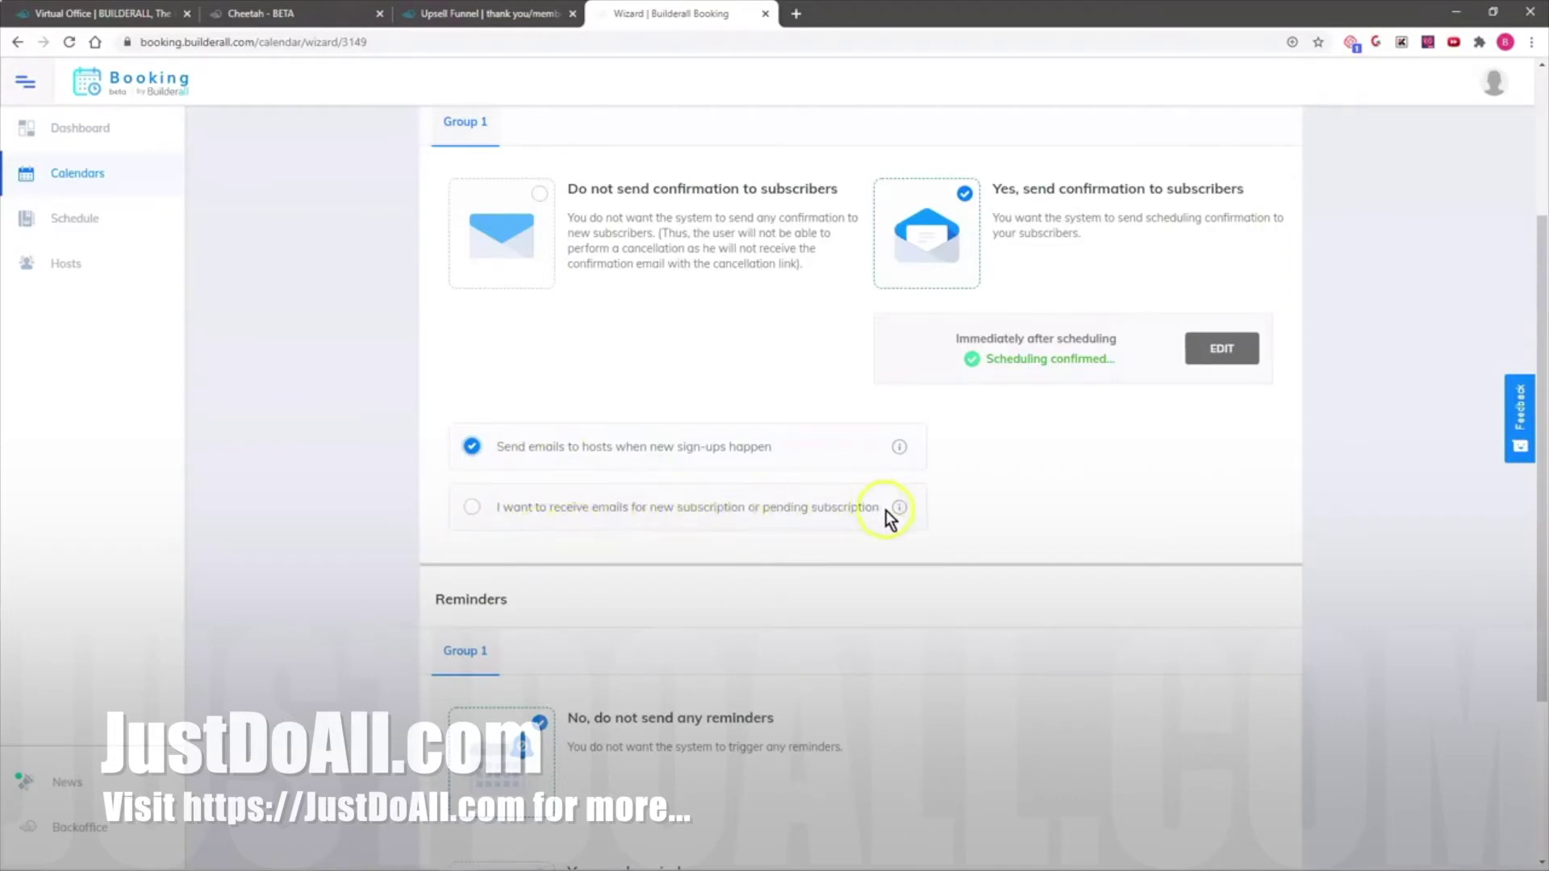
pyautogui.click(473, 508)
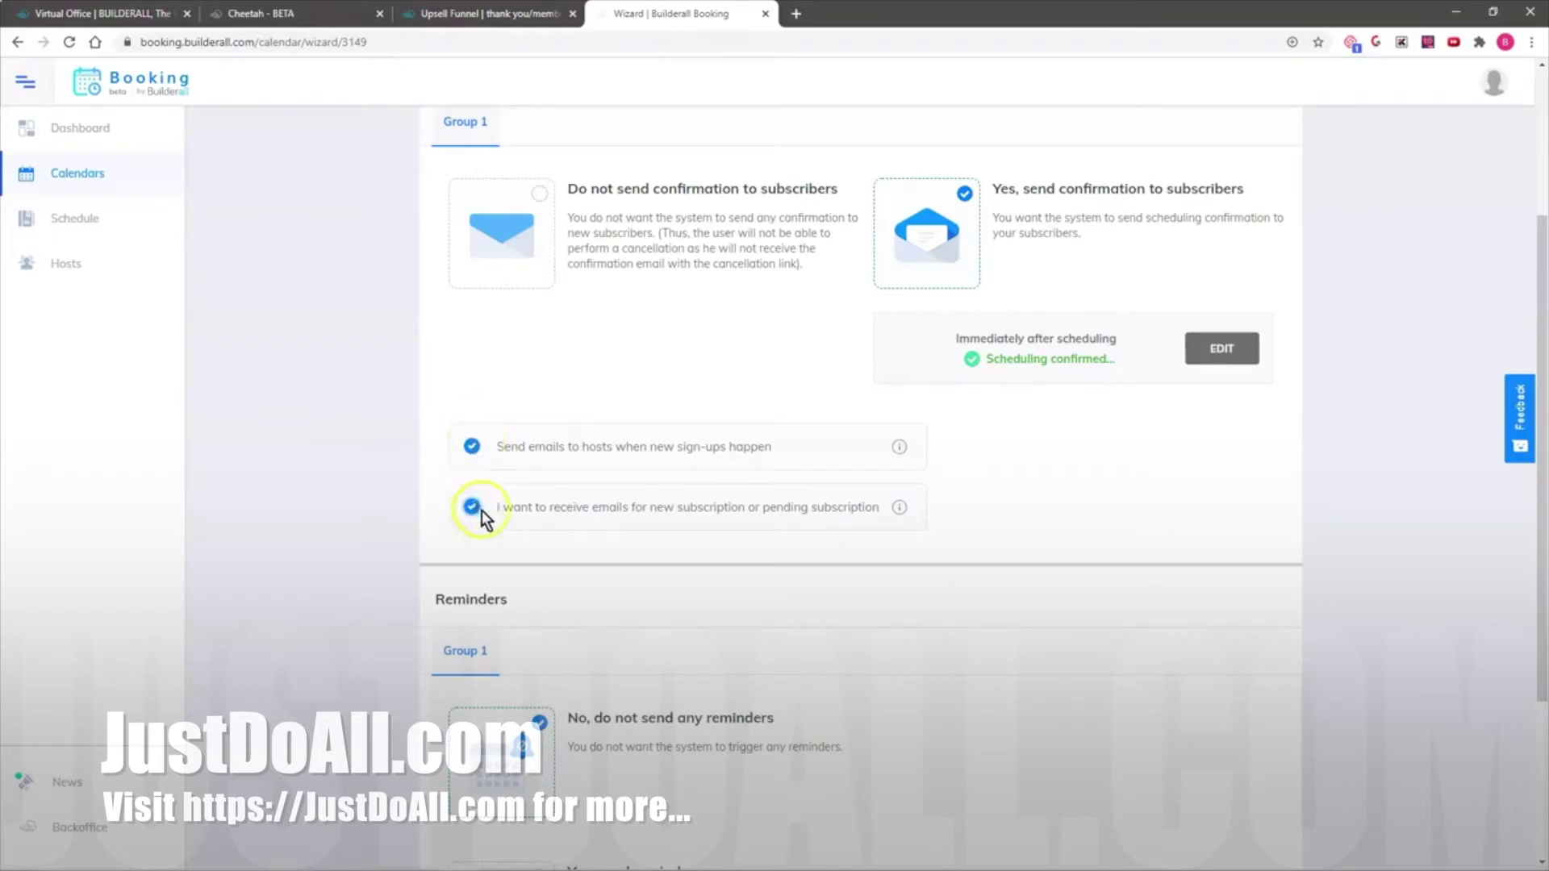
pyautogui.scroll(-3, 1003, 675)
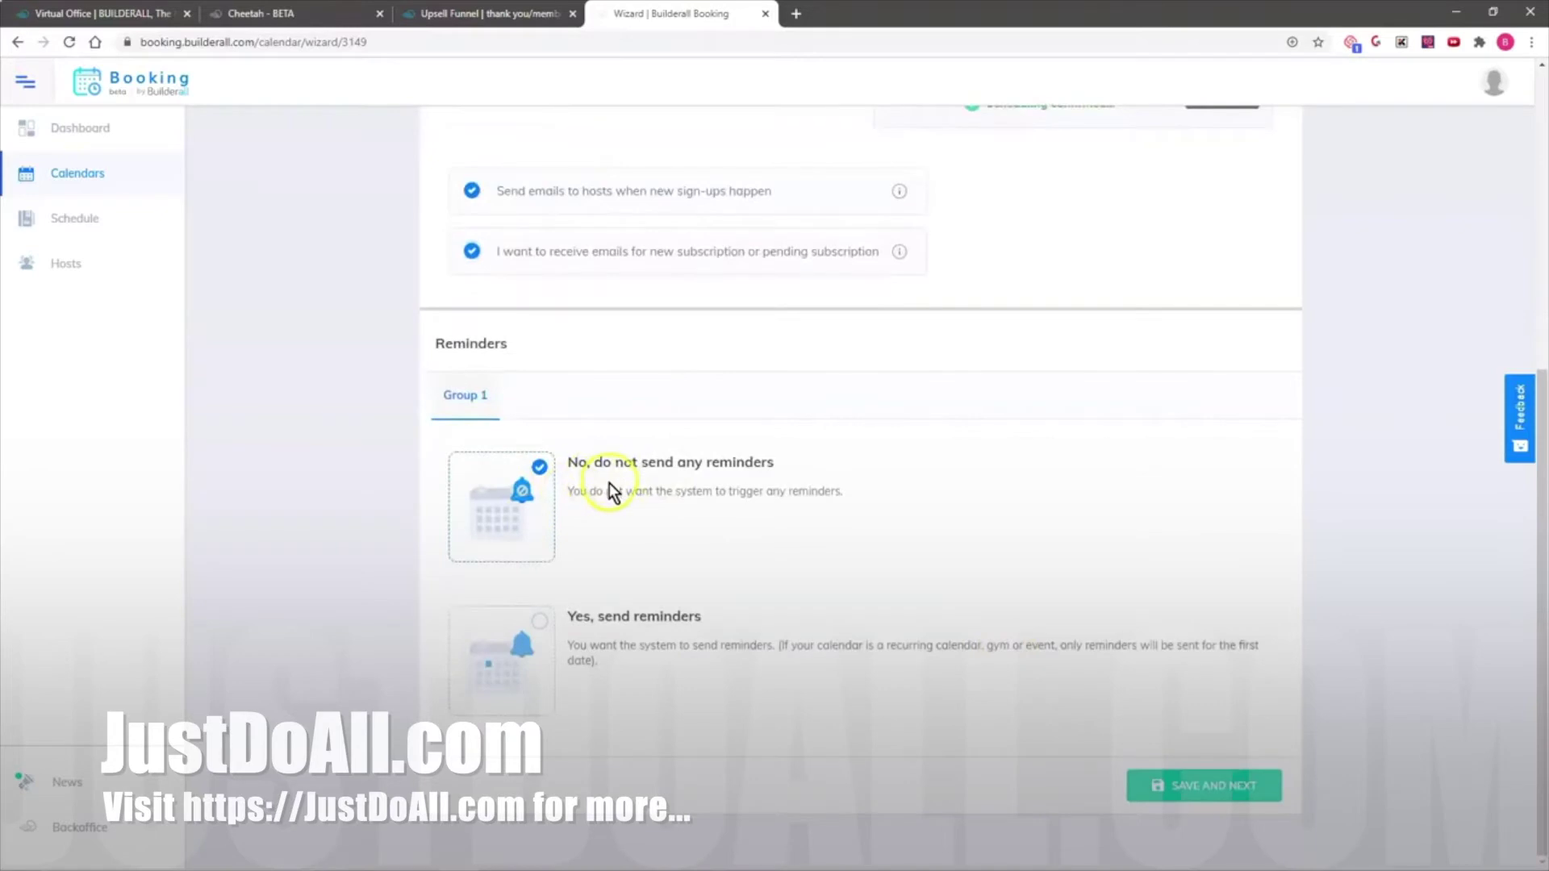
# Choose to send reminders and include hosts as reminder recipients.
pyautogui.click(493, 670)
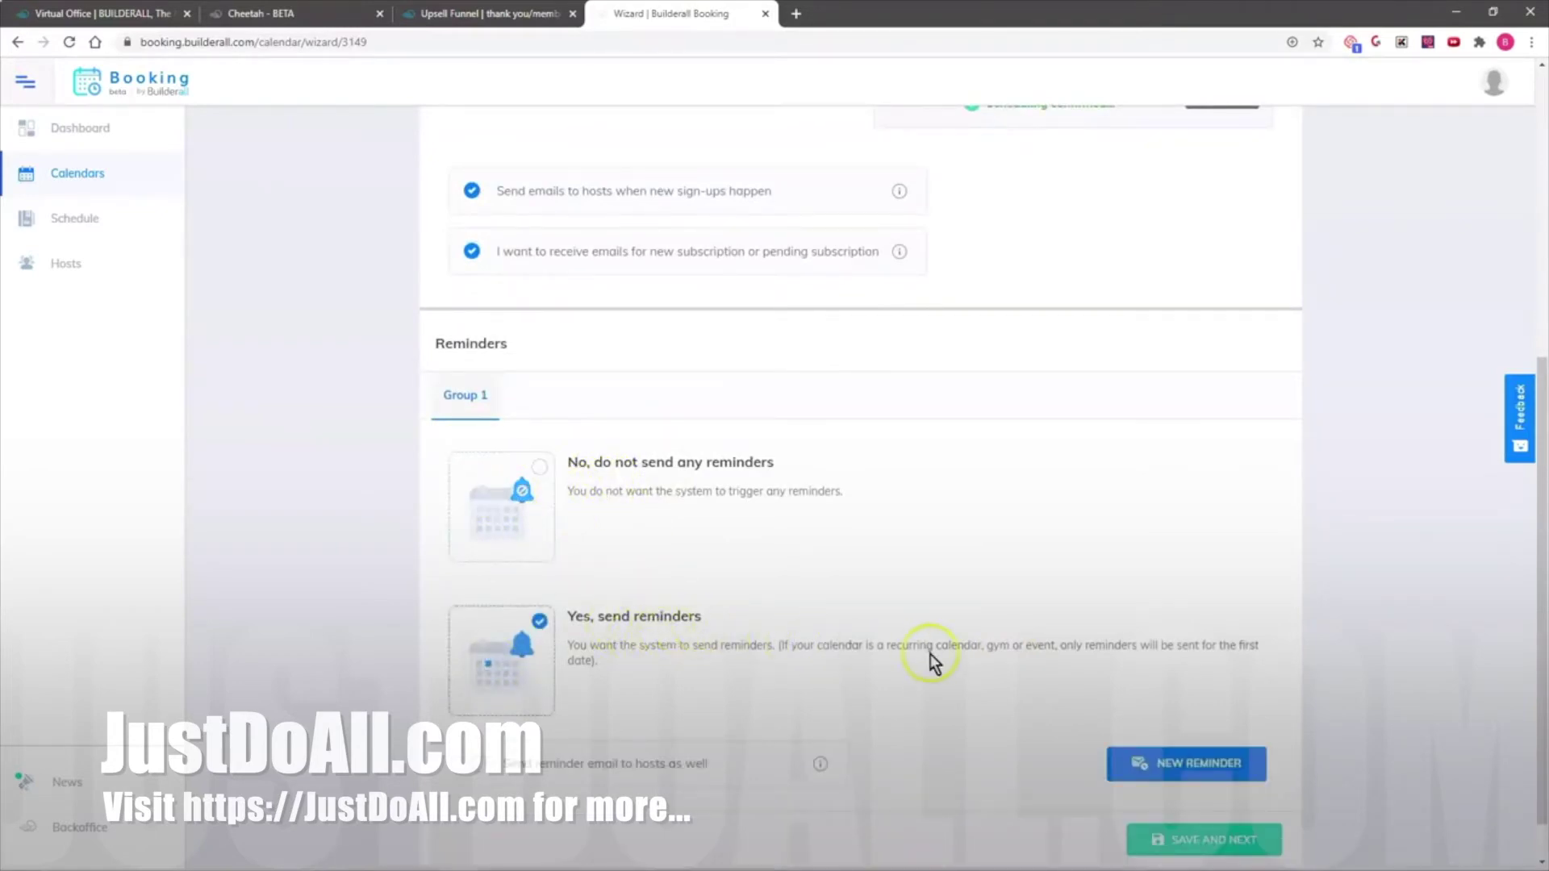
pyautogui.scroll(-1, 936, 661)
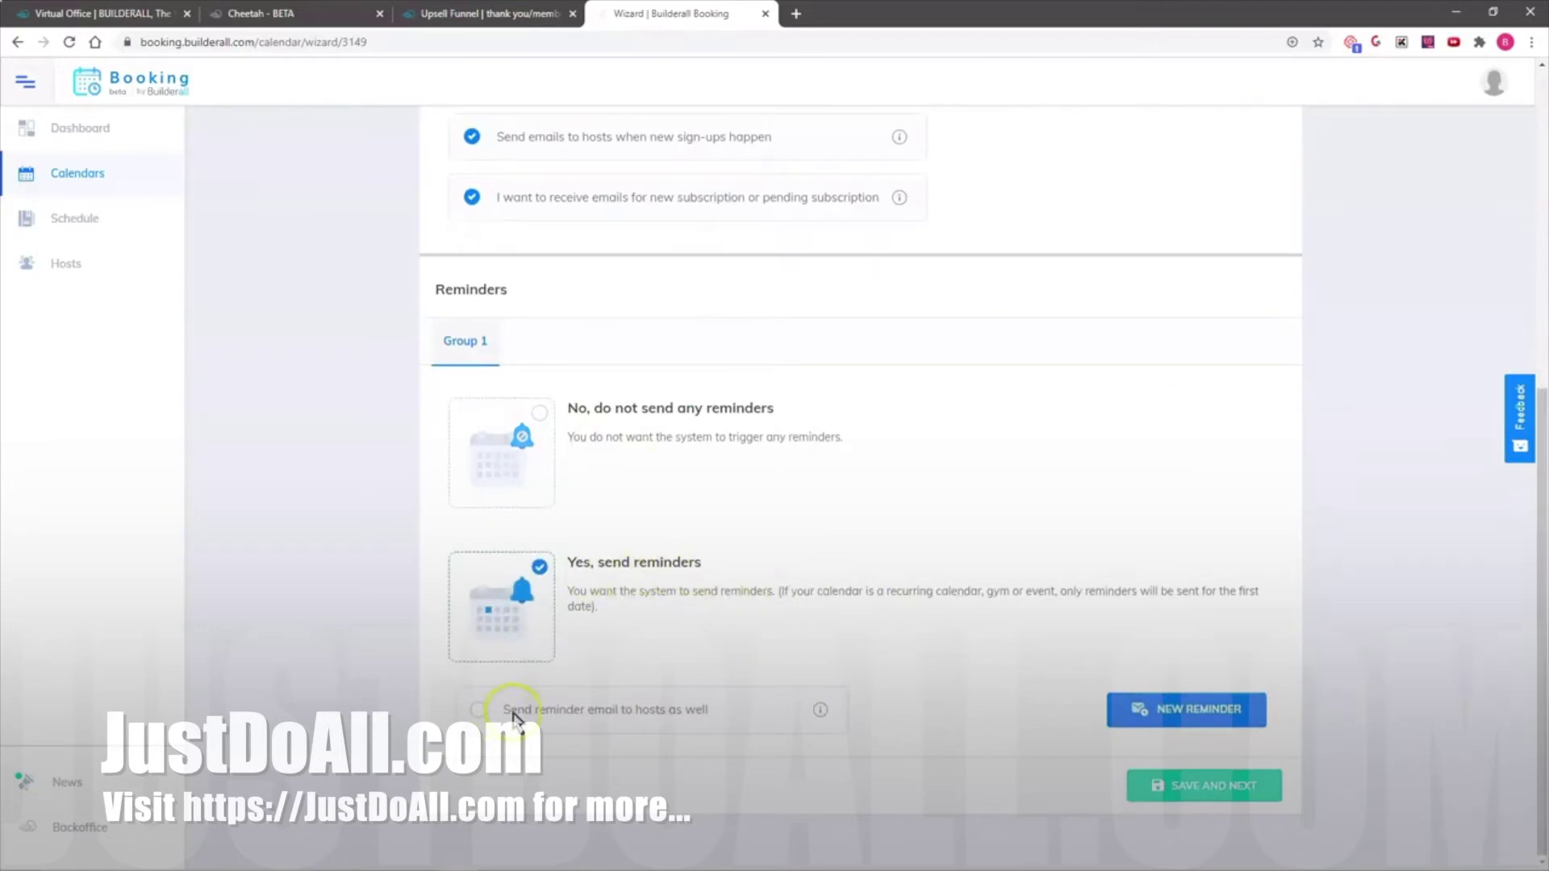
pyautogui.click(480, 712)
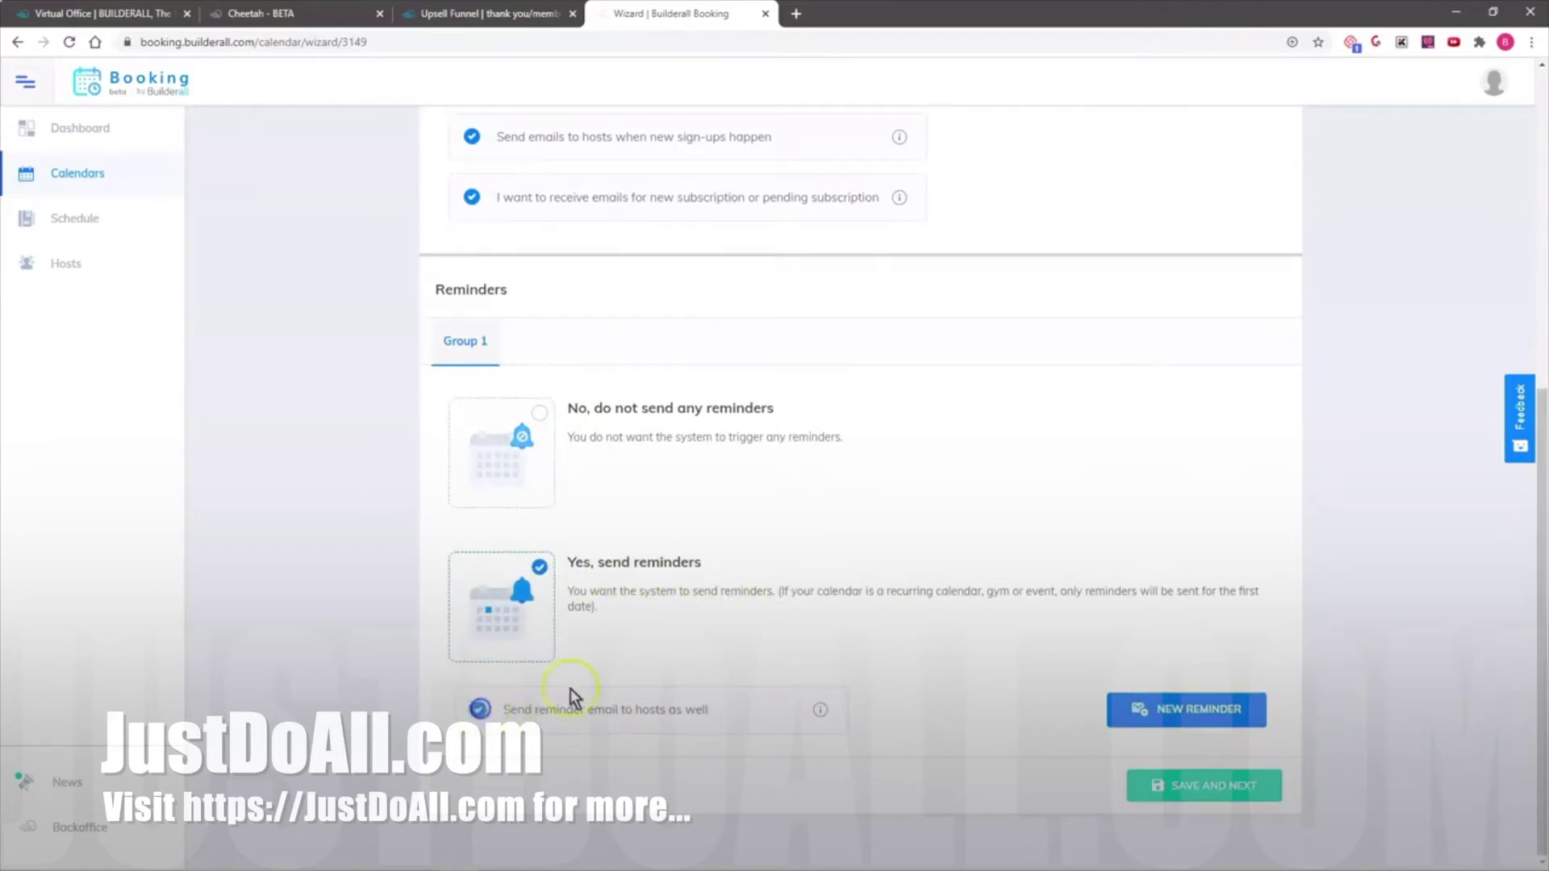
# Add reminders, keep a single one-hour-before reminder titled "1 hour to the meeting!", and delete the duplicate.
pyautogui.click(1179, 715)
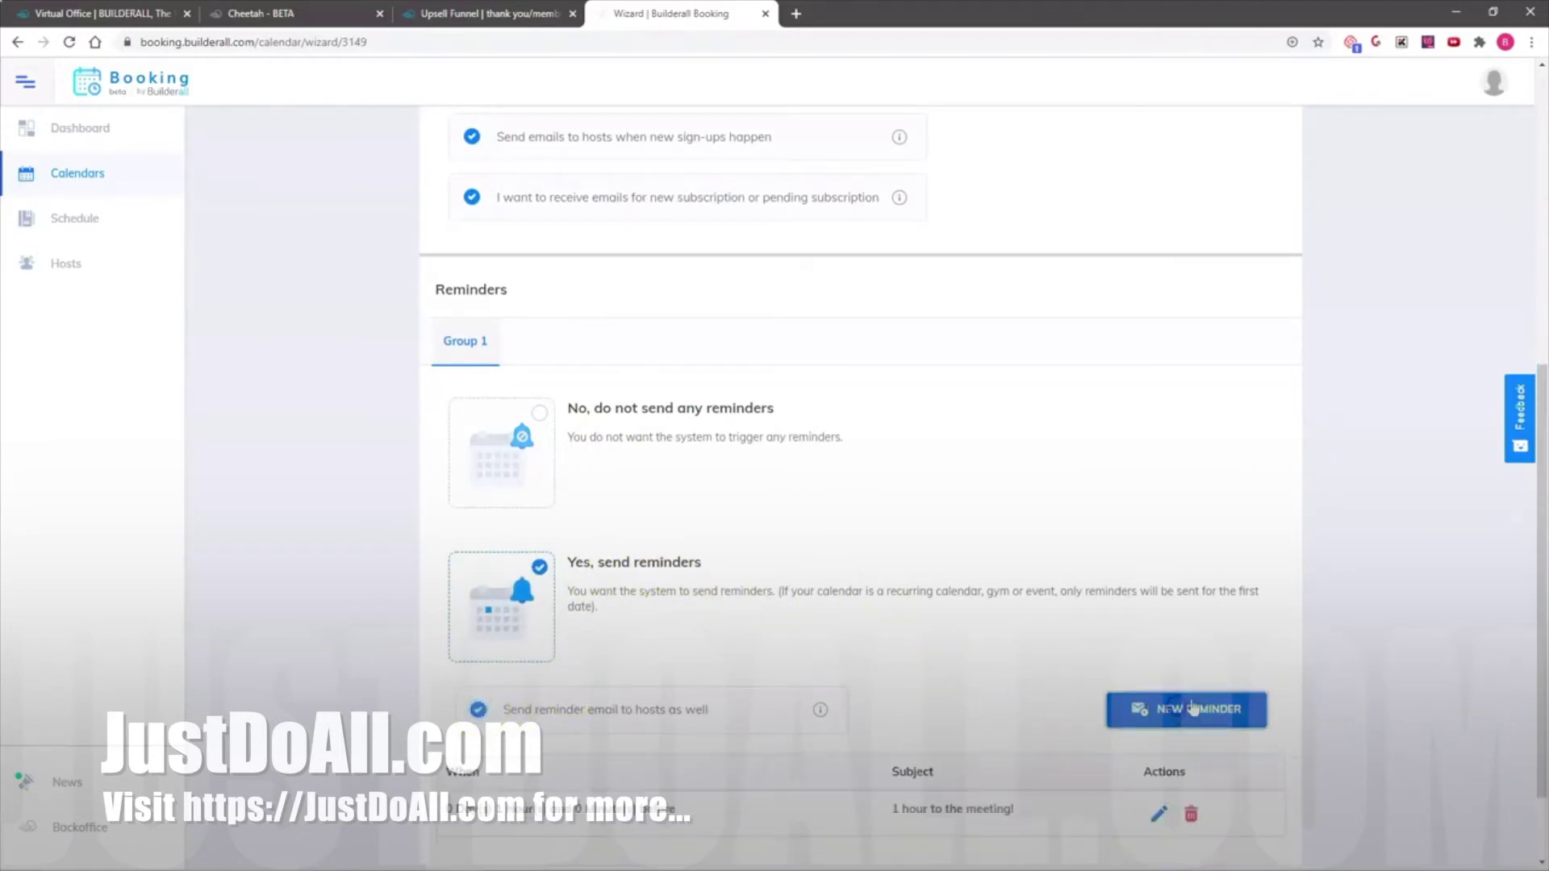
pyautogui.scroll(-2, 1404, 661)
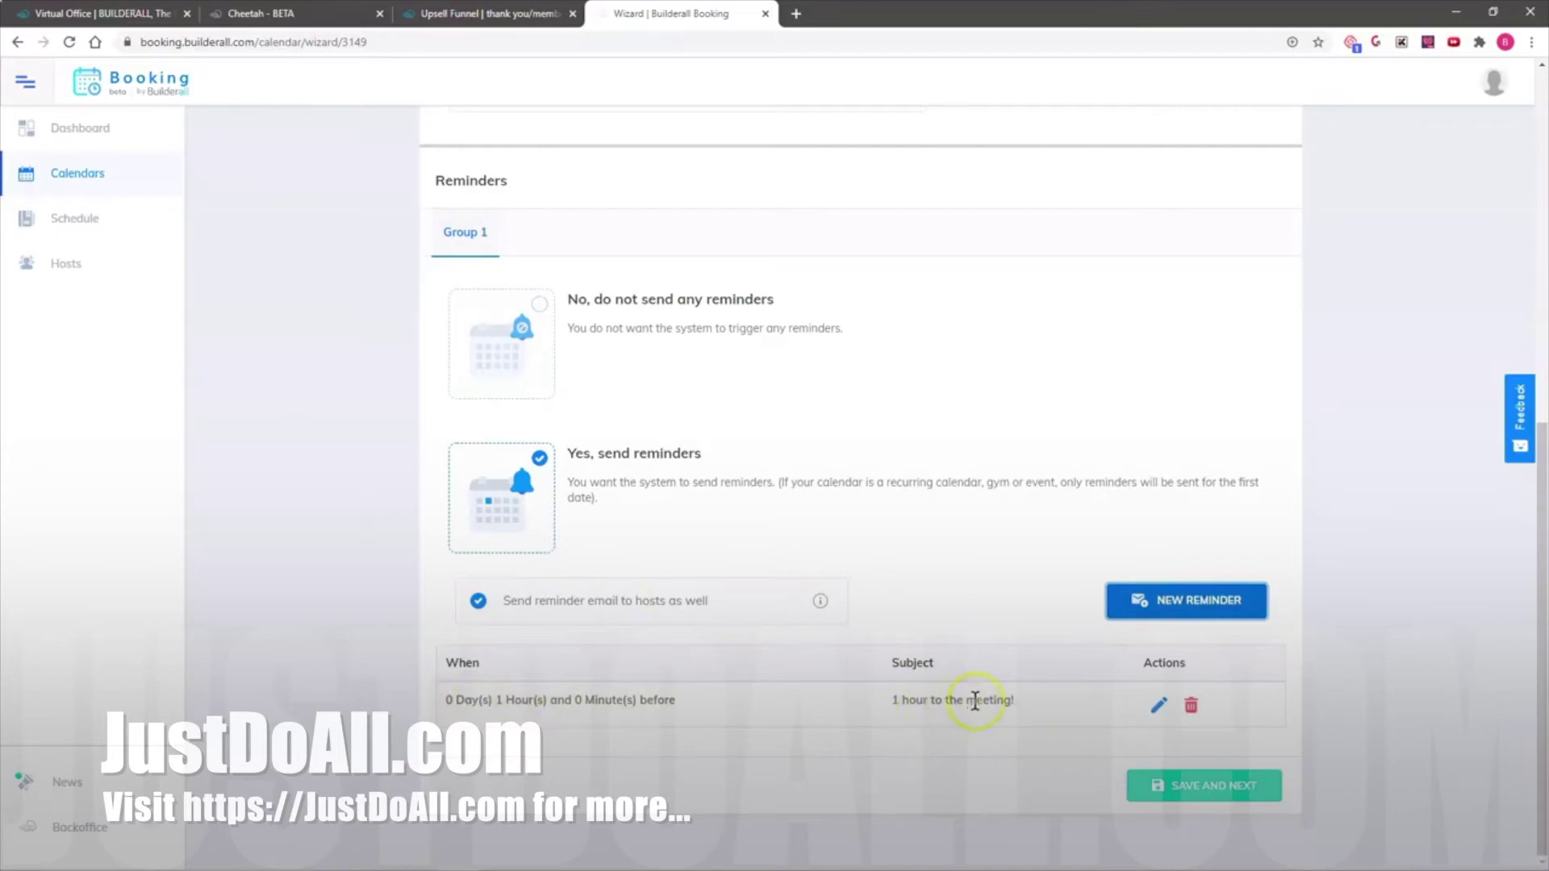
pyautogui.click(1199, 605)
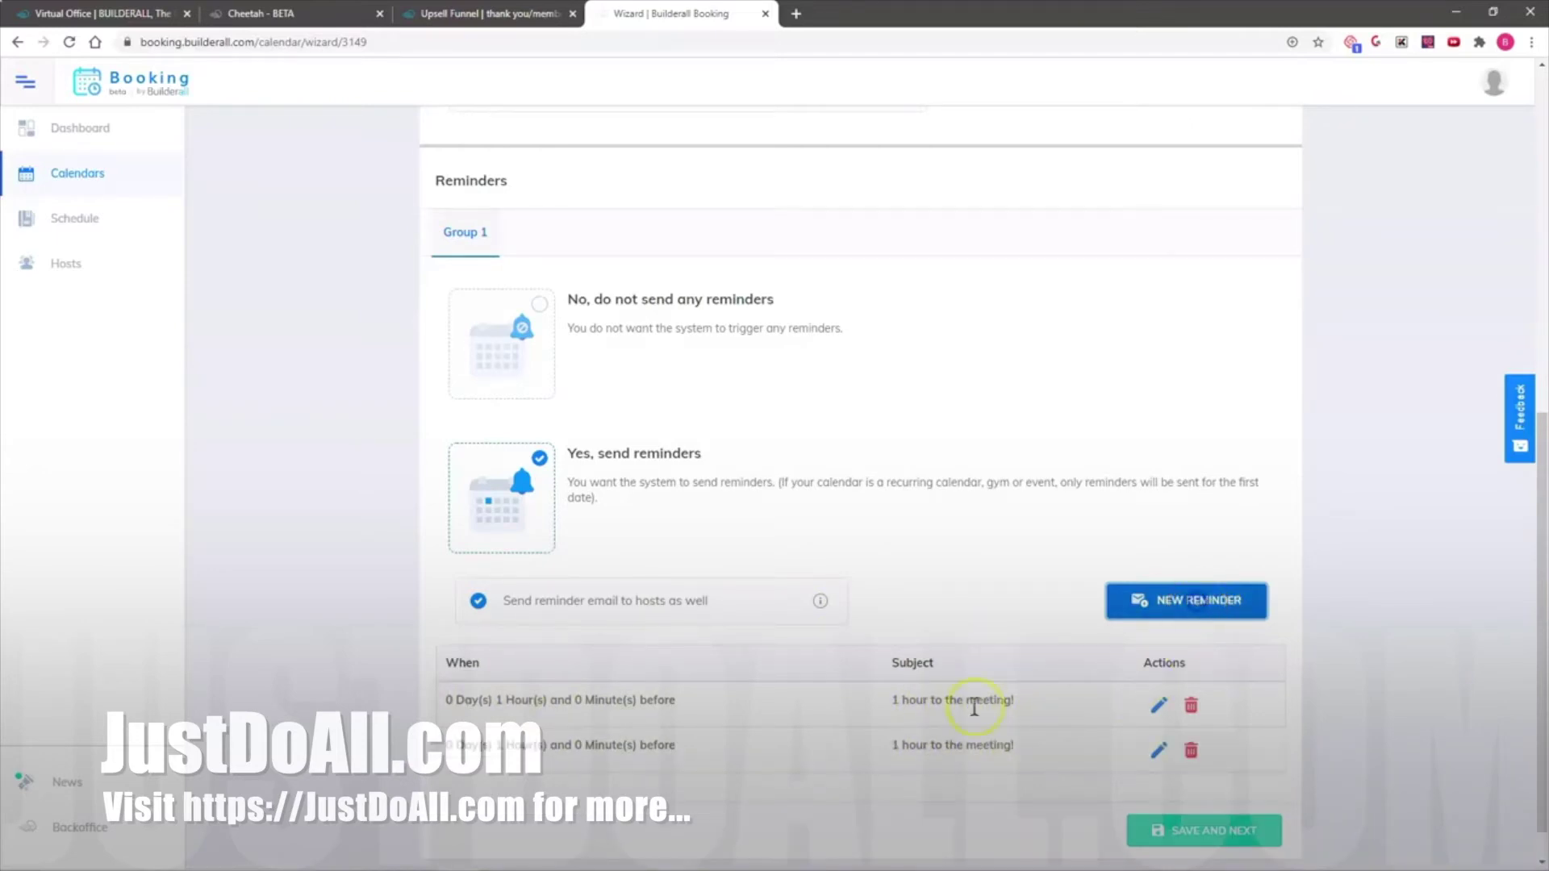
pyautogui.click(1159, 752)
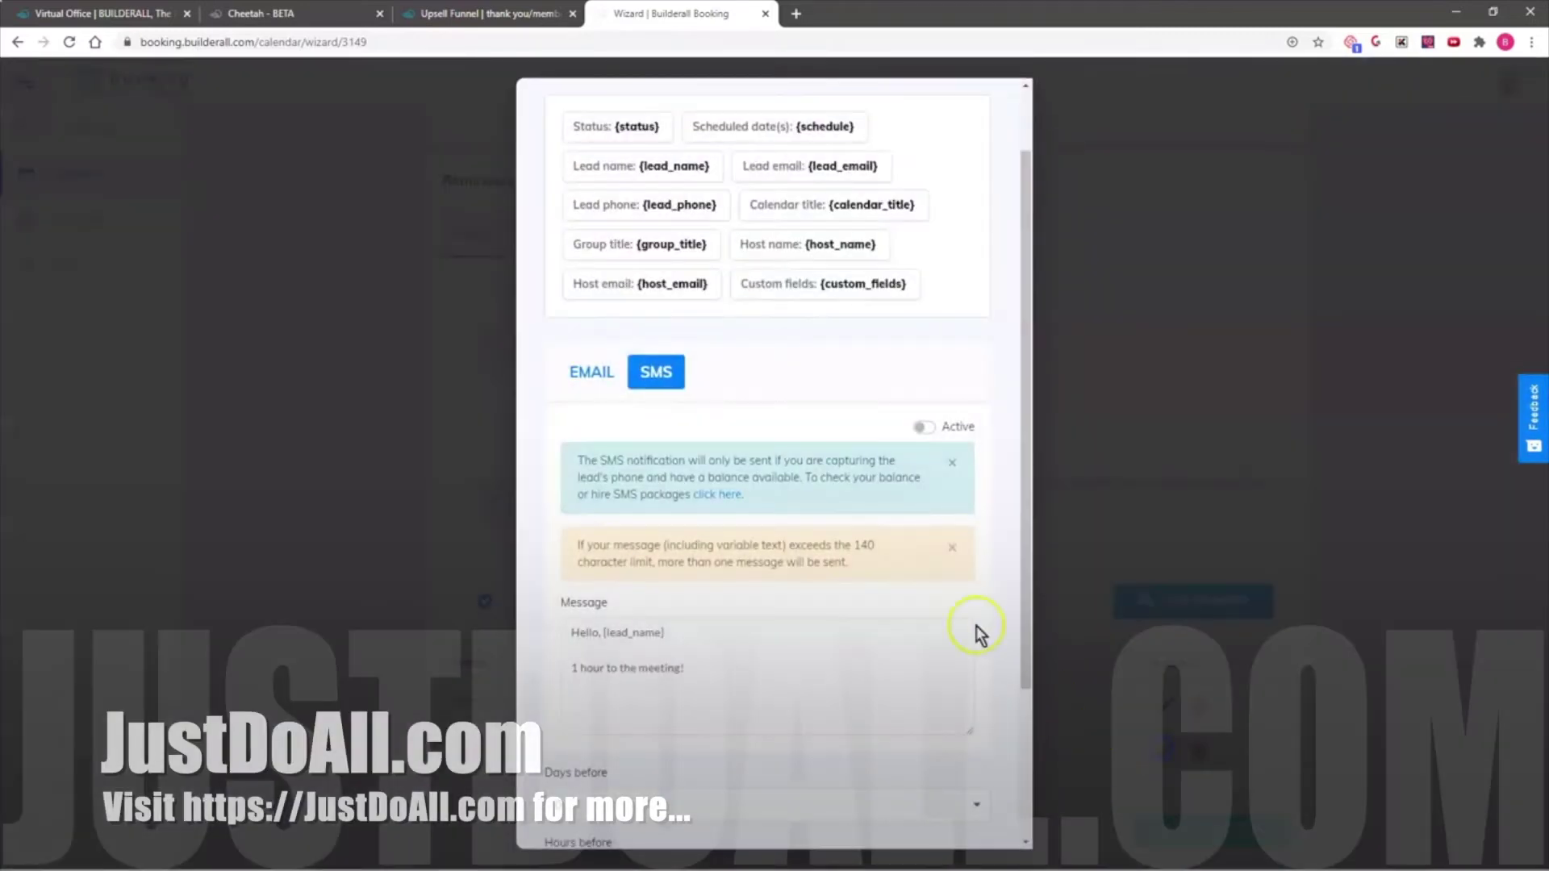
pyautogui.scroll(-3, 577, 601)
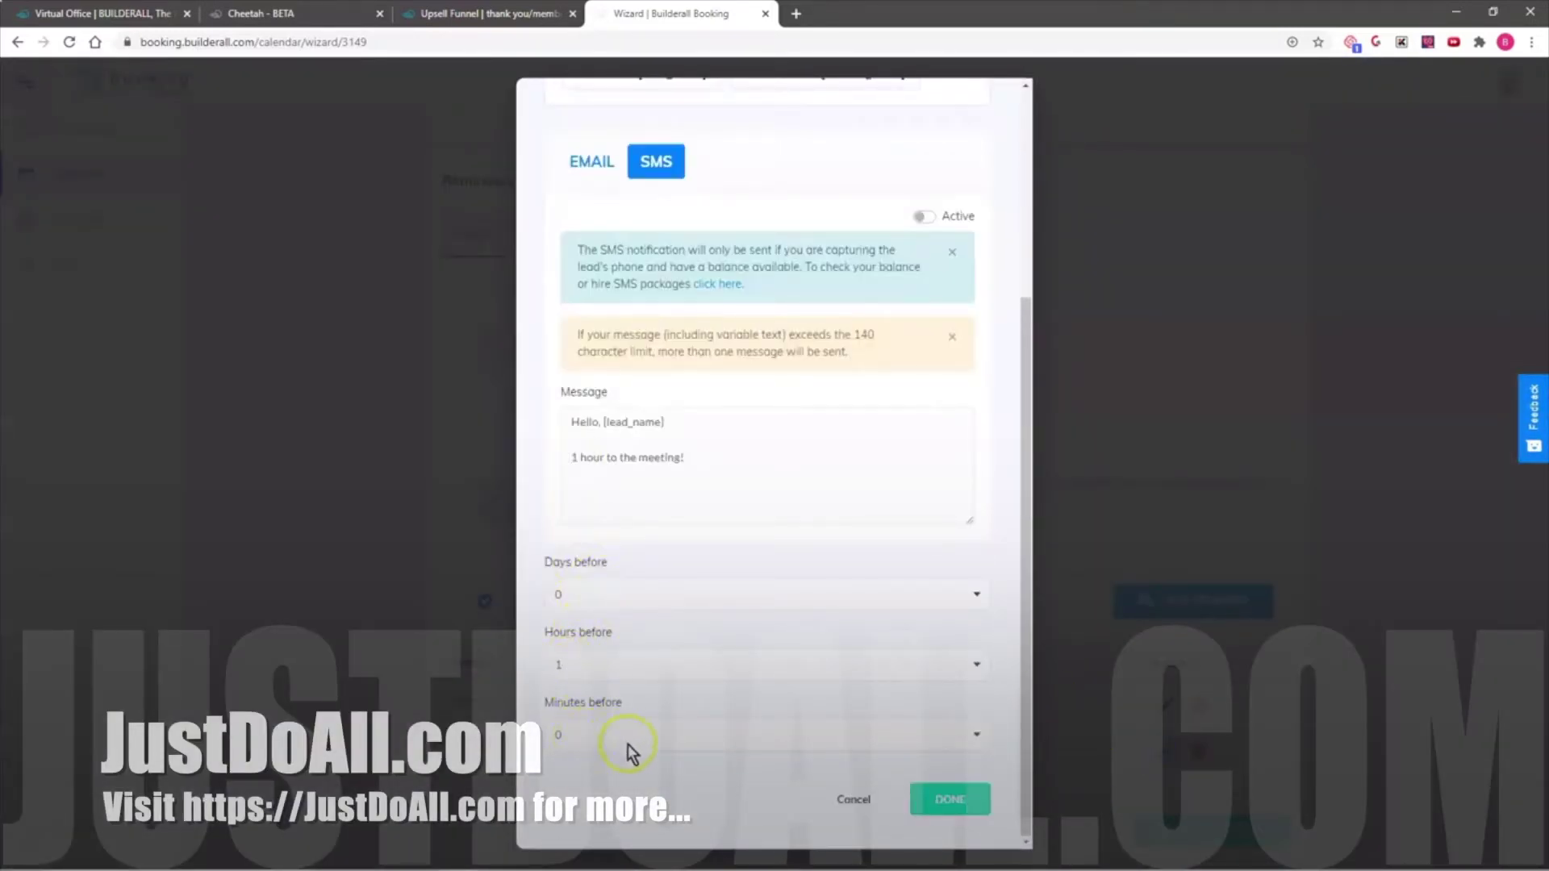
pyautogui.click(939, 799)
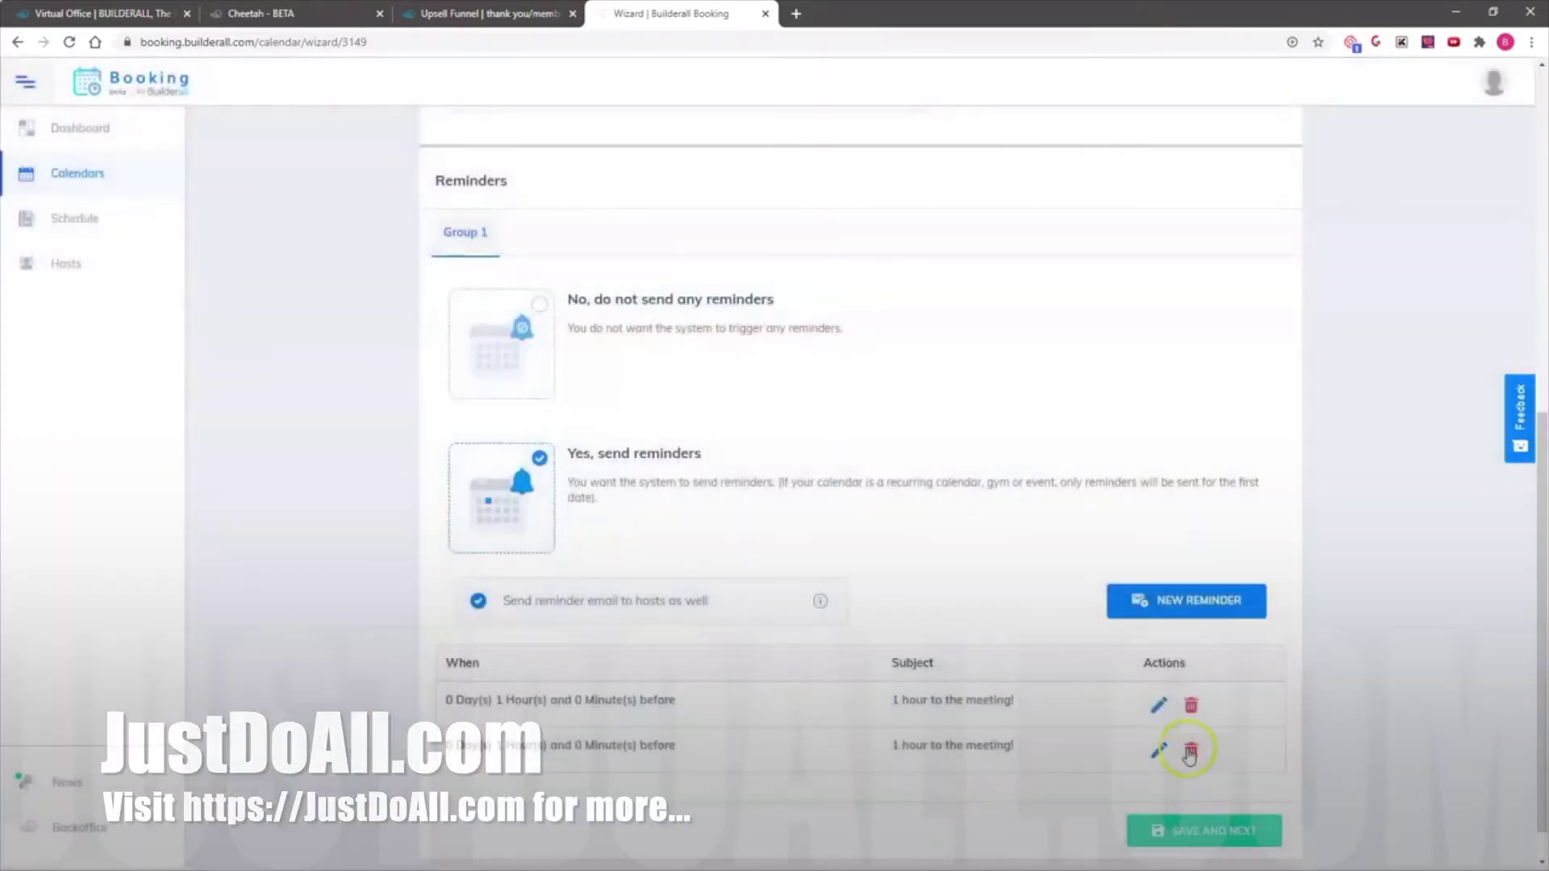
pyautogui.click(1191, 751)
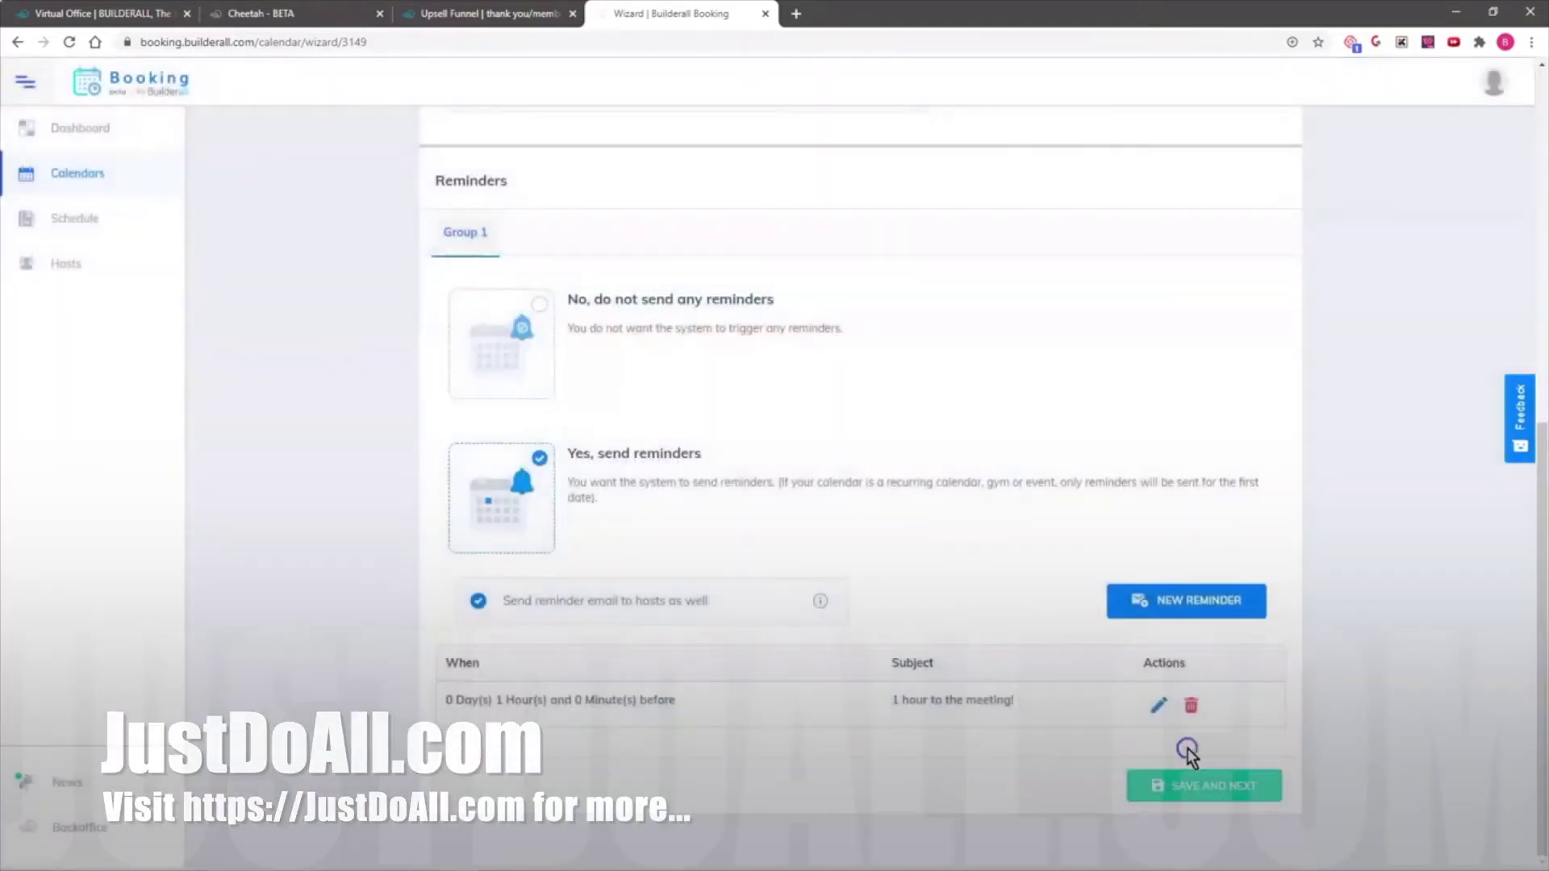
# Save the reminders and, in the Automation step, choose Sync with Google Calendar.
pyautogui.click(1202, 787)
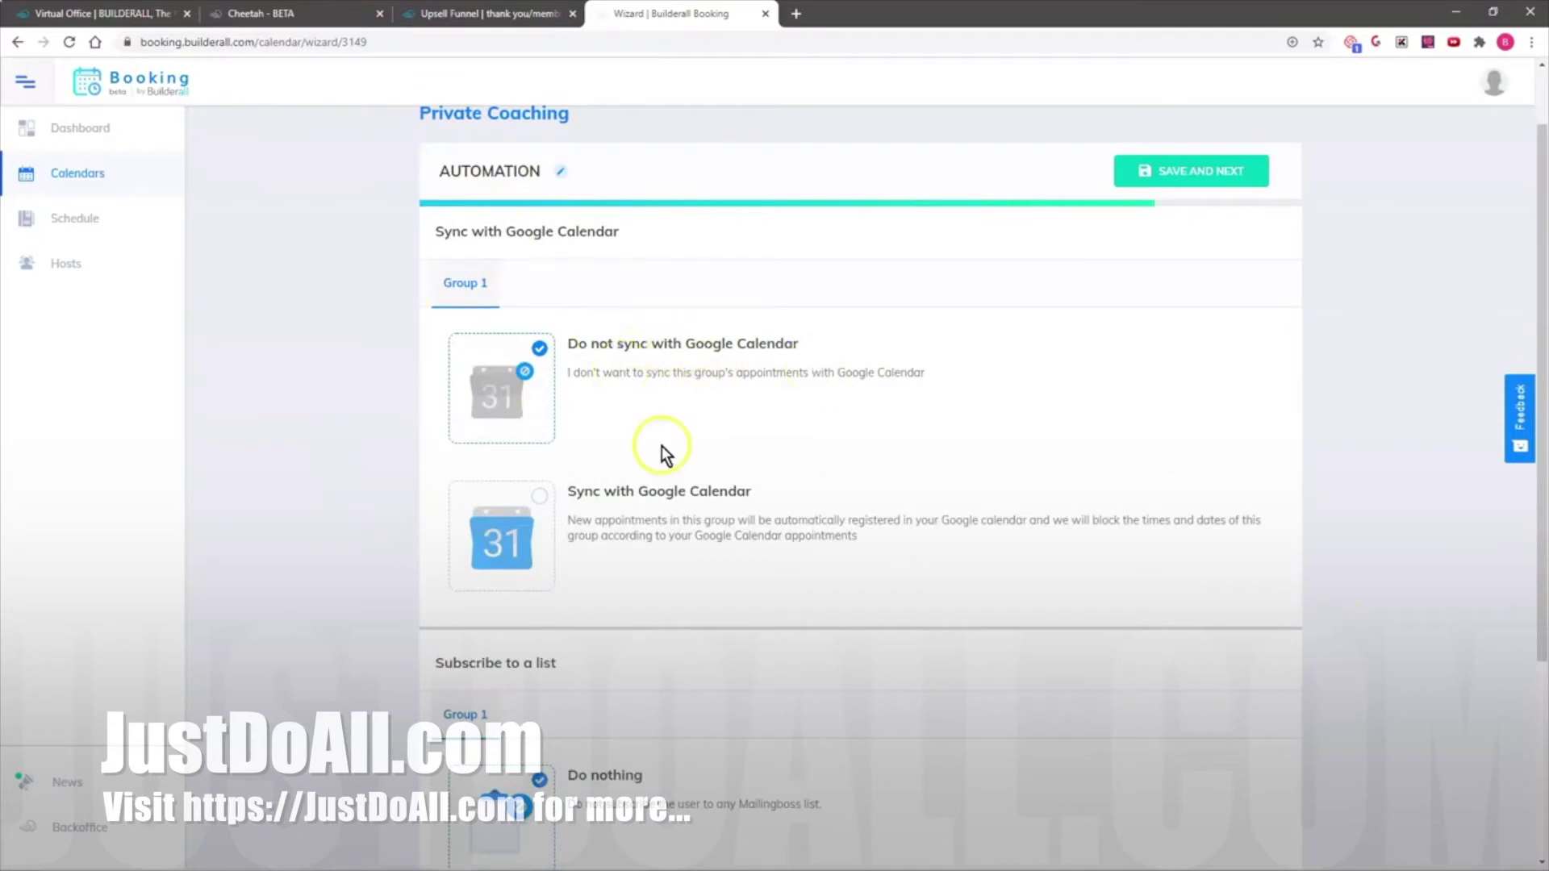
pyautogui.click(483, 542)
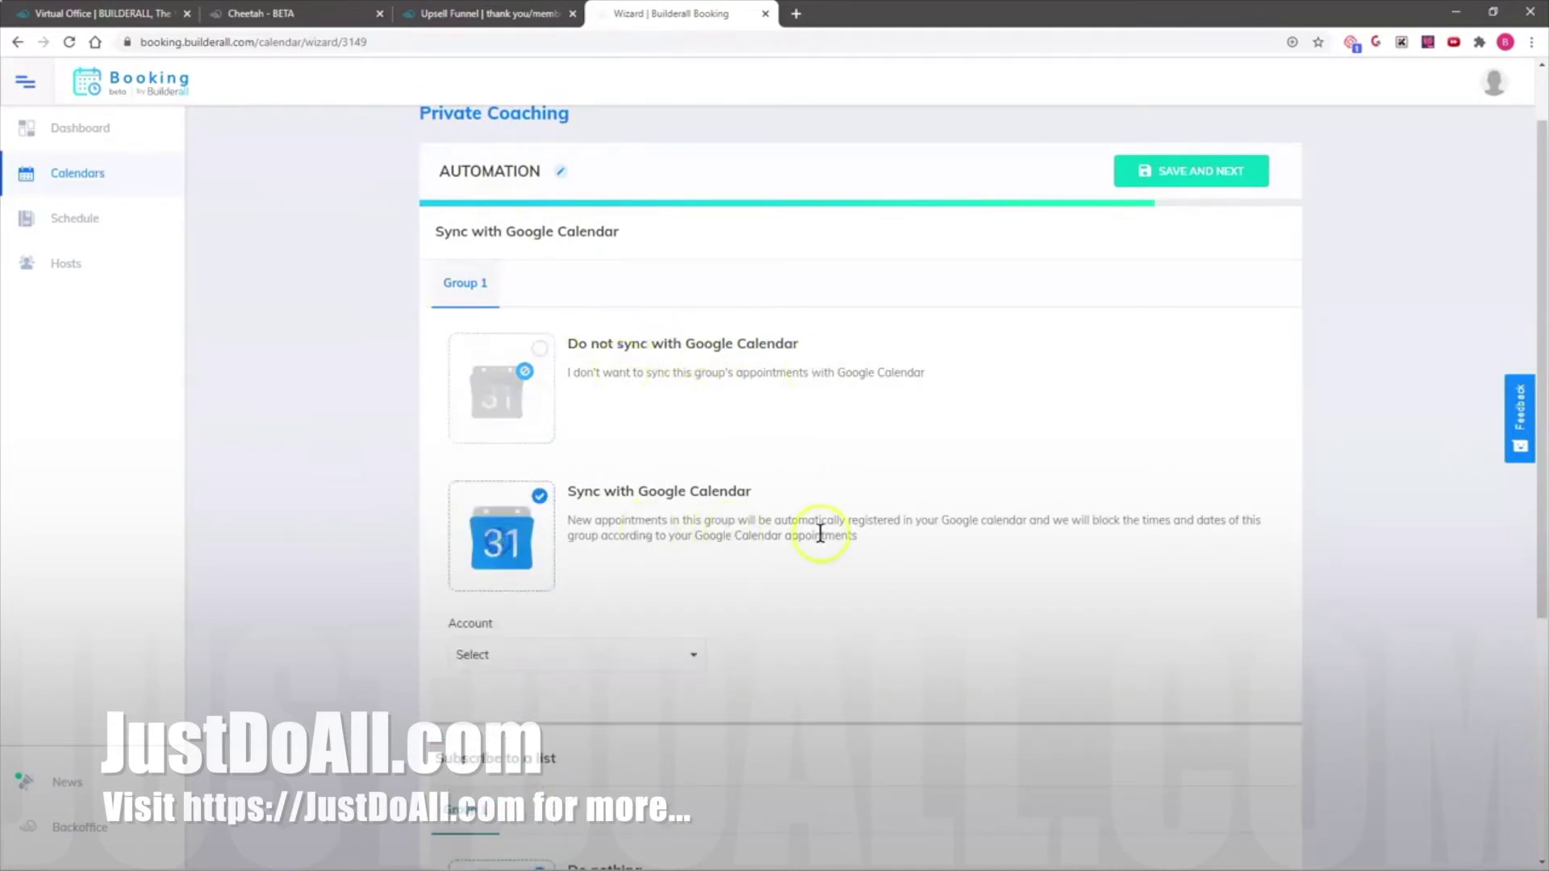
pyautogui.scroll(-2, 823, 543)
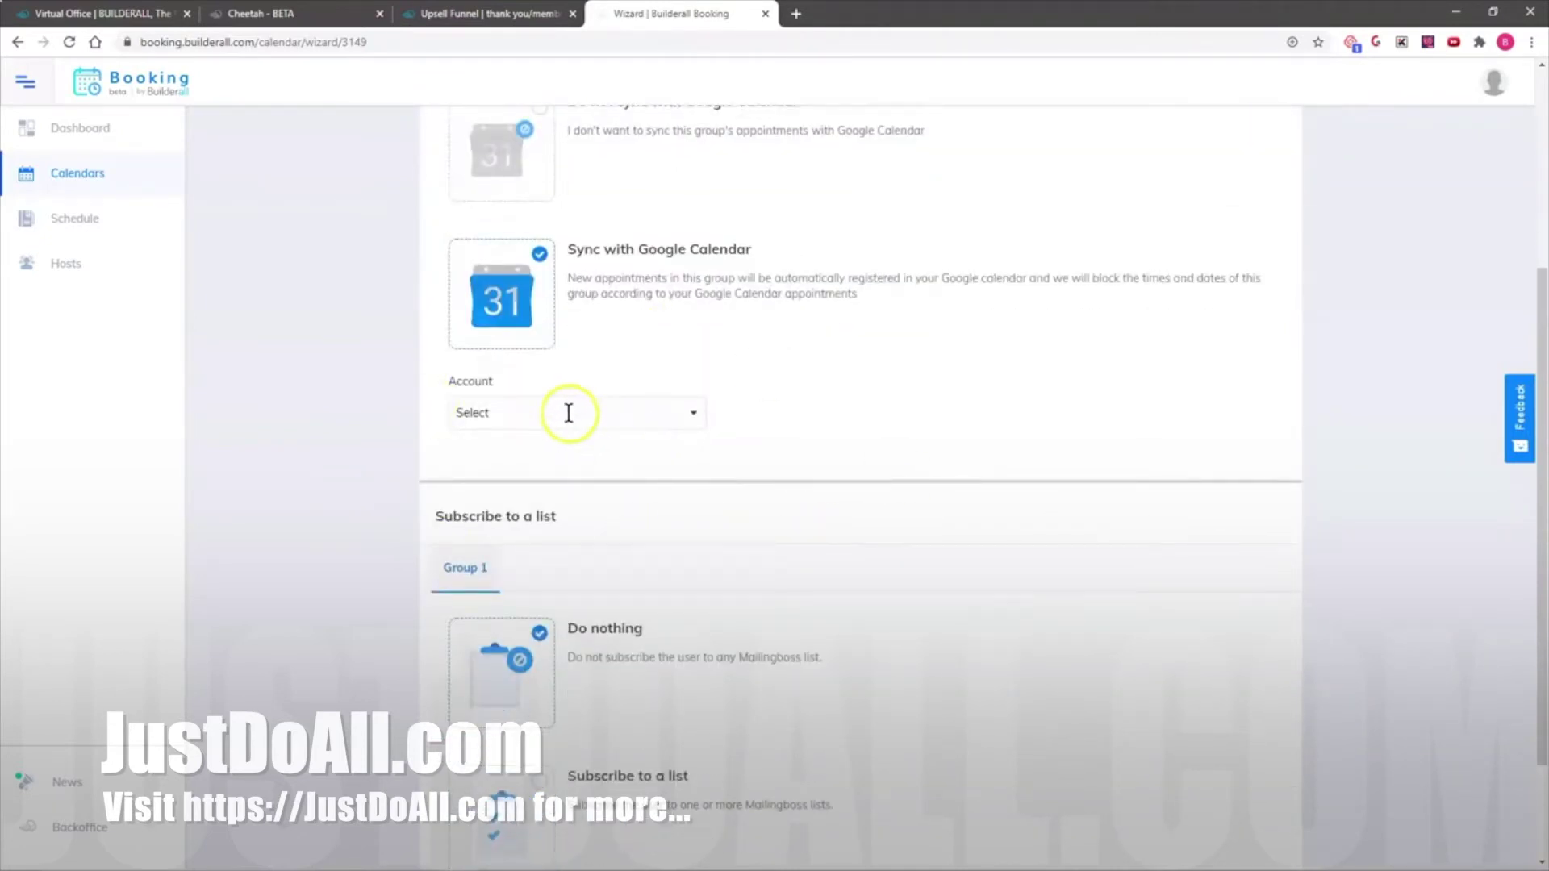
pyautogui.click(569, 413)
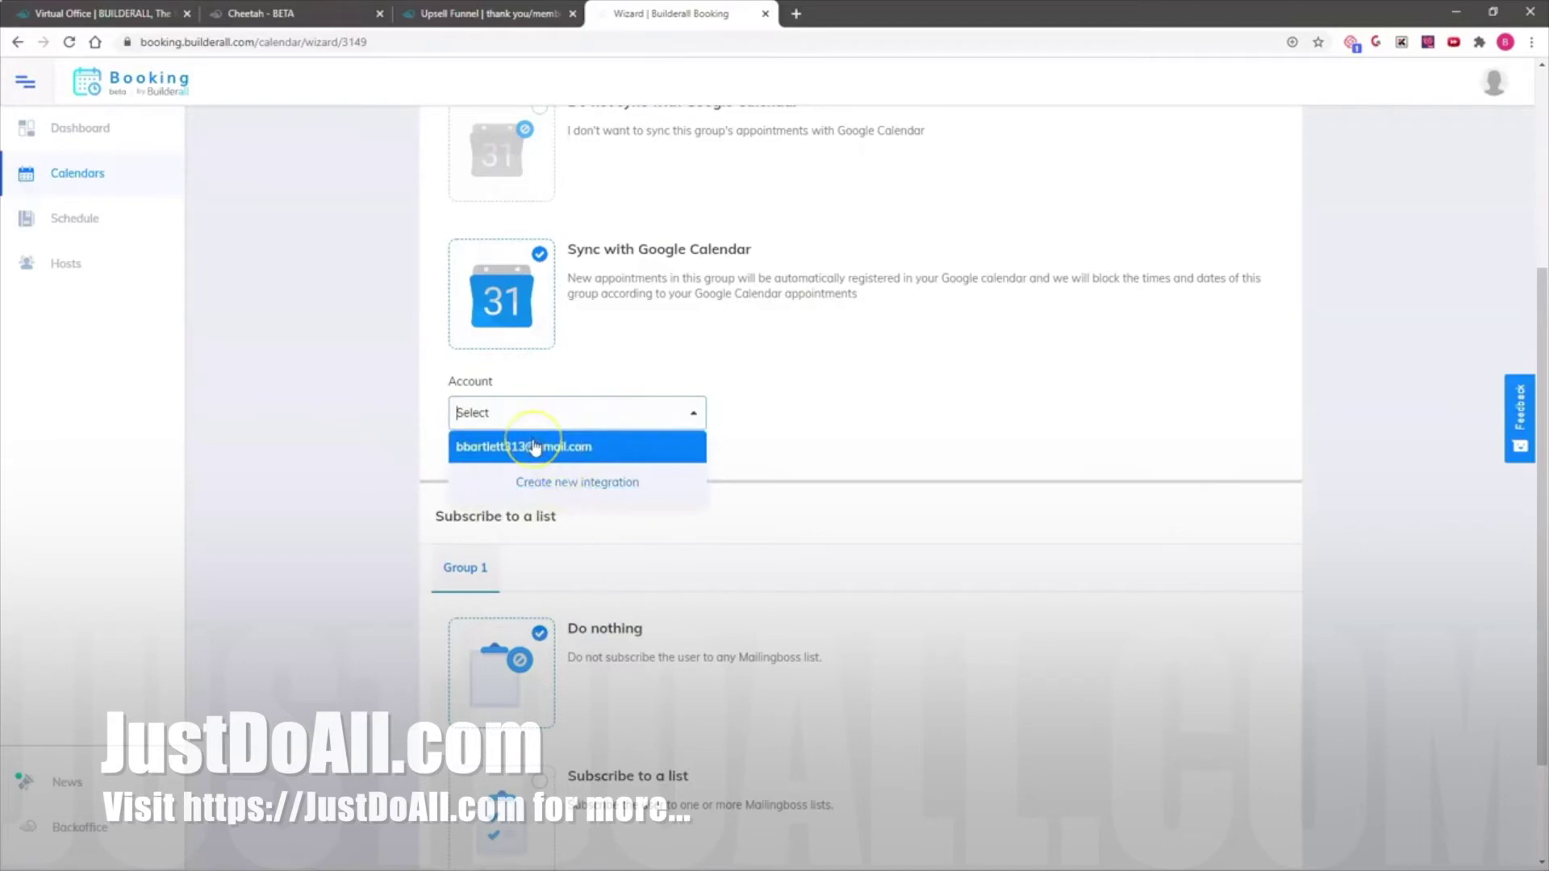
# Create a new Google integration, authorize the account, and sync appointments to the Meetings calendar.
pyautogui.click(566, 483)
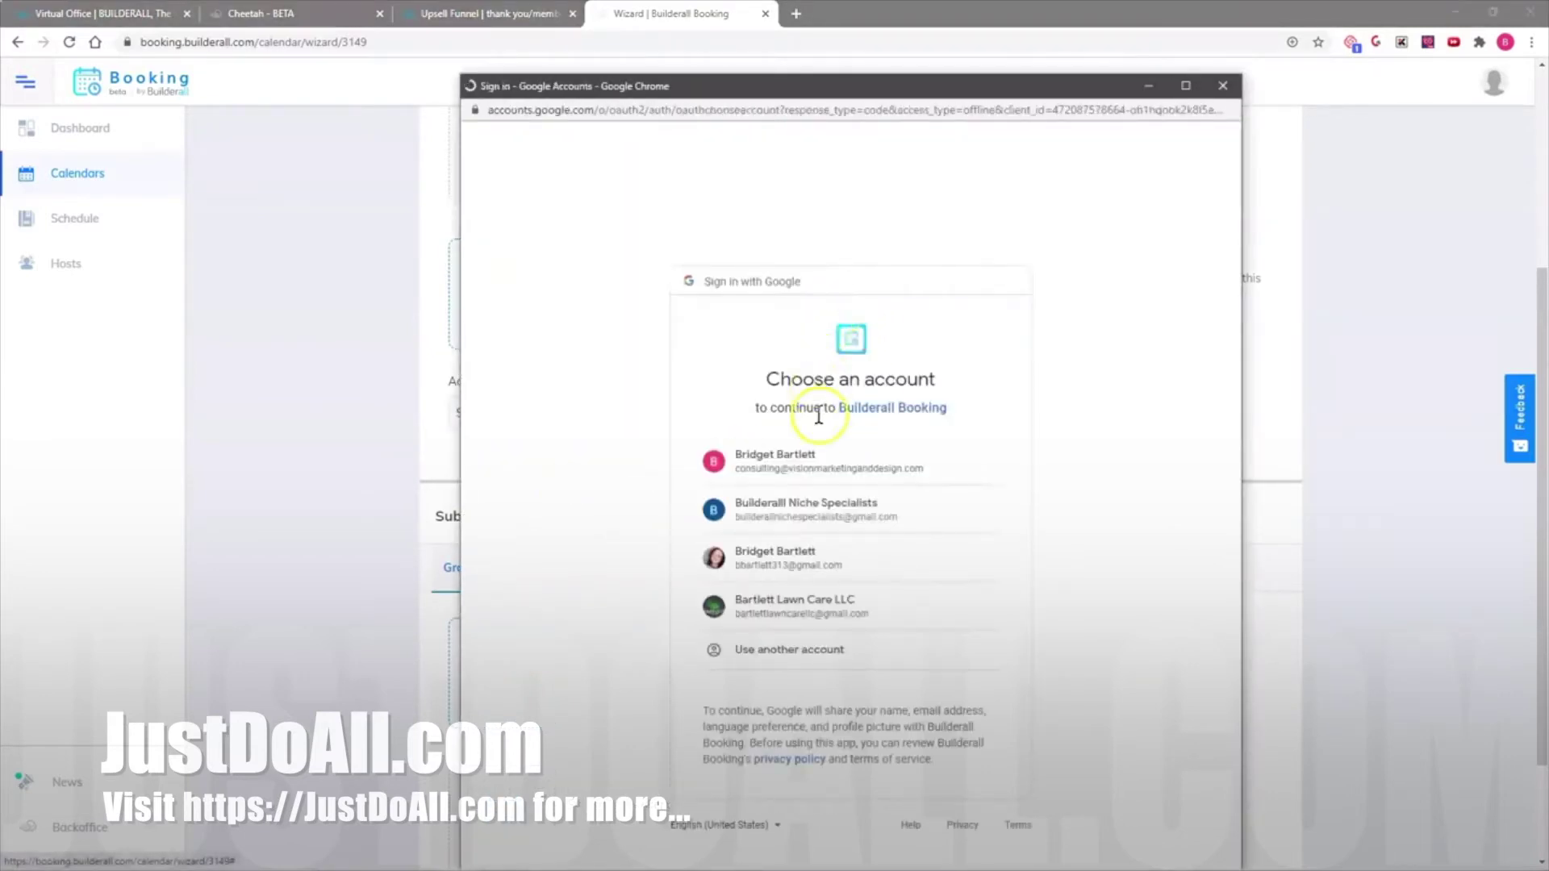
pyautogui.click(739, 467)
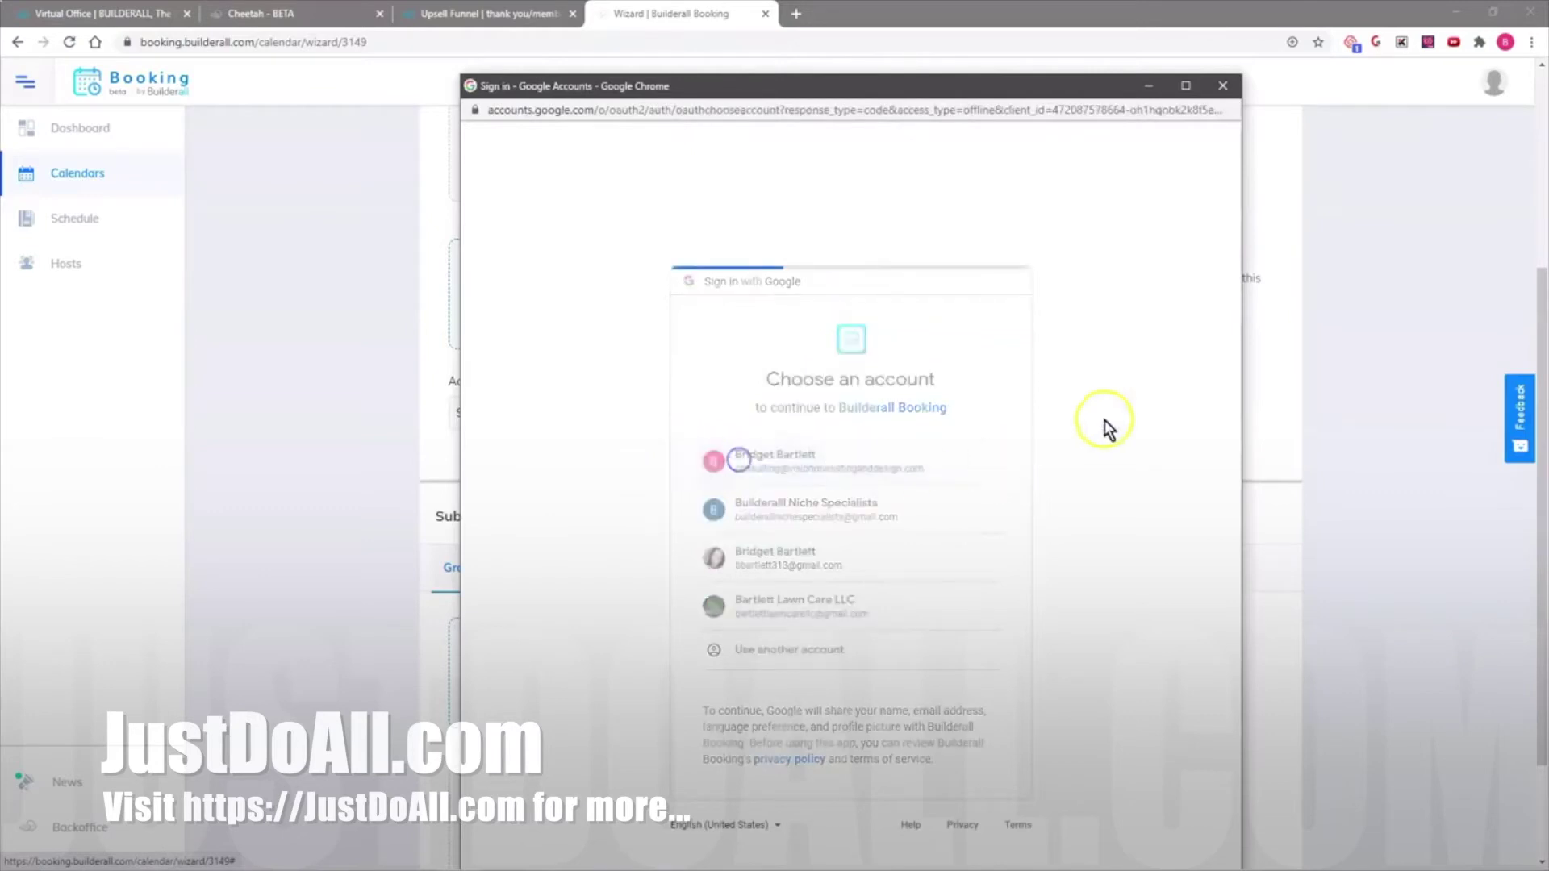
pyautogui.click(938, 615)
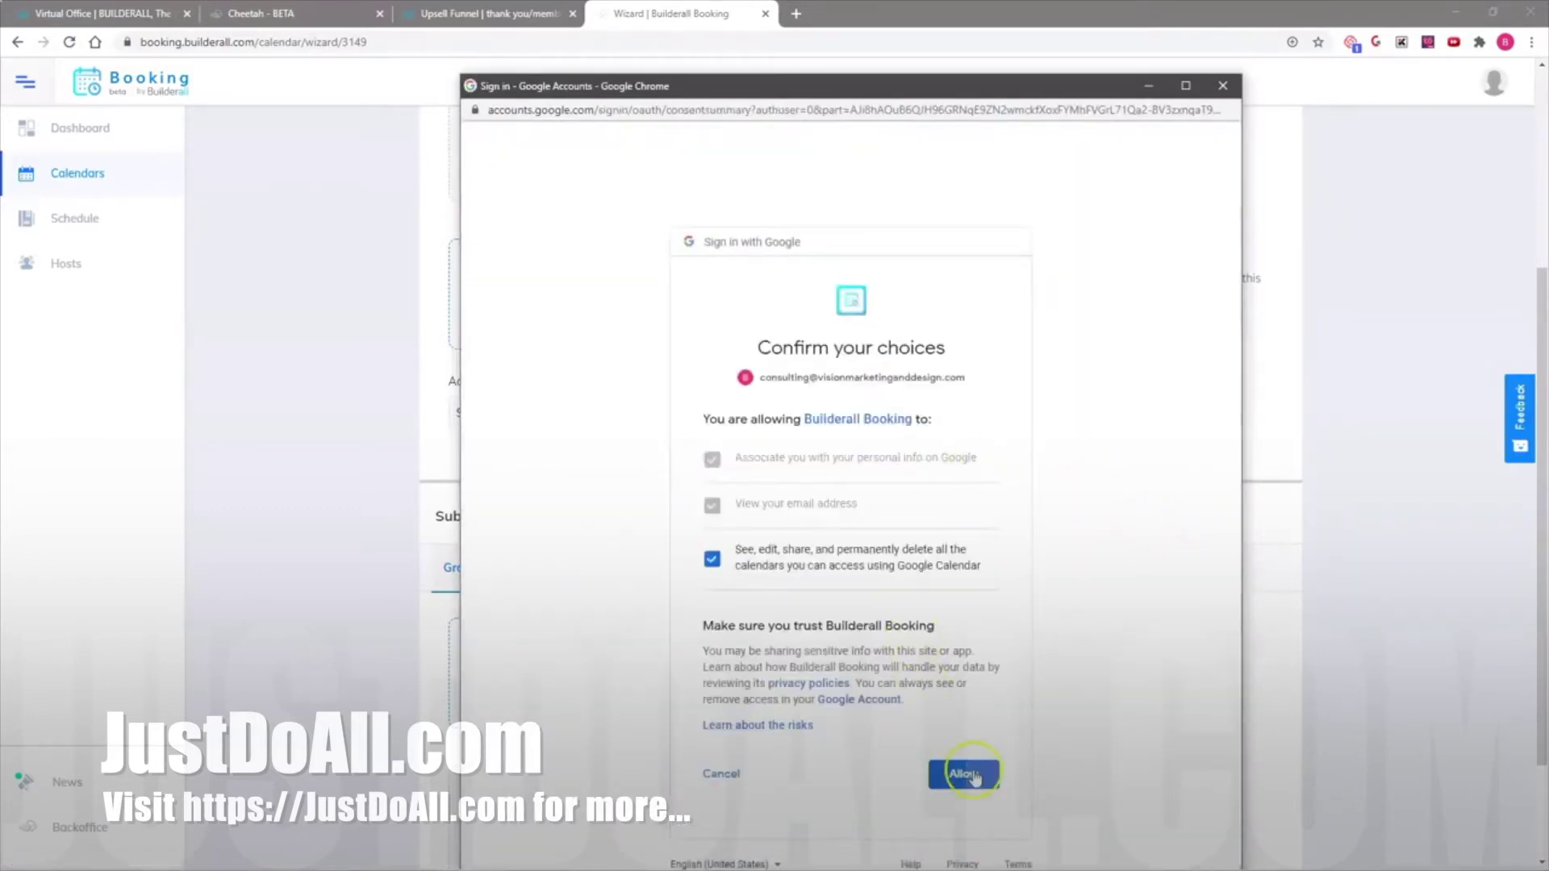
pyautogui.click(974, 777)
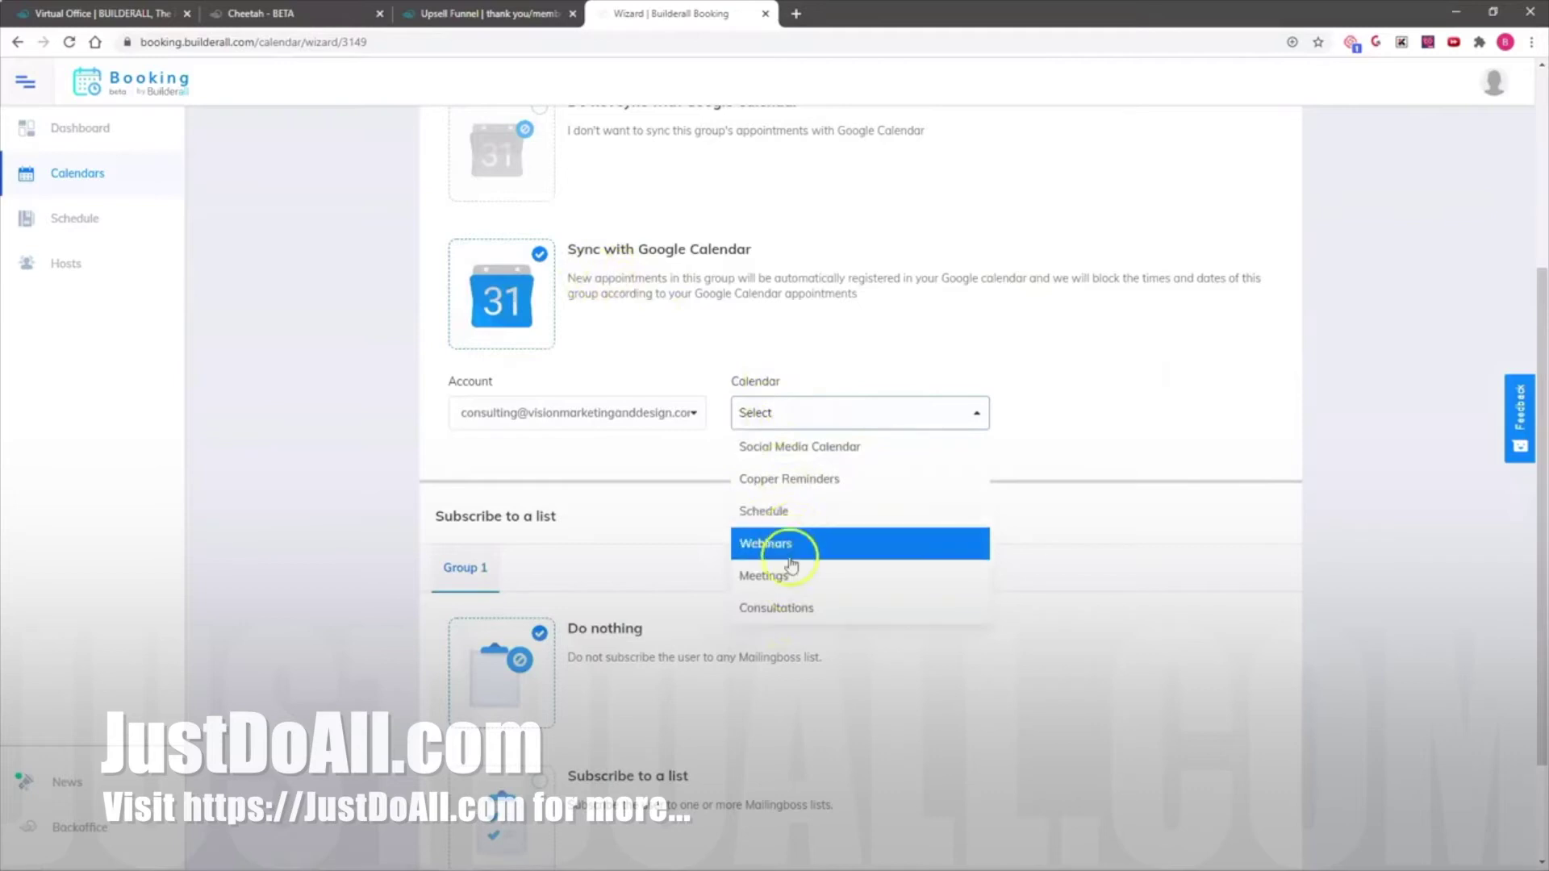
pyautogui.click(764, 576)
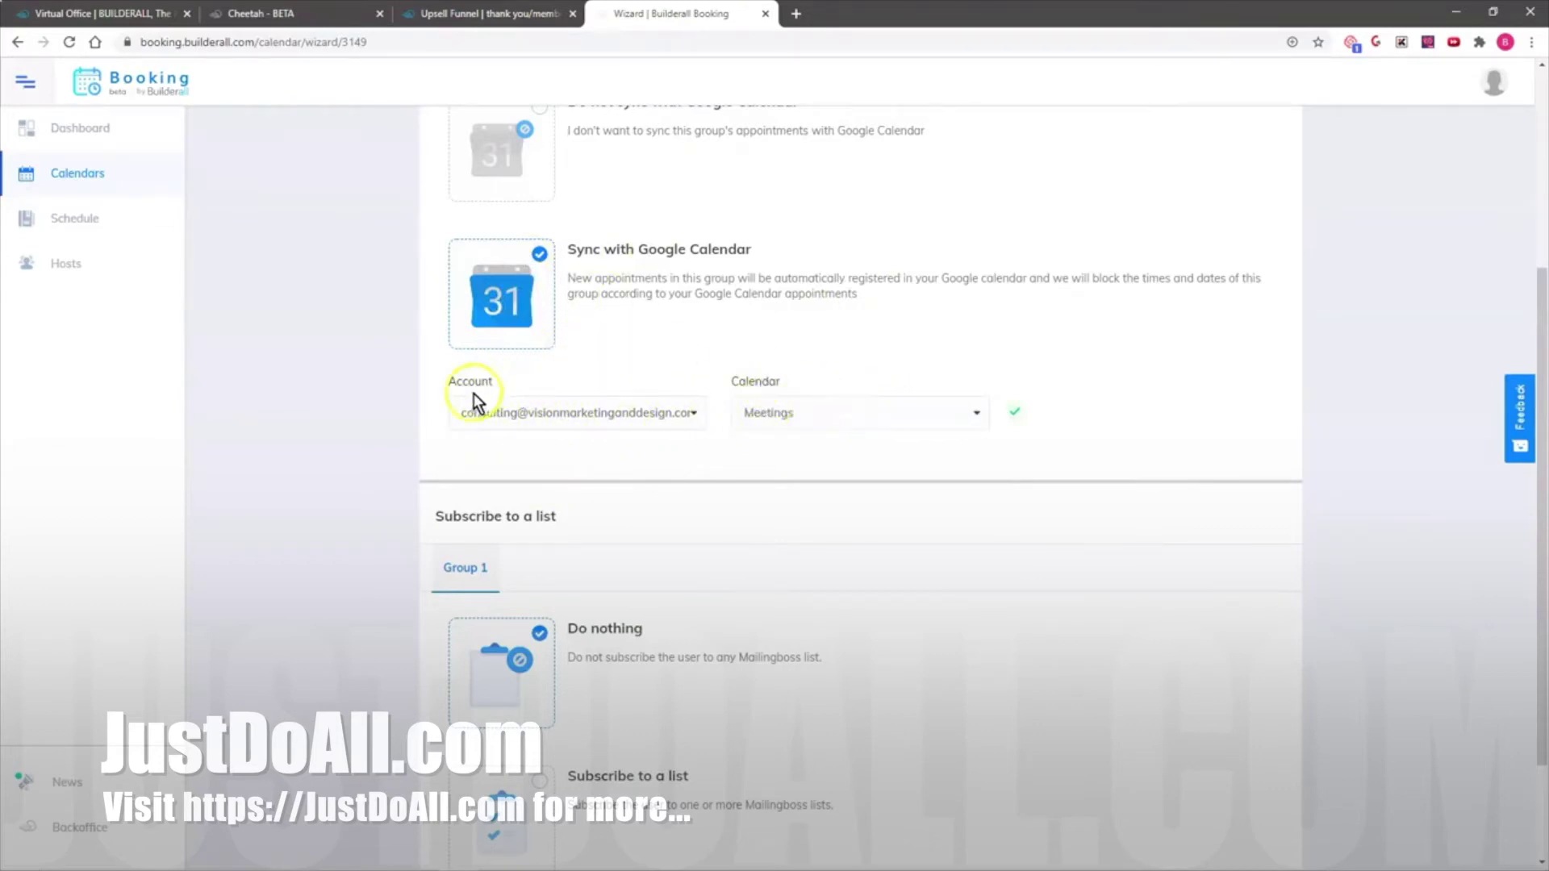
# Set Group 1's list subscription to Do nothing so bookers join no Mailingboss list.
pyautogui.scroll(-2, 635, 413)
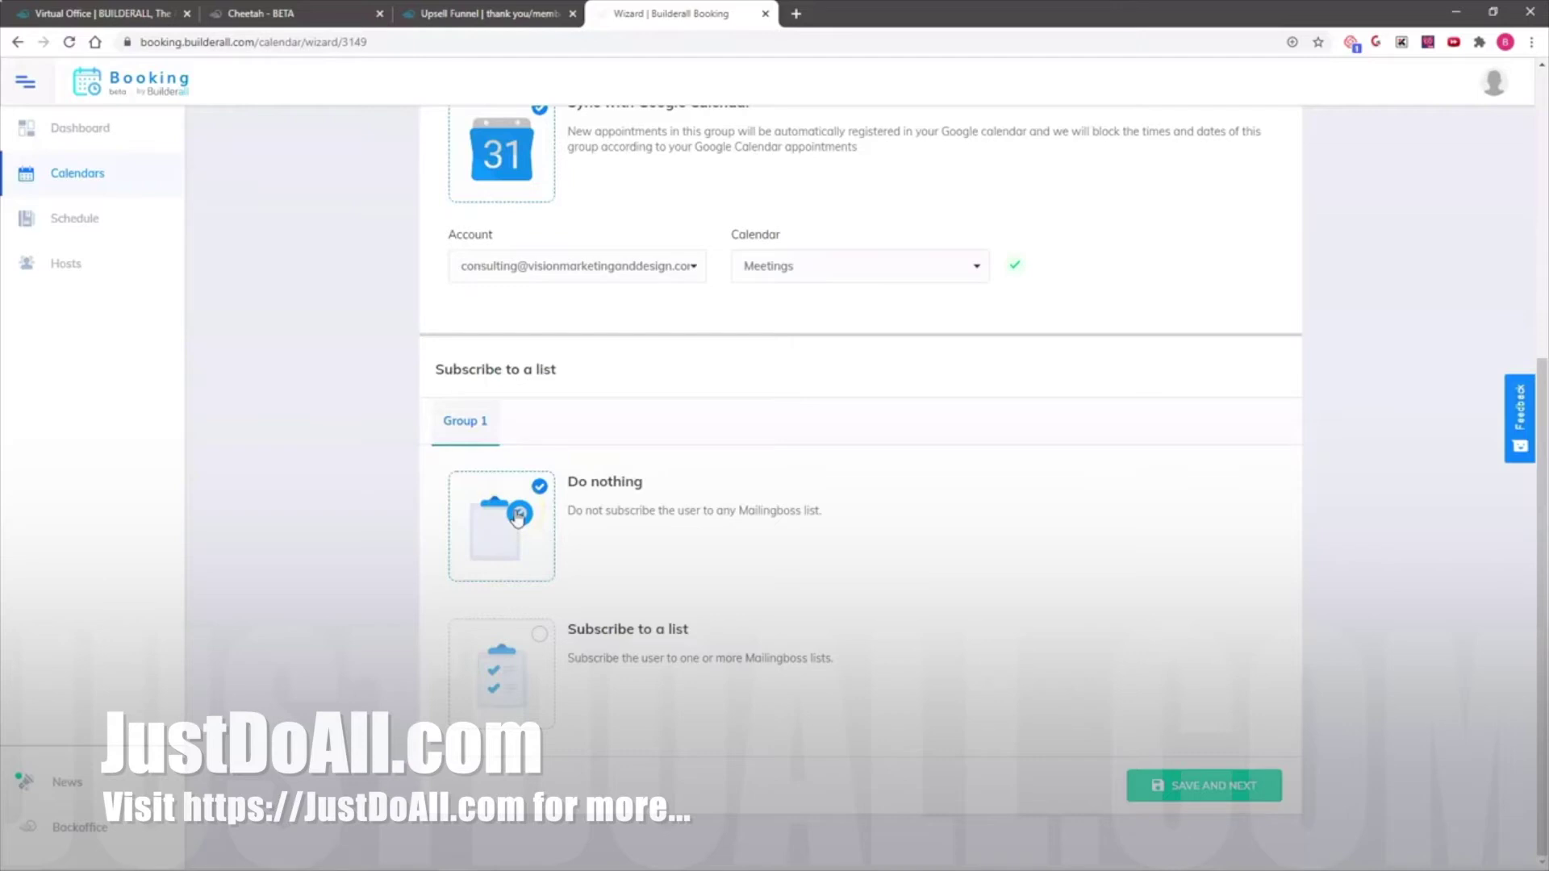
pyautogui.click(498, 665)
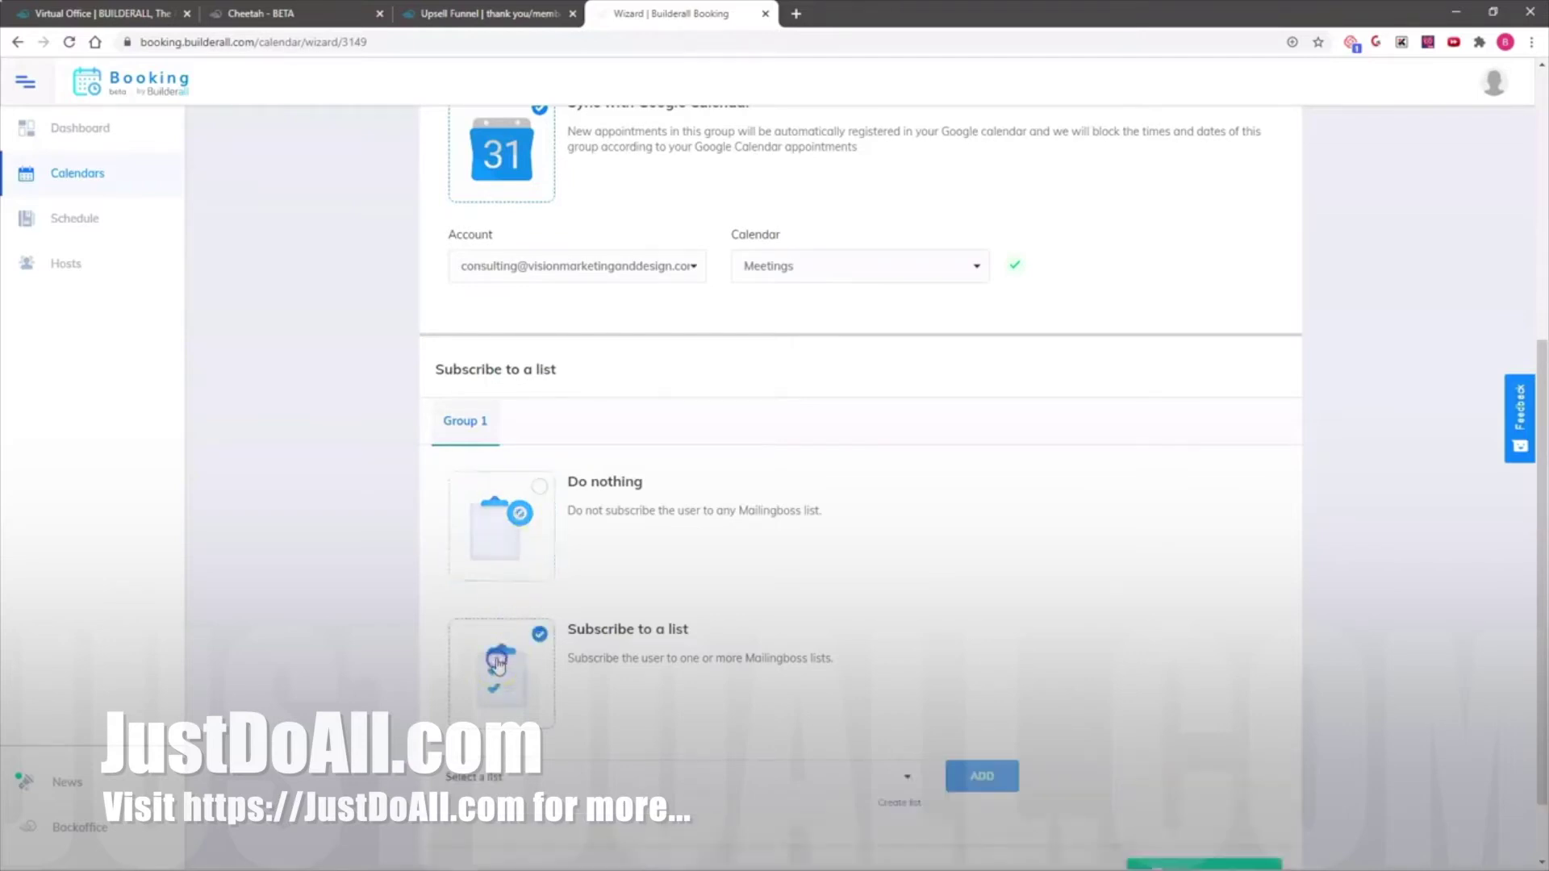
pyautogui.scroll(-1, 834, 647)
pyautogui.click(695, 688)
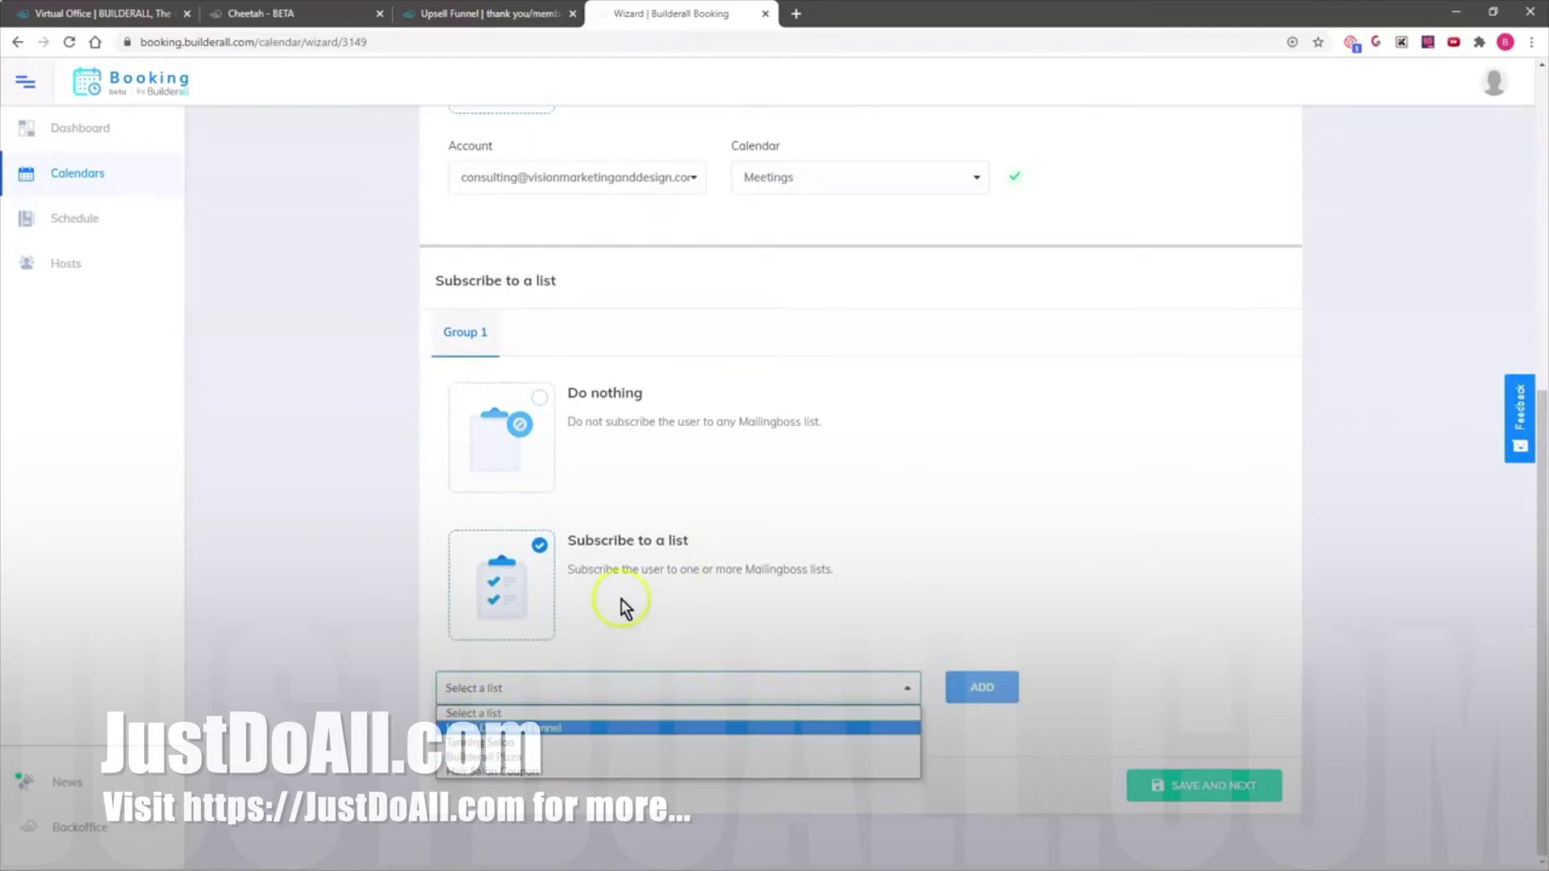
pyautogui.click(674, 405)
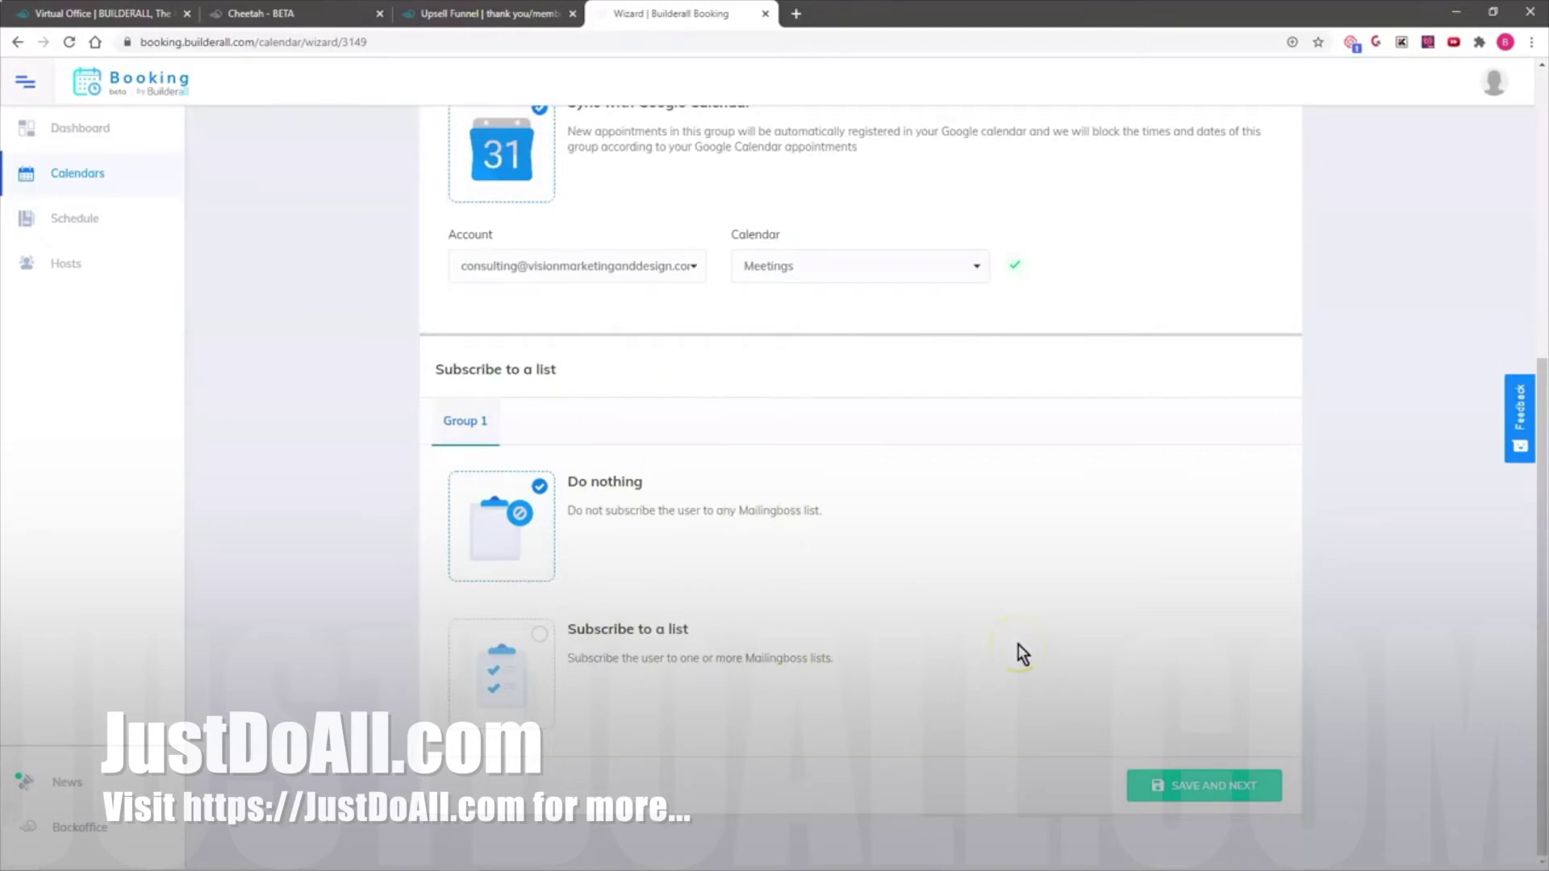
# Finish the Private Coaching calendar, copy its public link, and load it in a new browser tab.
pyautogui.click(1221, 795)
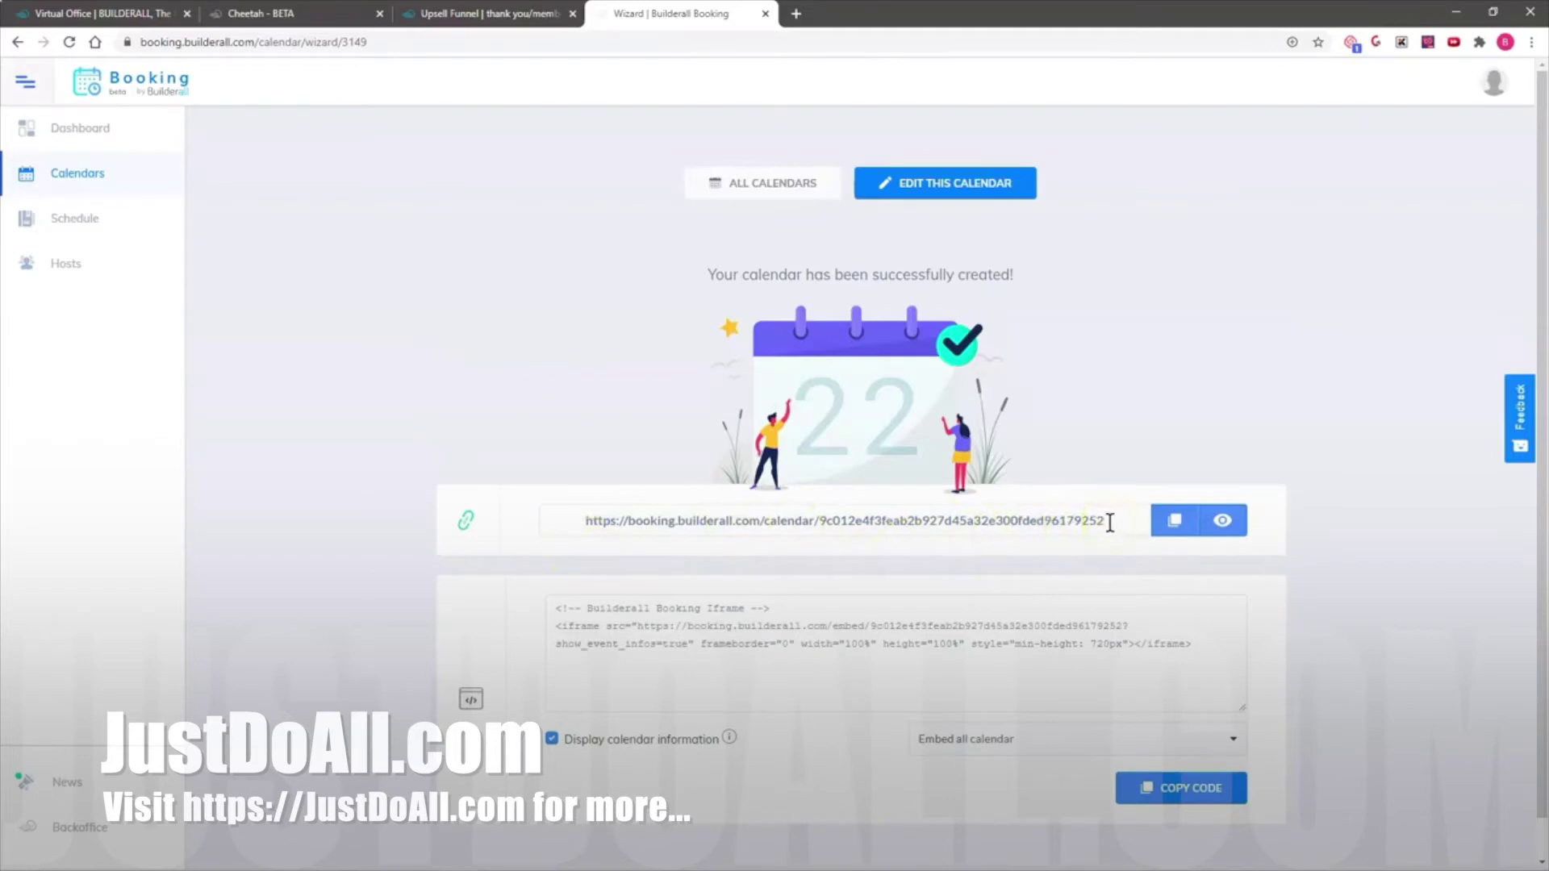
pyautogui.click(1176, 520)
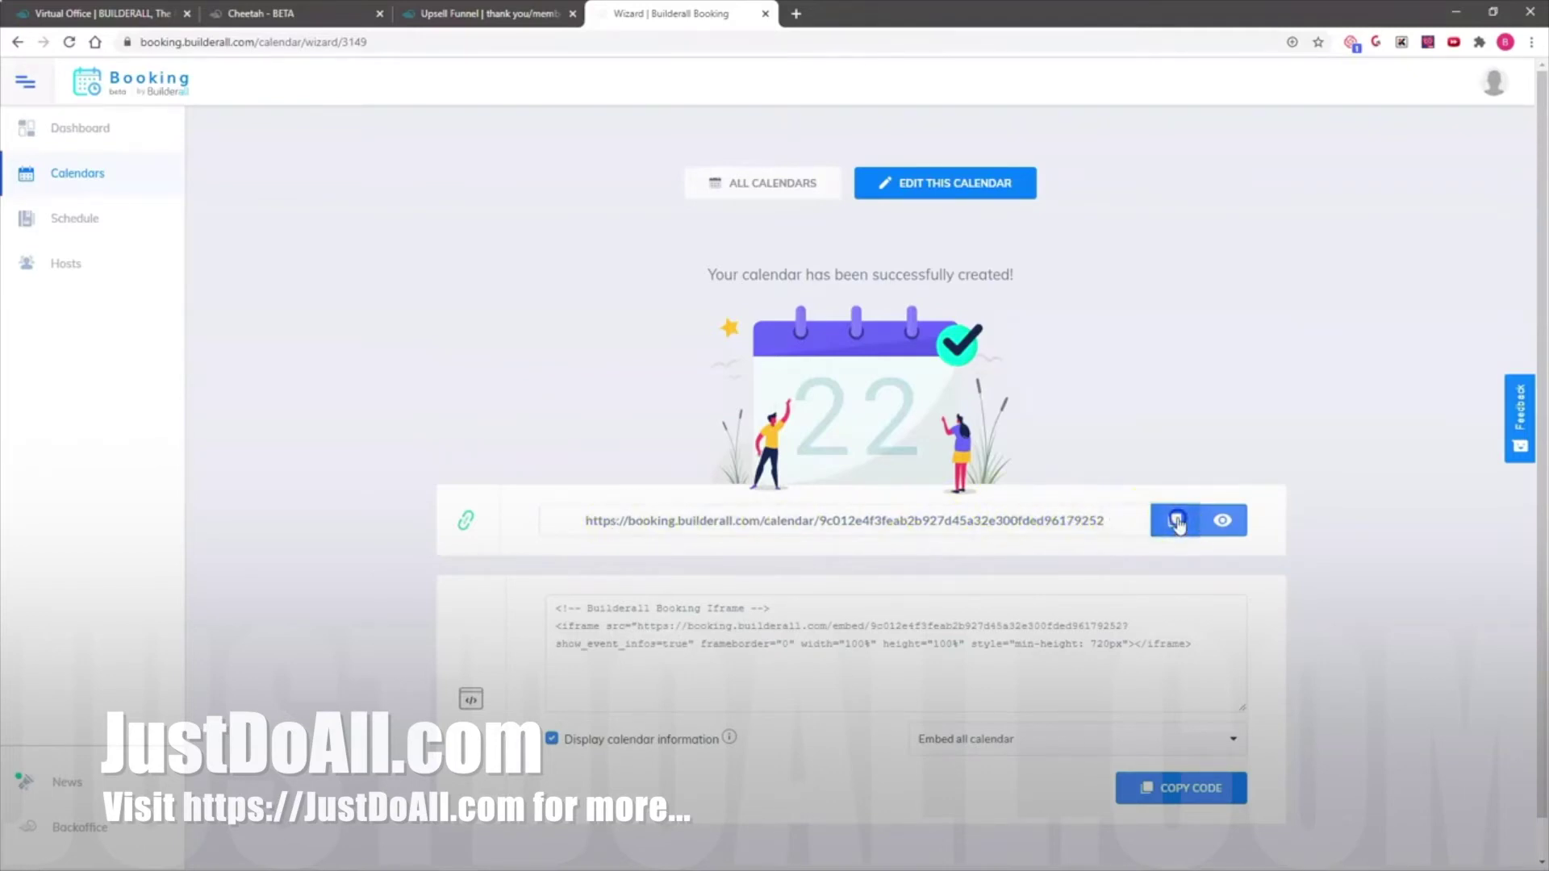
pyautogui.click(796, 14)
pyautogui.click(782, 34)
pyautogui.rightClick(780, 42)
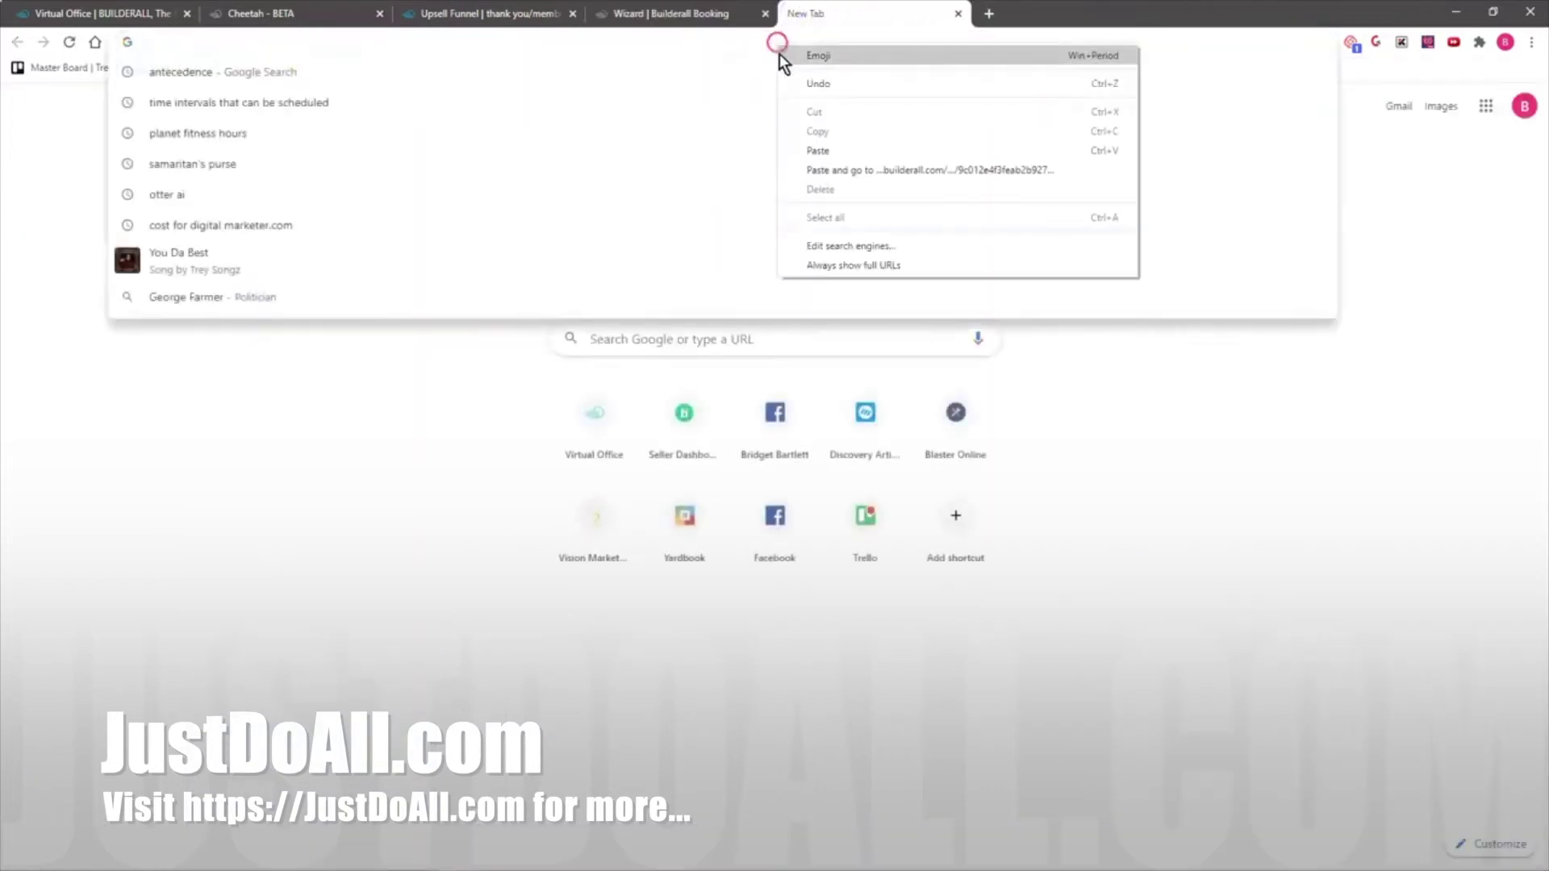
pyautogui.click(809, 150)
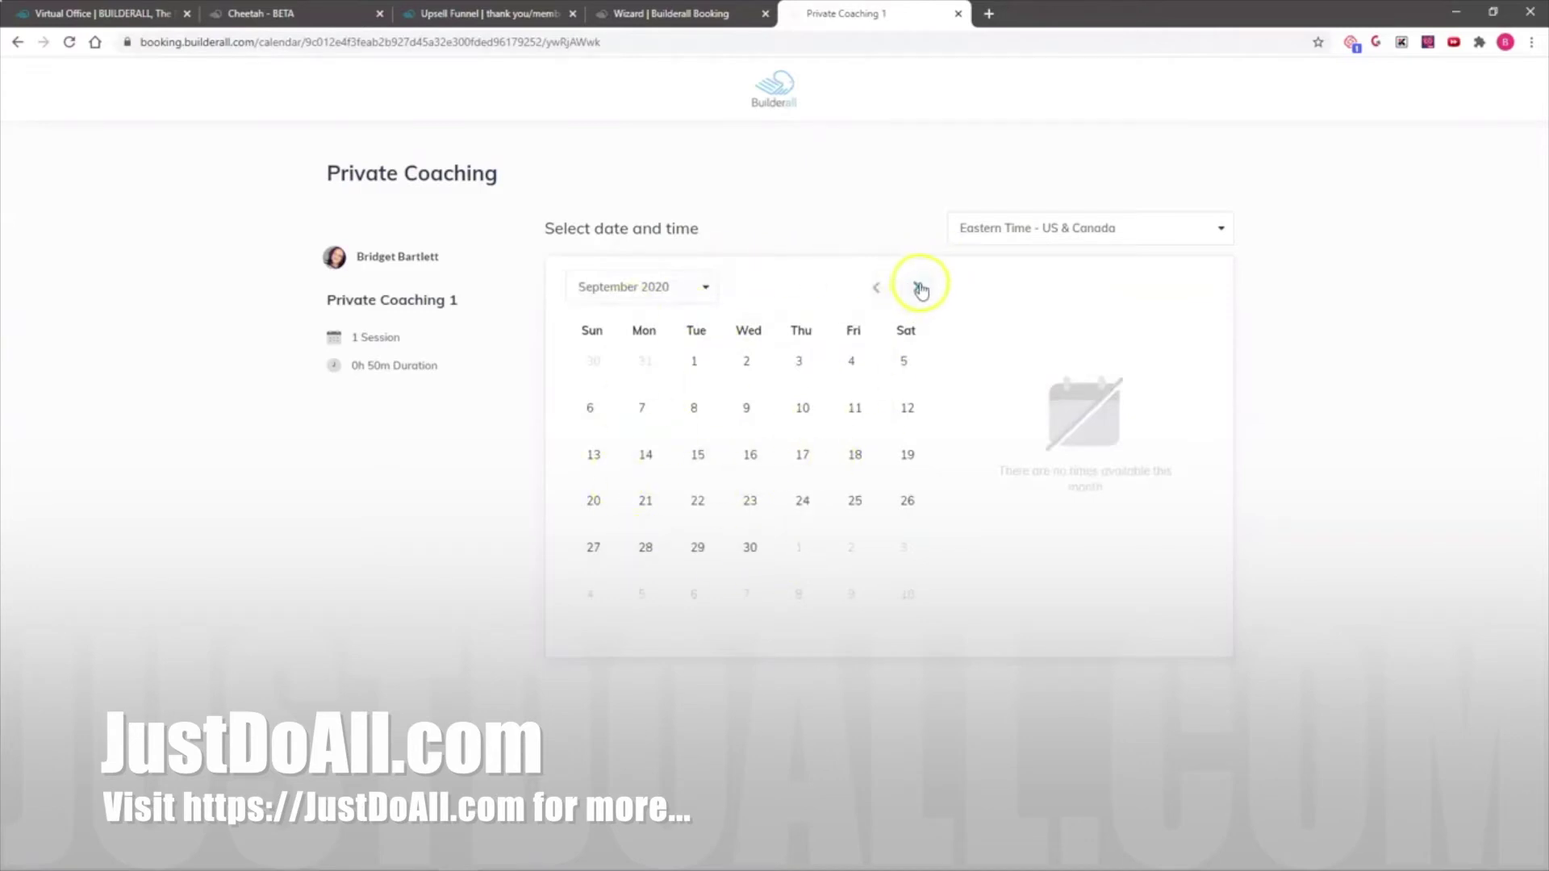
# On the public booking page, choose October 6, 2020 and the 10:00 am session.
pyautogui.click(919, 288)
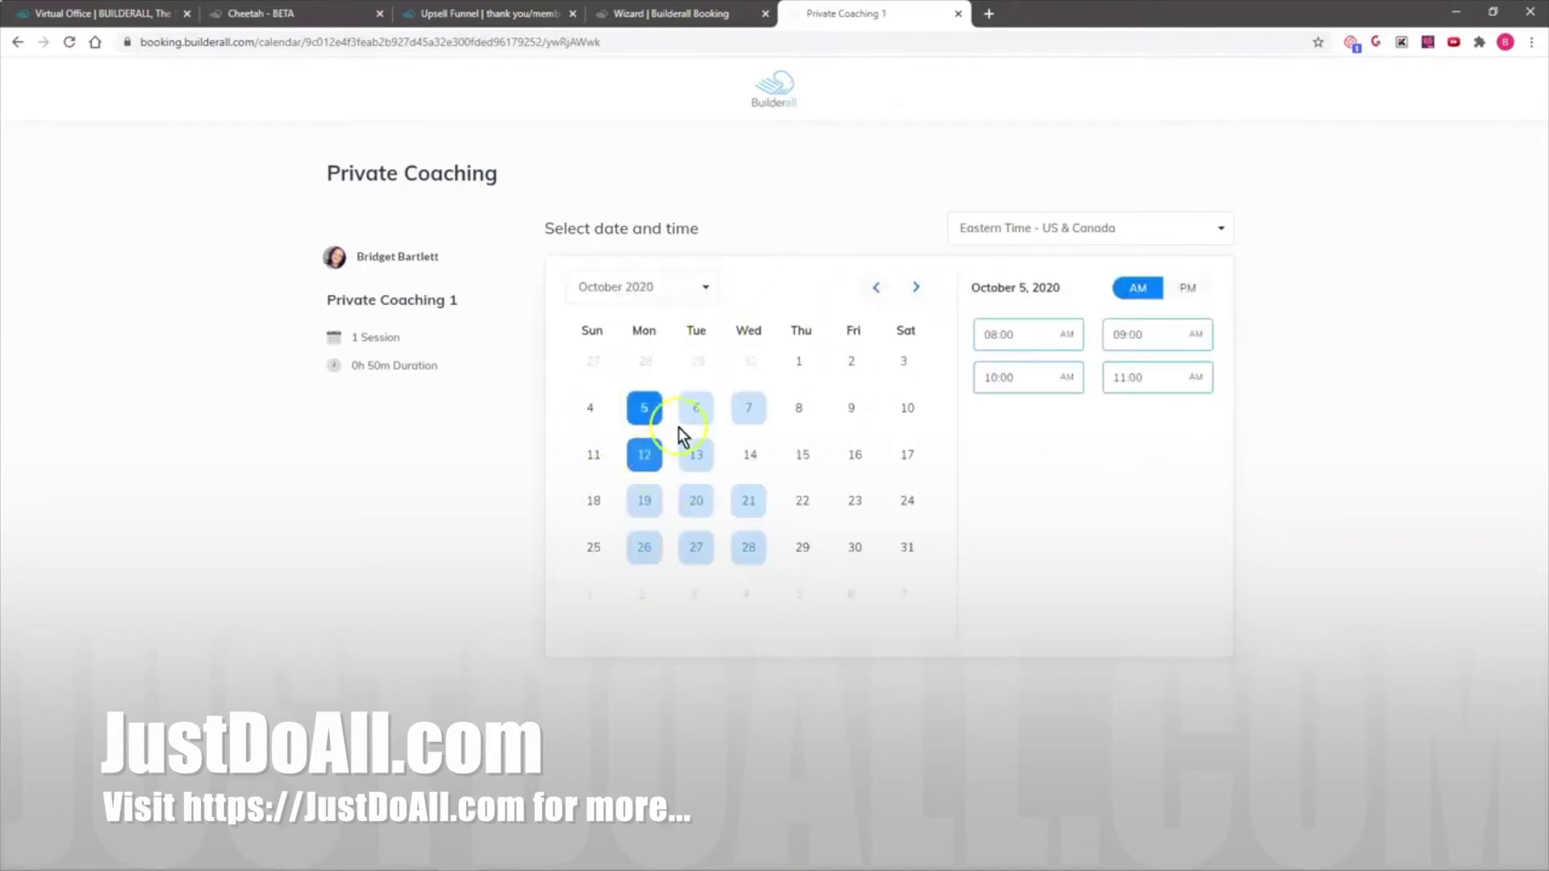
pyautogui.click(694, 406)
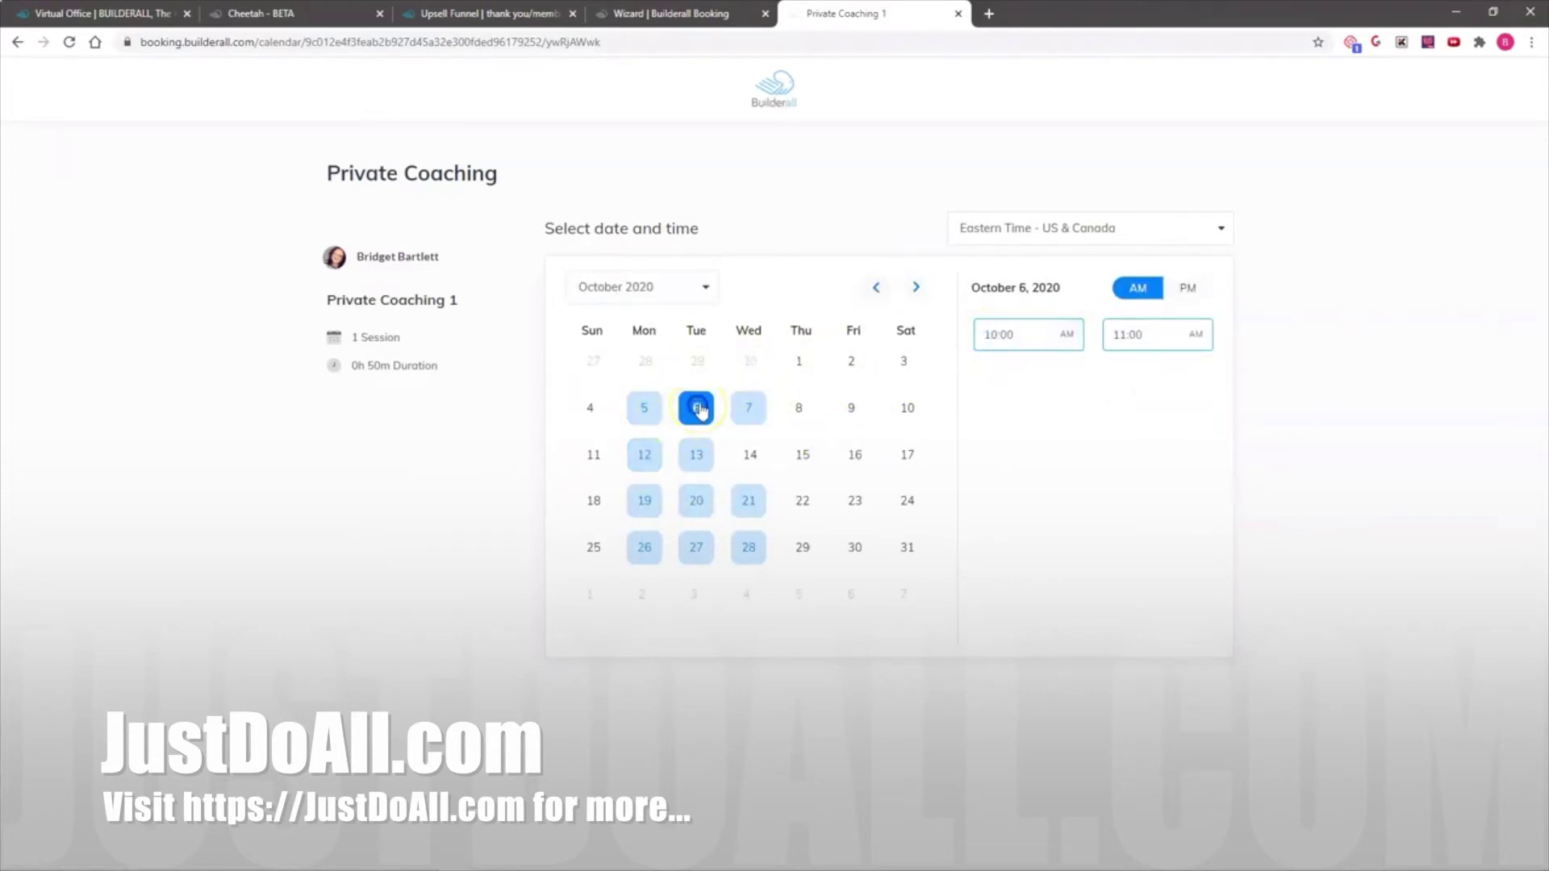
pyautogui.click(1046, 336)
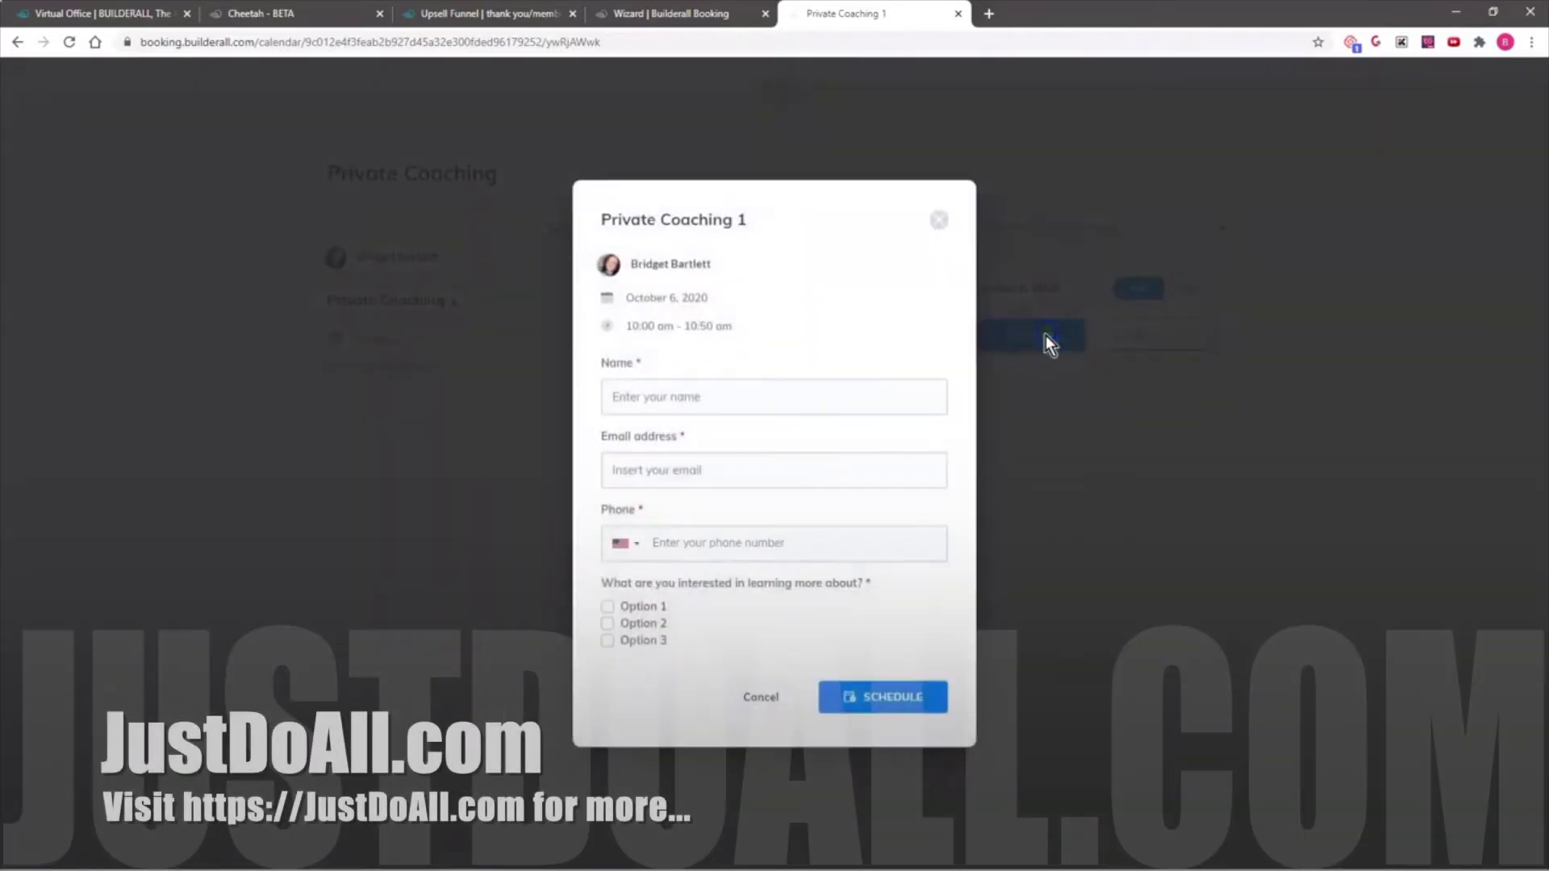
pyautogui.click(658, 289)
# Autofill the booker's name, phone and email, tick the interest options, and submit the booking.
pyautogui.click(635, 393)
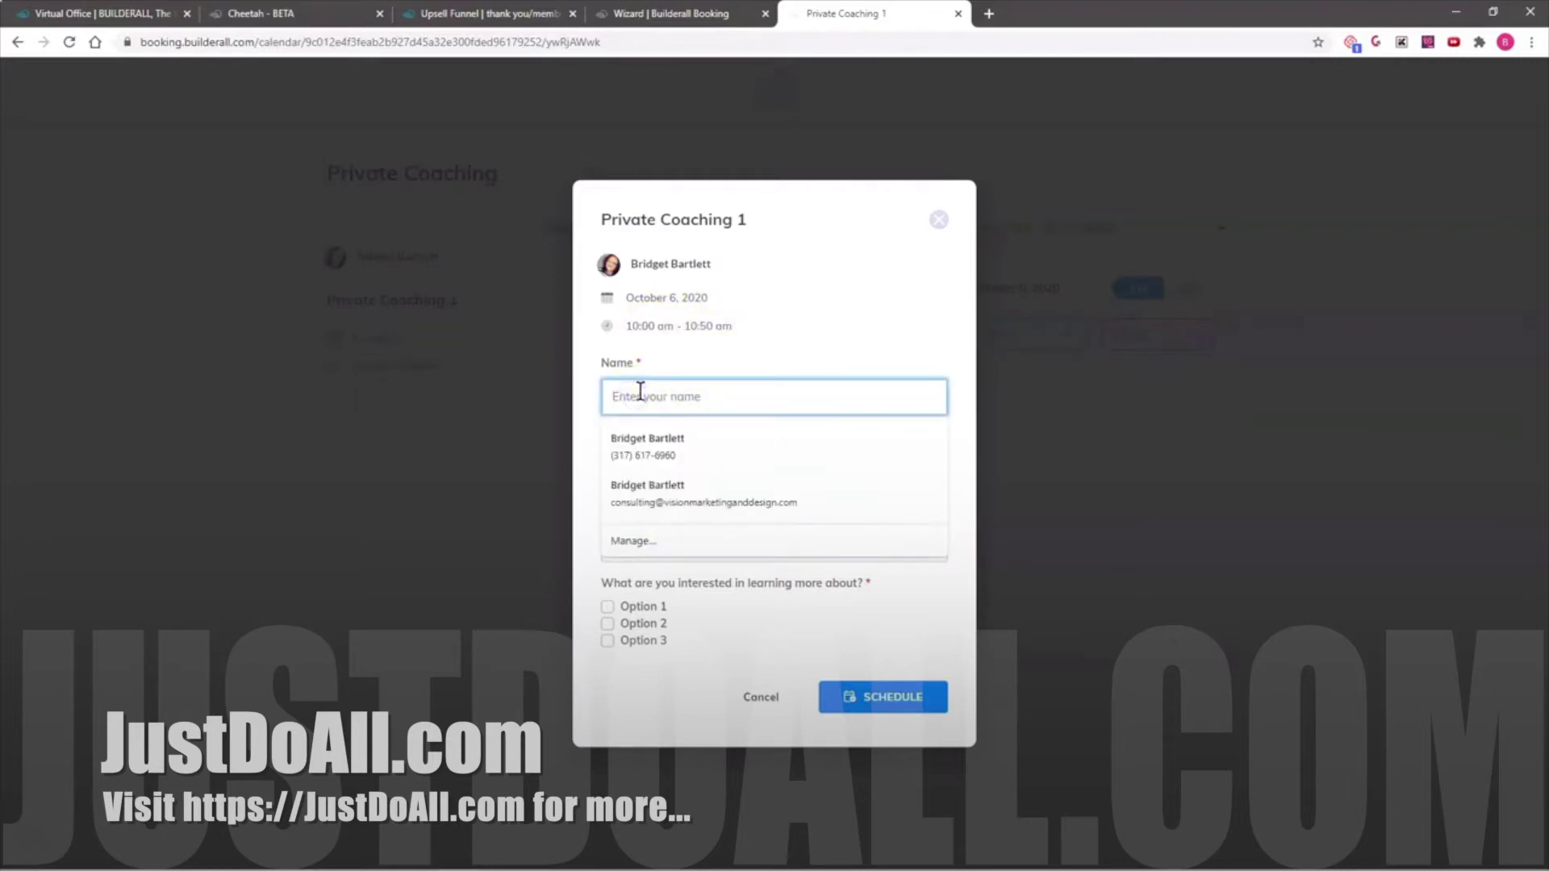
pyautogui.click(754, 446)
pyautogui.click(667, 468)
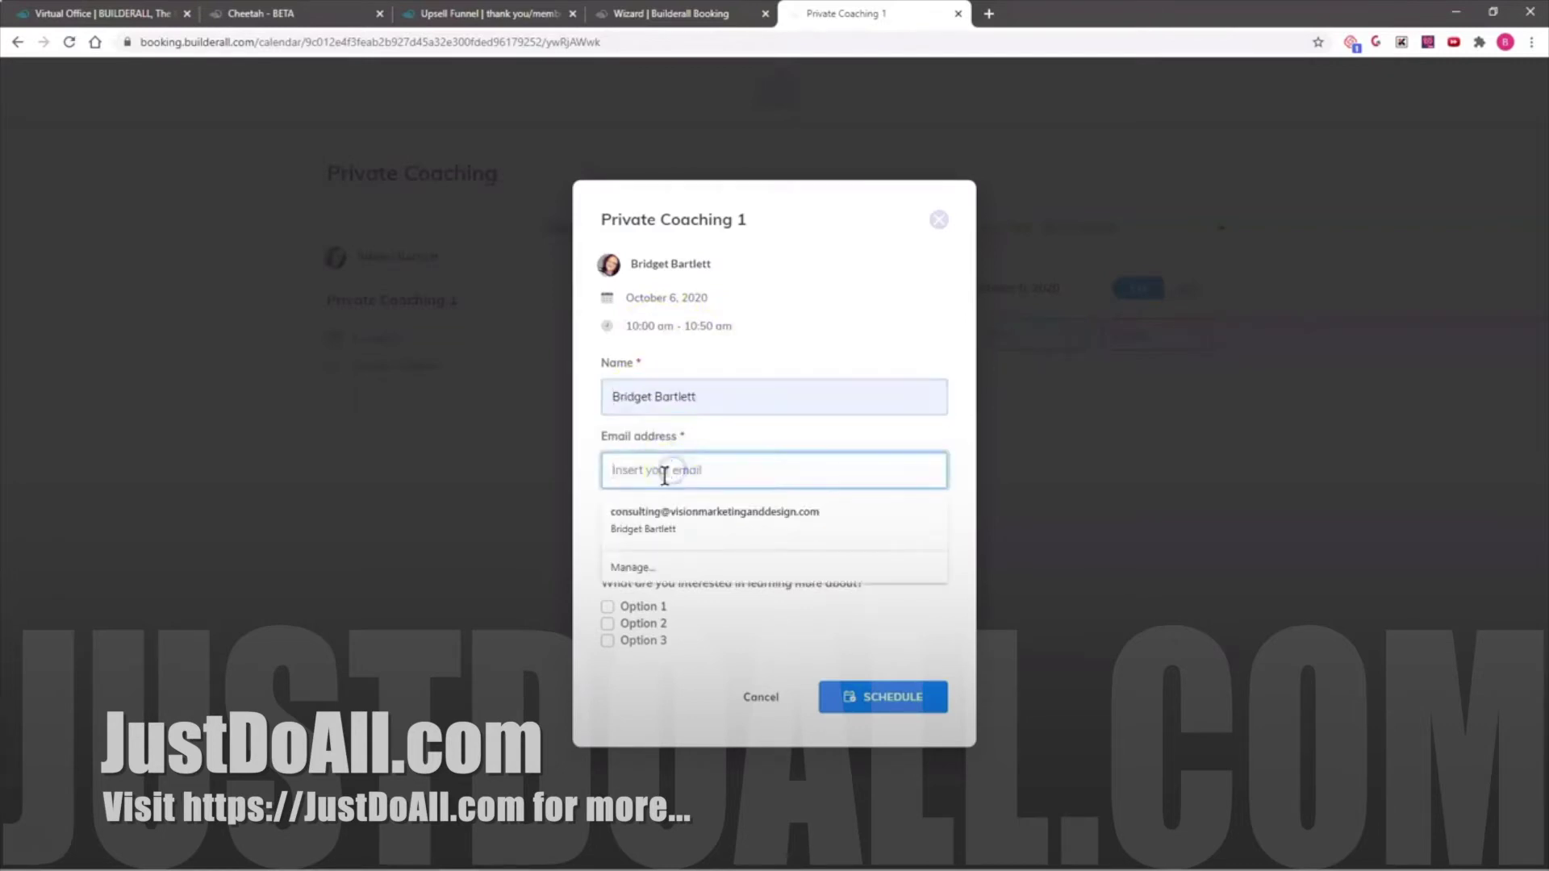
pyautogui.click(658, 510)
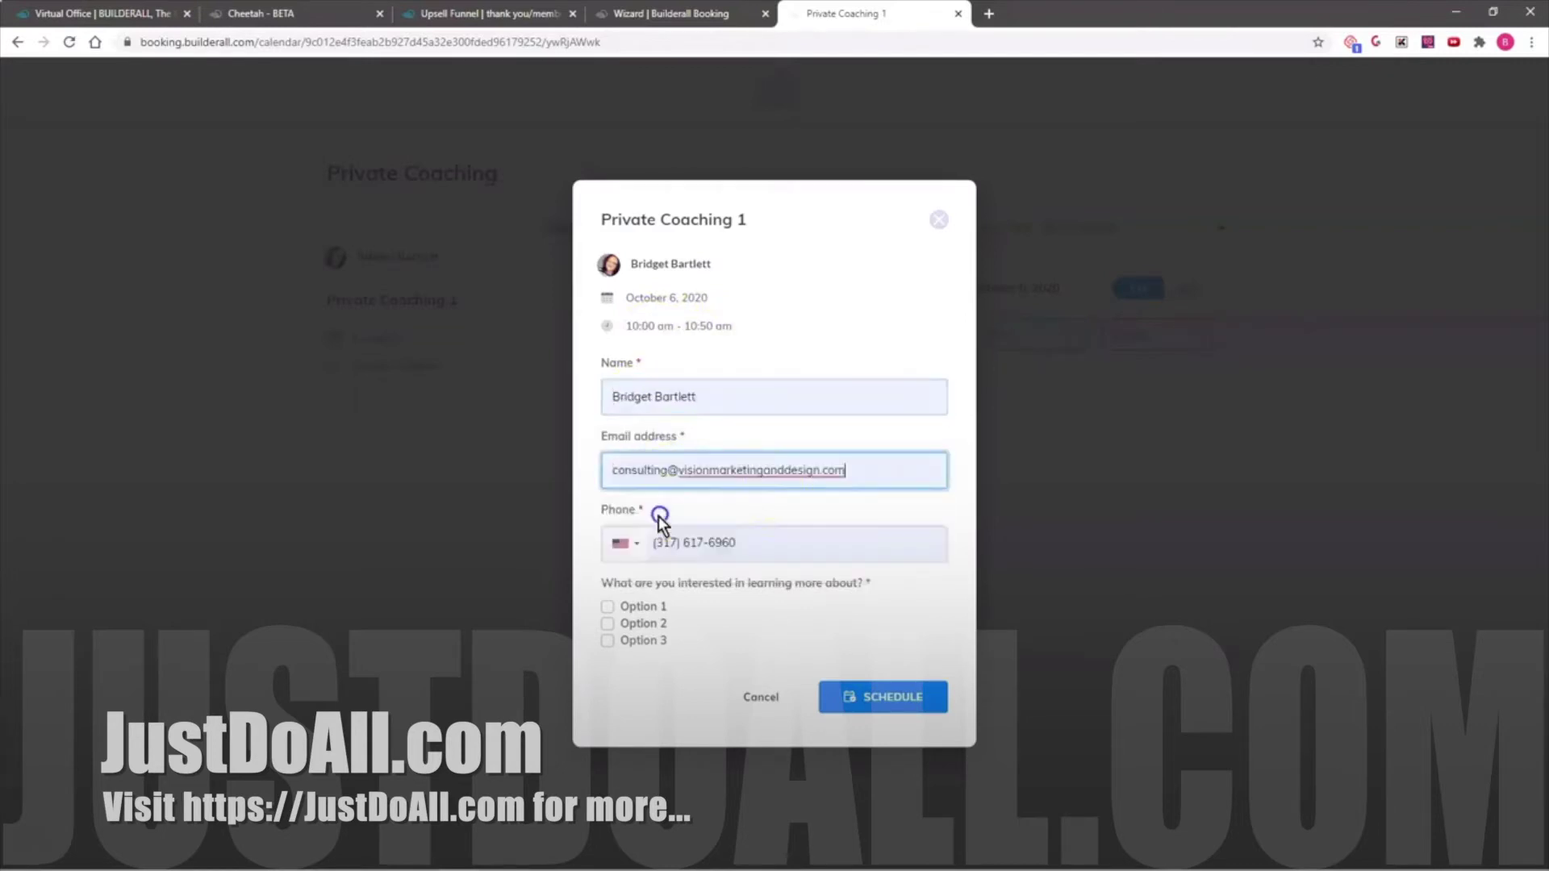
pyautogui.click(607, 606)
pyautogui.click(607, 606)
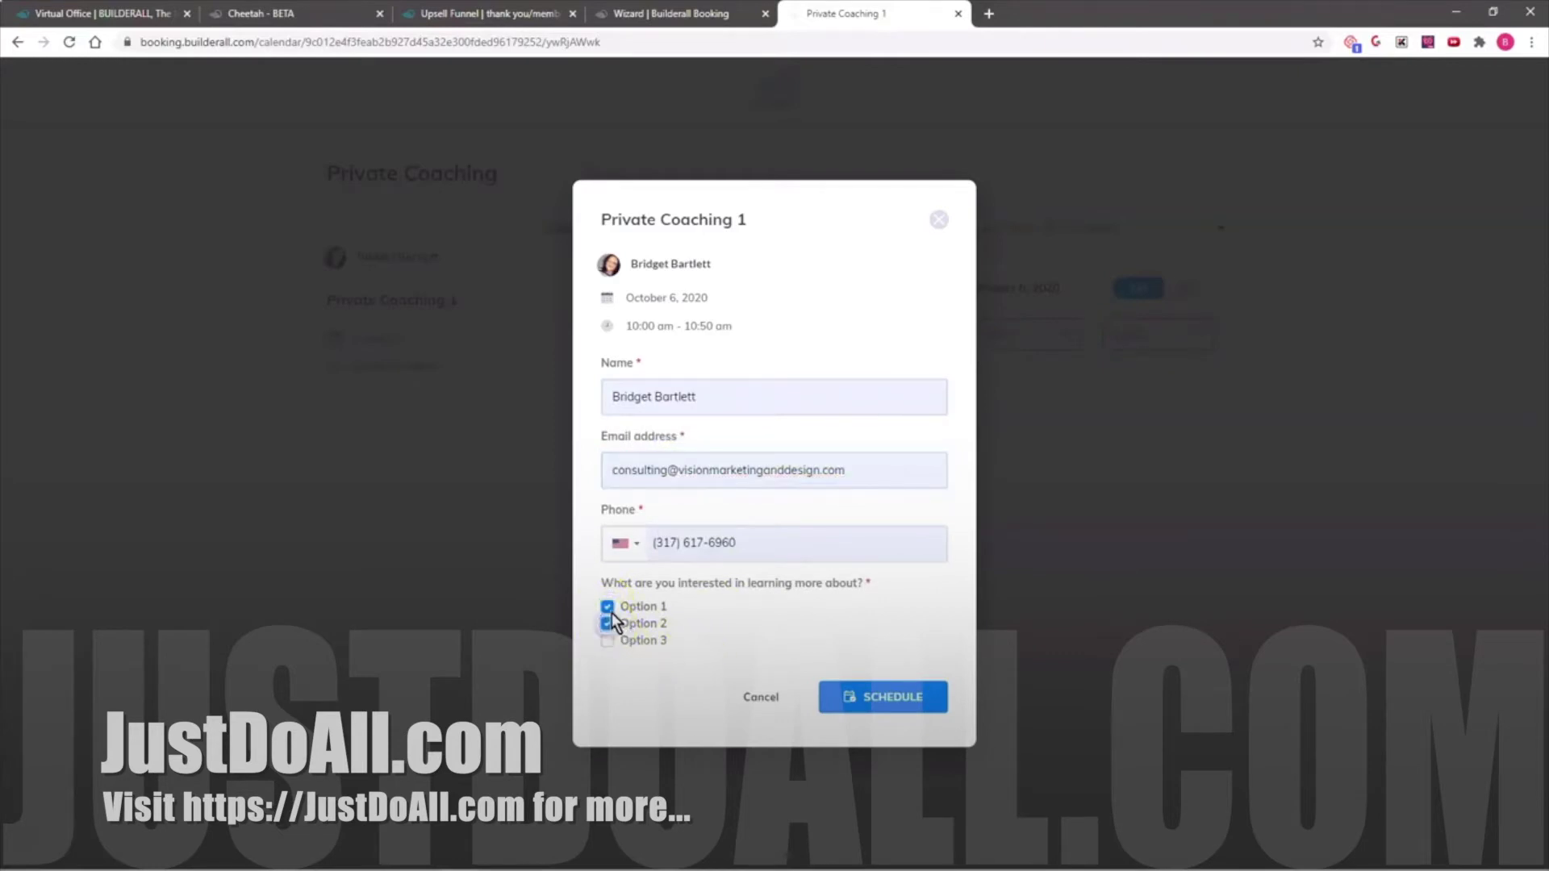
pyautogui.click(607, 623)
pyautogui.click(607, 607)
pyautogui.click(878, 699)
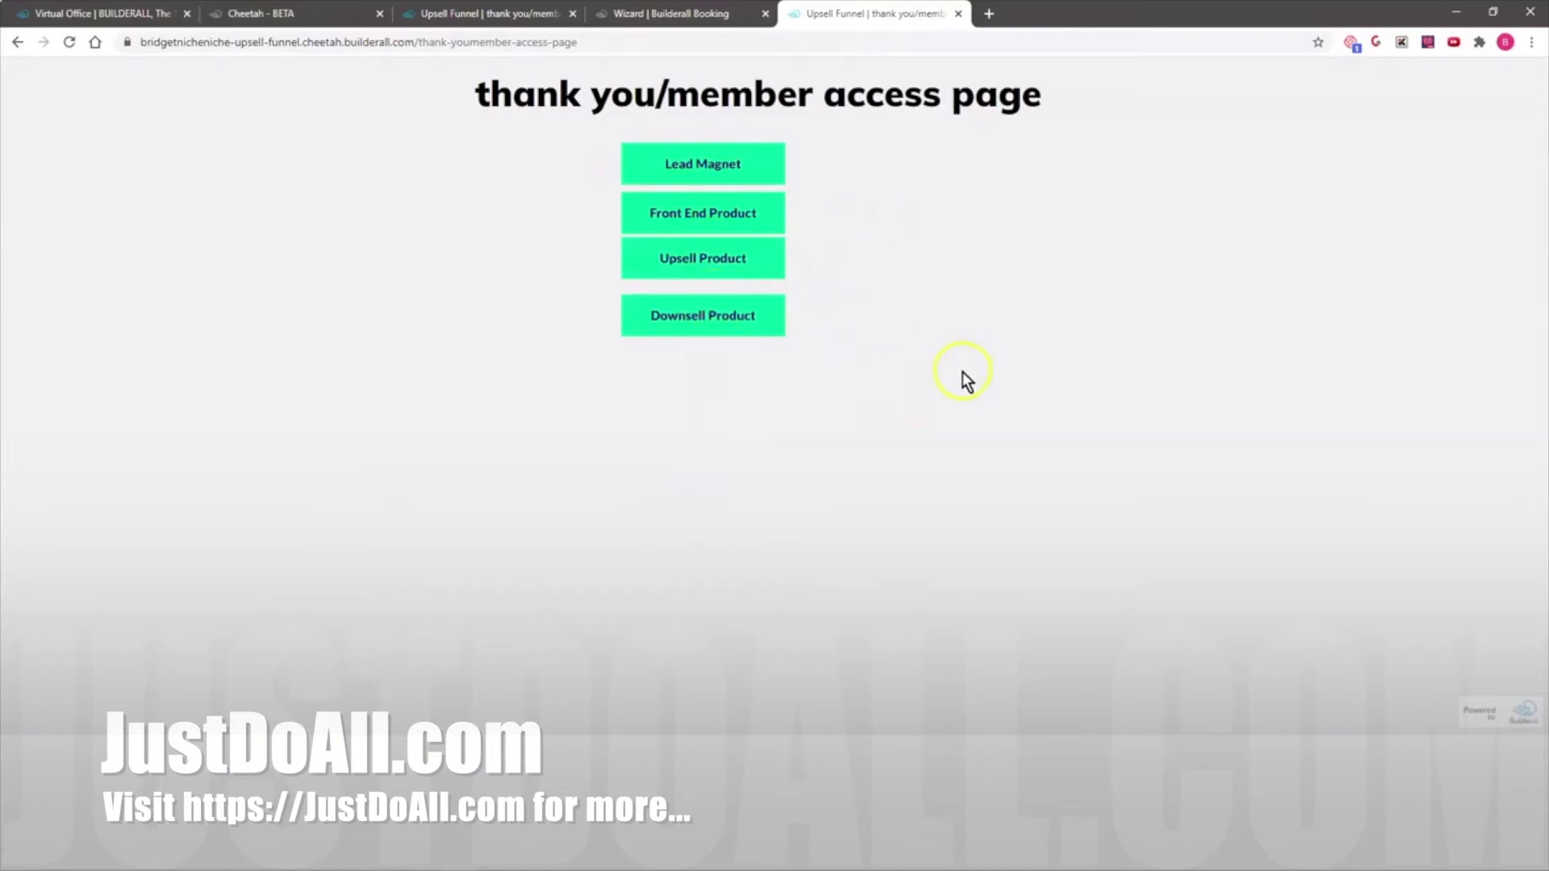
# From the Booking dashboard, start a new Classroom calendar titled 'Group Coaching'.
pyautogui.click(828, 420)
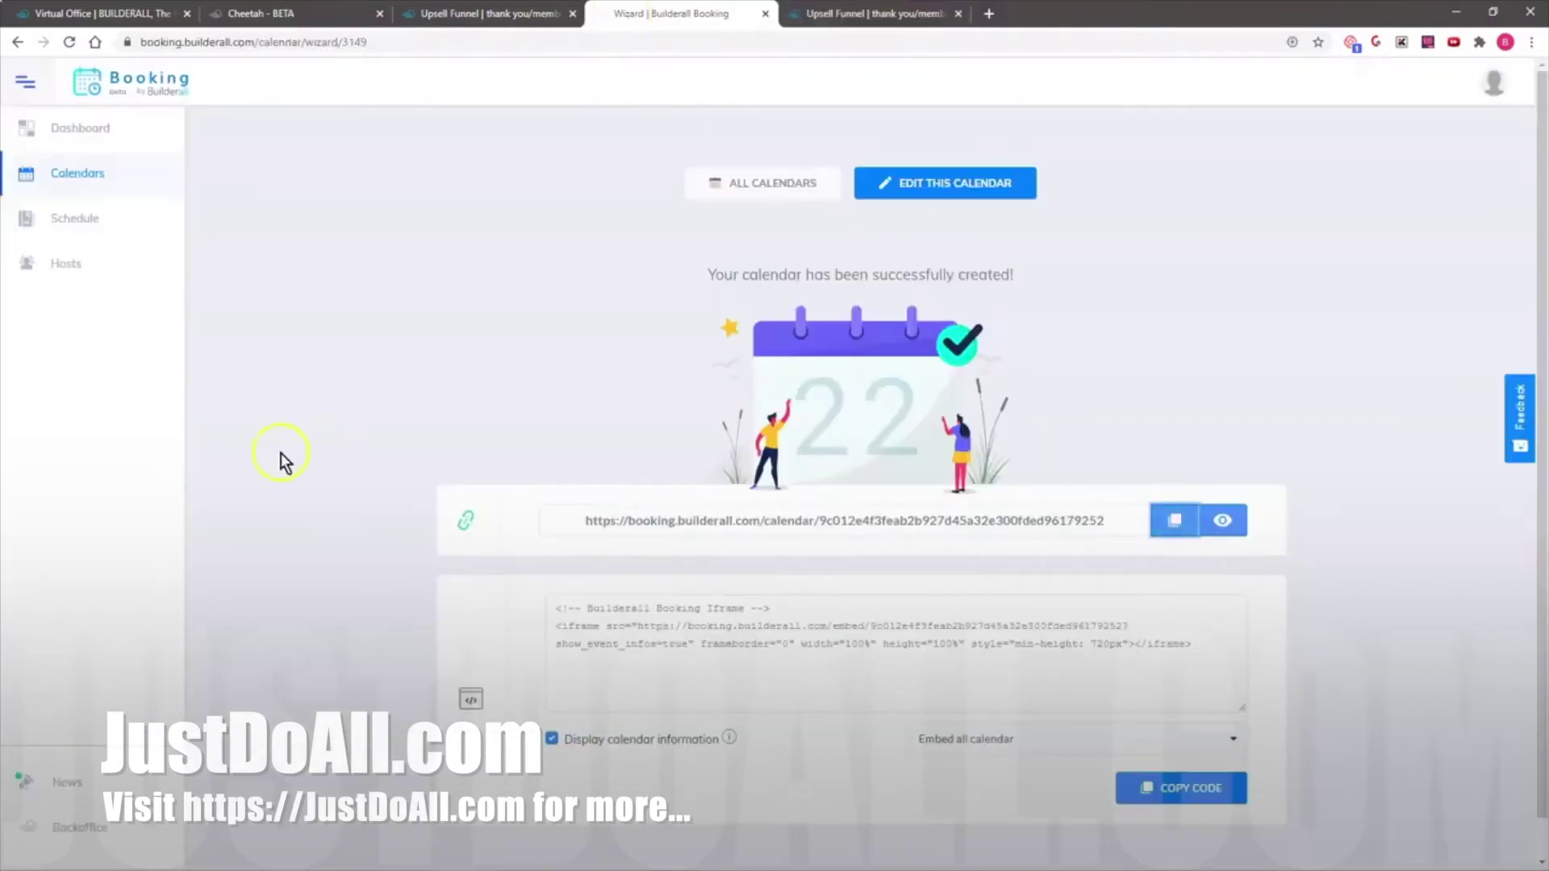
pyautogui.click(90, 126)
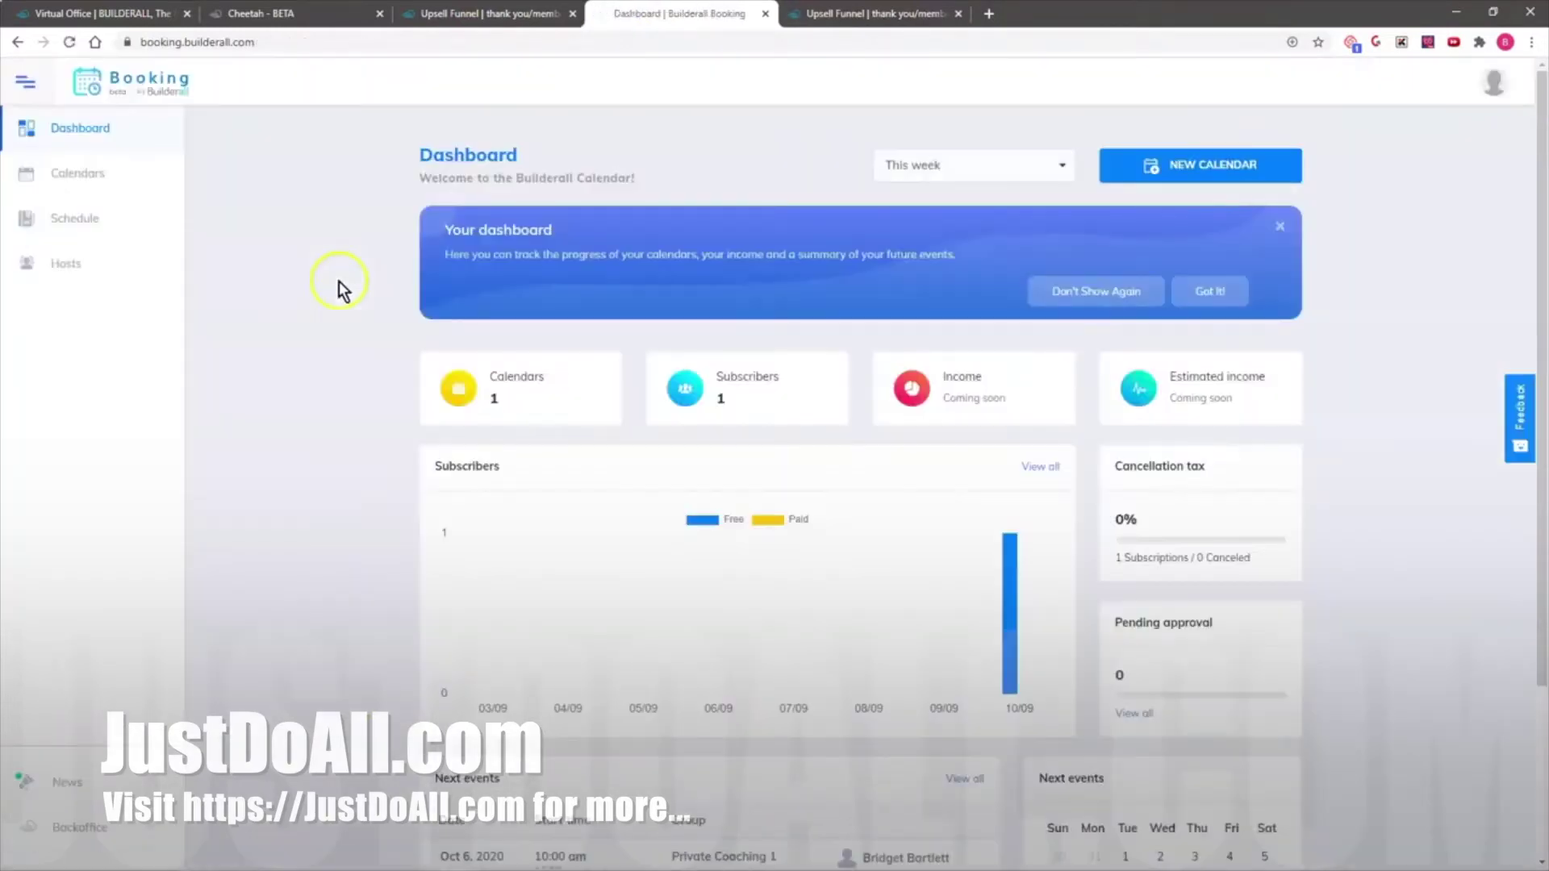
pyautogui.click(1193, 164)
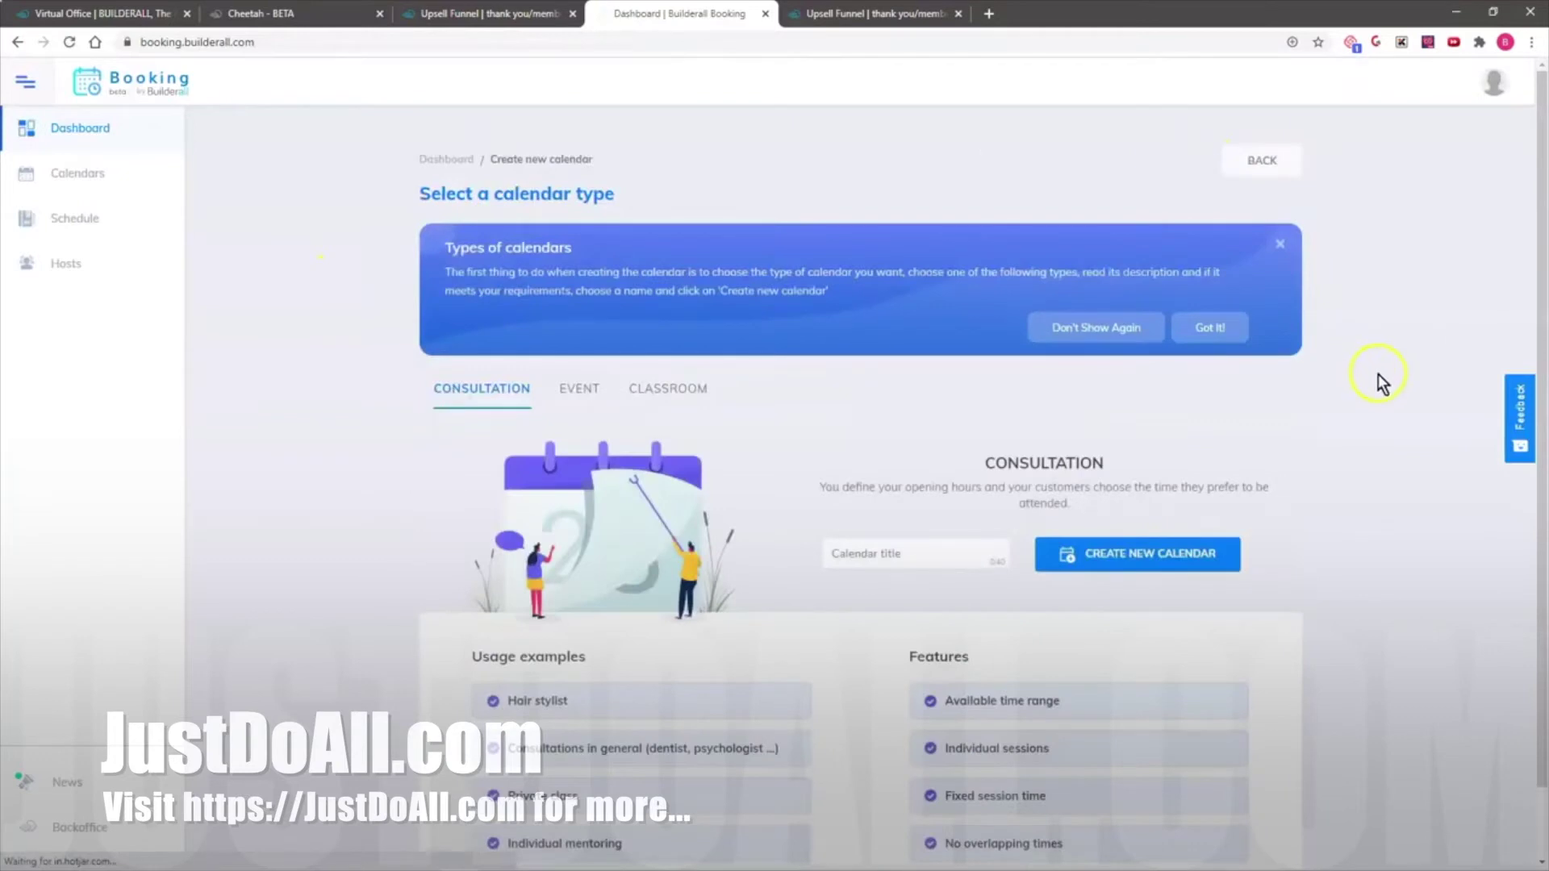
pyautogui.scroll(-1, 1049, 347)
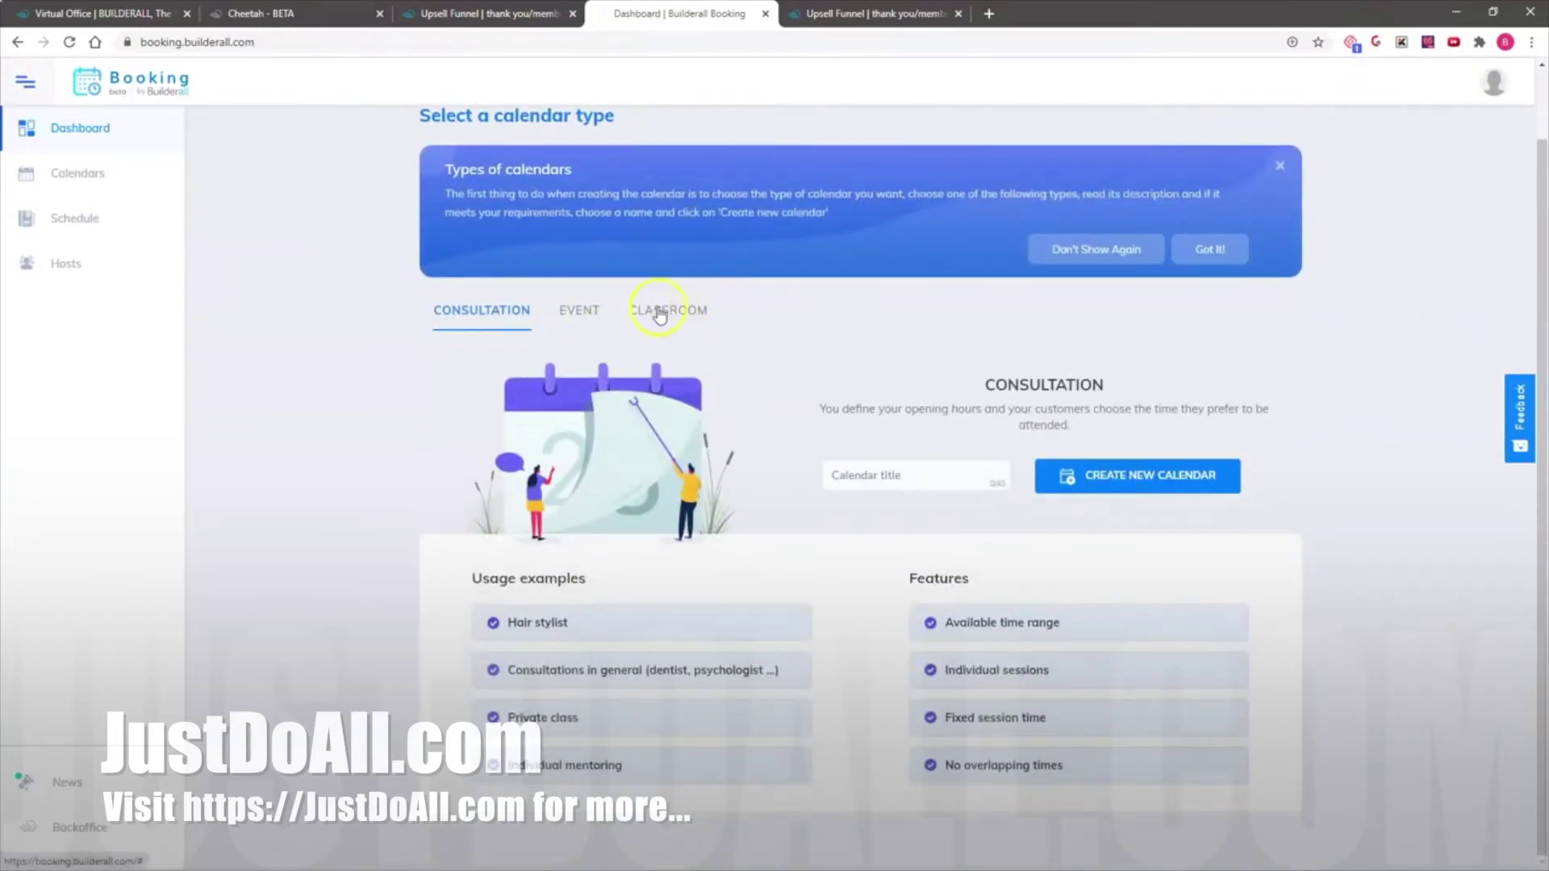
pyautogui.click(659, 313)
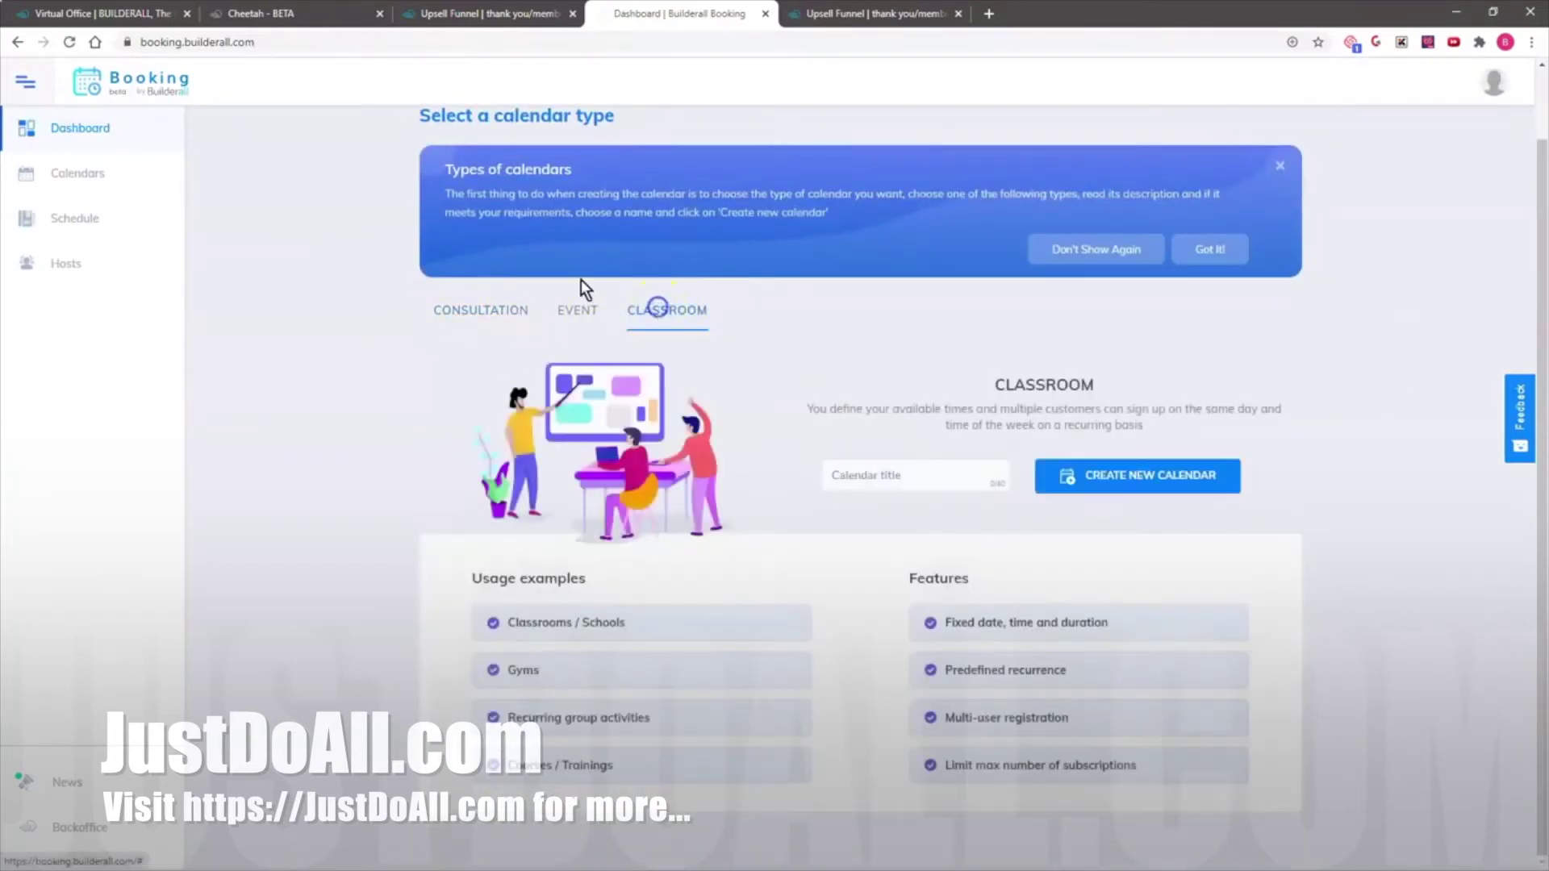
pyautogui.click(929, 479)
pyautogui.click(906, 513)
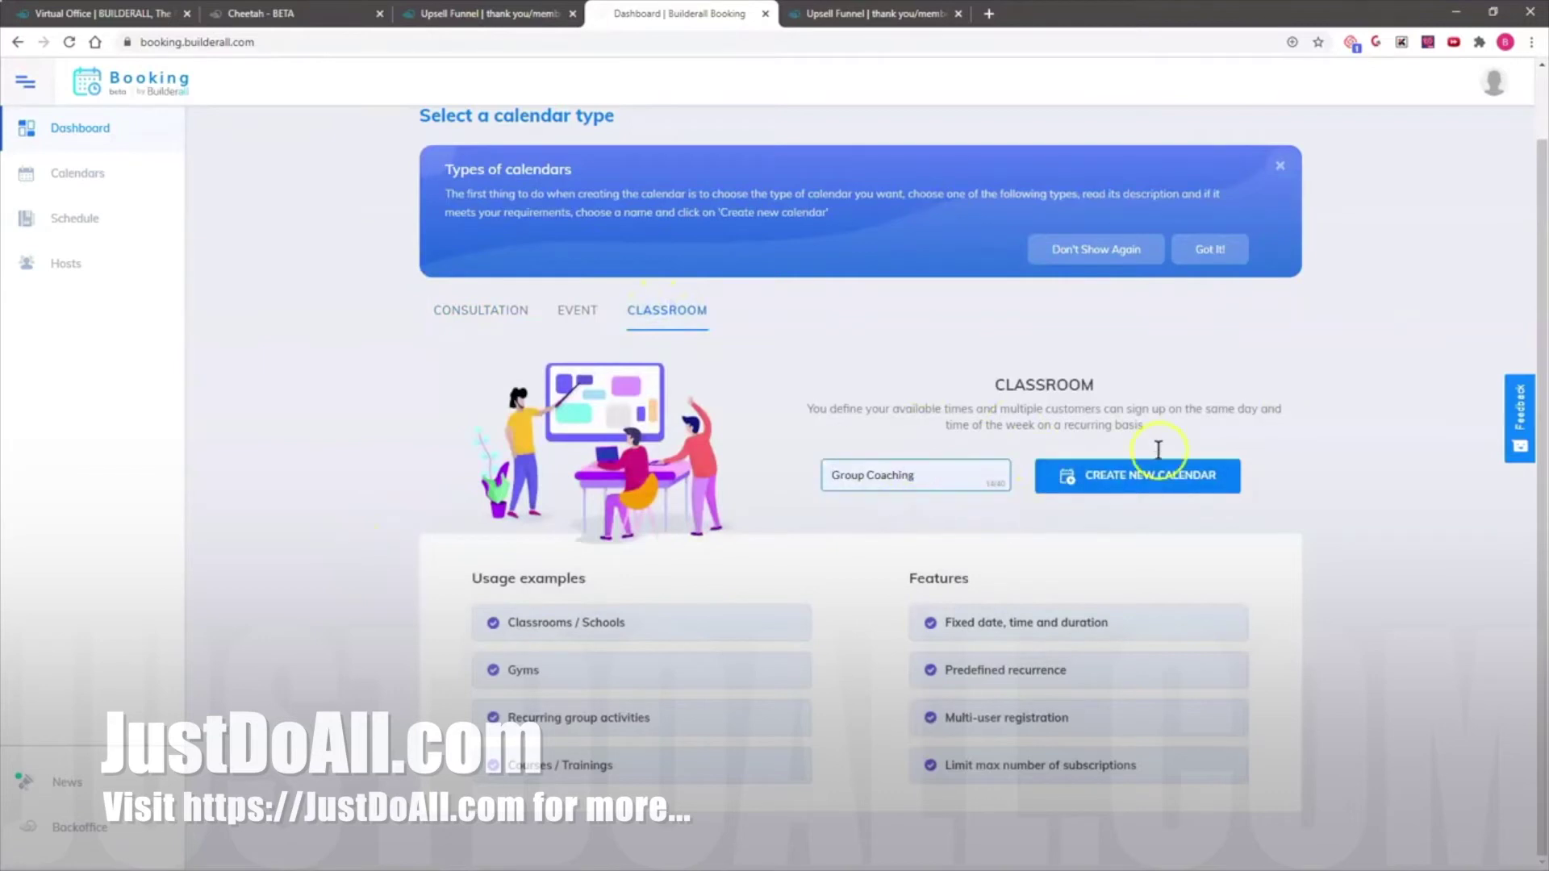
# Start the new Group Coaching calendar and choose Redirect to URL after booking.
pyautogui.click(1123, 483)
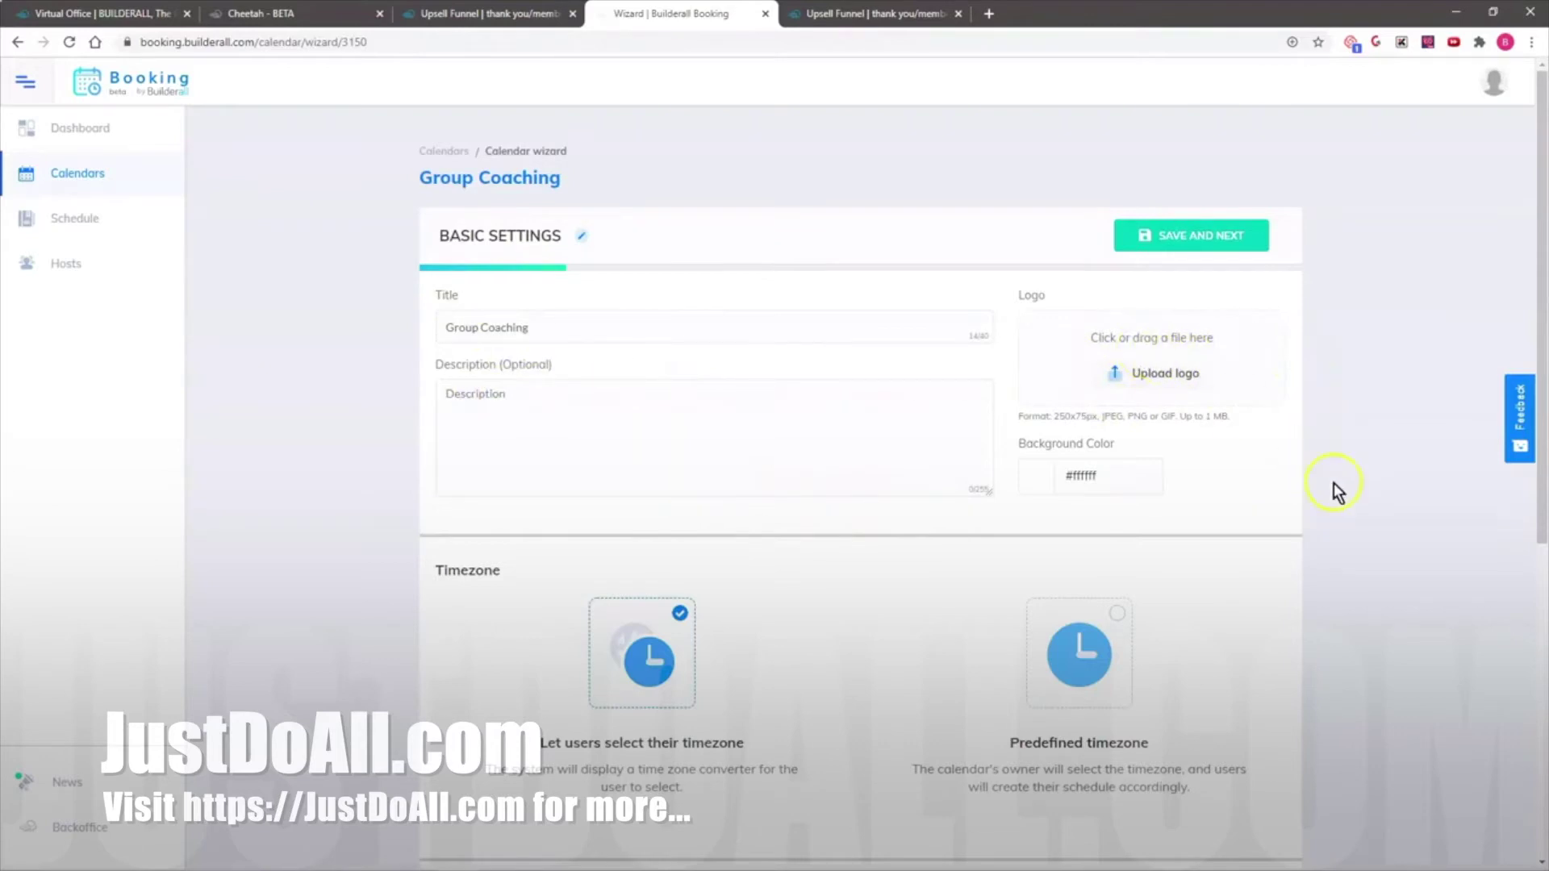
pyautogui.scroll(-3, 882, 286)
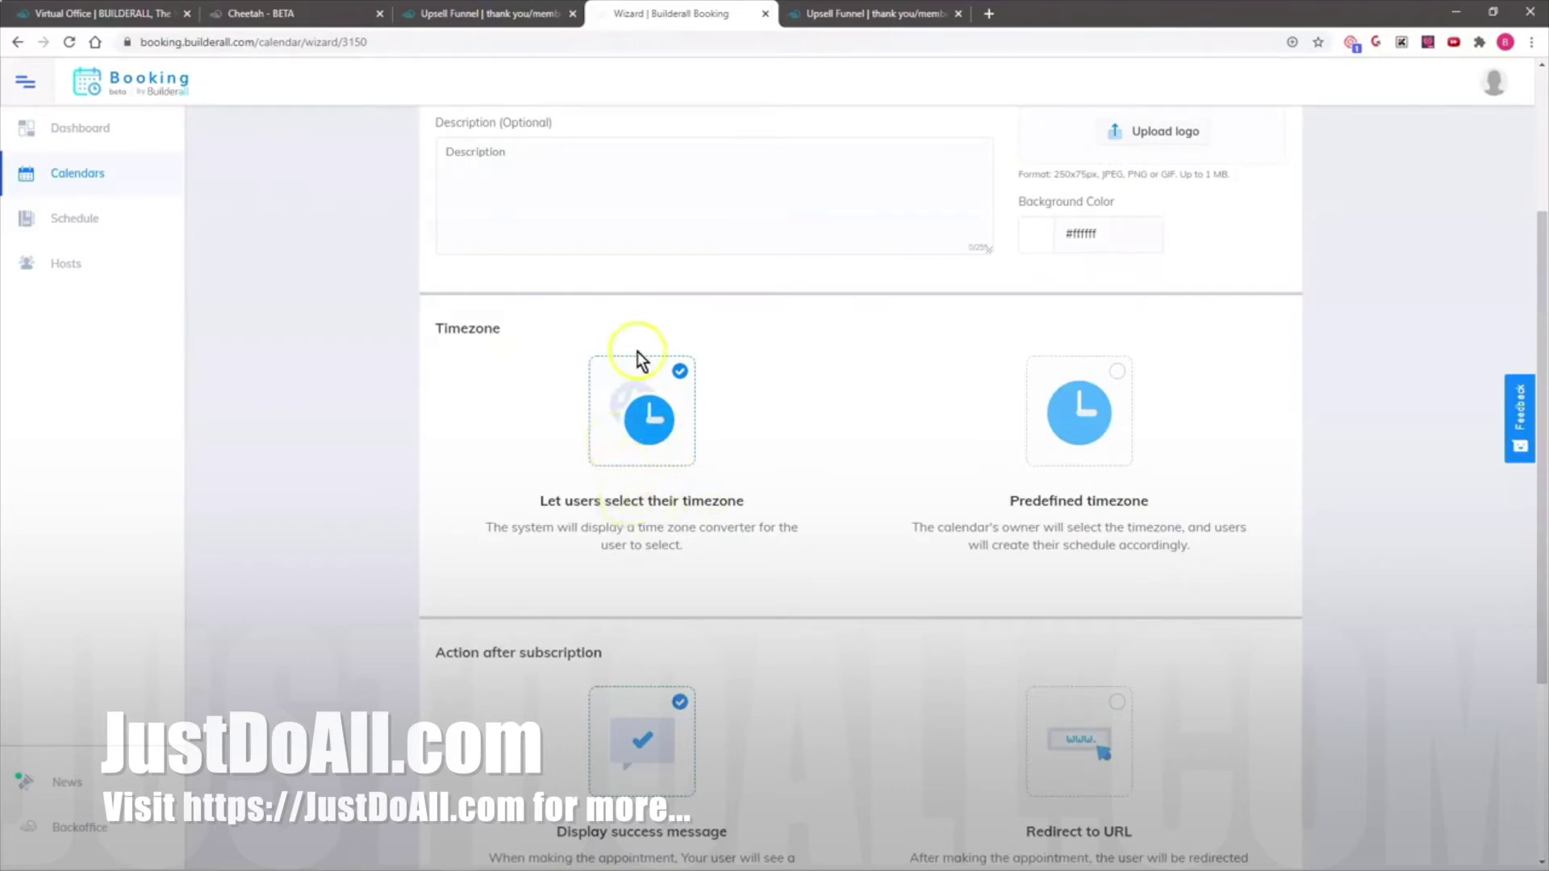
pyautogui.scroll(-4, 879, 594)
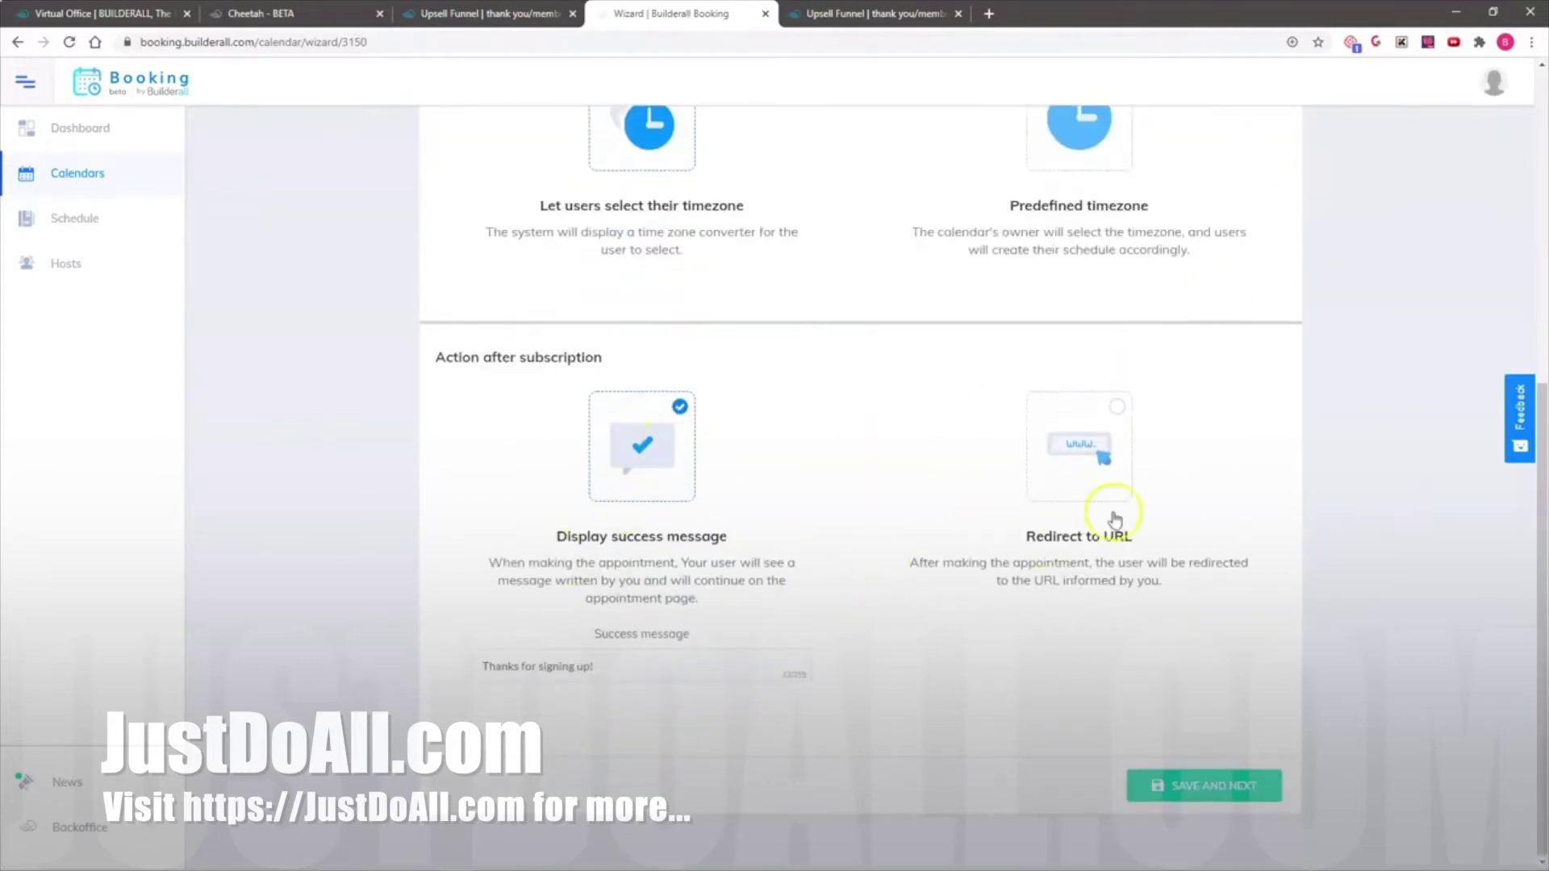
pyautogui.click(1088, 443)
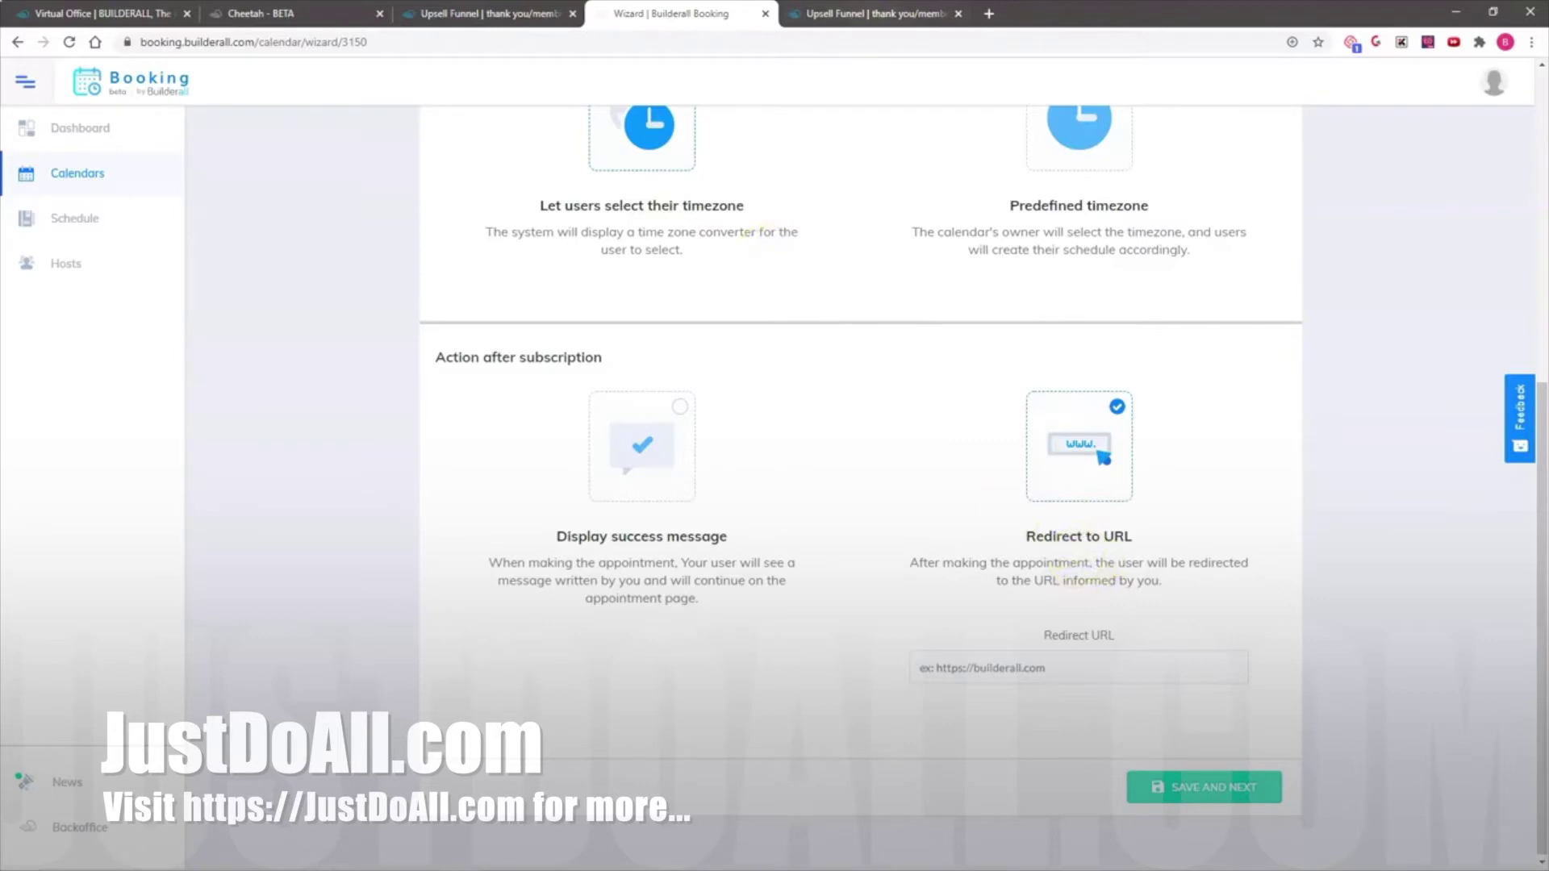
# Set the Redirect URL to the thank-you page's address and save the basic settings.
pyautogui.click(875, 13)
pyautogui.click(763, 42)
pyautogui.rightClick(579, 45)
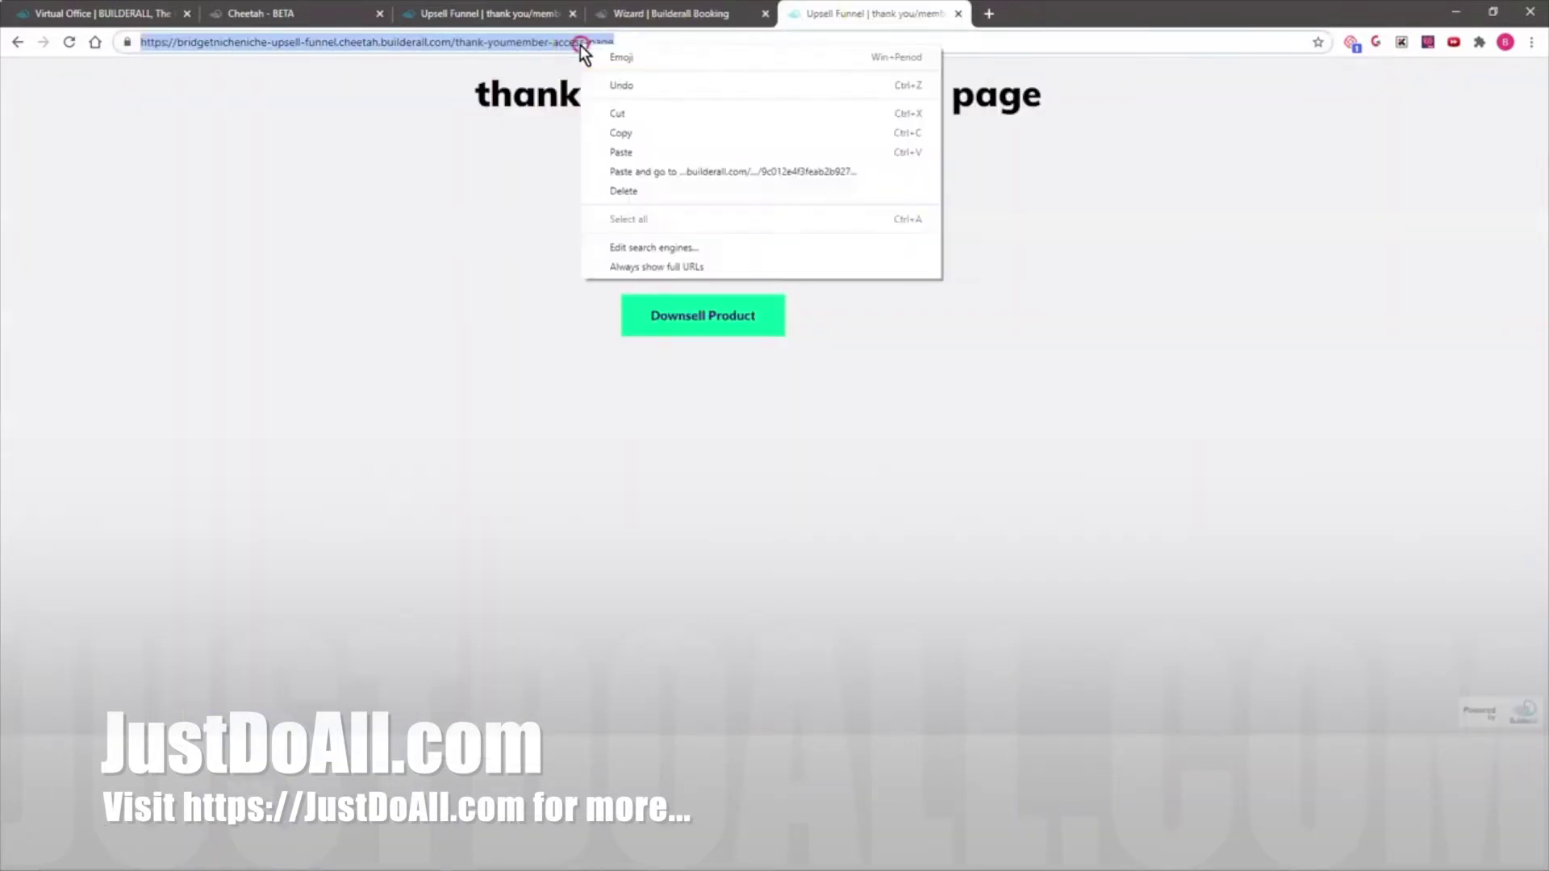
pyautogui.click(597, 133)
pyautogui.click(671, 13)
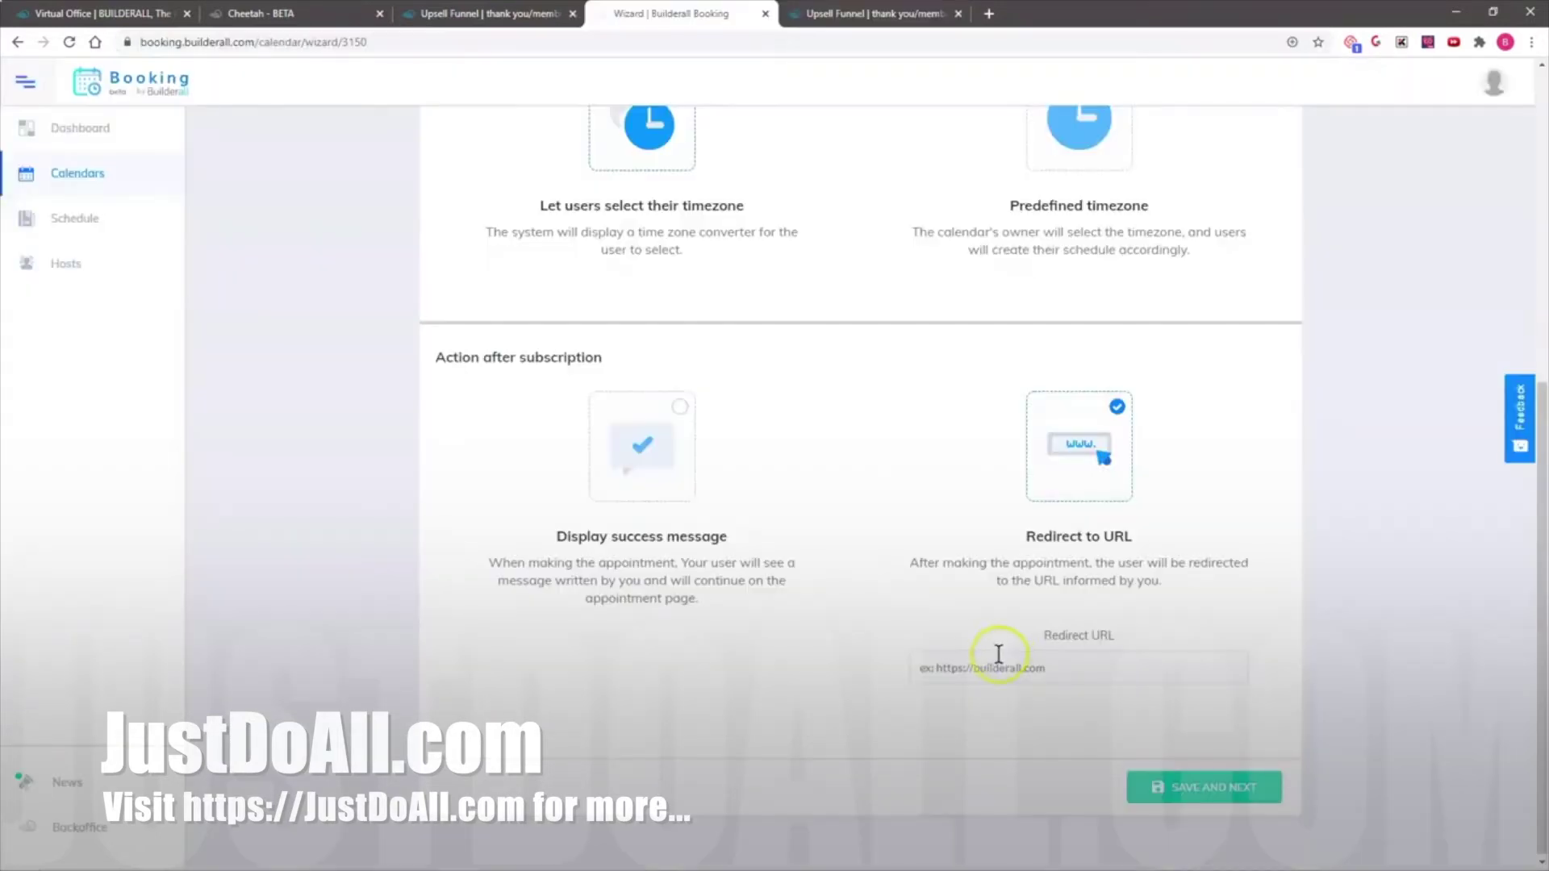
pyautogui.click(998, 653)
pyautogui.rightClick(994, 657)
pyautogui.click(991, 543)
pyautogui.click(1204, 787)
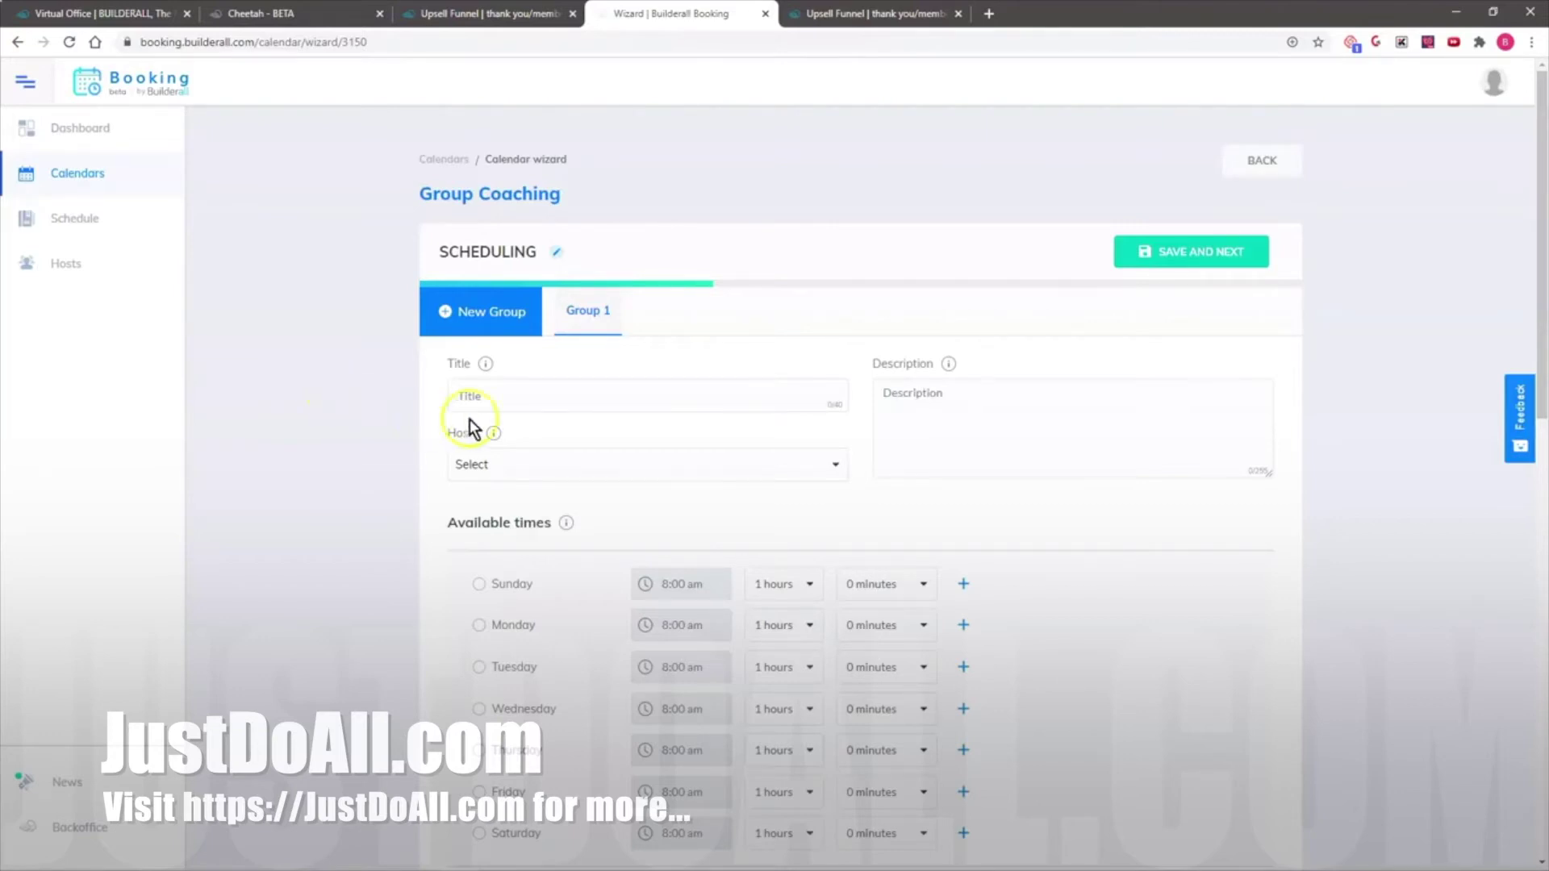
# Title Group 1 'Group Coaching 1' and assign the existing host.
pyautogui.click(492, 398)
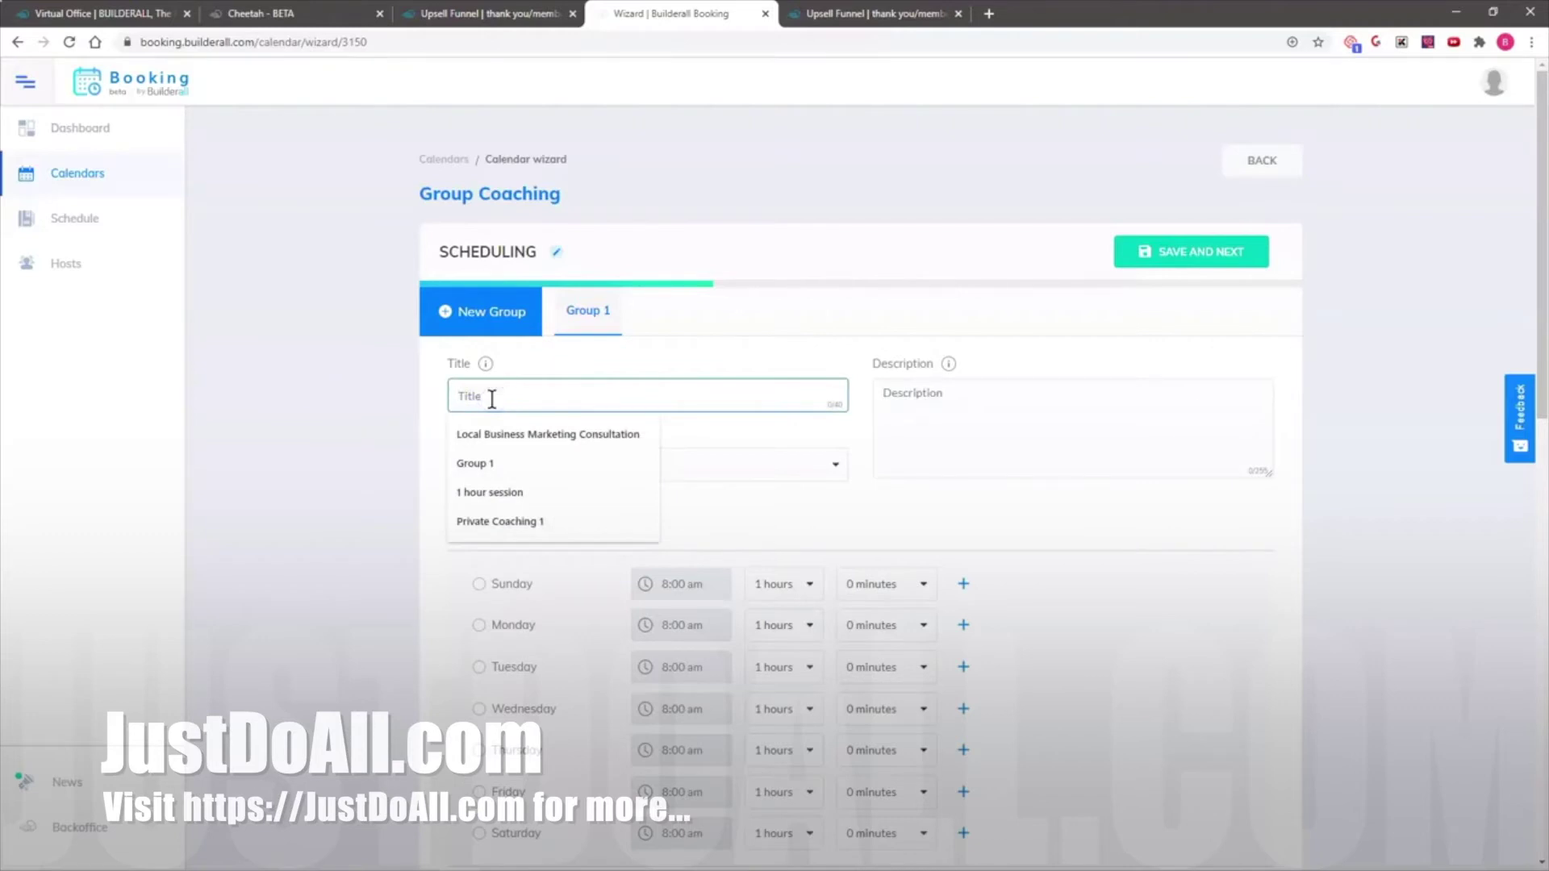
pyautogui.write('Group Coaching')
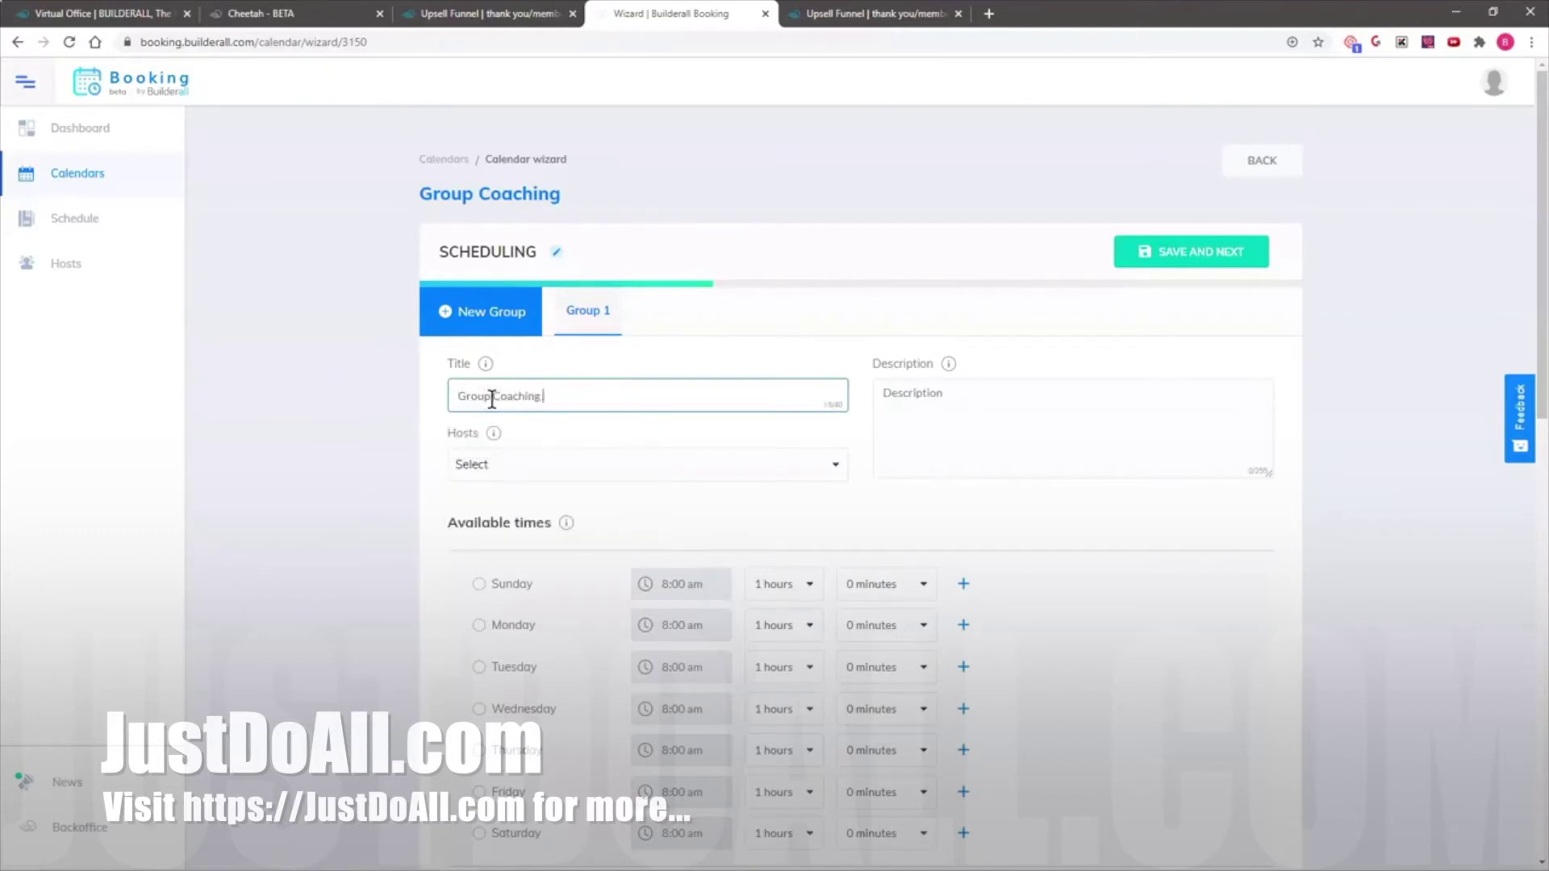
pyautogui.write(' 1')
pyautogui.click(603, 466)
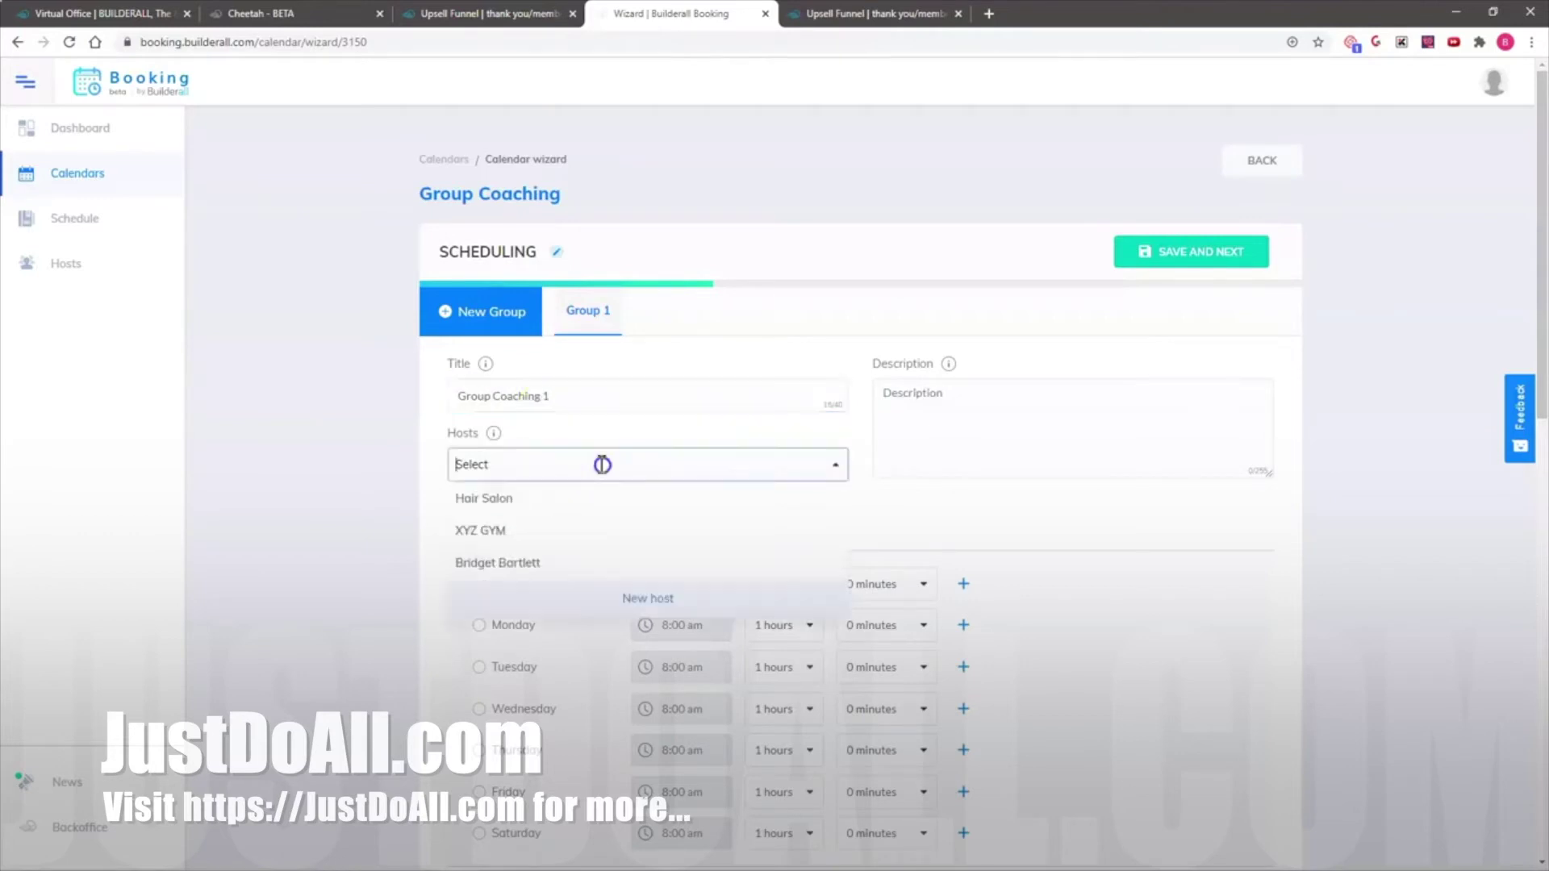
pyautogui.click(484, 562)
# Make Group 1 available Thursdays at 5:00 pm for 2-hour sessions.
pyautogui.scroll(-4, 1372, 589)
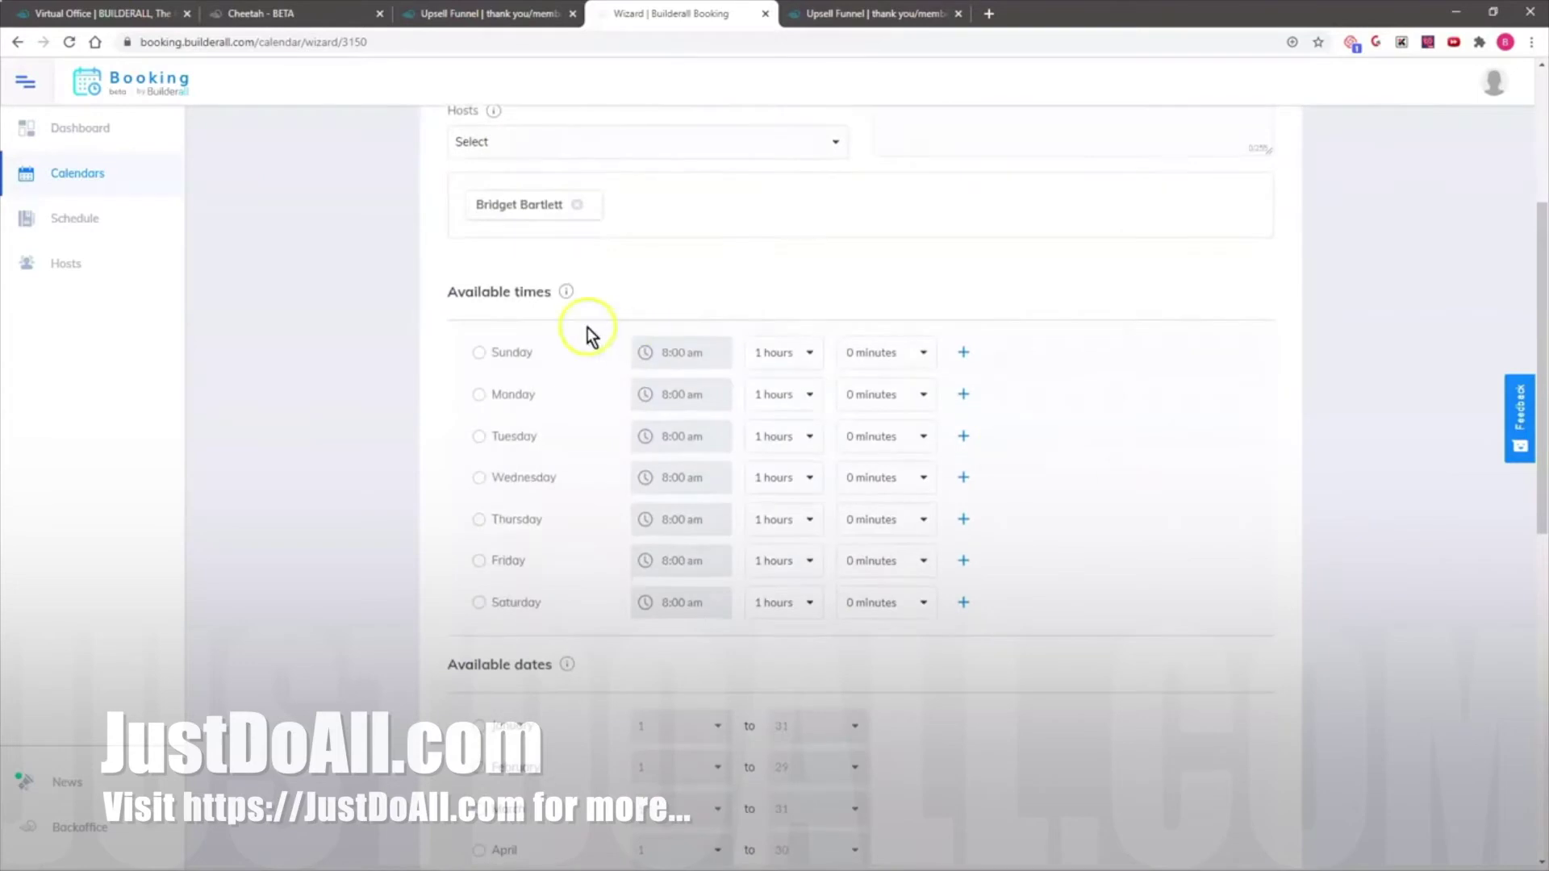
pyautogui.click(478, 522)
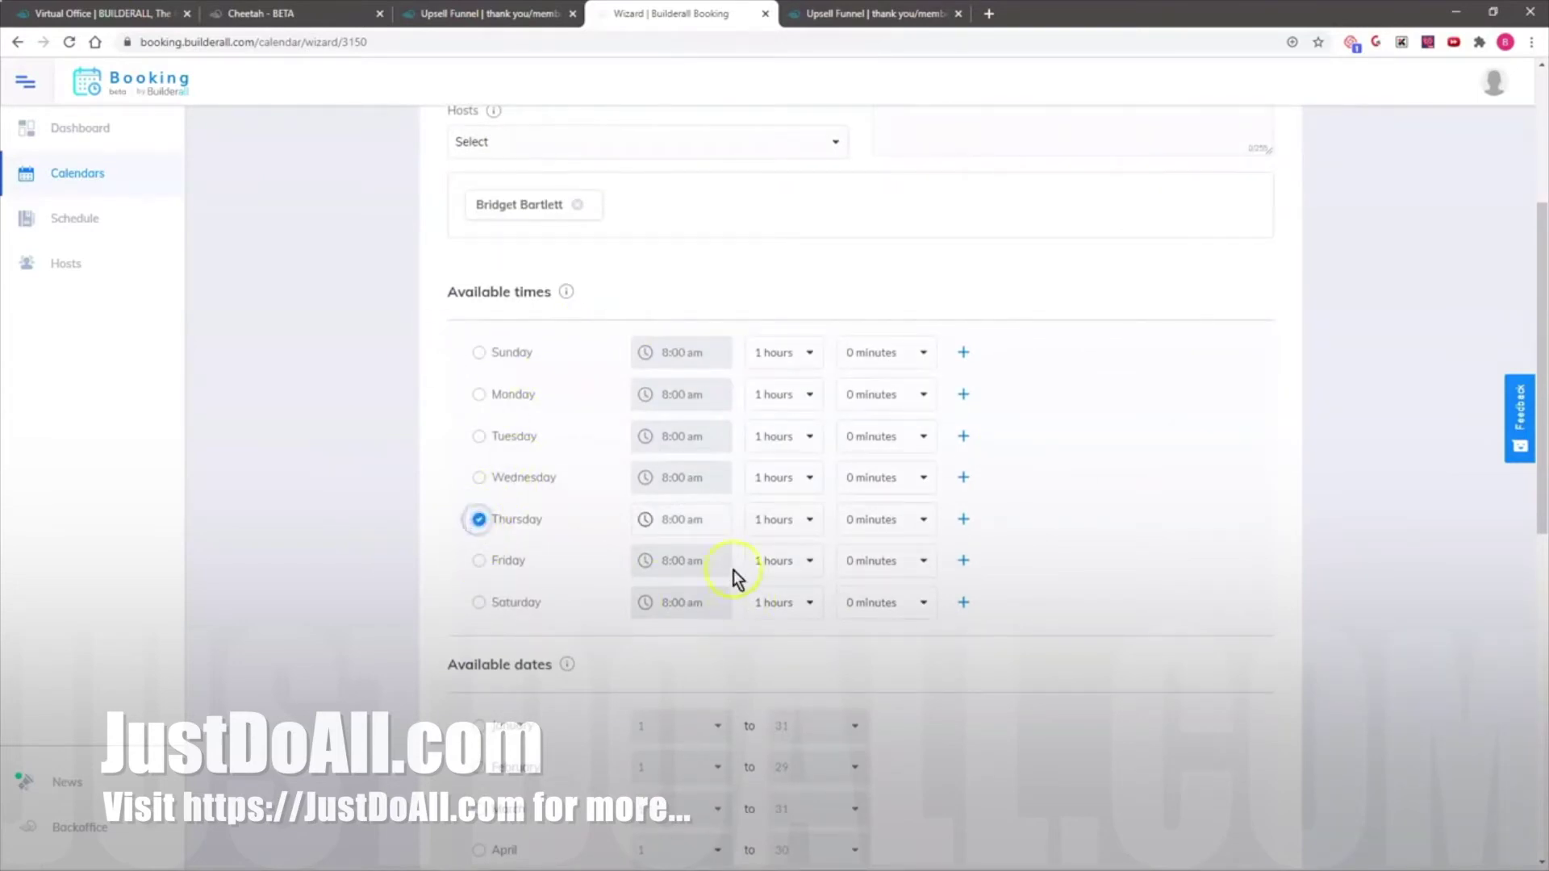
pyautogui.click(709, 523)
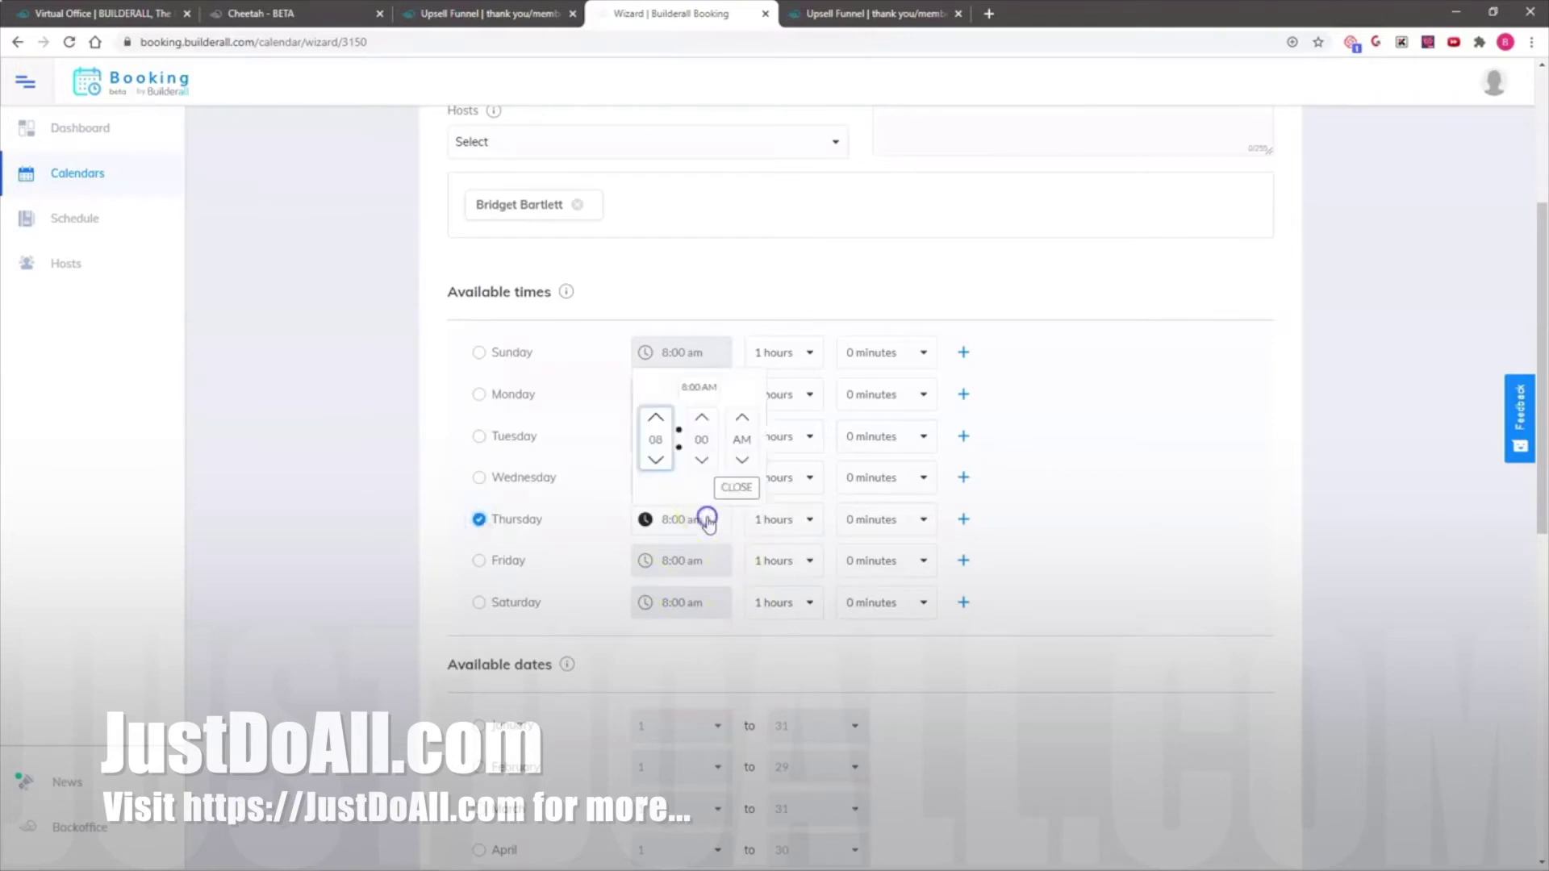
pyautogui.click(659, 418)
pyautogui.click(658, 418)
pyautogui.click(658, 418)
pyautogui.click(658, 418)
pyautogui.click(659, 418)
pyautogui.click(658, 418)
pyautogui.click(658, 418)
pyautogui.click(736, 487)
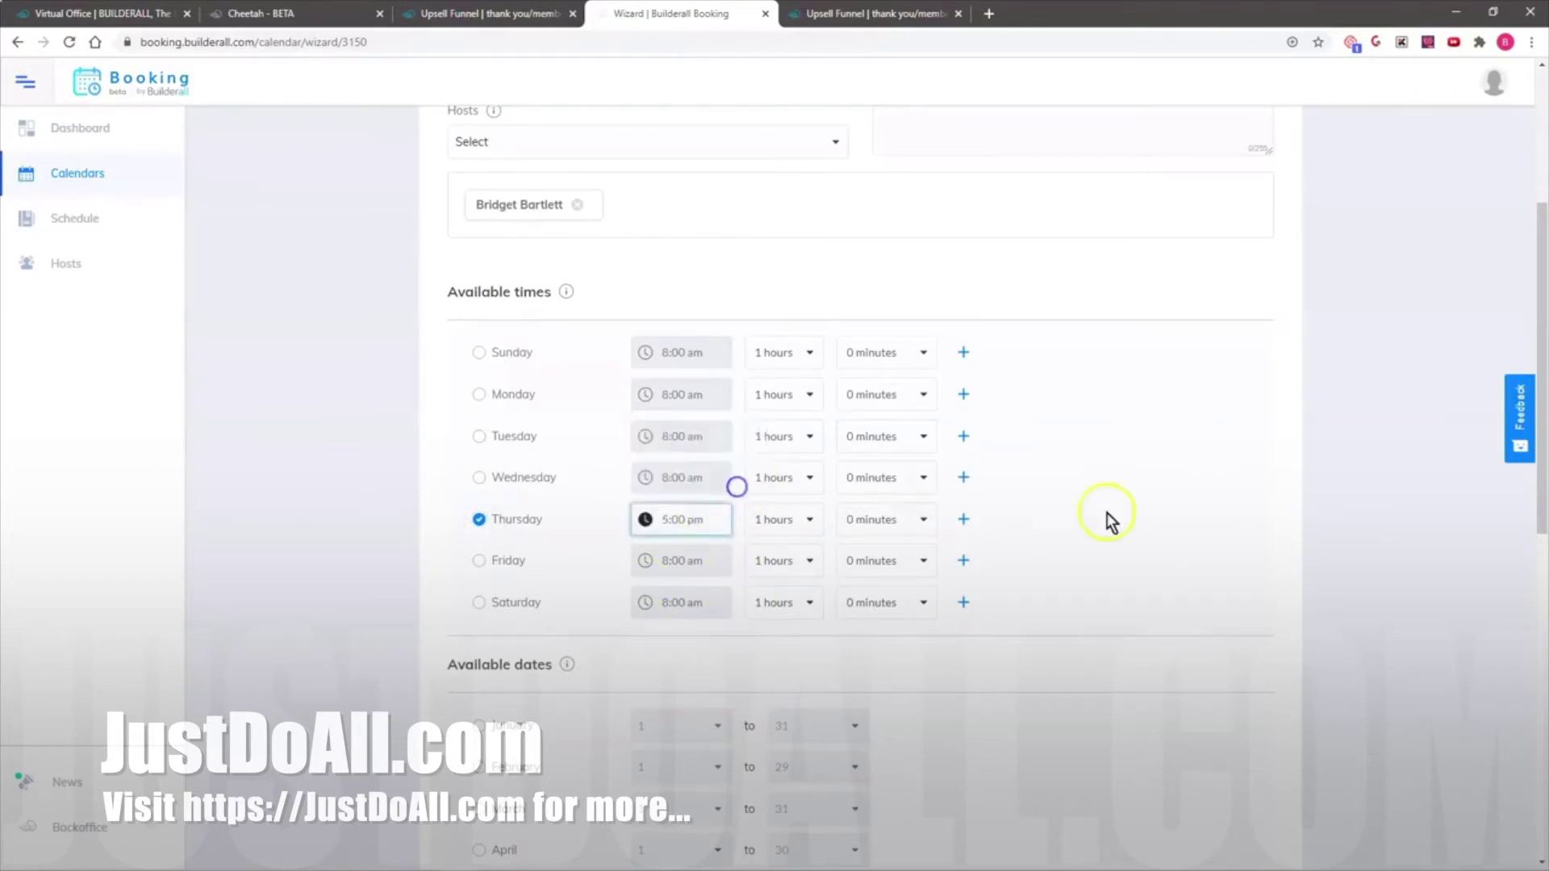
pyautogui.click(789, 519)
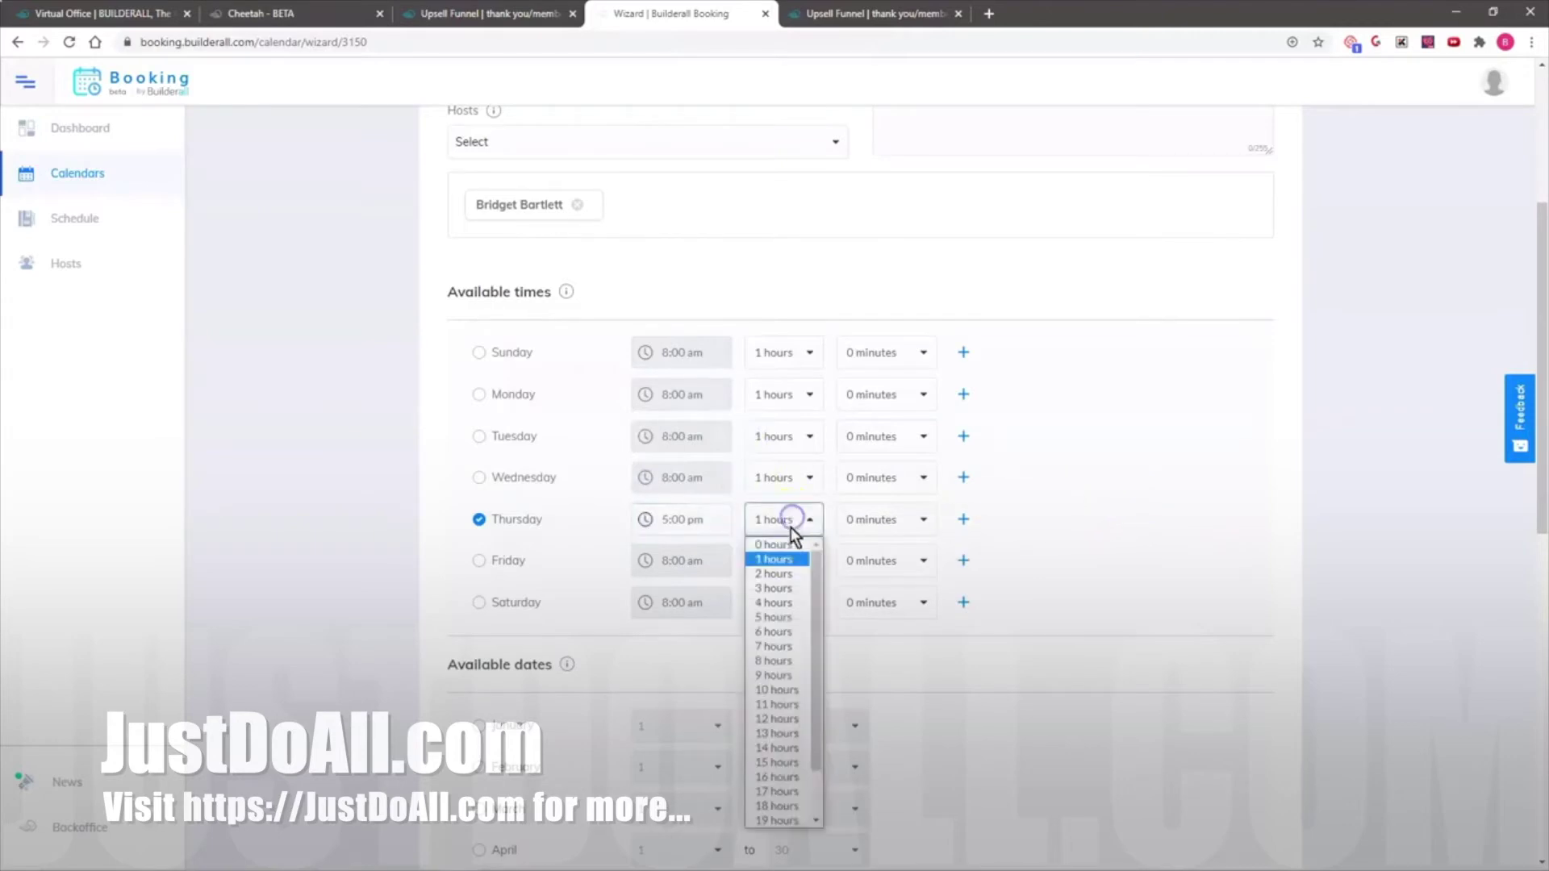
pyautogui.click(783, 567)
# Enable every month, January through December, as available for Group 1.
pyautogui.scroll(-4, 1084, 523)
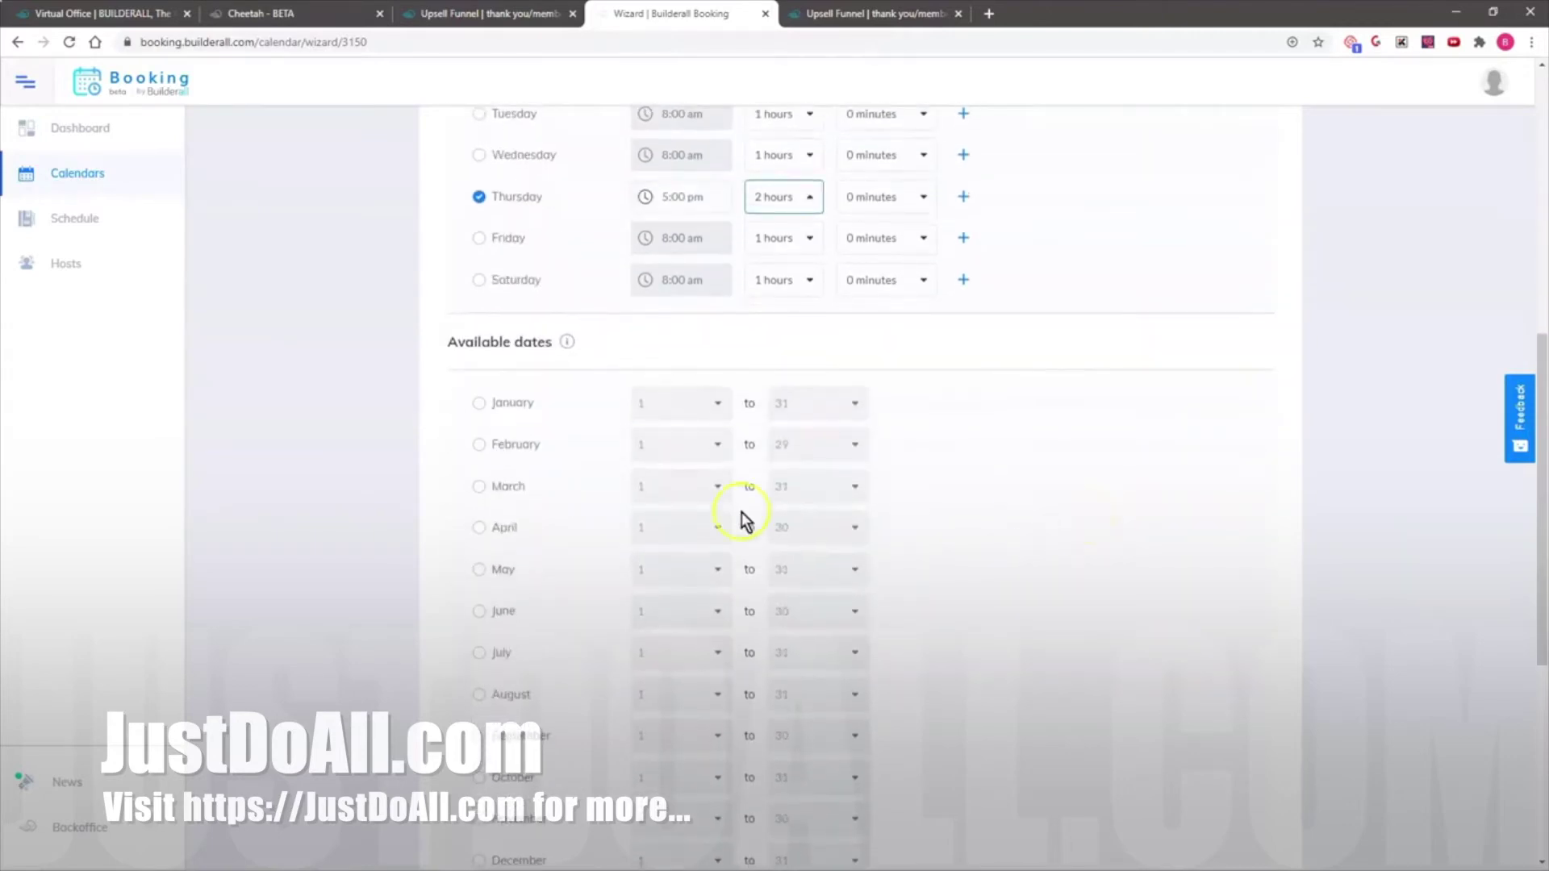
pyautogui.click(479, 403)
pyautogui.click(479, 445)
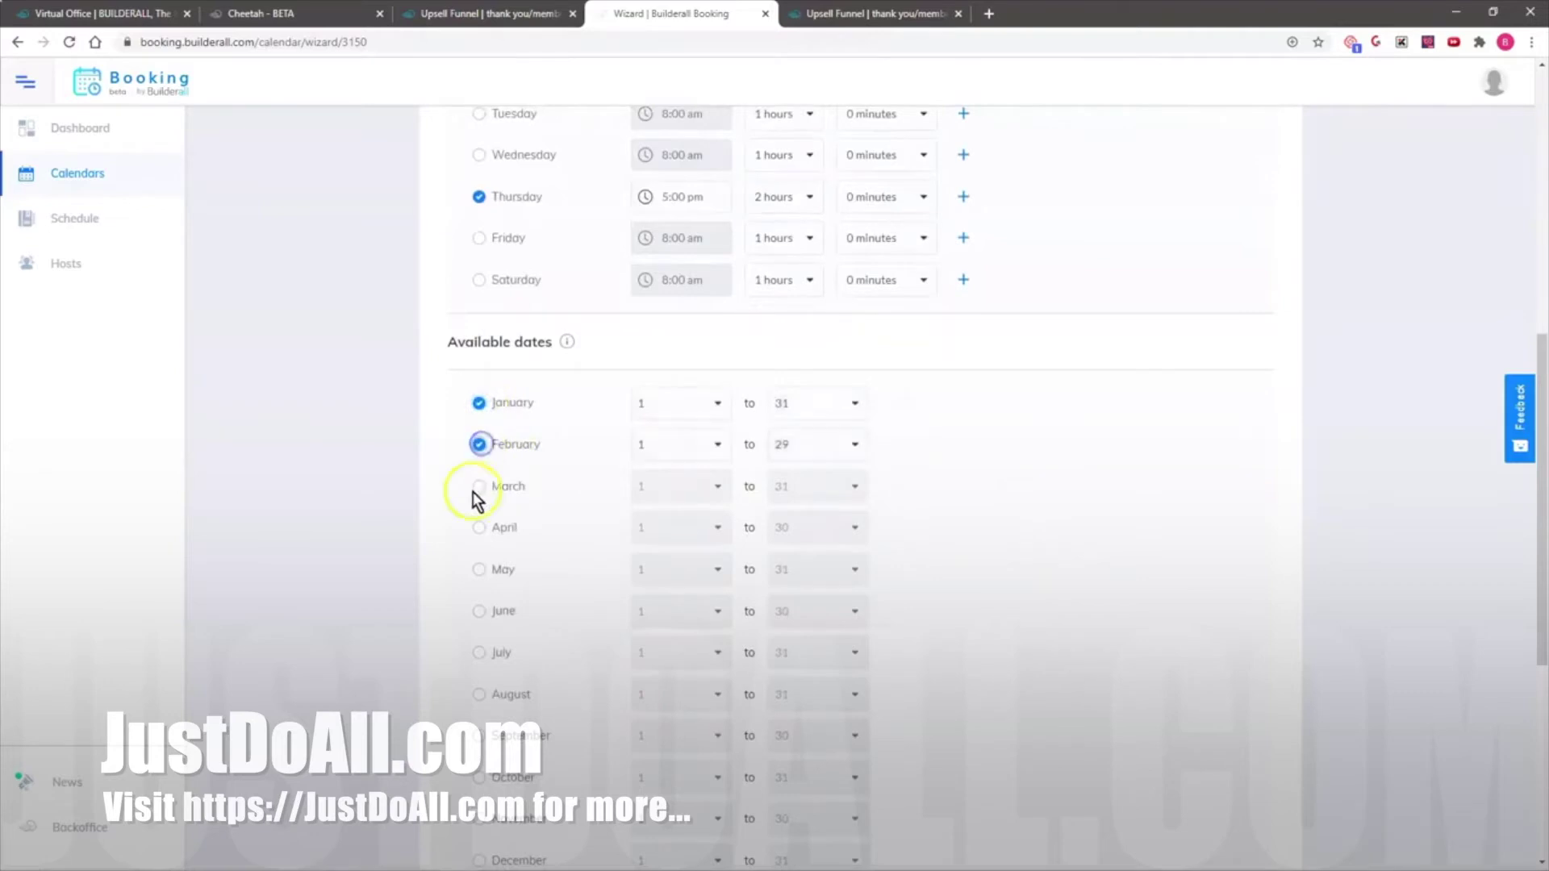
pyautogui.click(479, 486)
pyautogui.click(478, 528)
pyautogui.click(478, 569)
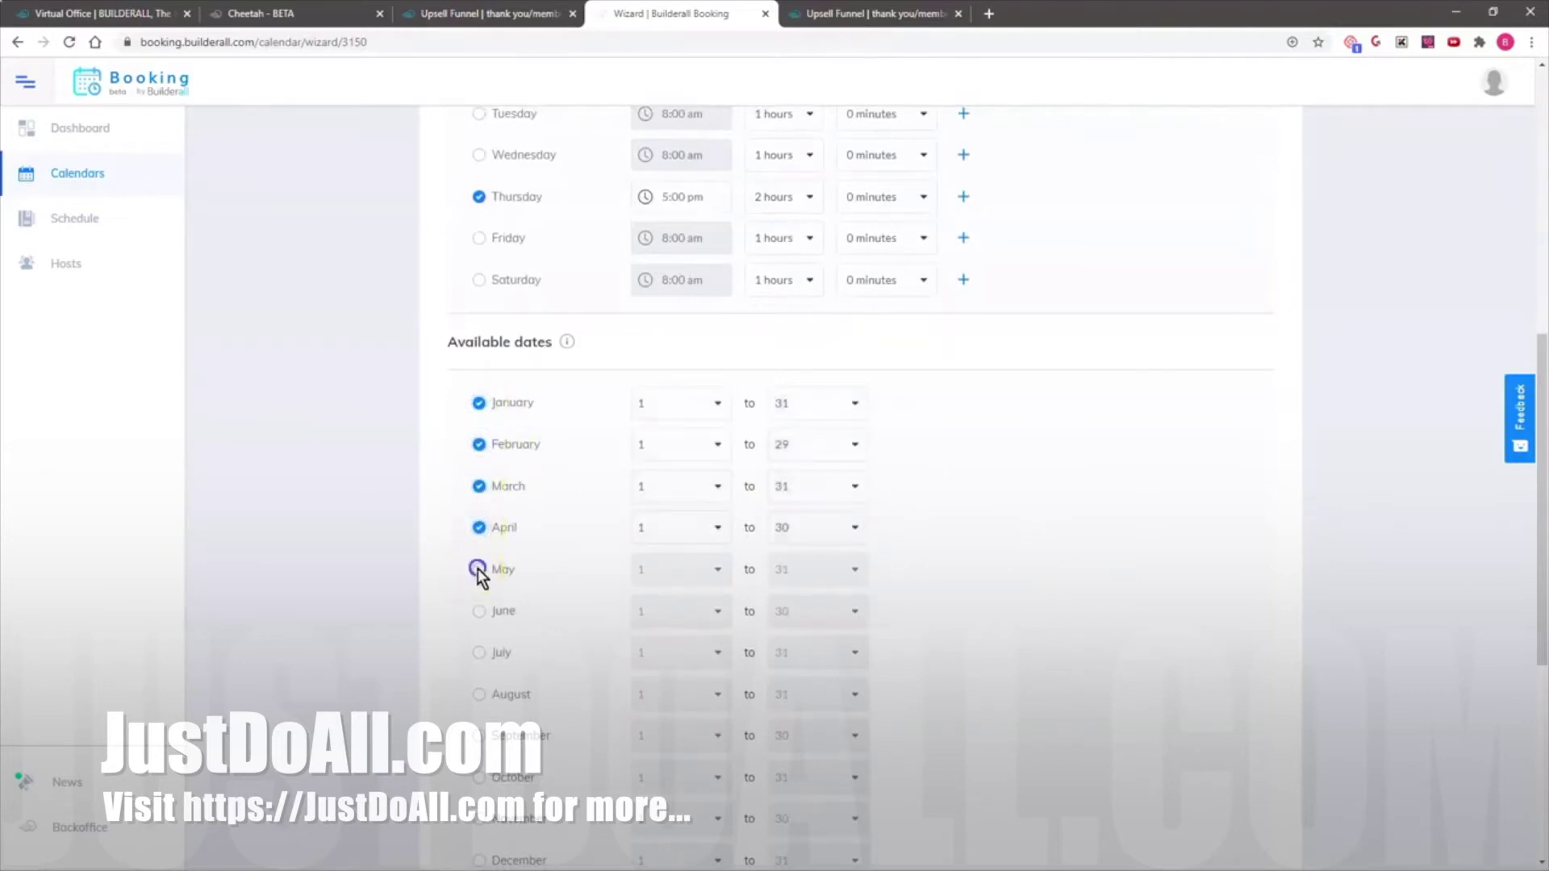
pyautogui.click(479, 611)
pyautogui.scroll(-2, 446, 633)
pyautogui.click(479, 491)
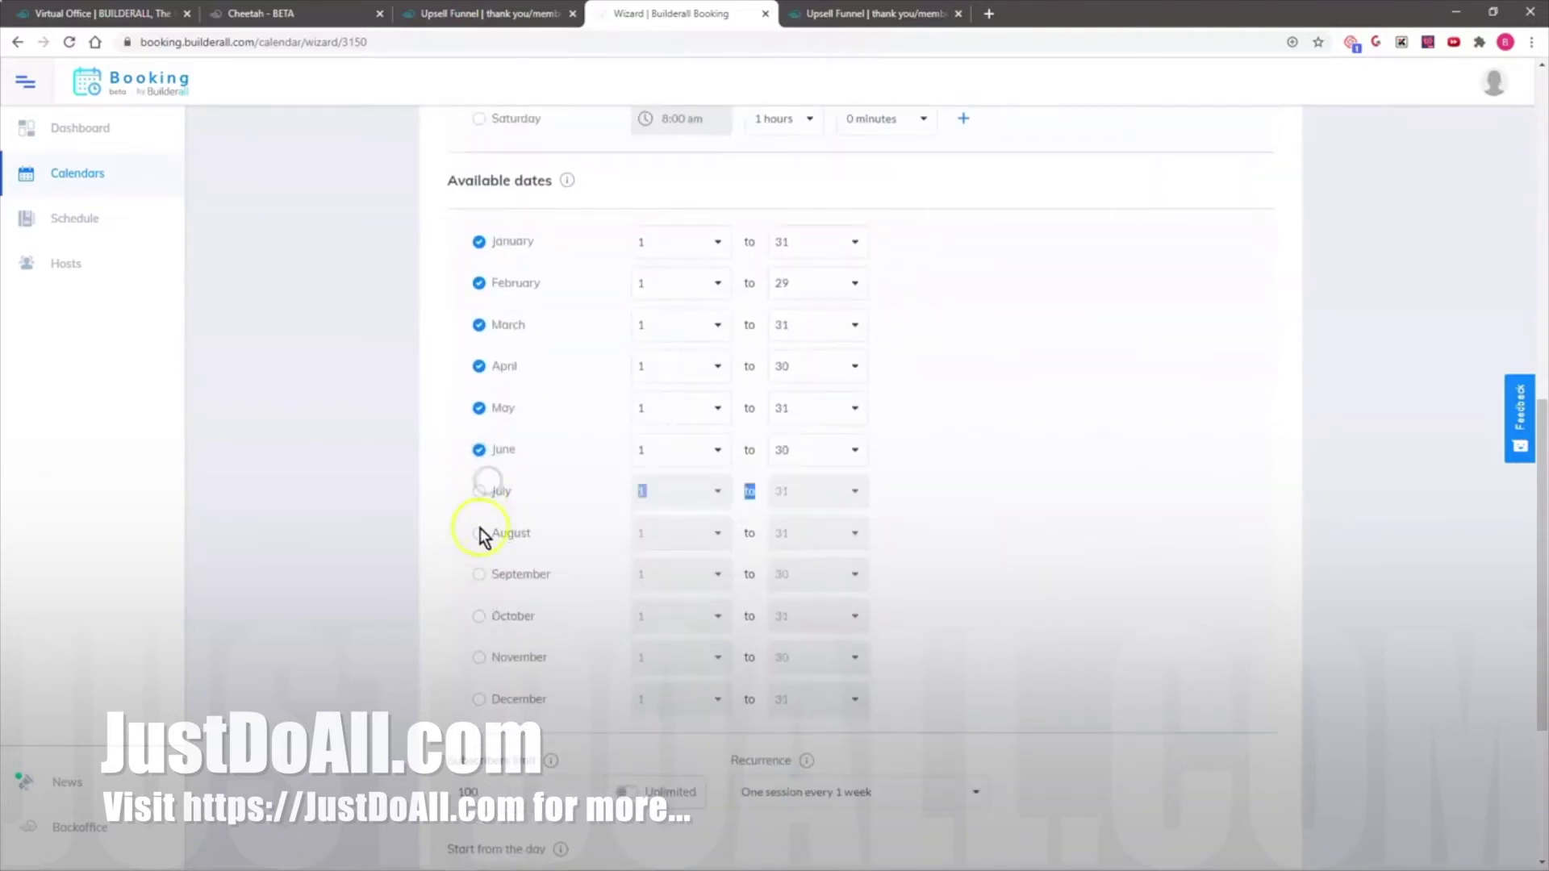
pyautogui.click(479, 491)
pyautogui.click(479, 492)
pyautogui.click(480, 533)
pyautogui.click(479, 575)
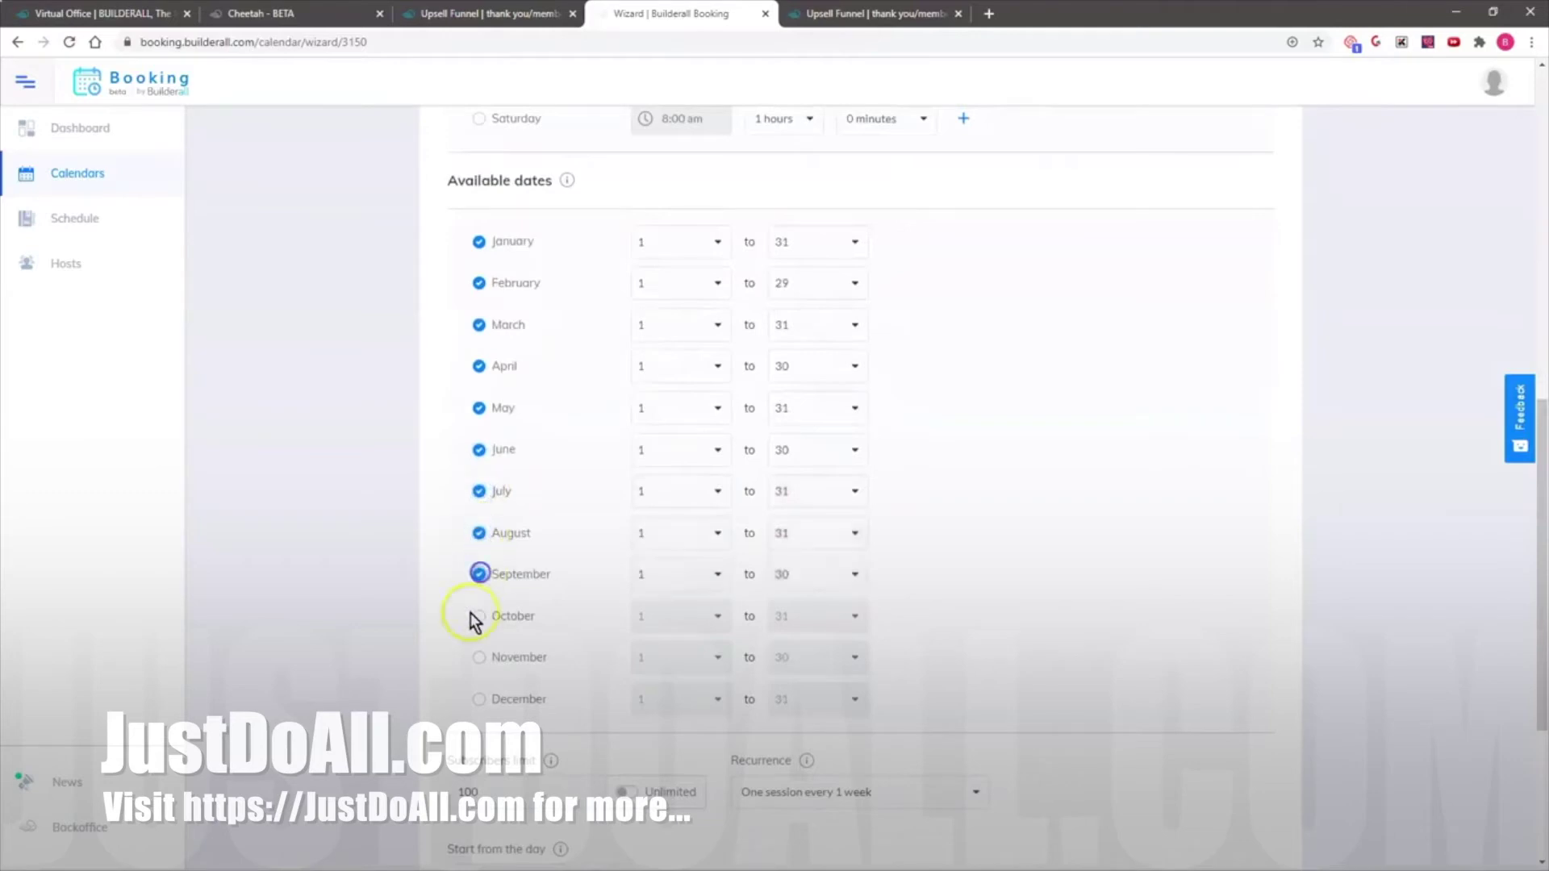
pyautogui.click(479, 616)
pyautogui.click(479, 657)
pyautogui.click(479, 700)
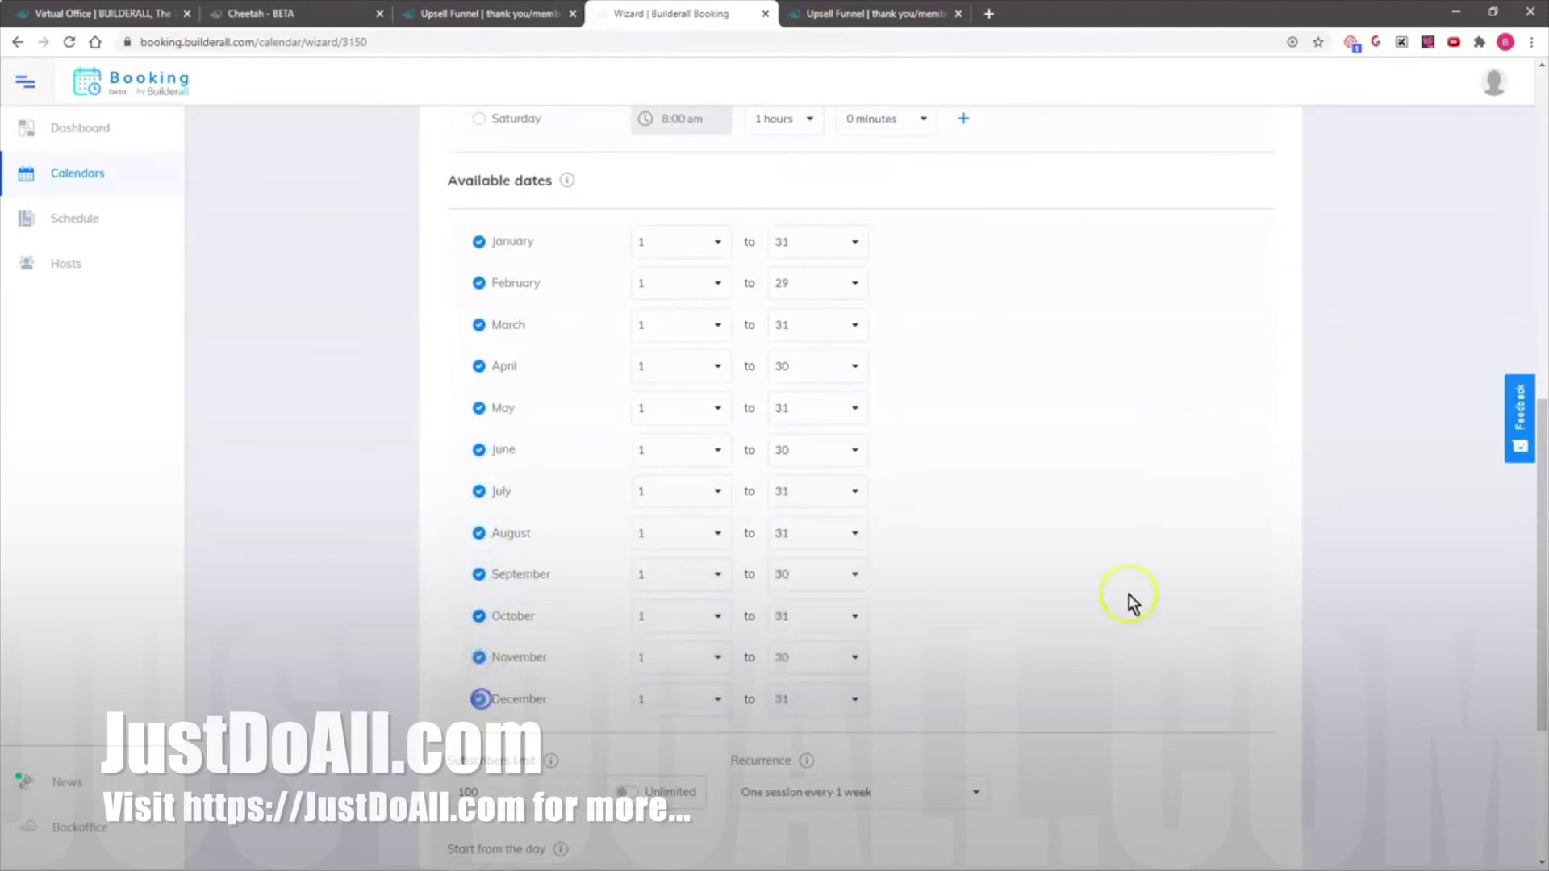
pyautogui.scroll(-1, 1247, 540)
pyautogui.scroll(-3, 1247, 541)
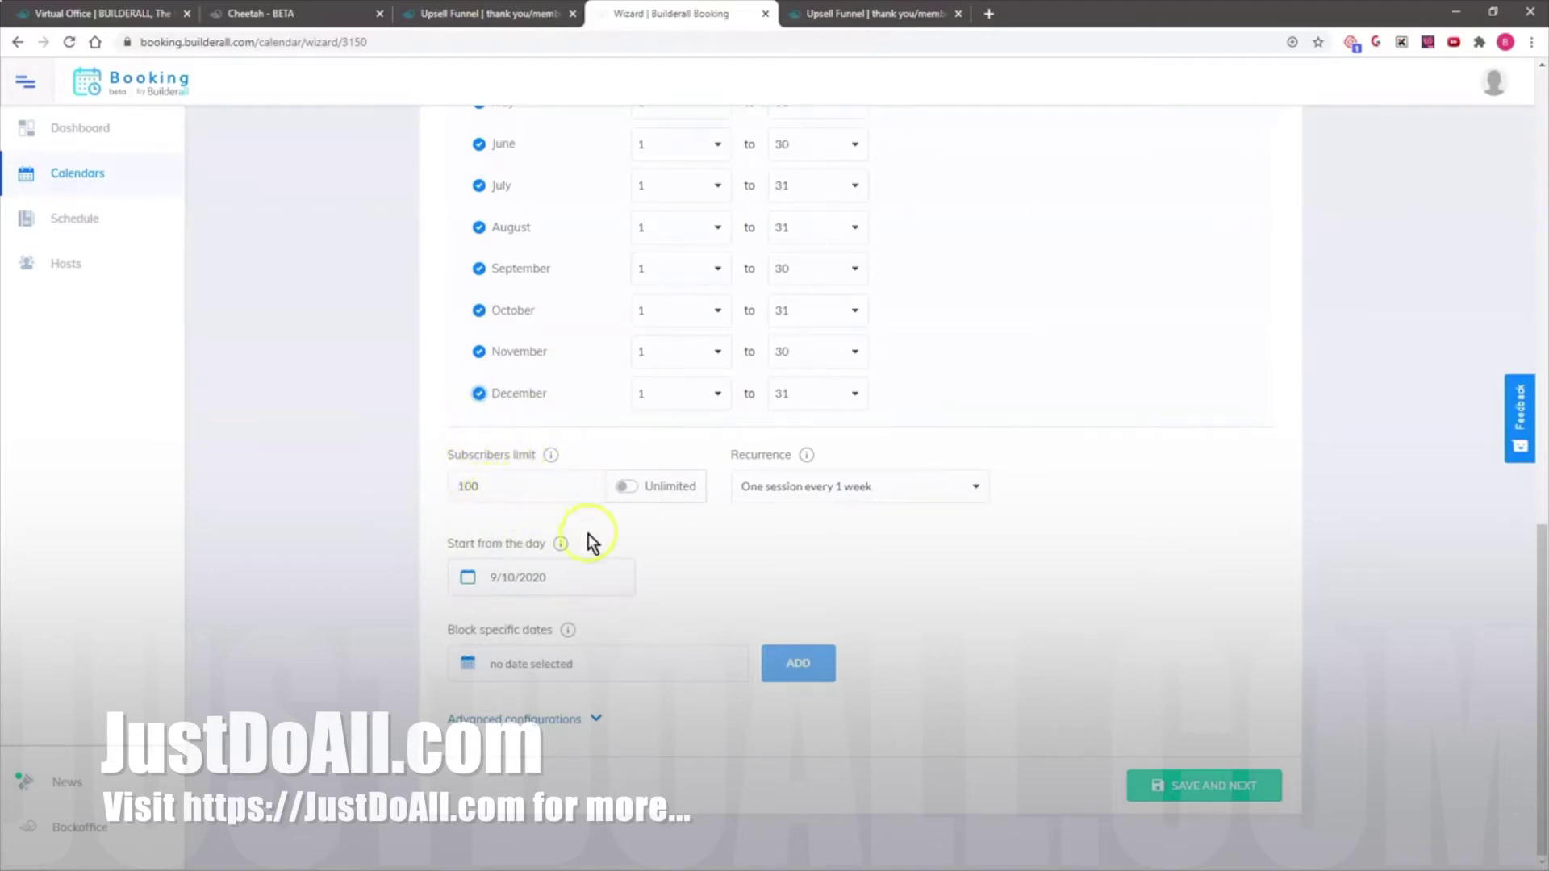
# Set Group 1 to unlimited subscribers, recurring one session every week.
pyautogui.doubleClick(460, 477)
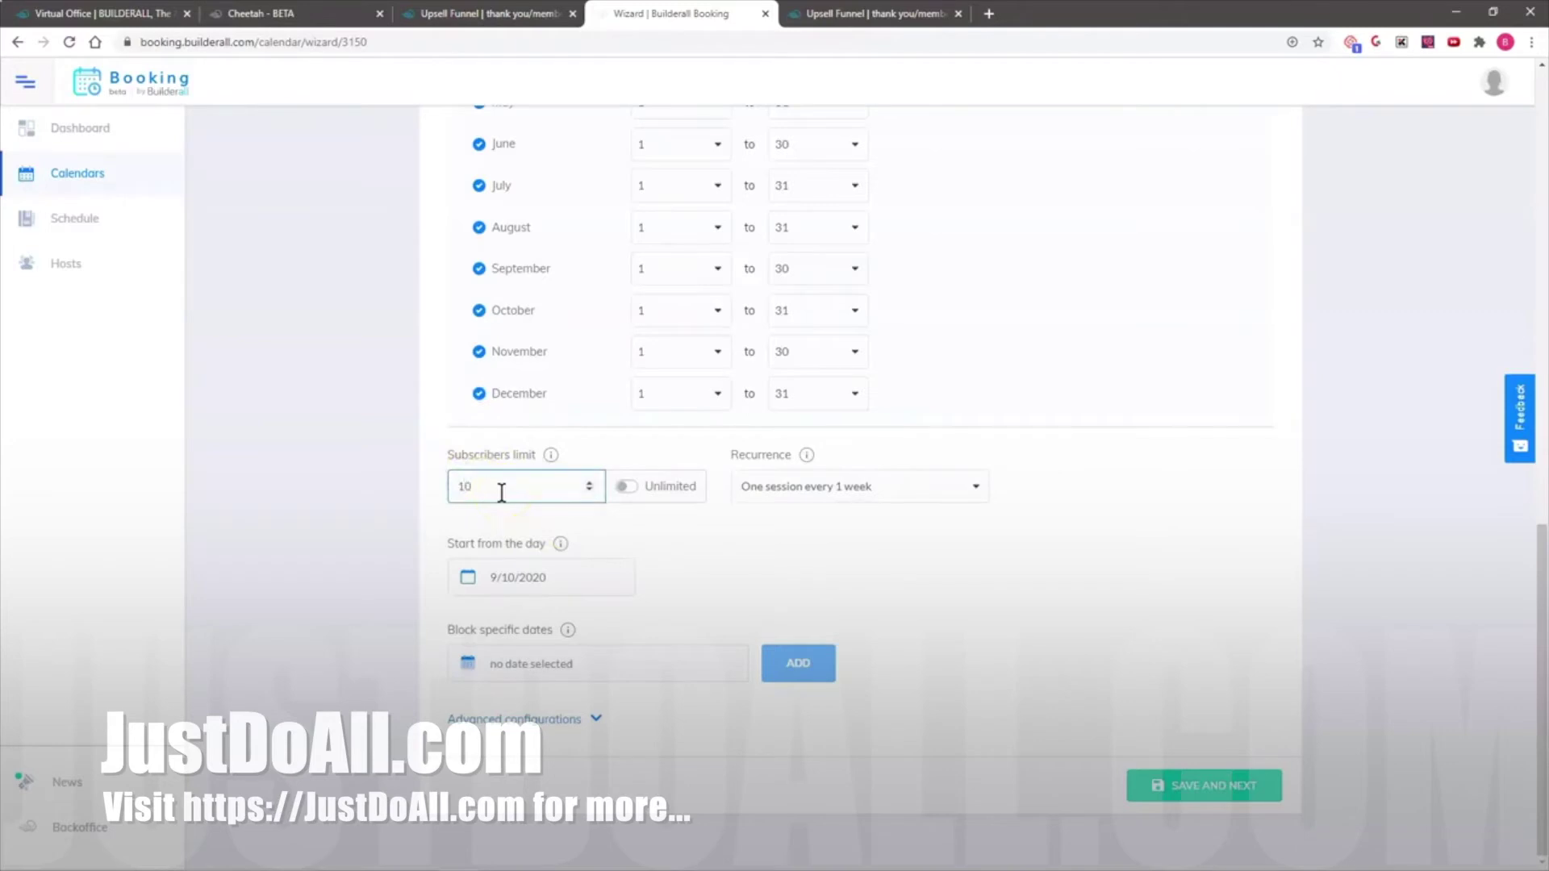
pyautogui.click(631, 488)
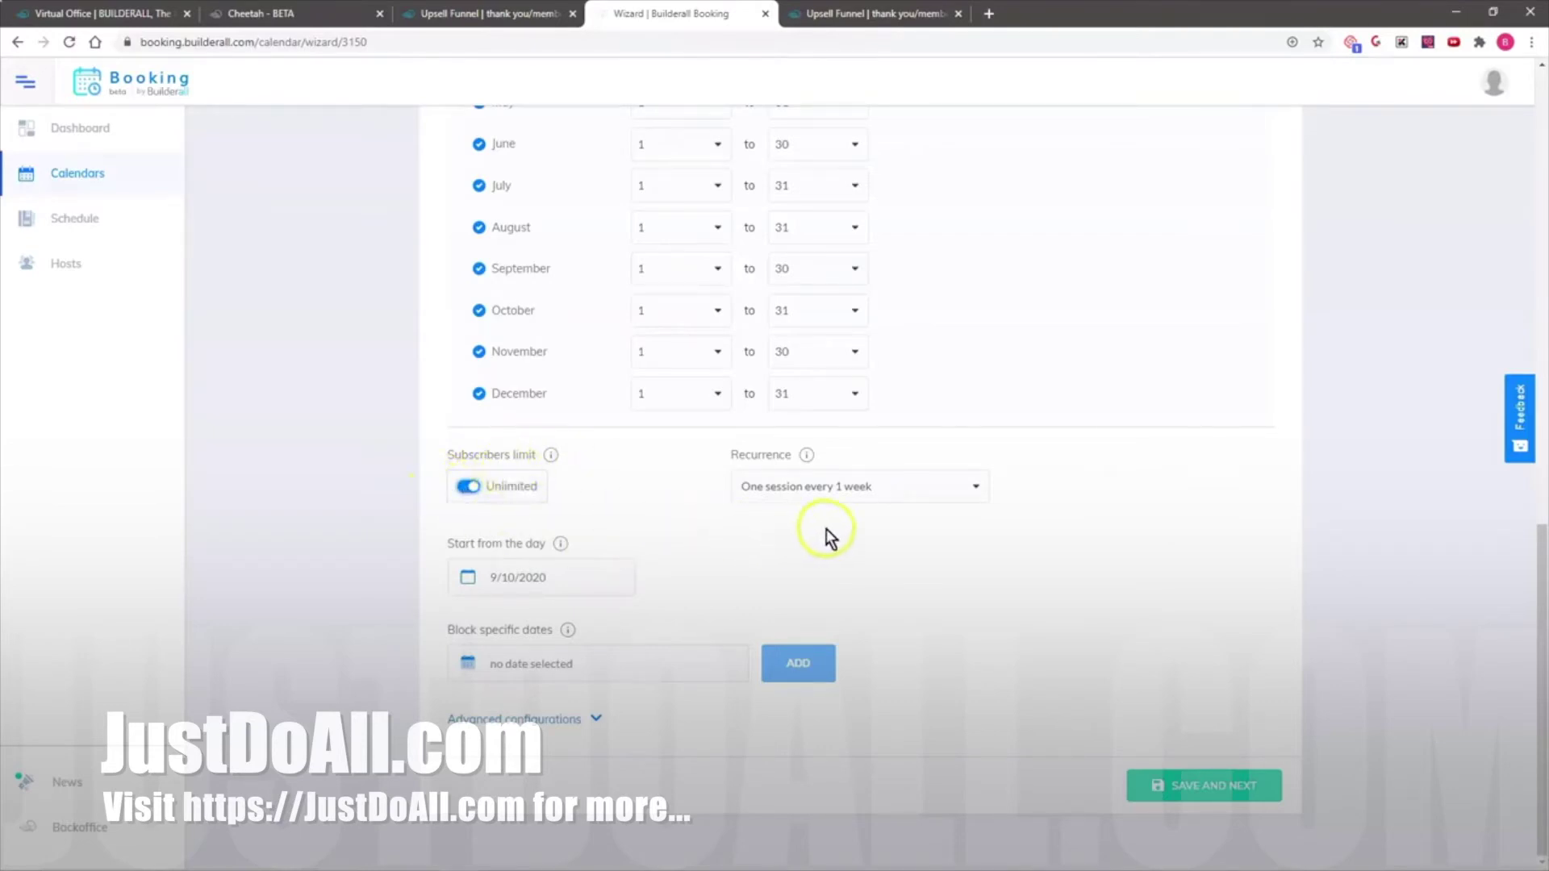
pyautogui.click(839, 484)
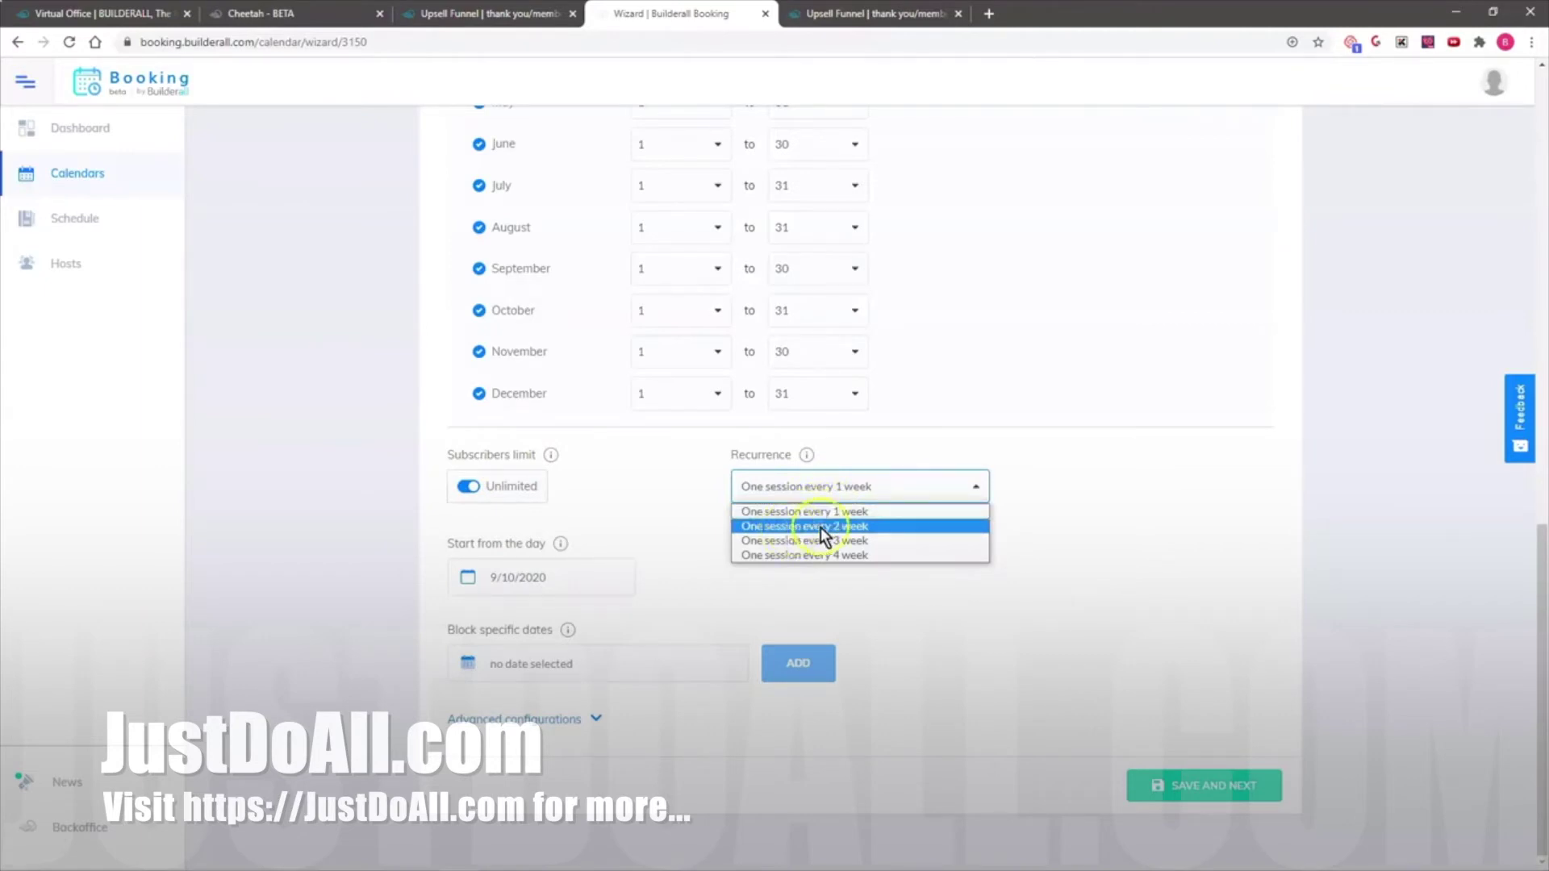
pyautogui.click(826, 541)
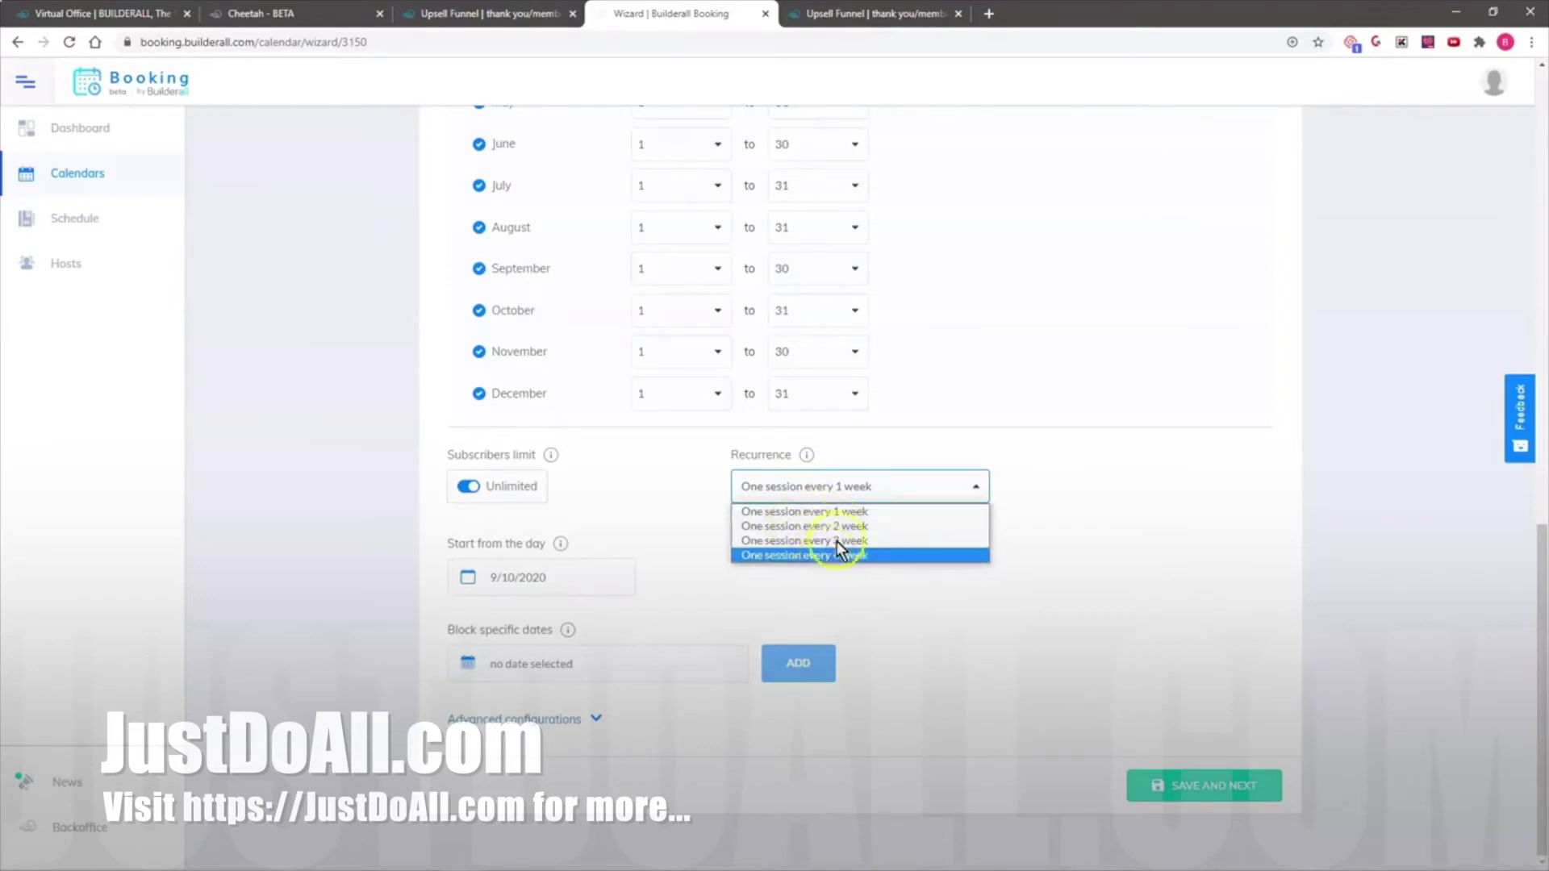
pyautogui.click(826, 511)
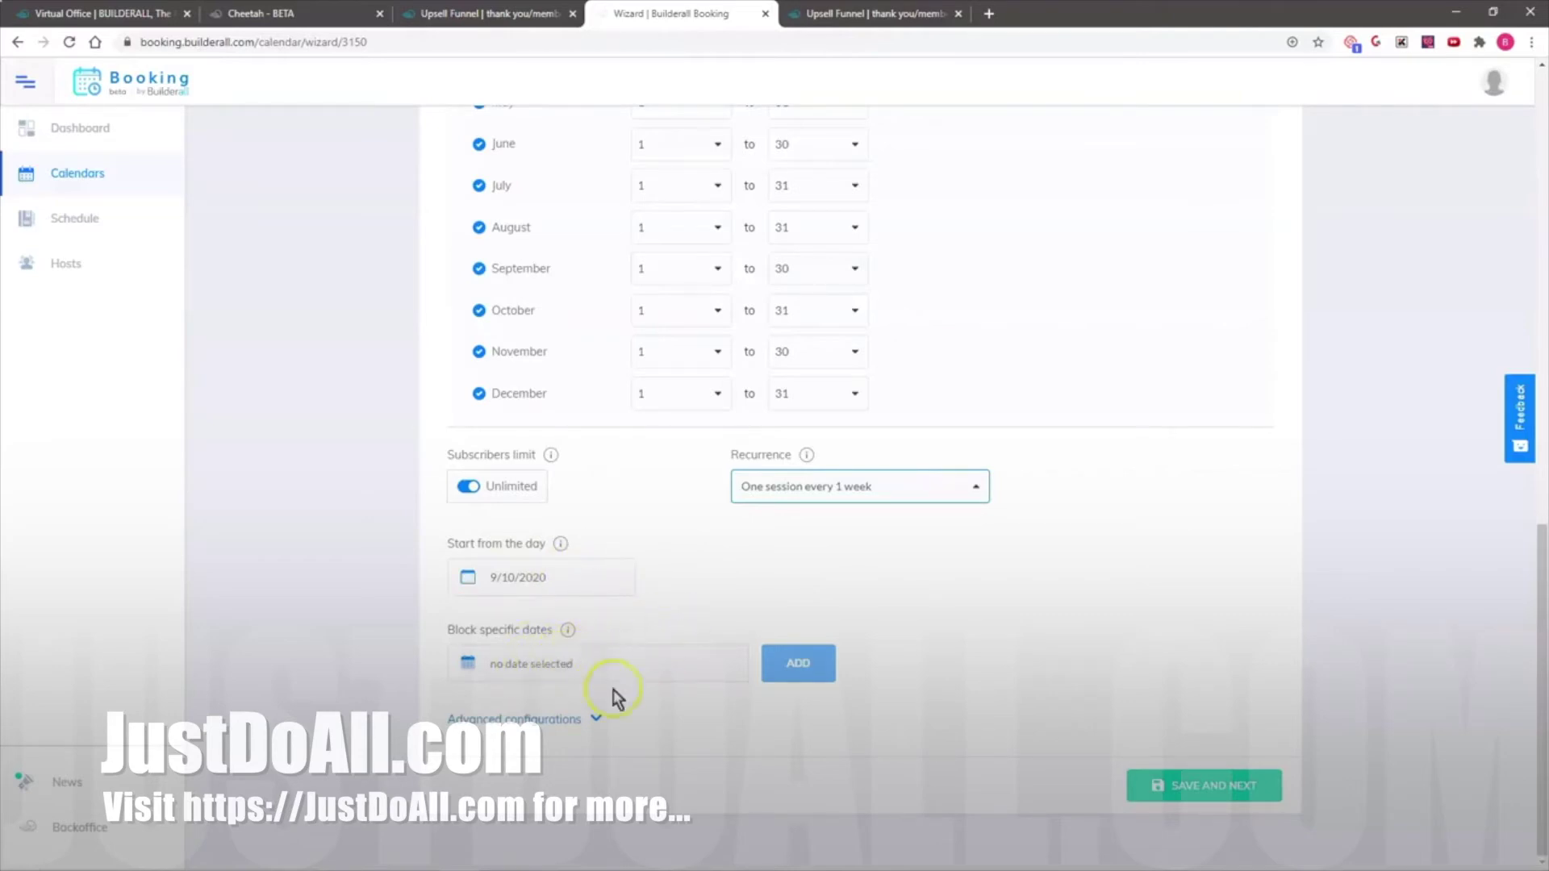
# In Advanced configurations, keep accepting cancellations and no per-email scheduling limit.
pyautogui.click(573, 719)
pyautogui.scroll(-3, 991, 590)
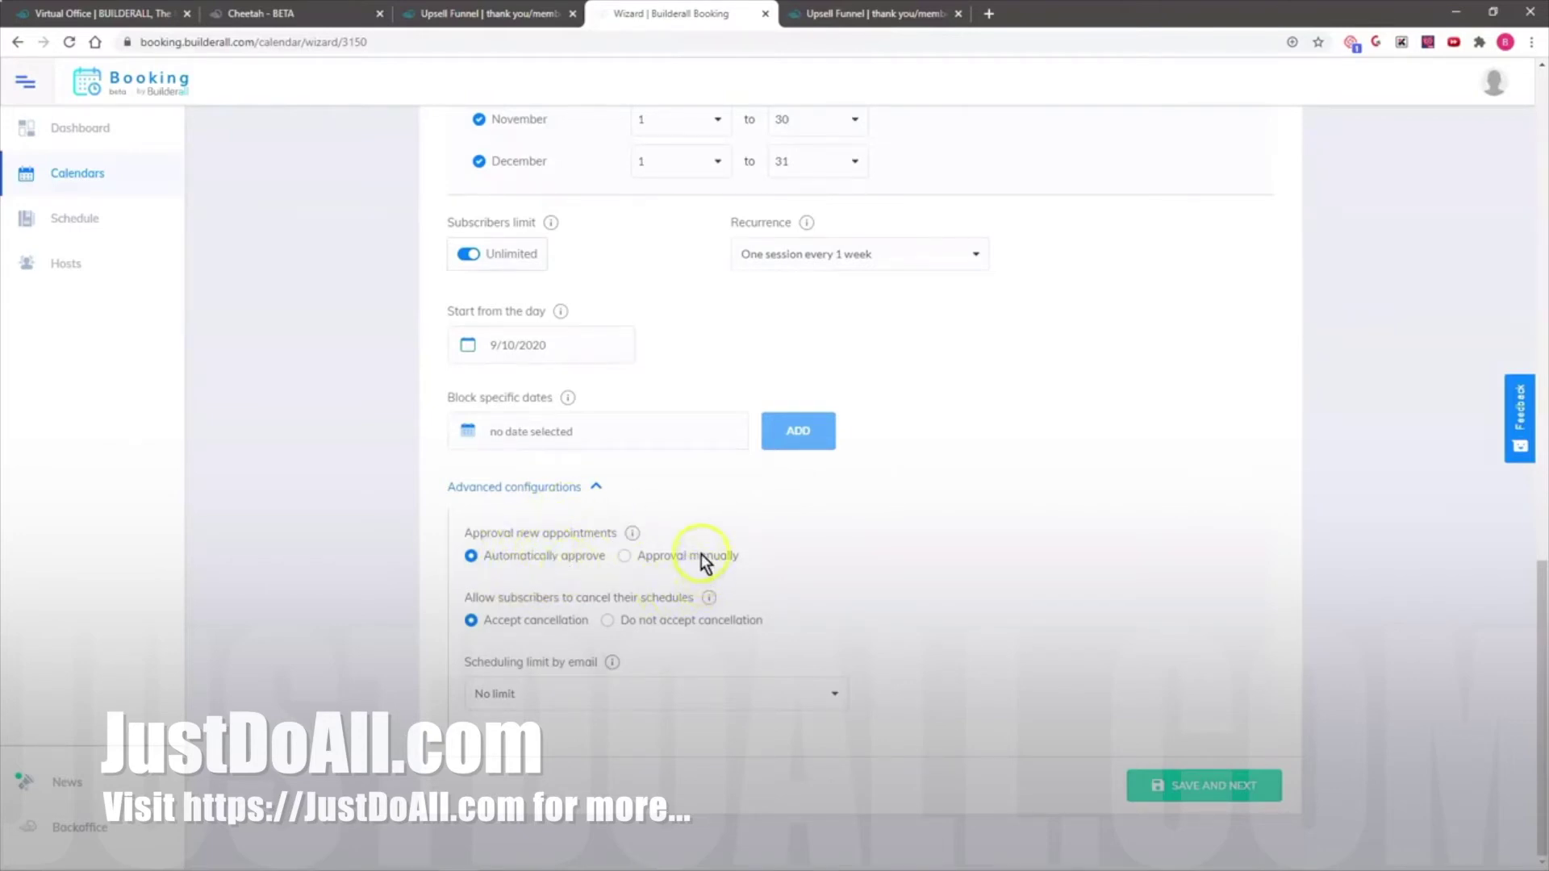
pyautogui.click(660, 559)
pyautogui.click(609, 622)
pyautogui.click(524, 621)
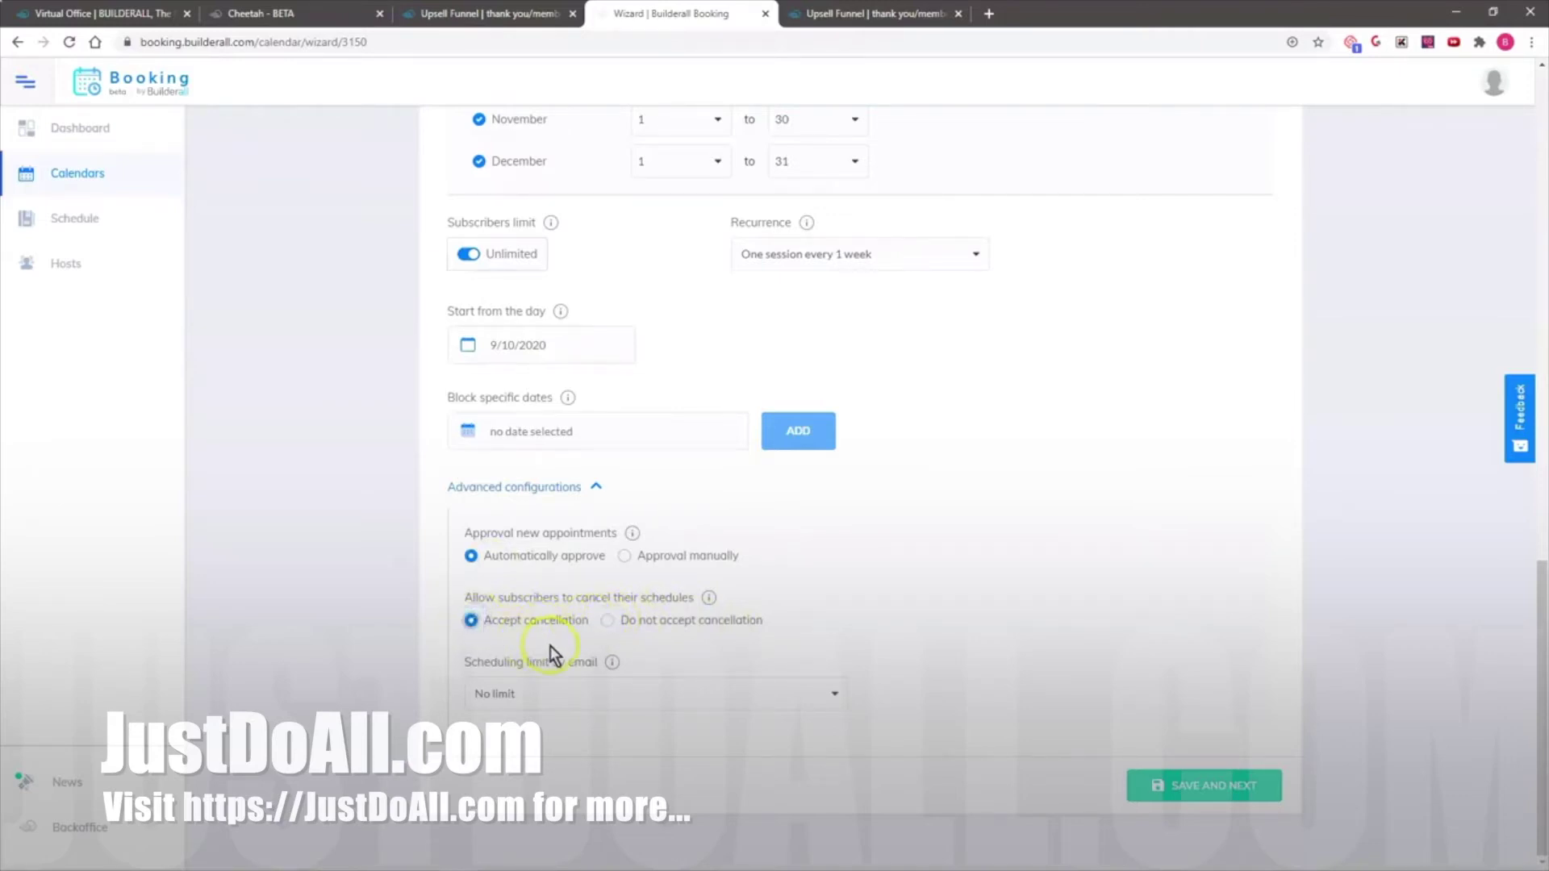
pyautogui.click(544, 692)
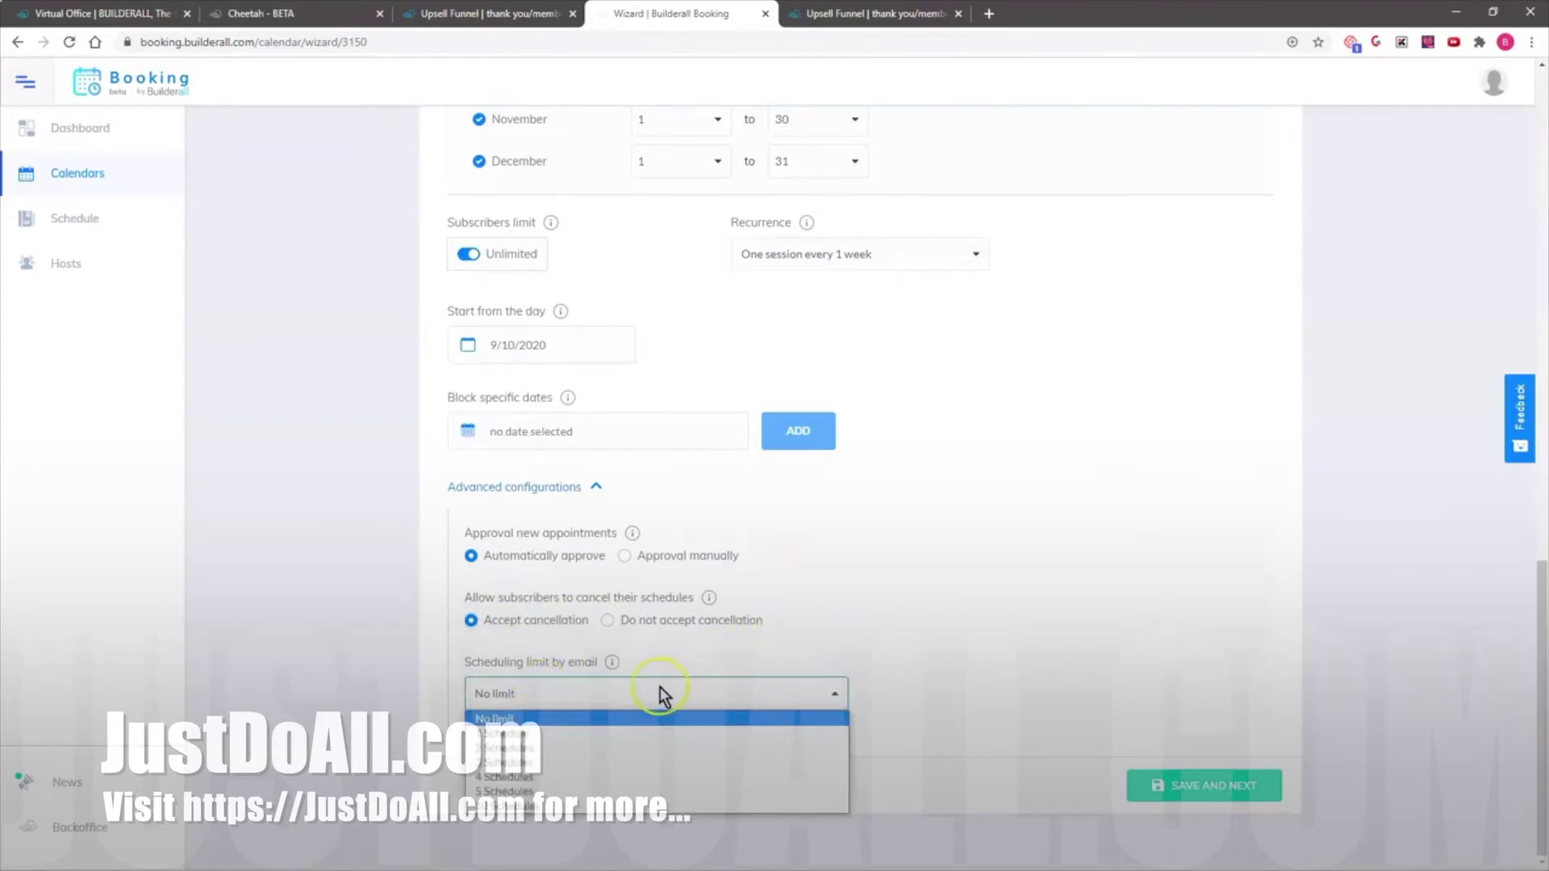
pyautogui.click(774, 640)
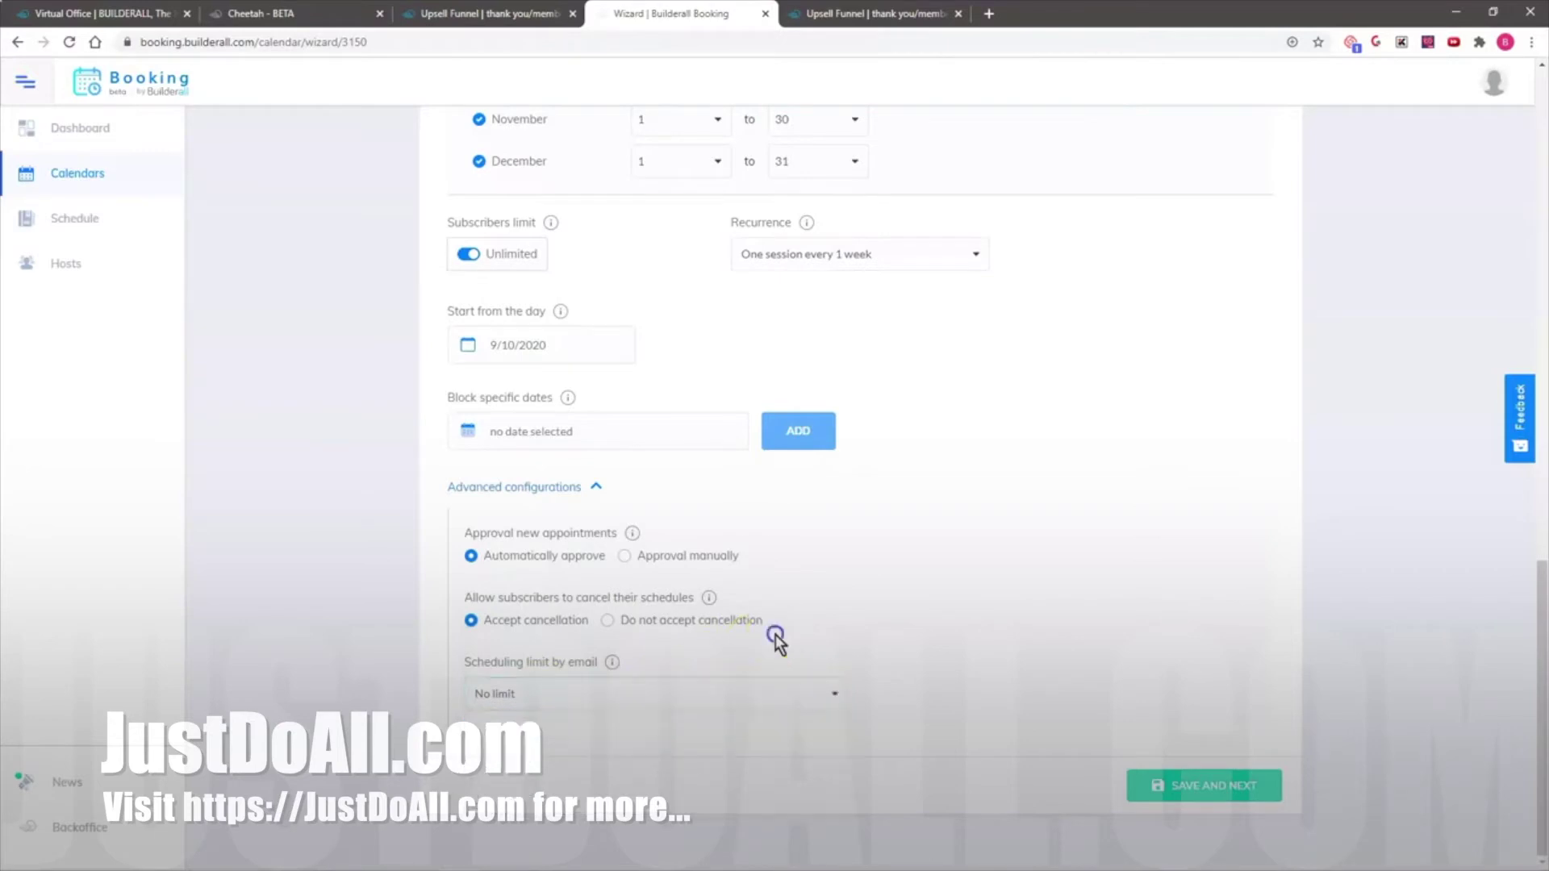
# Save scheduling, then set the Phone form field to Required and continue to Communication.
pyautogui.click(1192, 785)
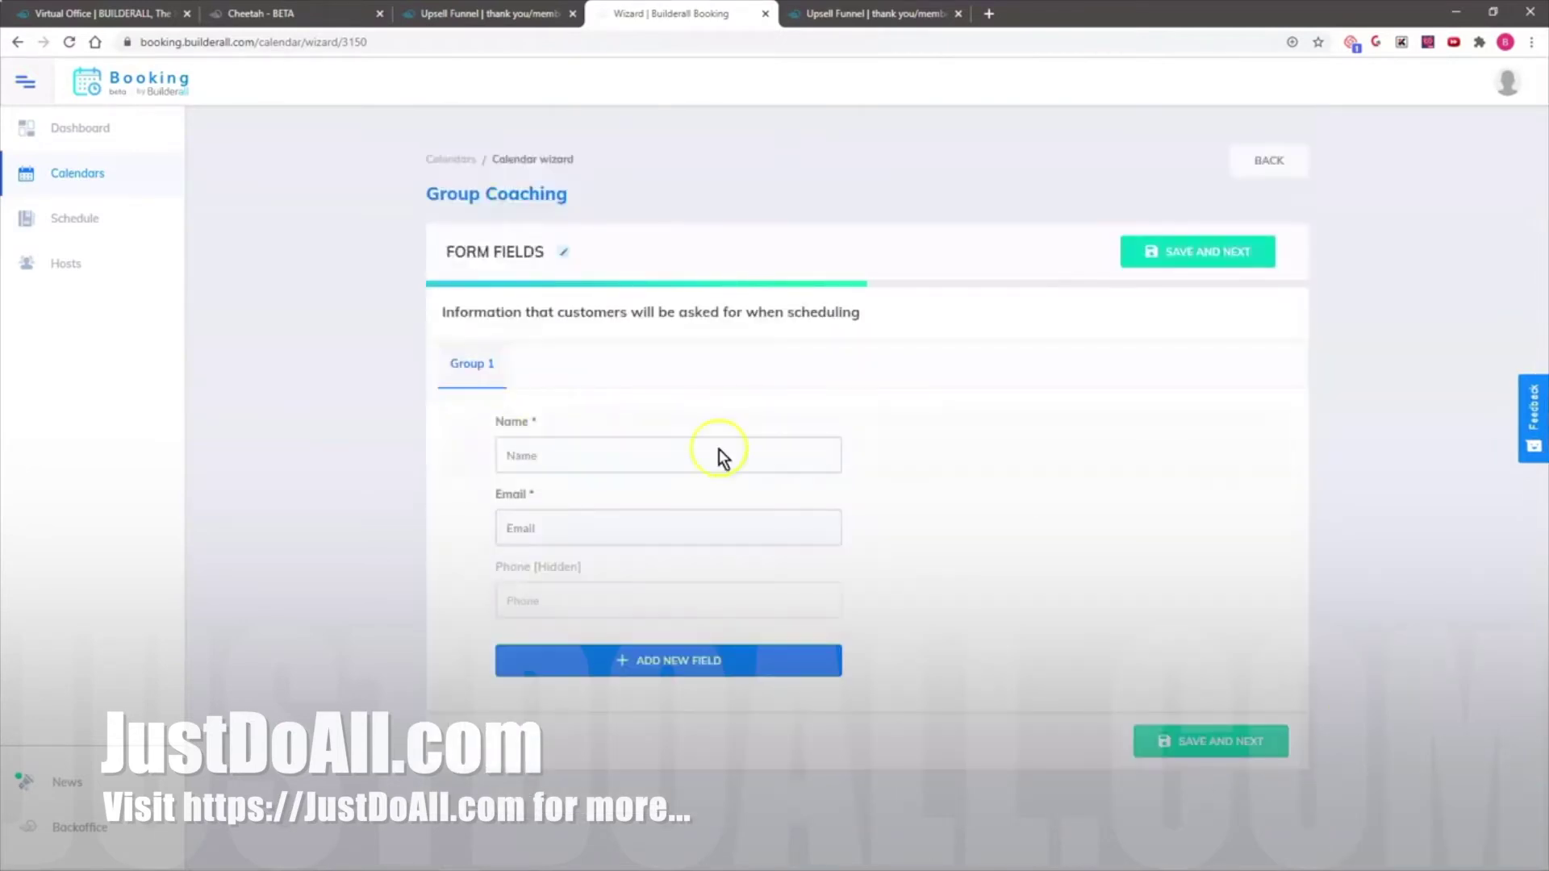
pyautogui.moveTo(727, 570)
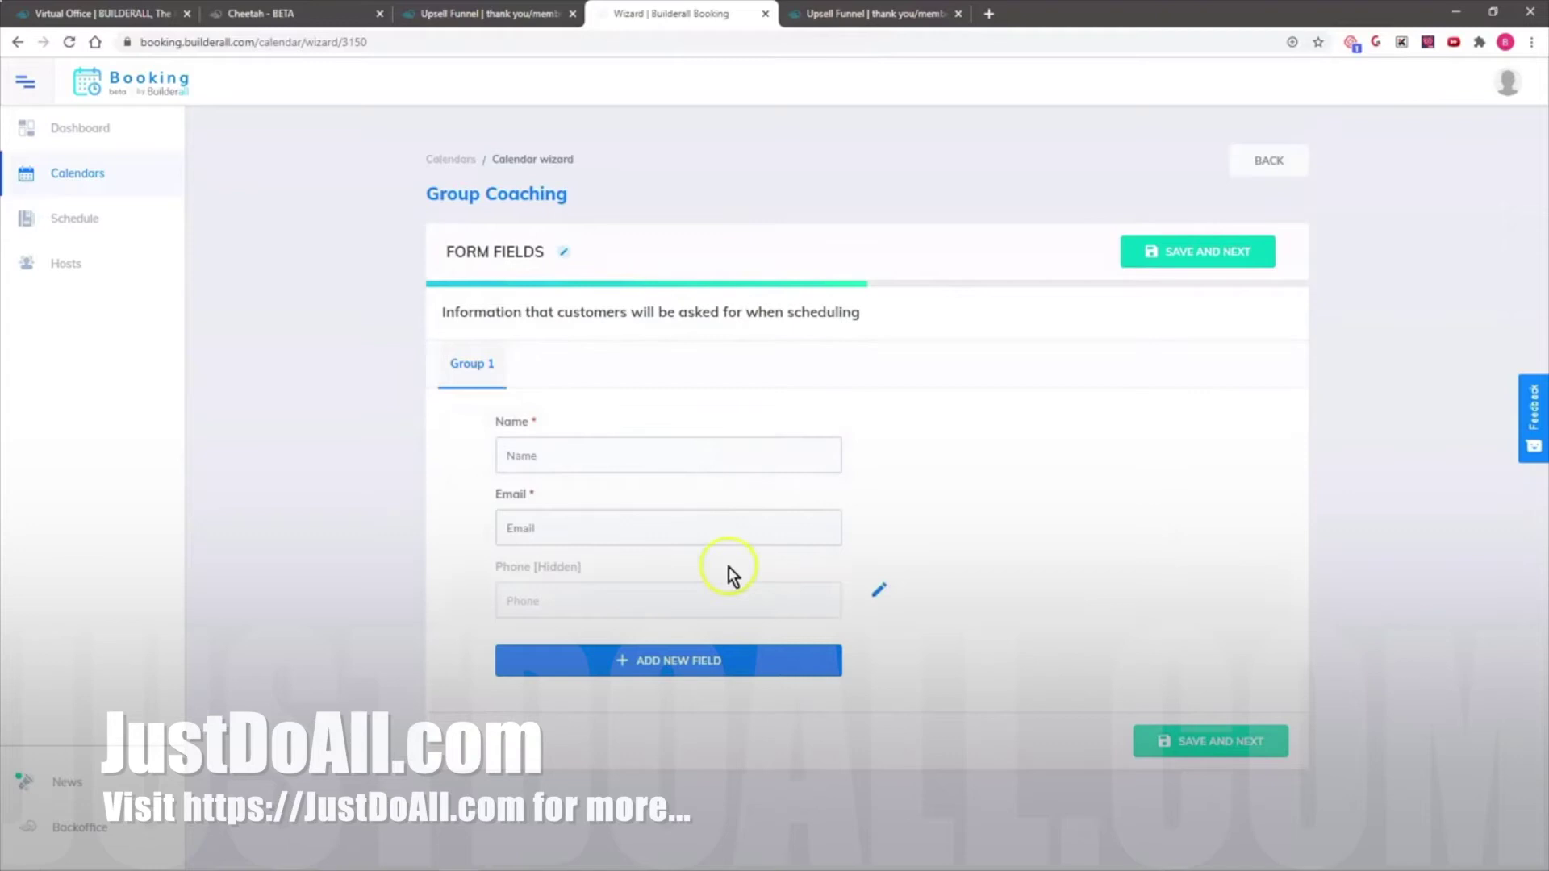
pyautogui.click(880, 593)
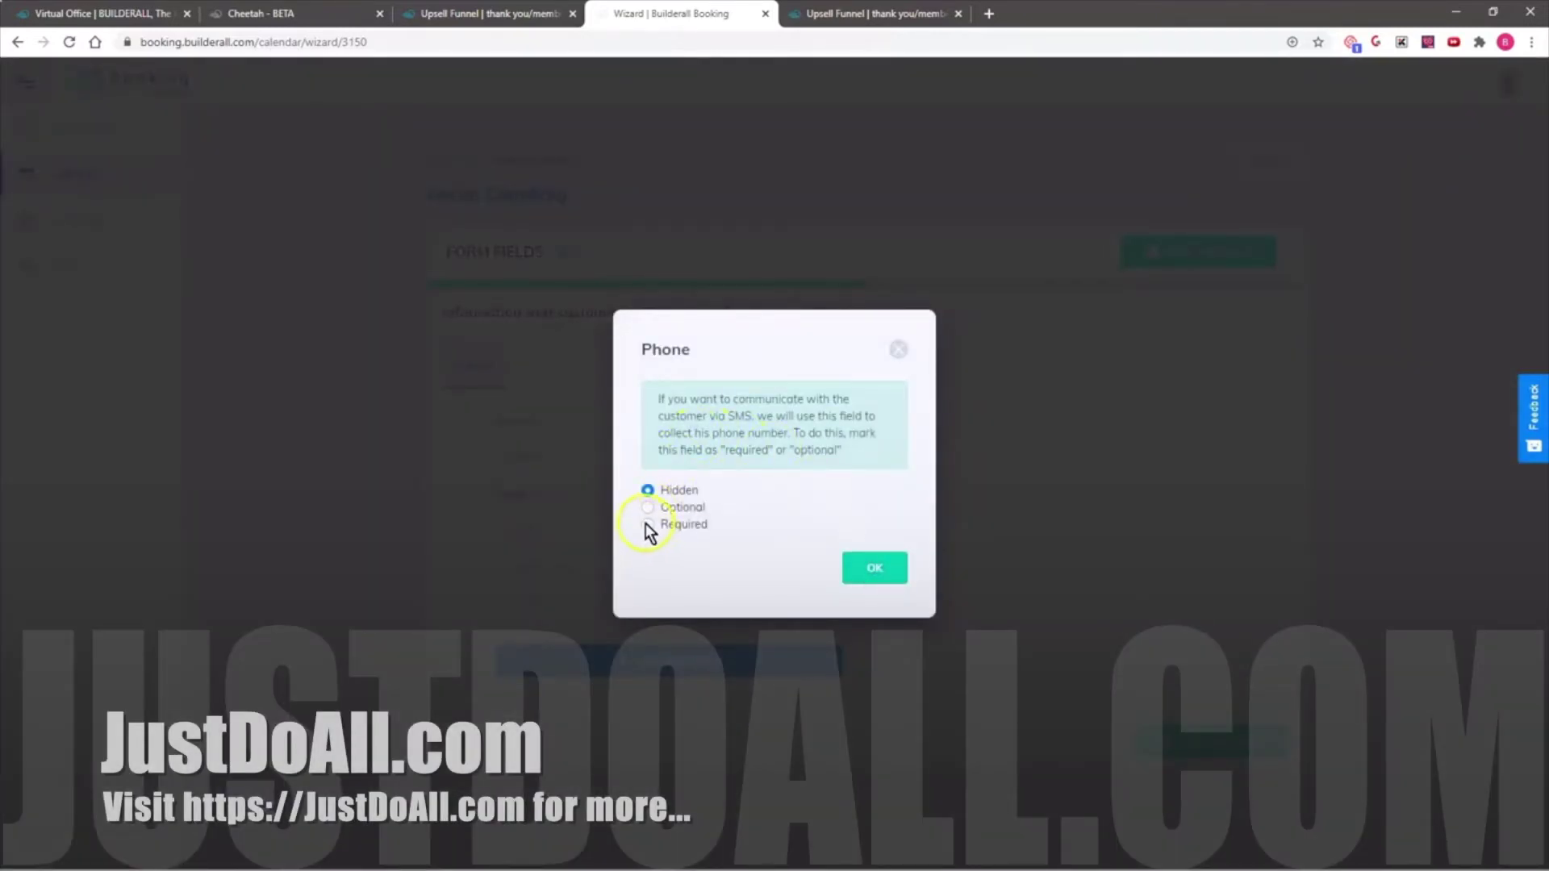
pyautogui.click(877, 569)
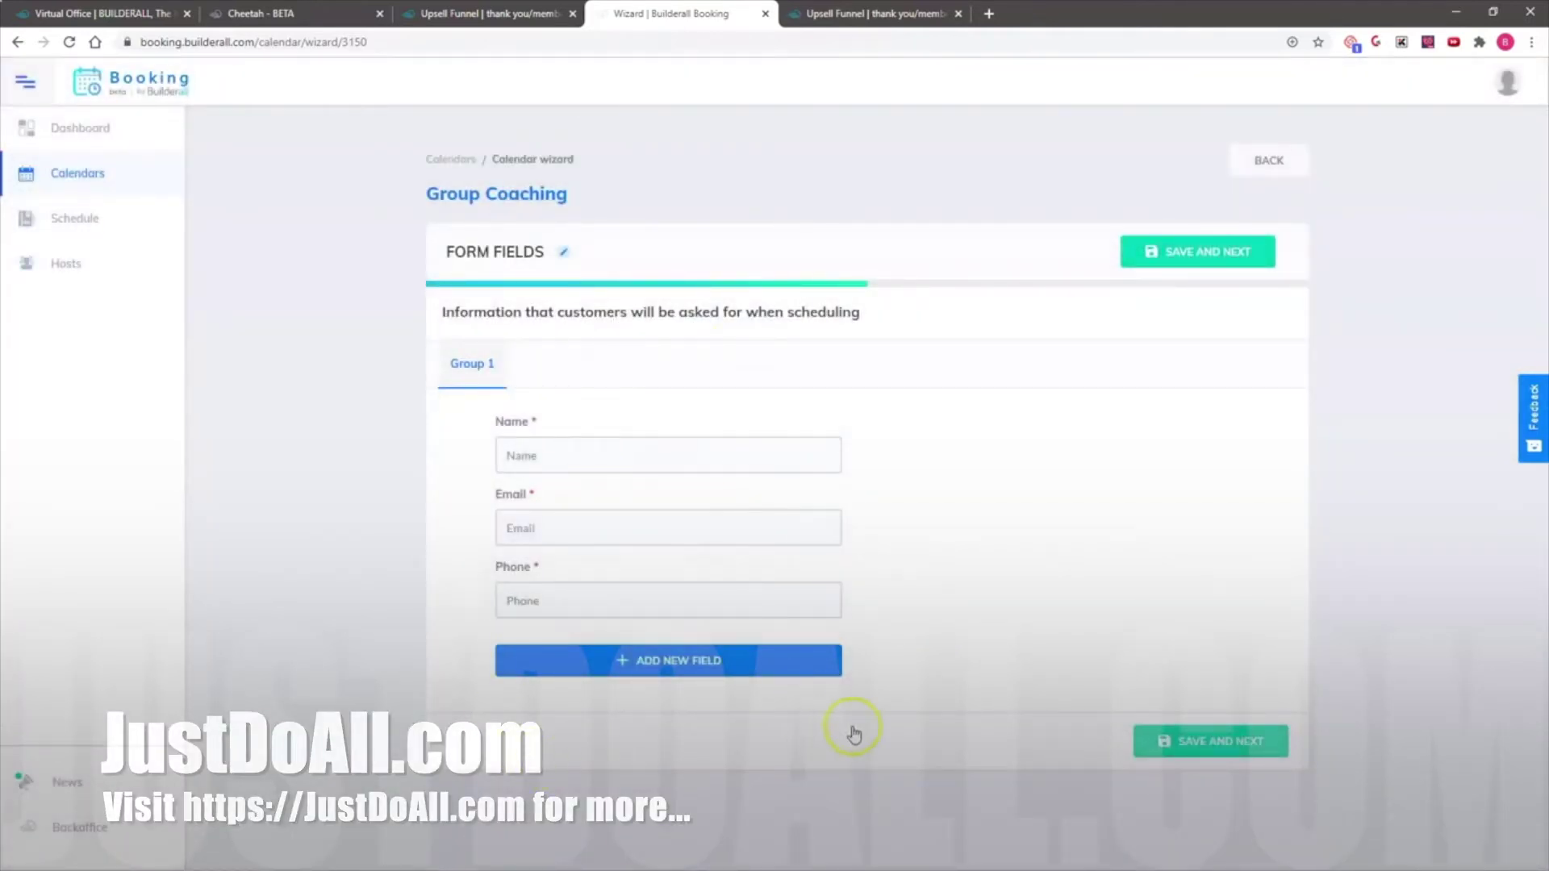
pyautogui.click(1287, 749)
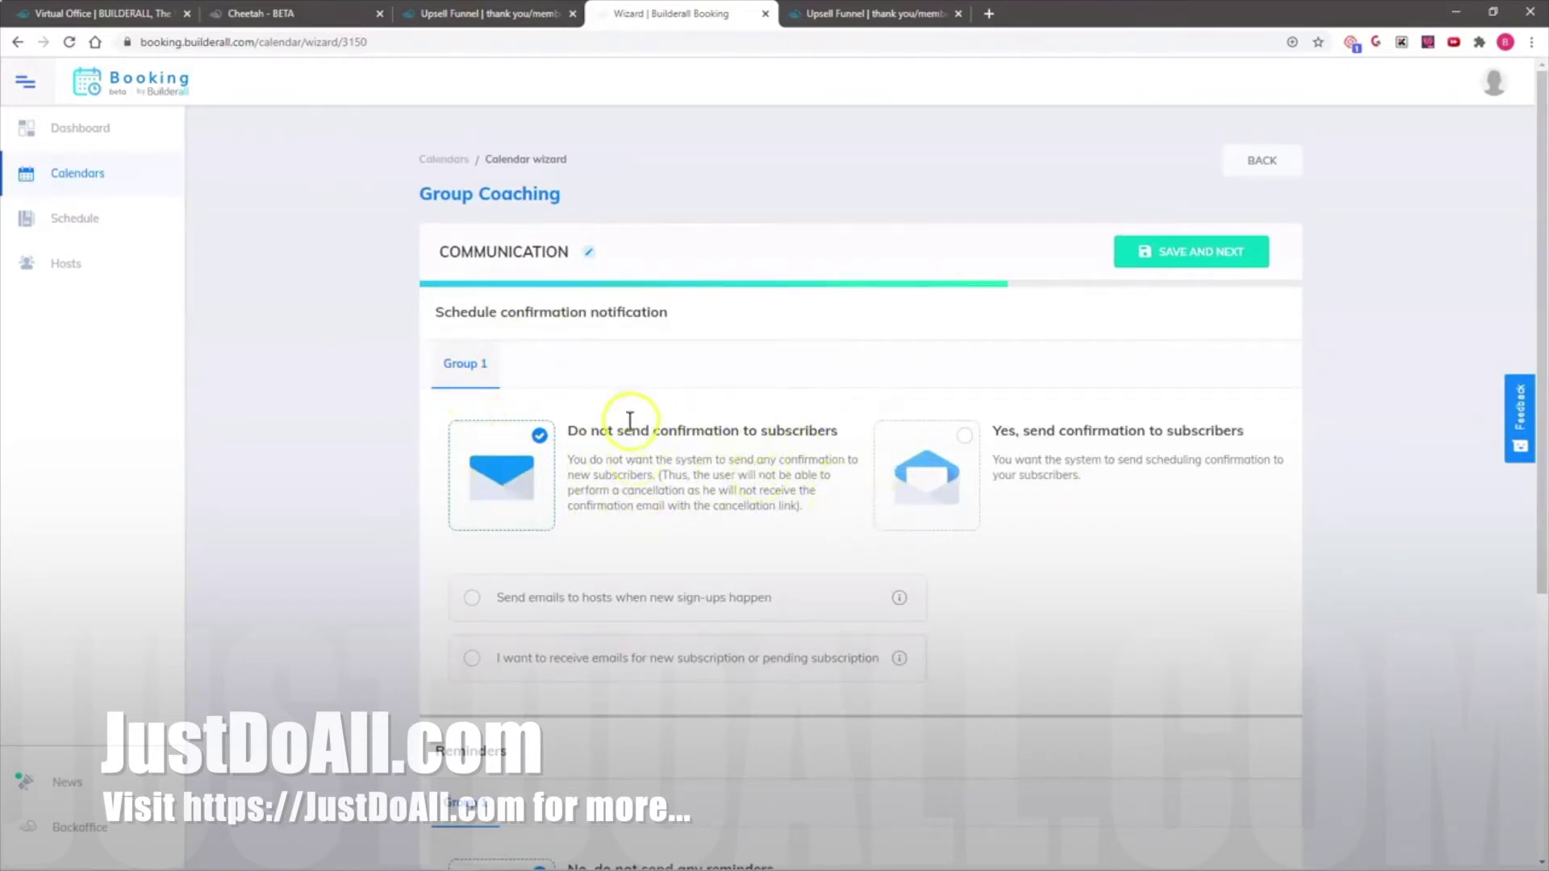
# Turn on booking confirmations for subscribers and review the confirmation message's SMS version.
pyautogui.click(942, 467)
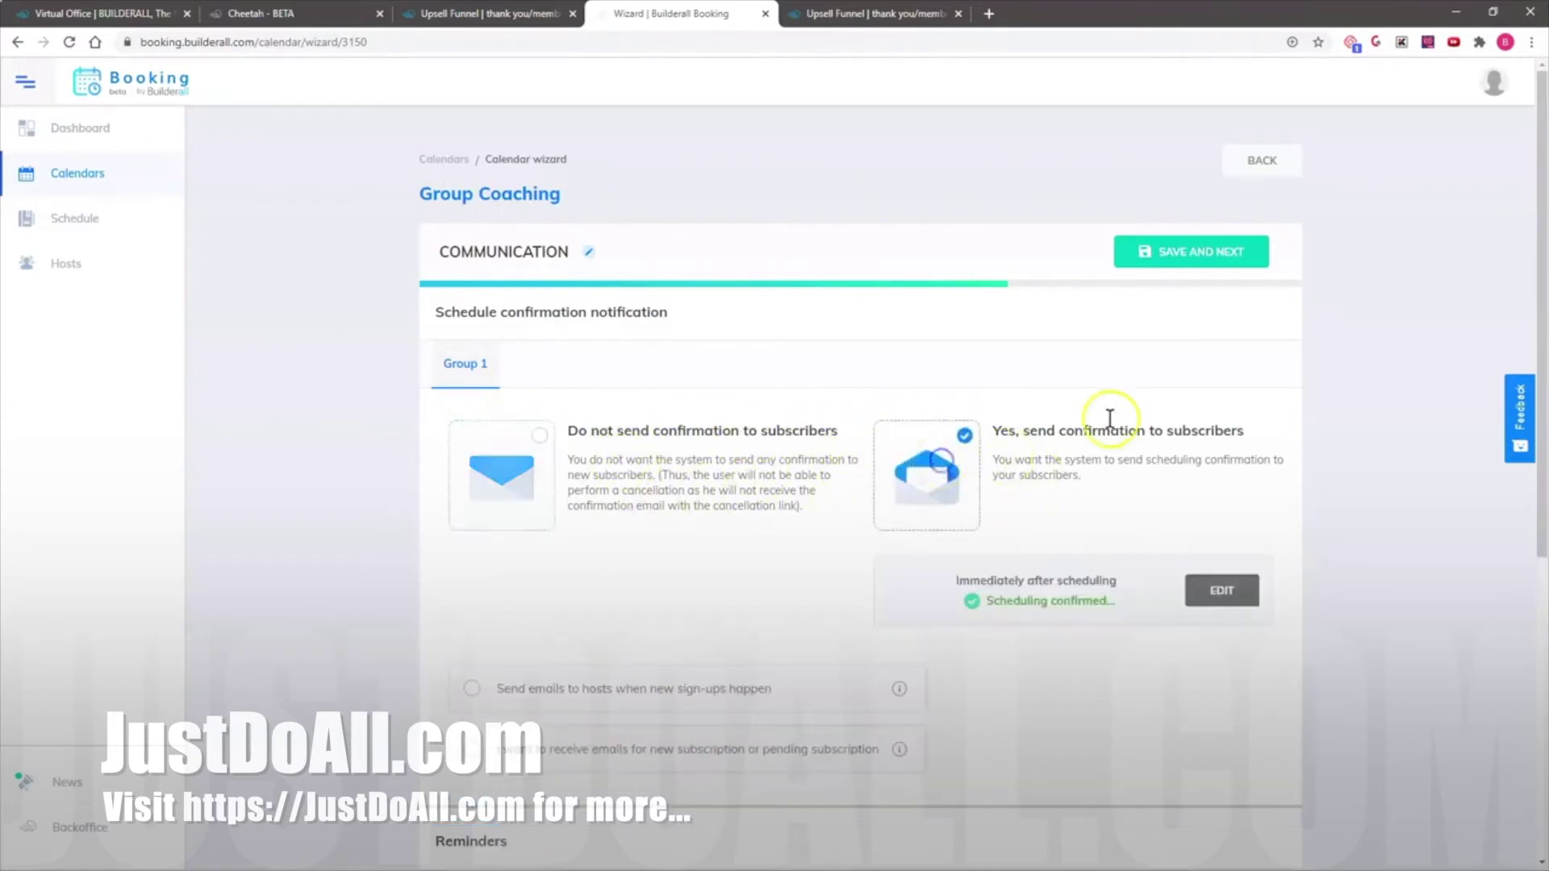
pyautogui.click(1220, 593)
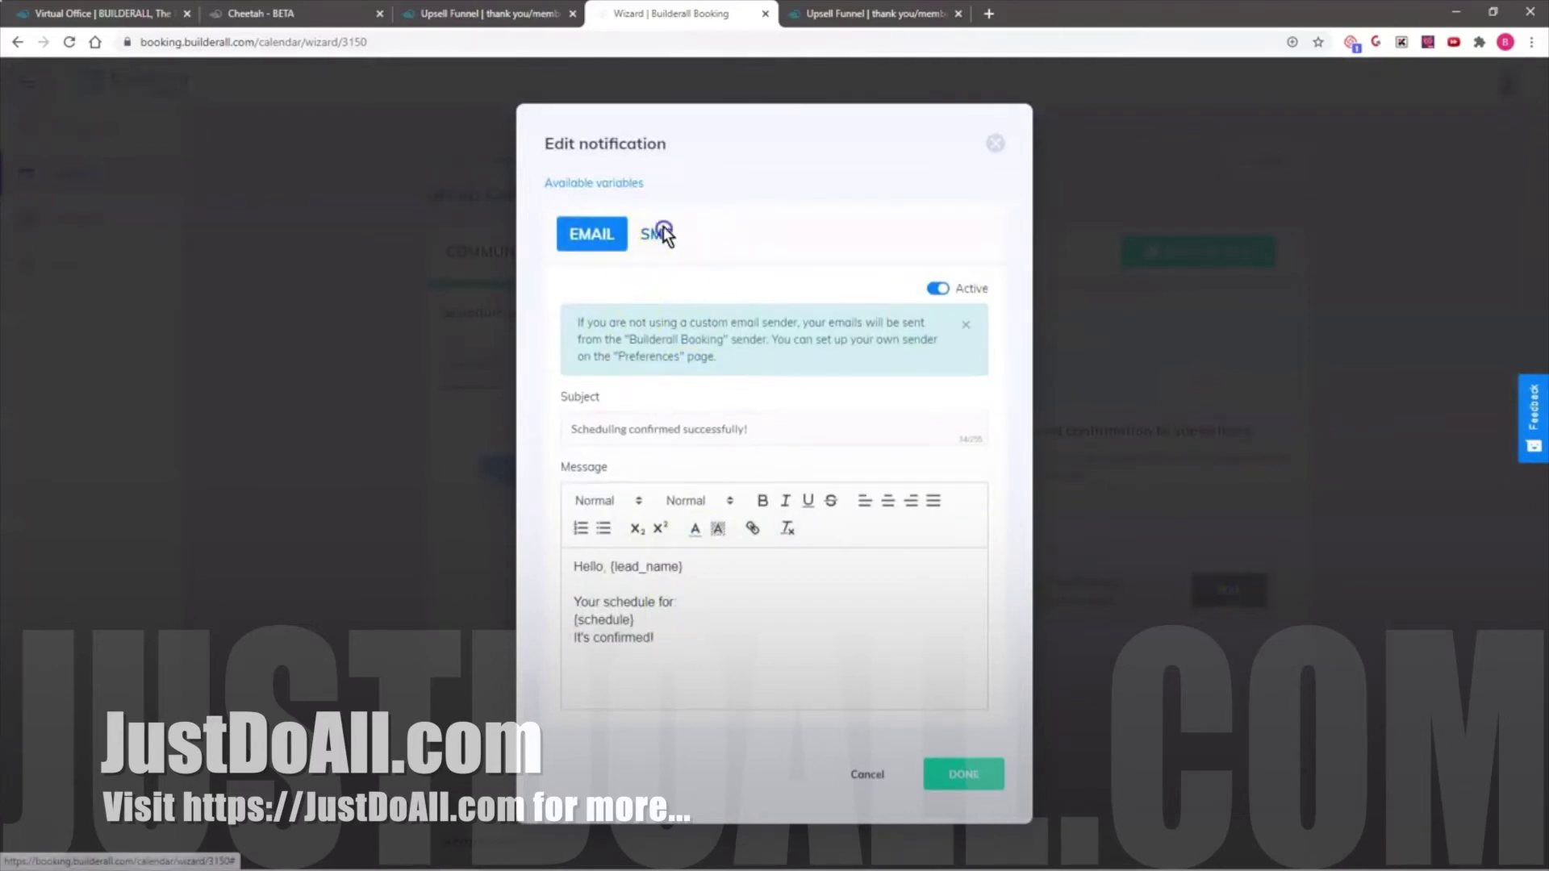
pyautogui.click(663, 226)
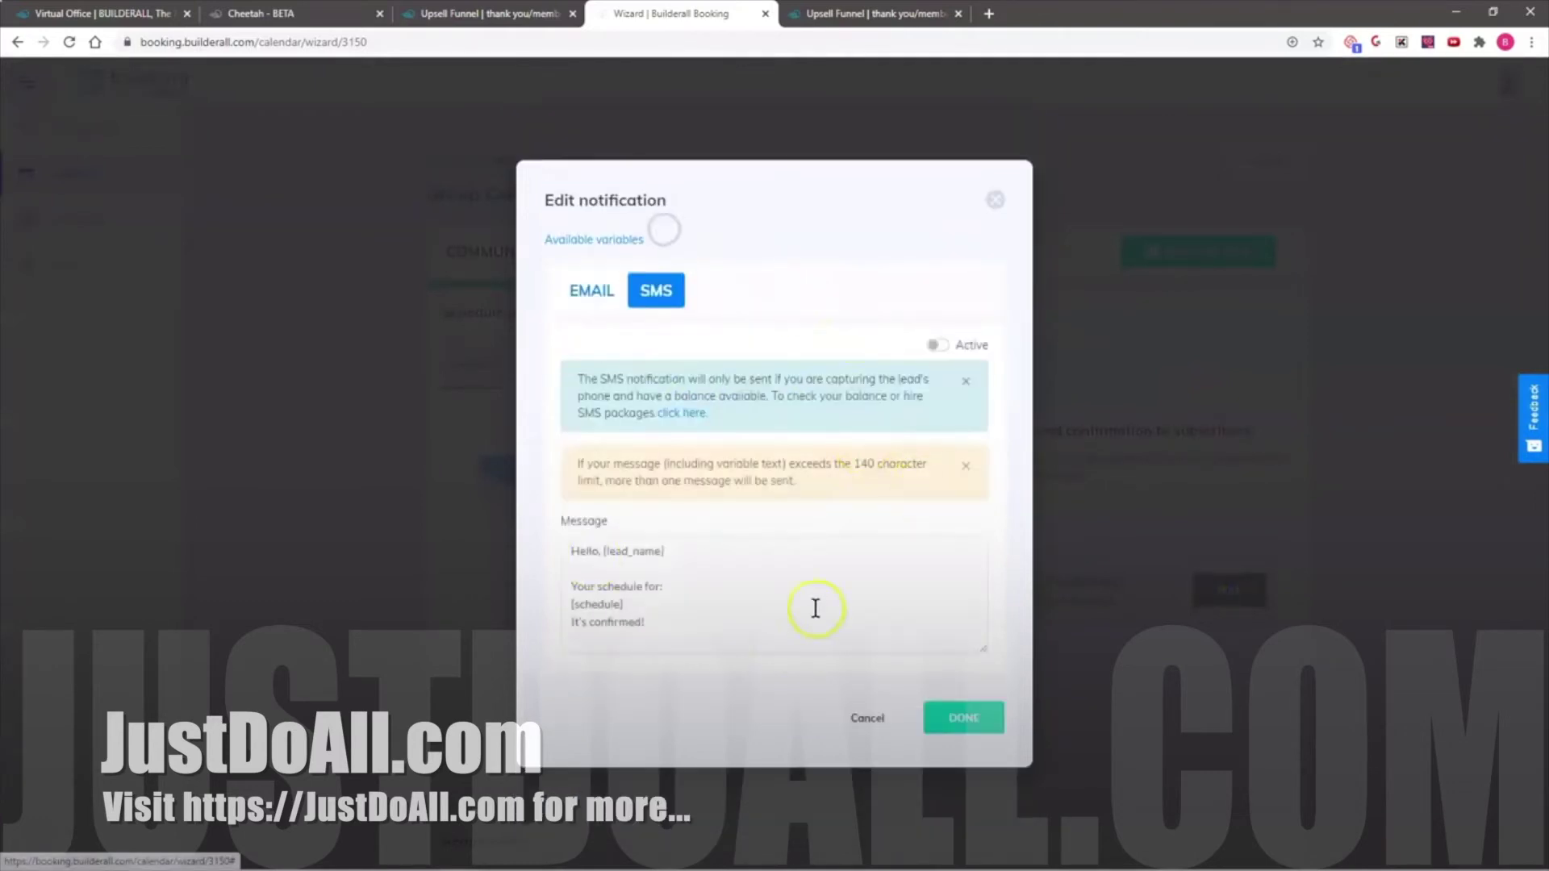
pyautogui.click(960, 722)
pyautogui.scroll(-4, 1413, 577)
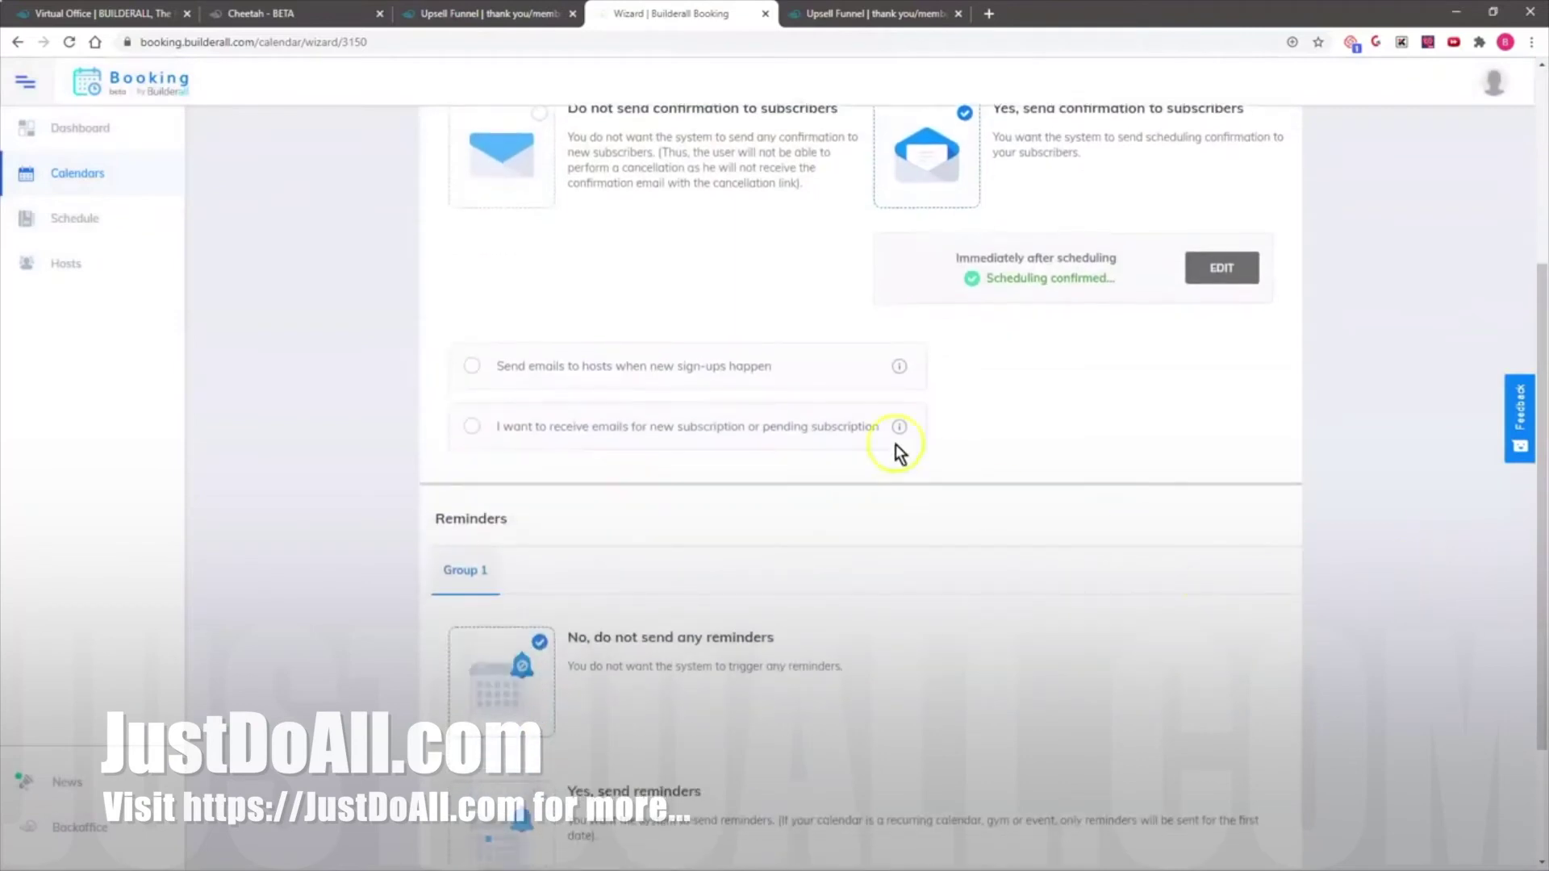
# Email hosts about new or pending subscriptions, add a one-hour-before reminder, and save.
pyautogui.click(472, 366)
pyautogui.click(472, 427)
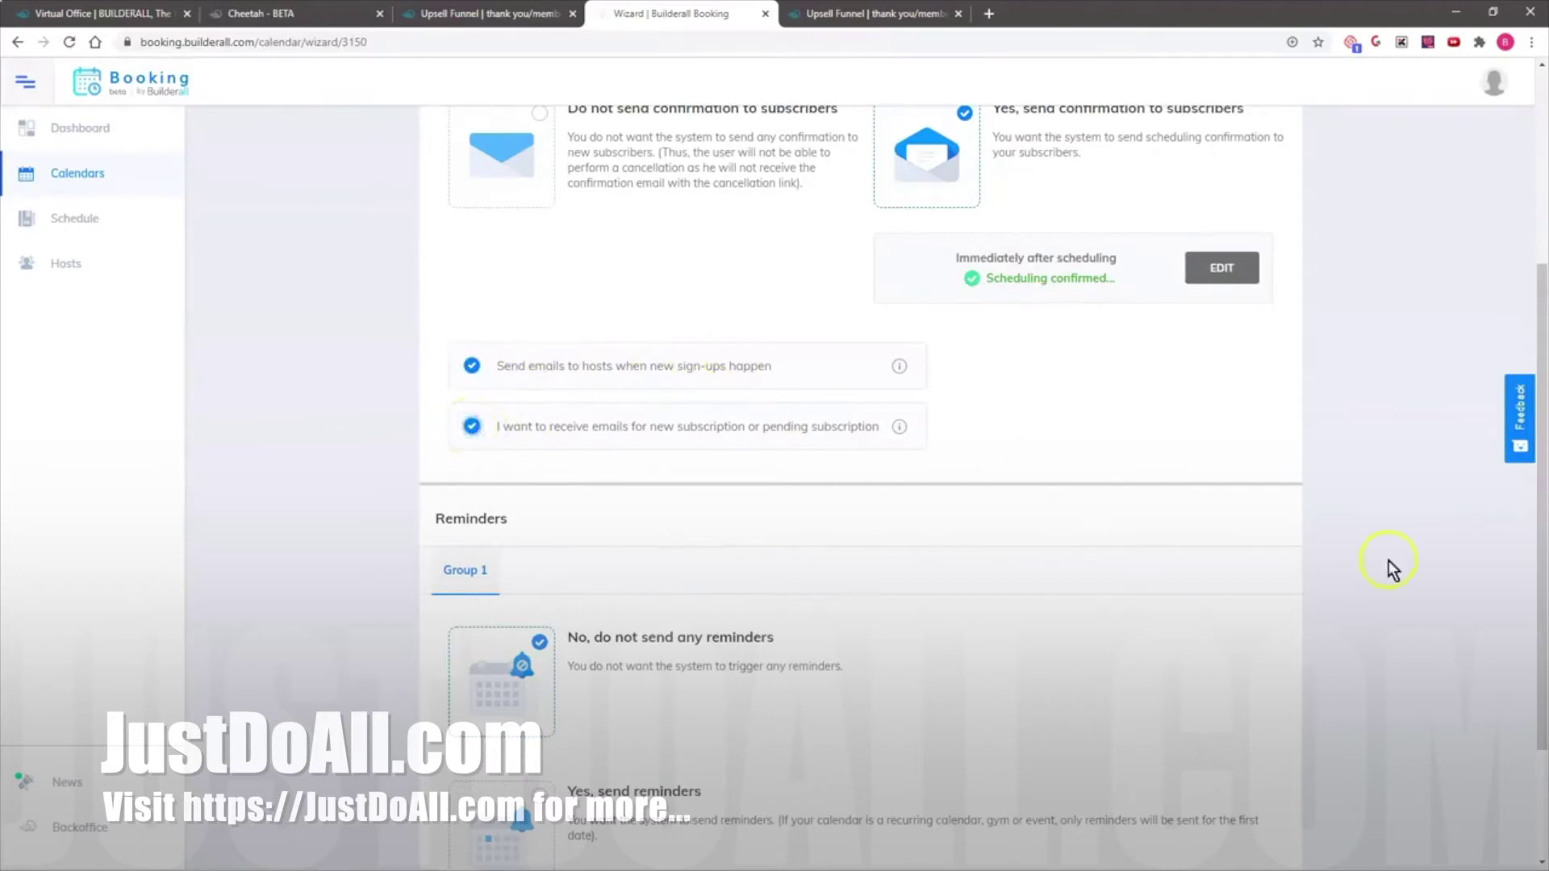
pyautogui.scroll(-2, 1372, 577)
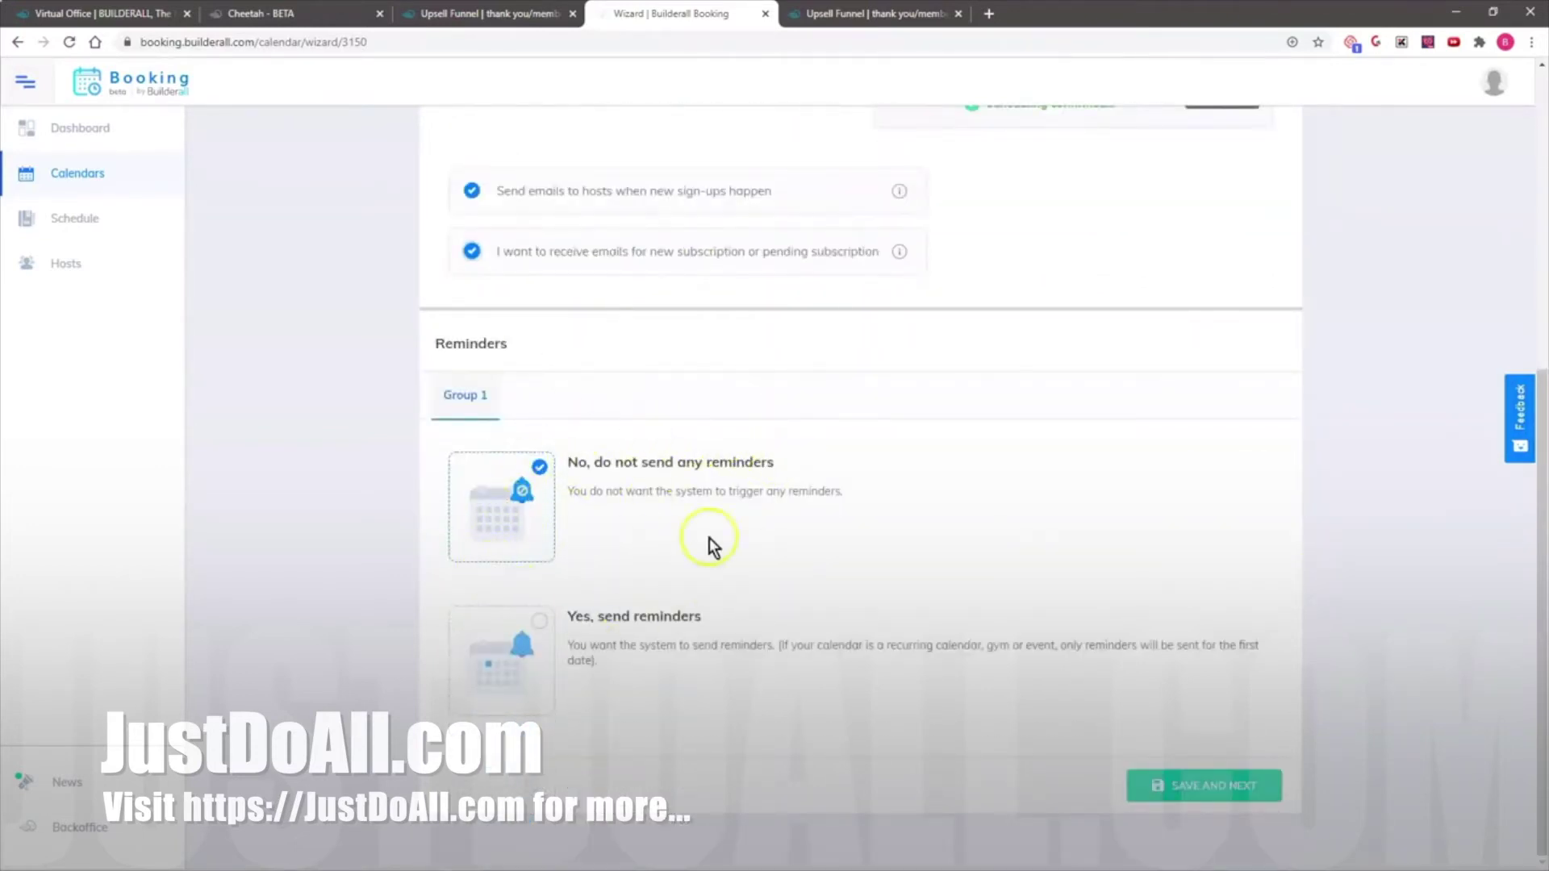
pyautogui.click(509, 660)
pyautogui.scroll(-1, 968, 661)
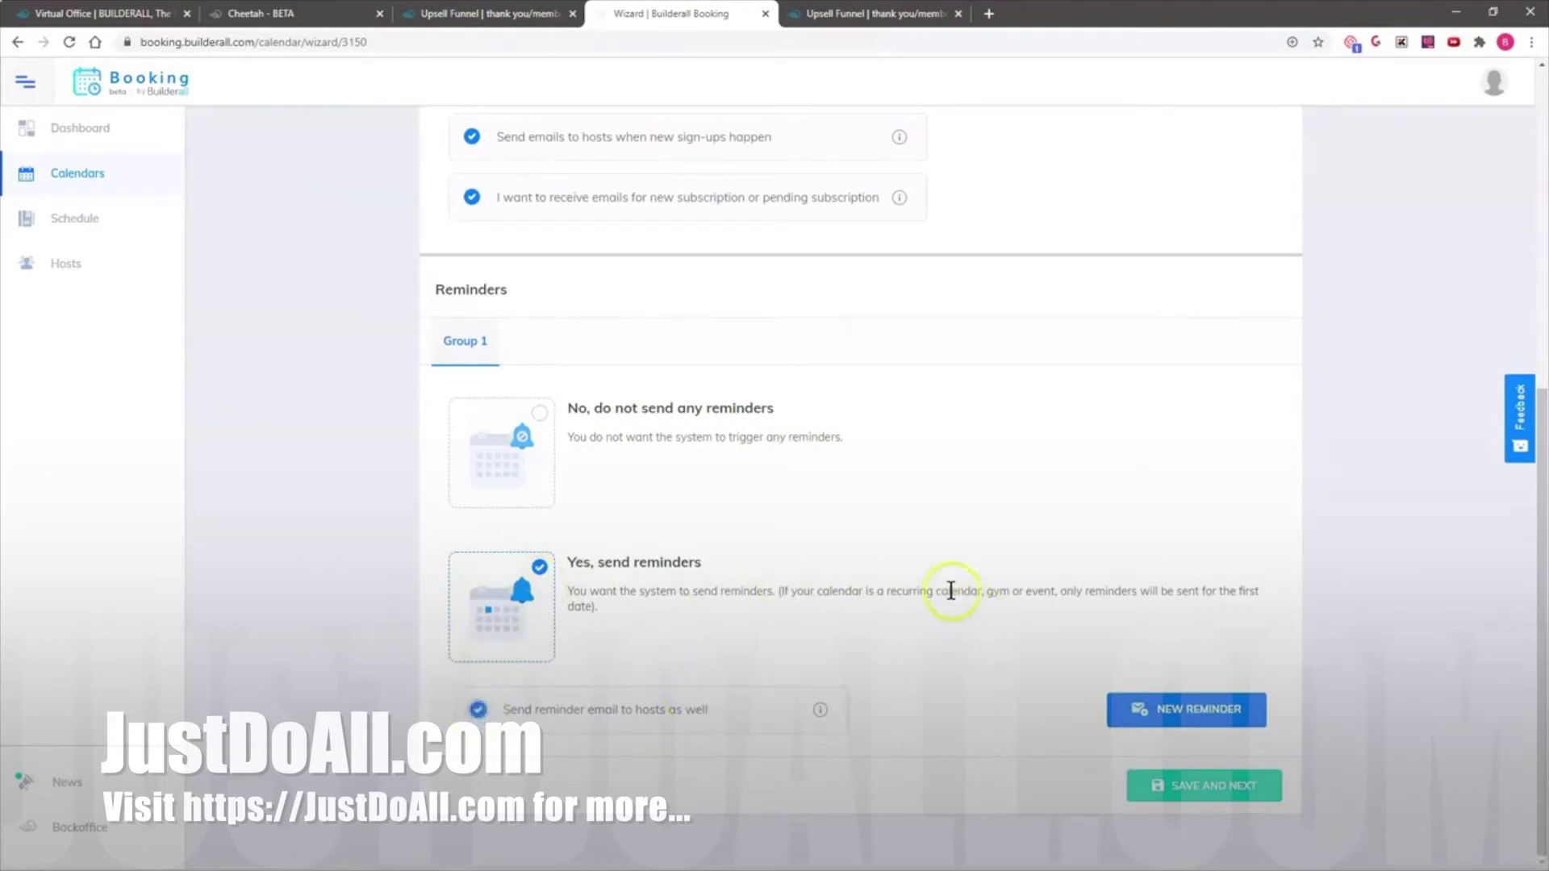
pyautogui.click(1185, 709)
pyautogui.scroll(-2, 637, 646)
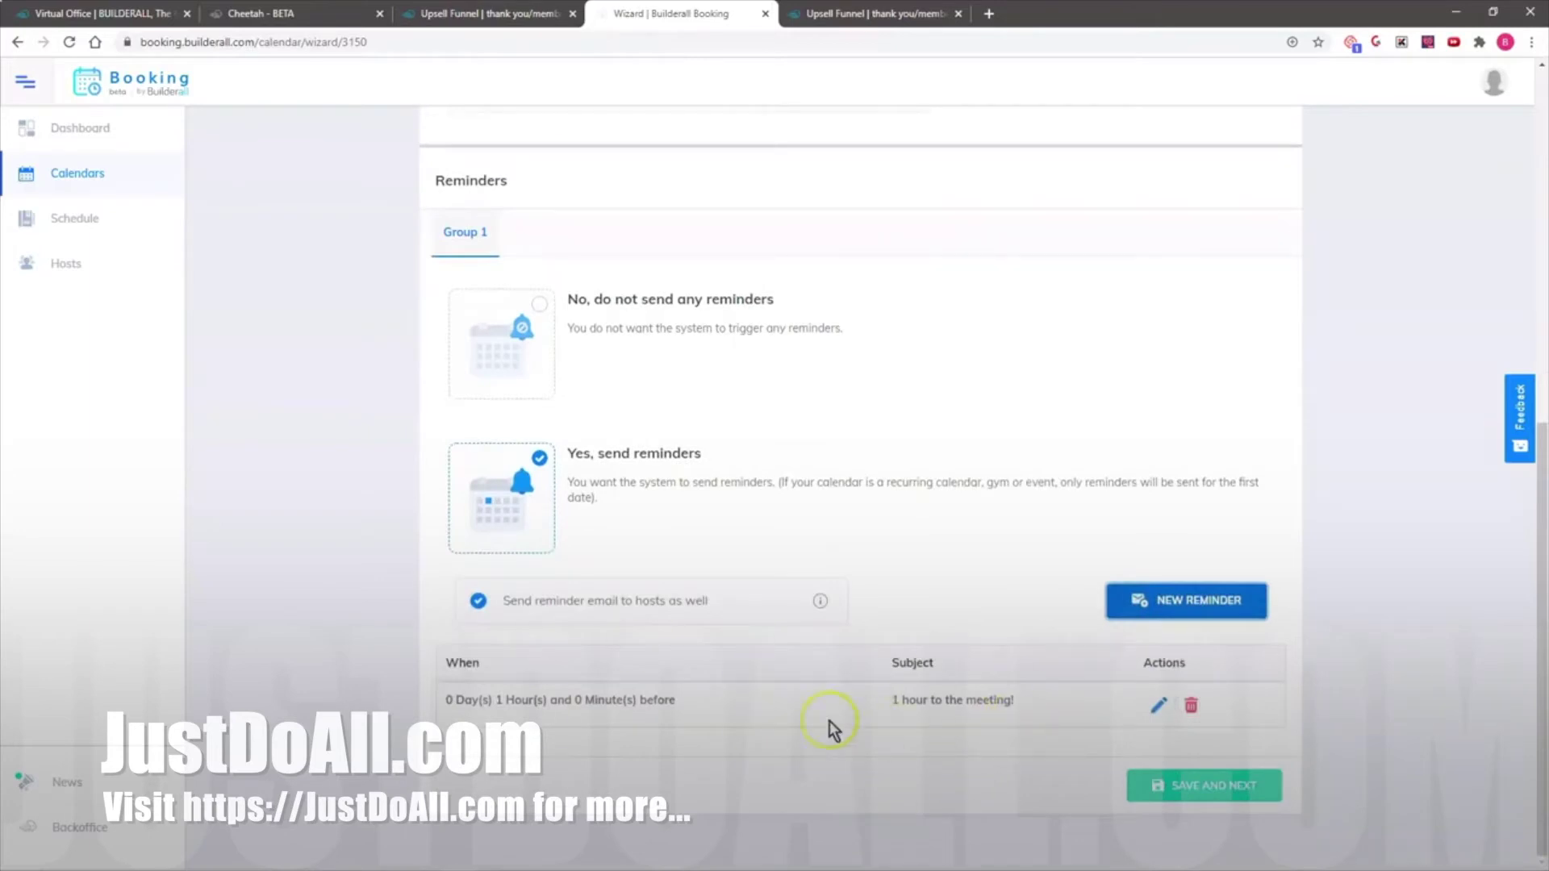
pyautogui.click(1215, 789)
# Sync Group 1 with the consulting Google account's Meetings calendar.
pyautogui.scroll(-3, 599, 307)
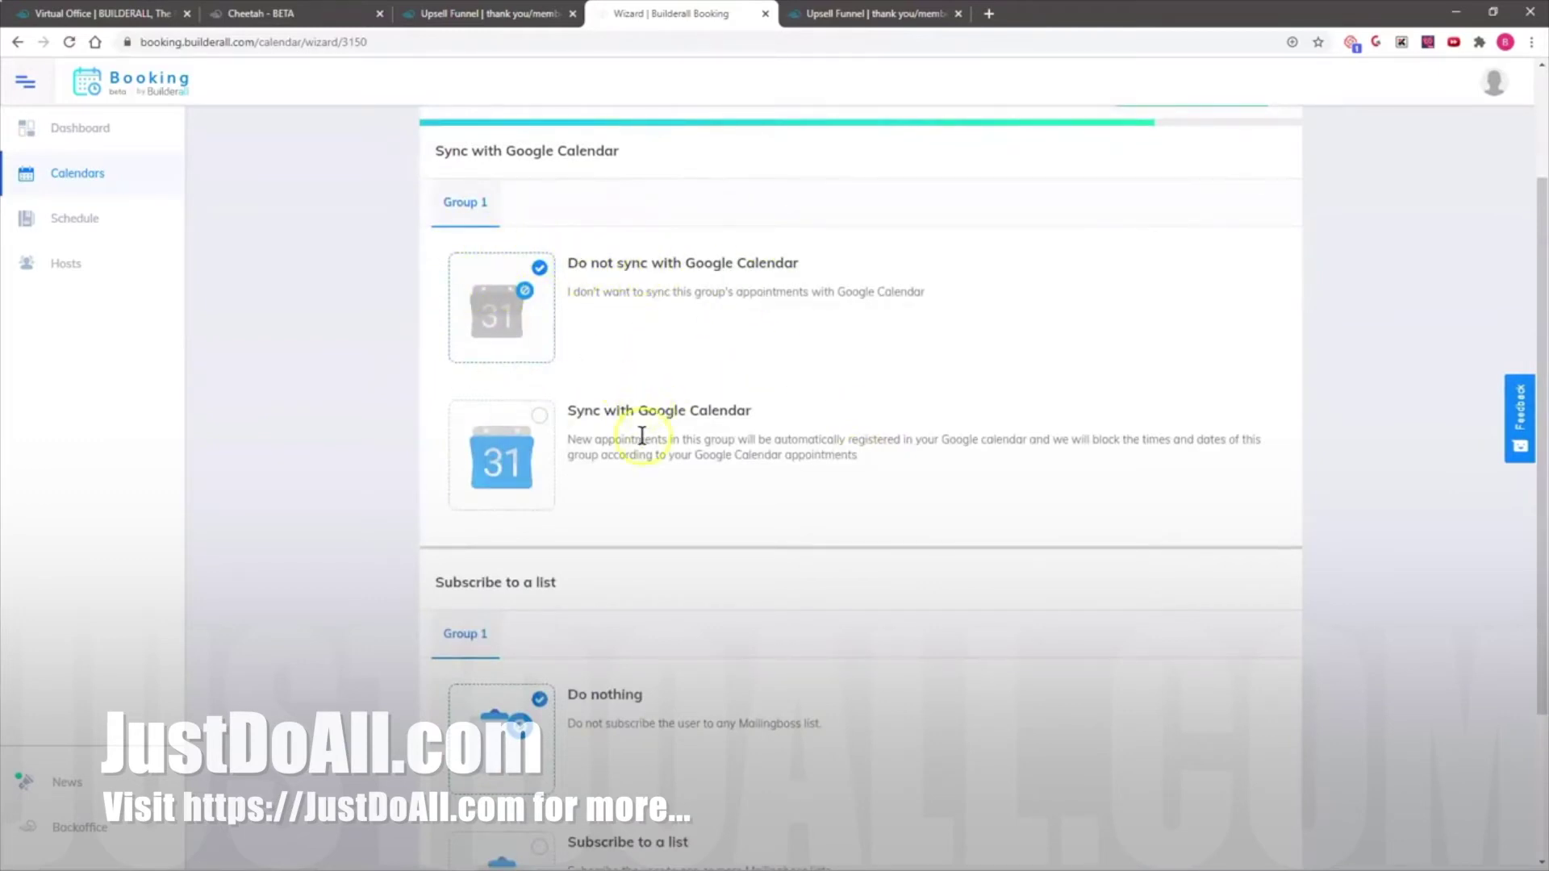
pyautogui.click(501, 464)
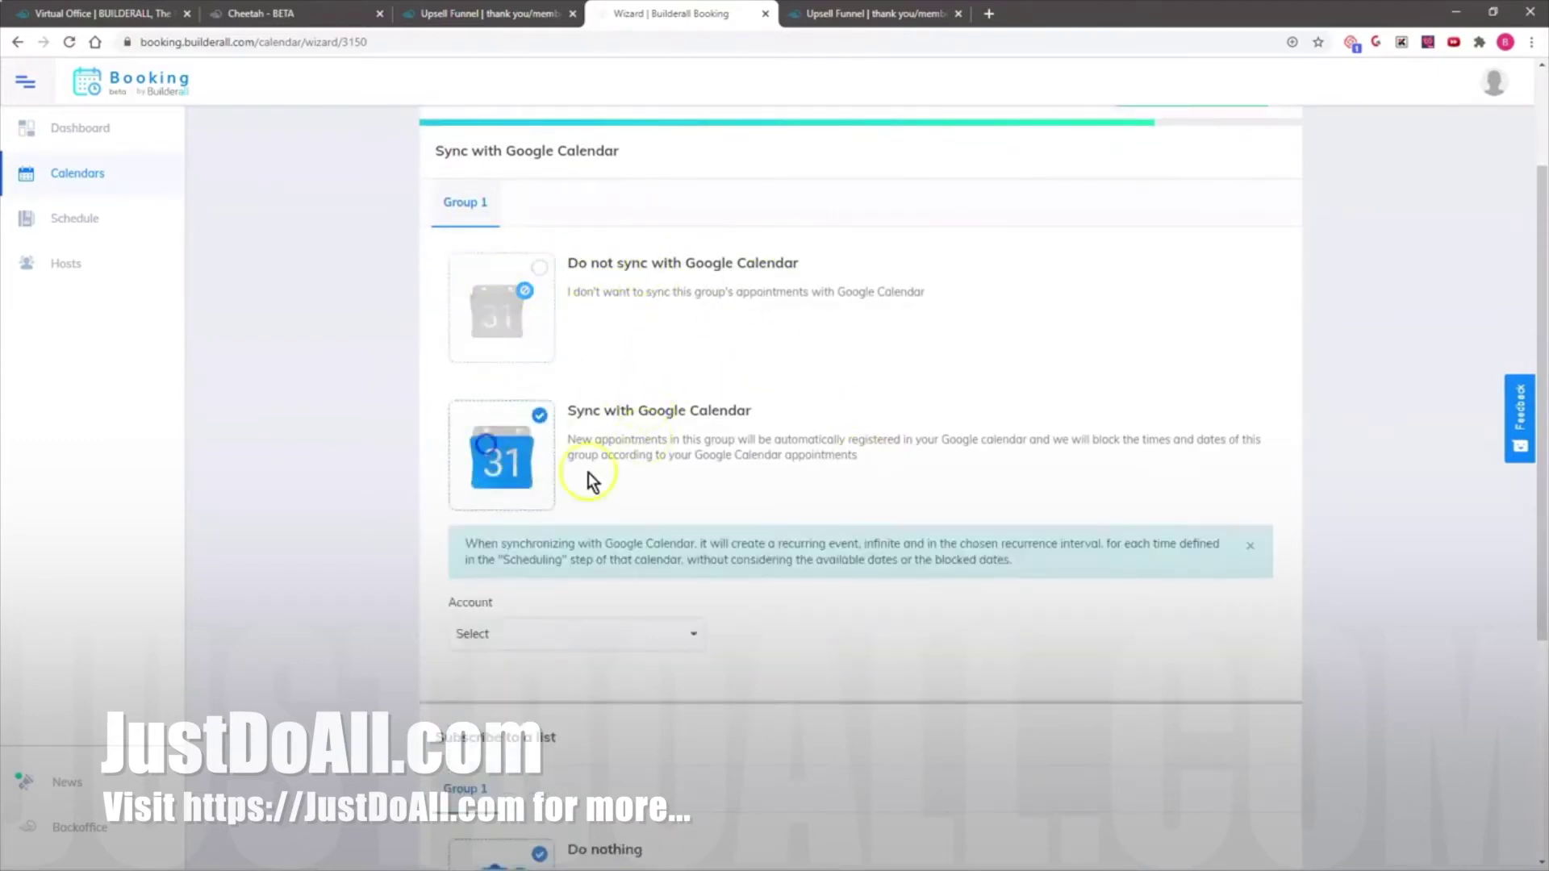
pyautogui.click(576, 633)
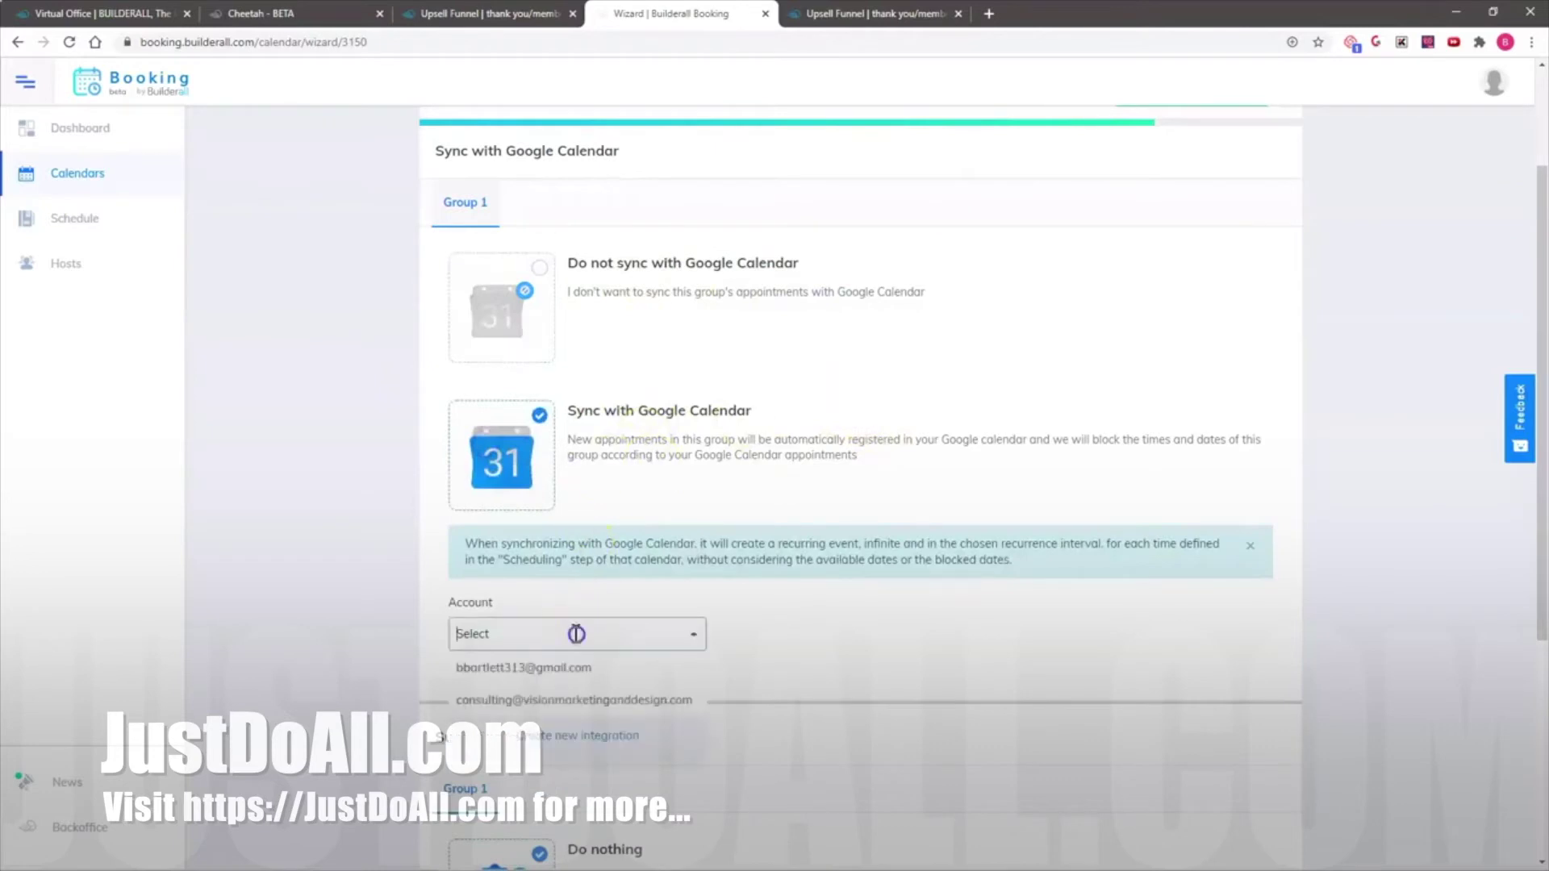
pyautogui.click(558, 702)
pyautogui.click(793, 635)
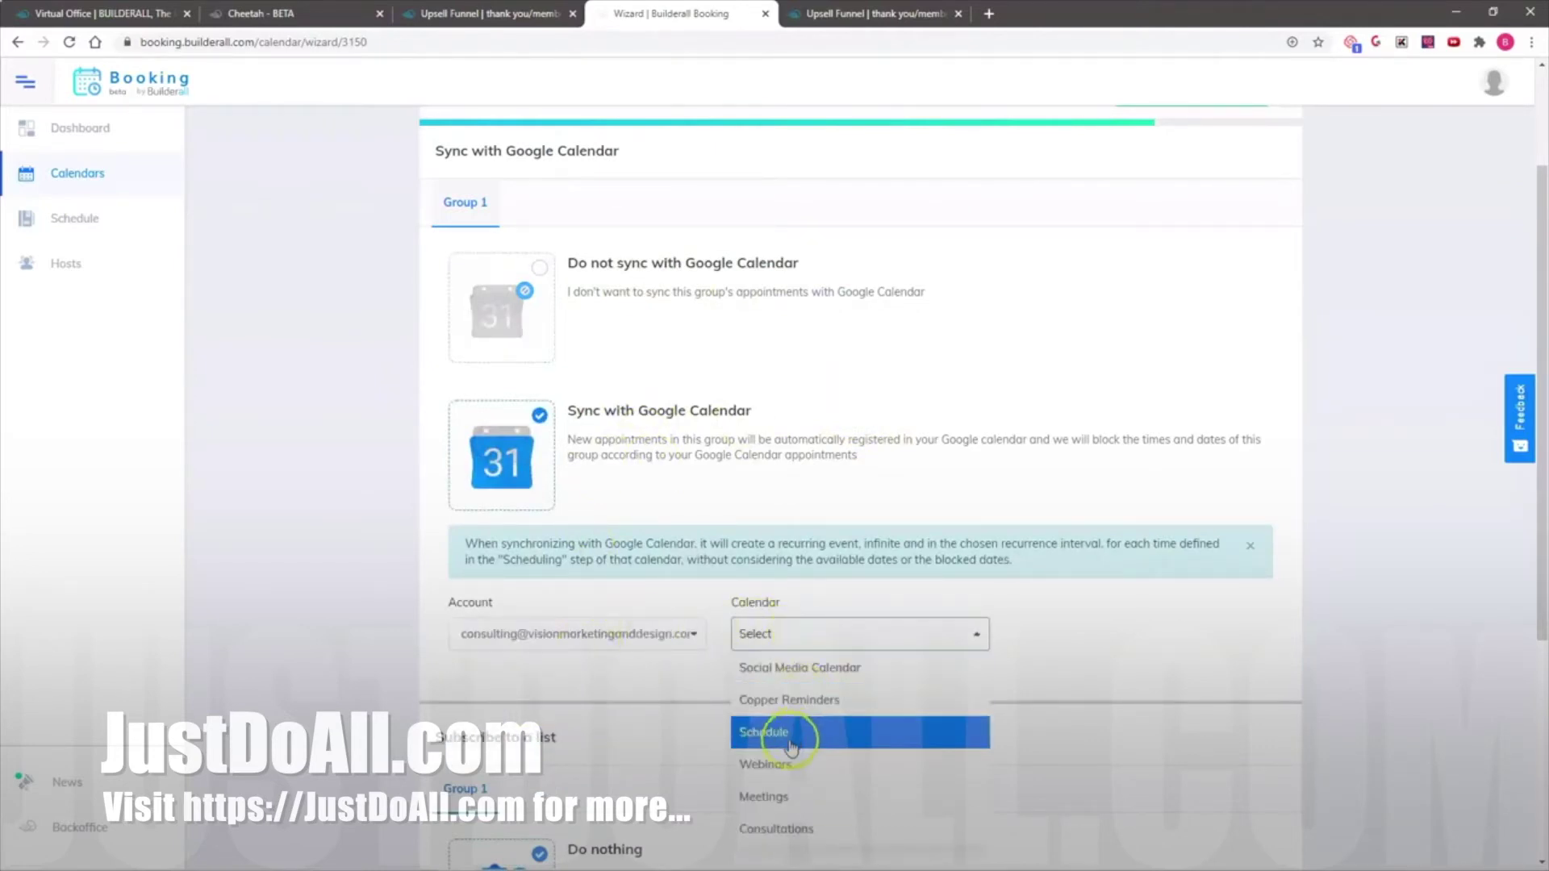
pyautogui.click(776, 794)
# Keep 'Do nothing' for mailing lists and save to create the calendar.
pyautogui.scroll(-5, 1289, 613)
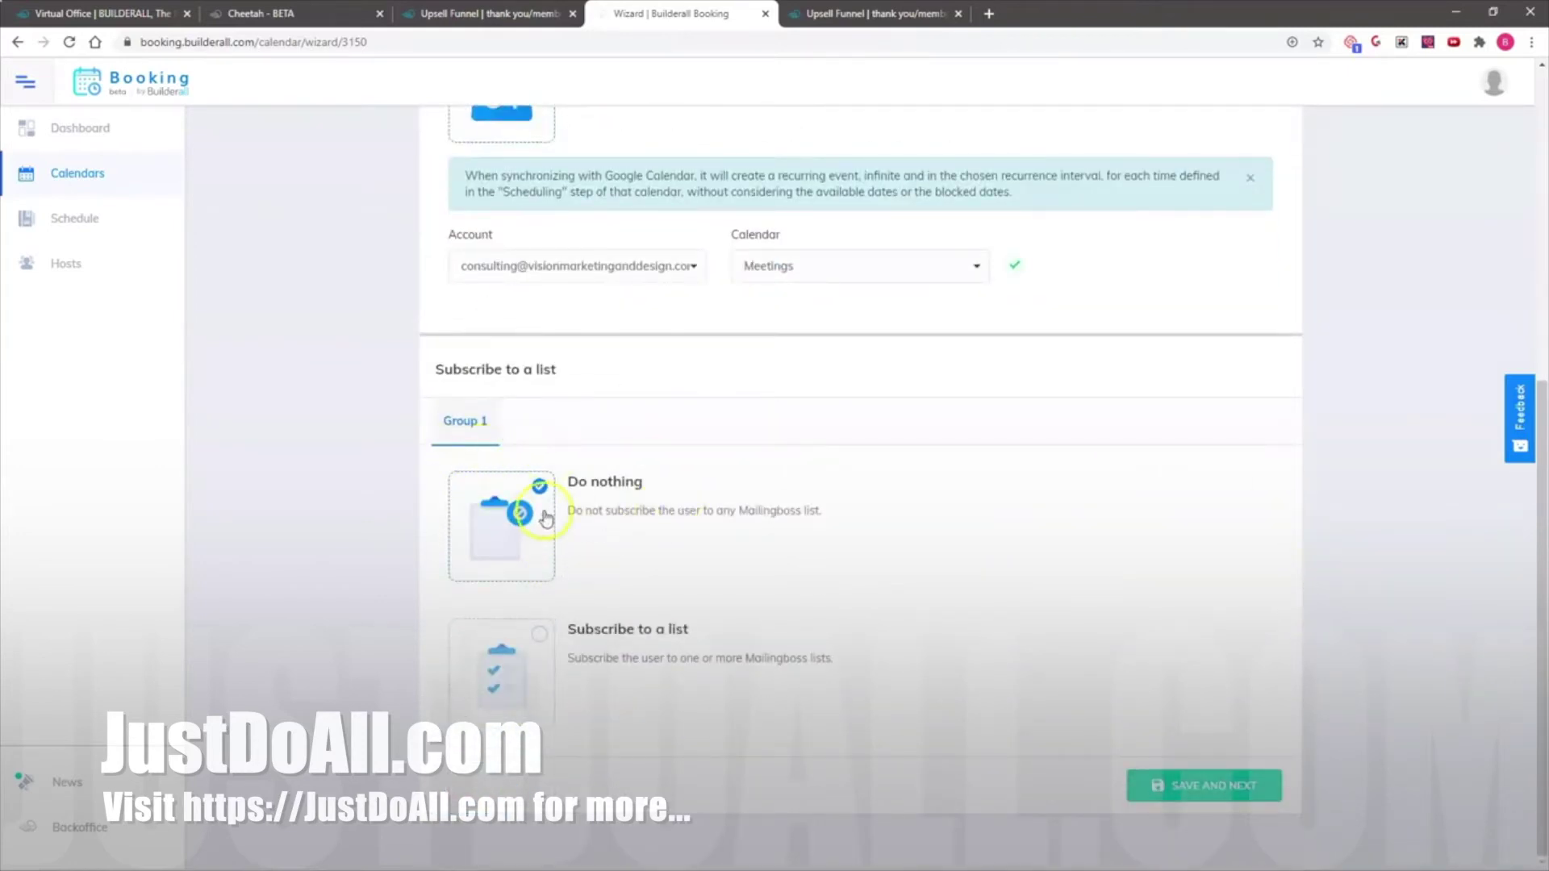
pyautogui.click(520, 673)
pyautogui.scroll(-1, 885, 608)
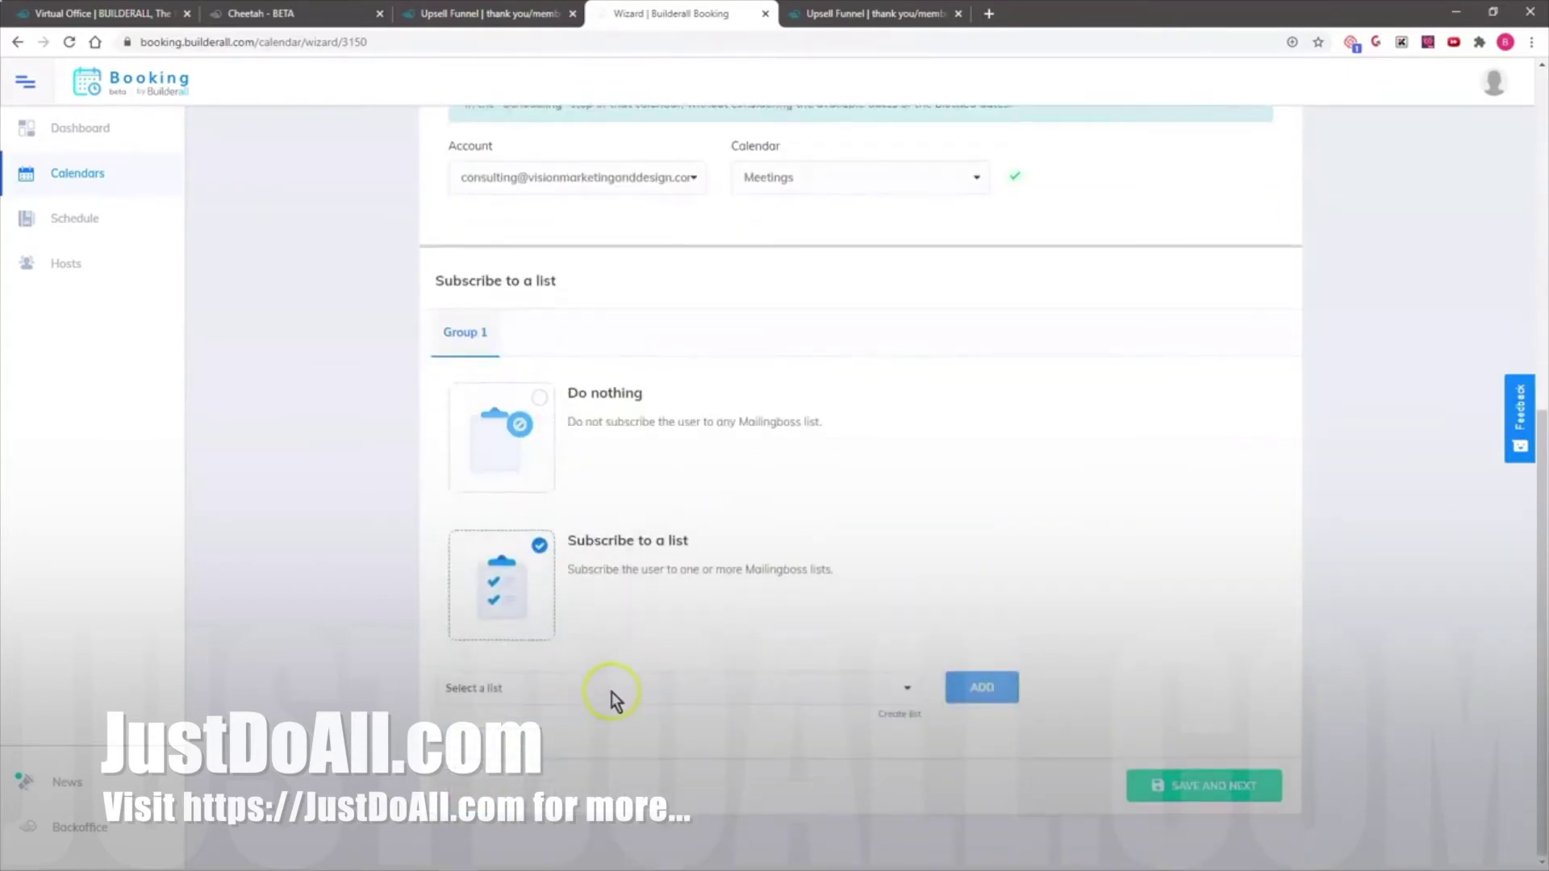
pyautogui.click(613, 696)
pyautogui.click(913, 508)
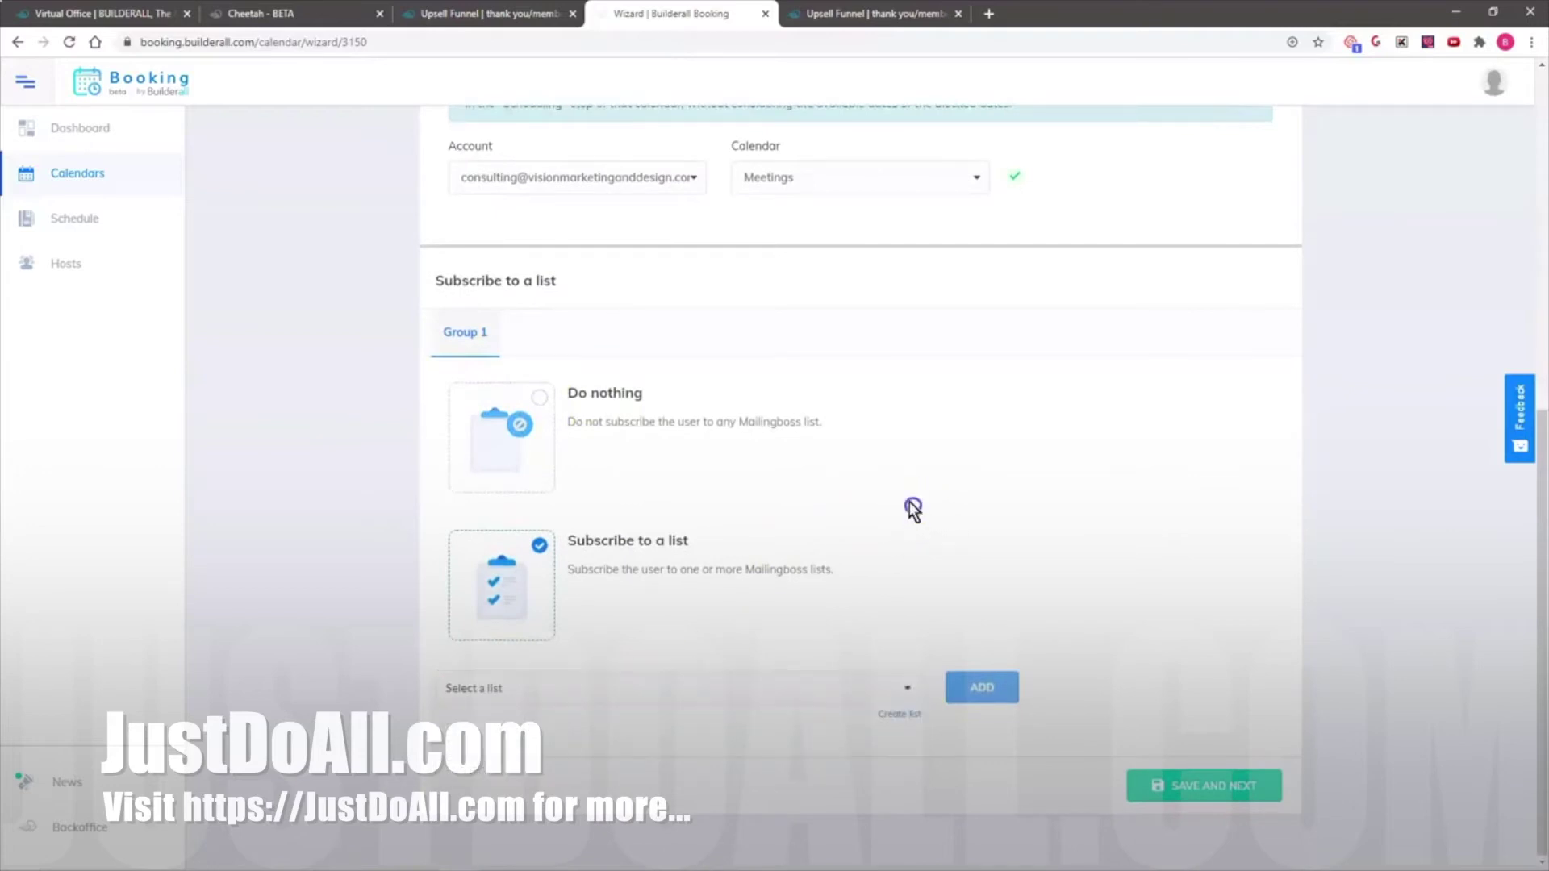
pyautogui.click(502, 413)
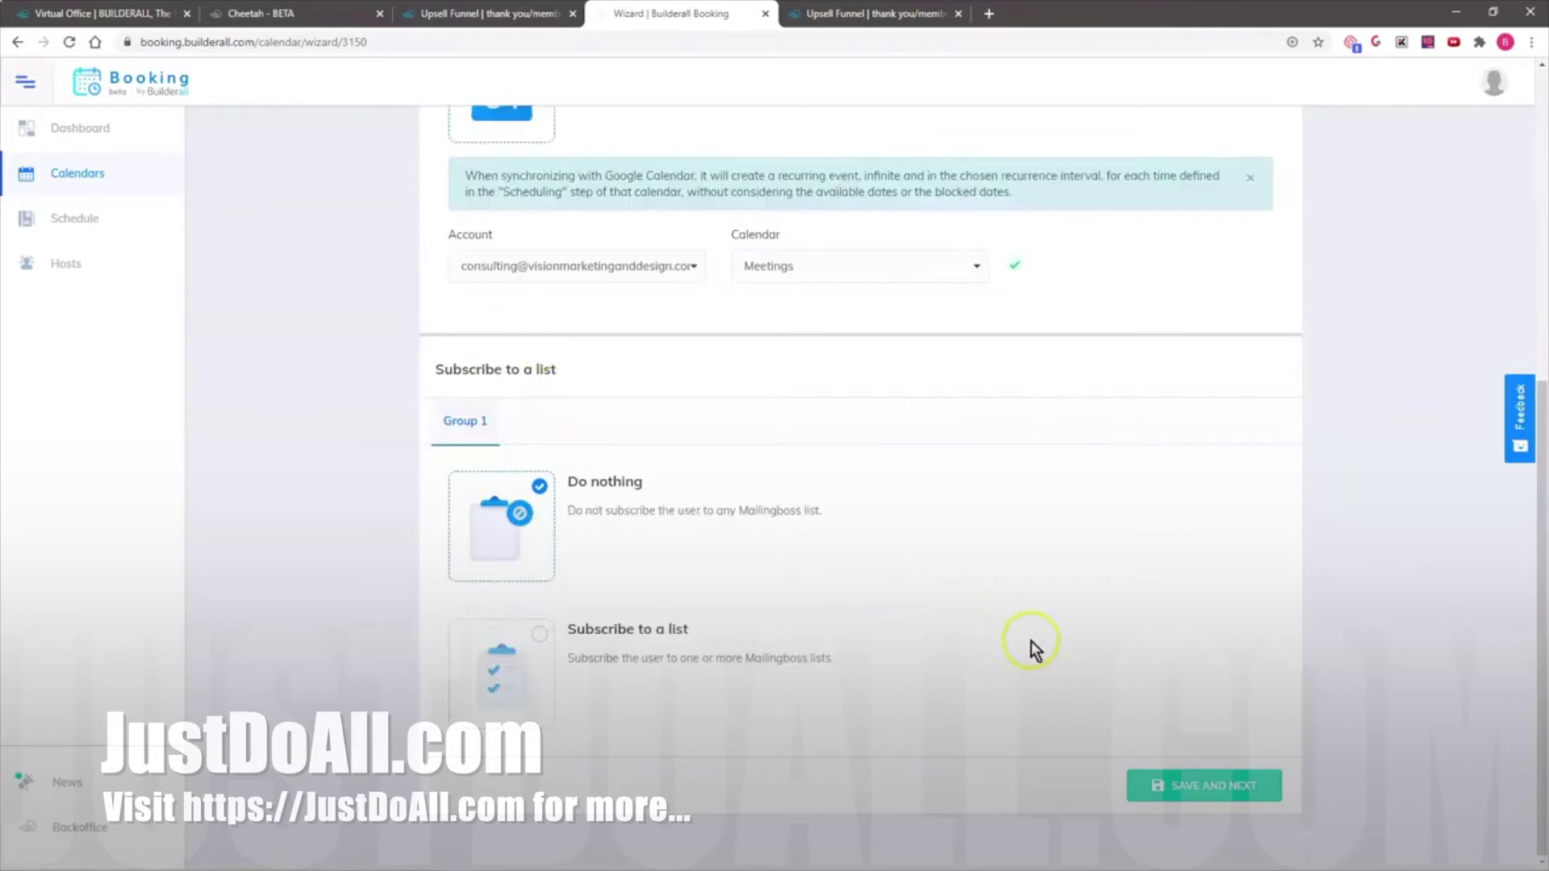
pyautogui.click(1235, 786)
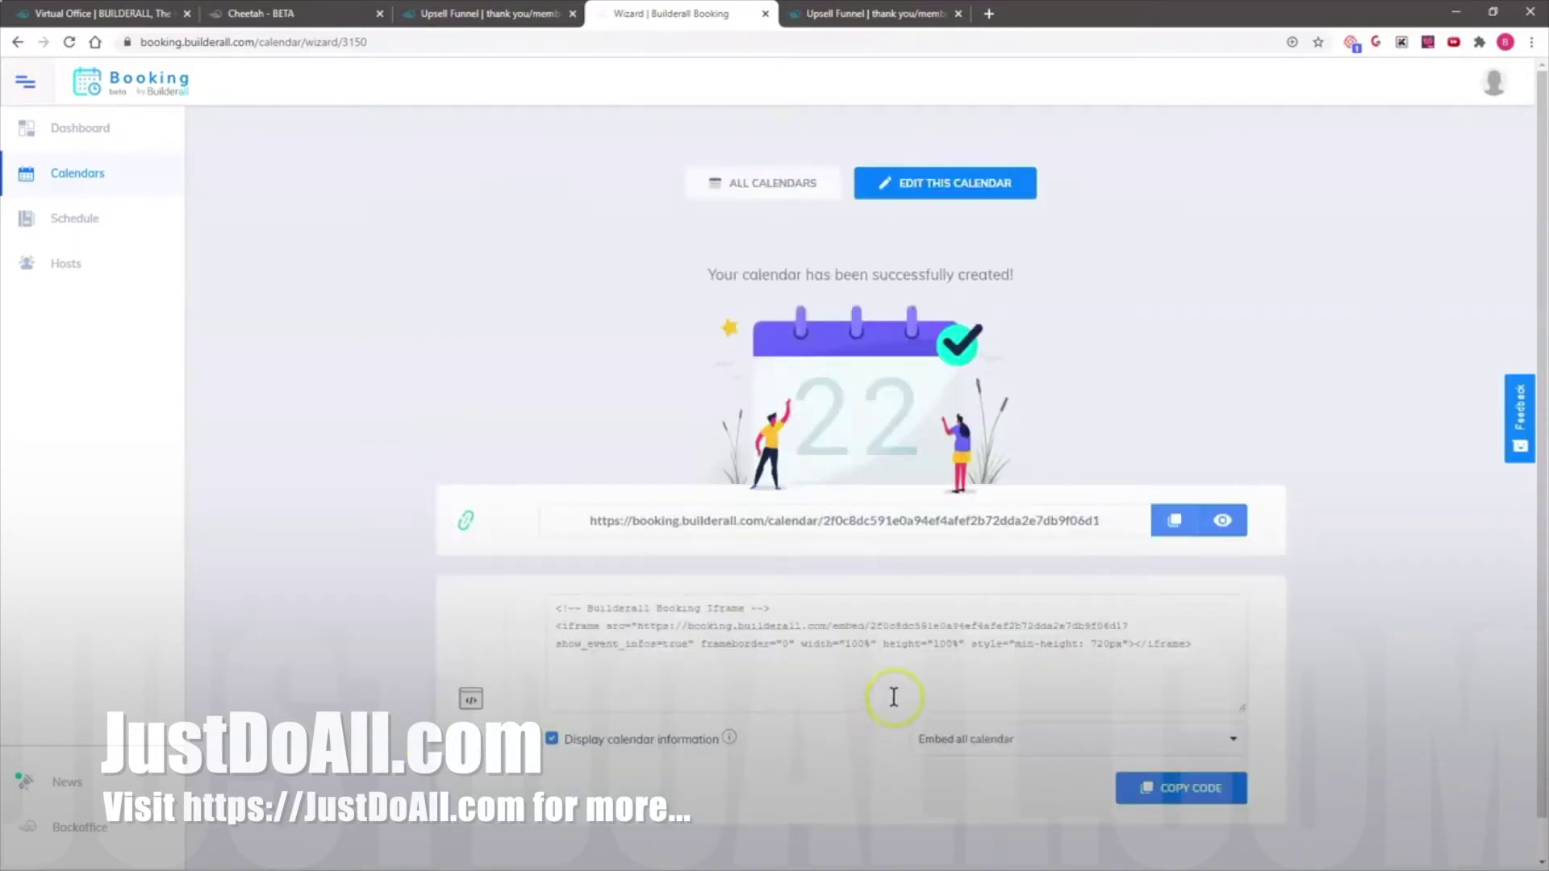
# Edit the Group Coaching calendar and expand its Scheduling section.
pyautogui.click(981, 185)
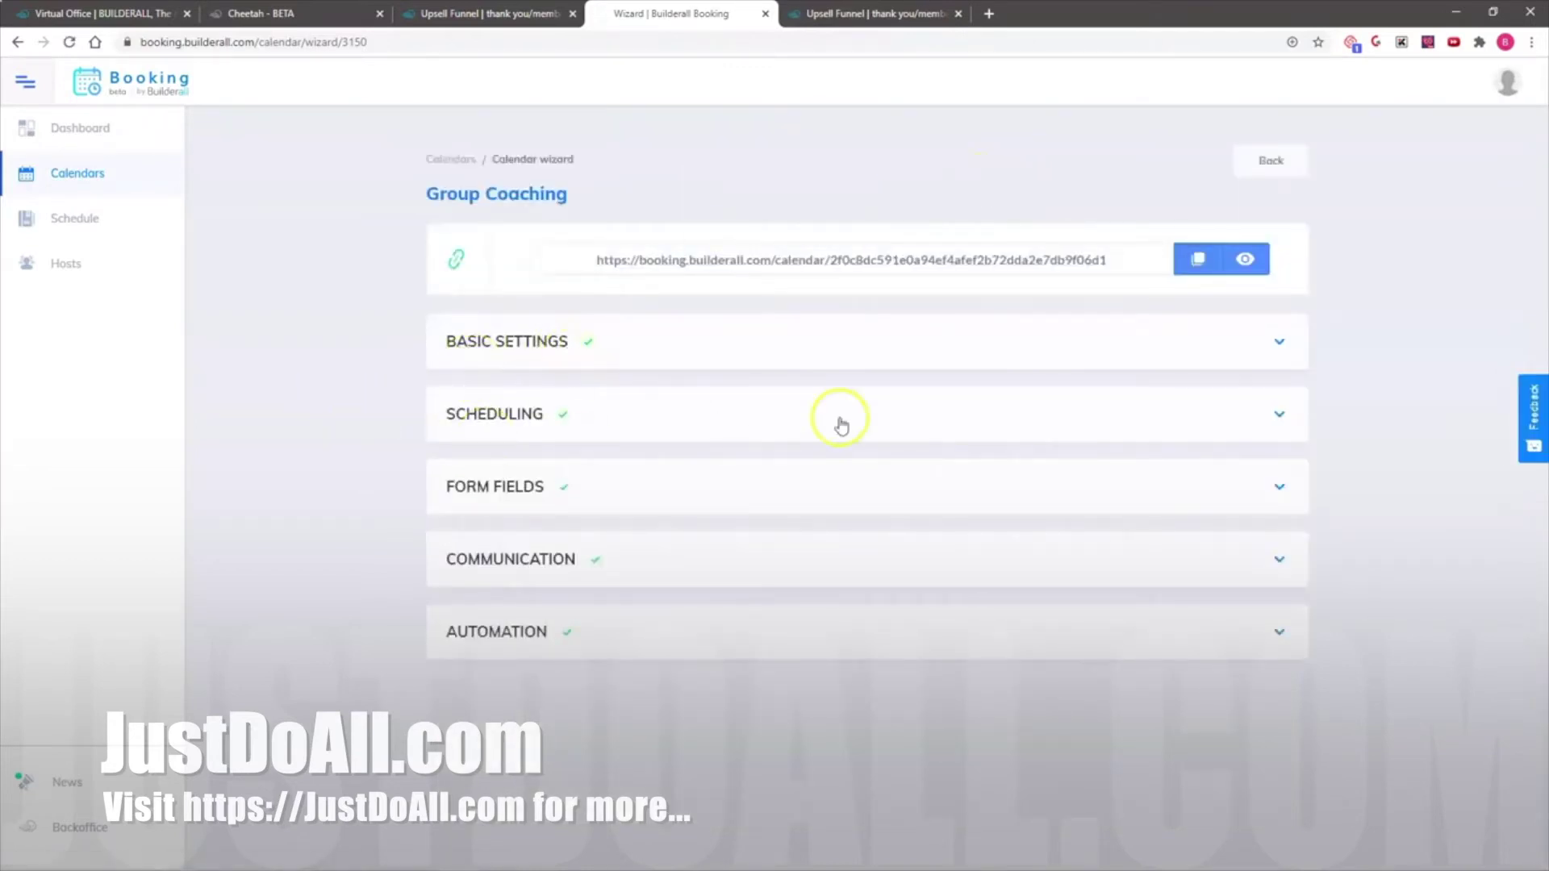
pyautogui.click(1277, 418)
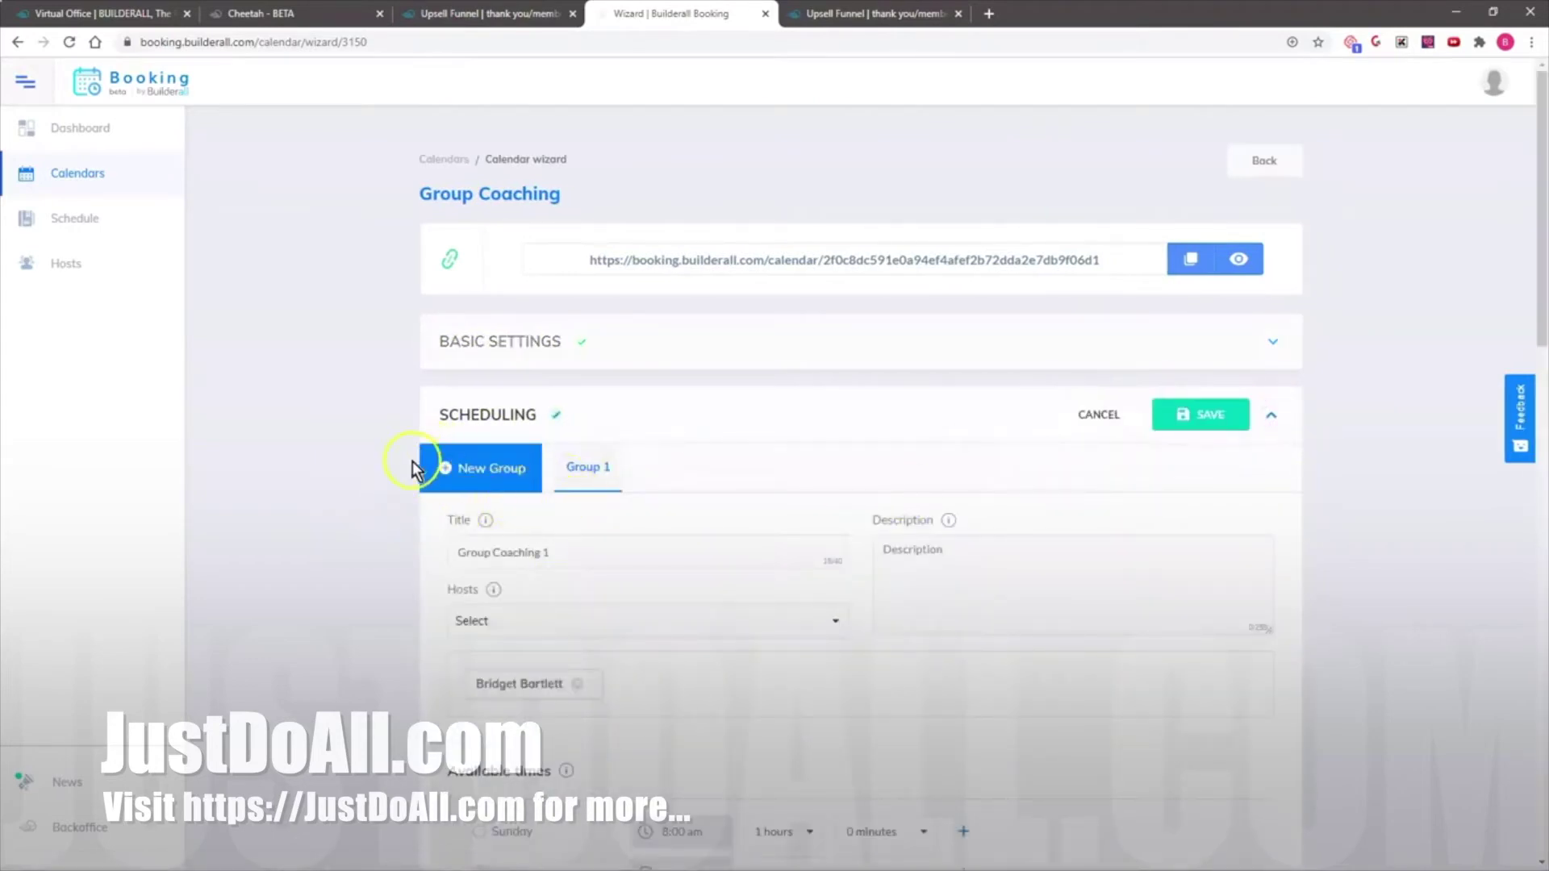
# Add a second group named 'Group Coaching 2' with the existing host.
pyautogui.click(487, 472)
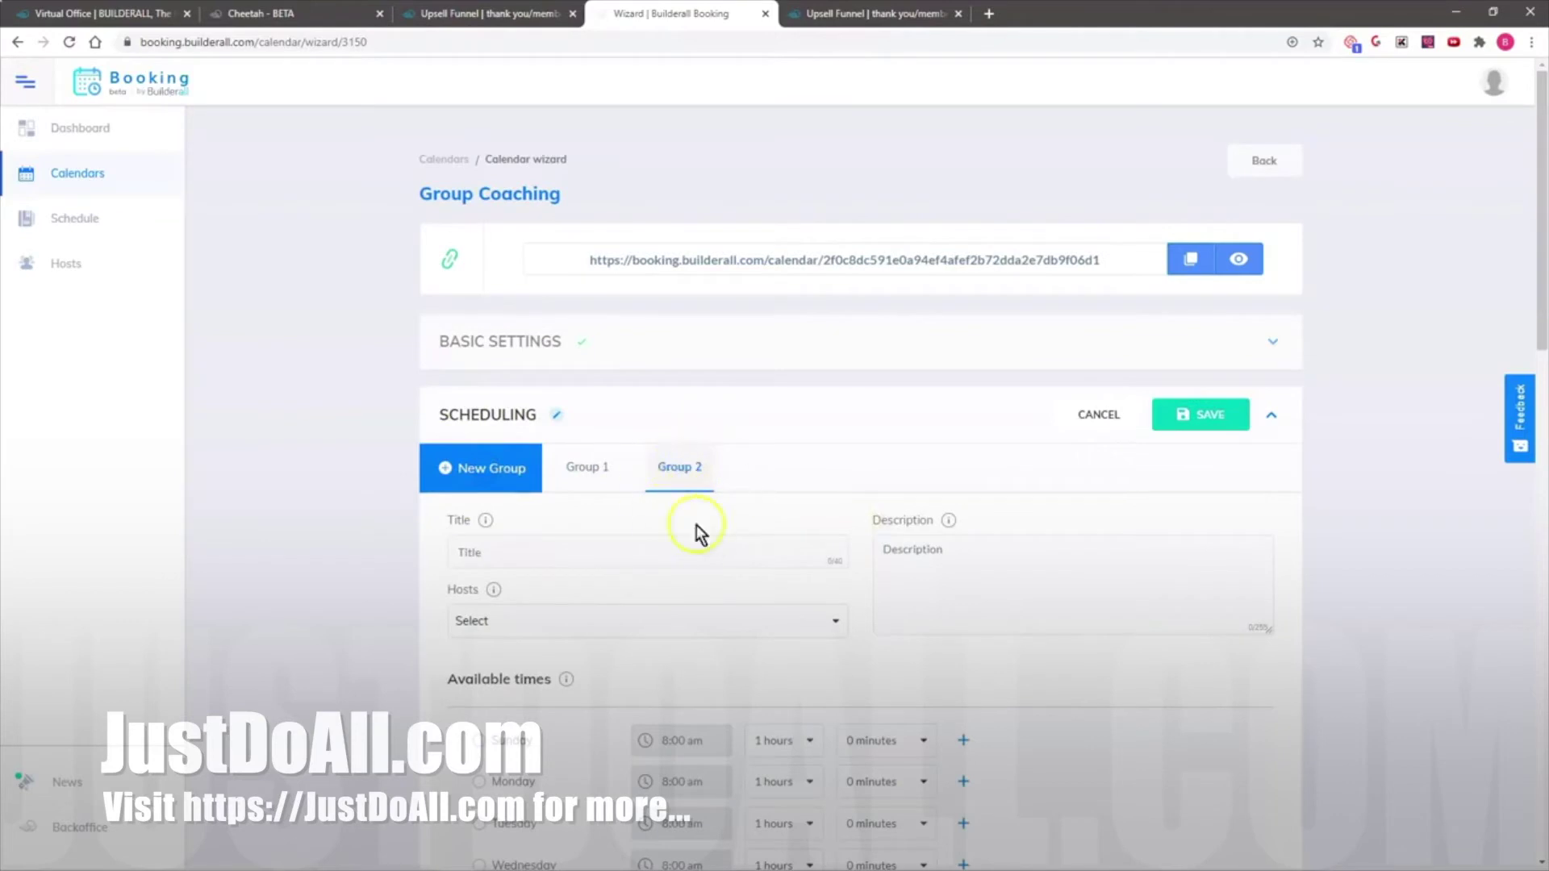
pyautogui.click(553, 552)
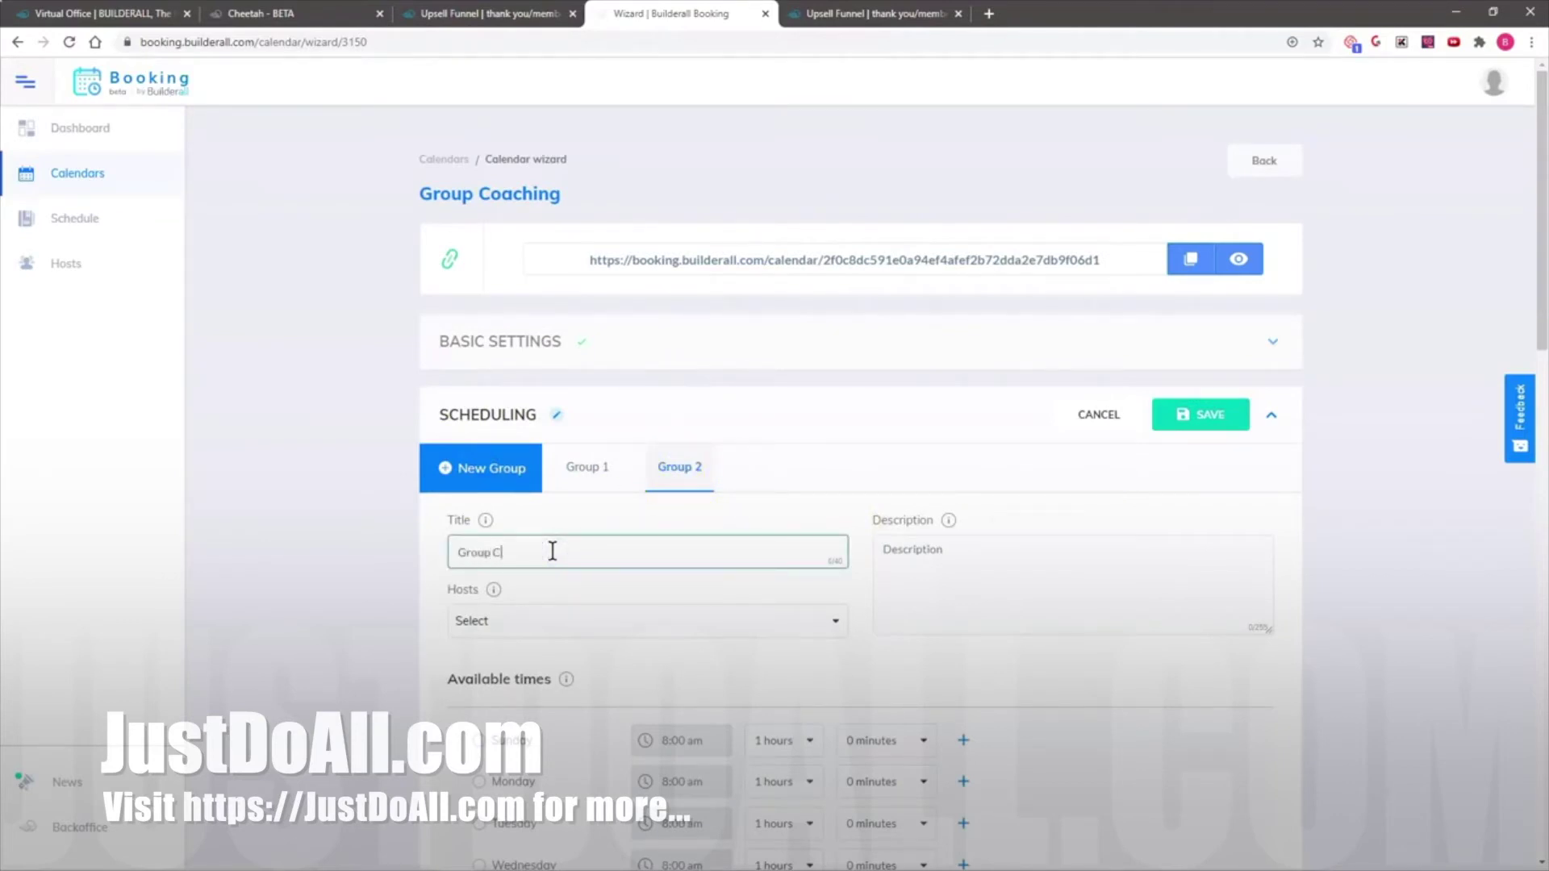
pyautogui.scroll(-2, 1452, 635)
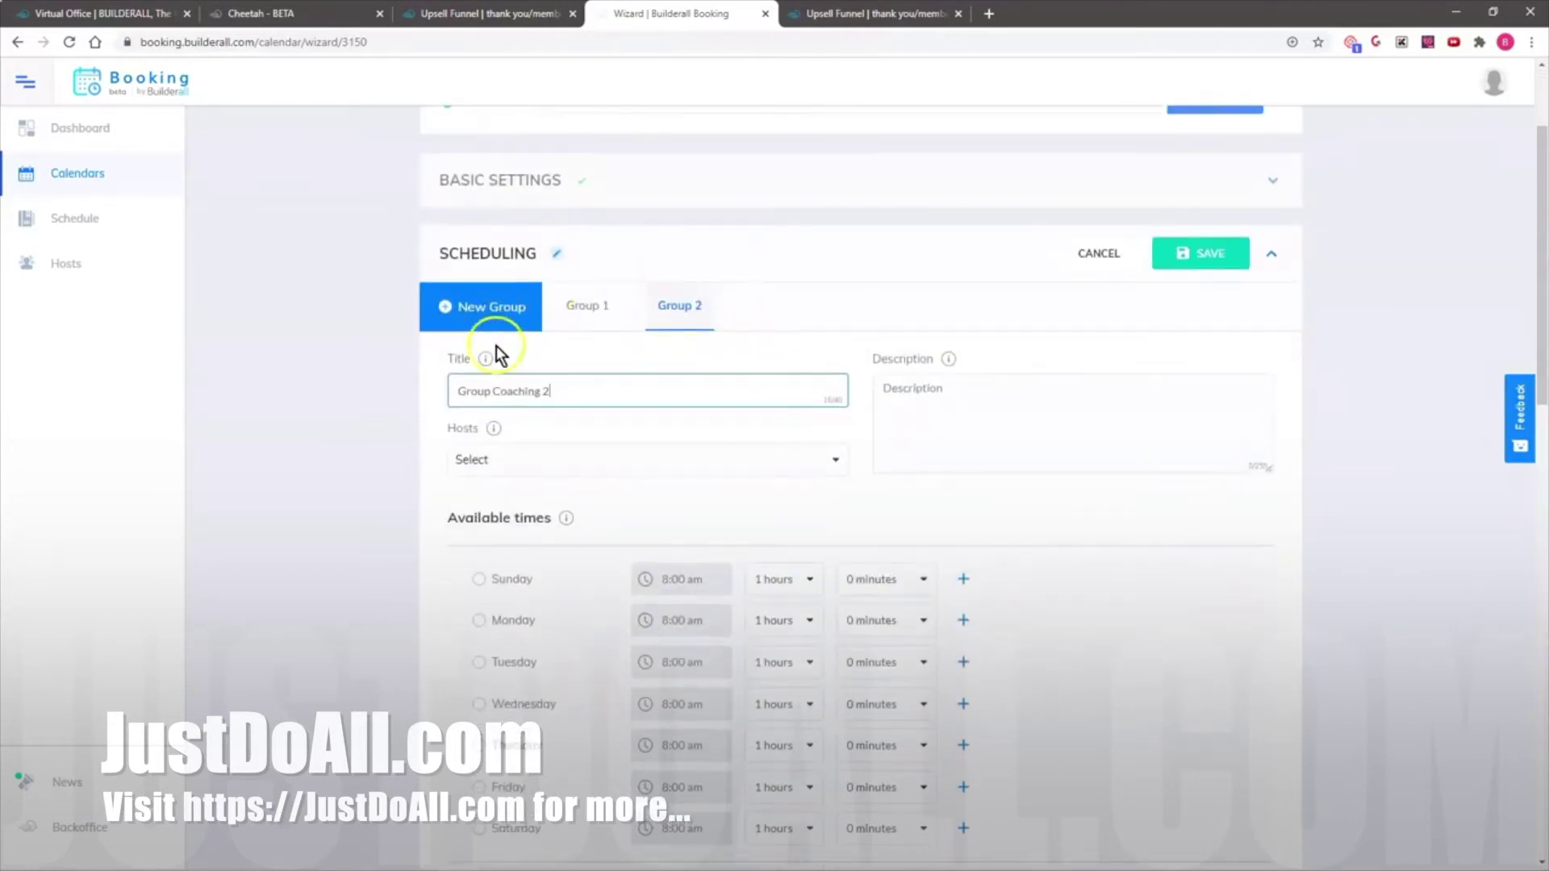
pyautogui.click(550, 463)
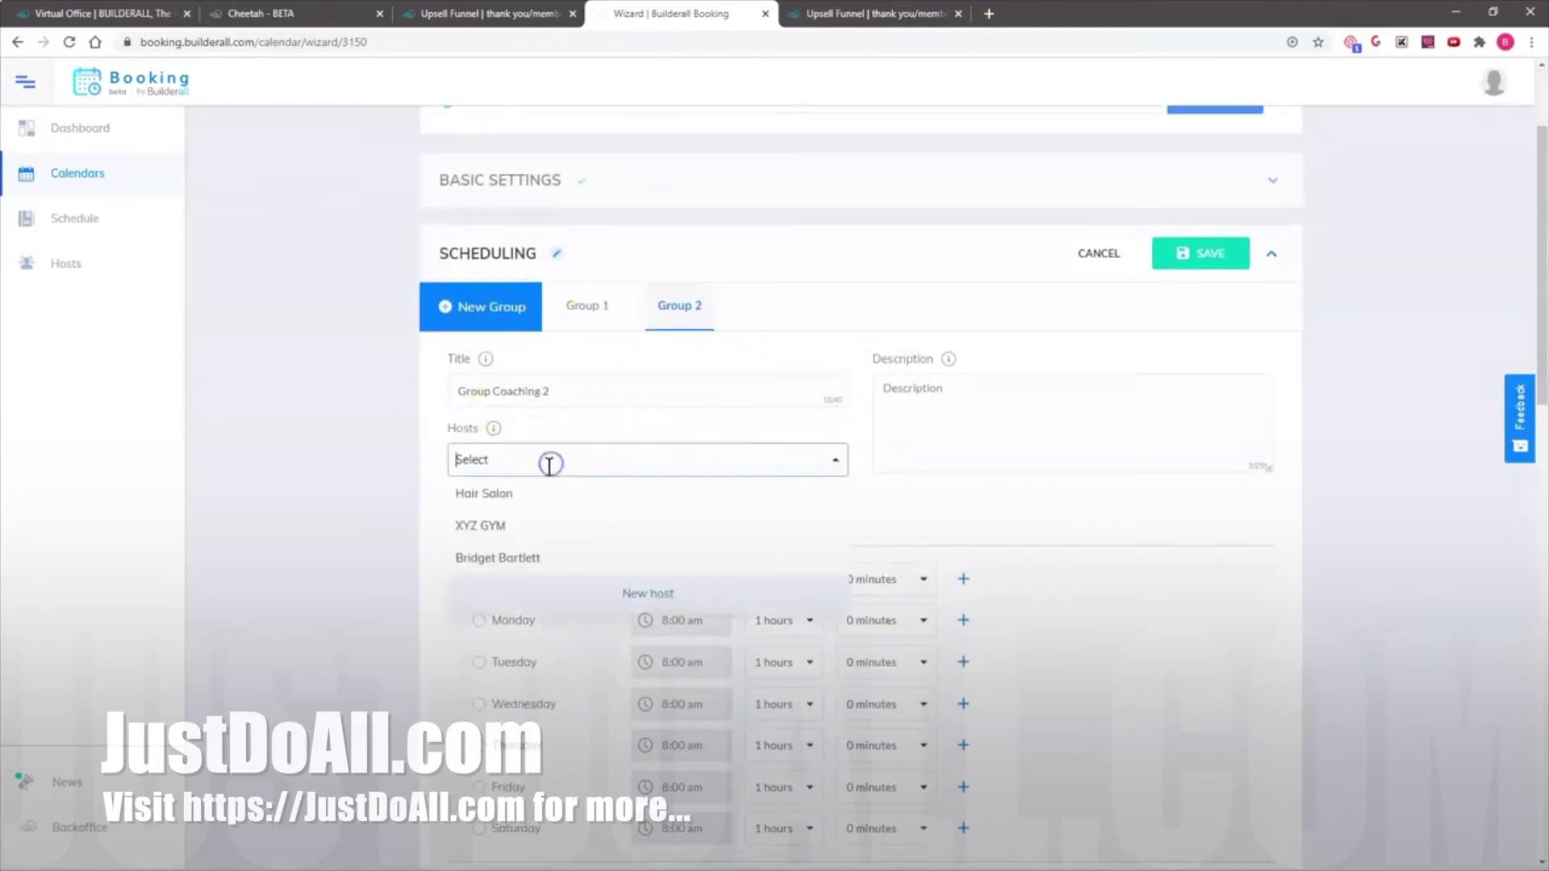
pyautogui.click(543, 553)
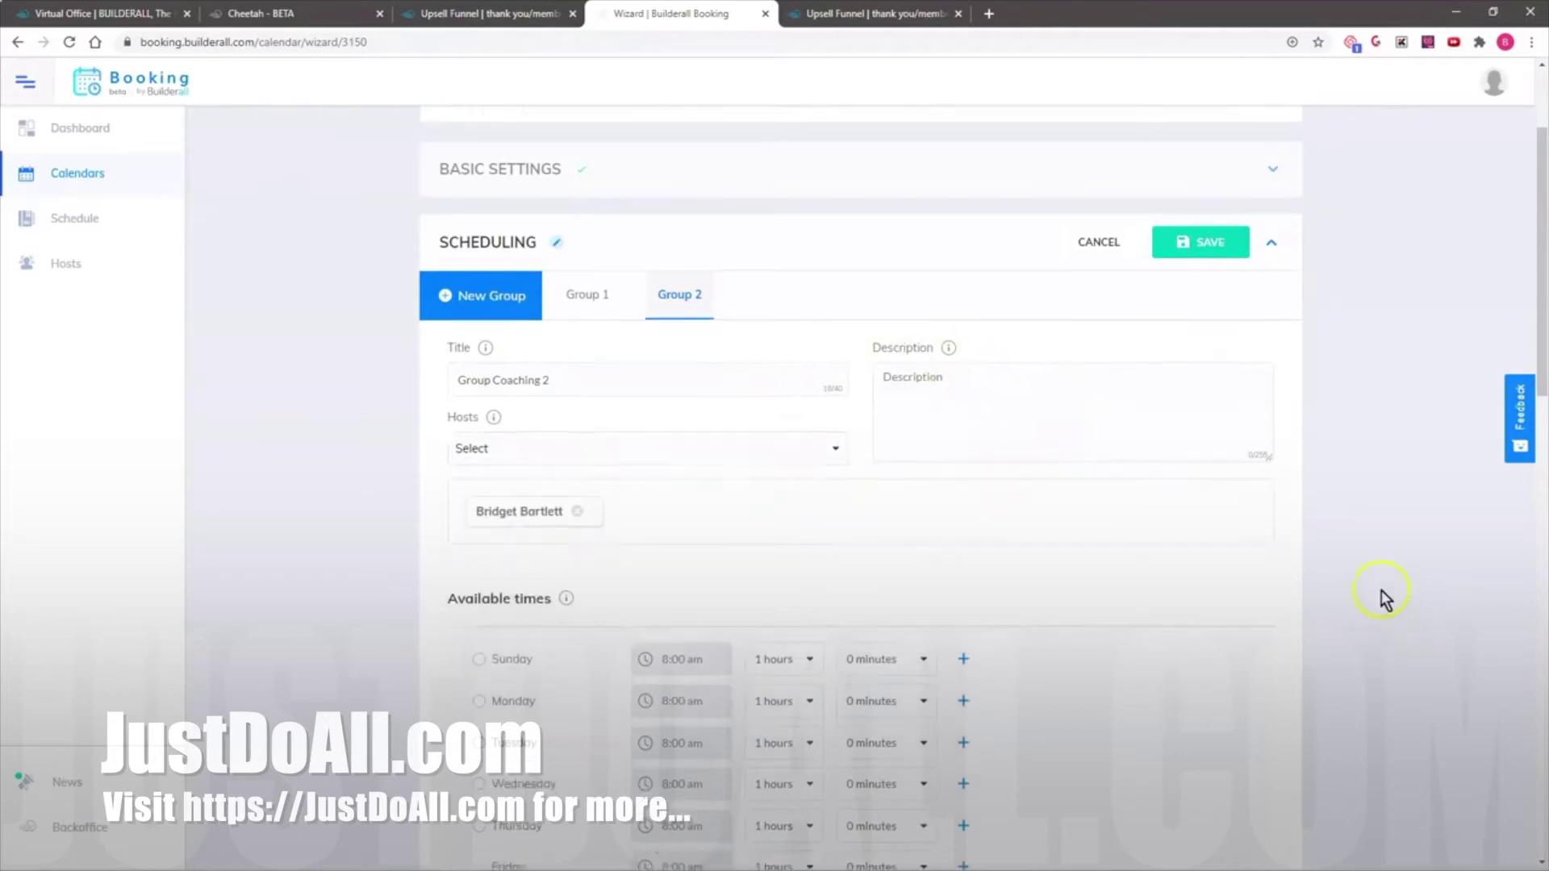
# Make Group 2 available Fridays at 10:00 am for 1-hour sessions.
pyautogui.scroll(-4, 1379, 597)
pyautogui.click(478, 555)
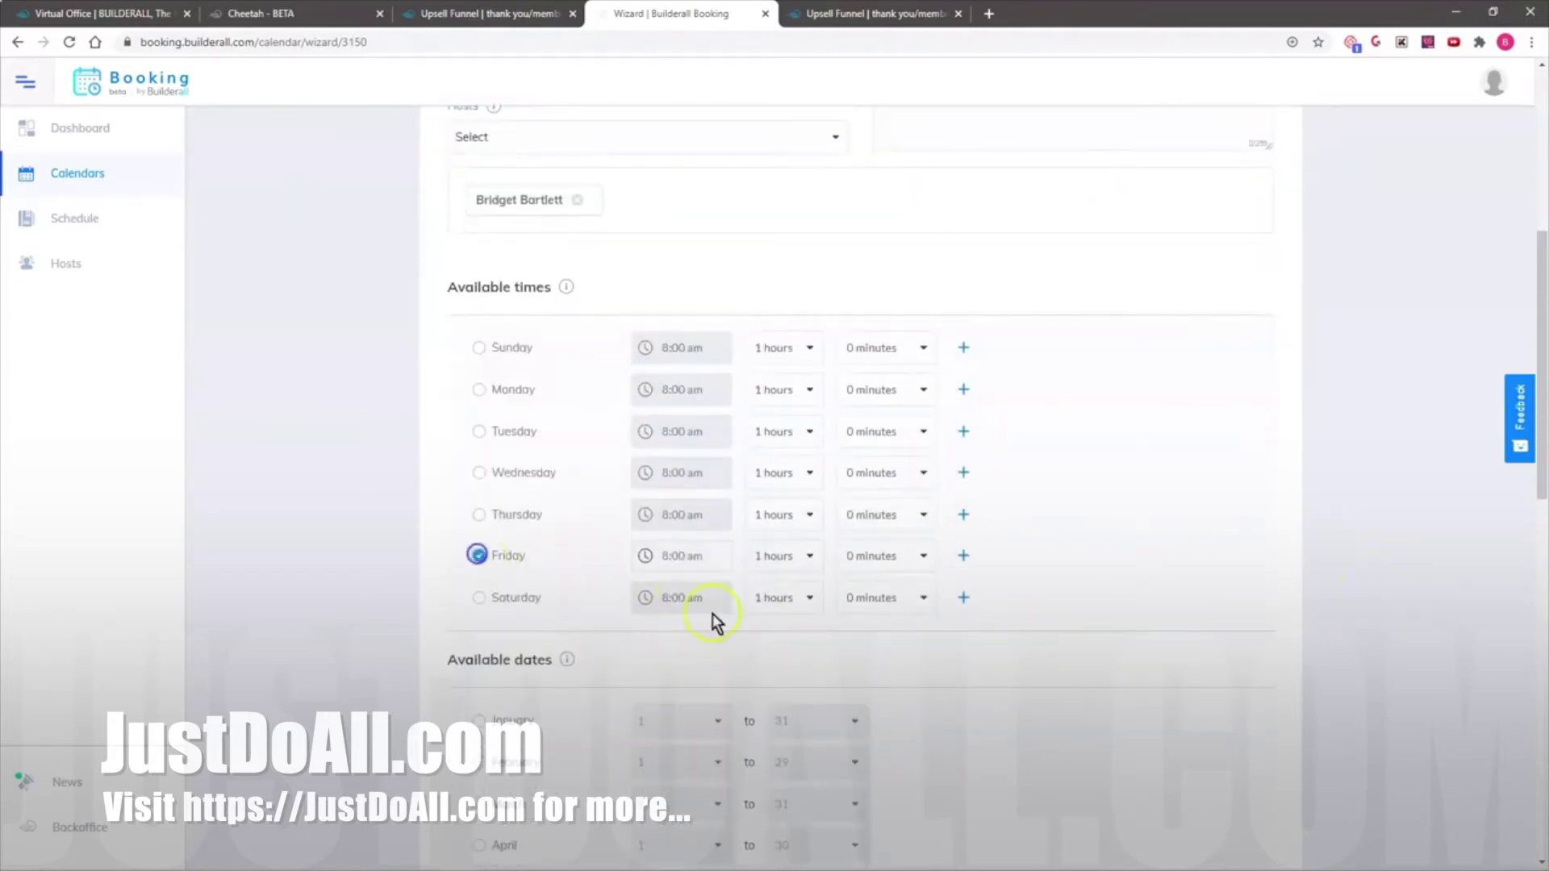
pyautogui.click(688, 556)
pyautogui.click(652, 451)
pyautogui.click(652, 451)
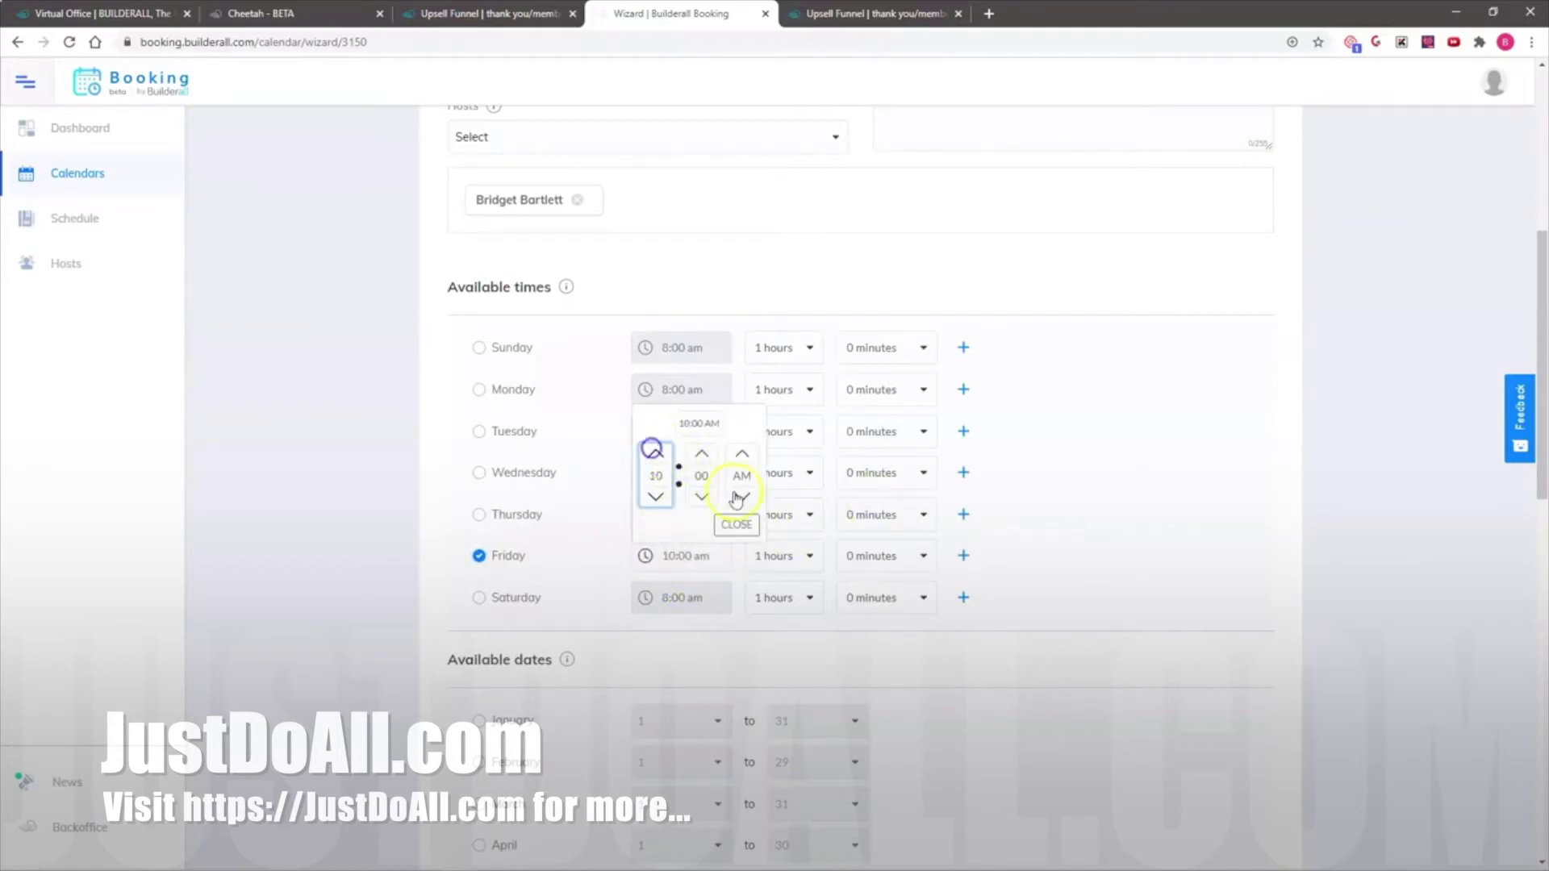
pyautogui.click(804, 557)
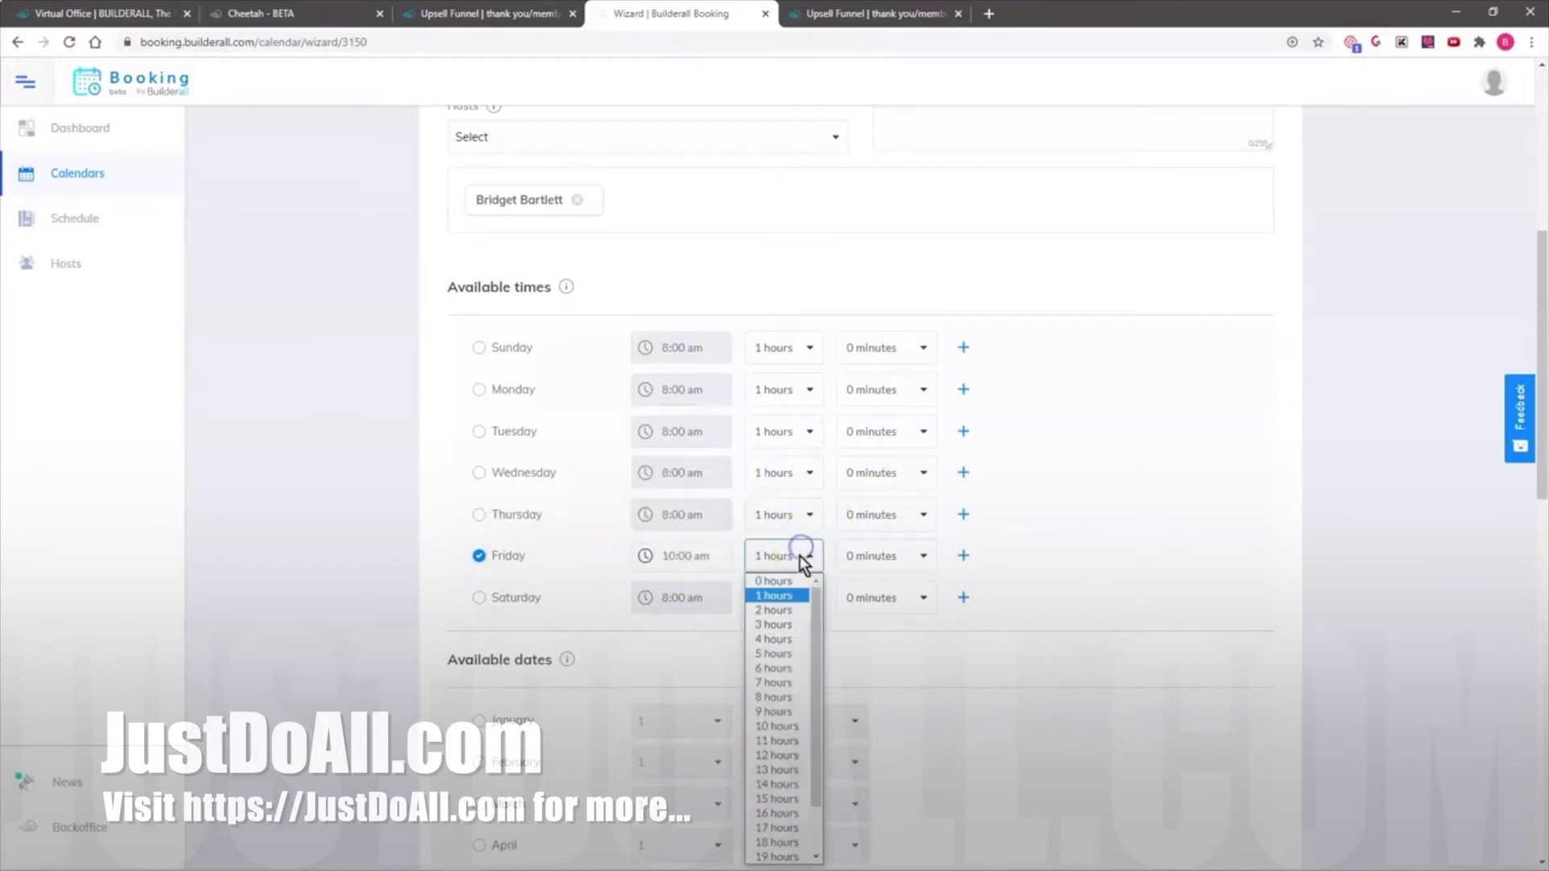
pyautogui.click(789, 605)
pyautogui.scroll(-6, 1131, 588)
# Mark January and March through August as available months for Group 2.
pyautogui.click(478, 237)
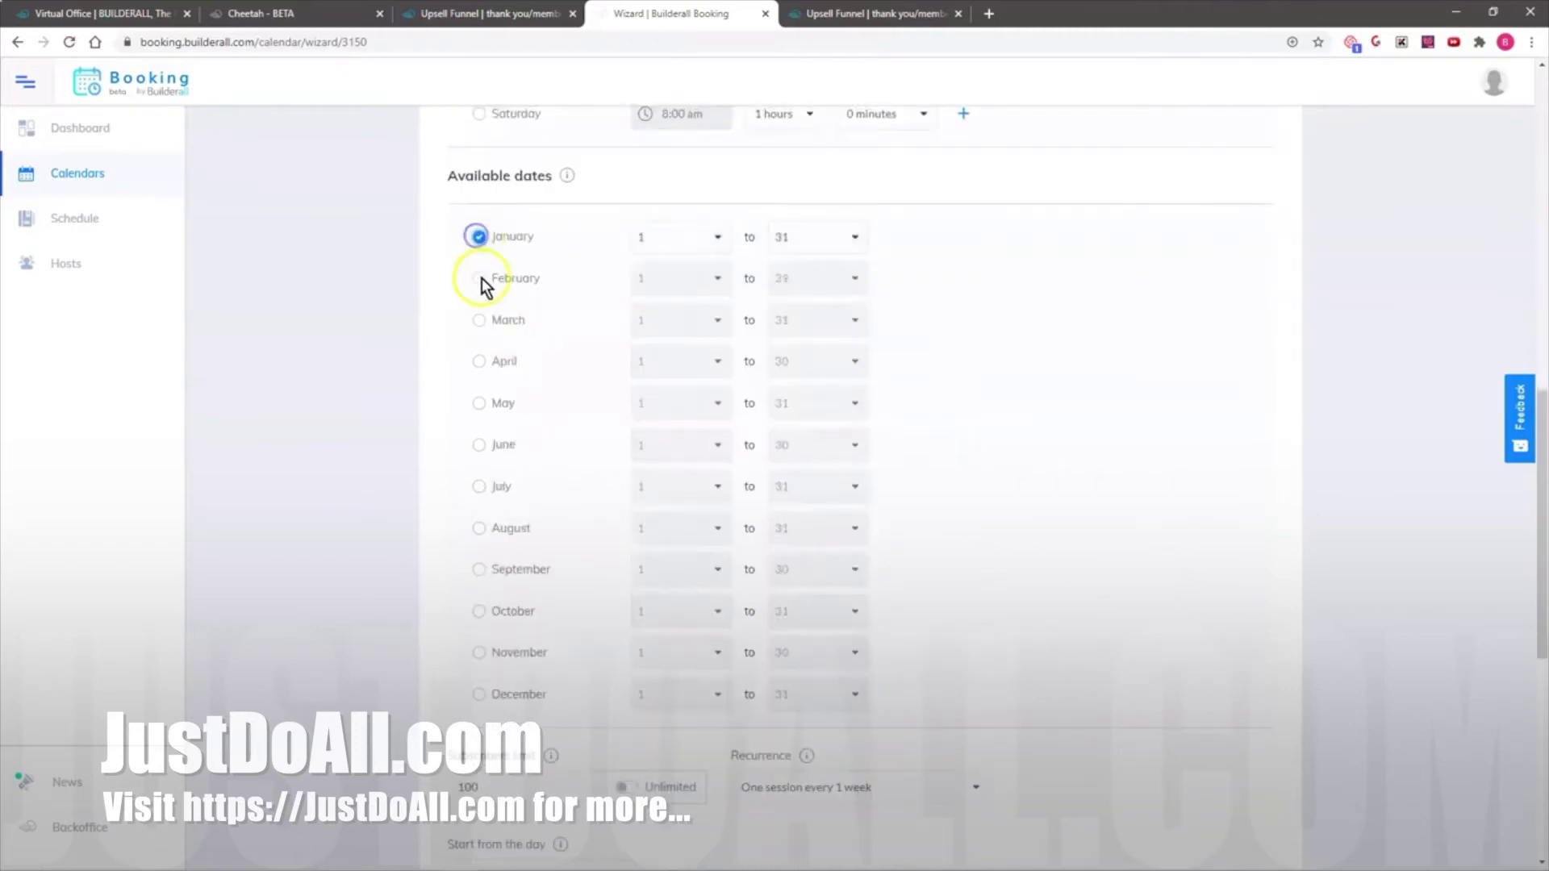
pyautogui.click(479, 320)
pyautogui.click(479, 361)
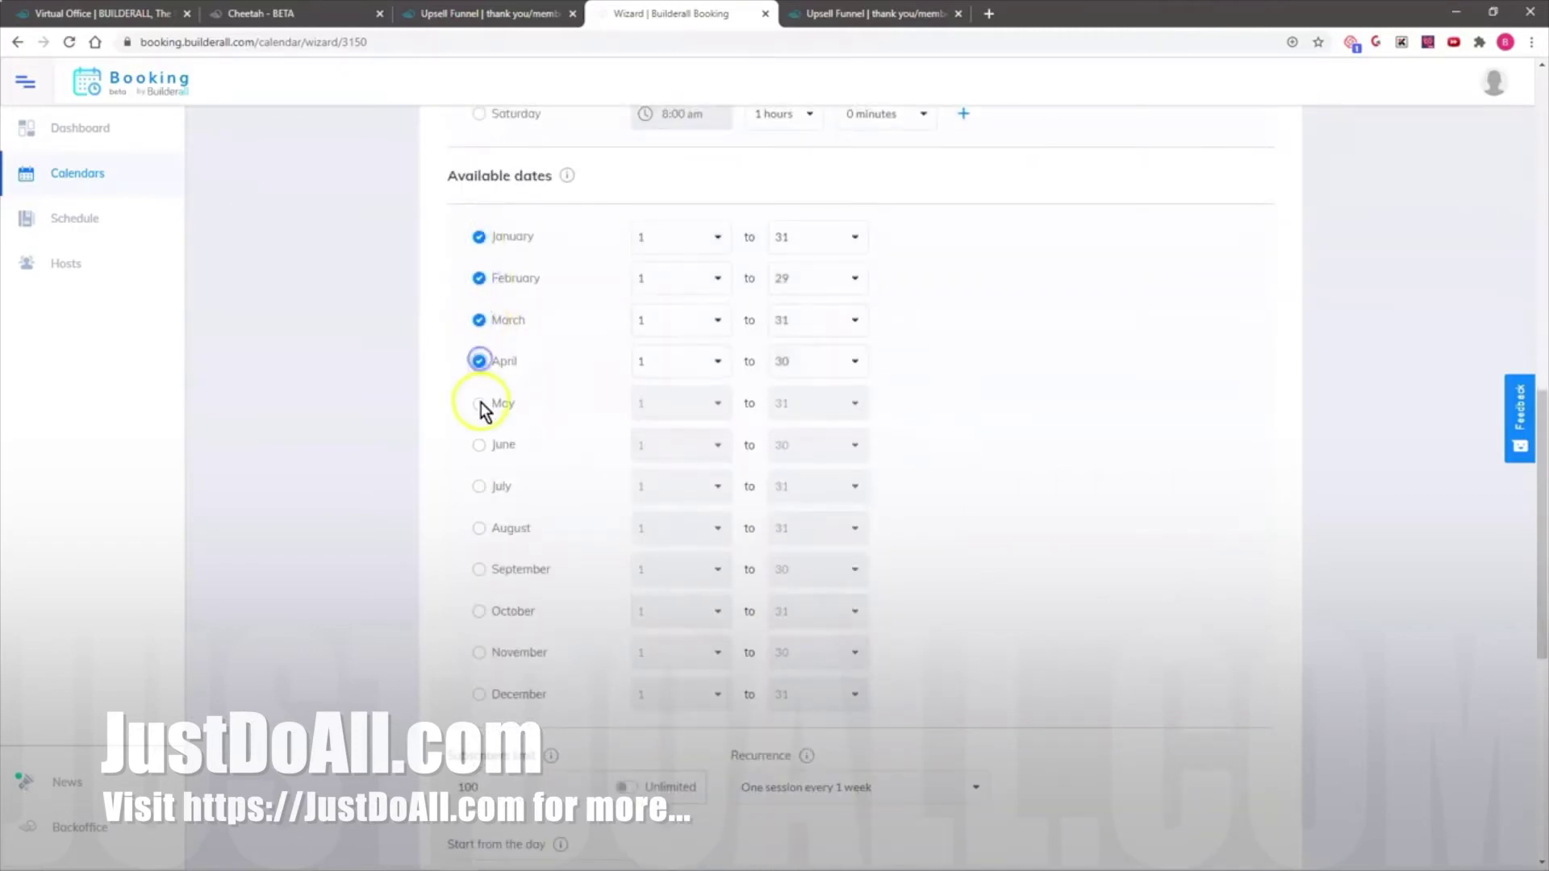
pyautogui.click(480, 402)
pyautogui.click(479, 445)
pyautogui.click(479, 486)
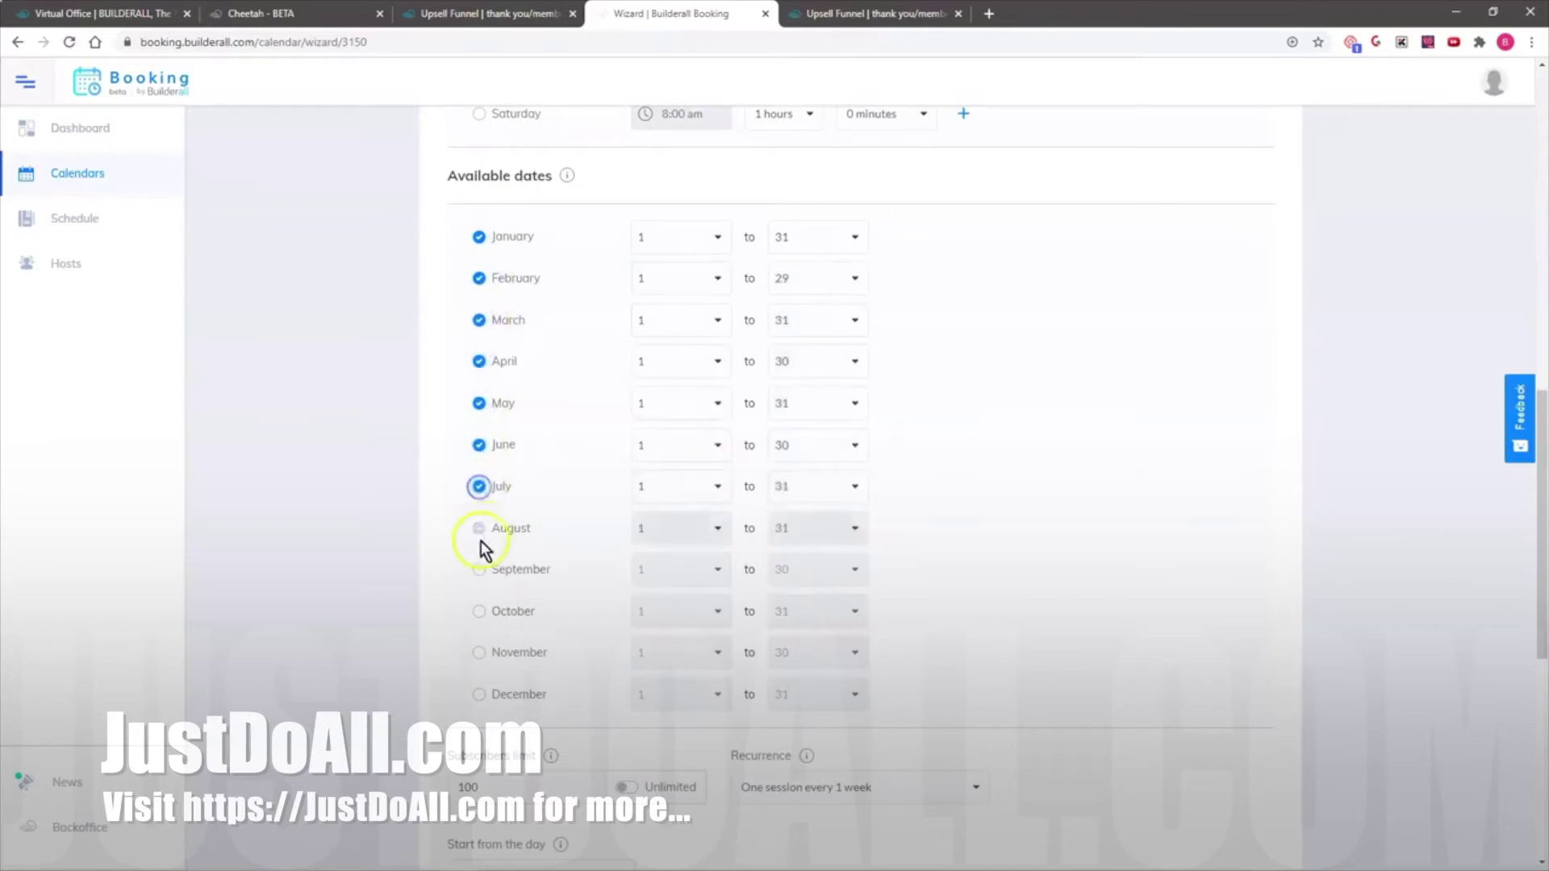
pyautogui.click(480, 528)
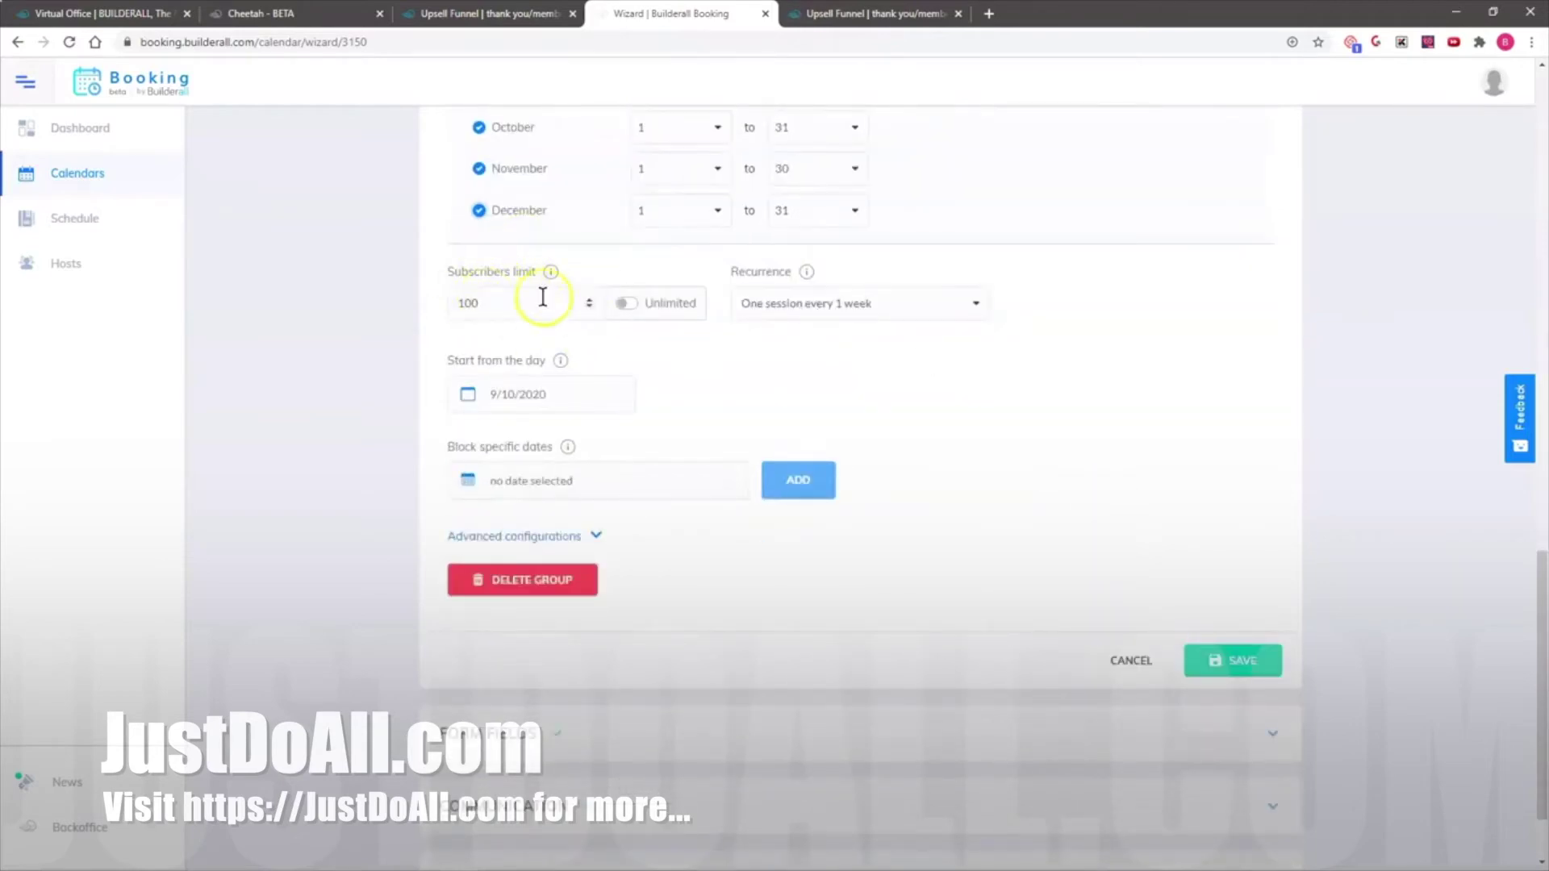
# Give Group 2 unlimited subscribers, weekly recurrence, start date 9/10/2020, and no blocked dates.
pyautogui.click(626, 304)
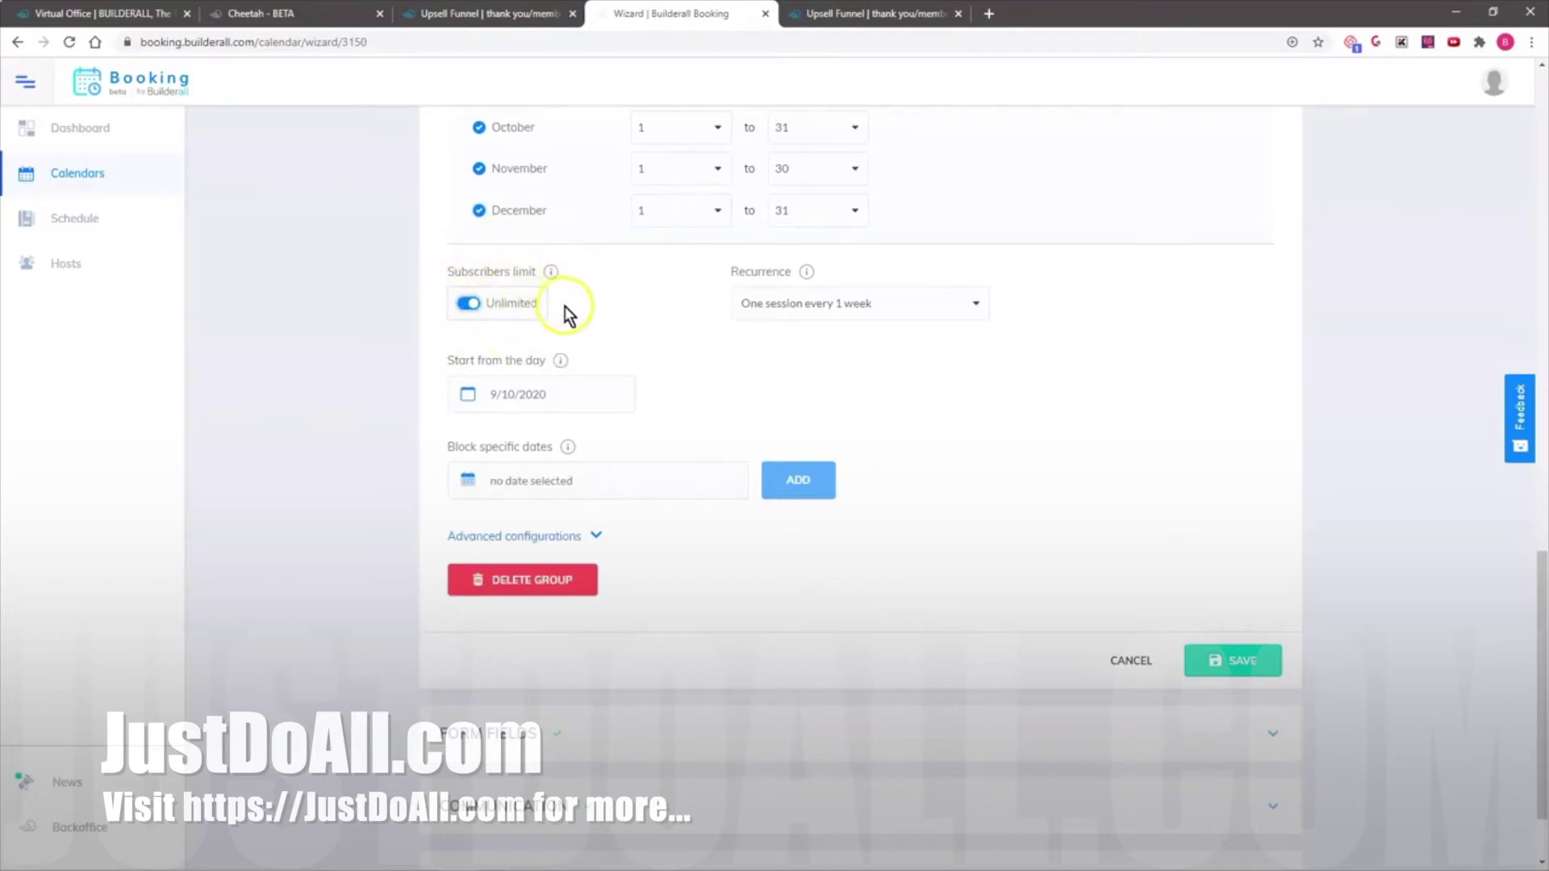
pyautogui.click(944, 305)
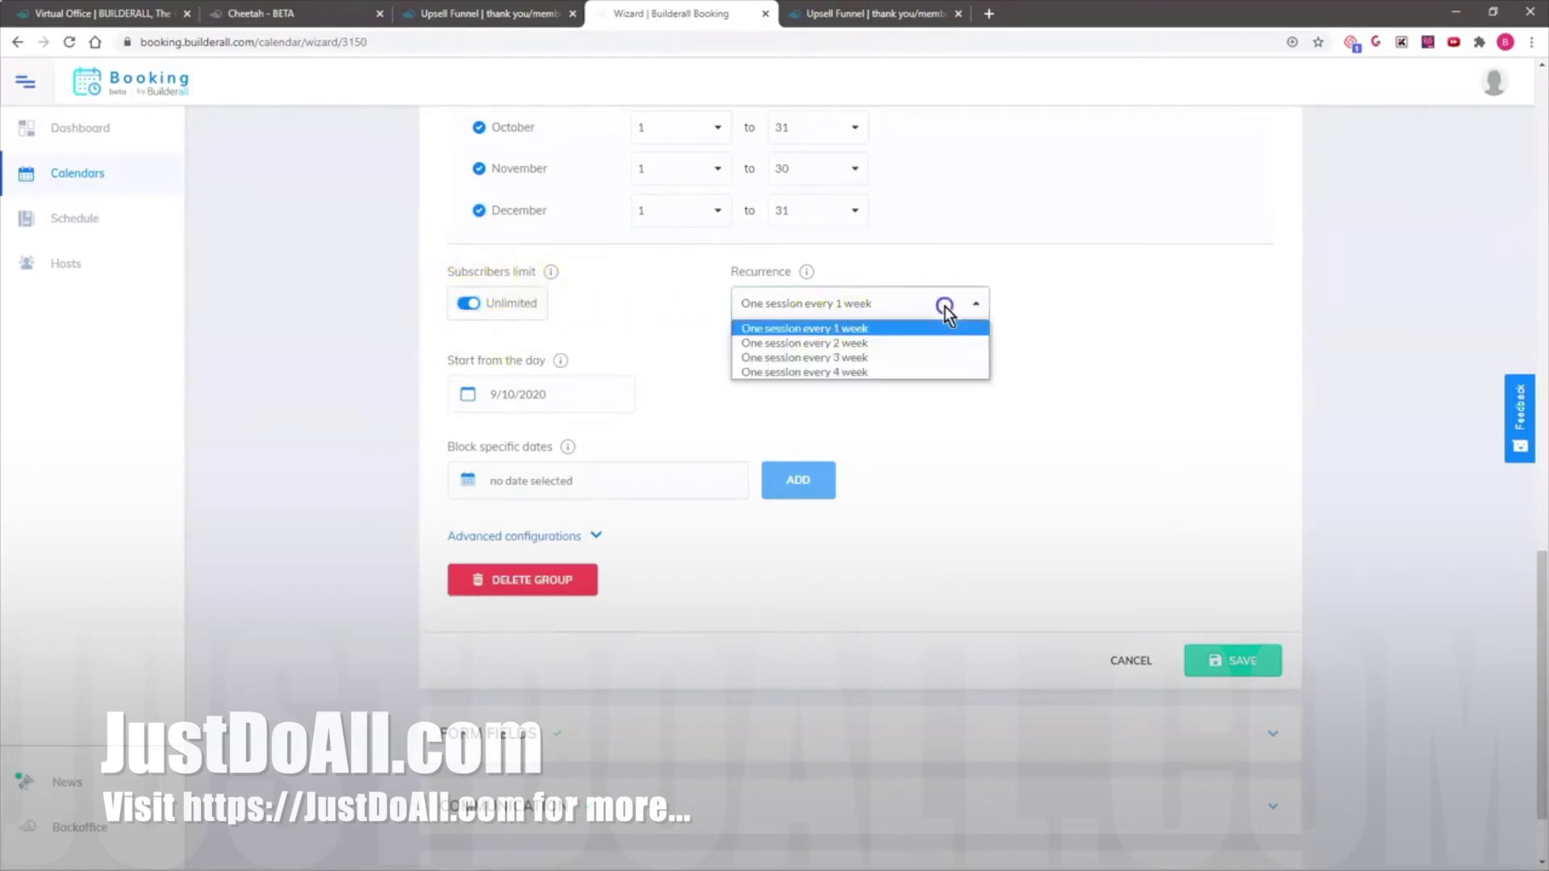
pyautogui.click(833, 329)
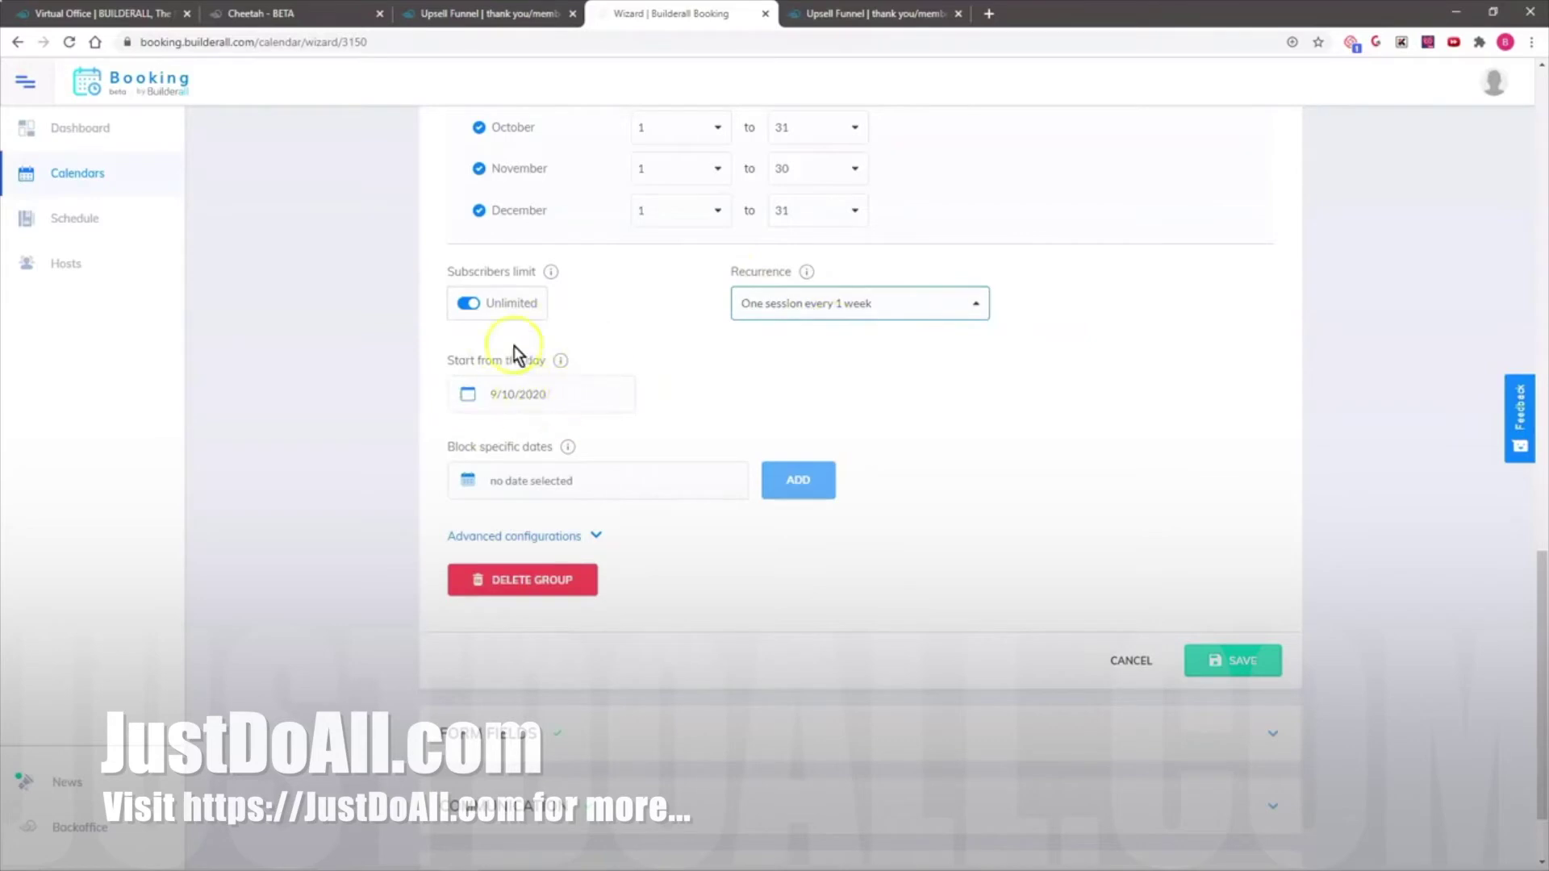
pyautogui.click(528, 397)
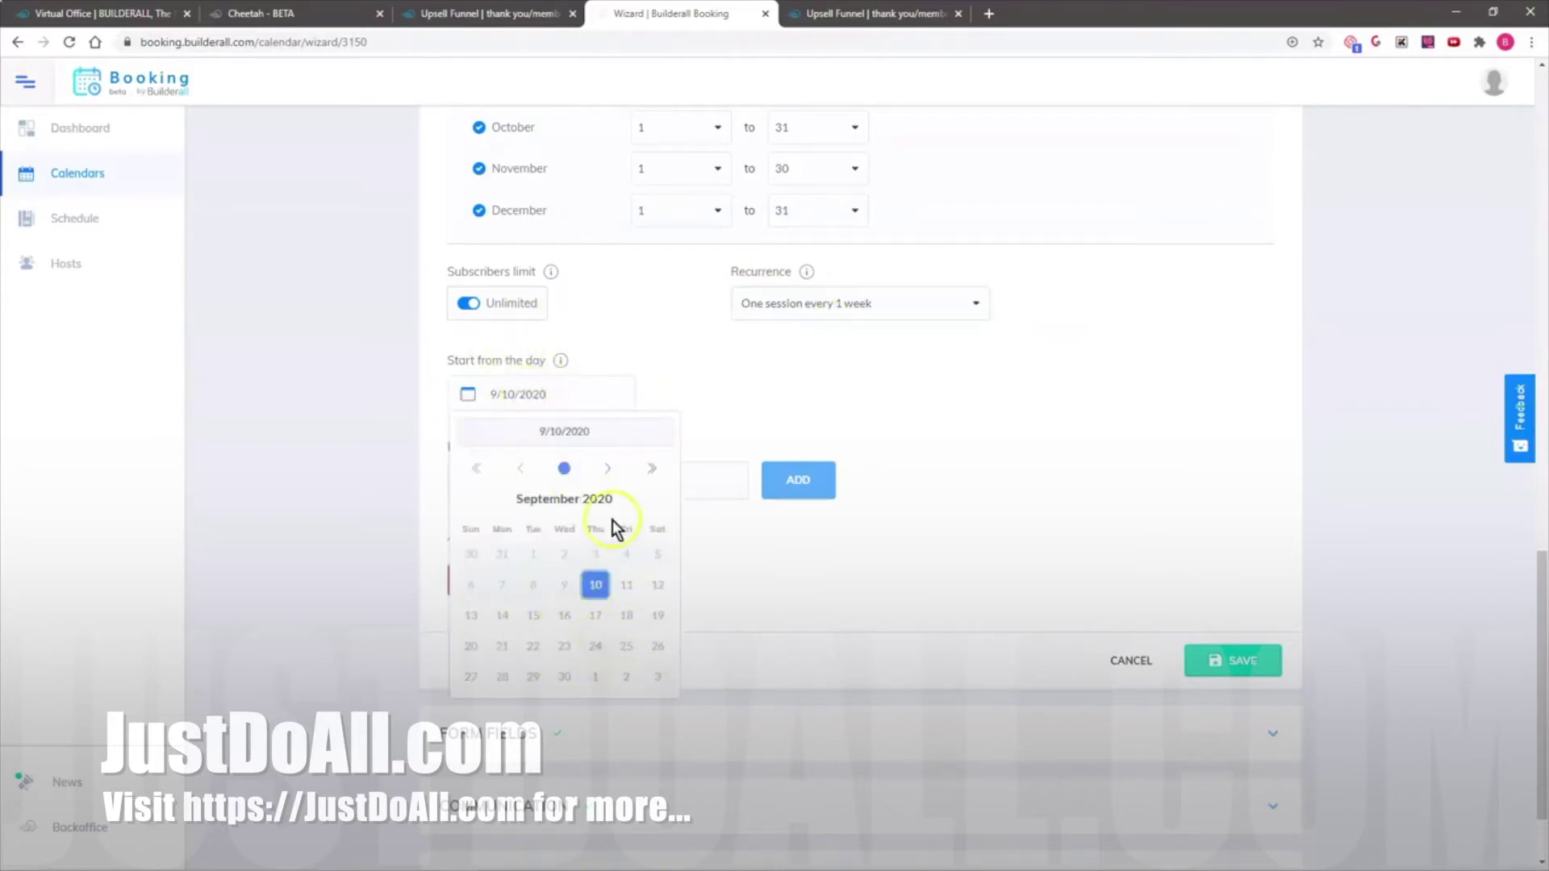
pyautogui.click(719, 378)
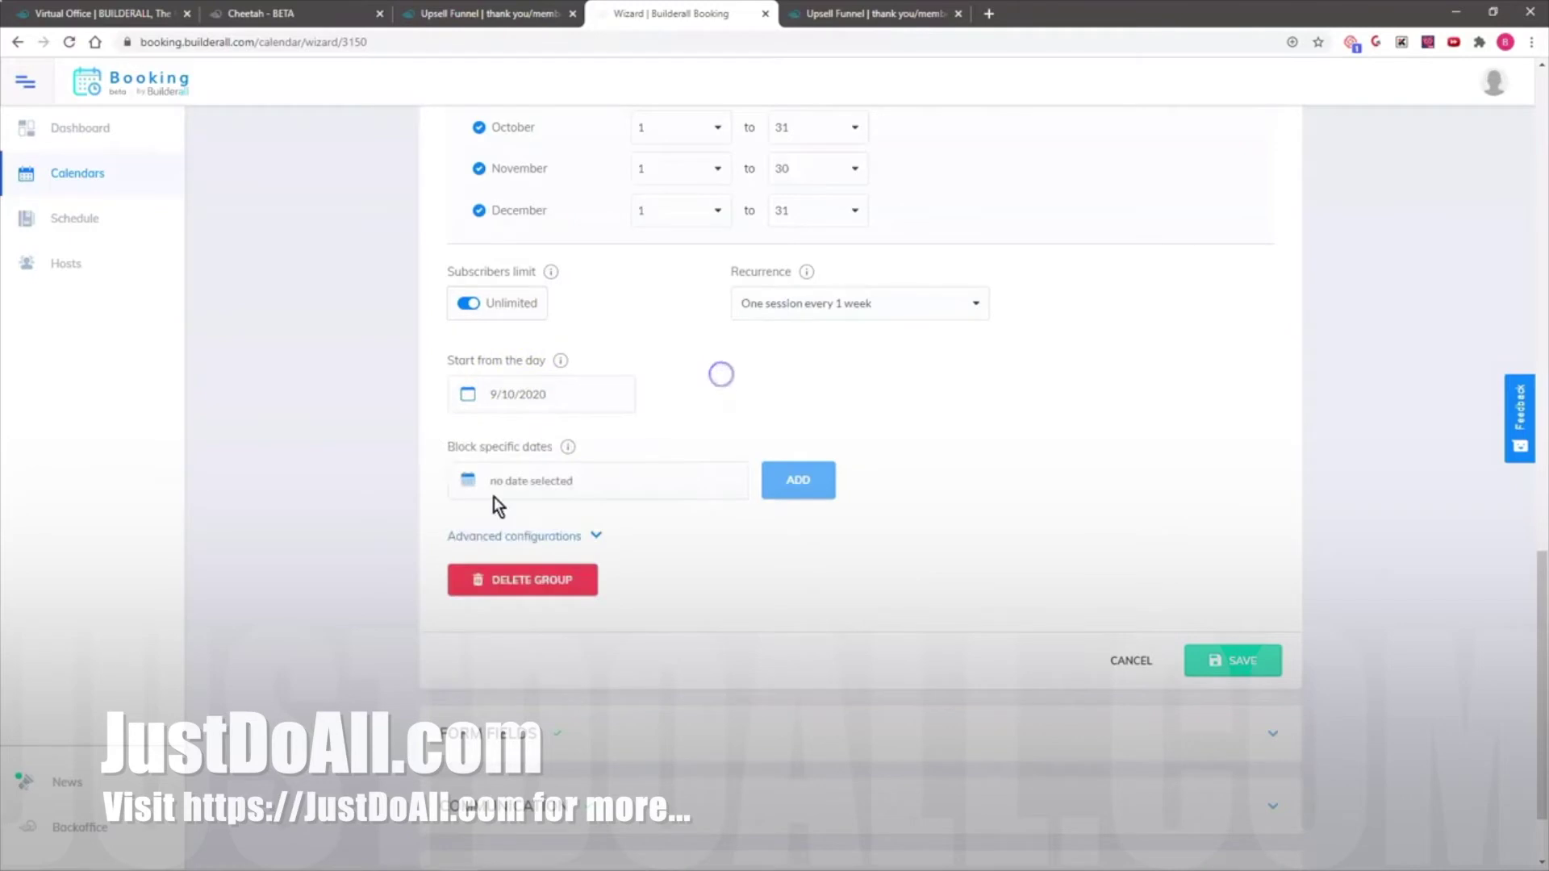
pyautogui.click(538, 478)
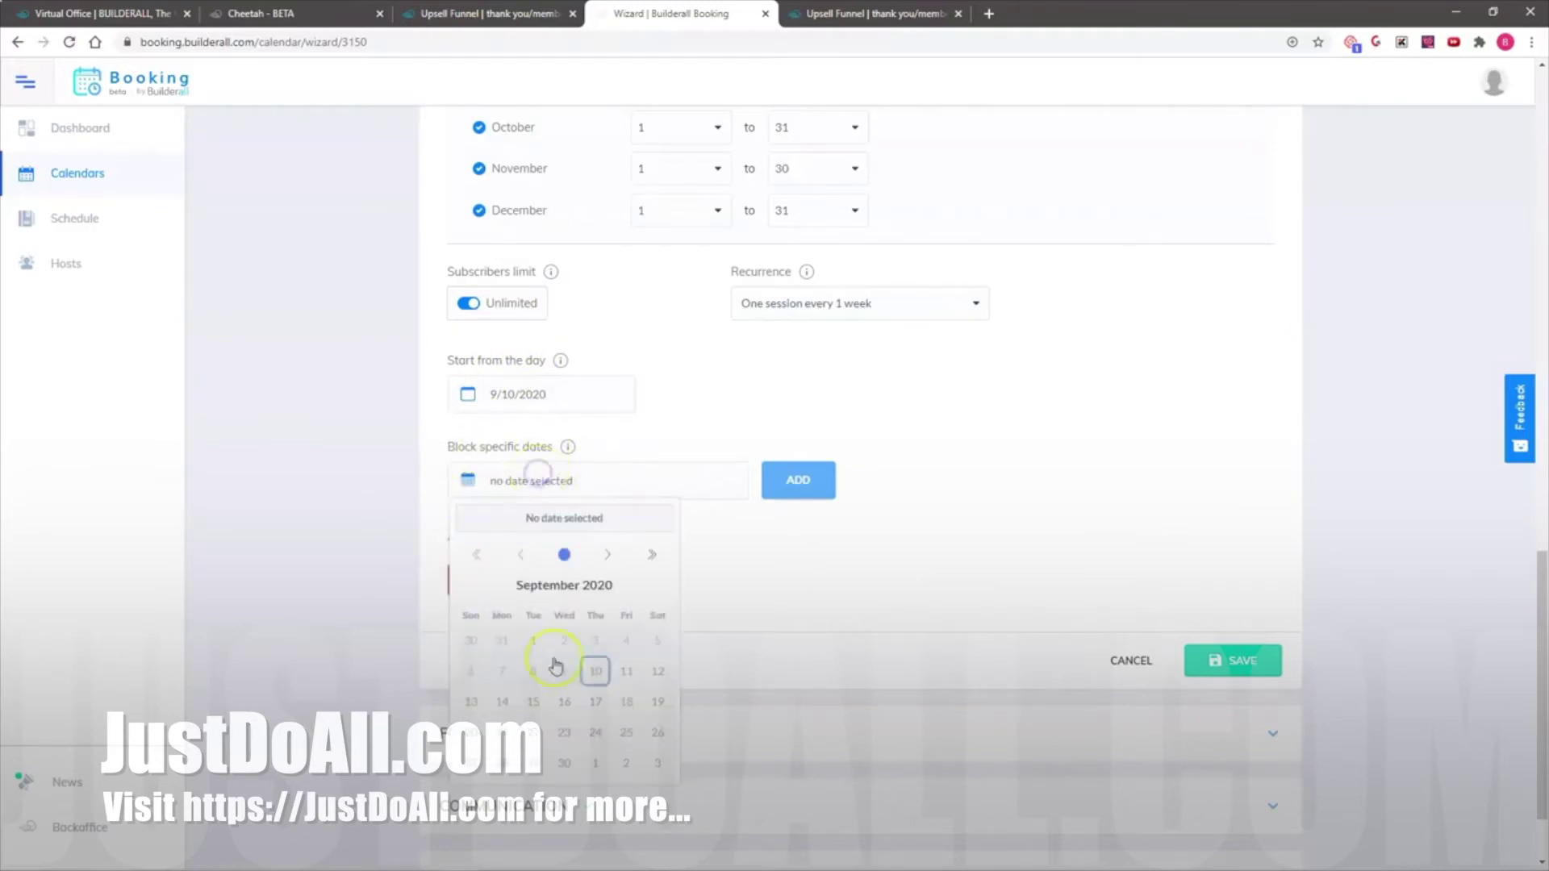
pyautogui.click(872, 585)
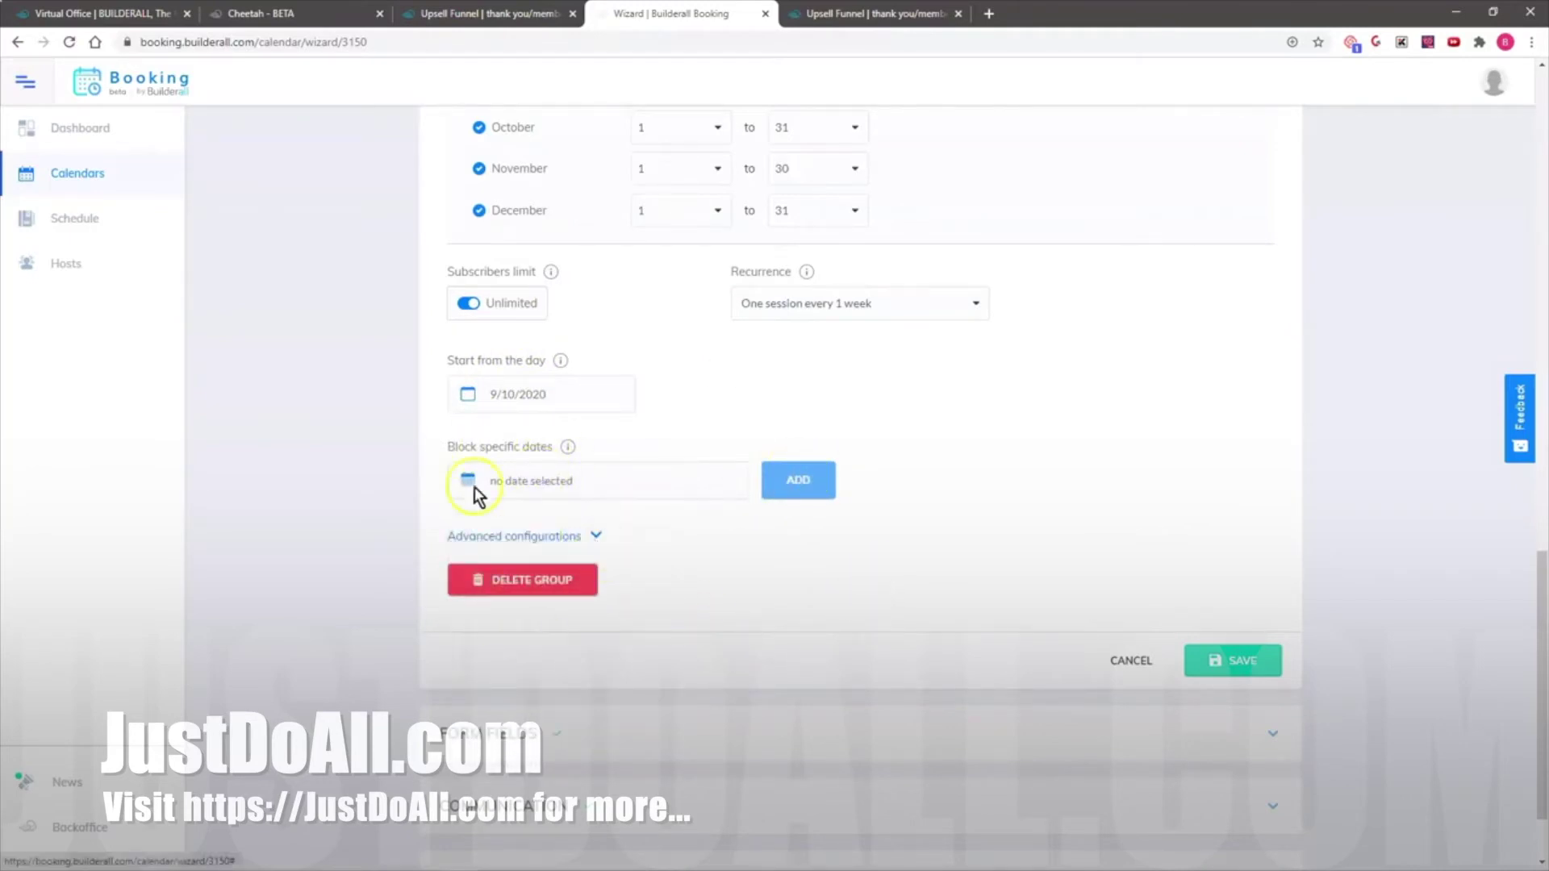
# Keep No scheduling limit in Advanced configurations and save the group.
pyautogui.click(565, 547)
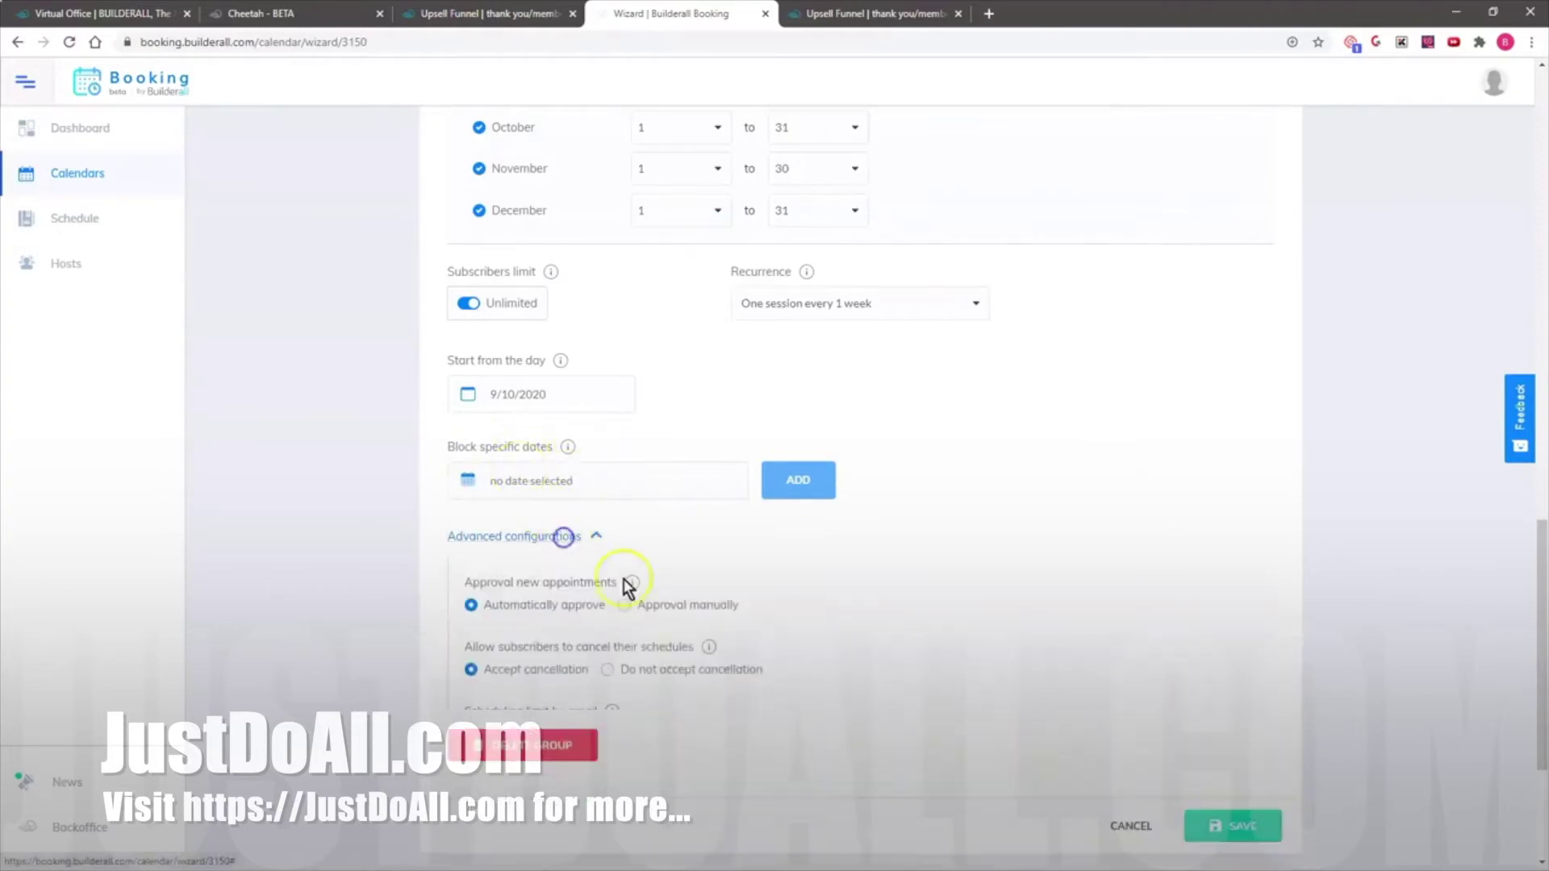
pyautogui.scroll(-1, 625, 590)
pyautogui.click(596, 434)
pyautogui.click(598, 428)
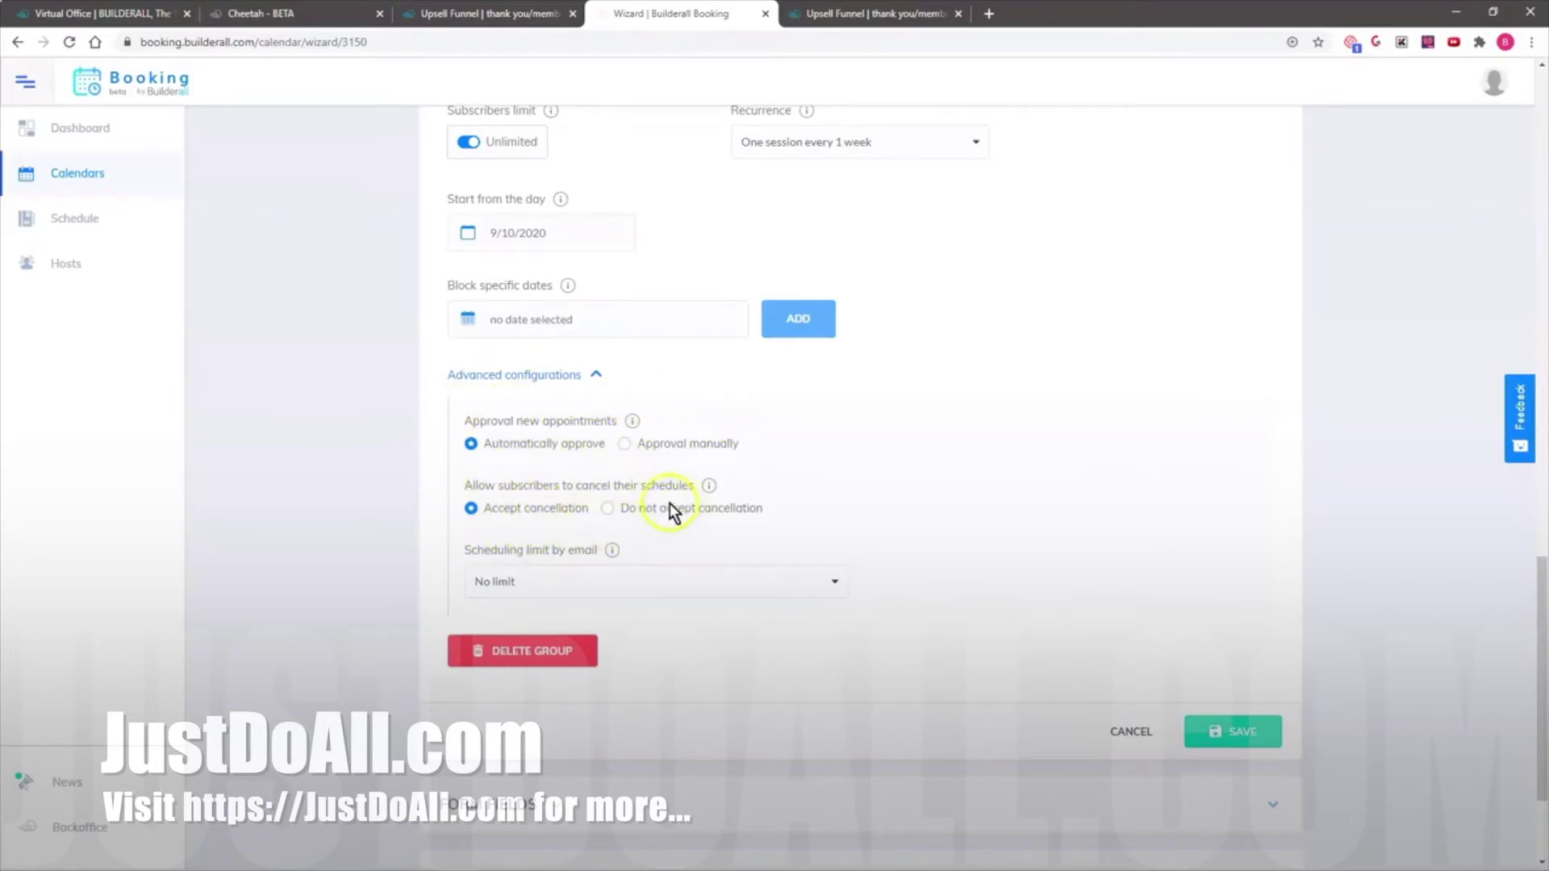
pyautogui.click(535, 584)
pyautogui.click(778, 540)
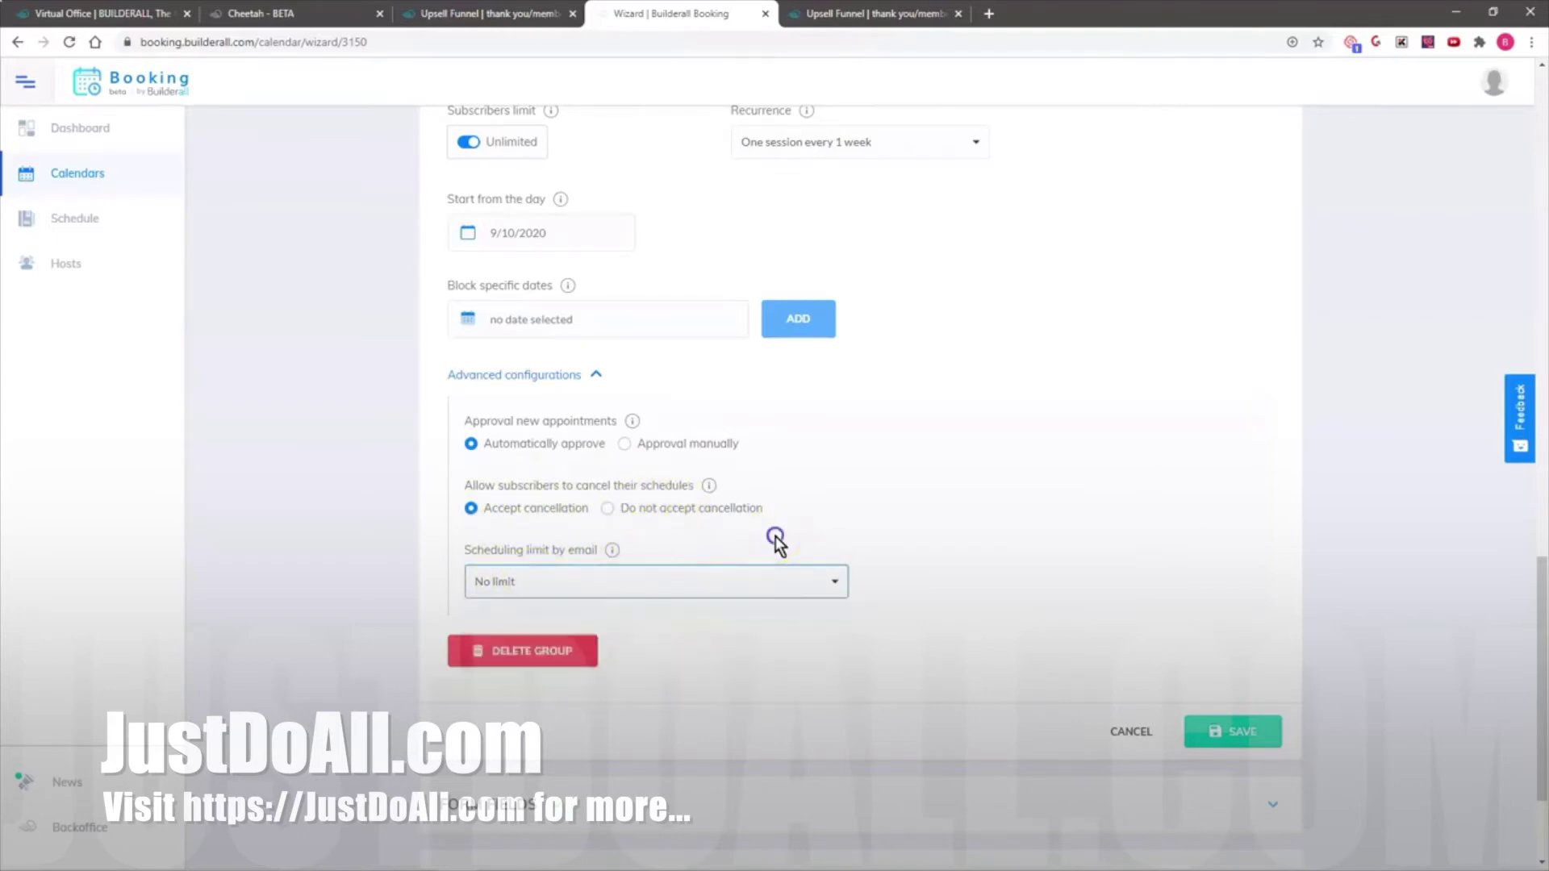
pyautogui.click(1224, 726)
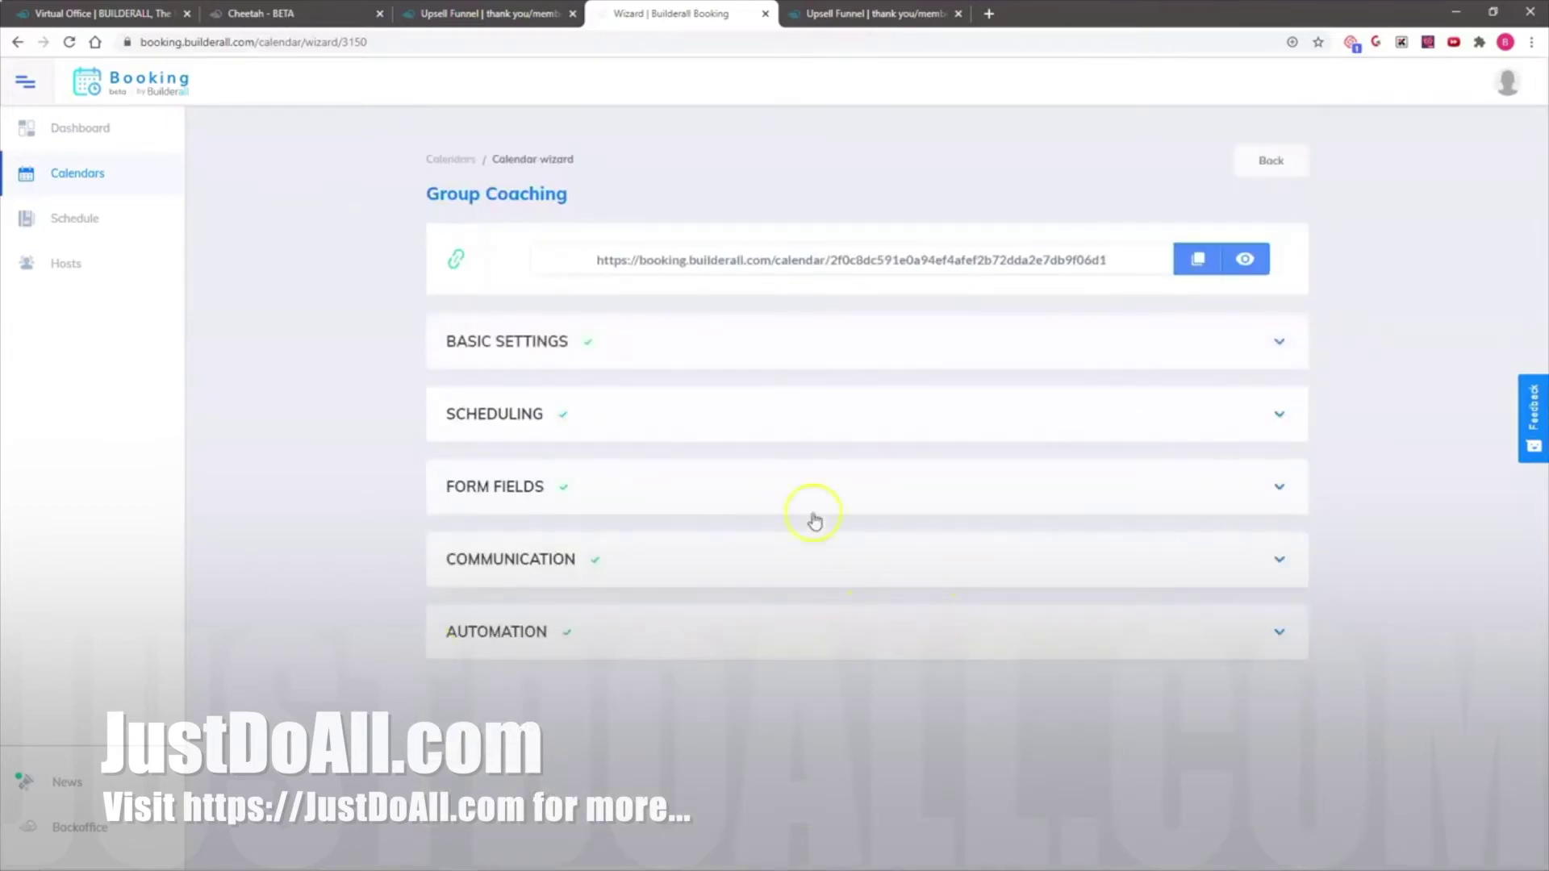
# Open the public Group Coaching booking page in a new tab.
pyautogui.click(1199, 260)
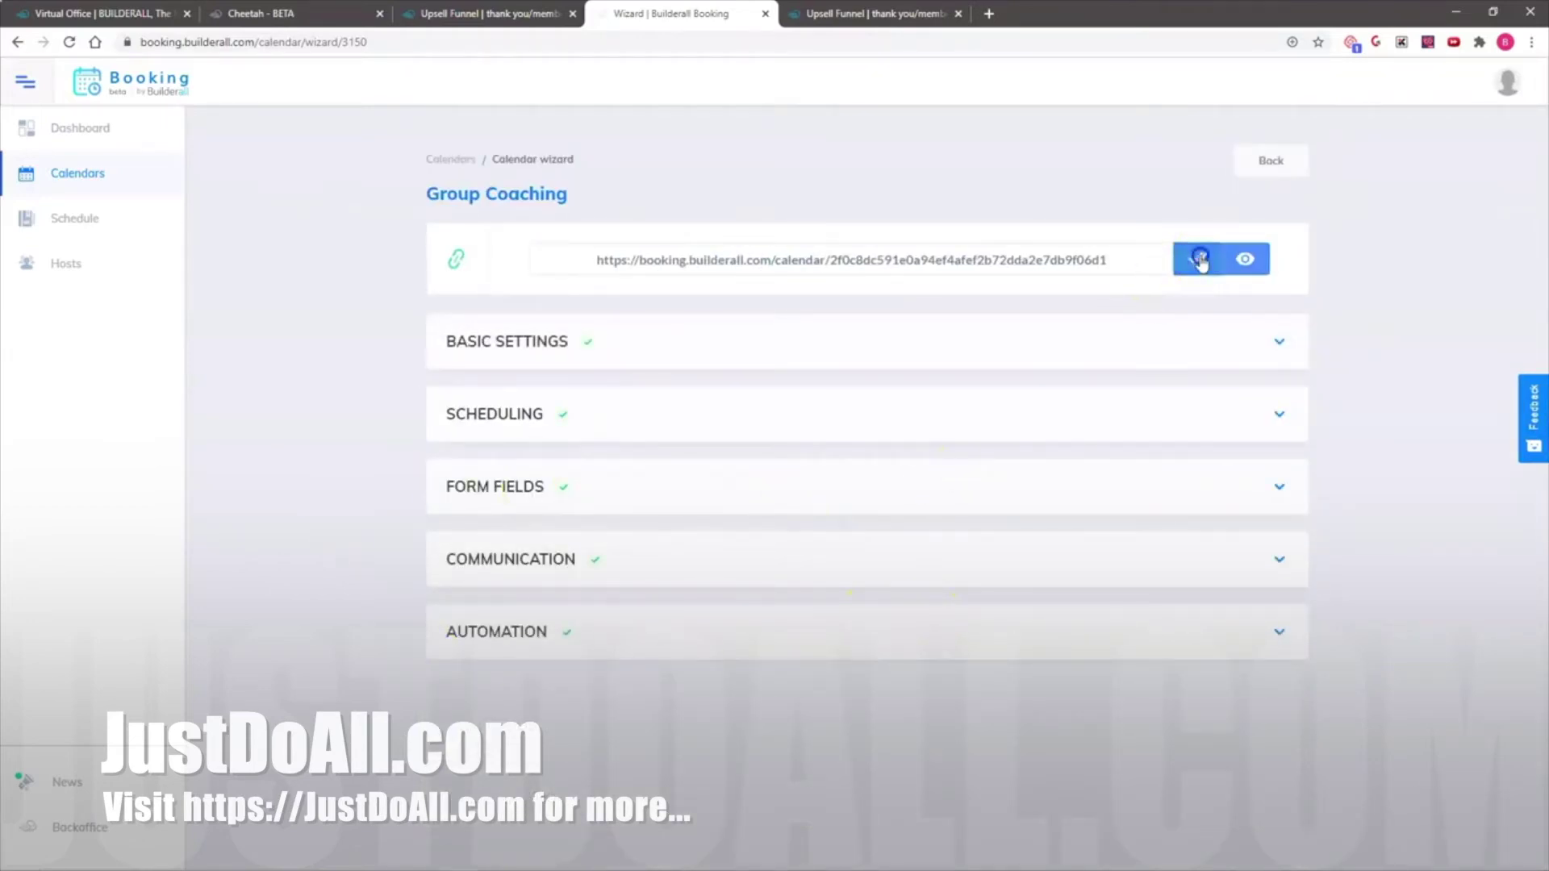
pyautogui.write('https://booking.builderall.com/calendar/2f0c8dc591e0a94ef4afef2b72dda2e7db9f06d1')
pyautogui.press('Return')
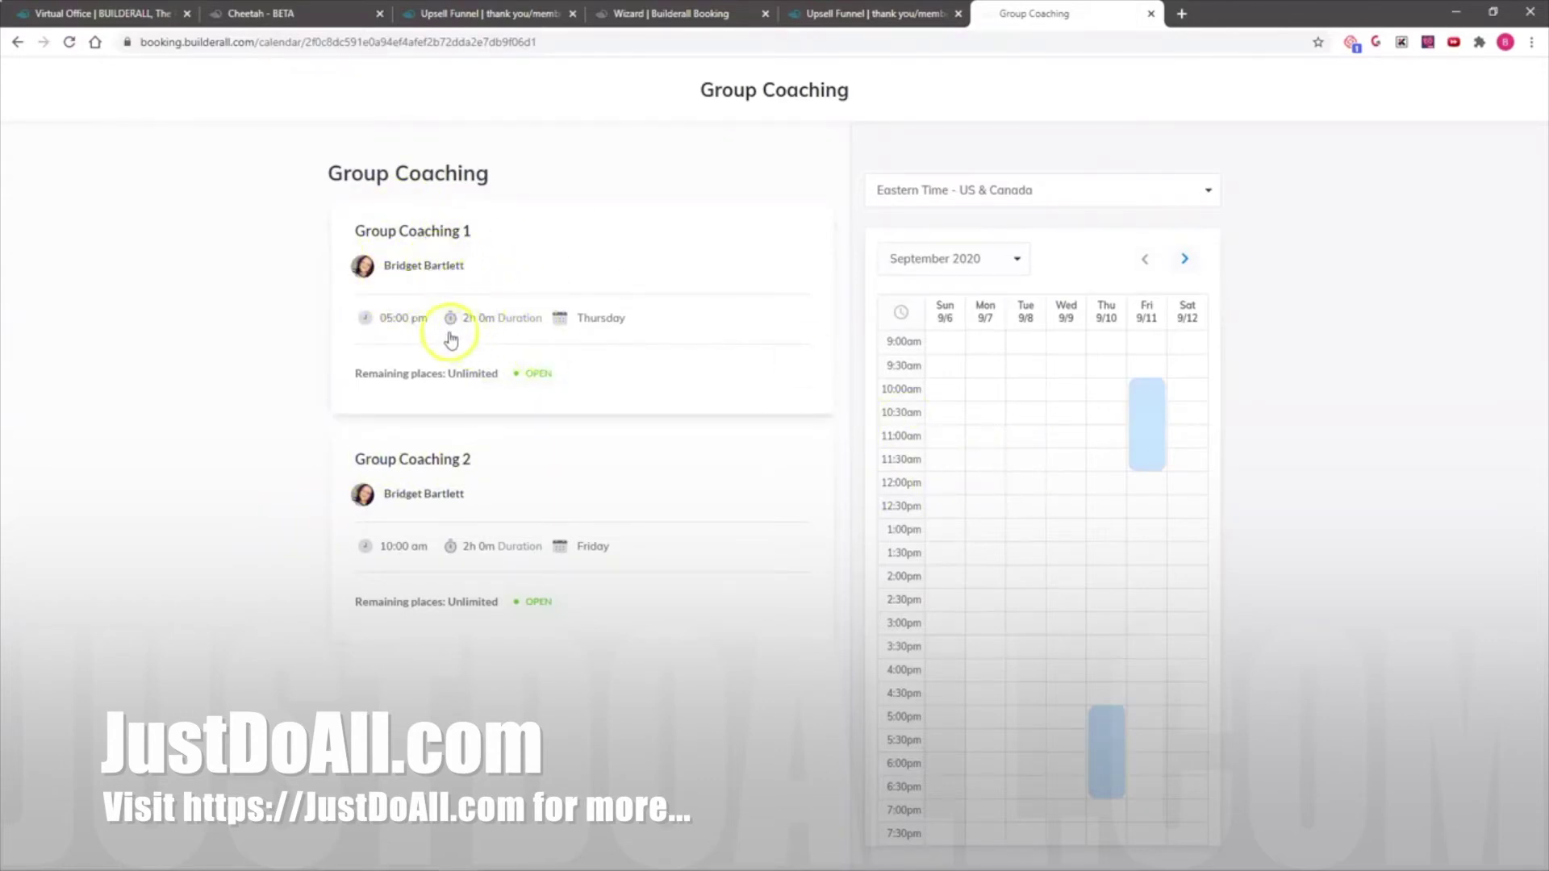
# Join the Thursday 5:00 pm Group Coaching 1 session and autofill the booking form.
pyautogui.click(1104, 743)
pyautogui.click(761, 372)
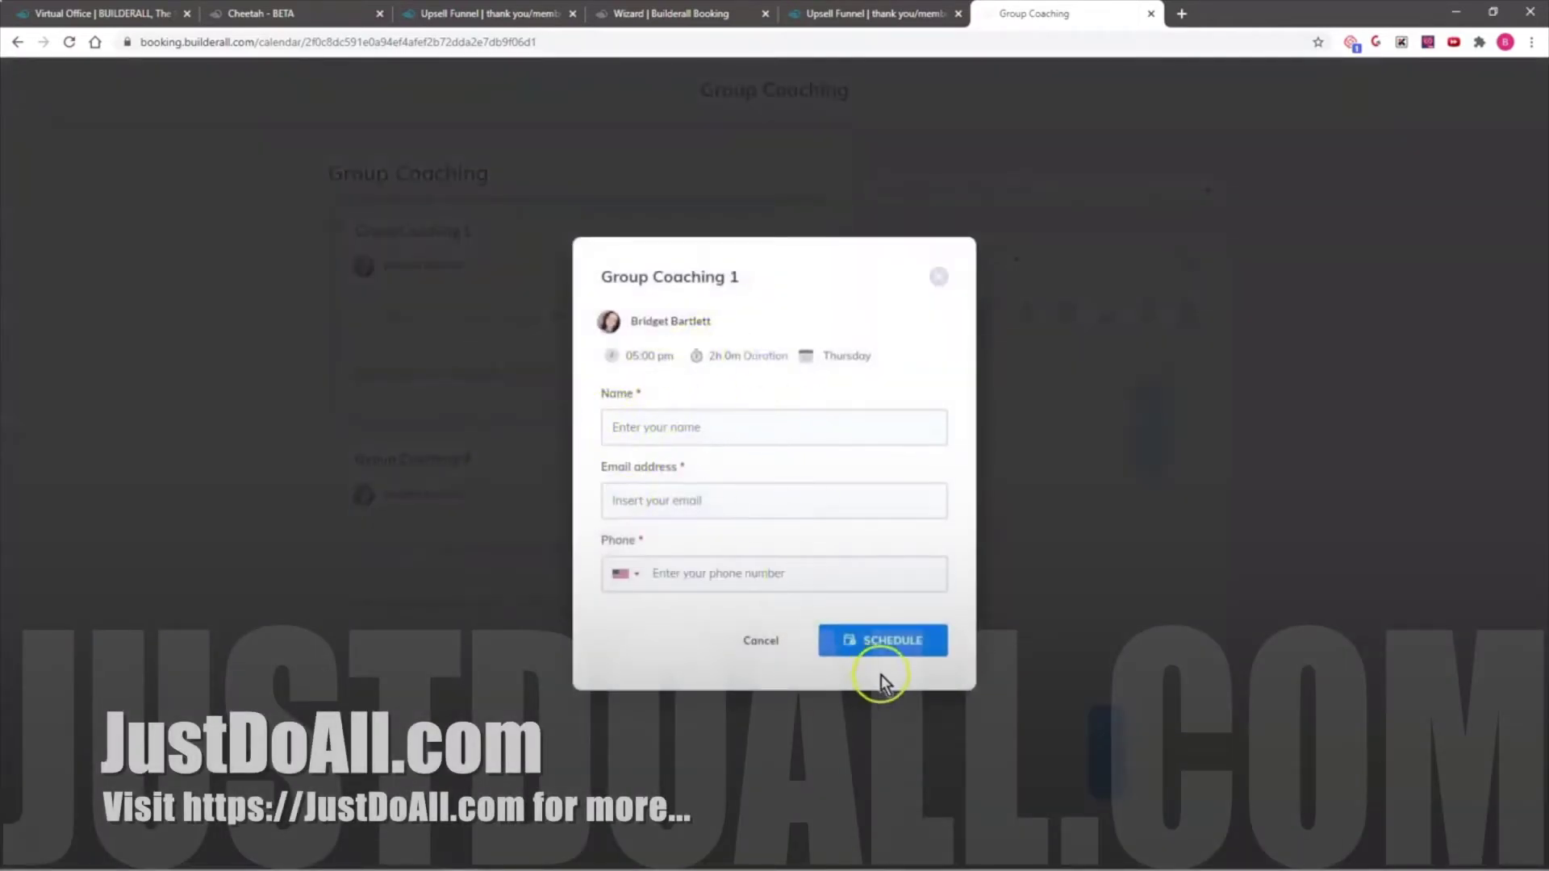
pyautogui.click(655, 425)
pyautogui.click(657, 472)
pyautogui.click(682, 504)
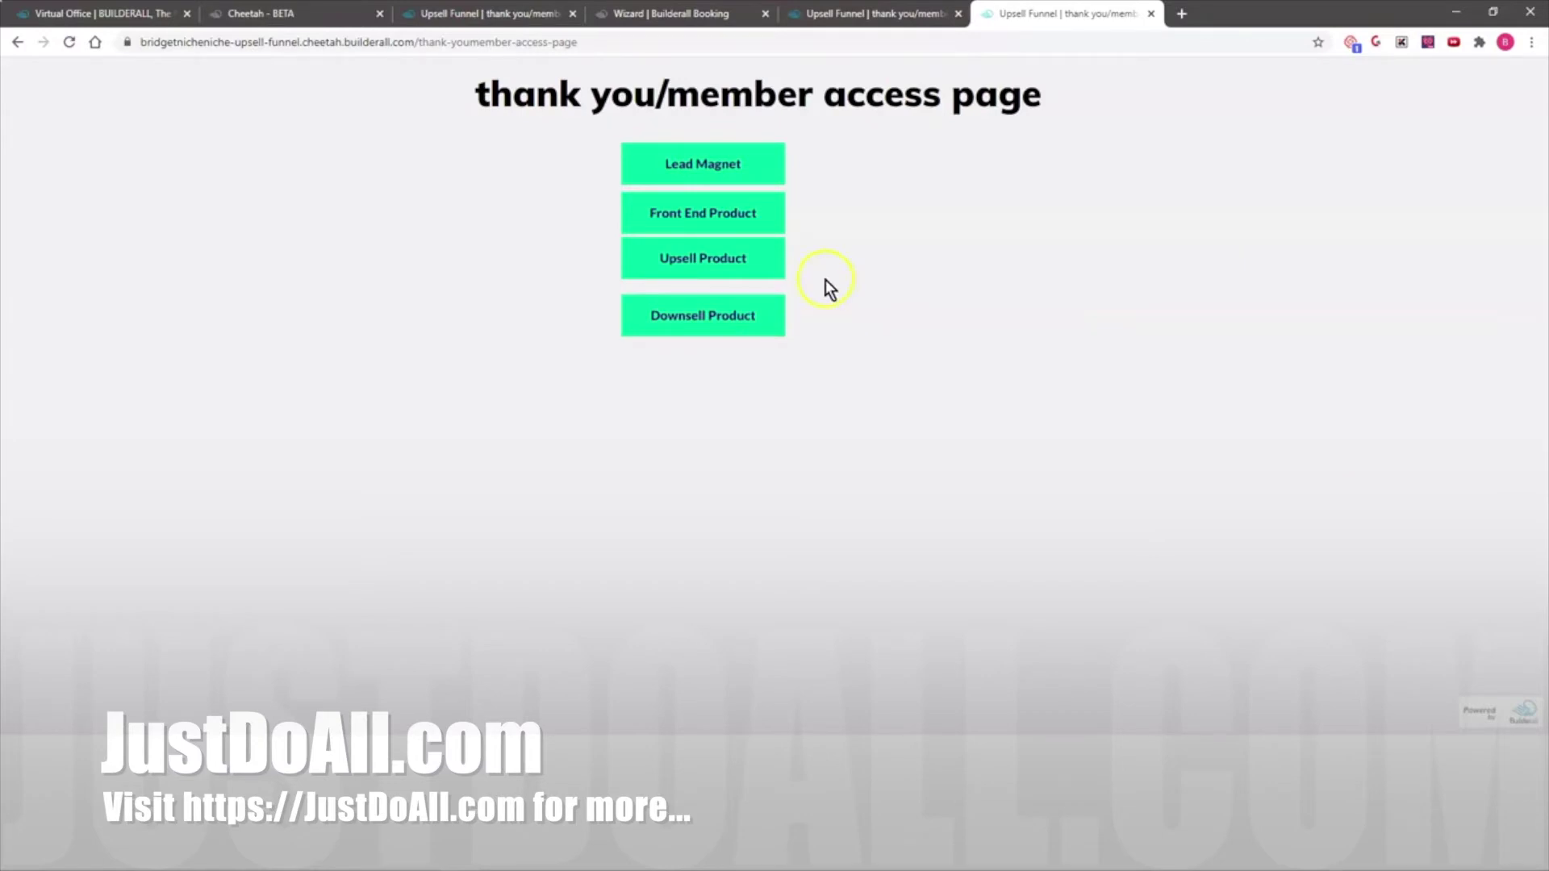
# Back in Cheetah's site pages, open the Upsell Membership page for editing.
pyautogui.hotkey('ctrl', 'shift', 'Tab')
pyautogui.hotkey('ctrl', 'shift', 'Tab')
pyautogui.hotkey('ctrl', 'shift', 'Tab')
pyautogui.hotkey('ctrl', 'shift', 'Tab')
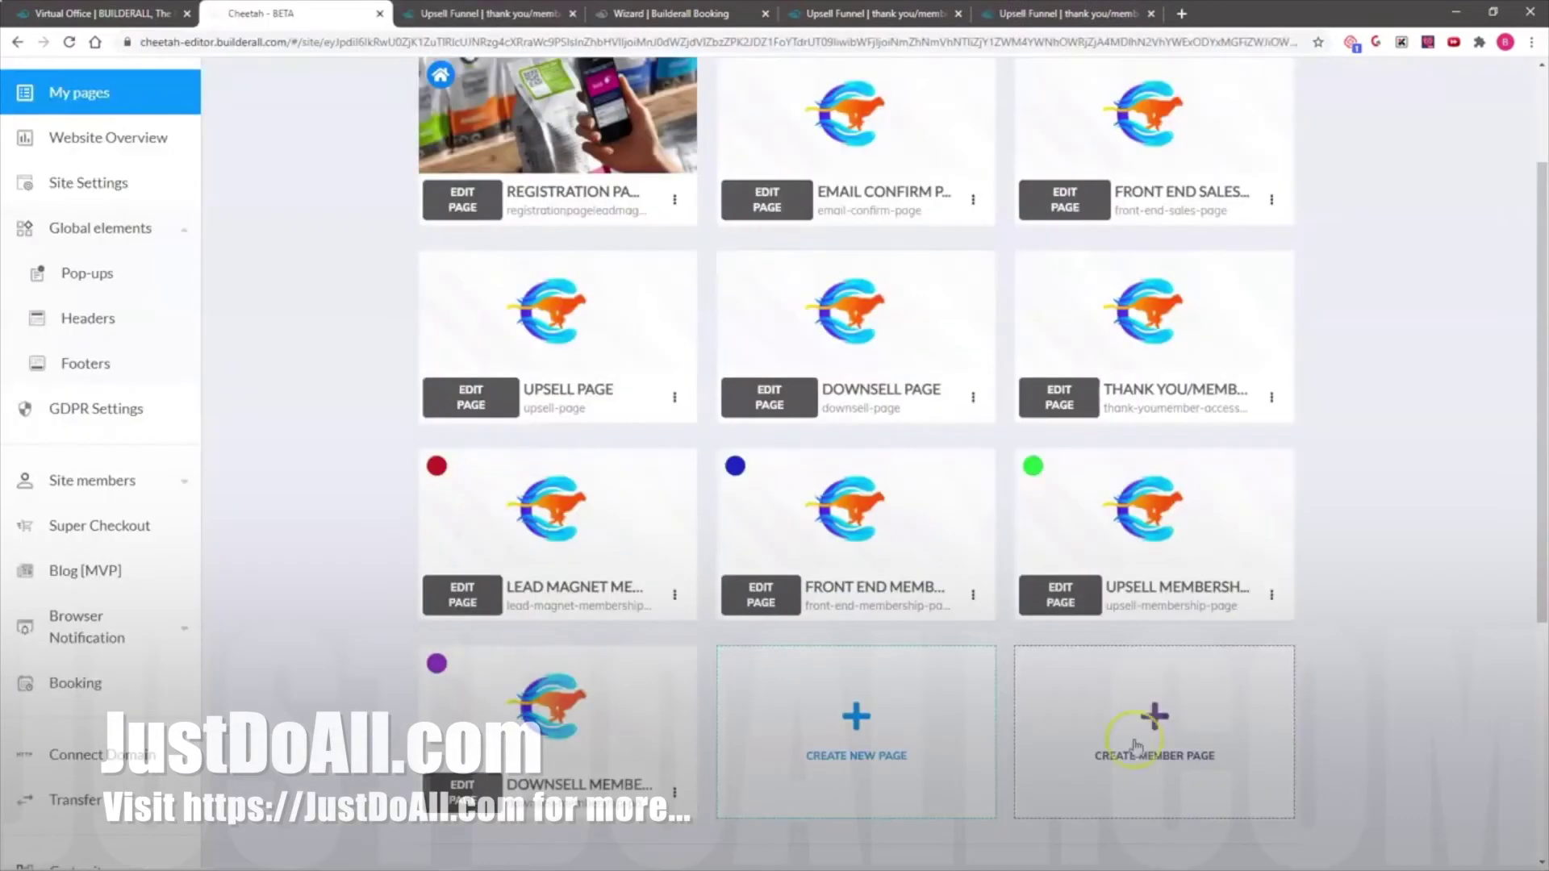
pyautogui.scroll(2, 1383, 643)
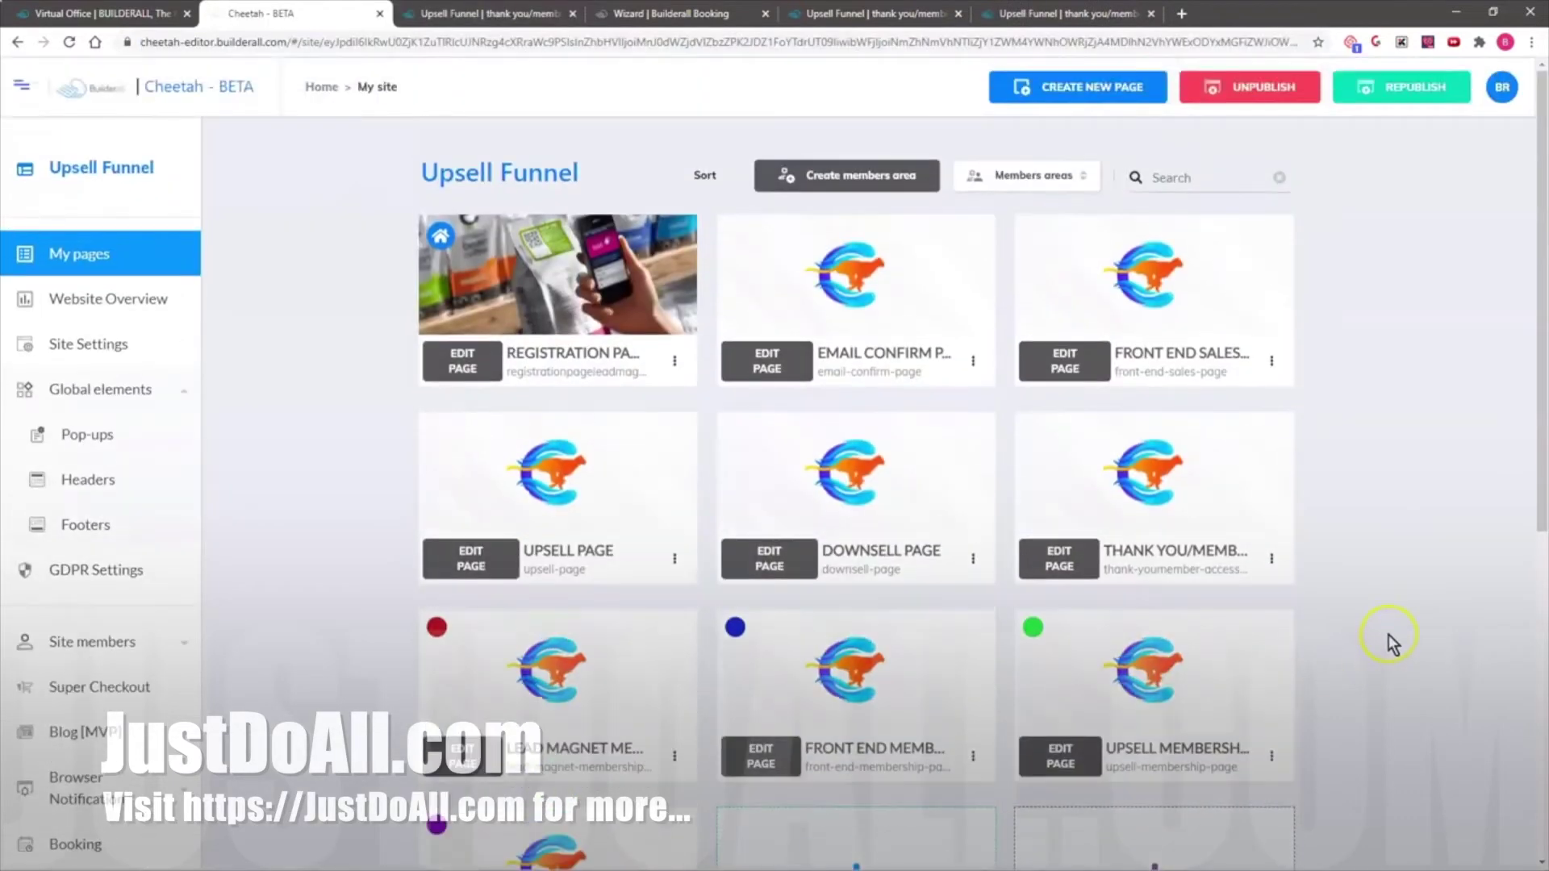
pyautogui.scroll(-2, 301, 663)
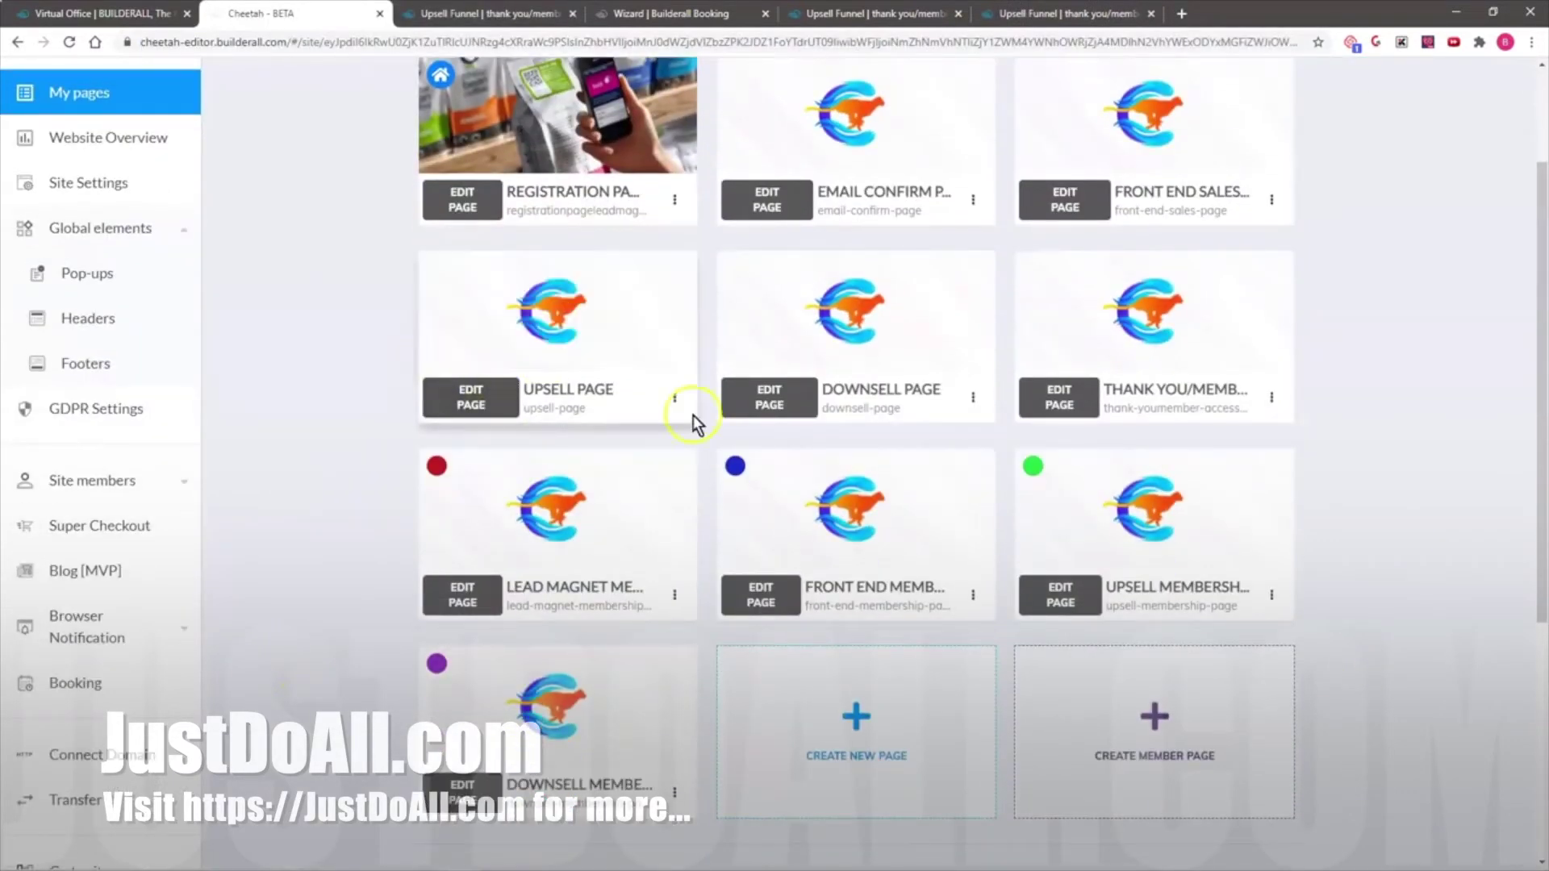
pyautogui.moveTo(530, 356)
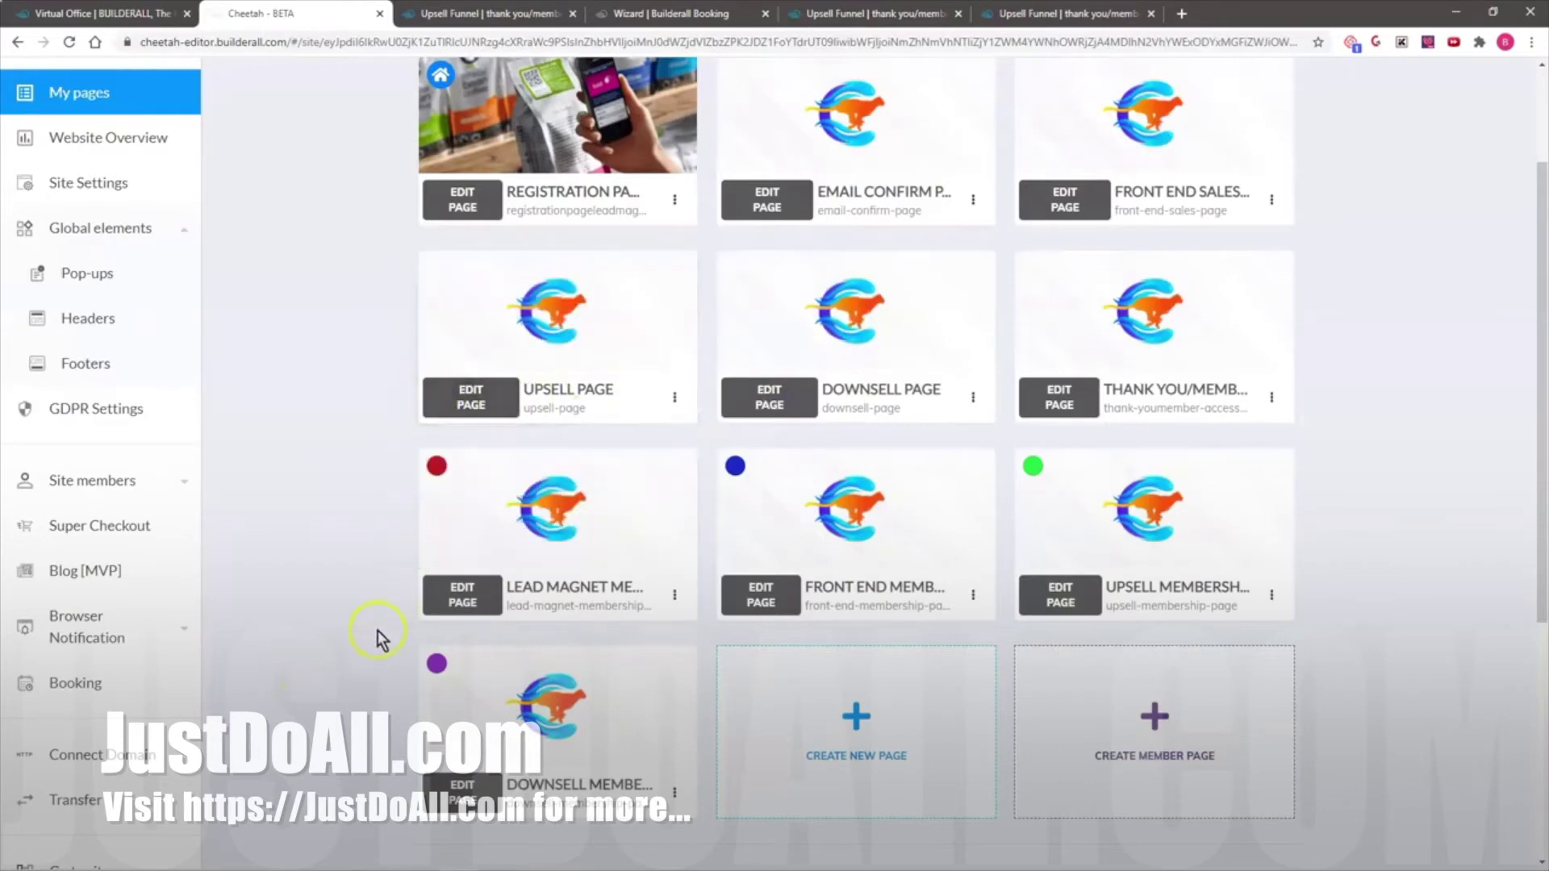
pyautogui.scroll(-2, 380, 637)
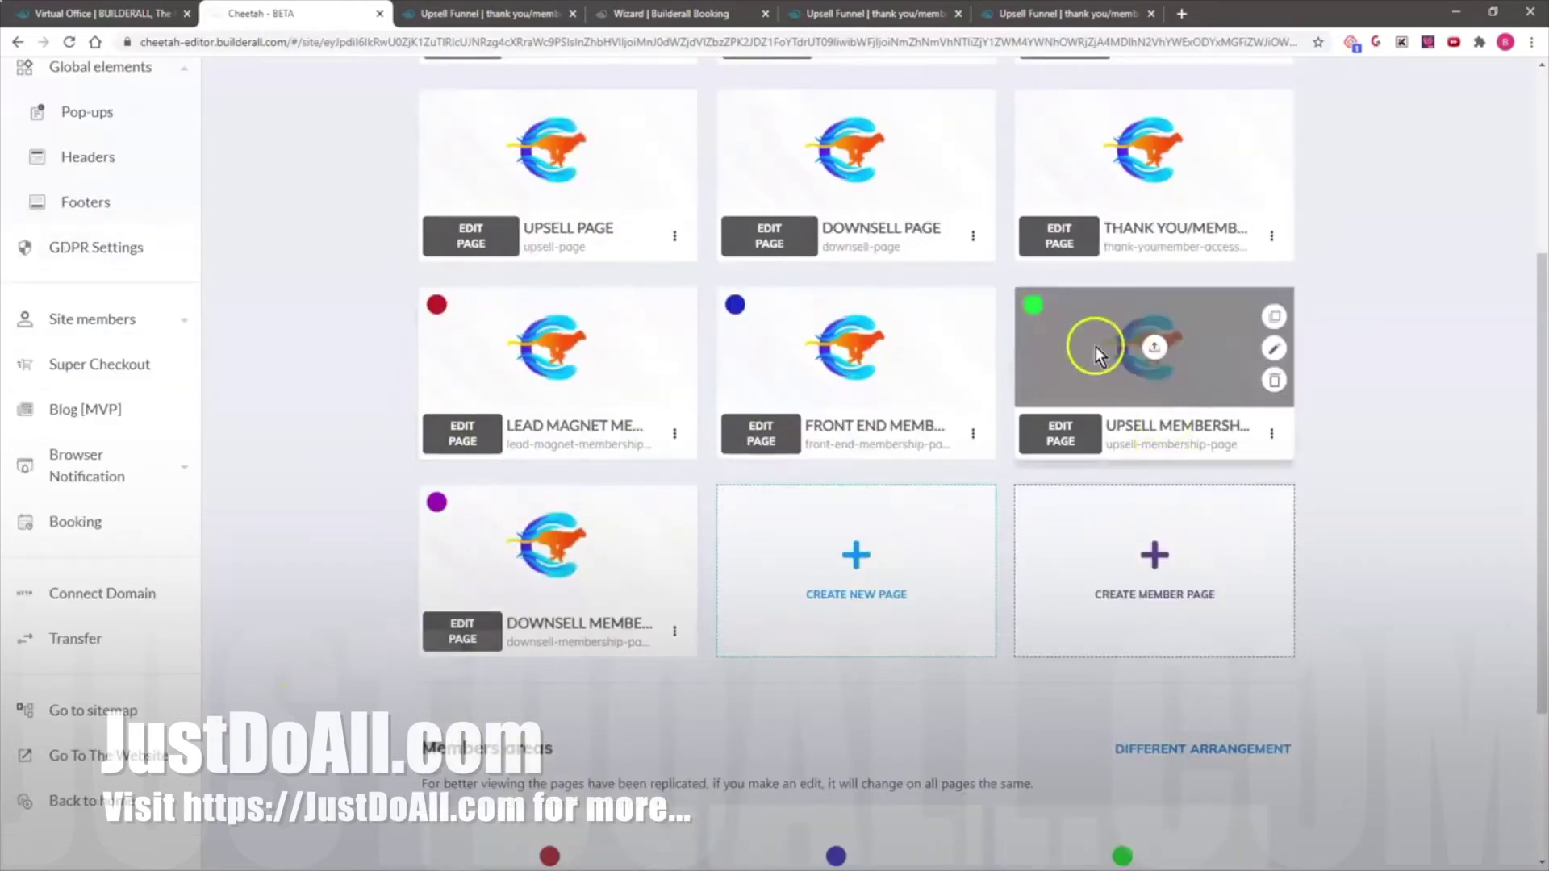
pyautogui.click(1060, 434)
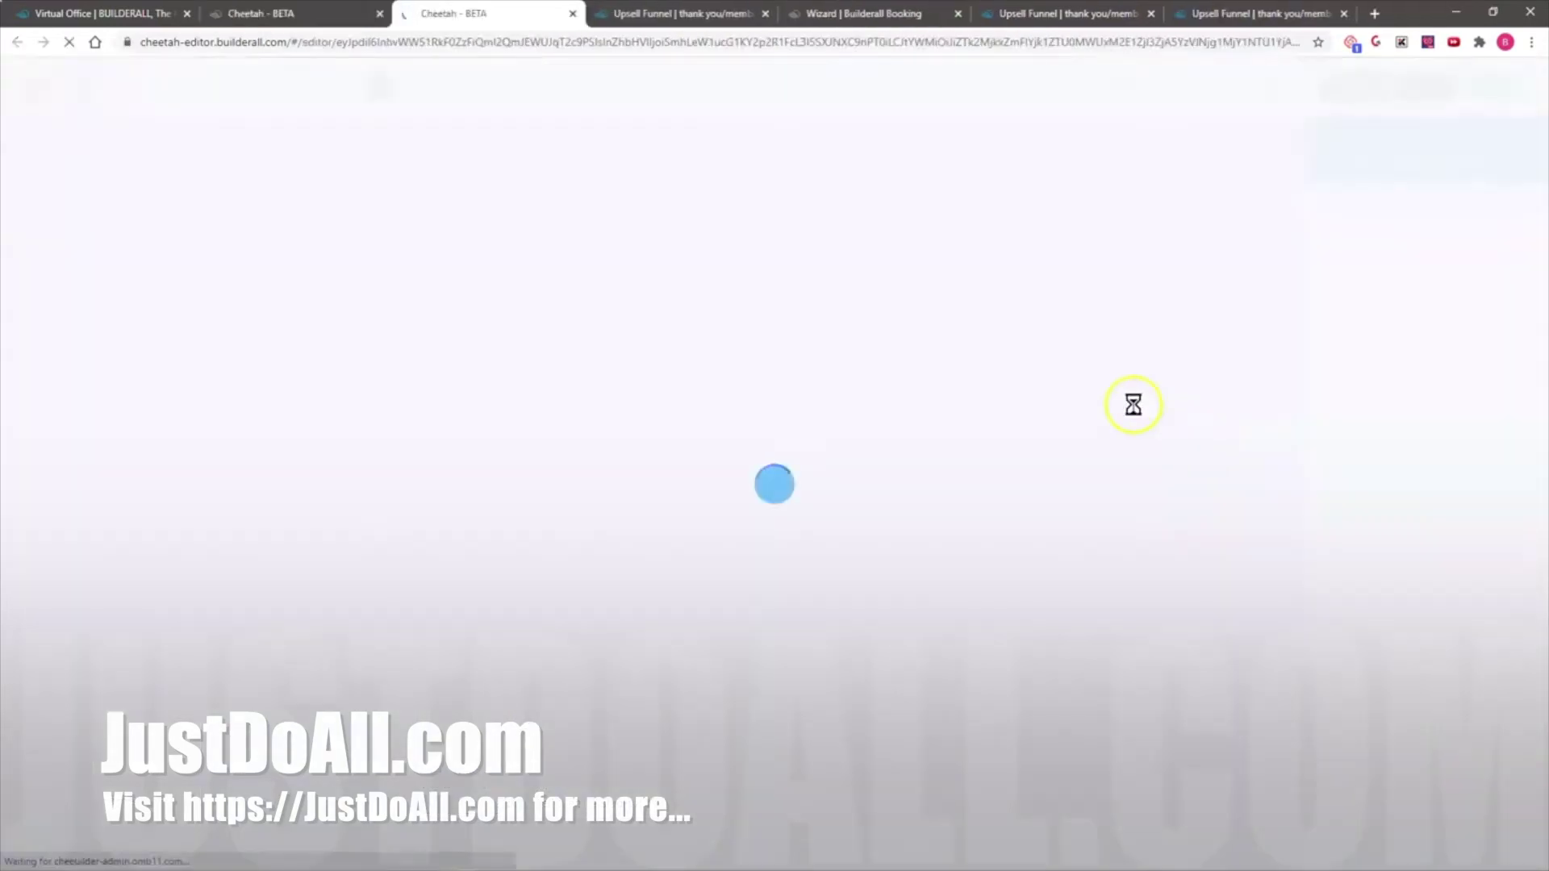
# Add a Blank Panel to the upsell membership page.
pyautogui.click(1372, 162)
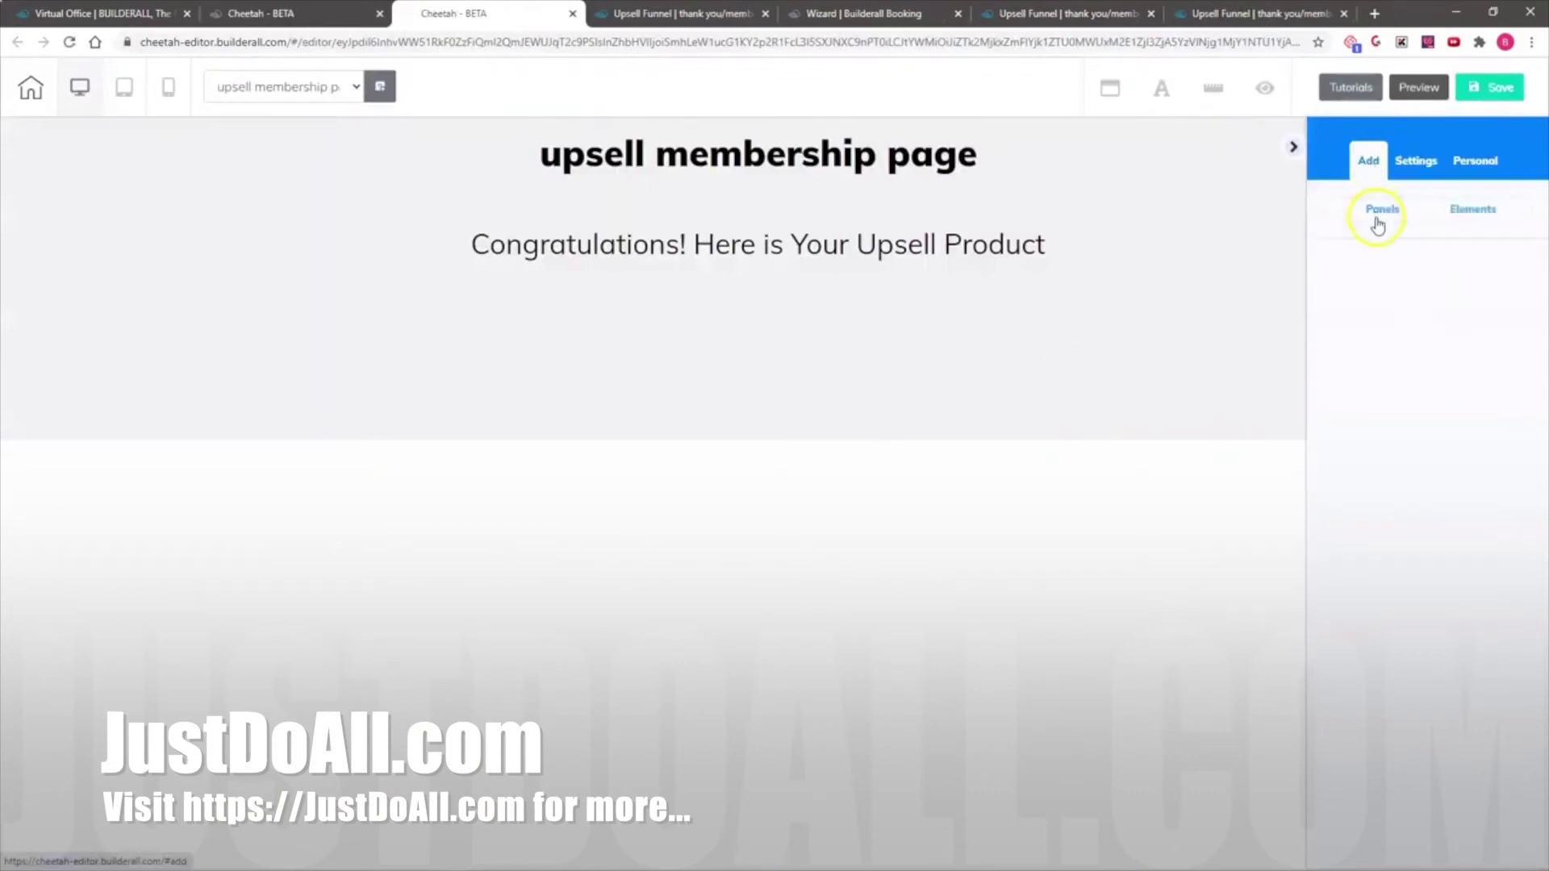
pyautogui.click(1377, 210)
pyautogui.click(1392, 327)
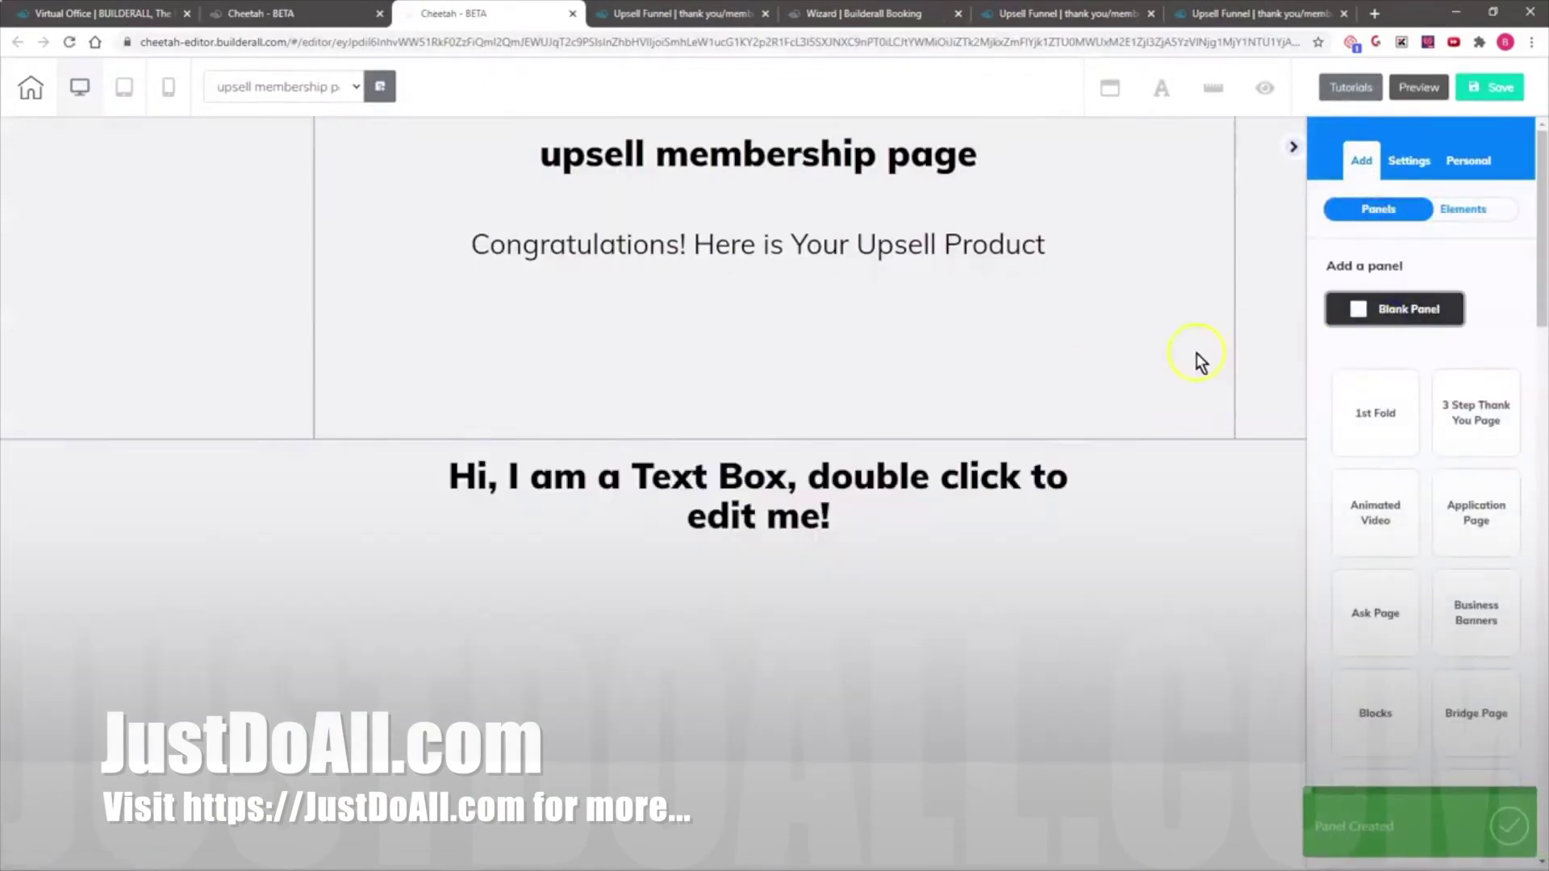
# Drag a Booking element onto the page below the text box.
pyautogui.click(1467, 209)
pyautogui.scroll(-6, 1428, 398)
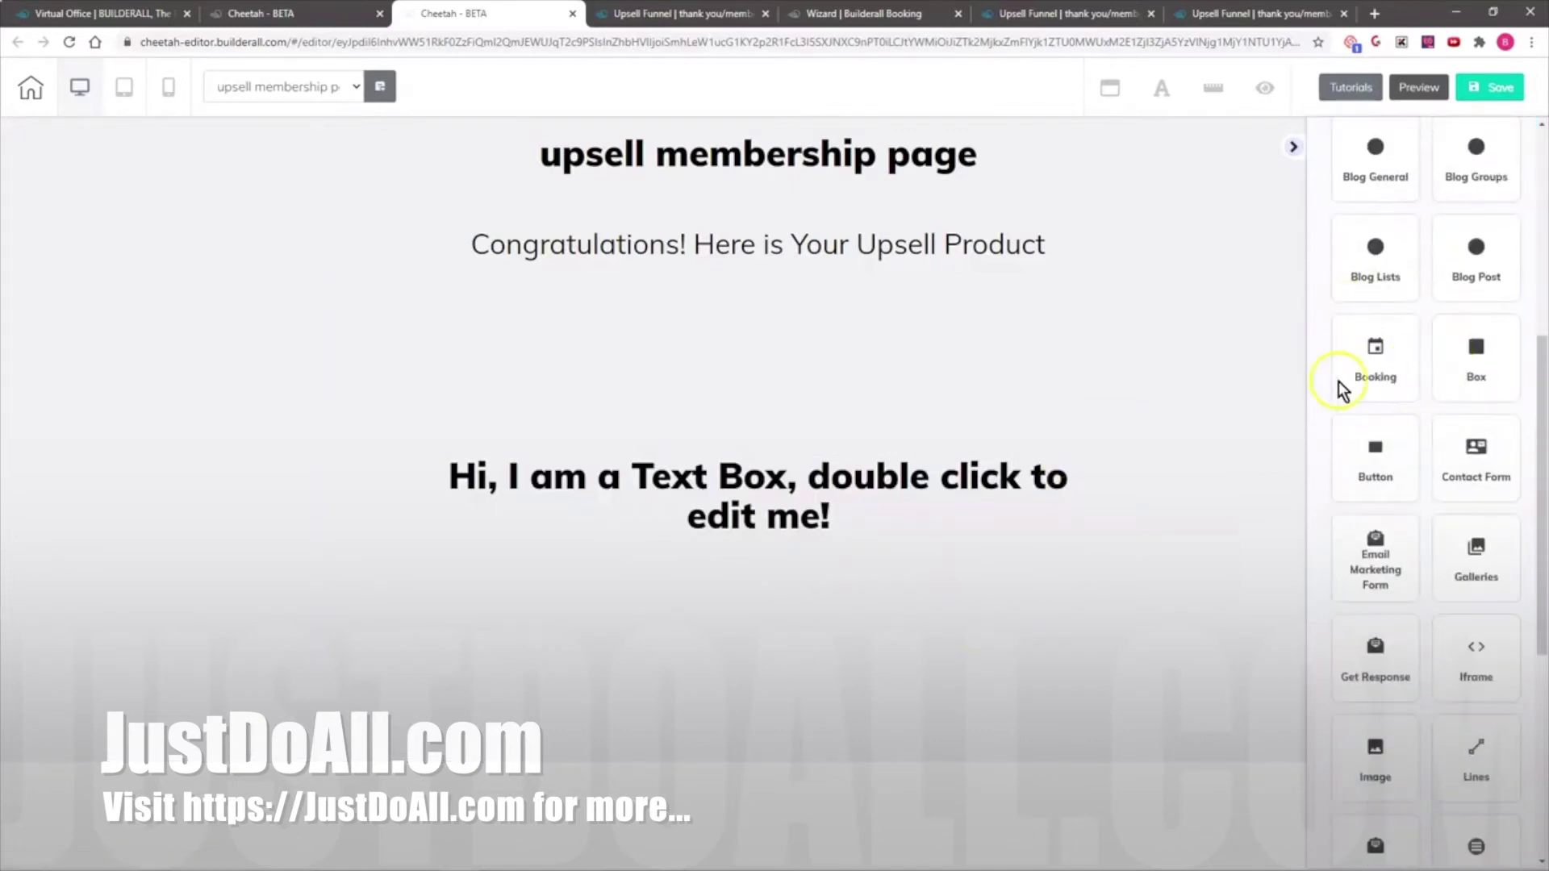
pyautogui.click(1379, 363)
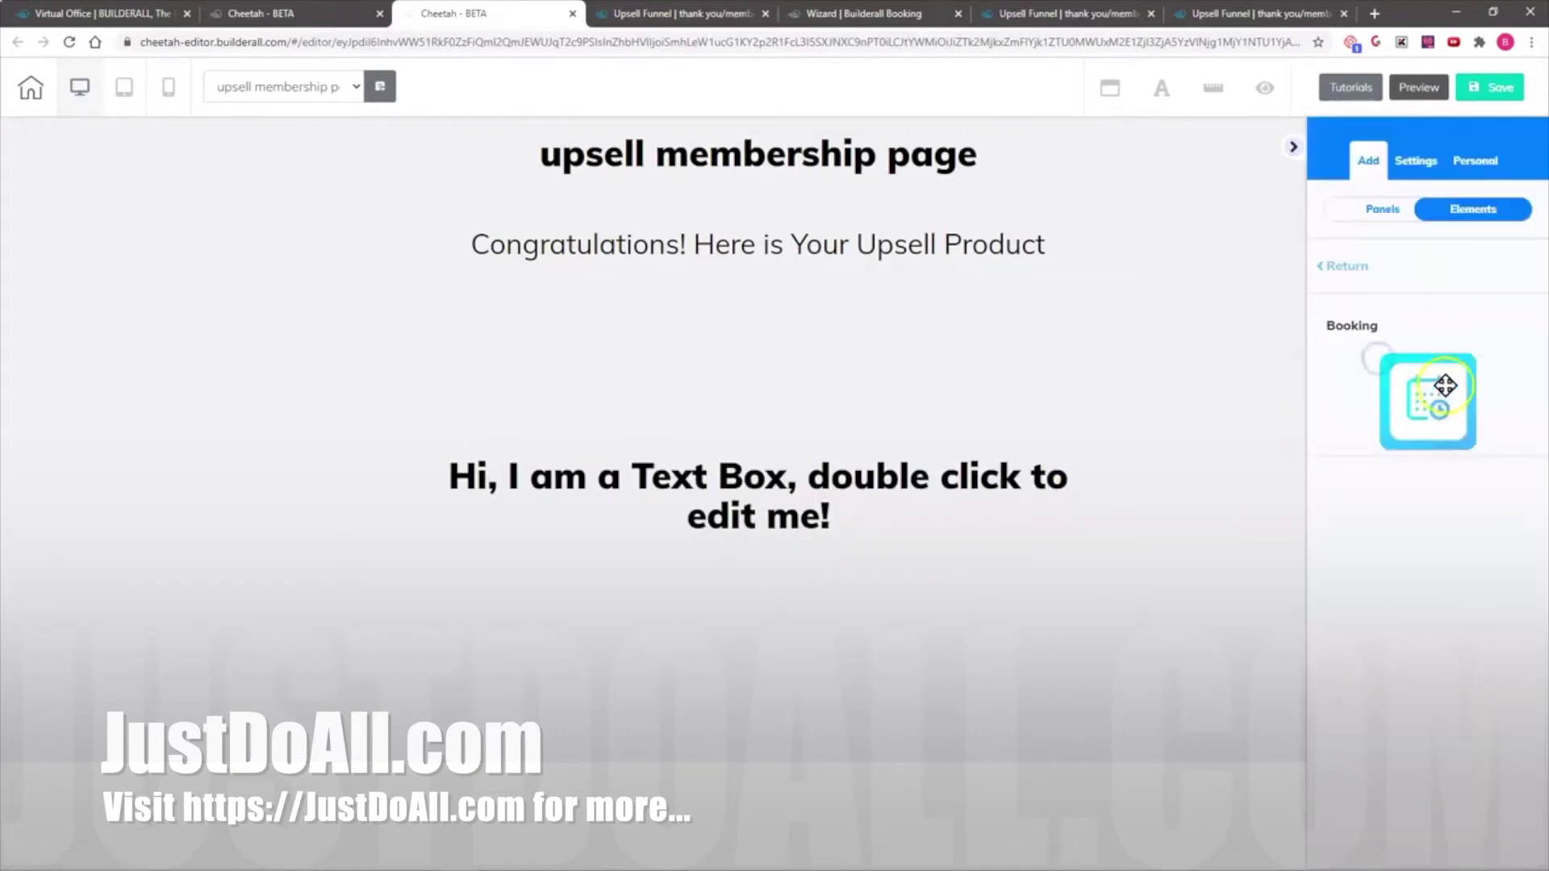
pyautogui.moveTo(1452, 391); pyautogui.dragTo(764, 626)
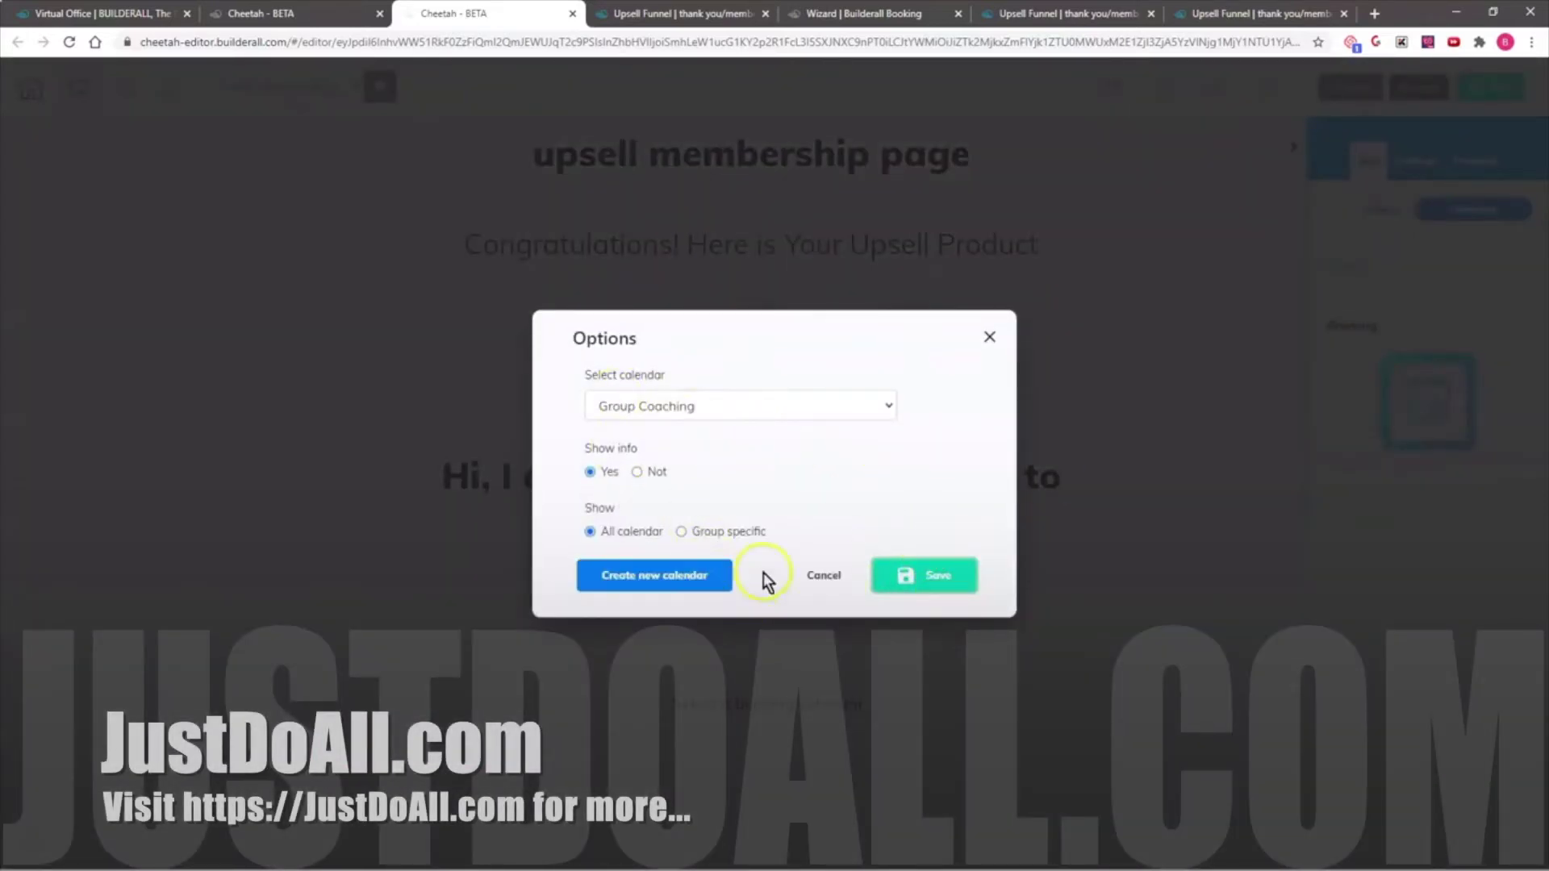
# Choose the Private Coaching calendar with Group specific, bringing up its groups list (Private Coaching 1).
pyautogui.click(695, 404)
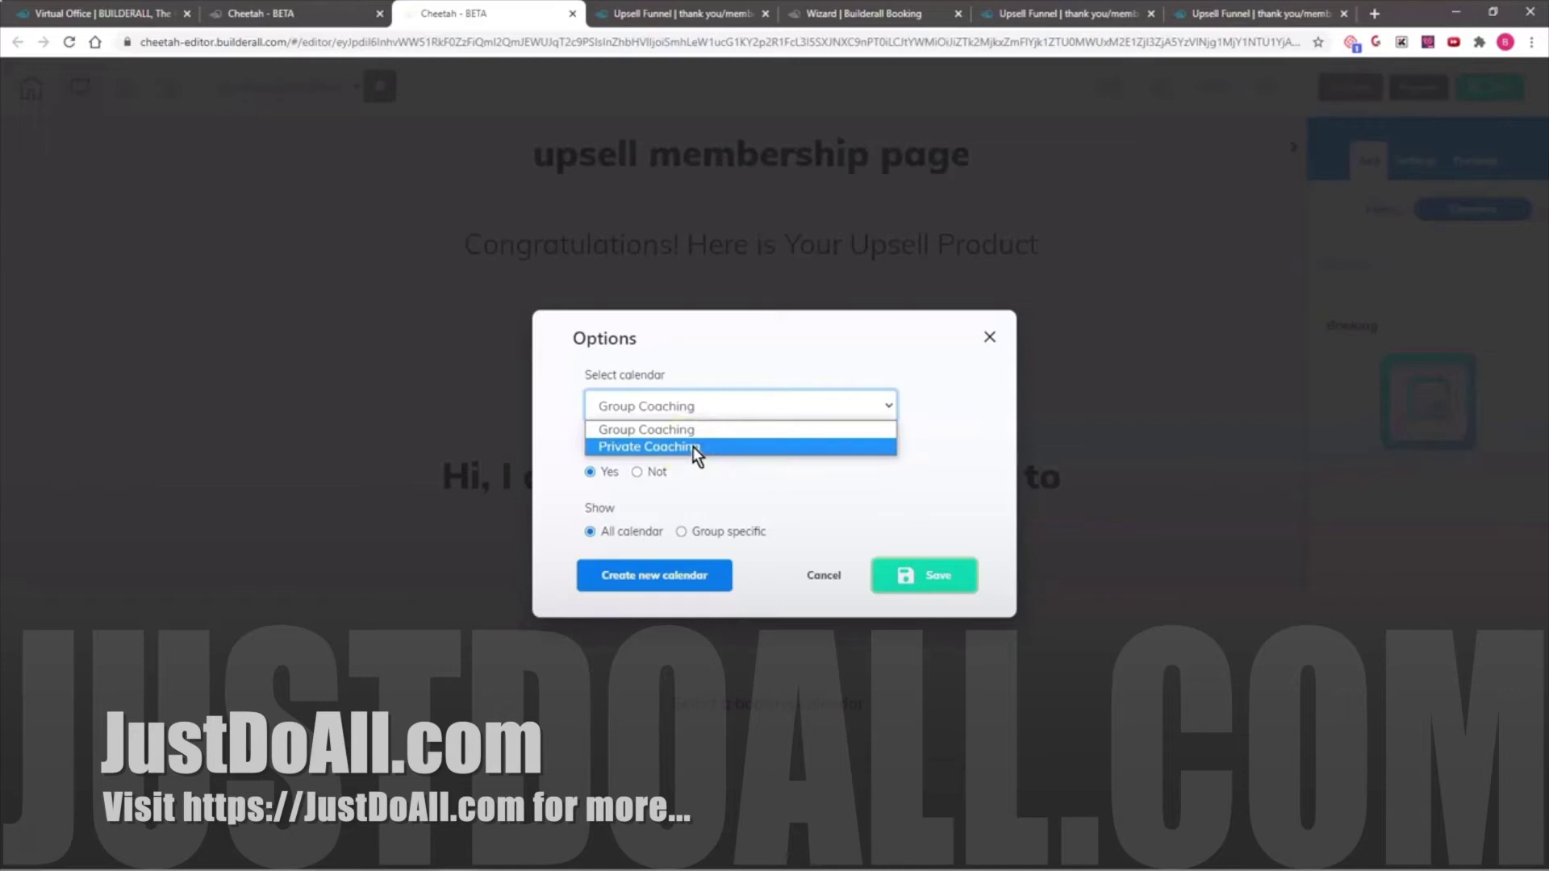
pyautogui.click(694, 448)
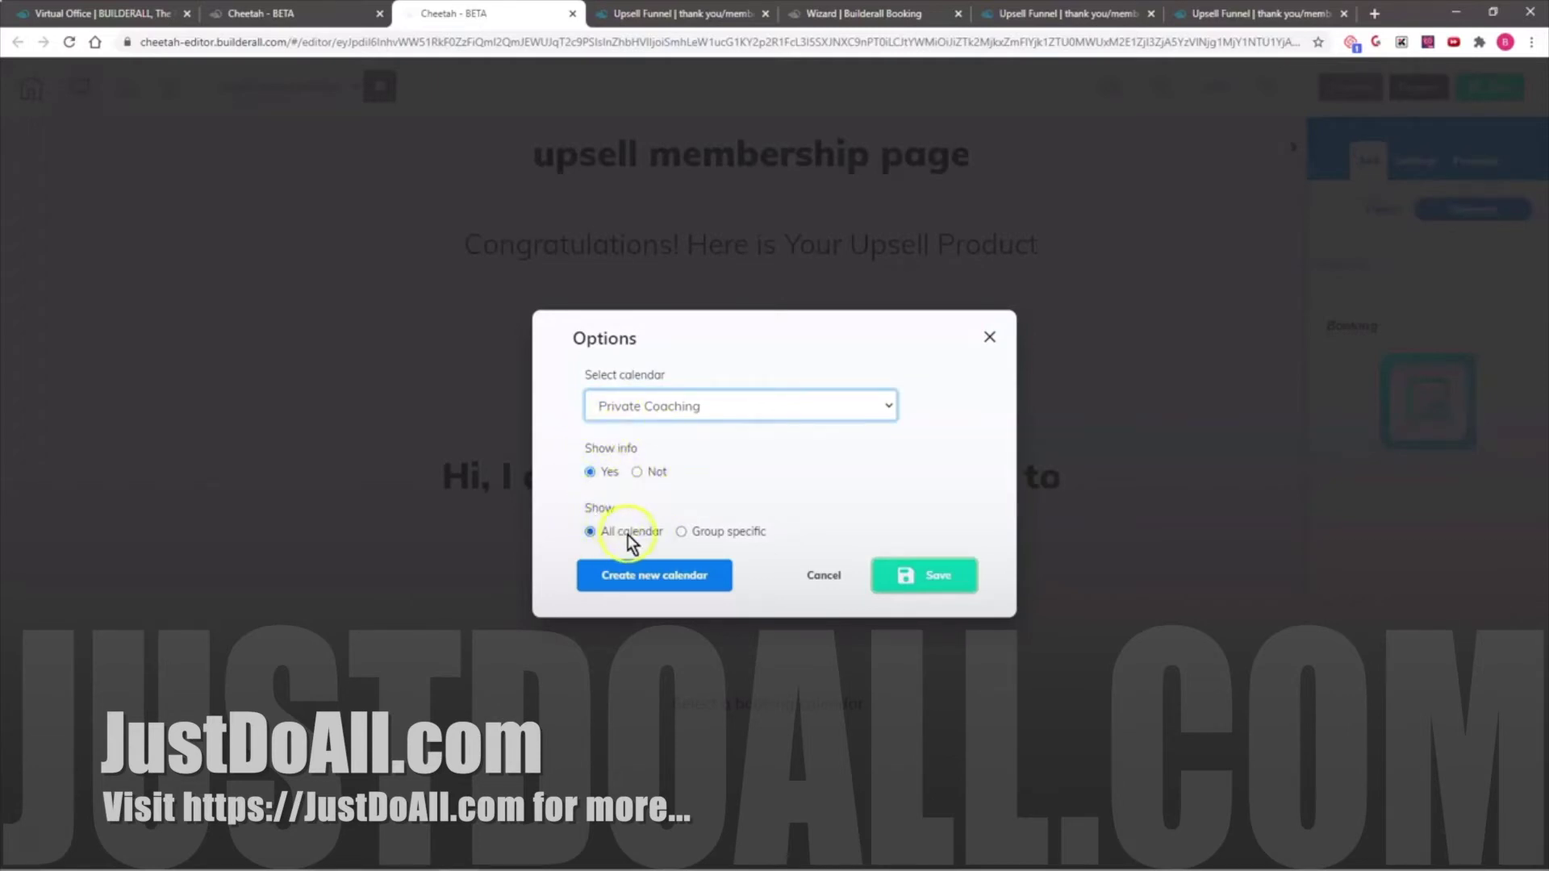
pyautogui.click(681, 531)
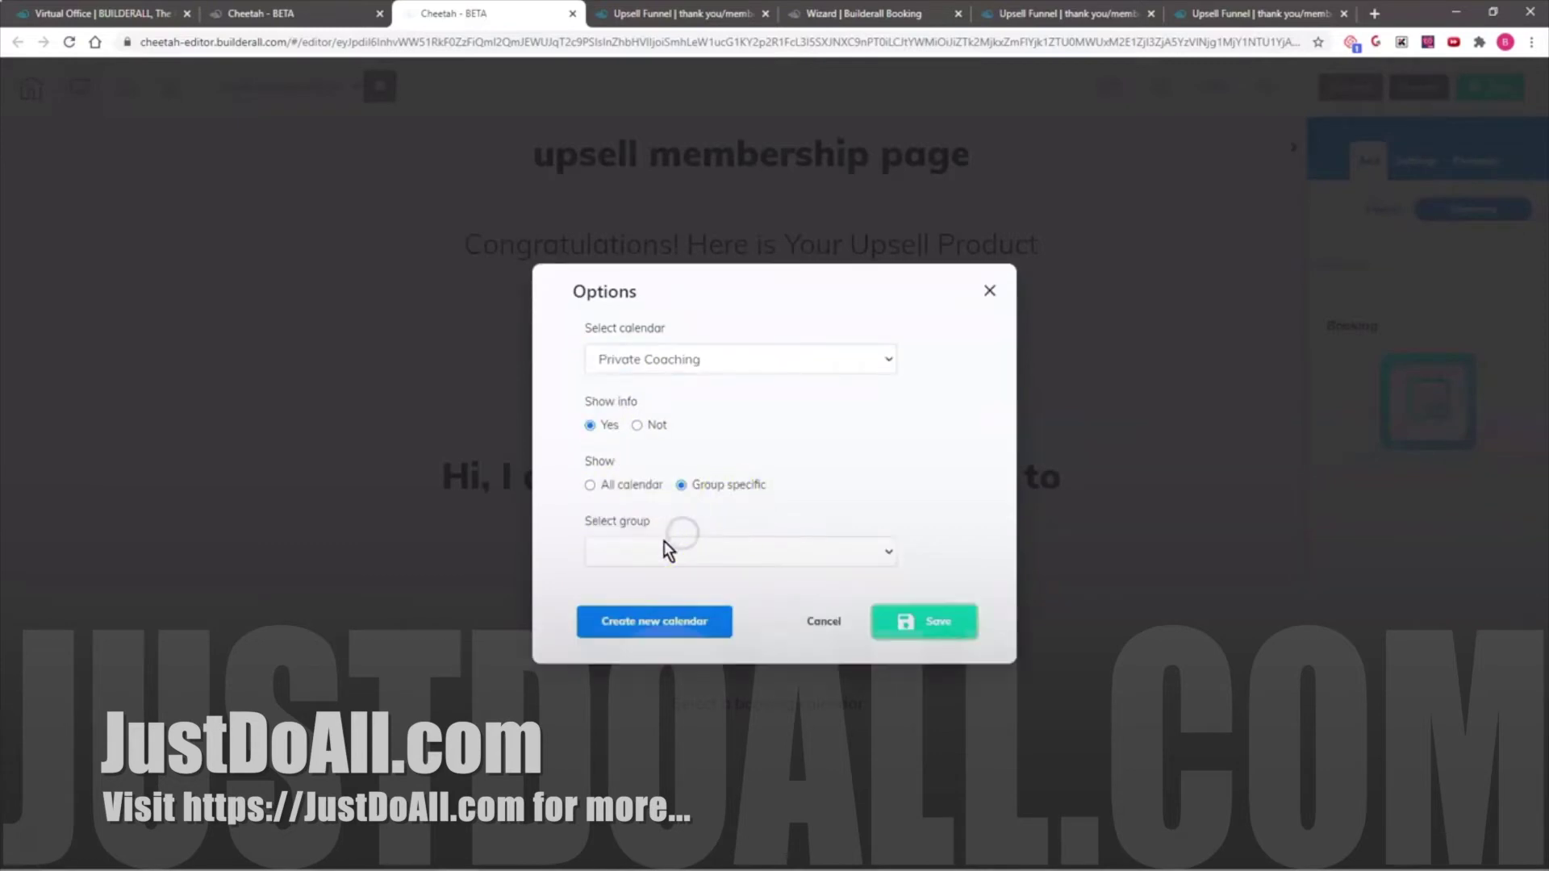
pyautogui.click(665, 553)
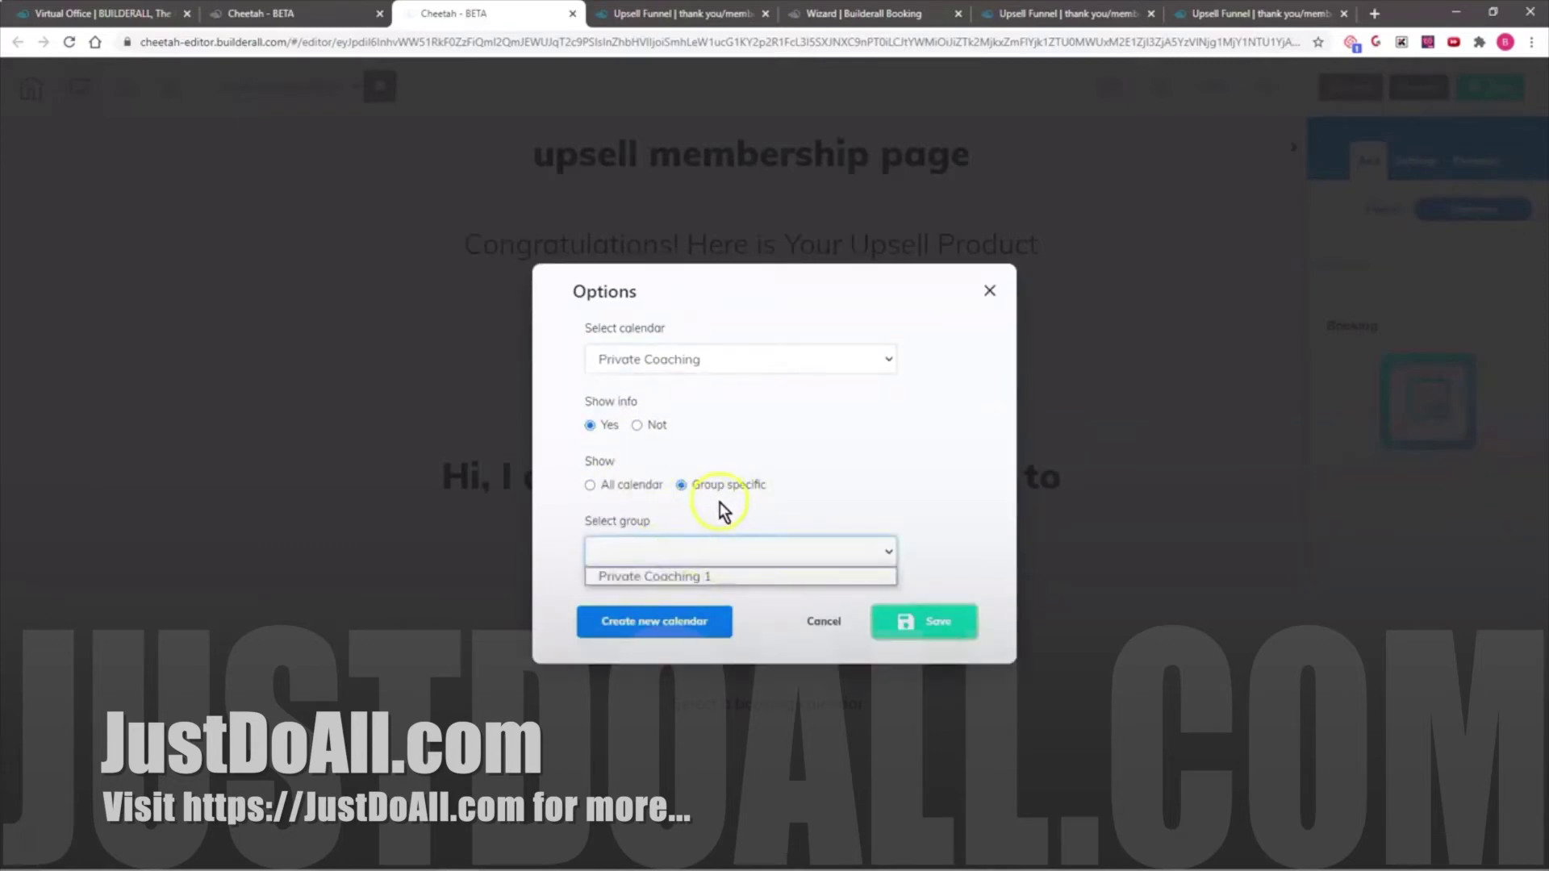
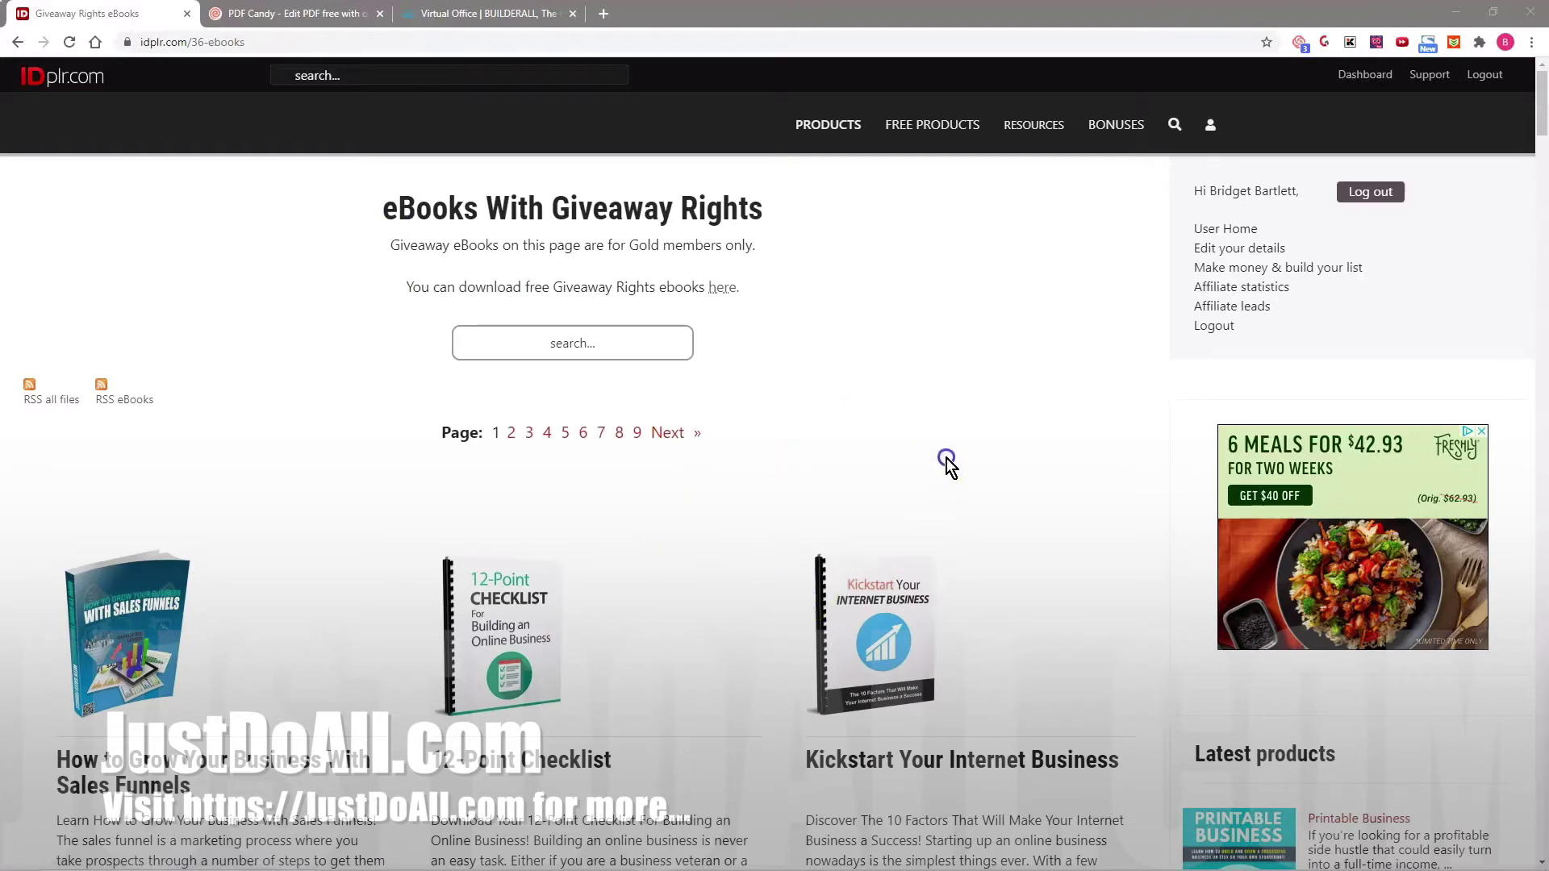
# Open IDplr's eBooks with Giveaway Rights listing and browse through it.
pyautogui.click(840, 128)
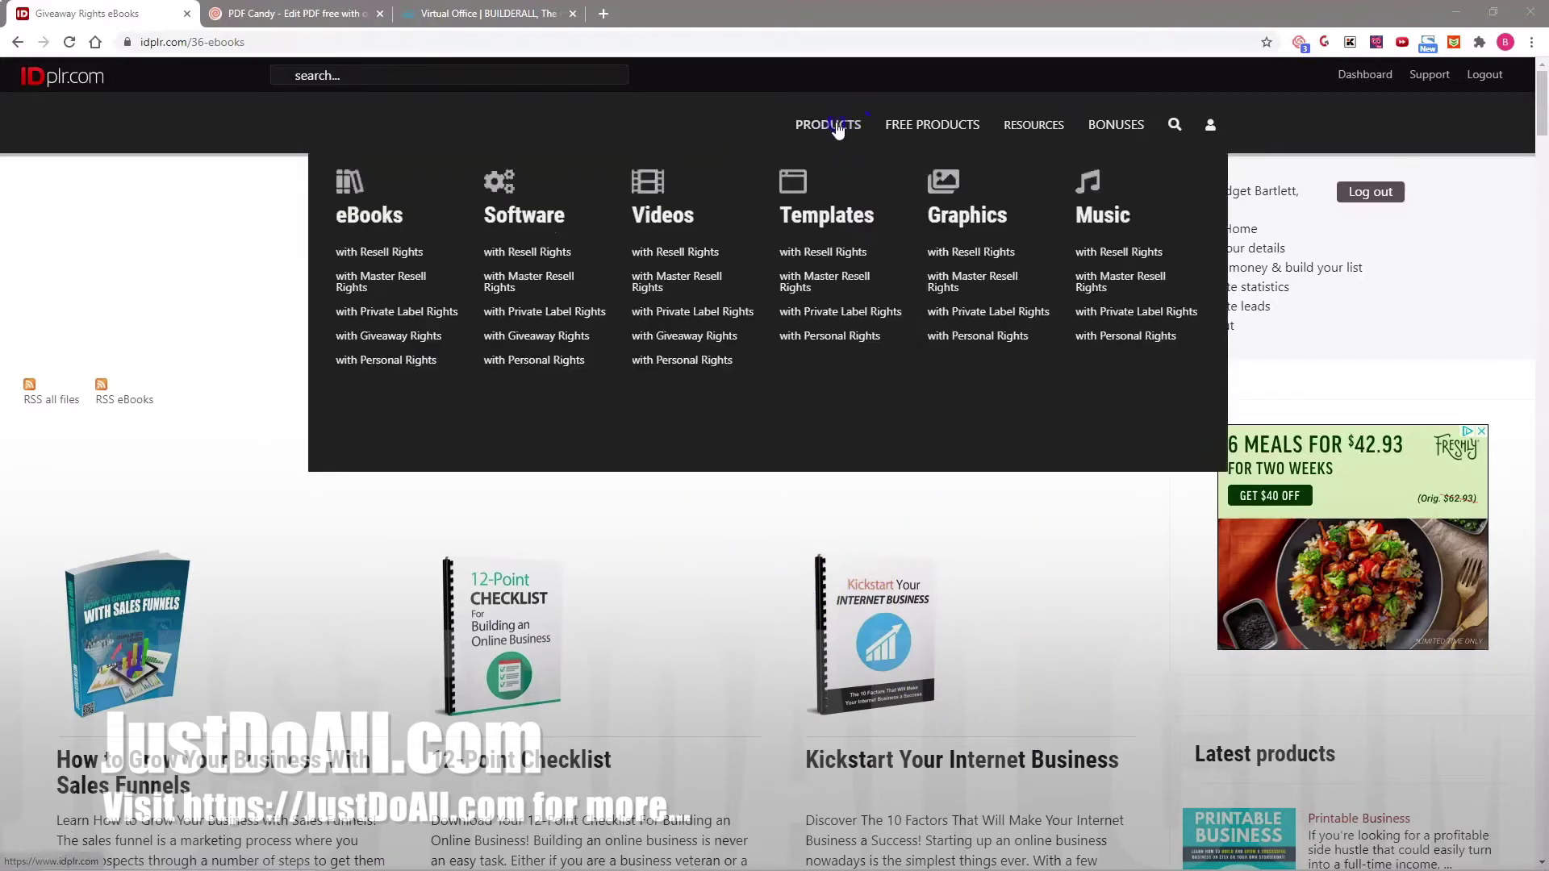
pyautogui.click(398, 201)
pyautogui.click(867, 121)
pyautogui.click(397, 312)
pyautogui.click(415, 340)
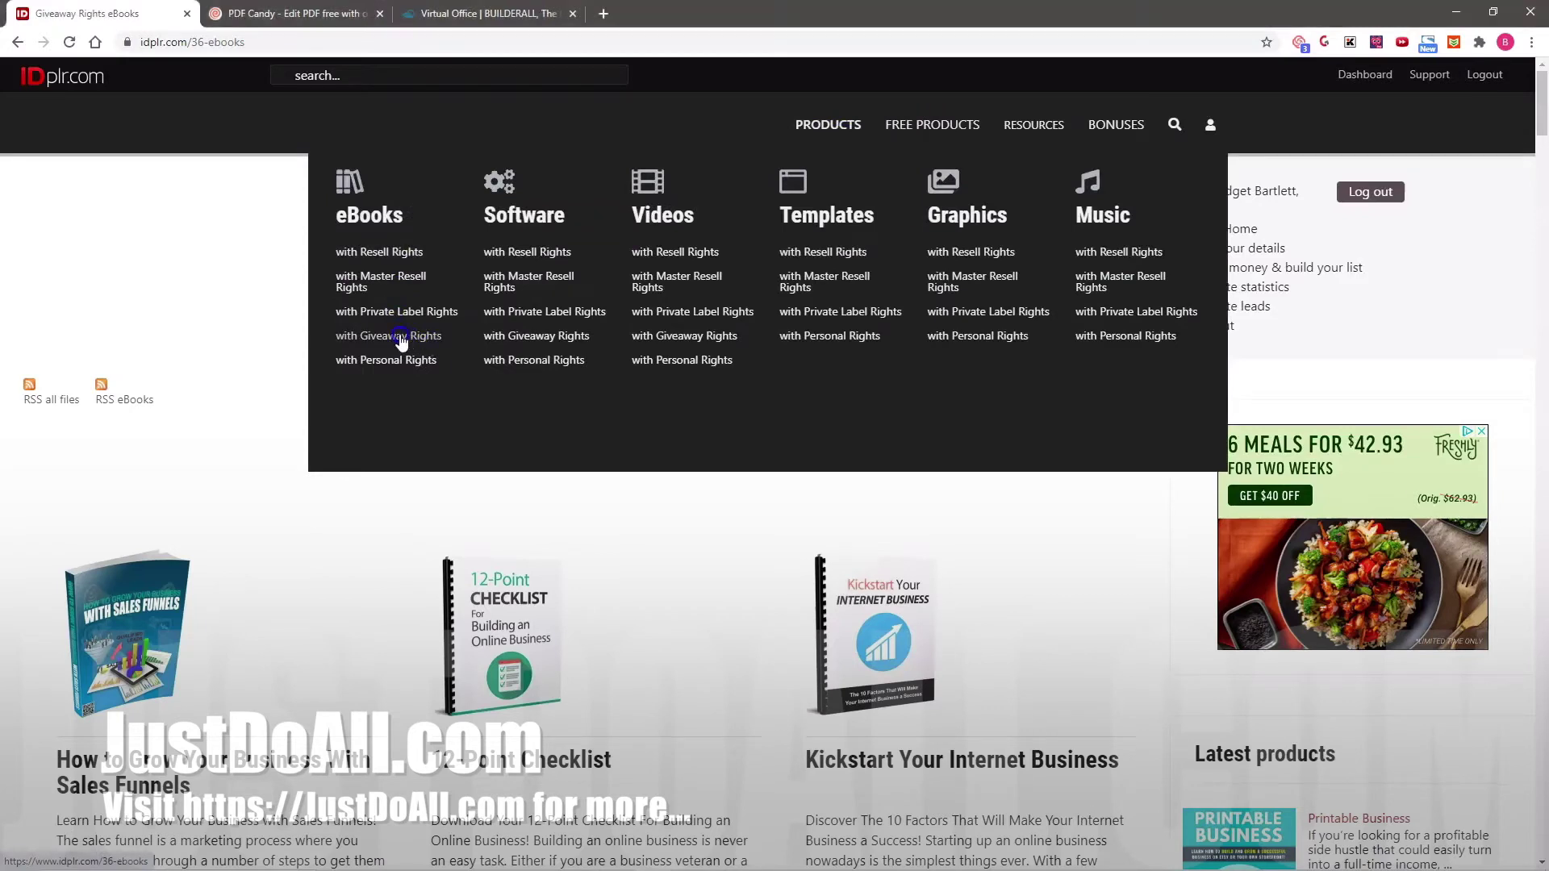
pyautogui.scroll(-2, 1025, 471)
pyautogui.scroll(-6, 1032, 474)
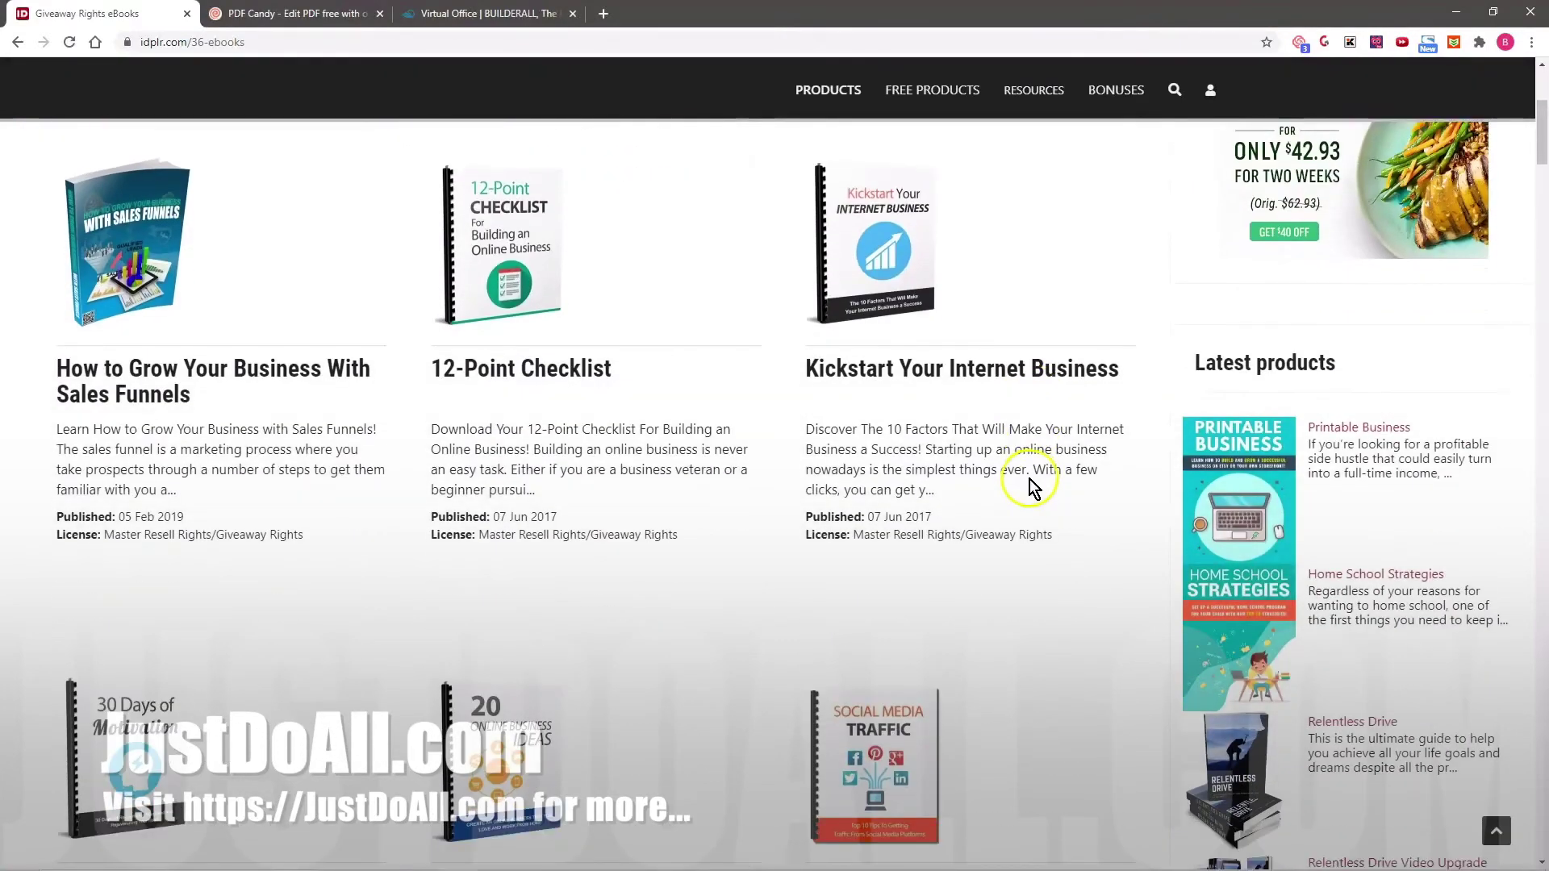
pyautogui.scroll(-5, 1020, 457)
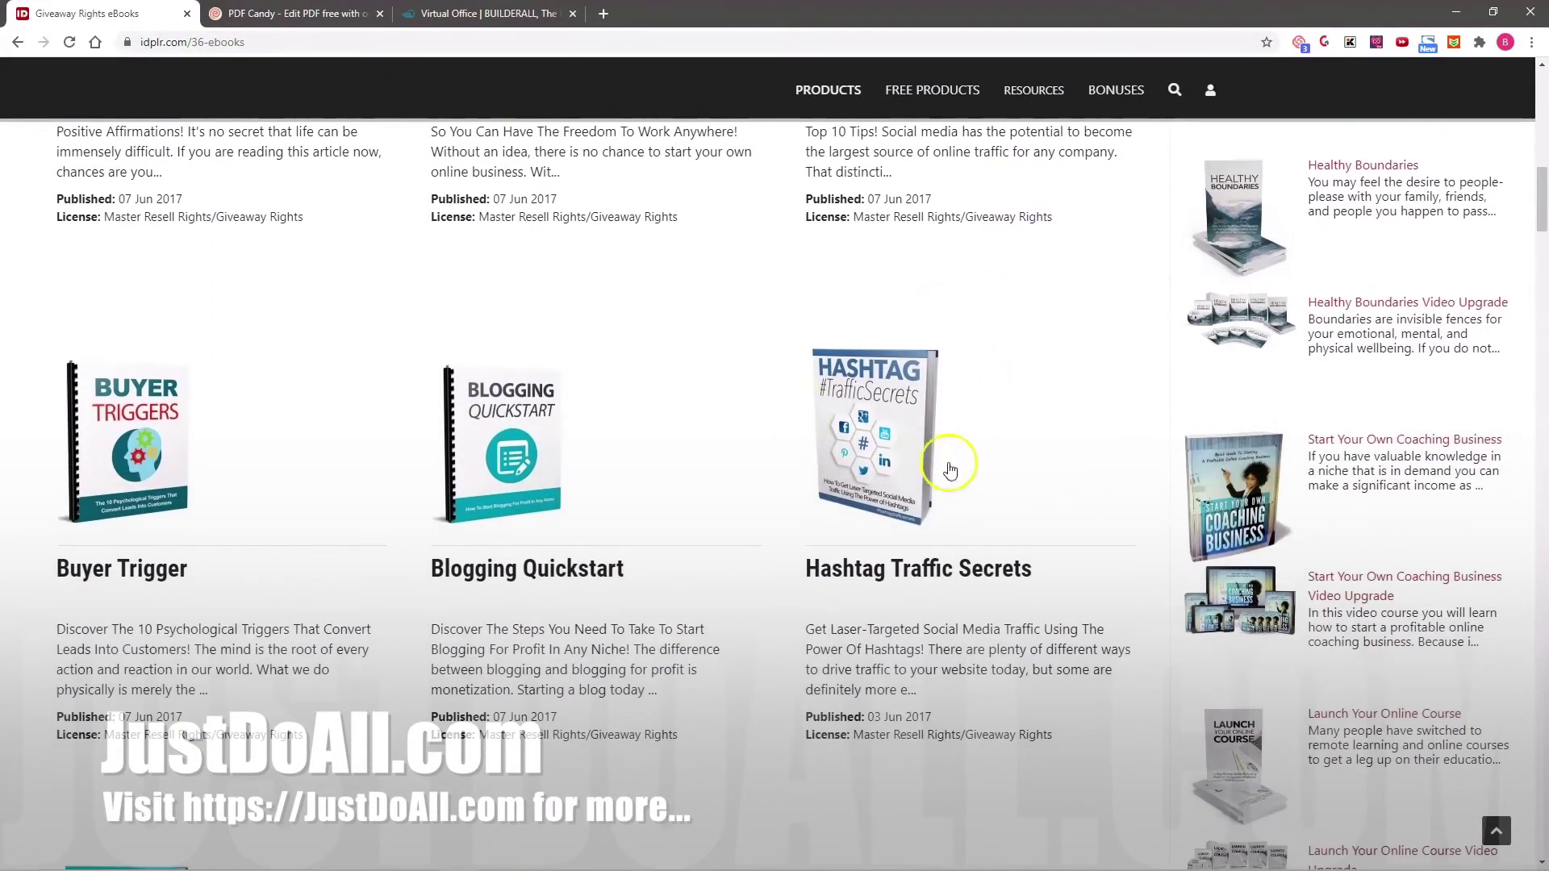
pyautogui.scroll(-5, 997, 444)
pyautogui.scroll(-1, 998, 444)
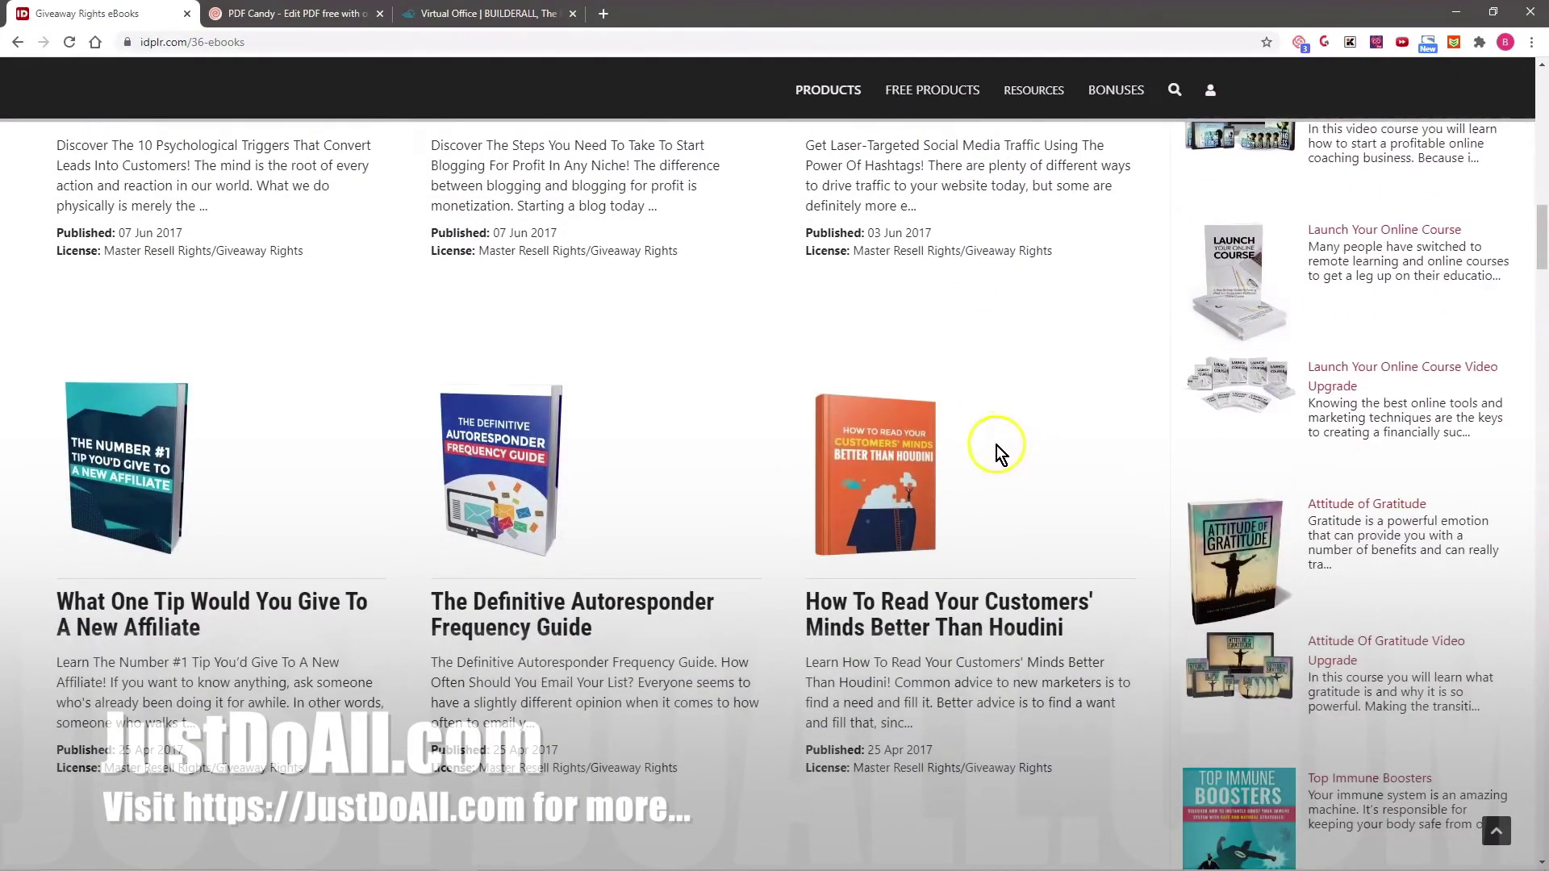
pyautogui.scroll(2, 996, 445)
pyautogui.scroll(1, 967, 476)
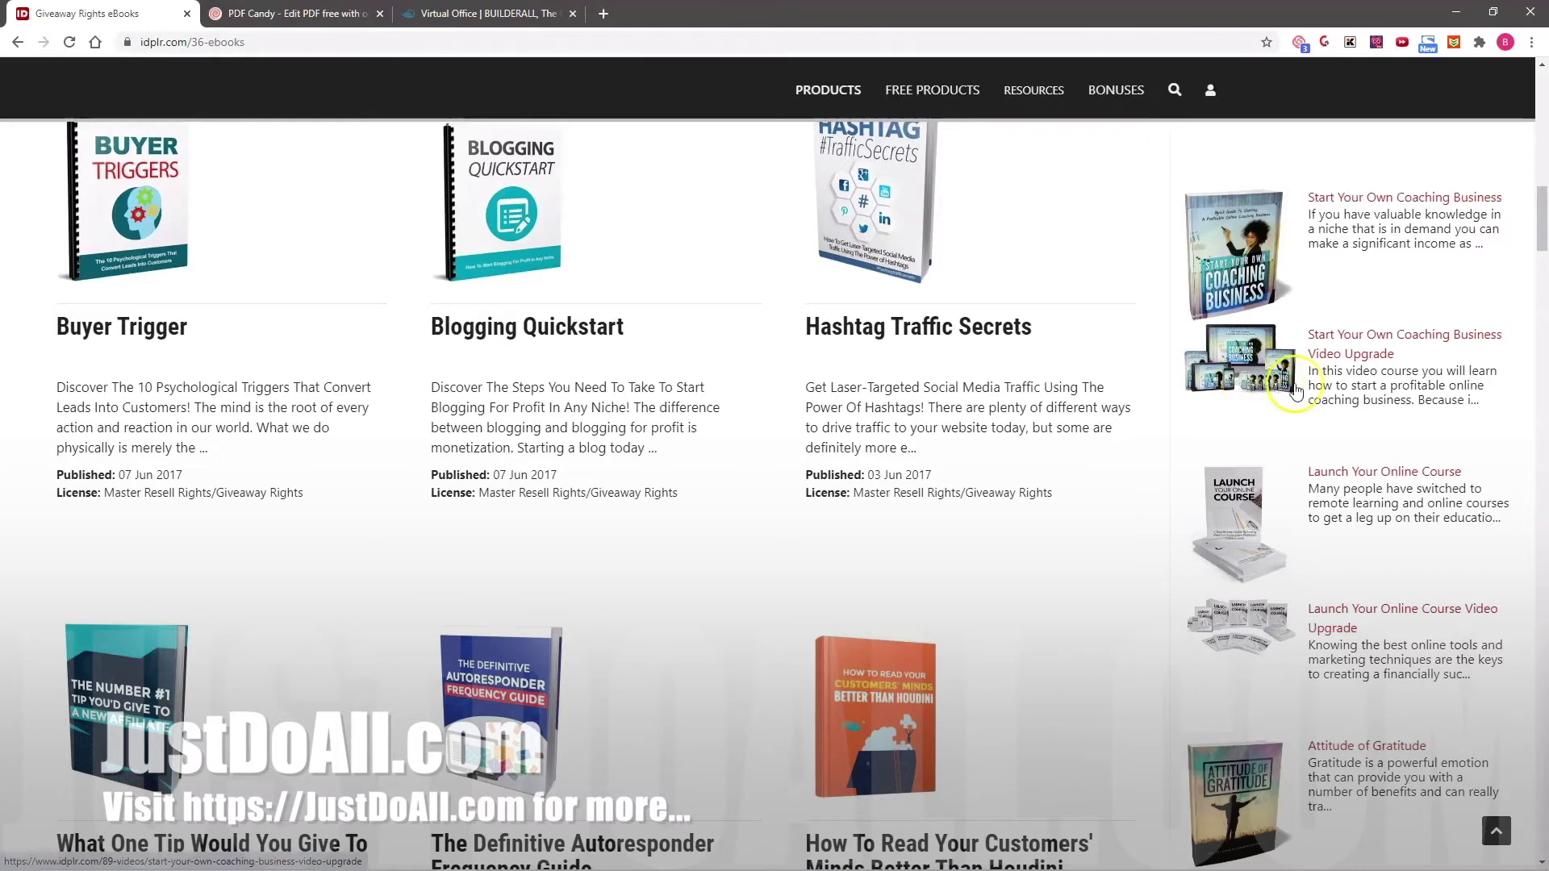
# Find and open the How to Grow Your Business With Sales Funnels ebook's product page.
pyautogui.click(1265, 367)
pyautogui.scroll(-1, 1130, 484)
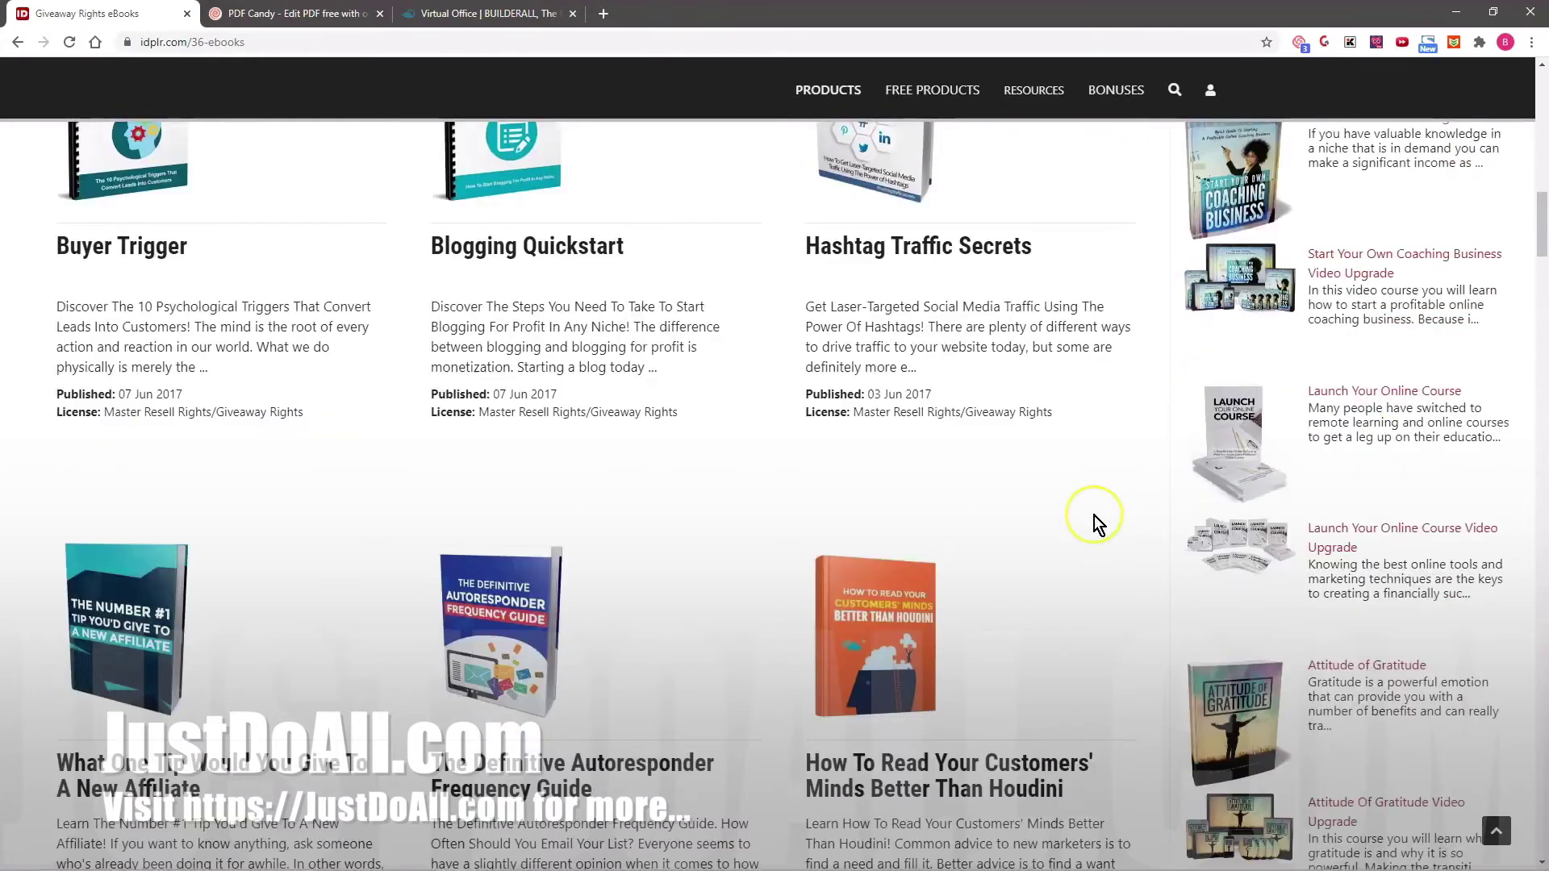
pyautogui.scroll(1, 1094, 519)
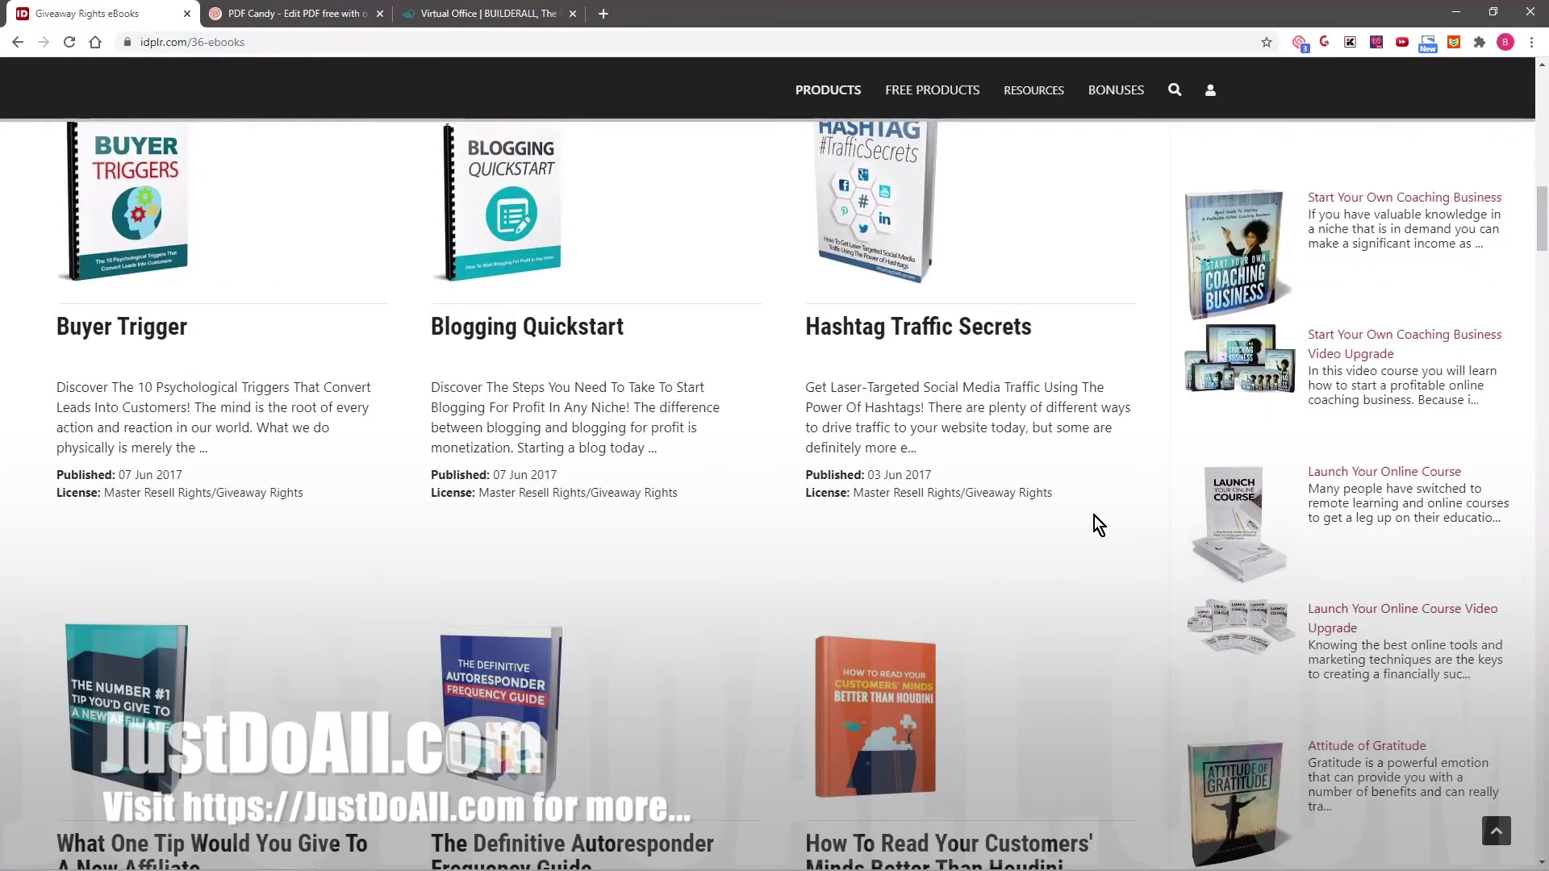
pyautogui.scroll(1, 1117, 533)
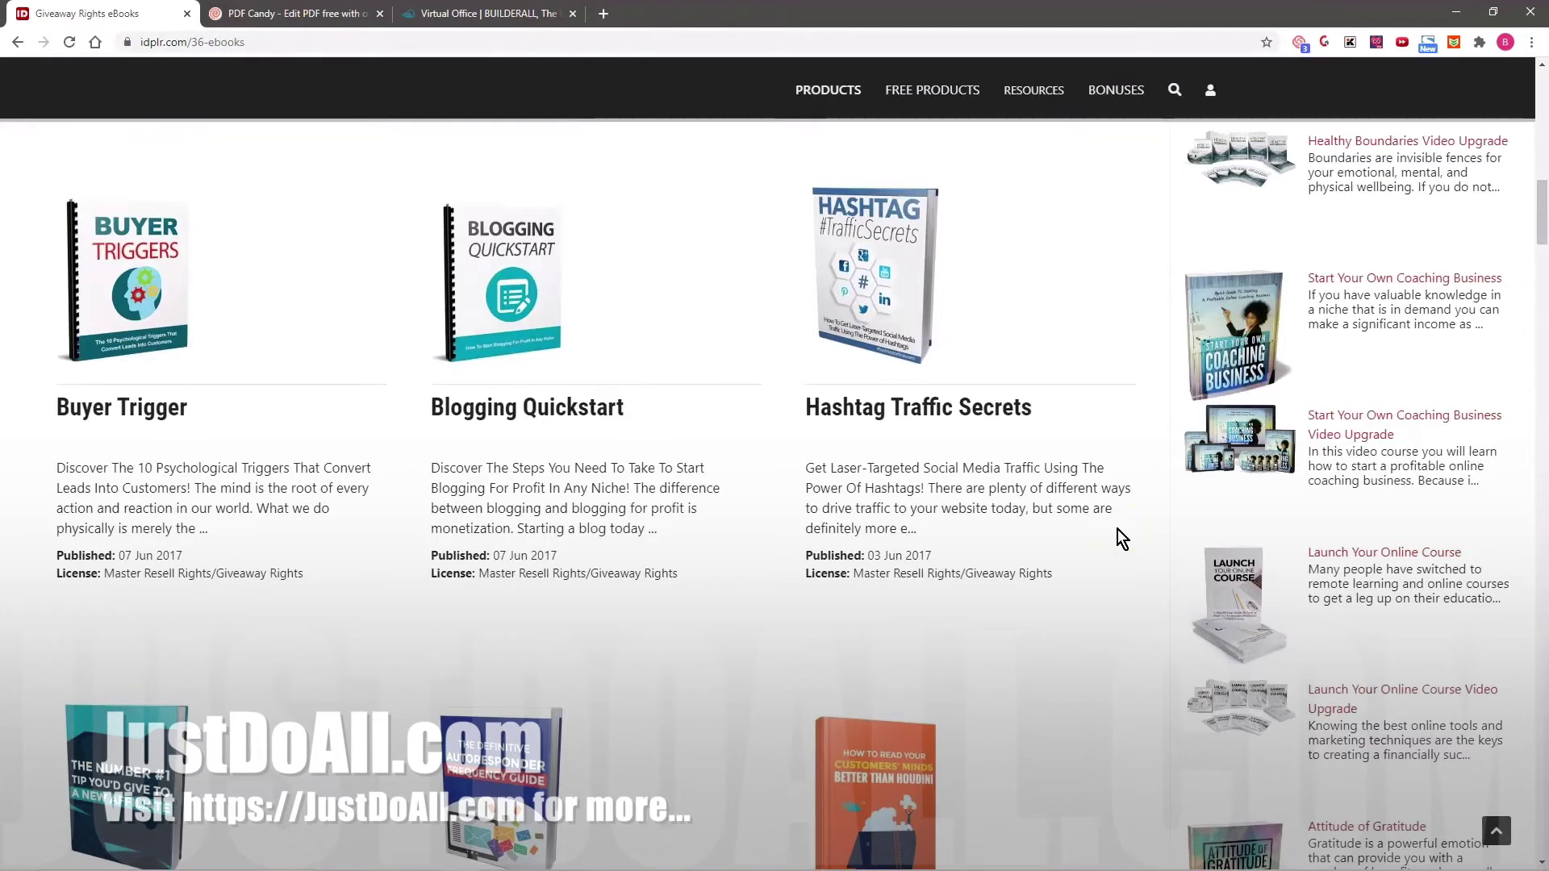
pyautogui.scroll(2, 1119, 531)
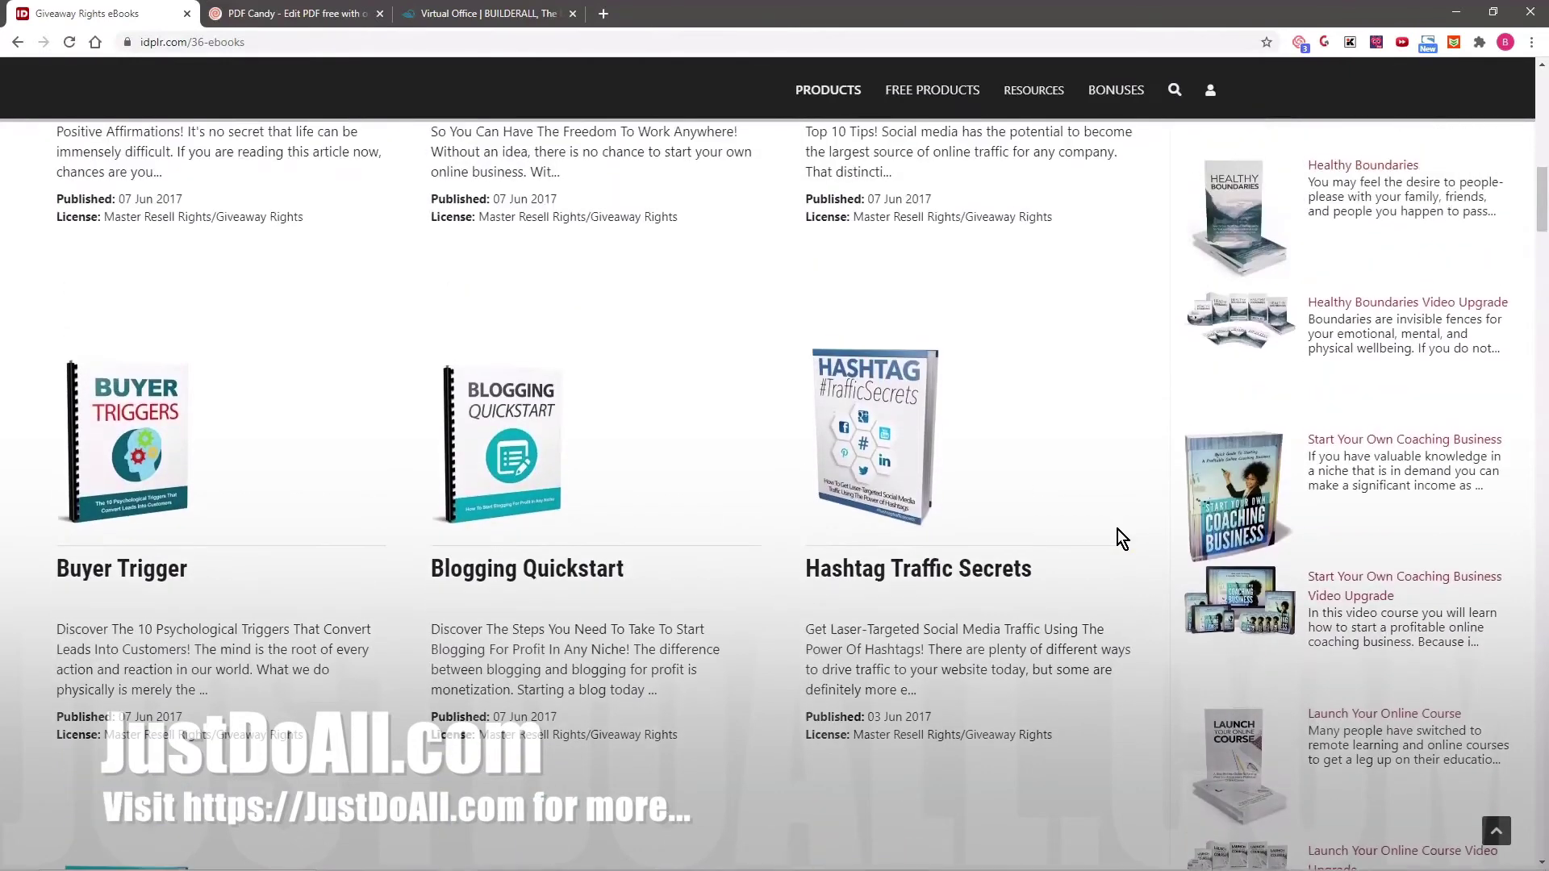
pyautogui.scroll(2, 1119, 531)
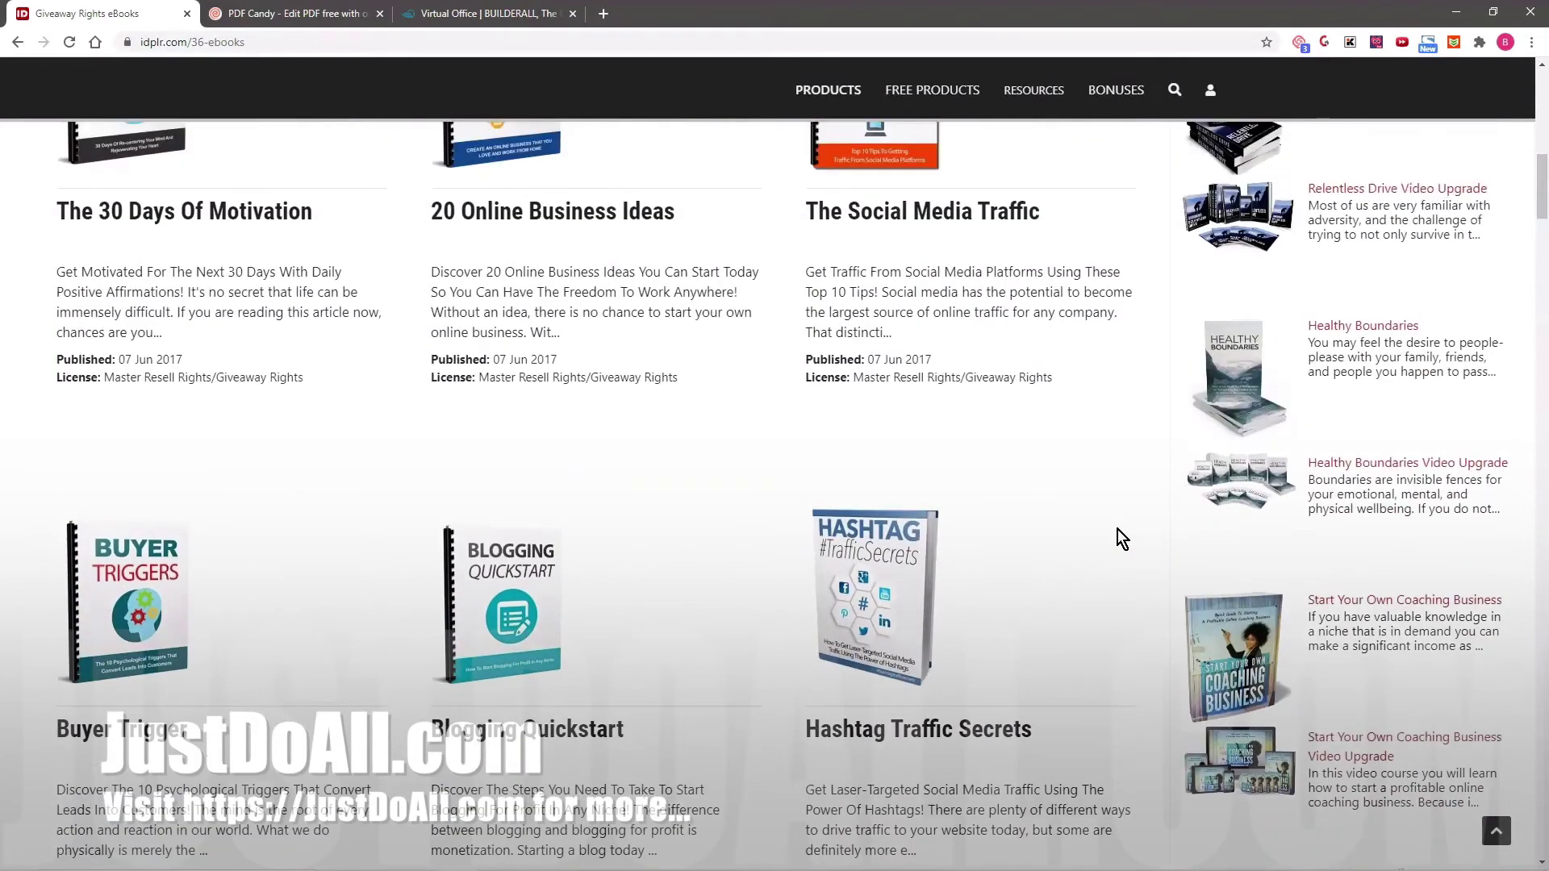
pyautogui.scroll(8, 1122, 538)
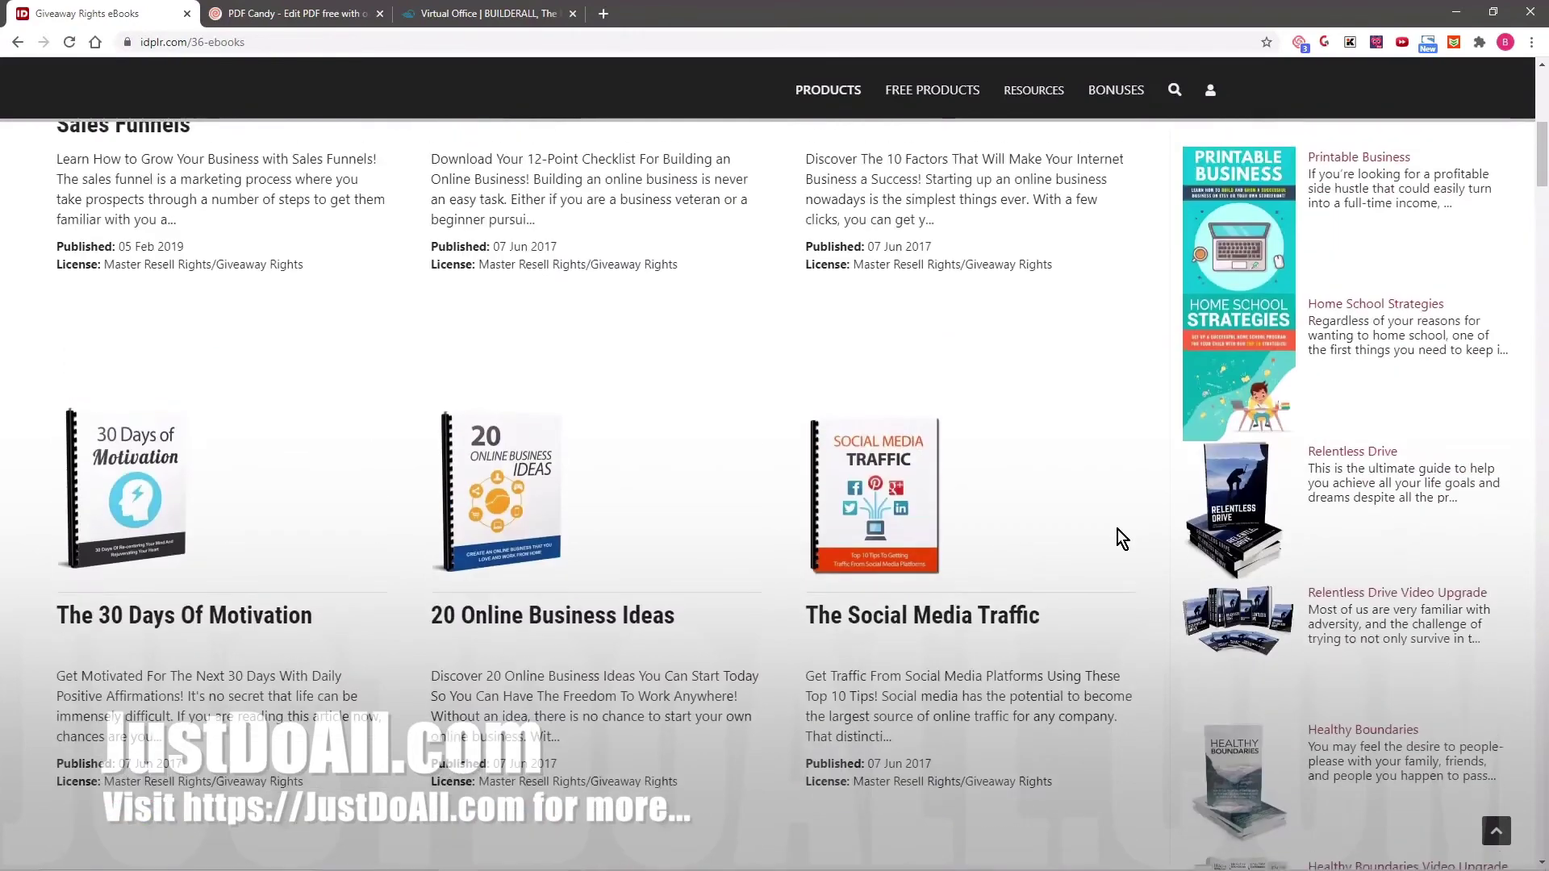
pyautogui.scroll(2, 1121, 539)
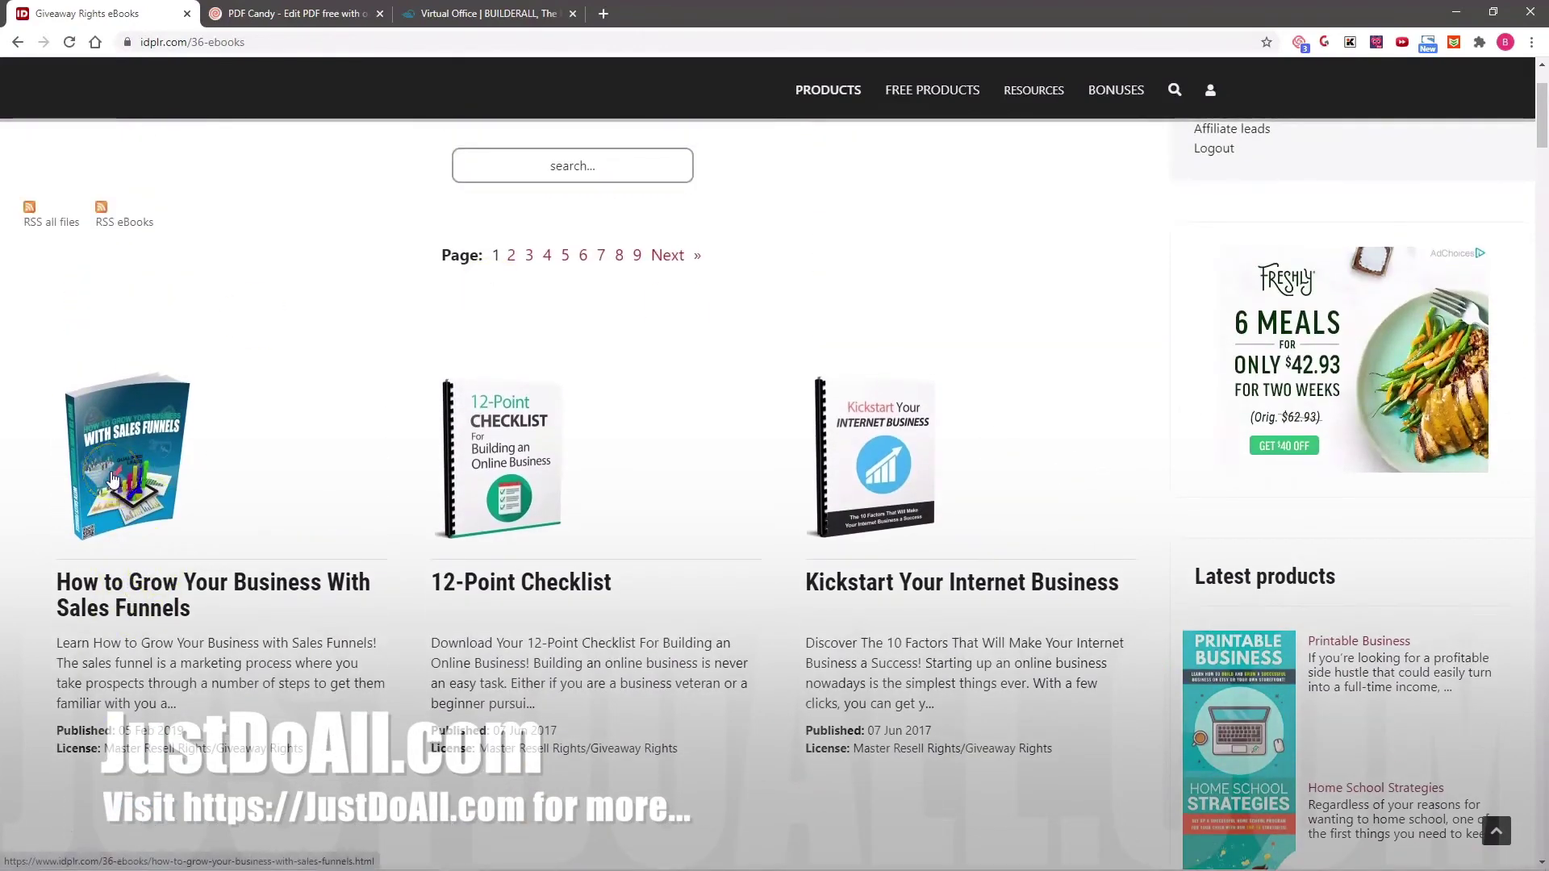
pyautogui.click(102, 468)
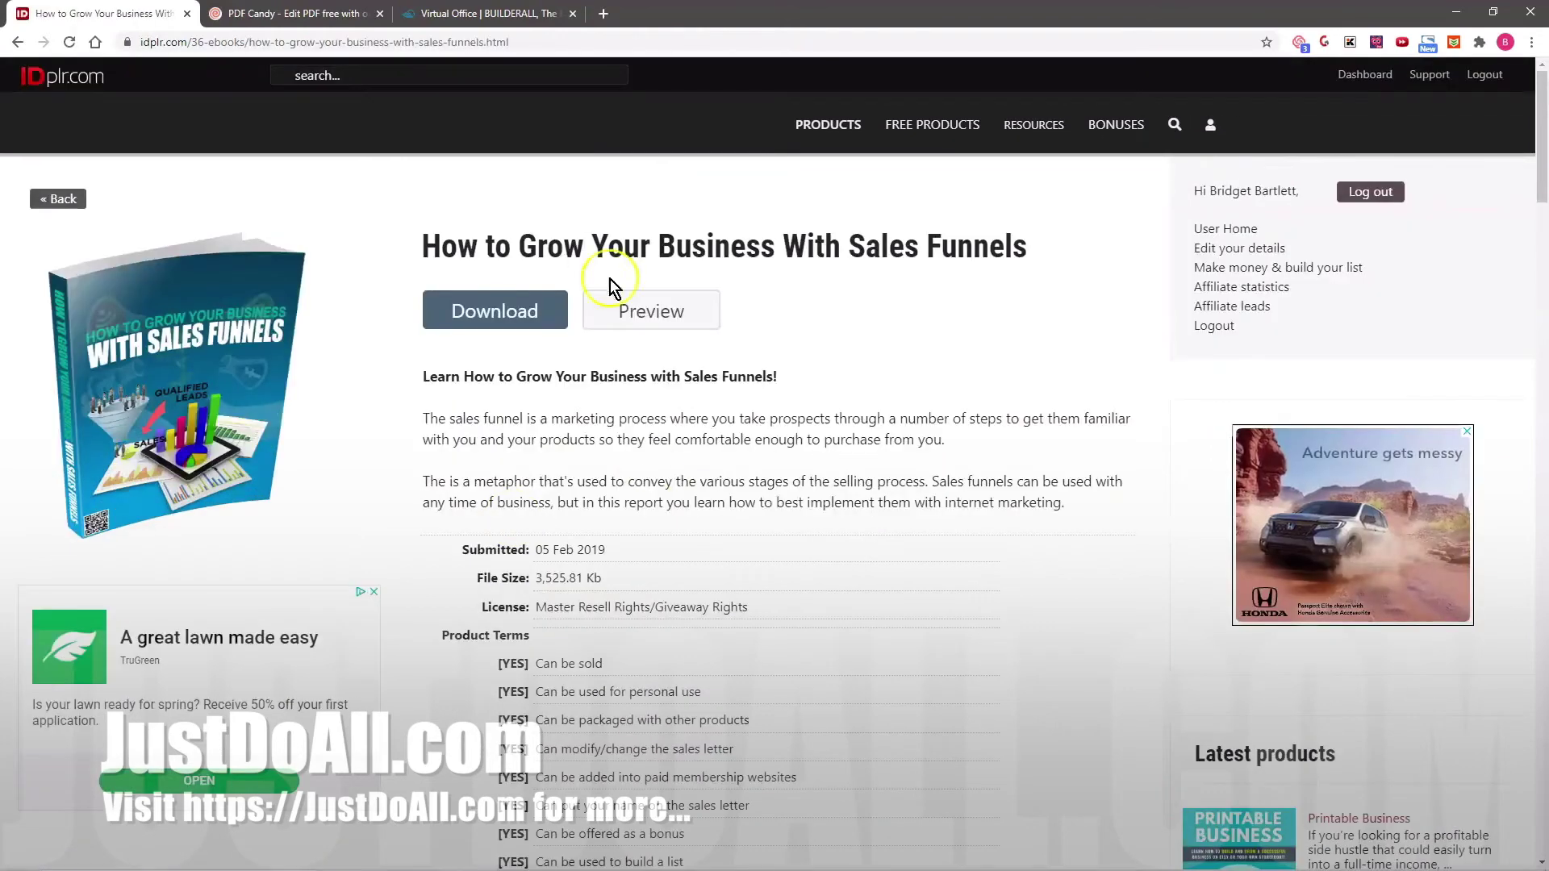
# Download the ebook's zip file and show it in its folder.
pyautogui.click(483, 313)
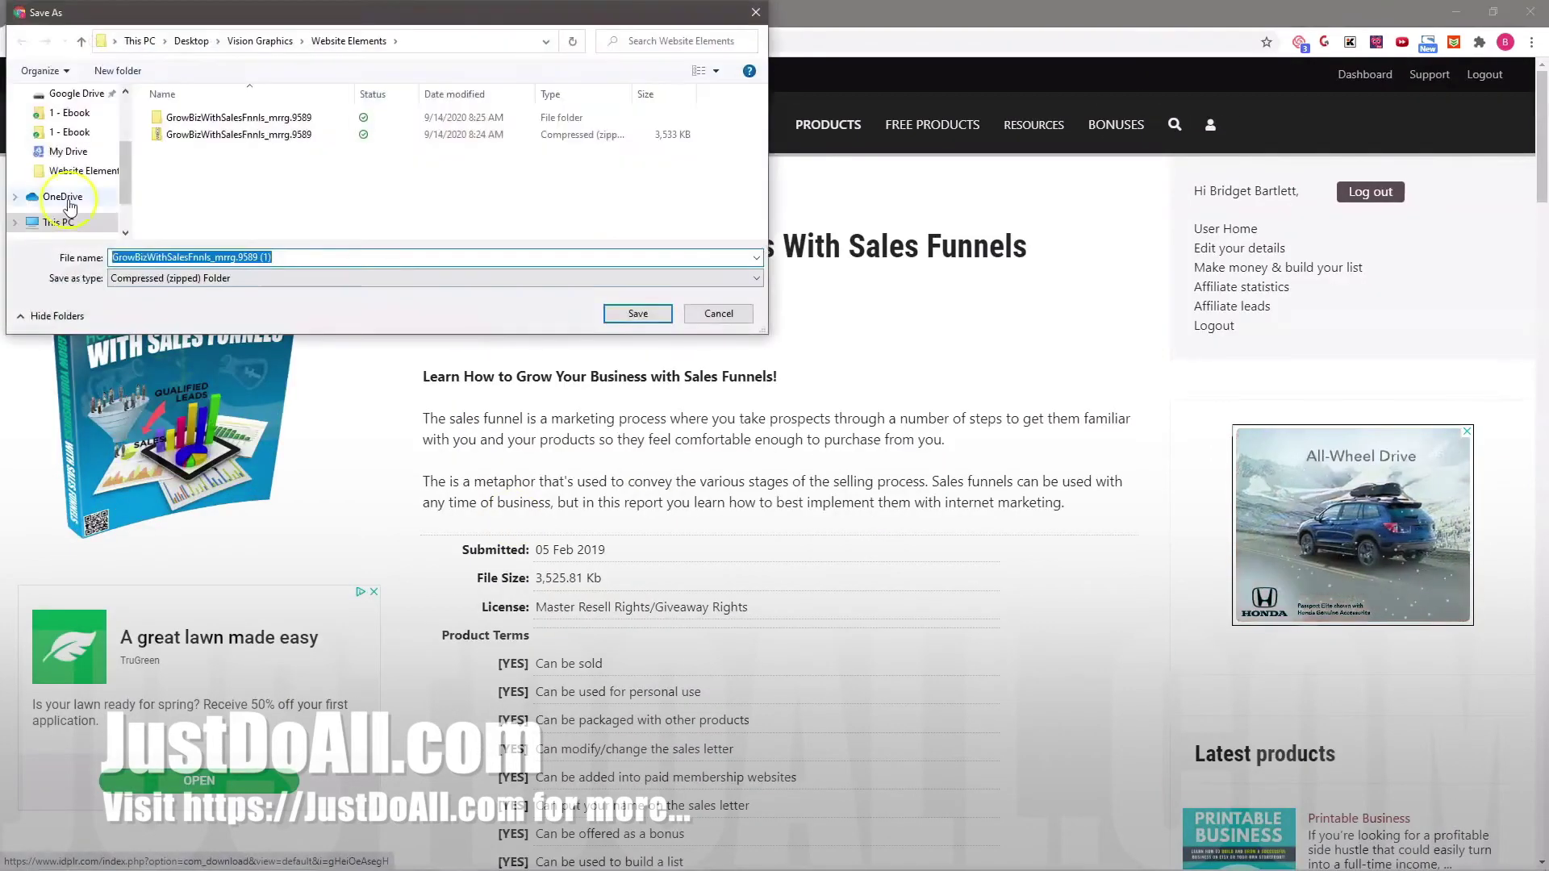
pyautogui.press('Return')
pyautogui.click(167, 851)
pyautogui.click(198, 750)
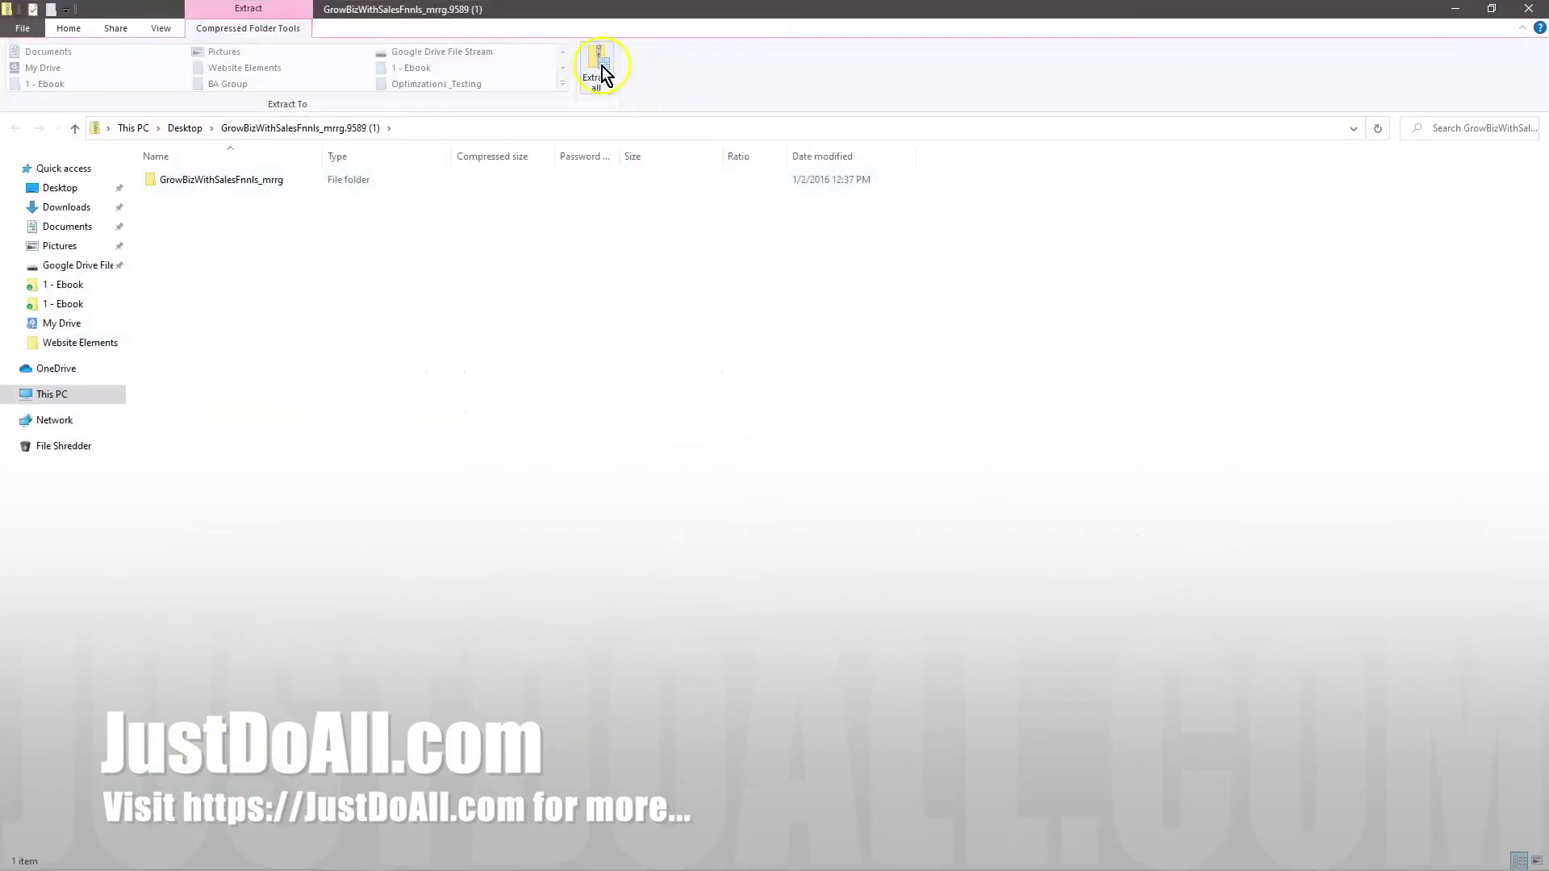
# Extract the zip and open the Grow Your Business With Sales Funnels PDF to scroll through it.
pyautogui.click(602, 66)
pyautogui.click(922, 602)
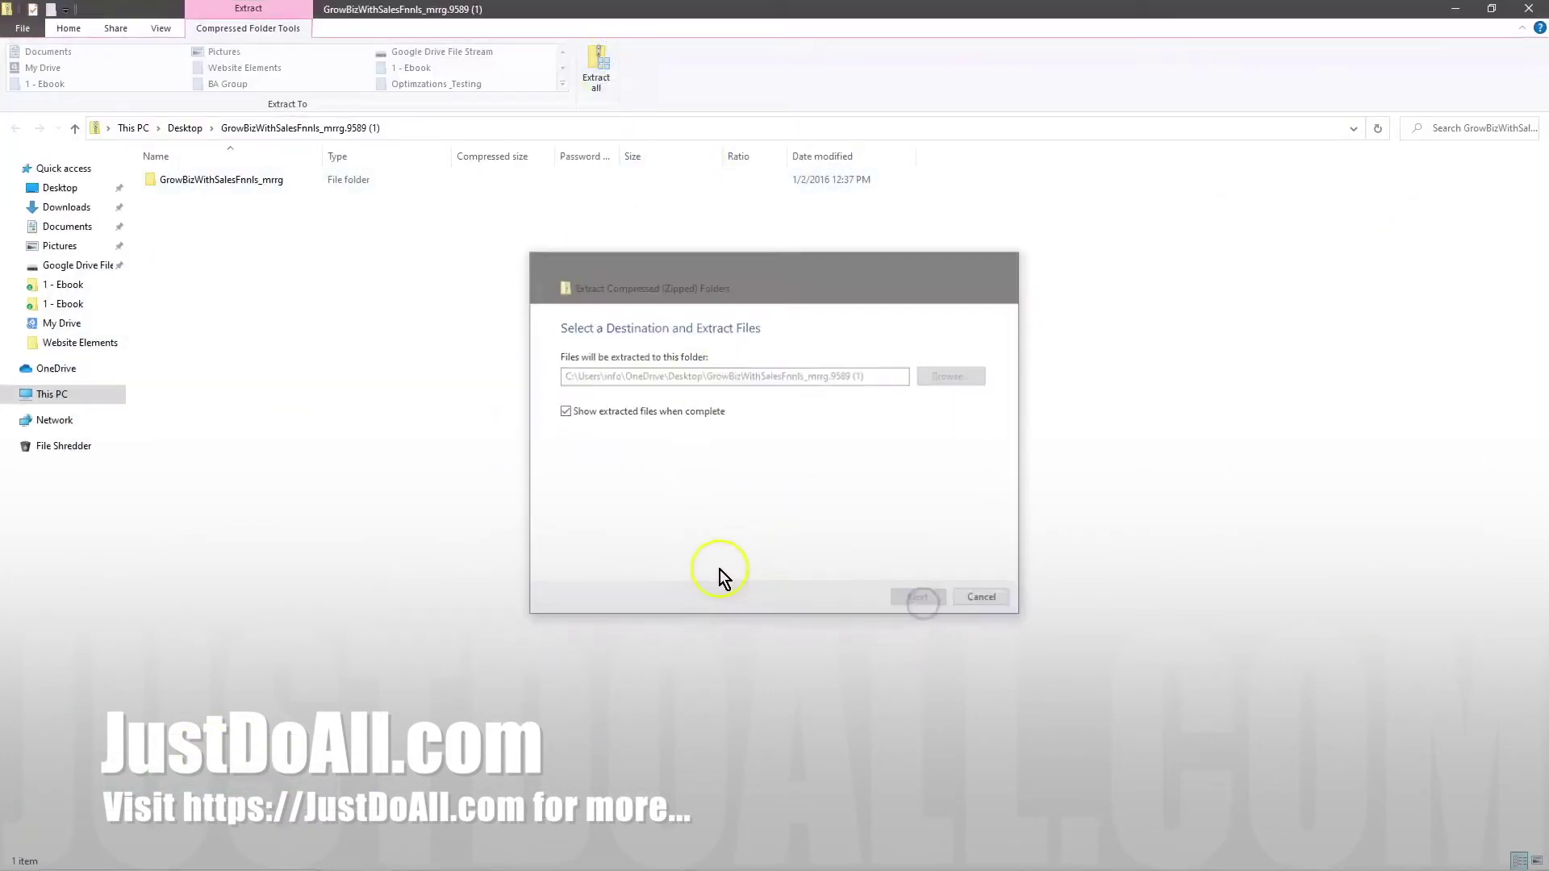
pyautogui.doubleClick(248, 178)
pyautogui.doubleClick(222, 180)
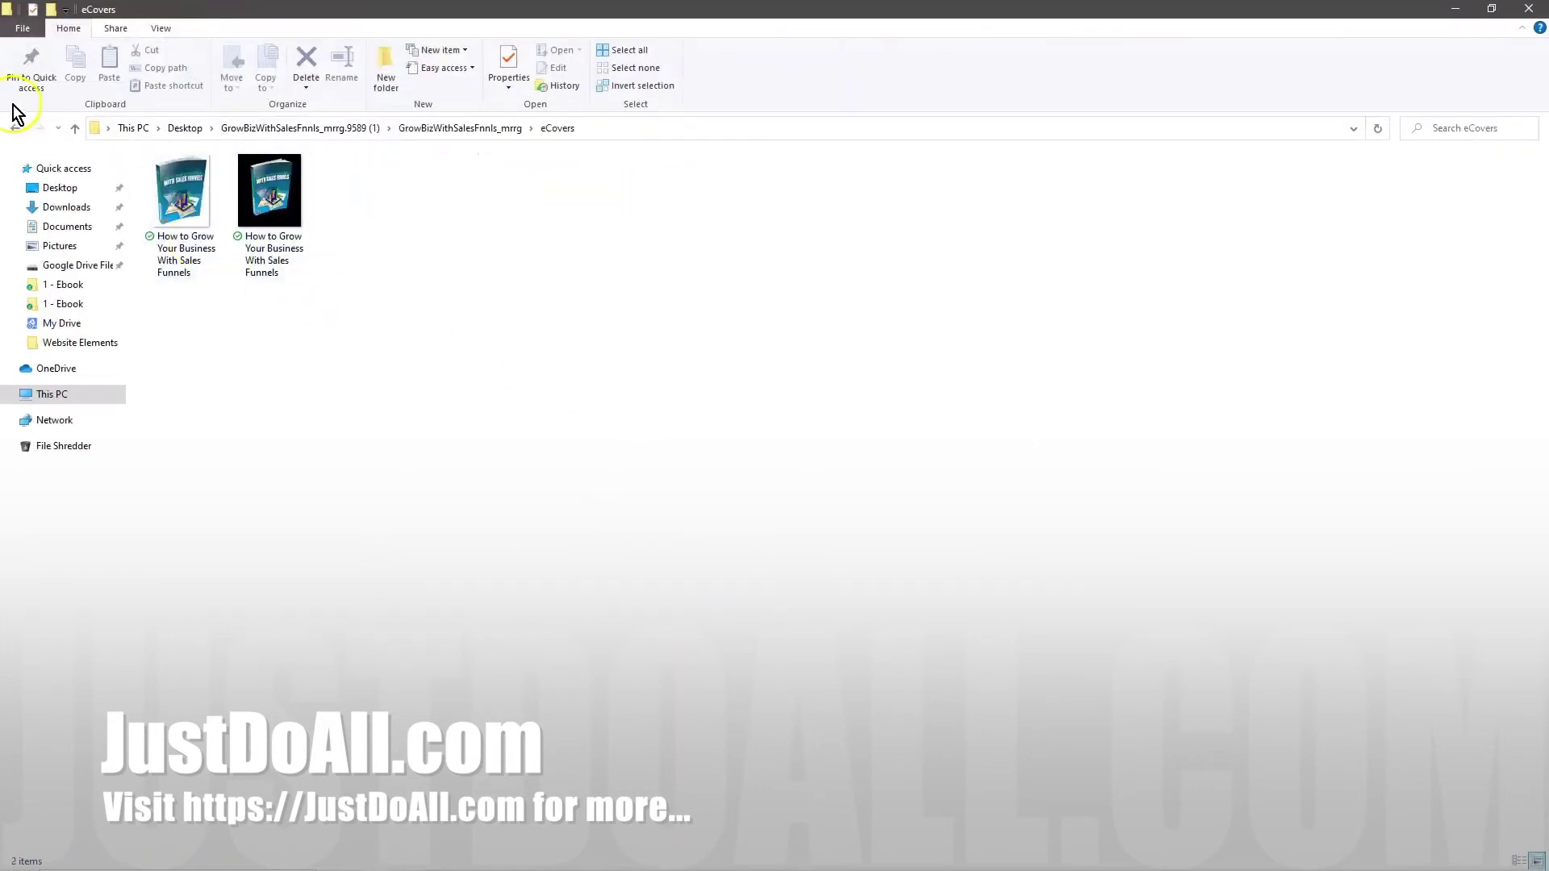
pyautogui.click(14, 127)
pyautogui.doubleClick(211, 196)
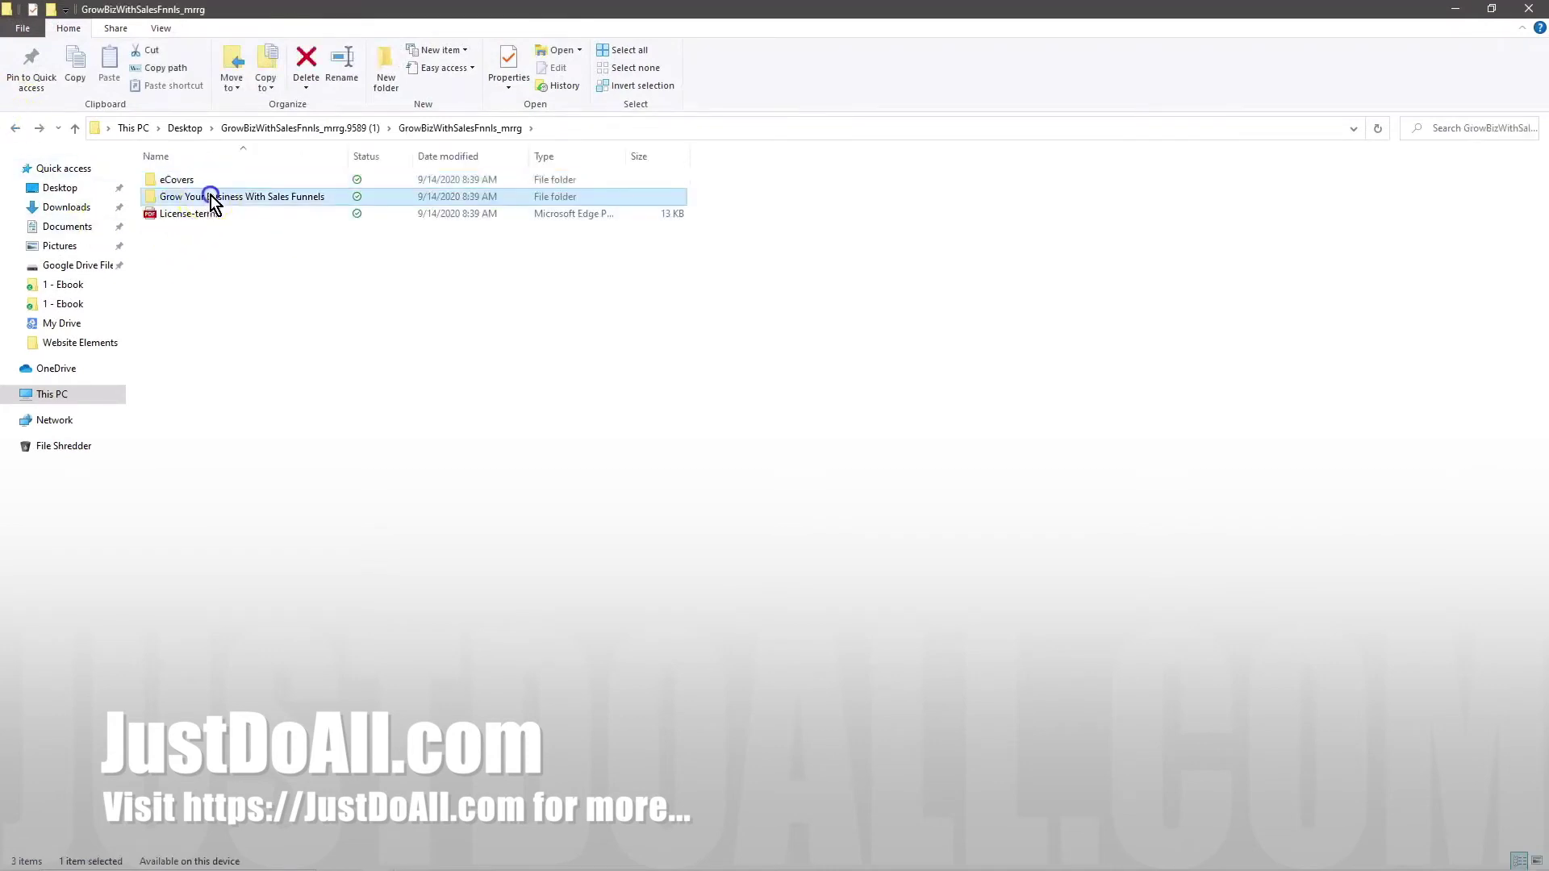
pyautogui.doubleClick(248, 181)
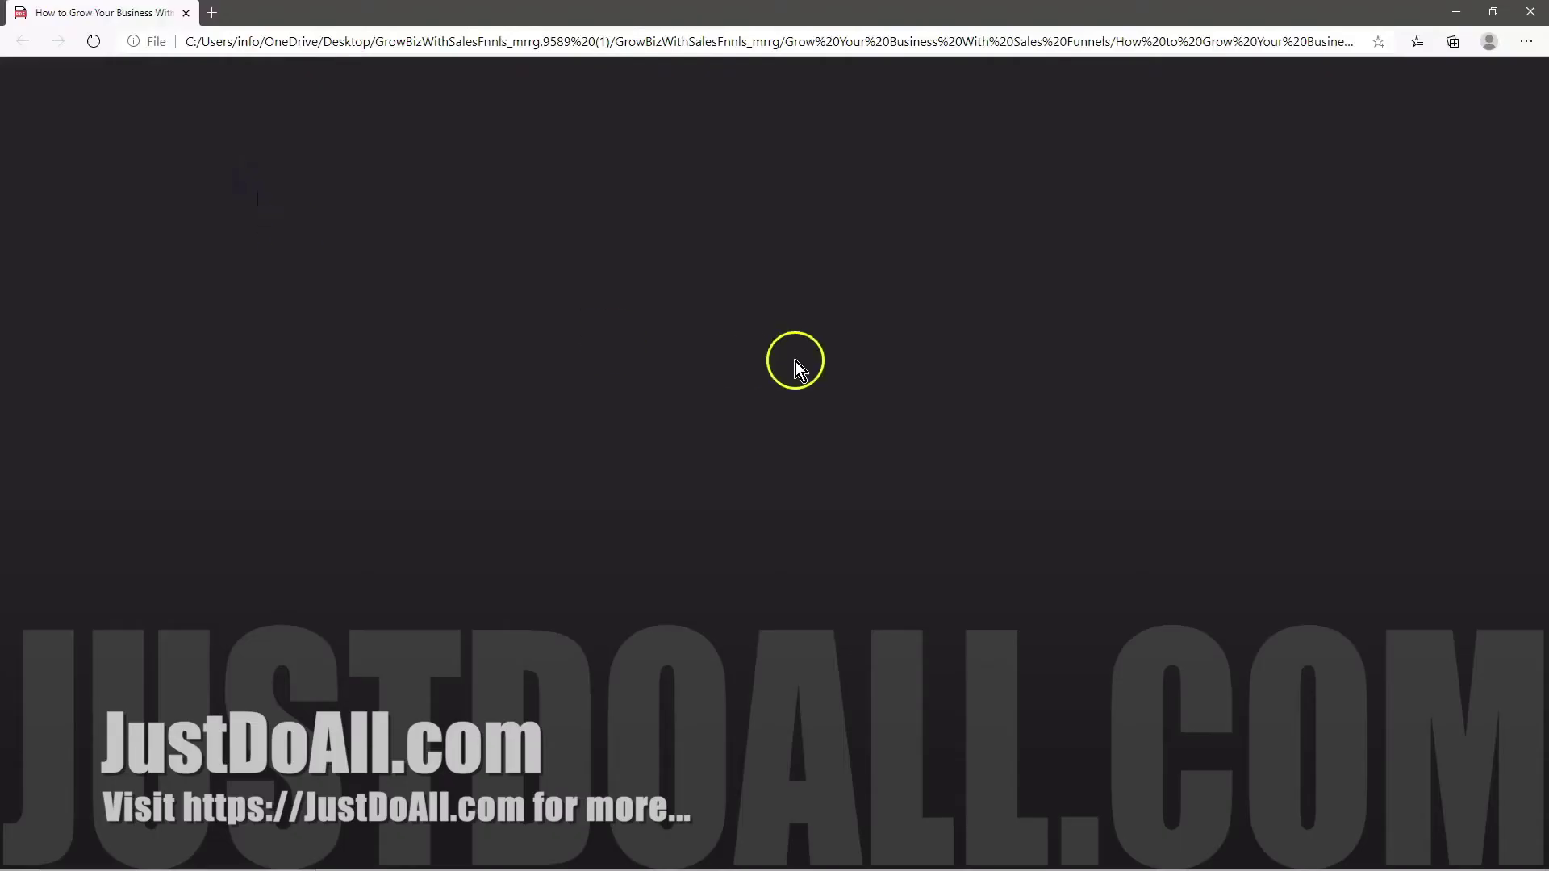
pyautogui.scroll(-10, 968, 377)
pyautogui.scroll(-20, 970, 435)
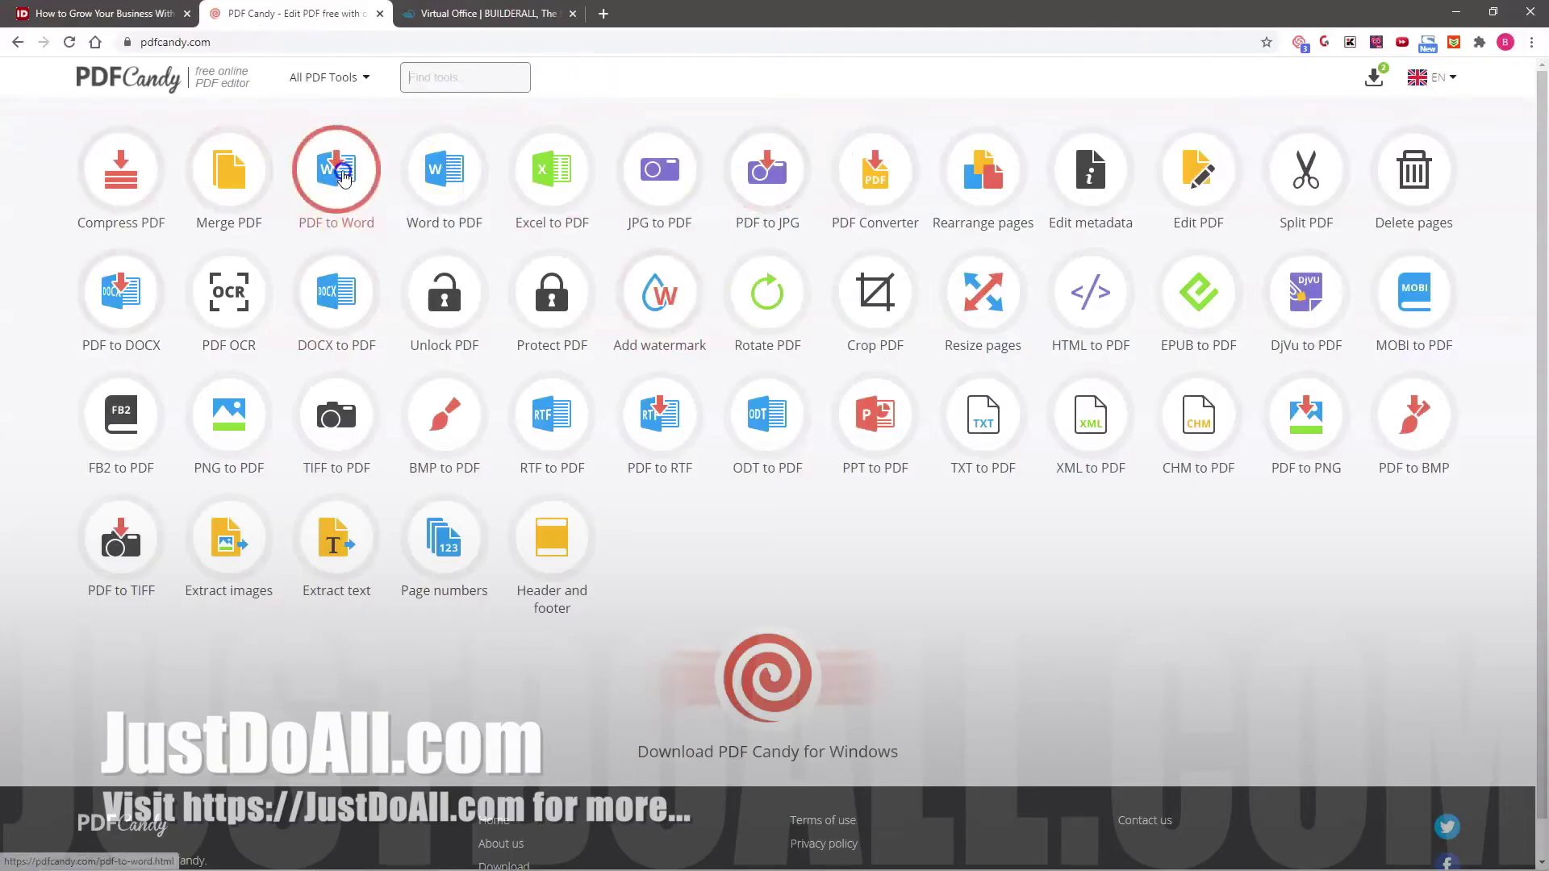
# Upload the Sales Funnels PDF to PDF Candy's PDF to Word and download the converted .doc.
pyautogui.click(343, 175)
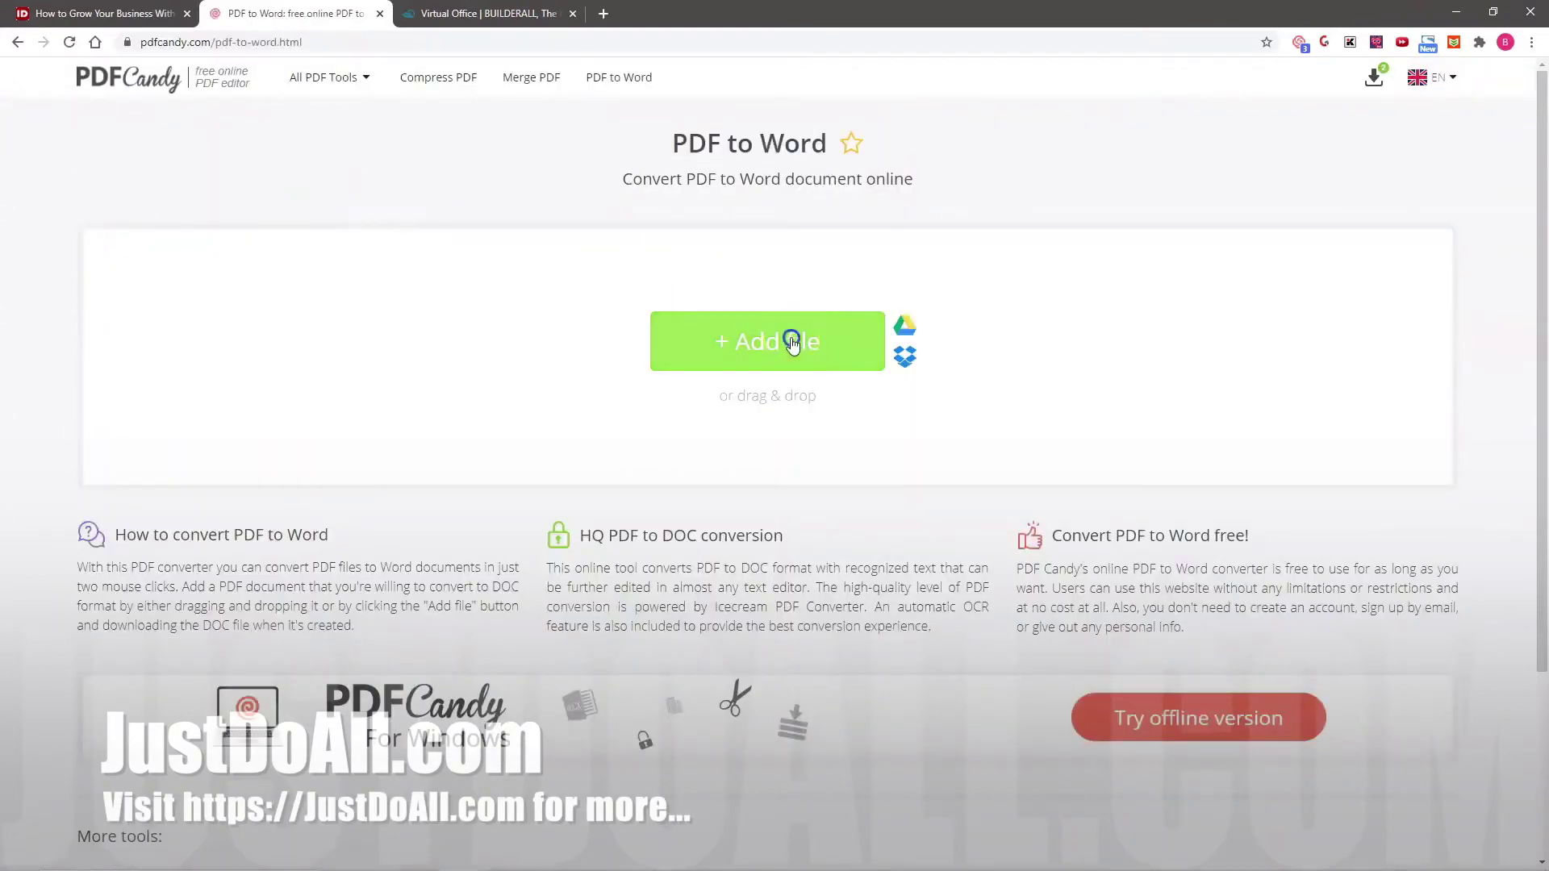
pyautogui.click(791, 340)
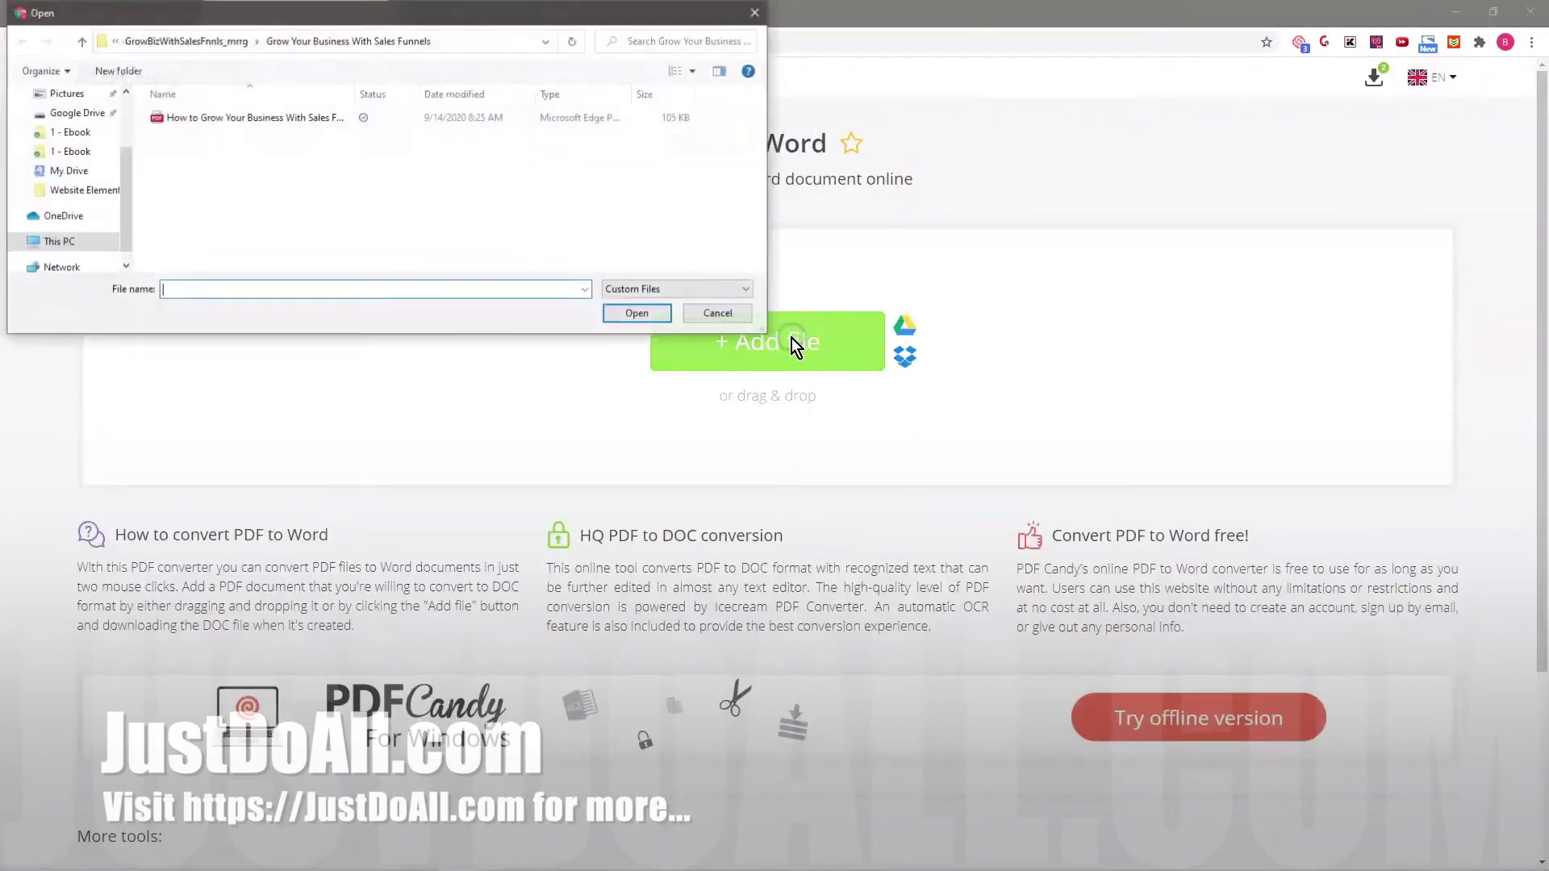
pyautogui.click(189, 119)
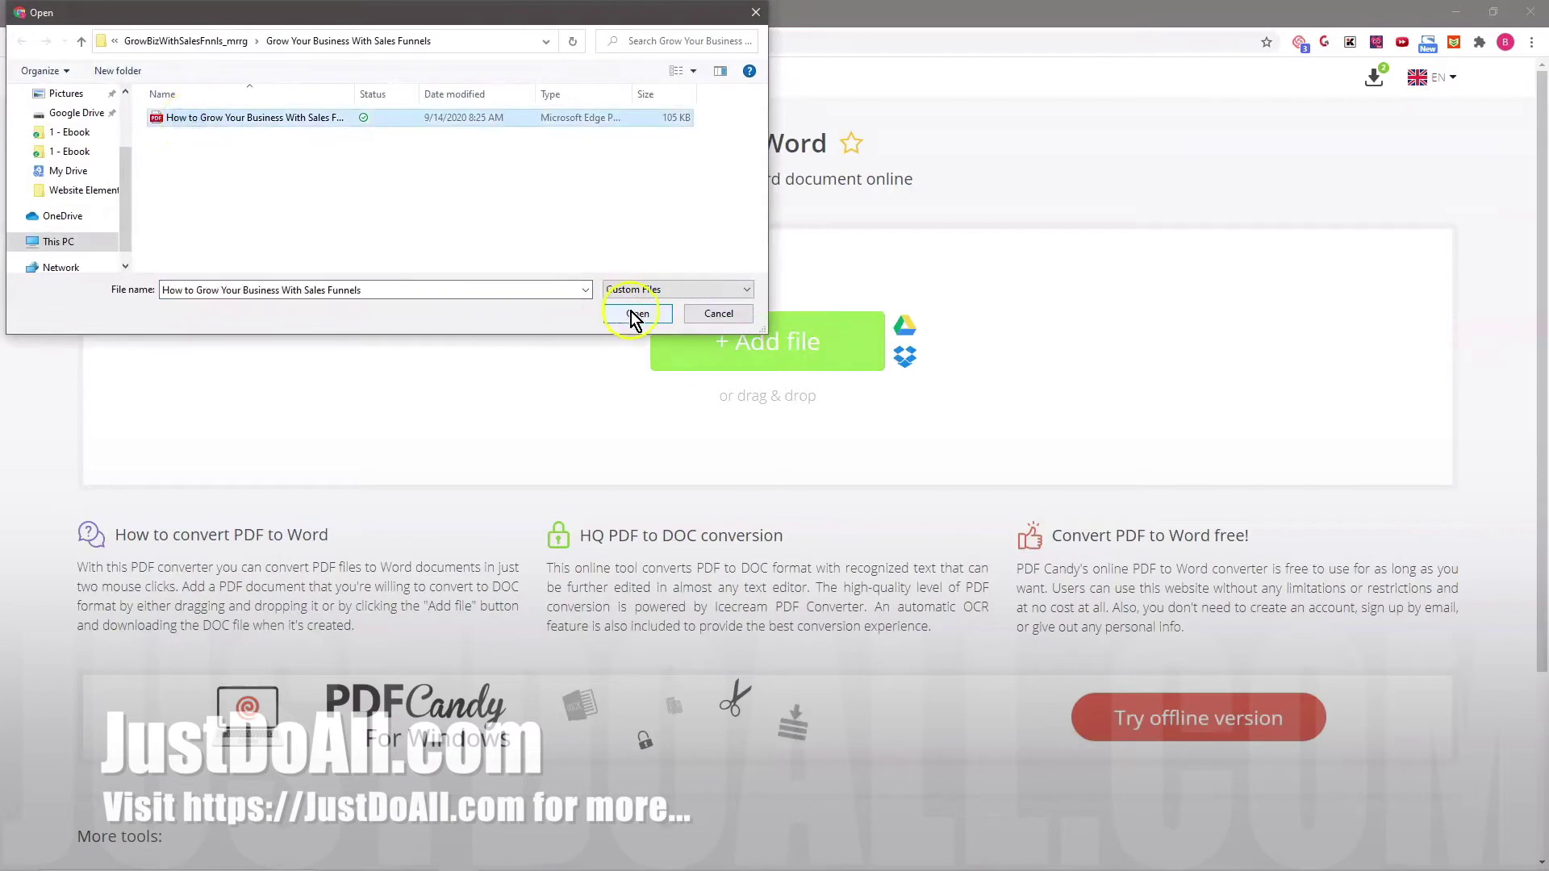
pyautogui.click(637, 314)
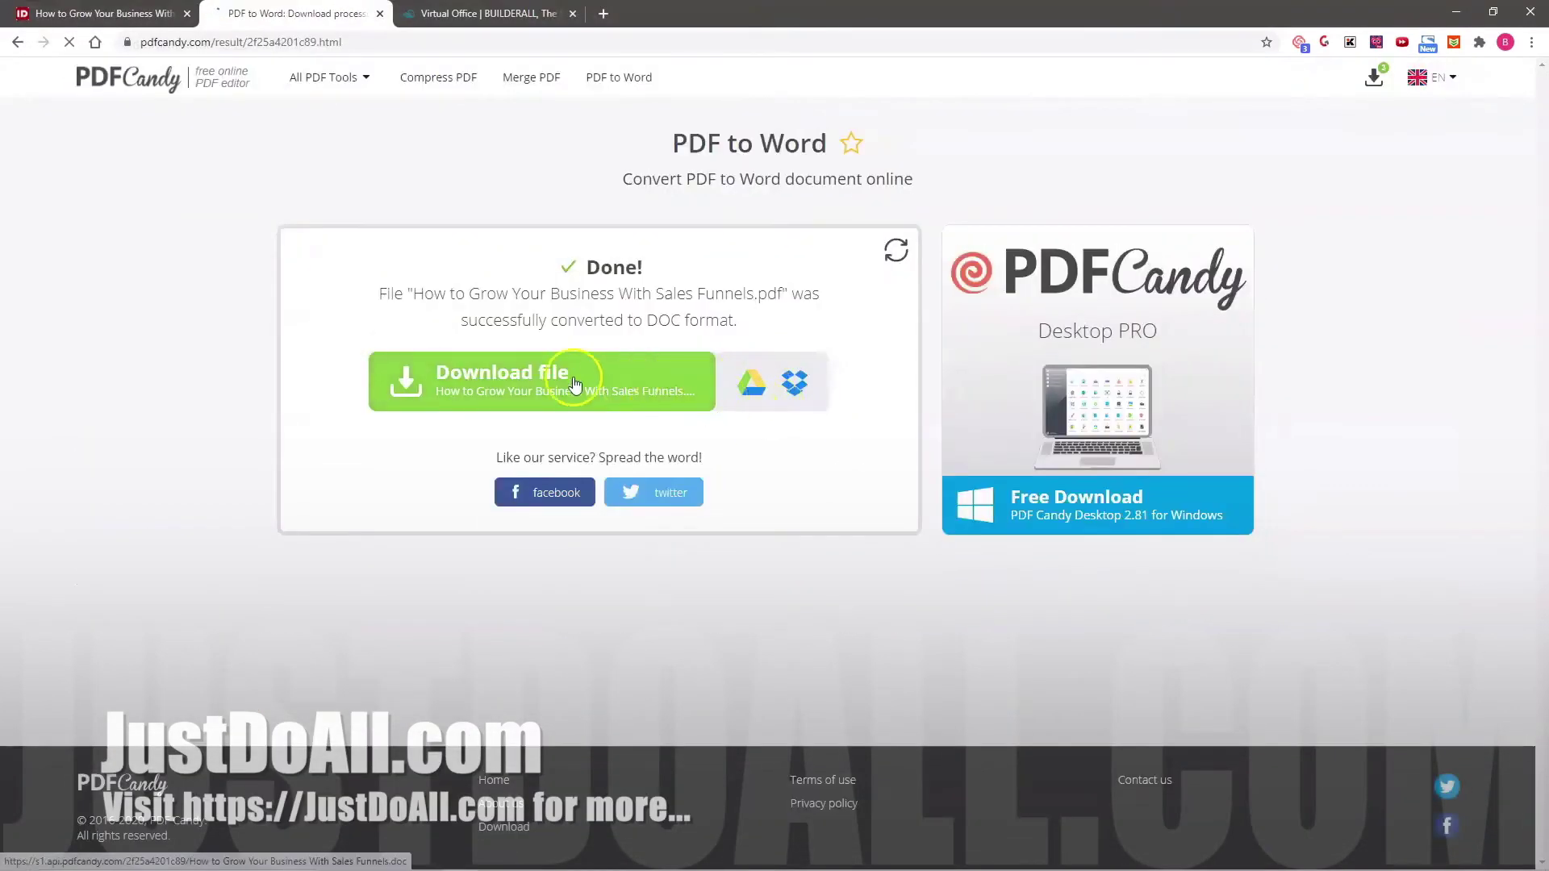
pyautogui.click(490, 394)
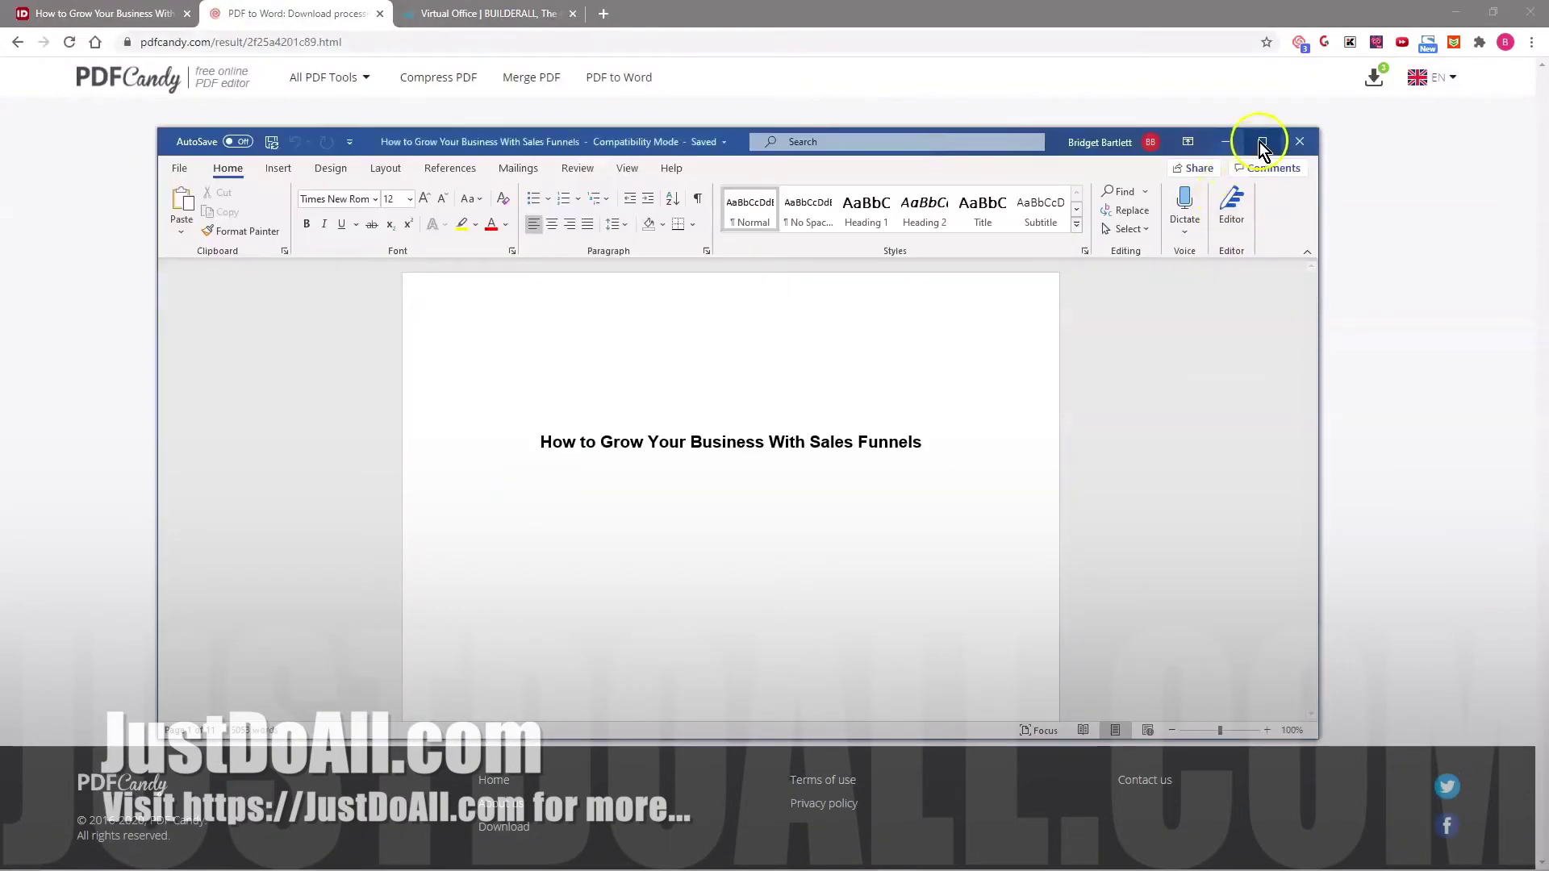
# Maximize the converted Word document, scroll through to its last page, and close it.
pyautogui.click(1261, 142)
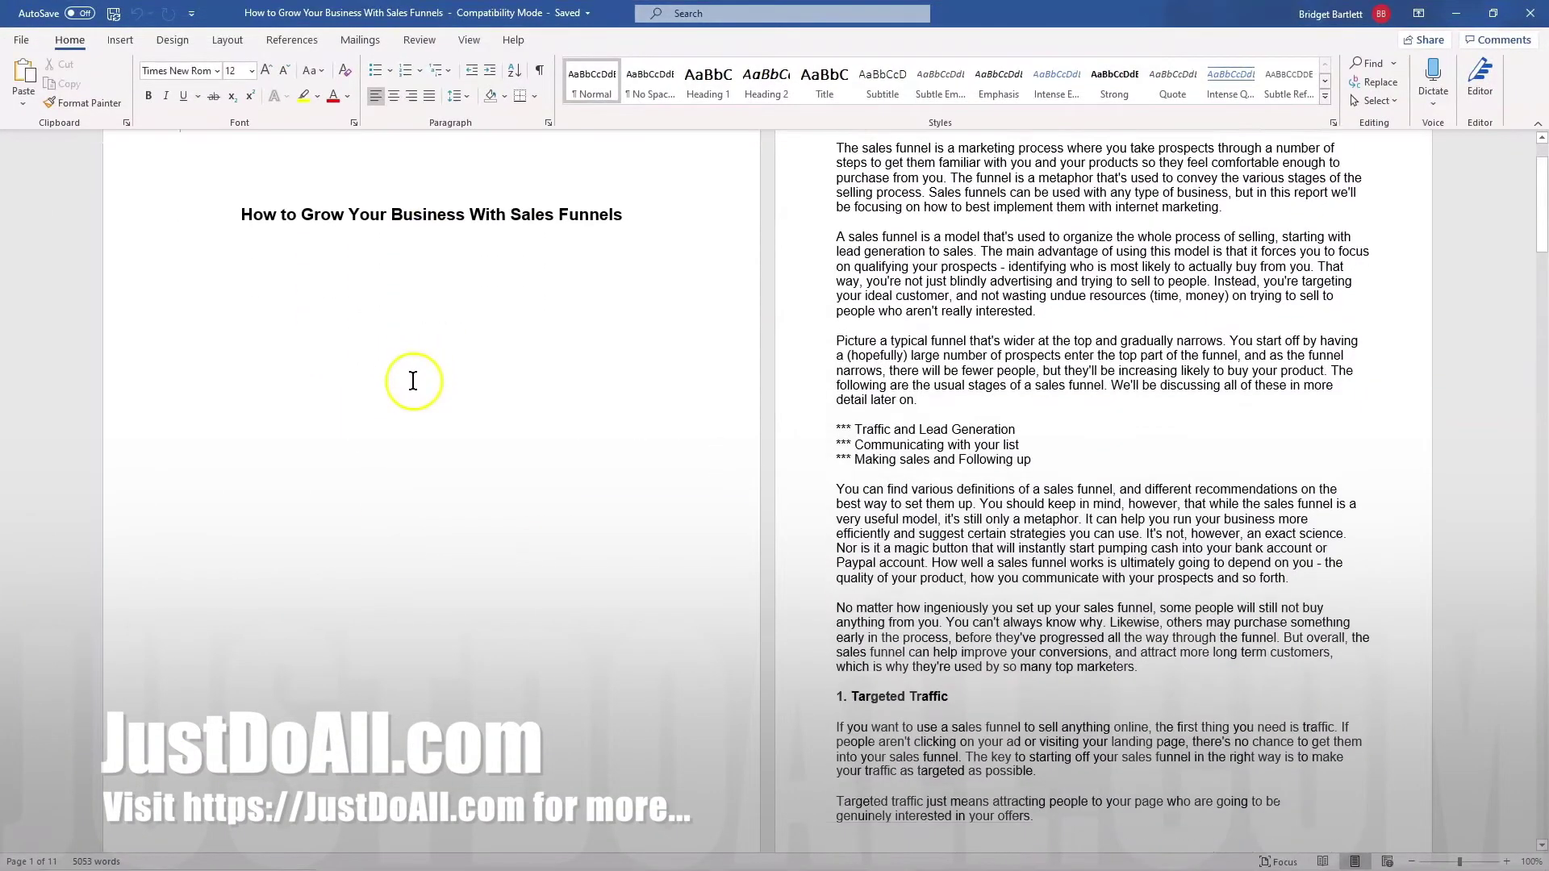
pyautogui.scroll(-5, 410, 392)
pyautogui.scroll(6, 408, 391)
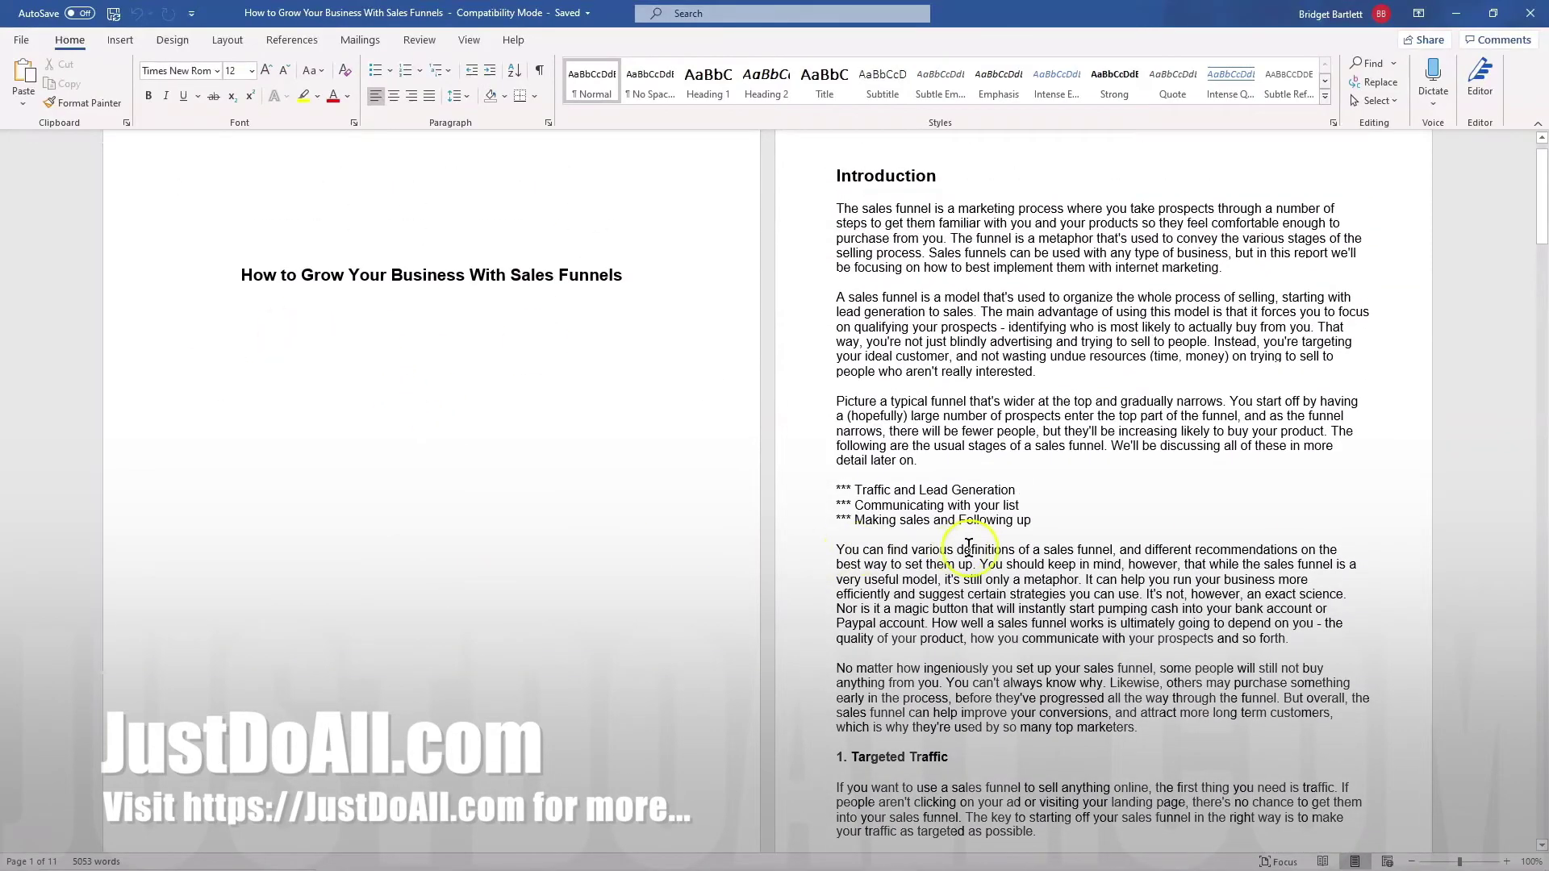
pyautogui.scroll(-15, 968, 546)
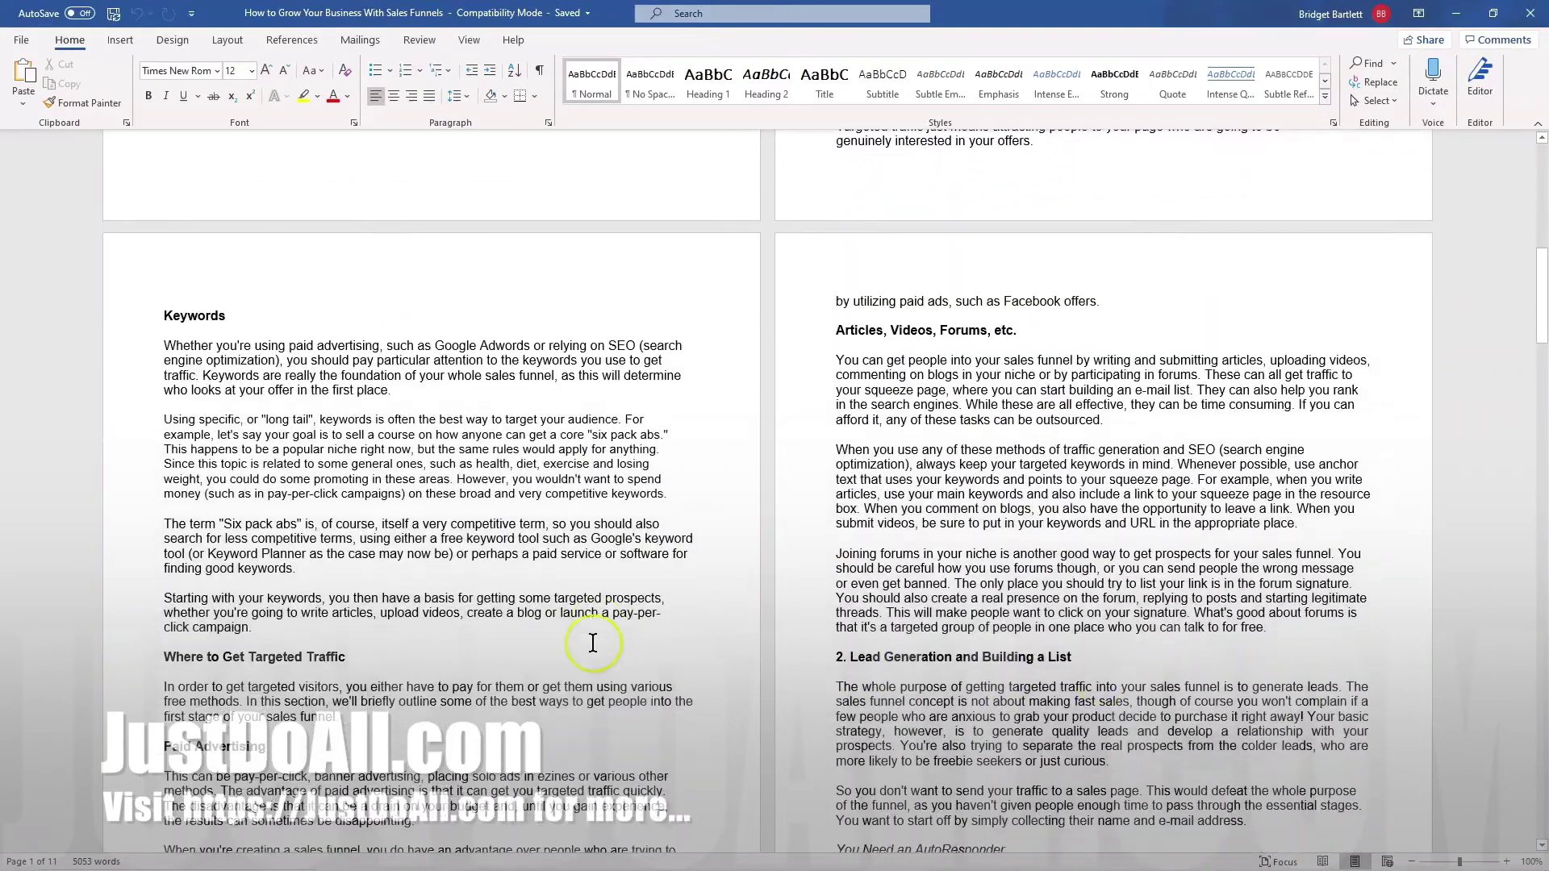
pyautogui.scroll(-20, 593, 643)
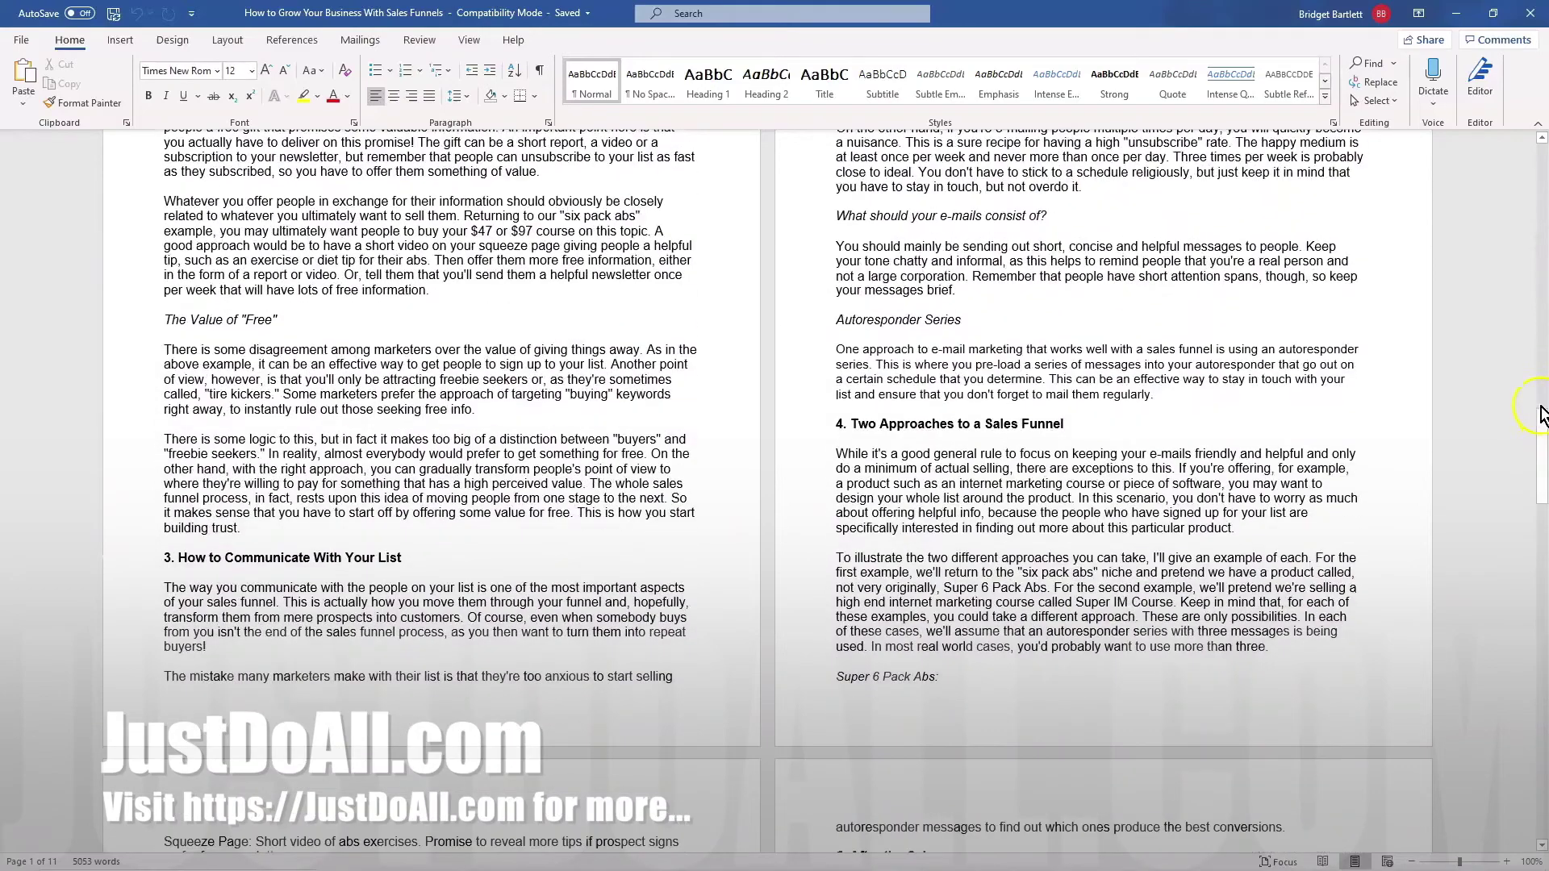
pyautogui.moveTo(1541, 413); pyautogui.dragTo(1539, 795)
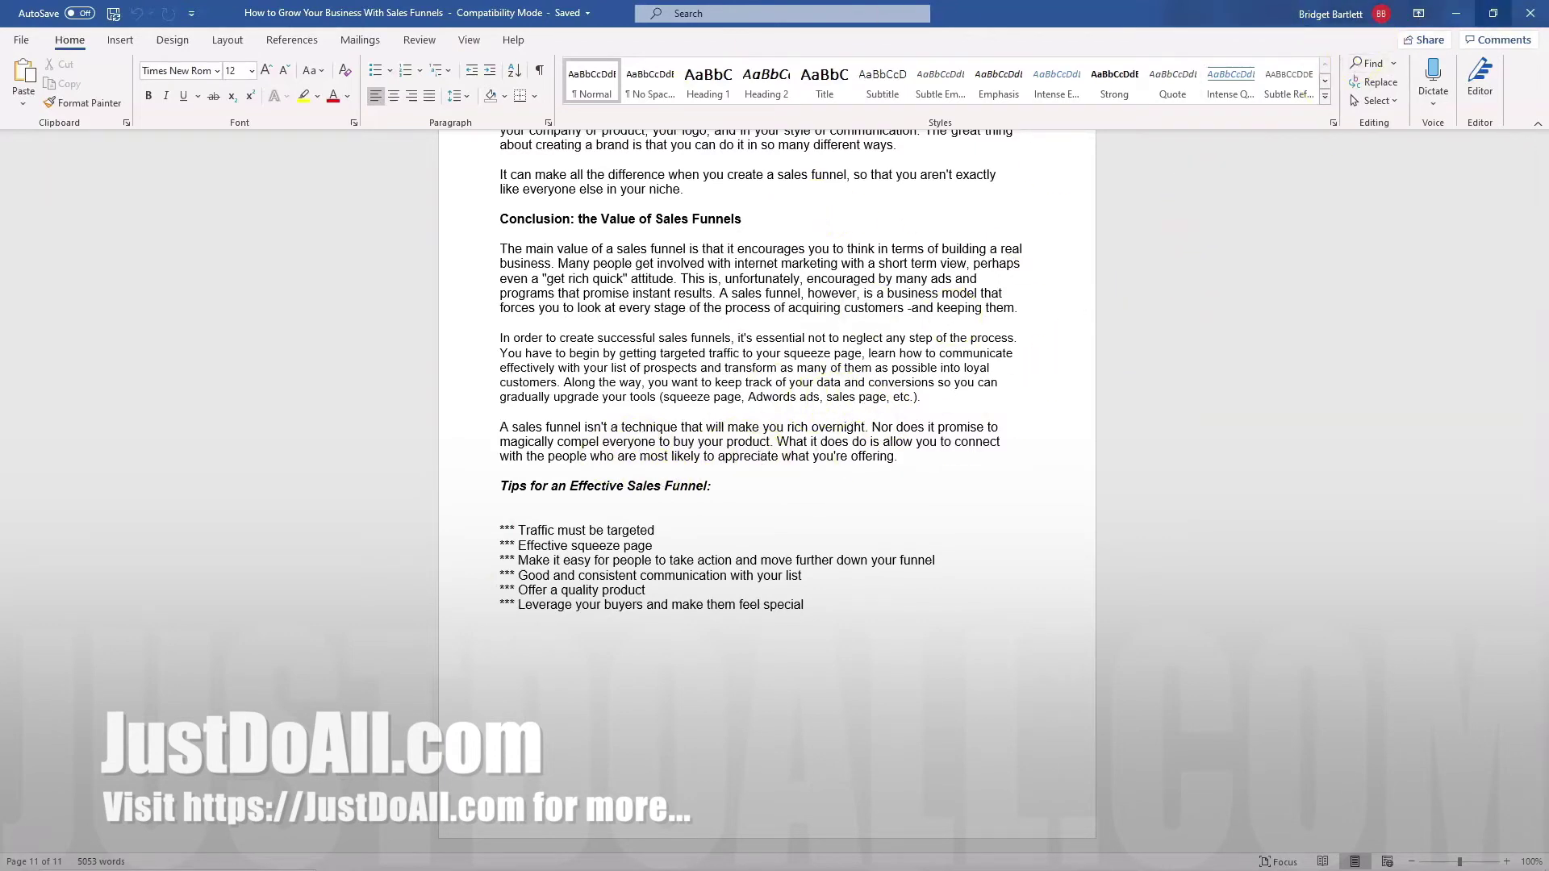
pyautogui.click(1530, 13)
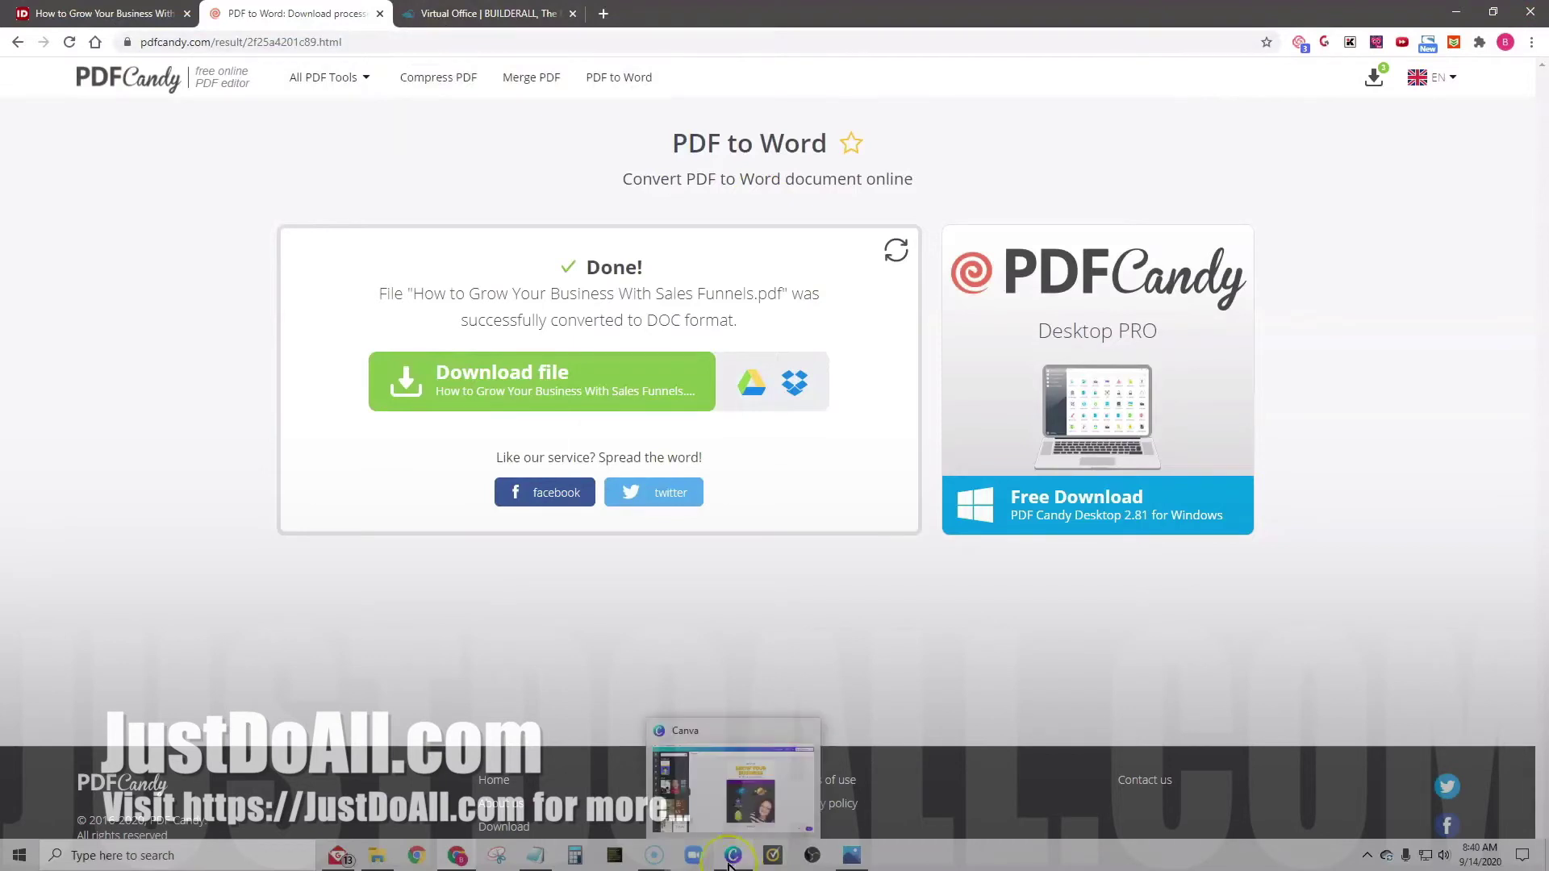
# Bring up the Canva ebook cover design, then return to the Builderall browser tab.
pyautogui.click(733, 843)
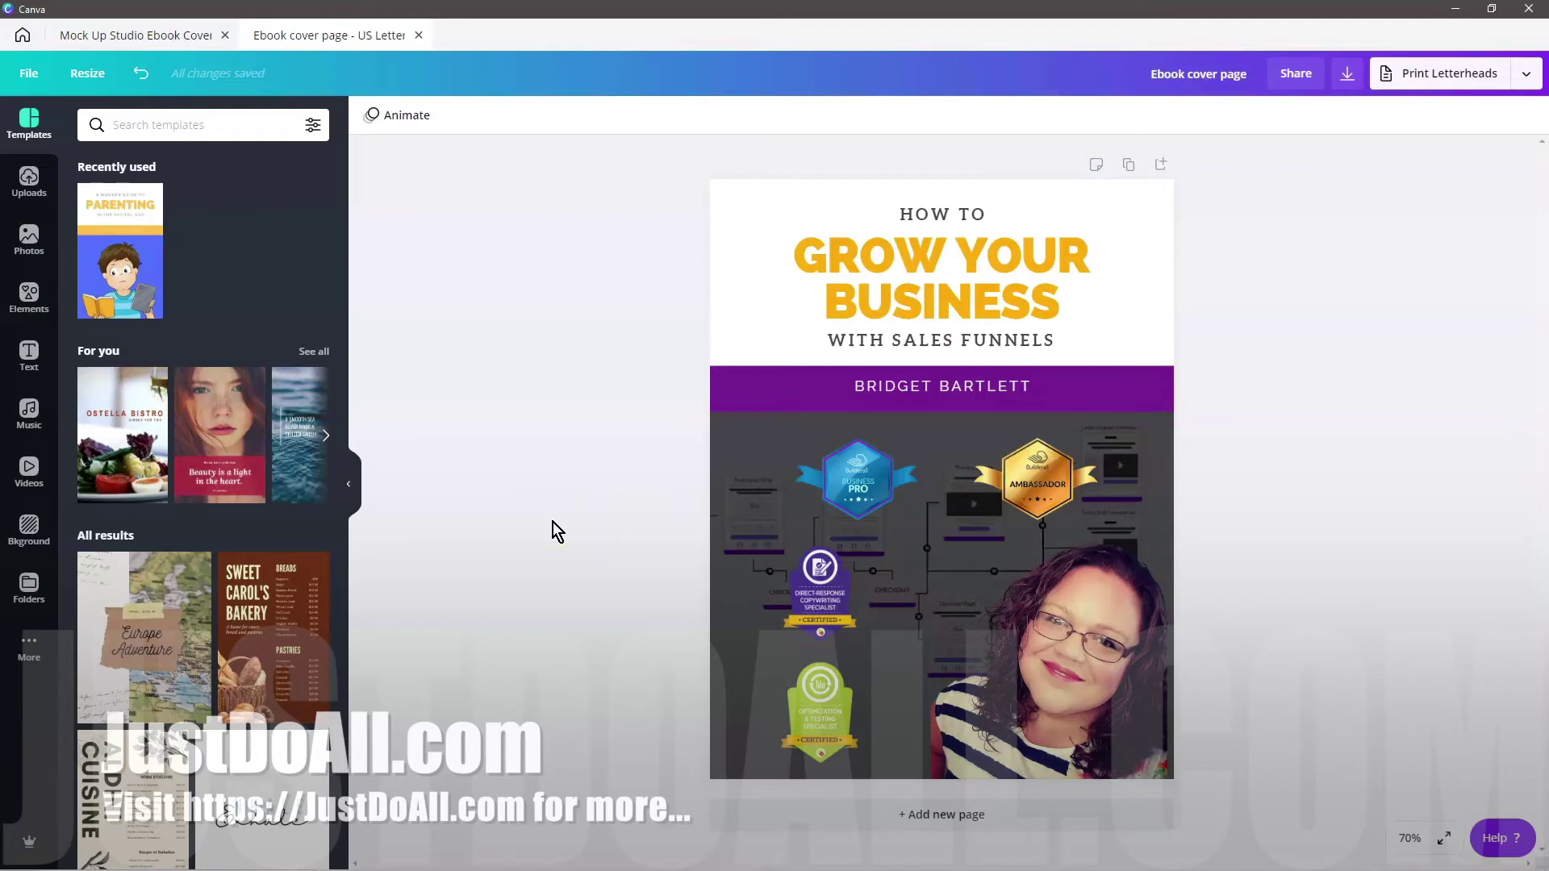
pyautogui.moveTo(724, 868)
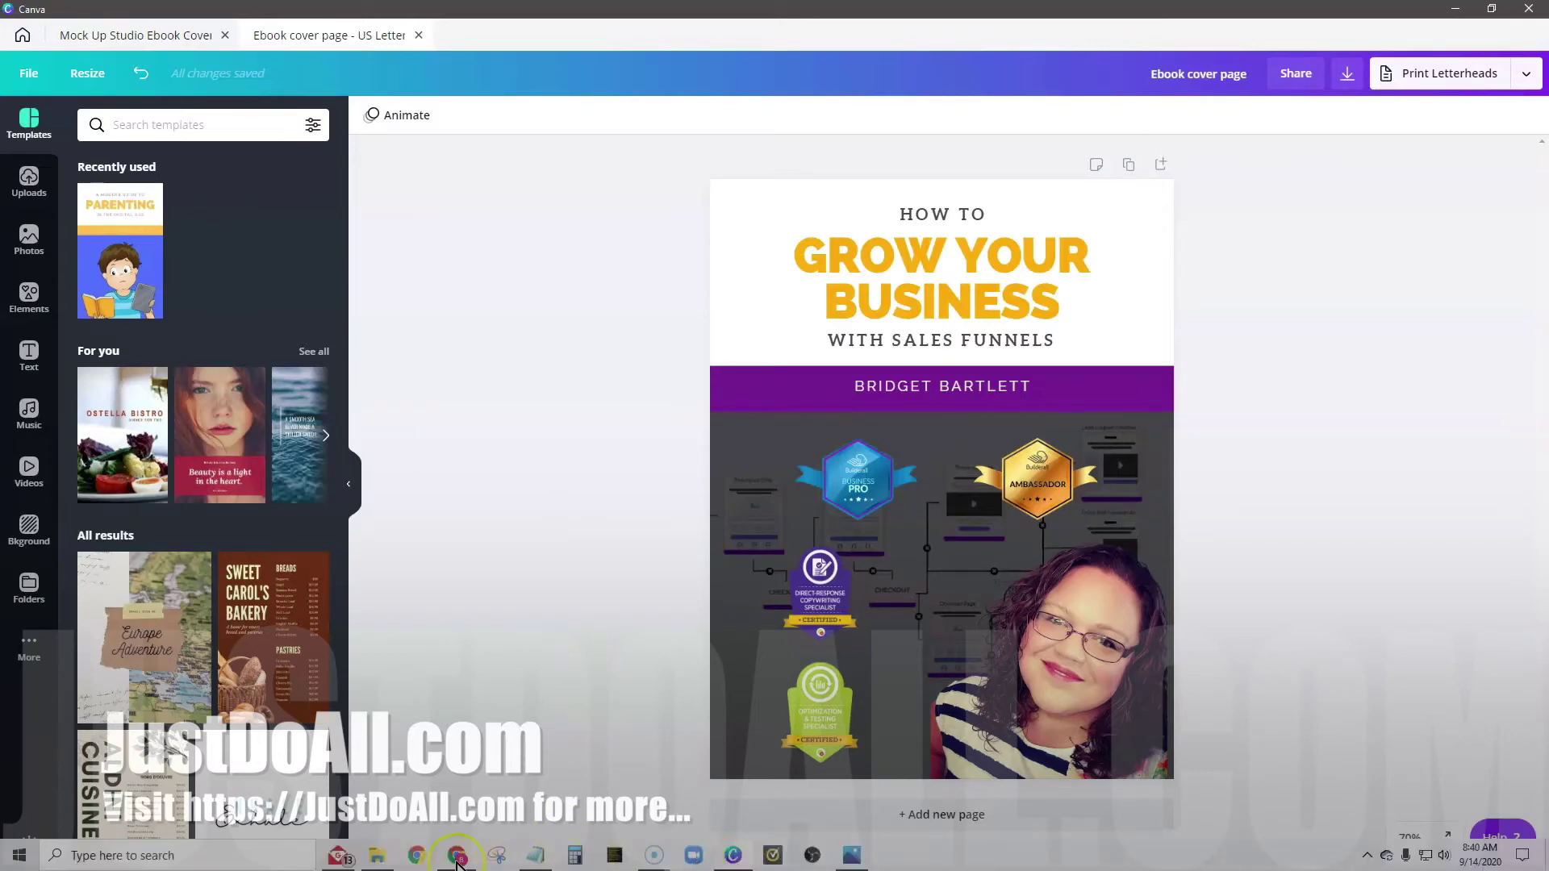
pyautogui.click(457, 856)
pyautogui.hotkey('ctrl', 'Tab')
# Open Mockup Studio from the Builderall apps and pick the Ebook Vol004 hardcover mockup.
pyautogui.click(961, 87)
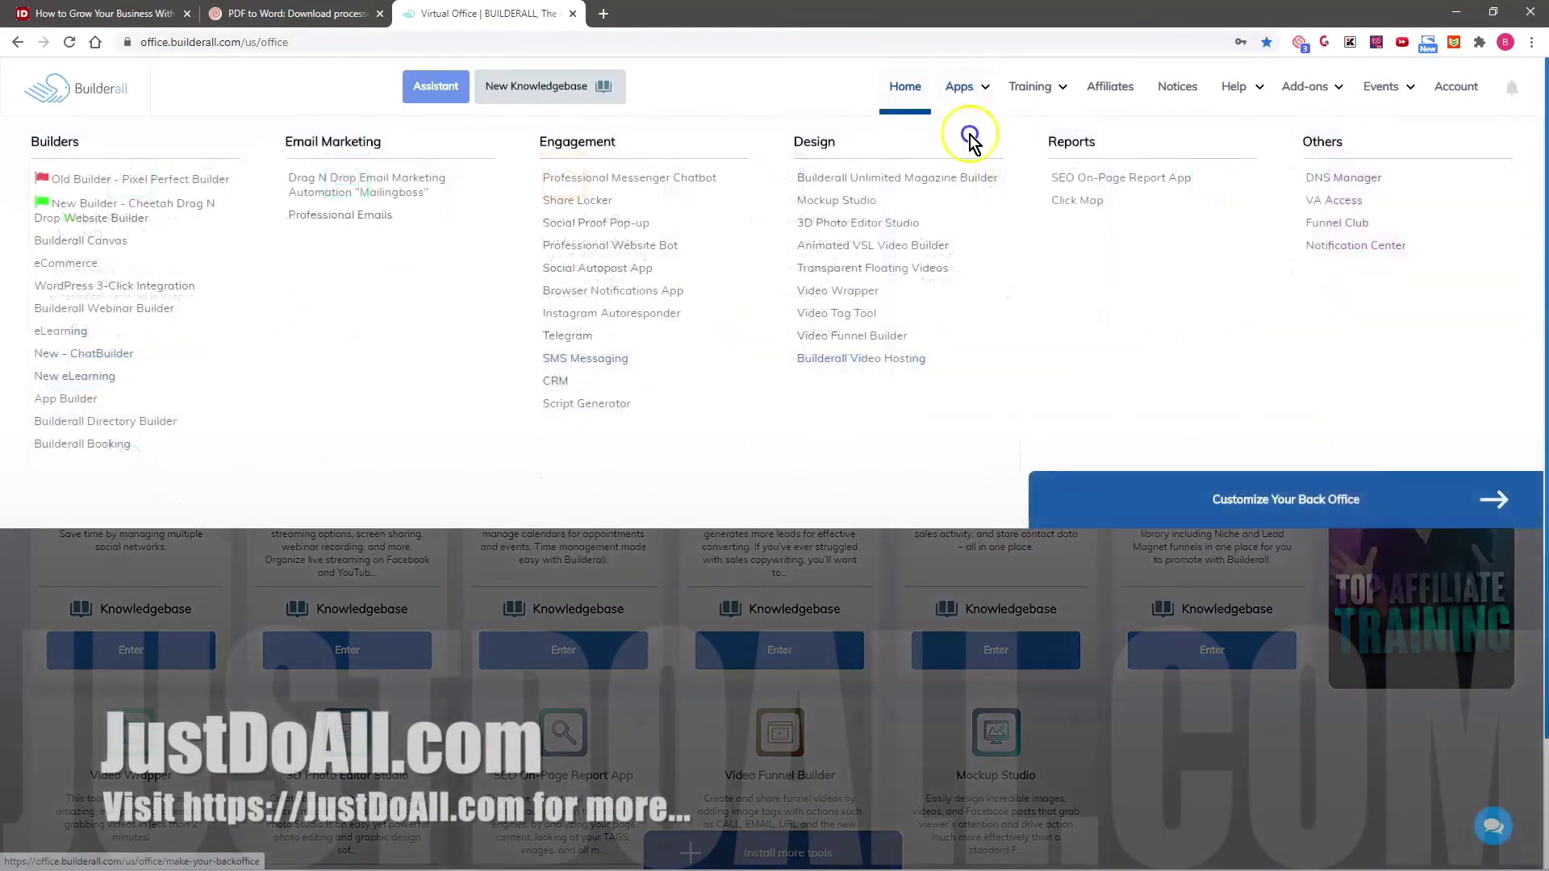
pyautogui.click(821, 201)
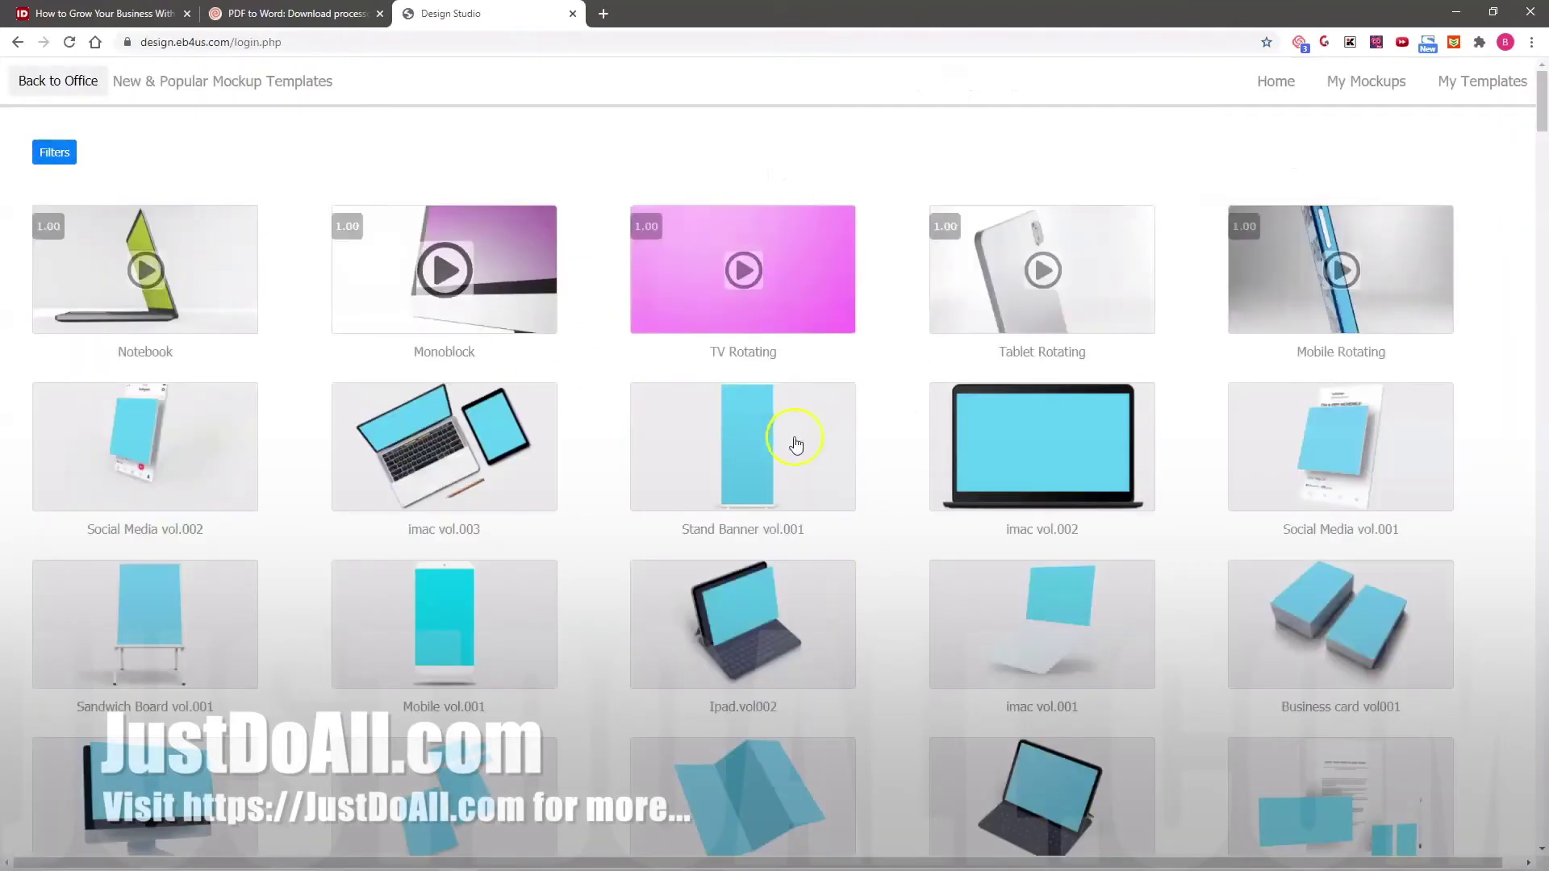
pyautogui.scroll(-4, 879, 476)
pyautogui.scroll(2, 878, 478)
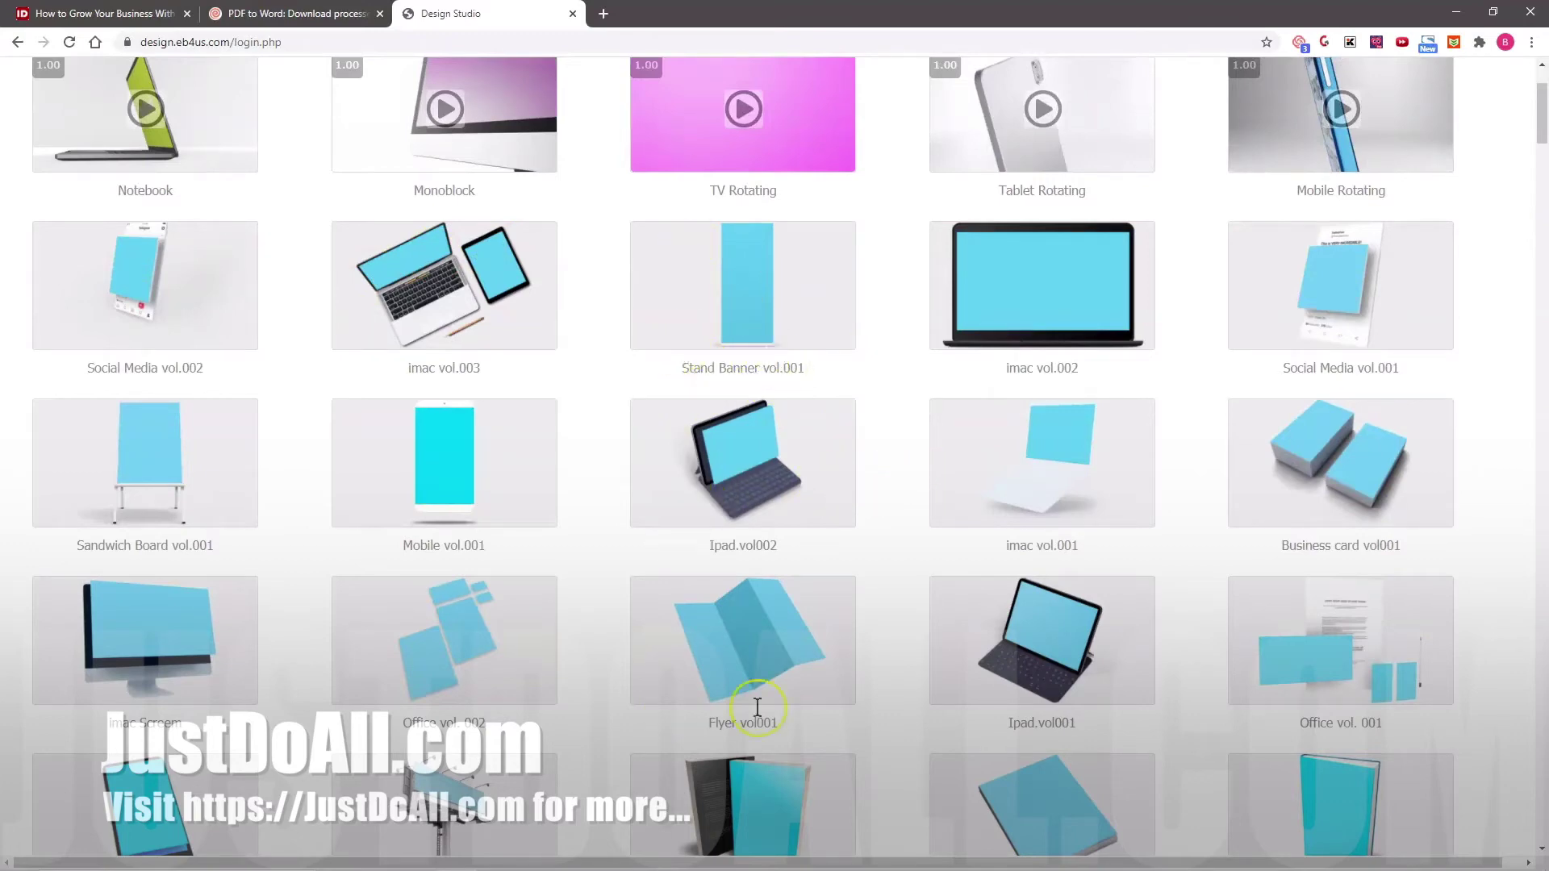
pyautogui.scroll(-2, 737, 632)
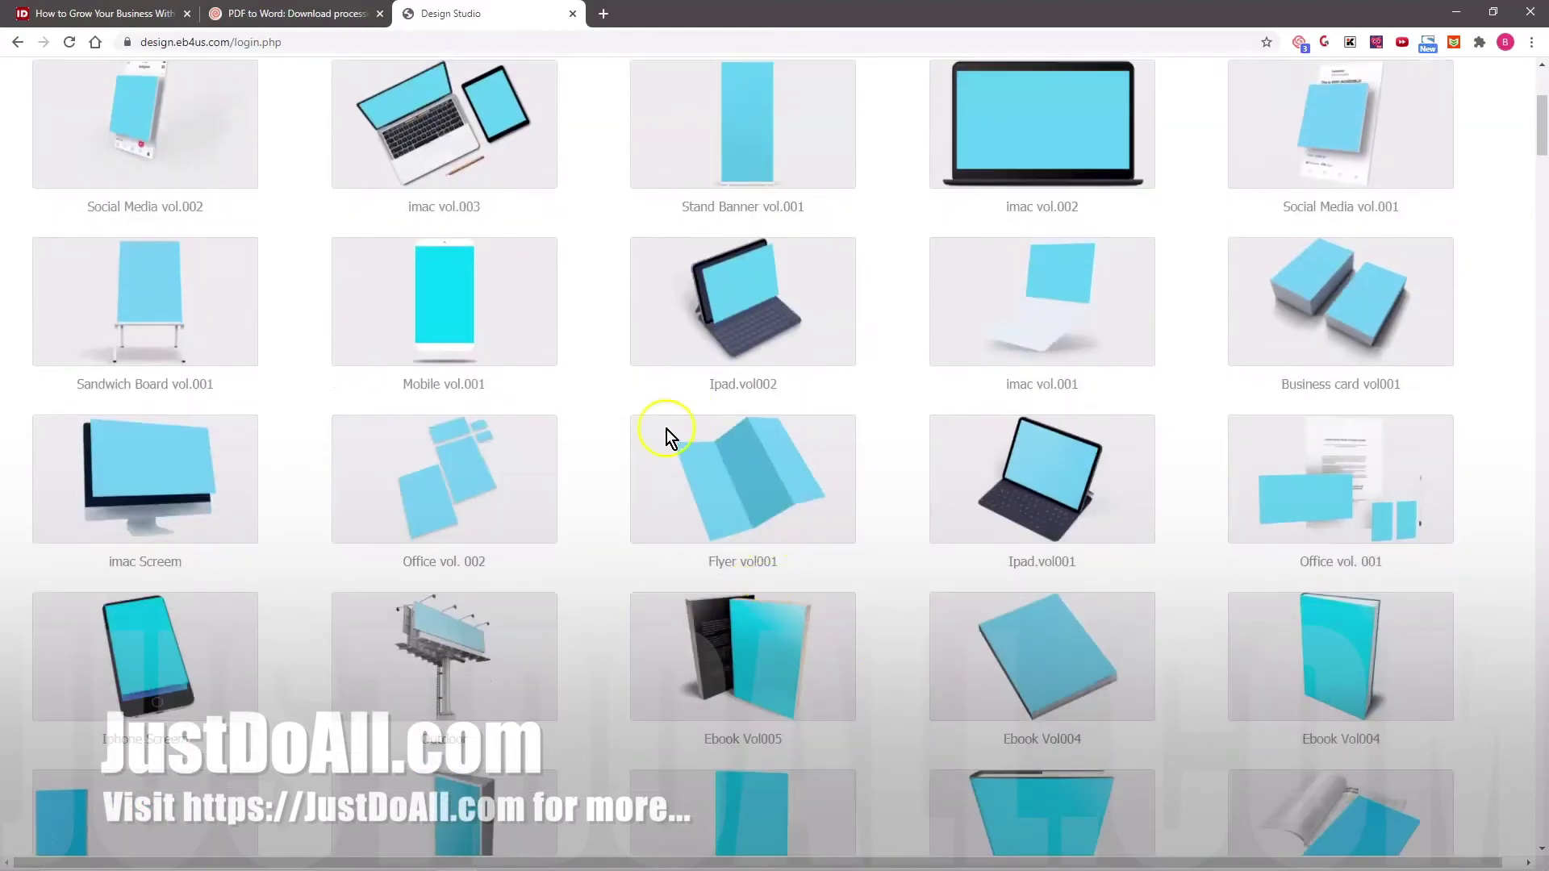
pyautogui.scroll(-5, 855, 611)
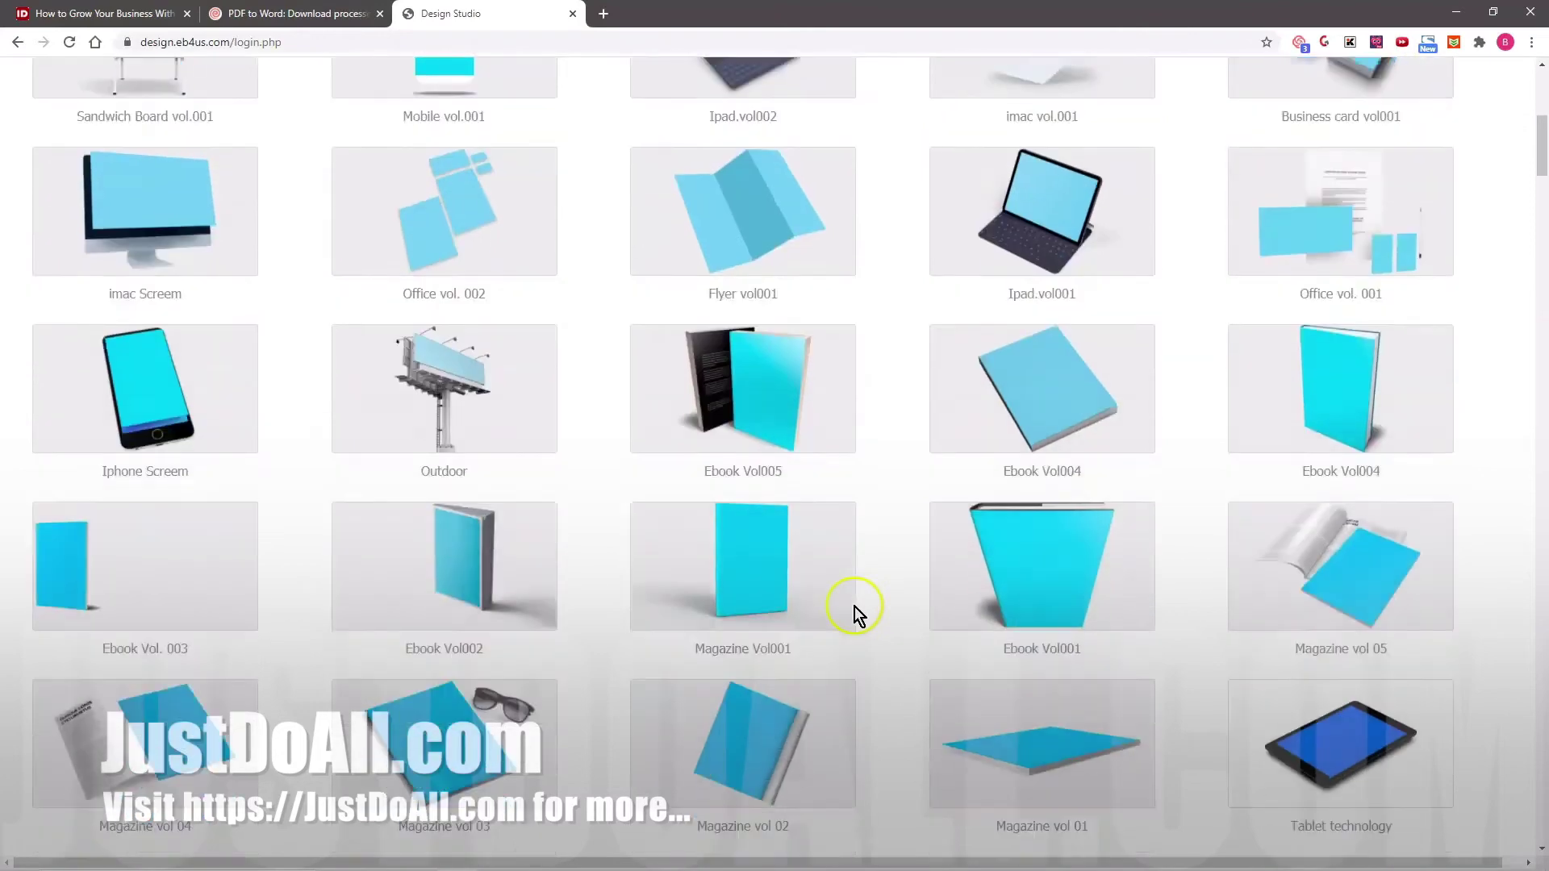
pyautogui.scroll(2, 851, 614)
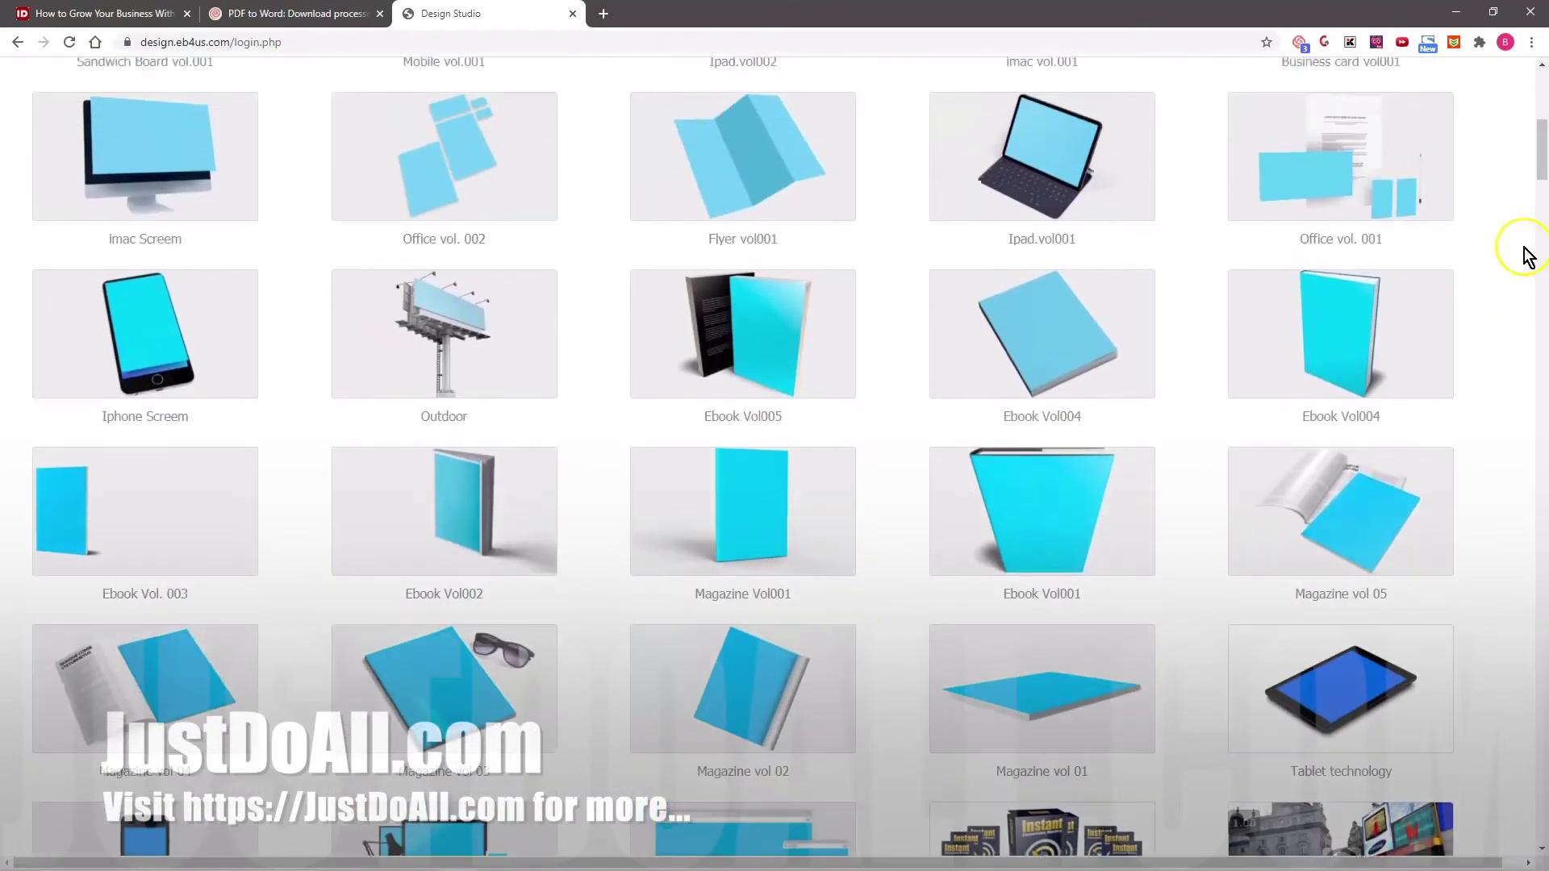
pyautogui.click(1323, 326)
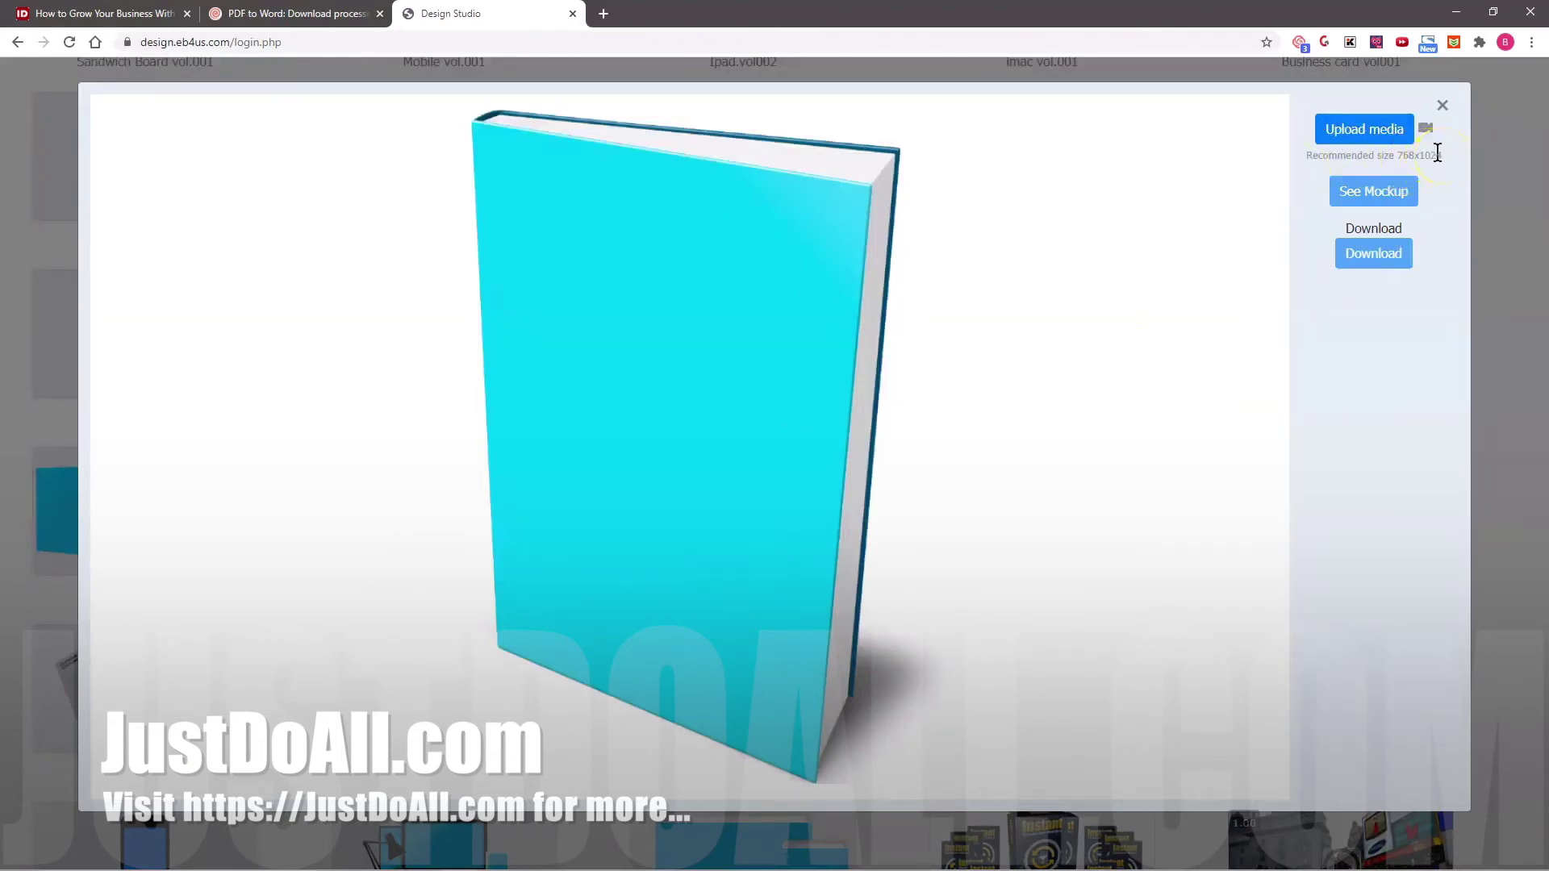
# Check in Canva that the cover is sized 768 x 1024.
pyautogui.moveTo(776, 869)
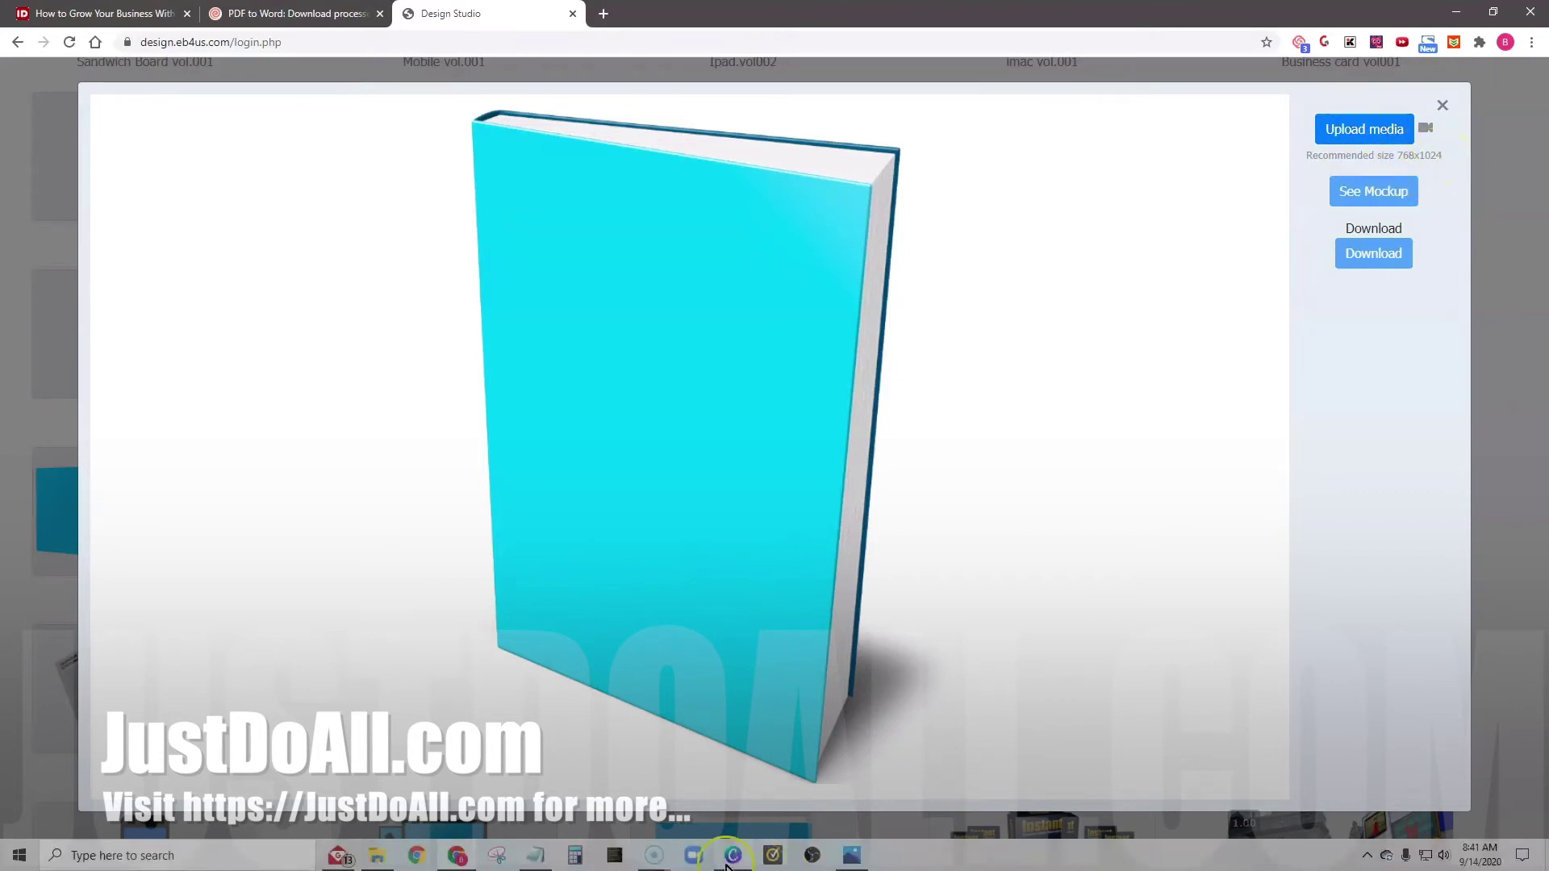
pyautogui.click(733, 855)
pyautogui.click(87, 73)
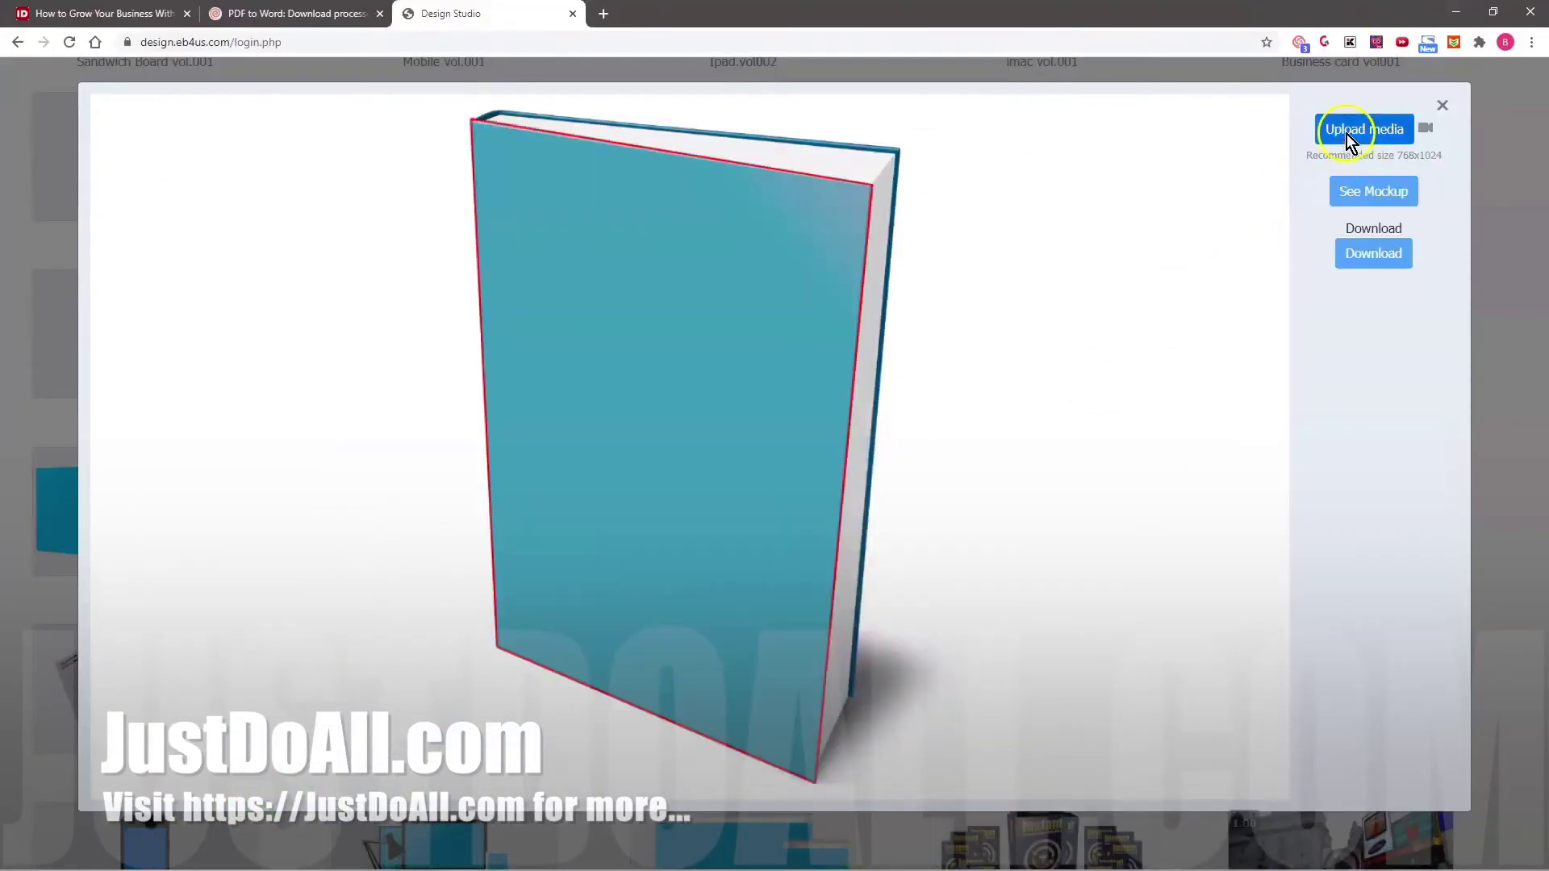
# Upload the sales funnels cover onto the 3D book and render the mockup.
pyautogui.click(1347, 134)
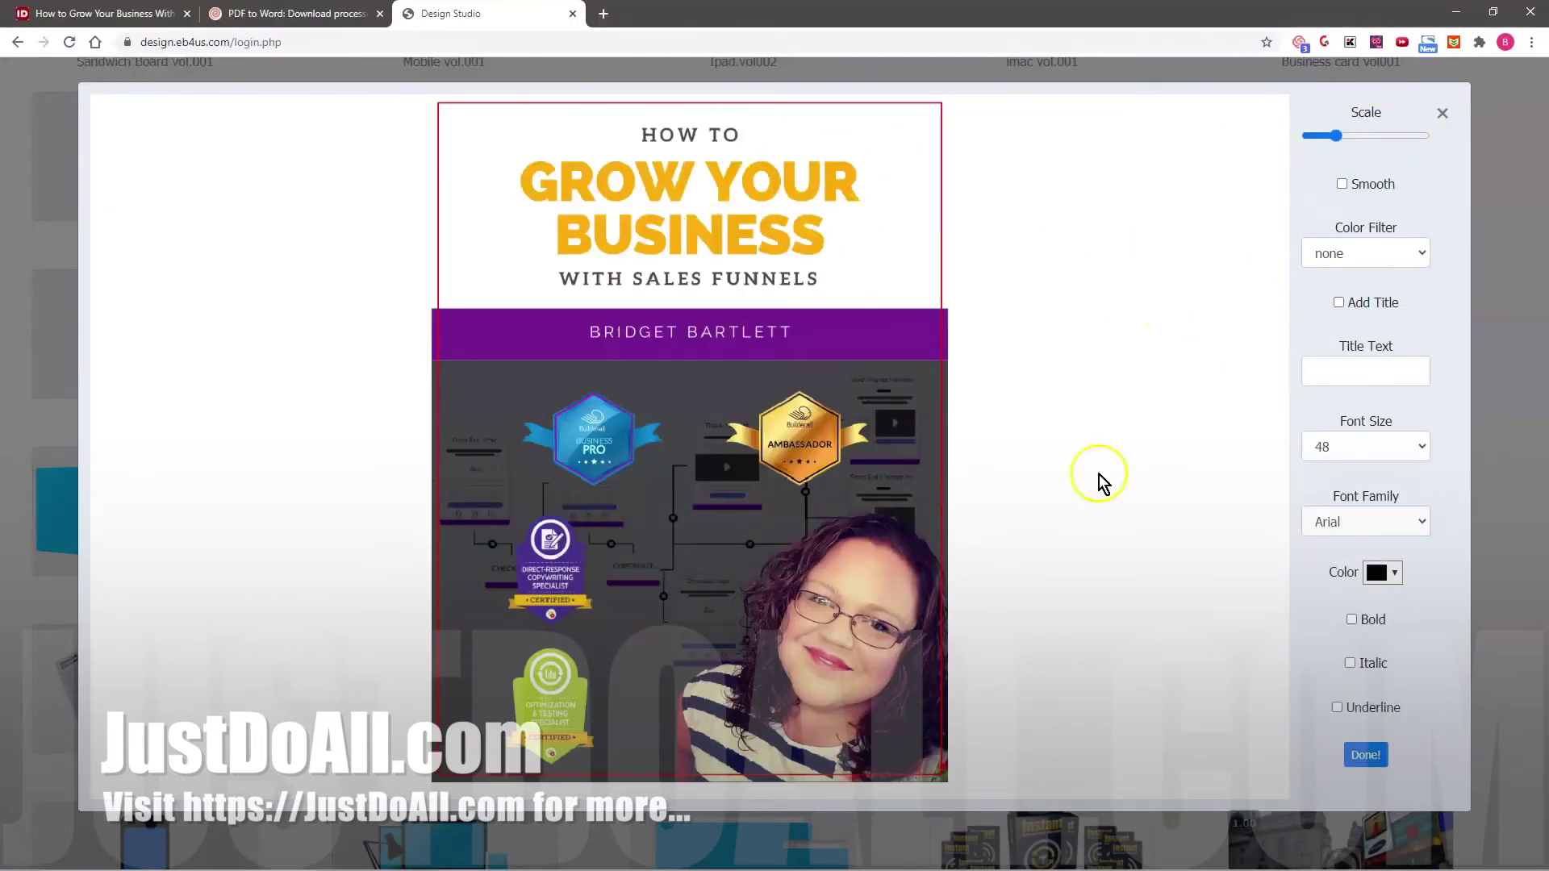
pyautogui.click(1369, 756)
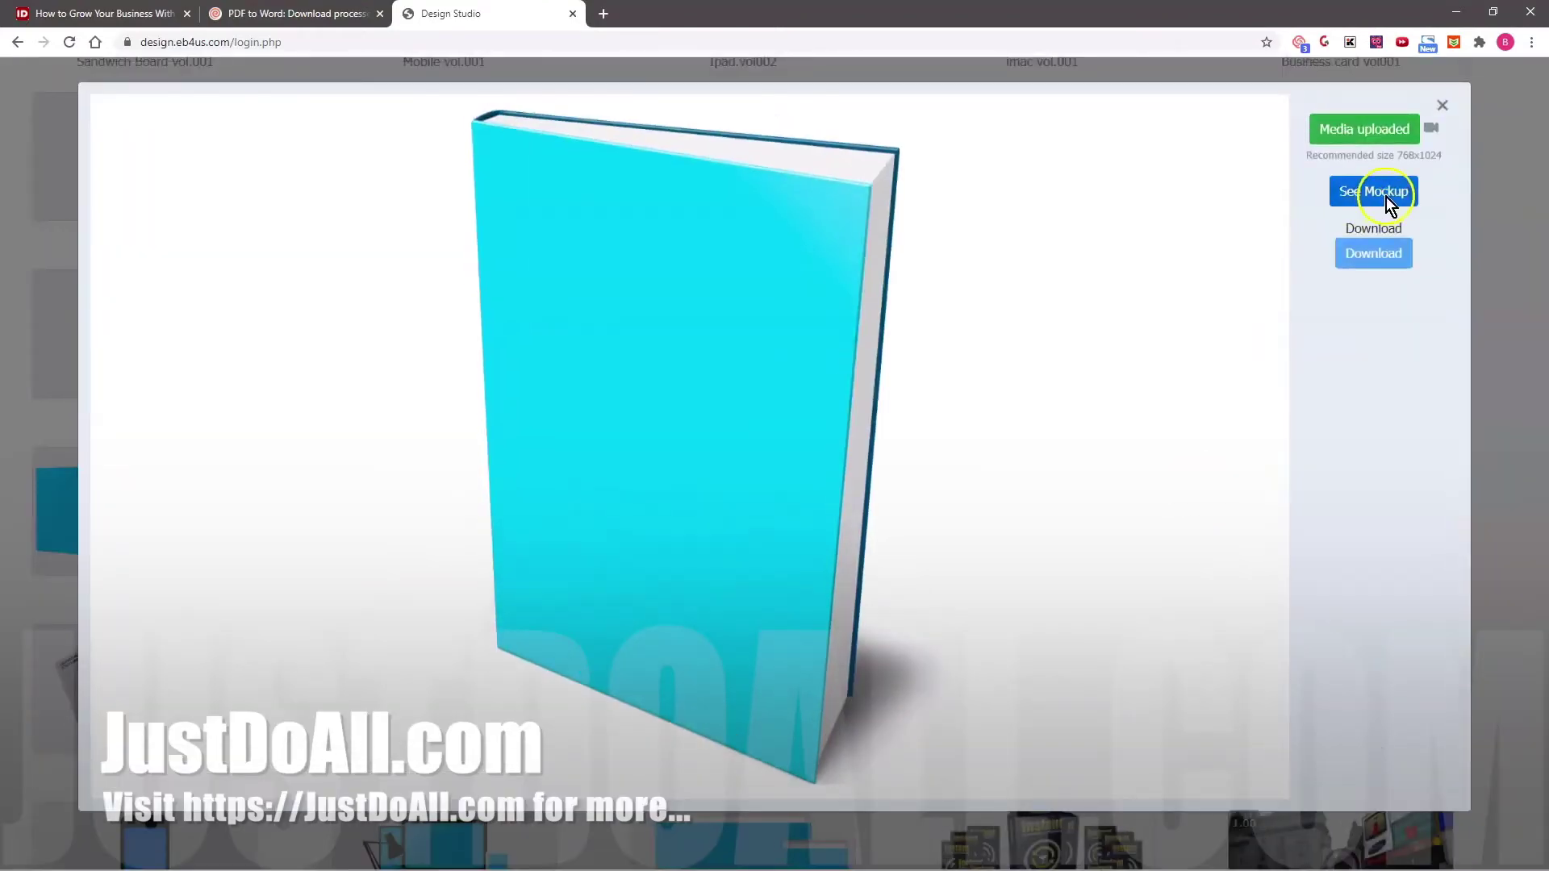
pyautogui.click(1386, 196)
pyautogui.click(652, 579)
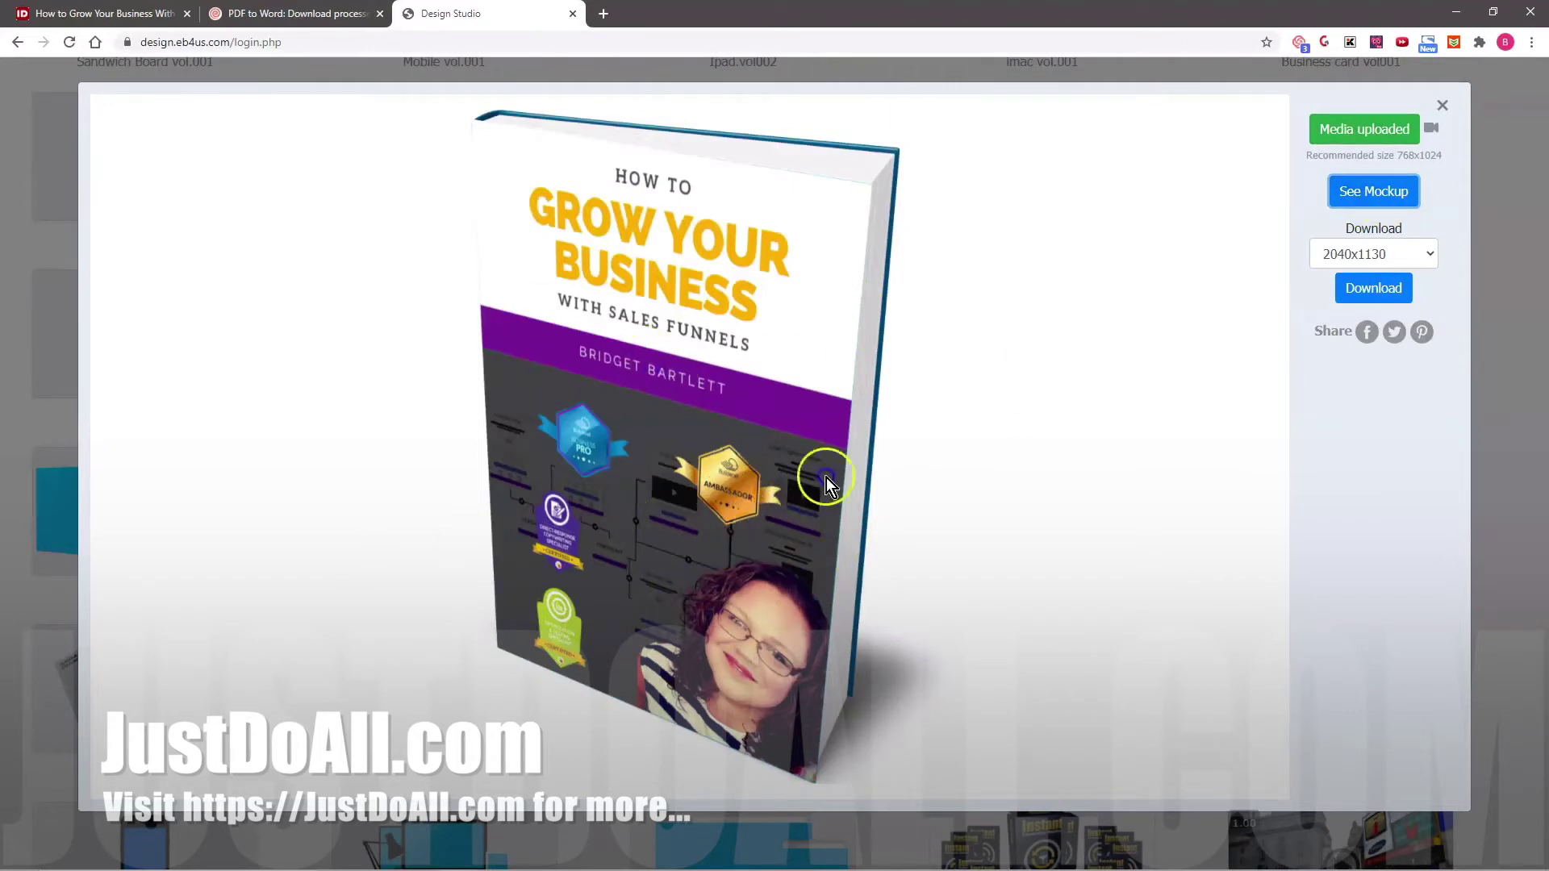
# Download the mockup as 'Mock up Ebook Image' PNG and close the preview.
pyautogui.click(1373, 288)
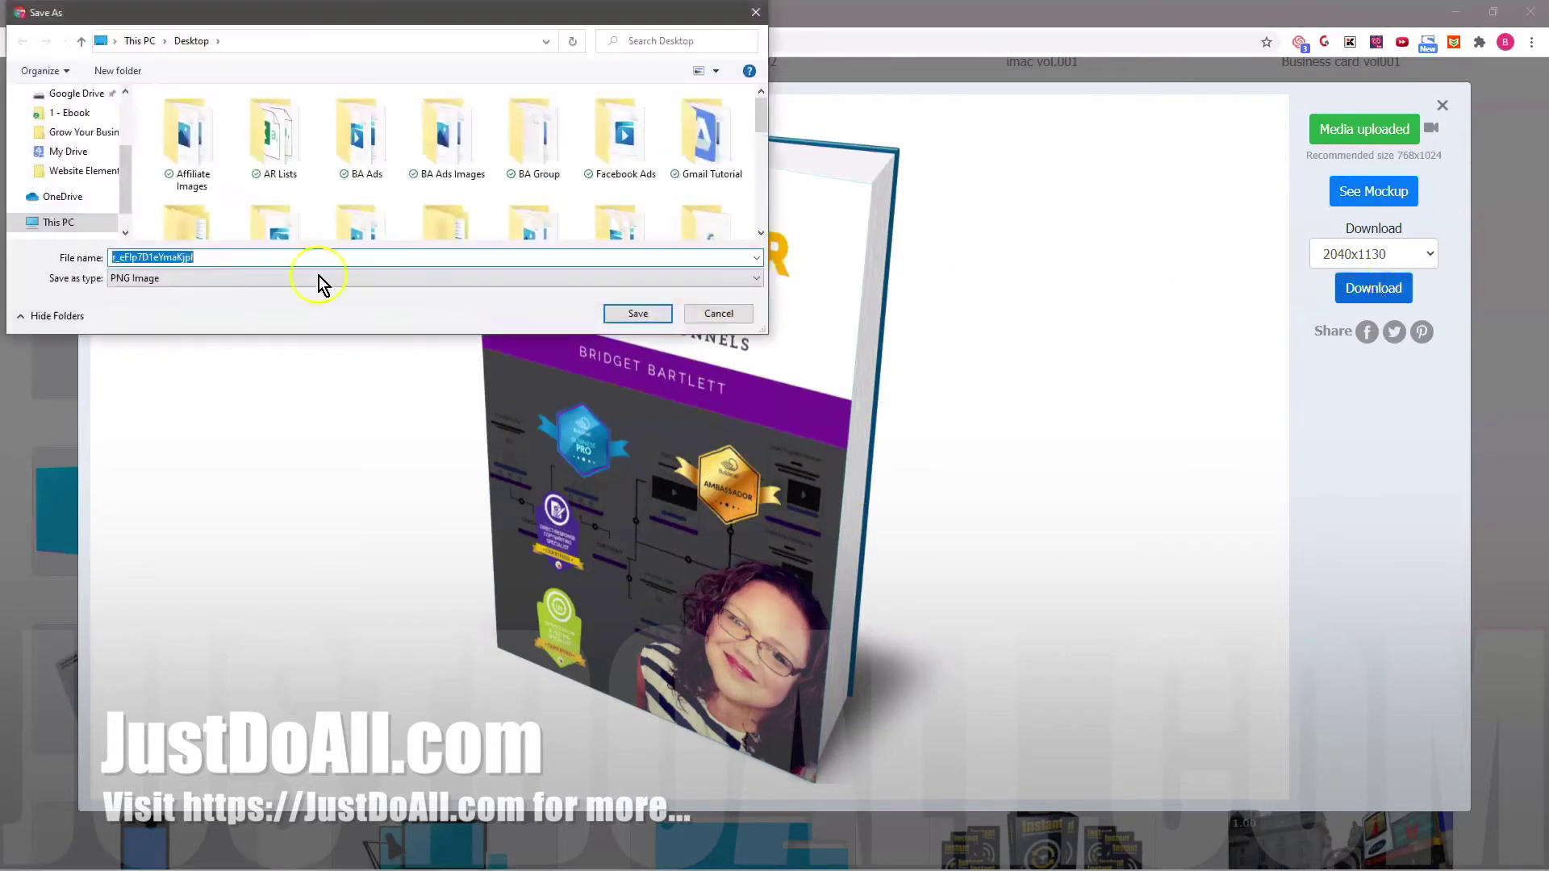
pyautogui.write('Mock up Ebook Image')
pyautogui.press('Return')
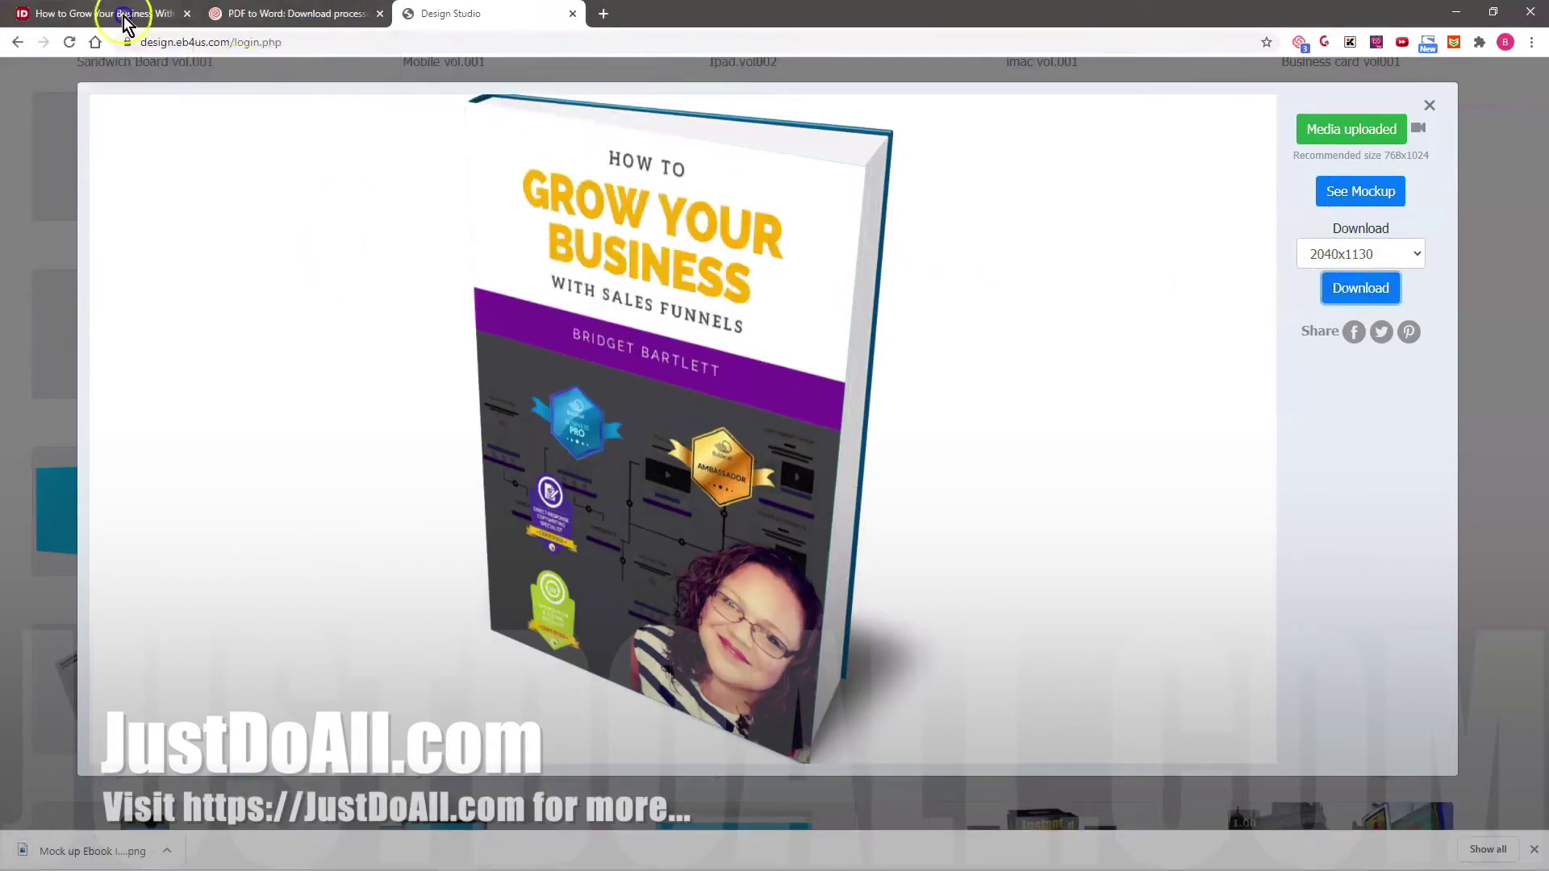
pyautogui.click(1427, 103)
pyautogui.scroll(8, 436, 422)
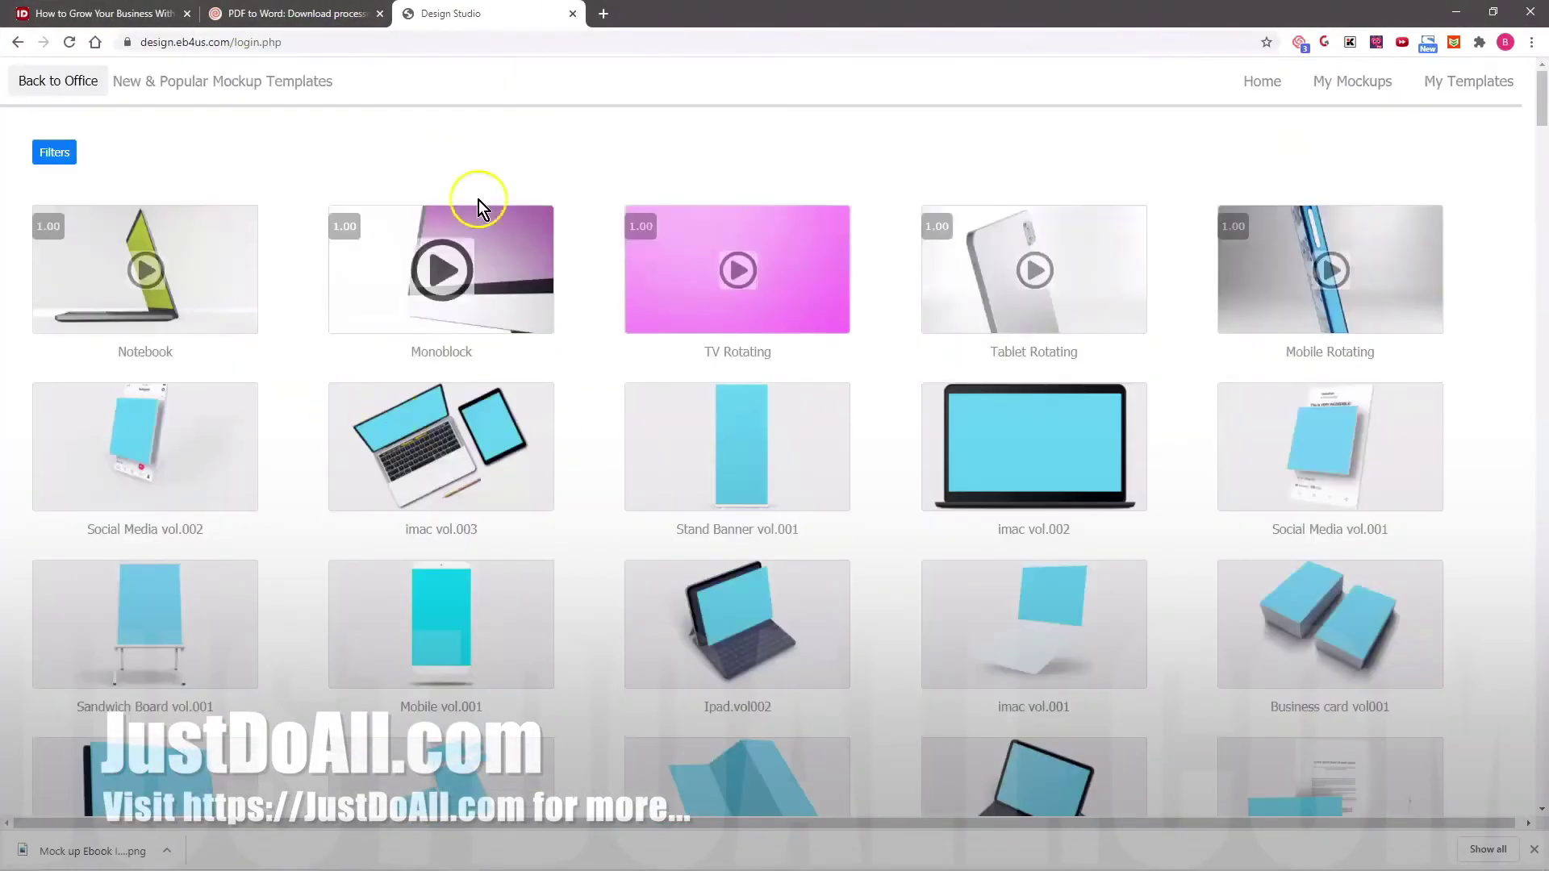
# Go from the Builderall office into Cheetah and open the Upsell Funnel registration page.
pyautogui.click(60, 79)
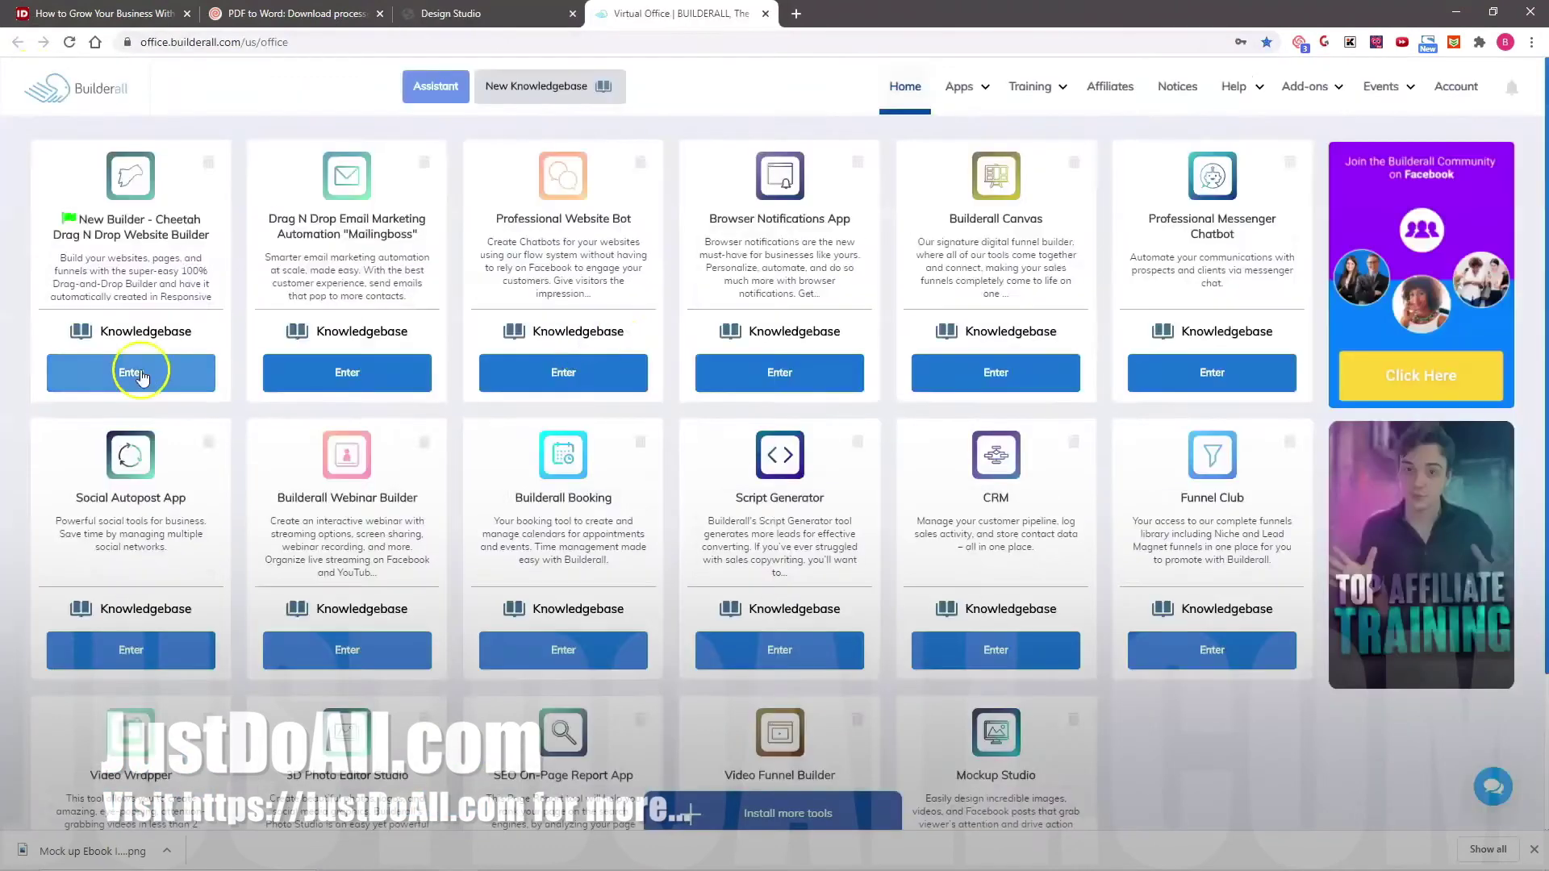
pyautogui.click(138, 367)
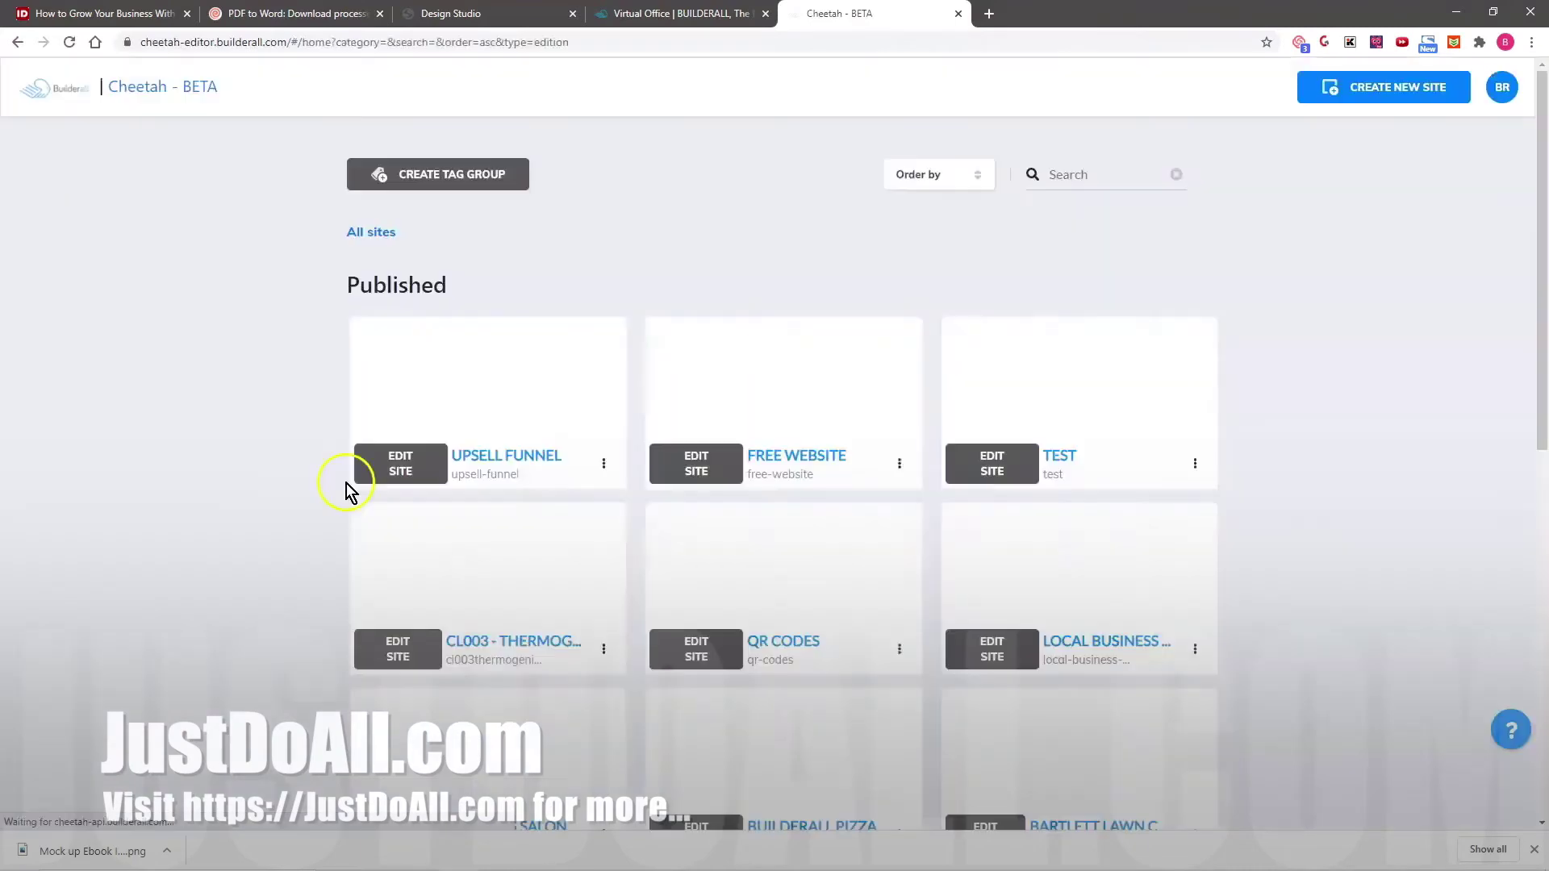
pyautogui.click(398, 462)
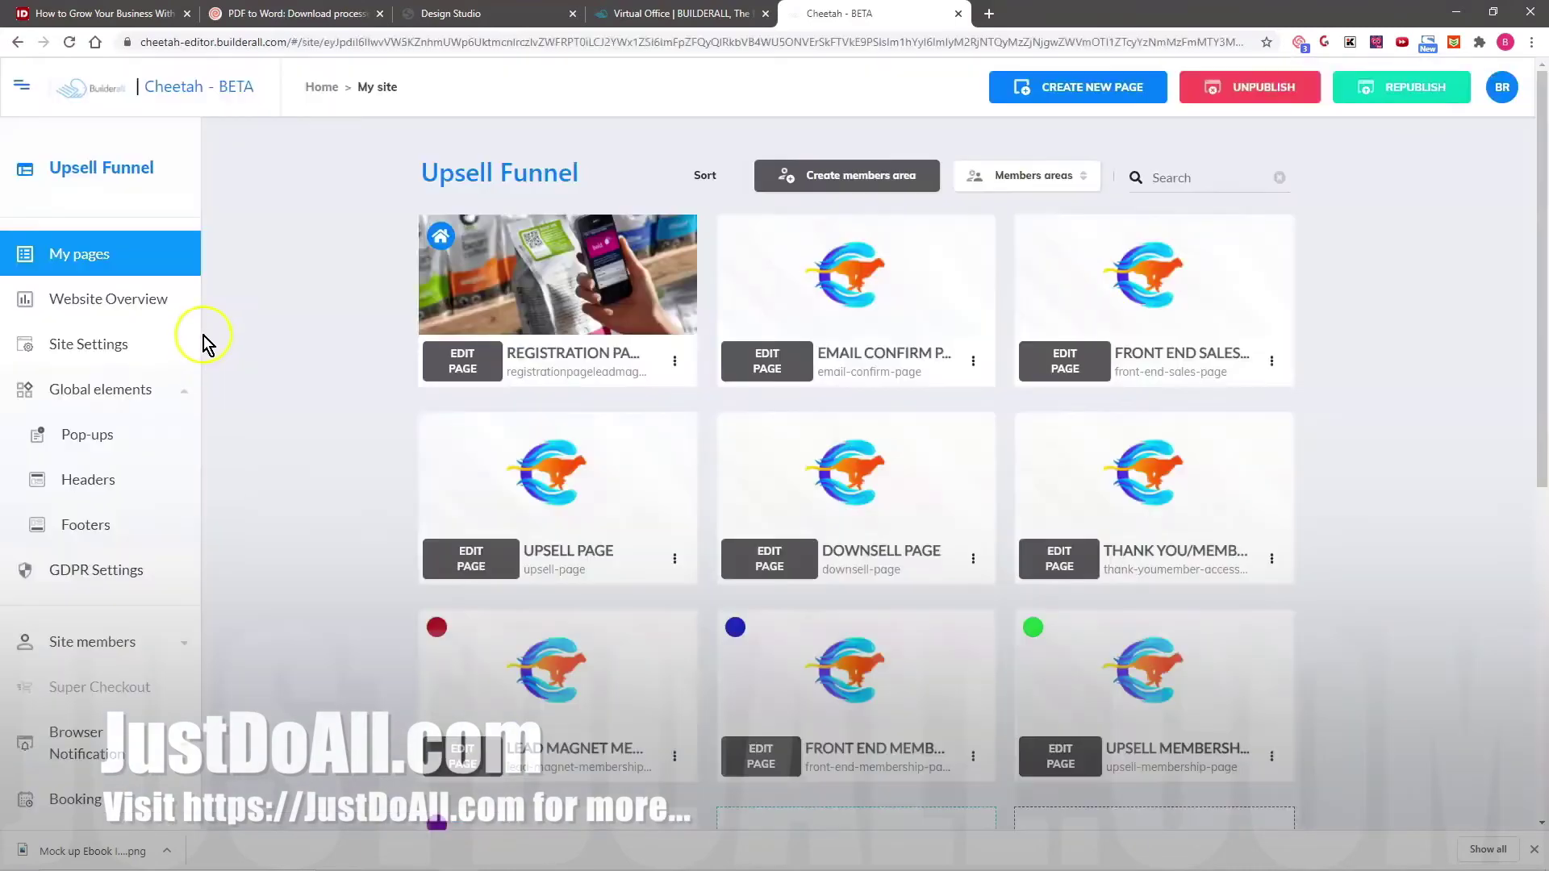
pyautogui.click(466, 360)
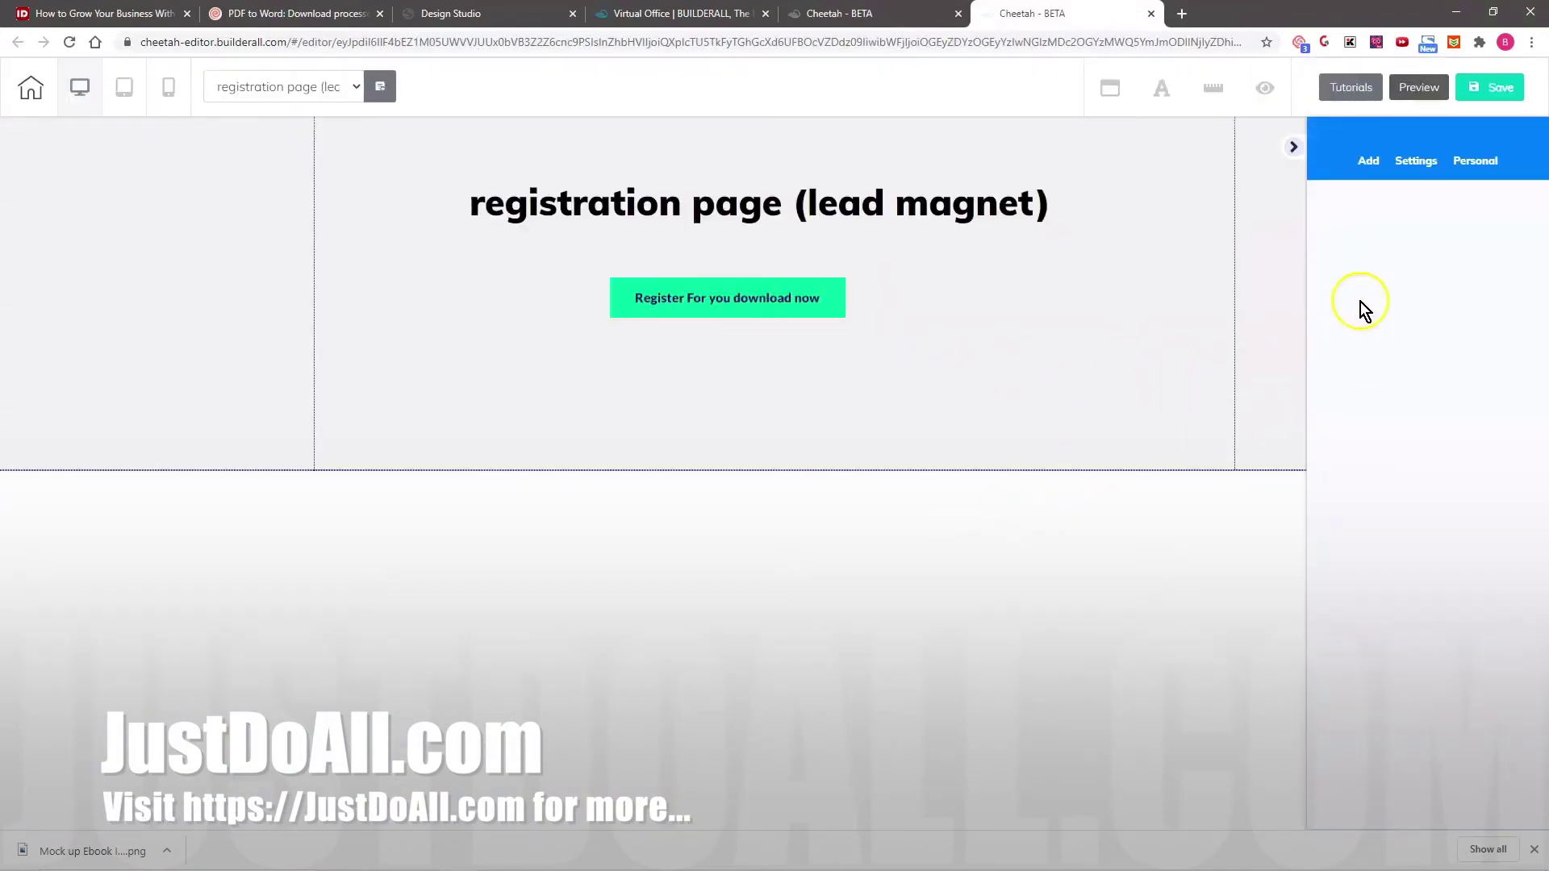
pyautogui.click(1369, 162)
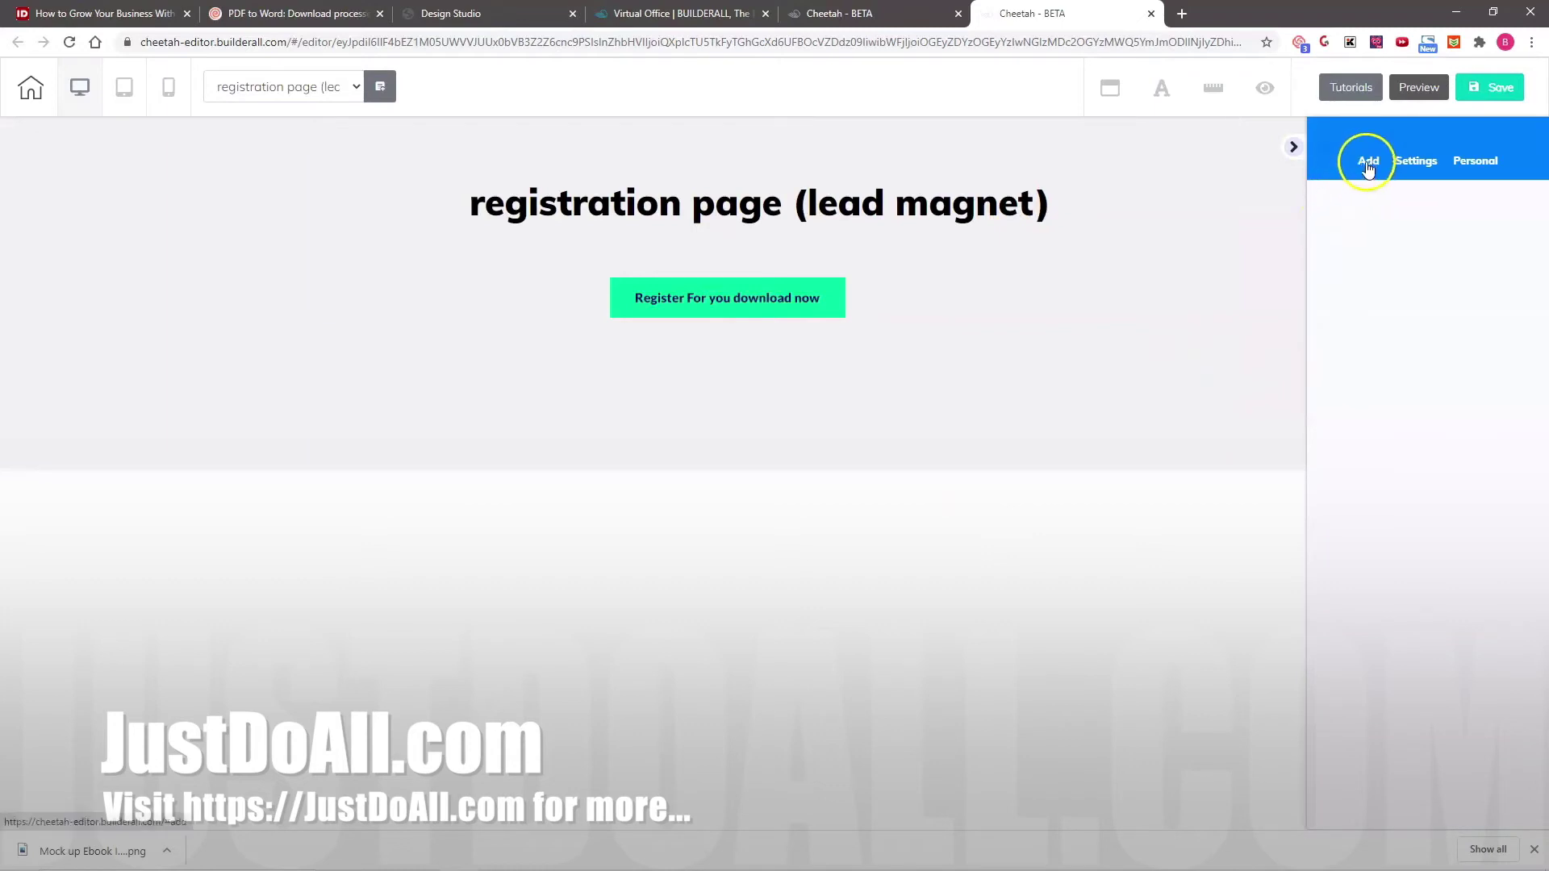
# Add the Course Lead Magnet Page panel from the Lead Magnet templates.
pyautogui.click(1381, 211)
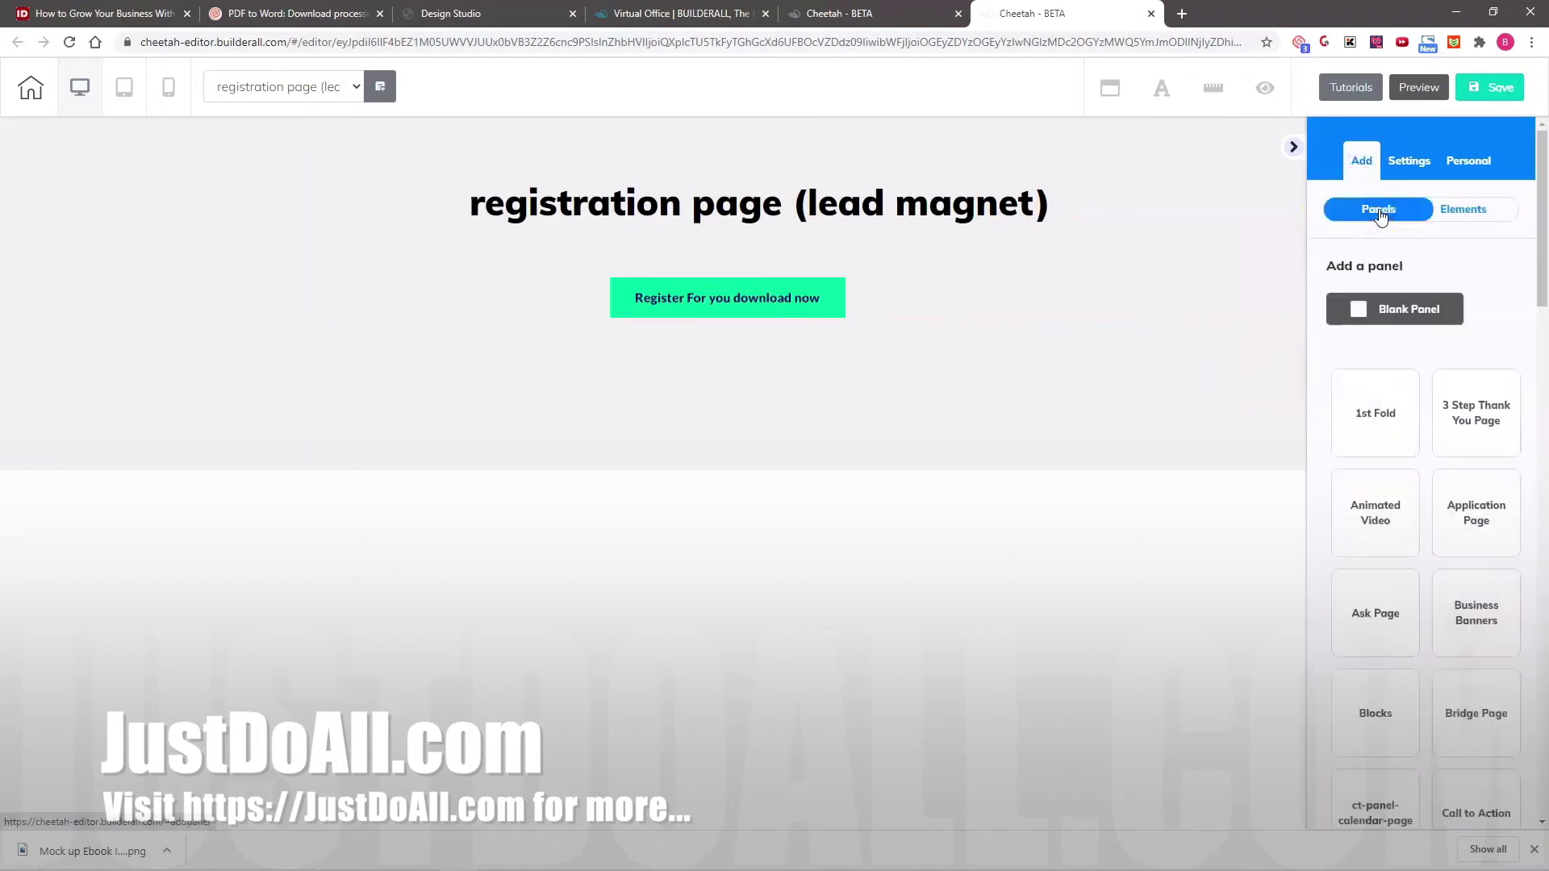
pyautogui.scroll(-12, 1422, 439)
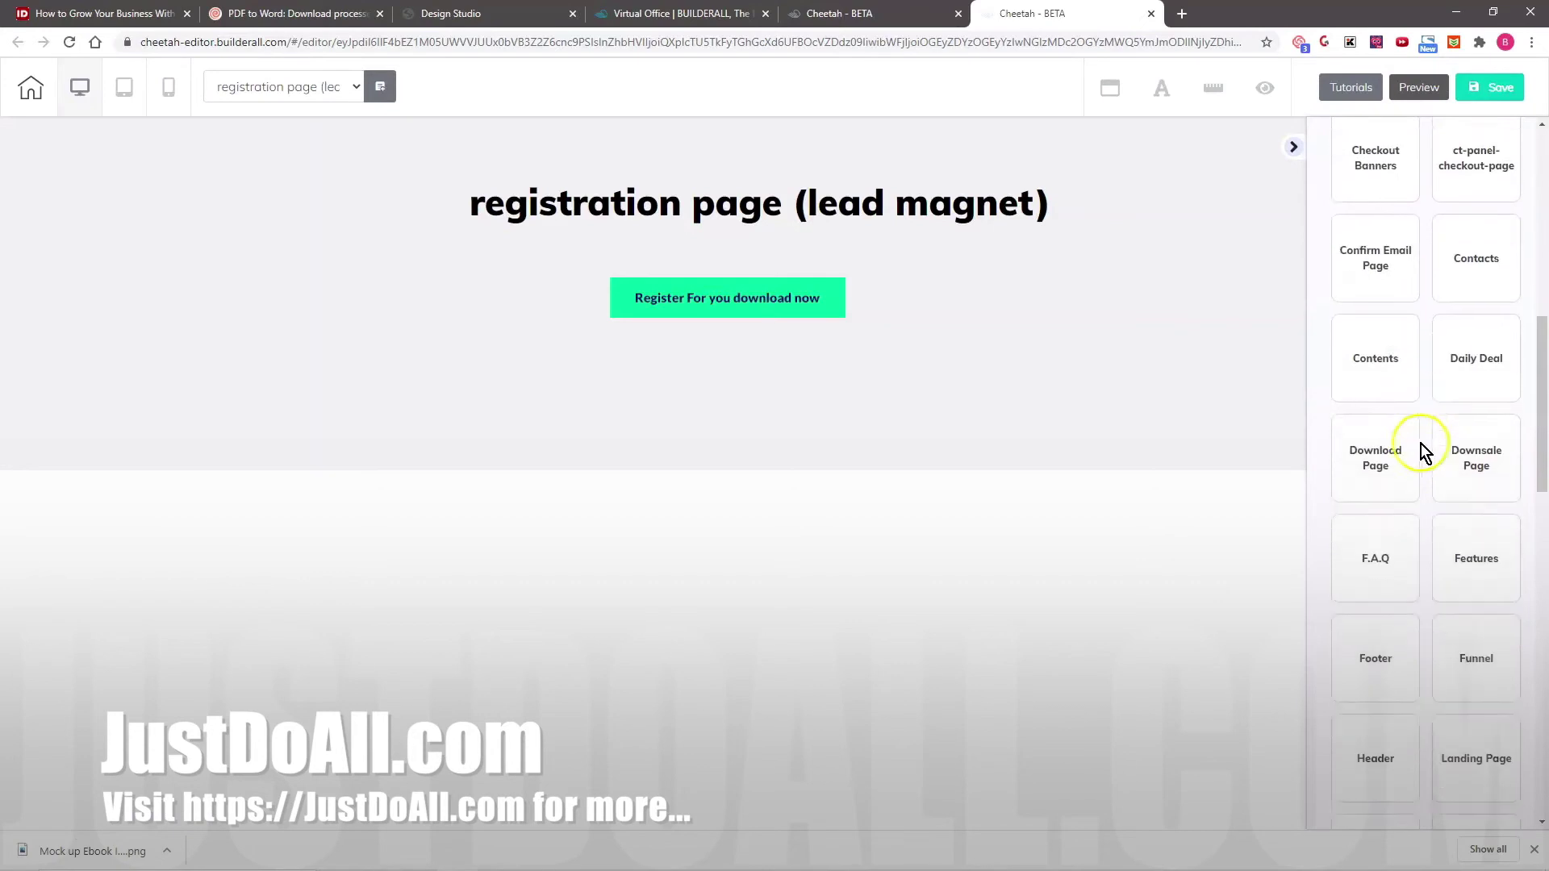
pyautogui.scroll(-3, 1422, 445)
pyautogui.click(1375, 316)
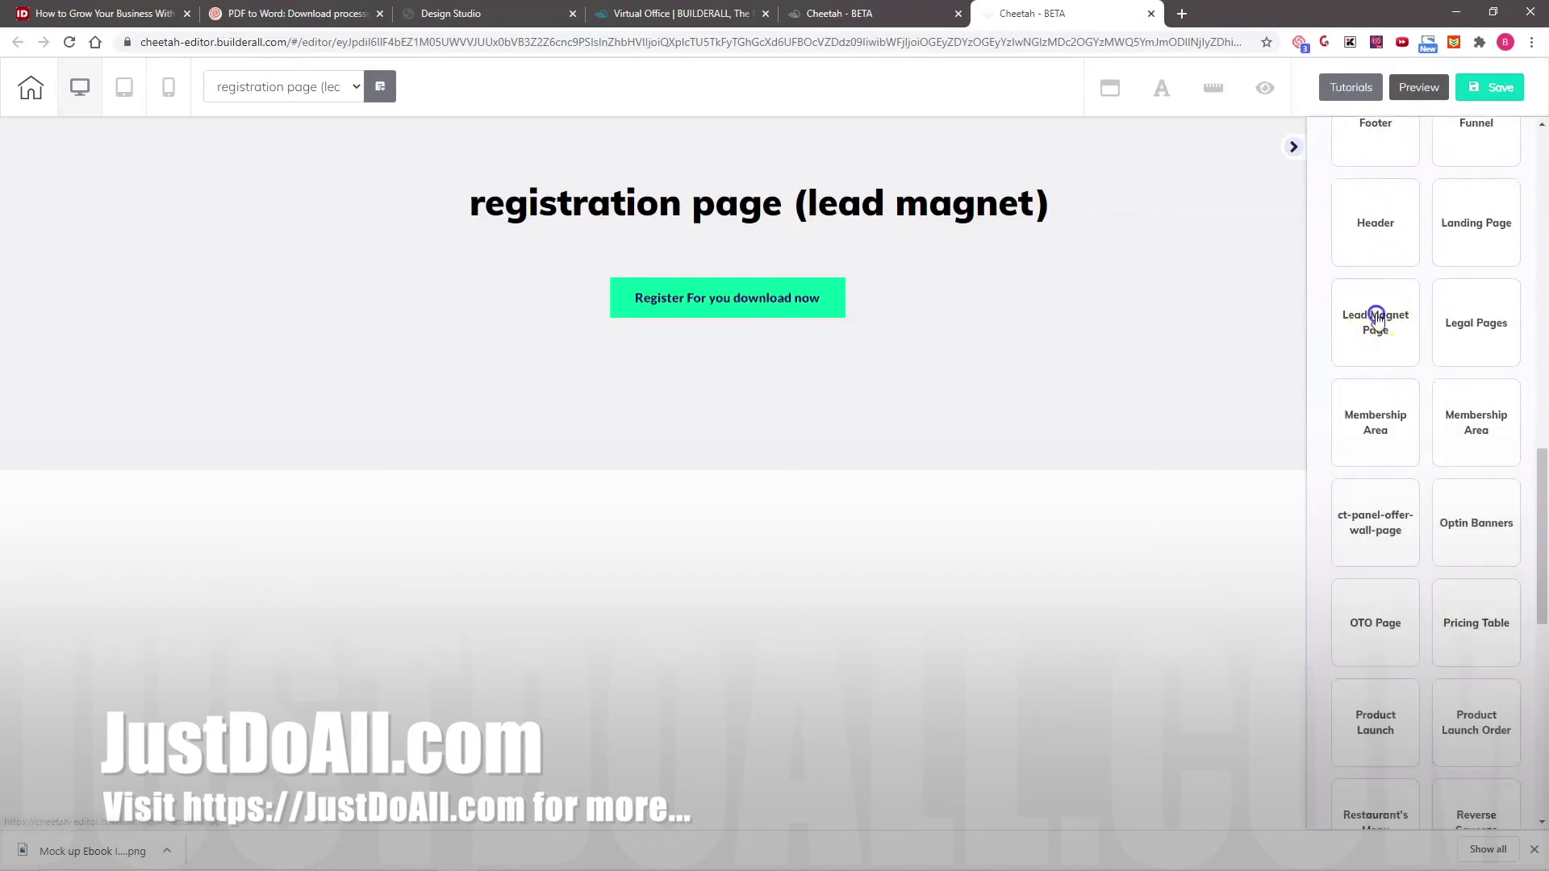
pyautogui.scroll(-7, 1446, 439)
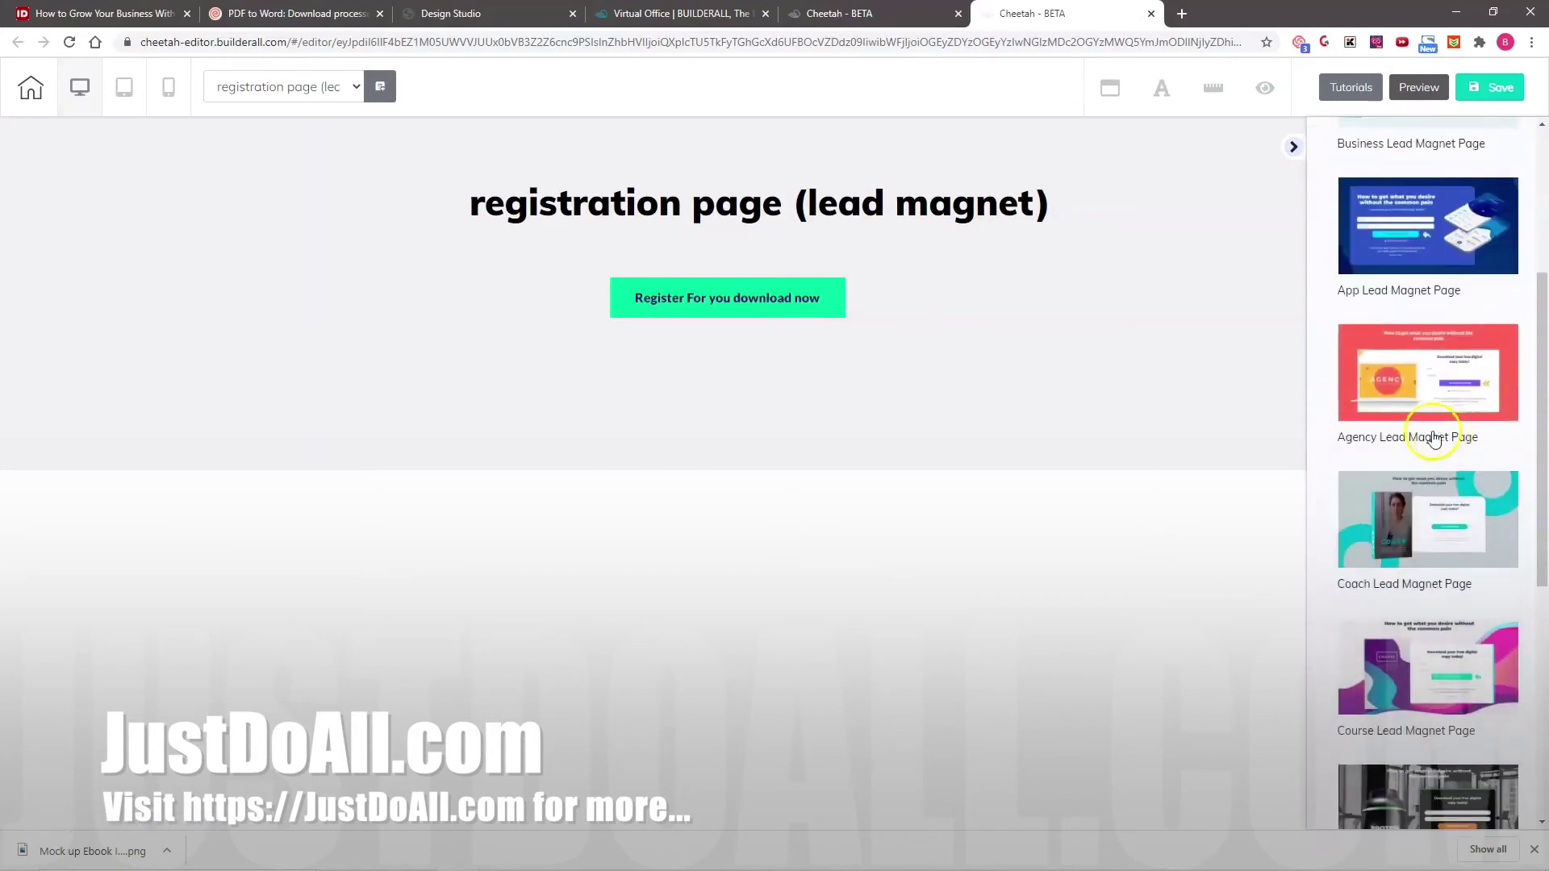
pyautogui.scroll(-3, 1412, 442)
pyautogui.scroll(3, 1411, 443)
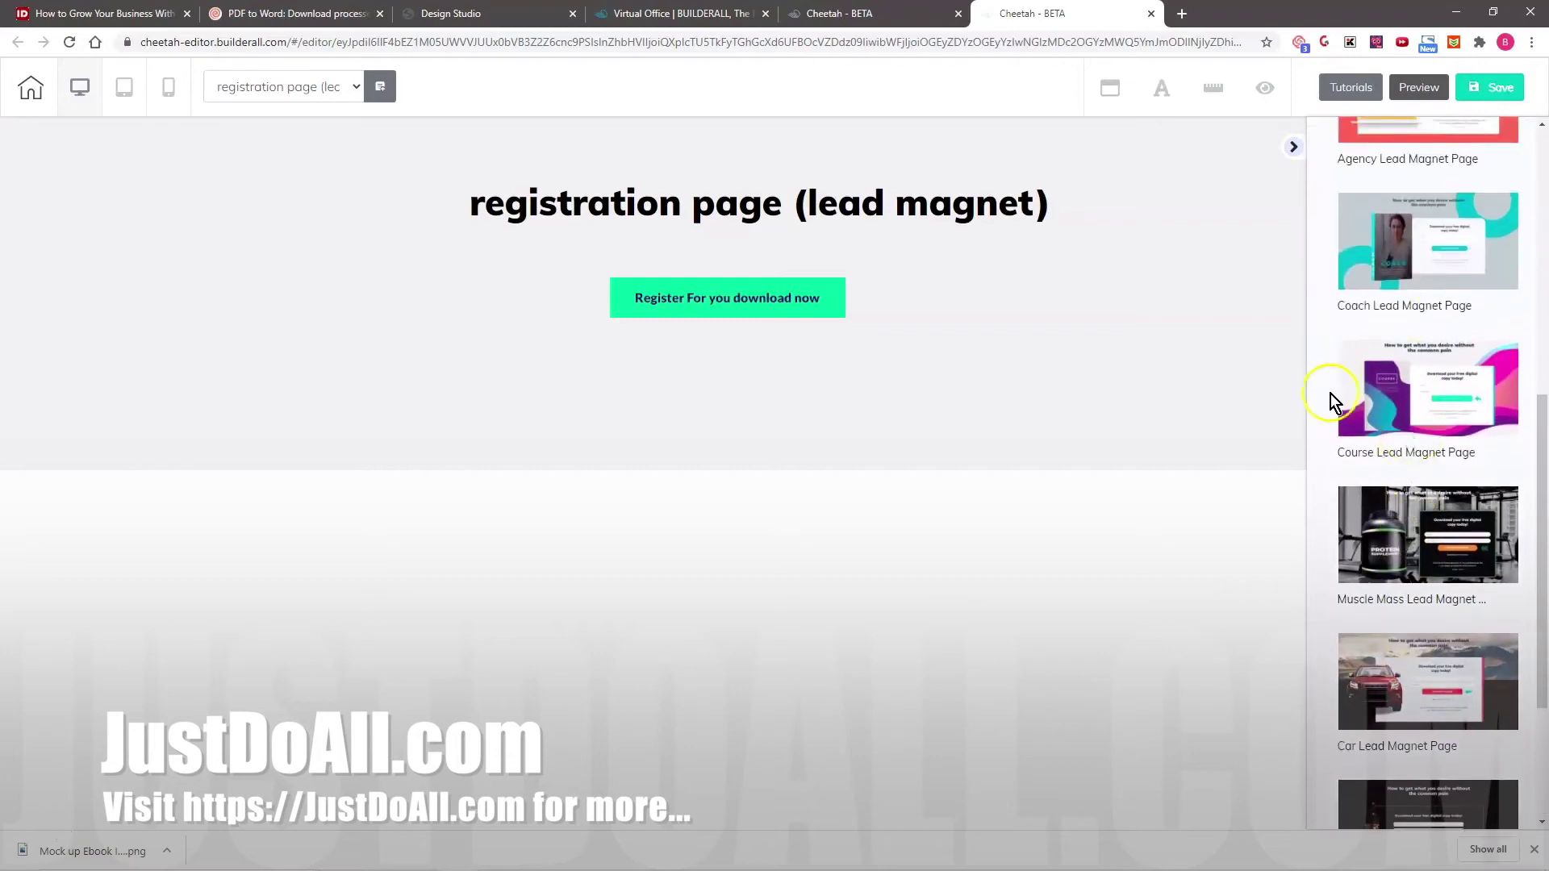
pyautogui.click(1422, 355)
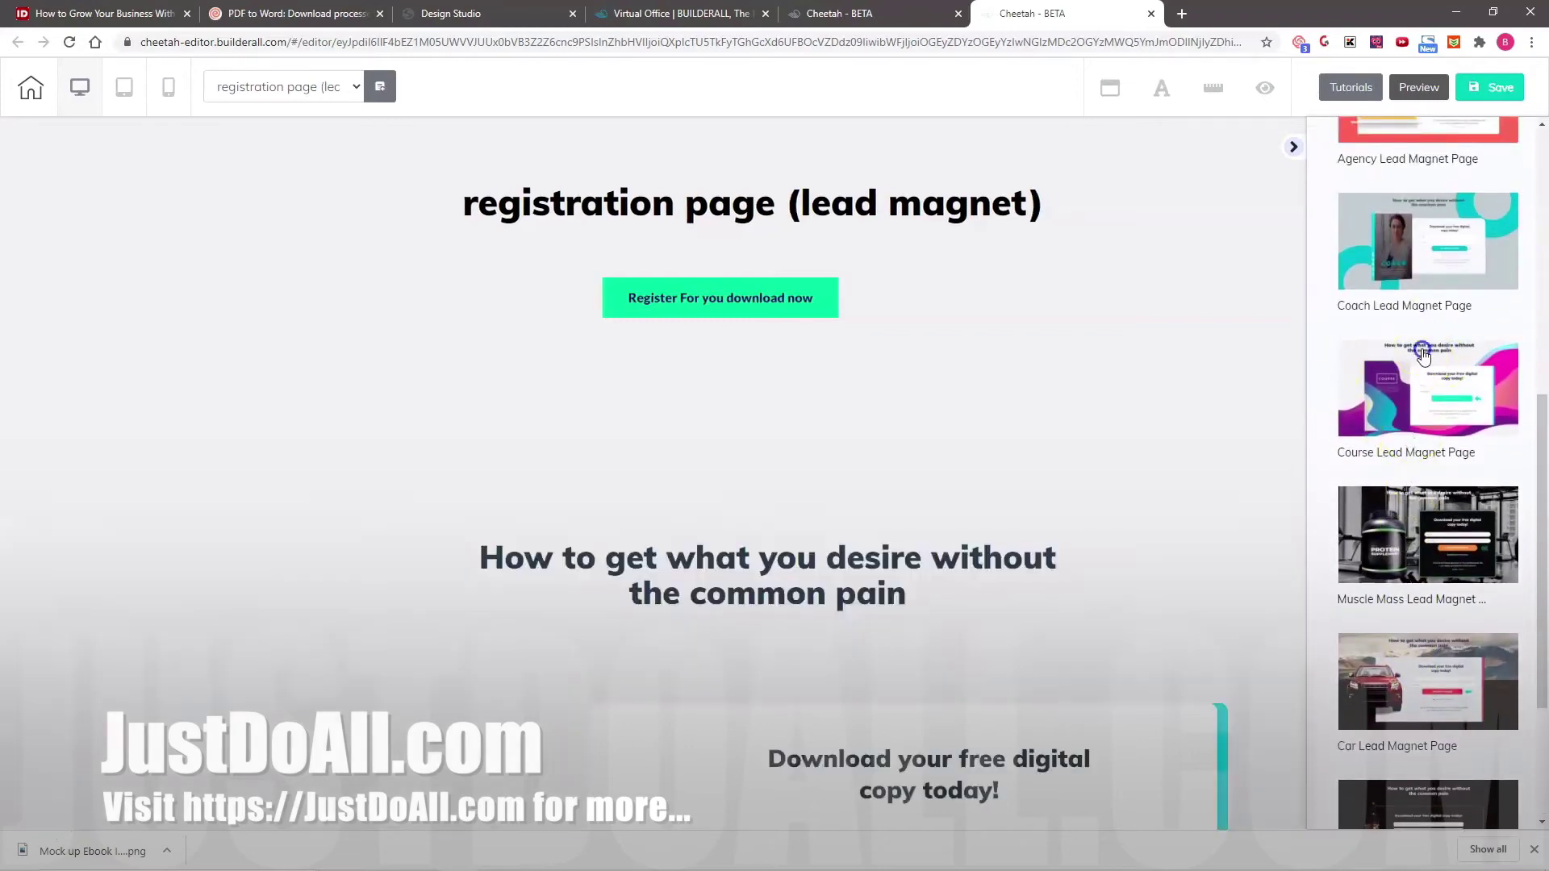
# Nudge the Register For you download now button into a new position.
pyautogui.scroll(5, 1192, 458)
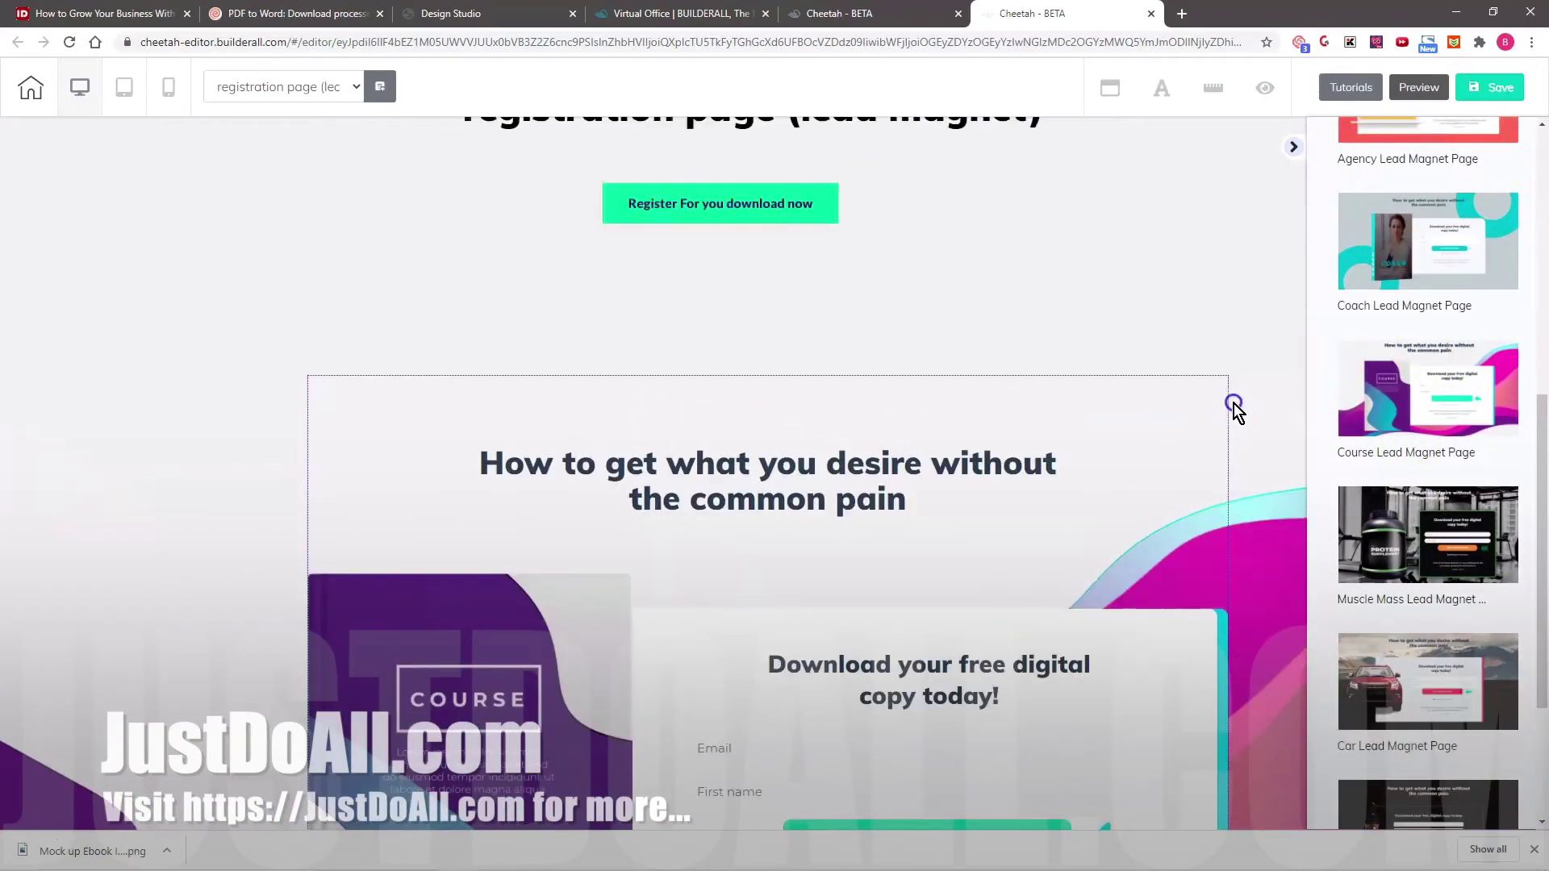
pyautogui.scroll(-3, 928, 387)
pyautogui.scroll(3, 1069, 395)
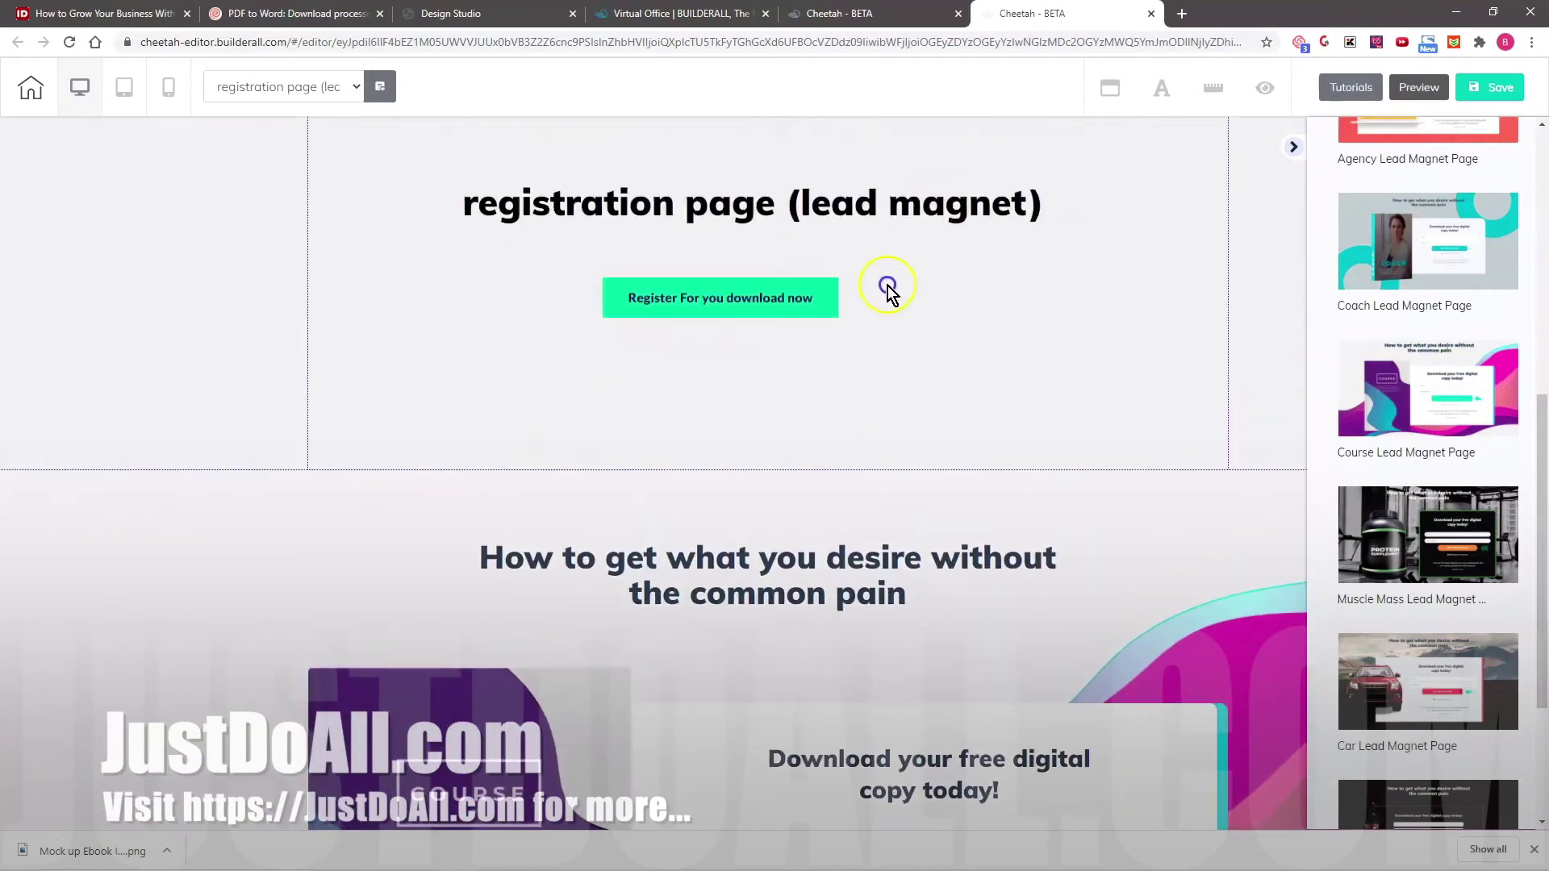
pyautogui.moveTo(692, 301); pyautogui.dragTo(815, 328)
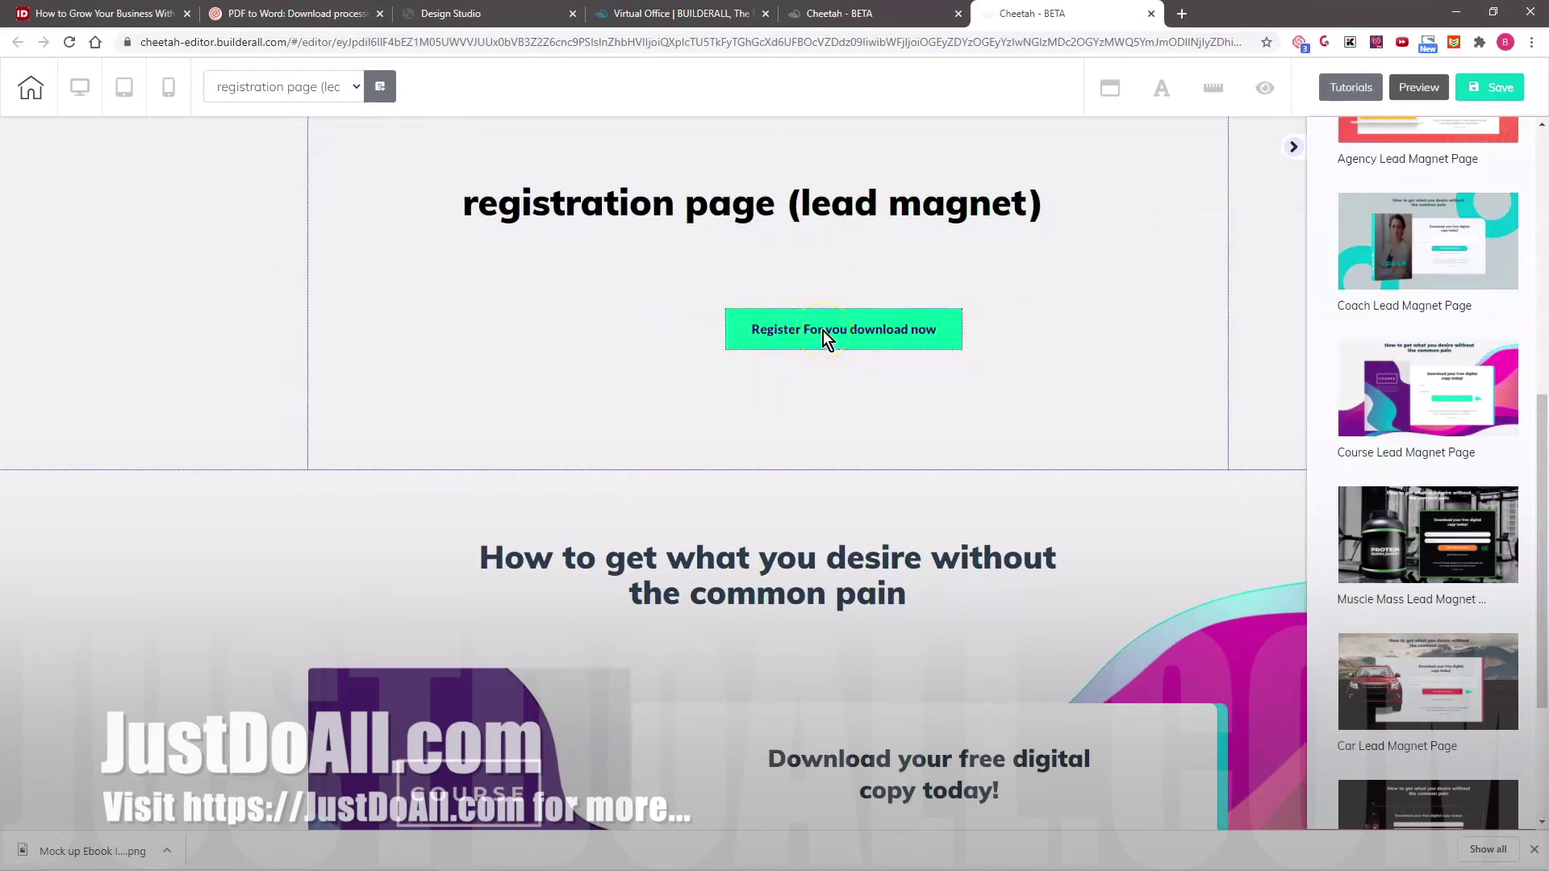
pyautogui.moveTo(823, 330); pyautogui.dragTo(875, 356)
pyautogui.scroll(-3, 955, 650)
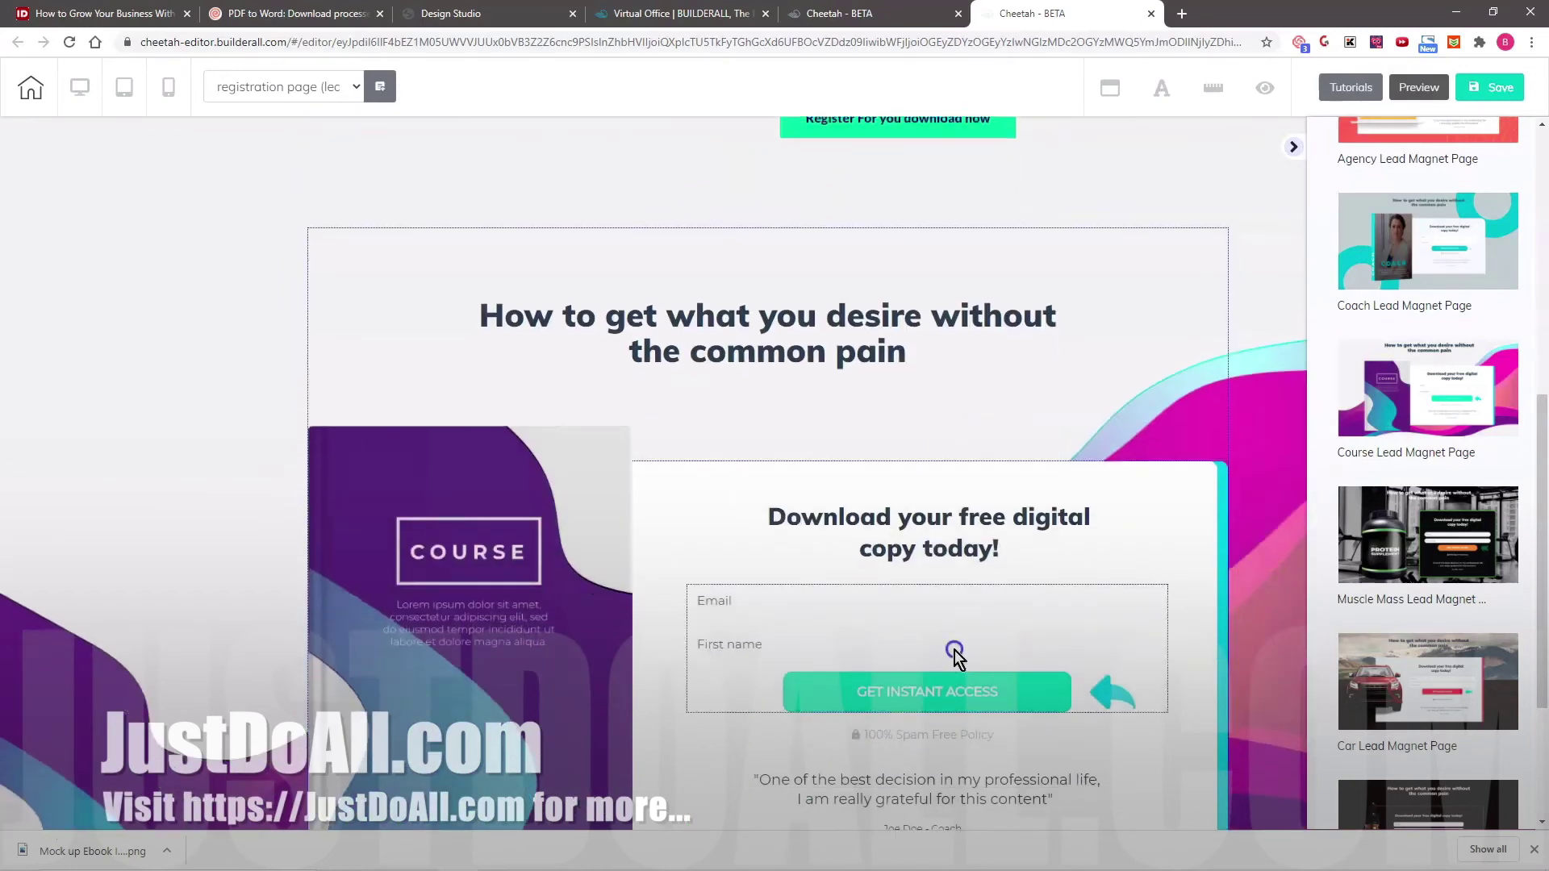
# Delete the MailingBoss sign-up form from the download panel.
pyautogui.click(941, 656)
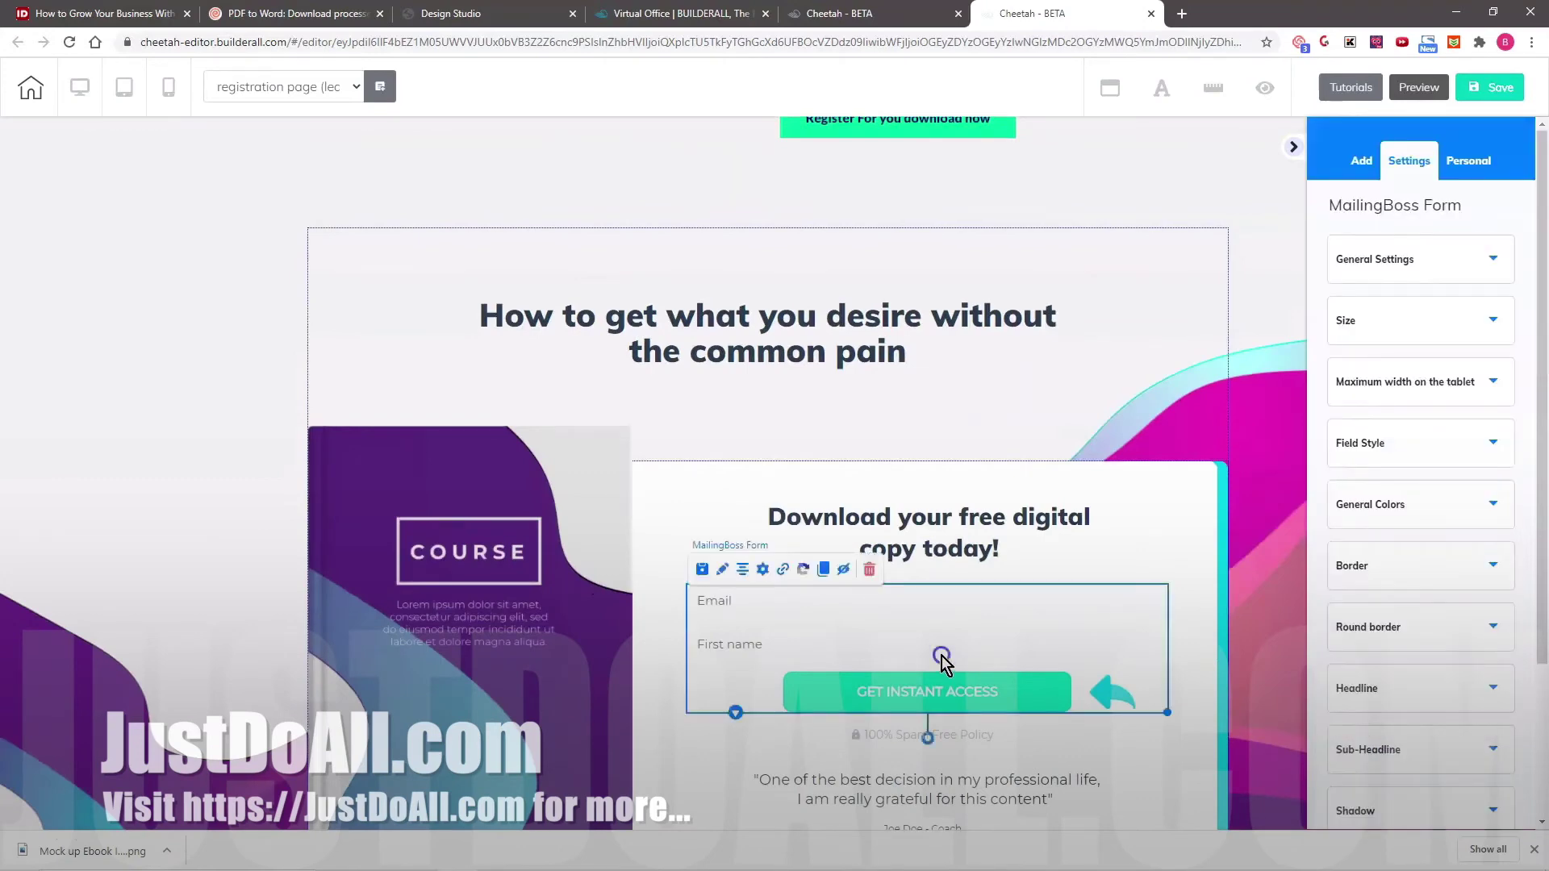
pyautogui.moveTo(941, 656); pyautogui.dragTo(401, 190)
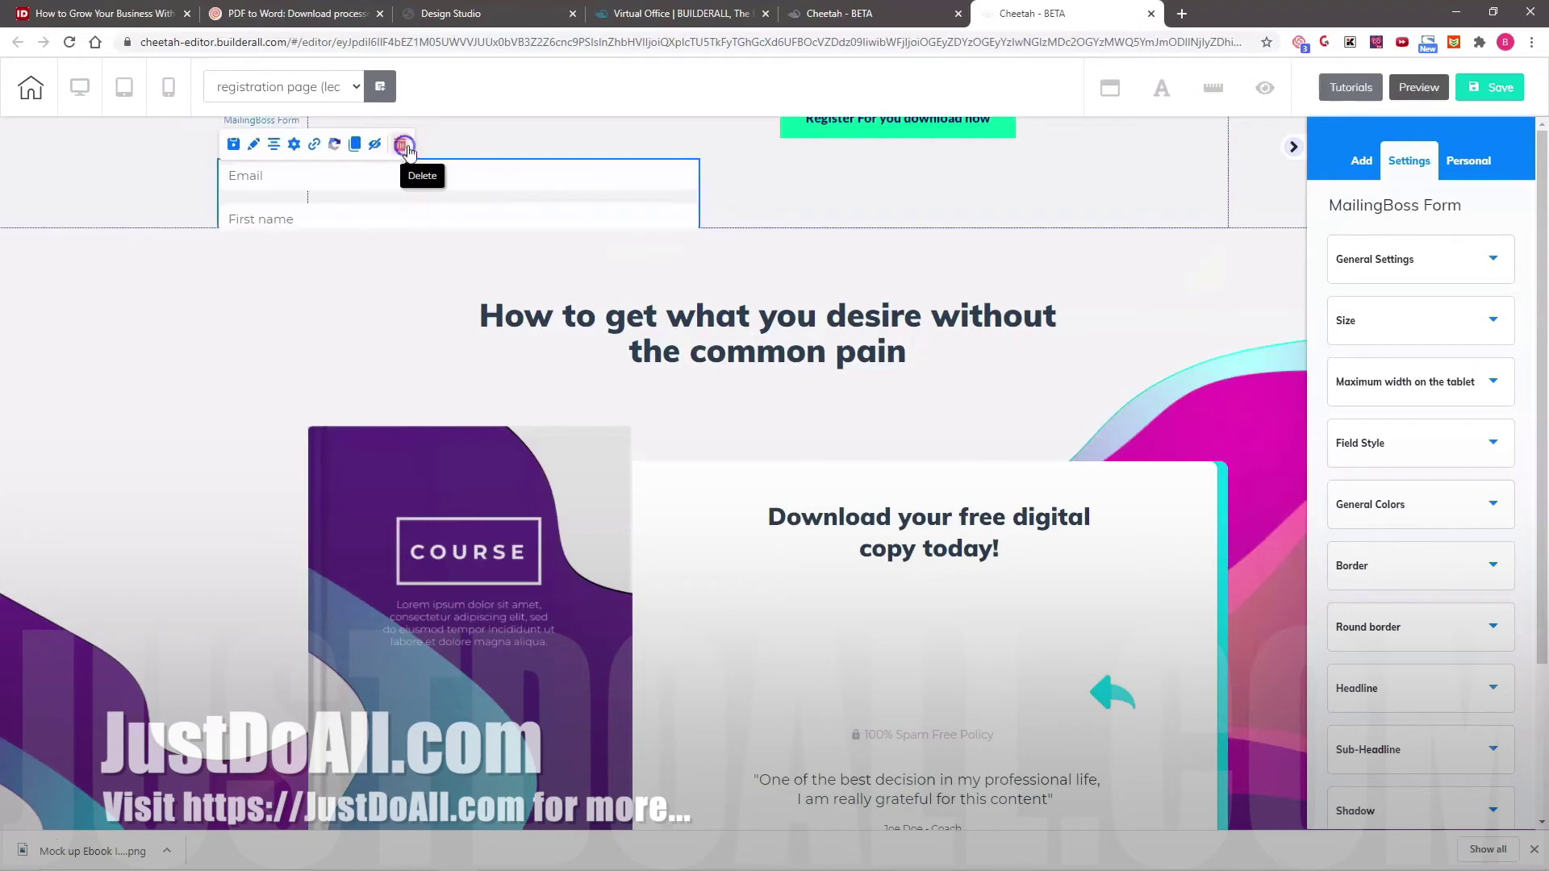
pyautogui.click(400, 144)
pyautogui.click(846, 465)
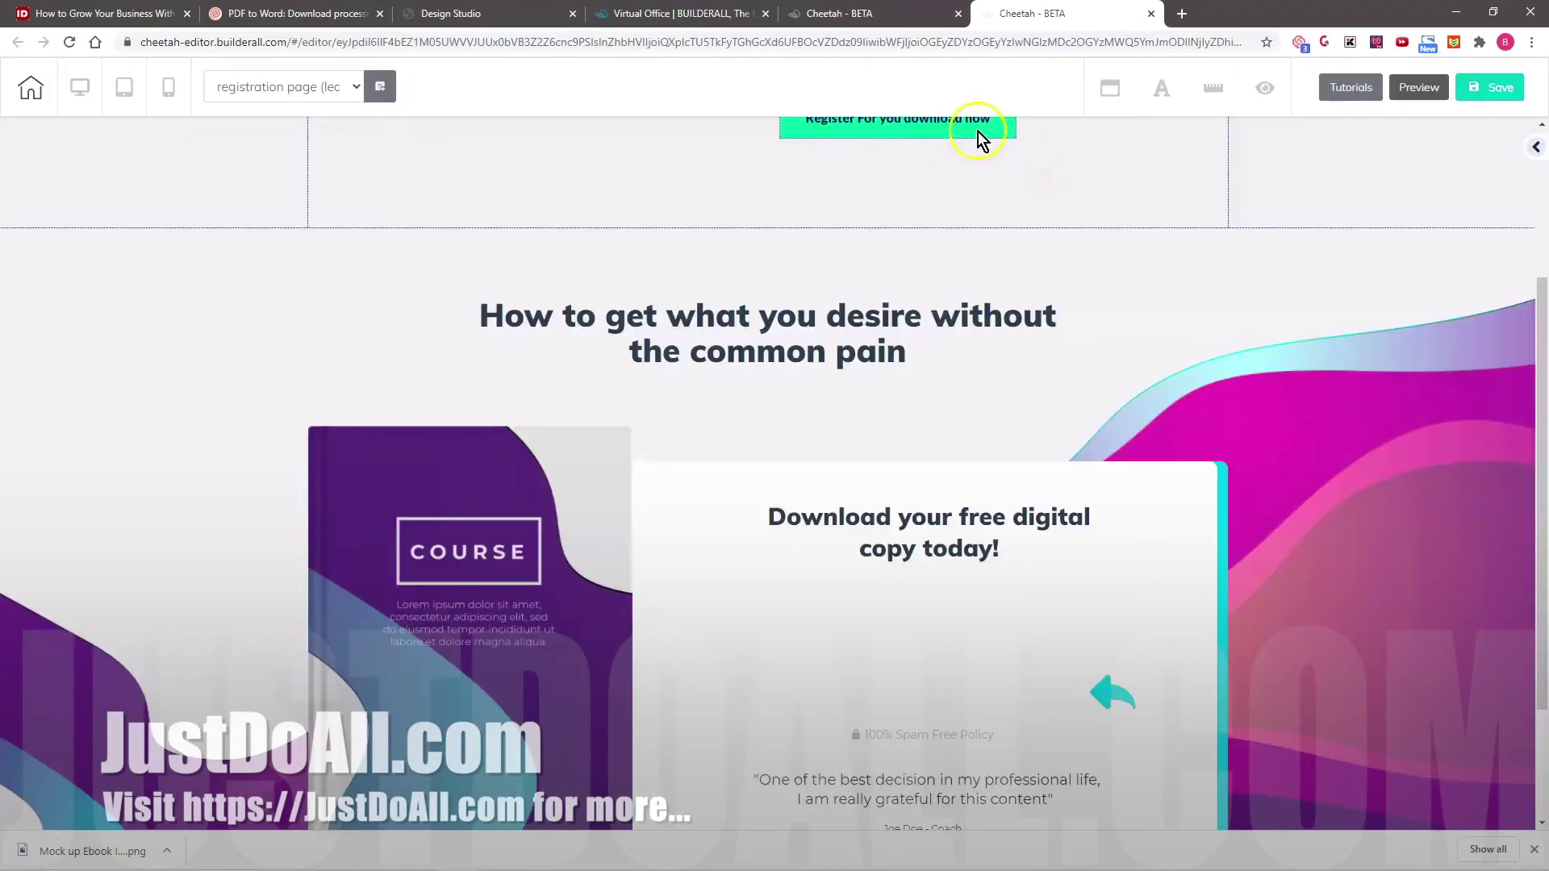
# Set the Register button's layer to Top and place it beside the panel's arrow.
pyautogui.moveTo(978, 129); pyautogui.dragTo(980, 199)
pyautogui.click(942, 196)
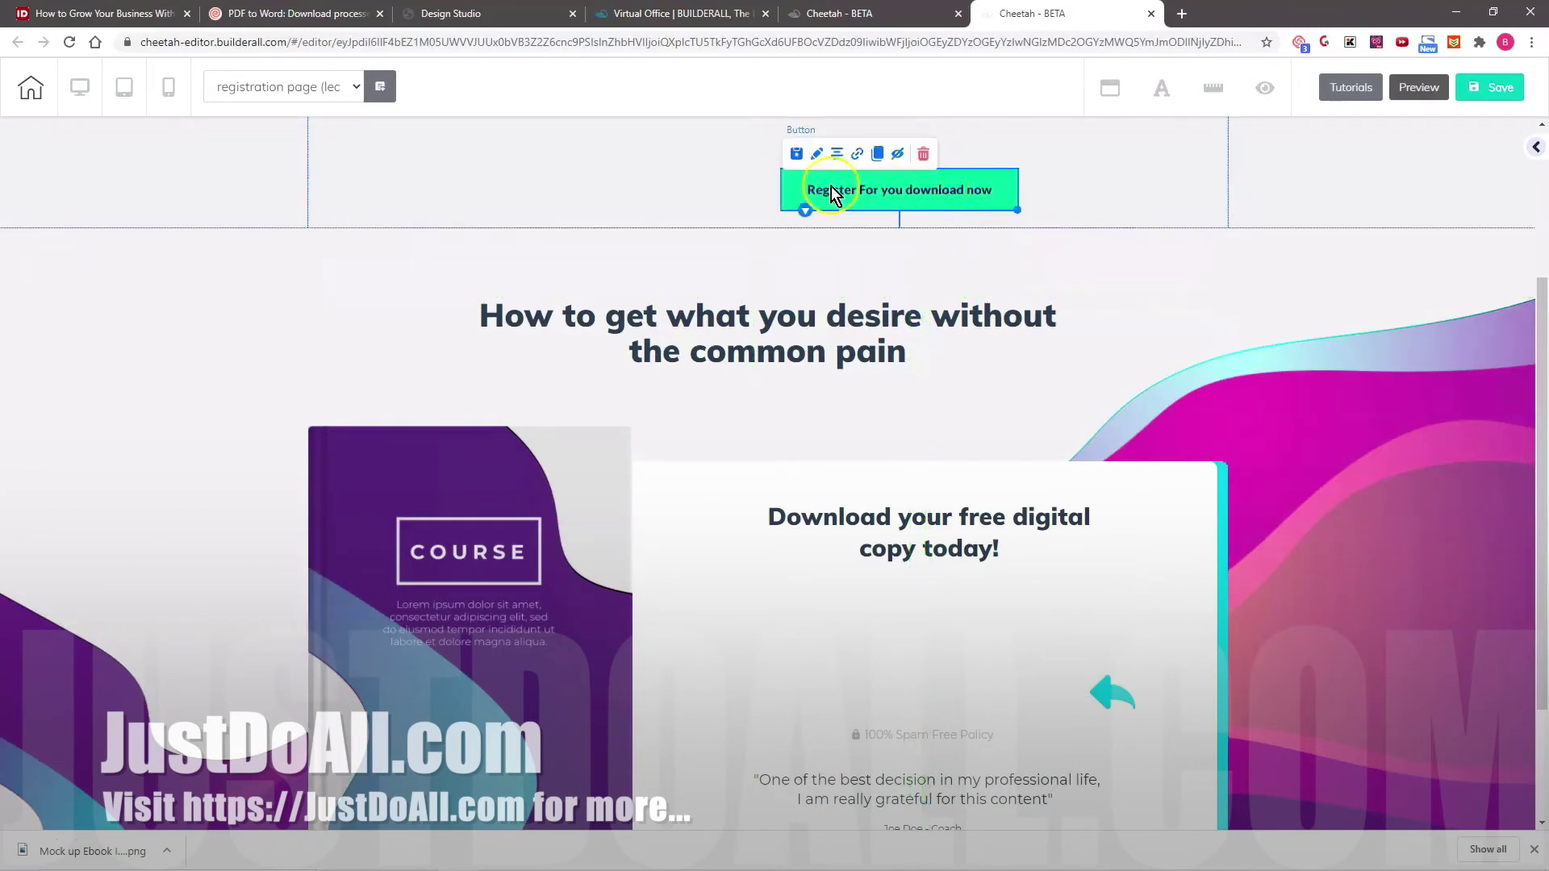
pyautogui.click(817, 154)
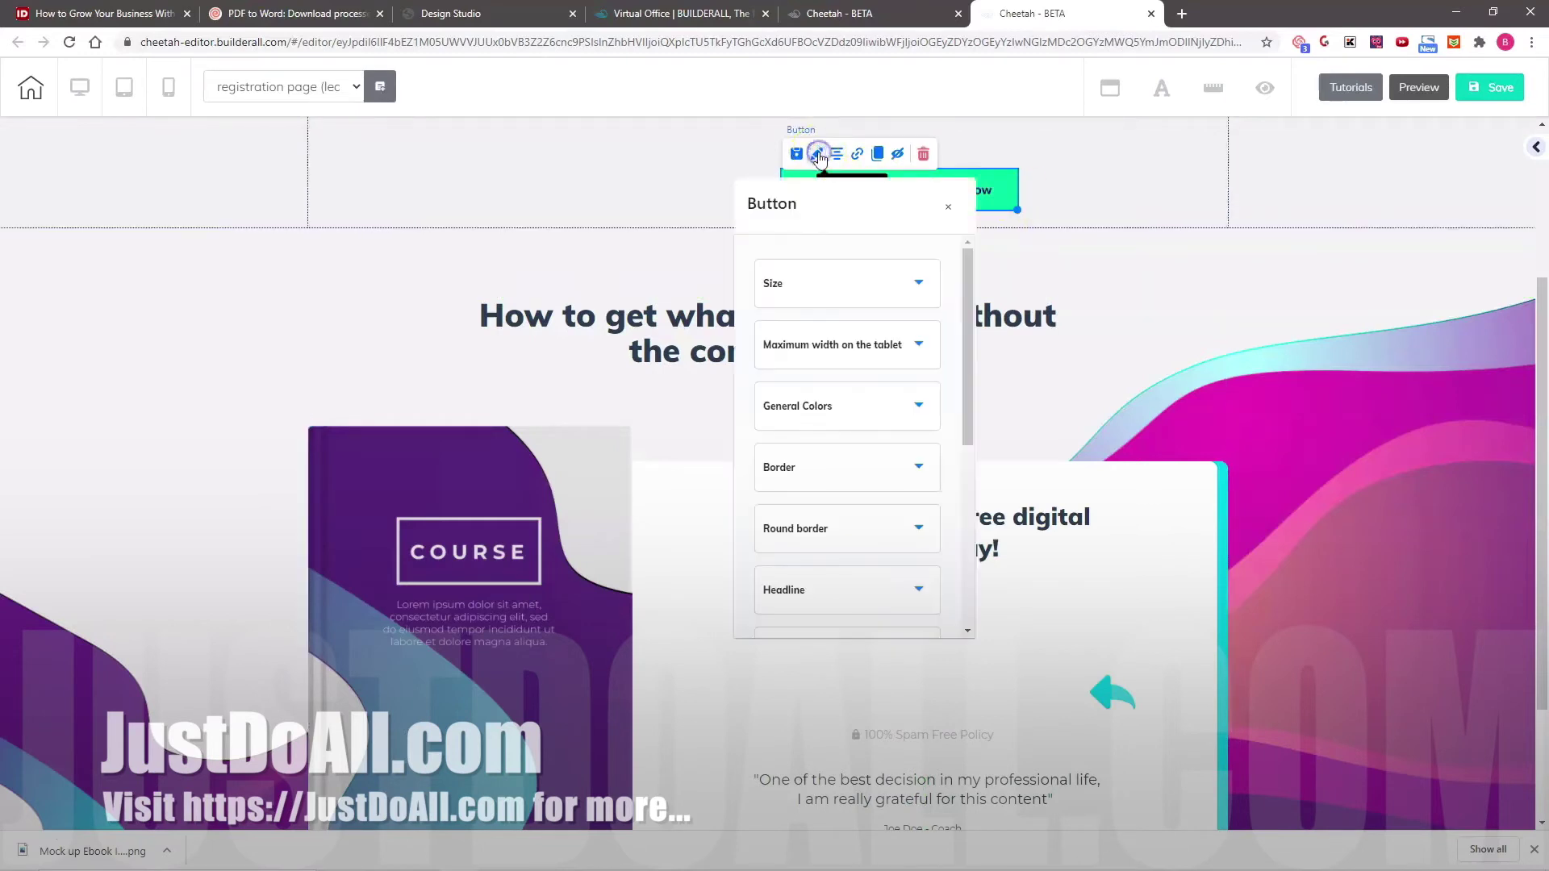
pyautogui.moveTo(847, 211); pyautogui.dragTo(1342, 159)
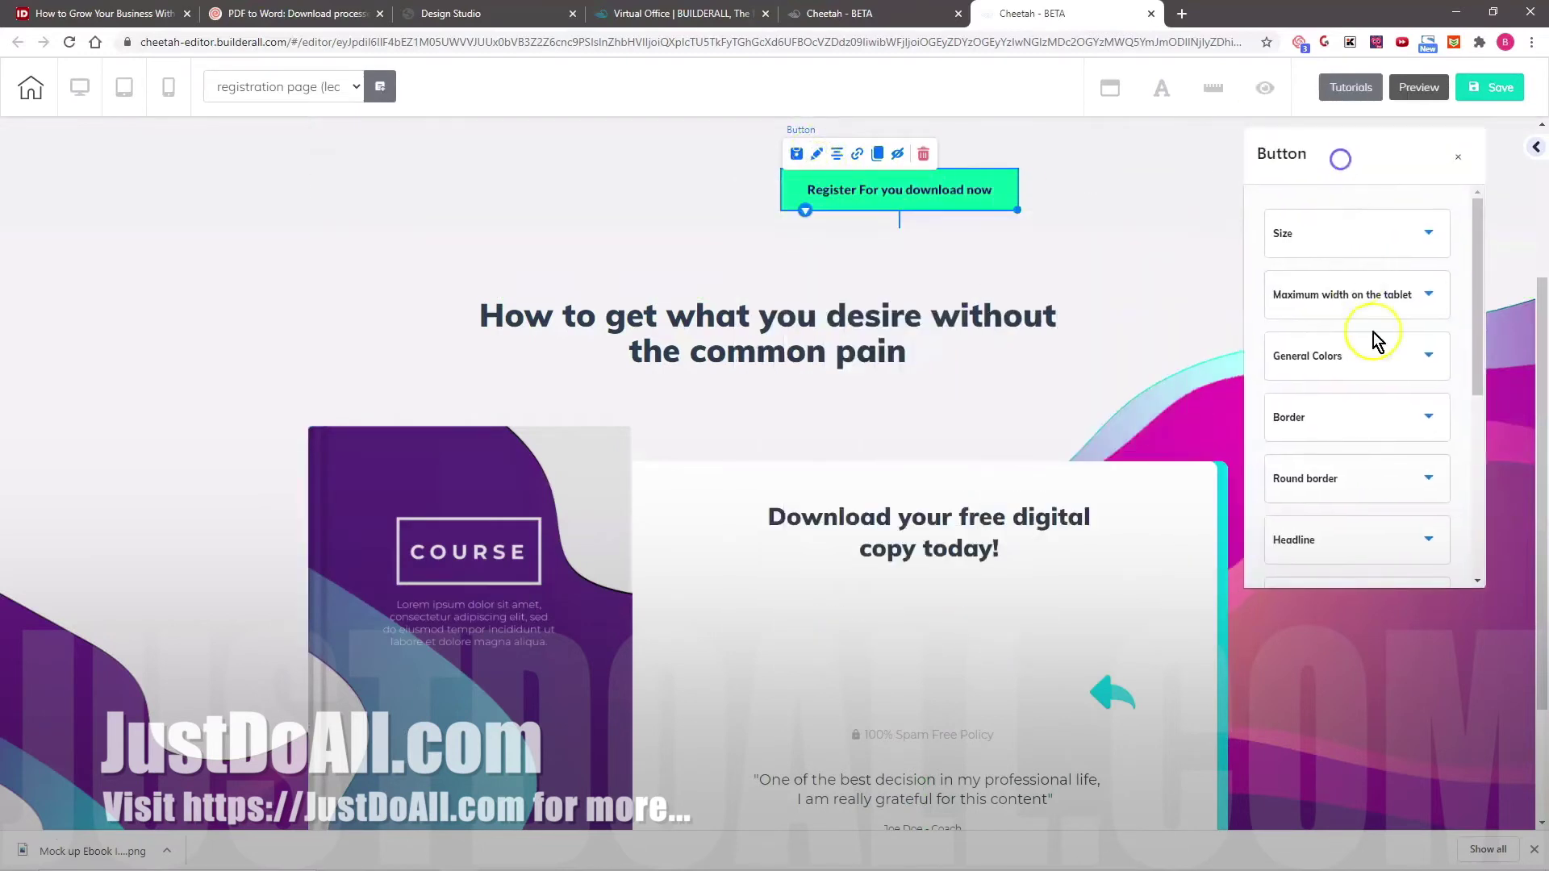
pyautogui.scroll(-5, 1367, 373)
pyautogui.click(1323, 479)
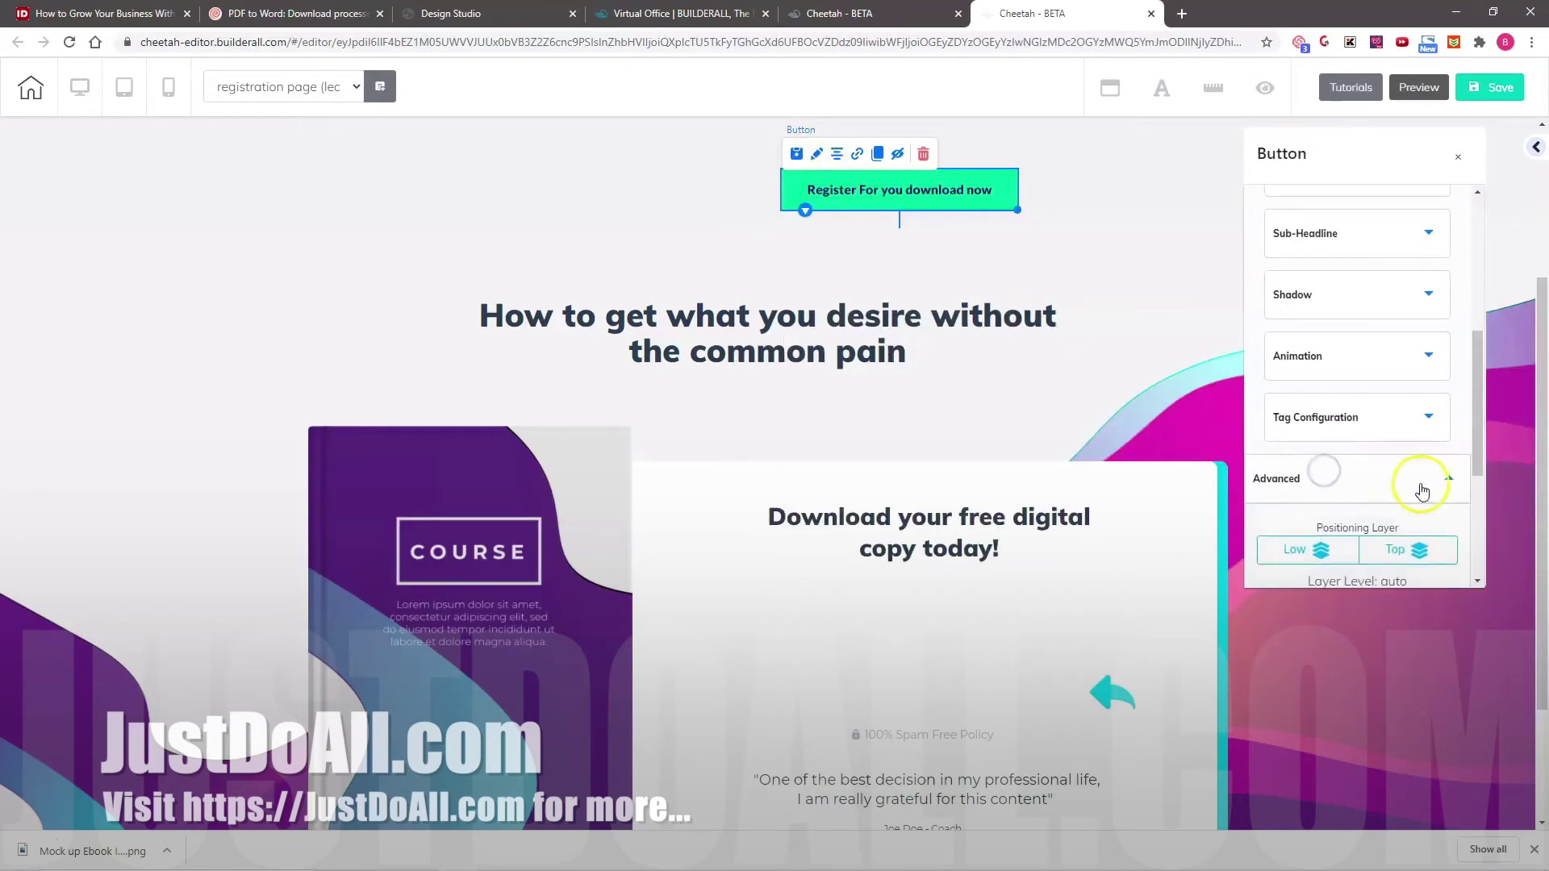
pyautogui.scroll(-3, 1418, 403)
pyautogui.click(1408, 309)
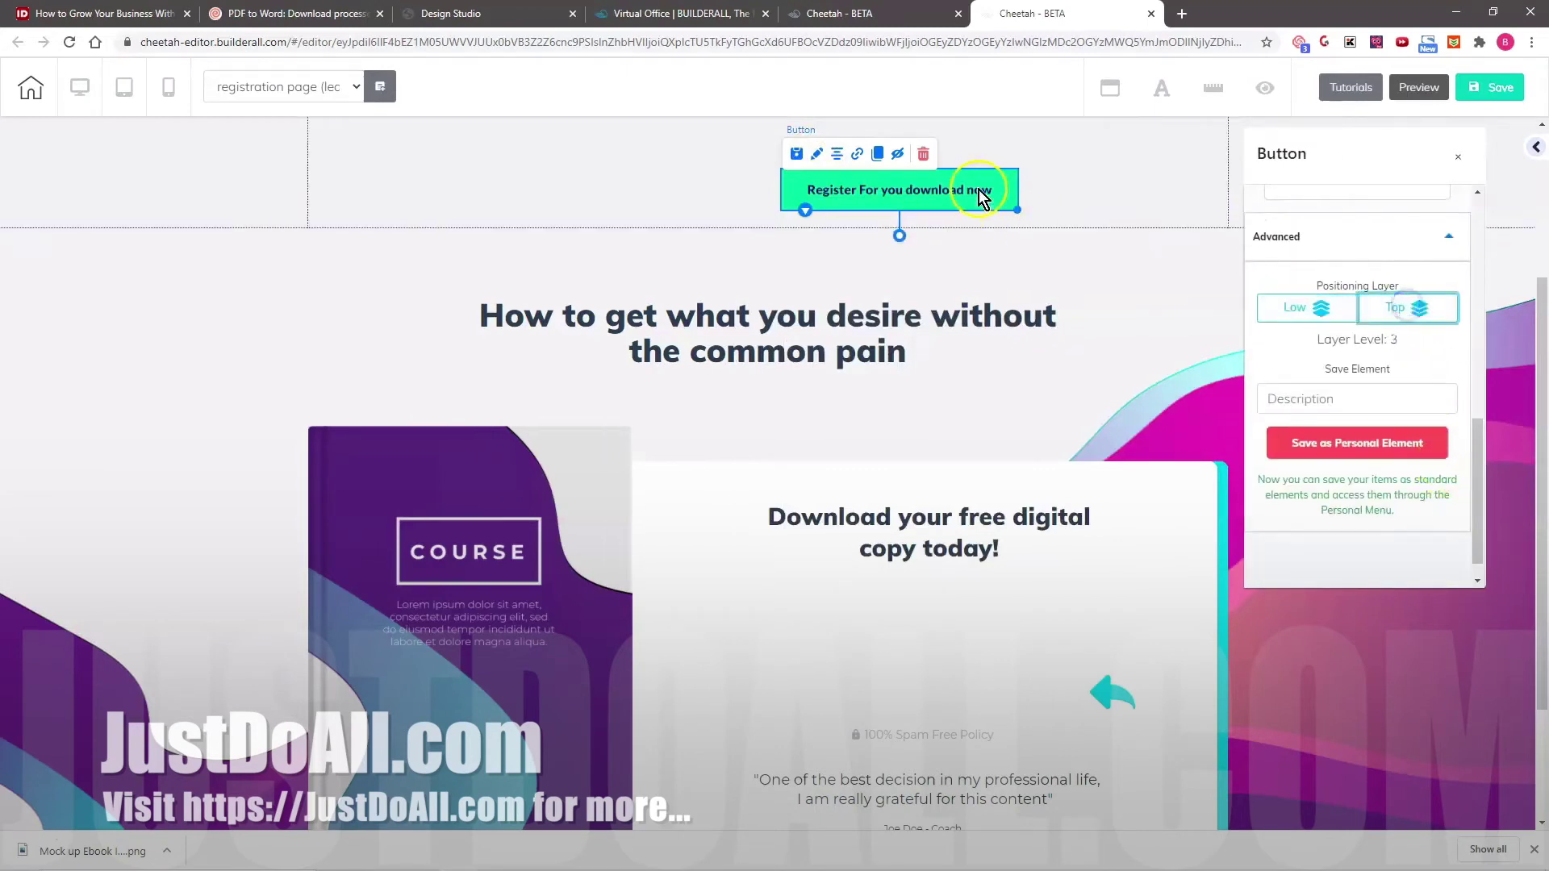
pyautogui.moveTo(986, 197); pyautogui.dragTo(1081, 280)
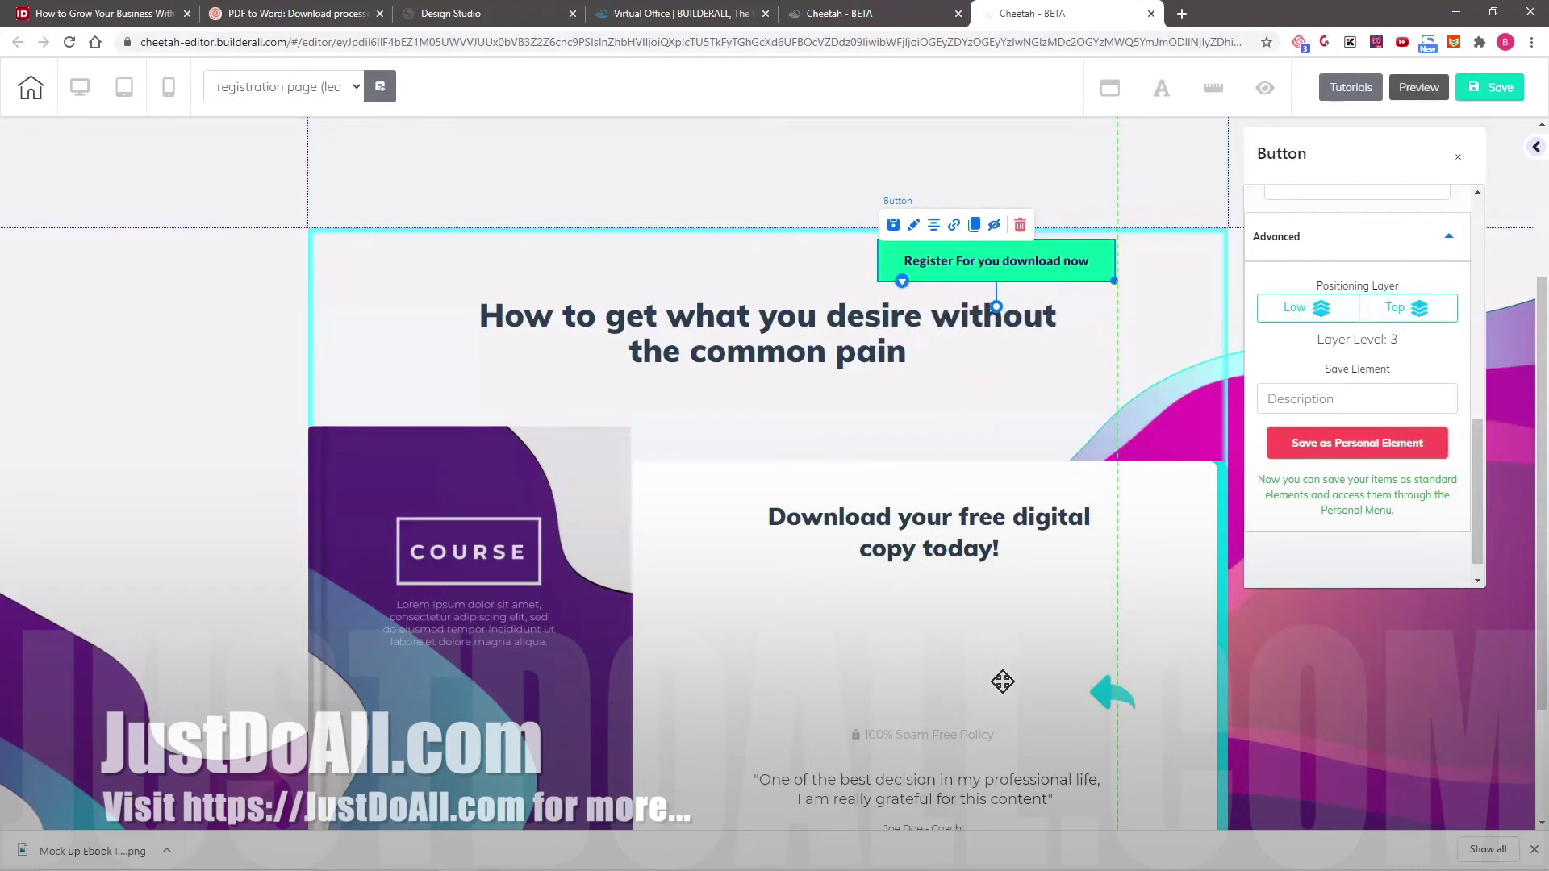
pyautogui.moveTo(1003, 682); pyautogui.dragTo(1003, 682)
pyautogui.click(1144, 355)
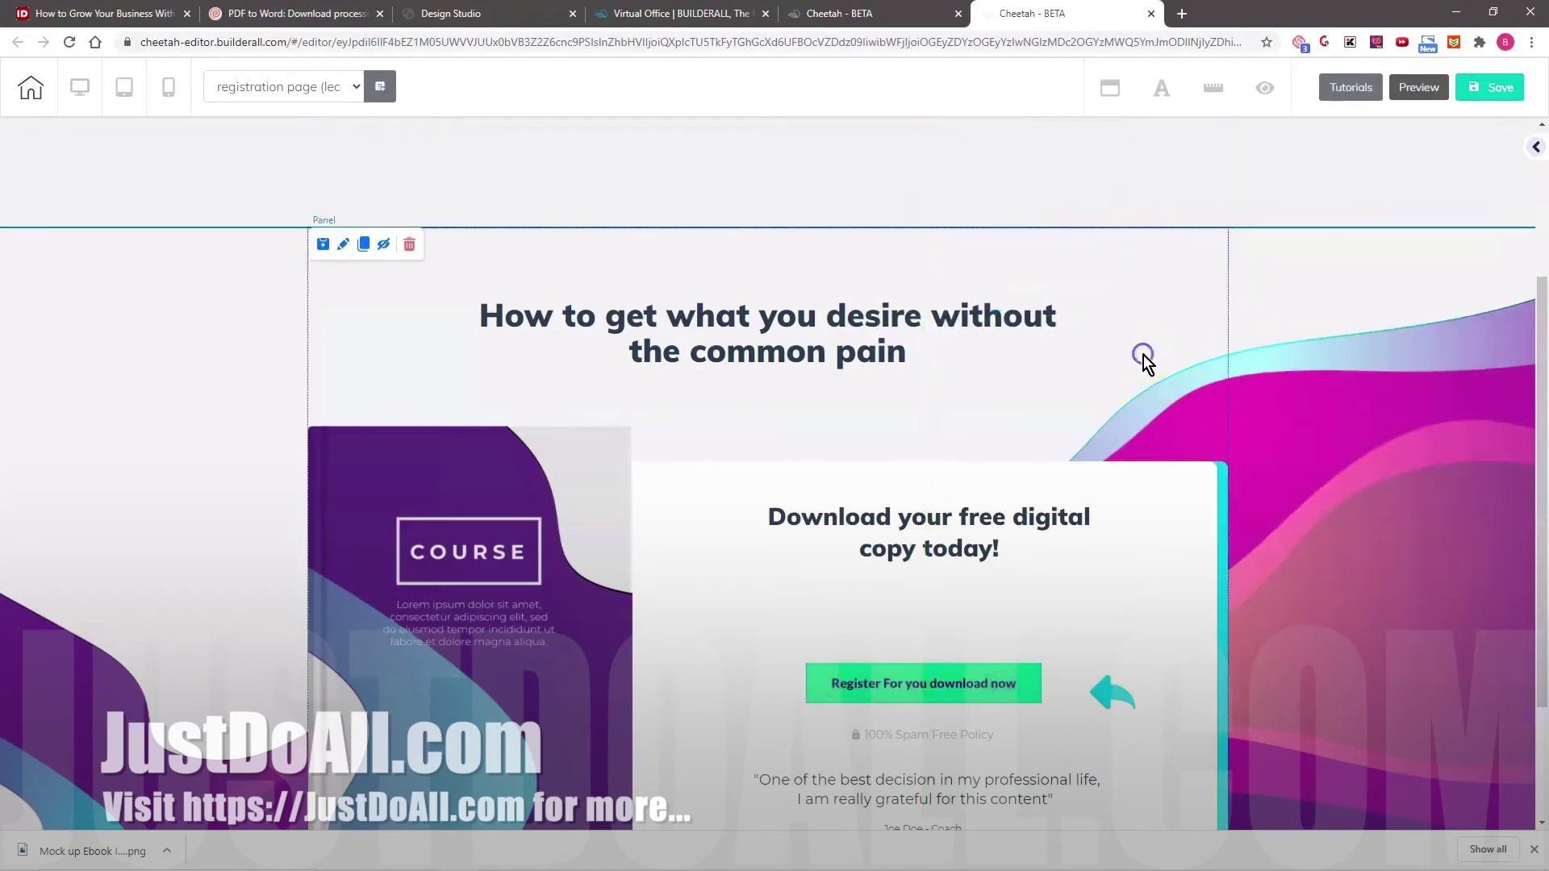
# Delete the old registration page section.
pyautogui.scroll(-2, 1364, 437)
pyautogui.scroll(1, 1364, 437)
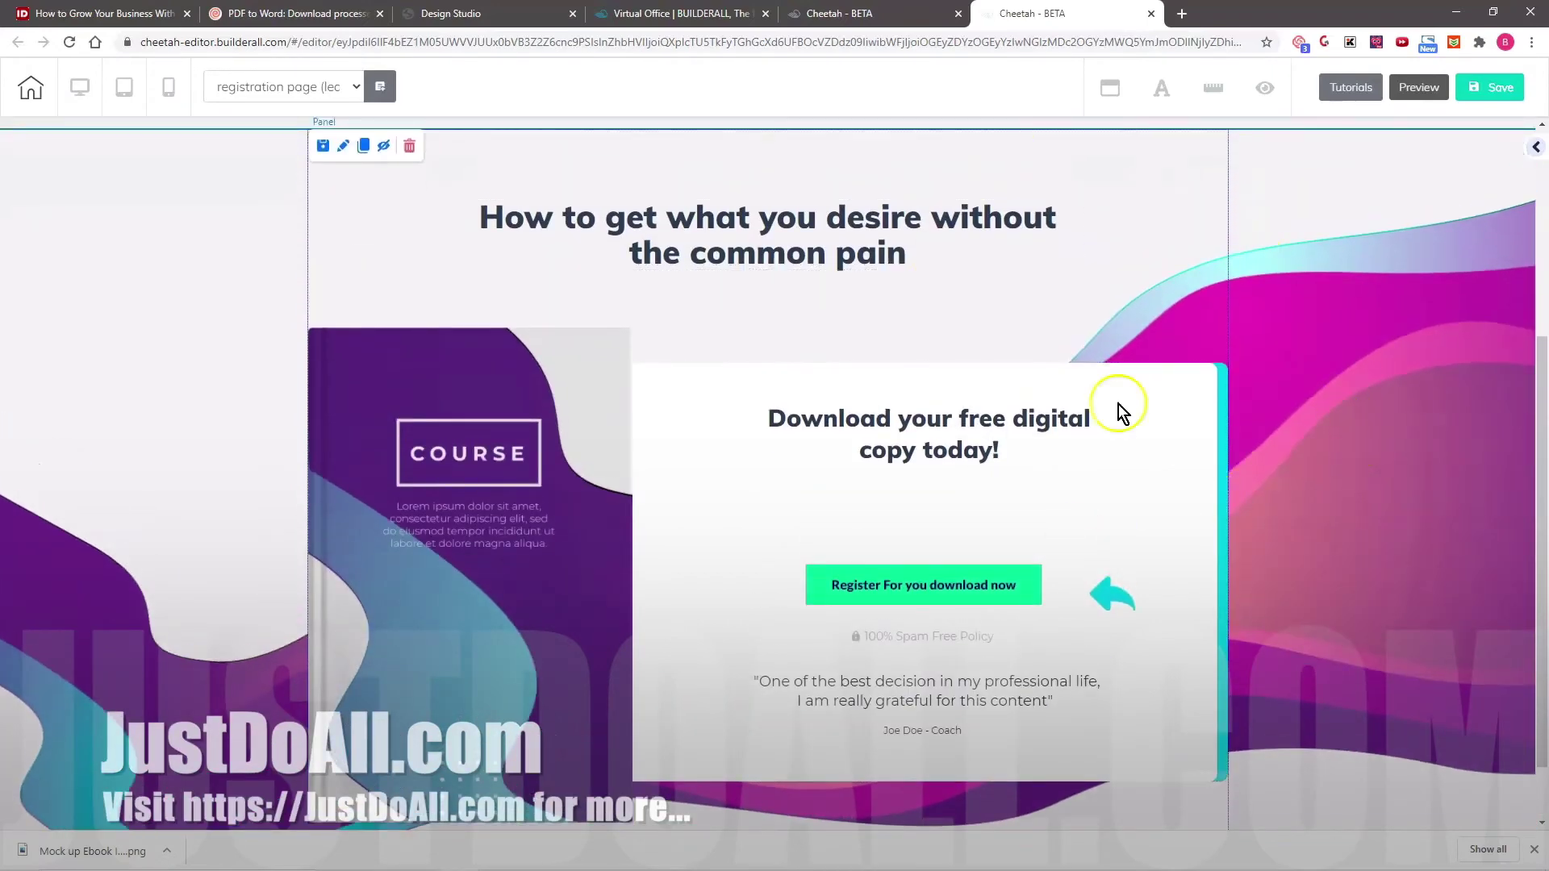
pyautogui.scroll(4, 1339, 361)
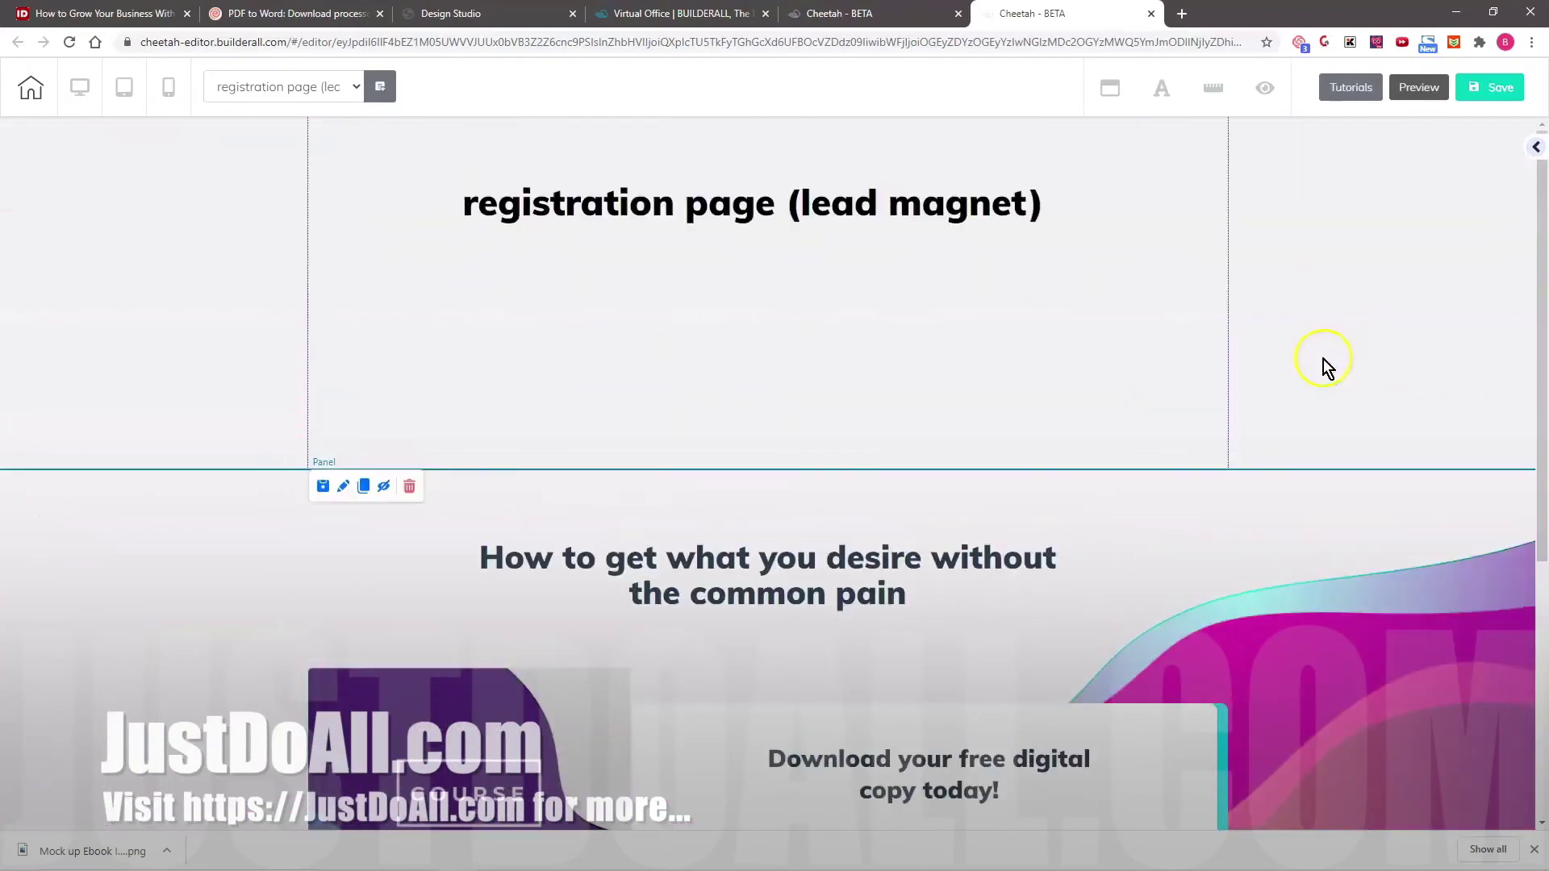
pyautogui.click(1278, 234)
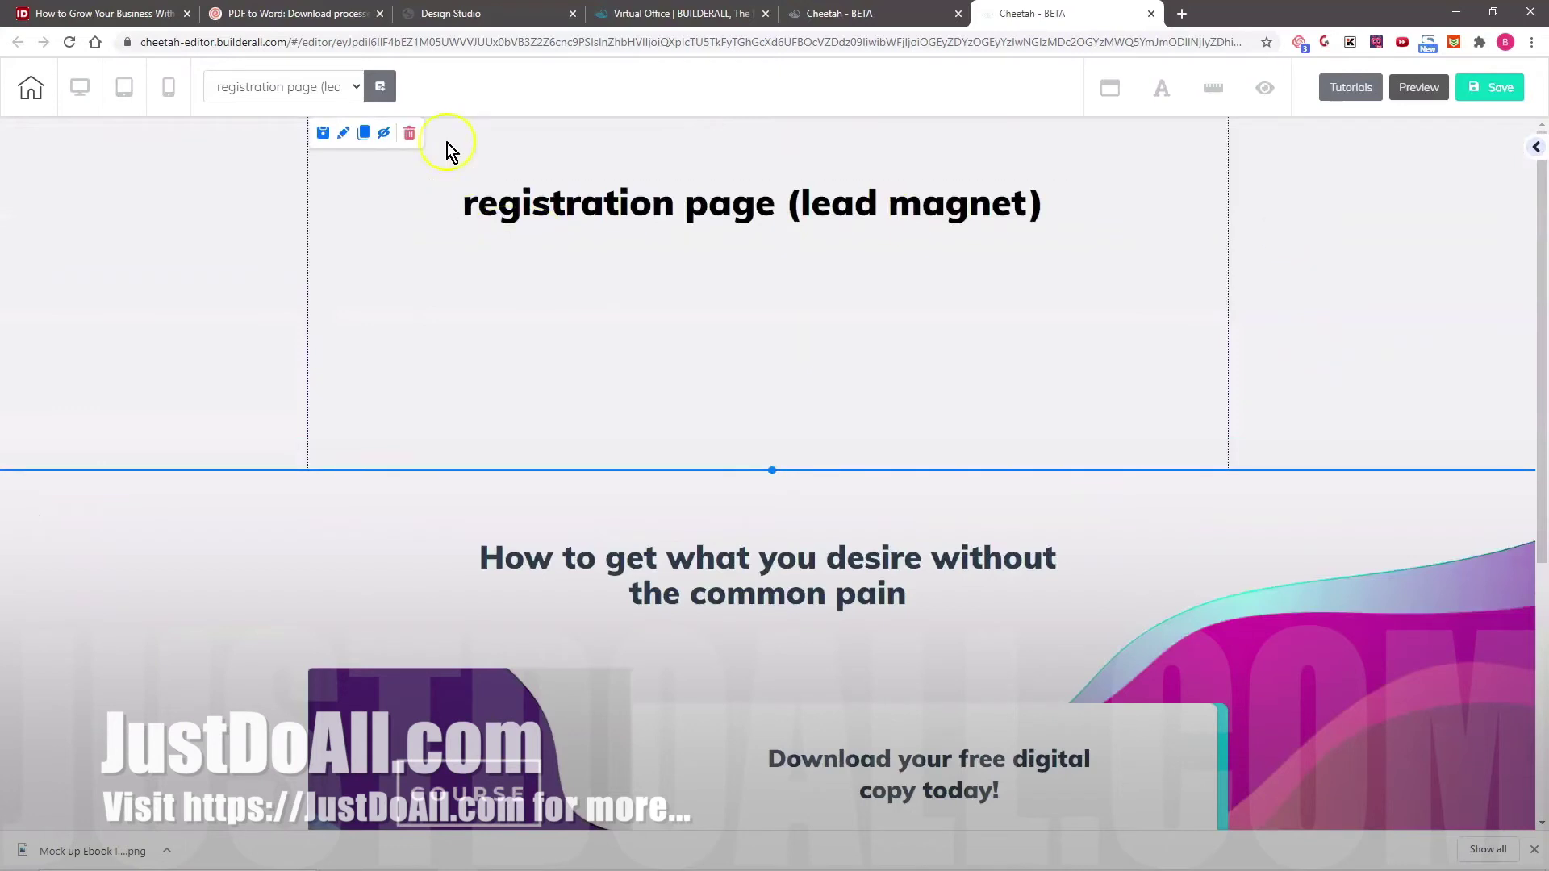
pyautogui.click(407, 133)
pyautogui.click(835, 466)
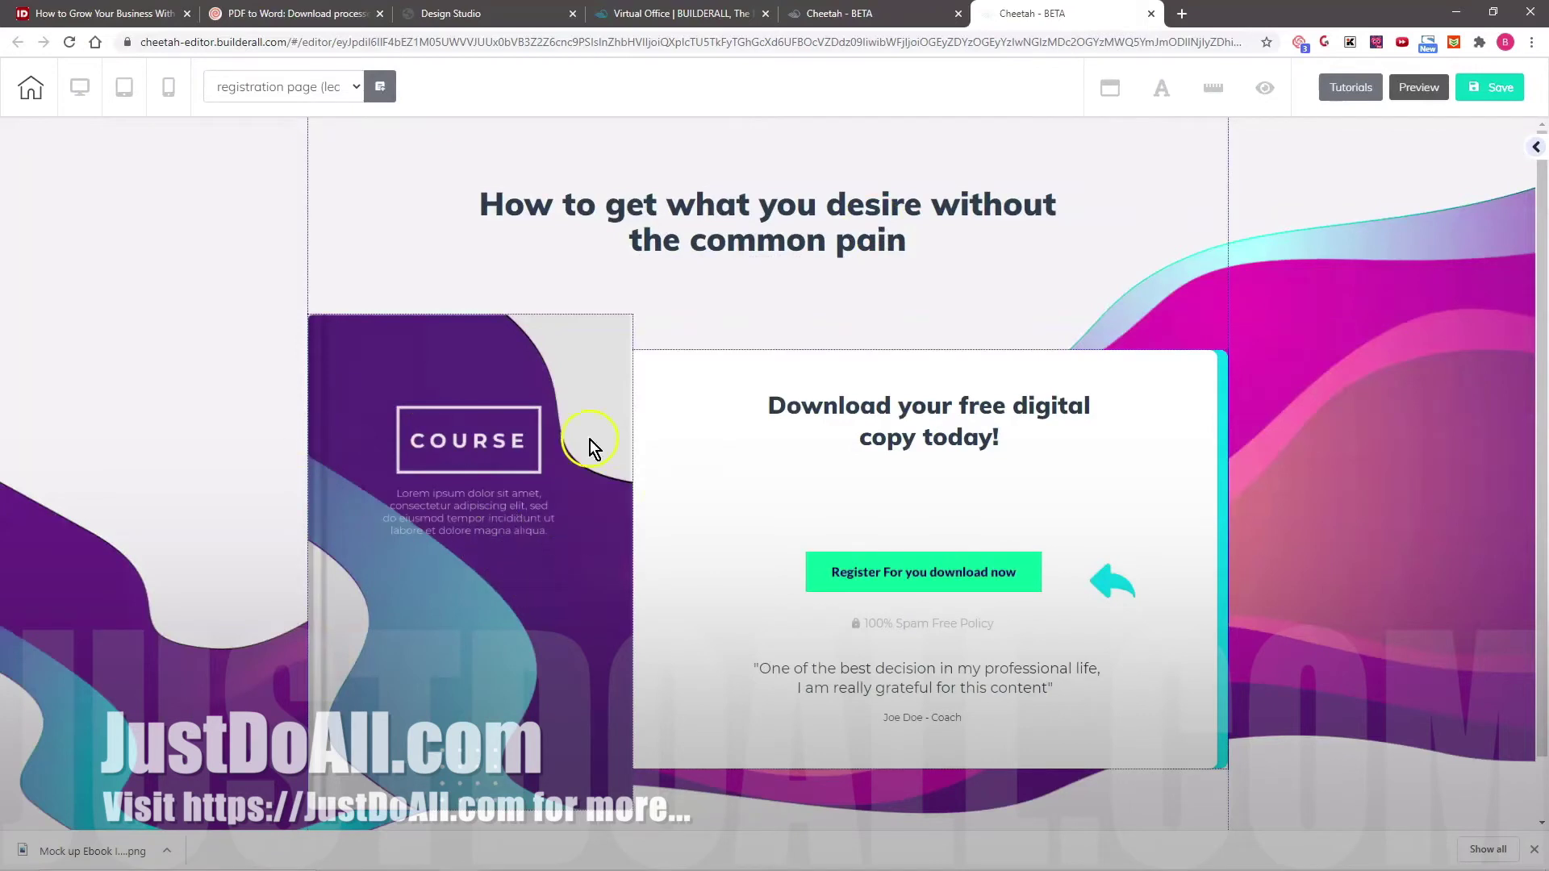
# Replace the purple COURSE book cover with the uploaded 'Mock up Ebook Image.png' and save.
pyautogui.click(520, 449)
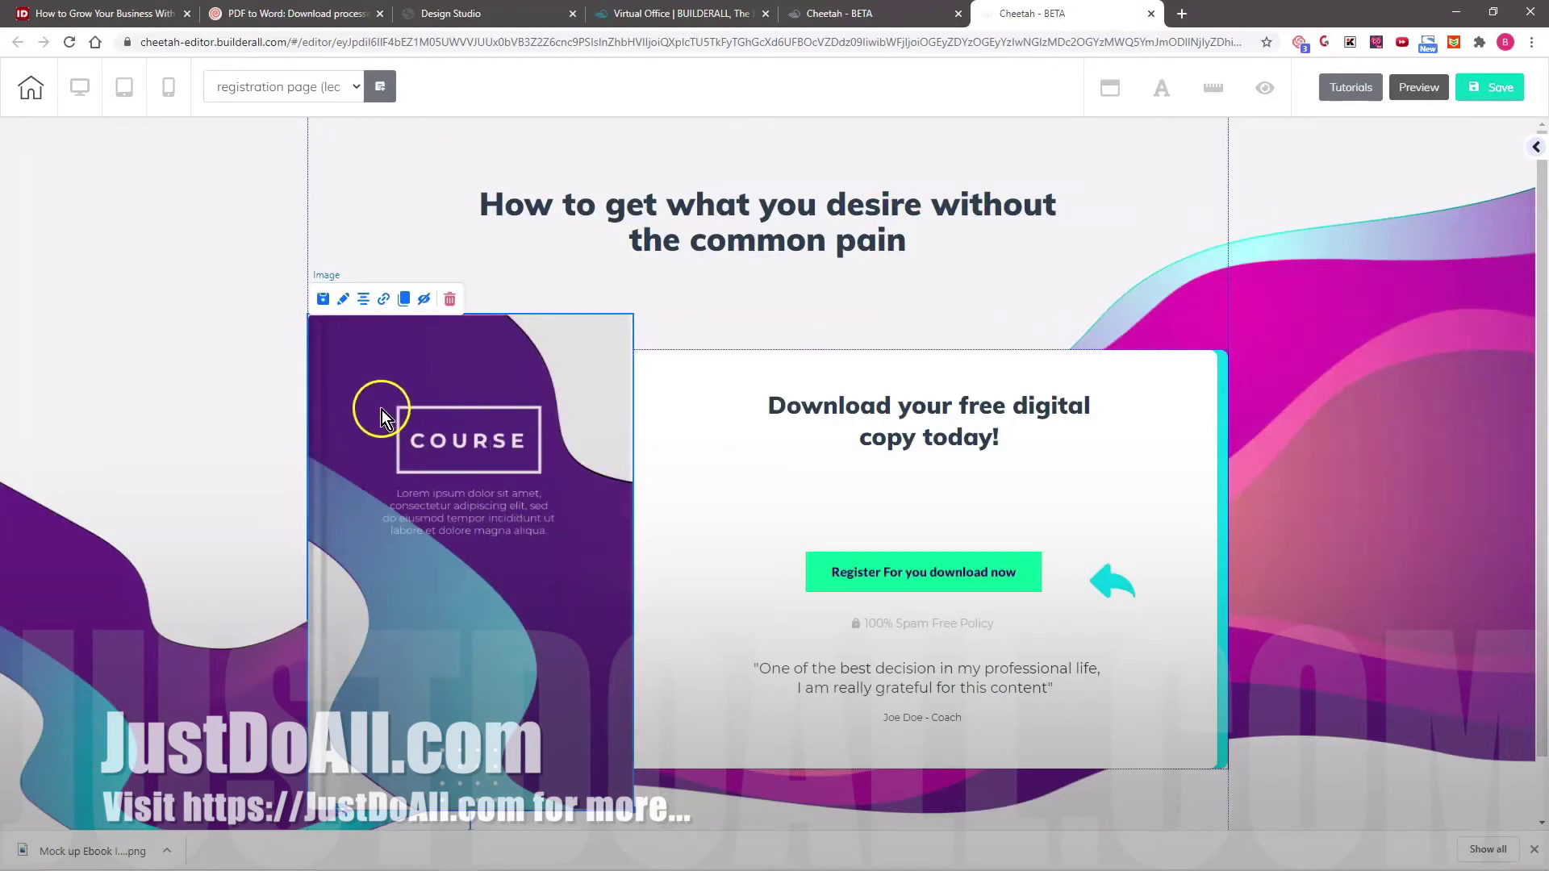
pyautogui.click(339, 302)
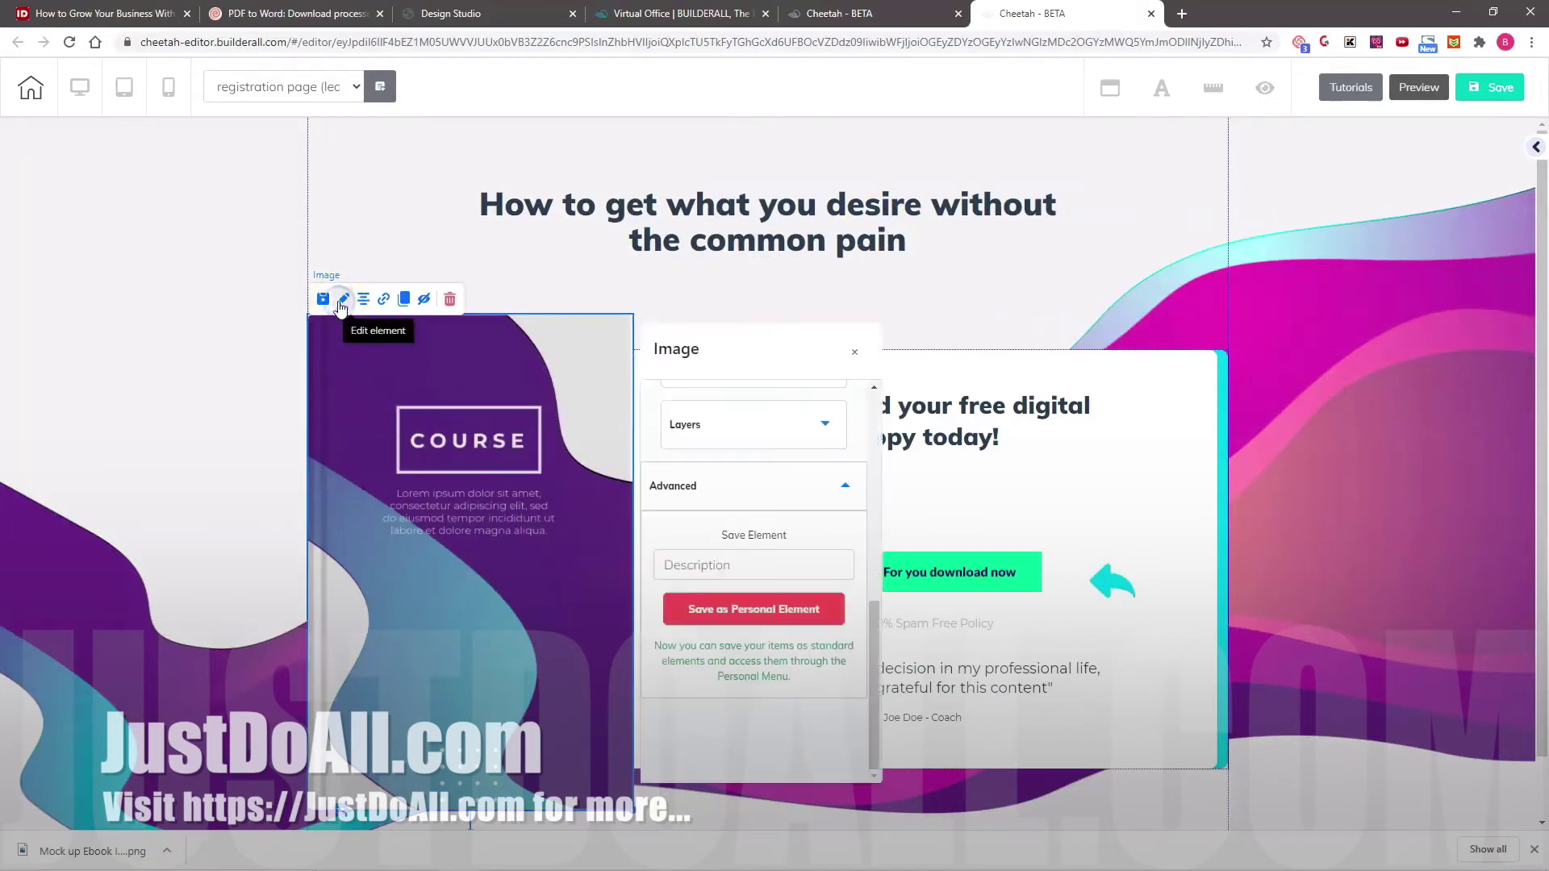
pyautogui.scroll(5, 771, 484)
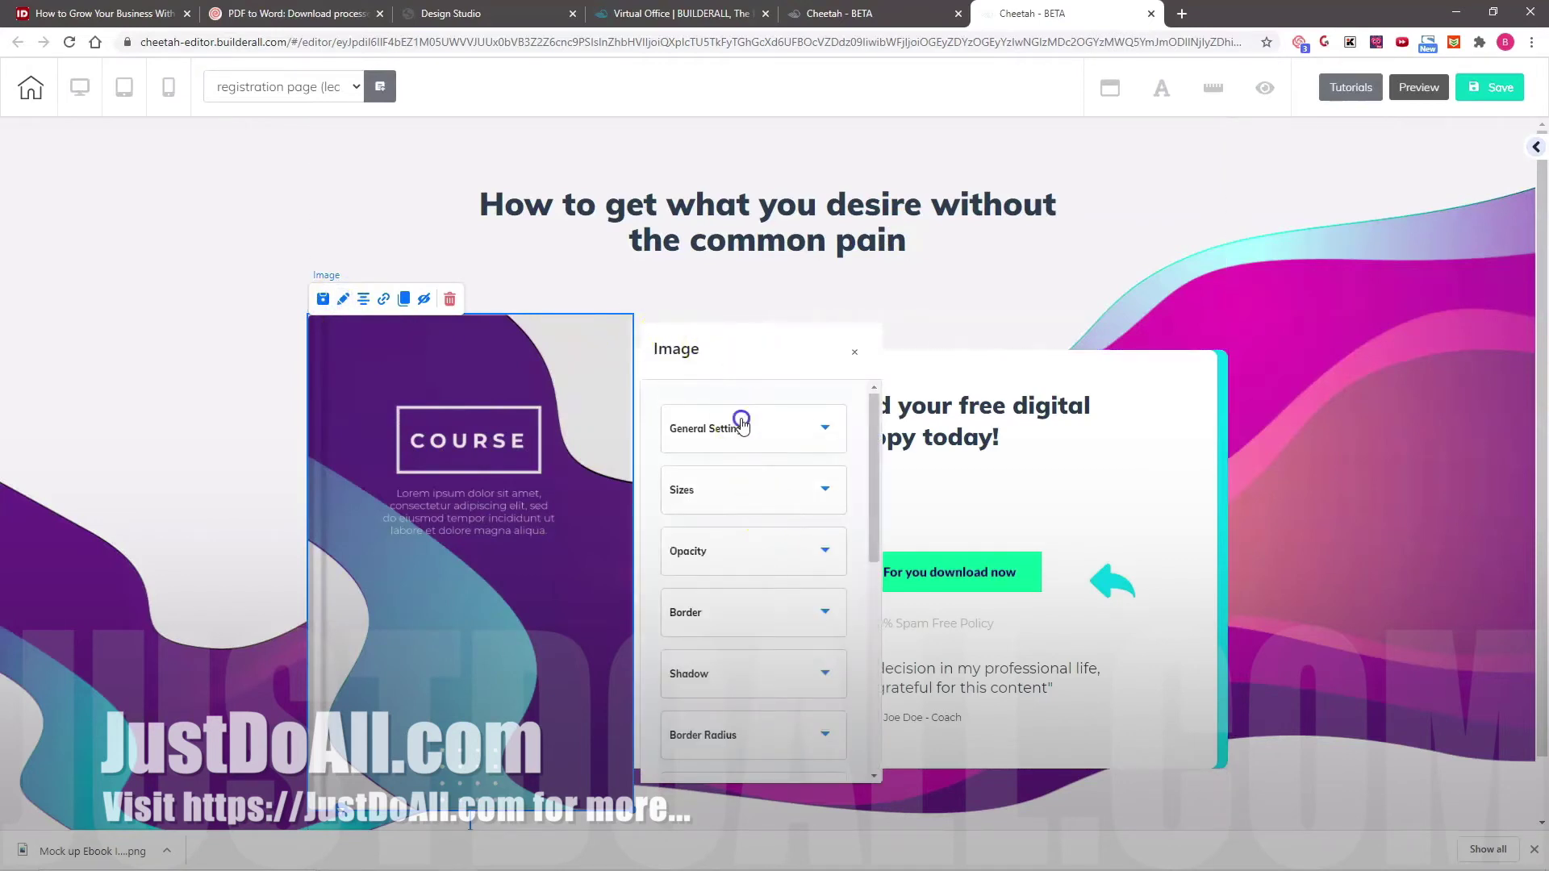
pyautogui.click(742, 425)
pyautogui.scroll(-3, 758, 703)
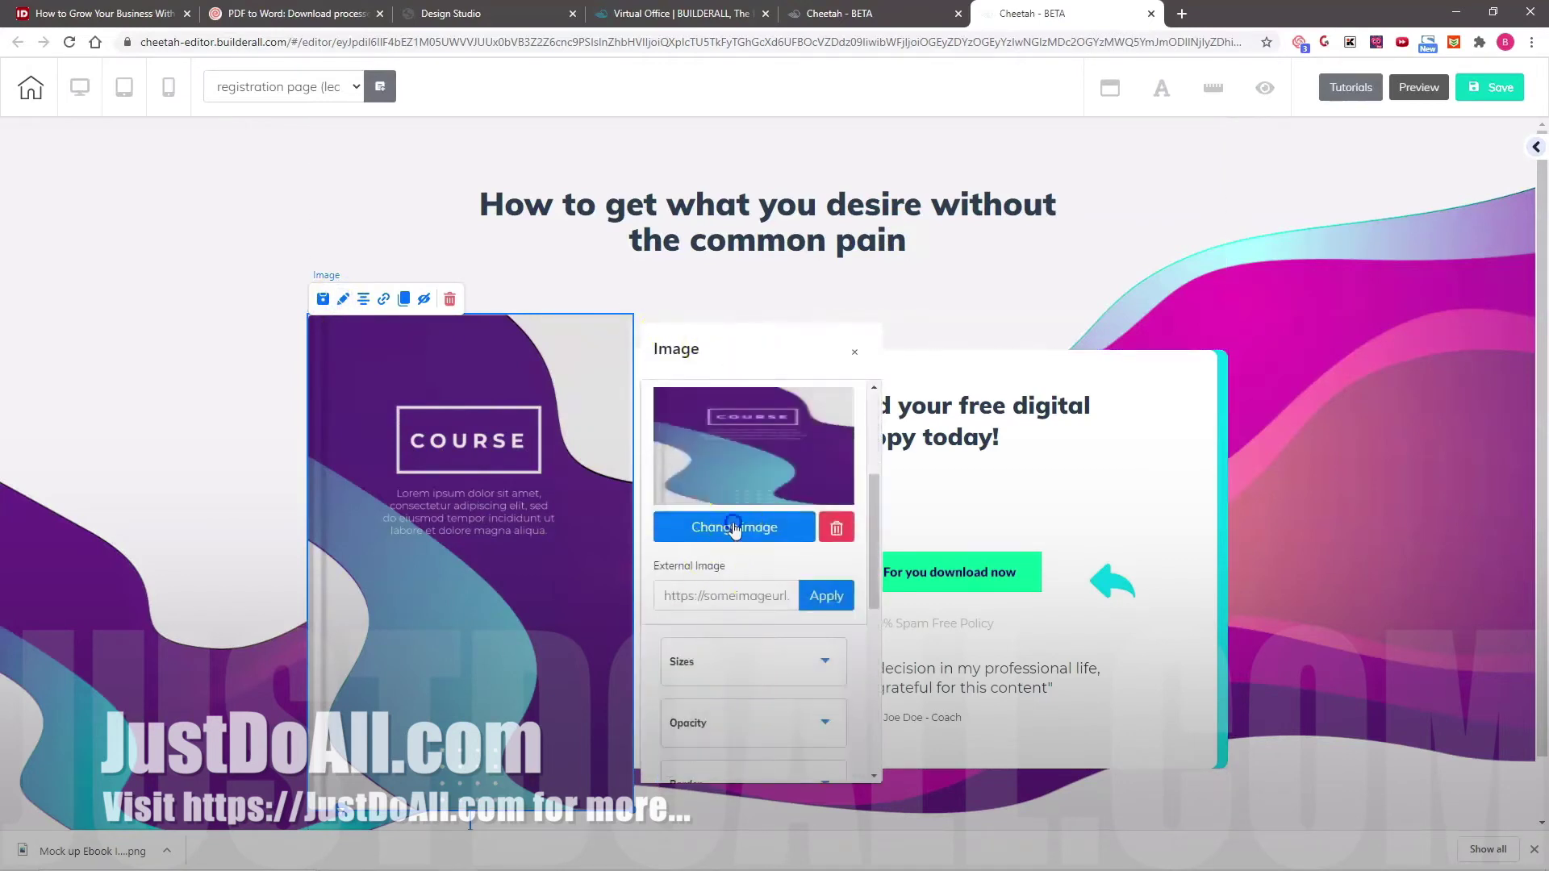
pyautogui.click(734, 526)
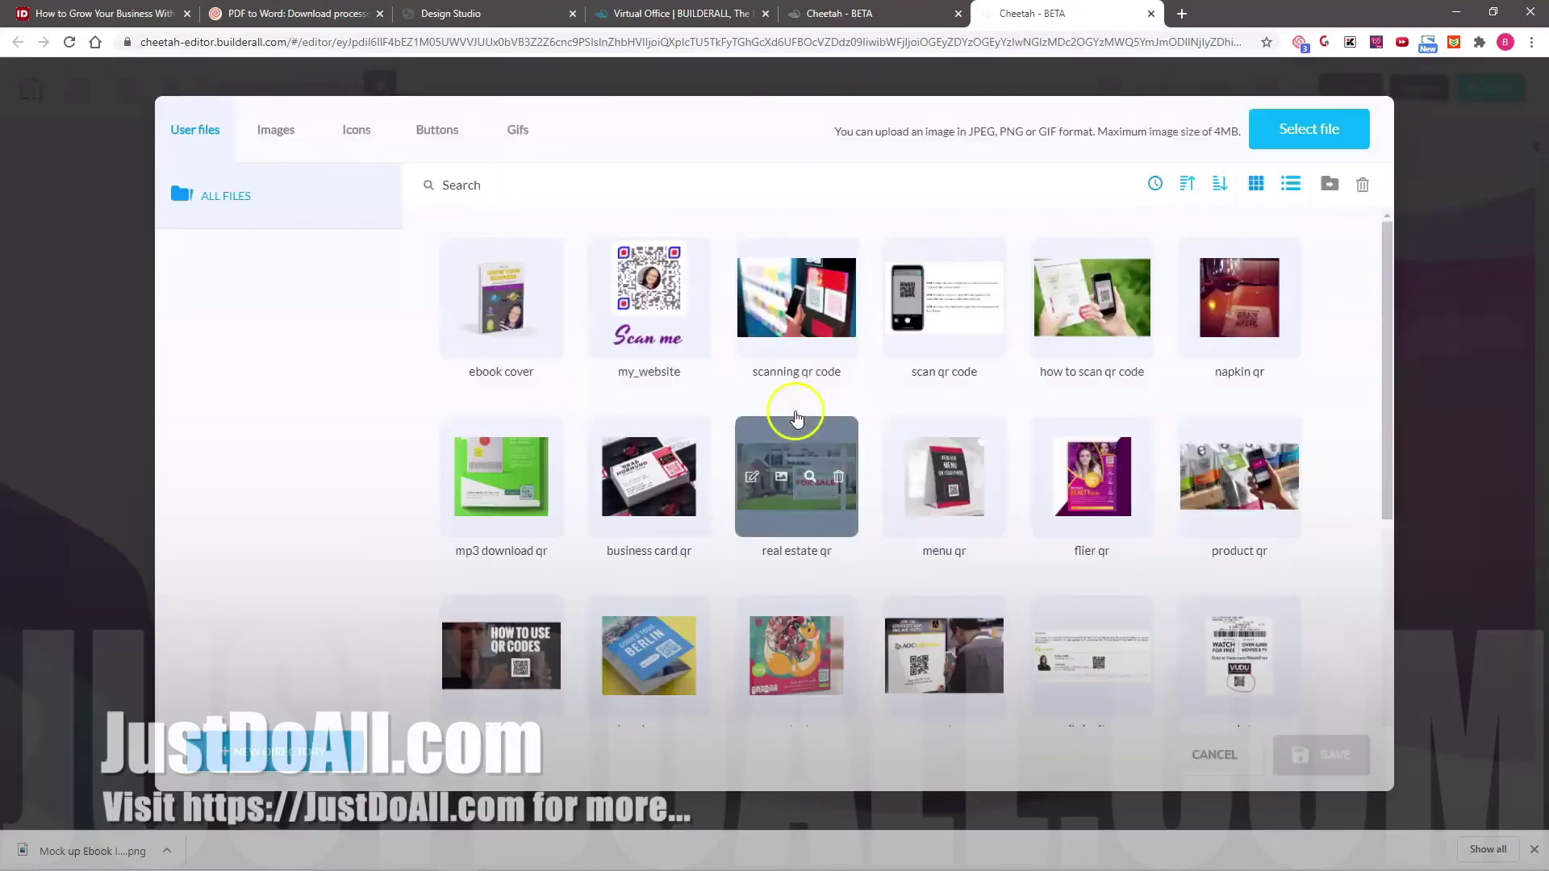
pyautogui.click(1301, 139)
pyautogui.doubleClick(276, 234)
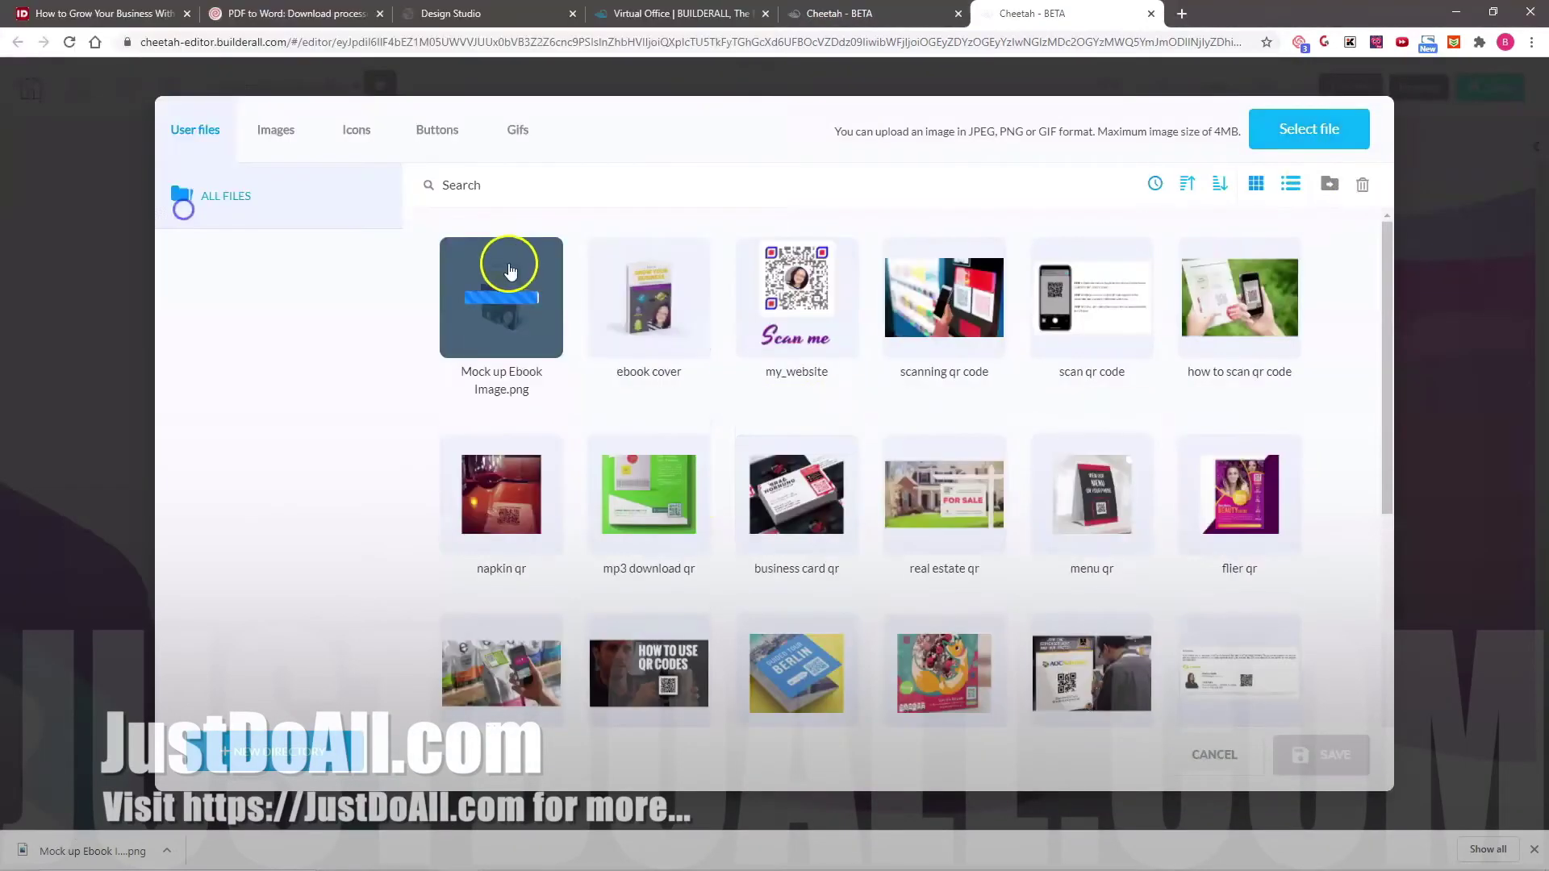
pyautogui.click(510, 271)
pyautogui.click(1321, 754)
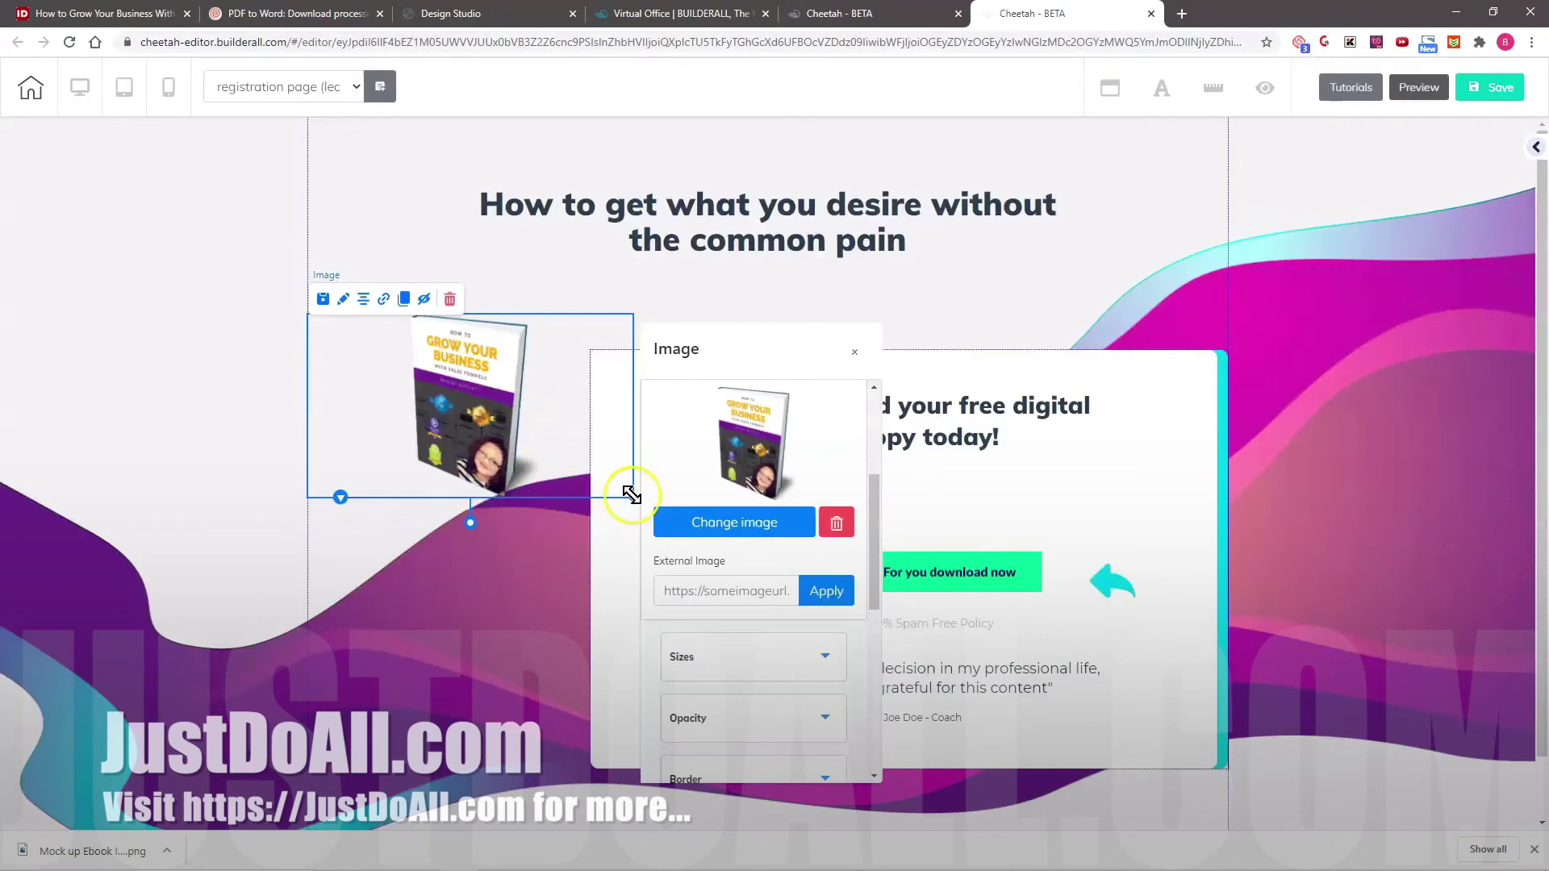
# Enlarge the ebook mockup, shift the download card left, and move the mockup to the right.
pyautogui.moveTo(632, 496); pyautogui.dragTo(999, 864)
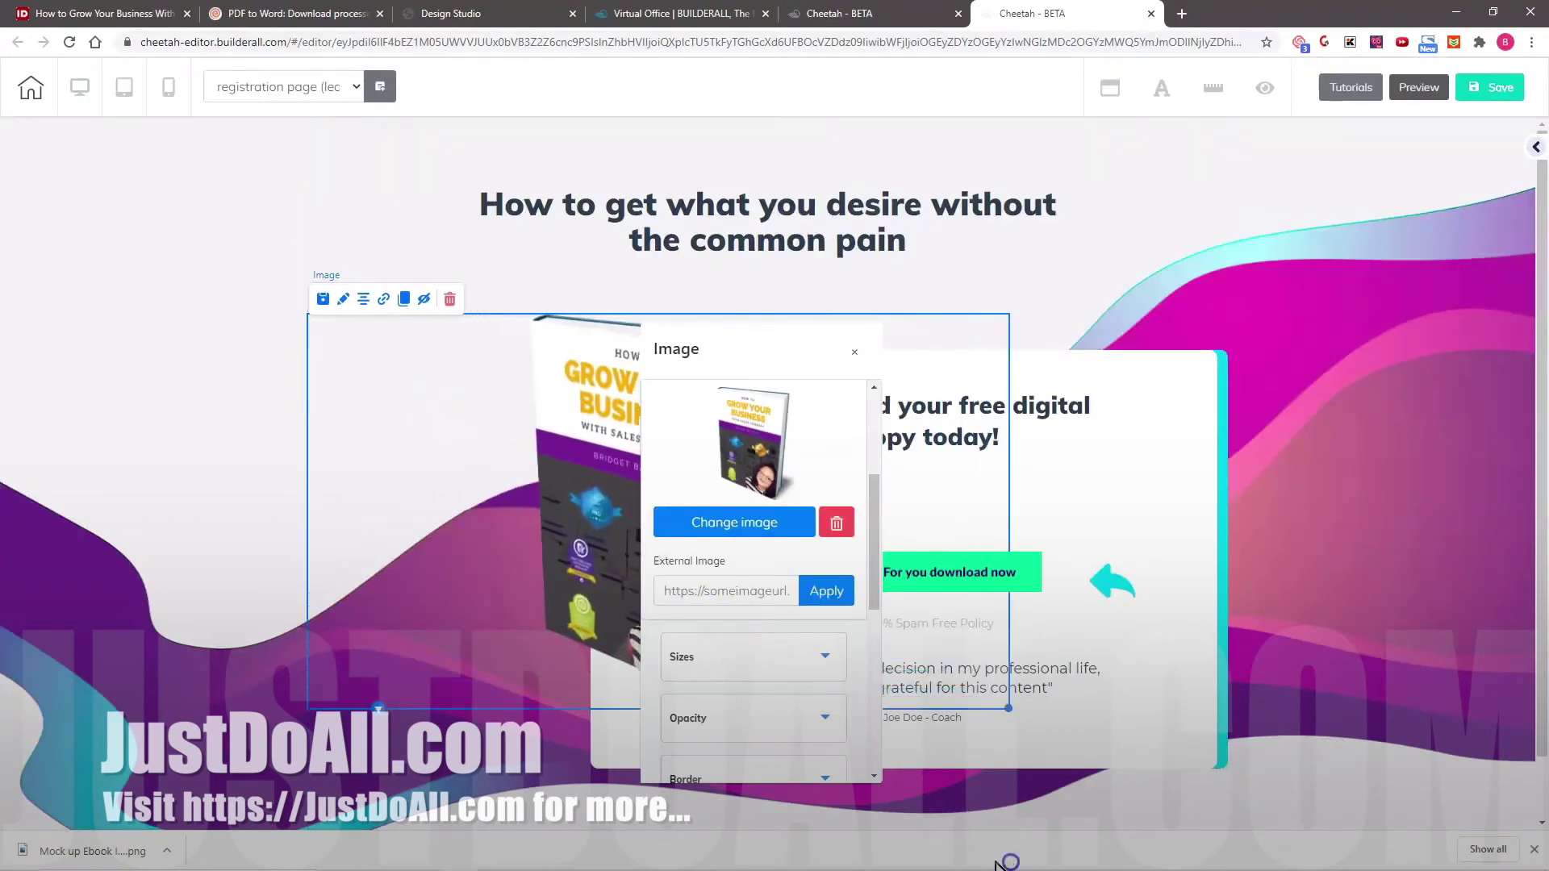
pyautogui.moveTo(497, 468); pyautogui.dragTo(1103, 467)
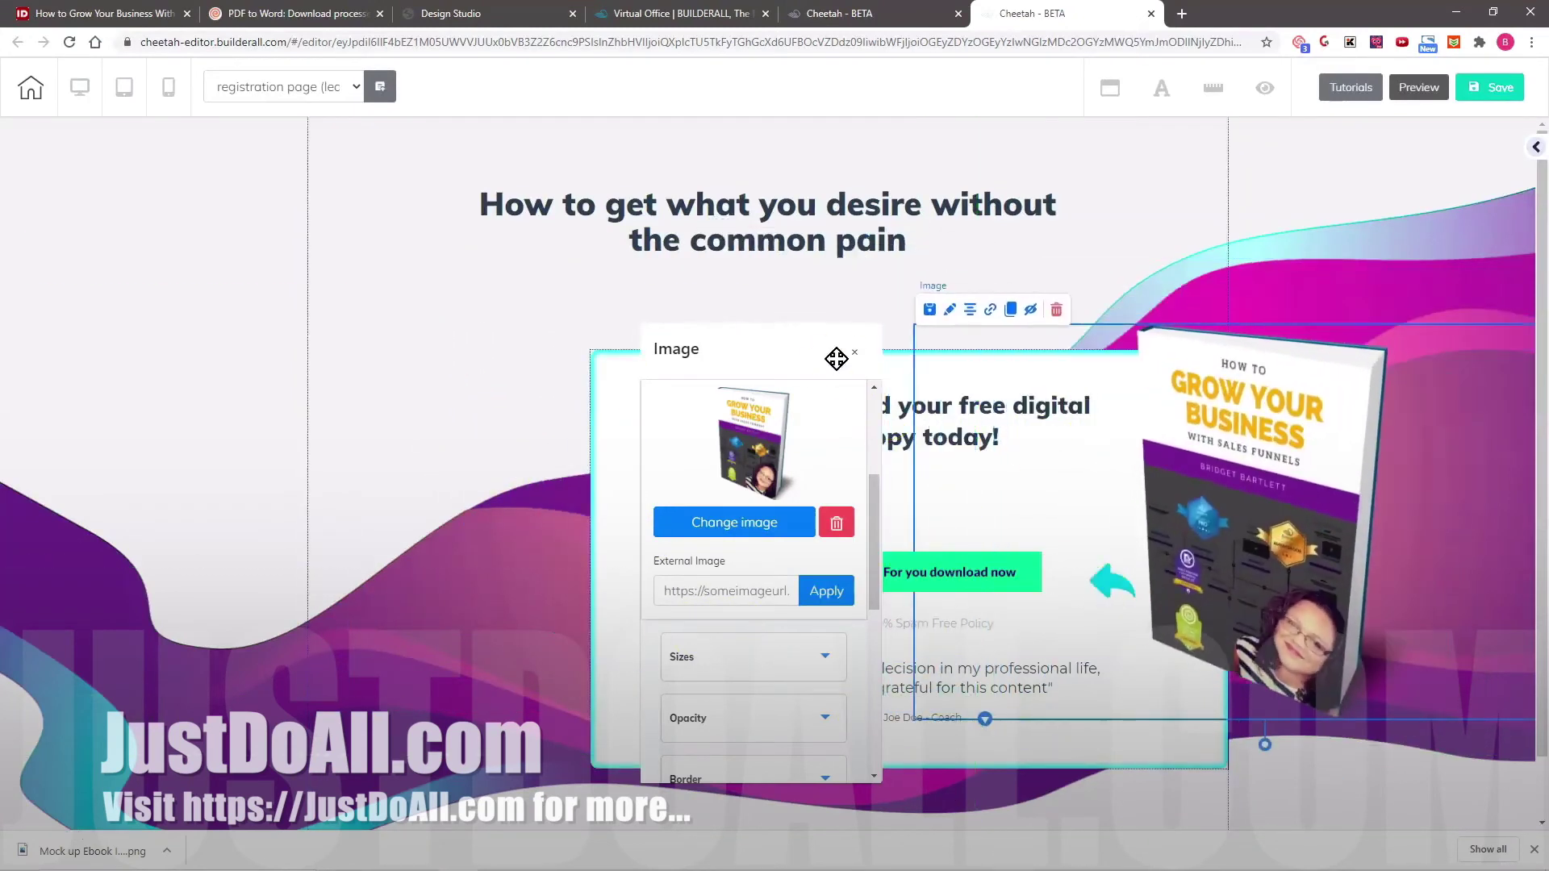
pyautogui.click(855, 352)
pyautogui.moveTo(775, 373); pyautogui.dragTo(453, 347)
pyautogui.click(939, 569)
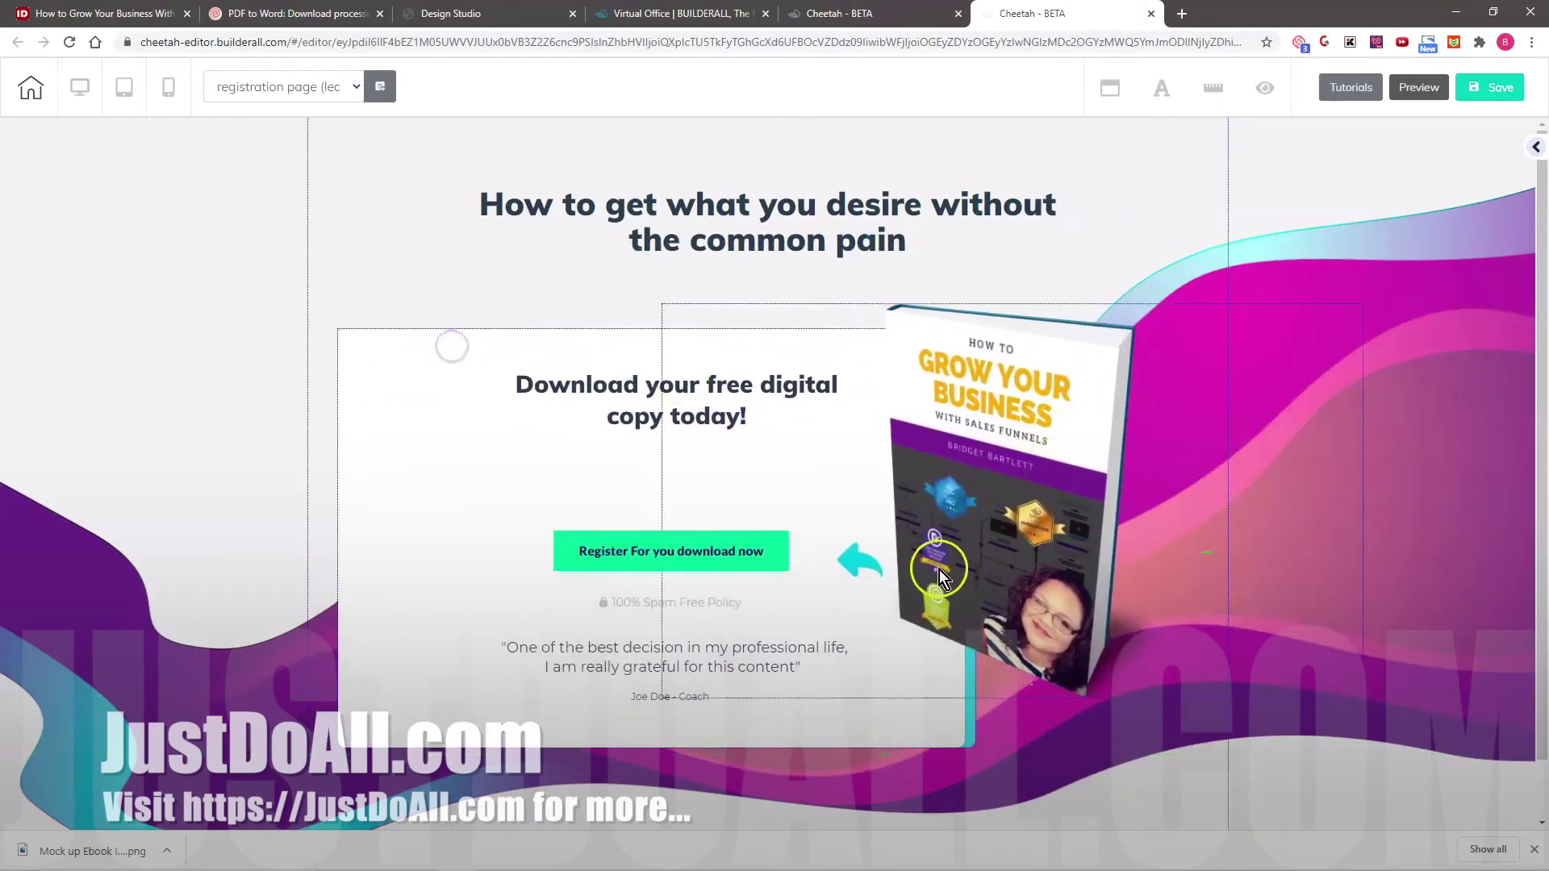
pyautogui.moveTo(869, 558); pyautogui.dragTo(1203, 525)
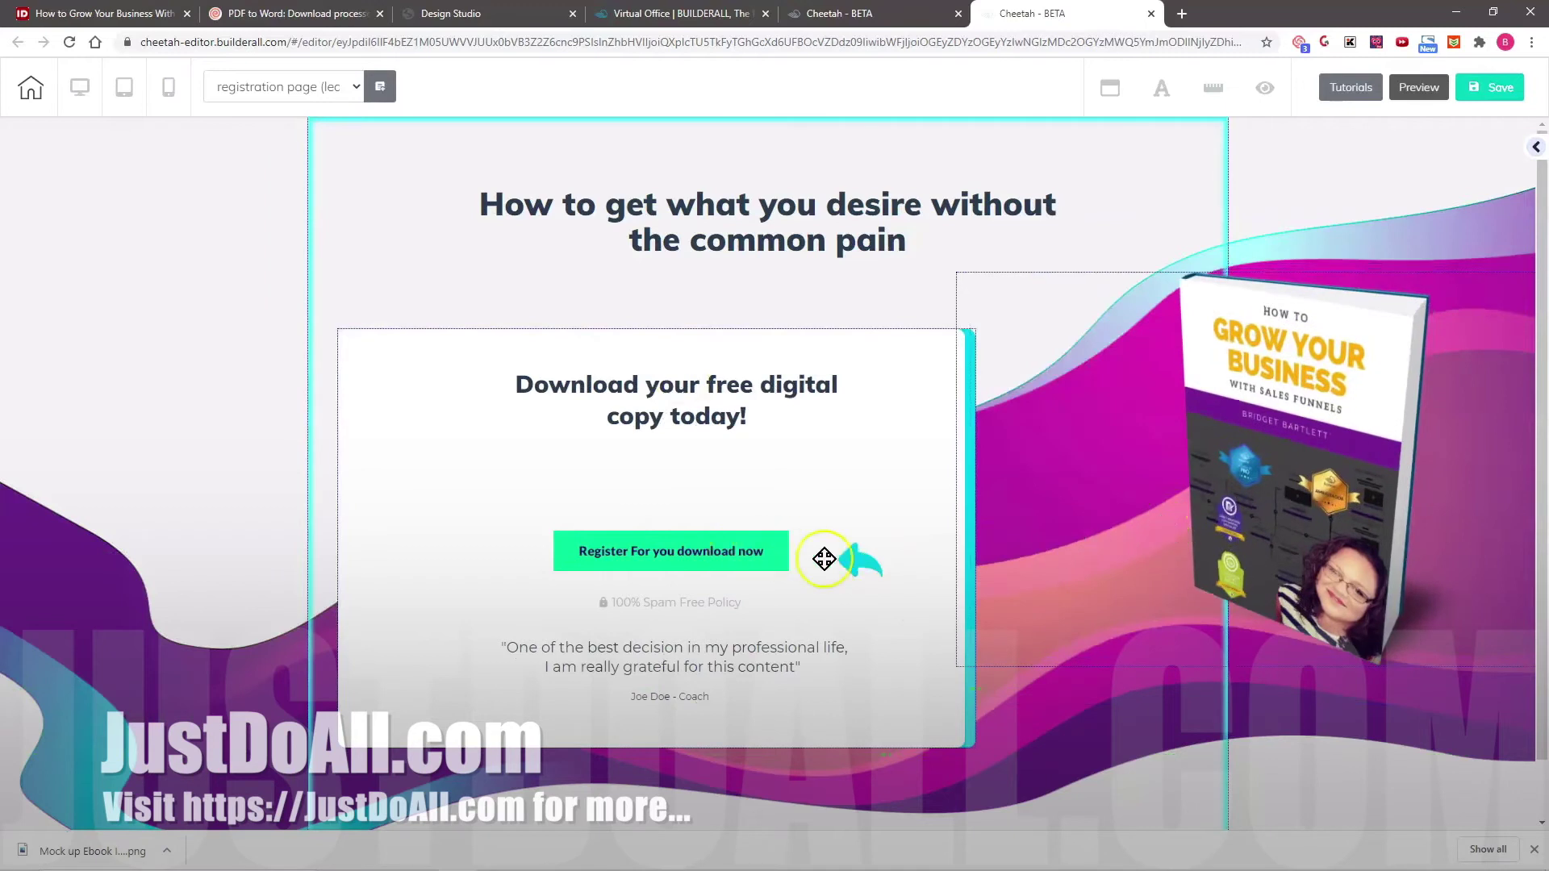
# Rotate the arrow to point at the Register button, then shift button and heading left.
pyautogui.moveTo(823, 553); pyautogui.dragTo(443, 564)
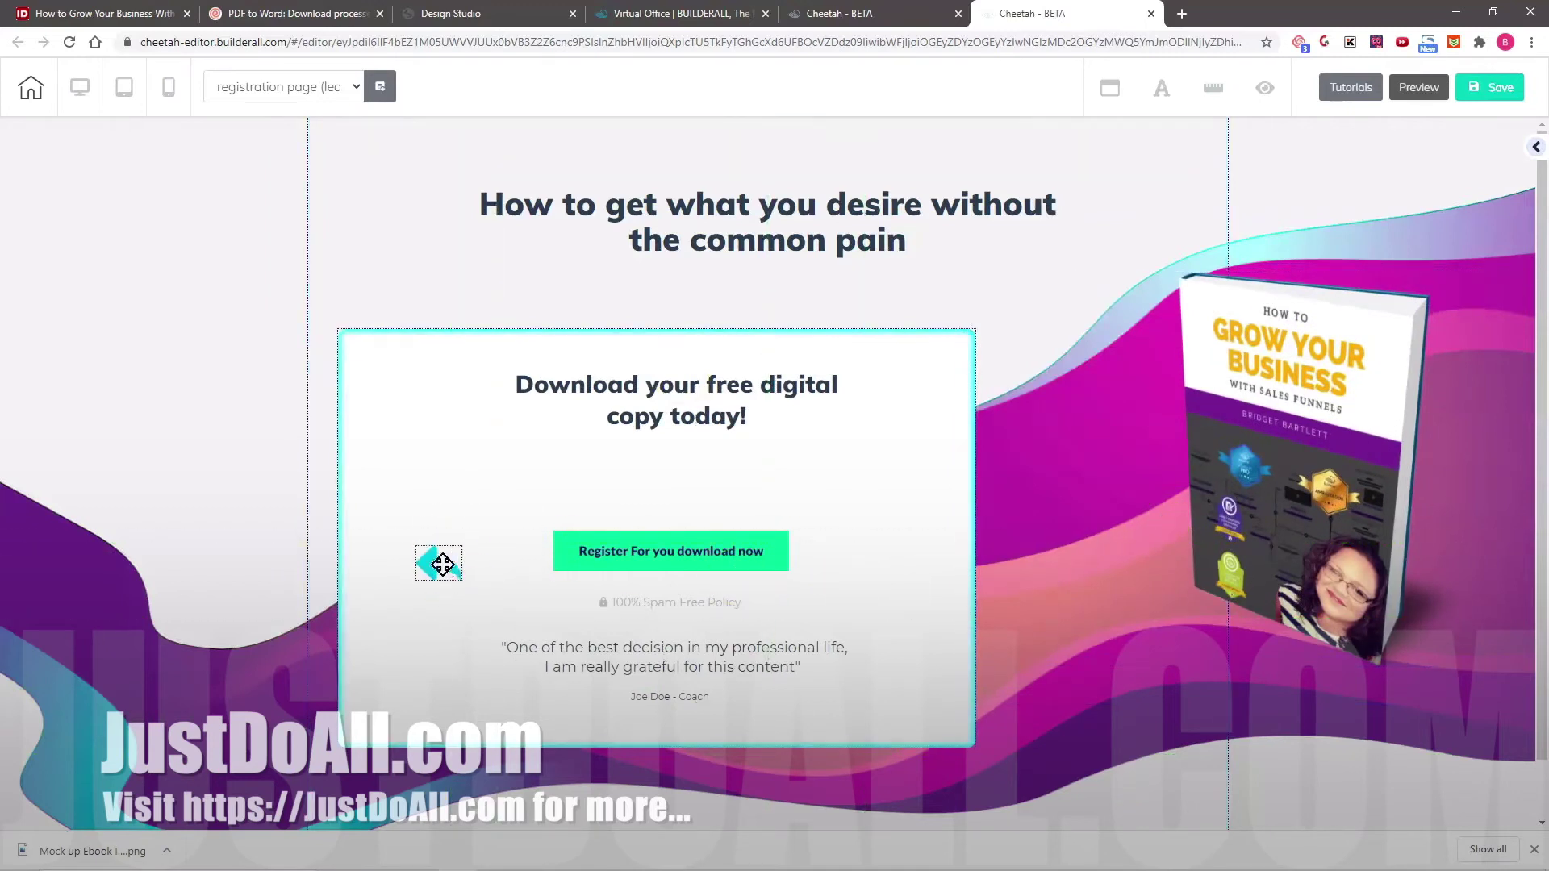
pyautogui.click(448, 574)
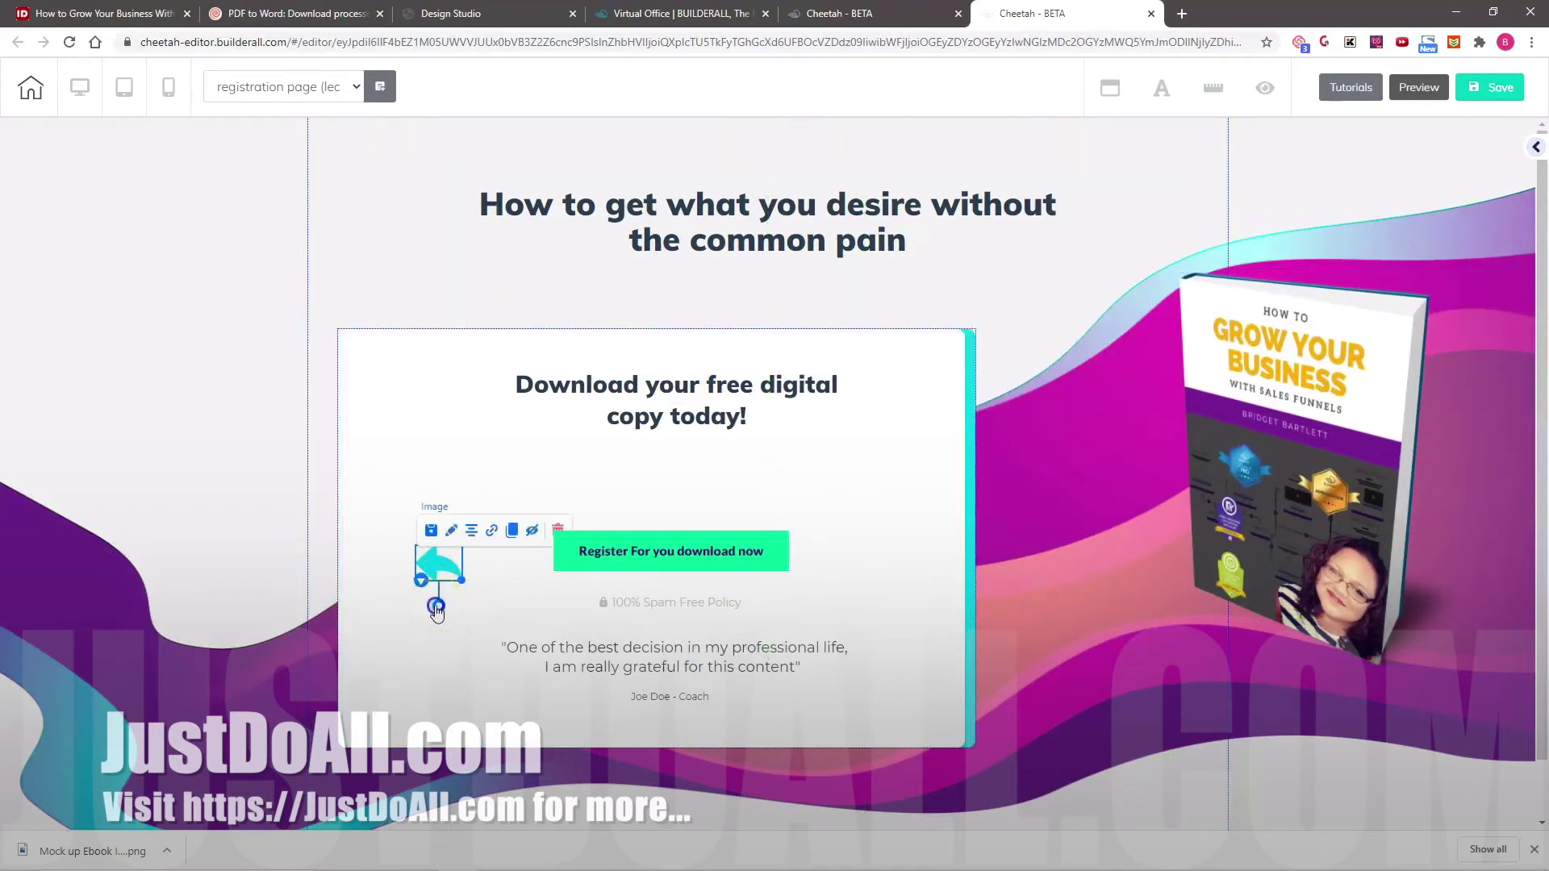
pyautogui.moveTo(436, 607); pyautogui.dragTo(439, 510)
pyautogui.click(587, 551)
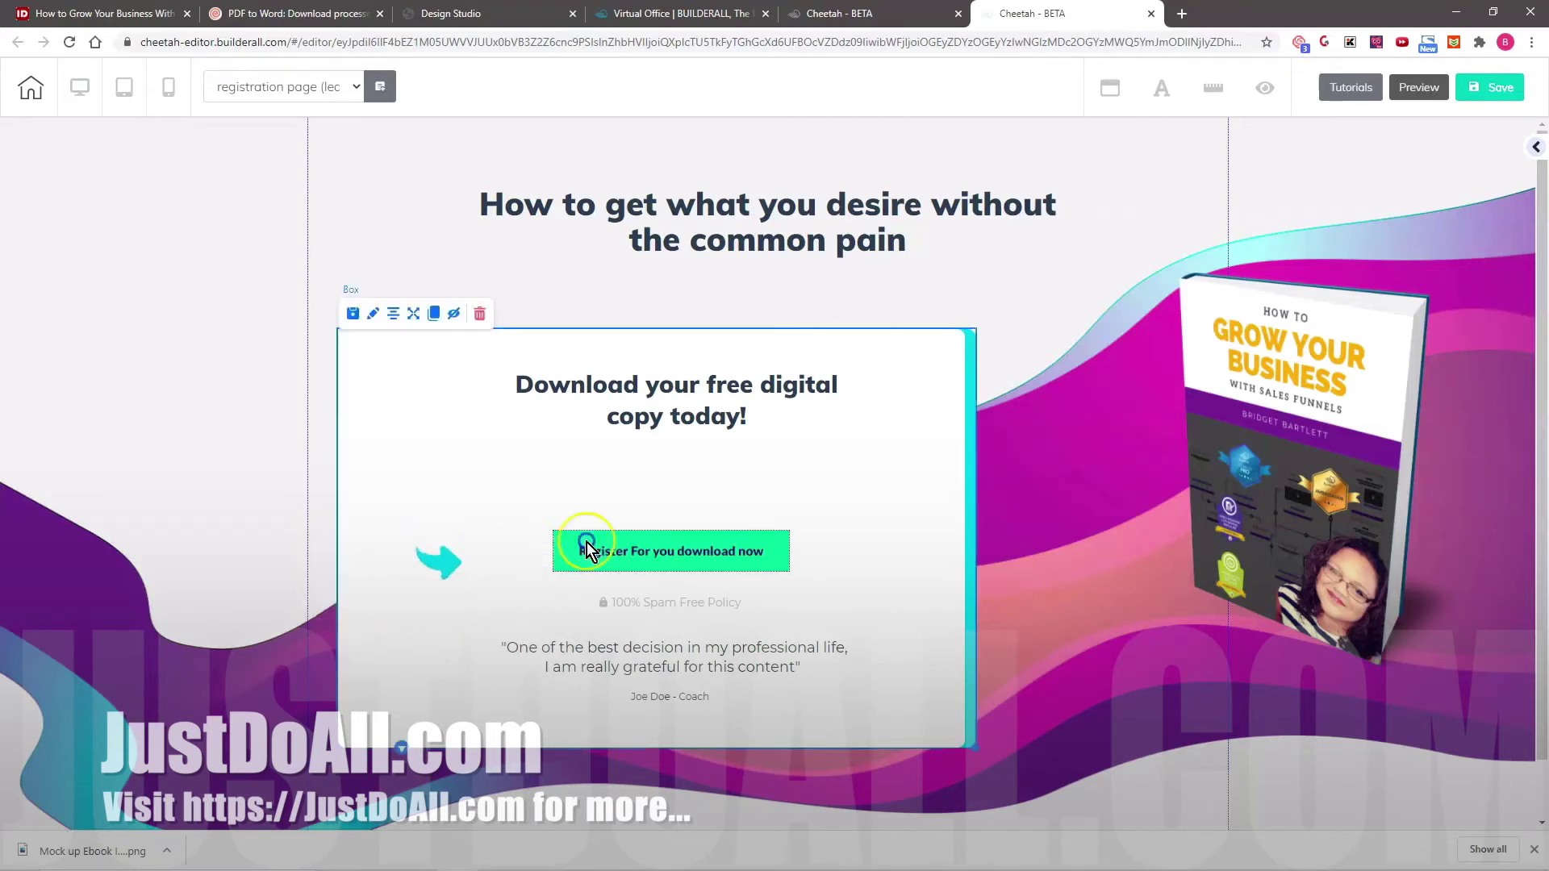
pyautogui.moveTo(605, 558); pyautogui.dragTo(533, 577)
pyautogui.moveTo(640, 388); pyautogui.dragTo(533, 395)
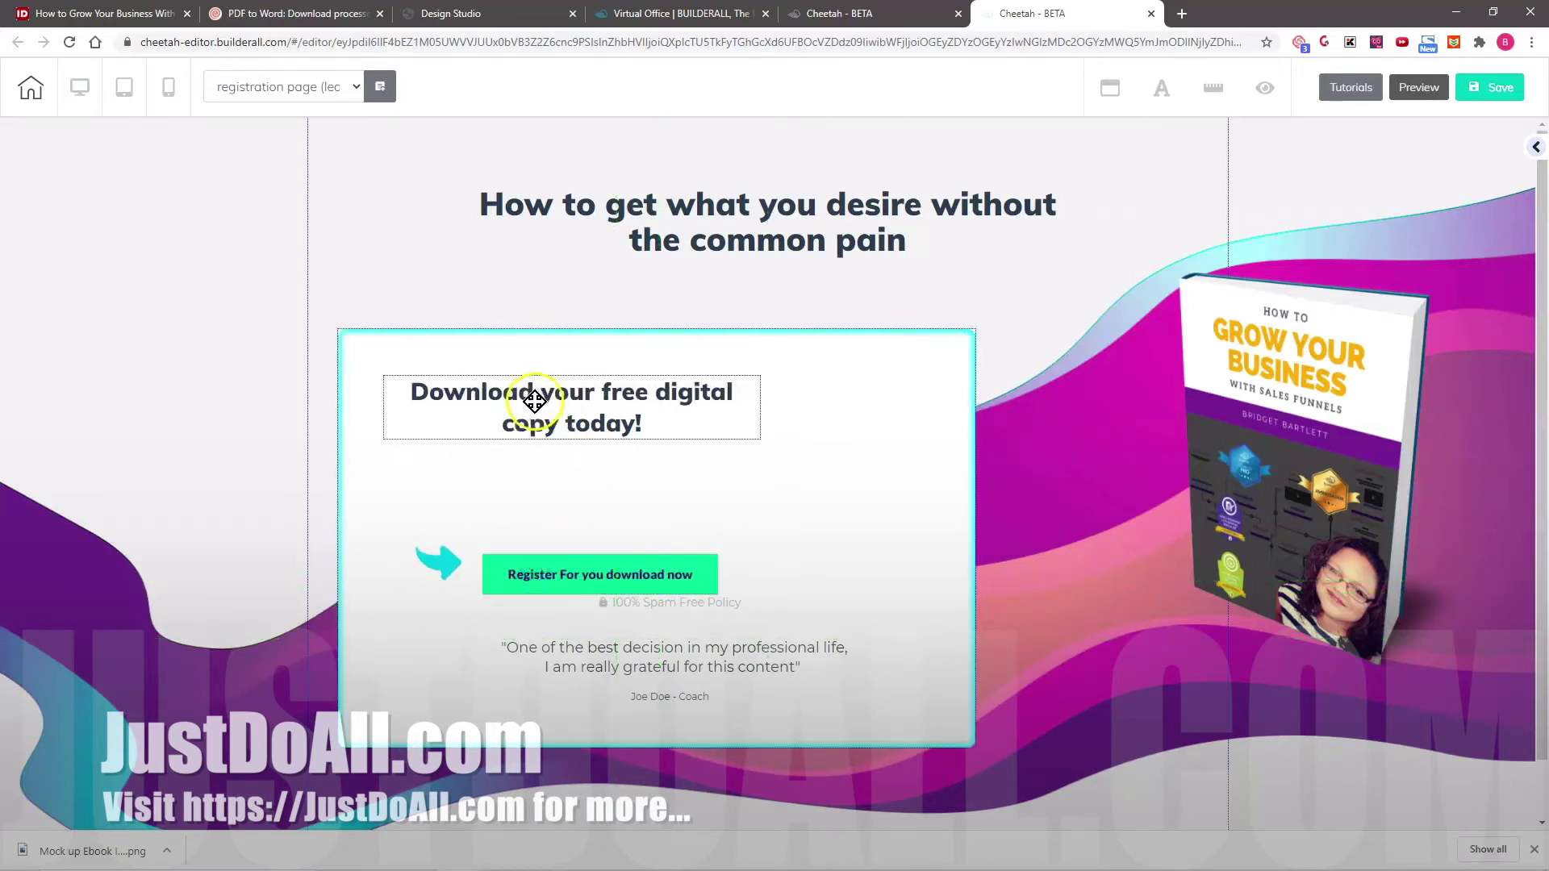
# Widen the download panel and place the ebook mockup inside it.
pyautogui.click(966, 694)
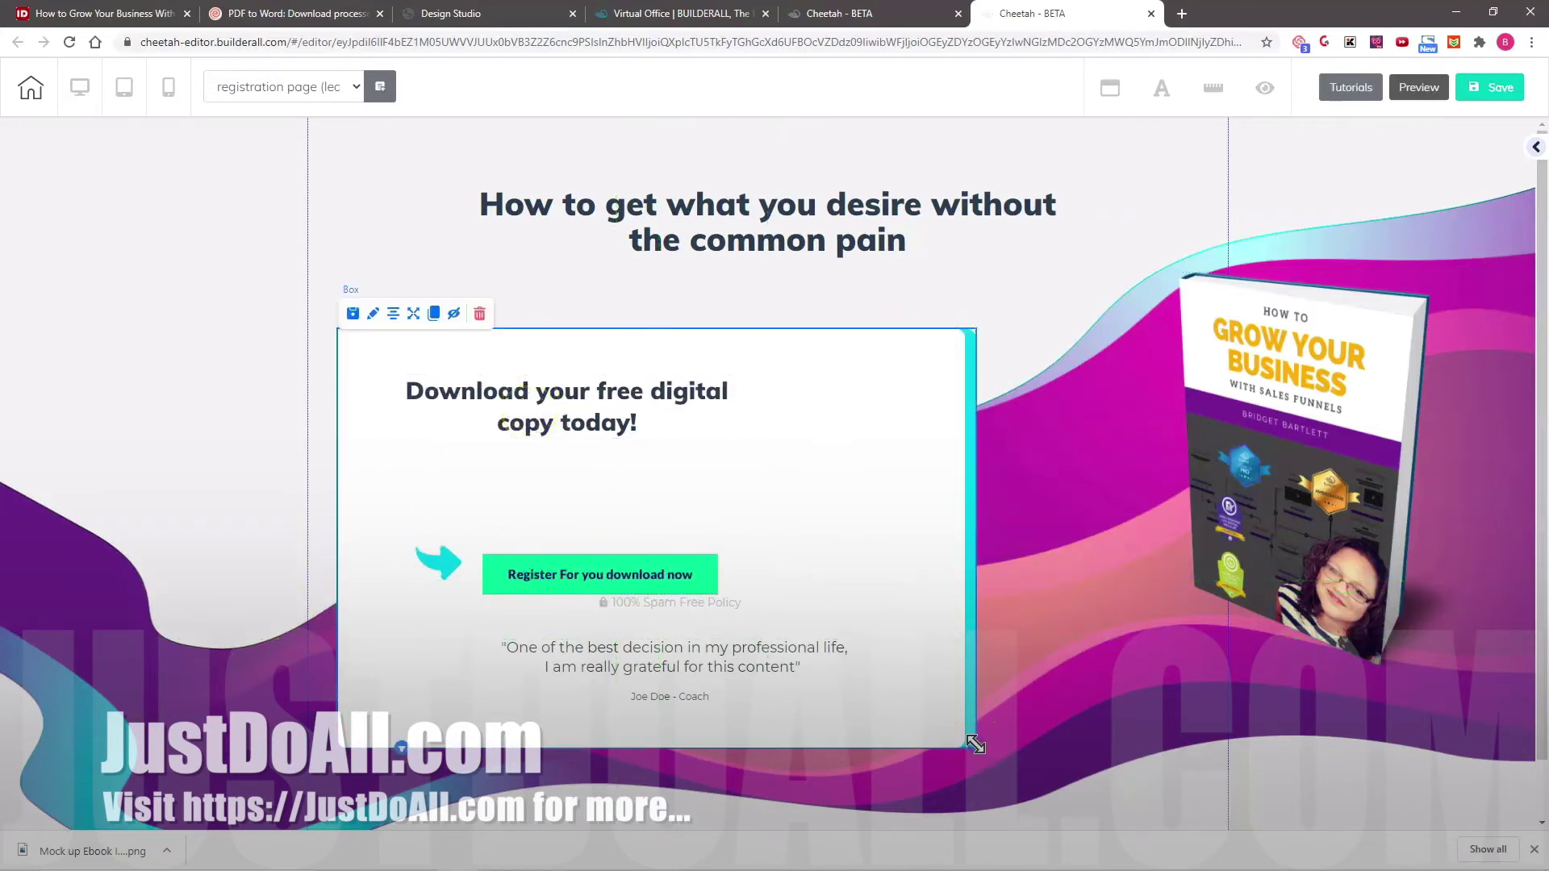
pyautogui.moveTo(976, 744); pyautogui.dragTo(1162, 750)
pyautogui.moveTo(1368, 450); pyautogui.dragTo(1074, 519)
pyautogui.click(733, 221)
# Change the page headline to 'STOP WASTING TIME ON SOCIAL MEDIA ALL DAY!'.
pyautogui.click(732, 221)
pyautogui.click(481, 204)
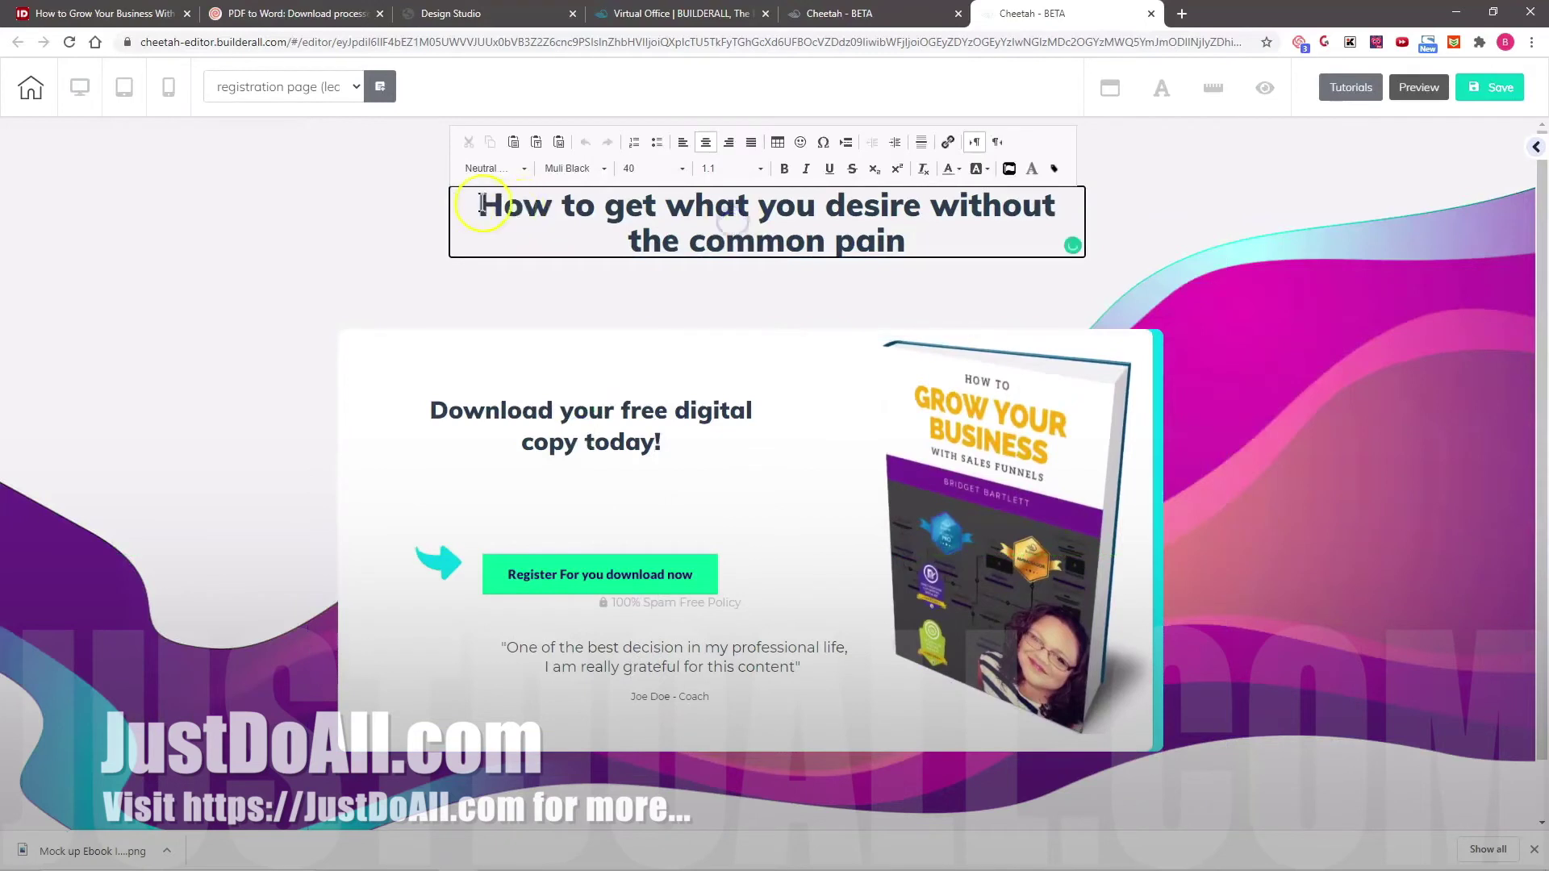
pyautogui.moveTo(481, 204); pyautogui.dragTo(948, 266)
pyautogui.write('STOP WASTING TIME ON SOCIAL MEDIA ALL DAY!')
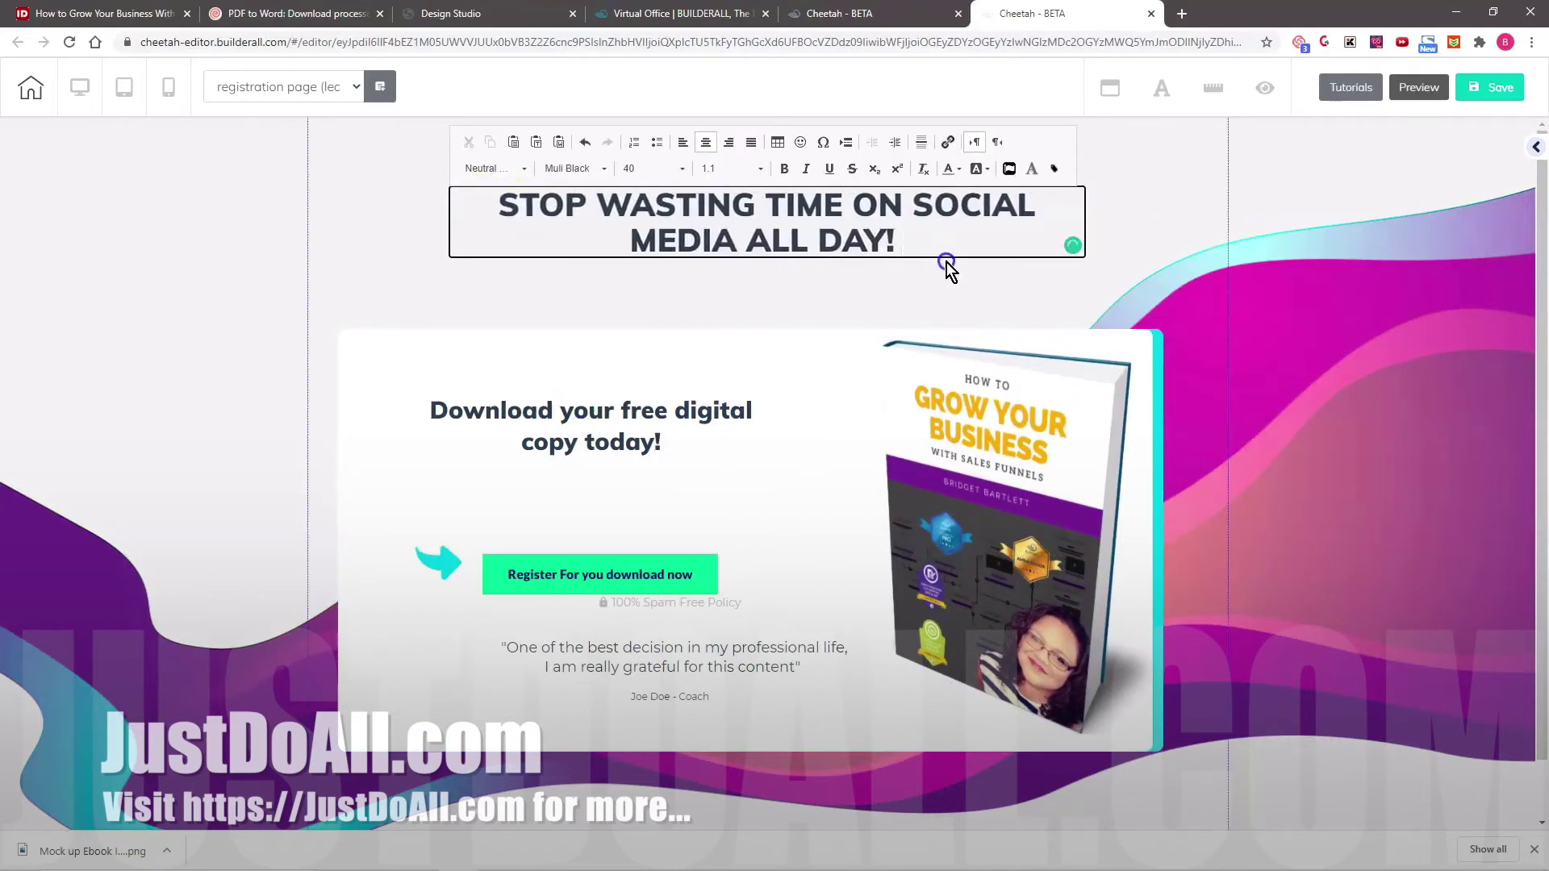
pyautogui.click(951, 241)
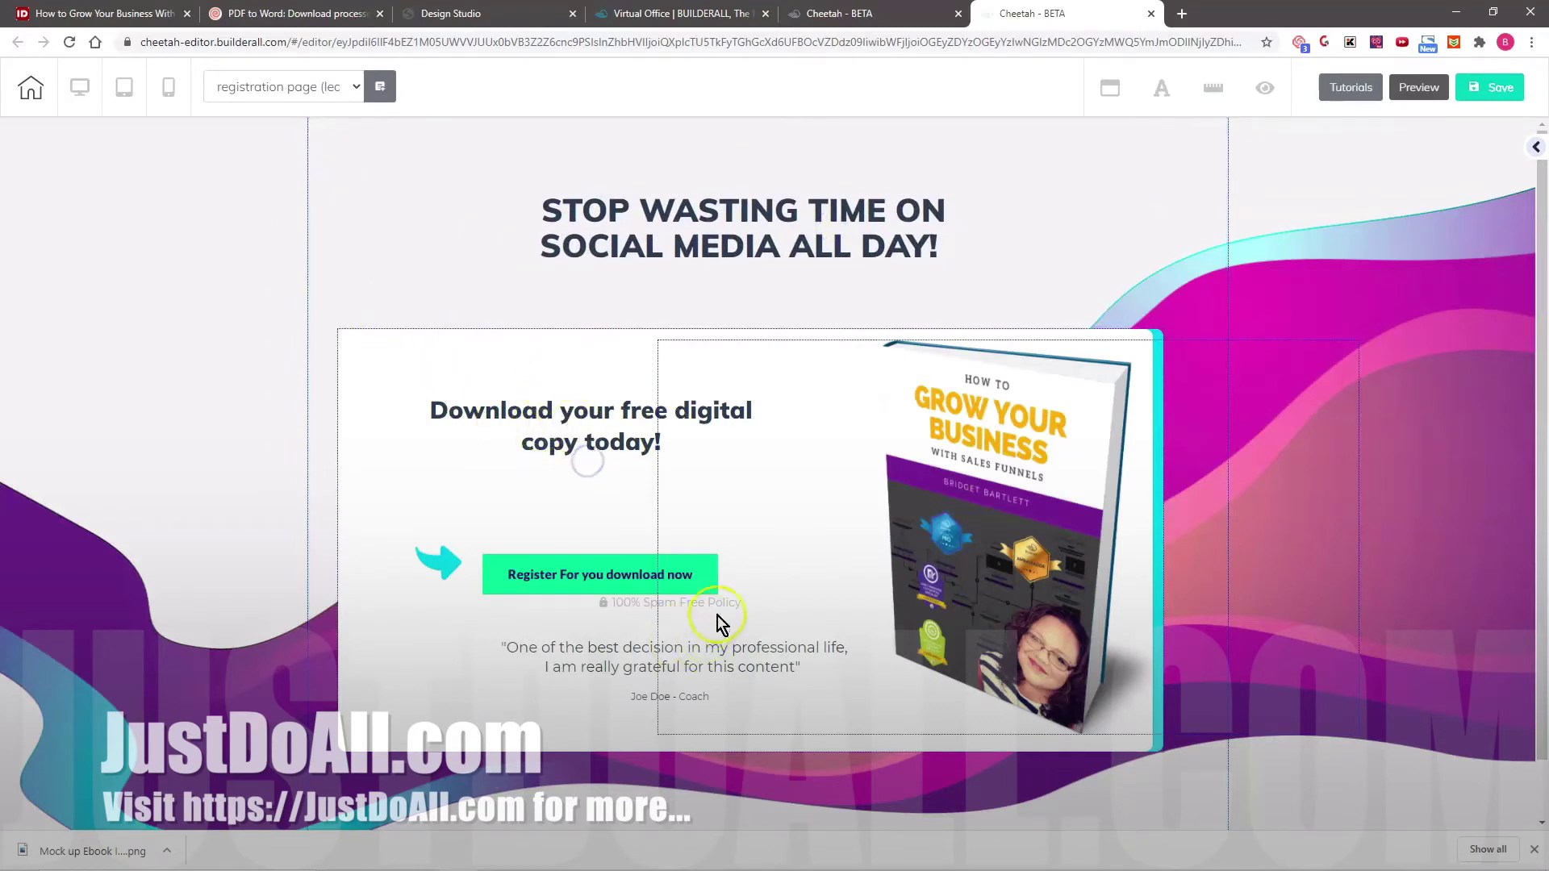
# Move the 100% Spam Free Policy line and Joe Doe - Coach left, and nudge the ebook mockup.
pyautogui.moveTo(636, 603); pyautogui.dragTo(516, 656)
pyautogui.moveTo(657, 698); pyautogui.dragTo(530, 678)
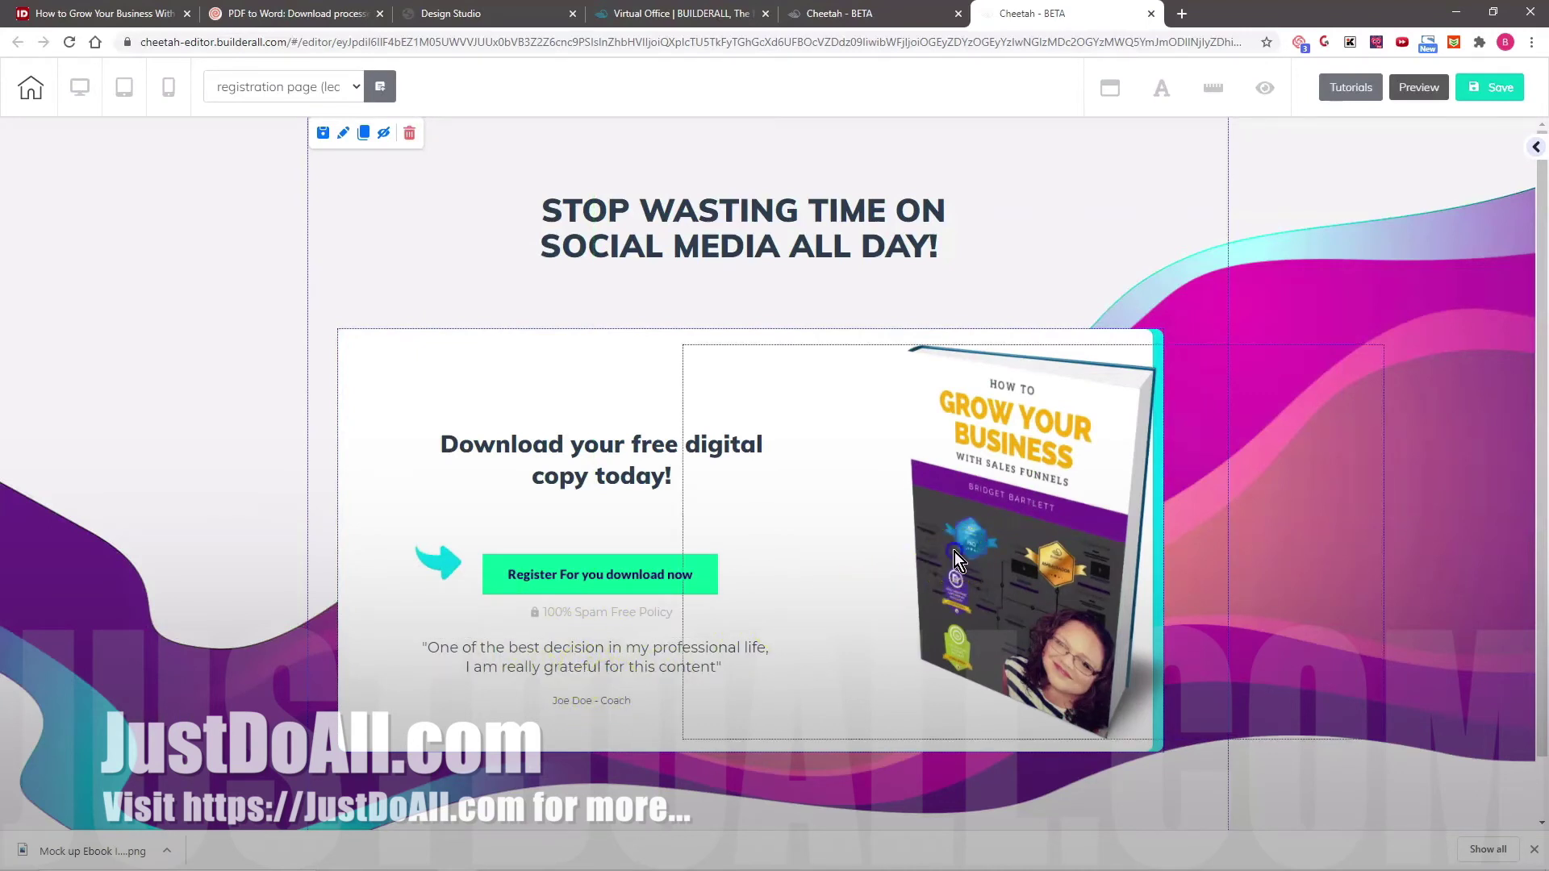
pyautogui.moveTo(956, 552); pyautogui.dragTo(726, 494)
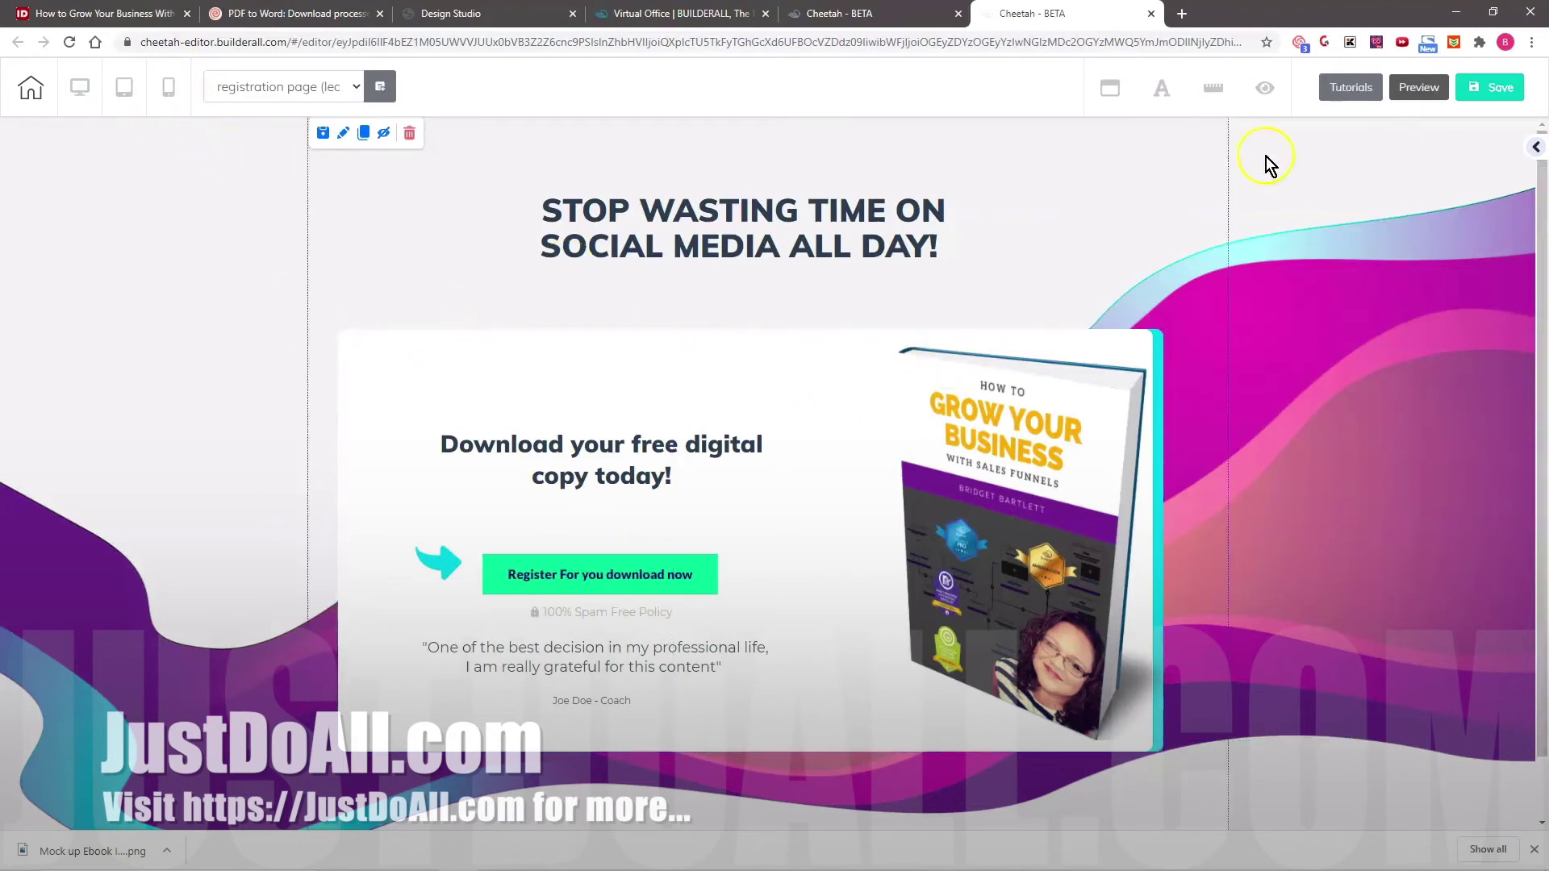
pyautogui.click(1497, 94)
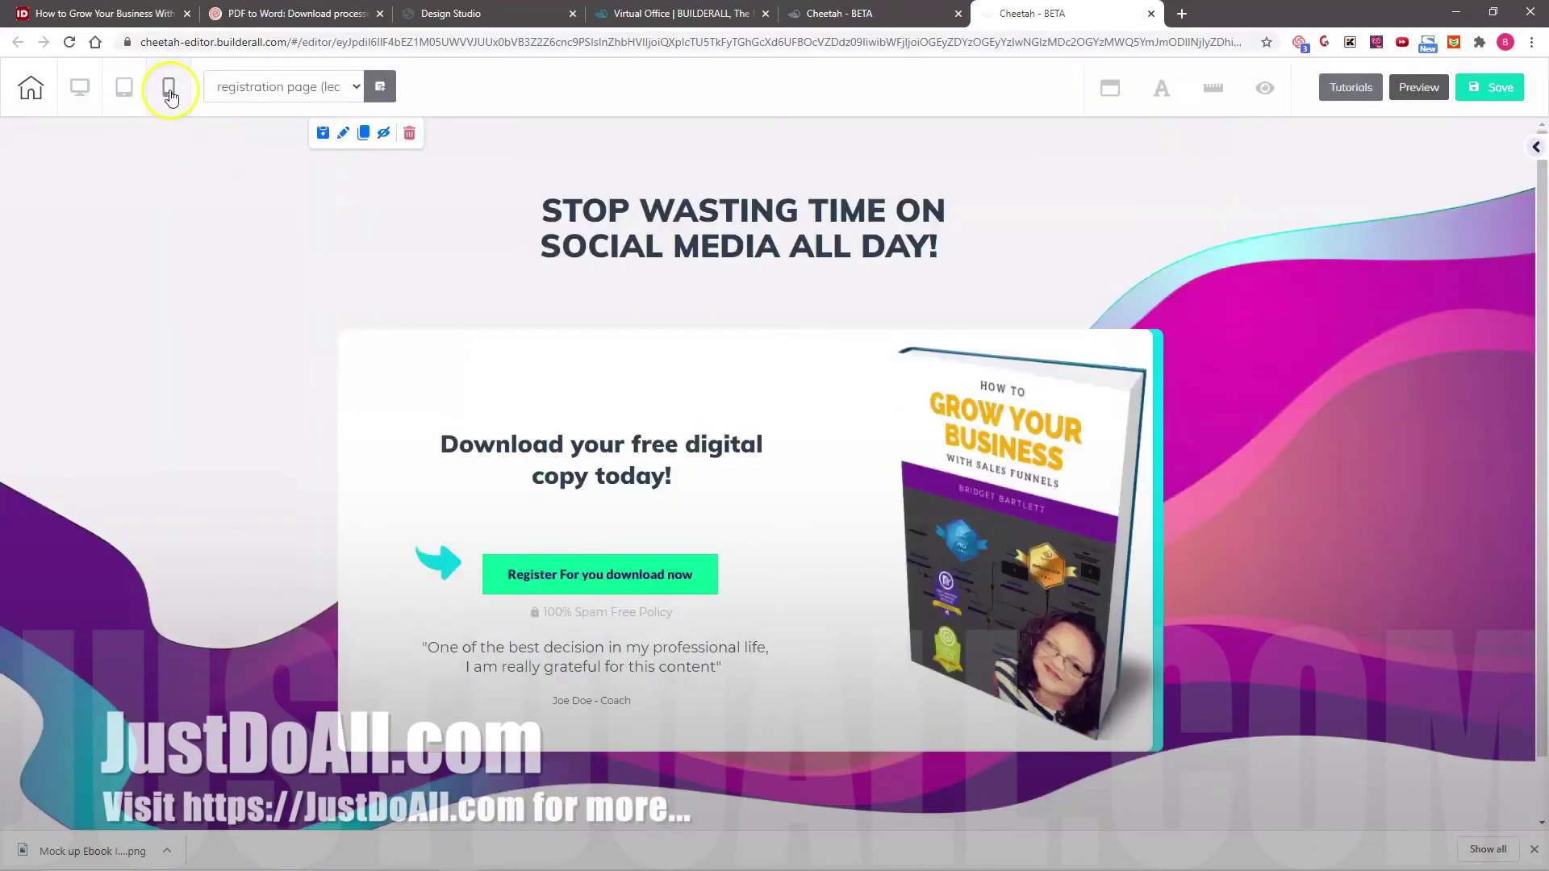
# In the mobile layout, move the Register button below the ebook image and download heading.
pyautogui.click(169, 91)
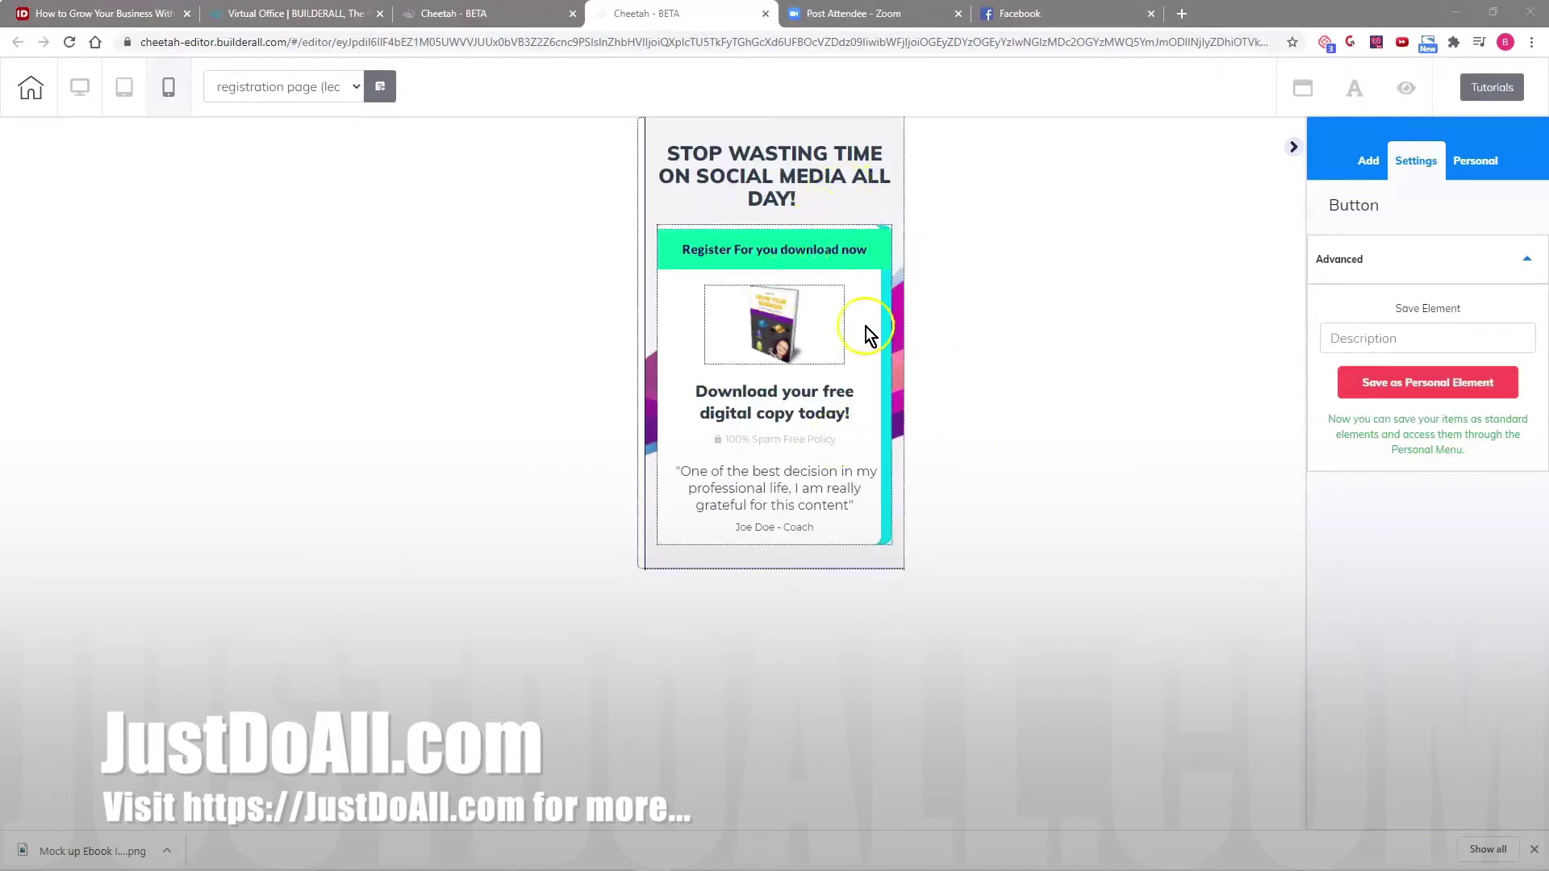
pyautogui.click(740, 250)
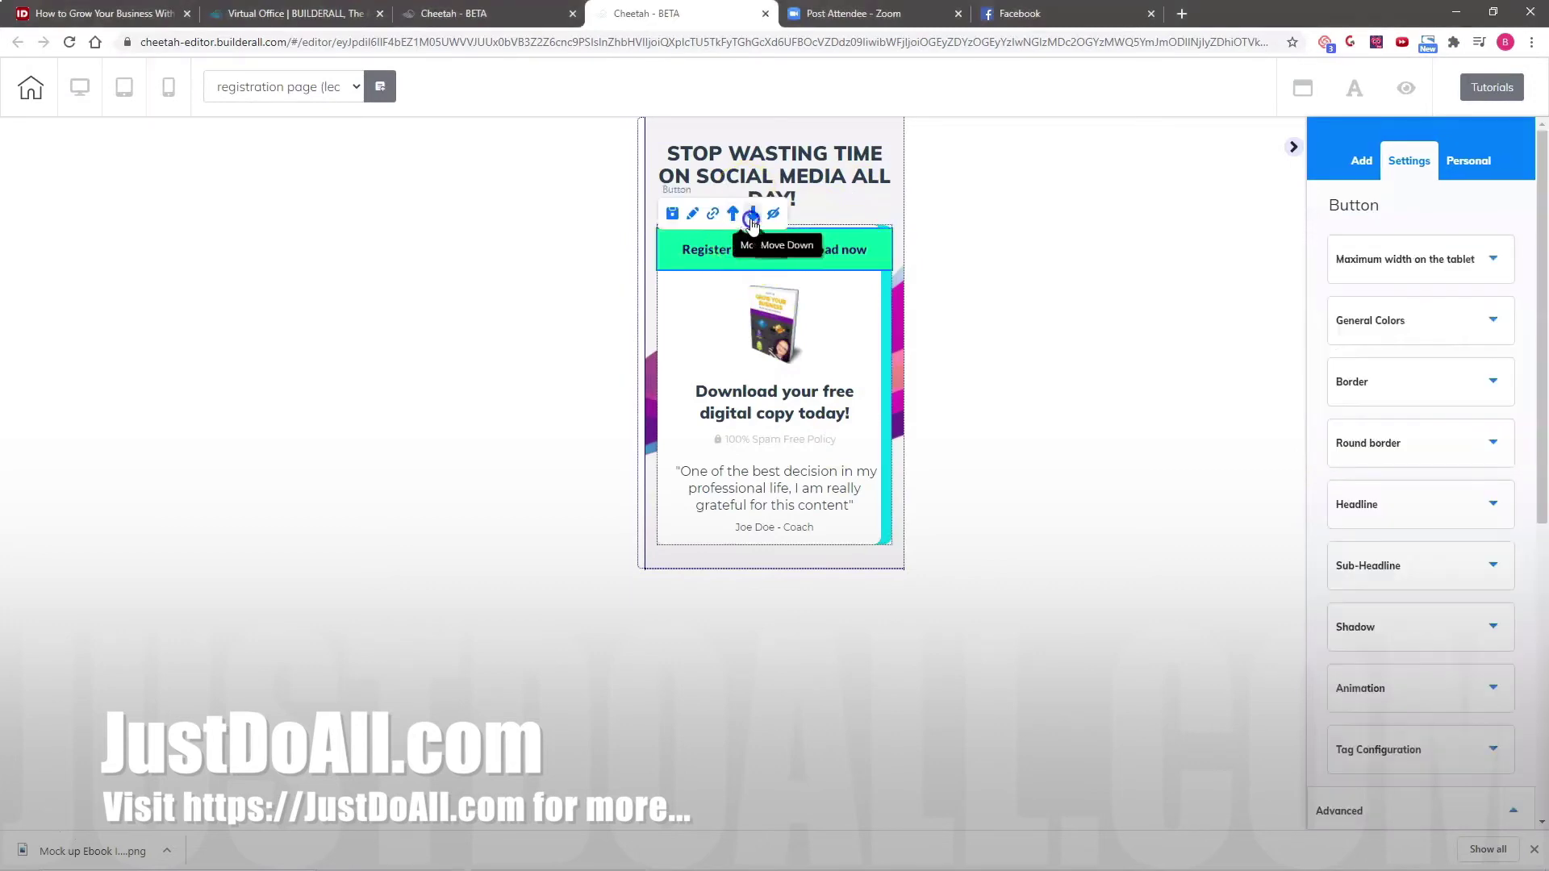
pyautogui.click(755, 215)
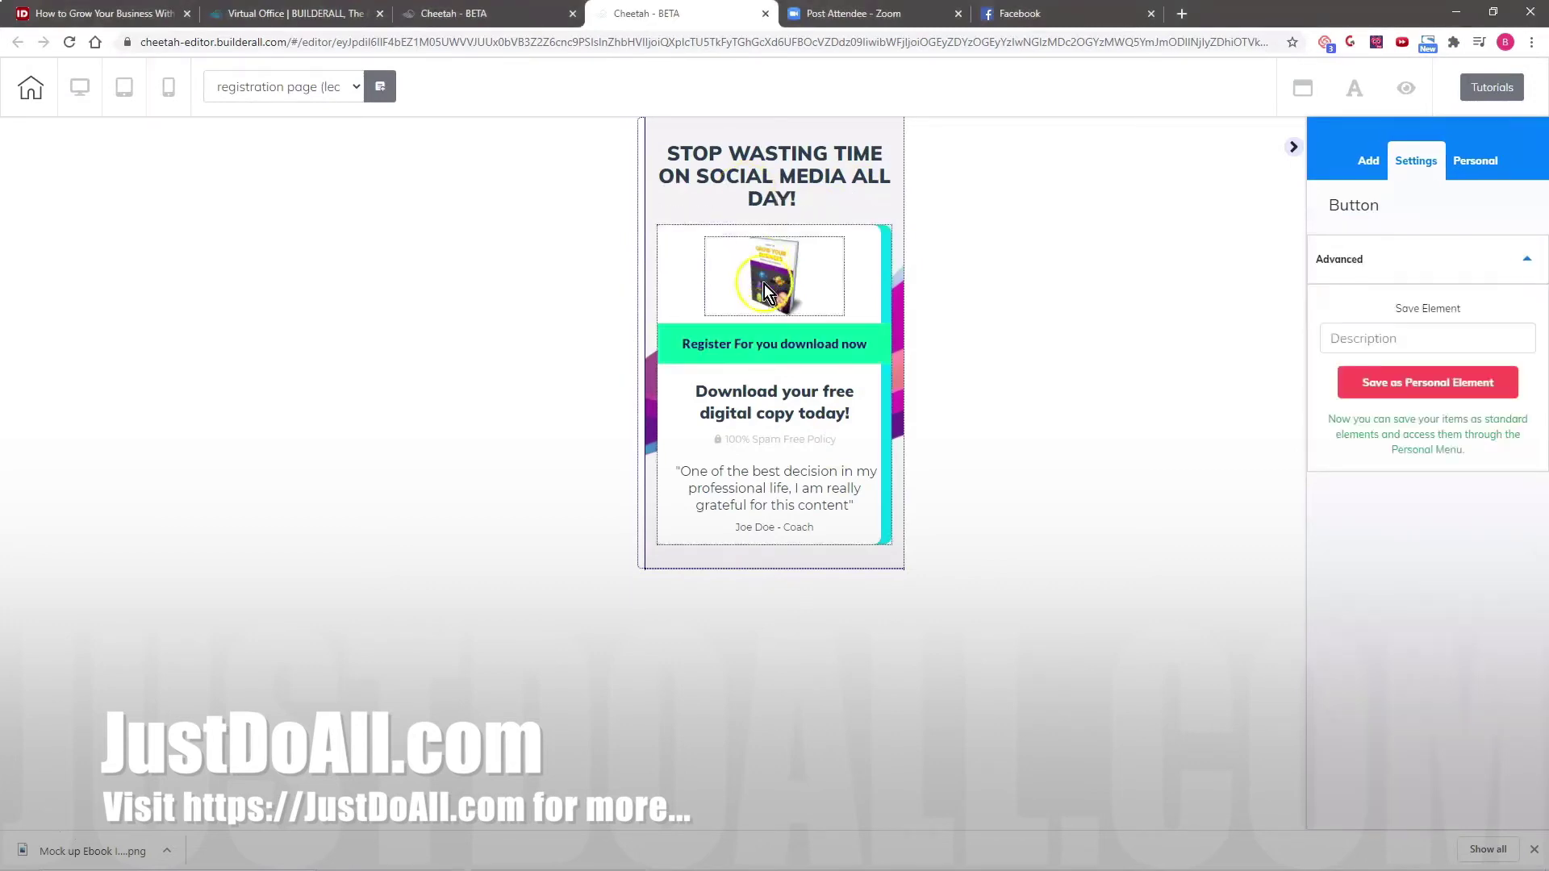
pyautogui.click(753, 313)
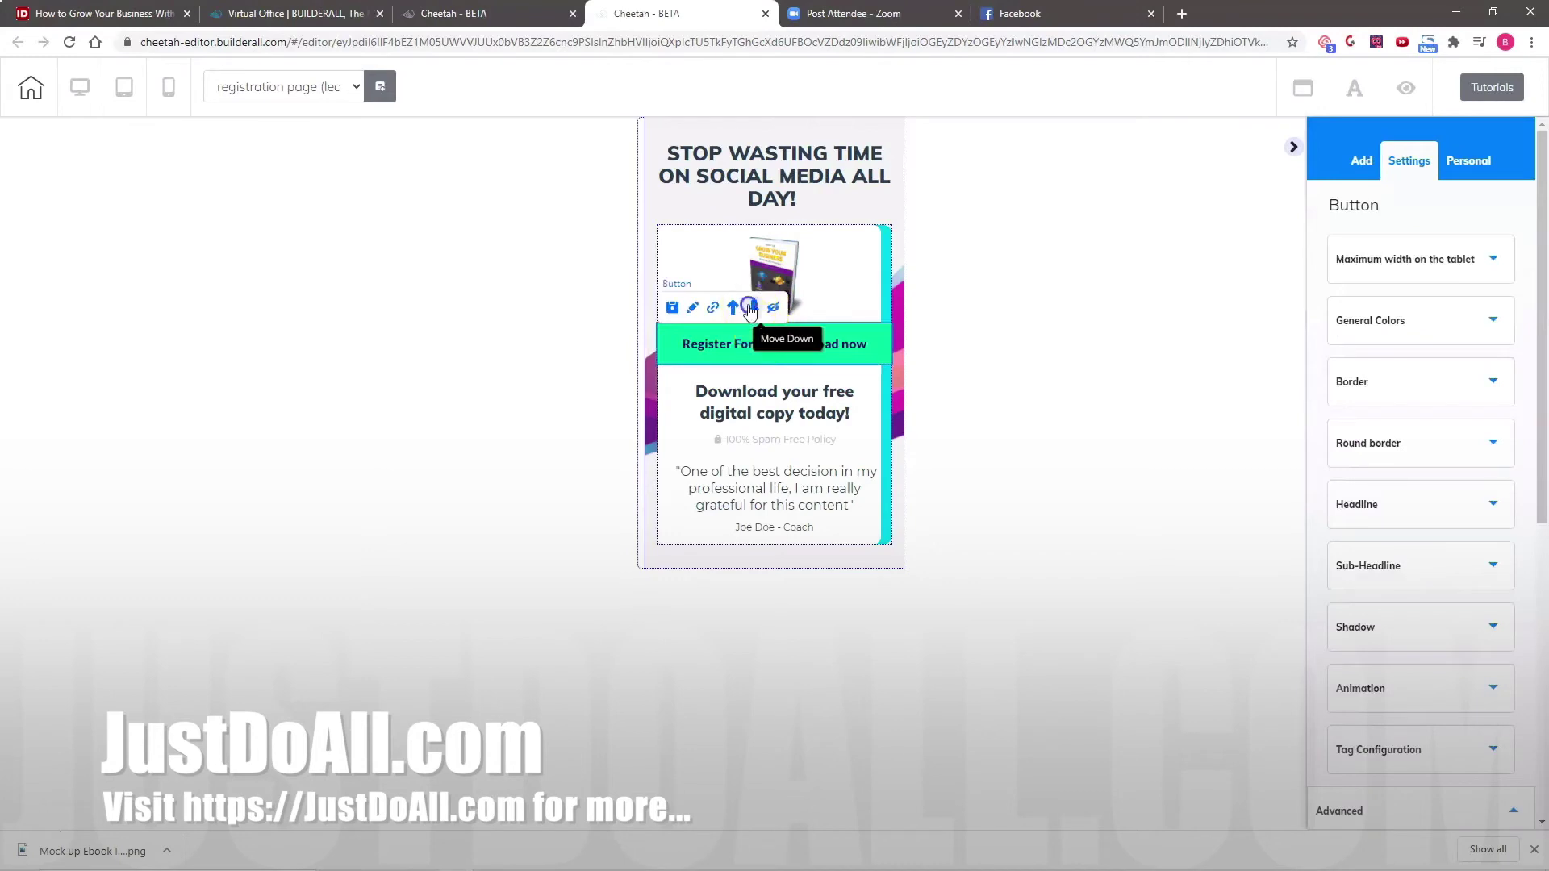
pyautogui.click(749, 308)
pyautogui.click(742, 358)
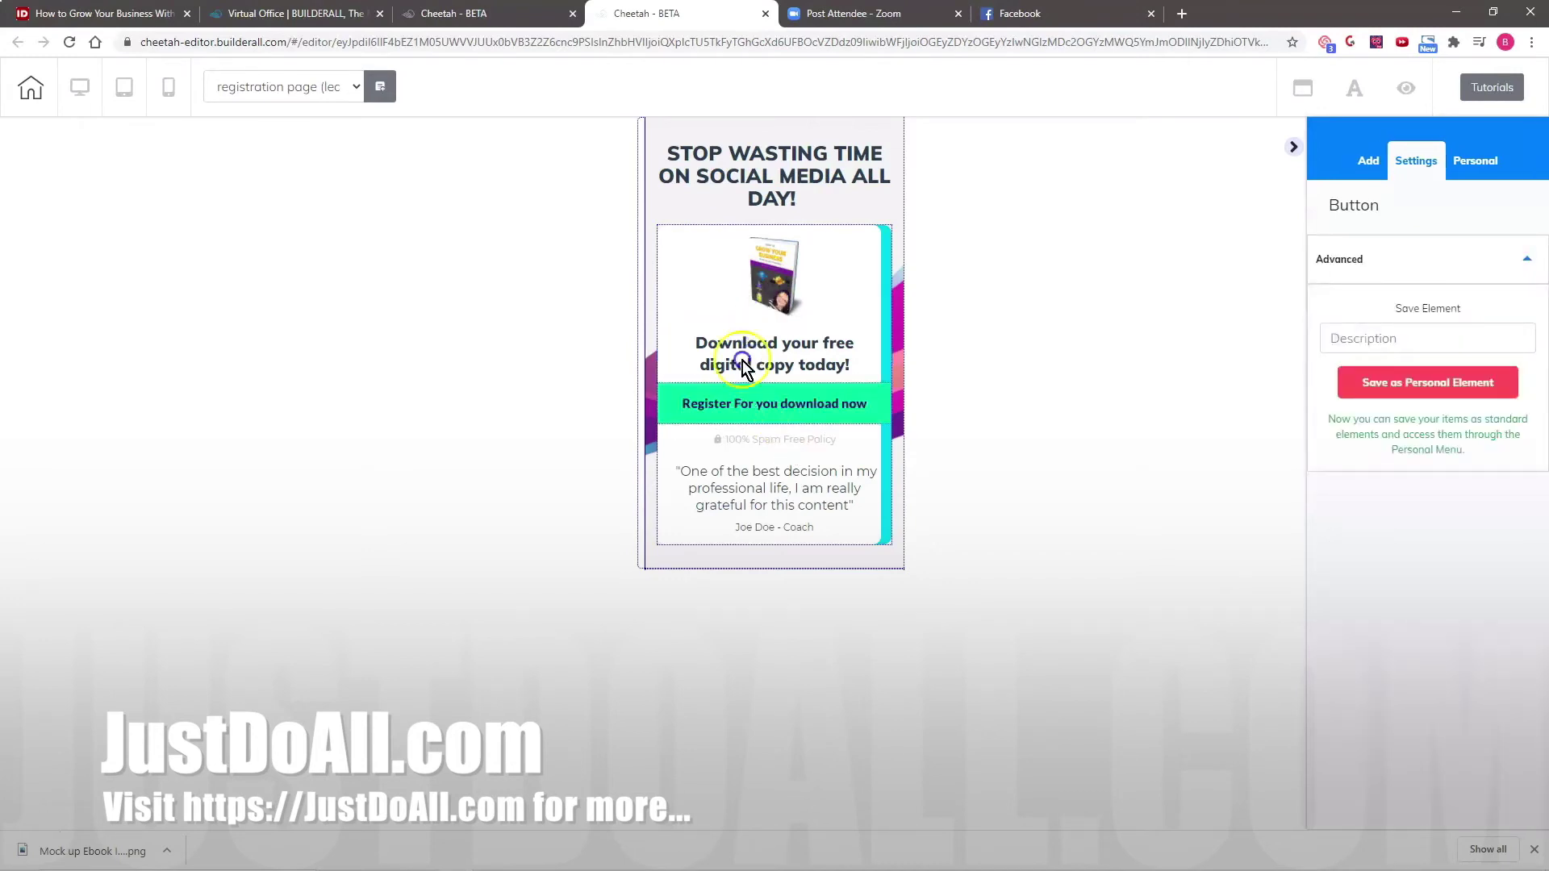
# Set the ebook image's lateral spacing to 0 so it widens on mobile.
pyautogui.click(781, 288)
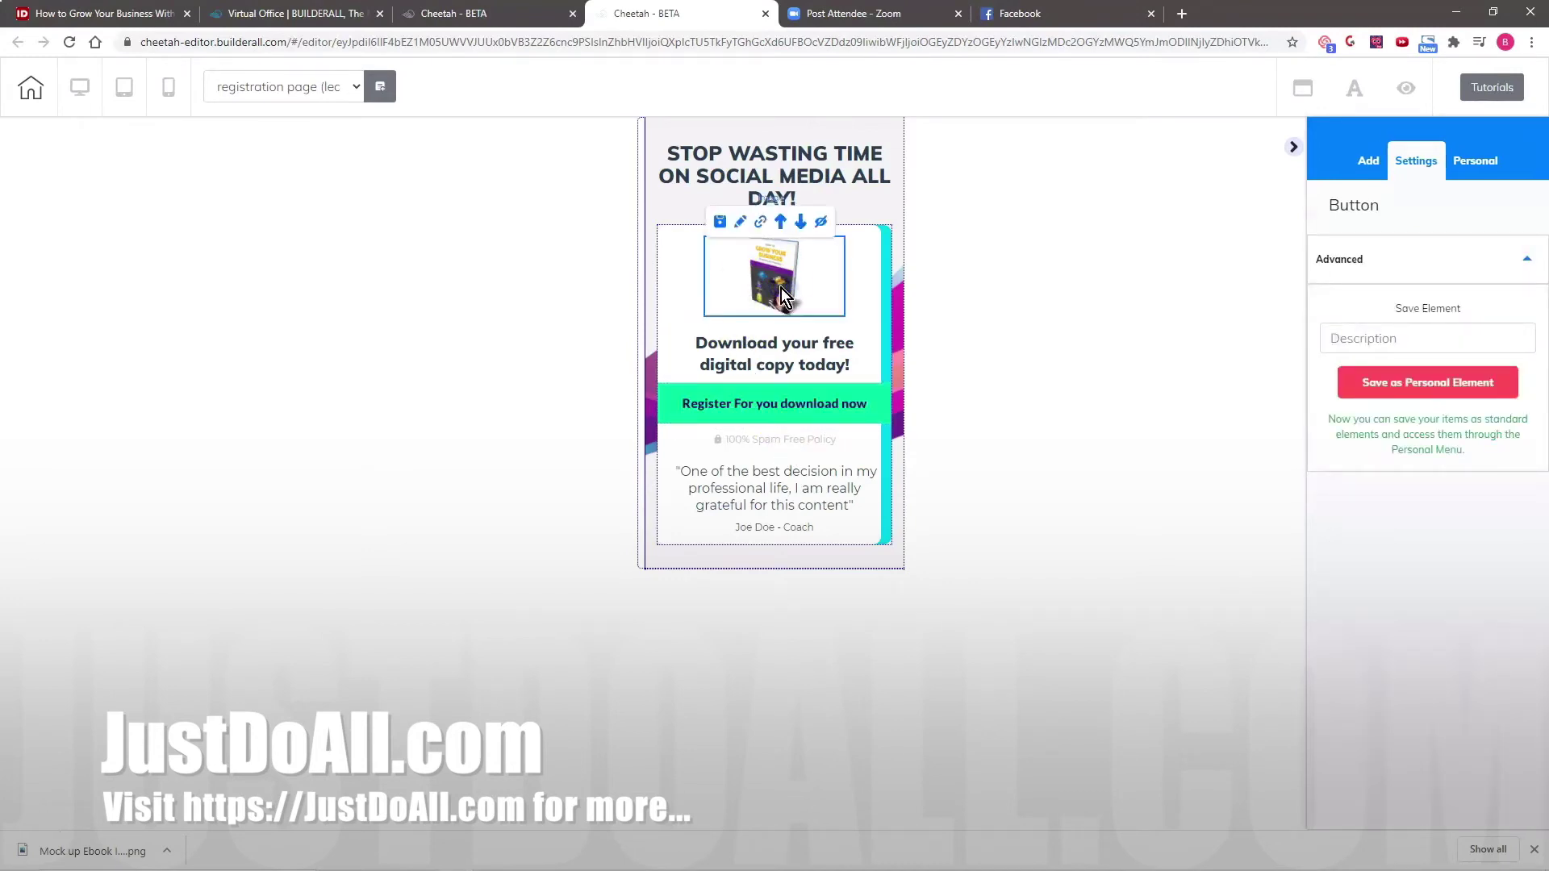
pyautogui.click(740, 224)
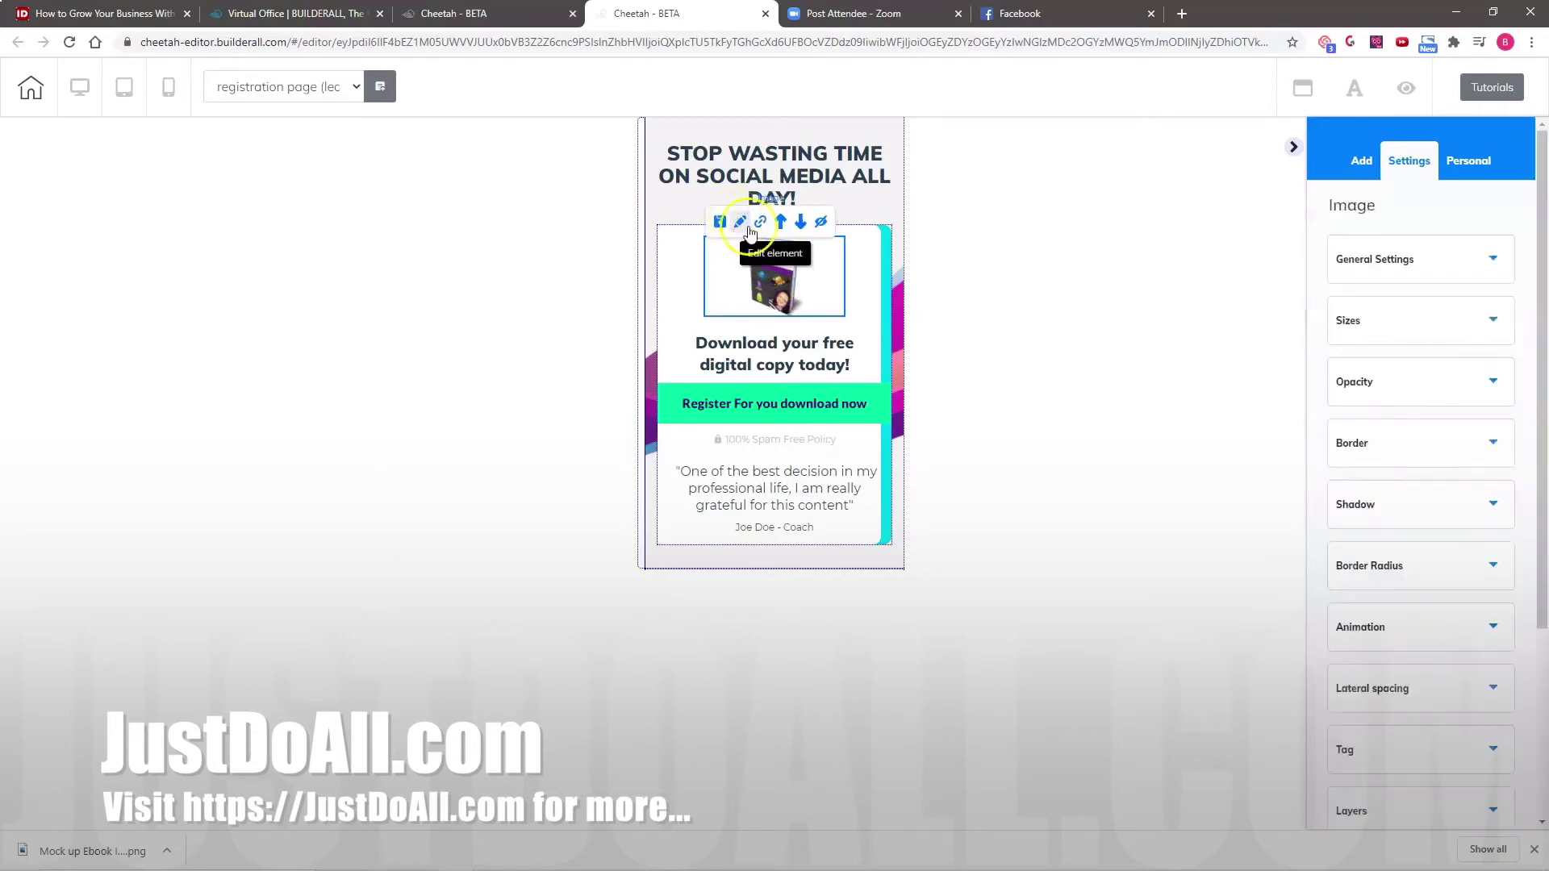
pyautogui.click(1388, 260)
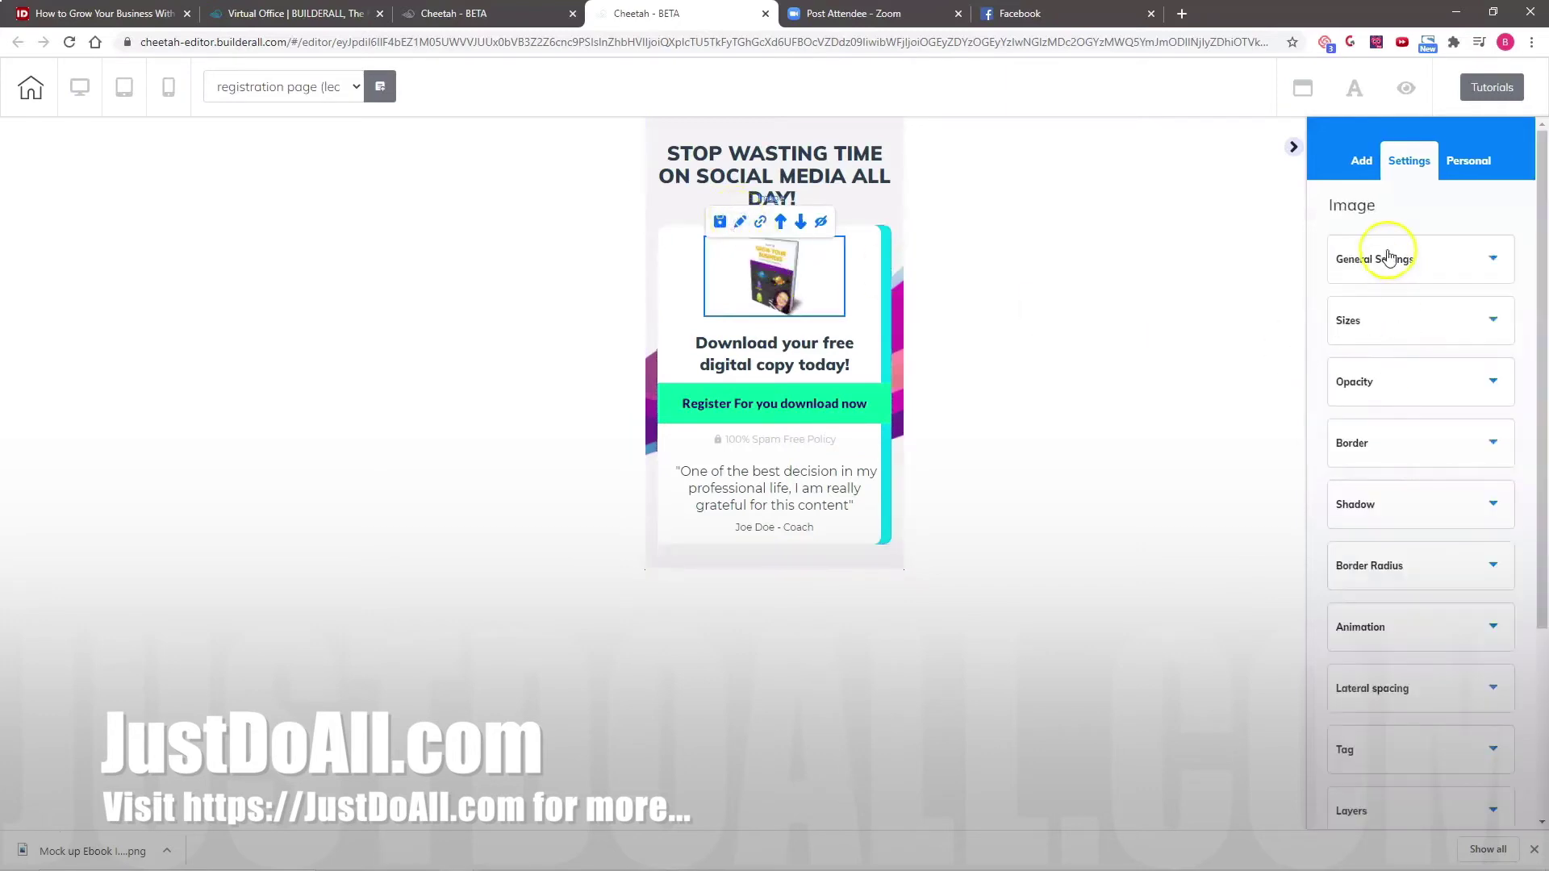
pyautogui.click(1456, 686)
pyautogui.scroll(-4, 1388, 614)
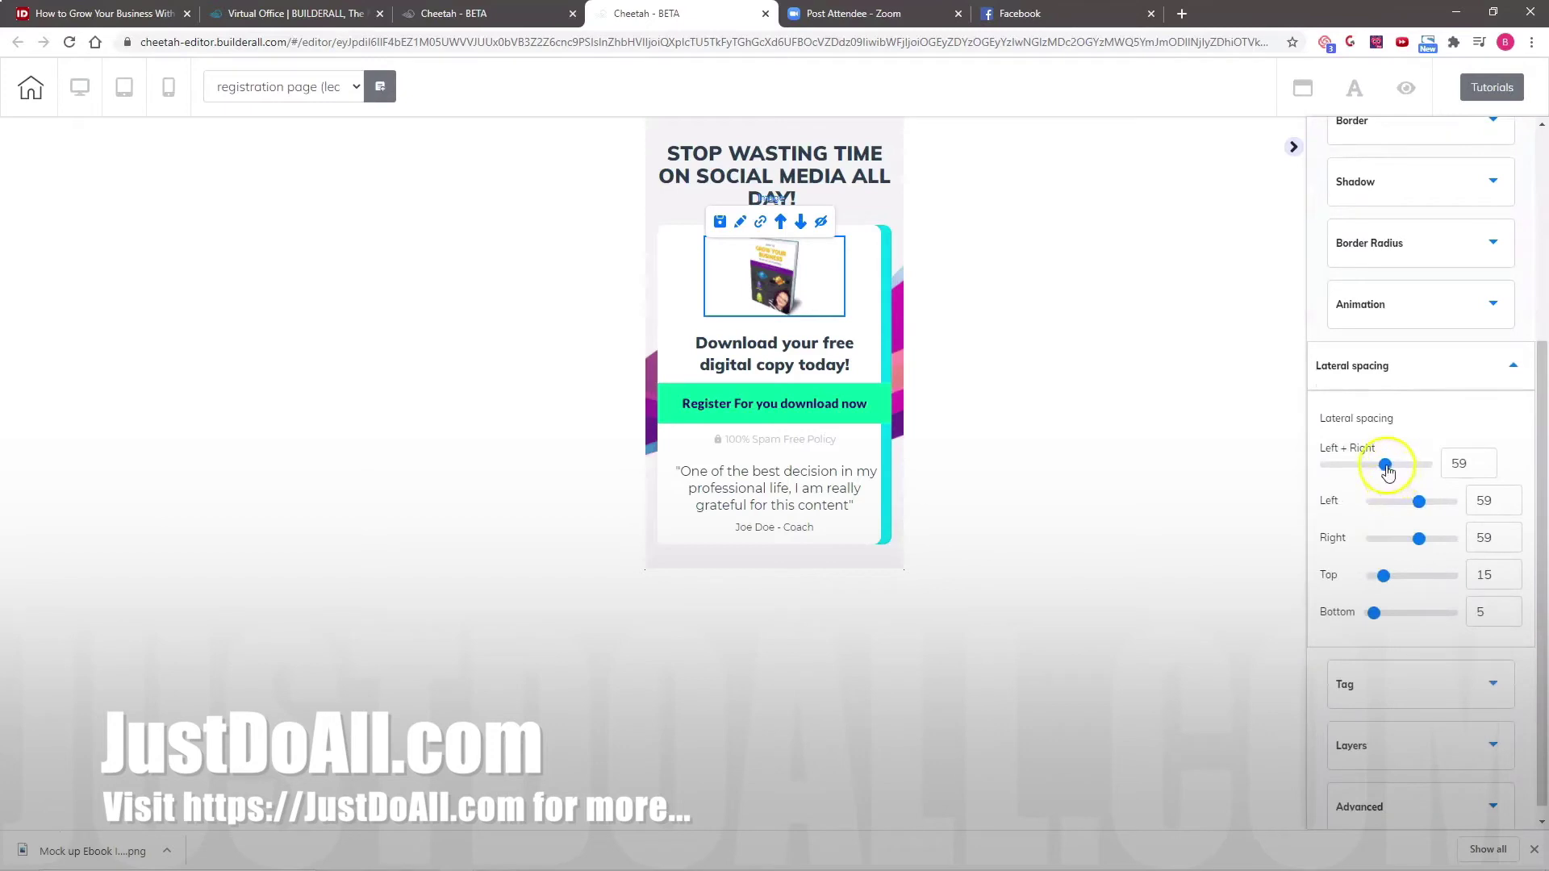
pyautogui.moveTo(1387, 465); pyautogui.dragTo(1314, 494)
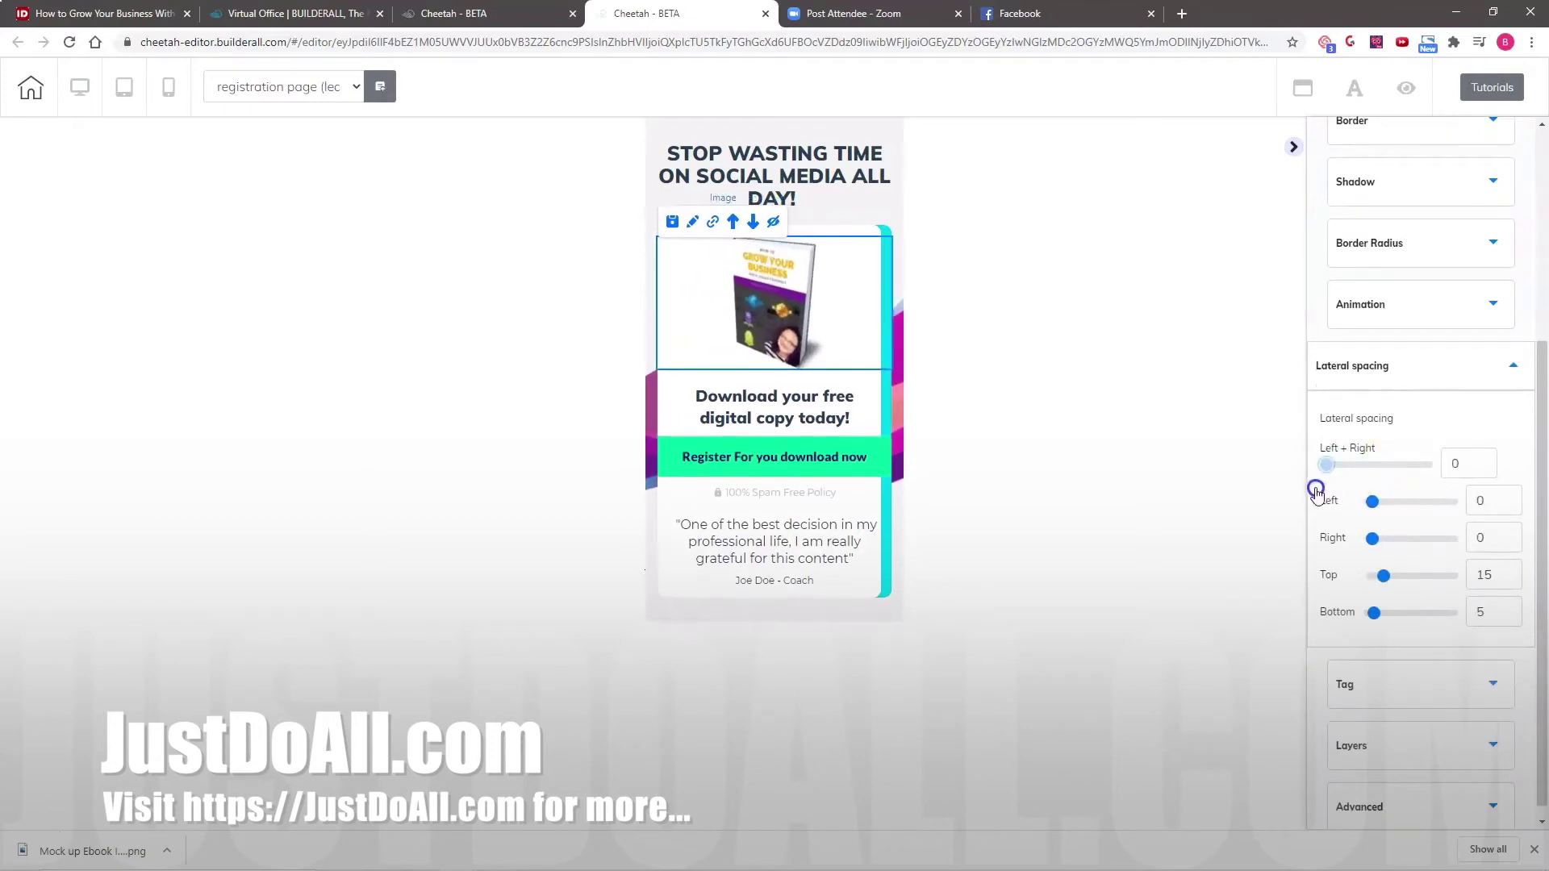
# Give the Register button left and right spacing of 23.
pyautogui.click(761, 454)
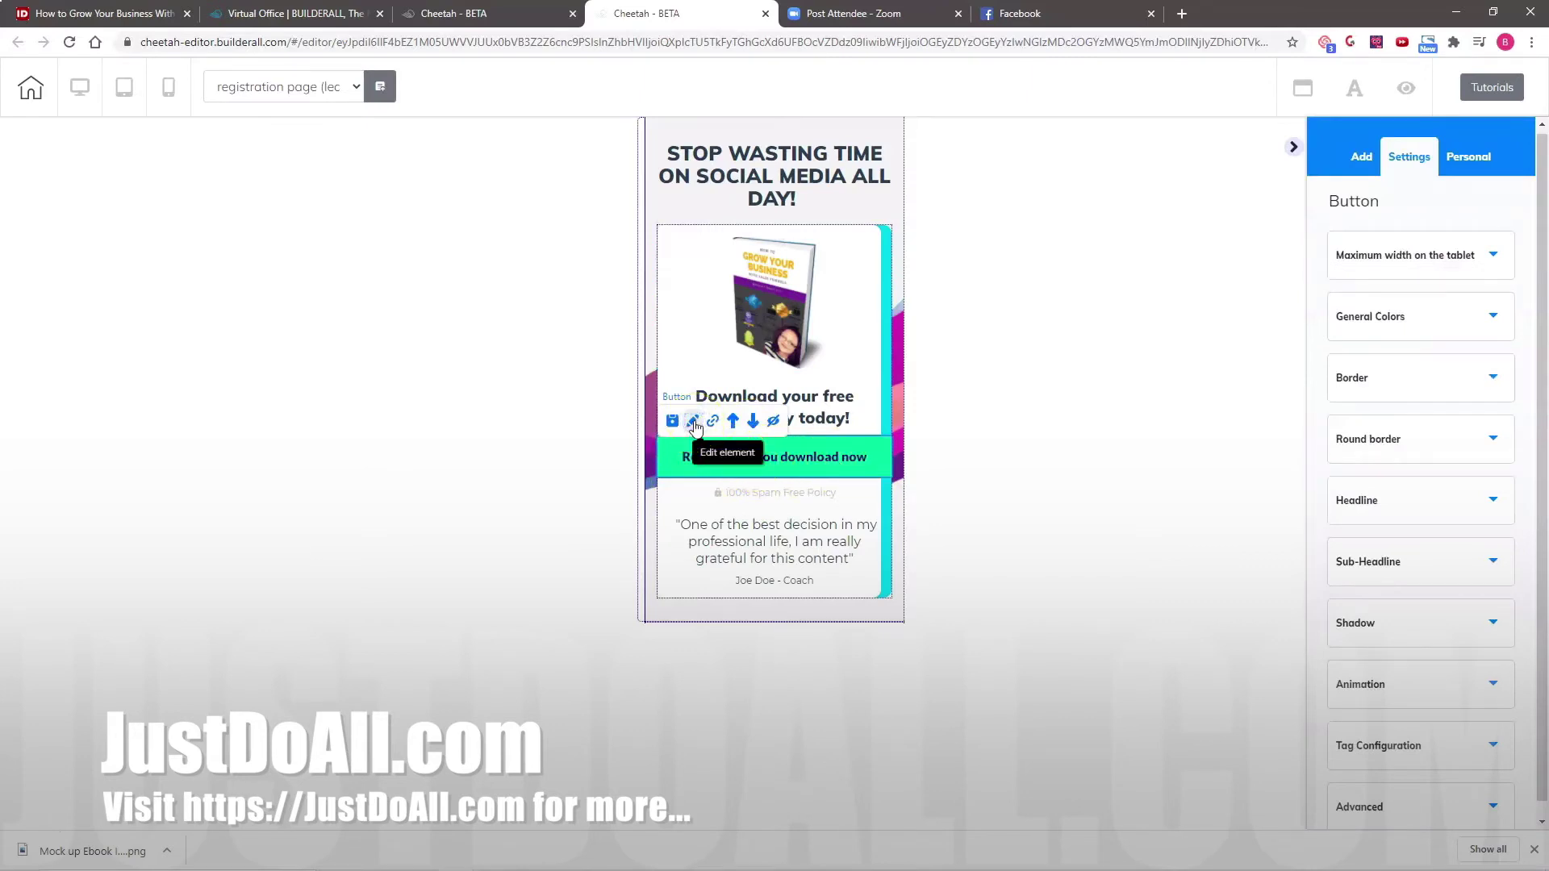
pyautogui.scroll(-1, 1435, 560)
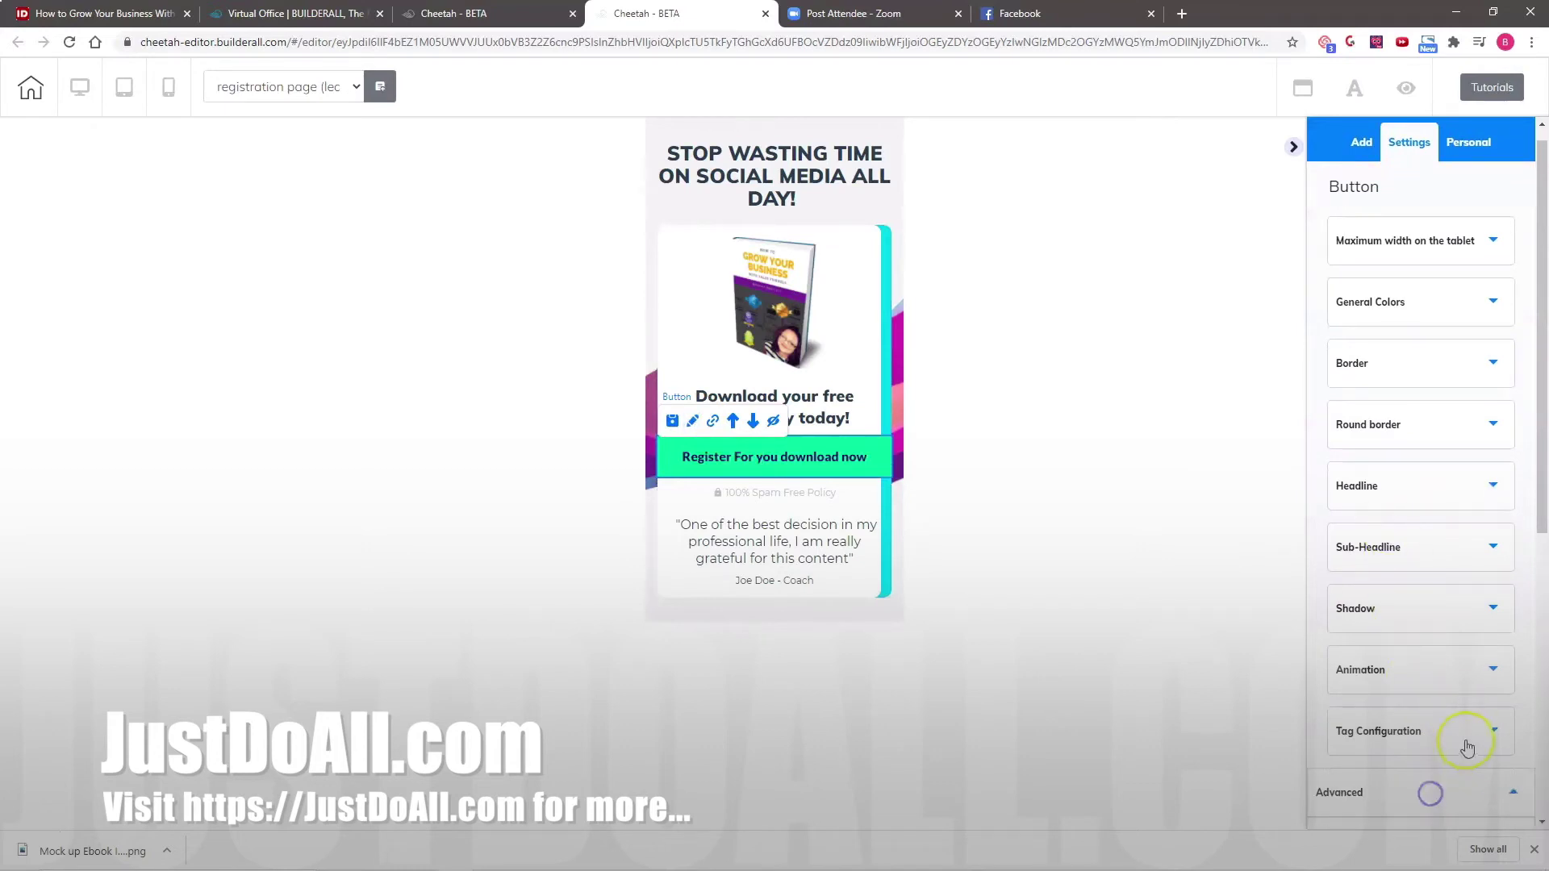
pyautogui.click(1430, 793)
pyautogui.click(1324, 466)
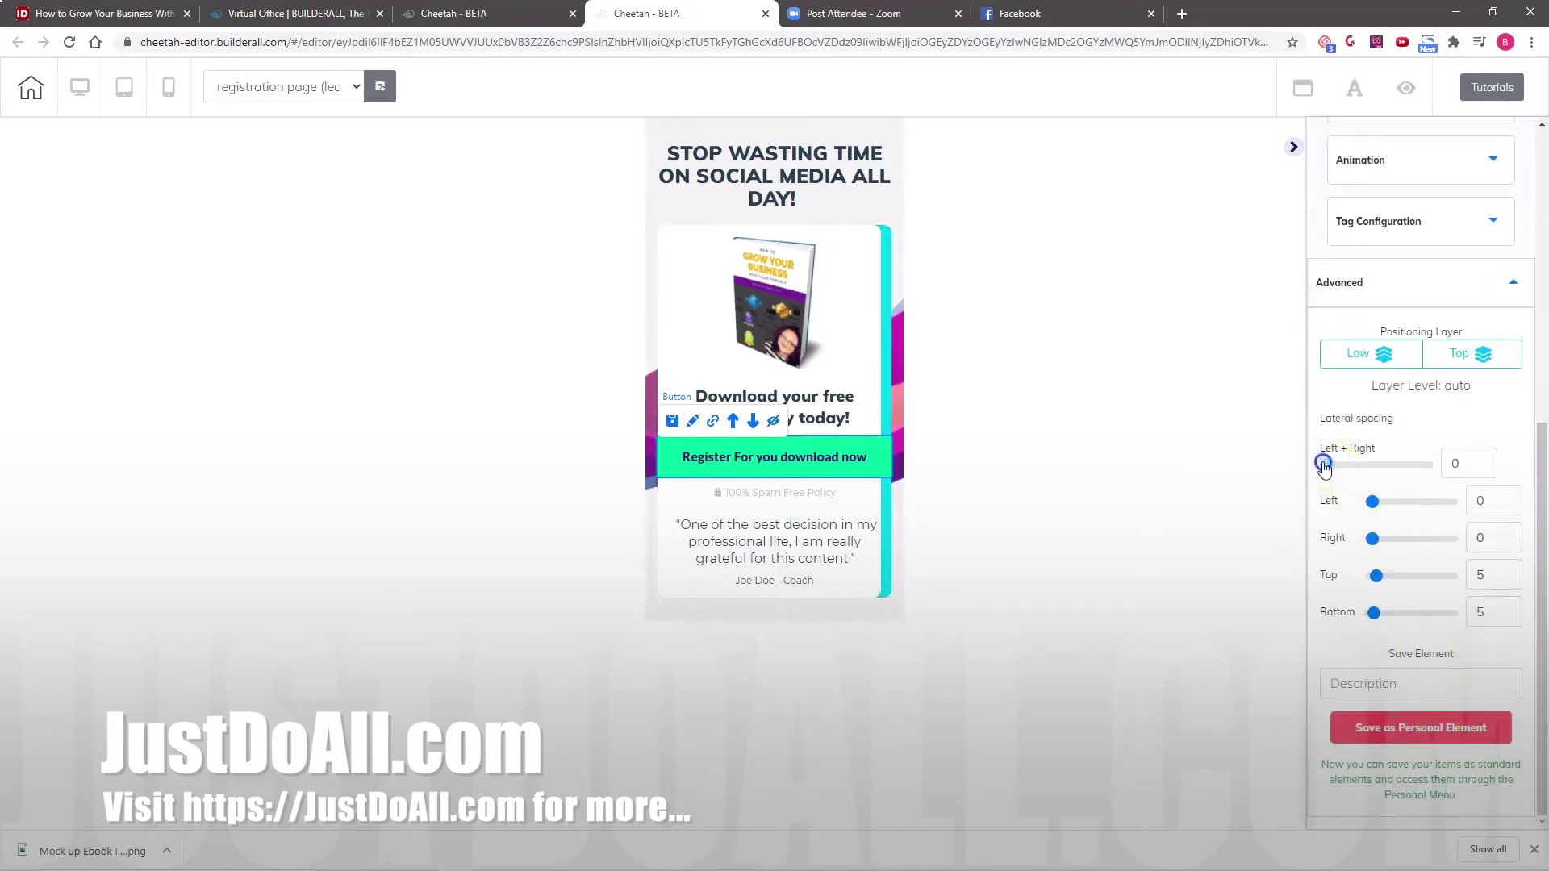
pyautogui.moveTo(1324, 466); pyautogui.dragTo(1350, 466)
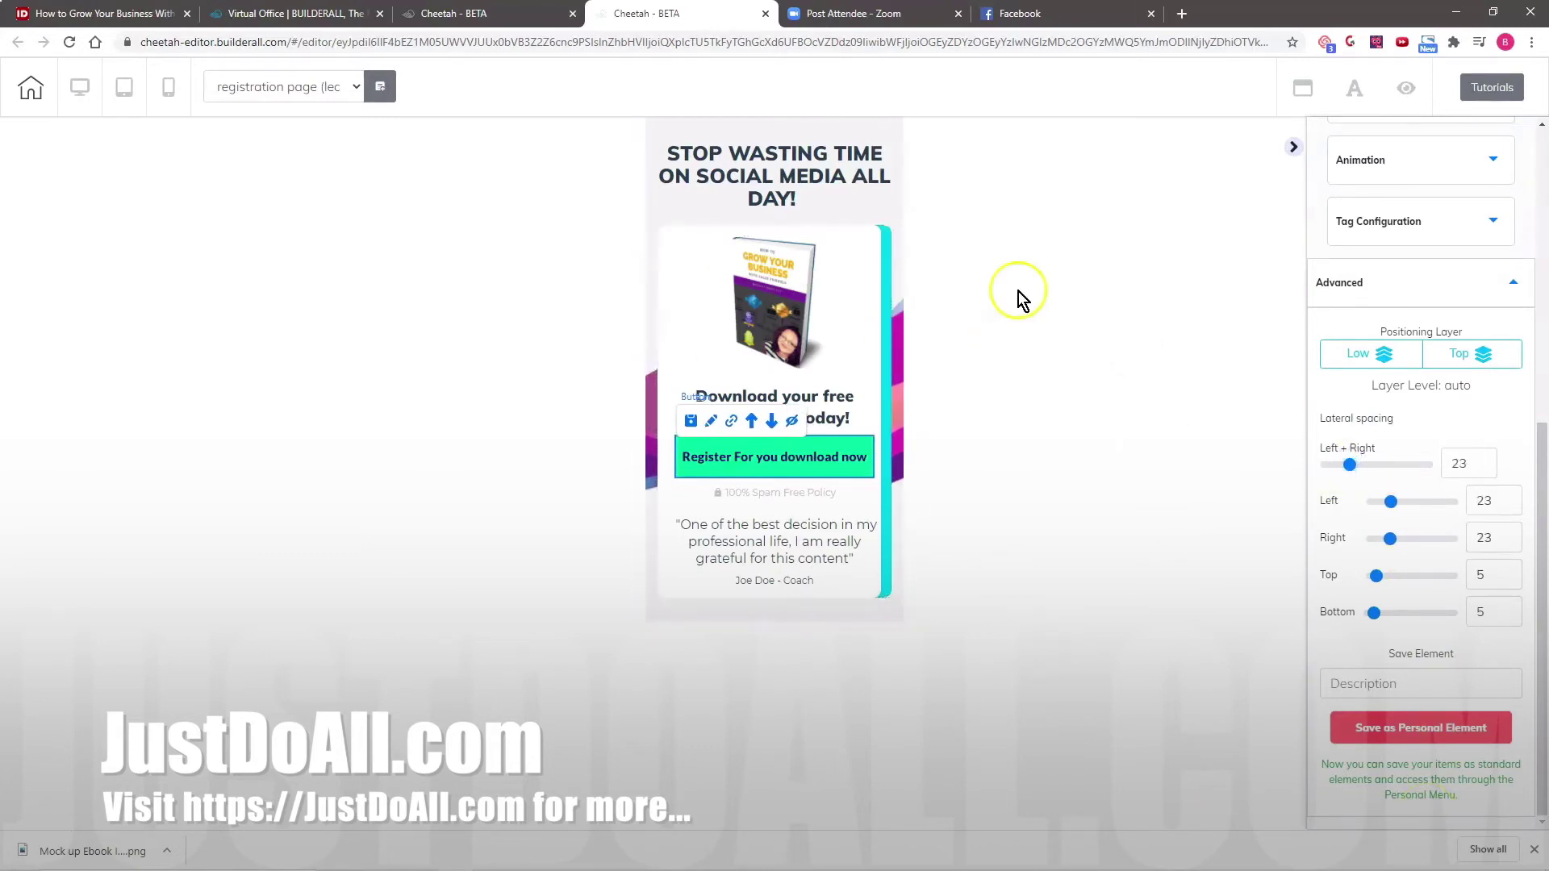
# Return to the desktop layout and save the registration page.
pyautogui.click(872, 278)
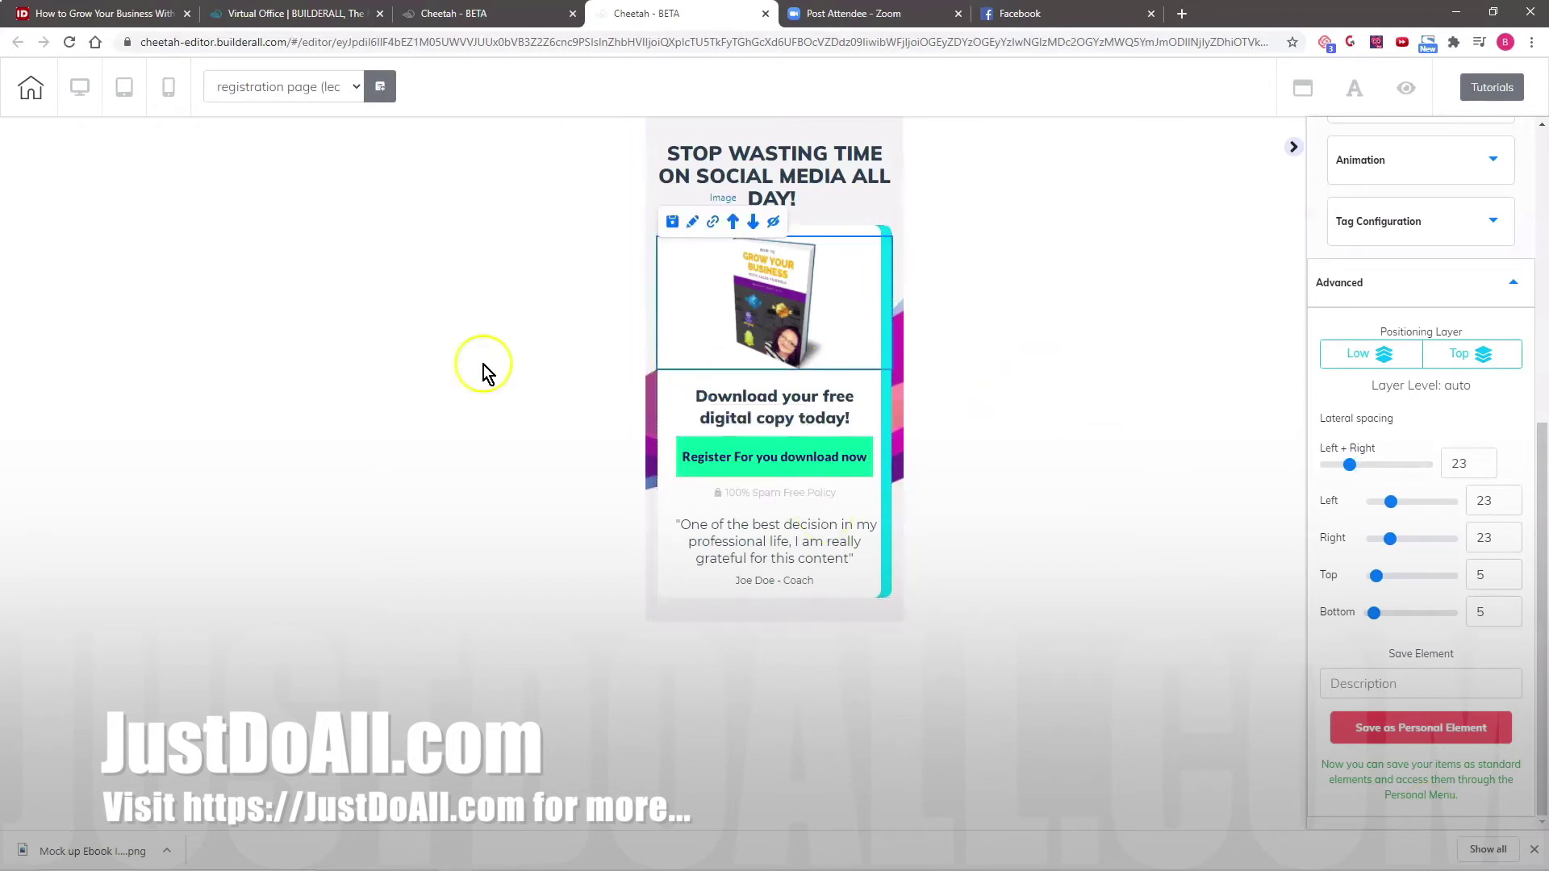
pyautogui.click(81, 93)
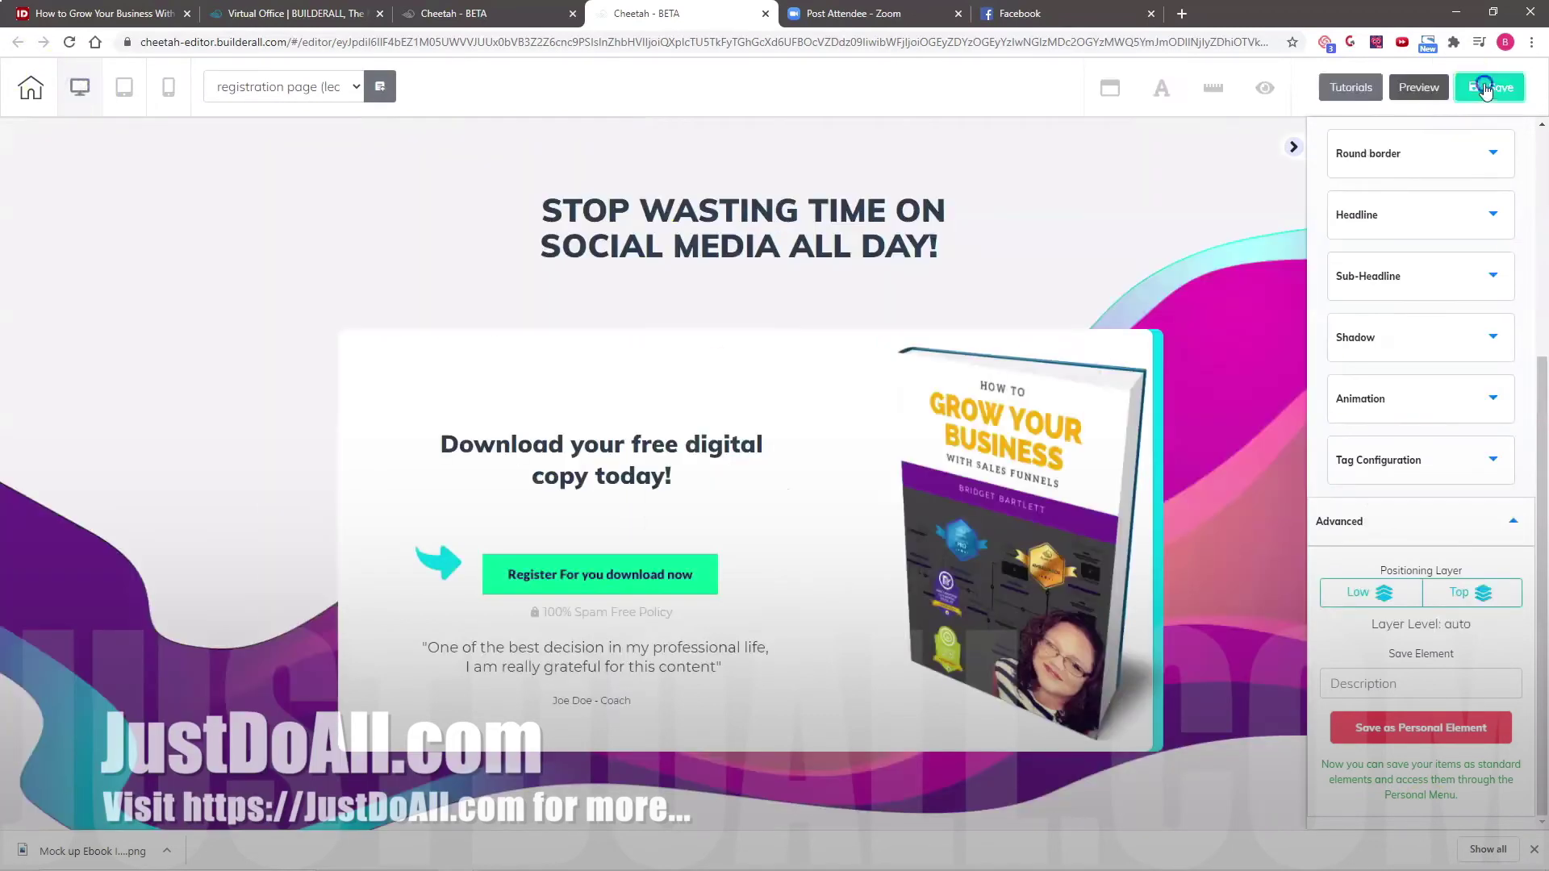
pyautogui.click(1485, 86)
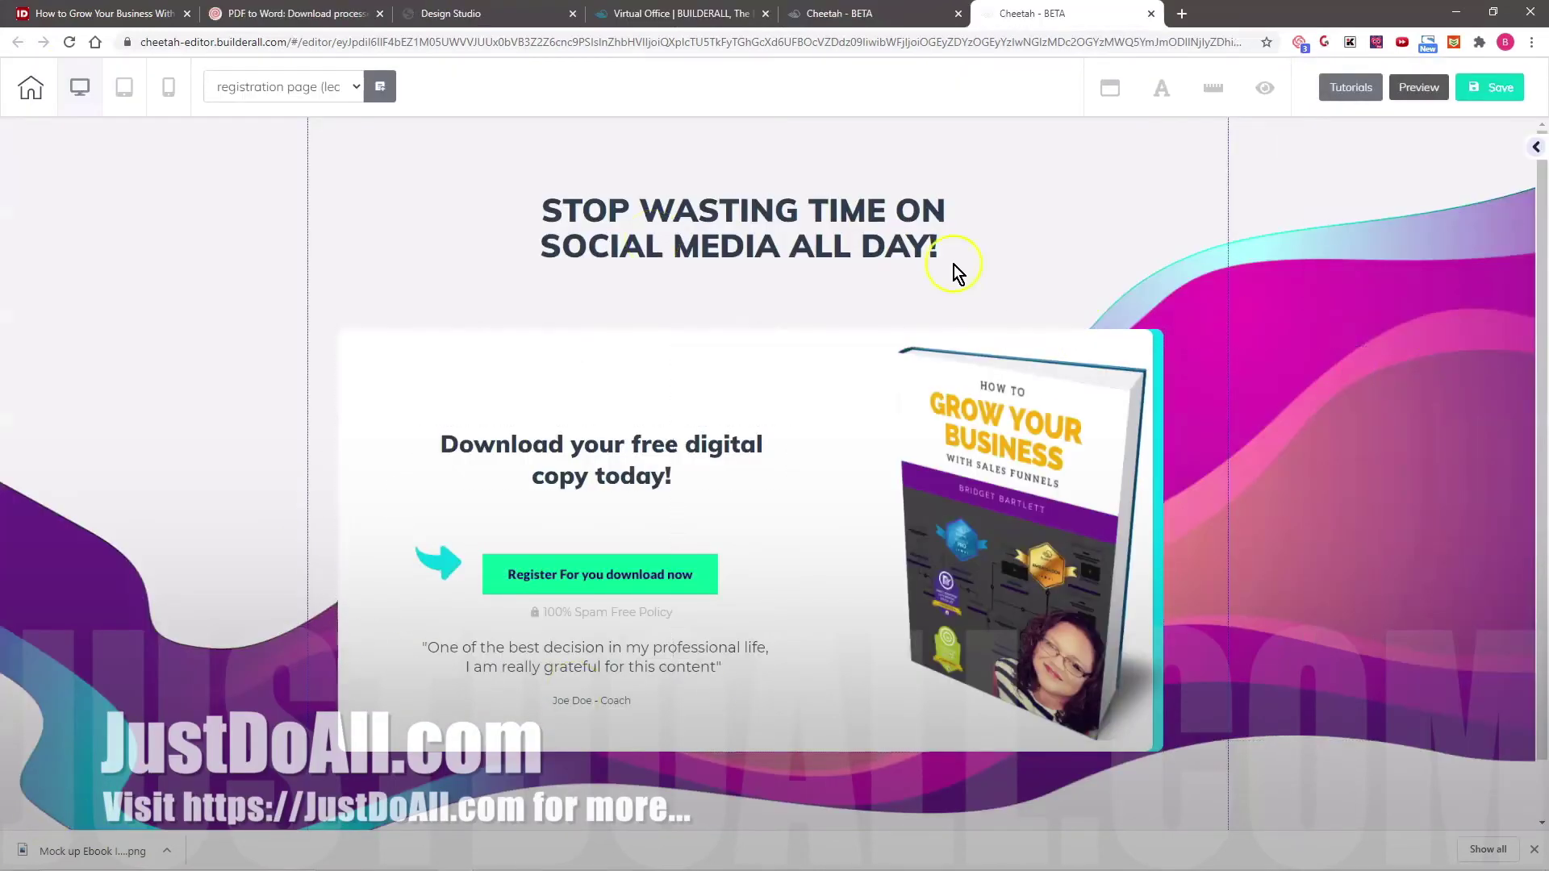
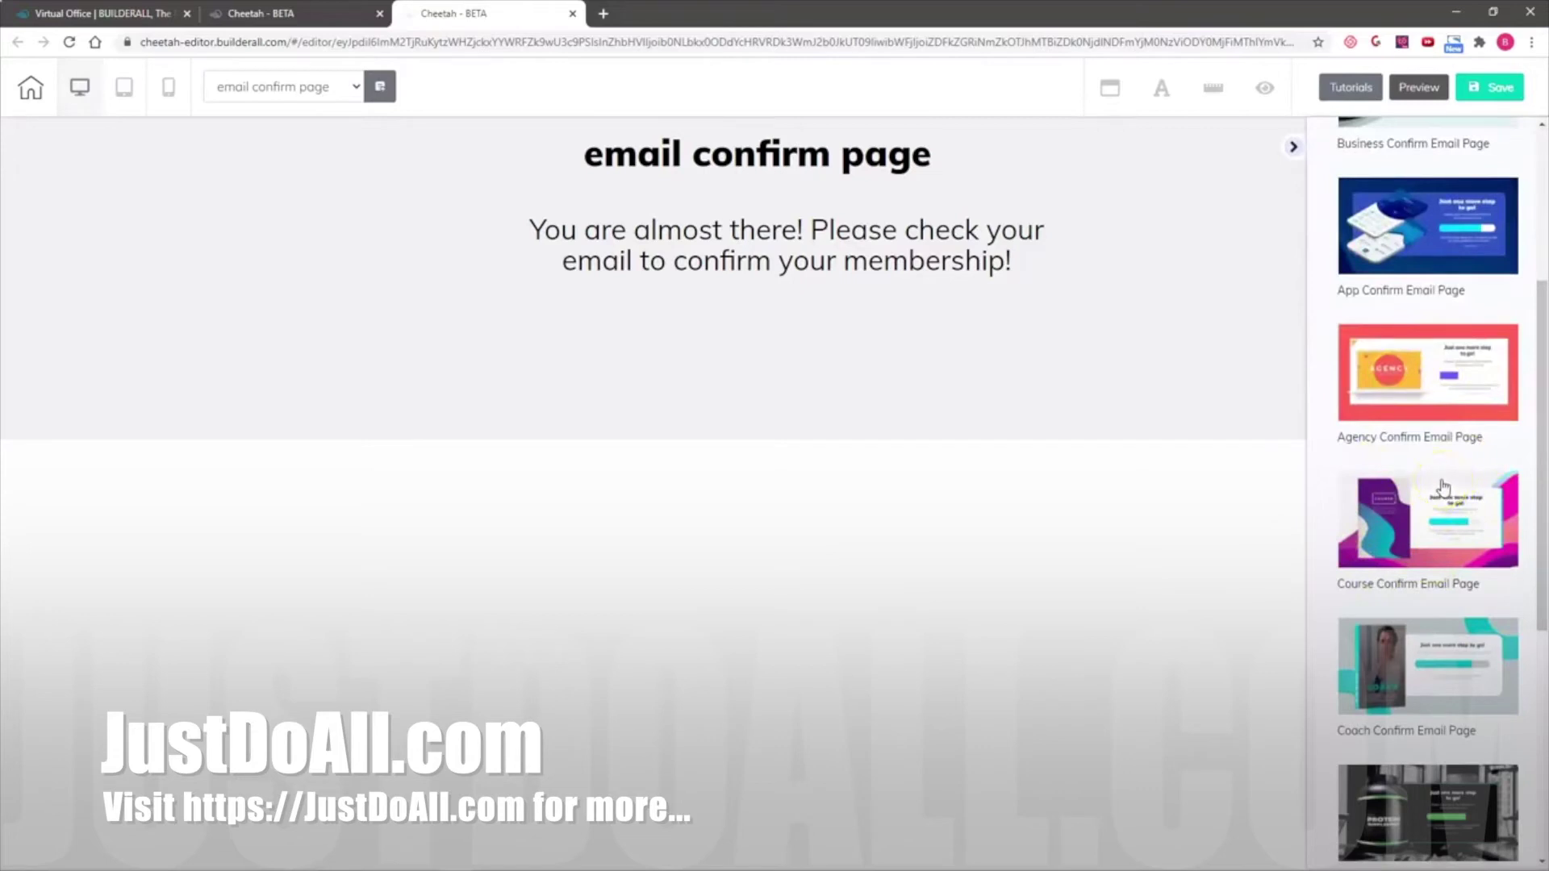
# Add the Course Confirm Email Page design and delete the old email confirm section.
pyautogui.click(1443, 487)
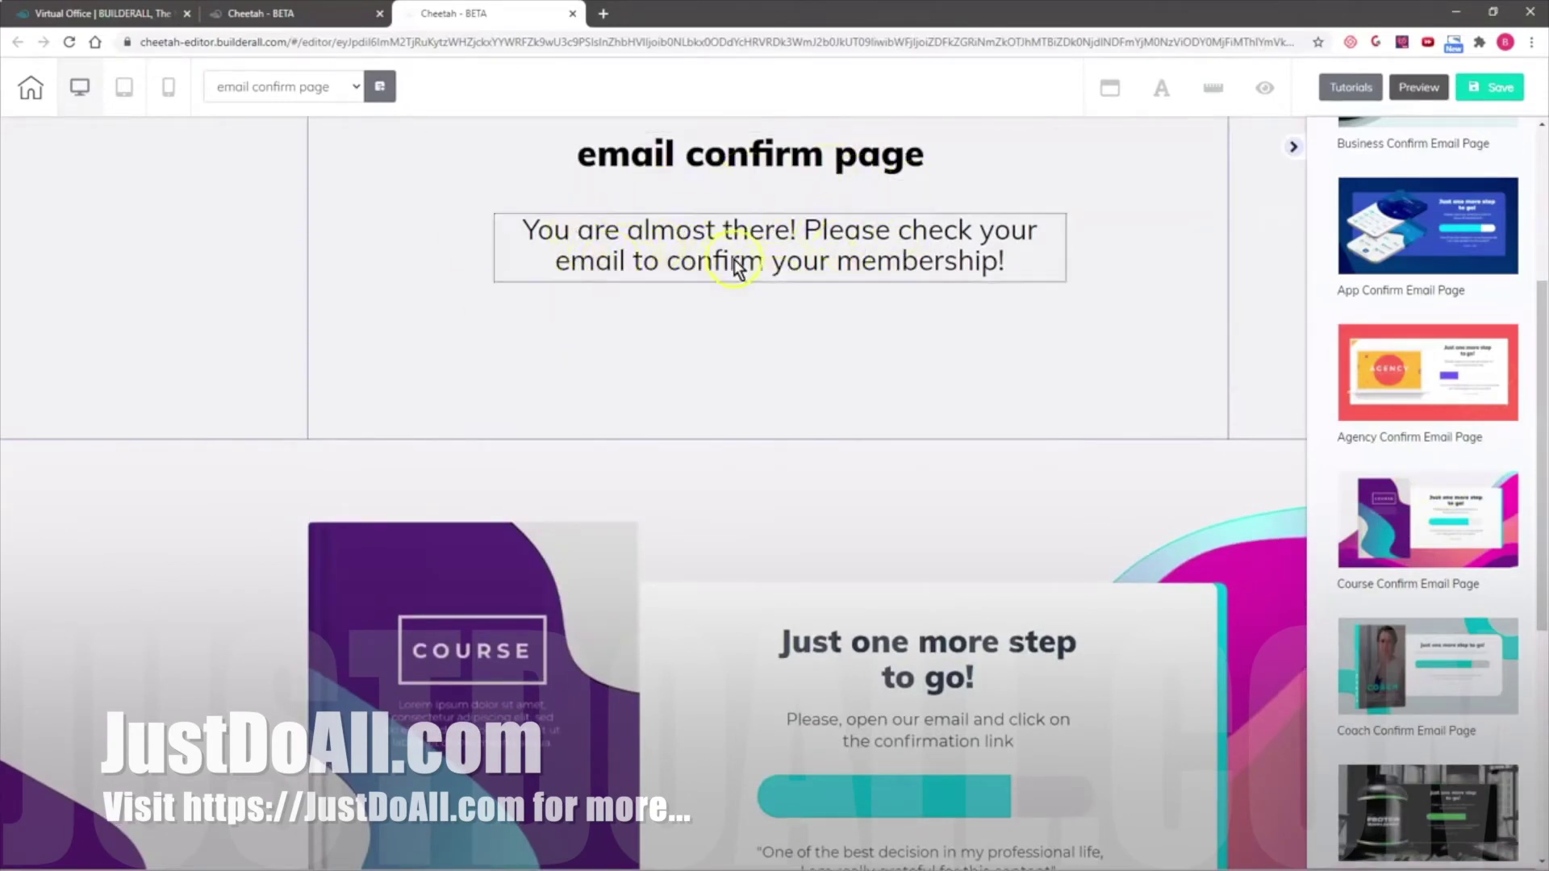
pyautogui.scroll(-2, 1217, 377)
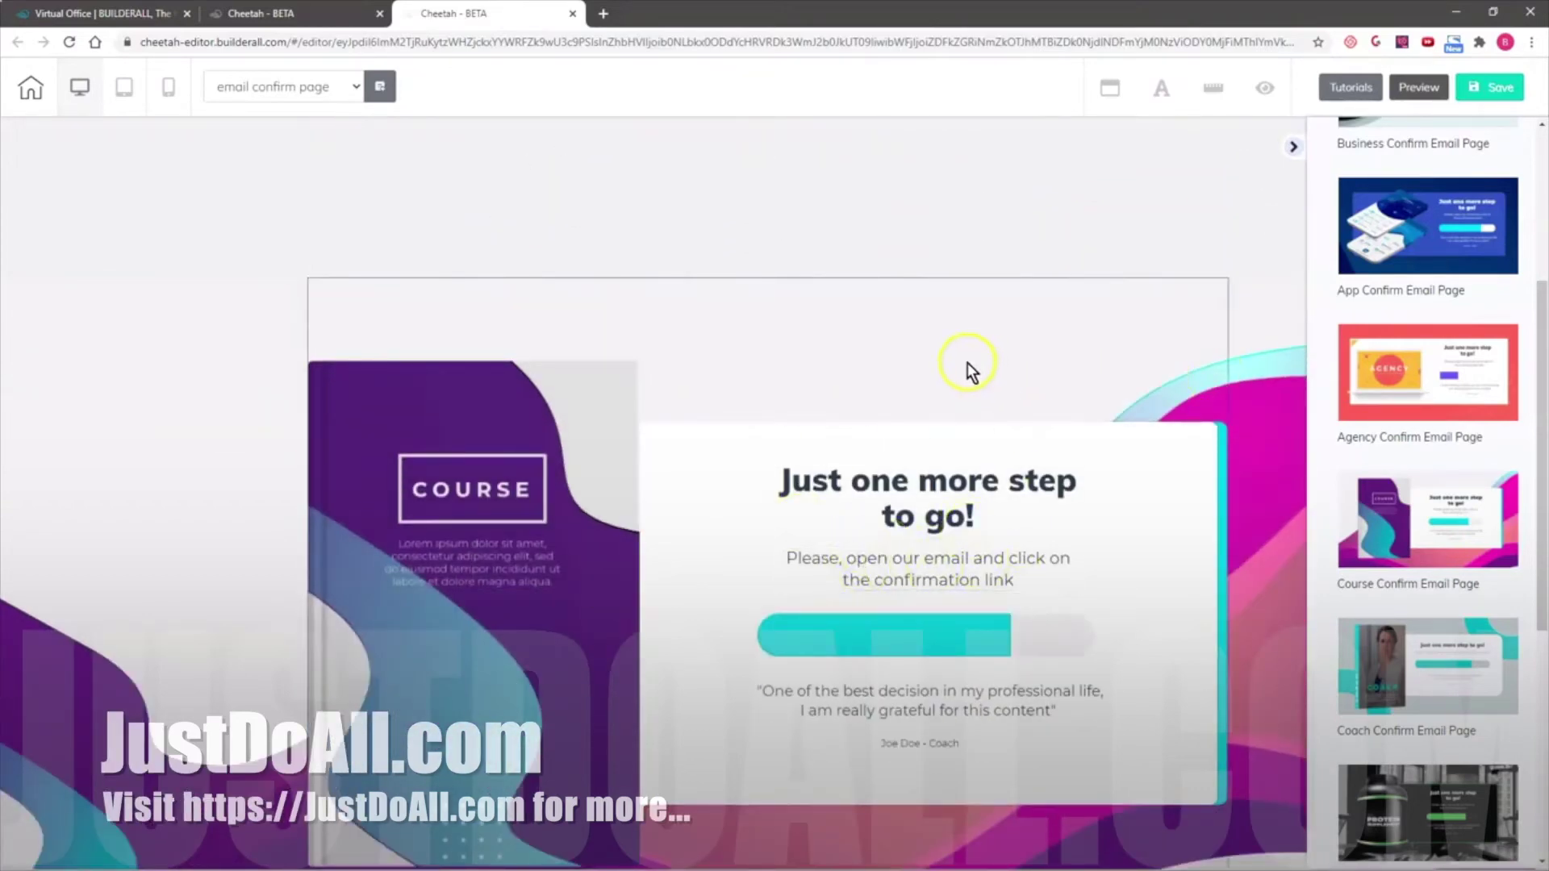
pyautogui.scroll(2, 969, 370)
pyautogui.click(345, 179)
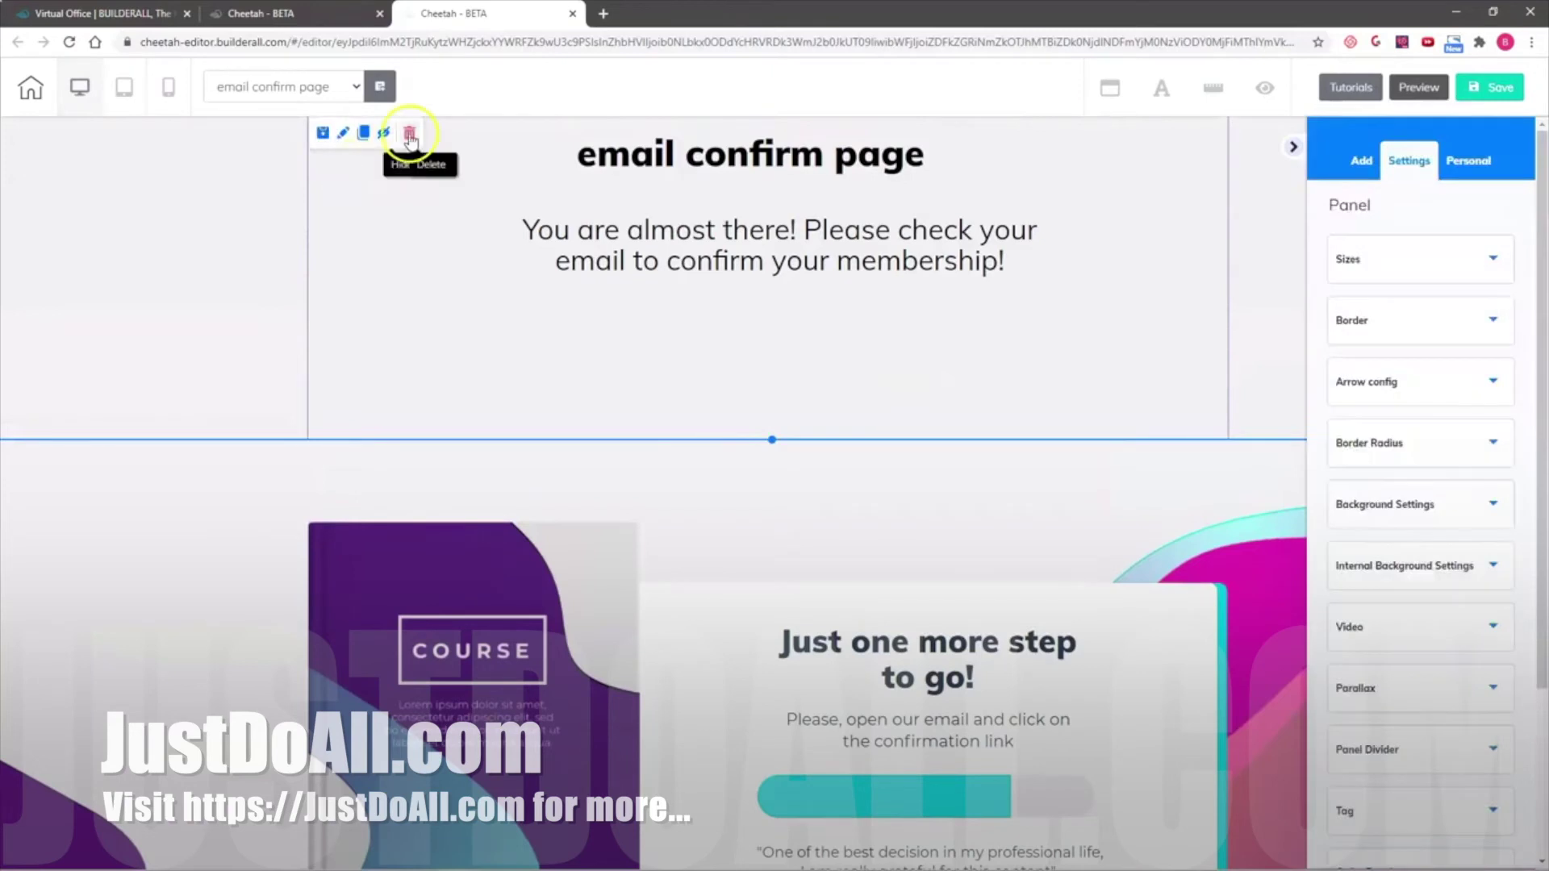
pyautogui.click(410, 134)
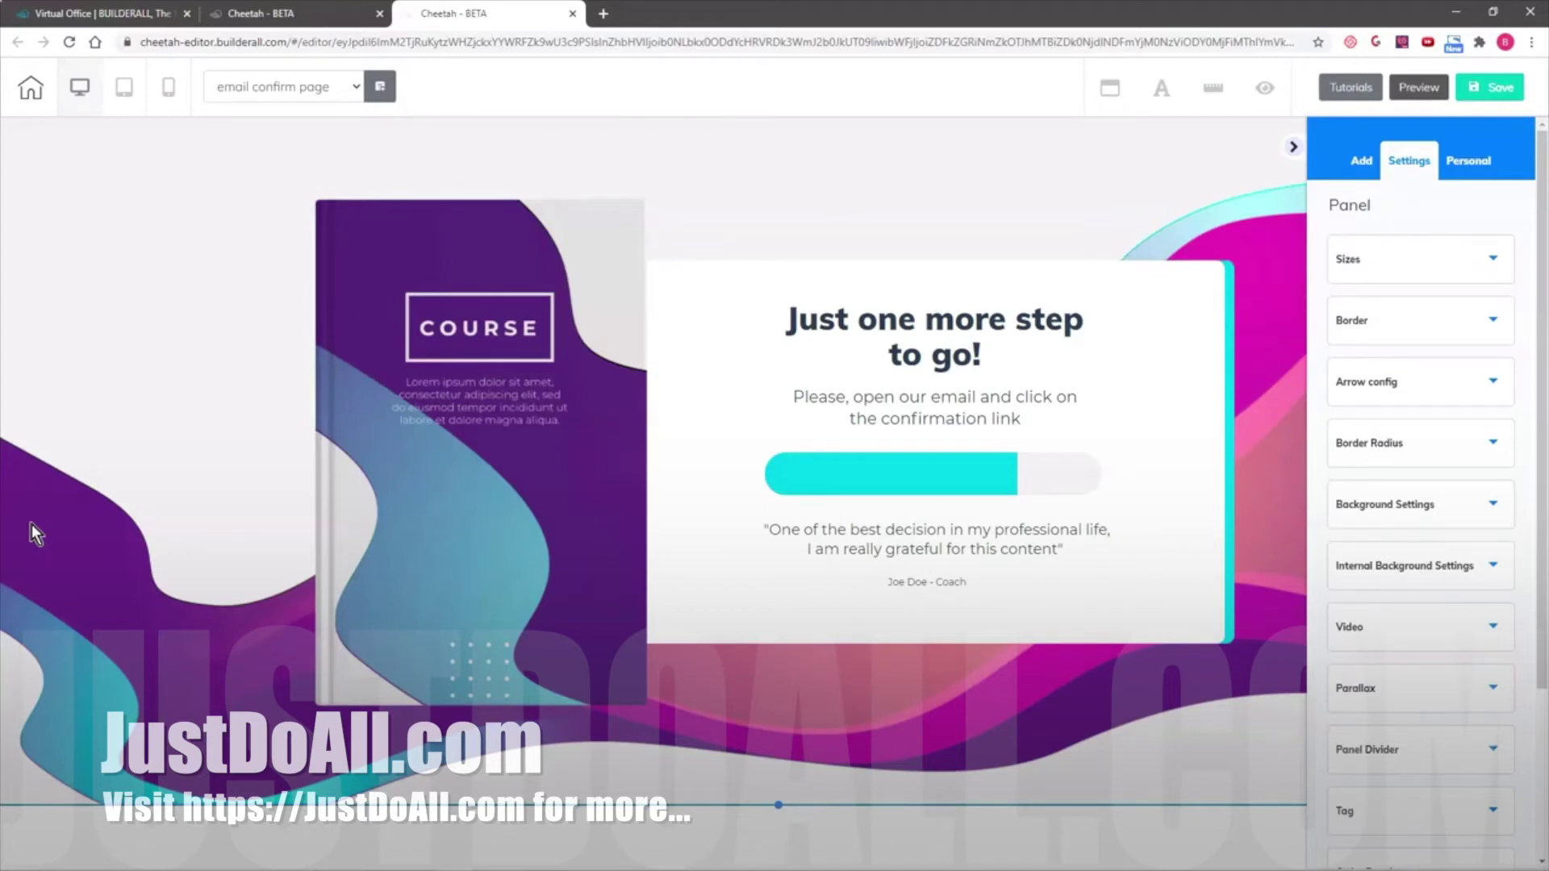
# Open the settings of the book cover image in the new design.
pyautogui.click(593, 476)
pyautogui.click(593, 445)
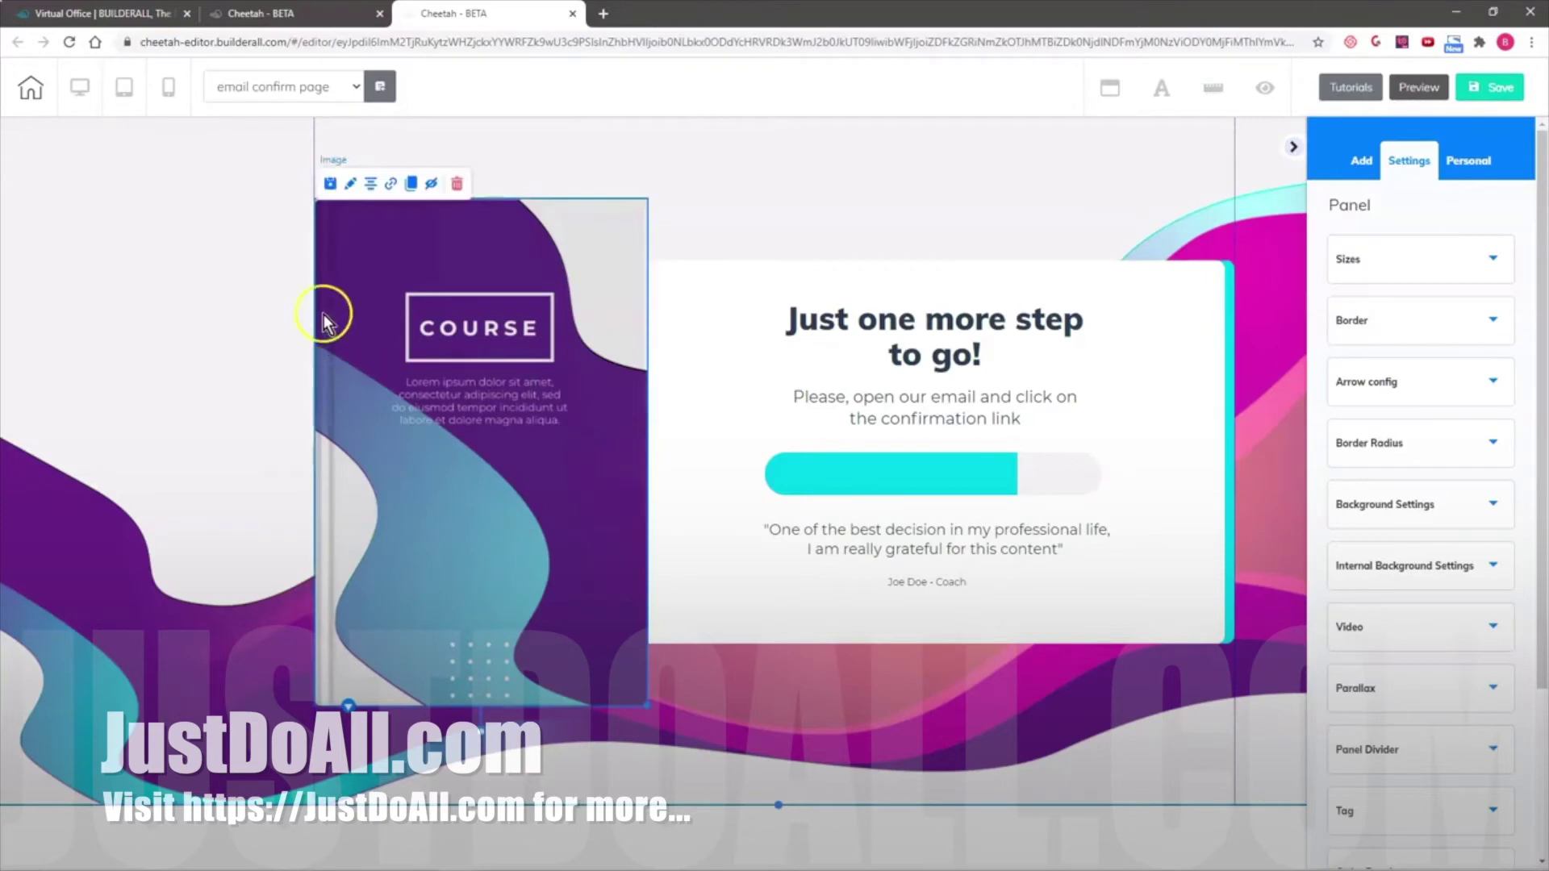
pyautogui.click(351, 185)
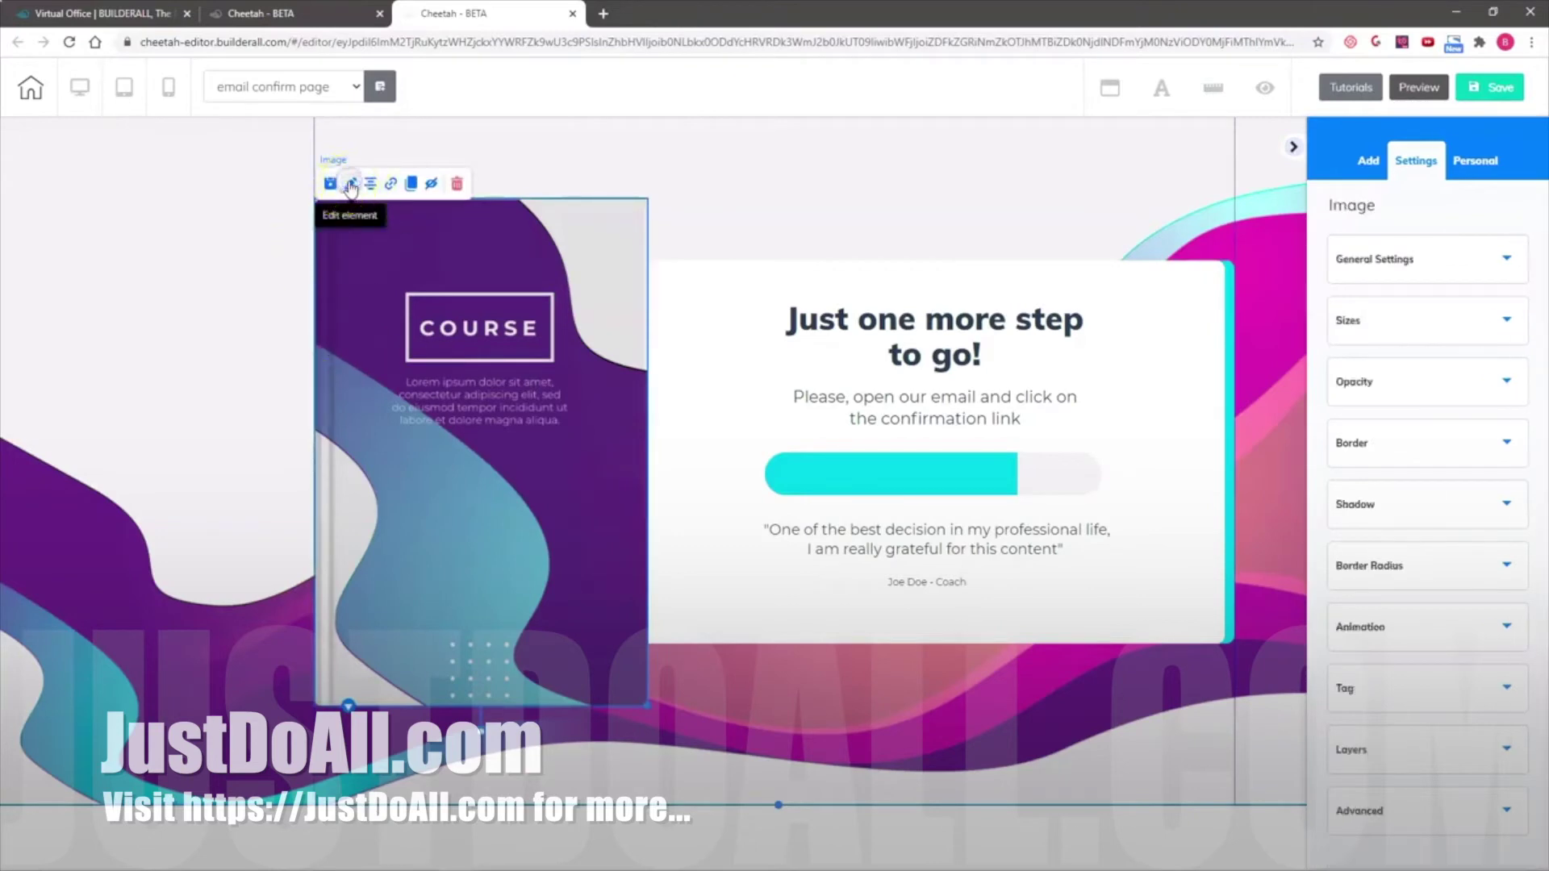
# Replace the book cover with the uploaded trilogy promo picture and nudge it up slightly.
pyautogui.click(1462, 250)
pyautogui.click(1396, 610)
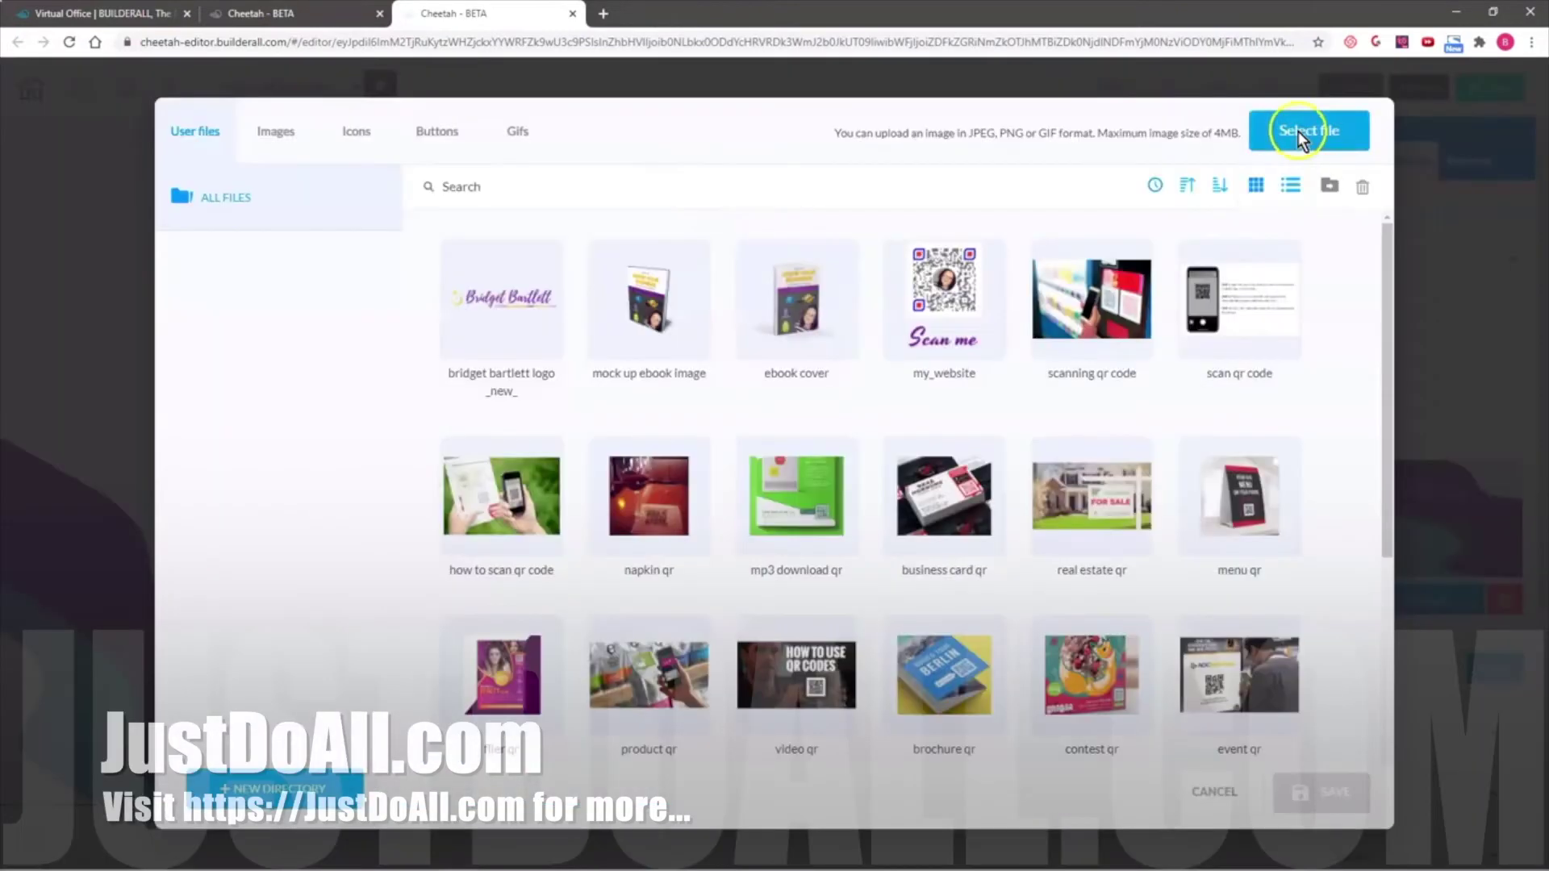
pyautogui.click(1297, 131)
pyautogui.moveTo(760, 113); pyautogui.dragTo(752, 190)
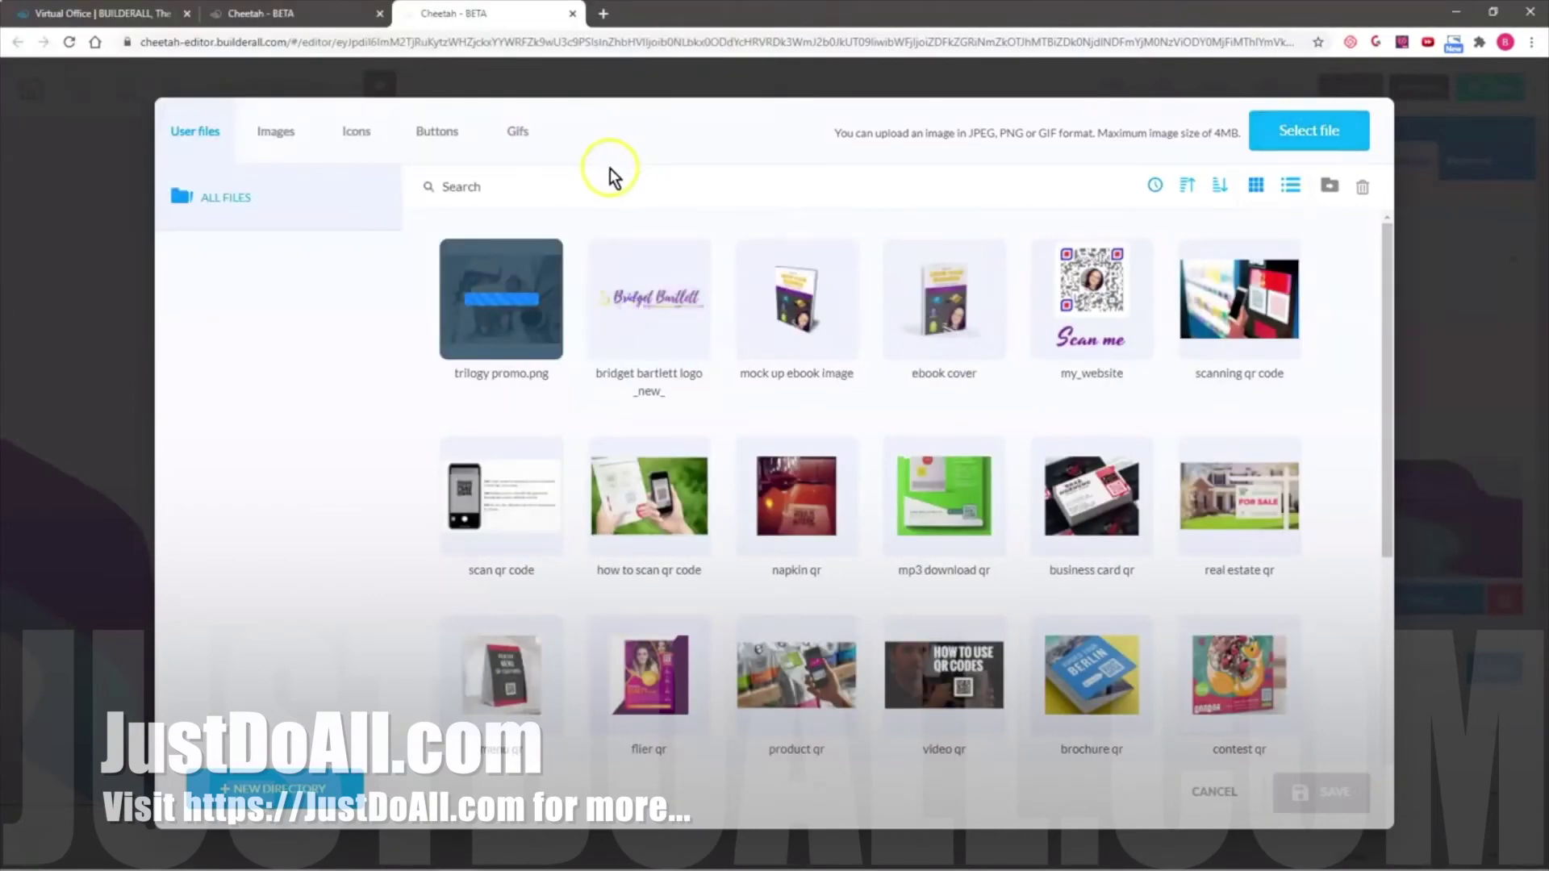
pyautogui.click(519, 270)
pyautogui.click(1327, 791)
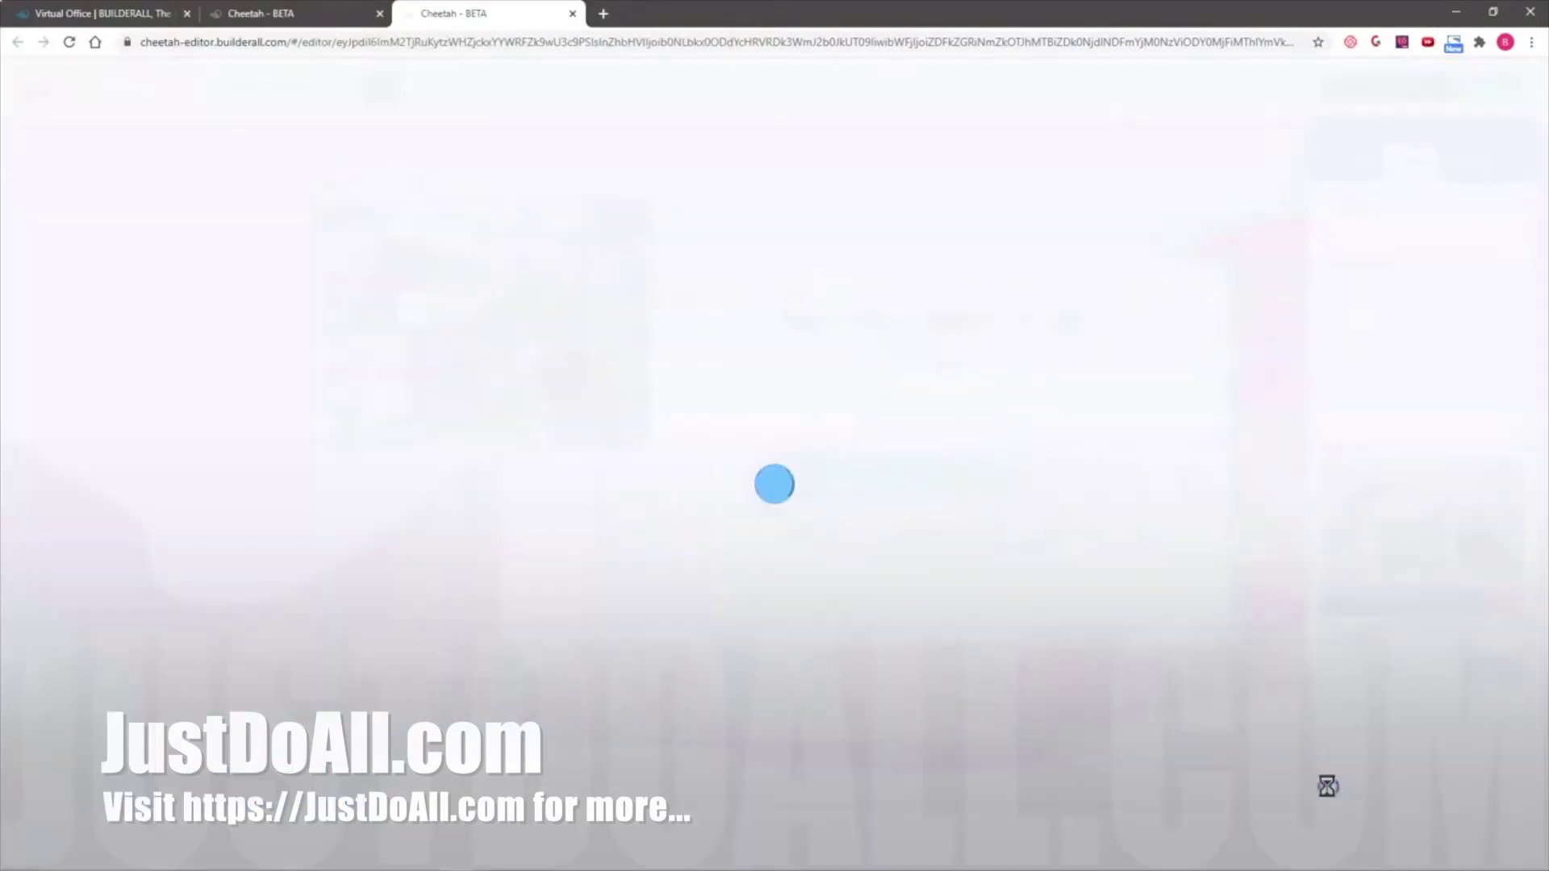
pyautogui.moveTo(494, 443); pyautogui.dragTo(491, 428)
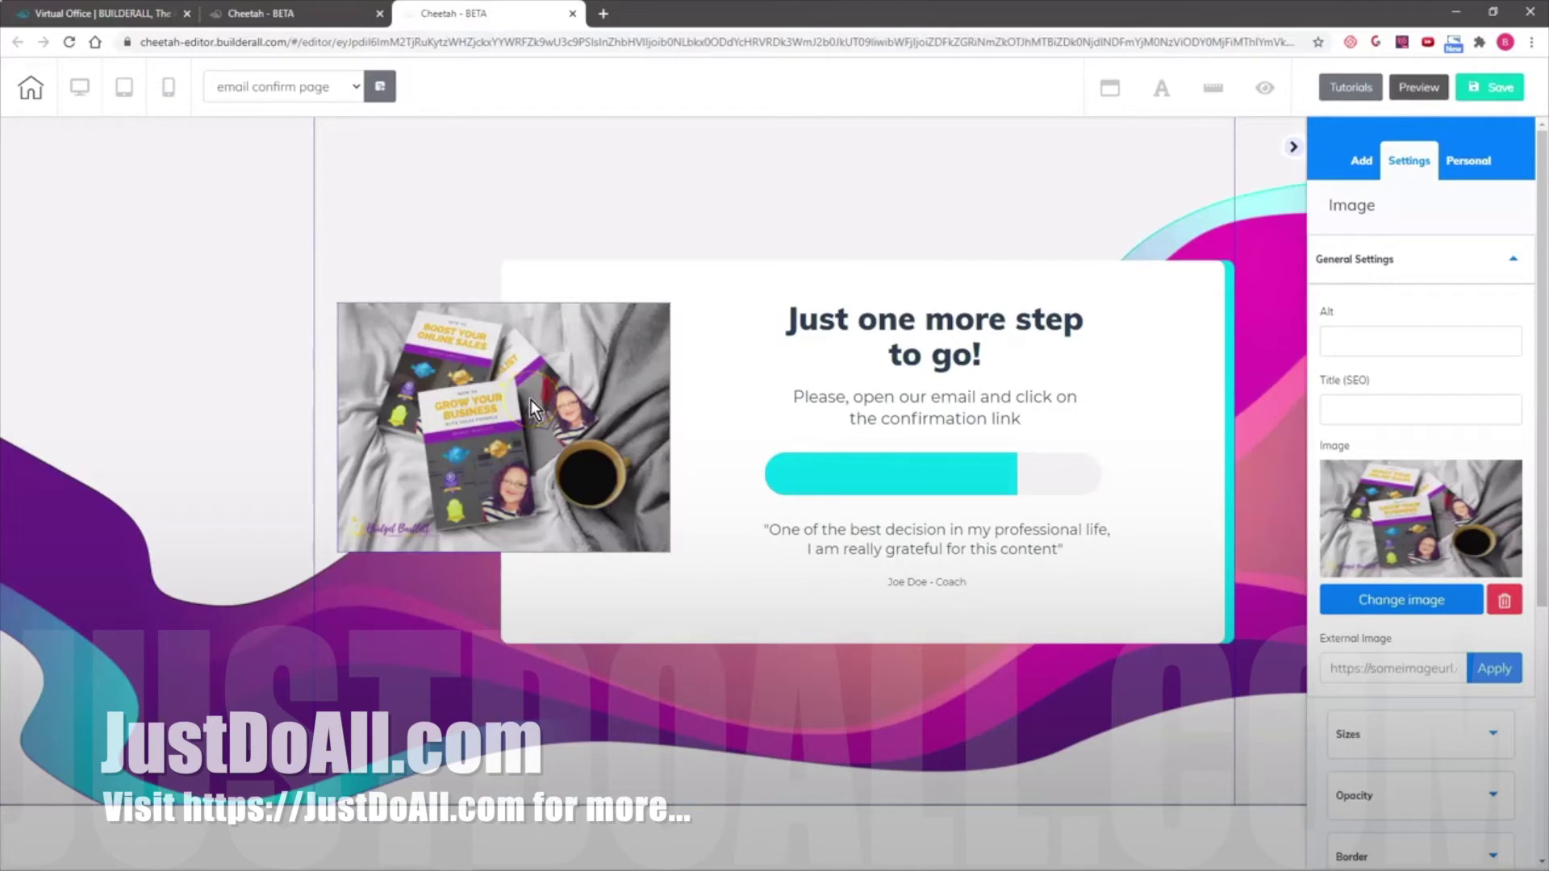
# Move the text card left behind the photo, widen it and centre its contents.
pyautogui.click(440, 407)
pyautogui.click(413, 350)
pyautogui.moveTo(1176, 329); pyautogui.dragTo(1035, 327)
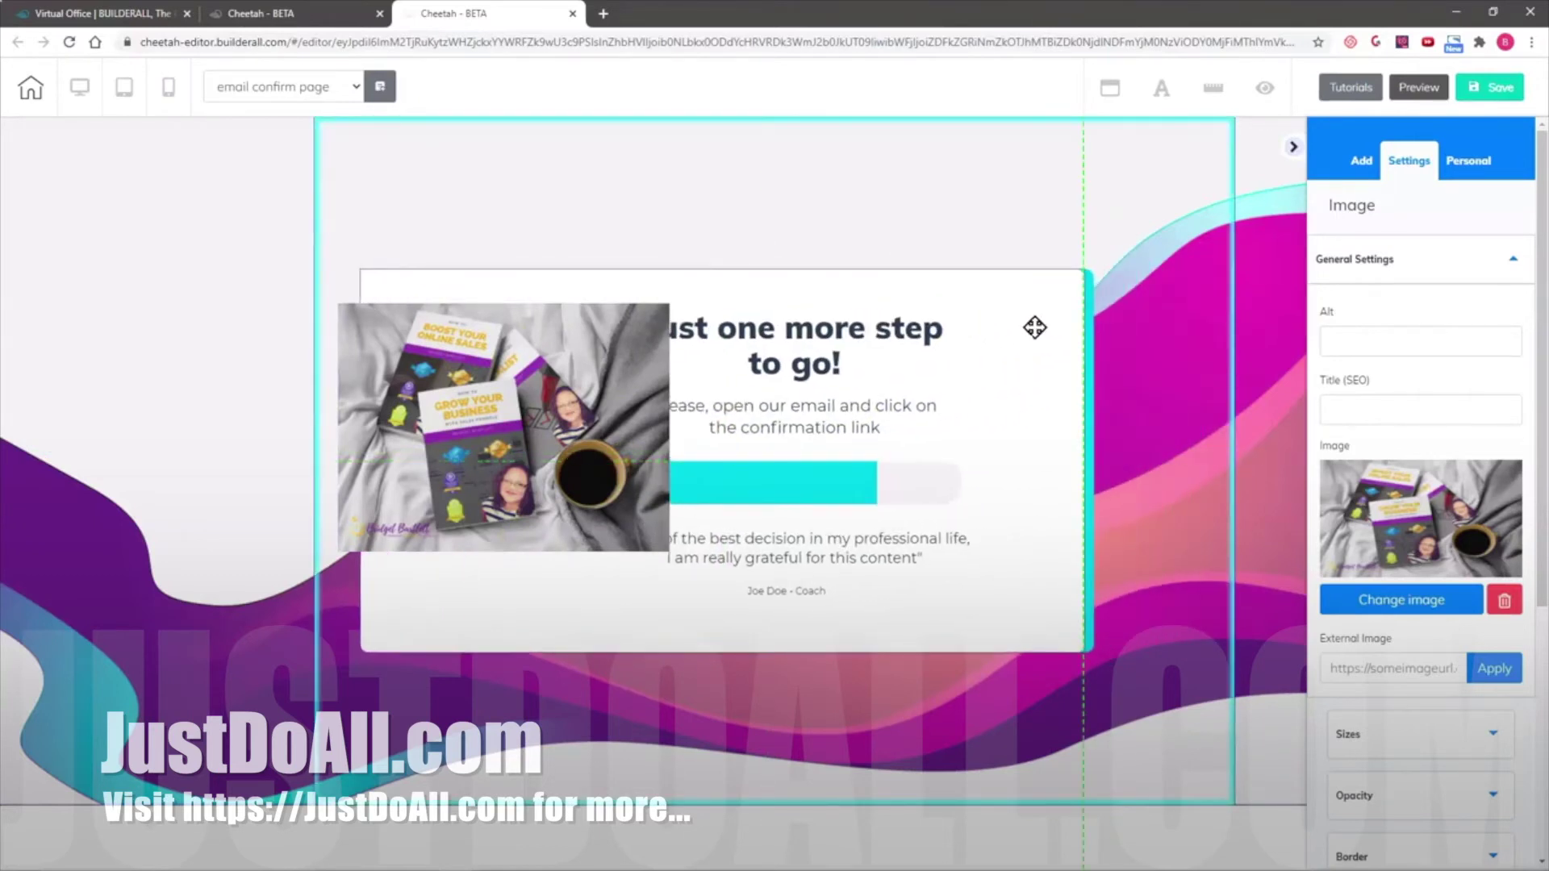
pyautogui.click(1047, 629)
pyautogui.moveTo(1088, 650); pyautogui.dragTo(1233, 655)
pyautogui.moveTo(553, 595); pyautogui.dragTo(518, 589)
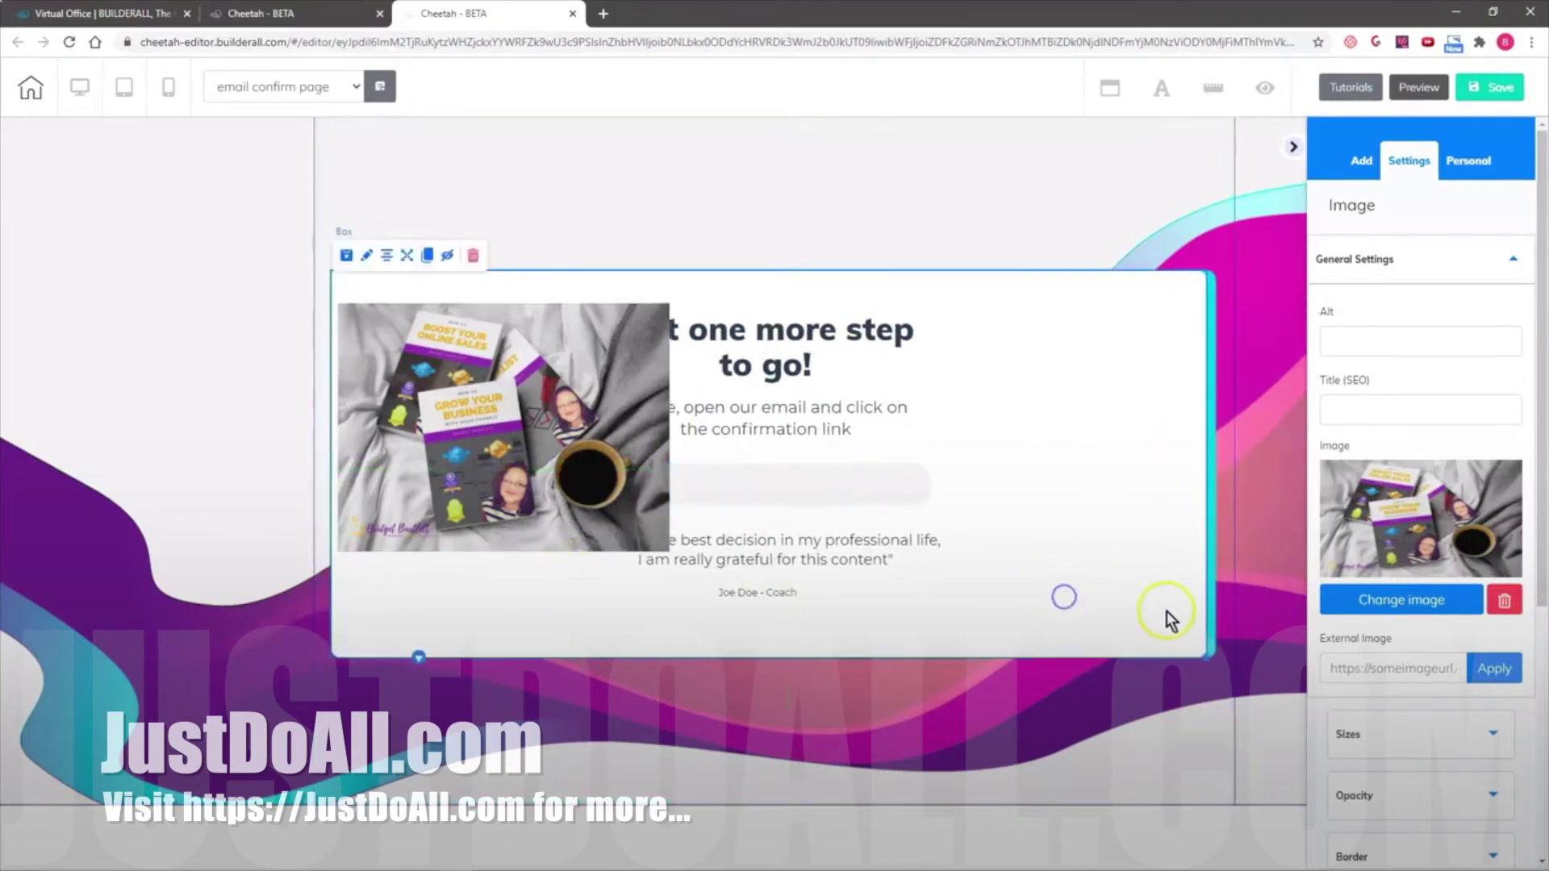
pyautogui.moveTo(1205, 656); pyautogui.dragTo(1218, 656)
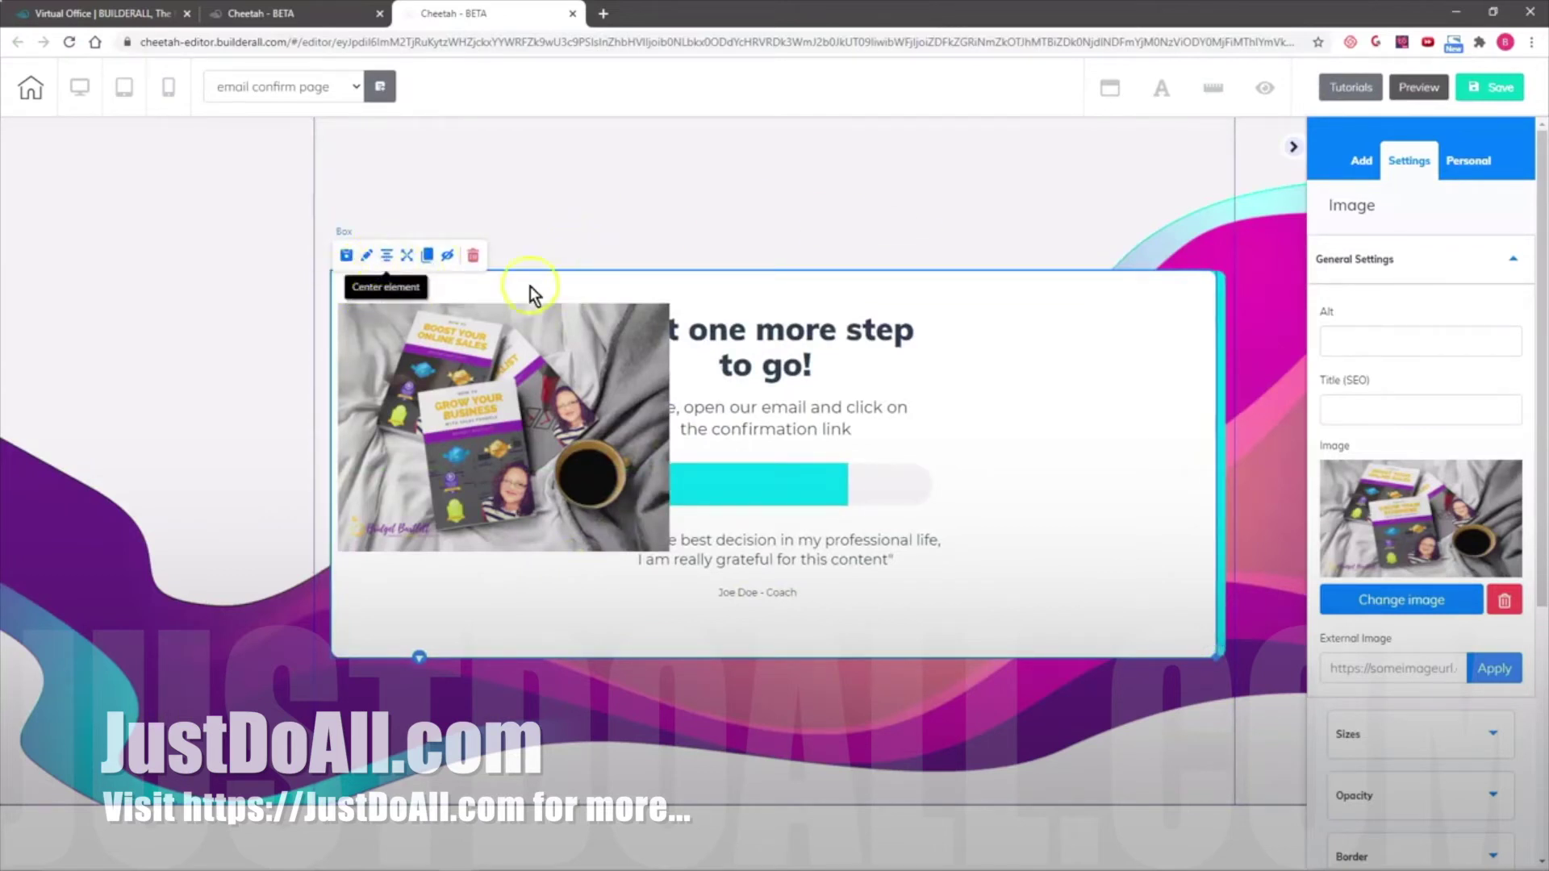
pyautogui.click(386, 256)
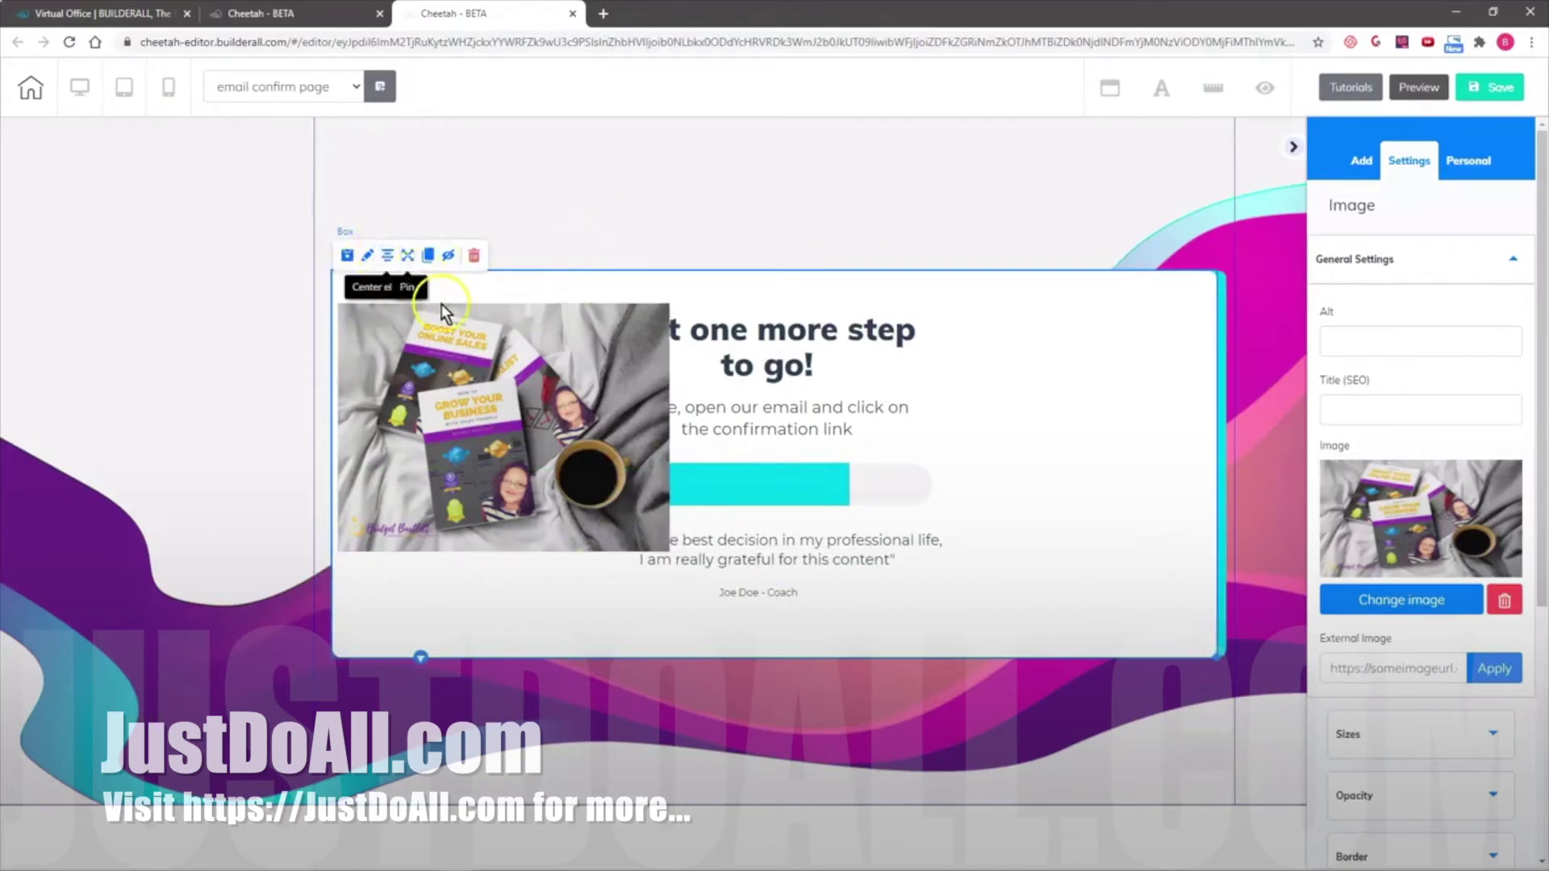
# Move the headline, paragraph, progress bar, testimonial and coach credit to the right of the photo.
pyautogui.moveTo(758, 351); pyautogui.dragTo(952, 345)
pyautogui.moveTo(788, 408); pyautogui.dragTo(996, 414)
pyautogui.moveTo(833, 468); pyautogui.dragTo(1045, 473)
pyautogui.moveTo(807, 549); pyautogui.dragTo(986, 539)
pyautogui.moveTo(758, 593); pyautogui.dragTo(972, 602)
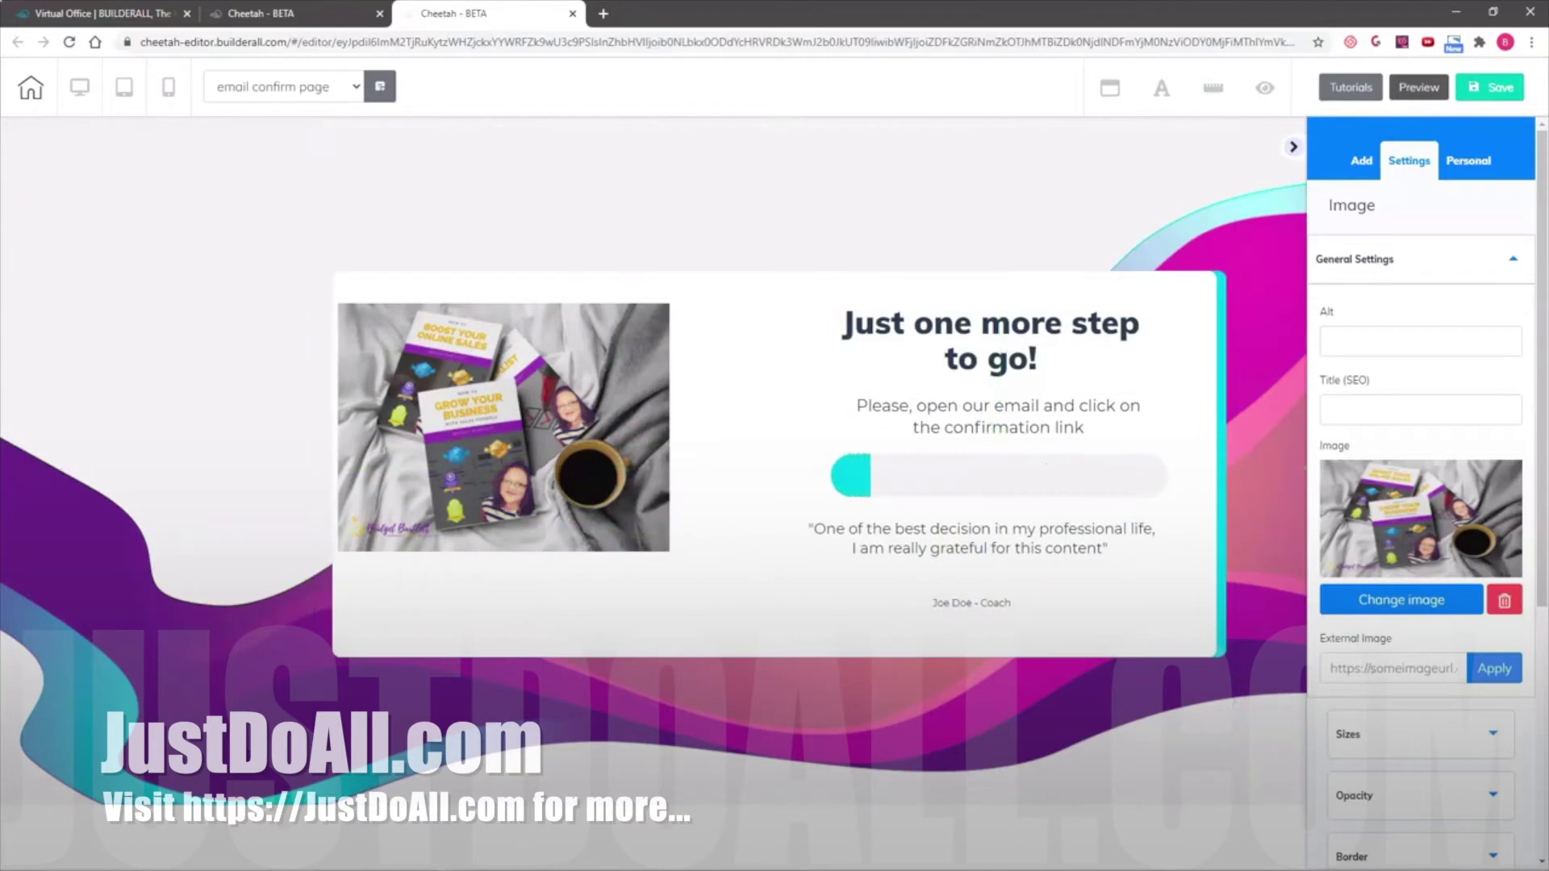
pyautogui.click(1437, 167)
pyautogui.click(1363, 160)
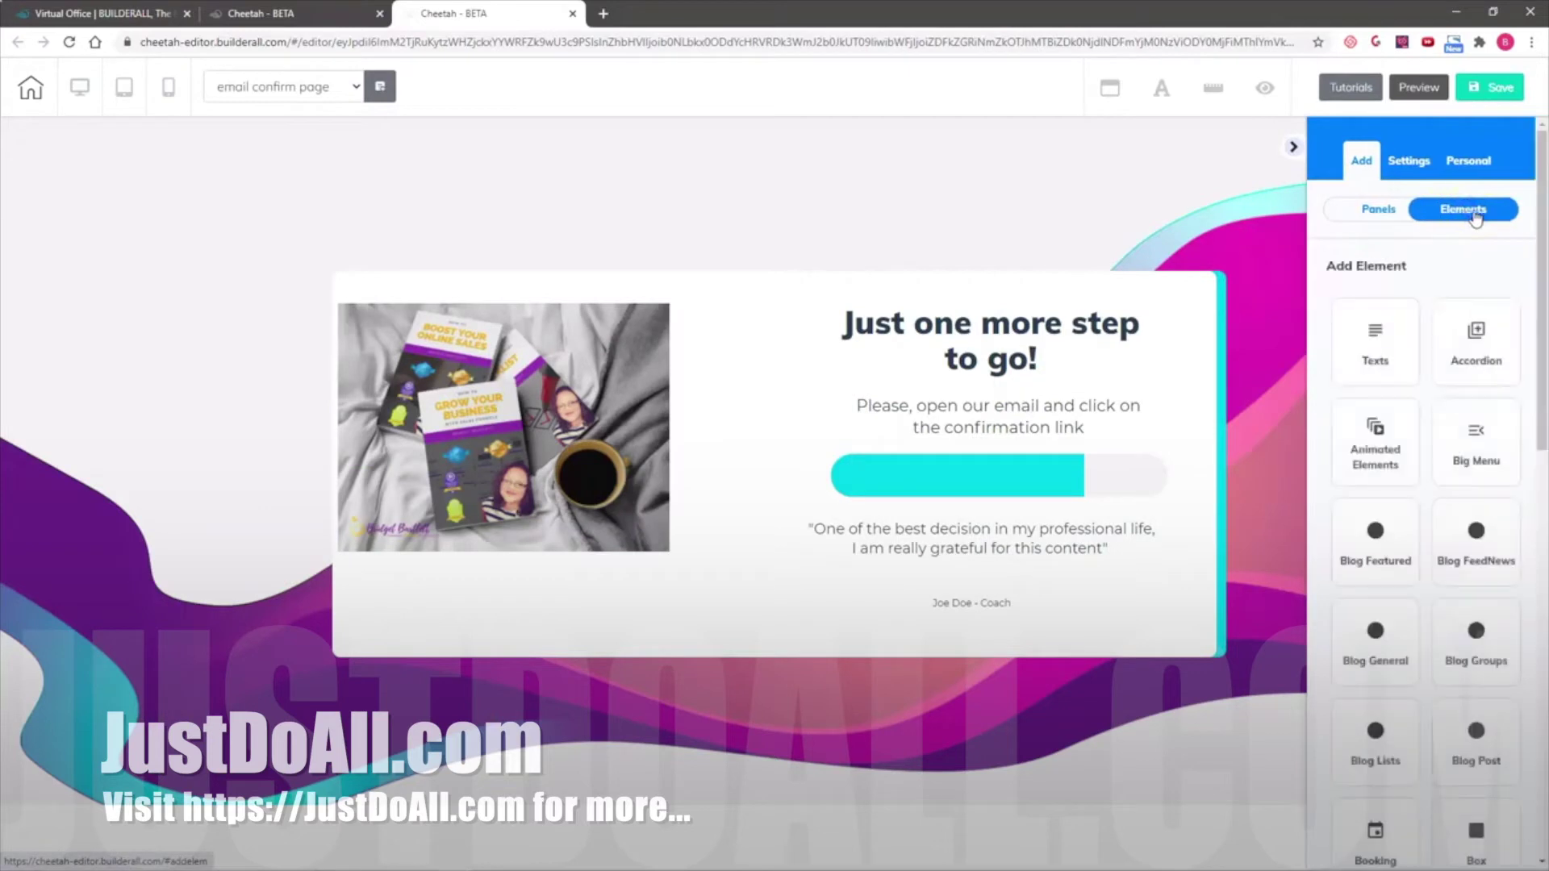
# Add a large title above the card reading 'CONGRATULATIONS!', fixing the spelling.
pyautogui.click(1377, 339)
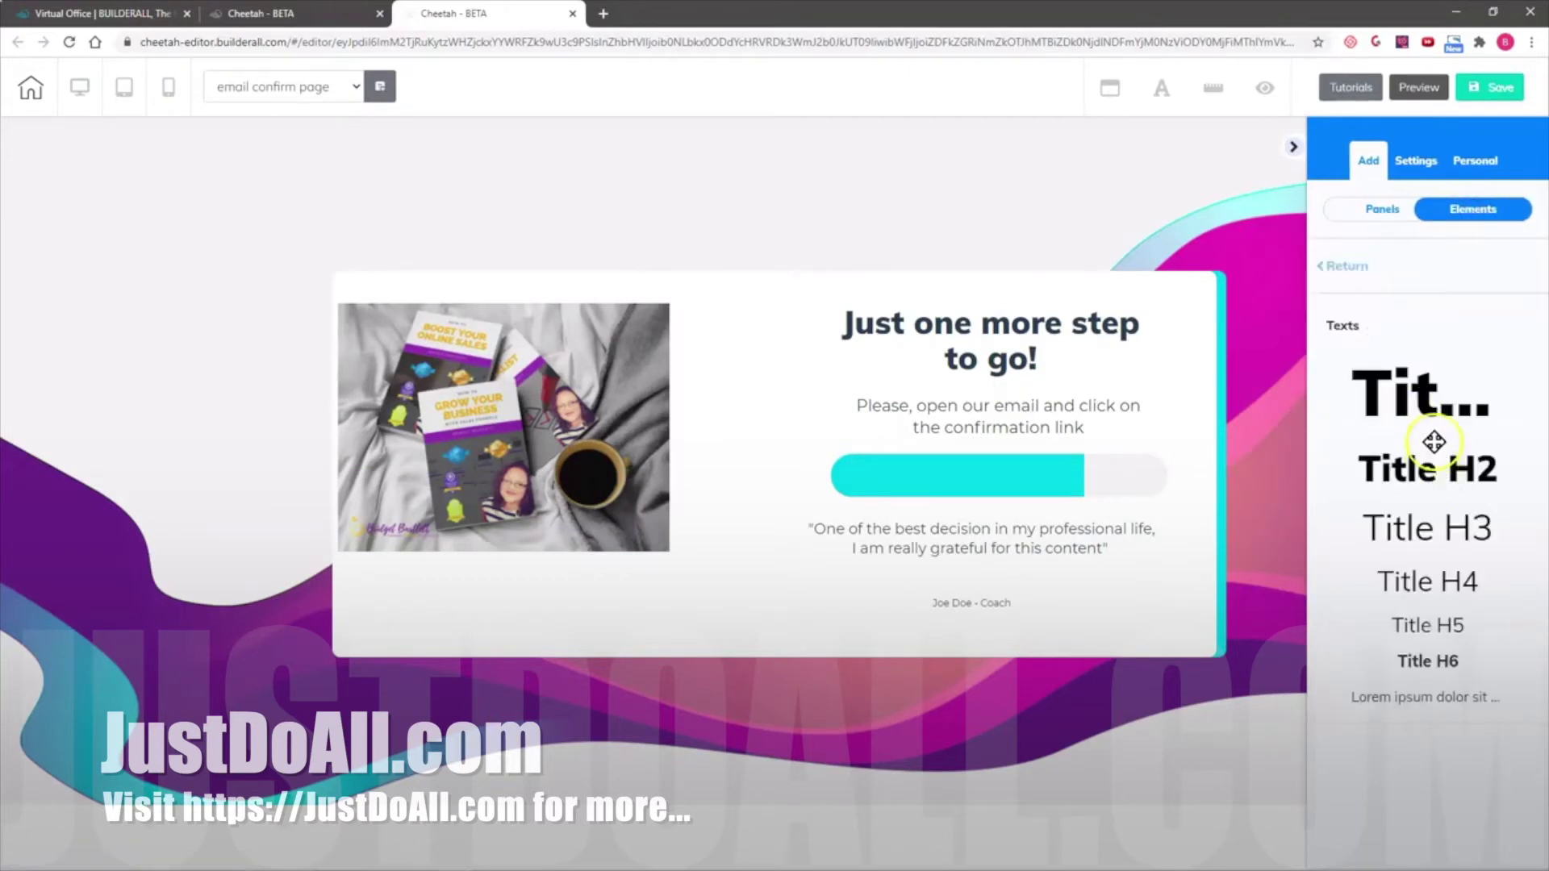
pyautogui.moveTo(1420, 395); pyautogui.dragTo(682, 194)
pyautogui.click(928, 185)
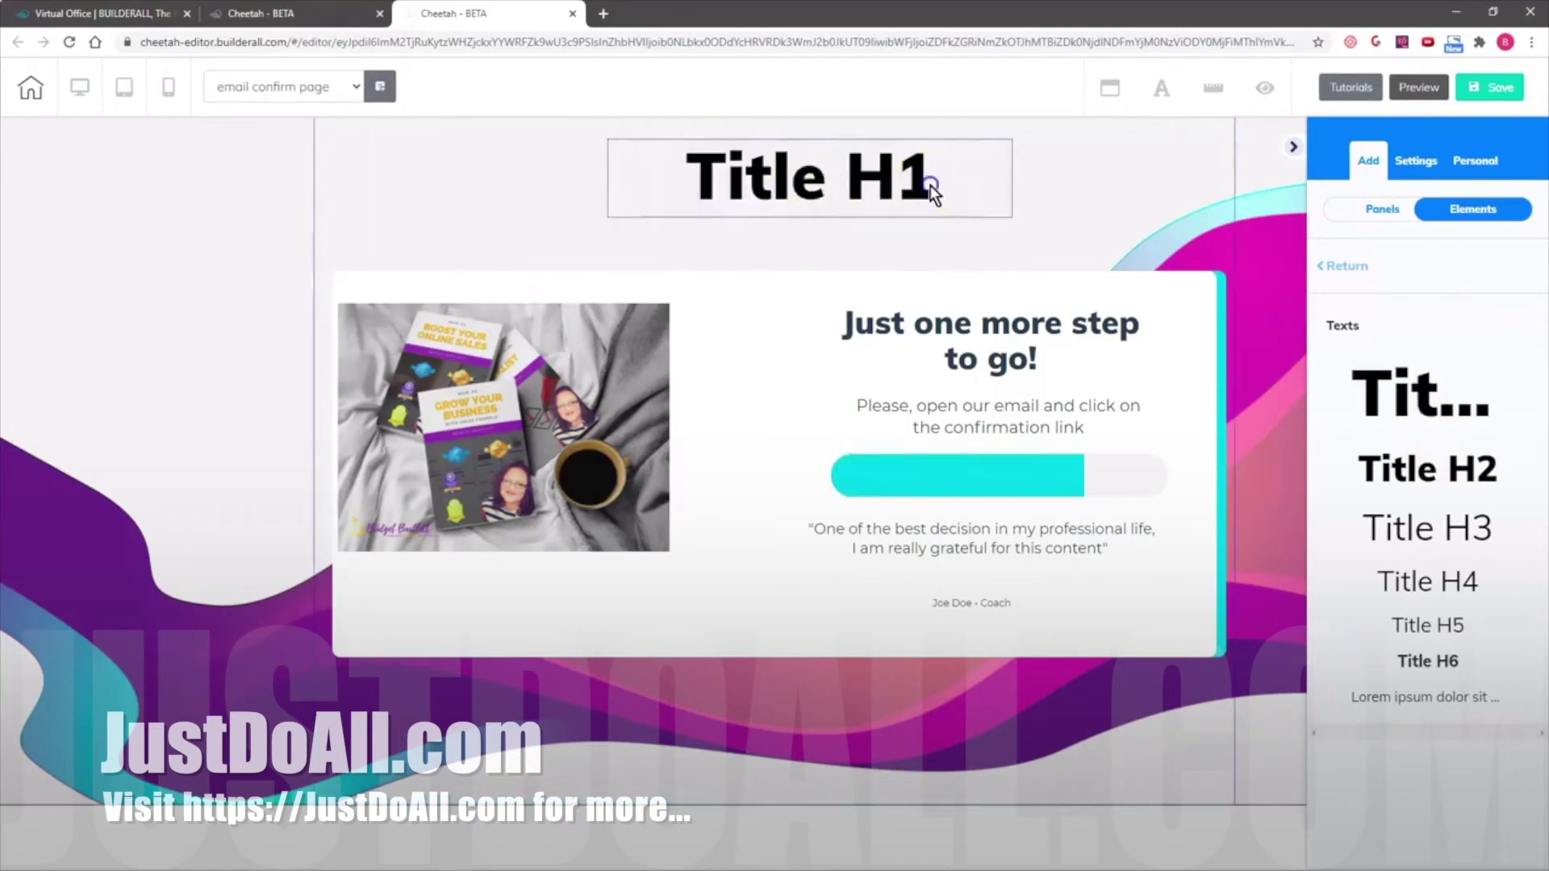
pyautogui.moveTo(928, 184); pyautogui.dragTo(678, 162)
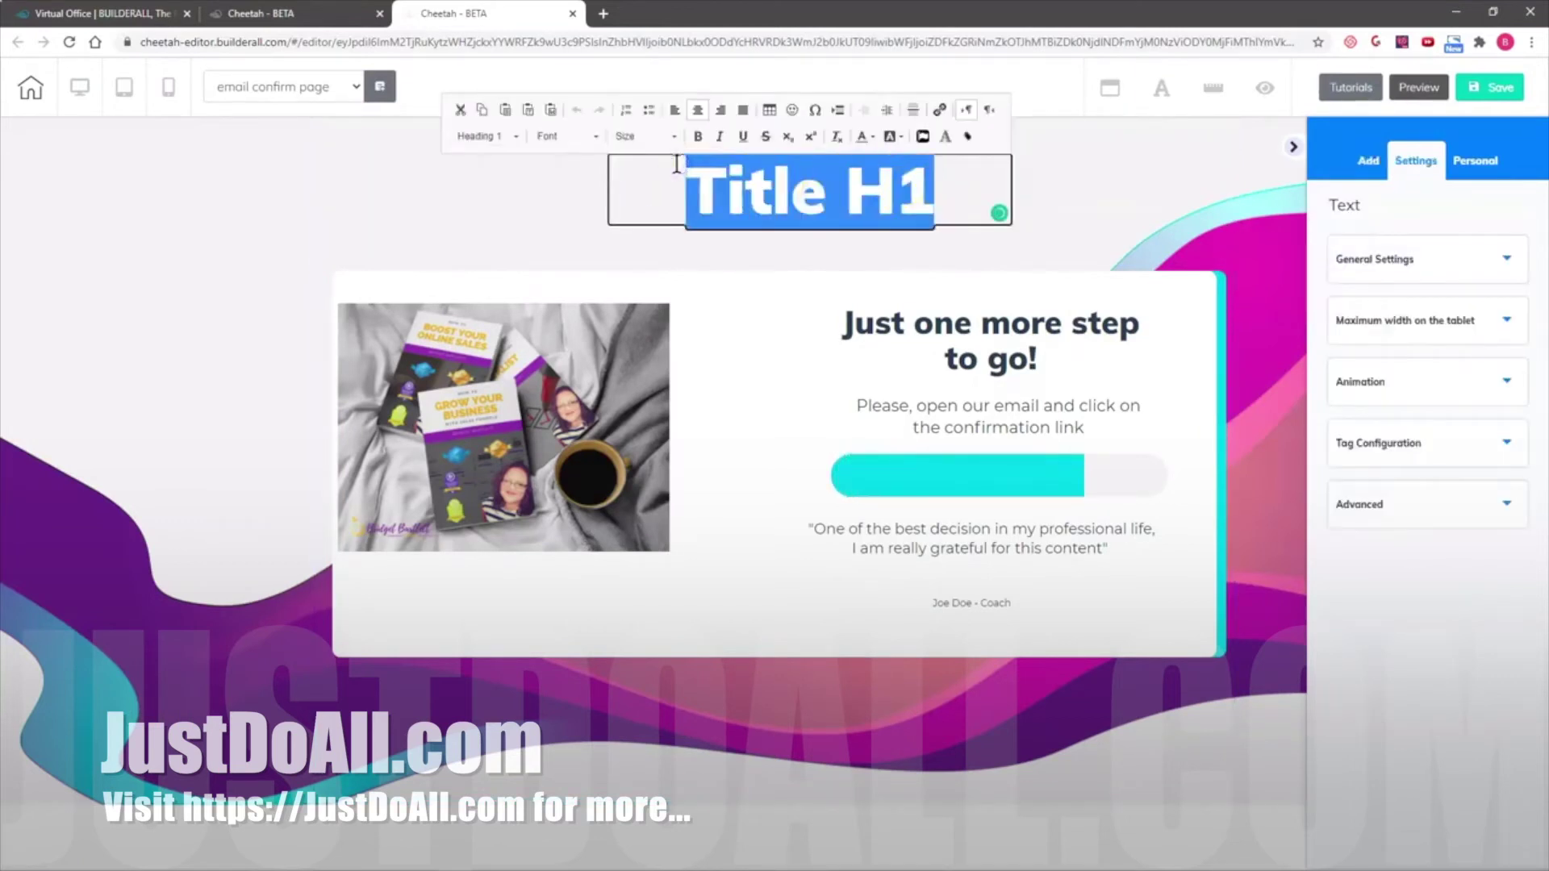
pyautogui.write('CONGRTATULATIONS!')
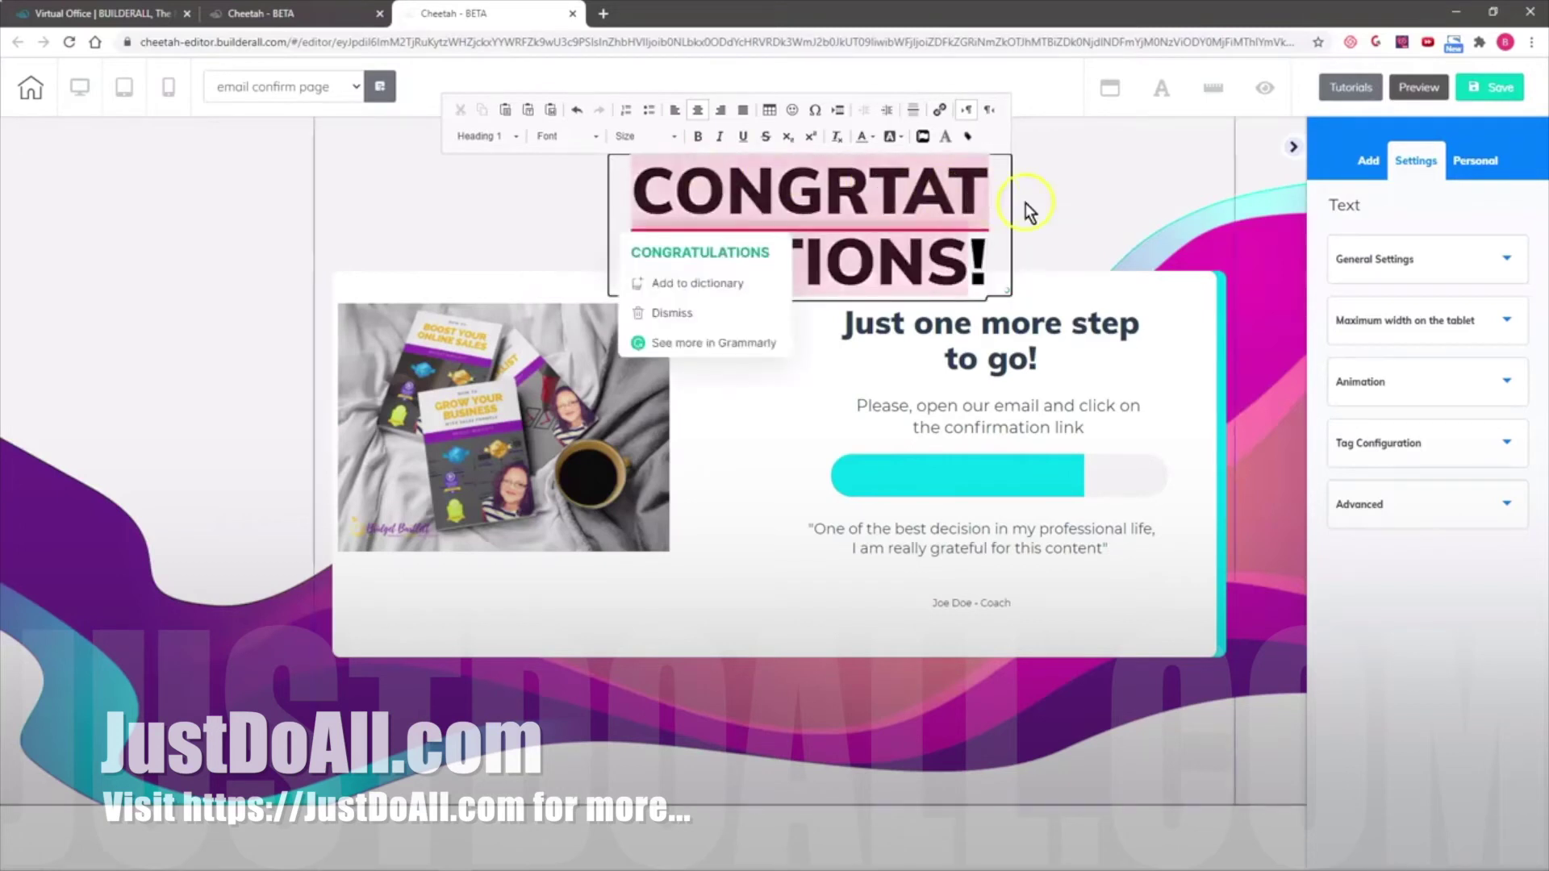
pyautogui.click(833, 216)
pyautogui.moveTo(737, 201)
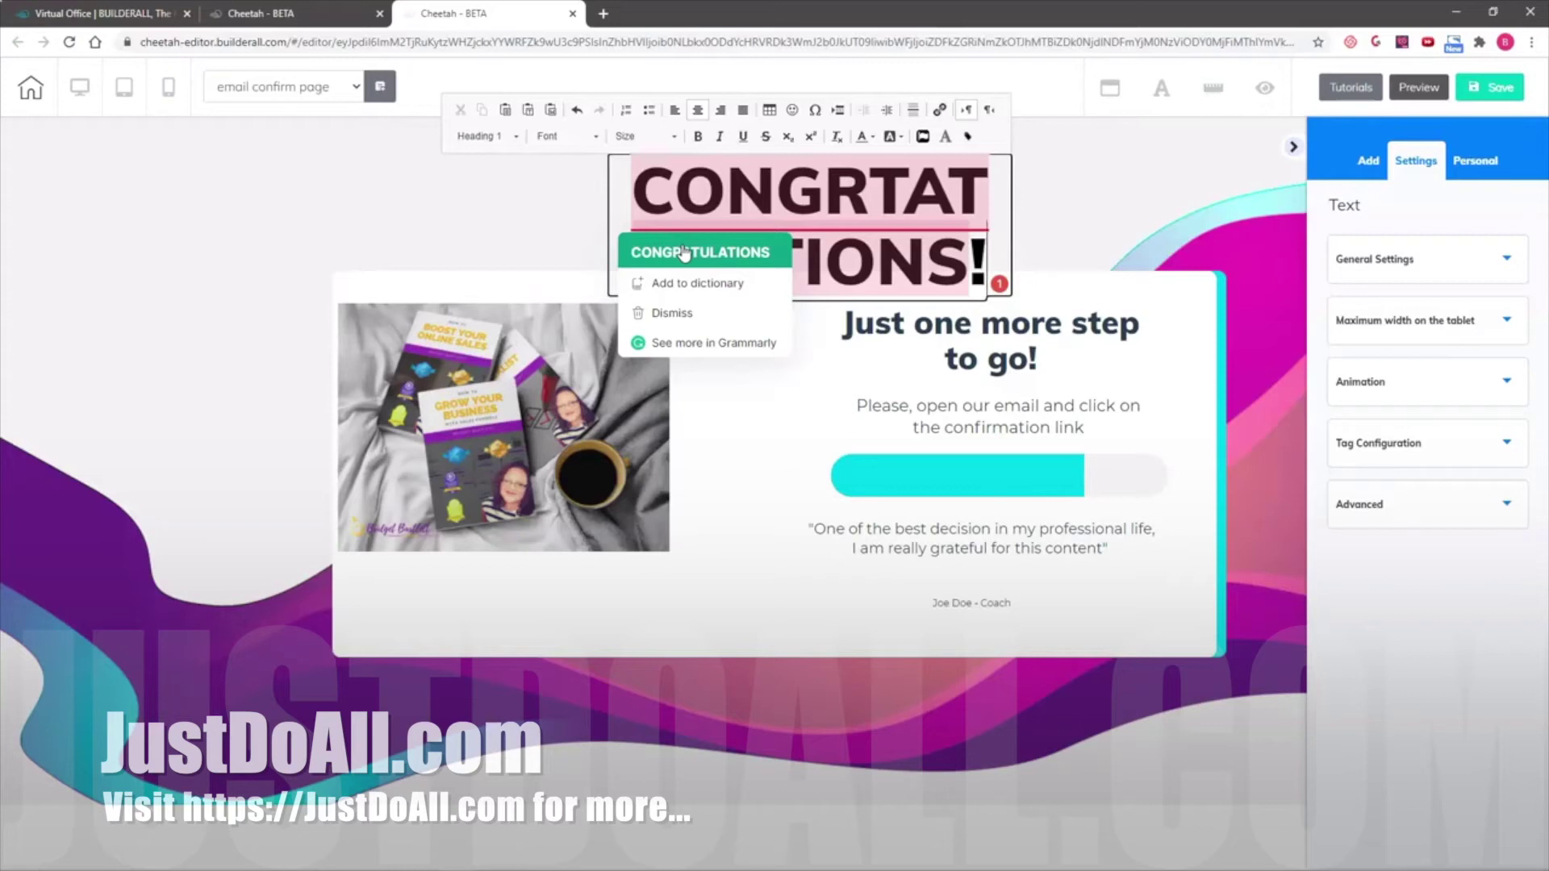
pyautogui.click(684, 253)
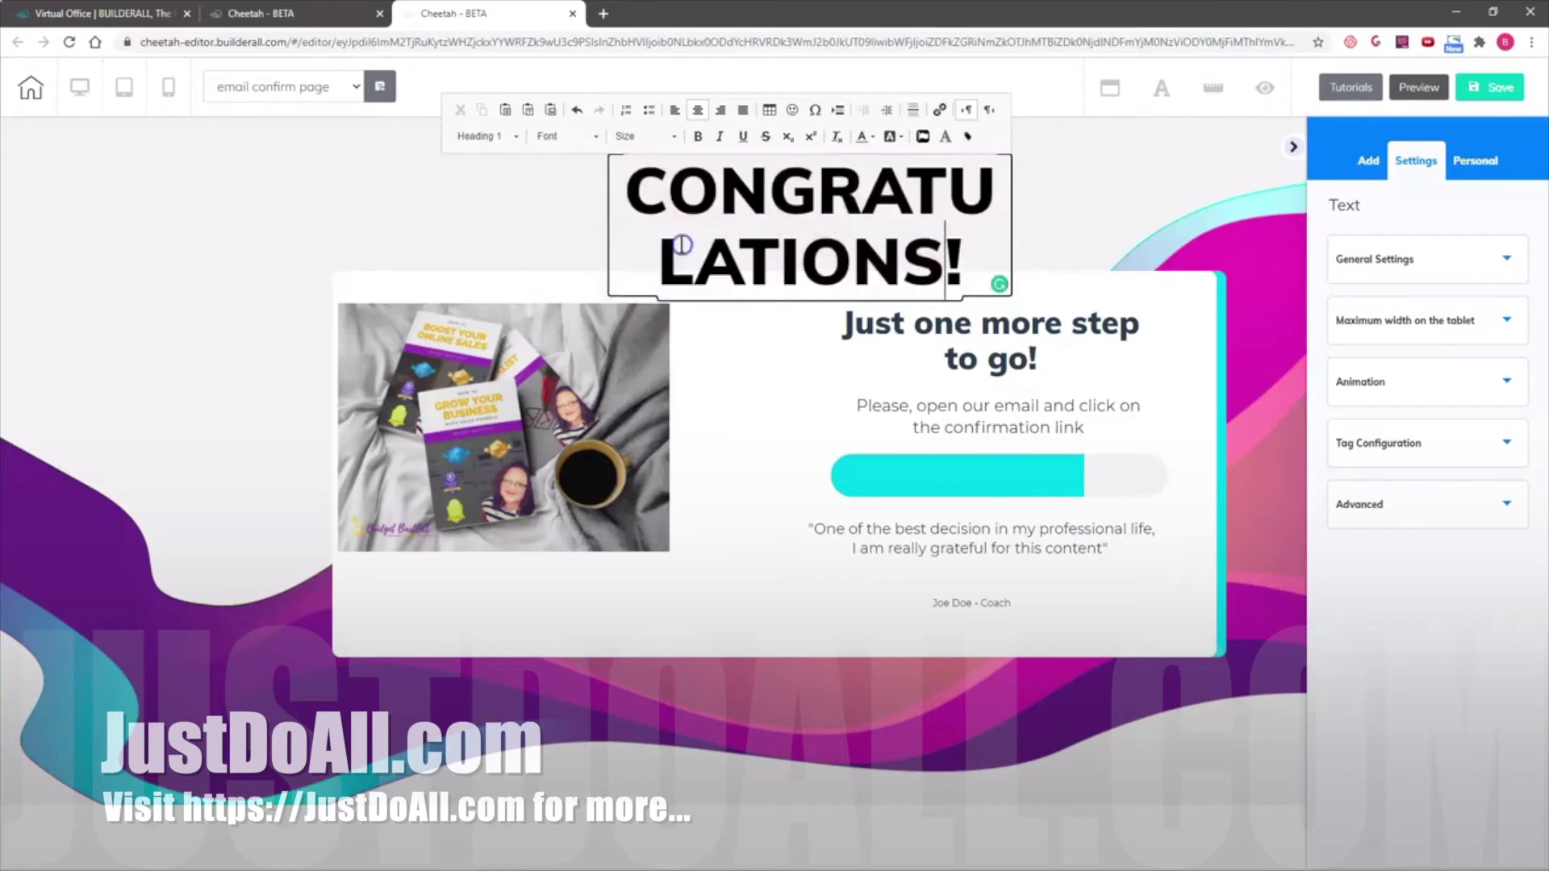
pyautogui.click(1119, 206)
# Widen the CONGRATULATIONS! heading to one line and centre it on the page.
pyautogui.moveTo(844, 166); pyautogui.dragTo(640, 184)
pyautogui.moveTo(750, 229); pyautogui.dragTo(1222, 196)
pyautogui.moveTo(862, 177); pyautogui.dragTo(422, 208)
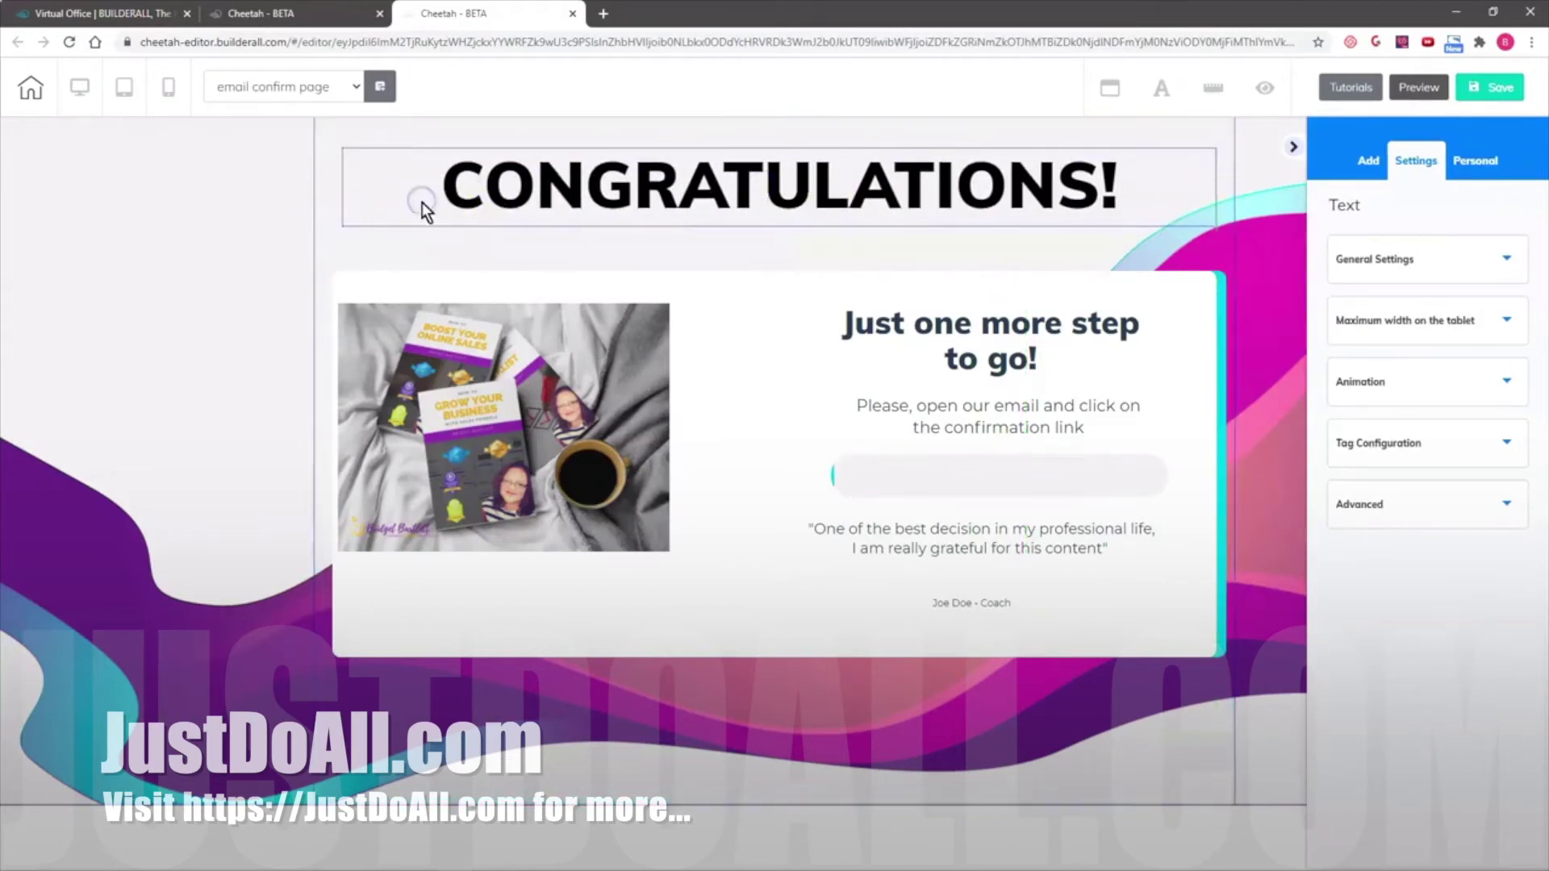
pyautogui.click(396, 162)
# Move the content card further down and place the photo inside it.
pyautogui.moveTo(1175, 290); pyautogui.dragTo(1169, 394)
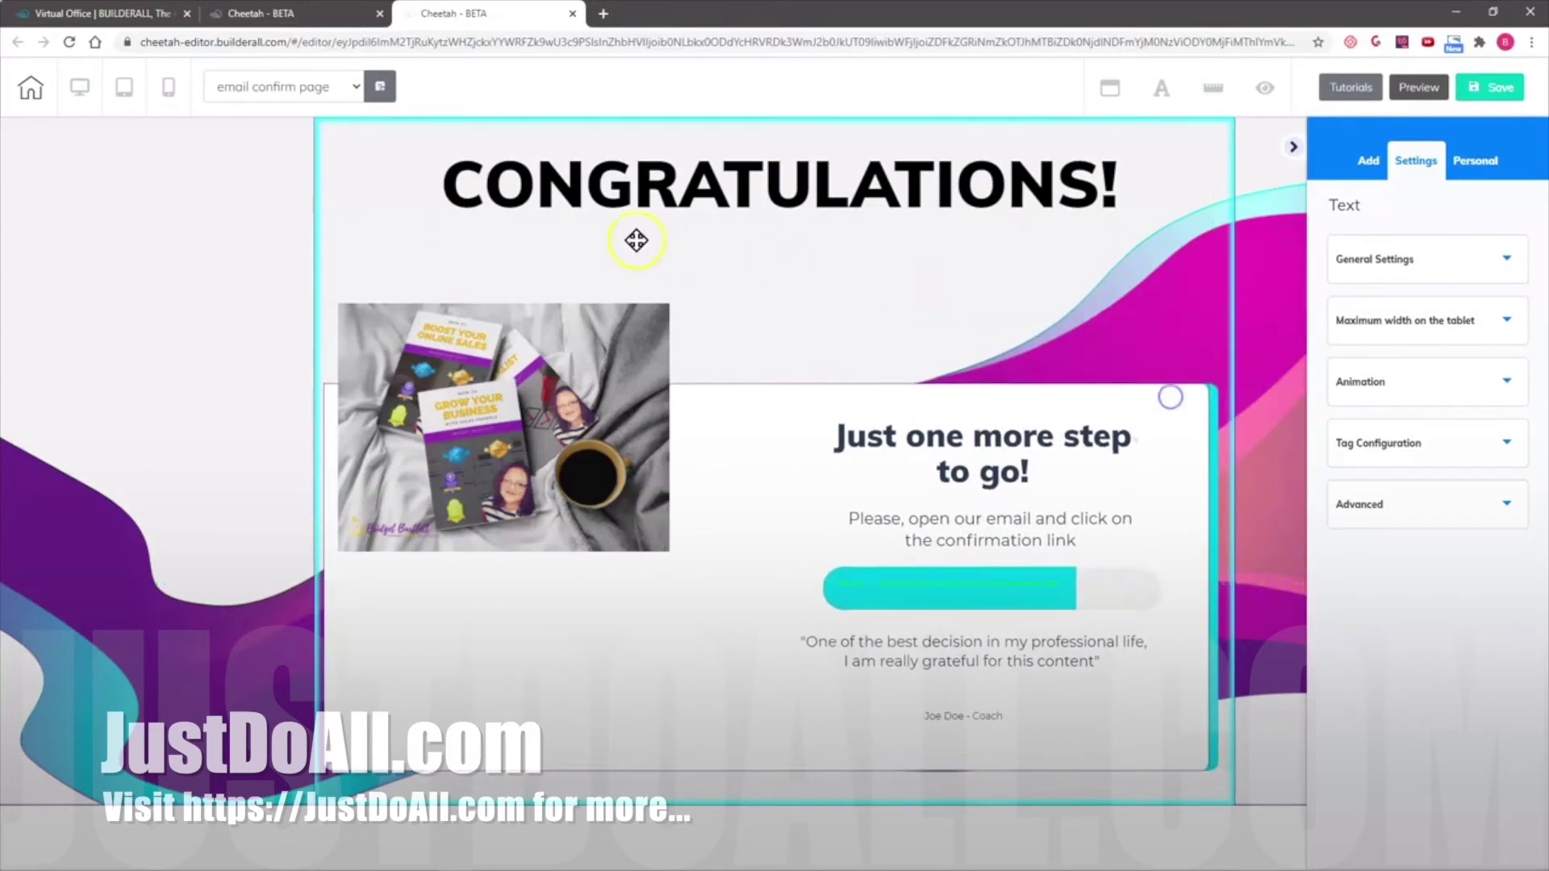
pyautogui.moveTo(564, 336); pyautogui.dragTo(597, 484)
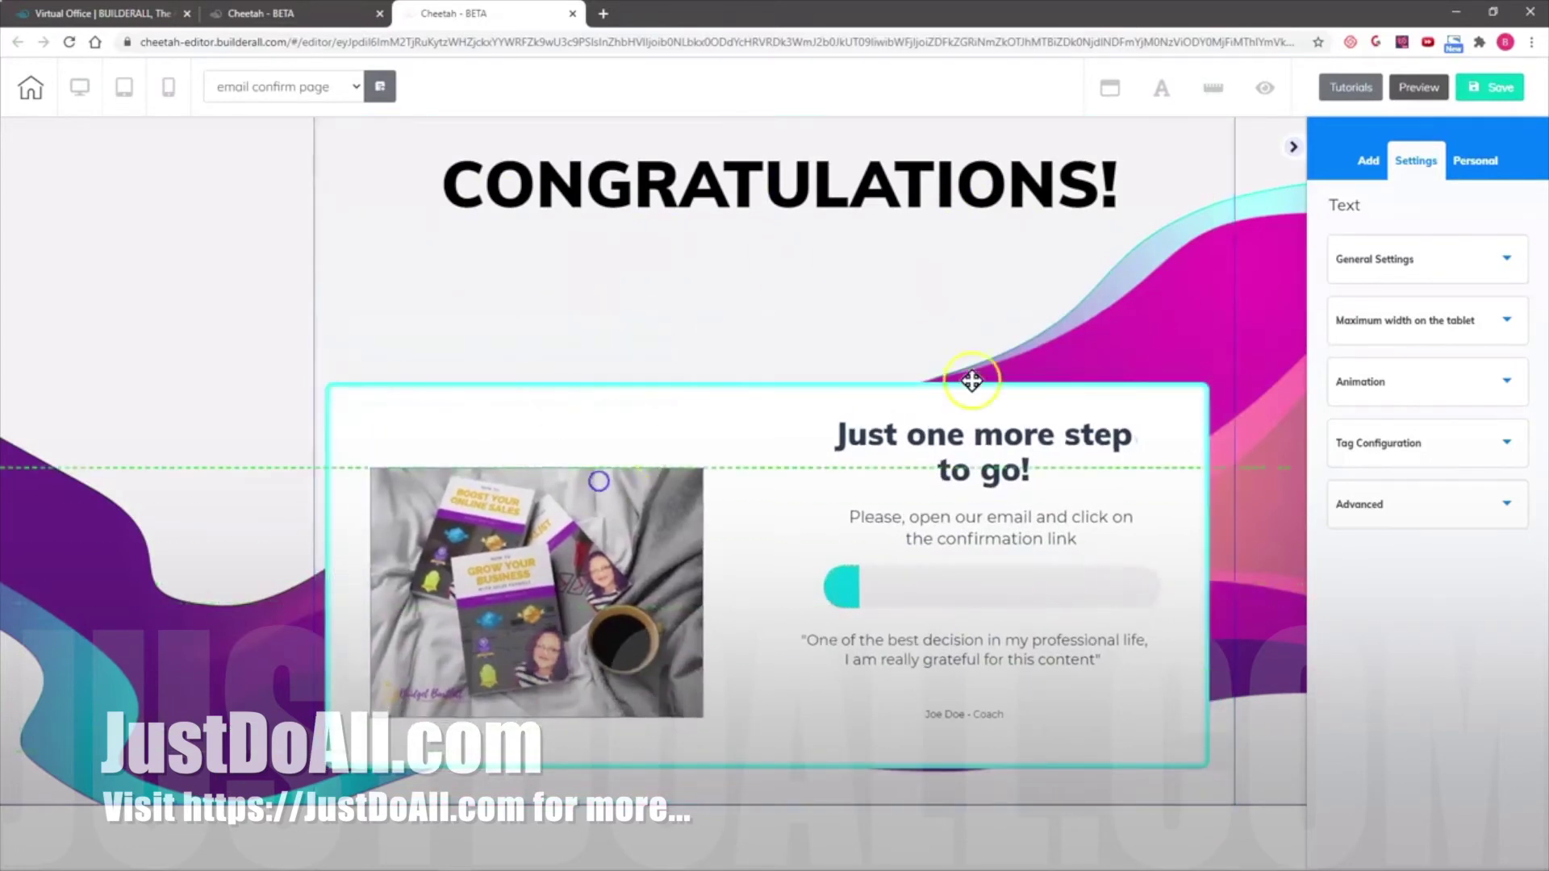
pyautogui.click(1369, 161)
pyautogui.click(1473, 209)
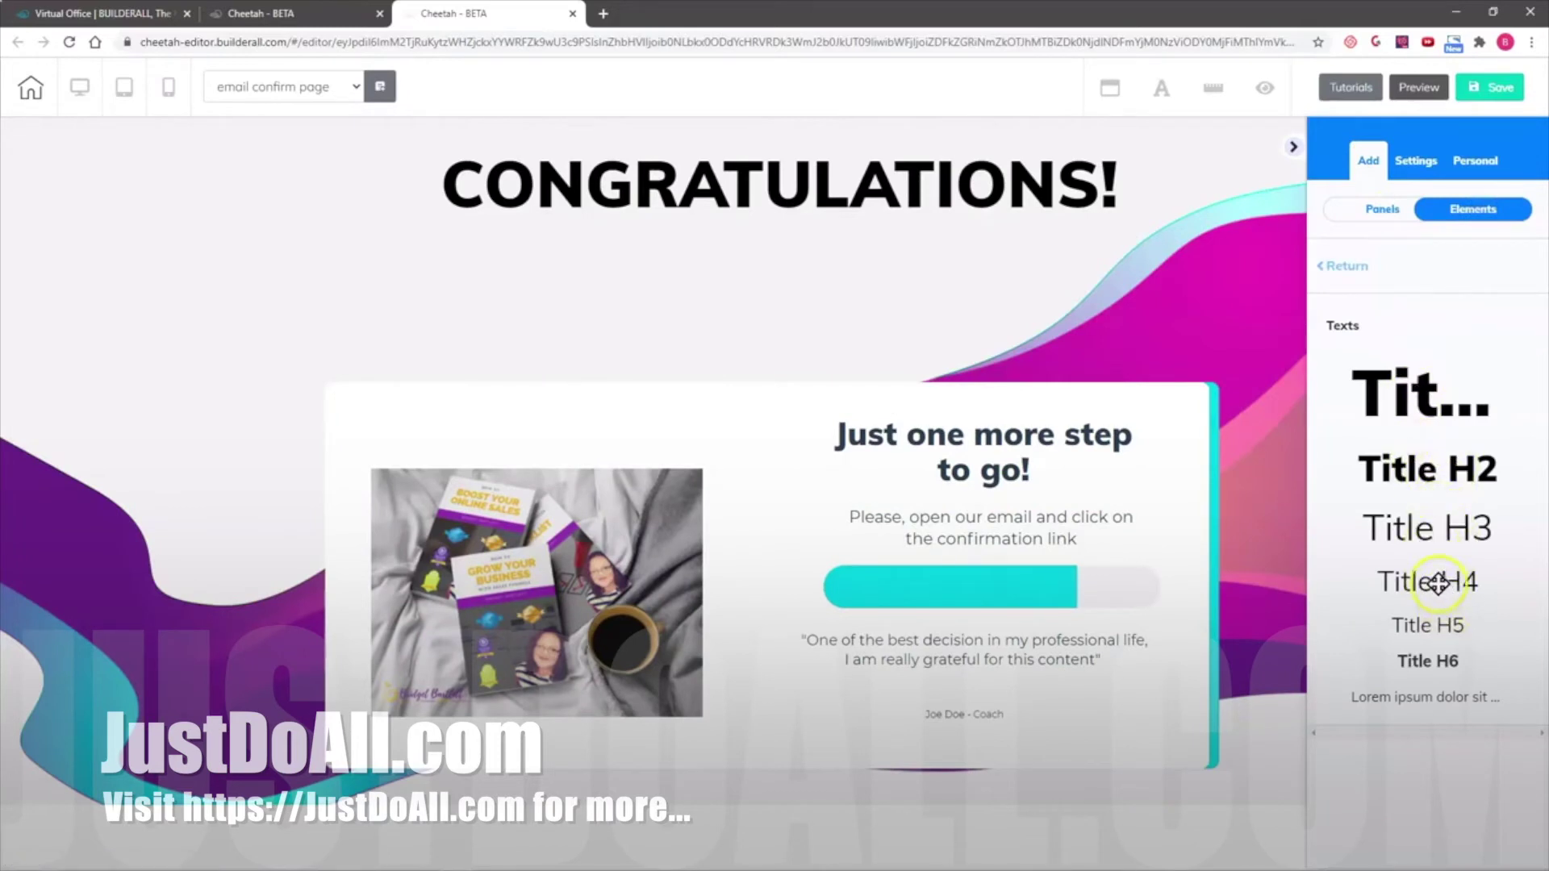
# Add a subheading below CONGRATULATIONS! reading 'YOU HAVE BEEN UPGRADED.....'.
pyautogui.moveTo(1436, 469); pyautogui.dragTo(781, 269)
pyautogui.doubleClick(839, 270)
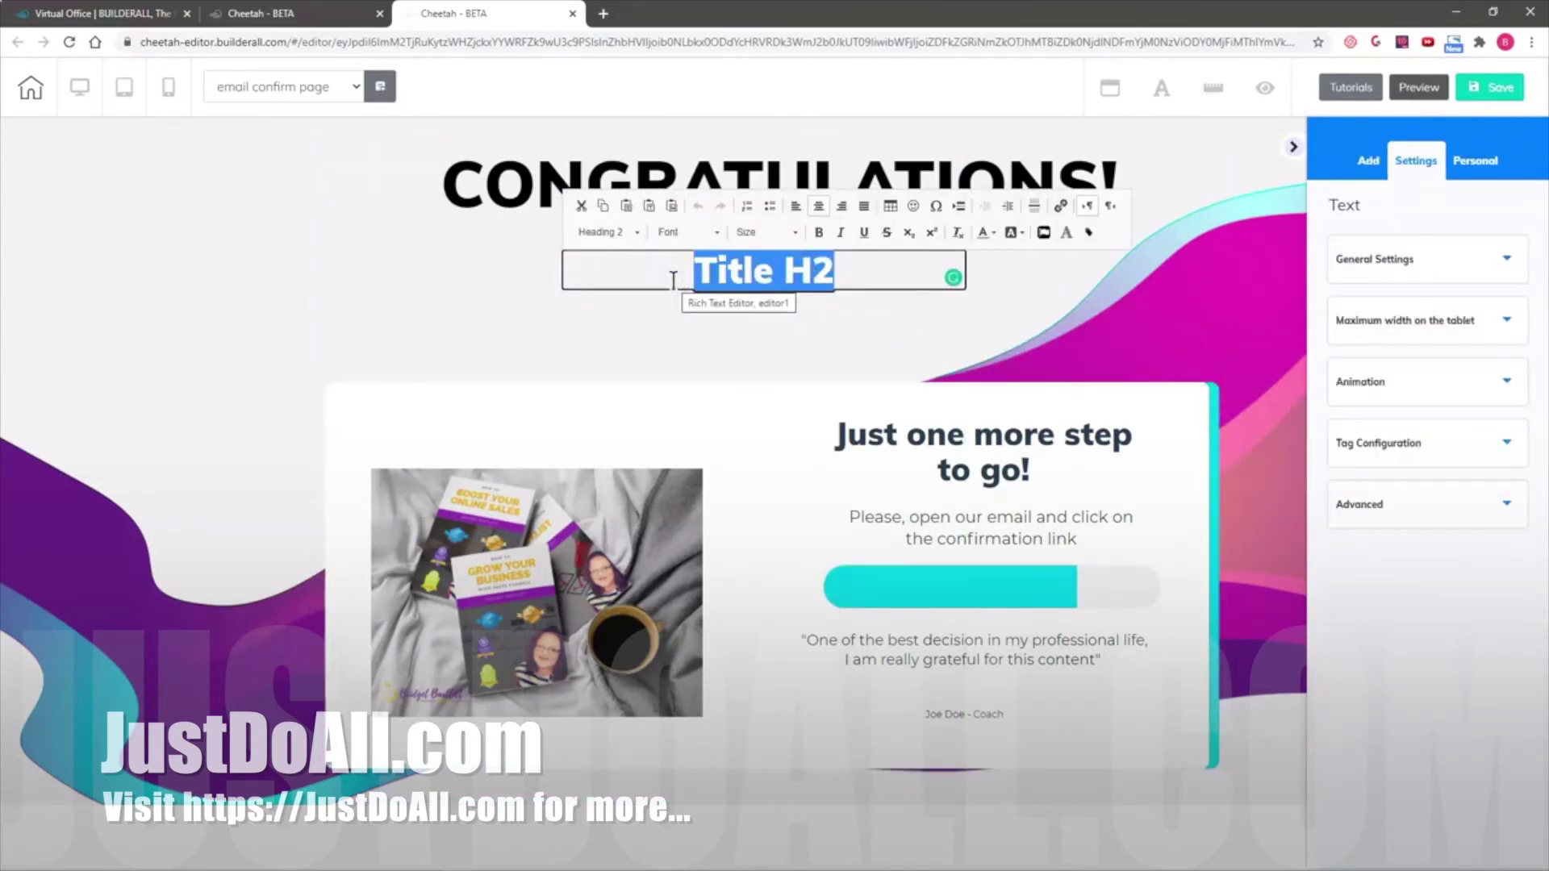
pyautogui.write('YOU HAVE BEEN UPGRADED..... FOR FREE!')
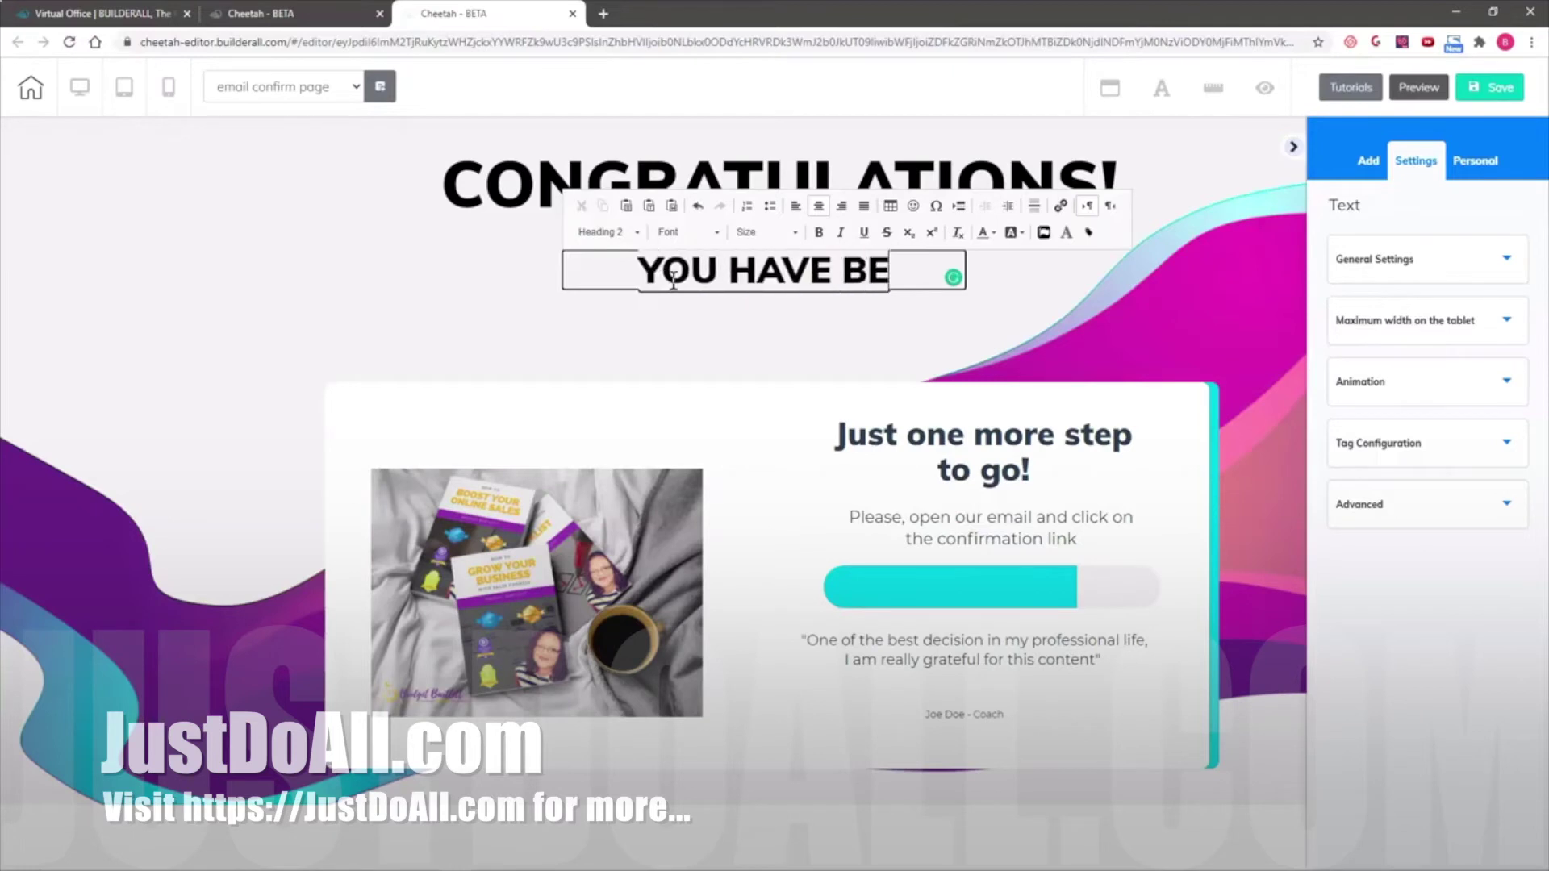
pyautogui.click(1126, 287)
# Resize the upgraded-for-free heading to fit one line and centre it.
pyautogui.click(888, 305)
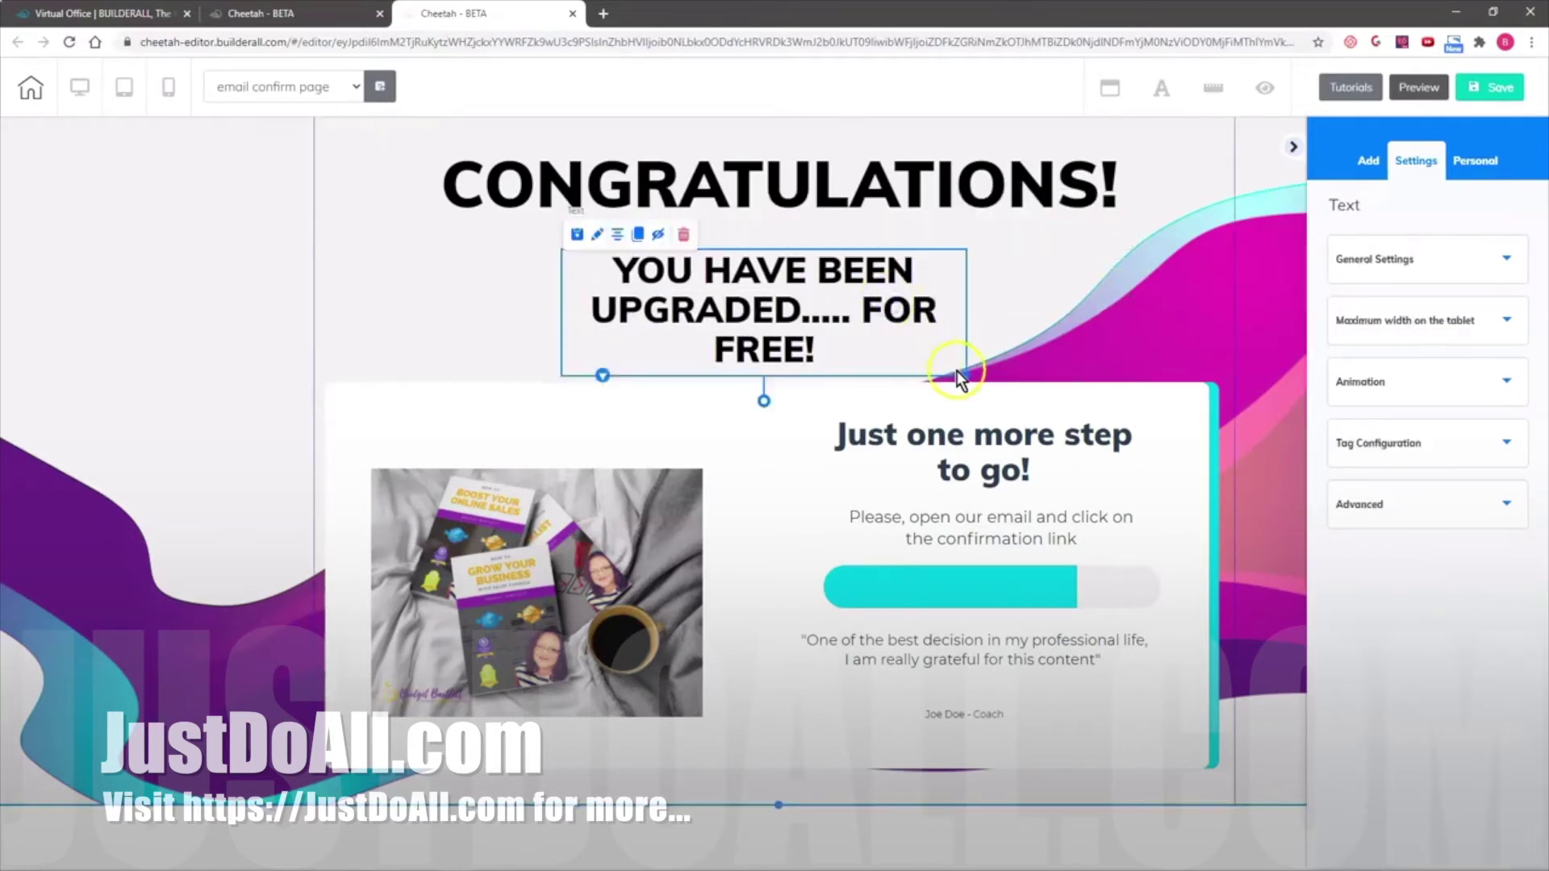
pyautogui.moveTo(965, 375); pyautogui.dragTo(1344, 312)
pyautogui.moveTo(1065, 270); pyautogui.dragTo(892, 254)
pyautogui.click(667, 271)
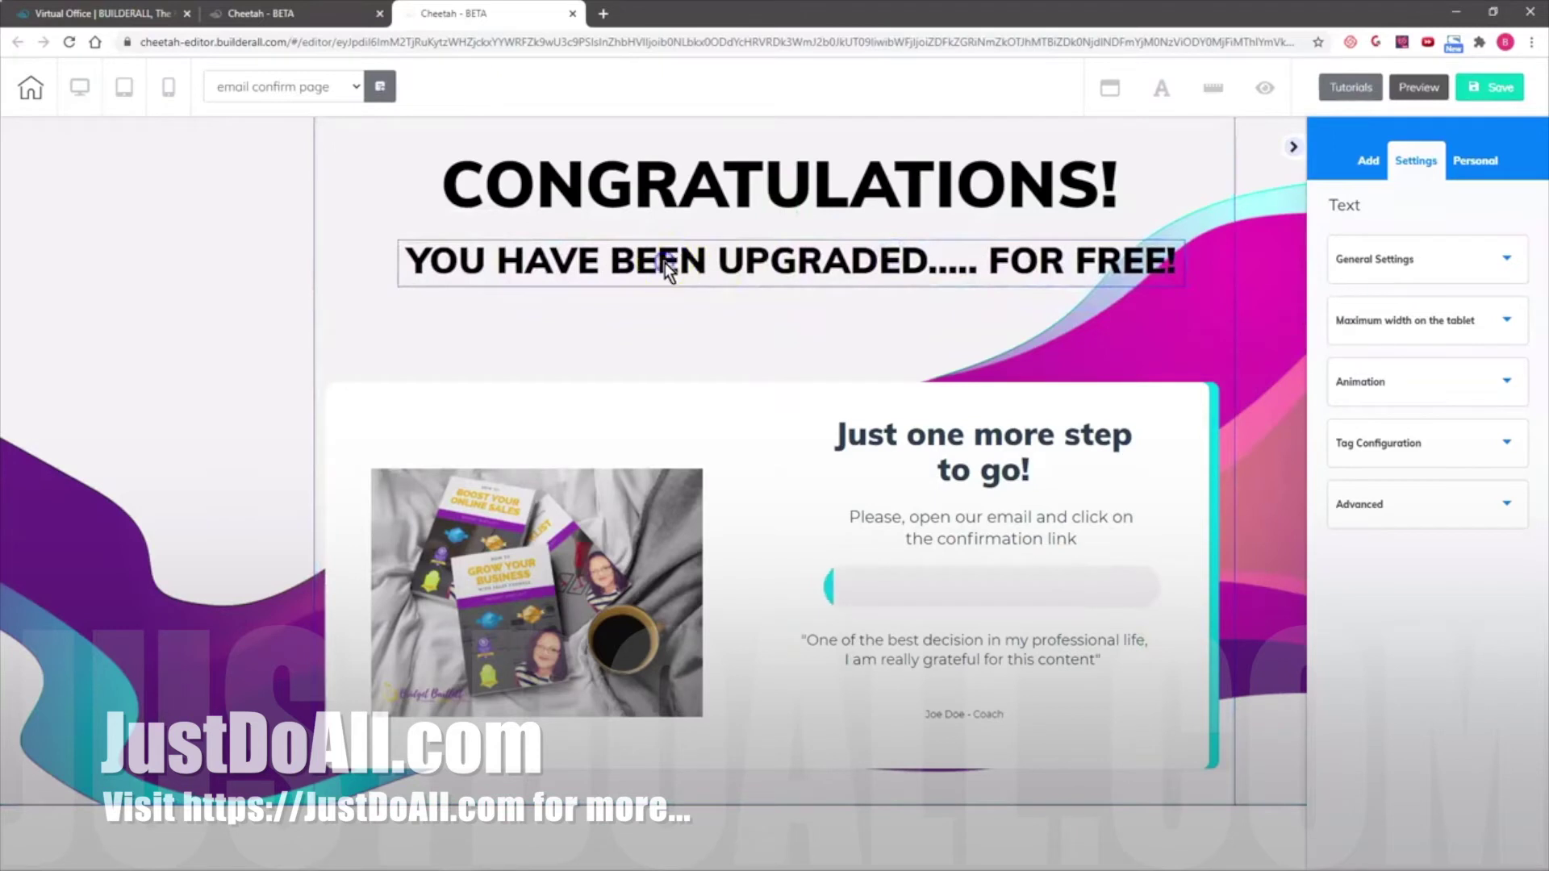
pyautogui.click(453, 227)
# Move the card up beneath the heading and enlarge the product image inside it.
pyautogui.moveTo(674, 388); pyautogui.dragTo(754, 346)
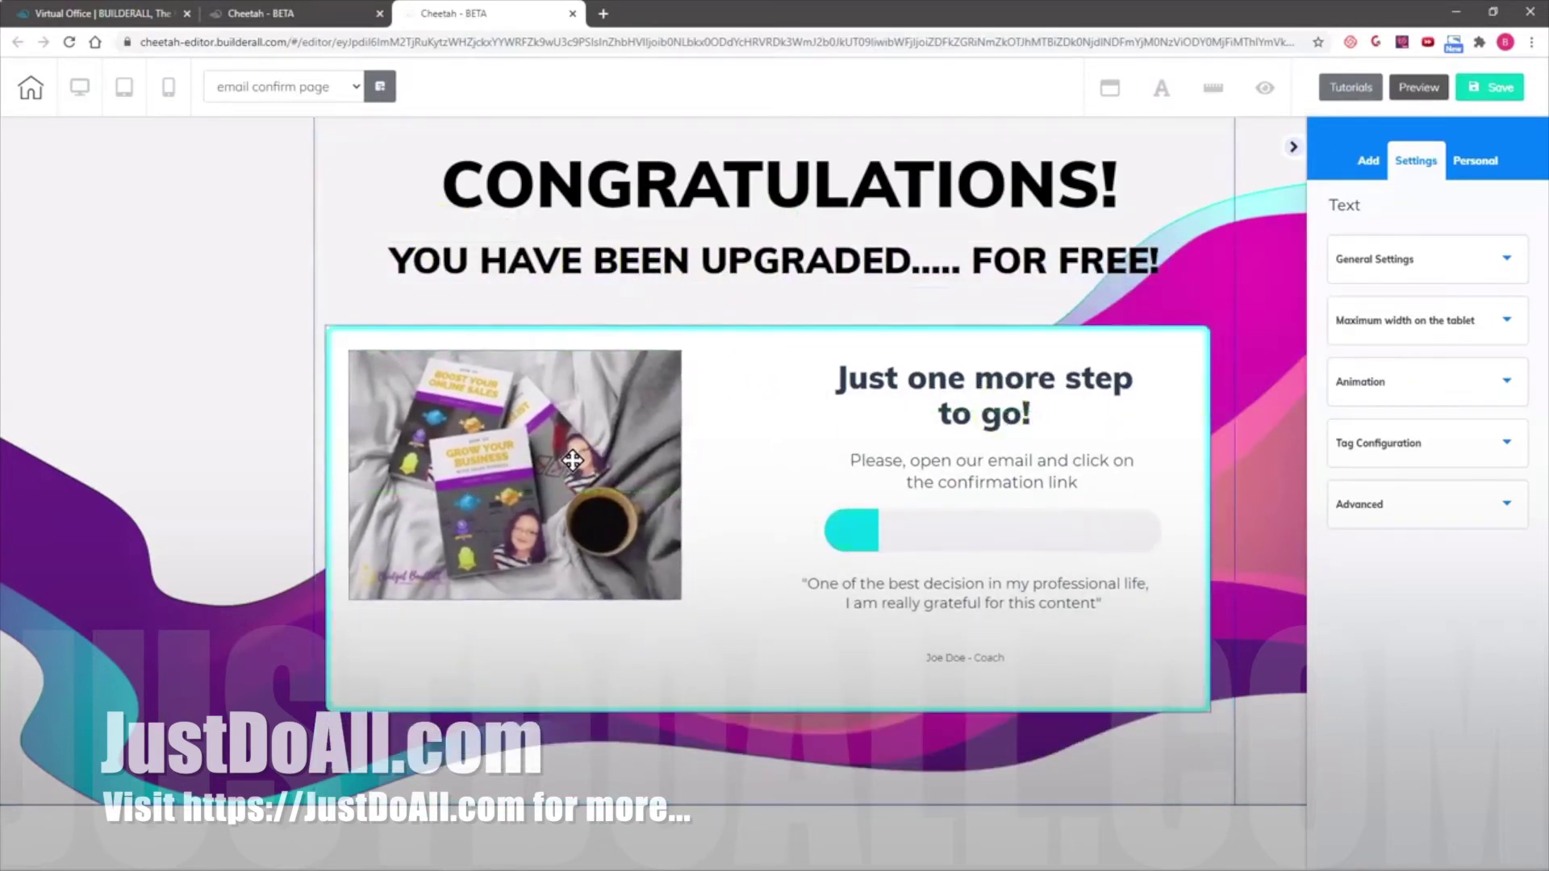
pyautogui.click(682, 599)
pyautogui.moveTo(682, 599); pyautogui.dragTo(787, 682)
pyautogui.click(604, 544)
pyautogui.moveTo(604, 545); pyautogui.dragTo(601, 541)
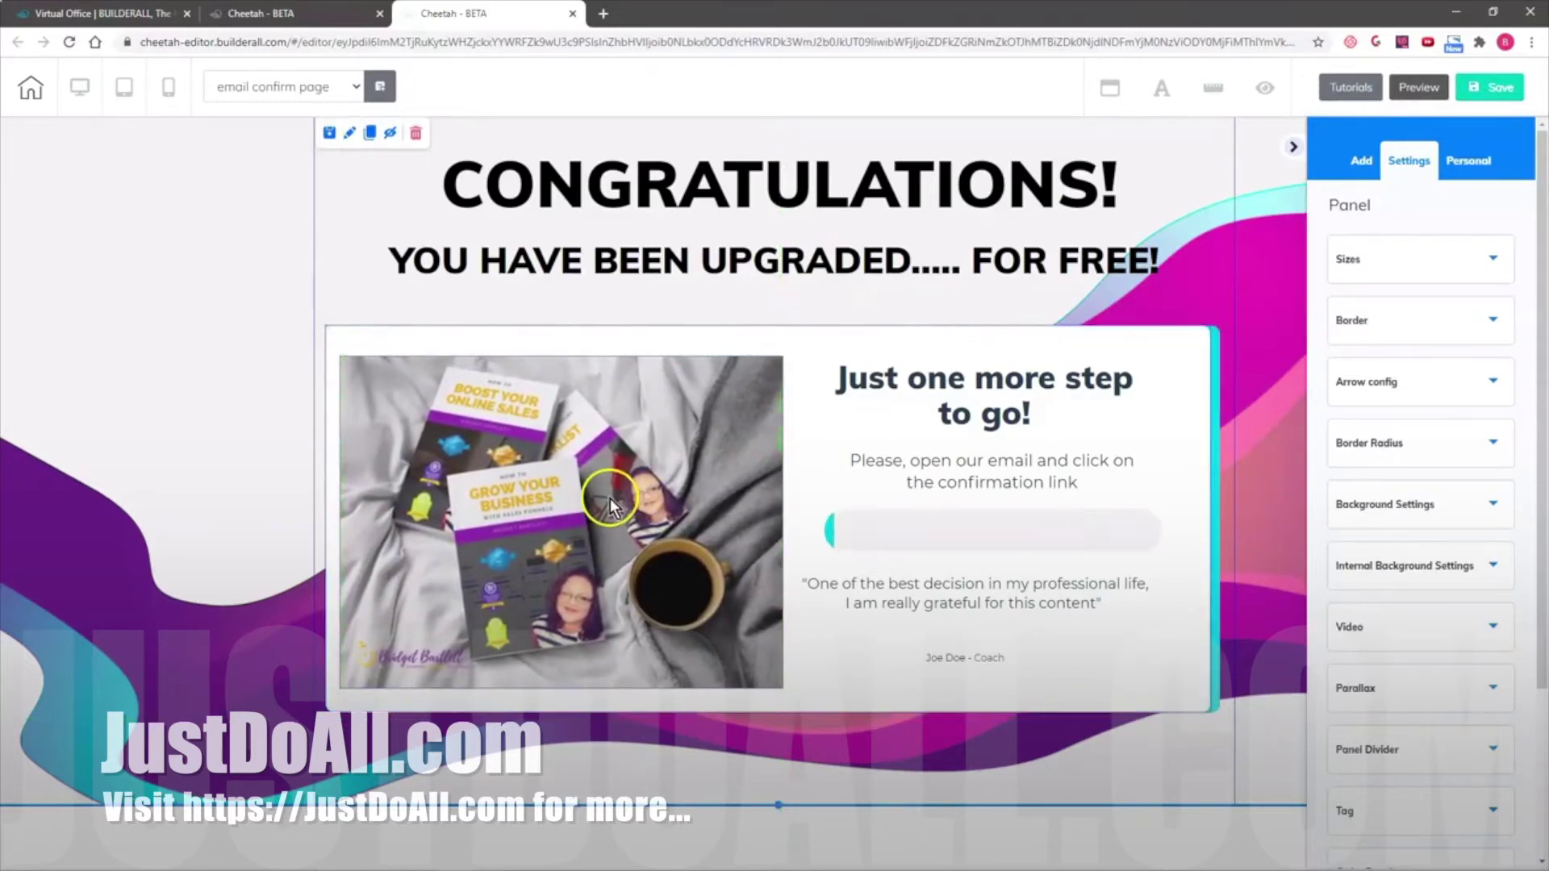
# Replace the card heading with 'You have been pre-qualified to receive my Success Pack!'.
pyautogui.click(988, 346)
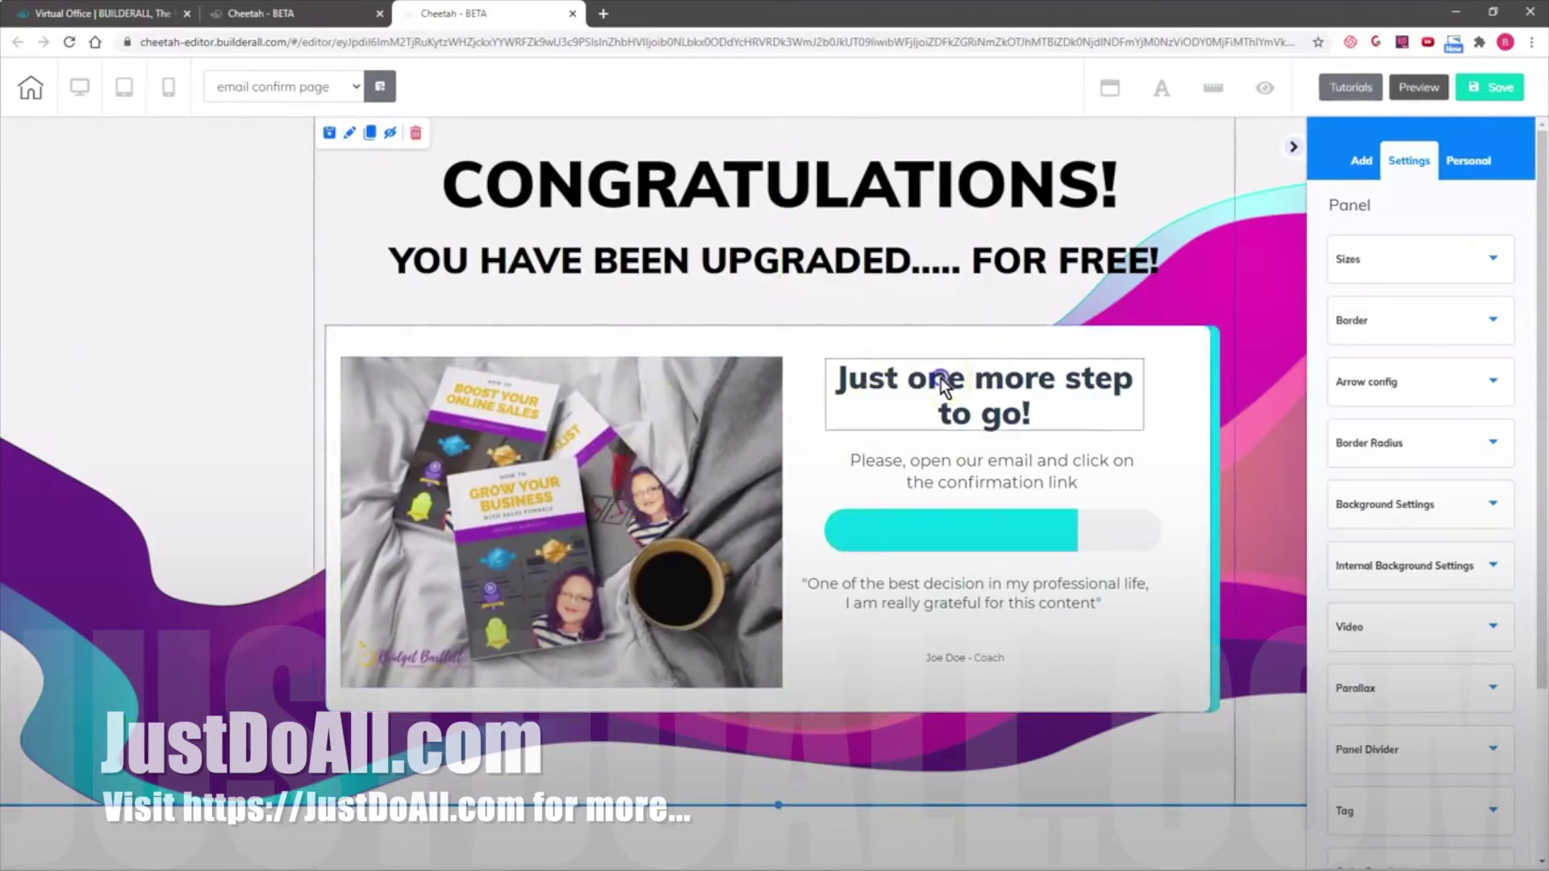
pyautogui.doubleClick(851, 375)
pyautogui.moveTo(841, 377); pyautogui.dragTo(1037, 415)
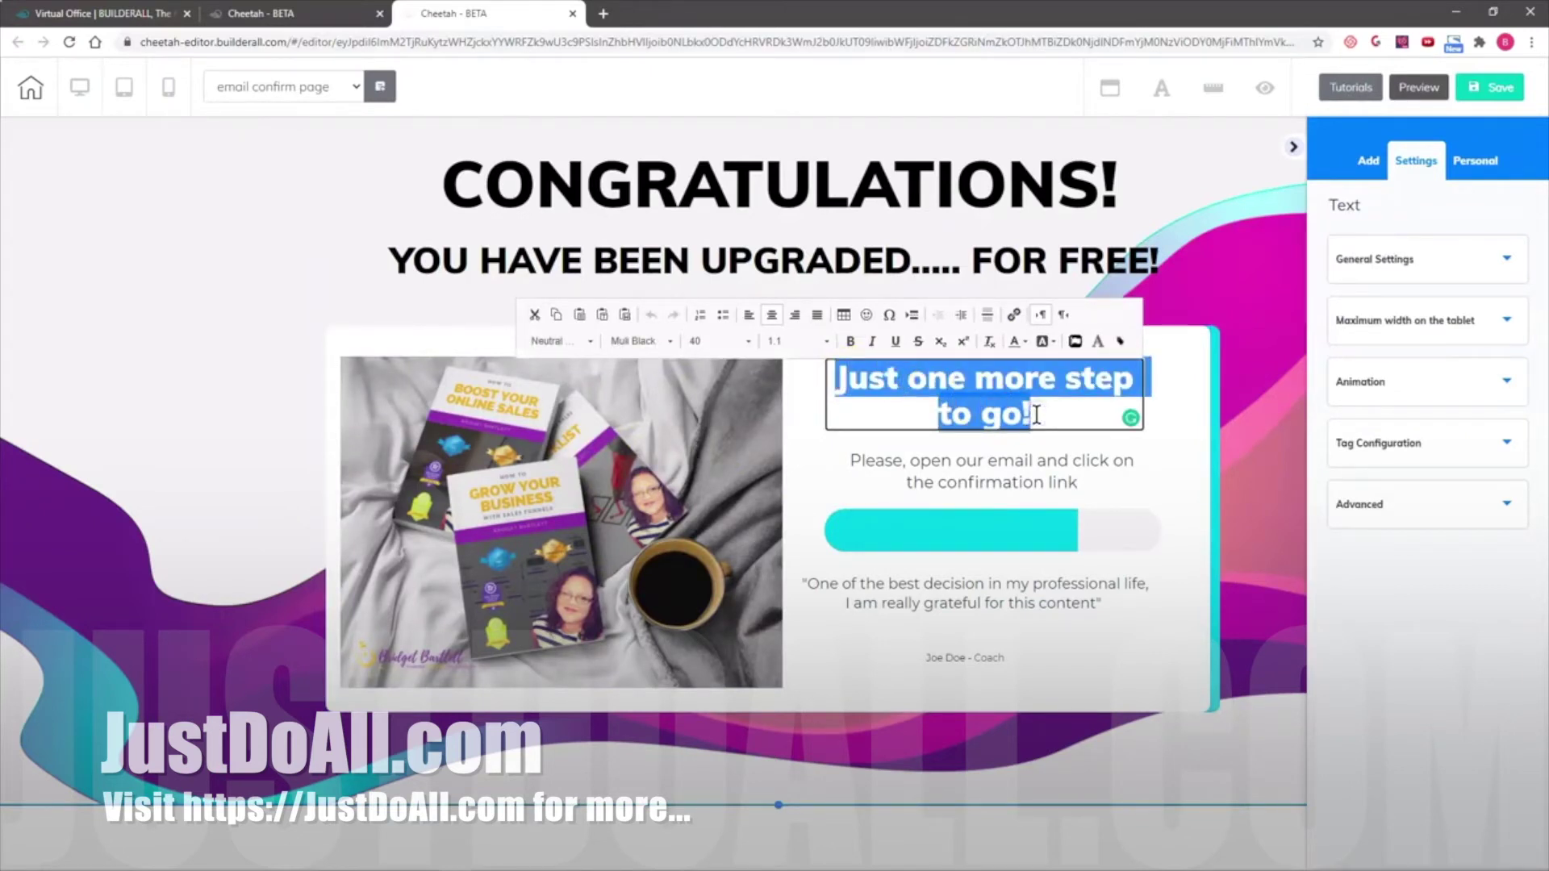
pyautogui.write('You have been pre-qualifed to receive my succe')
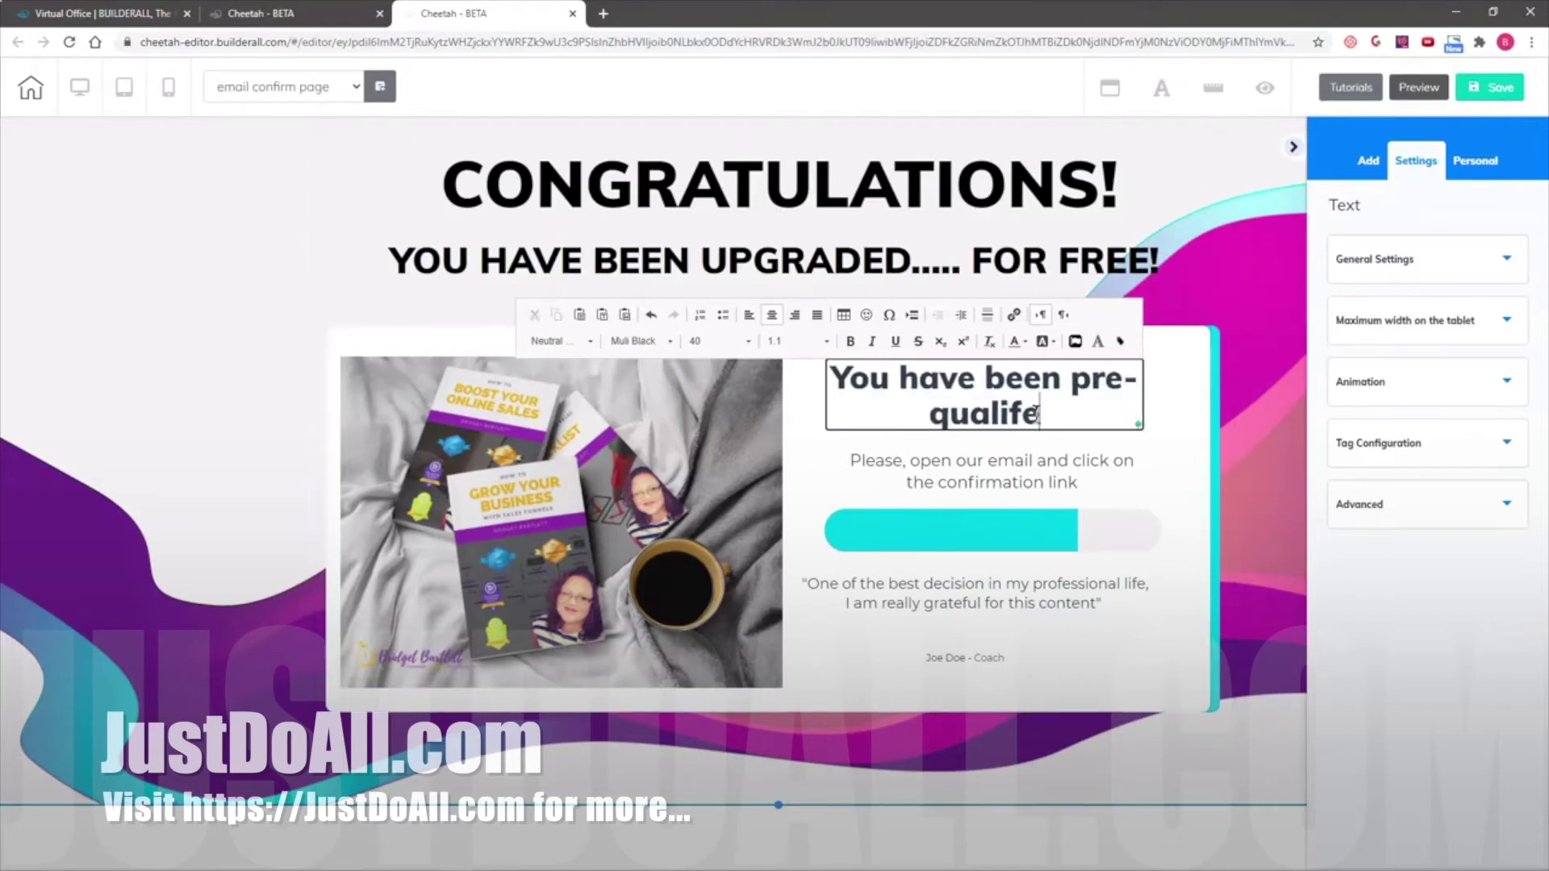
pyautogui.press('BackSpace')
pyautogui.press('BackSpace')
pyautogui.press('BackSpace')
pyautogui.press('BackSpace')
pyautogui.press('BackSpace')
pyautogui.write('Success Pack!')
pyautogui.moveTo(904, 416)
pyautogui.click(884, 446)
pyautogui.click(1184, 420)
pyautogui.click(996, 387)
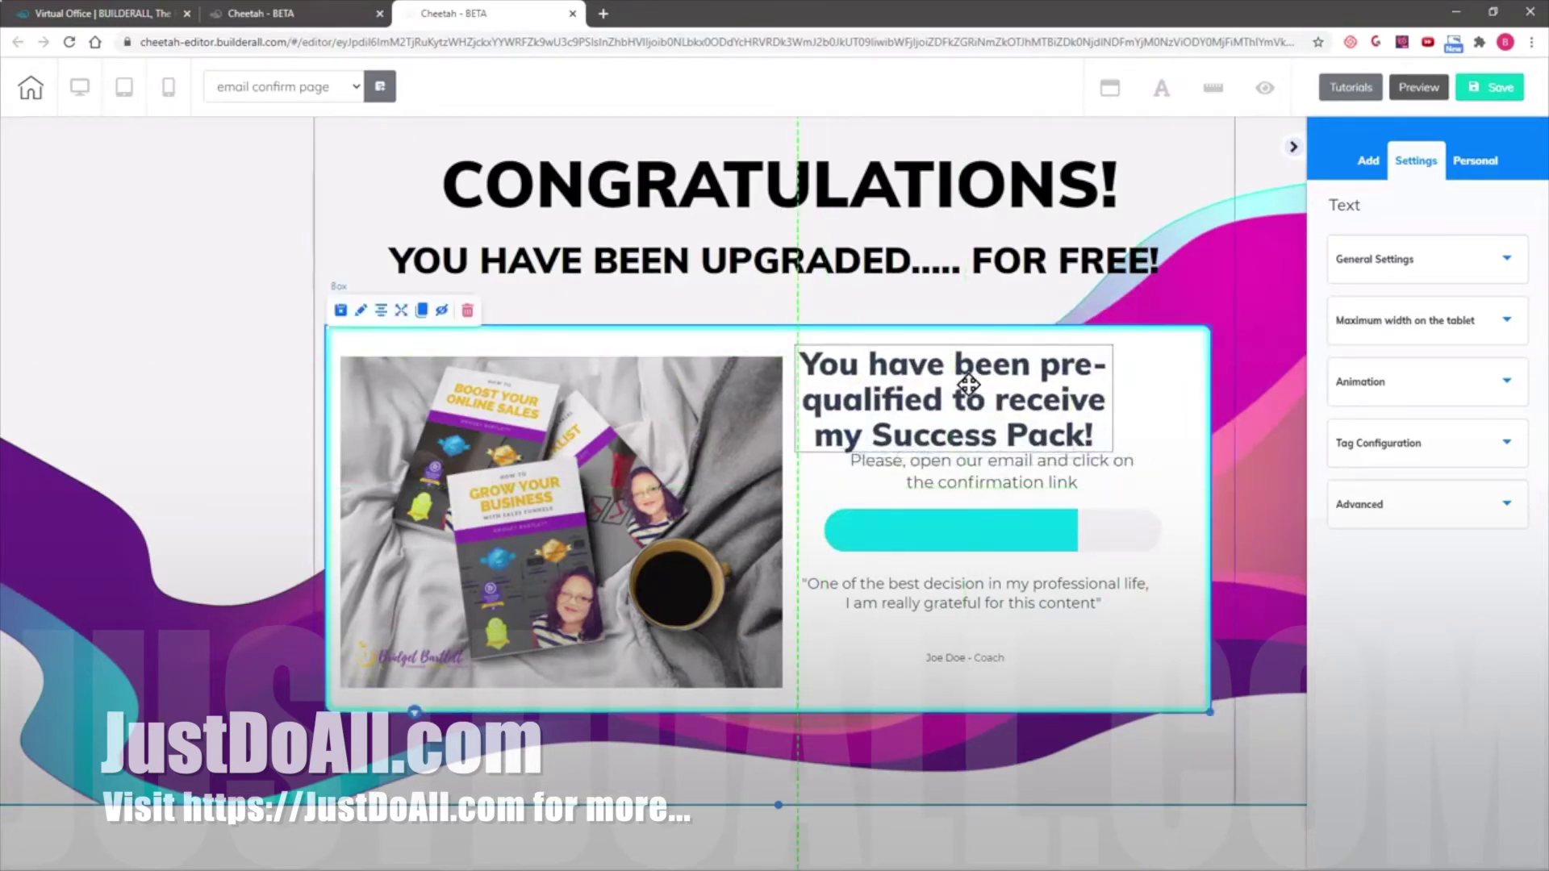
# Widen the new heading and move the paragraph, testimonial and progress bar lower.
pyautogui.click(969, 394)
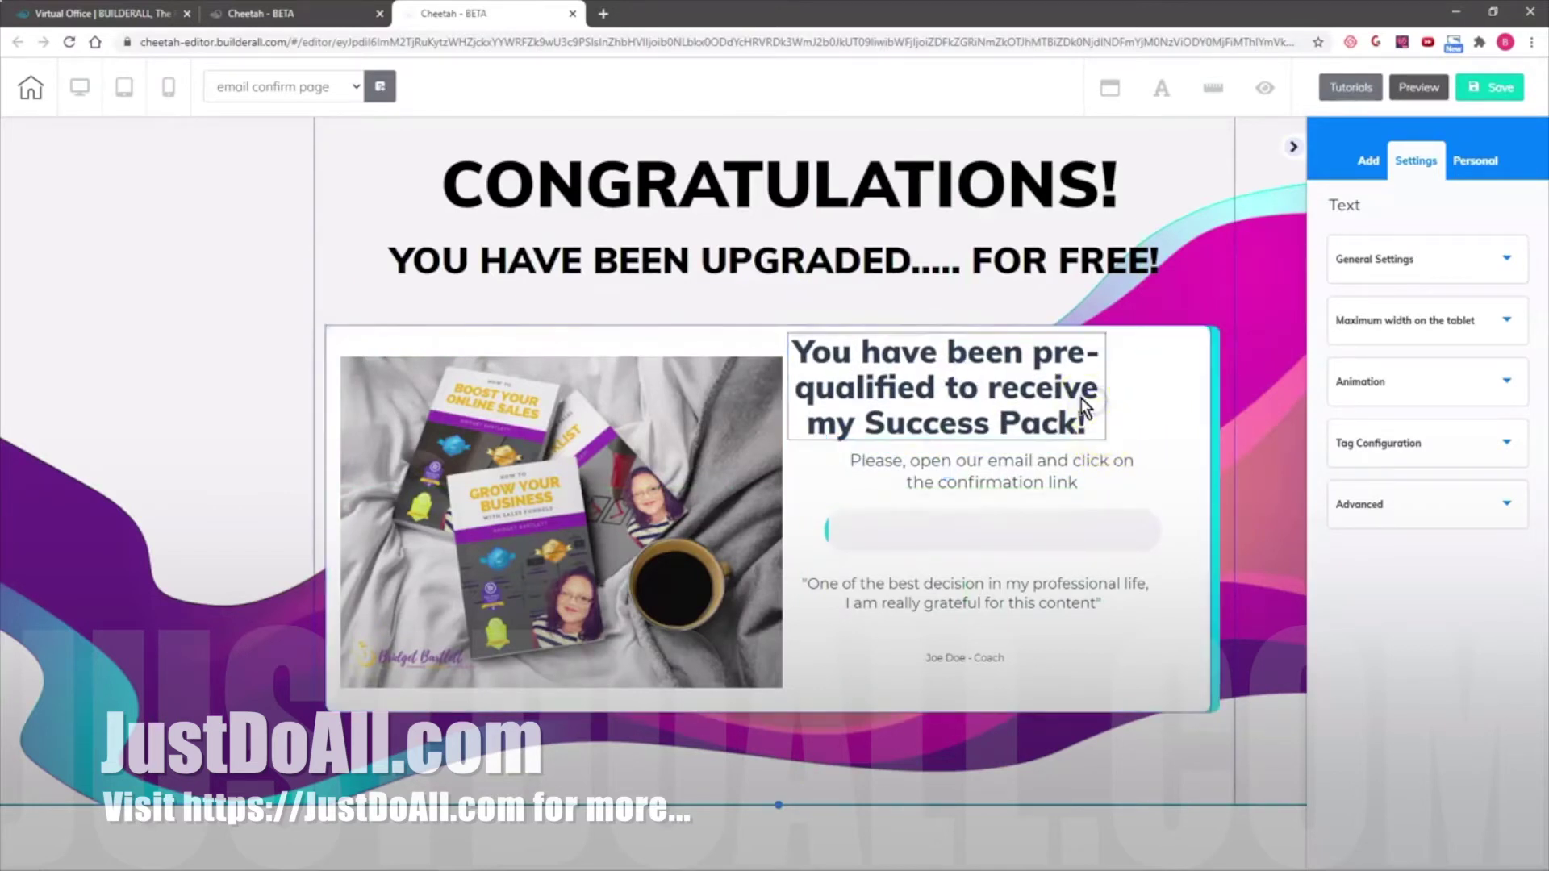
pyautogui.moveTo(1109, 449); pyautogui.dragTo(1200, 441)
pyautogui.moveTo(1016, 395); pyautogui.dragTo(1013, 400)
pyautogui.moveTo(1058, 482); pyautogui.dragTo(1055, 479)
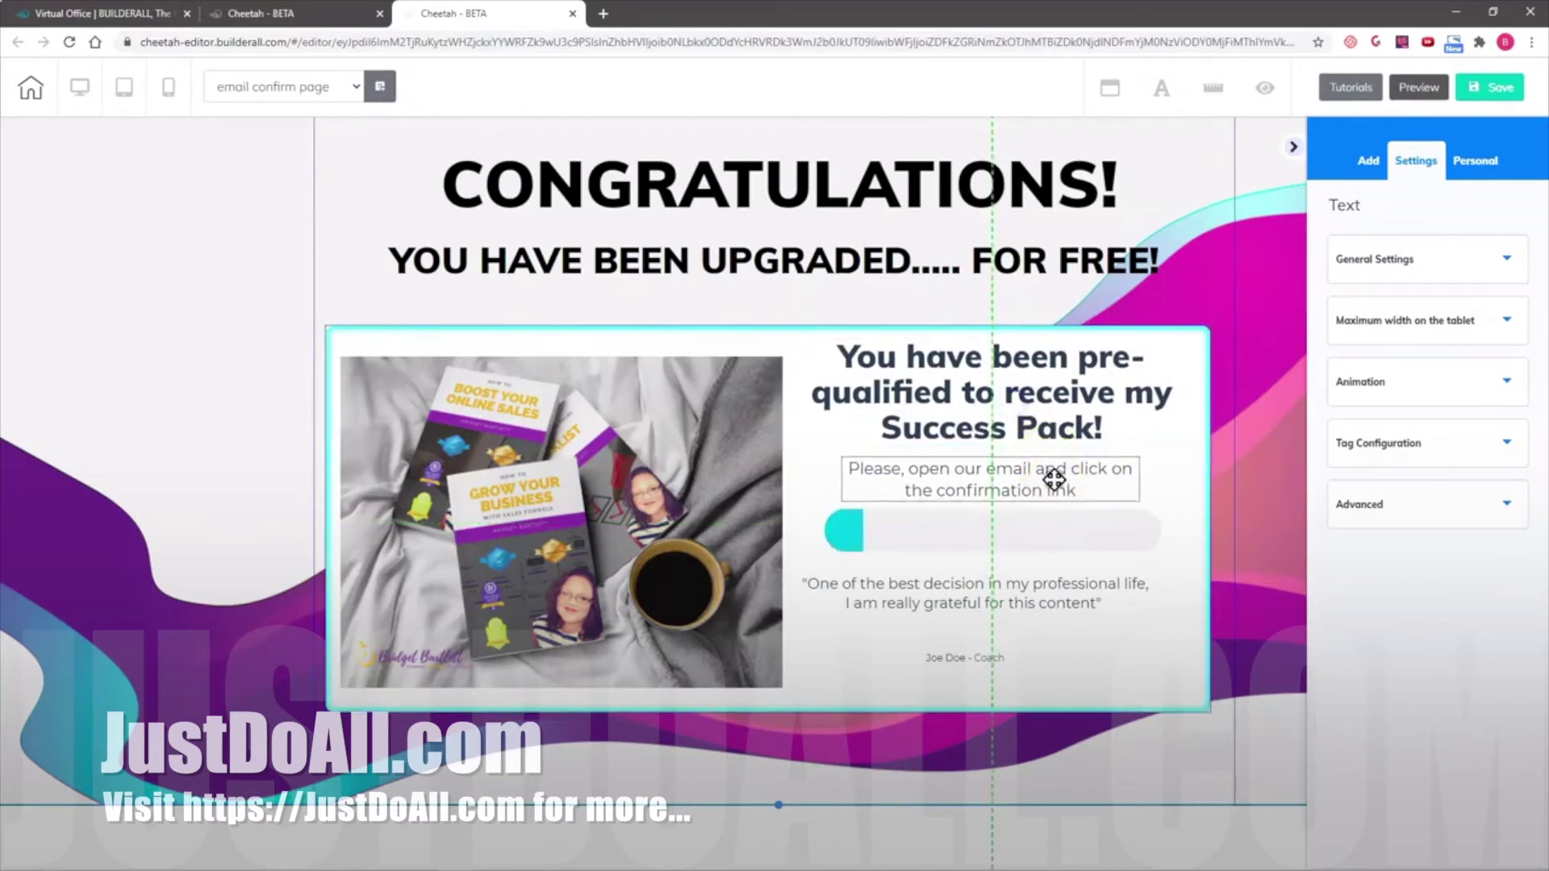
pyautogui.moveTo(993, 613); pyautogui.dragTo(997, 694)
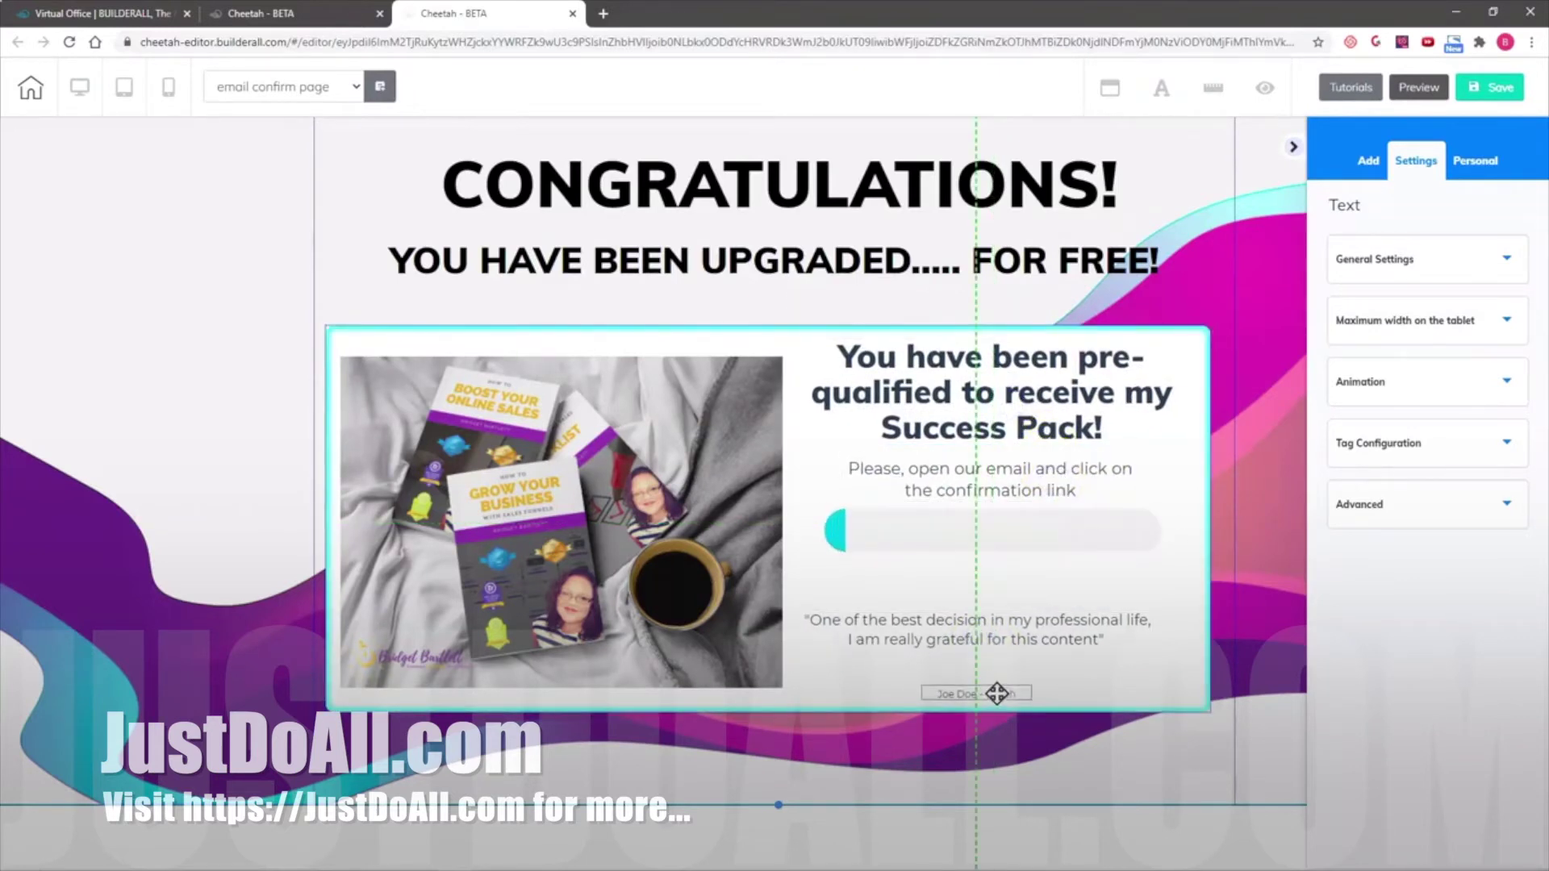
pyautogui.moveTo(986, 528); pyautogui.dragTo(979, 581)
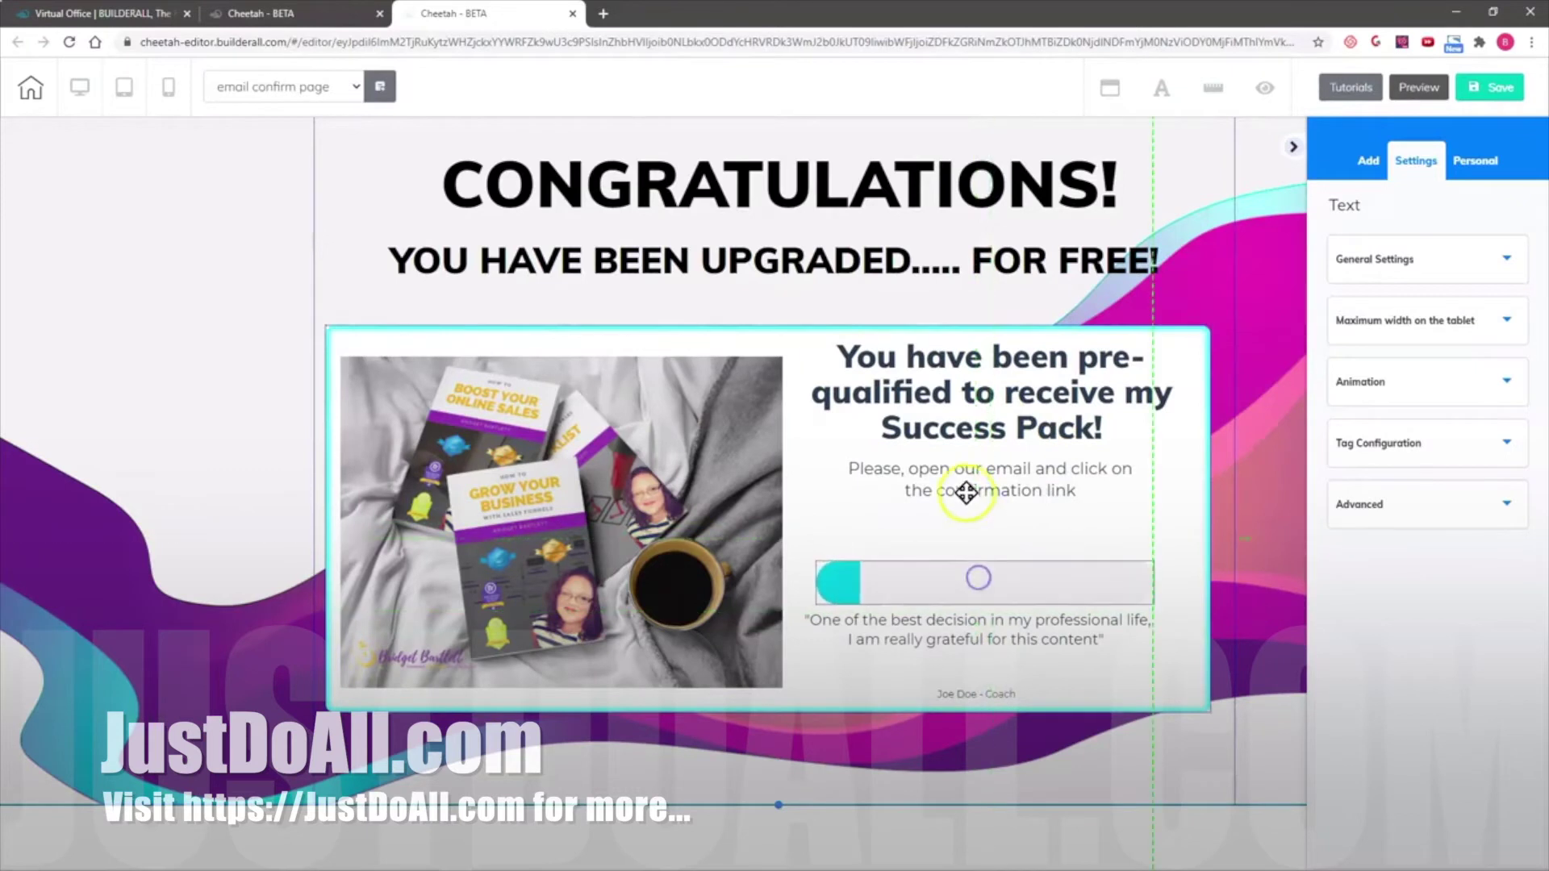
# Select the whole email instruction paragraph text for replacement.
pyautogui.doubleClick(937, 481)
pyautogui.click(847, 470)
pyautogui.moveTo(847, 470); pyautogui.dragTo(1093, 493)
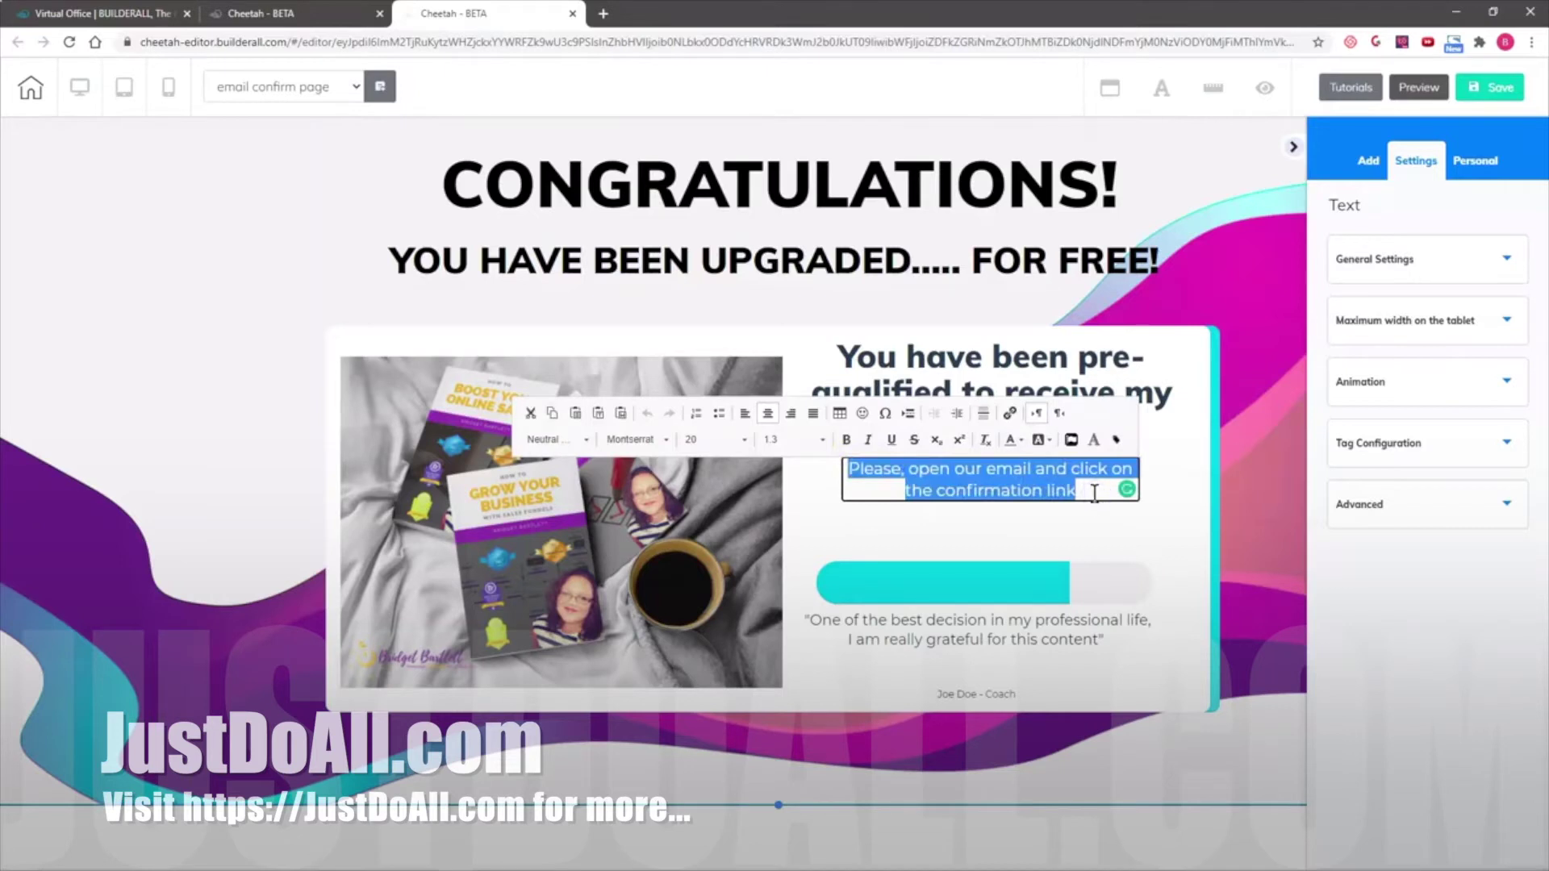
# Change the paragraph to a left-aligned 'You are going to receive:' line.
pyautogui.write('You are going to receive:')
pyautogui.click(877, 515)
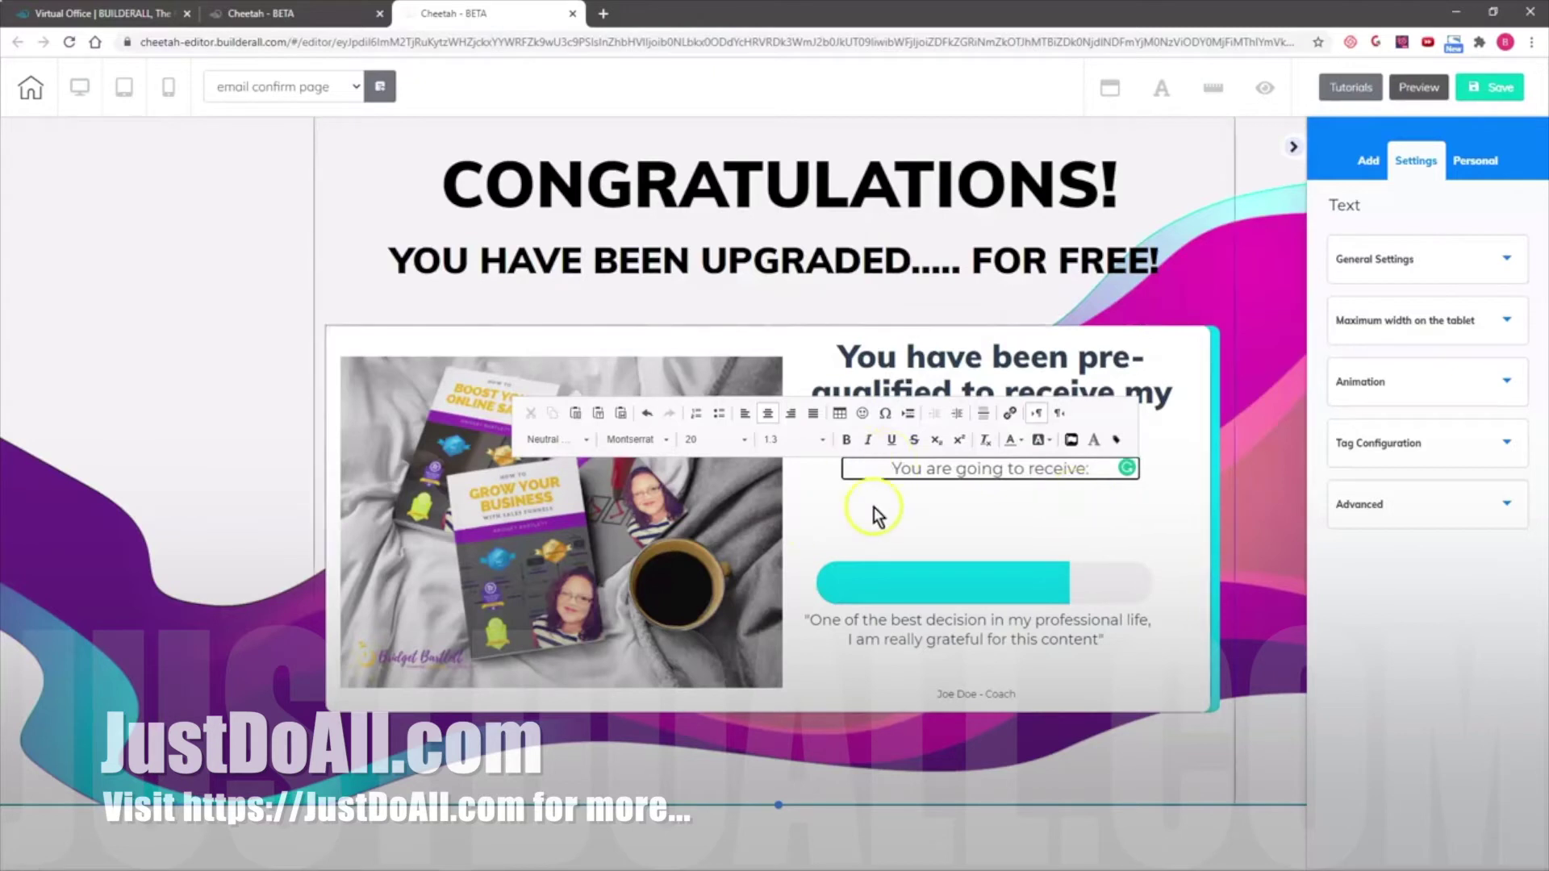
pyautogui.click(743, 418)
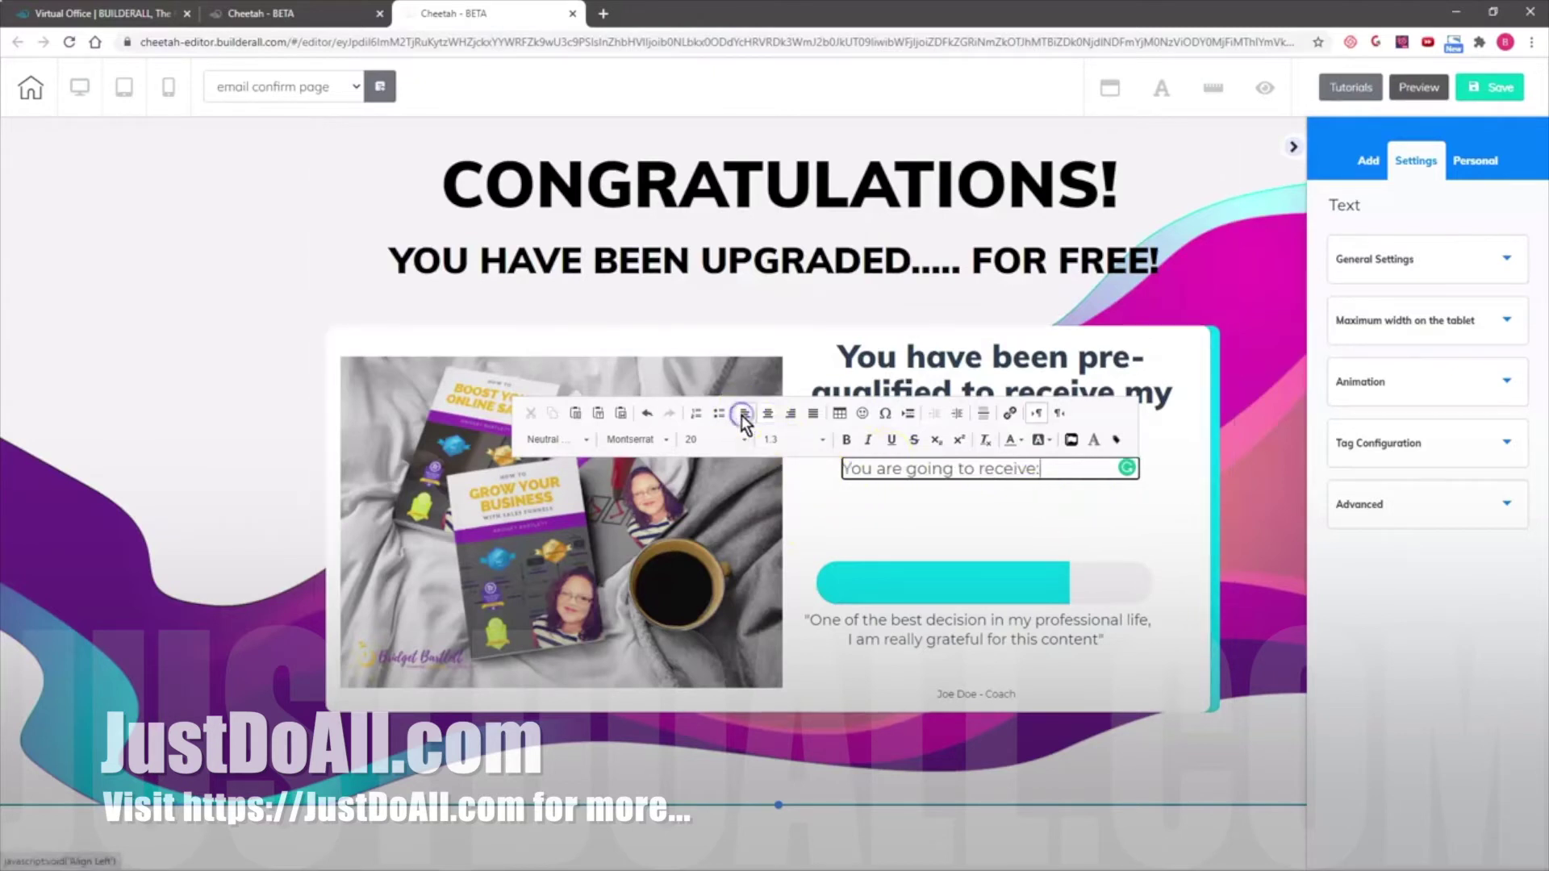
pyautogui.click(964, 510)
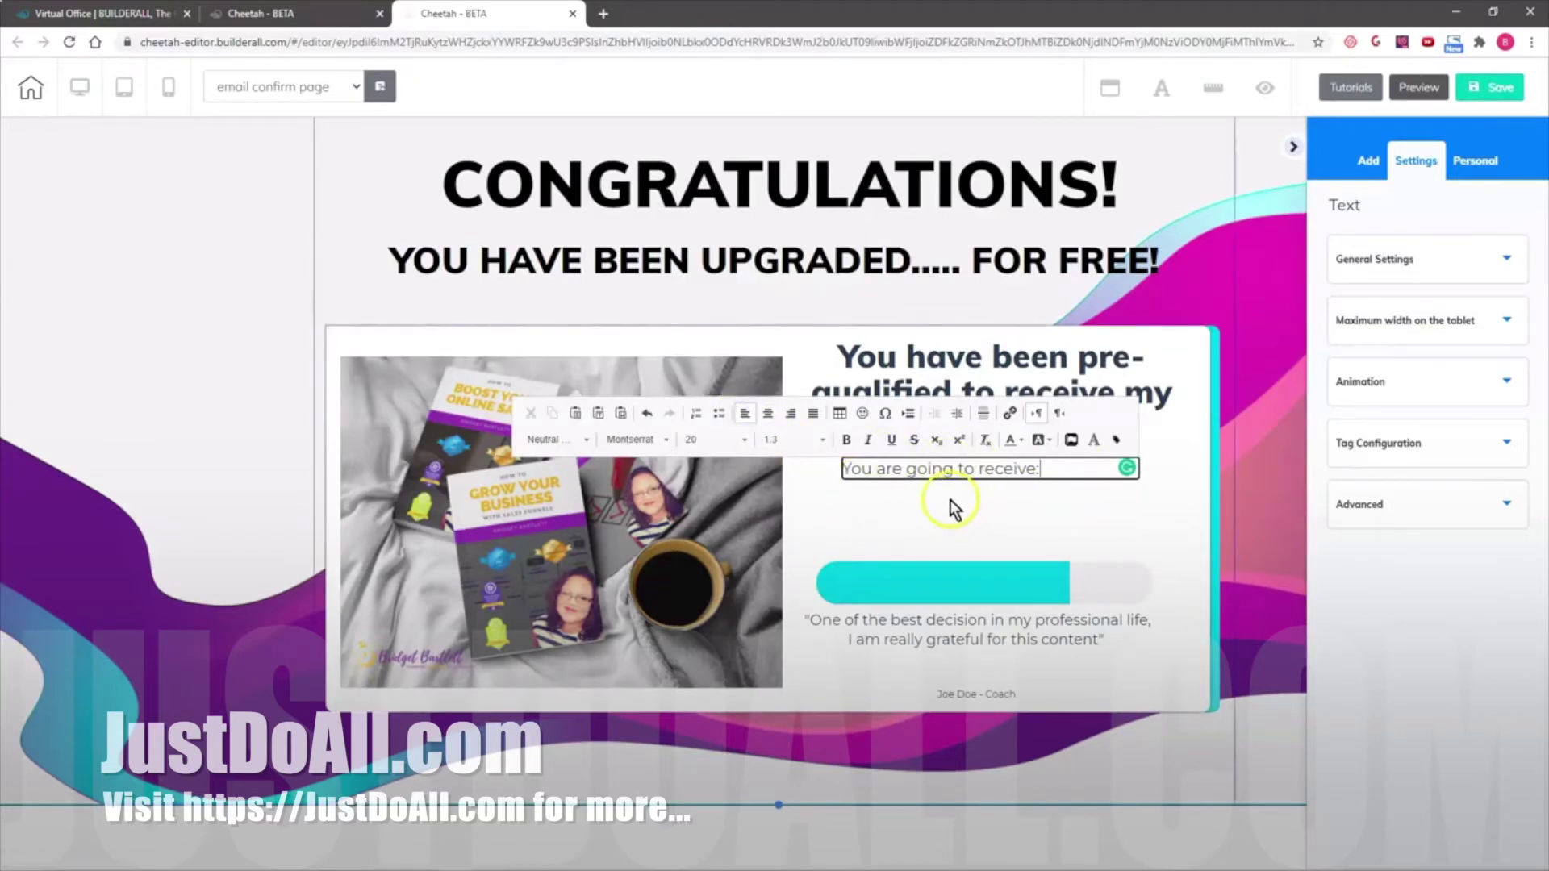
# Clone the line into a list: Sales Funnels guide, Boost Your Online Sales, Sales Boost Checklist.
pyautogui.click(919, 441)
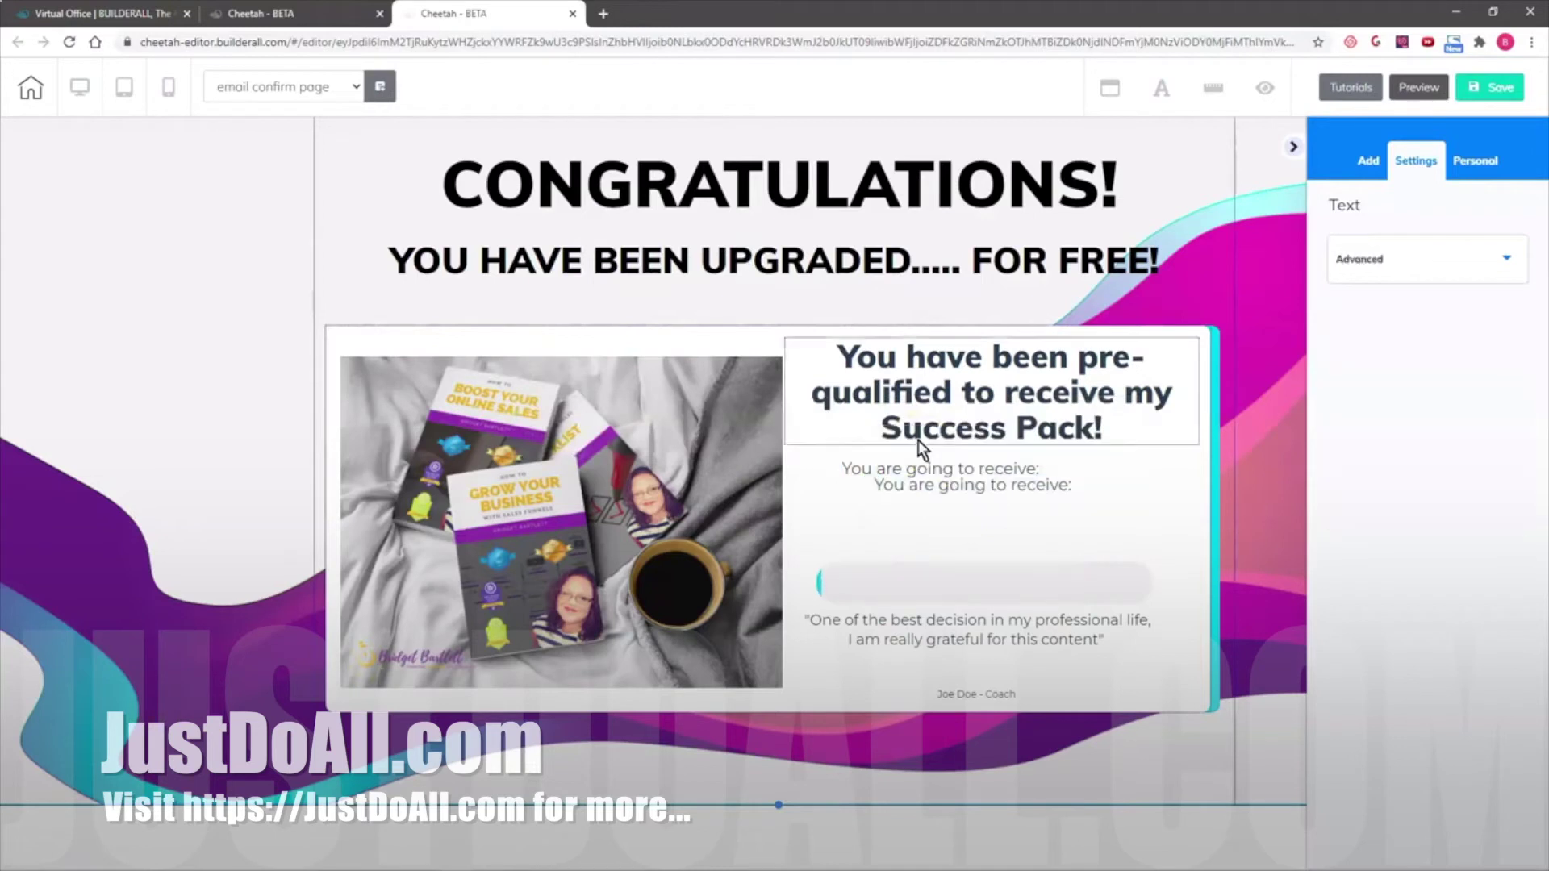
pyautogui.moveTo(1001, 486); pyautogui.dragTo(972, 495)
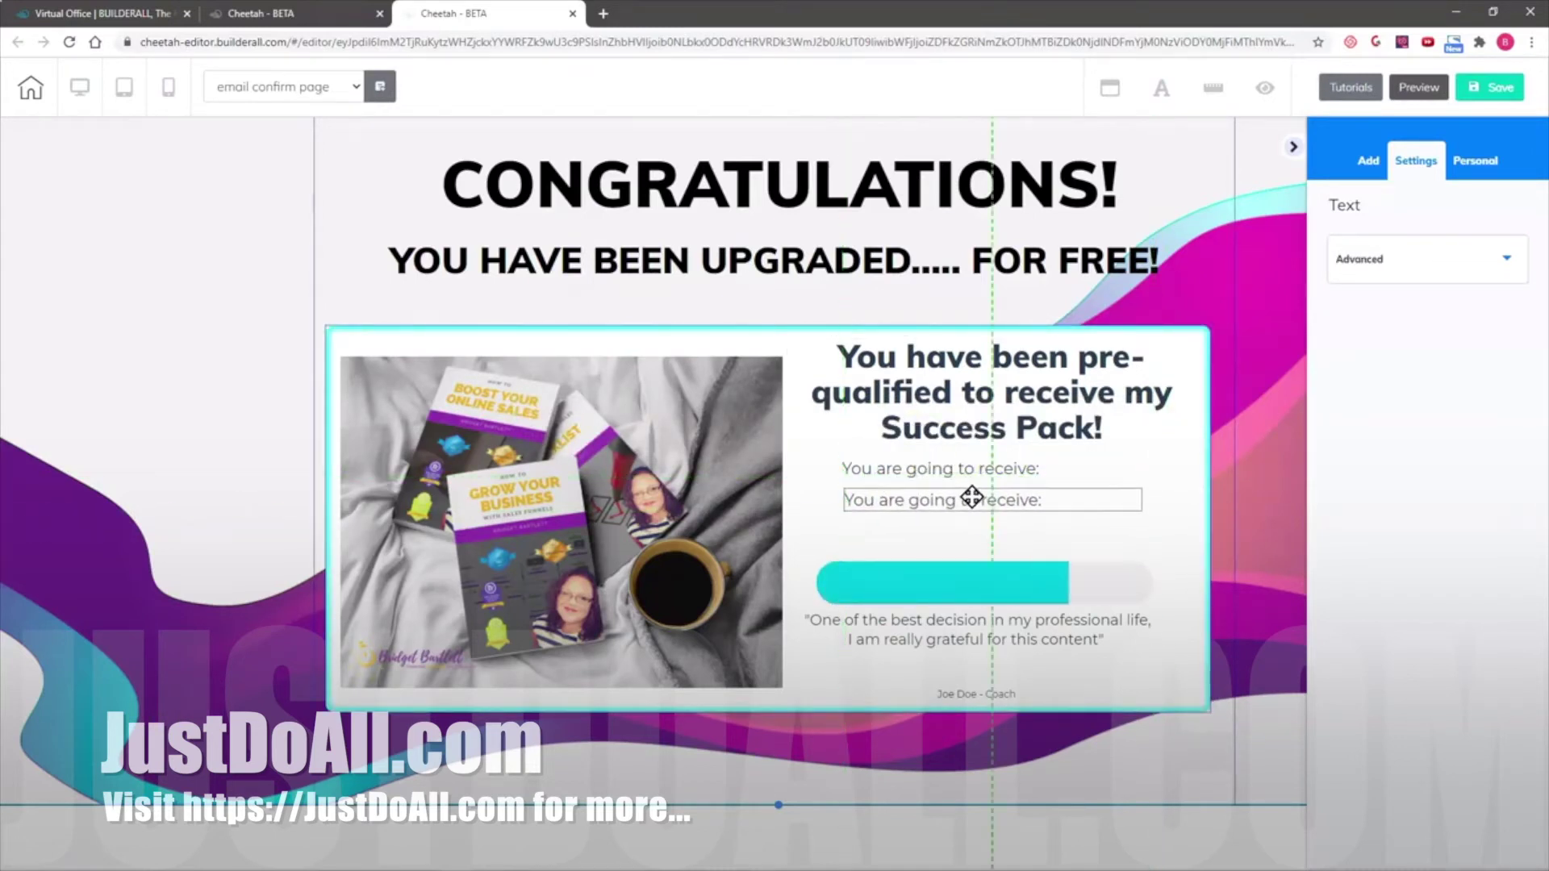
pyautogui.click(1040, 504)
pyautogui.doubleClick(1041, 501)
pyautogui.moveTo(1041, 501); pyautogui.dragTo(838, 502)
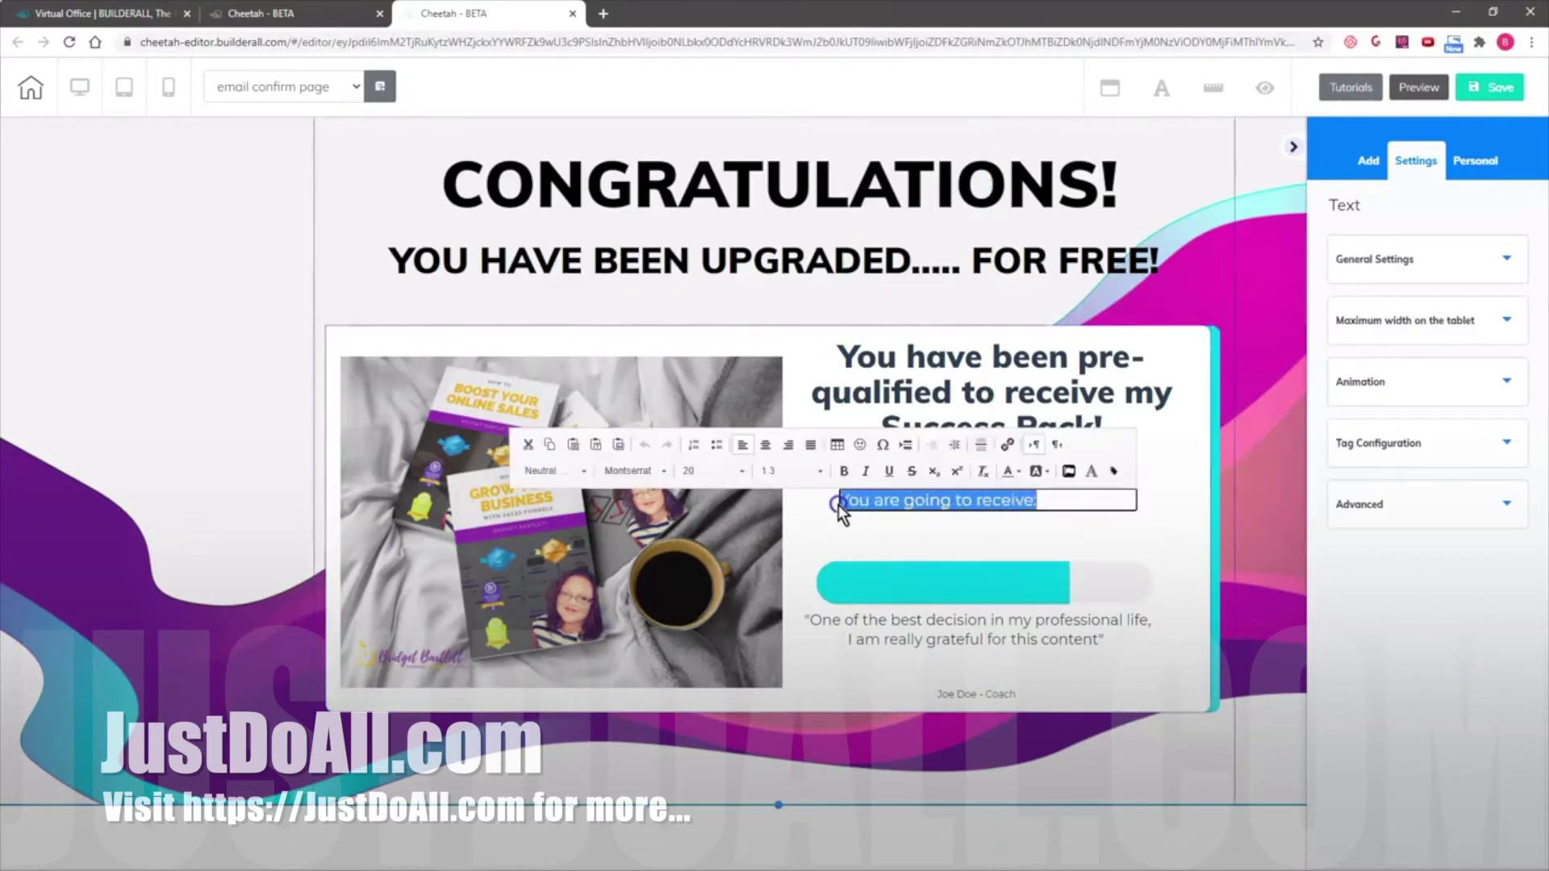
pyautogui.write('How to Grow Your Business with Sales Funnels')
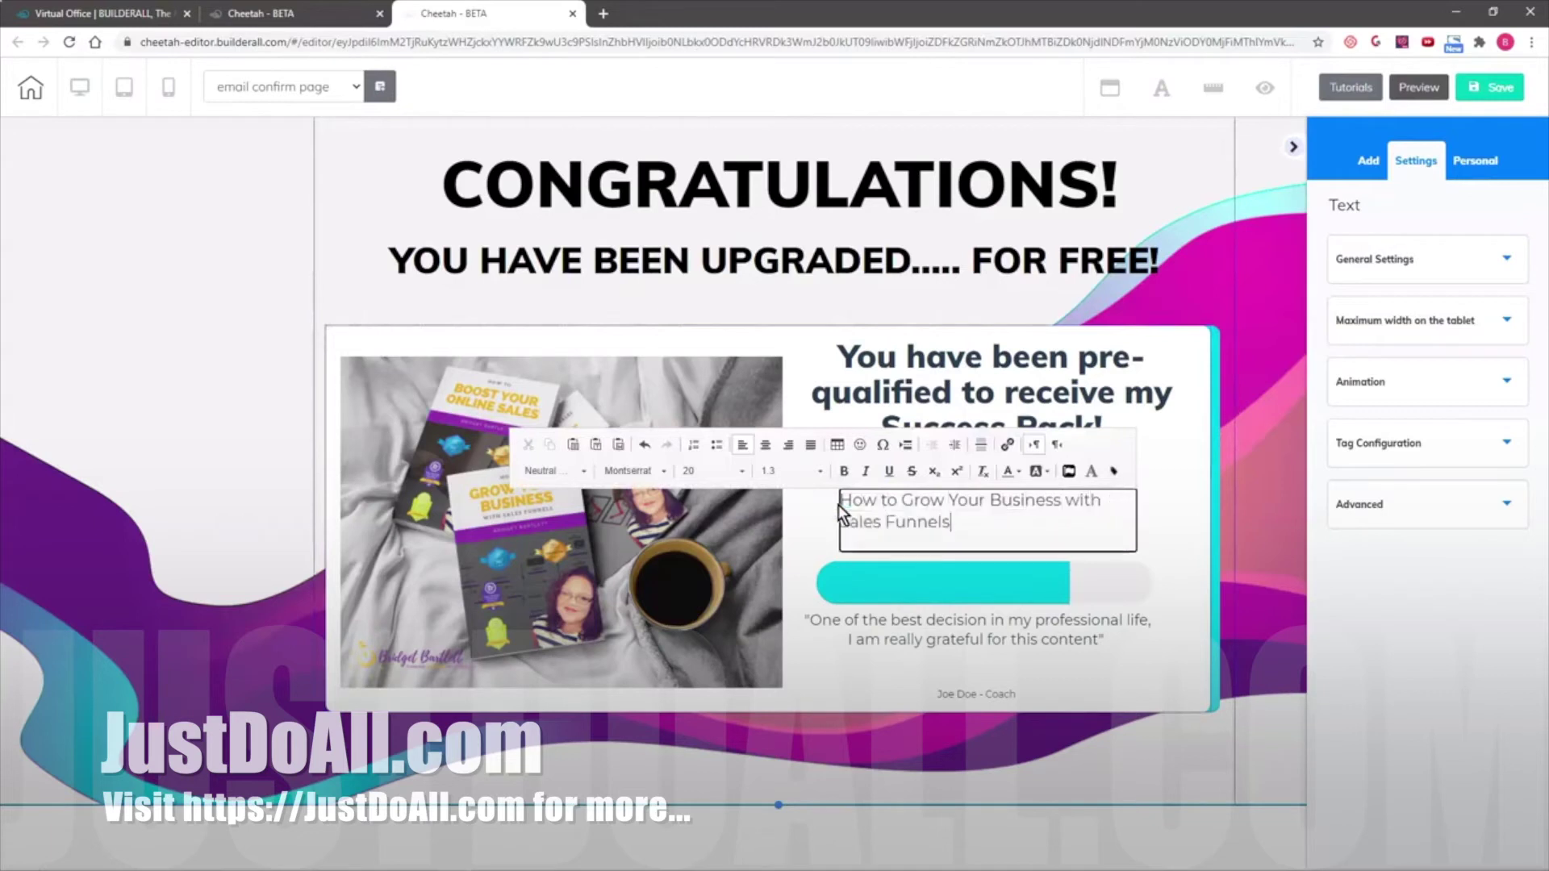
pyautogui.press('Return')
pyautogui.write('How to ')
pyautogui.write('Boost Your Online Sales')
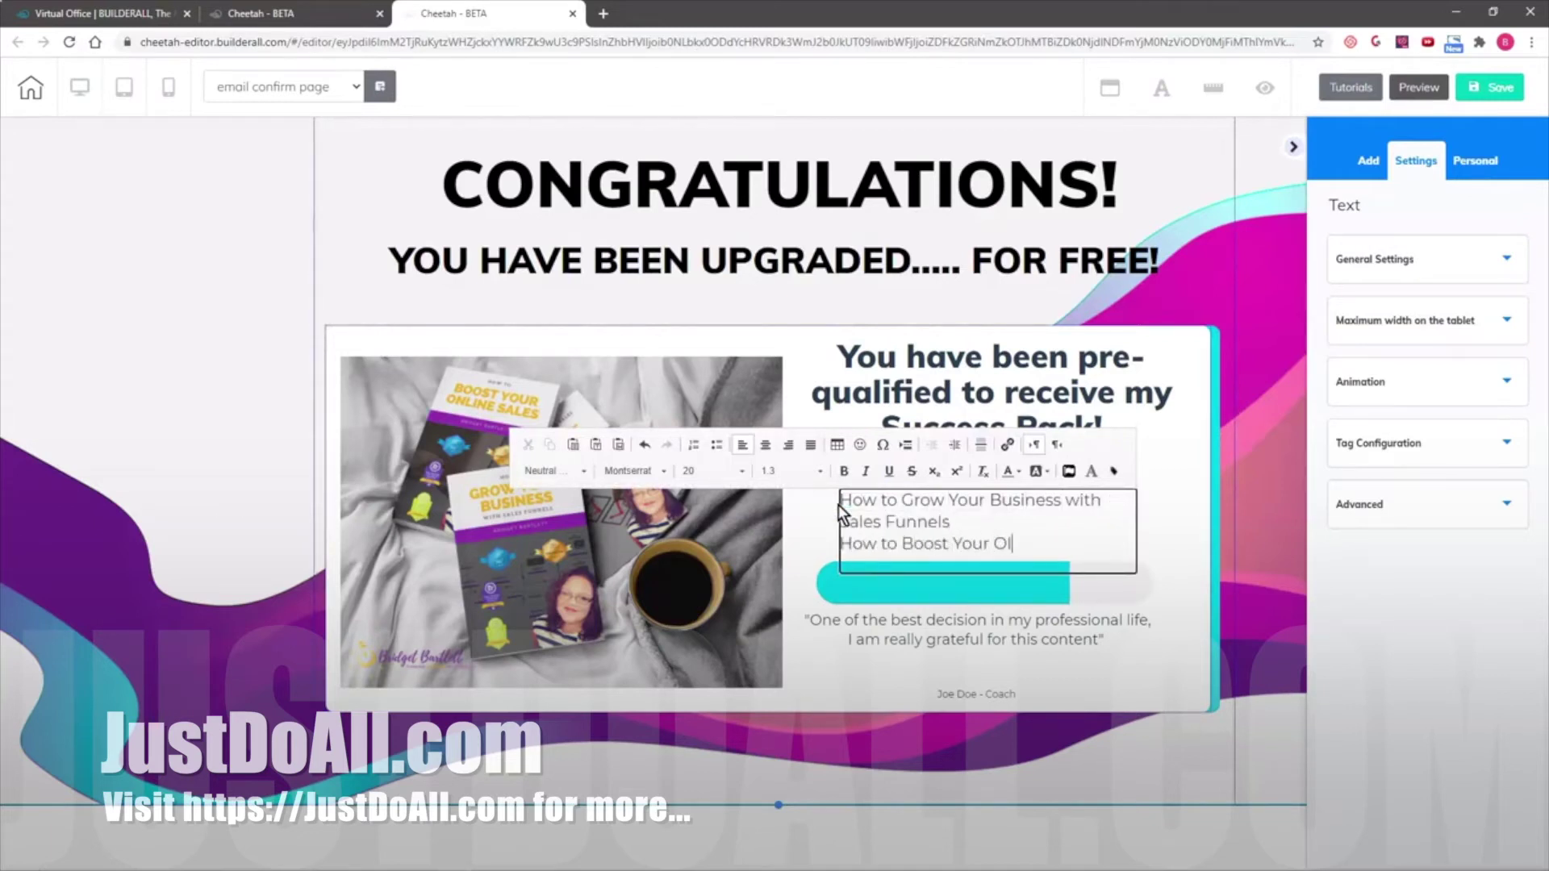
pyautogui.press('Return')
pyautogui.write('Sales Boost Checklist')
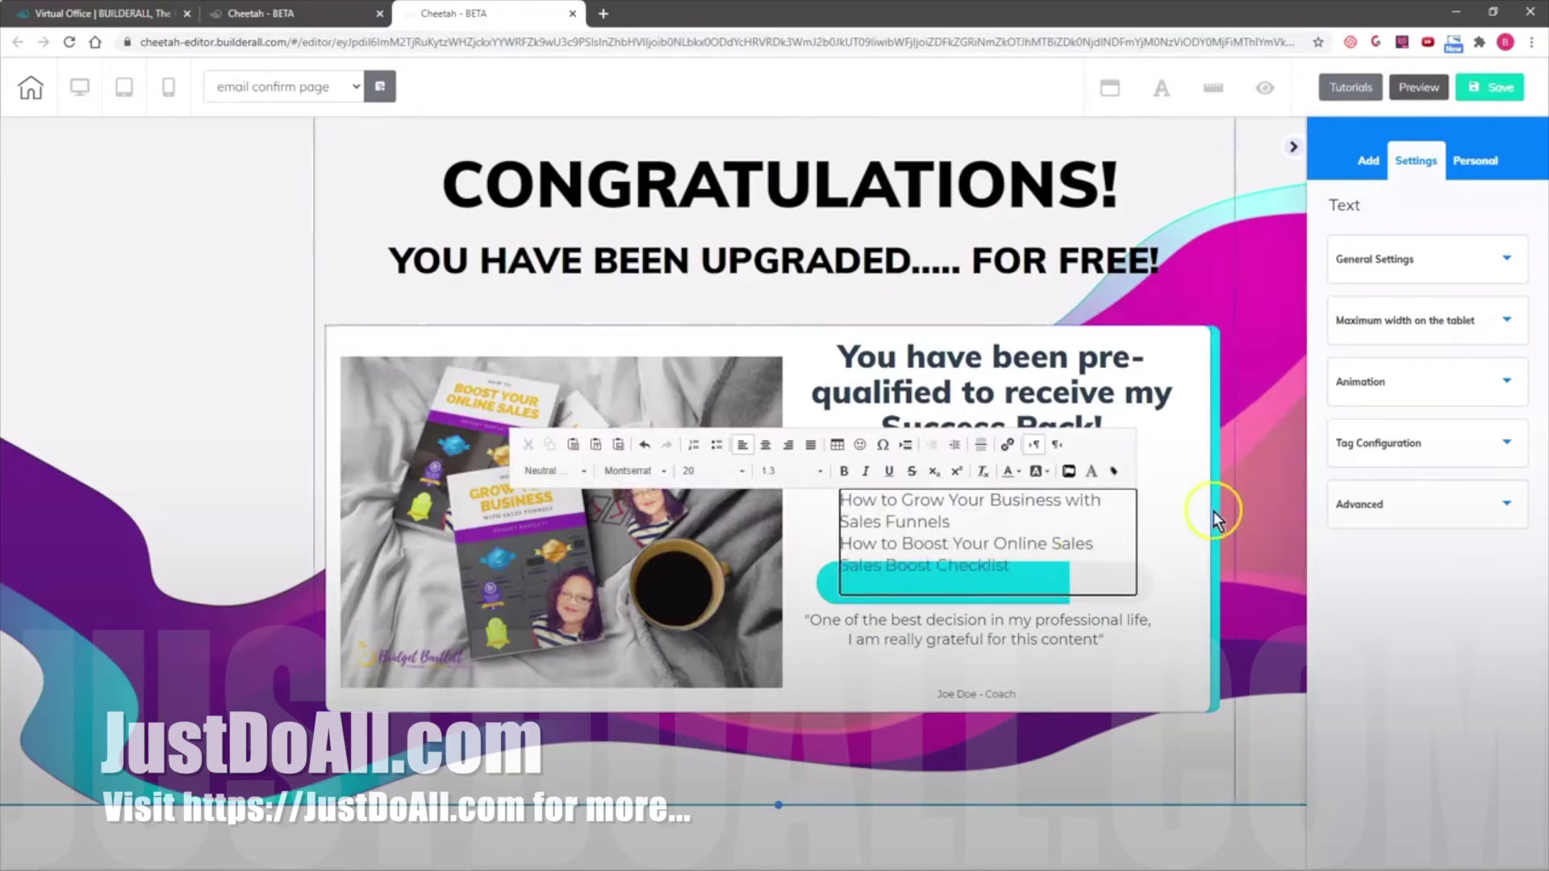
pyautogui.click(1187, 546)
# Place the list under the intro line, widen it, and move the testimonial and progress bar down.
pyautogui.moveTo(996, 520); pyautogui.dragTo(992, 497)
pyautogui.moveTo(1036, 632); pyautogui.dragTo(1044, 675)
pyautogui.moveTo(1000, 584); pyautogui.dragTo(1004, 625)
pyautogui.moveTo(964, 527); pyautogui.dragTo(949, 555)
pyautogui.moveTo(1115, 579); pyautogui.dragTo(1205, 561)
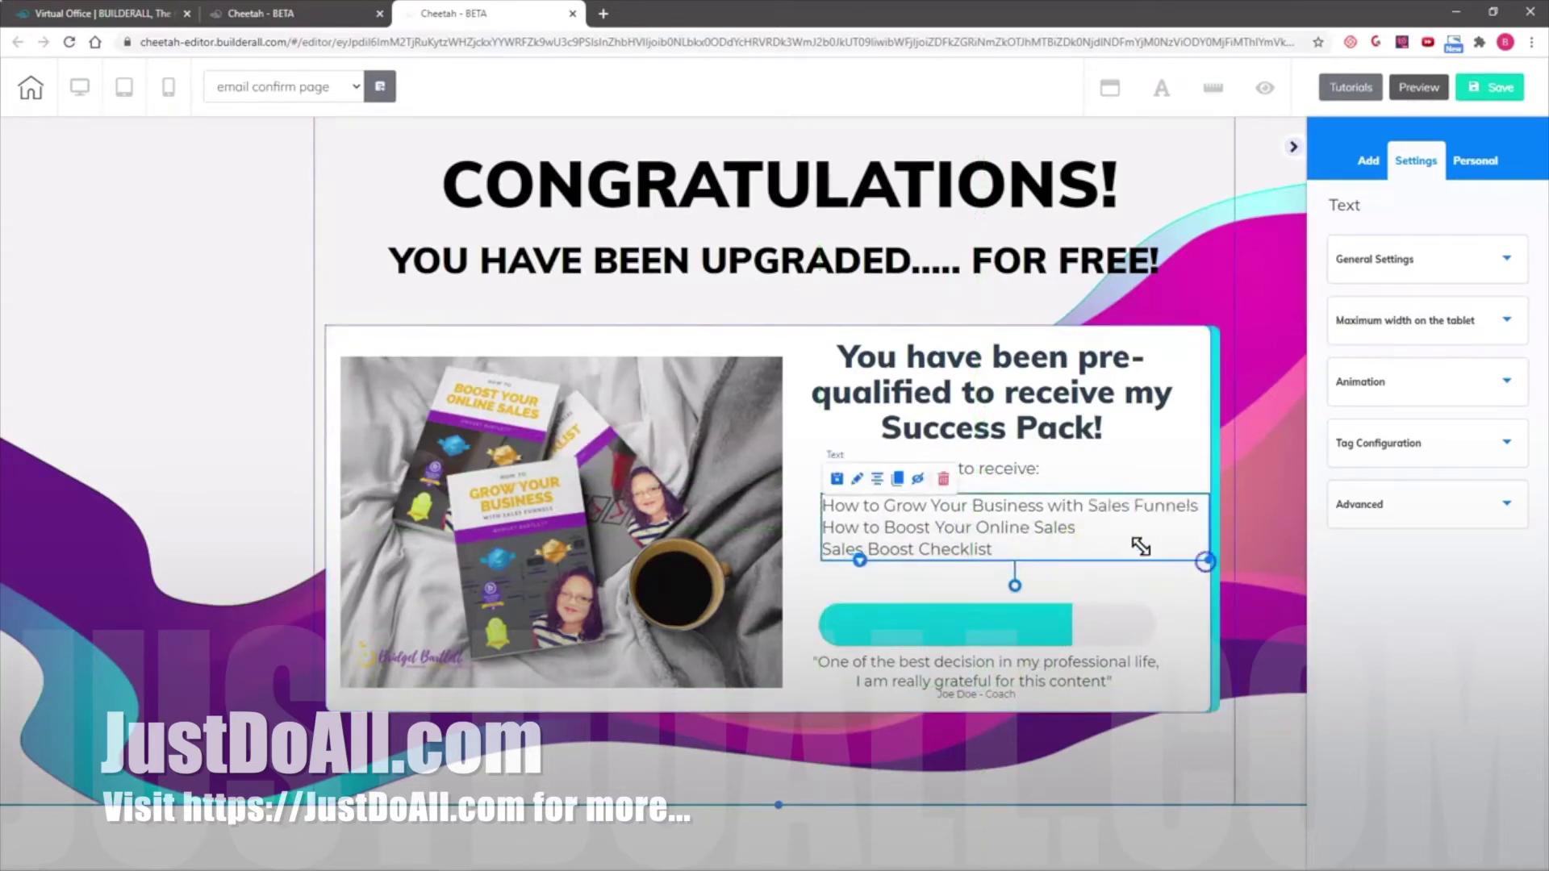
pyautogui.moveTo(854, 518); pyautogui.dragTo(848, 525)
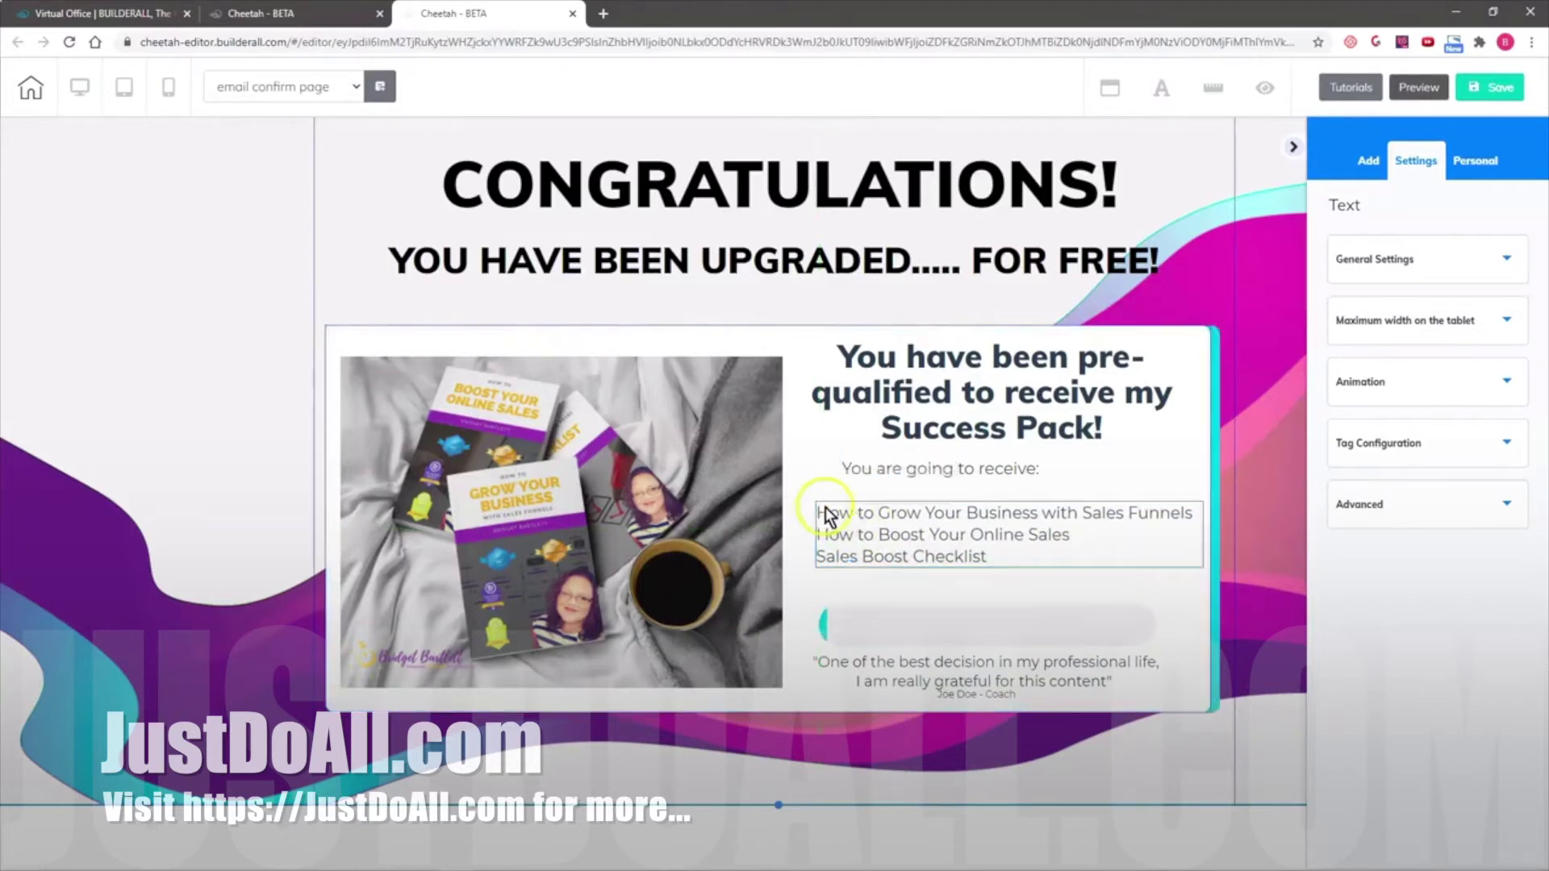
pyautogui.click(826, 517)
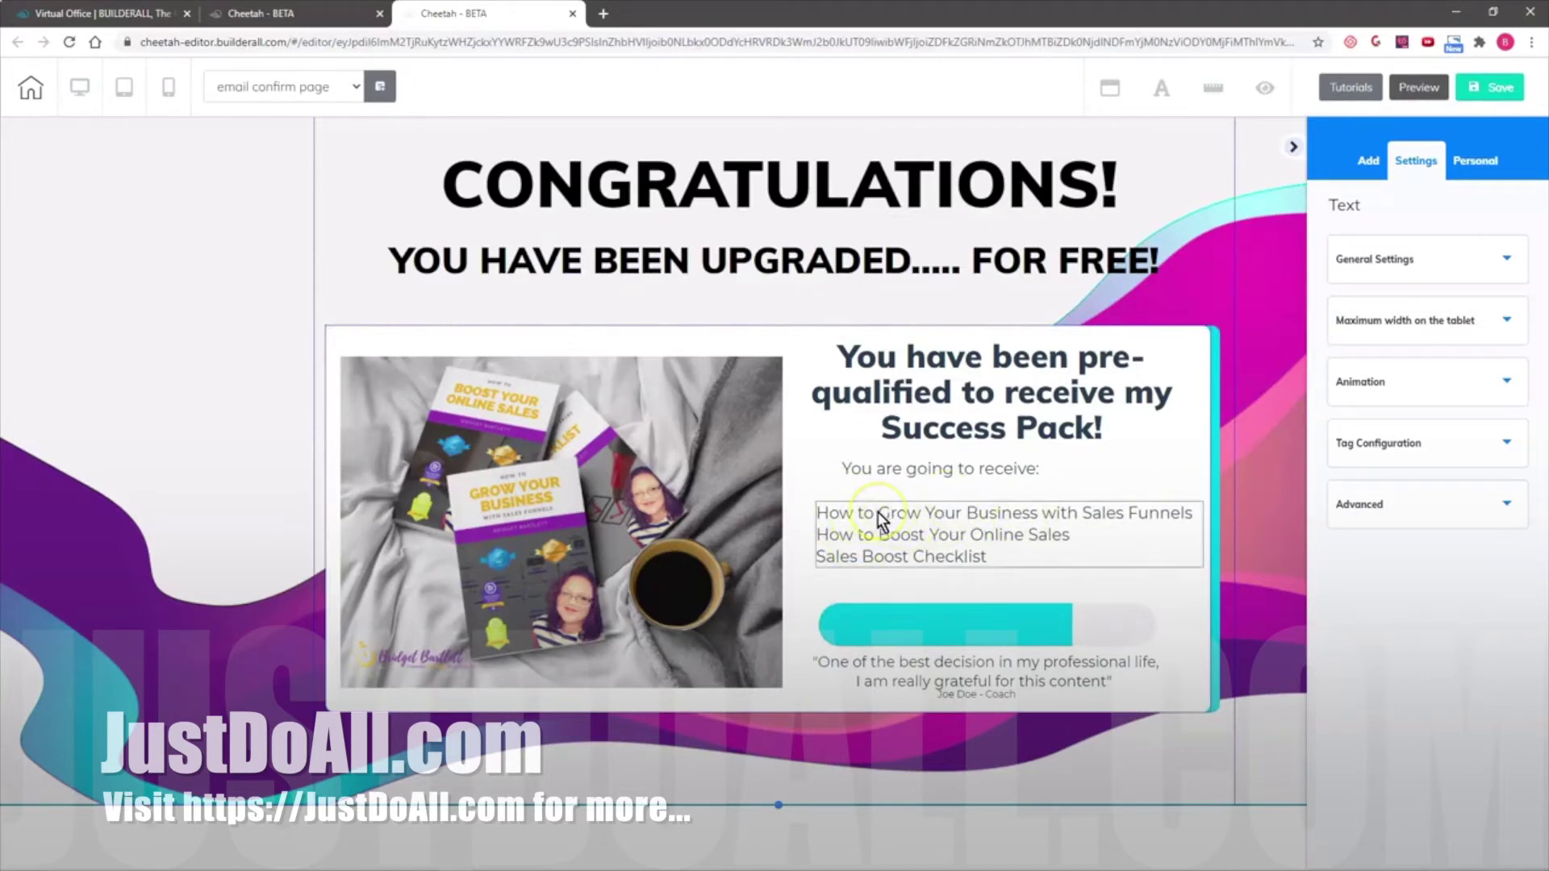
# Insert an arrow icon, found by searching 'arrow', before each of the three list items.
pyautogui.click(880, 517)
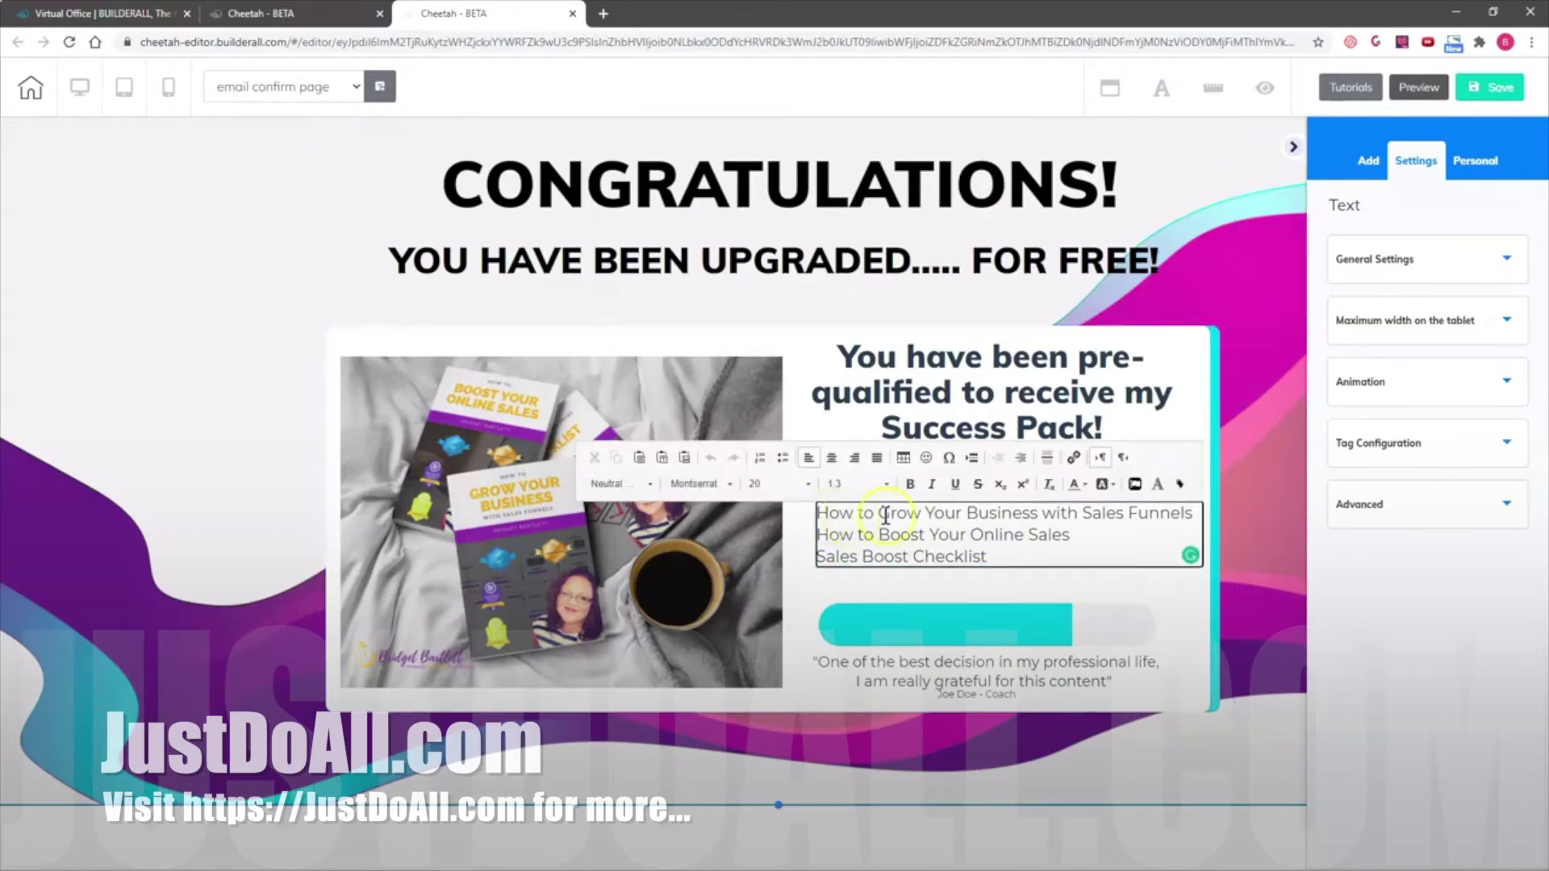
pyautogui.click(1135, 485)
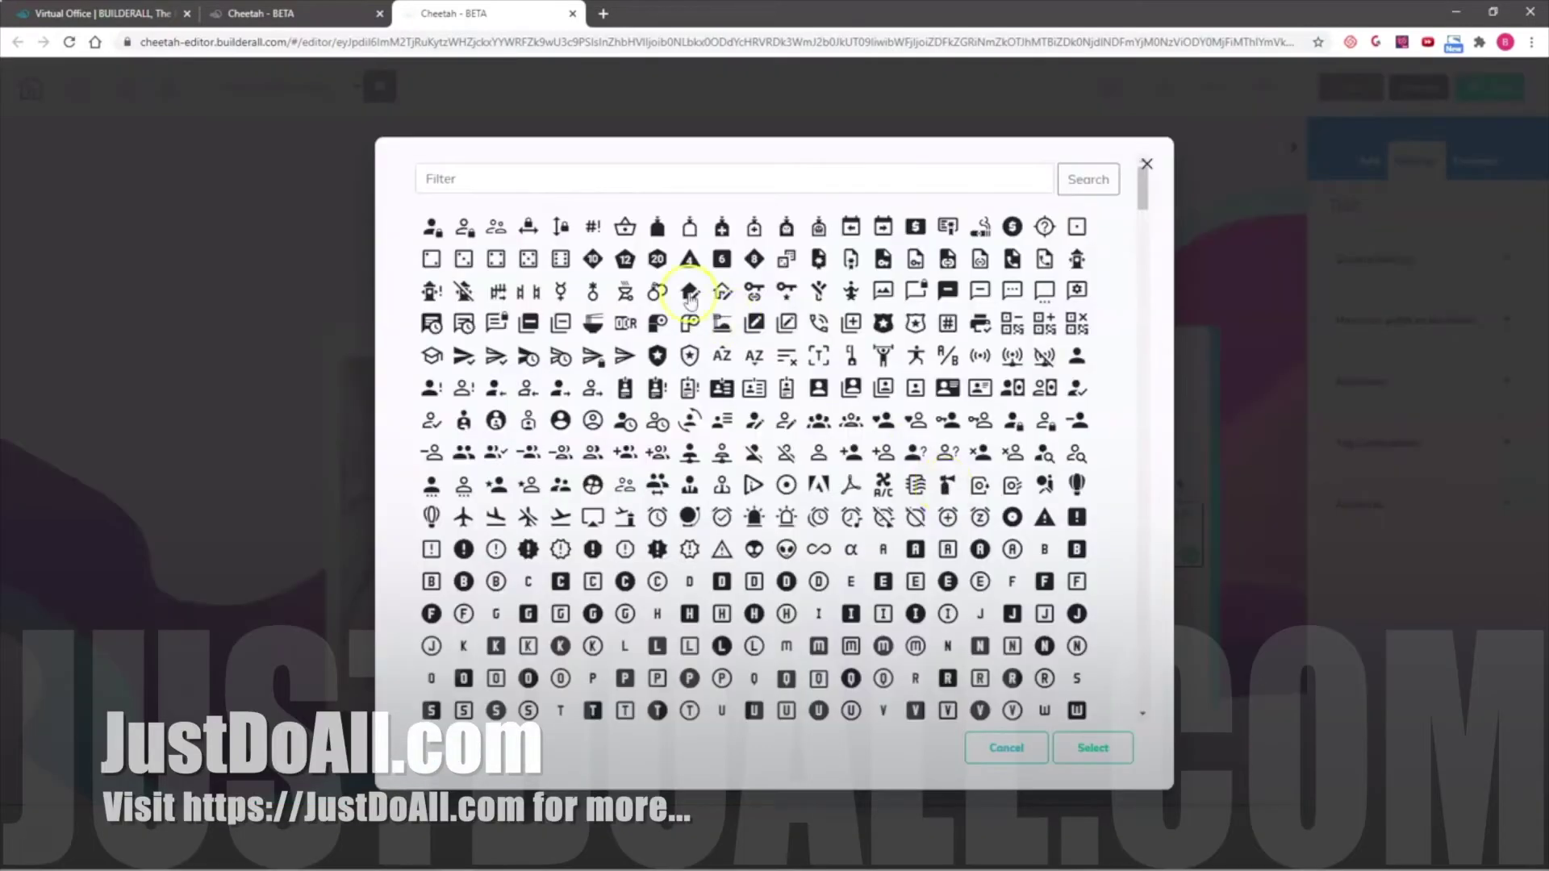
pyautogui.click(497, 173)
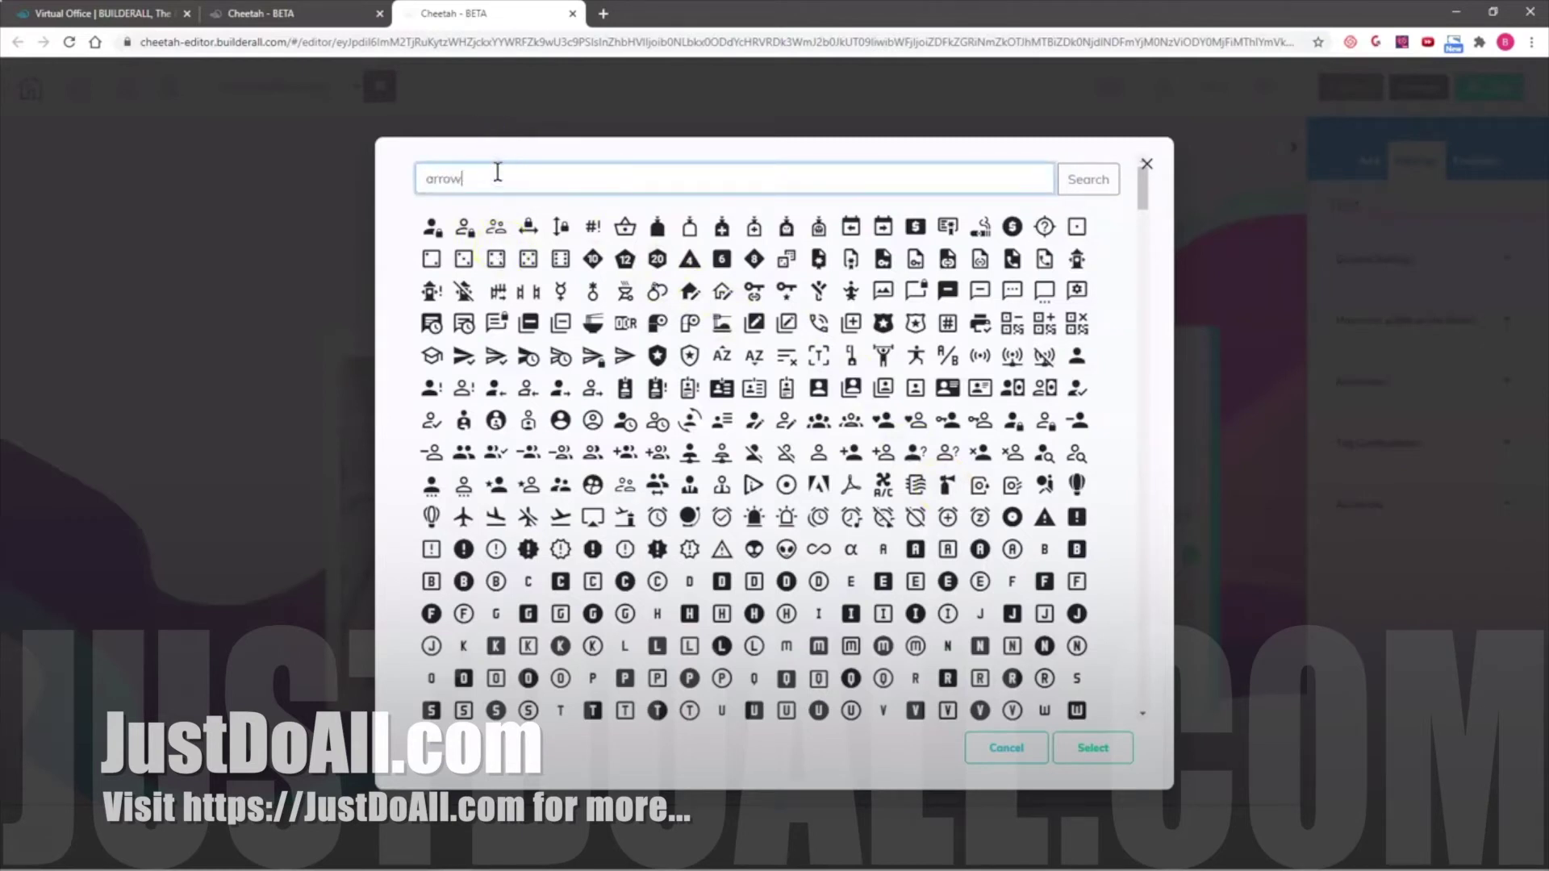
pyautogui.click(1096, 178)
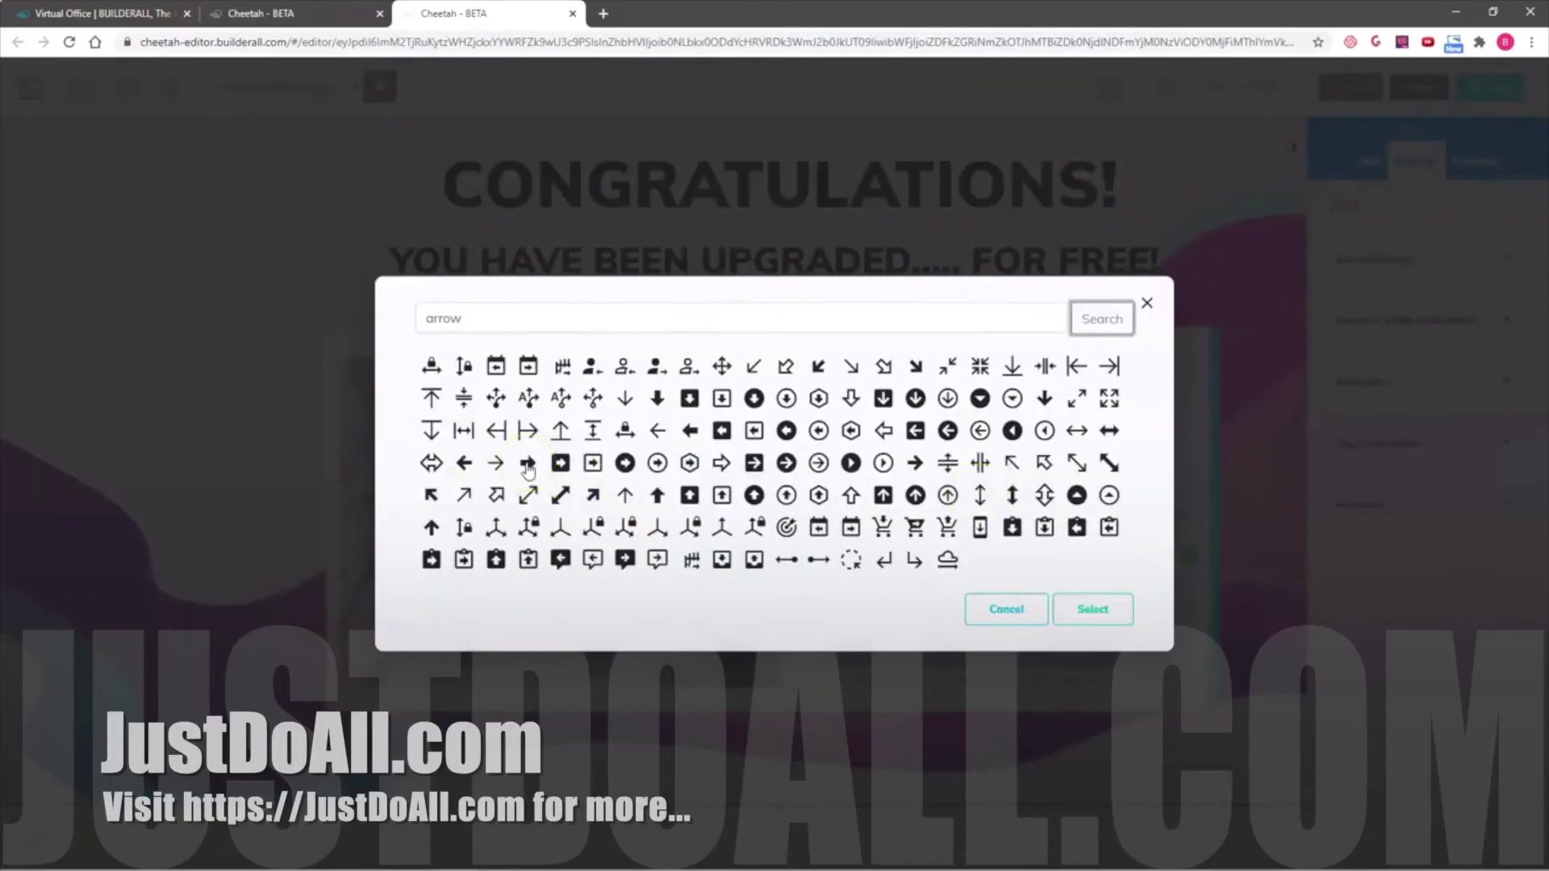
pyautogui.click(526, 464)
pyautogui.click(1092, 609)
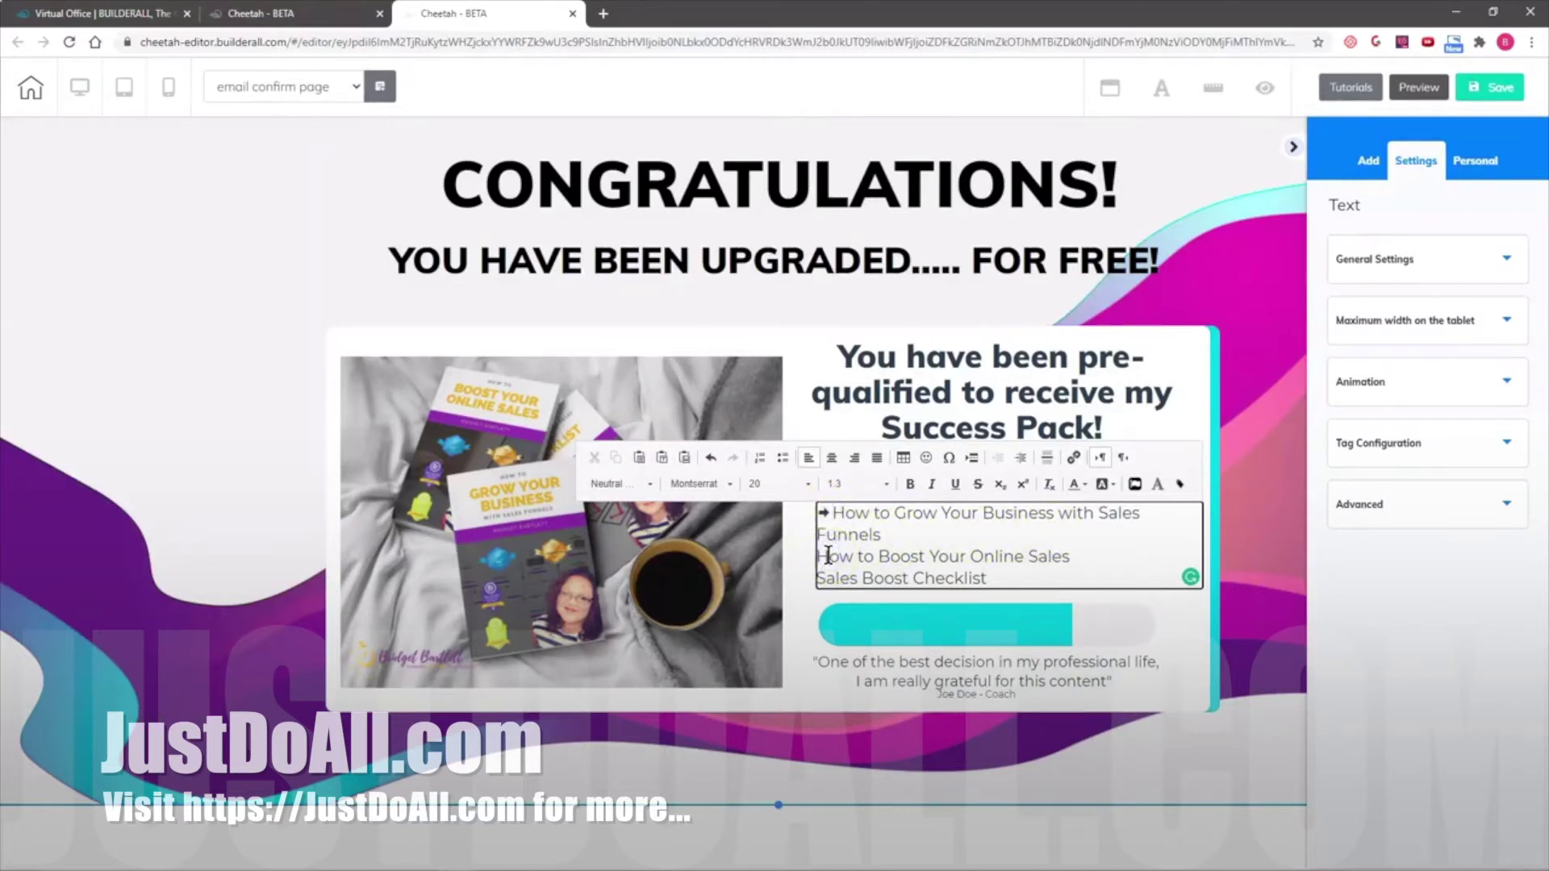
pyautogui.click(1135, 483)
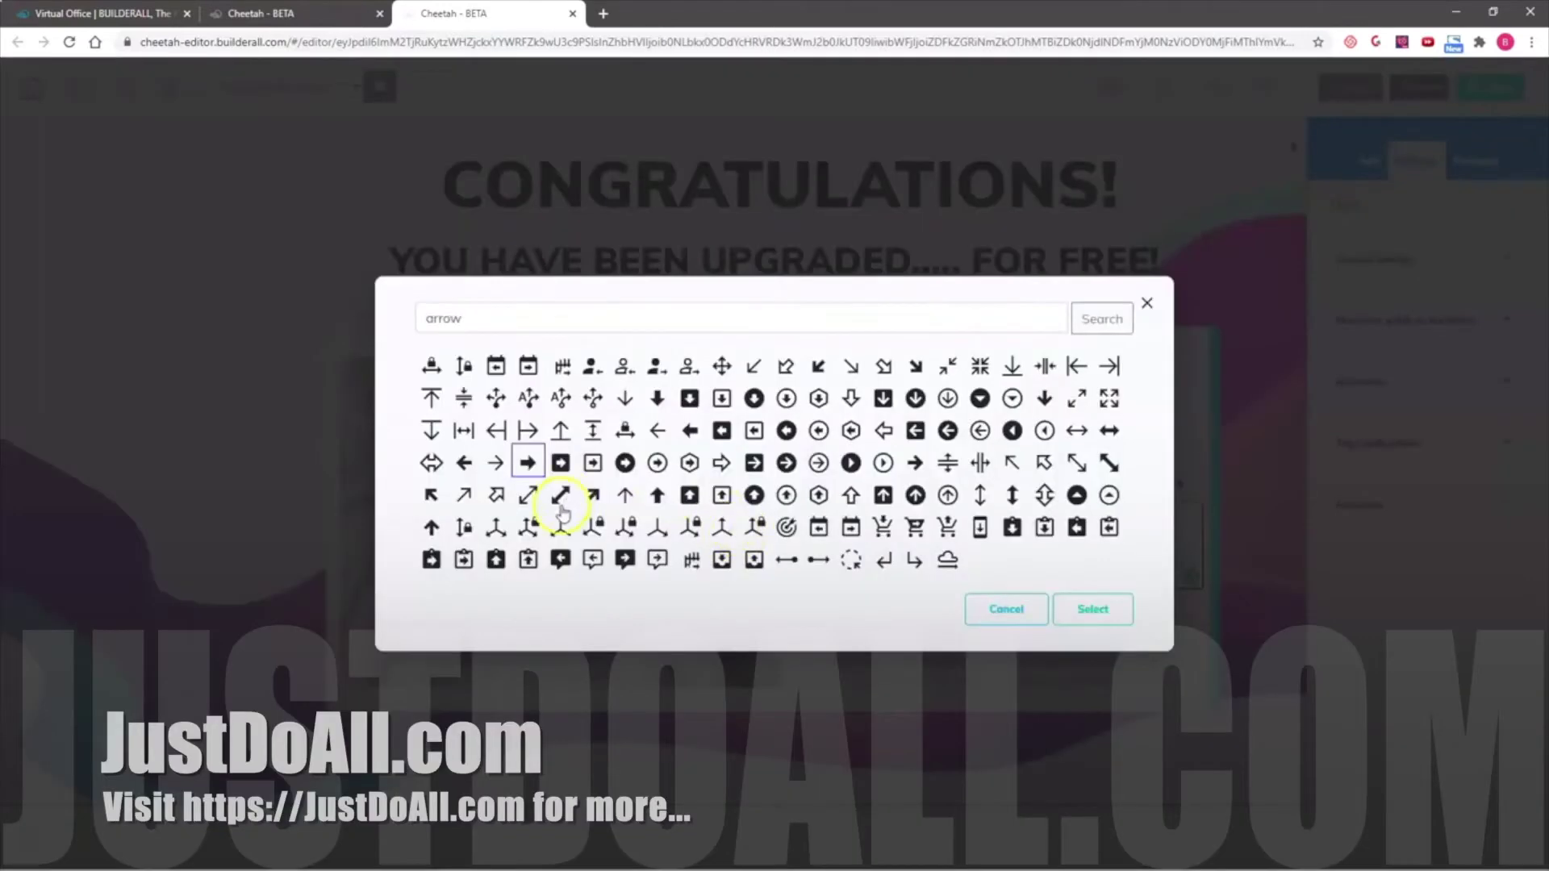
pyautogui.click(1099, 607)
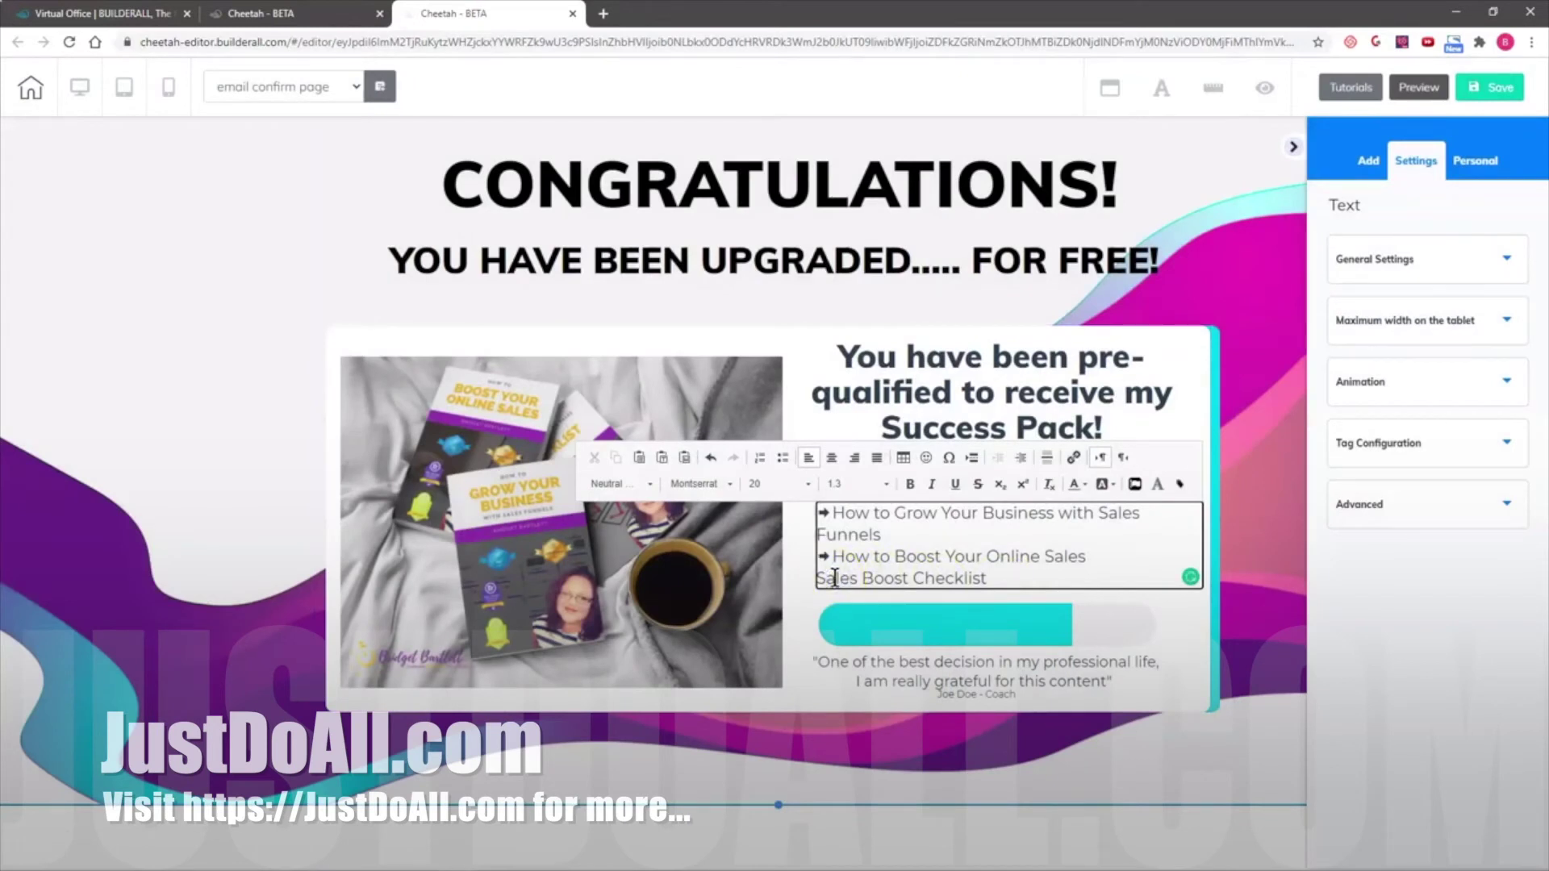
pyautogui.click(1135, 483)
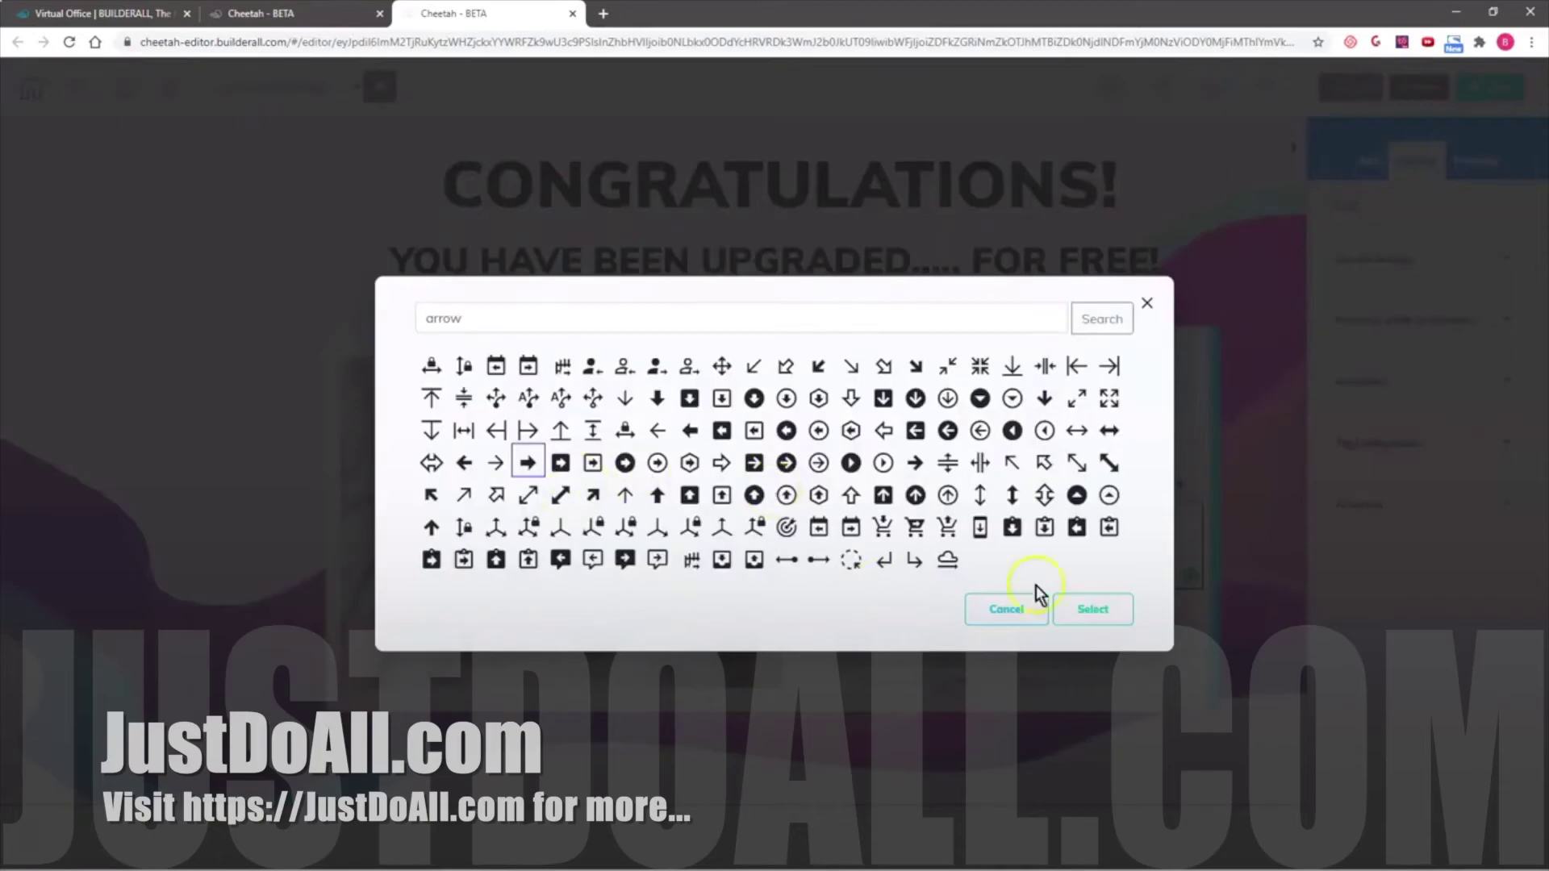
pyautogui.click(1082, 606)
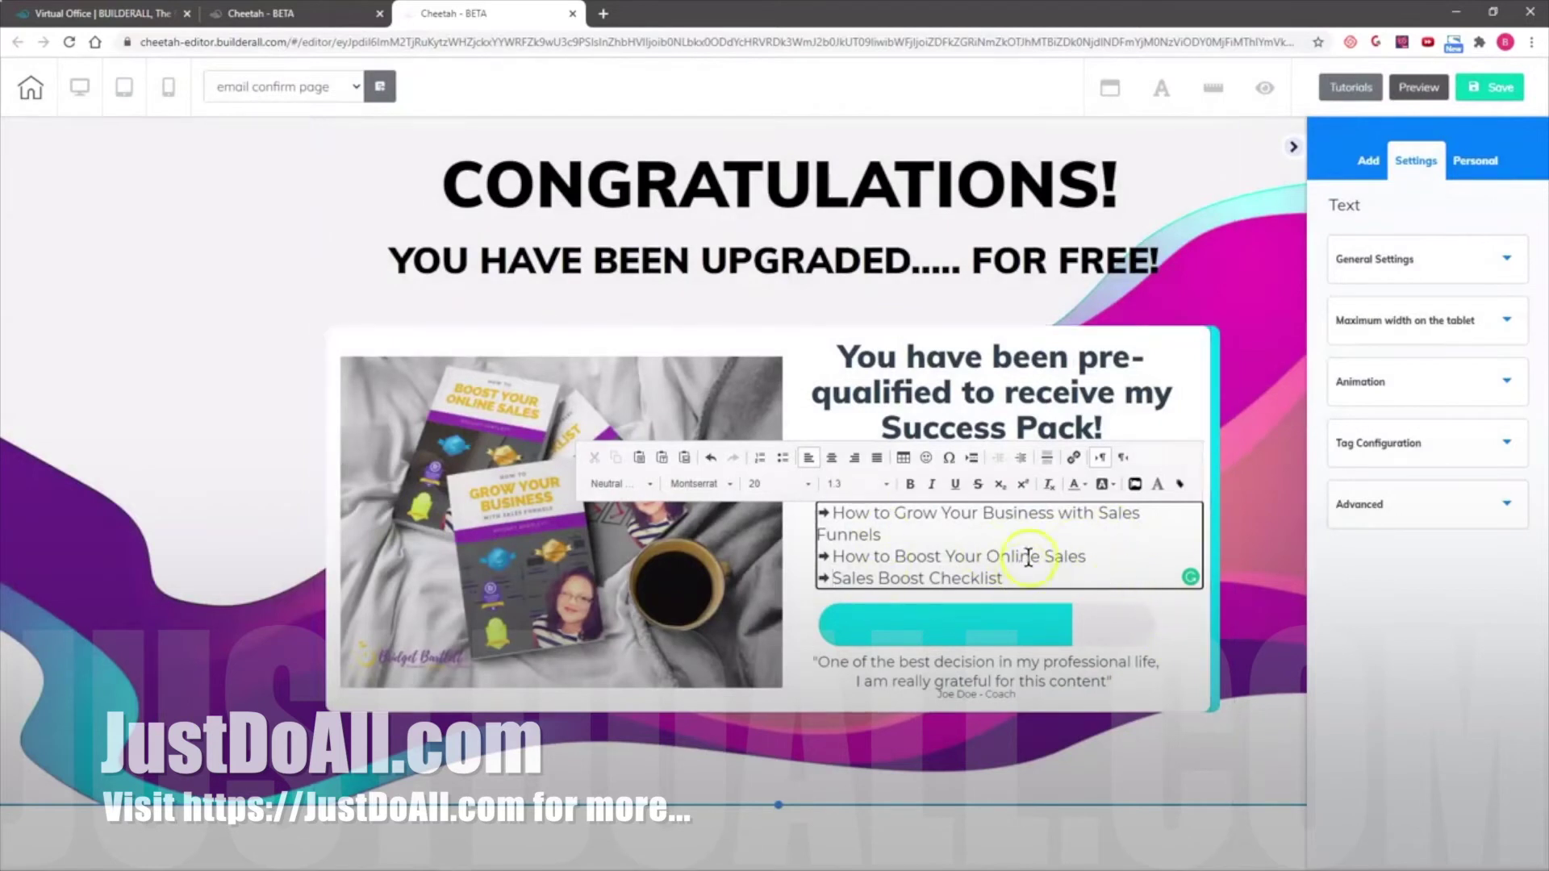
pyautogui.click(1176, 624)
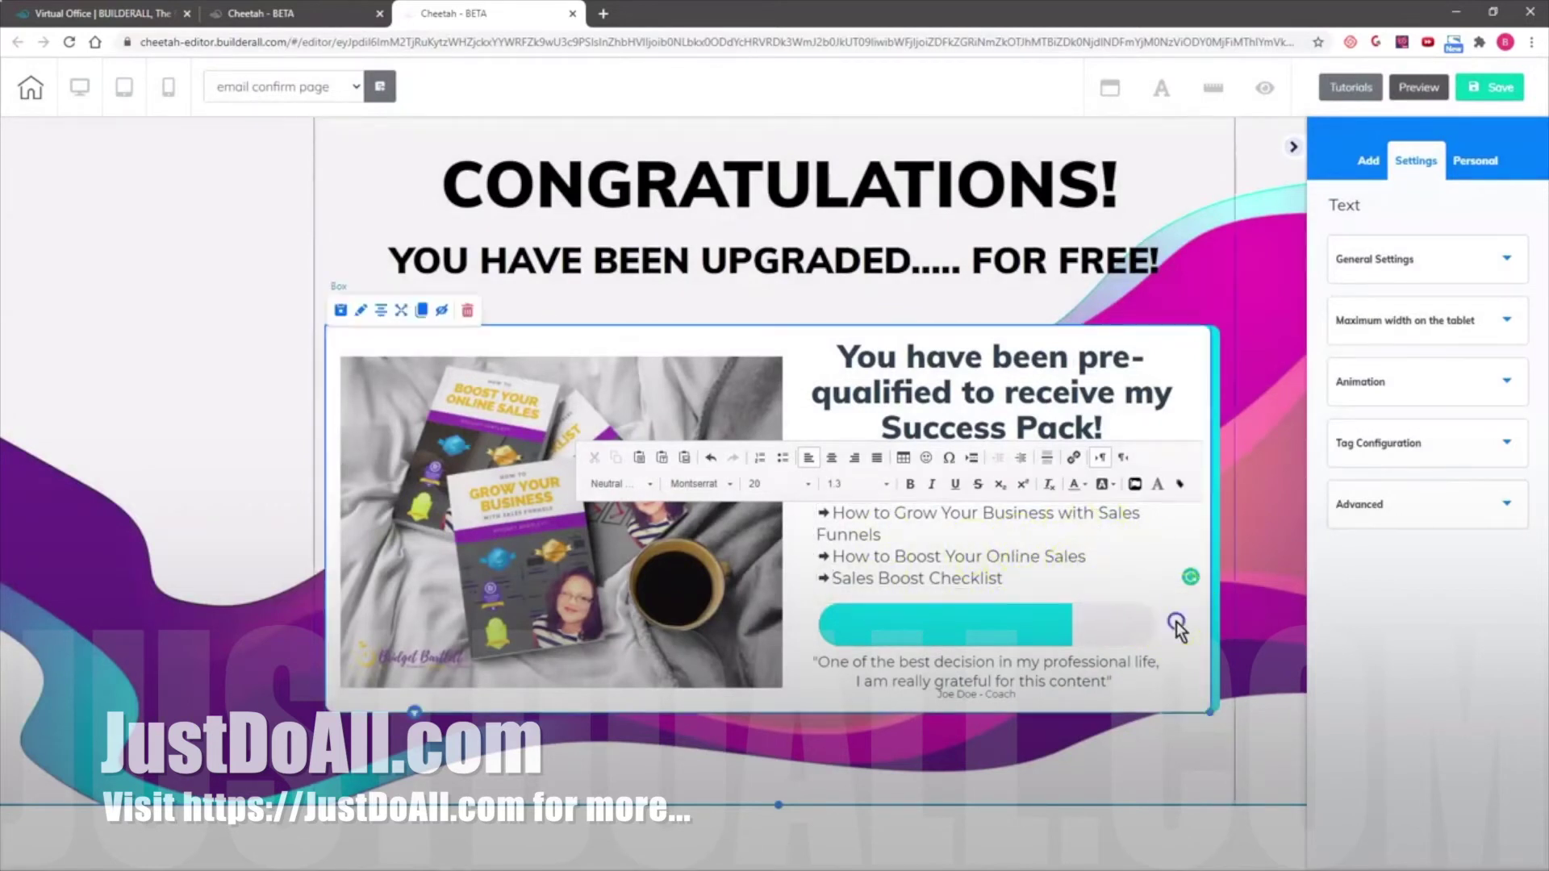
# Widen the bullet list so items fit one line and reposition the list and intro line.
pyautogui.click(1124, 555)
pyautogui.moveTo(1178, 583); pyautogui.dragTo(1202, 583)
pyautogui.moveTo(933, 525); pyautogui.dragTo(936, 539)
pyautogui.moveTo(920, 478); pyautogui.dragTo(874, 501)
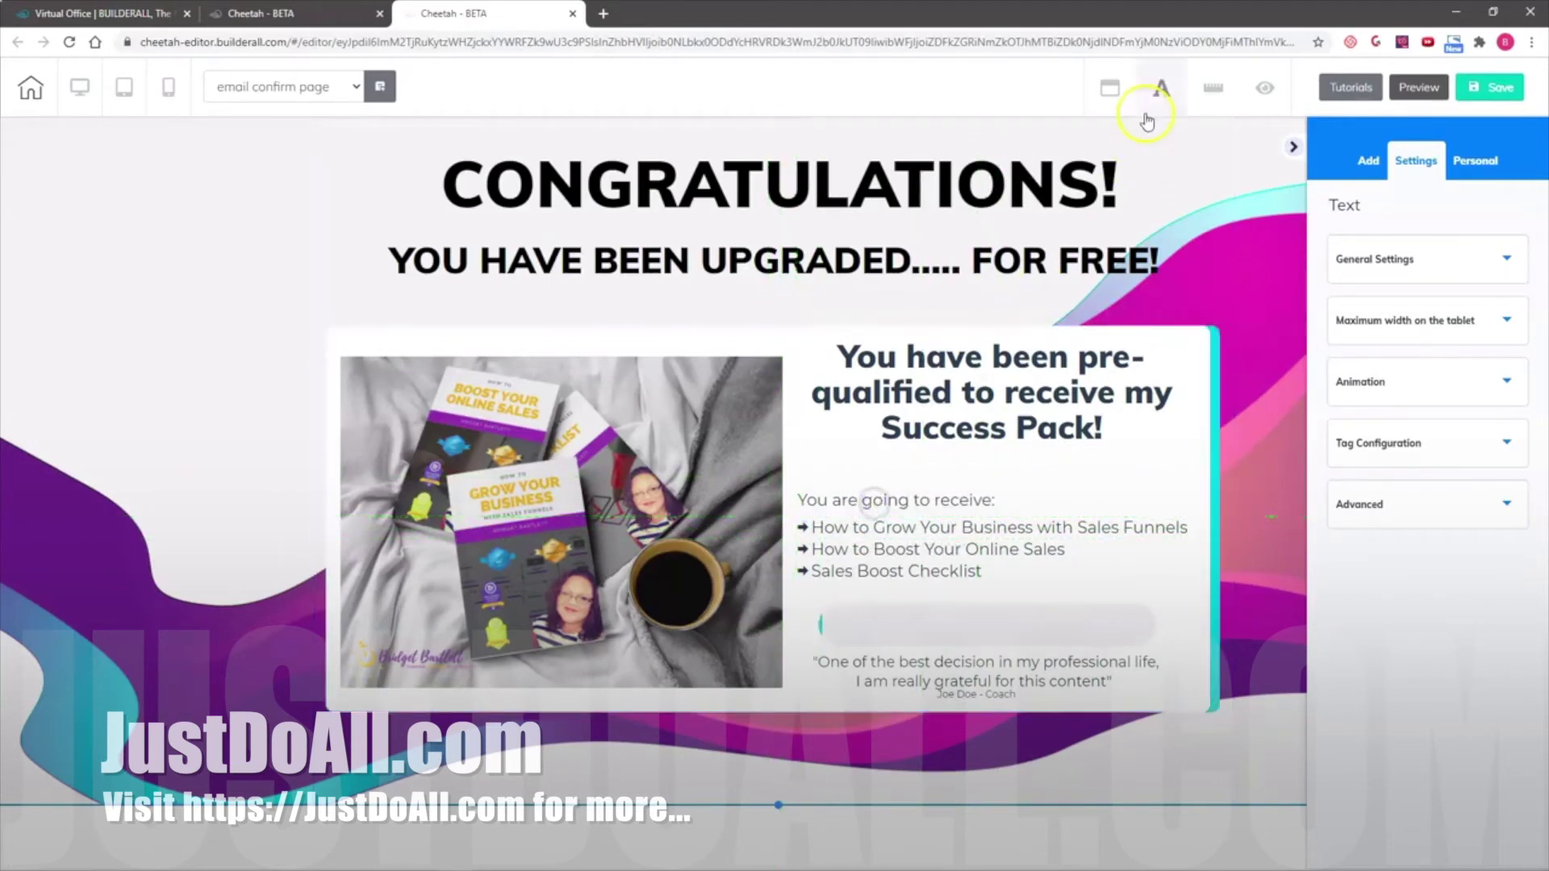
# Turn on rulers and use temporary horizontal and vertical guides to check alignment.
pyautogui.click(1212, 89)
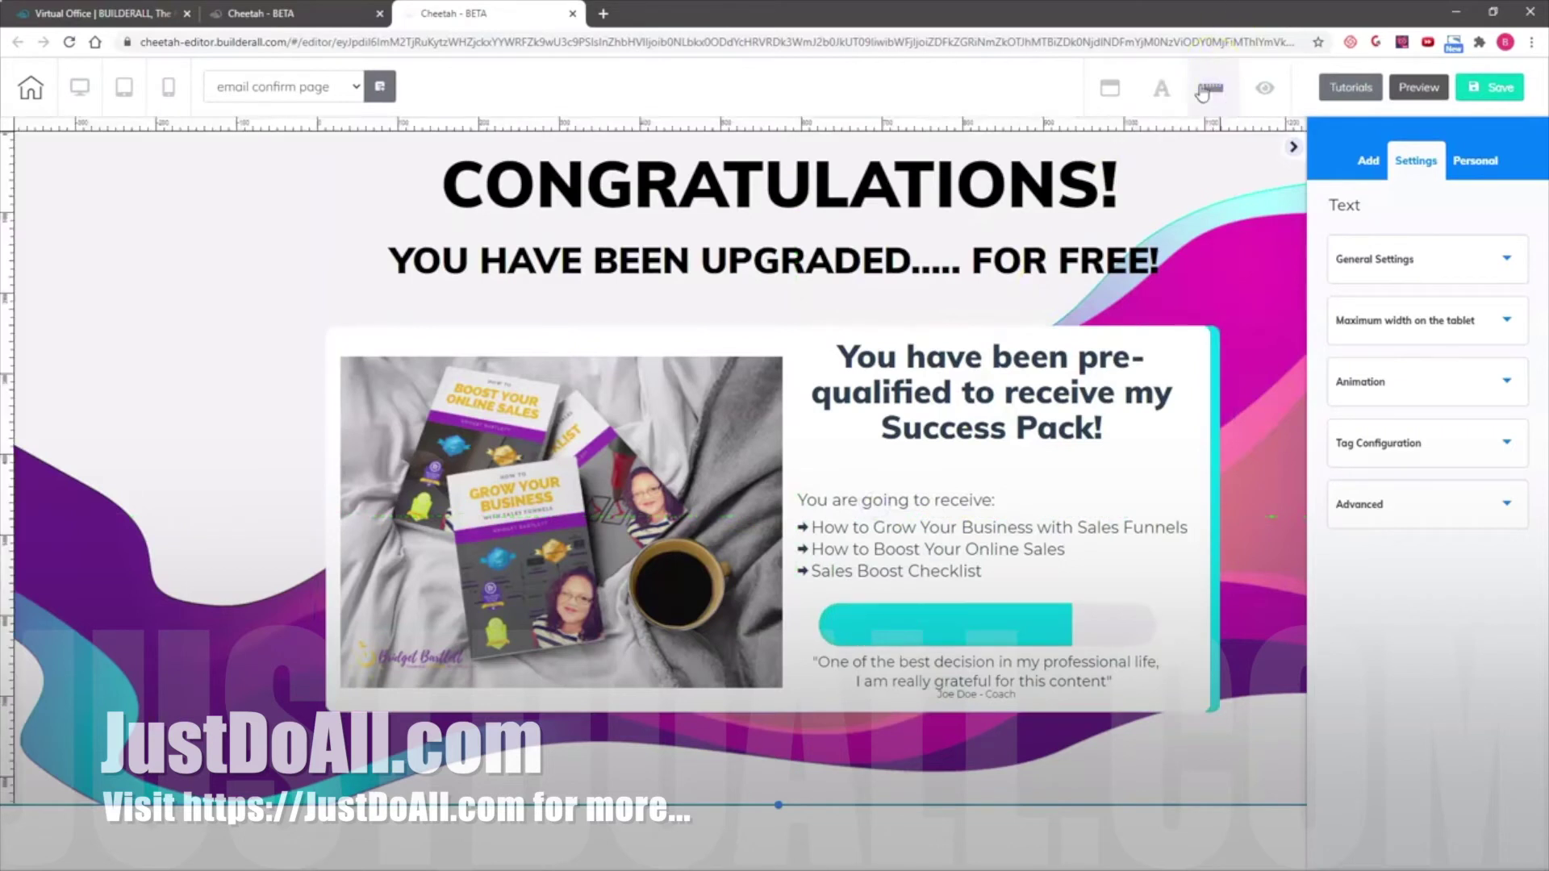
pyautogui.moveTo(8, 508); pyautogui.dragTo(754, 511)
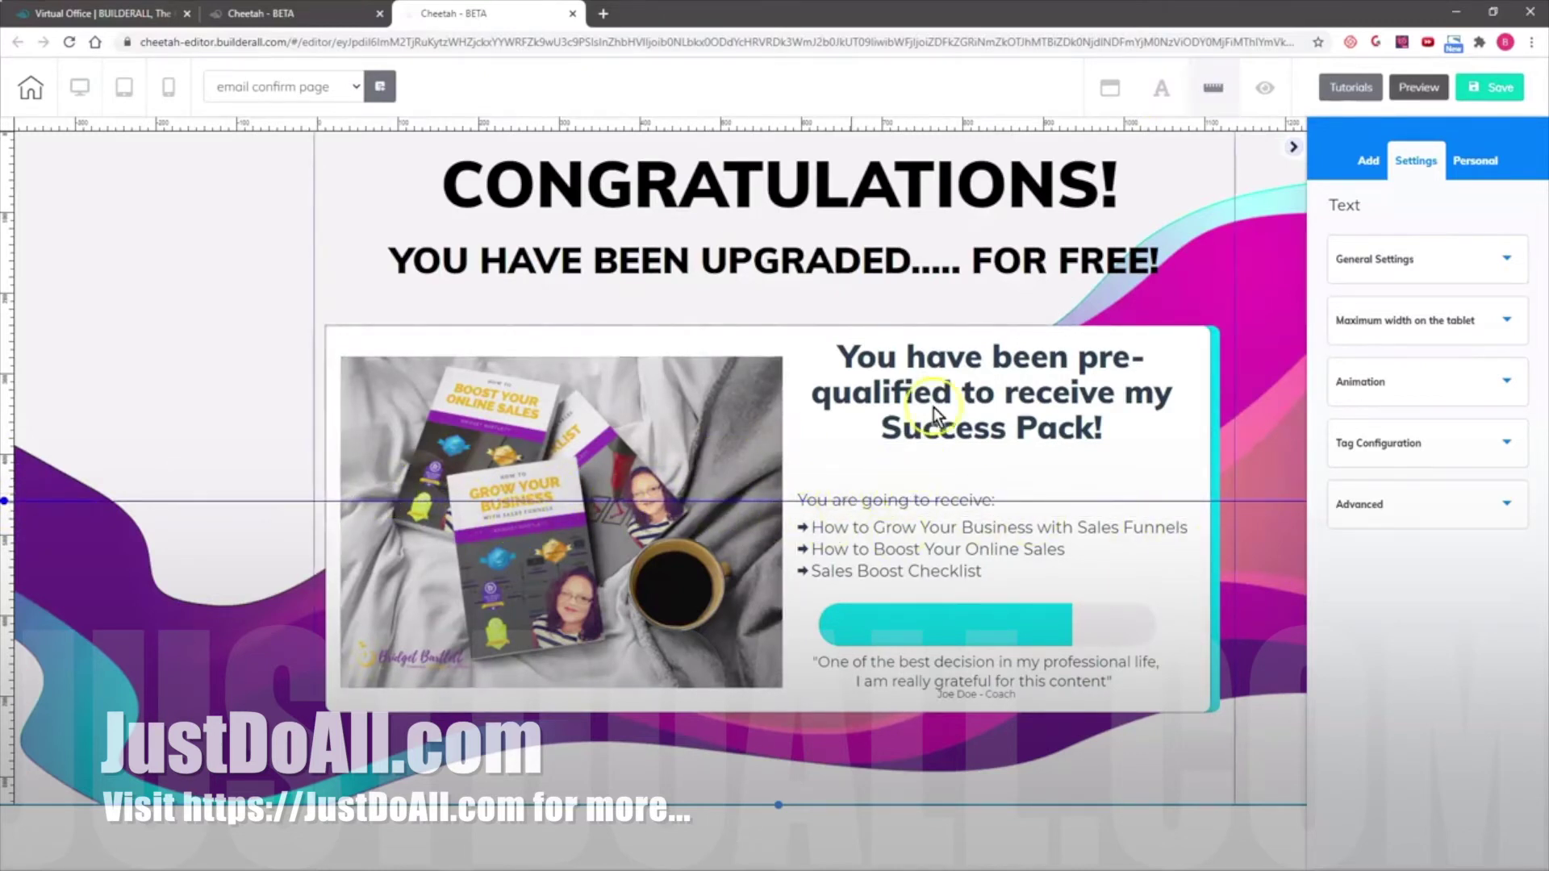
pyautogui.moveTo(846, 125); pyautogui.dragTo(846, 734)
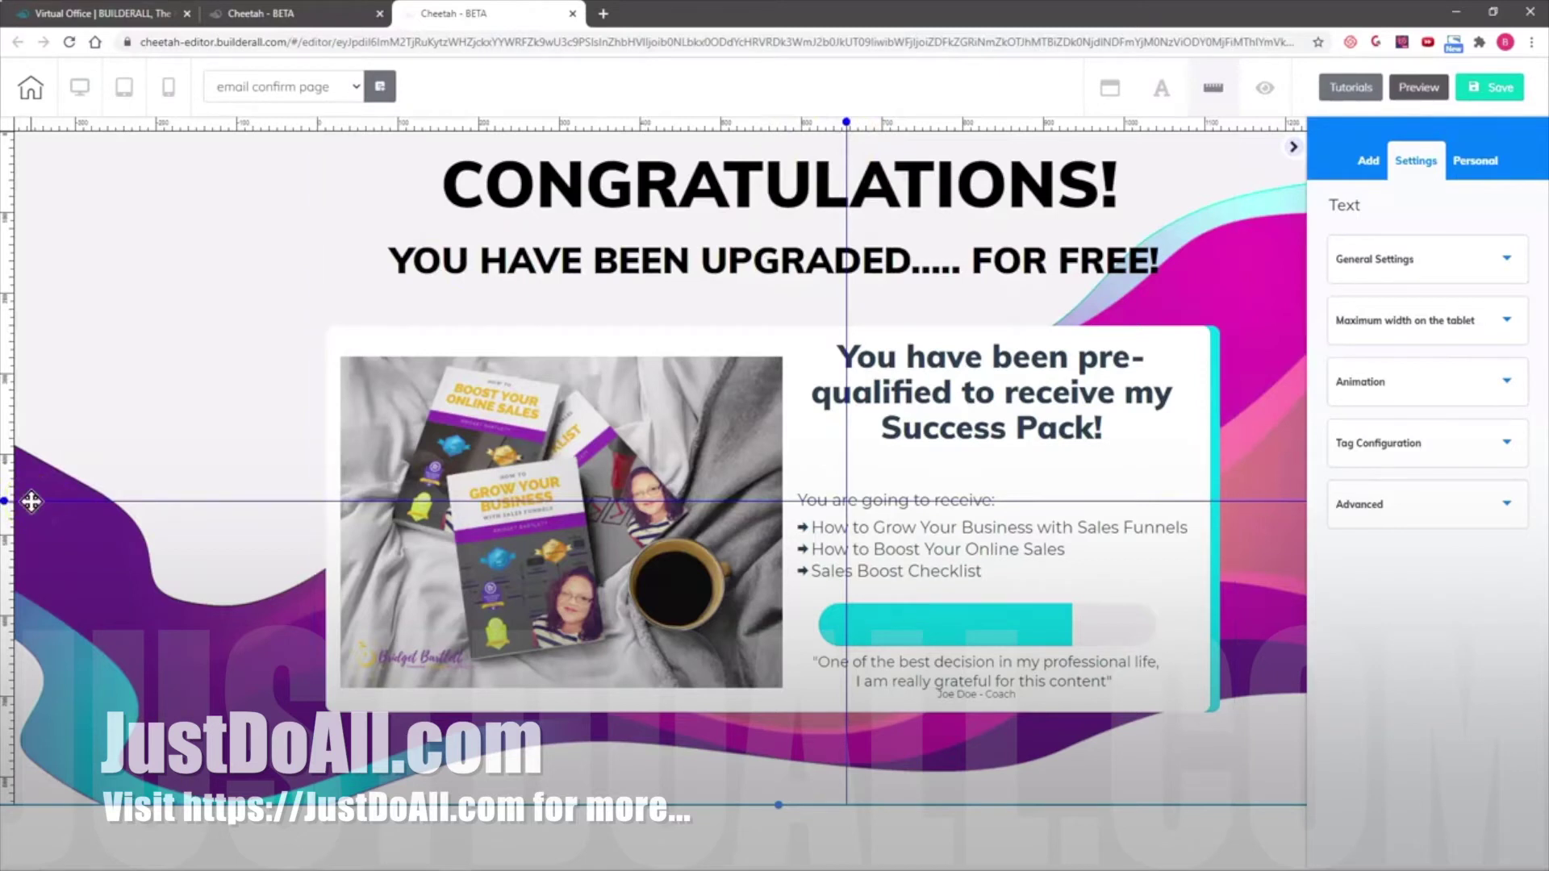
pyautogui.moveTo(30, 502); pyautogui.dragTo(7, 502)
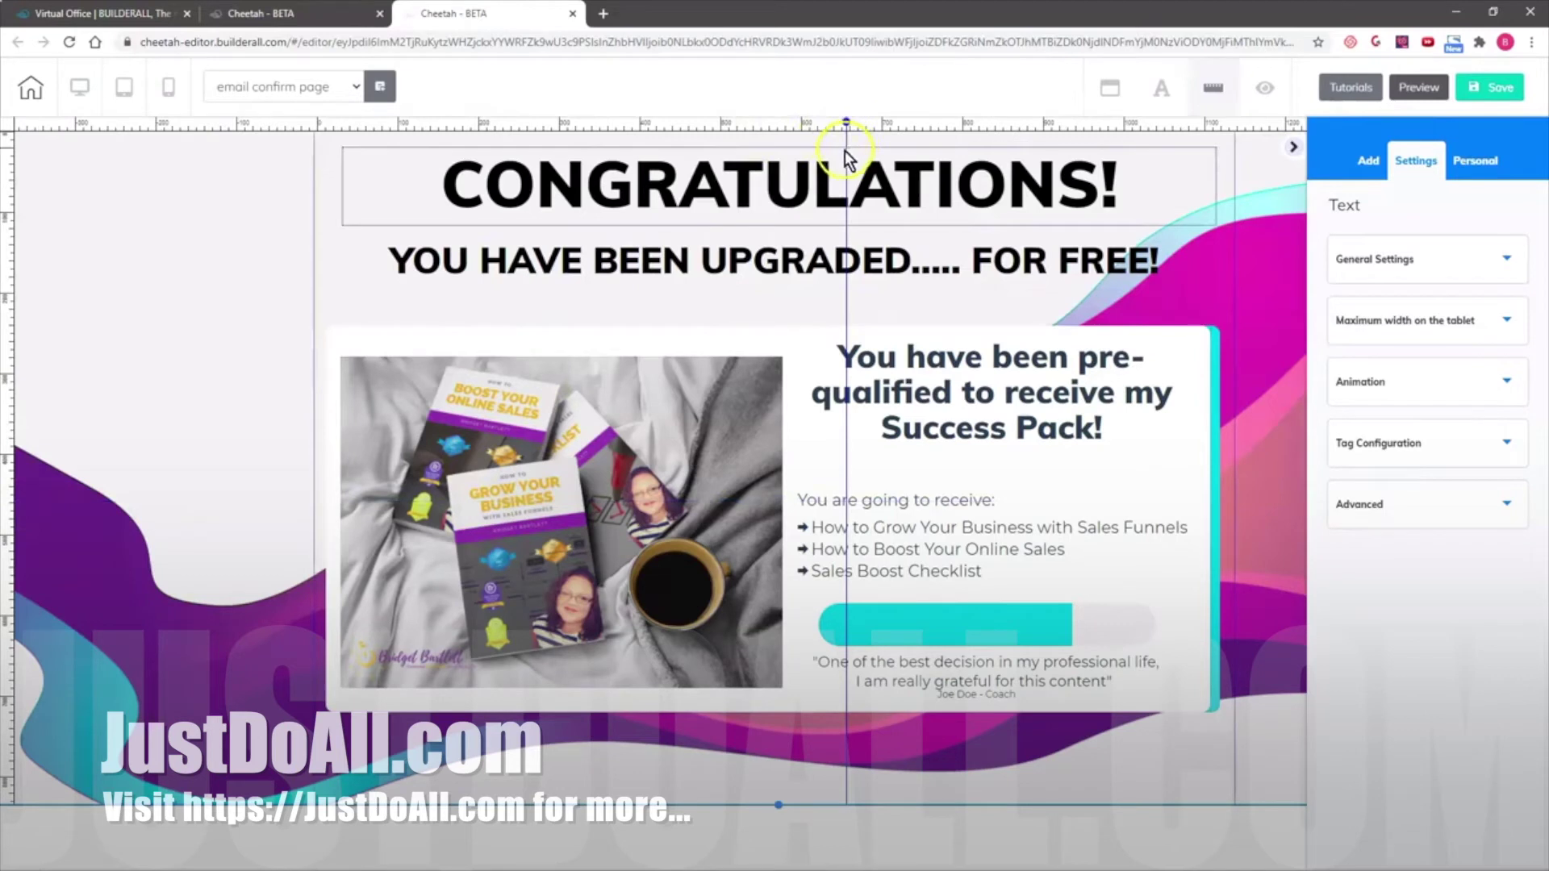
pyautogui.moveTo(845, 138); pyautogui.dragTo(846, 121)
# Align the pre-qualified heading, intro line, bullet list and progress bar, moving the lower items up.
pyautogui.moveTo(989, 400); pyautogui.dragTo(985, 419)
pyautogui.moveTo(982, 500); pyautogui.dragTo(968, 486)
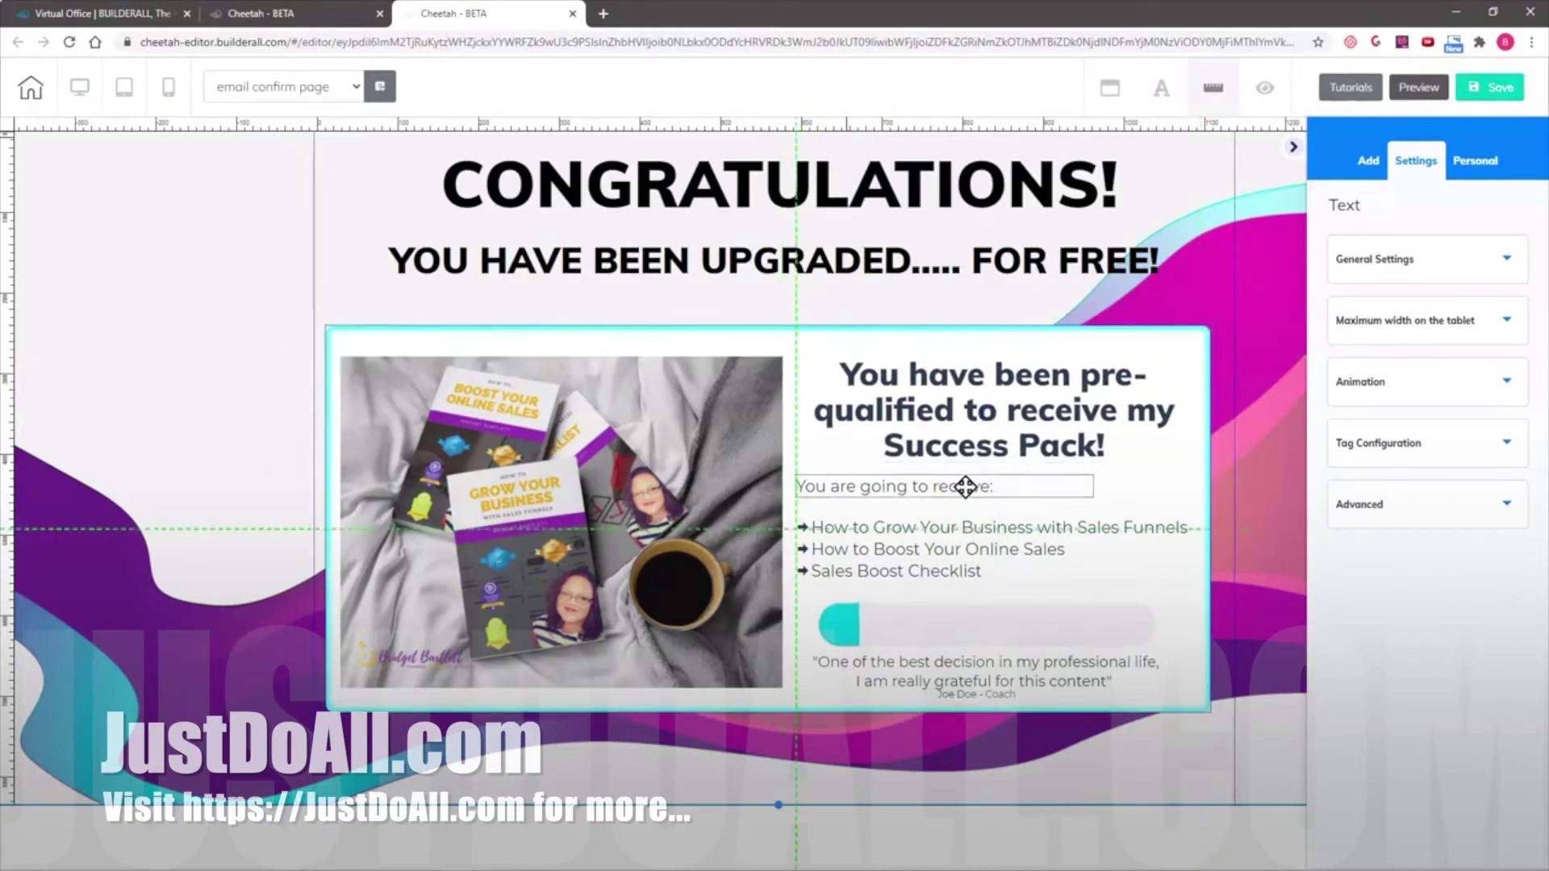
pyautogui.moveTo(970, 567); pyautogui.dragTo(968, 550)
pyautogui.moveTo(985, 626)
pyautogui.mouseDown()
pyautogui.moveTo(995, 601)
pyautogui.moveTo(975, 604)
pyautogui.mouseUp()
pyautogui.moveTo(1011, 599); pyautogui.dragTo(991, 600)
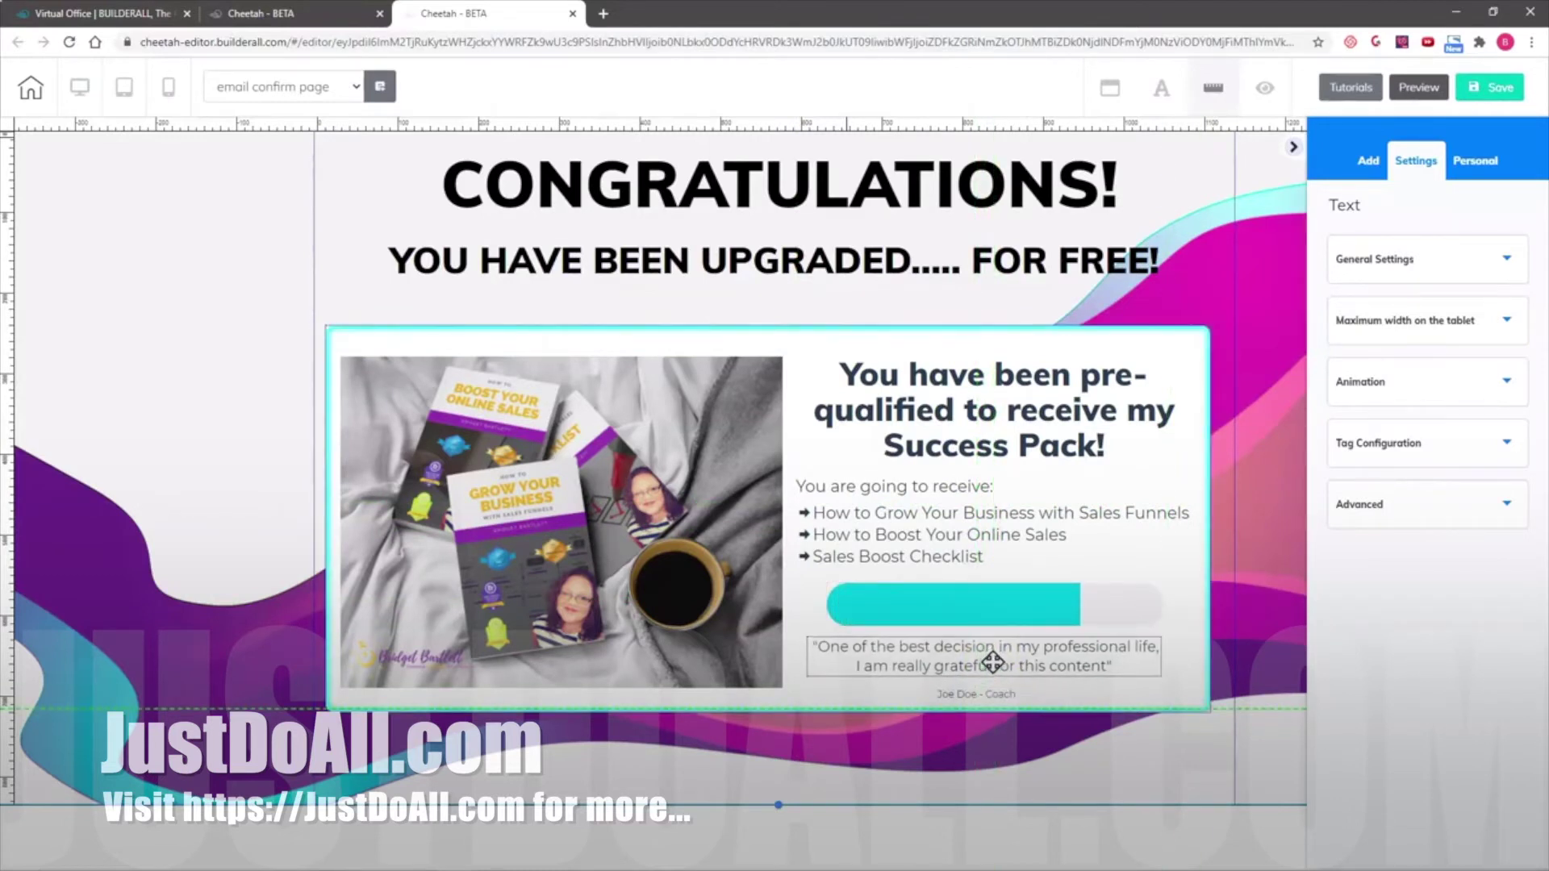
# Delete the coach attribution button from the card.
pyautogui.click(982, 696)
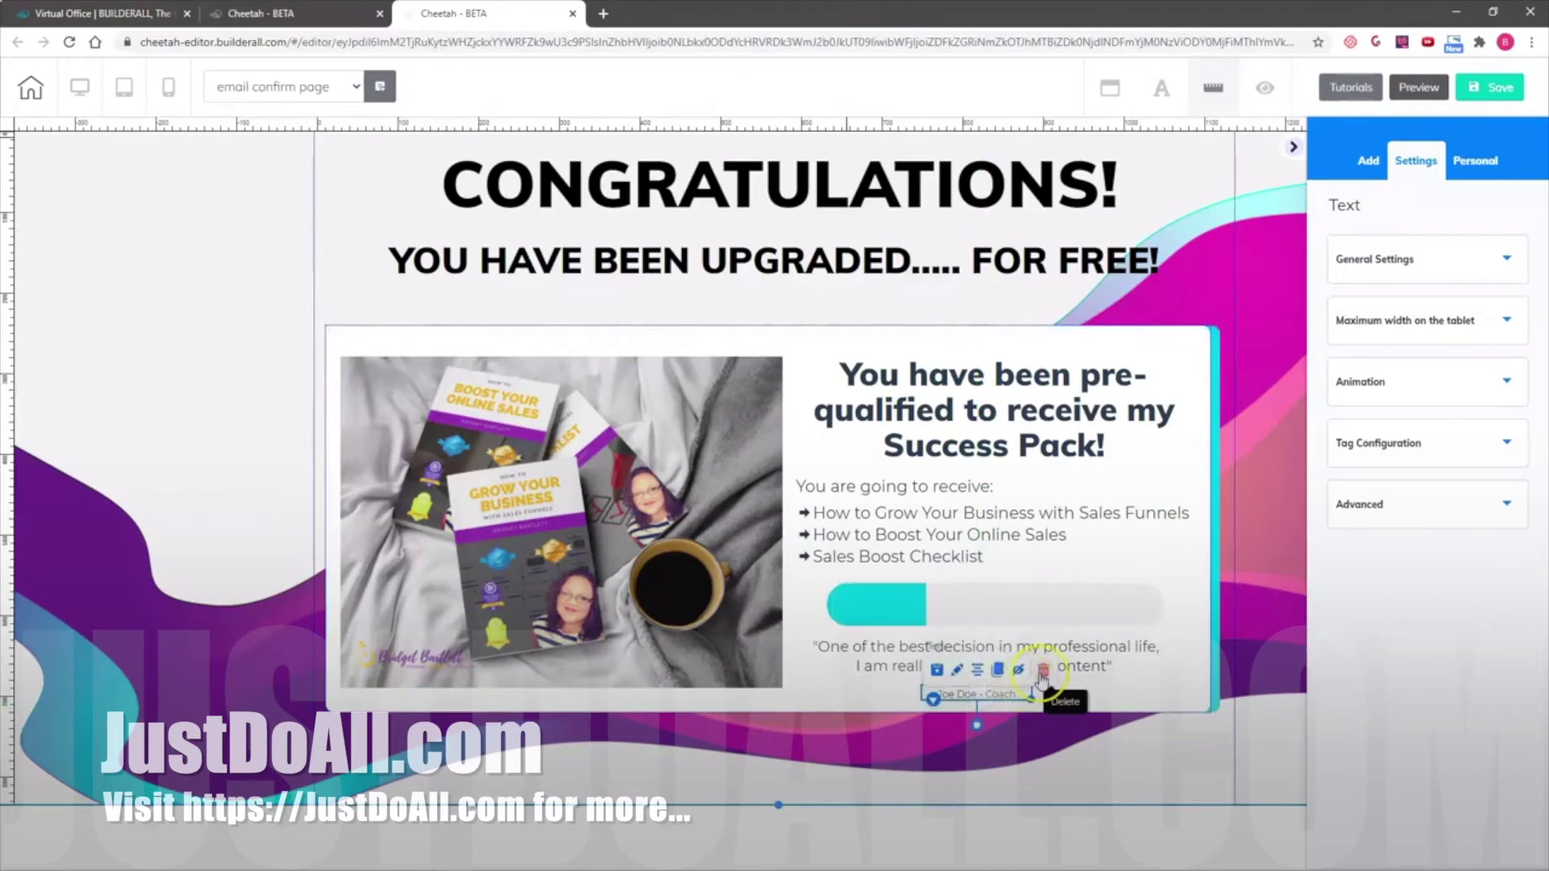
pyautogui.click(1039, 671)
pyautogui.click(835, 482)
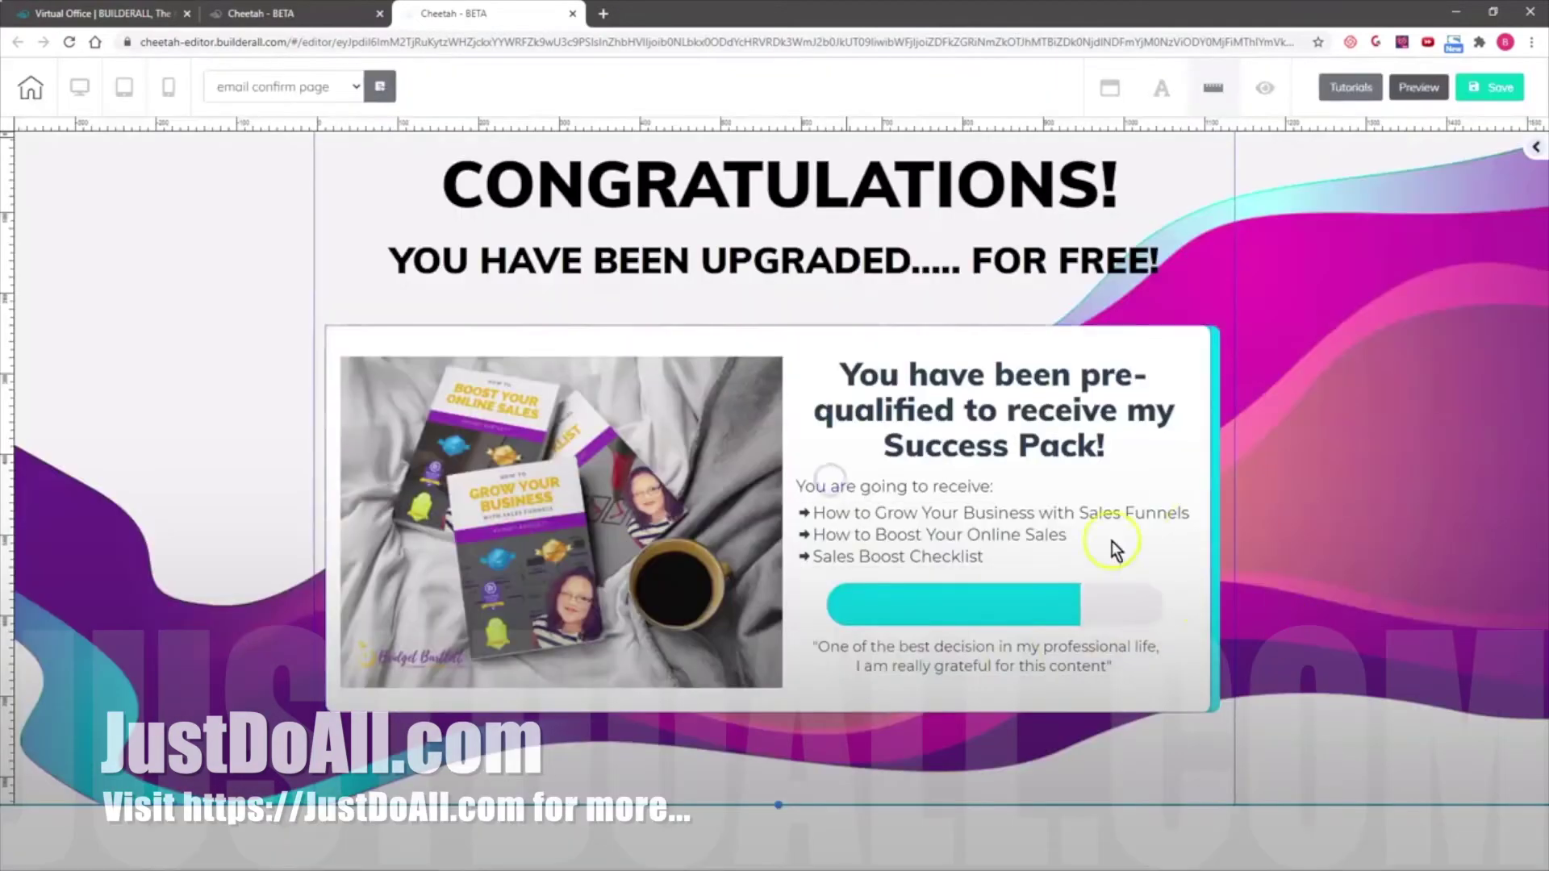
# Replace the testimonial with a bold 'NEXT STEP: CHECK YOUR EMAIL TO CONFIRM!' line, nudged slightly down.
pyautogui.click(915, 668)
pyautogui.click(811, 647)
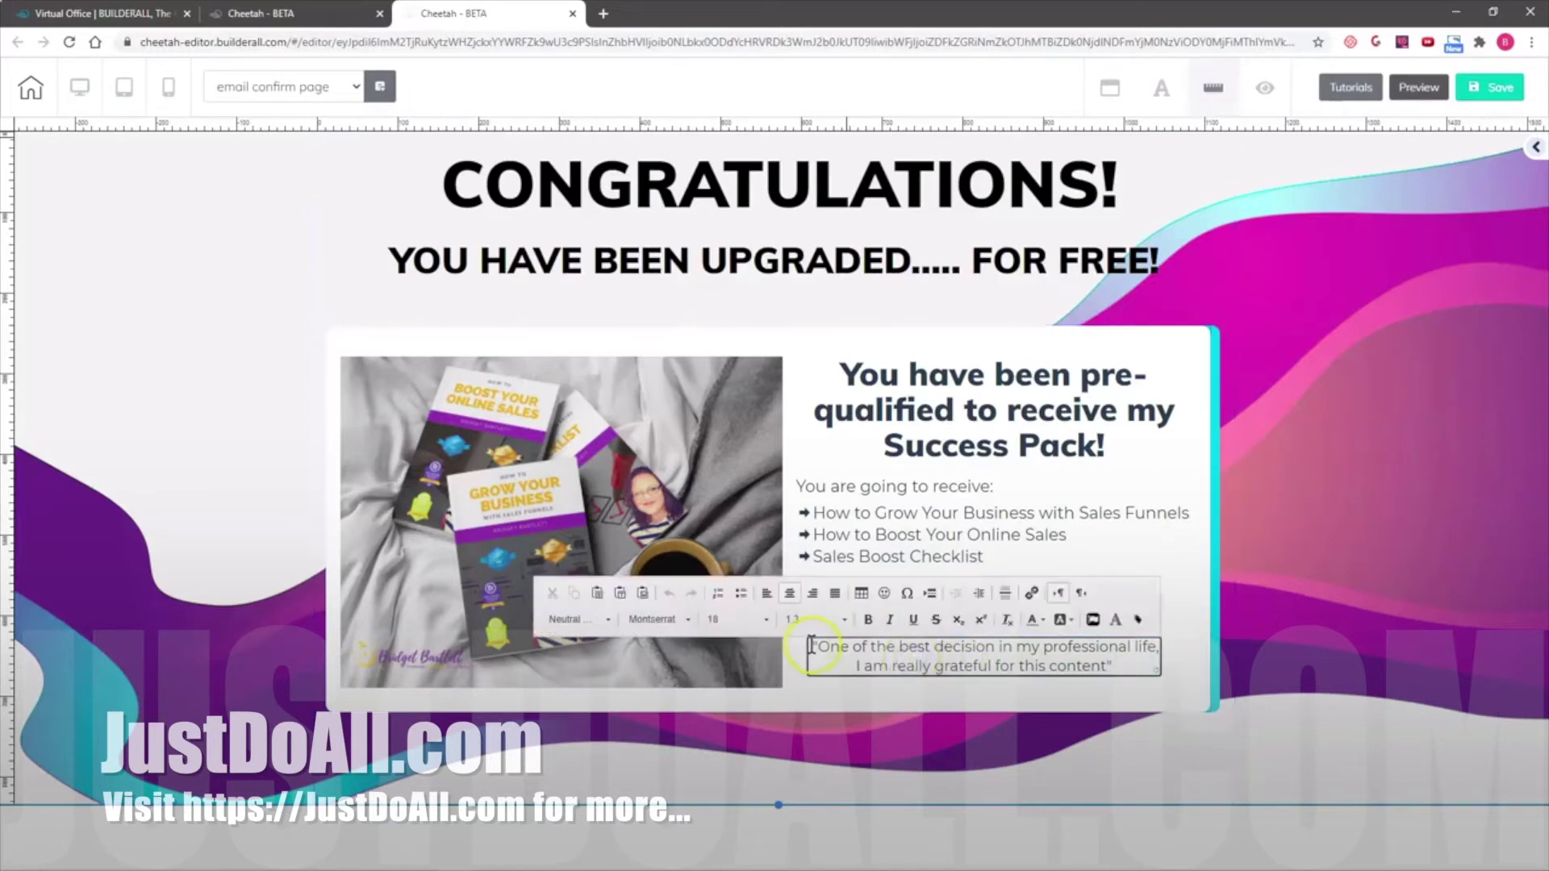
pyautogui.moveTo(811, 648); pyautogui.dragTo(1134, 661)
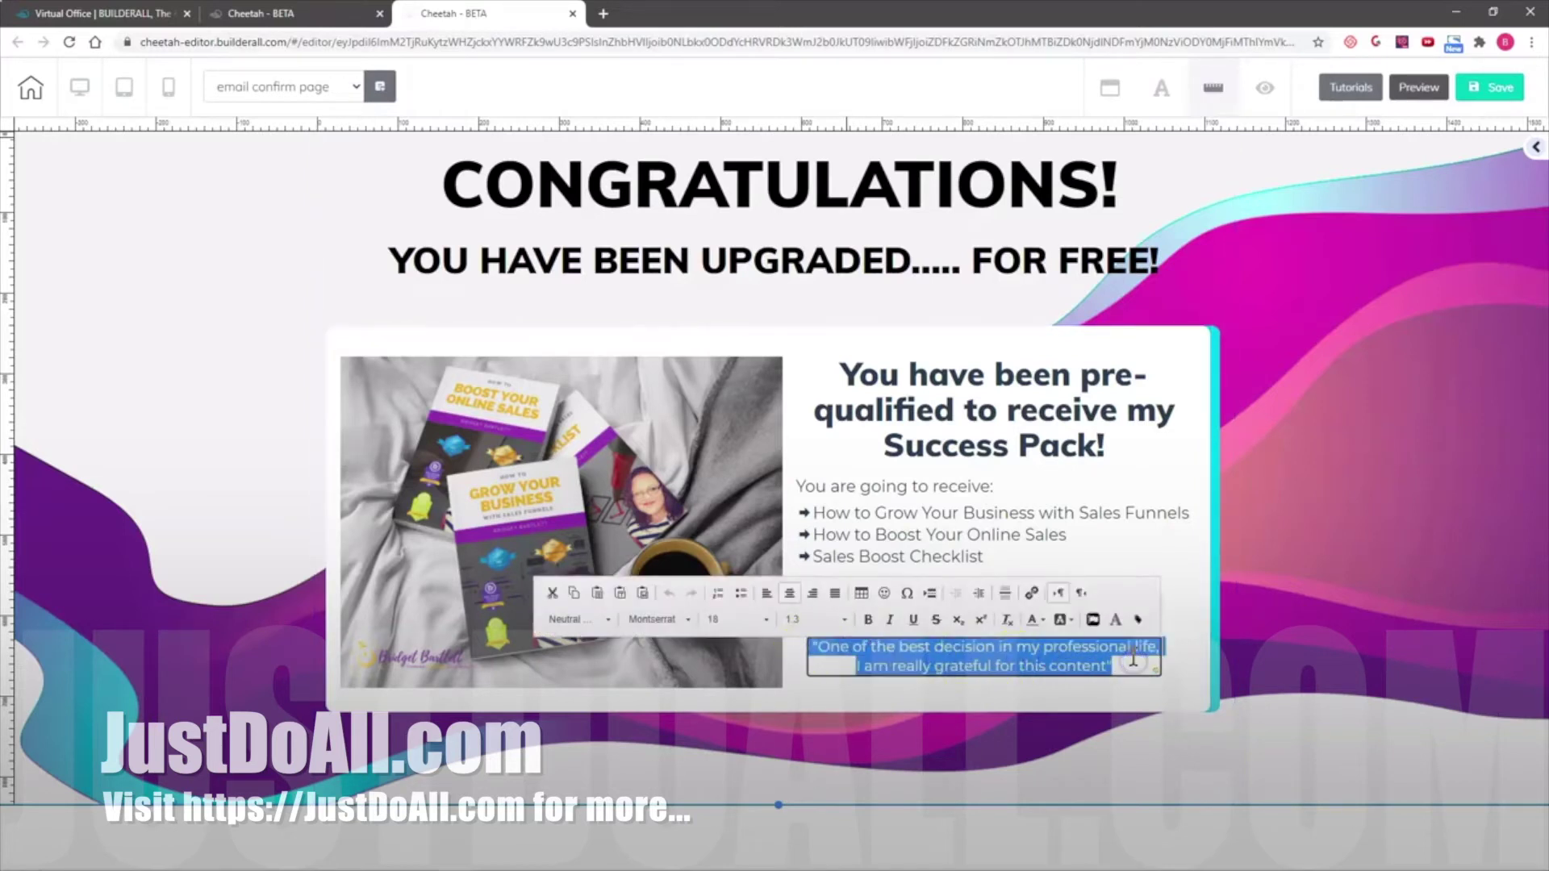
pyautogui.press('BackSpace')
pyautogui.write('NEXT STEP')
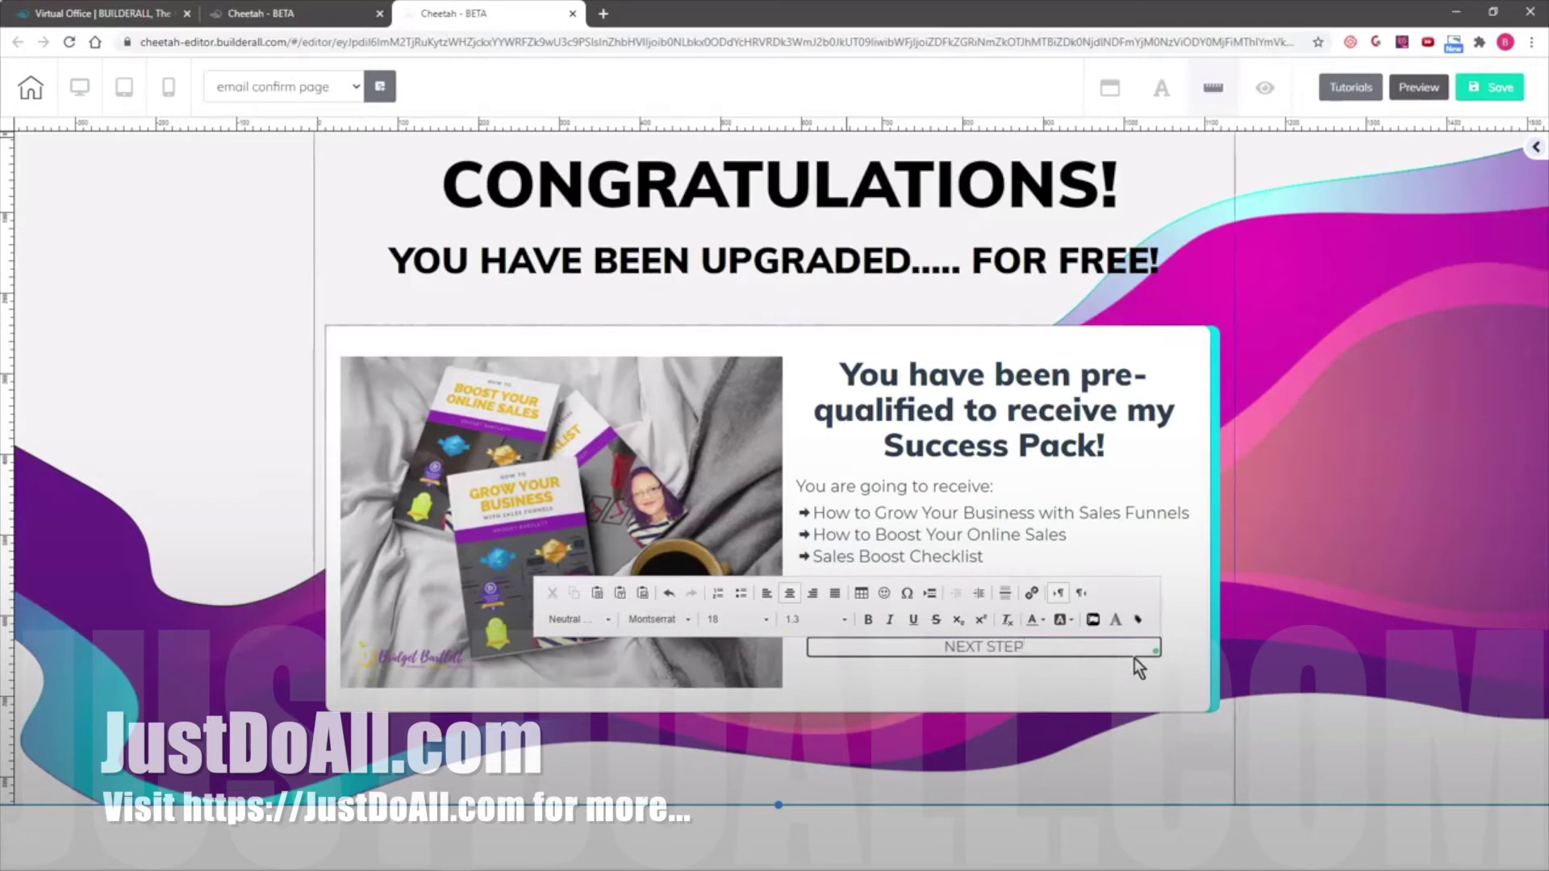
pyautogui.write(': CHECK YOUR EMAIL TO CONFIRM!')
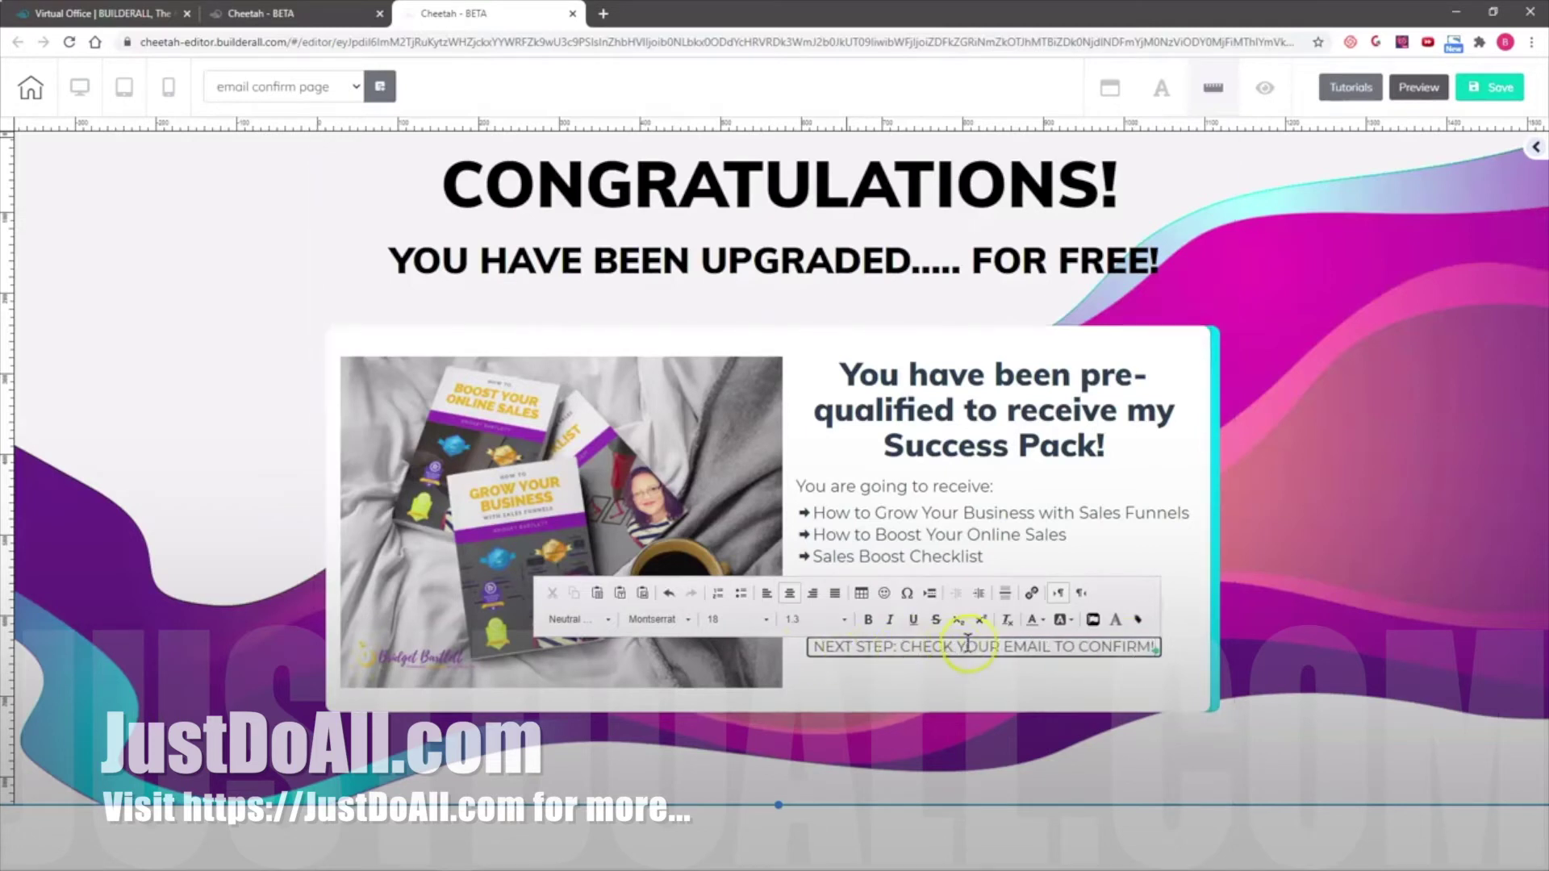
pyautogui.moveTo(810, 648); pyautogui.dragTo(1158, 652)
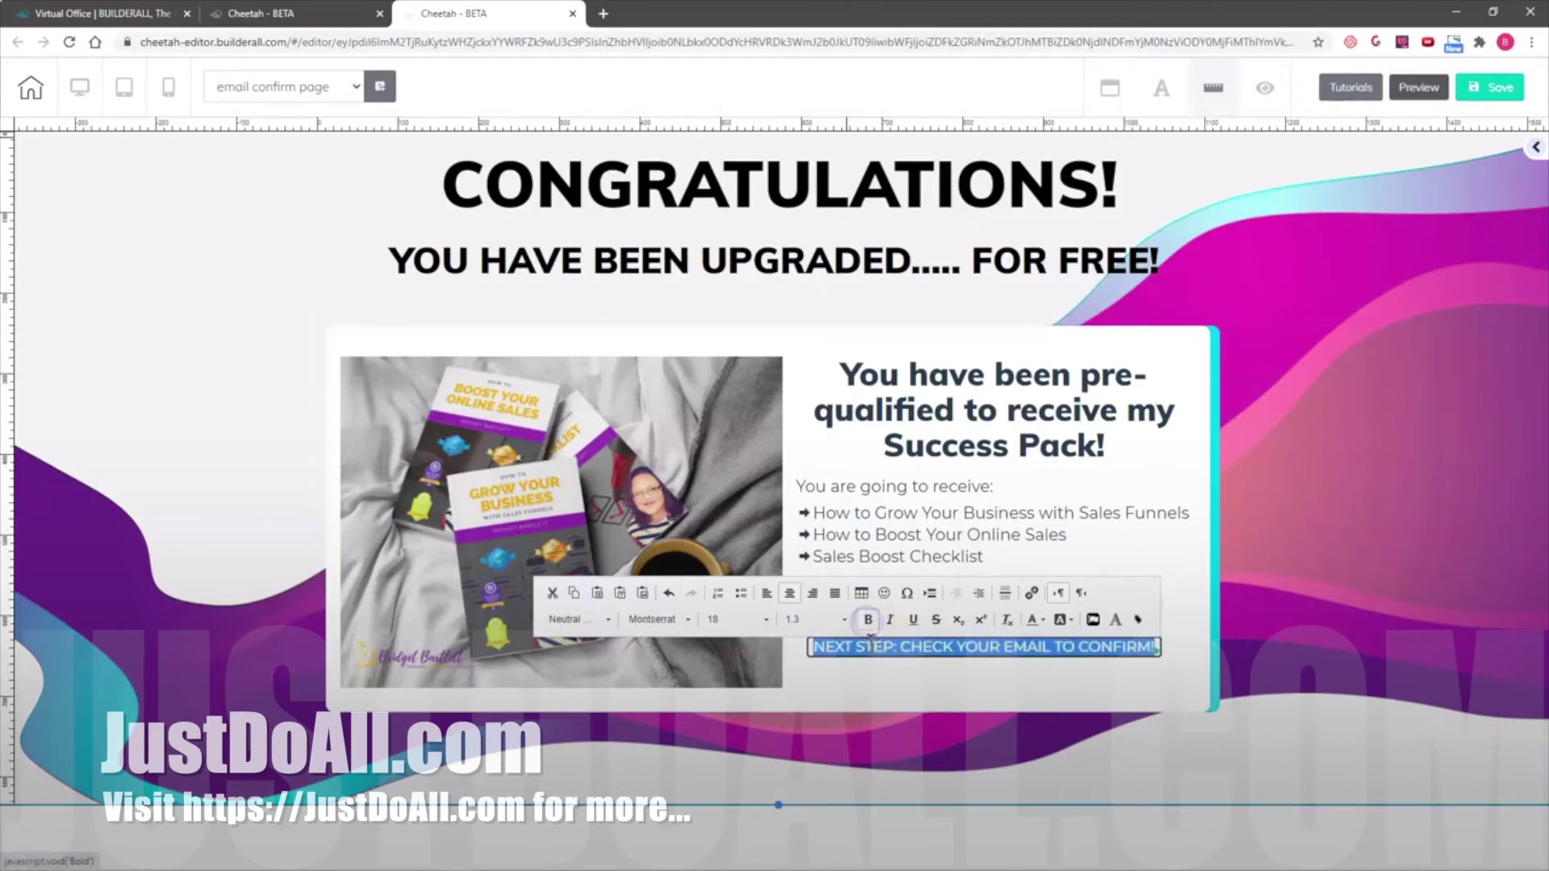
pyautogui.click(1077, 675)
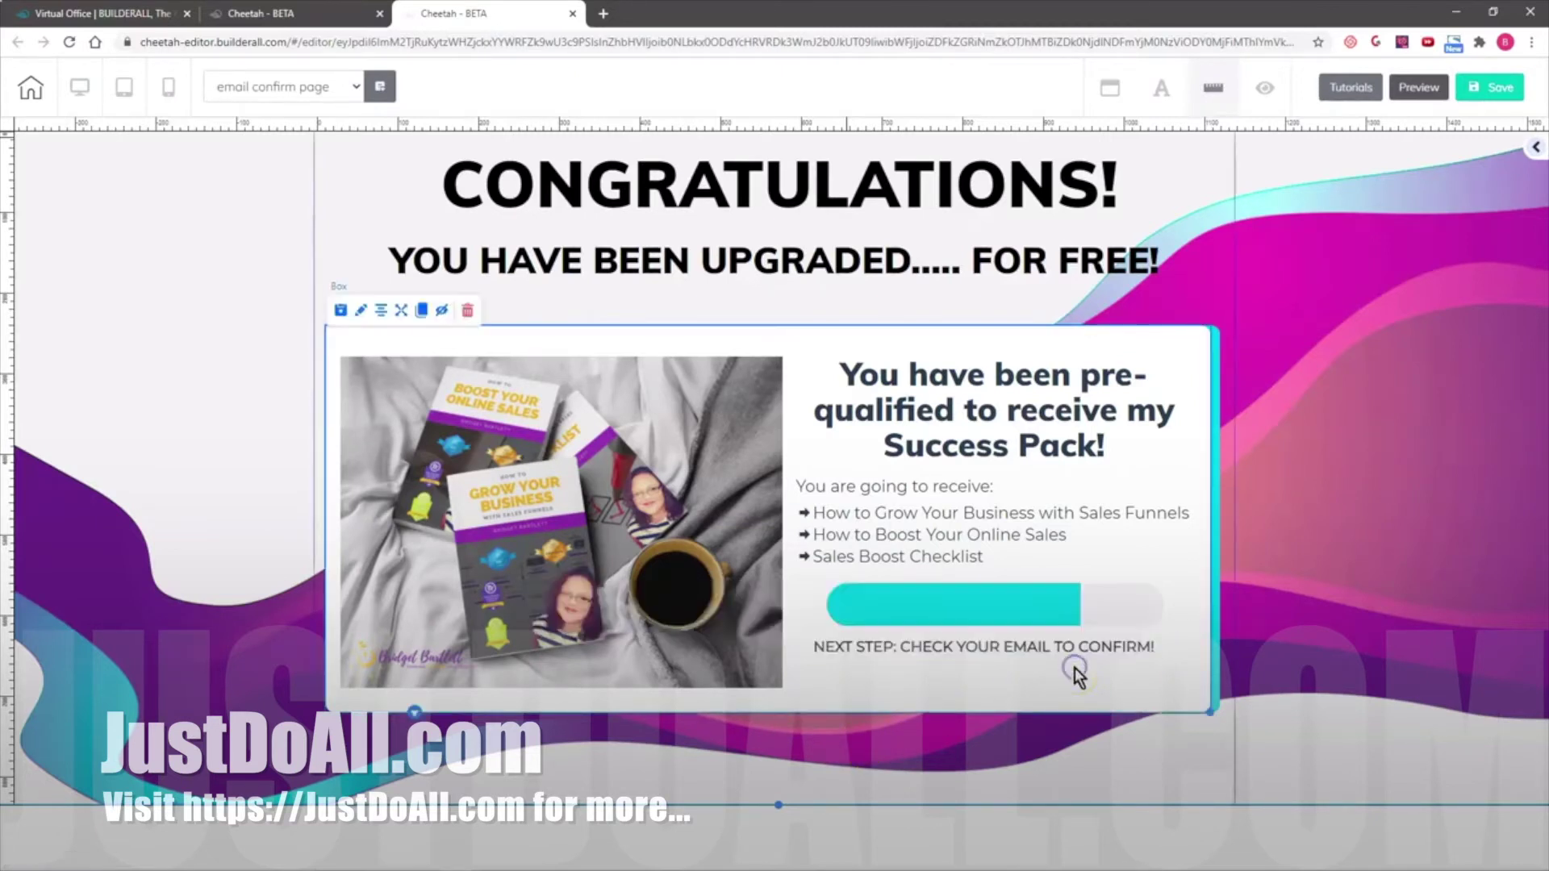
pyautogui.moveTo(975, 652); pyautogui.dragTo(982, 667)
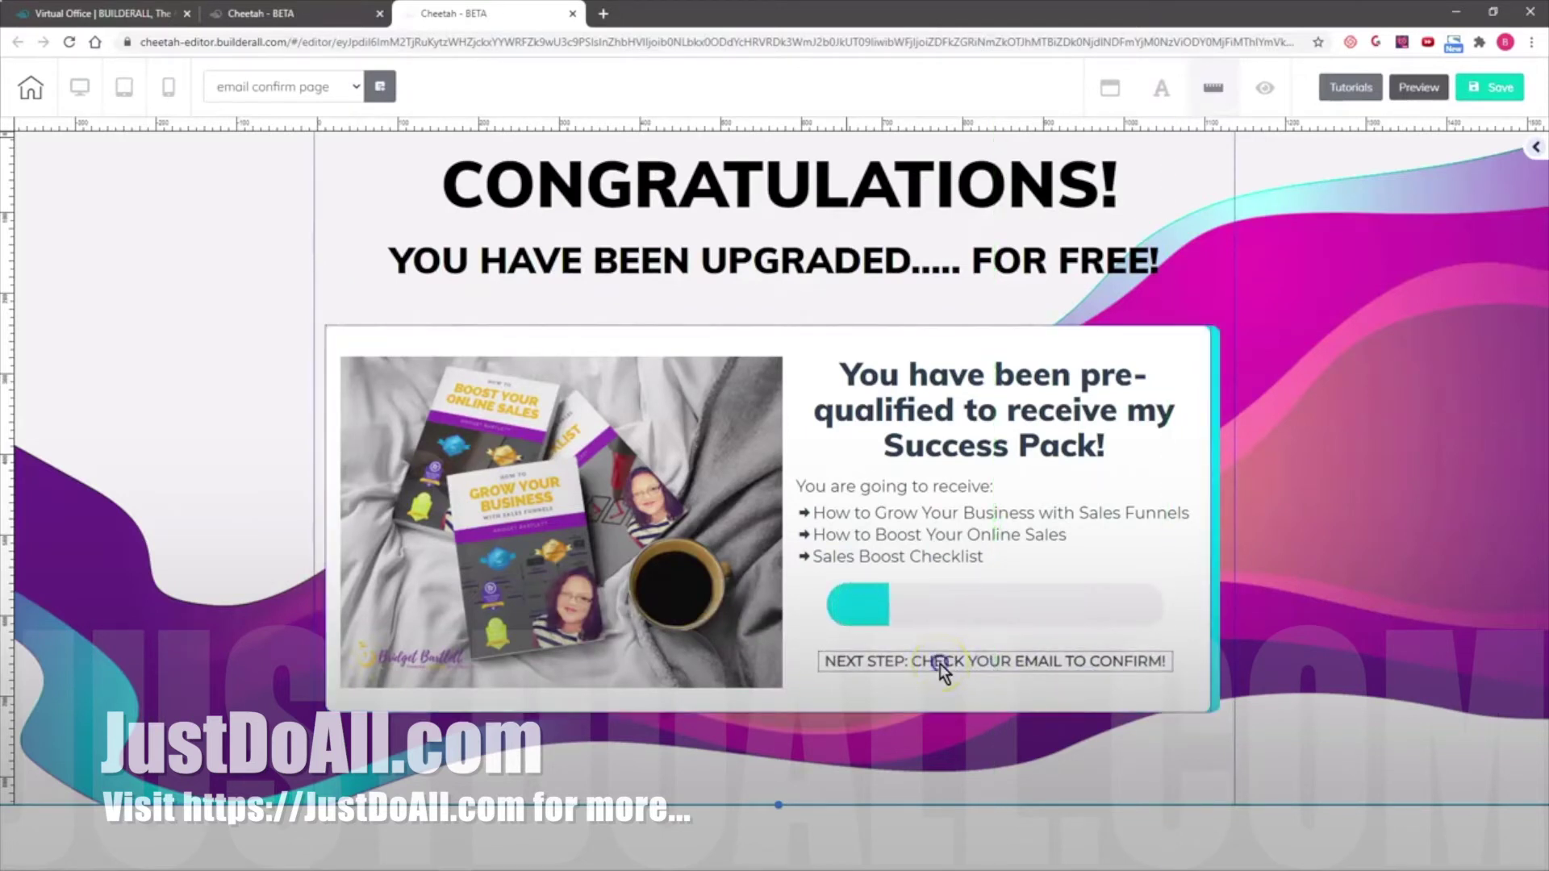
# Open the NEXT STEP text's element settings panel and move it aside.
pyautogui.click(944, 670)
pyautogui.click(873, 694)
pyautogui.click(894, 665)
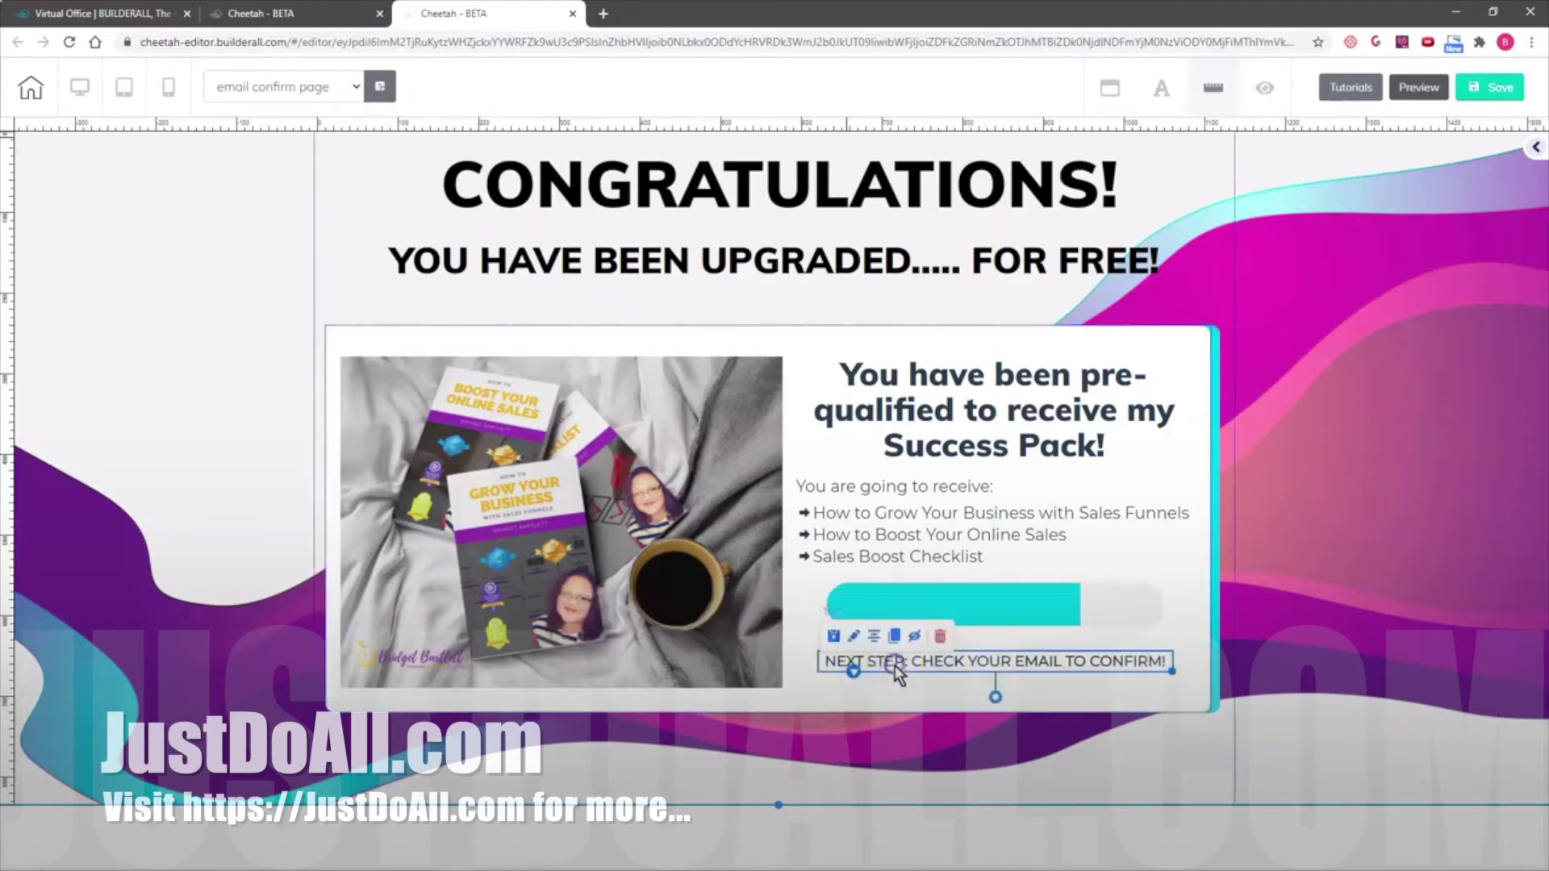
pyautogui.click(854, 637)
pyautogui.moveTo(833, 688); pyautogui.dragTo(1347, 220)
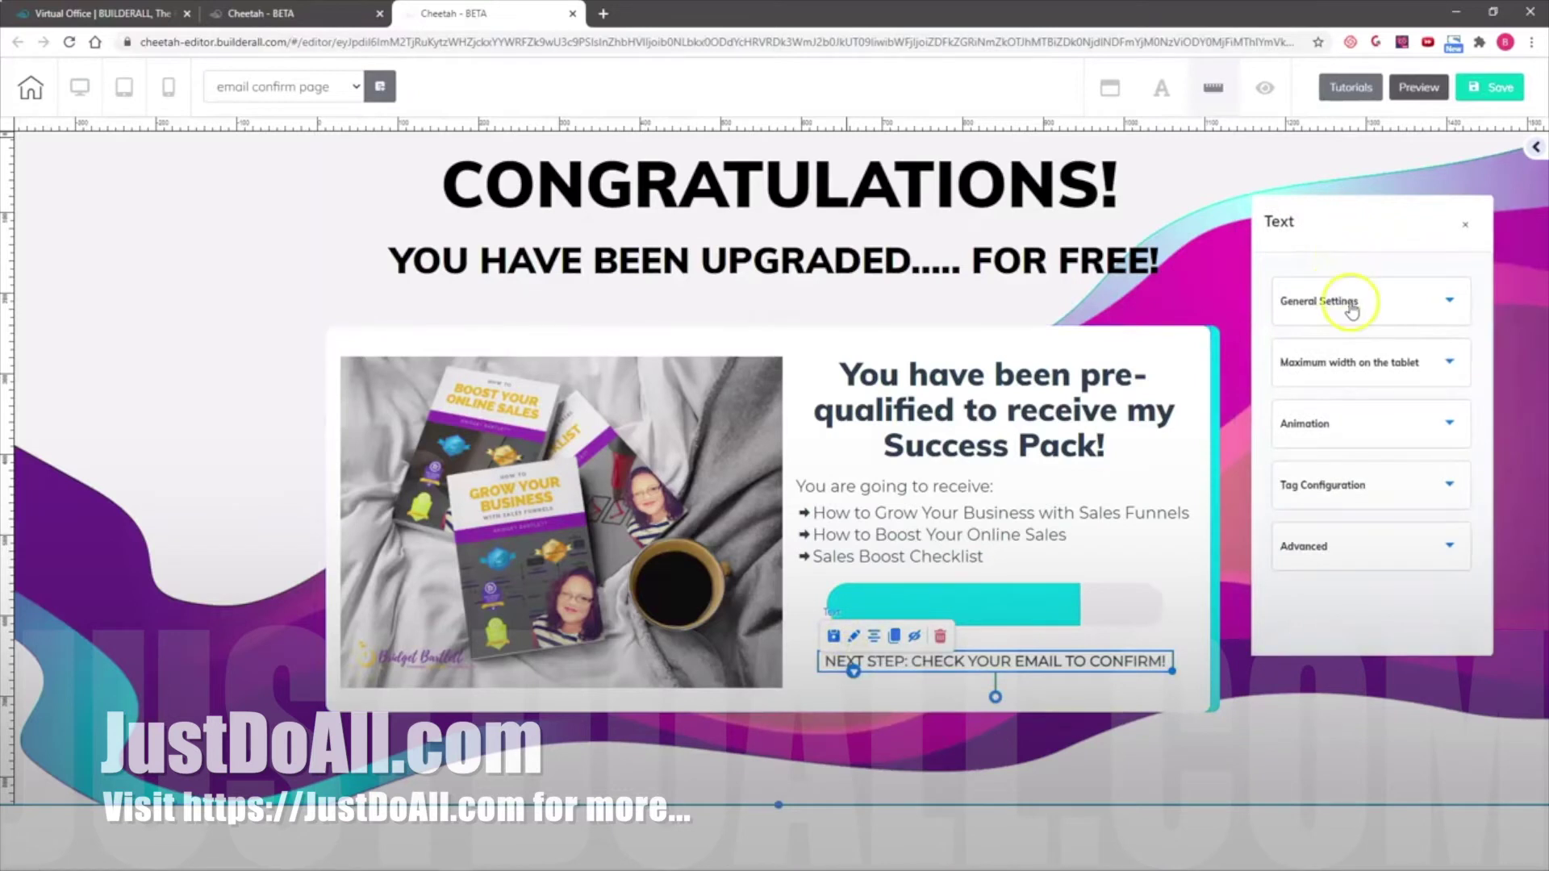
# Give the NEXT STEP line a slow, infinitely repeating flash animation and save the page.
pyautogui.click(1370, 420)
pyautogui.scroll(-3, 1404, 496)
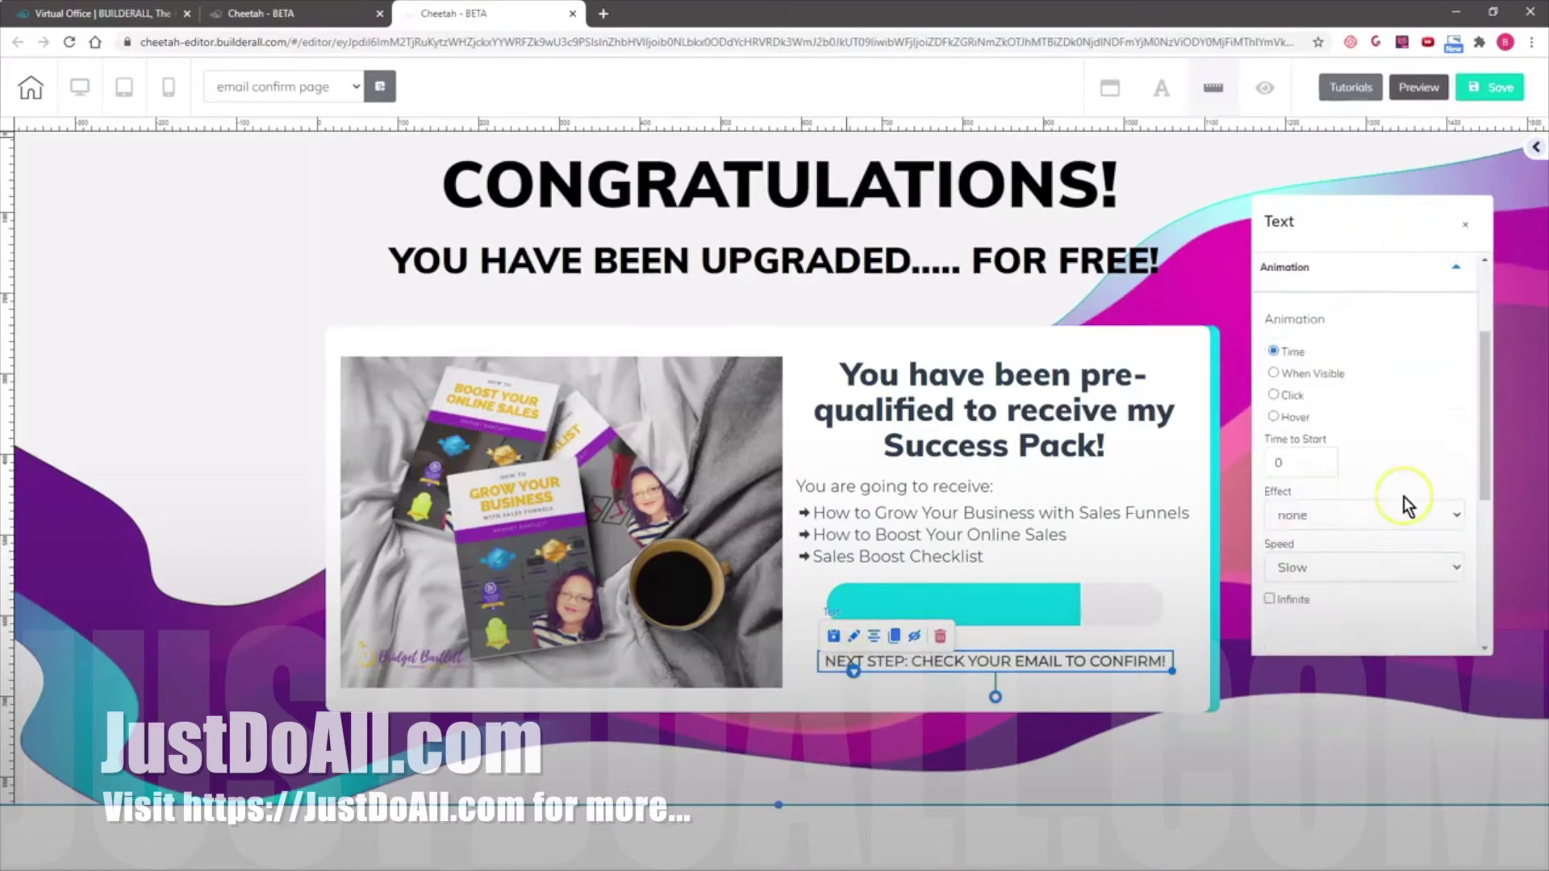
pyautogui.scroll(2, 1405, 468)
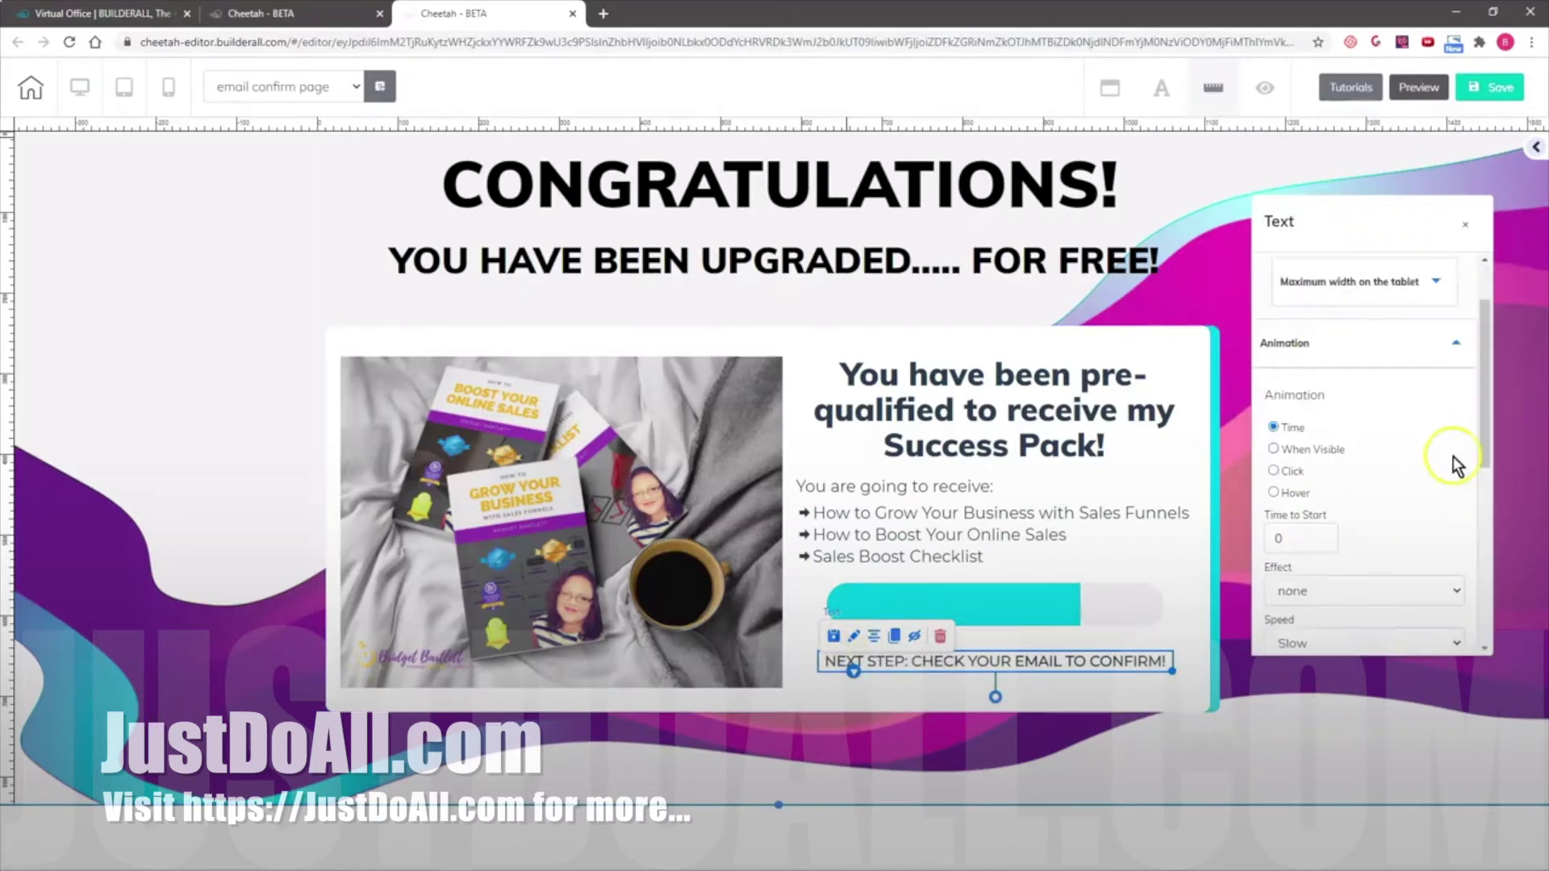
pyautogui.scroll(-1, 1371, 472)
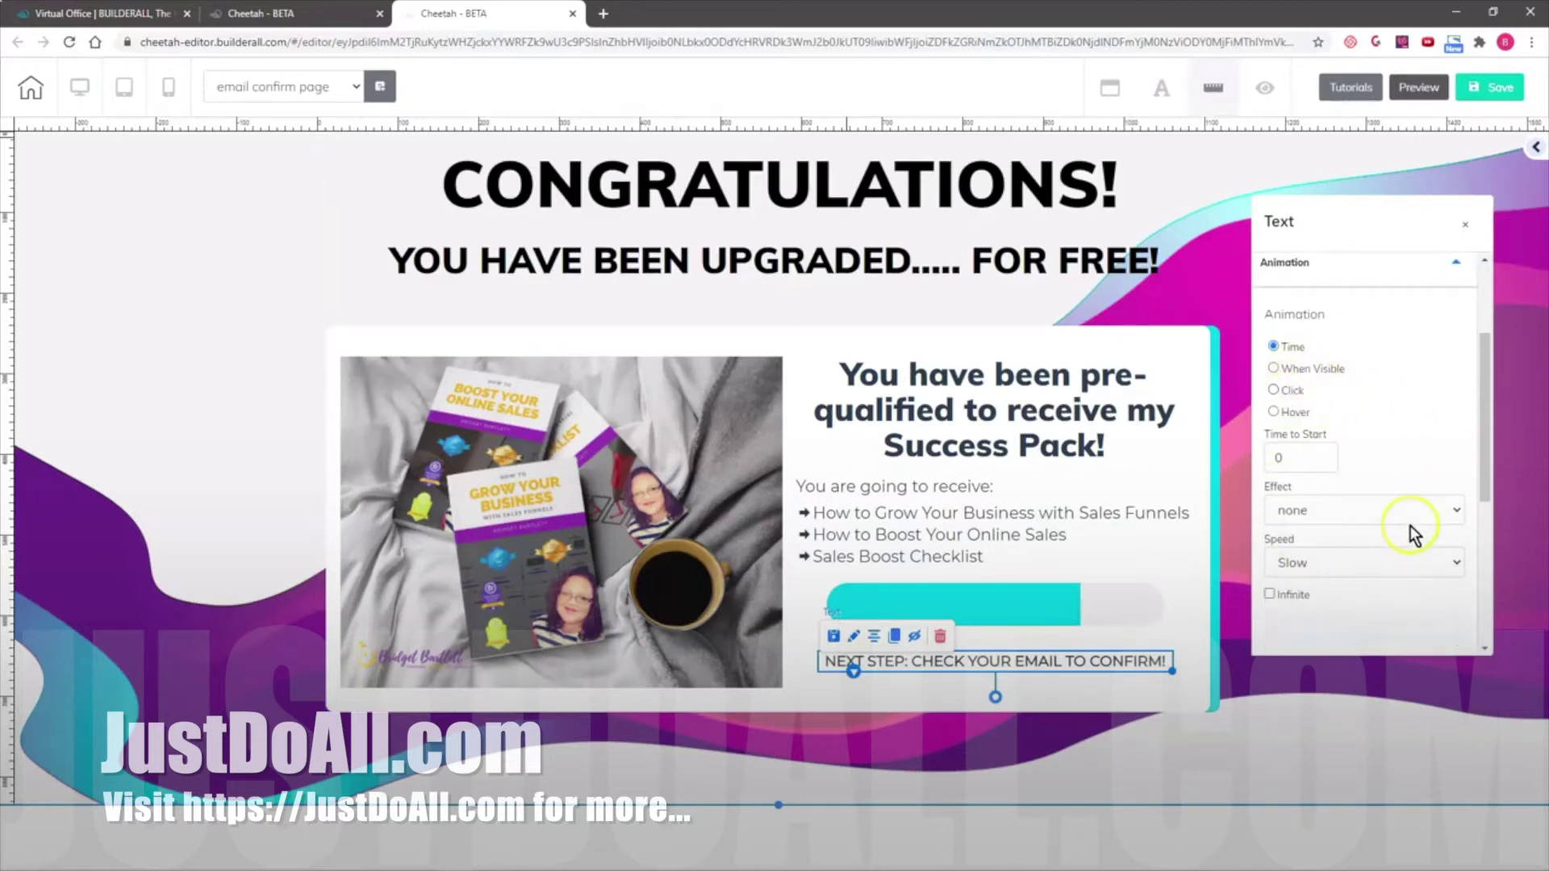
pyautogui.click(1322, 503)
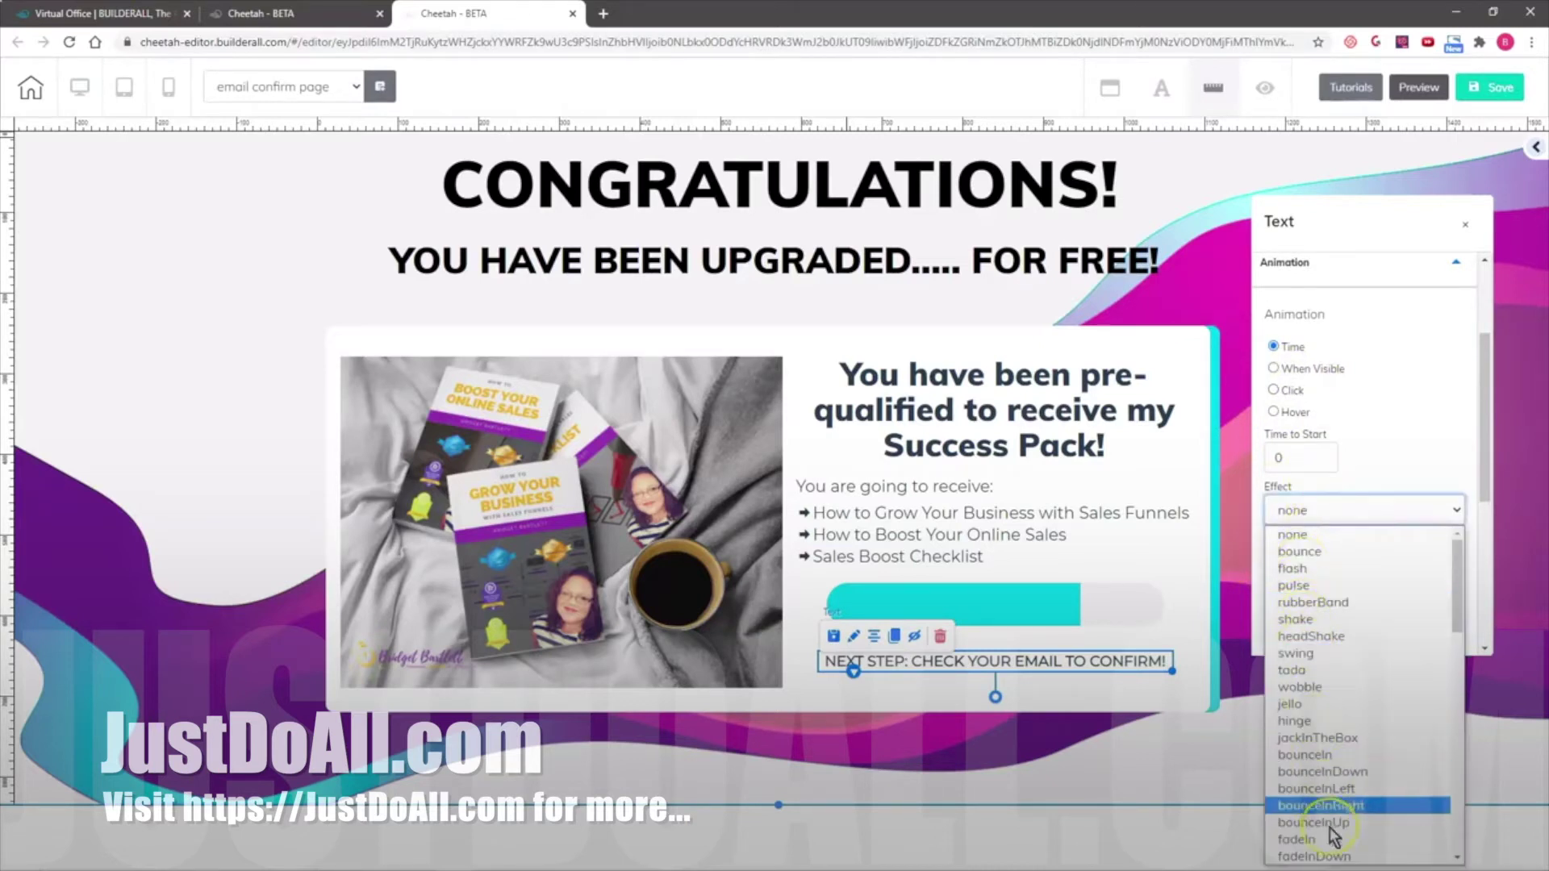
pyautogui.click(1302, 569)
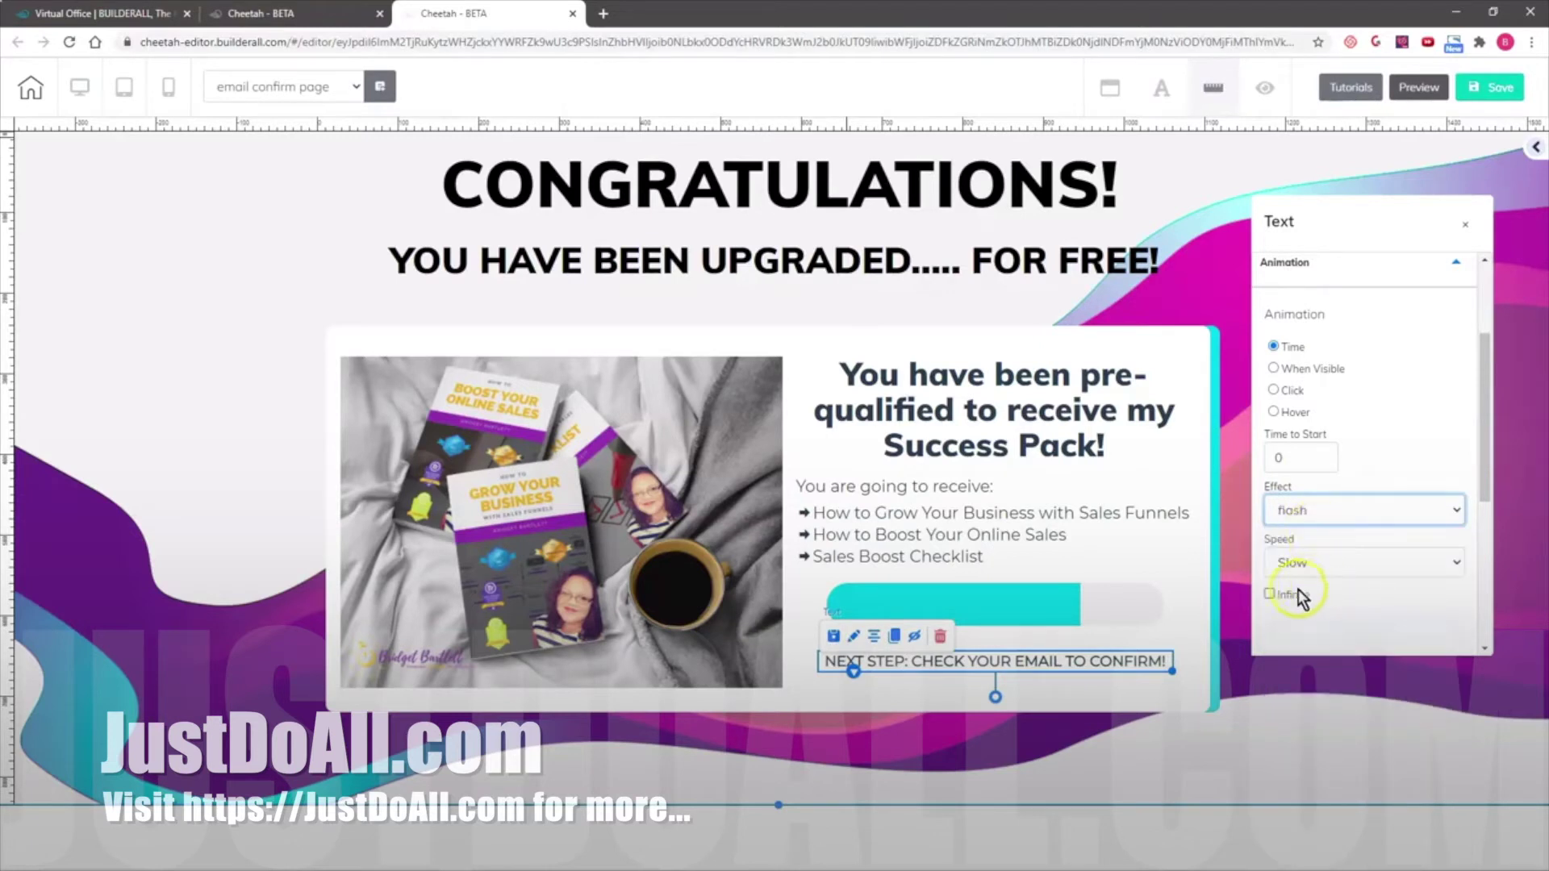
pyautogui.click(1270, 594)
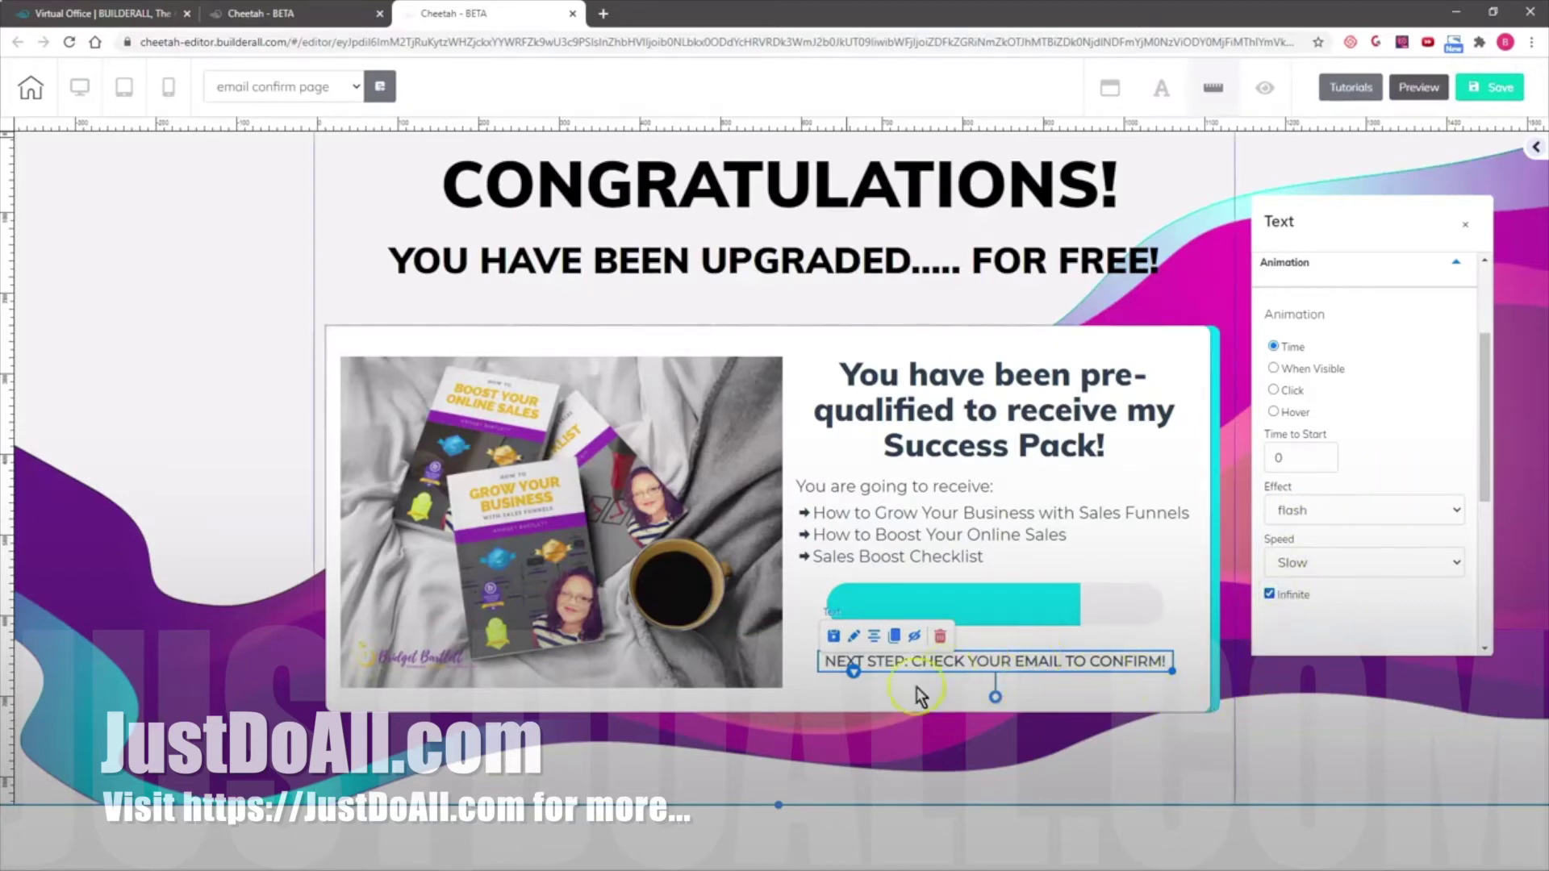
pyautogui.click(1211, 267)
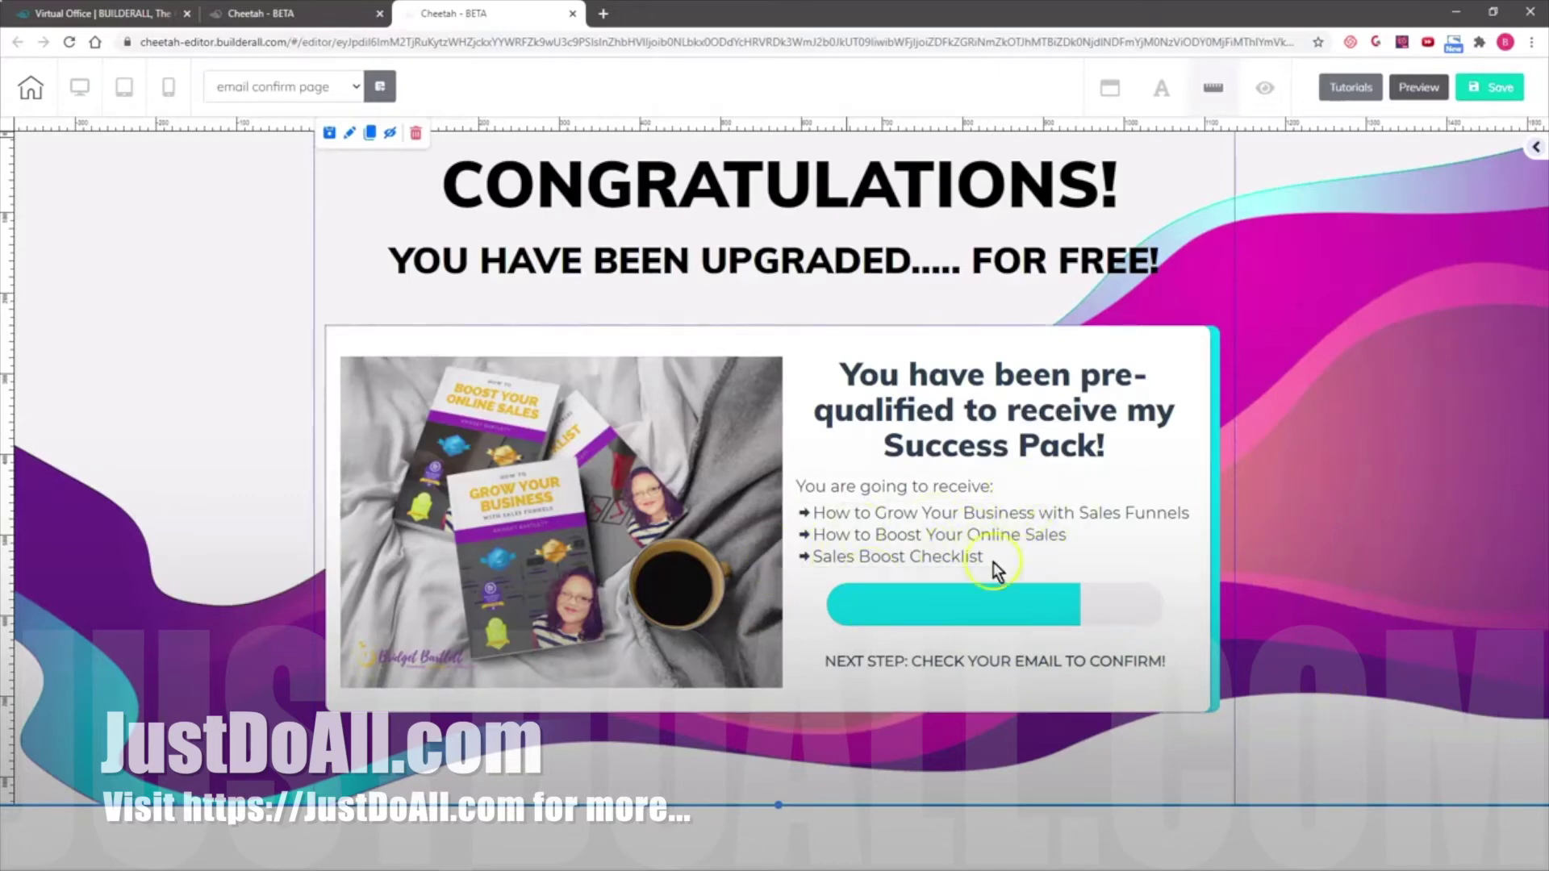
pyautogui.click(1492, 87)
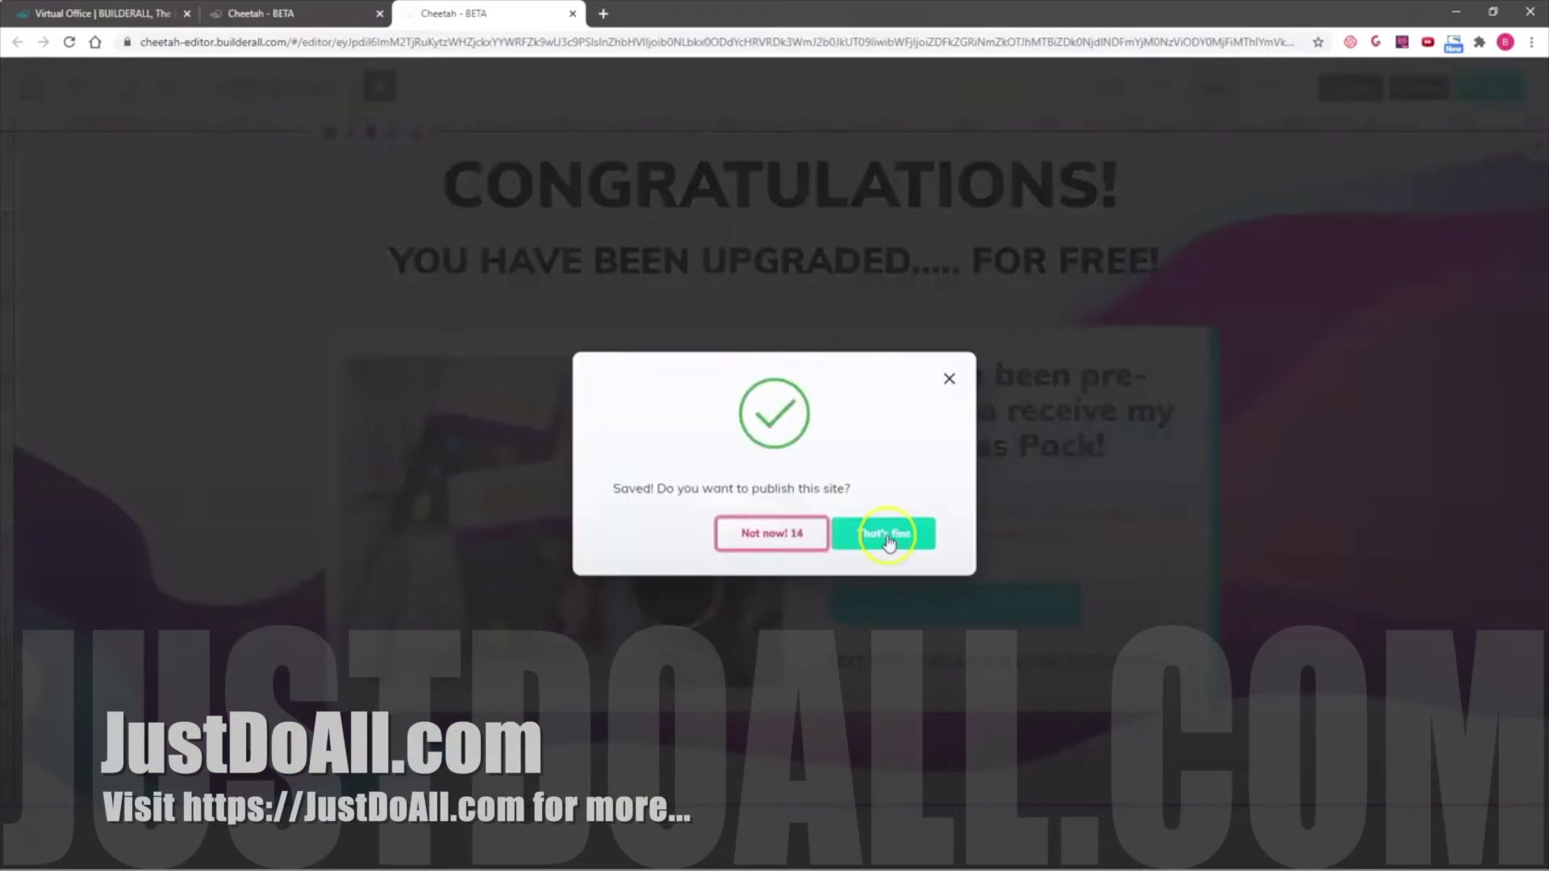
# Publish the saved page and move CONGRATULATIONS! to the top of the mobile layout.
pyautogui.click(889, 536)
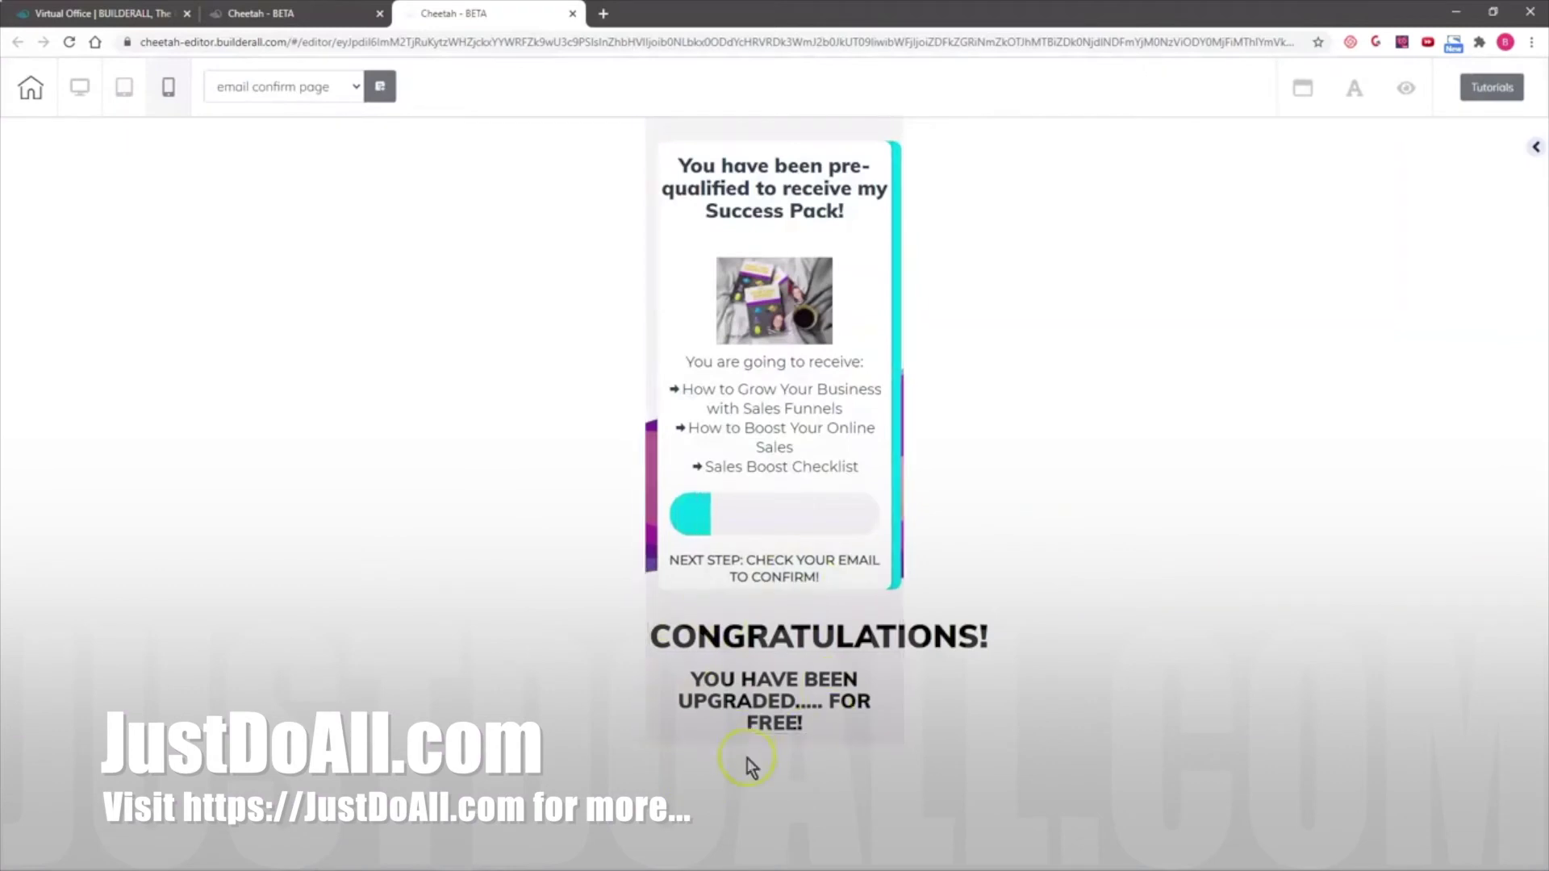
pyautogui.click(760, 639)
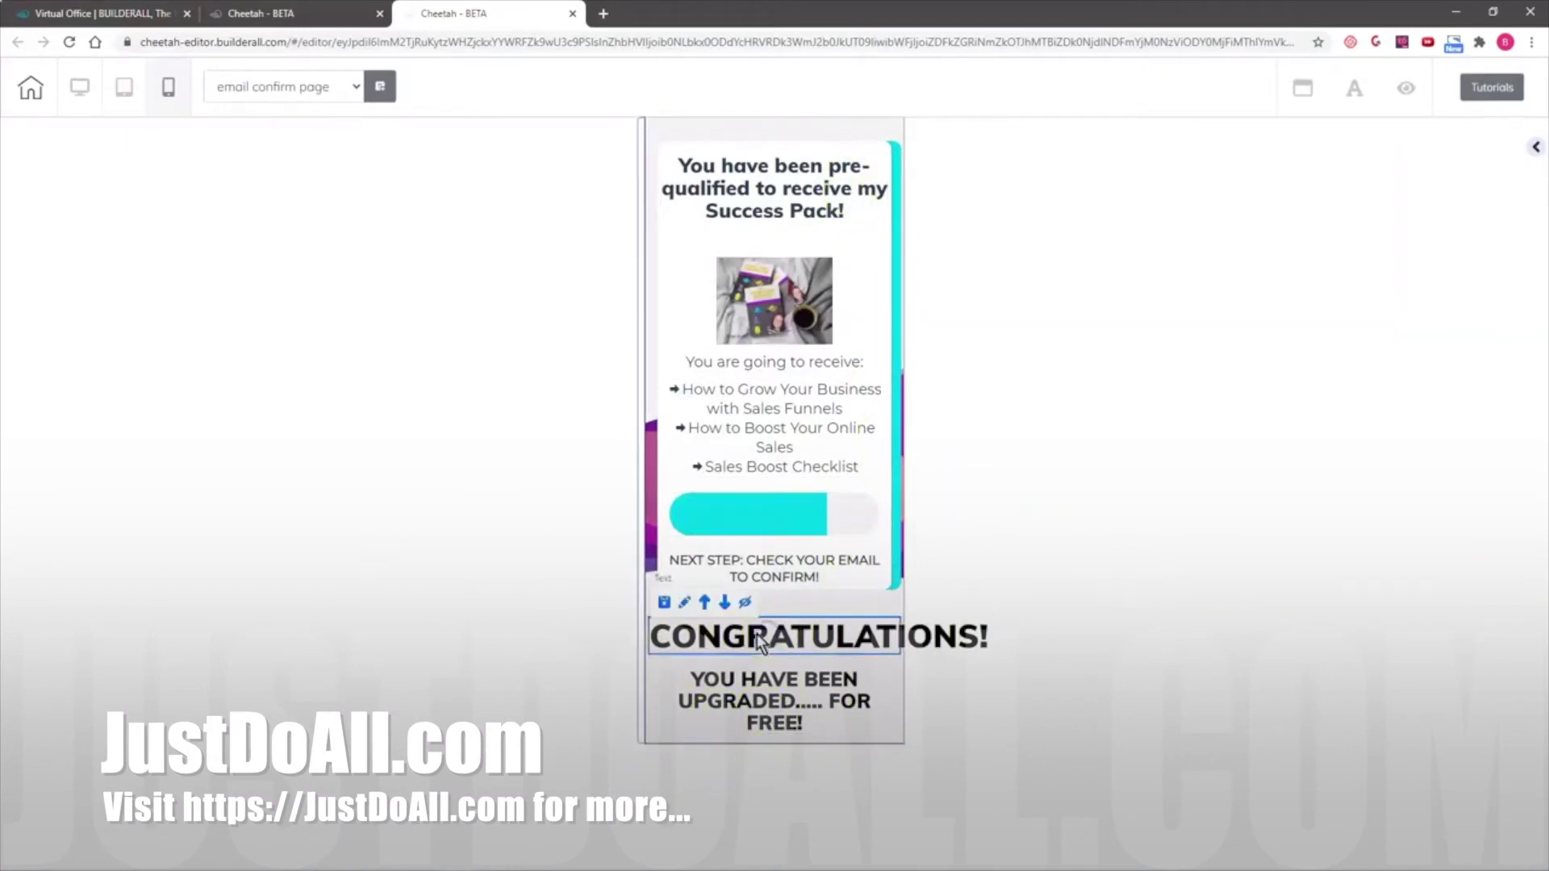
pyautogui.click(706, 603)
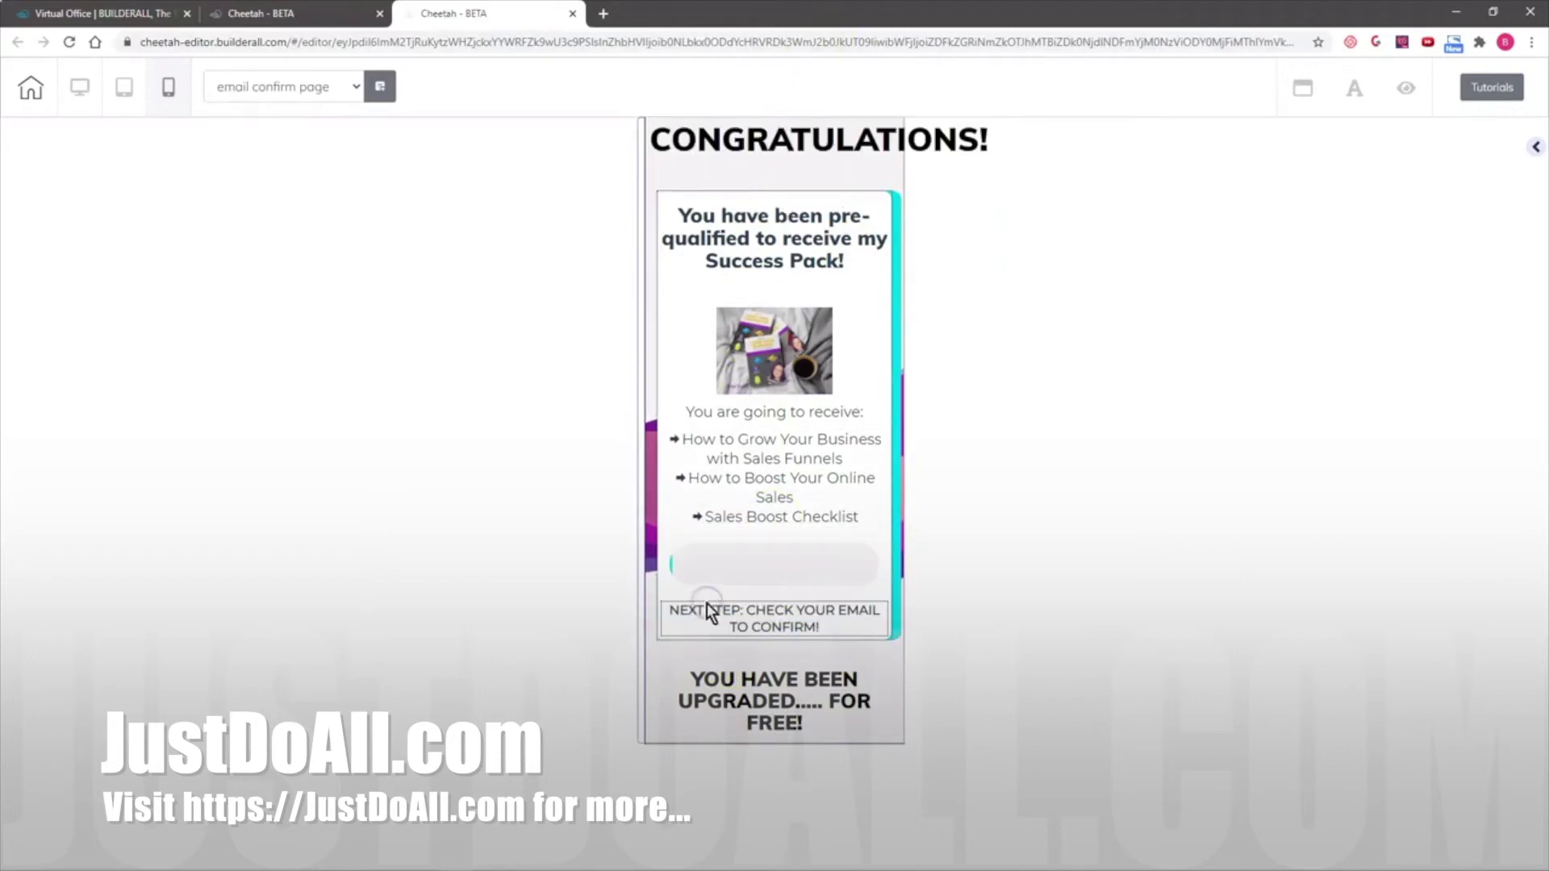
# Open the CONGRATULATIONS! heading's text settings and expand its general section.
pyautogui.click(865, 152)
pyautogui.click(685, 141)
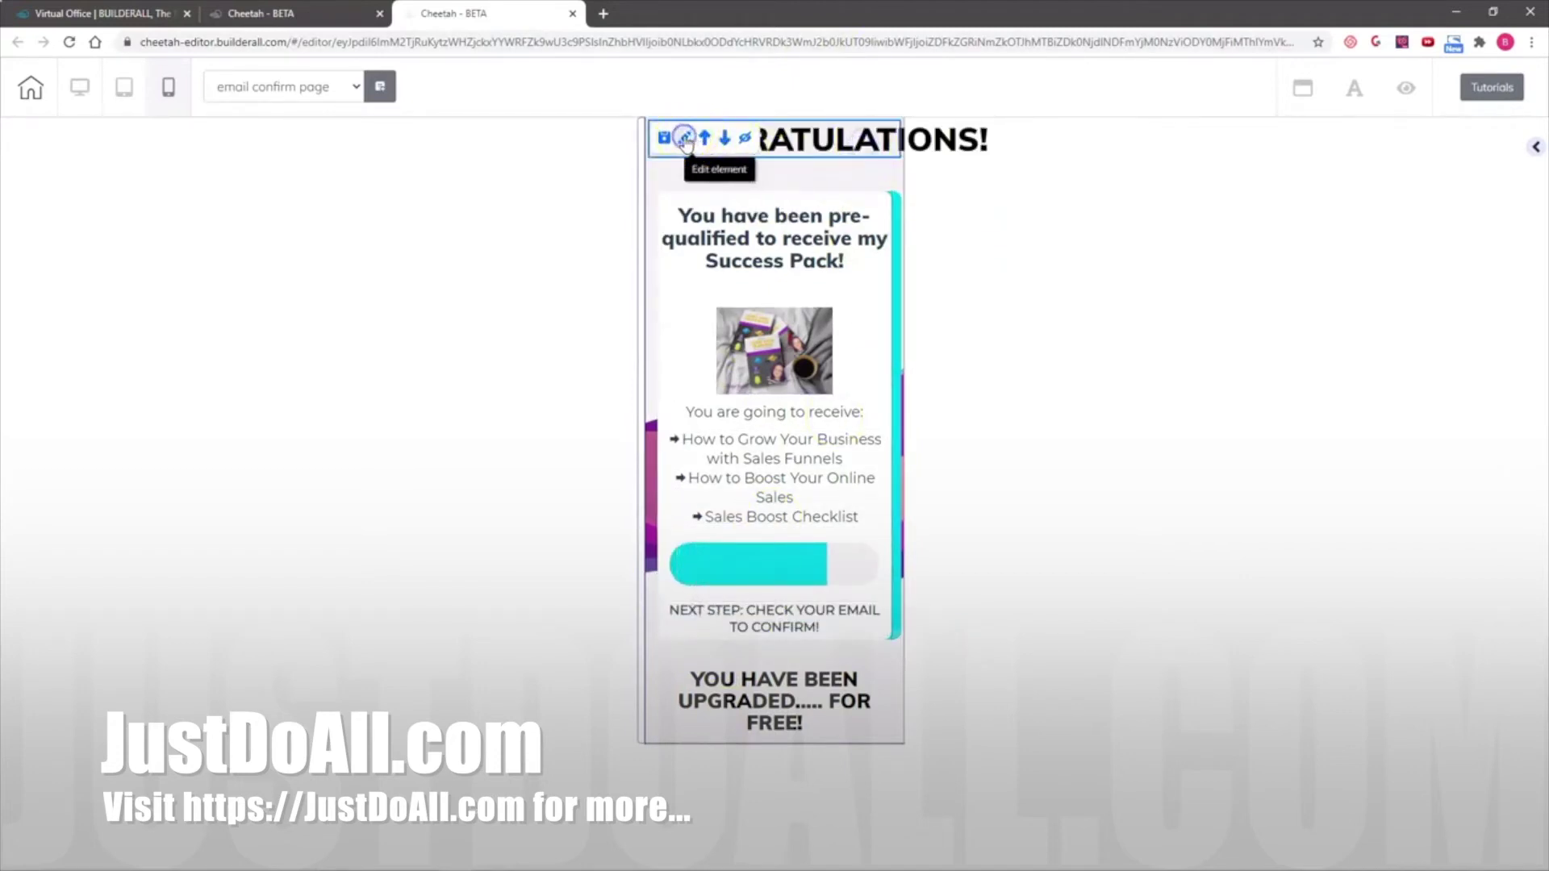
pyautogui.moveTo(851, 159); pyautogui.dragTo(1302, 179)
pyautogui.click(1281, 255)
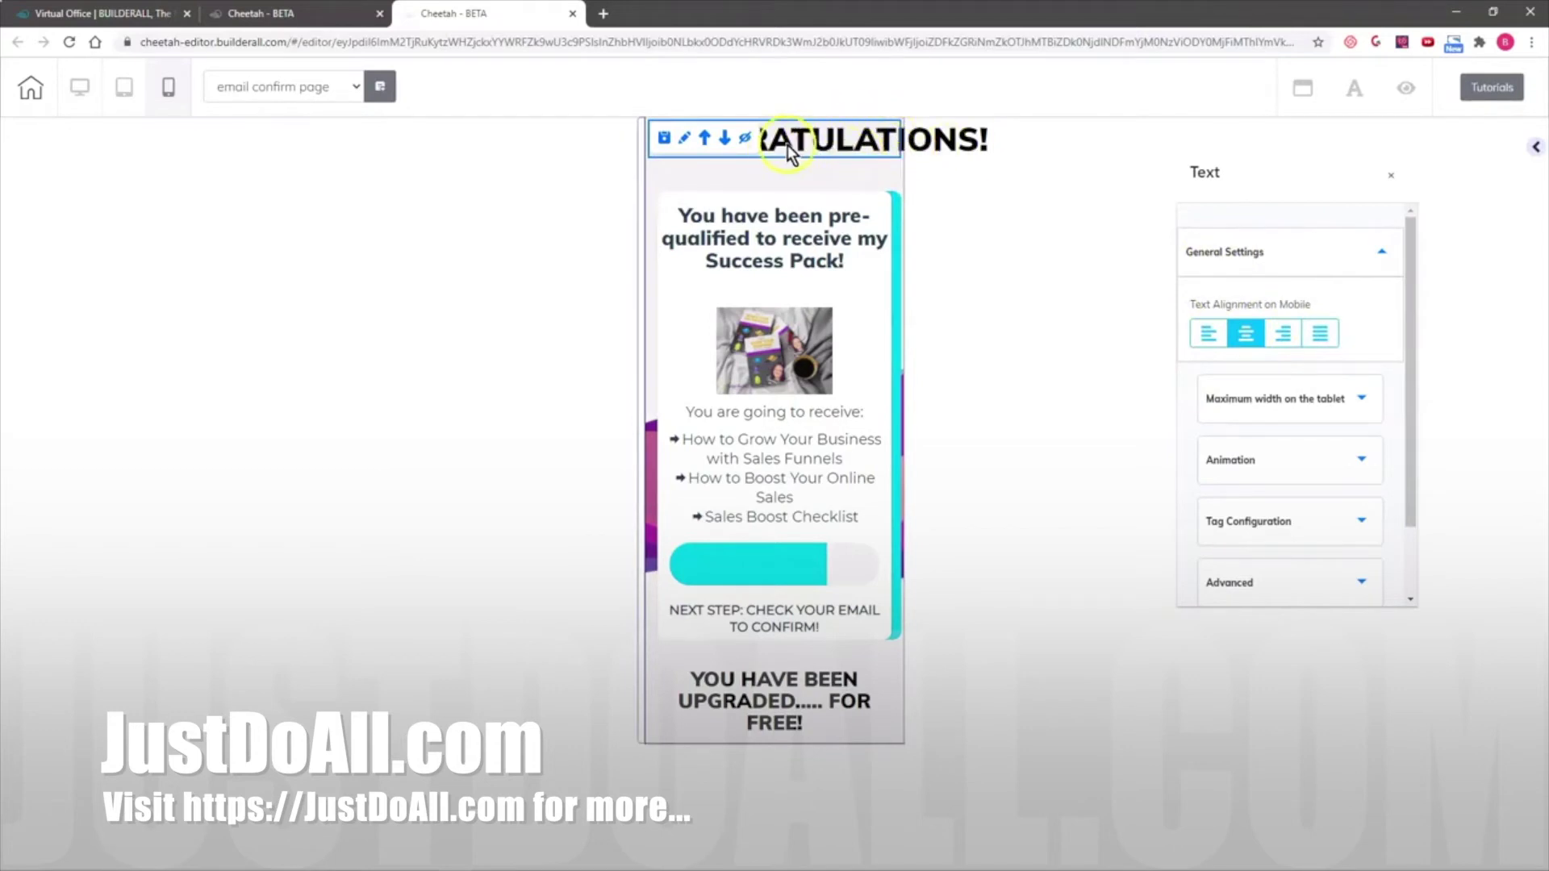
# Review the site-wide Title H1 font (40 px mobile, 80 px desktop), then close both panels.
pyautogui.click(1355, 87)
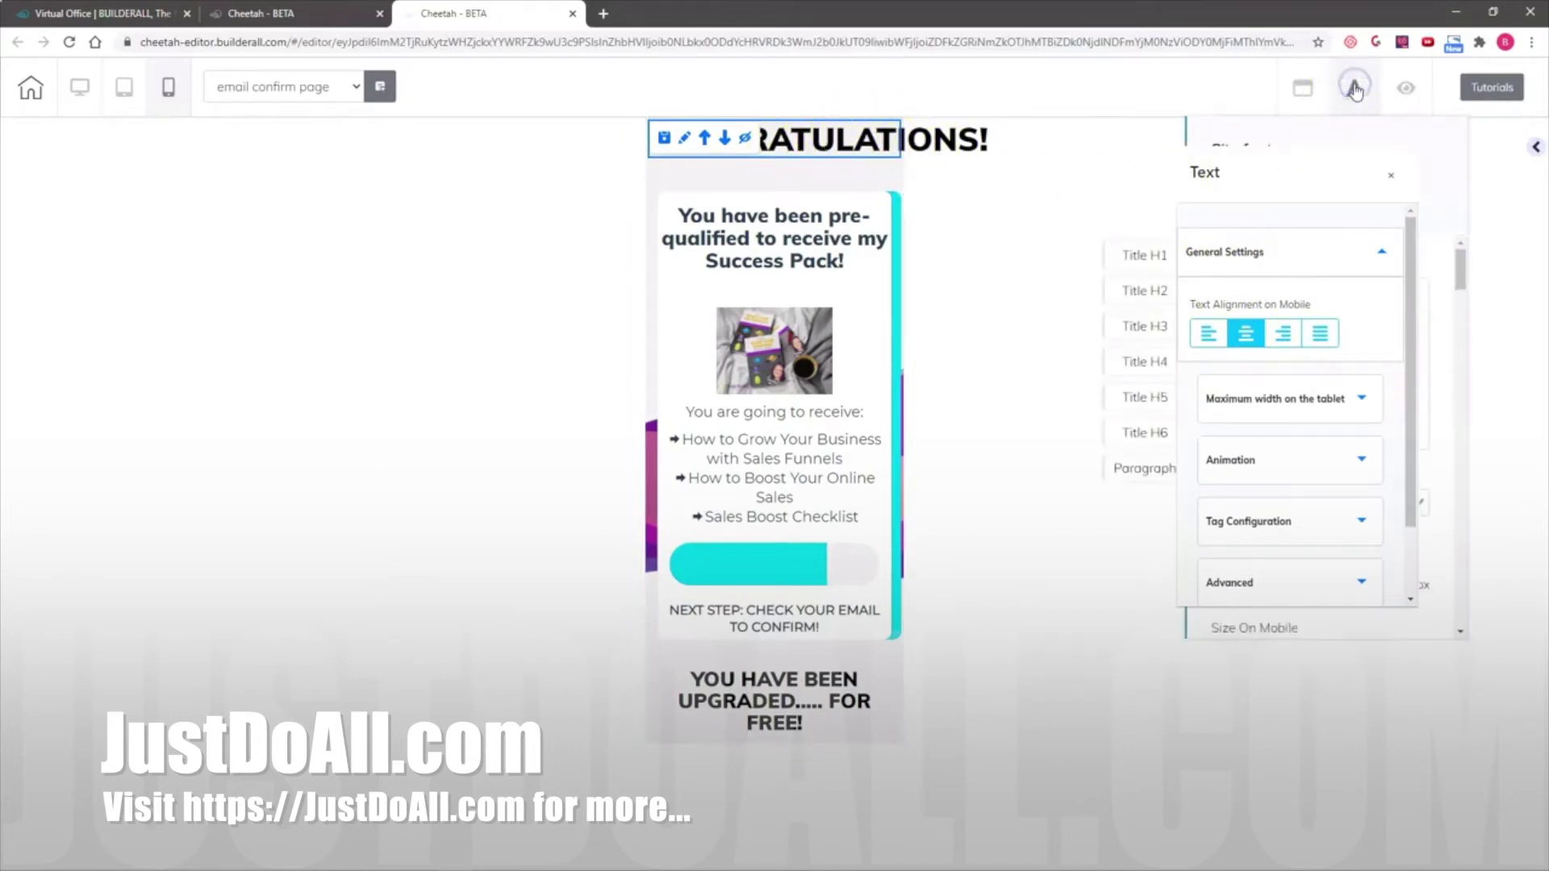
pyautogui.click(1393, 177)
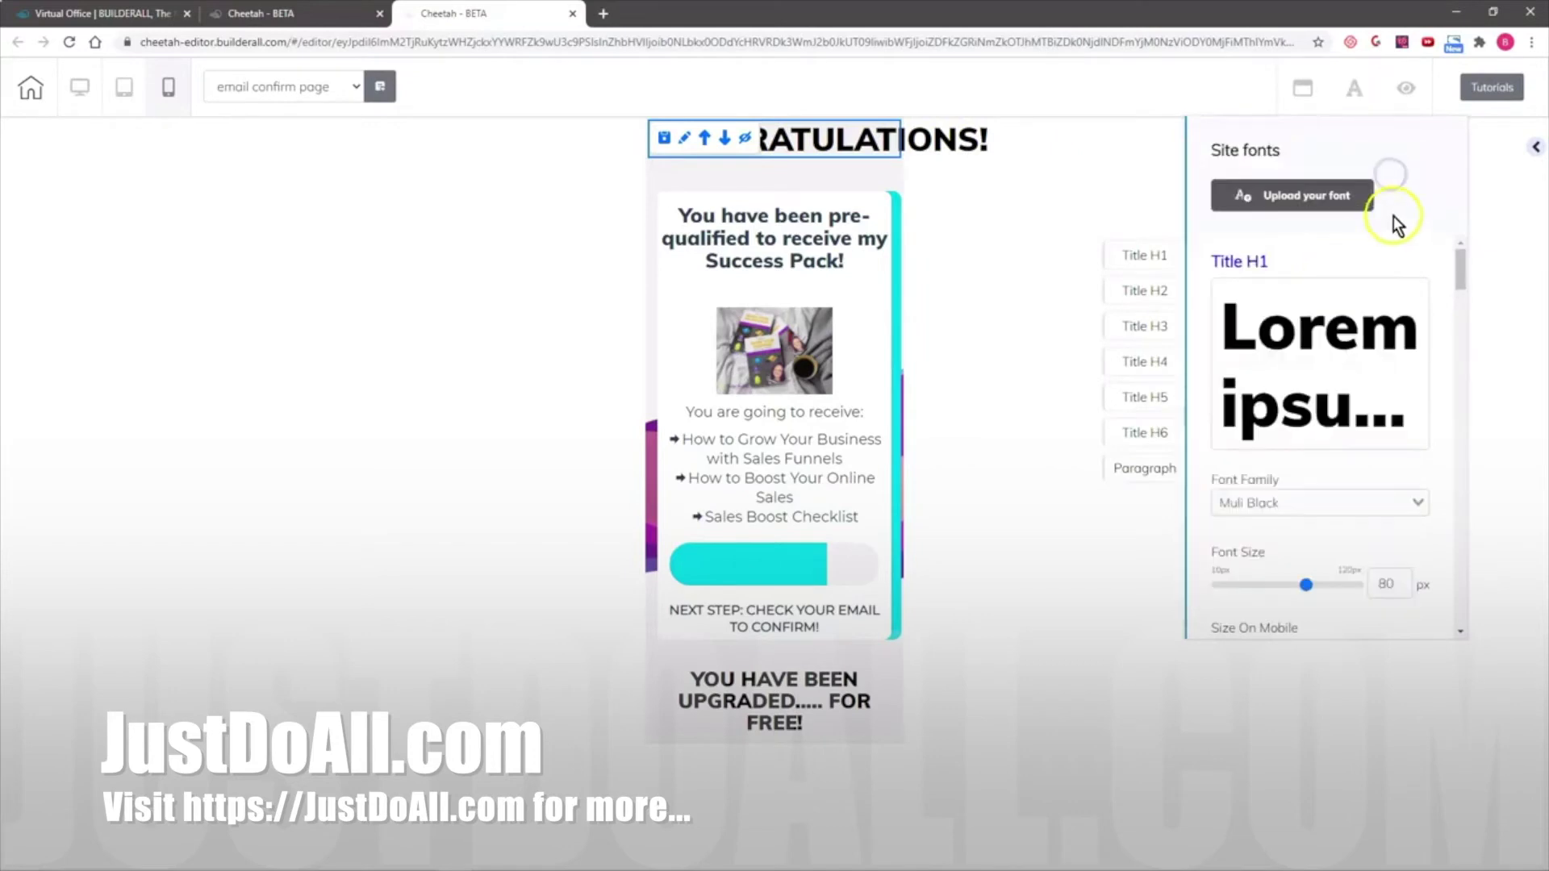
pyautogui.scroll(-3, 1445, 327)
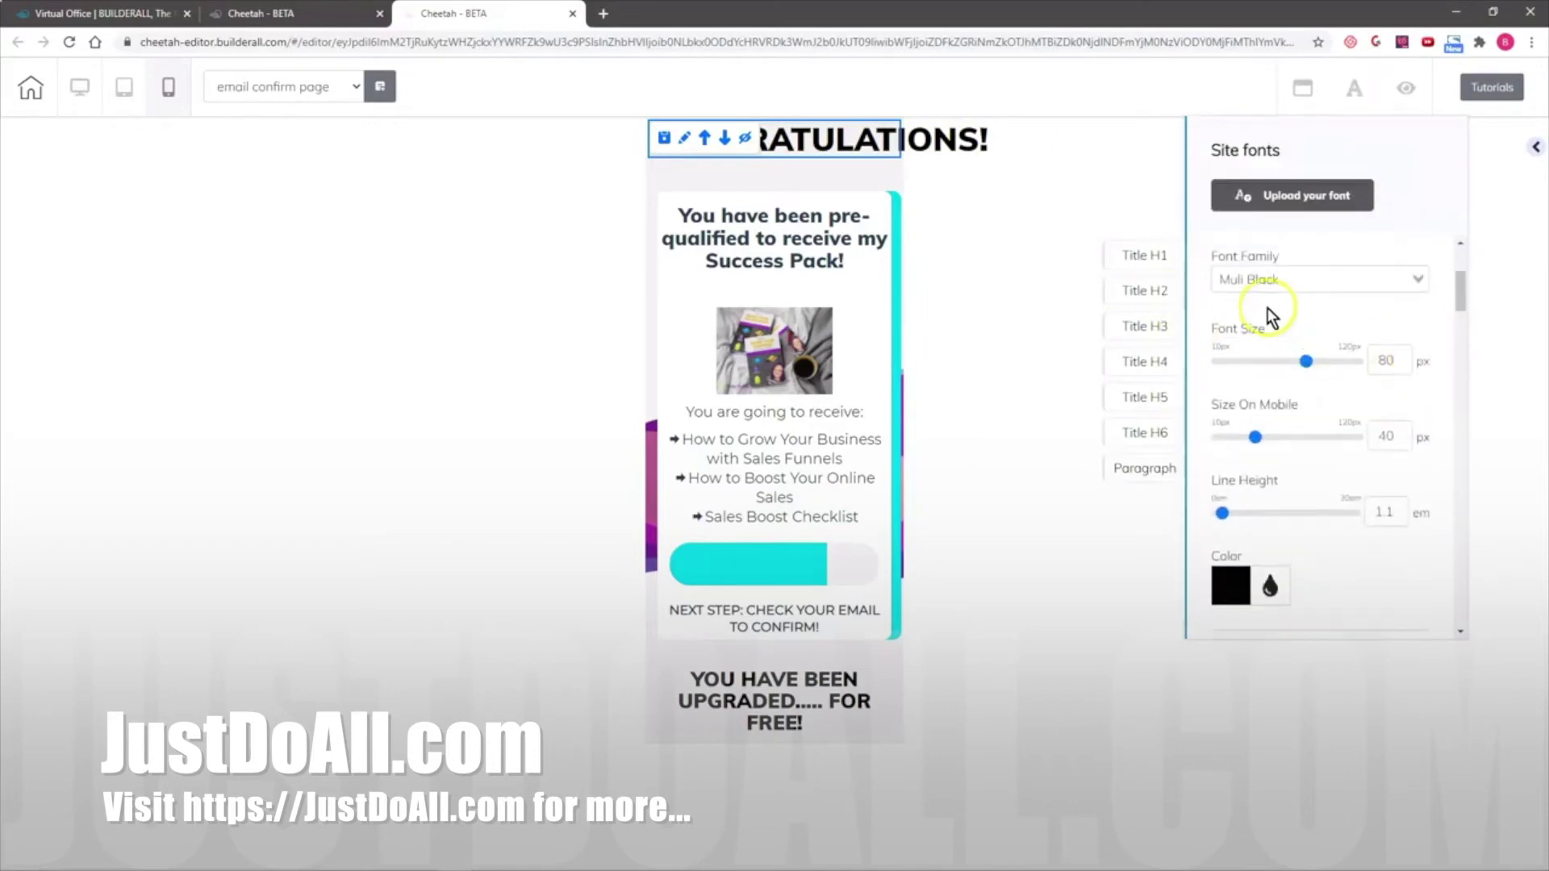
pyautogui.scroll(-1, 1348, 374)
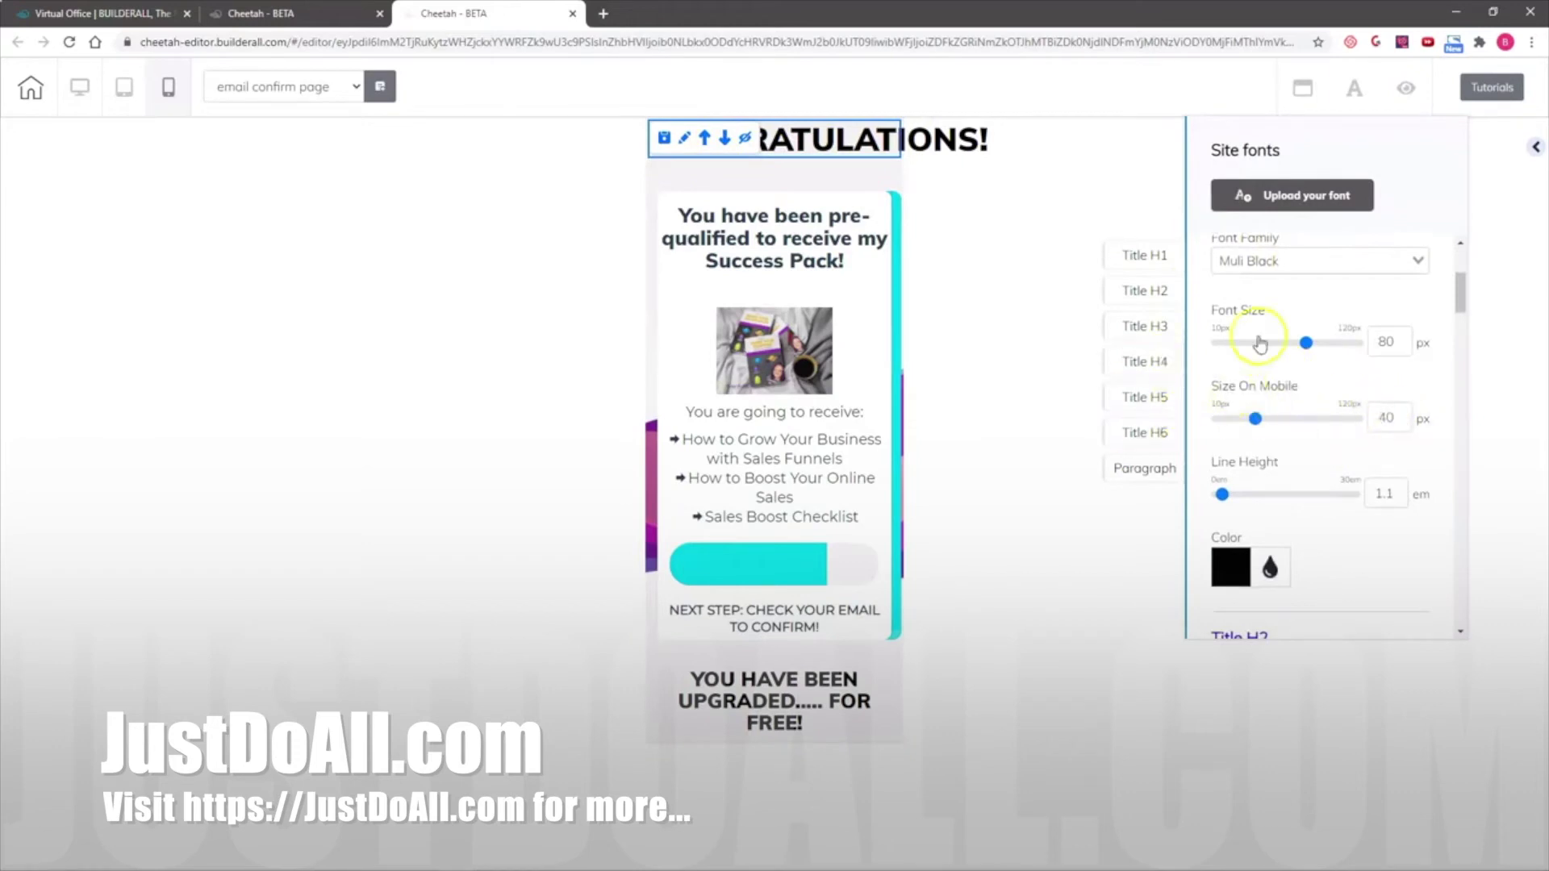
pyautogui.scroll(2, 1295, 321)
pyautogui.scroll(-2, 1262, 345)
pyautogui.click(1364, 91)
pyautogui.click(1354, 90)
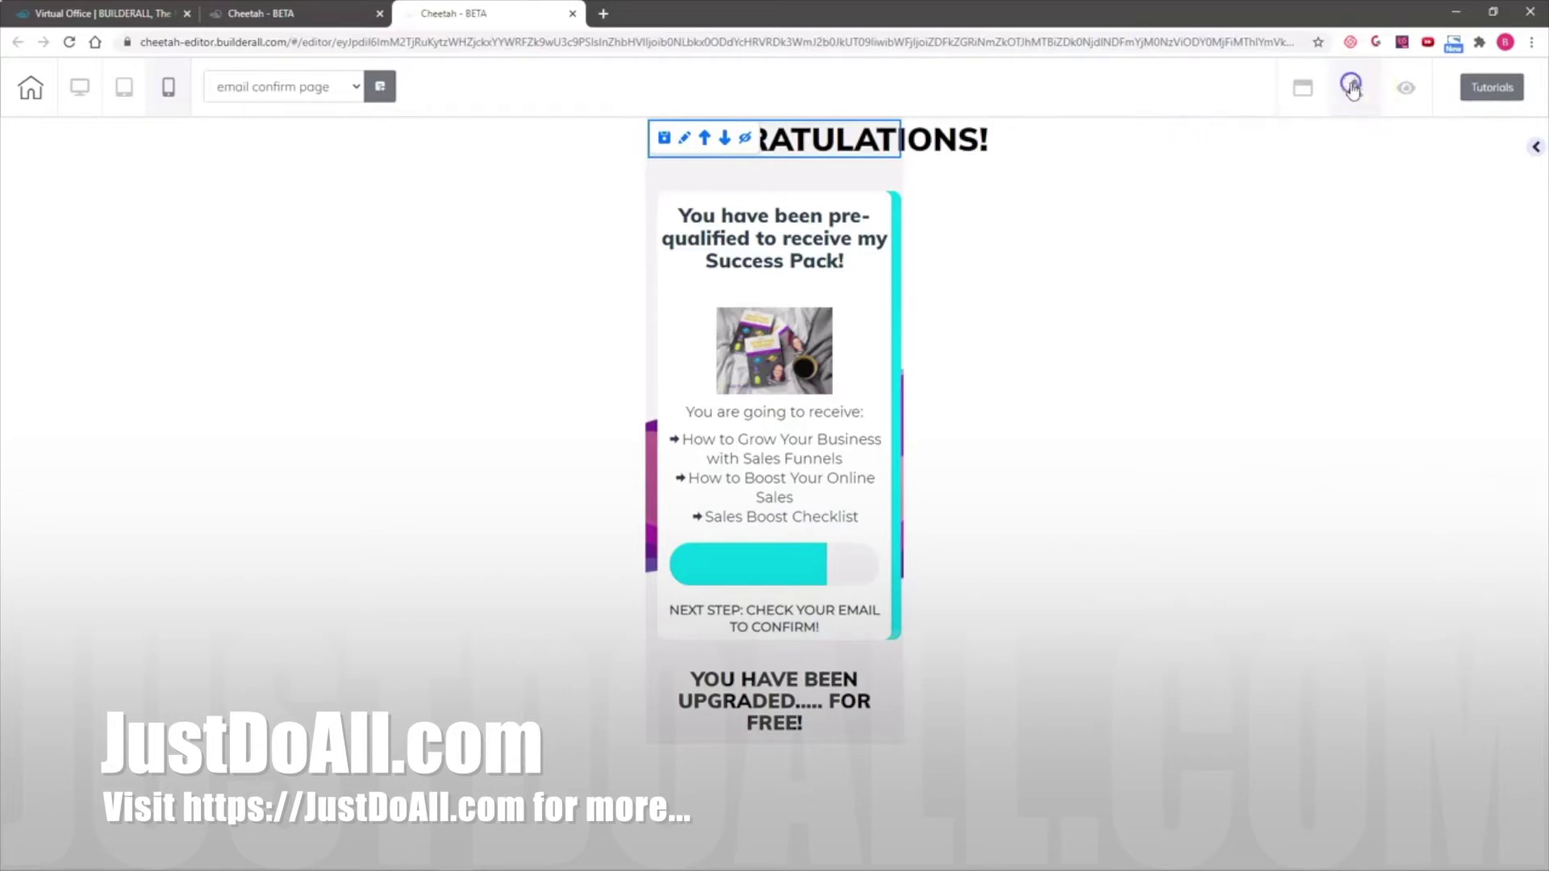
# In desktop view, apply the Neutral Heading 1 style to the CONGRATULATIONS! text.
pyautogui.click(80, 87)
pyautogui.click(595, 180)
pyautogui.click(595, 186)
pyautogui.click(431, 190)
pyautogui.moveTo(431, 191); pyautogui.dragTo(1214, 176)
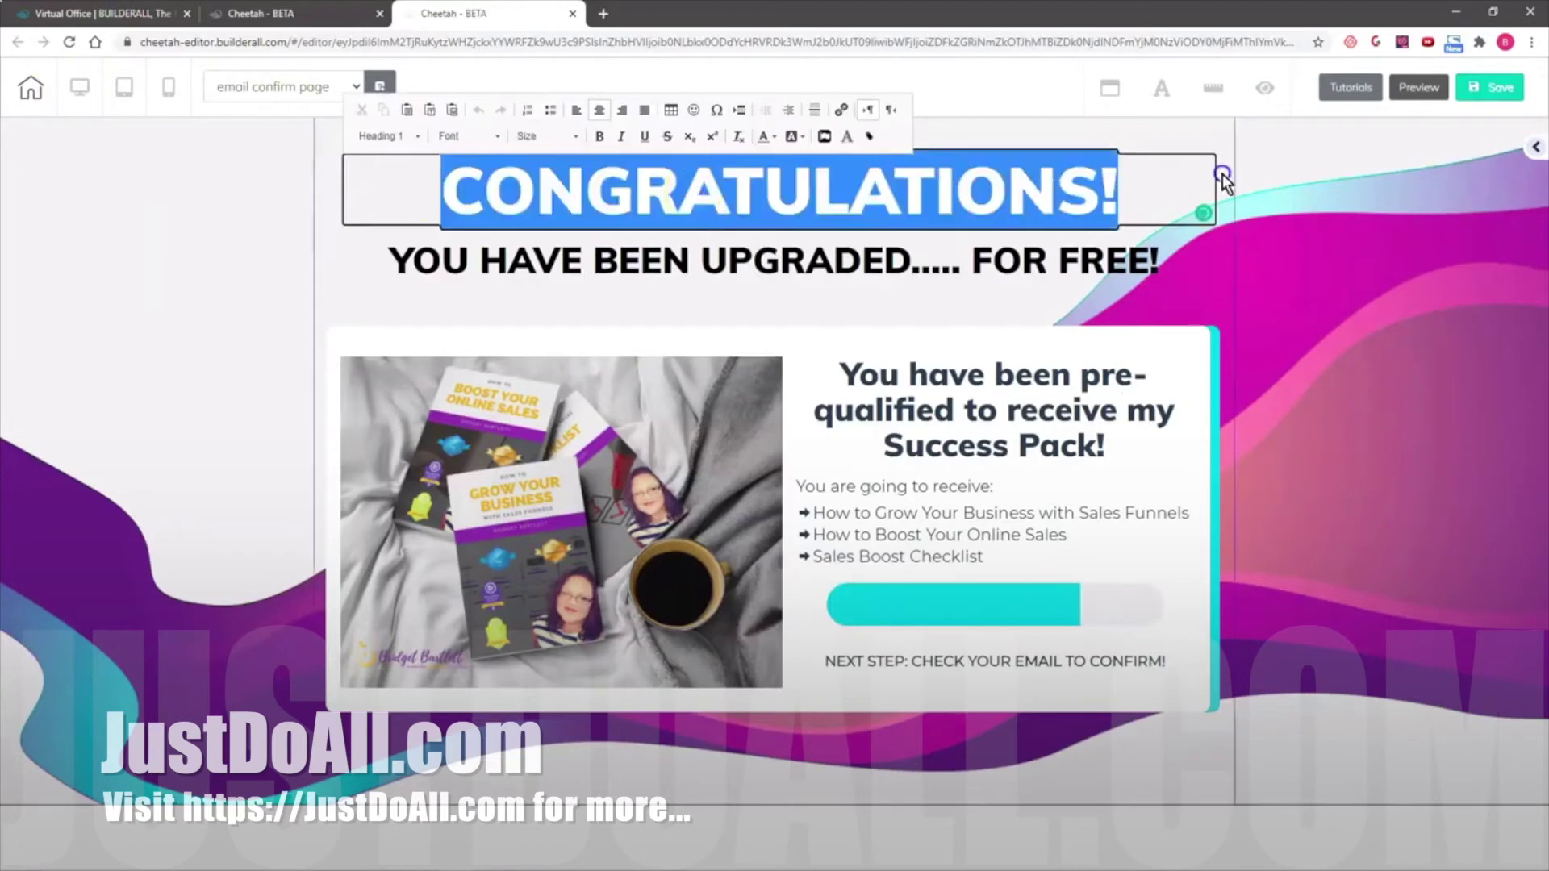
pyautogui.click(380, 138)
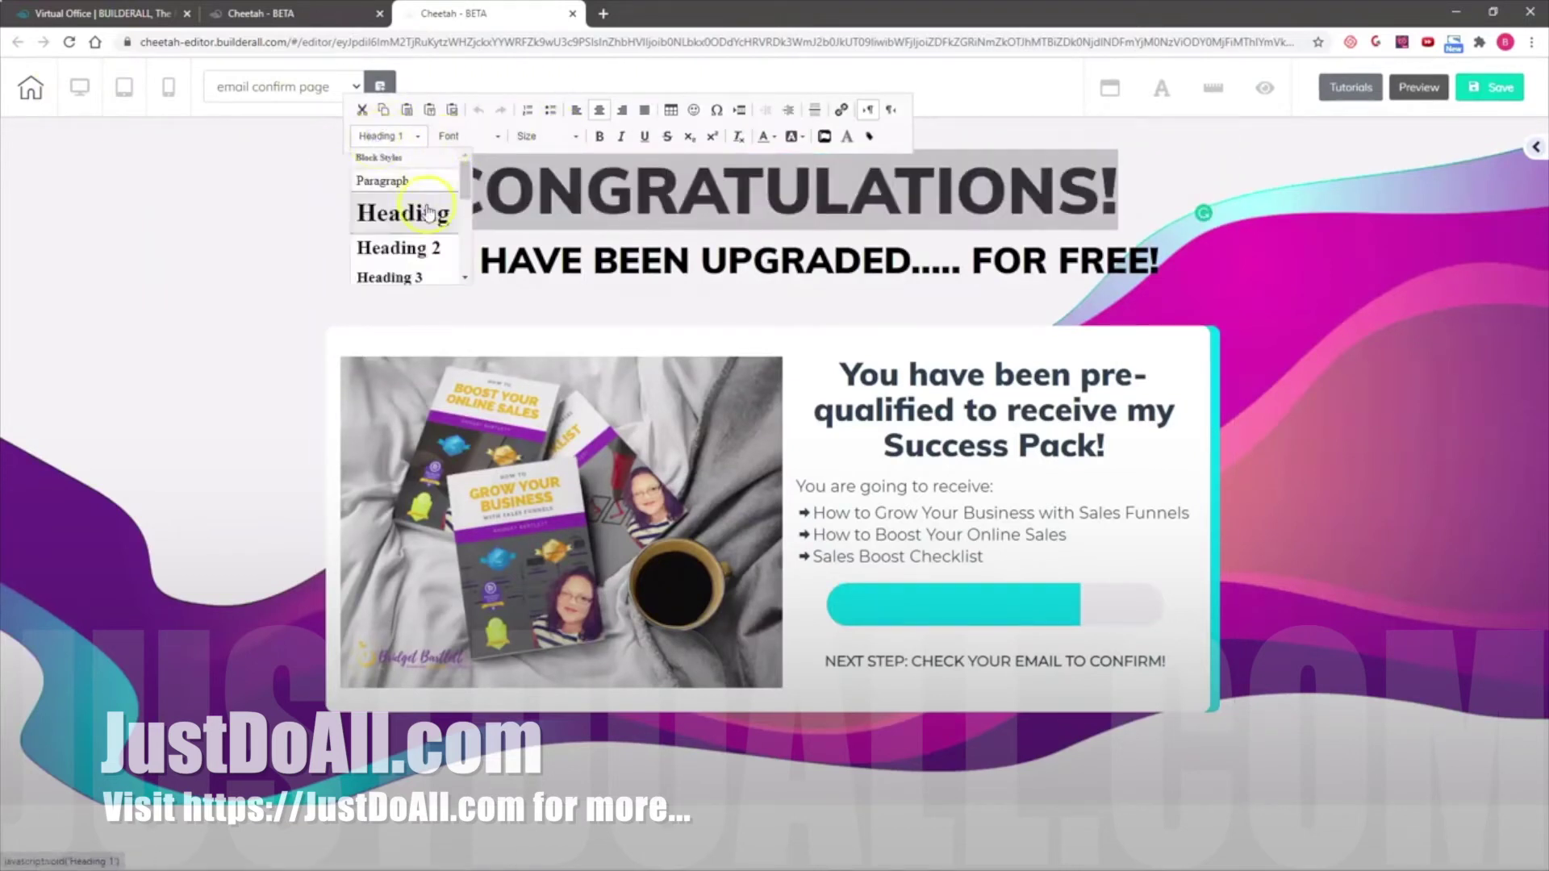
pyautogui.click(465, 191)
pyautogui.moveTo(465, 190); pyautogui.dragTo(464, 236)
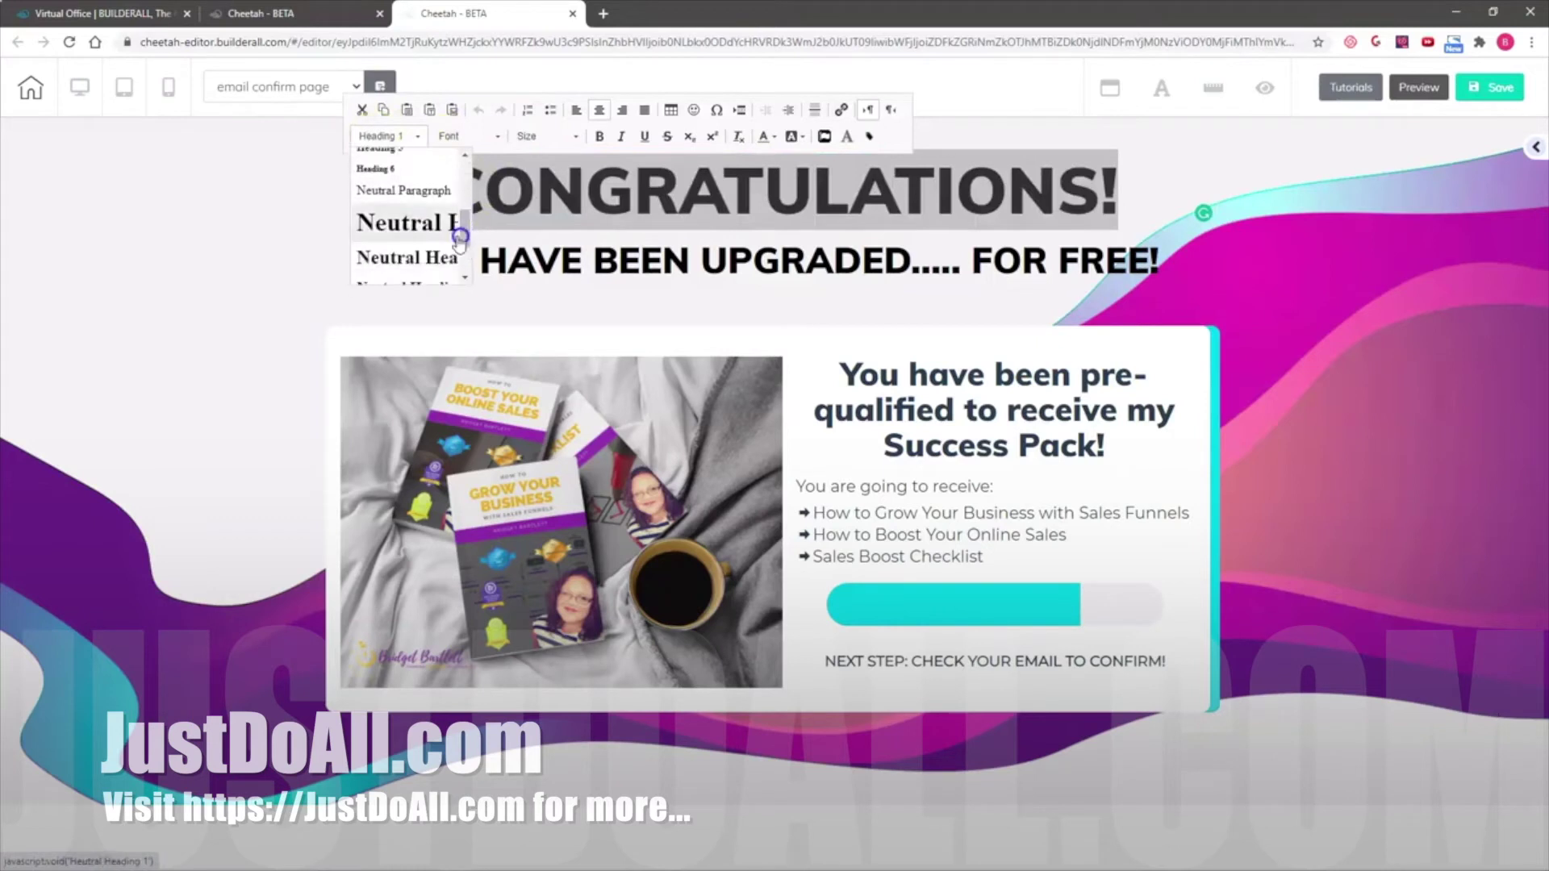
pyautogui.click(396, 230)
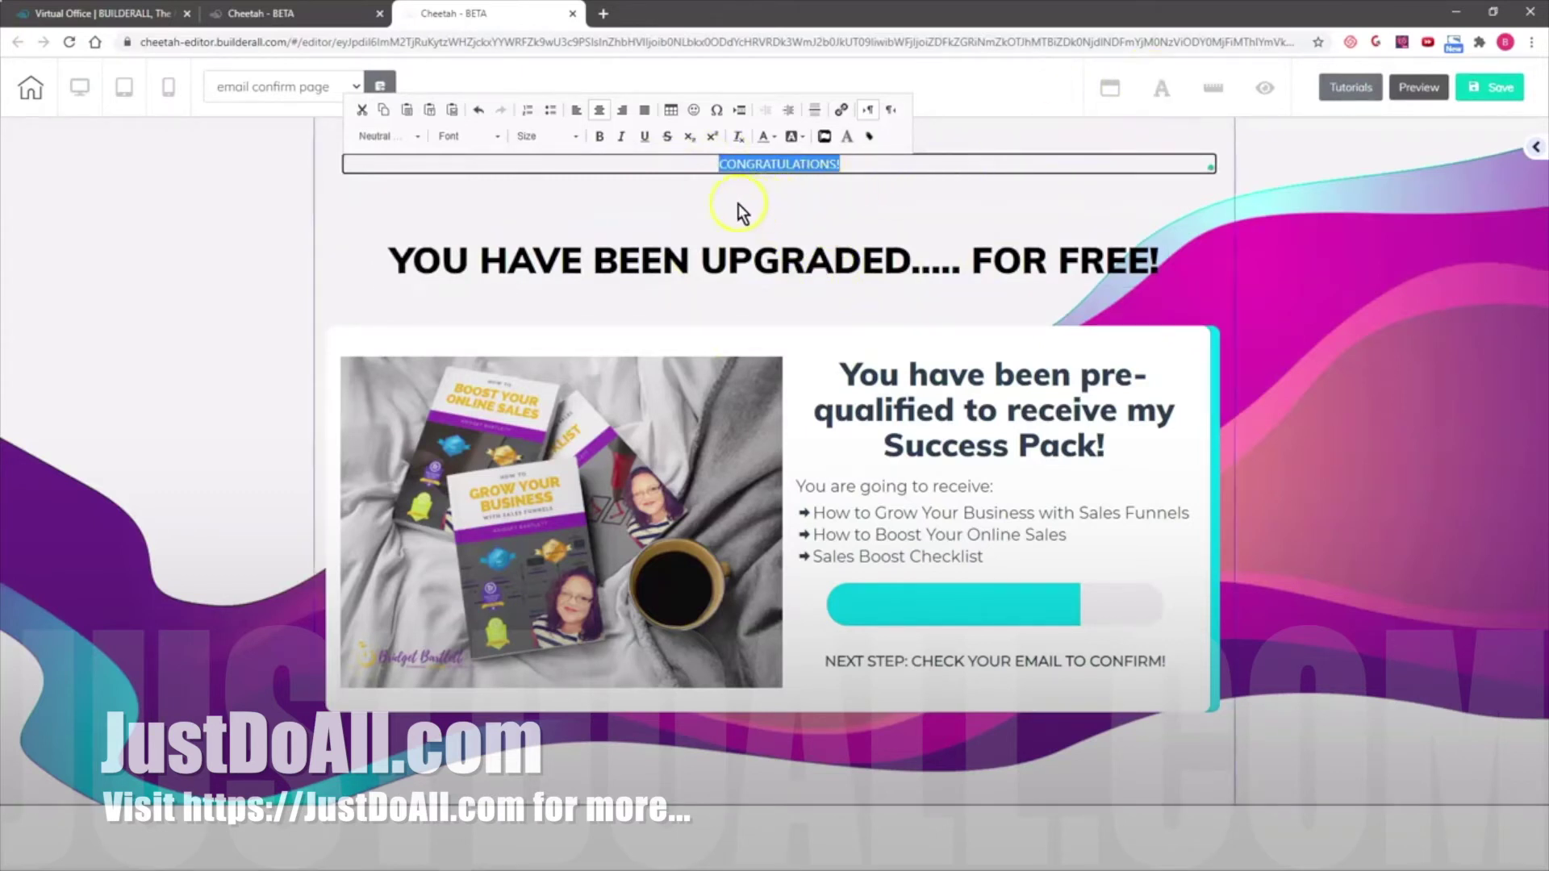
# Set the CONGRATULATIONS! heading font to Muli Black.
pyautogui.click(479, 135)
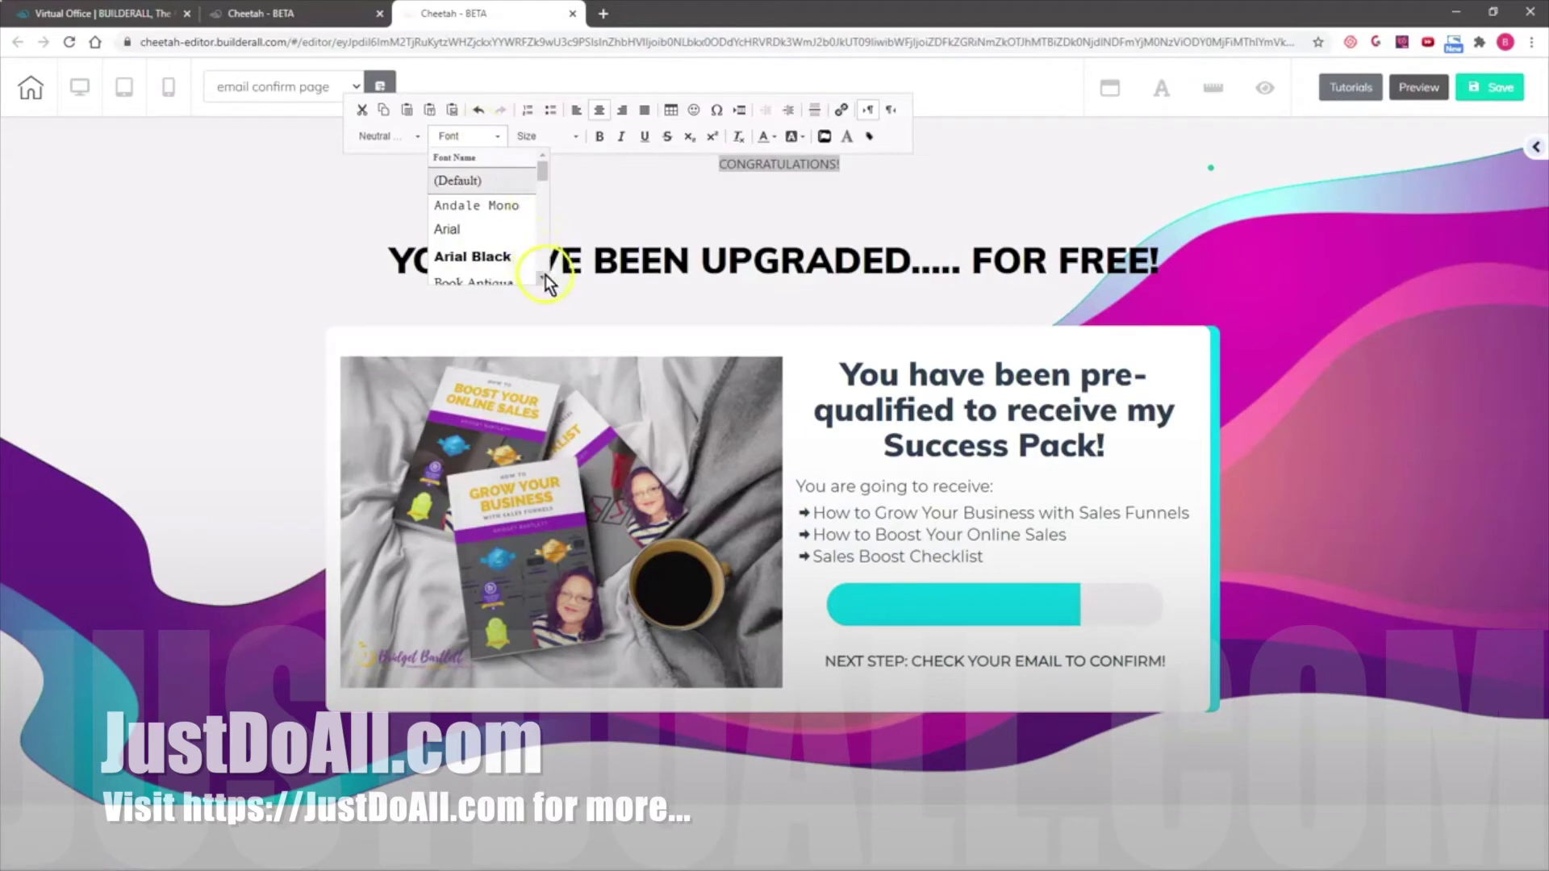
pyautogui.scroll(-5, 545, 275)
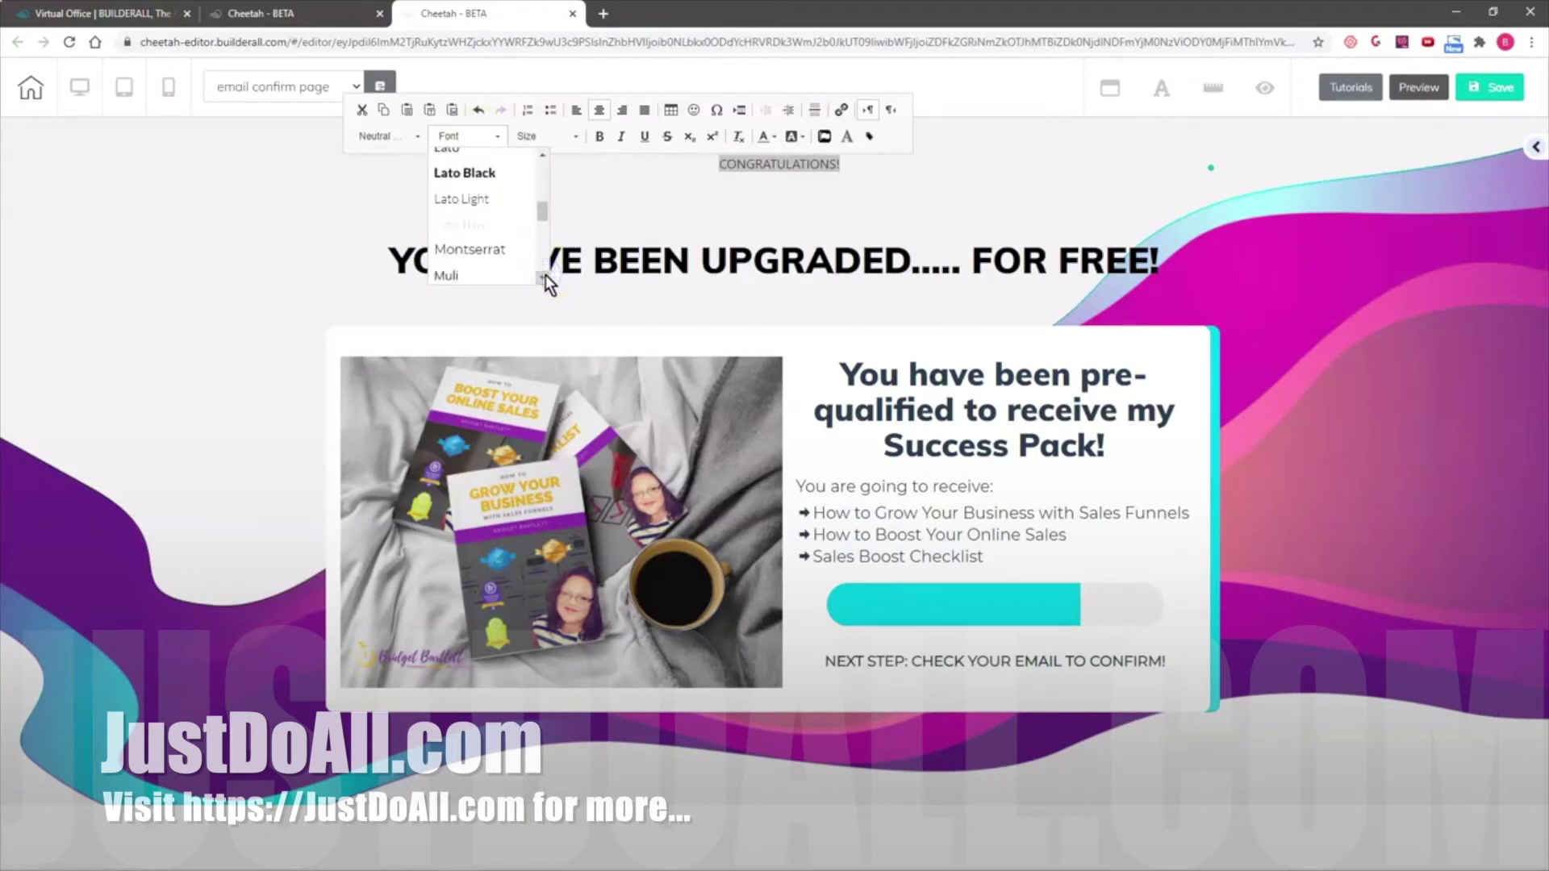
pyautogui.scroll(-2, 544, 277)
pyautogui.click(483, 237)
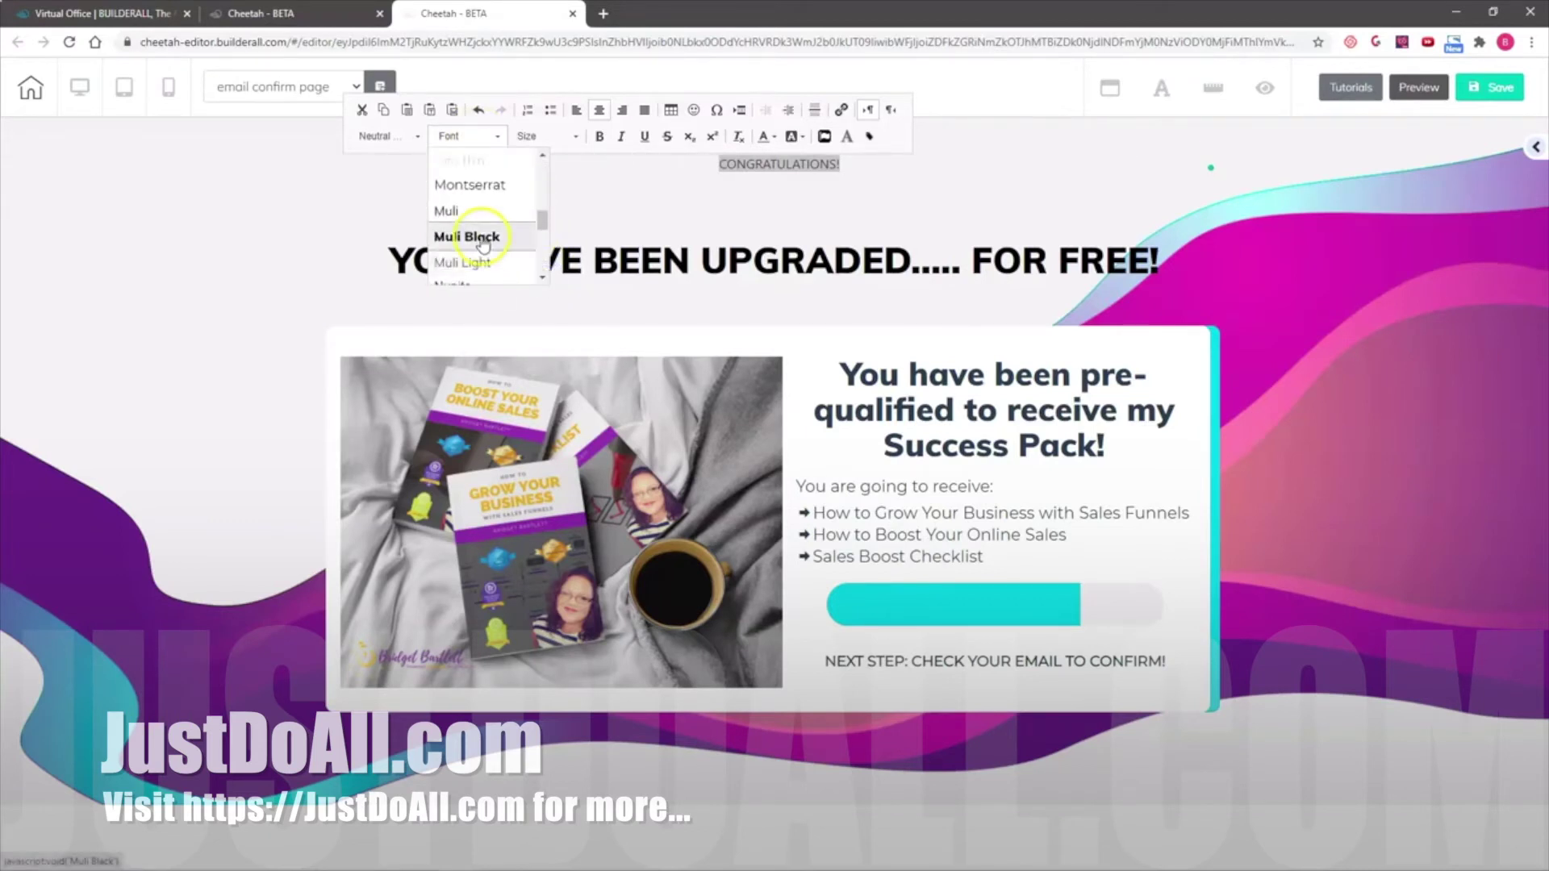
# Set the CONGRATULATIONS! heading size to 55.
pyautogui.click(539, 137)
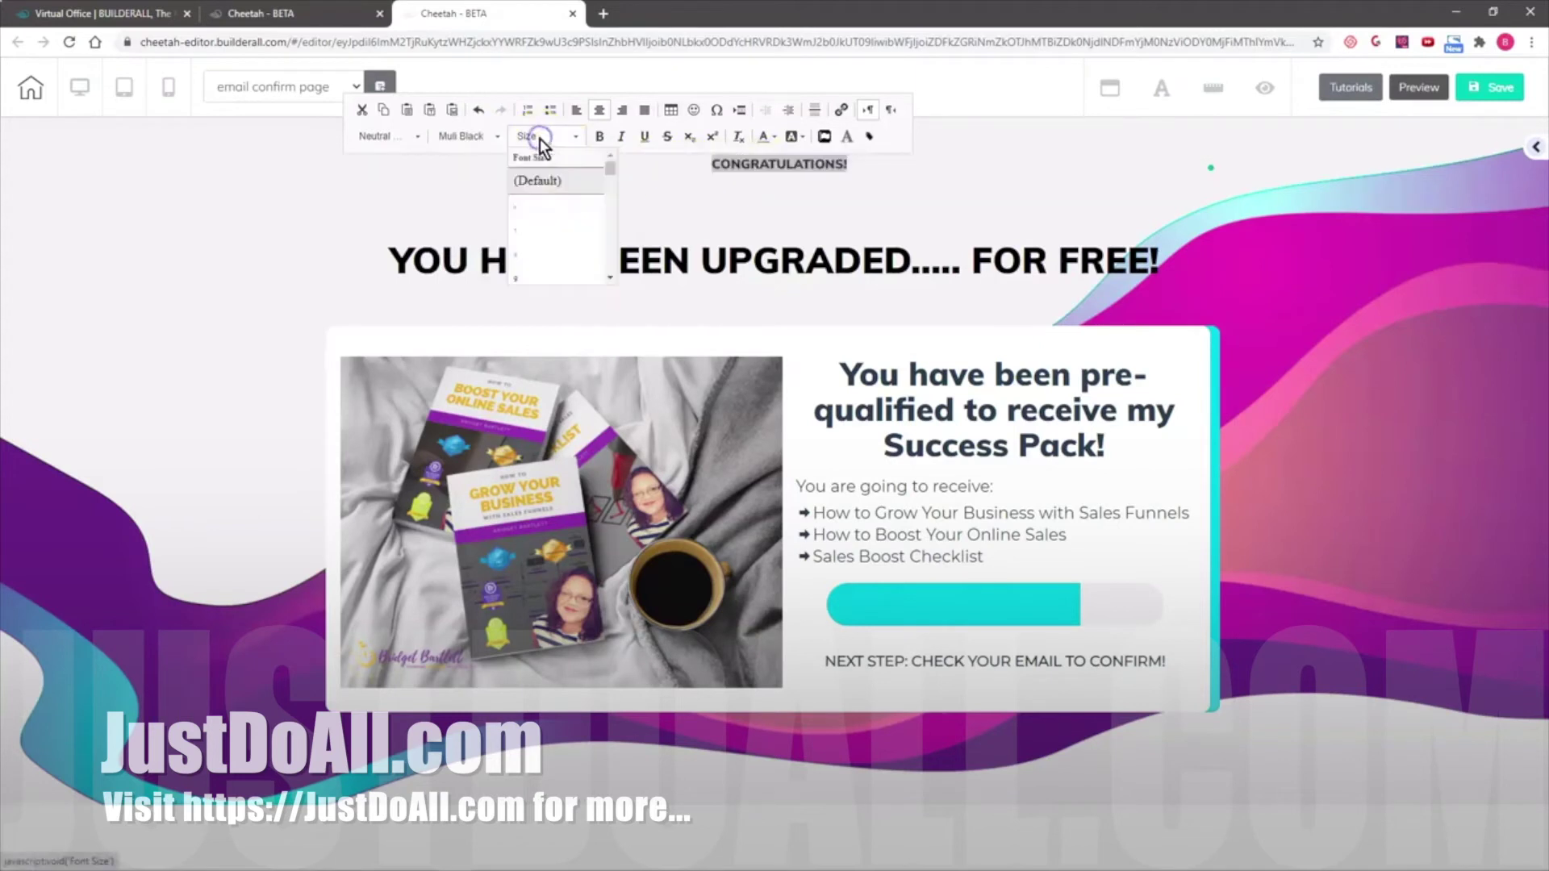
pyautogui.moveTo(612, 171); pyautogui.dragTo(610, 169)
pyautogui.click(610, 277)
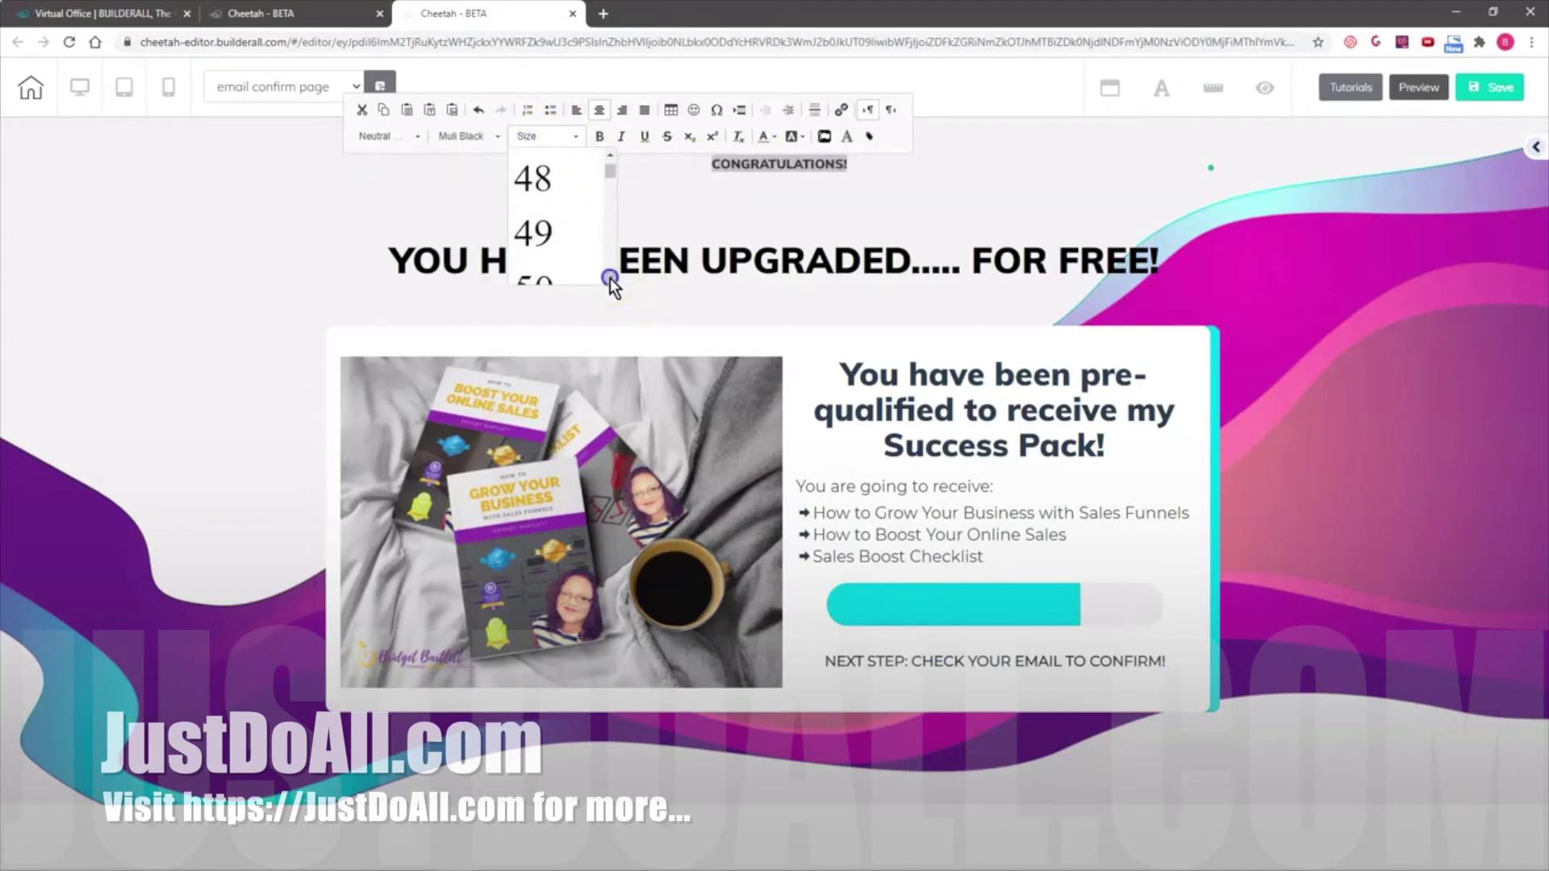
pyautogui.click(555, 276)
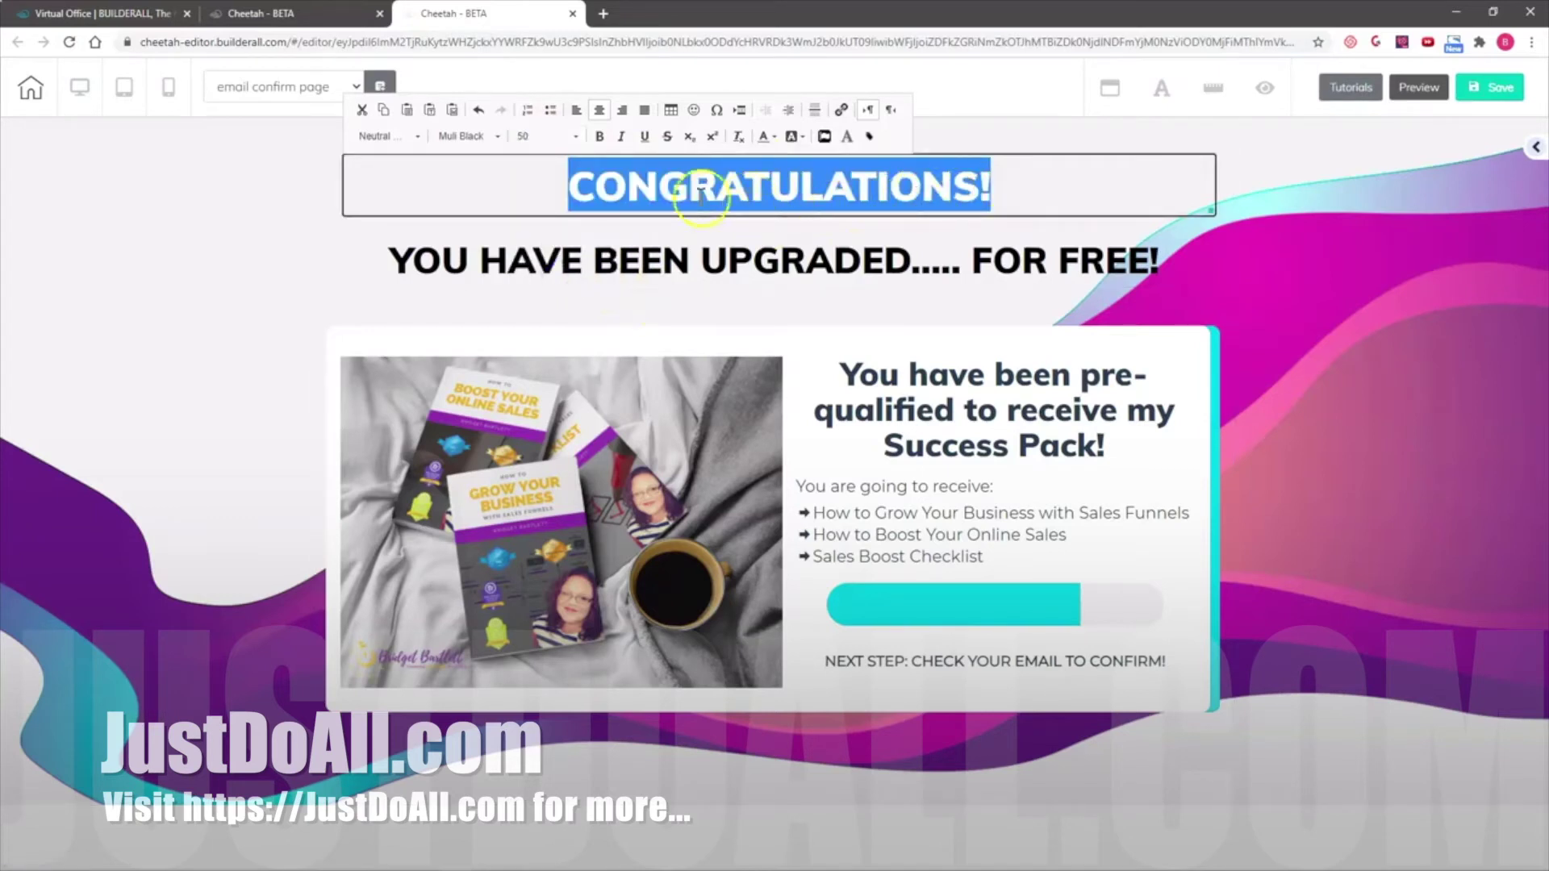
pyautogui.click(529, 137)
pyautogui.click(611, 276)
pyautogui.click(611, 276)
pyautogui.click(611, 276)
pyautogui.click(610, 276)
pyautogui.click(609, 276)
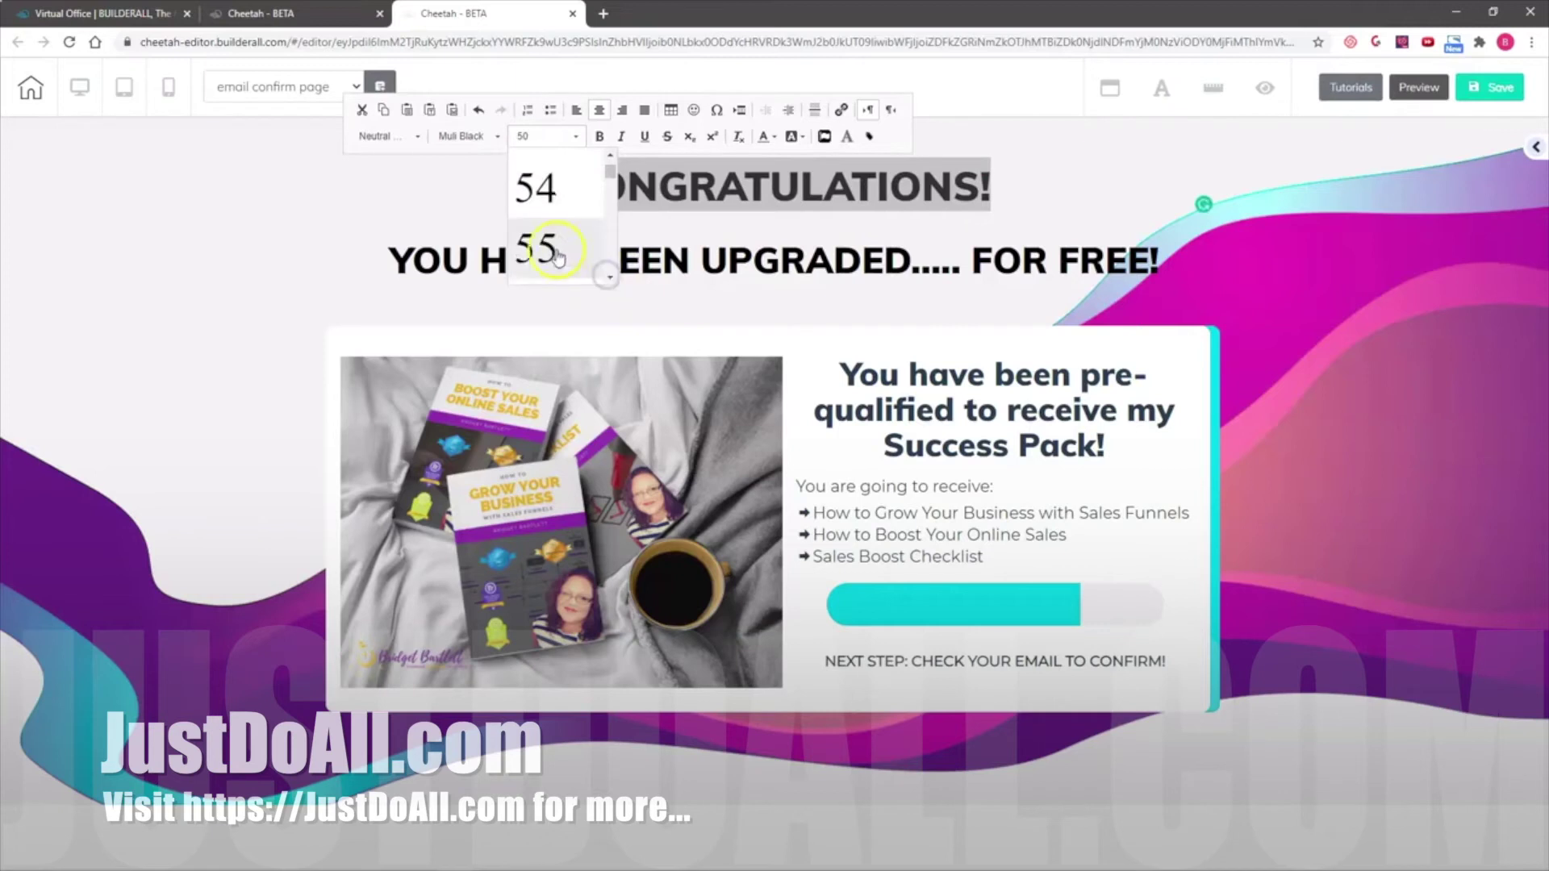
pyautogui.click(568, 269)
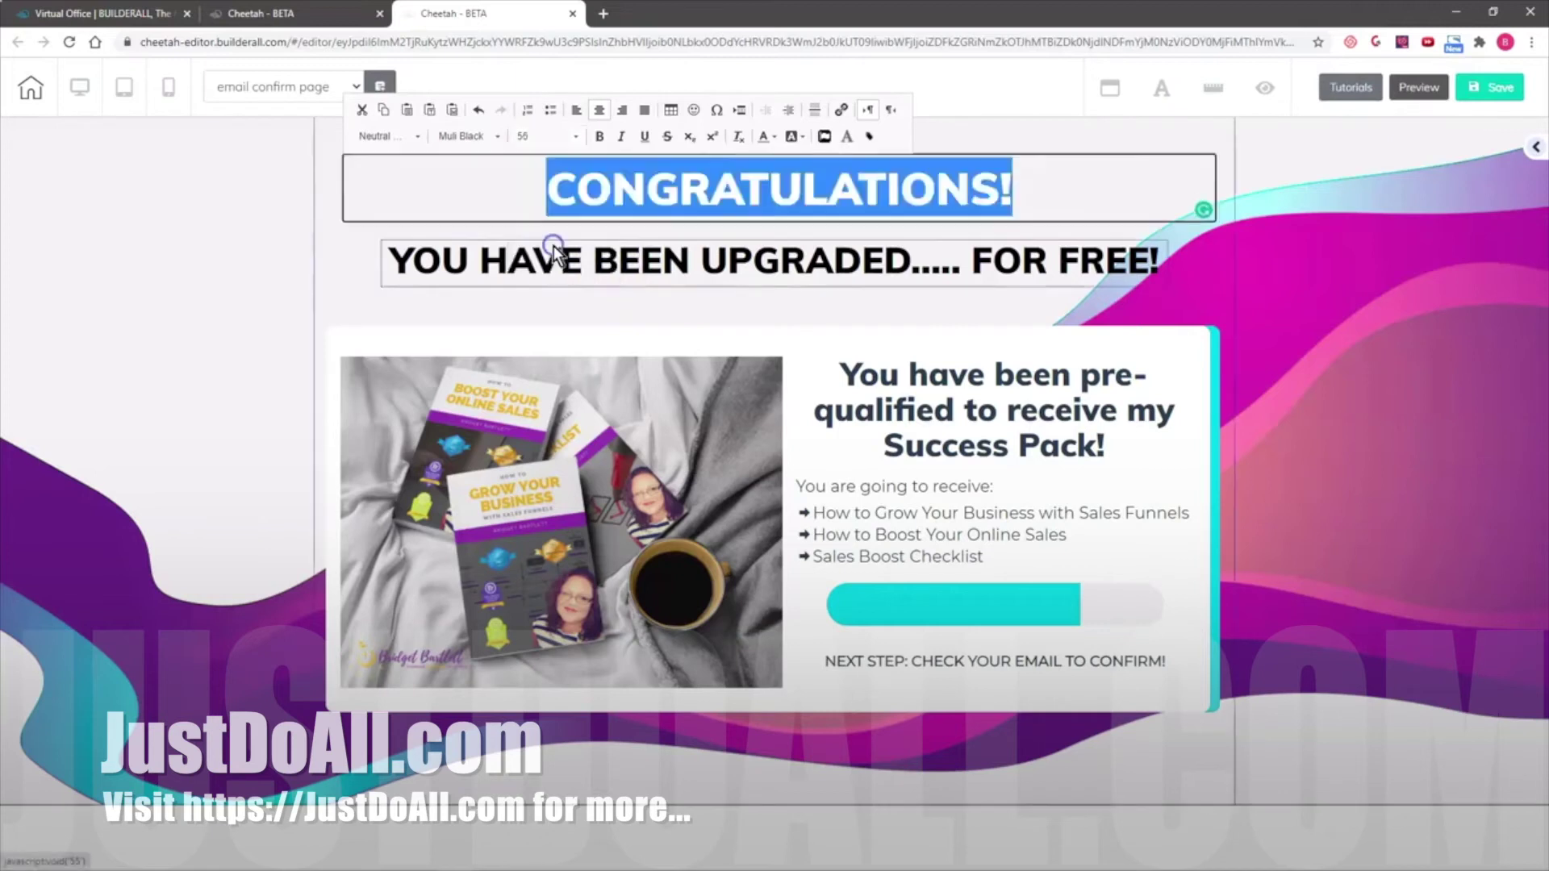
pyautogui.click(233, 235)
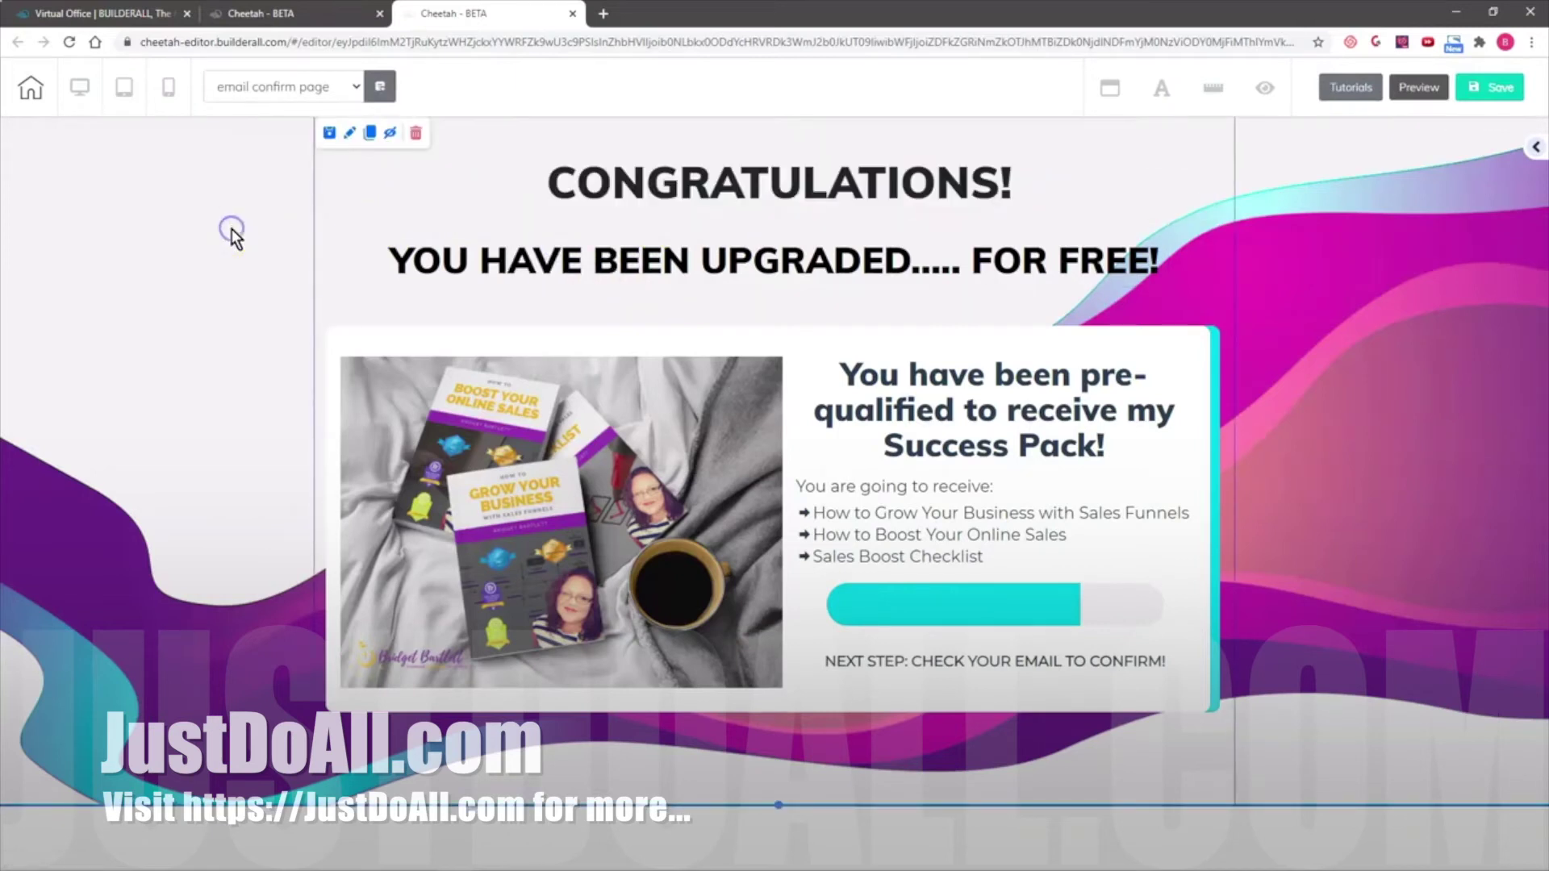
# In mobile view, set the CONGRATULATIONS heading's mobile size to 28.
pyautogui.click(168, 87)
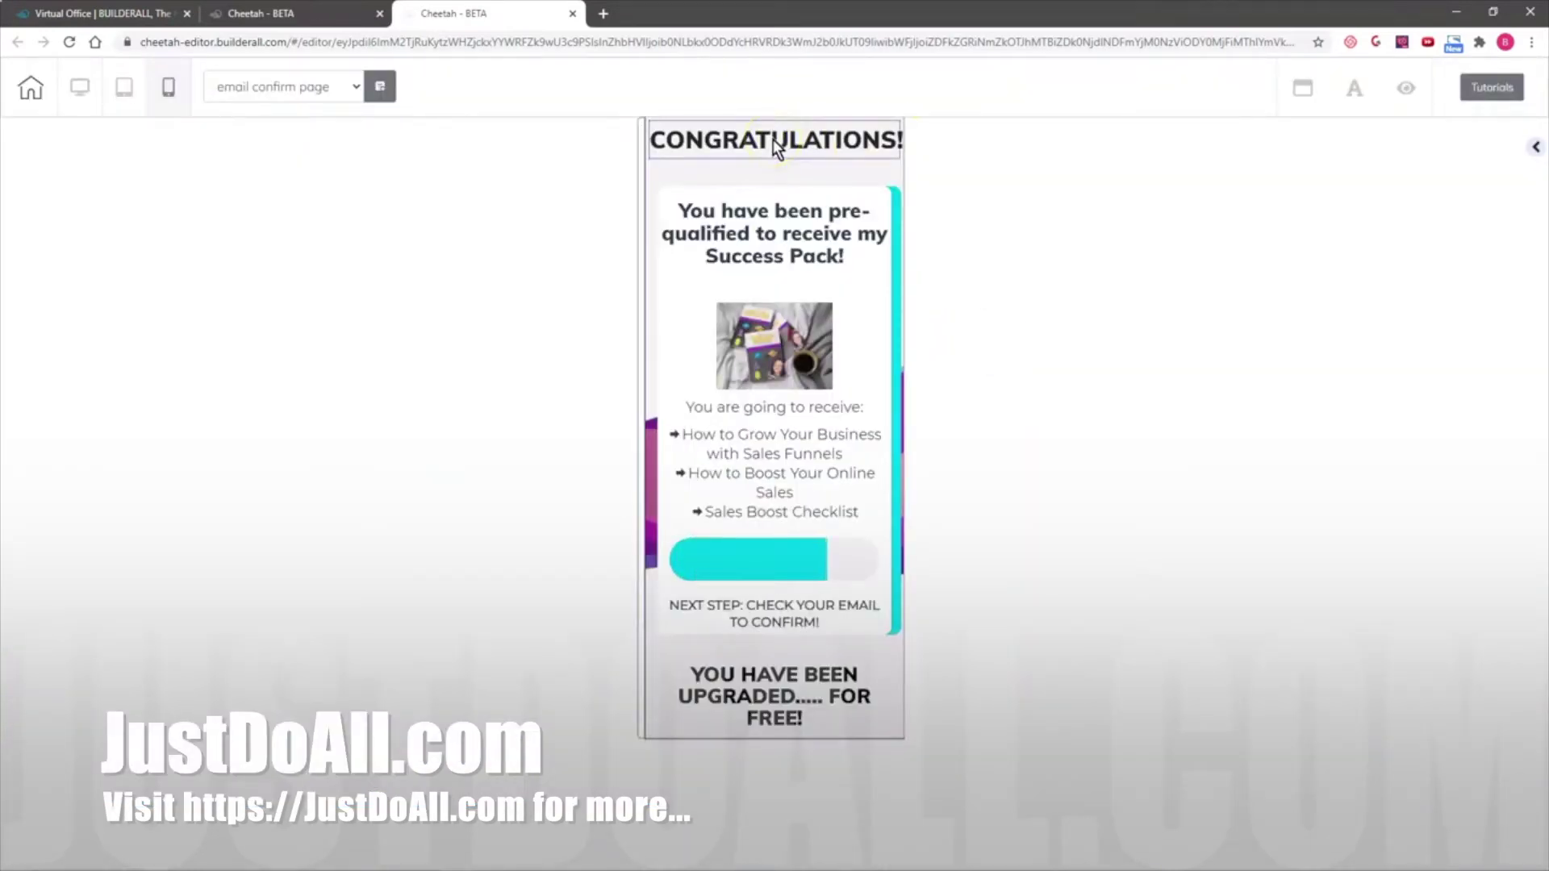
pyautogui.click(688, 138)
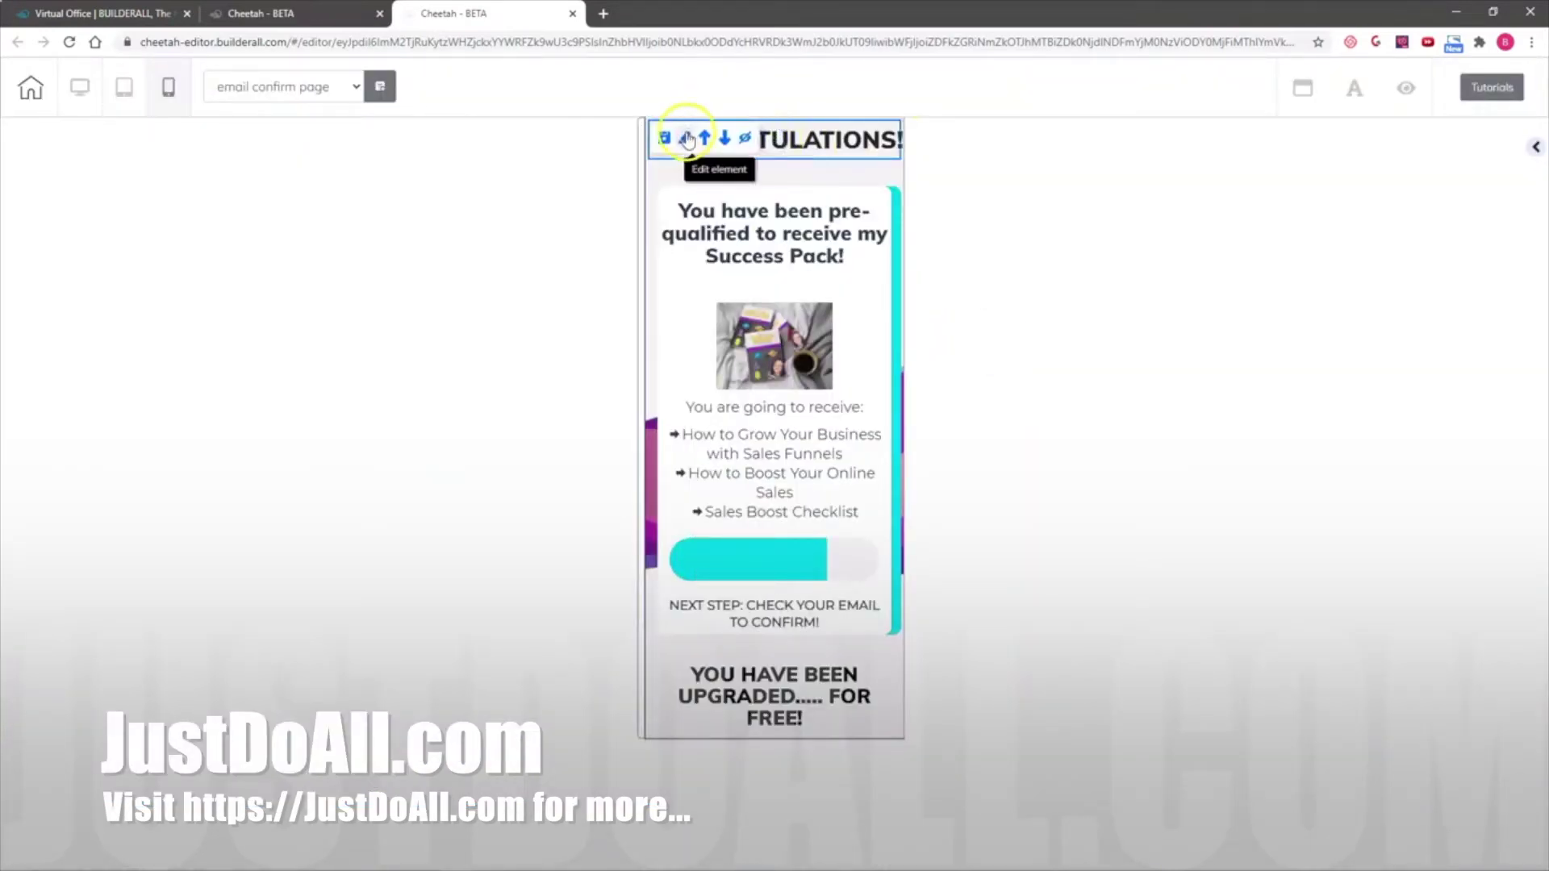
pyautogui.moveTo(864, 173); pyautogui.dragTo(1206, 151)
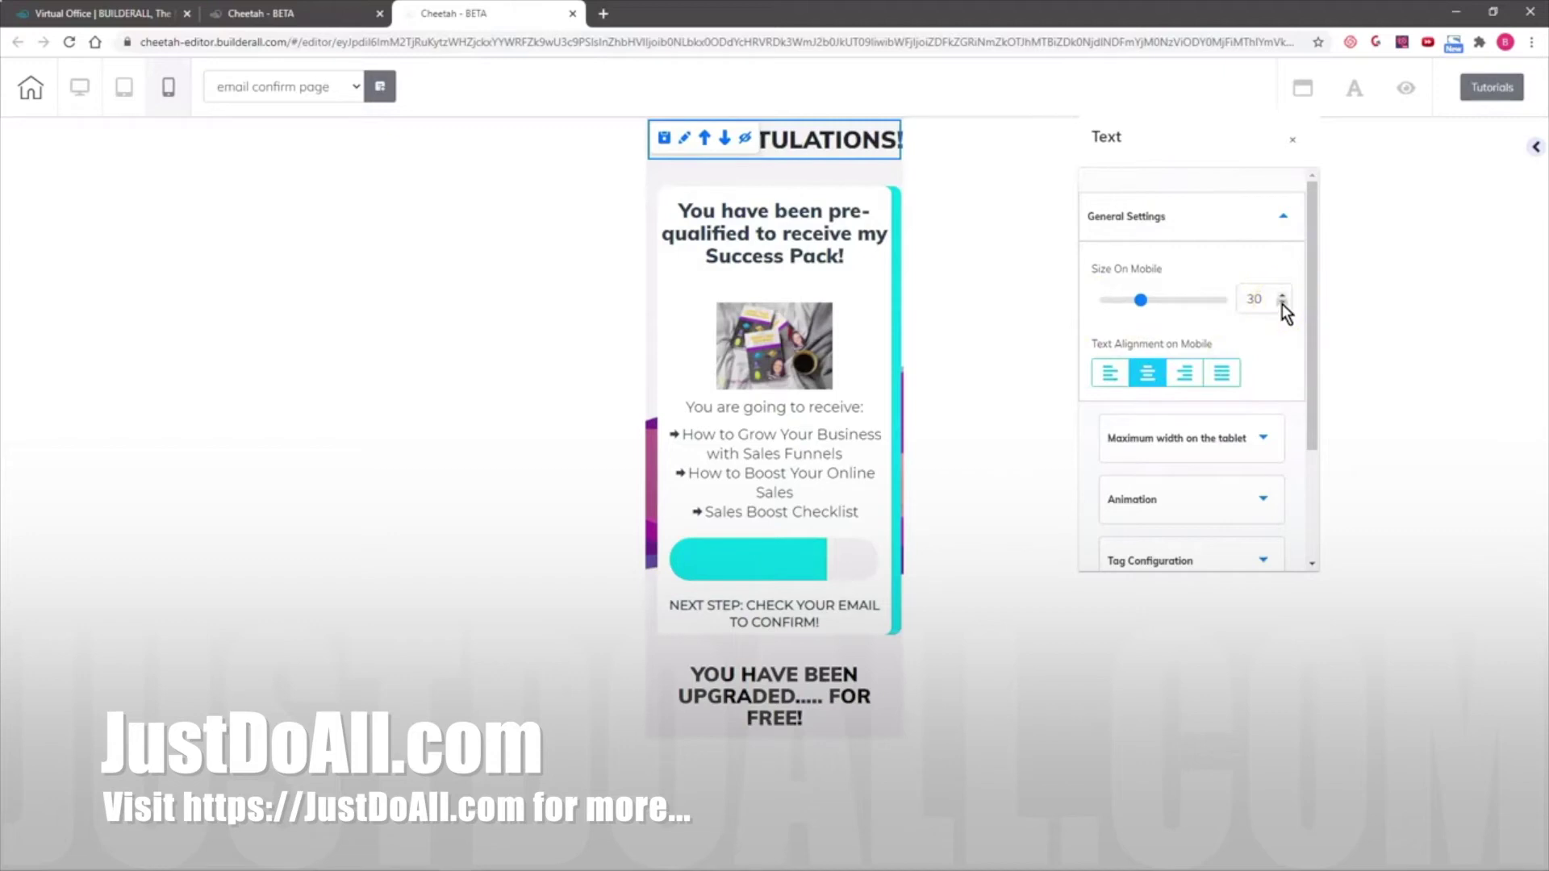
pyautogui.click(1283, 305)
pyautogui.click(1283, 304)
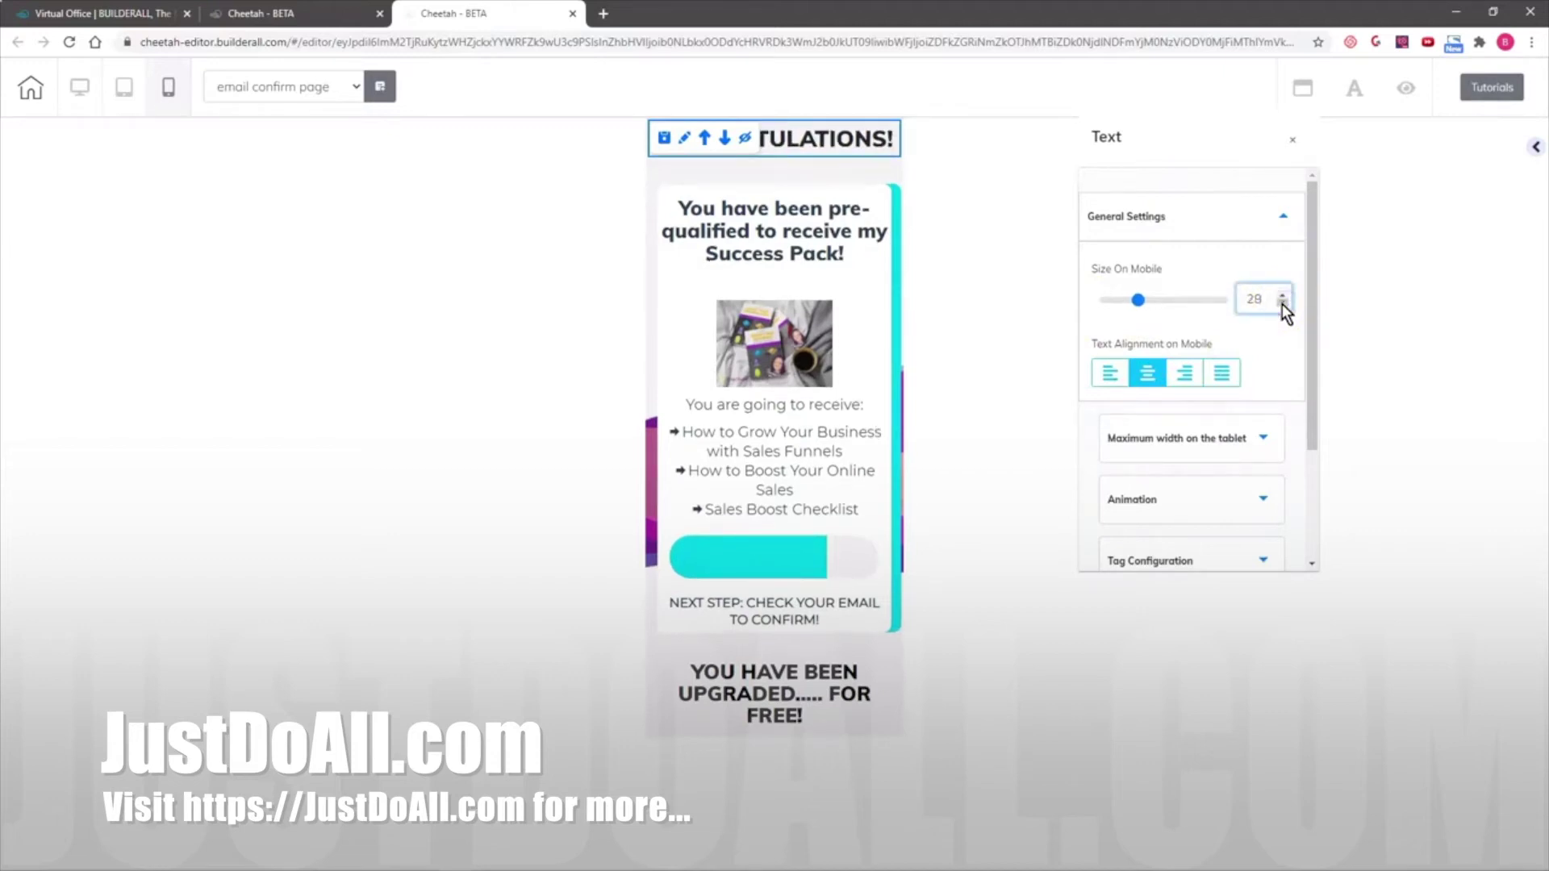
pyautogui.click(943, 212)
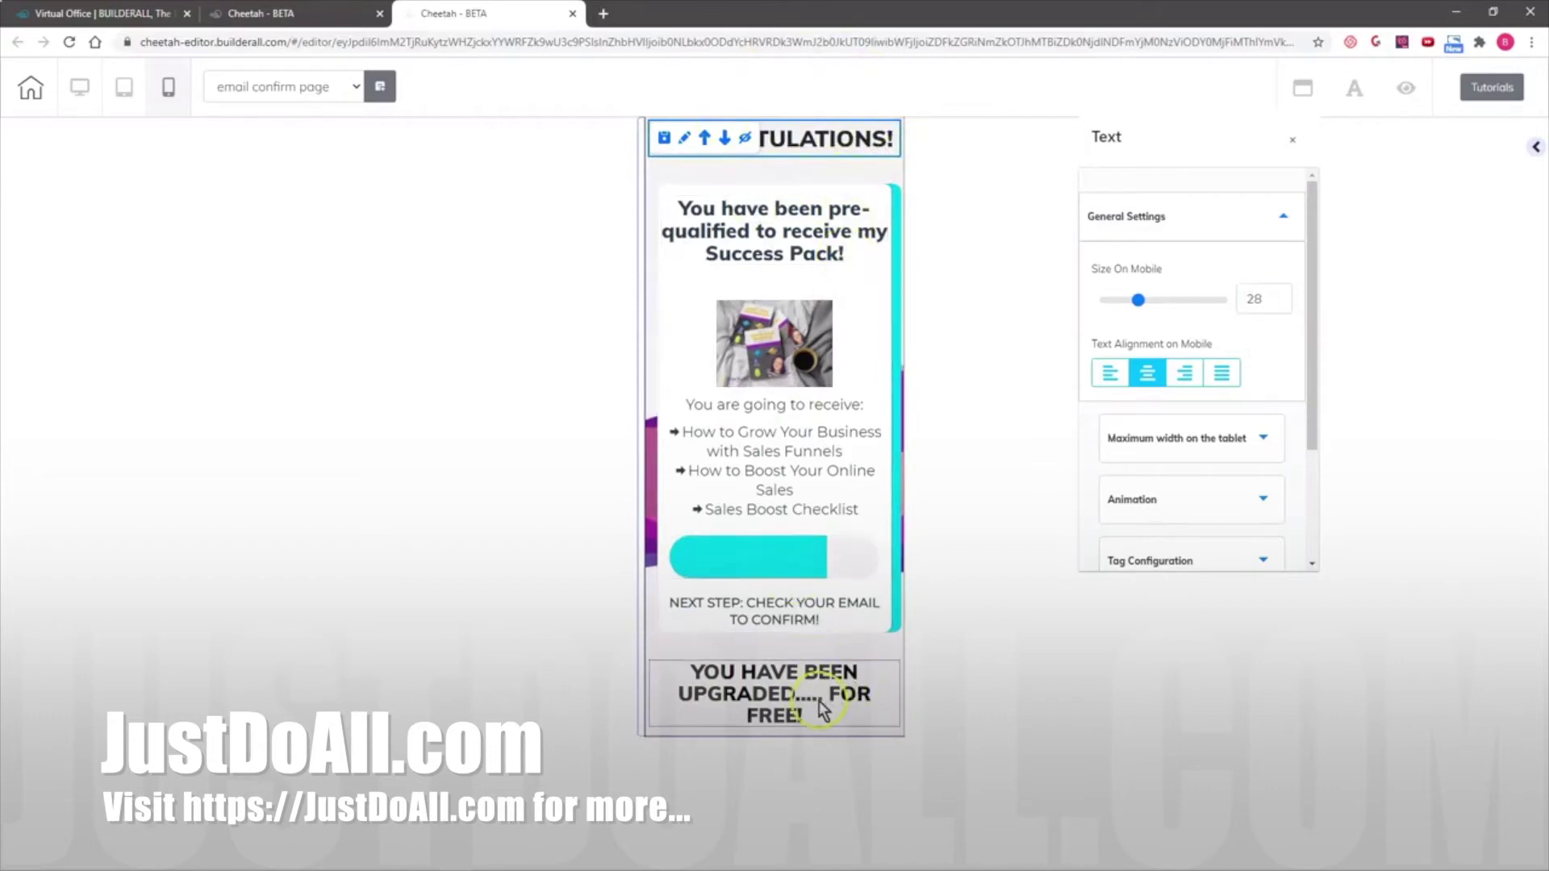
# Move the 'YOU HAVE BEEN UPGRADED..... FOR FREE!' line up beneath CONGRATULATIONS and open its settings.
pyautogui.click(794, 697)
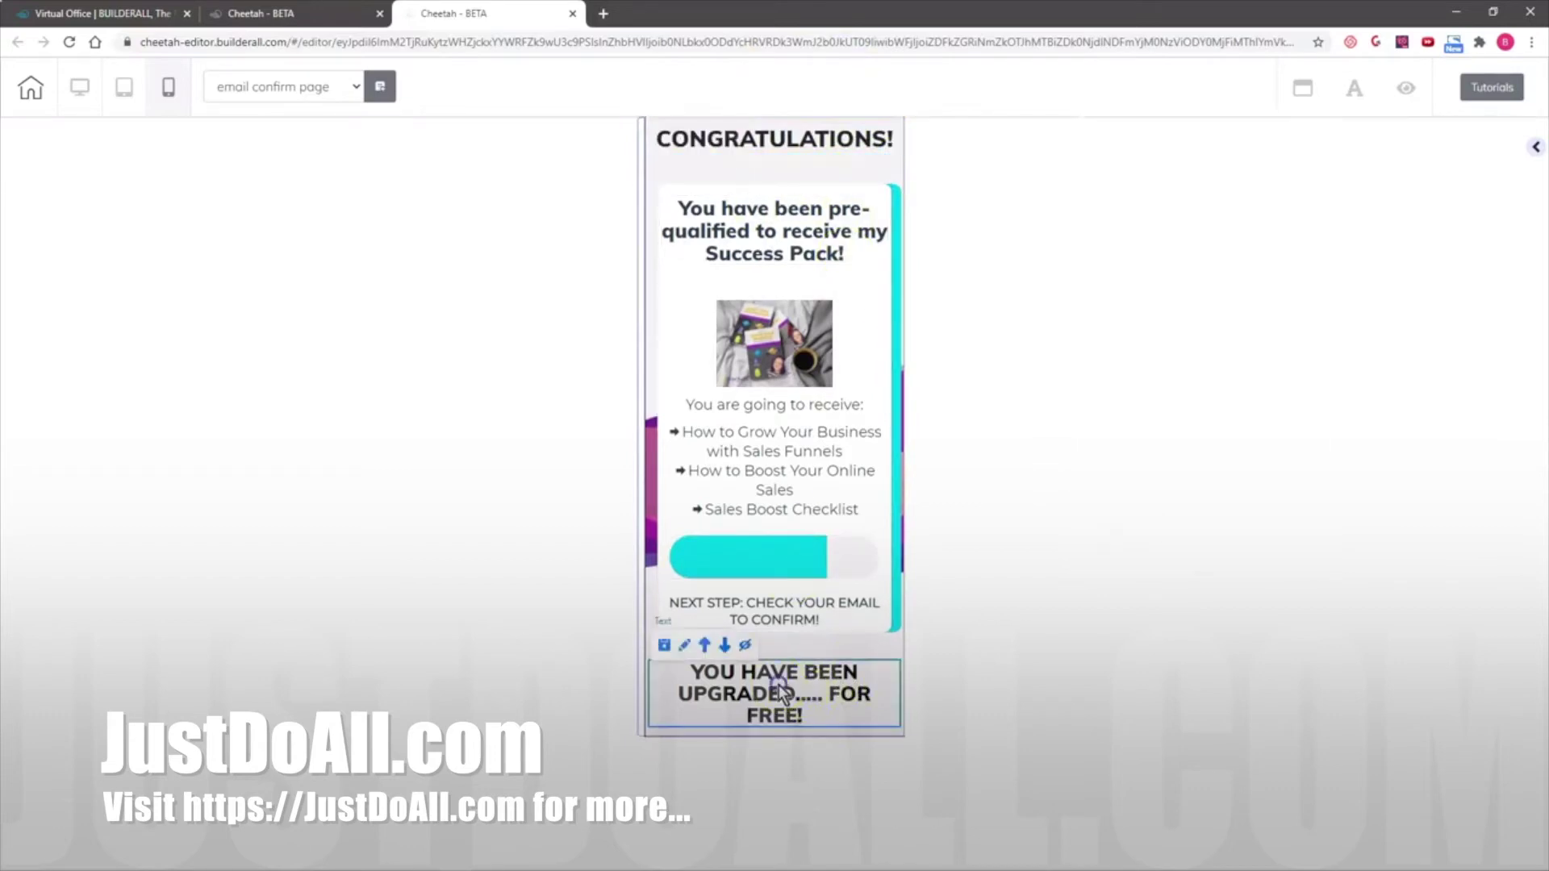
pyautogui.click(703, 645)
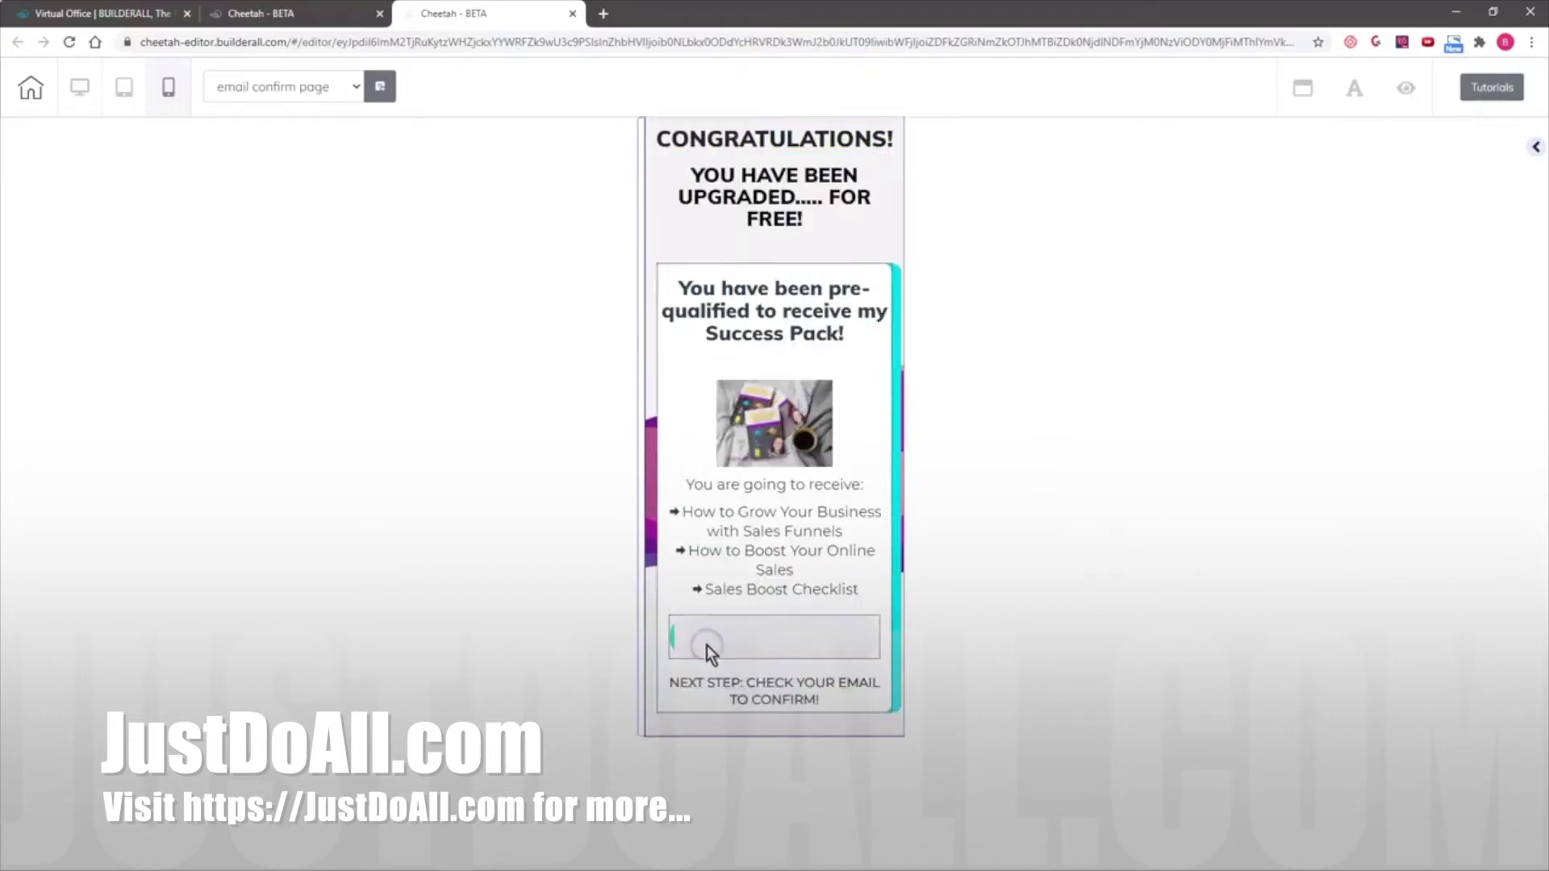
pyautogui.click(817, 210)
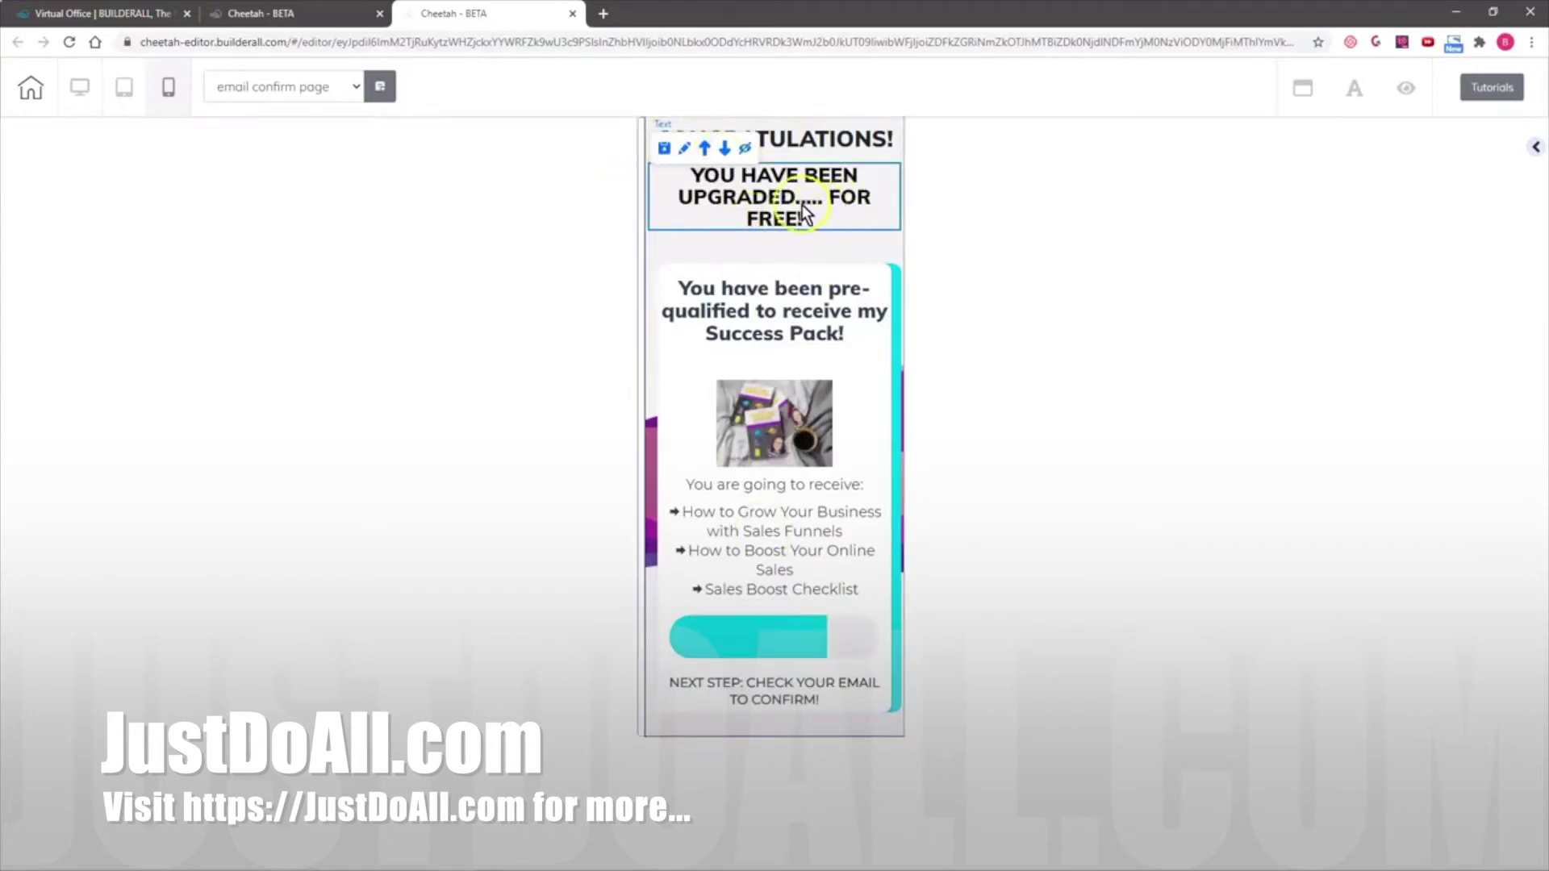
pyautogui.click(684, 149)
pyautogui.moveTo(820, 207); pyautogui.dragTo(1147, 151)
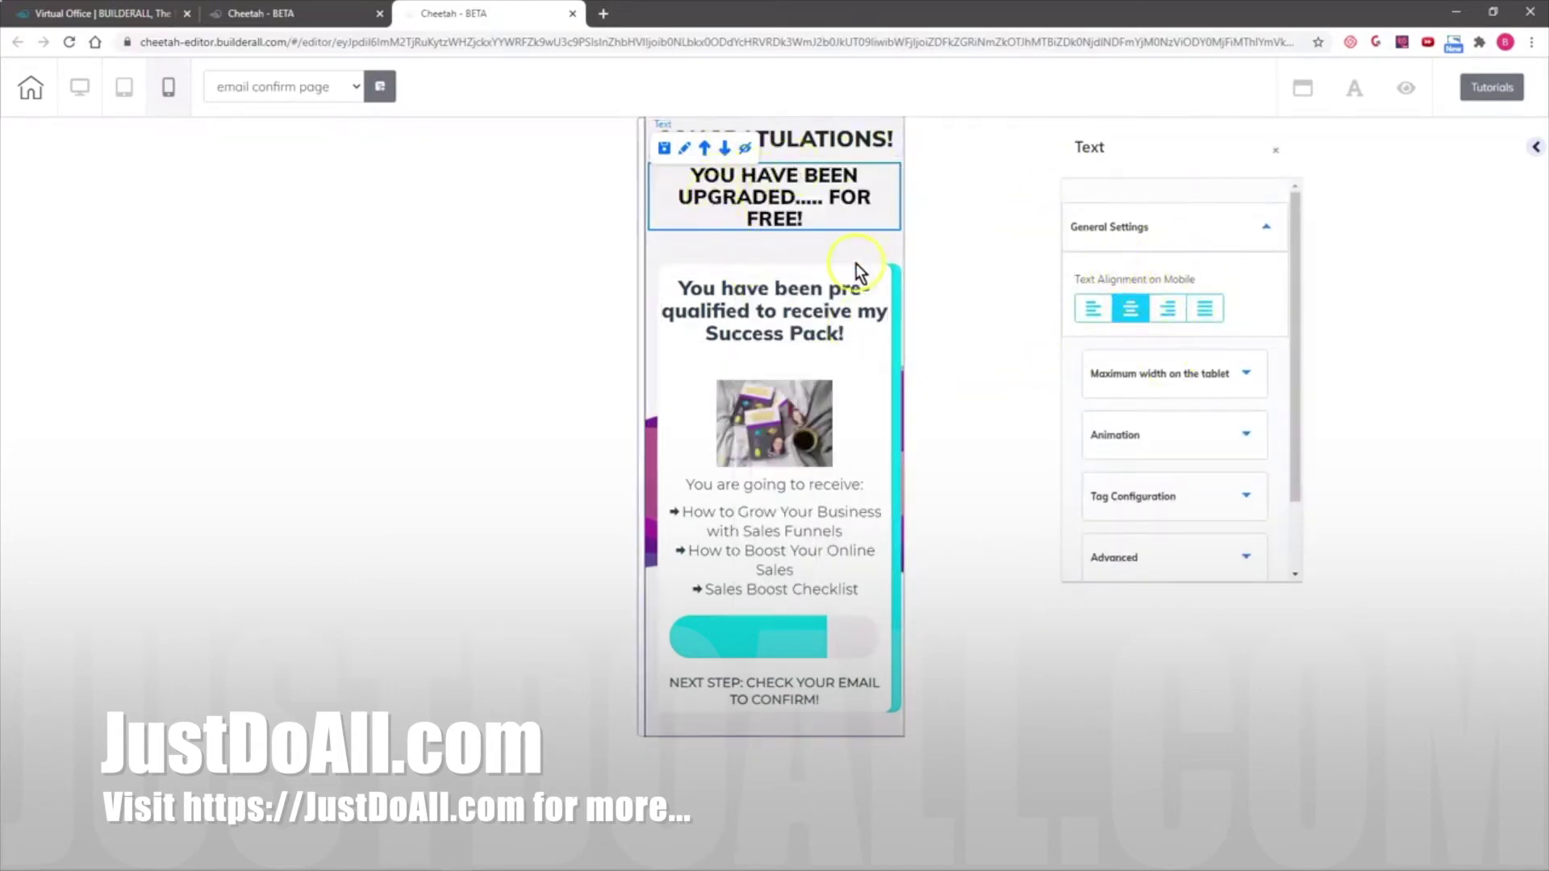
# In desktop view, apply the Neutral Heading 2 style to the upgraded headline.
pyautogui.click(84, 92)
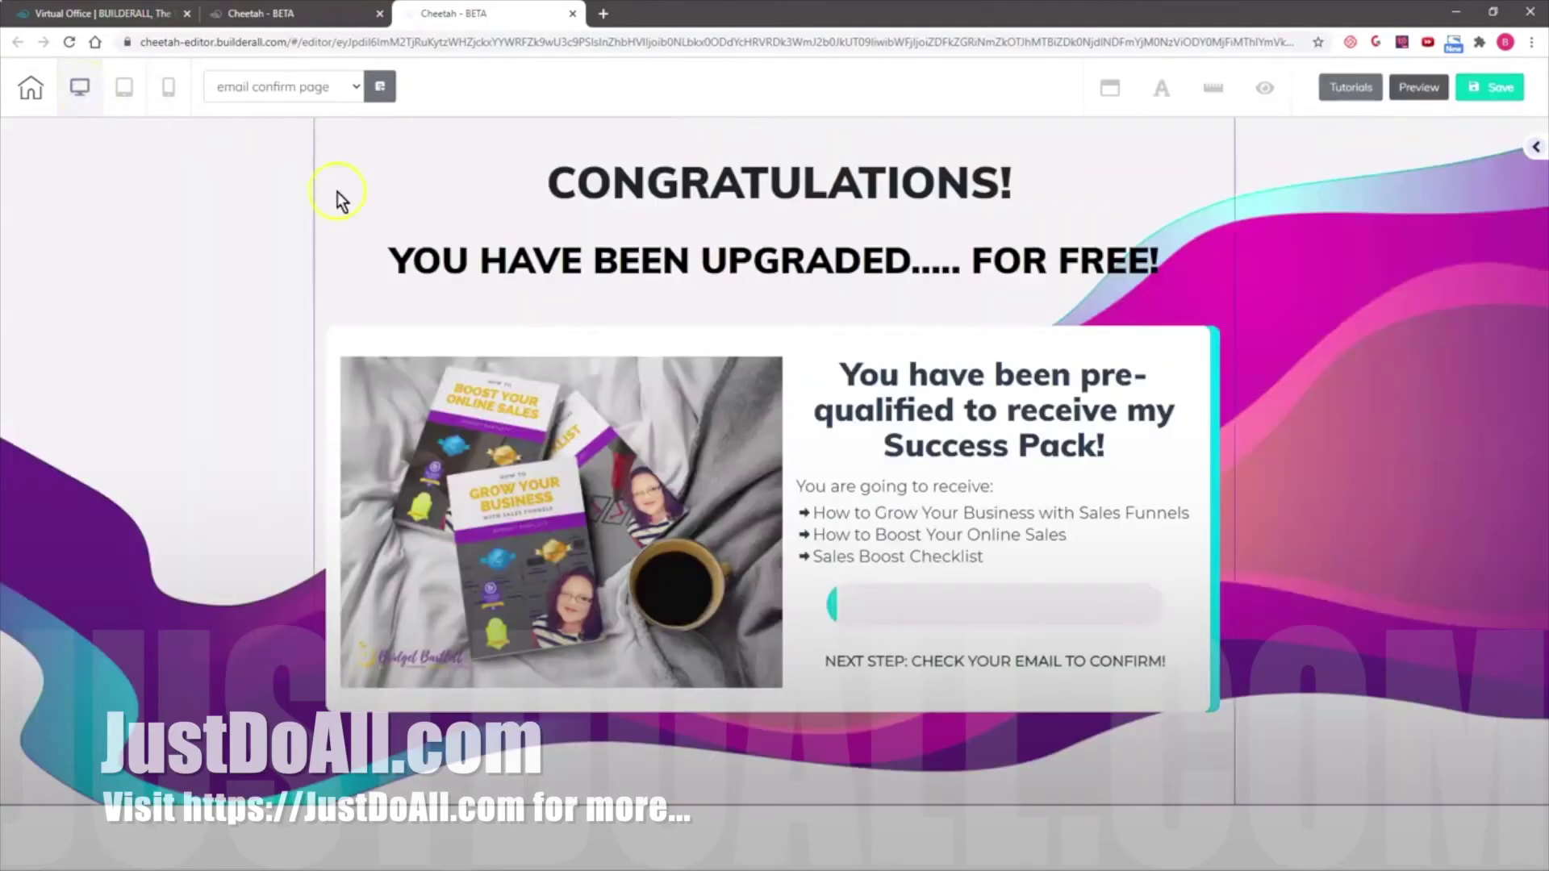
pyautogui.click(586, 256)
pyautogui.click(587, 256)
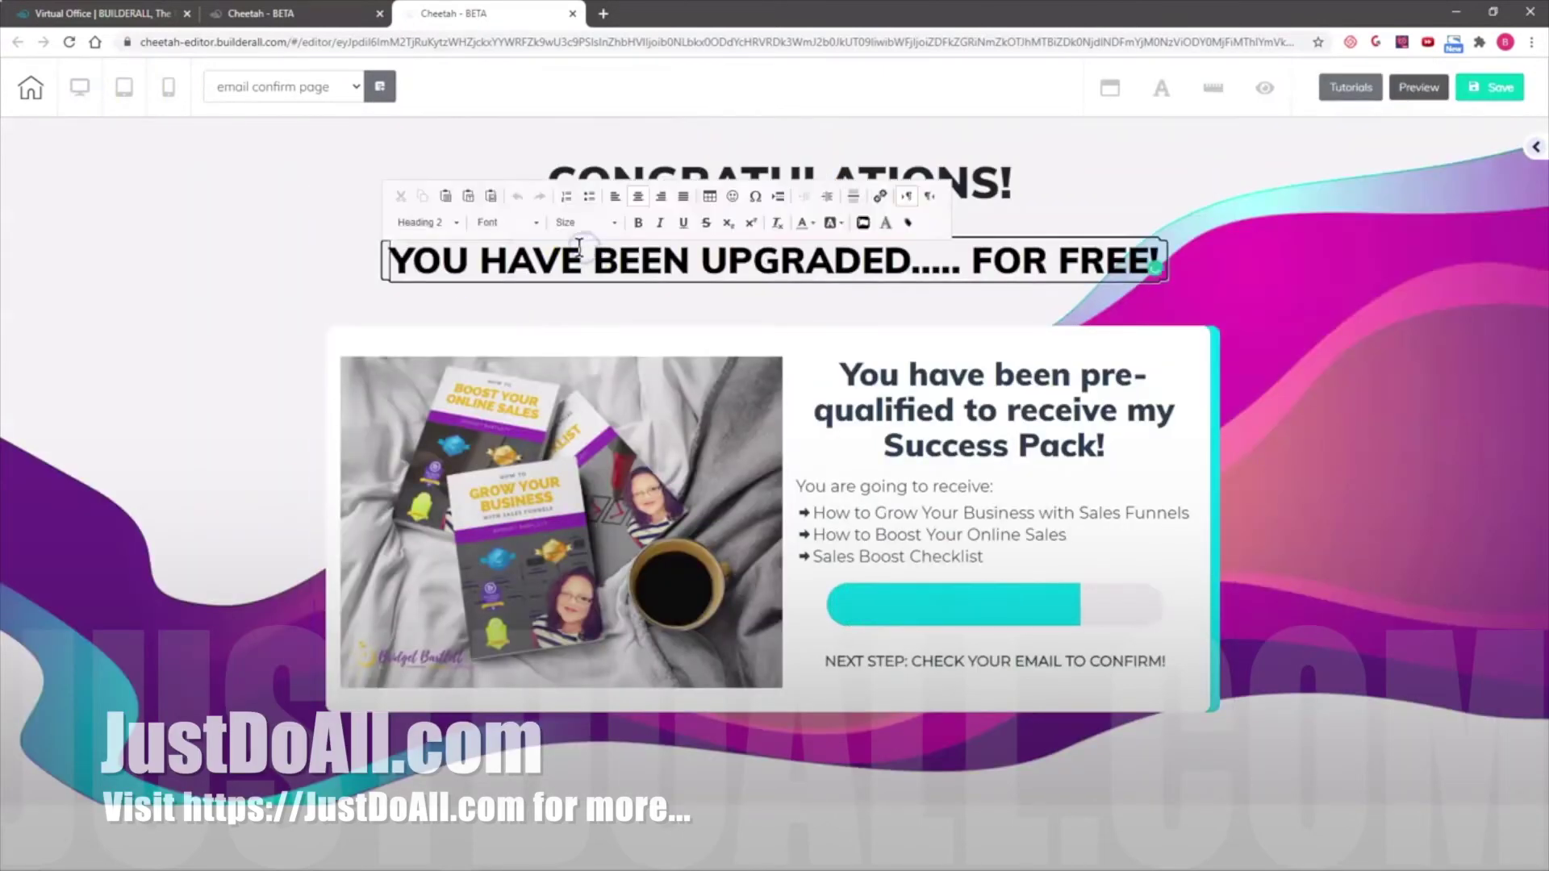
pyautogui.moveTo(388, 260); pyautogui.dragTo(1170, 256)
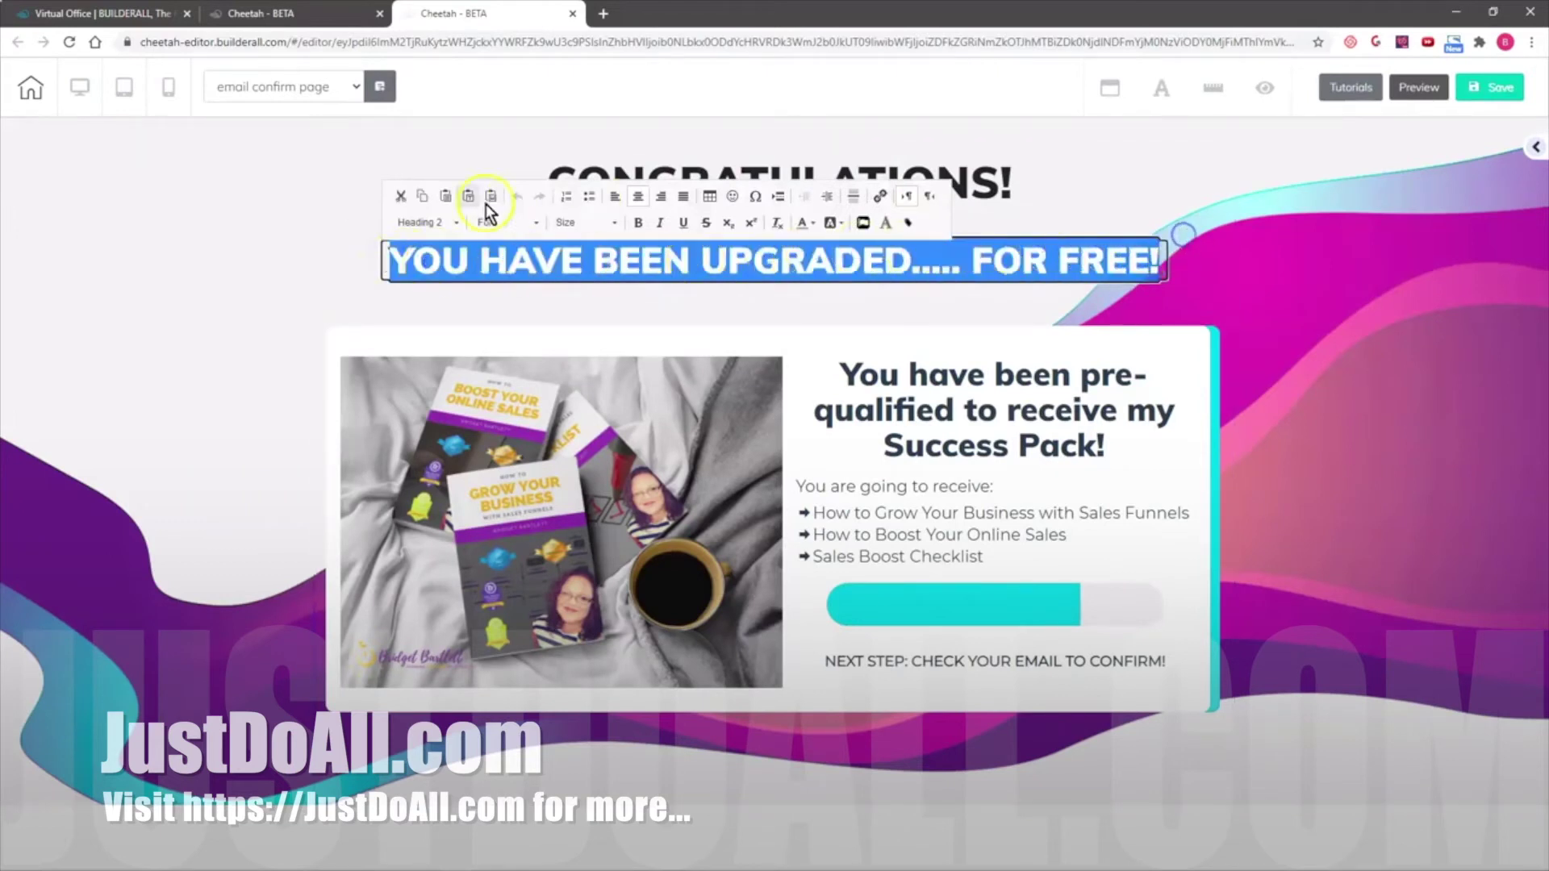
pyautogui.click(426, 222)
pyautogui.click(503, 364)
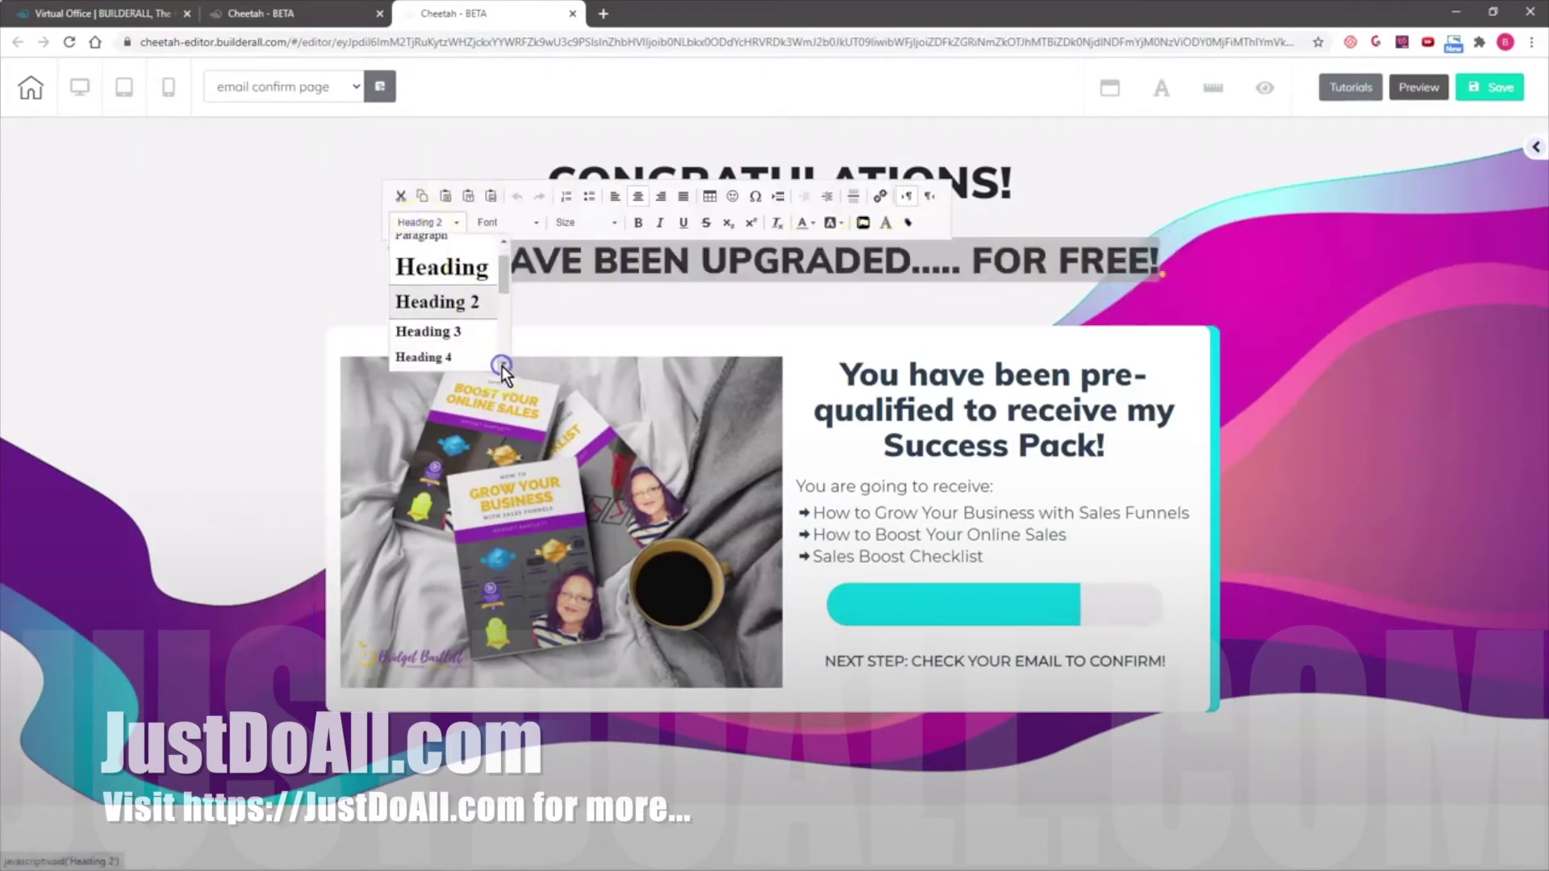
pyautogui.click(503, 366)
pyautogui.click(503, 366)
pyautogui.click(503, 365)
pyautogui.click(502, 365)
pyautogui.click(502, 366)
pyautogui.click(431, 328)
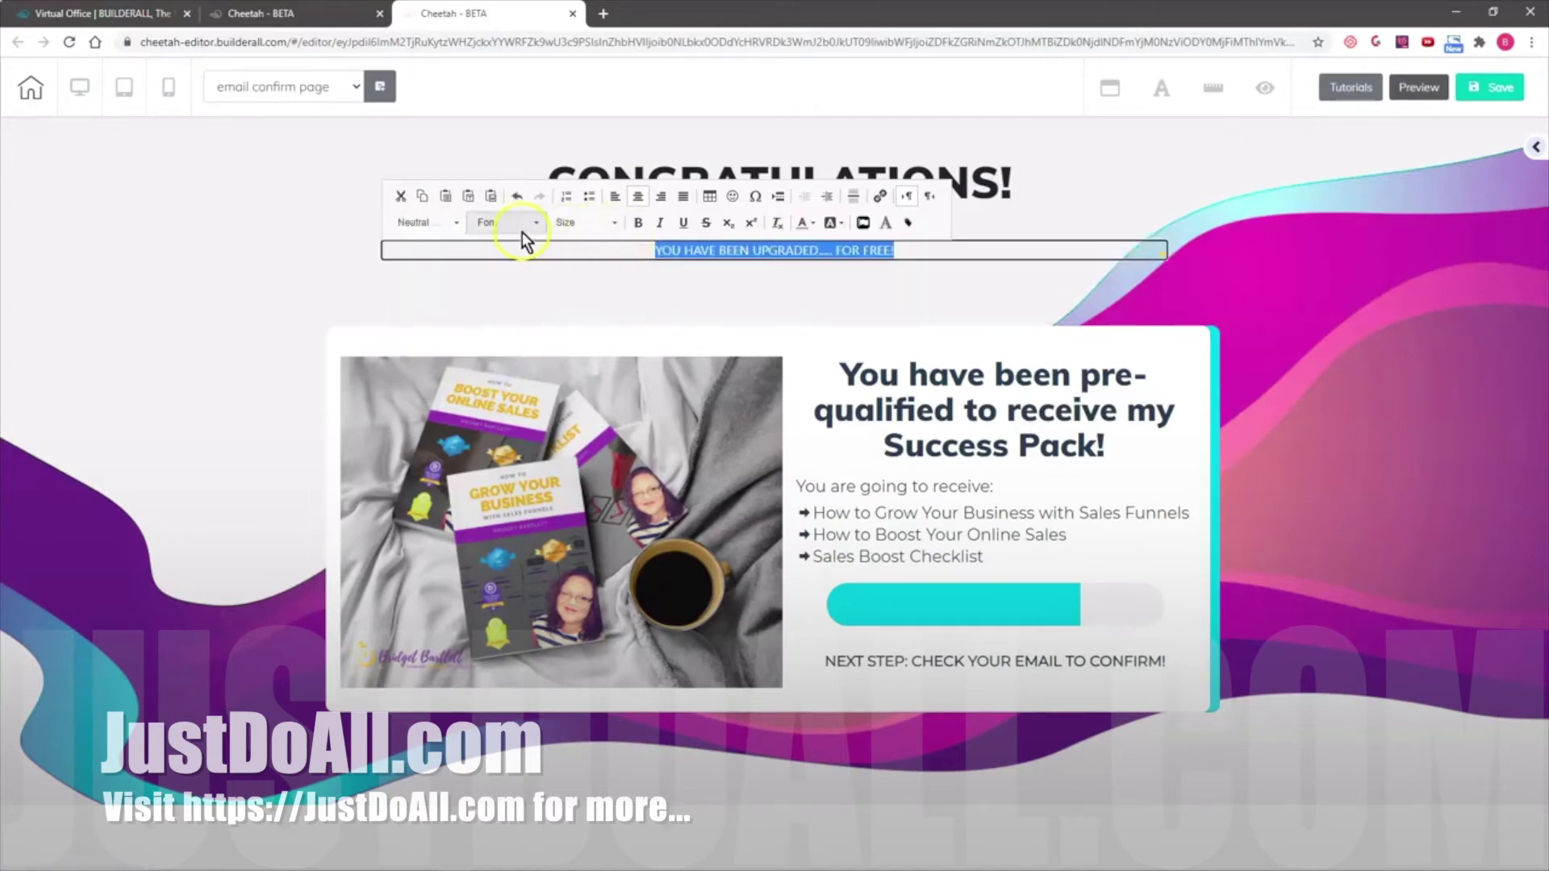
# Set the upgraded headline to Muli Black at size 40.
pyautogui.click(489, 224)
pyautogui.scroll(-6, 585, 323)
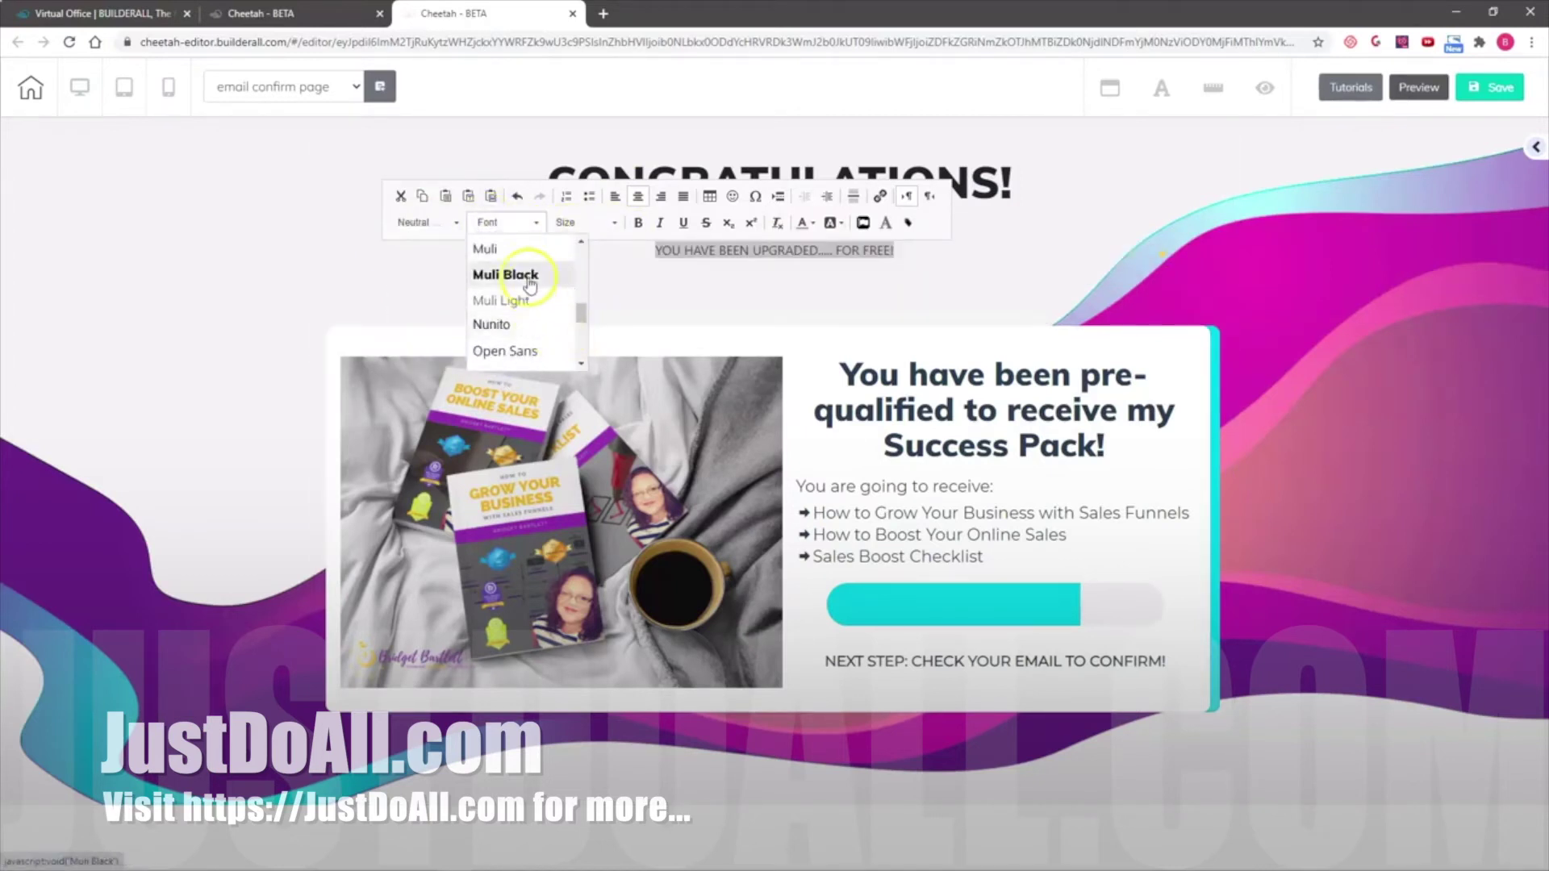
pyautogui.click(524, 271)
pyautogui.click(615, 223)
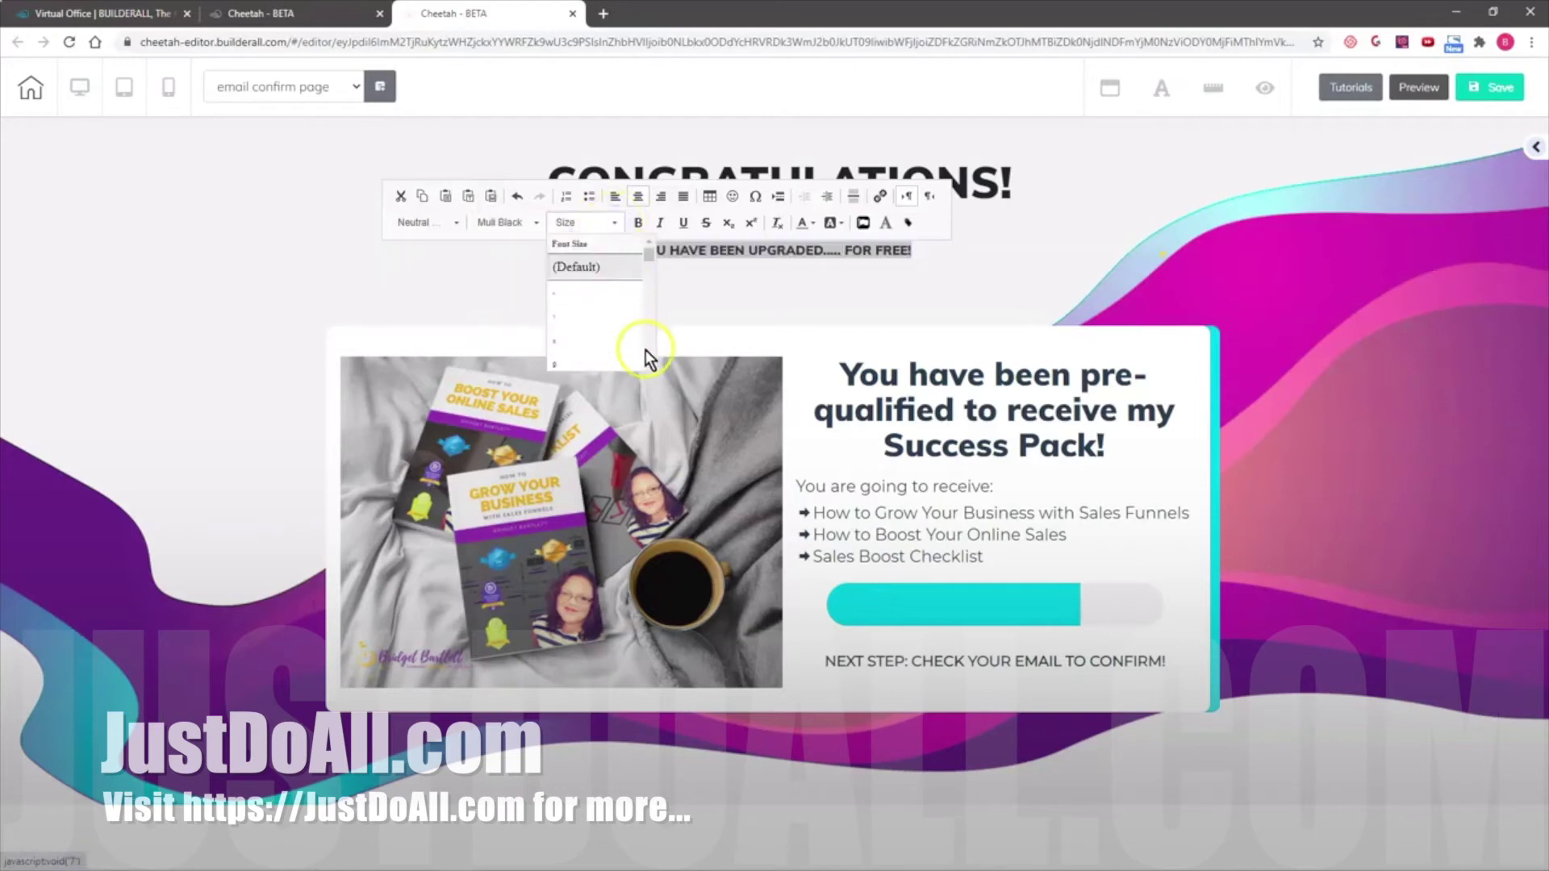
pyautogui.scroll(-12, 649, 362)
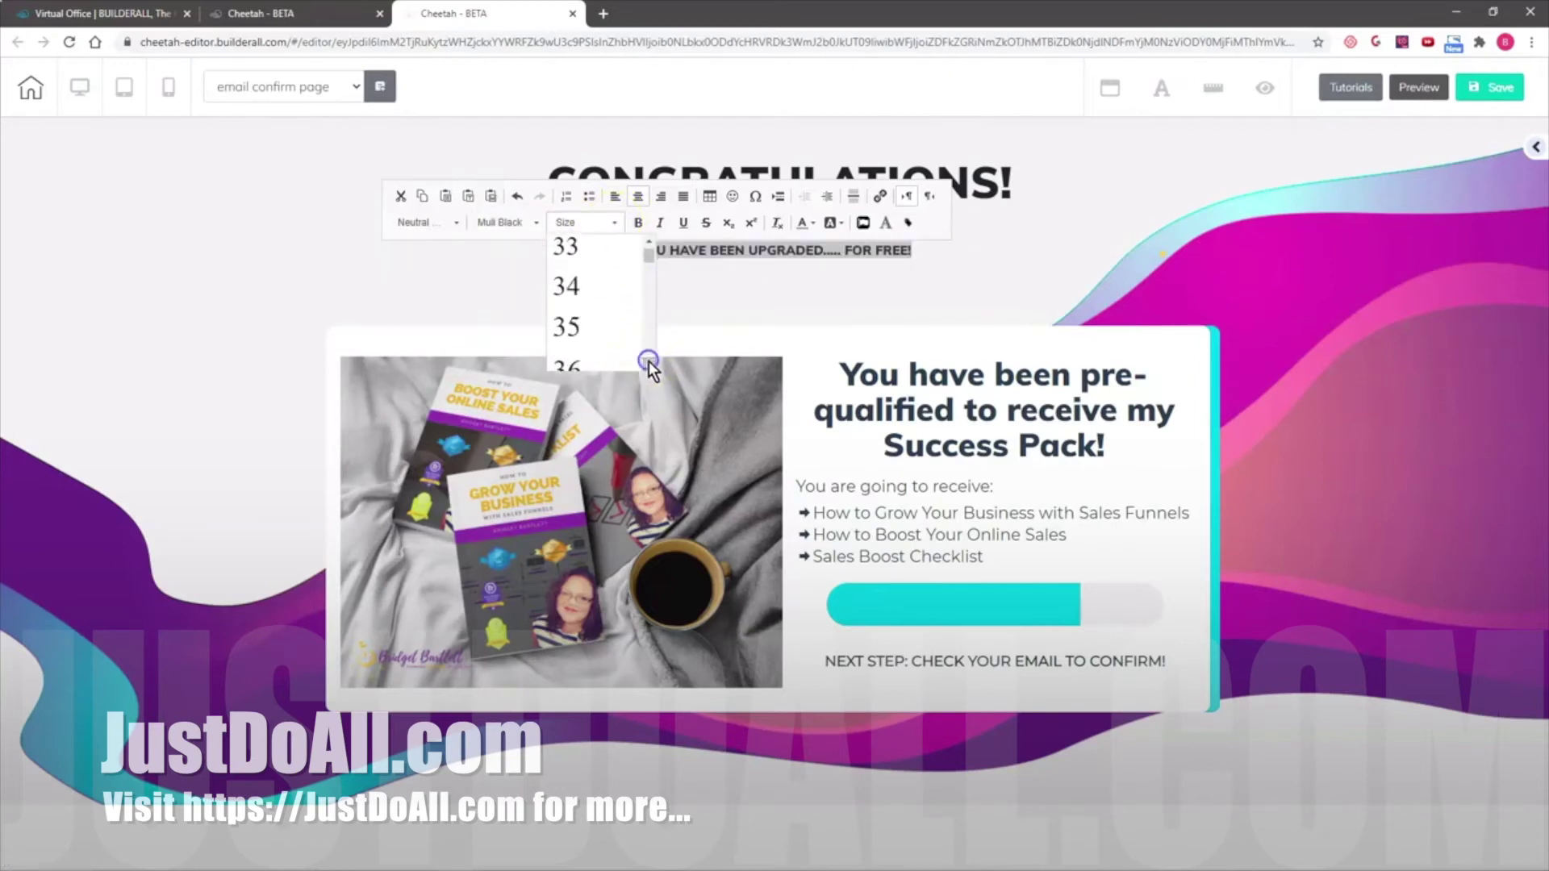
pyautogui.click(569, 348)
pyautogui.click(198, 218)
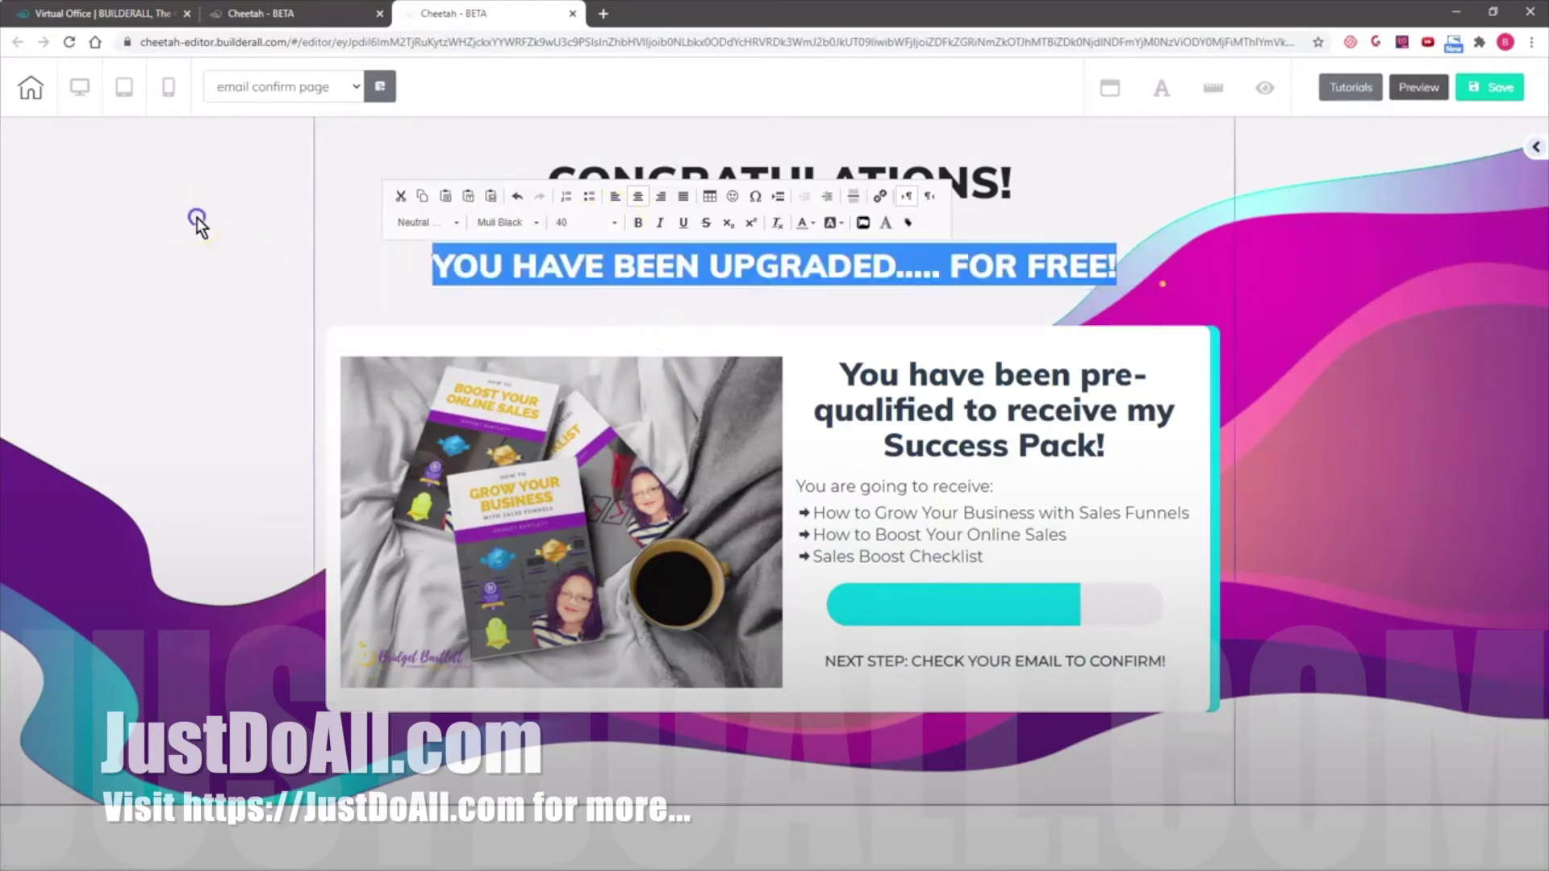
pyautogui.click(166, 93)
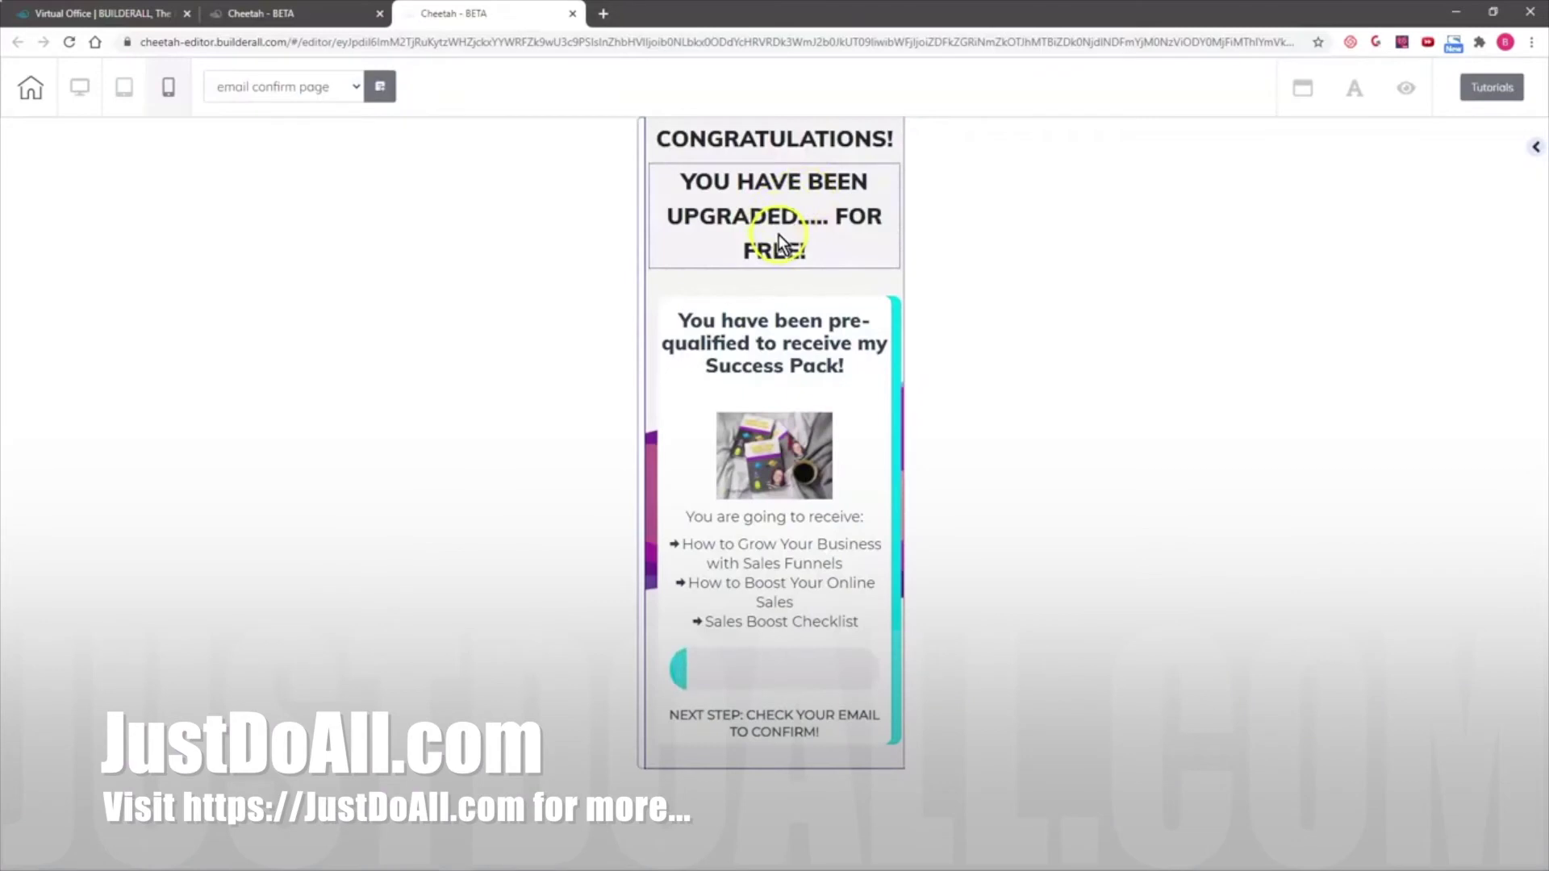
# Lower the upgraded headline's mobile text size to 23.
pyautogui.click(778, 234)
pyautogui.click(684, 148)
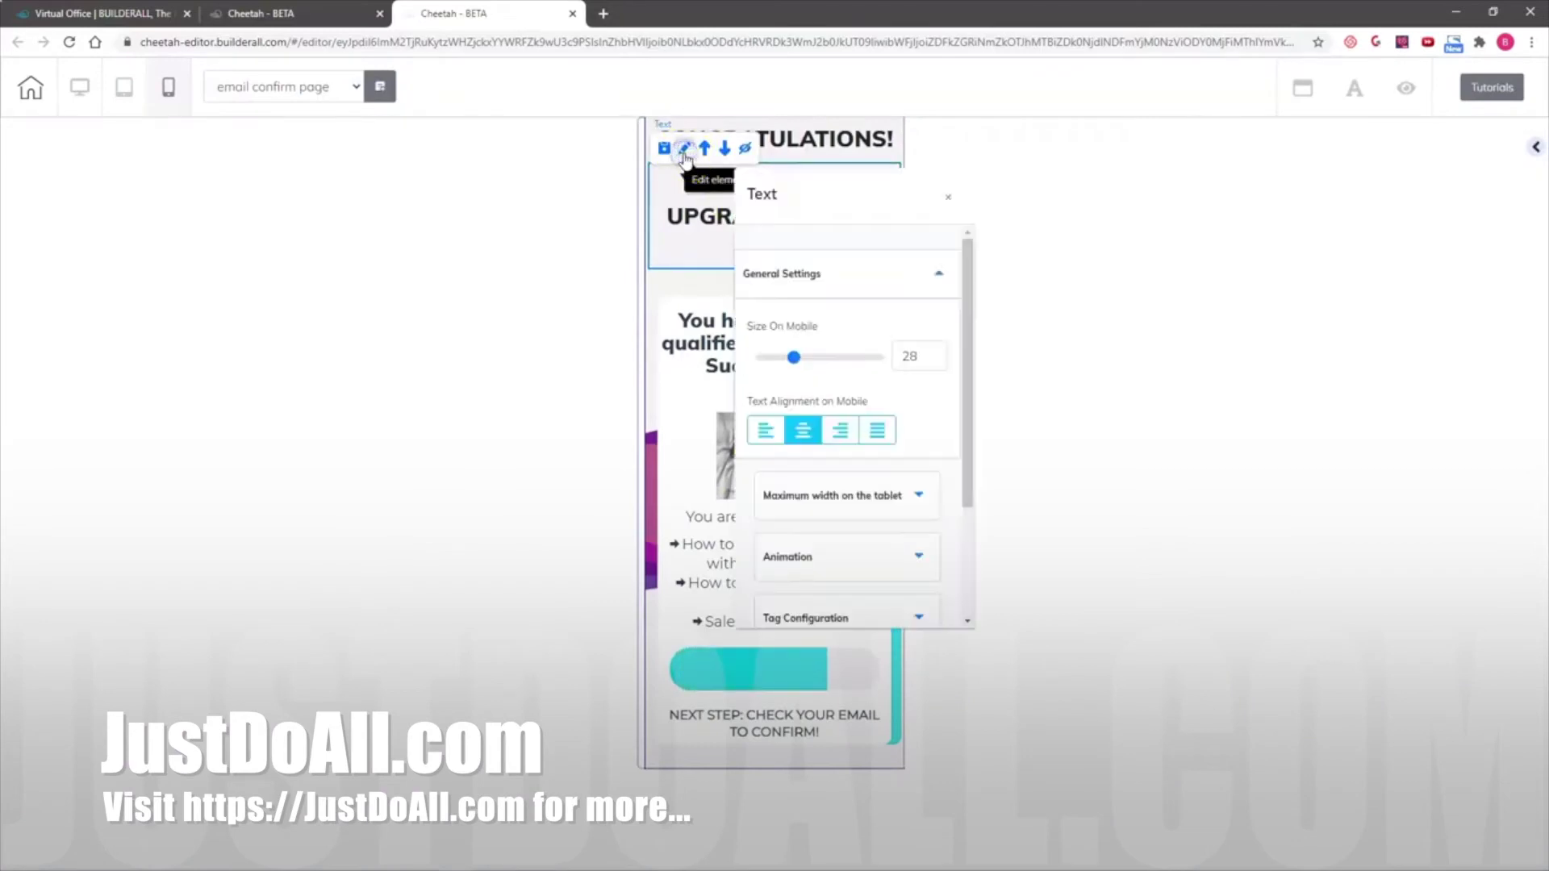
pyautogui.moveTo(855, 224); pyautogui.dragTo(1172, 171)
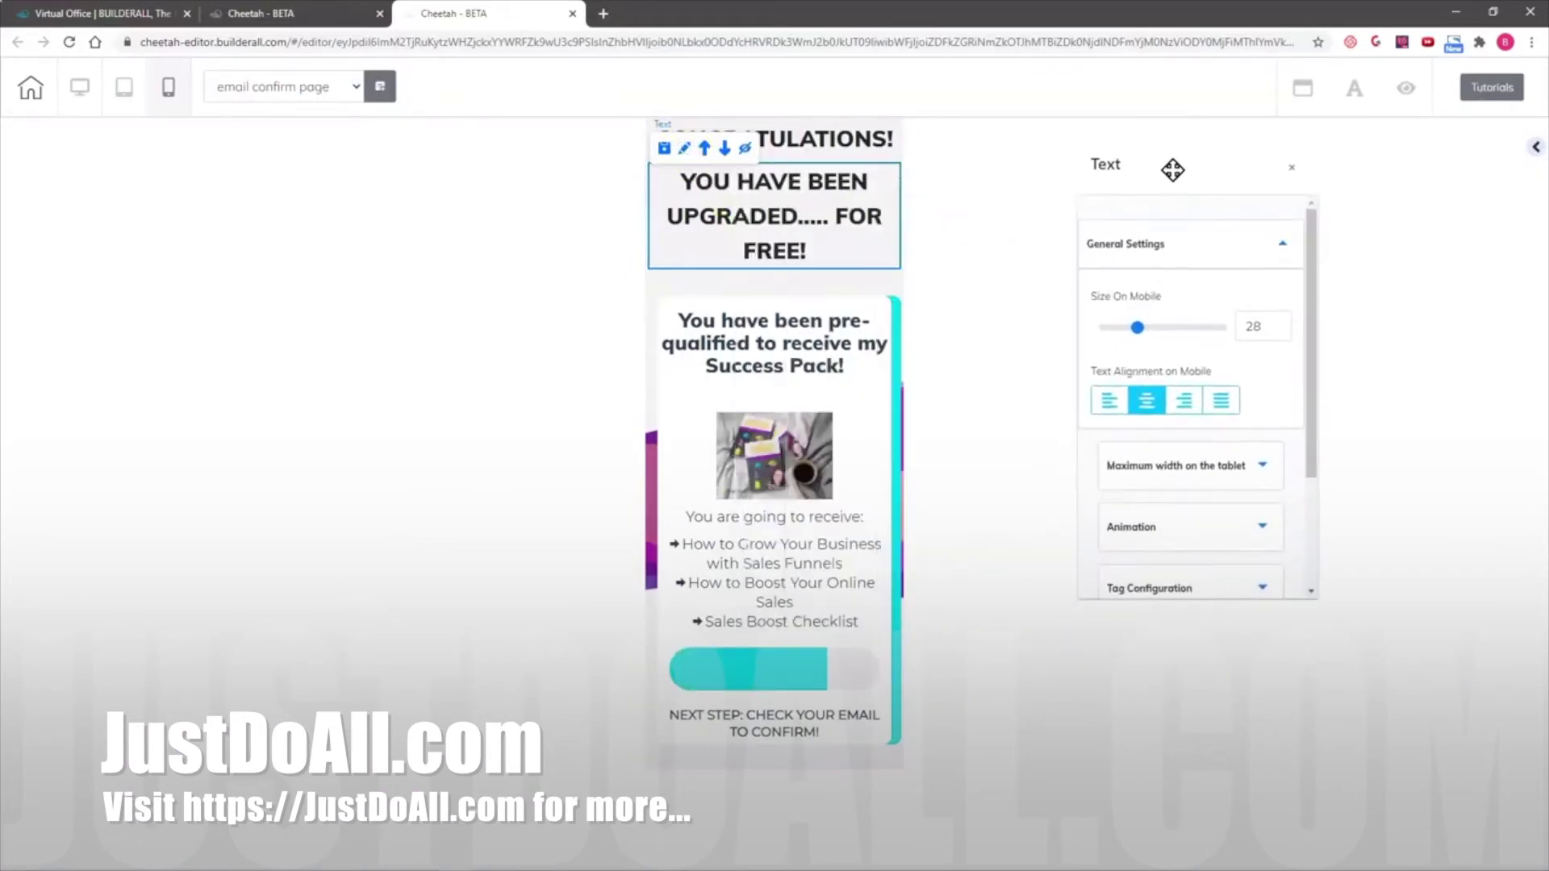
pyautogui.click(1281, 331)
pyautogui.click(1282, 332)
pyautogui.click(1281, 332)
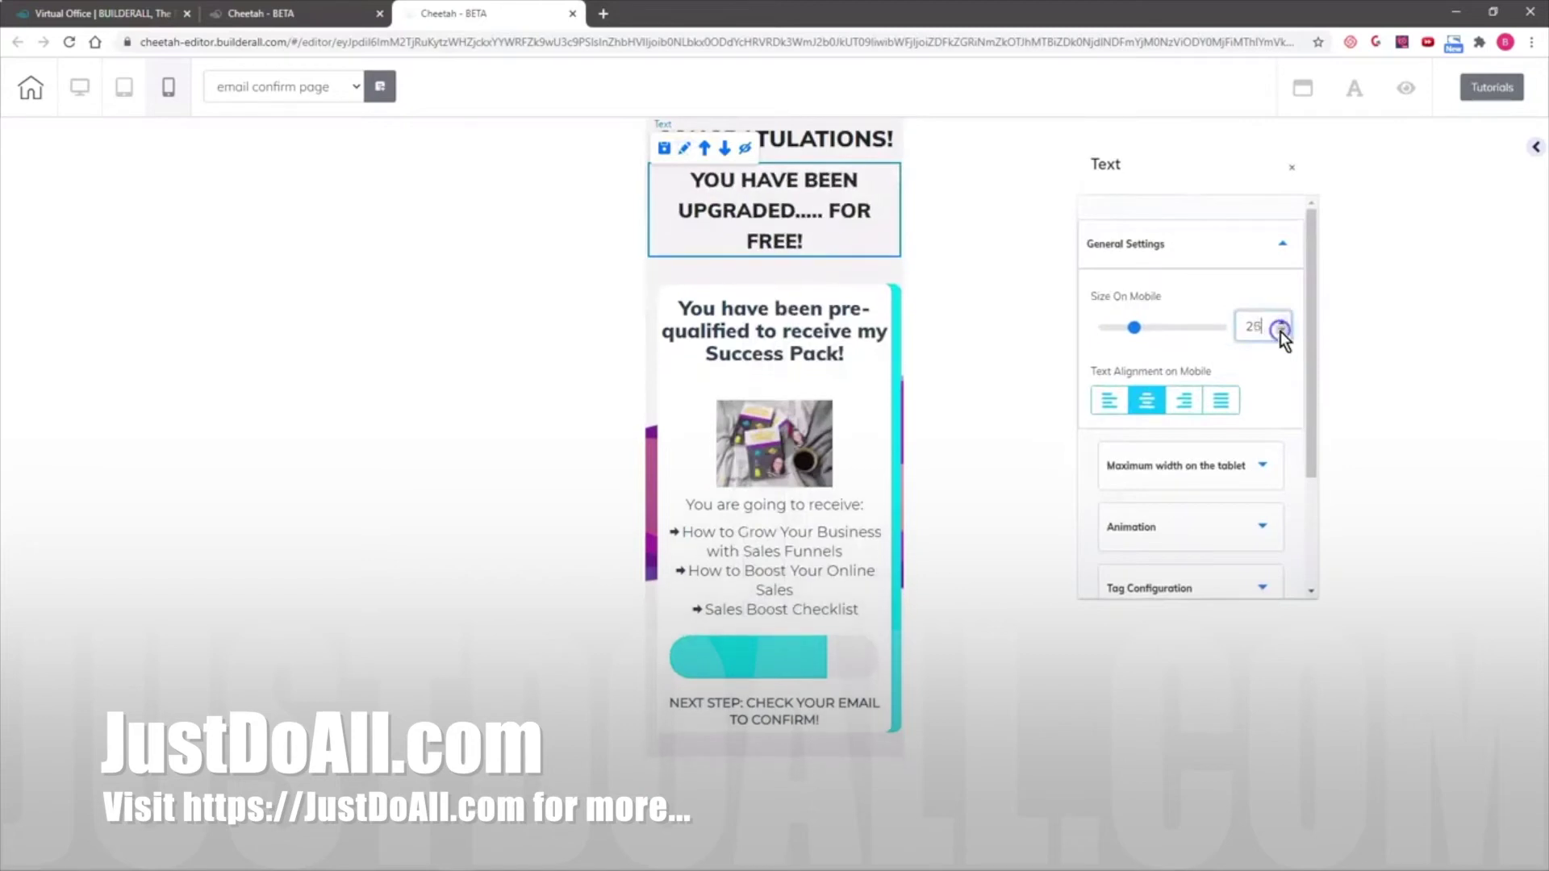
pyautogui.click(1281, 332)
pyautogui.click(1281, 332)
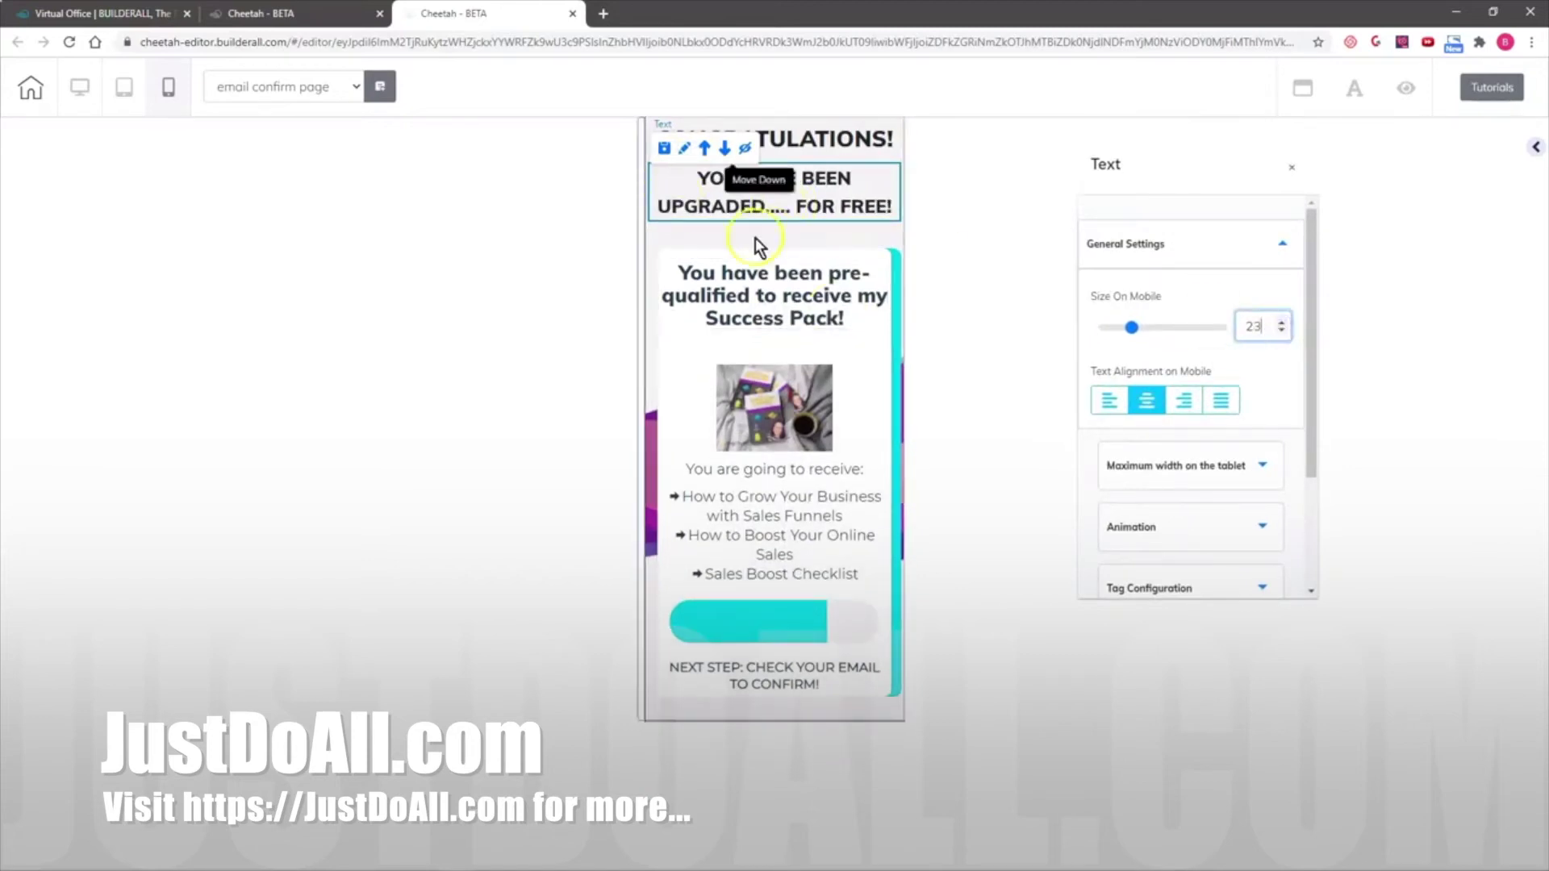
# Reduce the product image's left and right lateral spacing to 14 so it widens.
pyautogui.click(741, 292)
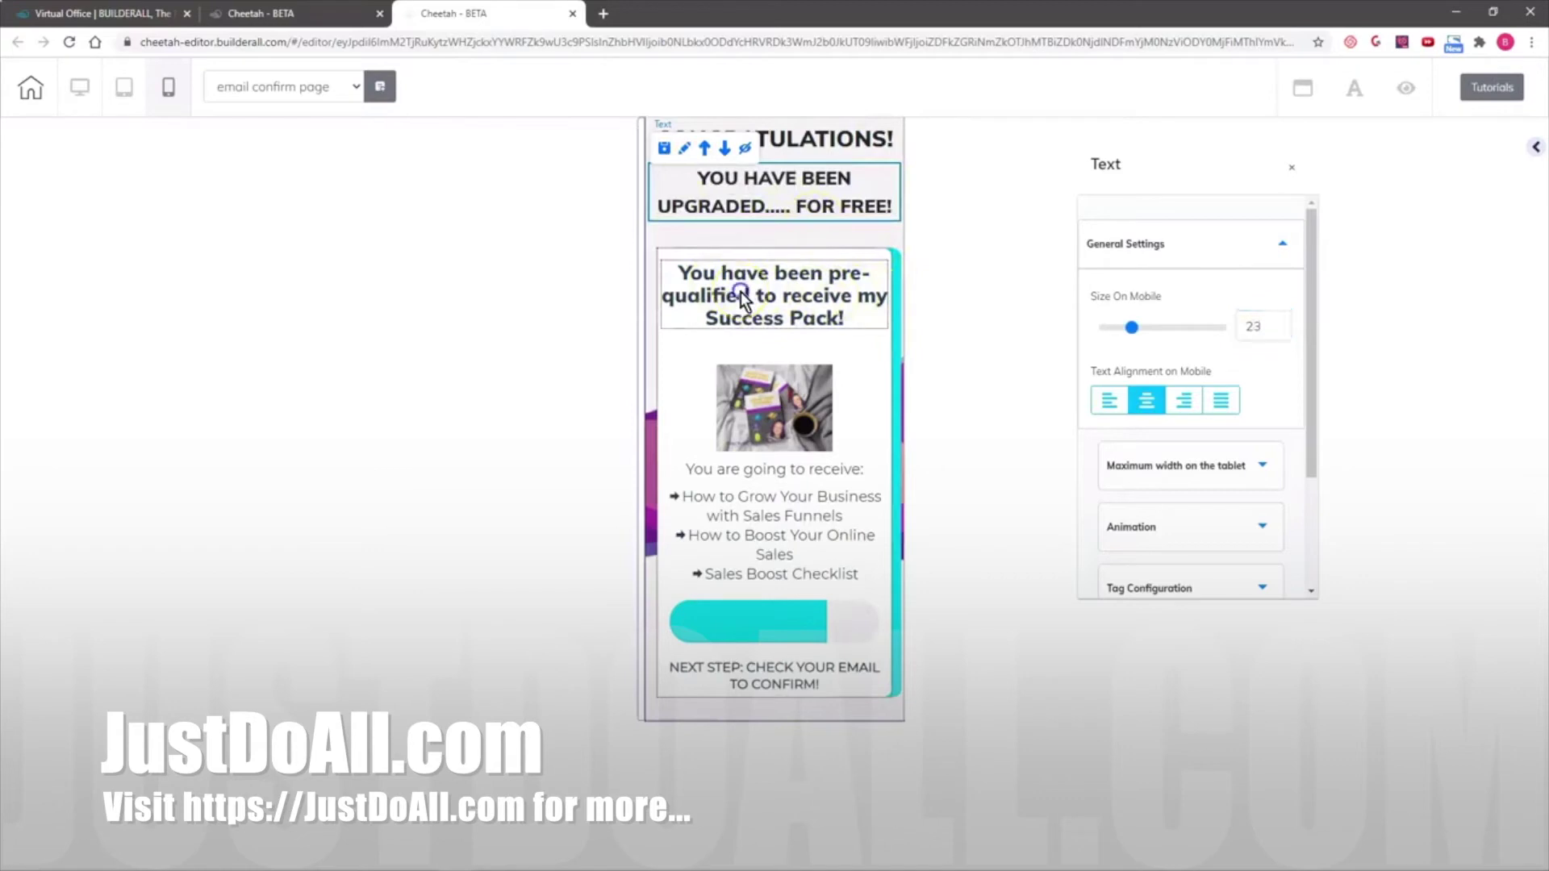
pyautogui.click(779, 411)
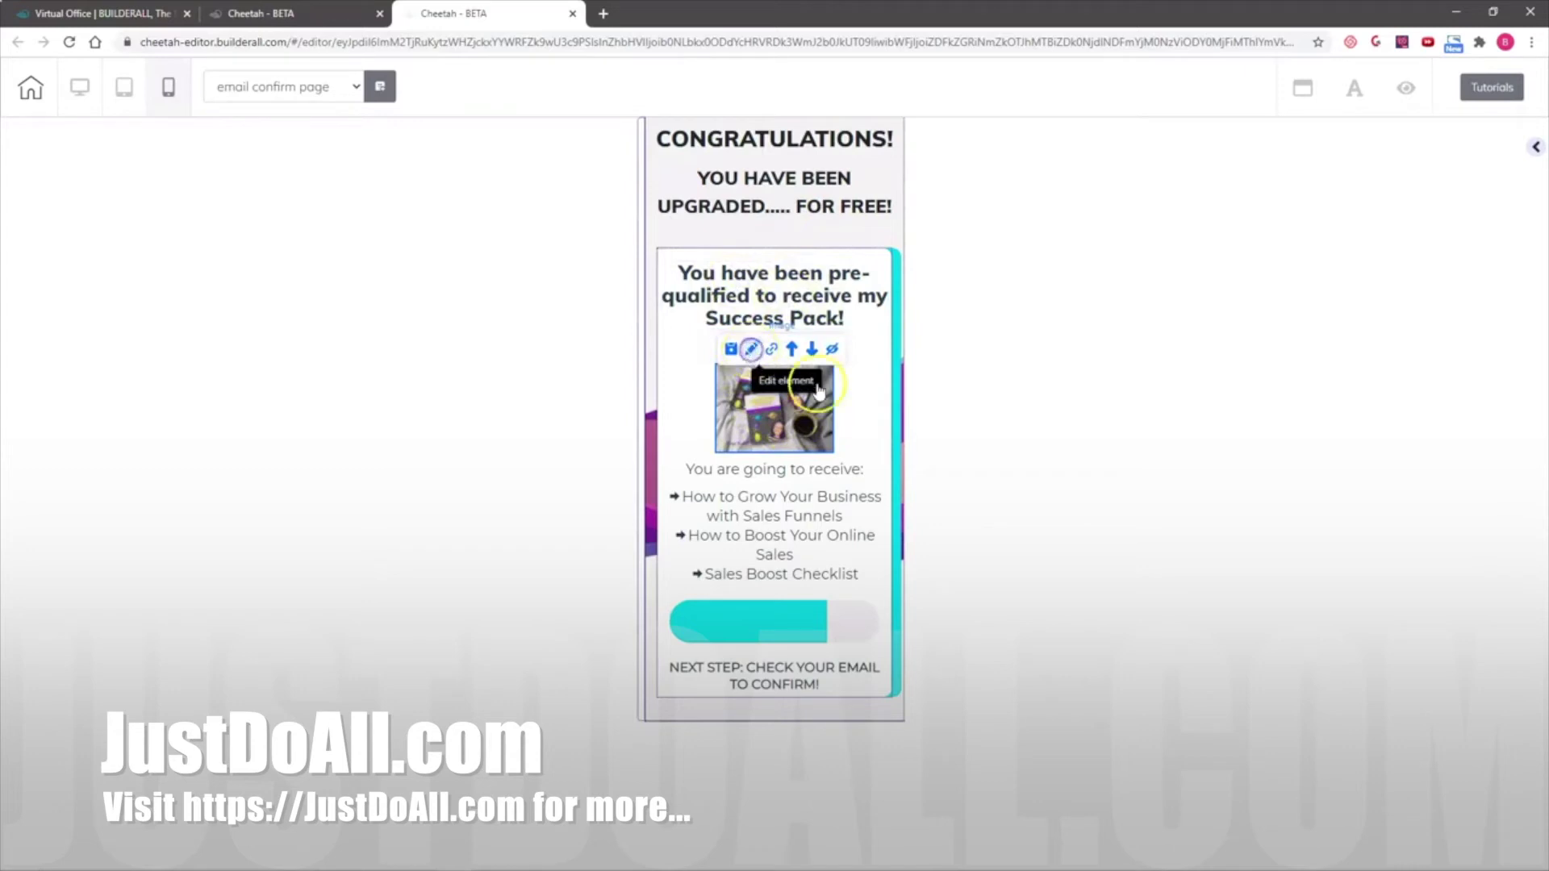
pyautogui.click(750, 350)
pyautogui.moveTo(854, 384)
pyautogui.mouseDown()
pyautogui.moveTo(1159, 249)
pyautogui.moveTo(1193, 207)
pyautogui.mouseUp()
pyautogui.scroll(-5, 1239, 397)
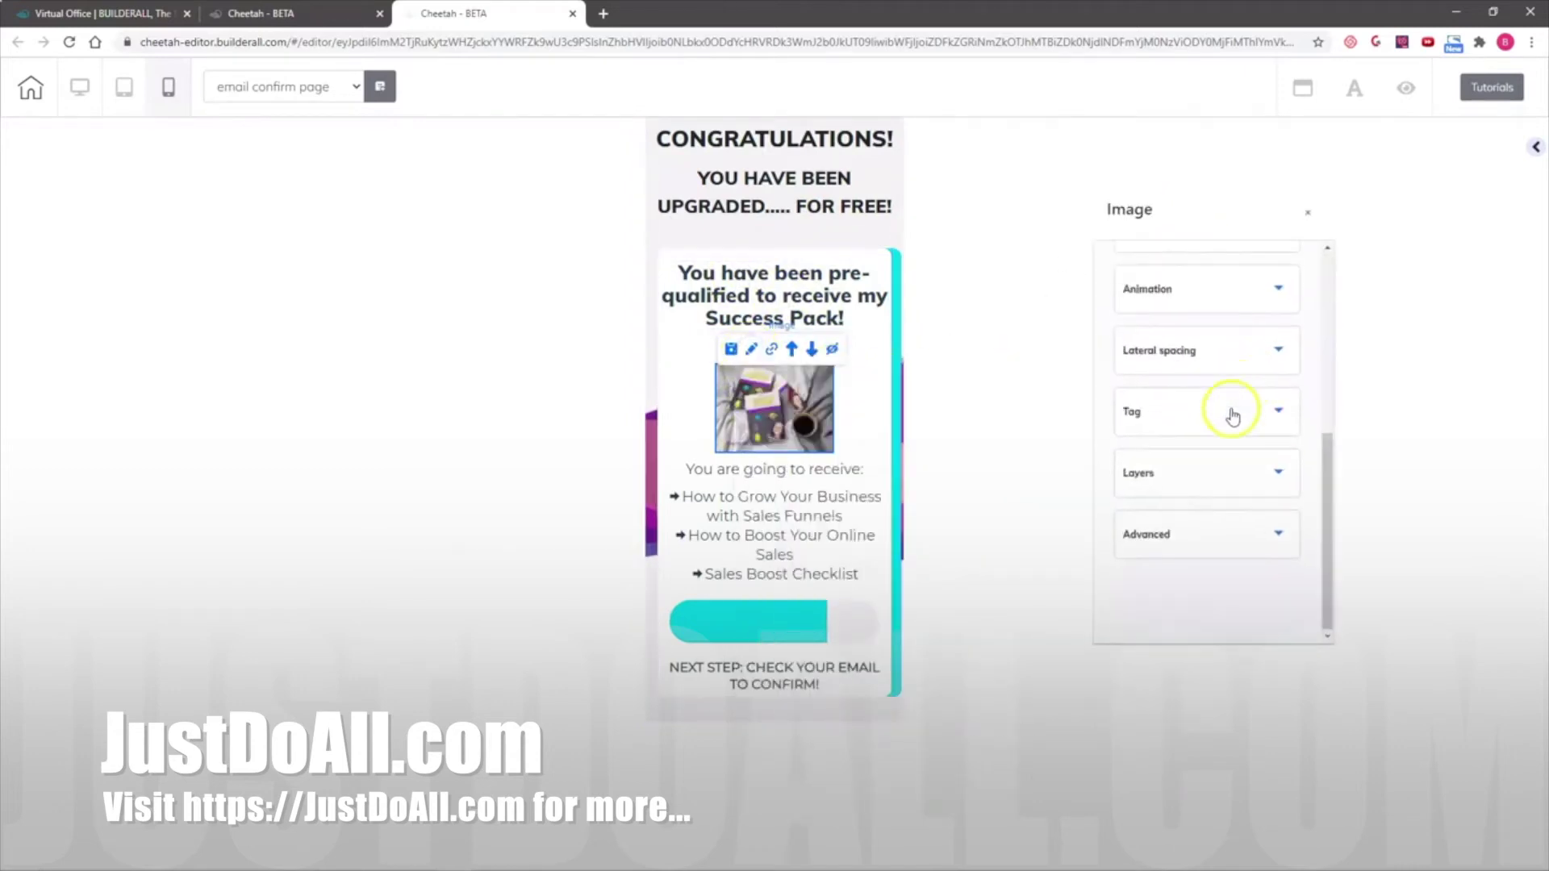
pyautogui.click(1185, 350)
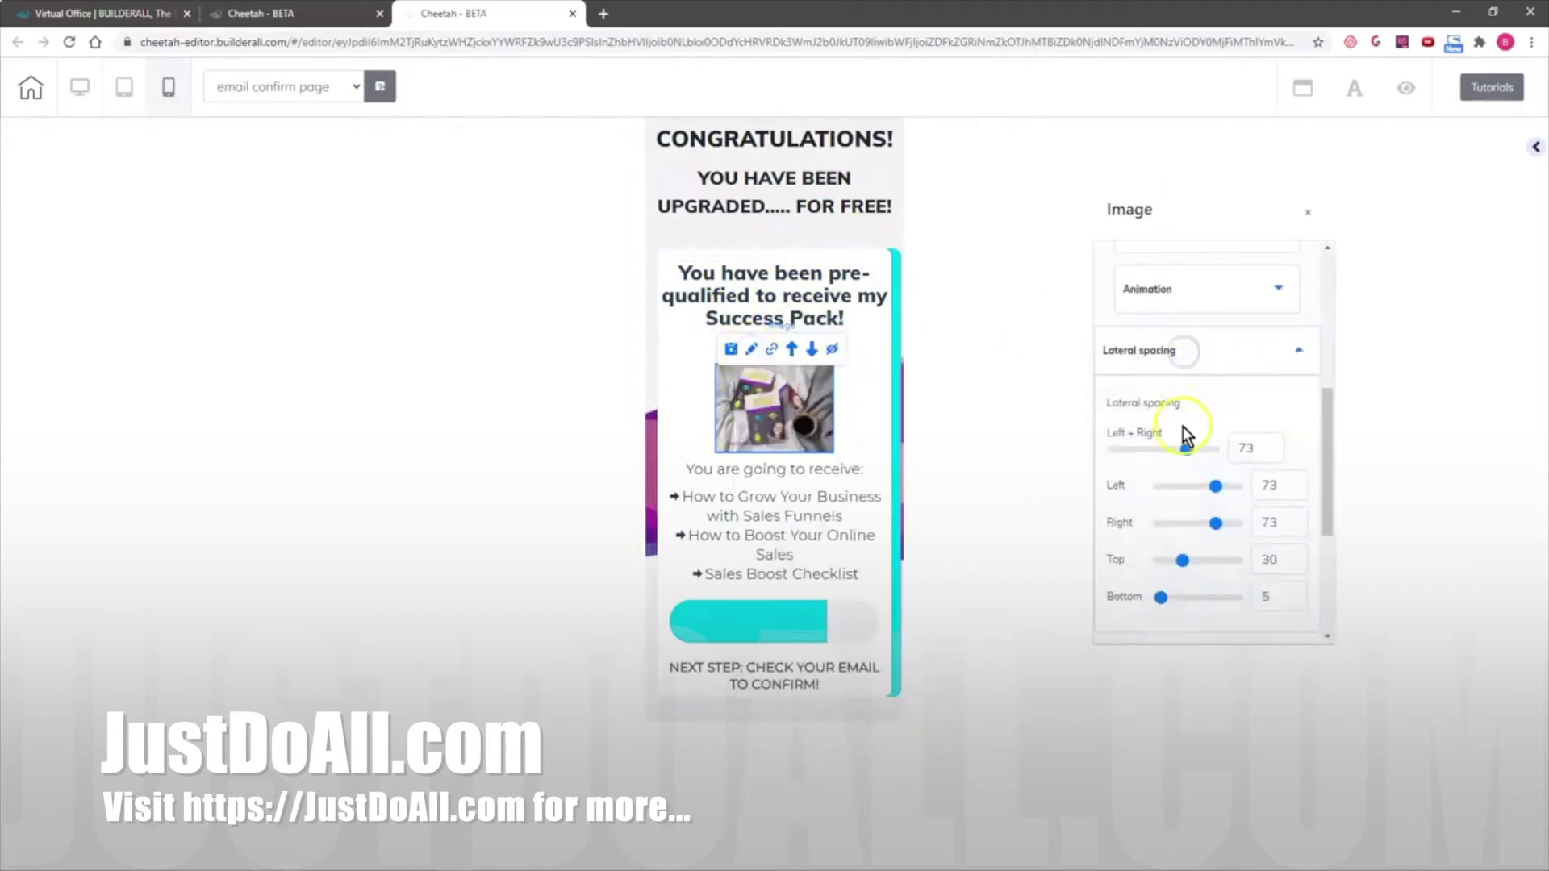
pyautogui.moveTo(1187, 448); pyautogui.dragTo(1125, 448)
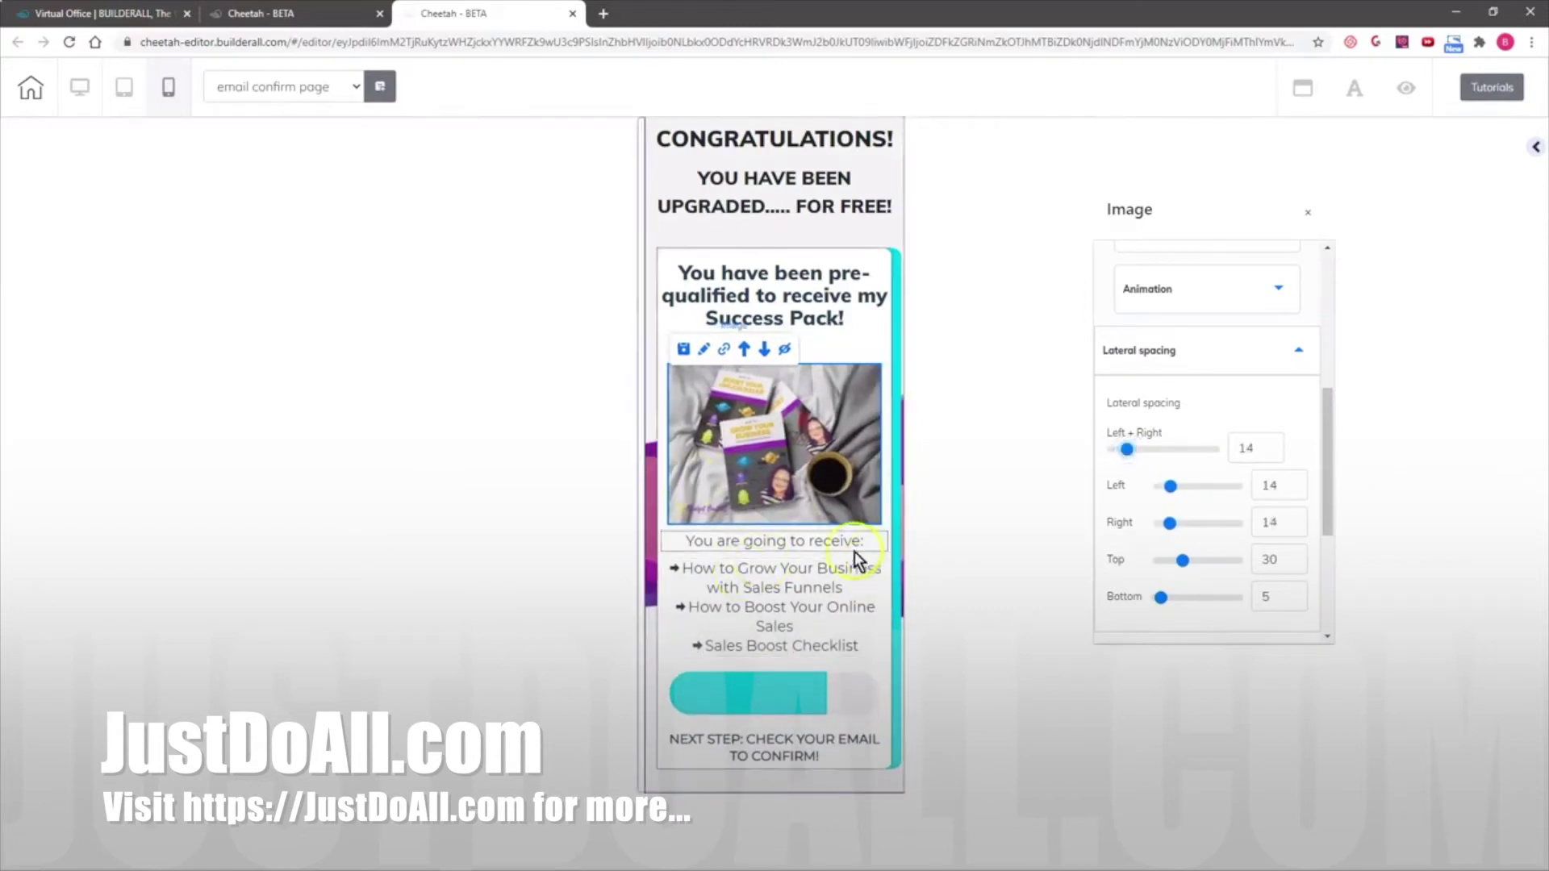
# Left-align the 'You are going to receive' line and the bullet list on mobile.
pyautogui.click(723, 543)
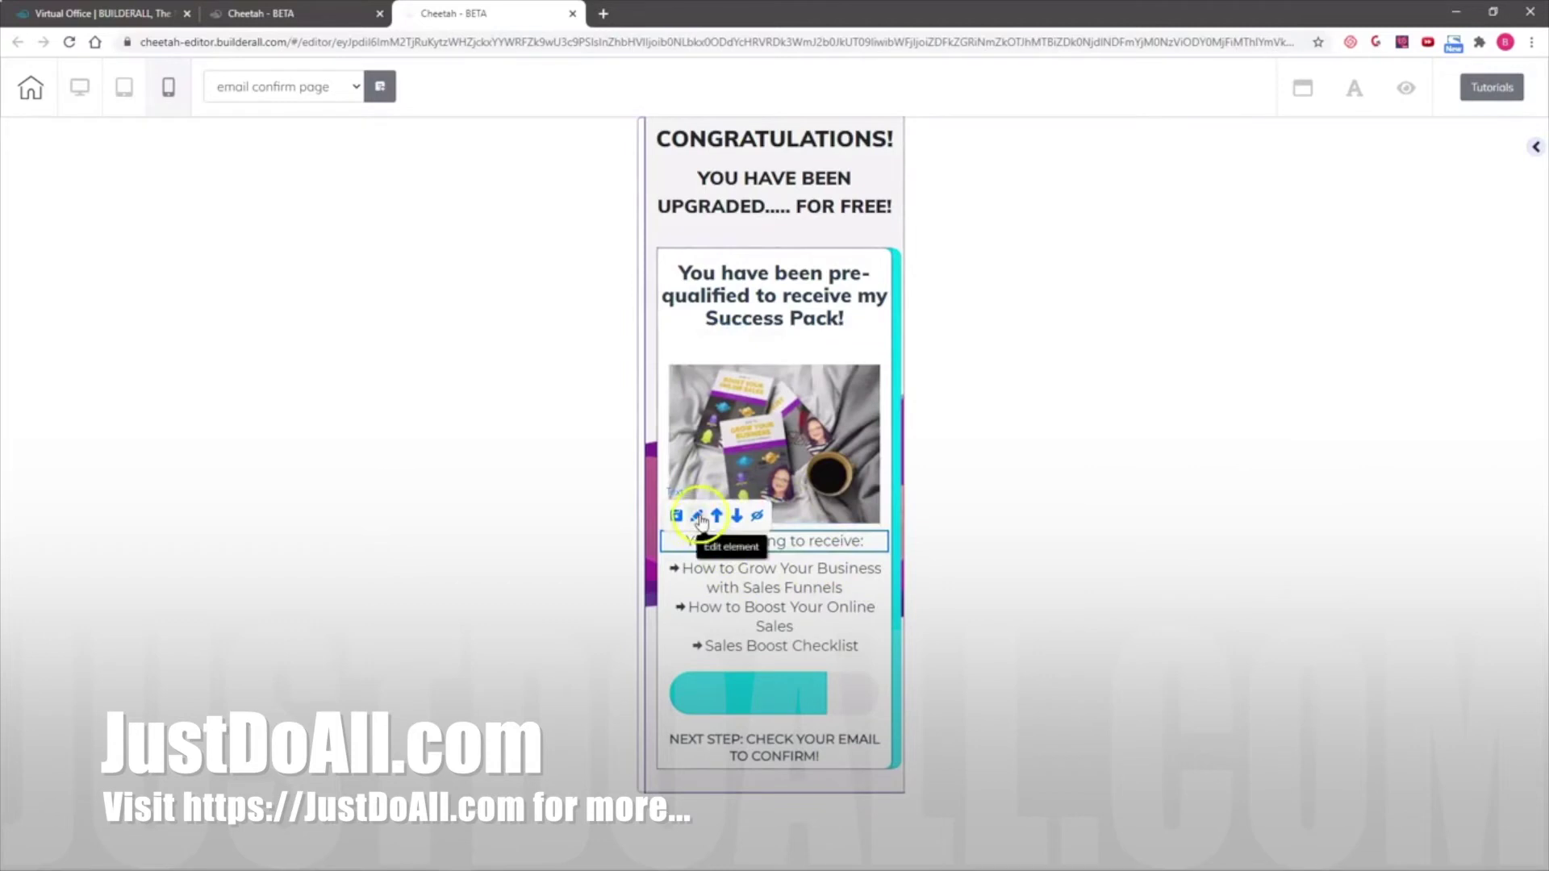
pyautogui.click(699, 516)
pyautogui.moveTo(842, 557); pyautogui.dragTo(1135, 235)
pyautogui.click(1154, 329)
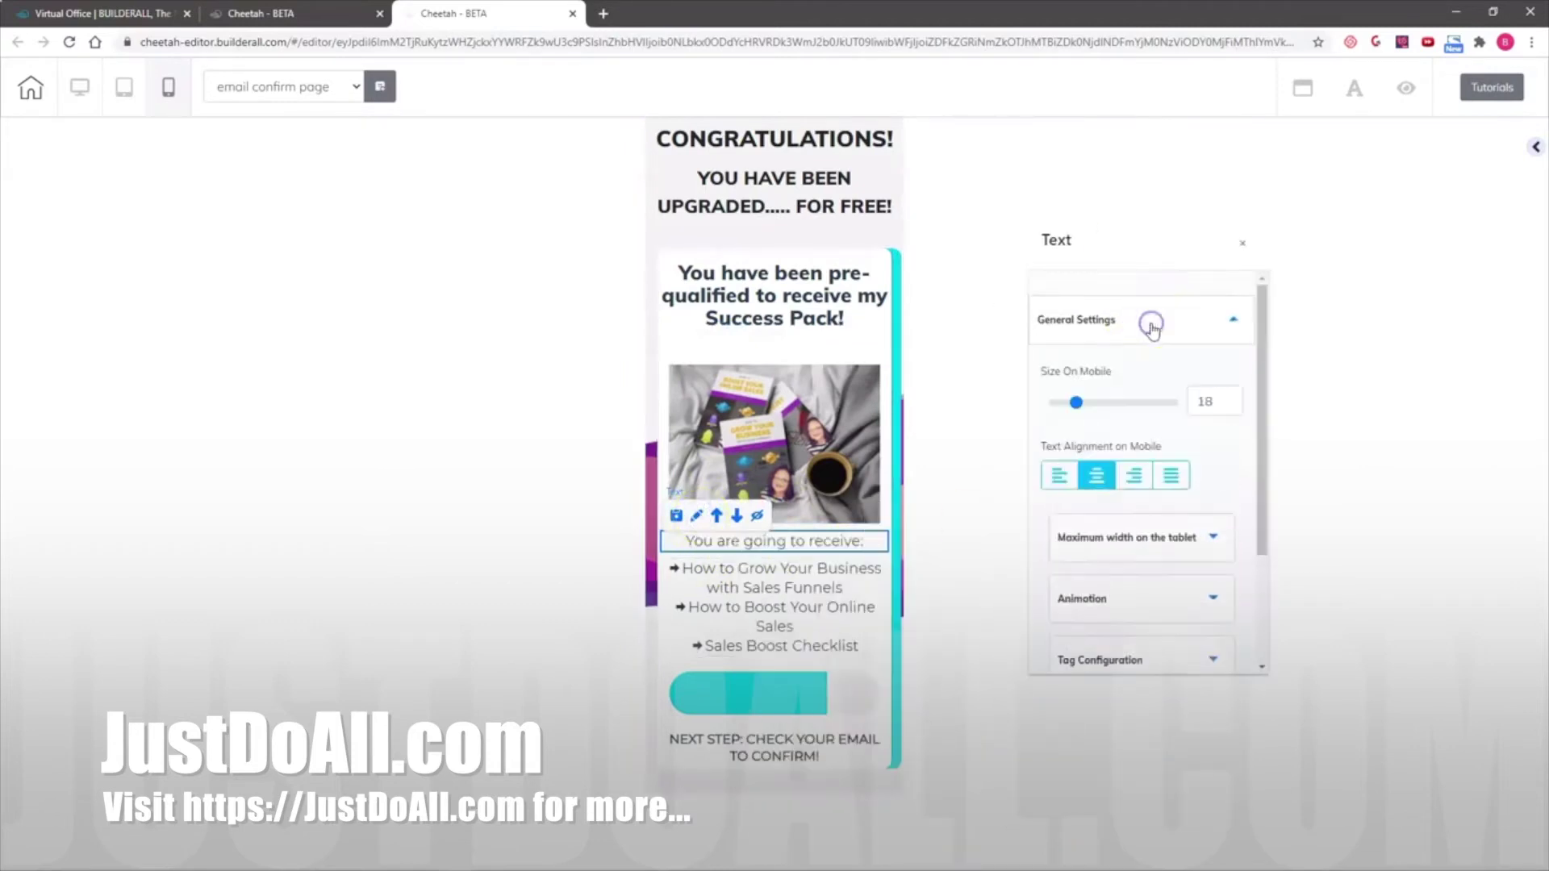
pyautogui.click(1062, 479)
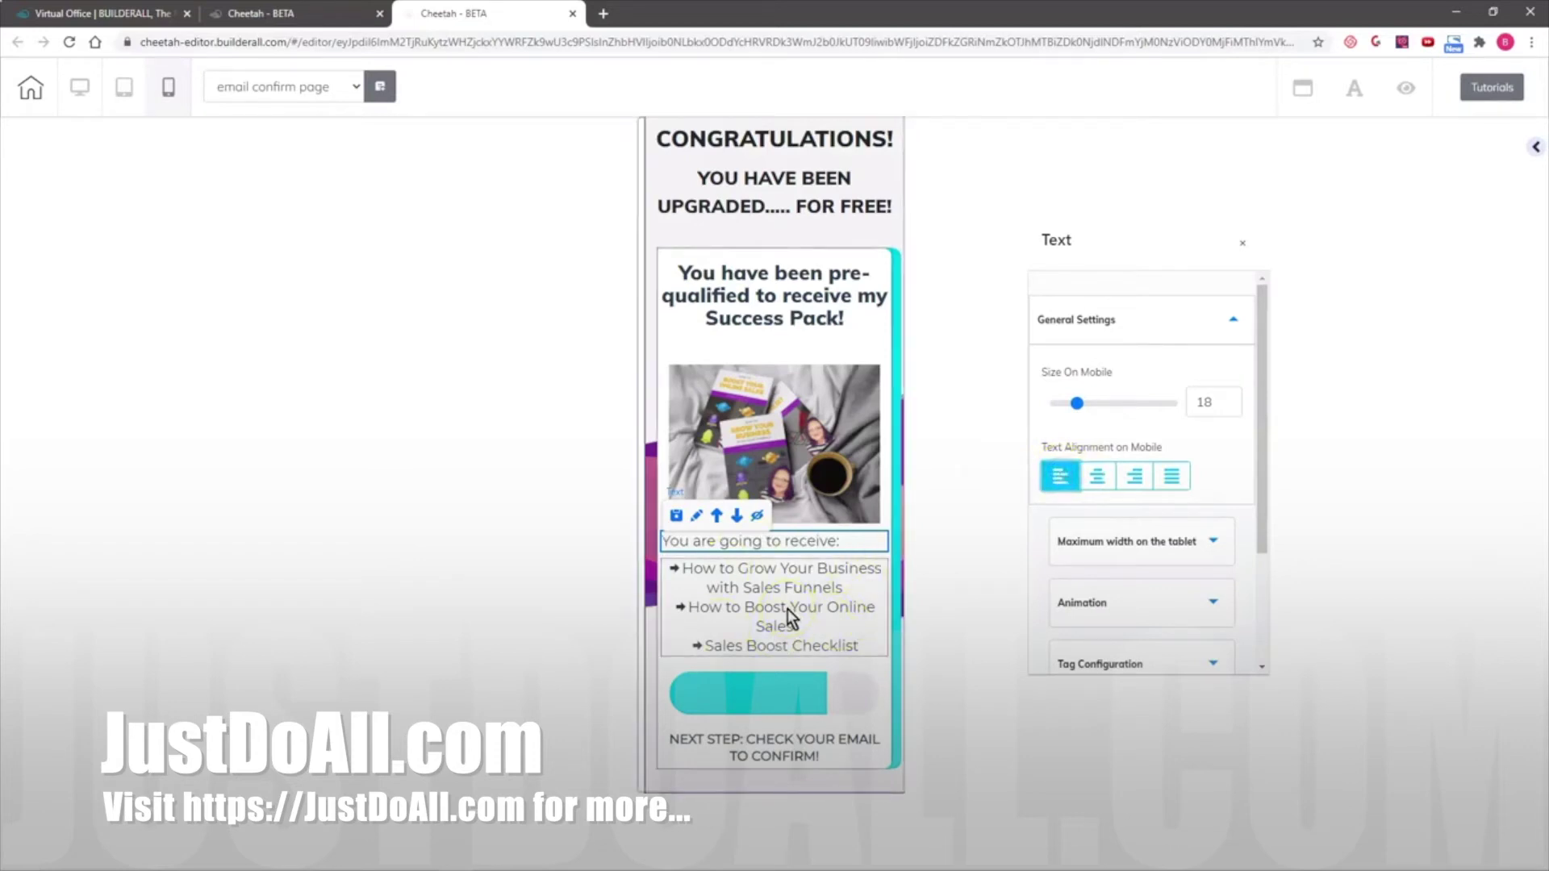
pyautogui.click(707, 610)
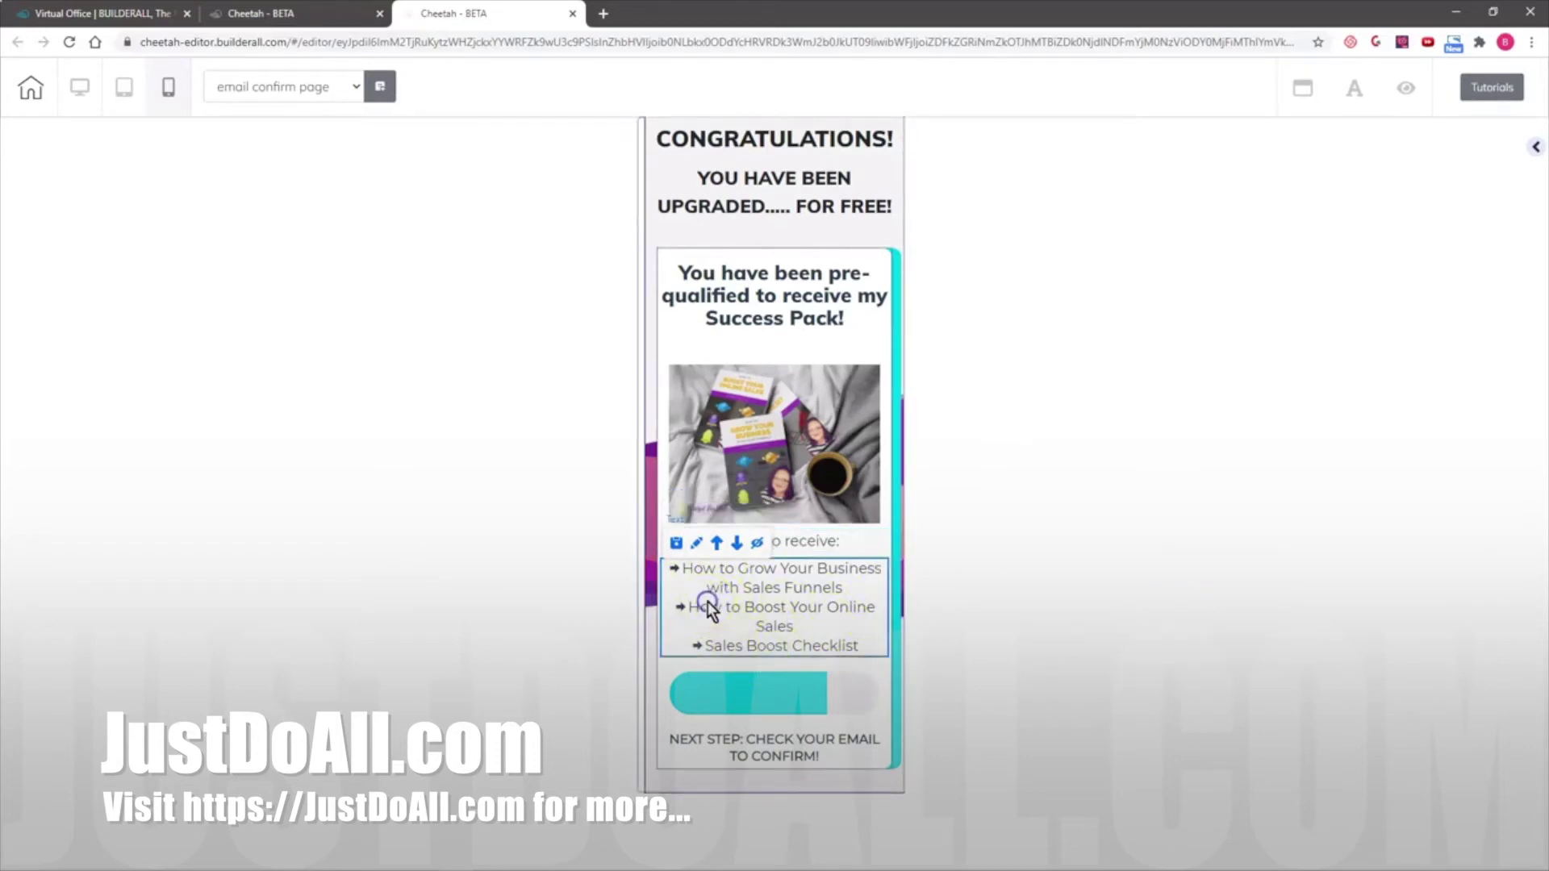
pyautogui.click(695, 545)
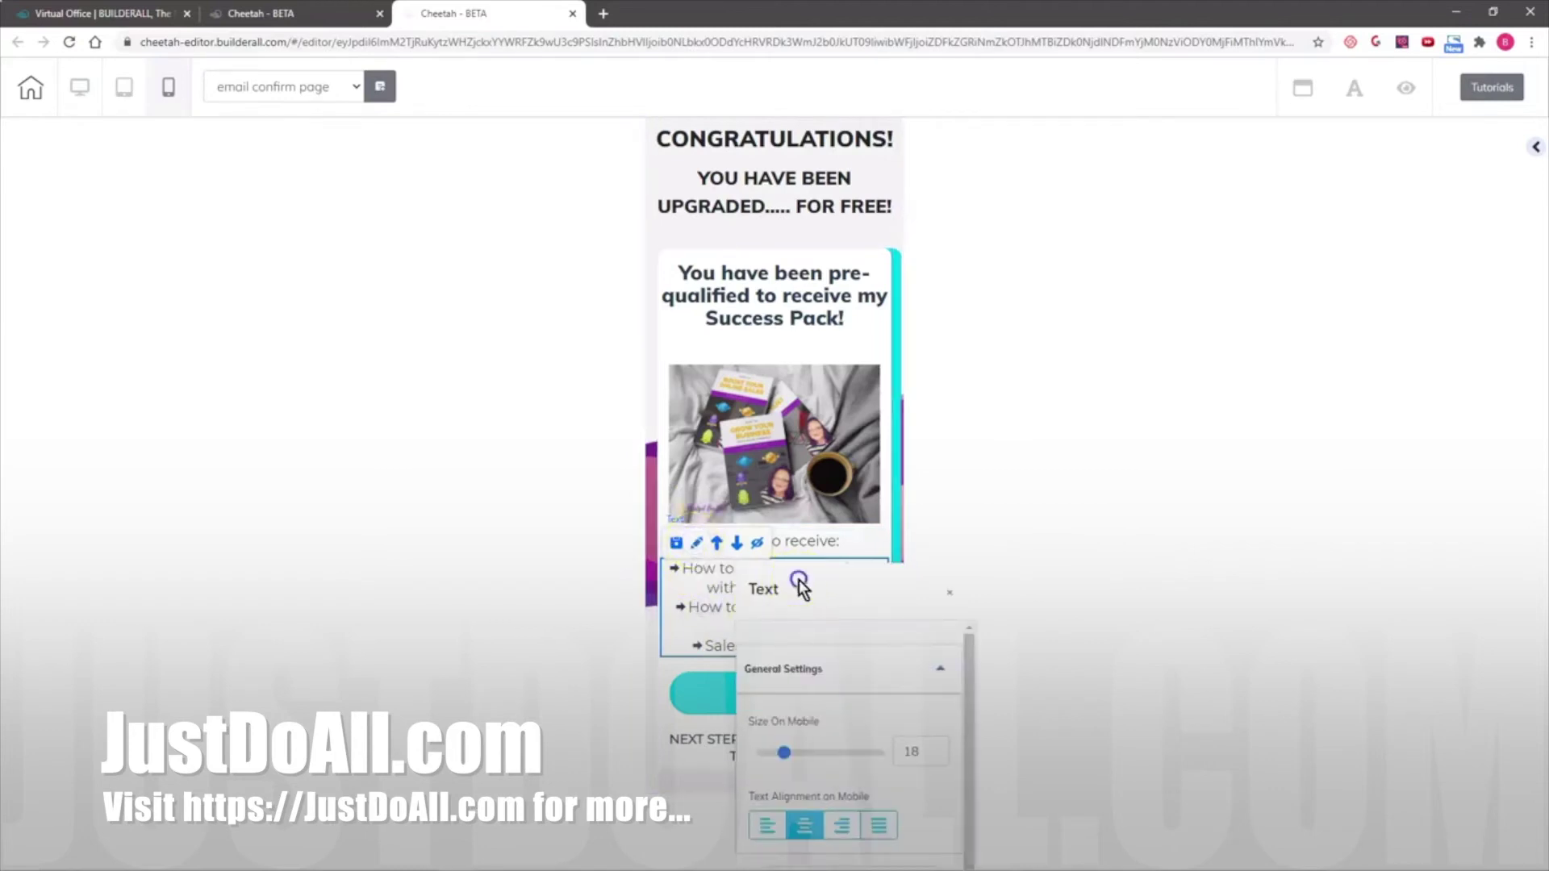
pyautogui.moveTo(802, 588); pyautogui.dragTo(1124, 242)
pyautogui.click(1081, 489)
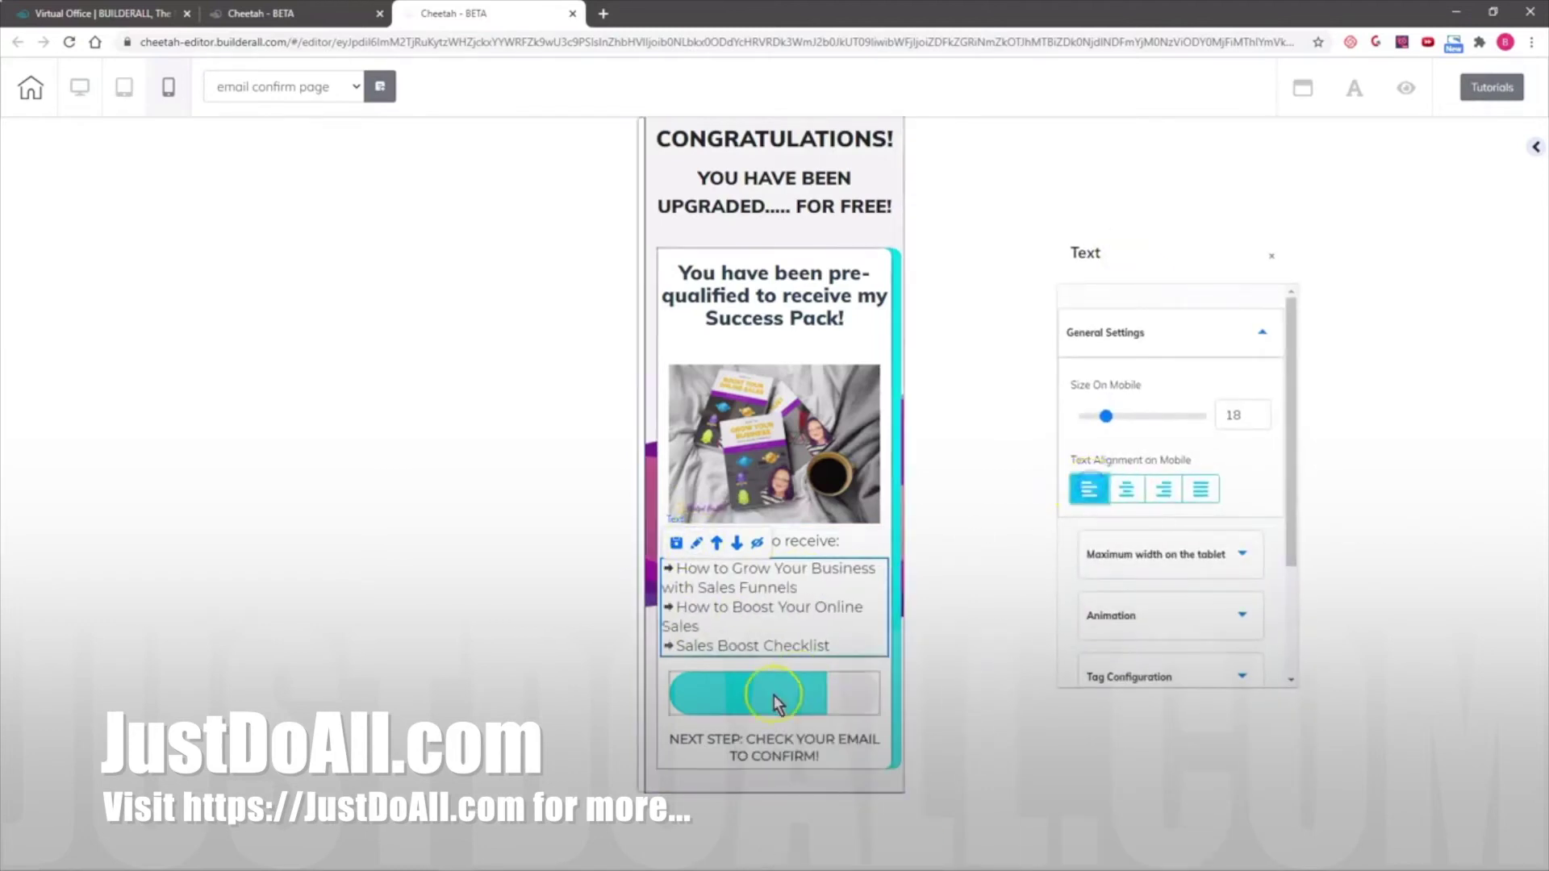
# Increase the bottom padding below the NEXT STEP text.
pyautogui.click(835, 757)
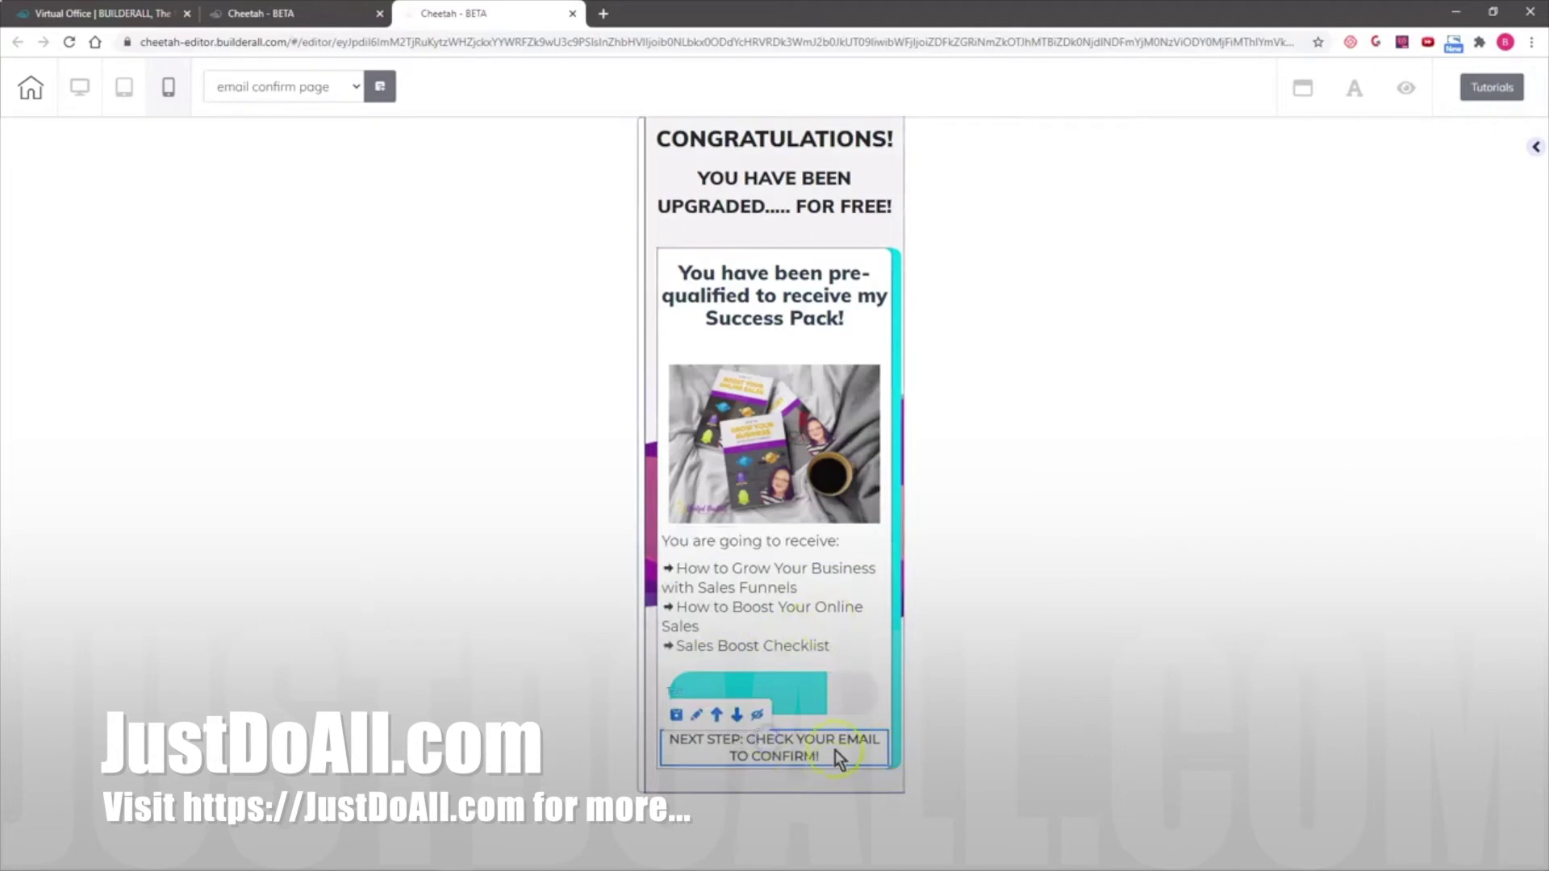
pyautogui.click(697, 715)
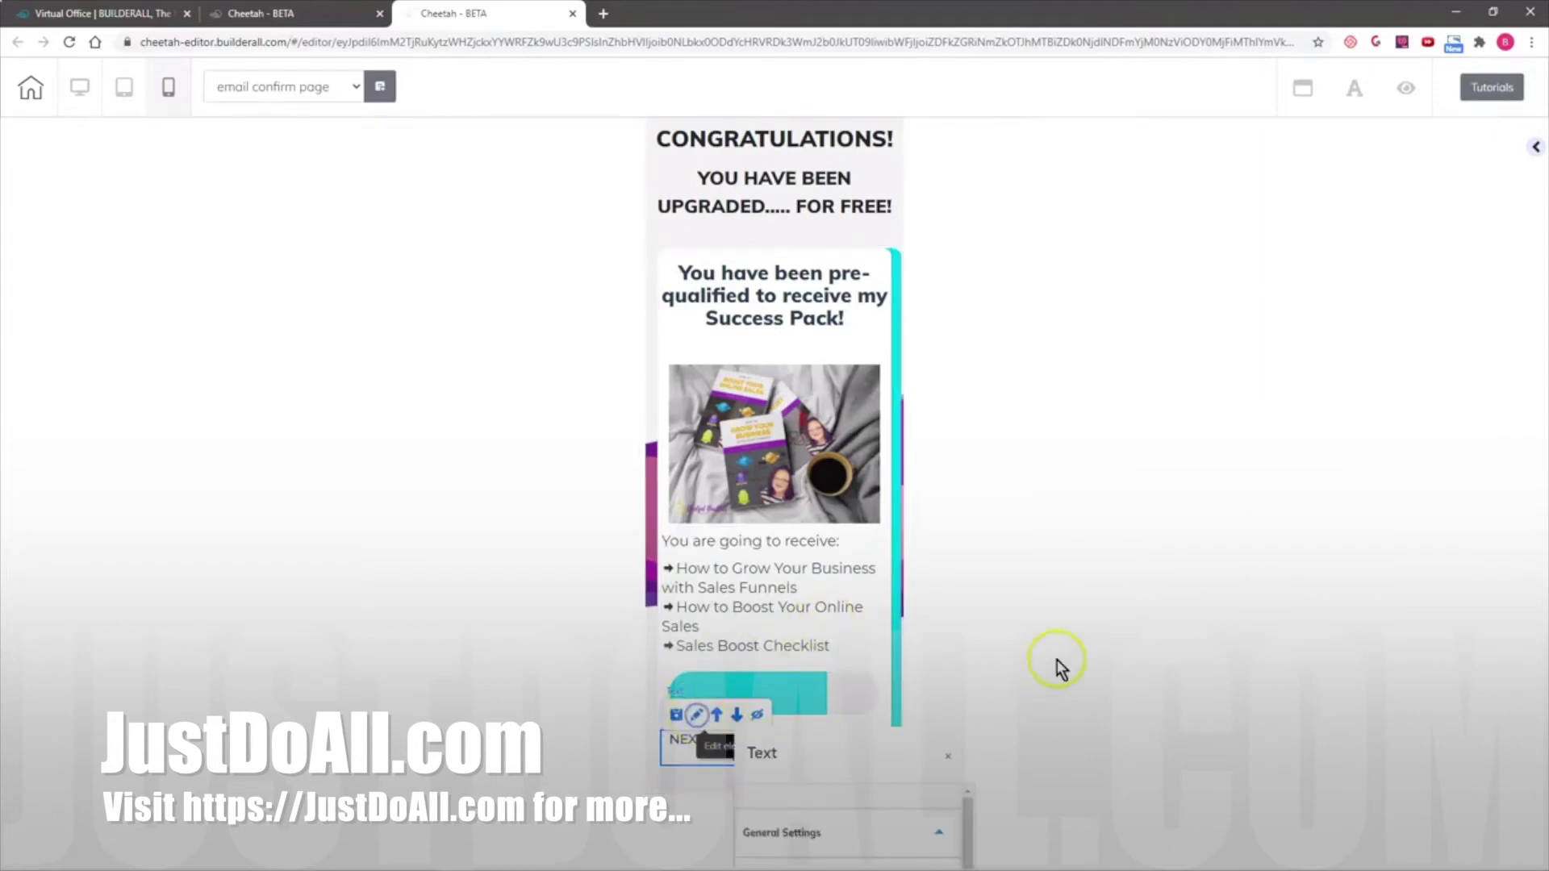
pyautogui.moveTo(833, 746); pyautogui.dragTo(1152, 361)
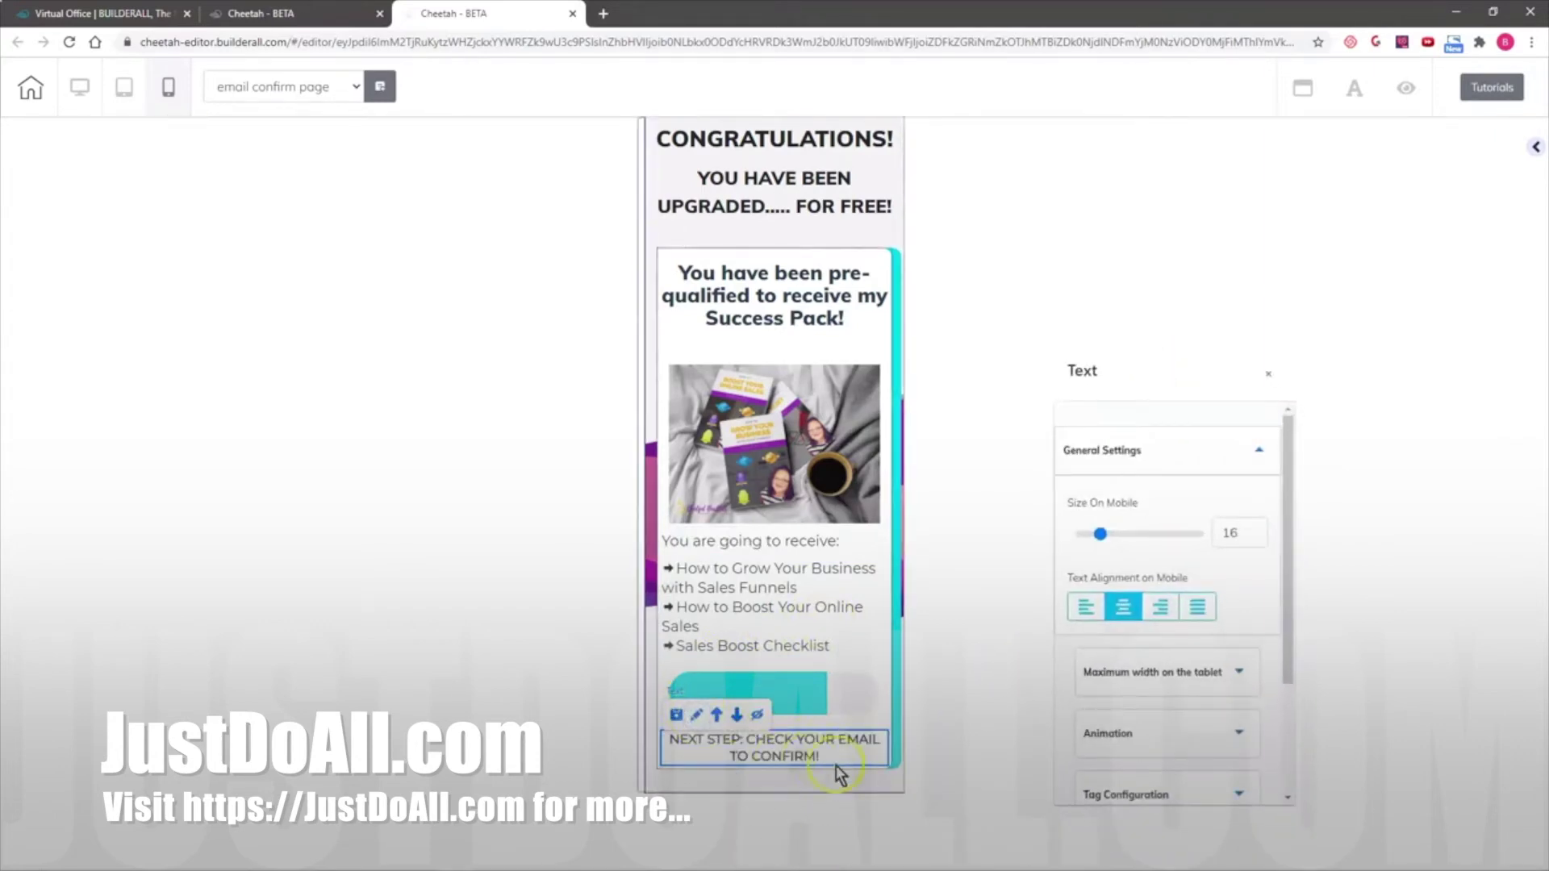
pyautogui.scroll(-2, 1252, 644)
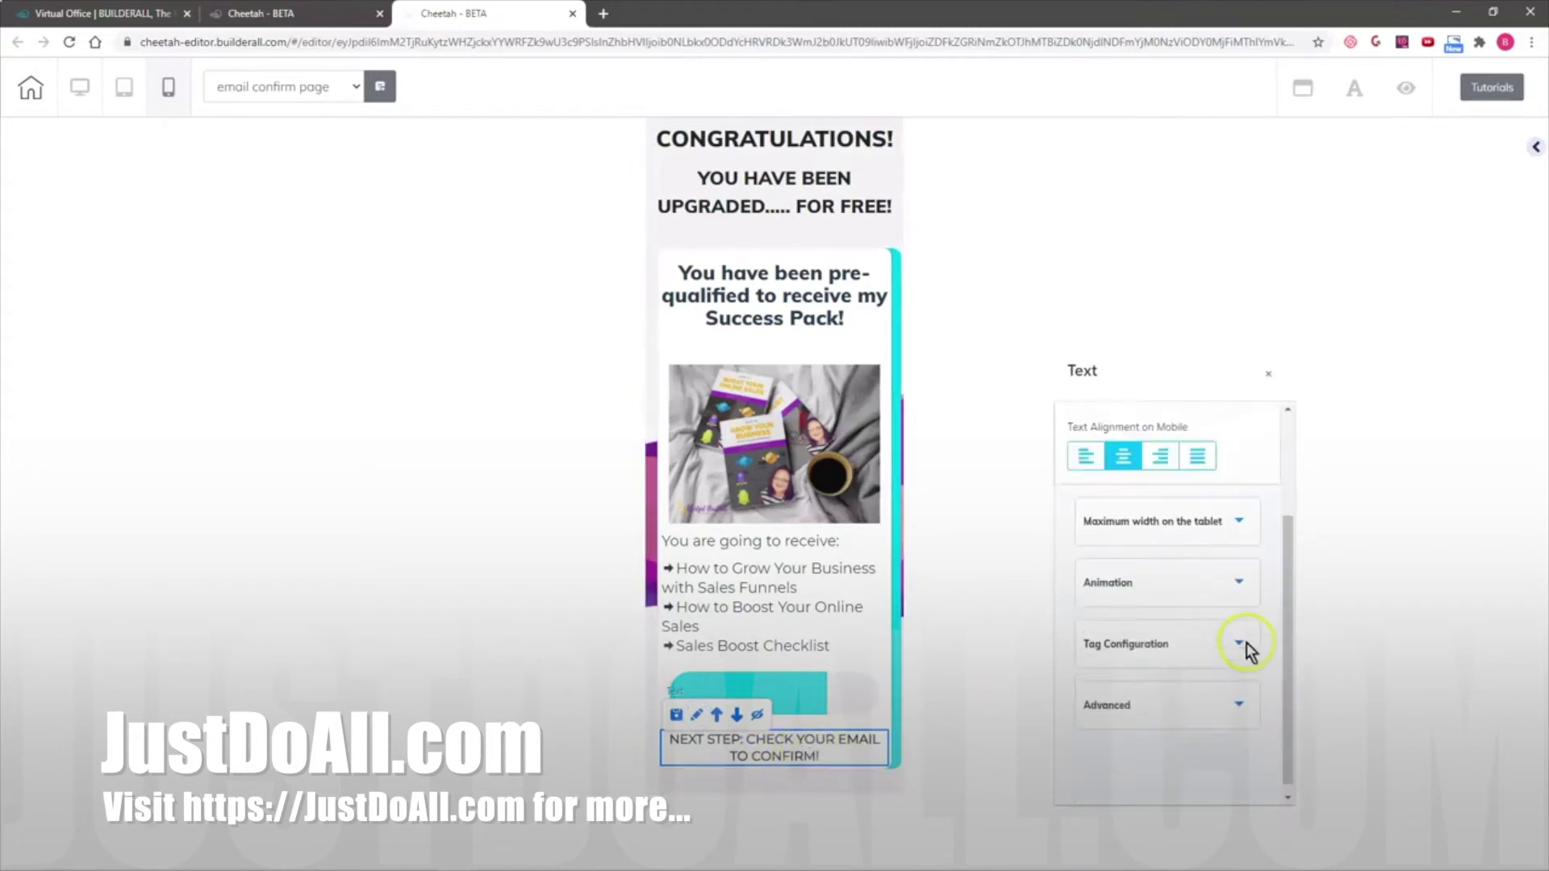
pyautogui.click(1168, 706)
pyautogui.scroll(-3, 1259, 667)
pyautogui.moveTo(1126, 523); pyautogui.dragTo(1143, 523)
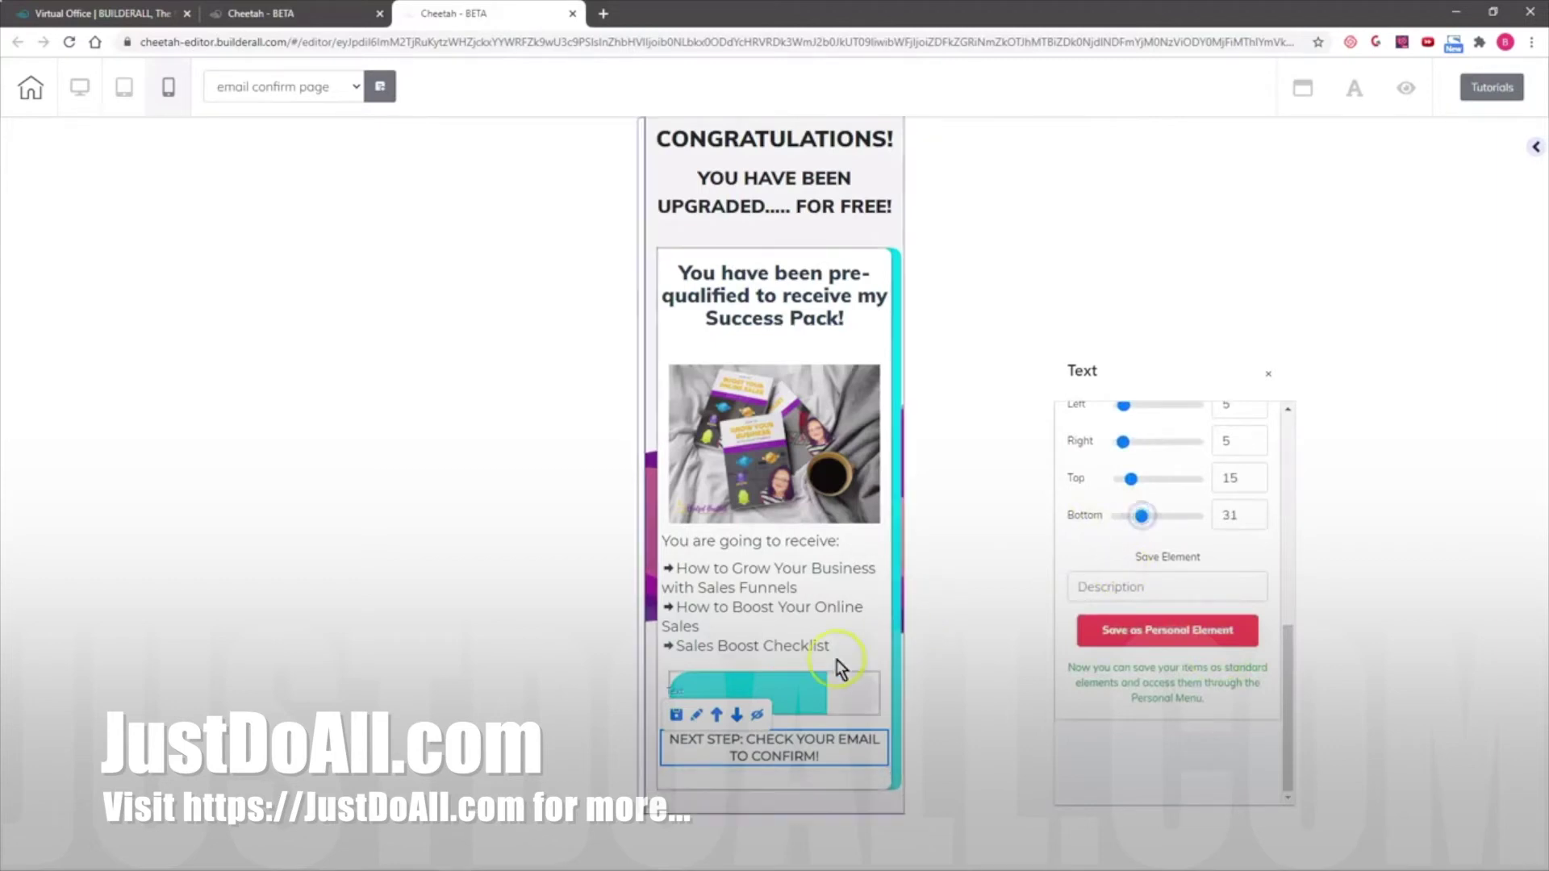
# Raise the NEXT STEP text's mobile size to 20, then save the page in desktop view.
pyautogui.click(697, 716)
pyautogui.moveTo(831, 752); pyautogui.dragTo(1197, 248)
pyautogui.click(1158, 331)
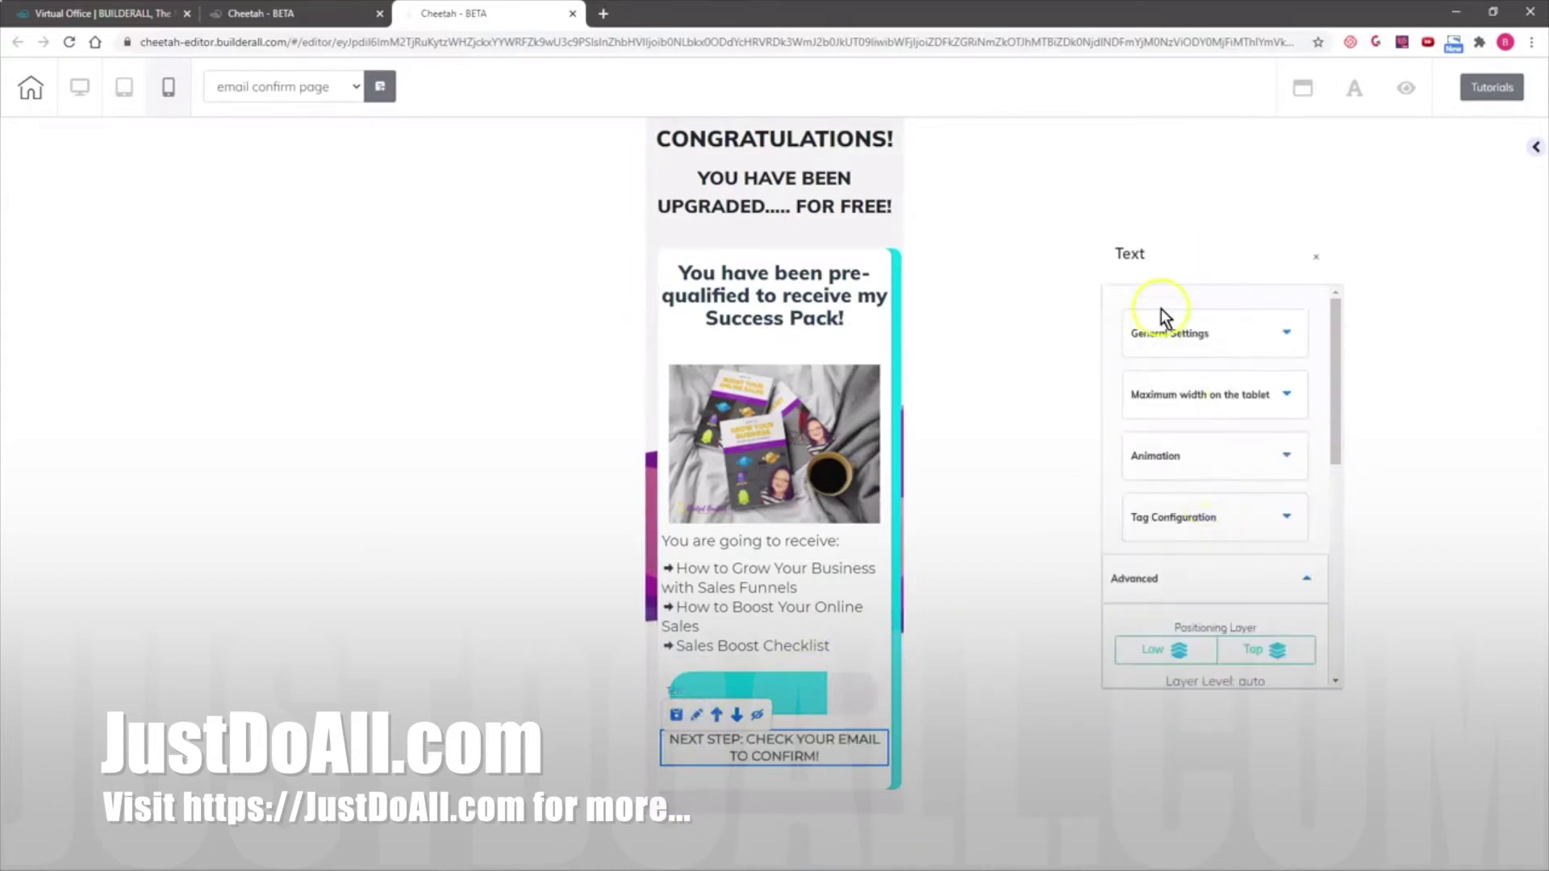
pyautogui.click(1159, 331)
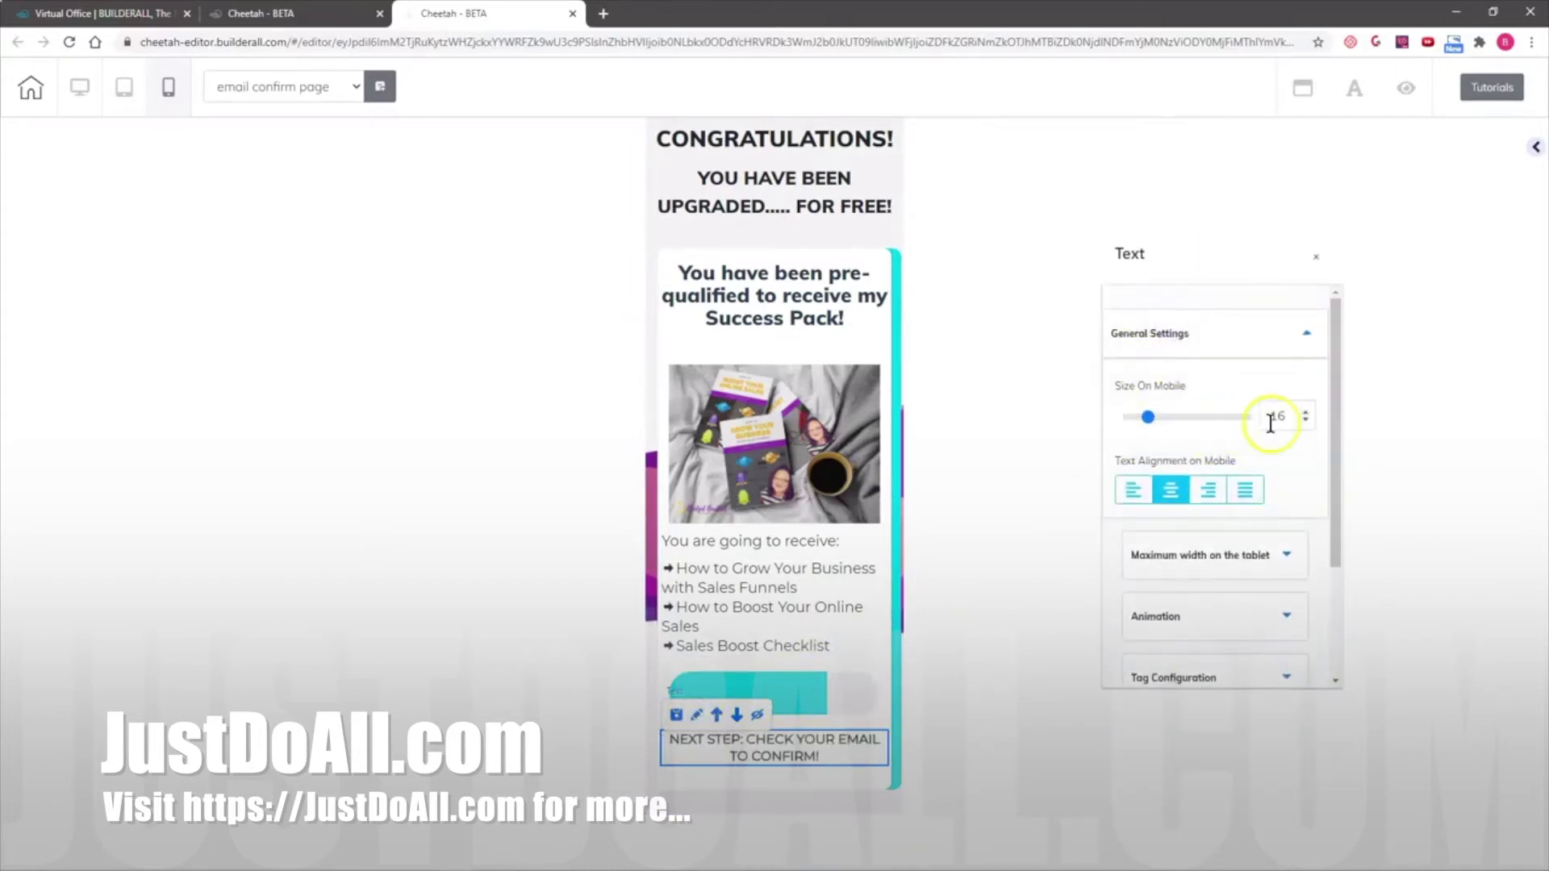
pyautogui.click(1306, 413)
pyautogui.click(1307, 413)
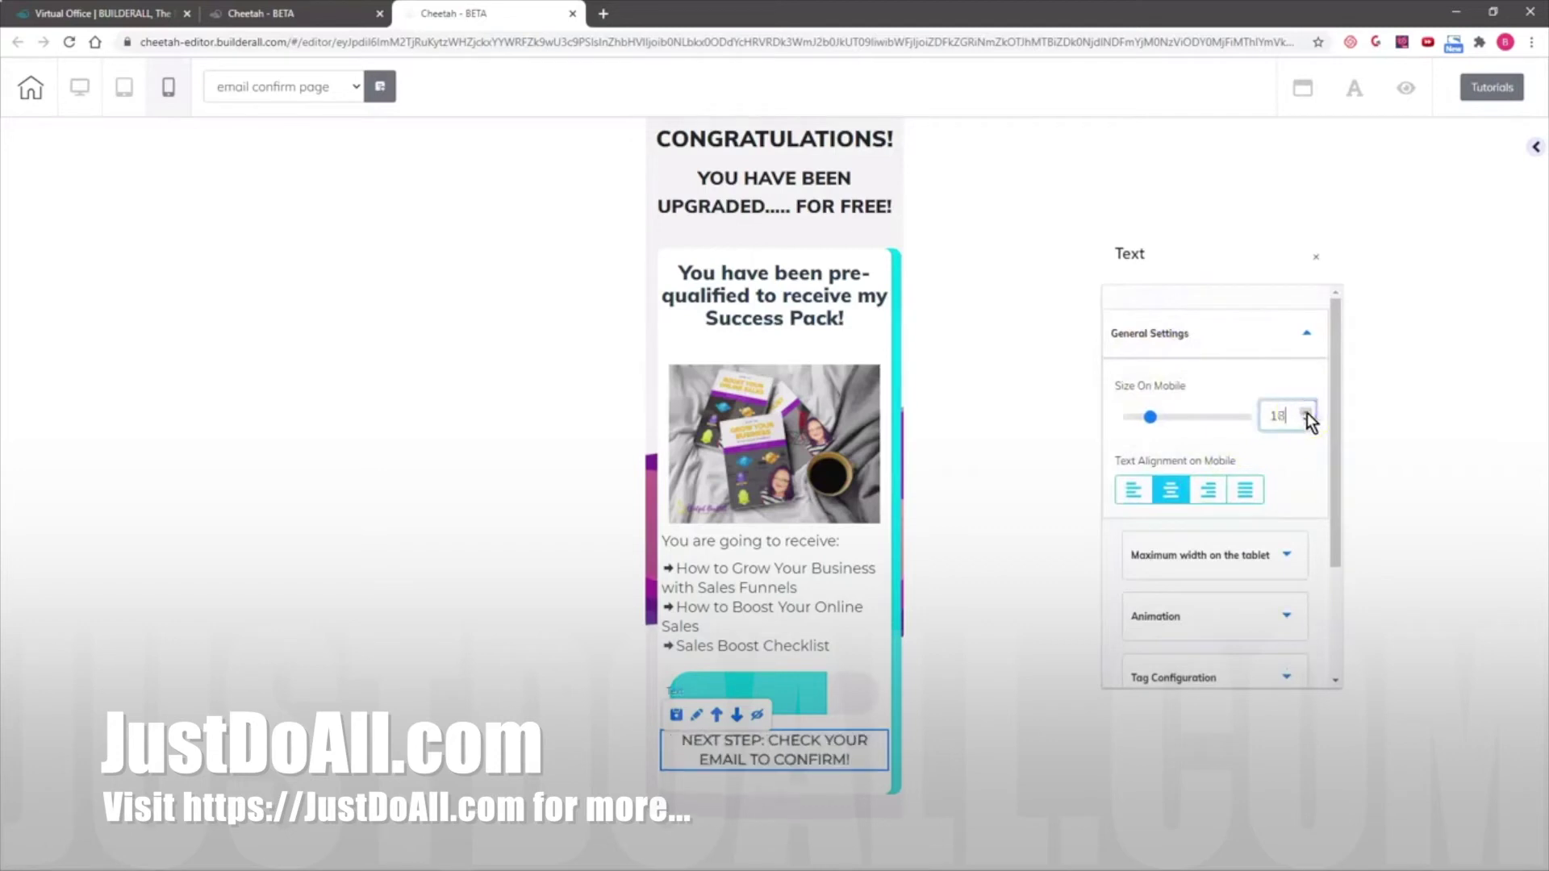
pyautogui.click(1307, 412)
pyautogui.click(1307, 412)
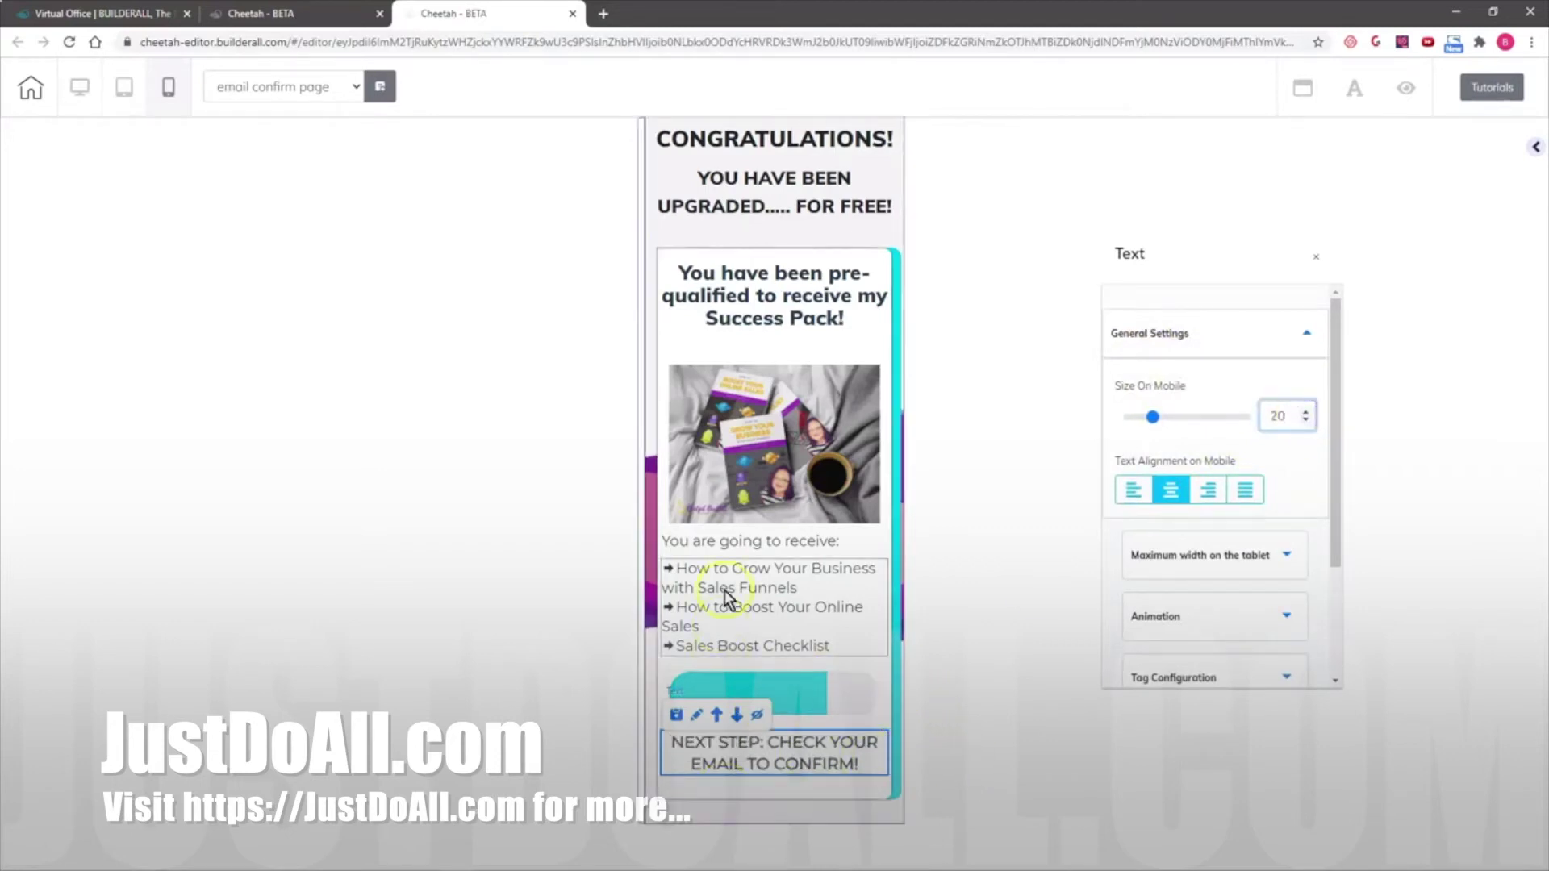
pyautogui.click(1014, 508)
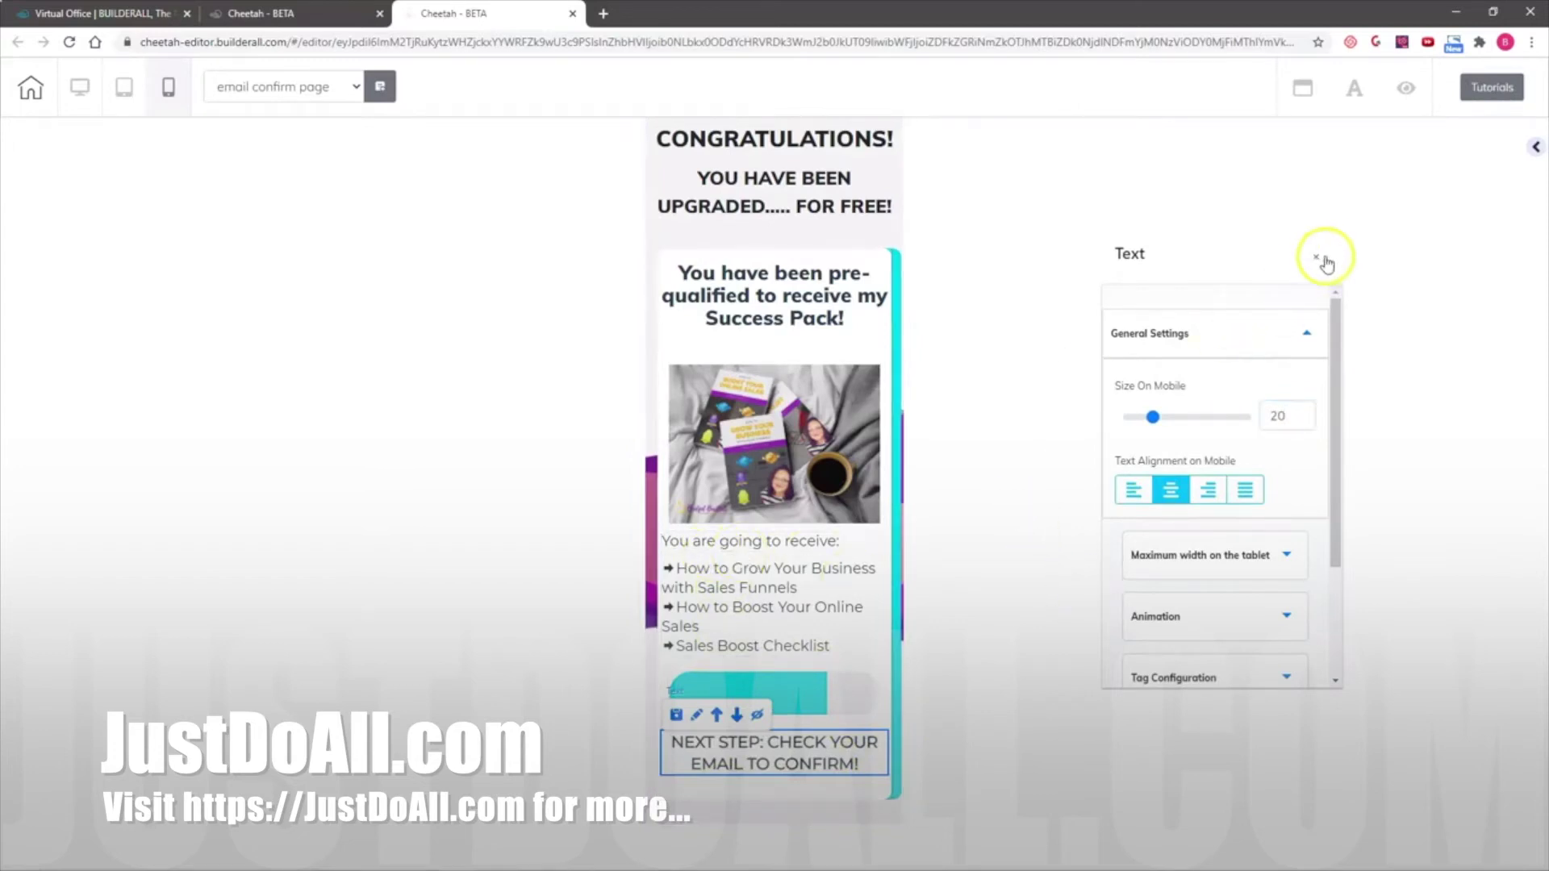
pyautogui.click(82, 87)
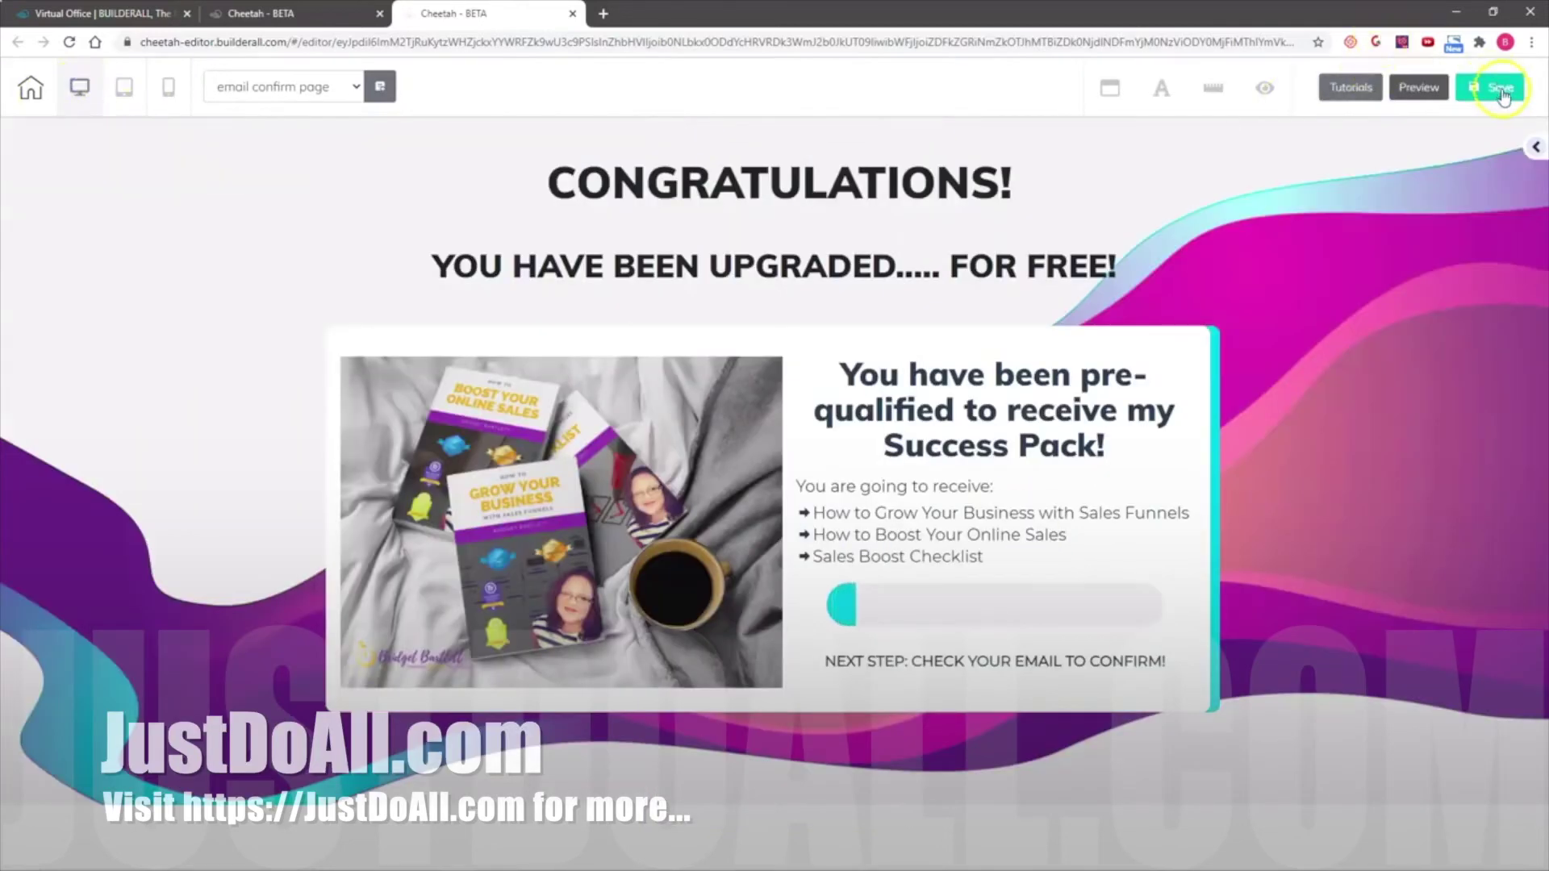
pyautogui.click(1497, 89)
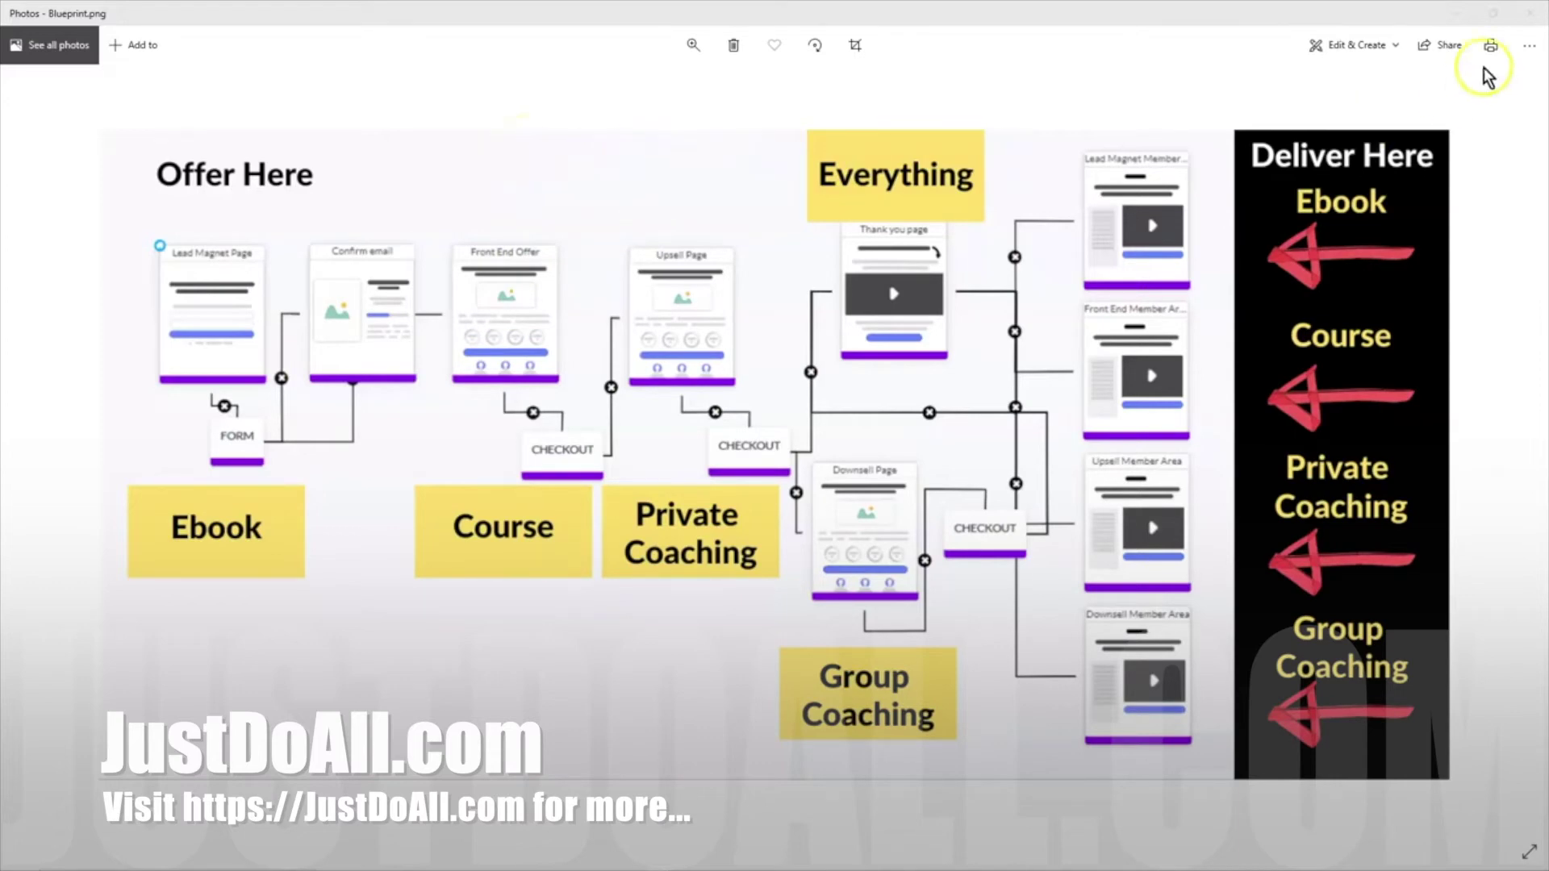
# Close the Blueprint.png funnel image in Photos.
pyautogui.click(1457, 13)
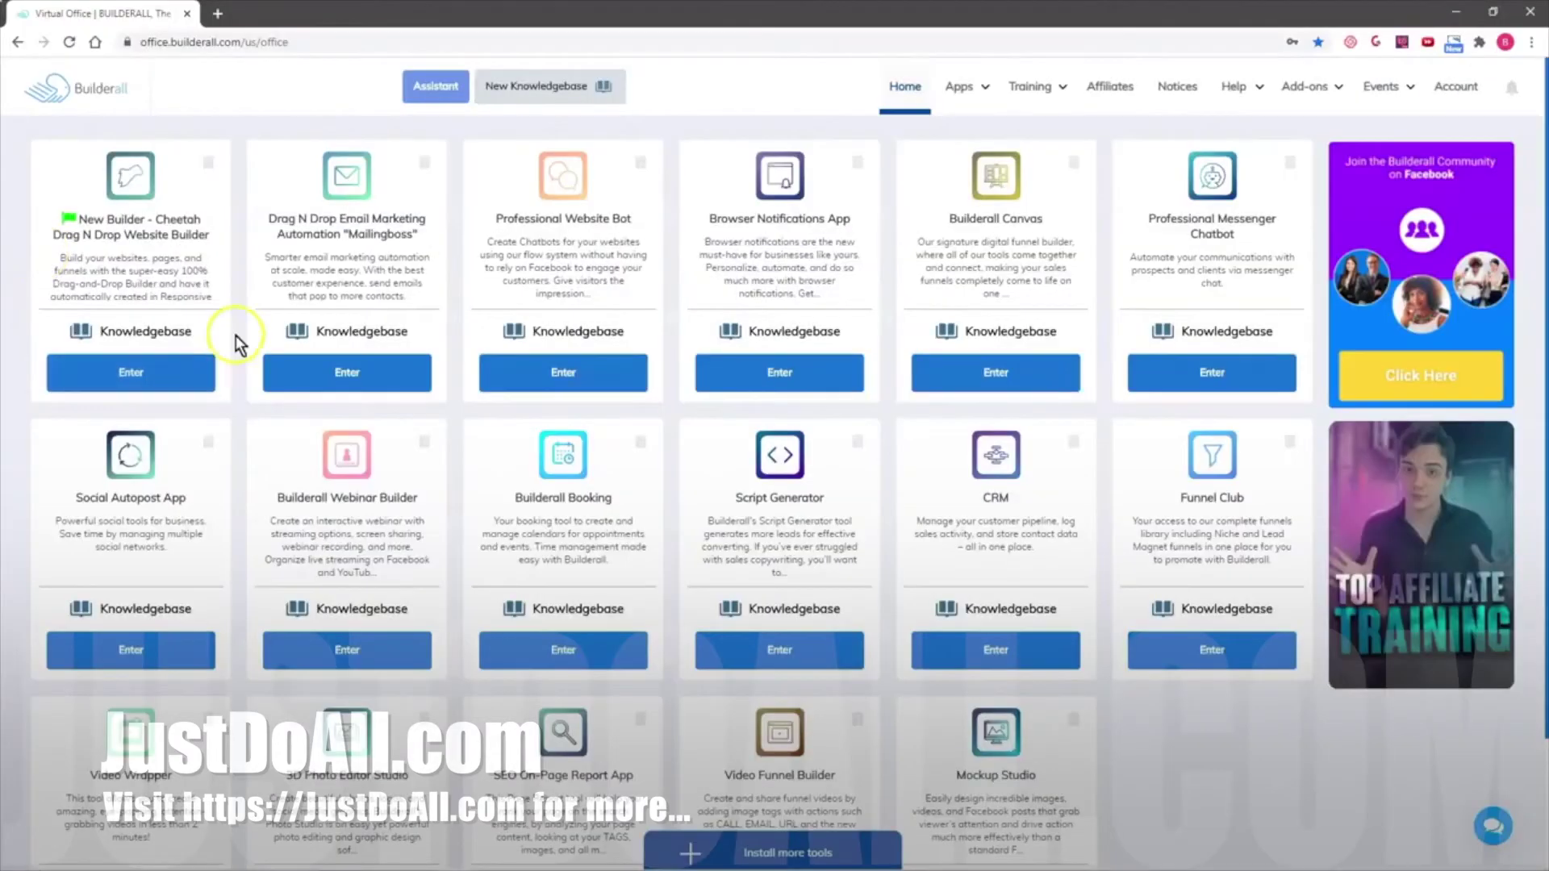
# In the Cheetah builder, open the Upsell Funnel site's Front End Sales page for editing.
pyautogui.click(121, 369)
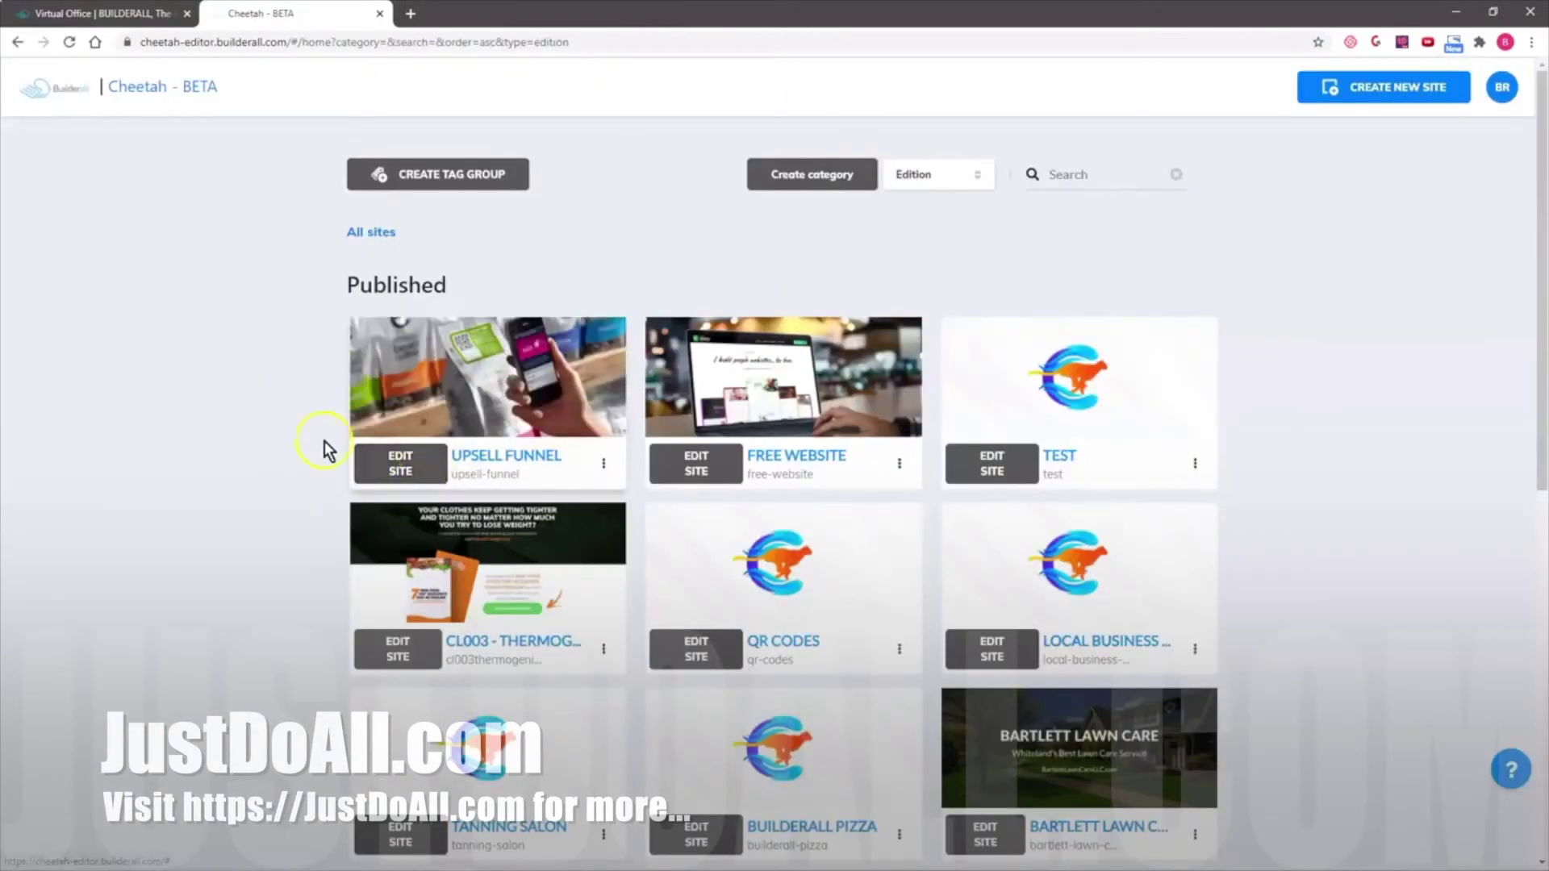
pyautogui.click(401, 463)
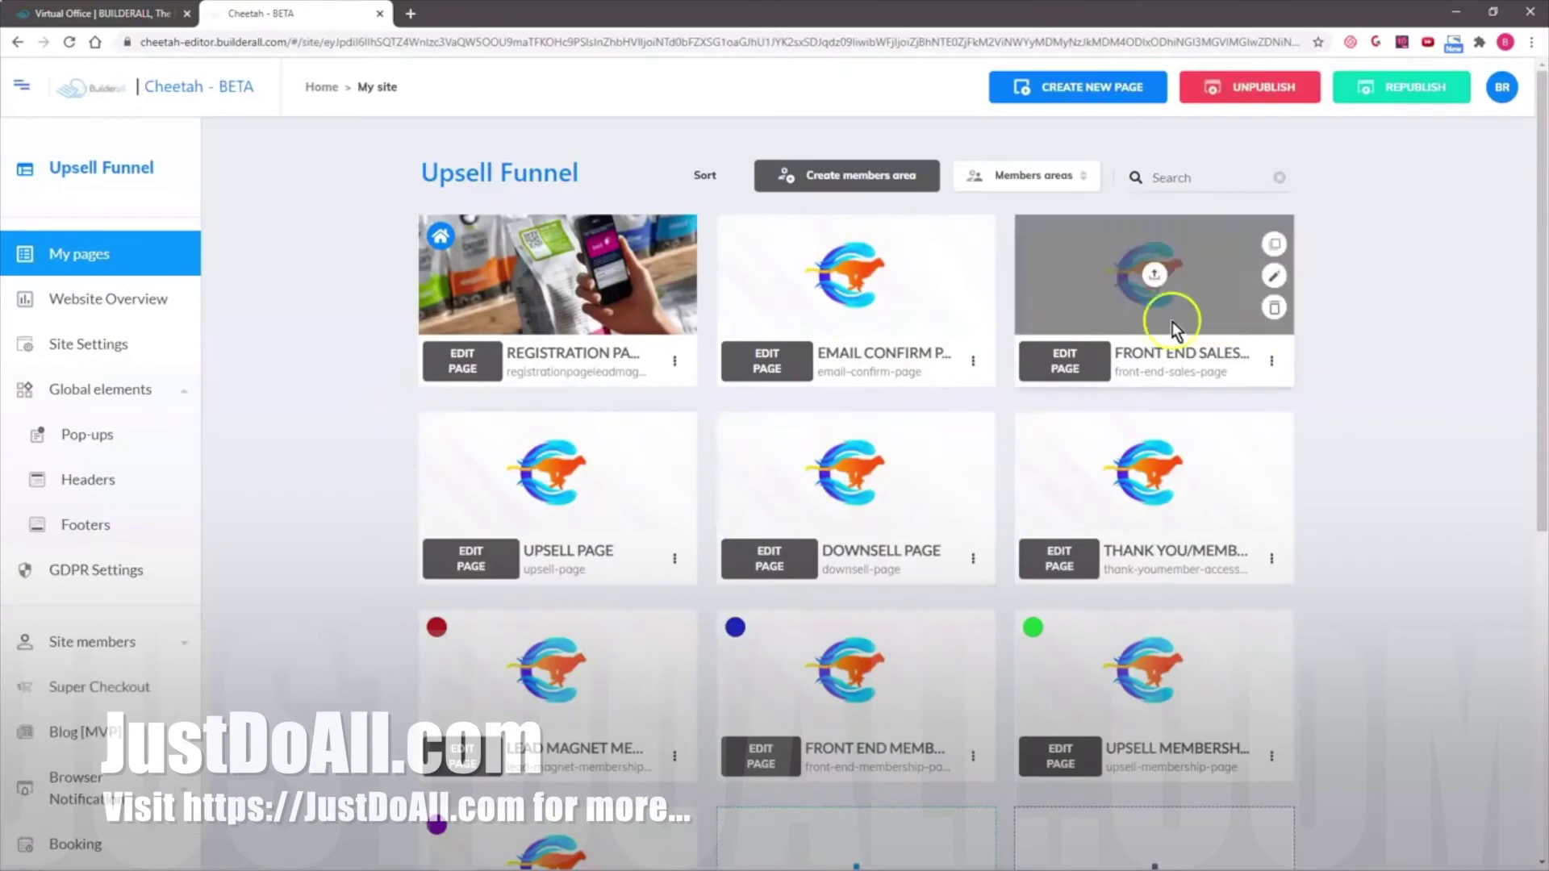
pyautogui.click(1070, 359)
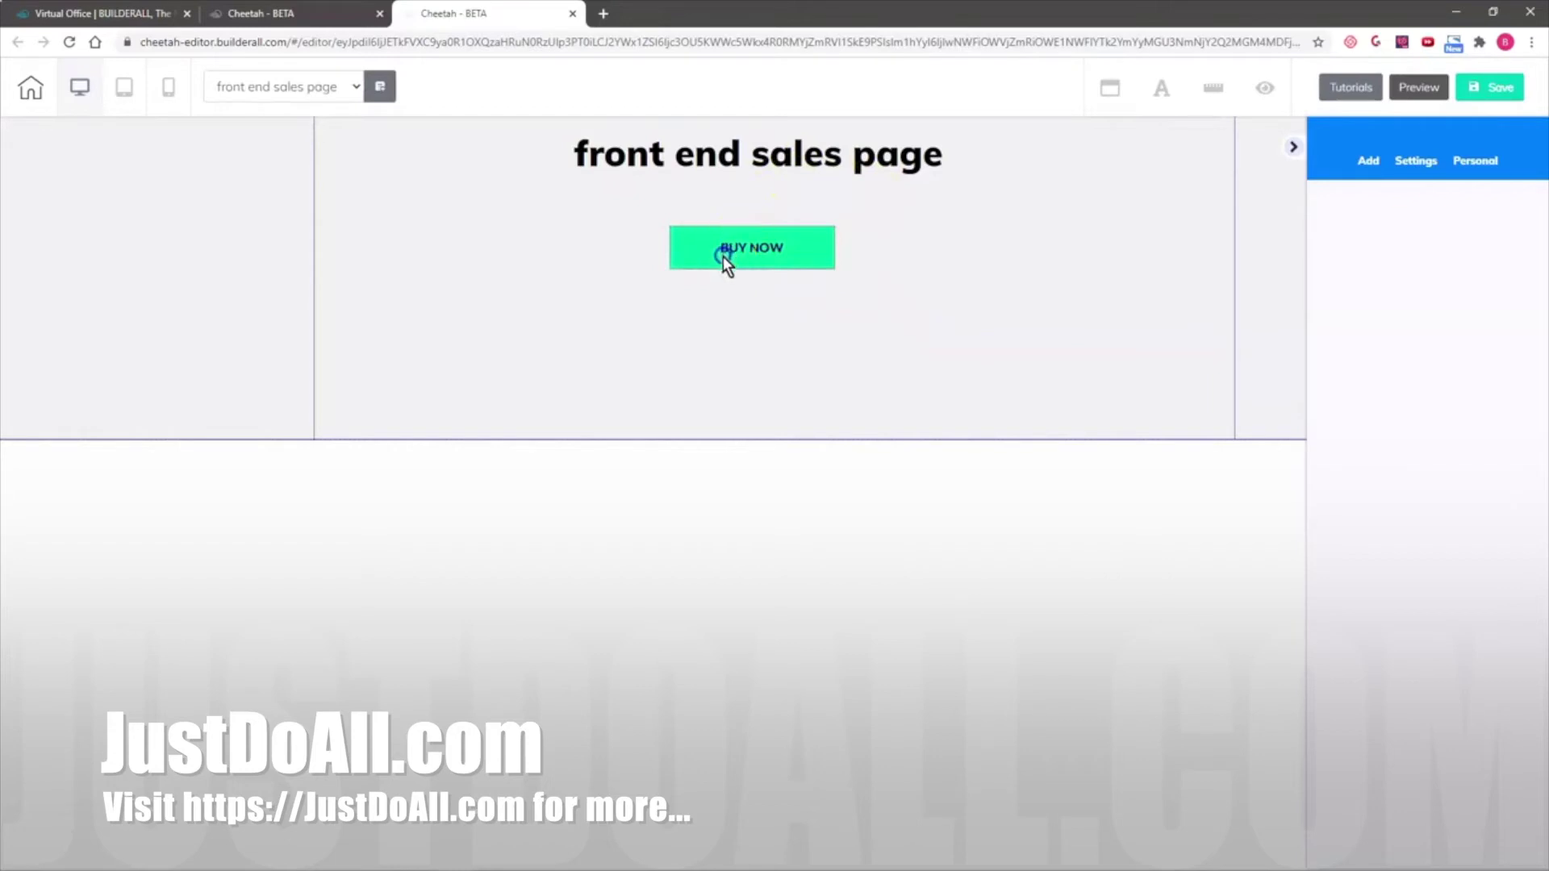
# Nudge the BUY NOW button lower, then browse the panel templates to Checkout Banners.
pyautogui.moveTo(721, 267); pyautogui.dragTo(728, 264)
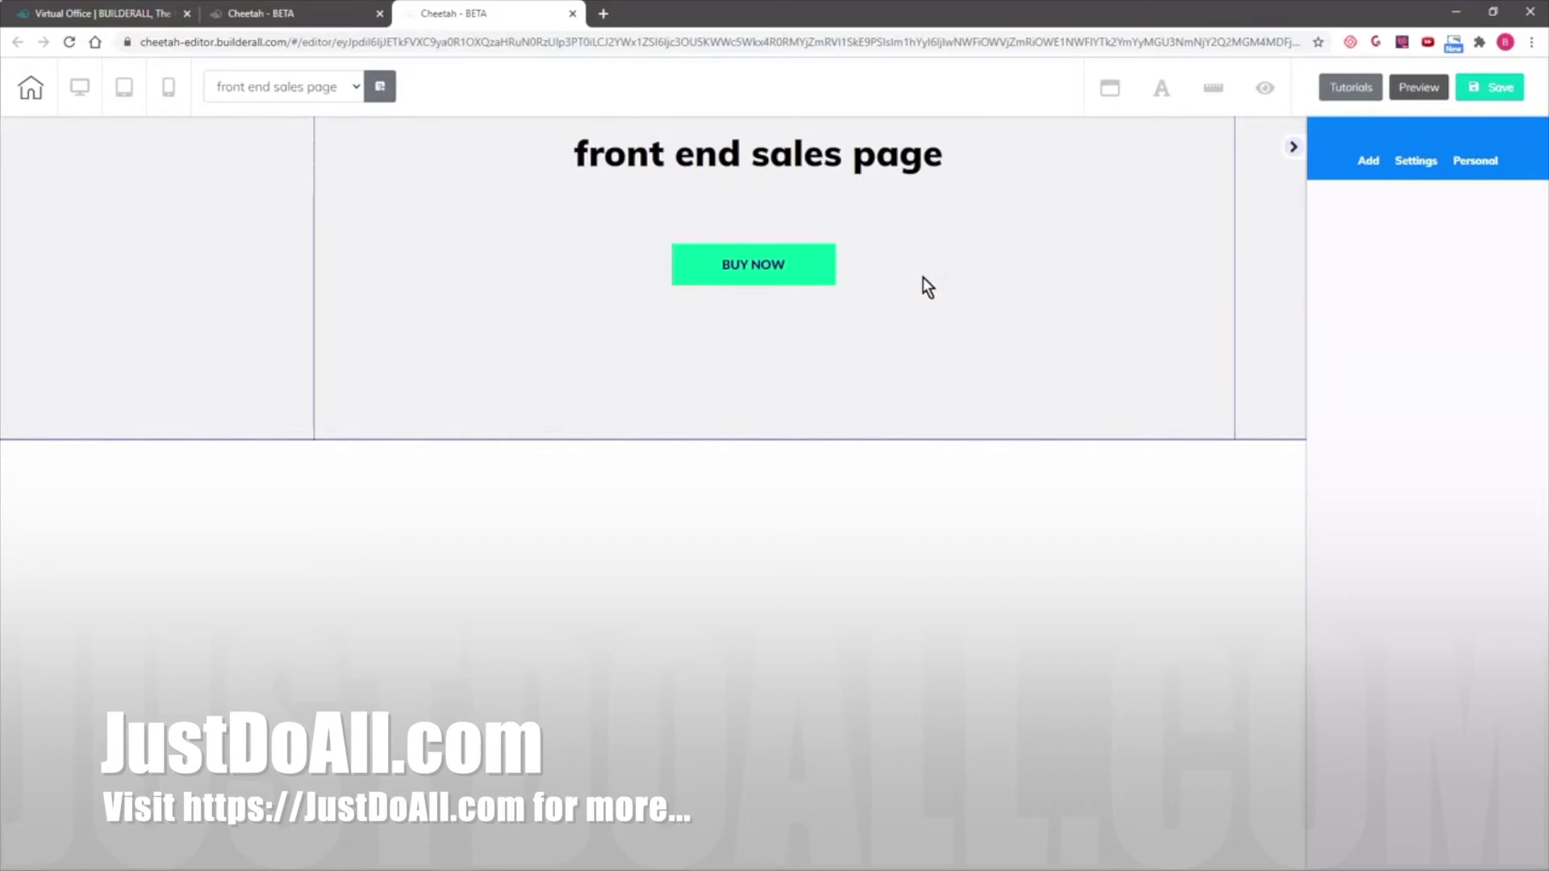
pyautogui.click(1367, 162)
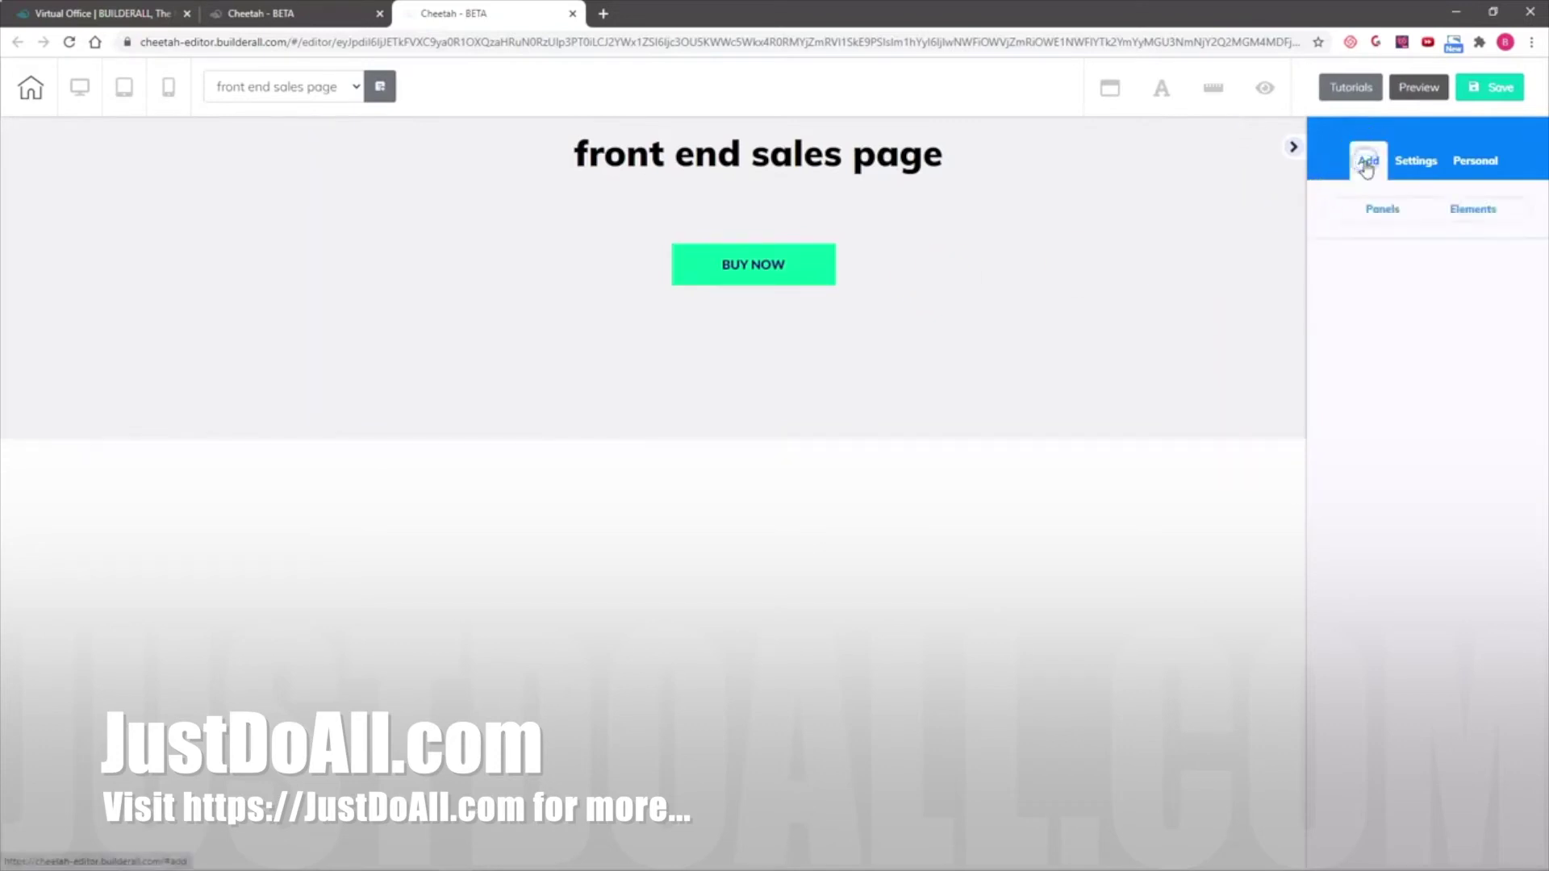
pyautogui.click(1374, 213)
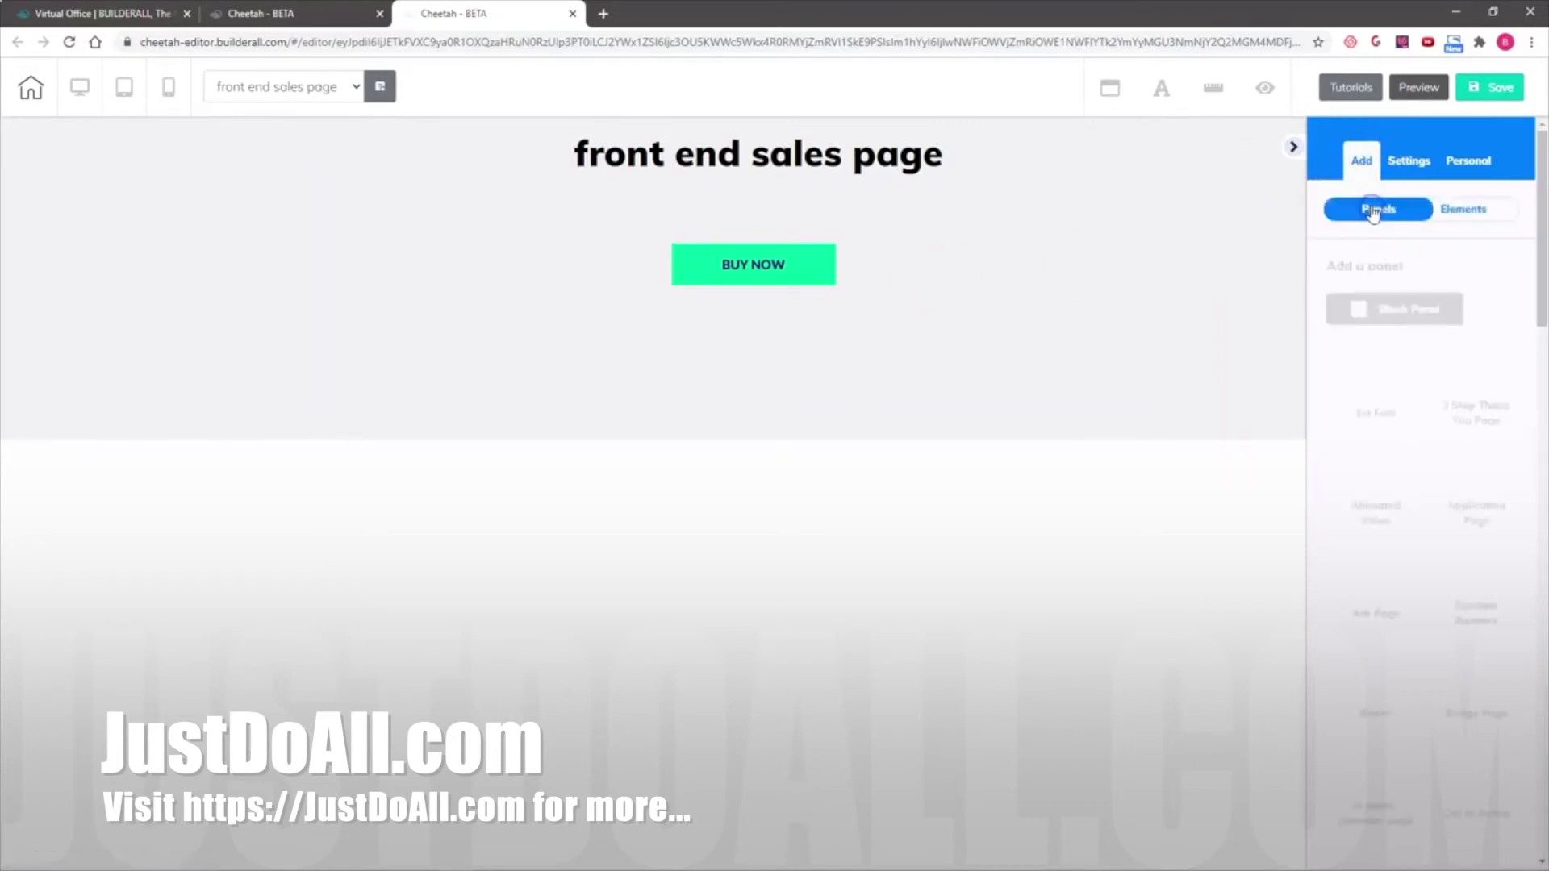
pyautogui.scroll(-7, 1418, 524)
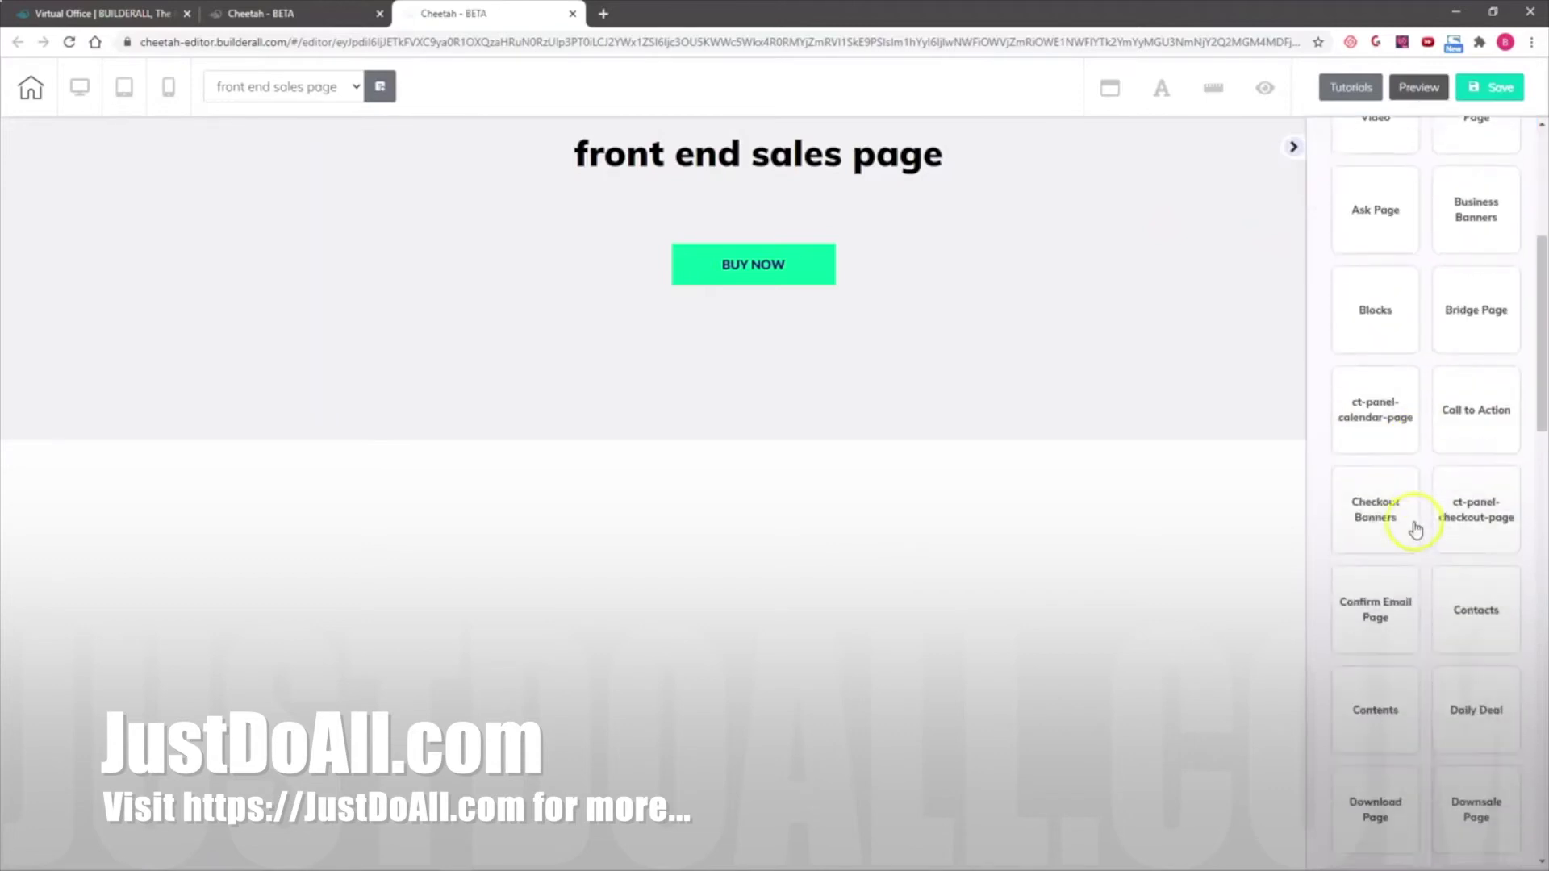
pyautogui.scroll(-1, 1408, 484)
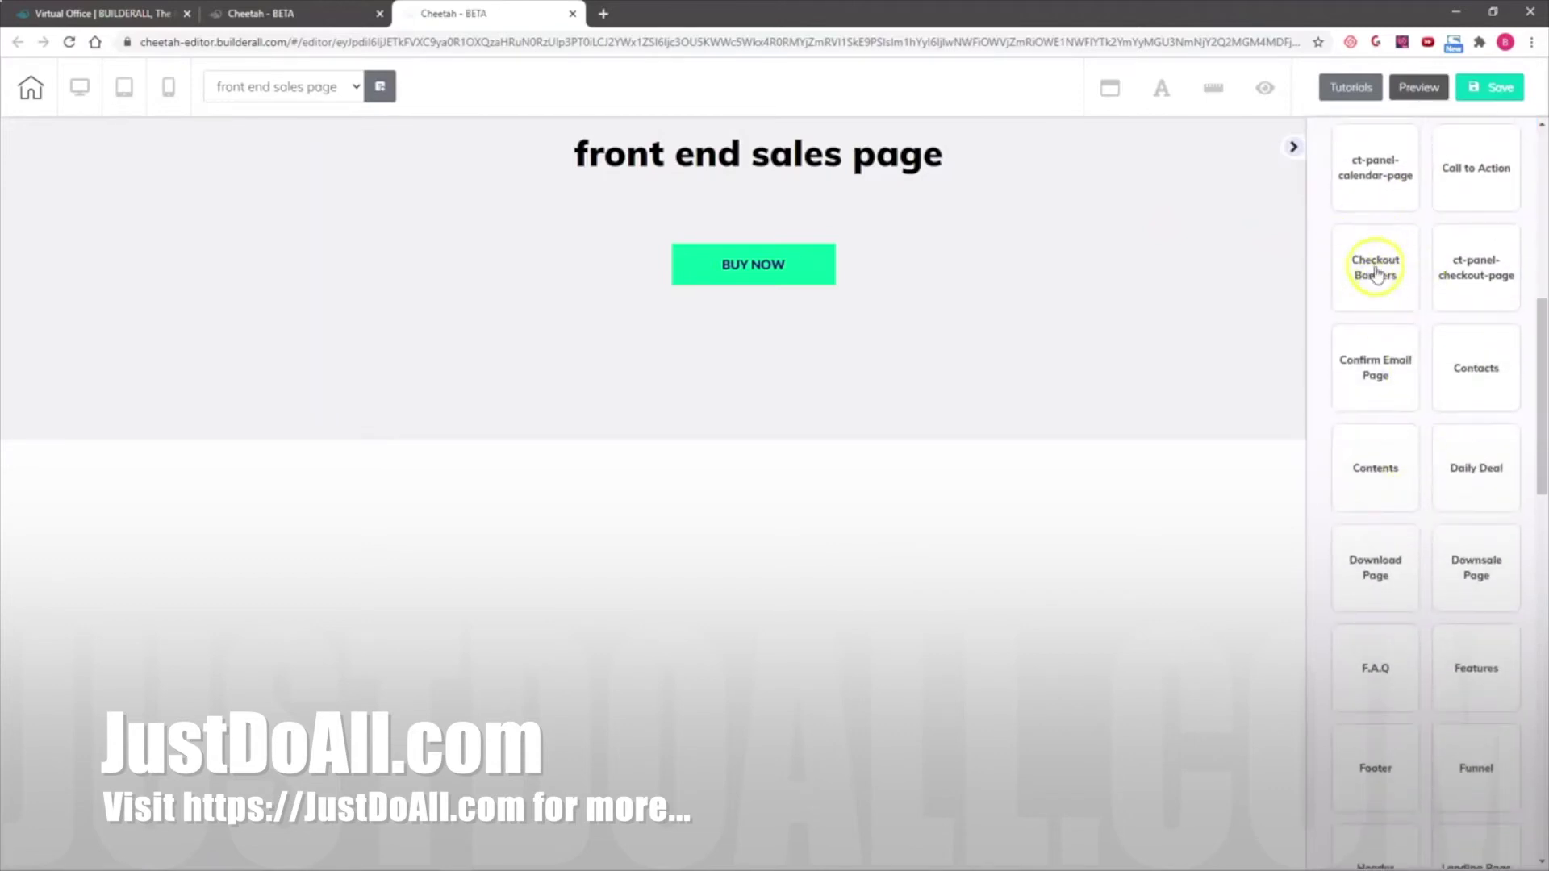
pyautogui.click(1376, 272)
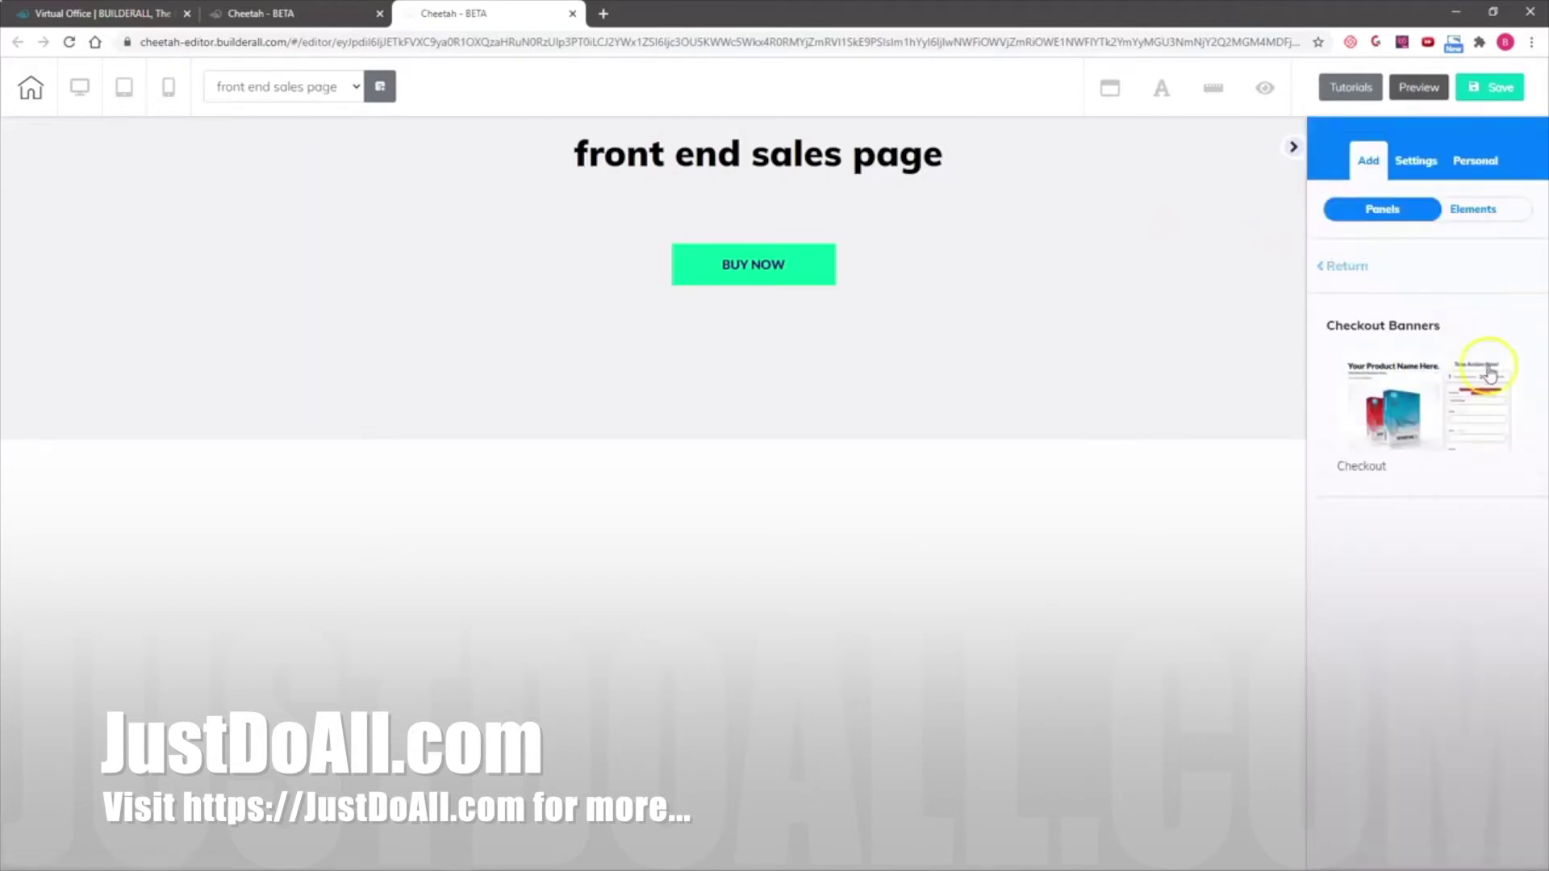
# Add the Checkout banner panel and delete its checkout form and iframe code placeholder.
pyautogui.click(1404, 389)
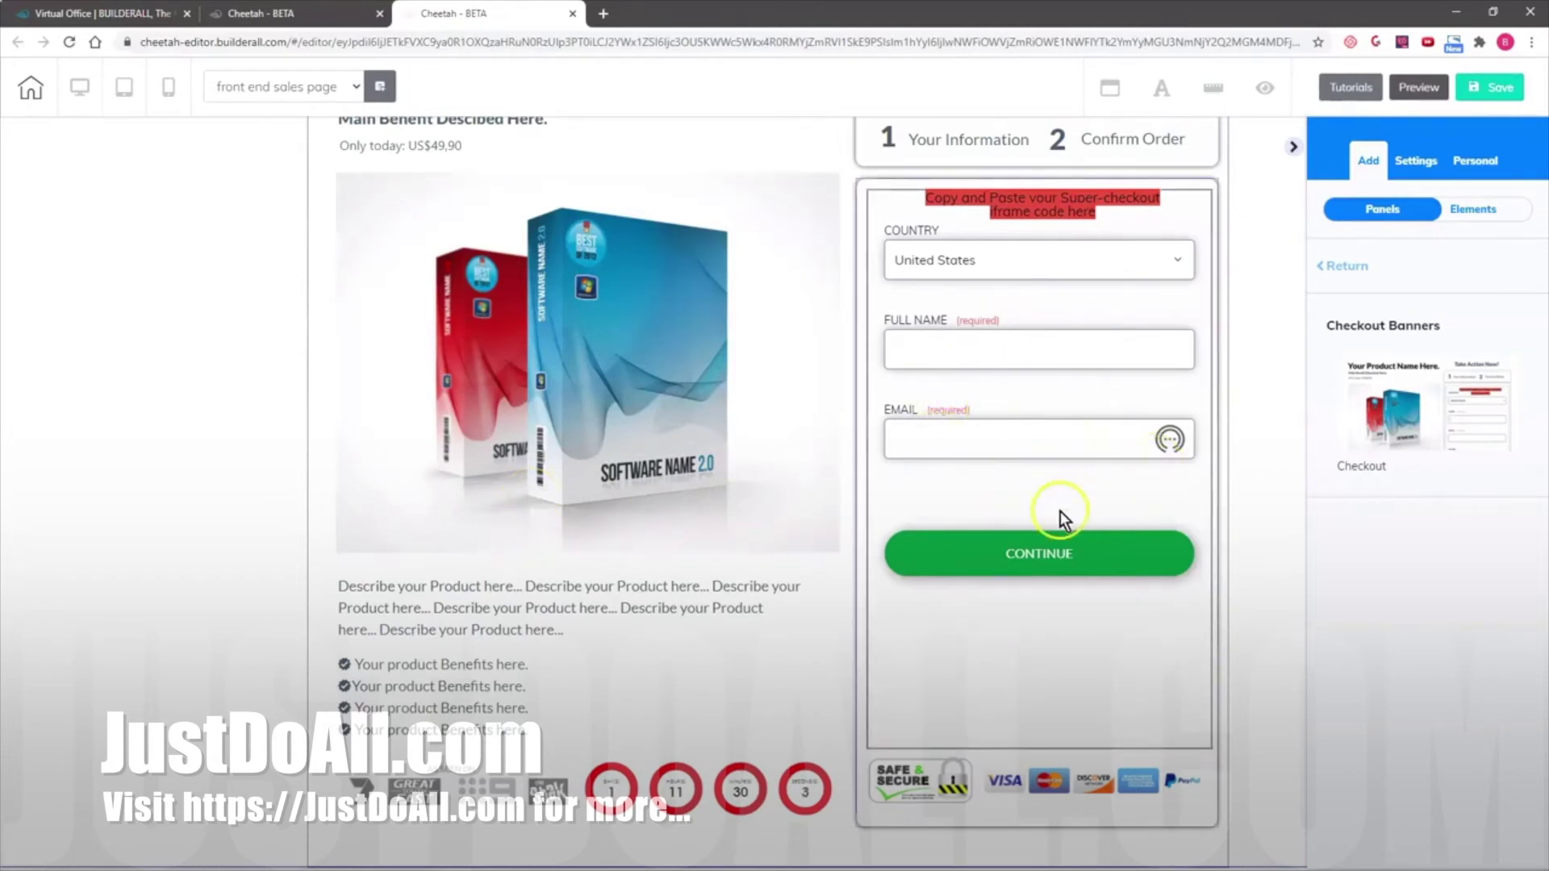
pyautogui.click(1048, 359)
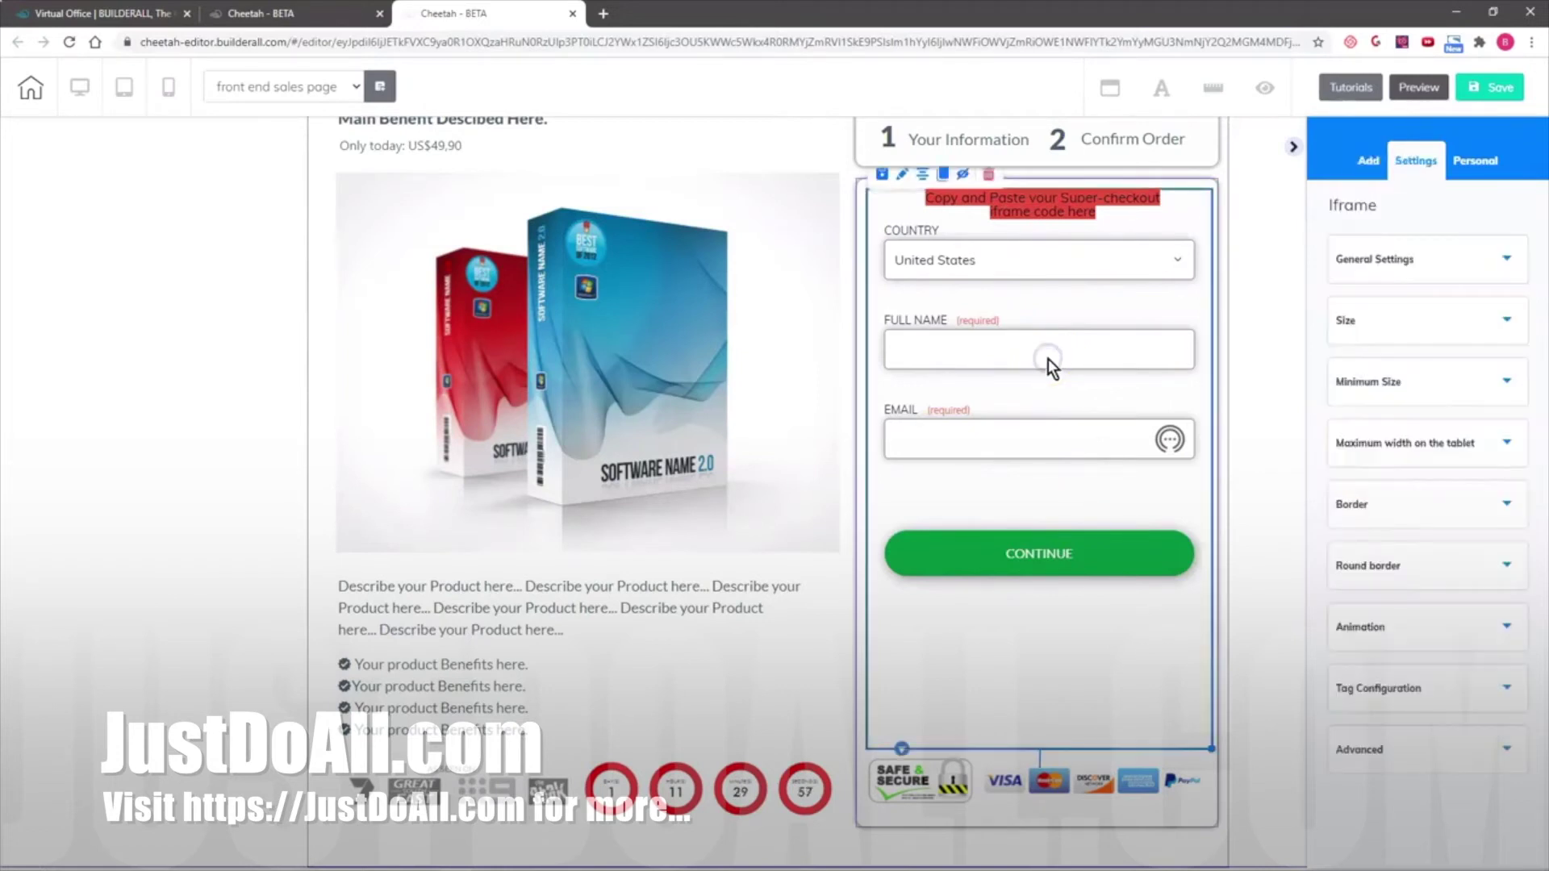
pyautogui.click(987, 175)
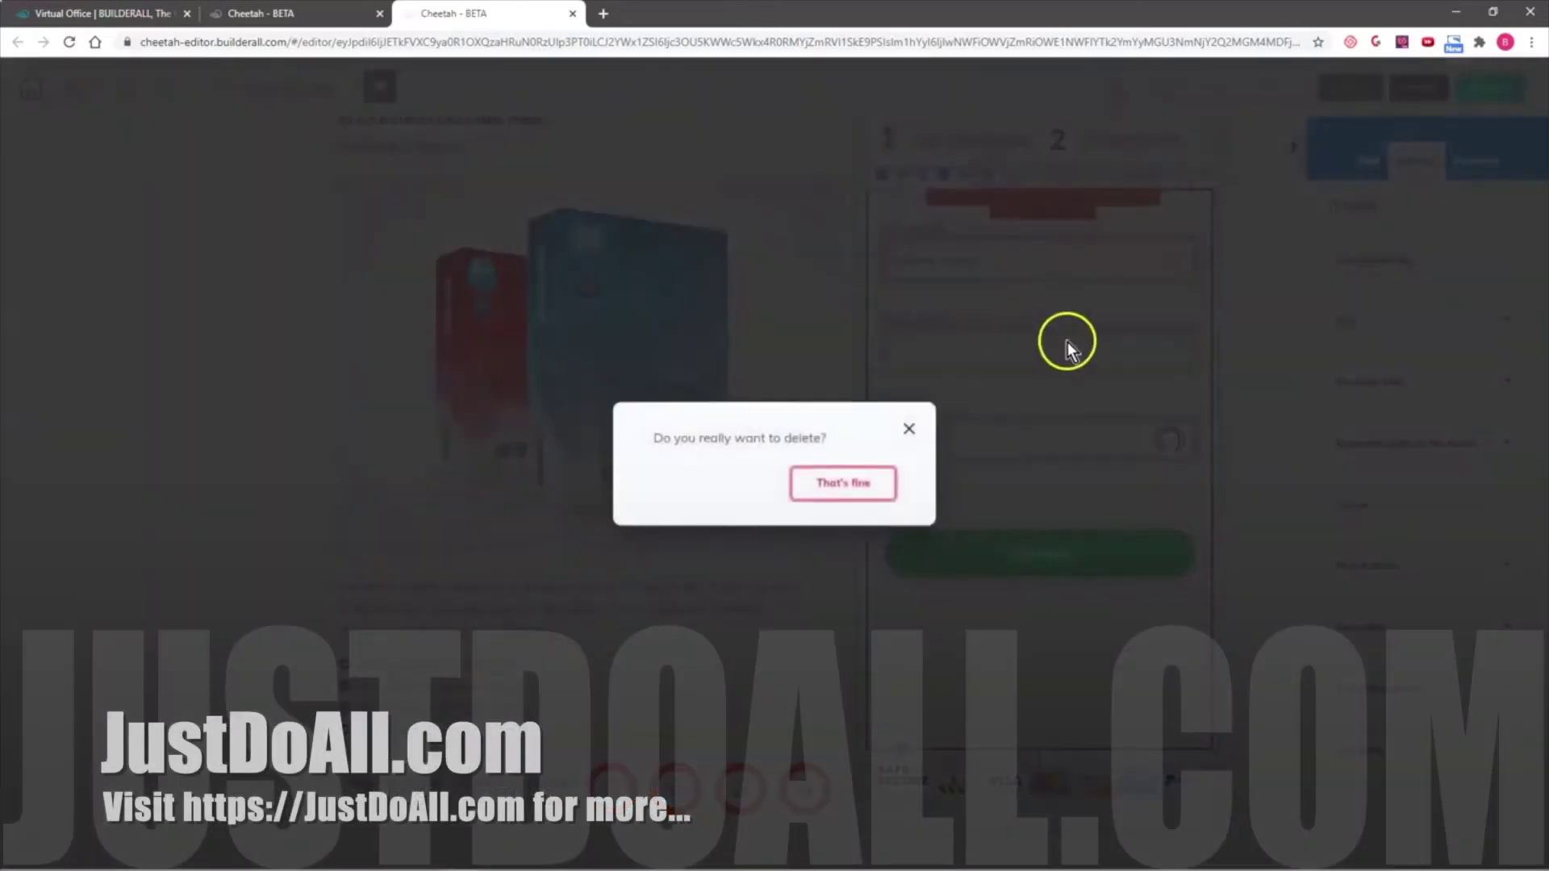
pyautogui.click(856, 481)
pyautogui.click(1070, 212)
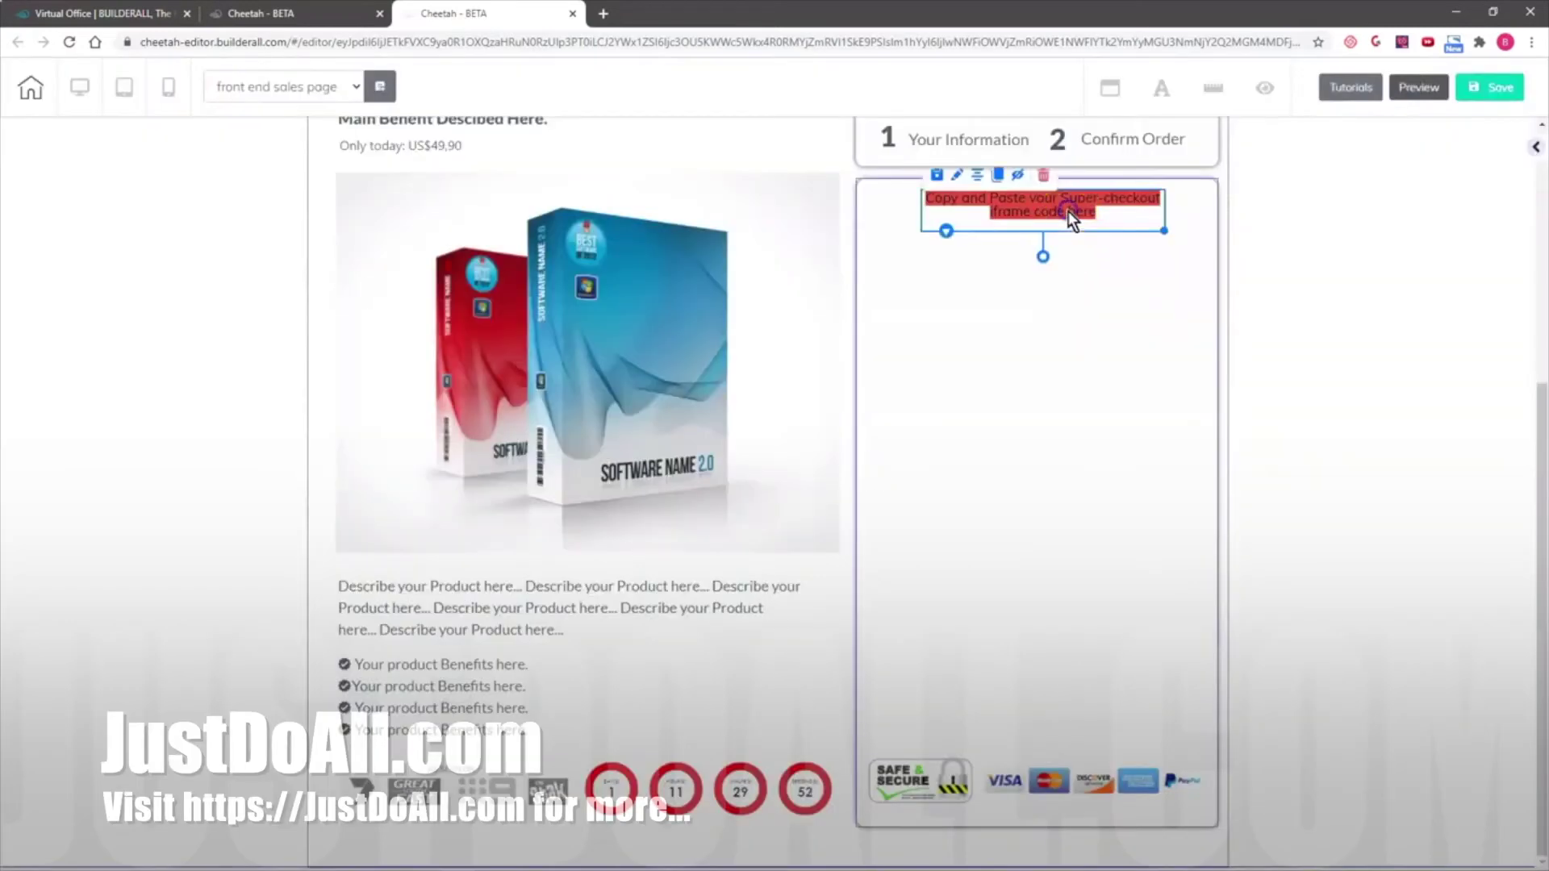
pyautogui.click(1041, 179)
pyautogui.click(854, 481)
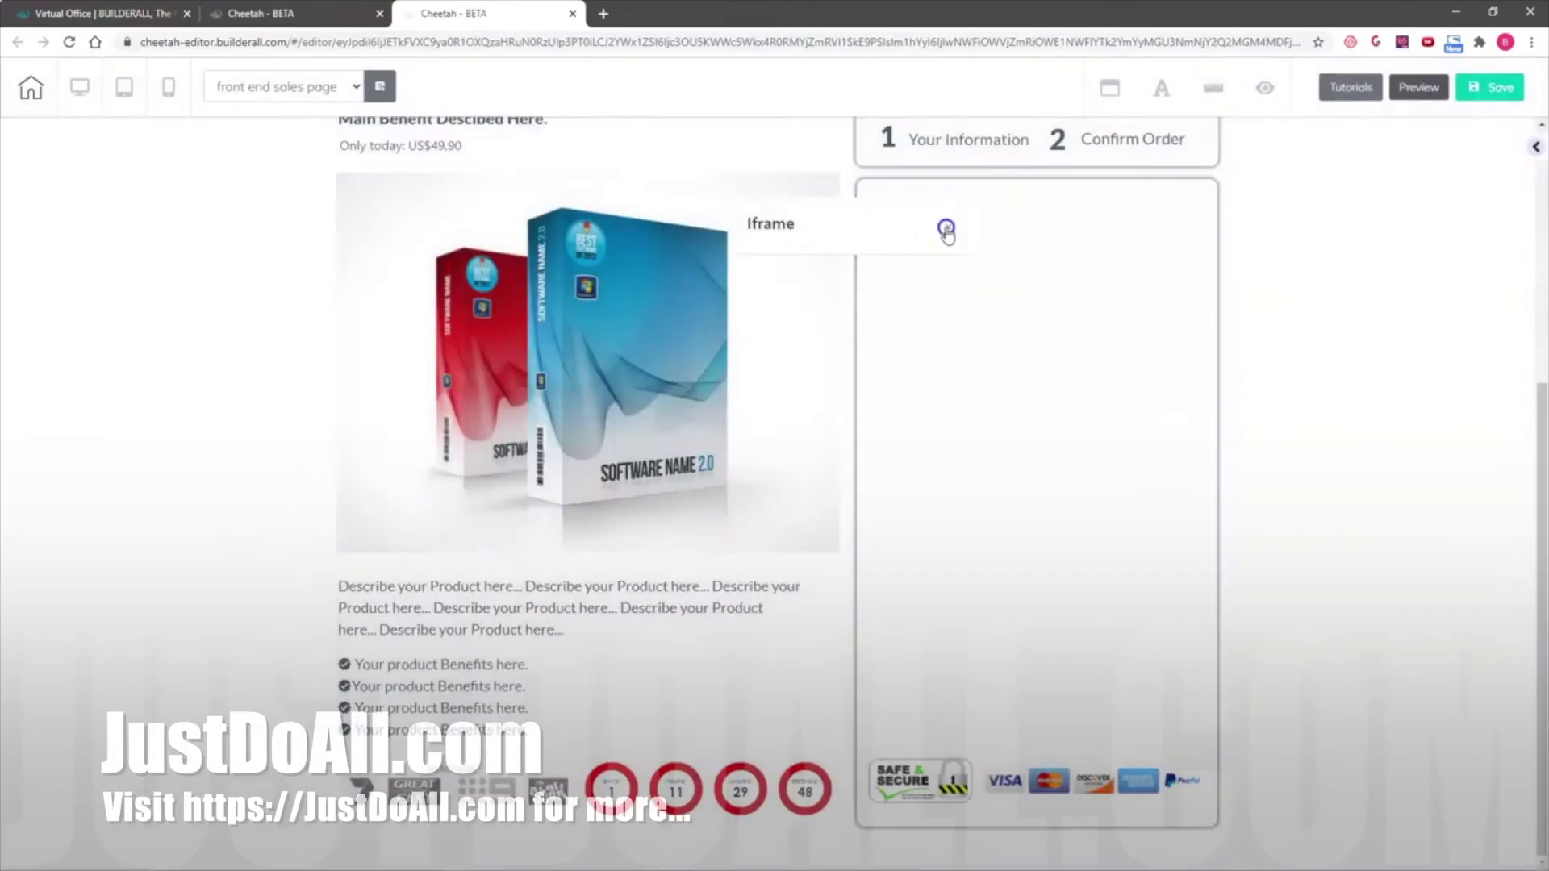
# Move the BUY NOW button into the order panel, centred just above the payment badges.
pyautogui.moveTo(753, 122); pyautogui.dragTo(1044, 757)
pyautogui.scroll(-3, 1058, 698)
pyautogui.moveTo(1031, 524); pyautogui.dragTo(1172, 732)
pyautogui.click(1078, 724)
pyautogui.moveTo(1049, 717); pyautogui.dragTo(1025, 718)
# Delete the empty top panel titled front end sales page.
pyautogui.scroll(5, 1062, 543)
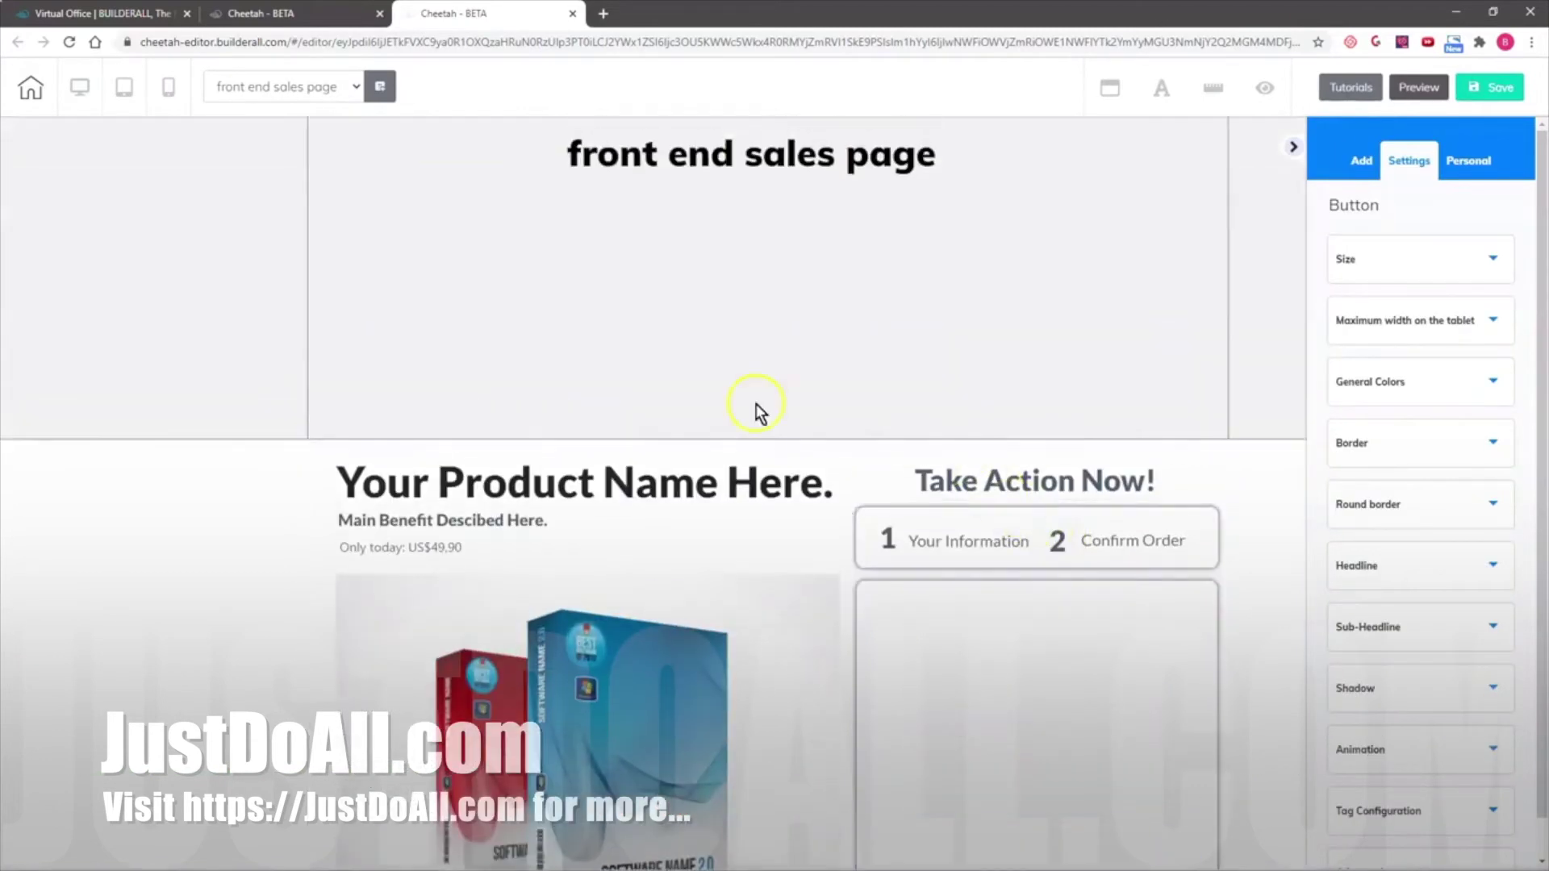
pyautogui.click(321, 247)
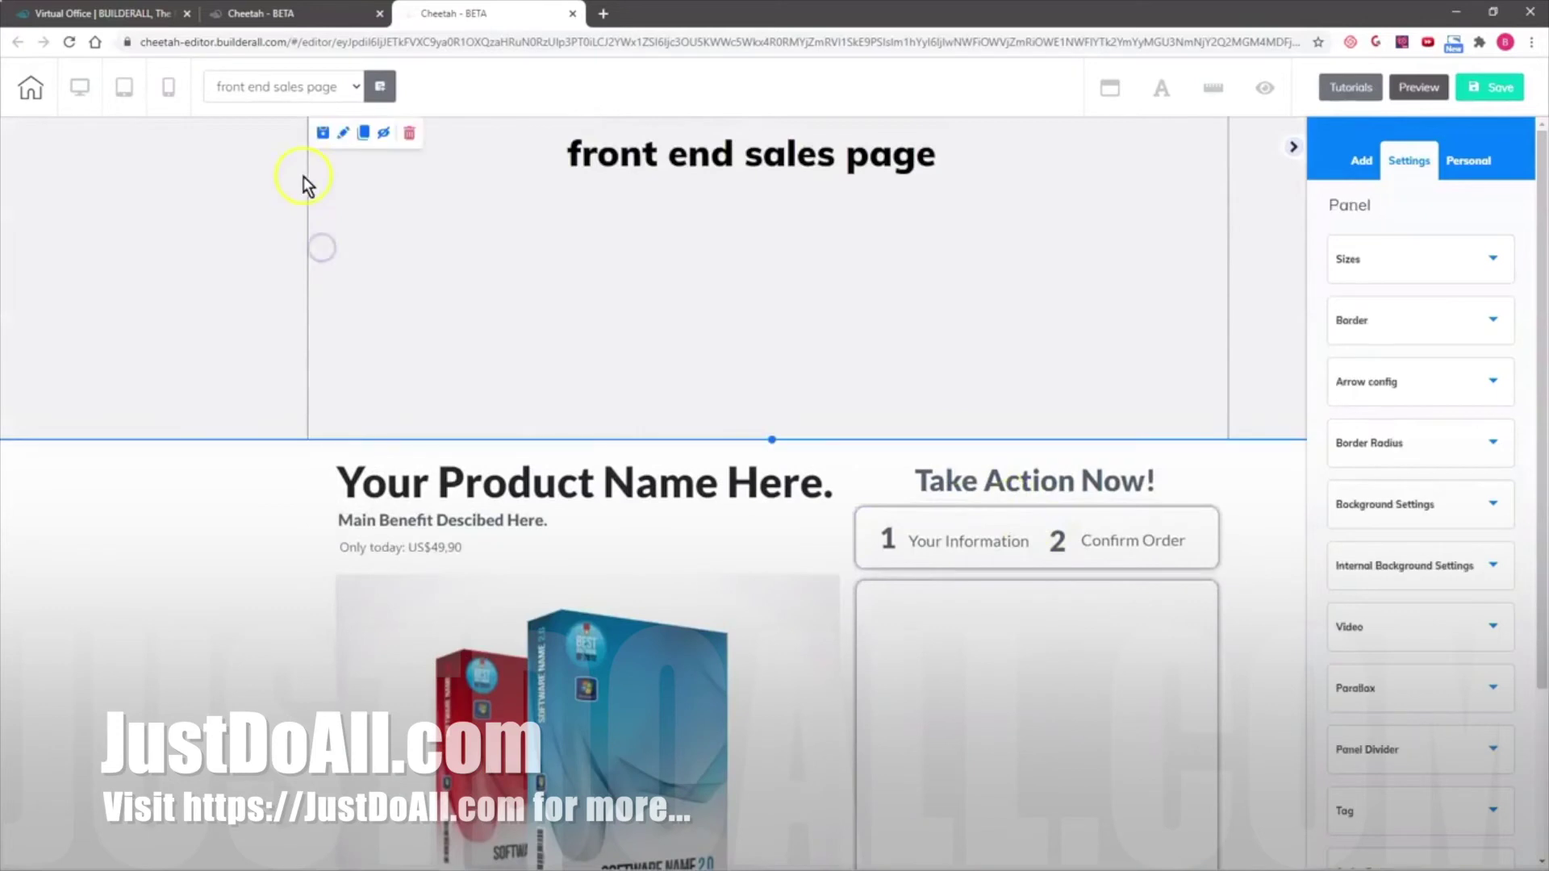
pyautogui.click(410, 134)
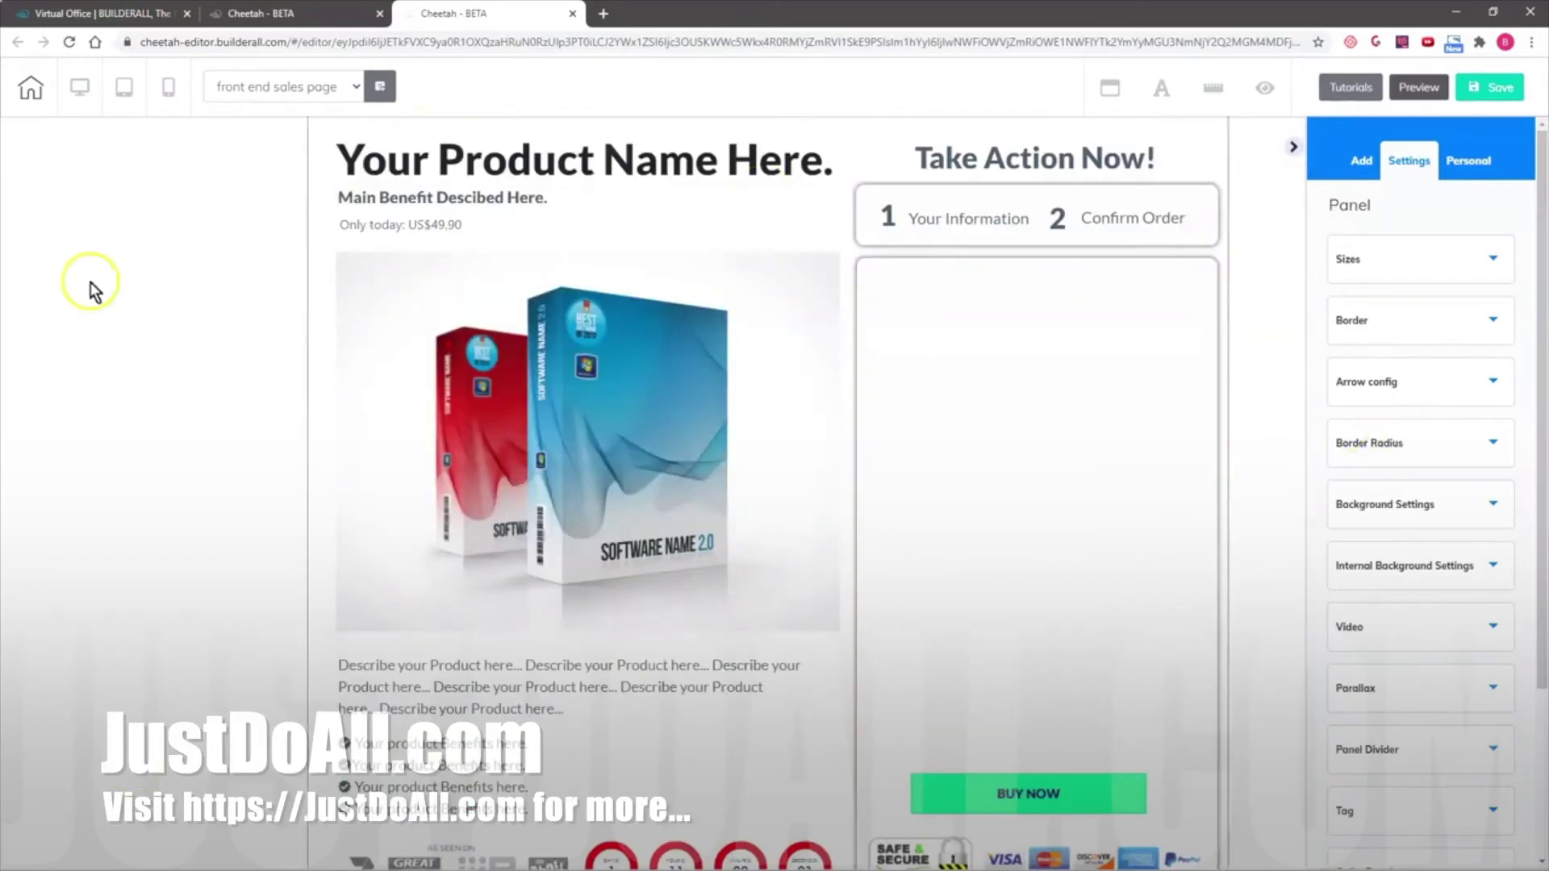
# Save and publish the page, then select the product image.
pyautogui.click(1473, 84)
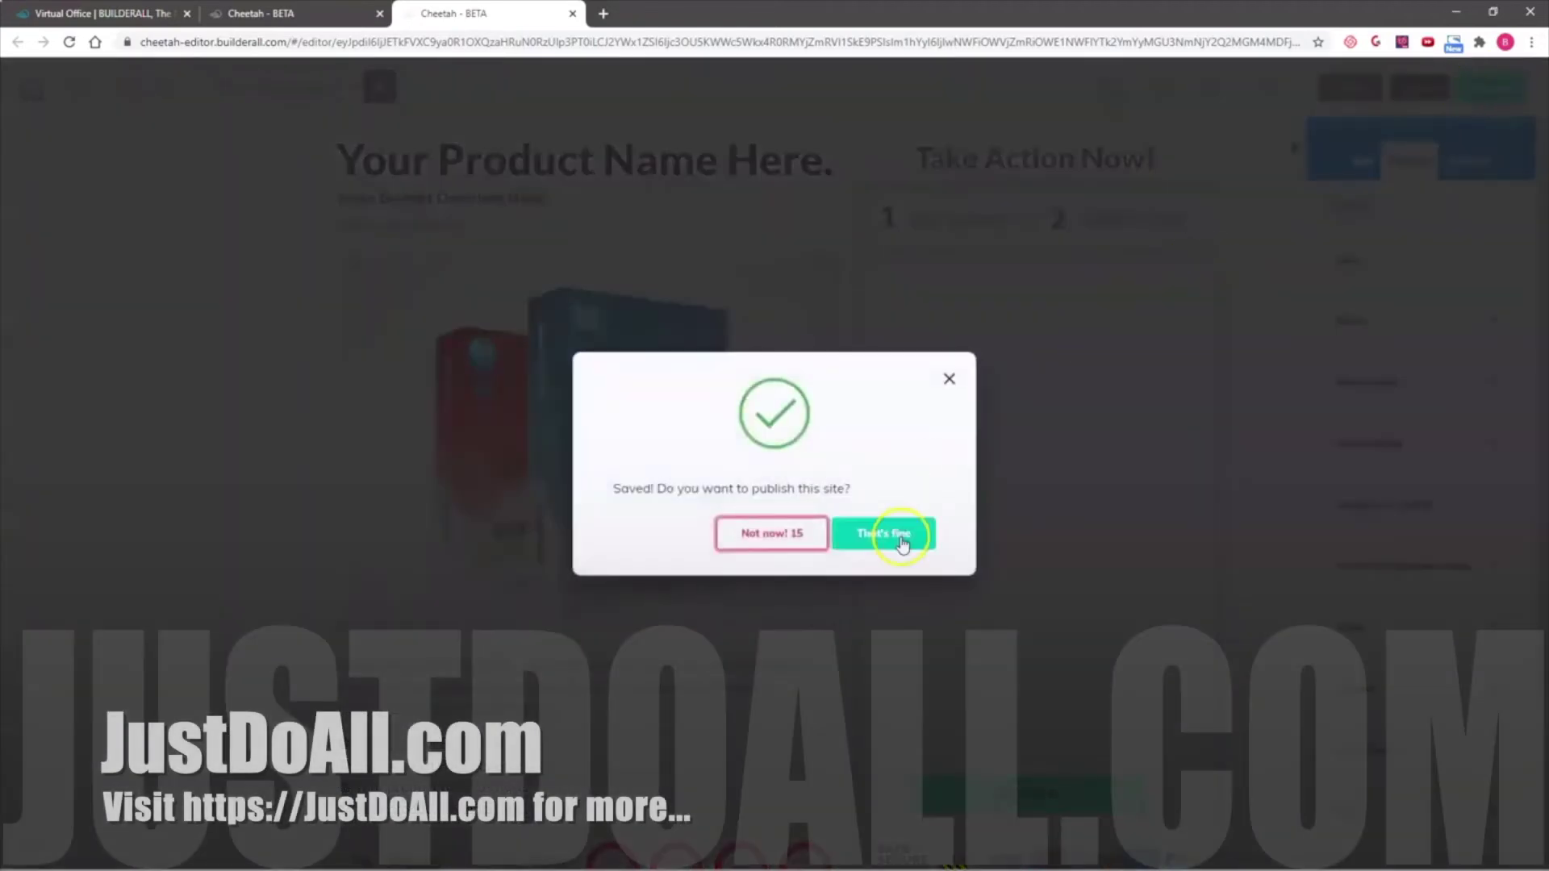
pyautogui.click(897, 537)
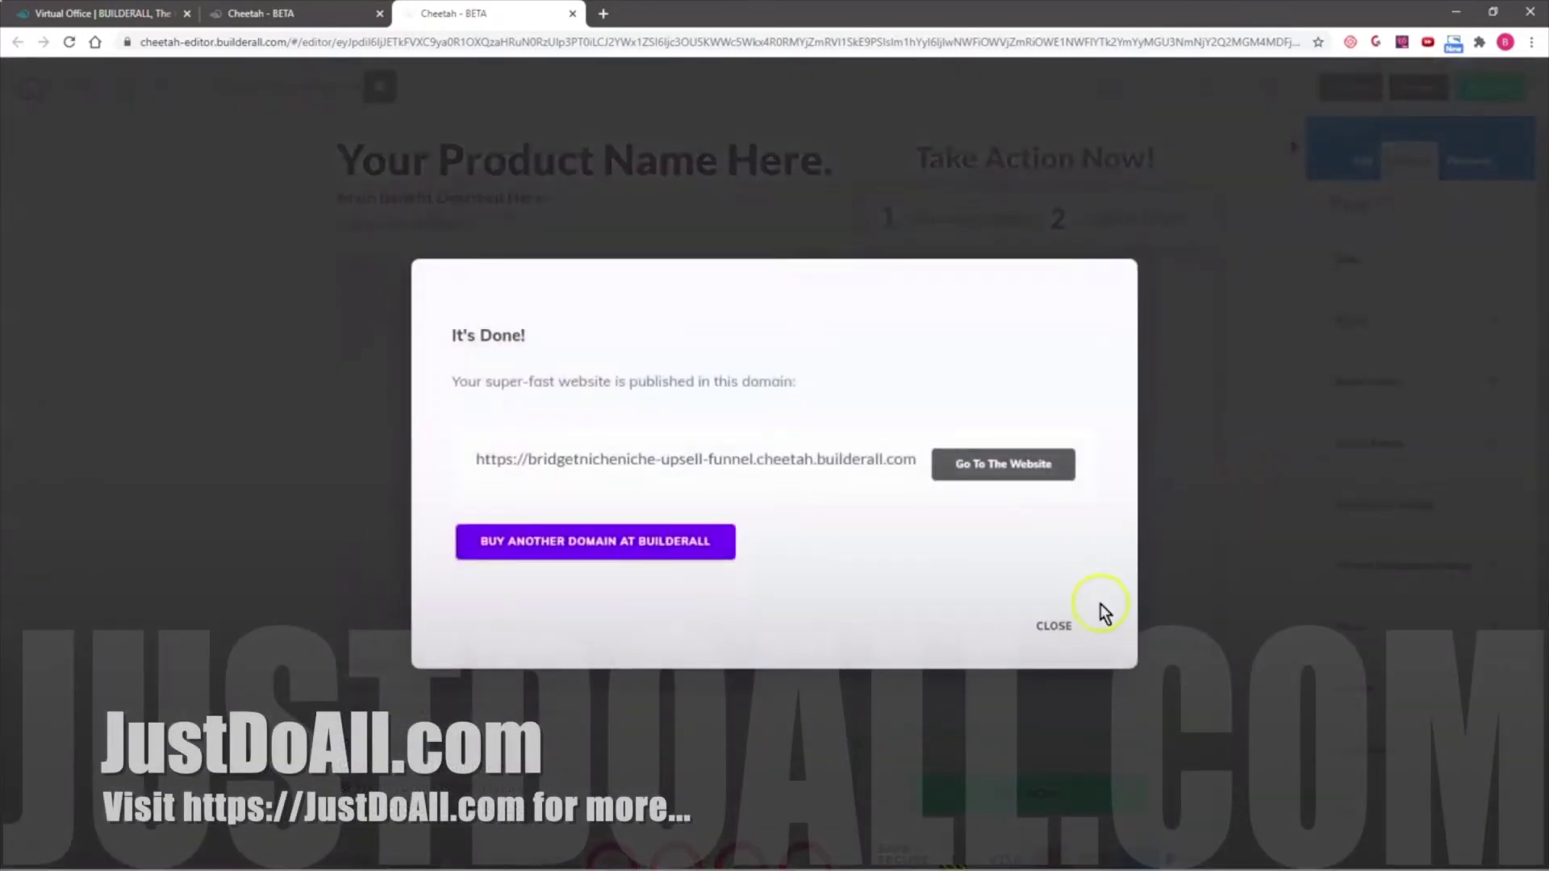
pyautogui.click(1100, 603)
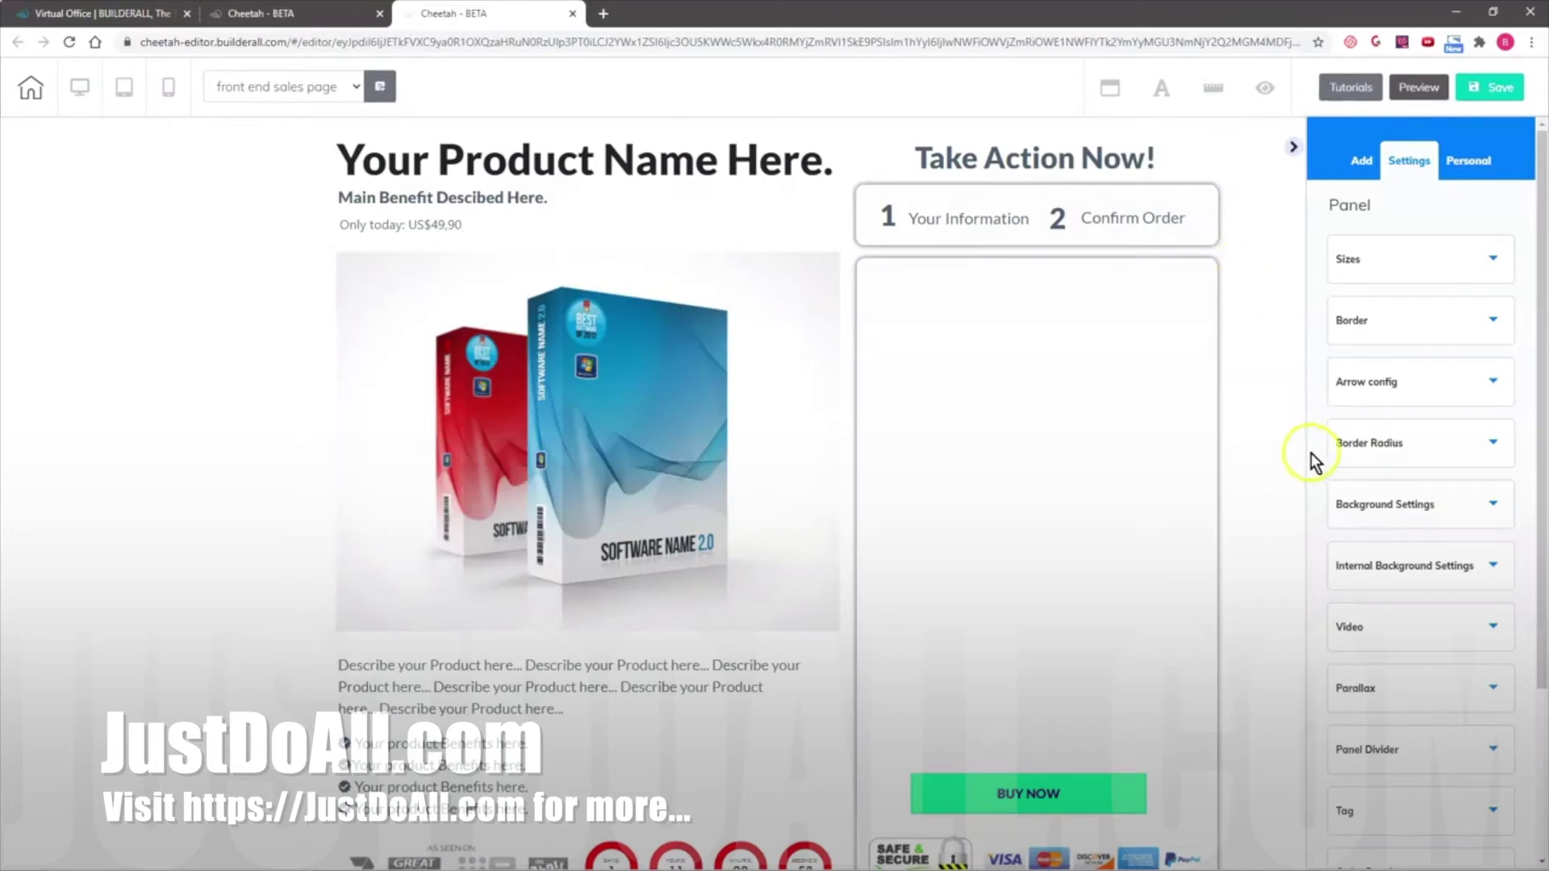
pyautogui.click(694, 387)
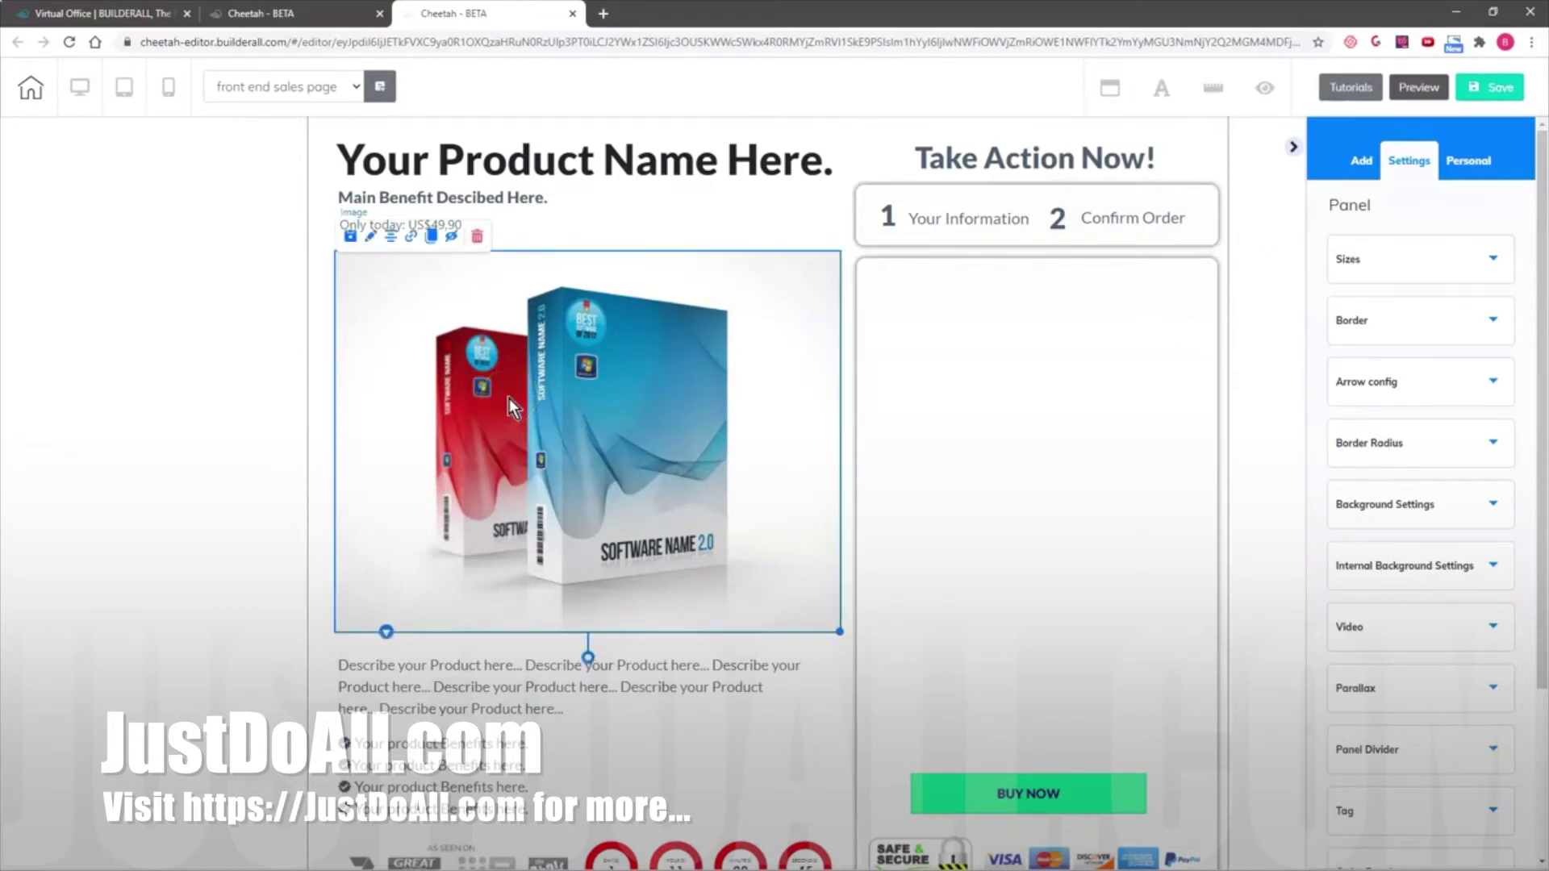
# Swap the product image for the uploaded 'challenge mock up' file and shift it slightly left and down.
pyautogui.click(370, 239)
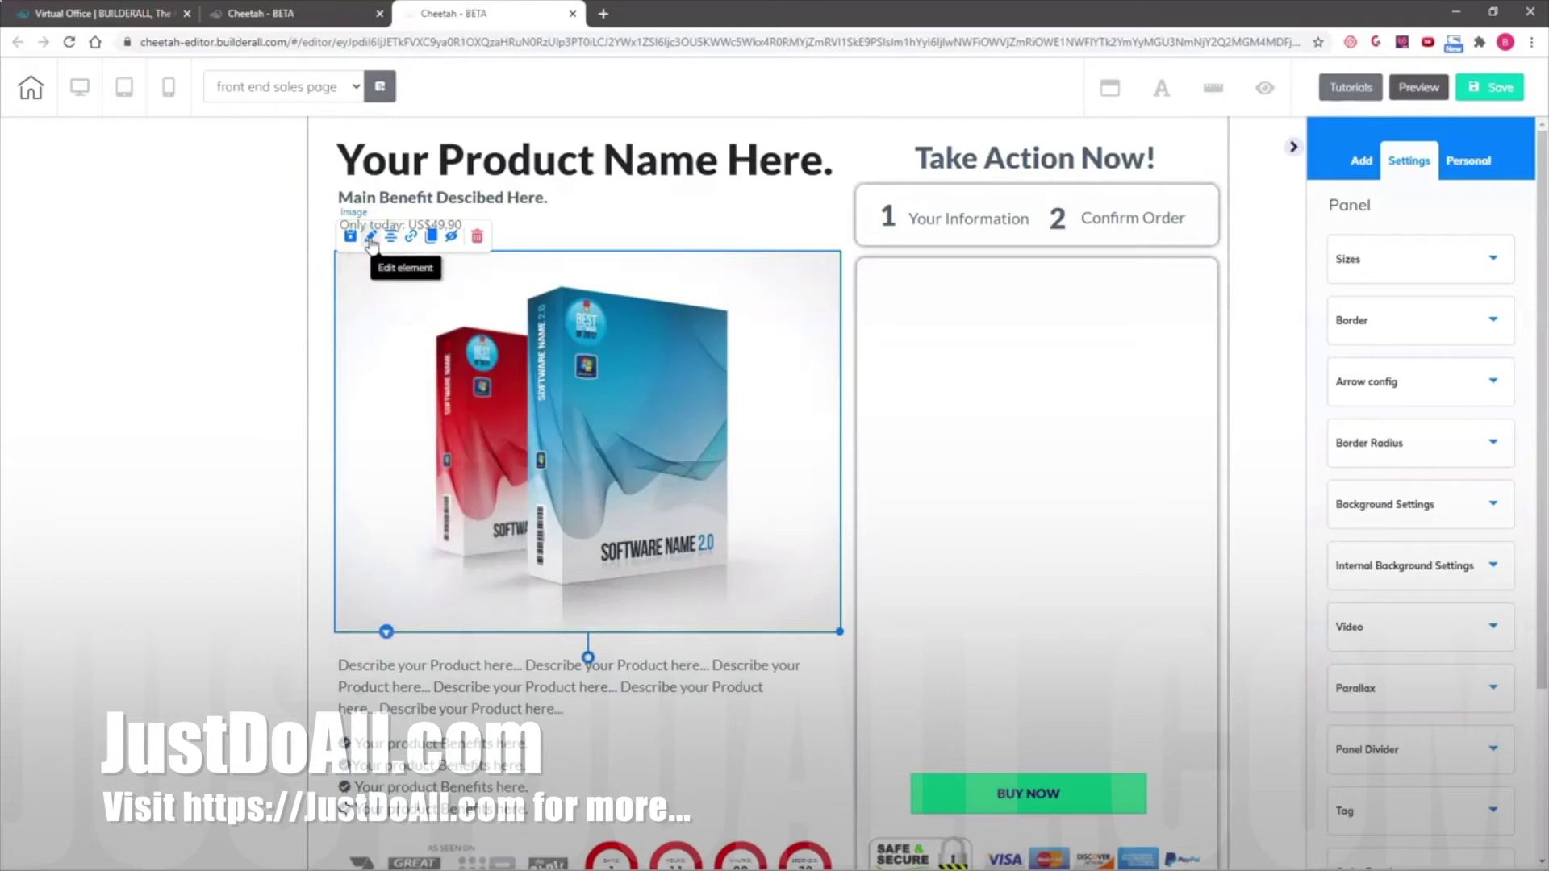
pyautogui.click(1447, 258)
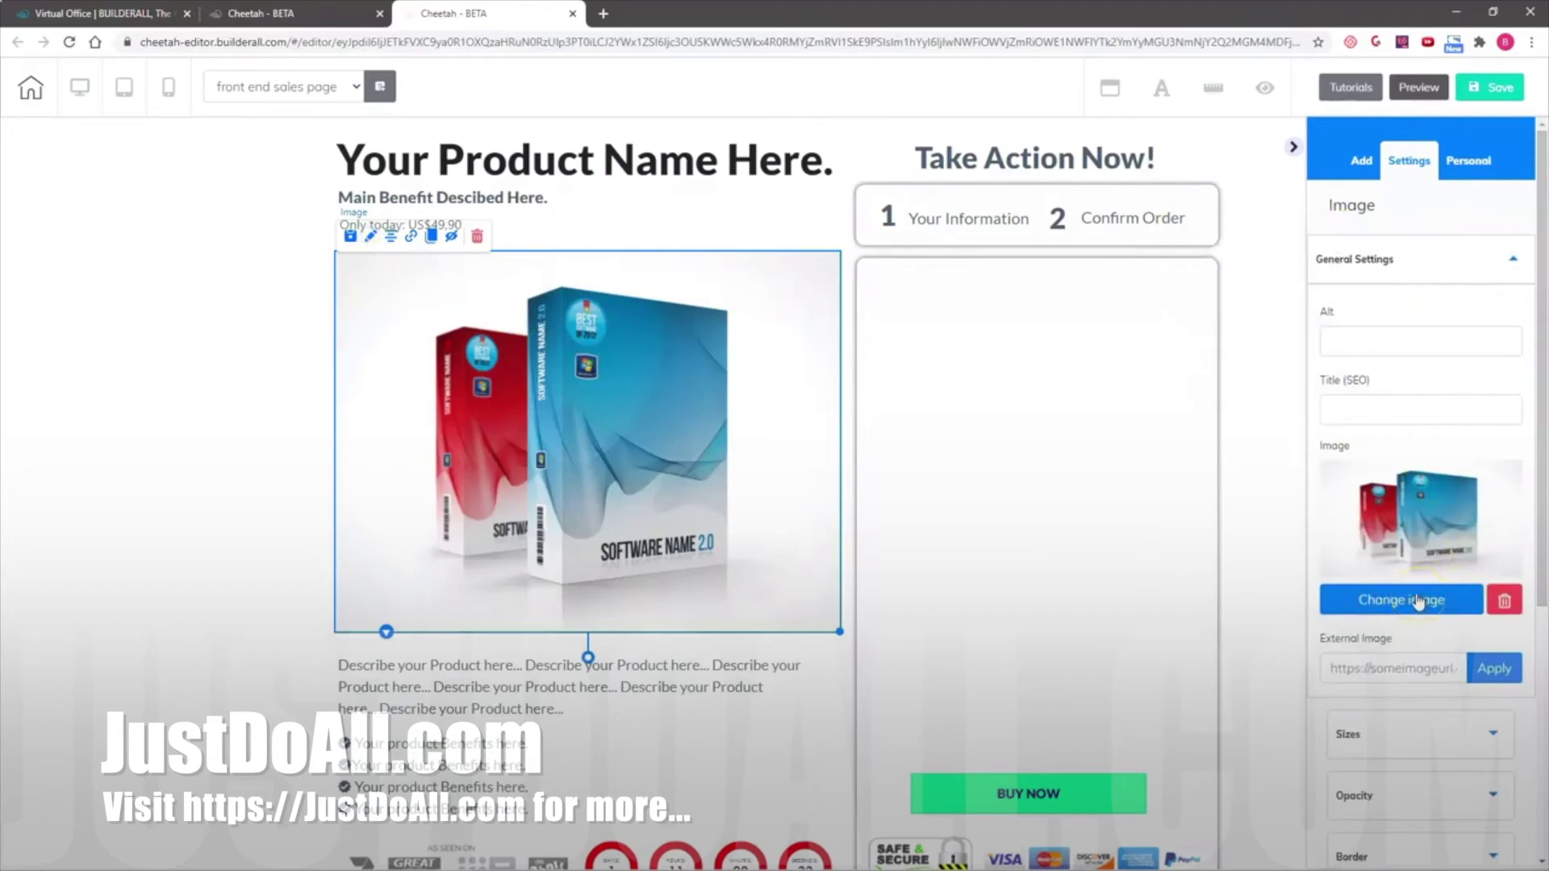
pyautogui.click(1418, 601)
pyautogui.click(1313, 130)
pyautogui.click(679, 41)
pyautogui.press('Return')
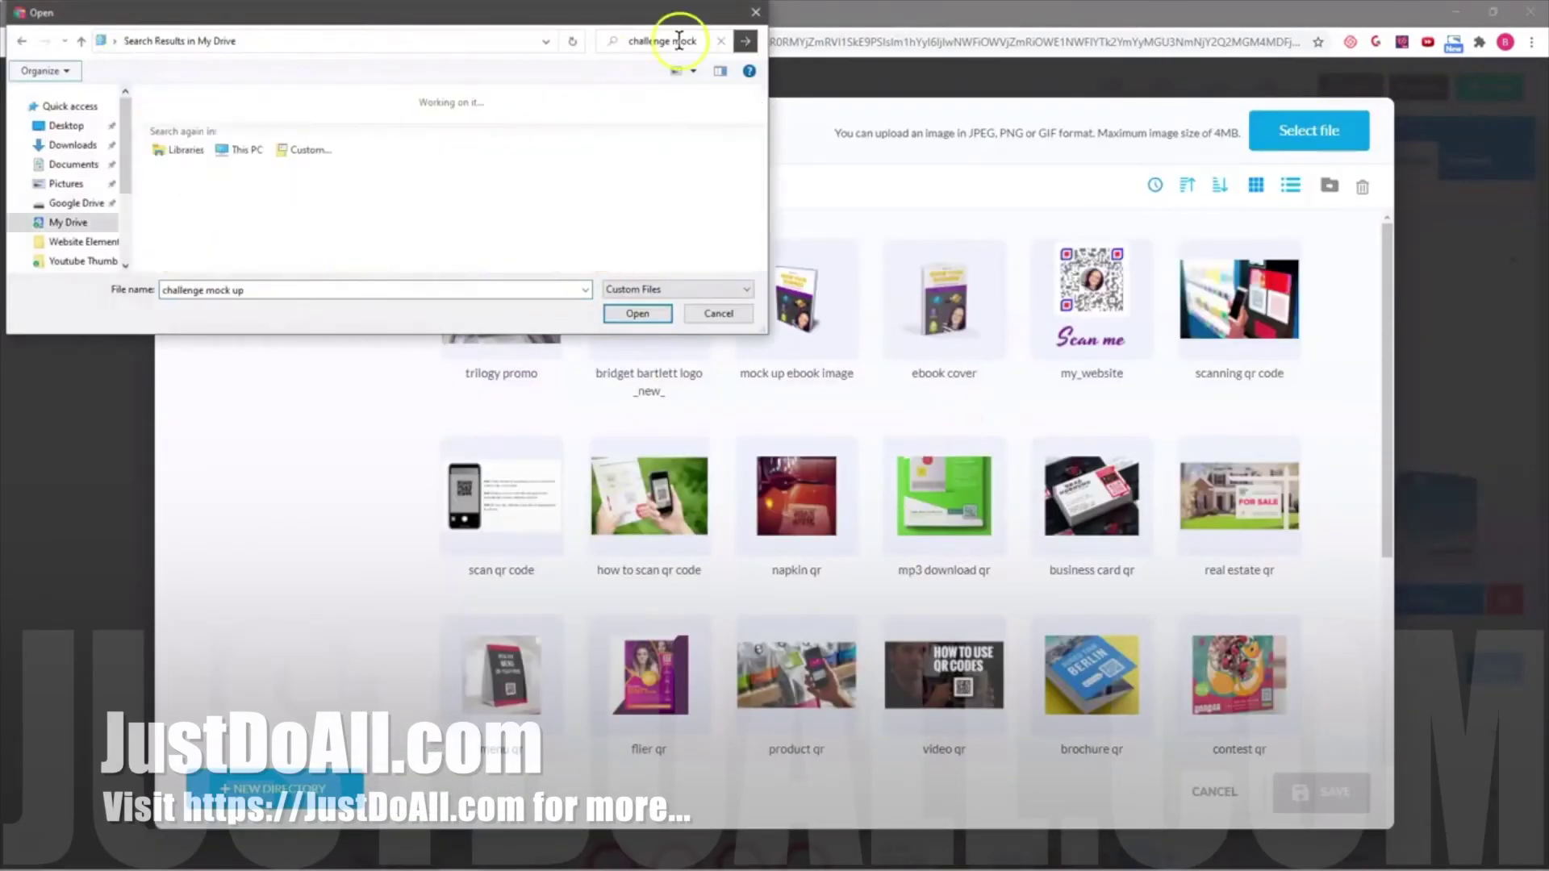
pyautogui.doubleClick(191, 226)
pyautogui.click(507, 267)
pyautogui.click(1300, 793)
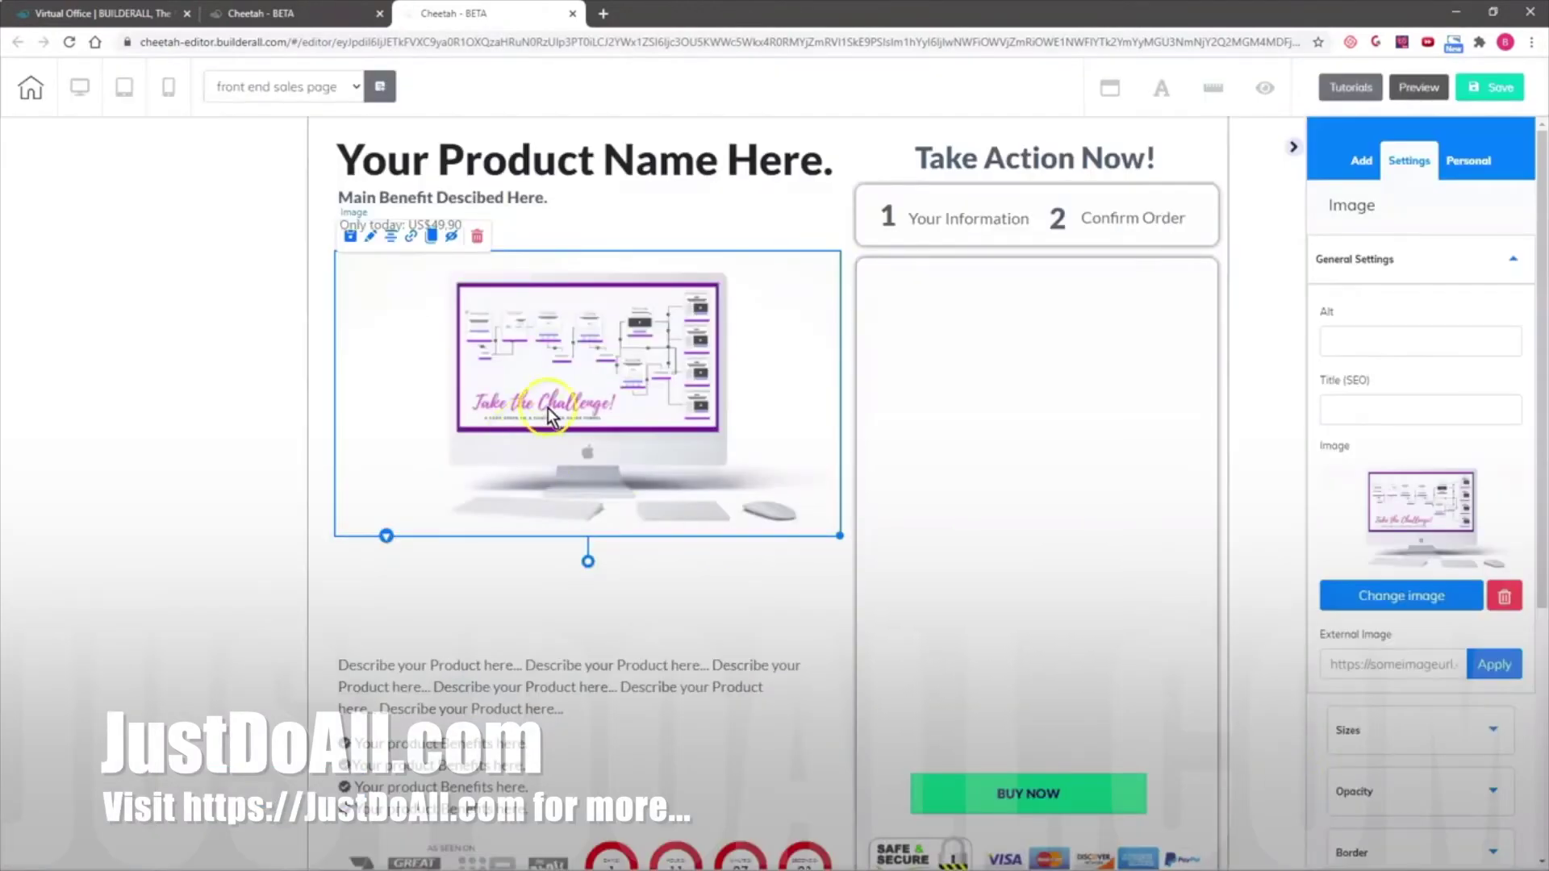
pyautogui.moveTo(548, 414); pyautogui.dragTo(528, 477)
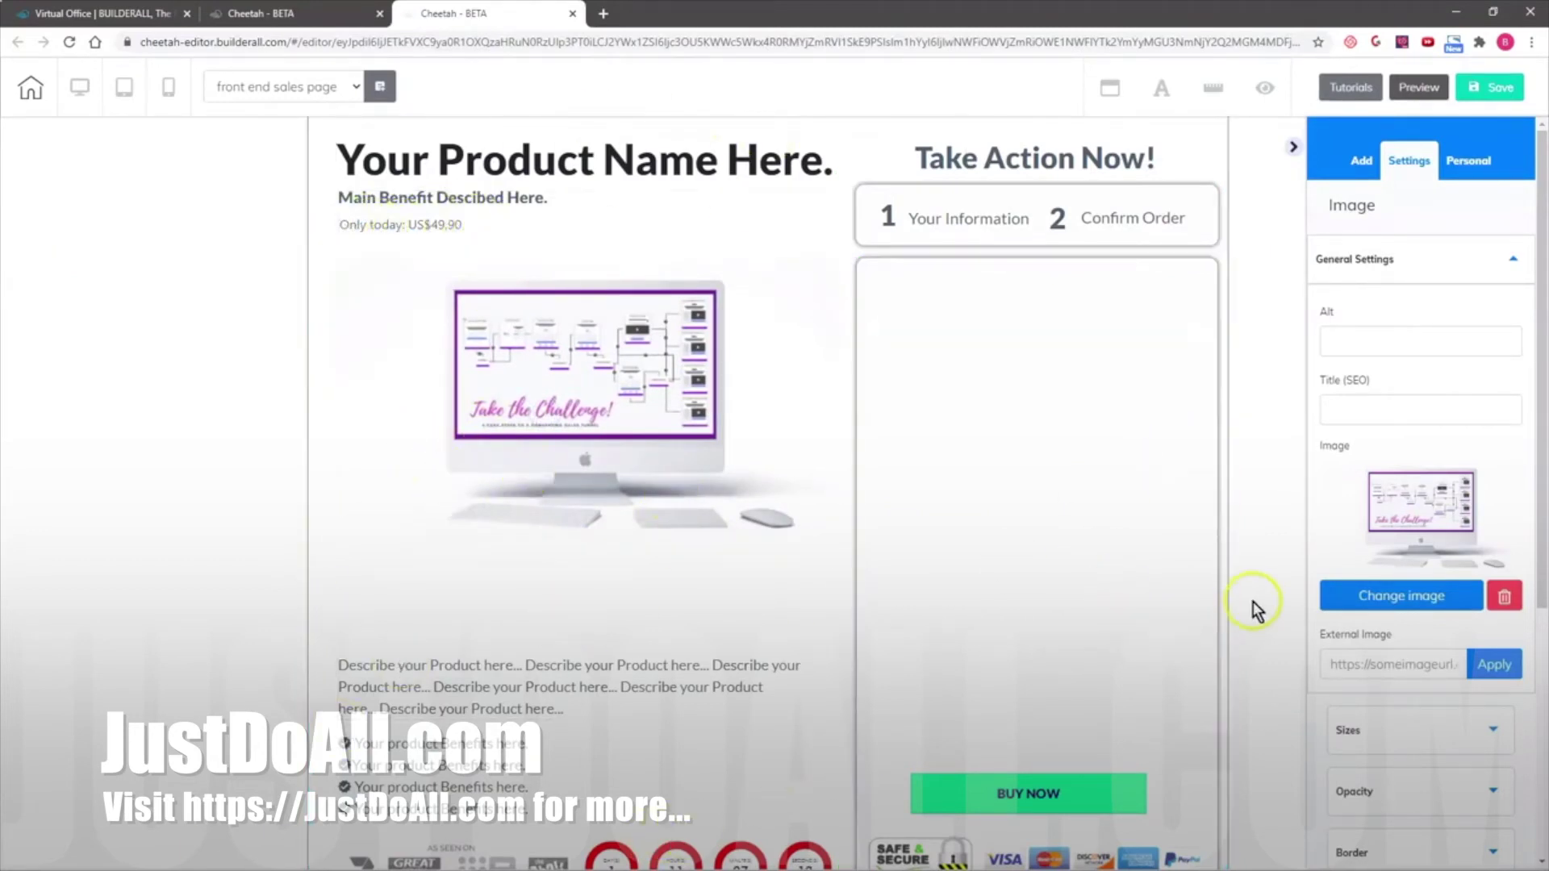
pyautogui.scroll(-1, 1246, 604)
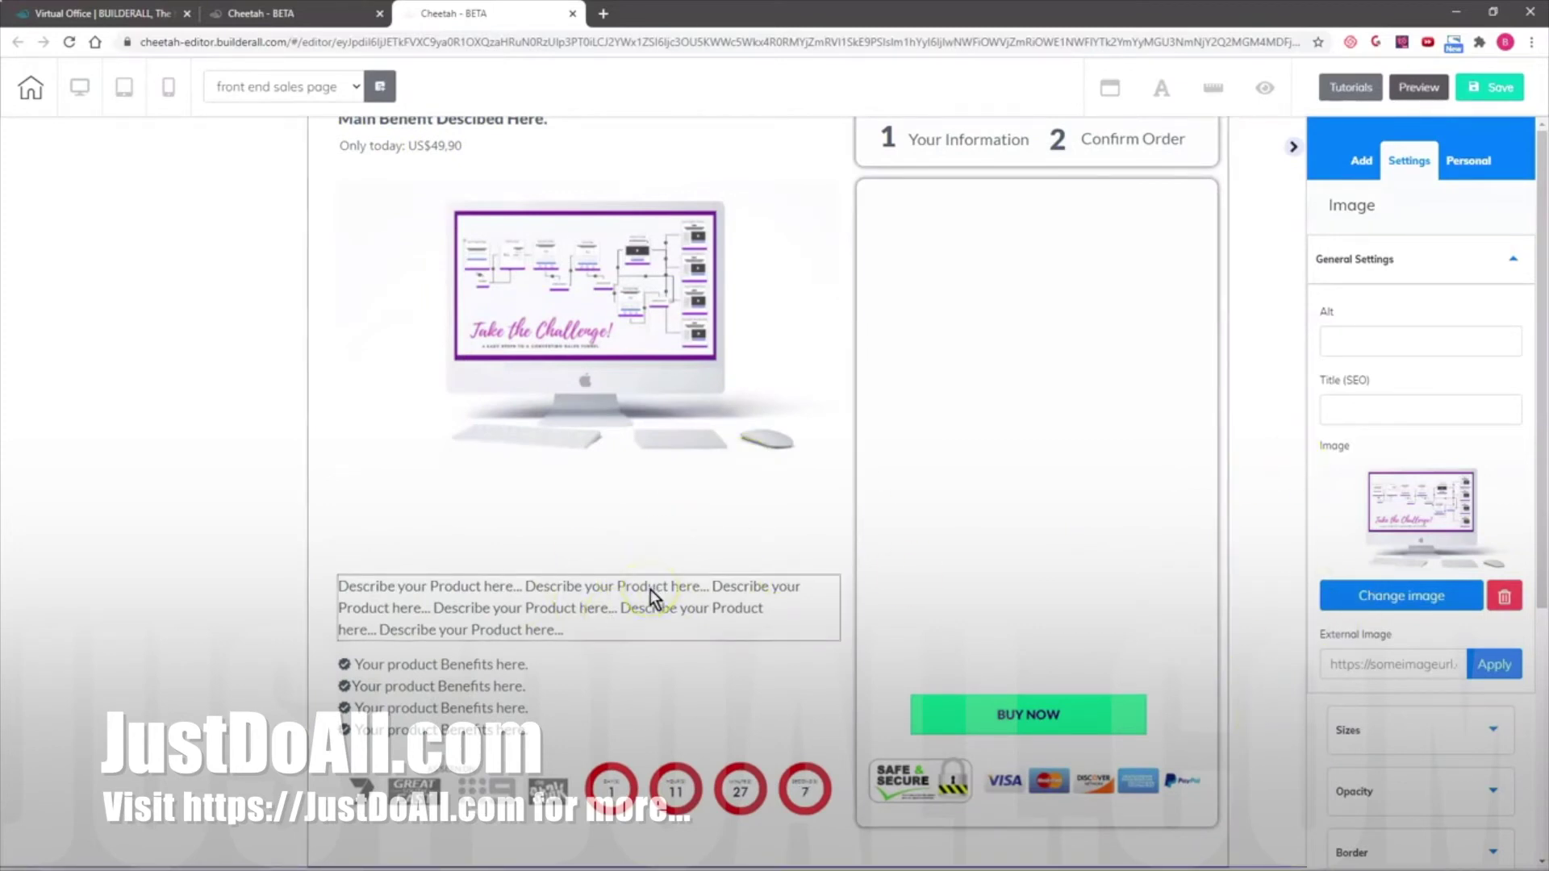
# Narrow the description, drag it, the benefits, countdown and As Seen On logos into the order panel, and lower the image.
pyautogui.click(588, 600)
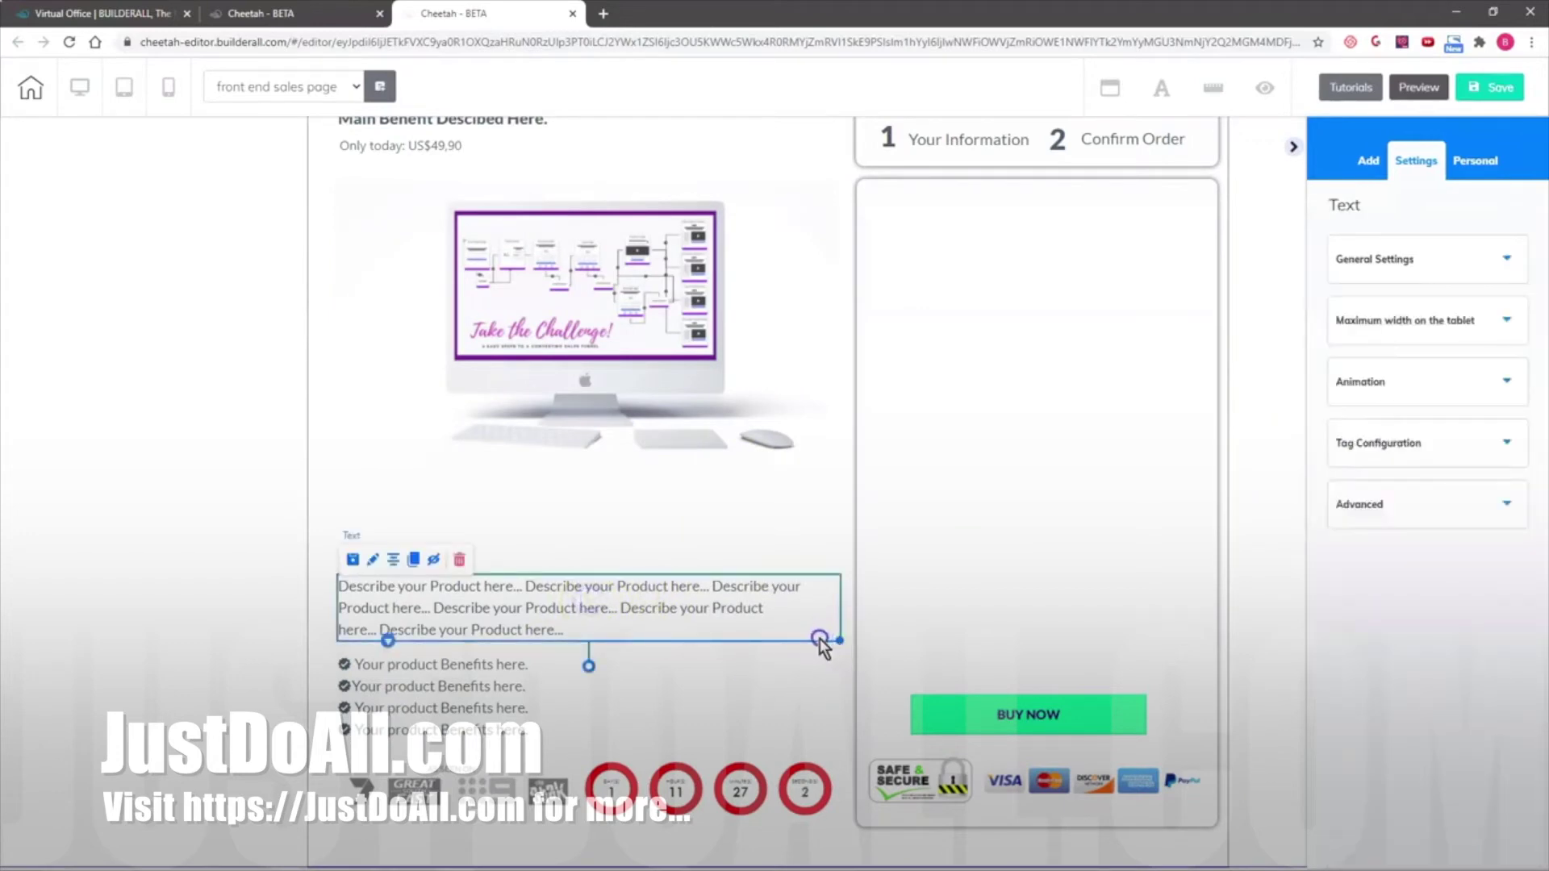
pyautogui.moveTo(839, 640); pyautogui.dragTo(705, 629)
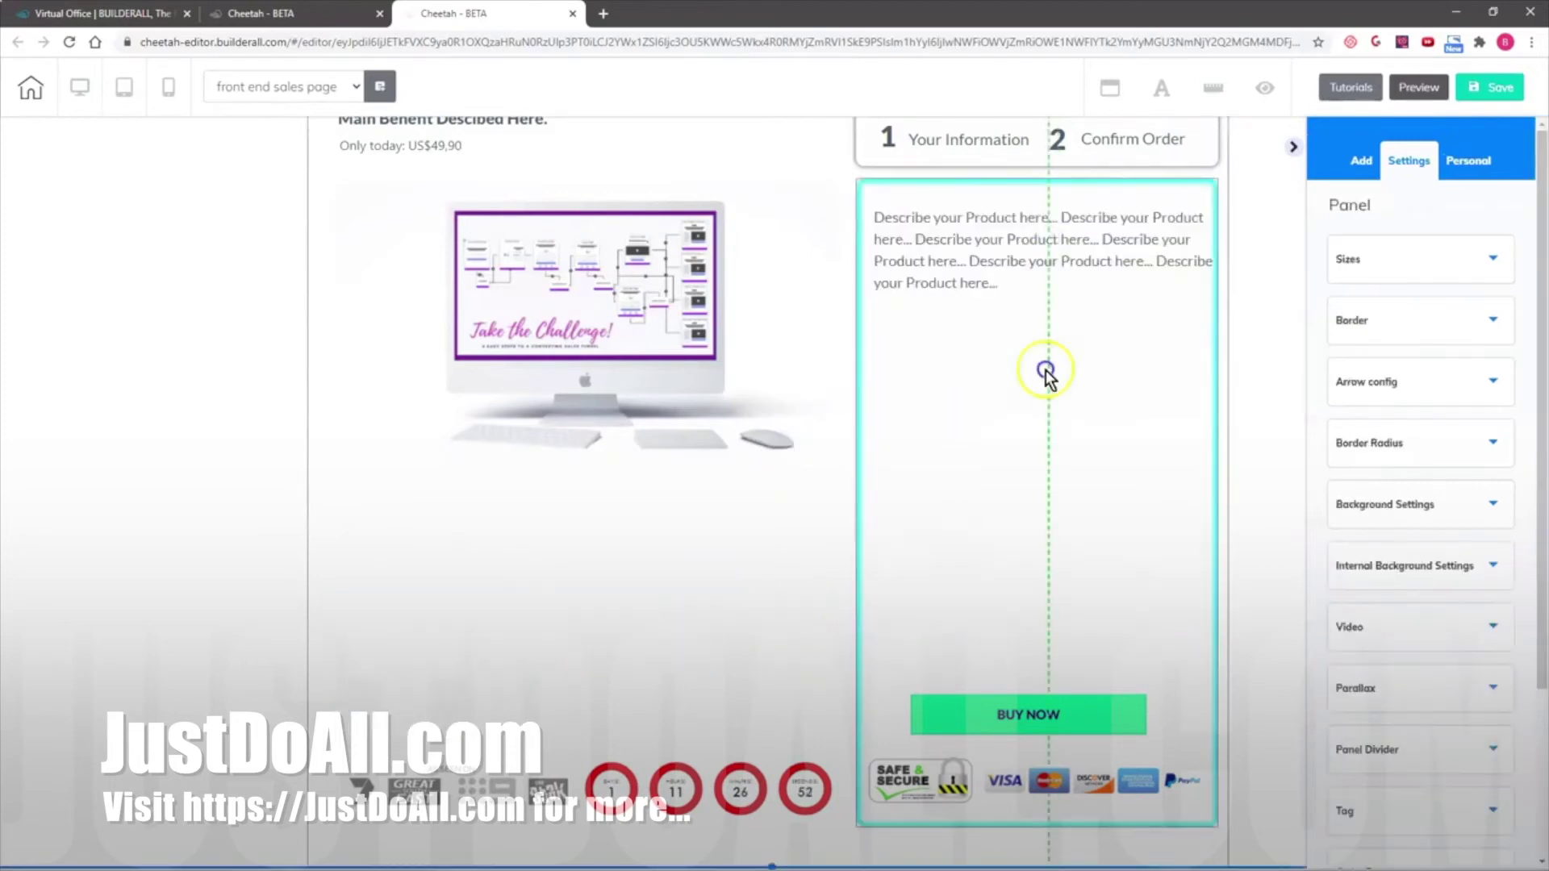
pyautogui.moveTo(693, 764); pyautogui.dragTo(994, 494)
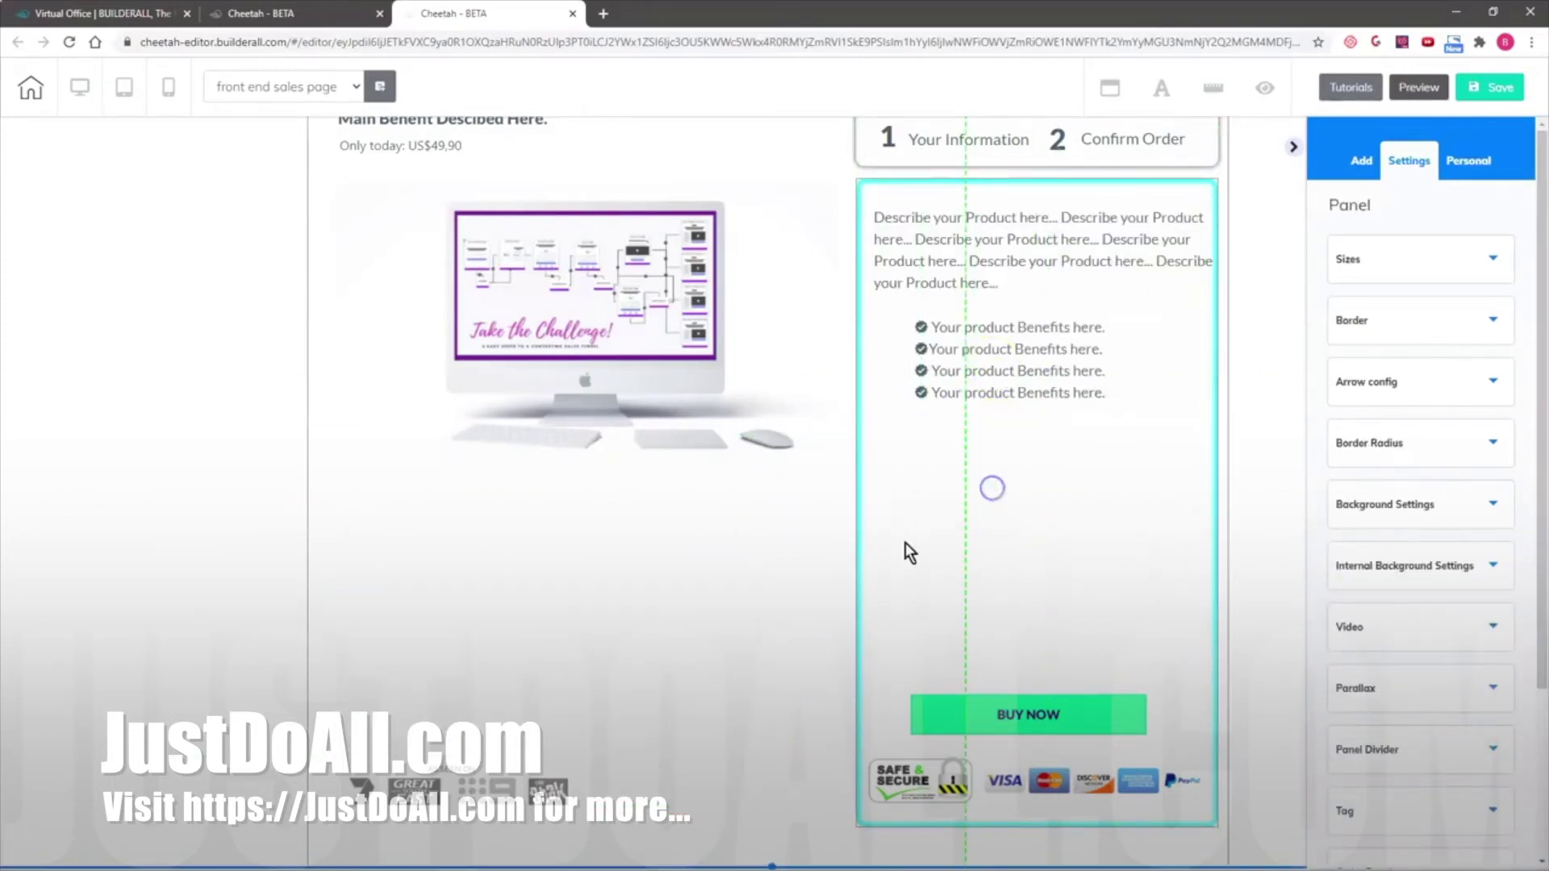
pyautogui.moveTo(523, 792); pyautogui.dragTo(1103, 617)
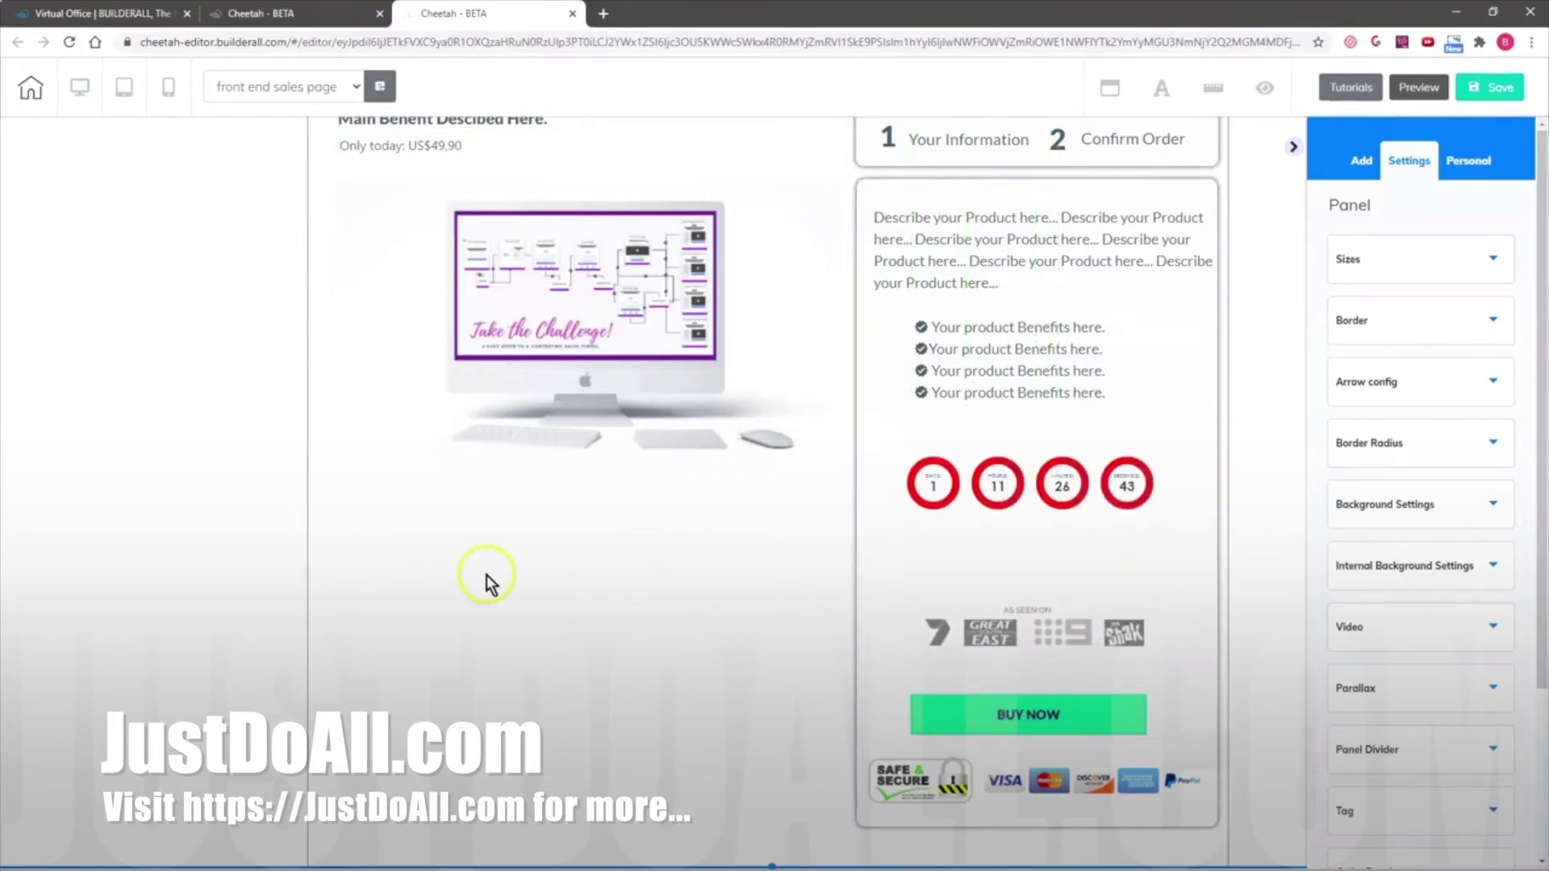
pyautogui.scroll(1, 667, 710)
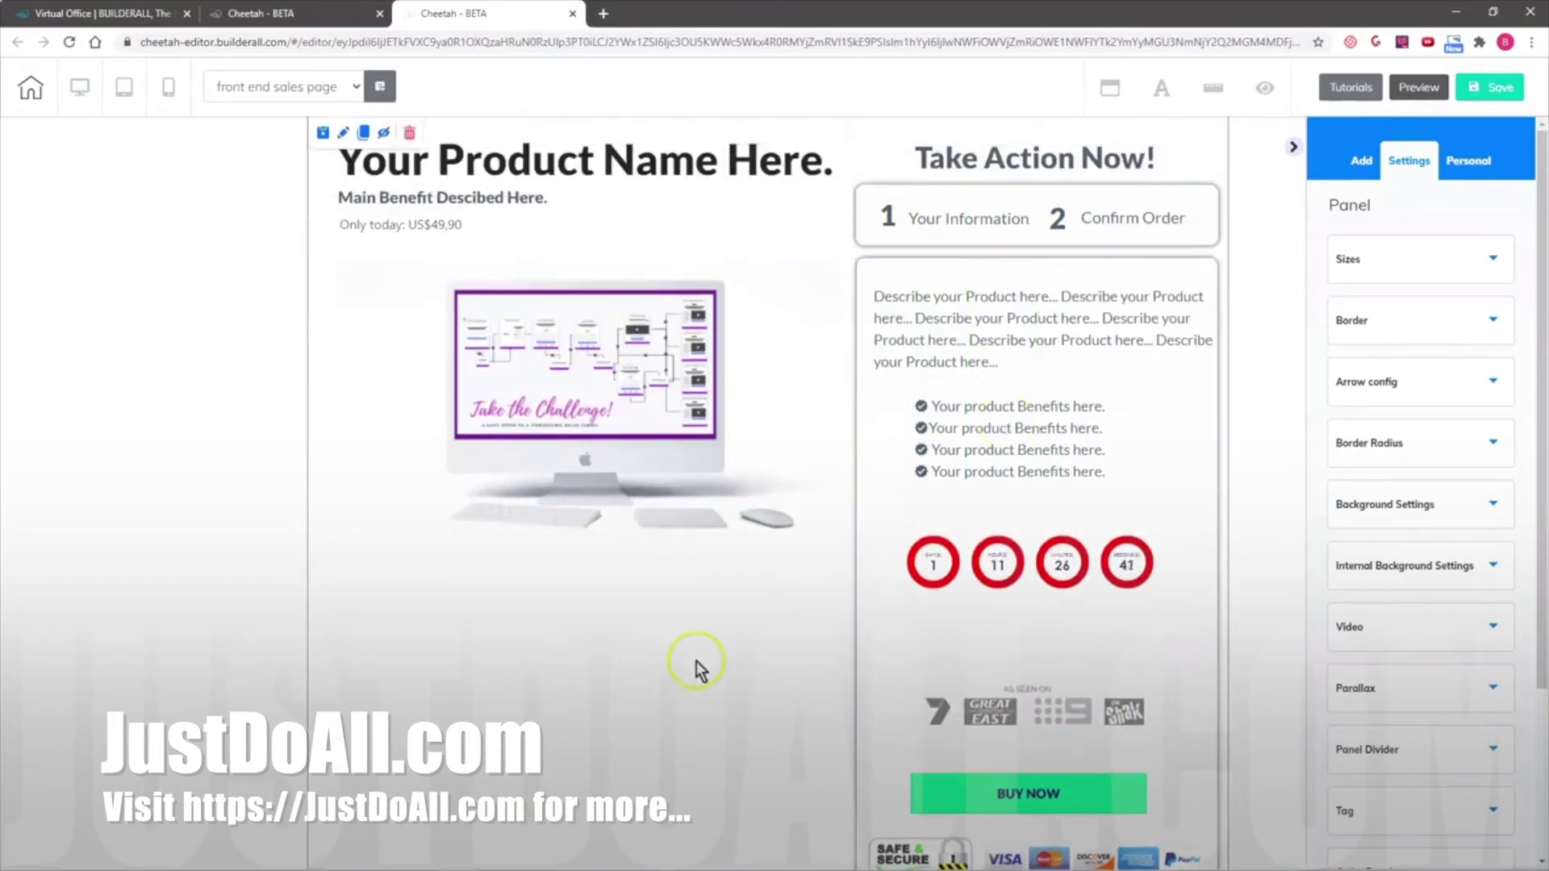
pyautogui.moveTo(594, 390); pyautogui.dragTo(591, 648)
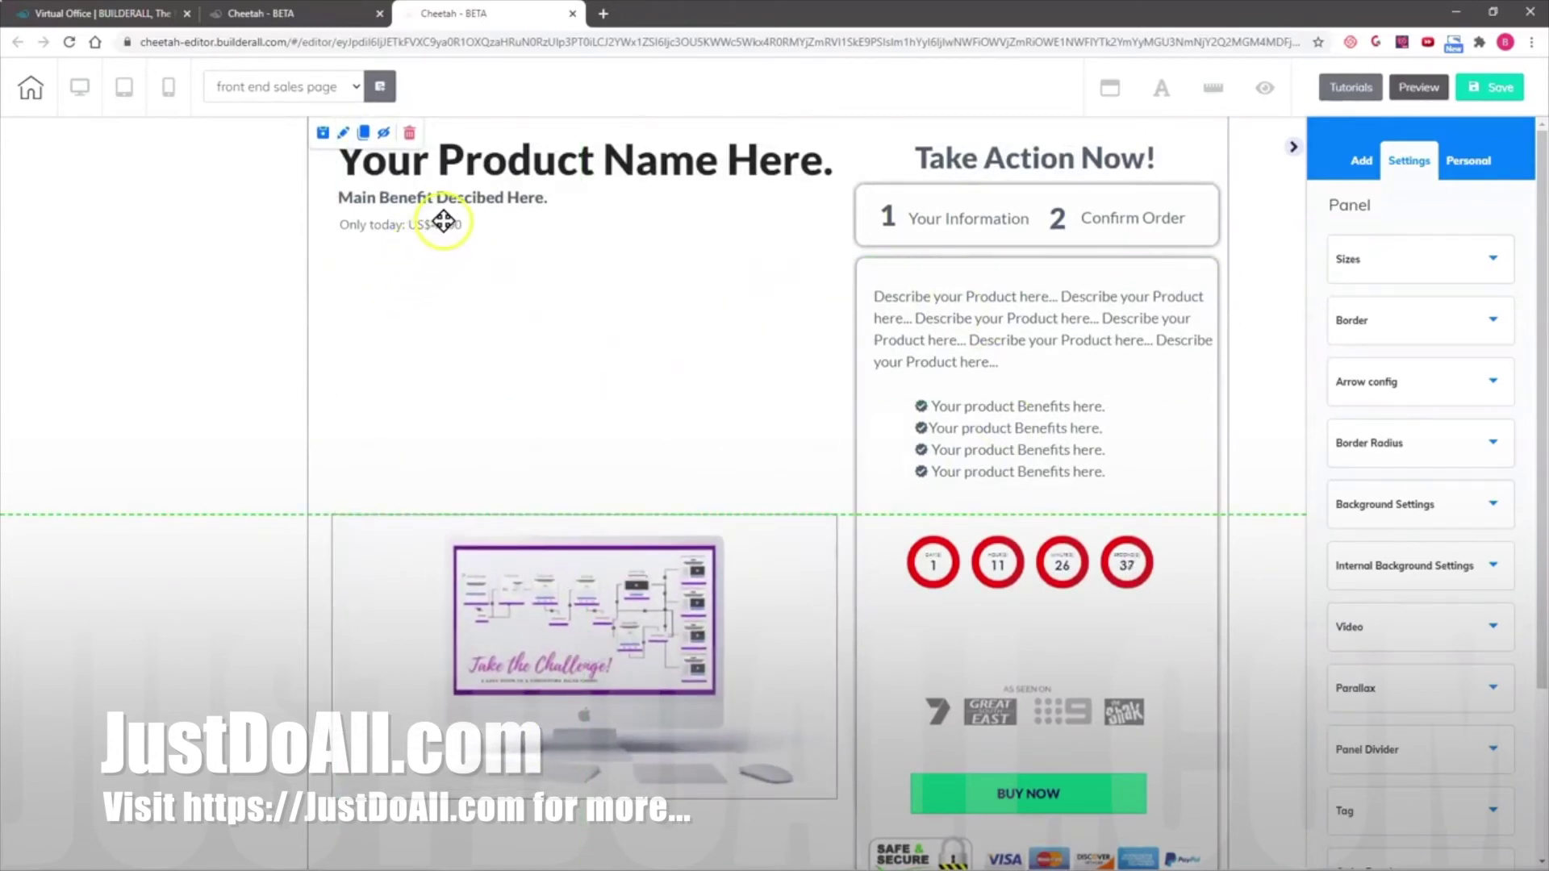
pyautogui.scroll(-1, 562, 304)
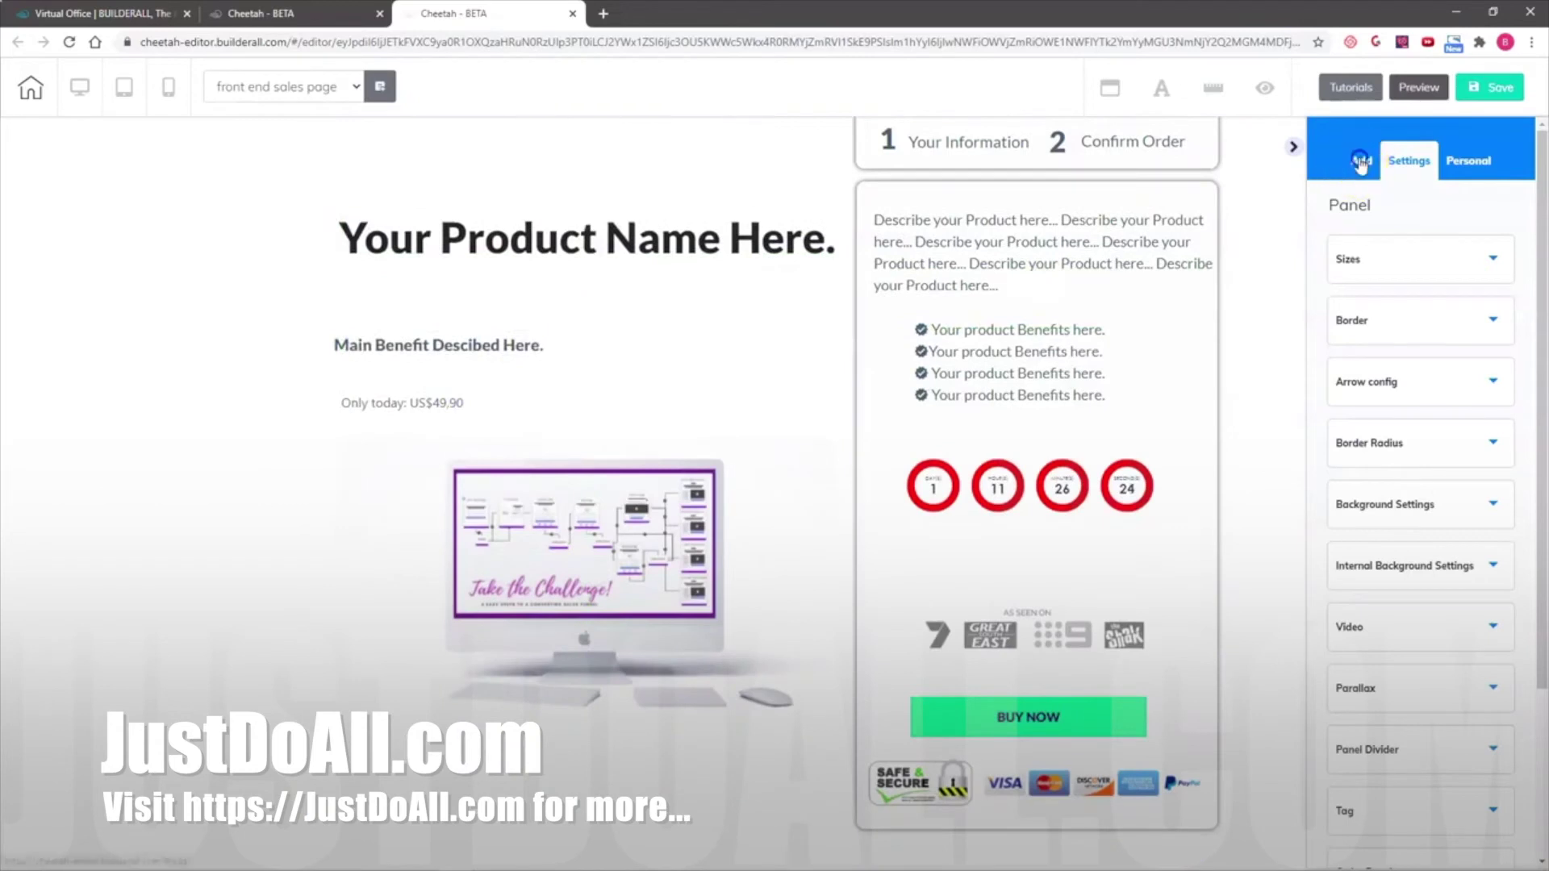
# Add a blank panel below the sales section and select its default text box.
pyautogui.click(1365, 172)
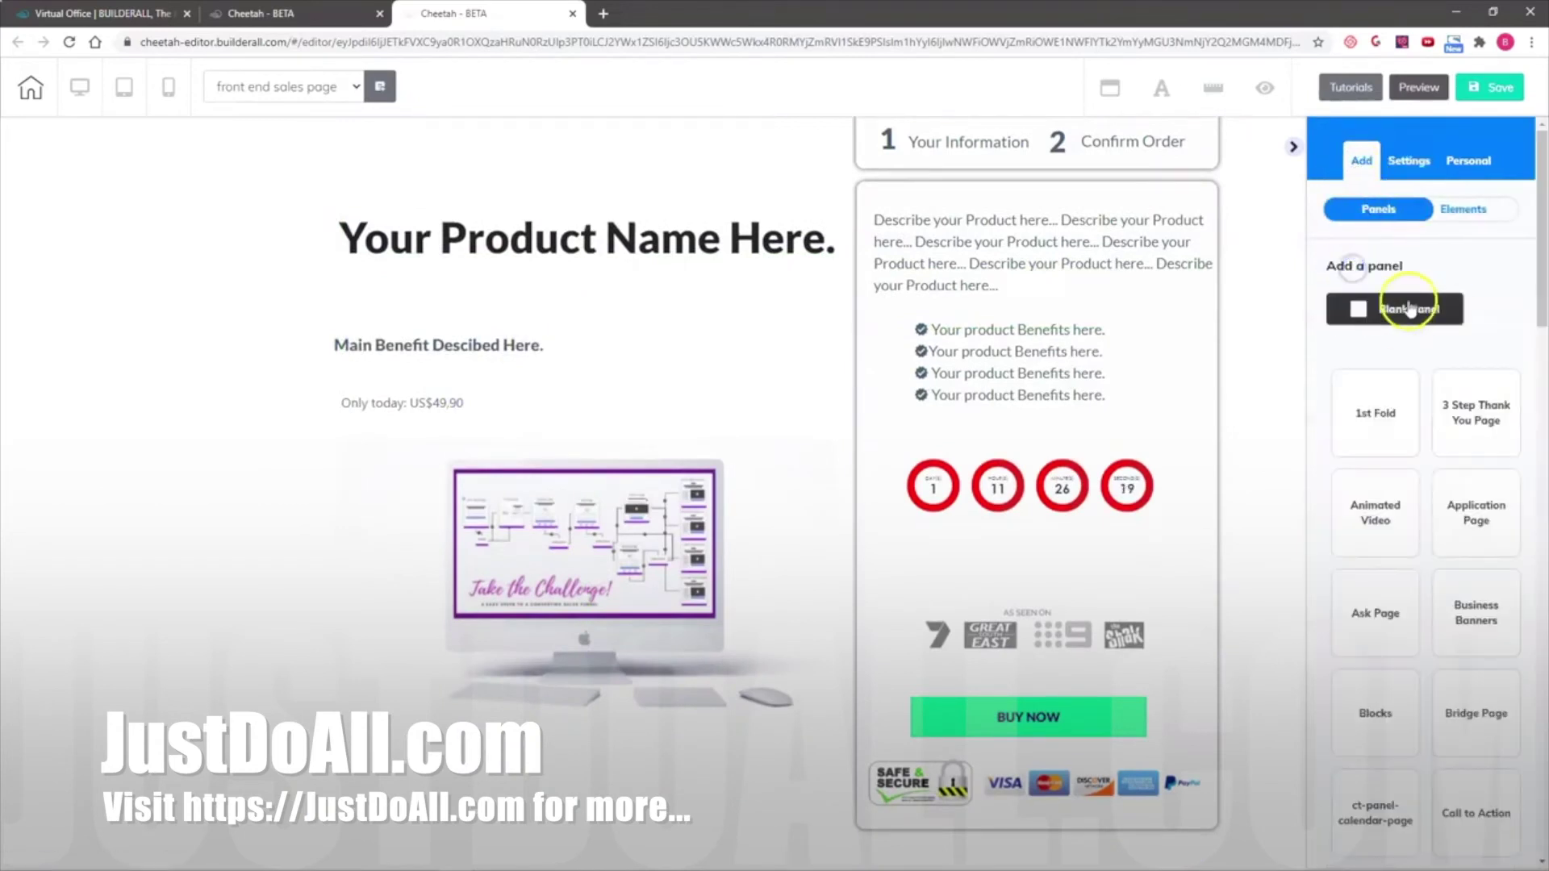
pyautogui.click(1411, 304)
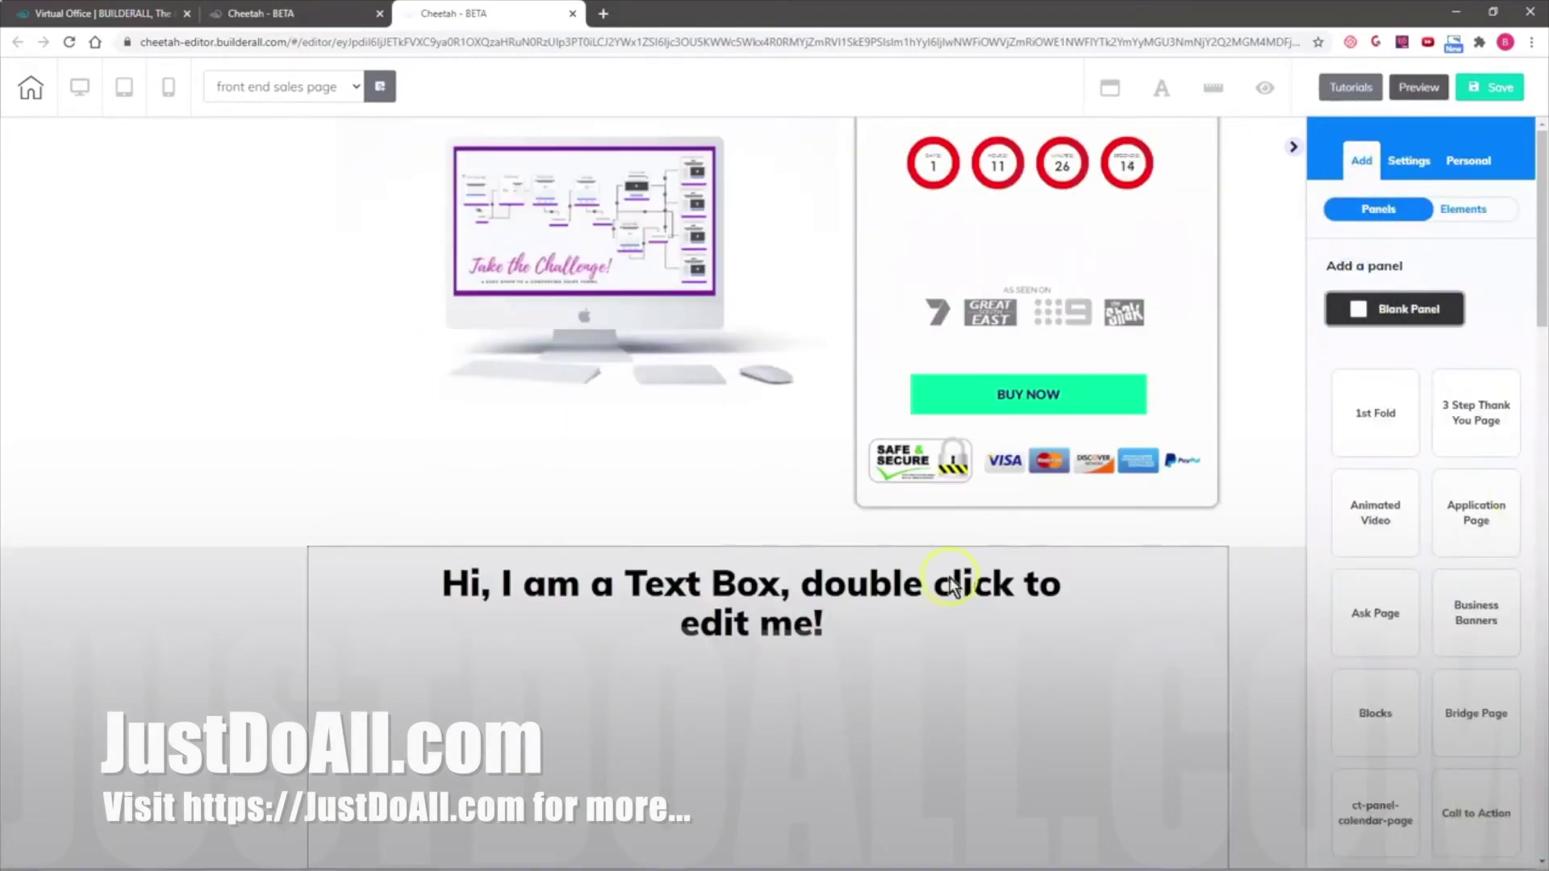
pyautogui.click(795, 598)
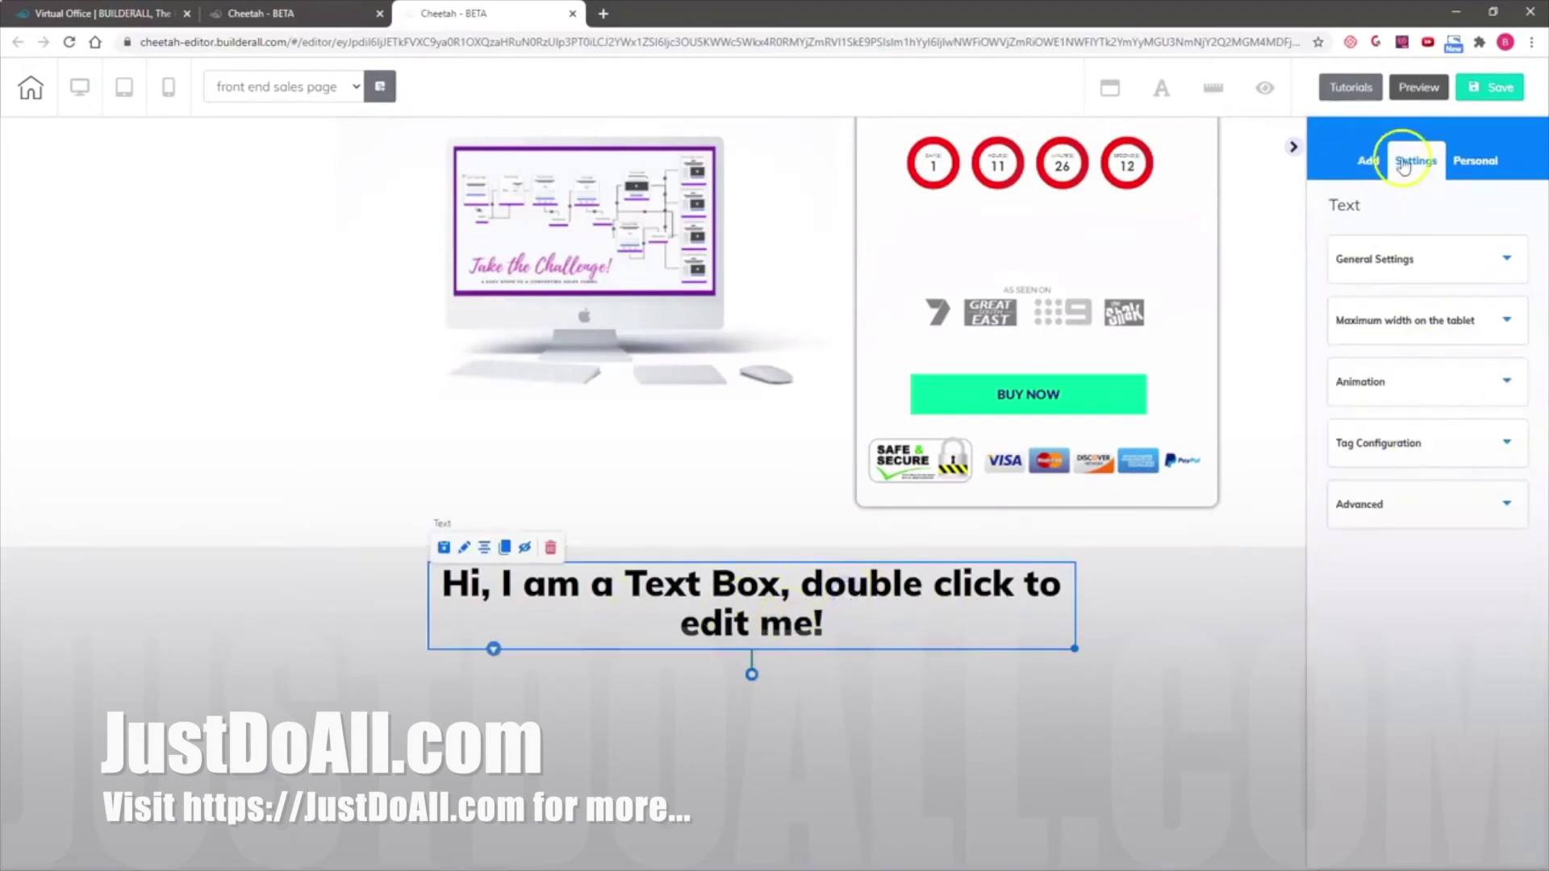
# Bring up the Elements list and scroll through the available elements.
pyautogui.click(1369, 161)
pyautogui.click(1436, 211)
pyautogui.click(1387, 210)
pyautogui.click(1473, 209)
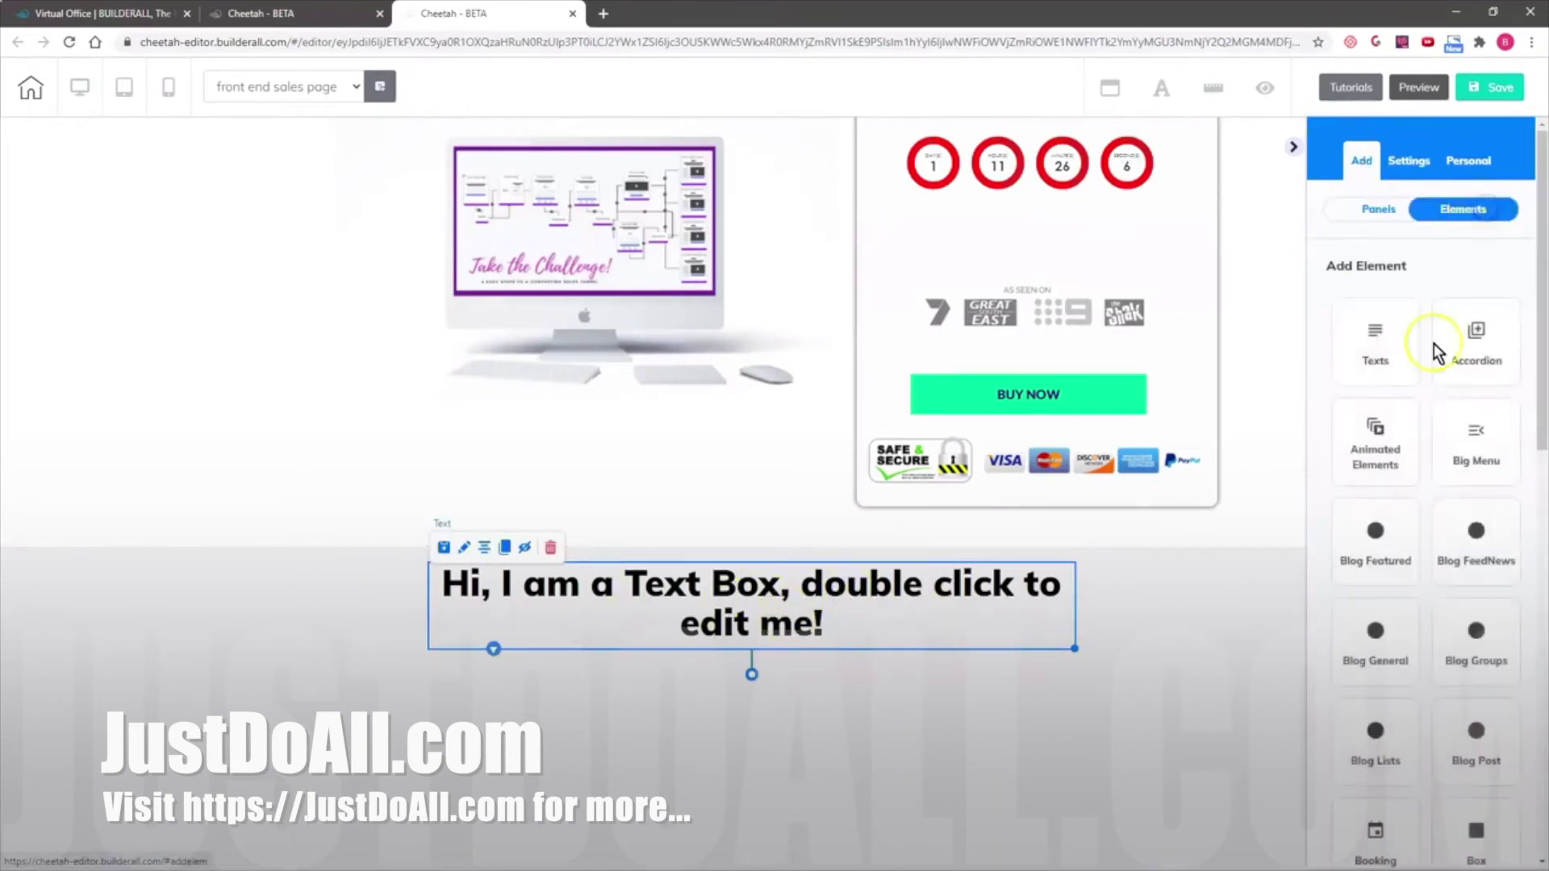
pyautogui.scroll(-4, 1386, 488)
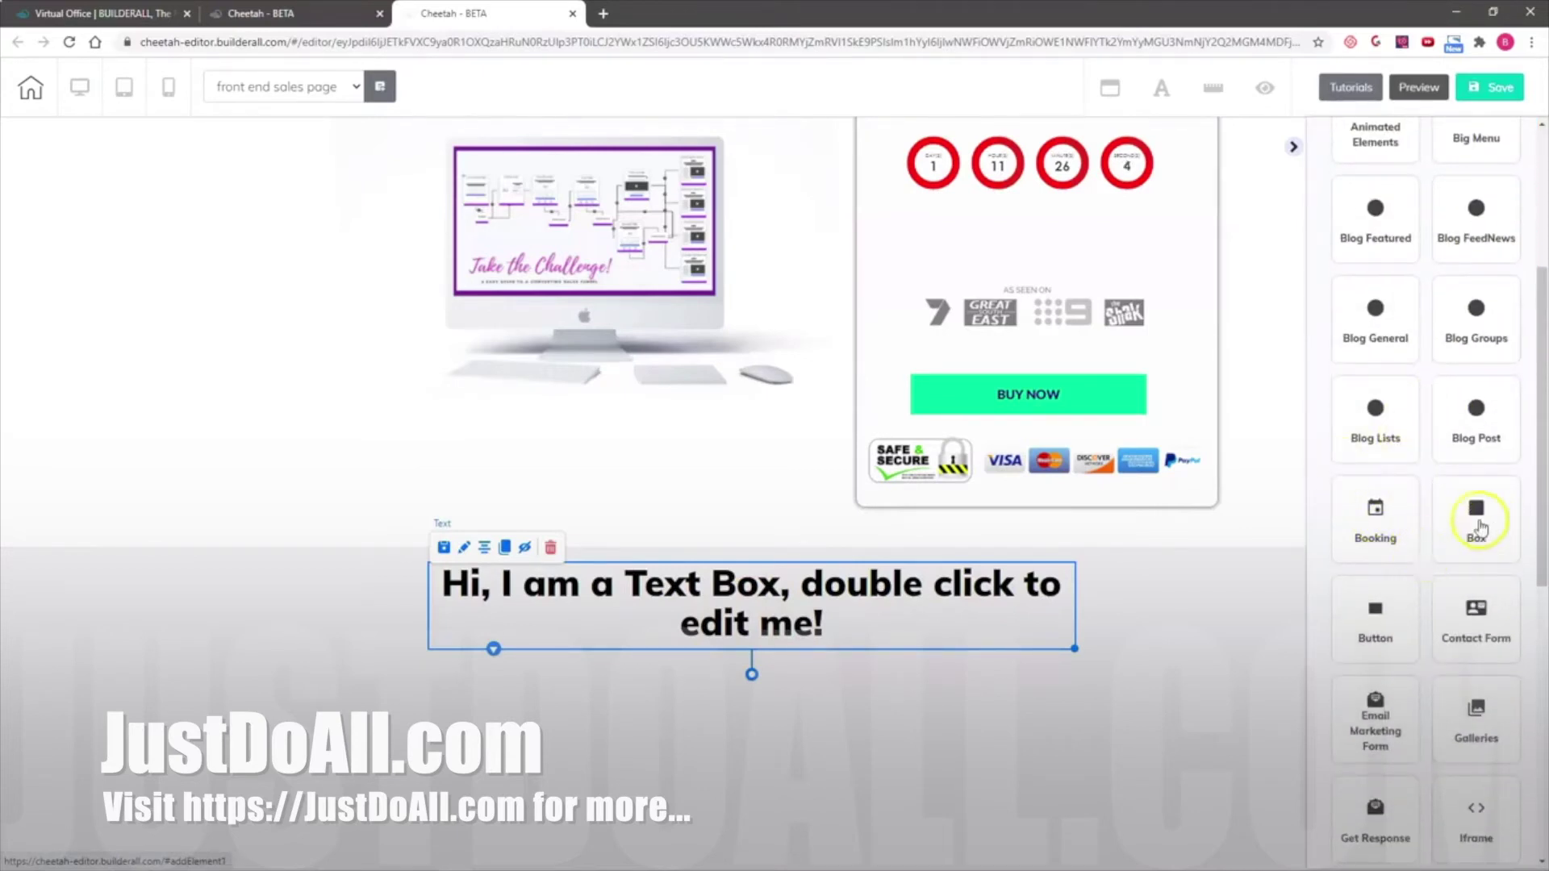
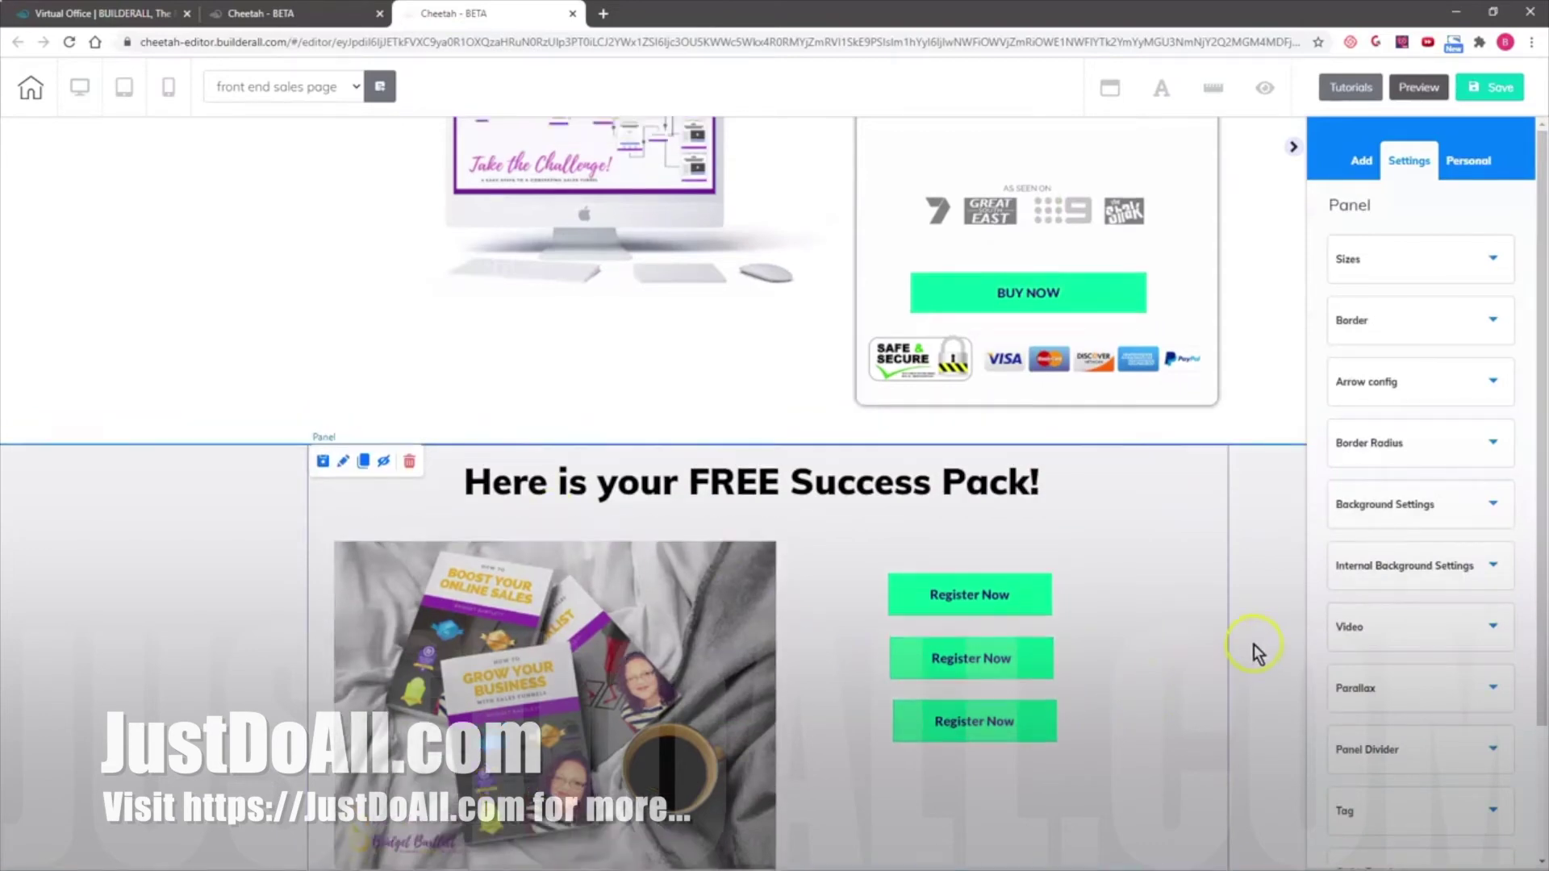
# Scroll up to show the product name heading and the Take Action Now! order box.
pyautogui.scroll(6, 1253, 637)
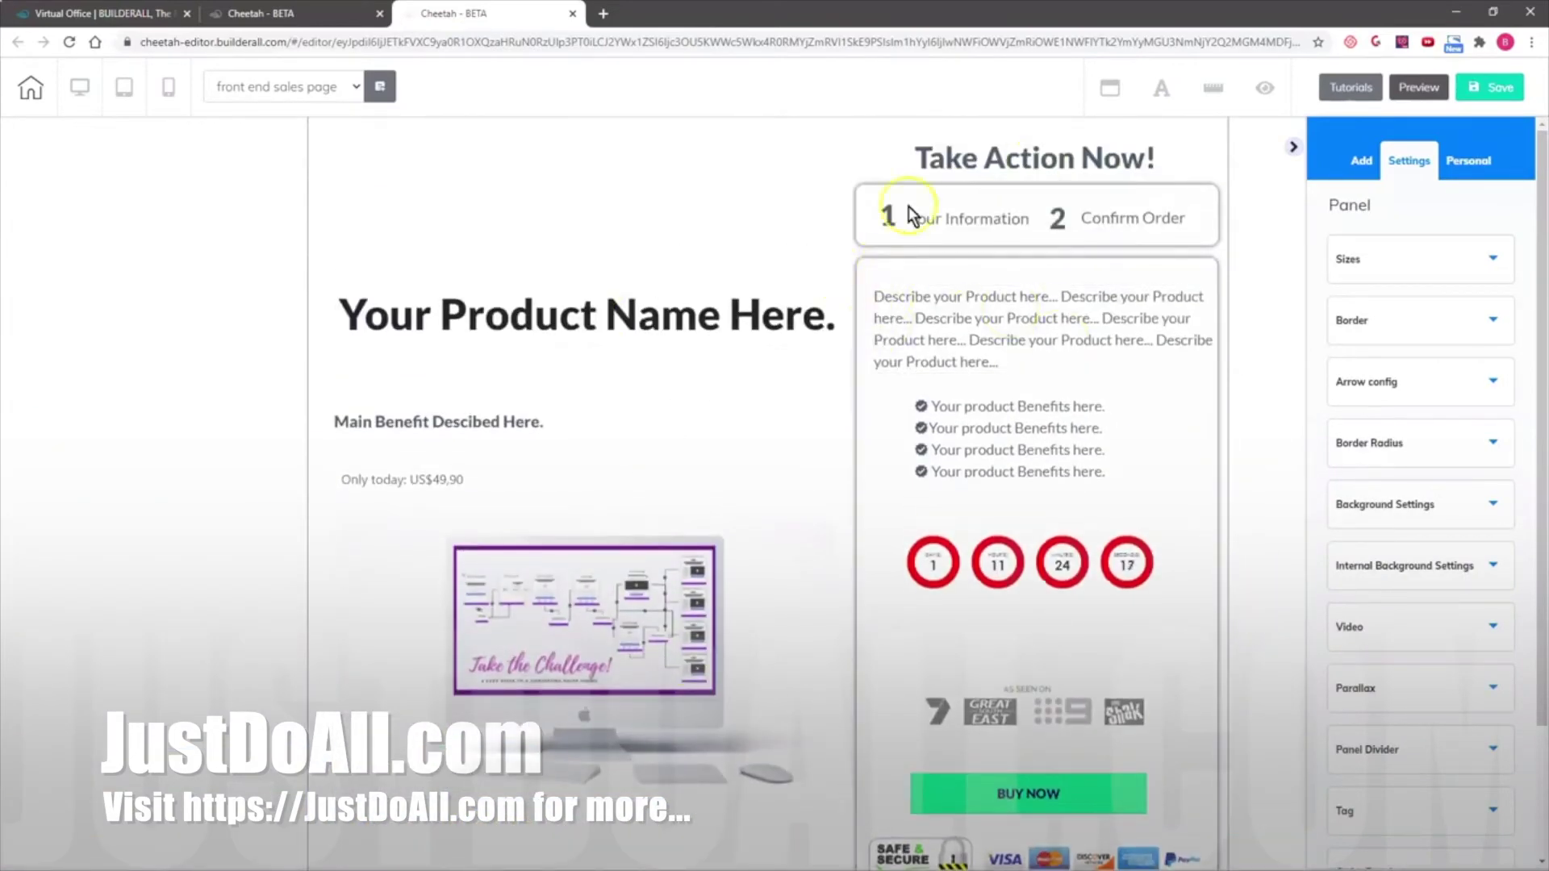
# Select the product name heading text and move the benefit line up beneath it.
pyautogui.click(656, 309)
pyautogui.moveTo(530, 277); pyautogui.dragTo(825, 275)
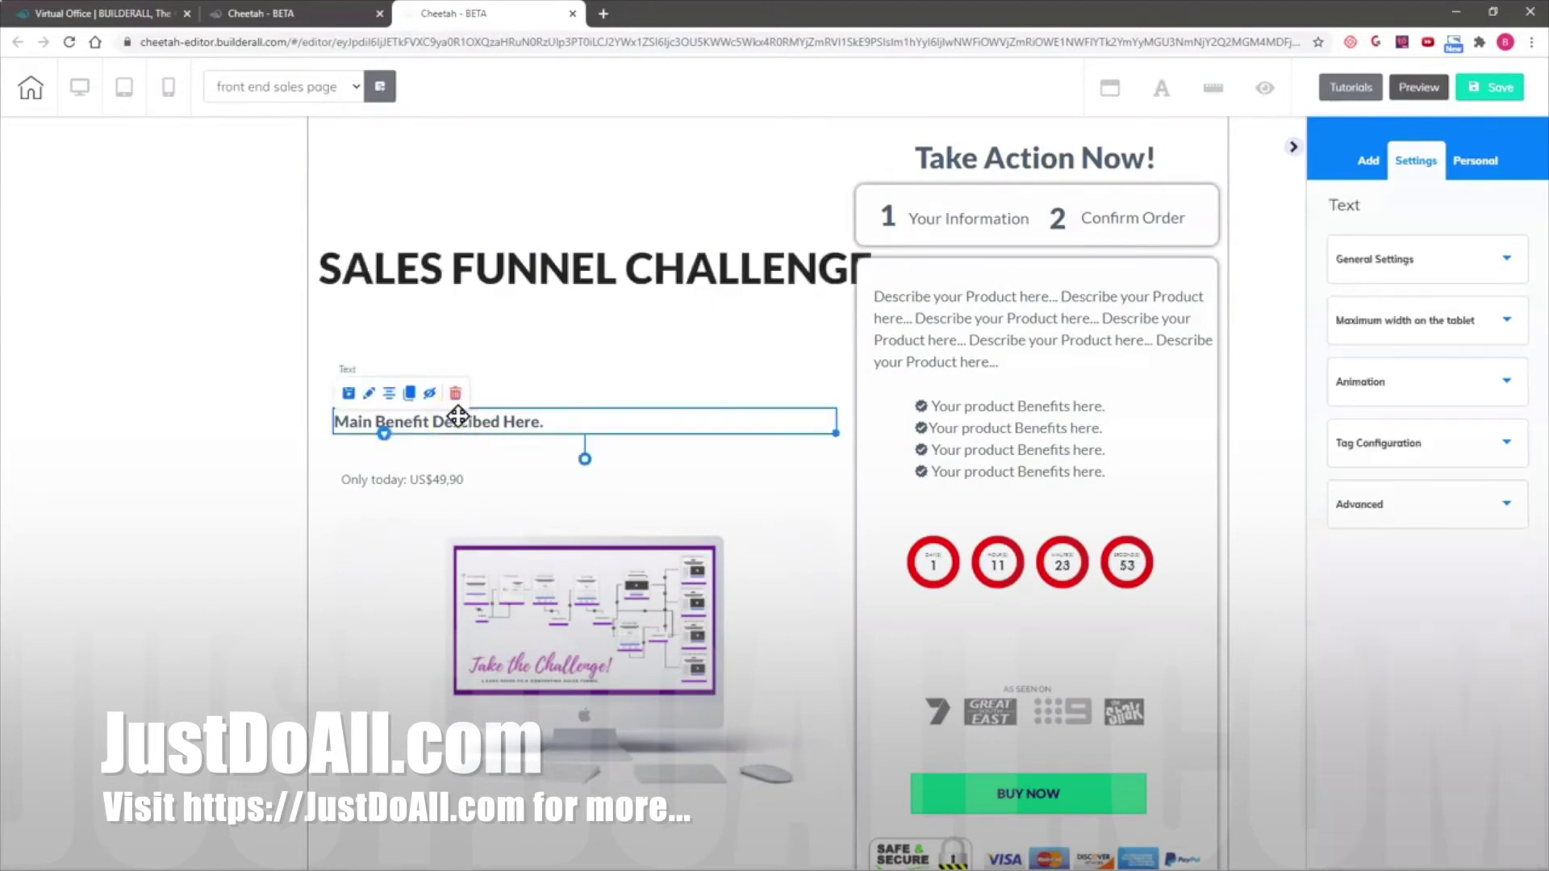
pyautogui.moveTo(460, 408); pyautogui.dragTo(443, 333)
pyautogui.click(554, 342)
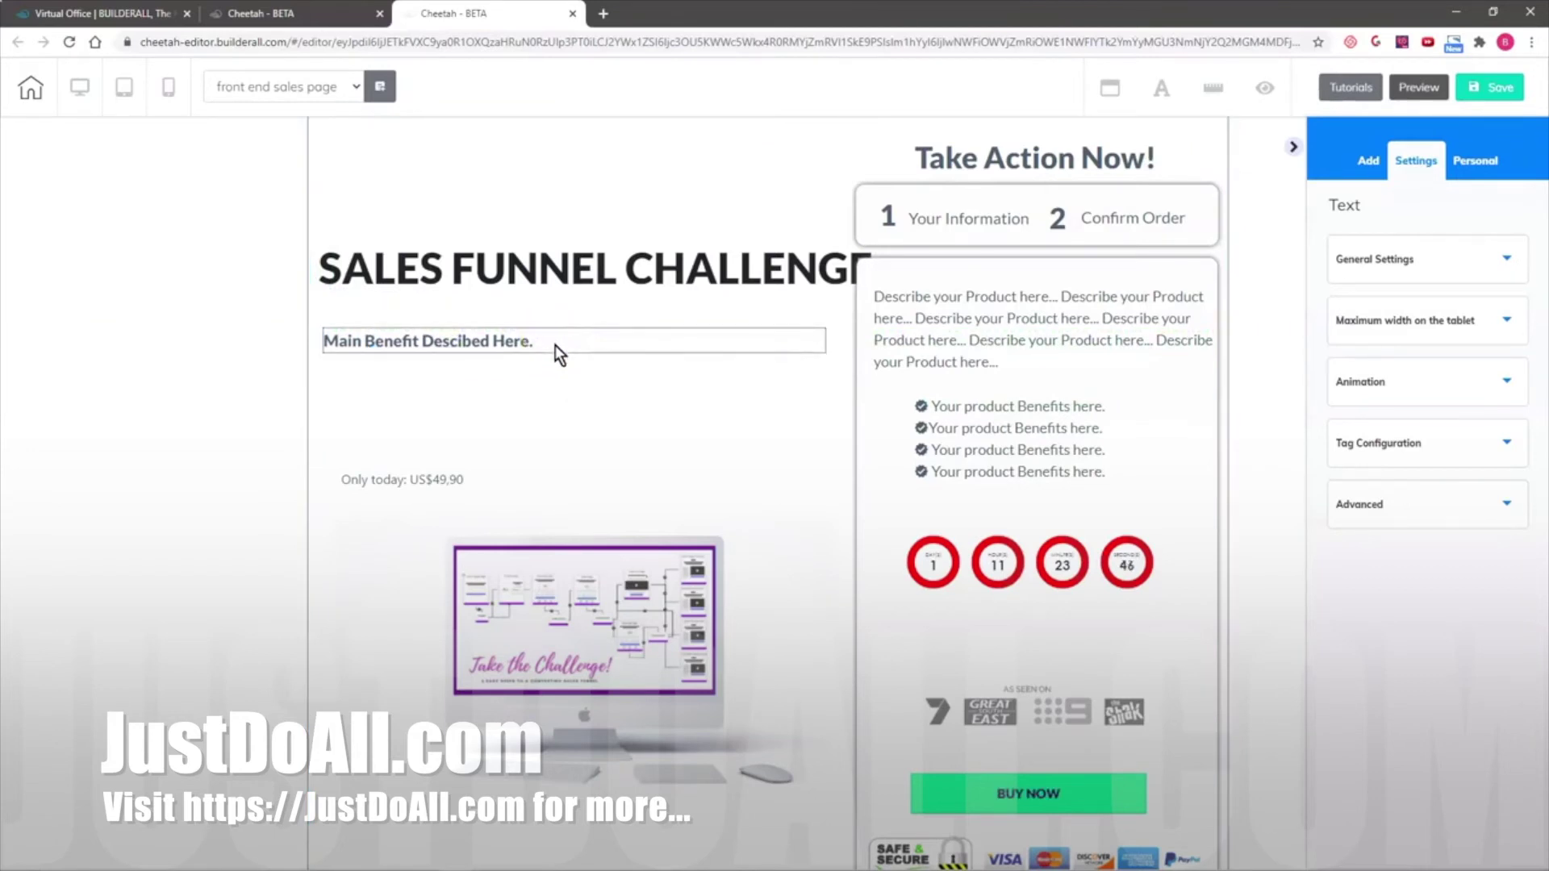
# Change the benefit line to 'Create your own HIGH CONVERTING sales funnel in 6 easy steps' and raise the image under the price.
pyautogui.doubleClick(558, 355)
pyautogui.moveTo(559, 355); pyautogui.dragTo(312, 355)
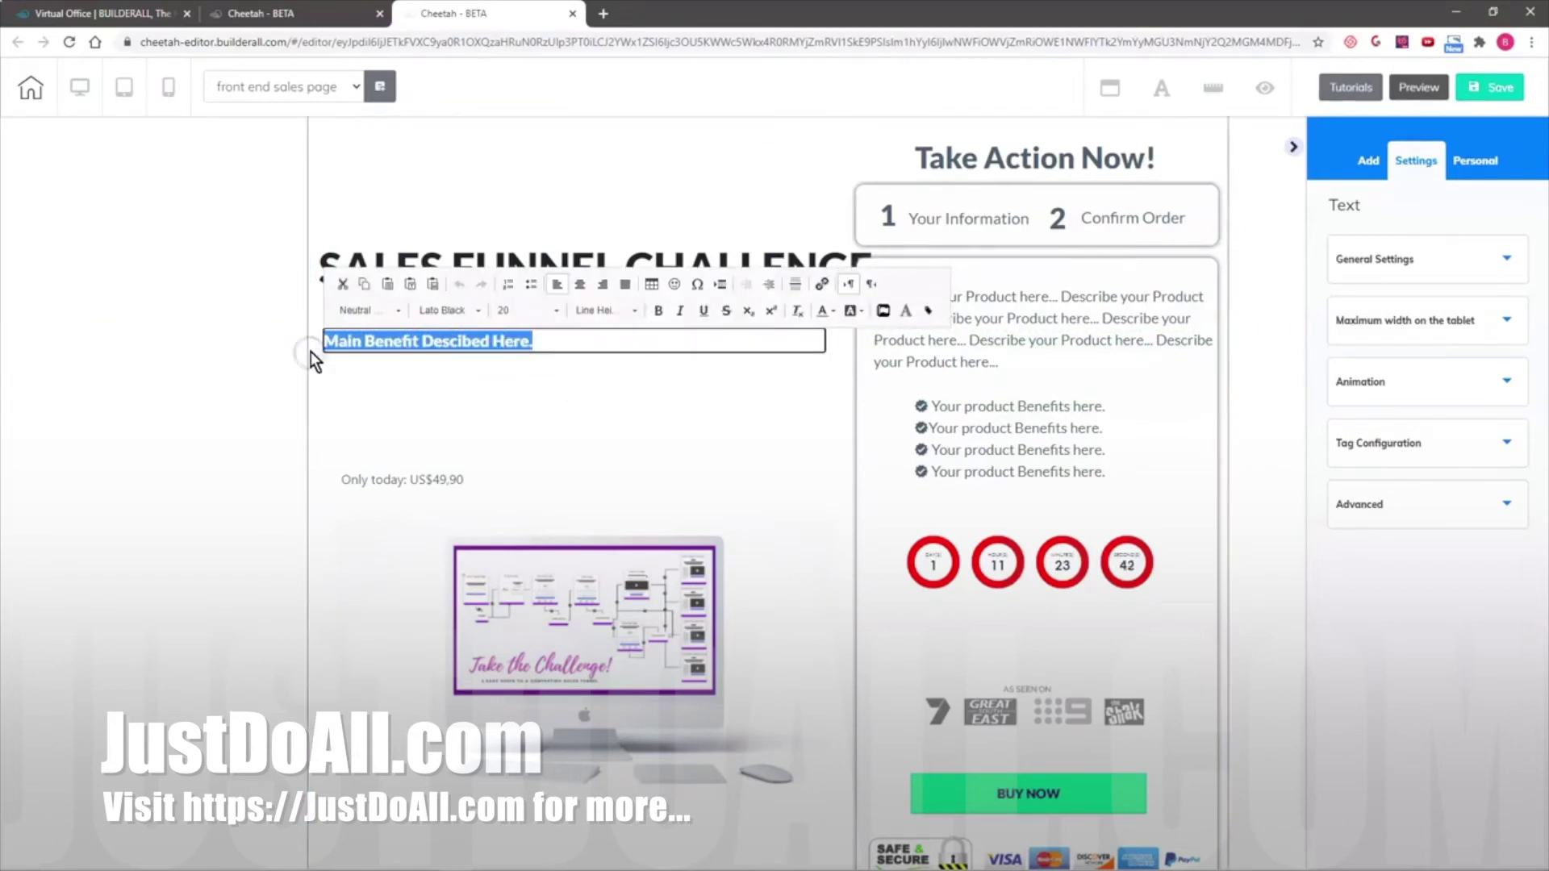
pyautogui.write('Create your own HIGH COVNERTING sales funnel in 6 easy steps')
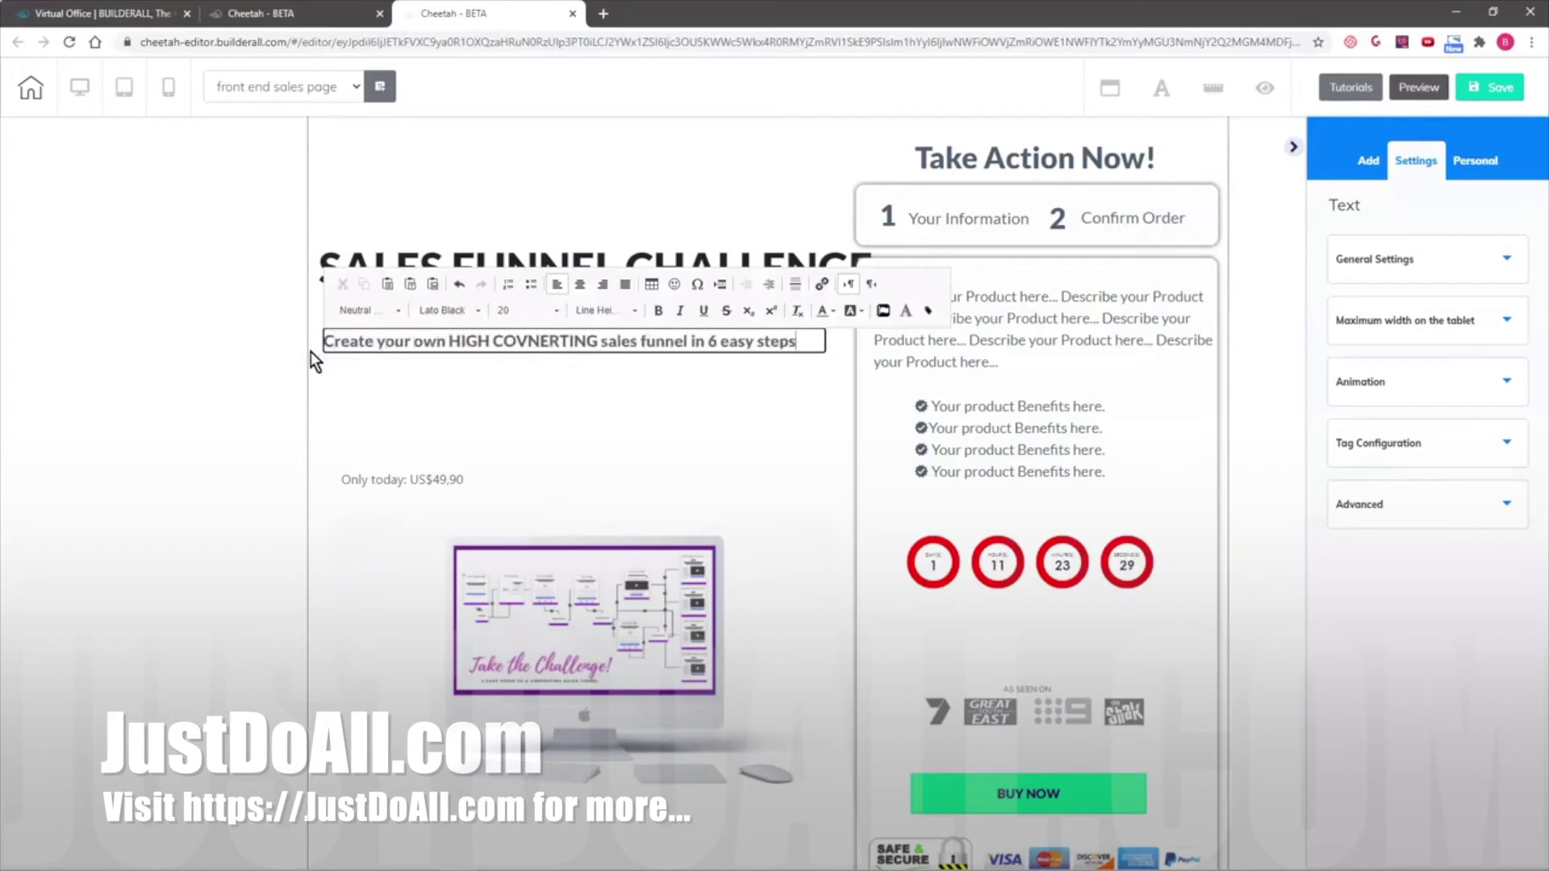
pyautogui.doubleClick(545, 341)
pyautogui.write('CONVERTING')
pyautogui.click(426, 383)
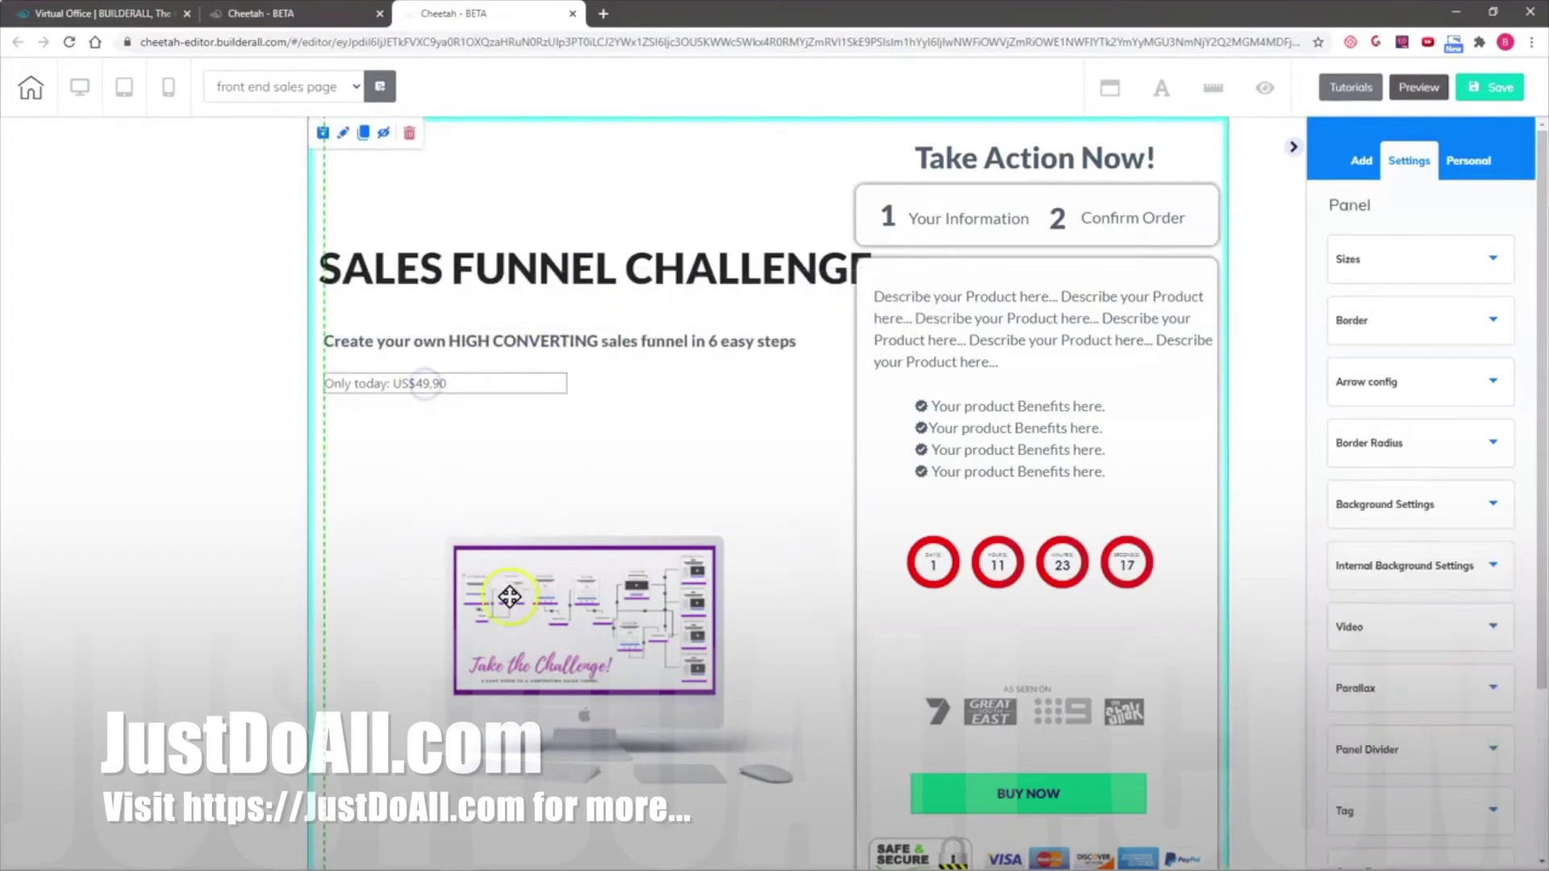
pyautogui.moveTo(511, 601); pyautogui.dragTo(501, 505)
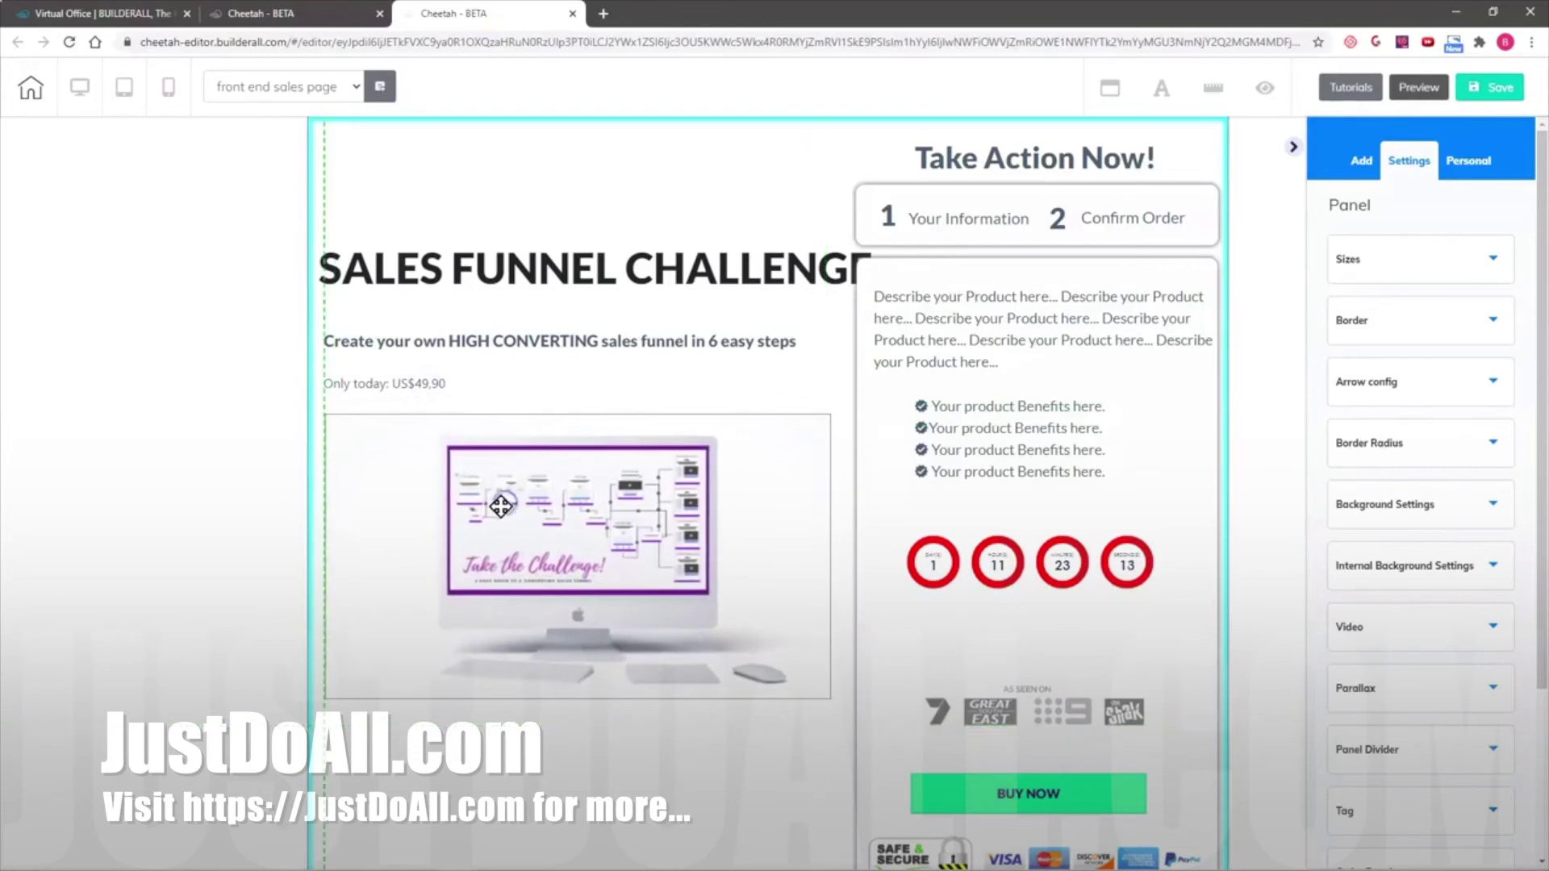
pyautogui.click(1289, 577)
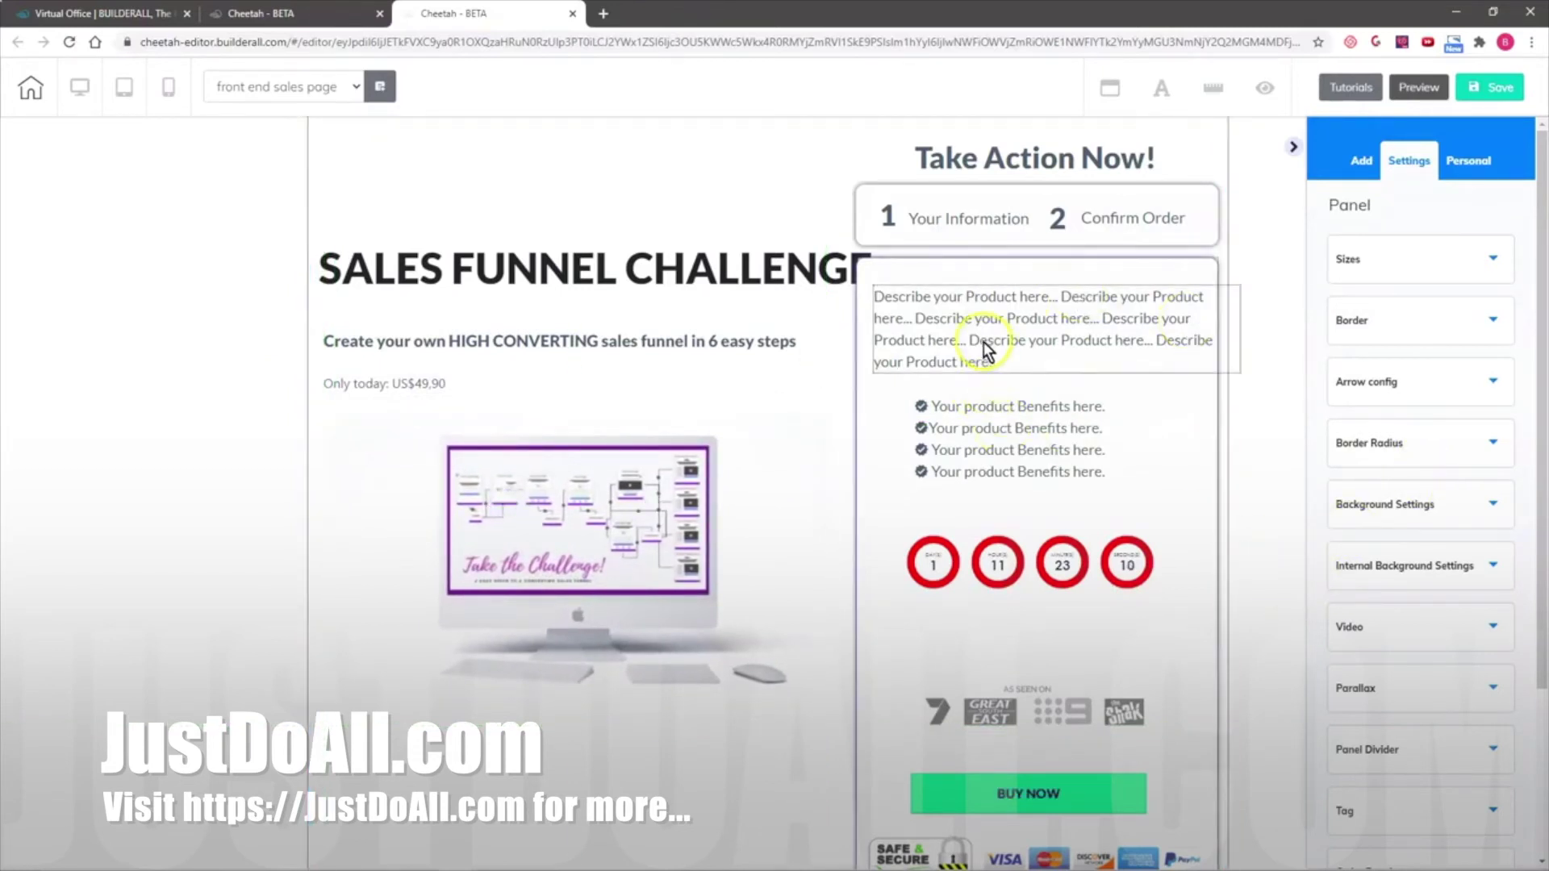
# Paste the 'If you ever tried to learn how to create a sales funnel…' paragraph over the placeholder description.
pyautogui.click(882, 301)
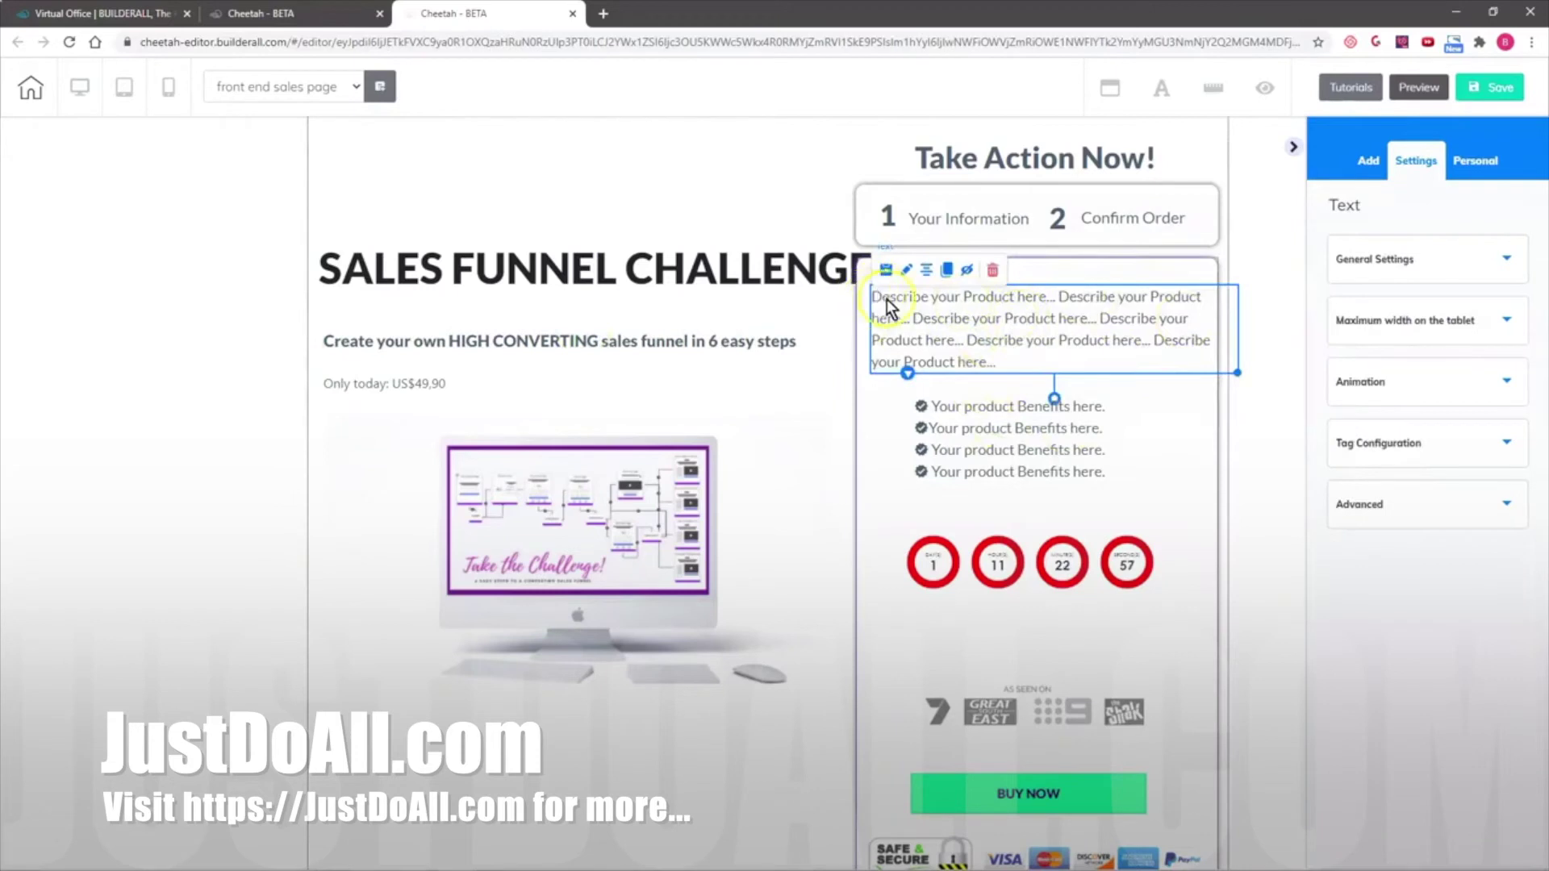
pyautogui.doubleClick(882, 300)
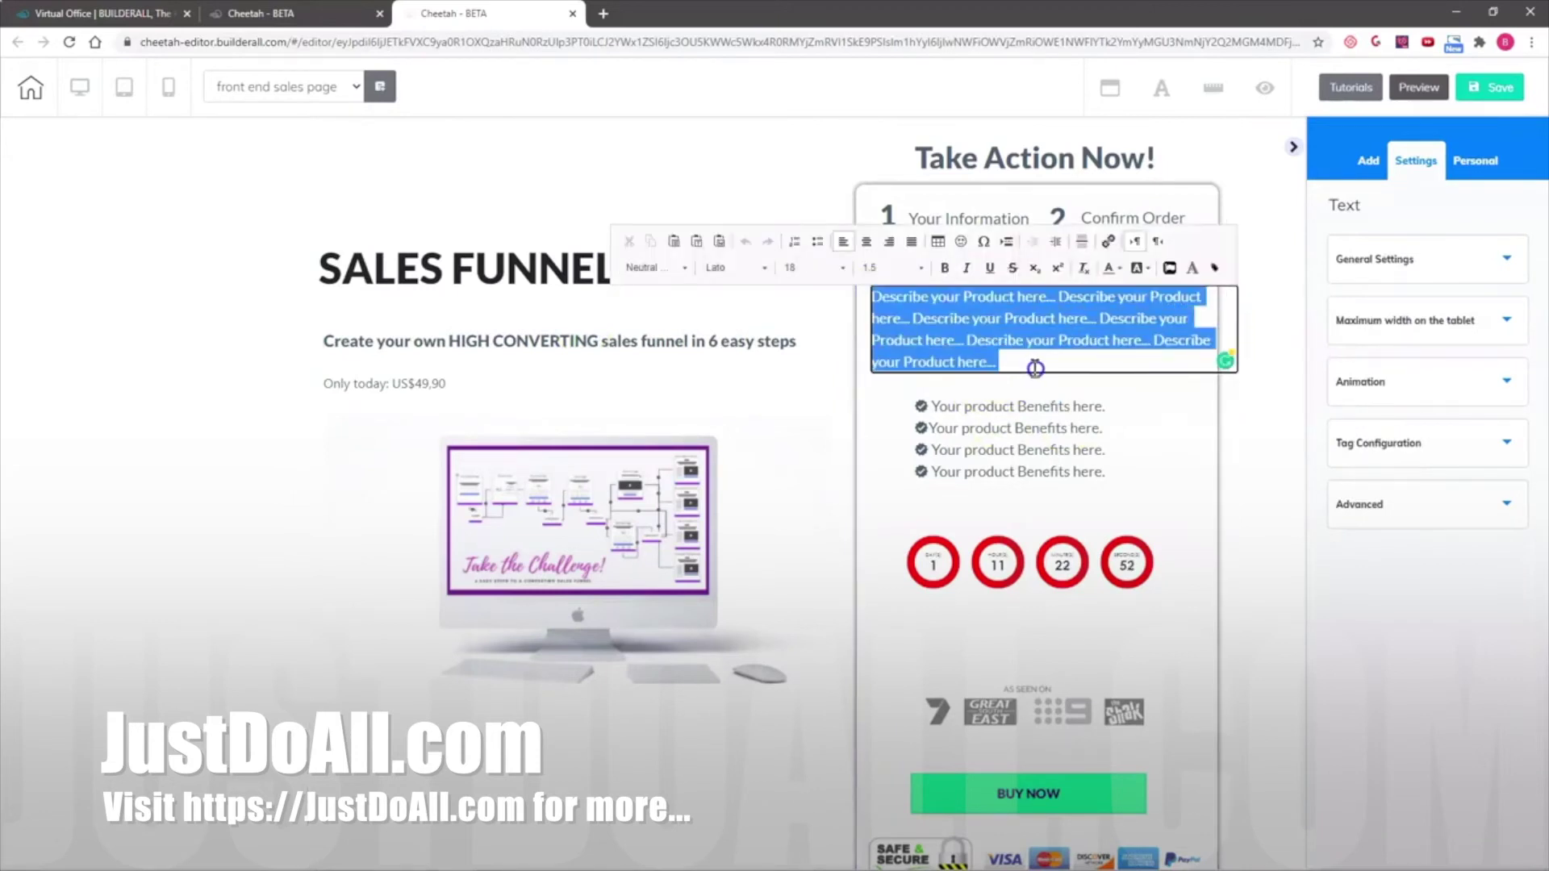
pyautogui.hotkey('ctrl', 'v')
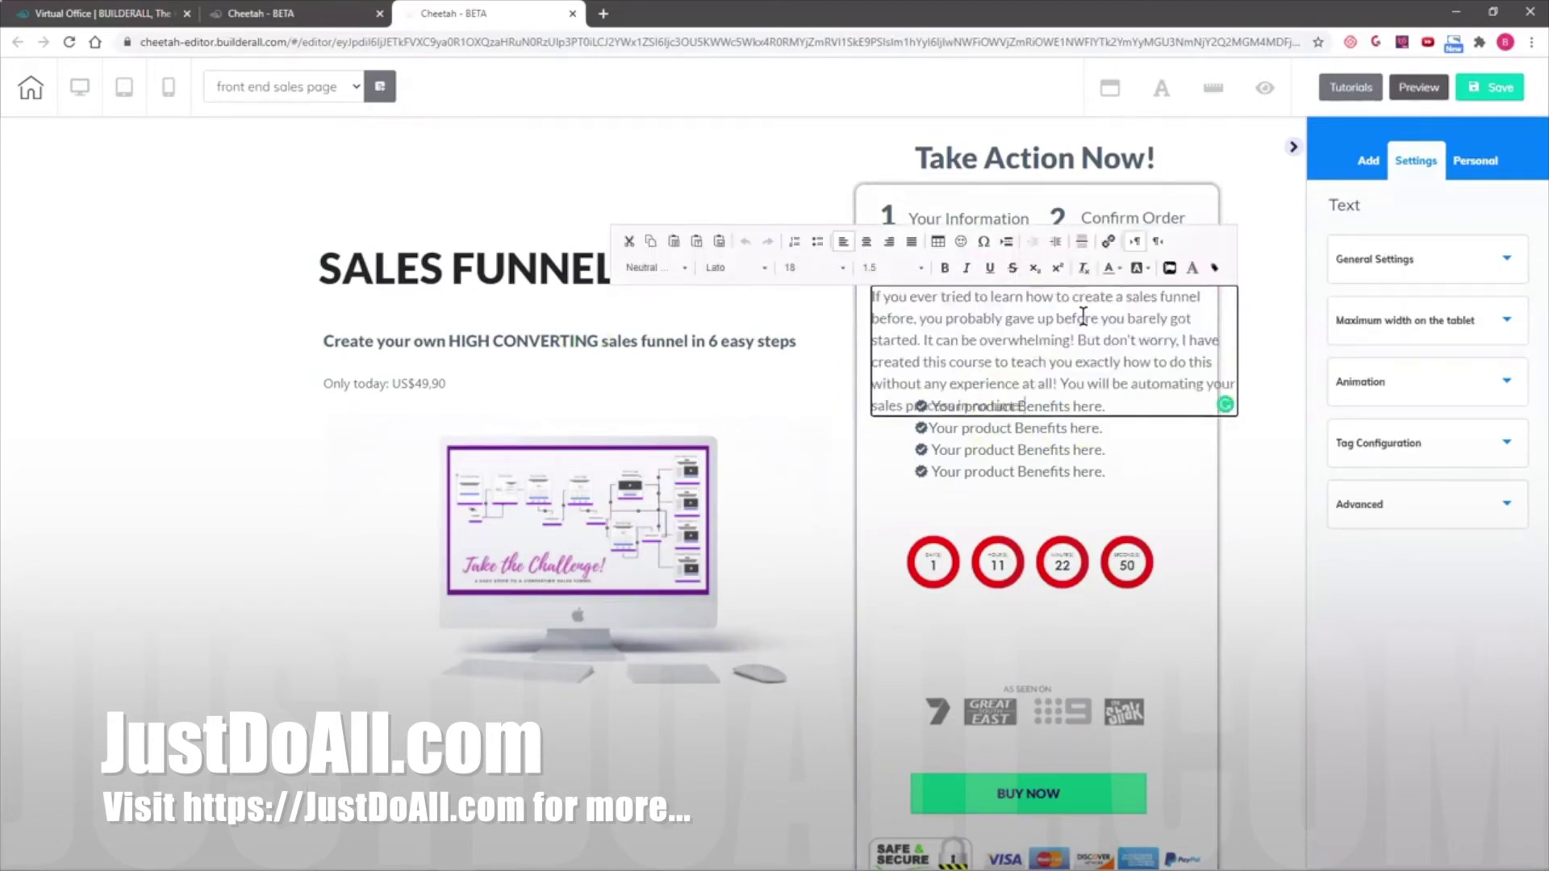
pyautogui.click(1042, 483)
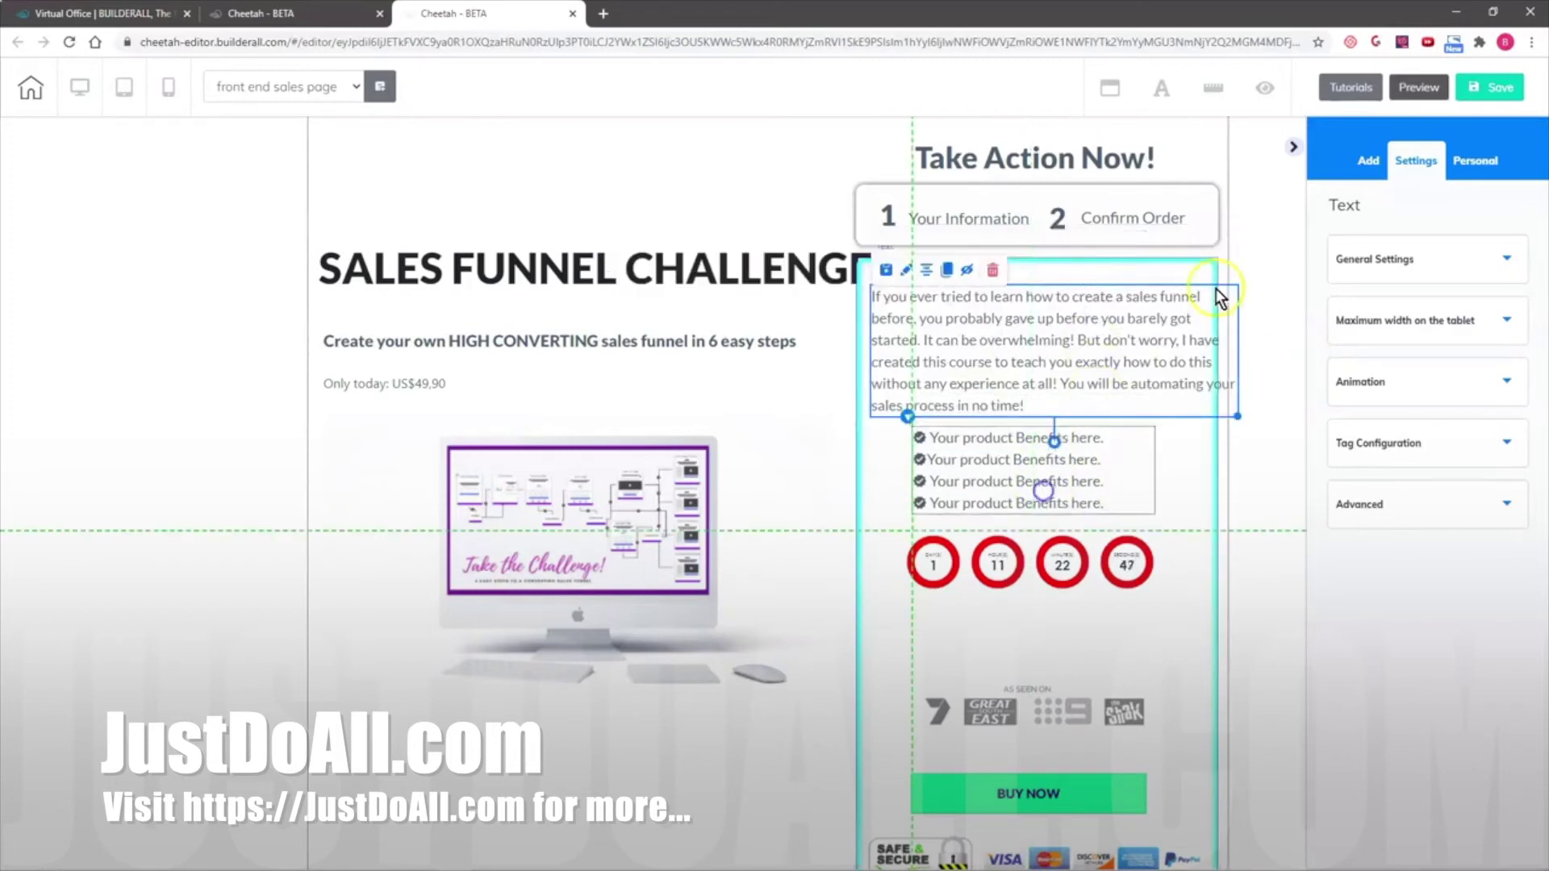
pyautogui.click(1182, 372)
pyautogui.press('Escape')
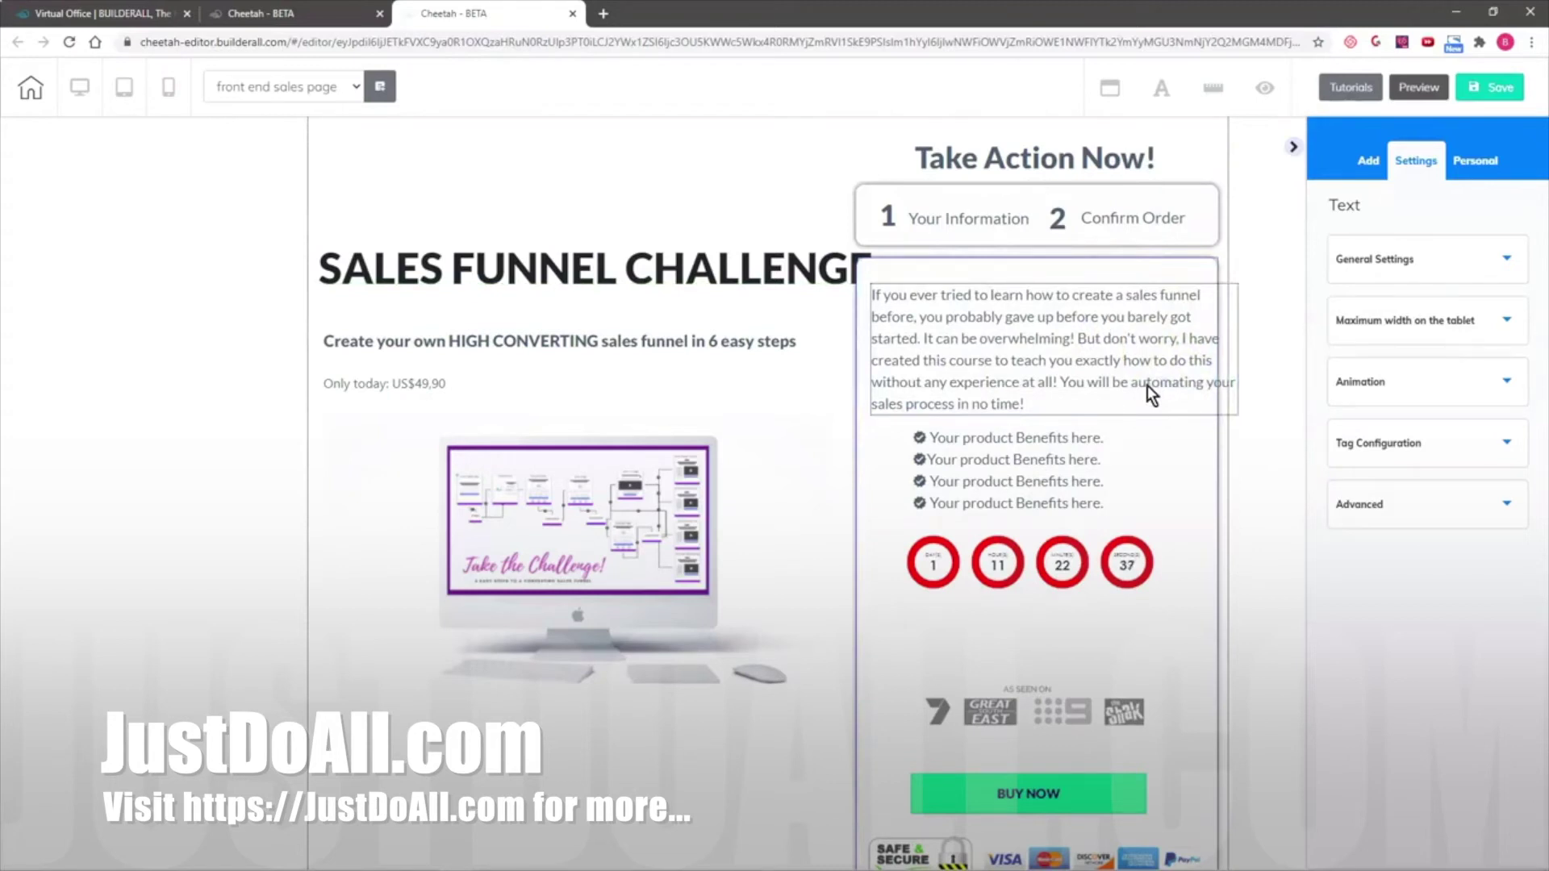
# Replace the four benefit placeholder lines with the pasted Step 1–6 checklist.
pyautogui.click(1110, 375)
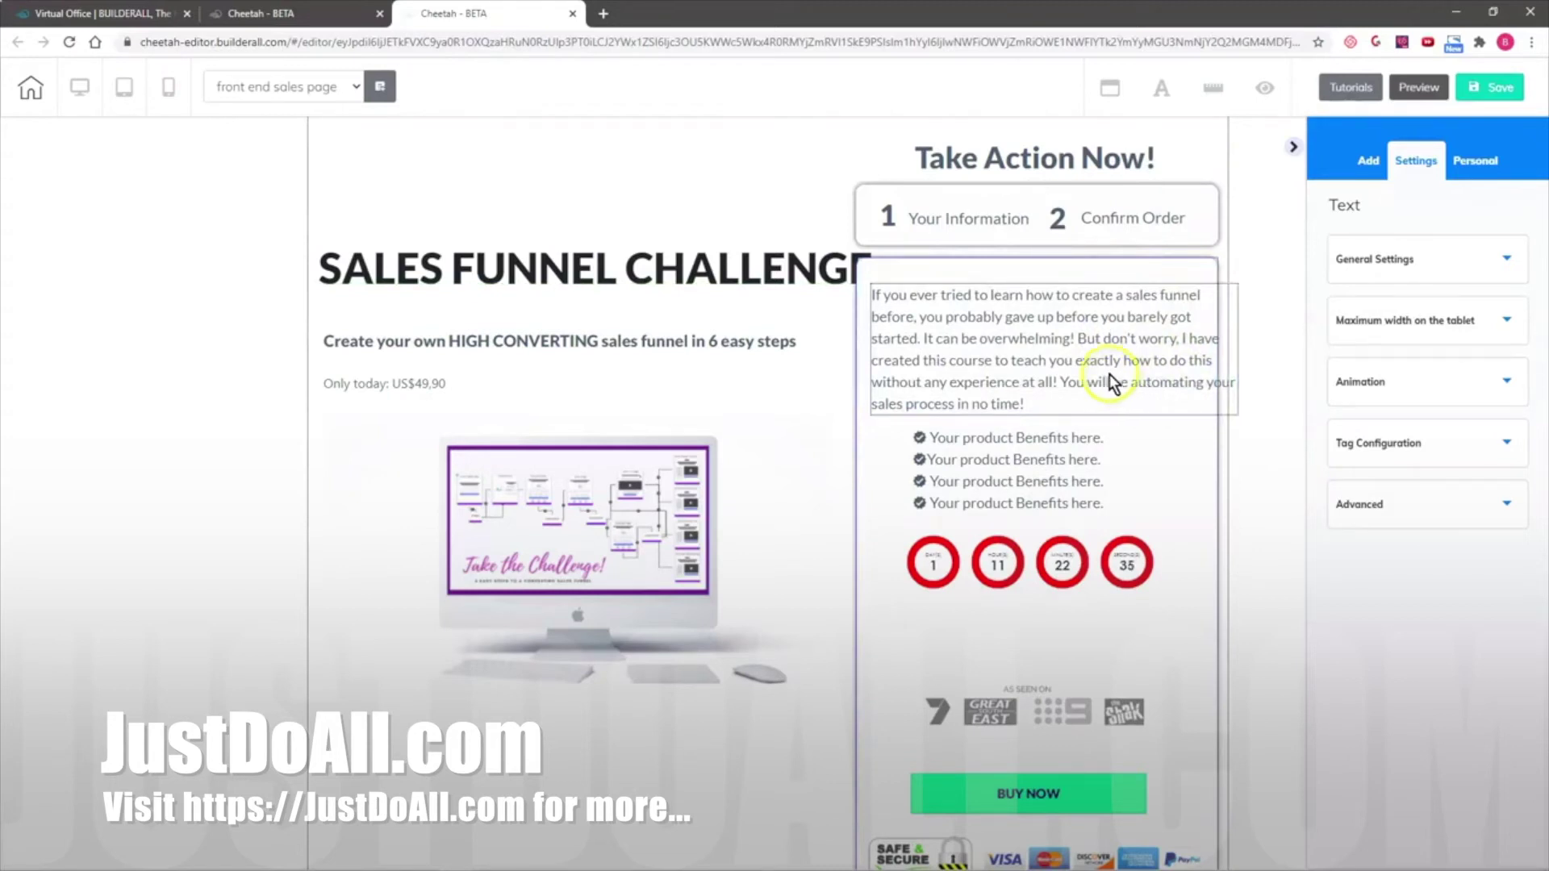
pyautogui.click(1047, 476)
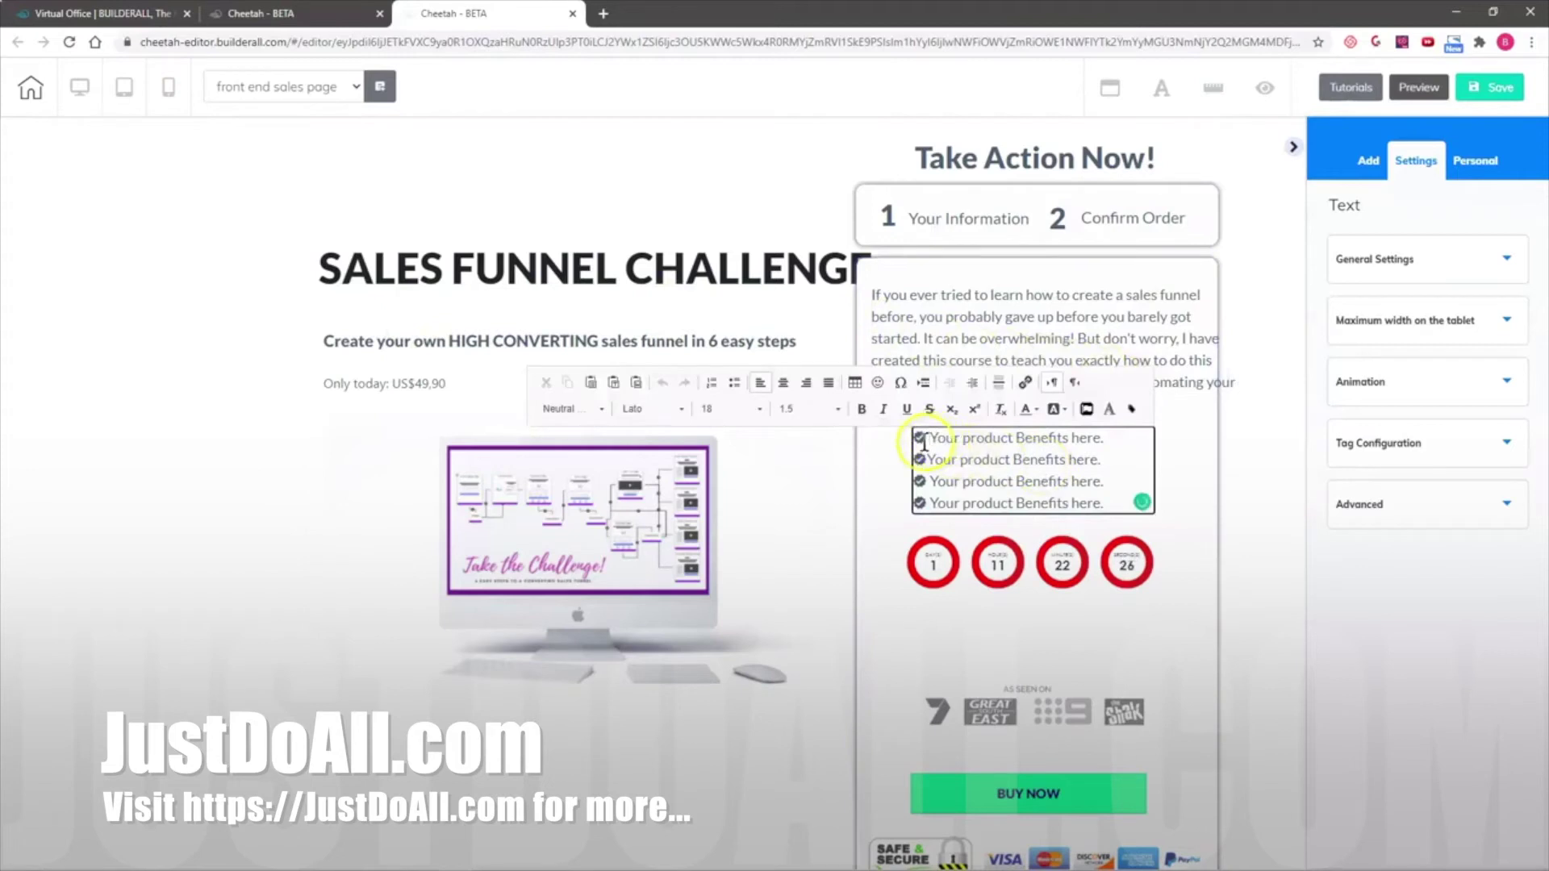
pyautogui.moveTo(916, 438); pyautogui.dragTo(1115, 497)
pyautogui.write('Step 1: Create the blueprint of your upsell and downsell sales funnel. Step 2: Create and organize all of the pages you need for the funnel Step 3: Create an email list to capture your leads Step 4: Create the membership areas to restrict the offers until purchased Step 5: Create the items in the checkout system to automate the purchase Step 6: Connect and test our funnel!')
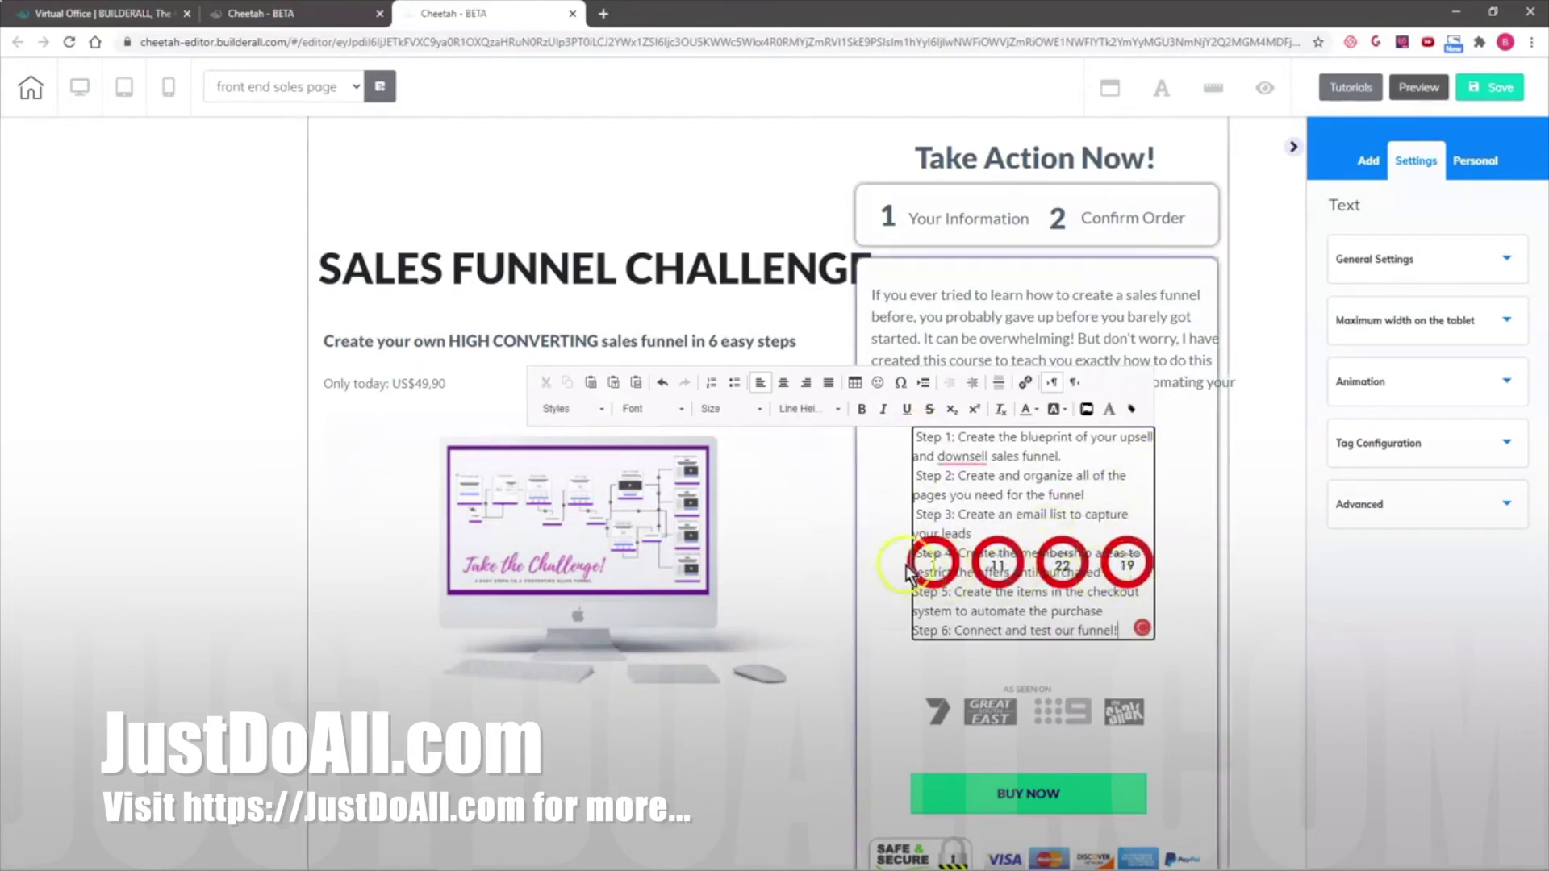
pyautogui.moveTo(1067, 457); pyautogui.dragTo(1116, 468)
pyautogui.click(1192, 449)
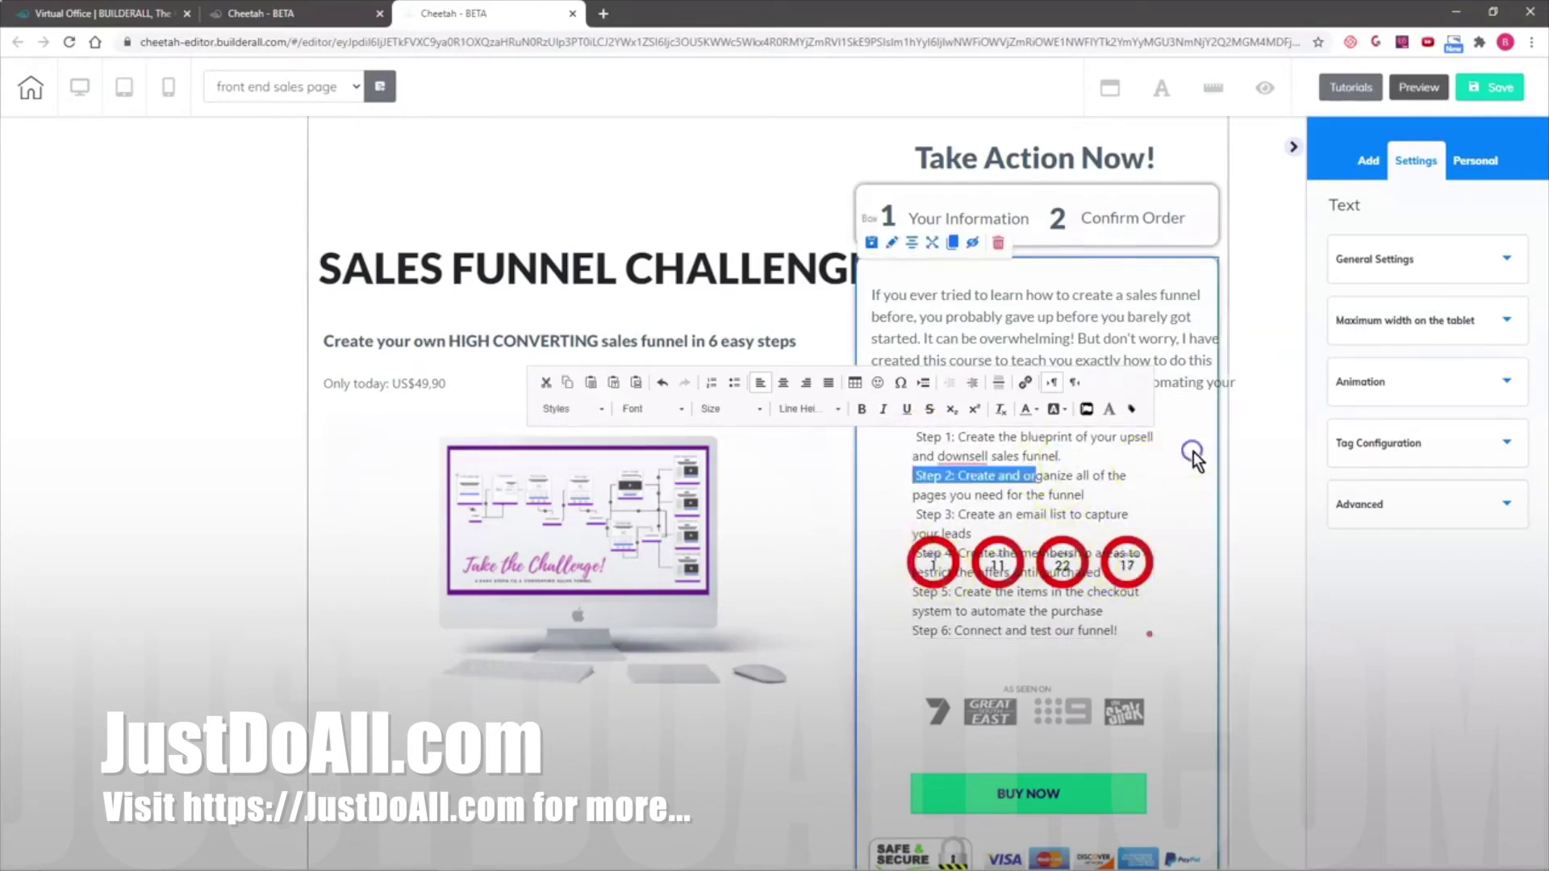
# Delete the As Seen On logos image and put the countdown timer in its place.
pyautogui.moveTo(1138, 592); pyautogui.dragTo(1057, 731)
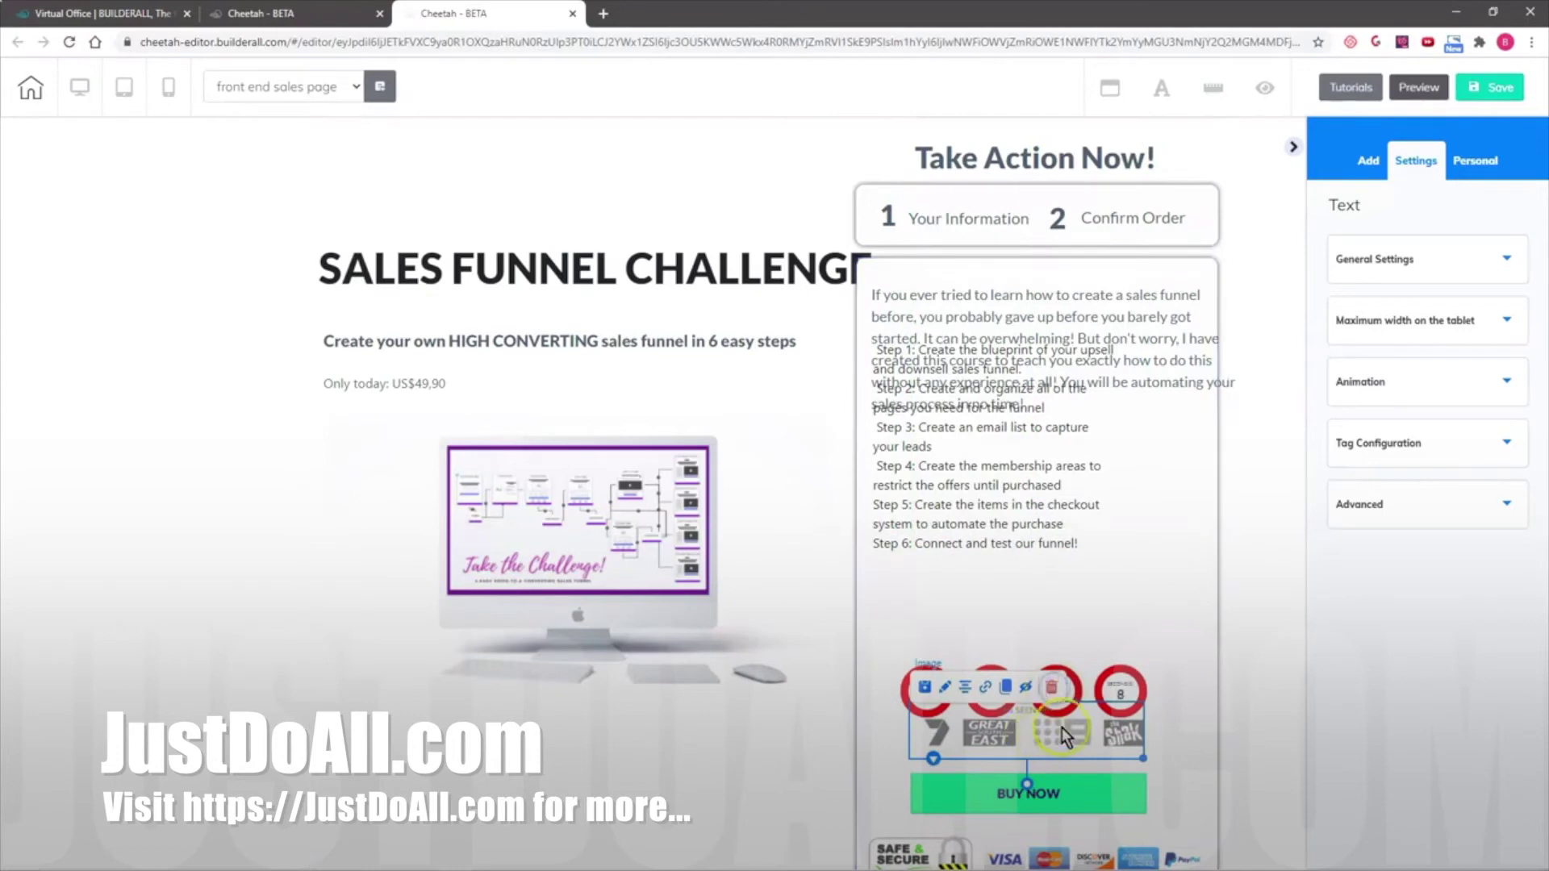
pyautogui.click(1055, 690)
pyautogui.click(843, 484)
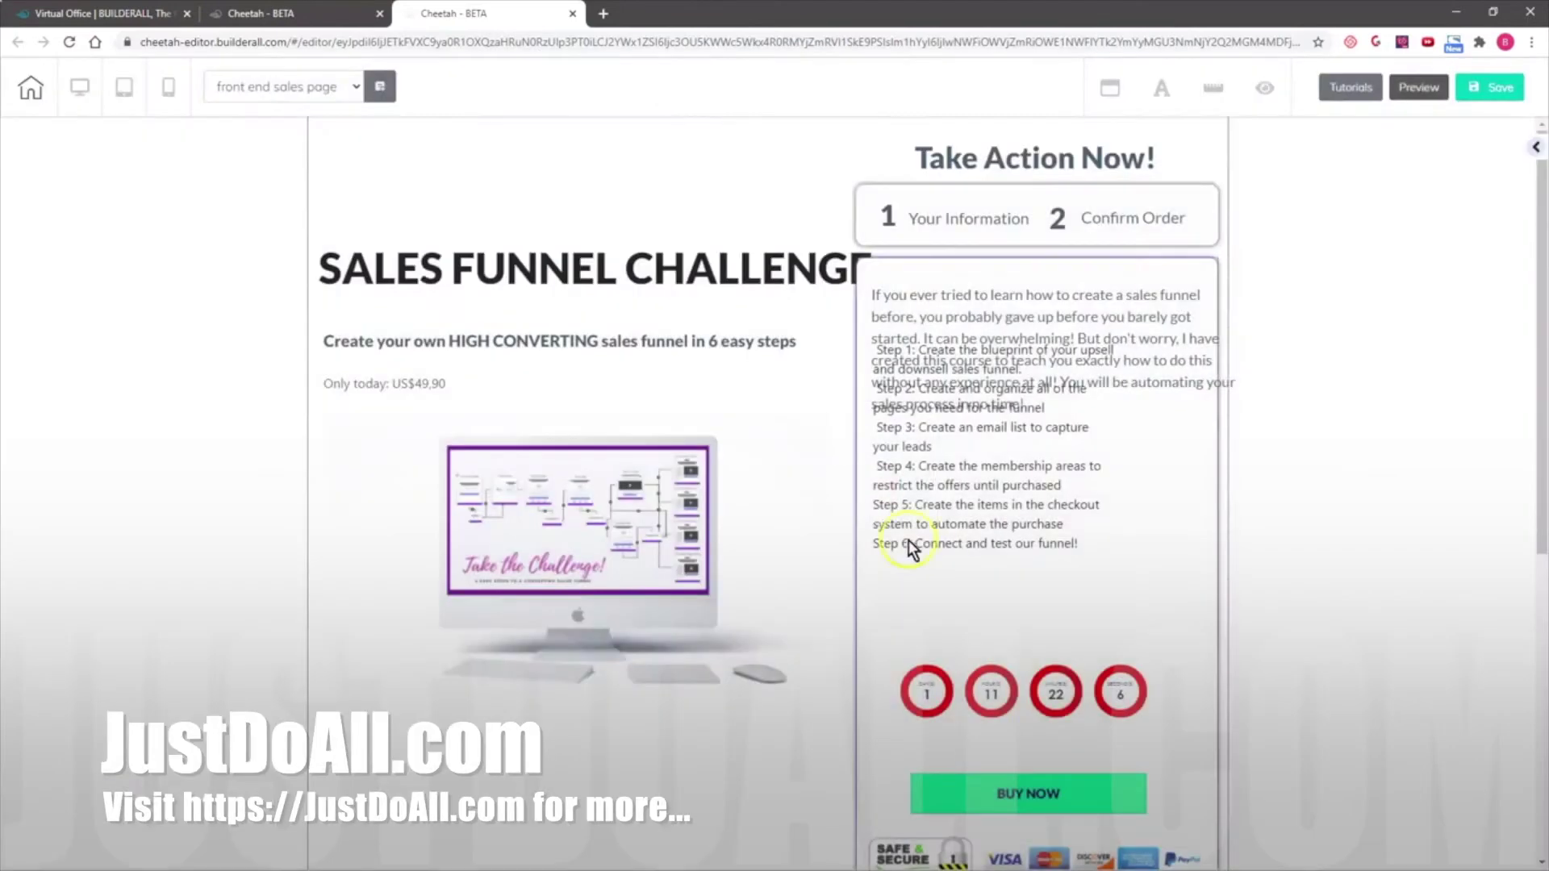
pyautogui.moveTo(1048, 709); pyautogui.dragTo(1055, 726)
# Move the Step 1–6 checklist below the paragraph and widen it.
pyautogui.moveTo(1041, 543); pyautogui.dragTo(1032, 610)
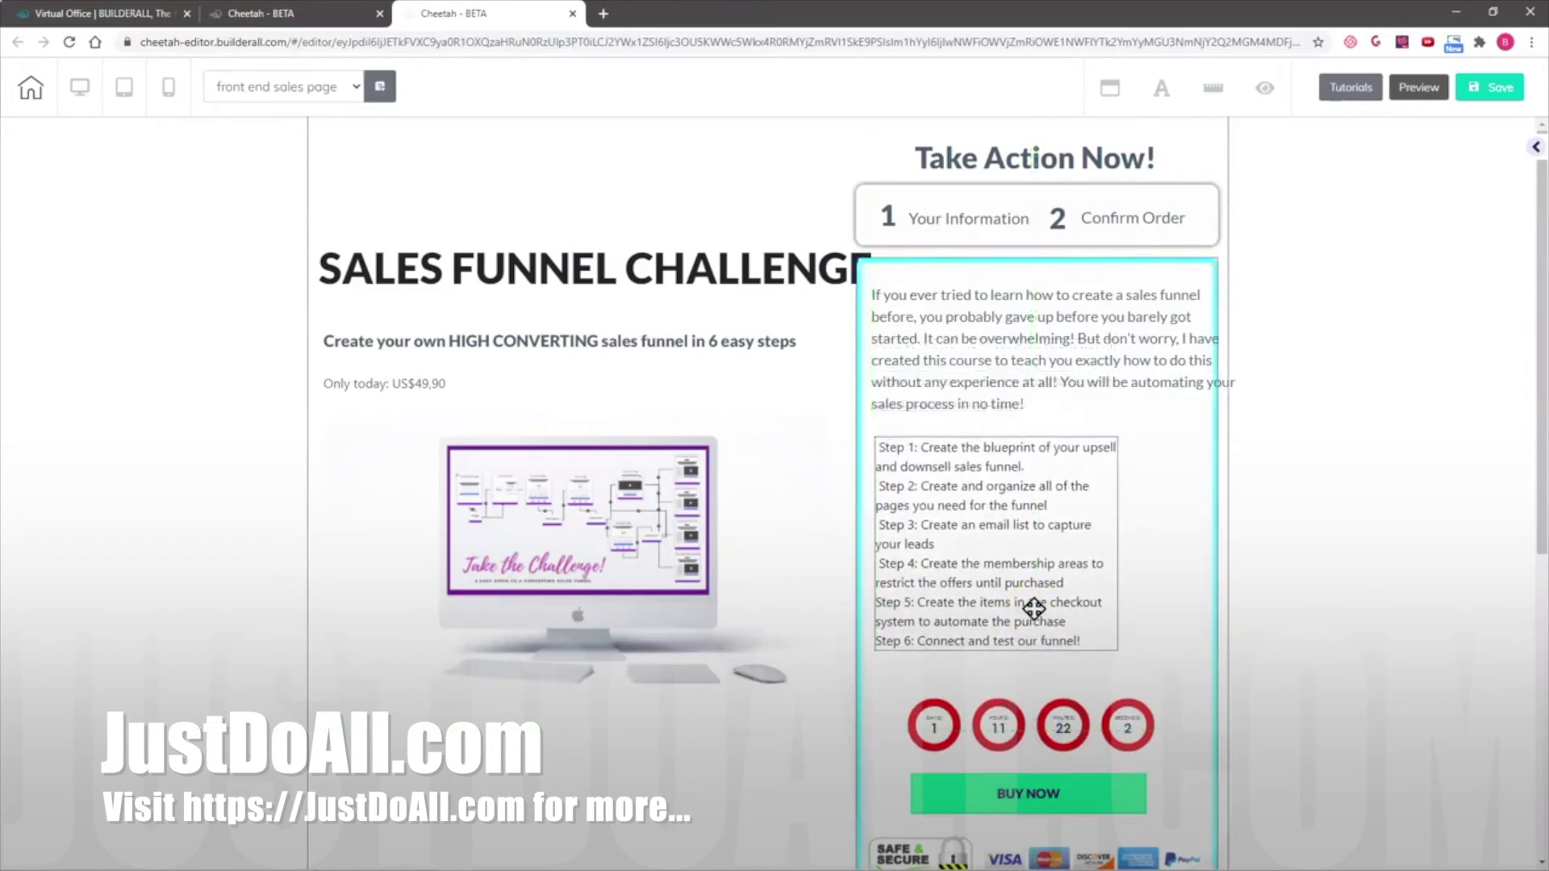
pyautogui.click(1053, 565)
pyautogui.moveTo(1117, 652); pyautogui.dragTo(1192, 607)
# Delete the leading space before Step 1 in the checklist.
pyautogui.click(897, 449)
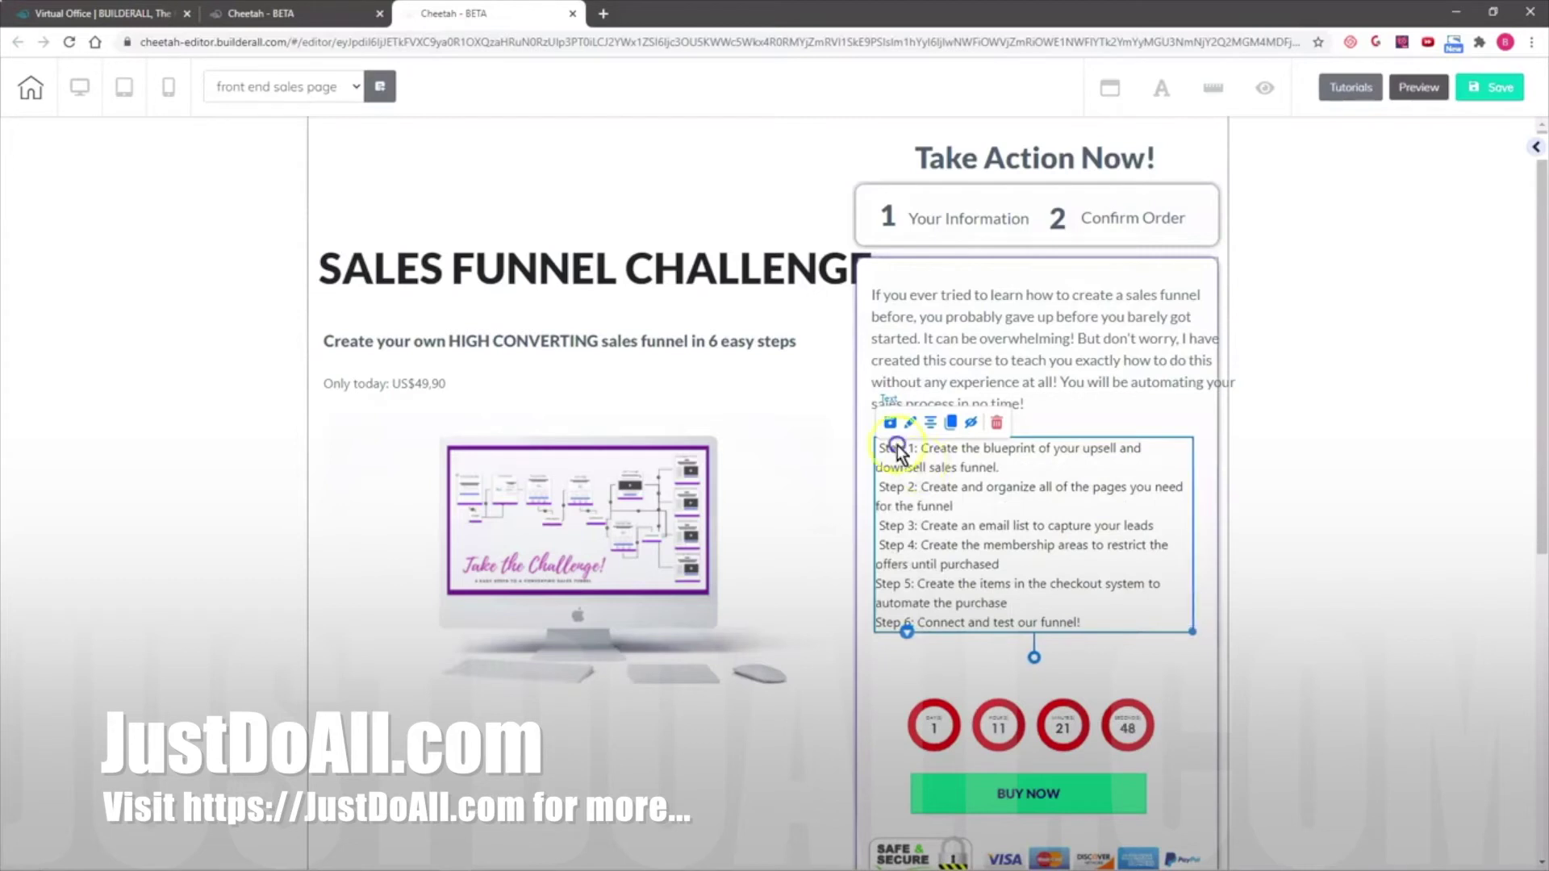
pyautogui.click(879, 452)
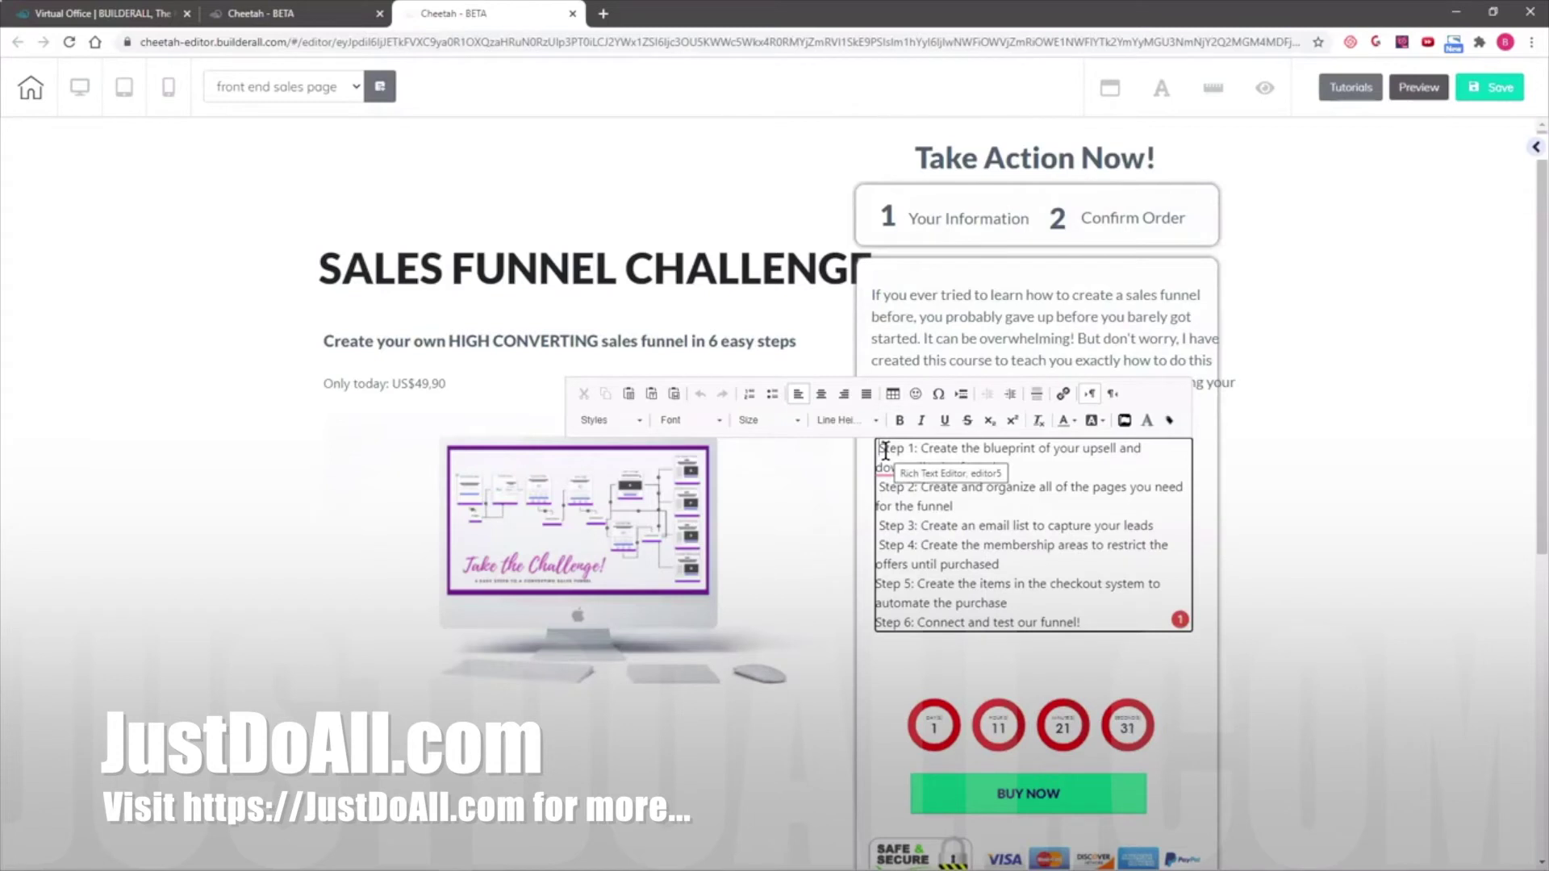
pyautogui.click(926, 466)
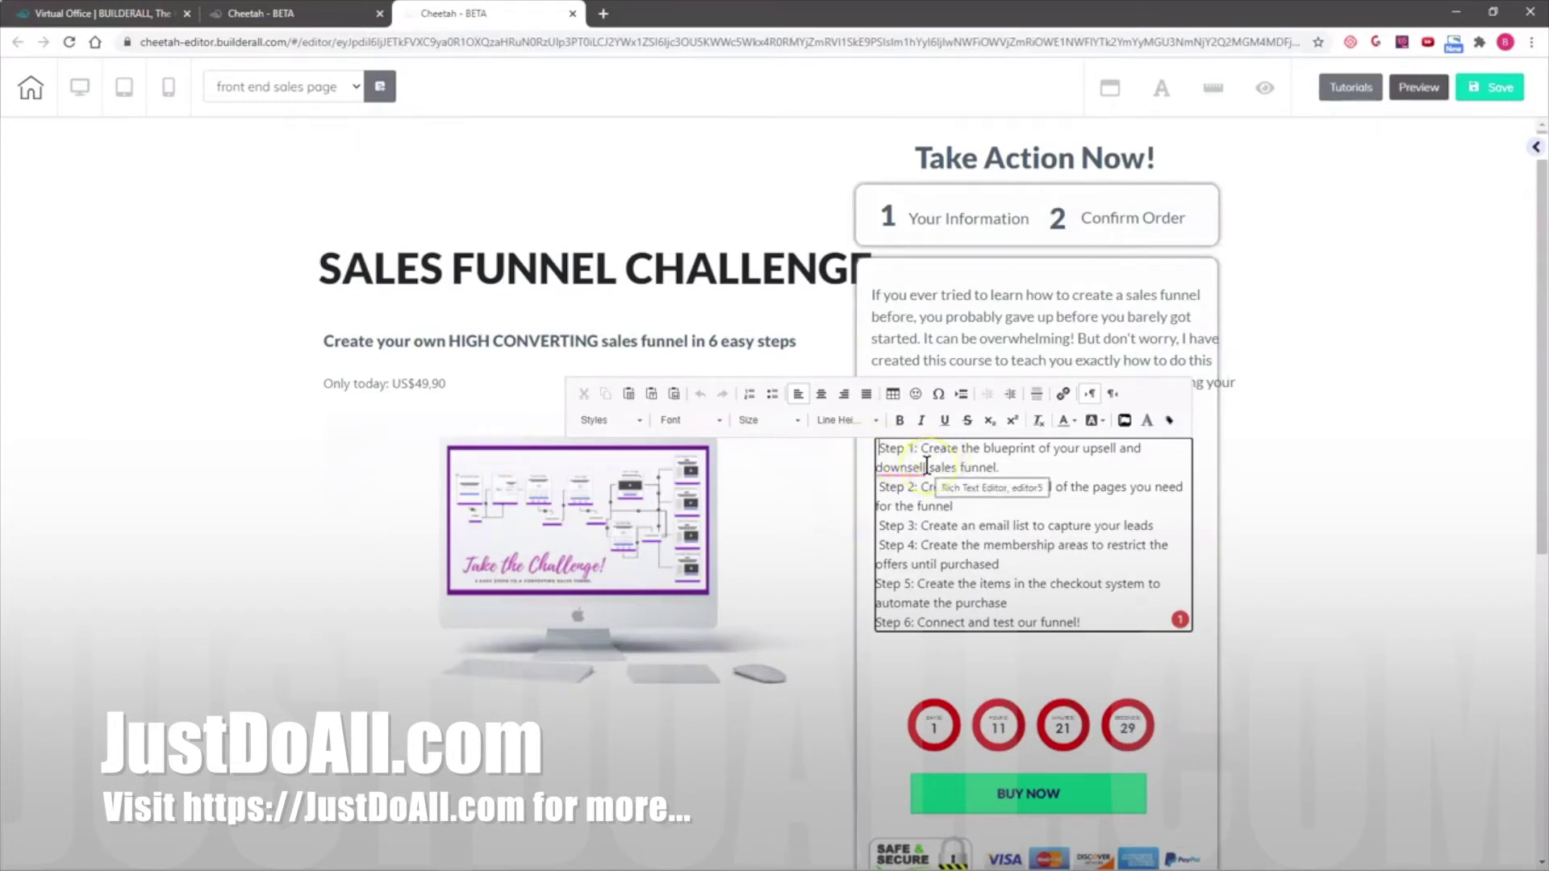
pyautogui.hotkey('ctrl', 'Home')
pyautogui.press('Delete')
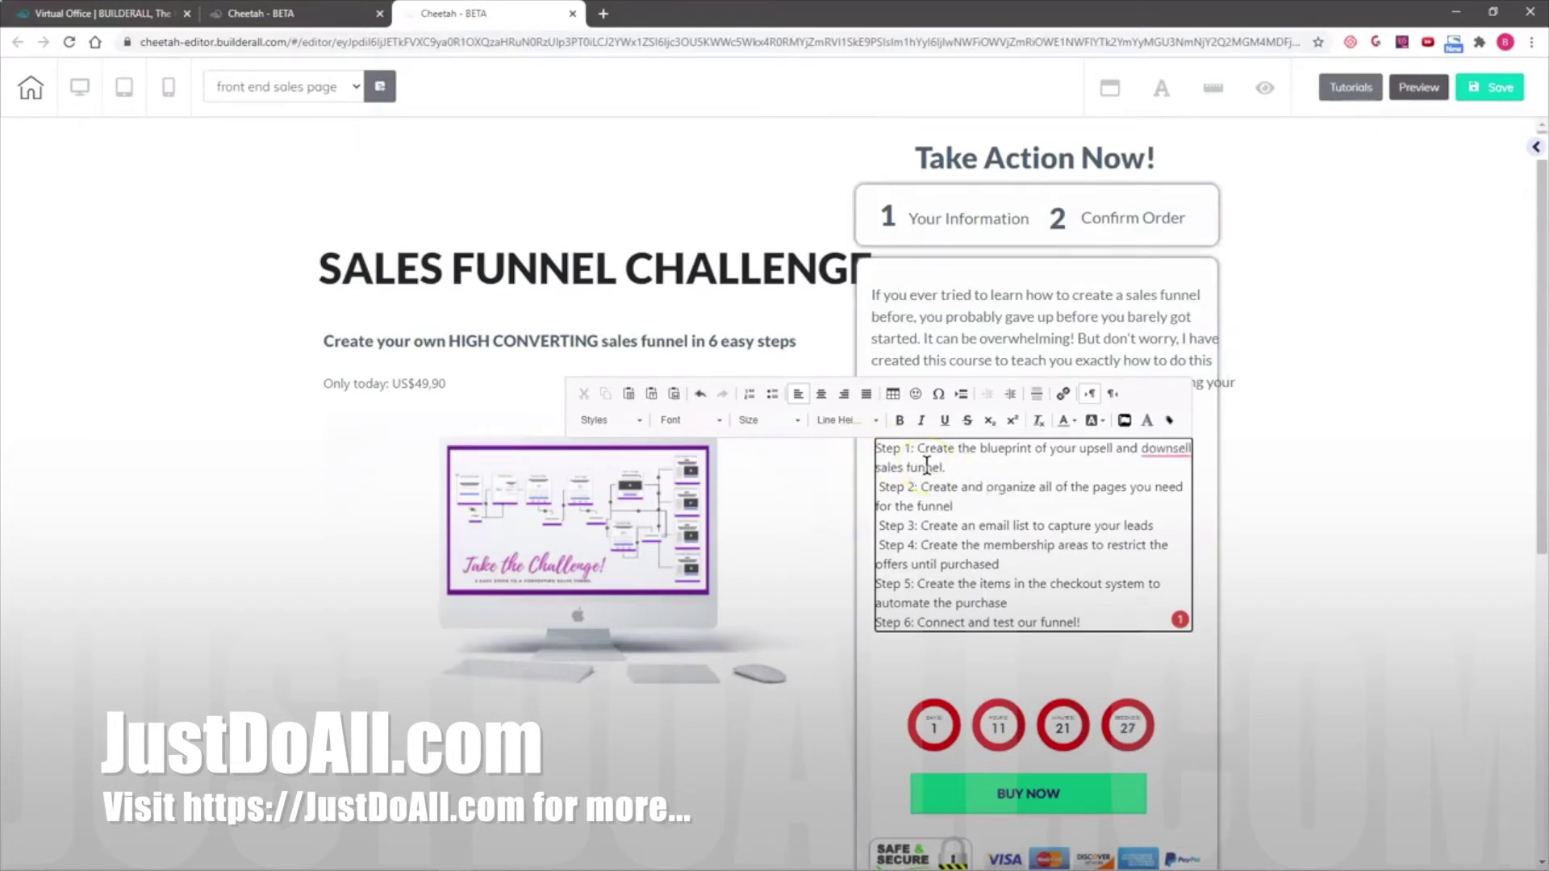
# Insert a check-mark icon from the icon library before Step 1 and Step 2.
pyautogui.click(1125, 421)
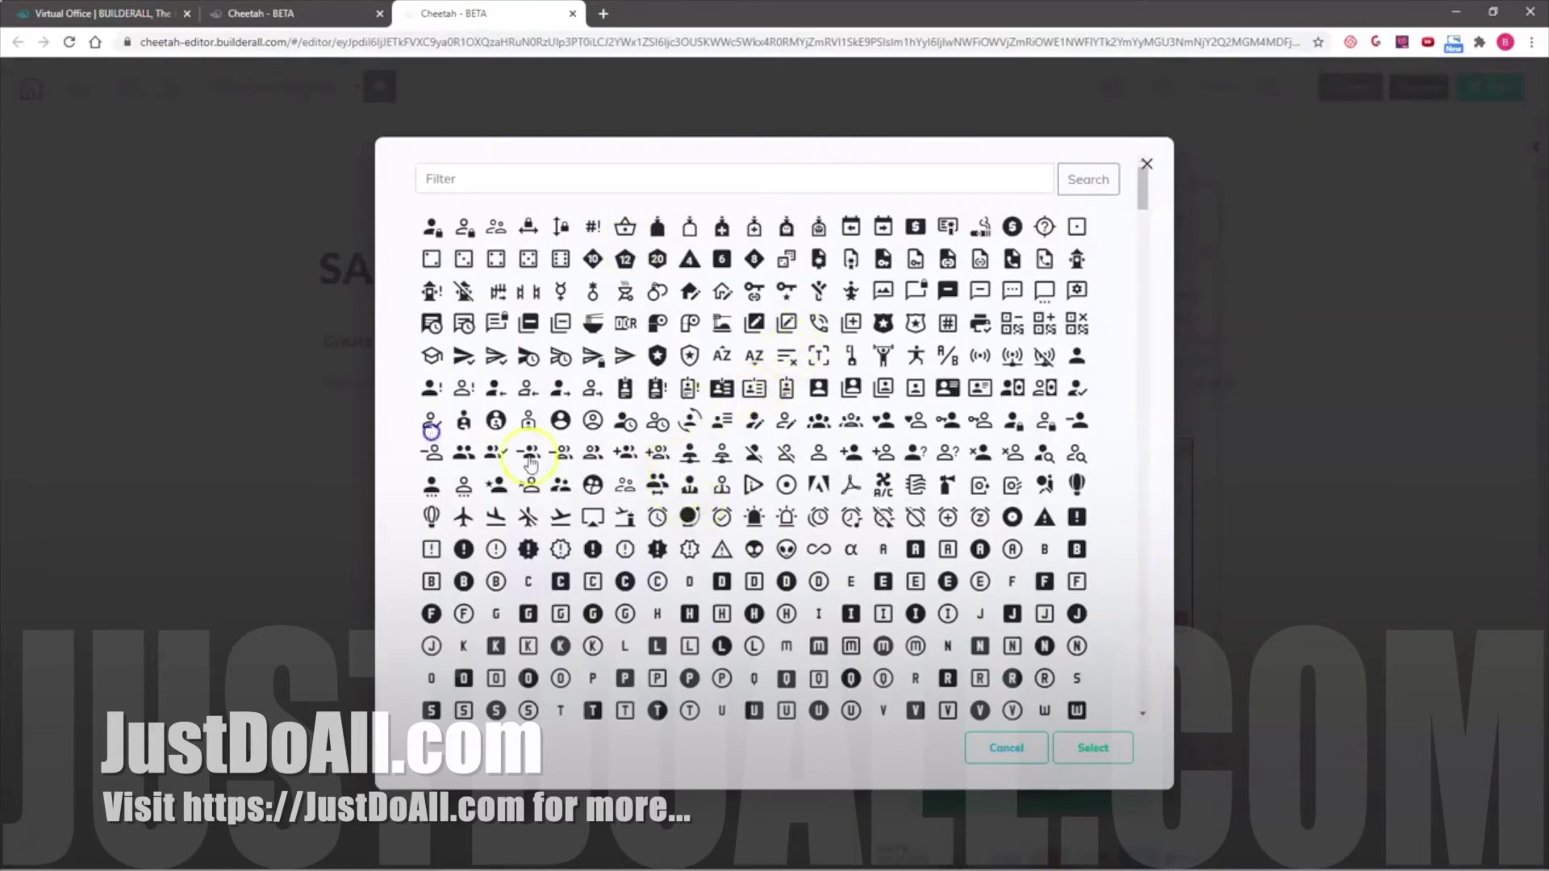
pyautogui.click(431, 421)
pyautogui.click(1112, 744)
pyautogui.click(886, 487)
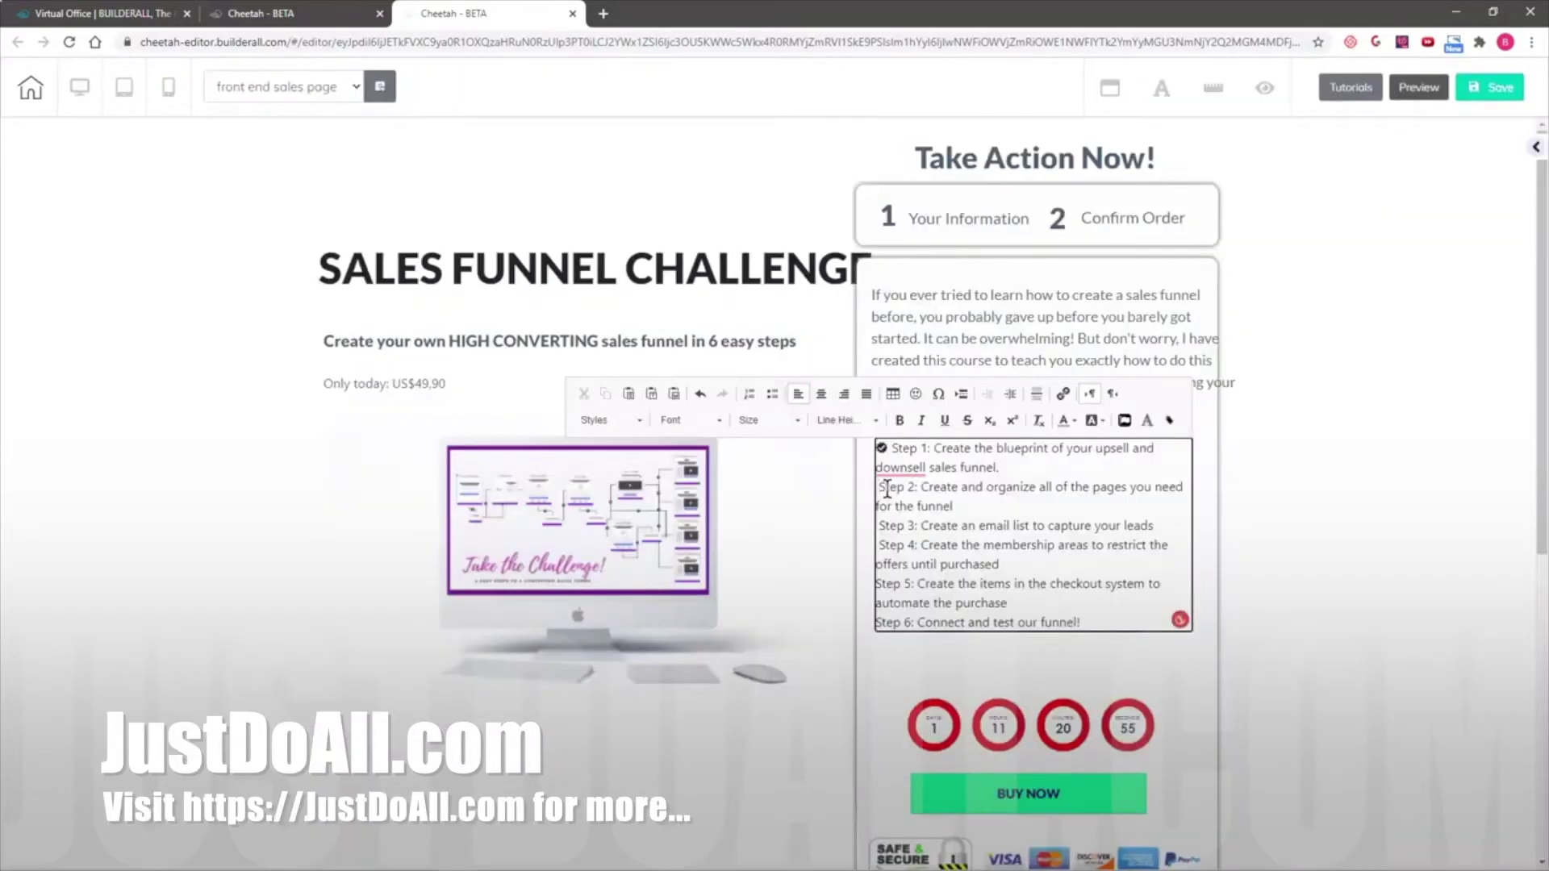
pyautogui.click(1126, 421)
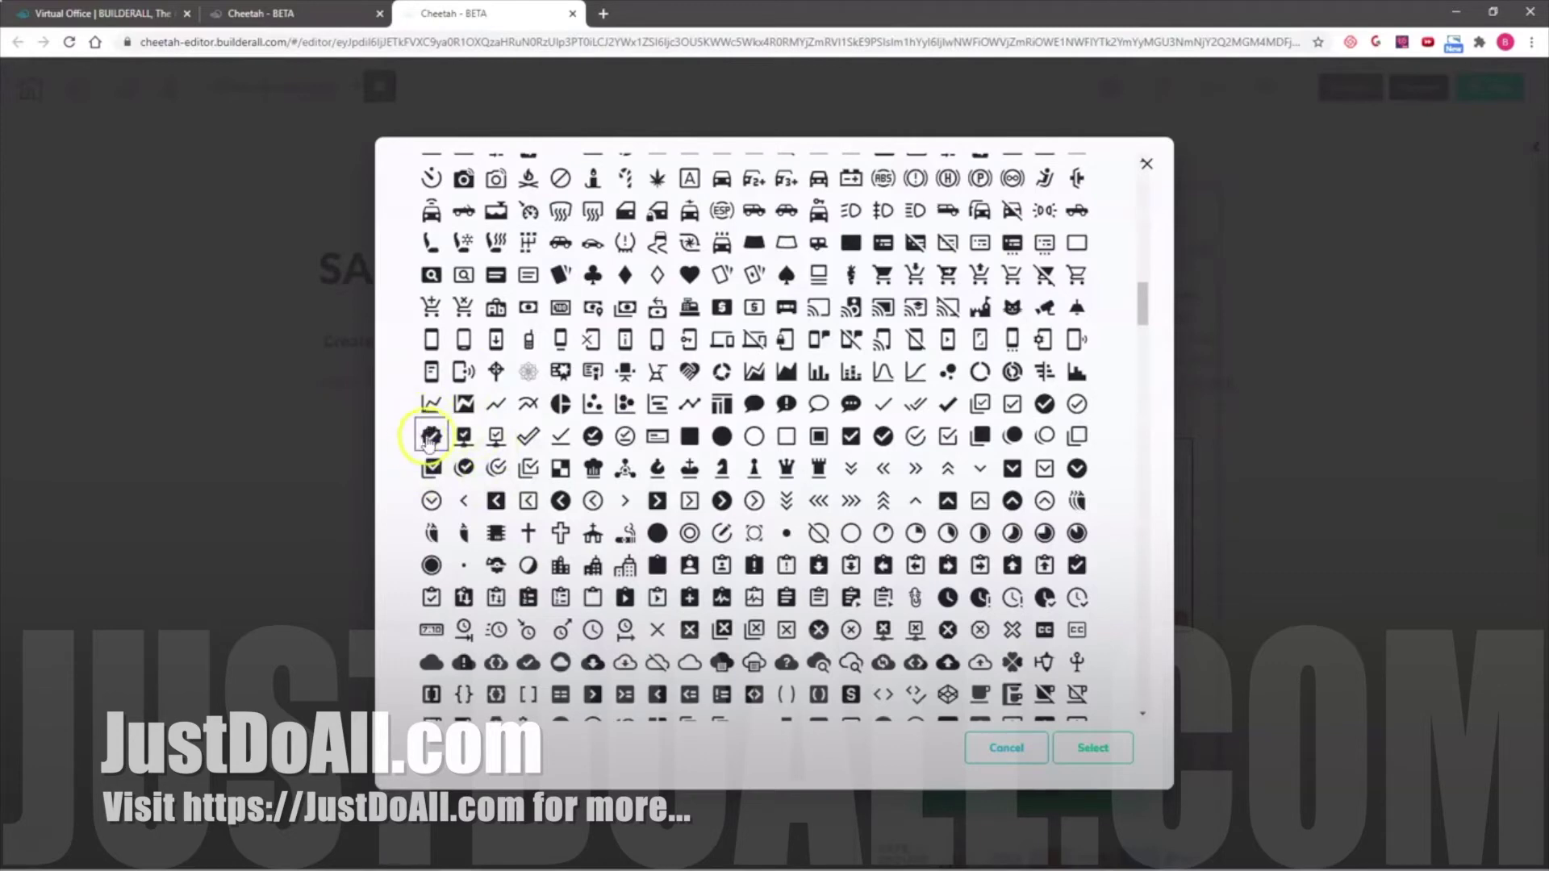
pyautogui.click(1111, 750)
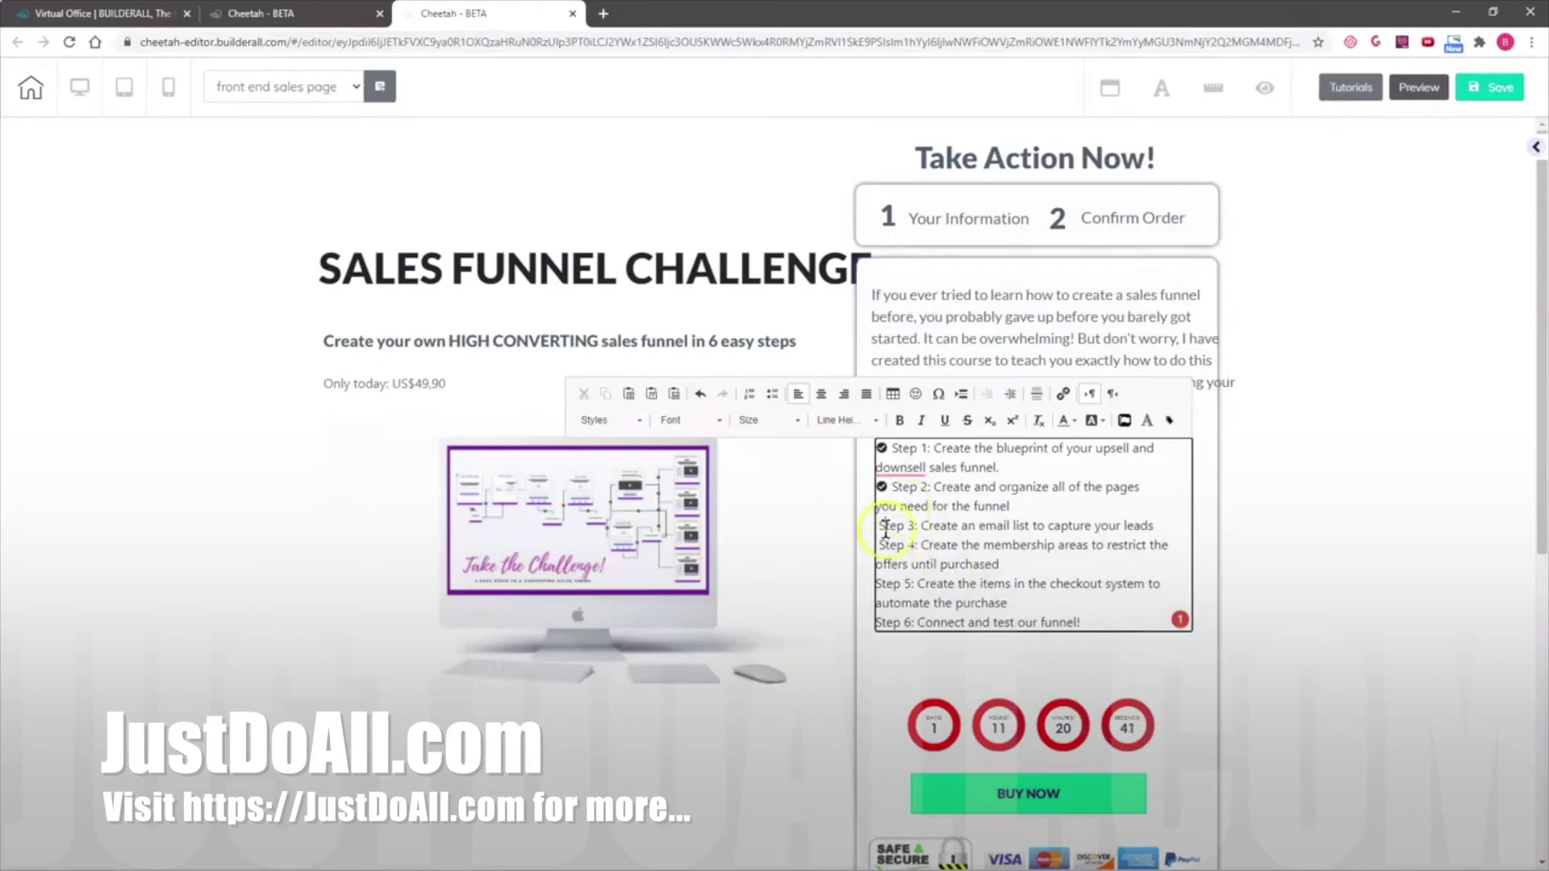
# Add the same check-mark icon before Steps 3, 4, 5 and 6.
pyautogui.click(885, 529)
pyautogui.click(1124, 421)
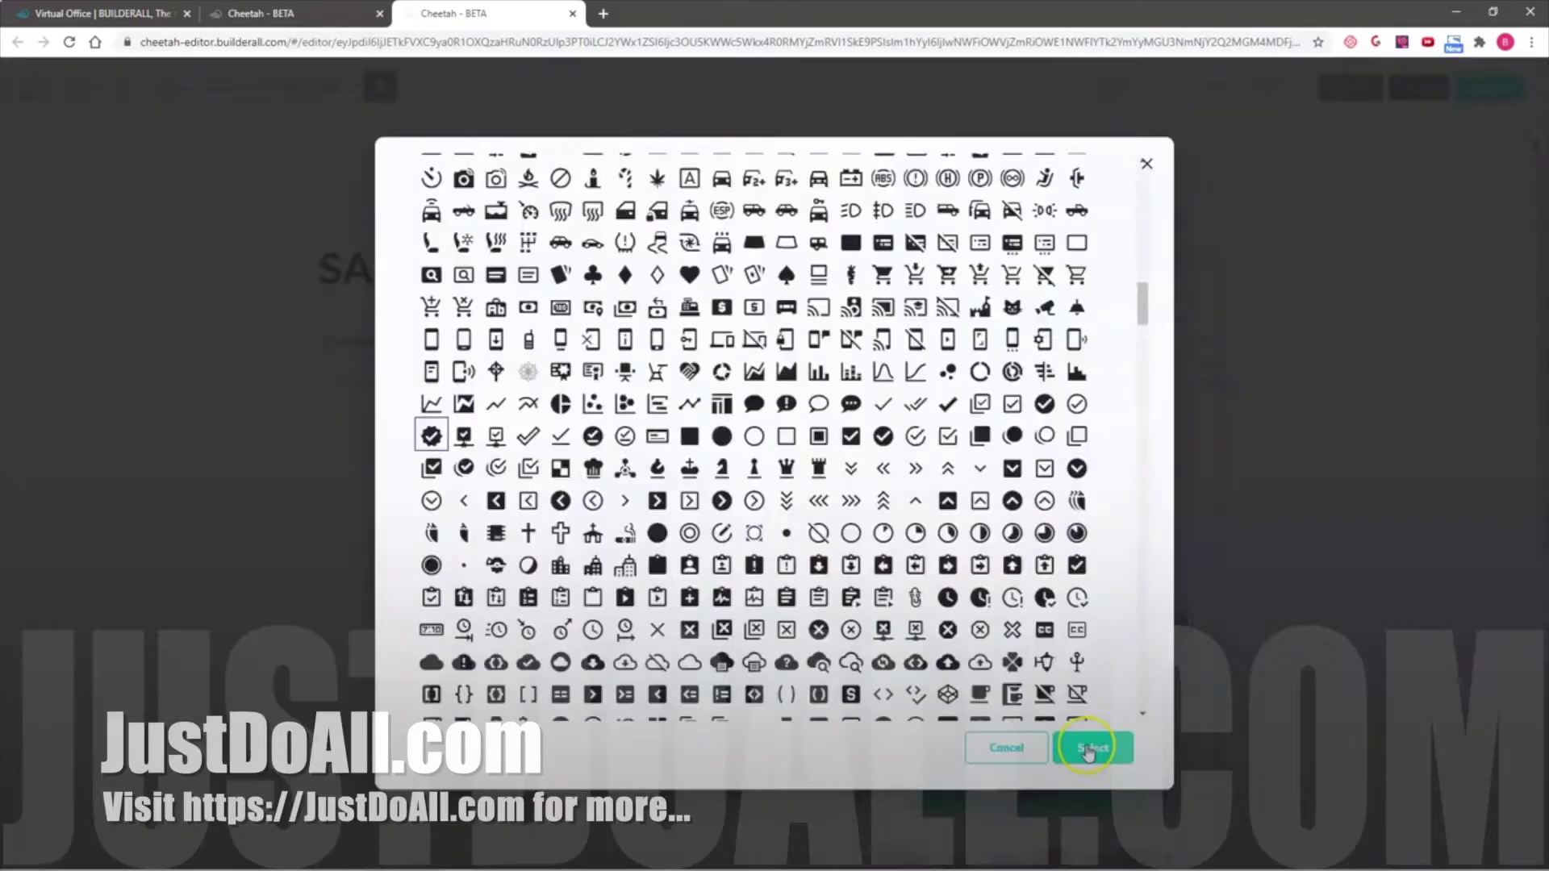
pyautogui.click(1093, 743)
pyautogui.click(880, 546)
pyautogui.click(1124, 421)
pyautogui.click(1095, 749)
pyautogui.click(888, 579)
pyautogui.click(1124, 421)
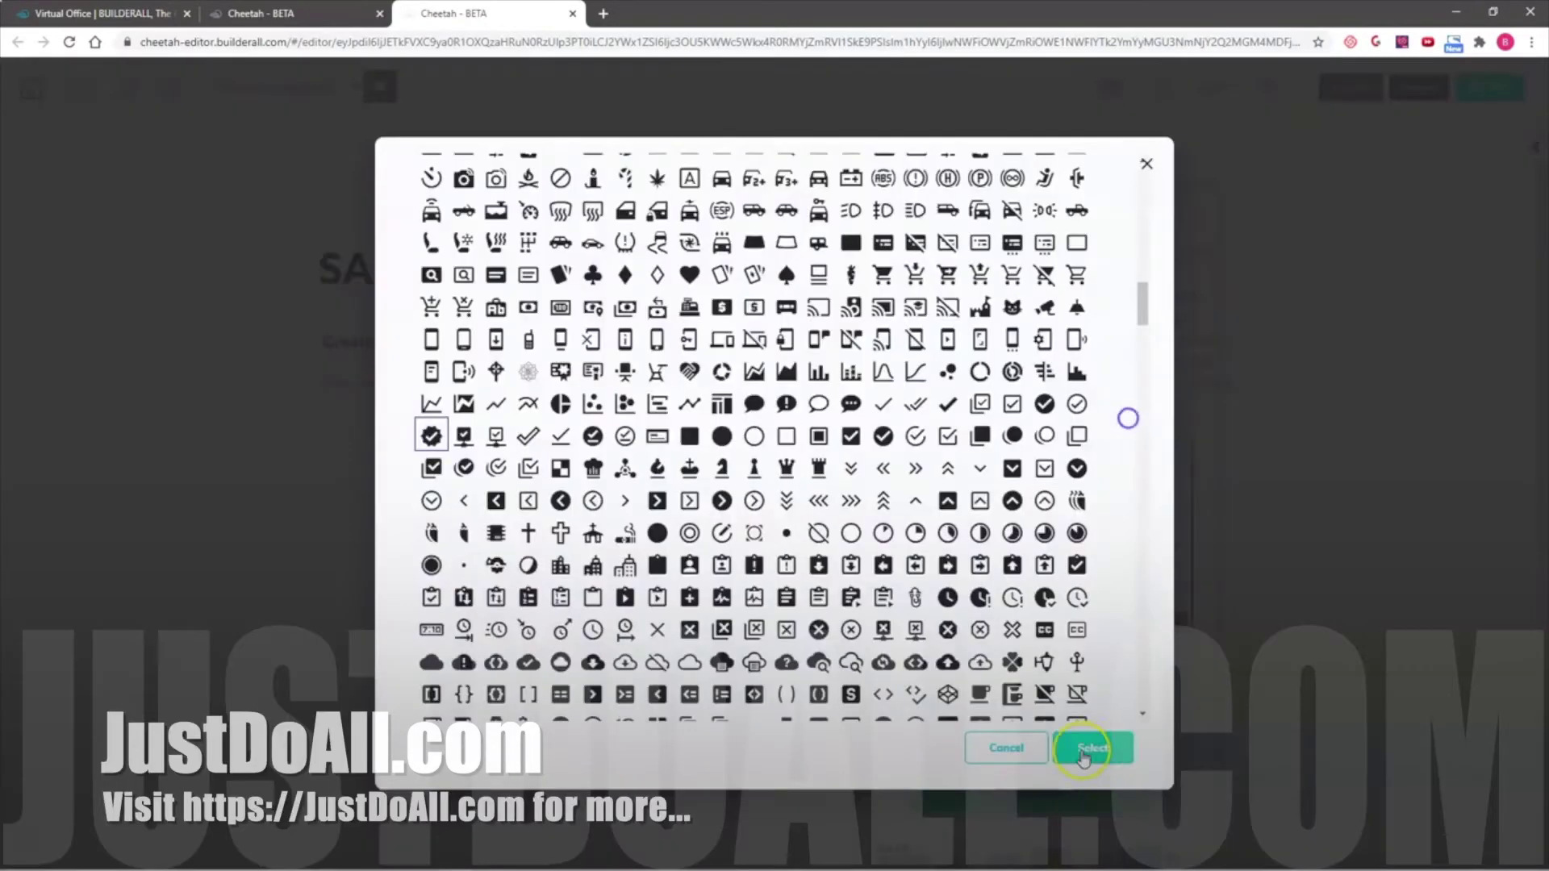
pyautogui.click(1092, 748)
pyautogui.click(879, 617)
pyautogui.click(1124, 420)
pyautogui.click(1094, 748)
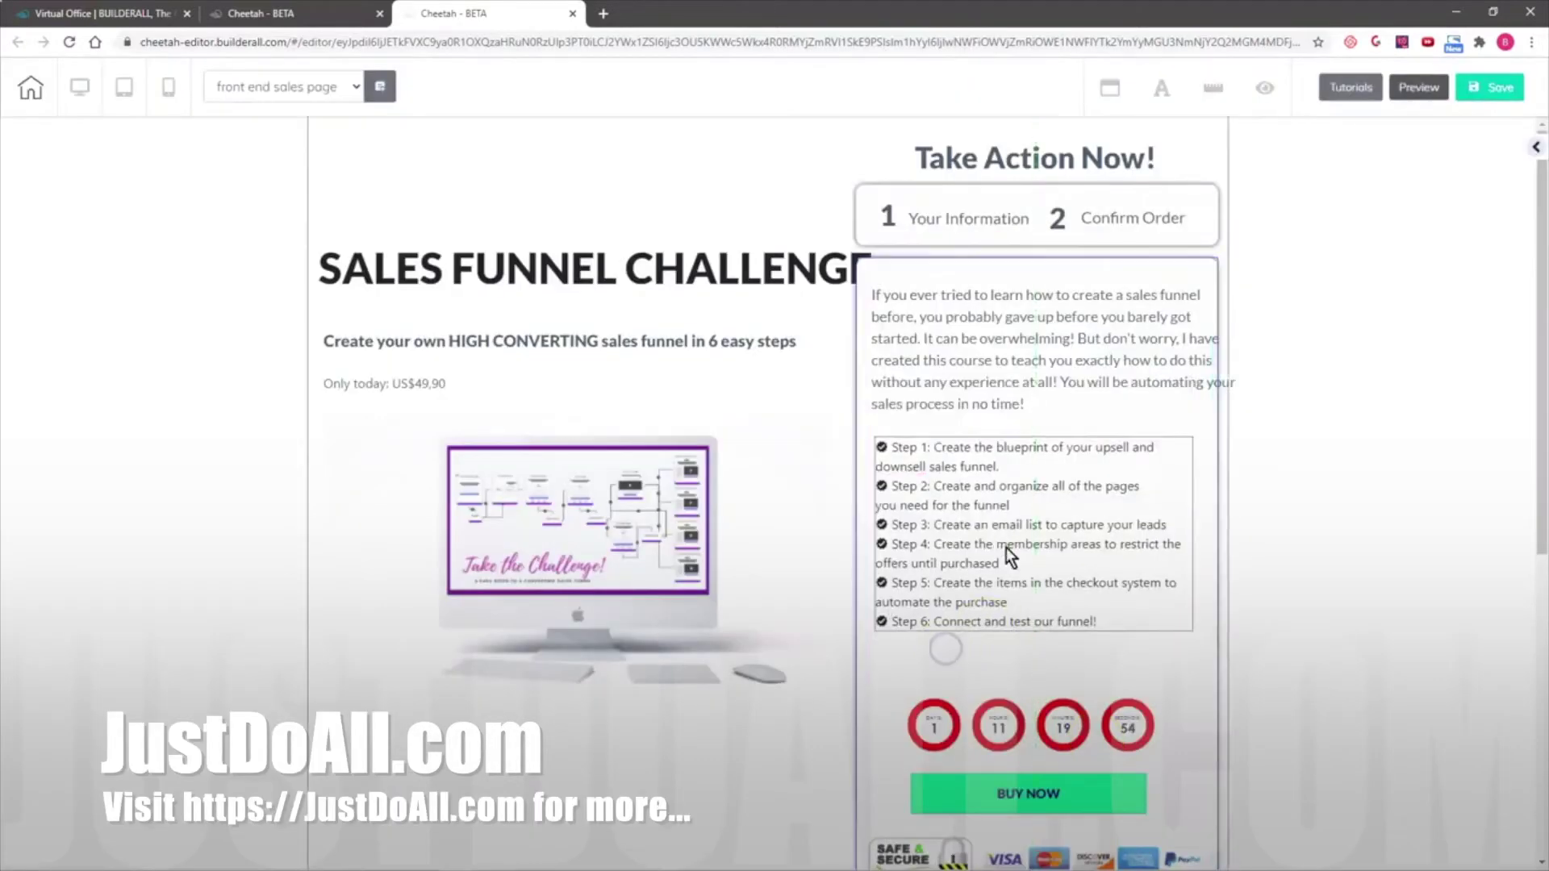
# Shift the steps box slightly and insert a blank line after each of Steps 1 through 5.
pyautogui.moveTo(1009, 553); pyautogui.dragTo(1013, 575)
pyautogui.click(1026, 501)
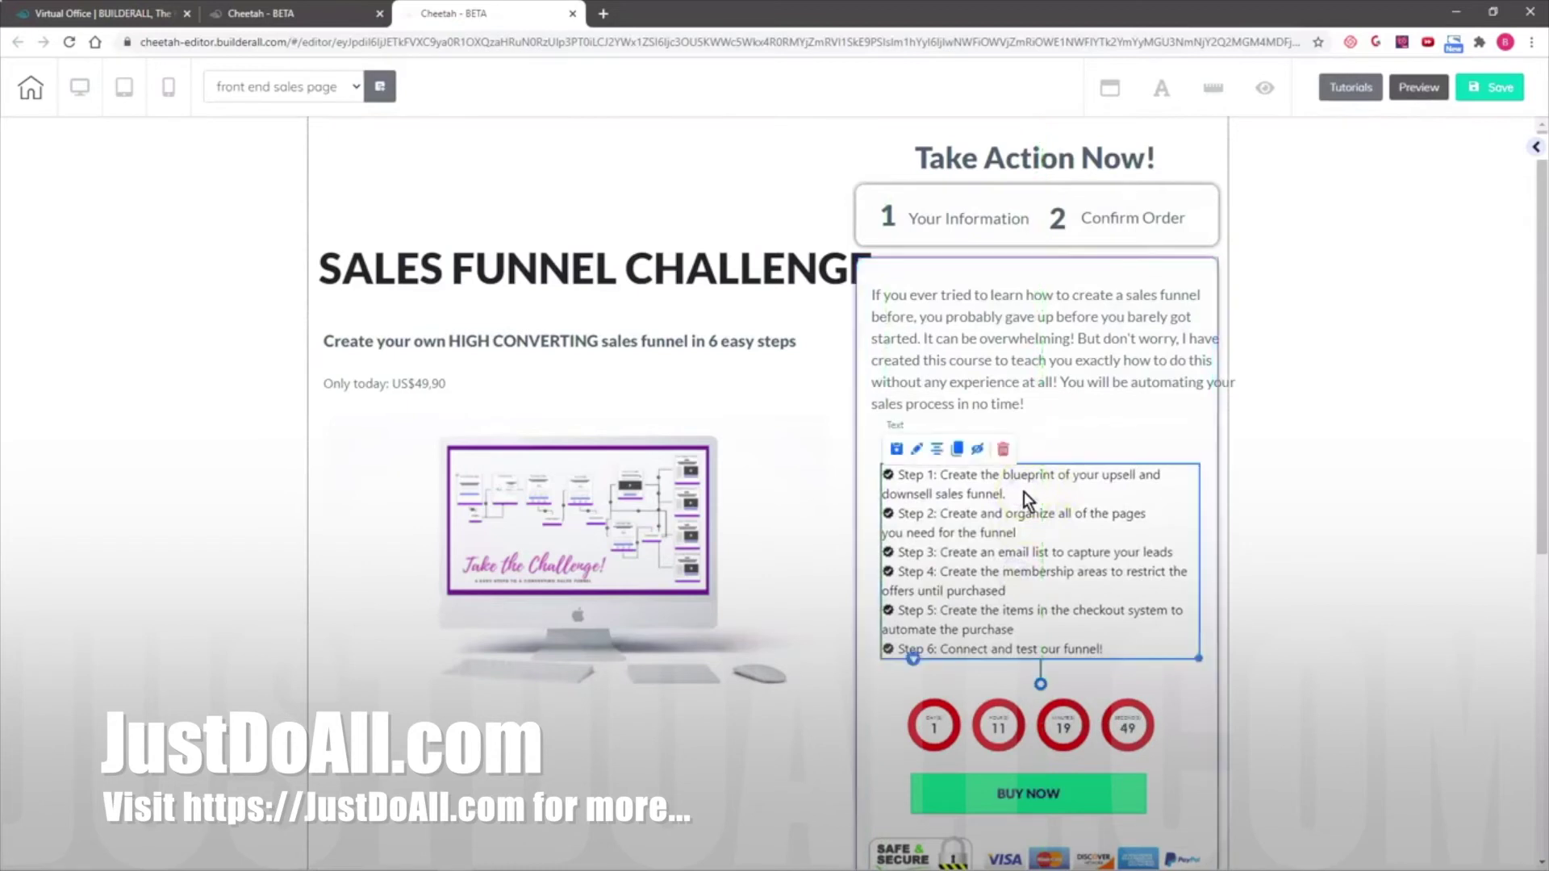
pyautogui.doubleClick(1026, 500)
pyautogui.click(1140, 555)
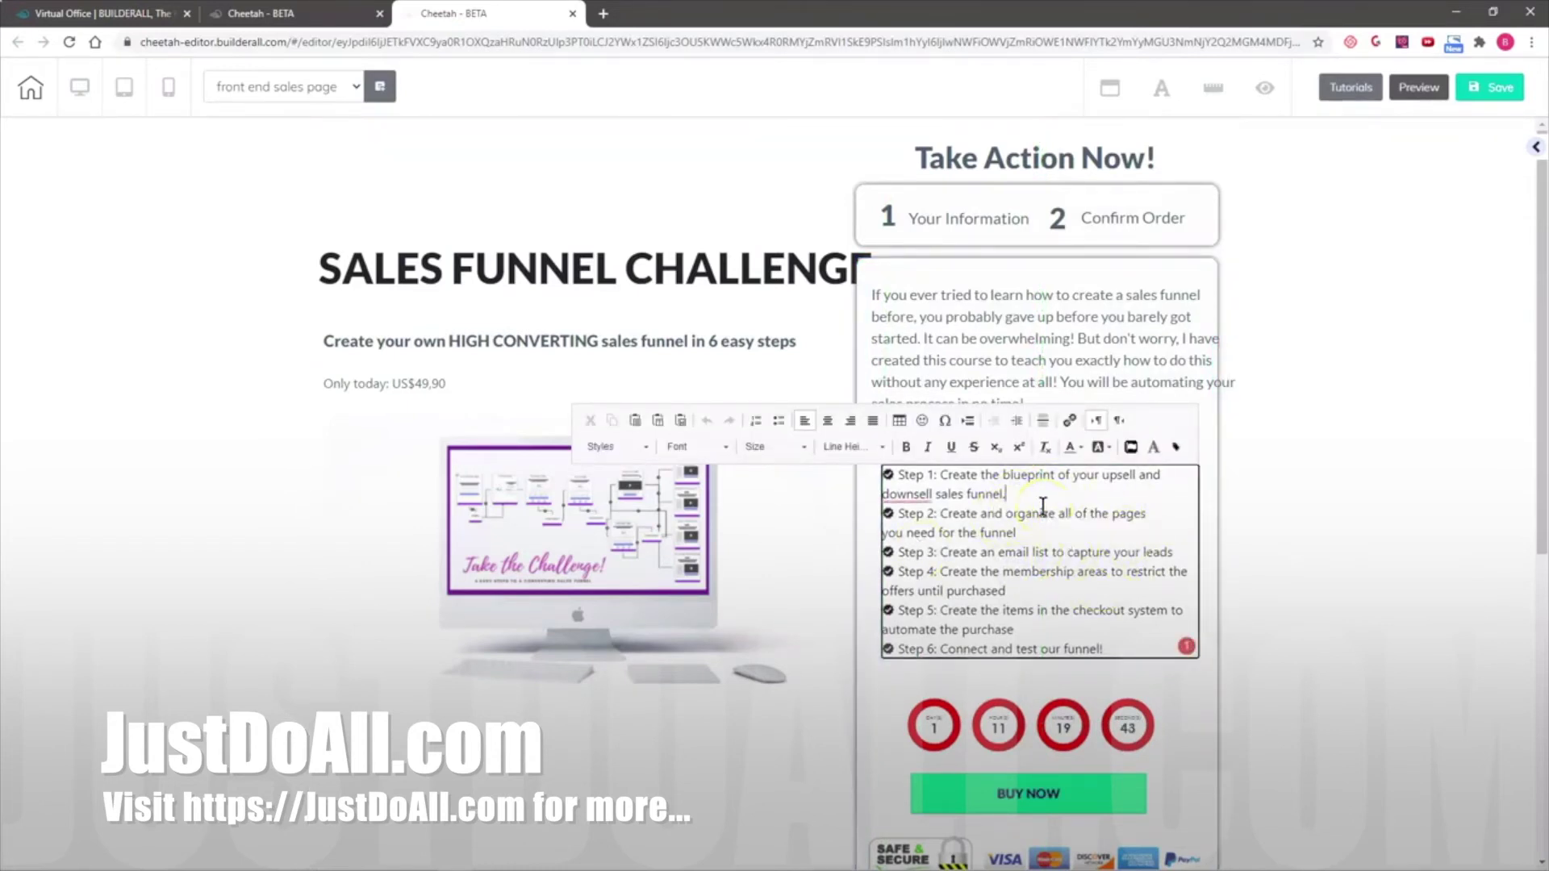
pyautogui.press('Return')
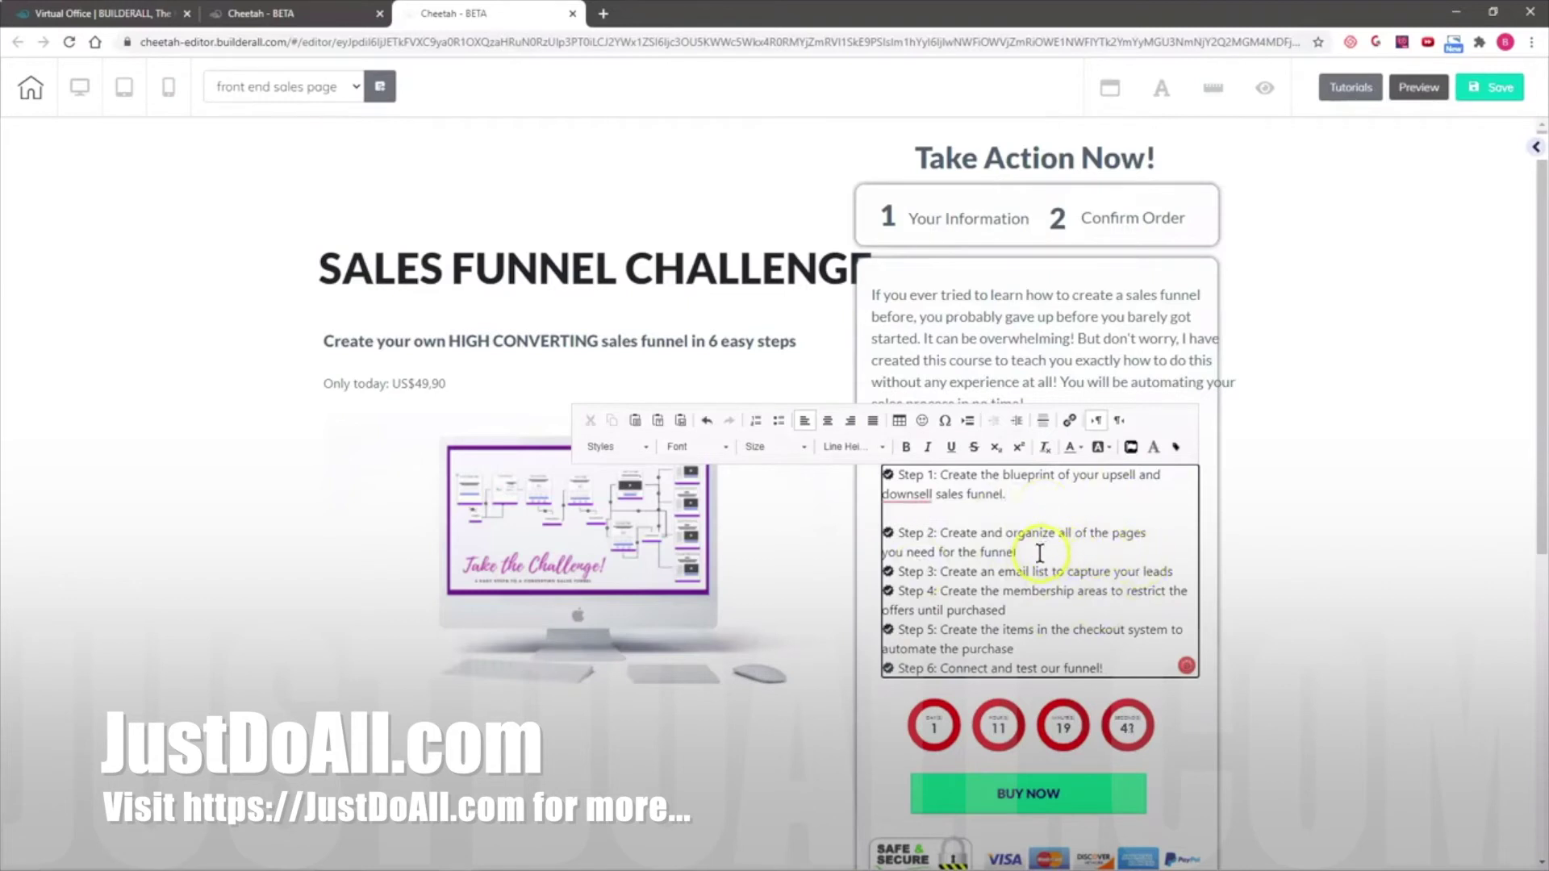
pyautogui.click(1046, 556)
pyautogui.press('Return')
pyautogui.click(1182, 588)
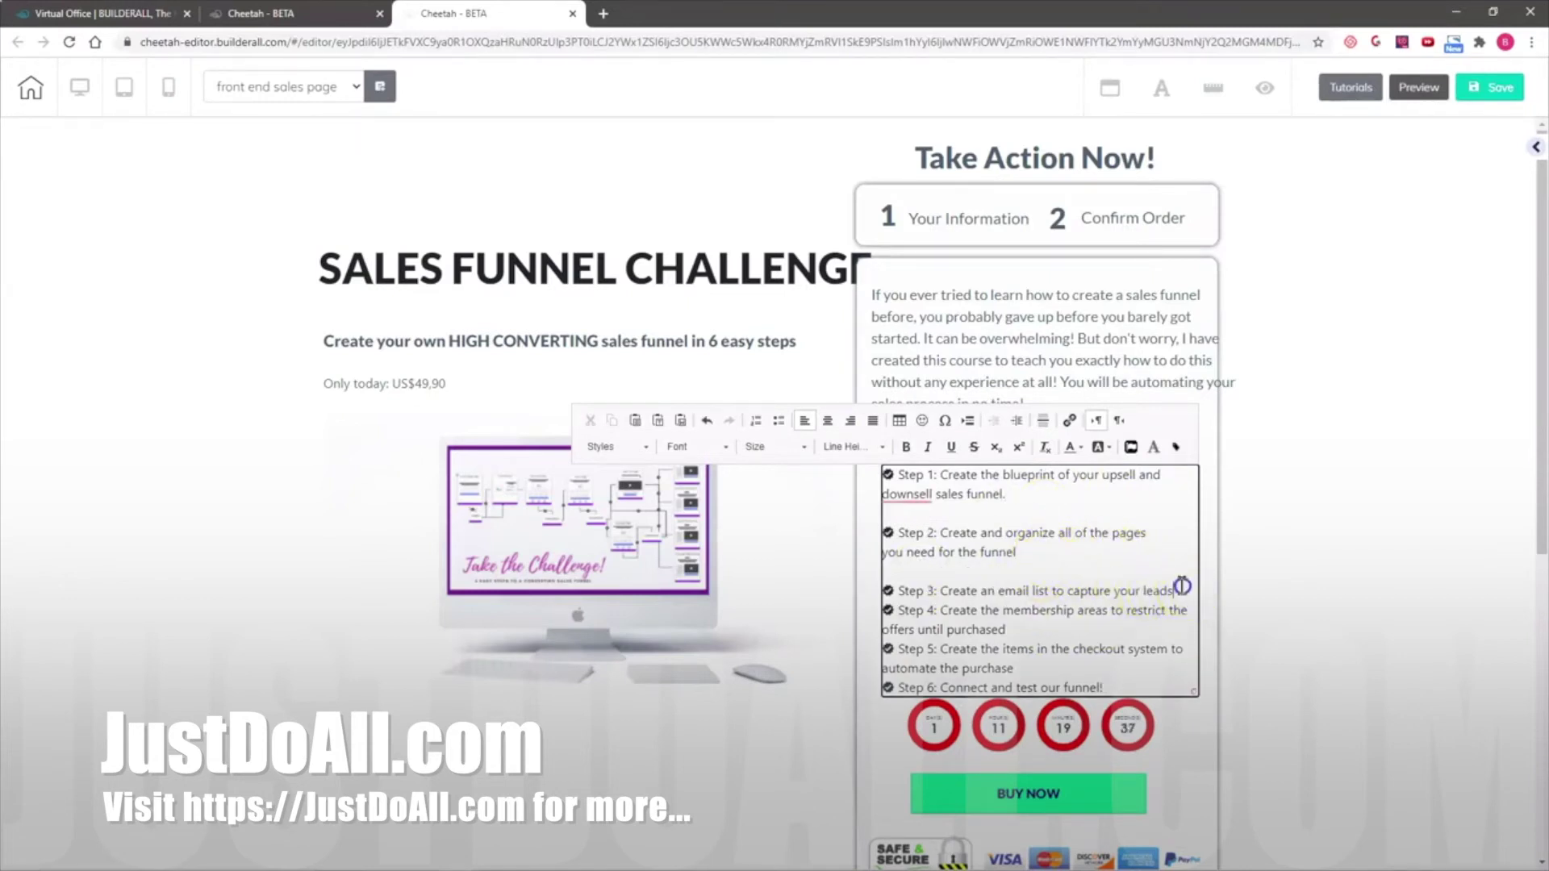
pyautogui.press('Return')
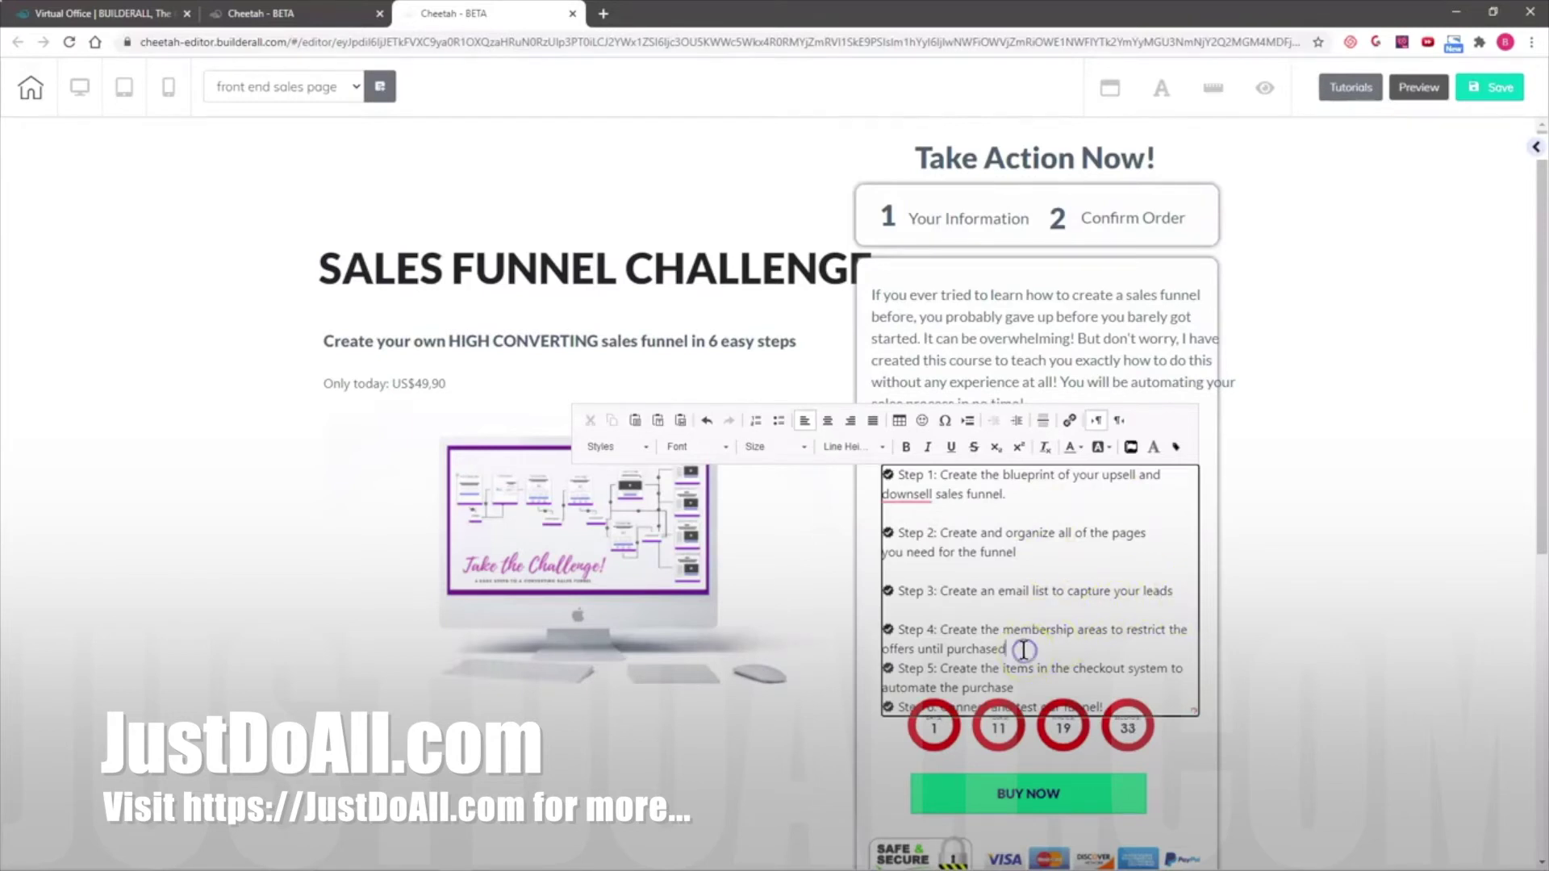
pyautogui.press('Return')
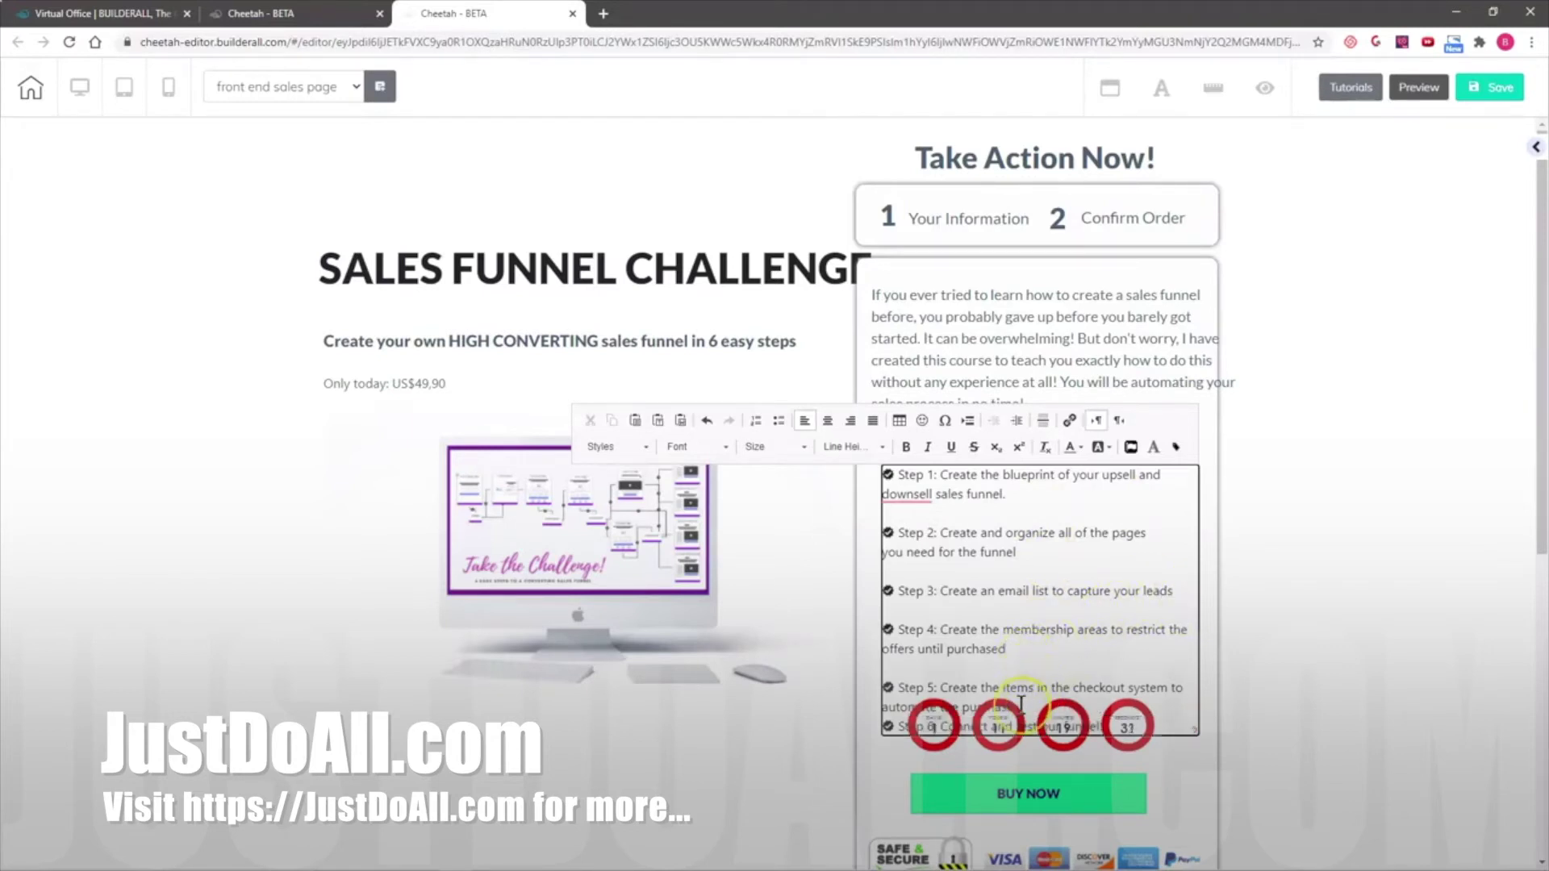
pyautogui.press('Return')
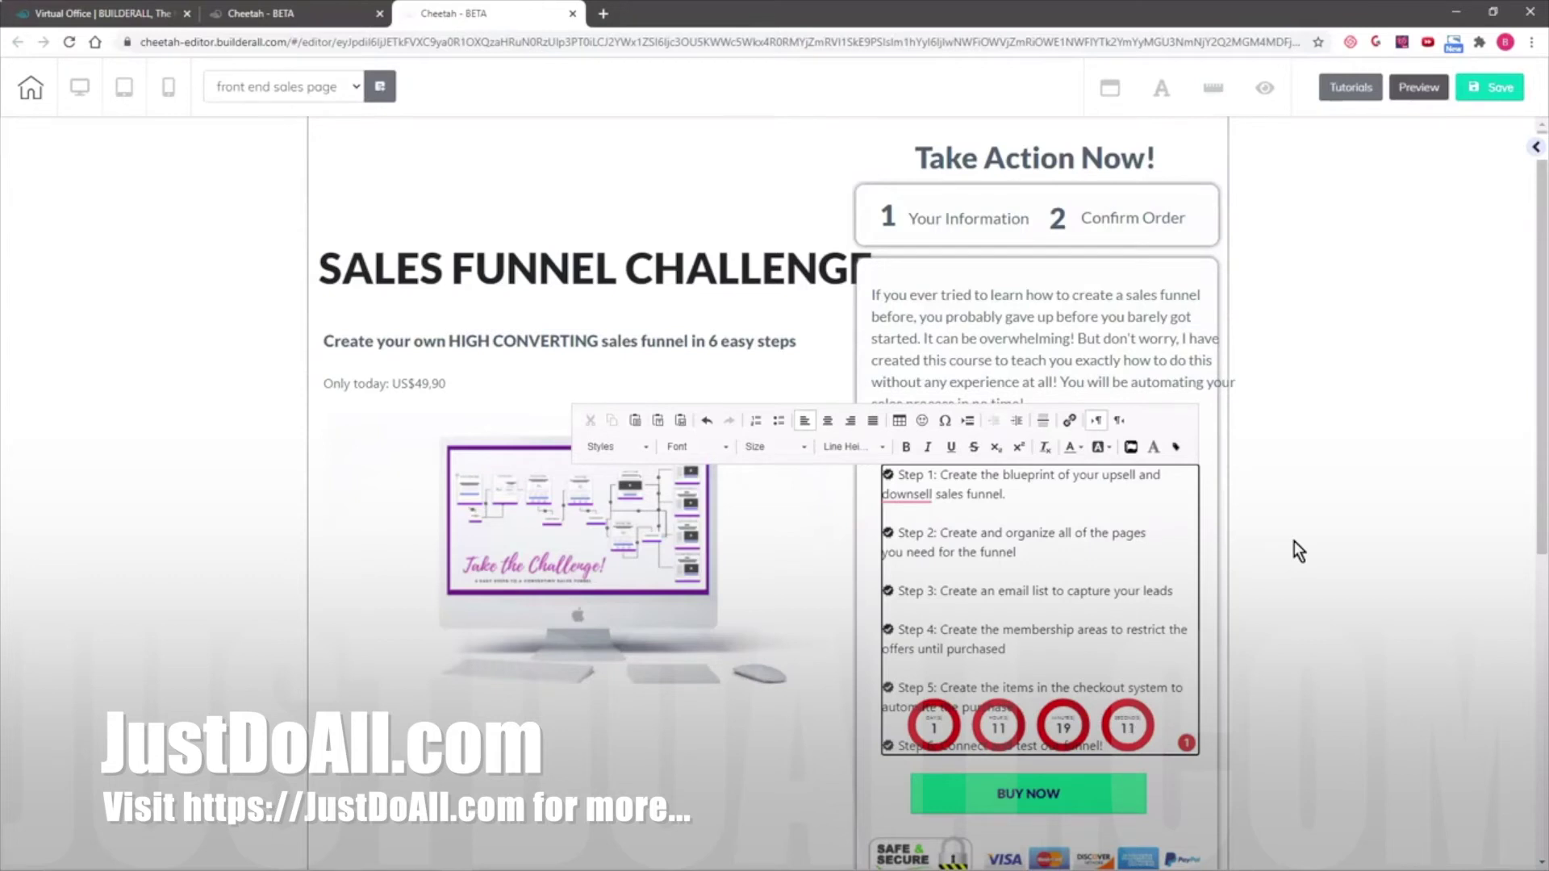
# Save the sales page and publish the site.
pyautogui.click(1293, 541)
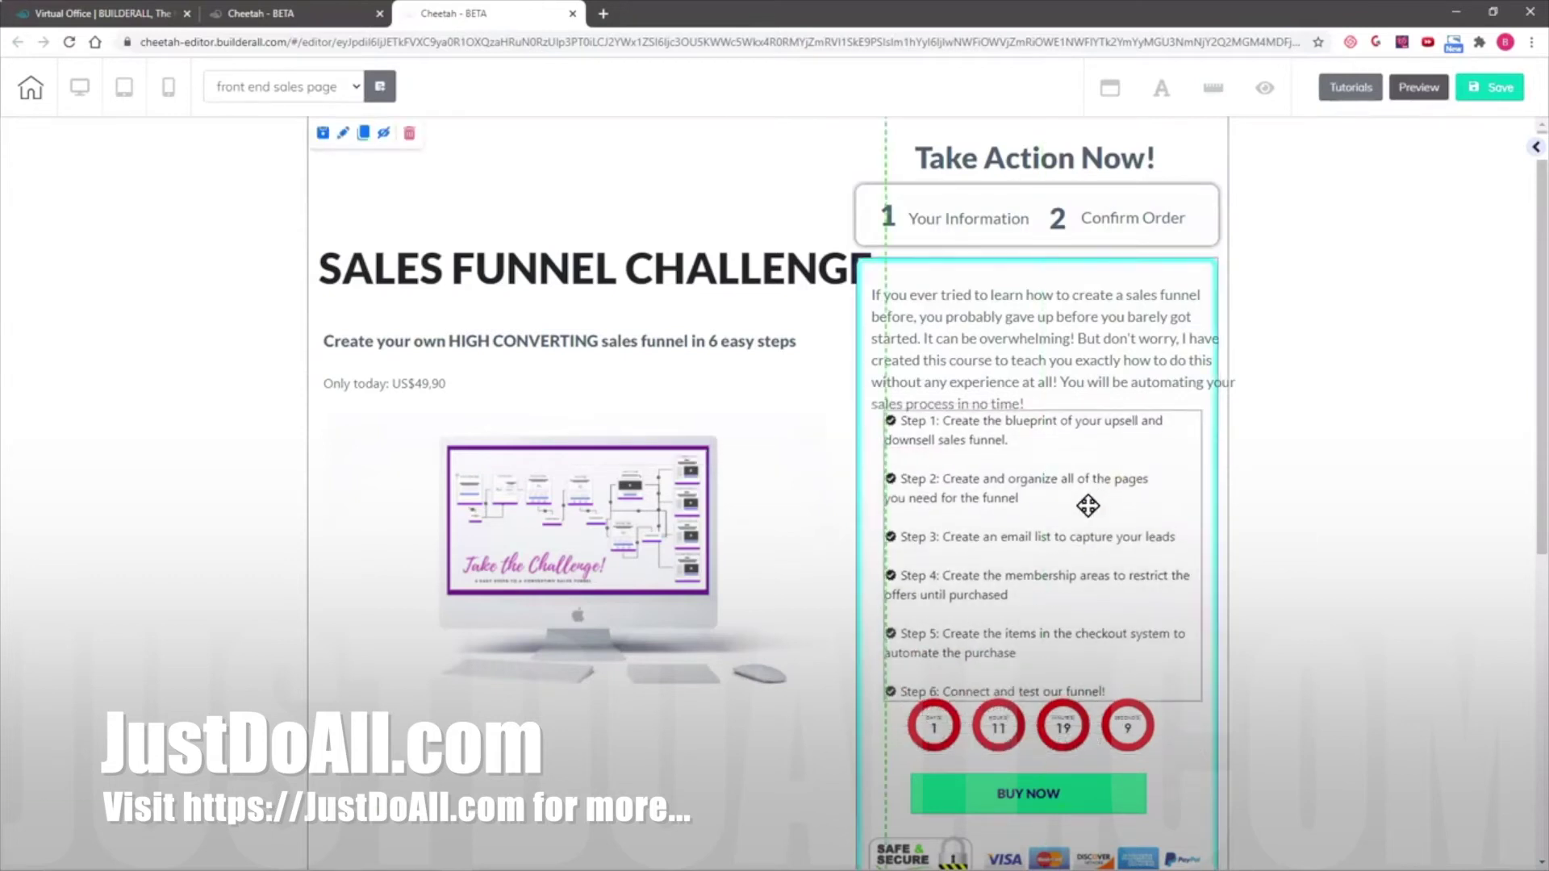
pyautogui.click(1488, 86)
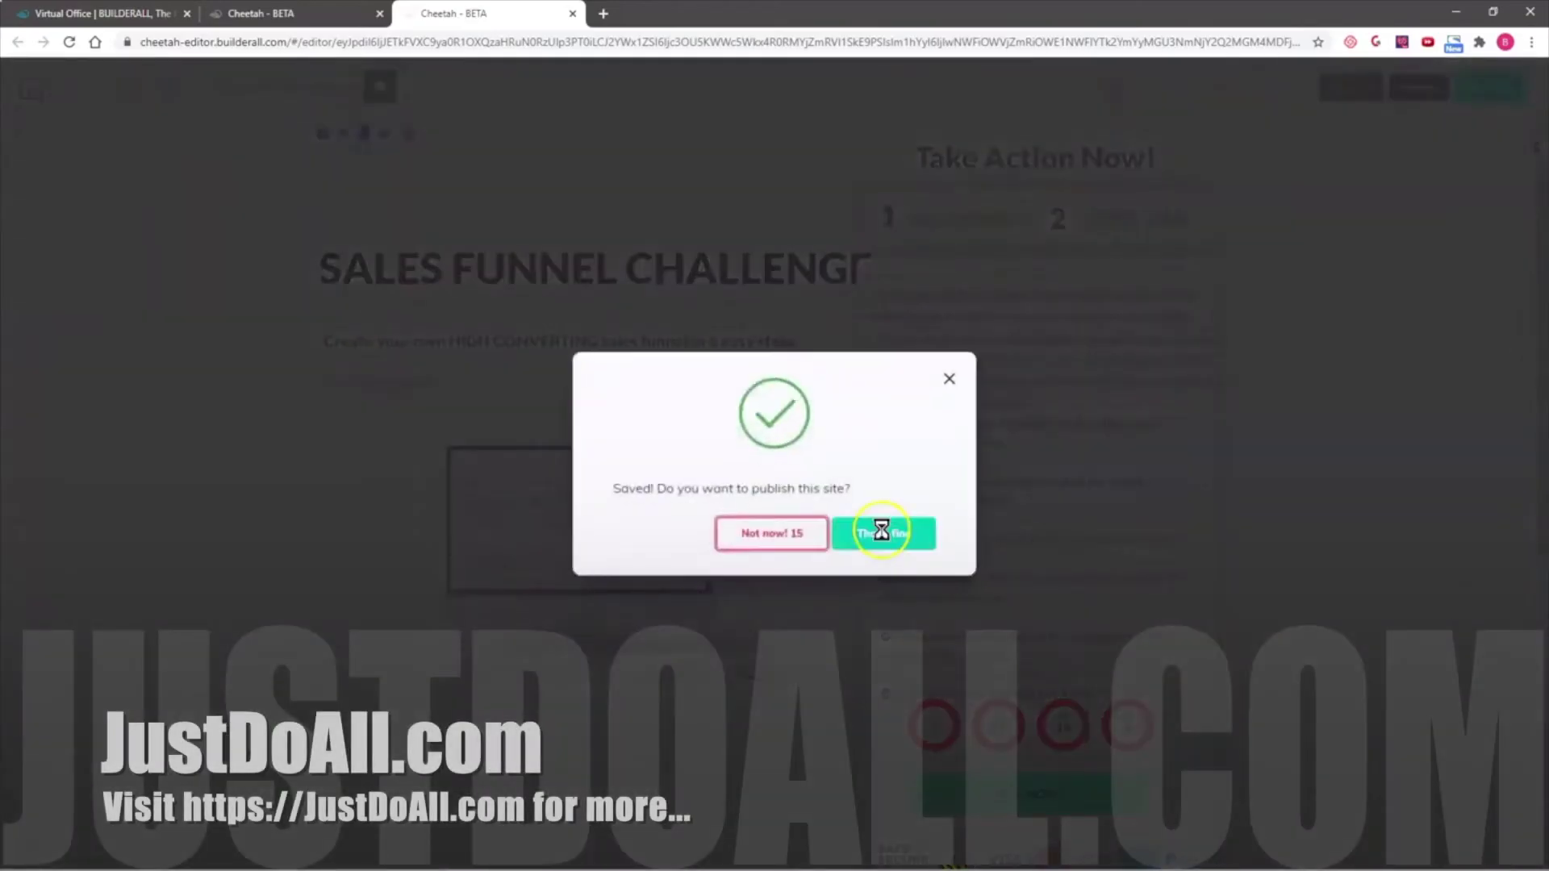
pyautogui.click(882, 532)
pyautogui.click(1055, 624)
# Move the countdown timer below the product image and raise the BUY NOW button closer to Step 6.
pyautogui.scroll(-2, 1053, 643)
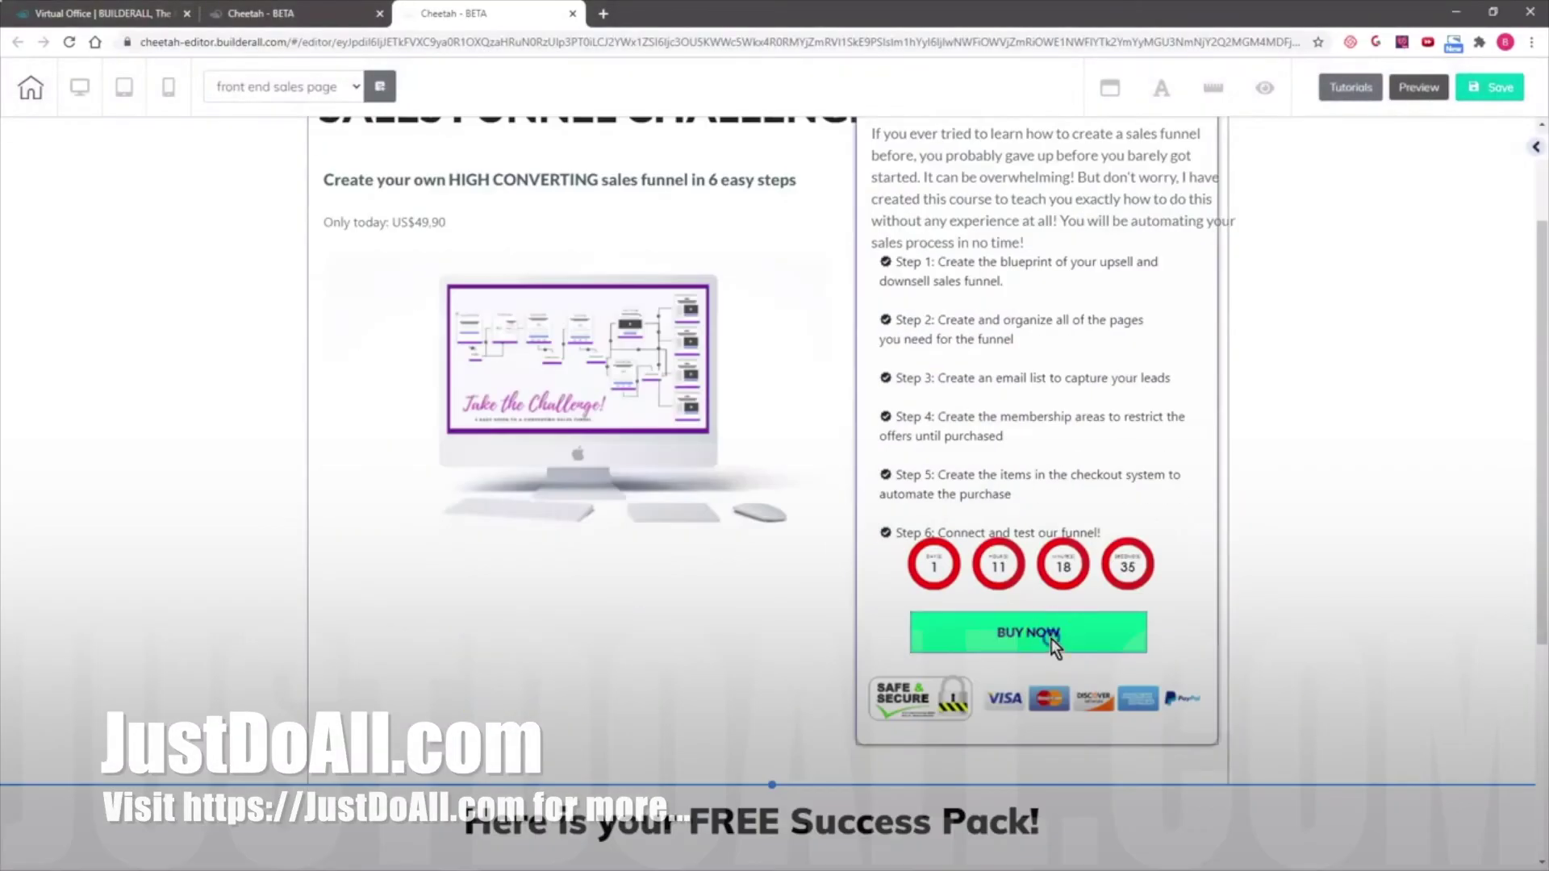
pyautogui.moveTo(1055, 643); pyautogui.dragTo(1058, 663)
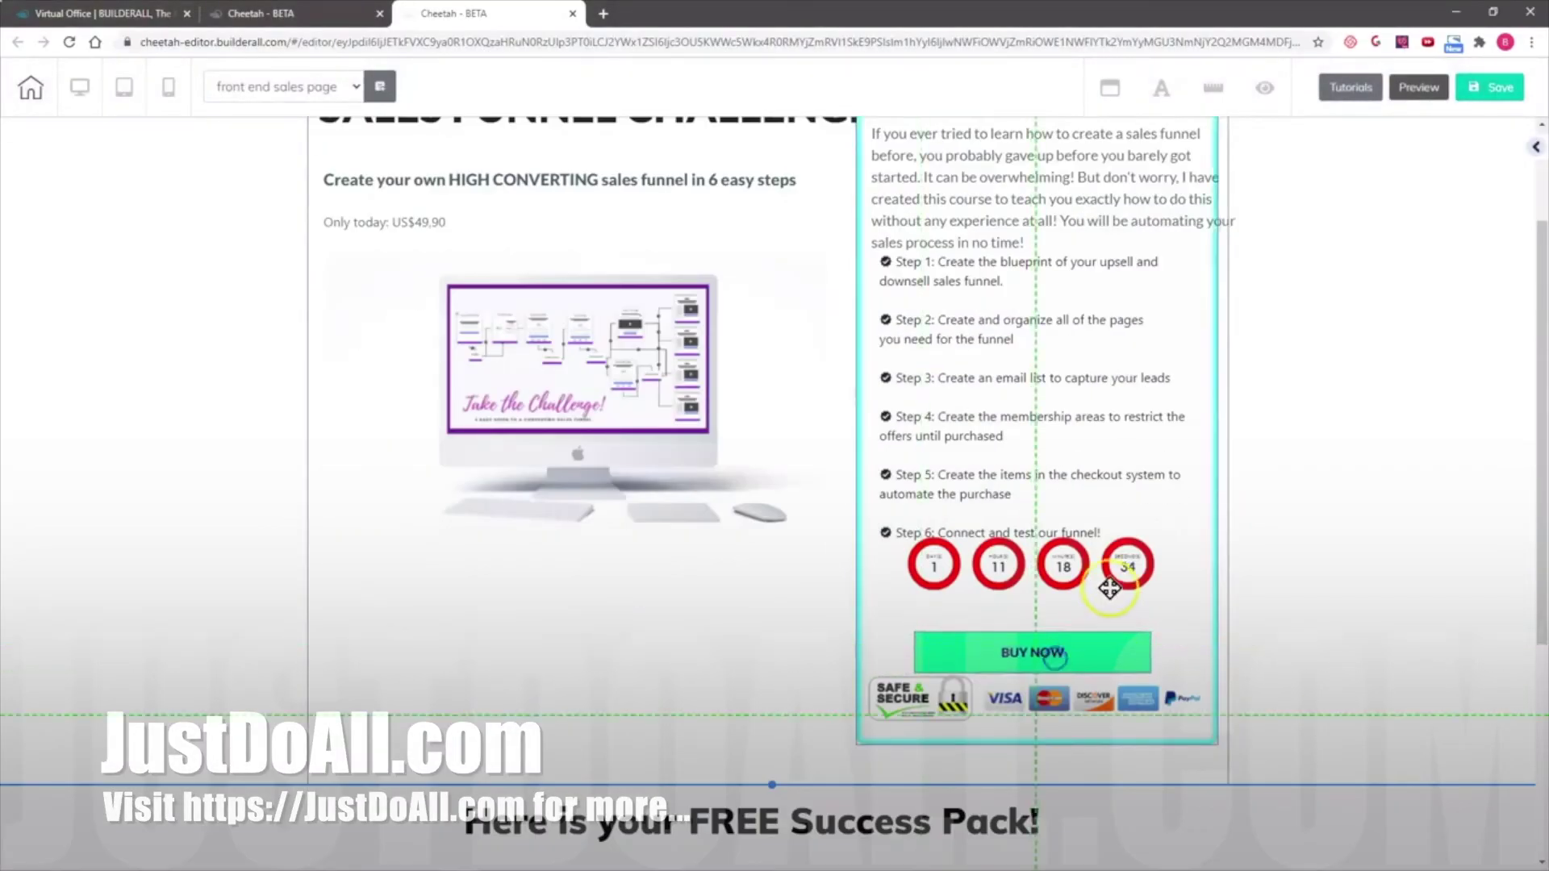
pyautogui.moveTo(1110, 589); pyautogui.dragTo(670, 588)
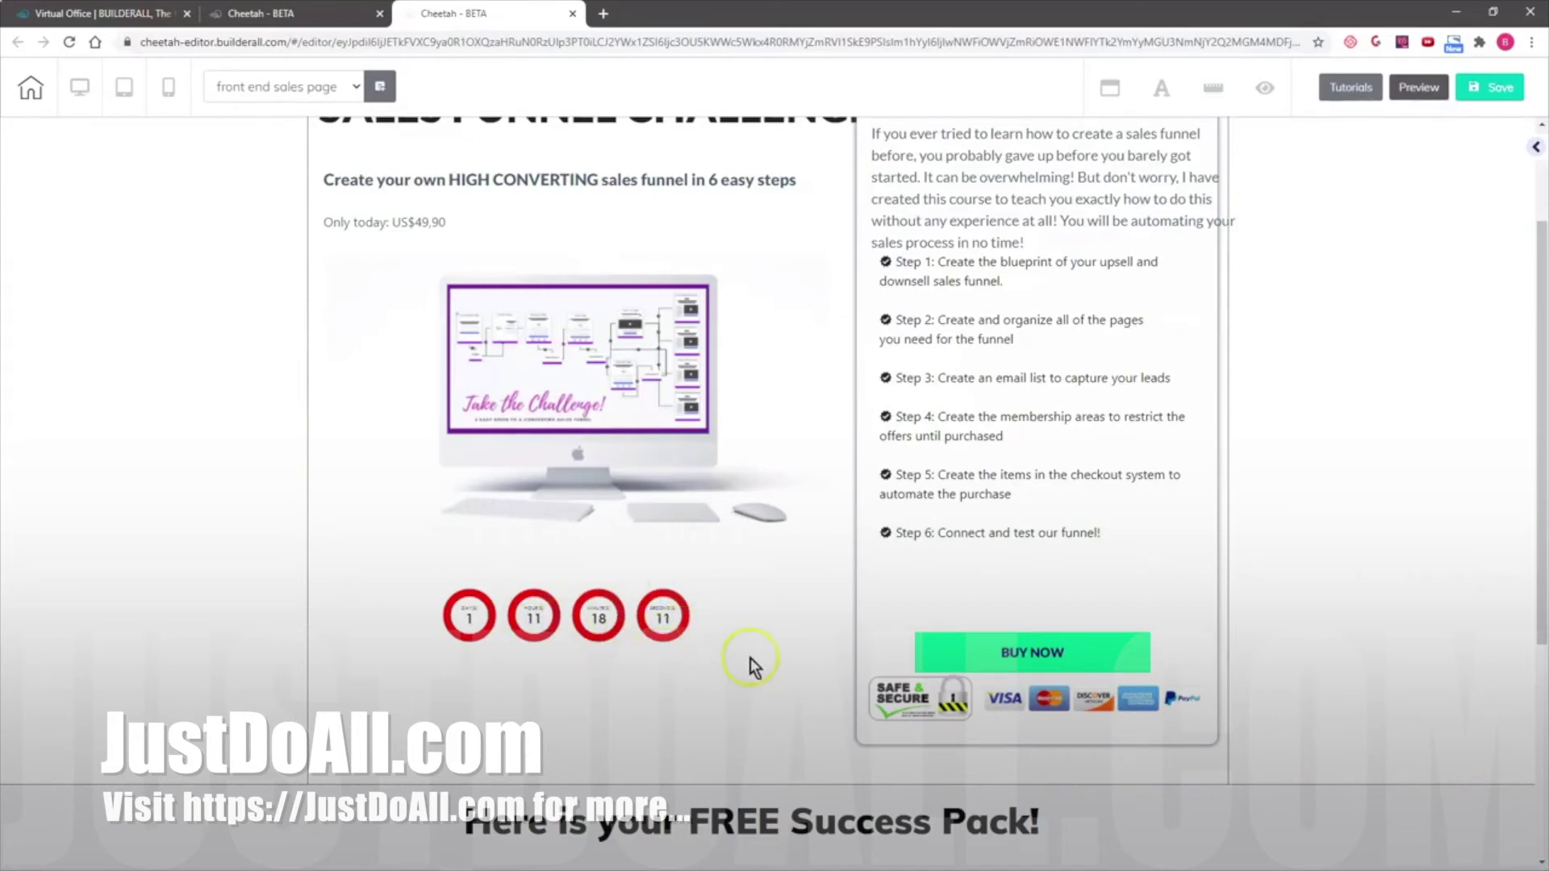
pyautogui.moveTo(1029, 650); pyautogui.dragTo(1038, 623)
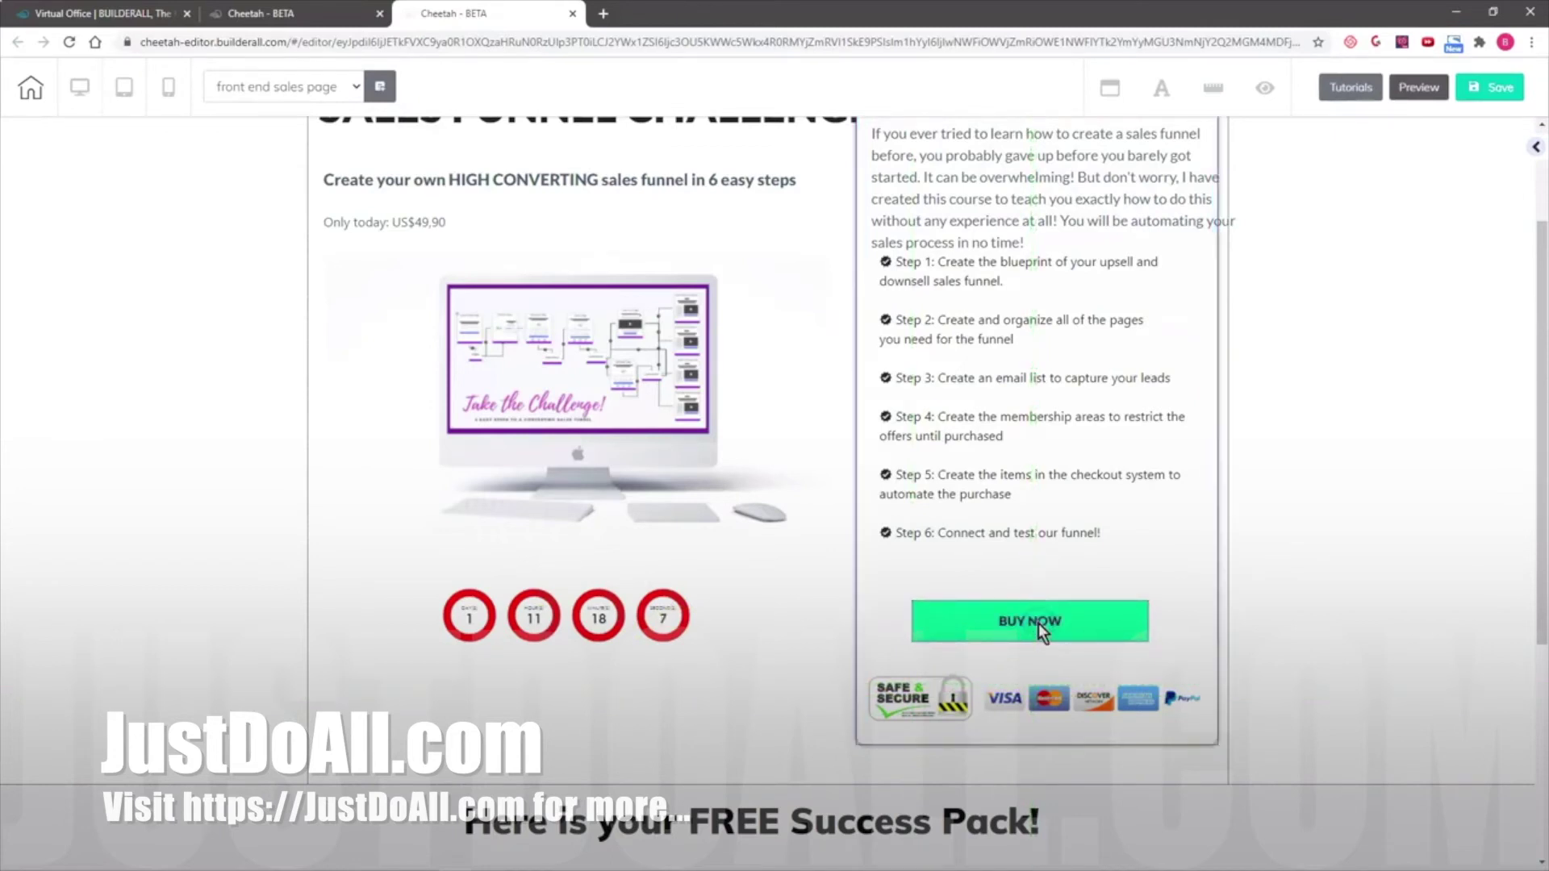
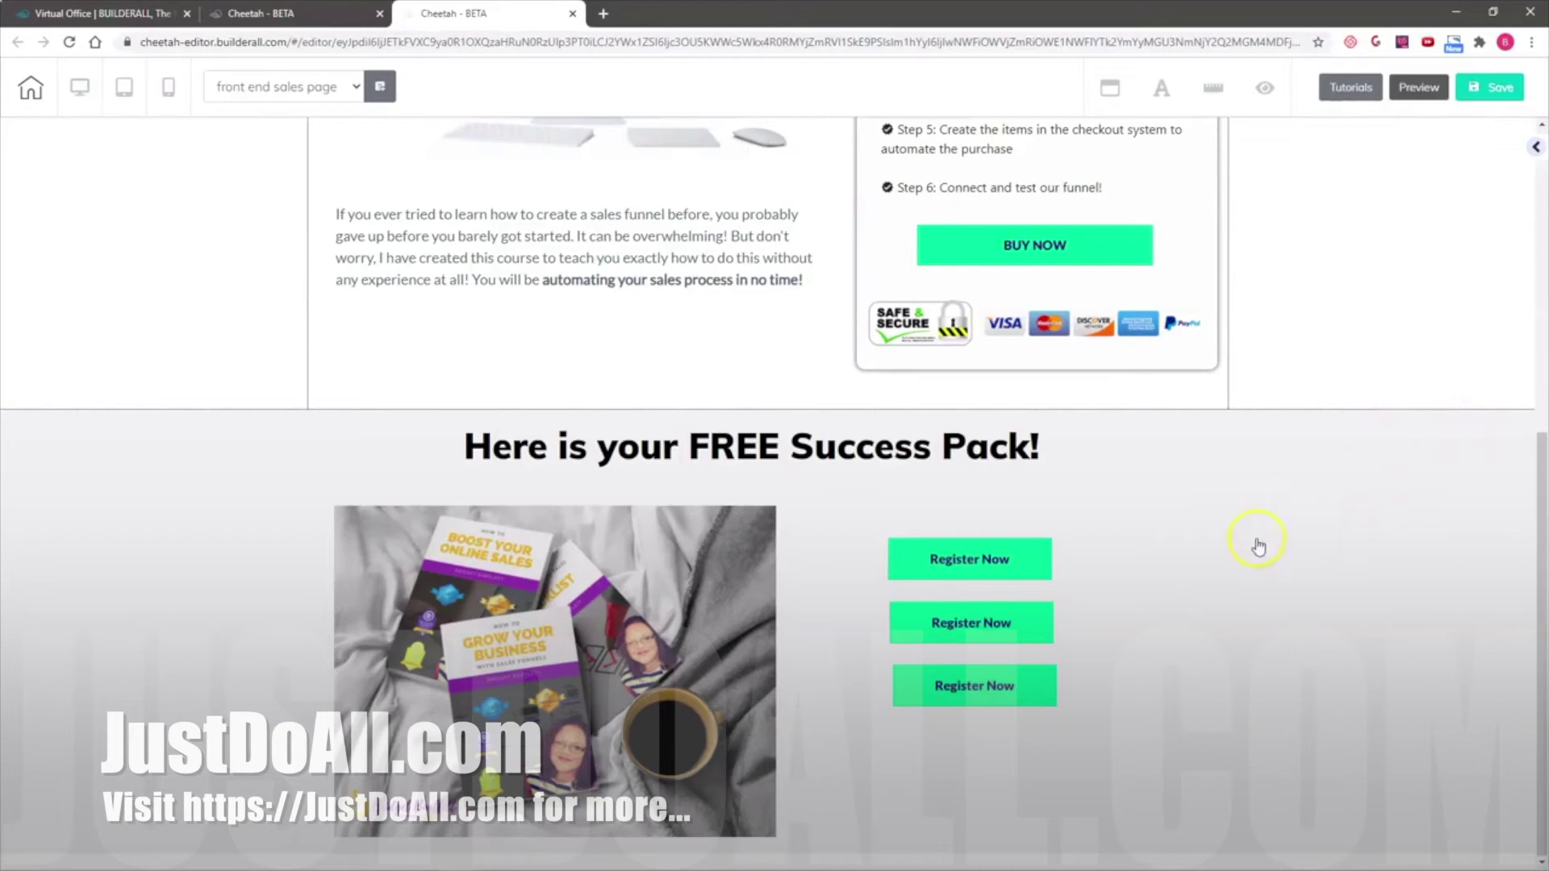
# Open the background colour settings for the 'Here is your FREE Success Pack!' section.
pyautogui.click(1259, 546)
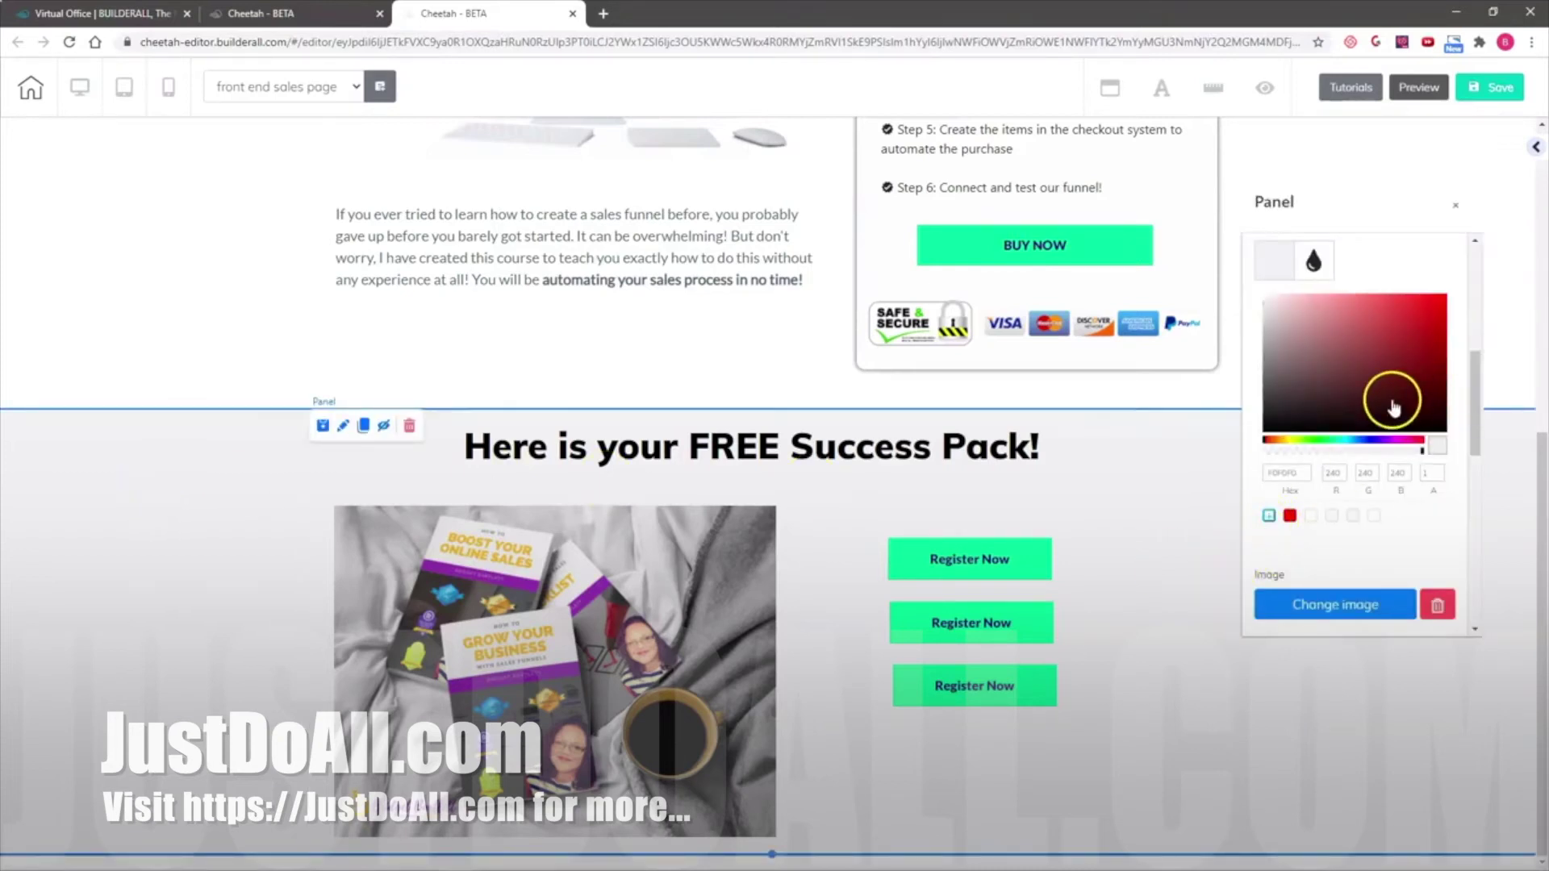
# Set the Success Pack section background to purple 742090 and save it as a preset.
pyautogui.click(1264, 474)
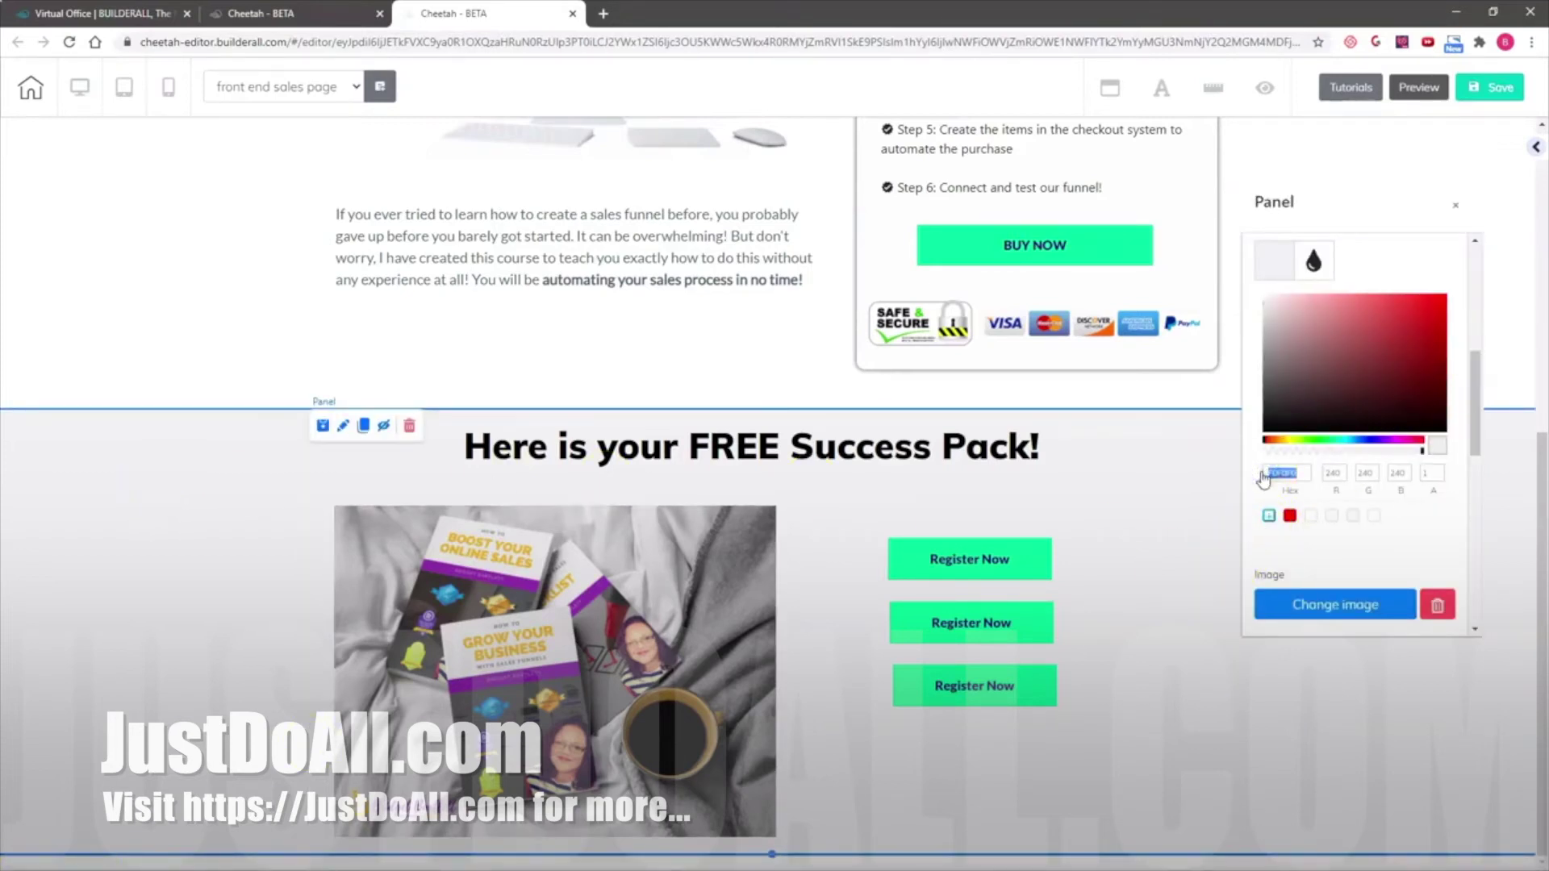
pyautogui.write('742090')
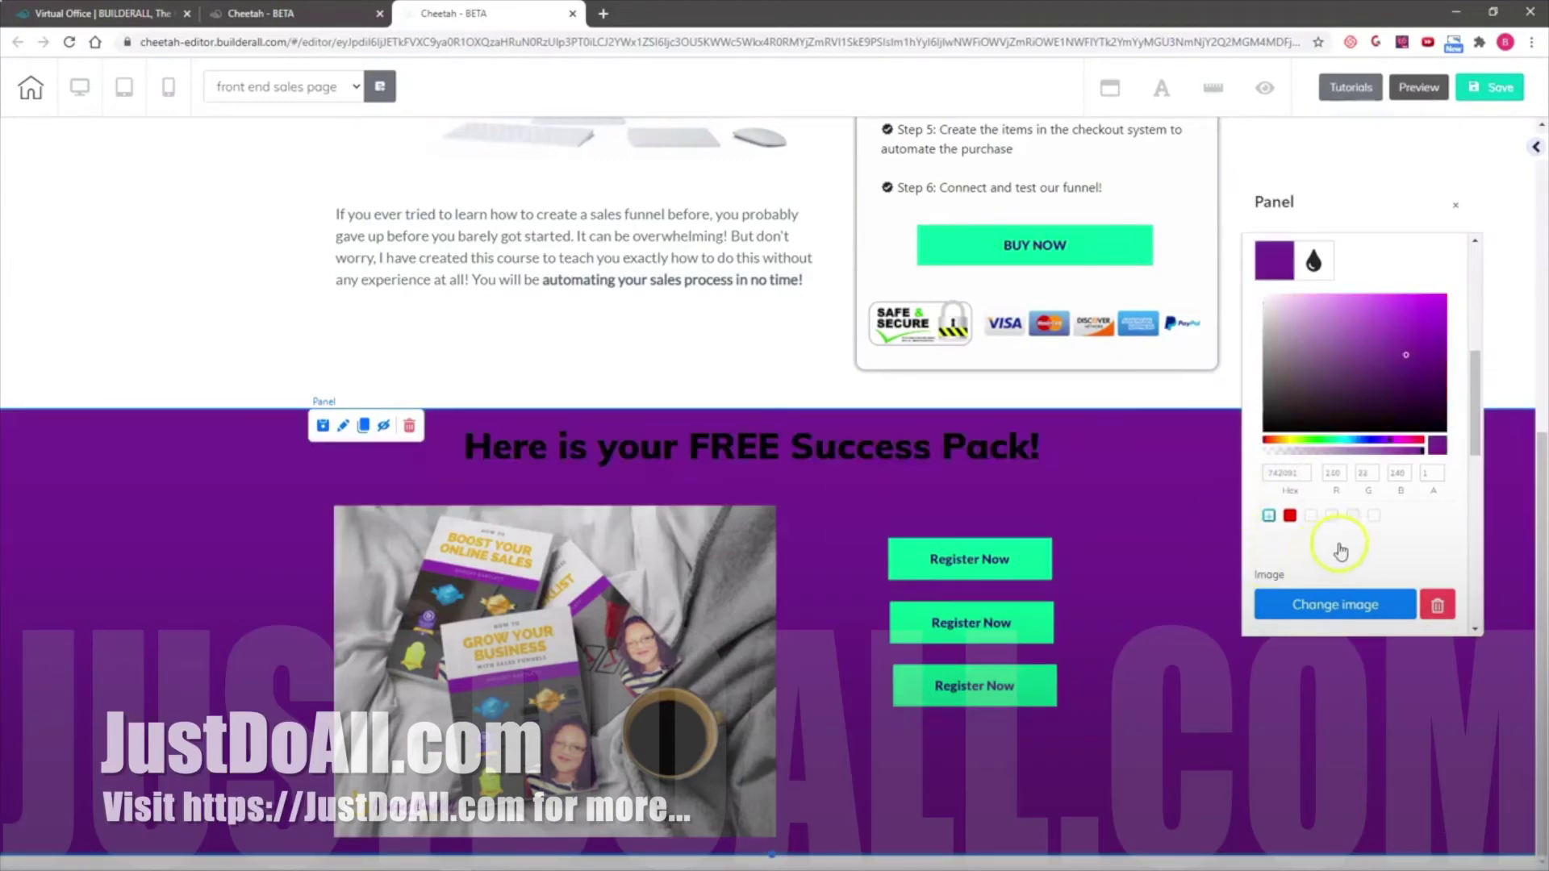
pyautogui.click(1270, 518)
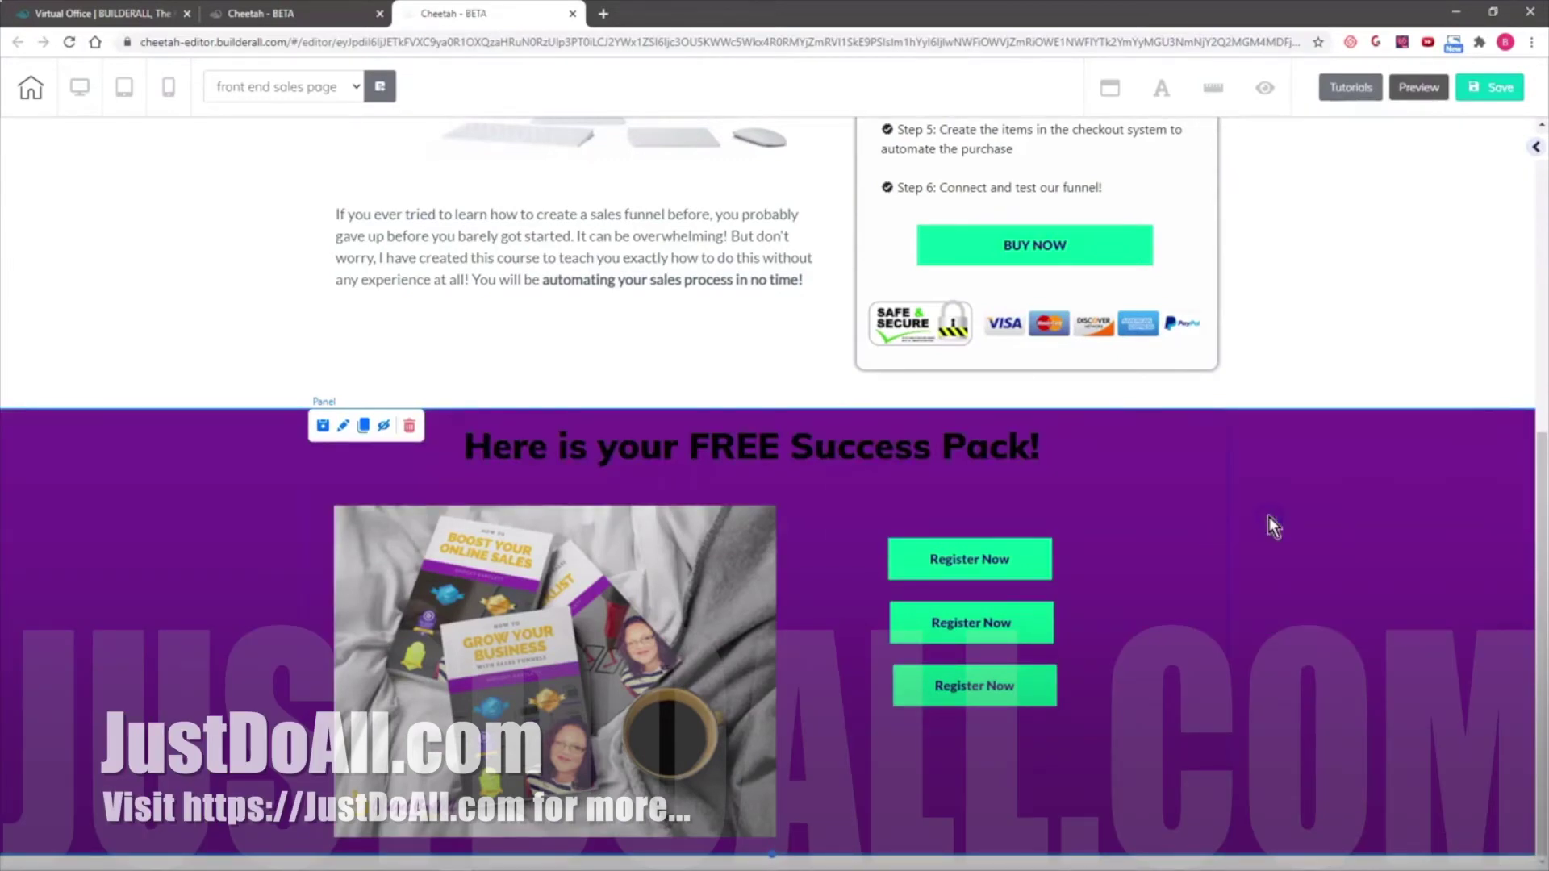
pyautogui.click(1182, 531)
# Recolour the 'Here is your FREE Success Pack!' heading text white.
pyautogui.click(476, 449)
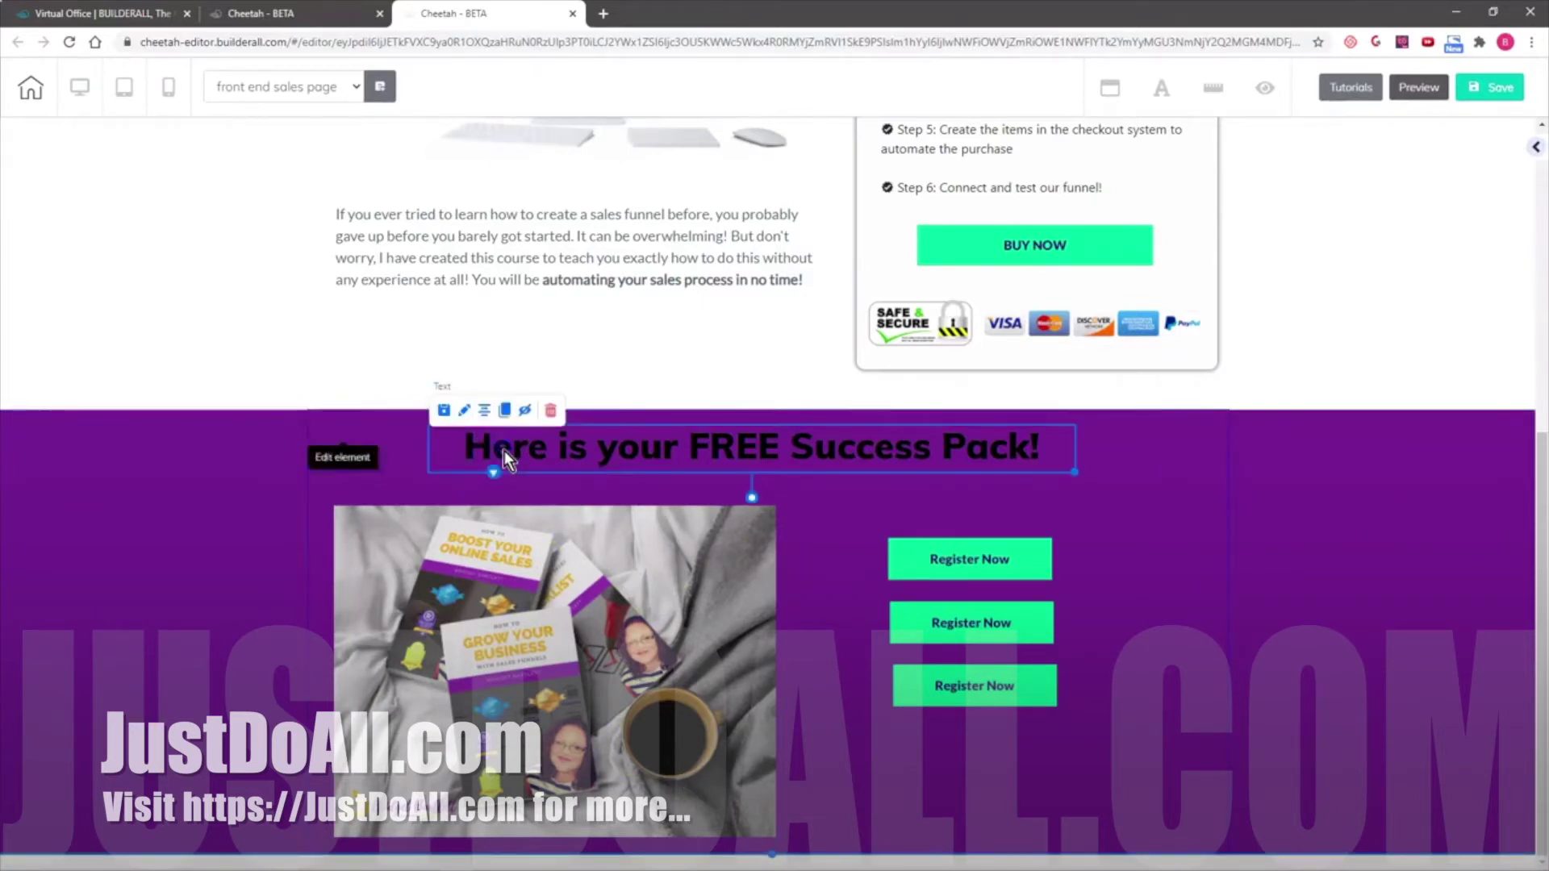
pyautogui.moveTo(470, 445); pyautogui.dragTo(1049, 458)
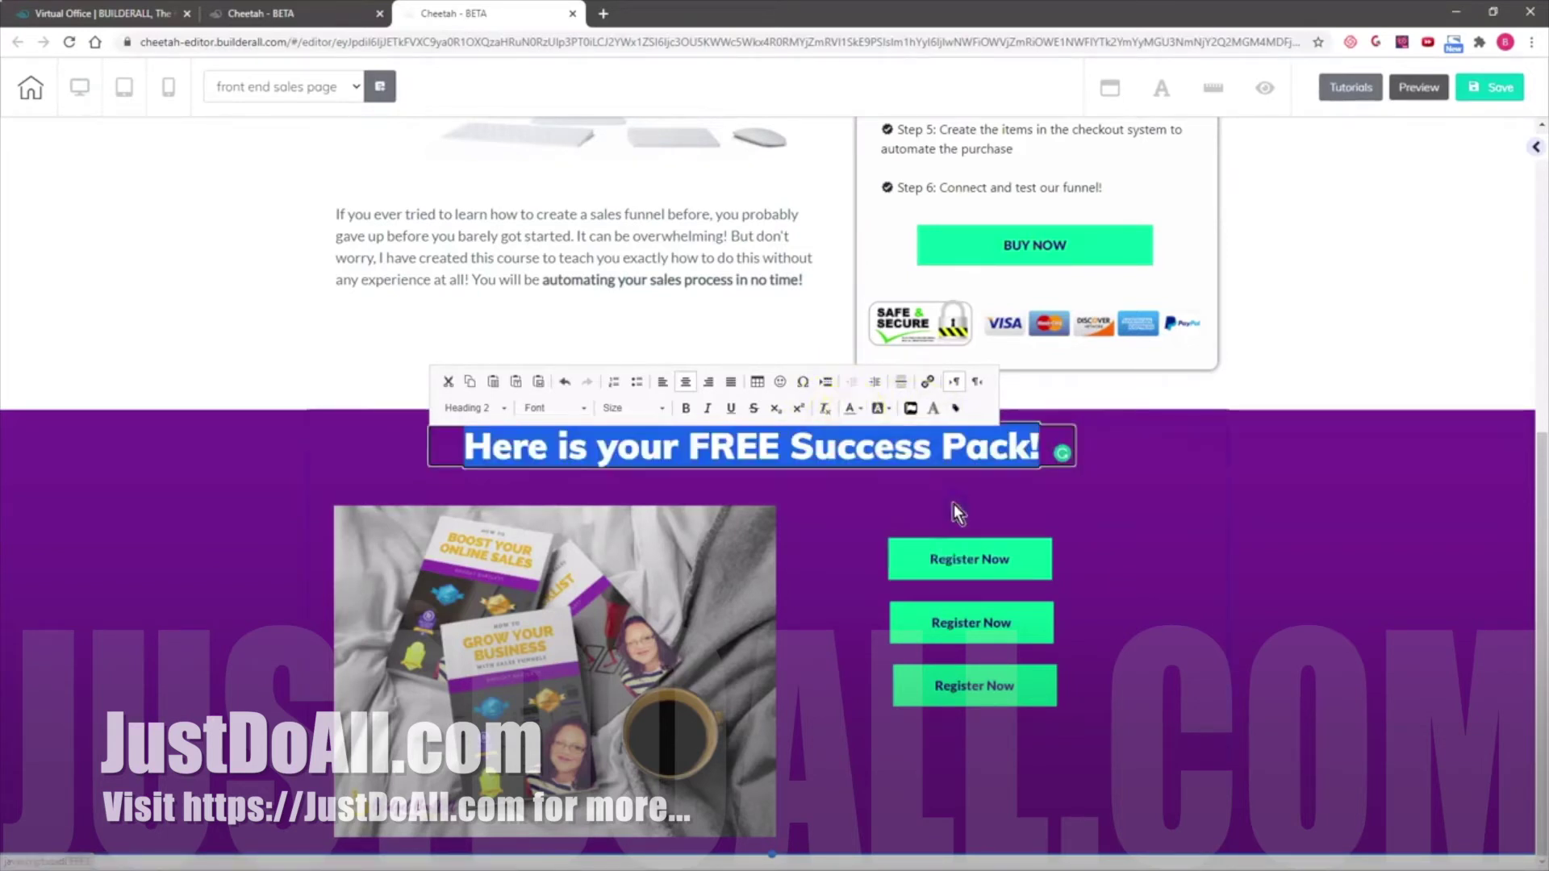
pyautogui.click(1166, 522)
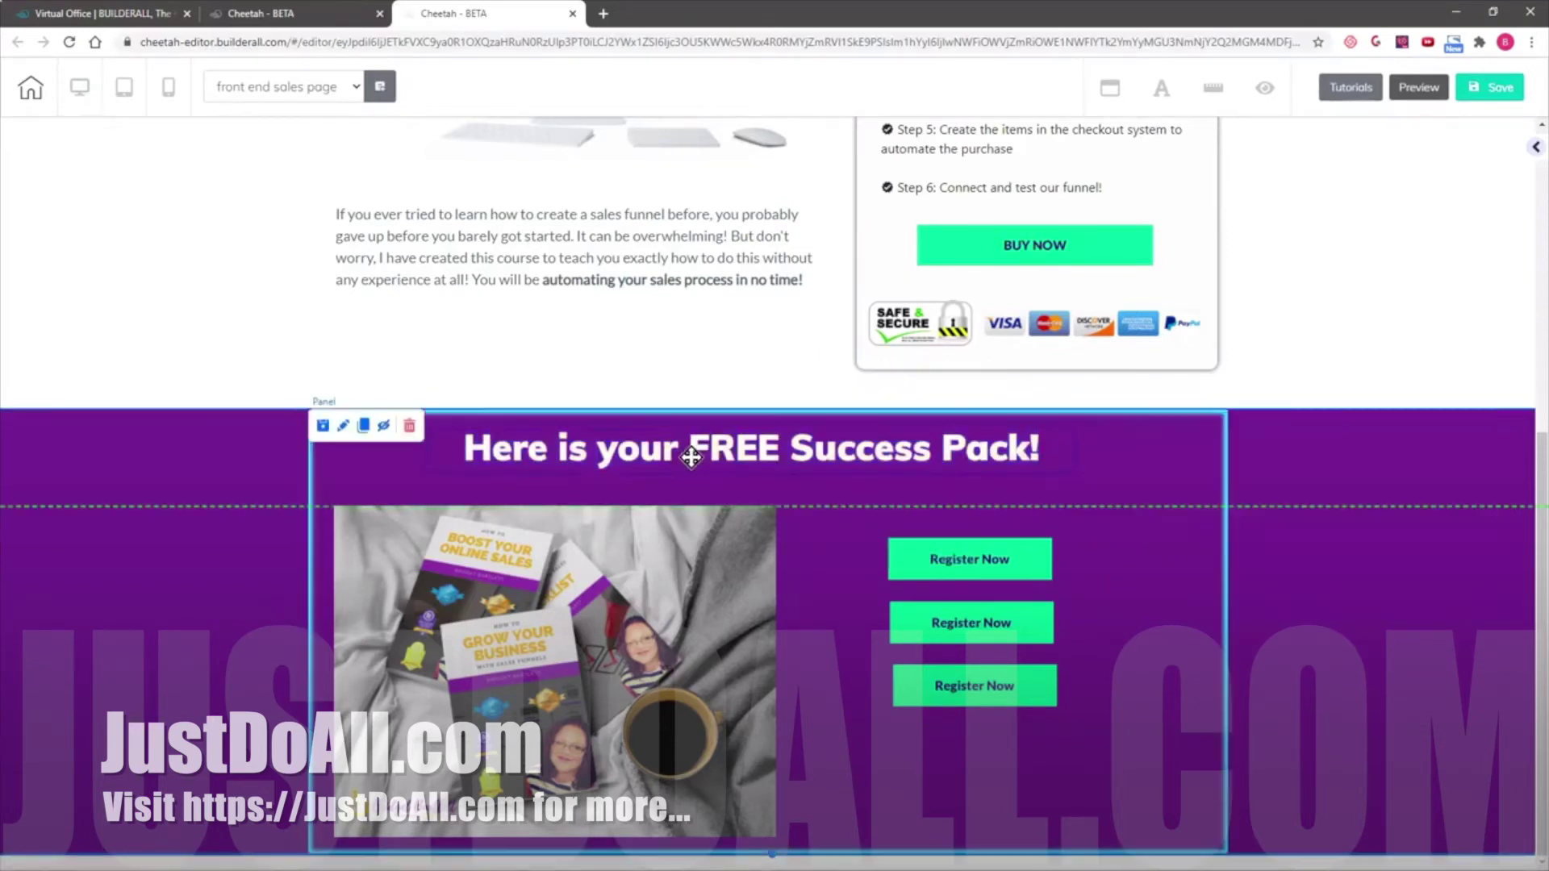
pyautogui.click(1094, 492)
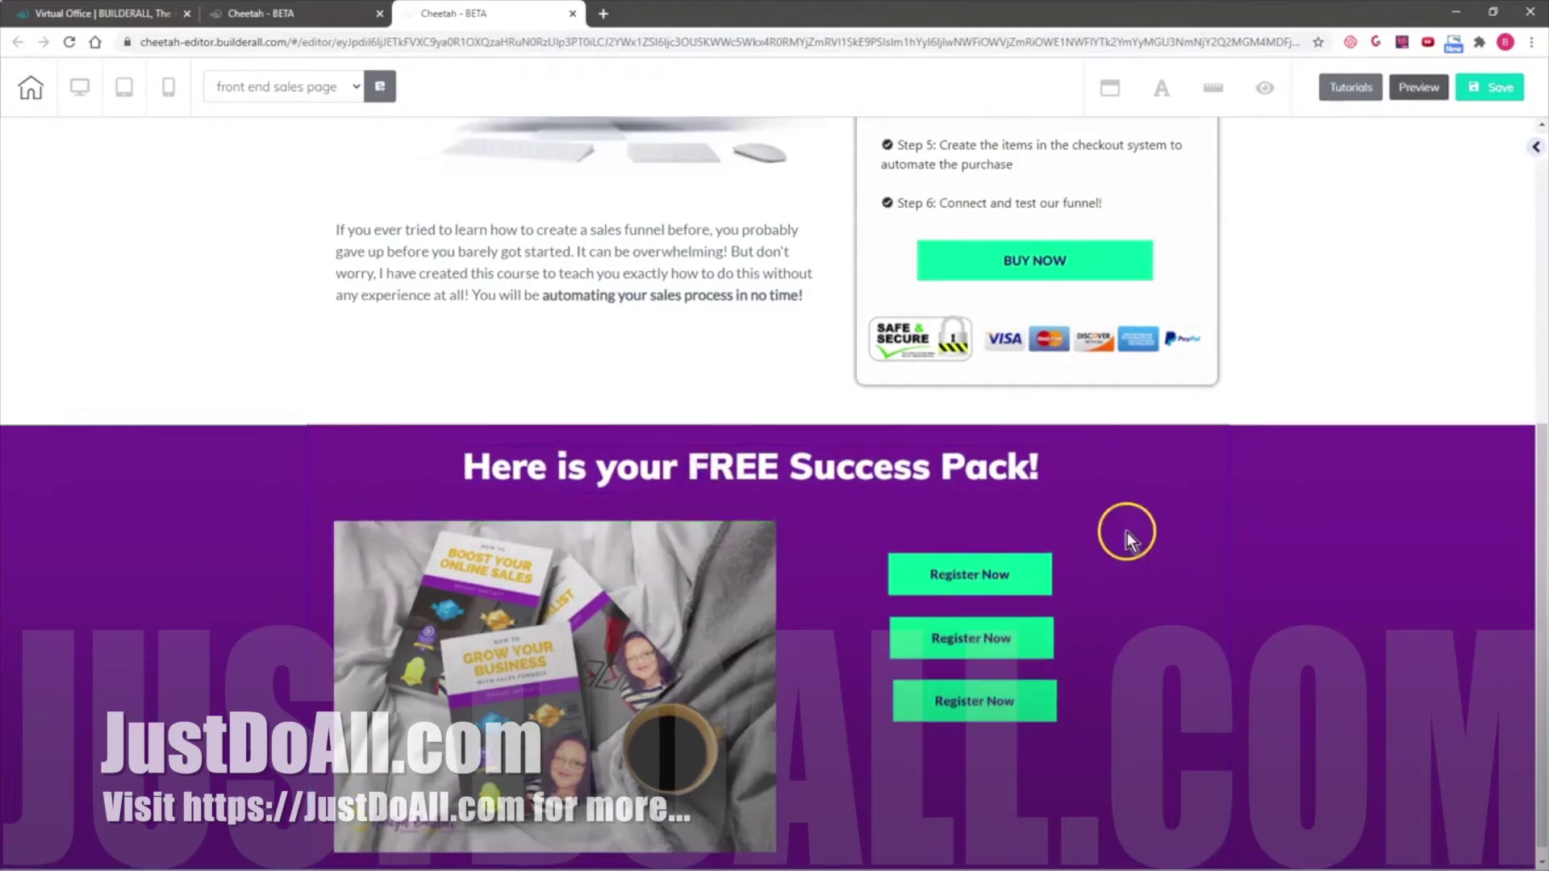
# Add a white Box element into the purple section and enlarge it.
pyautogui.click(1537, 152)
pyautogui.click(1344, 268)
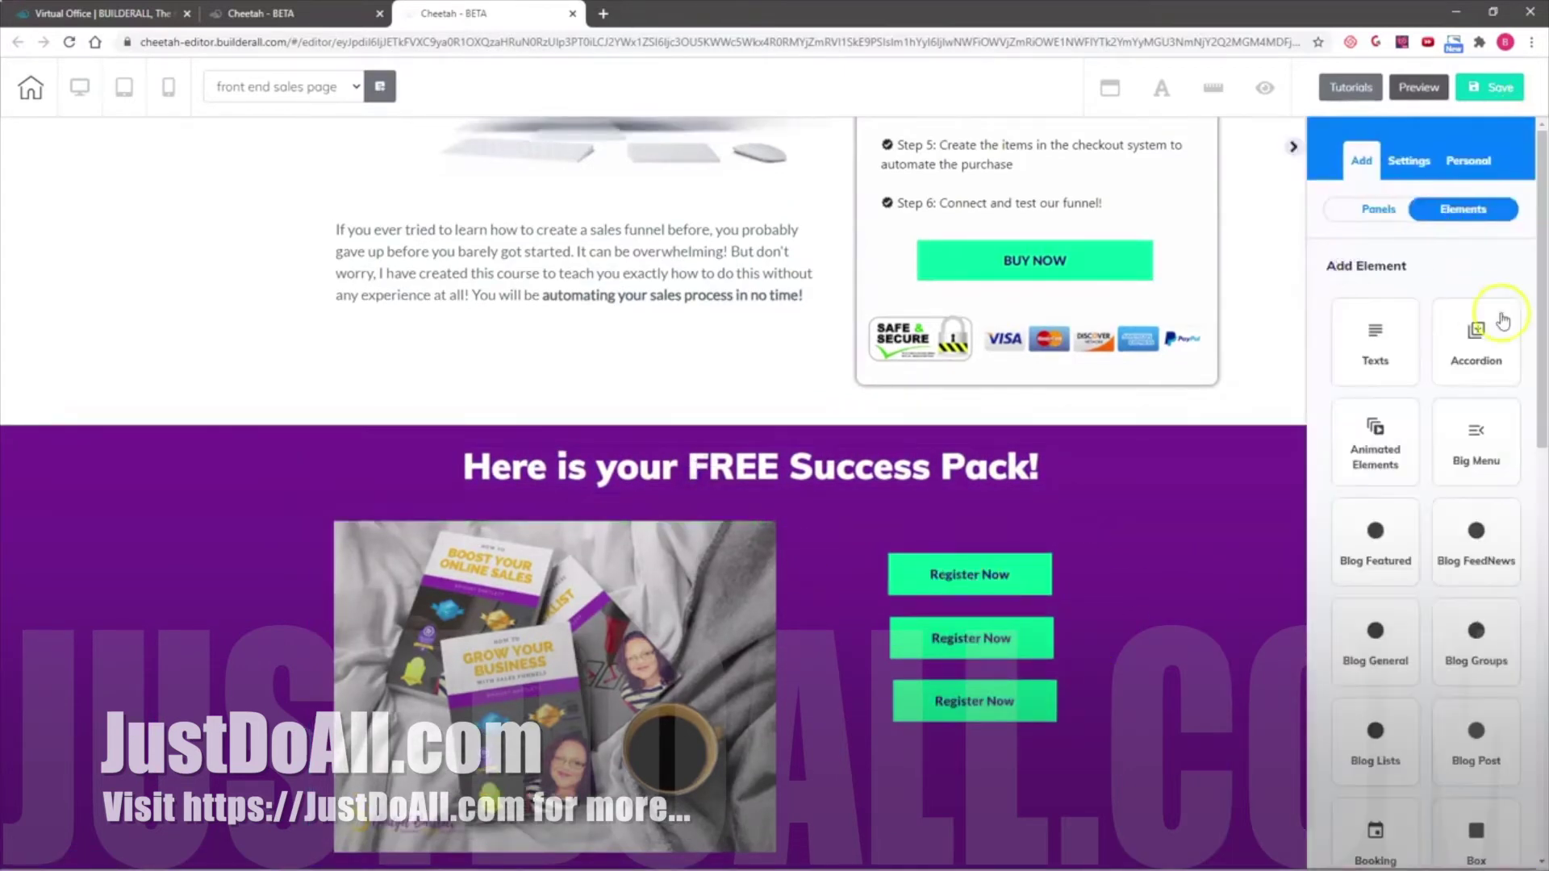
pyautogui.scroll(-7, 1473, 565)
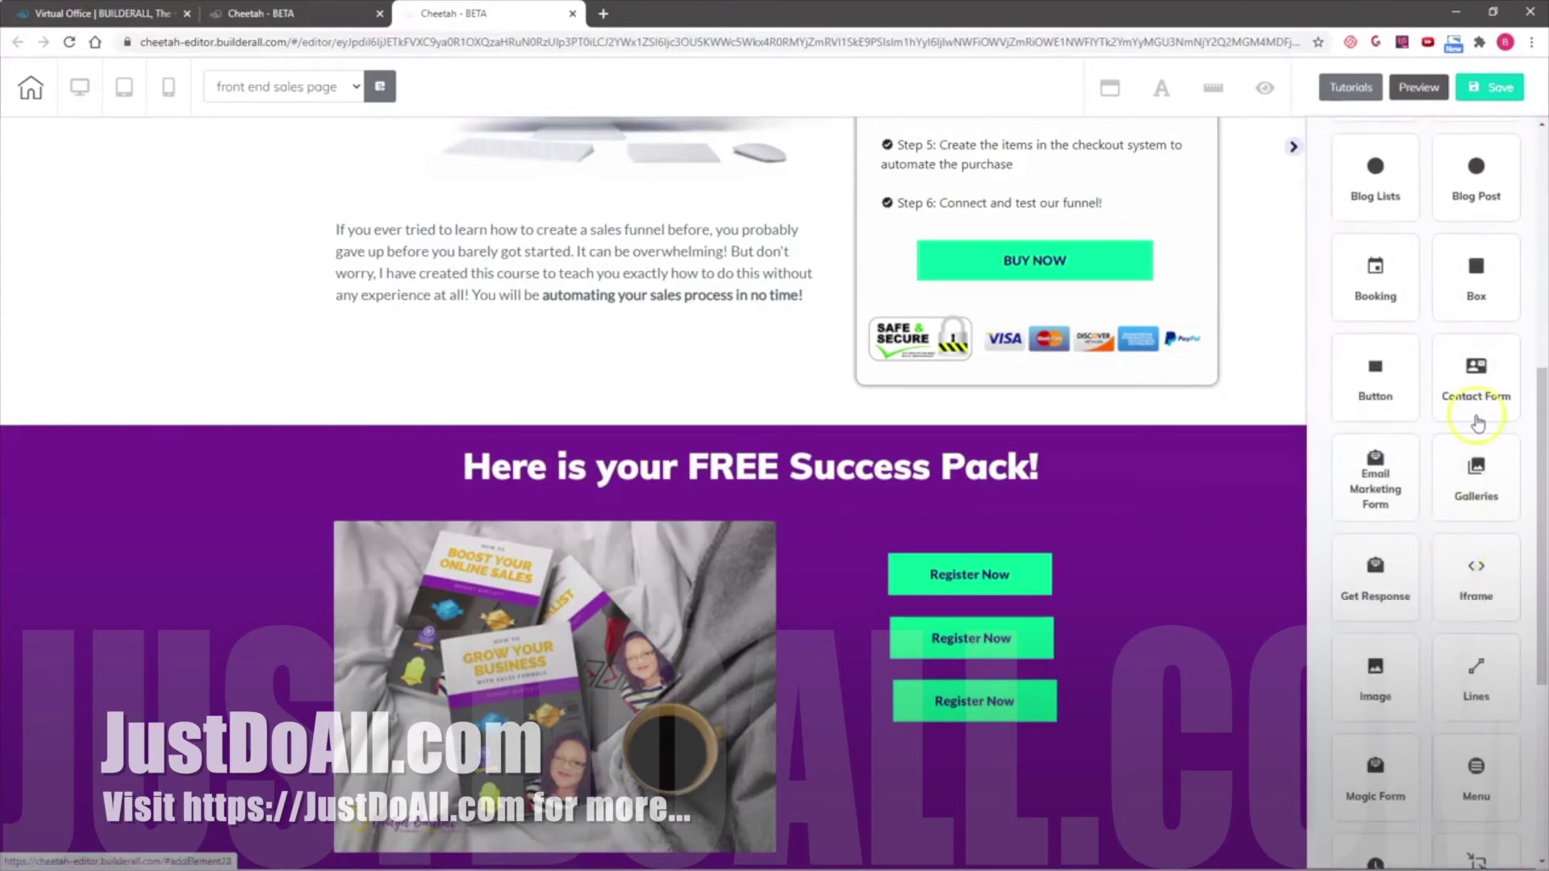
pyautogui.moveTo(1475, 280); pyautogui.dragTo(1474, 281)
pyautogui.click(1475, 282)
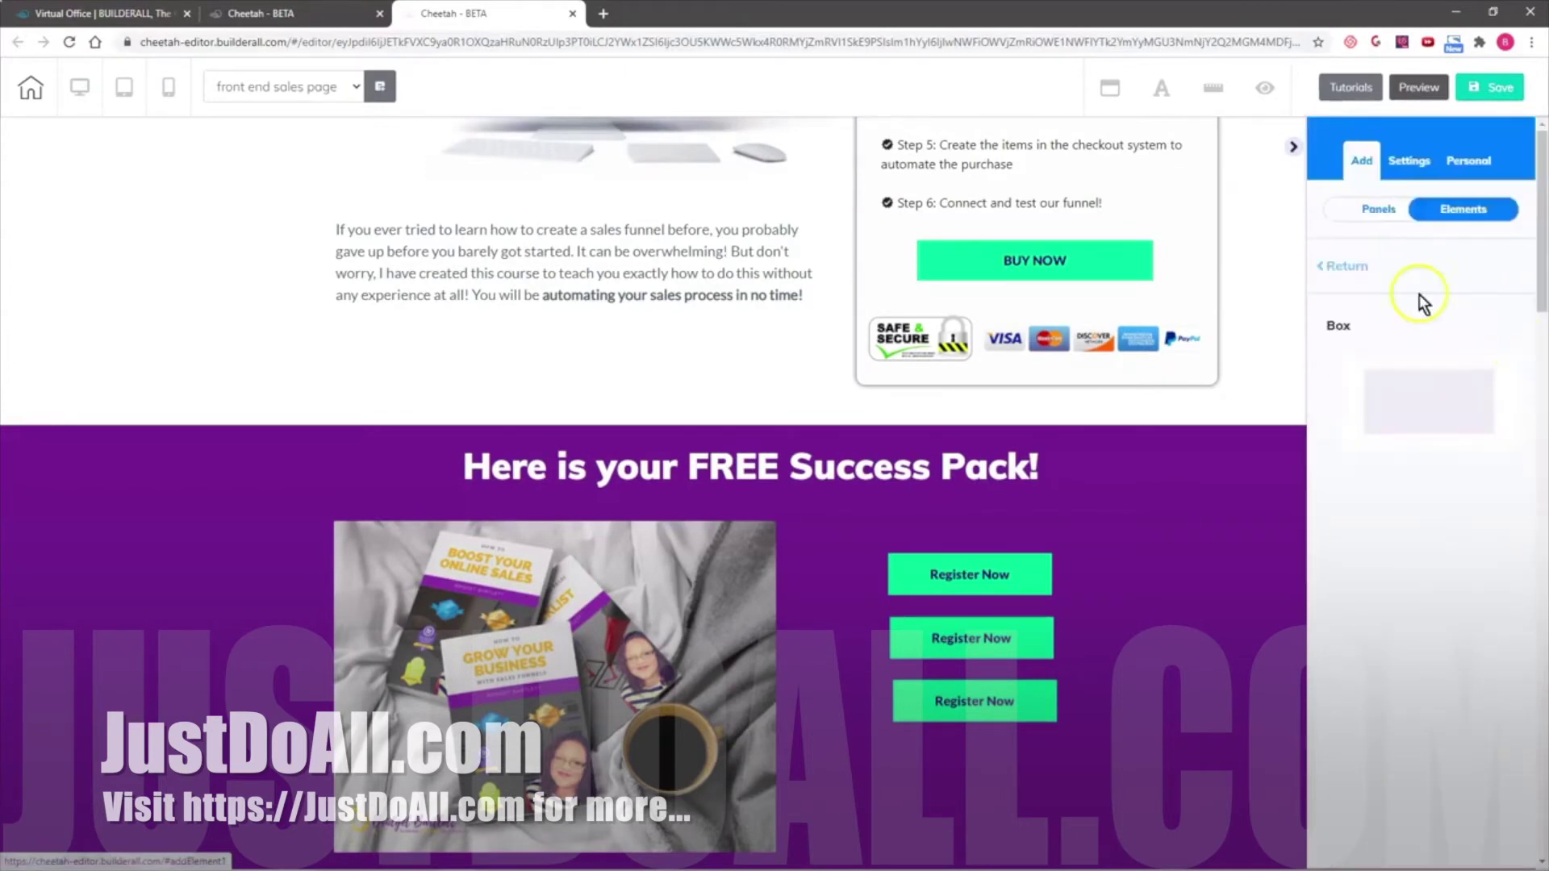
pyautogui.scroll(-7, 1433, 422)
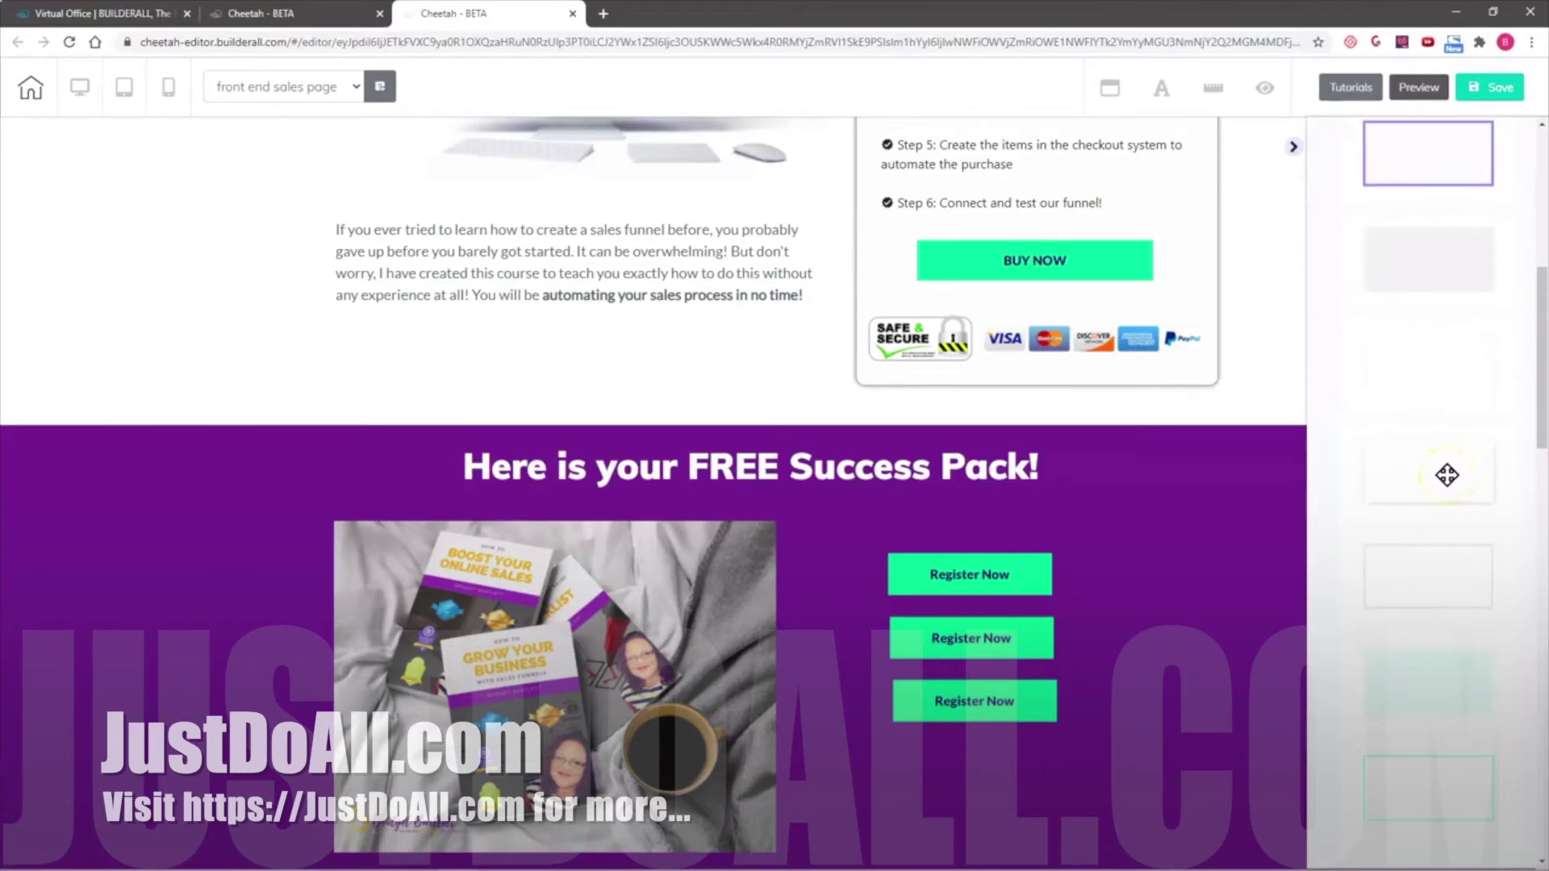
pyautogui.moveTo(1452, 474); pyautogui.dragTo(581, 522)
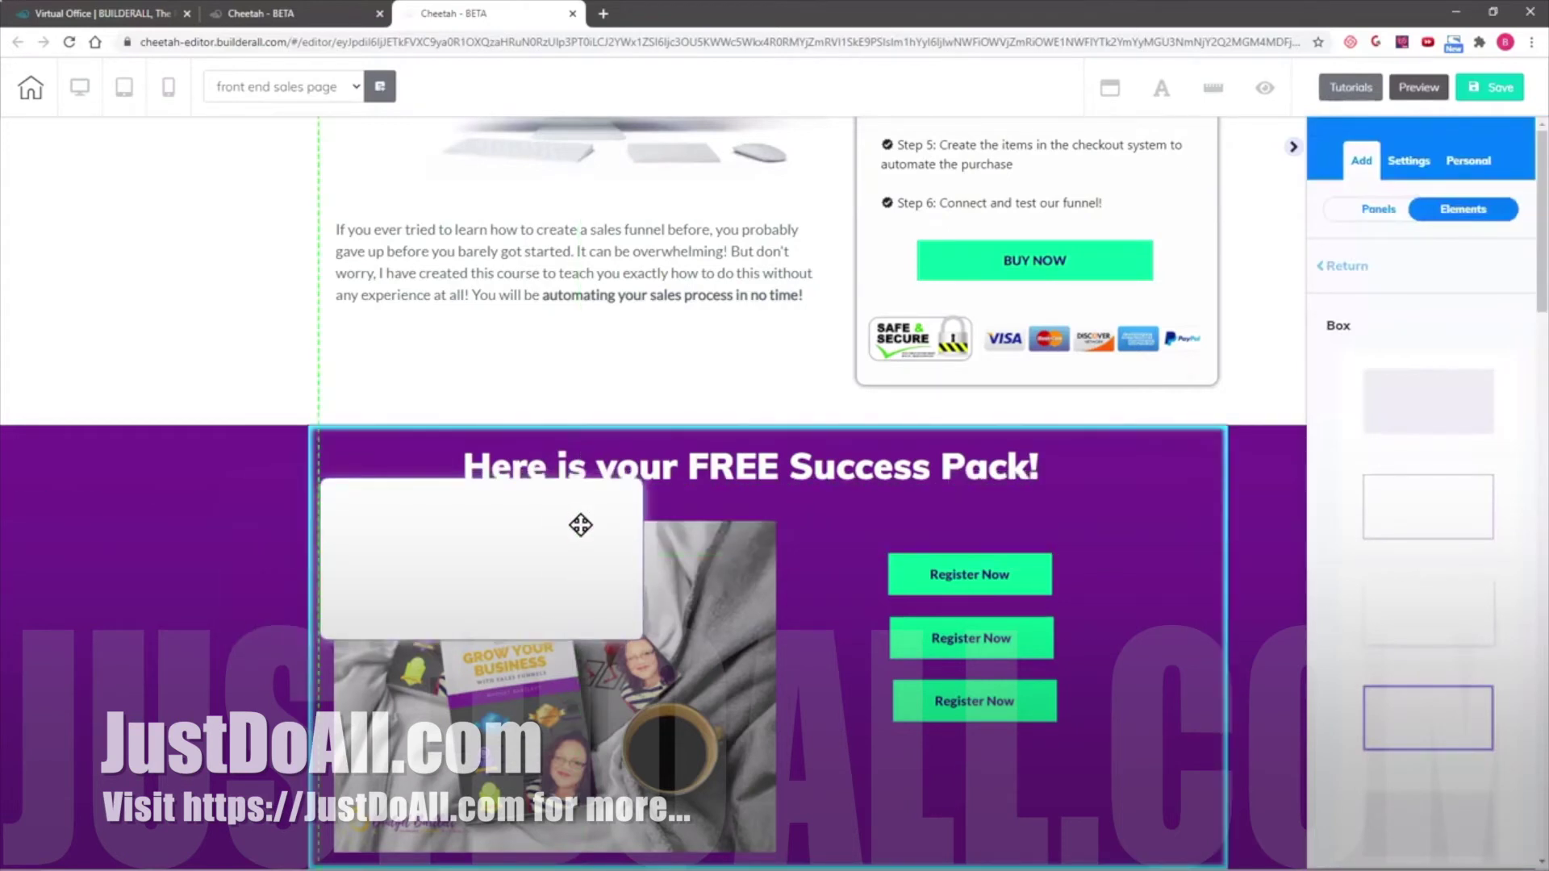
pyautogui.click(600, 613)
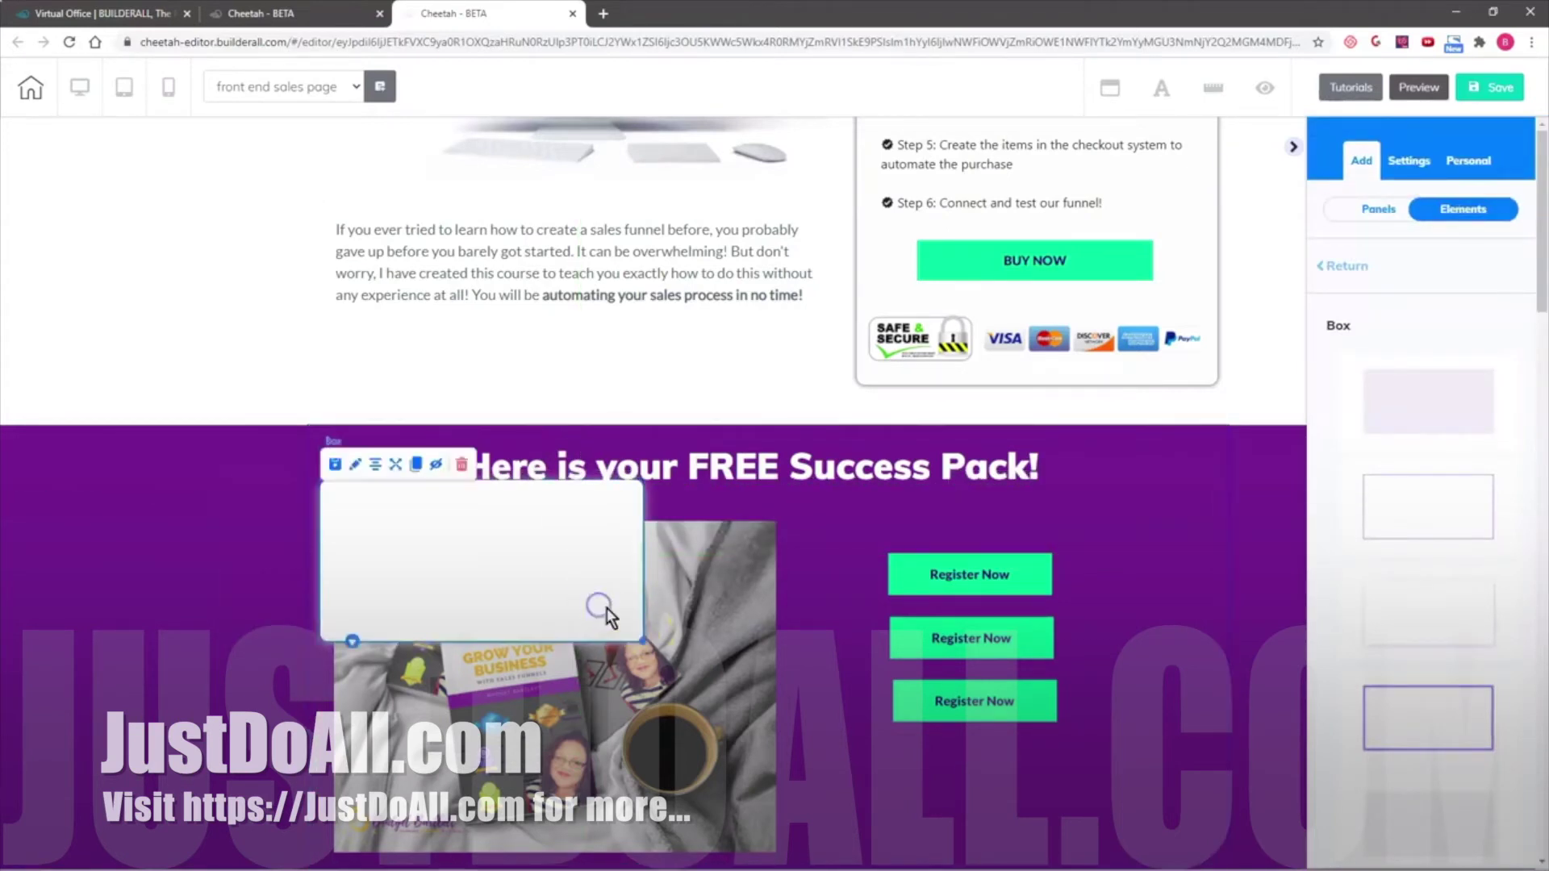
pyautogui.moveTo(642, 640); pyautogui.dragTo(1159, 822)
# Place the book image over the white box and bring it to the top layer.
pyautogui.moveTo(496, 553); pyautogui.dragTo(598, 663)
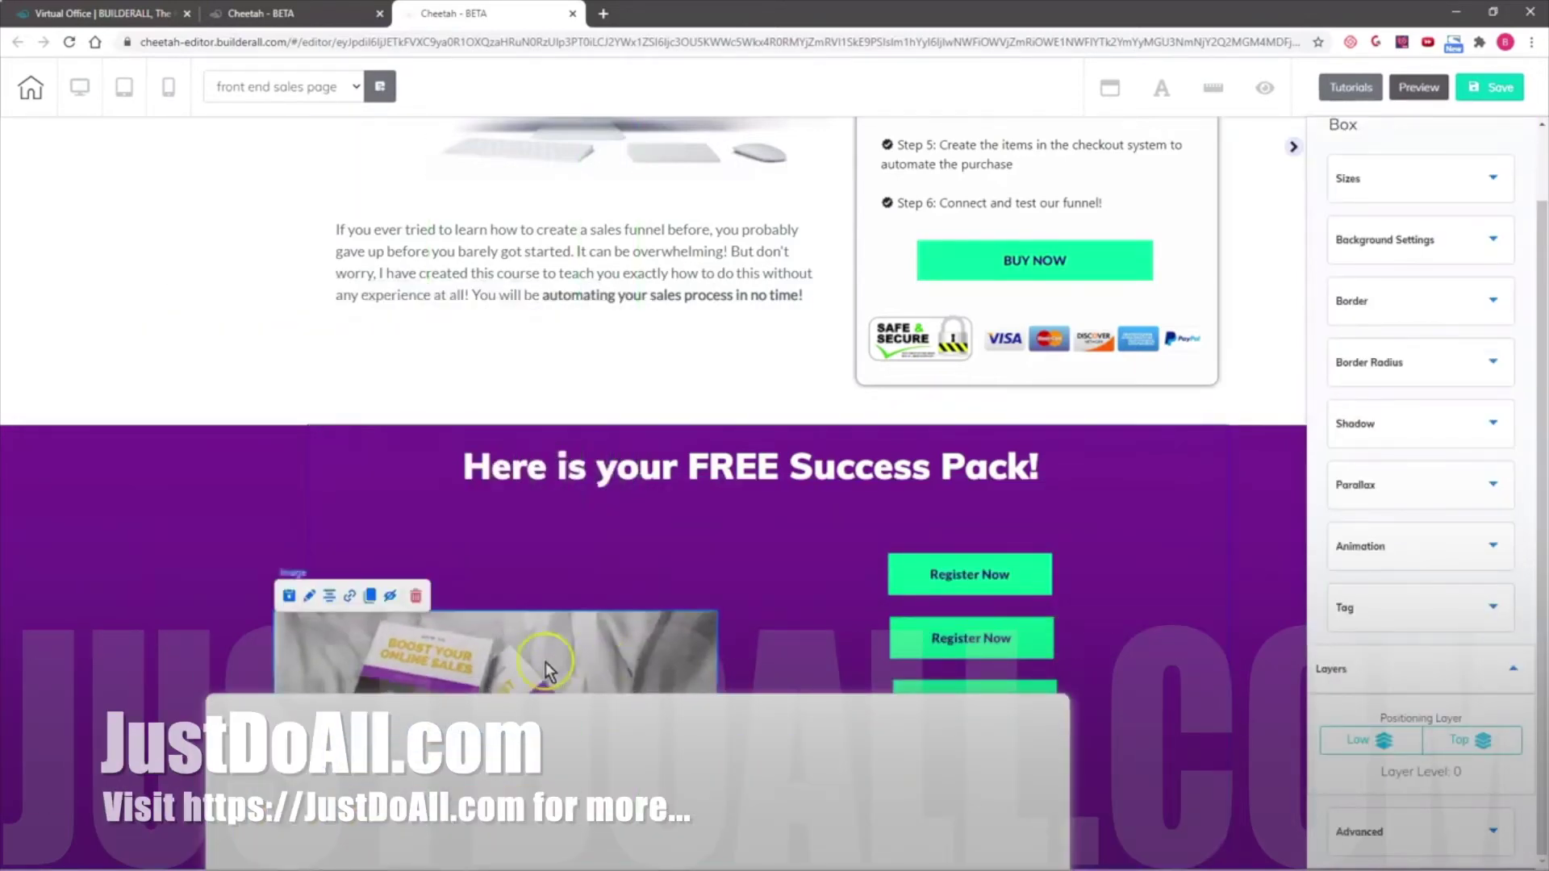
pyautogui.click(1468, 749)
pyautogui.moveTo(309, 597); pyautogui.dragTo(310, 604)
pyautogui.click(1492, 752)
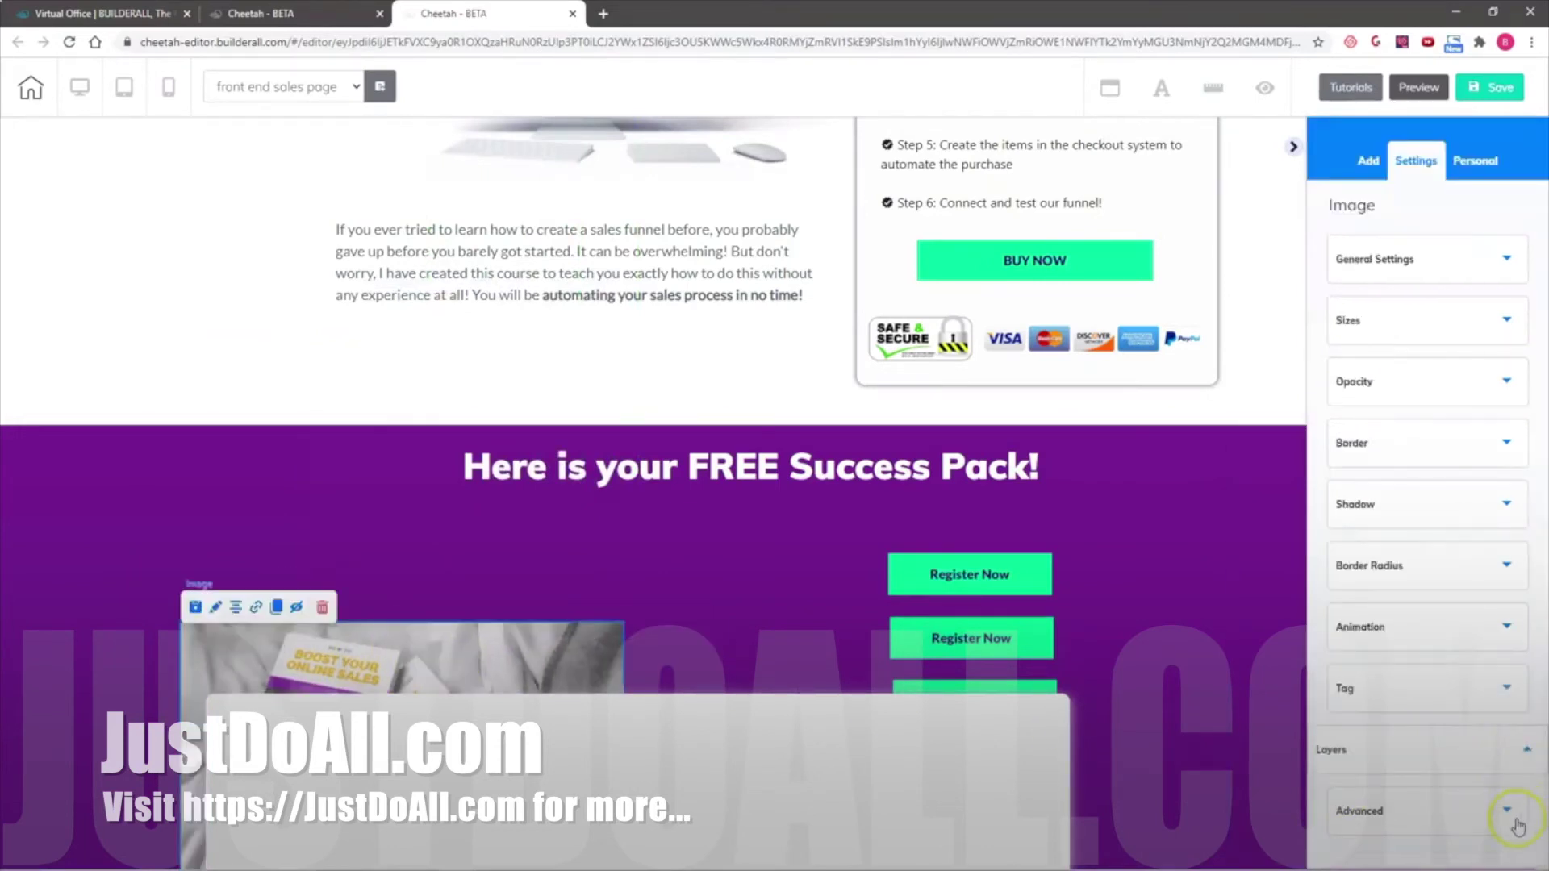
pyautogui.click(1512, 817)
pyautogui.moveTo(707, 734); pyautogui.dragTo(529, 542)
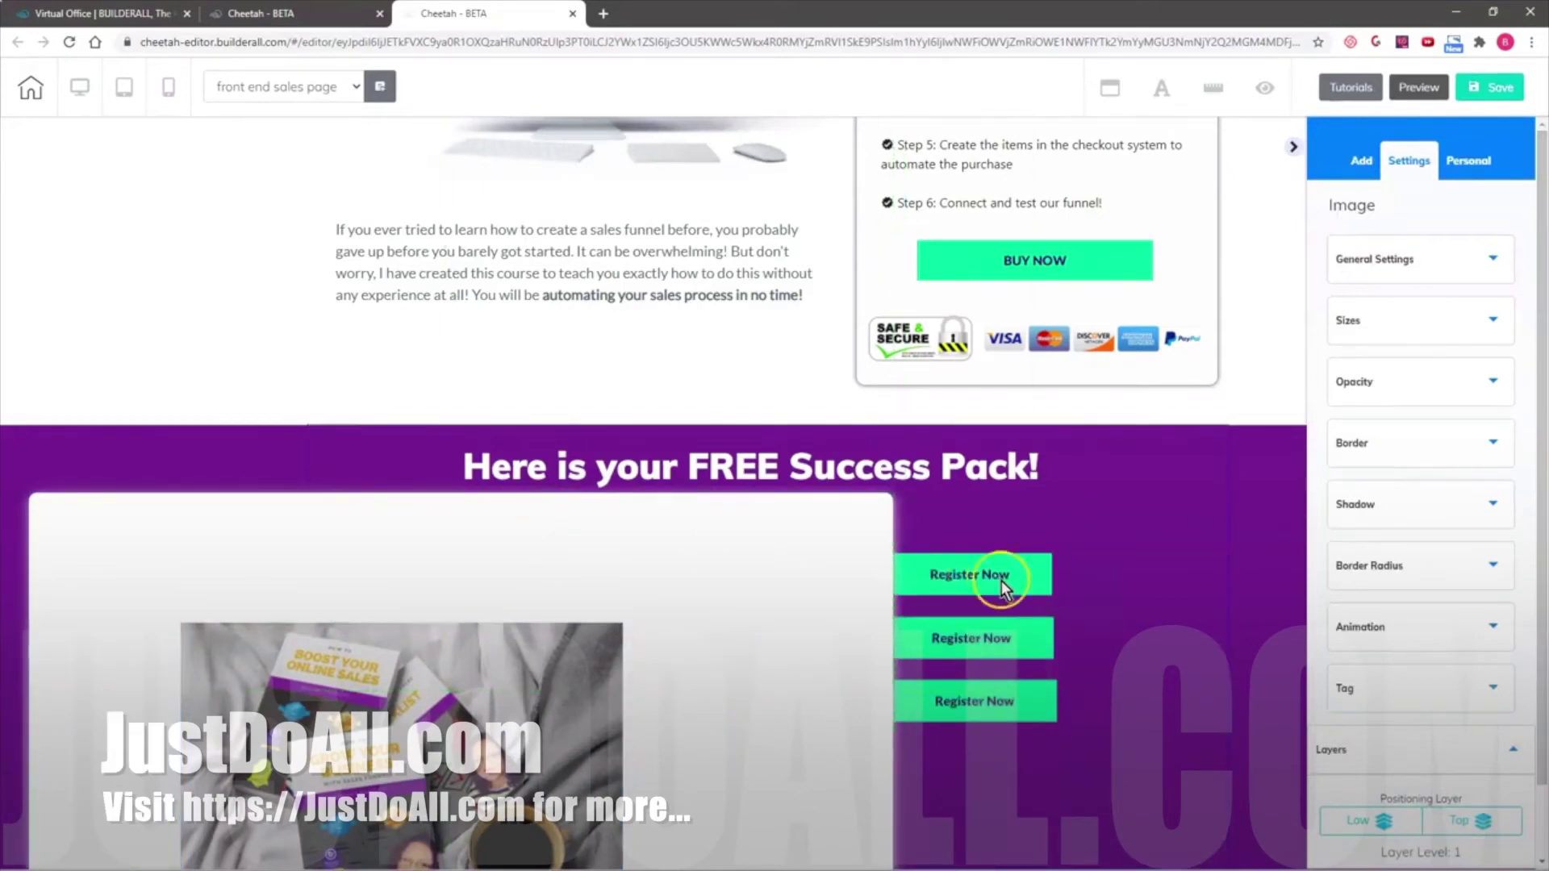
# Arrange the three Register Now buttons on the box beside the book image at left.
pyautogui.click(1000, 581)
pyautogui.moveTo(1000, 581); pyautogui.dragTo(886, 576)
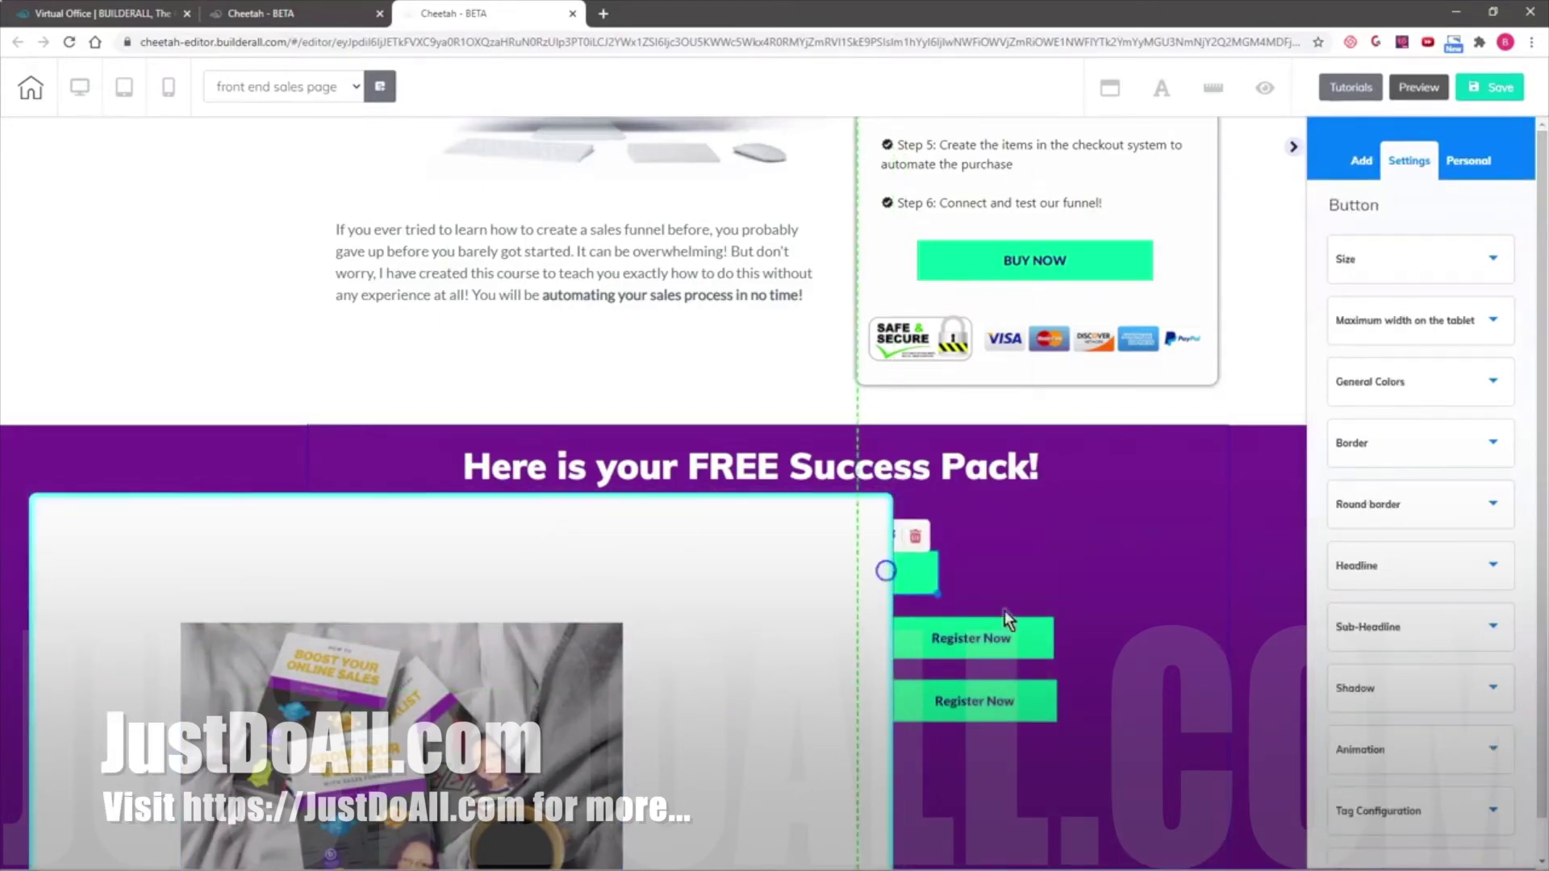
pyautogui.moveTo(1019, 644); pyautogui.dragTo(871, 636)
pyautogui.moveTo(1018, 709); pyautogui.dragTo(868, 715)
pyautogui.moveTo(728, 549); pyautogui.dragTo(892, 560)
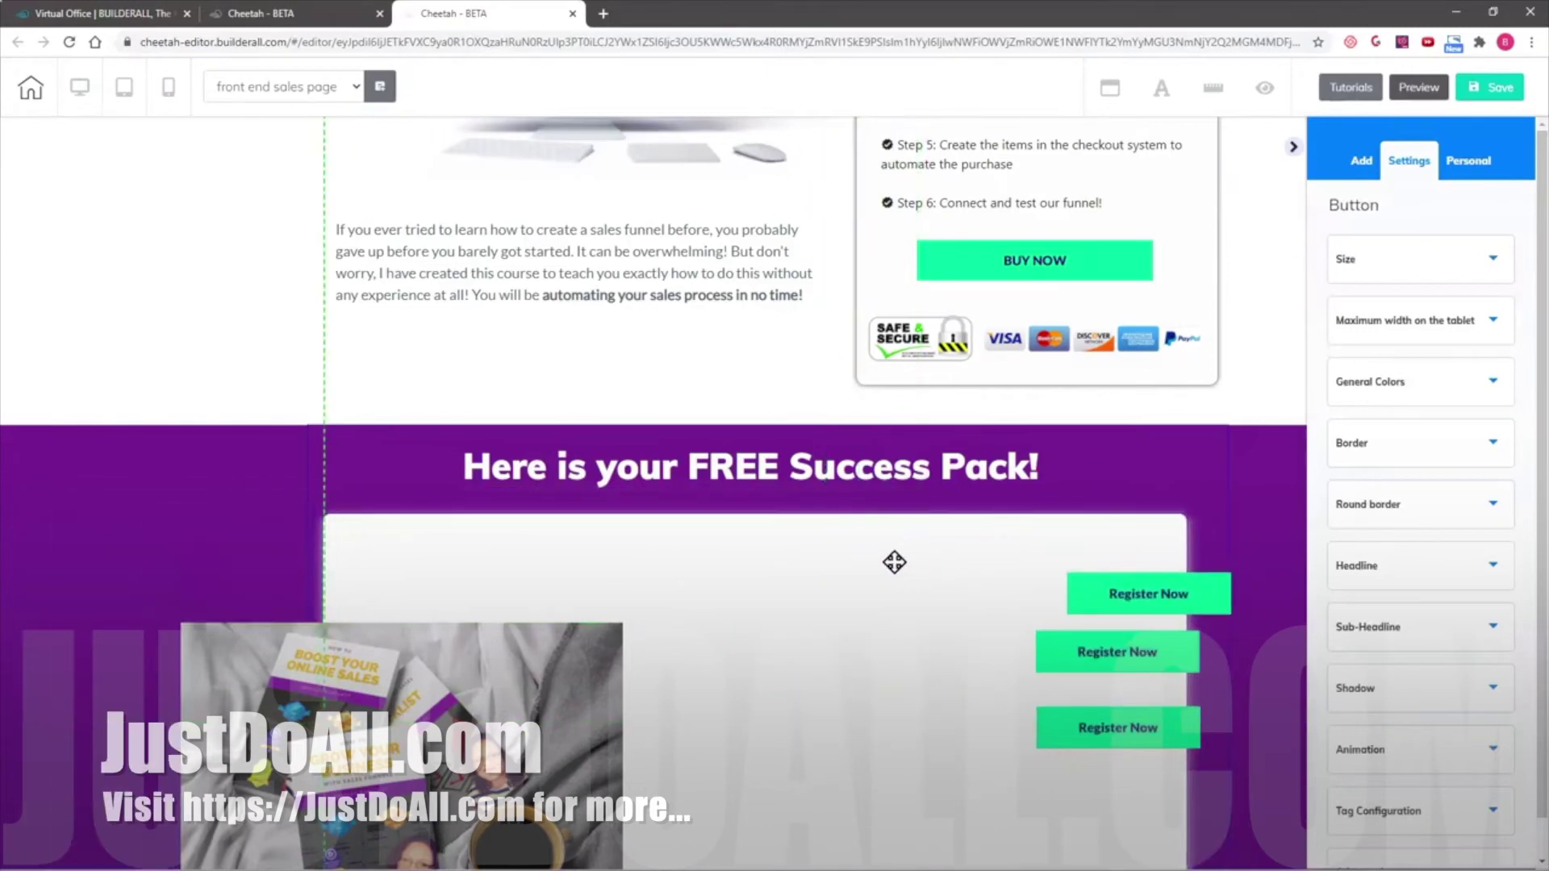
pyautogui.moveTo(594, 715); pyautogui.dragTo(675, 650)
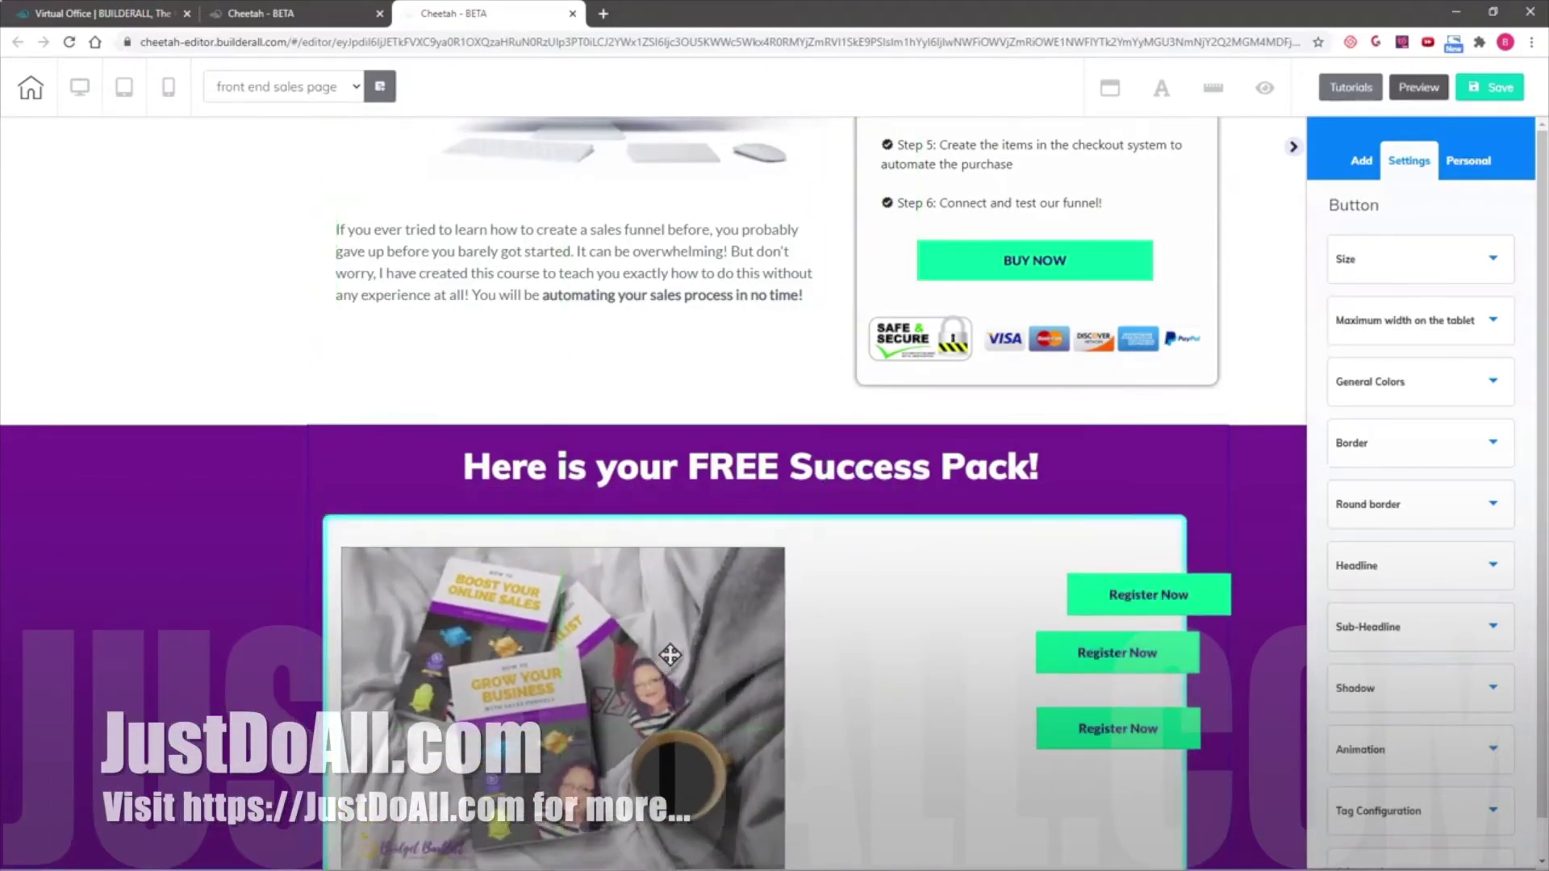
pyautogui.moveTo(1206, 589); pyautogui.dragTo(992, 589)
pyautogui.moveTo(1105, 650); pyautogui.dragTo(920, 667)
pyautogui.scroll(-1, 981, 550)
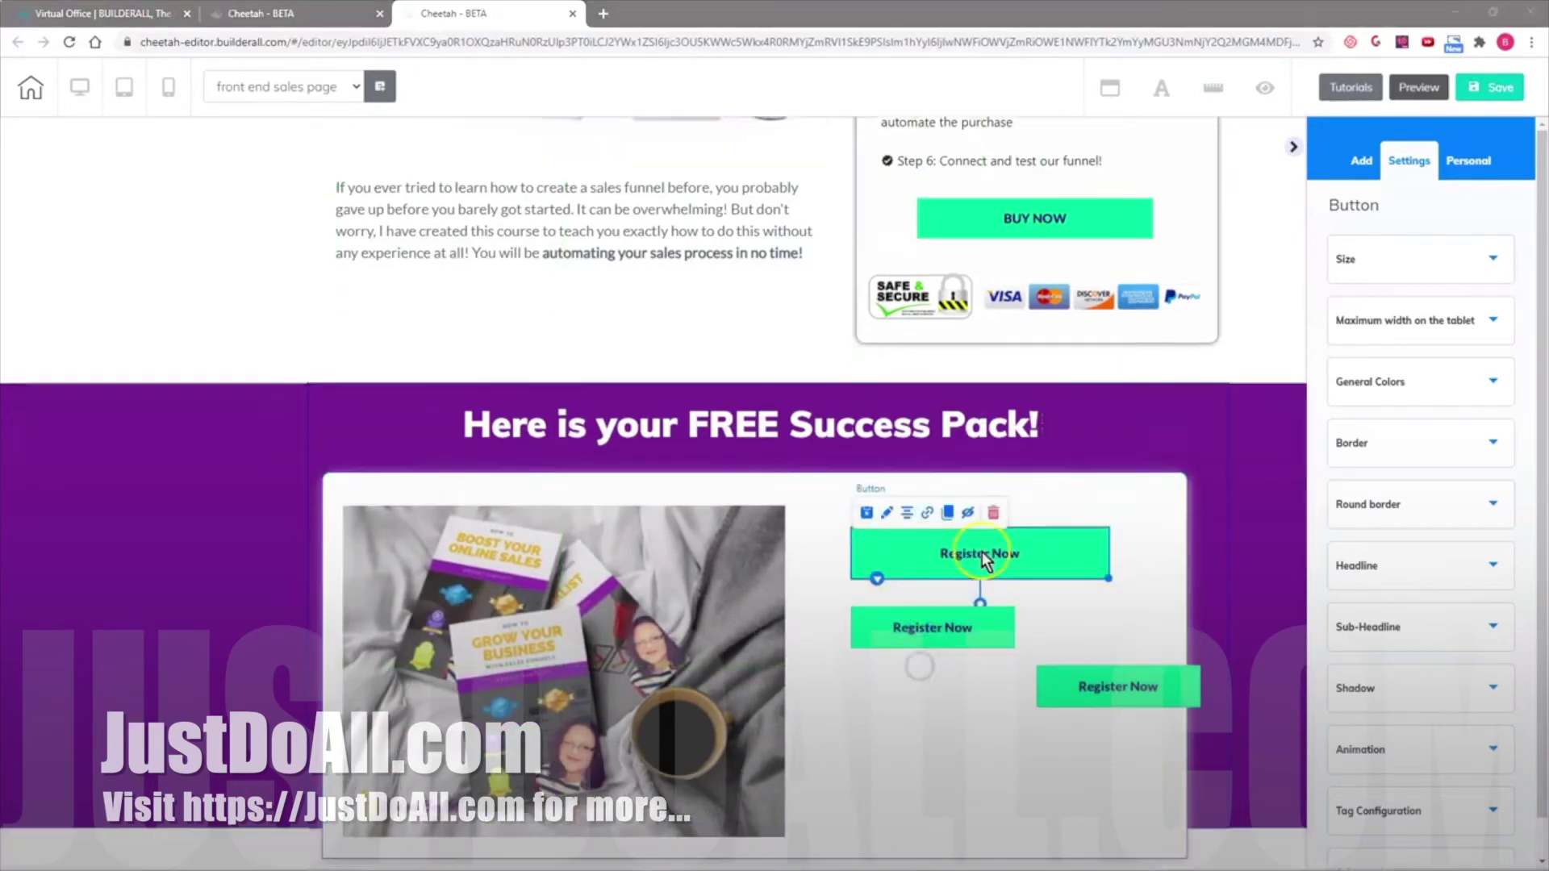
# Change the top Register Now button's background to orange, saving it as a preset colour.
pyautogui.click(957, 554)
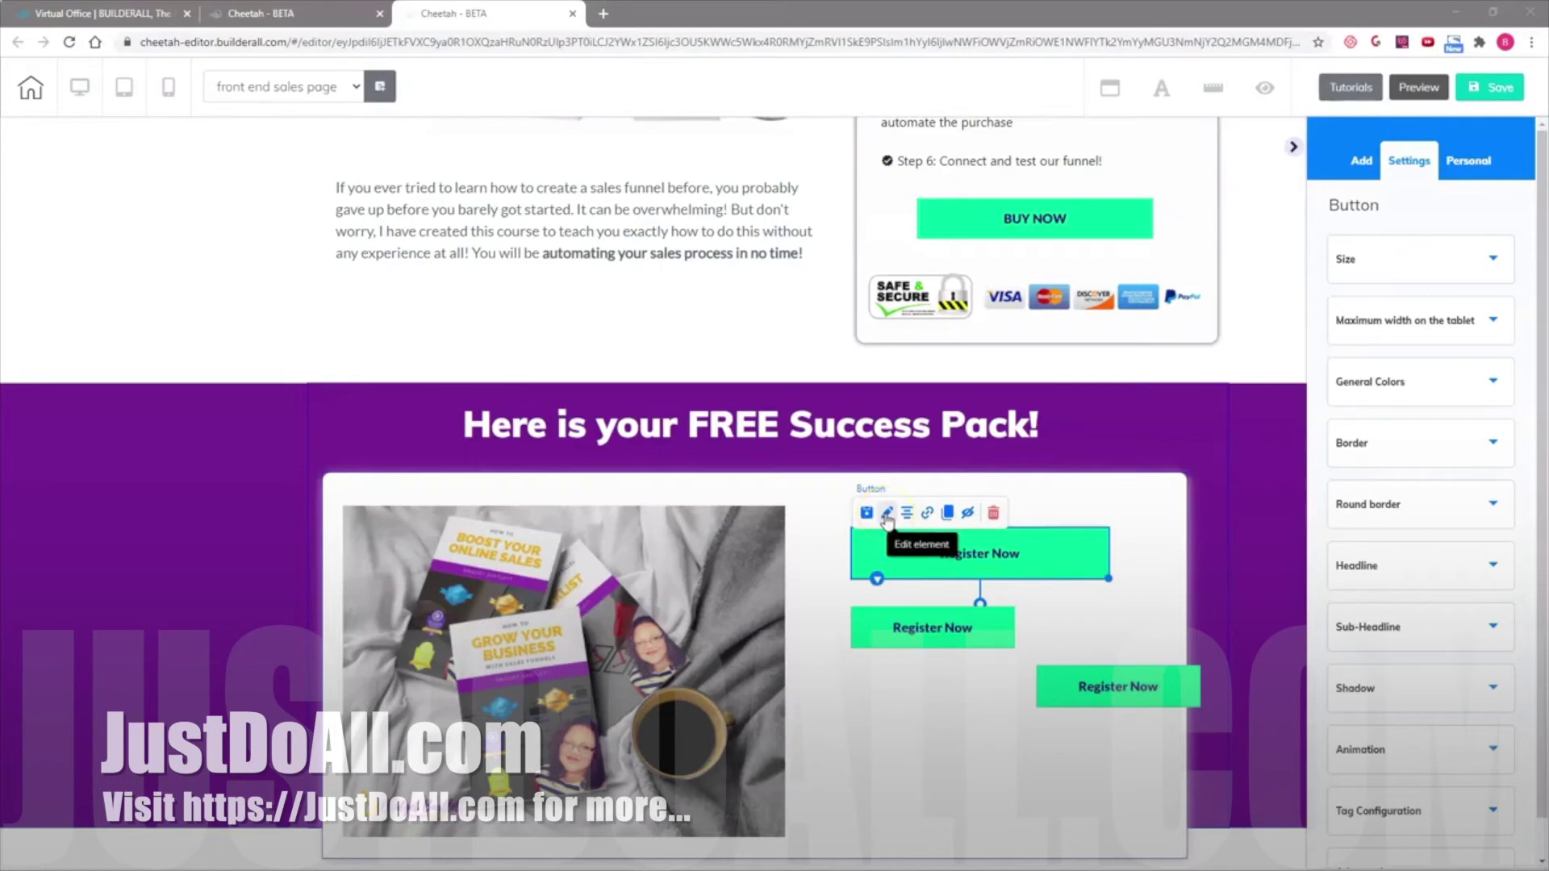
pyautogui.click(887, 514)
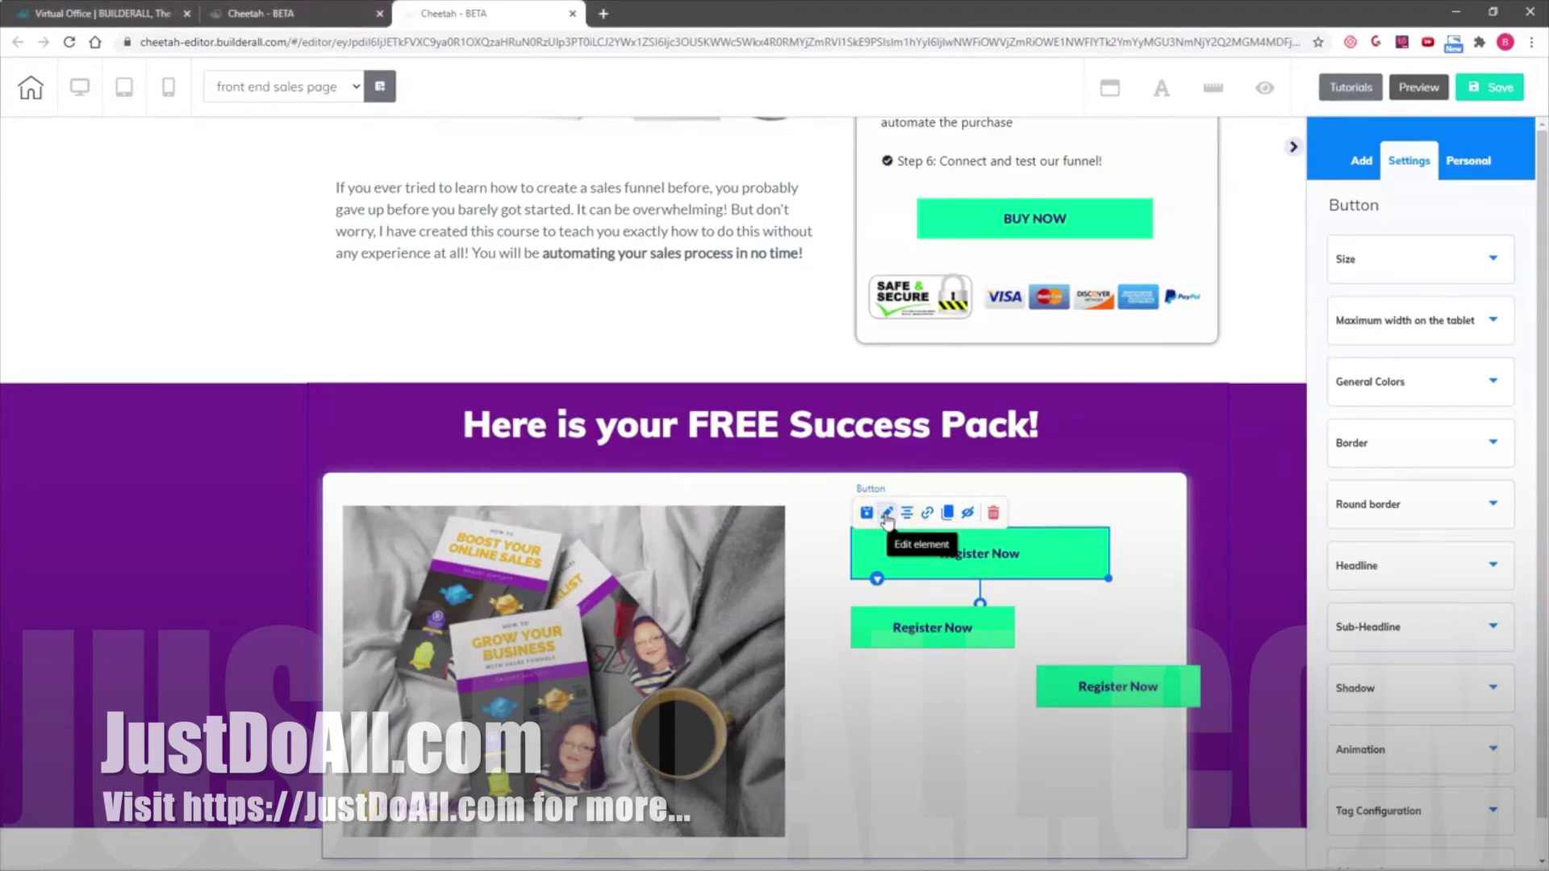
pyautogui.click(1408, 382)
pyautogui.scroll(-3, 1396, 403)
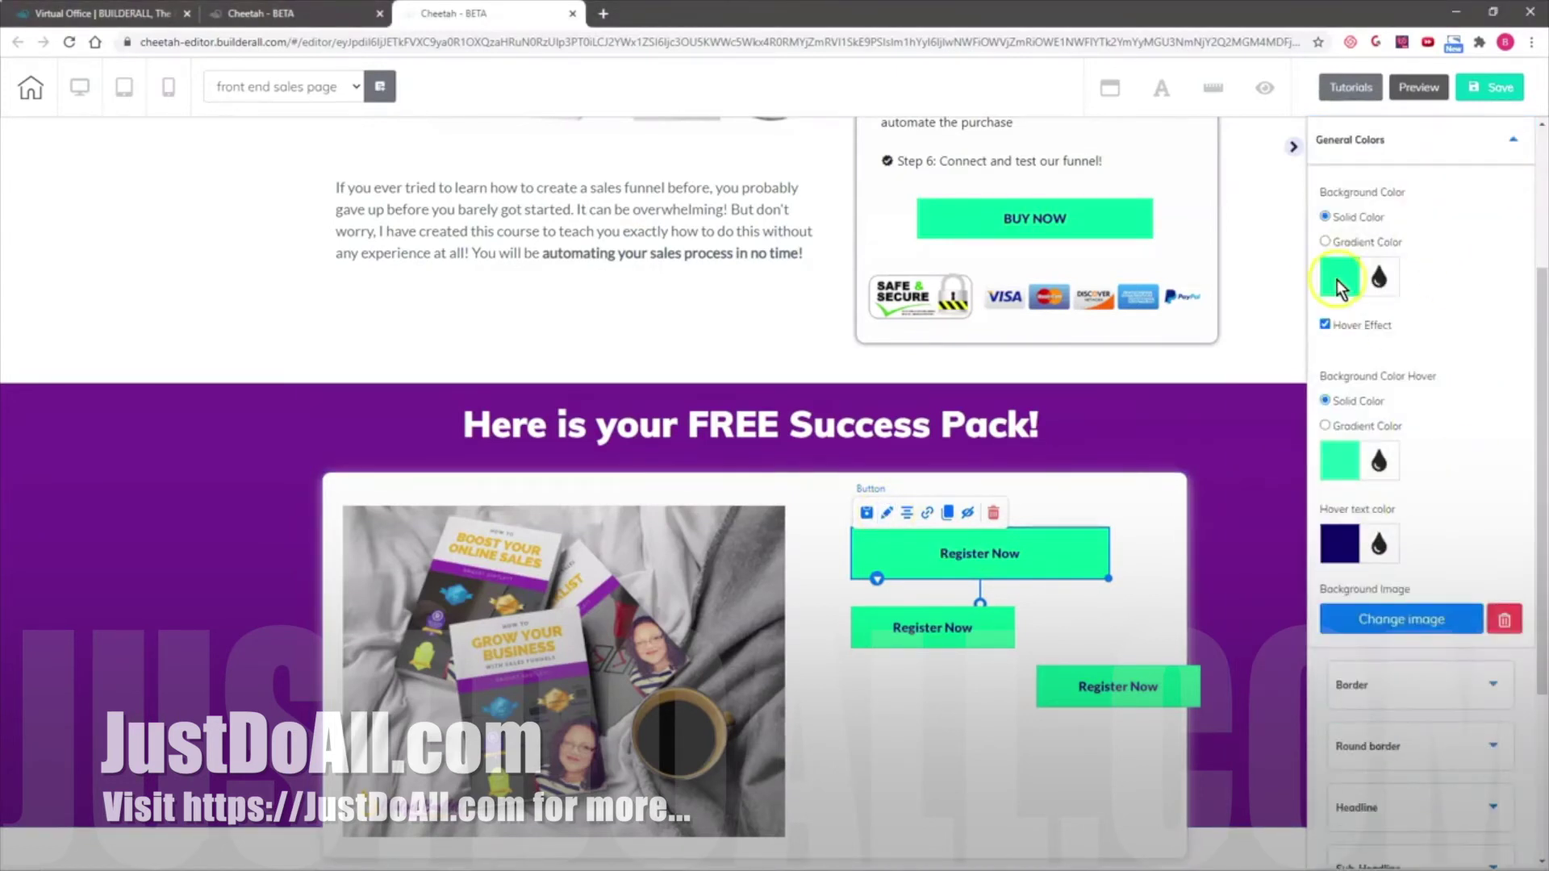
pyautogui.click(1335, 280)
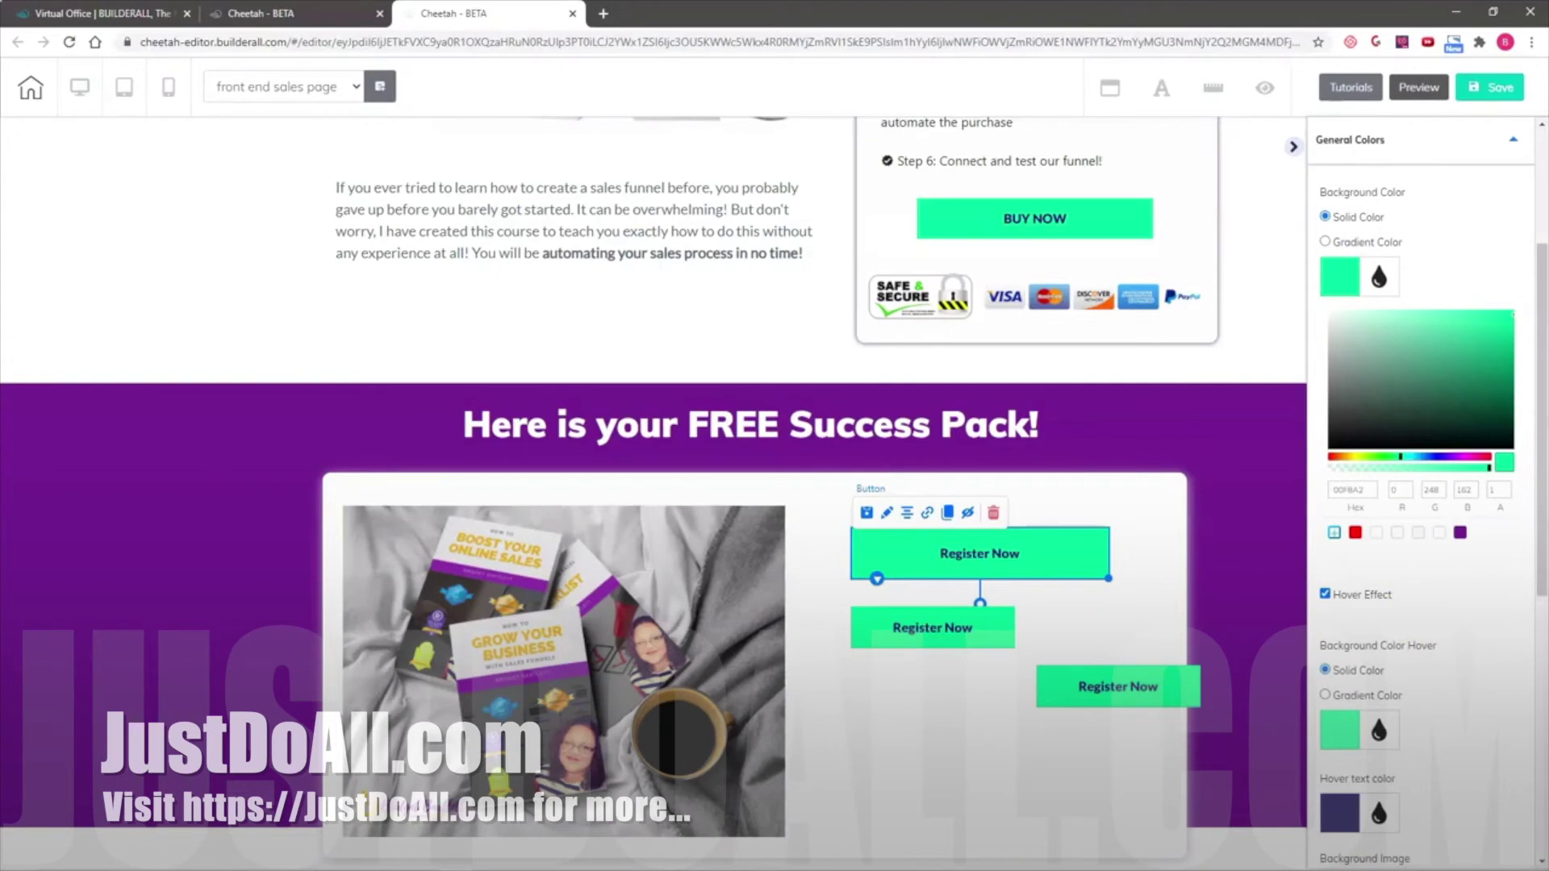
pyautogui.click(1334, 534)
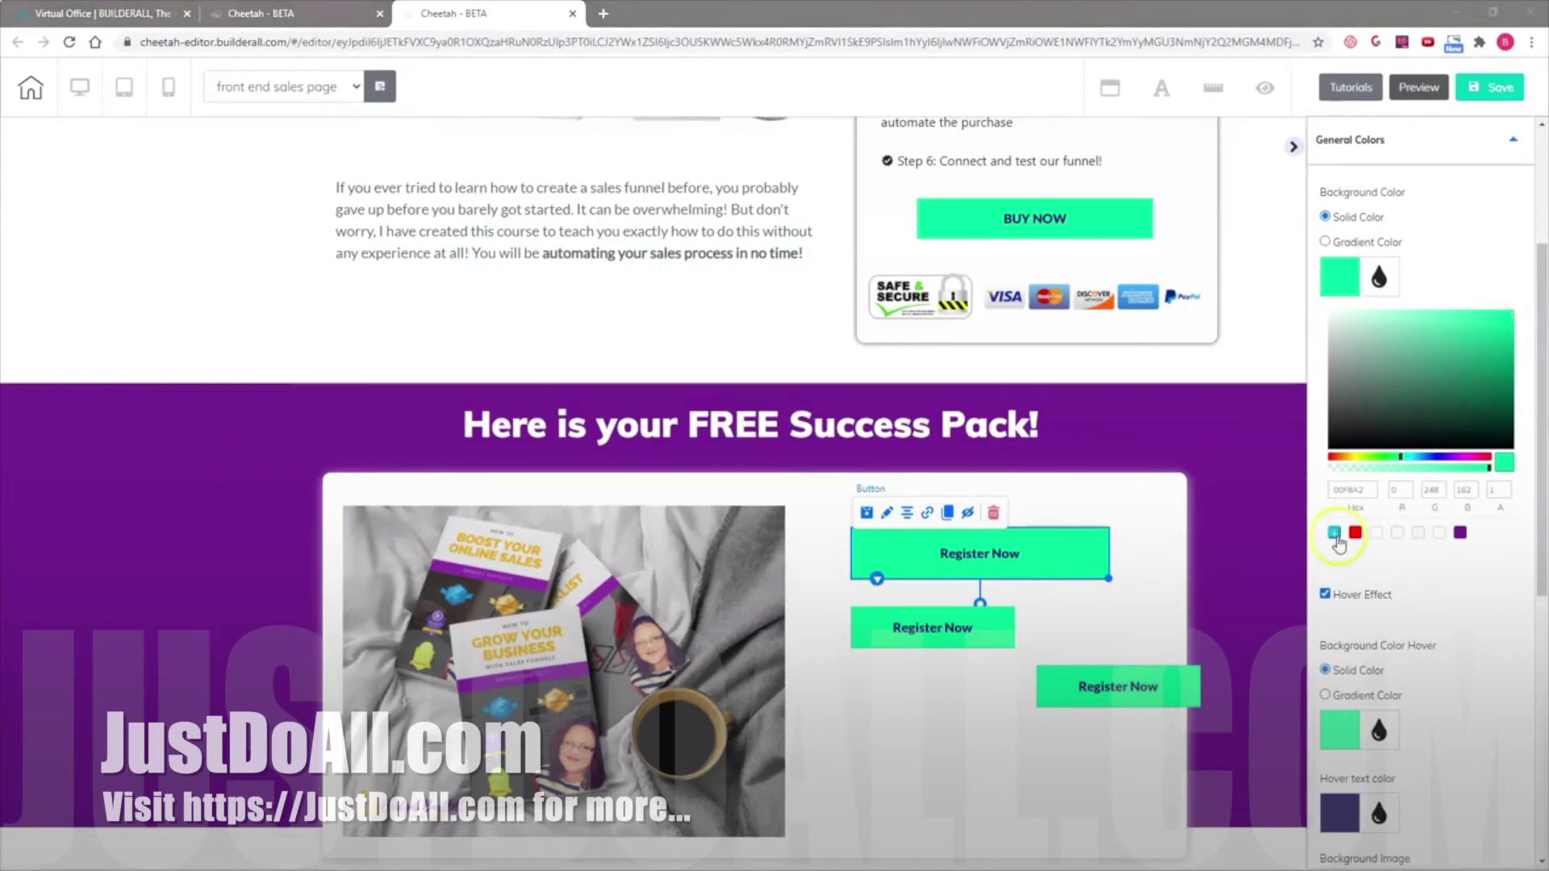
pyautogui.moveTo(1375, 490); pyautogui.dragTo(1323, 492)
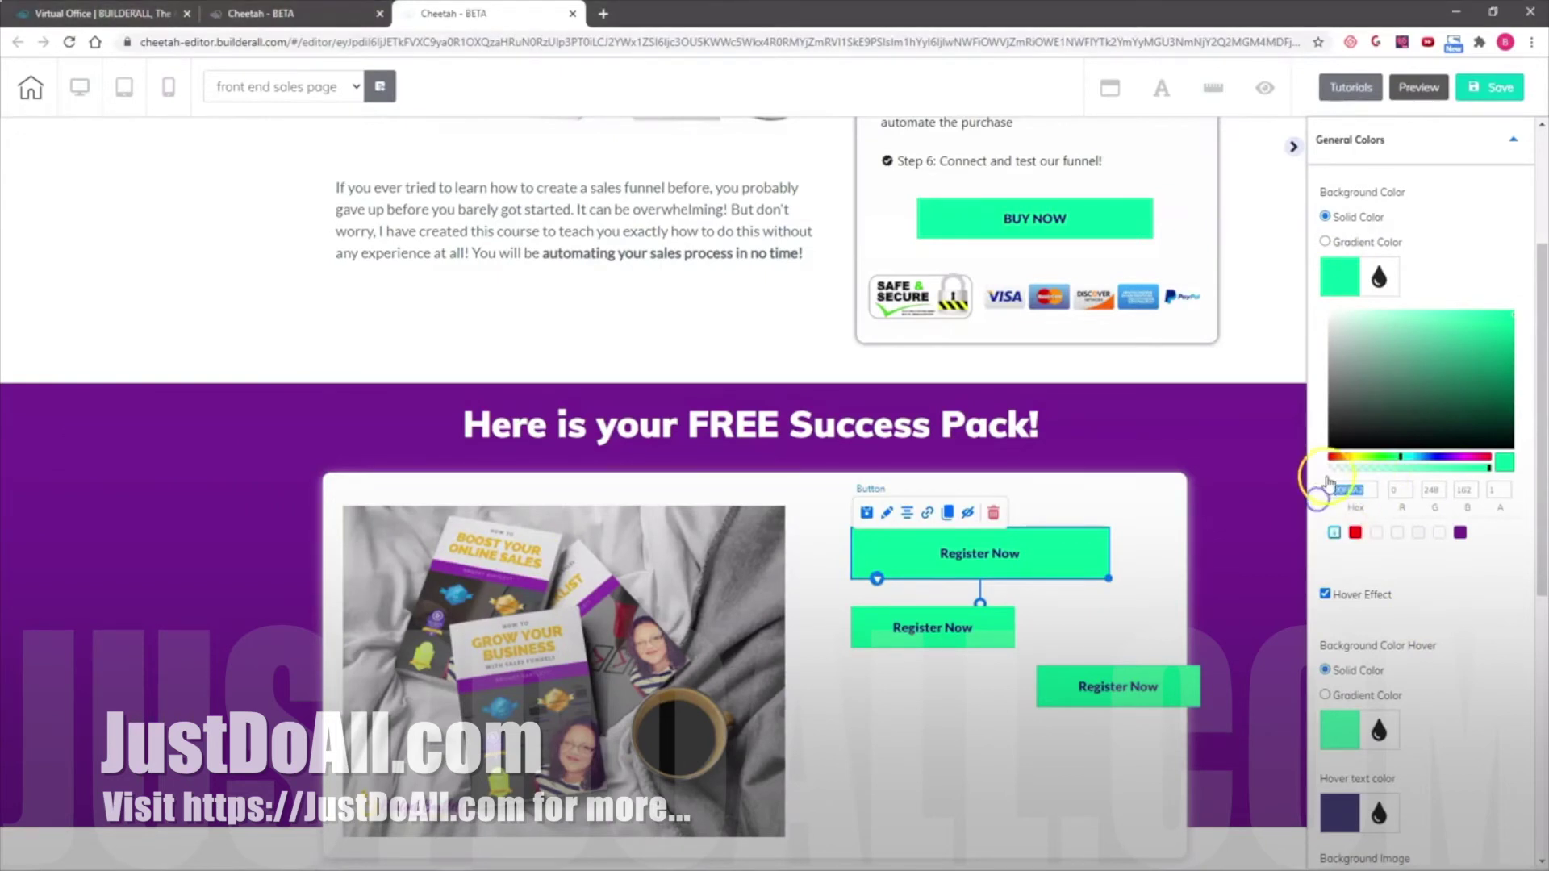
pyautogui.write('F8AC0A')
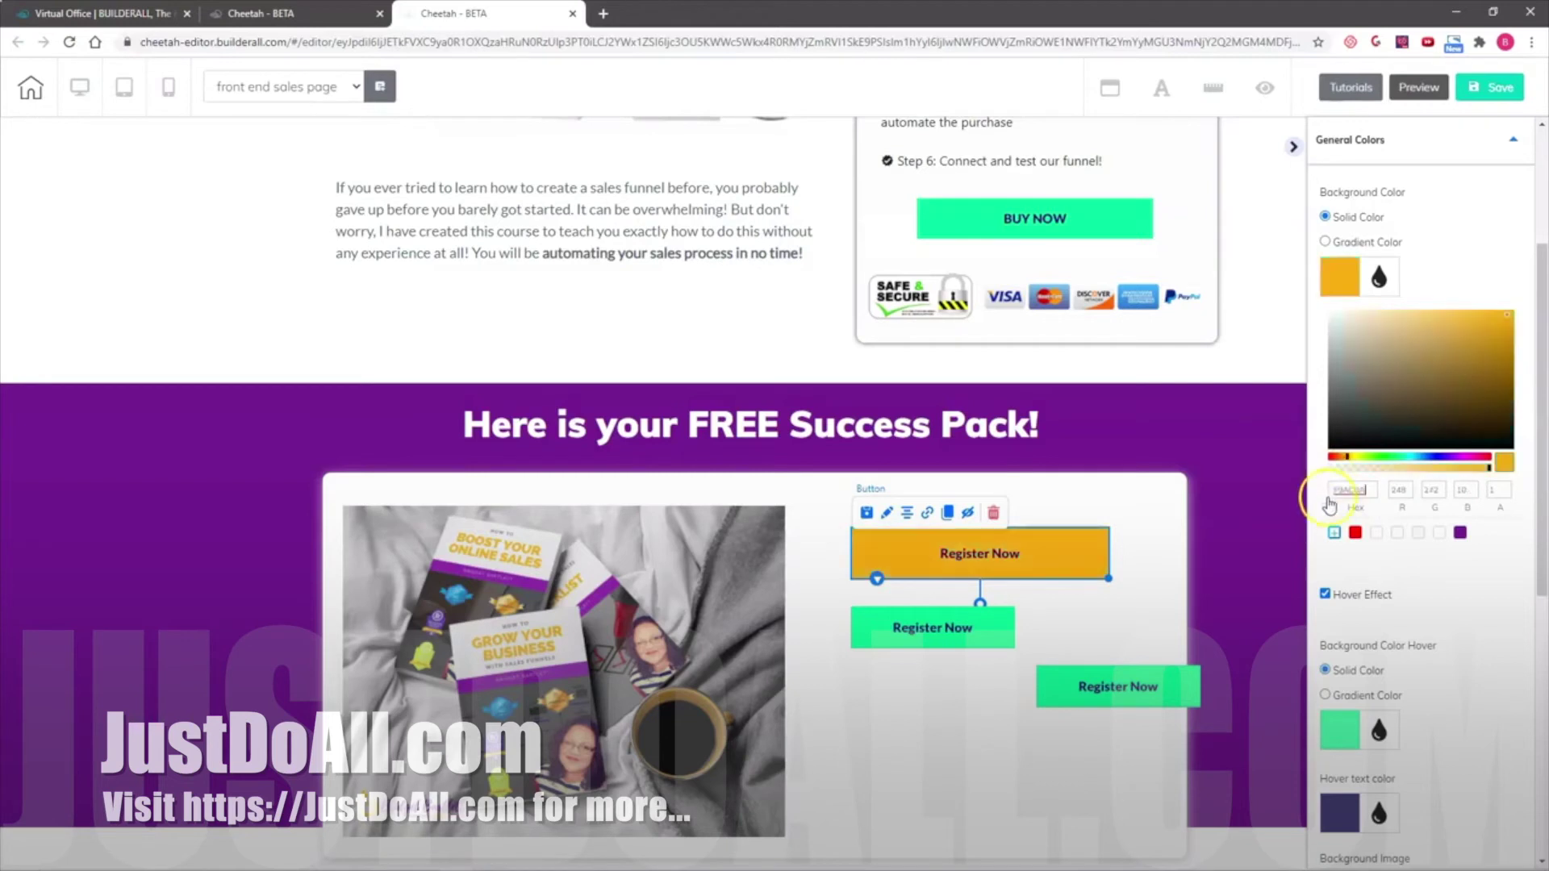
pyautogui.click(1358, 510)
pyautogui.click(1484, 535)
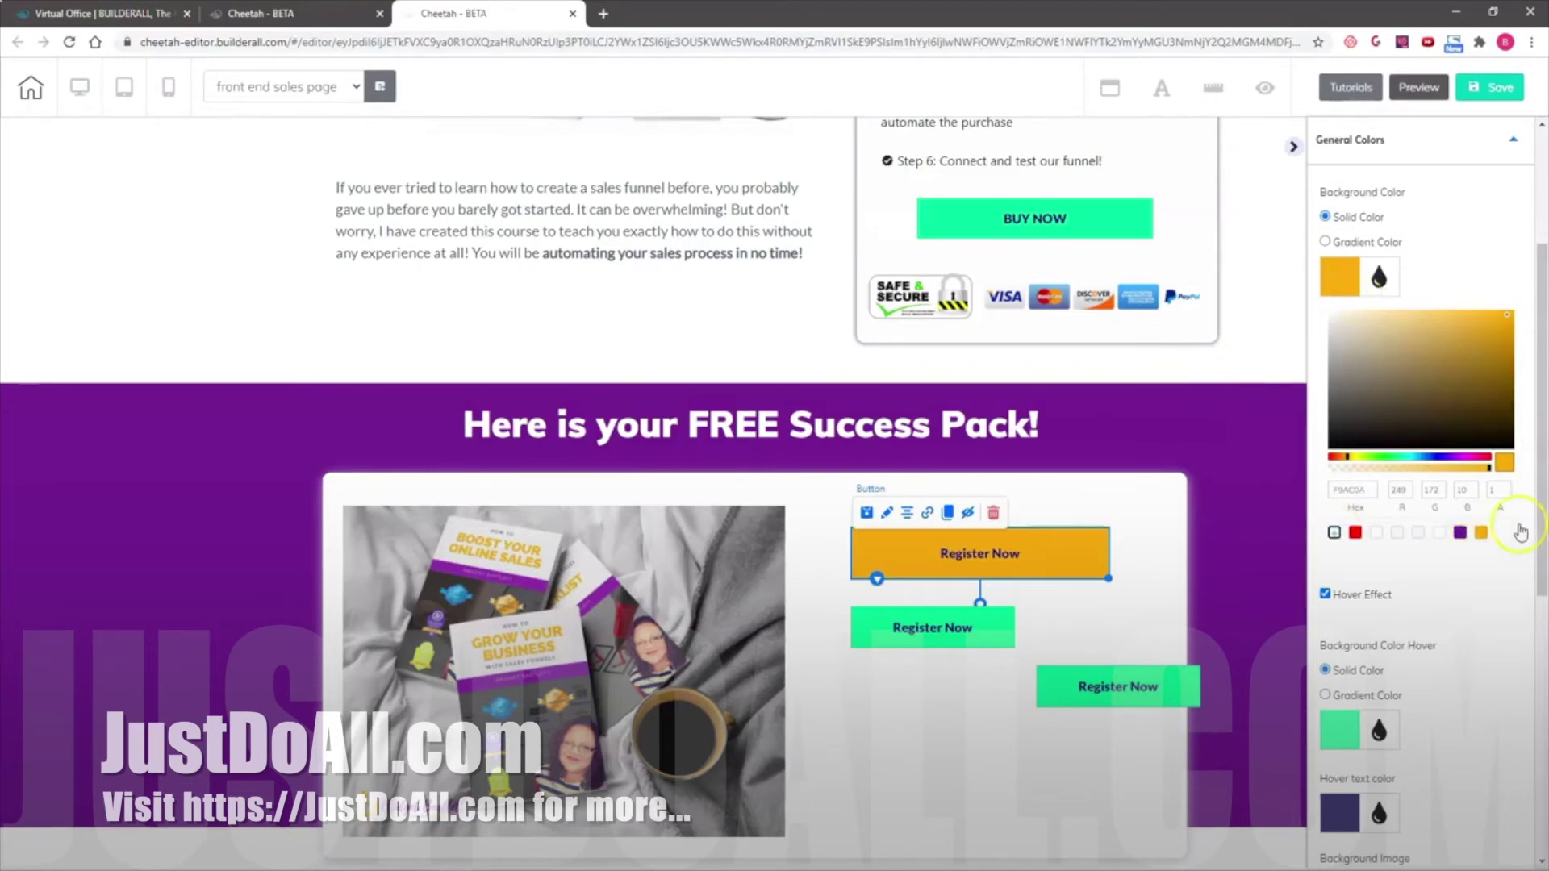
pyautogui.click(1484, 544)
pyautogui.click(1359, 496)
pyautogui.click(885, 539)
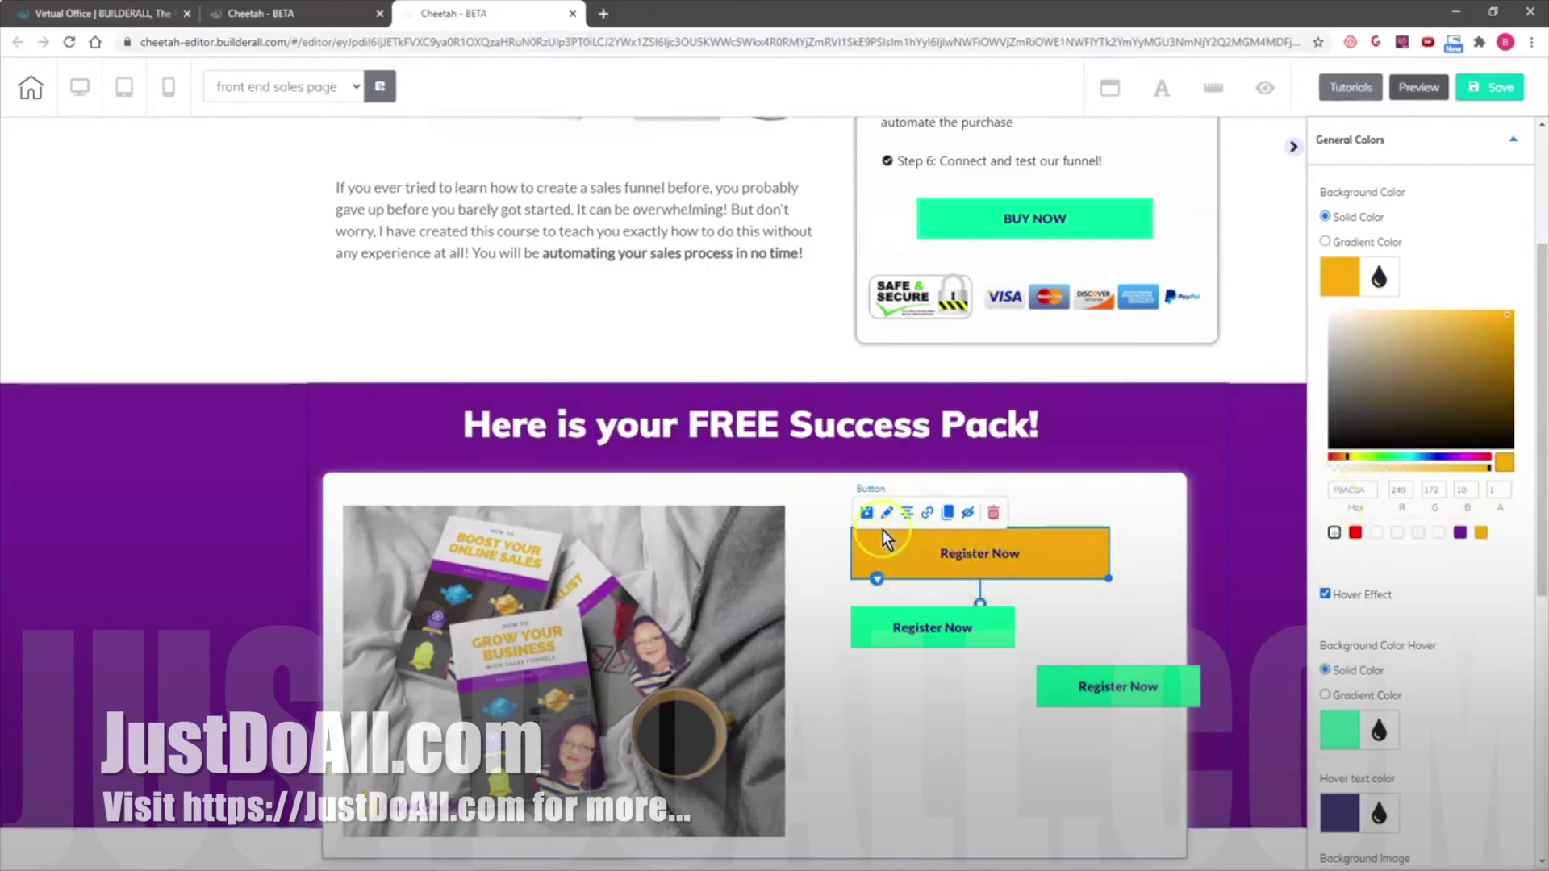
pyautogui.scroll(-4, 1448, 674)
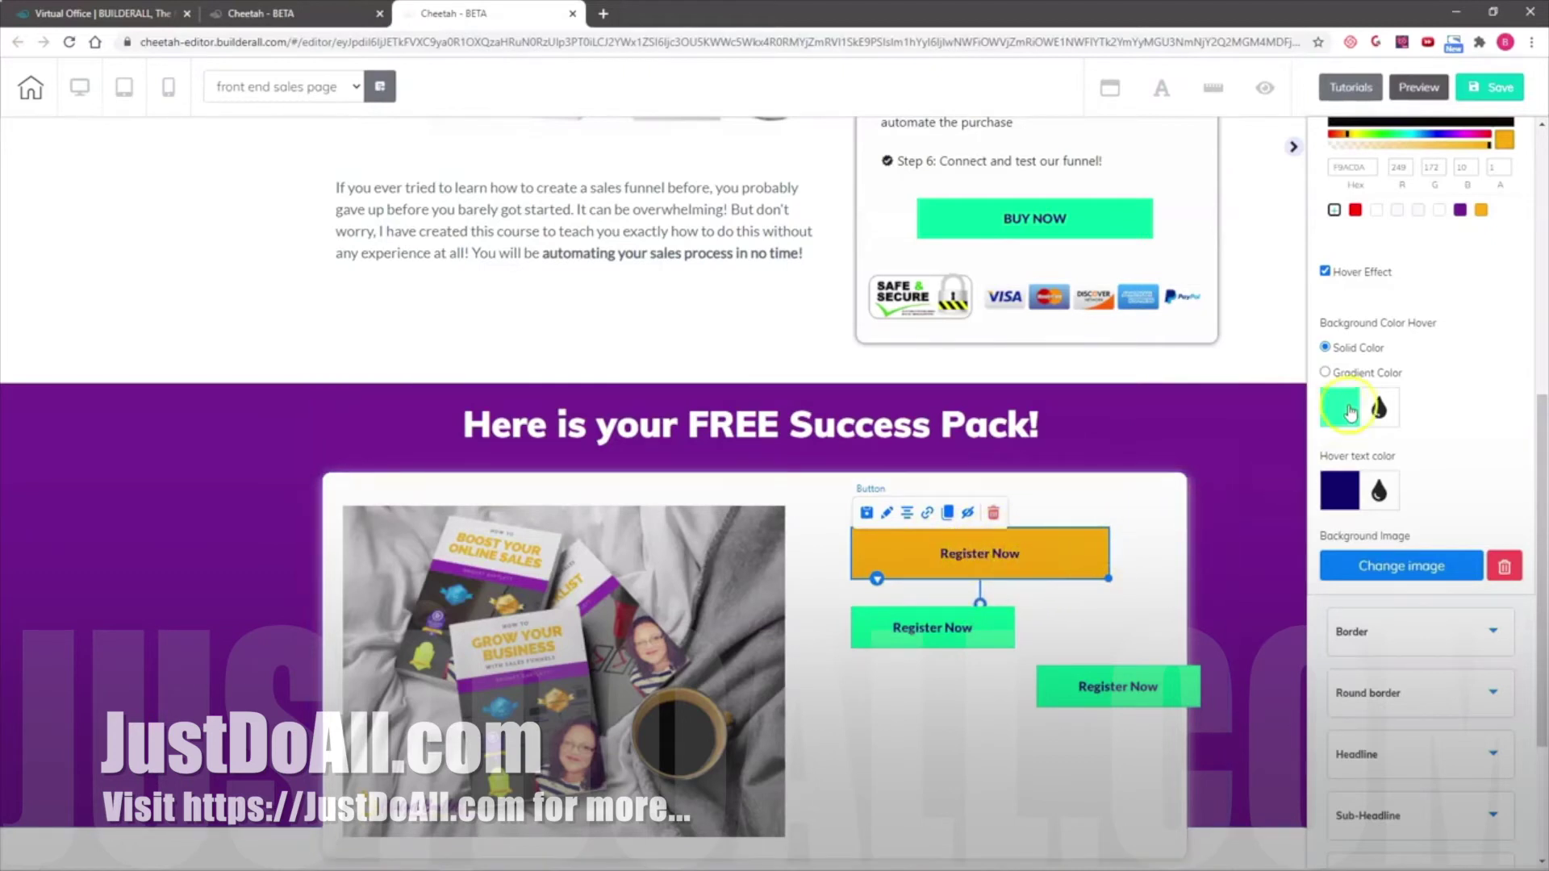
# Set the button's hover background colour to yellow FBC81C.
pyautogui.click(1348, 410)
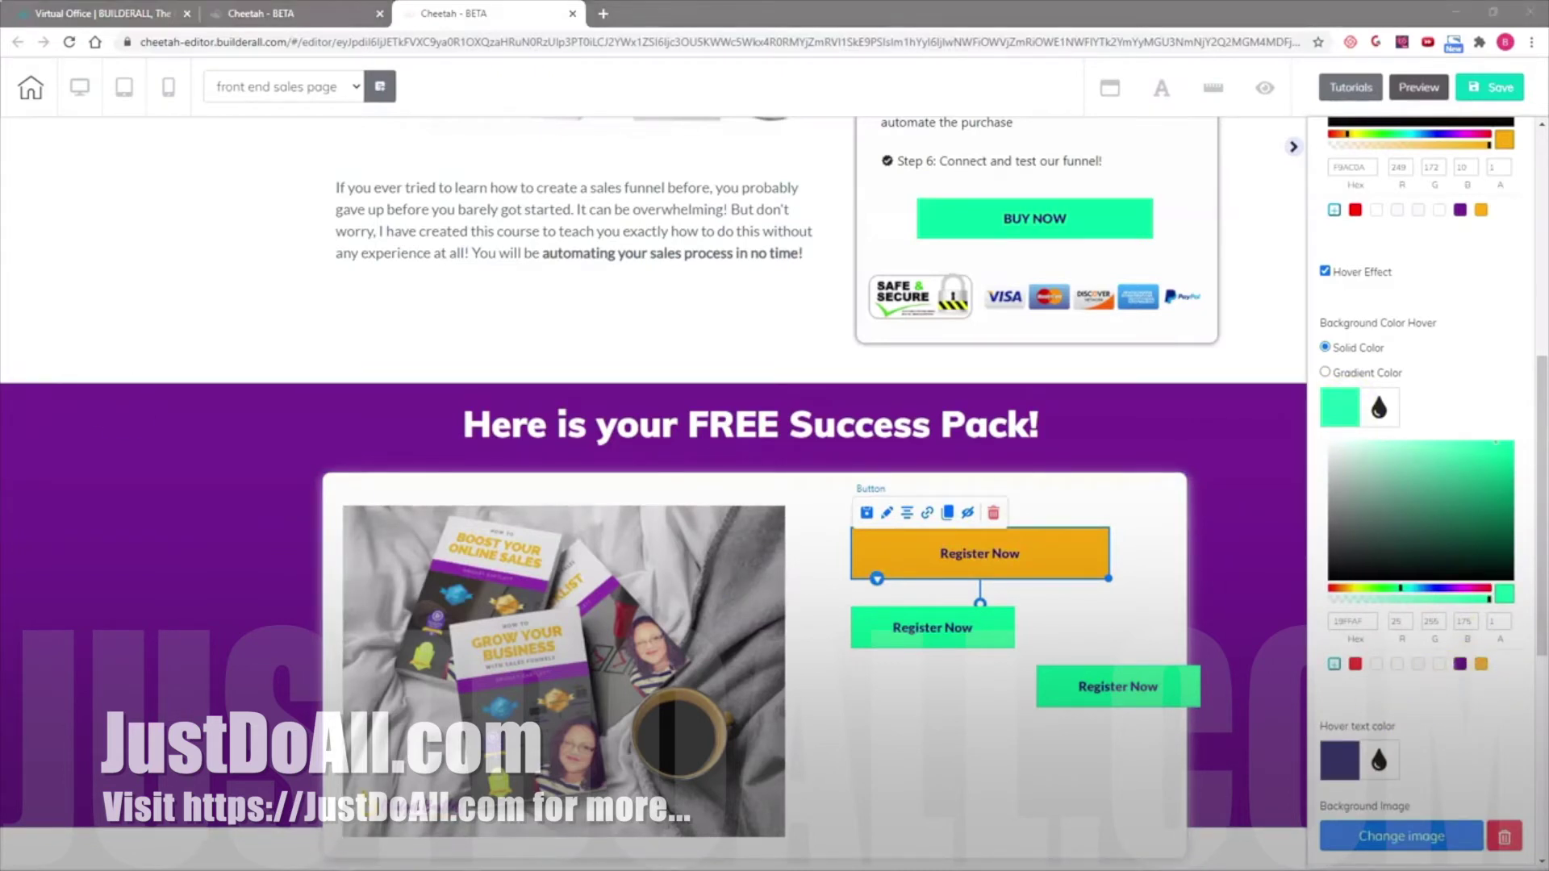
pyautogui.moveTo(1370, 620); pyautogui.dragTo(1320, 628)
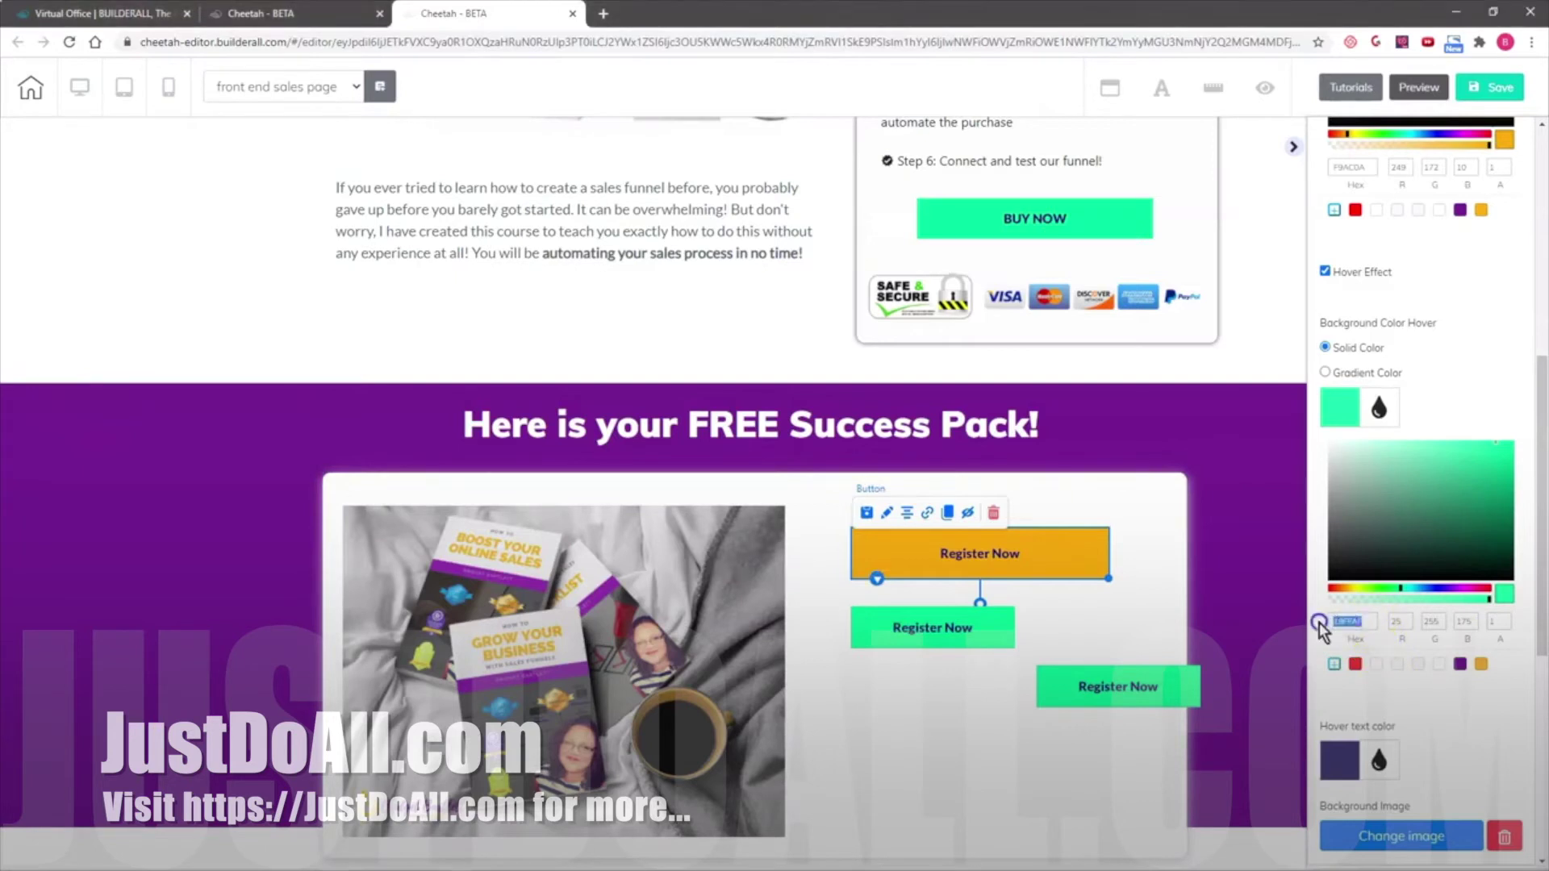
pyautogui.write('FBC81C')
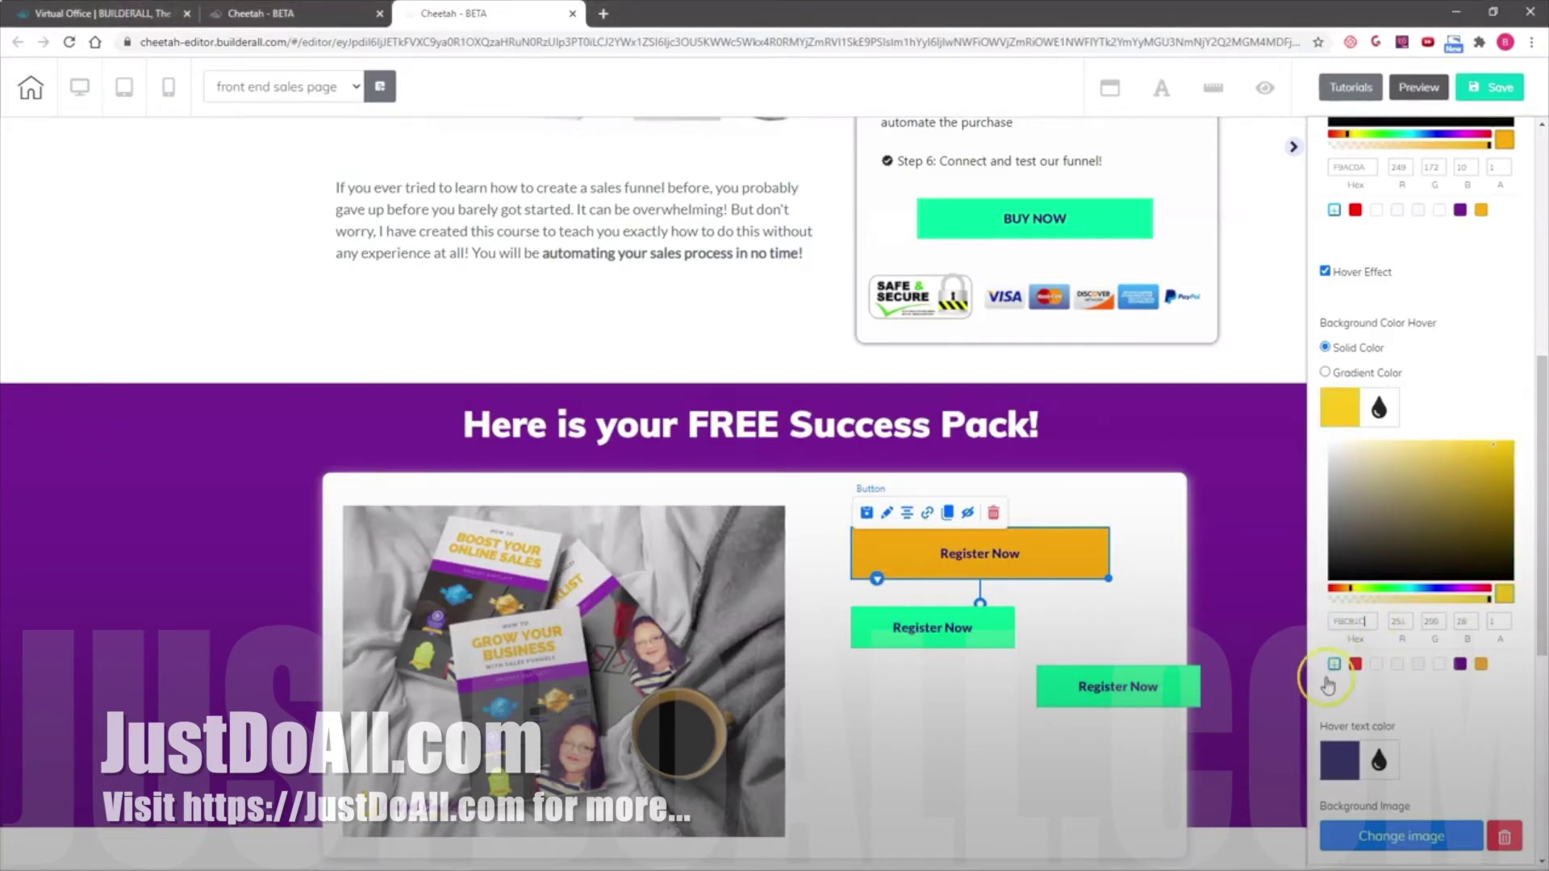
pyautogui.click(1335, 664)
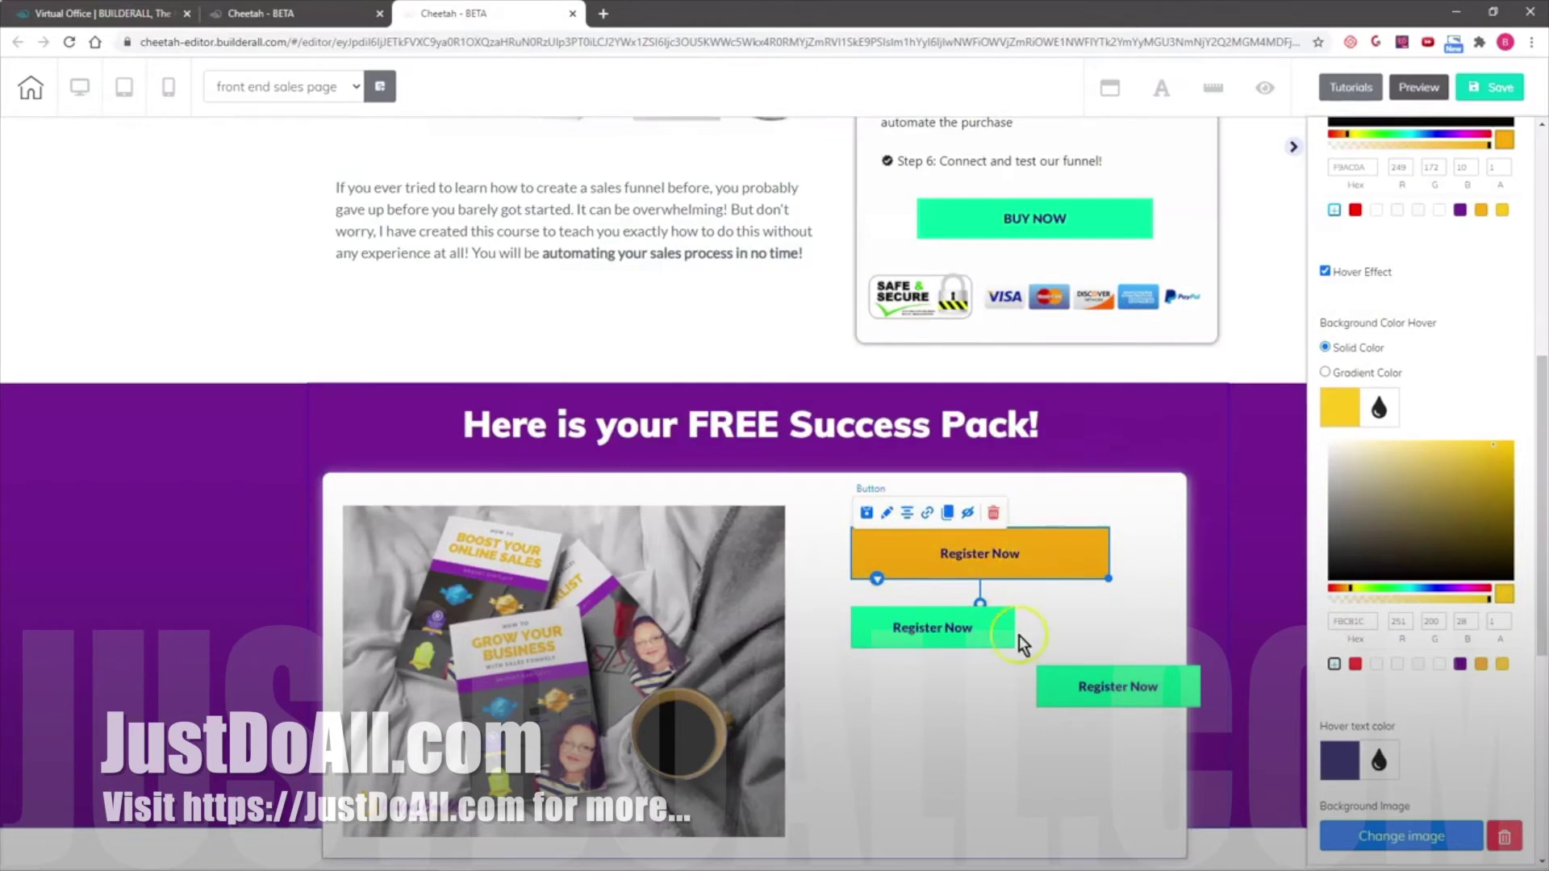
pyautogui.scroll(-2, 1464, 763)
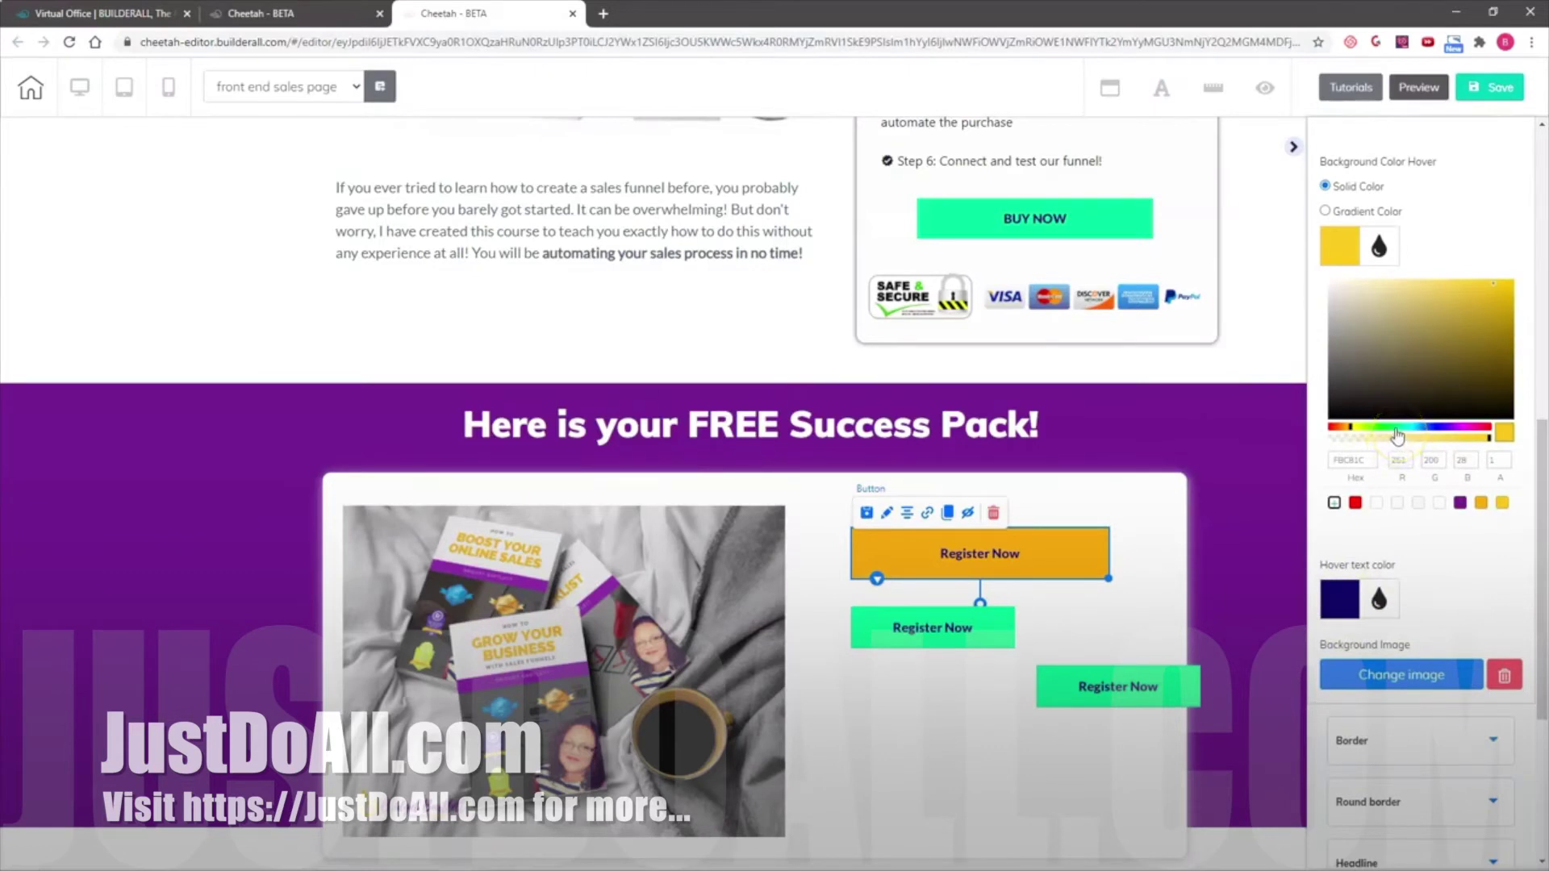
# Make the button's hover text colour black.
pyautogui.click(1339, 599)
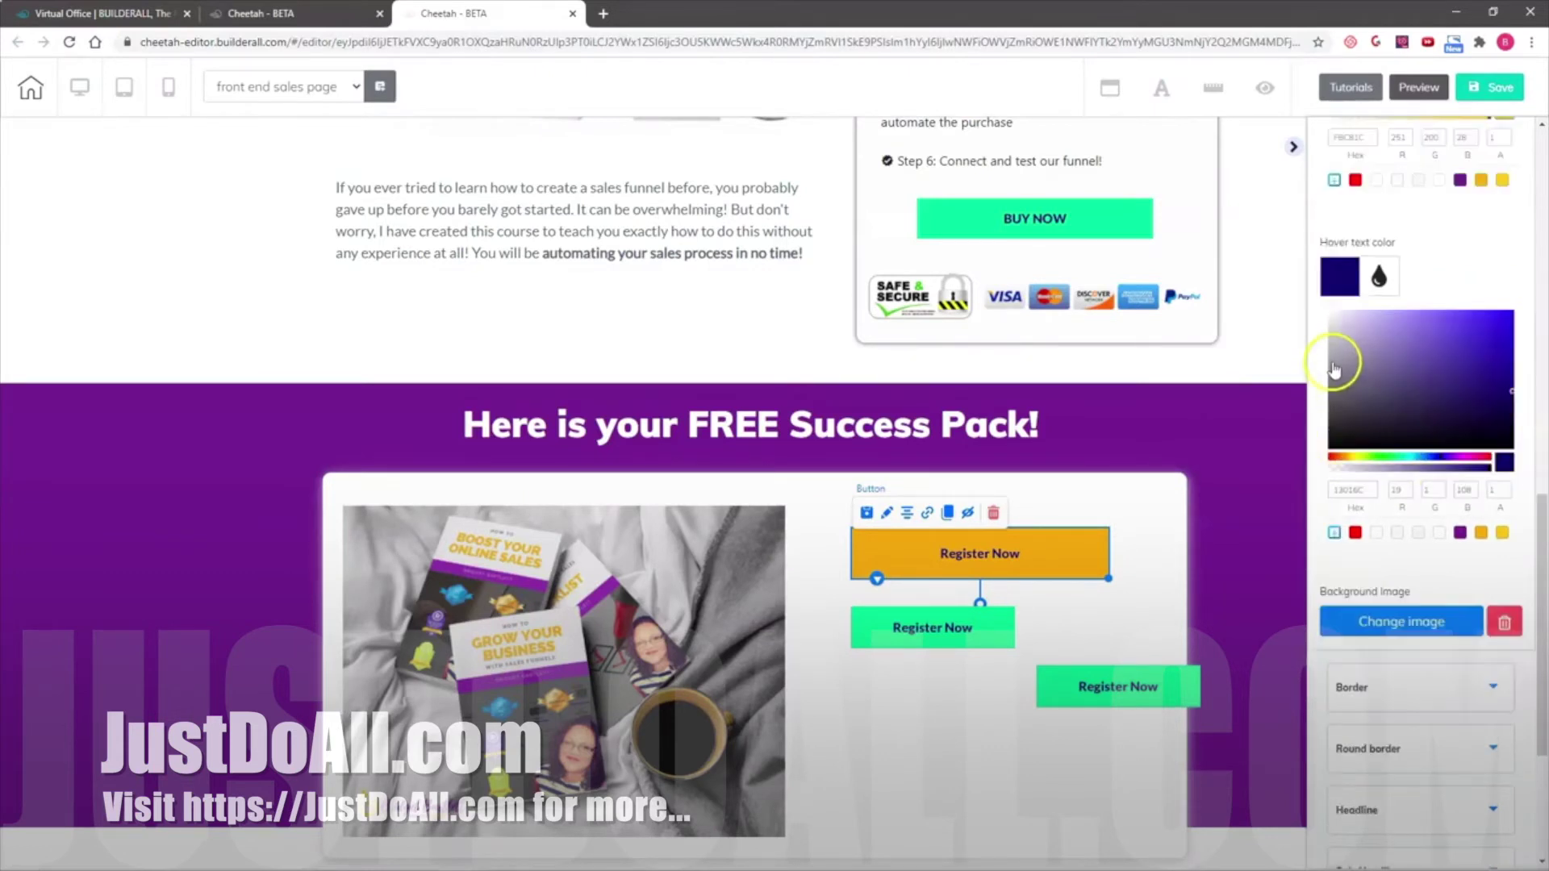
pyautogui.moveTo(1340, 360); pyautogui.dragTo(1316, 311)
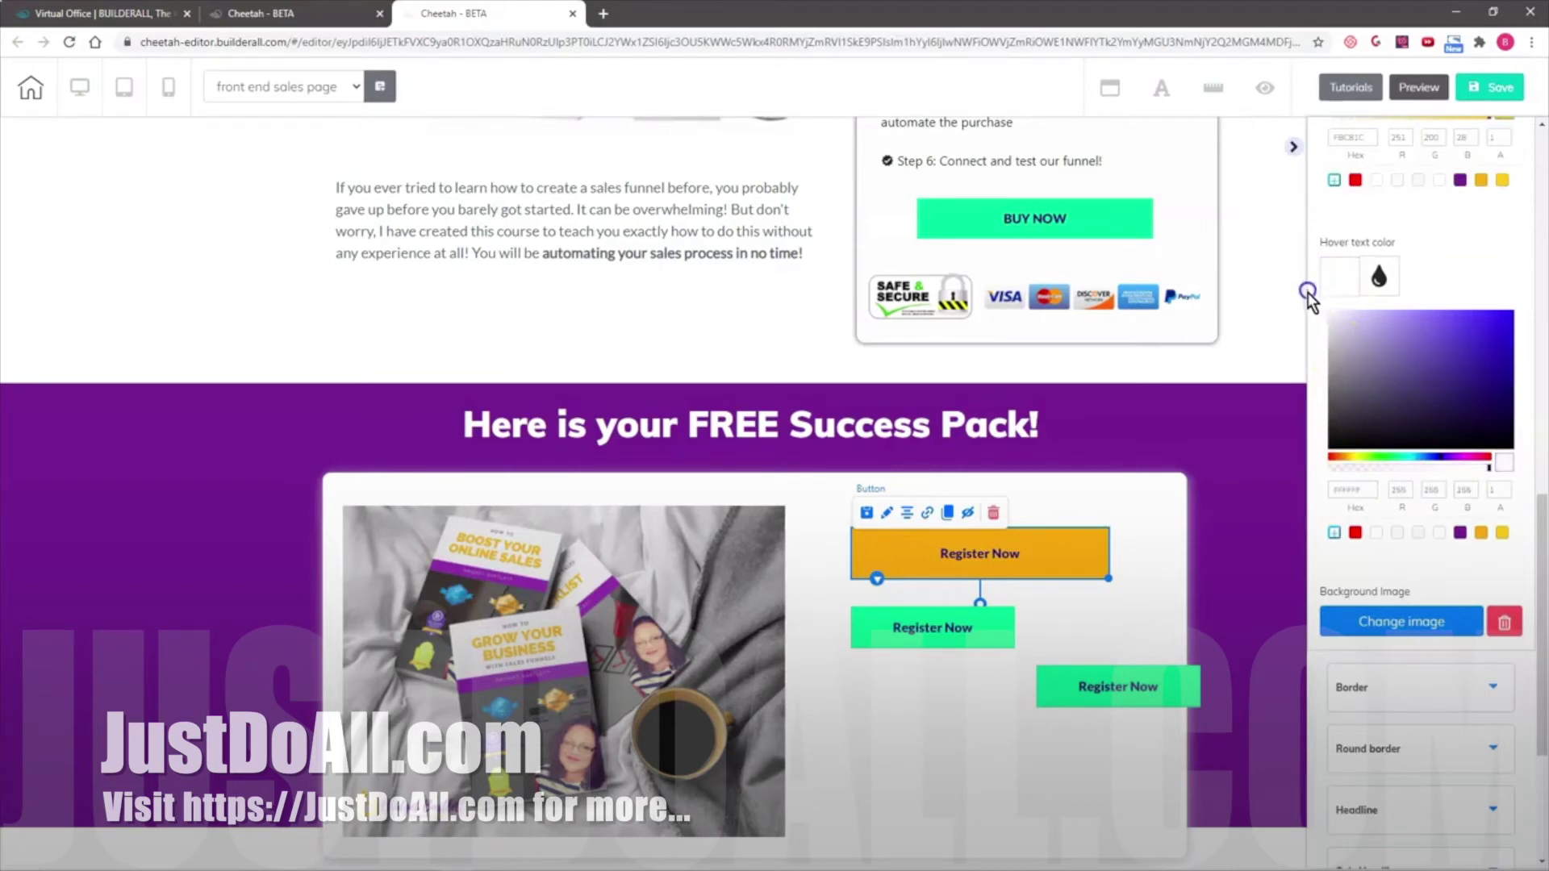
pyautogui.moveTo(1372, 383); pyautogui.dragTo(1317, 466)
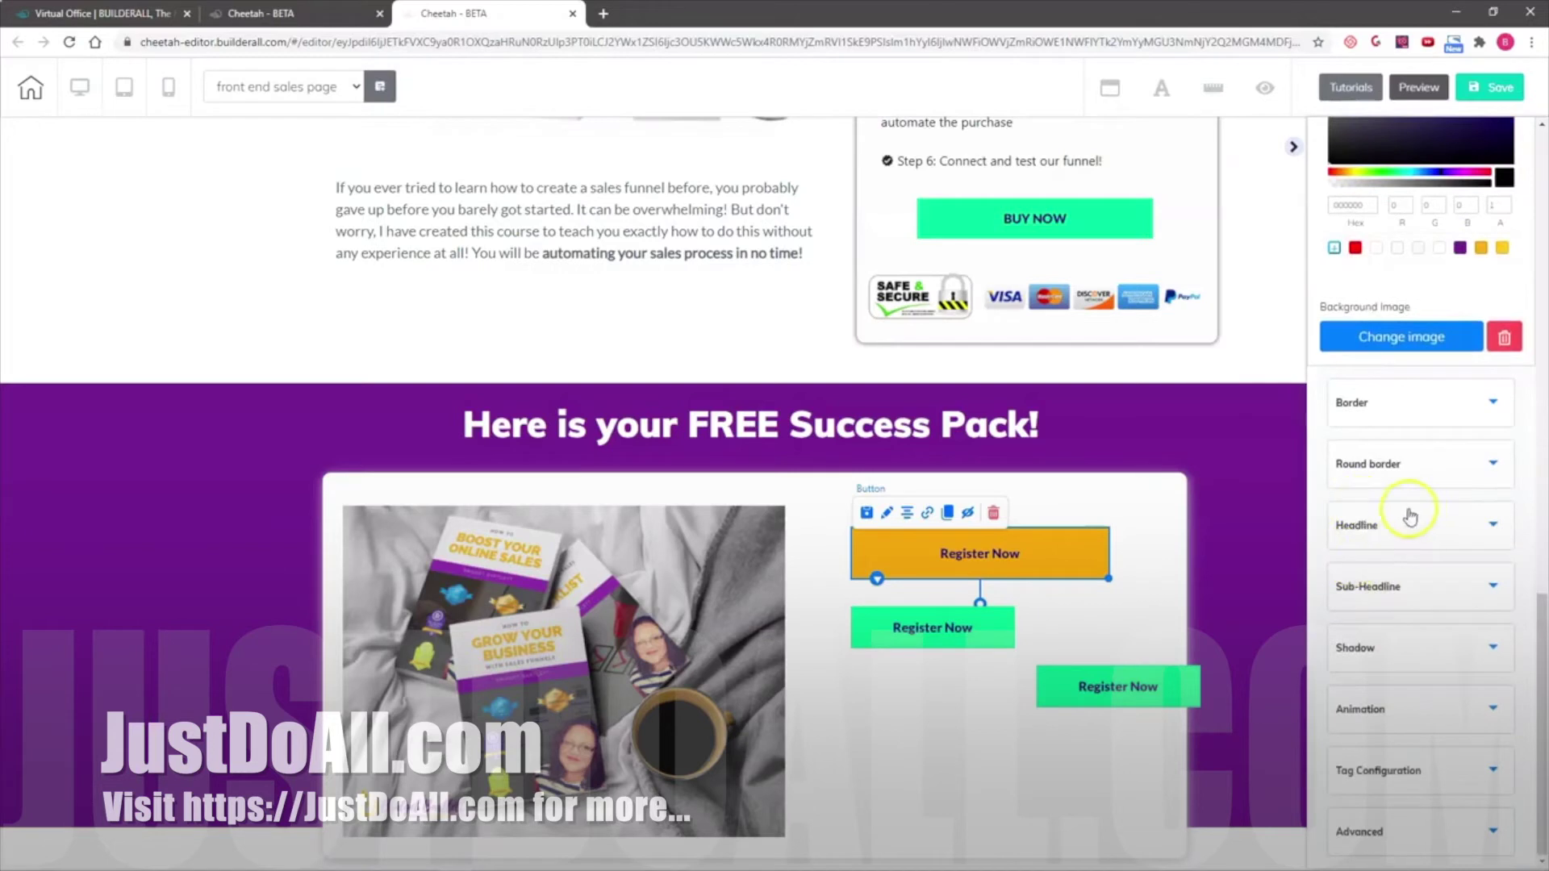
pyautogui.click(1369, 520)
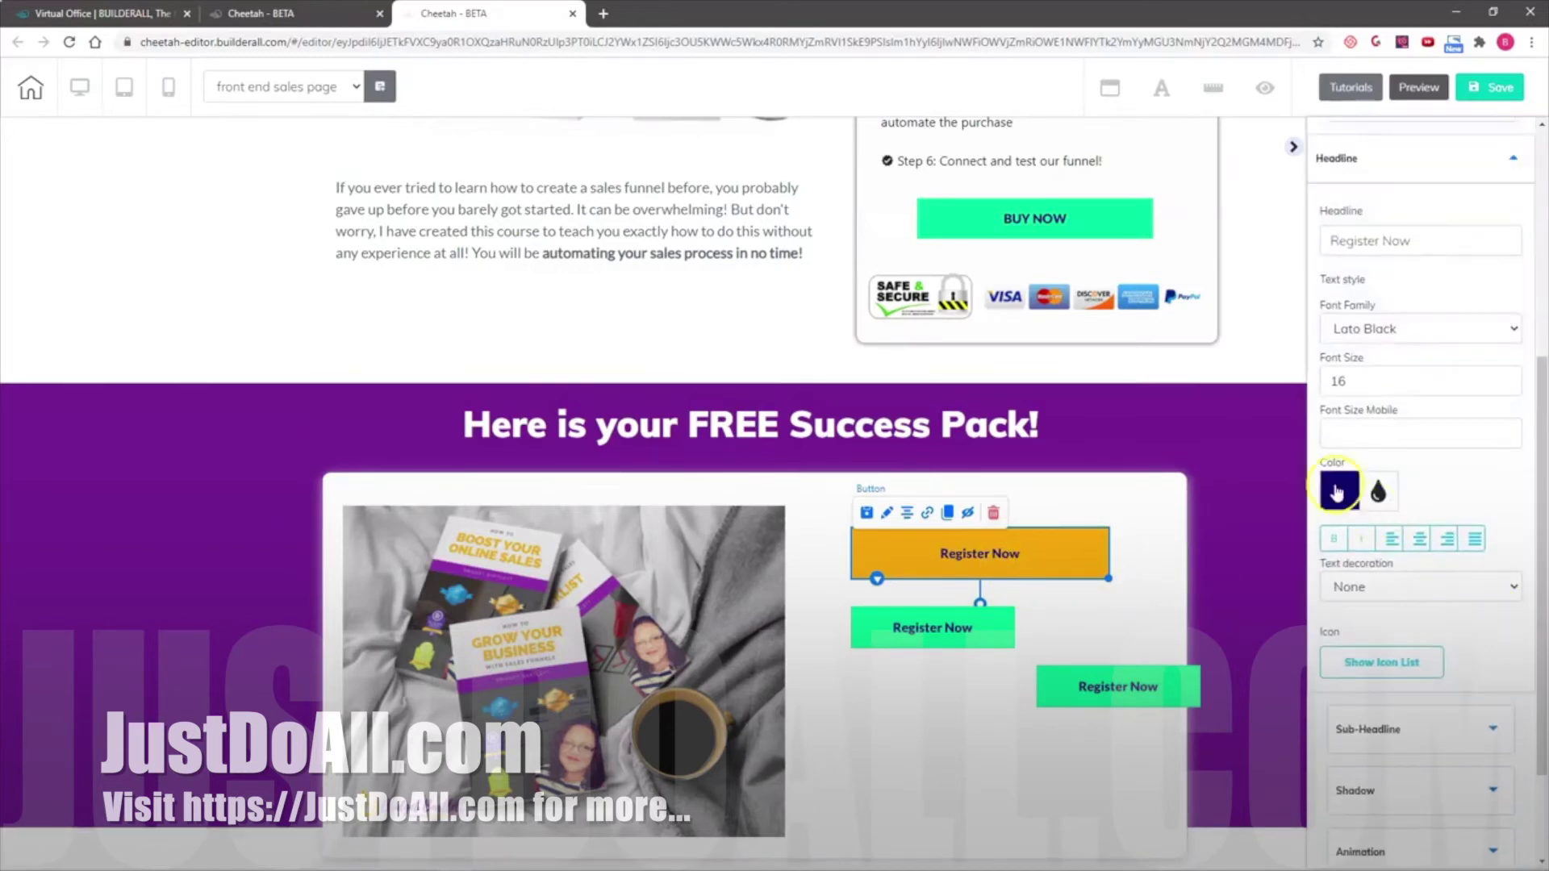
pyautogui.click(1344, 502)
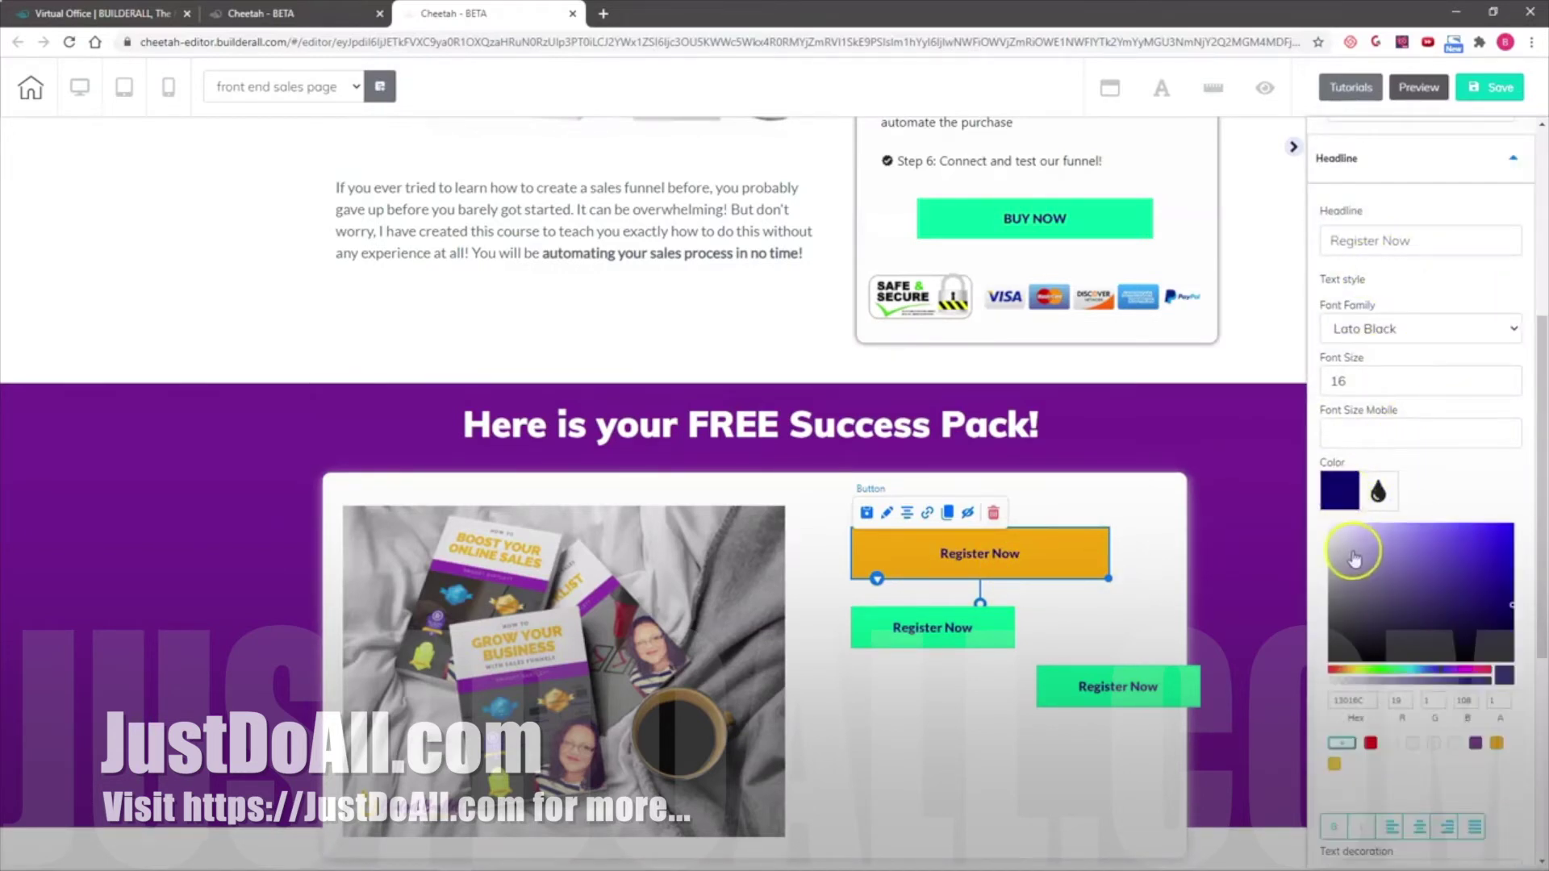
# Make the orange button's label white and rename it 'How to Grow Your Business Online'.
pyautogui.click(1354, 556)
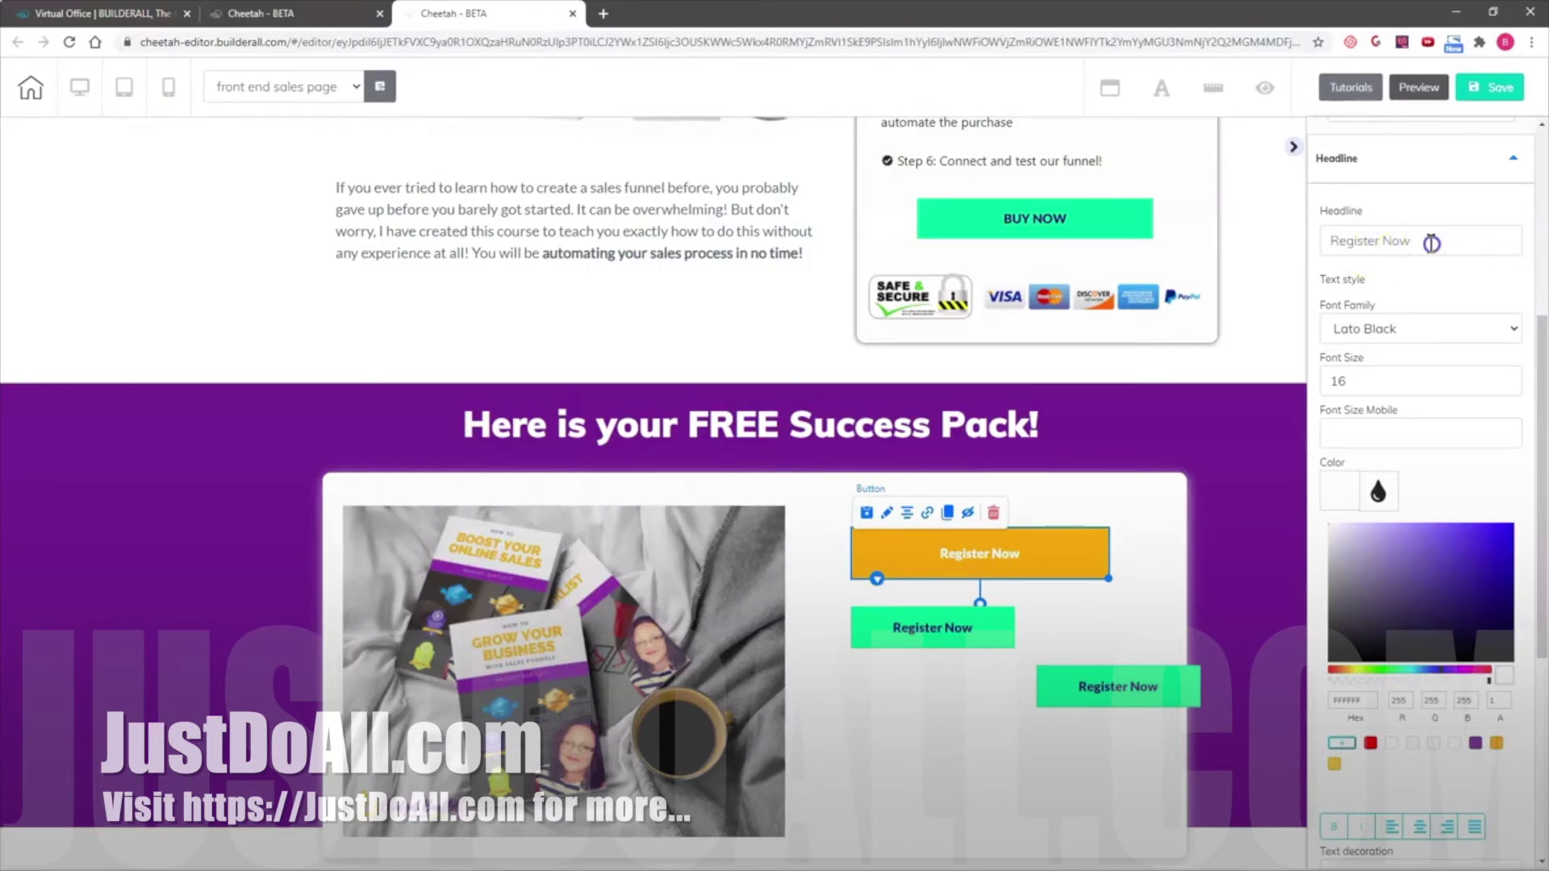
pyautogui.moveTo(1435, 244); pyautogui.dragTo(1239, 258)
pyautogui.write('How to Grow Your Business Online')
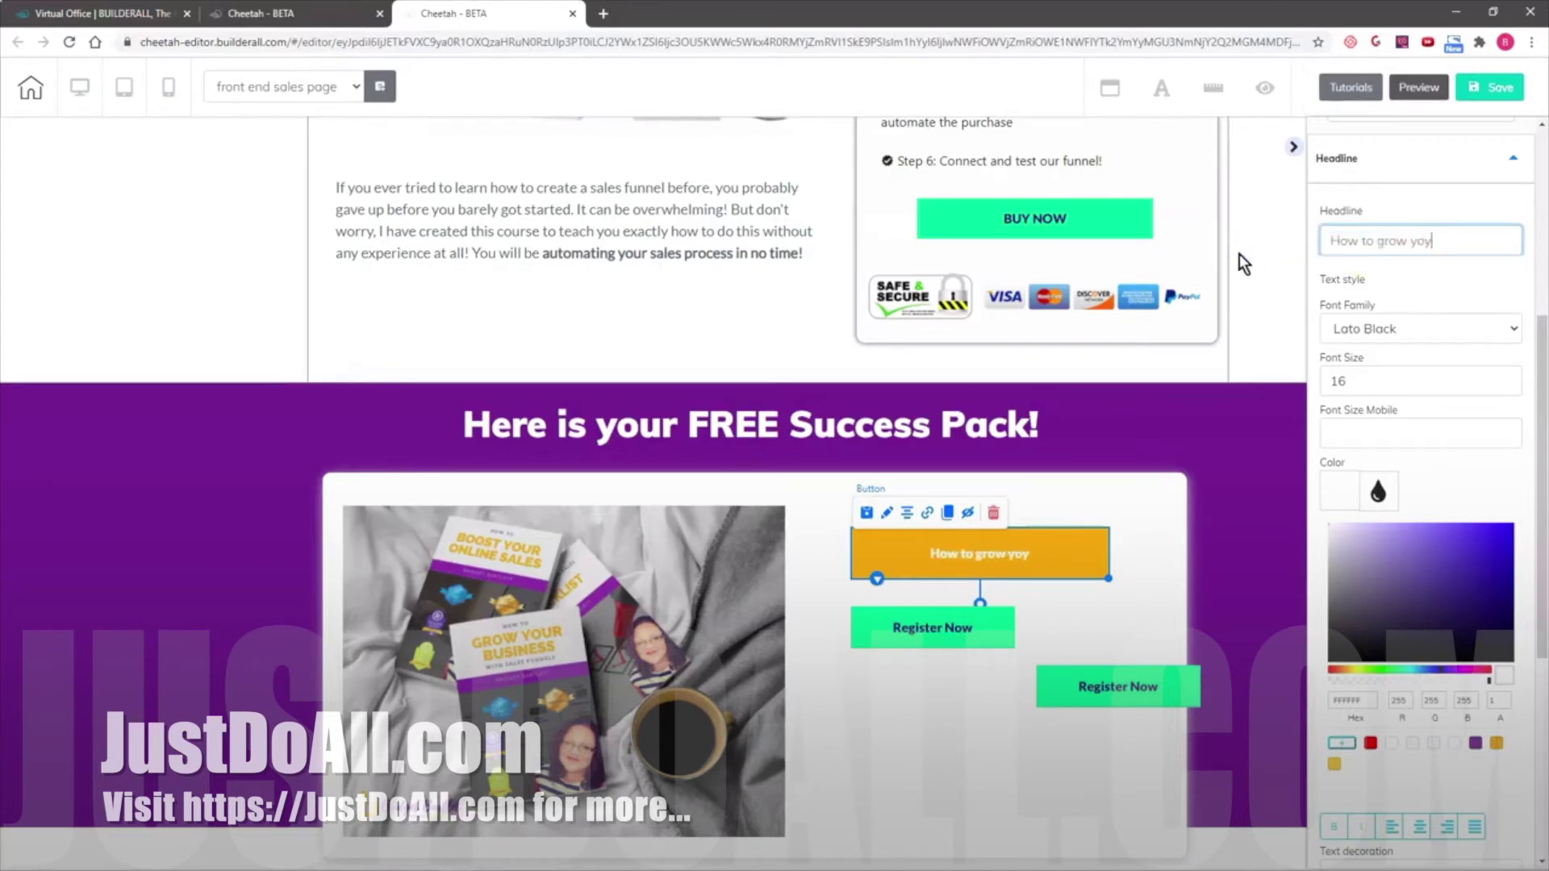
pyautogui.click(1386, 243)
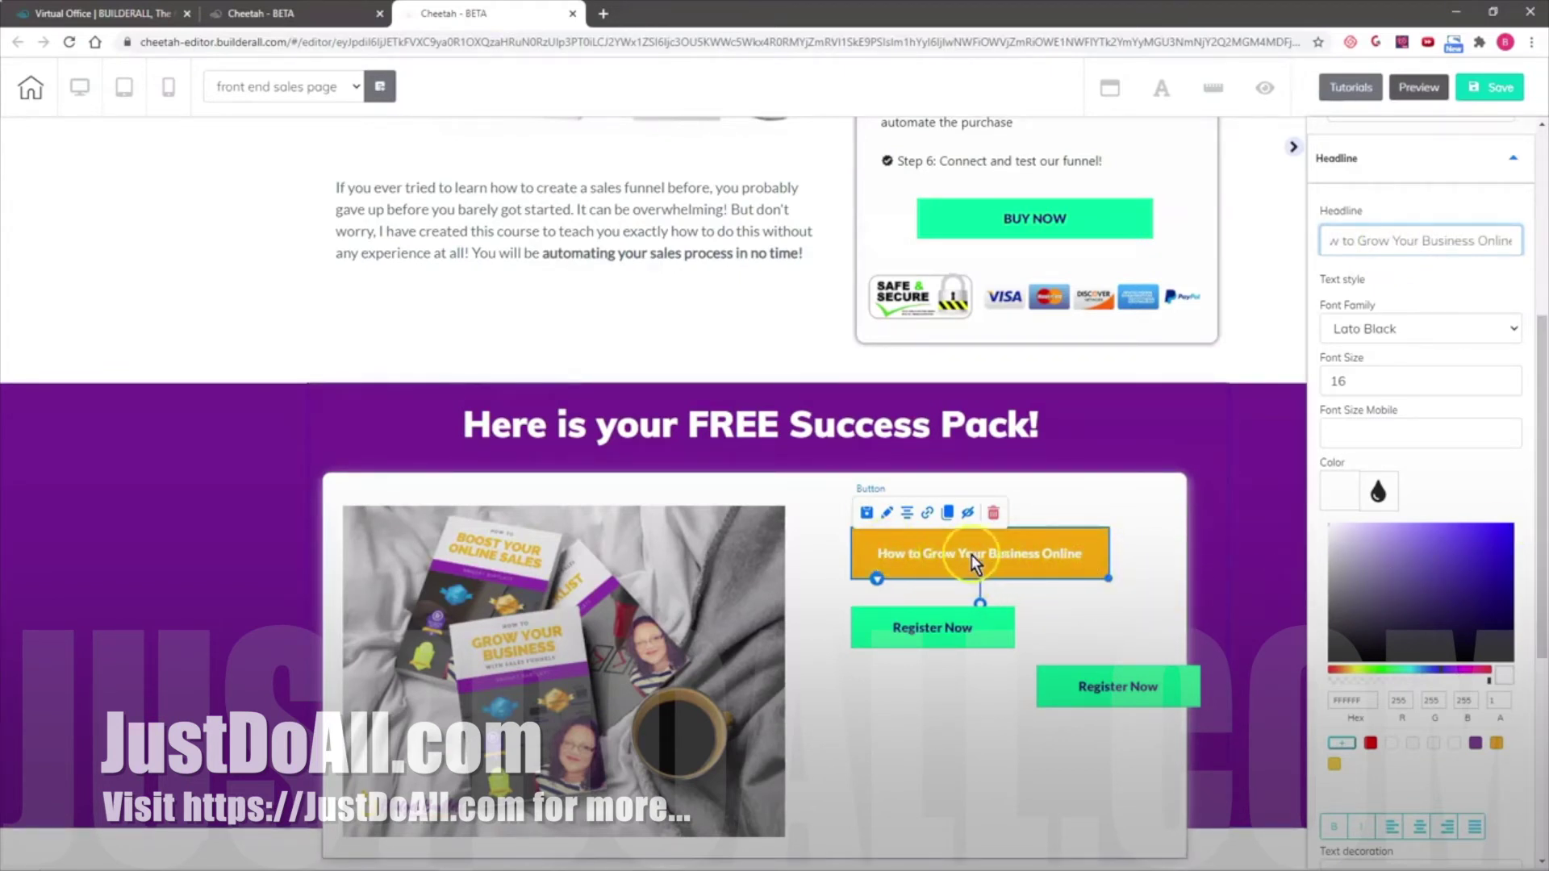
# Delete both green Register Now buttons.
pyautogui.click(979, 628)
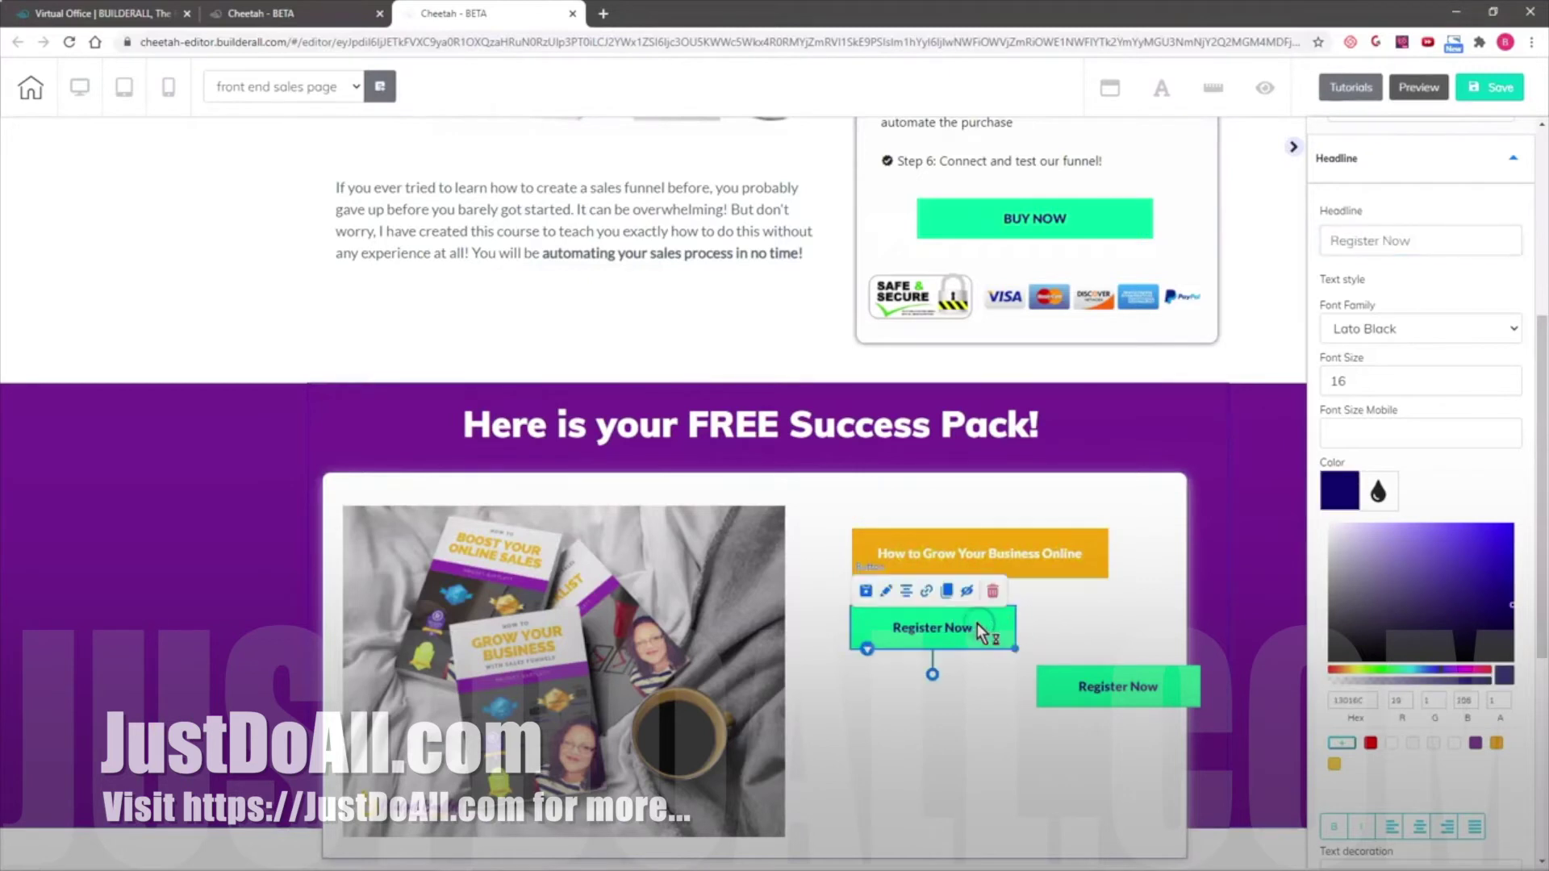
pyautogui.scroll(1, 993, 595)
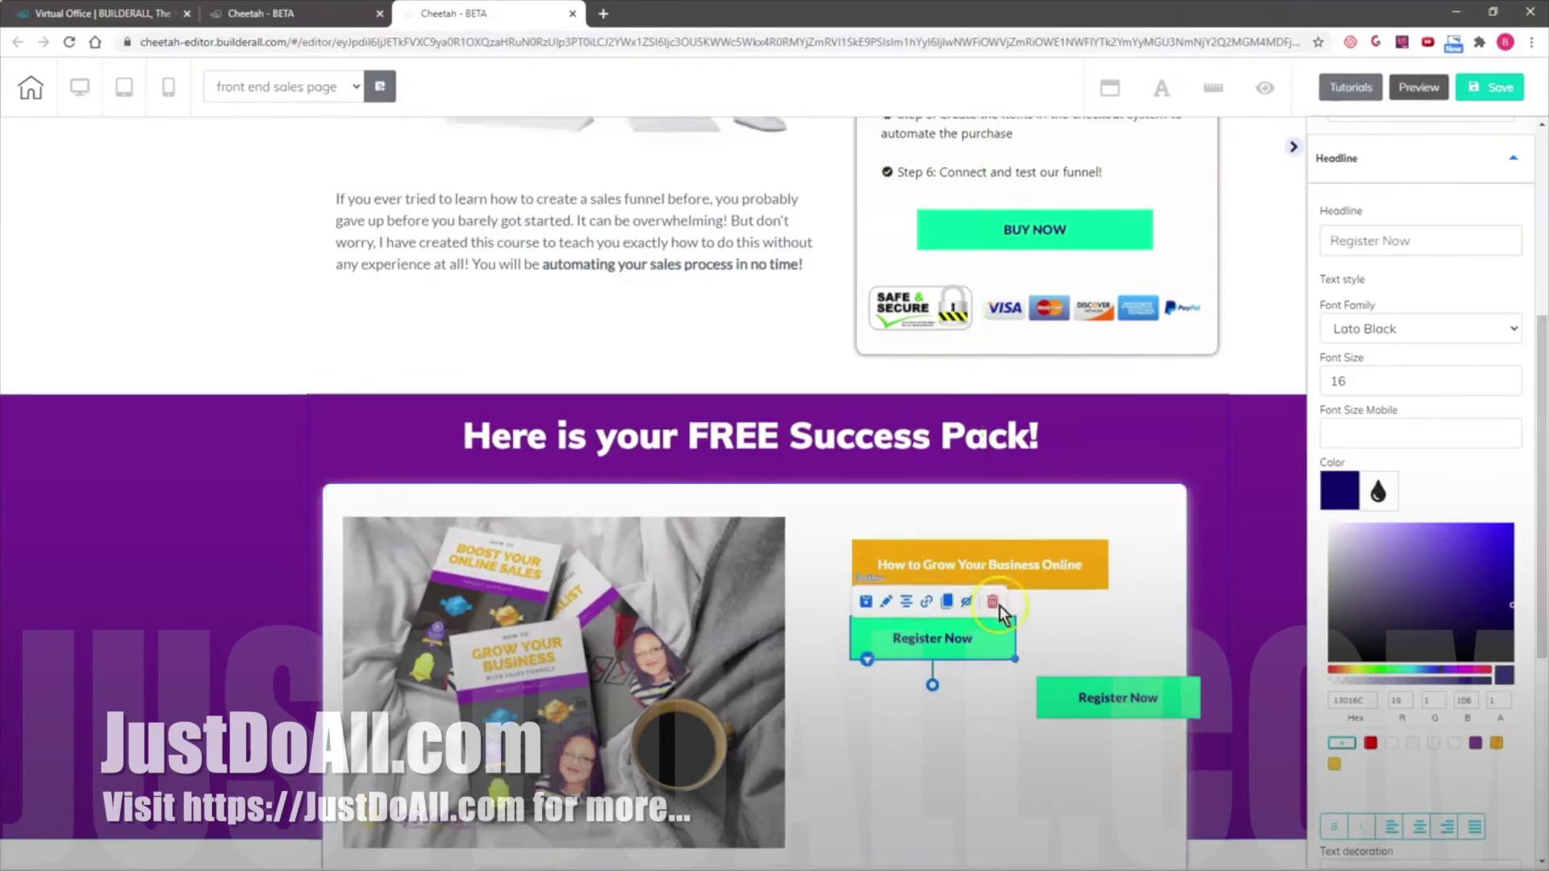
pyautogui.click(993, 603)
pyautogui.click(994, 604)
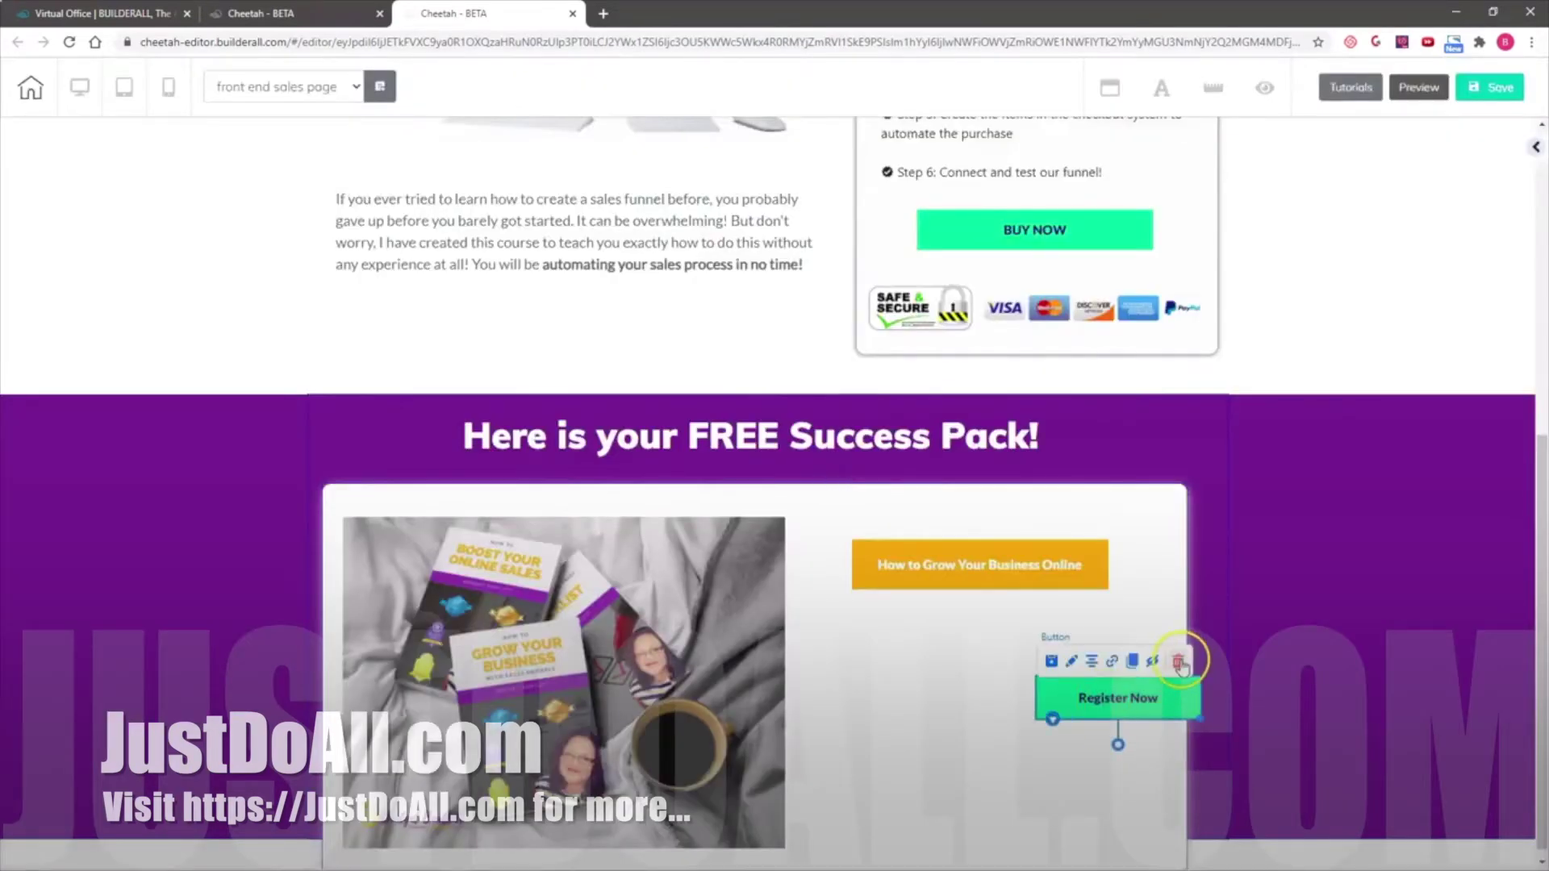
pyautogui.click(1180, 667)
pyautogui.click(842, 483)
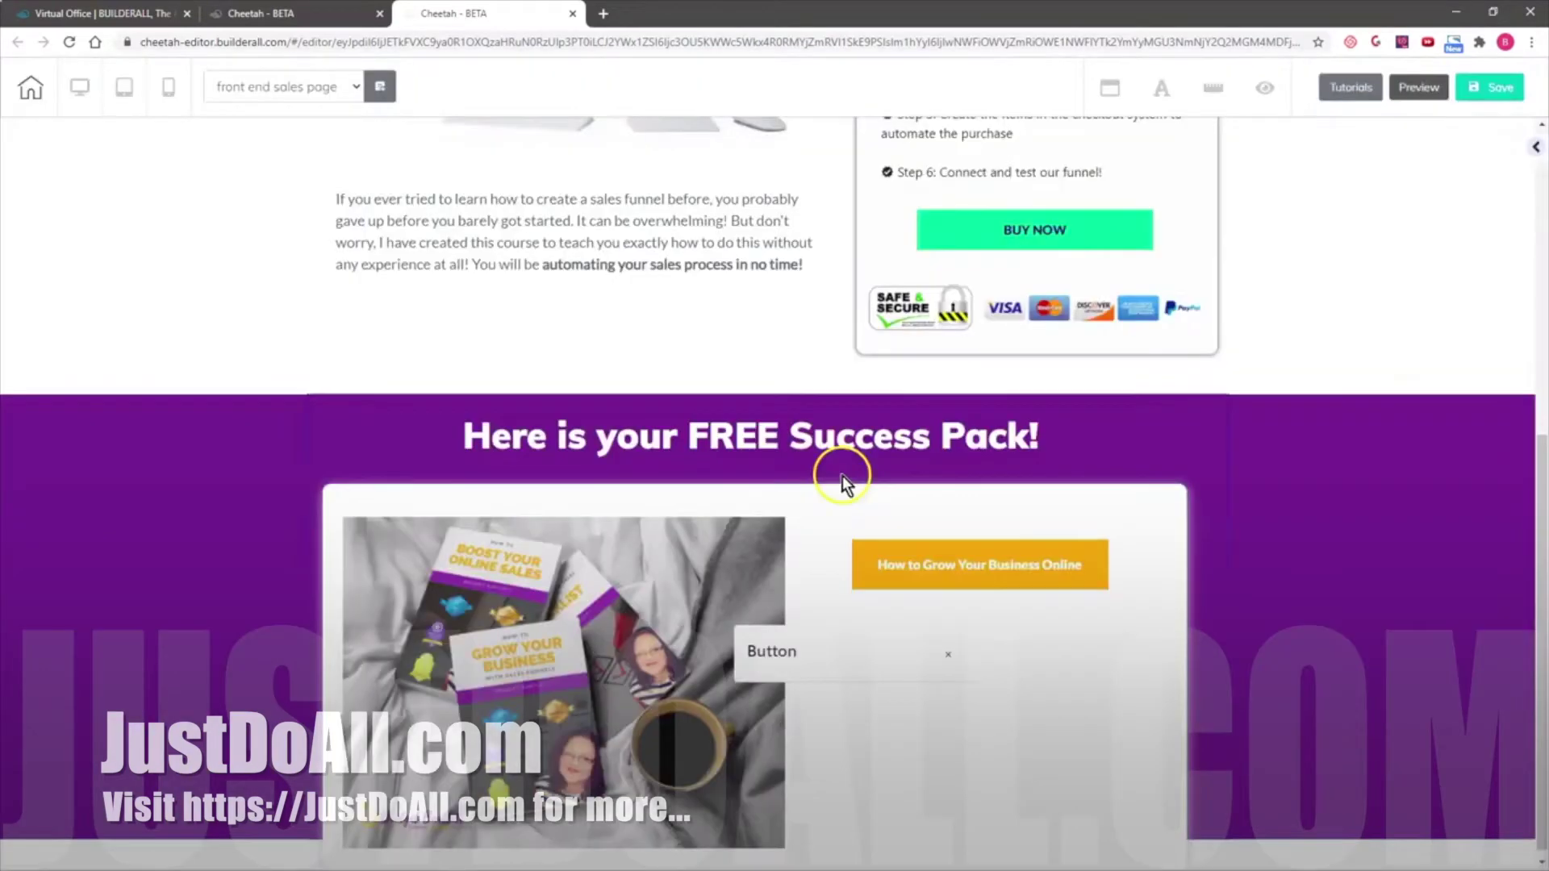
# Duplicate the orange button twice and line the copies up beneath it.
pyautogui.click(936, 565)
pyautogui.click(948, 524)
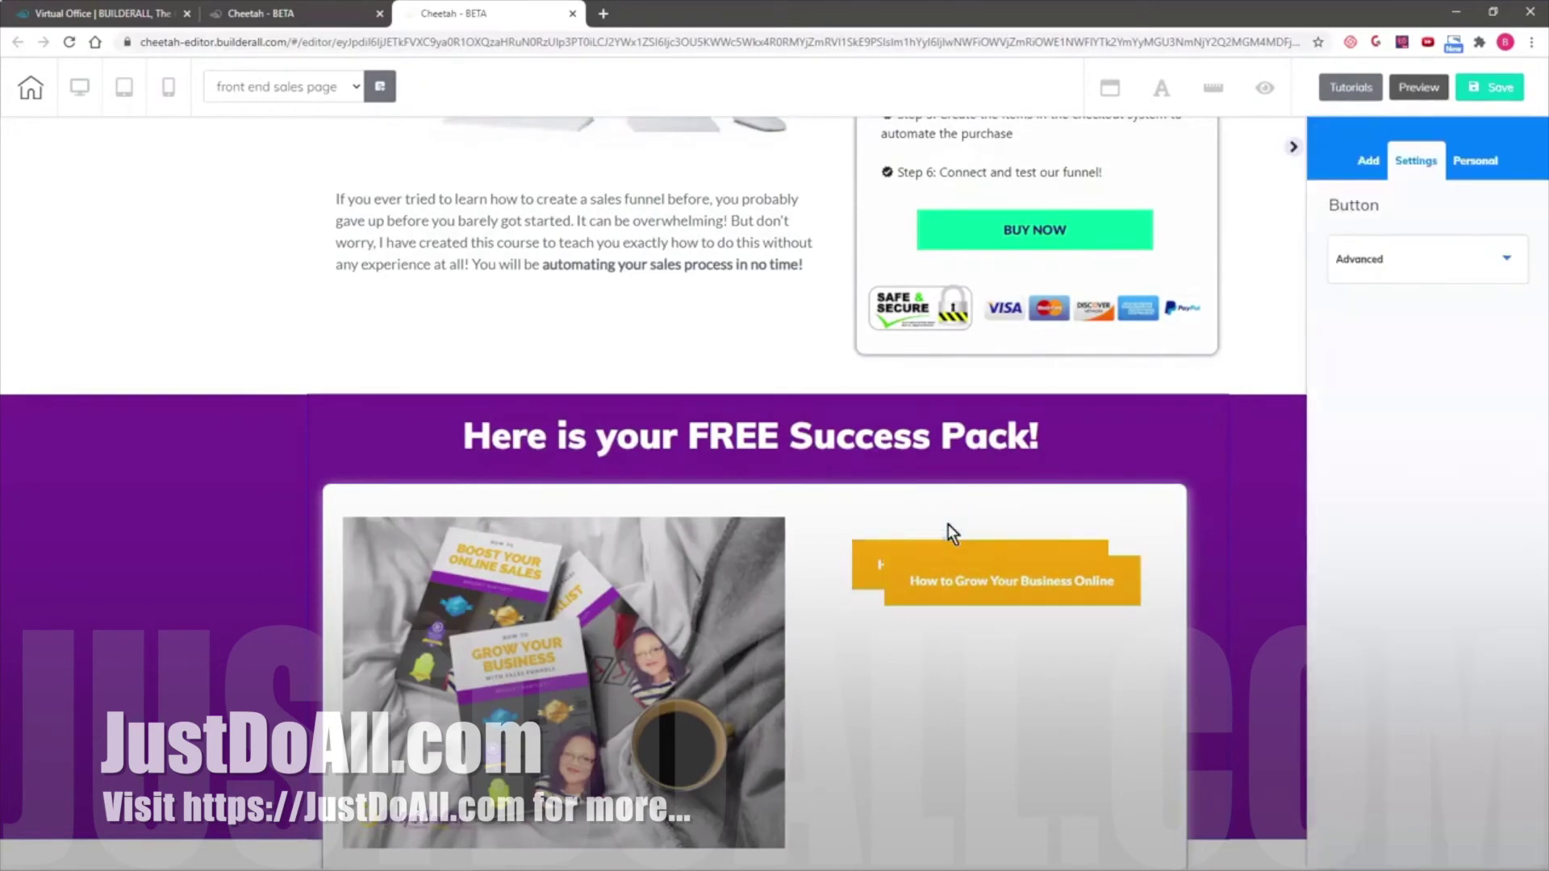
pyautogui.click(951, 650)
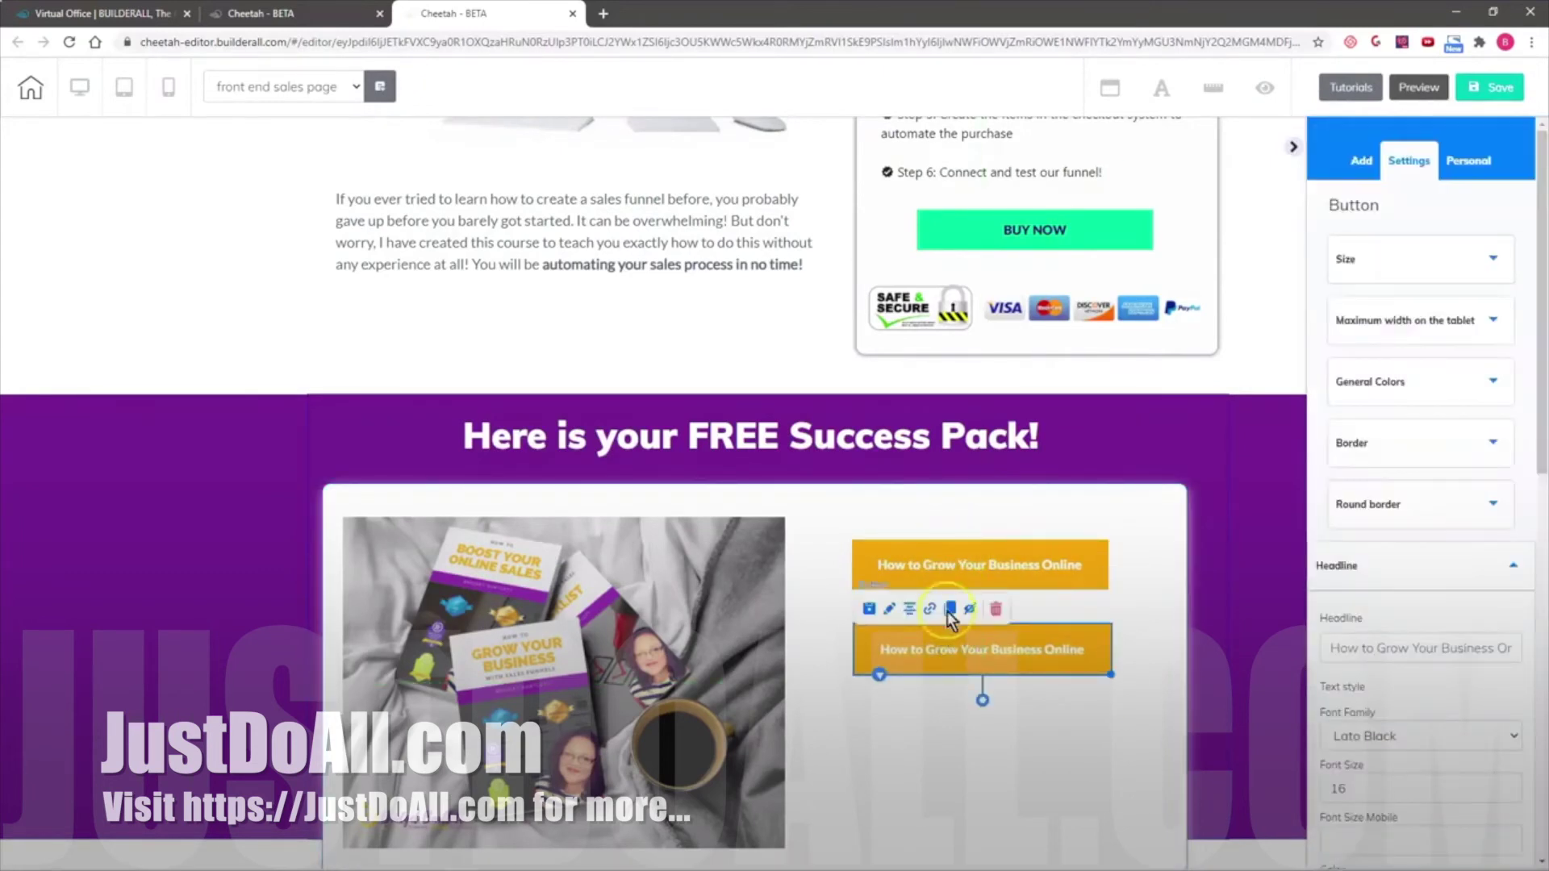
pyautogui.click(948, 609)
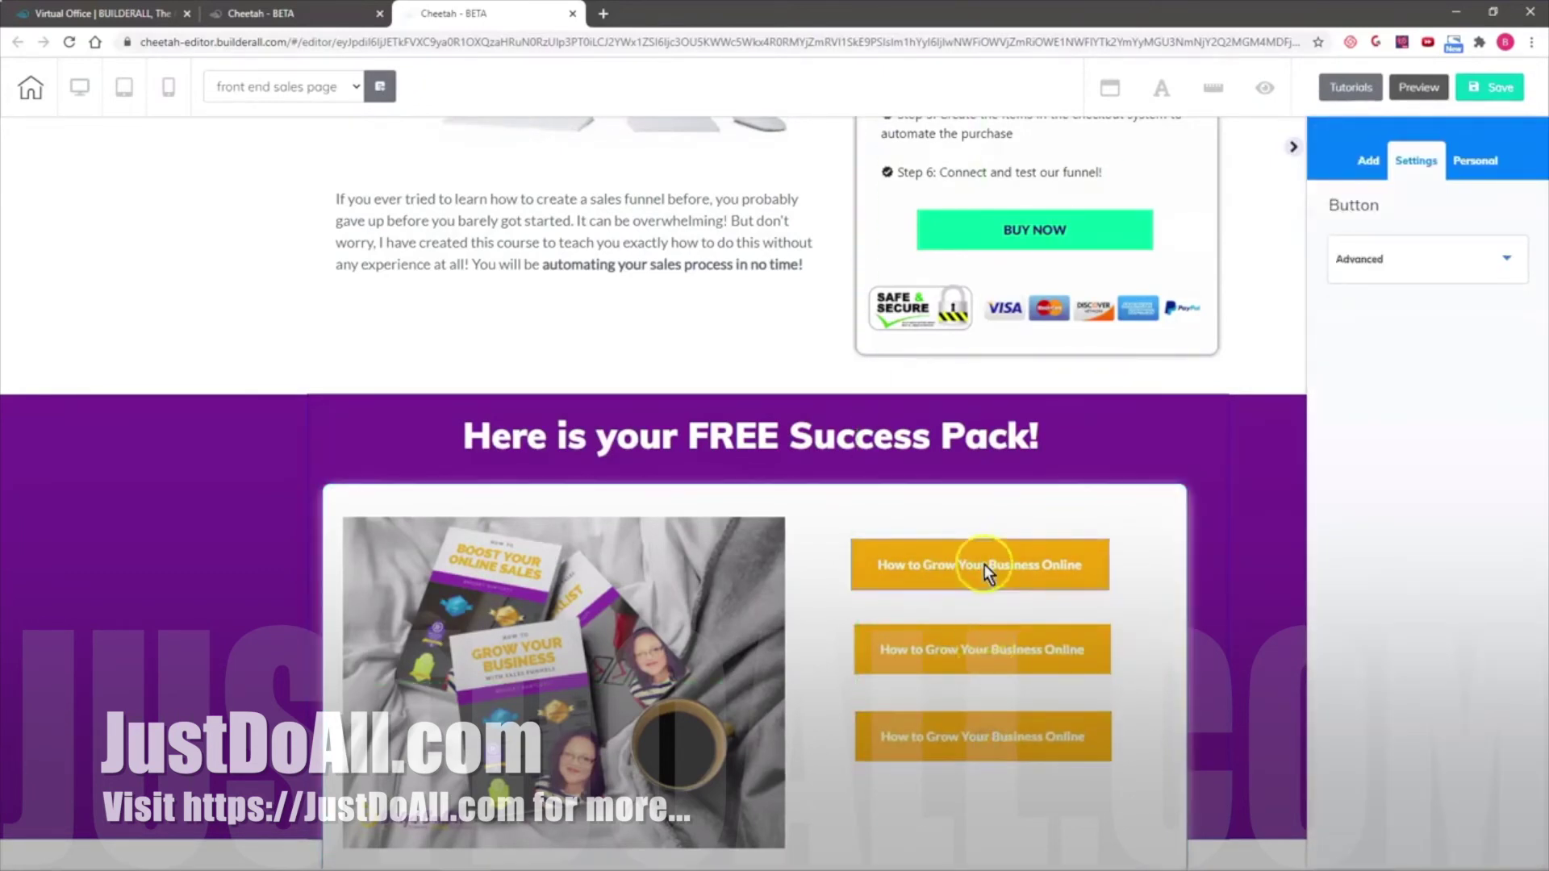
pyautogui.moveTo(976, 660); pyautogui.dragTo(978, 659)
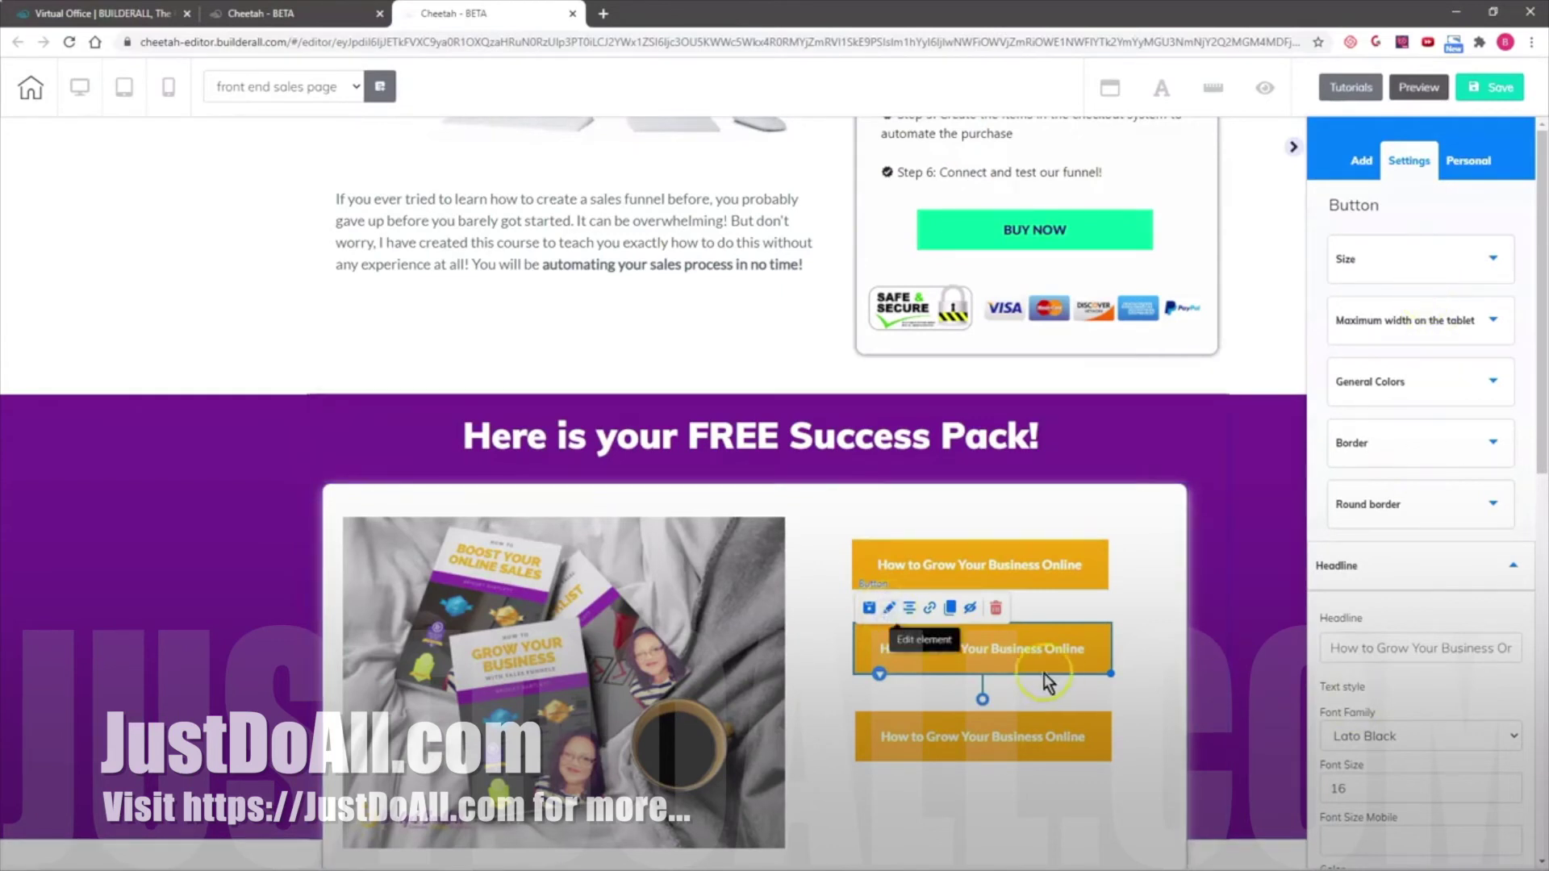
# Rename the copies 'How to Boost Your Online Sales' and 'Sales Boost Checklist'.
pyautogui.tripleClick(1336, 648)
pyautogui.write('How to Boost Your Online Sales')
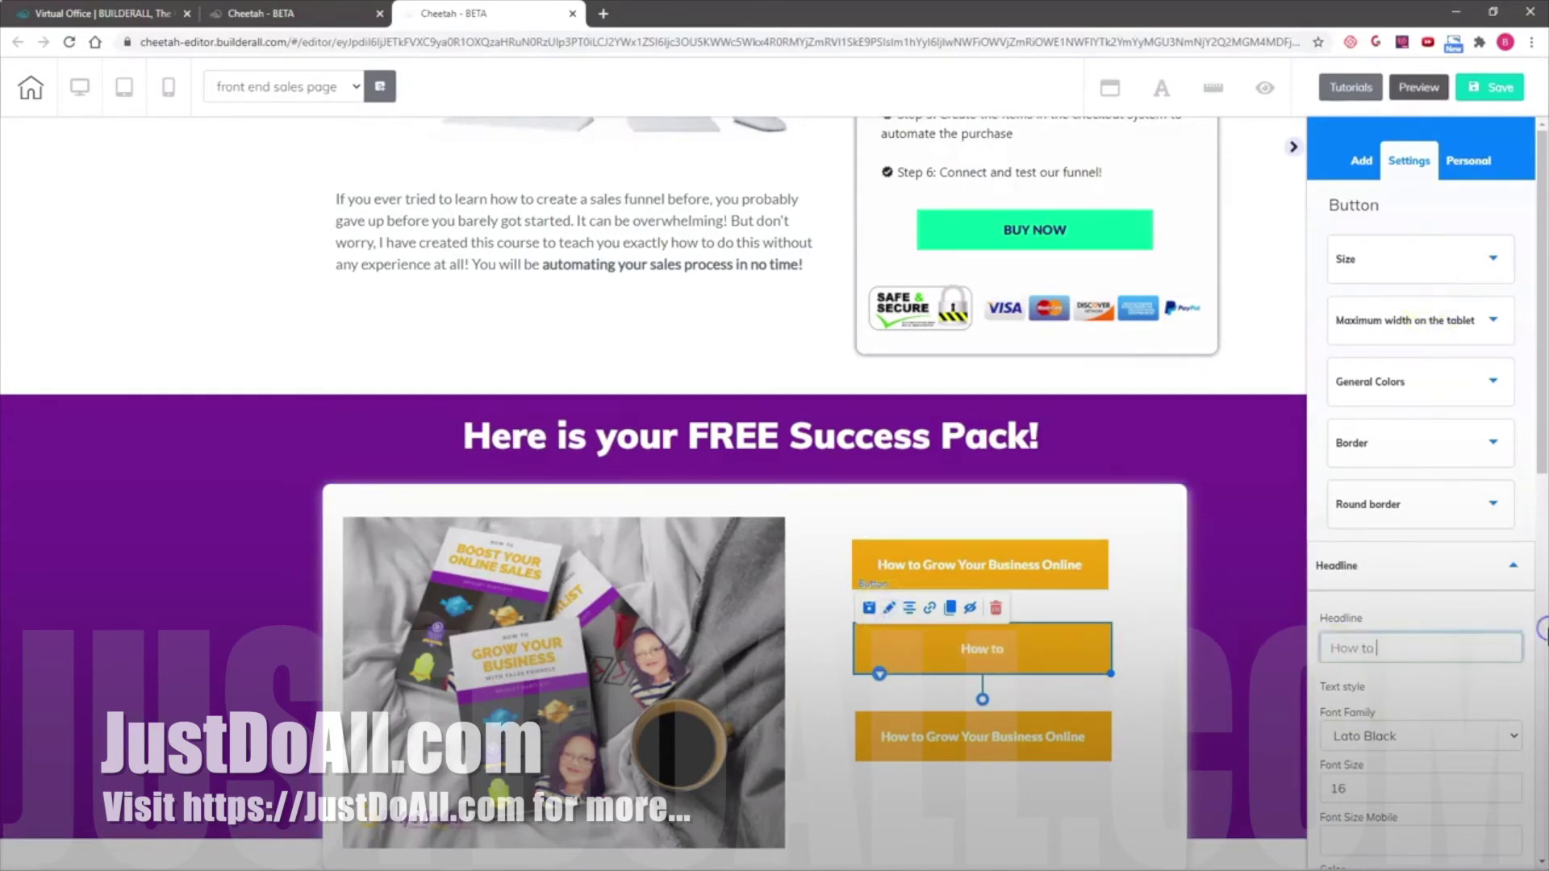
pyautogui.click(1065, 742)
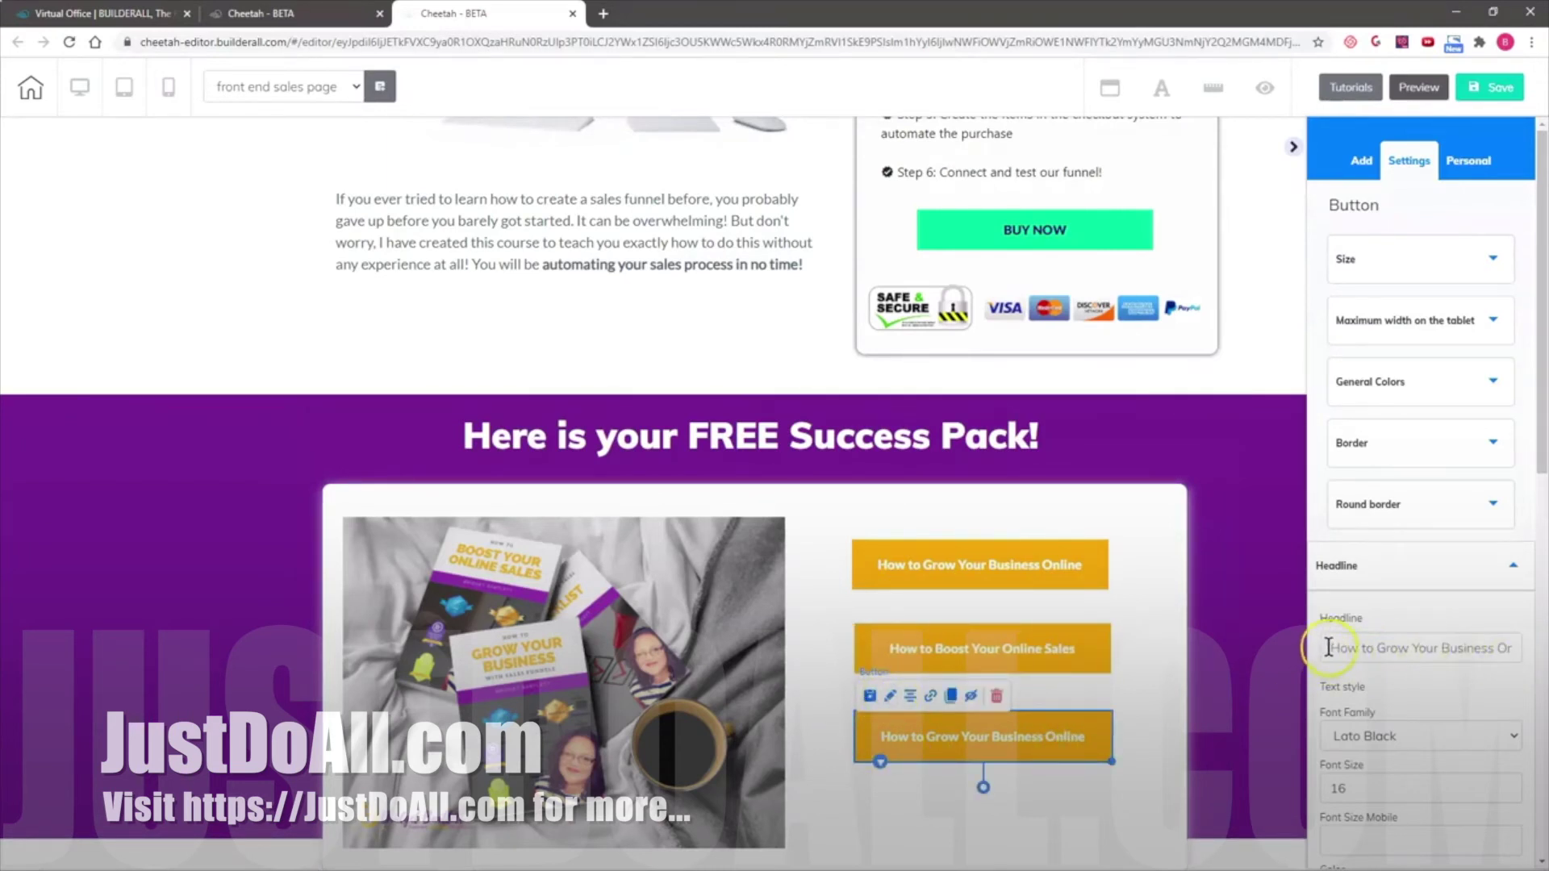
pyautogui.moveTo(1329, 648); pyautogui.dragTo(1537, 648)
pyautogui.write('Sales Boost Checklist')
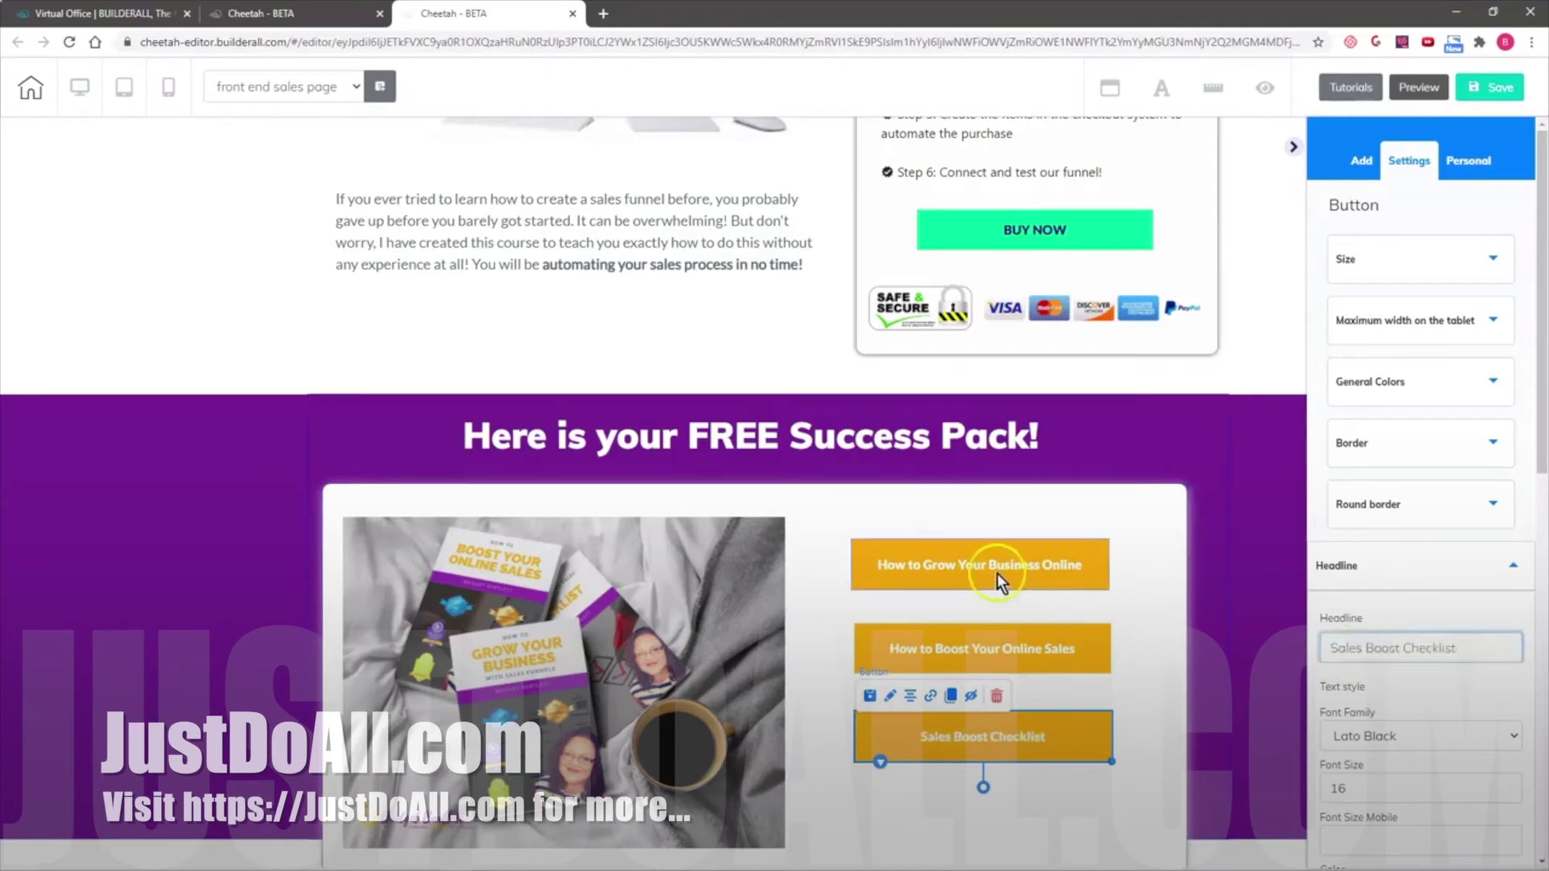
pyautogui.click(998, 573)
pyautogui.click(994, 570)
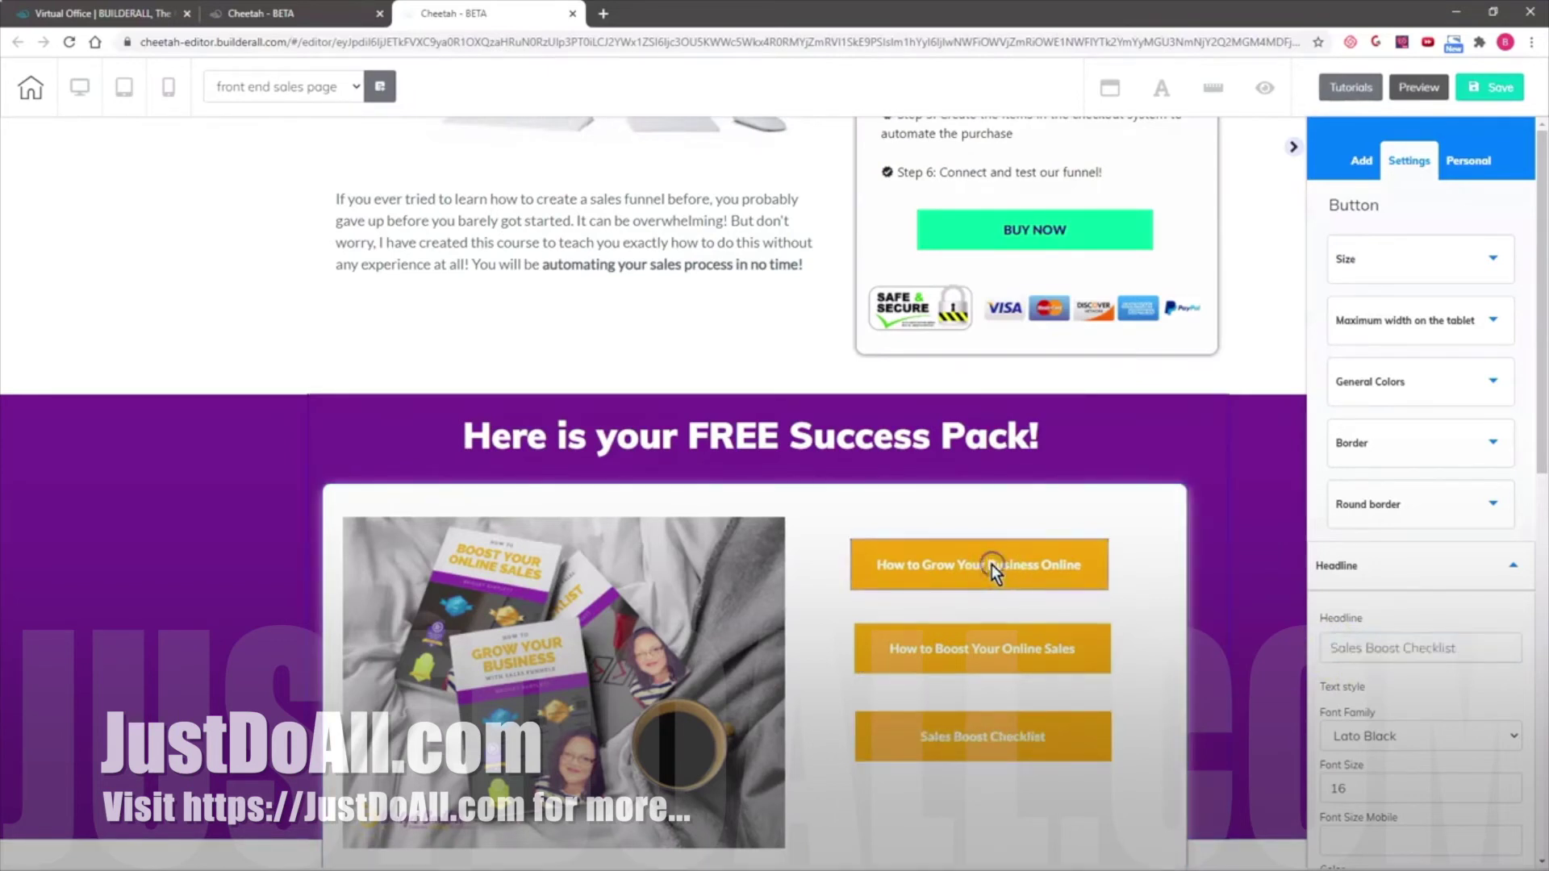
# Upload the three PDFs and make the first button download the How to Grow Your Business PDF.
pyautogui.click(928, 526)
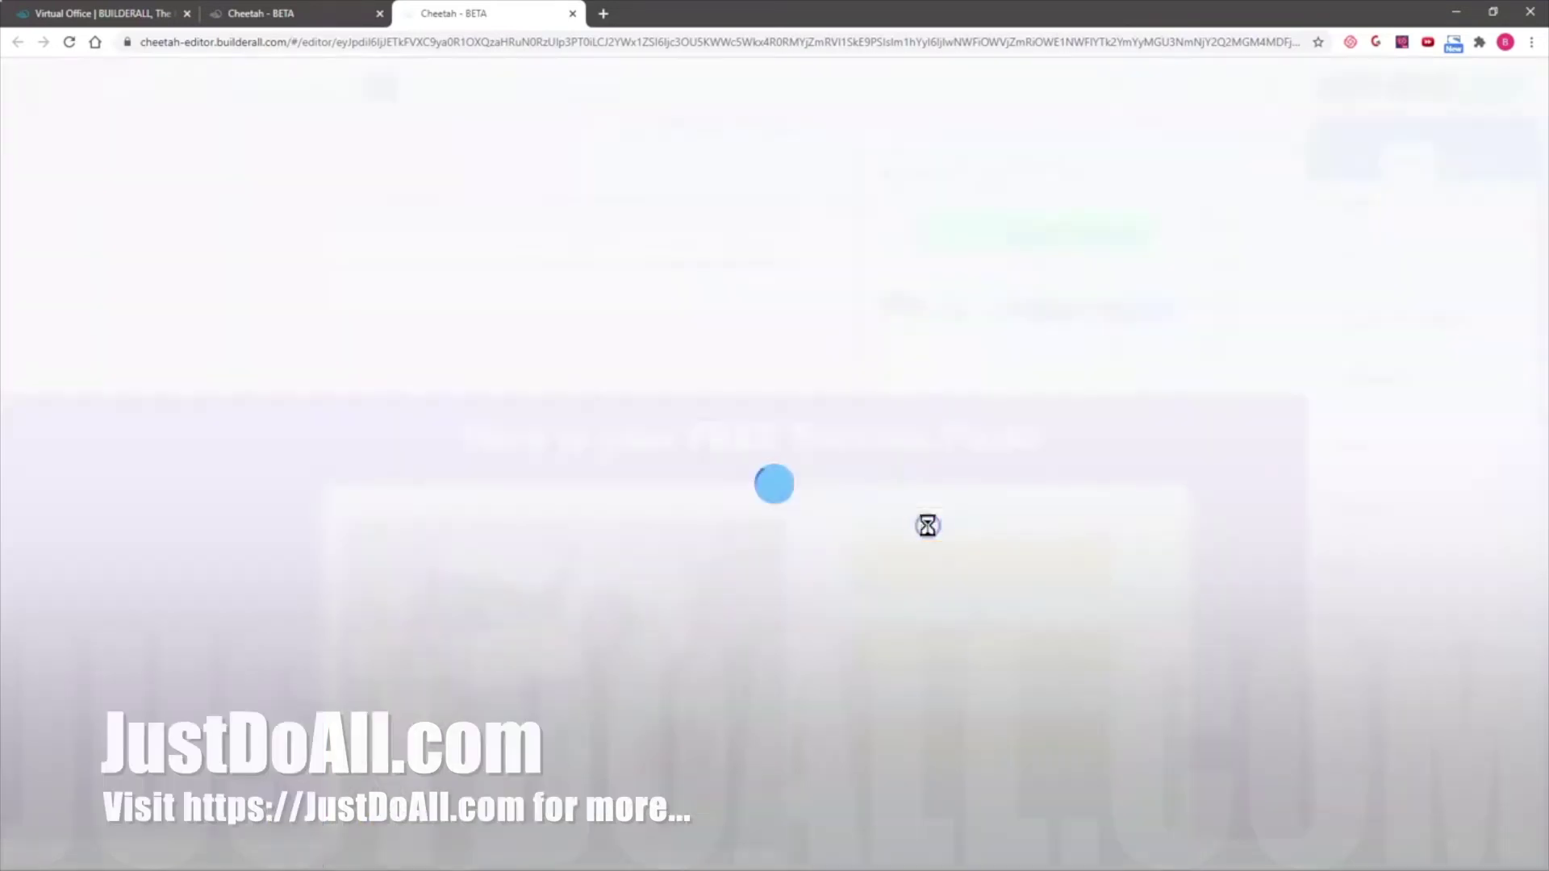
pyautogui.click(920, 523)
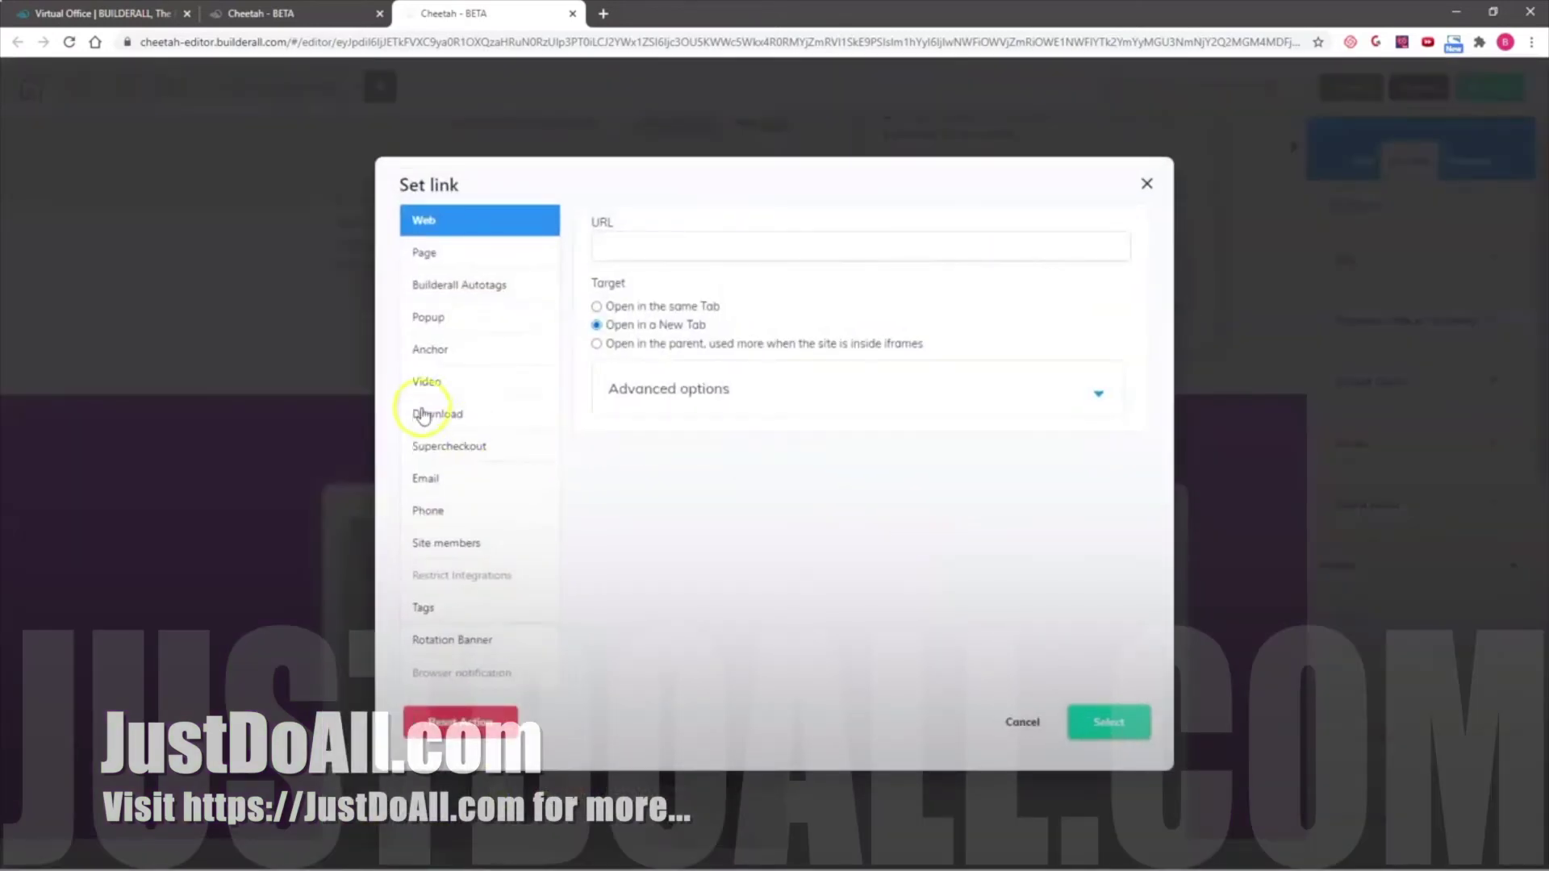
pyautogui.click(434, 418)
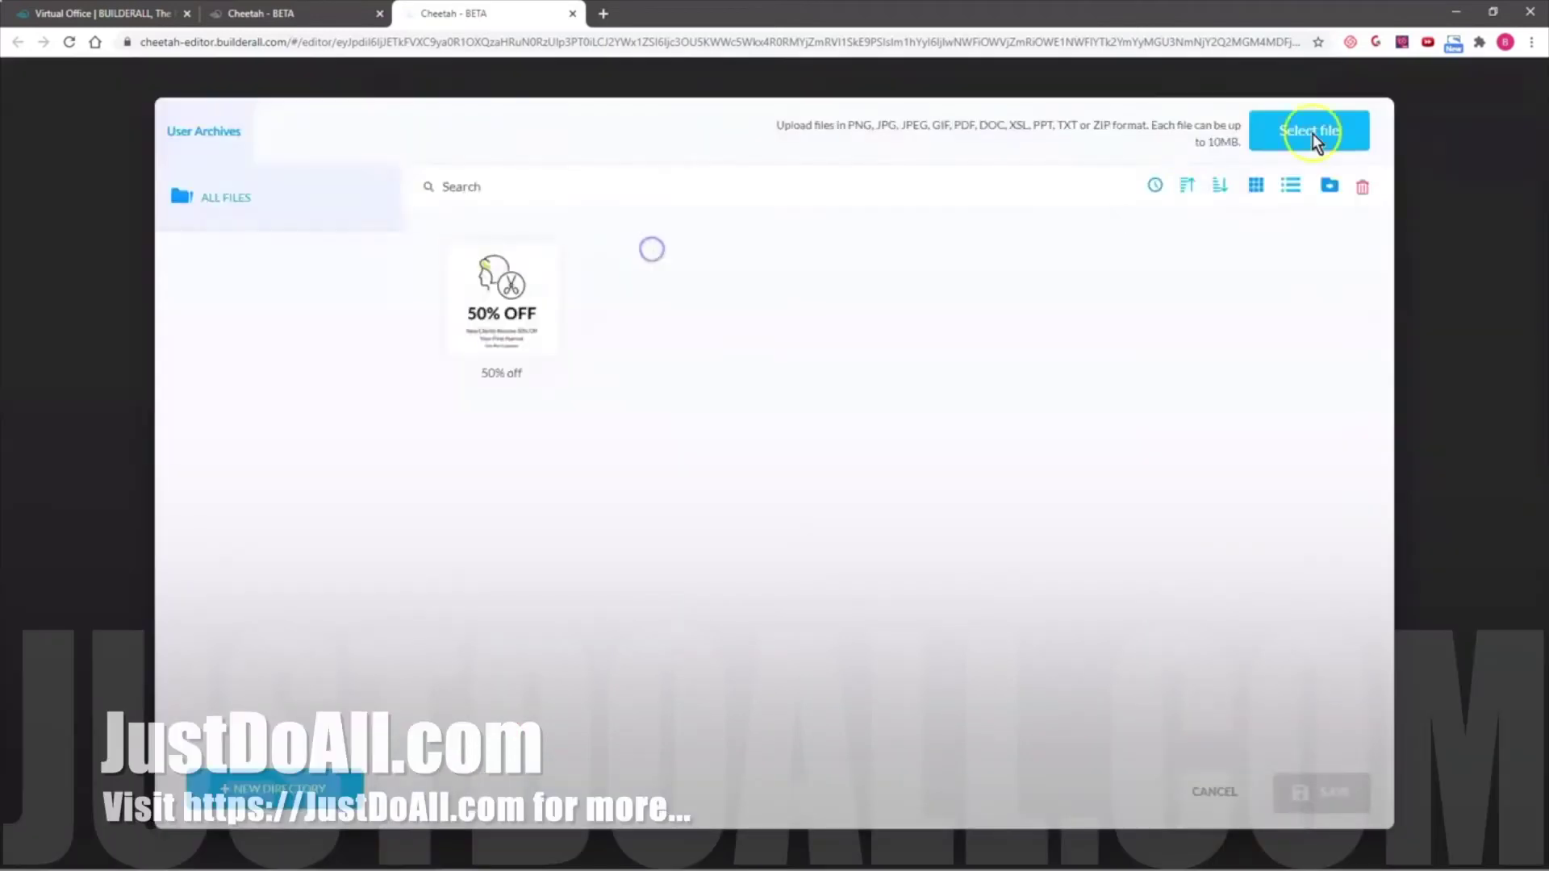
pyautogui.click(1314, 136)
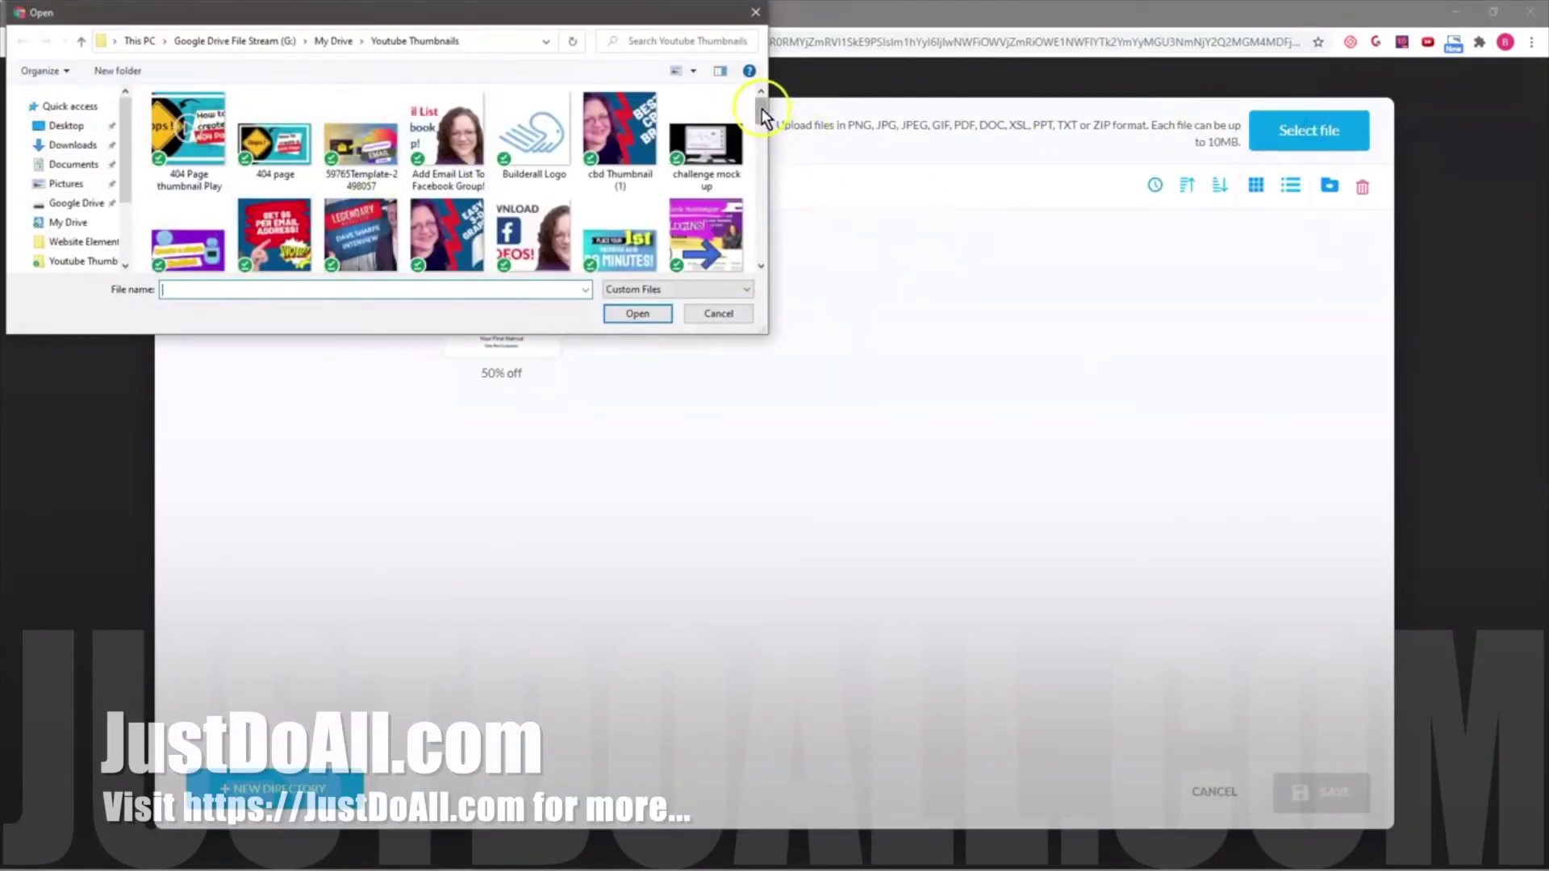
pyautogui.scroll(-1, 761, 113)
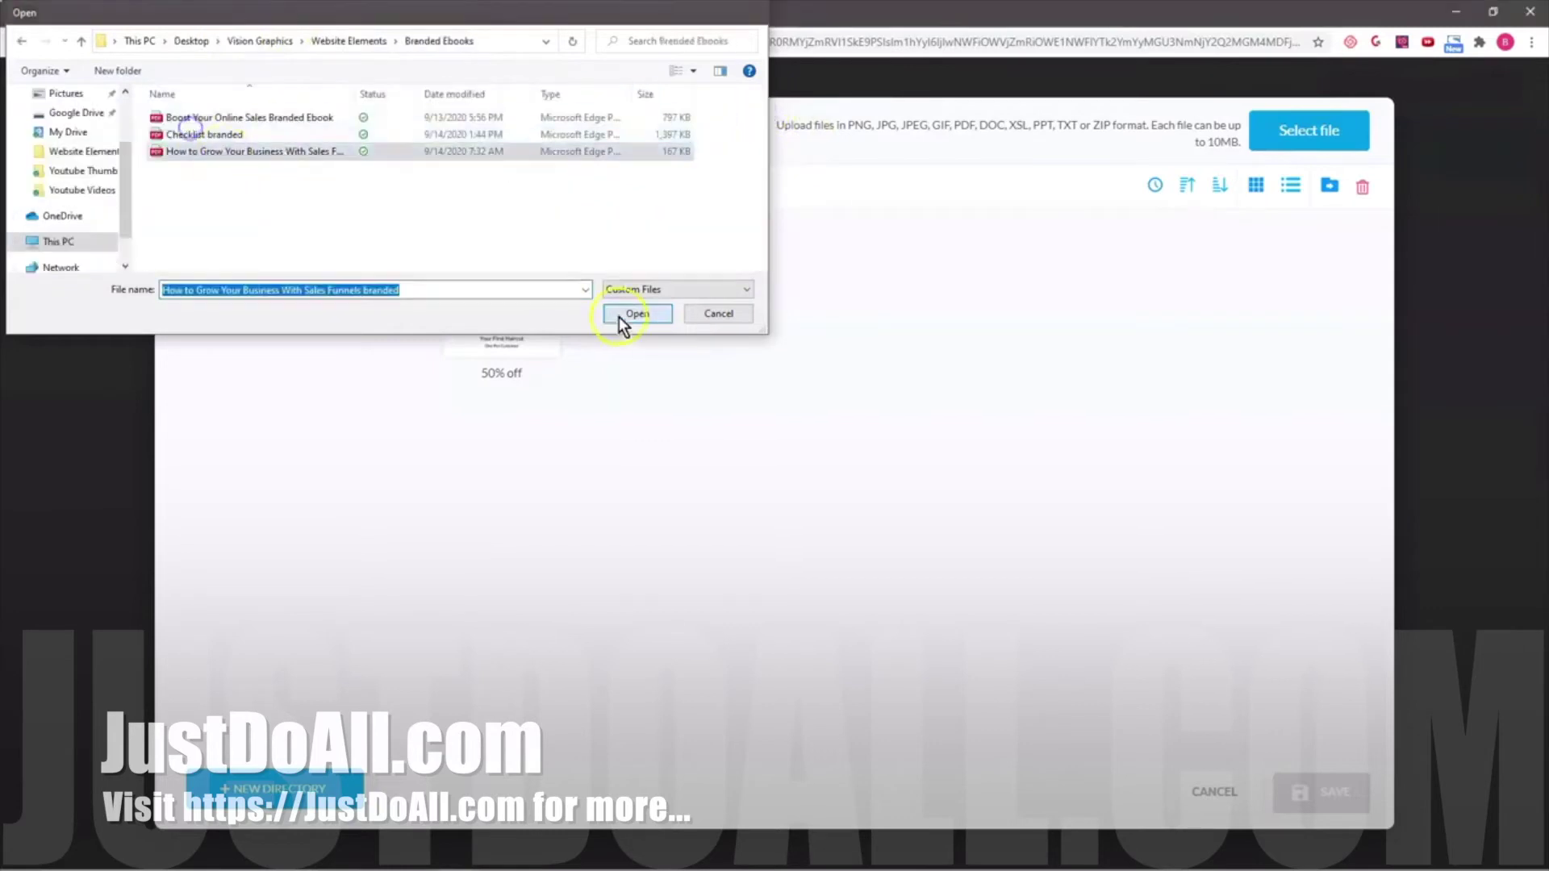
pyautogui.click(621, 317)
pyautogui.click(1313, 135)
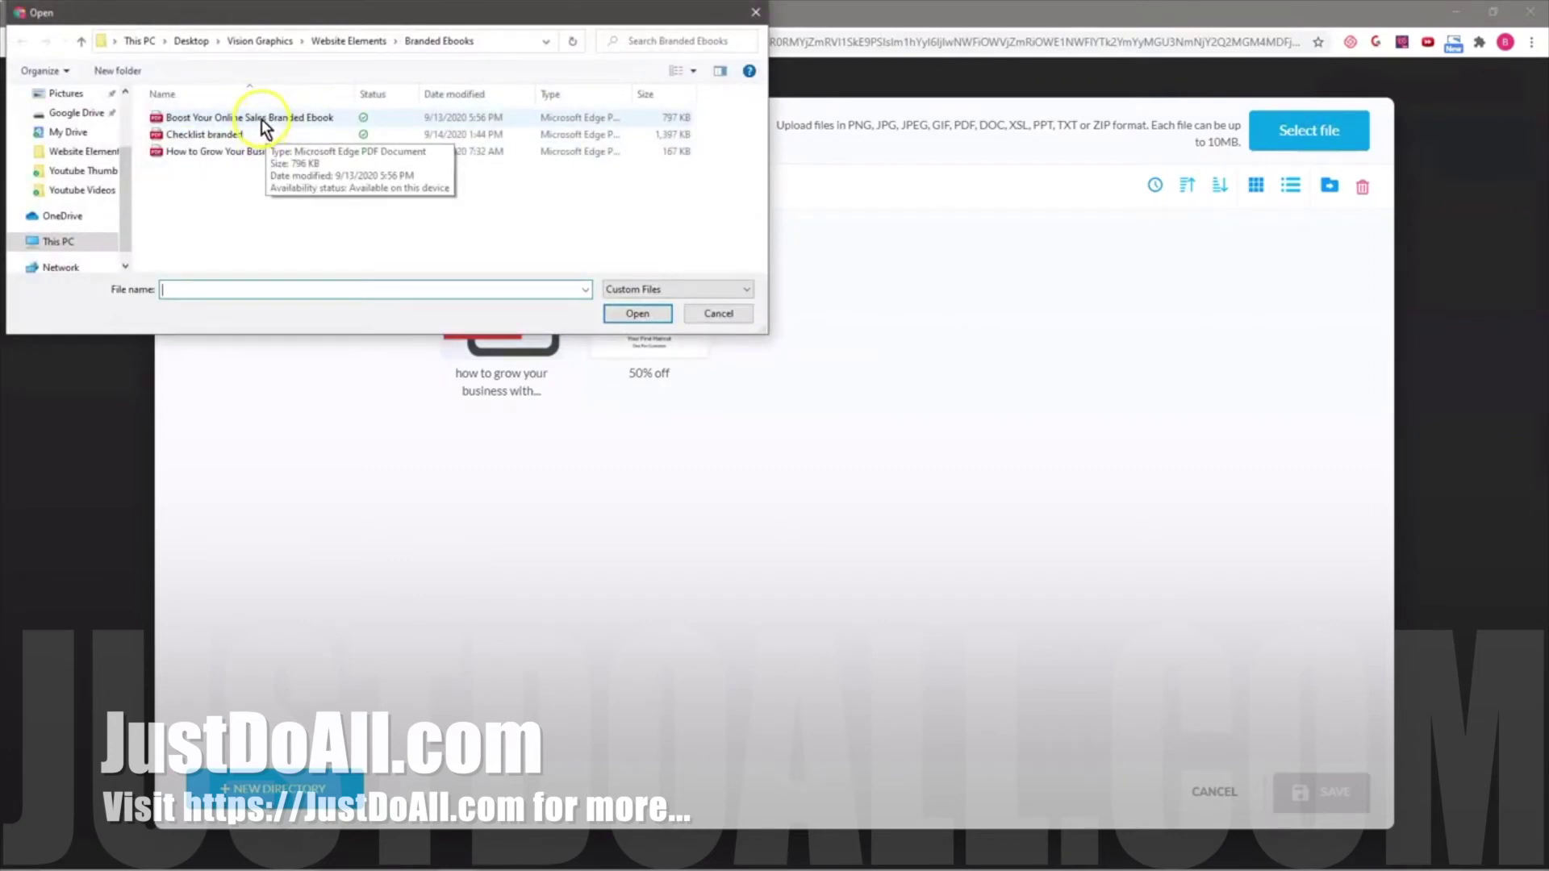
pyautogui.click(257, 119)
pyautogui.keyDown('ctrl'); pyautogui.click(253, 134); pyautogui.keyUp('ctrl')
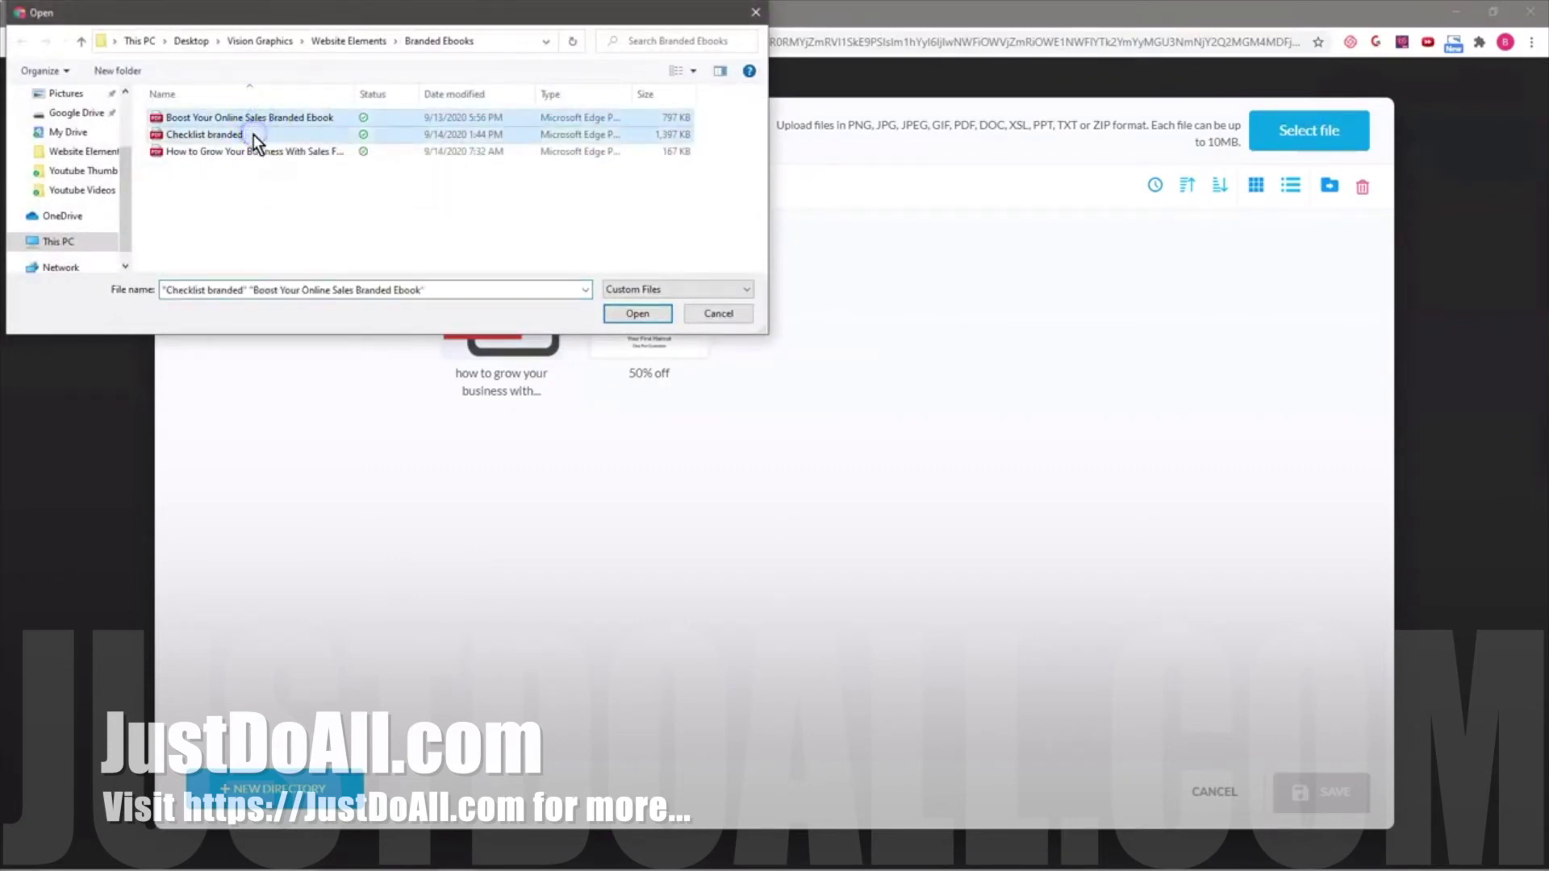
pyautogui.click(636, 313)
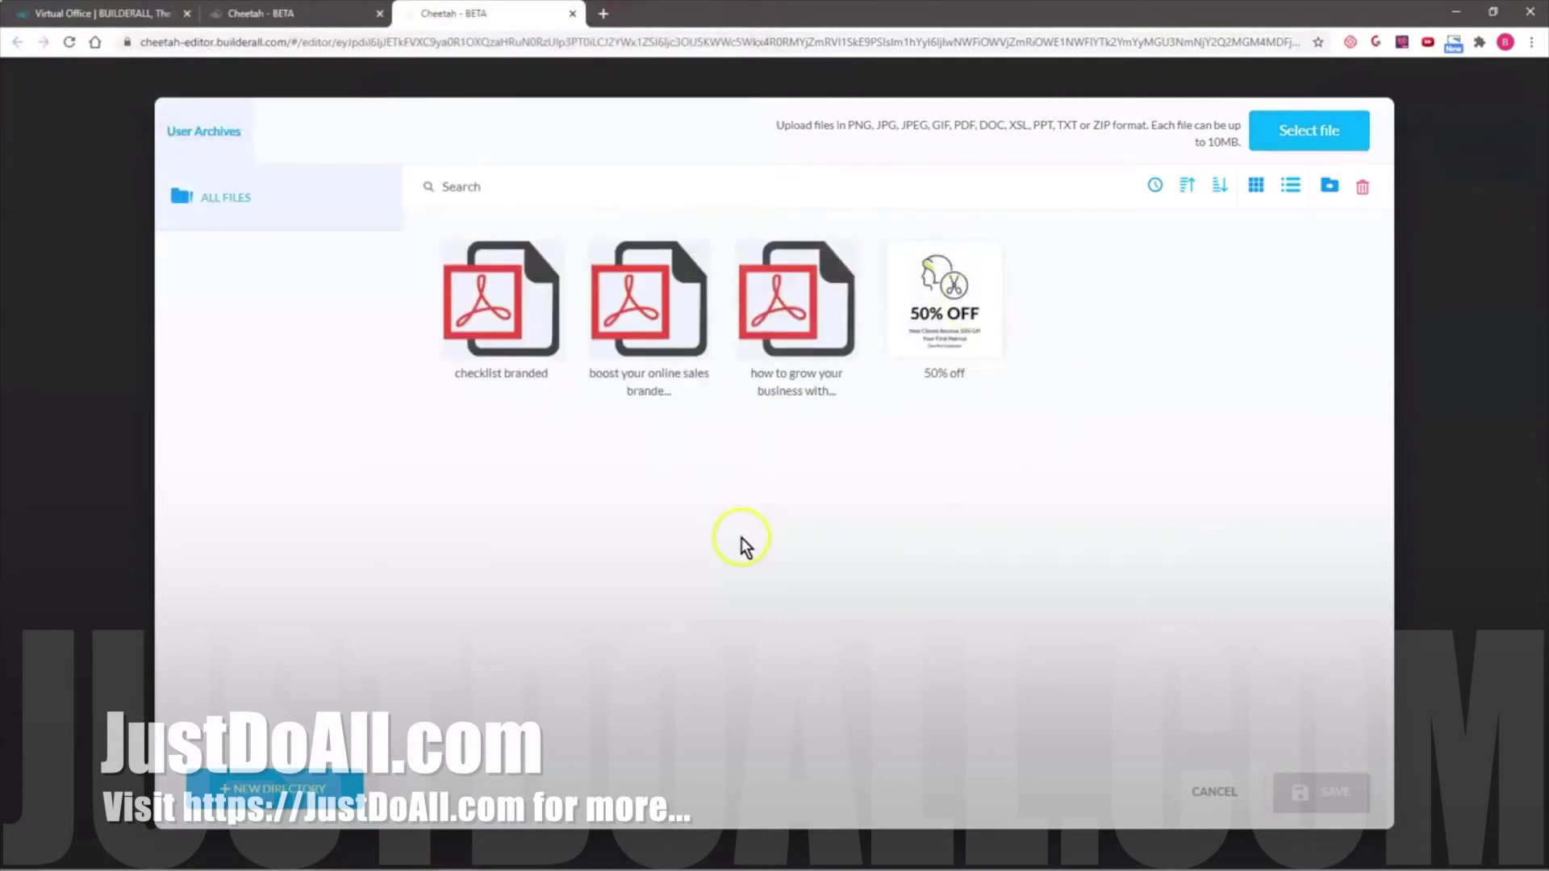
pyautogui.click(781, 269)
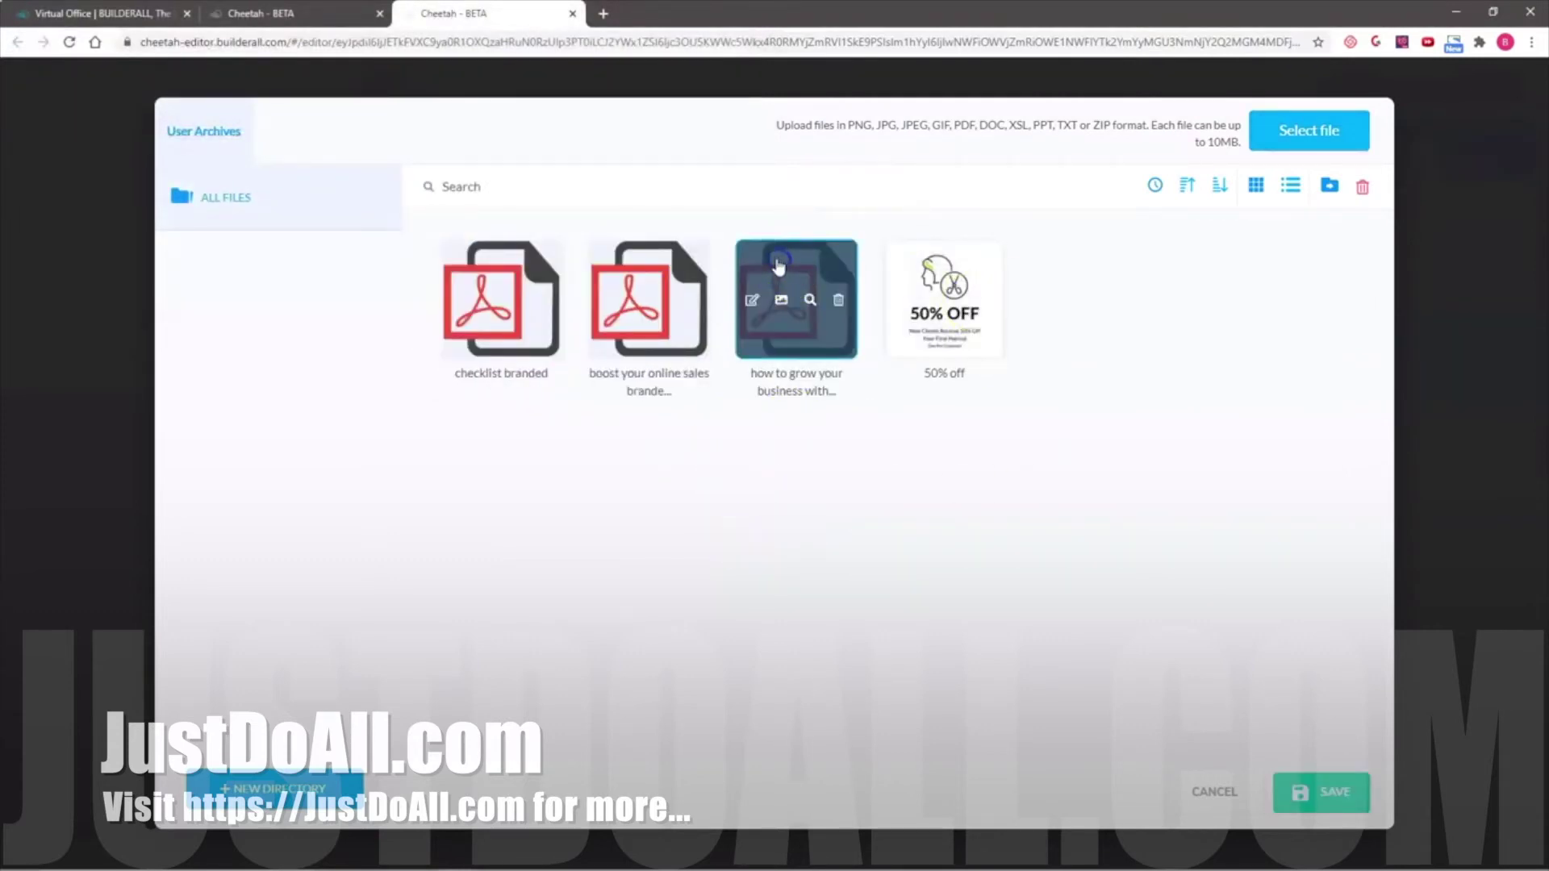
pyautogui.click(1337, 793)
pyautogui.click(1087, 730)
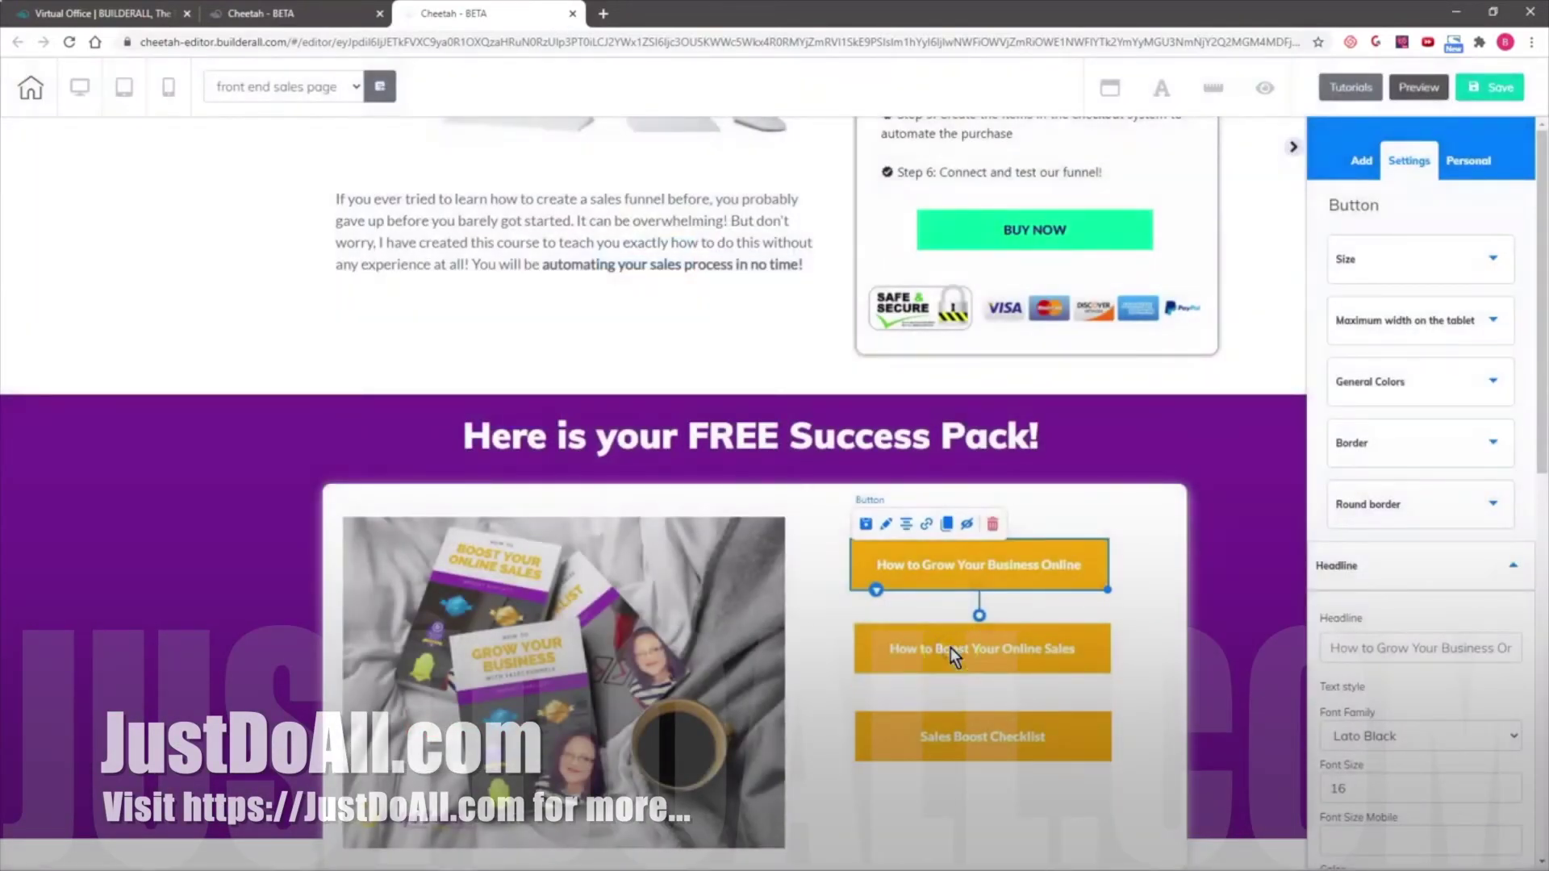
# Make the How to Boost Your Online Sales button download the Boost Your Online Sales ebook.
pyautogui.click(1024, 647)
pyautogui.click(932, 610)
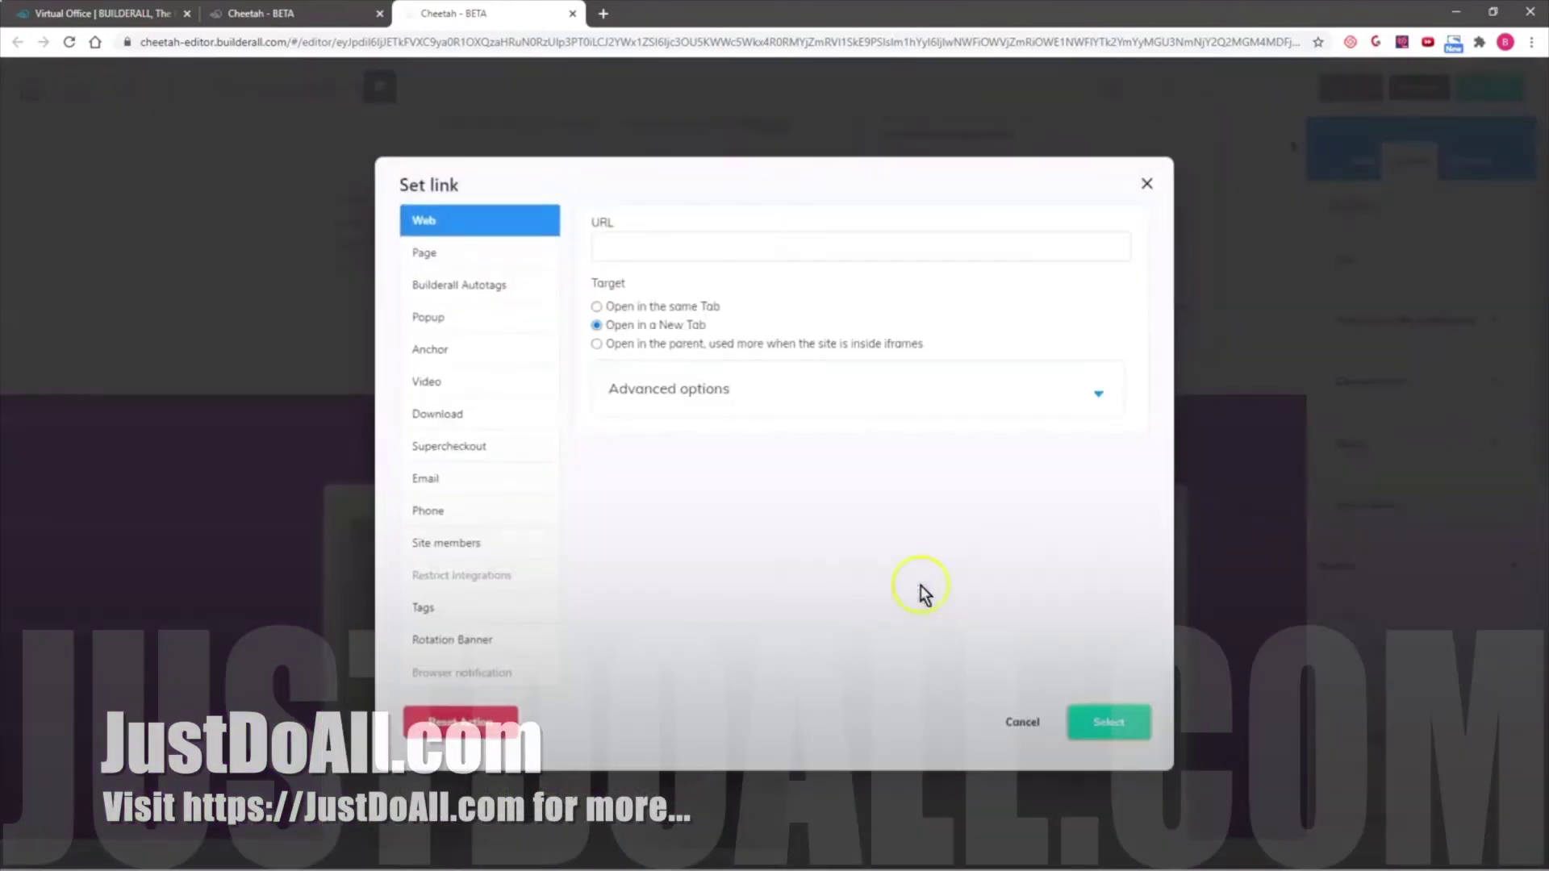
pyautogui.click(439, 418)
pyautogui.click(646, 252)
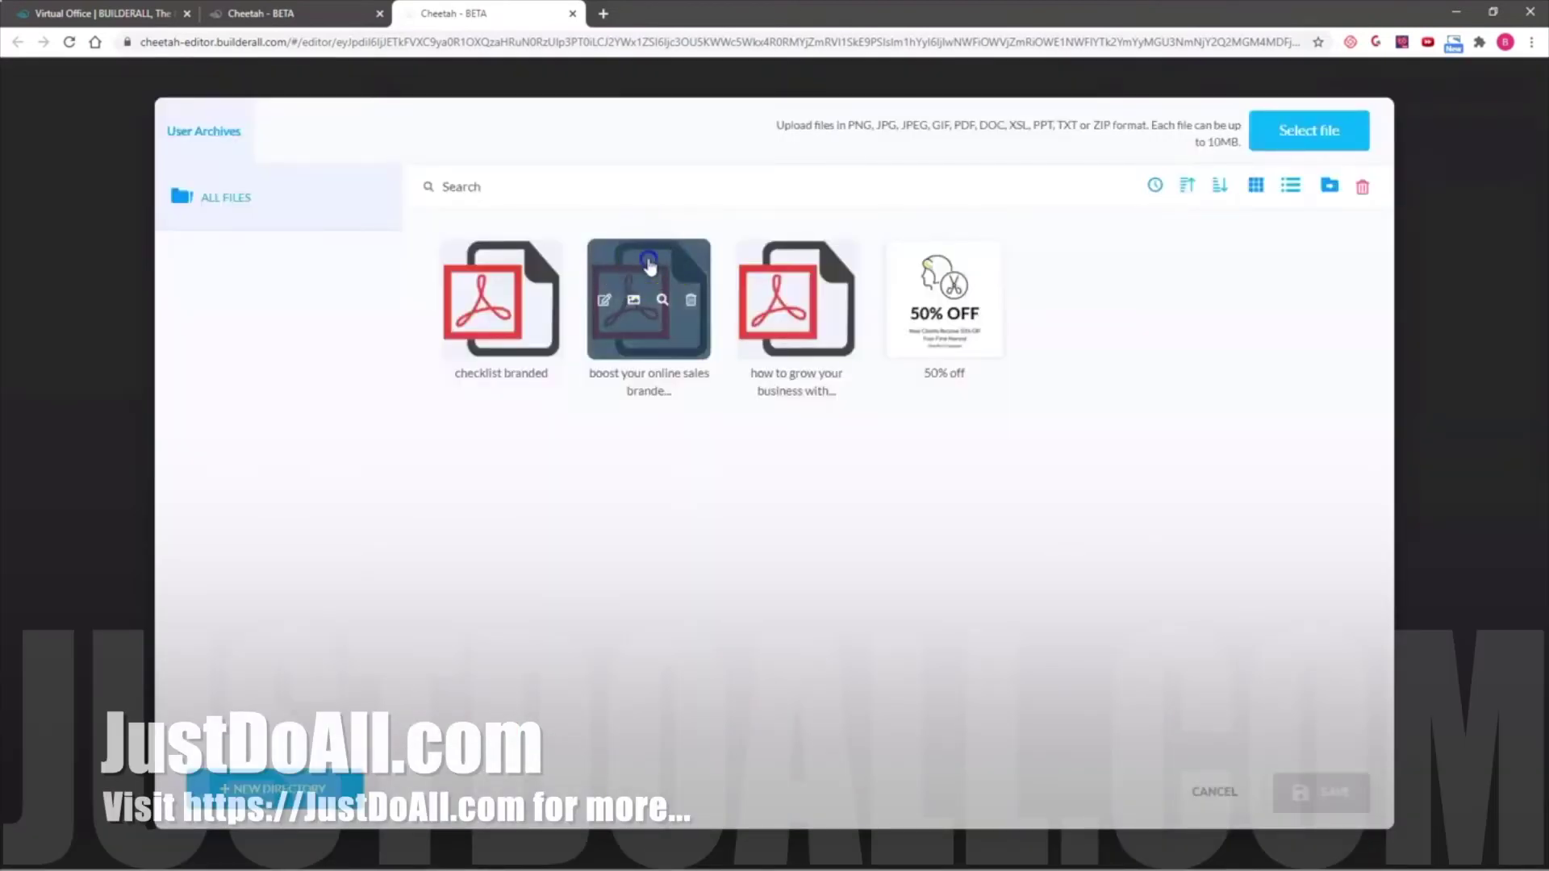
pyautogui.click(633, 270)
pyautogui.click(1299, 793)
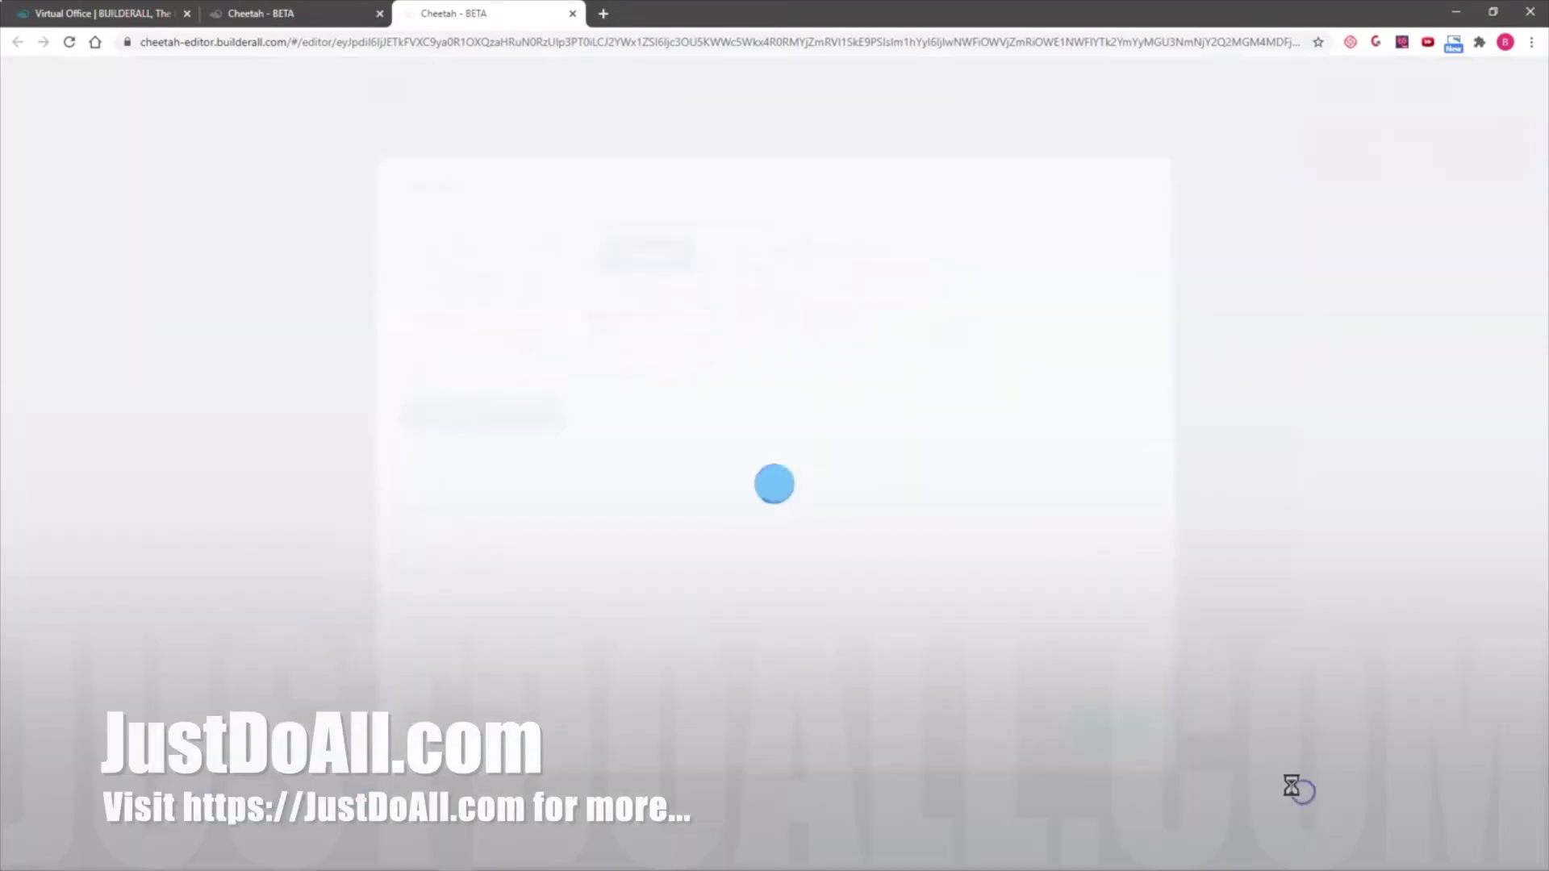
pyautogui.click(1106, 722)
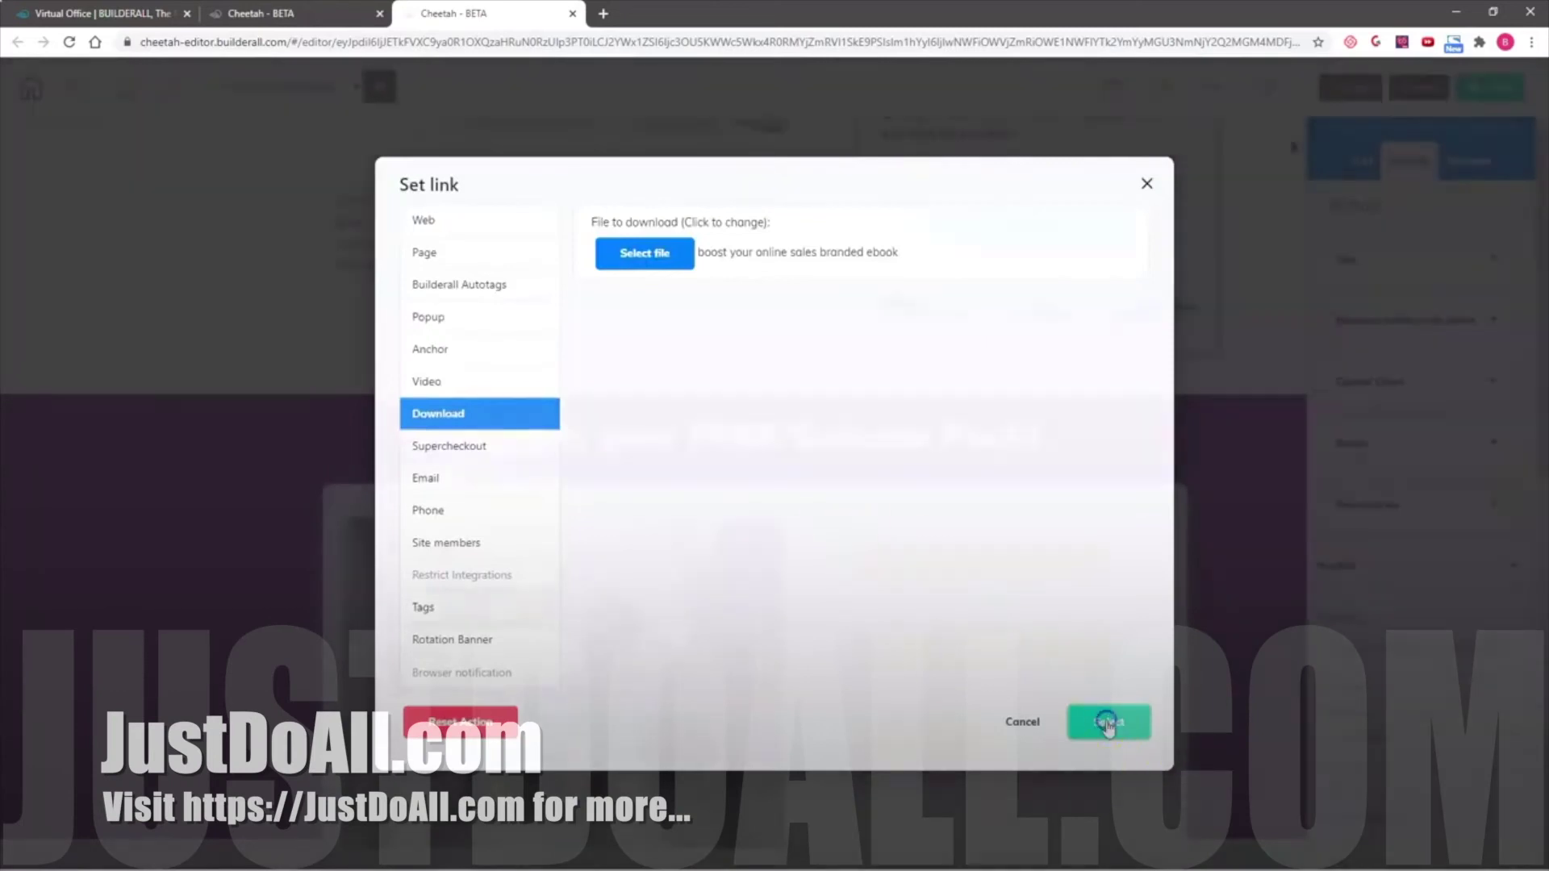
# Link the Sales Boost Checklist button to the 'checklist branded' PDF and save the page.
pyautogui.click(986, 736)
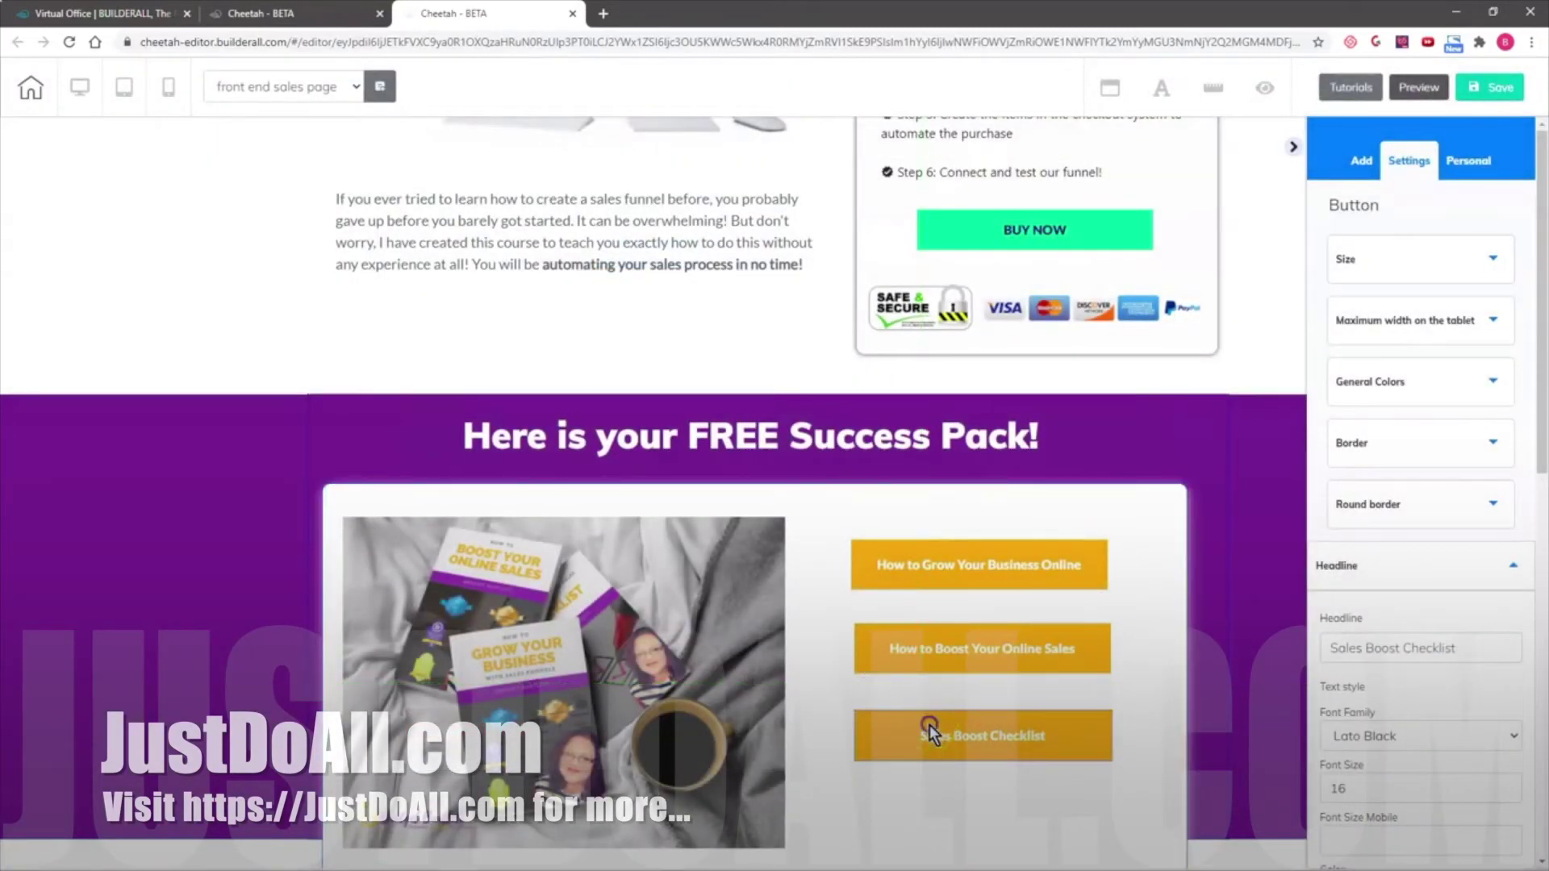
pyautogui.click(933, 696)
pyautogui.click(664, 254)
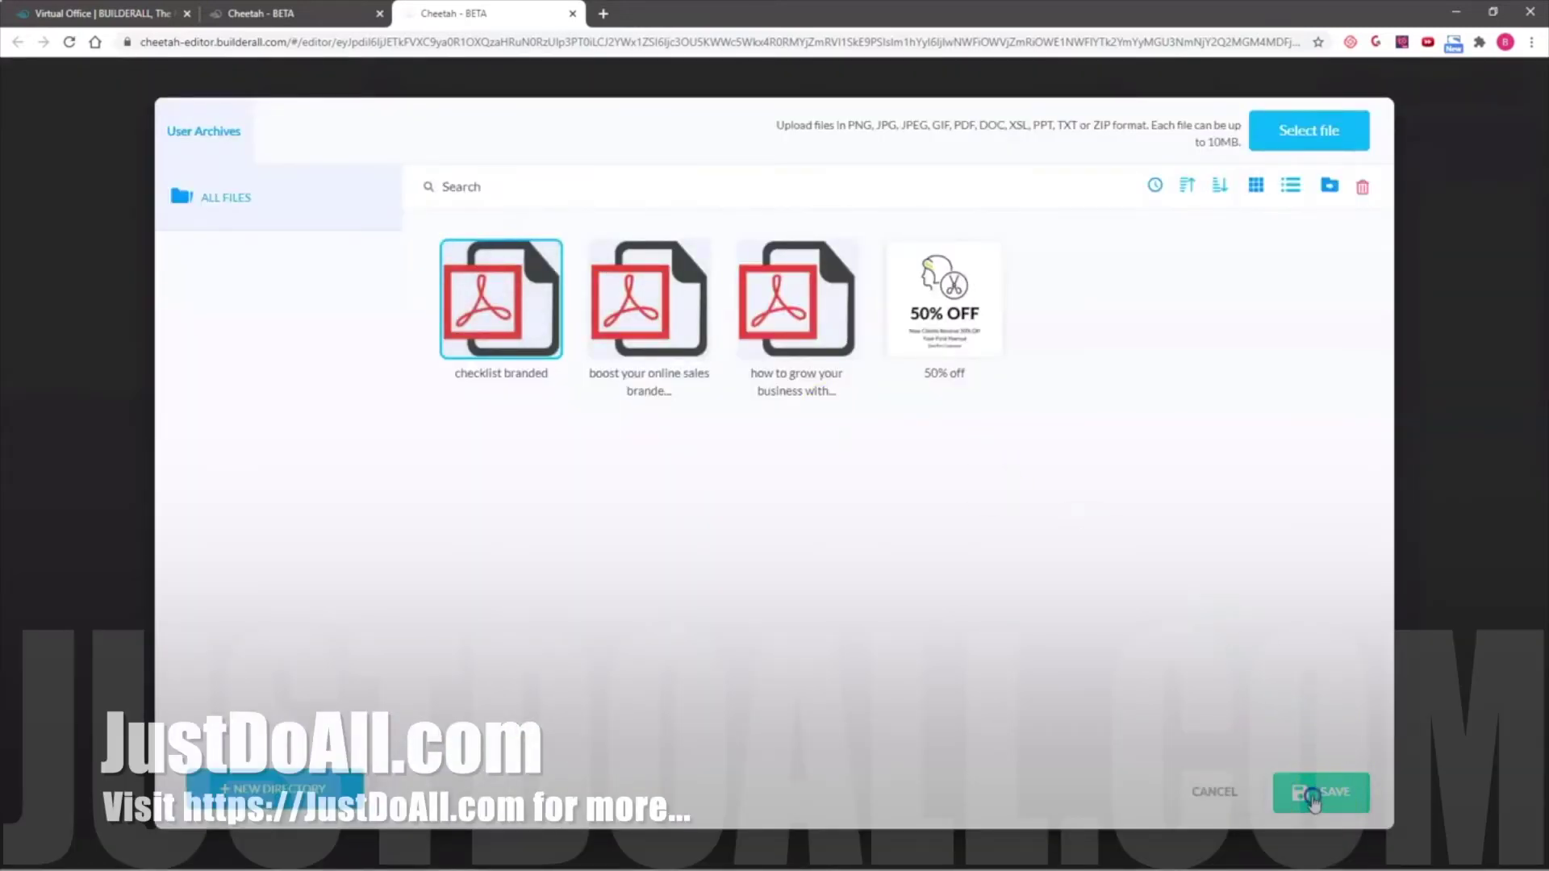
pyautogui.click(1309, 794)
pyautogui.click(1128, 727)
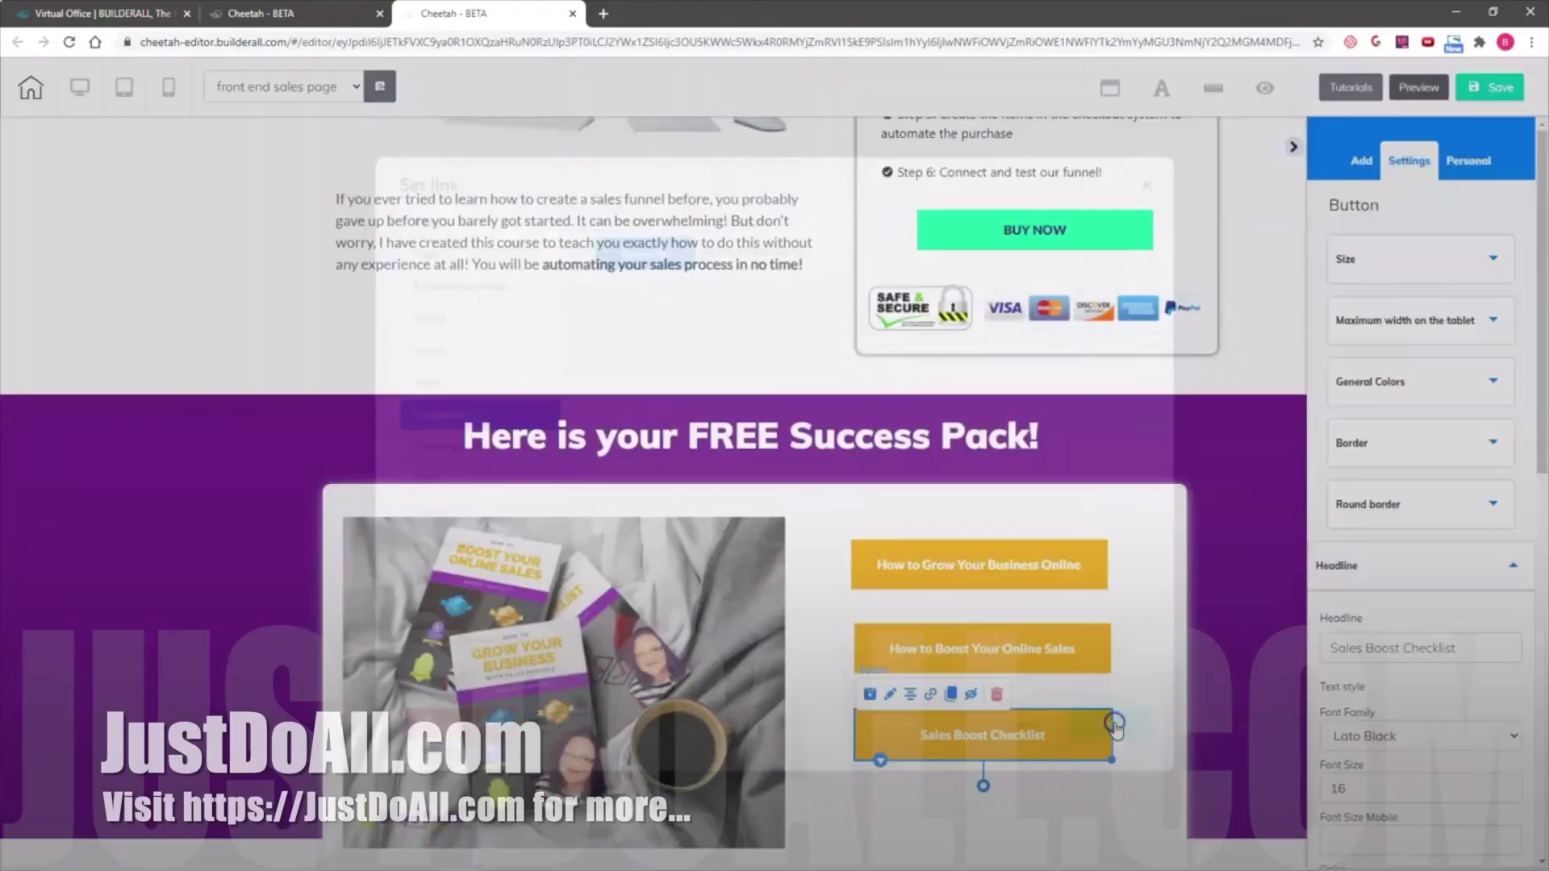
pyautogui.click(1495, 84)
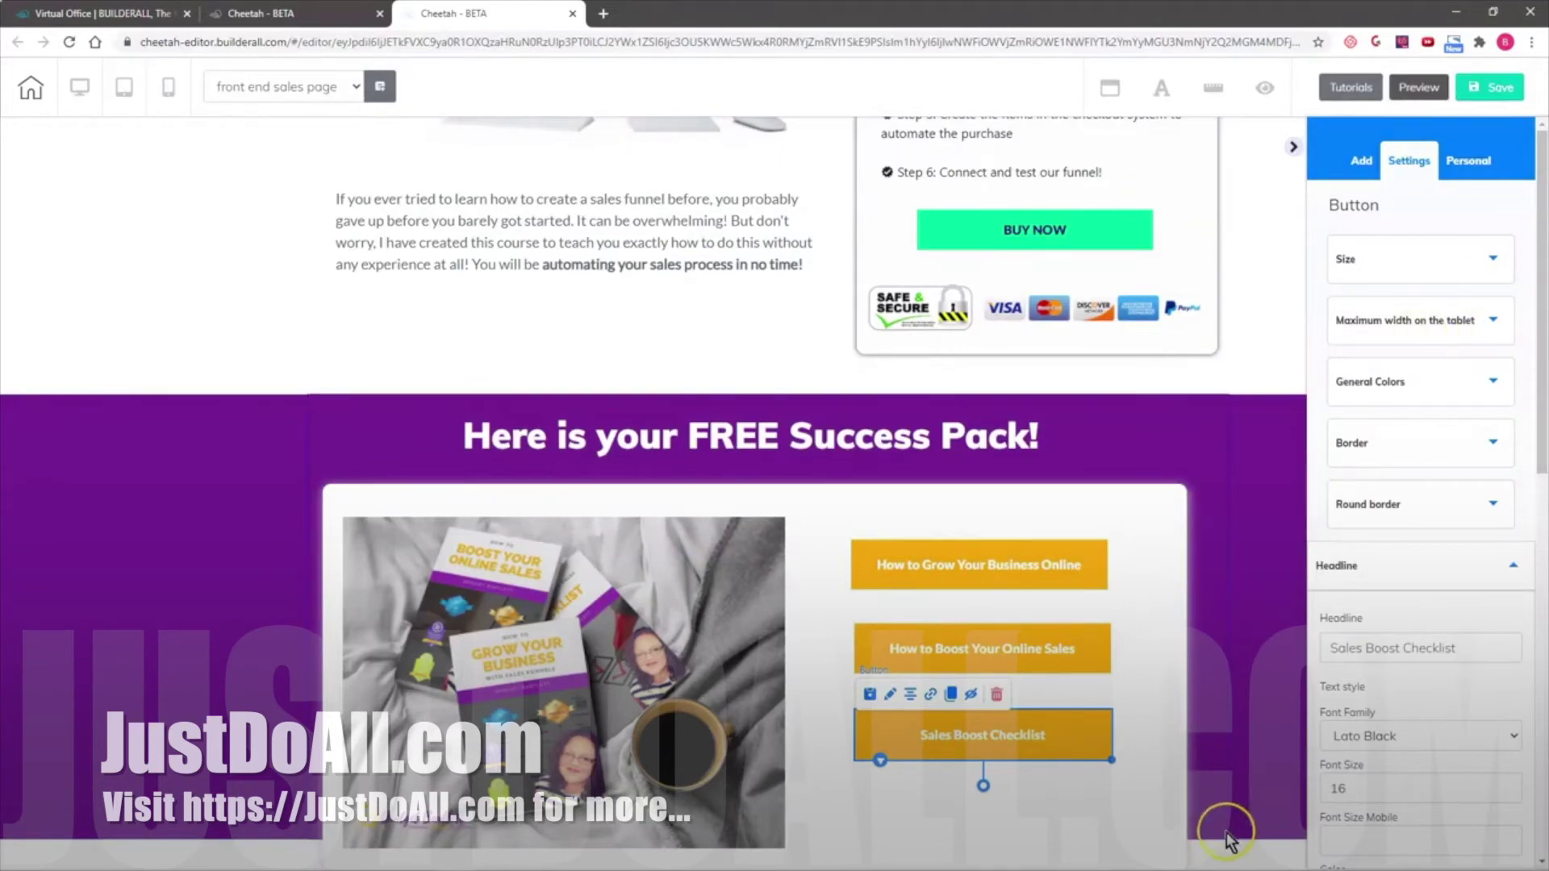
# Cut the purple section's height from 1074 to 750 and move the white card and heading lower.
pyautogui.moveTo(1165, 560)
pyautogui.mouseDown()
pyautogui.moveTo(1131, 463)
pyautogui.moveTo(1160, 554)
pyautogui.mouseUp()
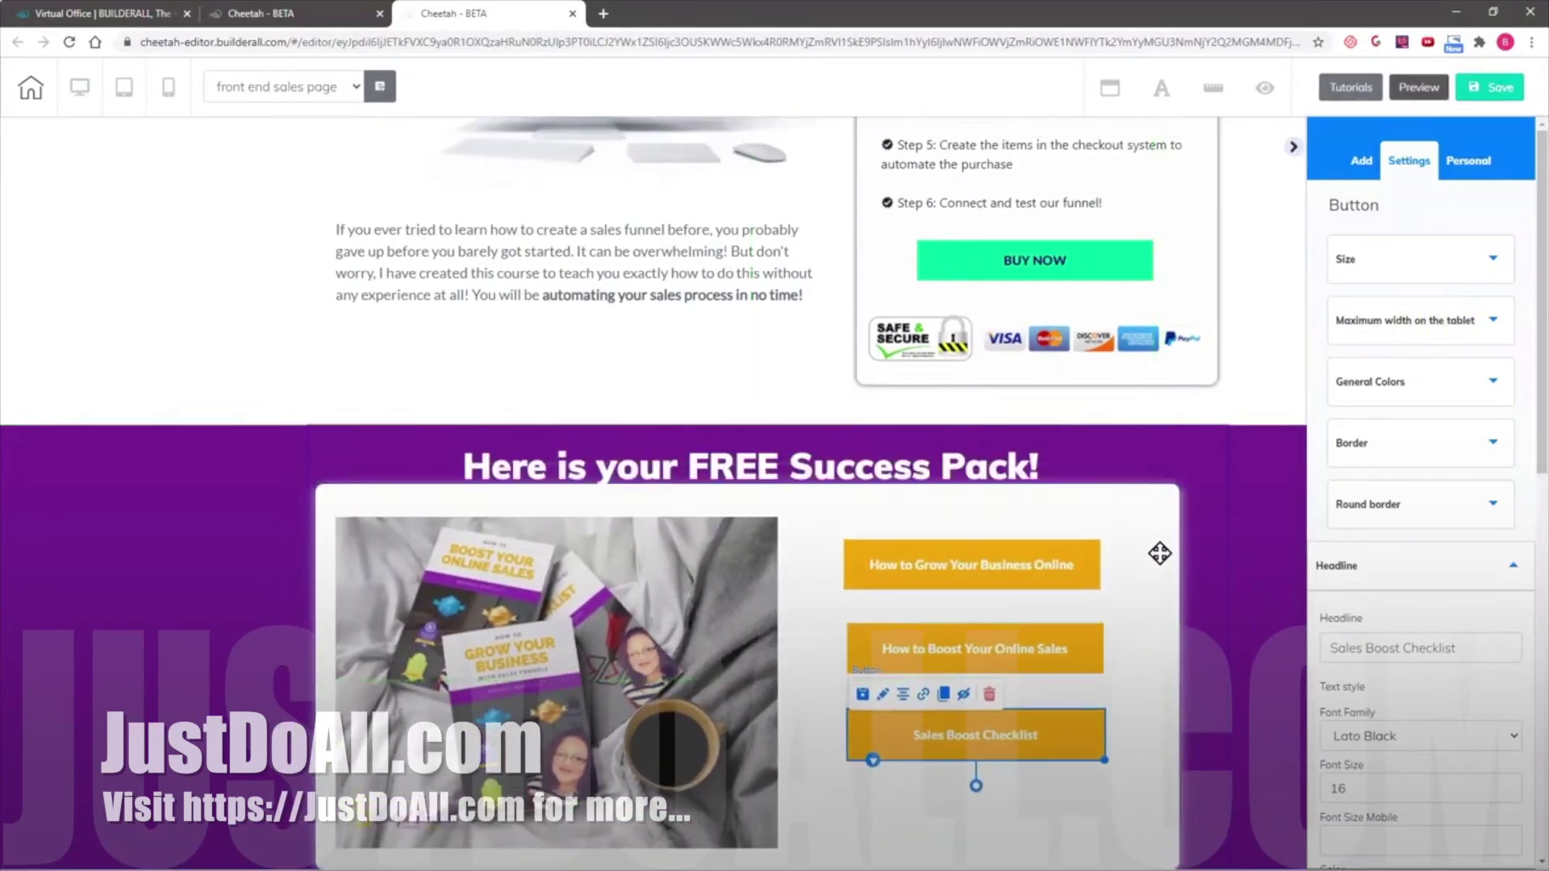
pyautogui.click(1254, 505)
pyautogui.click(1254, 504)
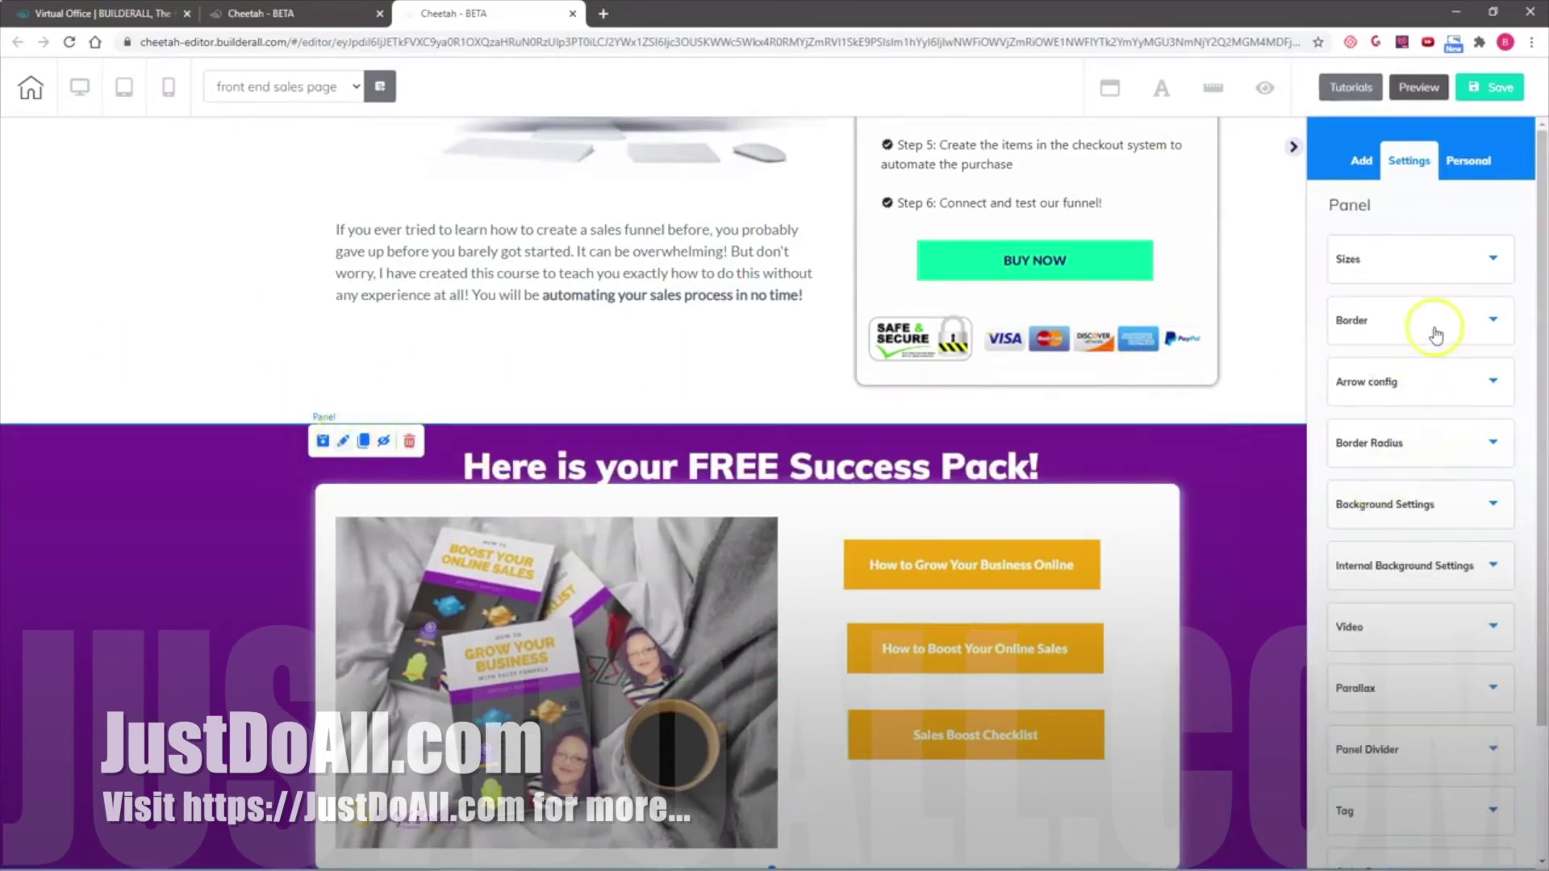
pyautogui.click(1434, 260)
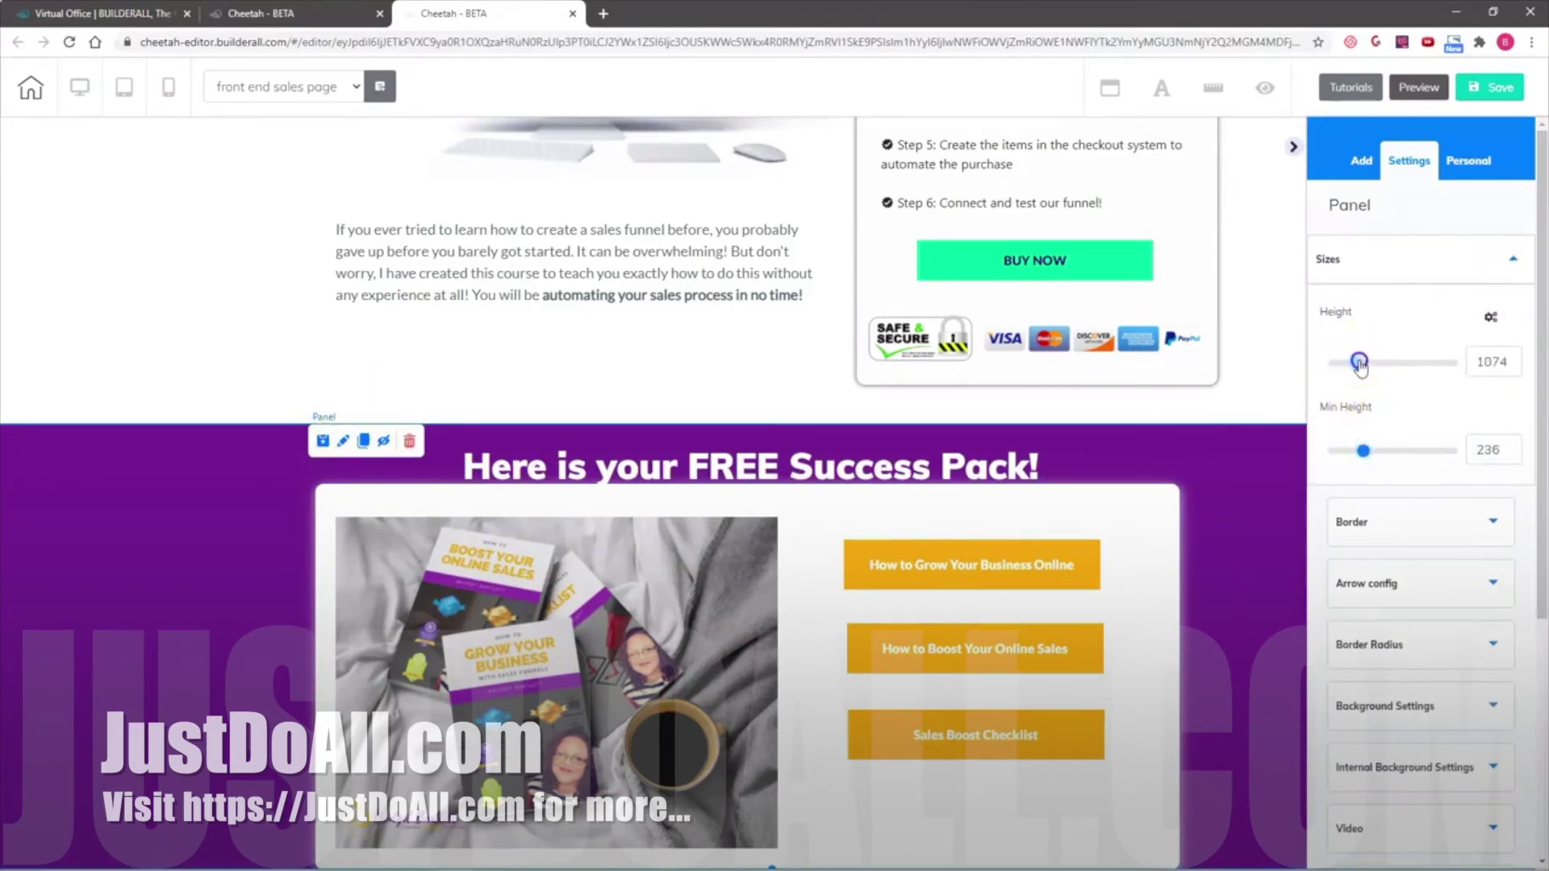
pyautogui.scroll(-4, 1227, 602)
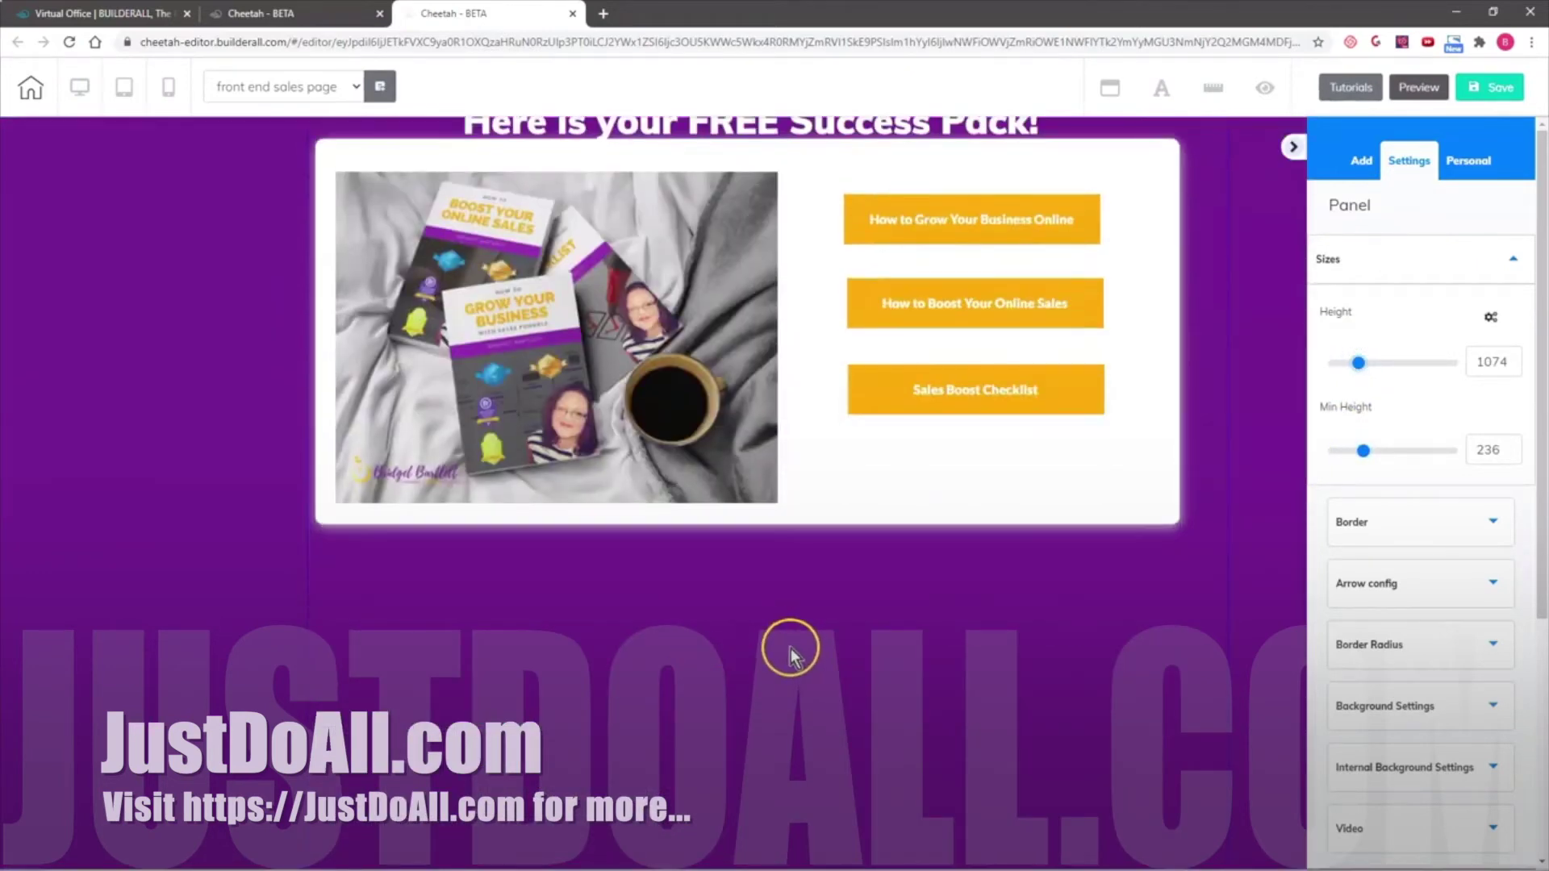
pyautogui.scroll(-1, 790, 655)
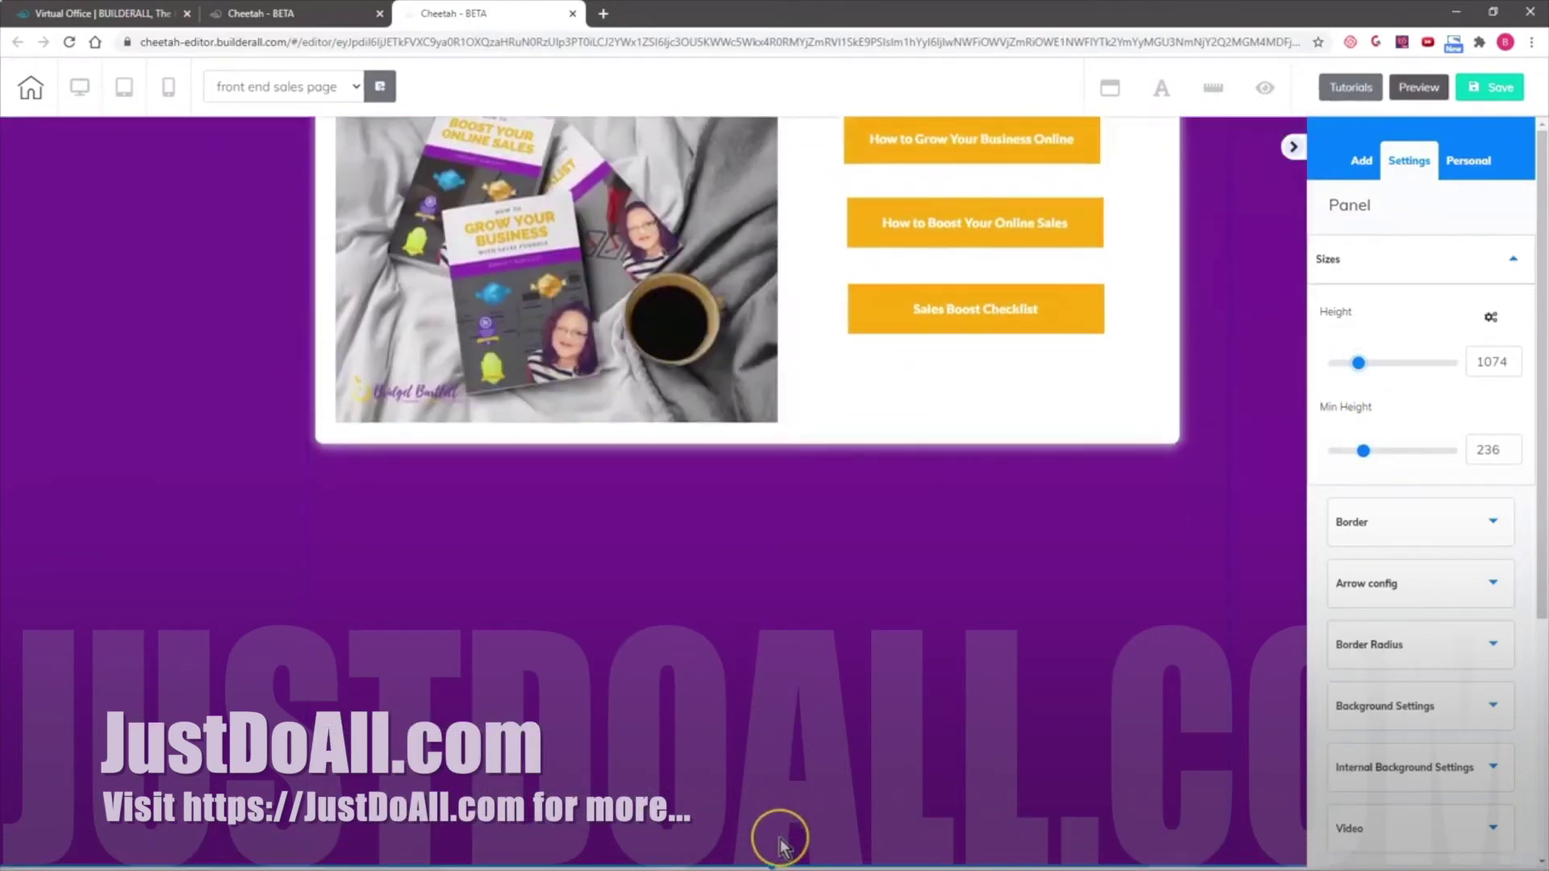
pyautogui.scroll(3, 779, 777)
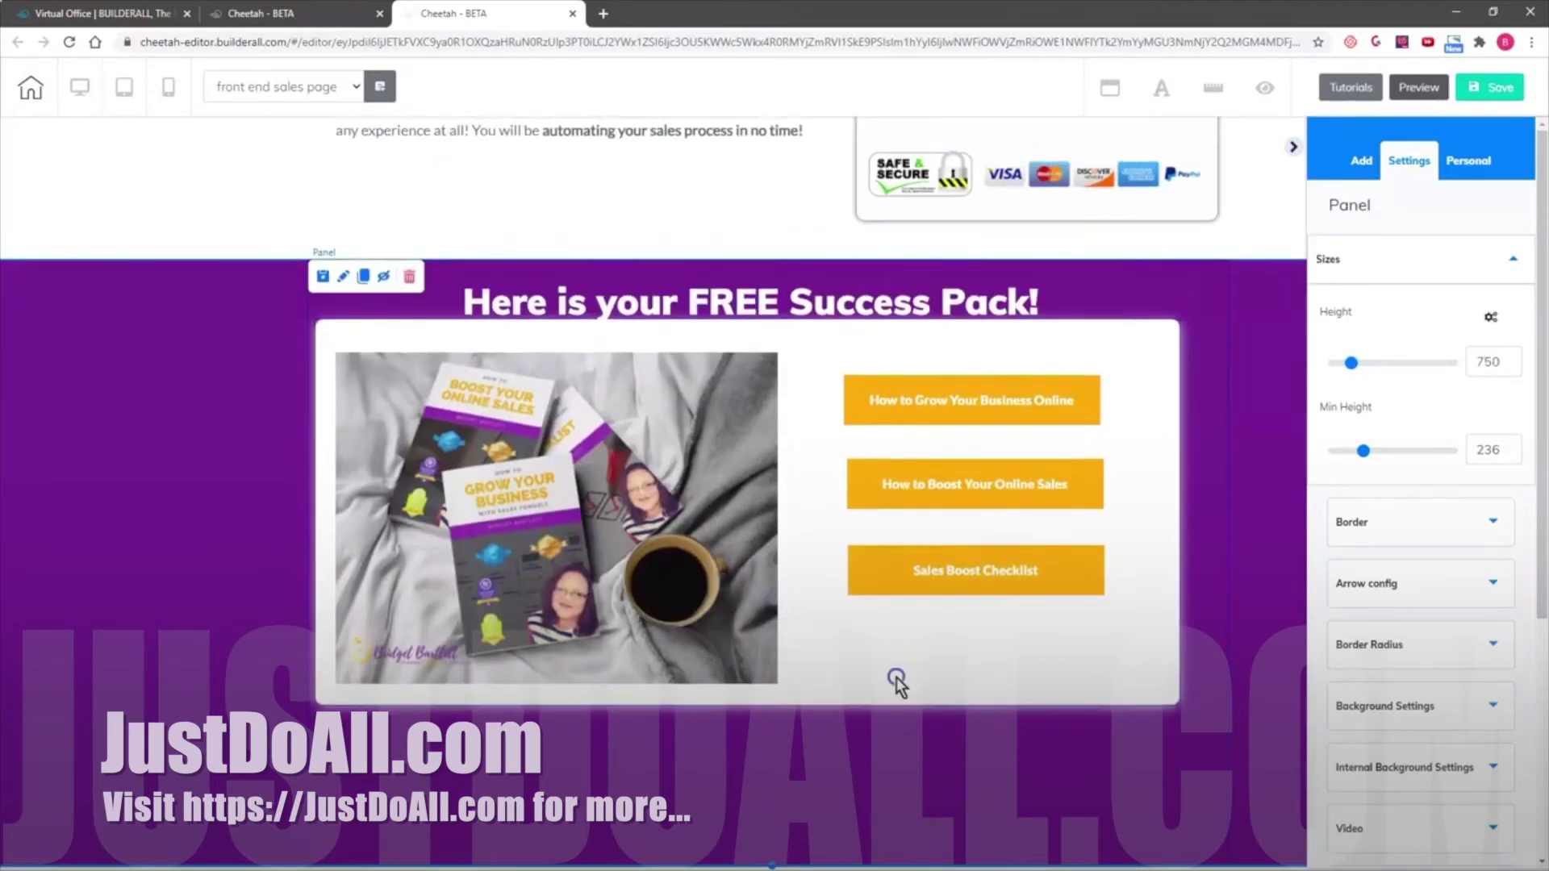
pyautogui.moveTo(896, 678); pyautogui.dragTo(904, 730)
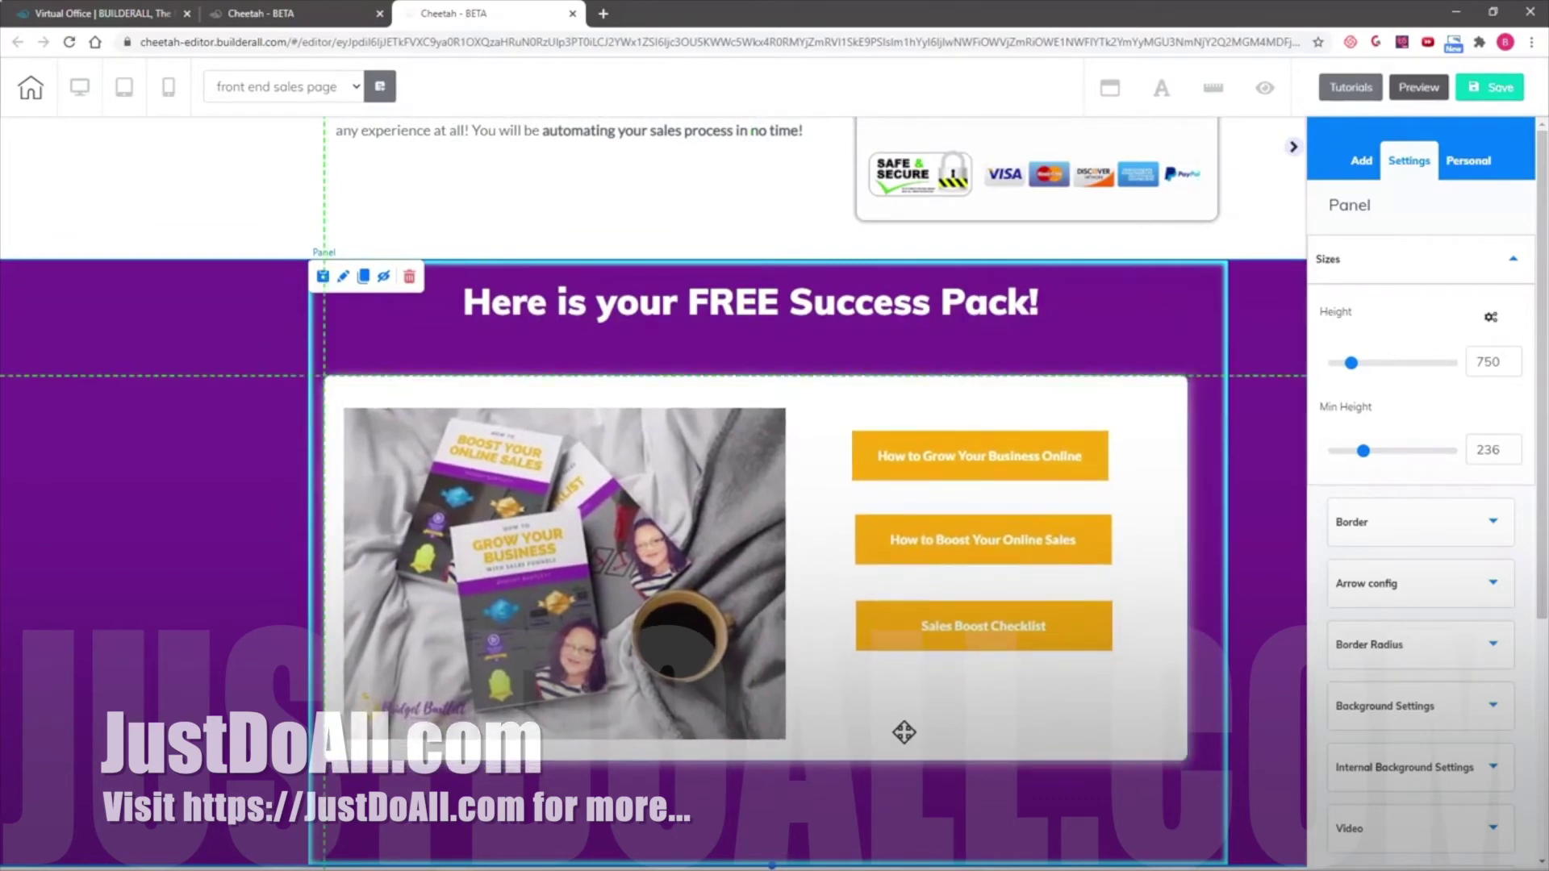
pyautogui.click(732, 311)
pyautogui.moveTo(732, 310); pyautogui.dragTo(736, 327)
pyautogui.scroll(10, 1269, 525)
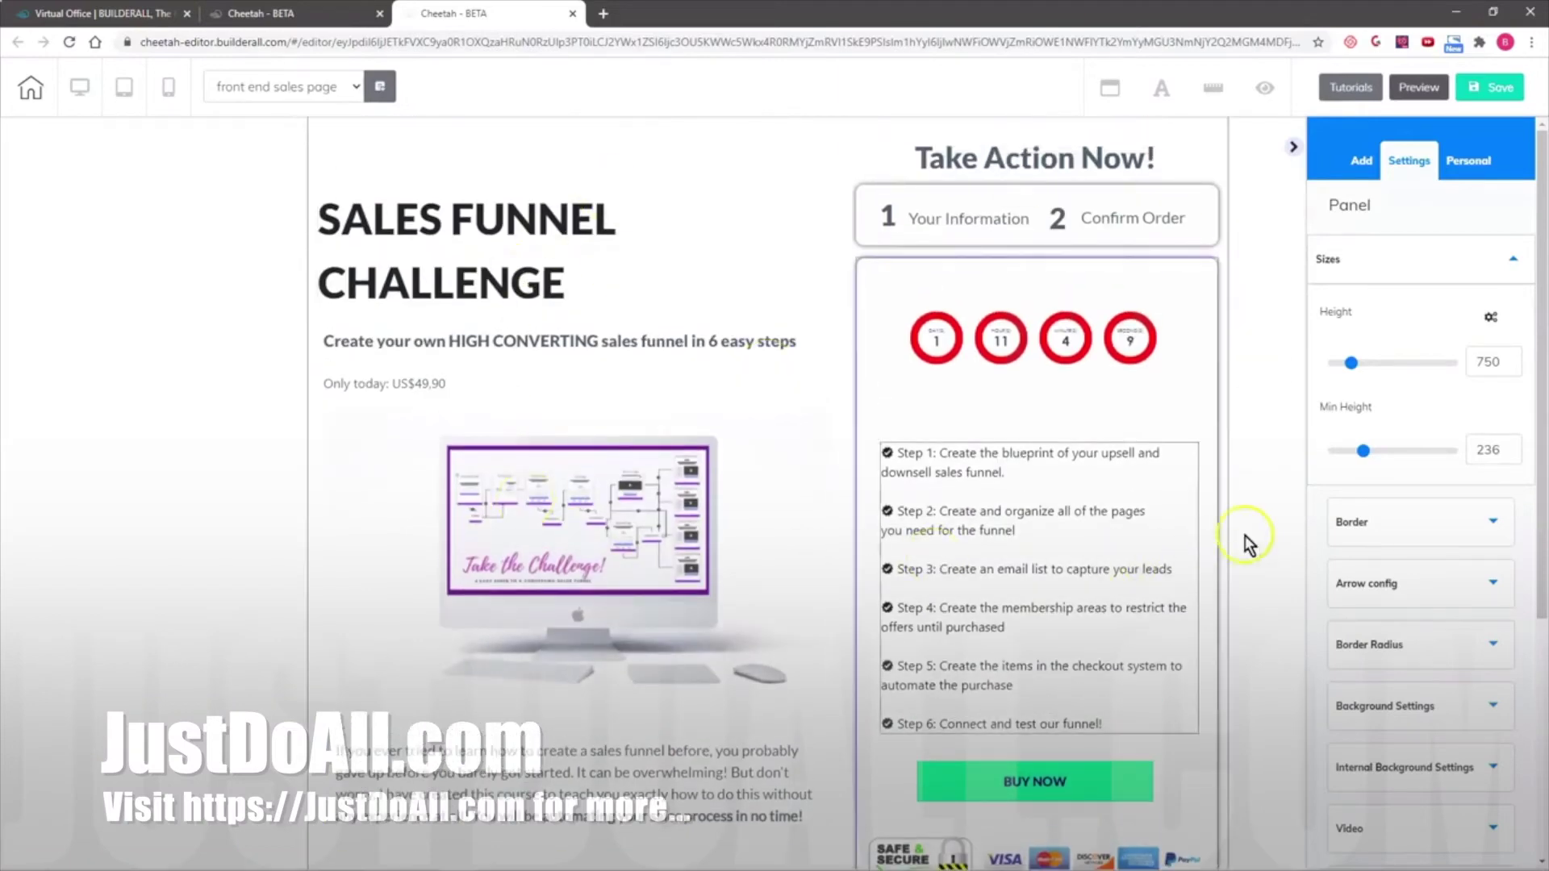
pyautogui.scroll(-7, 1280, 564)
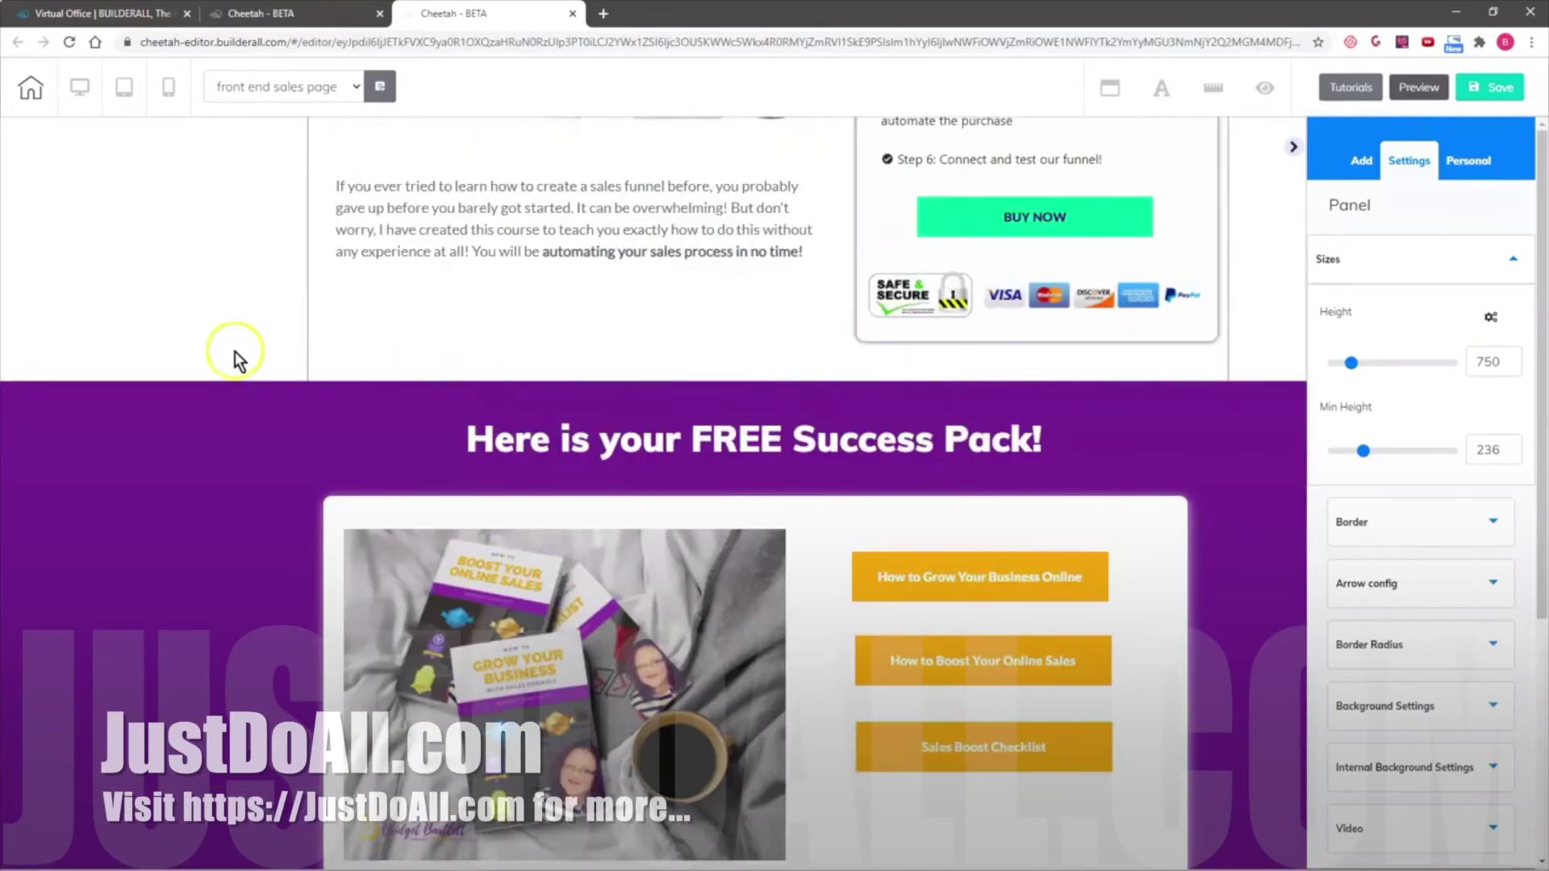
pyautogui.scroll(7, 234, 351)
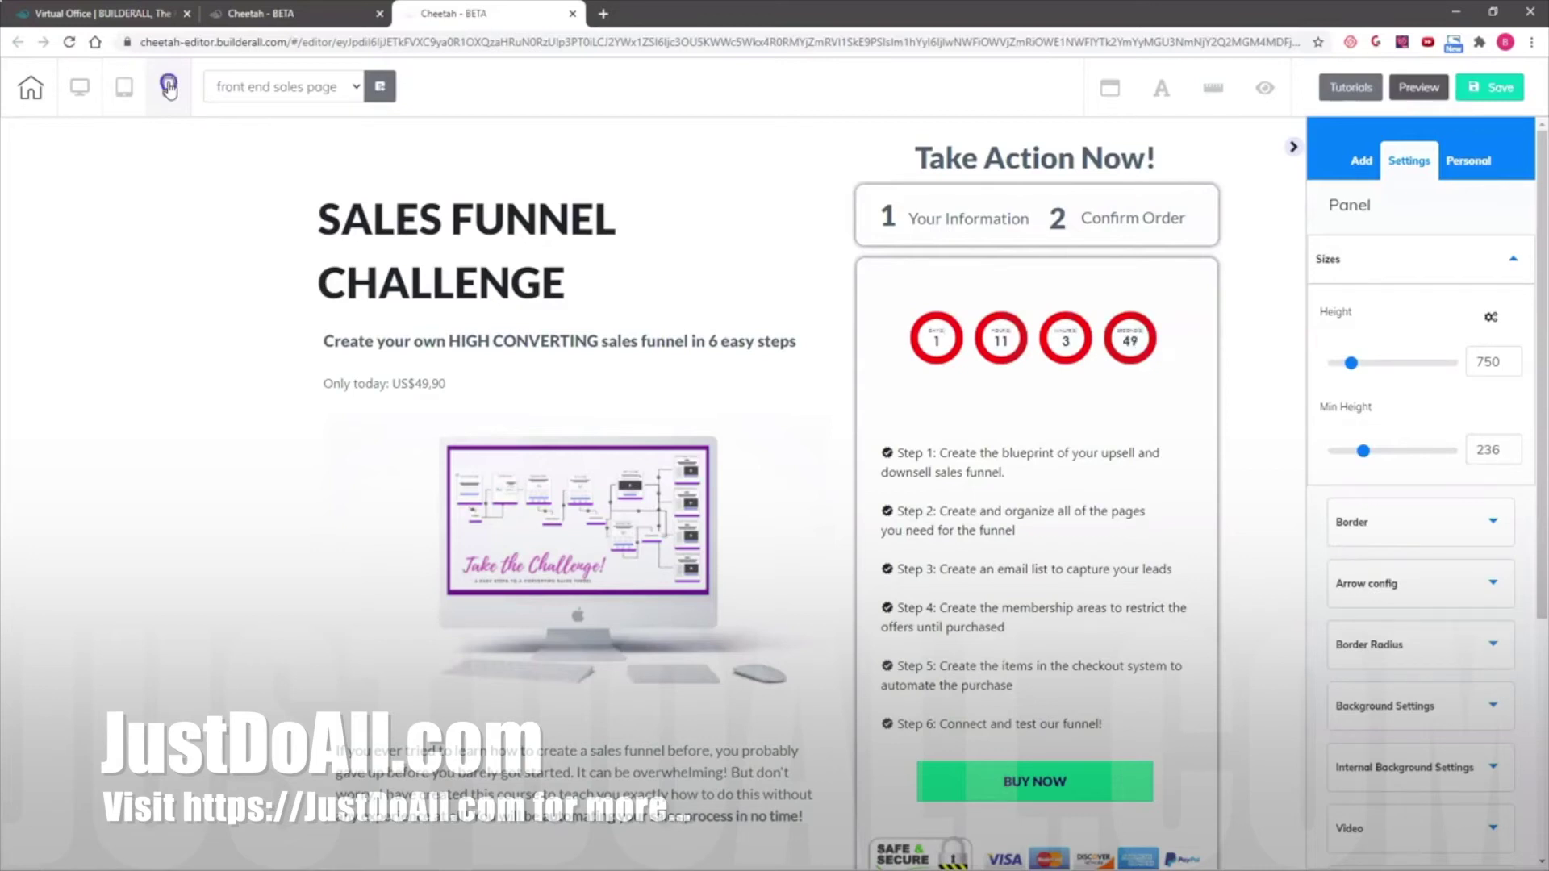
# In the mobile layout, move the BUY NOW button below Step 6.
pyautogui.click(169, 87)
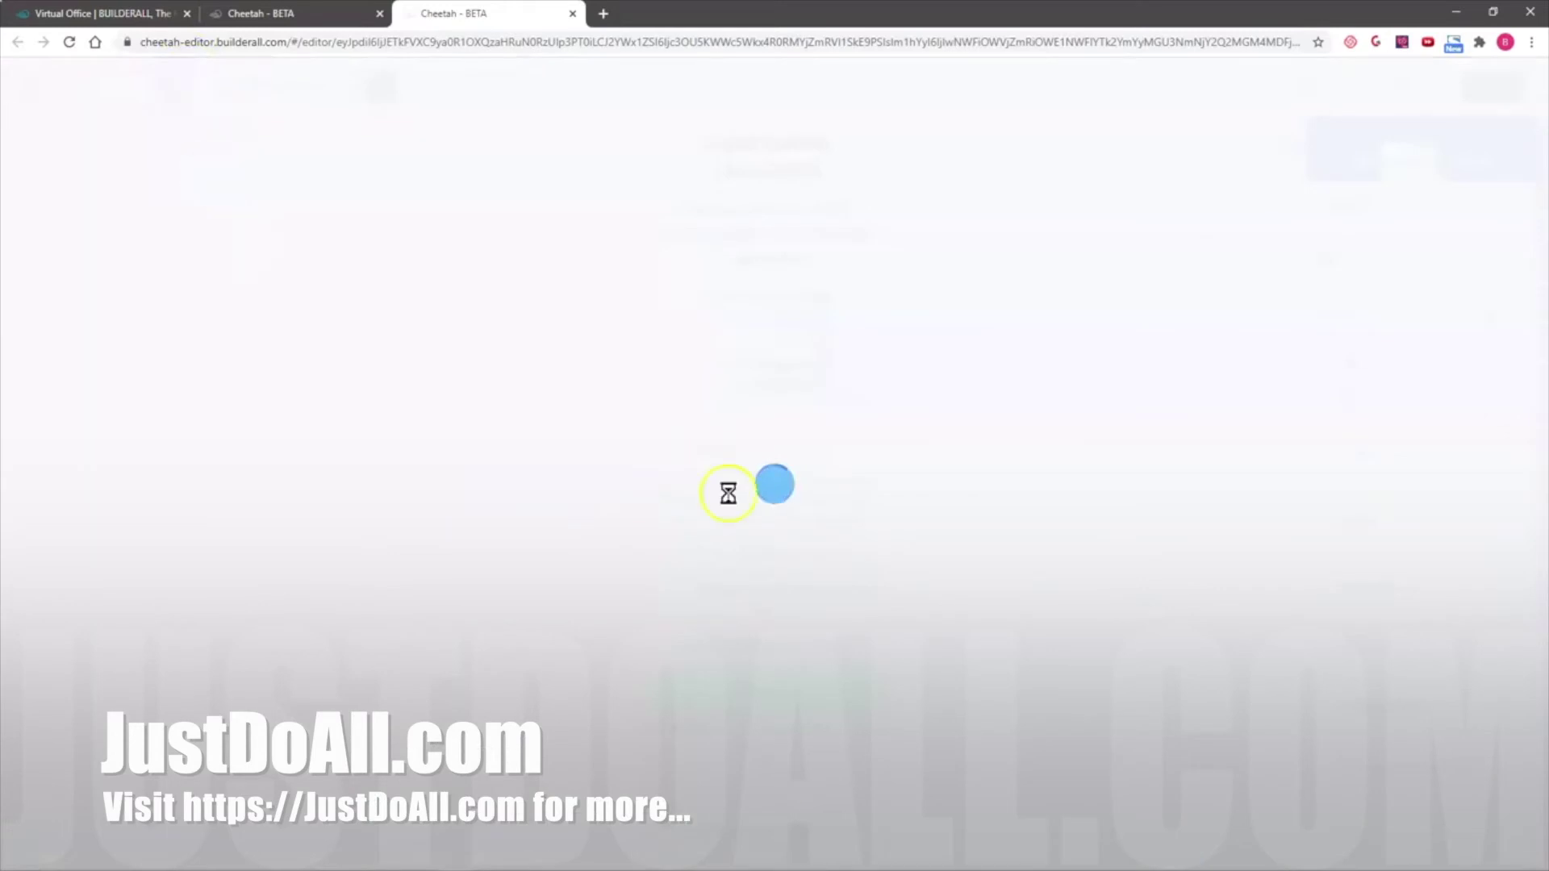
pyautogui.scroll(-10, 825, 425)
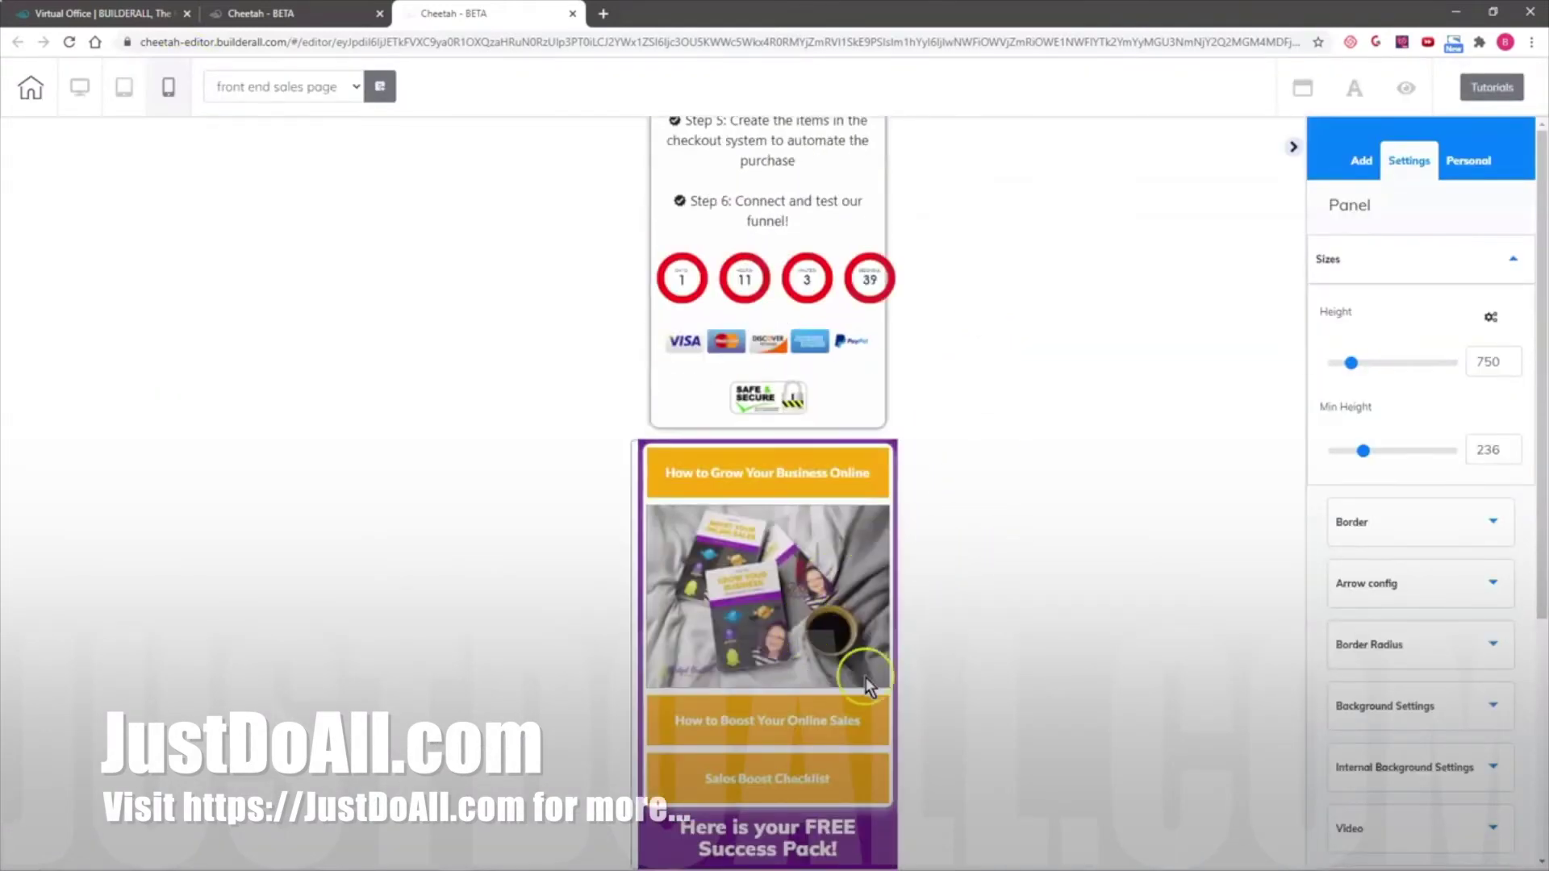
pyautogui.scroll(12, 971, 429)
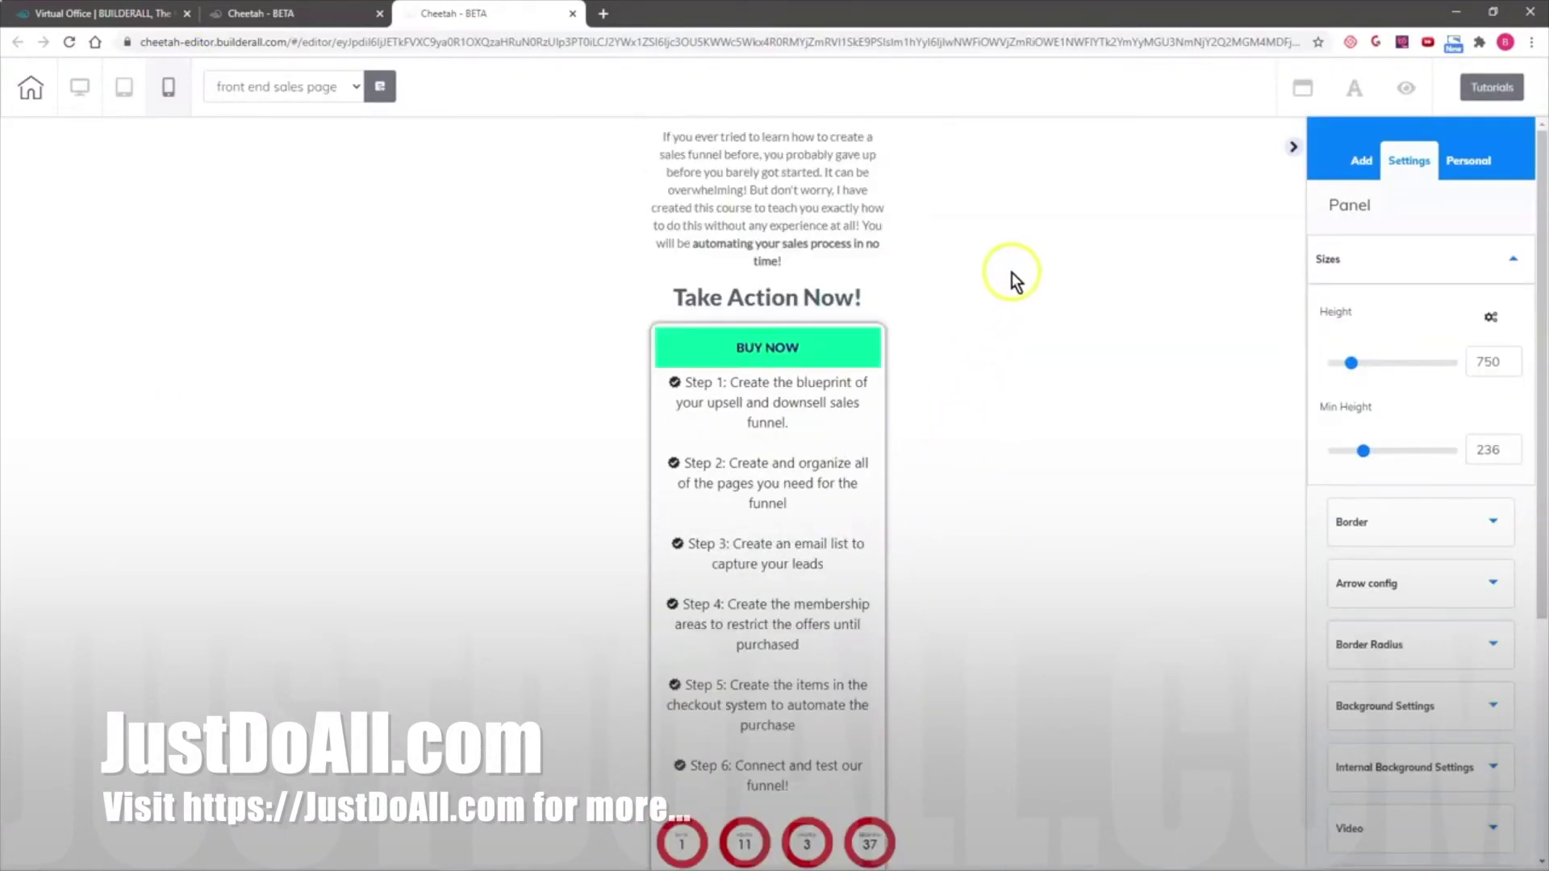
pyautogui.click(840, 154)
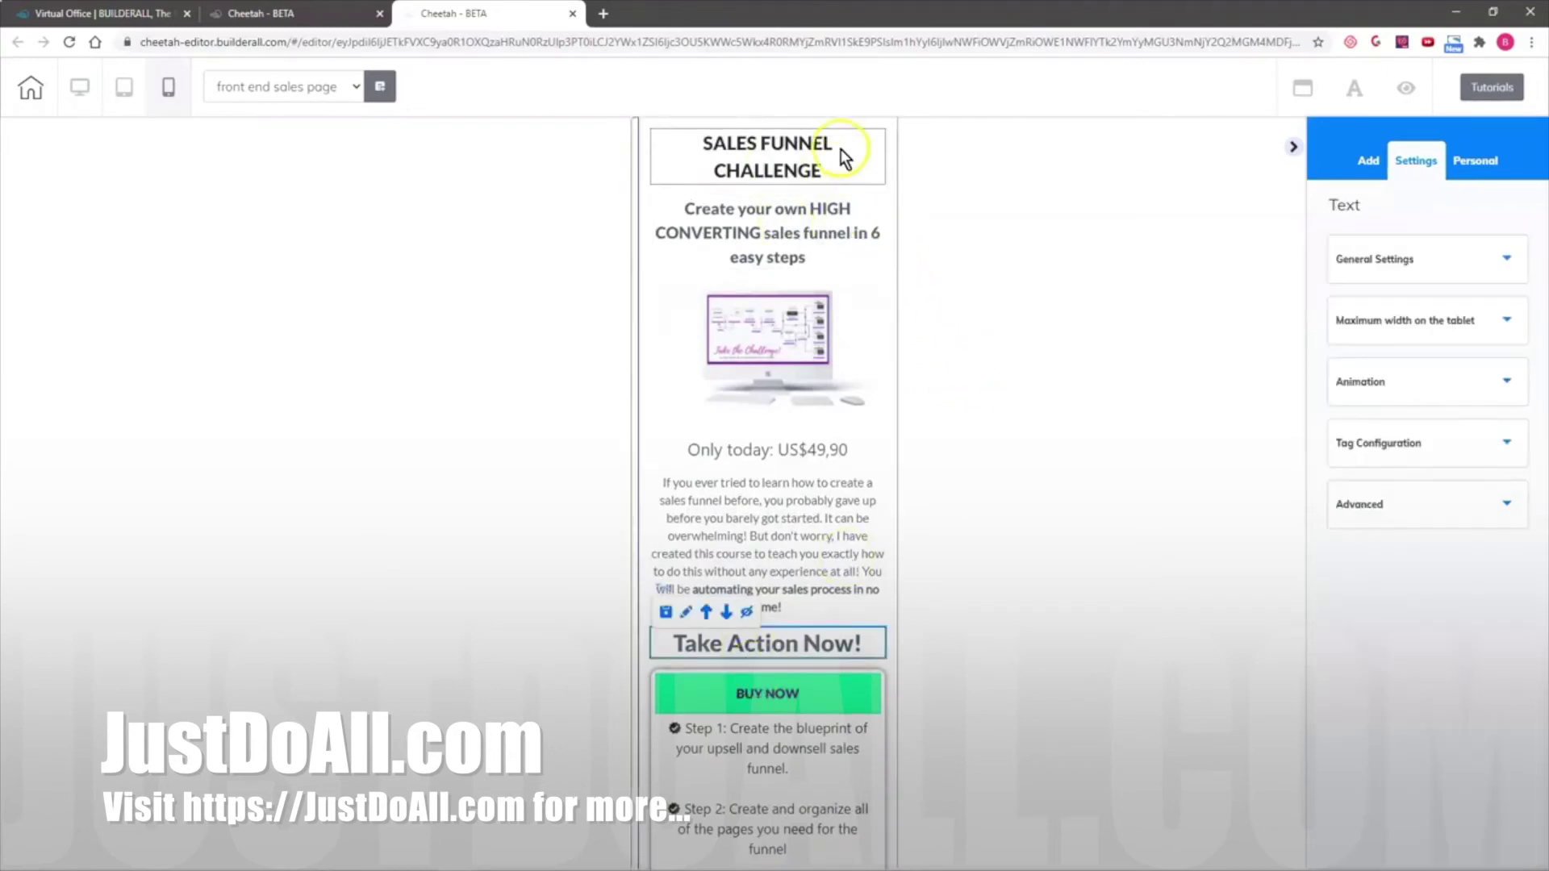
pyautogui.scroll(-6, 802, 436)
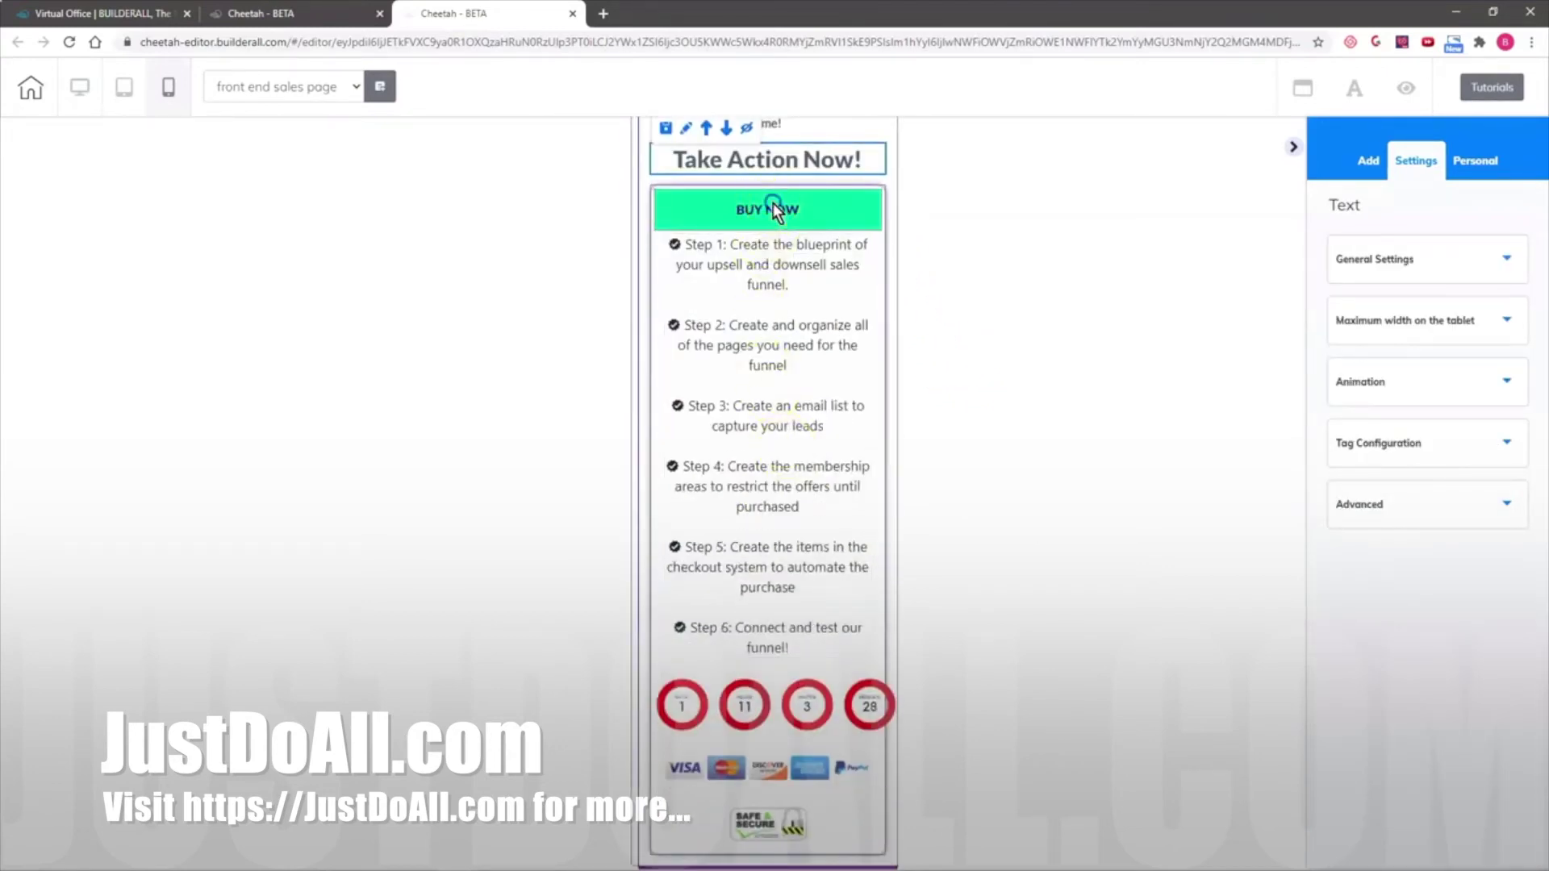
pyautogui.click(773, 206)
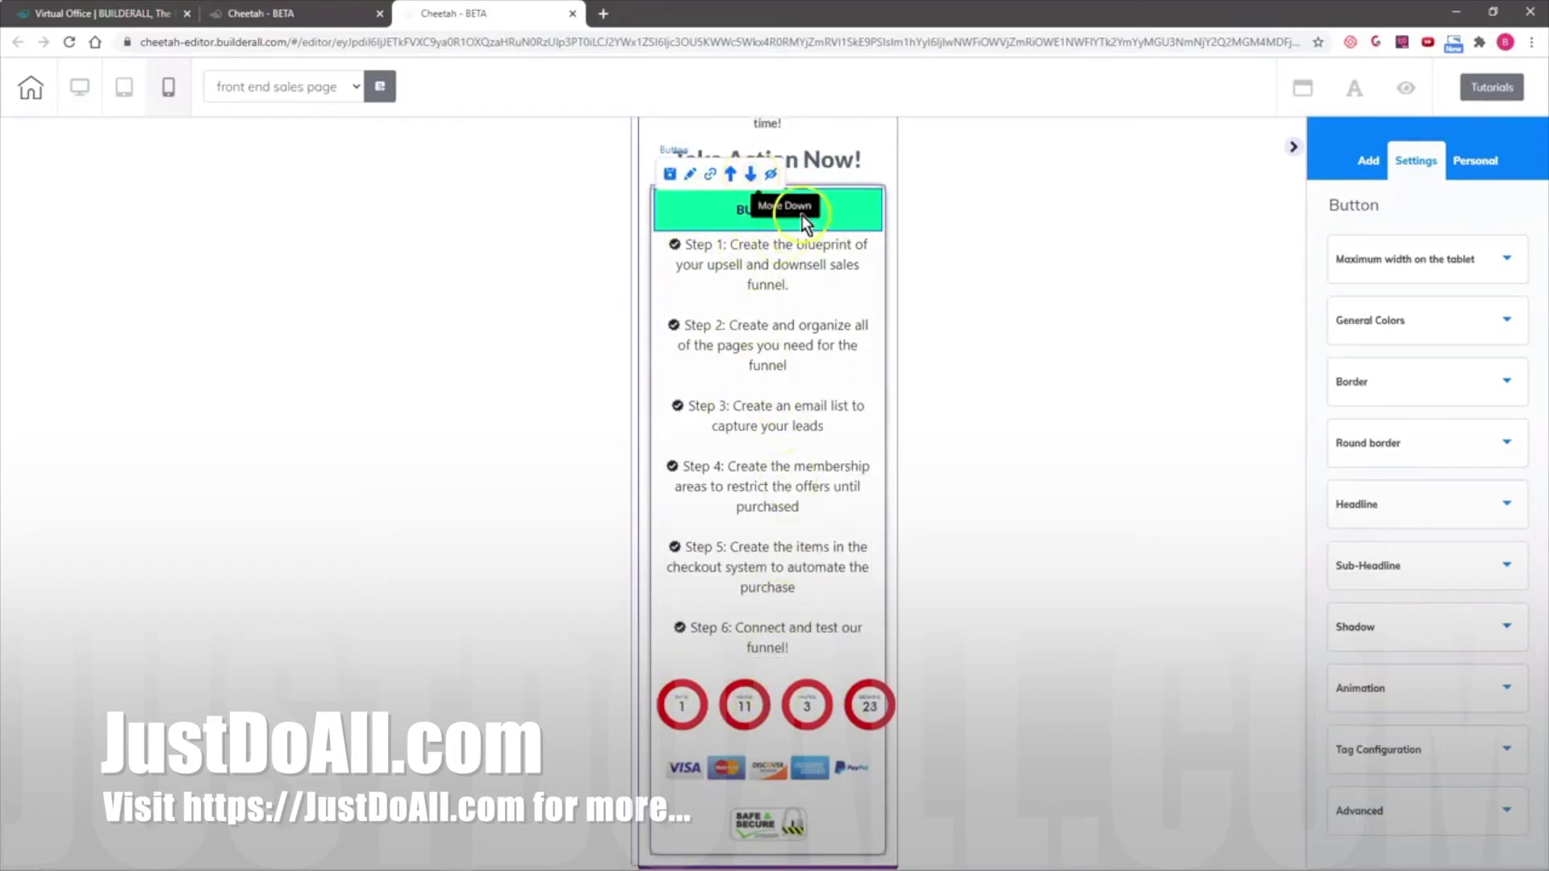
pyautogui.click(751, 176)
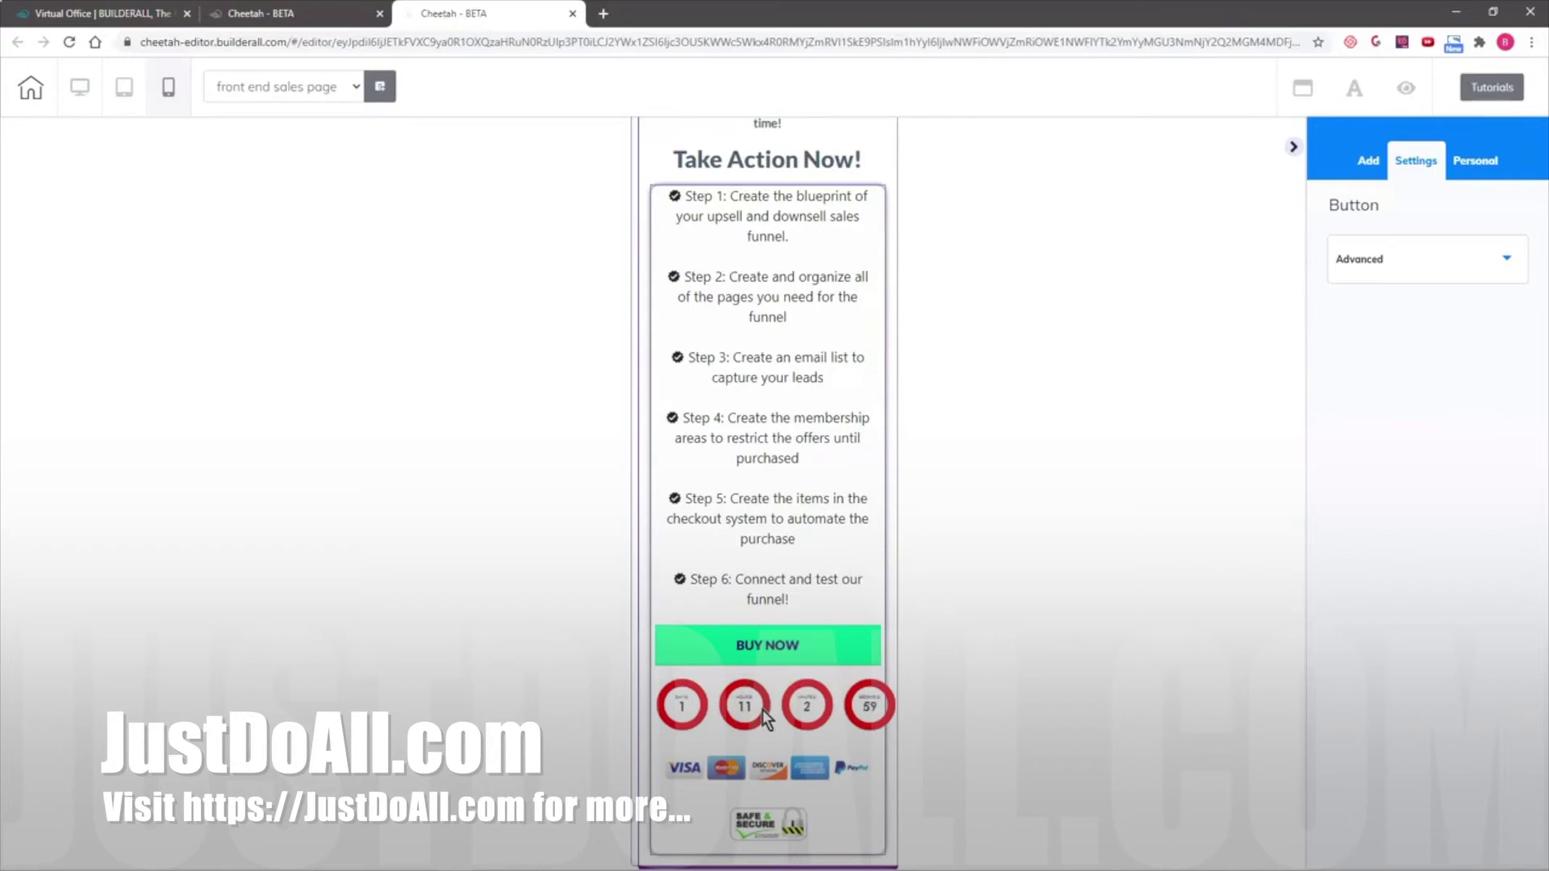
# Move the countdown timer up above the BUY NOW button and Step 1.
pyautogui.click(763, 709)
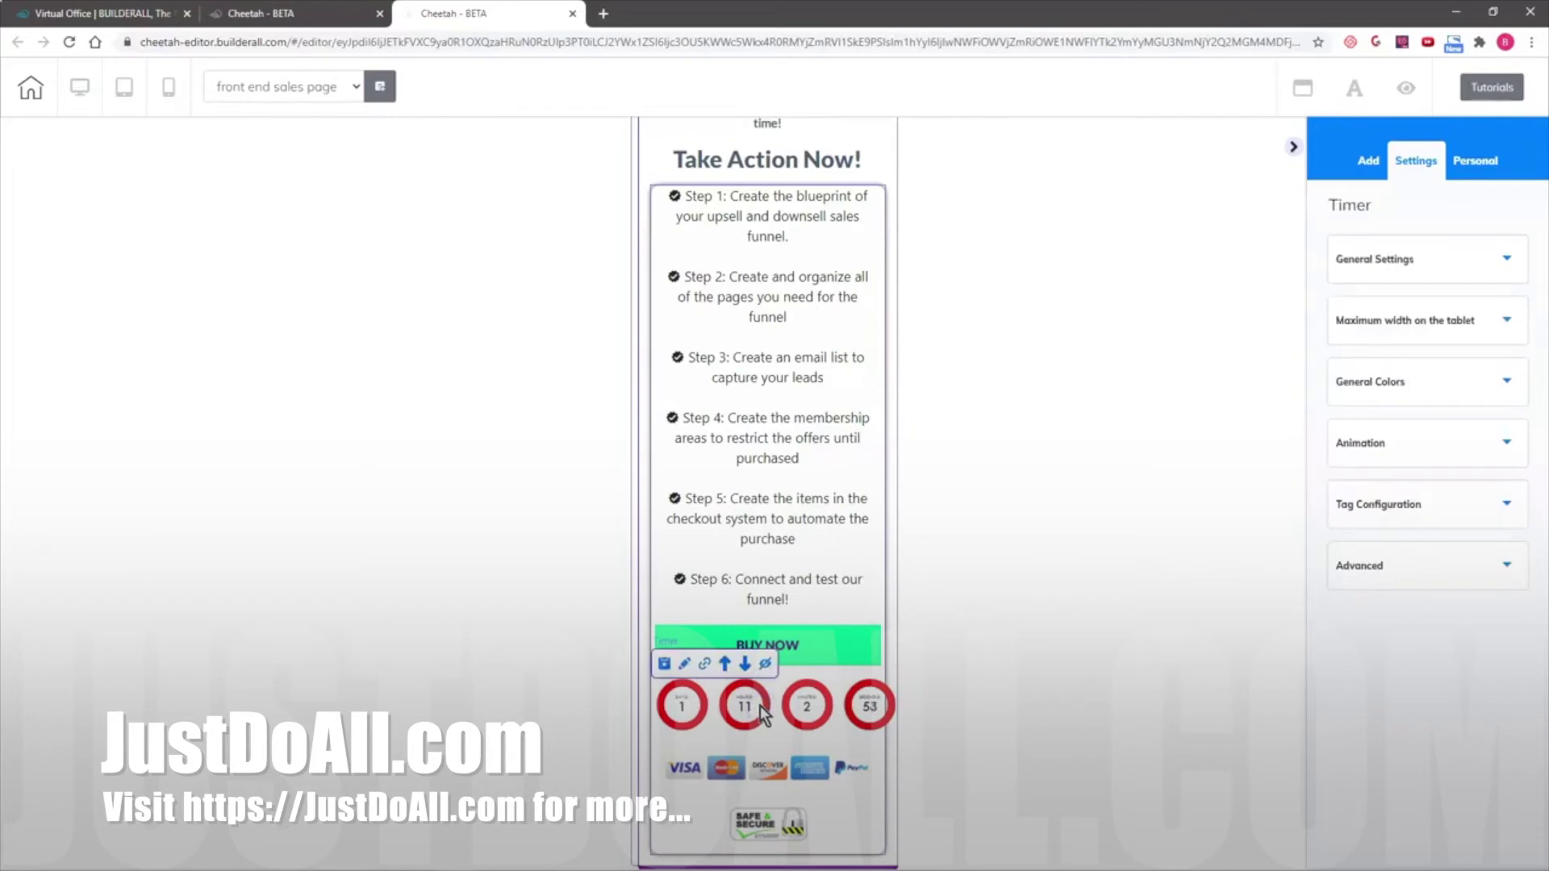
pyautogui.click(726, 671)
pyautogui.click(725, 672)
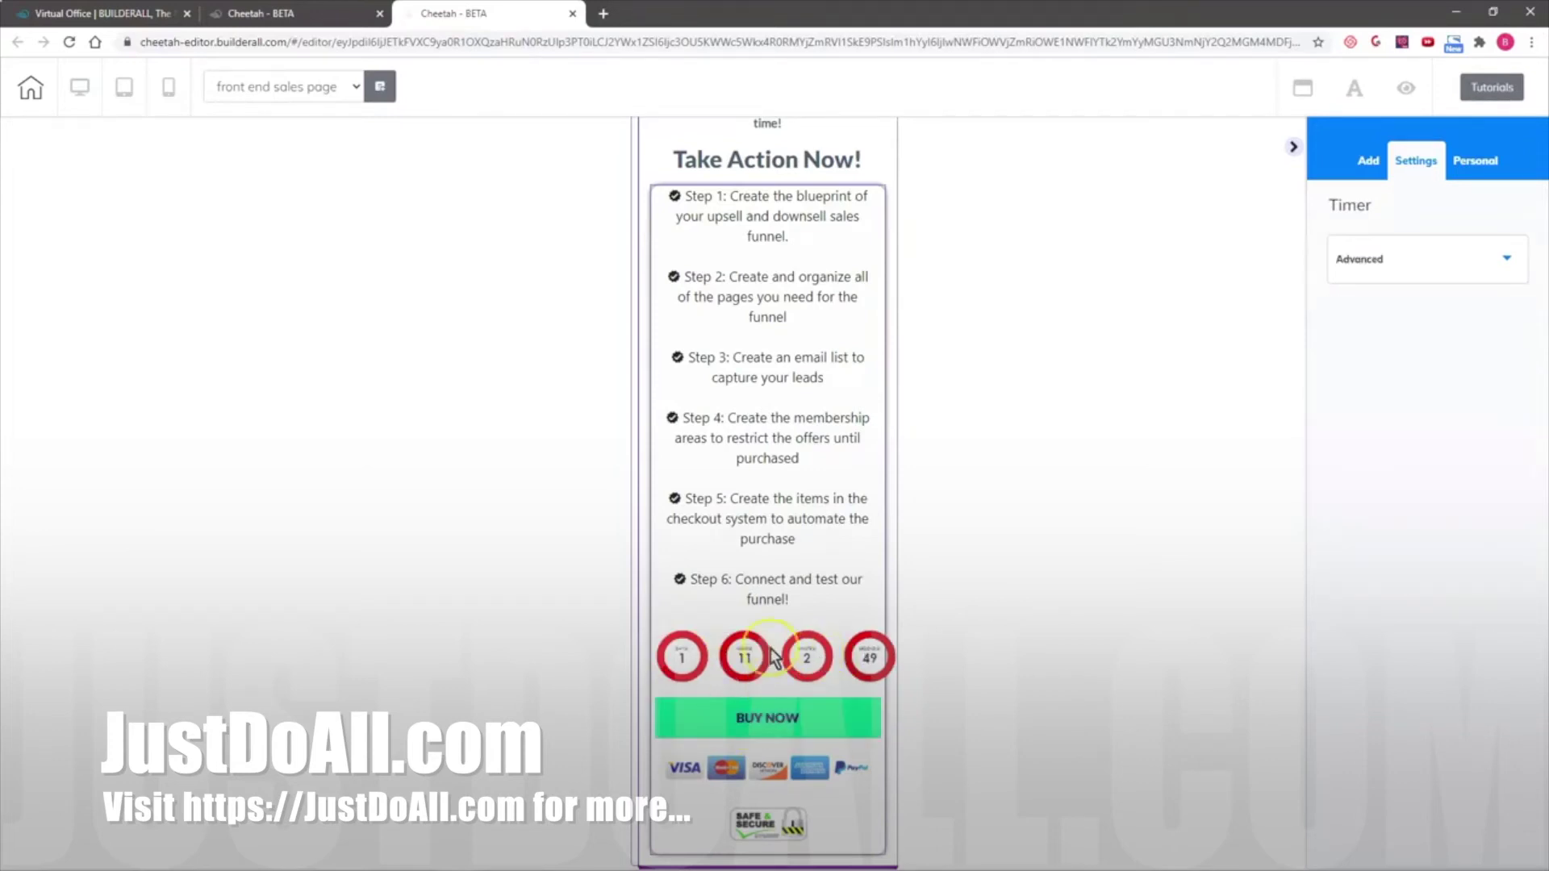
pyautogui.click(744, 658)
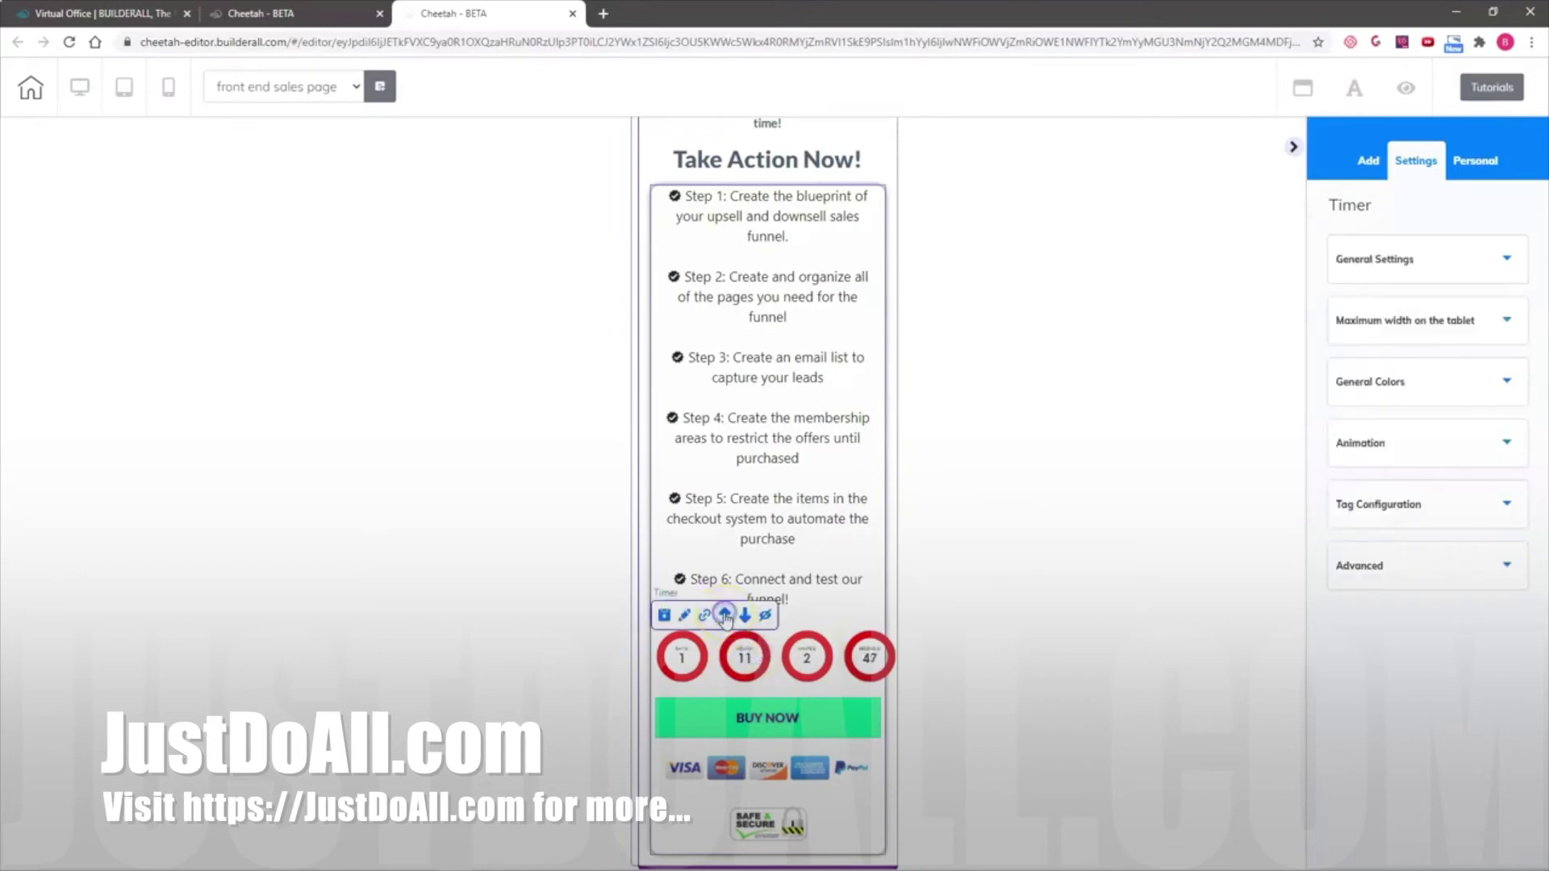
pyautogui.click(726, 616)
# Put the timer at the top, set the box's lateral spacing to 0, and left-align the steps.
pyautogui.click(875, 210)
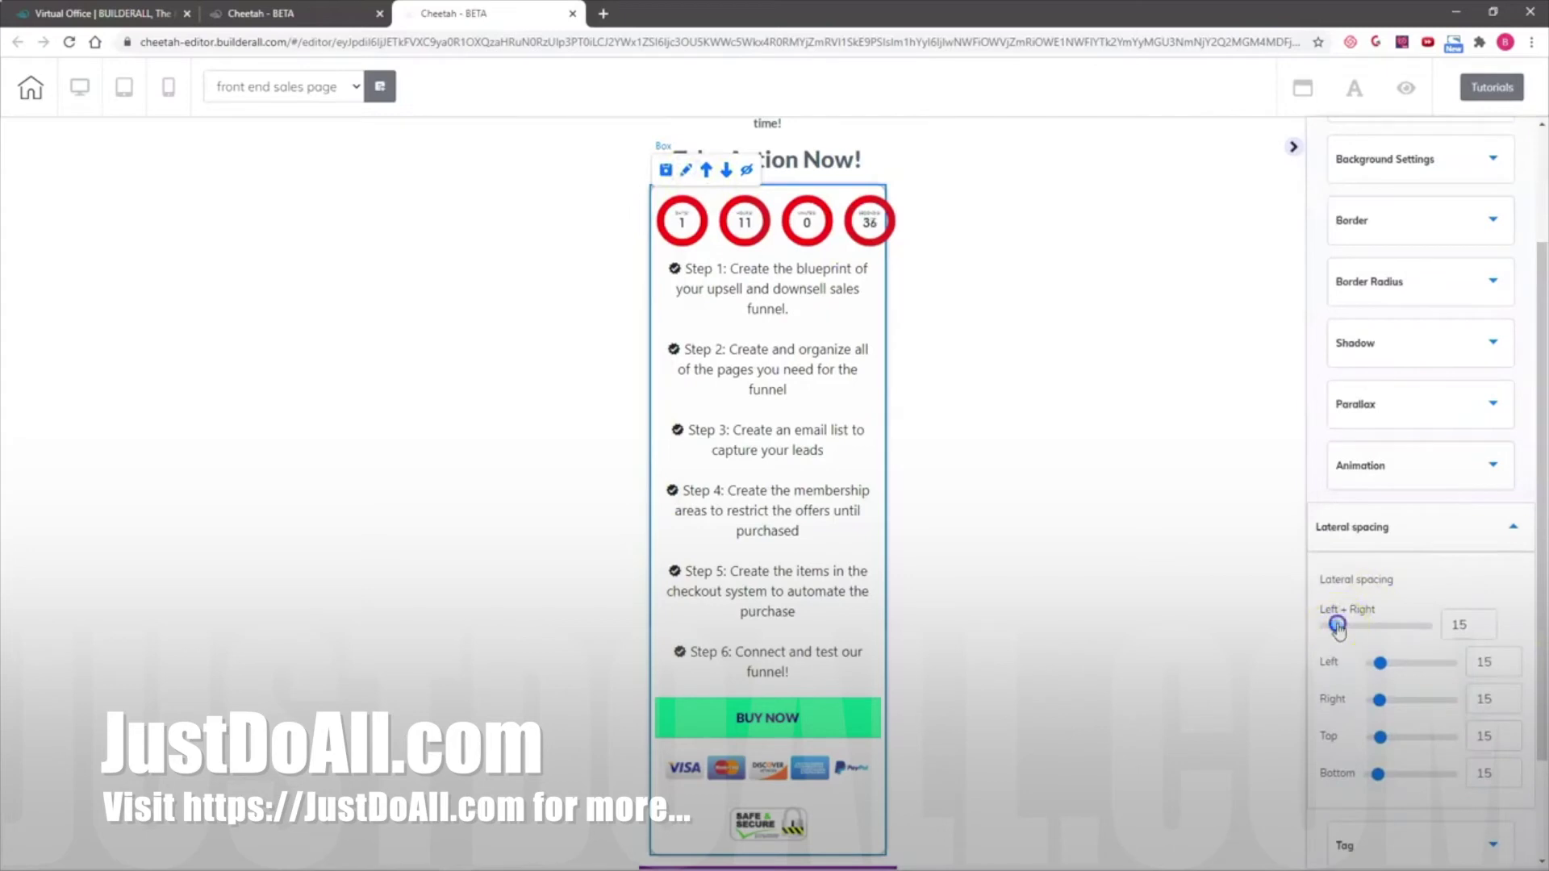
pyautogui.moveTo(1338, 628); pyautogui.dragTo(1323, 620)
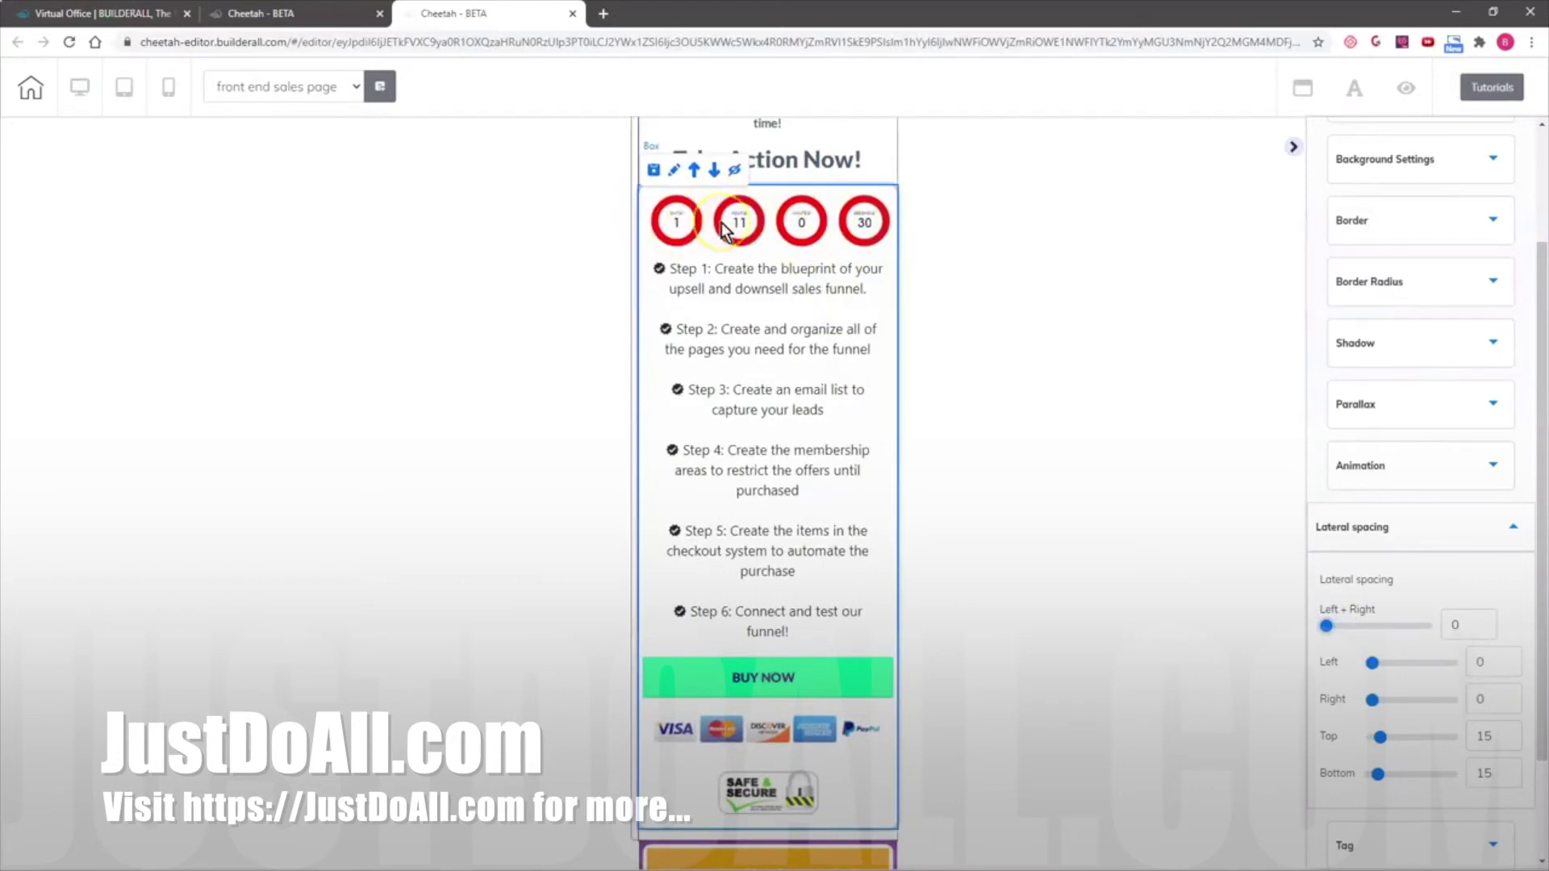
pyautogui.click(789, 360)
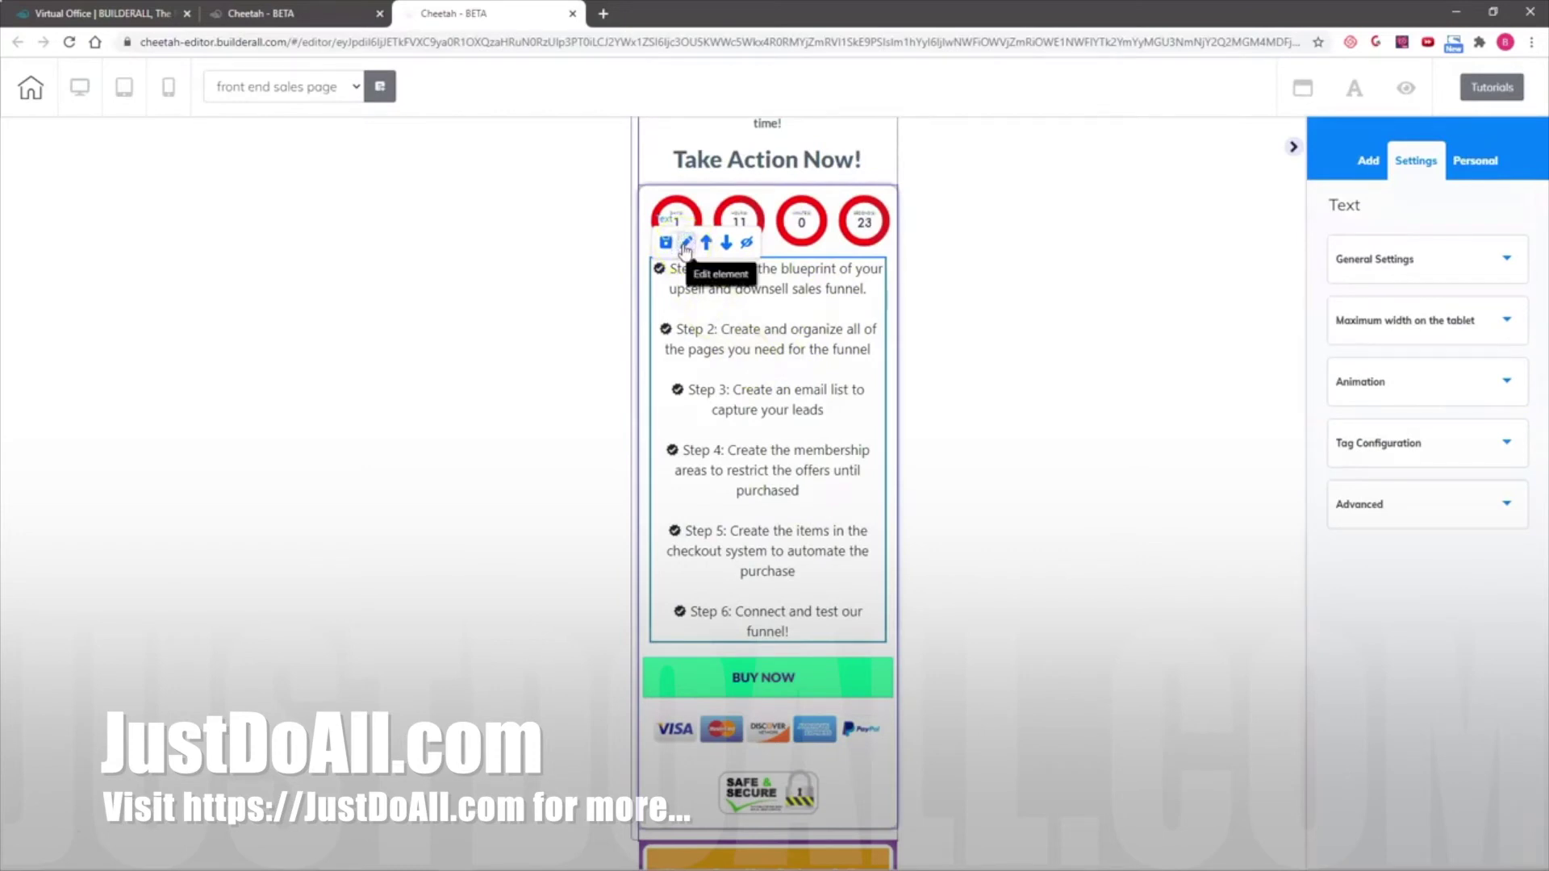
pyautogui.click(1421, 259)
pyautogui.click(1337, 416)
pyautogui.click(1337, 416)
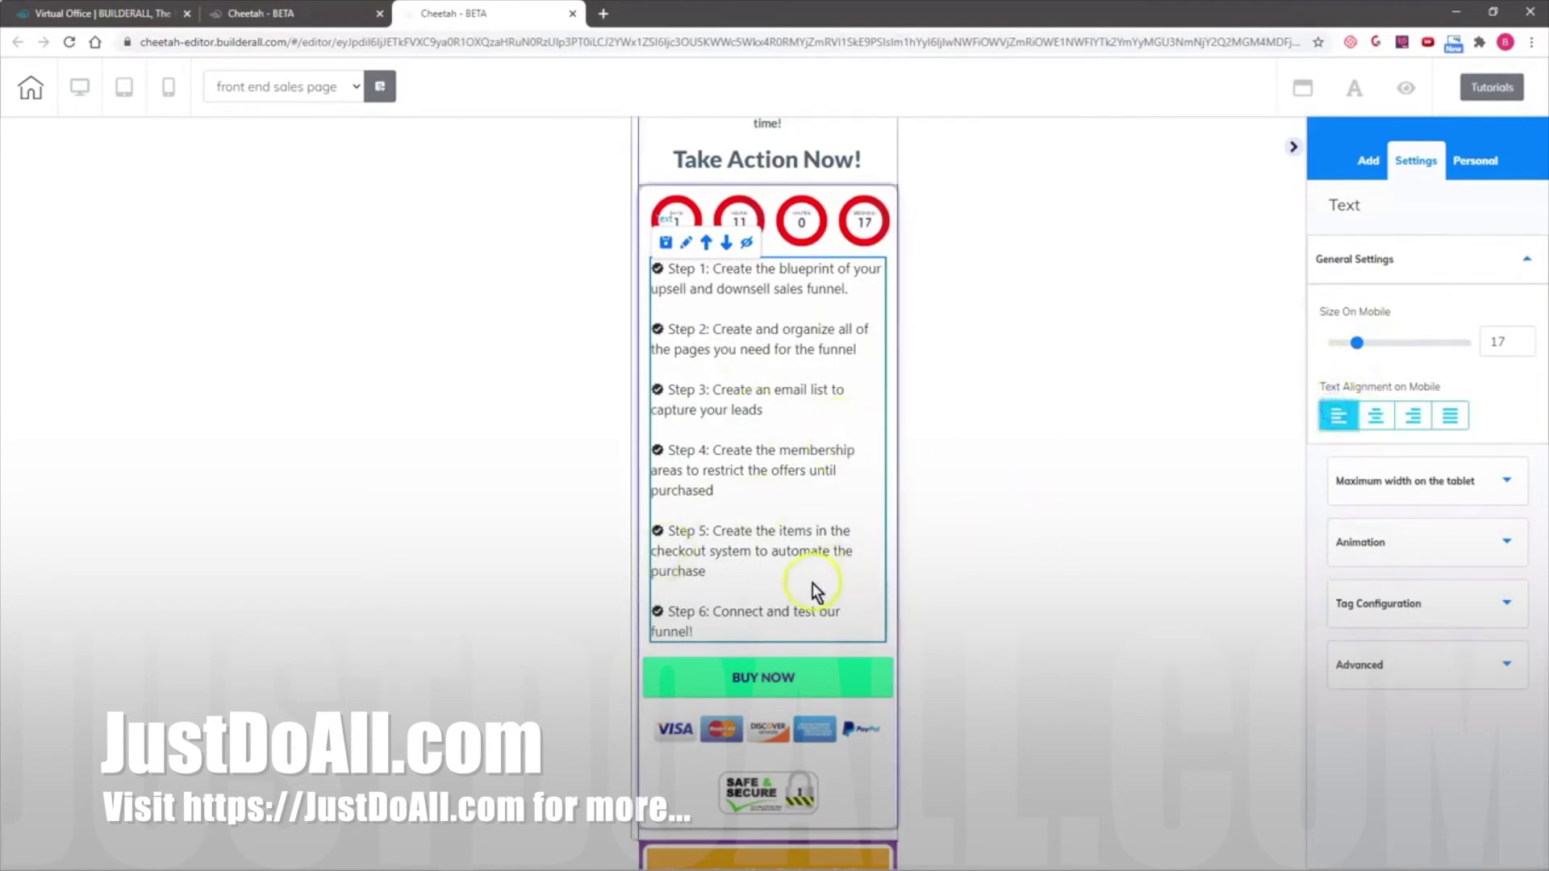
# Raise the BUY NOW button's left and right spacing to 28.
pyautogui.scroll(-2, 812, 584)
pyautogui.click(788, 516)
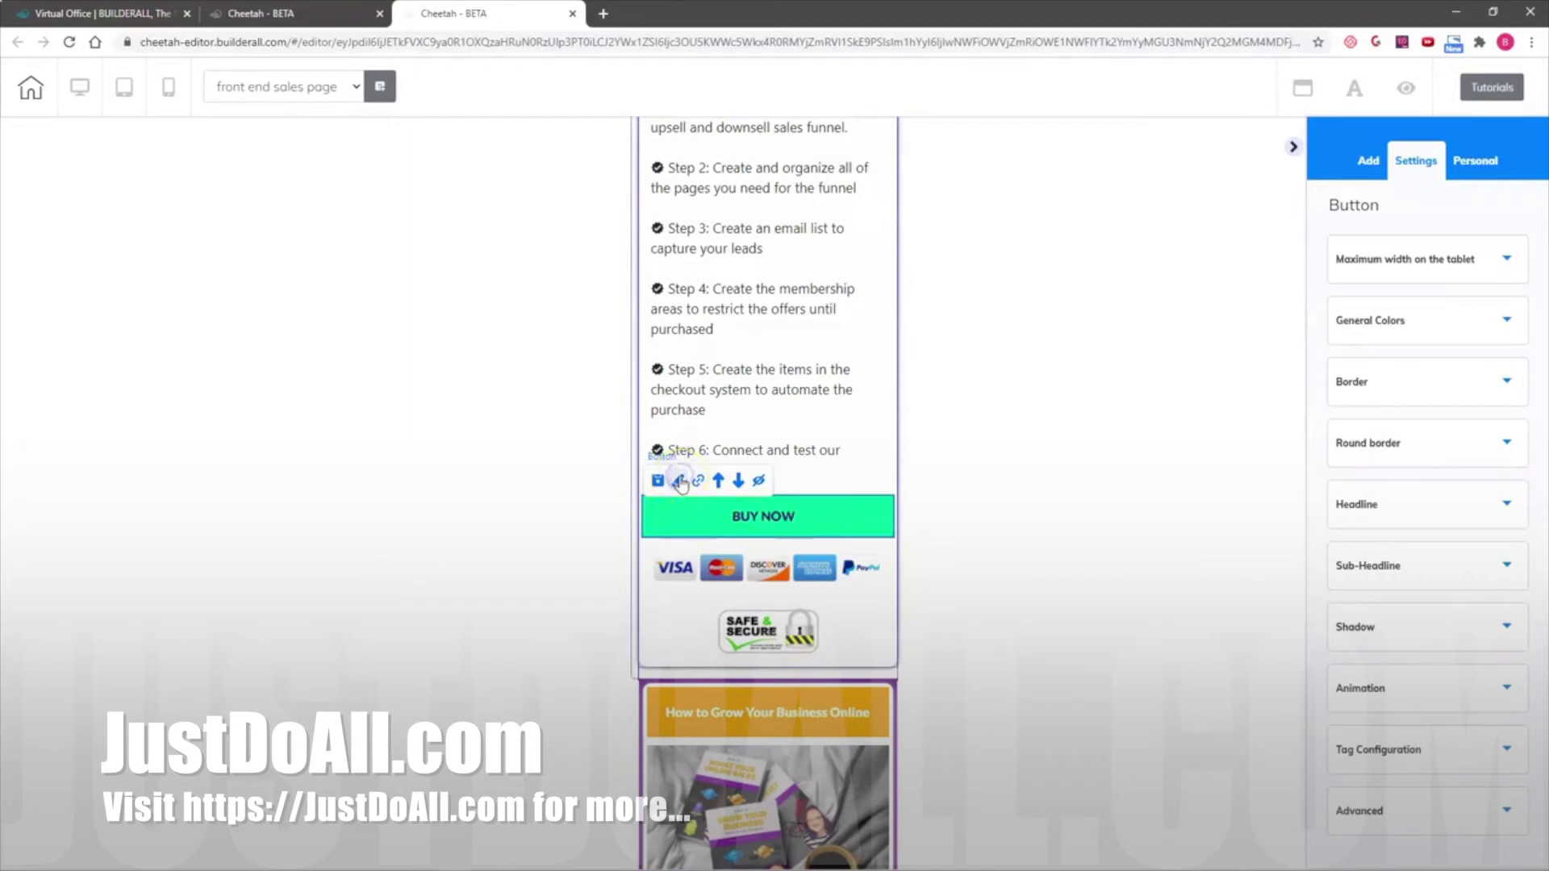
pyautogui.click(1445, 810)
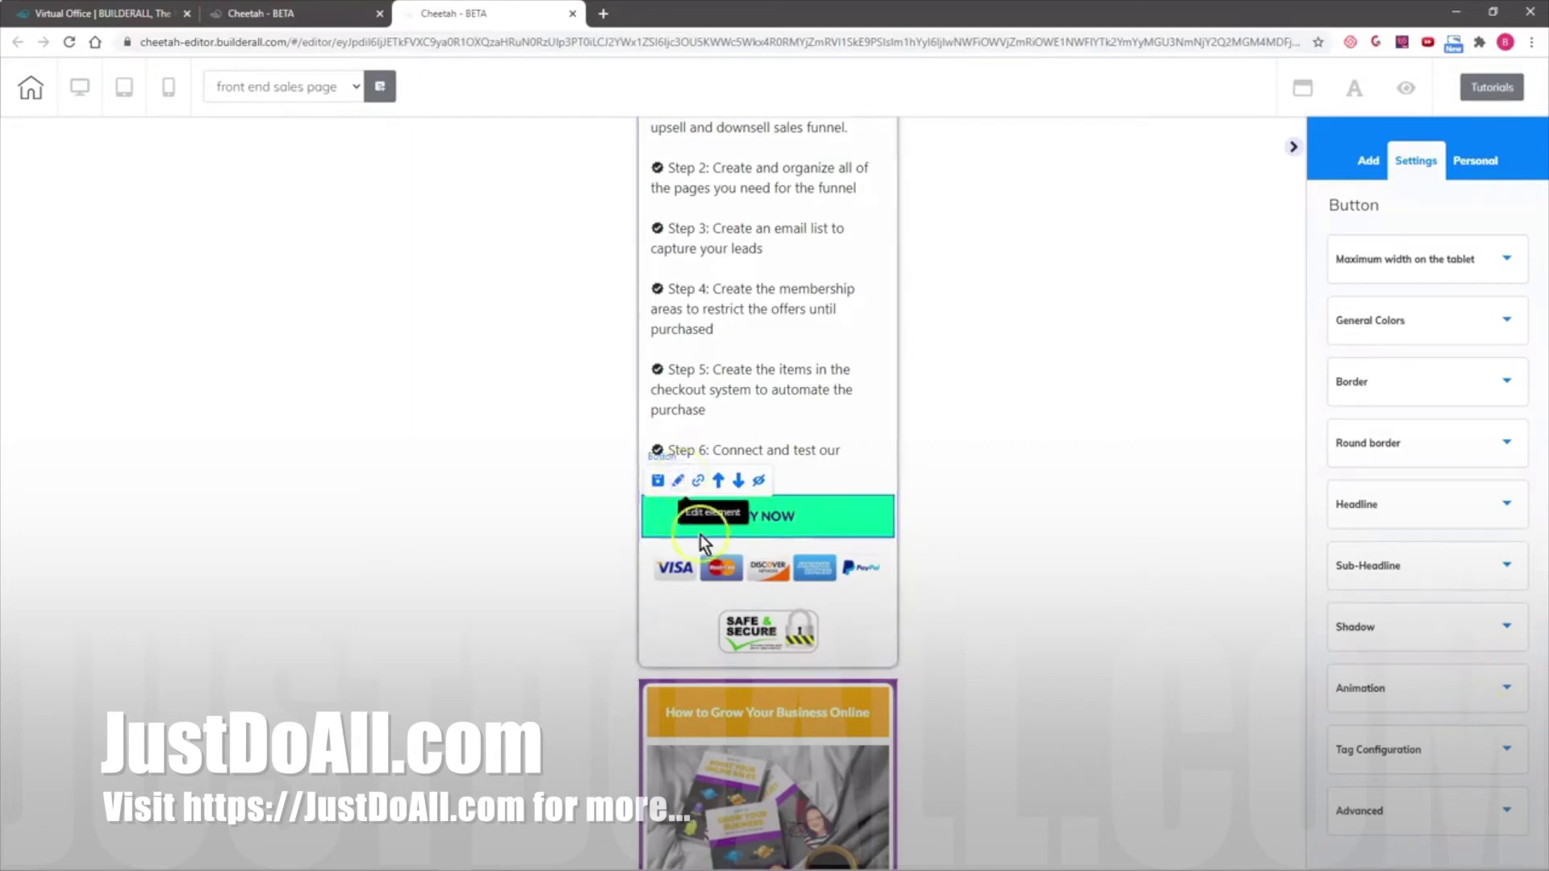
pyautogui.scroll(-2, 1502, 672)
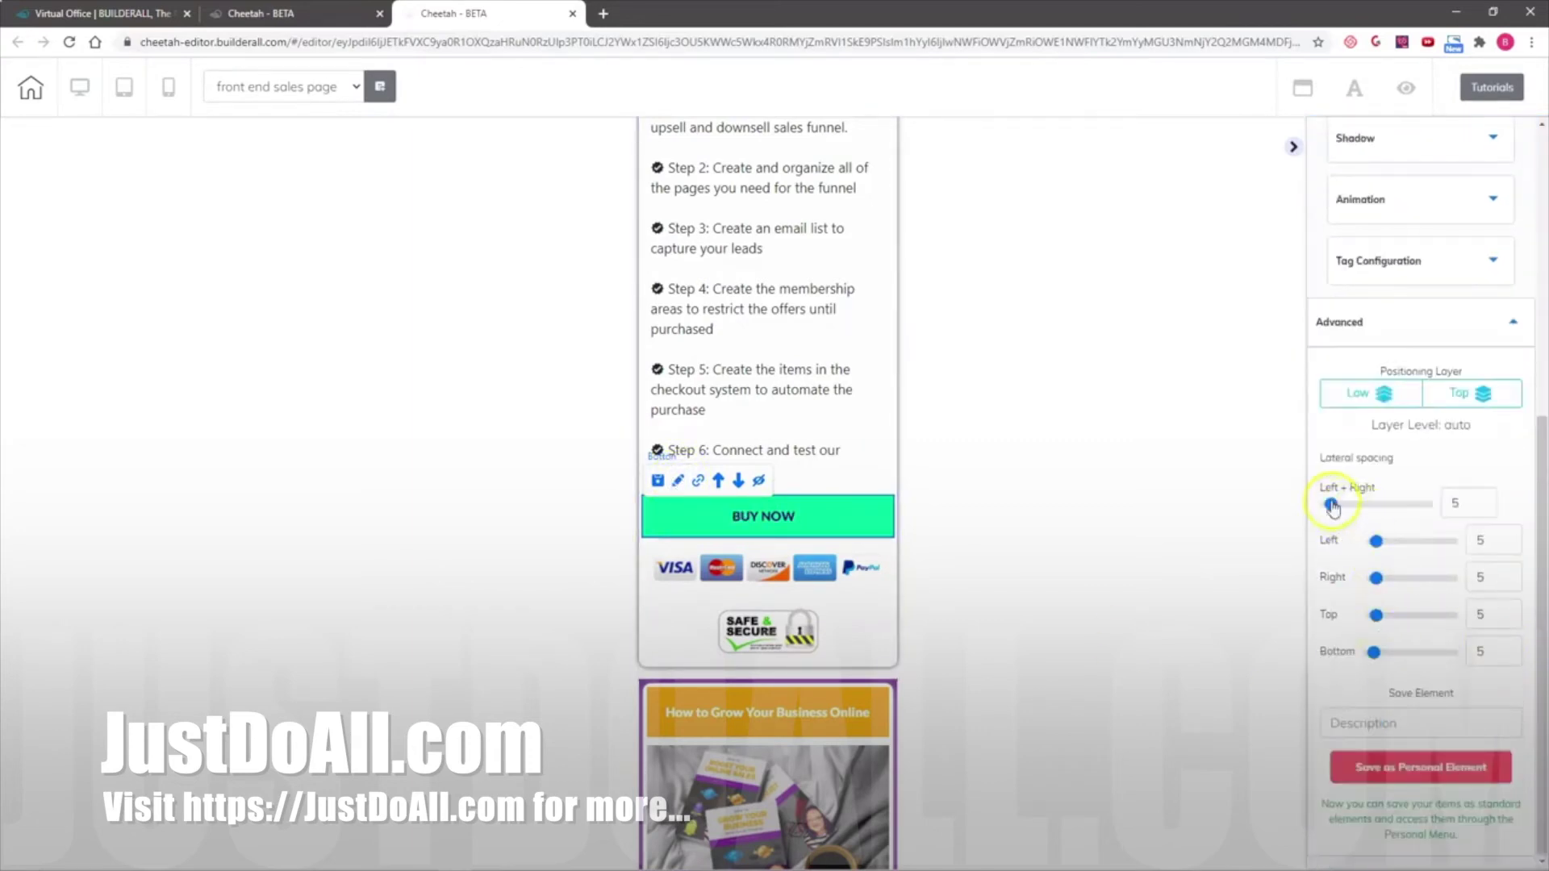
pyautogui.moveTo(1331, 506); pyautogui.dragTo(1356, 500)
# Move the Success Pack image above the first orange button and set its lateral spacing to 29.
pyautogui.scroll(-3, 1003, 719)
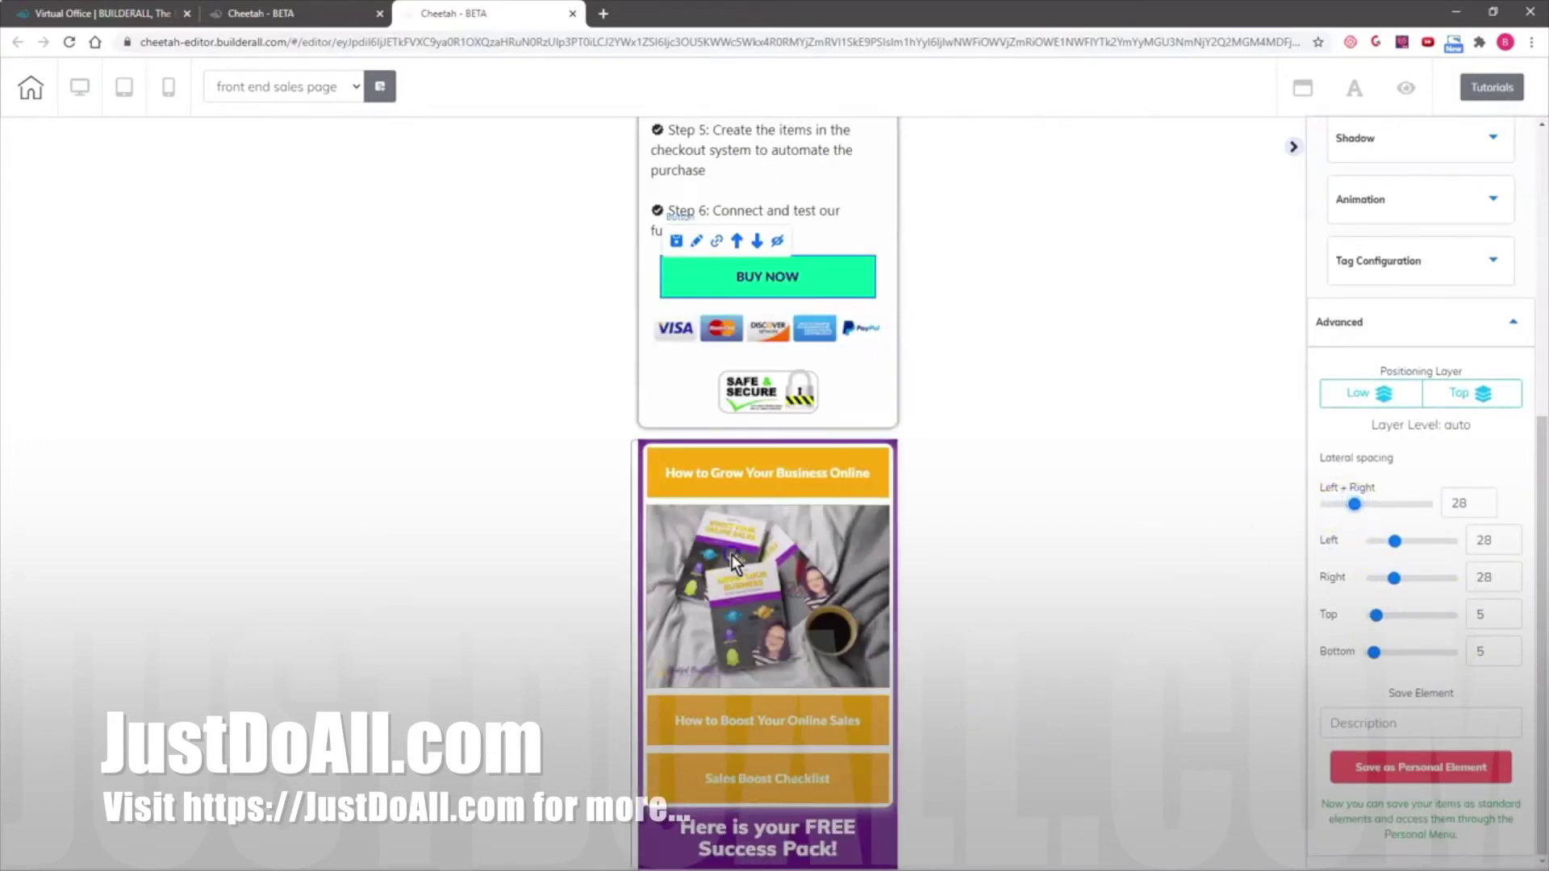
pyautogui.click(723, 492)
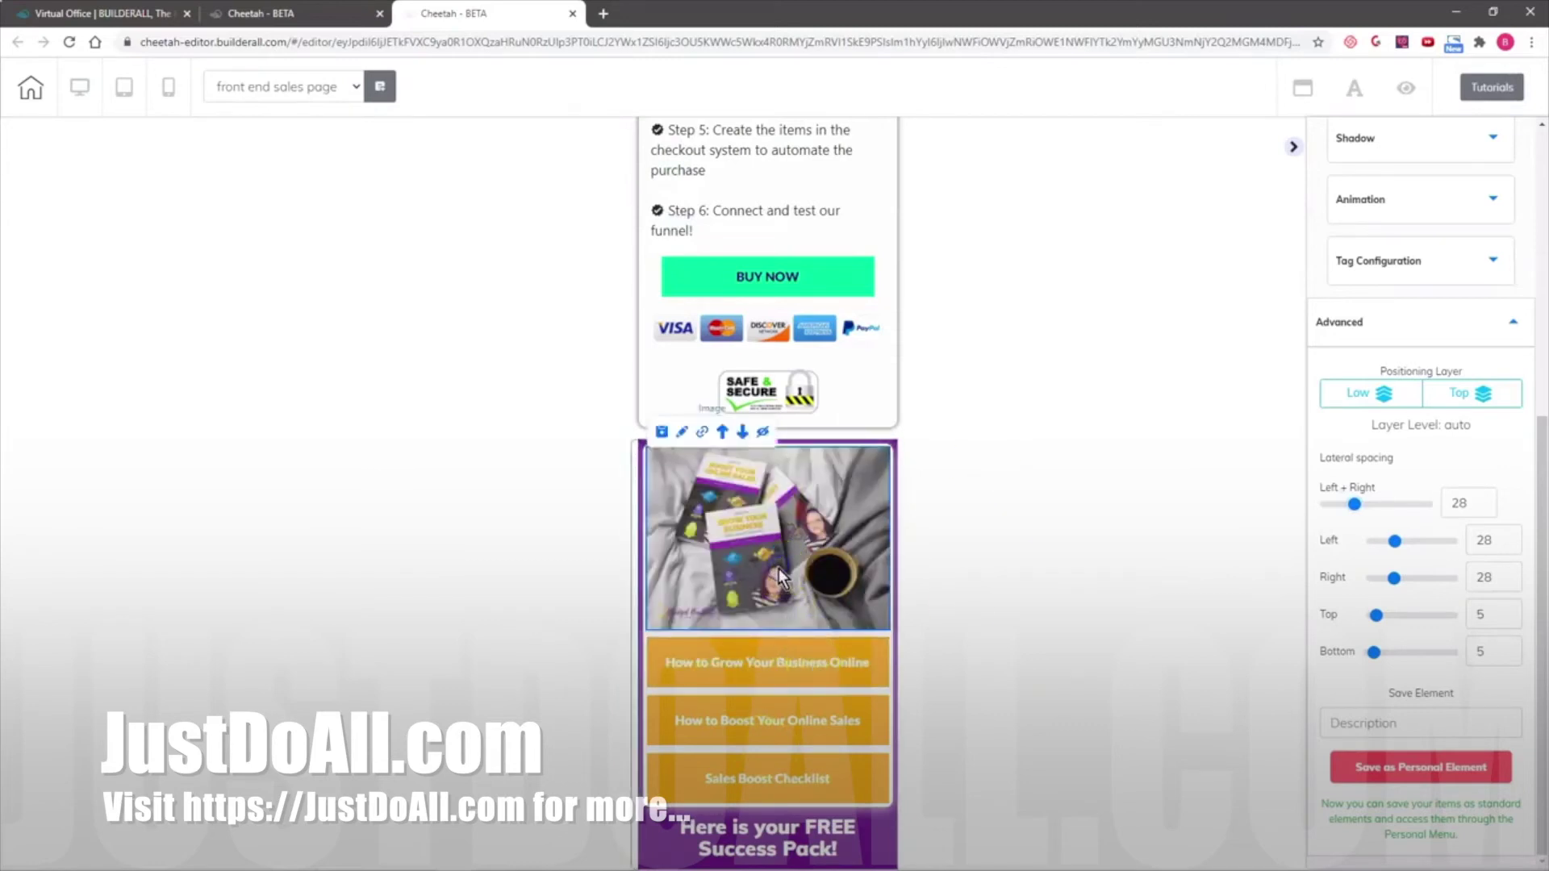
pyautogui.click(701, 489)
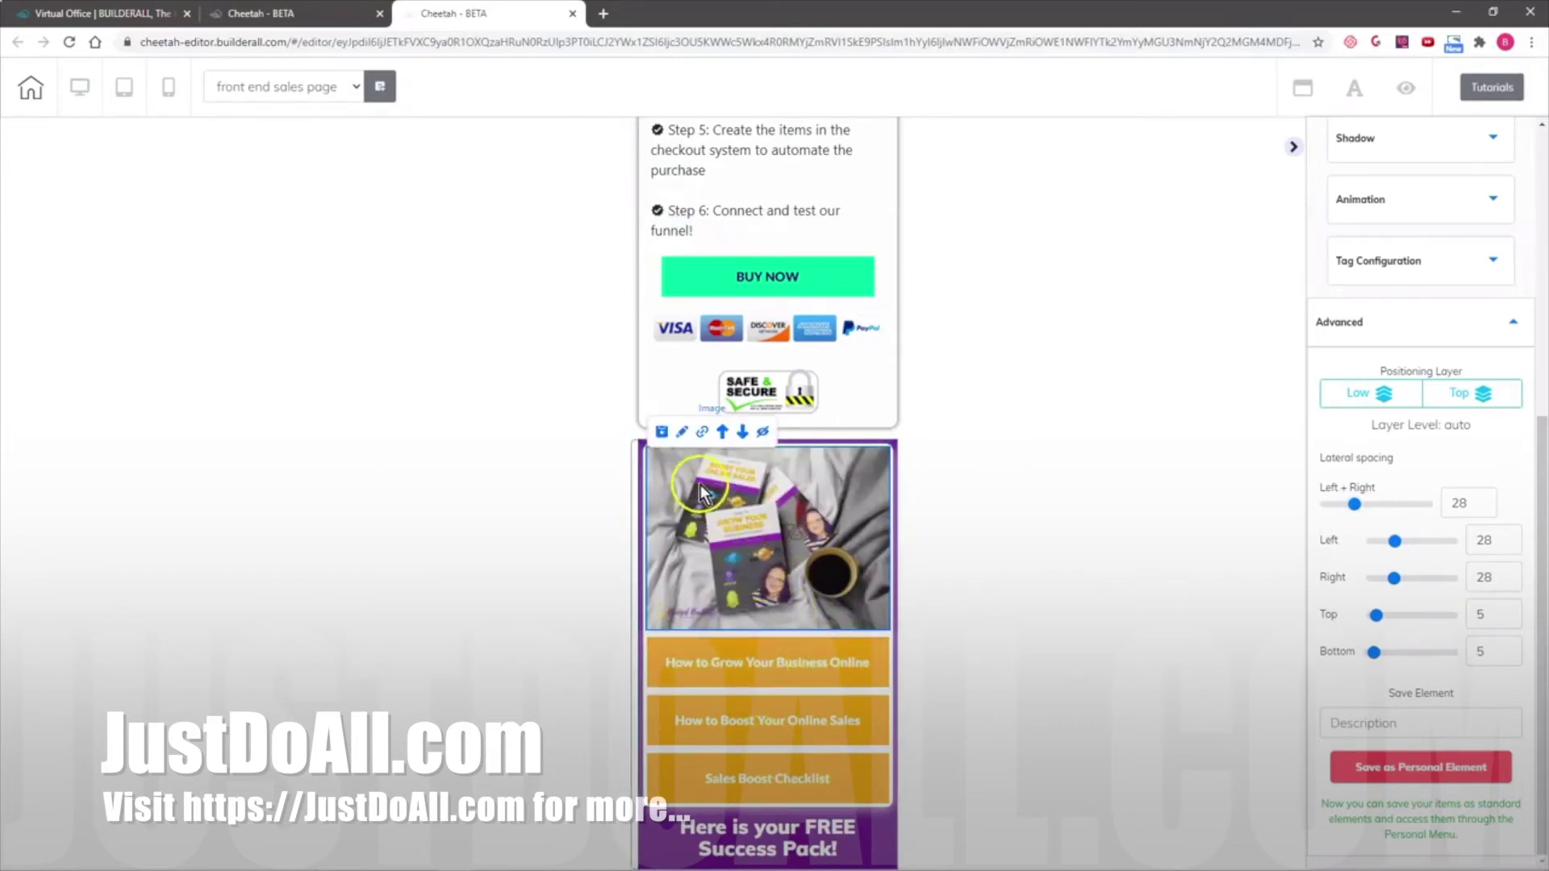
pyautogui.click(682, 434)
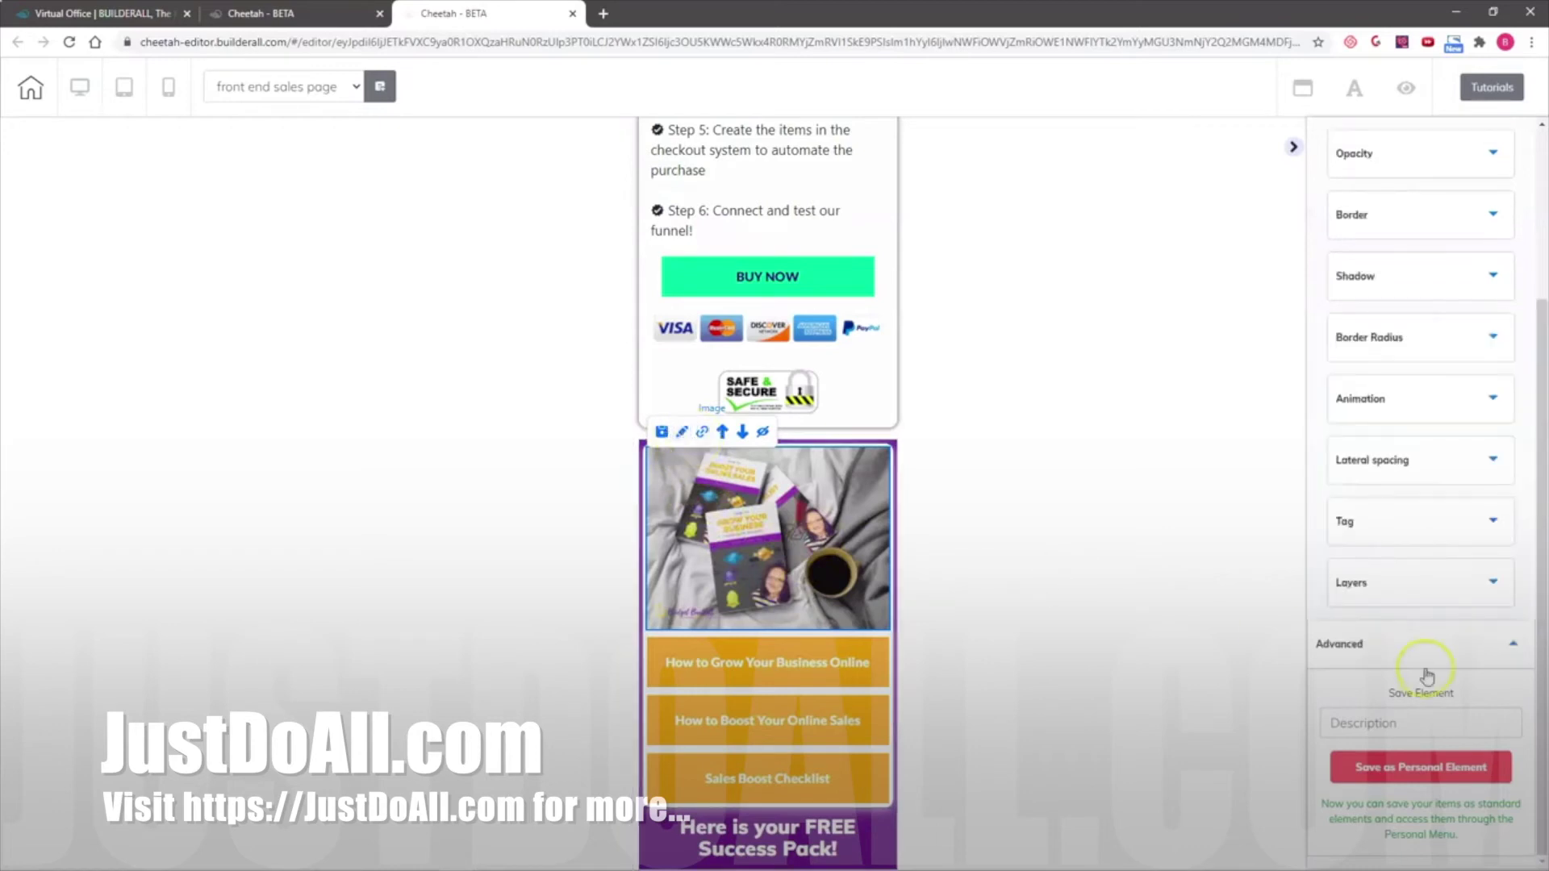
pyautogui.click(1454, 466)
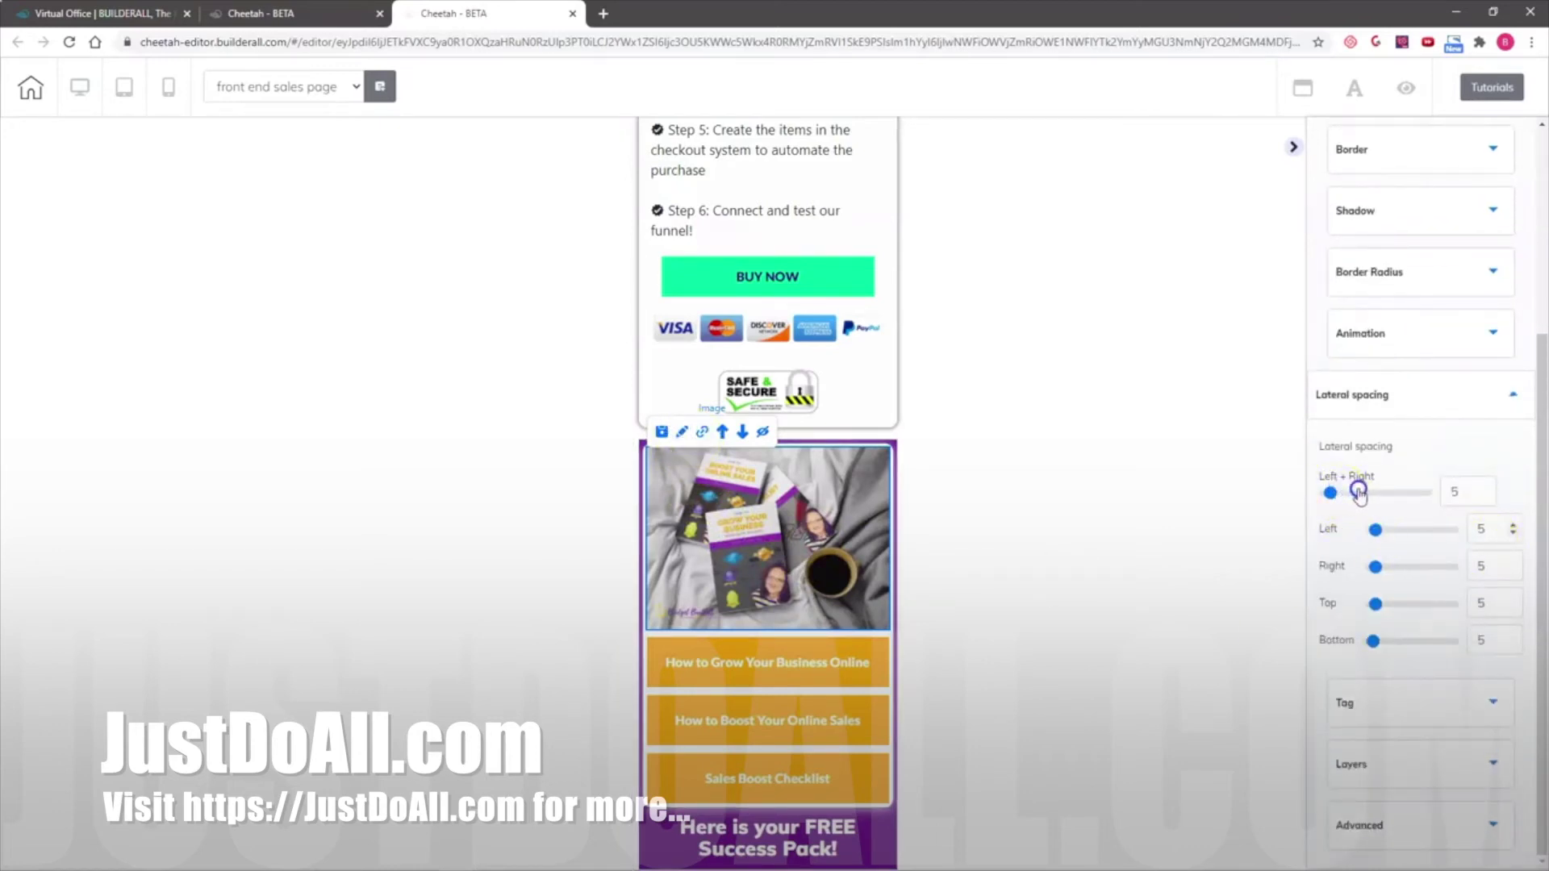
pyautogui.click(1358, 493)
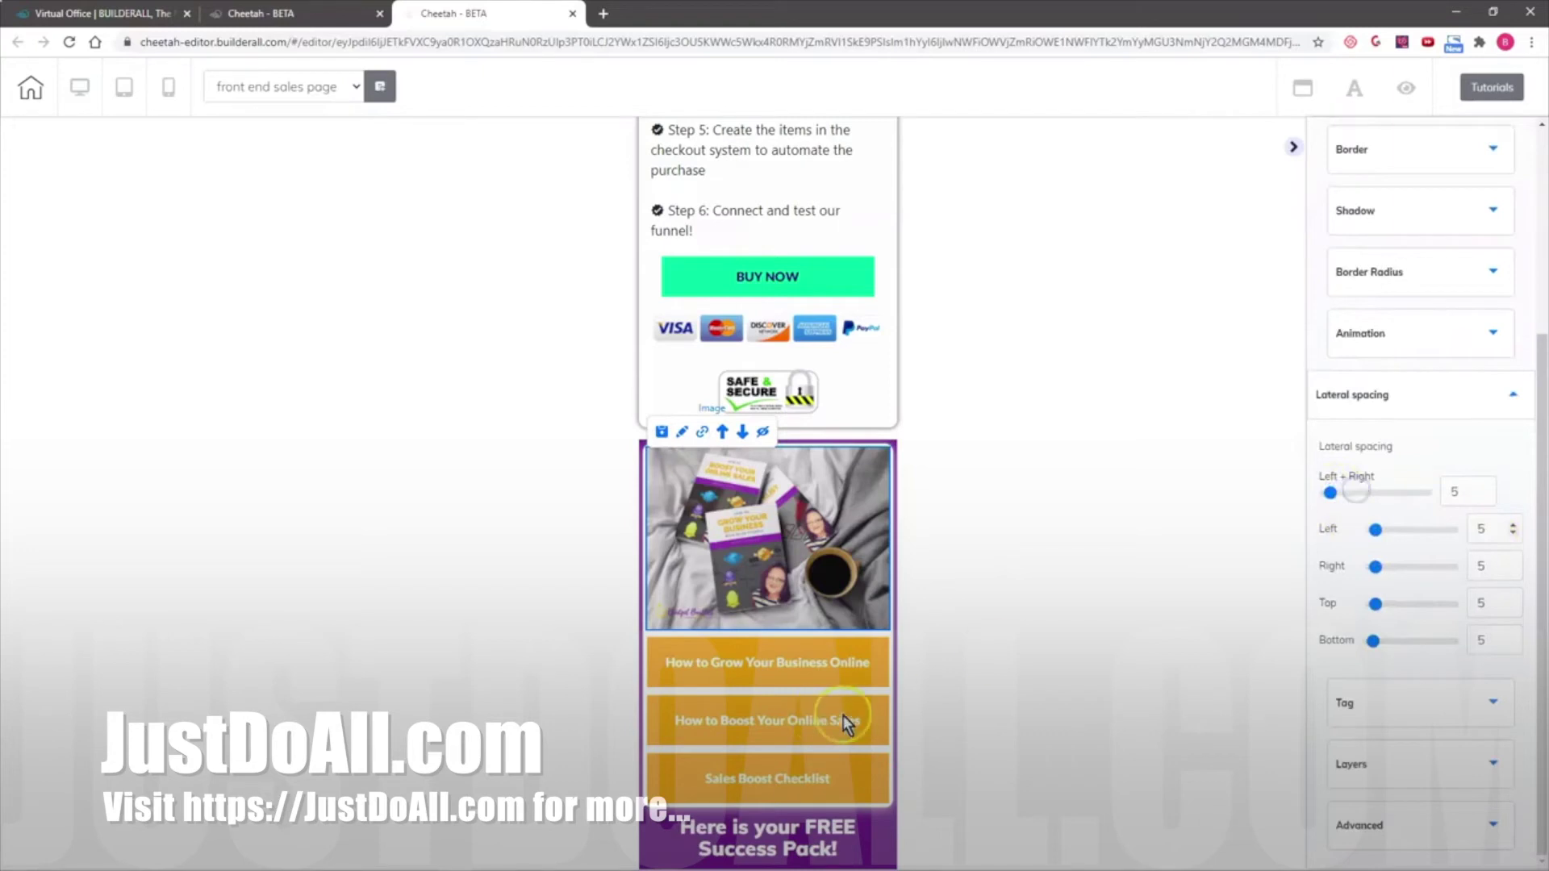
# Set Left+Right spacing to 20 on the 'How to Grow Your Business Online' and 'How to Boost Your Online Sales' buttons.
pyautogui.click(781, 656)
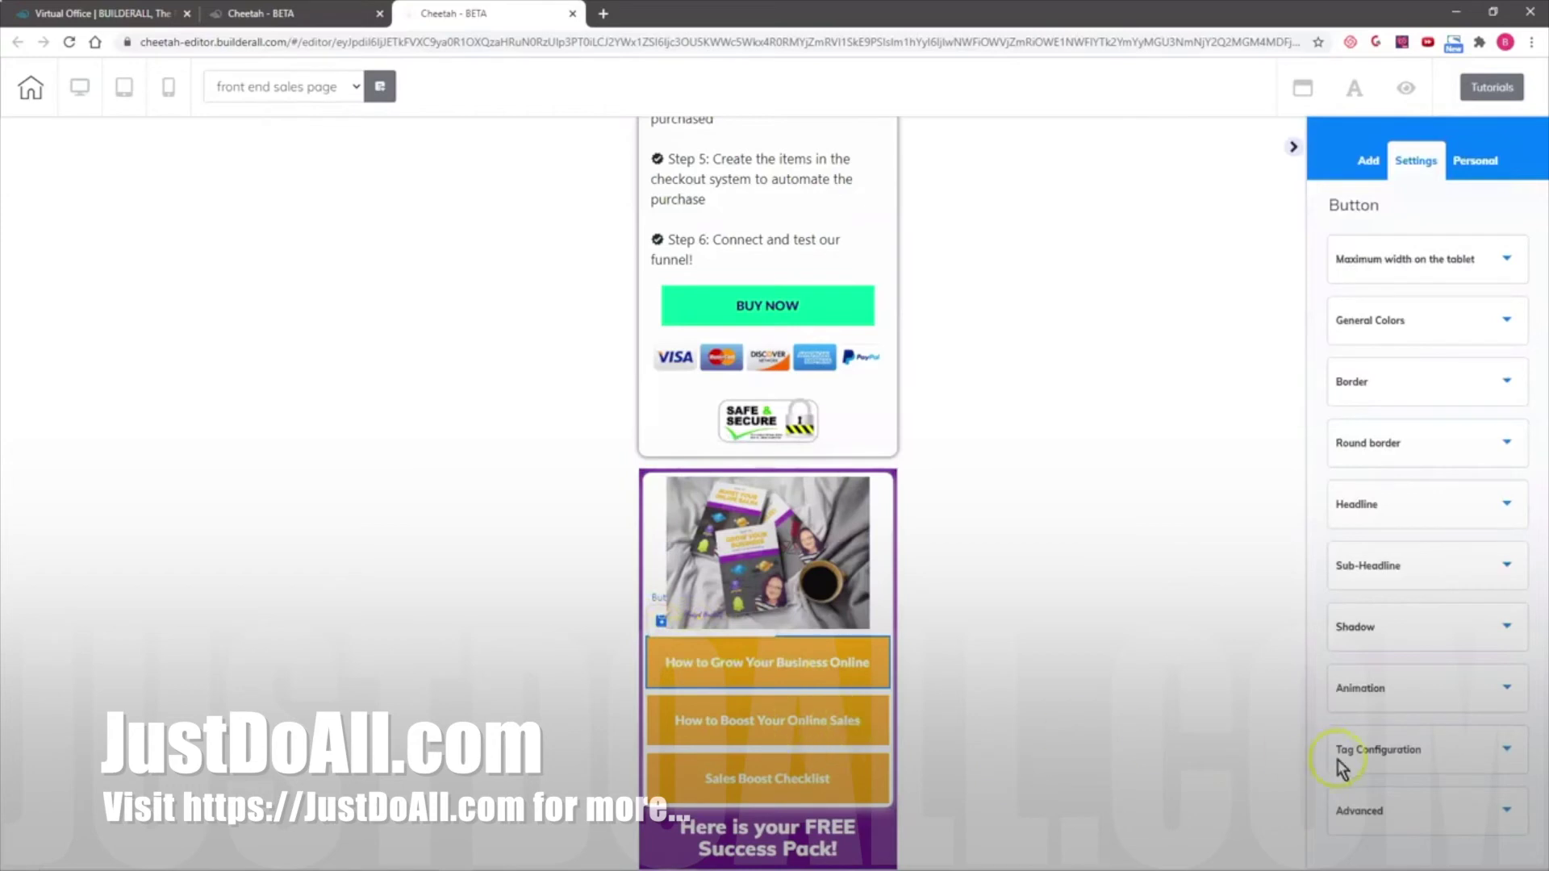
pyautogui.click(1420, 810)
pyautogui.scroll(-6, 1509, 735)
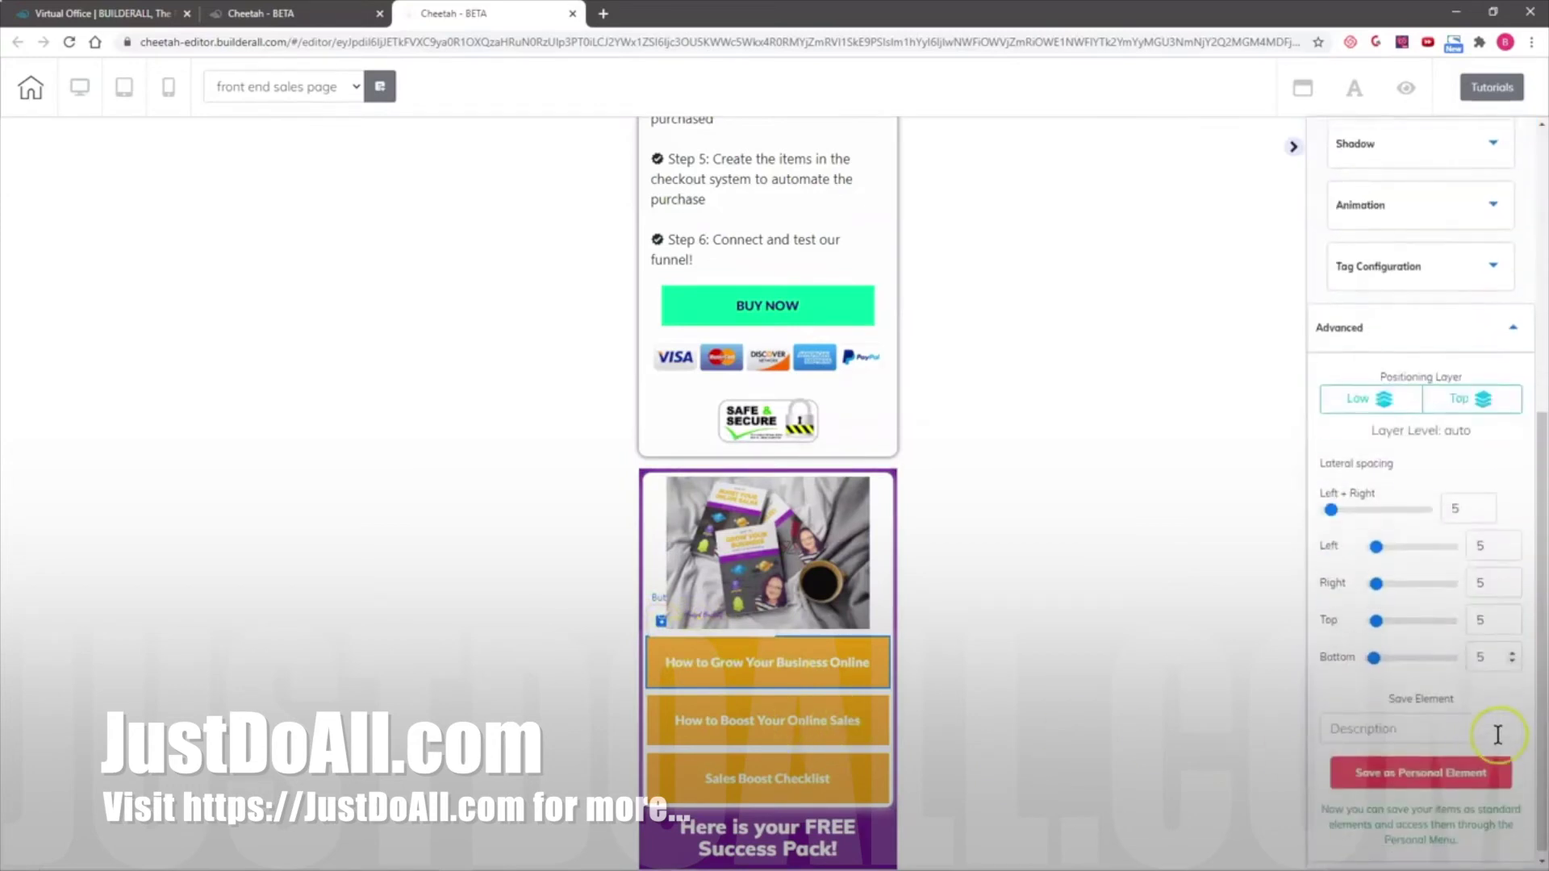
pyautogui.moveTo(1339, 510); pyautogui.dragTo(1344, 512)
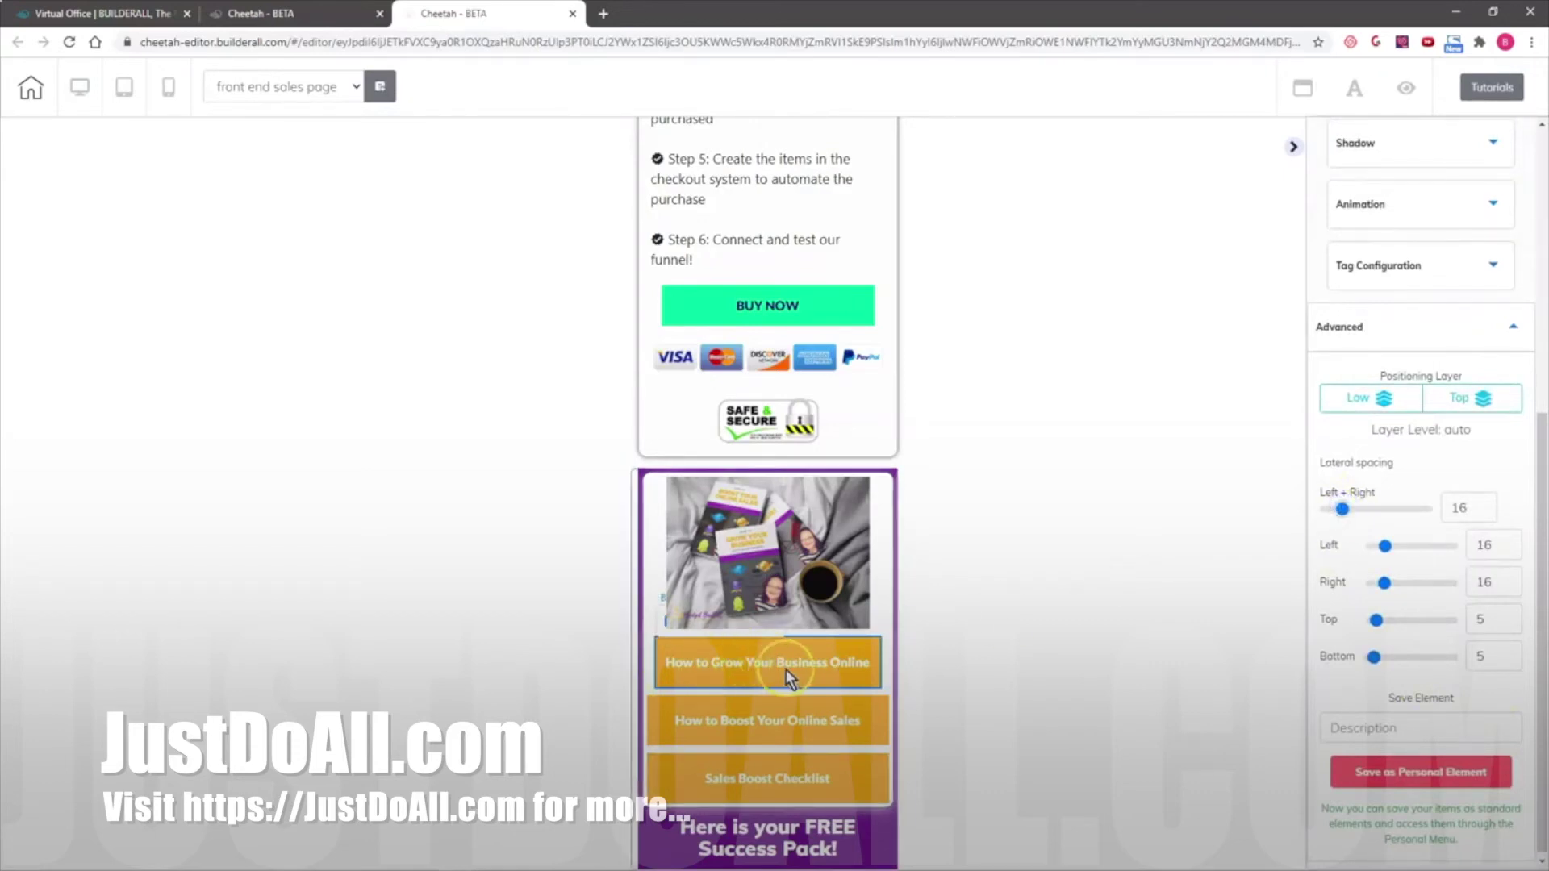
pyautogui.click(1489, 504)
pyautogui.click(1488, 503)
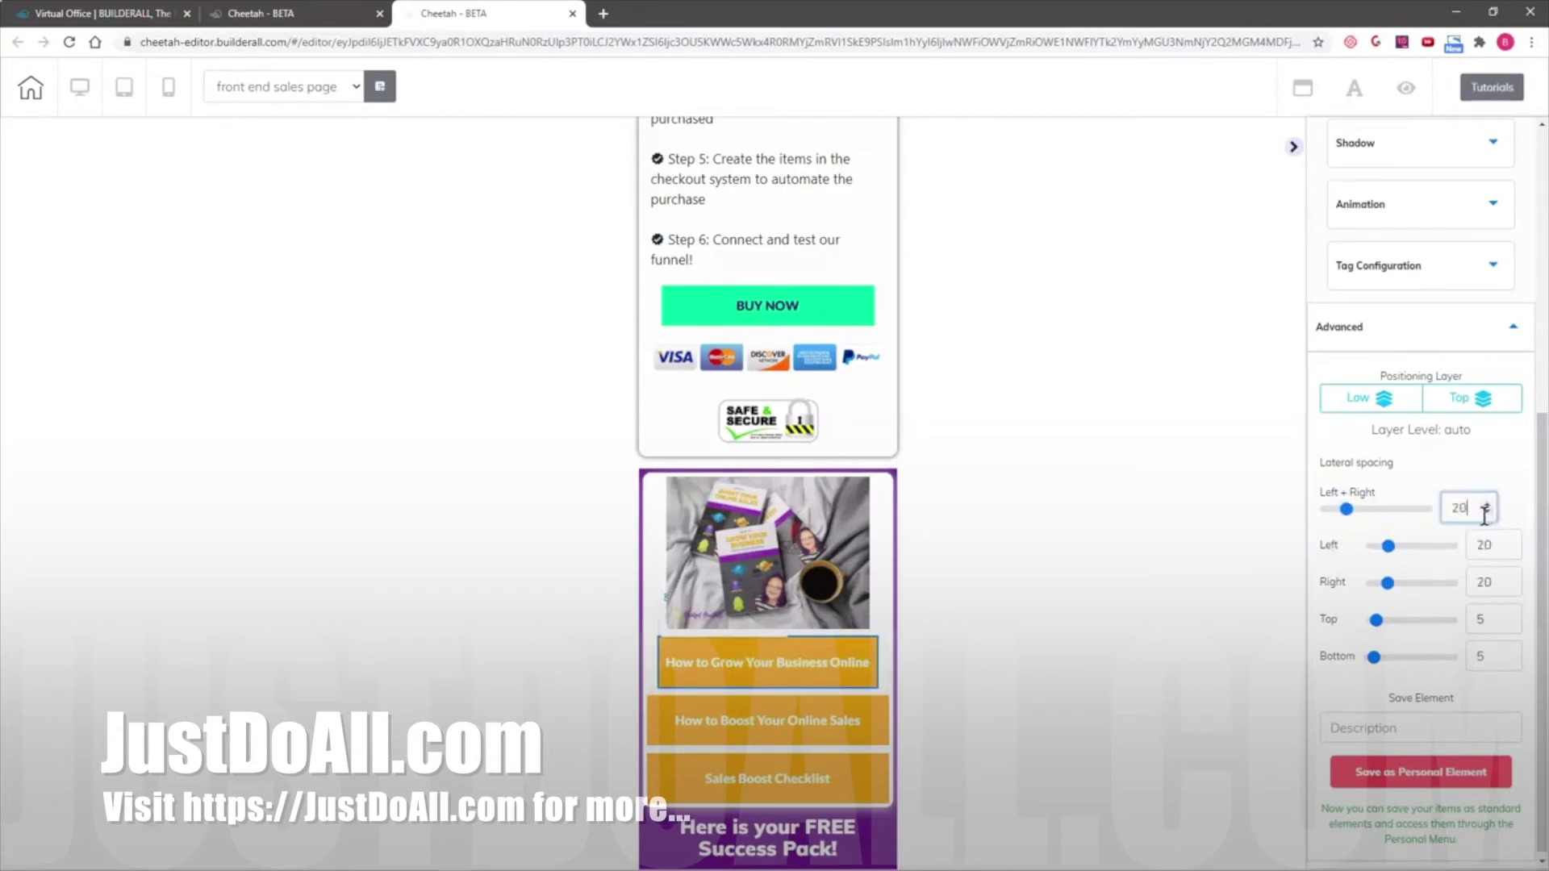
pyautogui.click(715, 731)
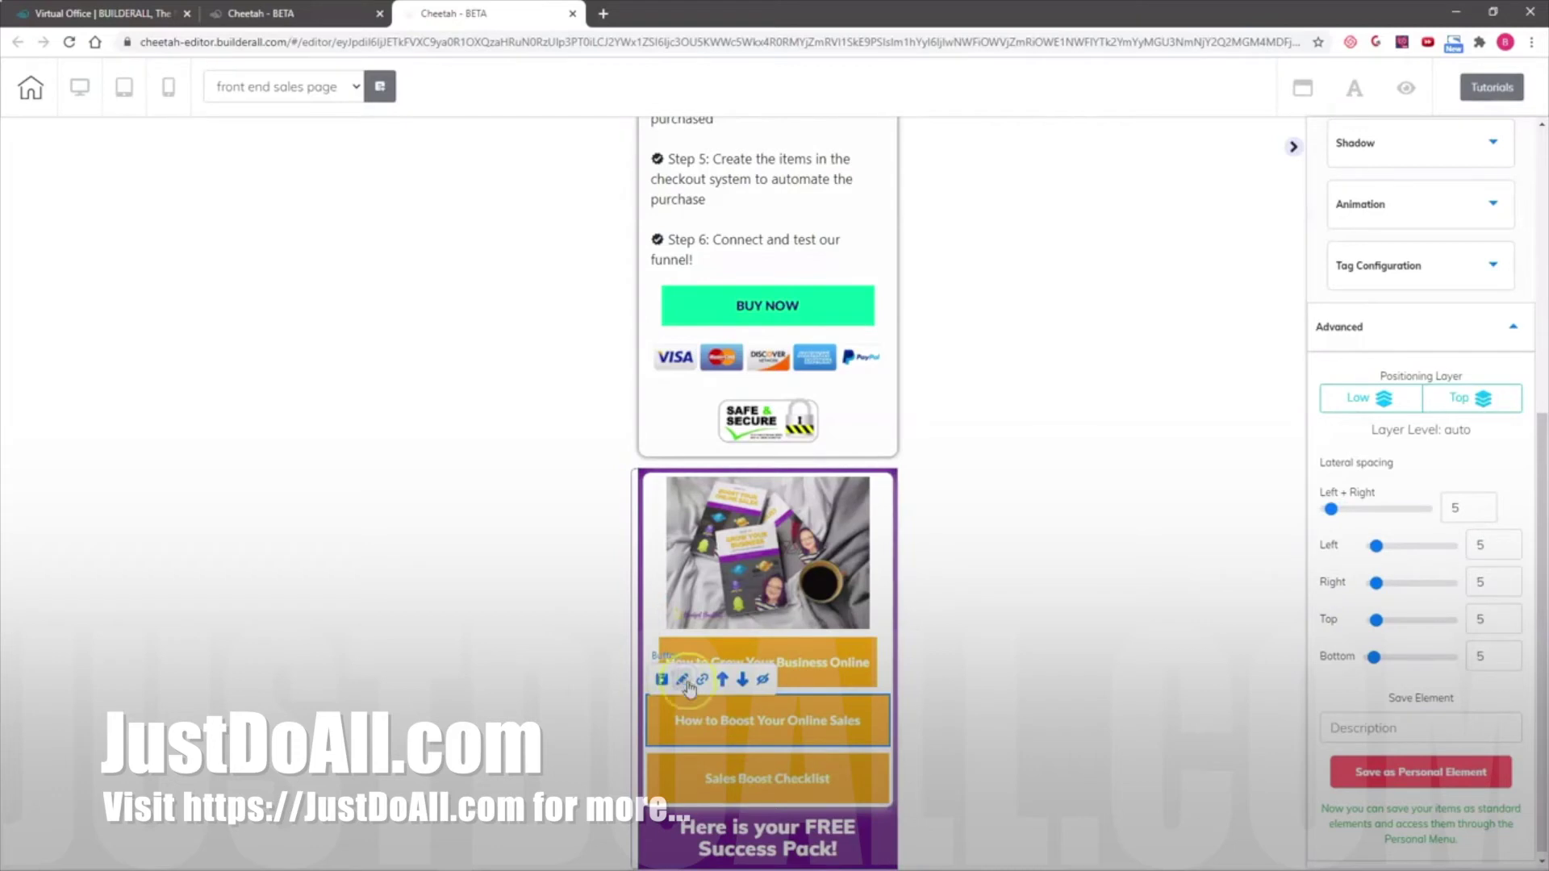
pyautogui.click(1489, 505)
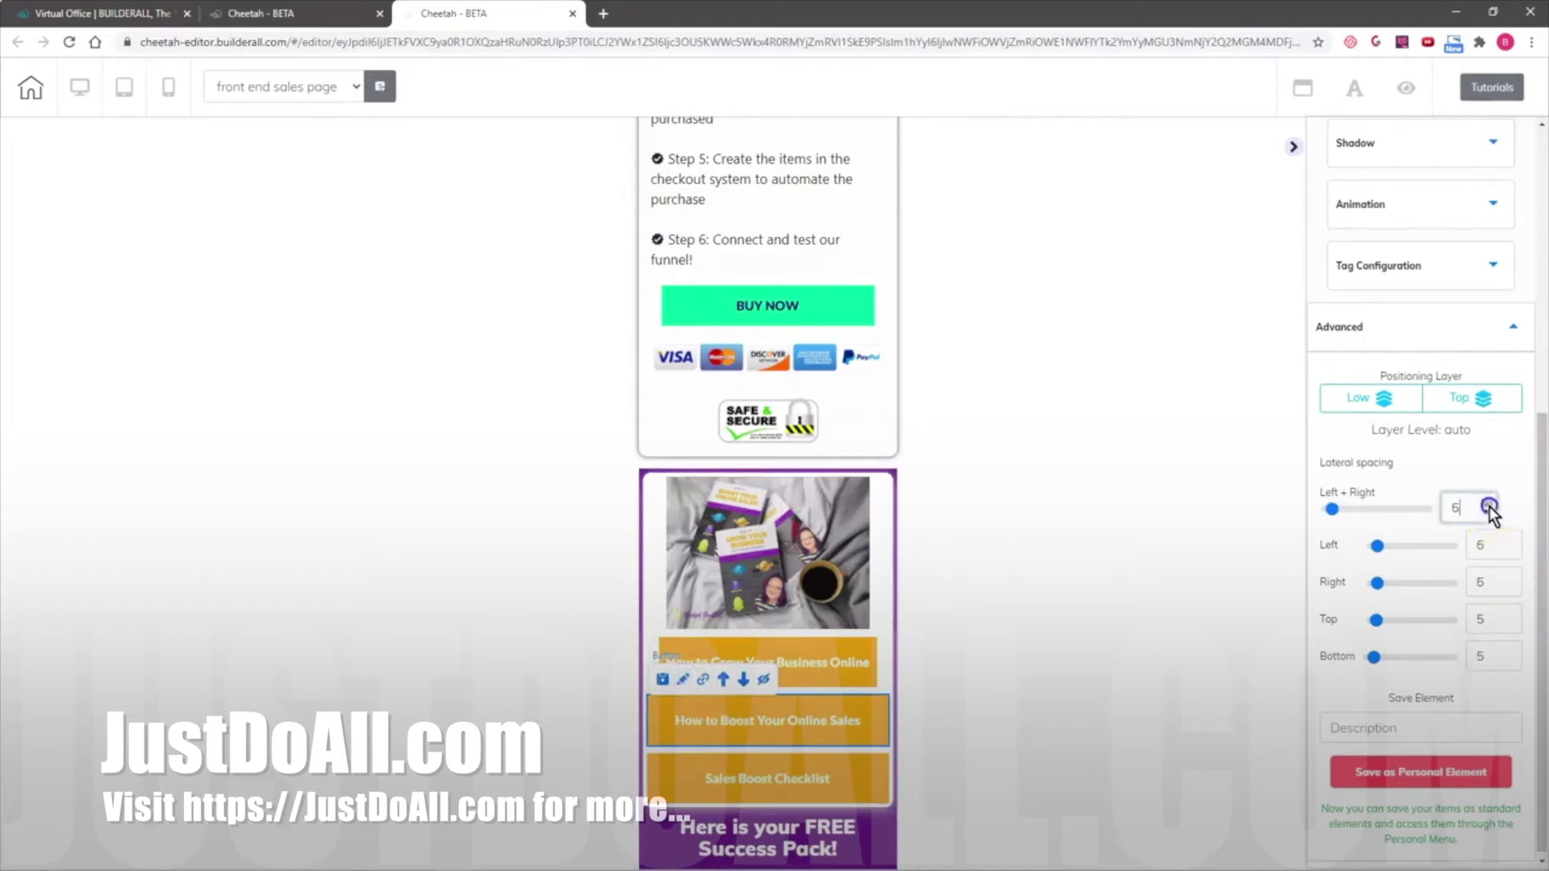
pyautogui.moveTo(1488, 506); pyautogui.dragTo(1488, 506)
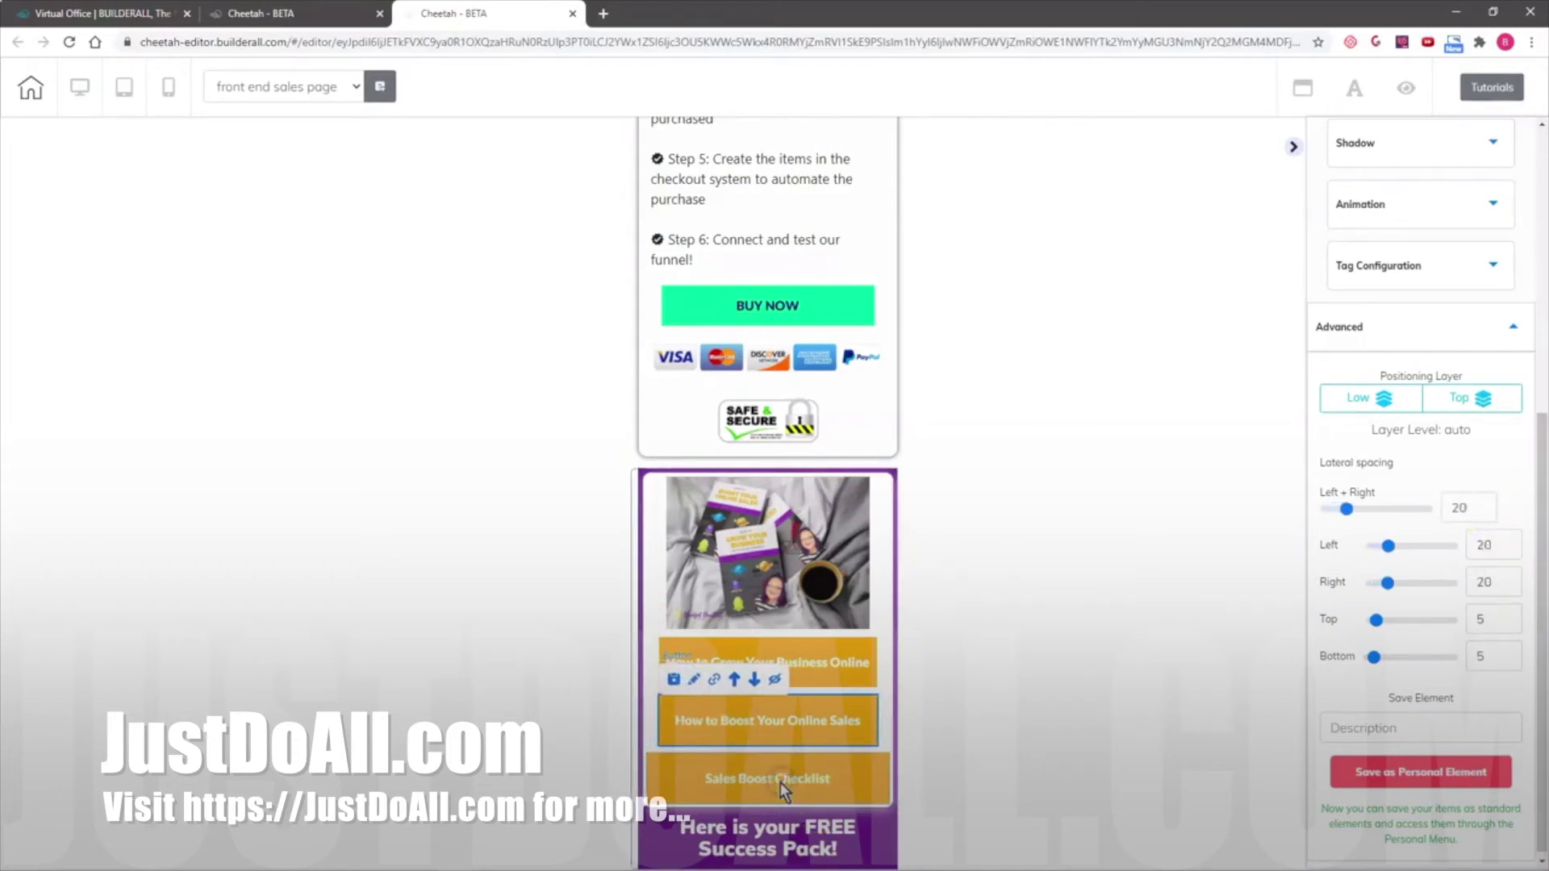
# Give the Sales Boost Checklist button side spacing of 20 and extra bottom spacing.
pyautogui.click(779, 786)
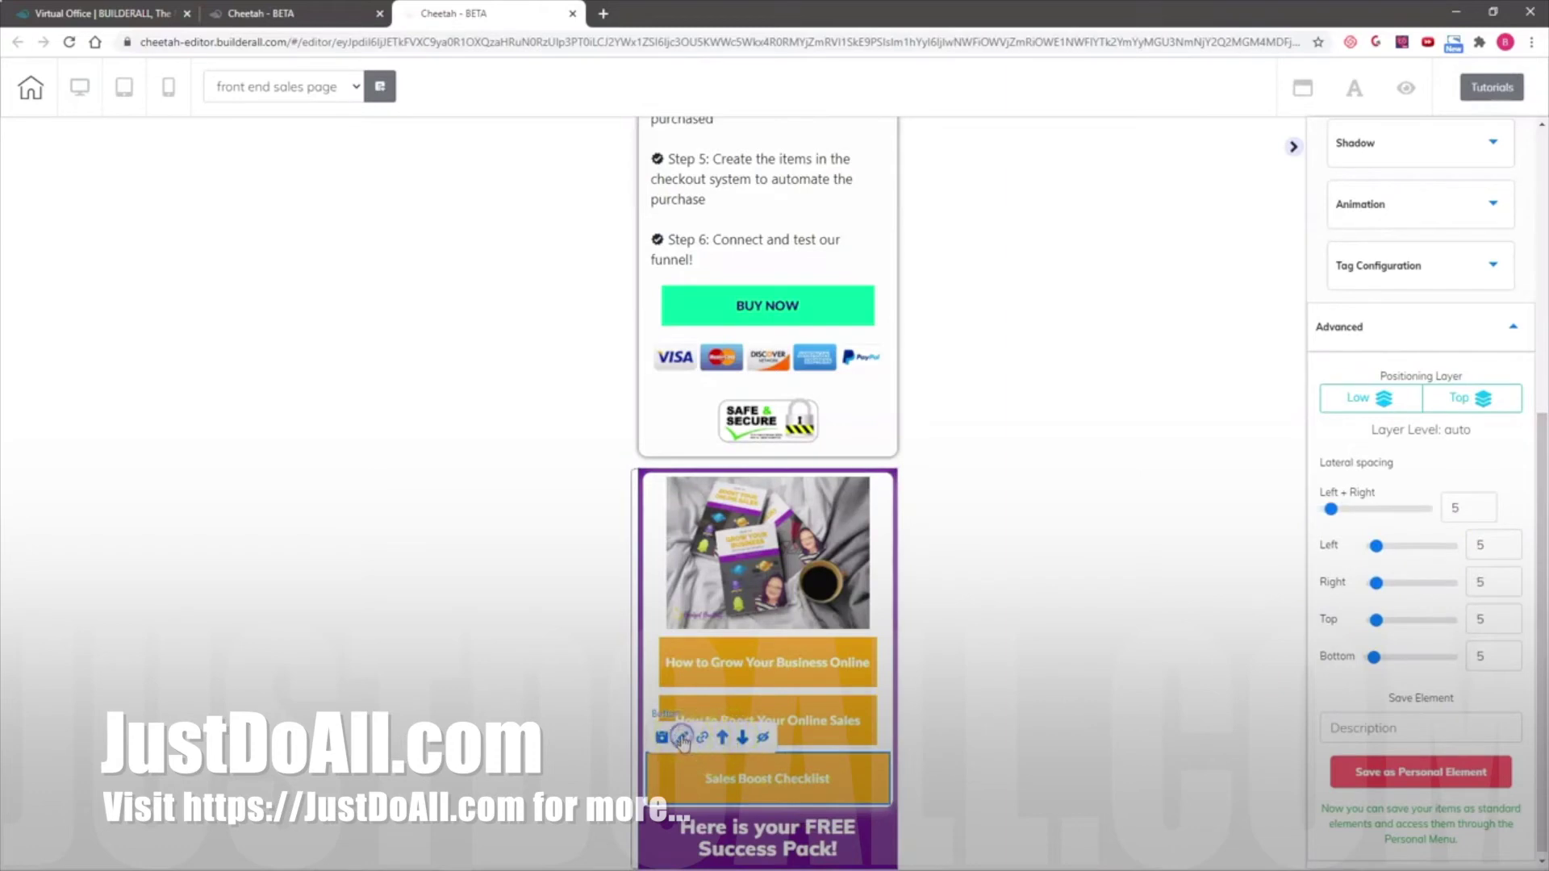
pyautogui.moveTo(1470, 506); pyautogui.dragTo(1446, 509)
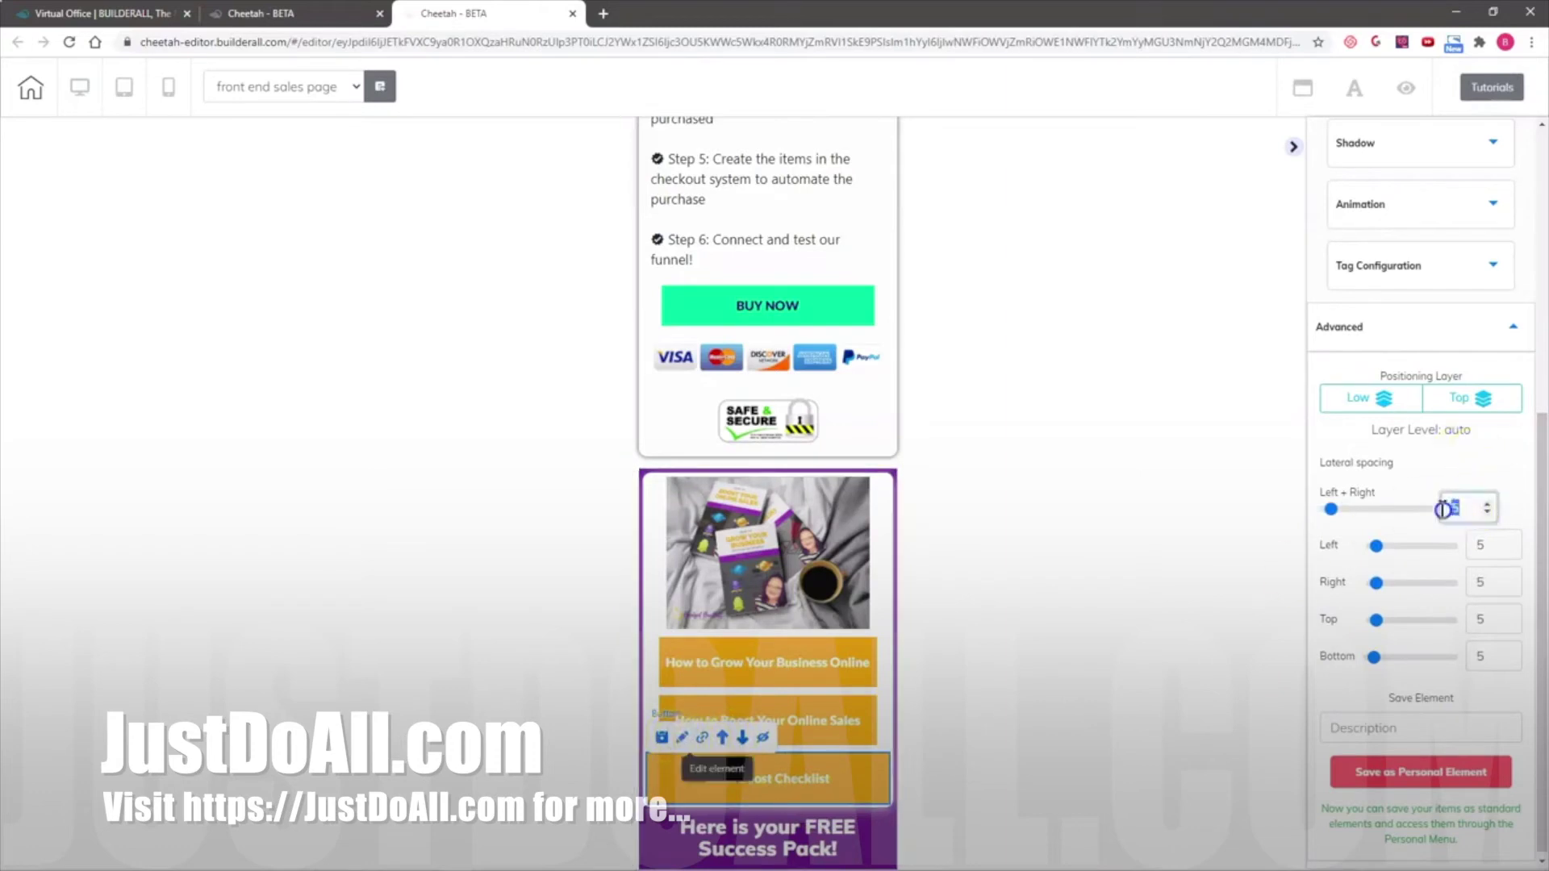
pyautogui.write('20')
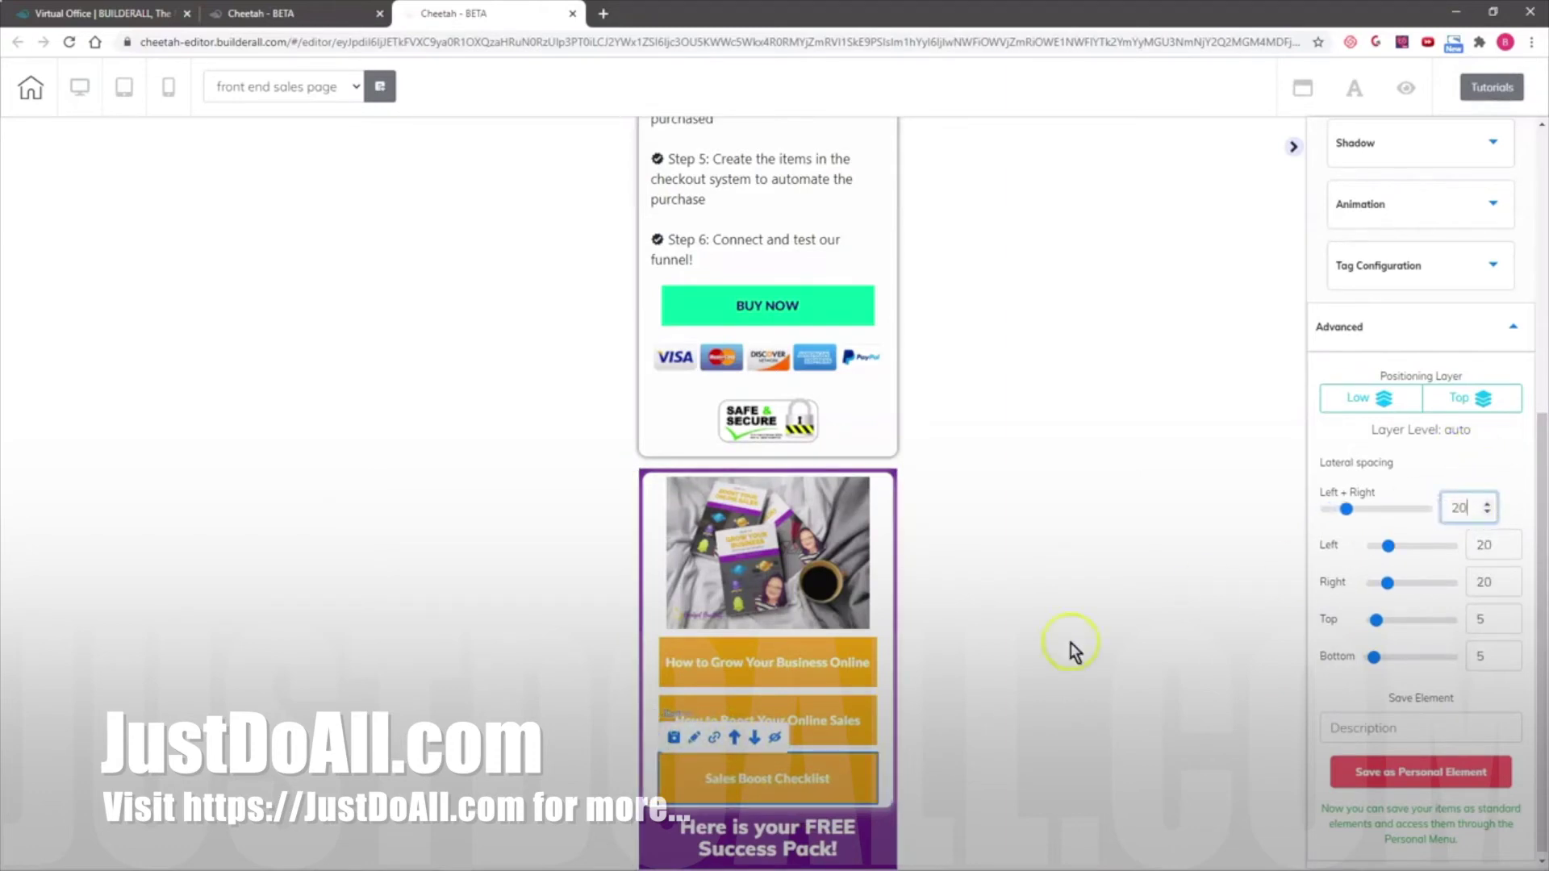
pyautogui.click(1073, 649)
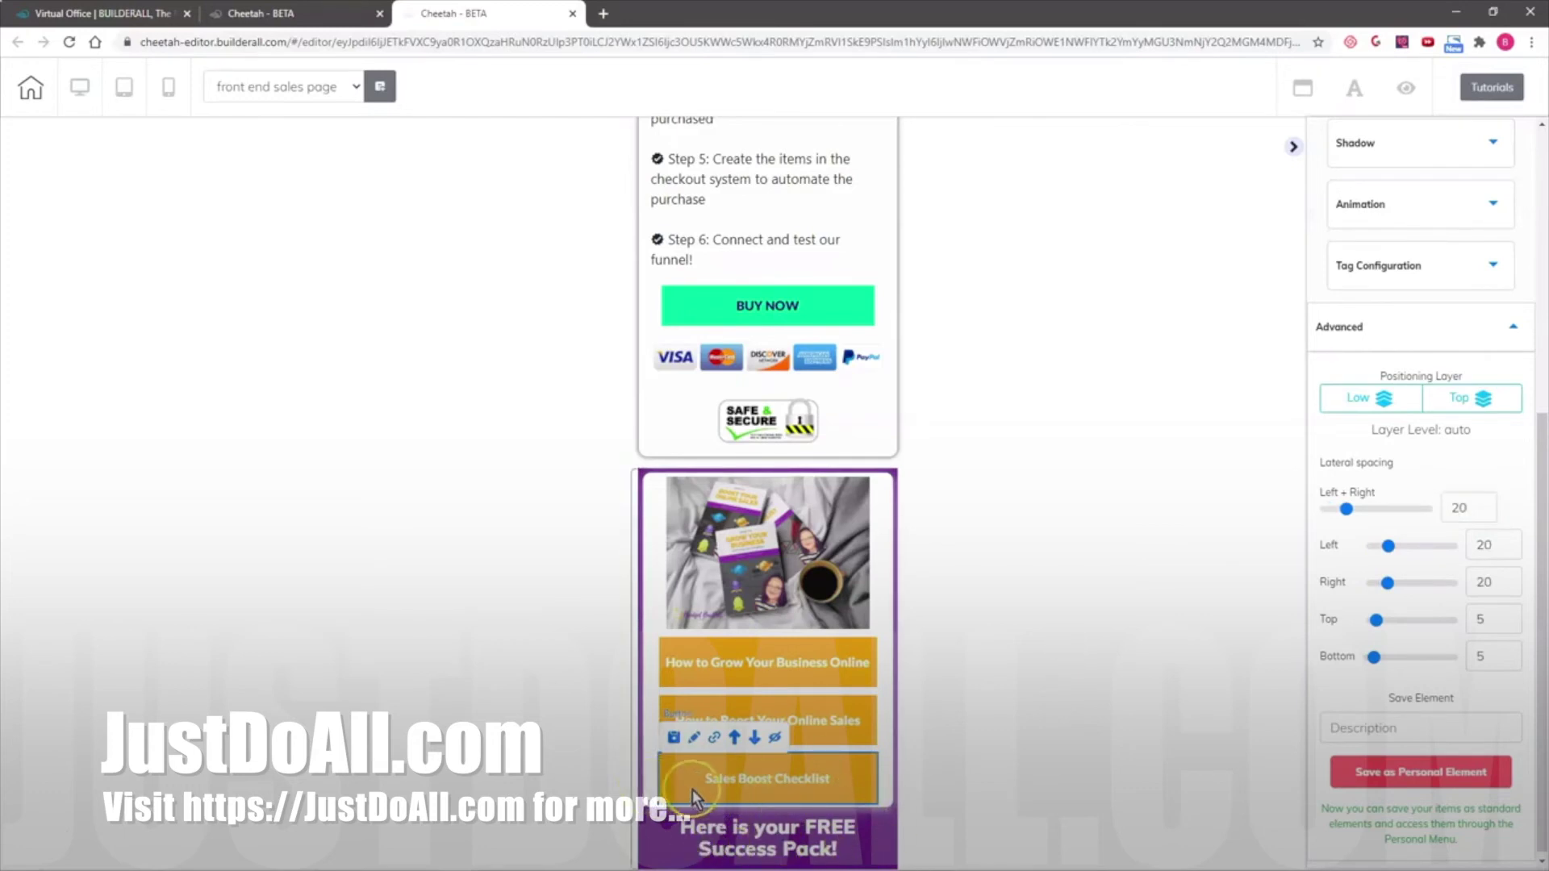
pyautogui.click(1375, 658)
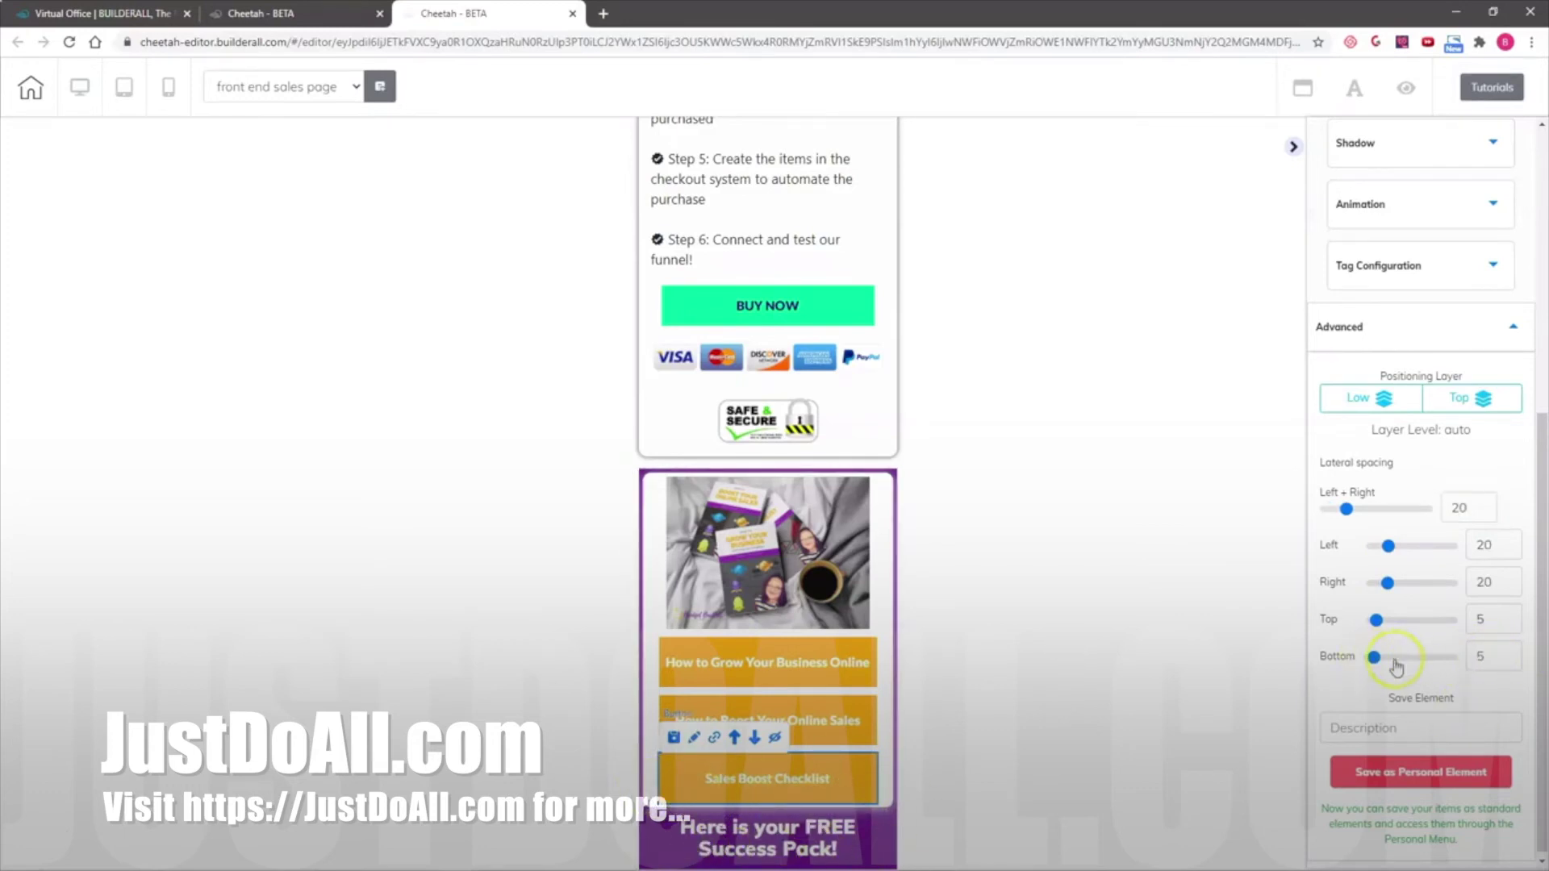
pyautogui.moveTo(1375, 660); pyautogui.dragTo(1381, 659)
# Move the 'Here is your FREE Success Pack!' heading above the image.
pyautogui.click(751, 847)
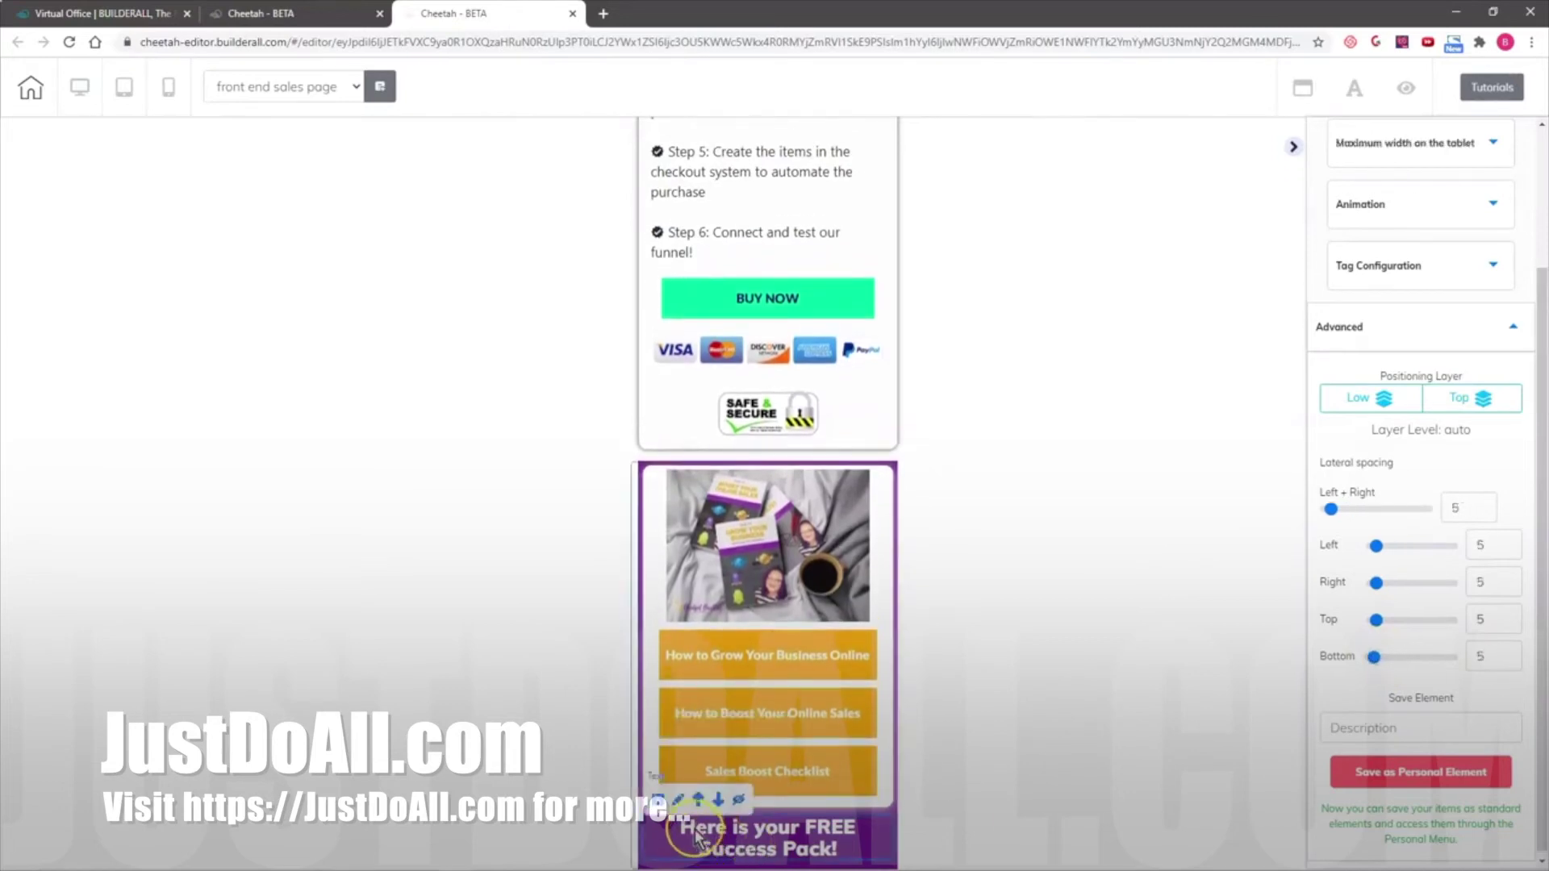
pyautogui.click(699, 801)
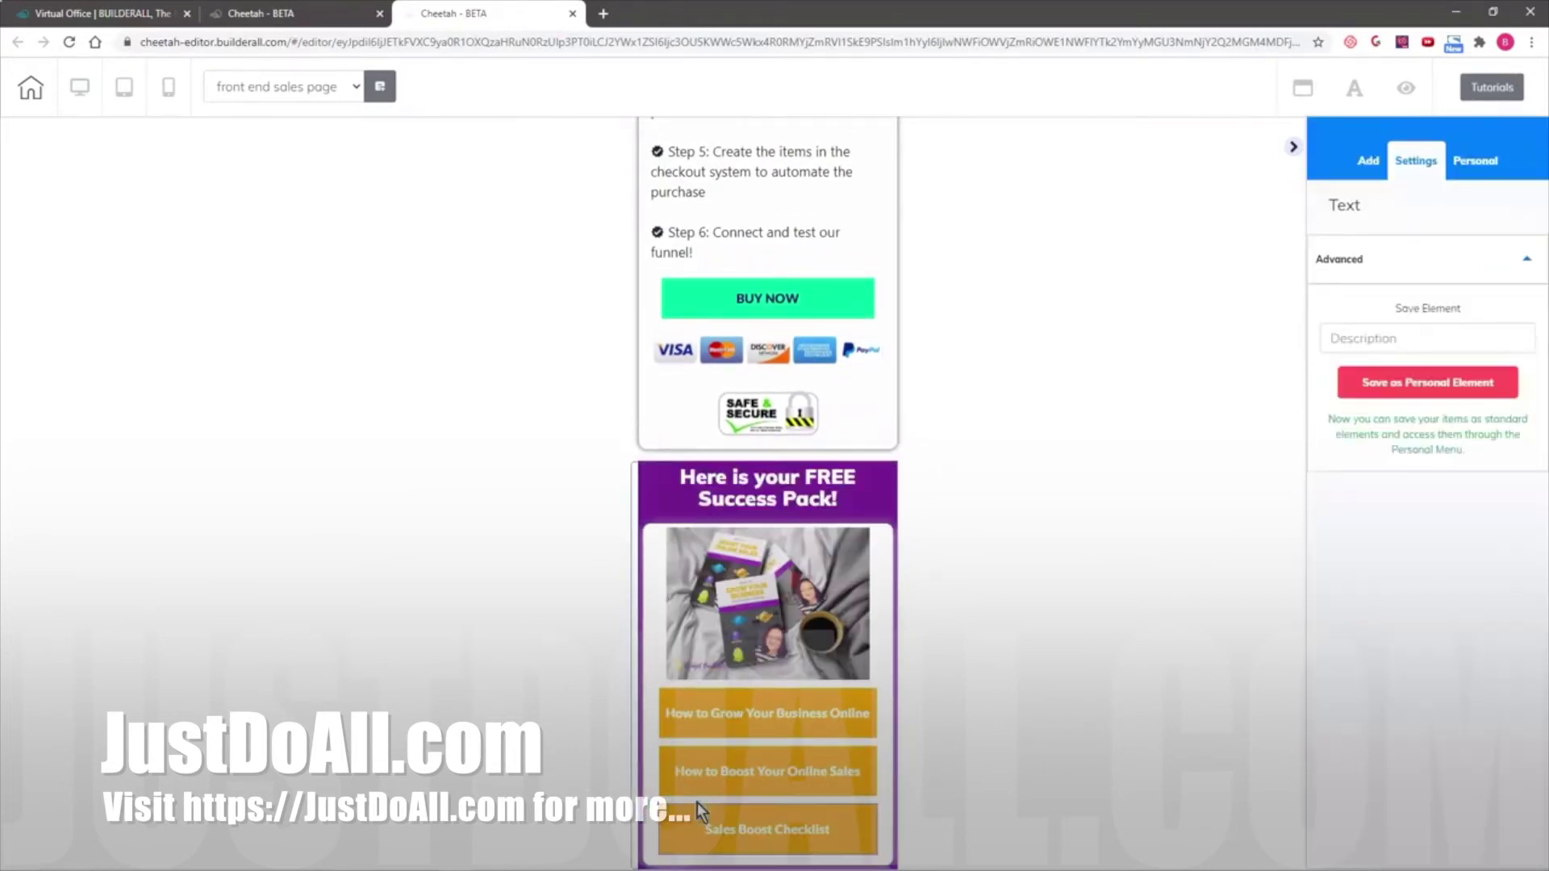
pyautogui.scroll(2, 914, 754)
pyautogui.scroll(7, 920, 726)
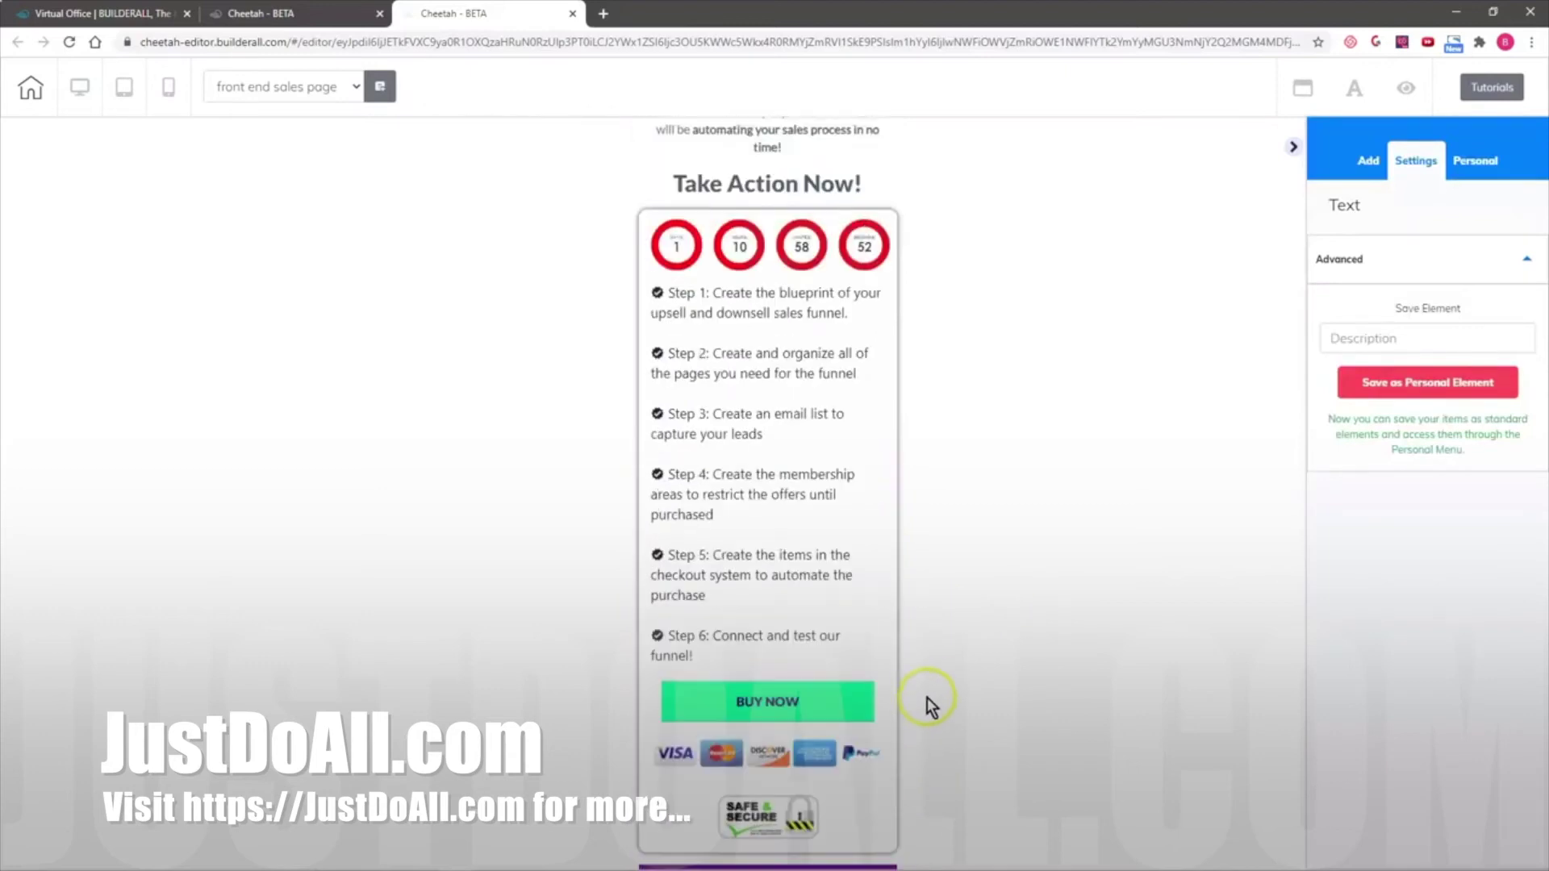
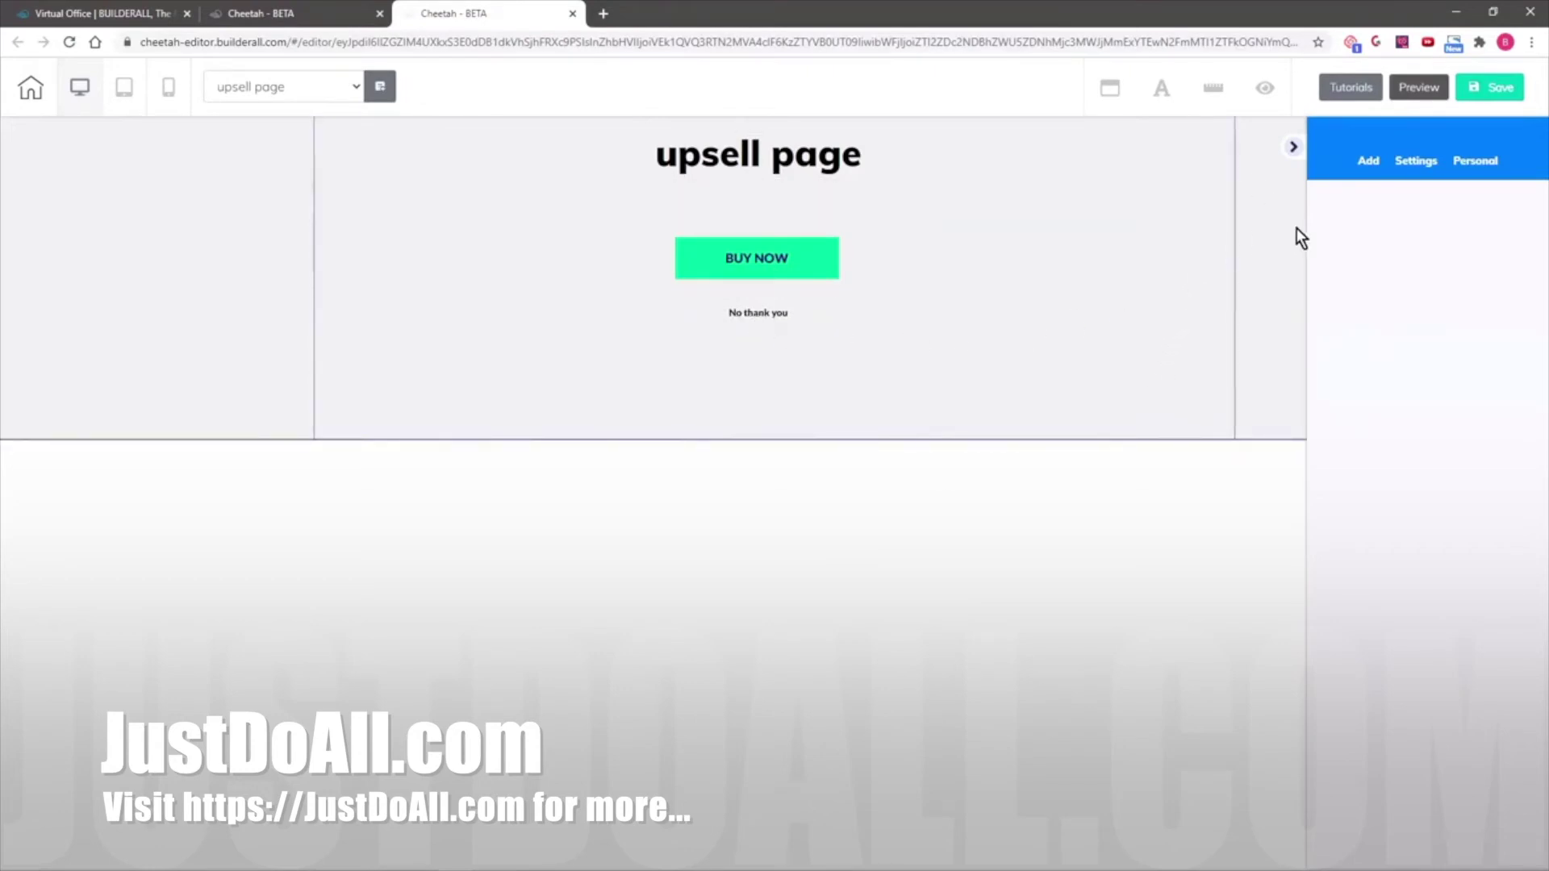
# Insert the Course Application Page template from the Application Page panels below the upsell content.
pyautogui.click(1367, 165)
pyautogui.click(1381, 212)
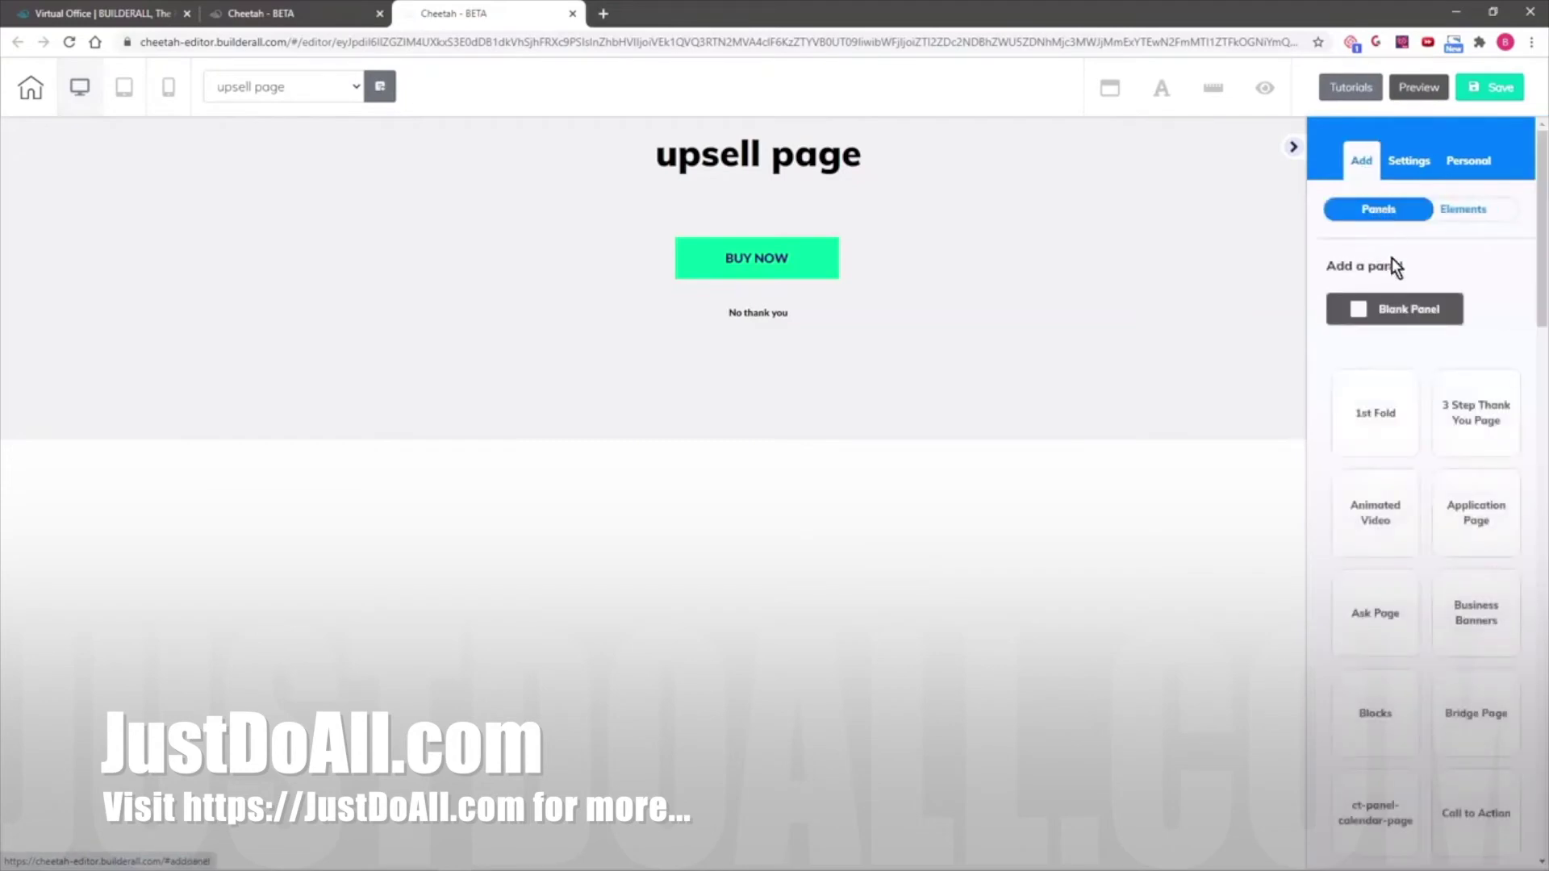
pyautogui.scroll(-9, 1452, 511)
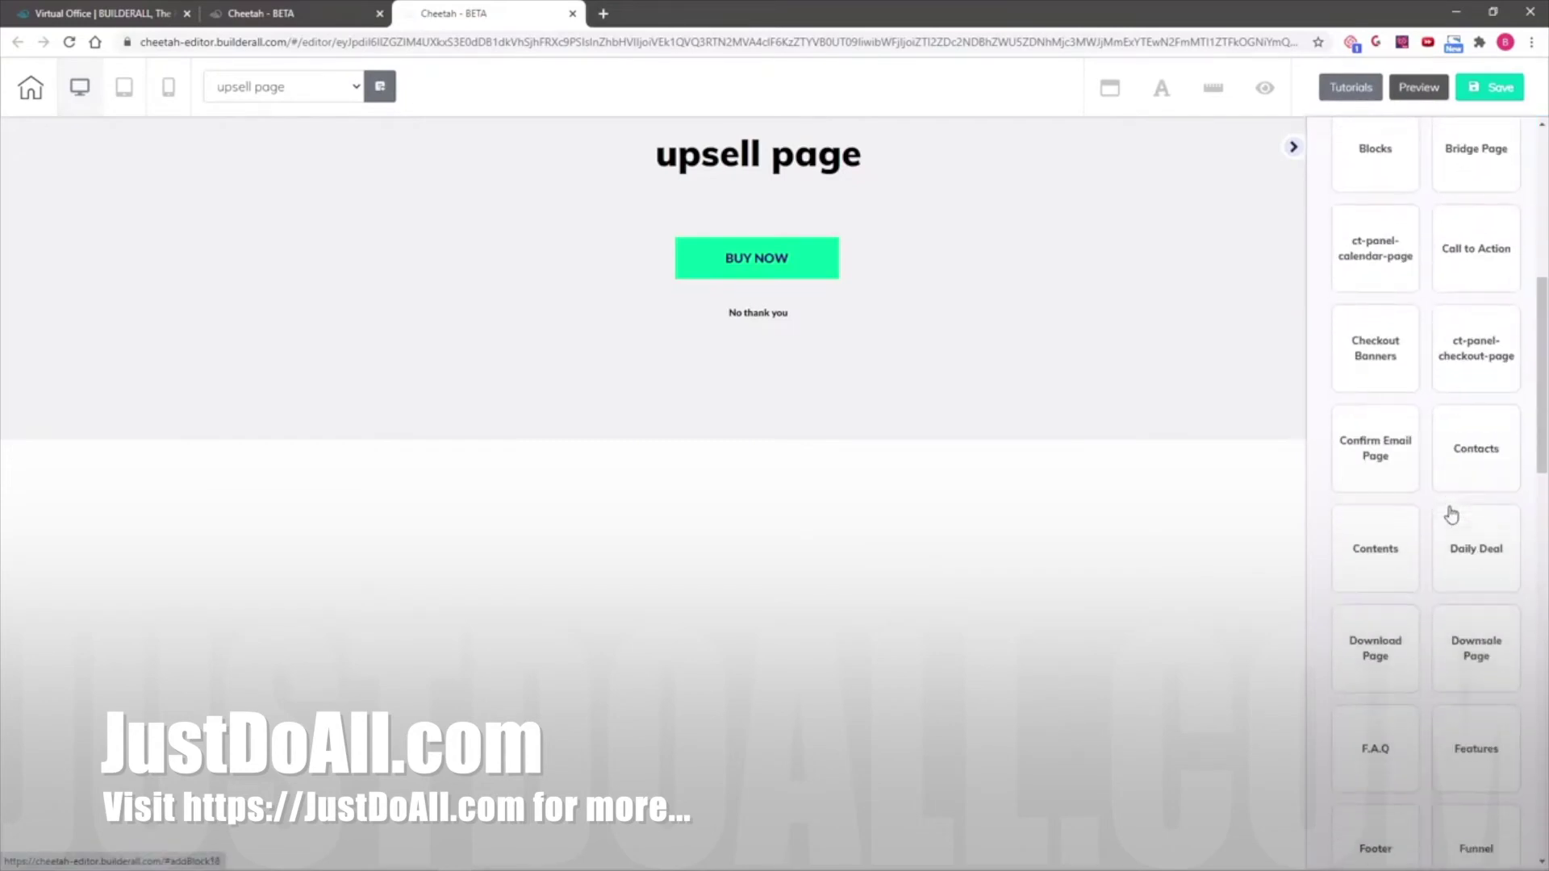
pyautogui.scroll(-3, 1448, 521)
pyautogui.scroll(11, 1468, 484)
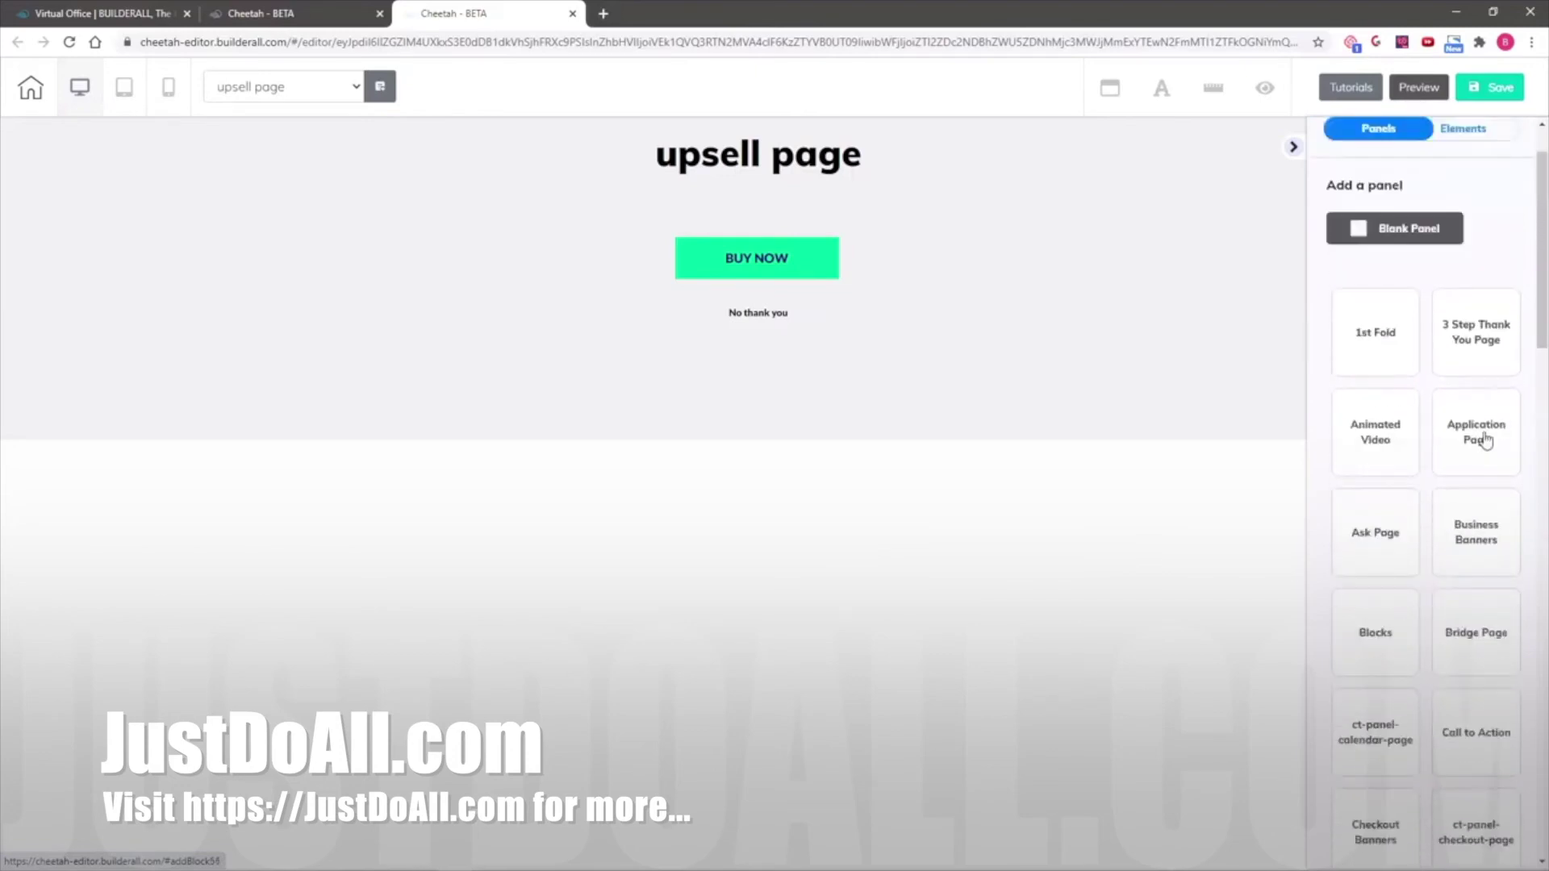
pyautogui.click(1485, 441)
pyautogui.scroll(-5, 1445, 500)
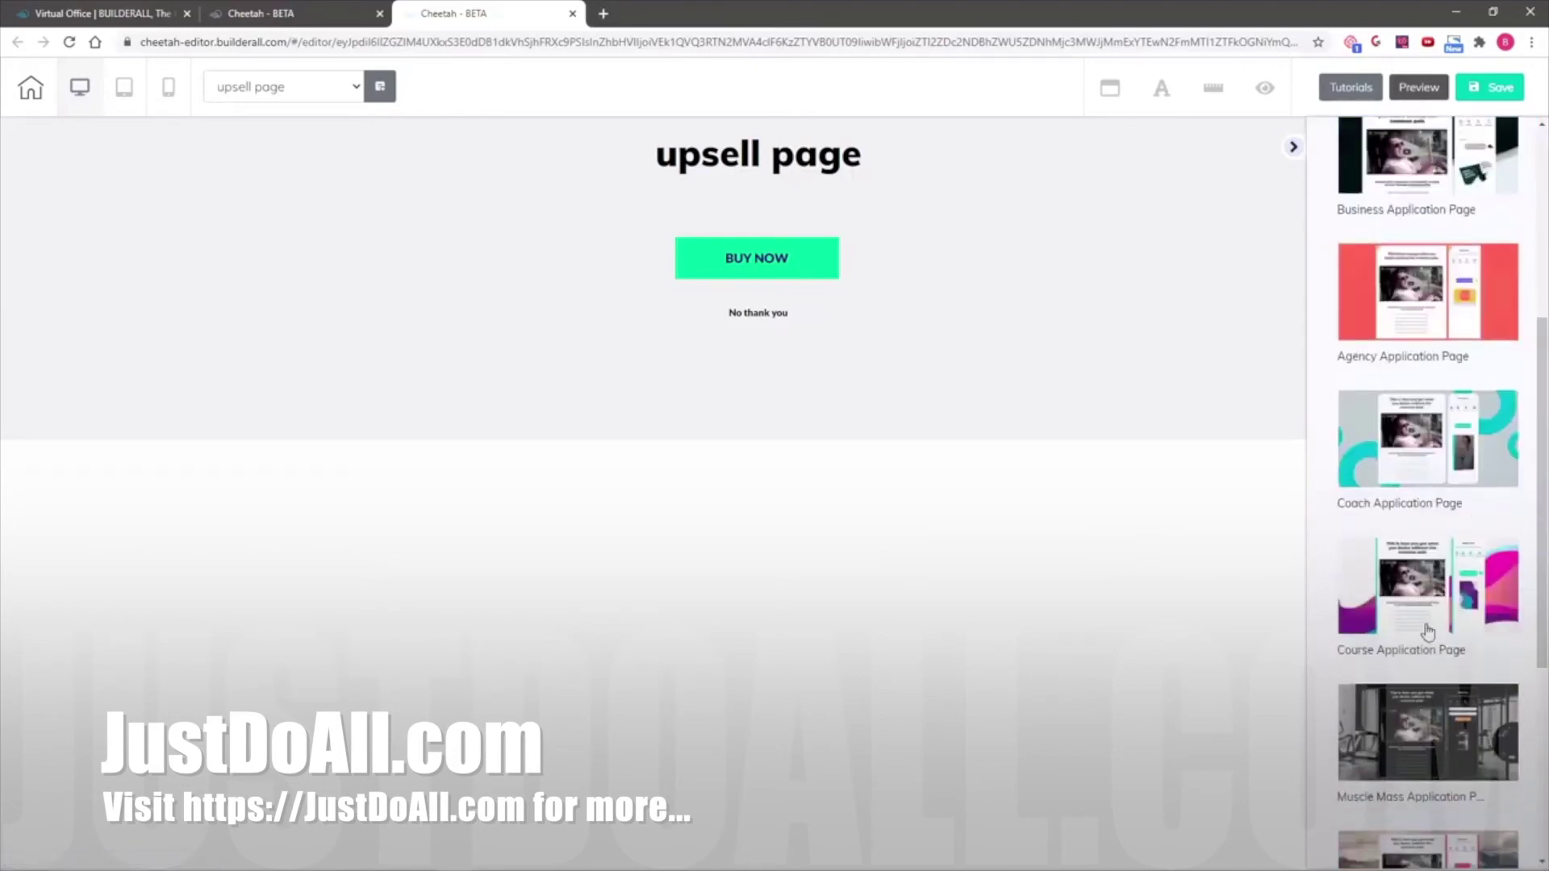
pyautogui.scroll(-1, 1494, 609)
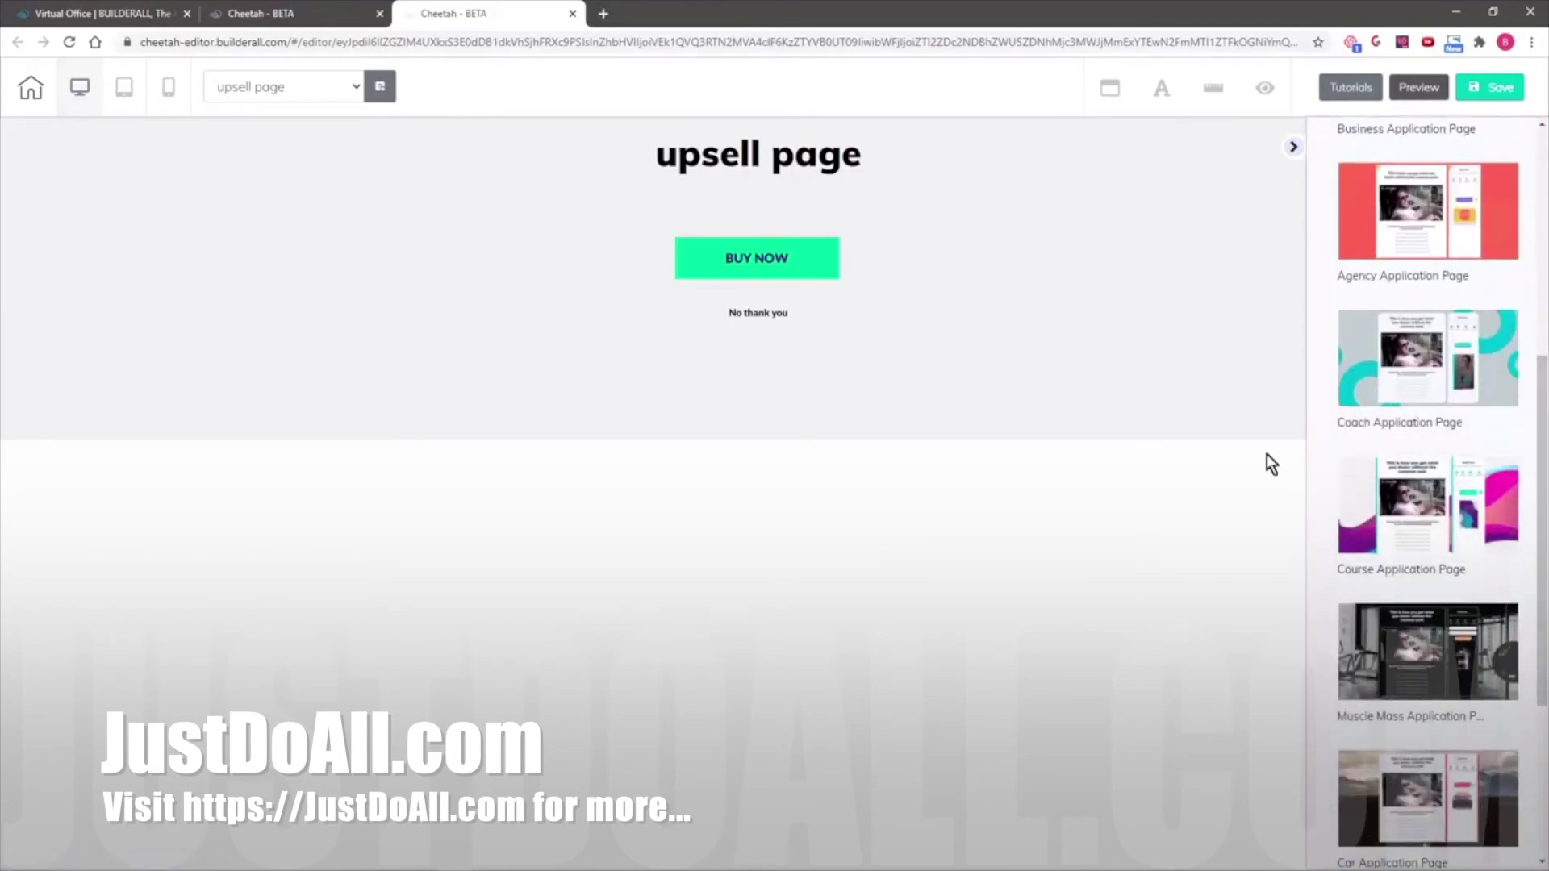
pyautogui.click(1364, 494)
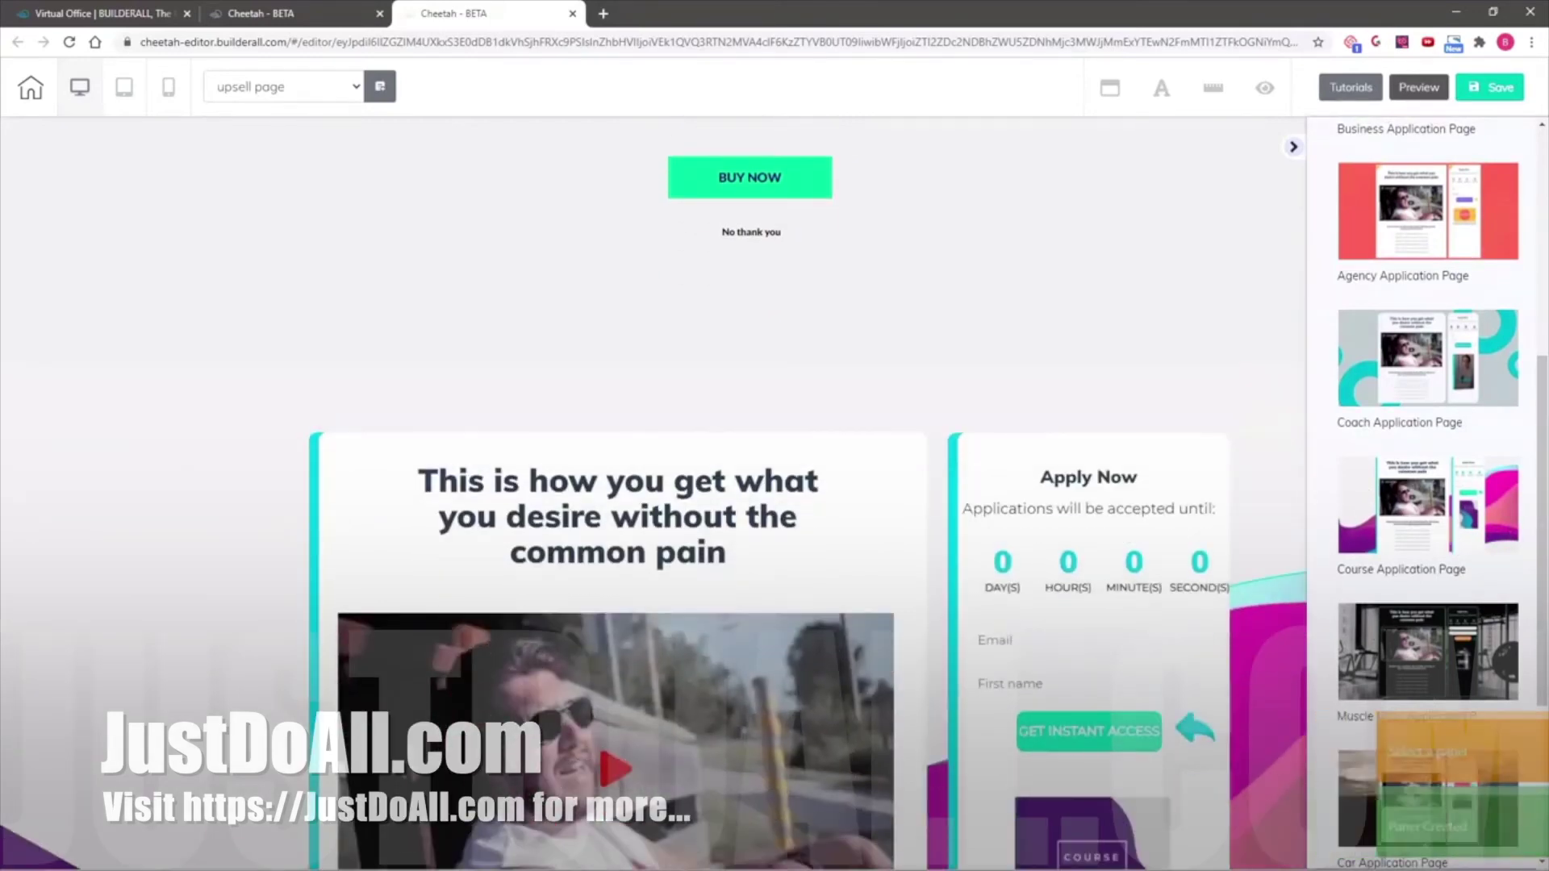
pyautogui.scroll(-1, 94, 476)
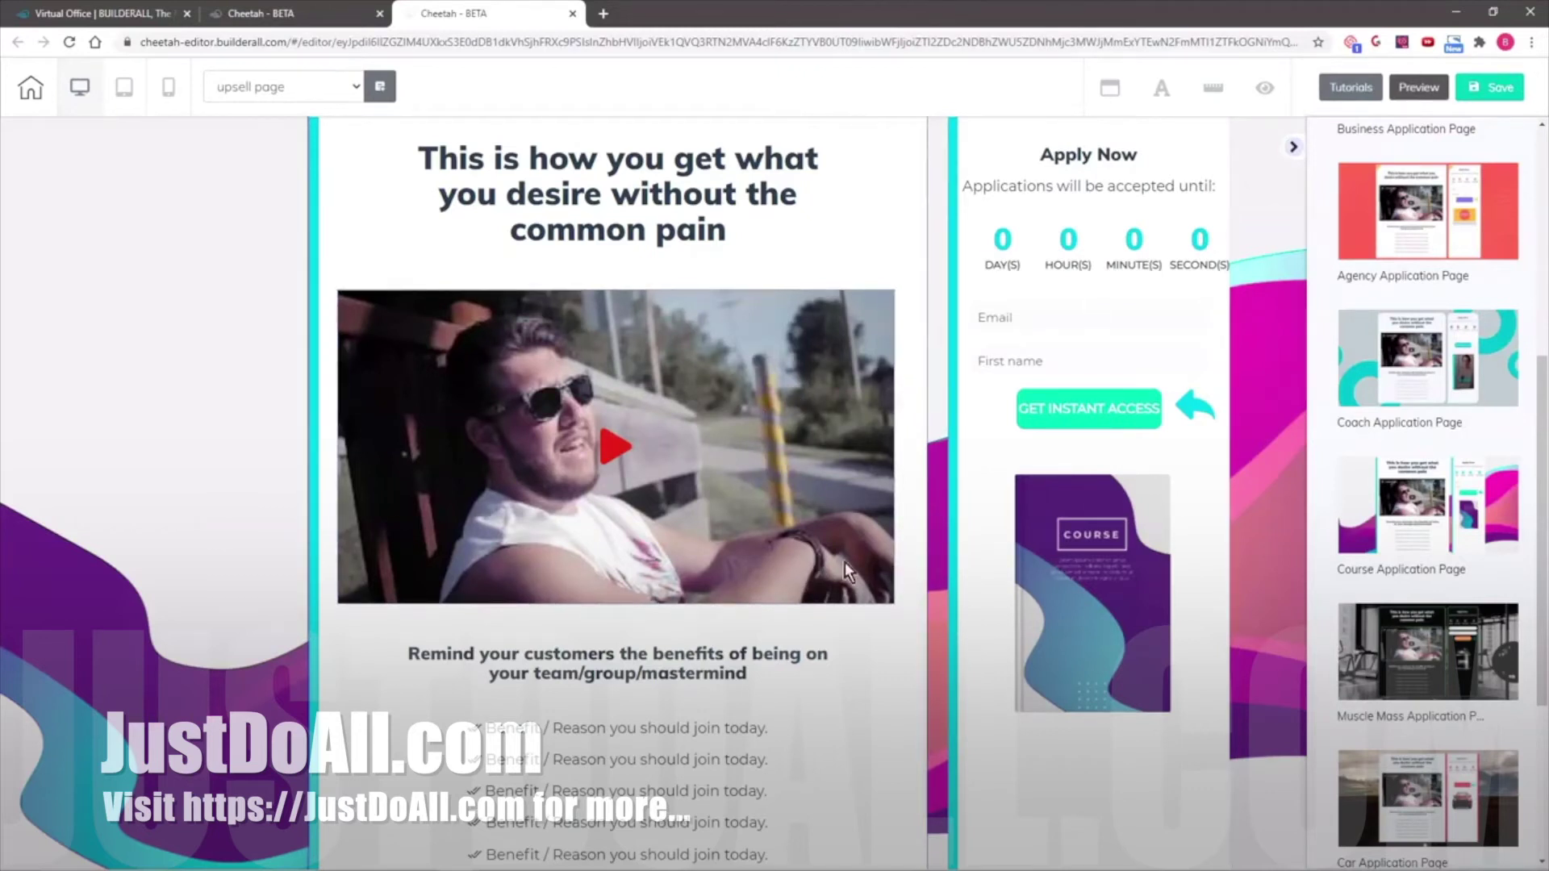
# Replace the course book picture with the cropped Business Blueprint image.
pyautogui.click(1073, 637)
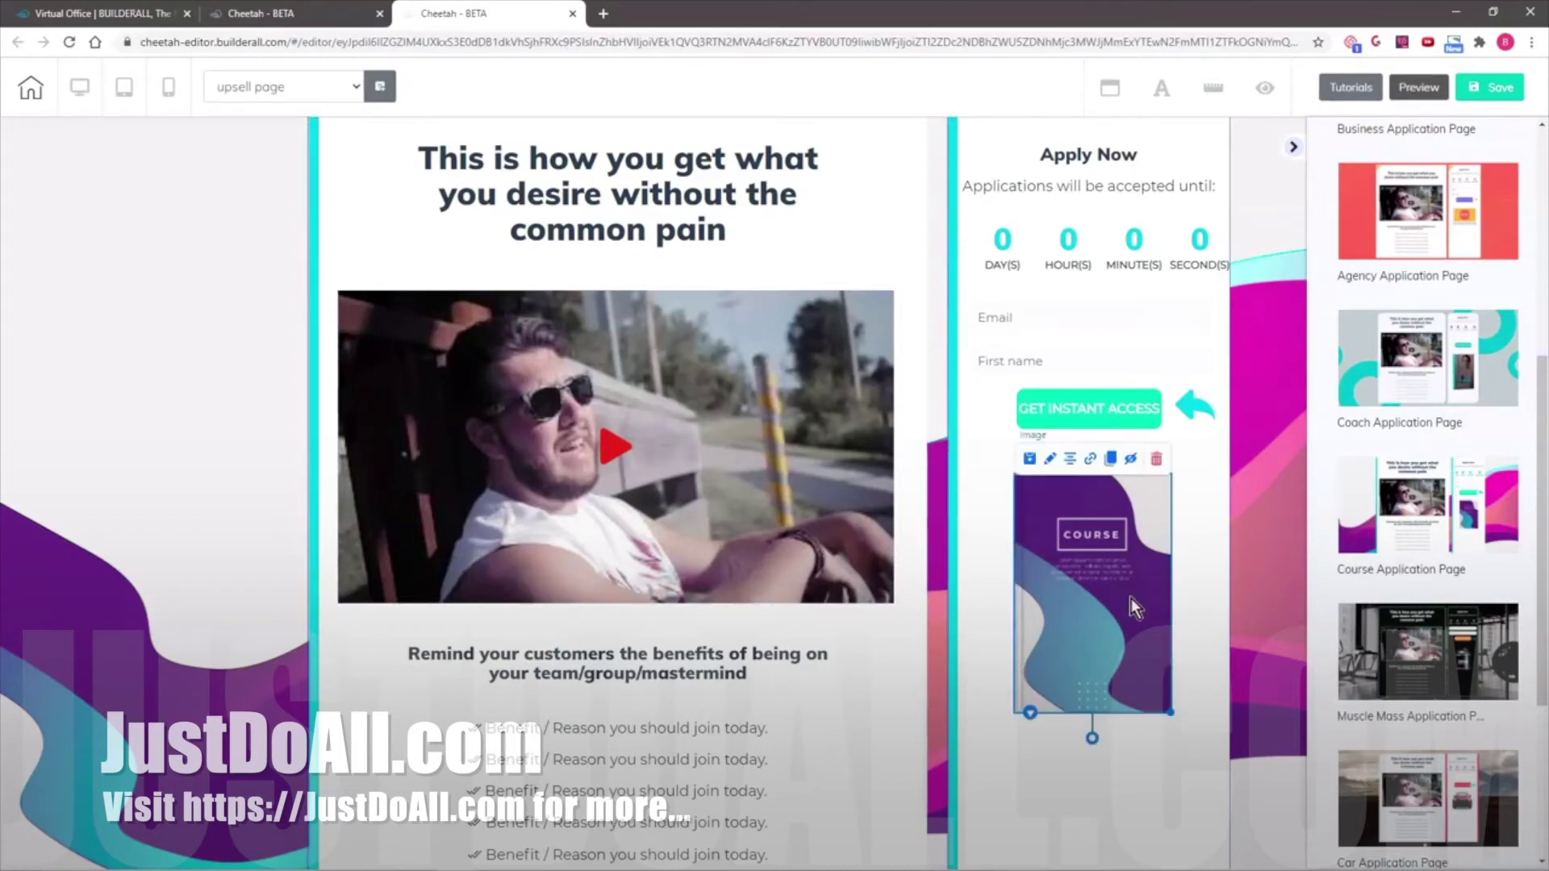
pyautogui.click(1050, 460)
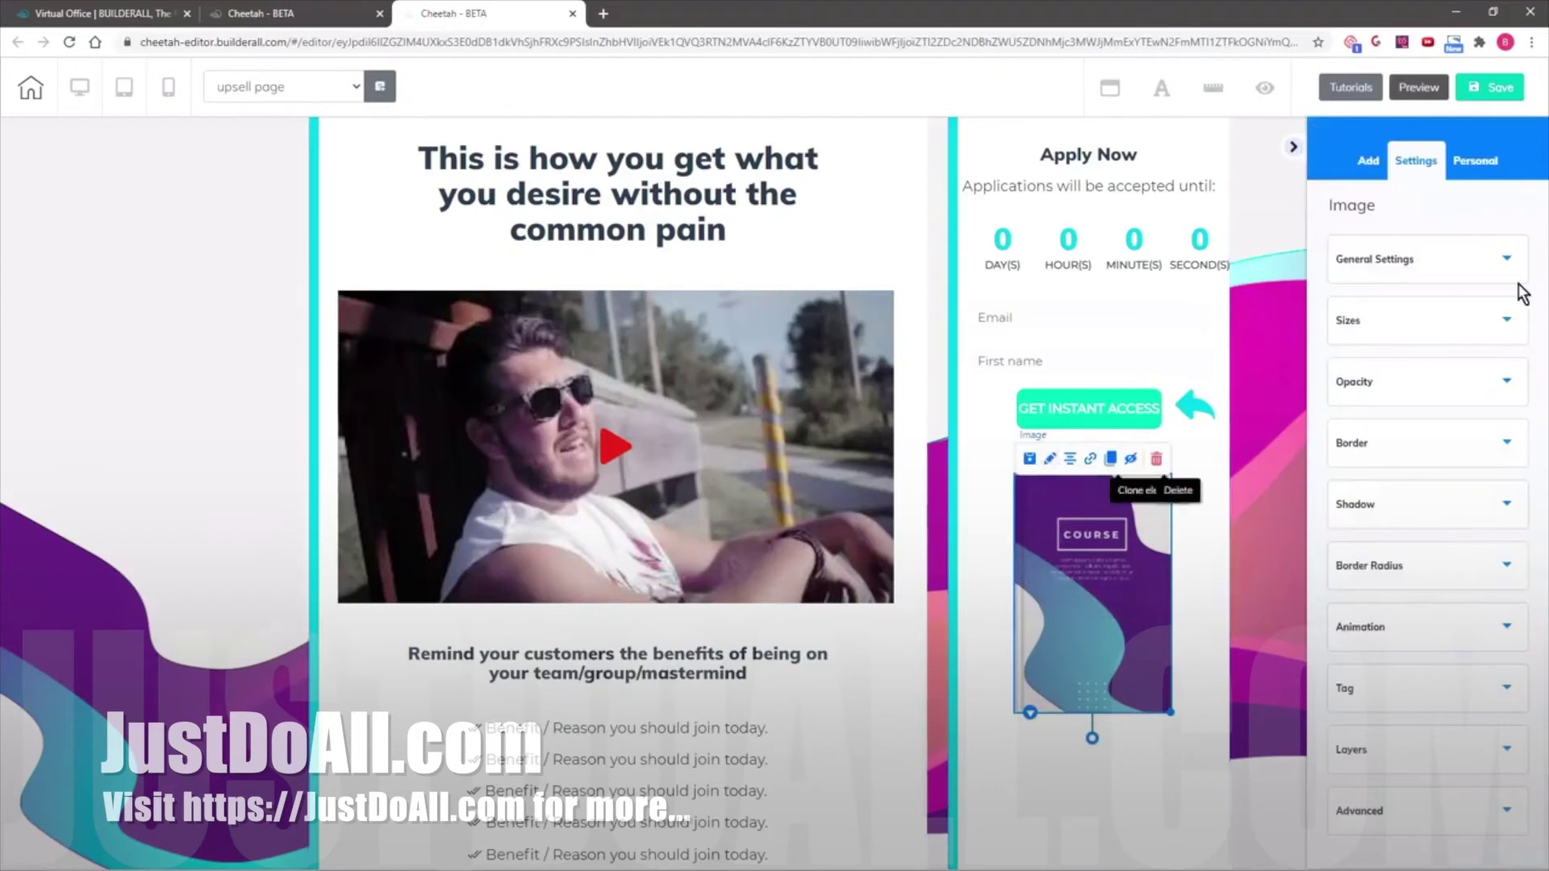
pyautogui.click(1388, 258)
pyautogui.click(1424, 614)
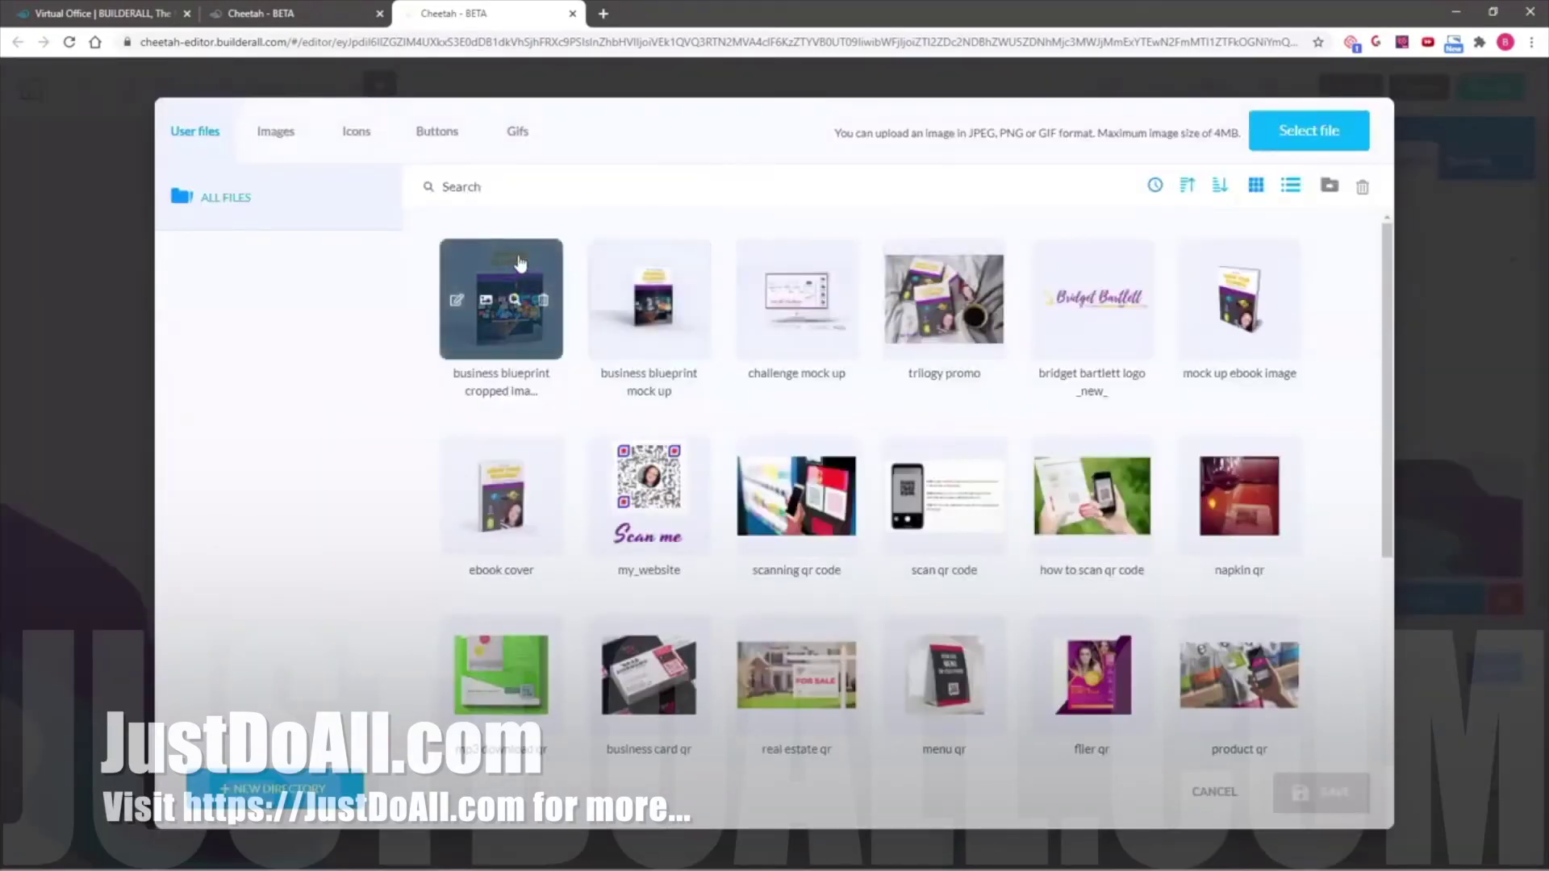
pyautogui.click(501, 296)
pyautogui.click(1321, 795)
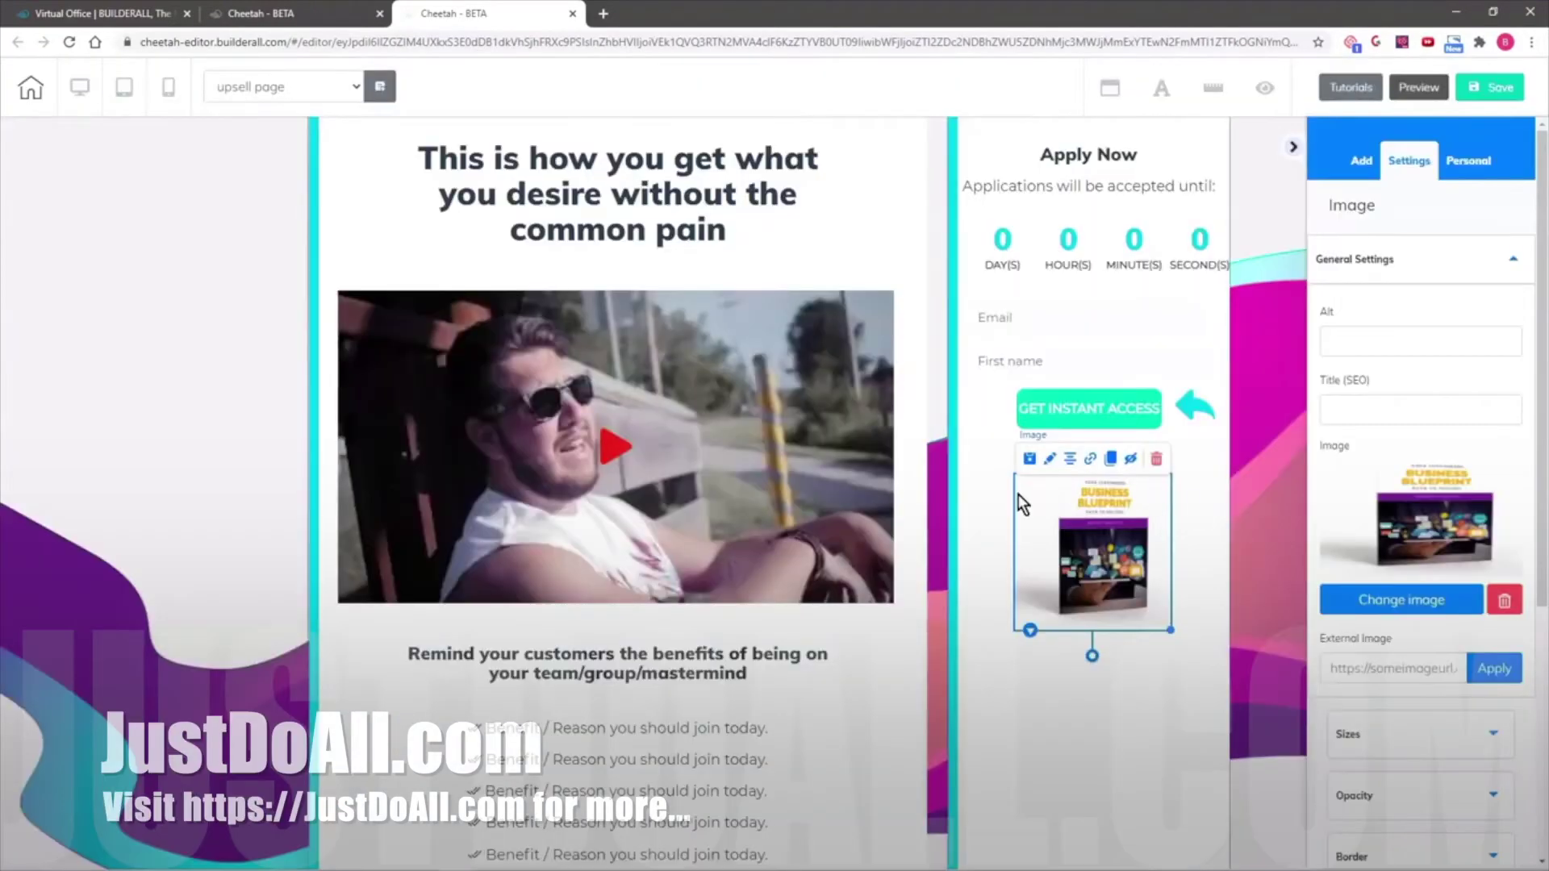
# Enlarge the Business Blueprint image and reposition it within the column.
pyautogui.moveTo(1169, 631); pyautogui.dragTo(1264, 722)
pyautogui.moveTo(1106, 556); pyautogui.dragTo(1051, 567)
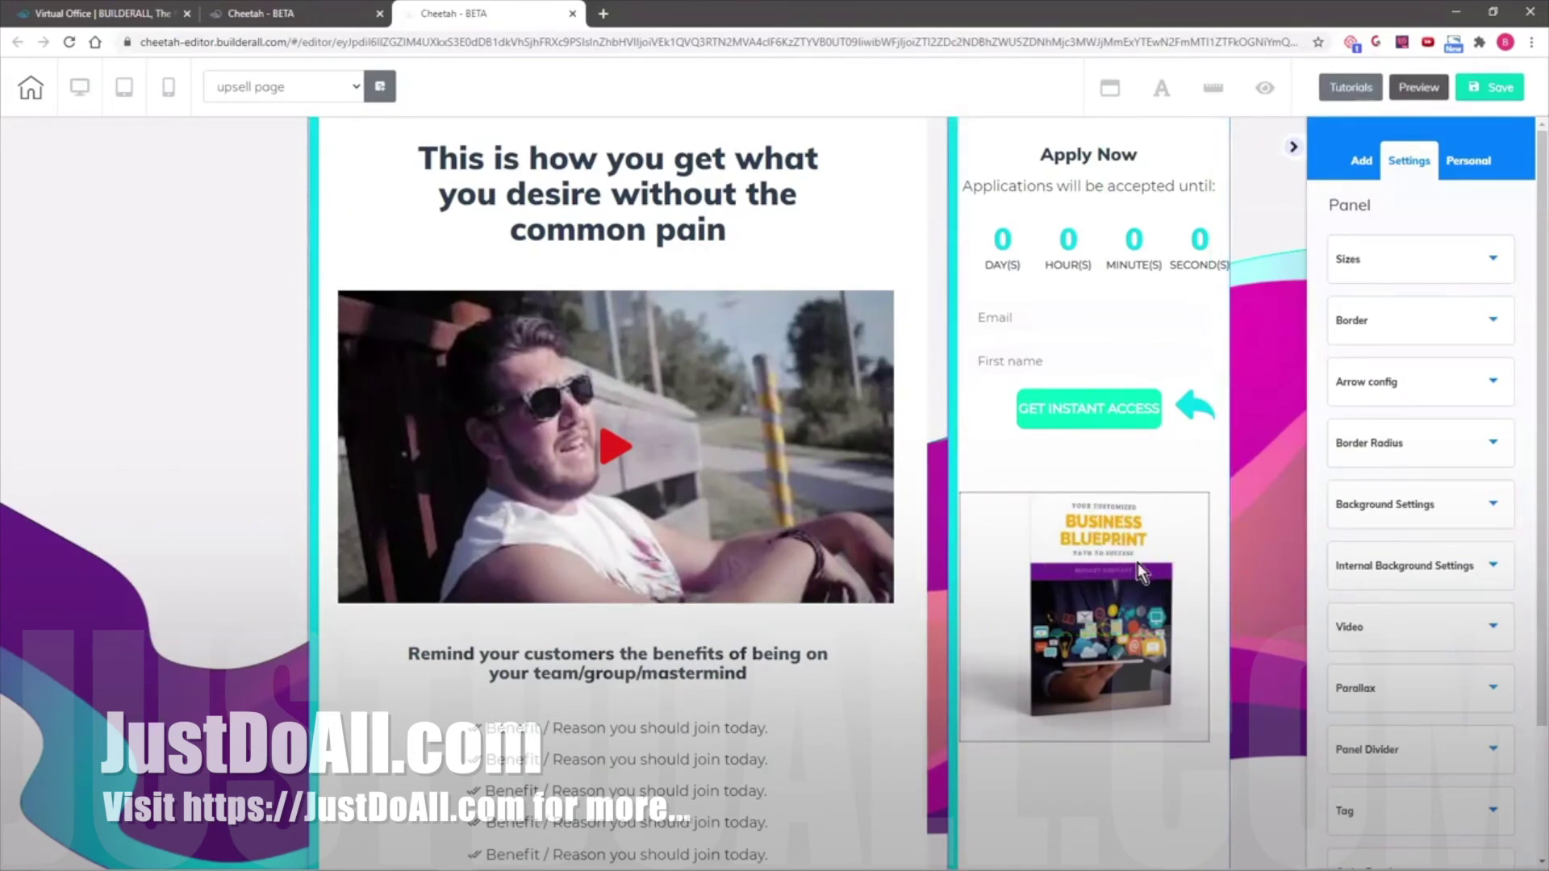
pyautogui.click(1134, 611)
pyautogui.moveTo(1210, 740); pyautogui.dragTo(1228, 760)
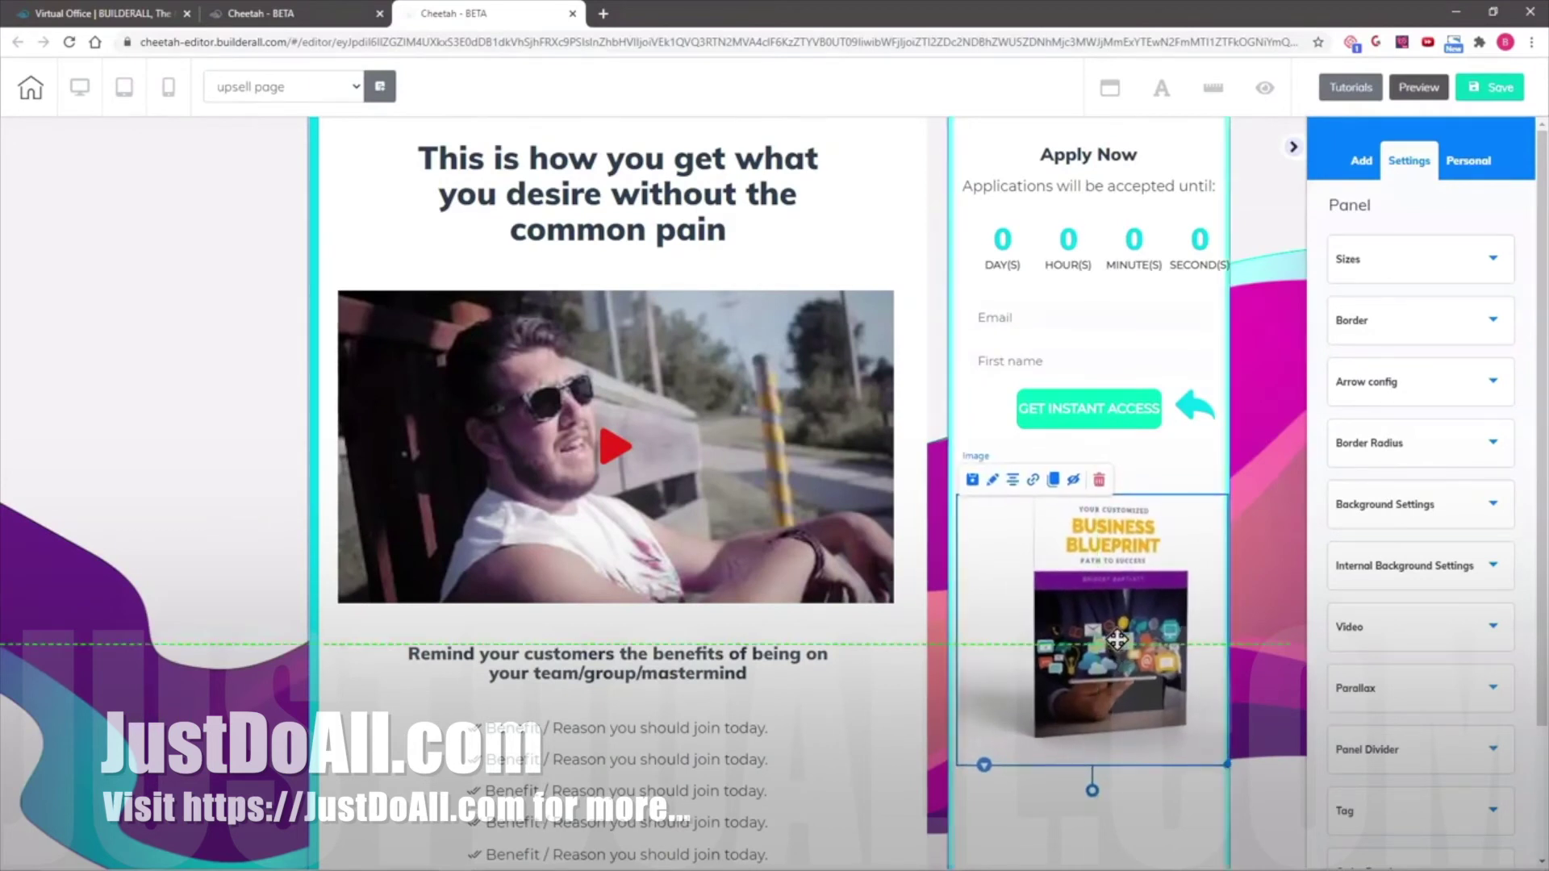
# Move the book image to the lower left and shift all six benefit lines right.
pyautogui.press('Escape')
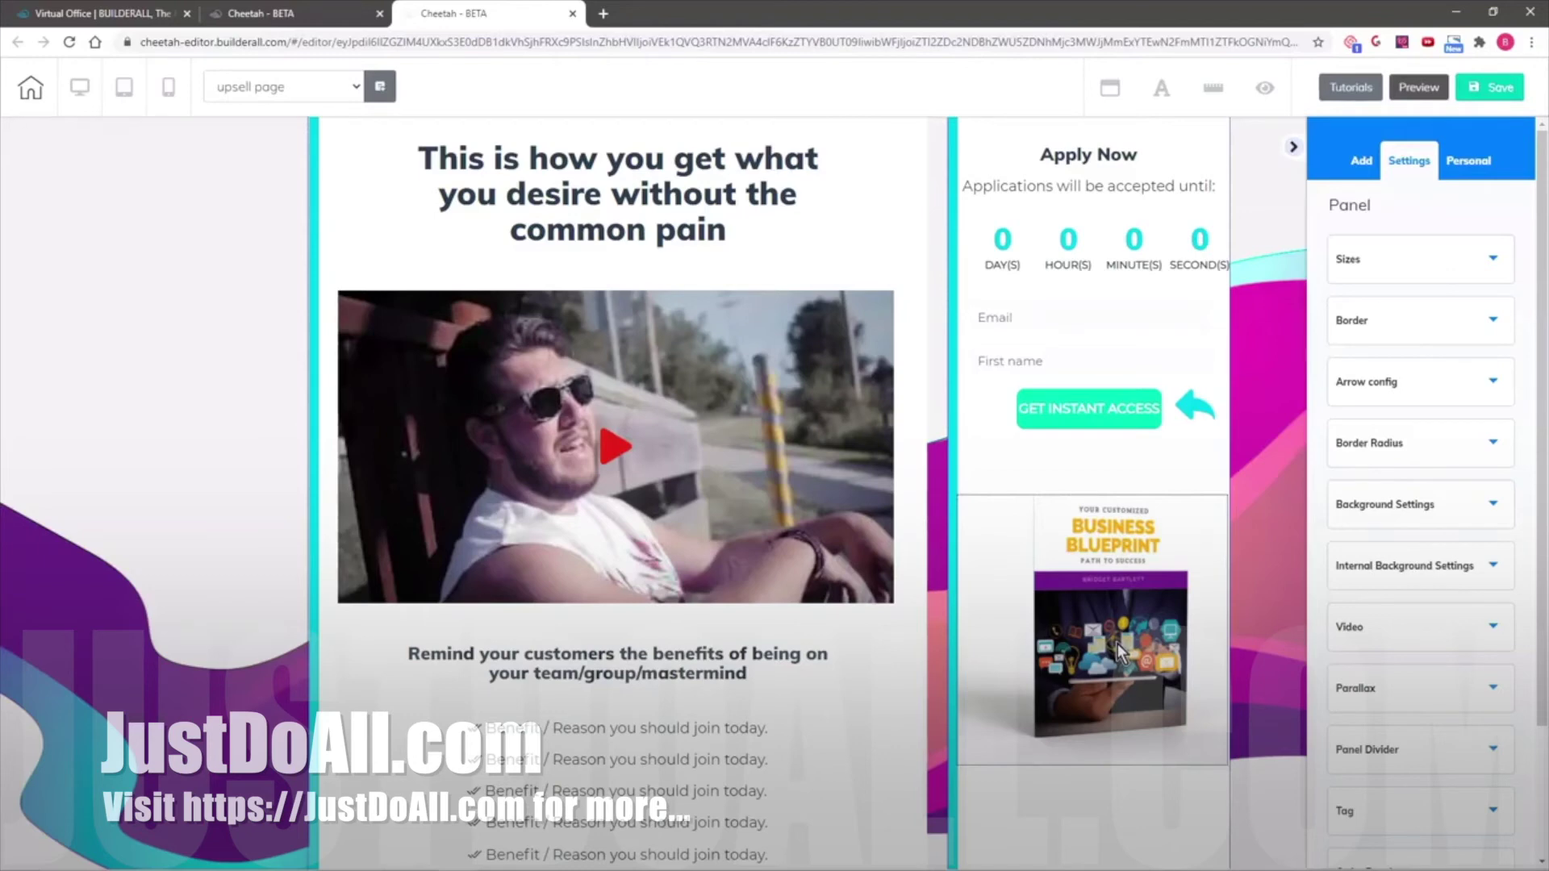
pyautogui.moveTo(1121, 640); pyautogui.dragTo(982, 618)
pyautogui.scroll(-2, 941, 615)
pyautogui.moveTo(686, 508); pyautogui.dragTo(728, 503)
pyautogui.moveTo(665, 576); pyautogui.dragTo(777, 561)
pyautogui.moveTo(690, 611); pyautogui.dragTo(806, 601)
pyautogui.moveTo(692, 639); pyautogui.dragTo(814, 629)
pyautogui.moveTo(692, 674); pyautogui.dragTo(797, 663)
pyautogui.moveTo(688, 710); pyautogui.dragTo(799, 691)
pyautogui.moveTo(656, 740); pyautogui.dragTo(765, 727)
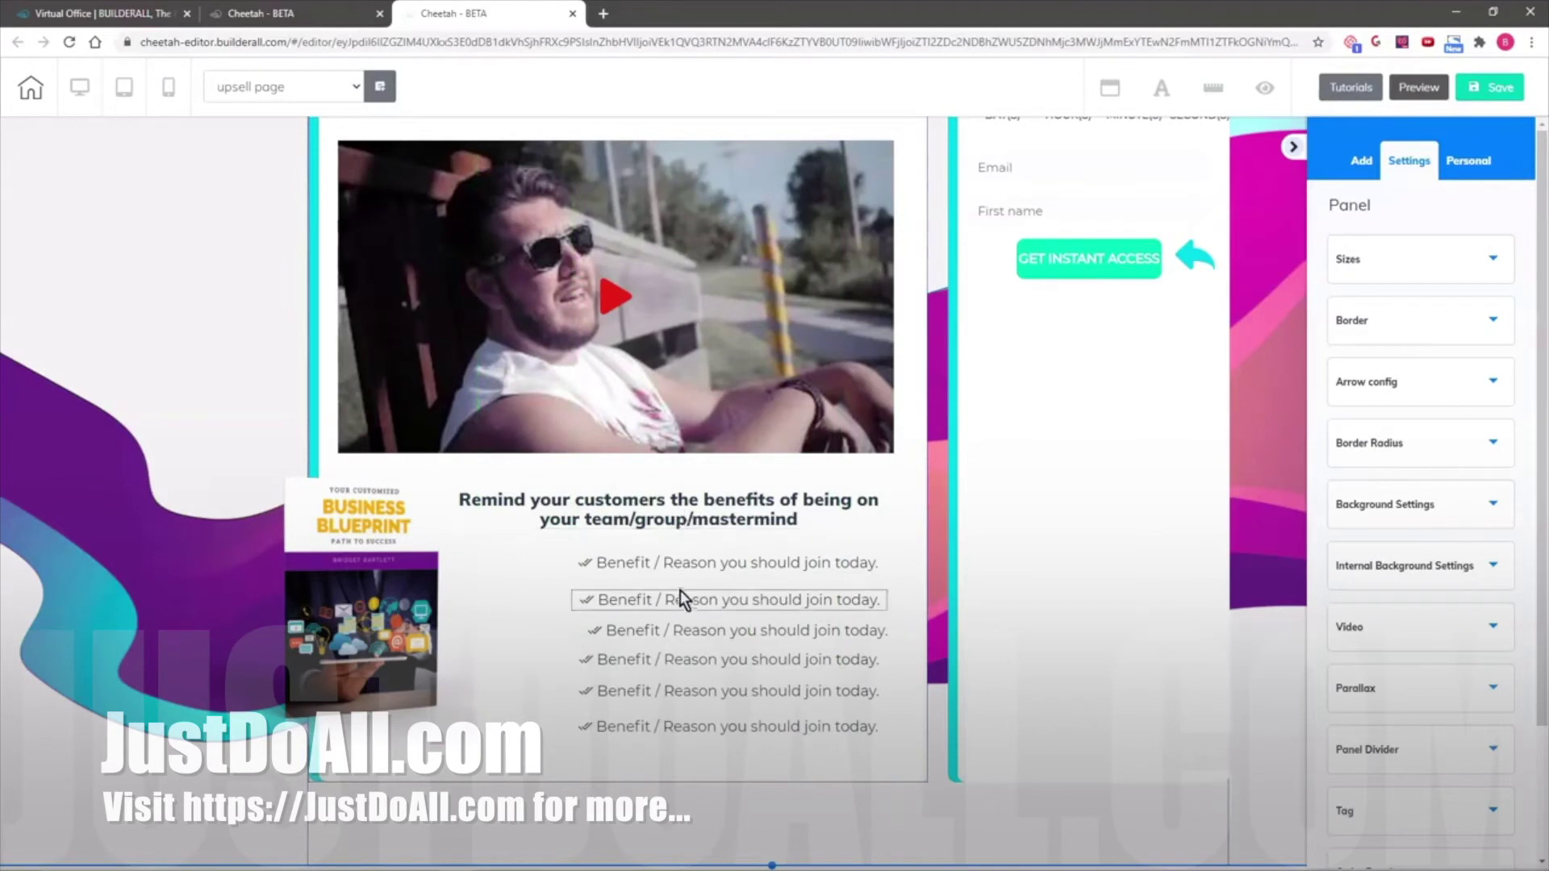
# Place the book image beside the benefit lines and check each of the six lines.
pyautogui.moveTo(362, 621); pyautogui.dragTo(480, 643)
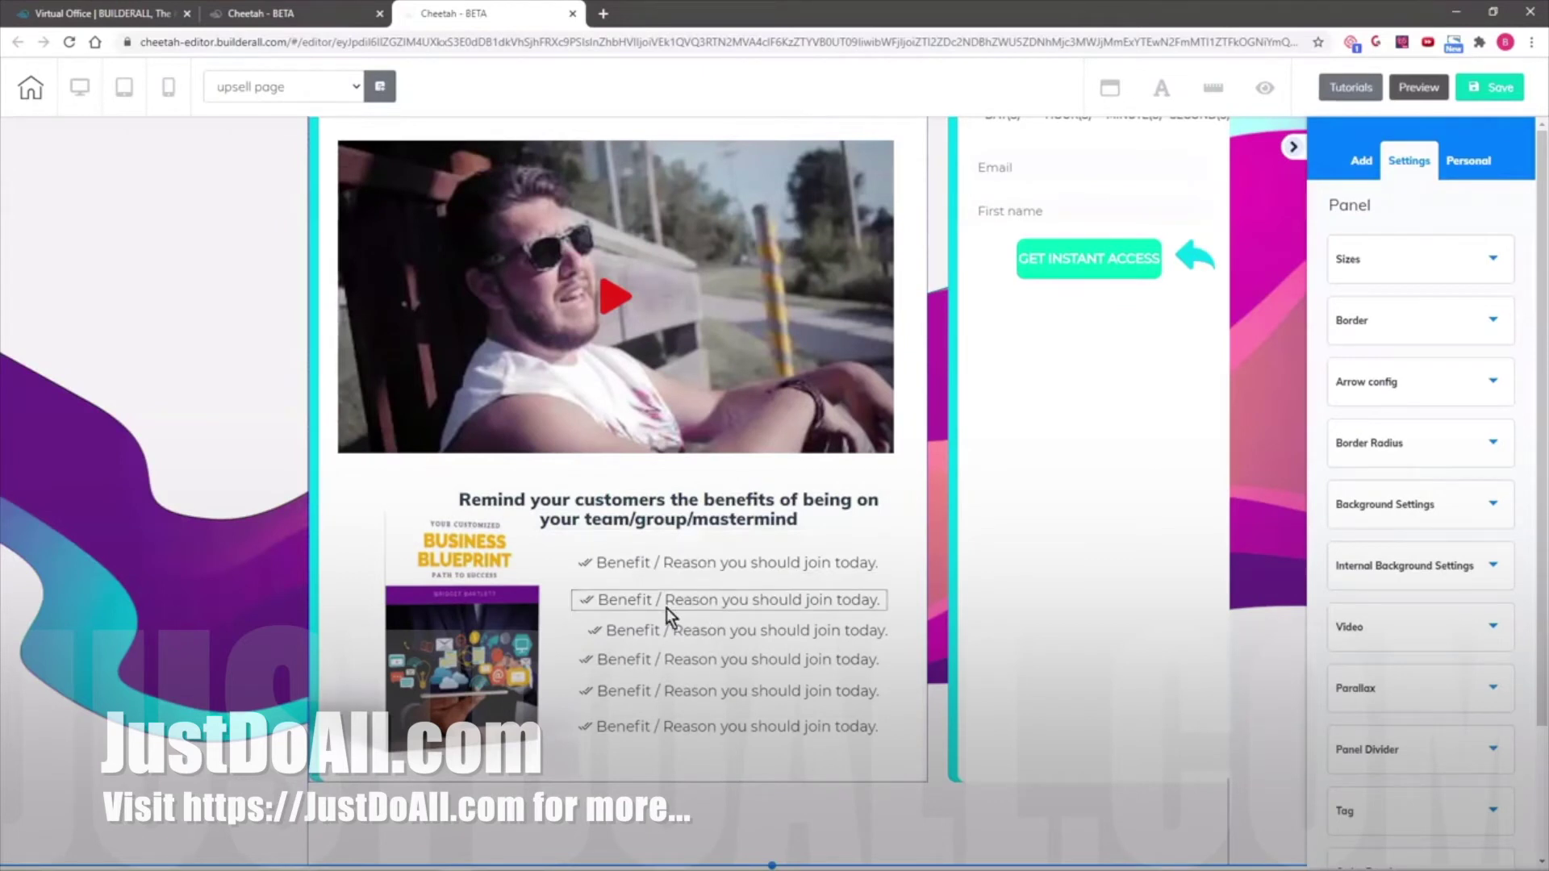
pyautogui.click(725, 564)
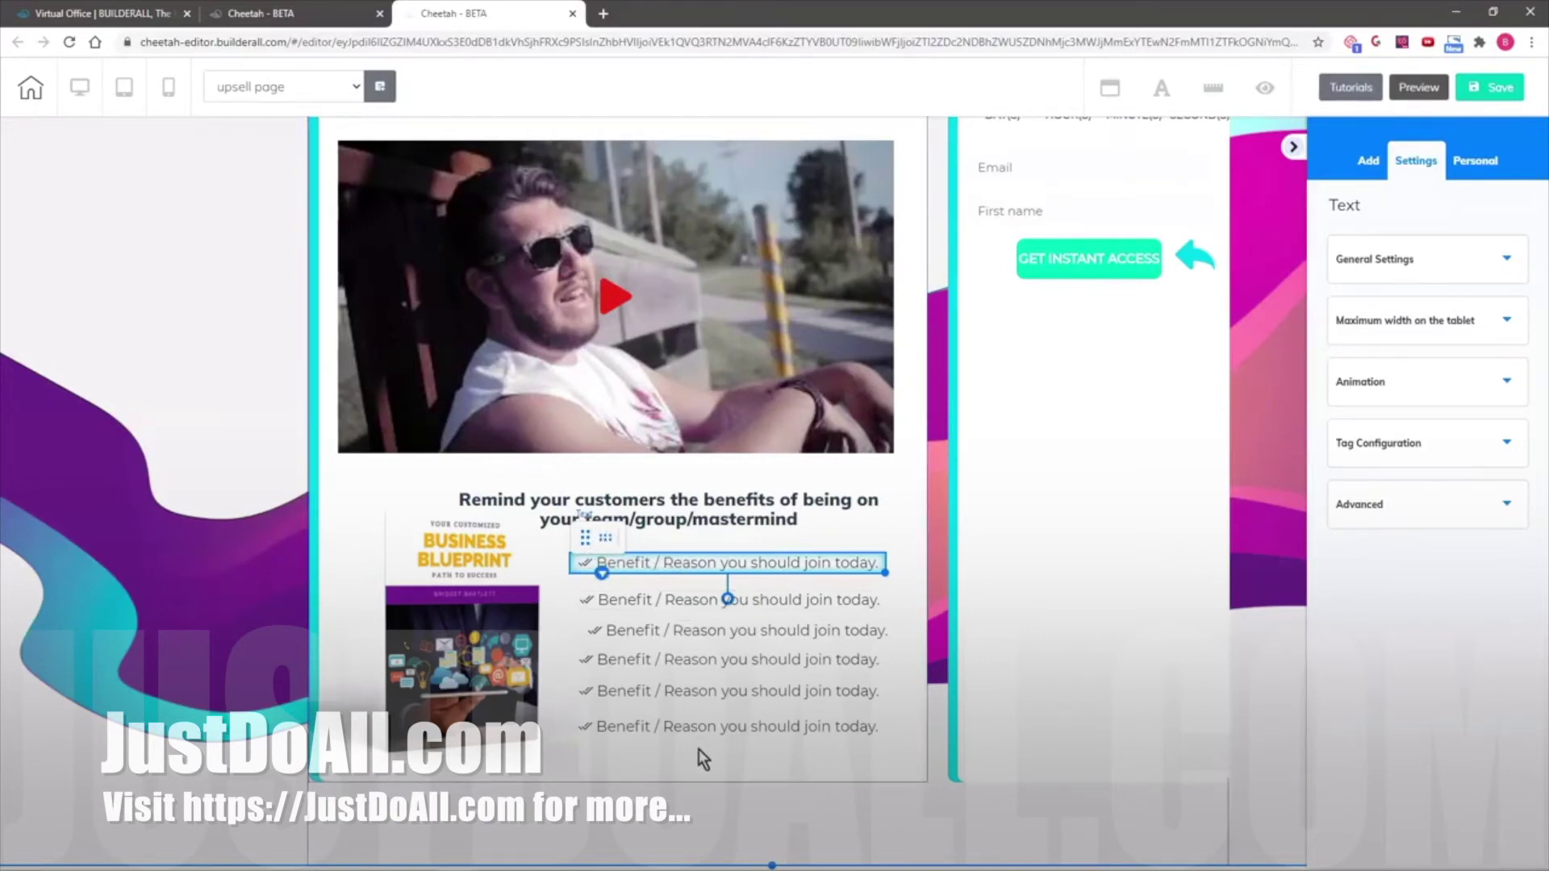
pyautogui.click(651, 602)
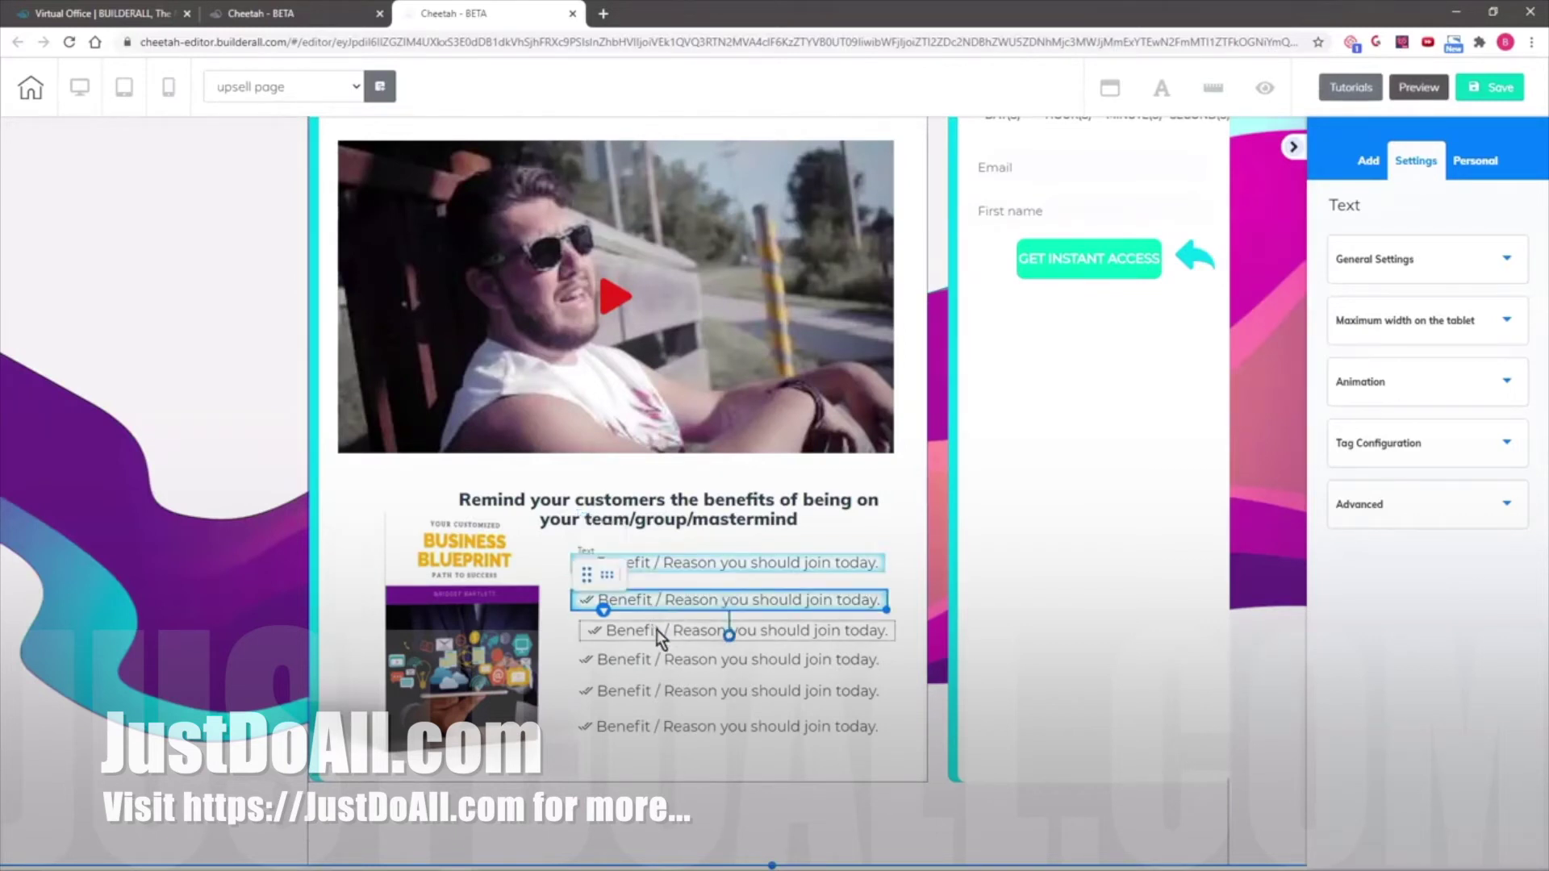
pyautogui.click(660, 635)
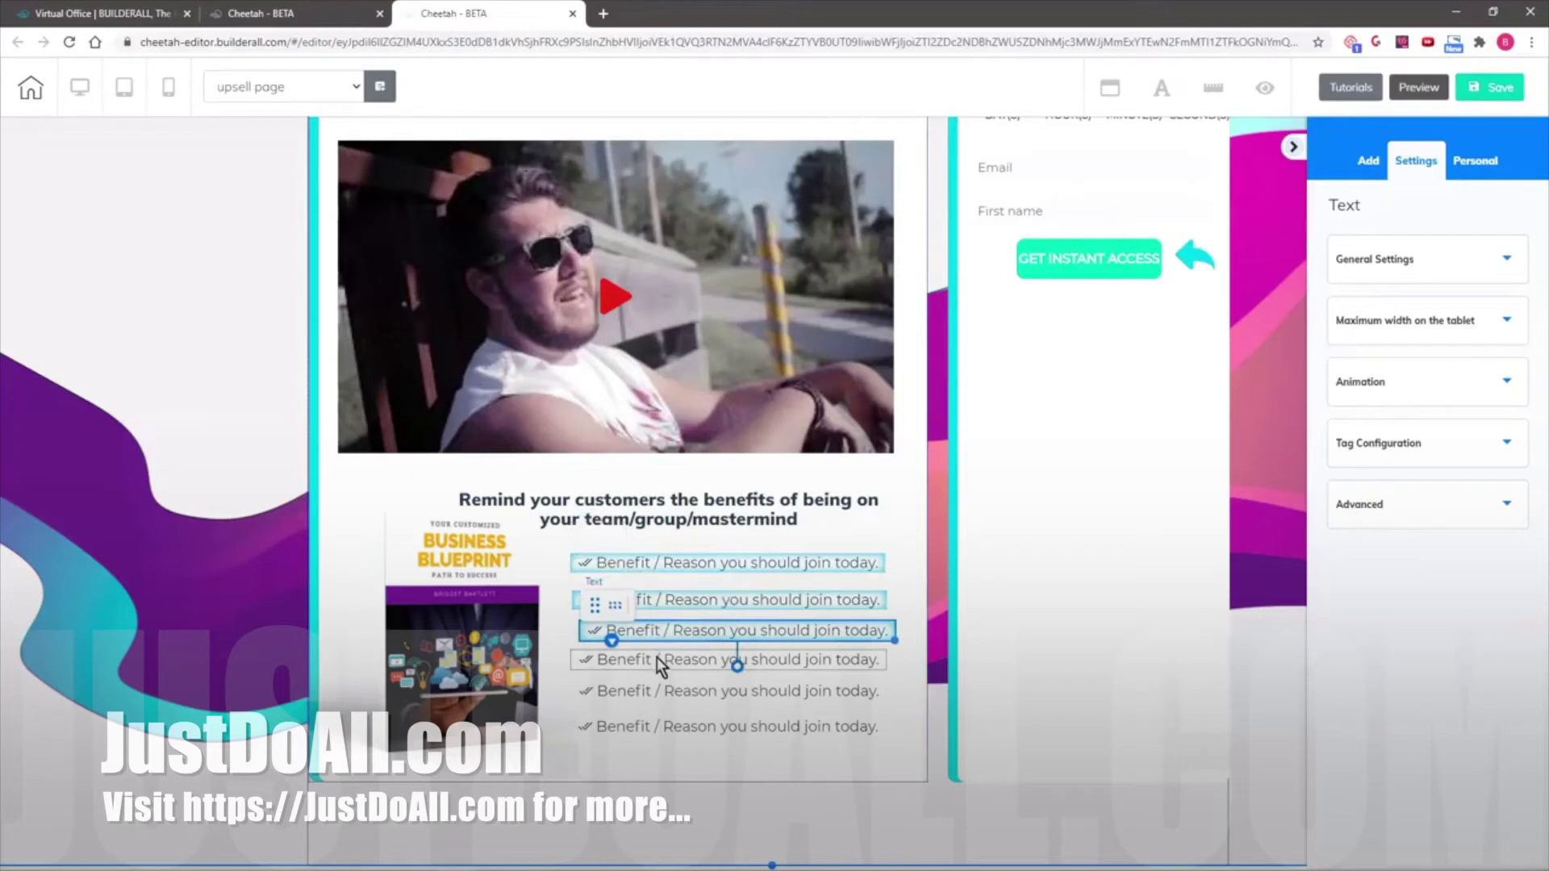
pyautogui.click(660, 667)
pyautogui.click(658, 698)
pyautogui.click(650, 709)
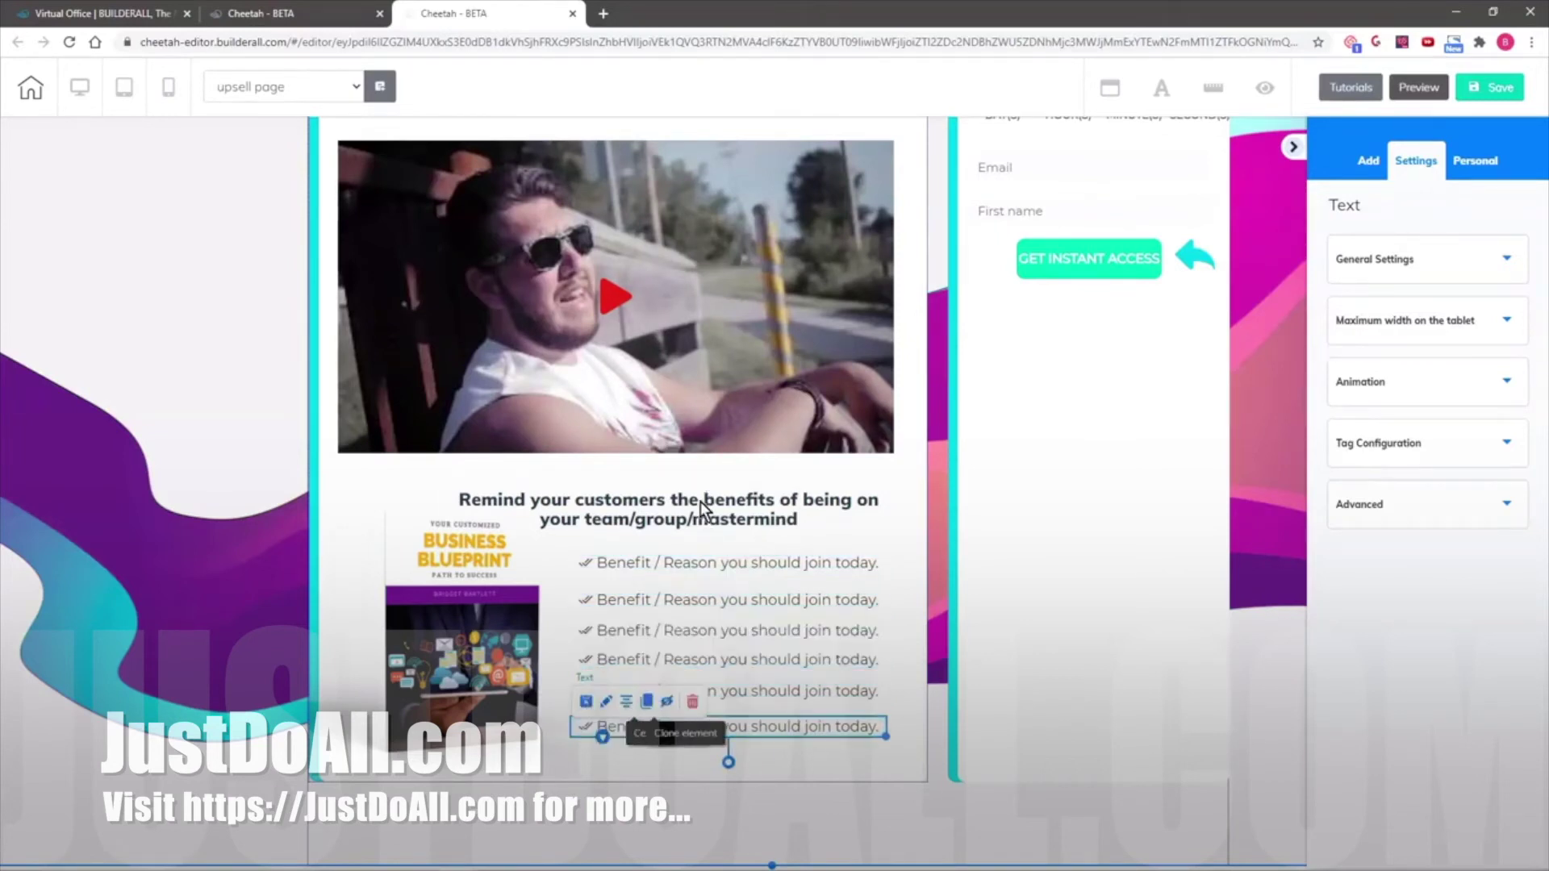
# Save the page without publishing it.
pyautogui.click(1495, 95)
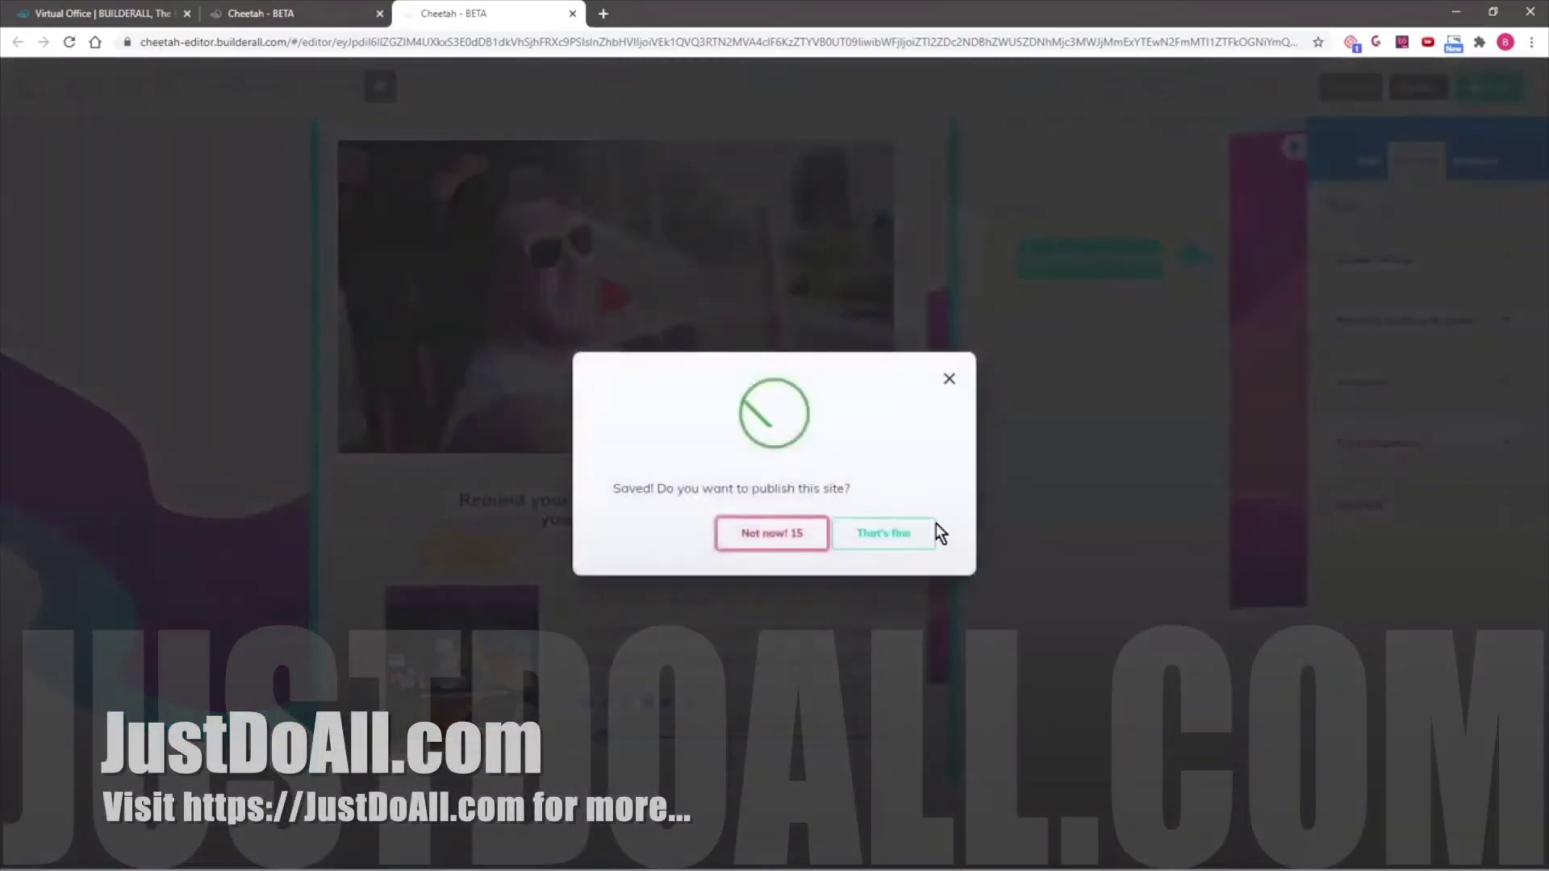
pyautogui.click(928, 533)
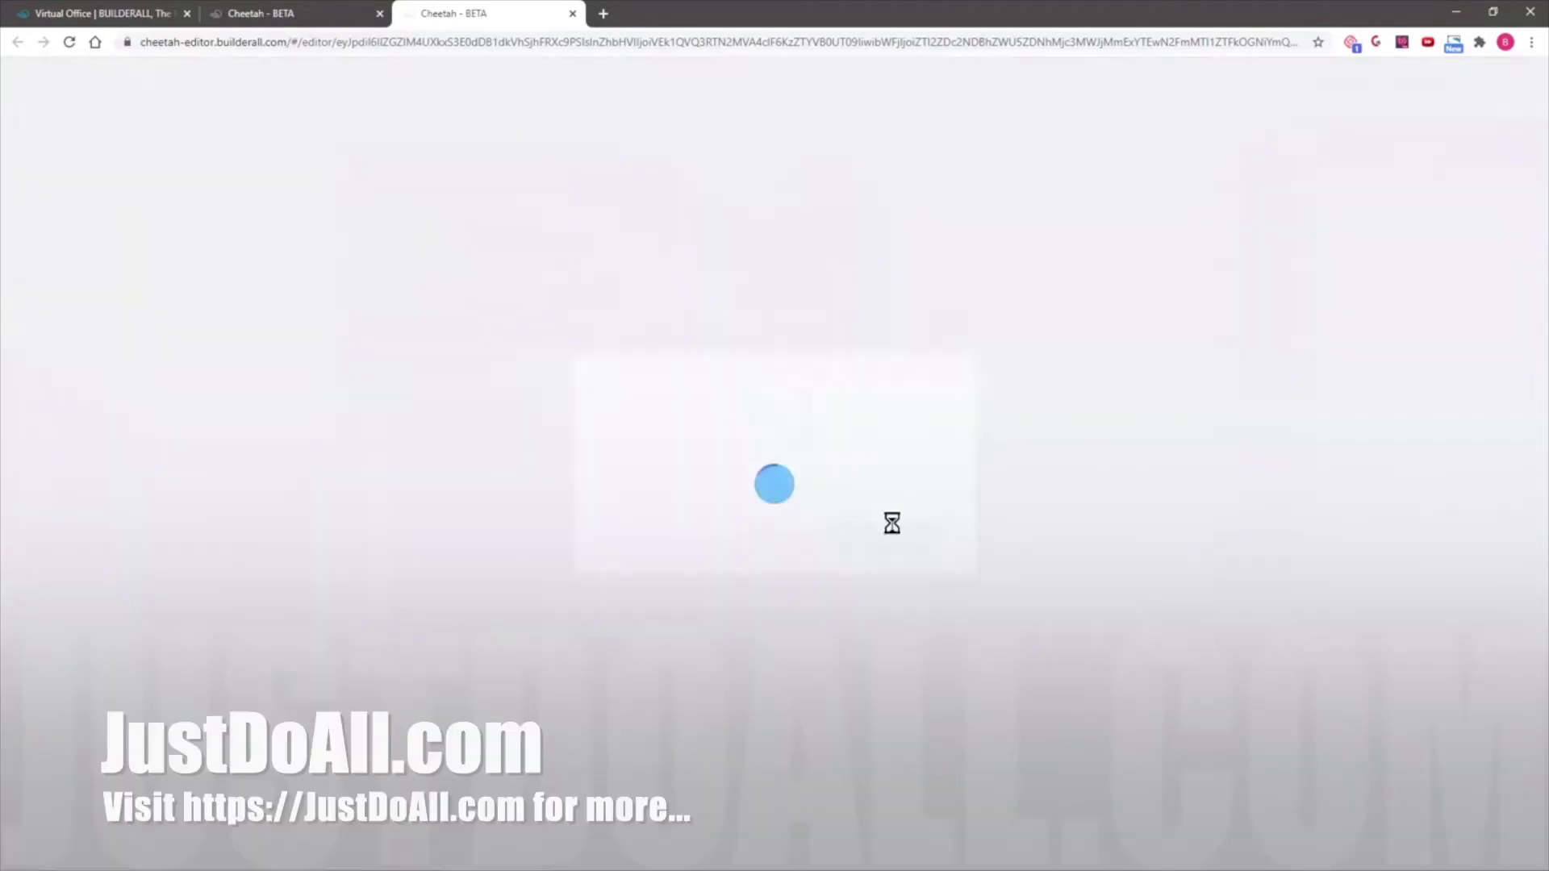
pyautogui.scroll(5, 369, 421)
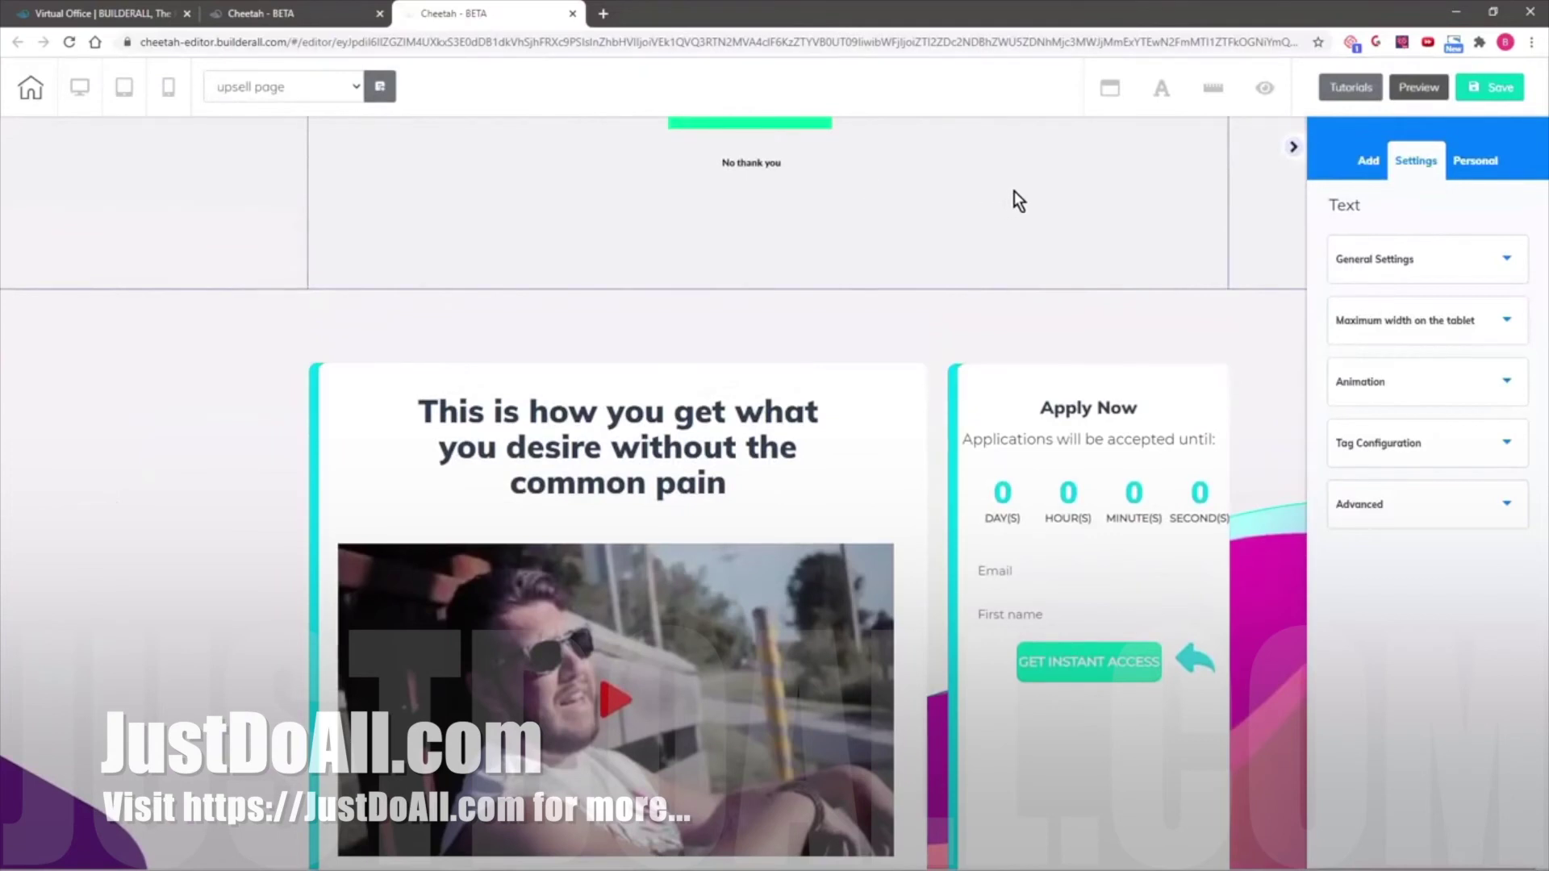
pyautogui.scroll(2, 1014, 201)
pyautogui.moveTo(719, 256); pyautogui.dragTo(1047, 397)
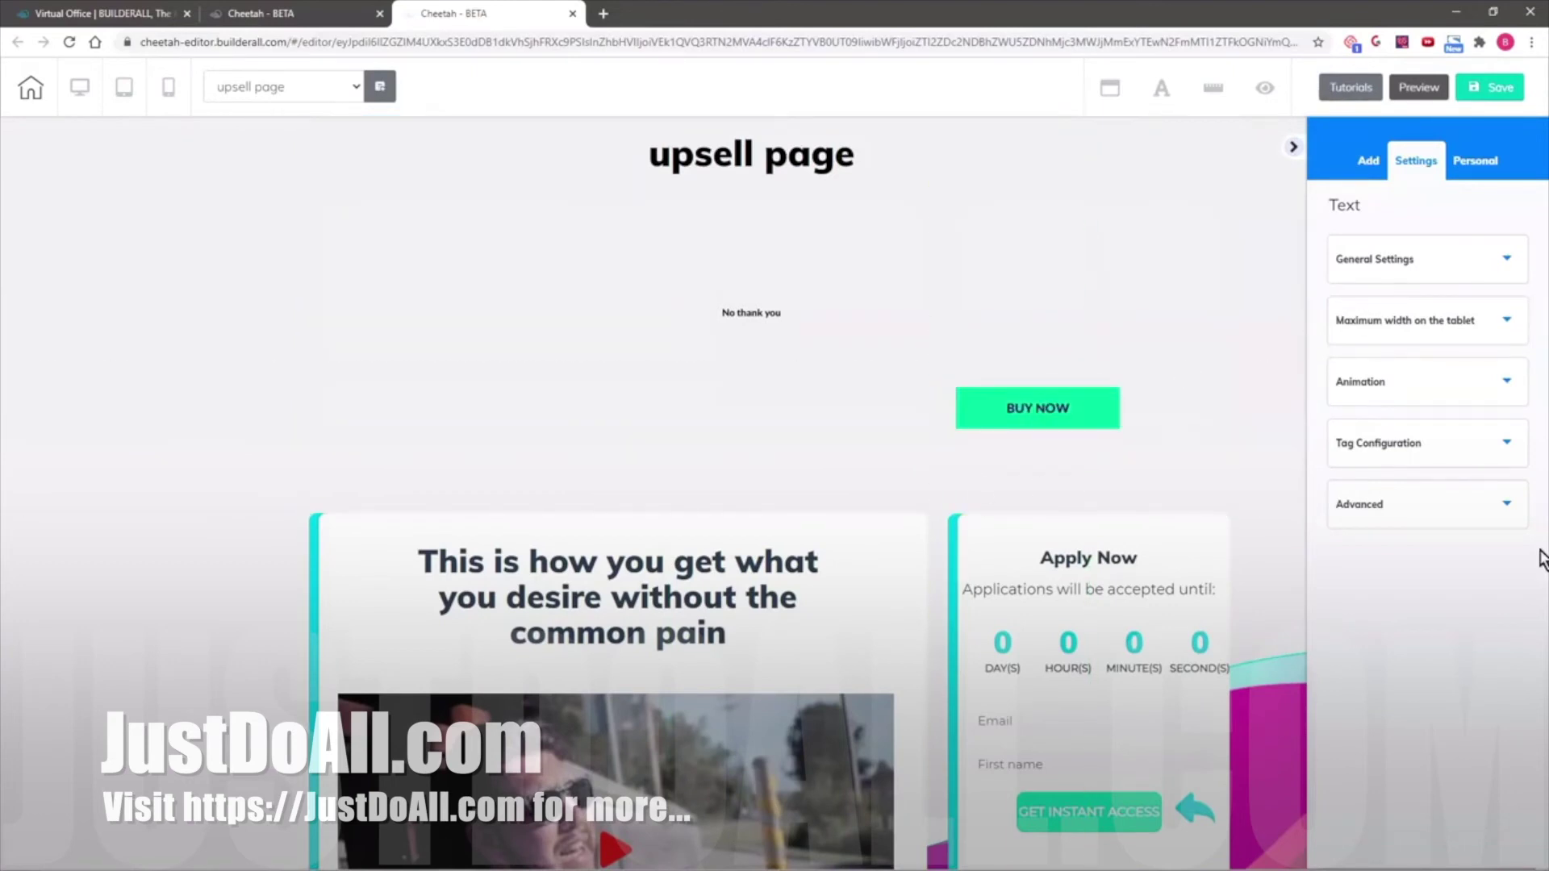
# Bring the BUY NOW button to the top layer and move it down and right.
pyautogui.click(1052, 413)
pyautogui.scroll(-1, 1493, 643)
pyautogui.click(1403, 839)
pyautogui.scroll(-3, 1458, 607)
pyautogui.click(1471, 637)
pyautogui.moveTo(1100, 420); pyautogui.dragTo(1178, 863)
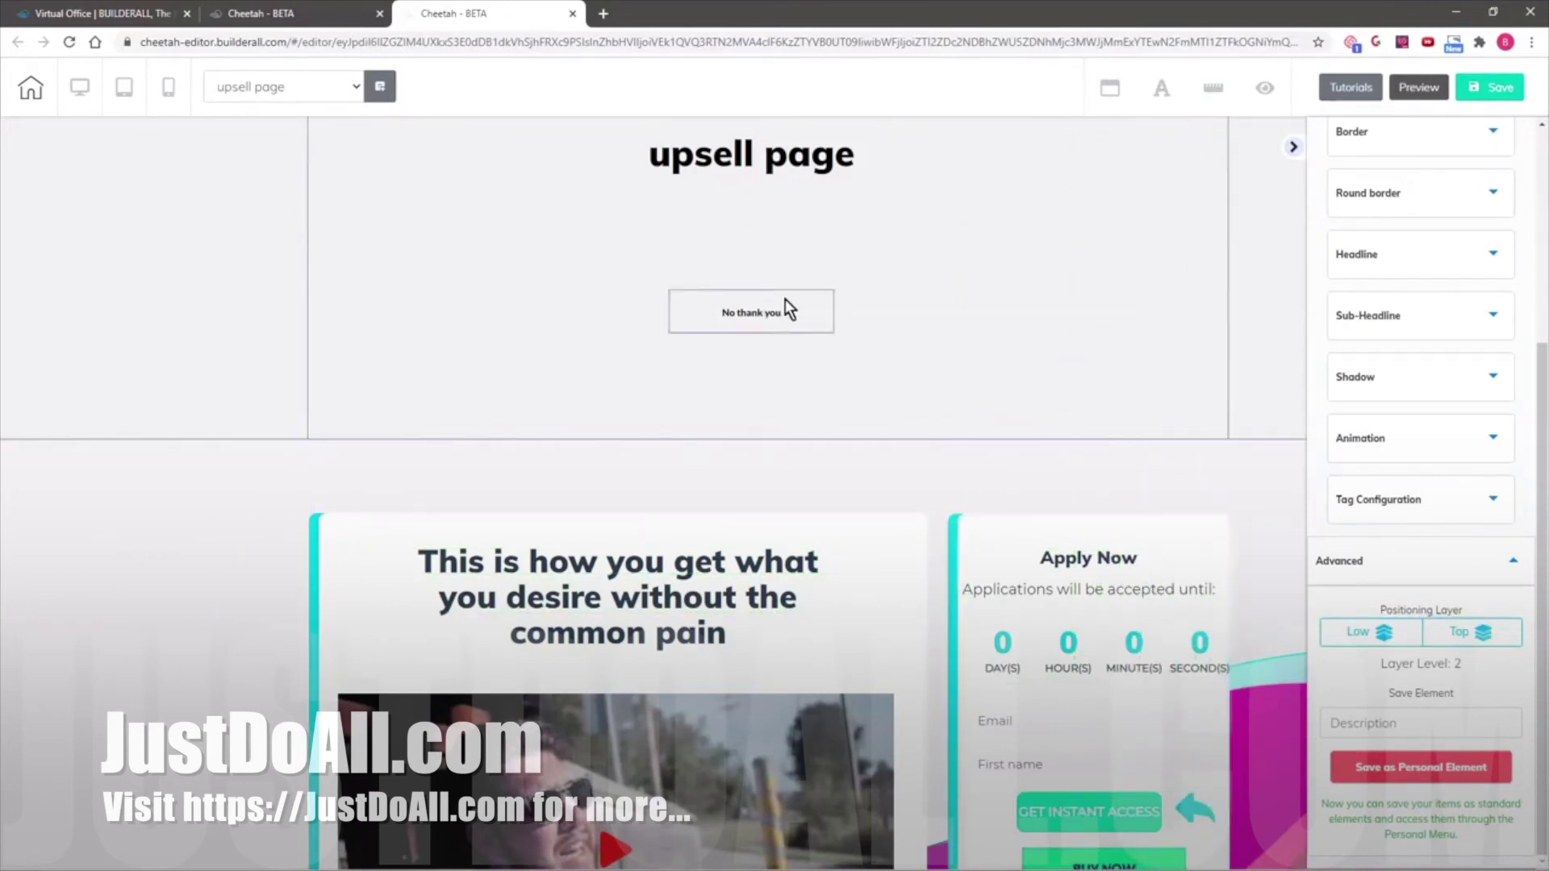
# Bring the No thank you link to the top layer and place it just below BUY NOW.
pyautogui.moveTo(799, 307); pyautogui.dragTo(1047, 396)
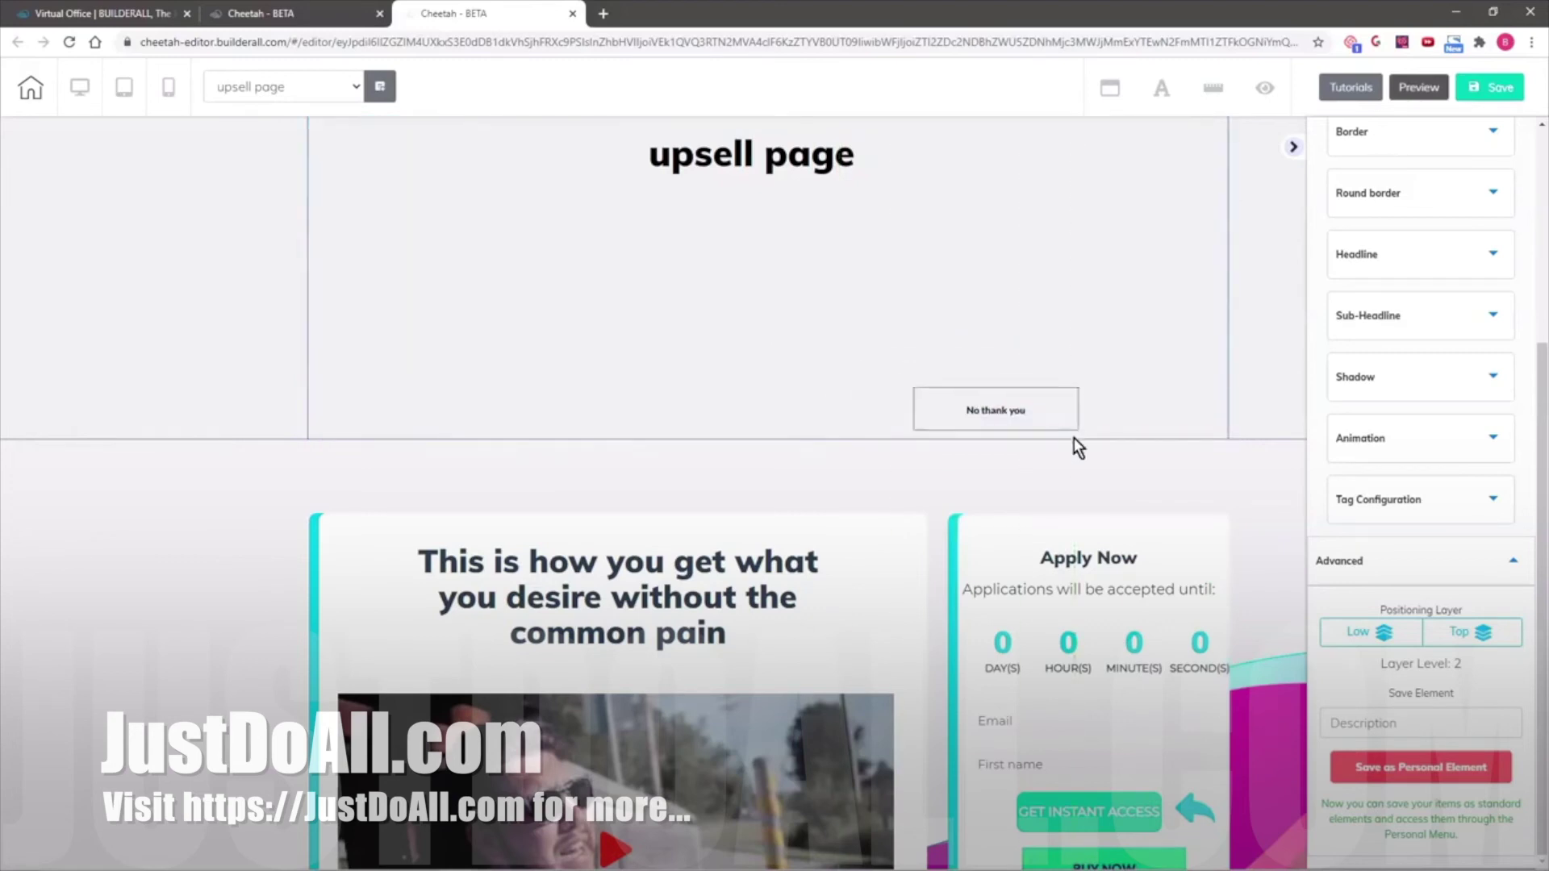
pyautogui.click(1028, 403)
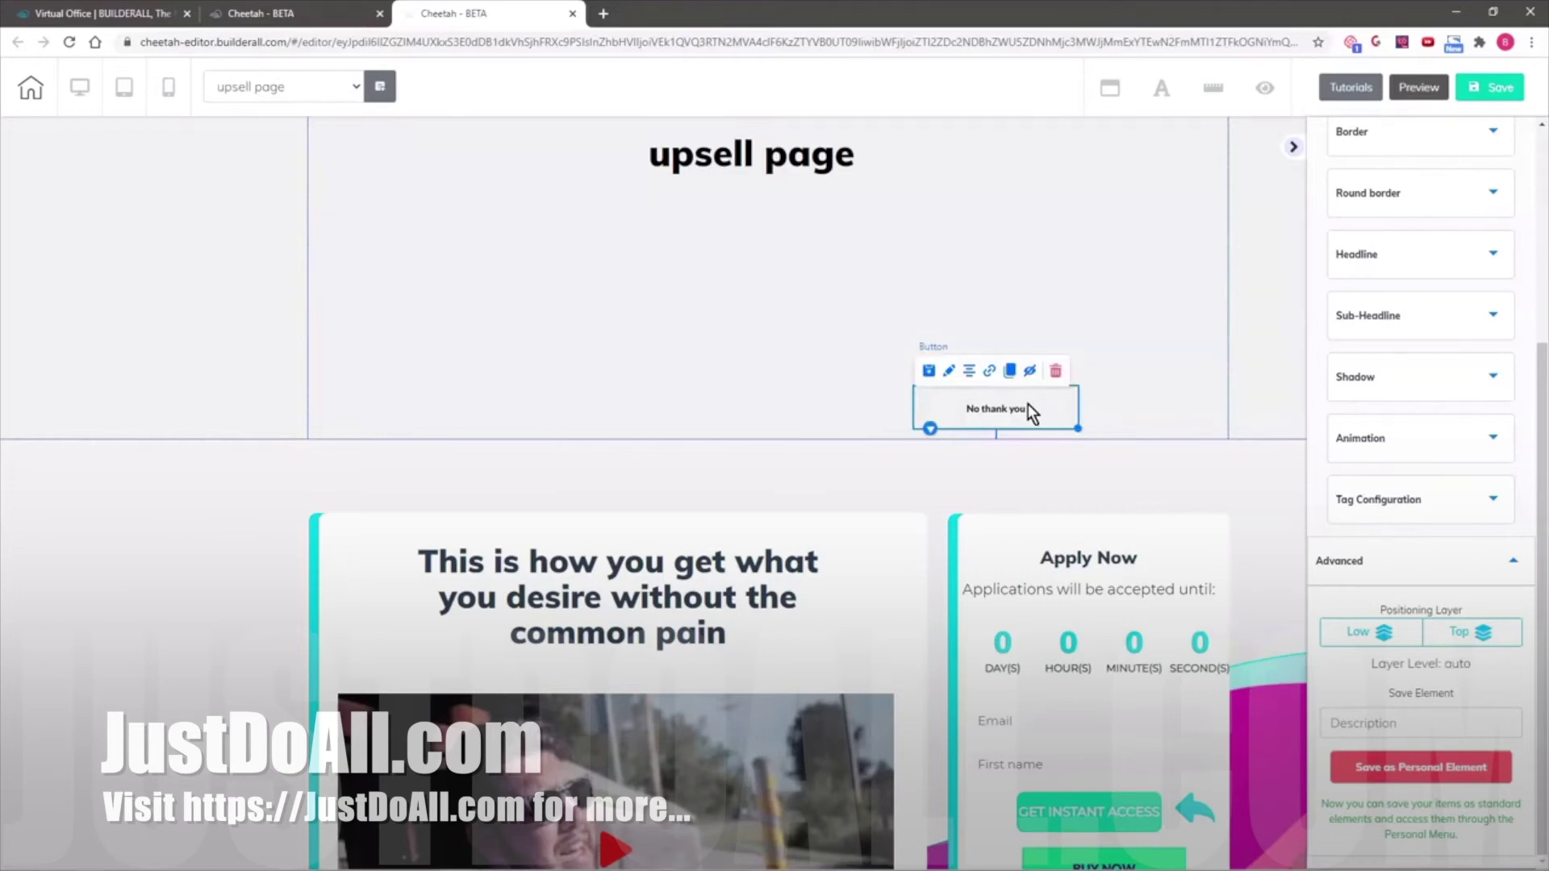
pyautogui.click(1463, 635)
pyautogui.moveTo(971, 403); pyautogui.dragTo(1010, 469)
pyautogui.scroll(-3, 1255, 529)
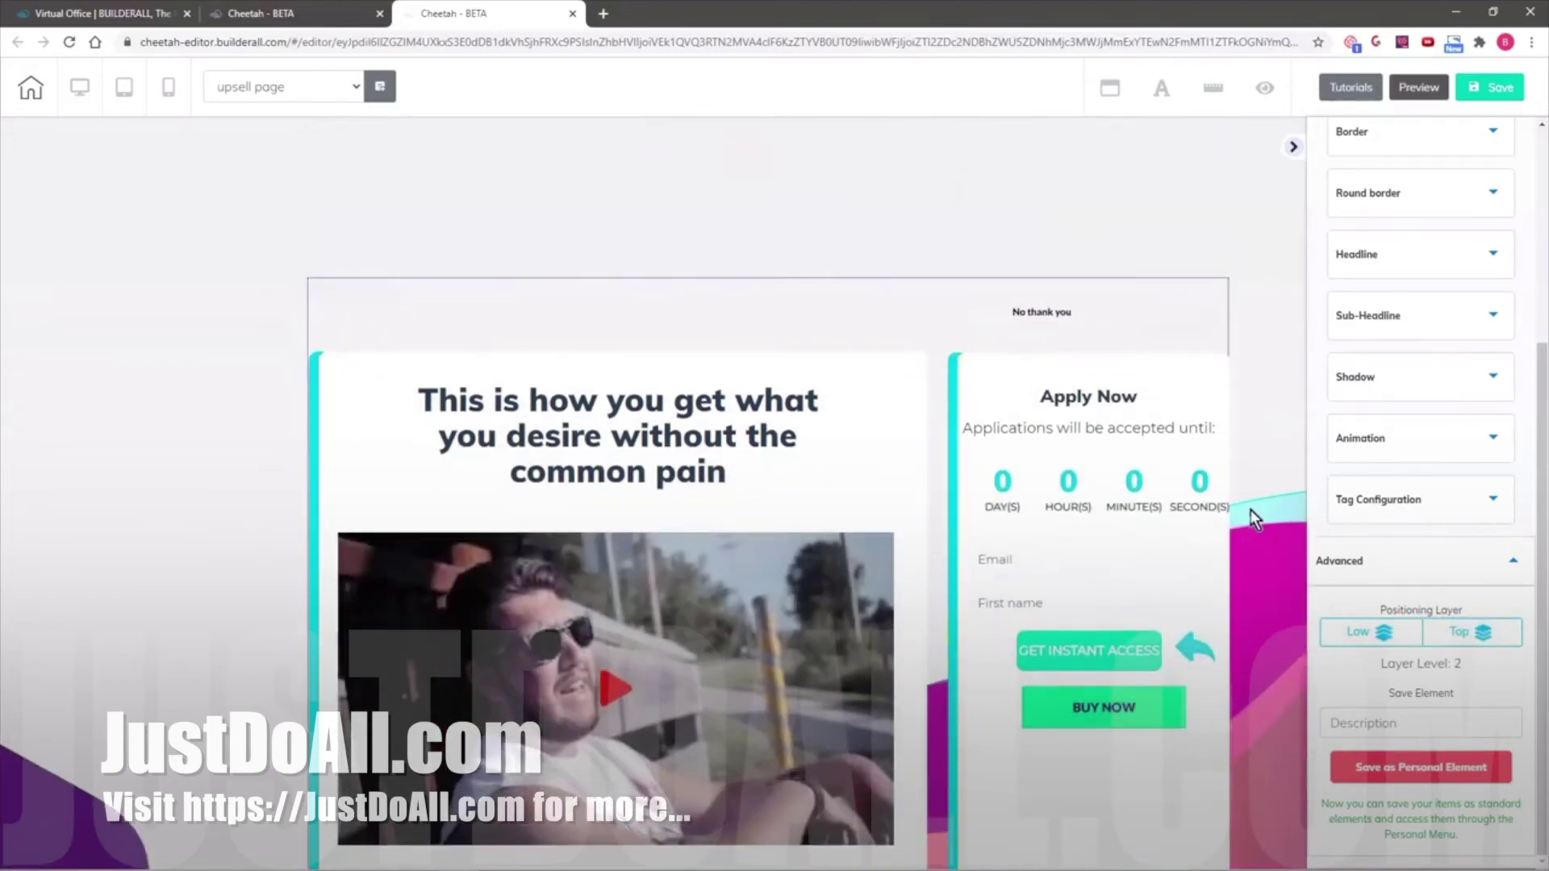
pyautogui.moveTo(1051, 247); pyautogui.dragTo(1083, 710)
pyautogui.moveTo(1100, 624); pyautogui.dragTo(1088, 661)
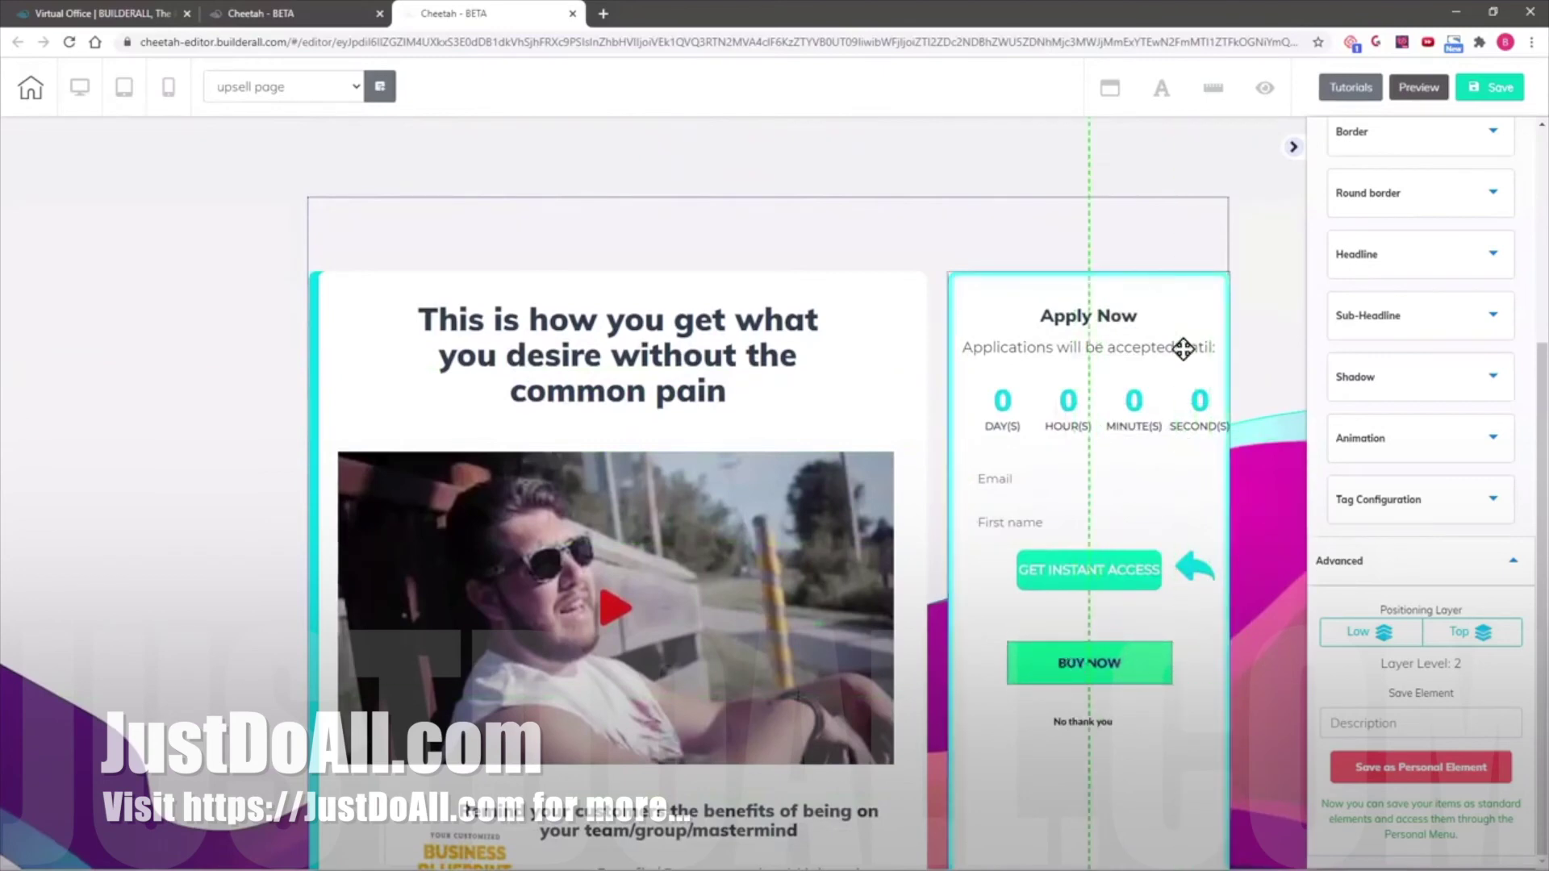
pyautogui.scroll(3, 462, 250)
# Delete the 'upsell page' heading section and move the No thank you link to the bottom.
pyautogui.click(458, 240)
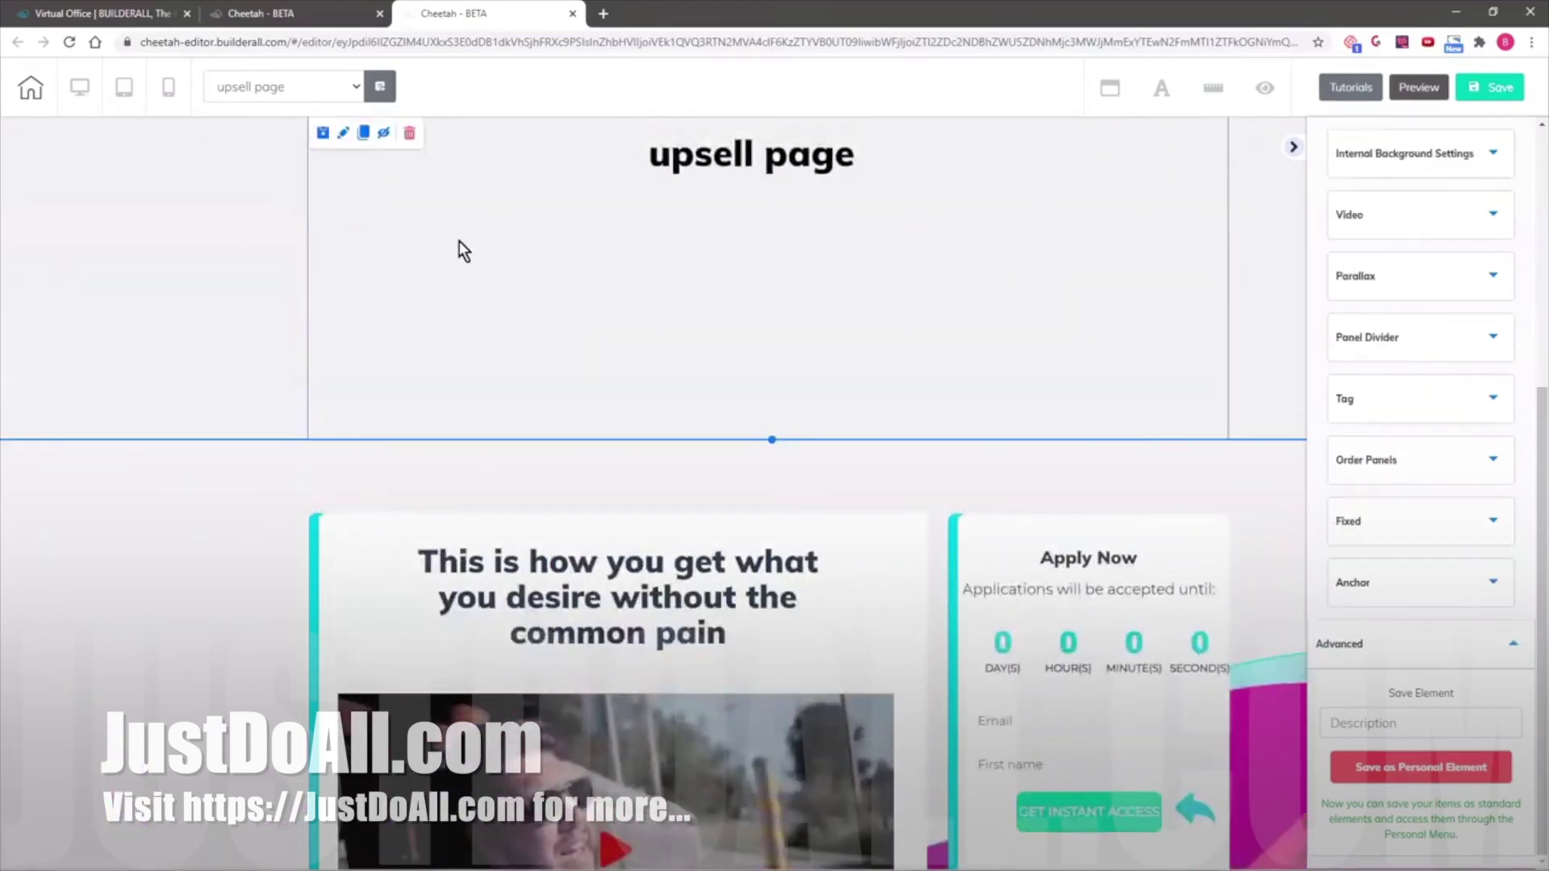
pyautogui.click(409, 133)
pyautogui.click(843, 483)
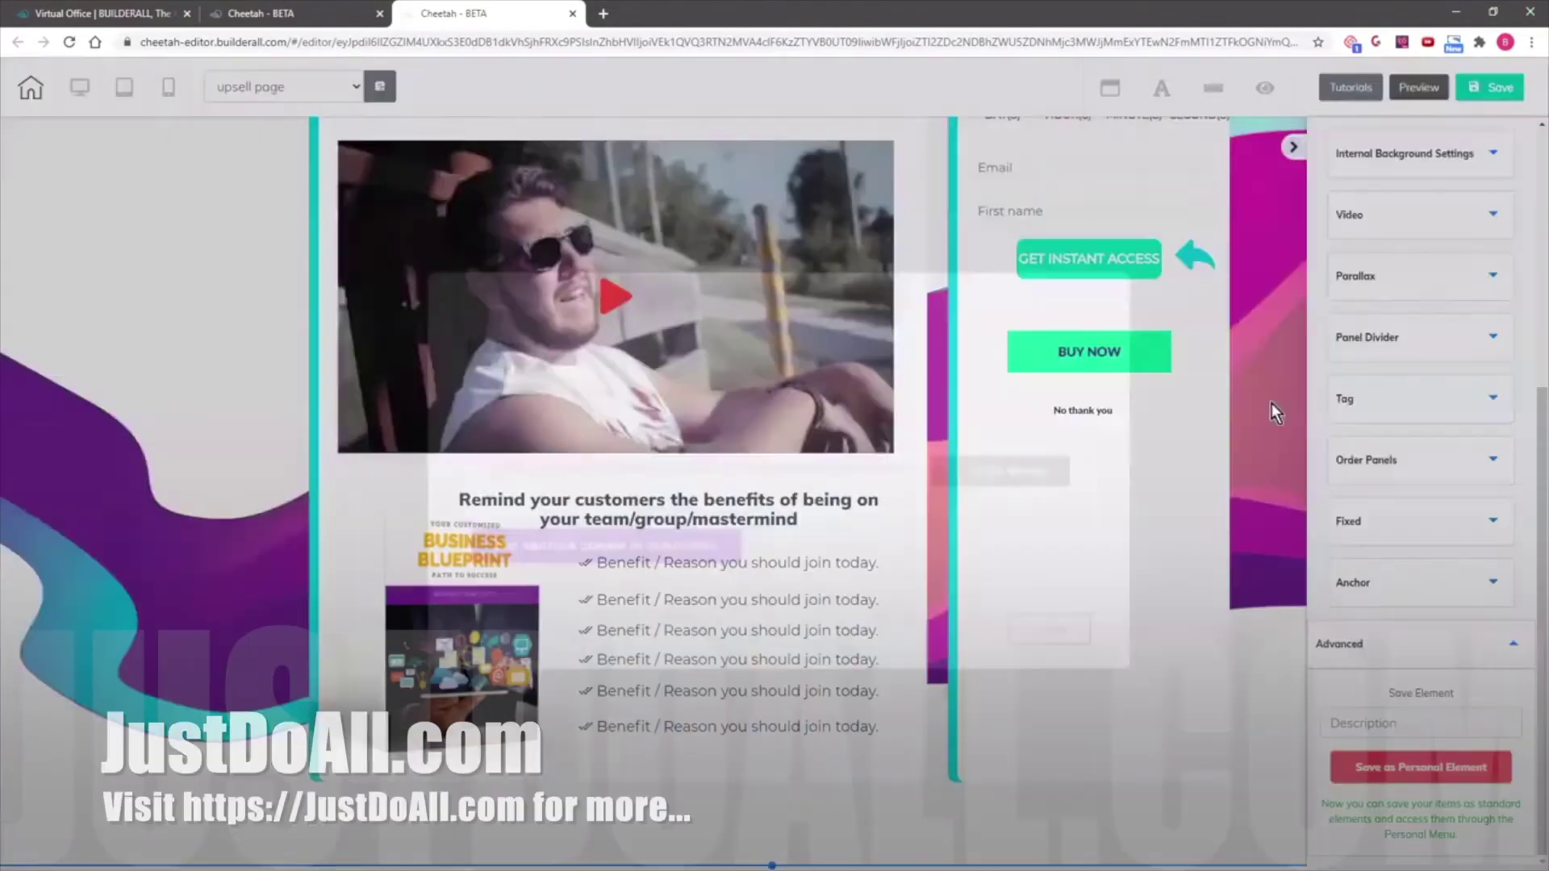
pyautogui.moveTo(1083, 409); pyautogui.dragTo(803, 832)
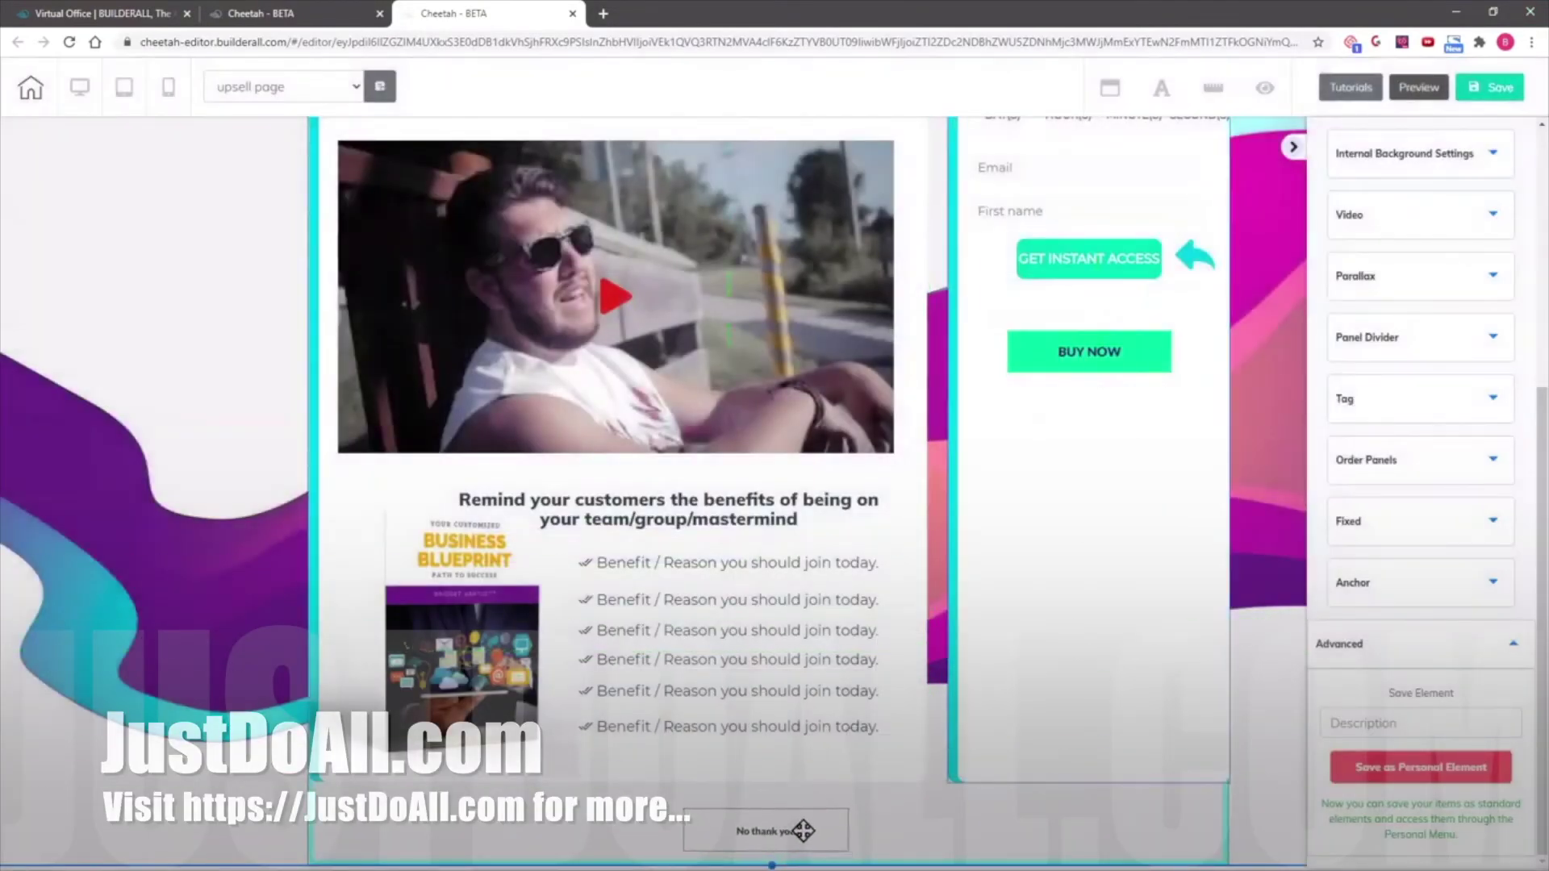
pyautogui.click(1256, 649)
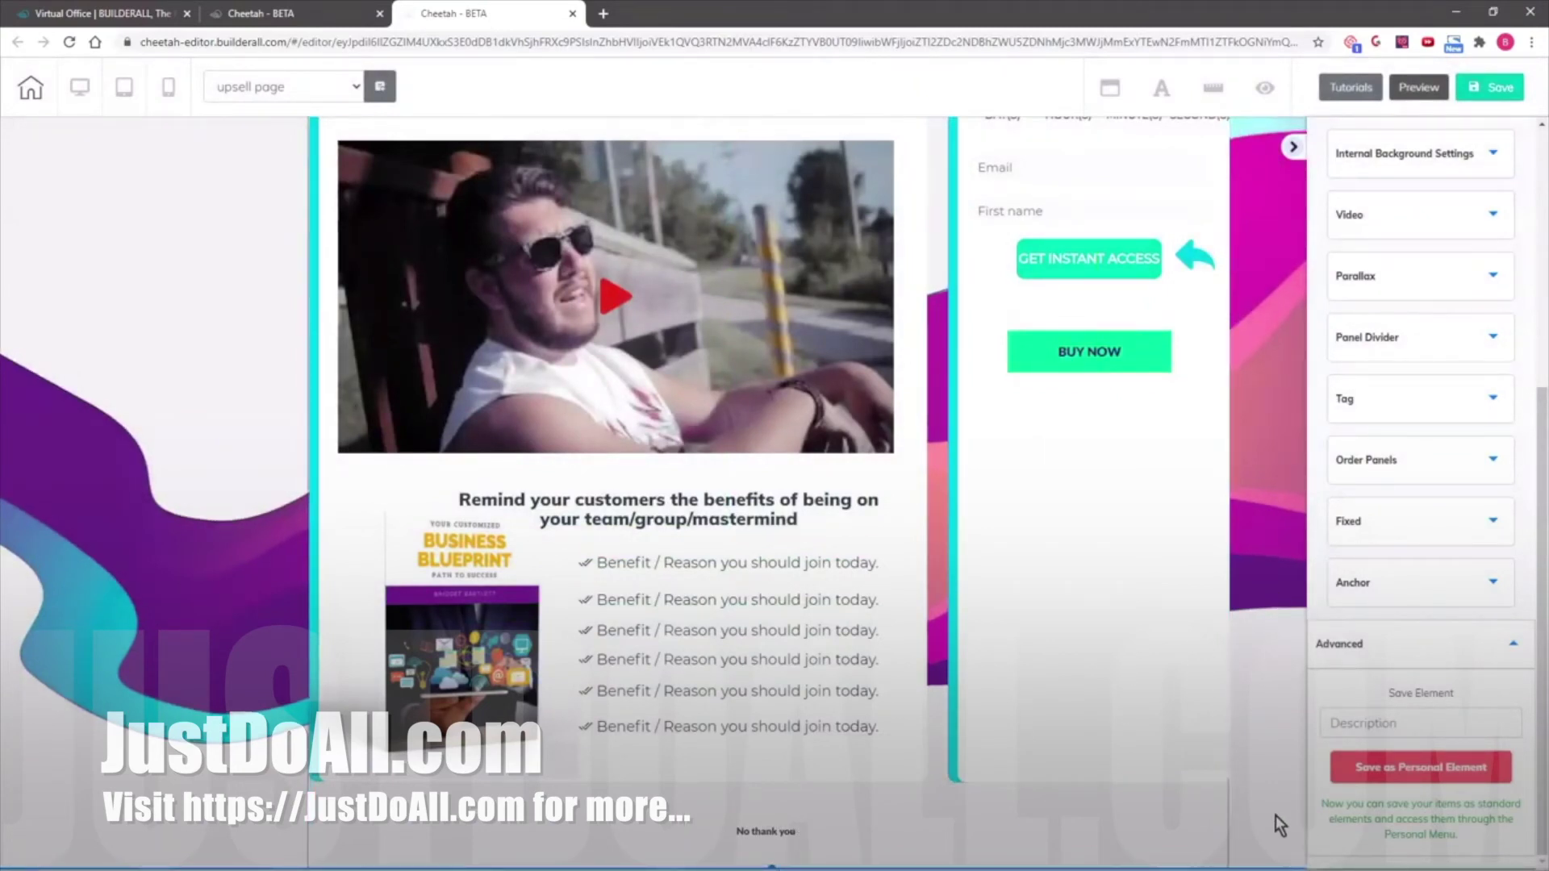
# Center the 'Remind your customers' headline, drop BUY NOW to the section bottom, and nudge the countdown left.
pyautogui.scroll(-1, 1279, 824)
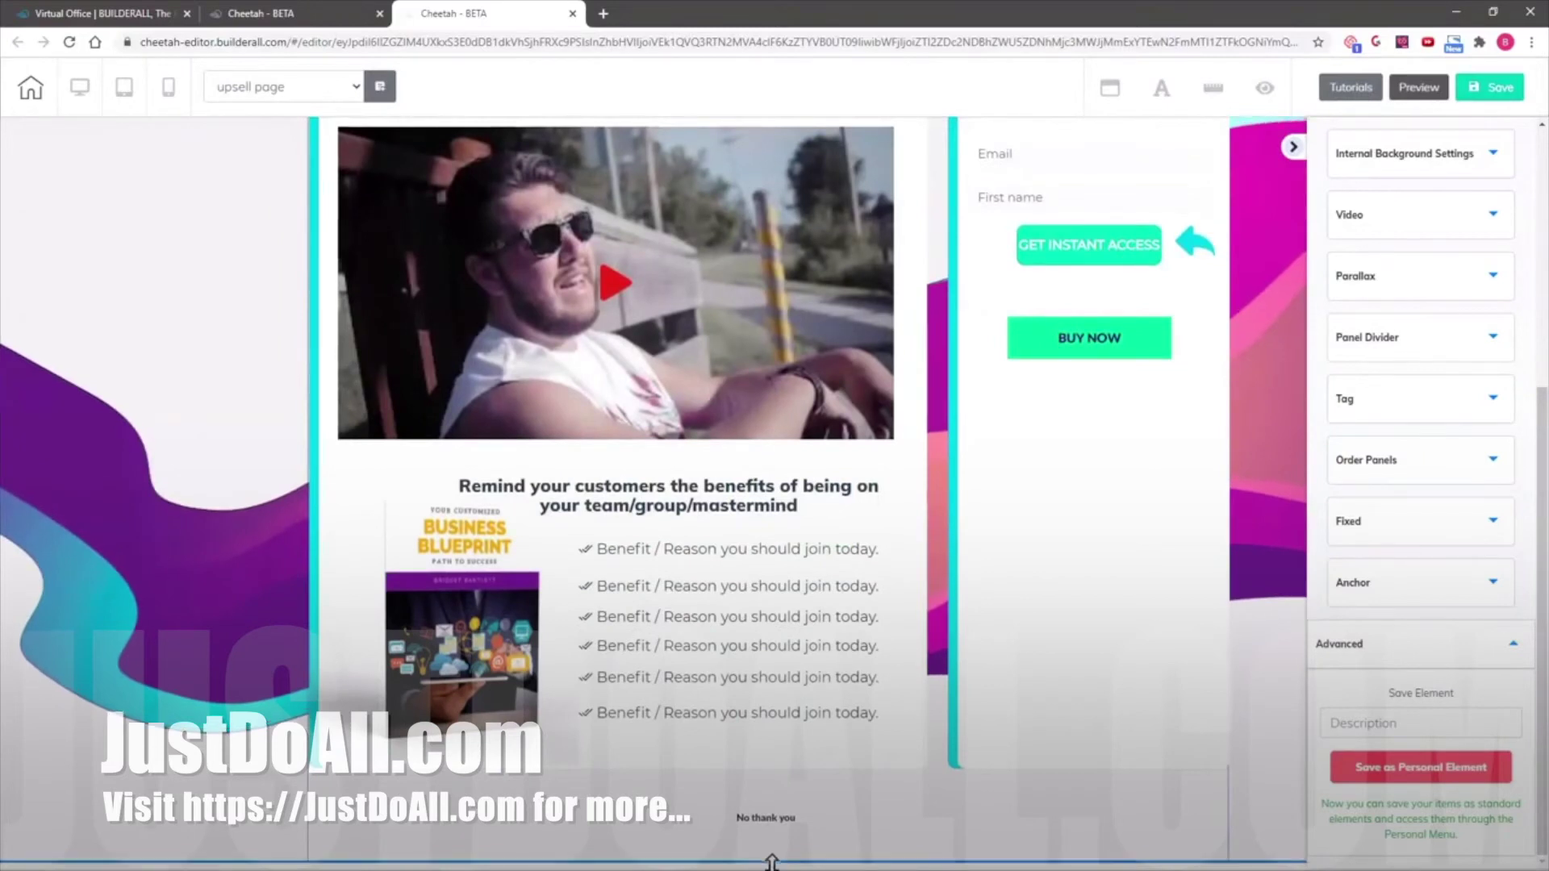
pyautogui.scroll(-1, 1239, 799)
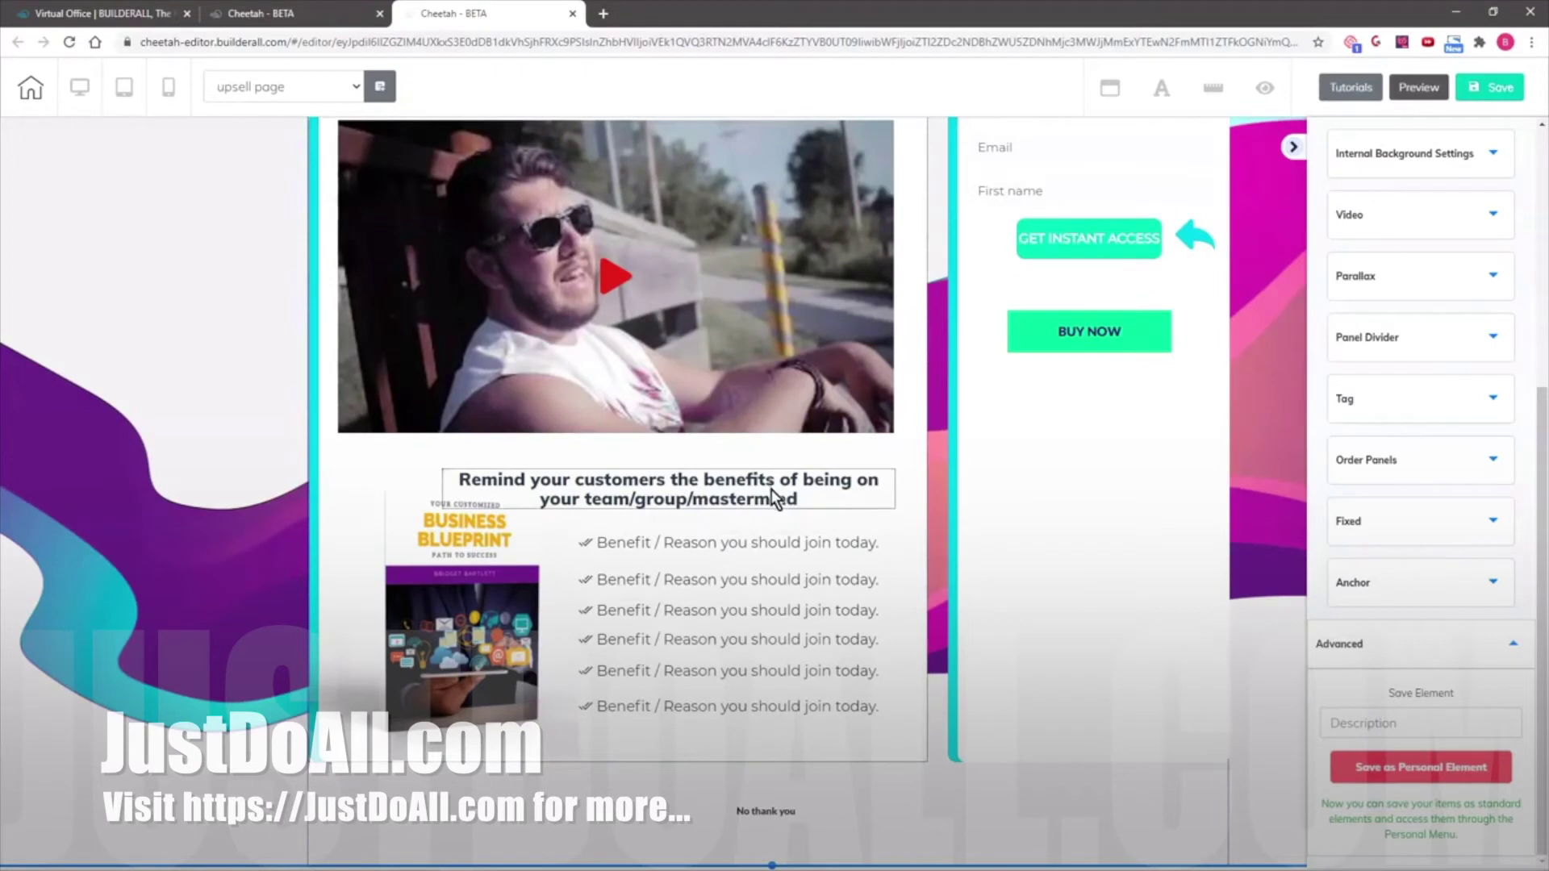
pyautogui.moveTo(771, 489); pyautogui.dragTo(714, 460)
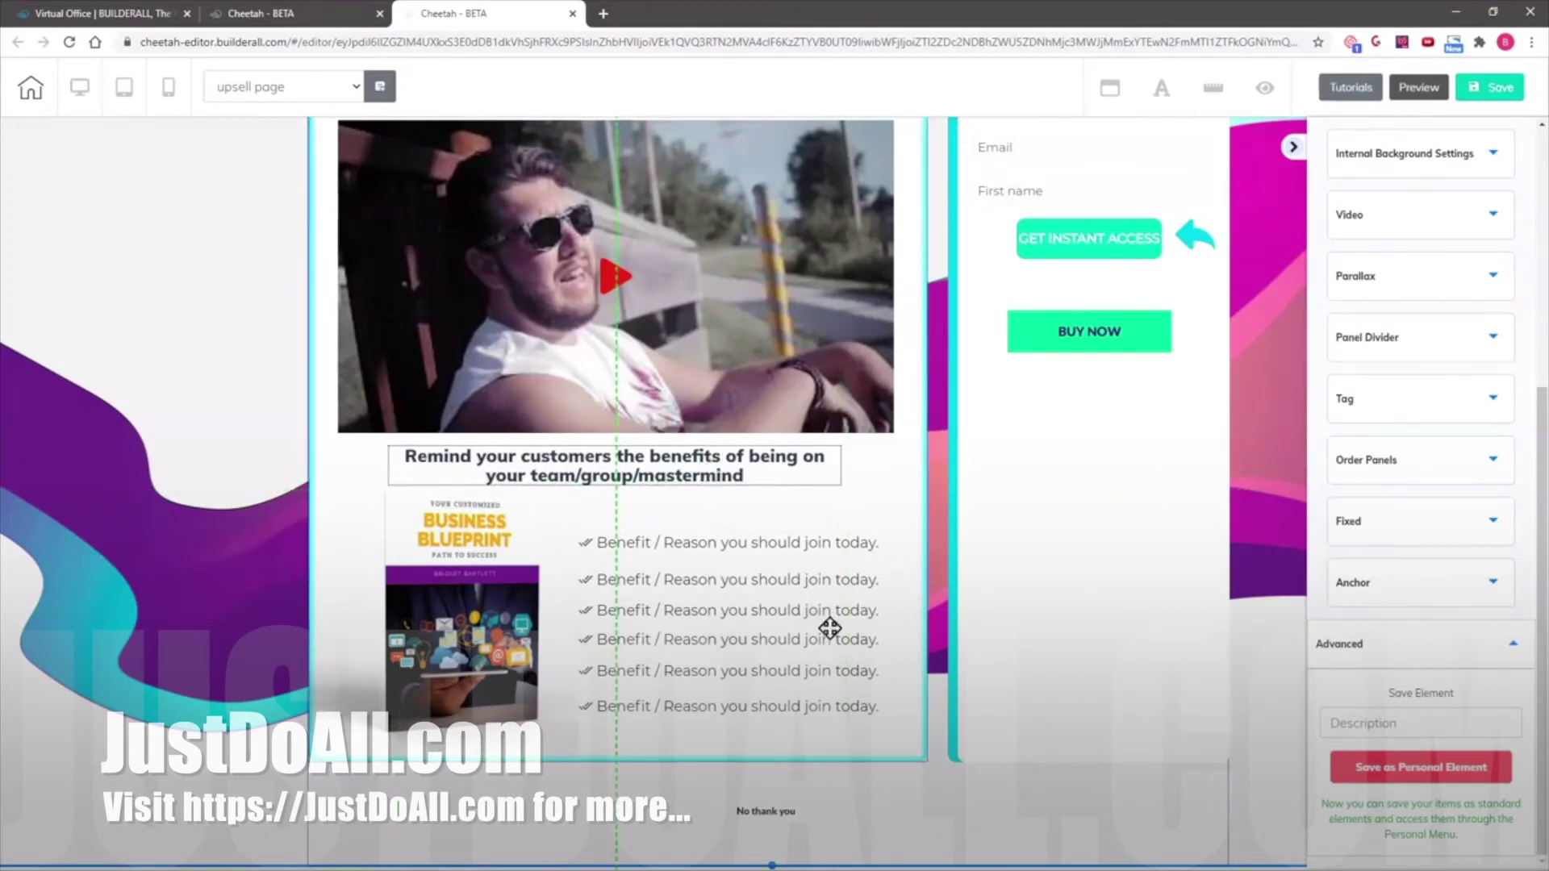
pyautogui.moveTo(778, 808); pyautogui.dragTo(774, 823)
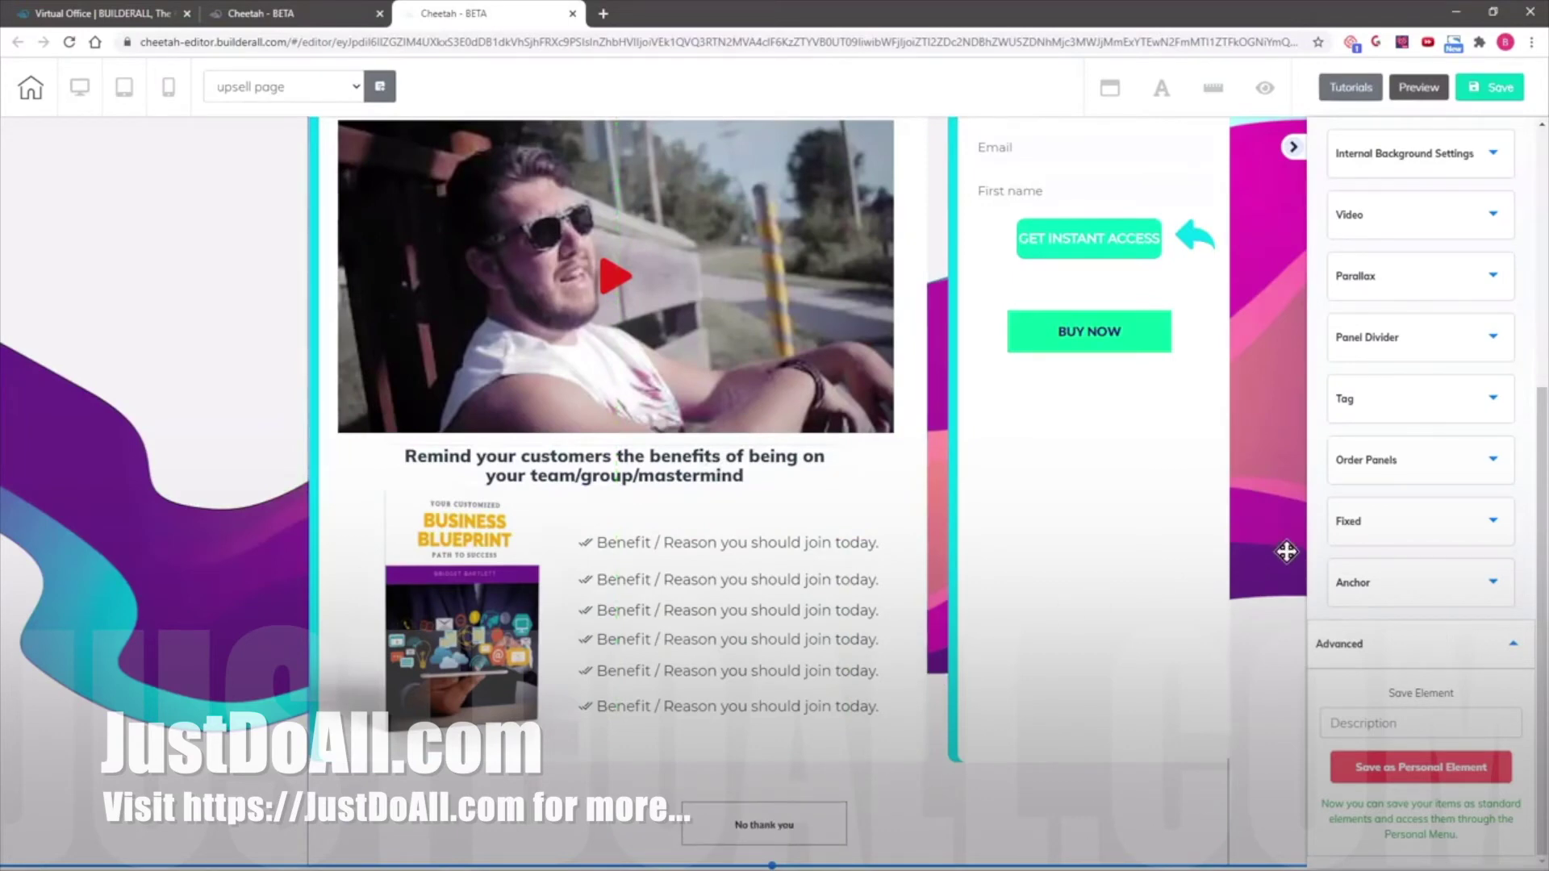
pyautogui.scroll(3, 1283, 537)
pyautogui.moveTo(1091, 580); pyautogui.dragTo(1089, 849)
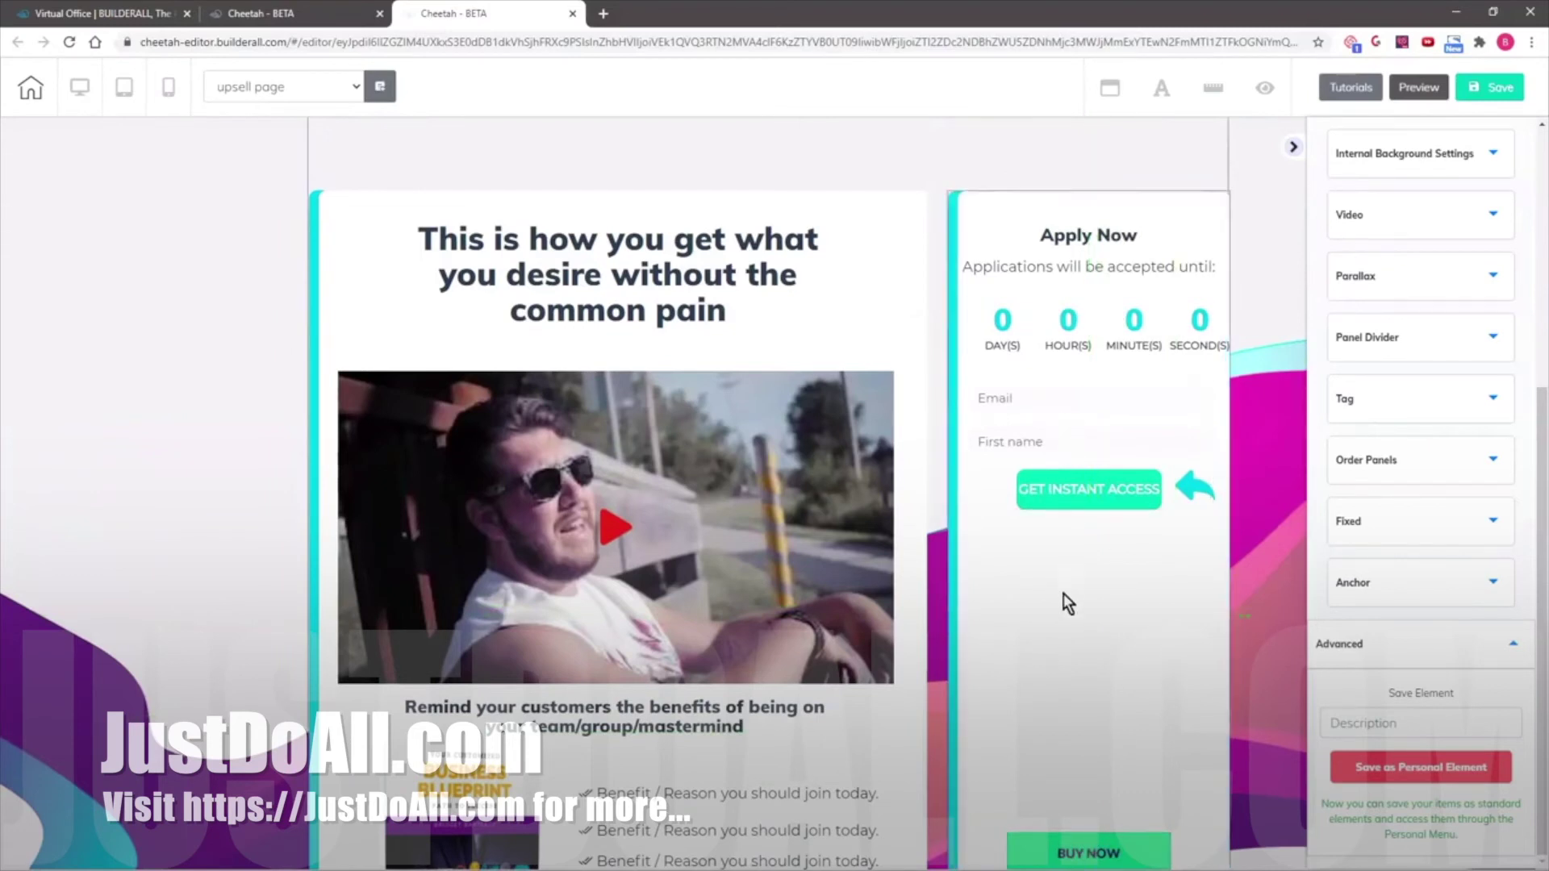
pyautogui.moveTo(1102, 324); pyautogui.dragTo(1081, 319)
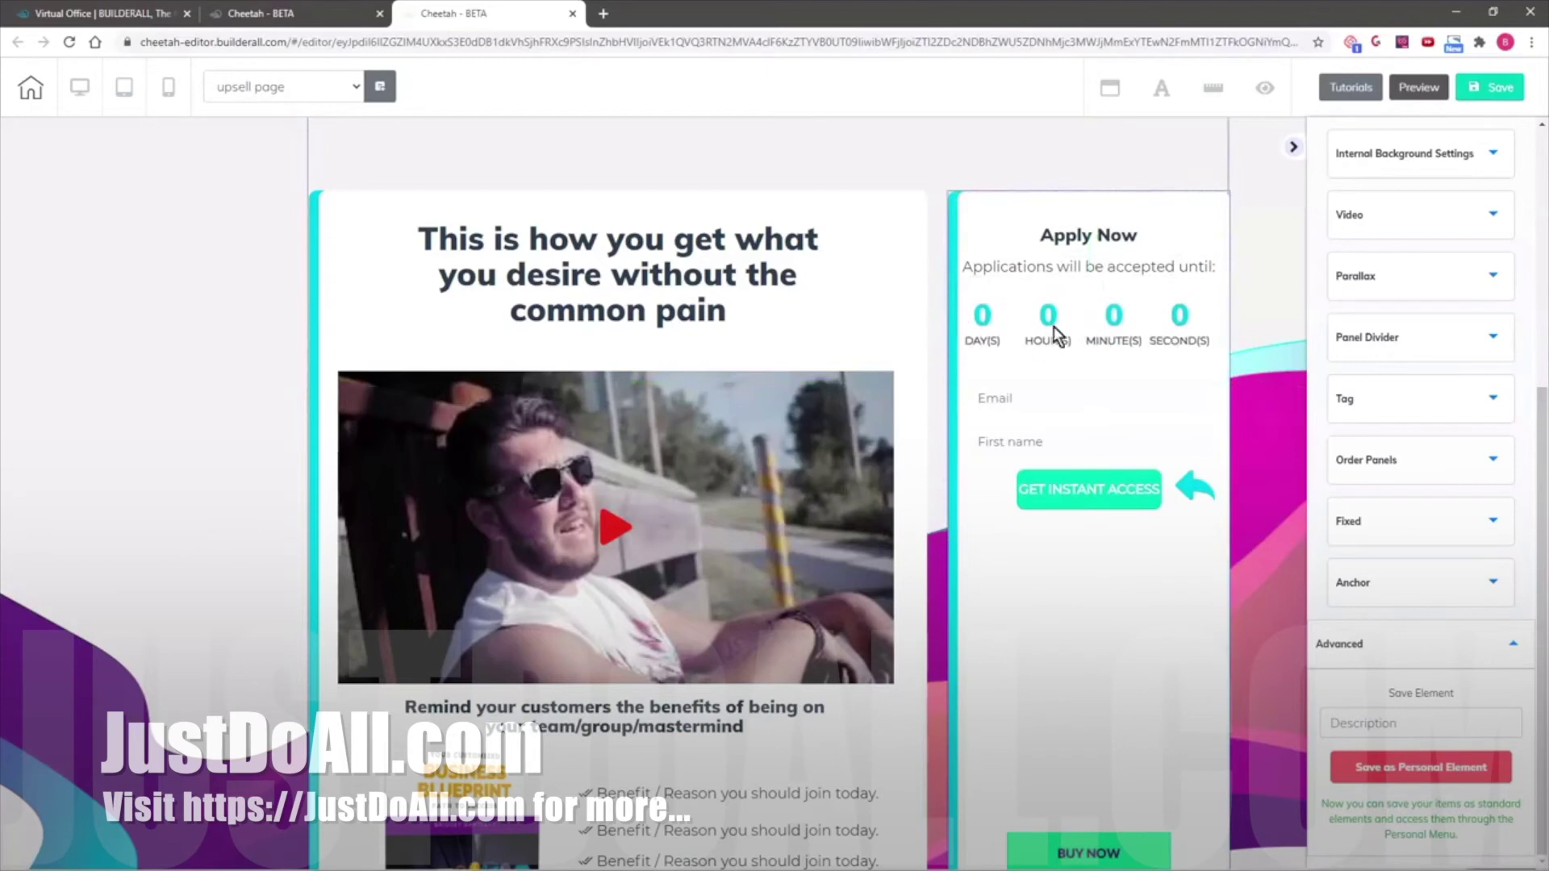
pyautogui.moveTo(1093, 270); pyautogui.dragTo(1155, 263)
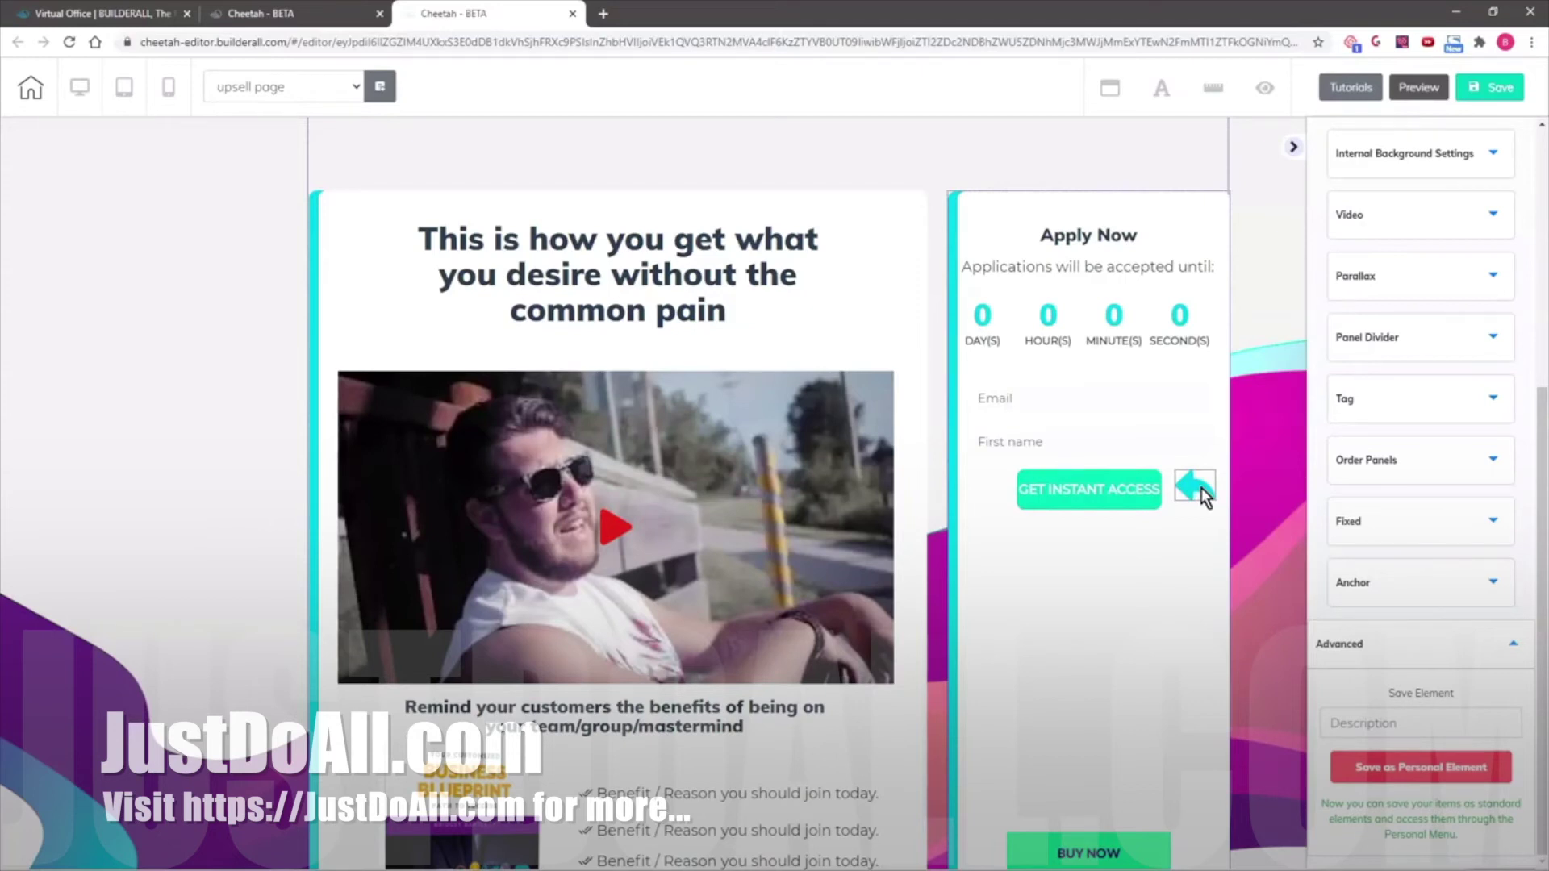
# Move the arrow beside BUY NOW and shift the opt-in form down about 90 px.
pyautogui.moveTo(1204, 496); pyautogui.dragTo(1202, 857)
pyautogui.moveTo(1125, 436); pyautogui.dragTo(1158, 421)
pyautogui.click(1162, 430)
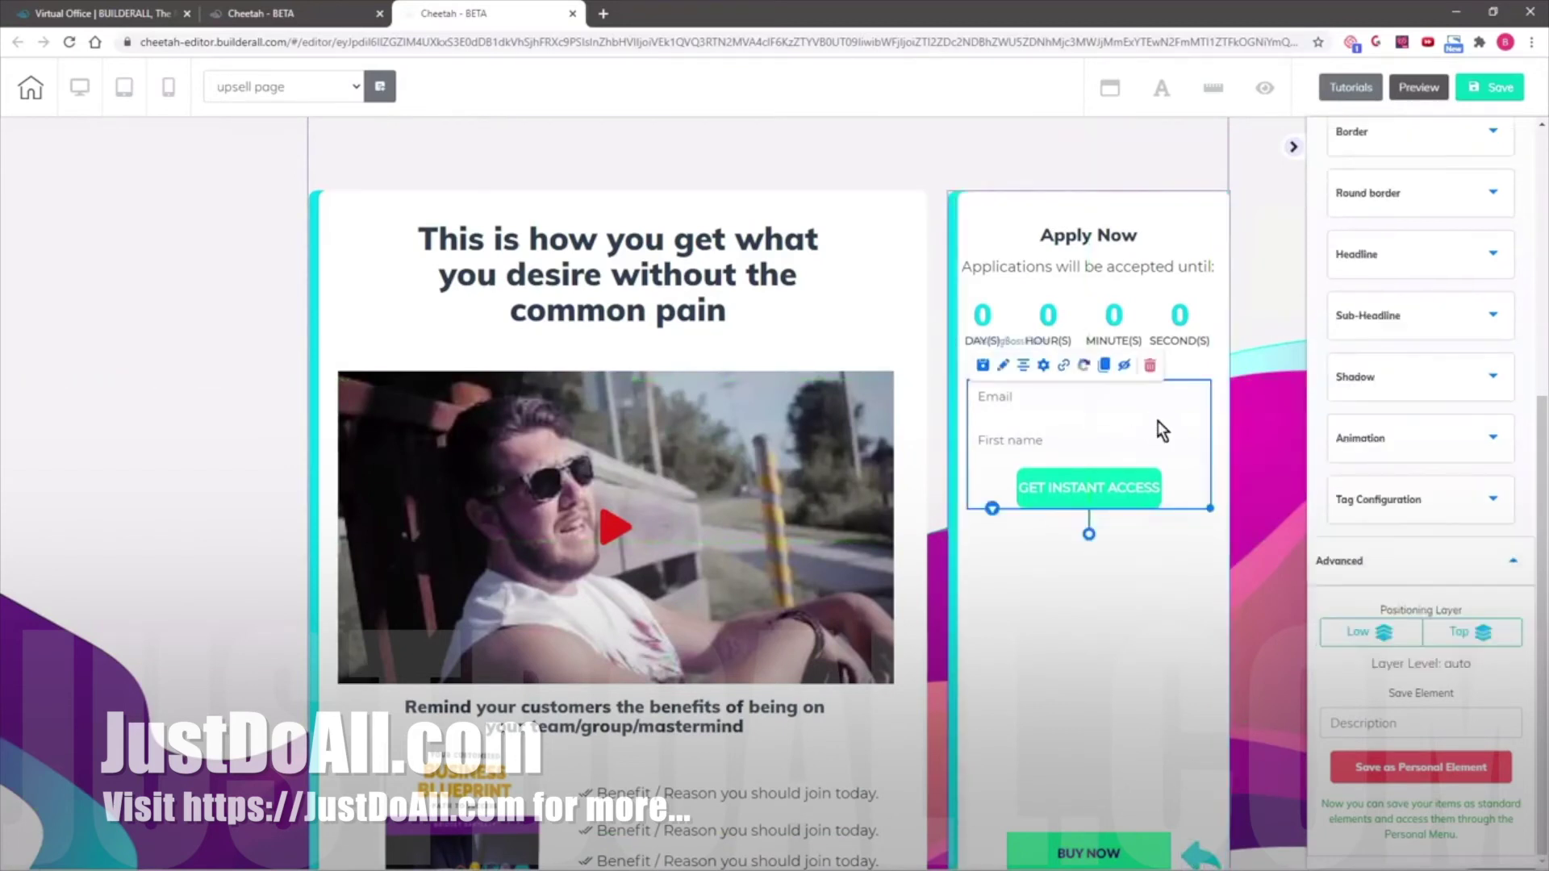
pyautogui.moveTo(1047, 456); pyautogui.dragTo(1055, 544)
# Delete the MailingBoss opt-in form and bring up the Add elements list.
pyautogui.click(1050, 505)
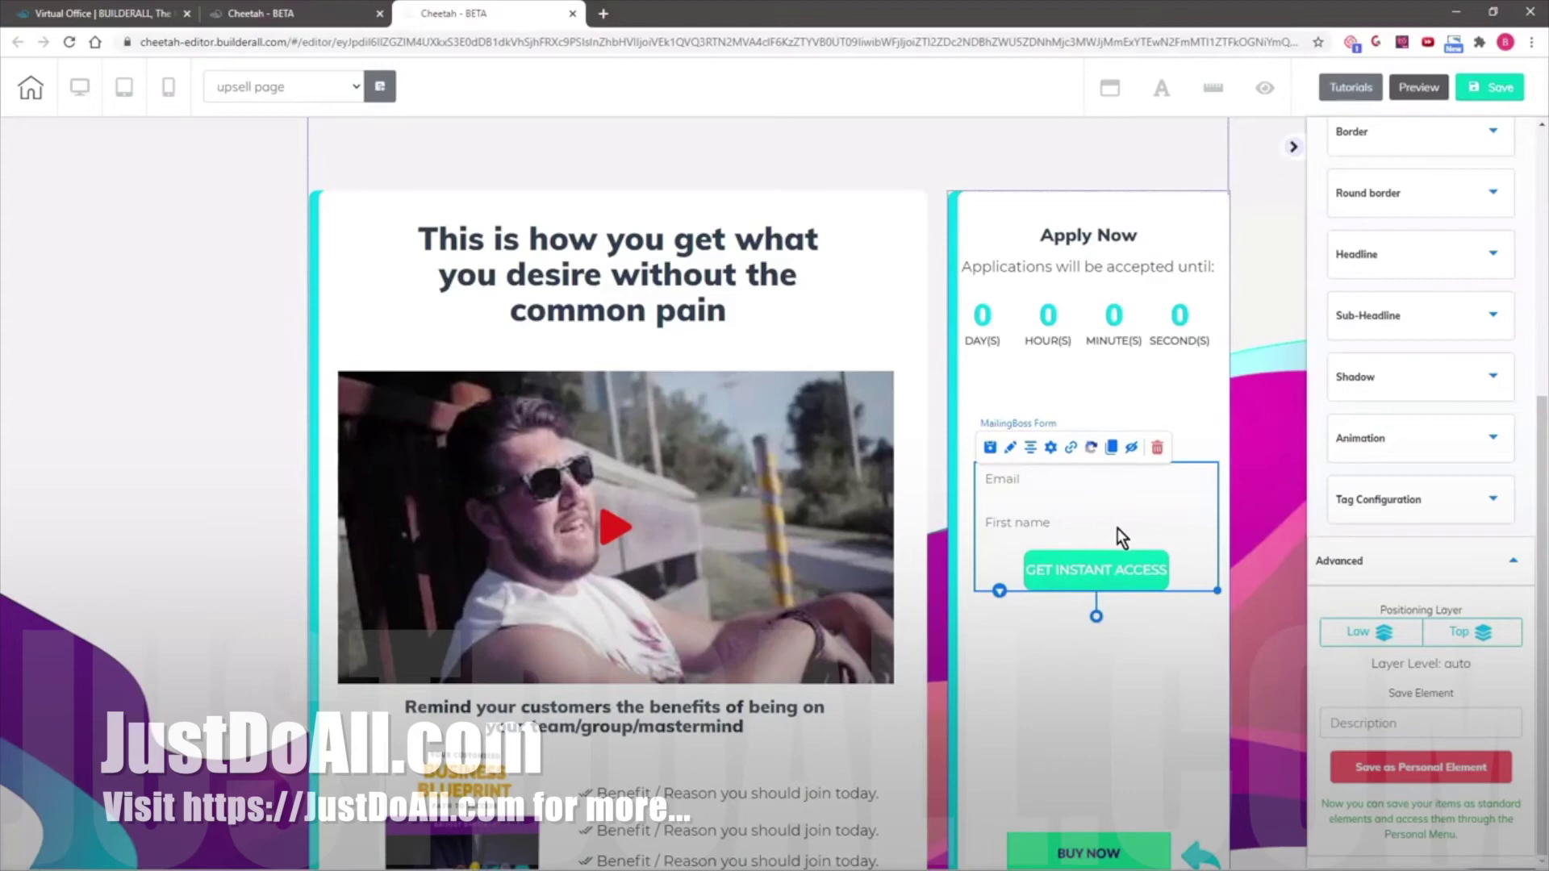
pyautogui.click(1159, 449)
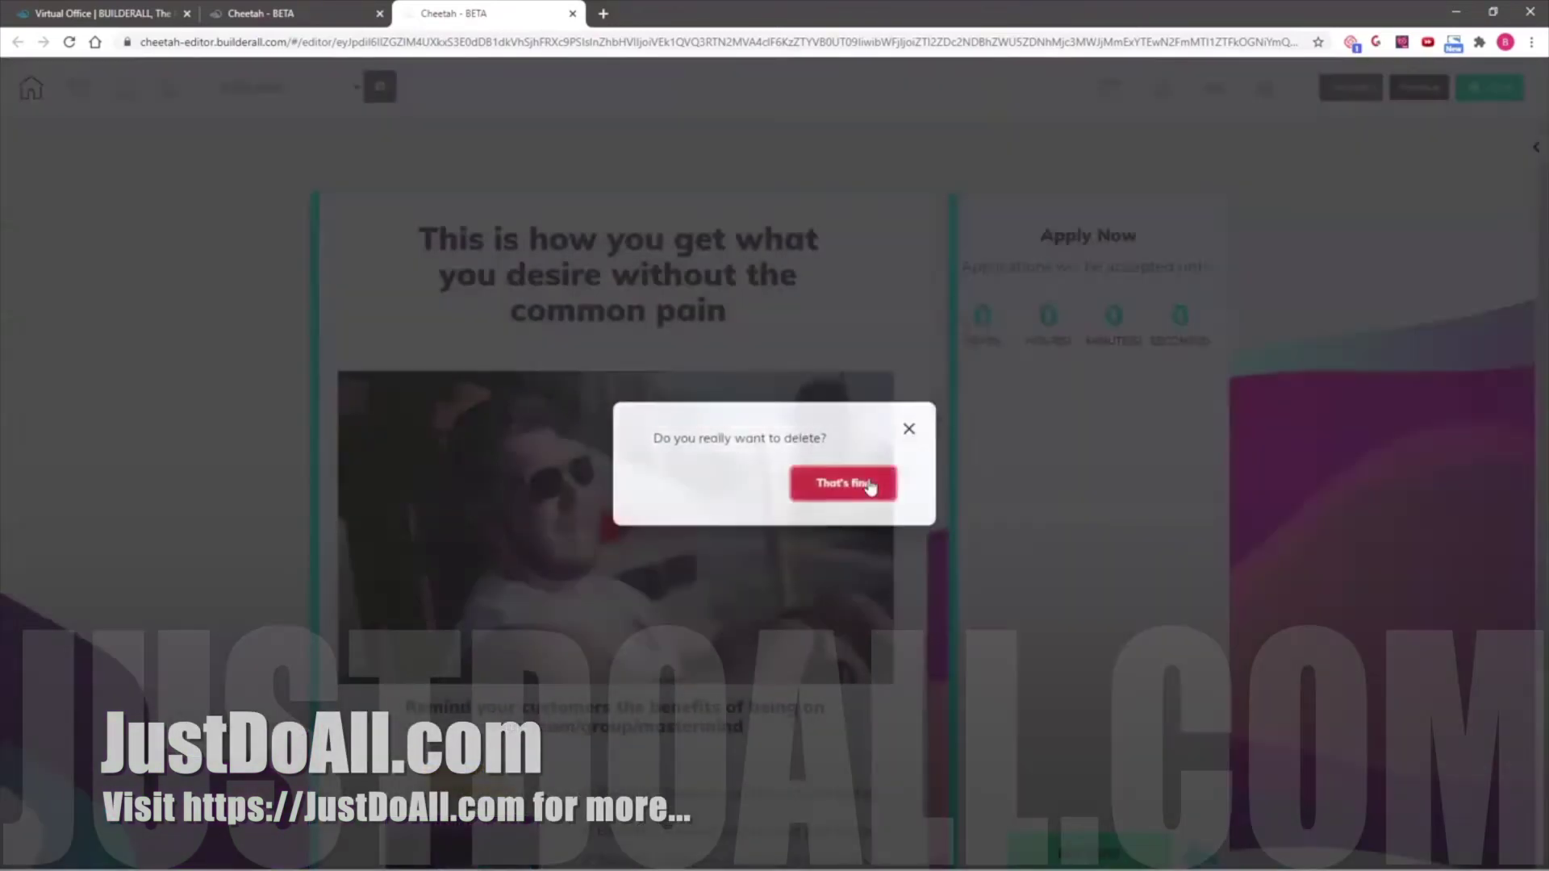
pyautogui.click(864, 483)
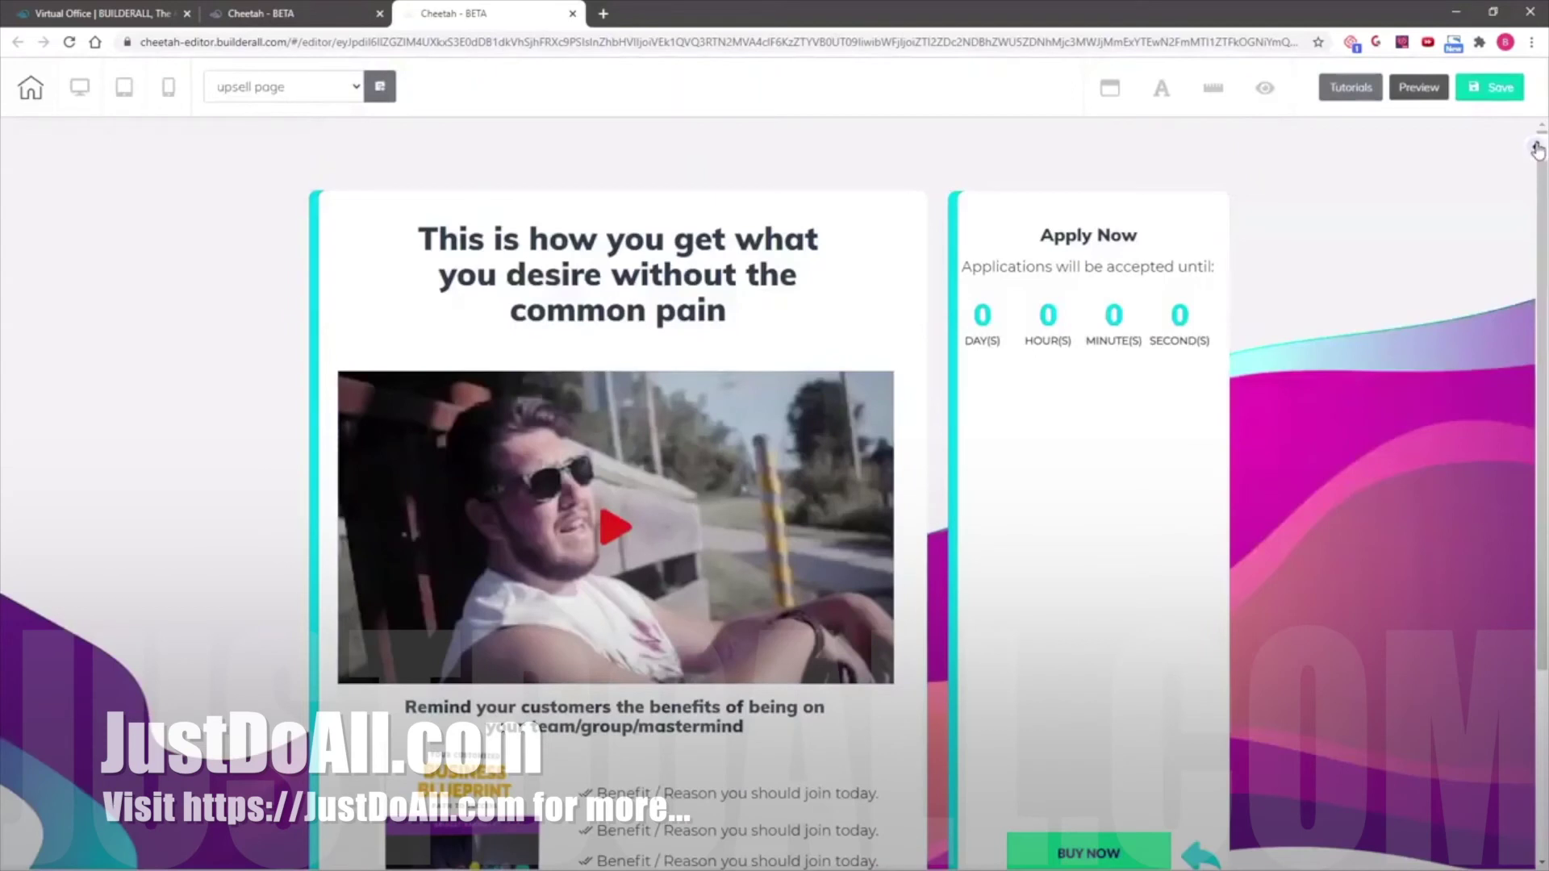
pyautogui.click(1534, 149)
pyautogui.scroll(-3, 1440, 452)
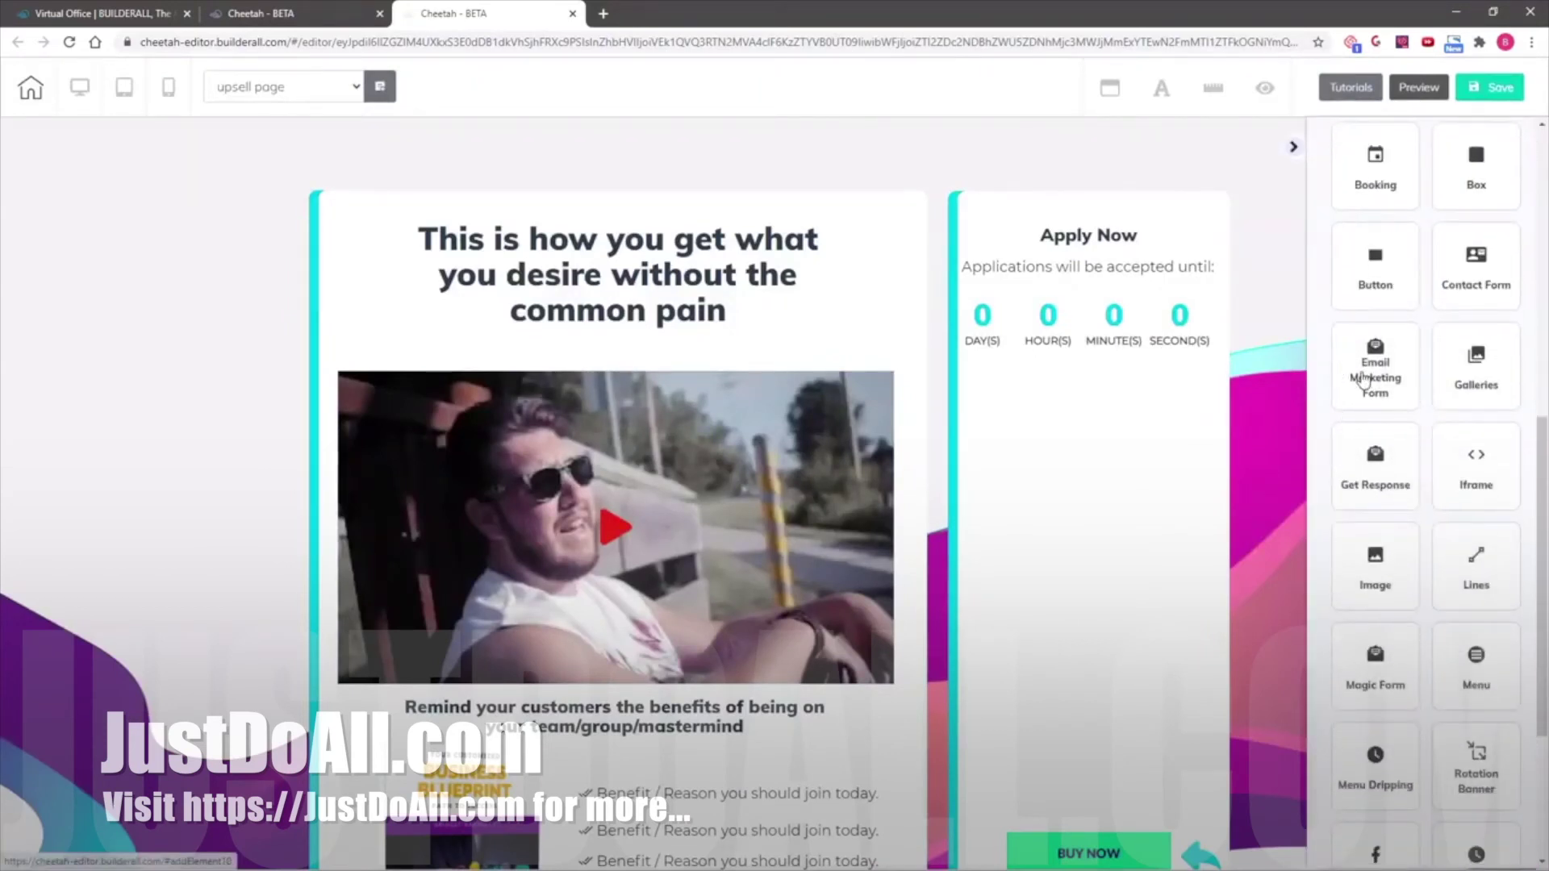
# Drop a Contact Form template into the Apply Now column under the countdown.
pyautogui.click(1473, 277)
pyautogui.moveTo(1452, 395); pyautogui.dragTo(1106, 428)
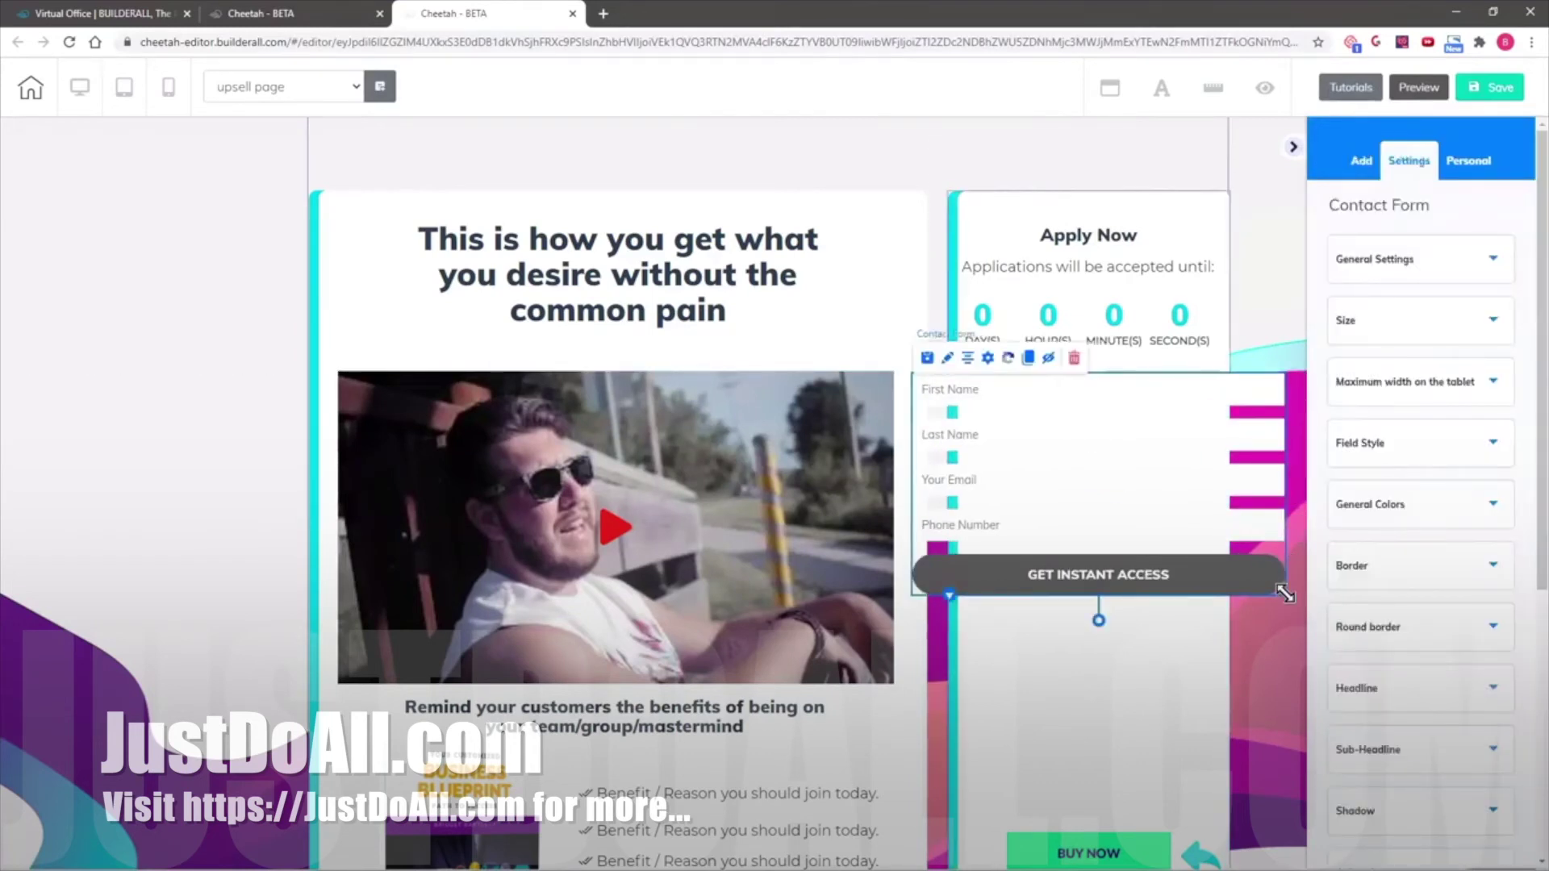
pyautogui.moveTo(1110, 477); pyautogui.dragTo(1105, 512)
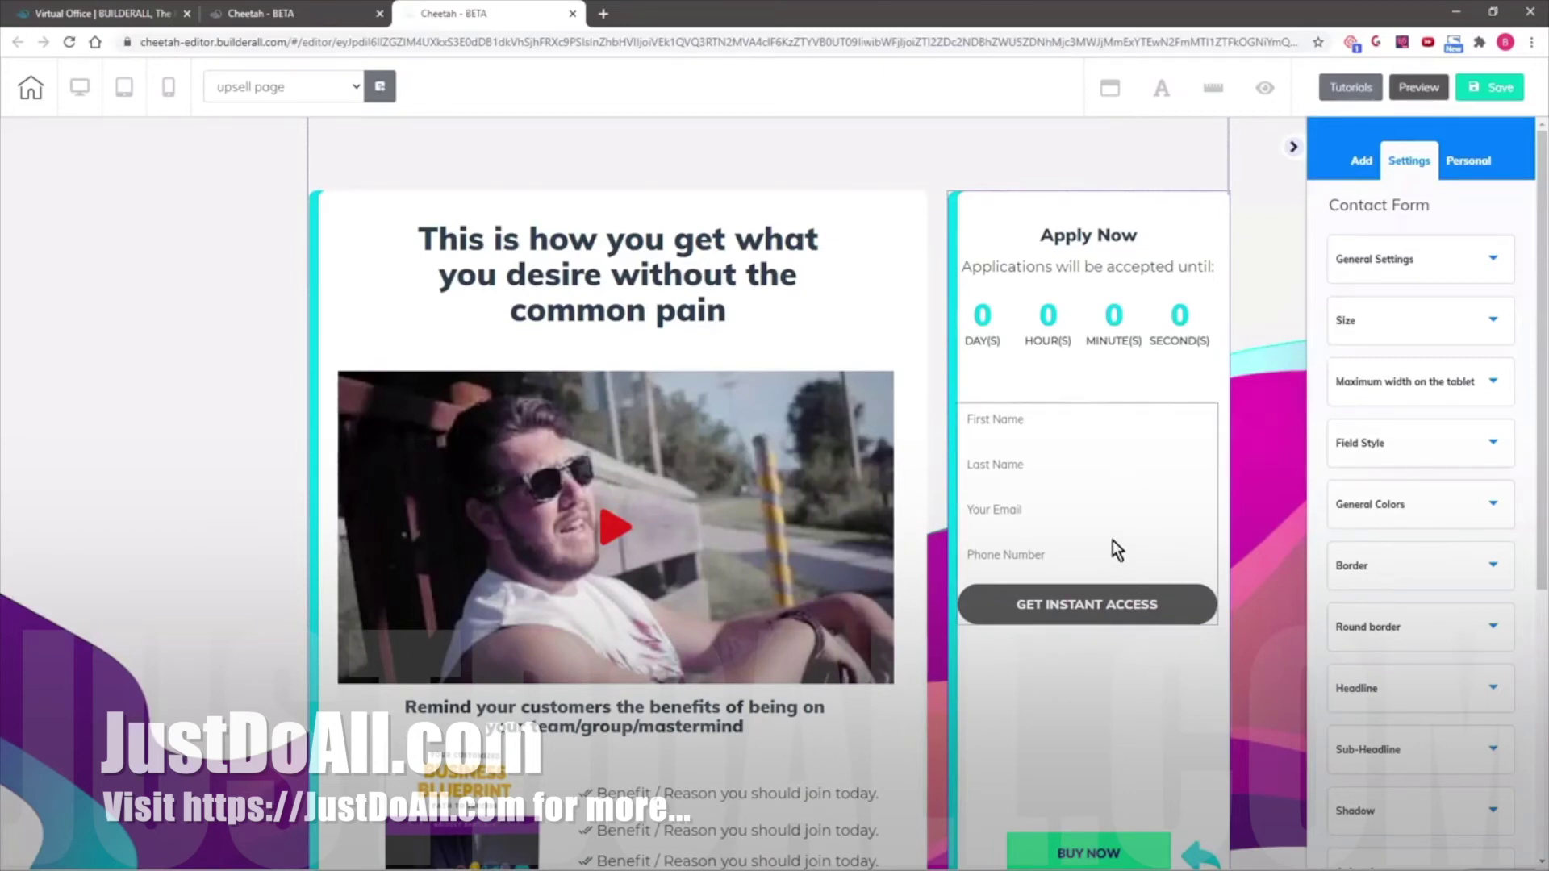
# Copy the Upsell Product checkout URL from BUY NOW's link unchanged, then nudge the contact form right.
pyautogui.click(1094, 861)
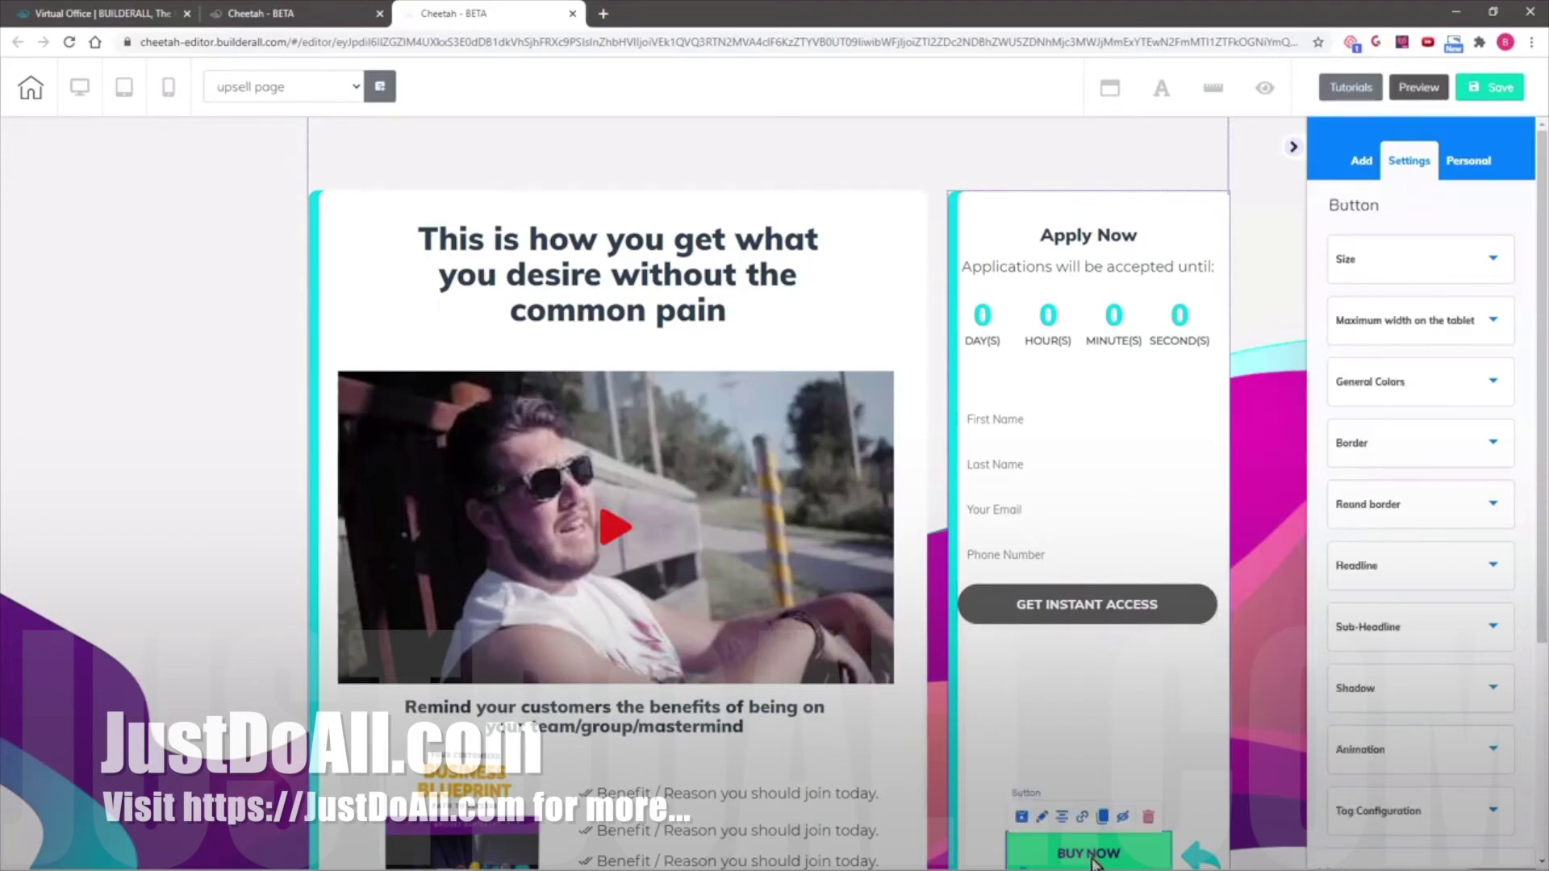
pyautogui.click(1084, 819)
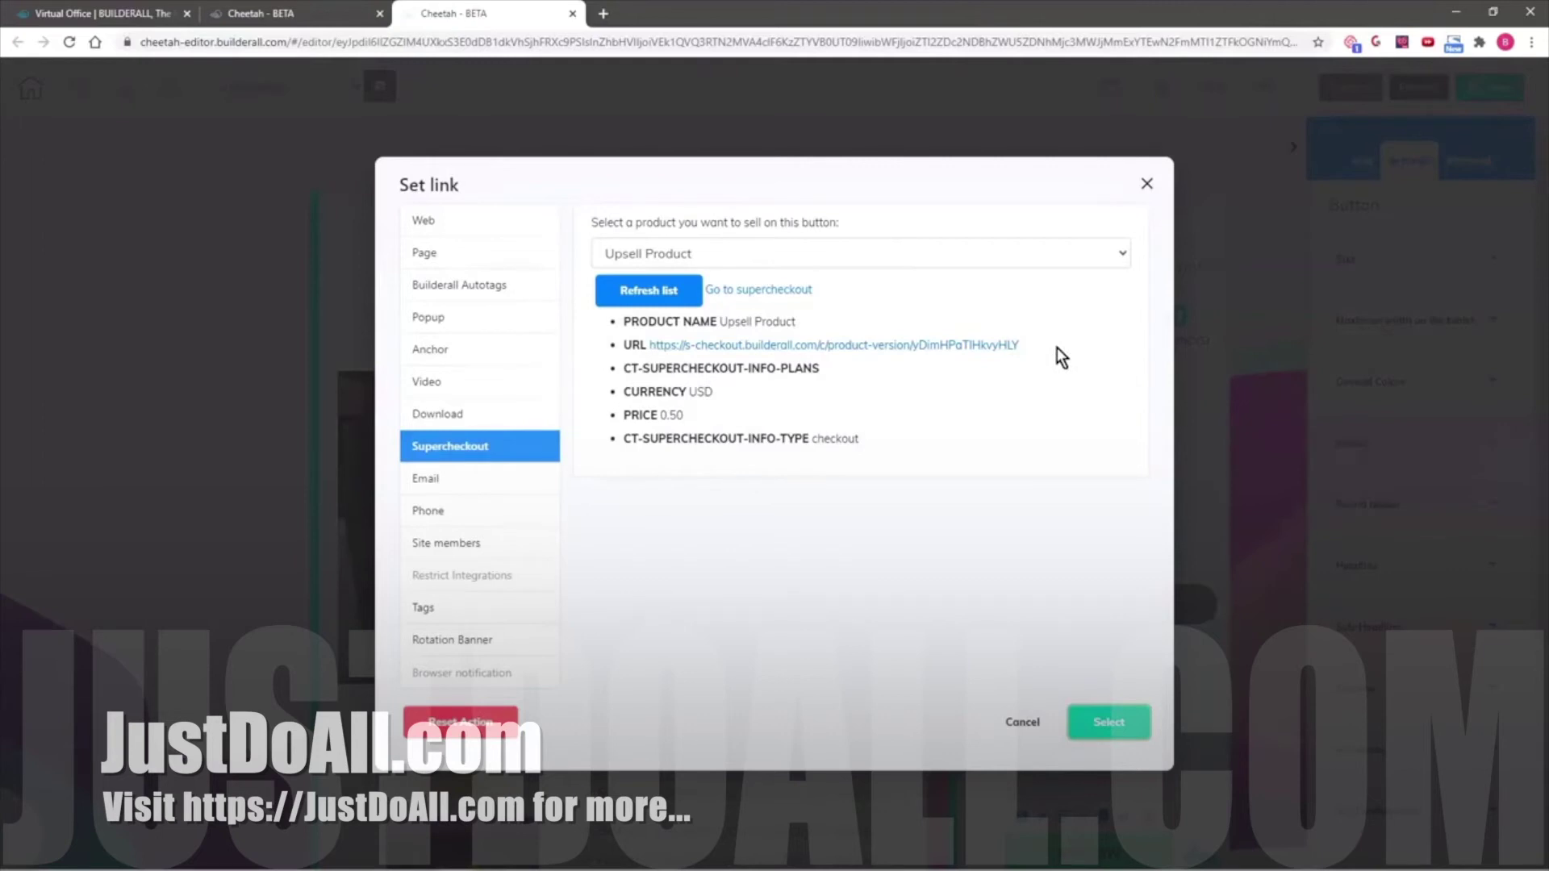
pyautogui.moveTo(1028, 347); pyautogui.dragTo(648, 347)
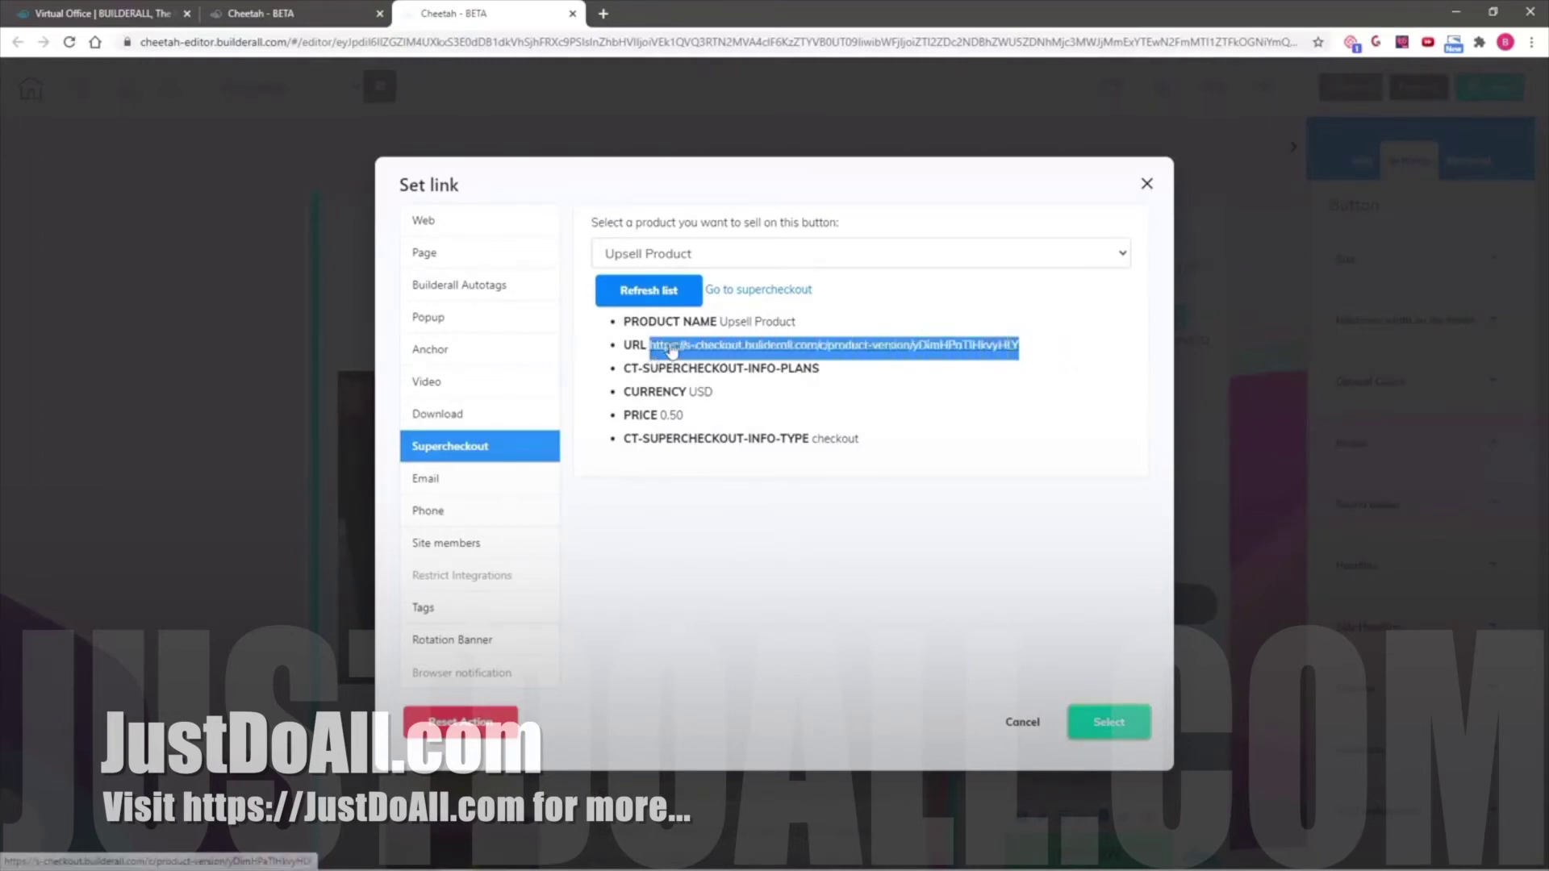
pyautogui.rightClick(681, 345)
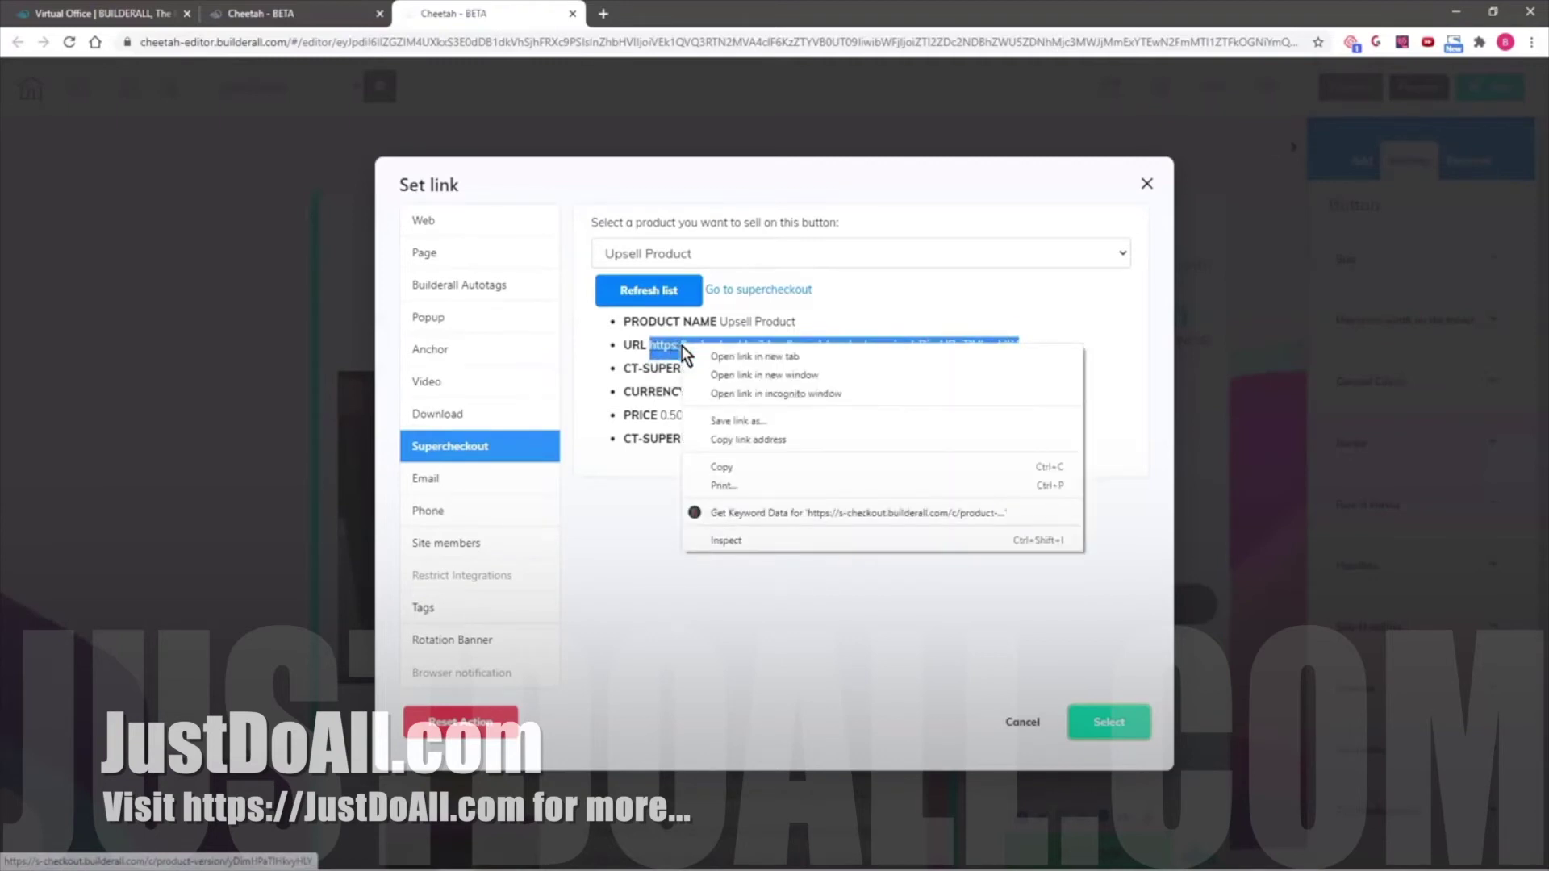
pyautogui.click(714, 467)
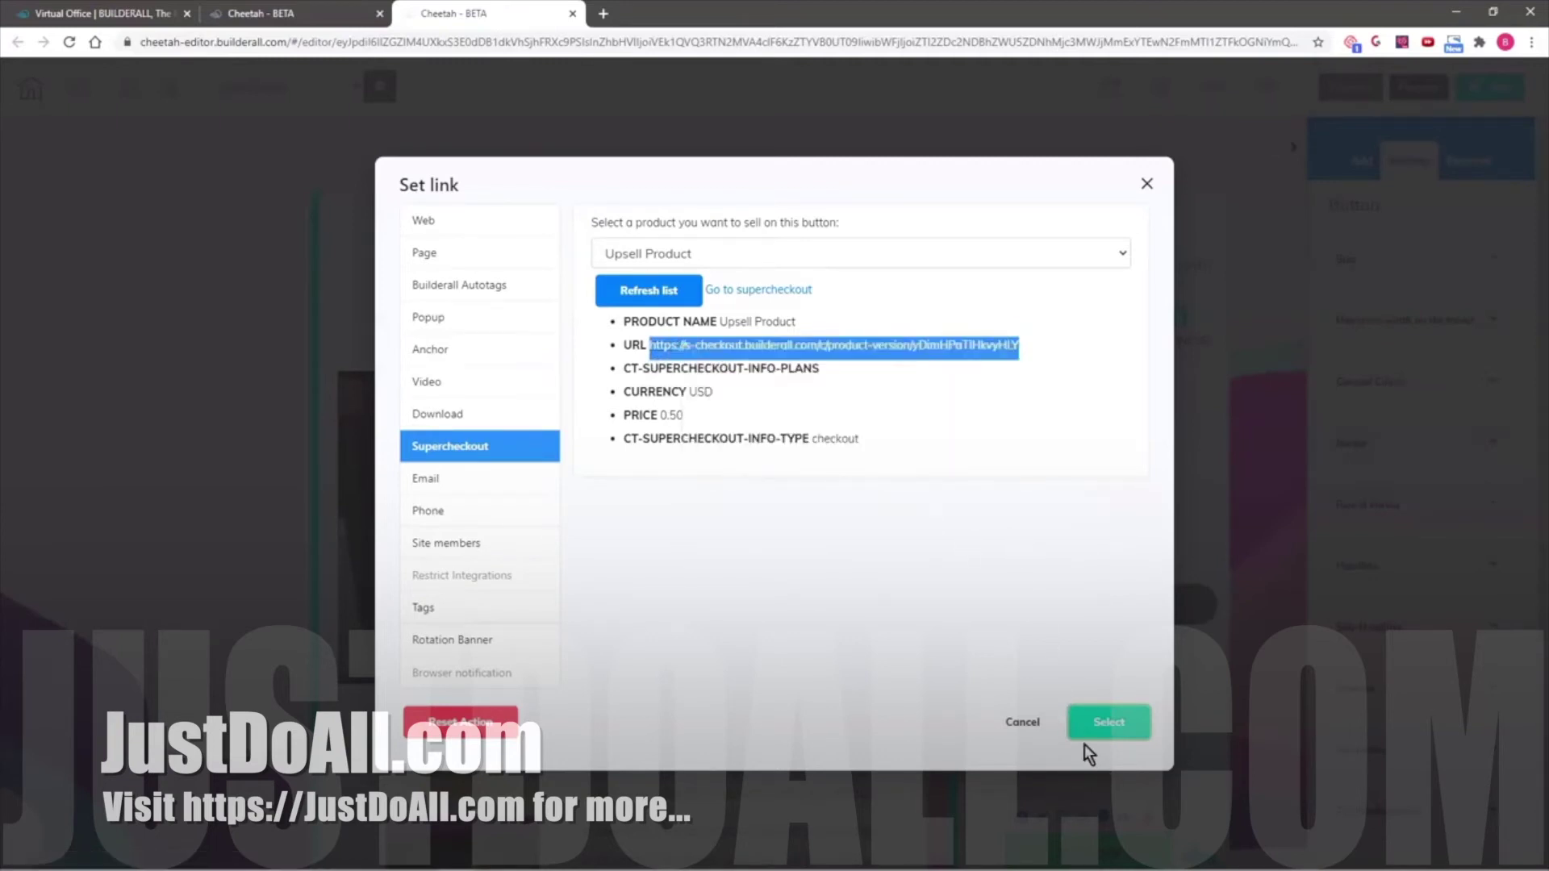
pyautogui.click(1023, 724)
pyautogui.moveTo(1041, 496); pyautogui.dragTo(1046, 500)
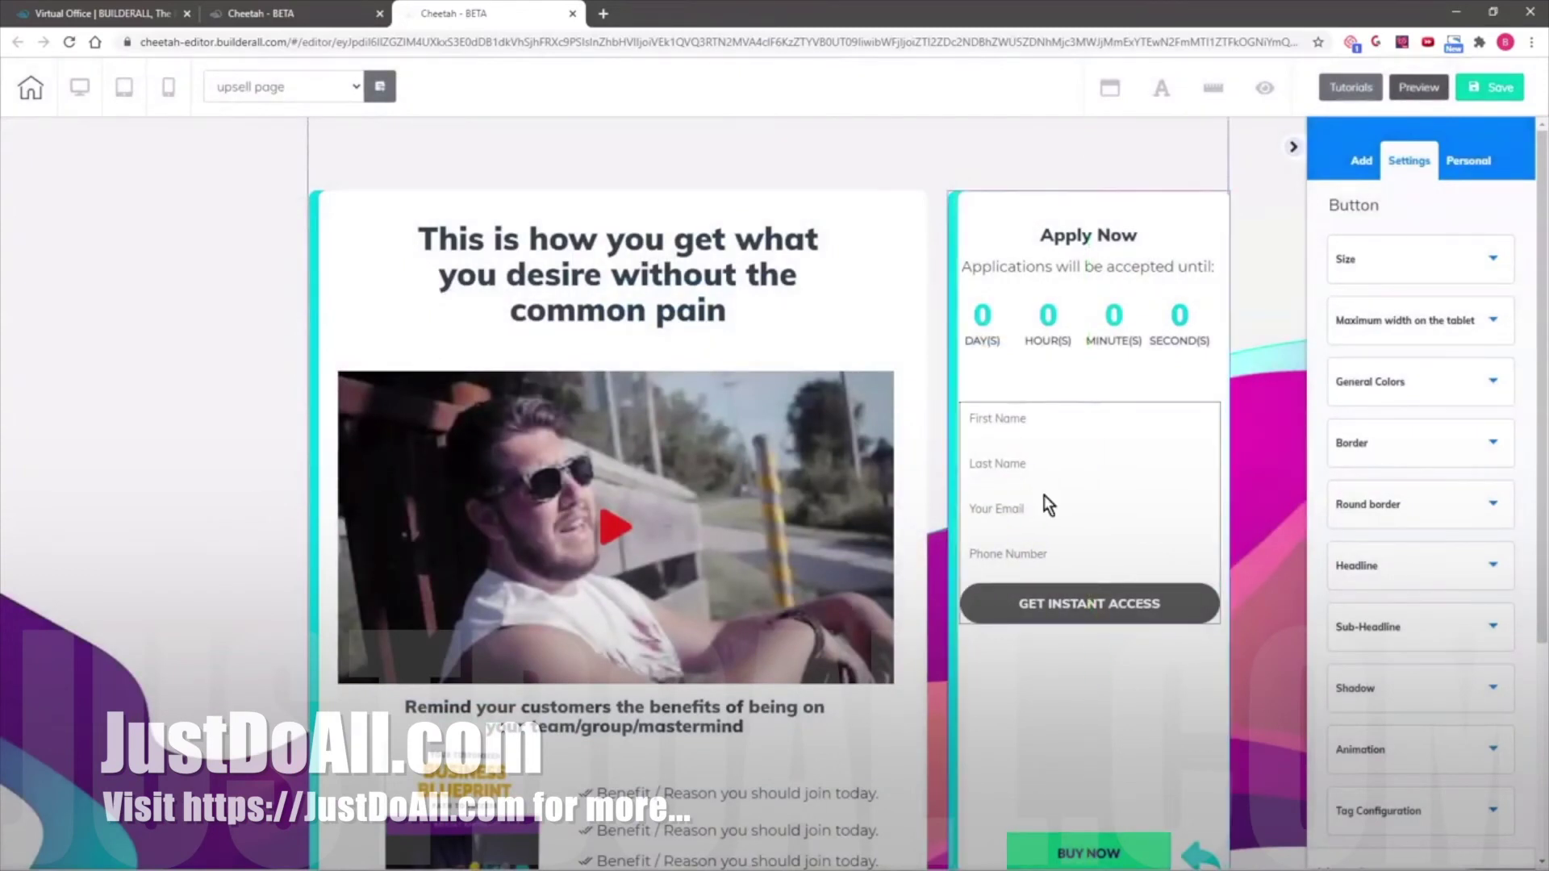
pyautogui.click(1049, 506)
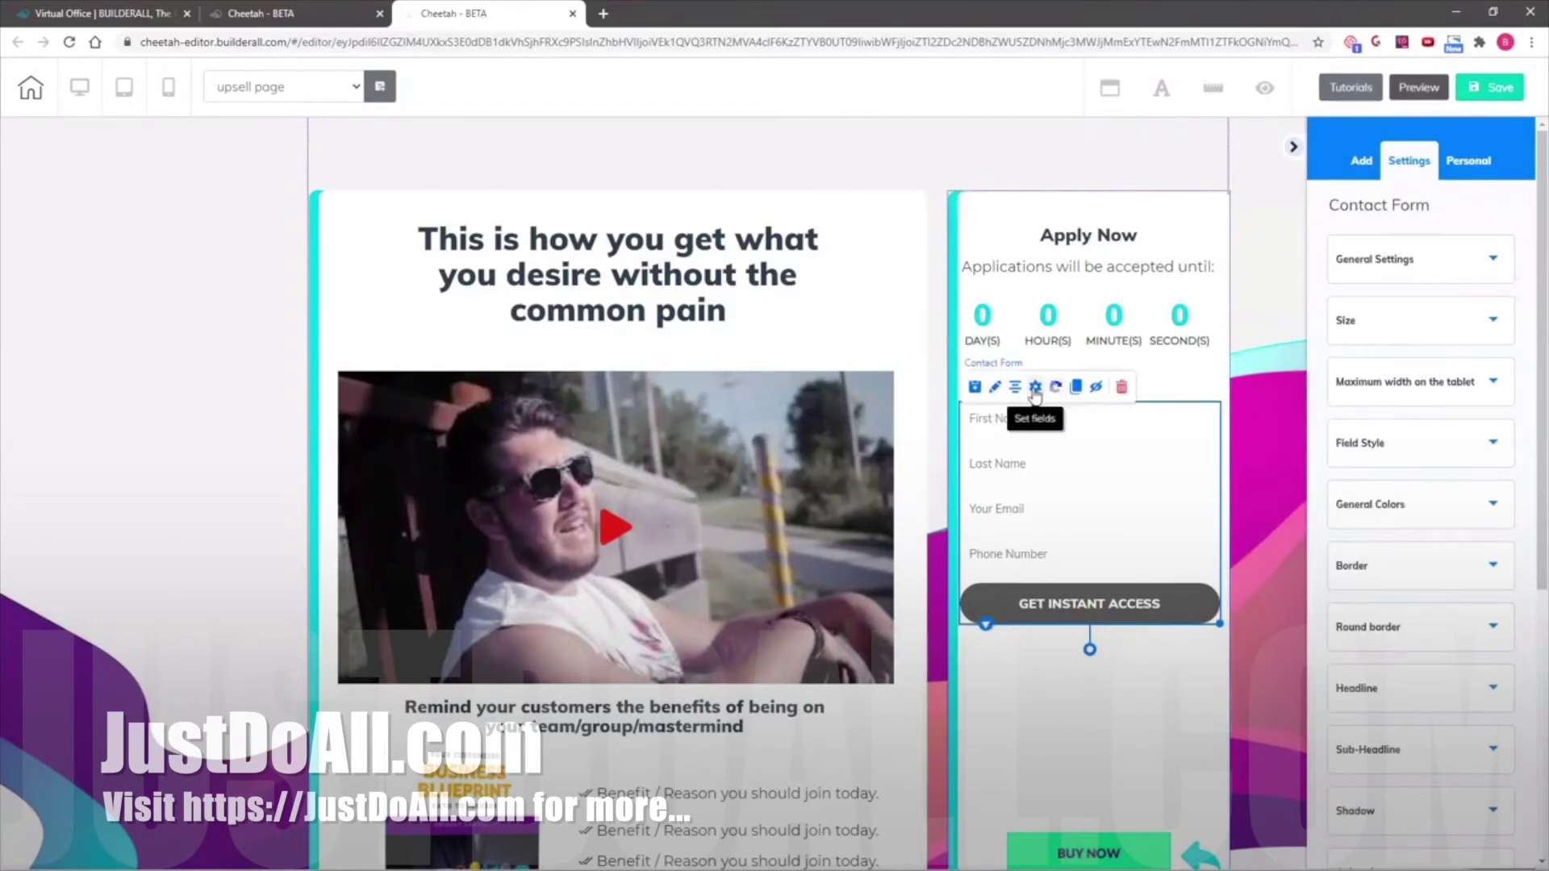
# Set the contact form's redirect-after-submit URL to the copied checkout URL.
pyautogui.click(1035, 388)
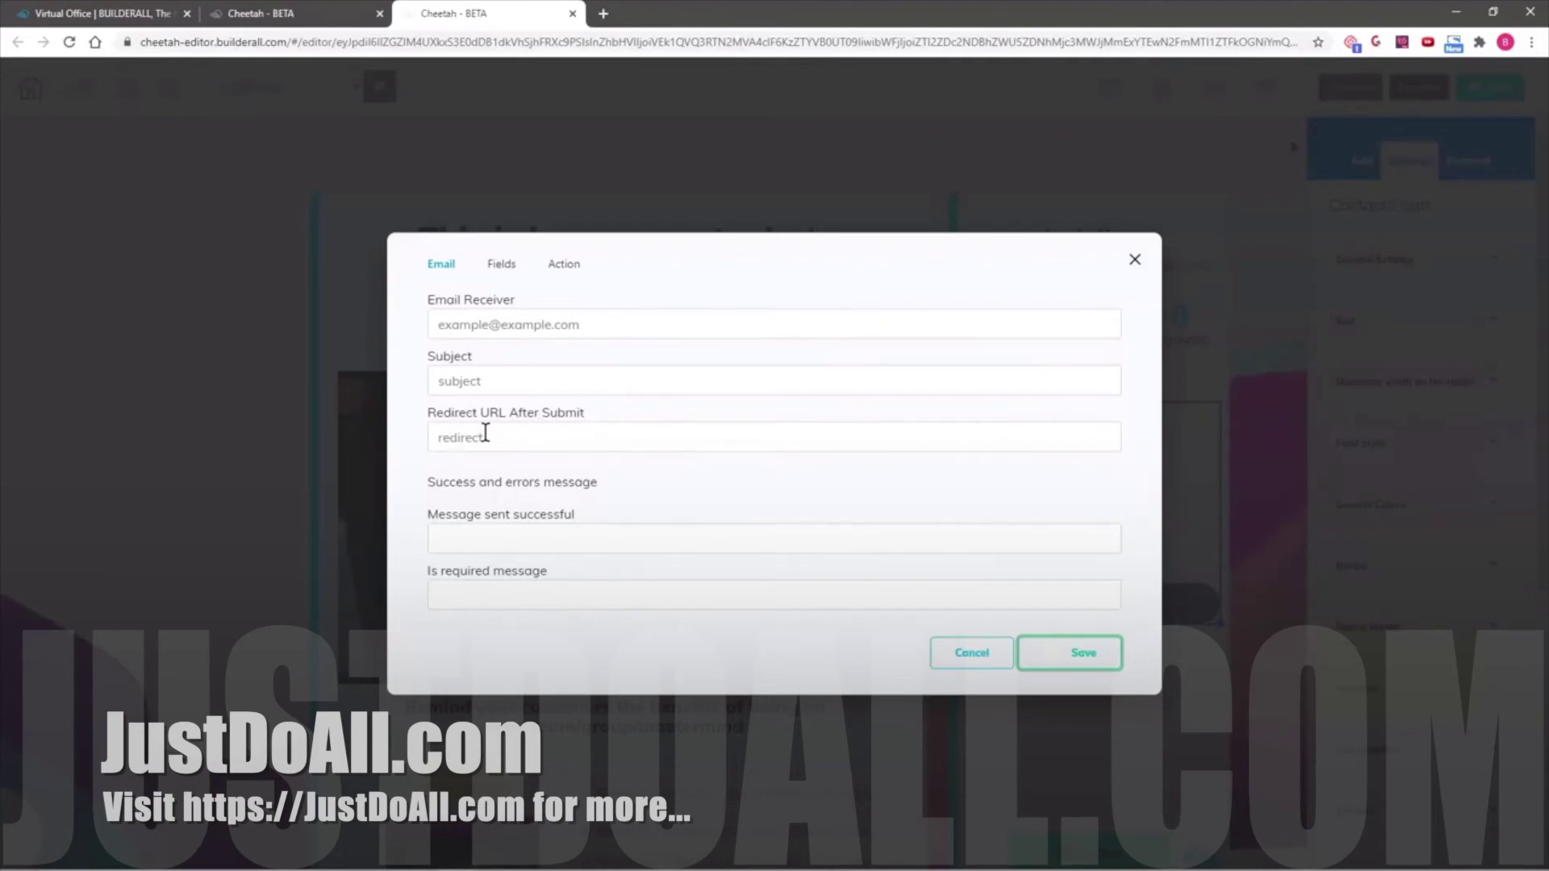
pyautogui.click(562, 437)
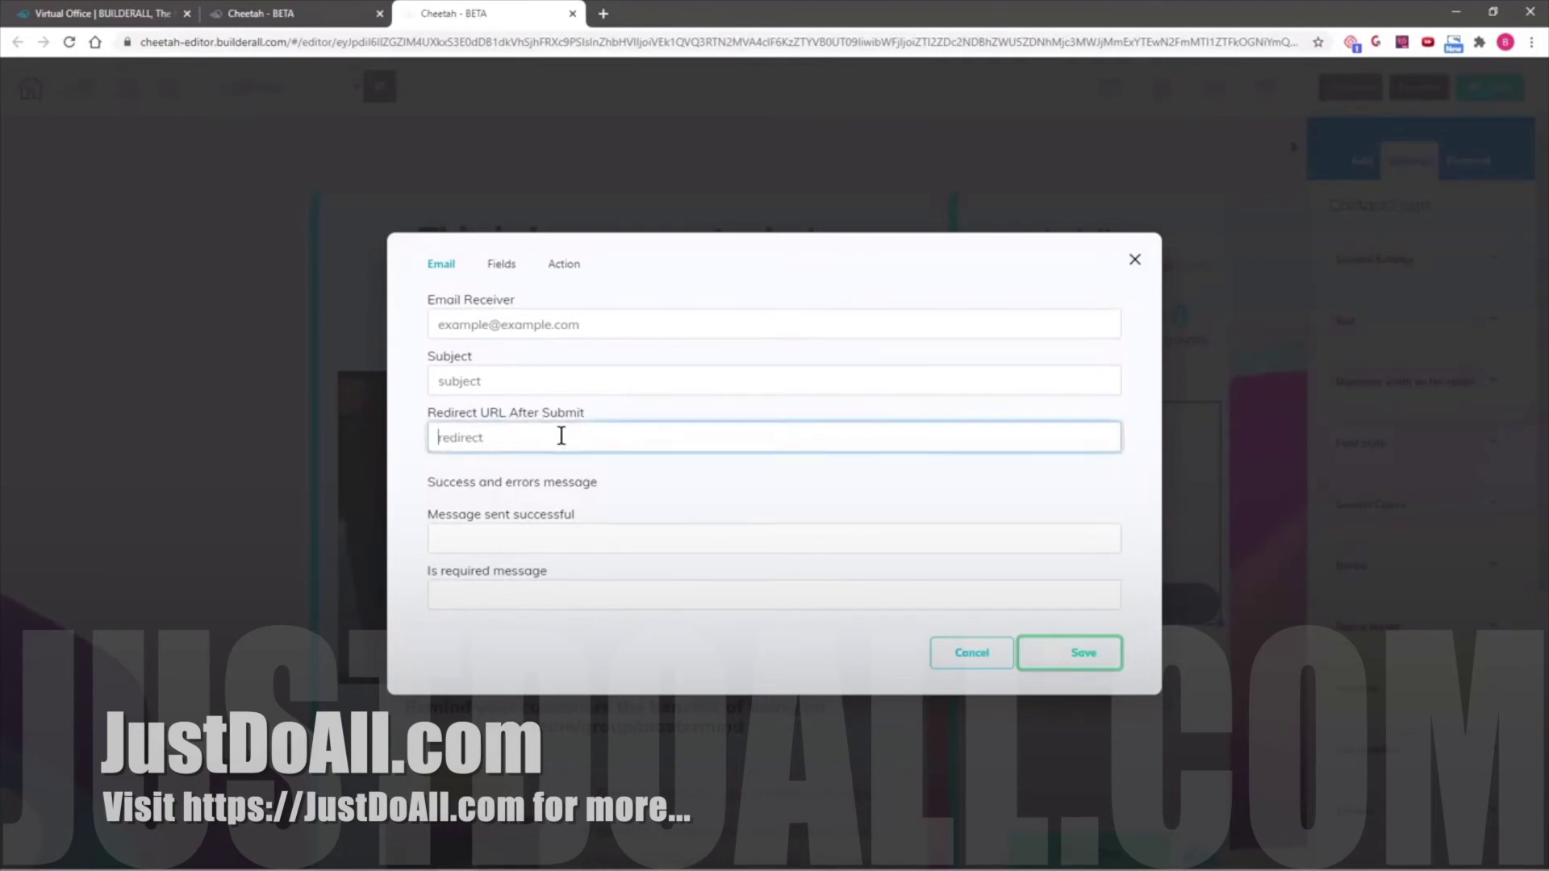
pyautogui.hotkey('ctrl', 'v')
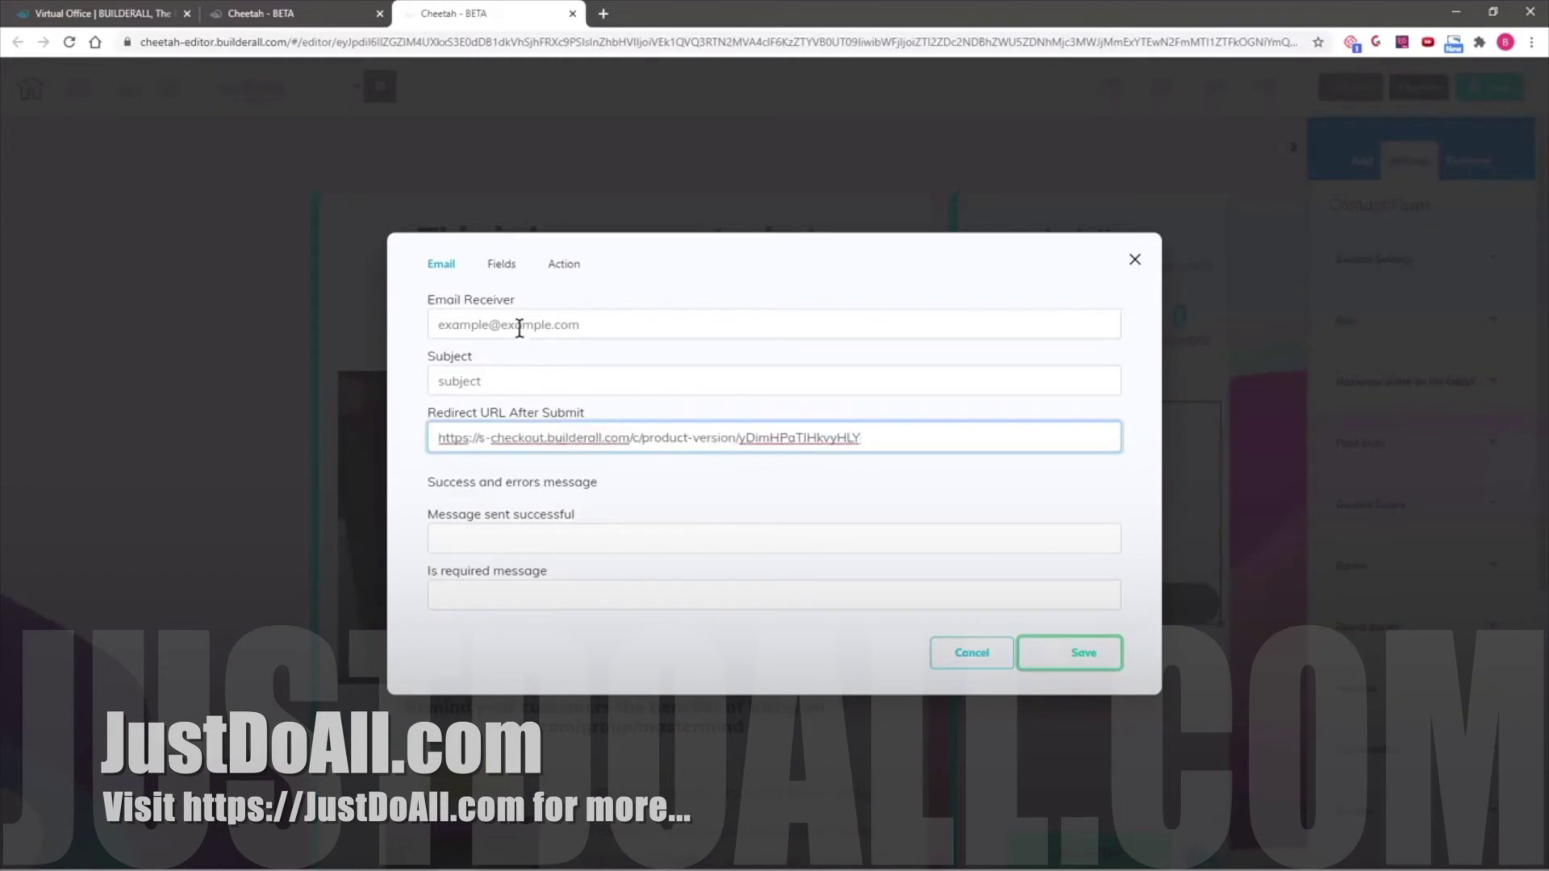
# Enter the receiver e-mail address and the subject 'You have received an application for private coaching'.
pyautogui.click(519, 326)
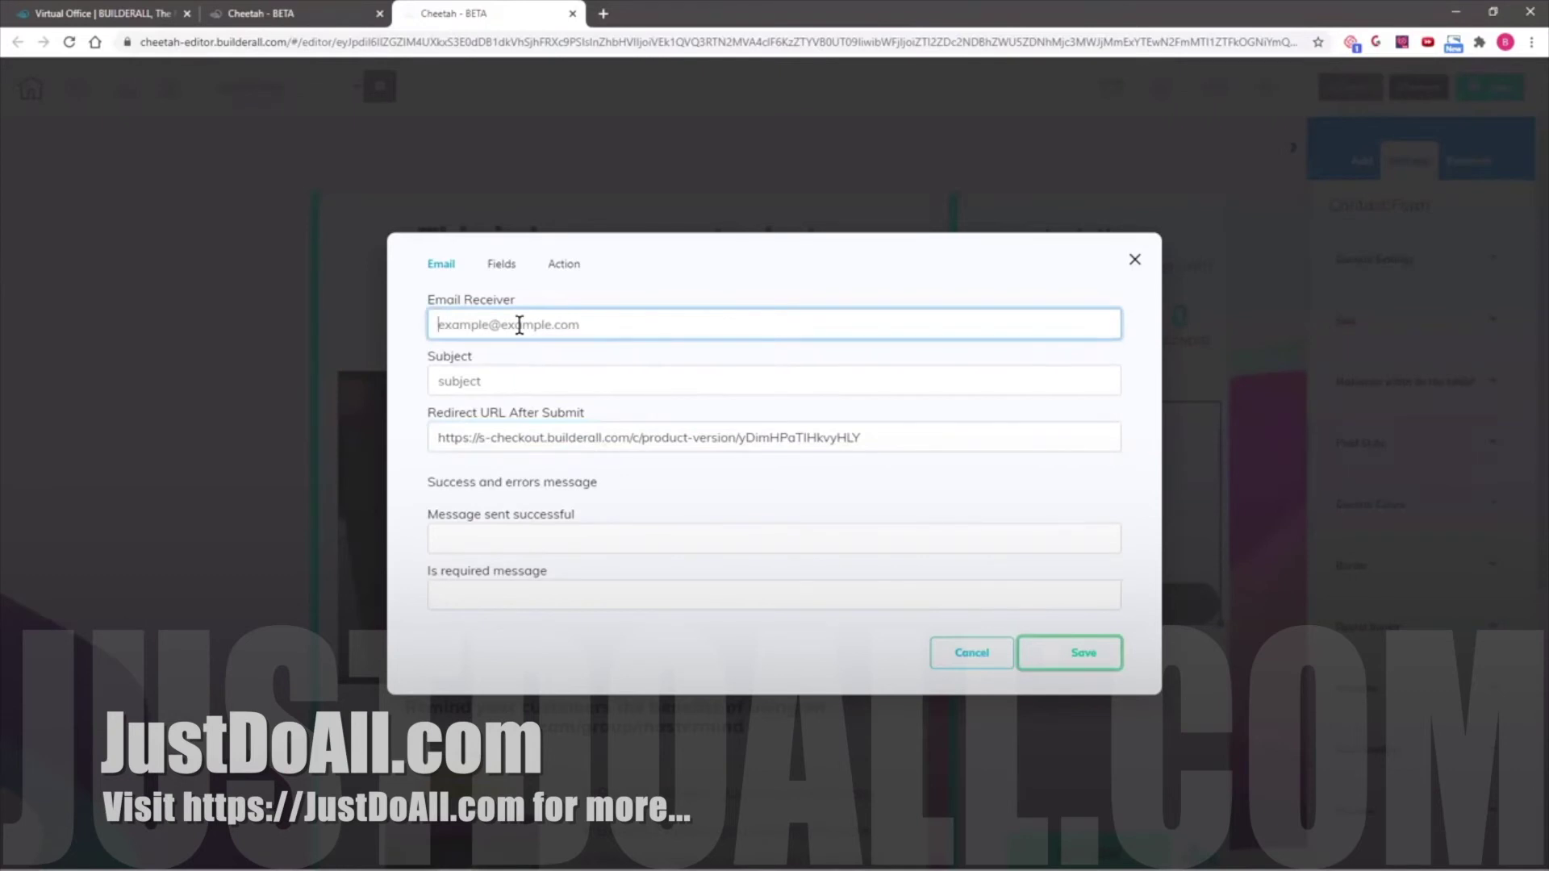
pyautogui.click(521, 383)
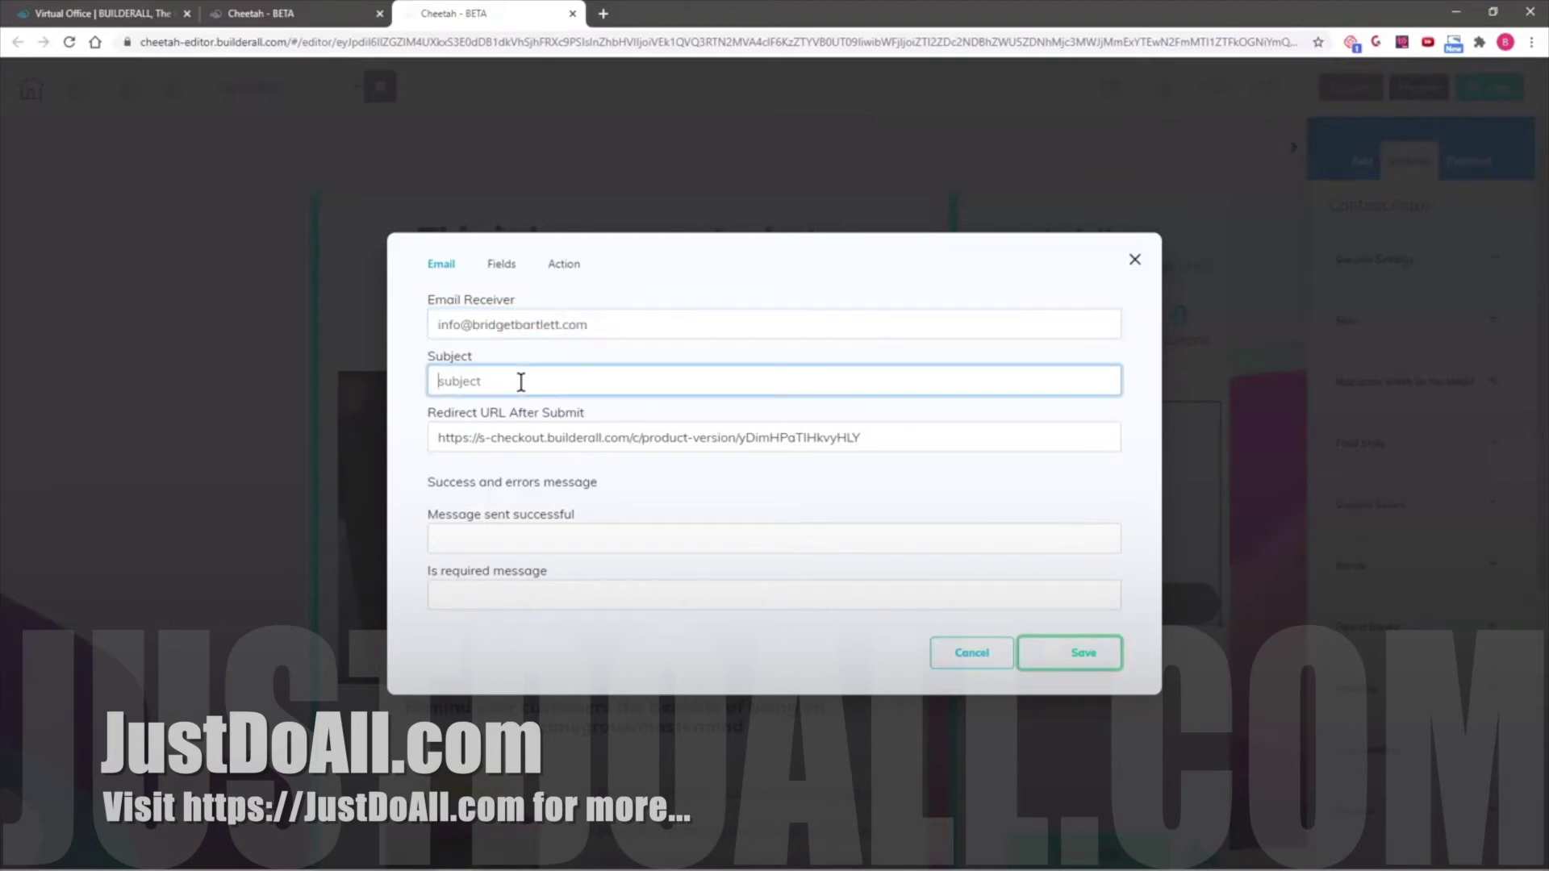
pyautogui.write('You have received an application for private coaching')
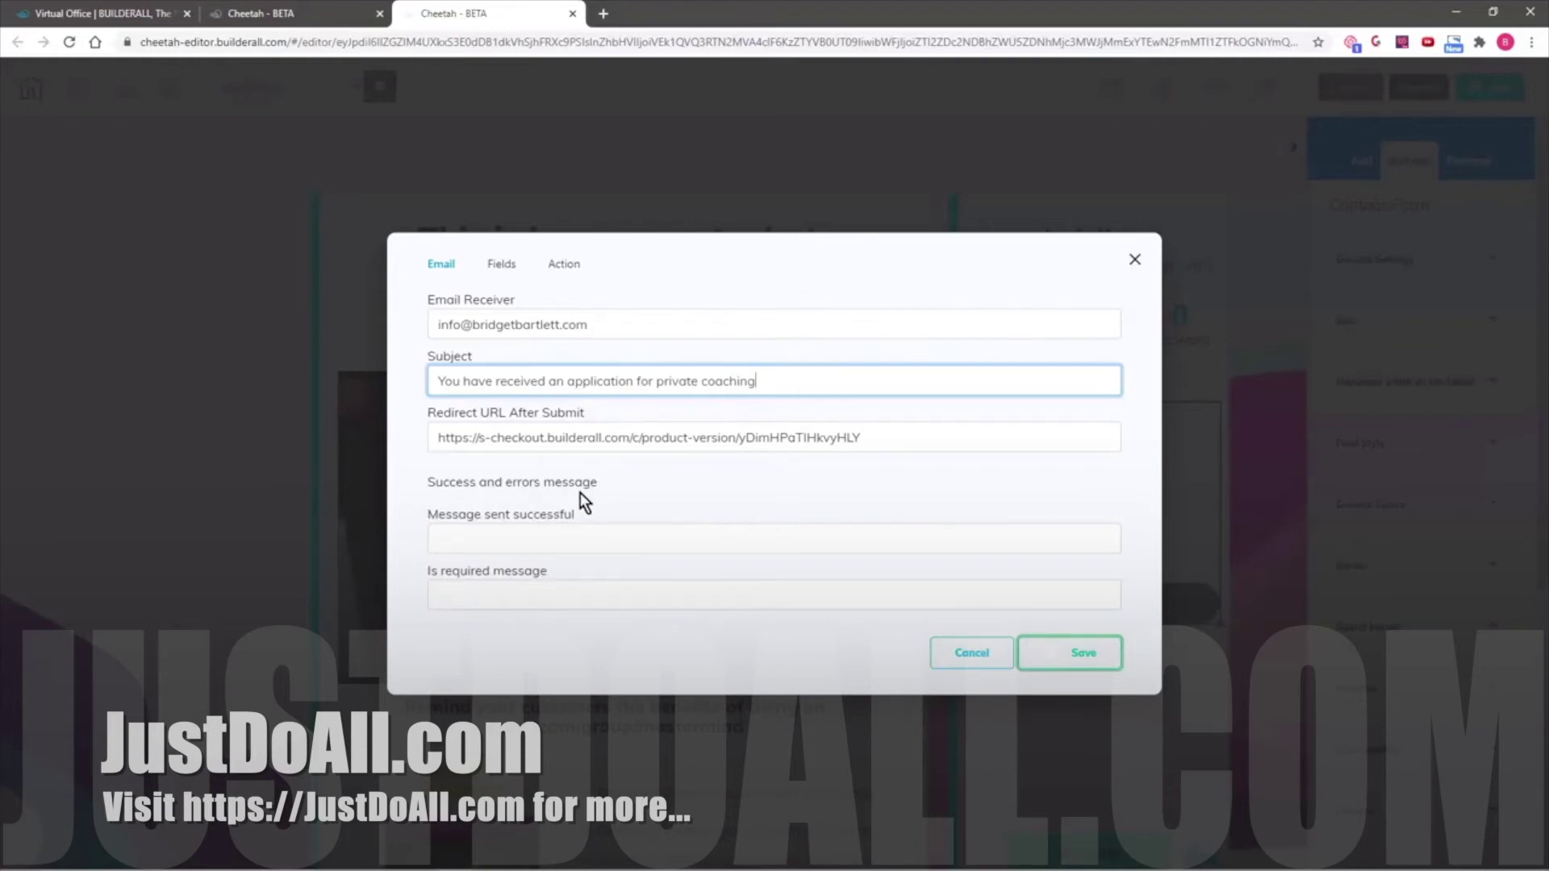
pyautogui.click(504, 264)
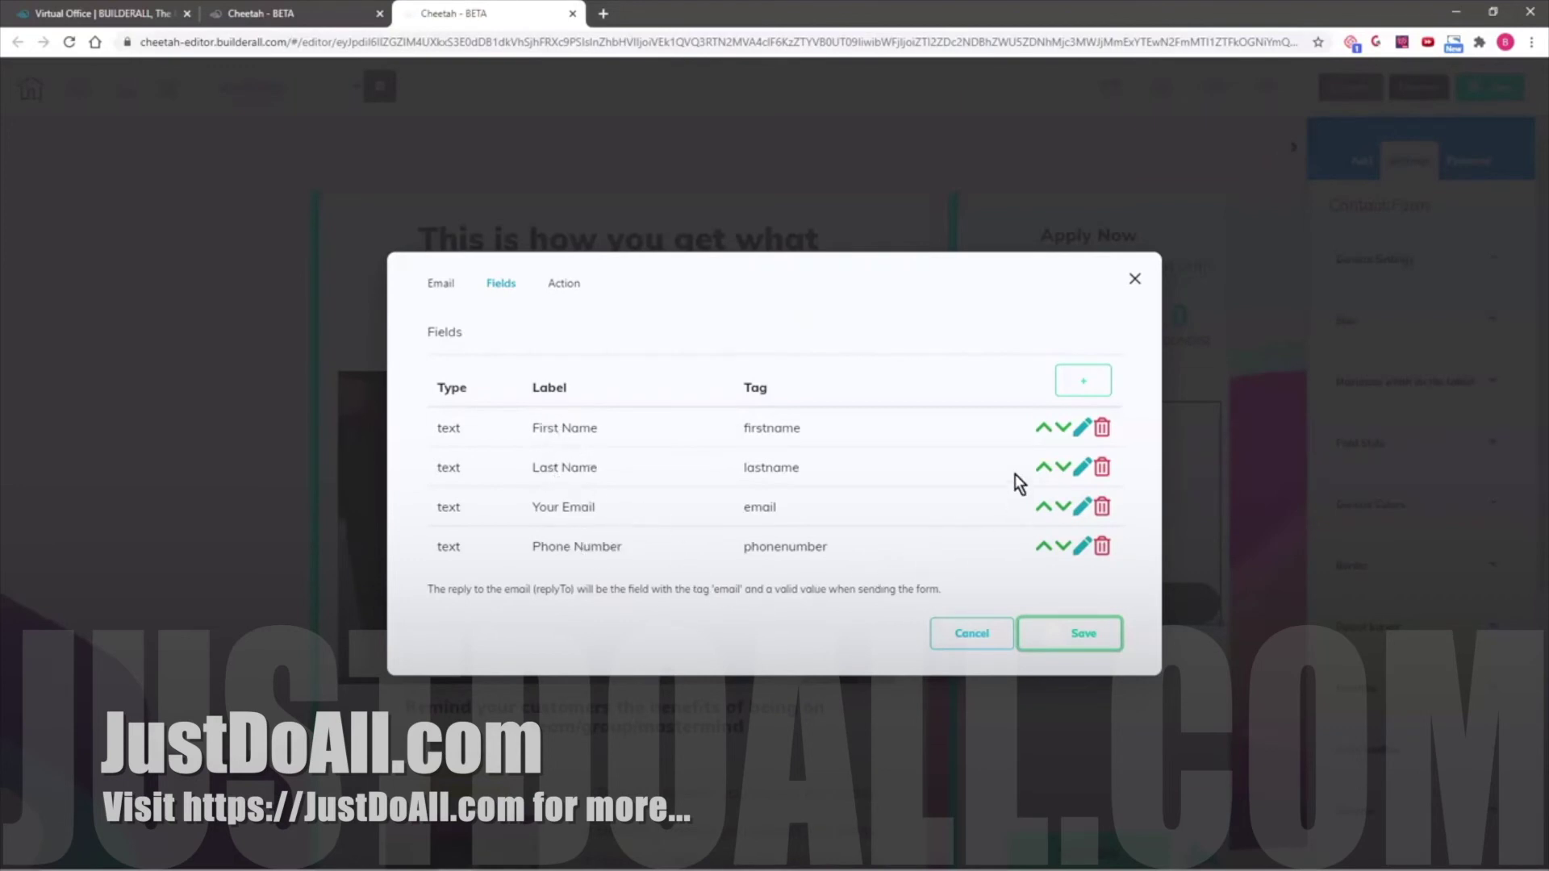
# Add a required Text field 'What are your promoting online?' with the tag 'promoting'.
pyautogui.click(1082, 384)
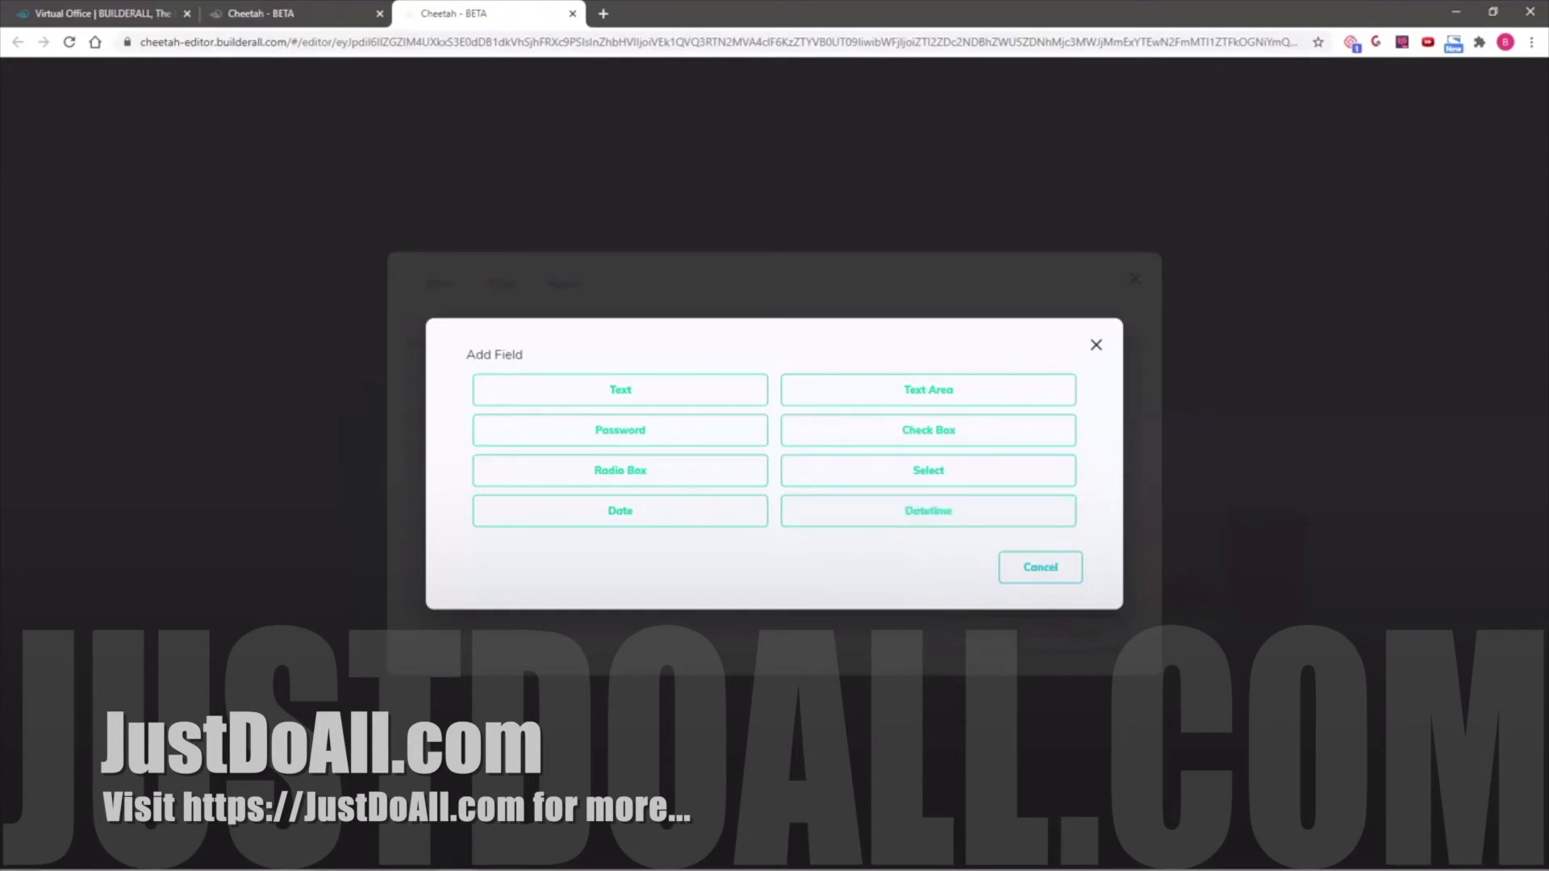
pyautogui.click(628, 397)
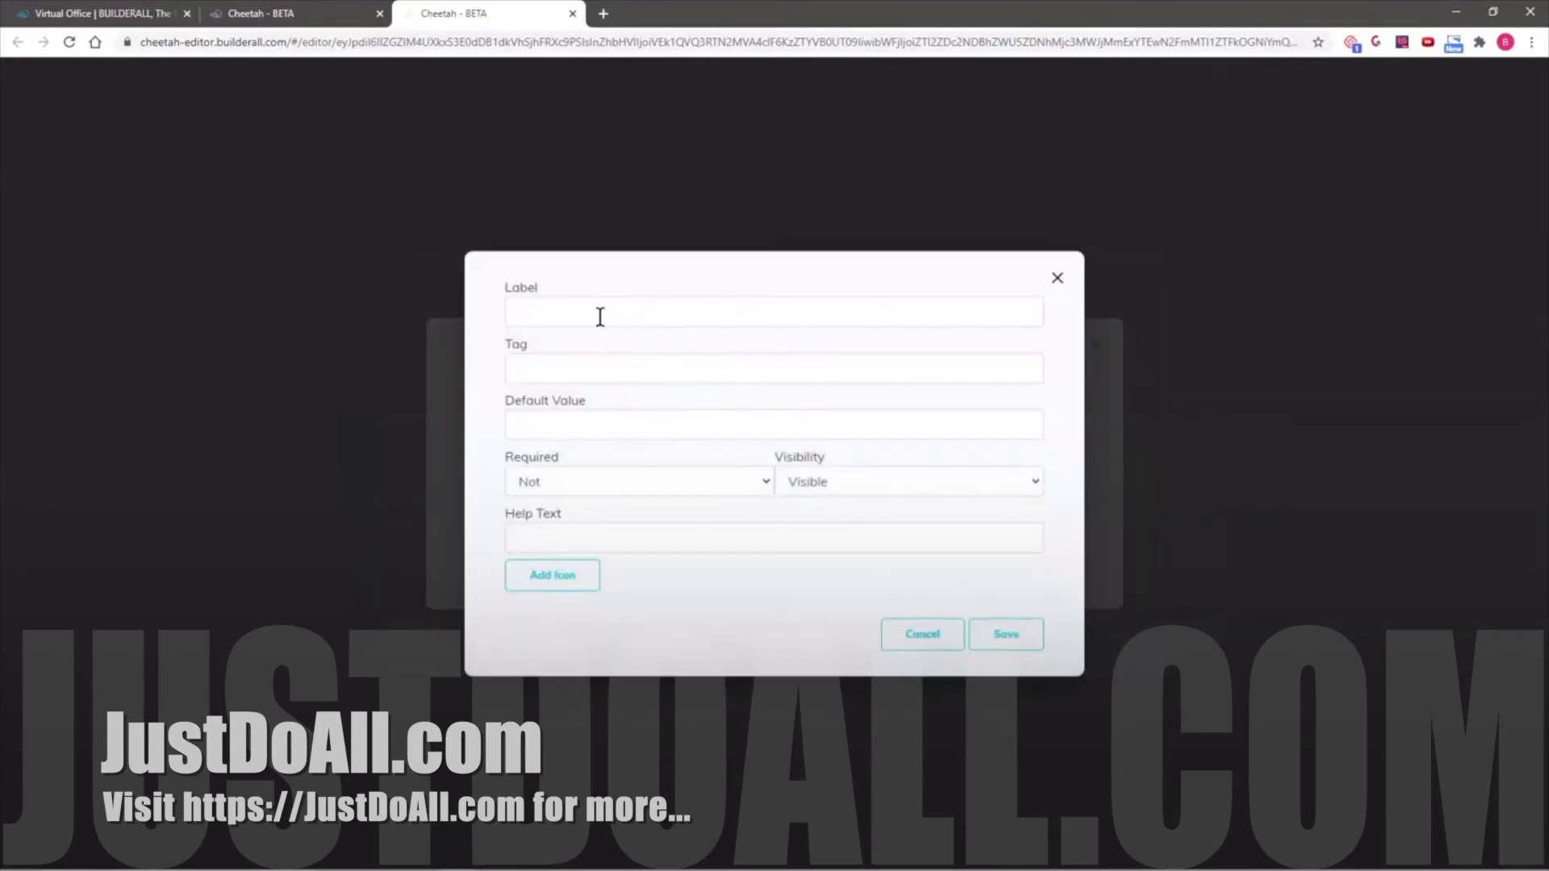
pyautogui.click(592, 312)
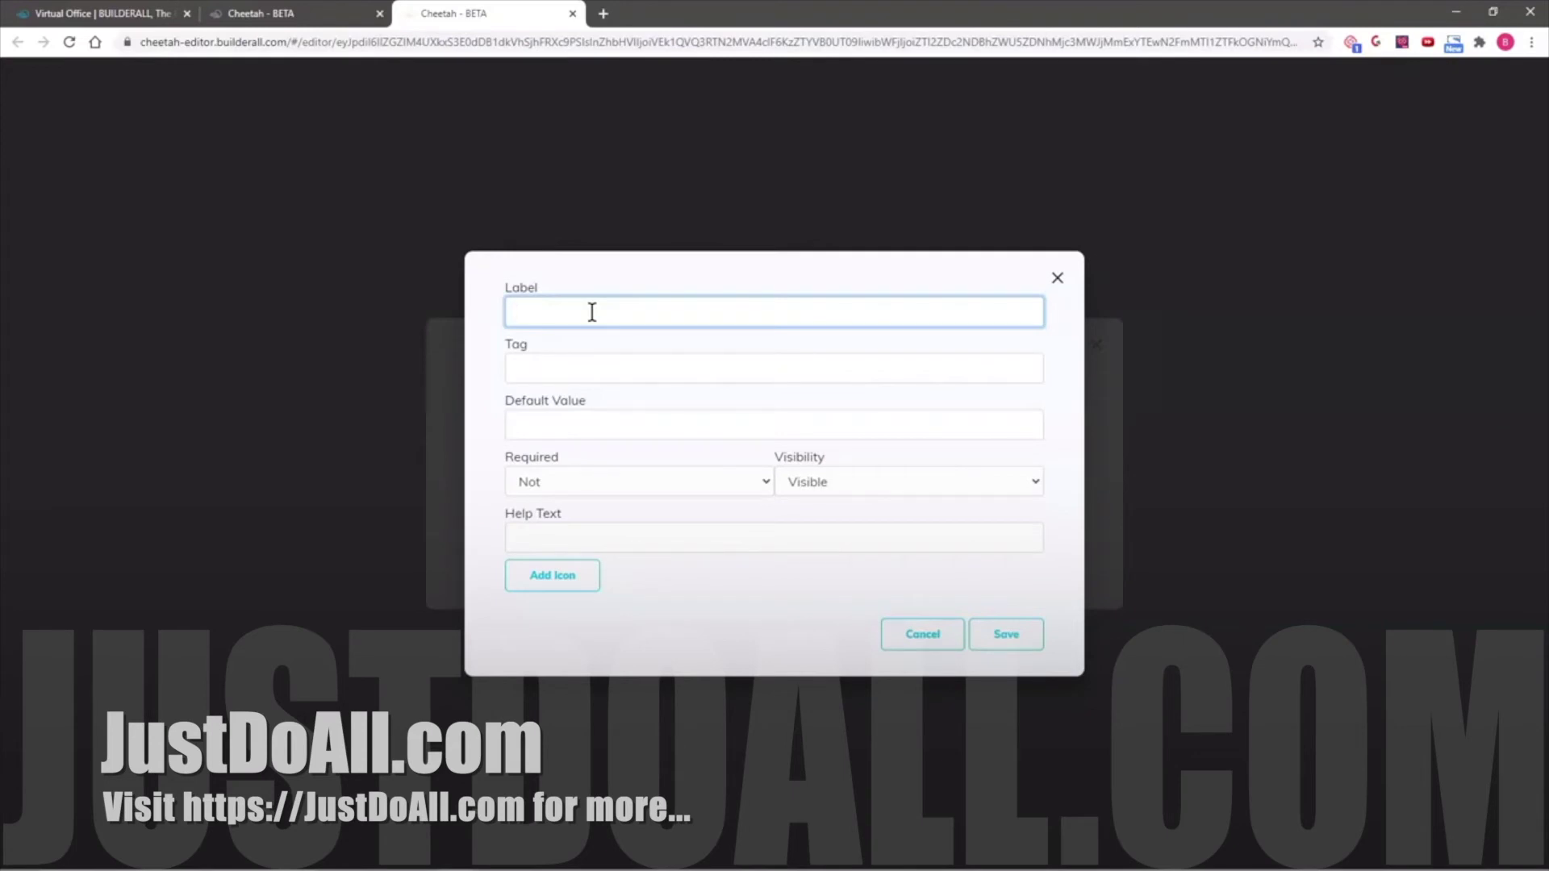
pyautogui.write('What are your promoting online?')
pyautogui.click(575, 367)
pyautogui.write('promoting')
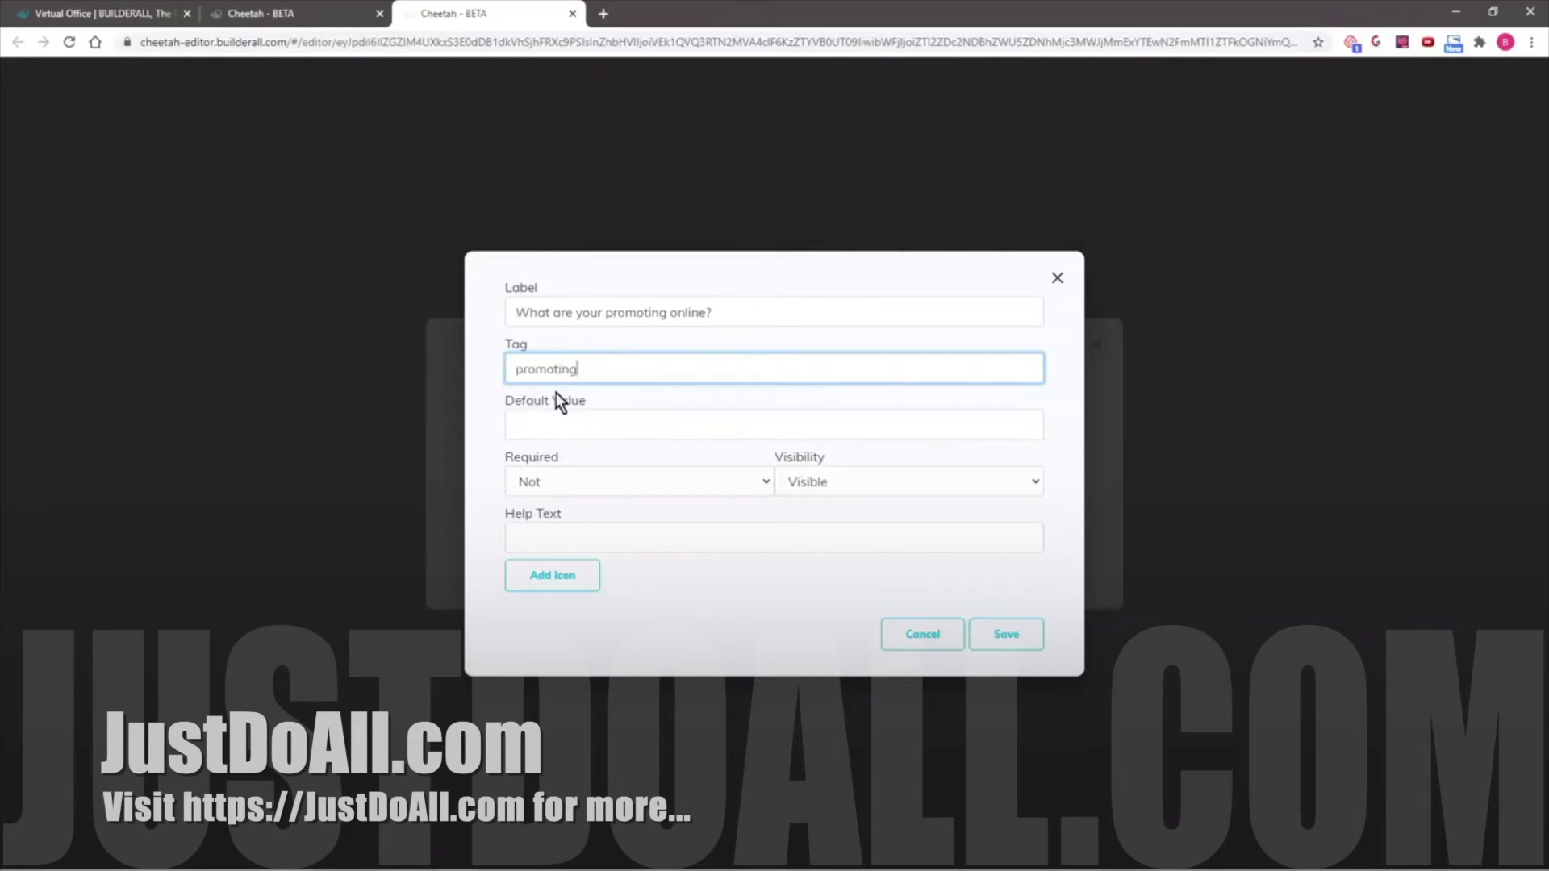
pyautogui.click(576, 482)
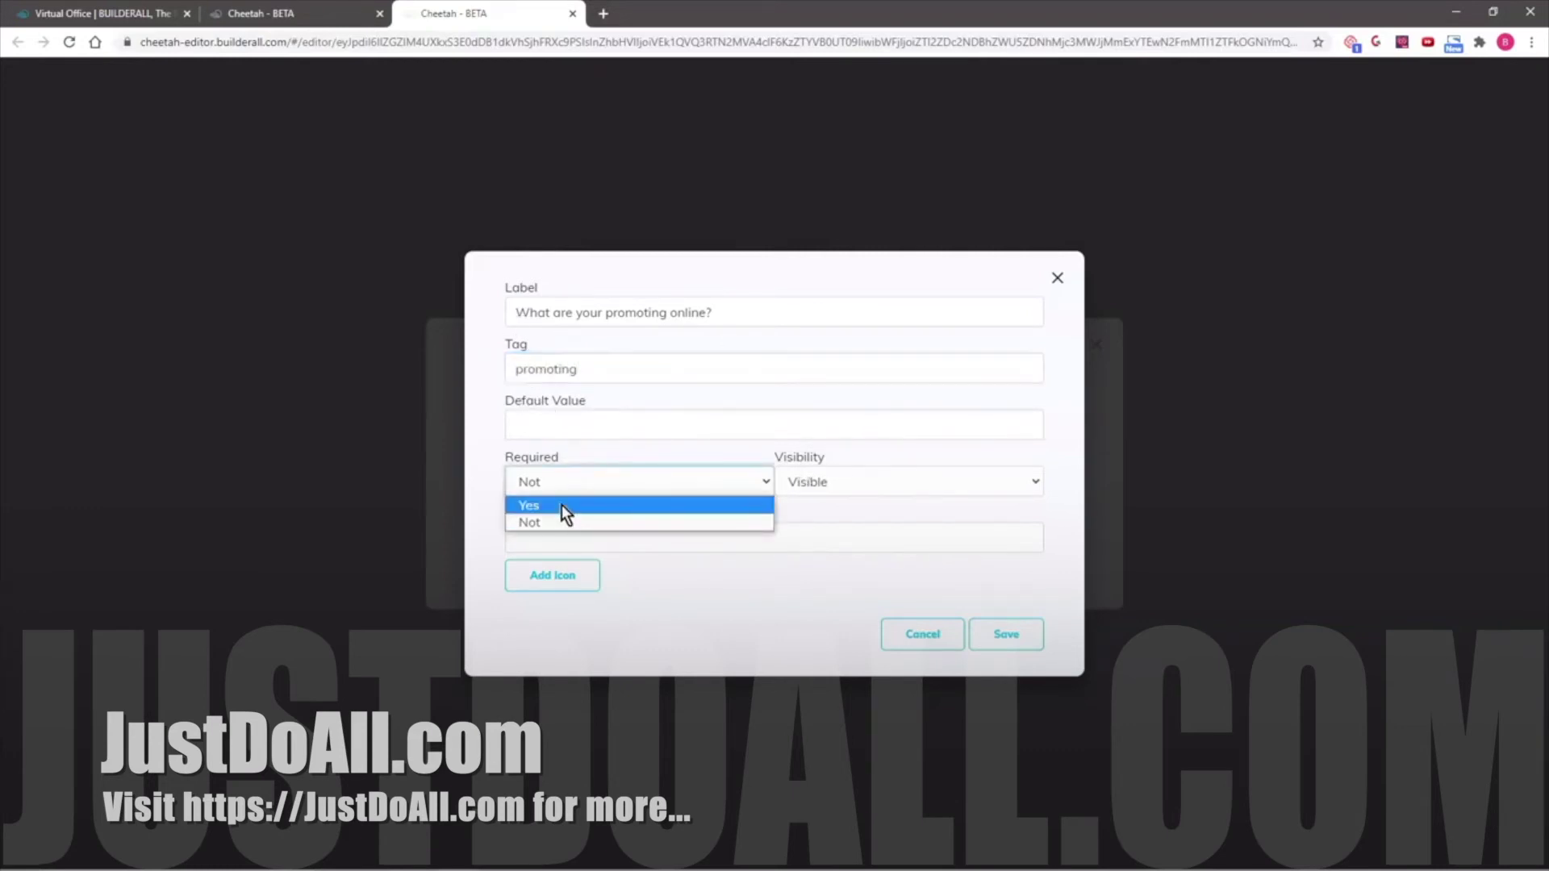
pyautogui.click(569, 505)
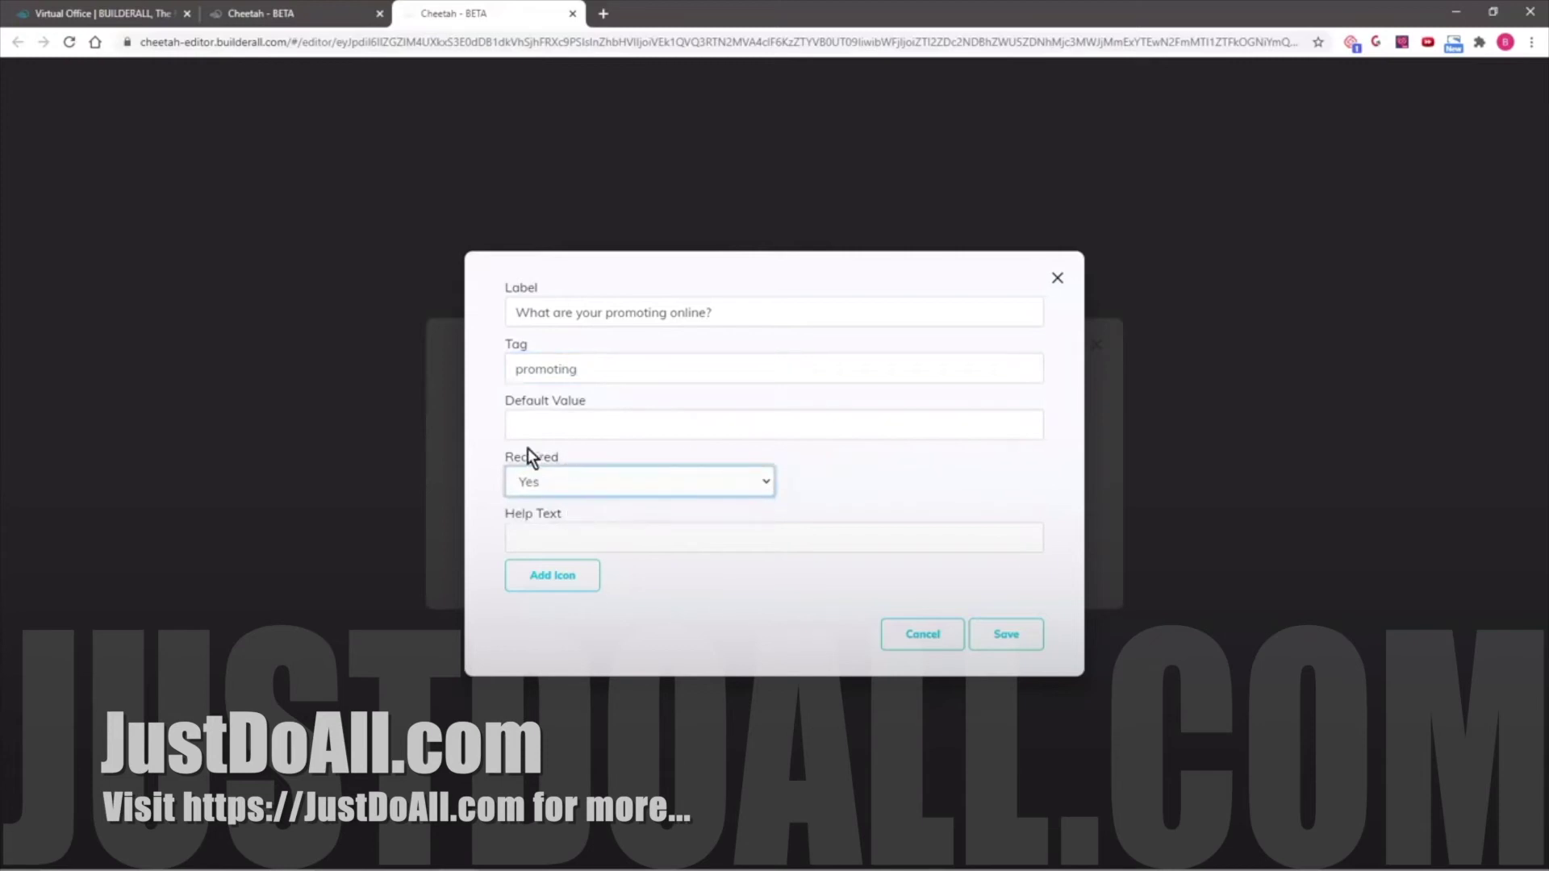
pyautogui.click(1008, 637)
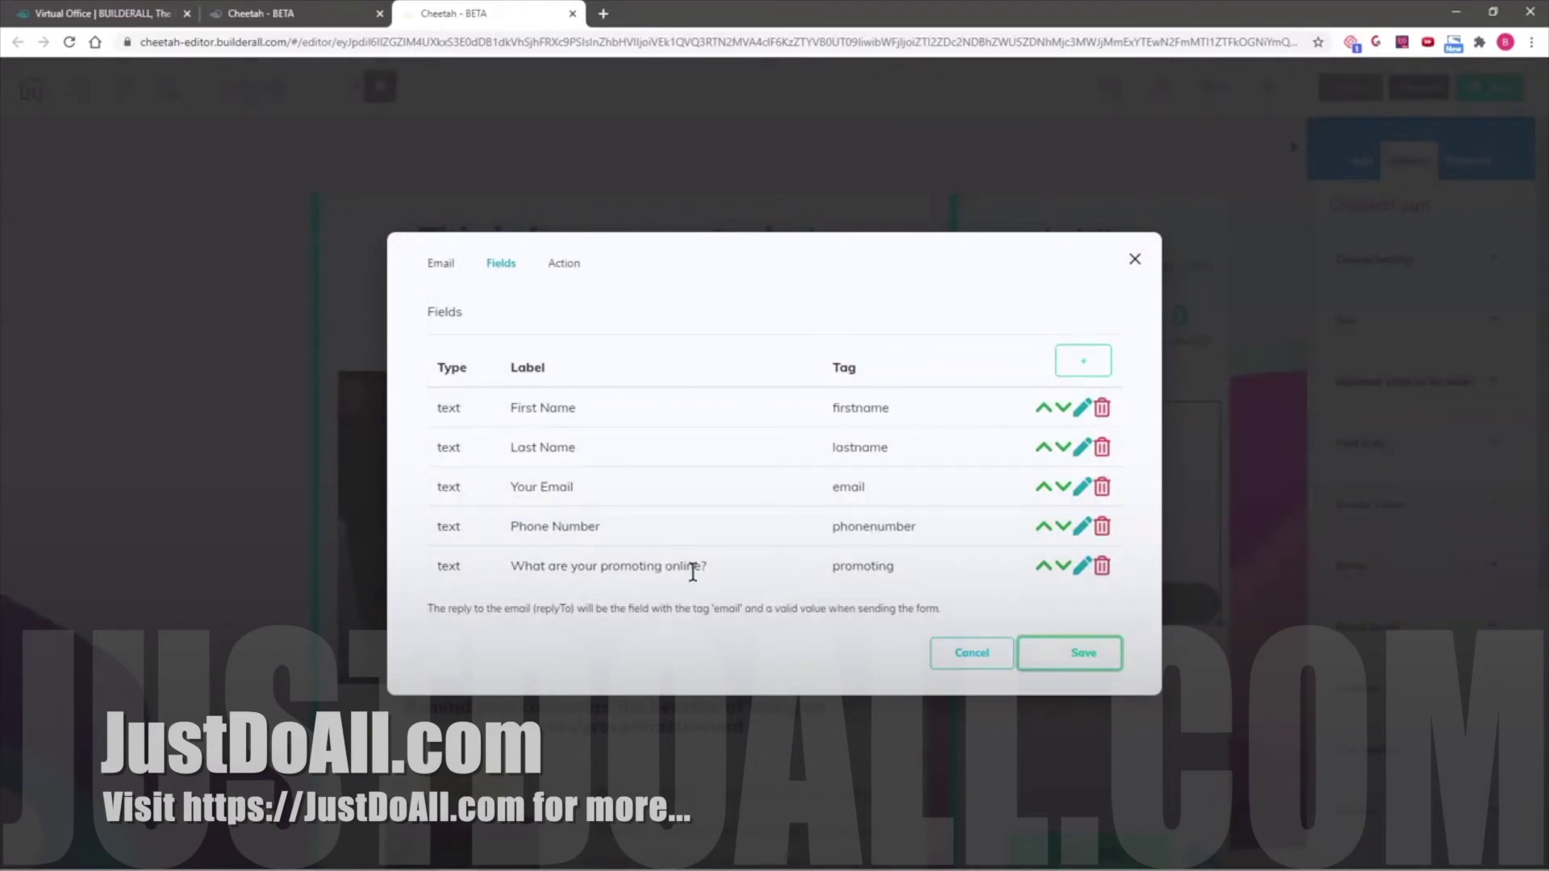
pyautogui.click(1085, 366)
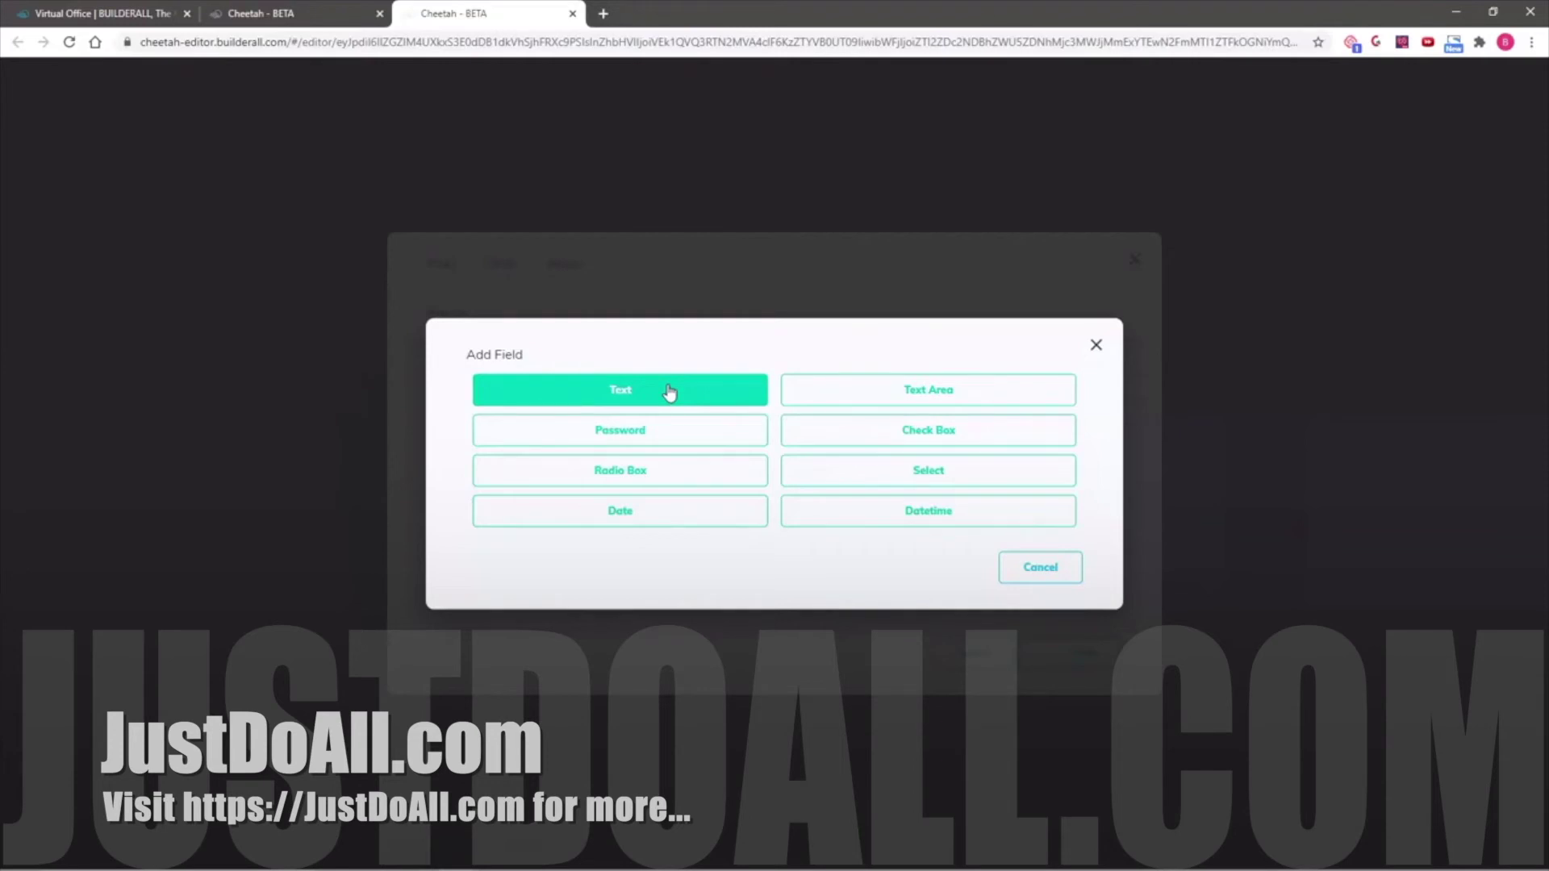
# Make the new field a required checkbox tagged Options, labelled 'What are do you need to most help with?'.
pyautogui.click(949, 437)
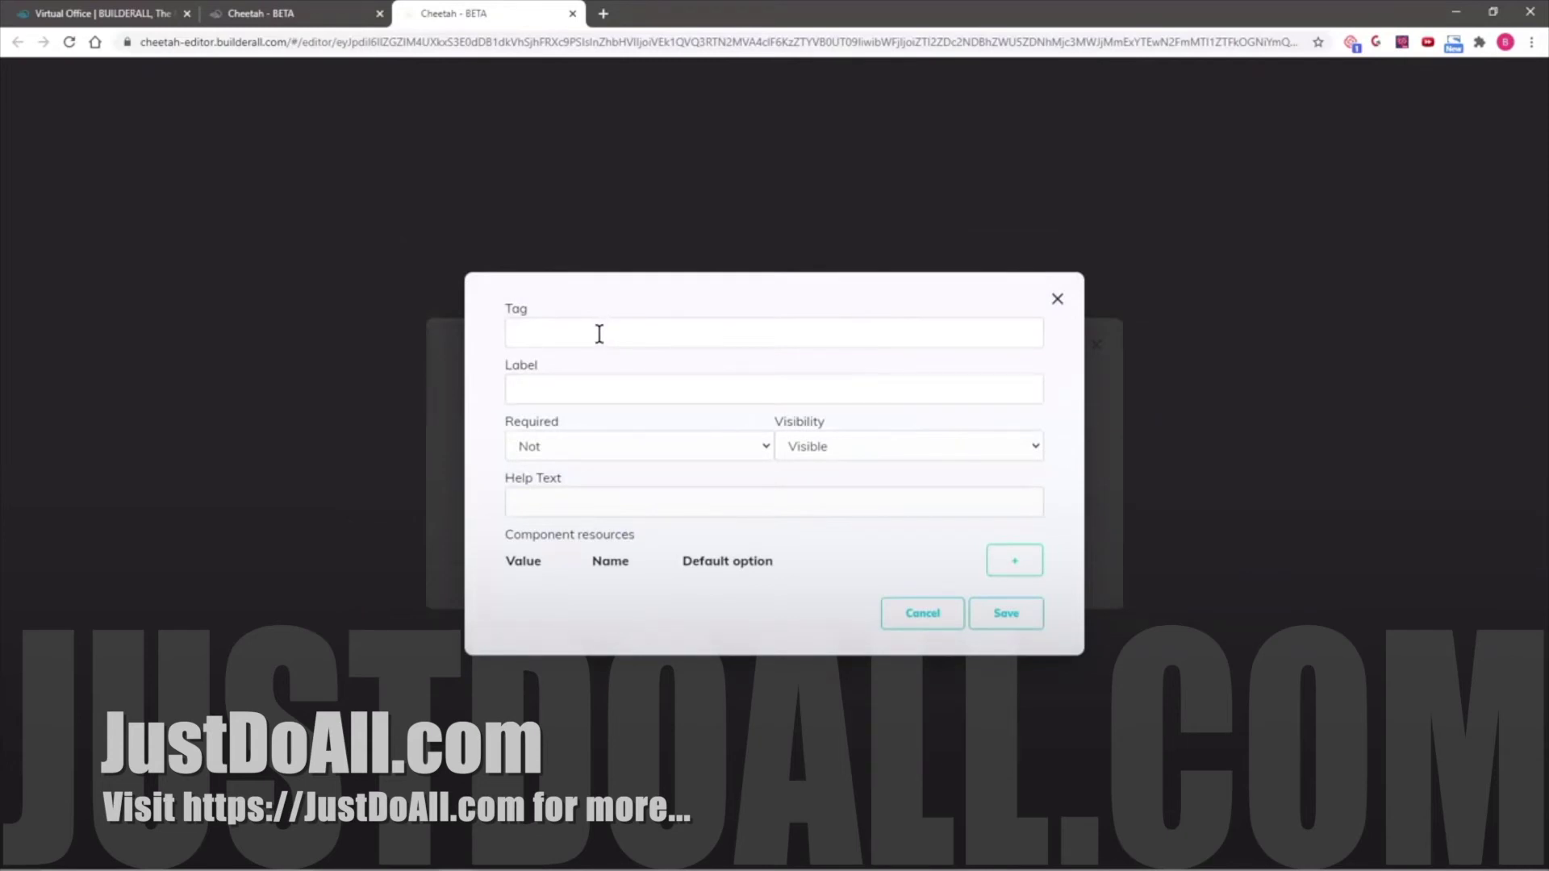
pyautogui.click(600, 334)
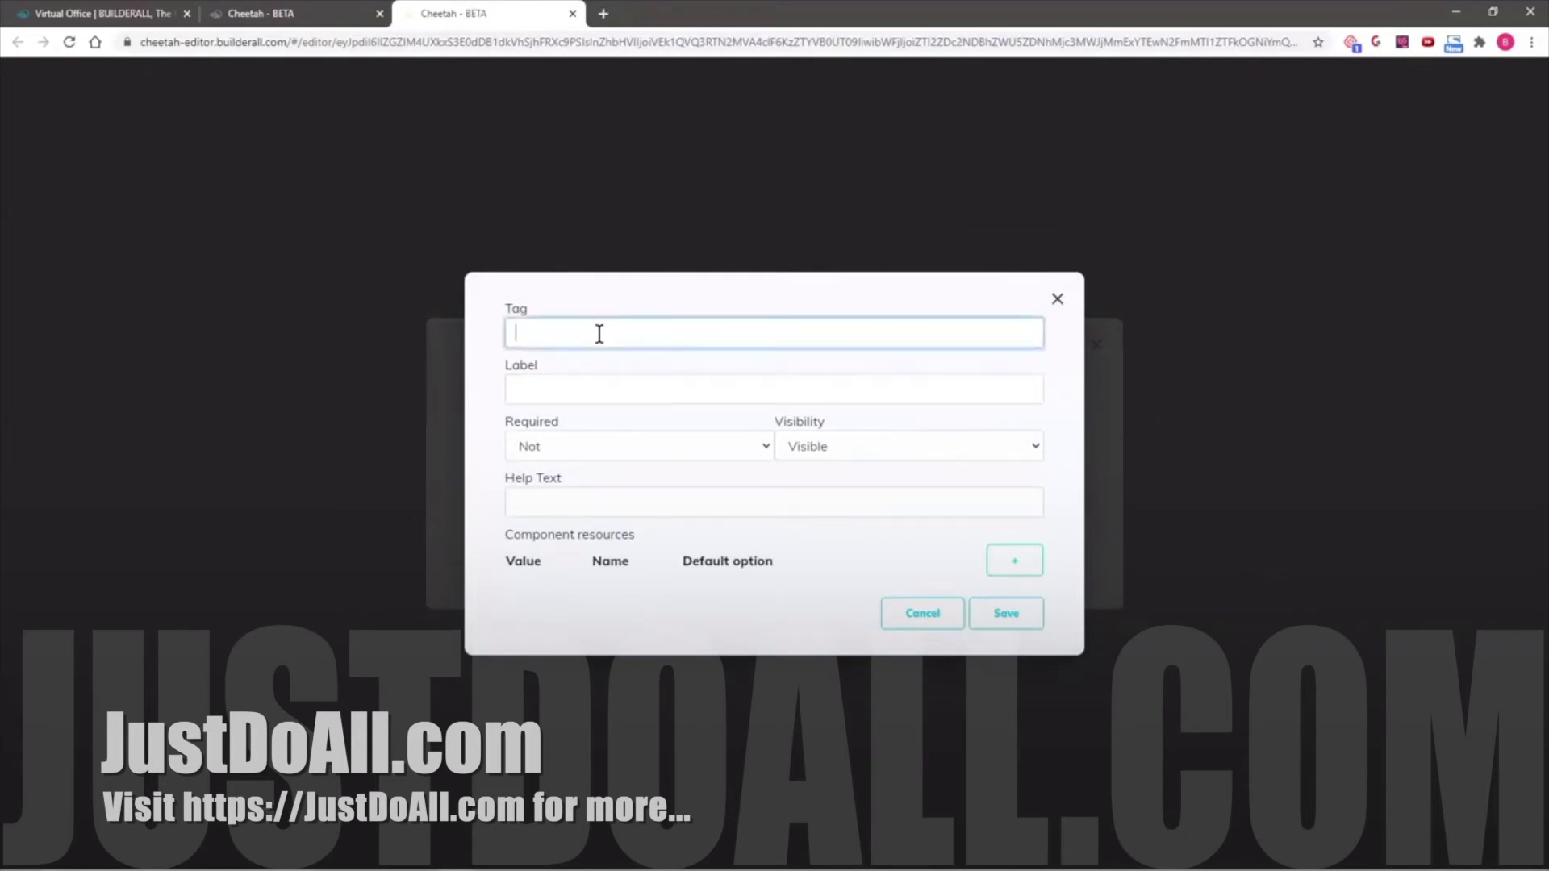
pyautogui.write('Options')
pyautogui.click(555, 392)
pyautogui.write('What are do  you need to most help with?')
pyautogui.click(552, 457)
pyautogui.click(552, 468)
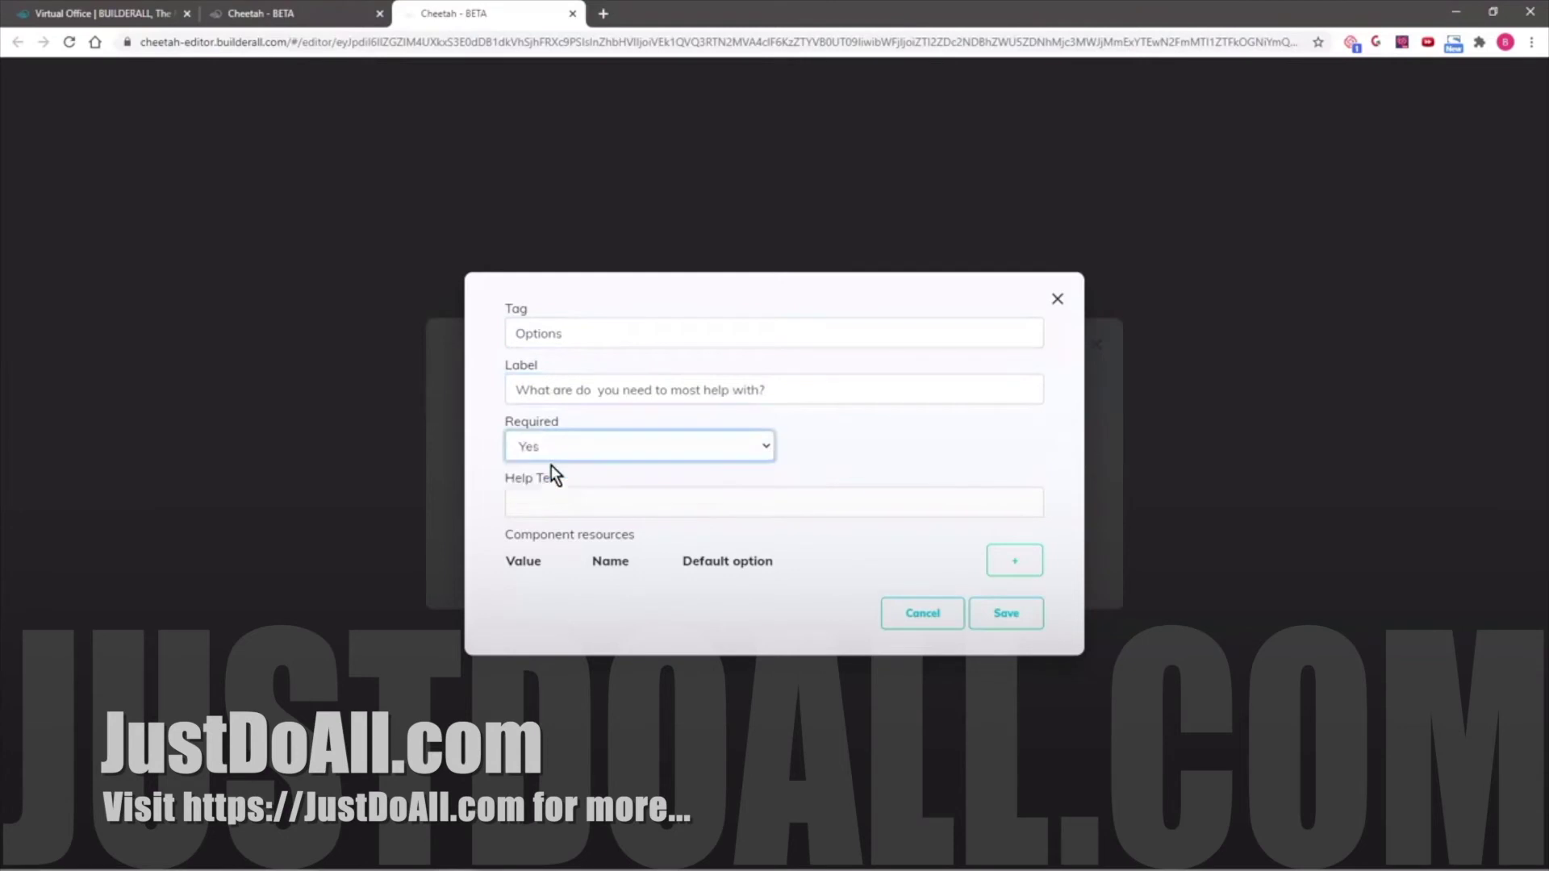
# Add the answer options Leads generation and Marketing myself, each with matching value and name.
pyautogui.click(1019, 565)
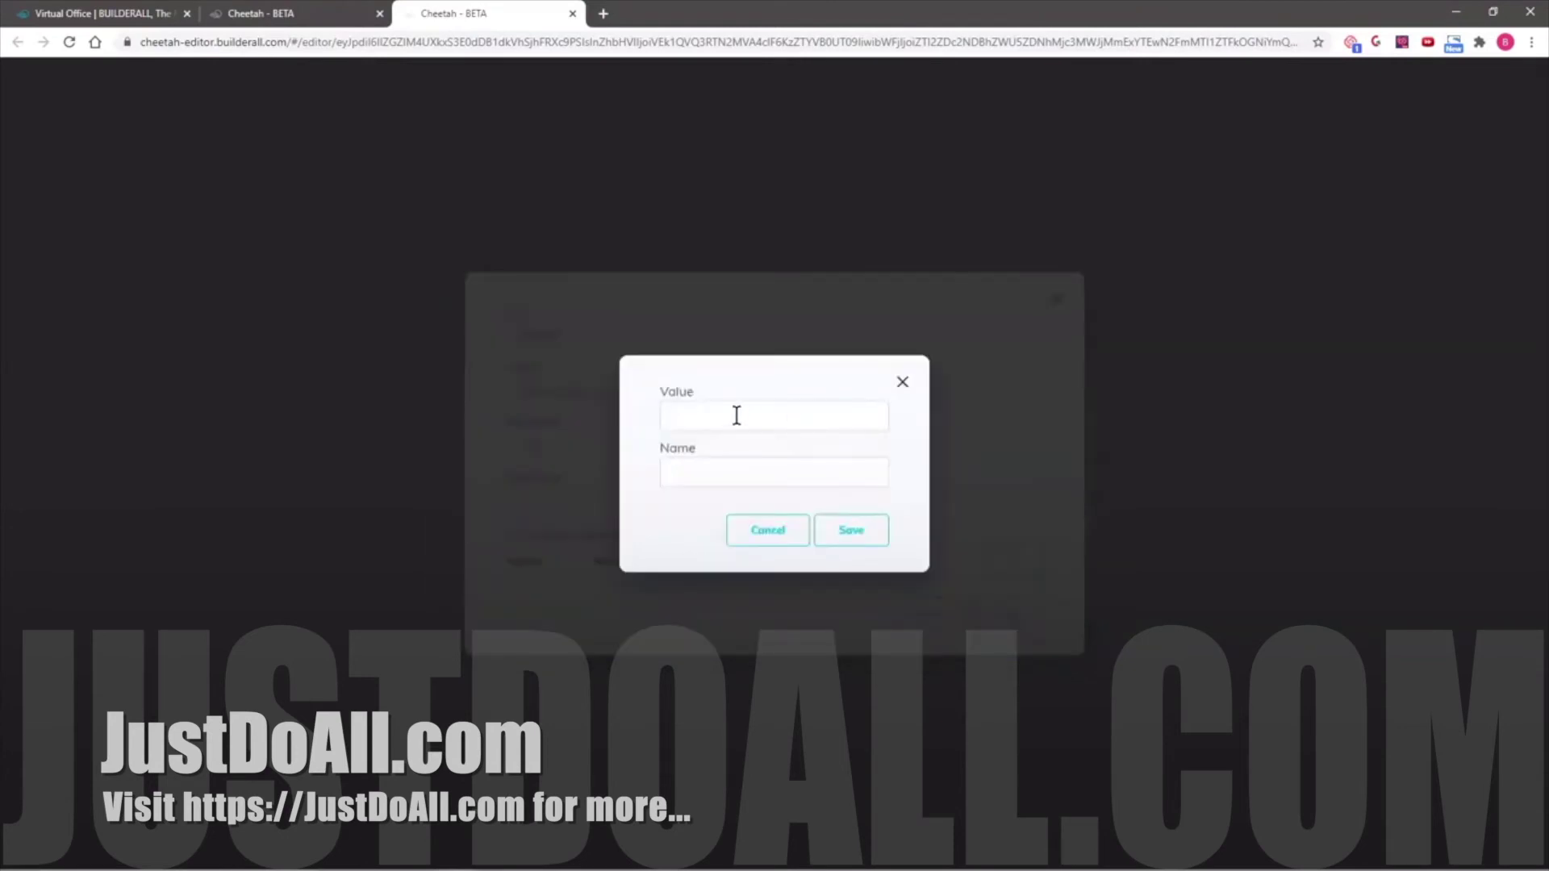
pyautogui.click(736, 415)
pyautogui.write('Leads generation')
pyautogui.hotkey('ctrl', 'a')
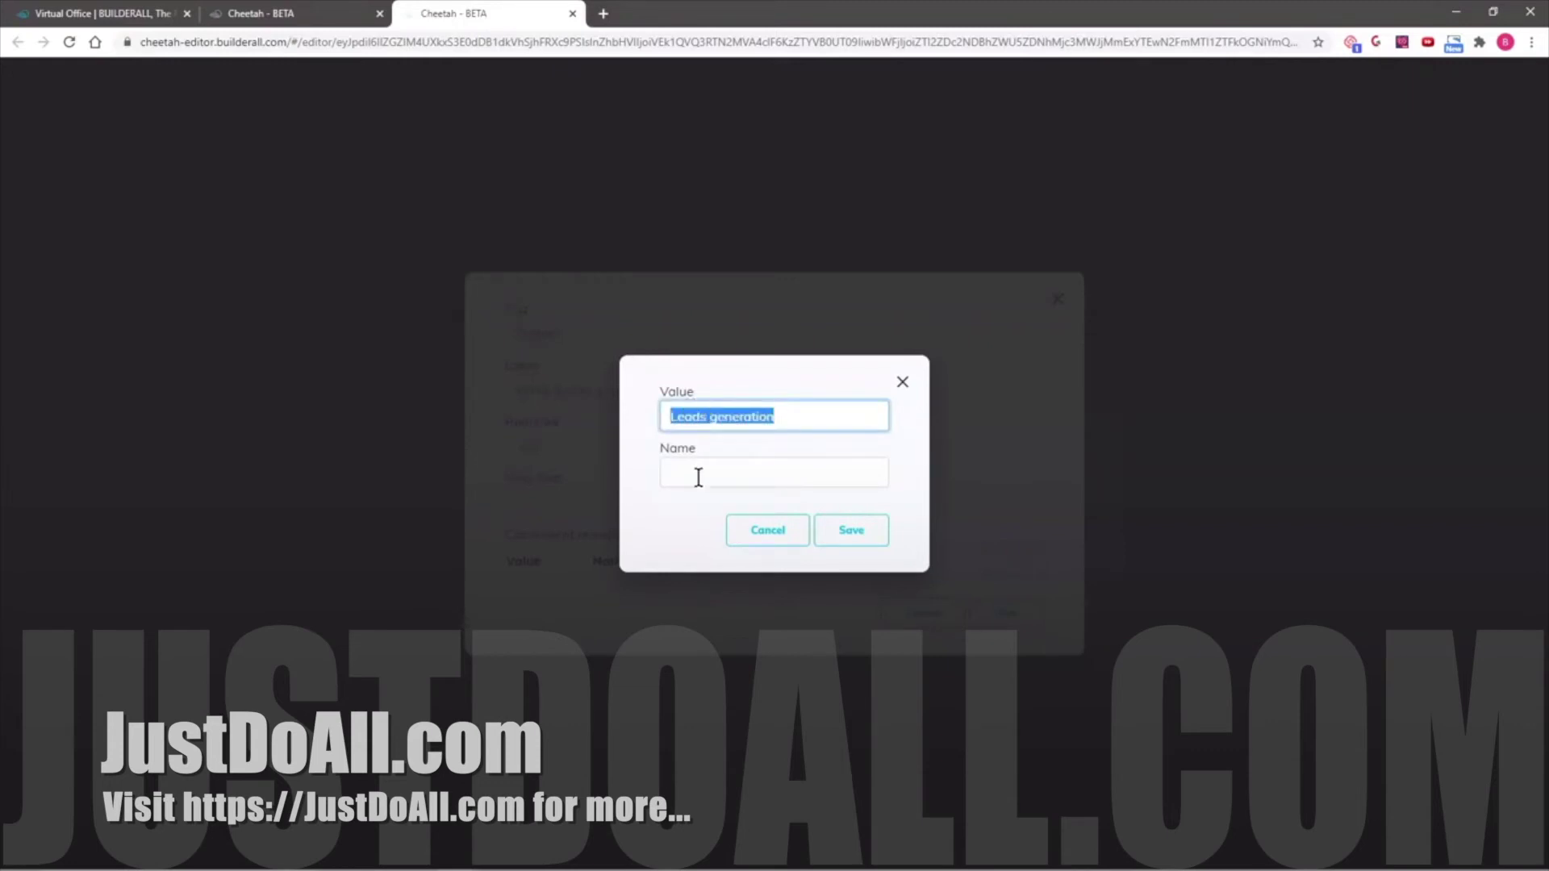
pyautogui.hotkey('ctrl', 'c')
pyautogui.click(699, 478)
pyautogui.hotkey('ctrl', 'v')
pyautogui.click(856, 537)
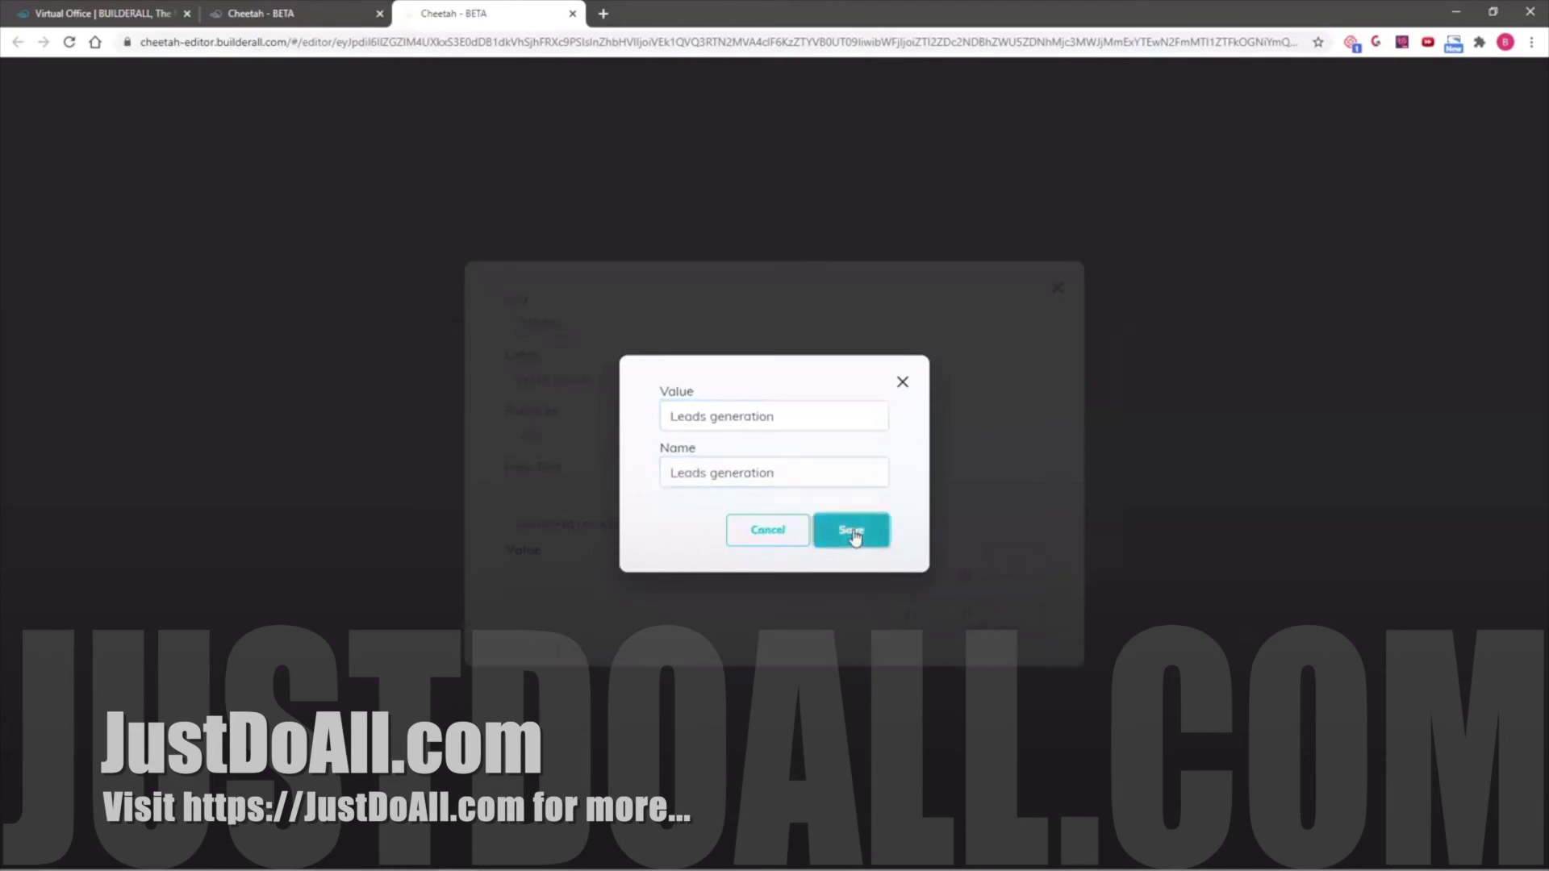
pyautogui.click(1021, 550)
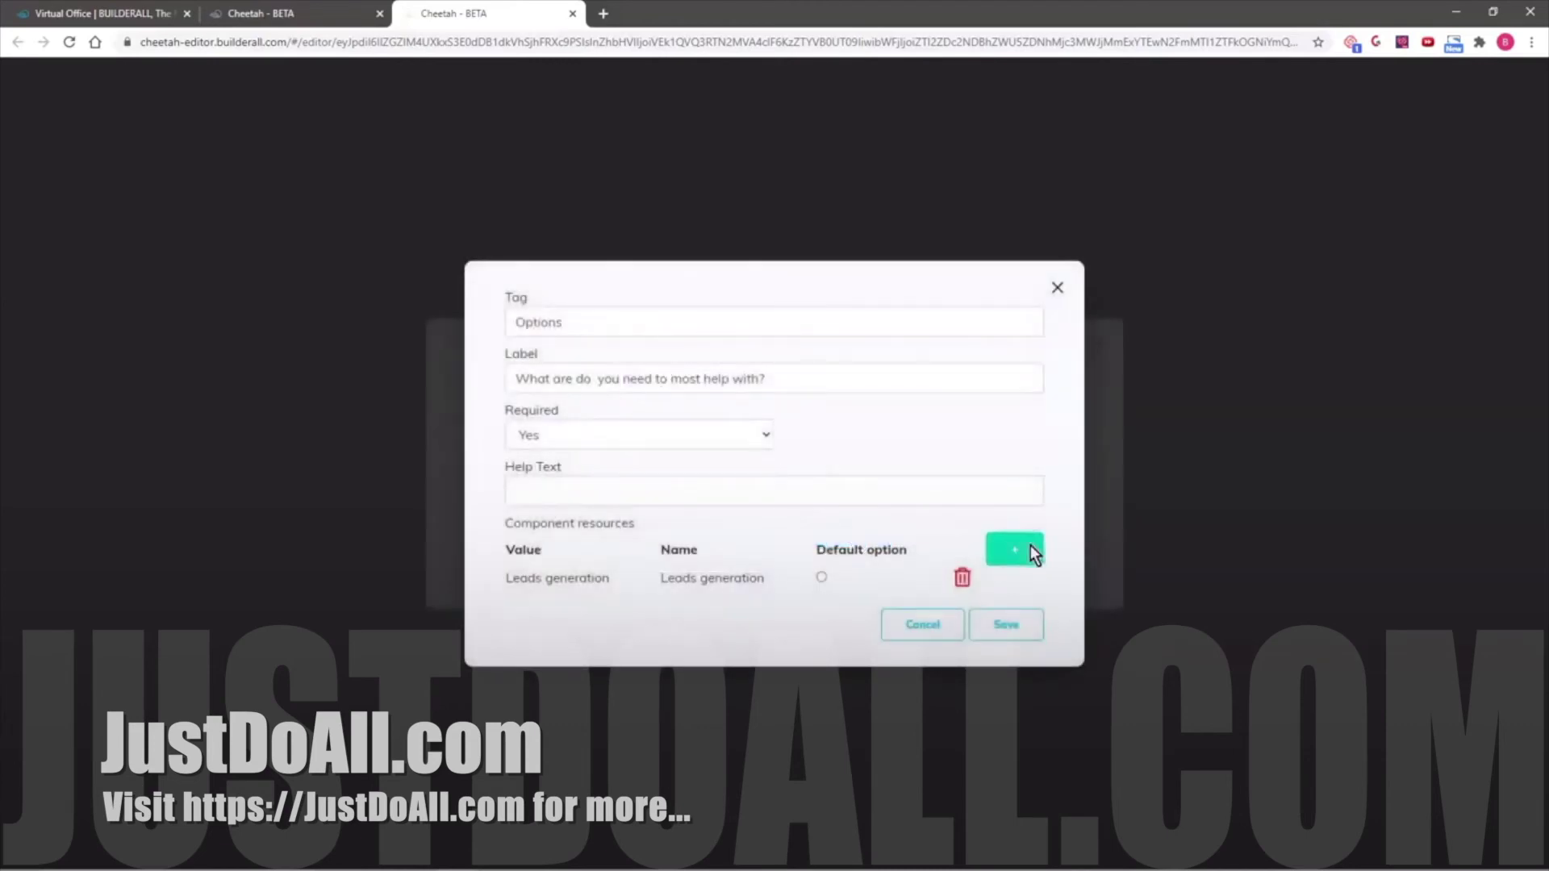
pyautogui.click(706, 424)
pyautogui.hotkey('ctrl', 'v')
pyautogui.moveTo(773, 417); pyautogui.dragTo(646, 415)
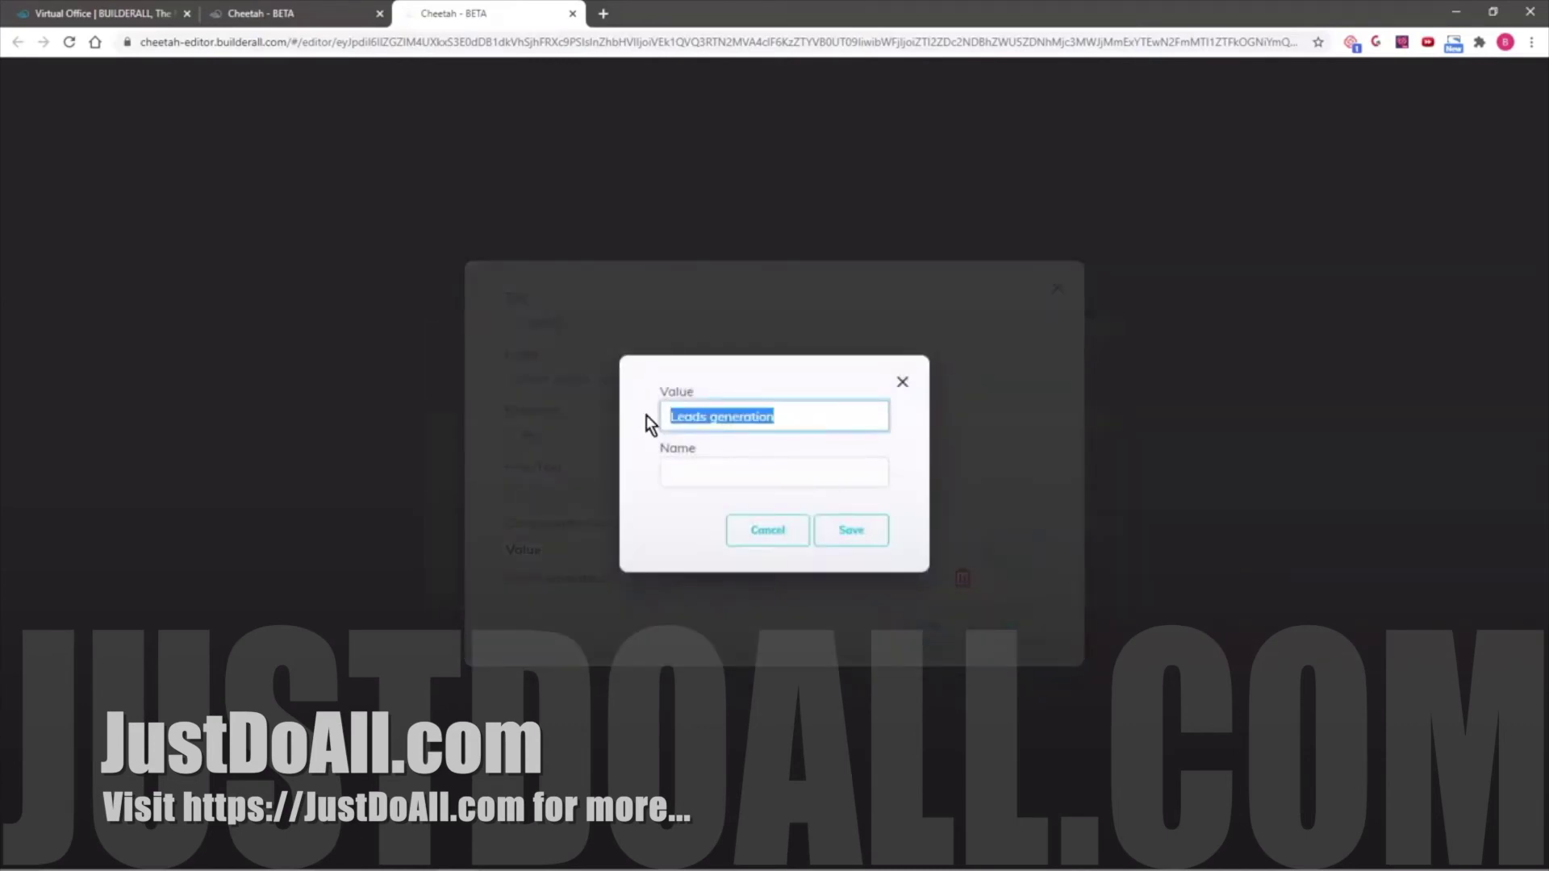
pyautogui.click(705, 472)
pyautogui.hotkey('ctrl', 'v')
pyautogui.click(851, 533)
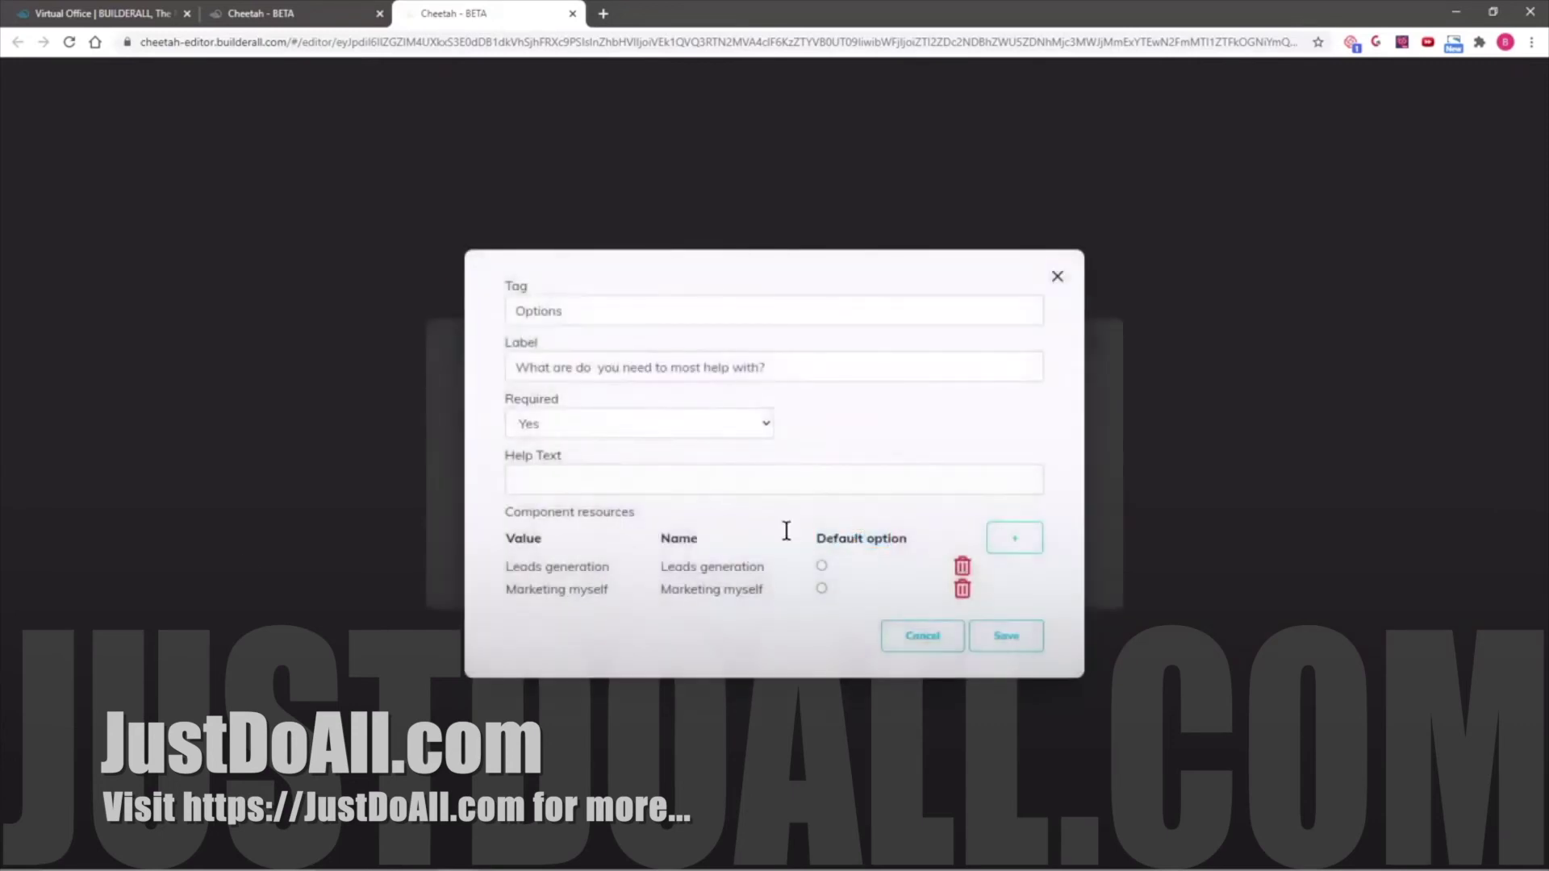
# Add the Strategy and Funnel Building options and save the checkbox question.
pyautogui.click(1014, 538)
pyautogui.click(684, 416)
pyautogui.write('Stastegy')
pyautogui.hotkey('ctrl', 'a')
pyautogui.click(852, 530)
pyautogui.click(1012, 526)
pyautogui.click(692, 416)
pyautogui.write('Funnel')
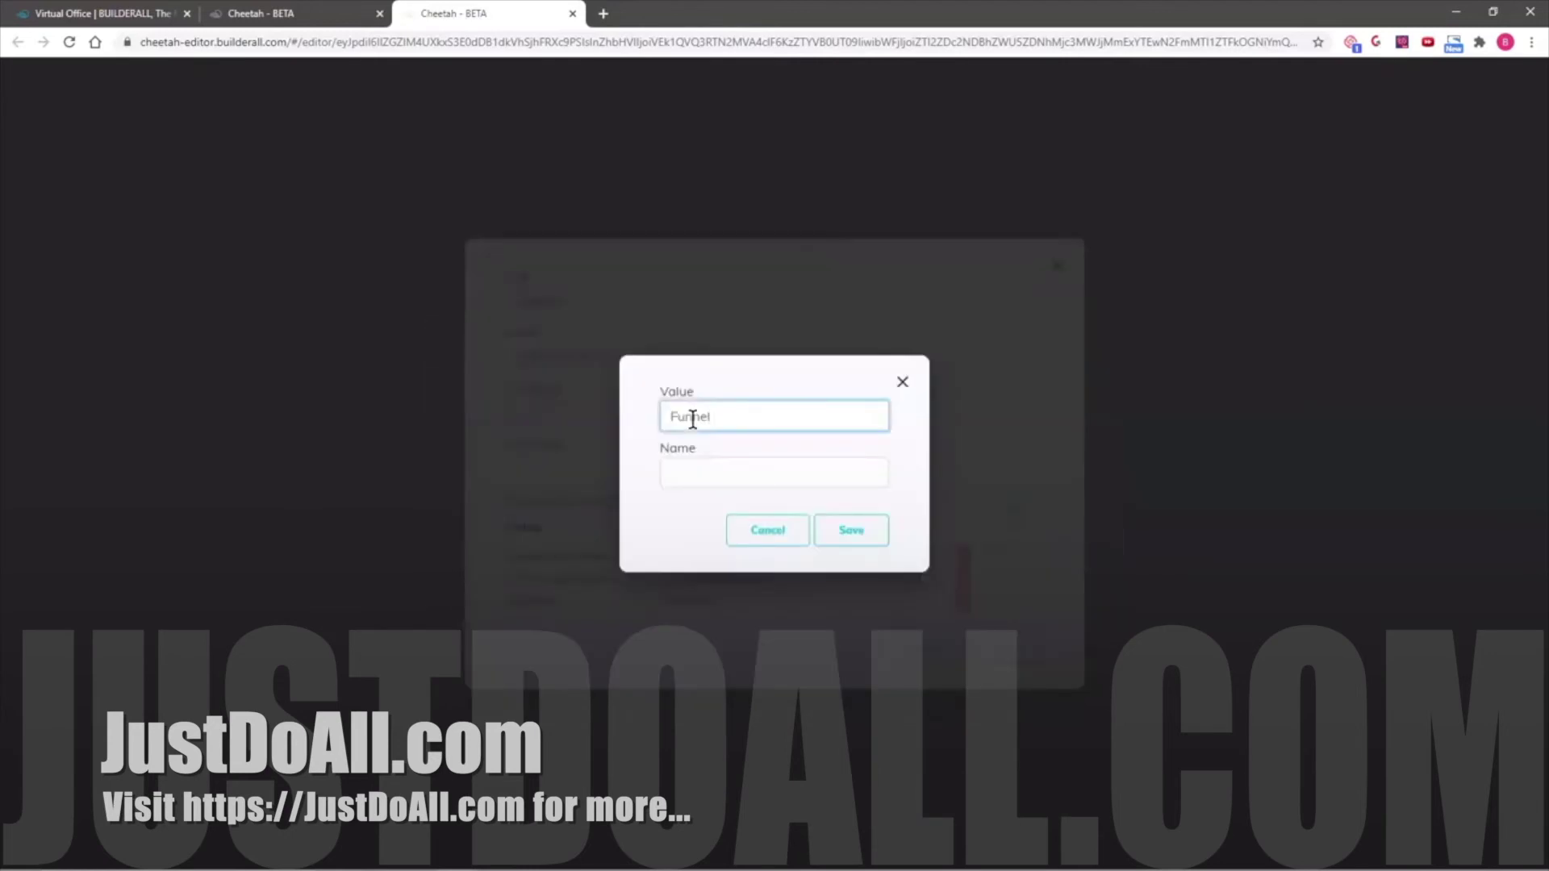
pyautogui.write(' Building')
pyautogui.moveTo(767, 418); pyautogui.dragTo(656, 426)
pyautogui.hotkey('ctrl', 'c')
pyautogui.click(688, 474)
pyautogui.hotkey('ctrl', 'v')
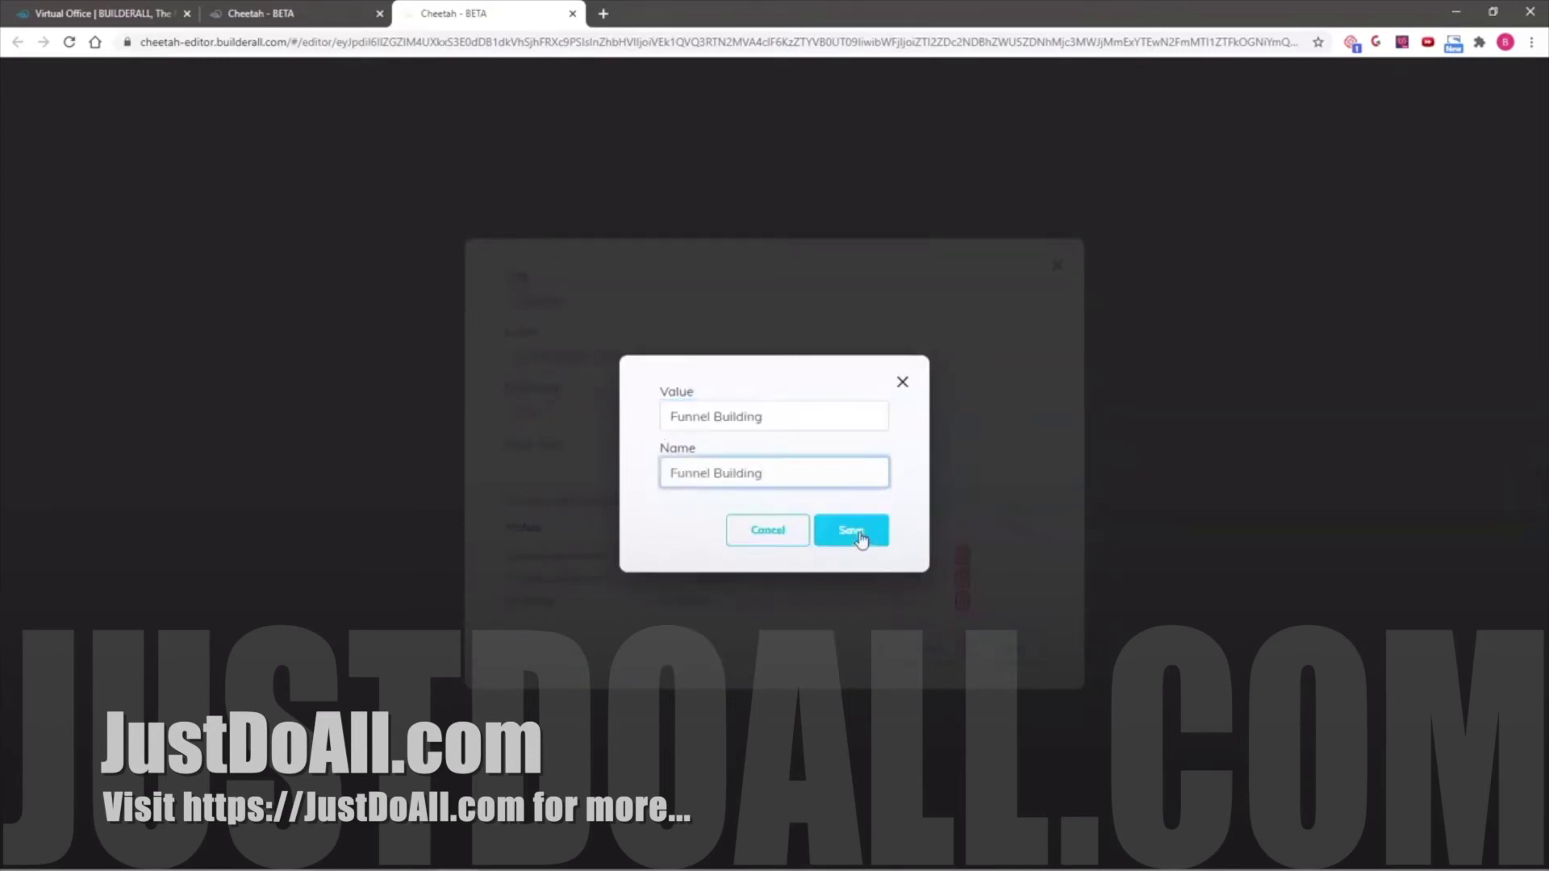
pyautogui.click(870, 534)
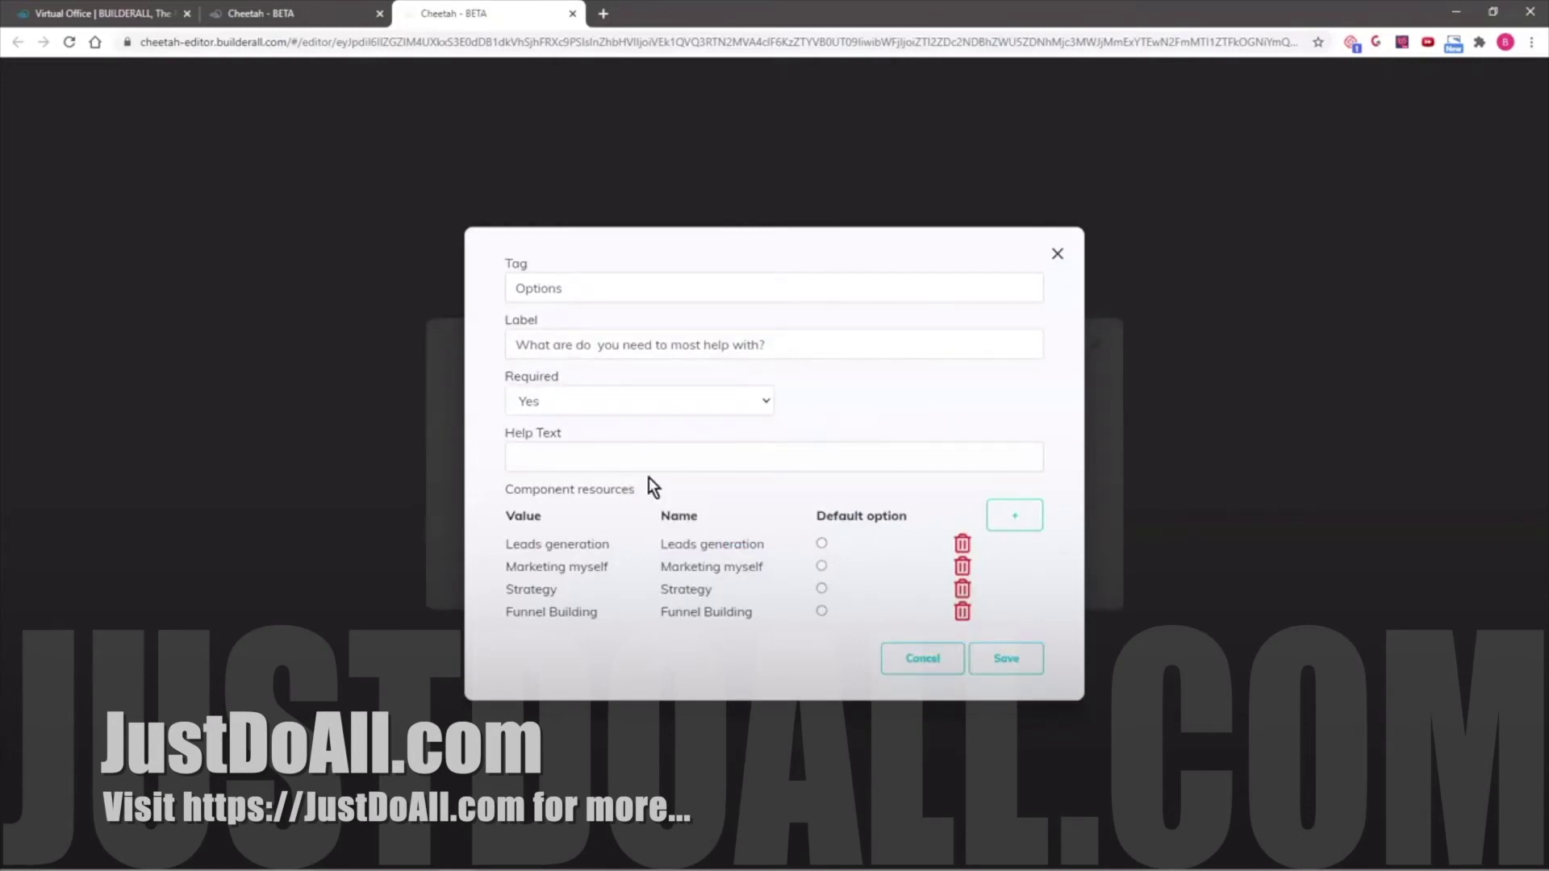
pyautogui.click(1012, 664)
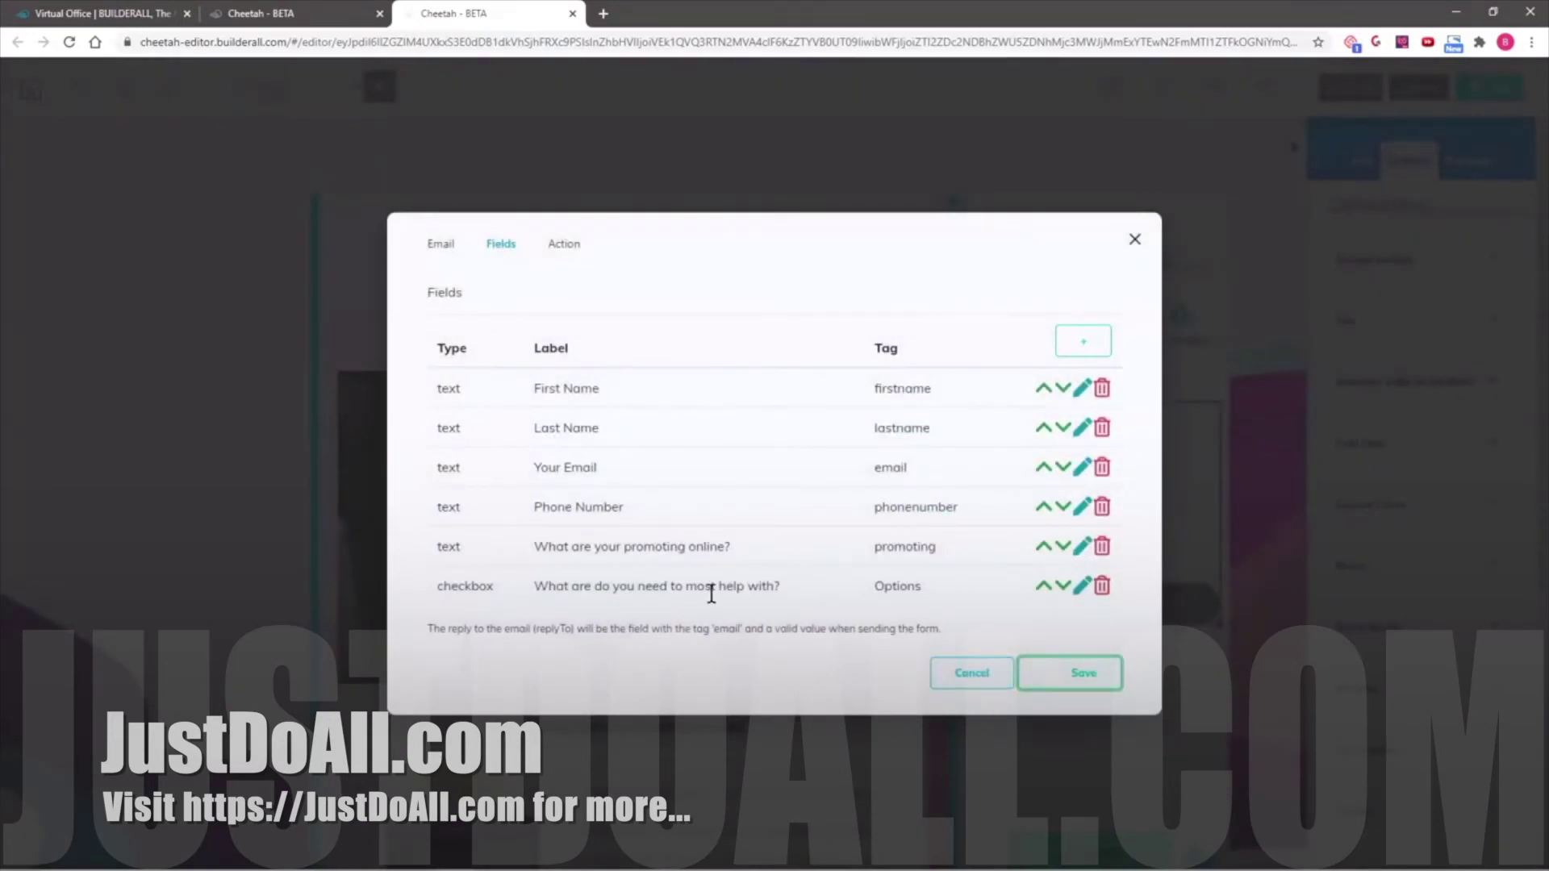
# Add a text-area field labelled Comments? and reuse the label as its tag.
pyautogui.click(1055, 678)
pyautogui.click(1083, 341)
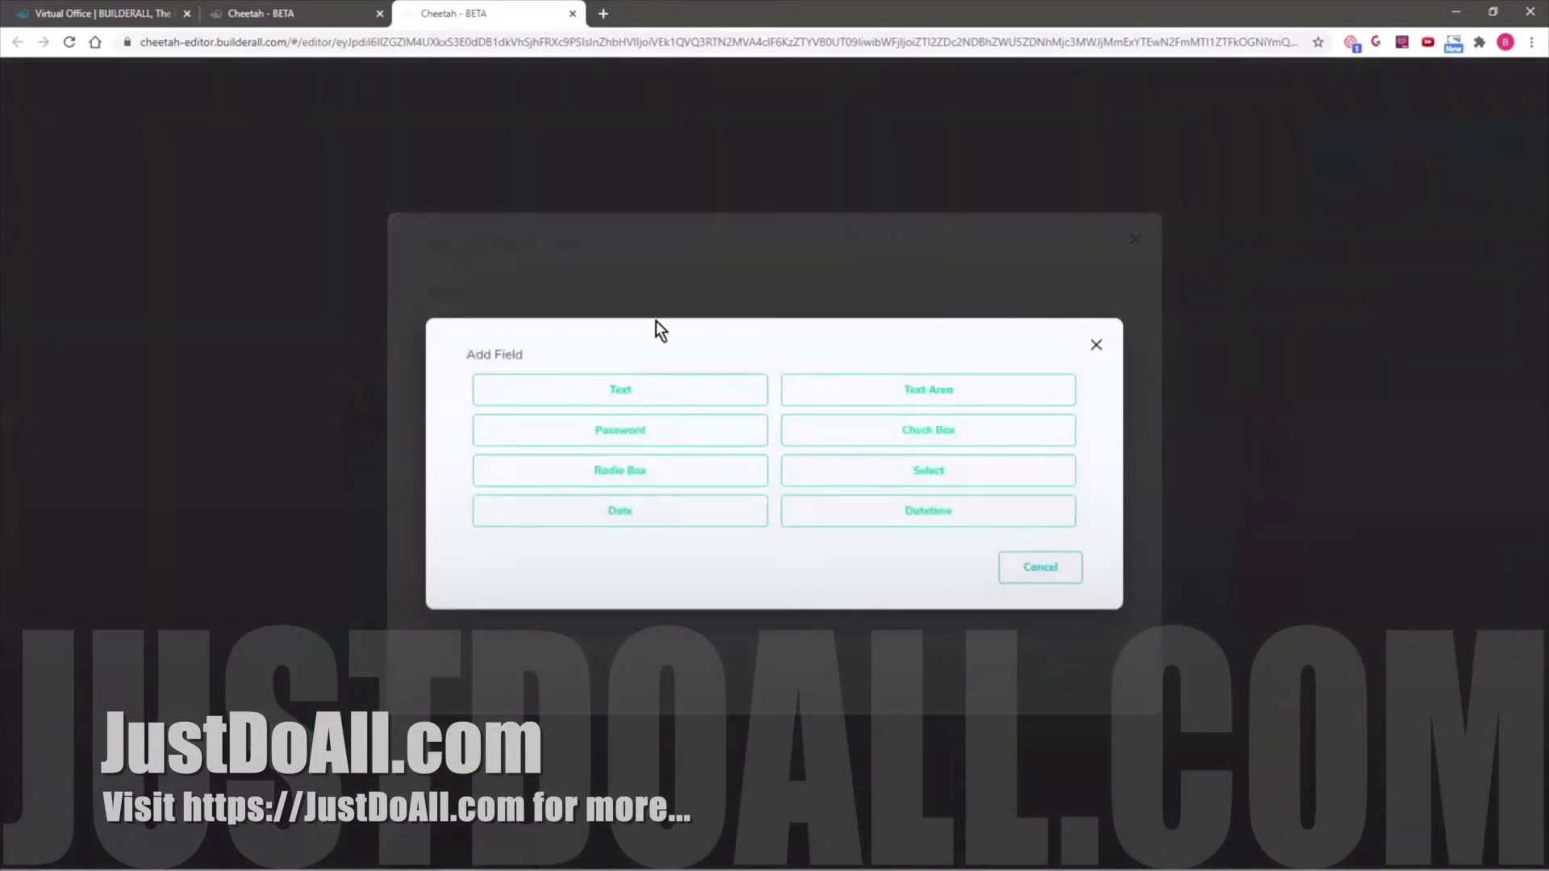
pyautogui.click(940, 399)
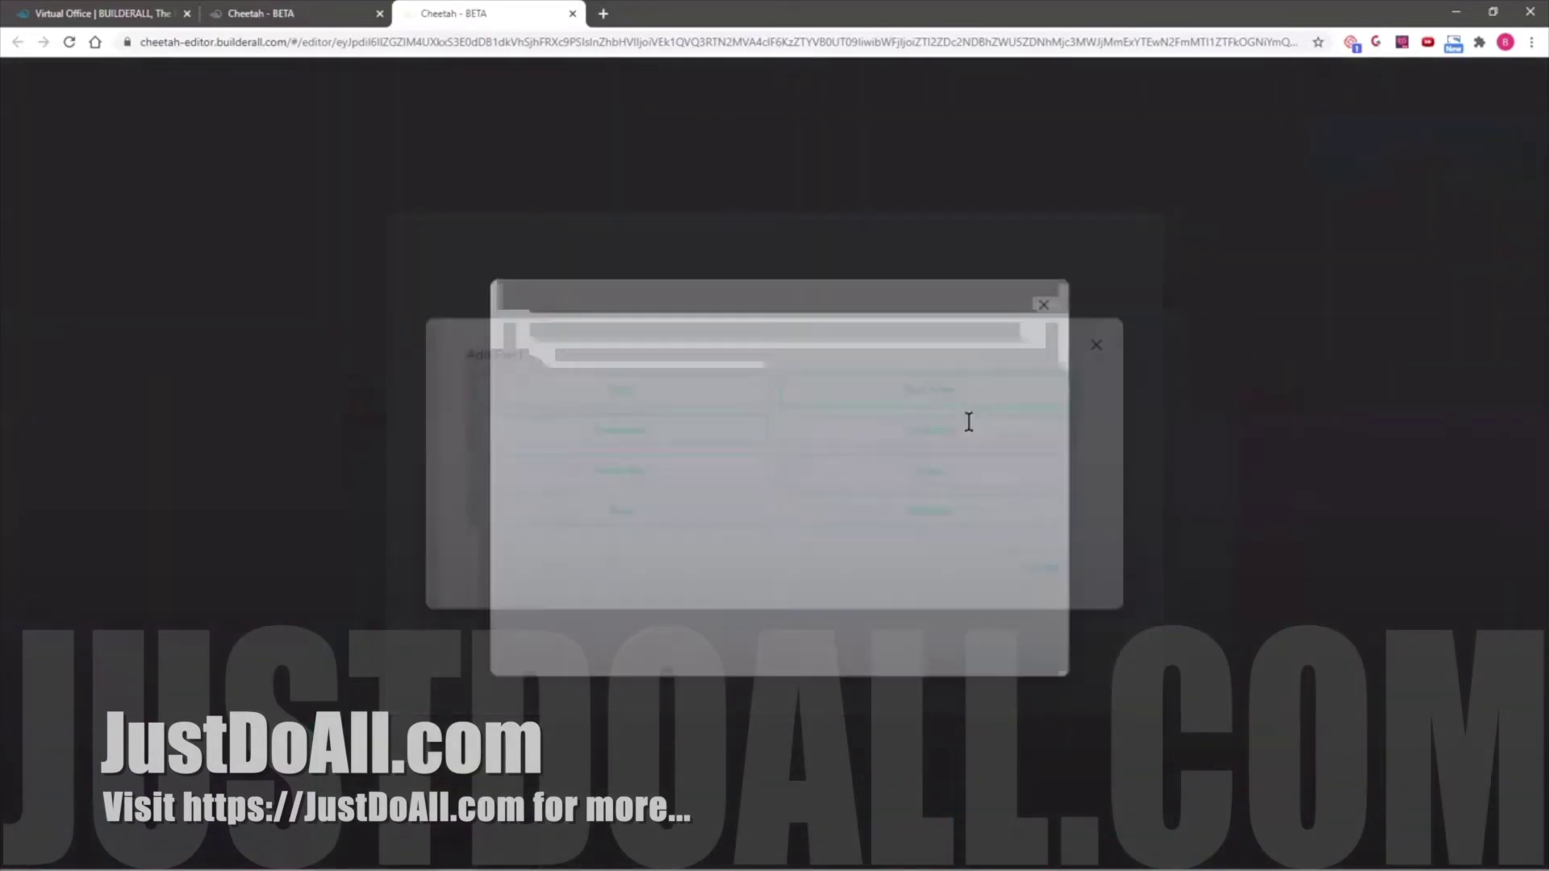
pyautogui.click(619, 312)
pyautogui.write('Commnets')
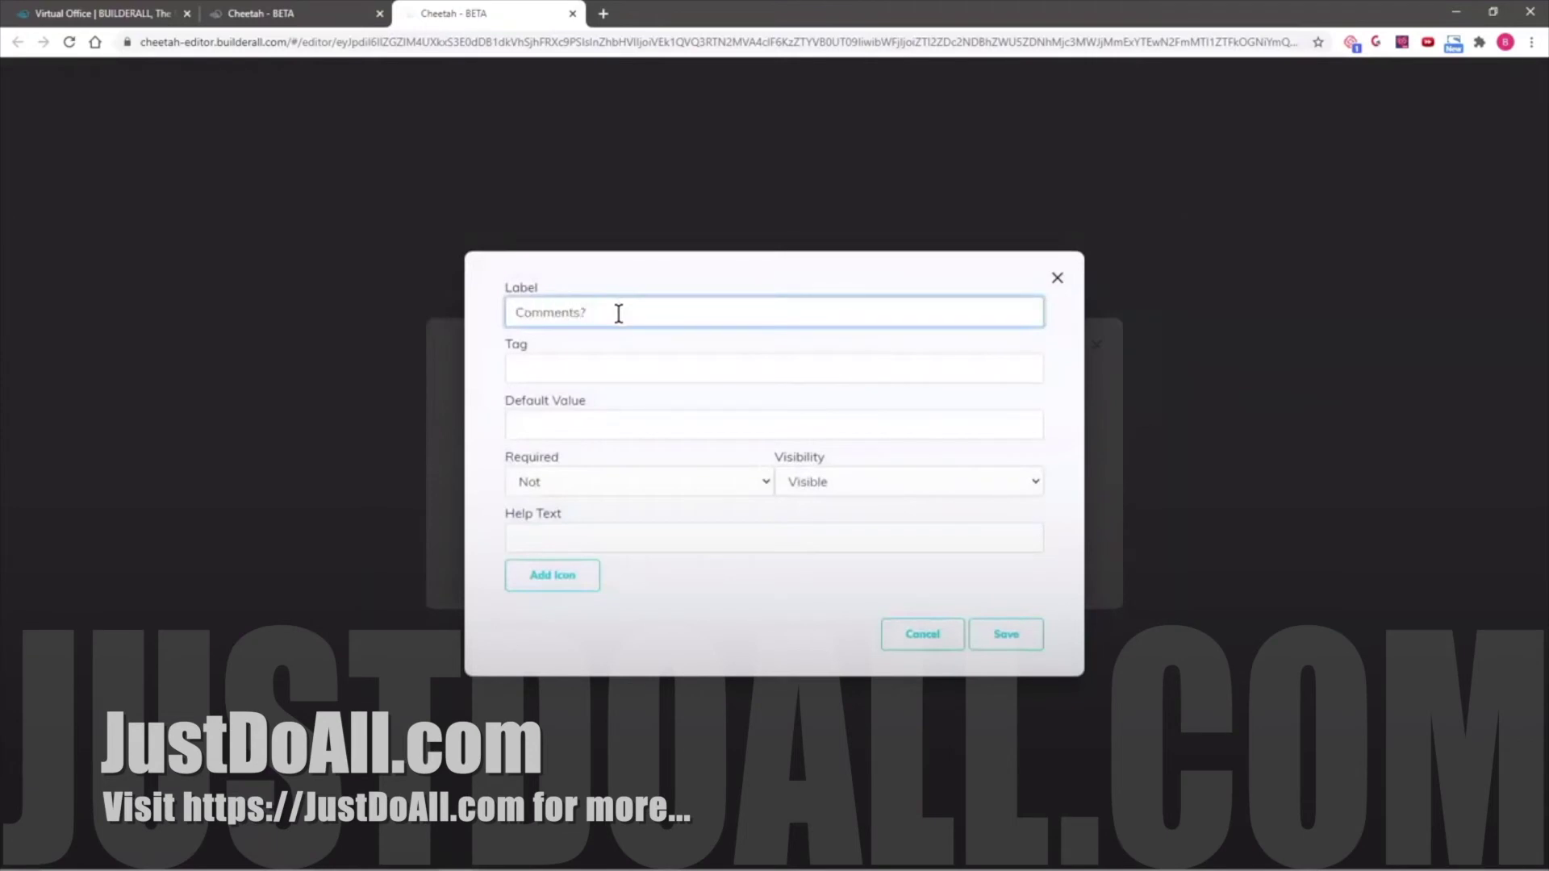
pyautogui.moveTo(618, 313); pyautogui.dragTo(509, 317)
pyautogui.hotkey('ctrl', 'c')
pyautogui.click(561, 425)
pyautogui.click(552, 370)
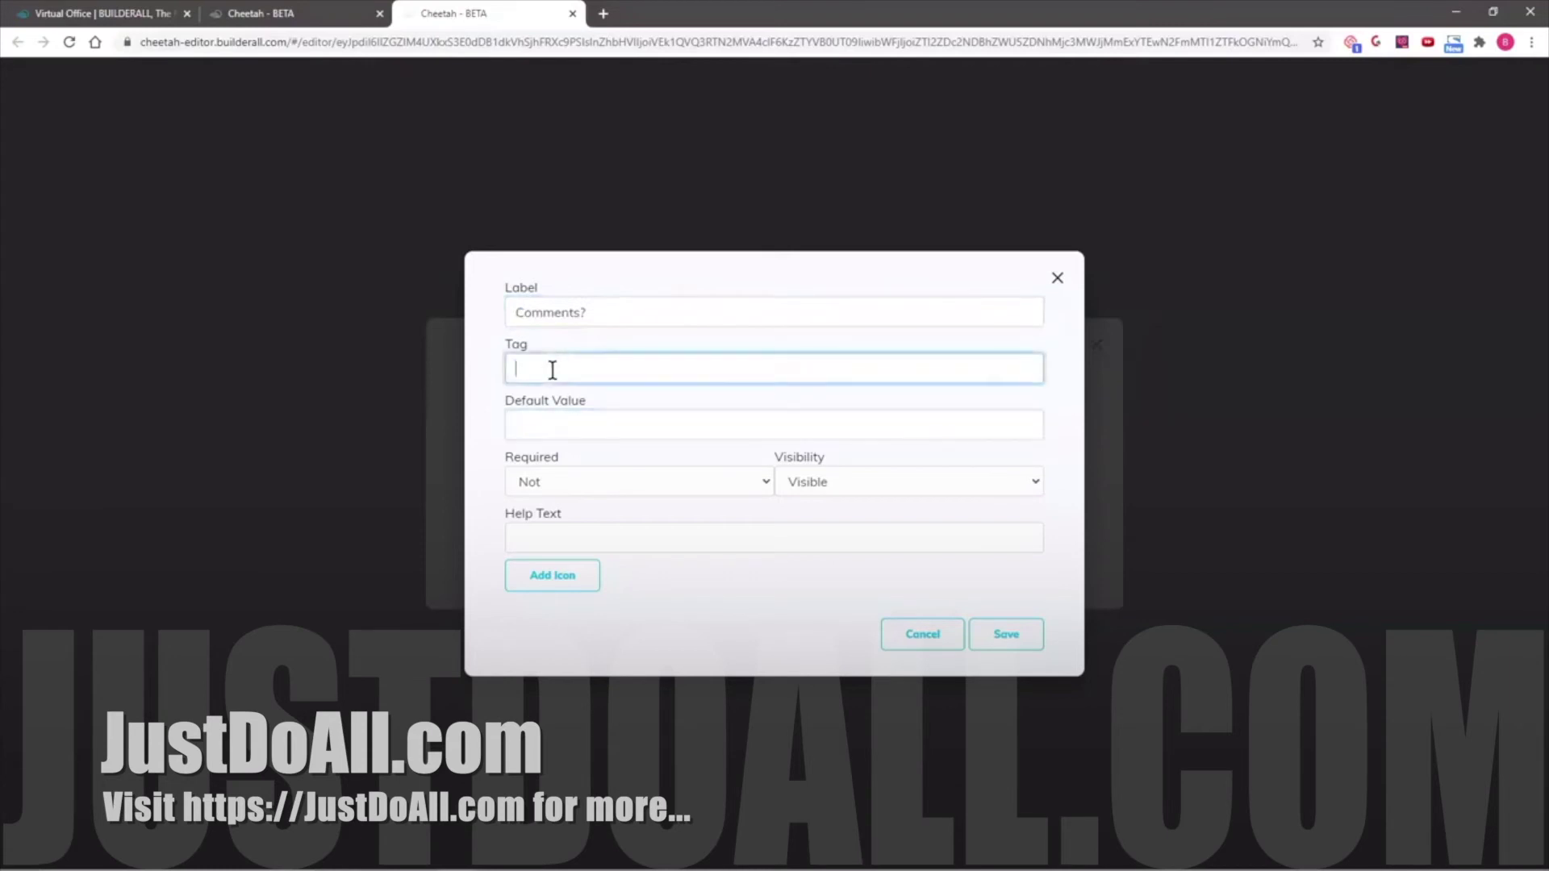
pyautogui.hotkey('ctrl', 'v')
# Leave the Comments? field not required and save it and the form's field list.
pyautogui.click(602, 485)
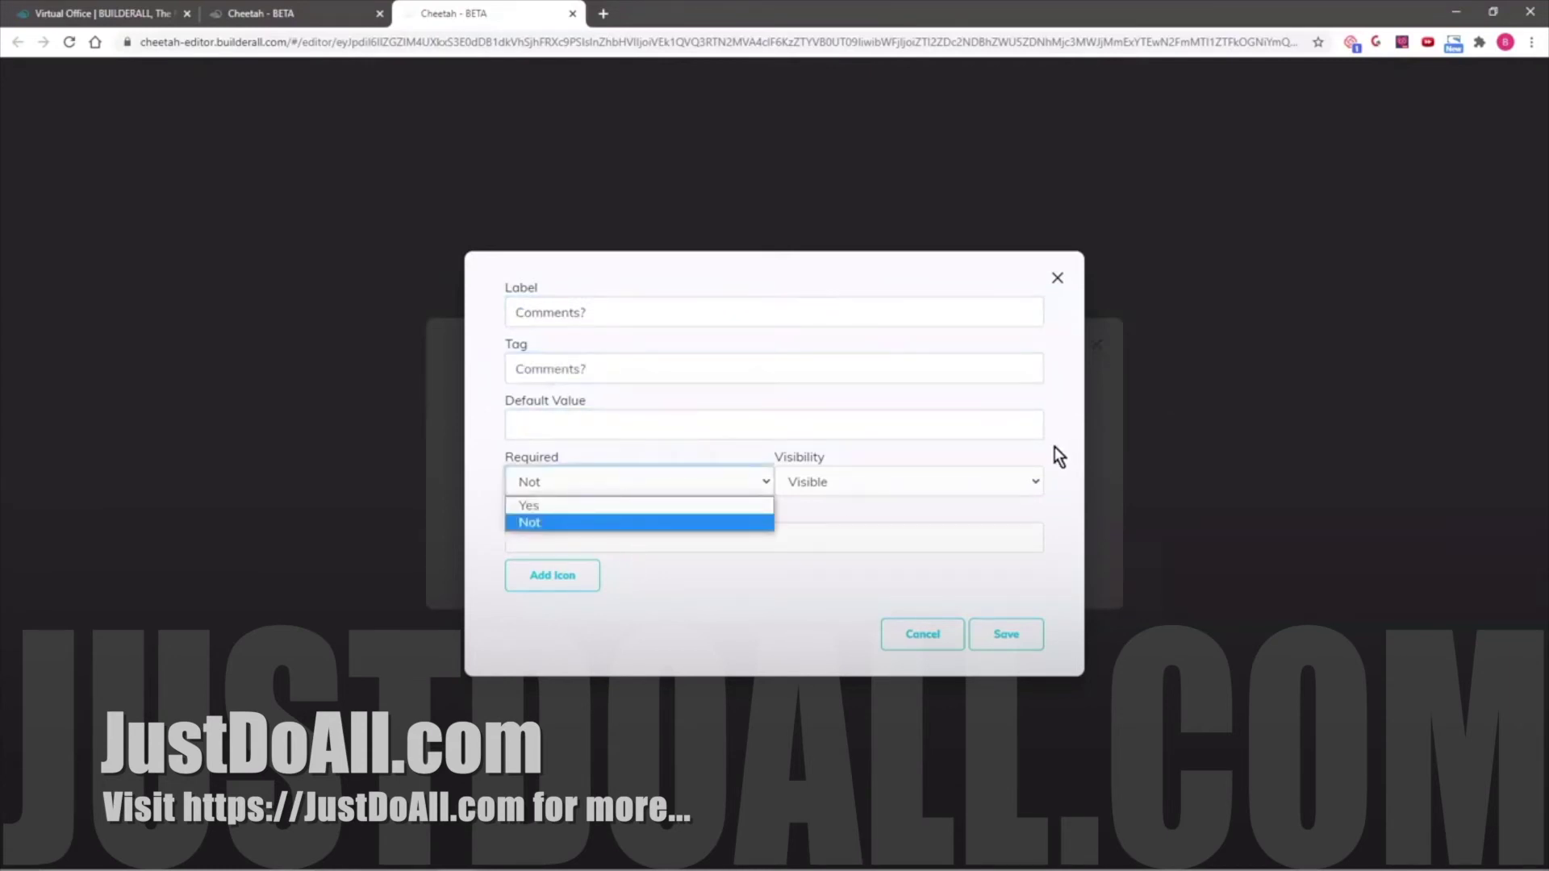
pyautogui.click(744, 612)
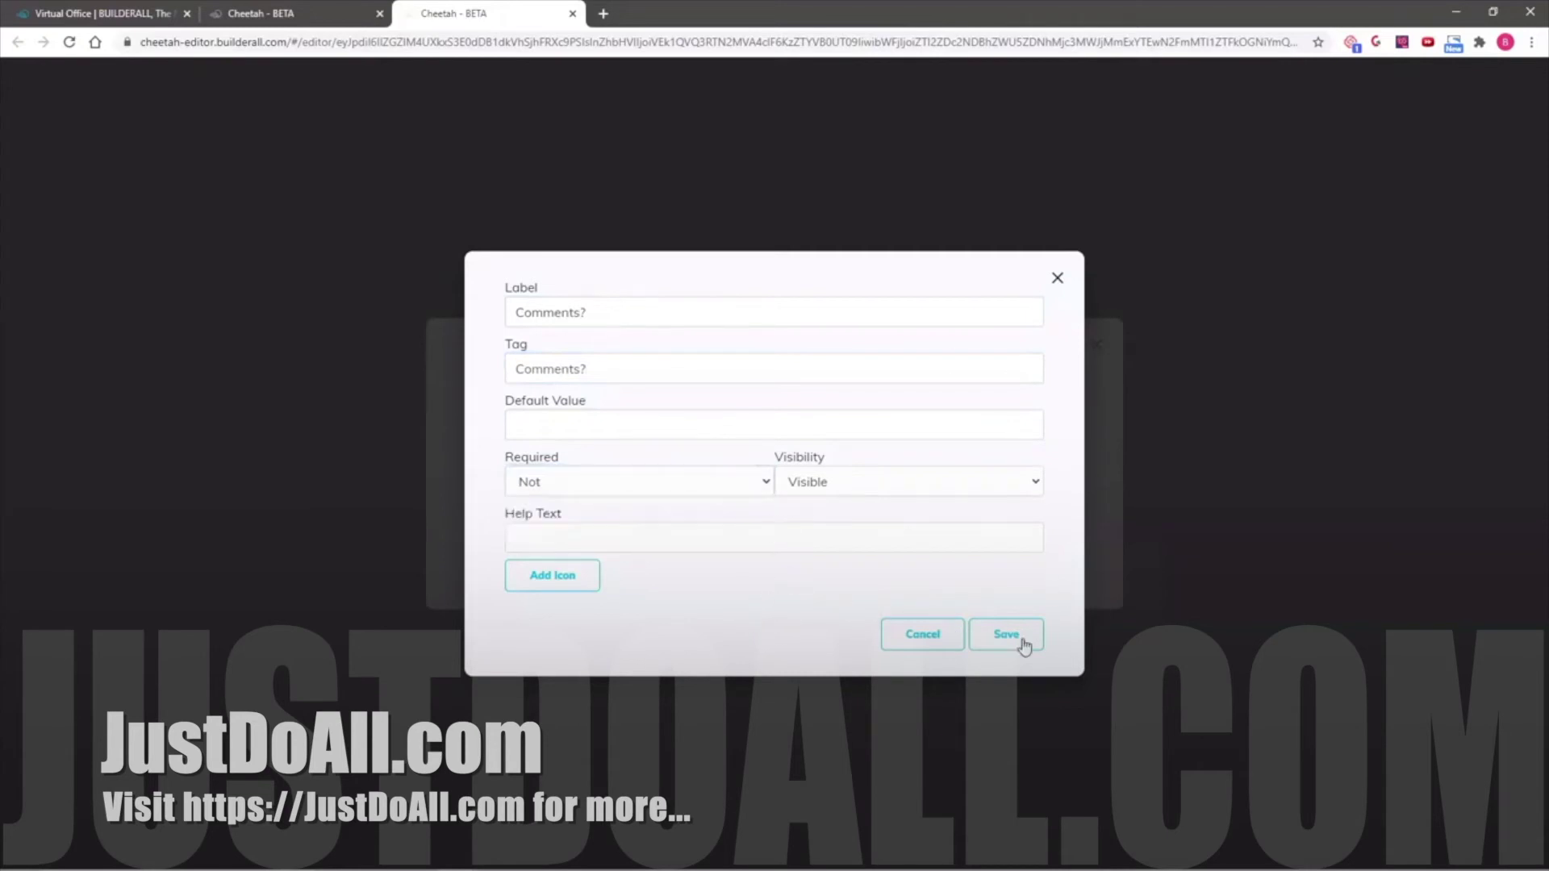
pyautogui.click(1001, 636)
pyautogui.click(1073, 692)
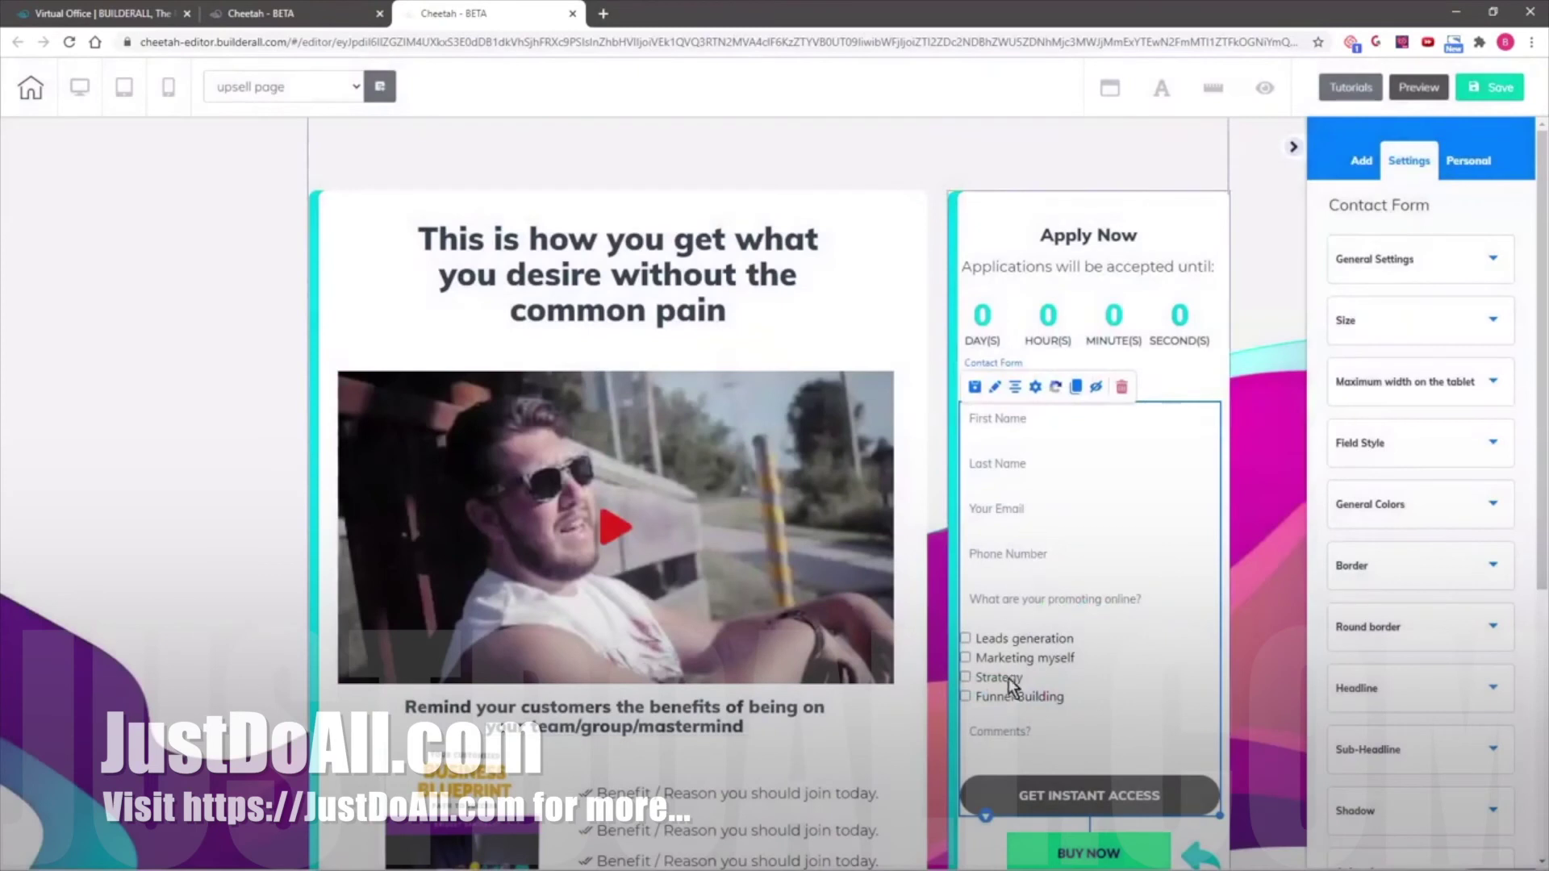
# Nudge the contact form up and left, then save and publish the page.
pyautogui.moveTo(1088, 508); pyautogui.dragTo(1086, 492)
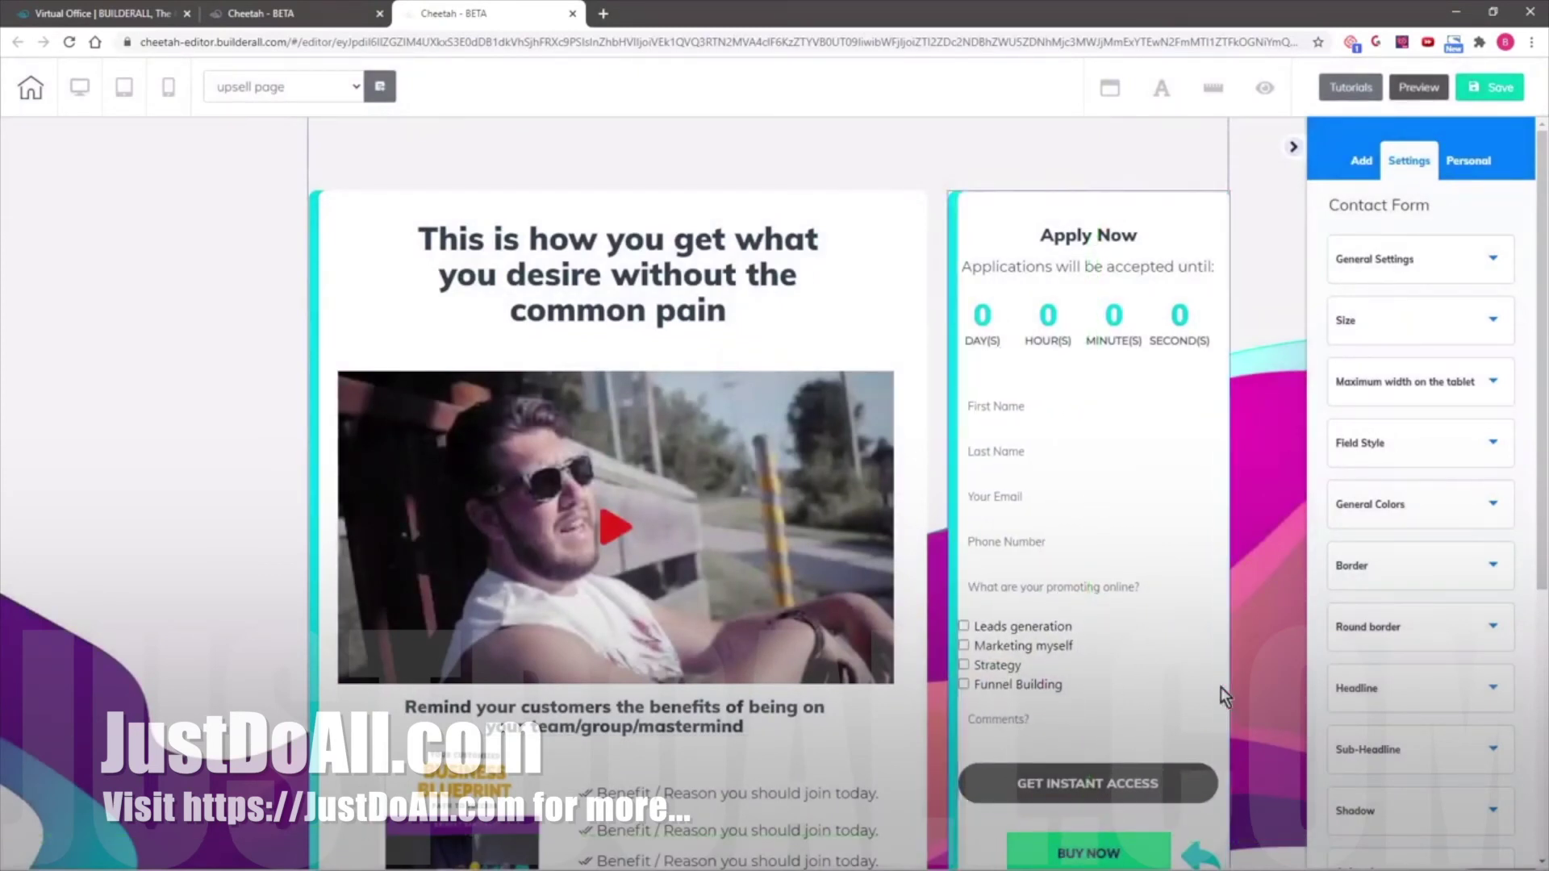
pyautogui.moveTo(1120, 655); pyautogui.dragTo(1196, 612)
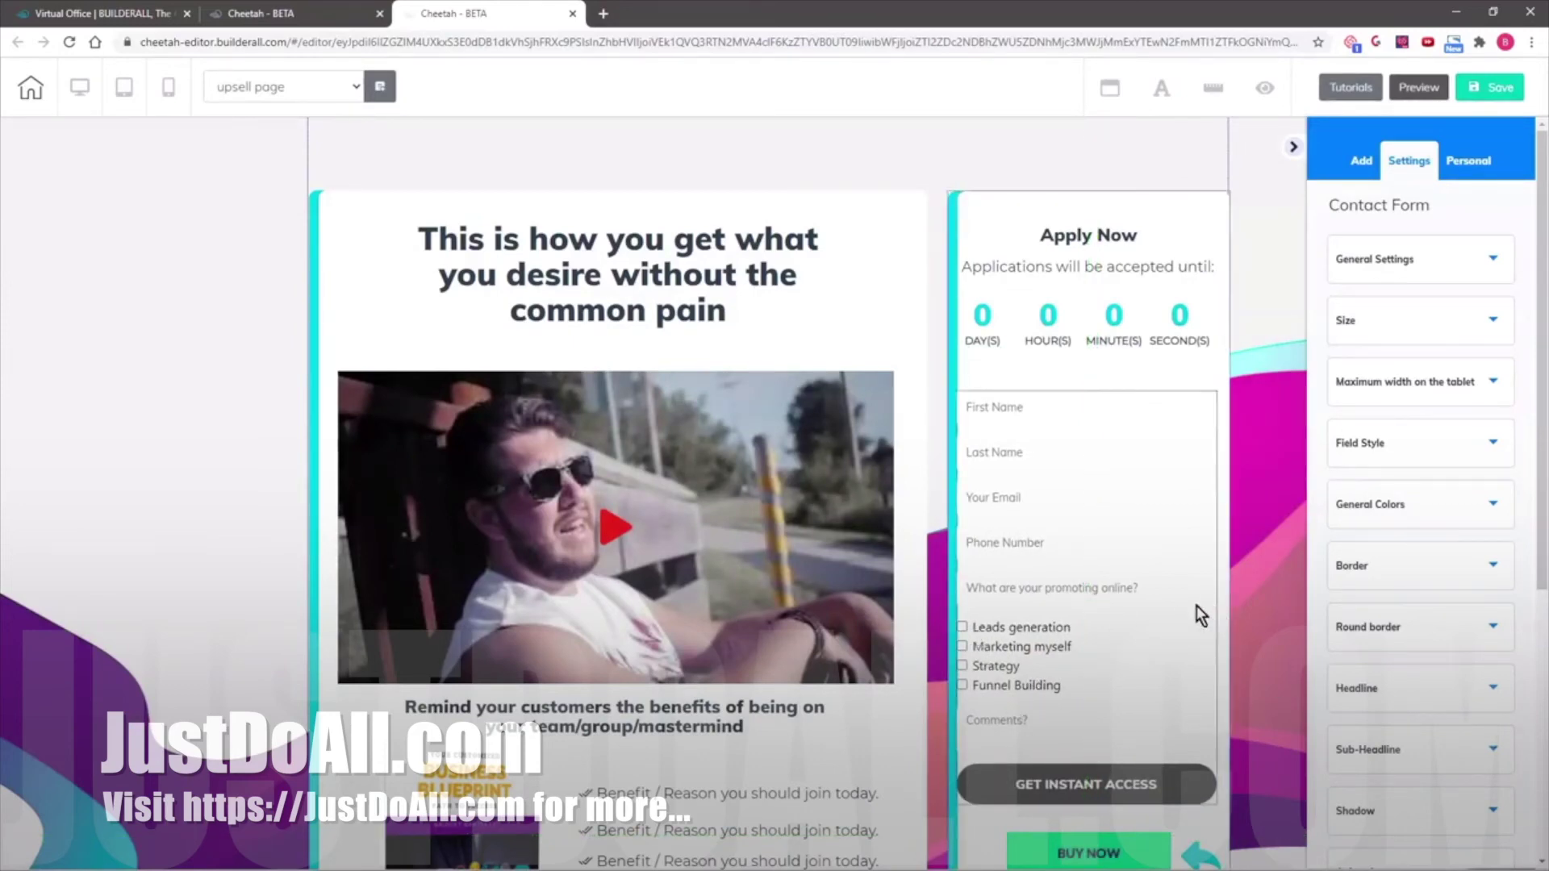
pyautogui.click(1492, 87)
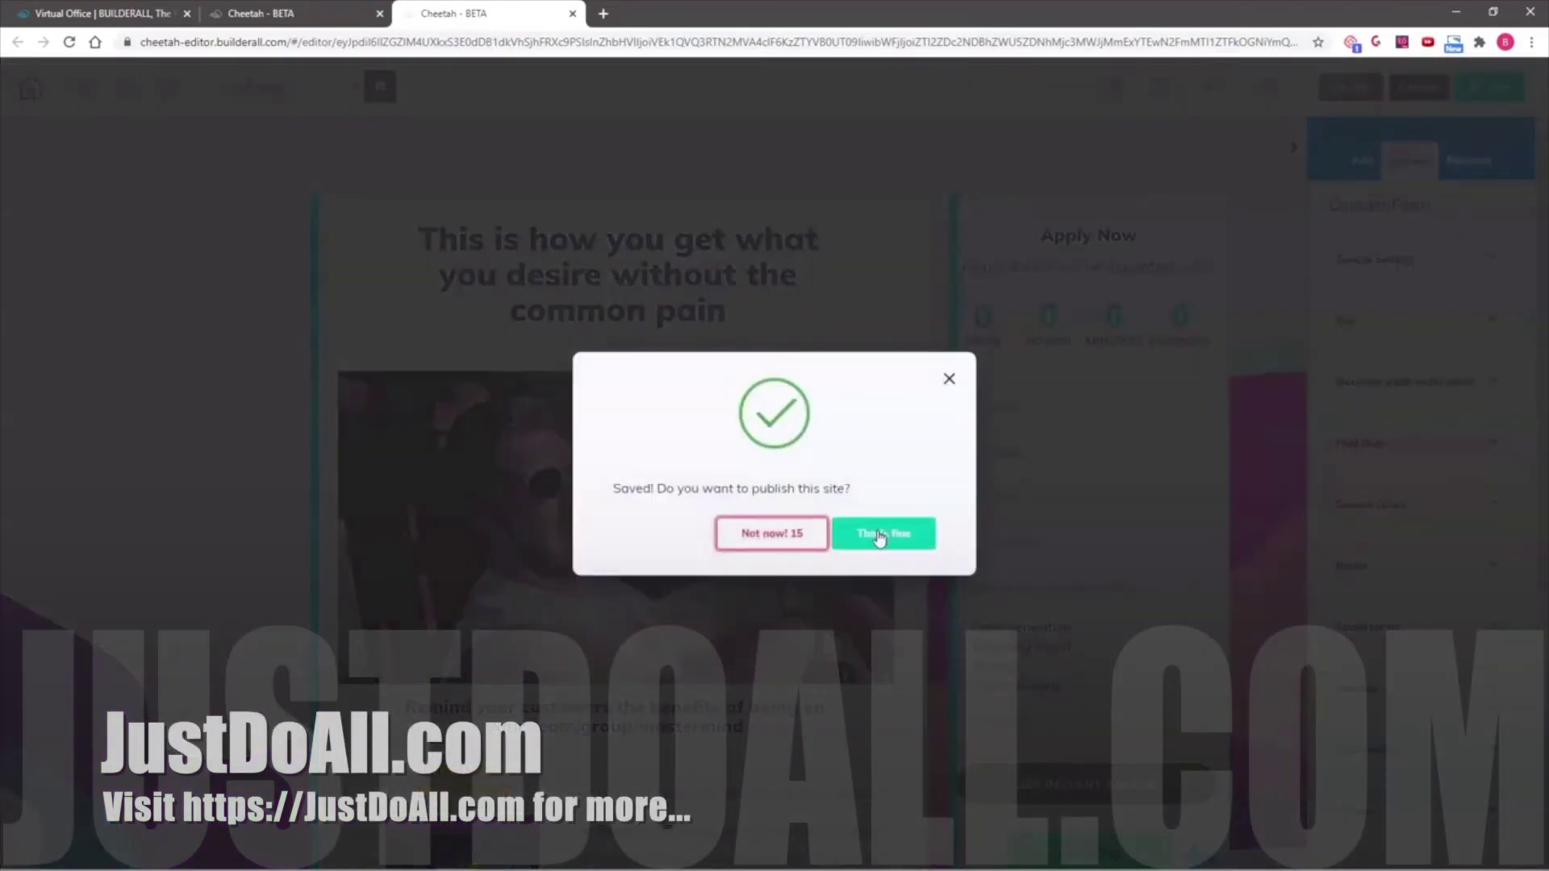
pyautogui.click(882, 534)
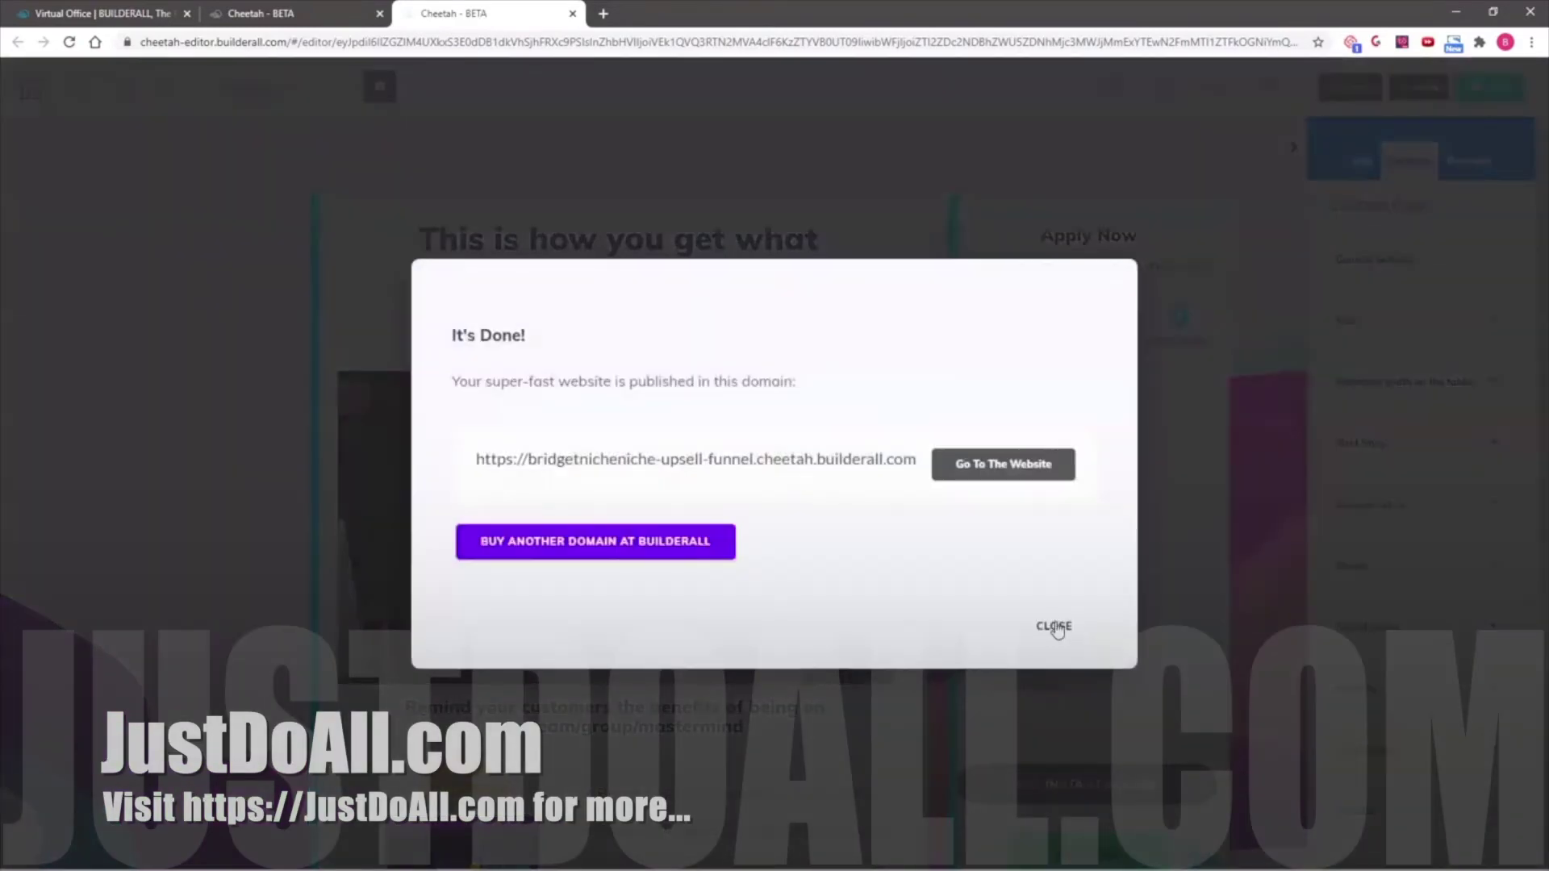
pyautogui.click(1066, 623)
# Fine-tune the contact form's position within its column.
pyautogui.moveTo(1143, 581)
pyautogui.mouseDown()
pyautogui.moveTo(1141, 667)
pyautogui.moveTo(1143, 570)
pyautogui.mouseUp()
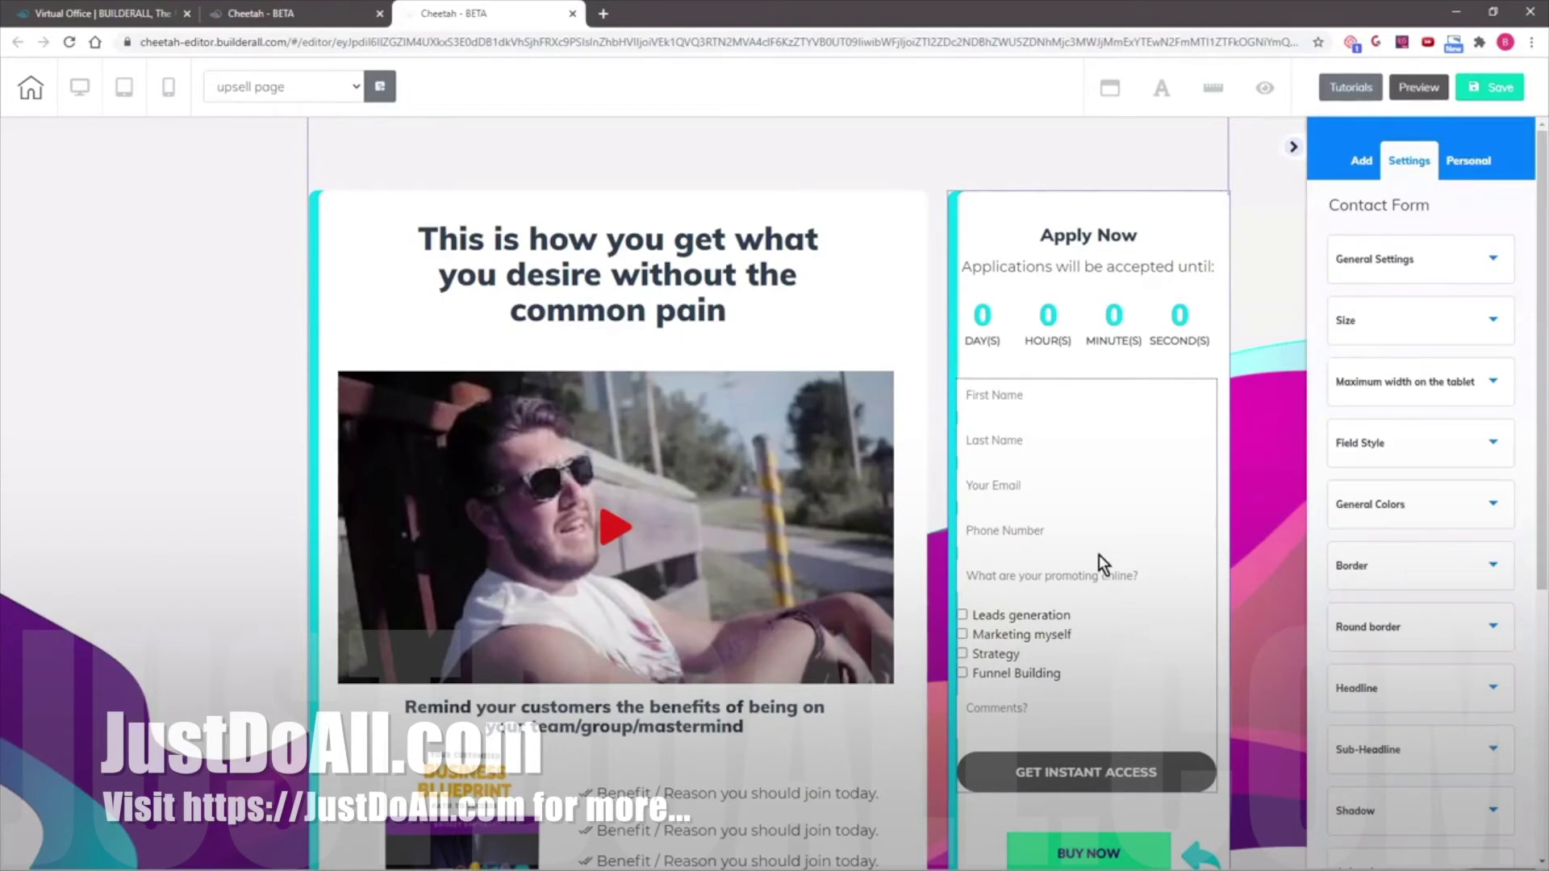
pyautogui.moveTo(1084, 535); pyautogui.dragTo(1087, 536)
pyautogui.scroll(-3, 1267, 606)
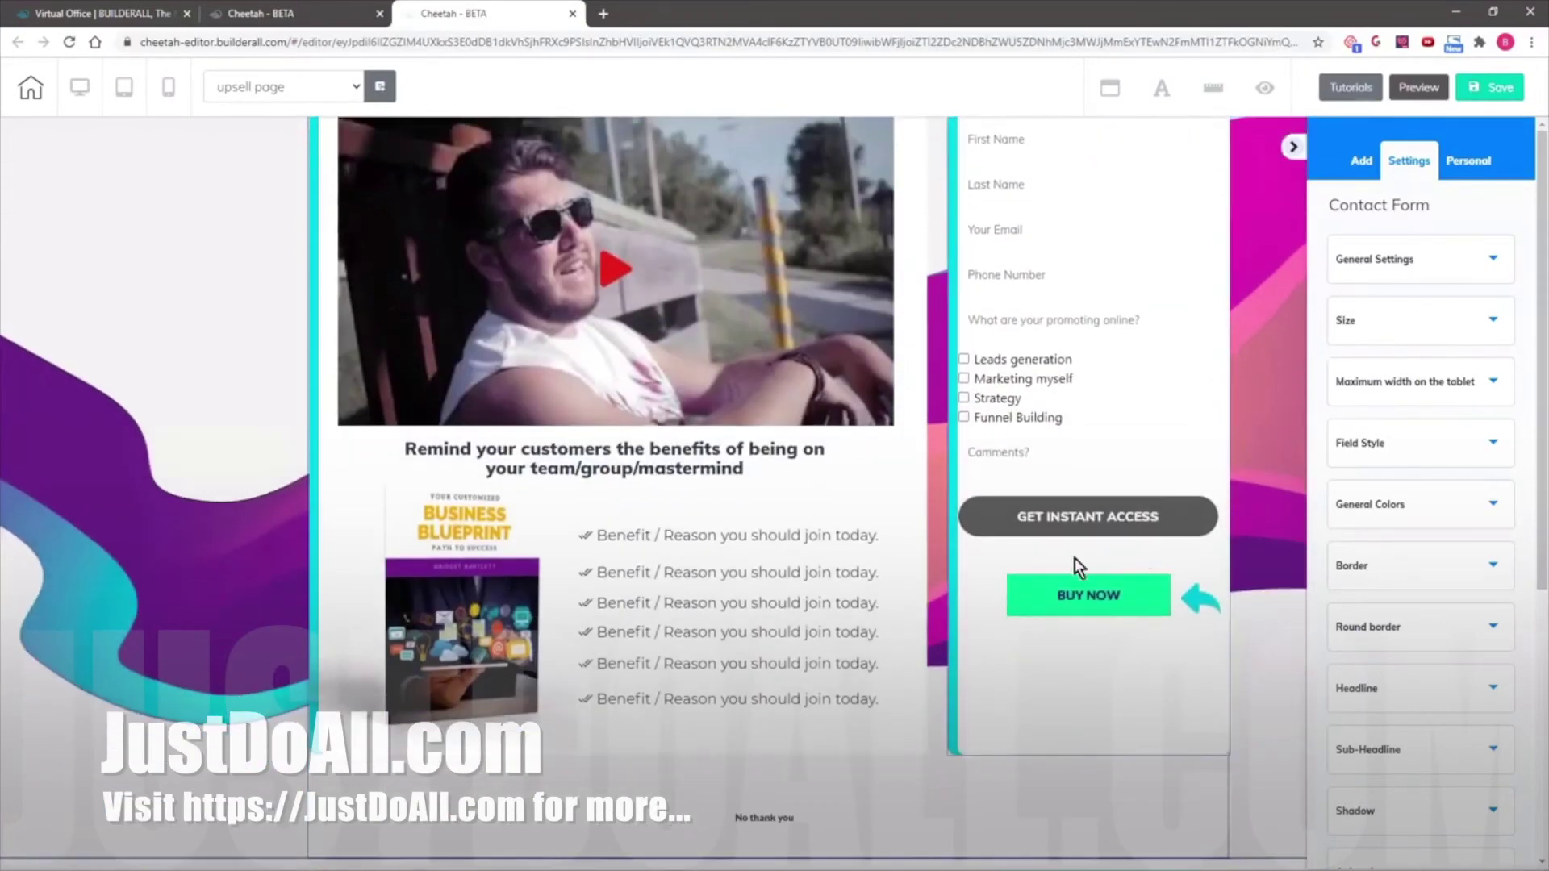
# Delete the BUY NOW button from the Apply Now column.
pyautogui.click(1091, 602)
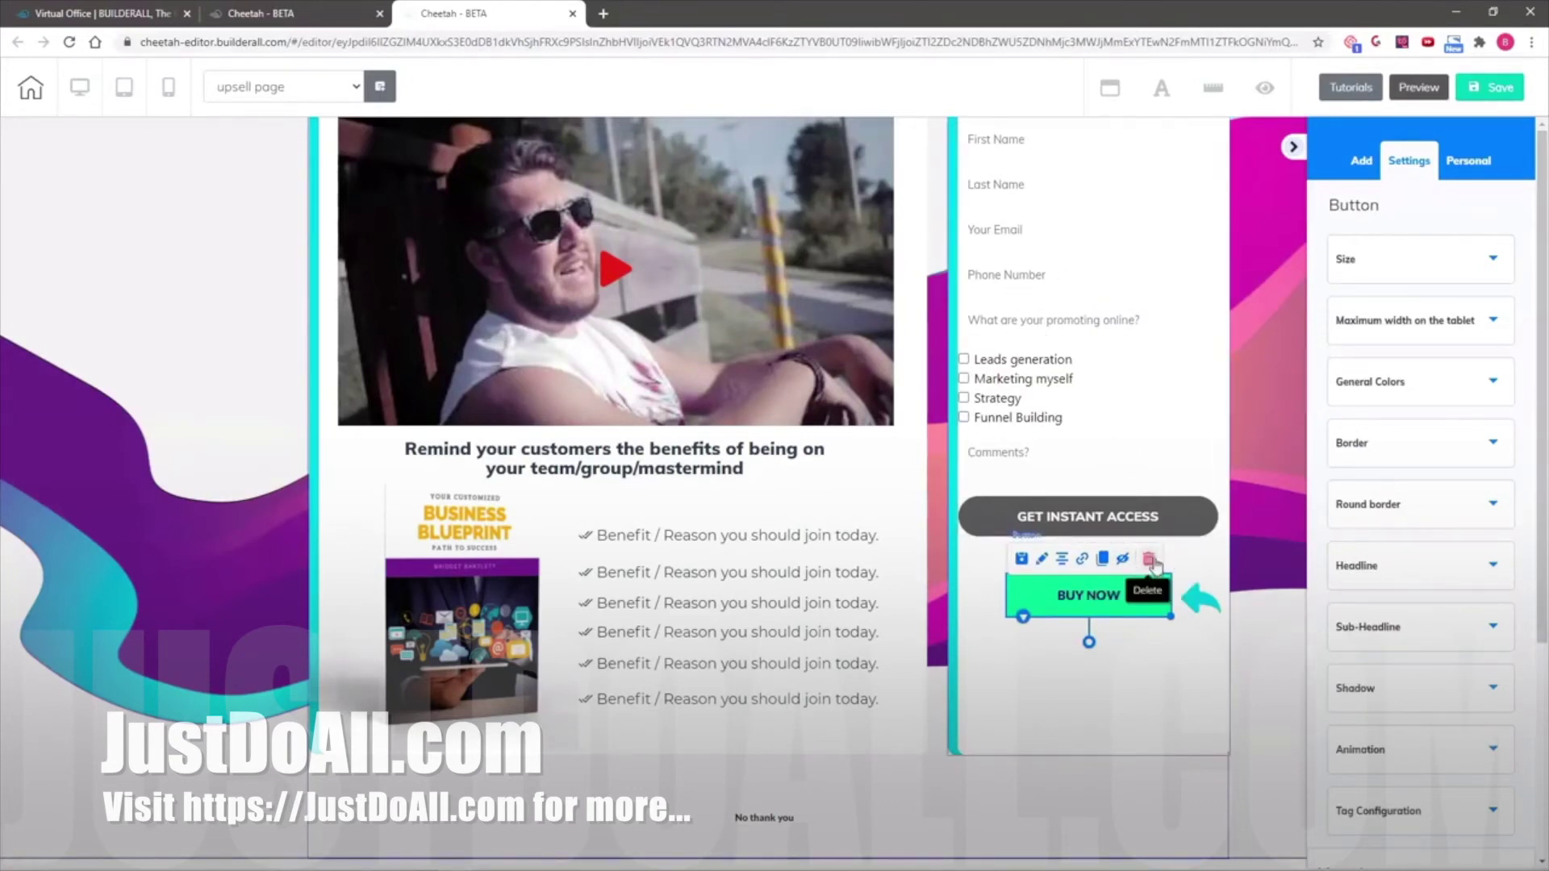
pyautogui.click(1148, 558)
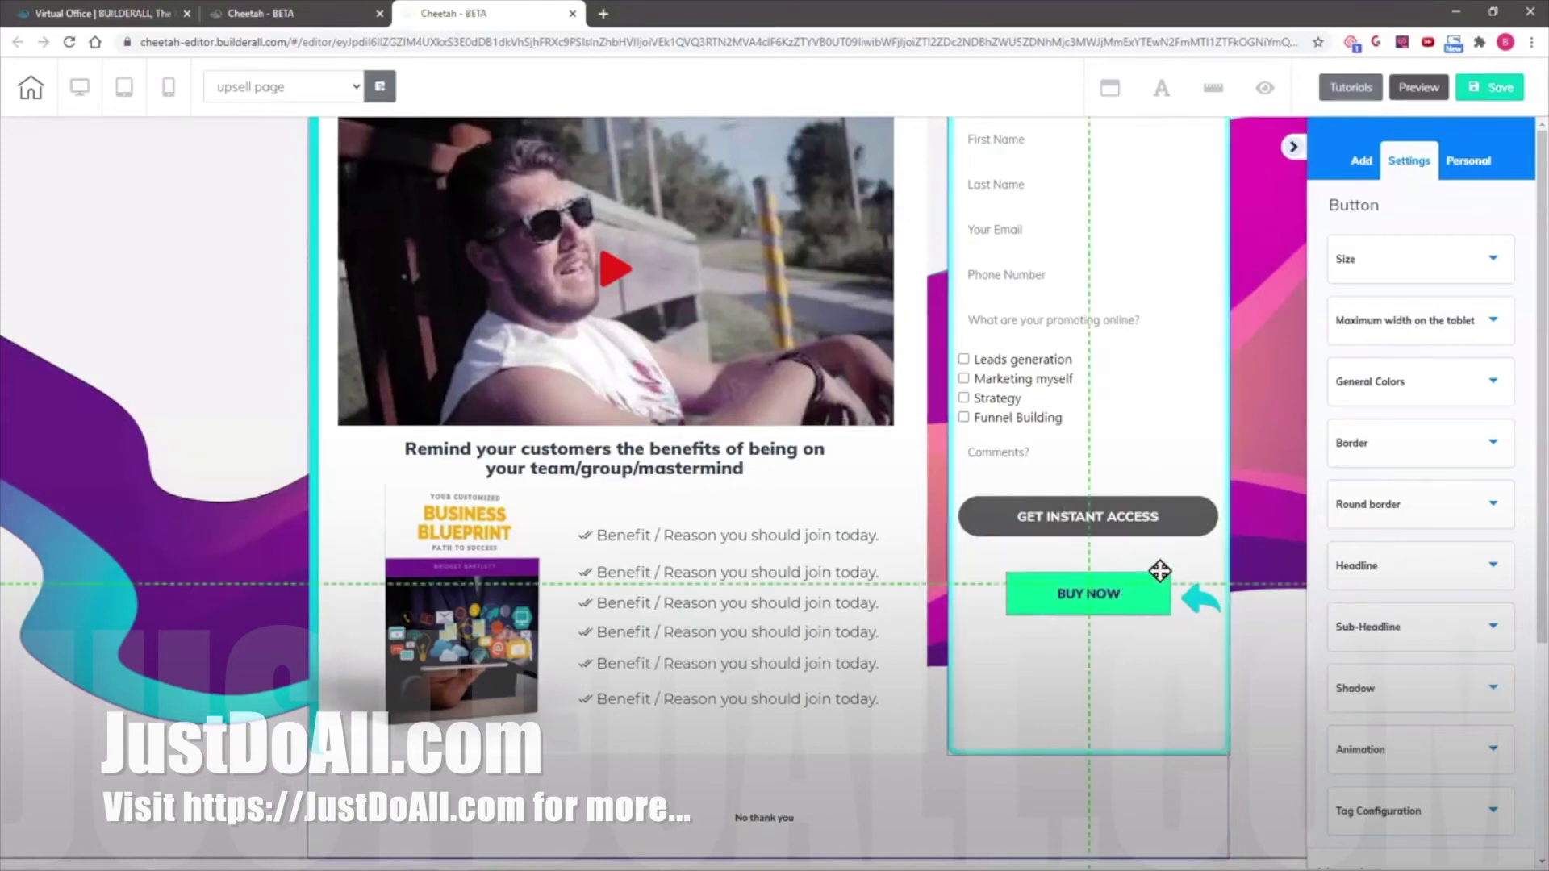
pyautogui.click(1112, 592)
pyautogui.click(1148, 558)
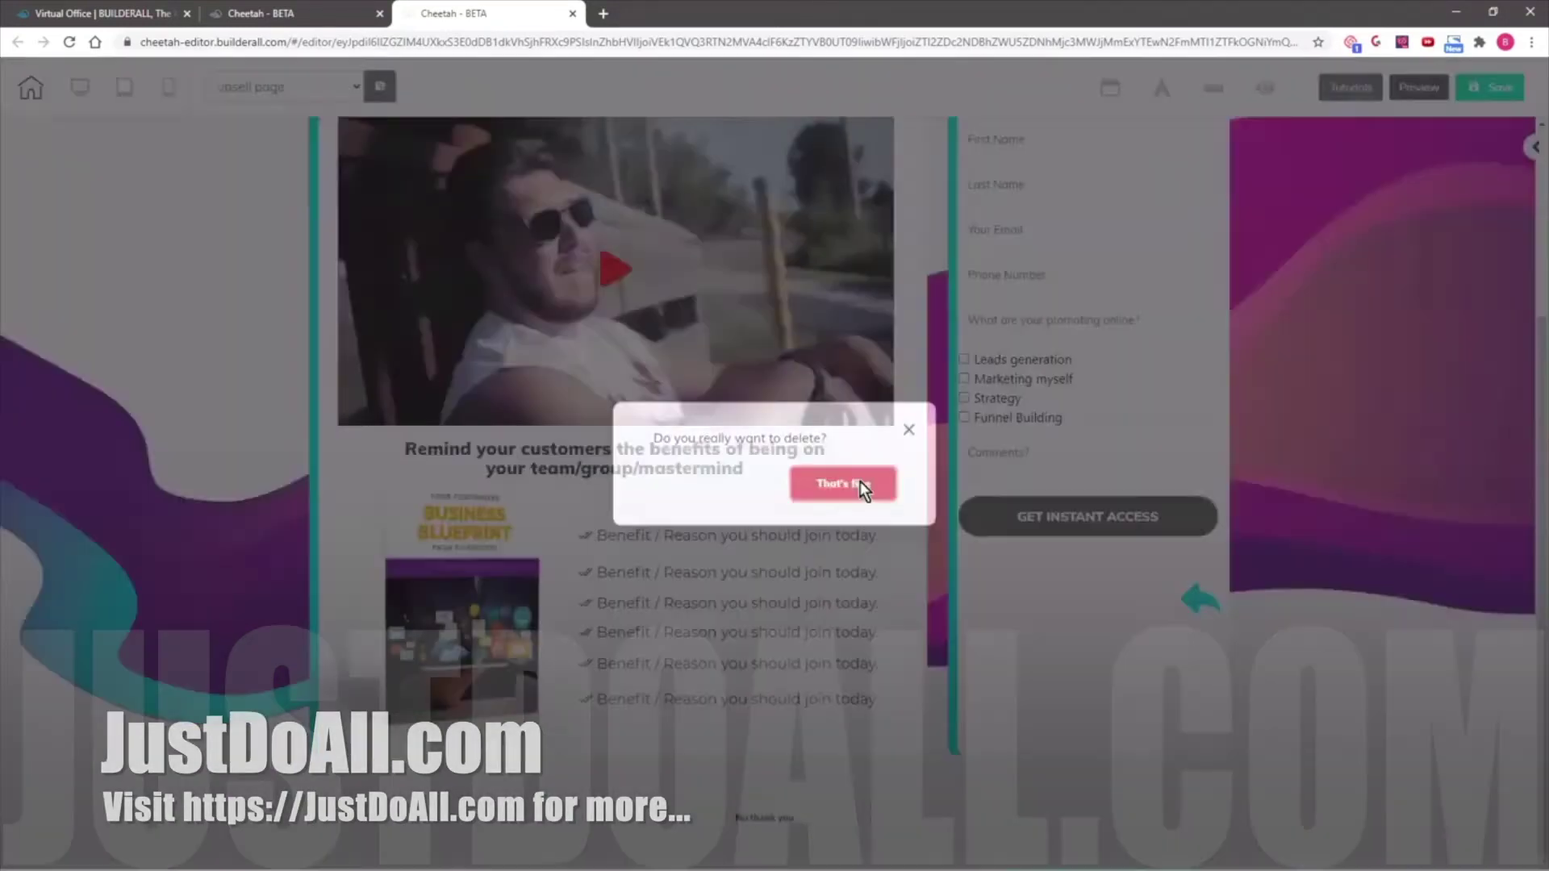
pyautogui.click(862, 487)
# Move the teal arrow just below GET INSTANT ACCESS and enlarge it to fill the space.
pyautogui.moveTo(1203, 594); pyautogui.dragTo(1083, 643)
pyautogui.click(1162, 592)
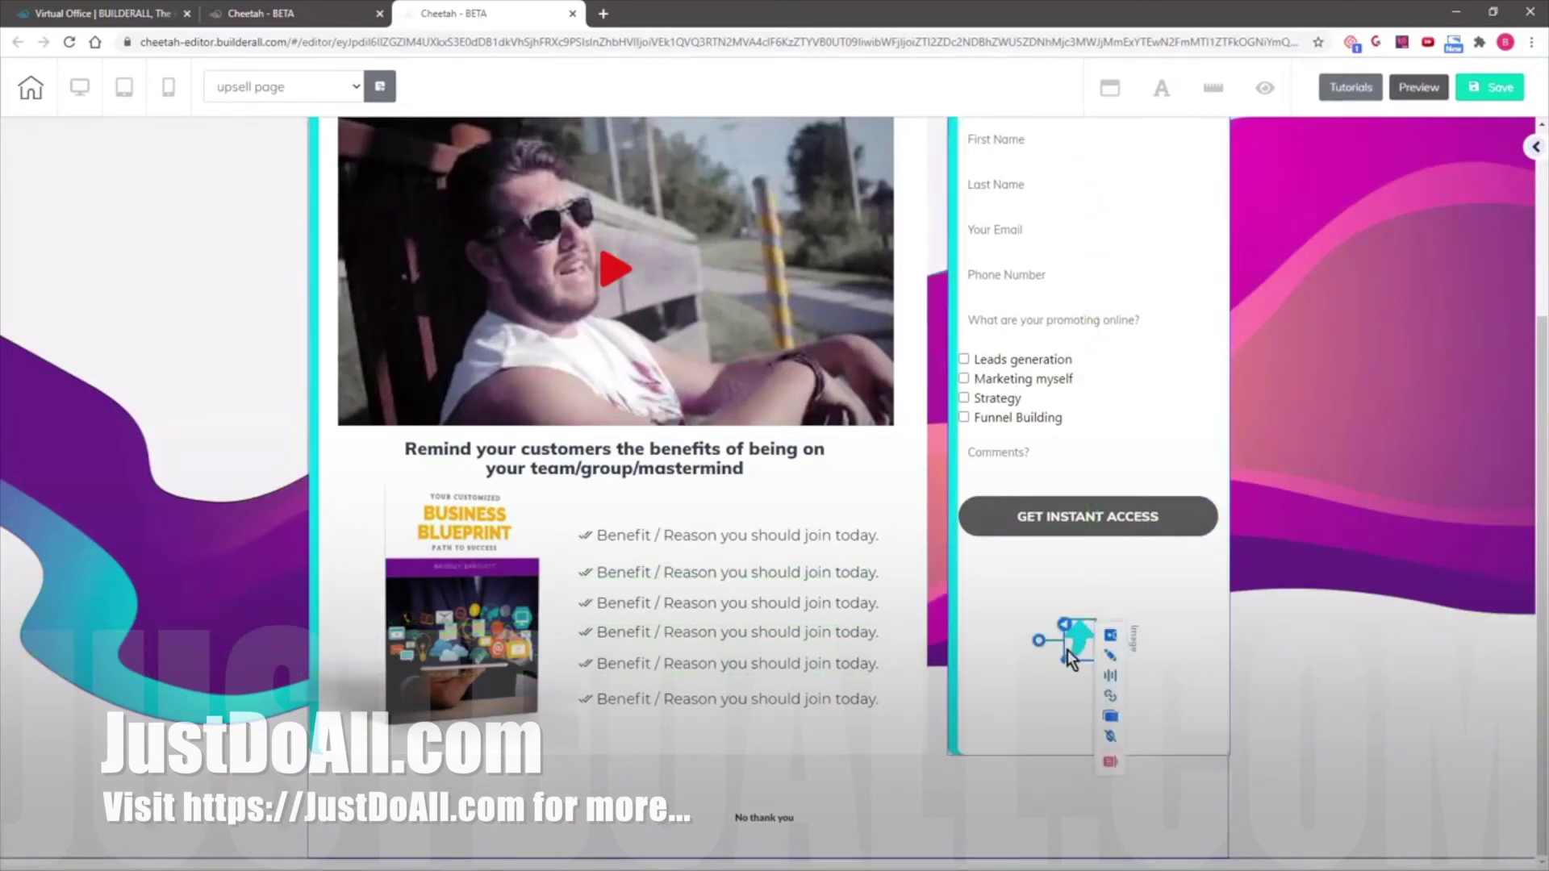
pyautogui.moveTo(1068, 651); pyautogui.dragTo(1040, 597)
pyautogui.click(1067, 621)
pyautogui.click(1078, 597)
pyautogui.moveTo(1083, 628)
pyautogui.mouseDown()
pyautogui.moveTo(1169, 612)
pyautogui.moveTo(1076, 623)
pyautogui.moveTo(1081, 635)
pyautogui.mouseUp()
pyautogui.click(1079, 409)
# Recentre the contact form in its column.
pyautogui.moveTo(1079, 408); pyautogui.dragTo(1085, 423)
pyautogui.scroll(3, 1338, 467)
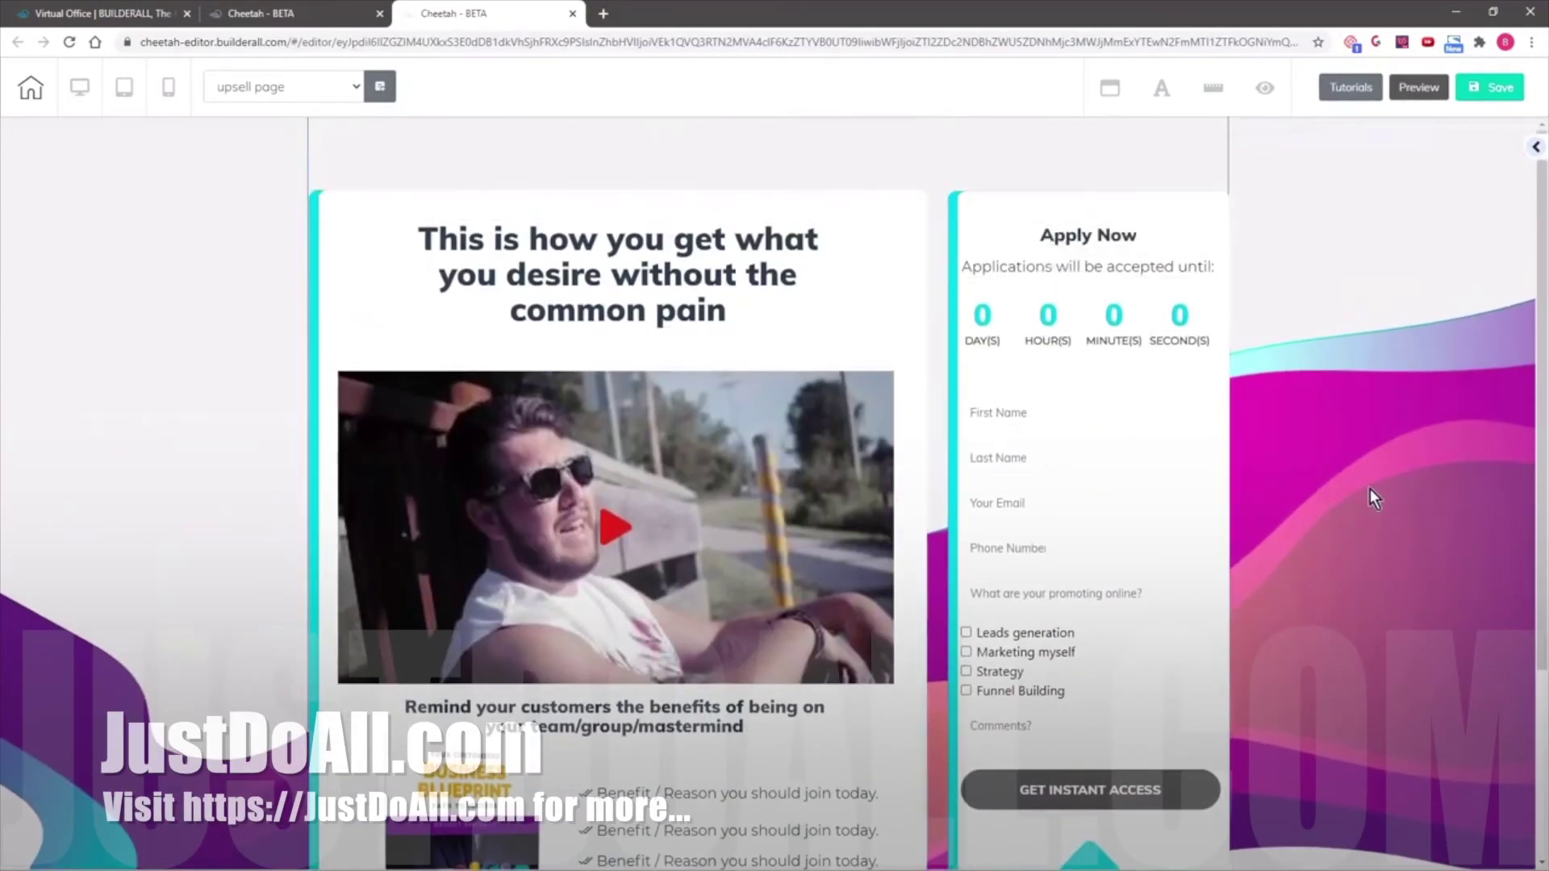
pyautogui.moveTo(1097, 543); pyautogui.dragTo(1094, 542)
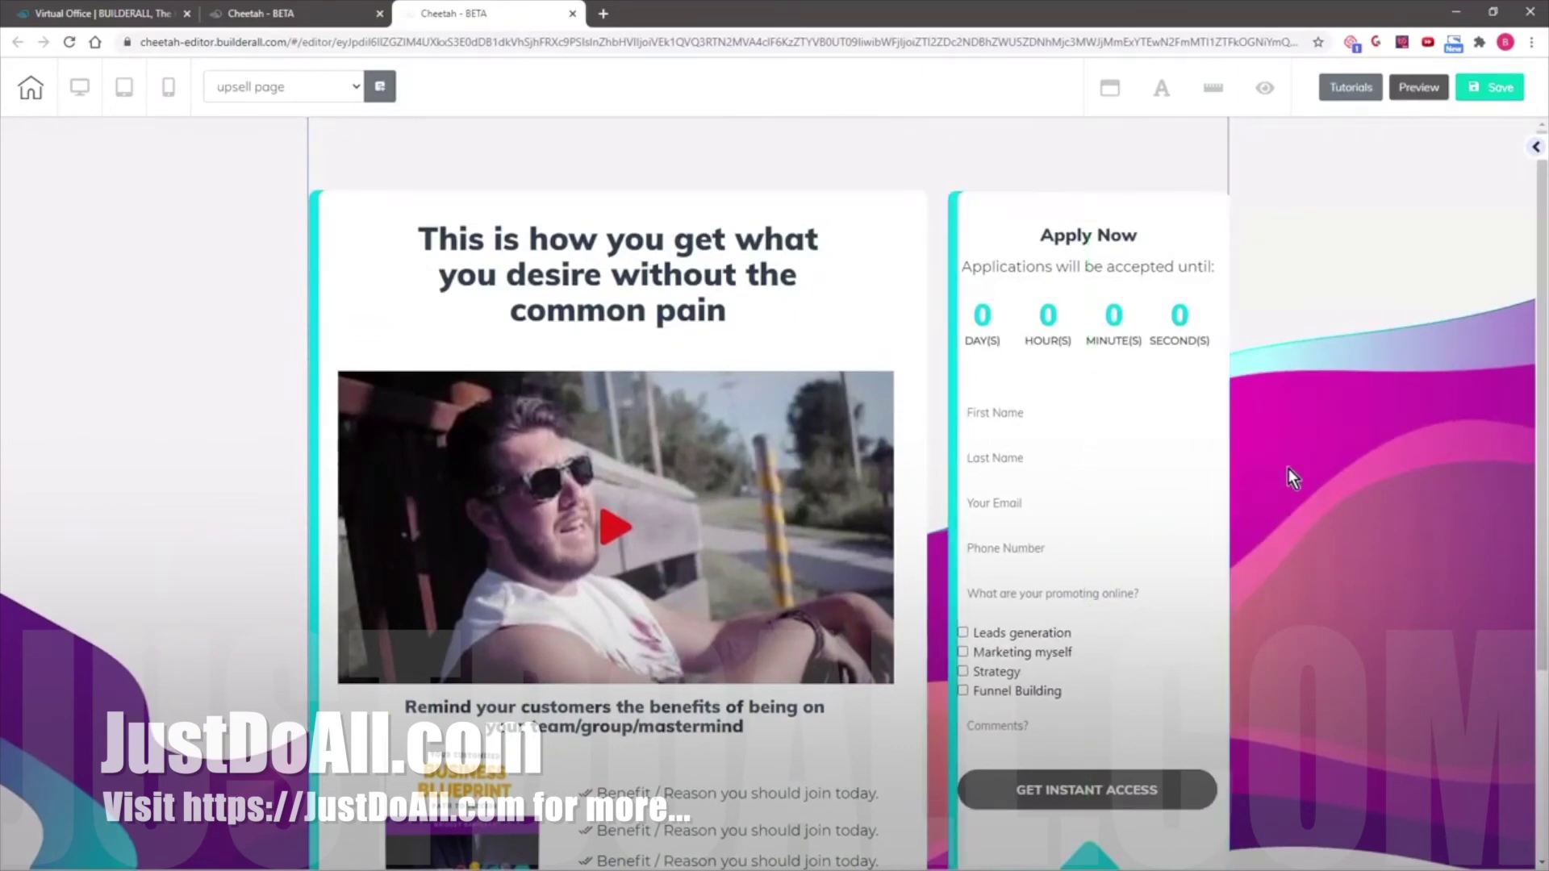
pyautogui.scroll(-3, 1319, 462)
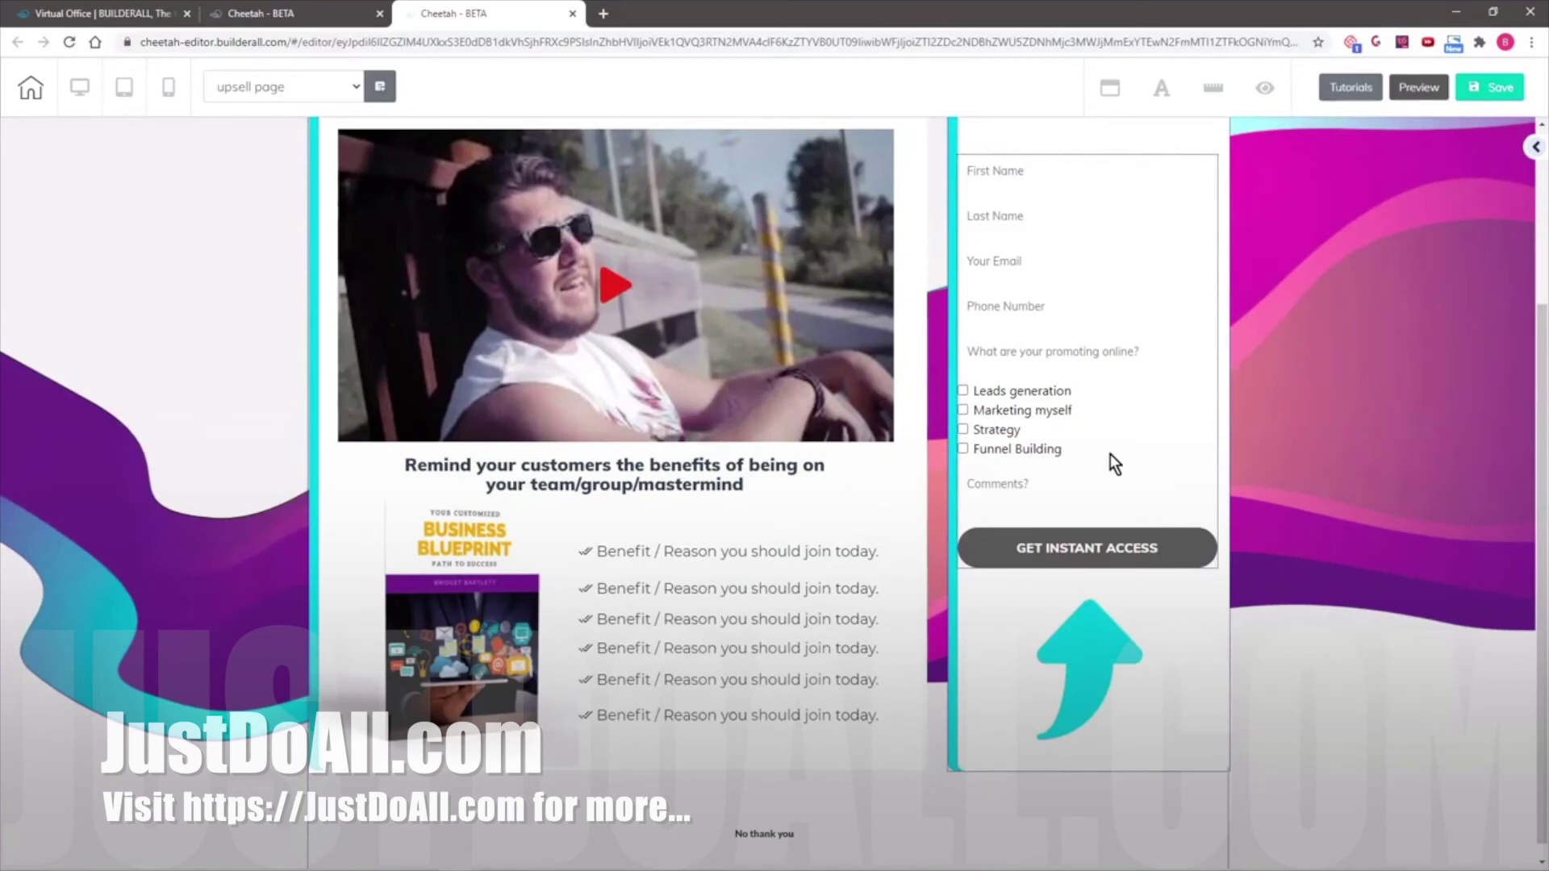
pyautogui.moveTo(1111, 453); pyautogui.dragTo(1134, 446)
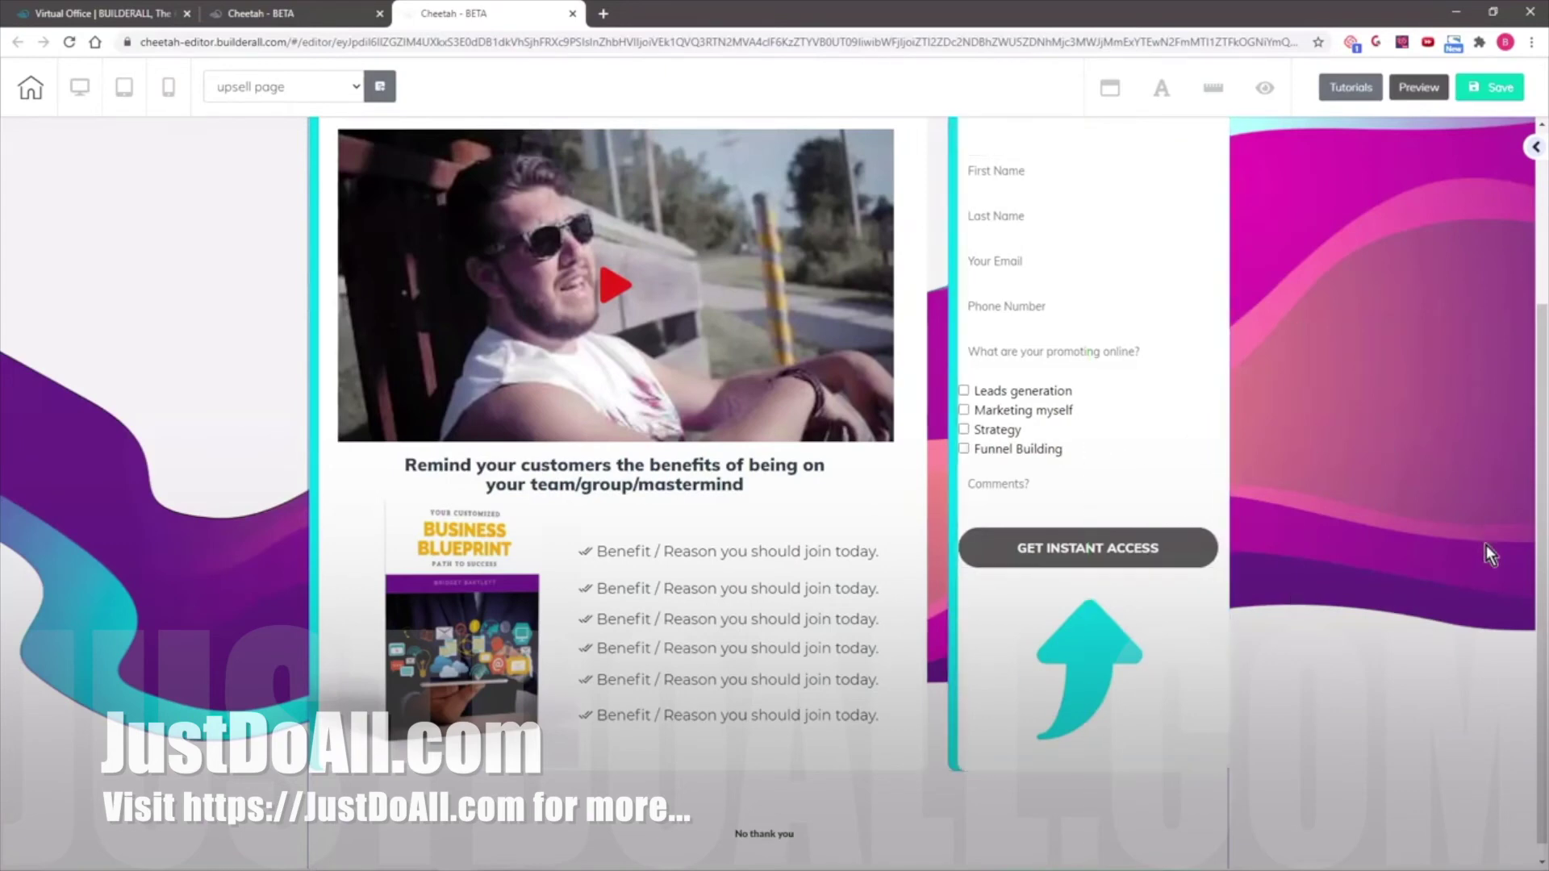
pyautogui.scroll(3, 1426, 534)
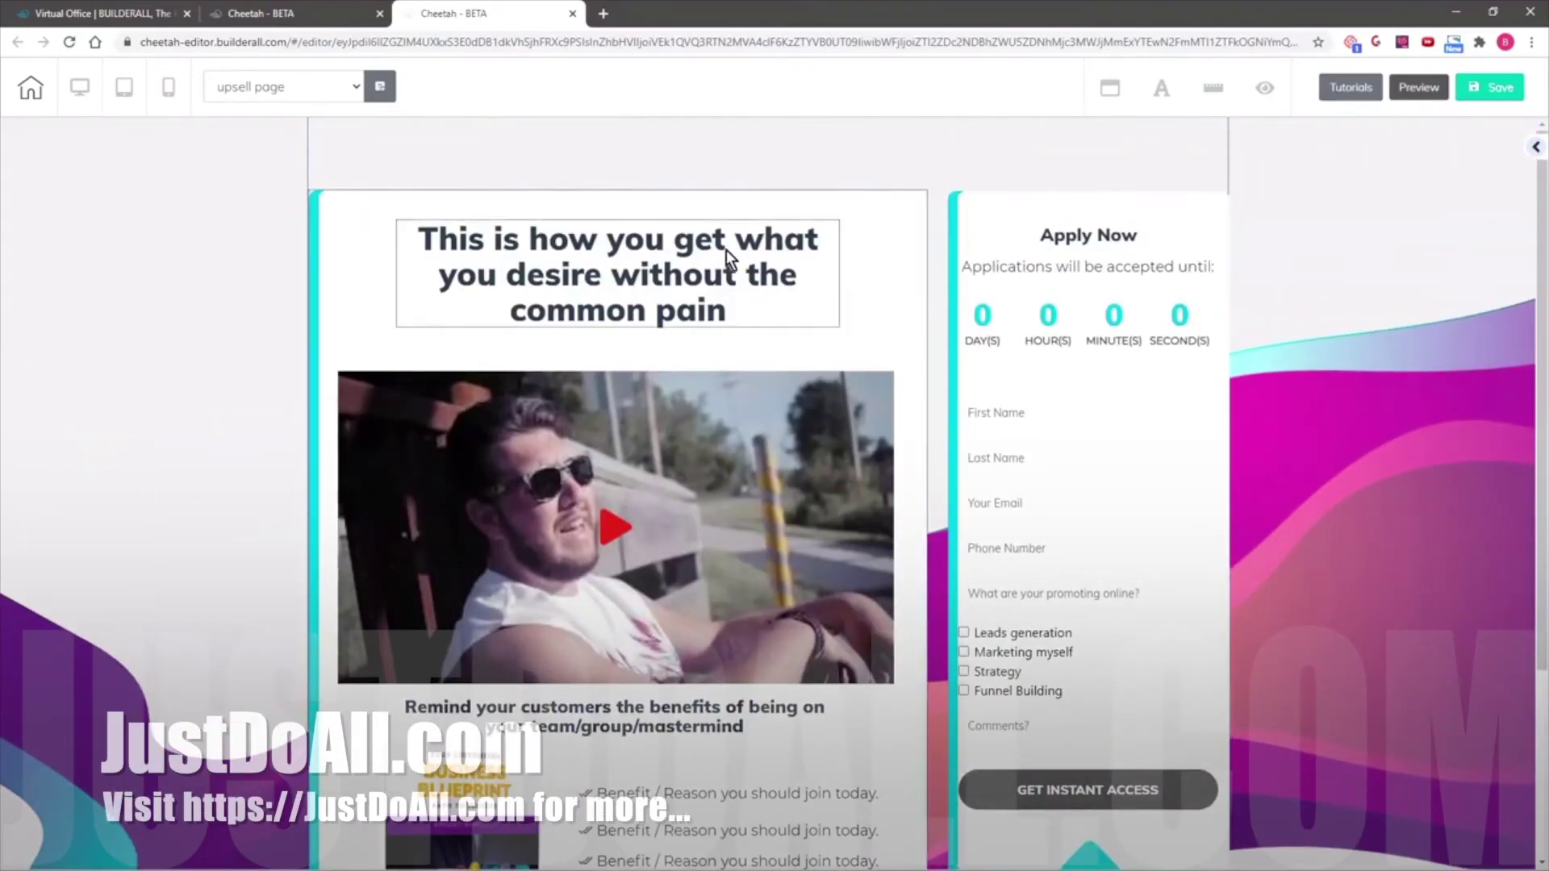
# Replace the page headline with 'GET PERSONAL COACHING! ONLY $147!'.
pyautogui.click(713, 283)
pyautogui.doubleClick(713, 283)
pyautogui.hotkey('ctrl', 'a')
pyautogui.write('GET PERSONAL COACHING! ONLY ')
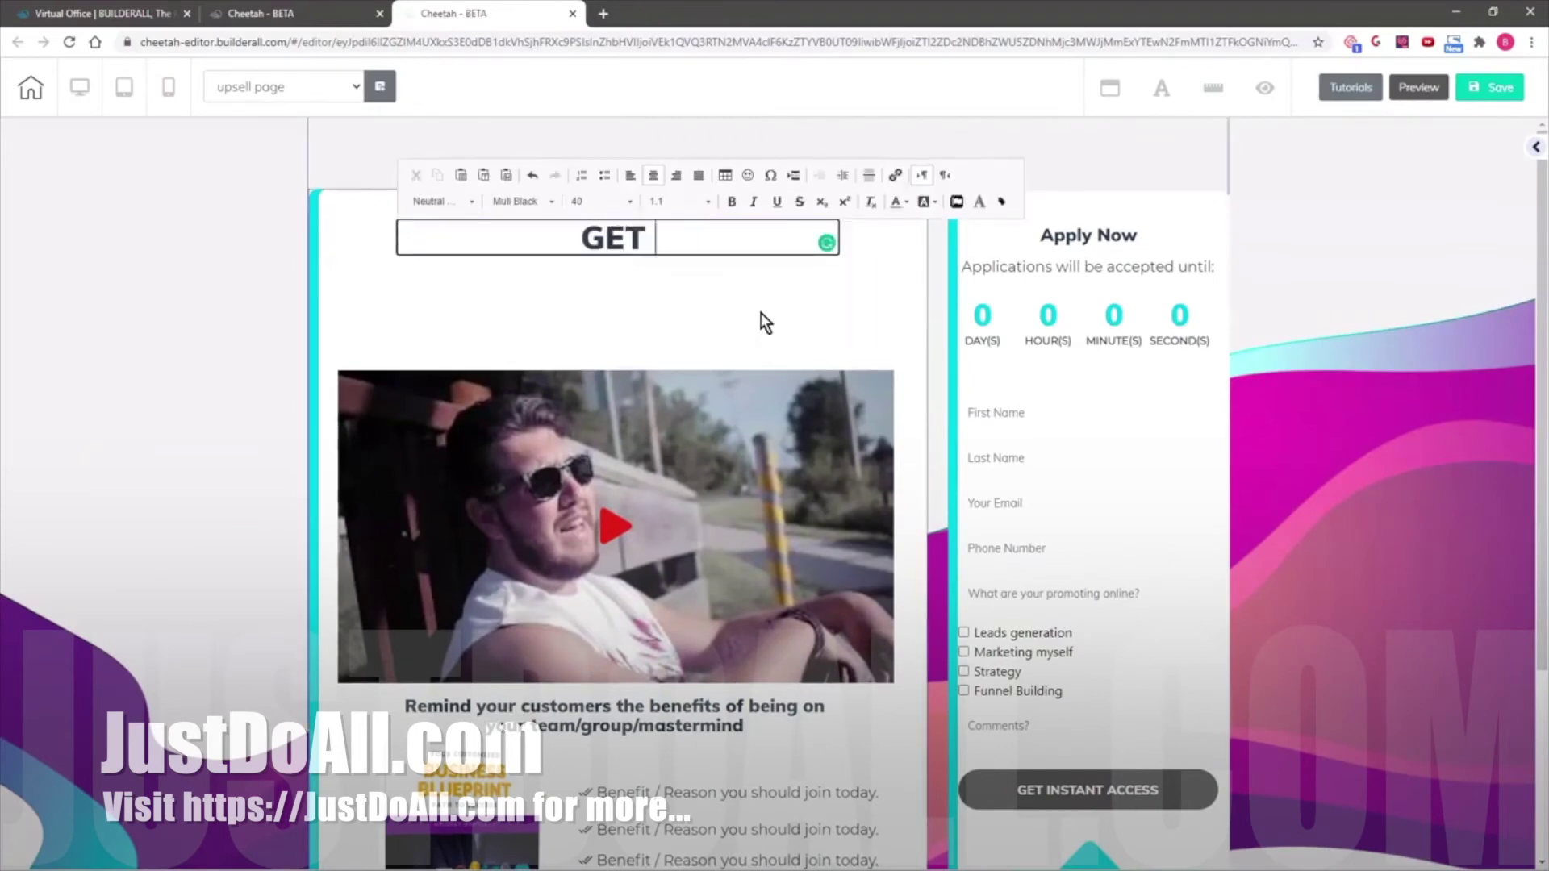
pyautogui.write('$147!')
pyautogui.click(762, 314)
# Save and publish the page, then select the No thank you button.
pyautogui.click(1489, 88)
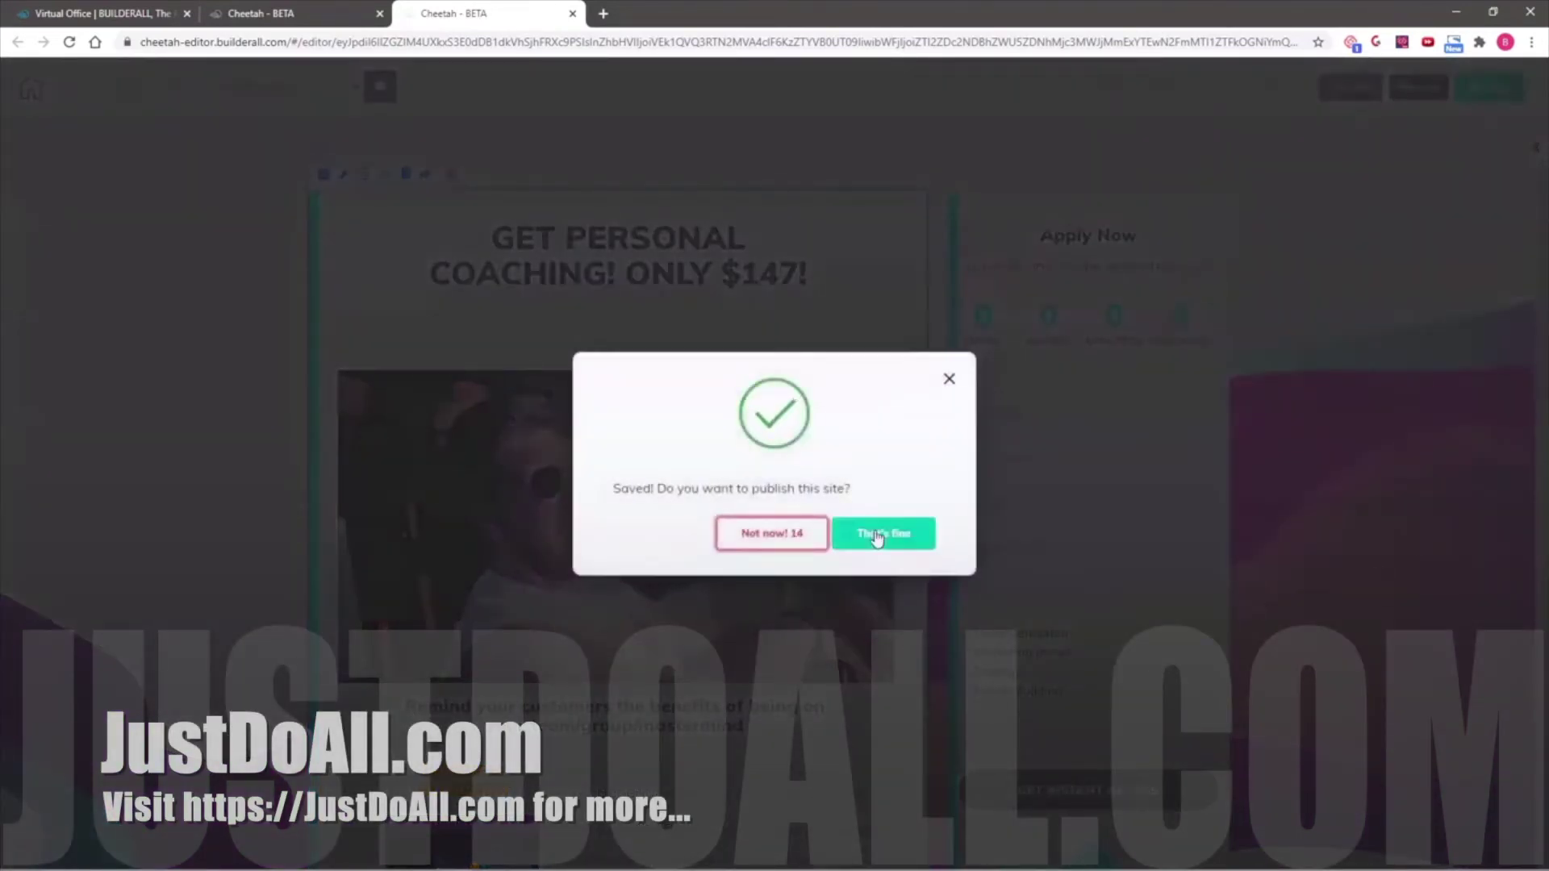
pyautogui.click(892, 534)
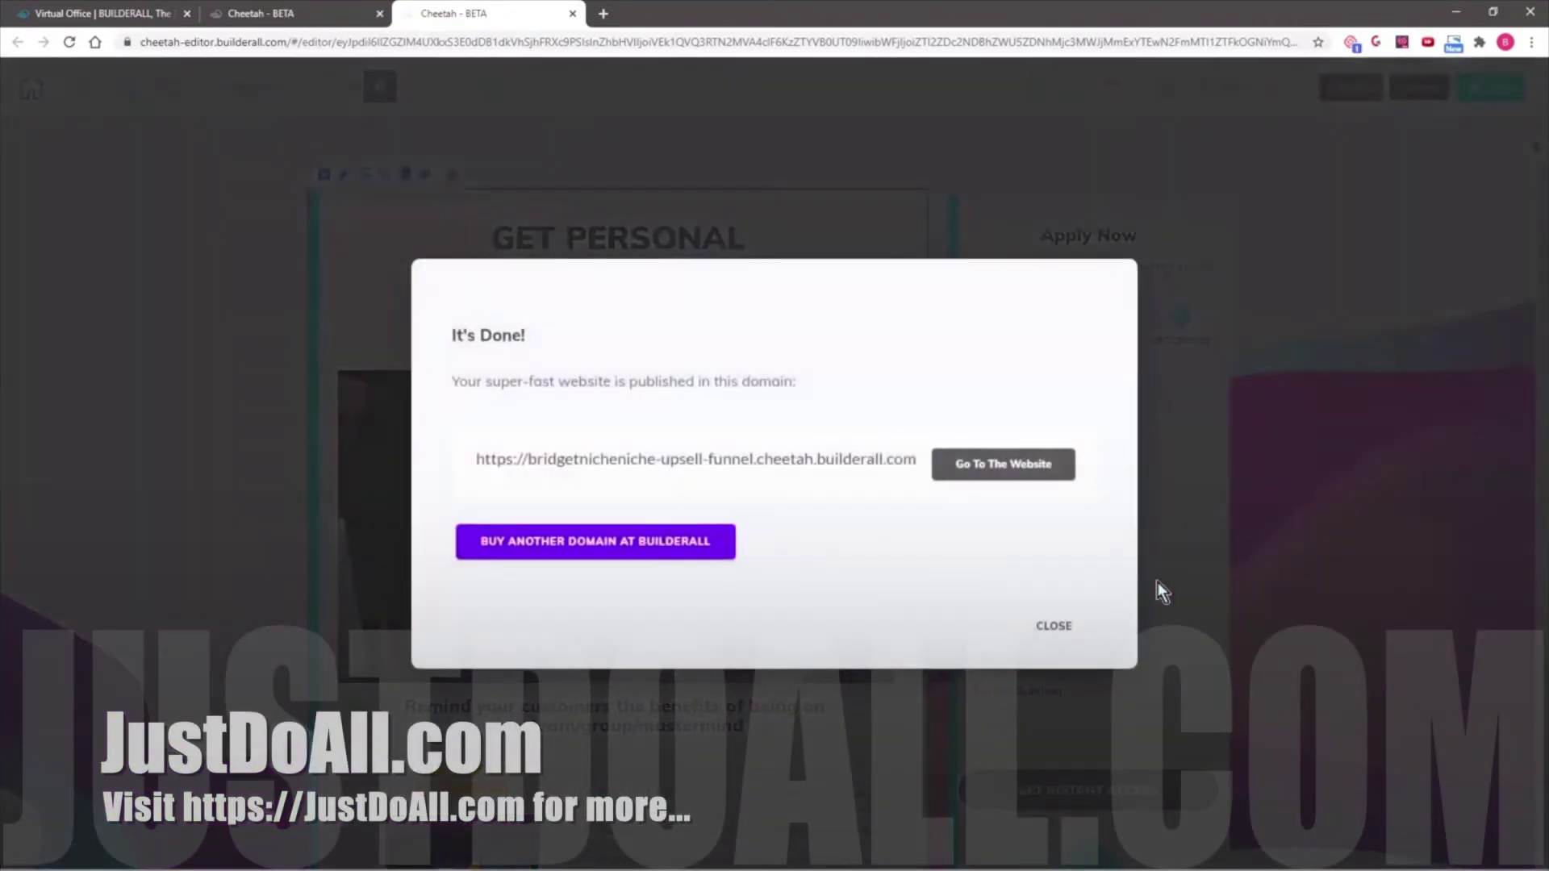
pyautogui.click(1054, 626)
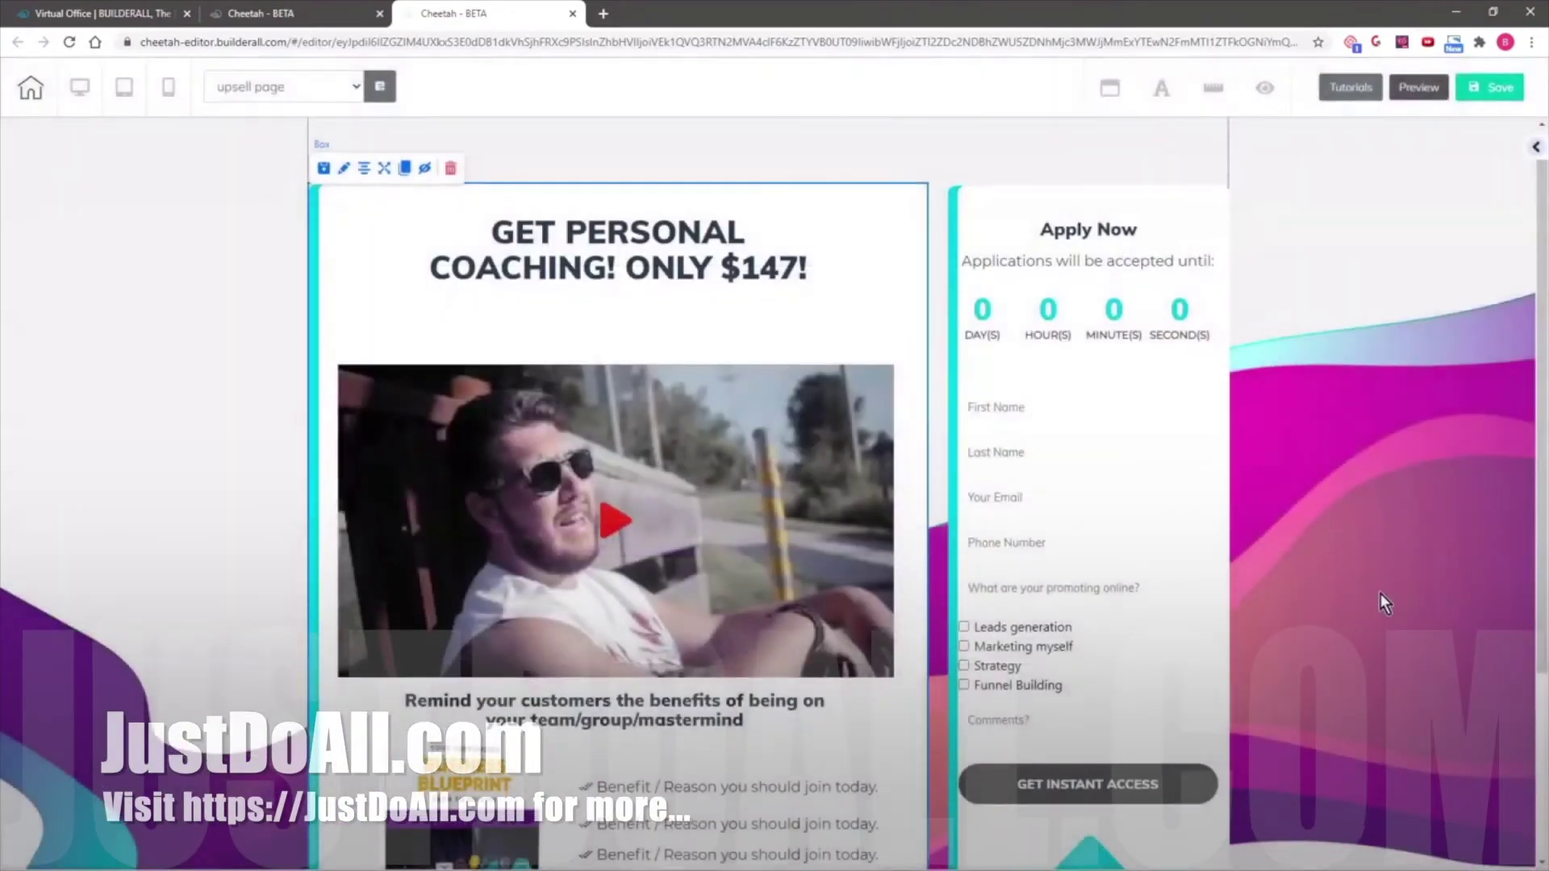
pyautogui.scroll(-3, 1381, 597)
pyautogui.click(750, 822)
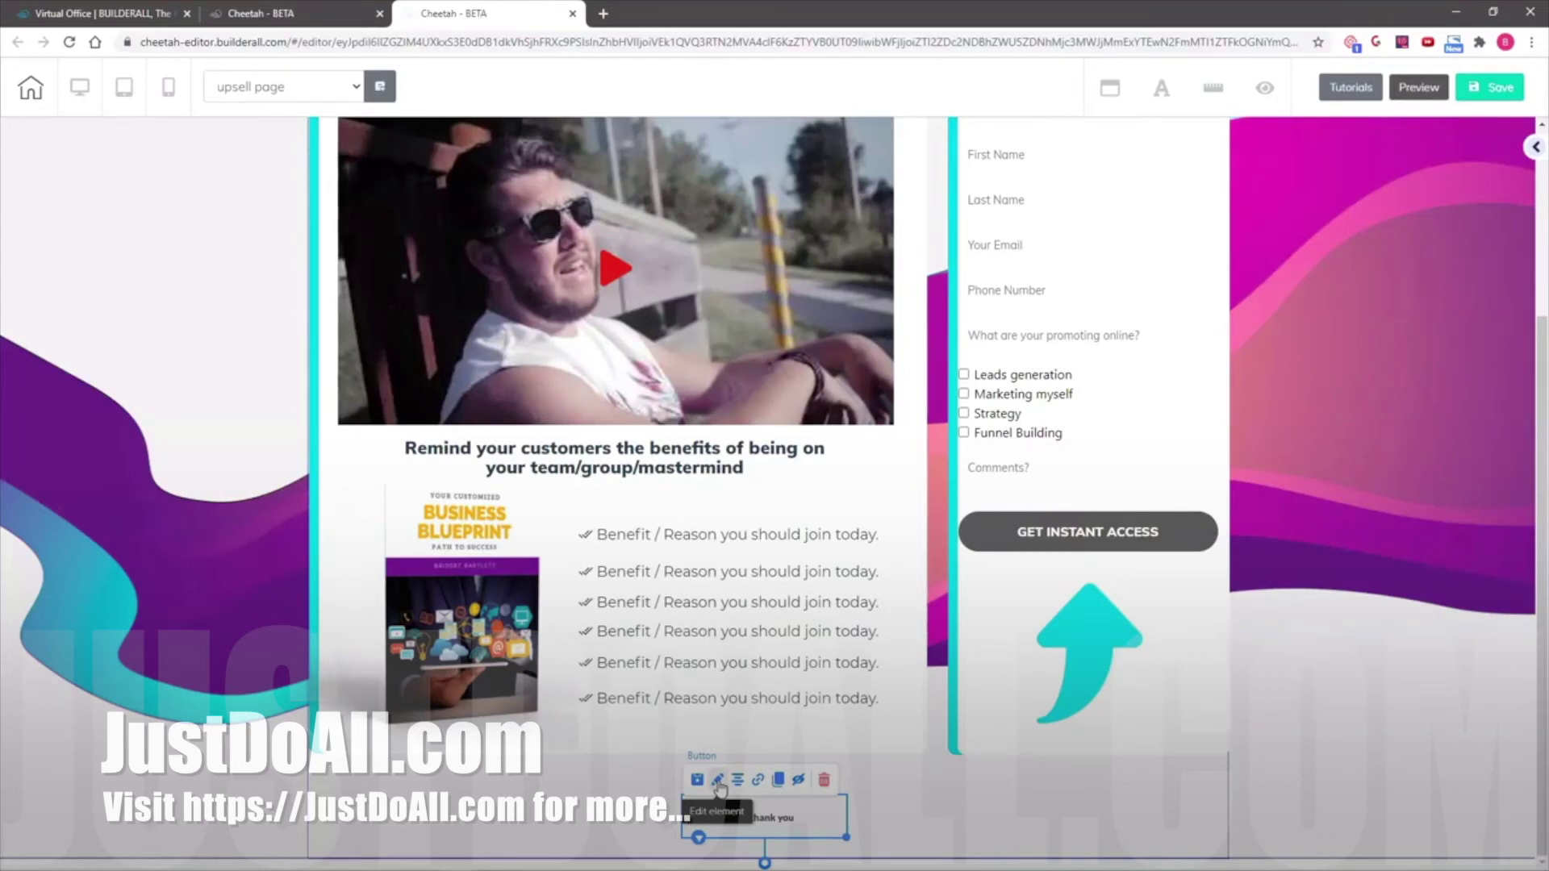
# Increase the No thank you button's text size to 16.
pyautogui.click(719, 780)
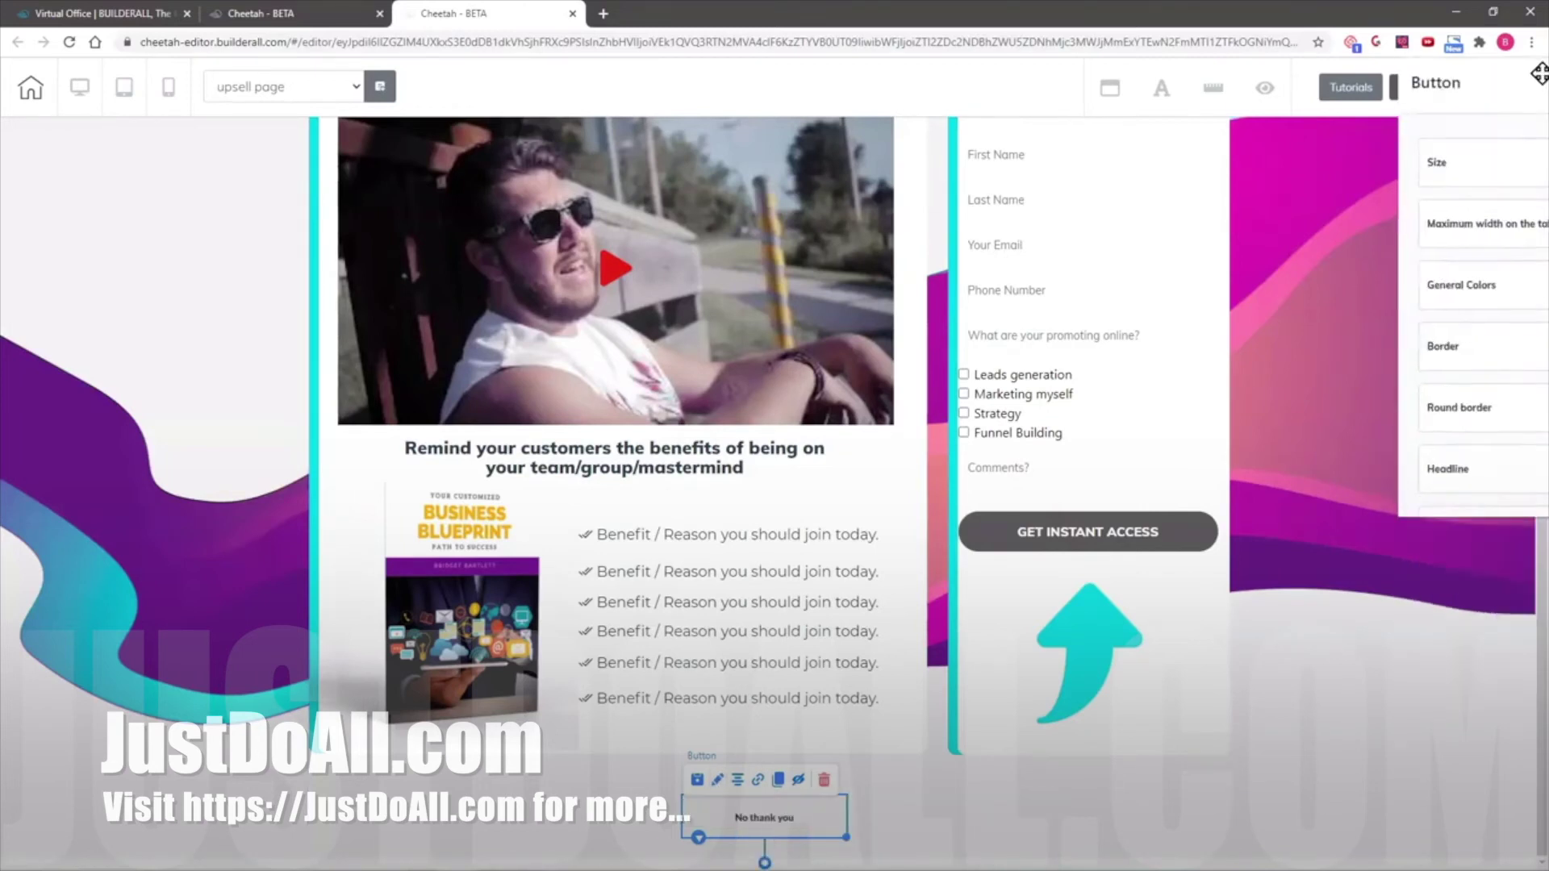
pyautogui.moveTo(1364, 234); pyautogui.dragTo(1408, 244)
pyautogui.scroll(-2, 1394, 626)
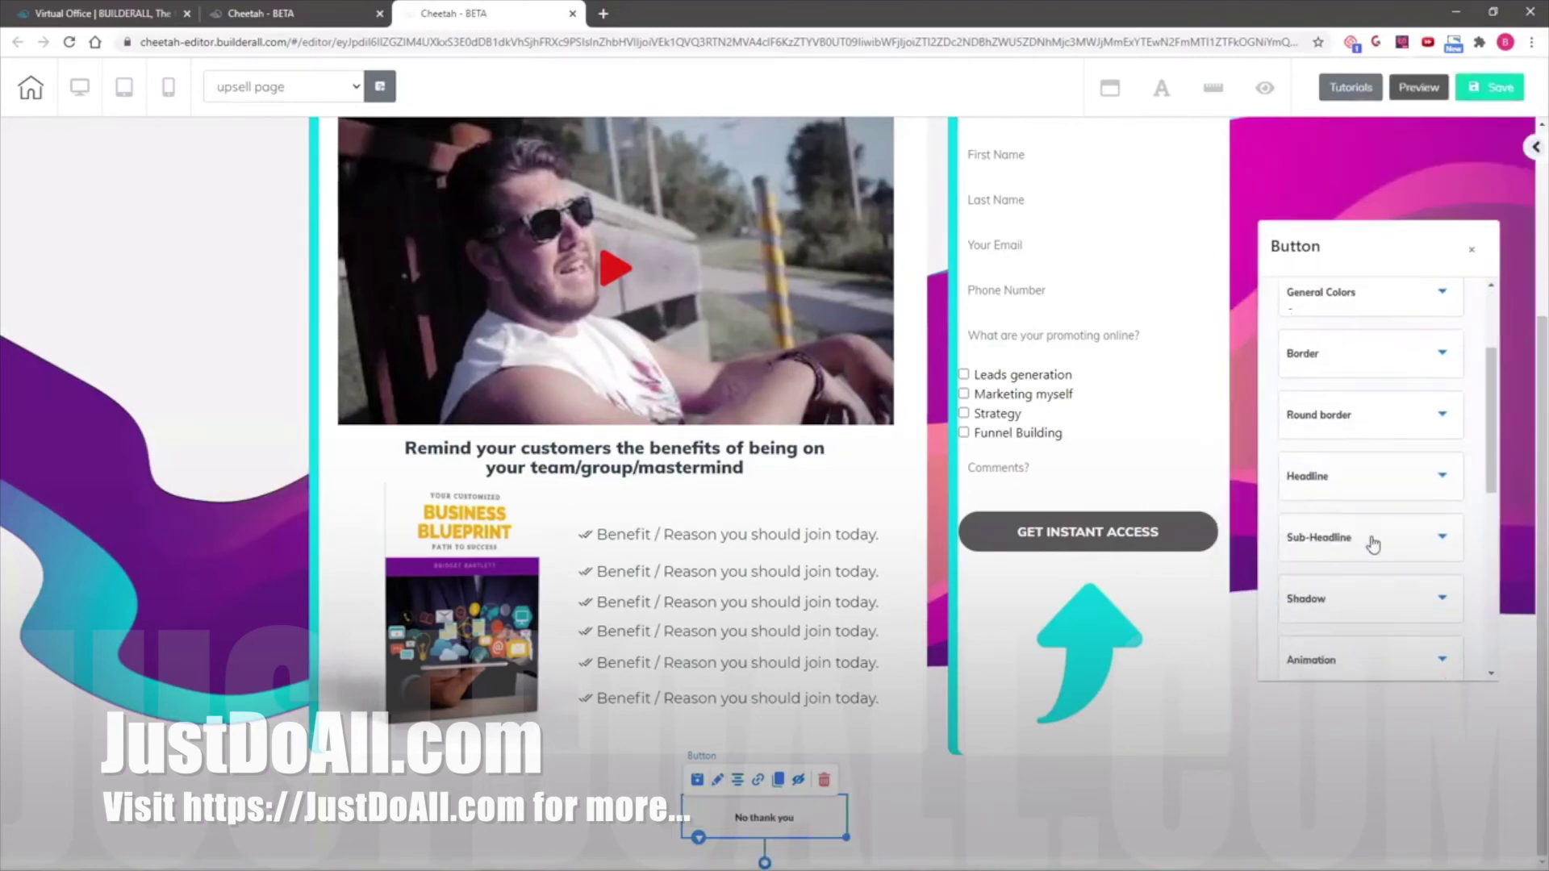
pyautogui.click(1358, 484)
pyautogui.scroll(-4, 1412, 535)
pyautogui.scroll(1, 1456, 386)
pyautogui.click(1461, 366)
pyautogui.click(1461, 367)
pyautogui.click(1460, 367)
pyautogui.click(1460, 367)
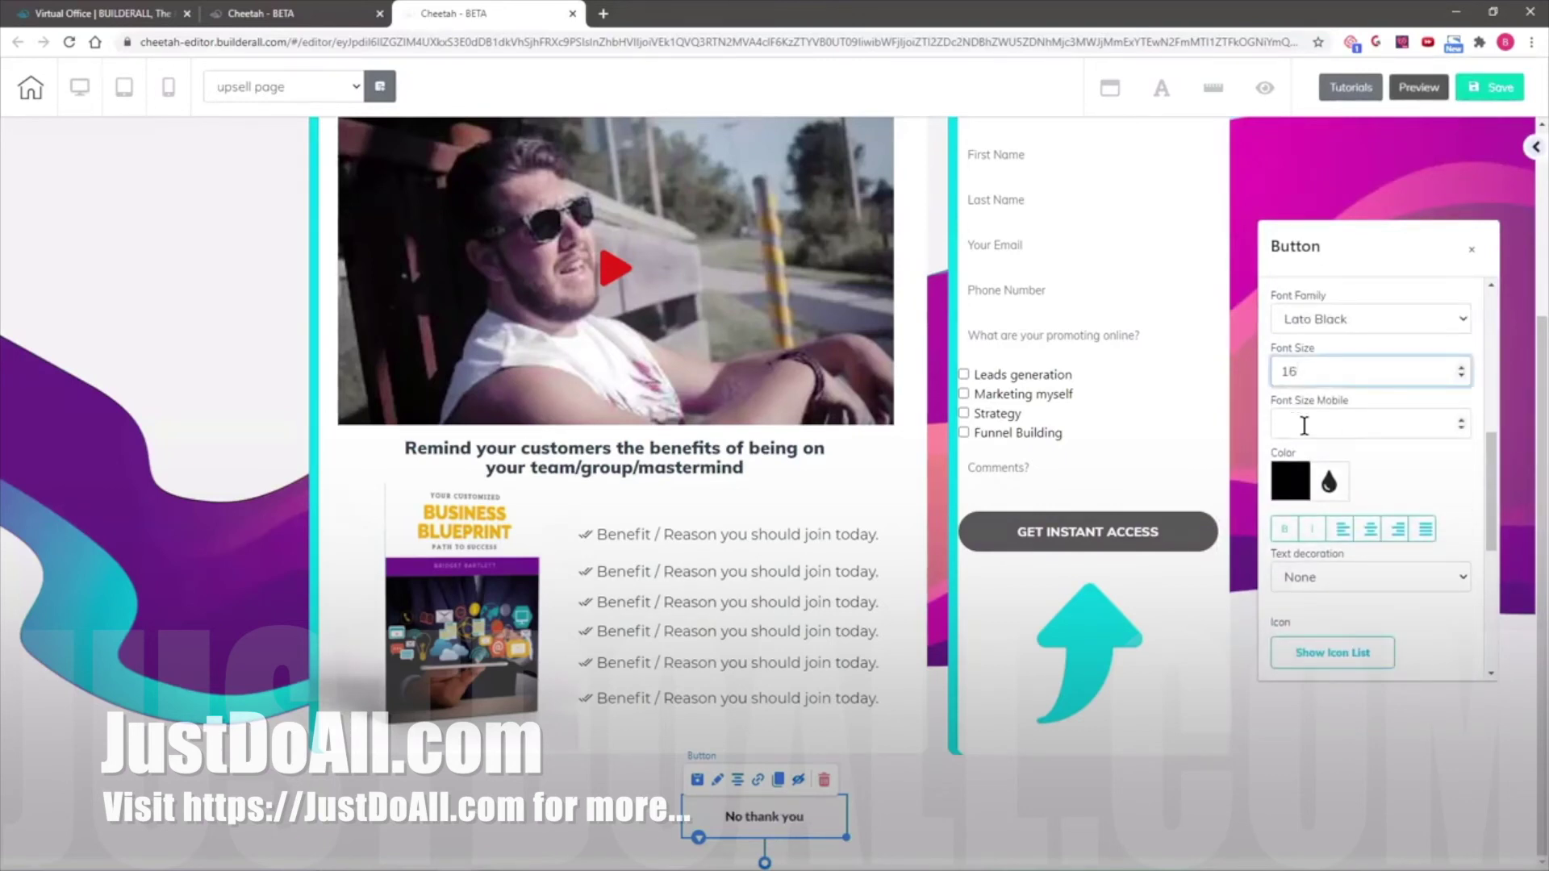
pyautogui.scroll(3, 1384, 444)
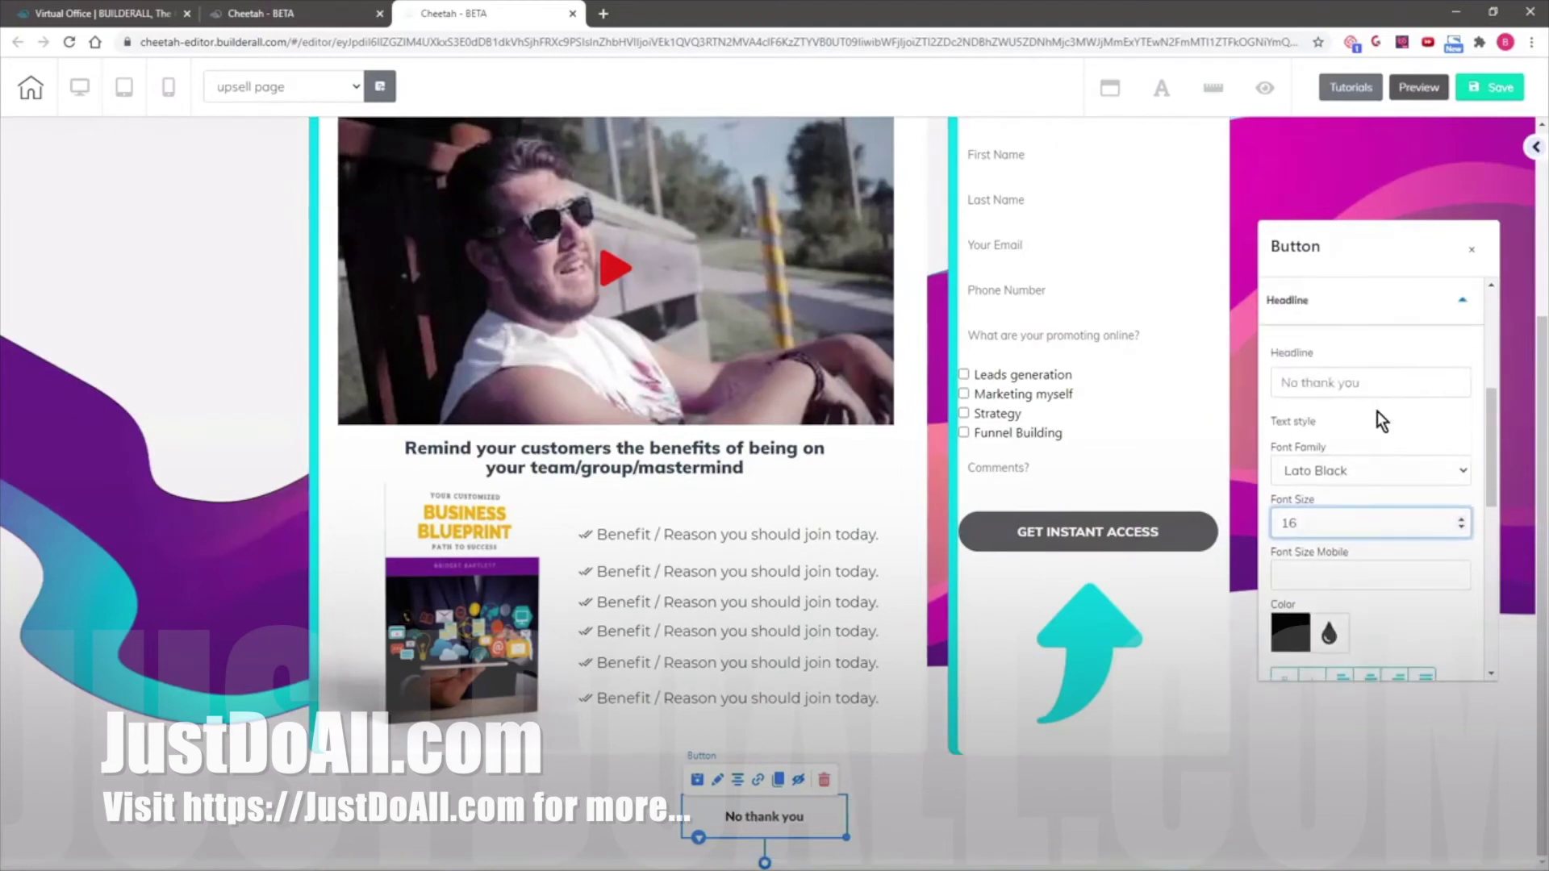
# Extend the text to 'No thank you. I will just take my course for now.', widen and shift the button left, and save.
pyautogui.write('.')
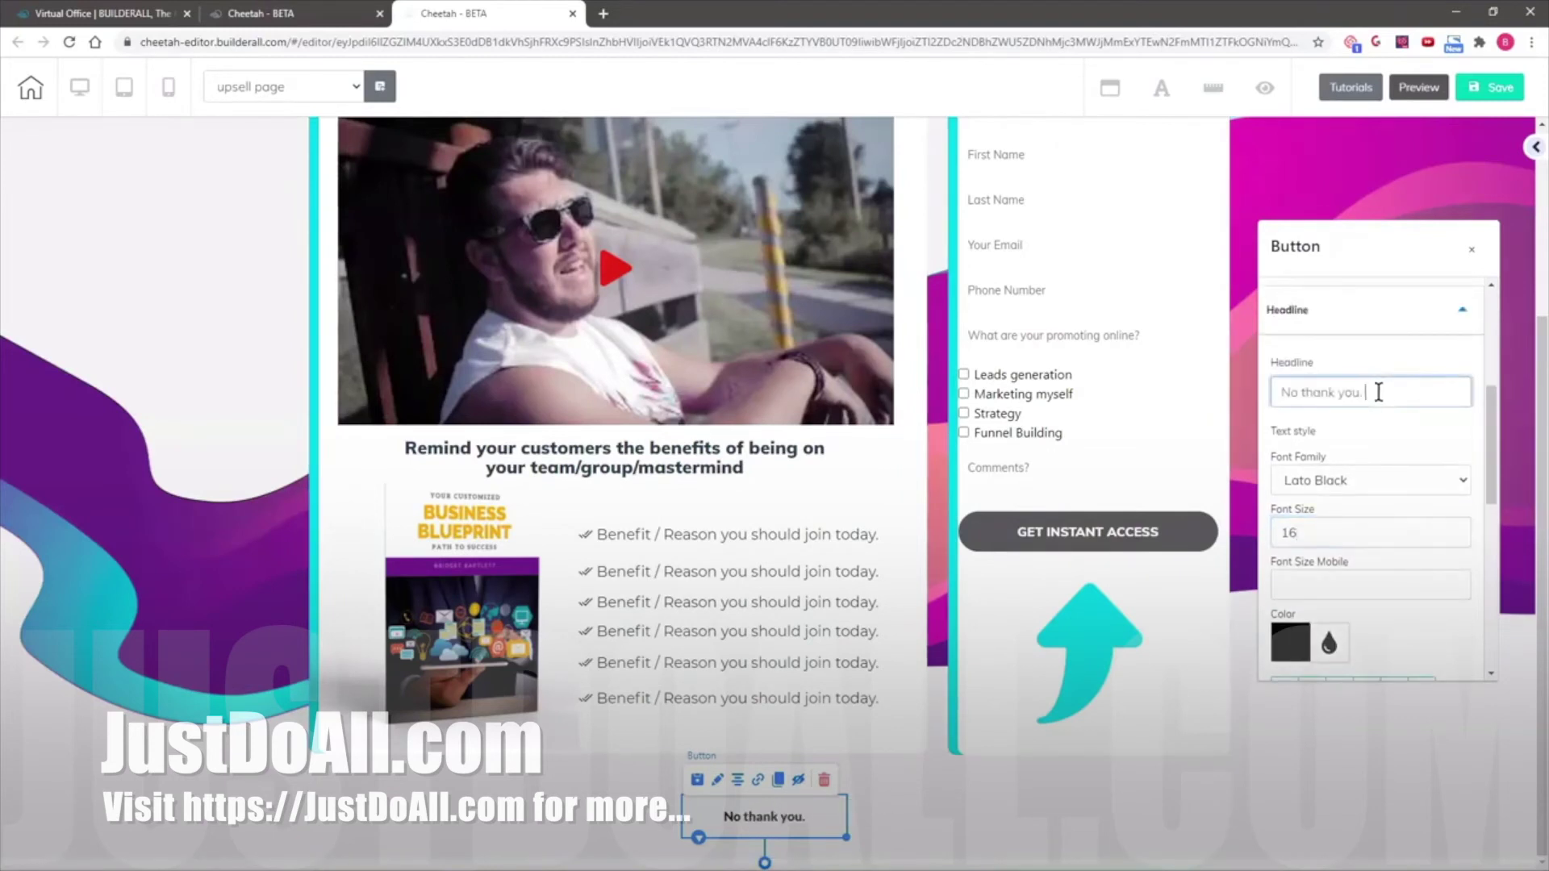
pyautogui.write(' I will just take my')
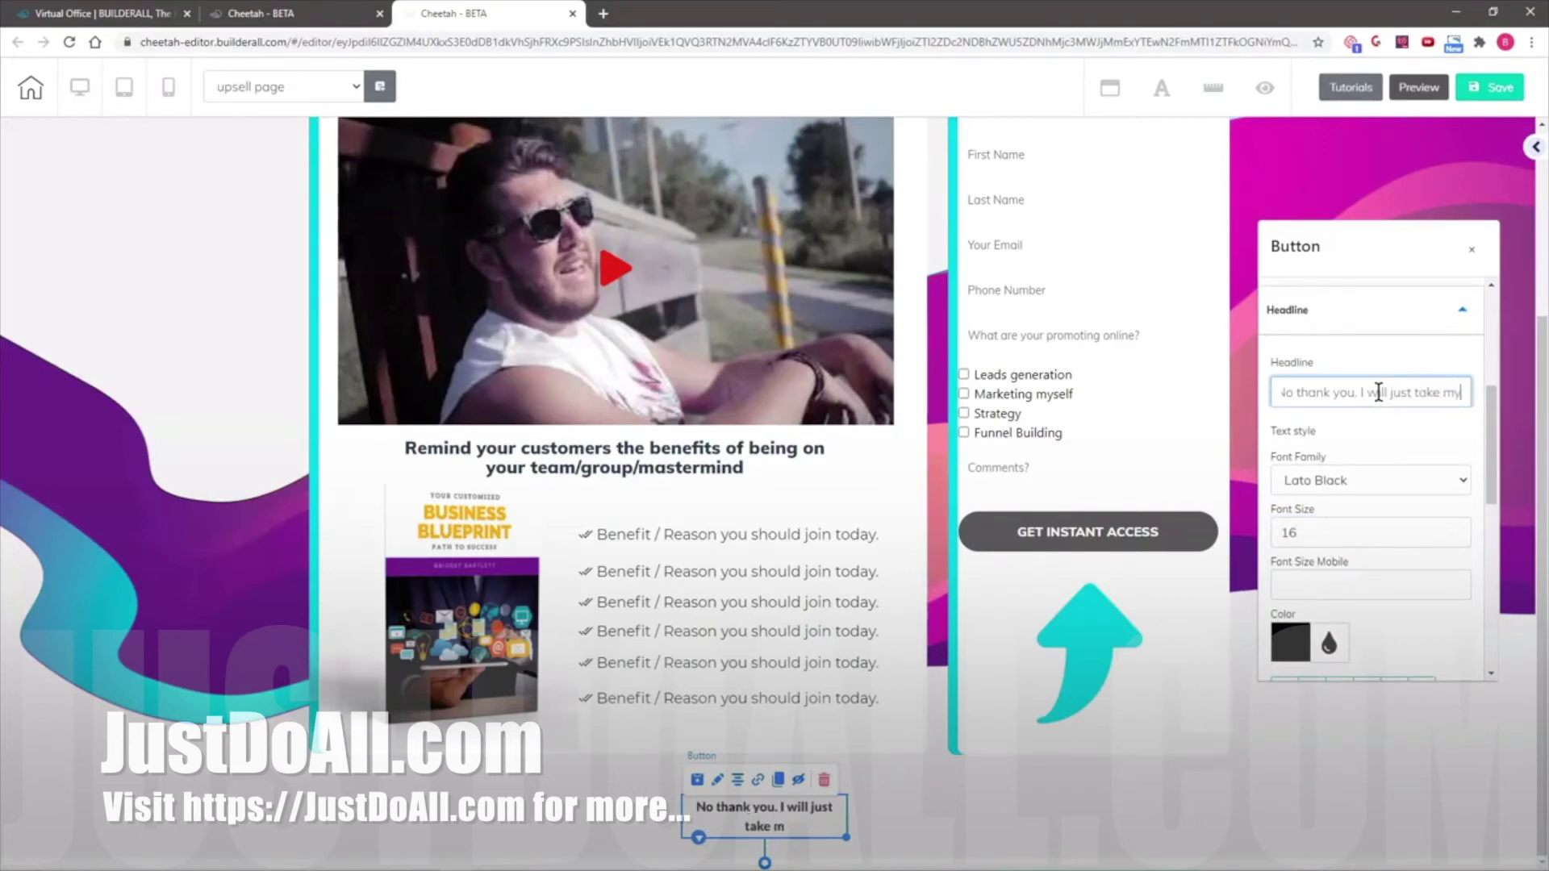
pyautogui.write(' course')
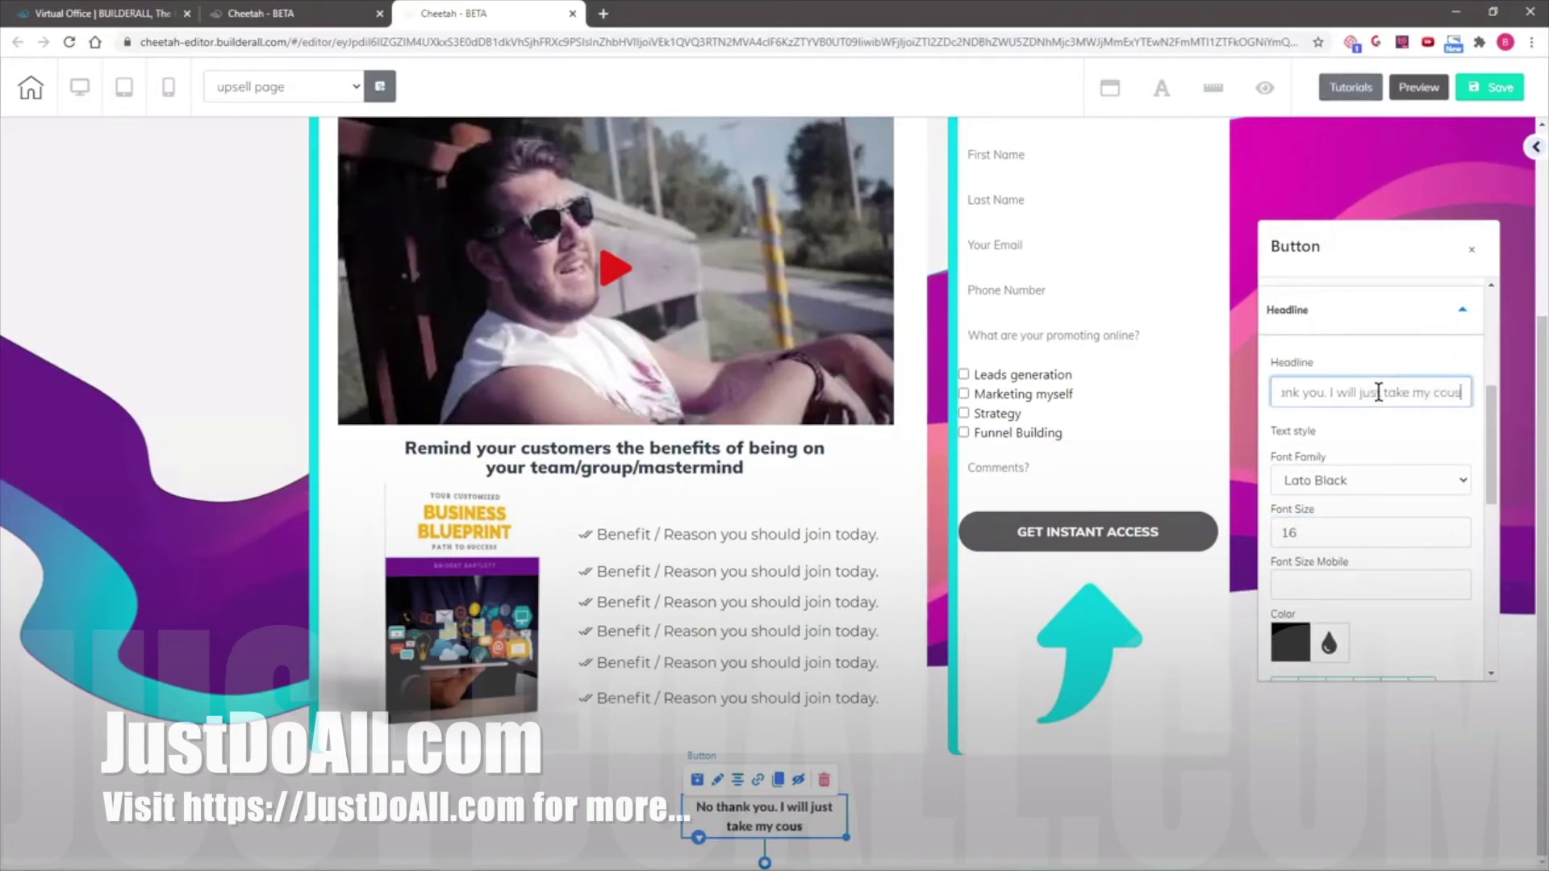
pyautogui.write('now')
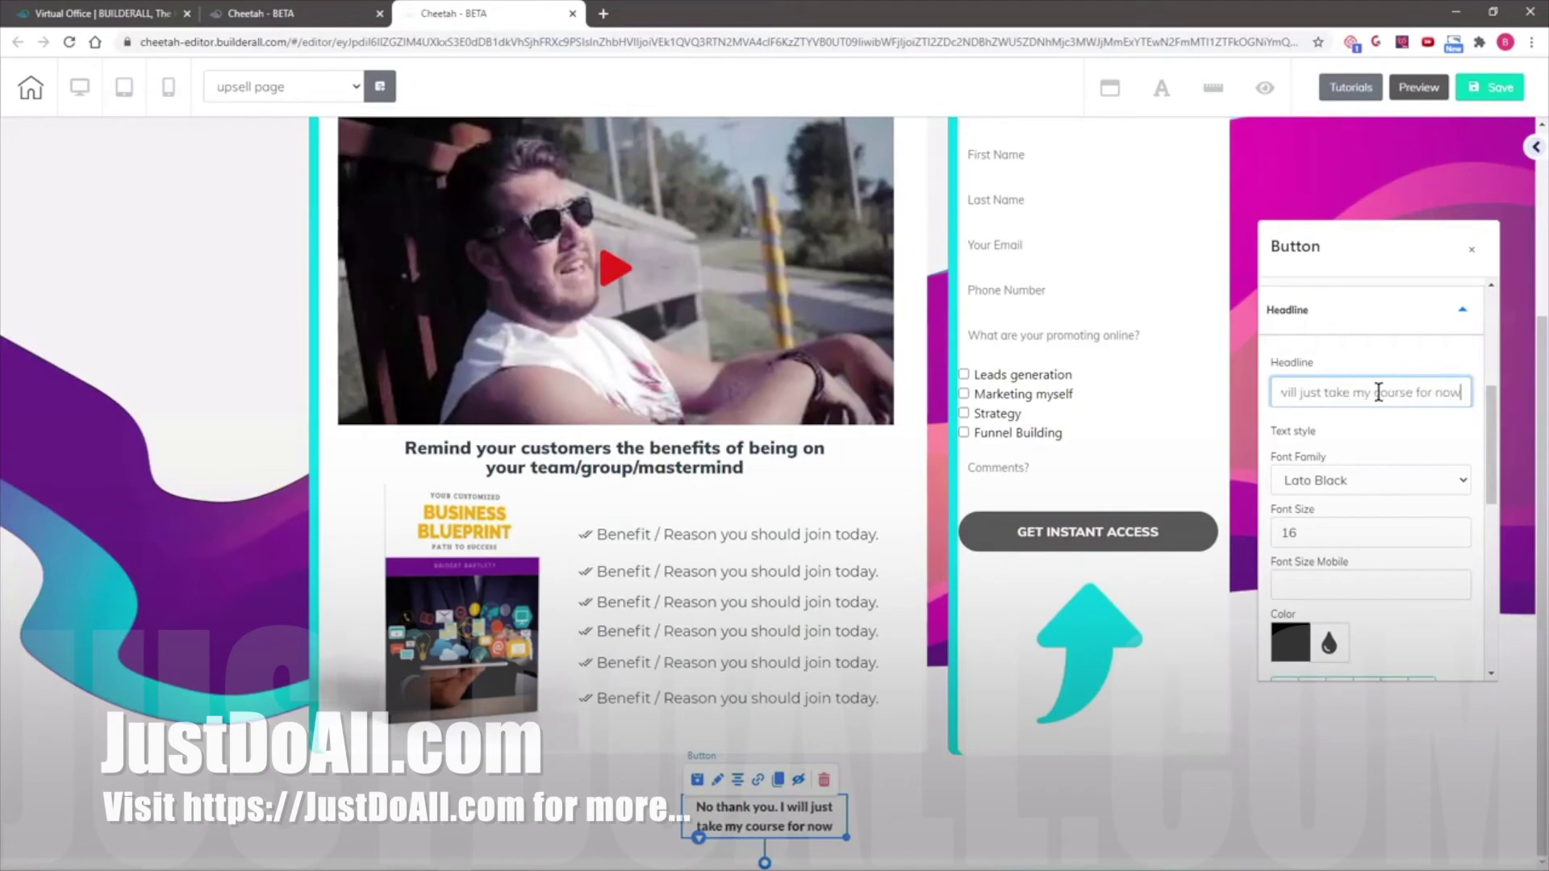
pyautogui.write('.')
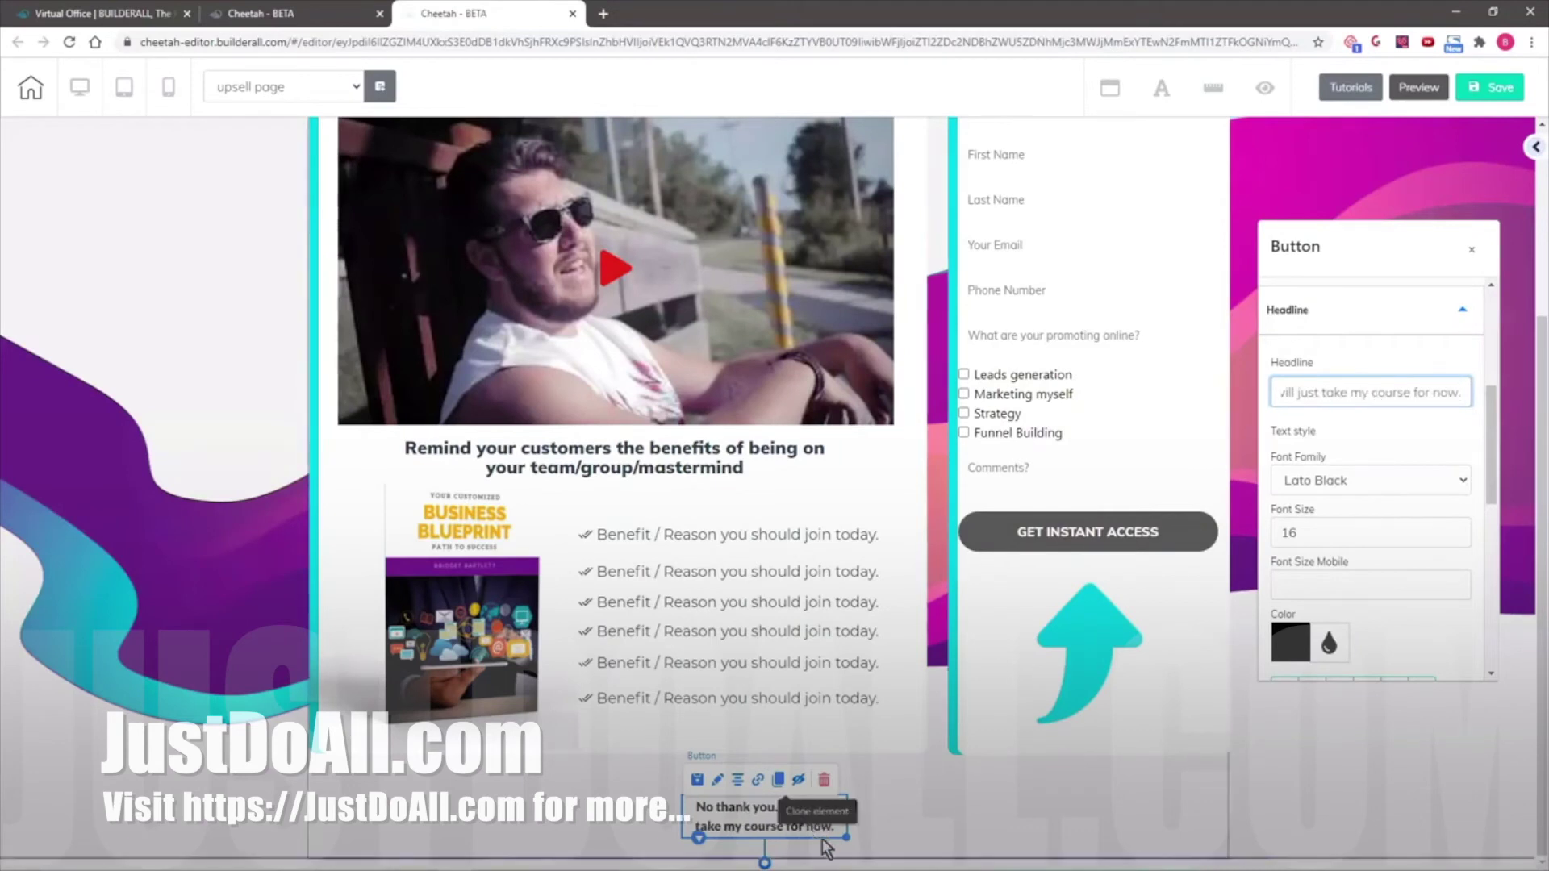
pyautogui.moveTo(846, 837); pyautogui.dragTo(1104, 842)
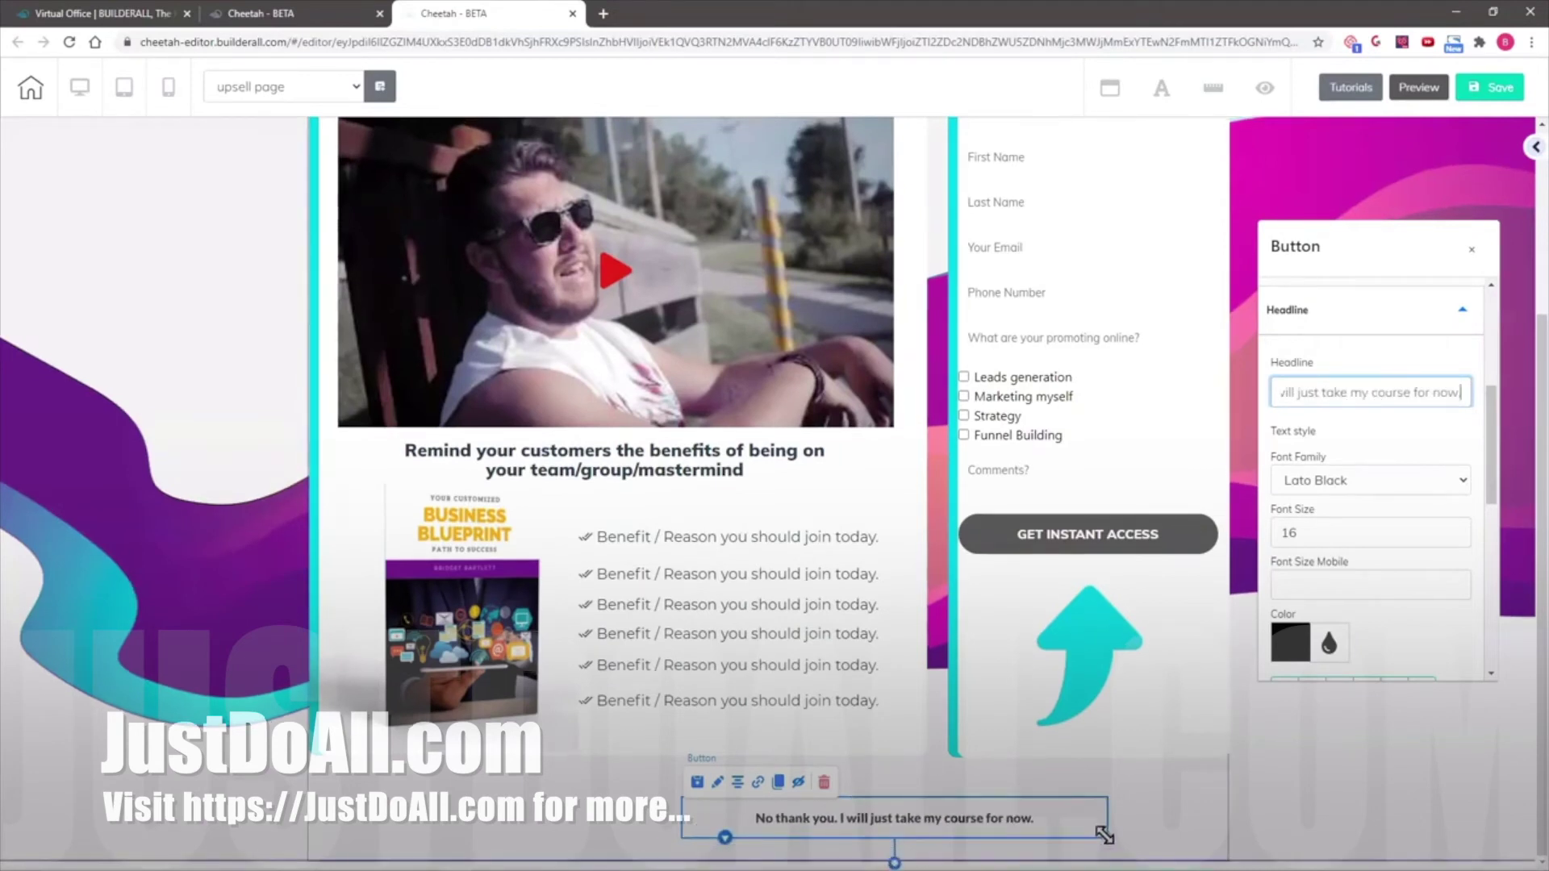
pyautogui.moveTo(883, 806); pyautogui.dragTo(792, 815)
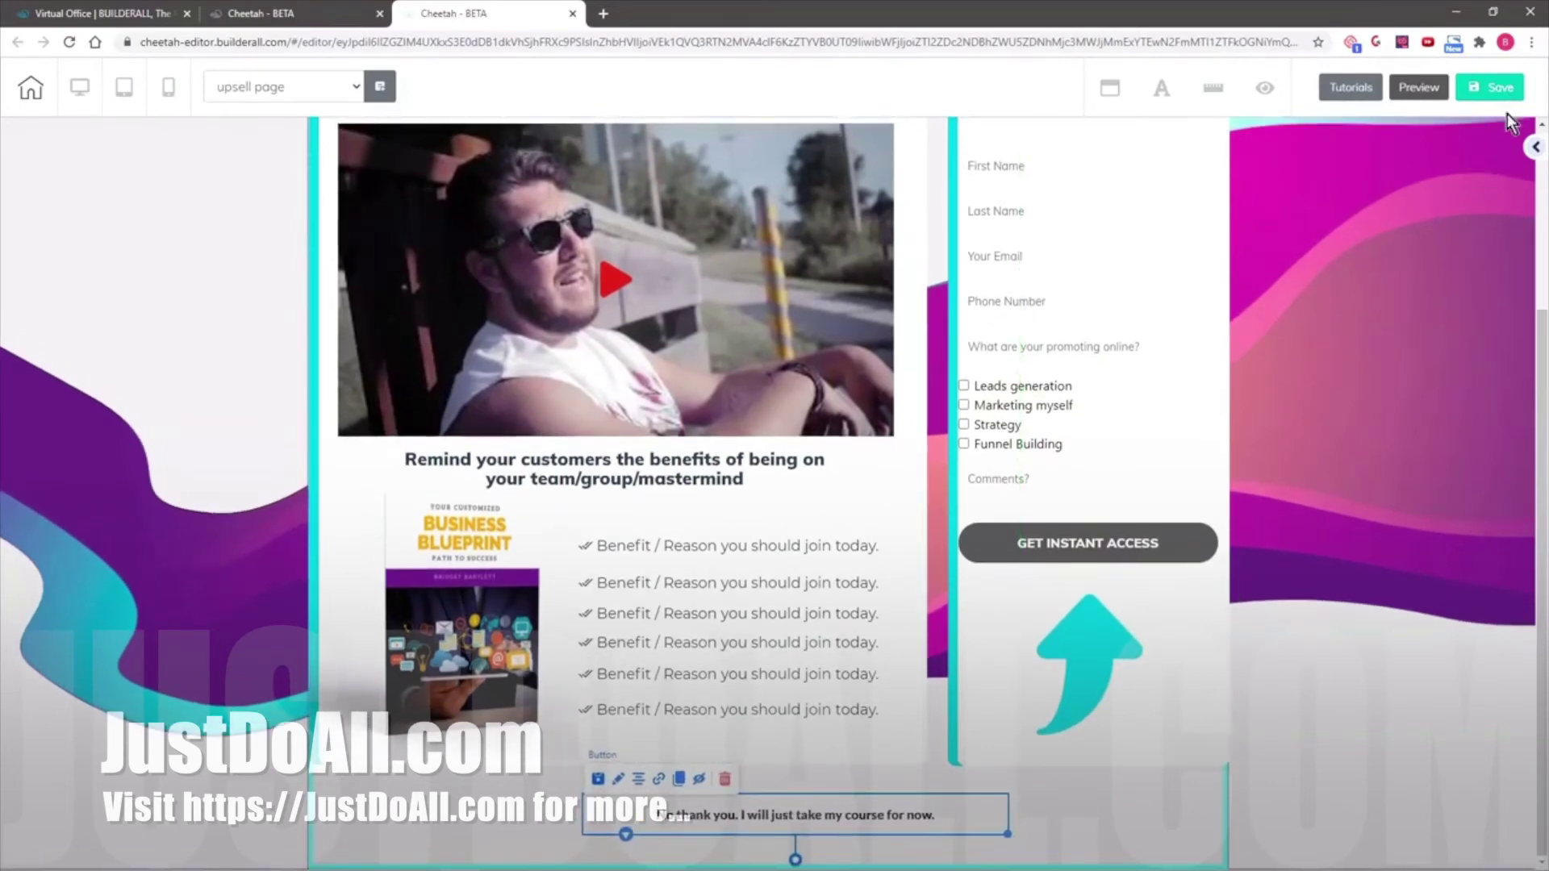
pyautogui.click(1494, 90)
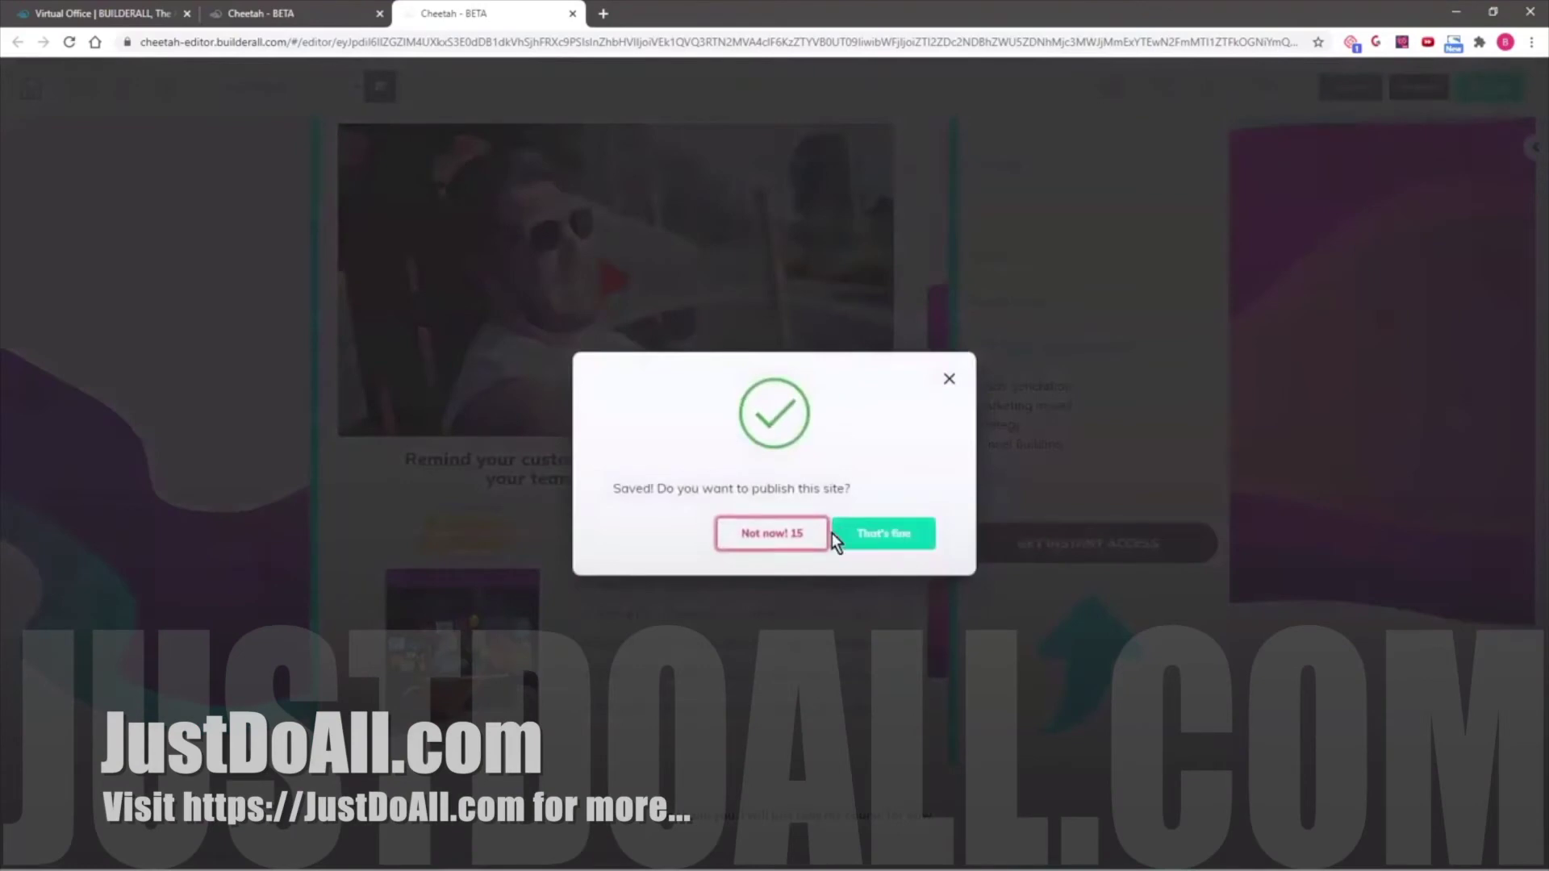
# Publish the saved site and close the confirmation.
pyautogui.click(888, 535)
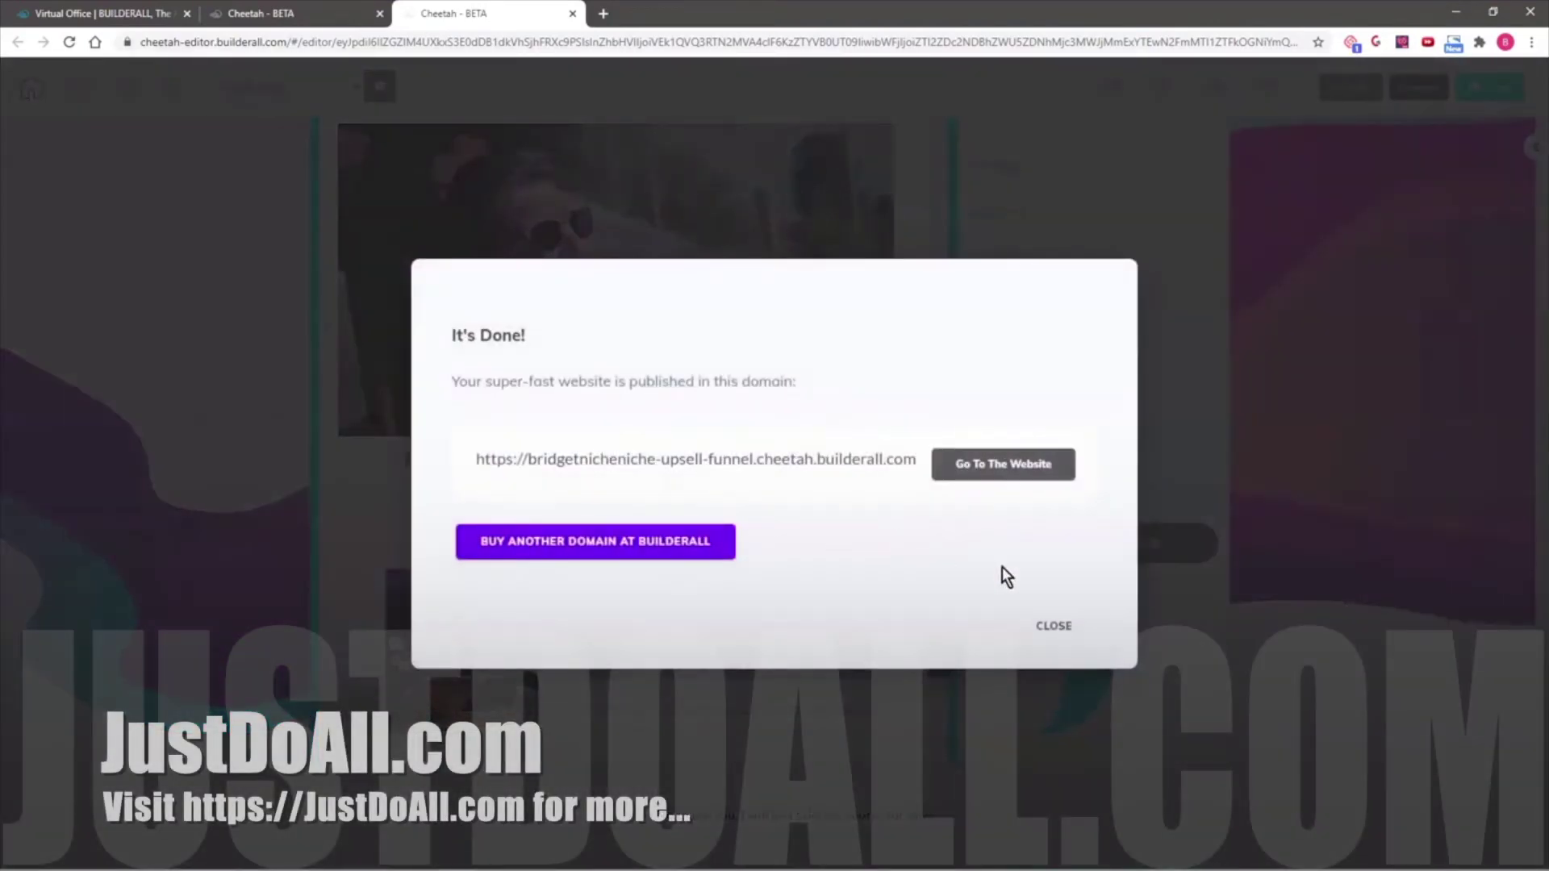
pyautogui.click(1050, 627)
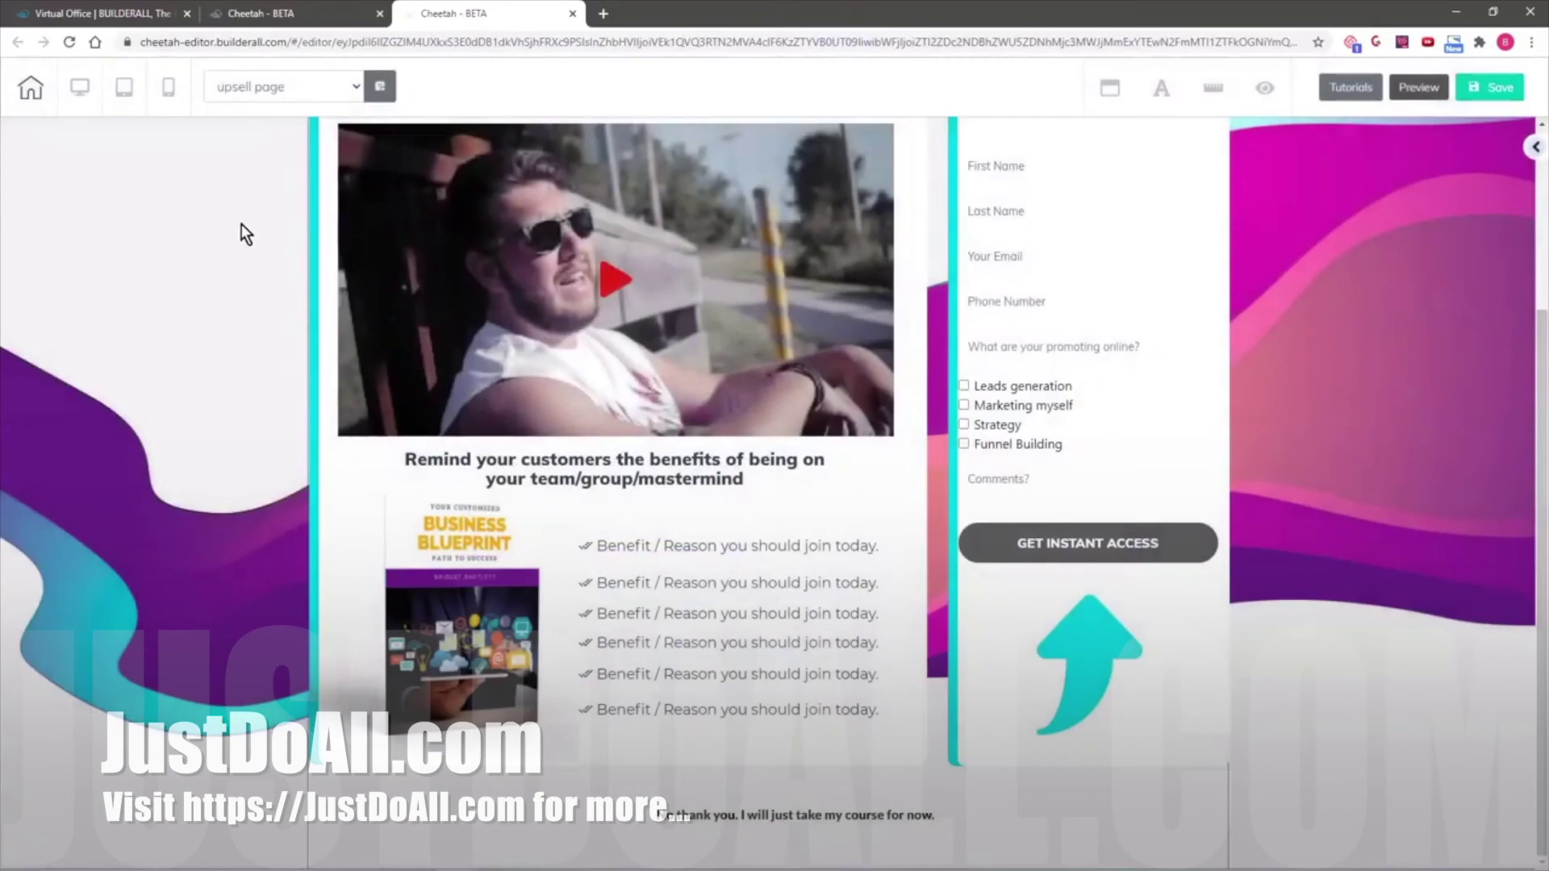
pyautogui.scroll(2, 224, 249)
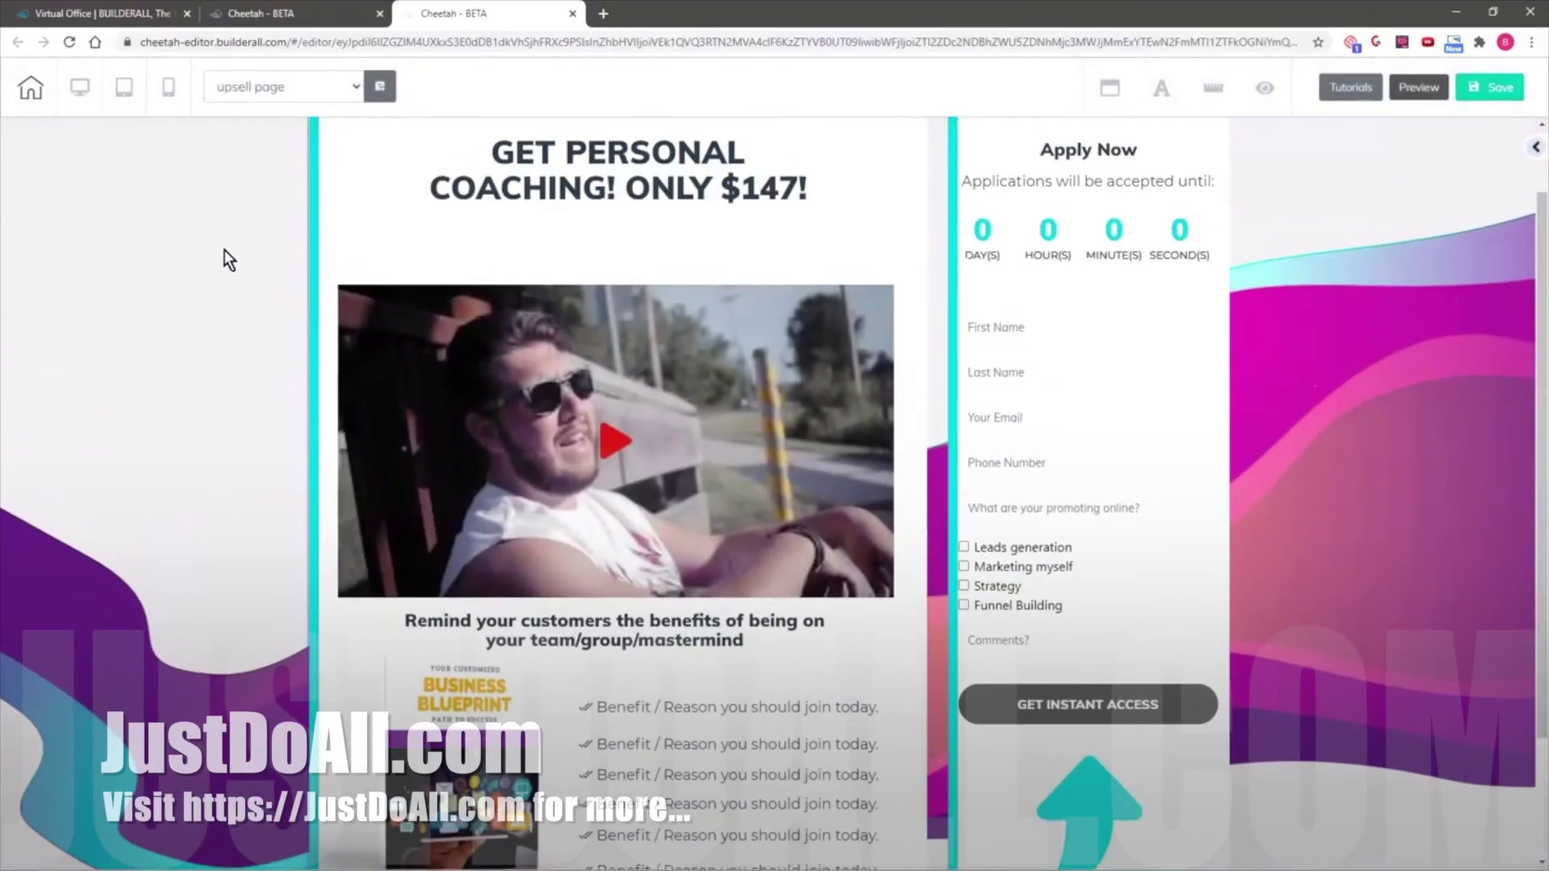
pyautogui.scroll(1, 223, 250)
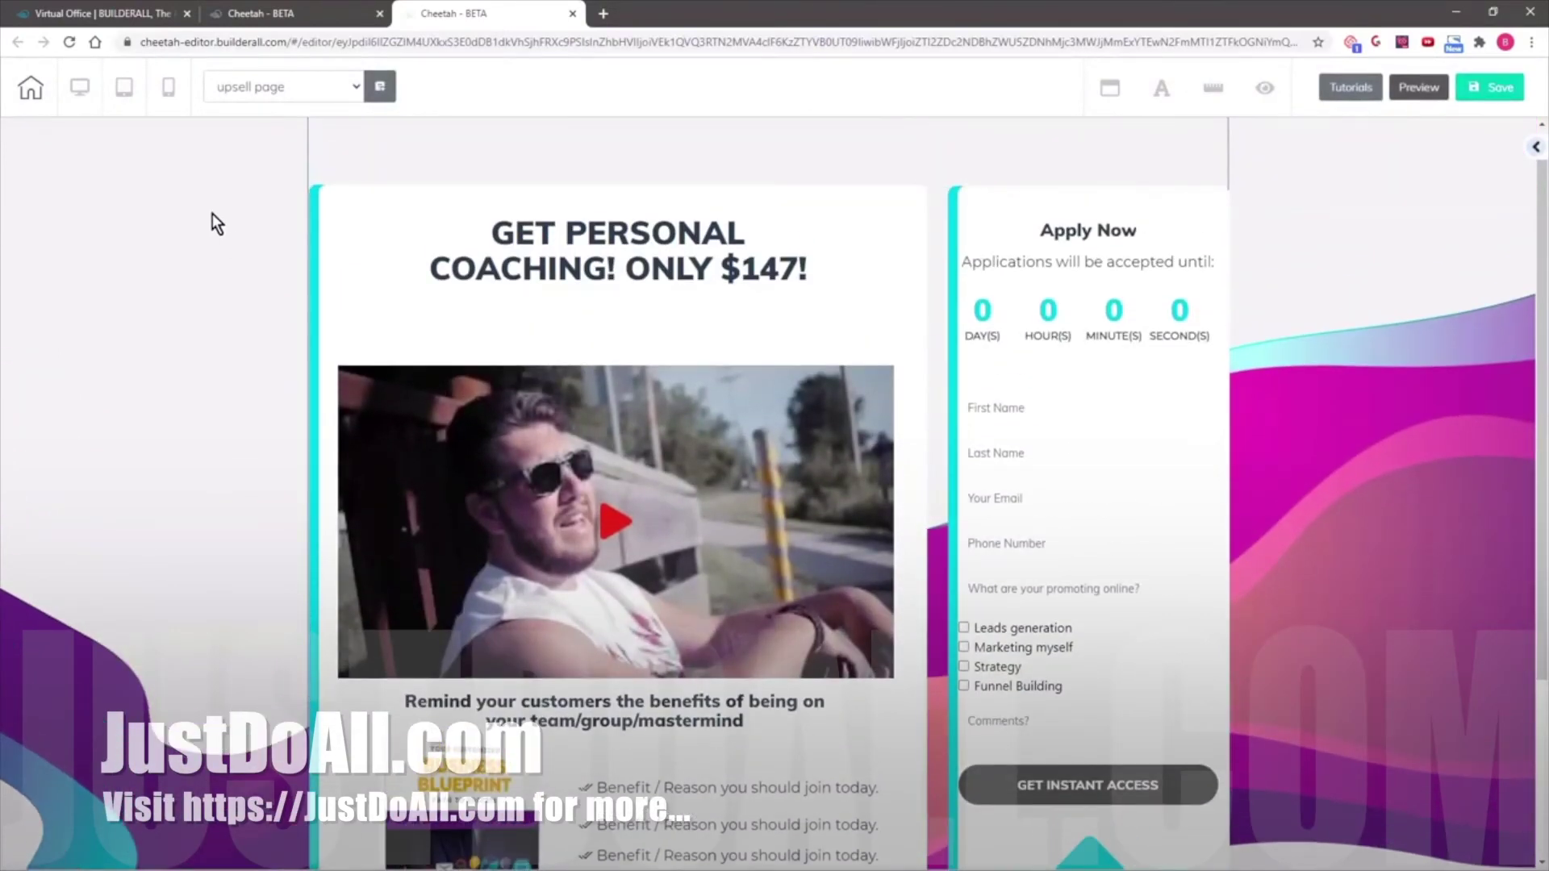
# In mobile view, move the No thank you button below the contact form.
pyautogui.click(167, 87)
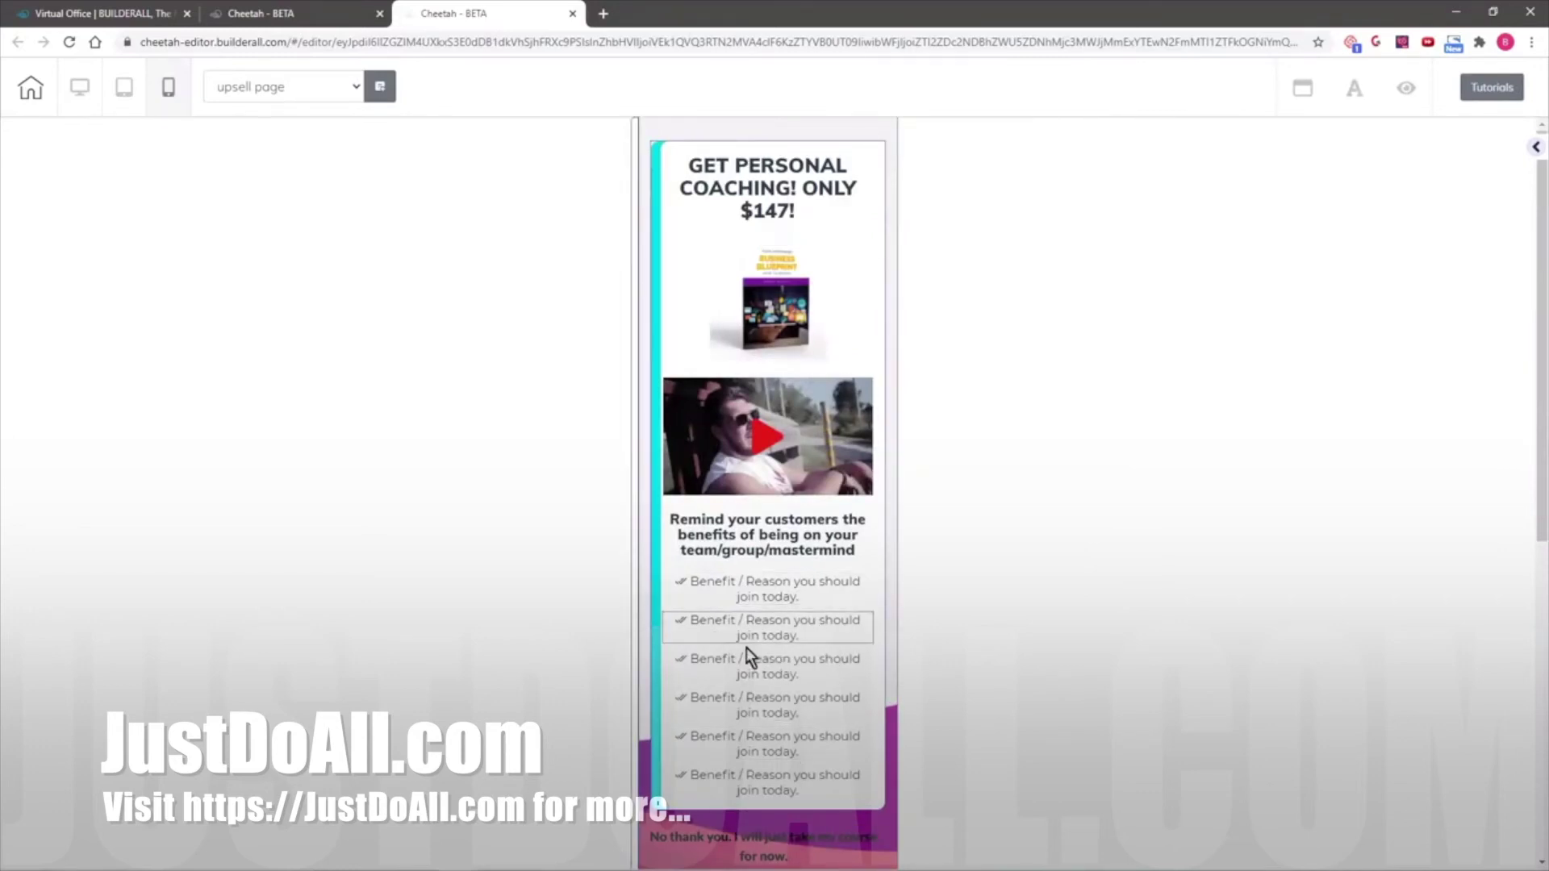
pyautogui.click(793, 586)
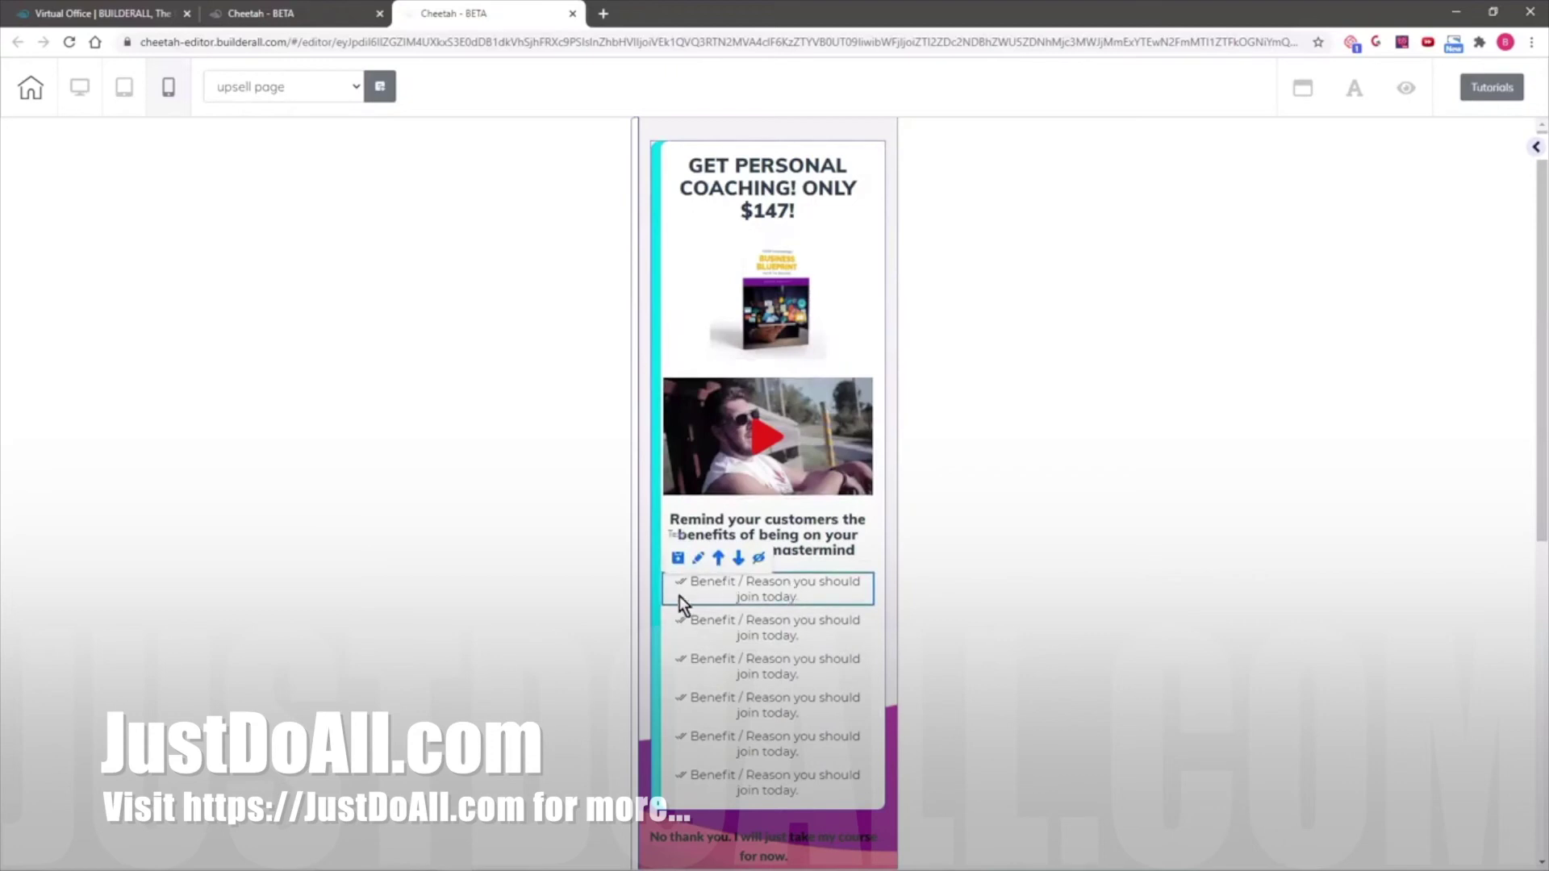
pyautogui.scroll(-3, 853, 834)
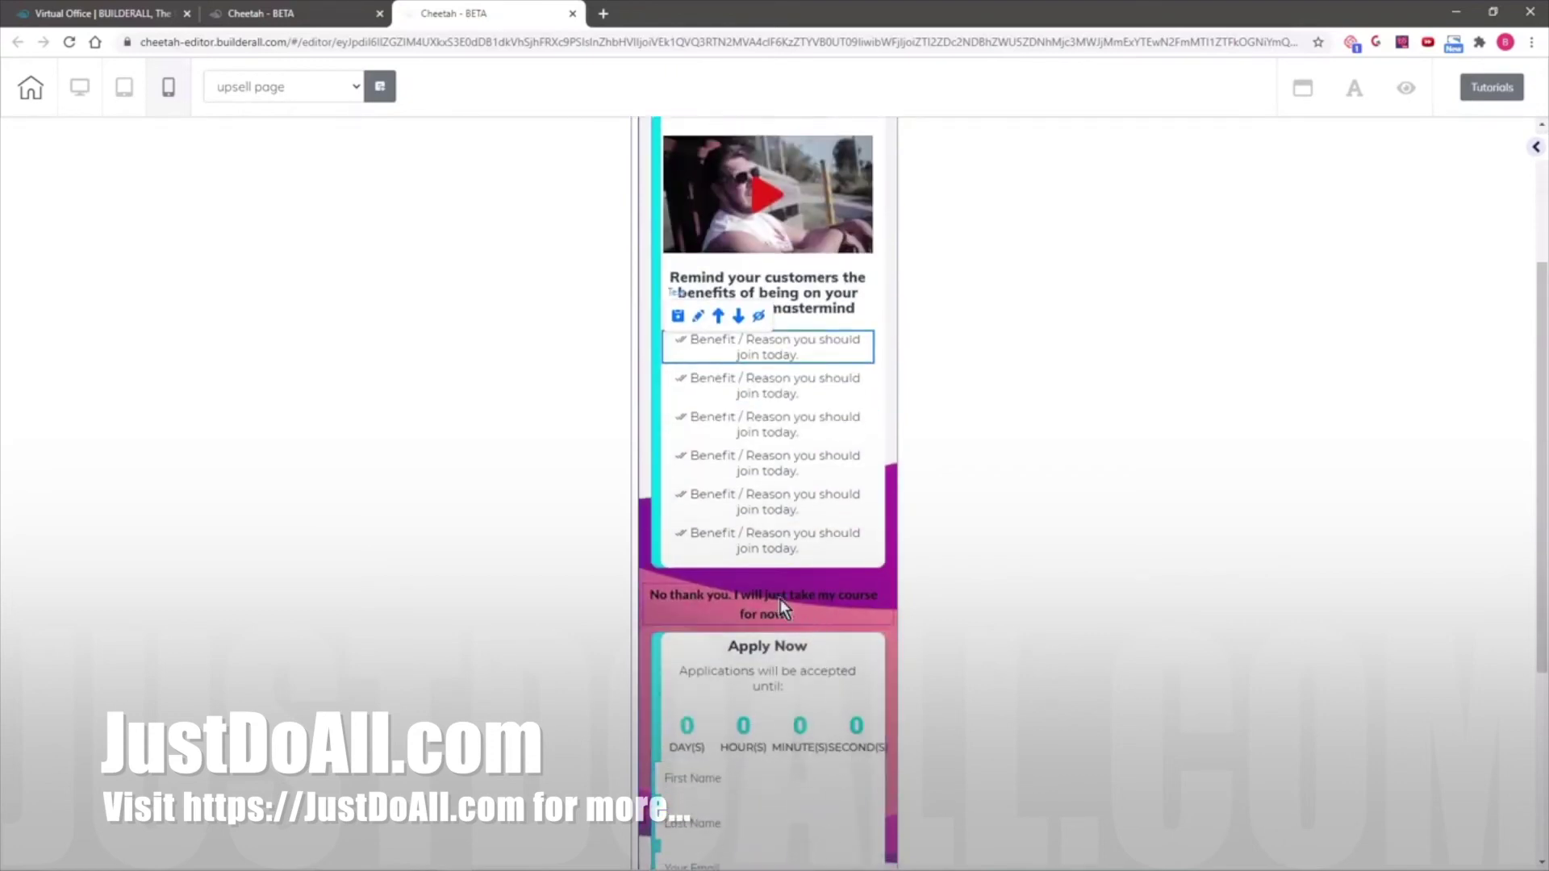
pyautogui.click(781, 598)
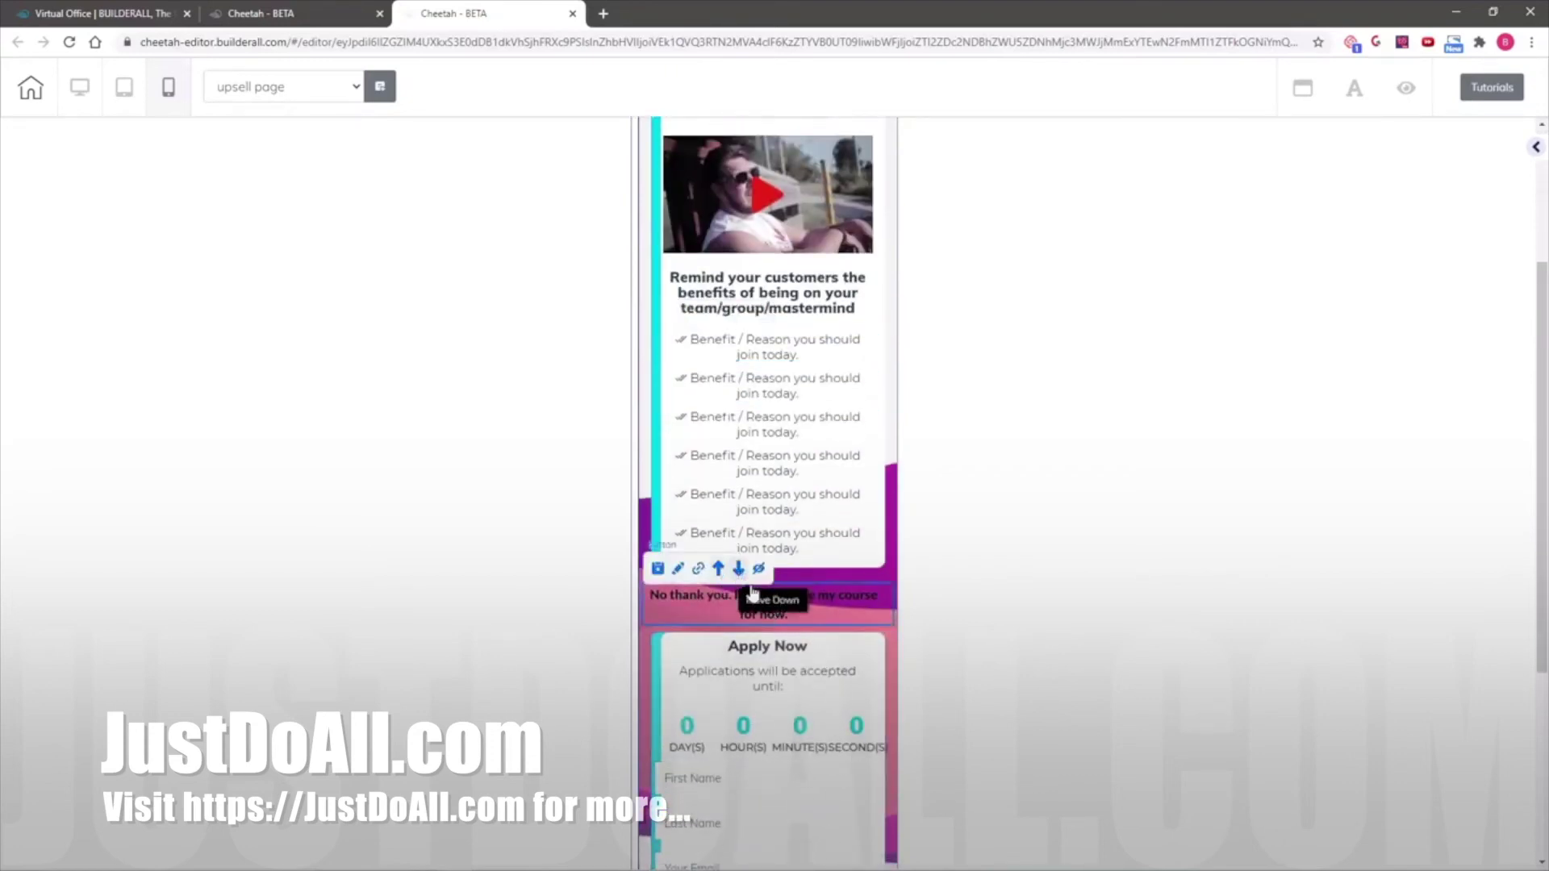
pyautogui.click(738, 569)
pyautogui.scroll(-5, 883, 734)
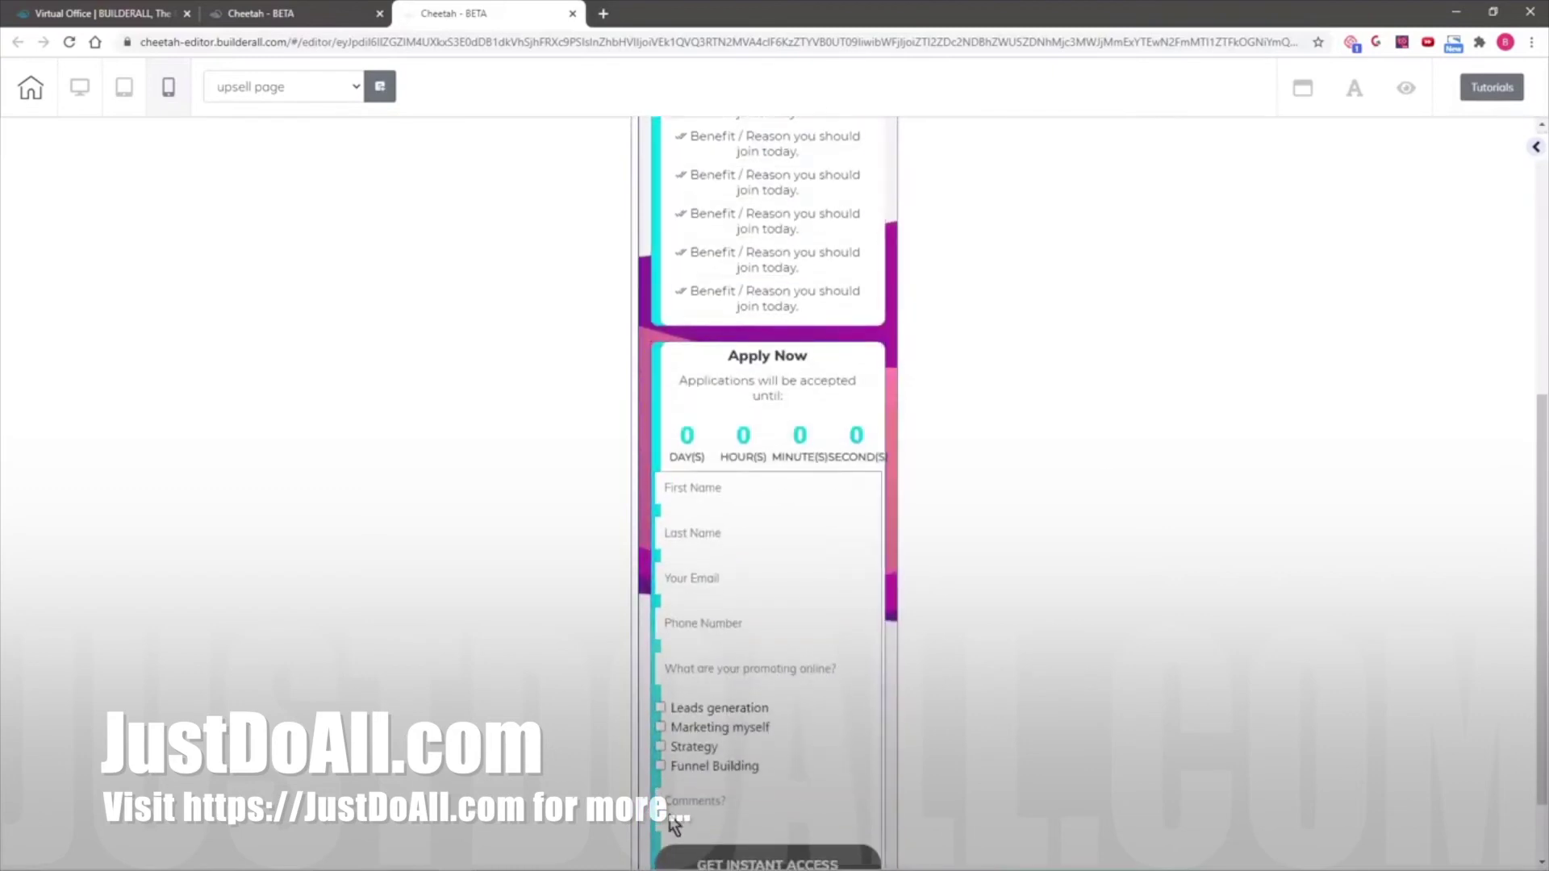
pyautogui.scroll(-1, 791, 642)
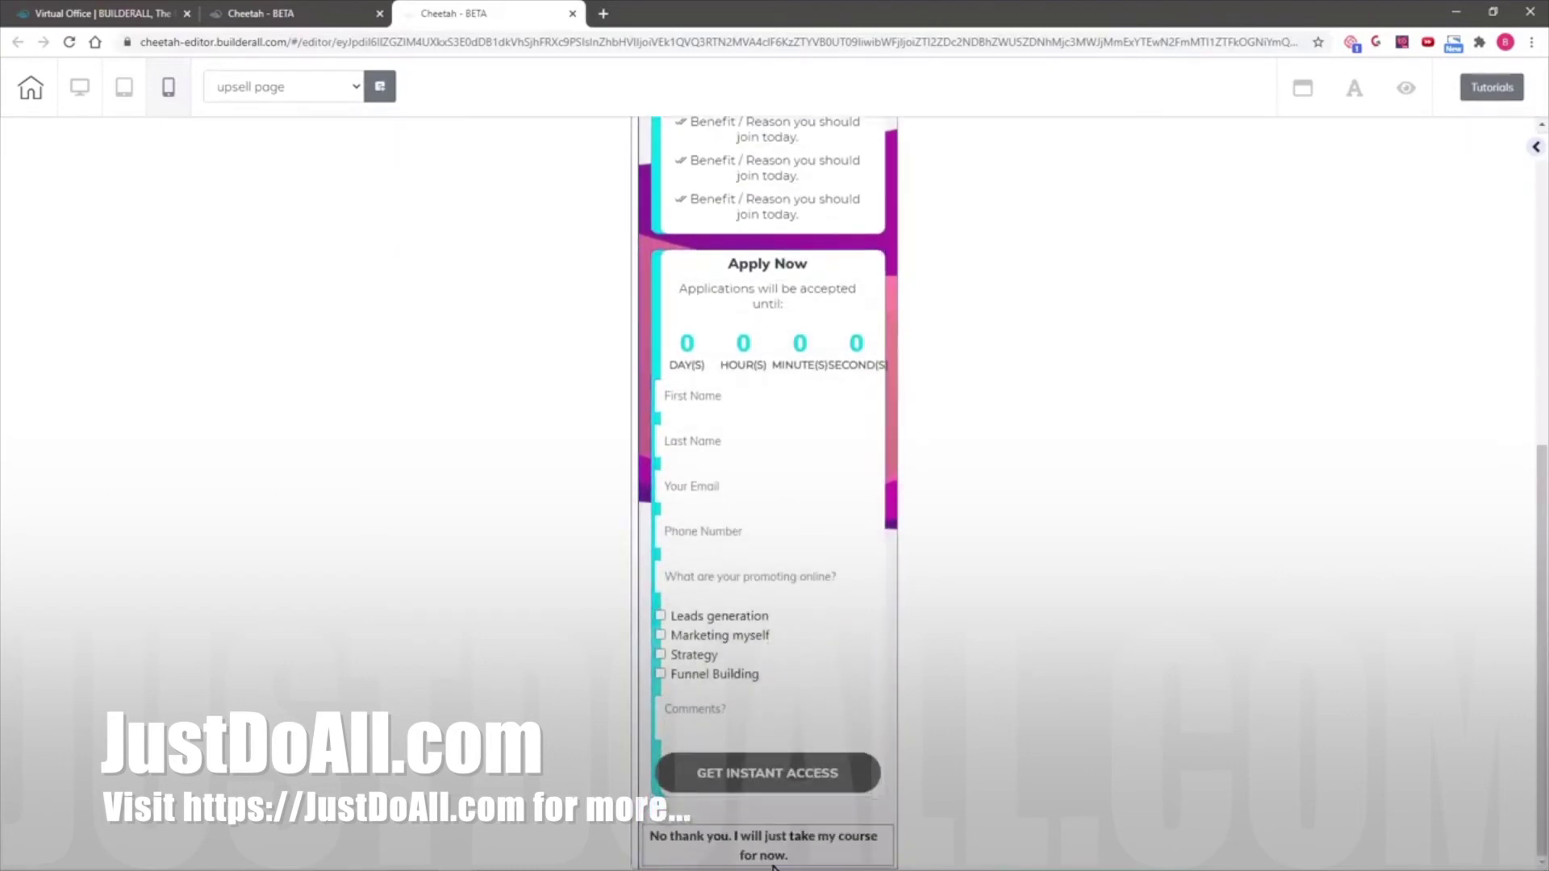
pyautogui.scroll(6, 887, 502)
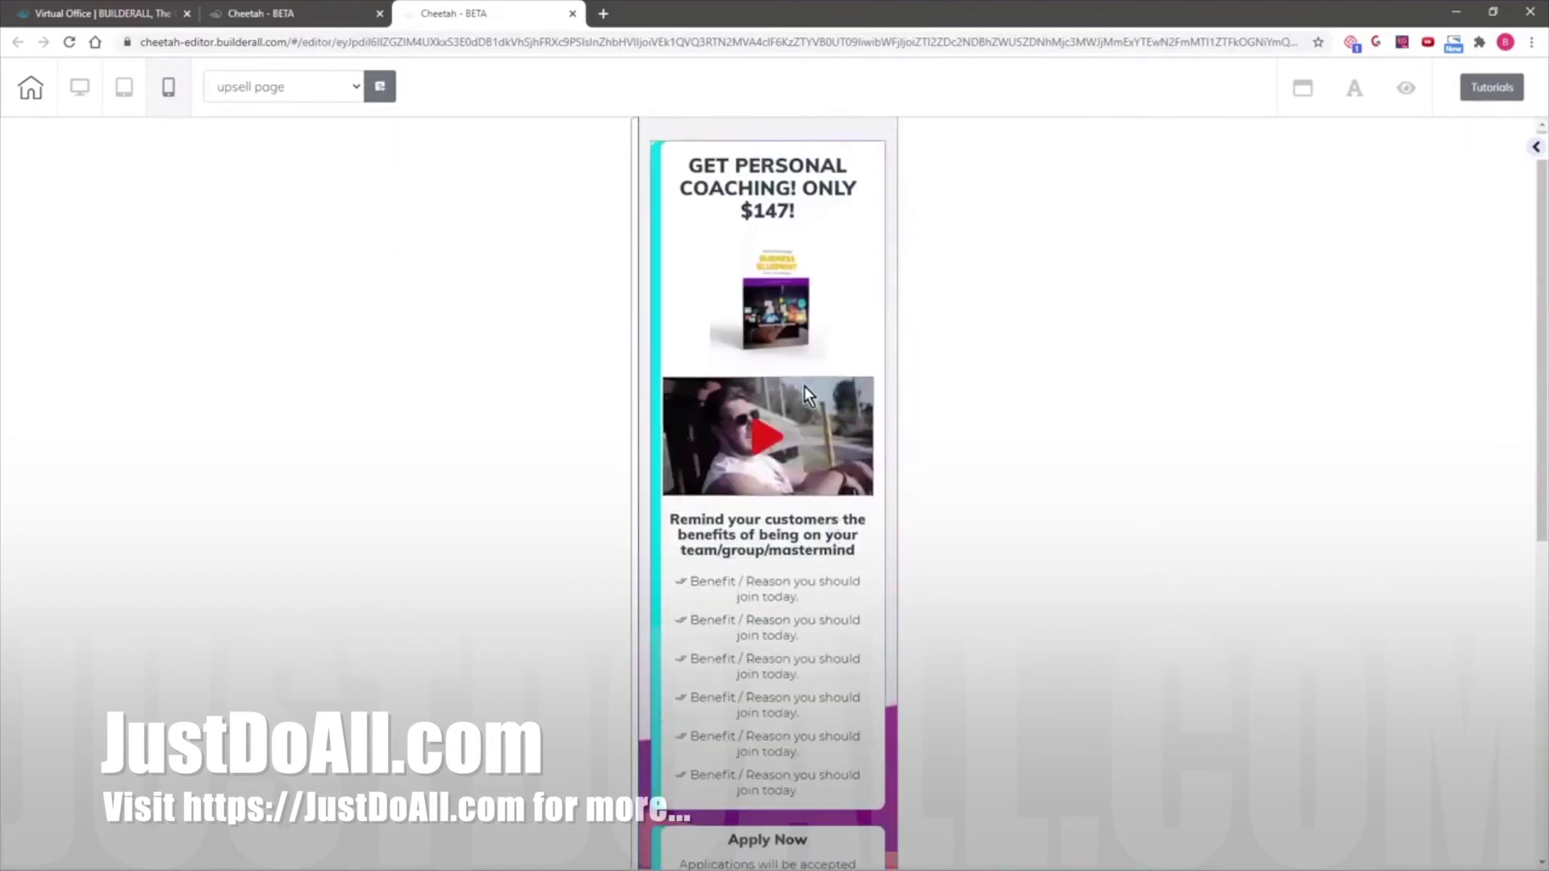
# Raise the GET PERSONAL COACHING headline's mobile size to 31.
pyautogui.click(782, 178)
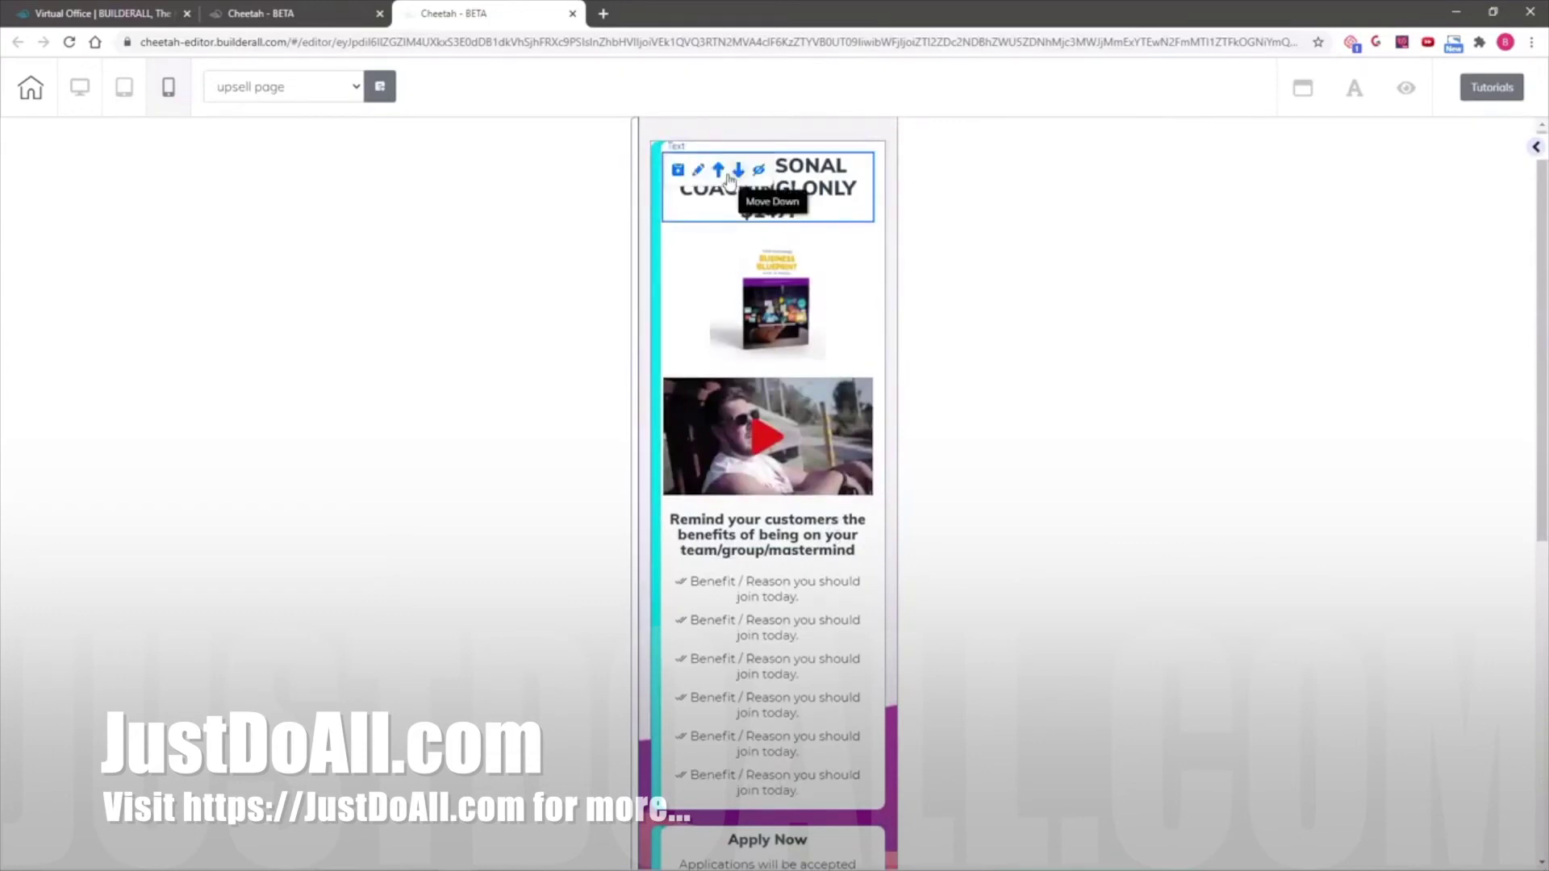
pyautogui.click(699, 171)
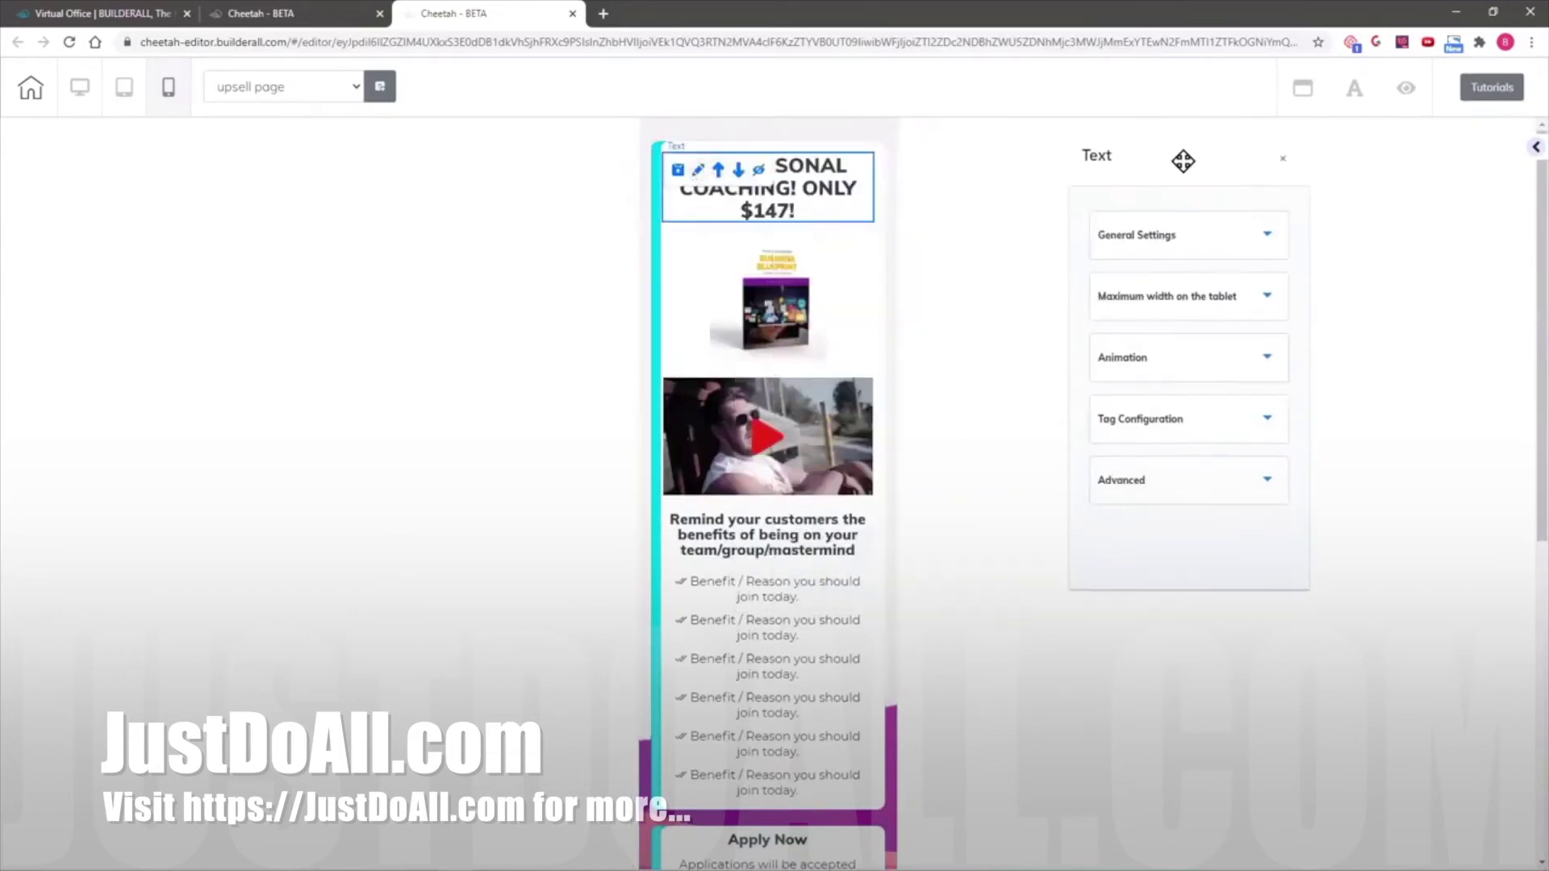
pyautogui.click(1172, 264)
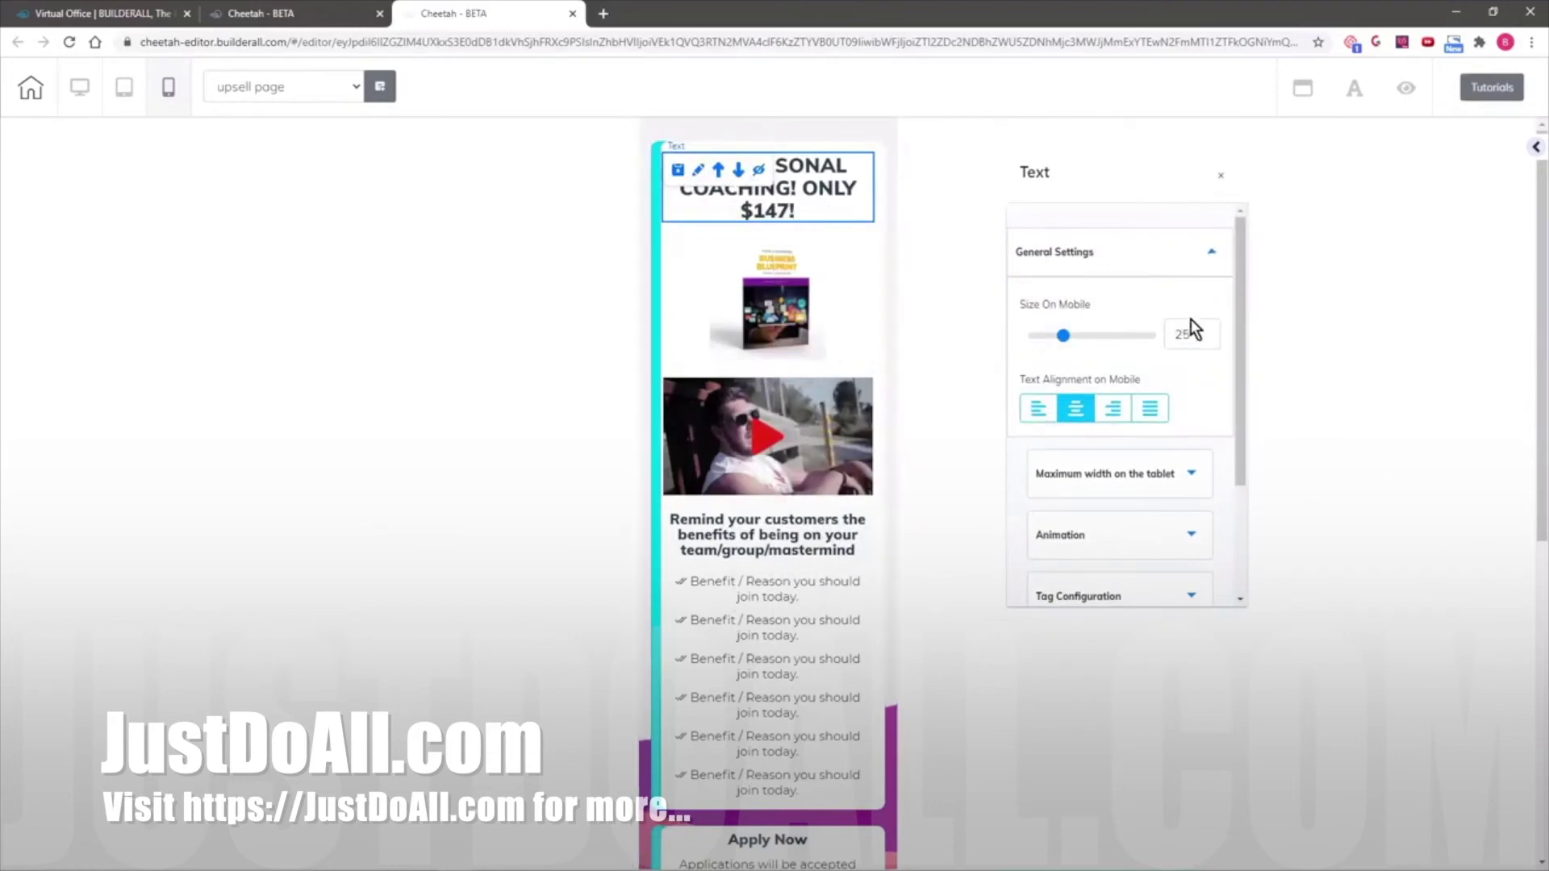
pyautogui.click(1211, 331)
pyautogui.click(1211, 331)
pyautogui.click(1211, 331)
pyautogui.click(1212, 331)
pyautogui.click(1211, 331)
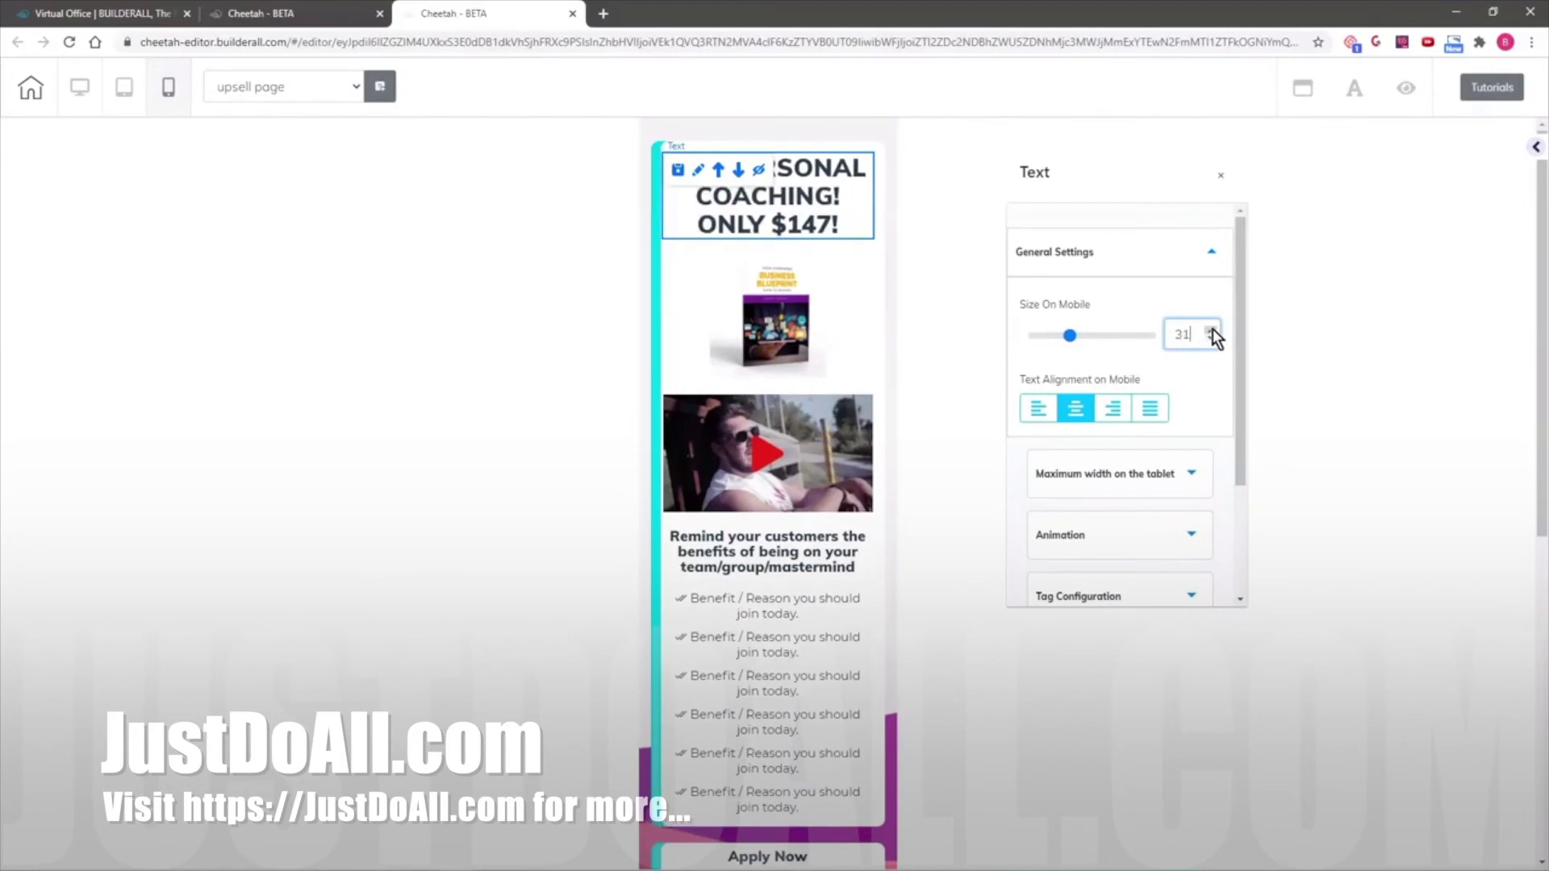
# Set the book image's left and right spacing to 14 and move it below the video.
pyautogui.click(757, 332)
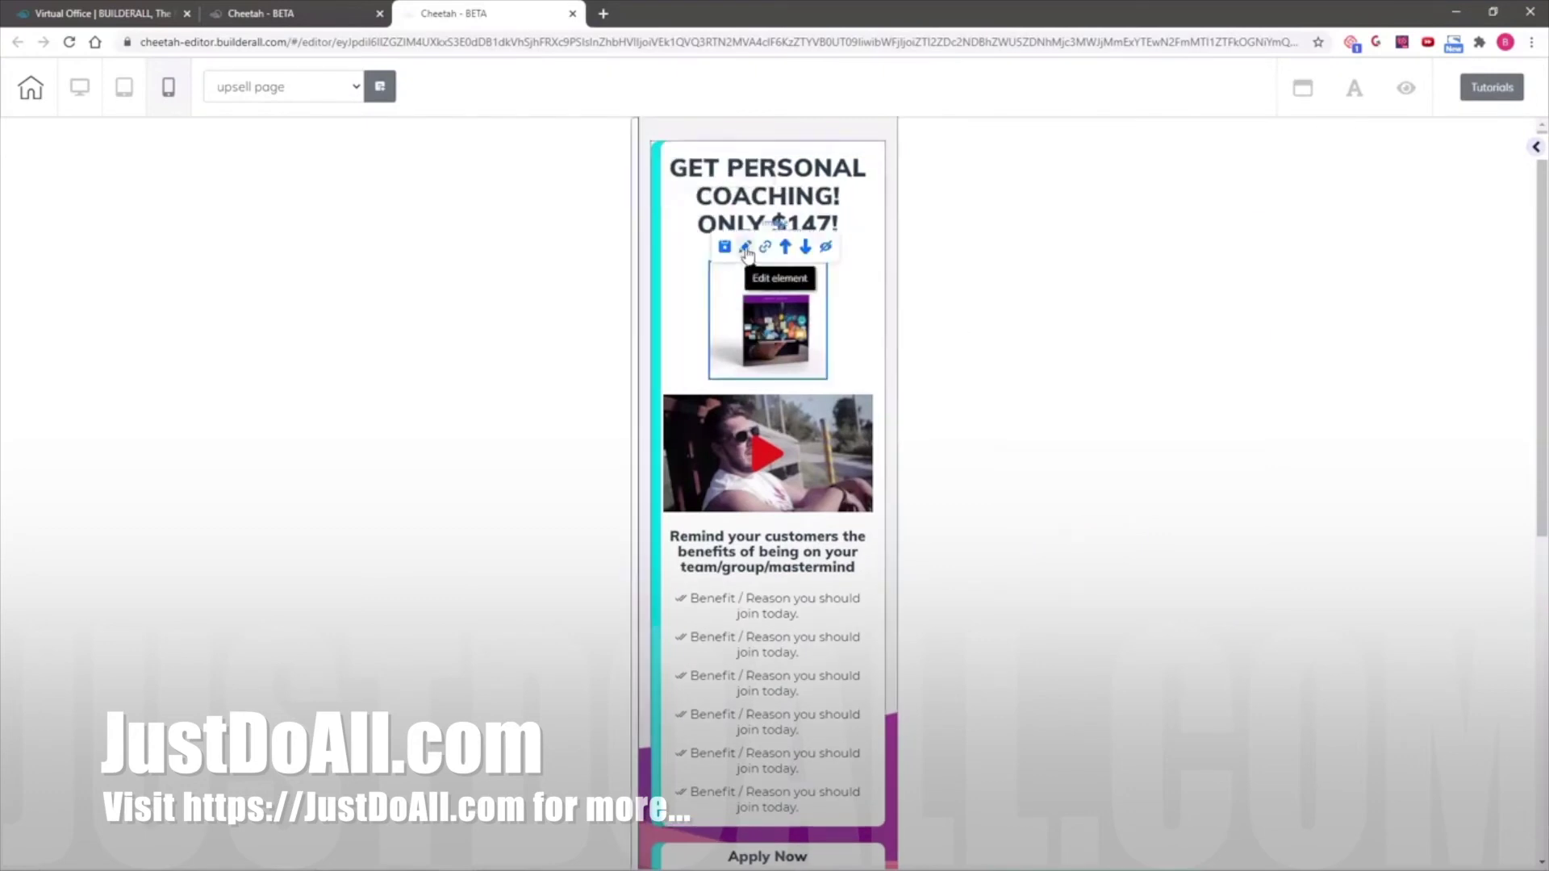
pyautogui.click(746, 253)
pyautogui.moveTo(832, 303); pyautogui.dragTo(1155, 133)
pyautogui.click(1157, 242)
pyautogui.scroll(-5, 1202, 355)
pyautogui.click(1126, 477)
pyautogui.scroll(-2, 1130, 474)
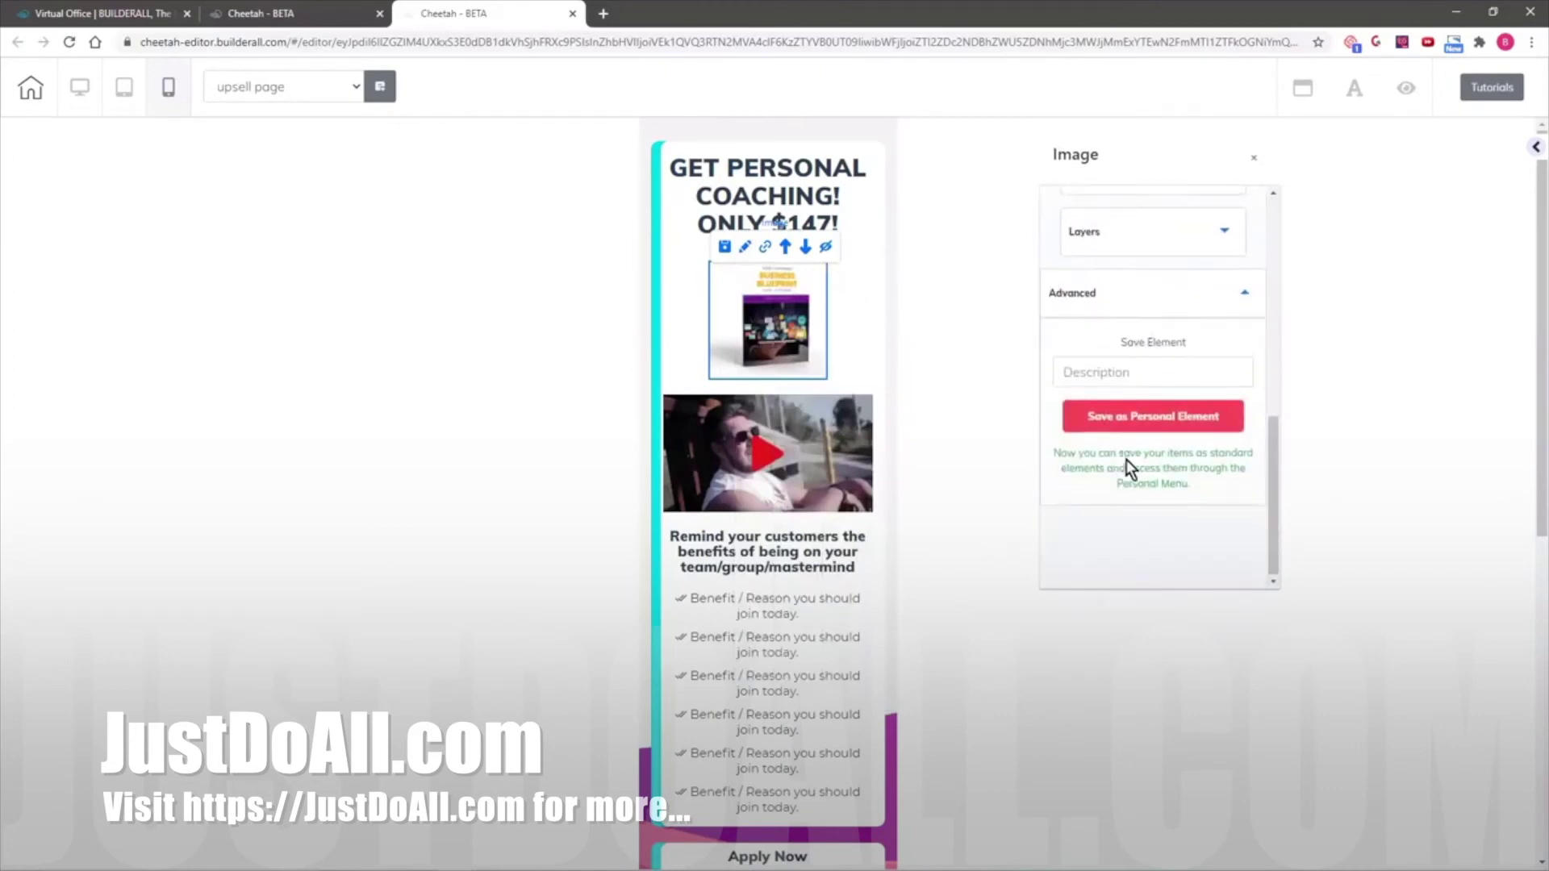
pyautogui.scroll(4, 1125, 435)
pyautogui.click(1174, 430)
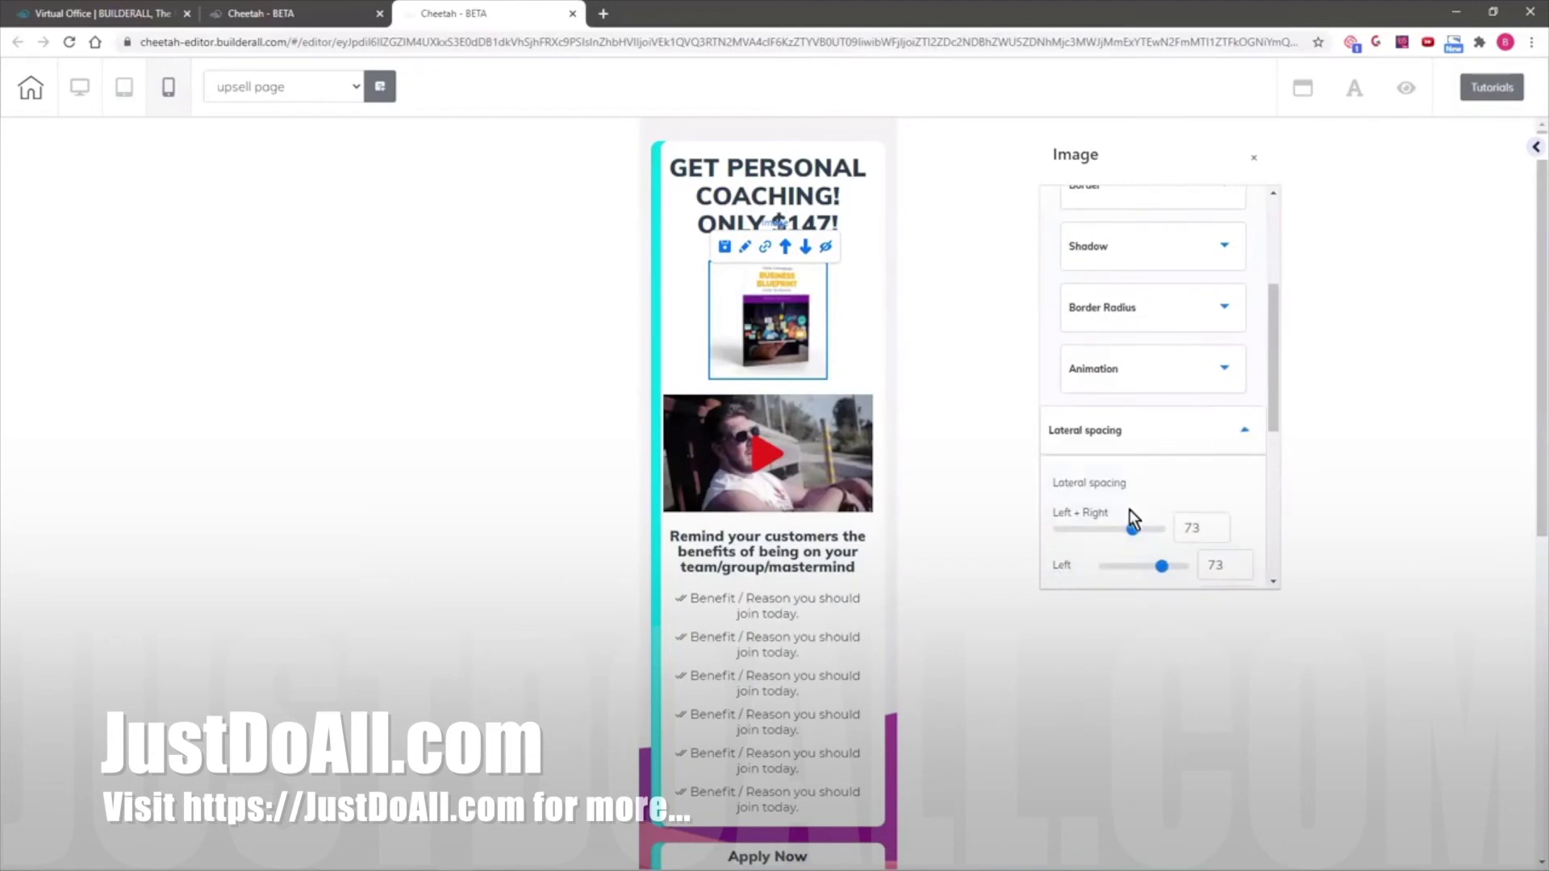
pyautogui.scroll(-2, 1158, 502)
pyautogui.moveTo(1134, 372); pyautogui.dragTo(1076, 377)
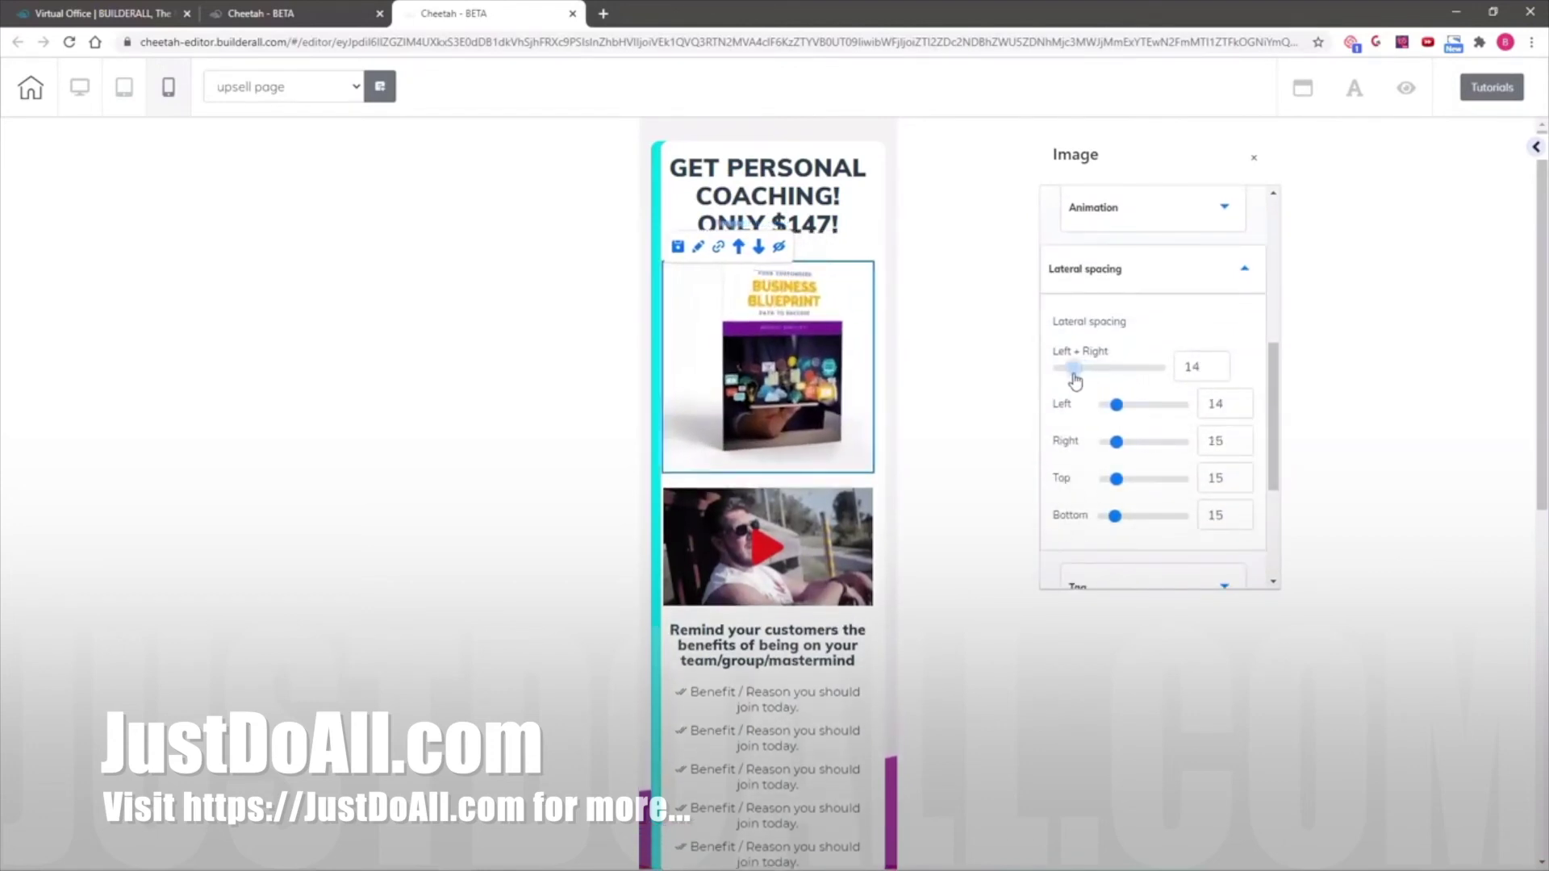
pyautogui.click(789, 385)
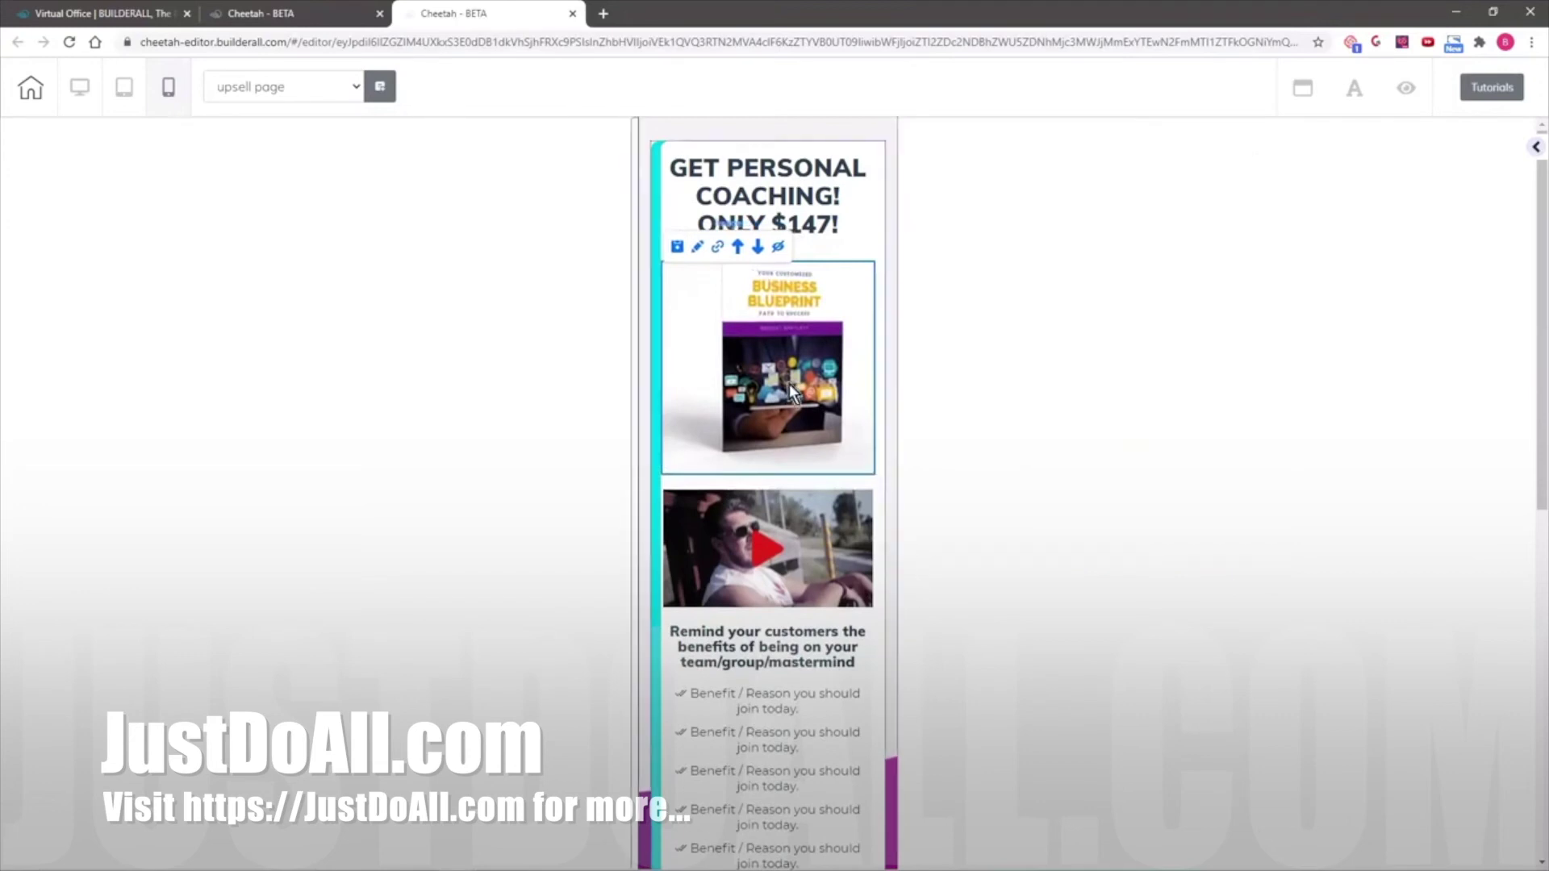
pyautogui.click(762, 250)
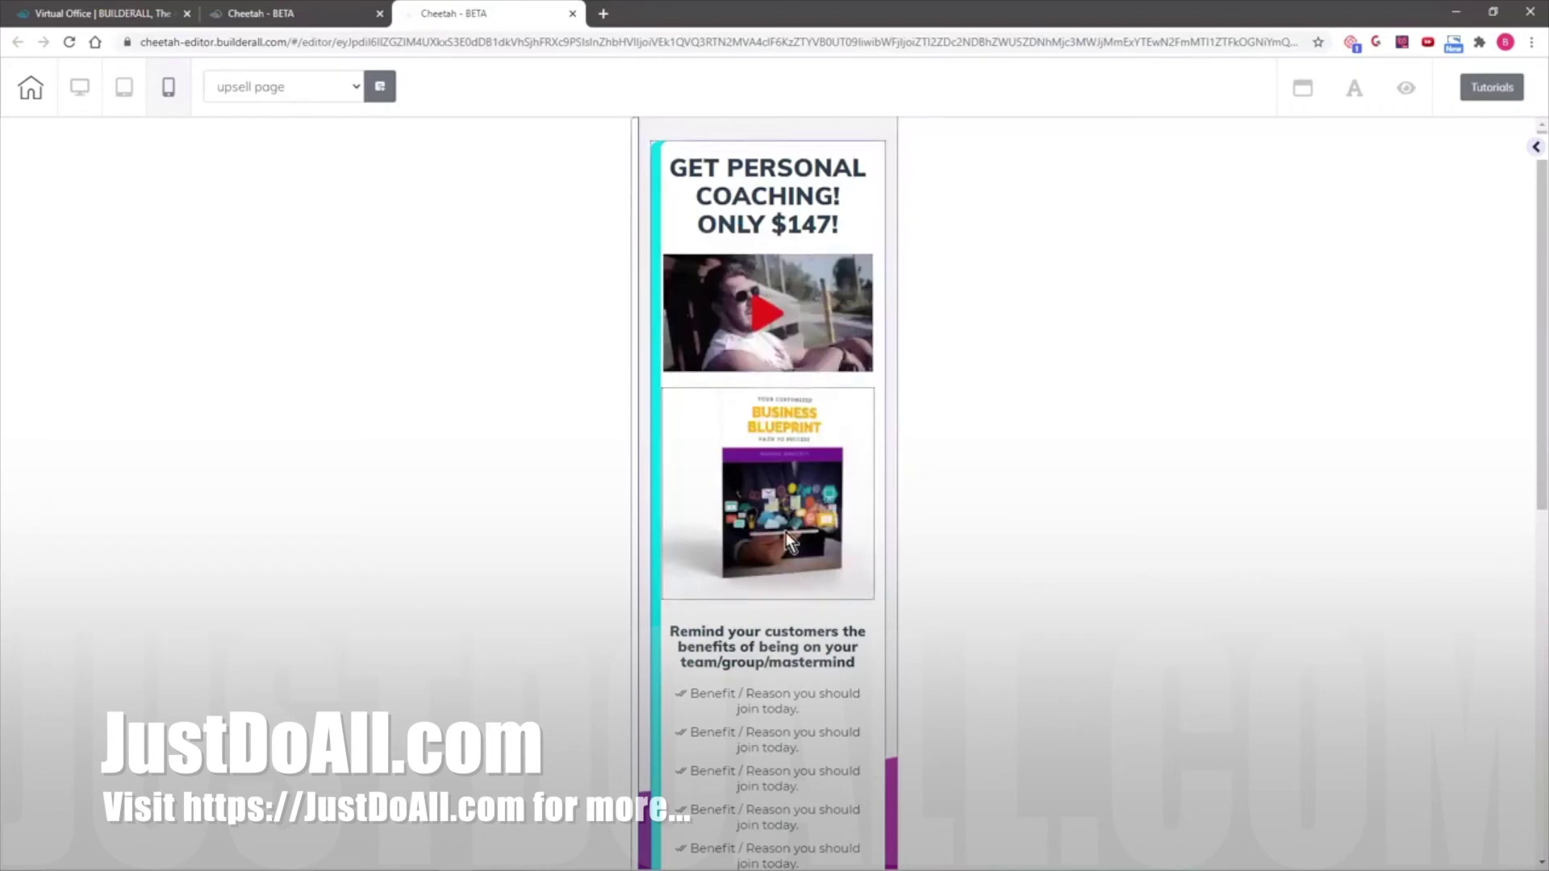
# Raise the mobile size of the 'Applications will be accepted until' text to 20.
pyautogui.click(830, 540)
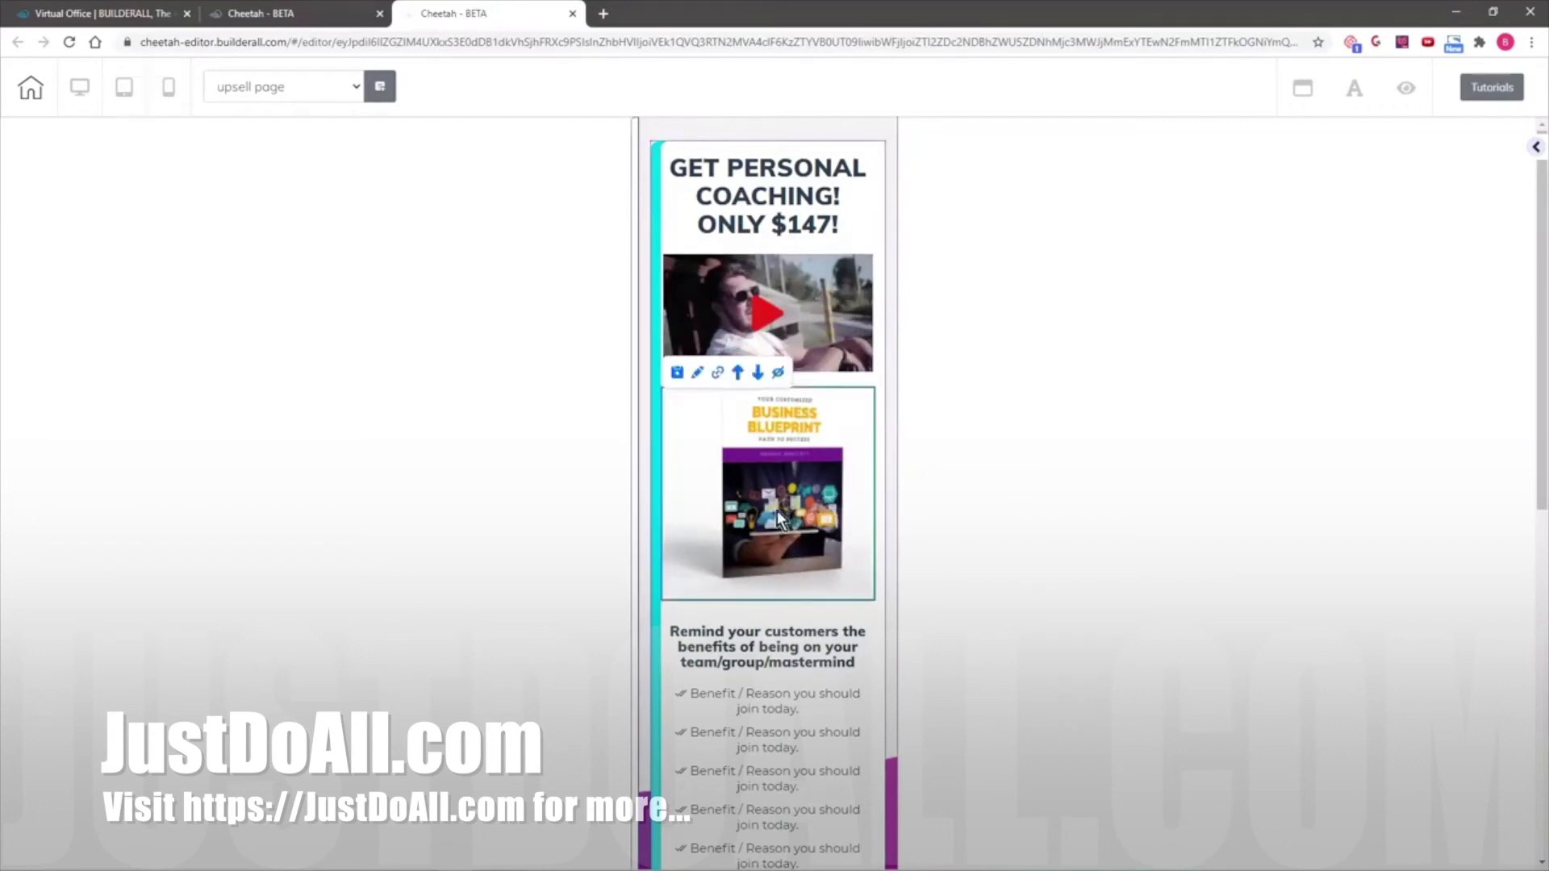
pyautogui.scroll(-5, 814, 476)
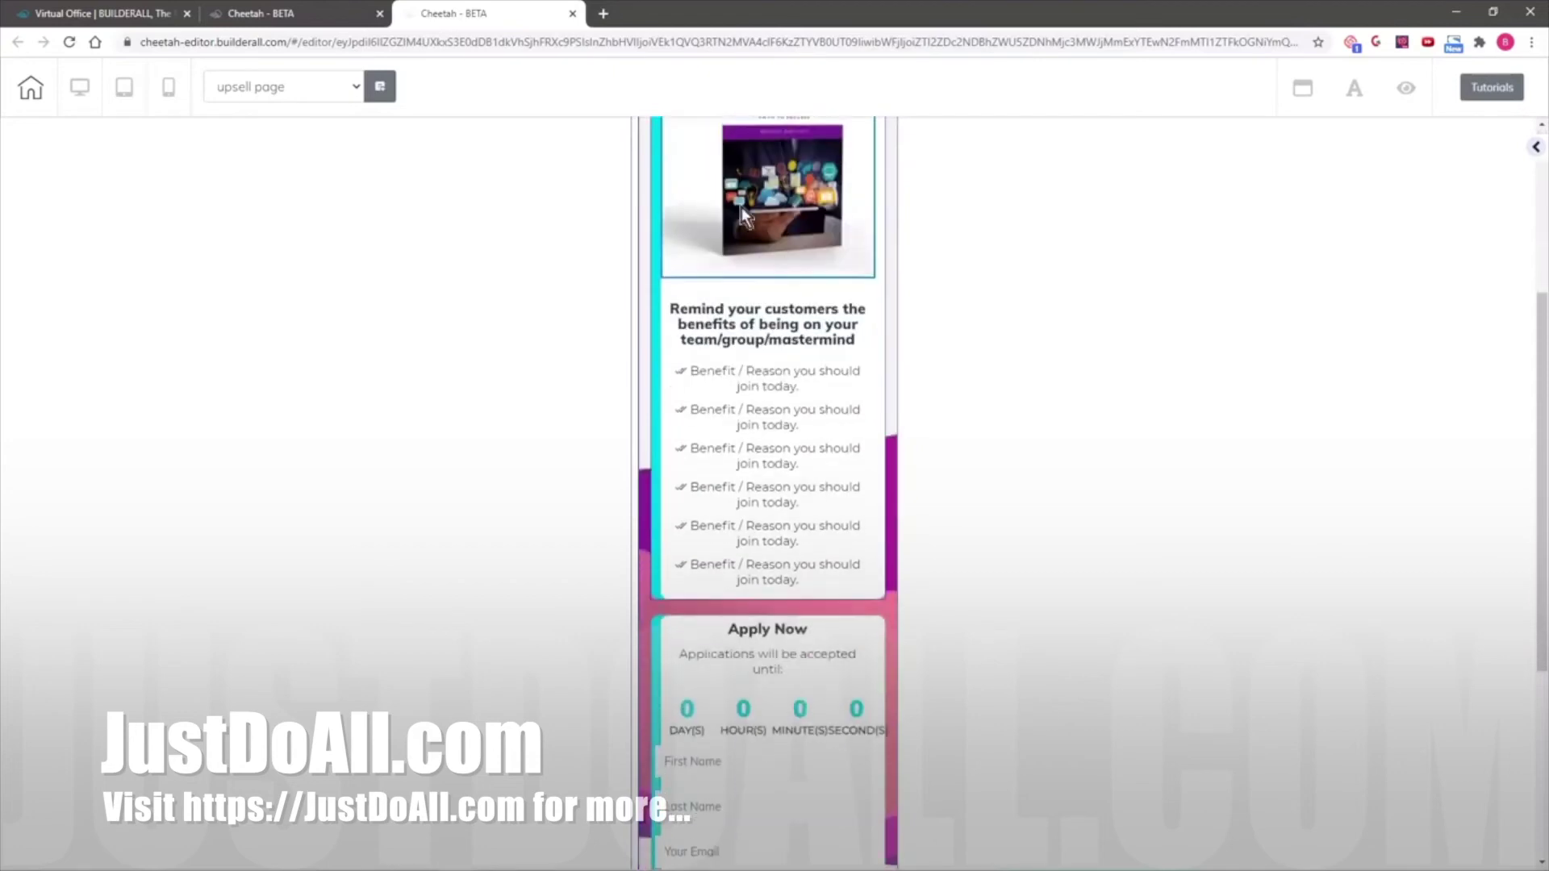
pyautogui.scroll(-1, 803, 498)
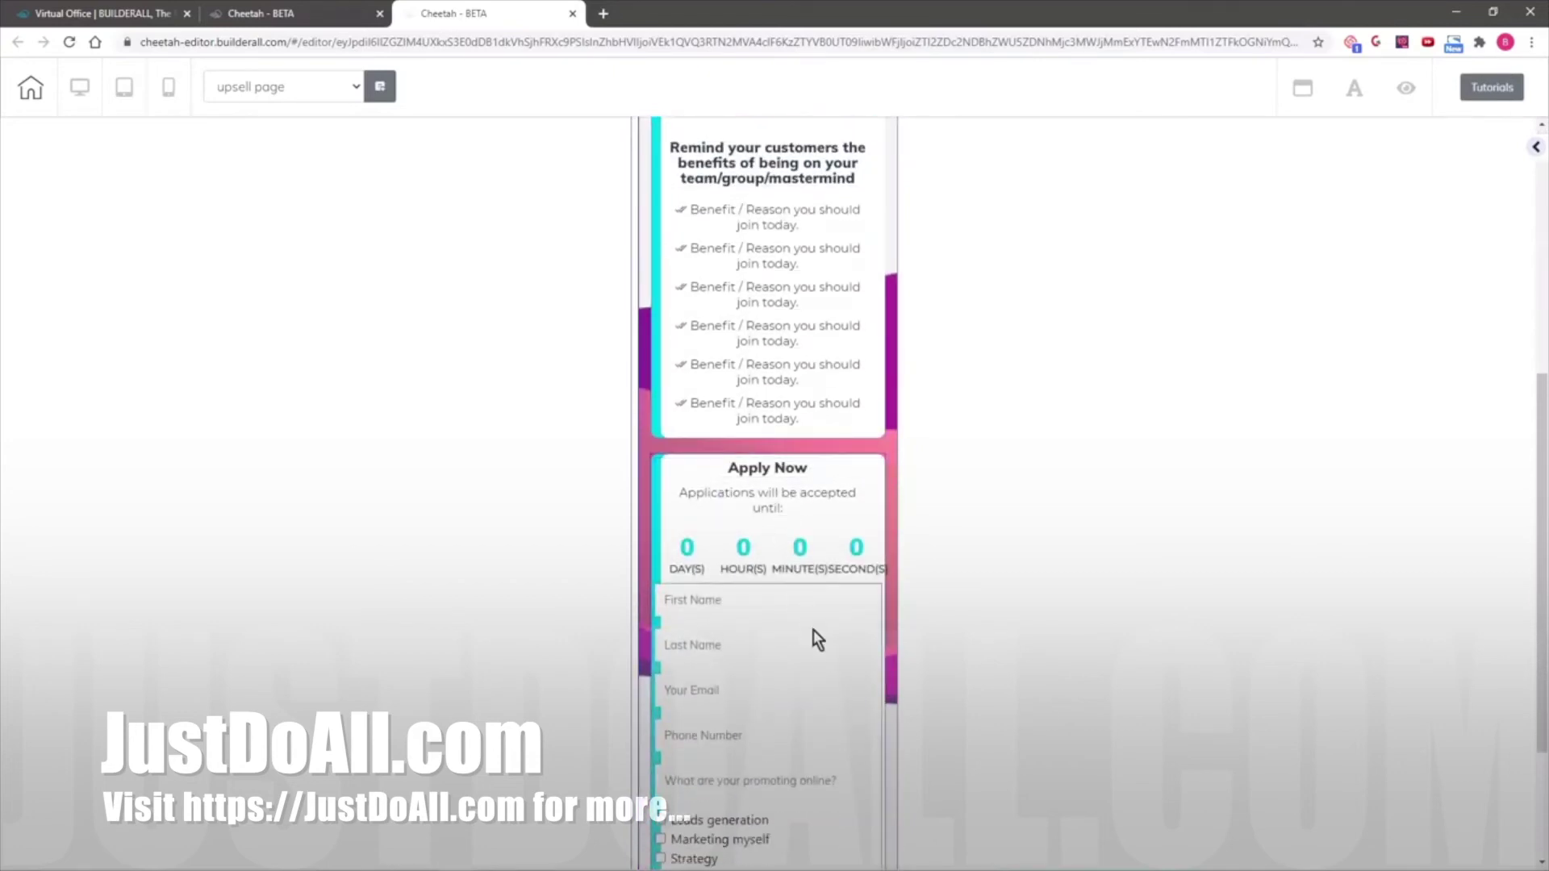
pyautogui.scroll(-1, 825, 482)
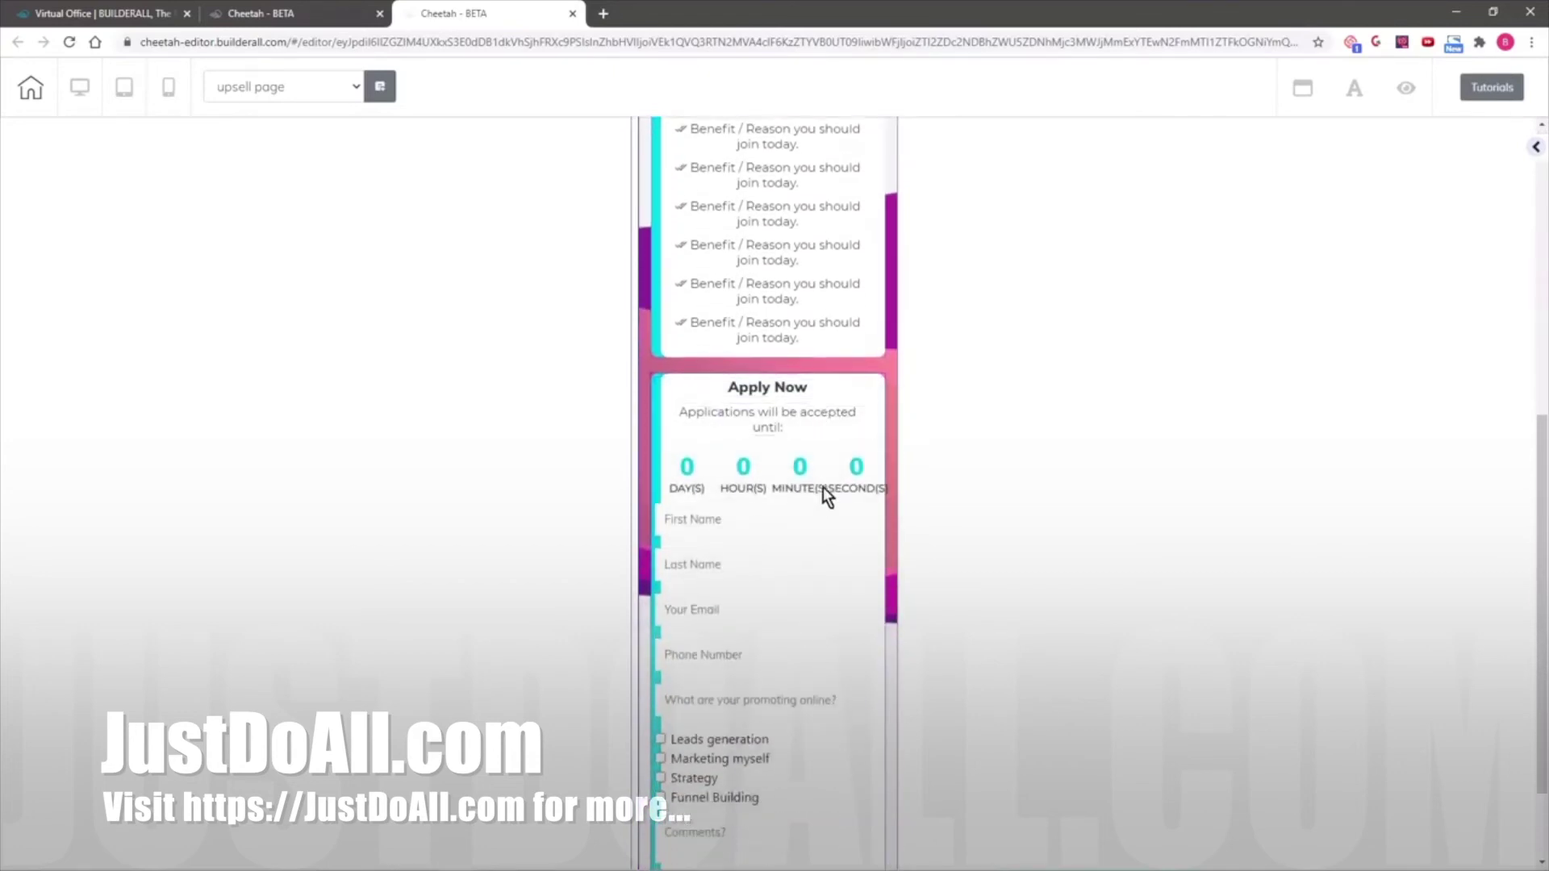
pyautogui.click(813, 421)
pyautogui.click(698, 391)
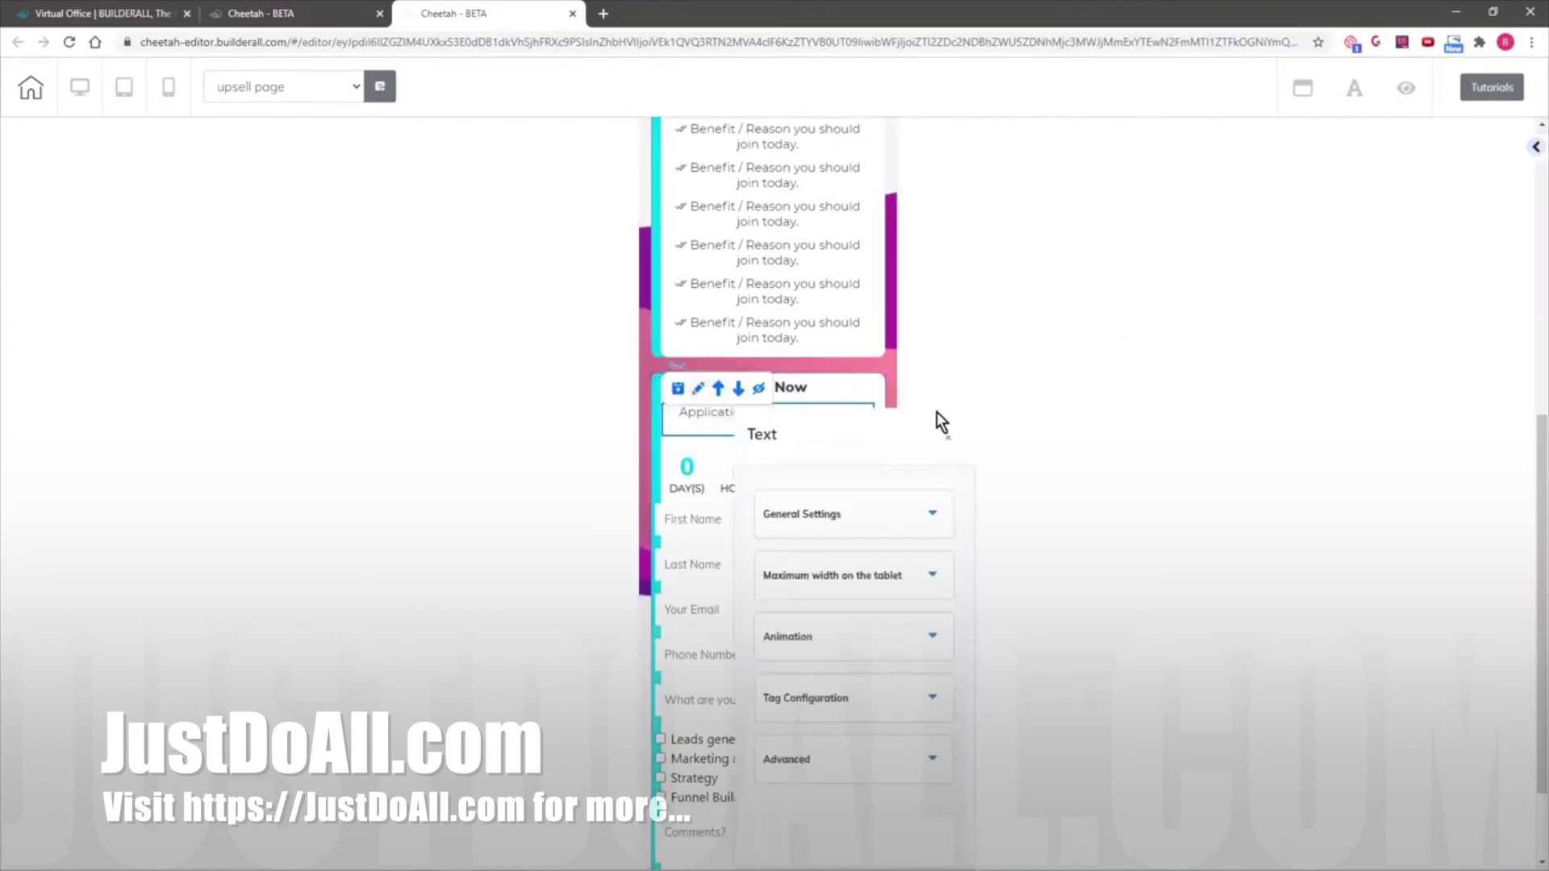
pyautogui.click(1153, 361)
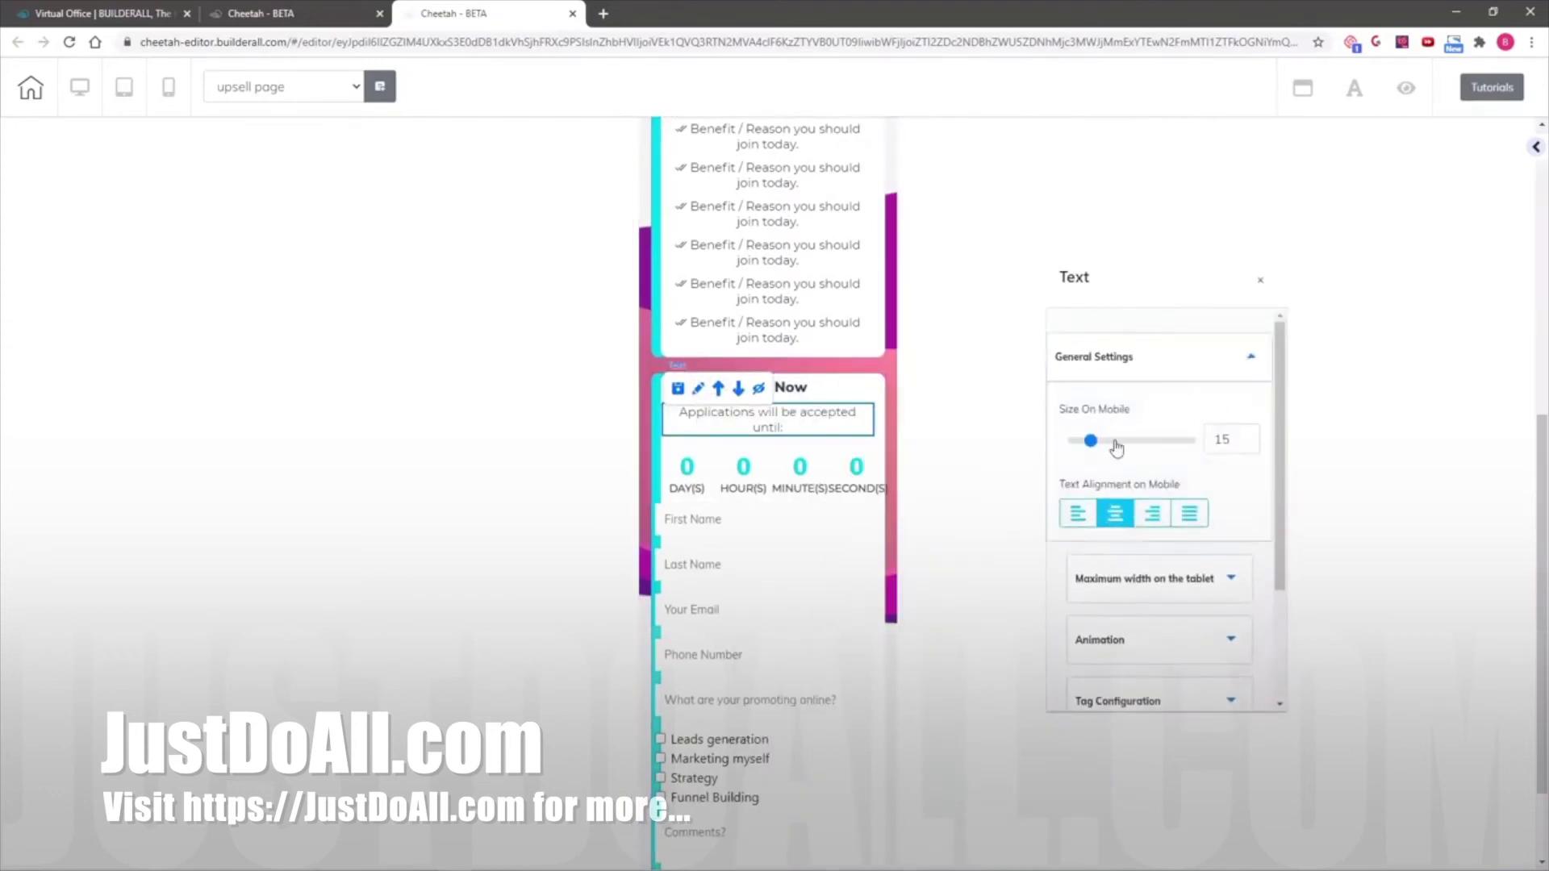
pyautogui.click(1251, 437)
pyautogui.click(1252, 437)
pyautogui.click(1251, 437)
pyautogui.click(1252, 437)
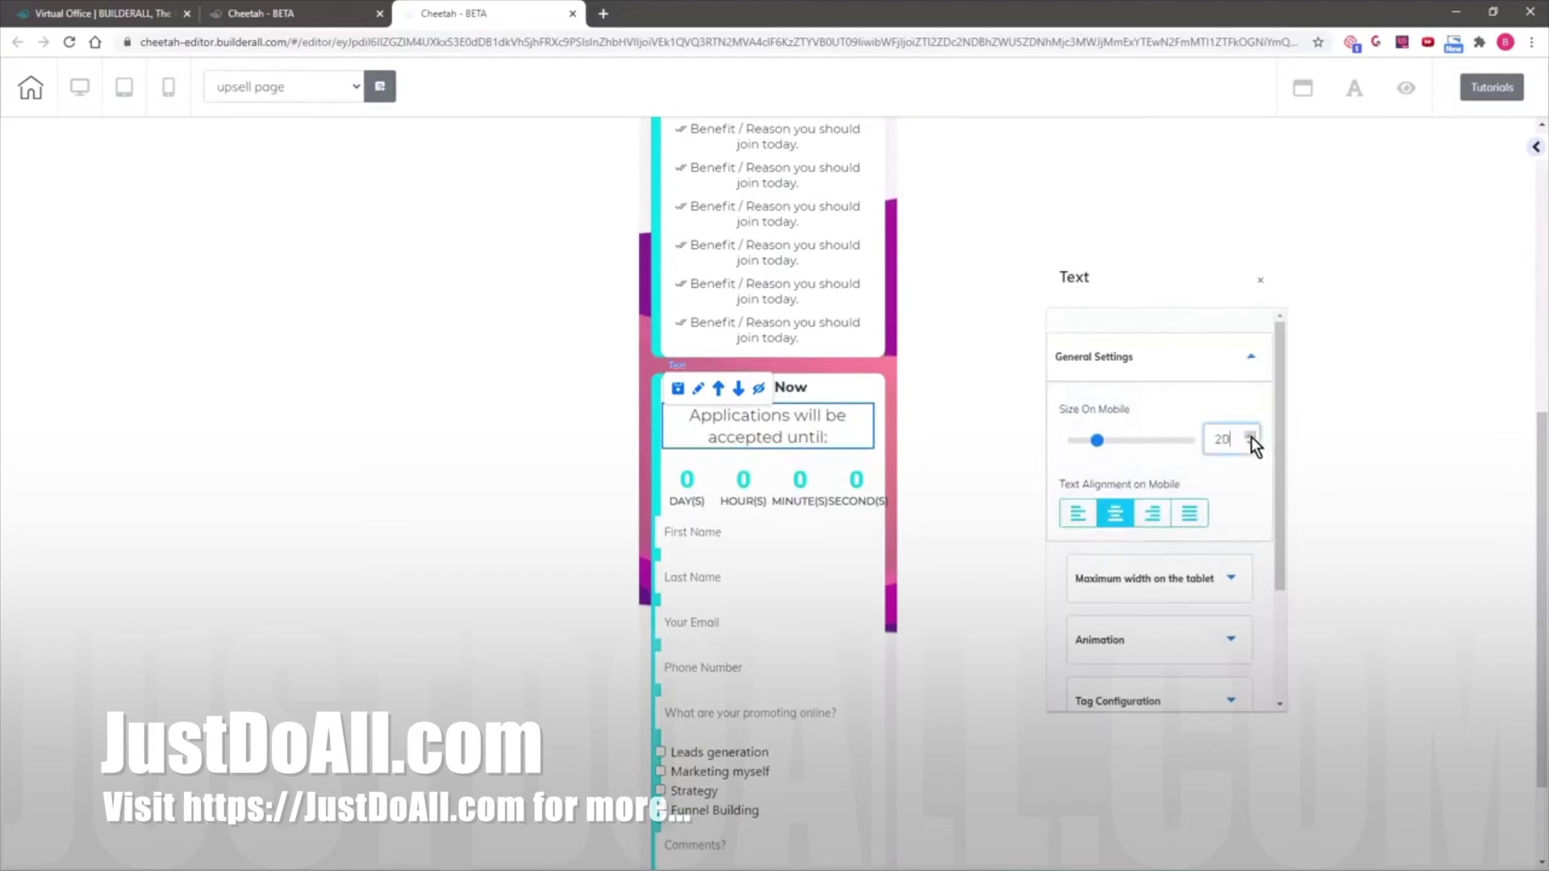
pyautogui.click(845, 486)
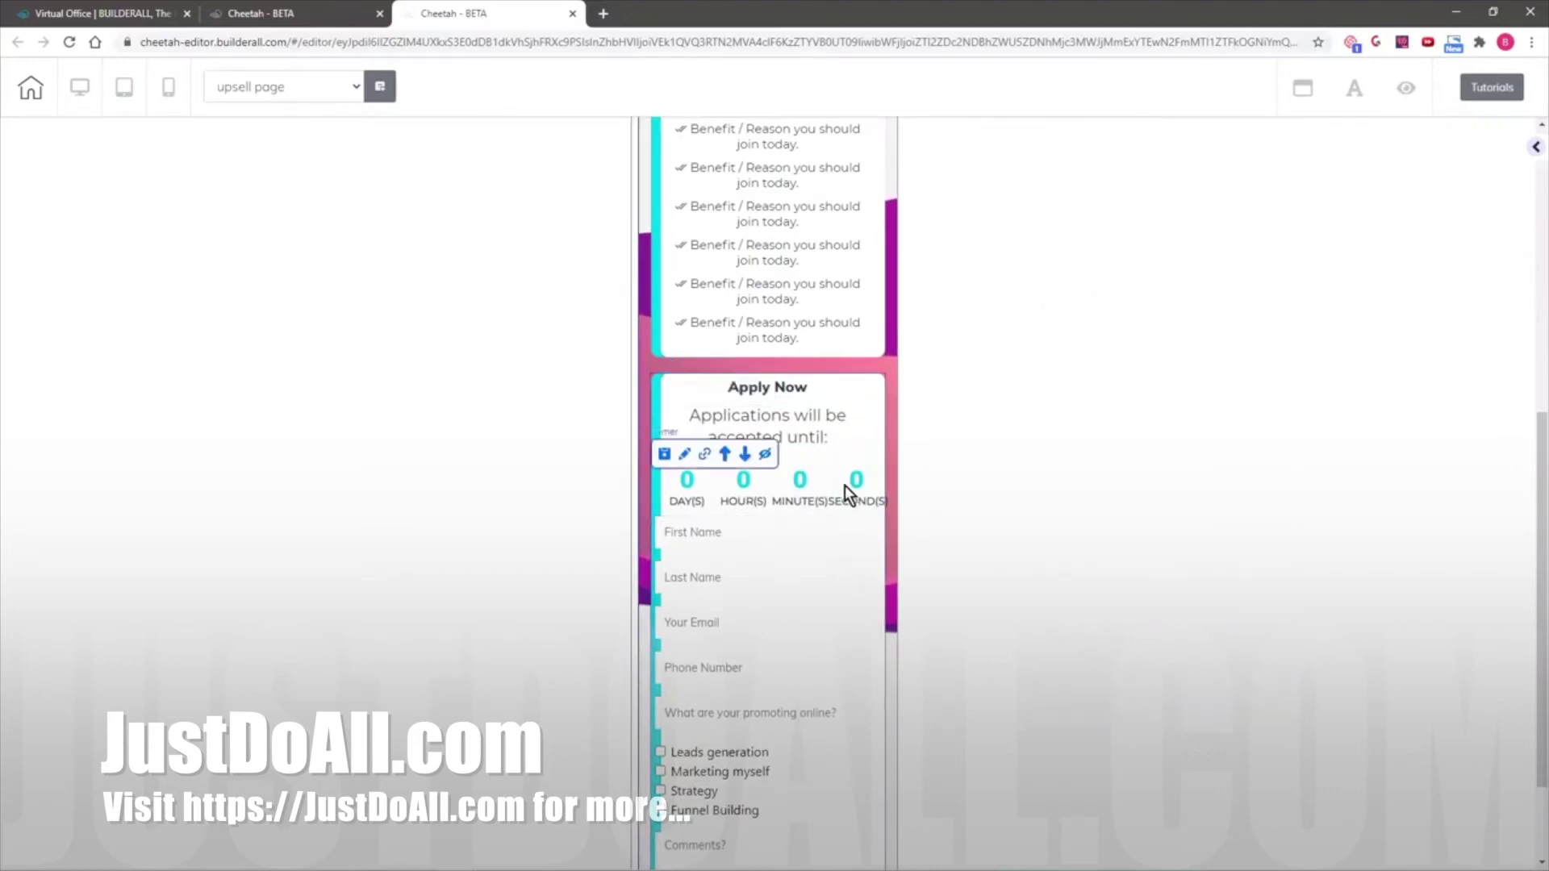
# Reduce the Apply Now form box's mobile left and right spacing from 13 to 7 px.
pyautogui.click(652, 409)
pyautogui.click(650, 413)
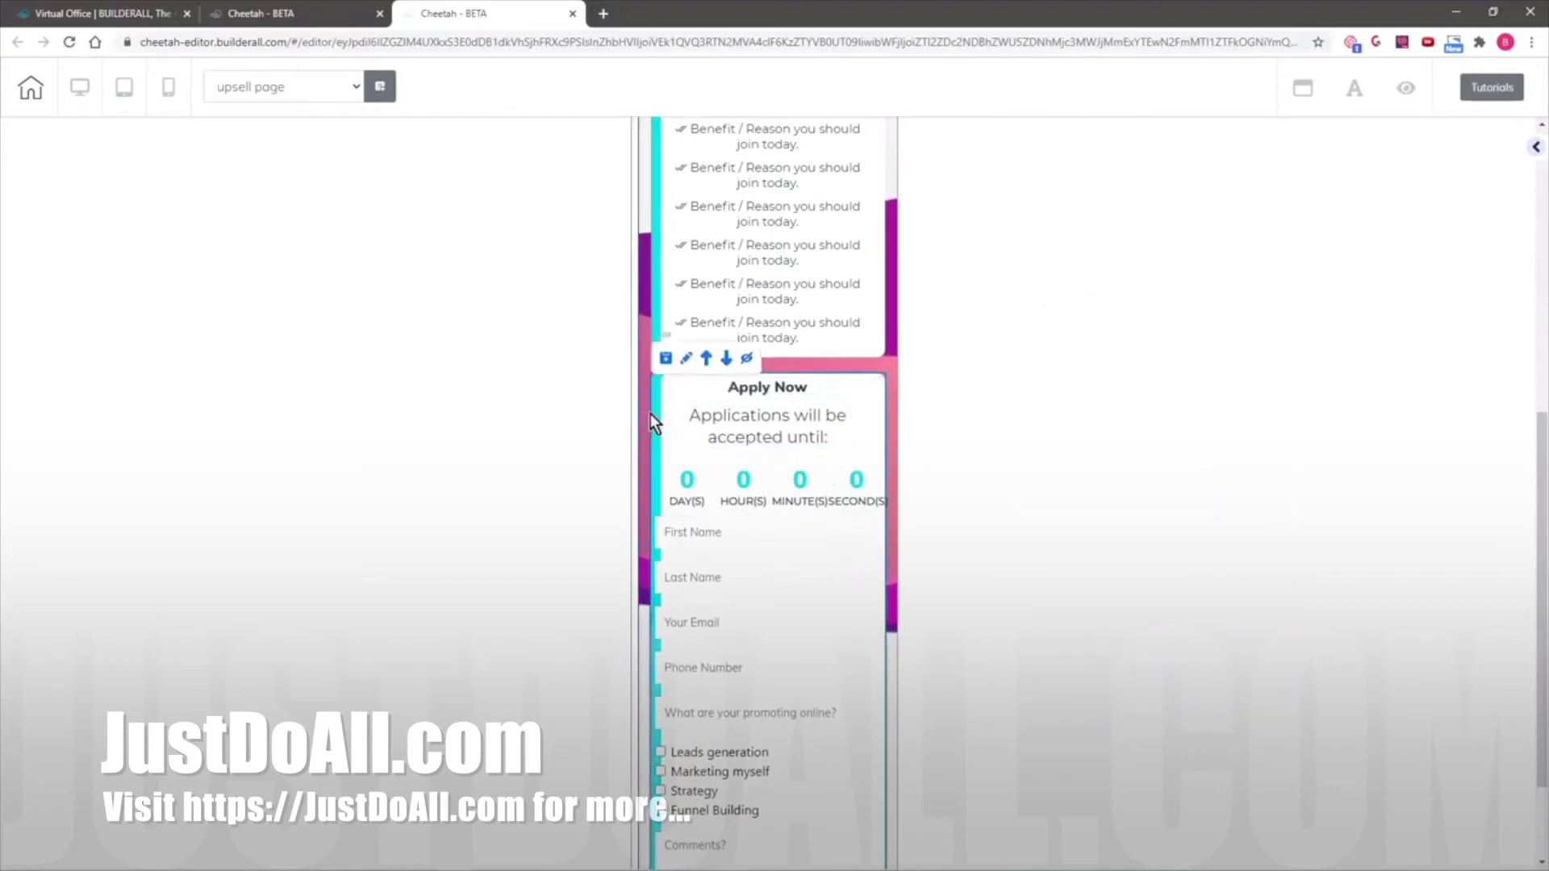
pyautogui.click(686, 359)
pyautogui.moveTo(909, 395); pyautogui.dragTo(1197, 186)
pyautogui.click(1184, 279)
pyautogui.scroll(-5, 1211, 387)
pyautogui.click(1183, 413)
pyautogui.moveTo(1097, 512); pyautogui.dragTo(1093, 509)
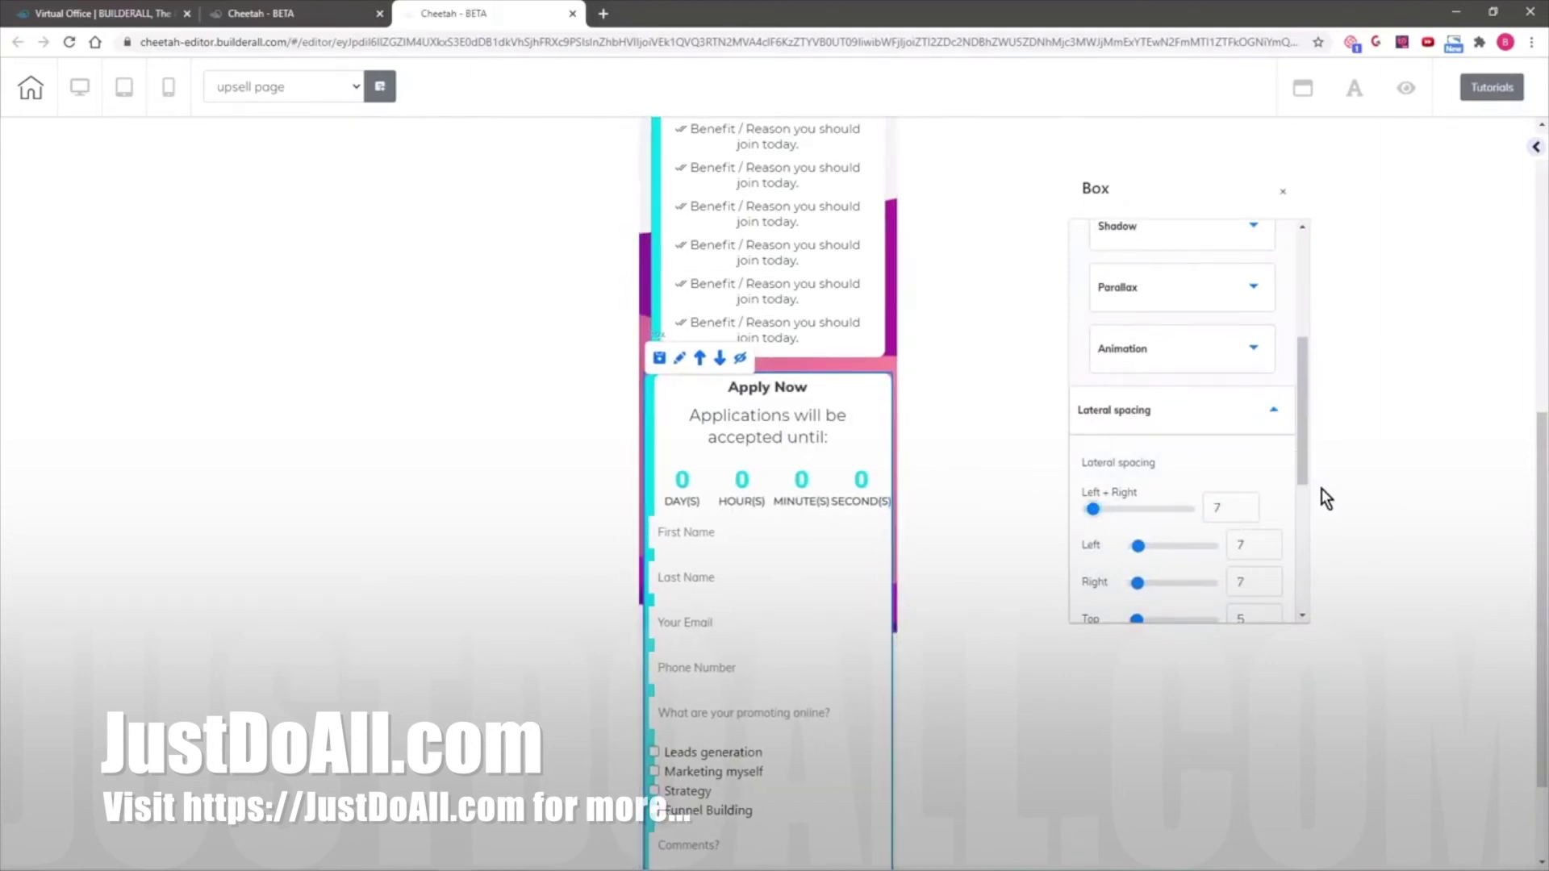
pyautogui.click(650, 270)
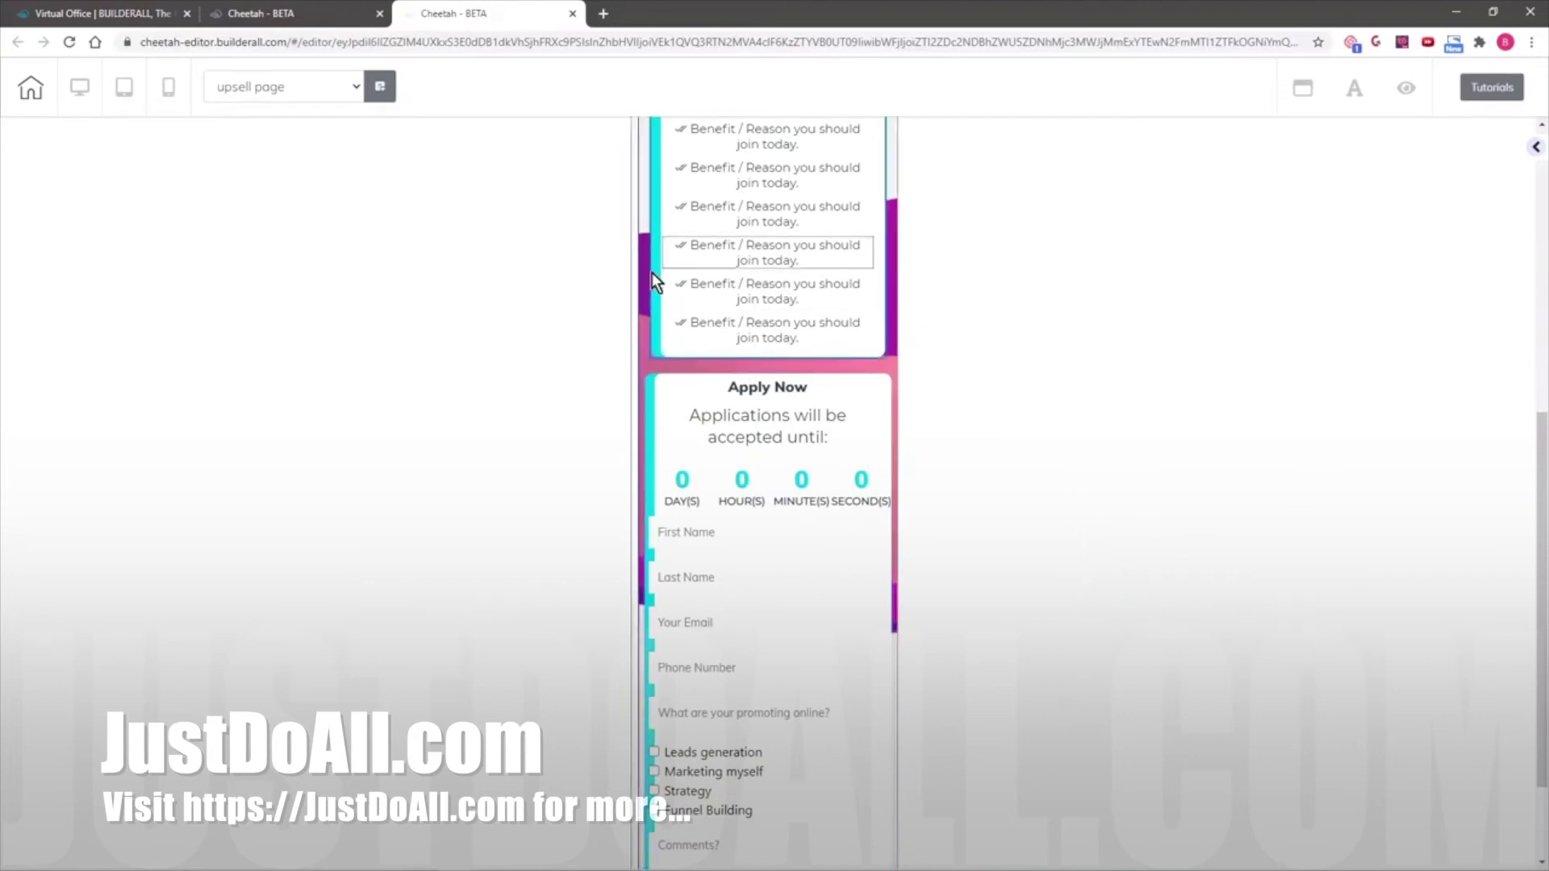
pyautogui.scroll(4, 651, 273)
pyautogui.scroll(3, 652, 274)
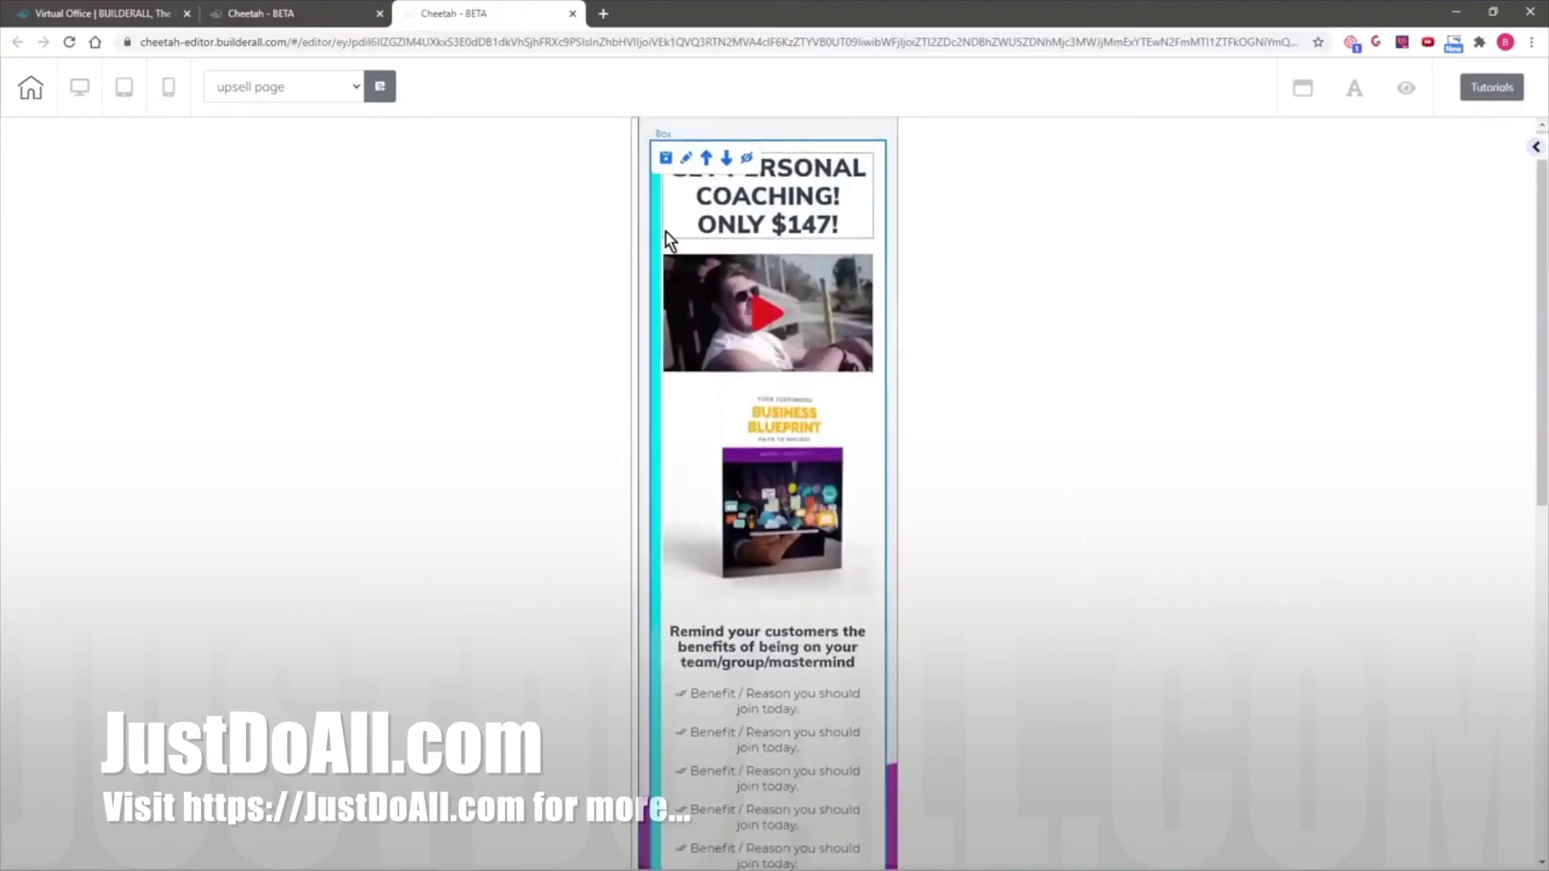
# Set the top box's mobile side spacing to 7 and the contact form's to 25.
pyautogui.click(687, 160)
pyautogui.click(915, 475)
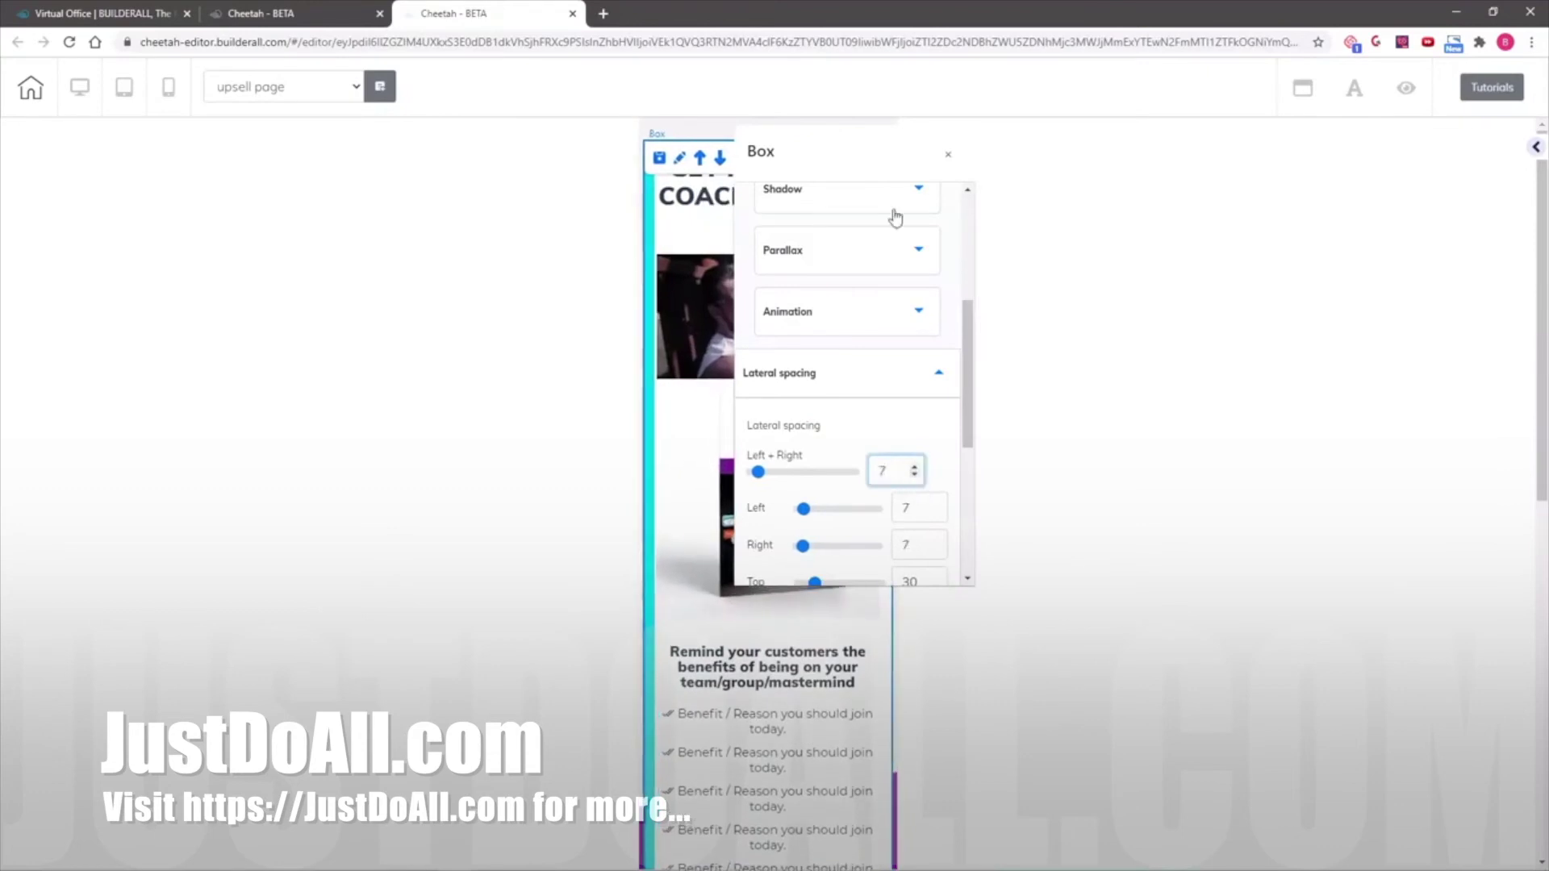
pyautogui.scroll(-5, 710, 315)
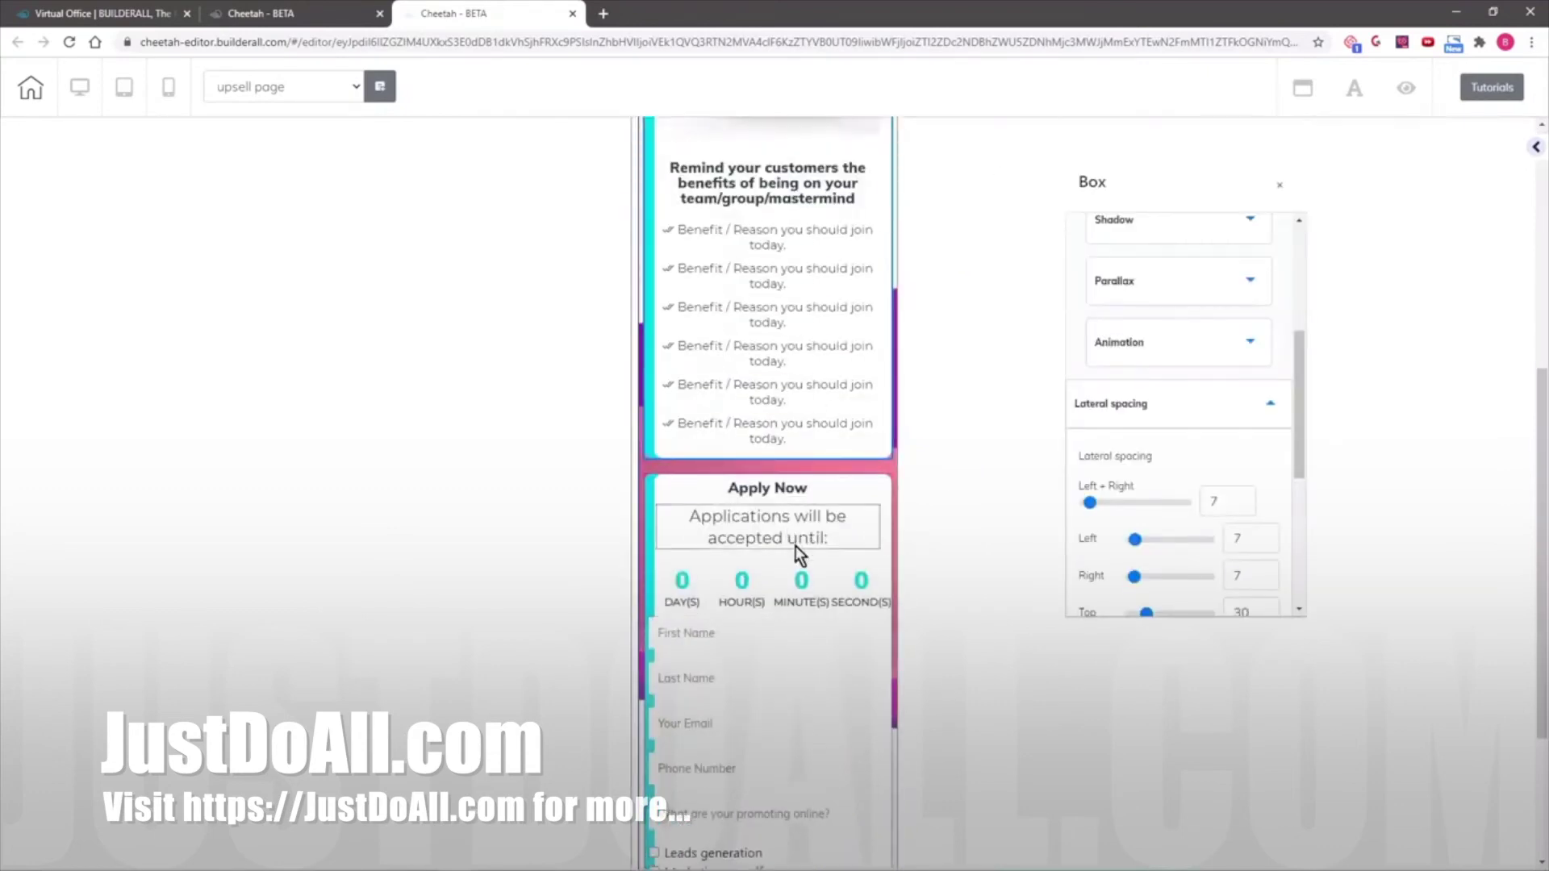
pyautogui.scroll(-3, 807, 578)
pyautogui.click(803, 481)
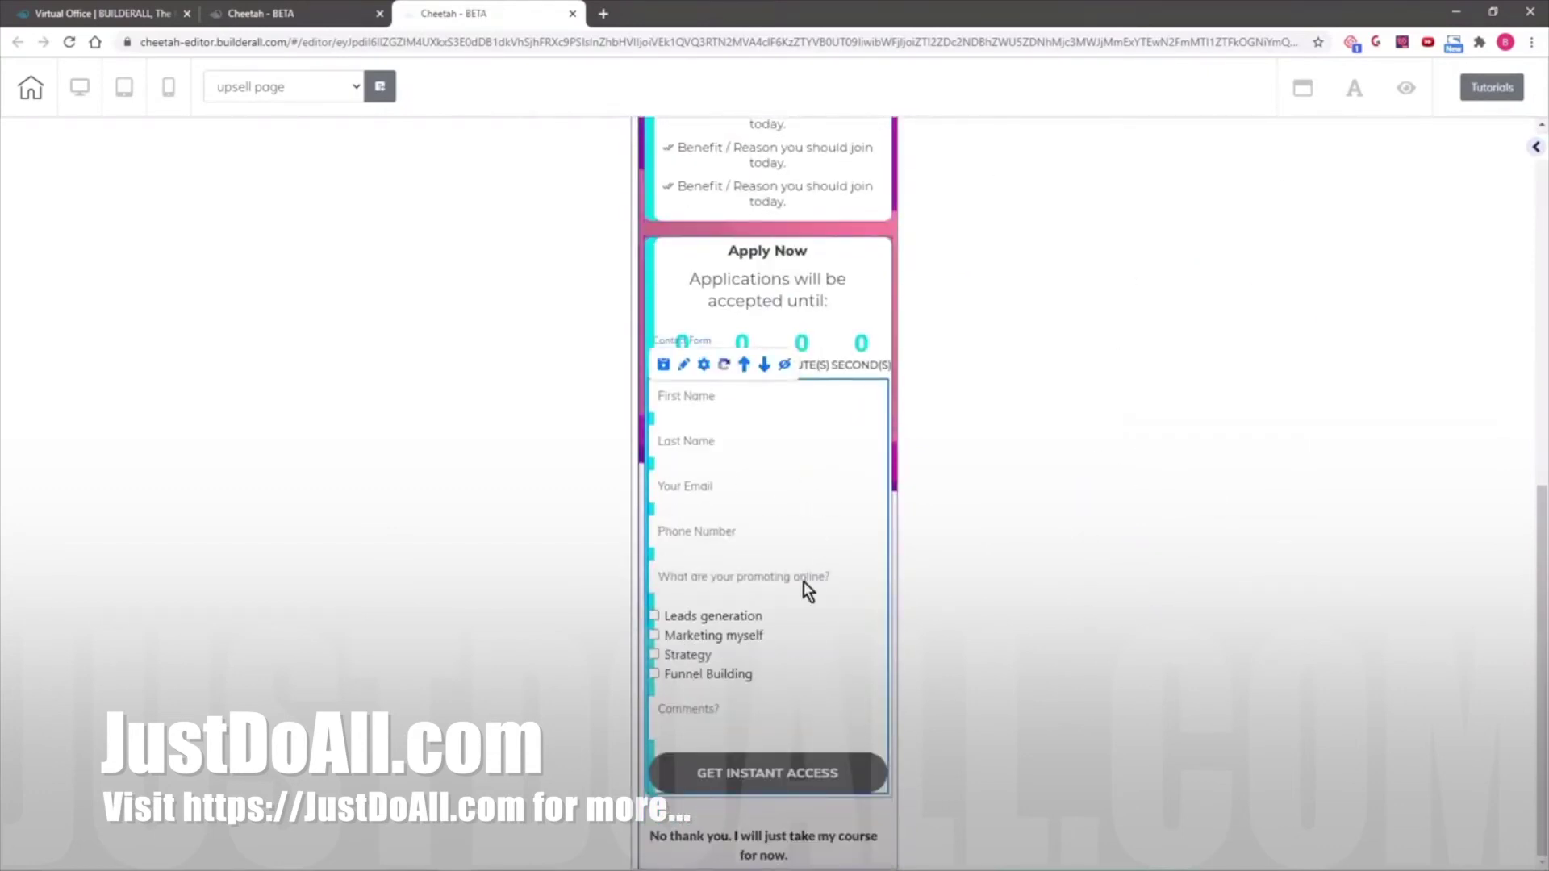
pyautogui.click(686, 365)
pyautogui.moveTo(741, 422)
pyautogui.mouseDown()
pyautogui.moveTo(938, 415)
pyautogui.moveTo(1324, 186)
pyautogui.mouseUp()
pyautogui.scroll(3, 1324, 353)
pyautogui.scroll(-10, 1342, 401)
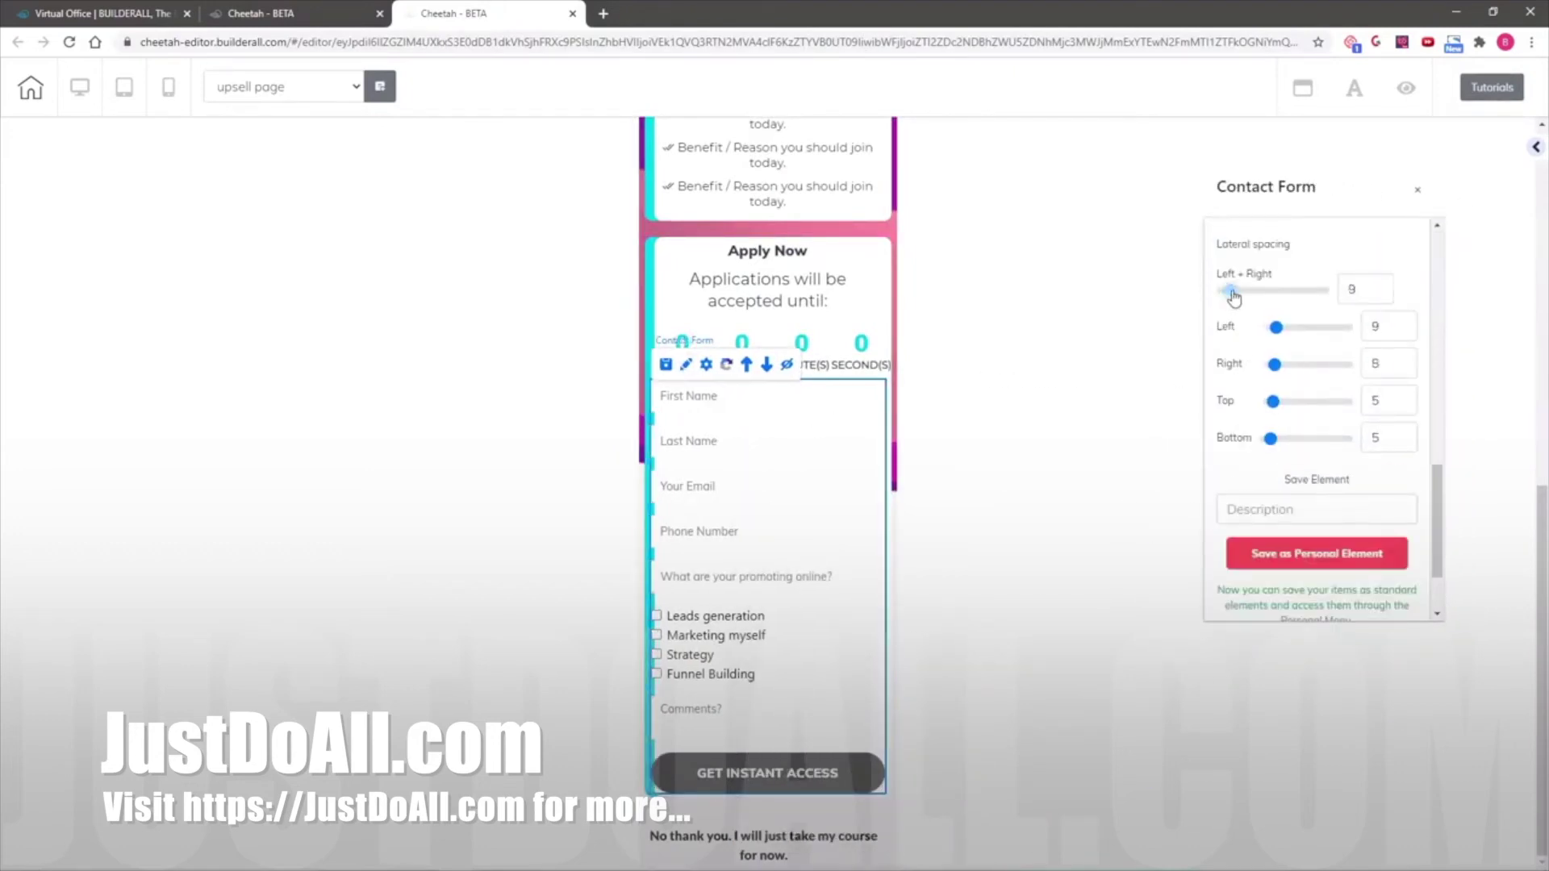
pyautogui.moveTo(1233, 296); pyautogui.dragTo(1250, 294)
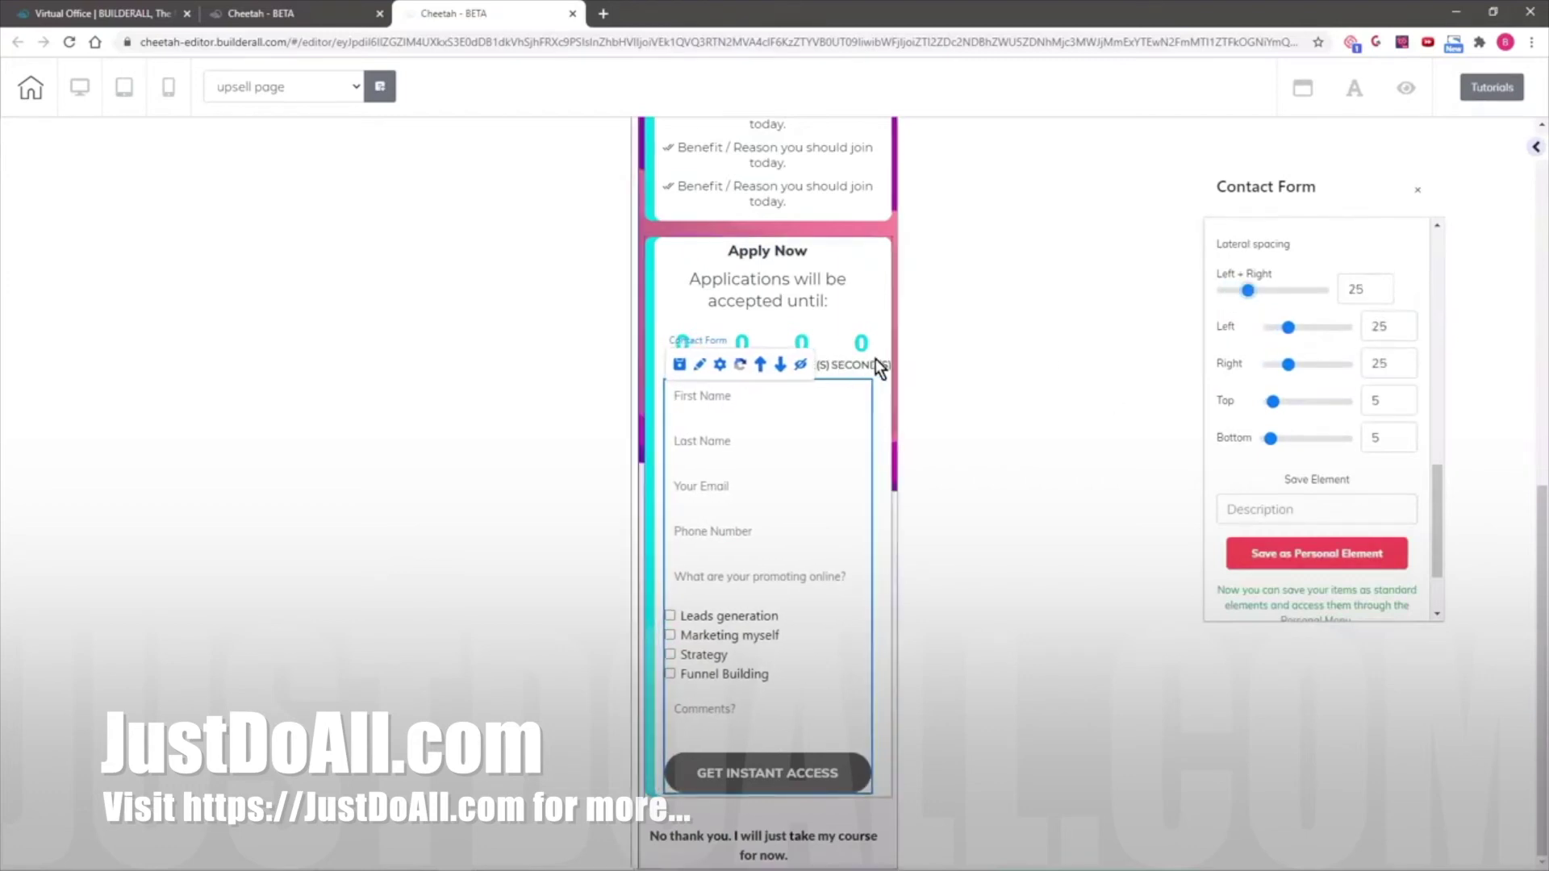
pyautogui.press('Escape')
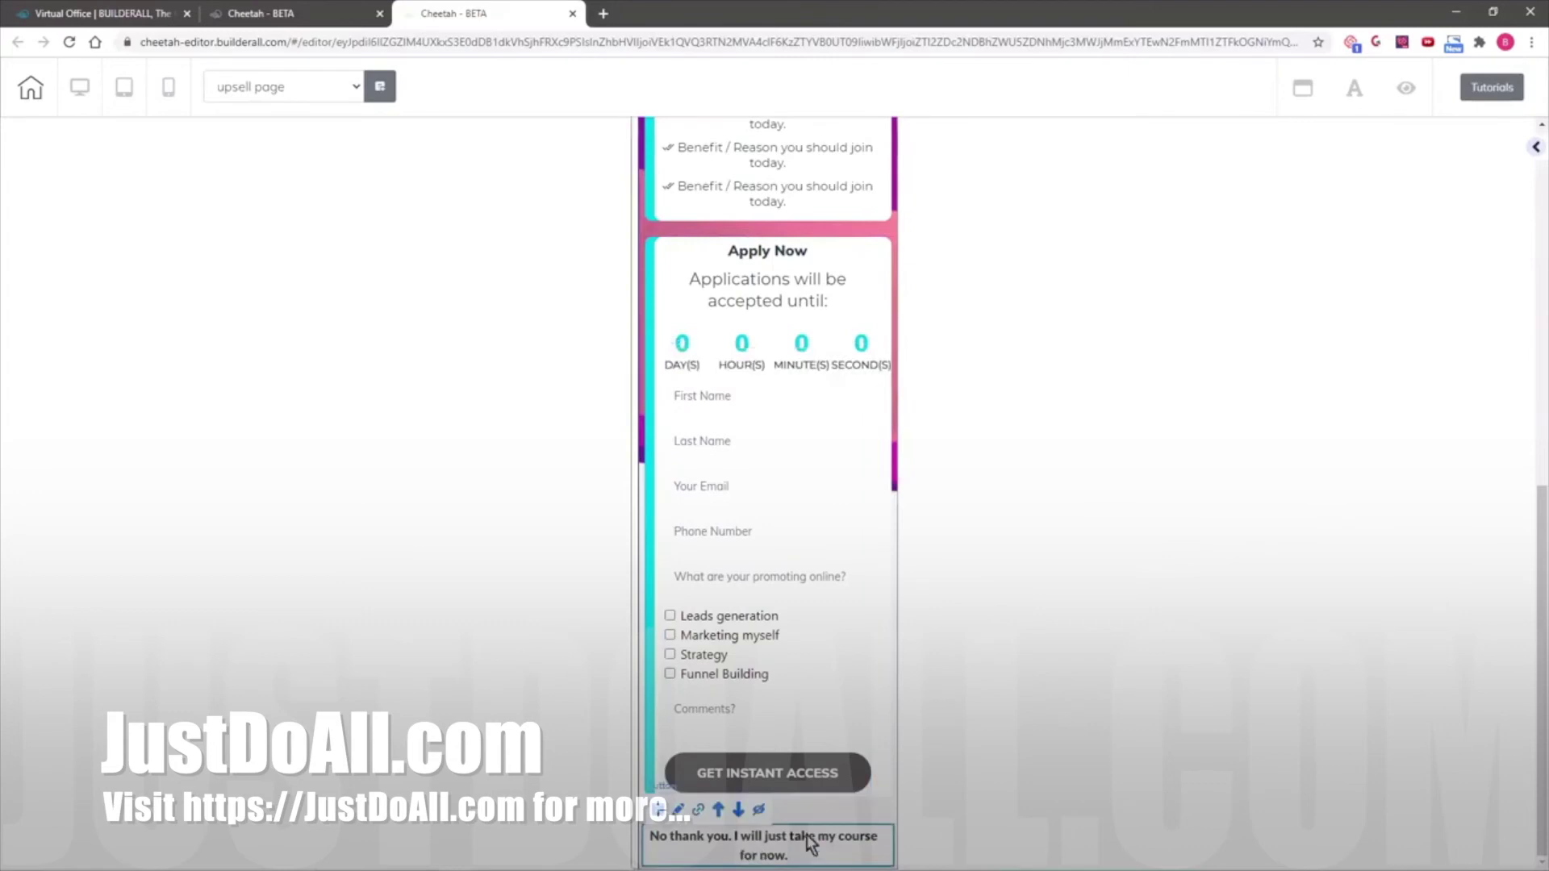
# Give the 'No thank you' button 44 px left/right and 14 px bottom spacing on mobile.
pyautogui.click(680, 811)
pyautogui.moveTo(1146, 799); pyautogui.dragTo(1154, 343)
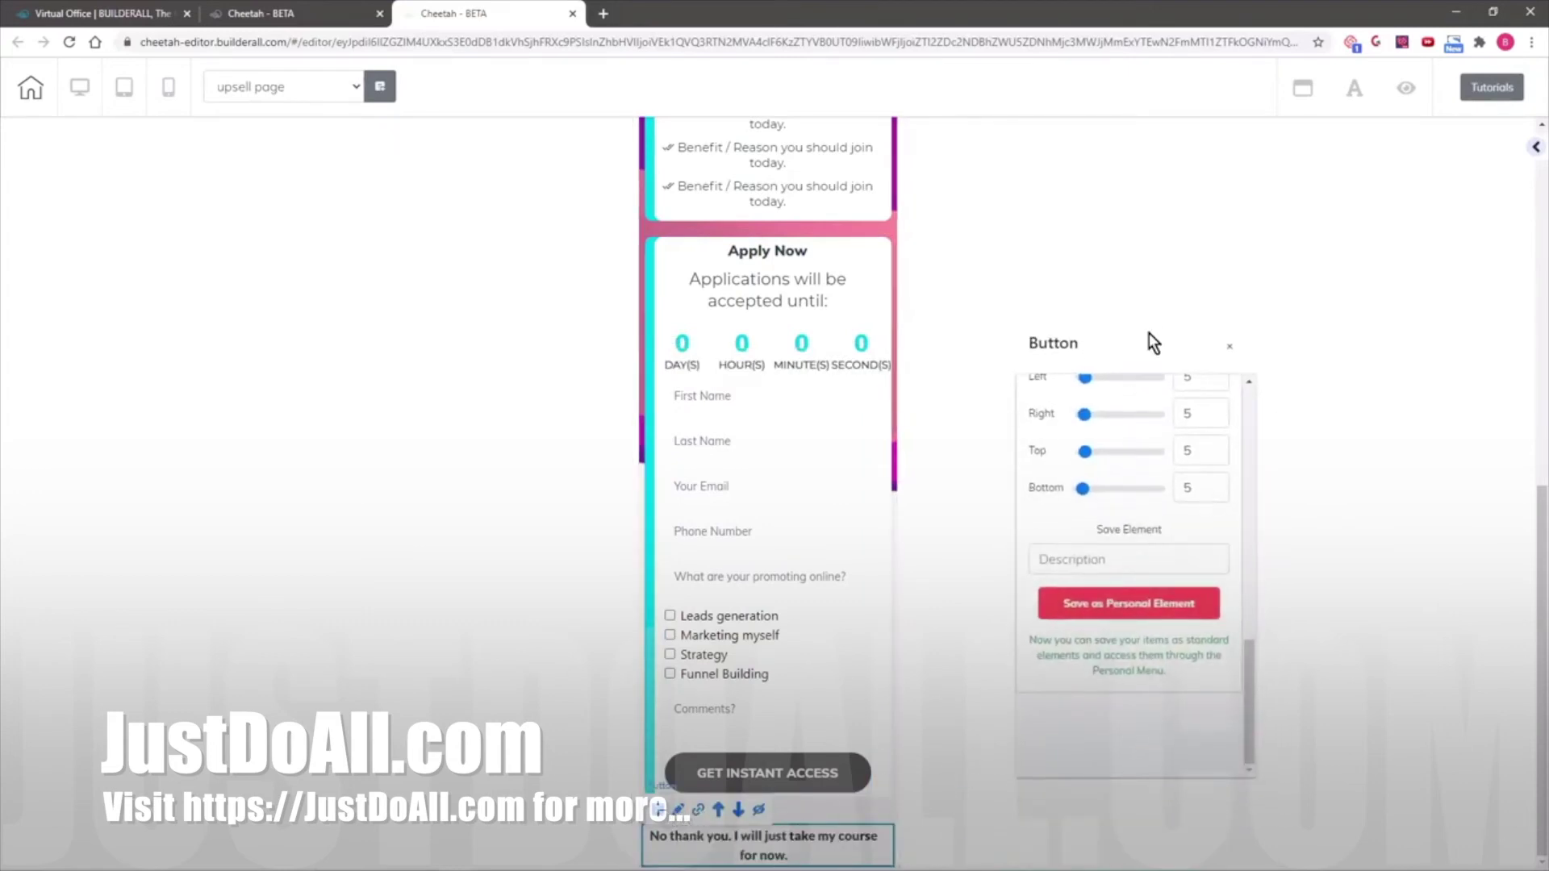
pyautogui.scroll(1, 1193, 468)
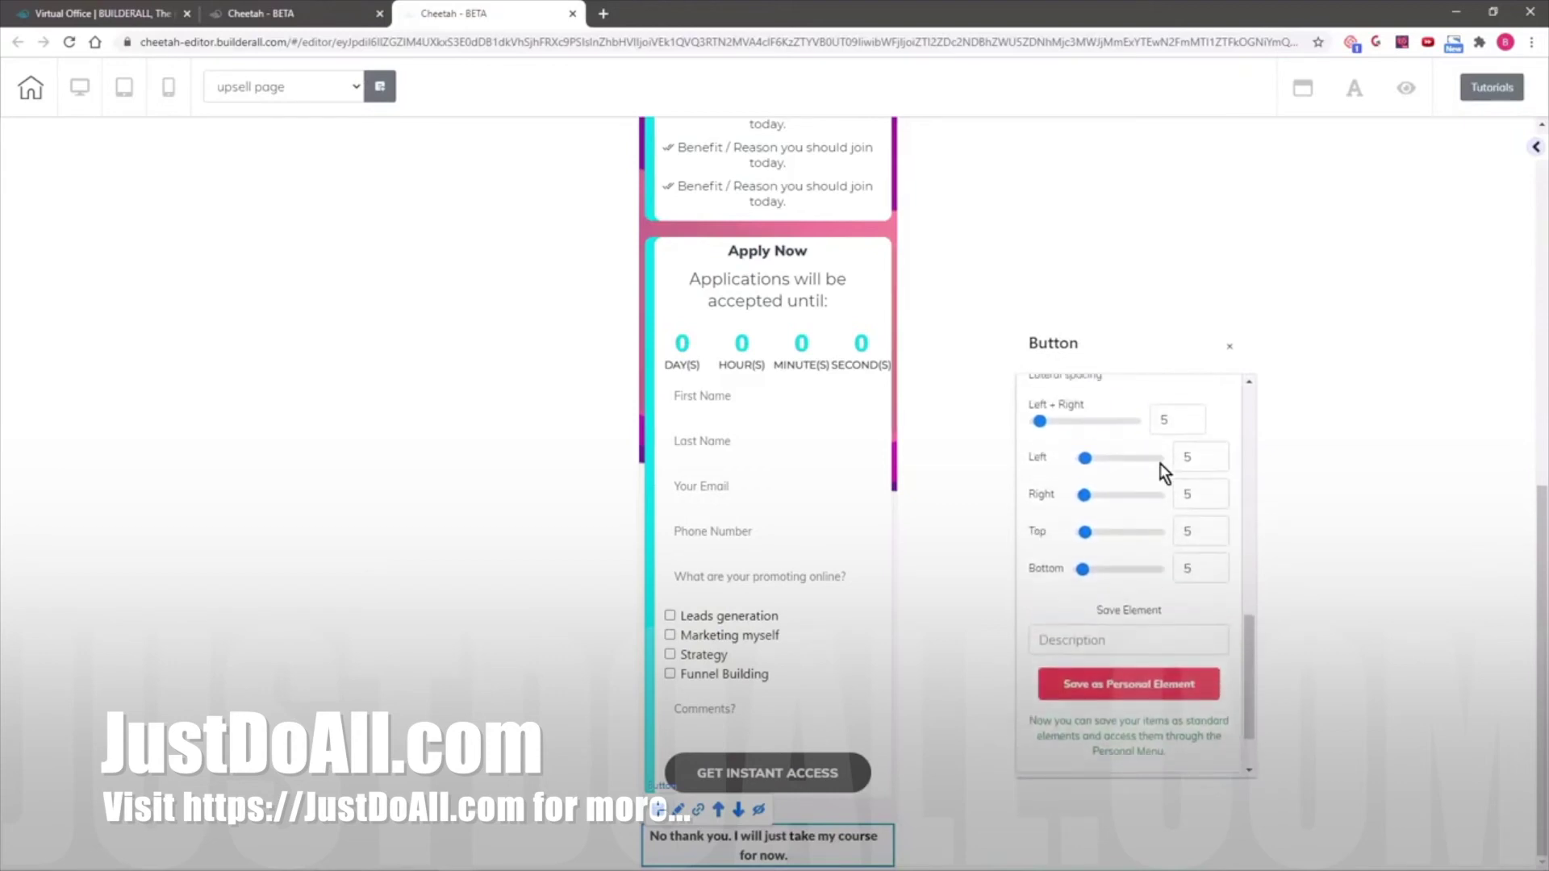
pyautogui.moveTo(1043, 426); pyautogui.dragTo(1081, 428)
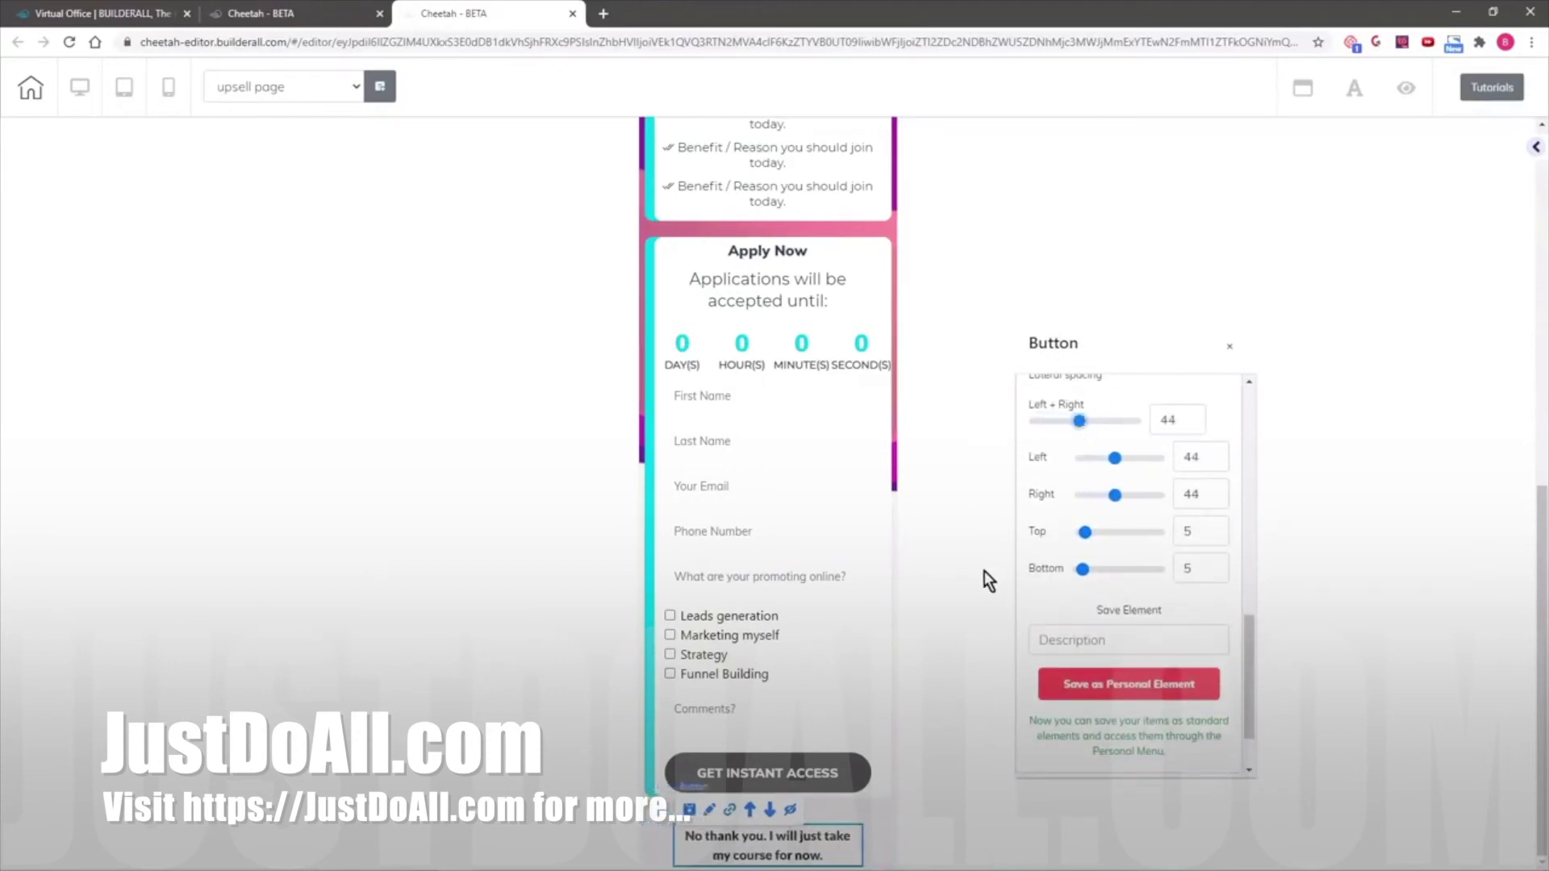
pyautogui.moveTo(1084, 570); pyautogui.dragTo(1091, 569)
pyautogui.scroll(10, 946, 555)
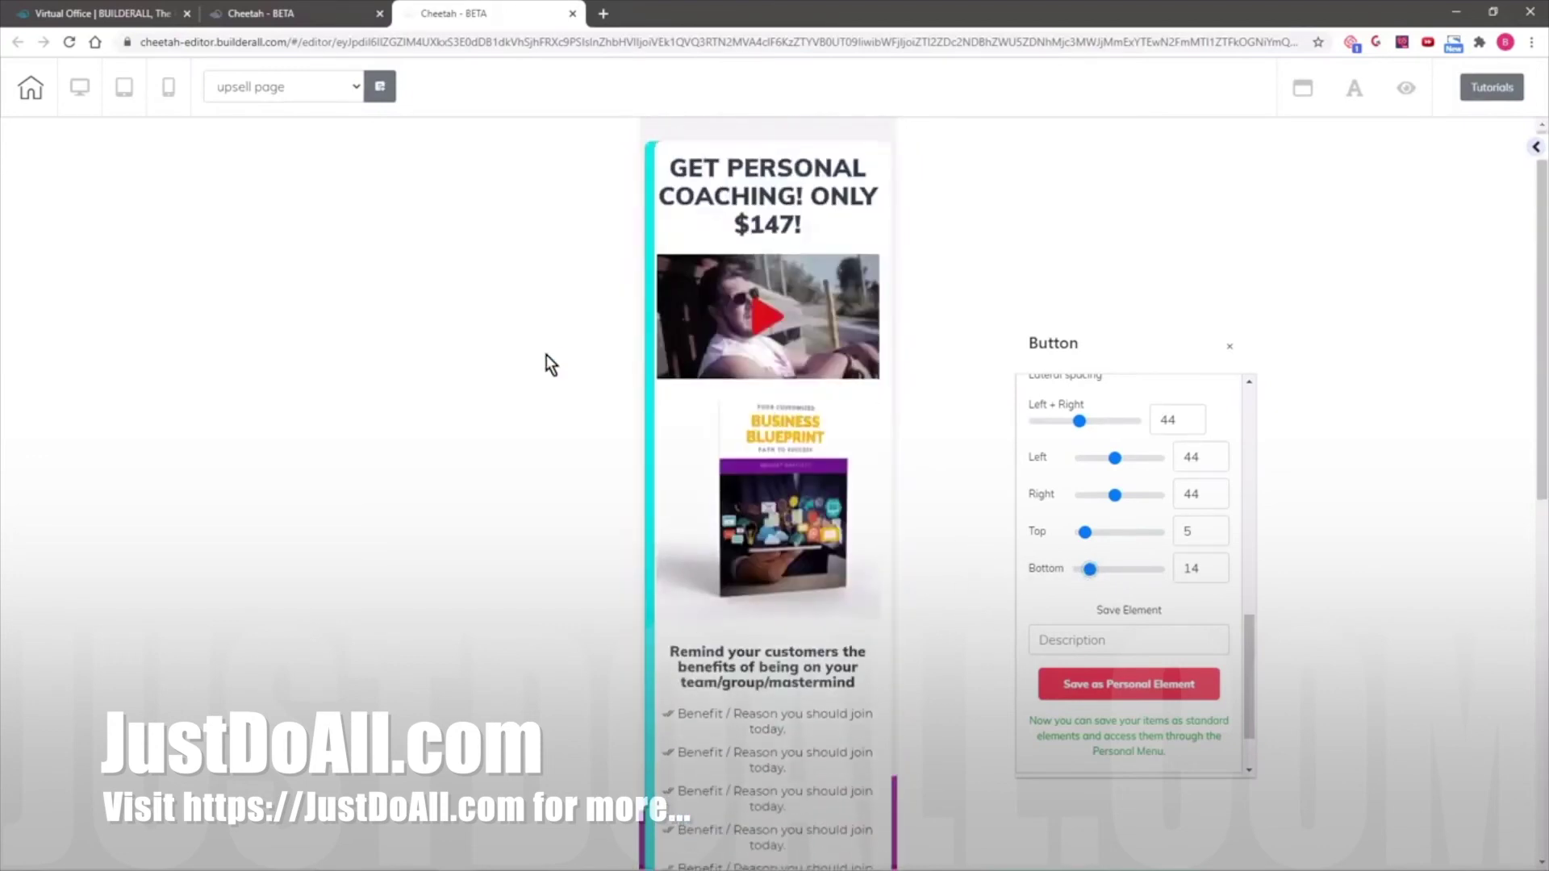
# Switch to desktop view, save and publish the upsell page, and close the It's Done! dialog.
pyautogui.click(80, 90)
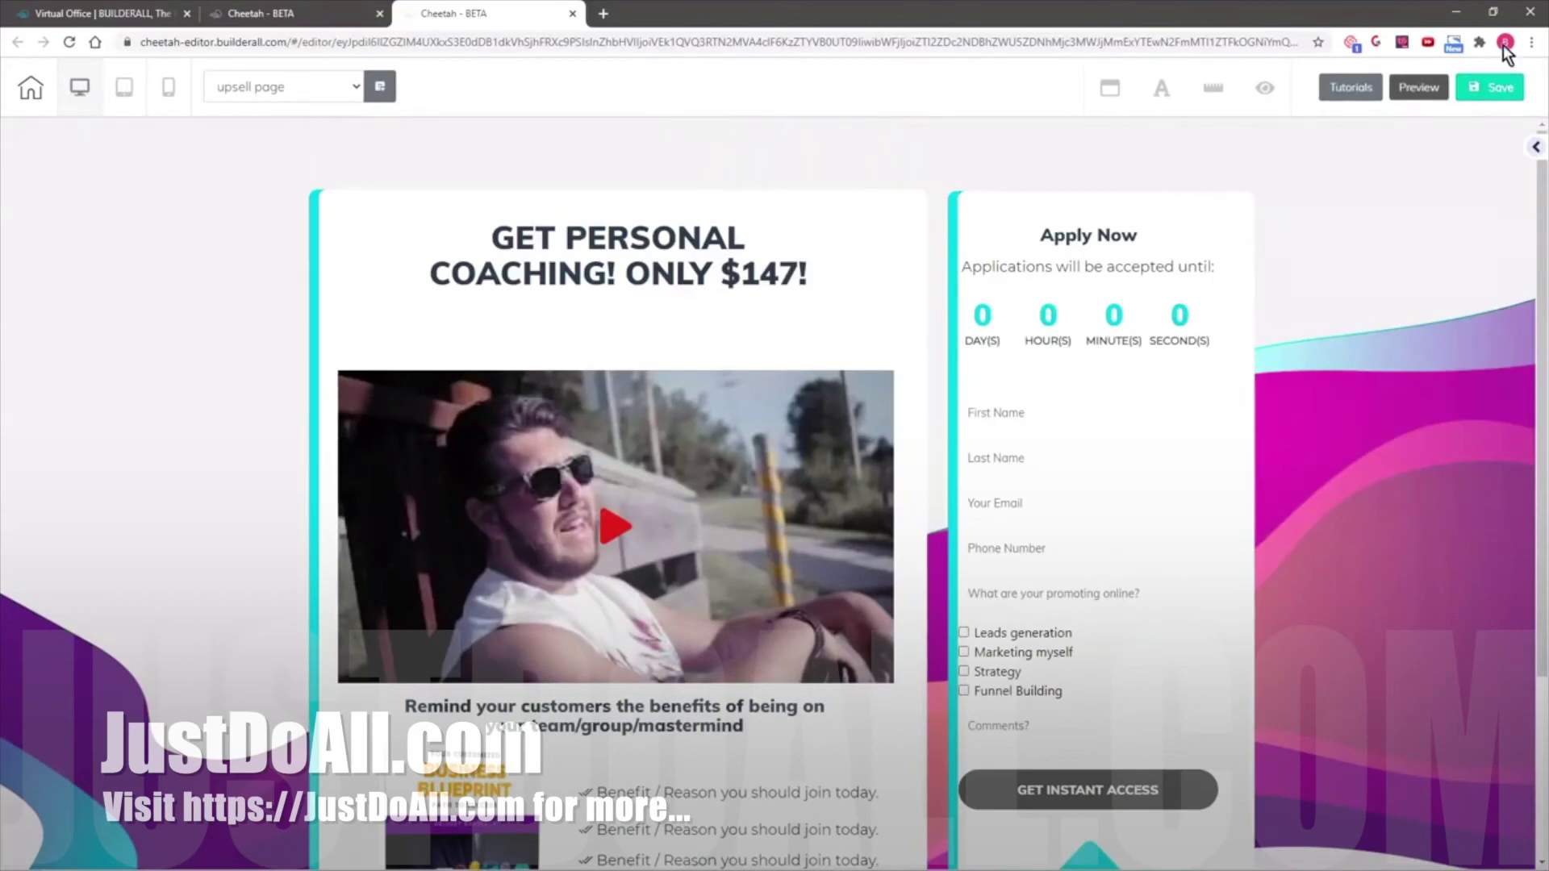
pyautogui.click(1499, 90)
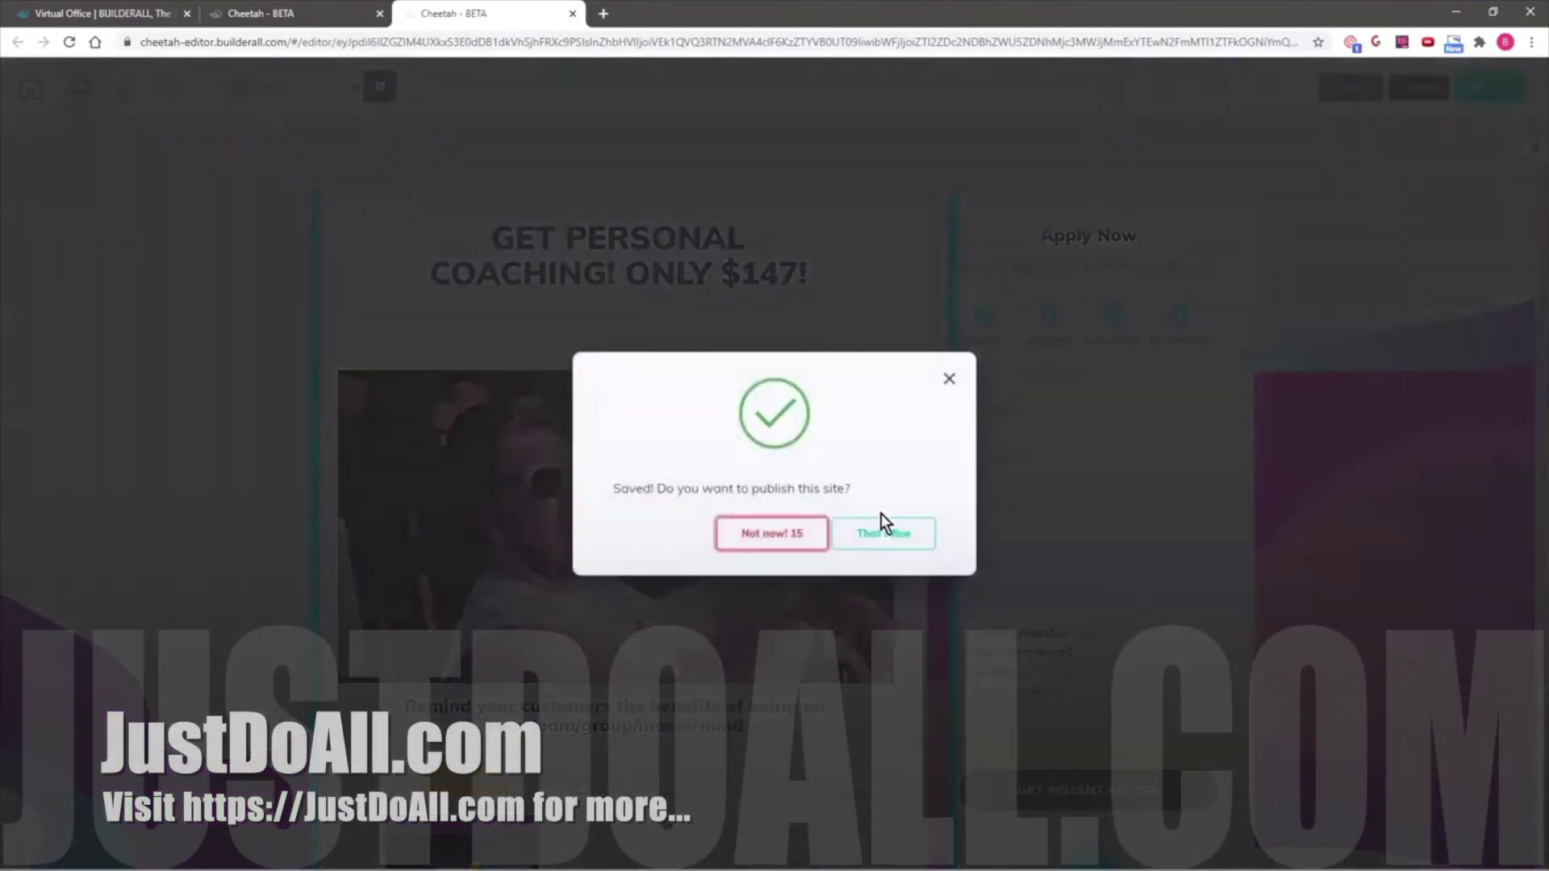
pyautogui.click(882, 523)
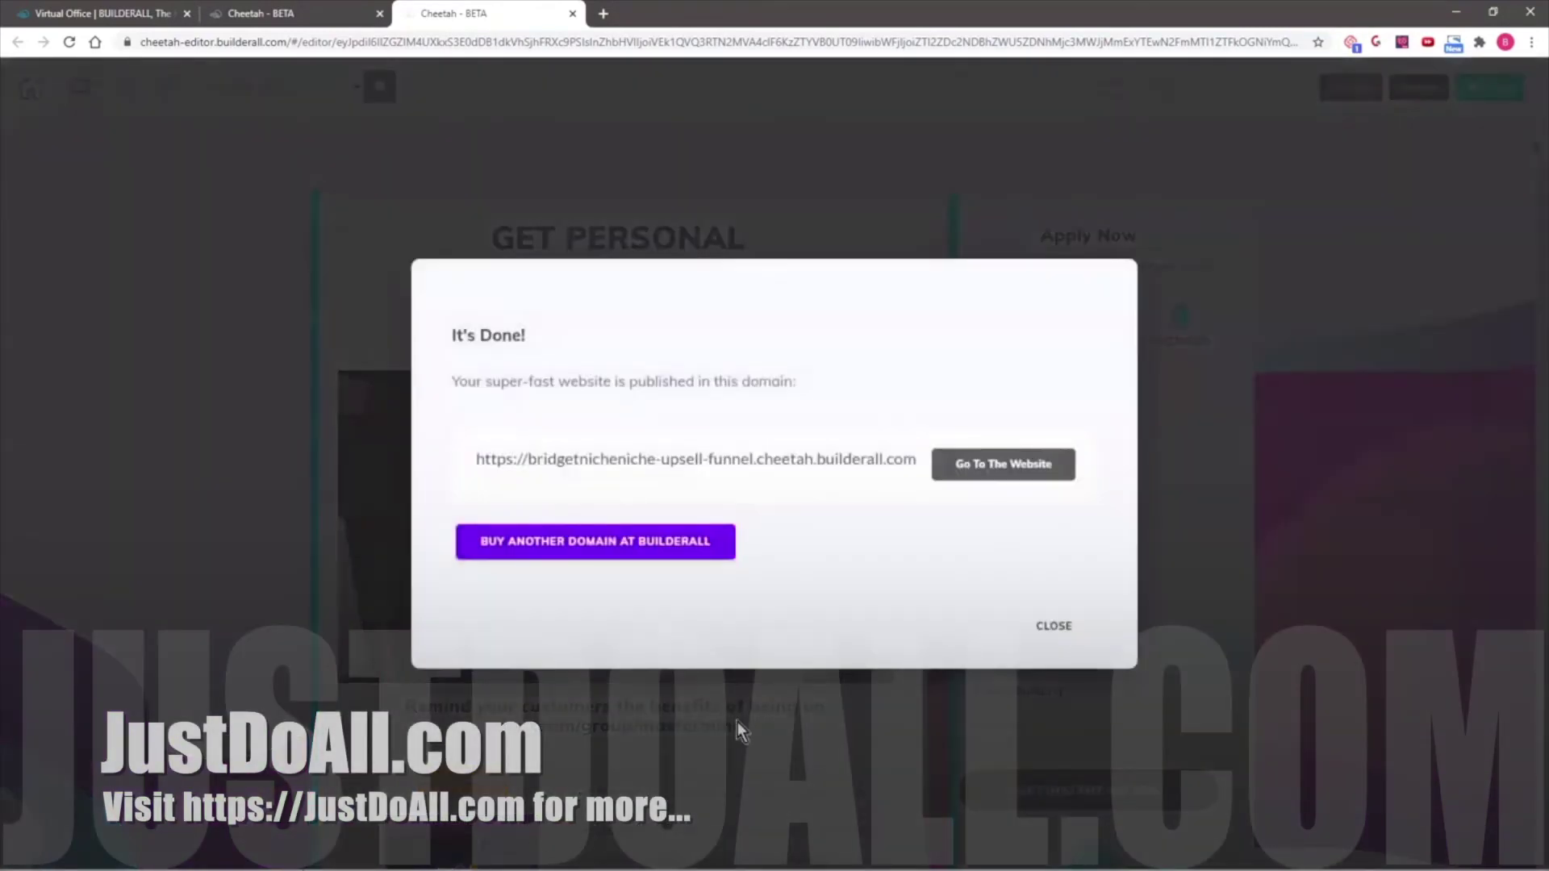
pyautogui.click(1066, 643)
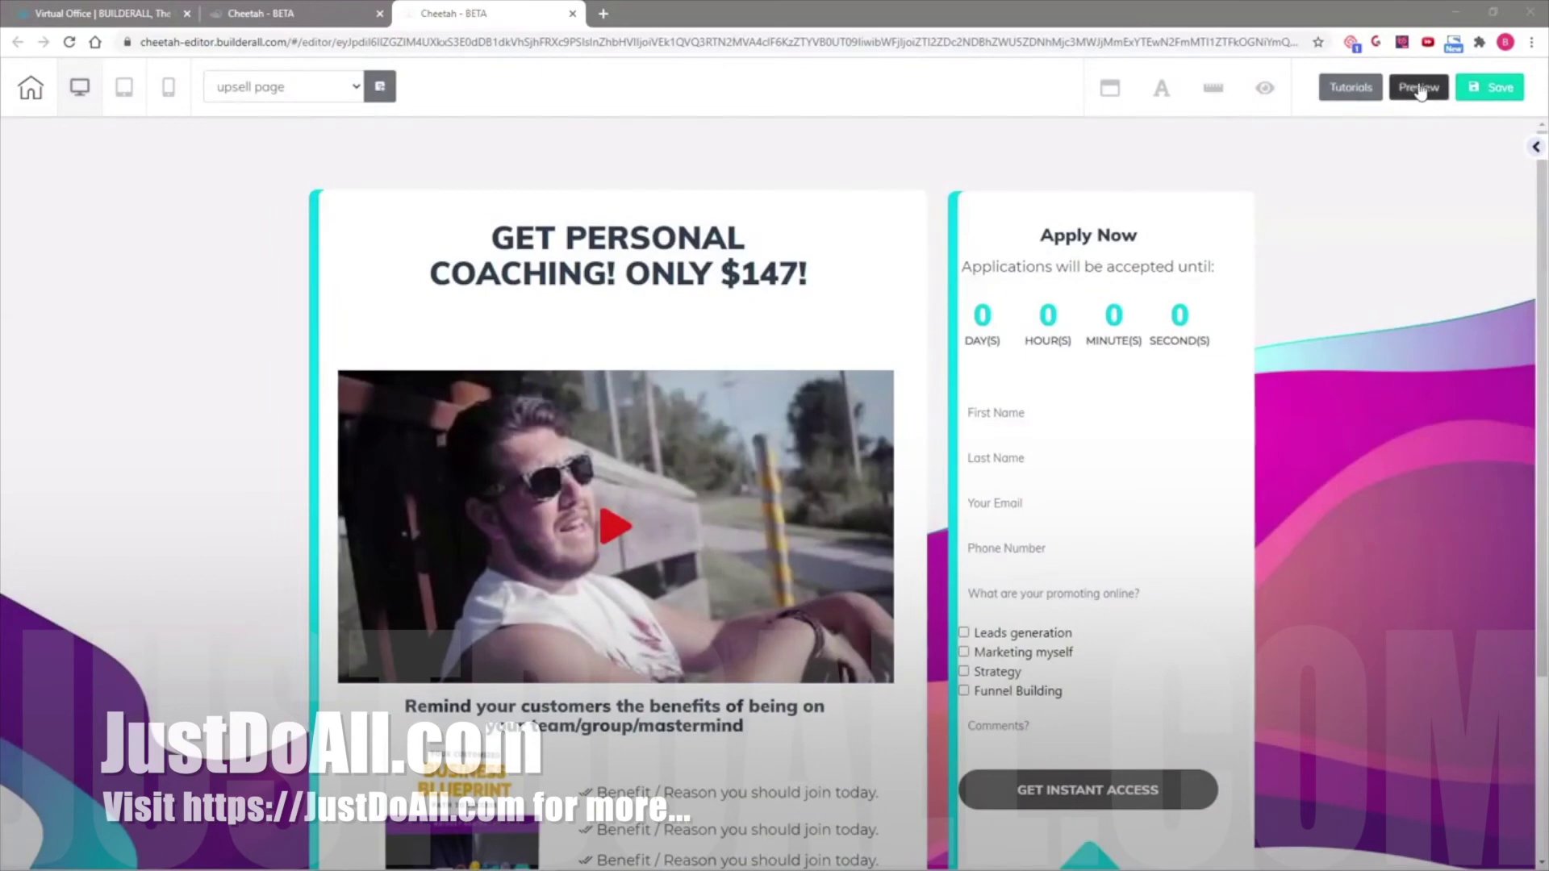
# Preview the upsell page and scroll through its video, benefits, form and decline link.
pyautogui.click(1420, 88)
pyautogui.scroll(-3, 1341, 343)
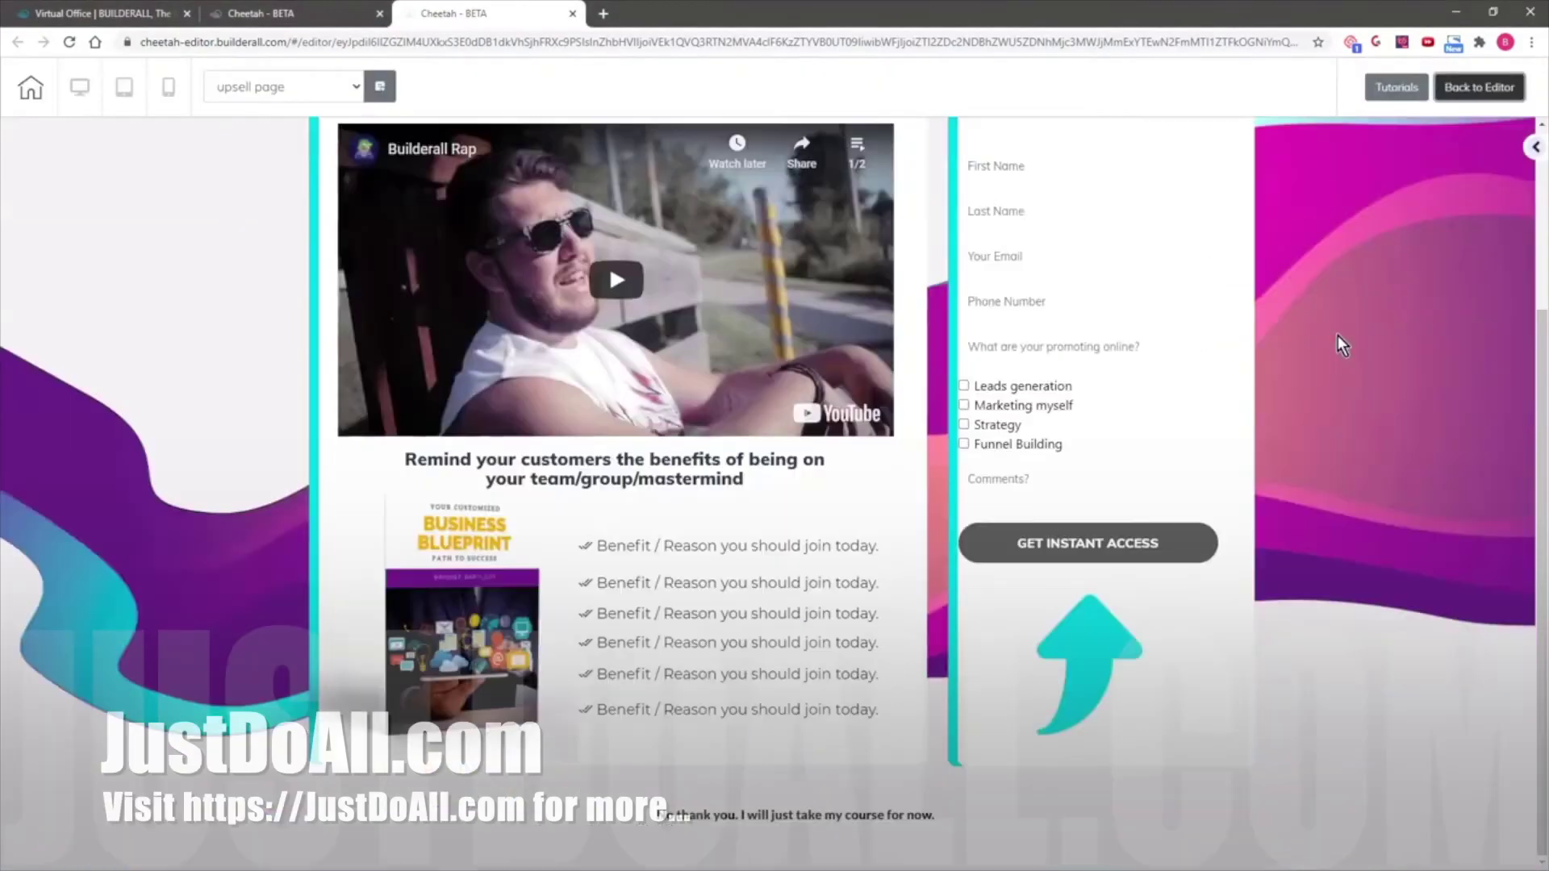
pyautogui.scroll(3, 1364, 504)
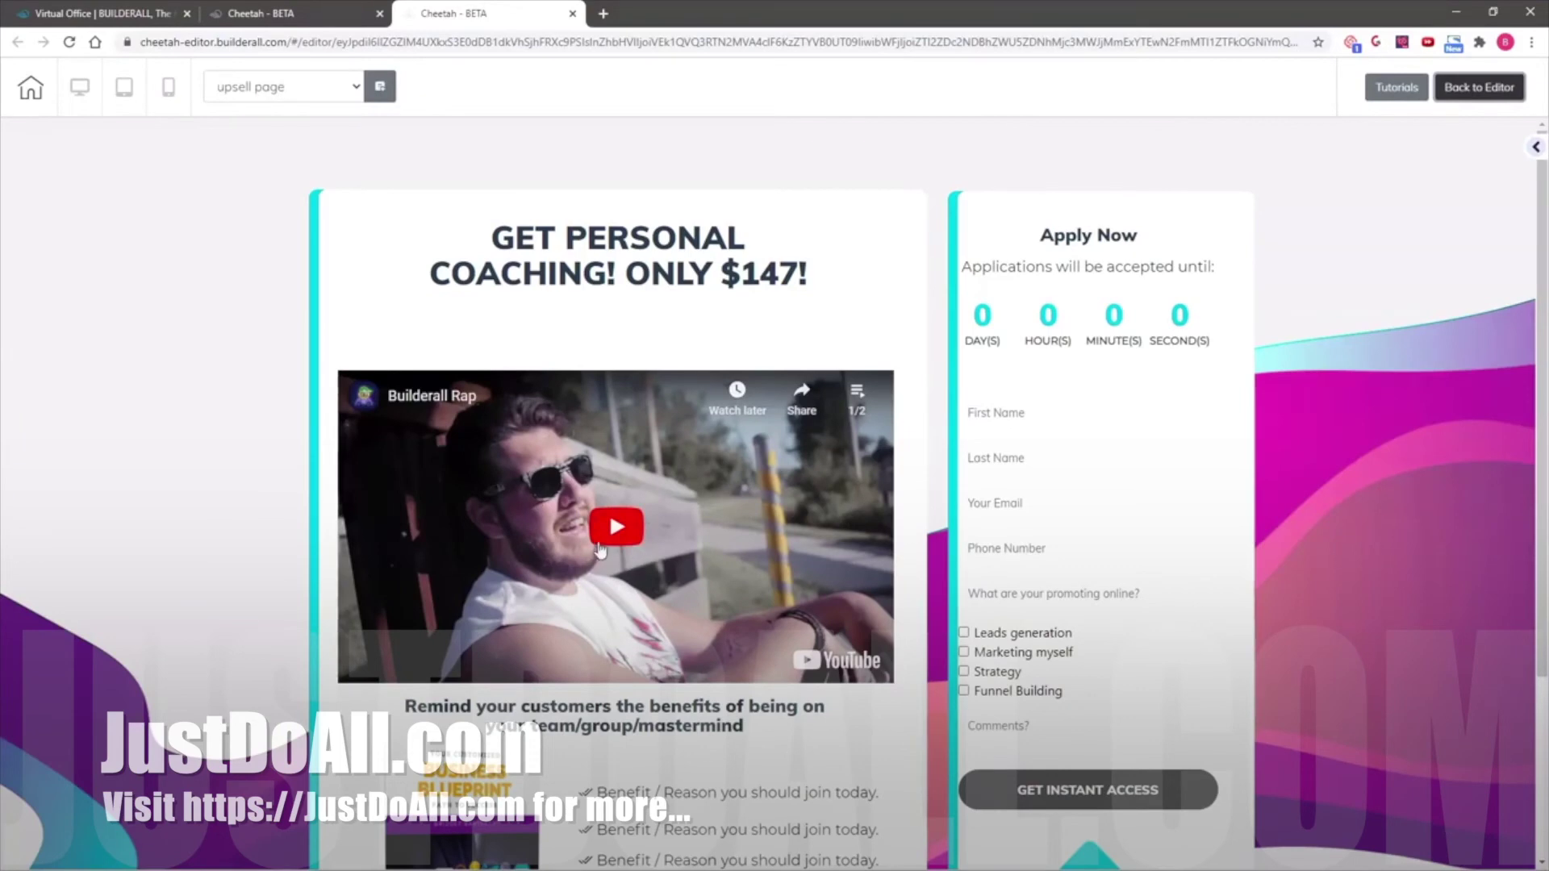
pyautogui.scroll(-3, 632, 686)
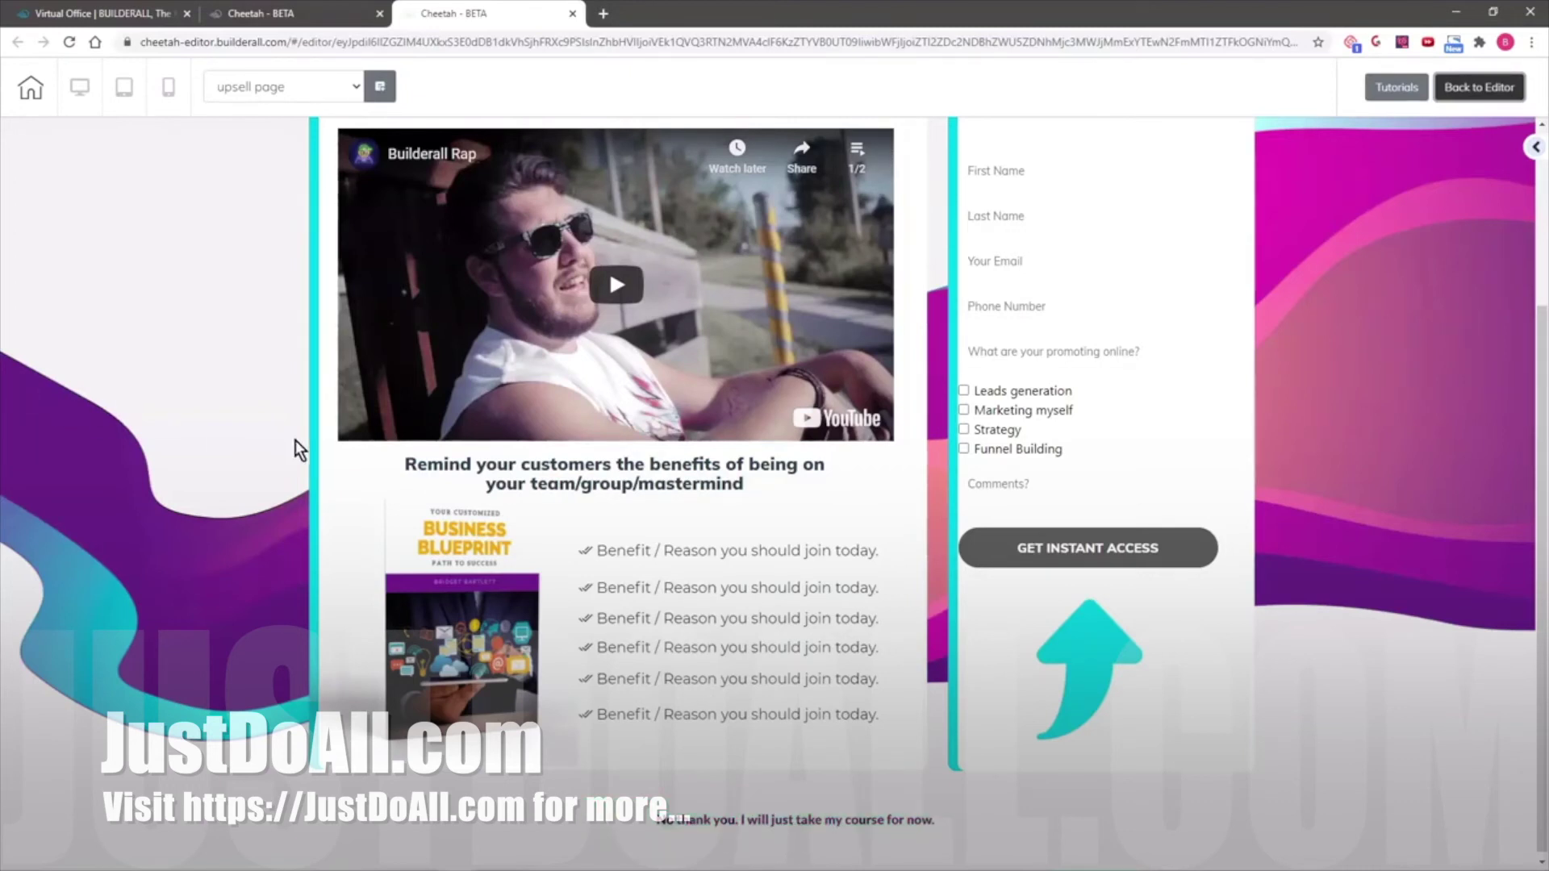
pyautogui.scroll(2, 253, 443)
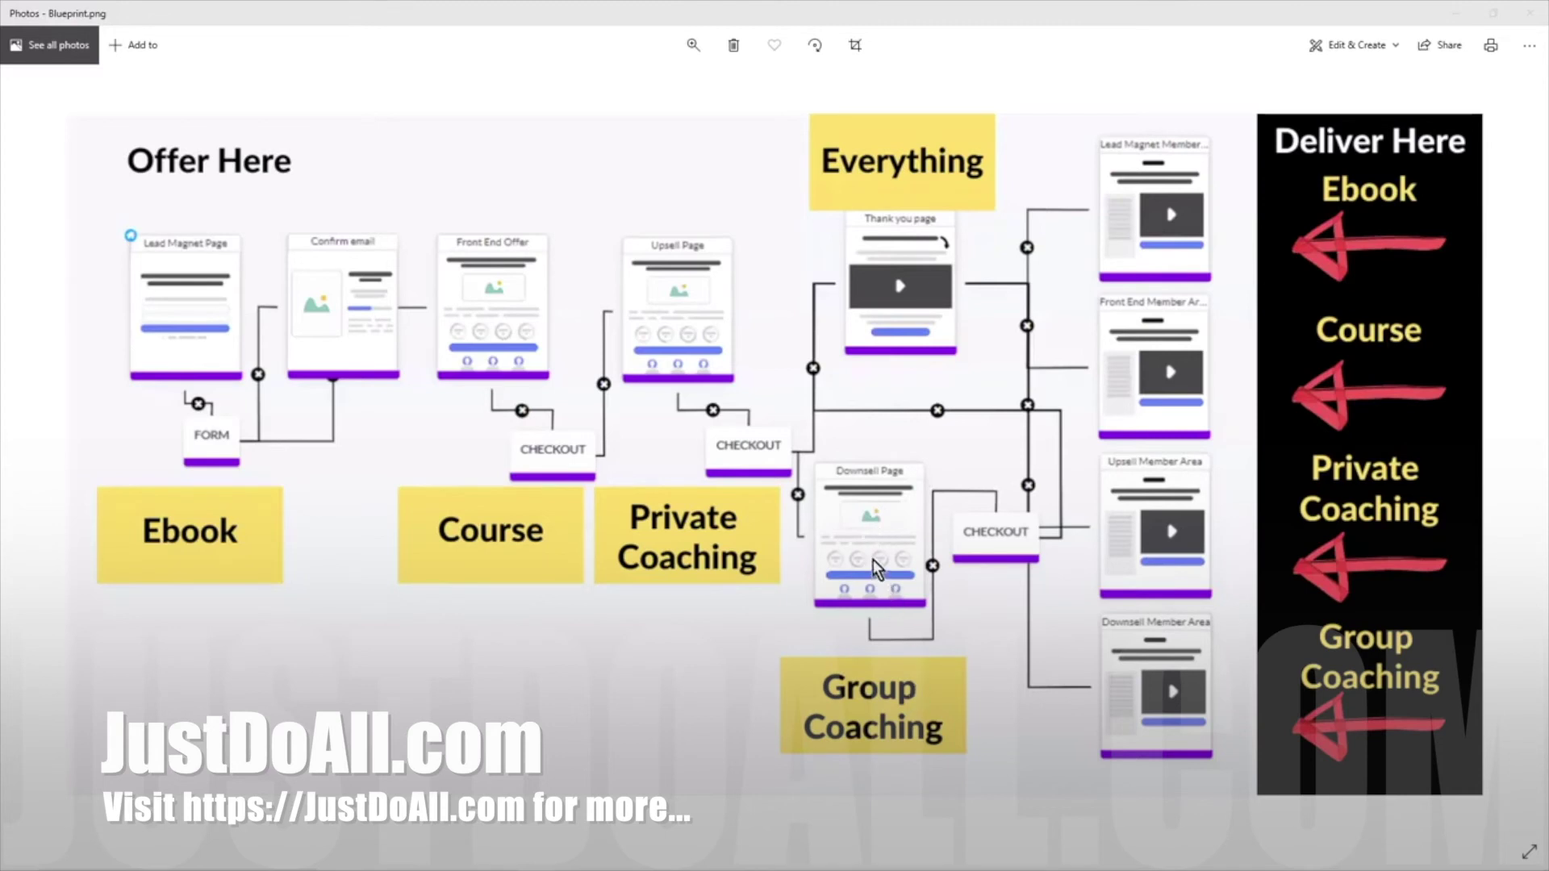
# Close the Blueprint.png diagram in Photos to return to the Builderall Virtual Office.
pyautogui.click(1456, 13)
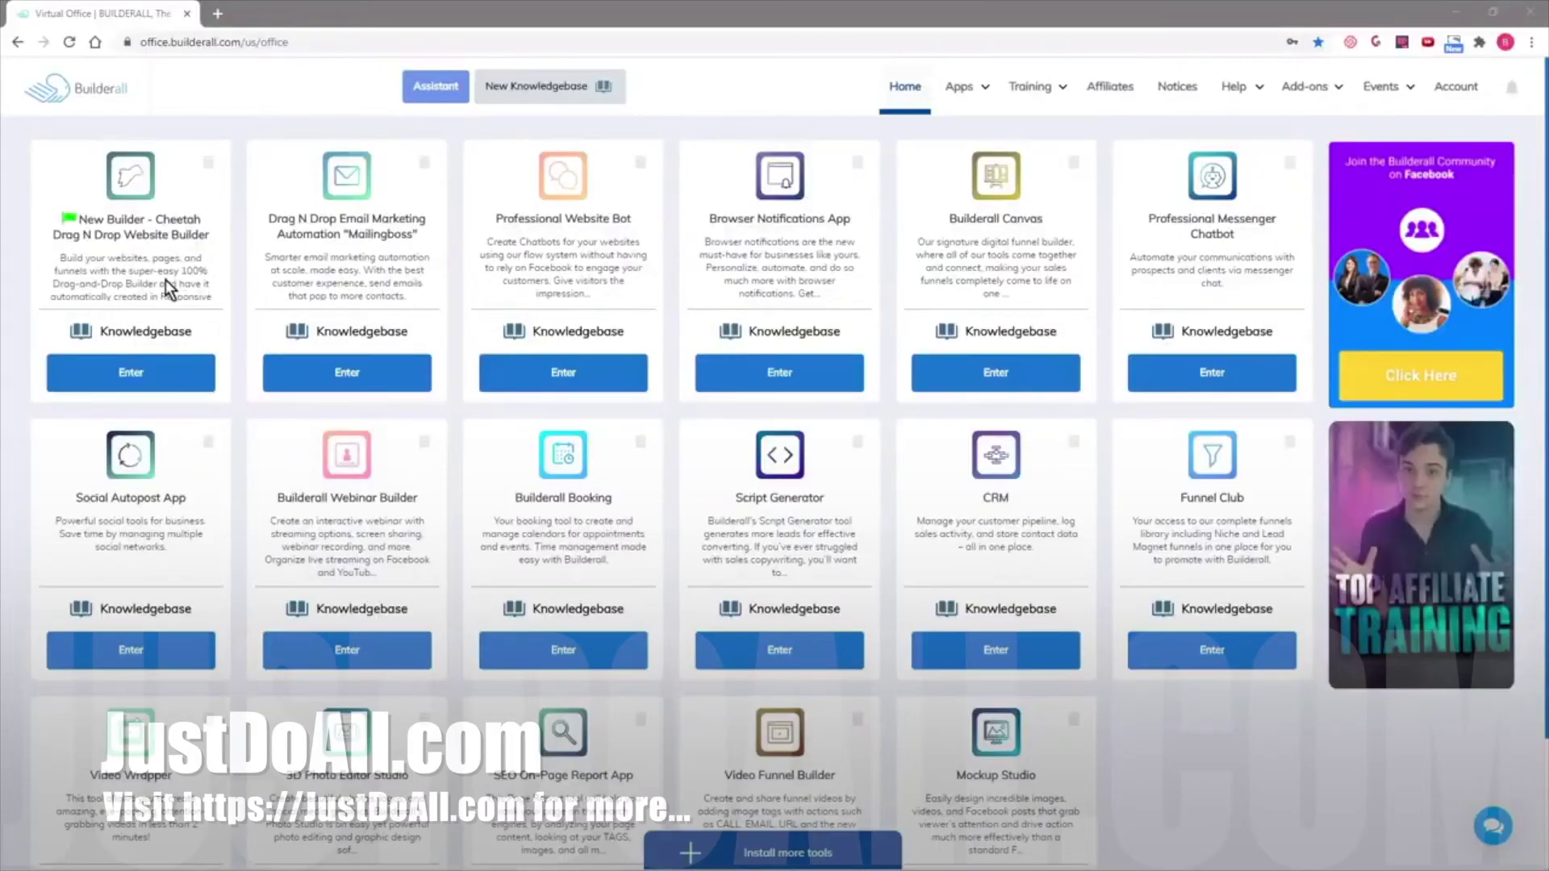
# Open the Cheetah builder's Upsell Funnel site and load its Upsell Page in the editor.
pyautogui.click(131, 374)
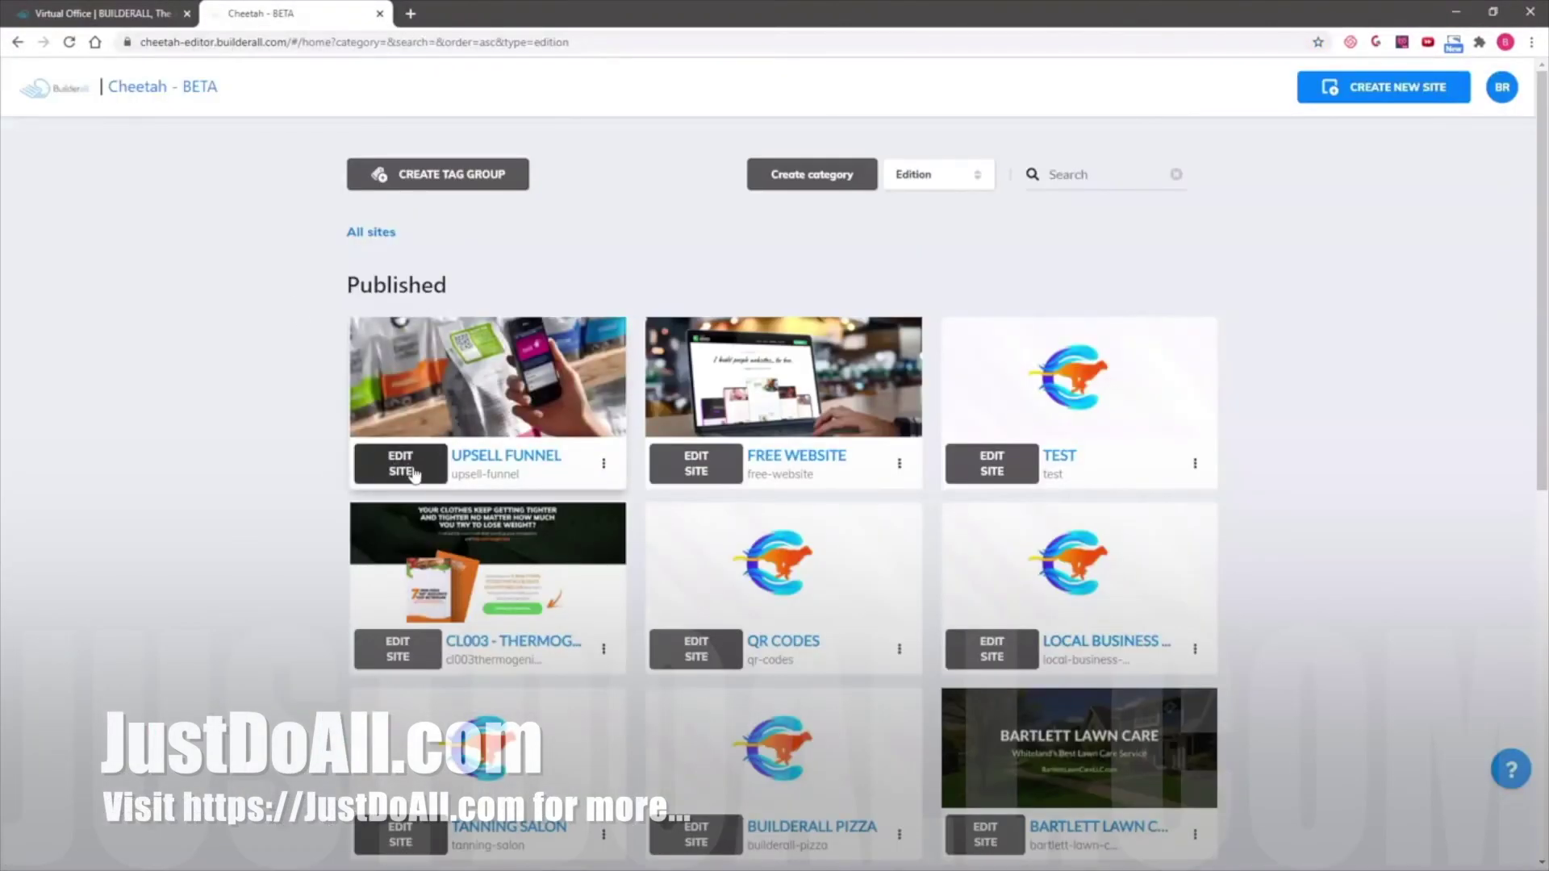
pyautogui.click(407, 472)
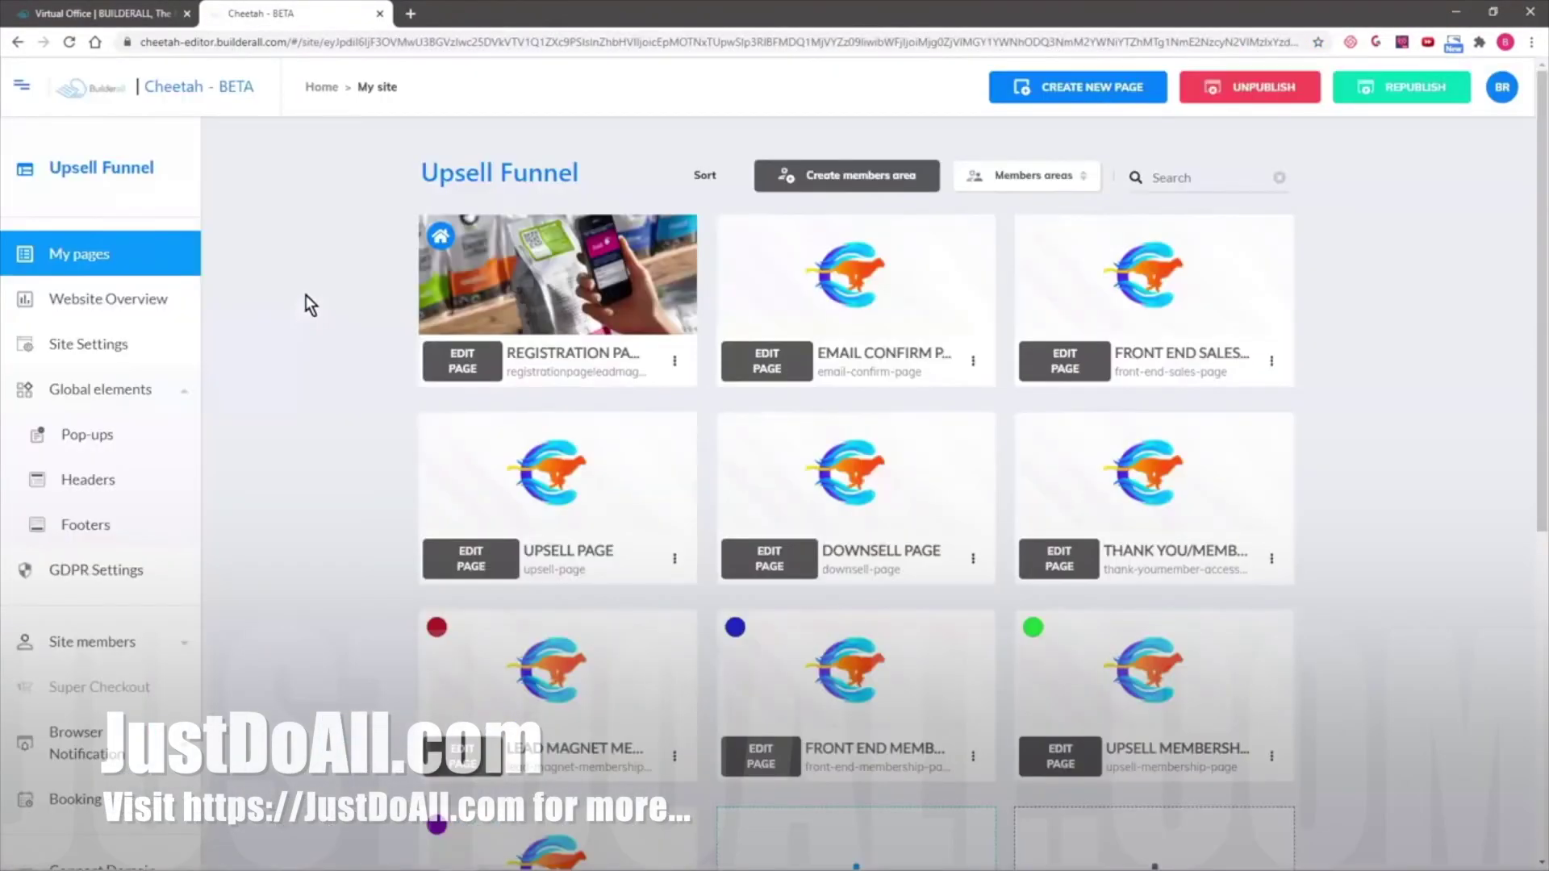
pyautogui.scroll(-2, 1256, 544)
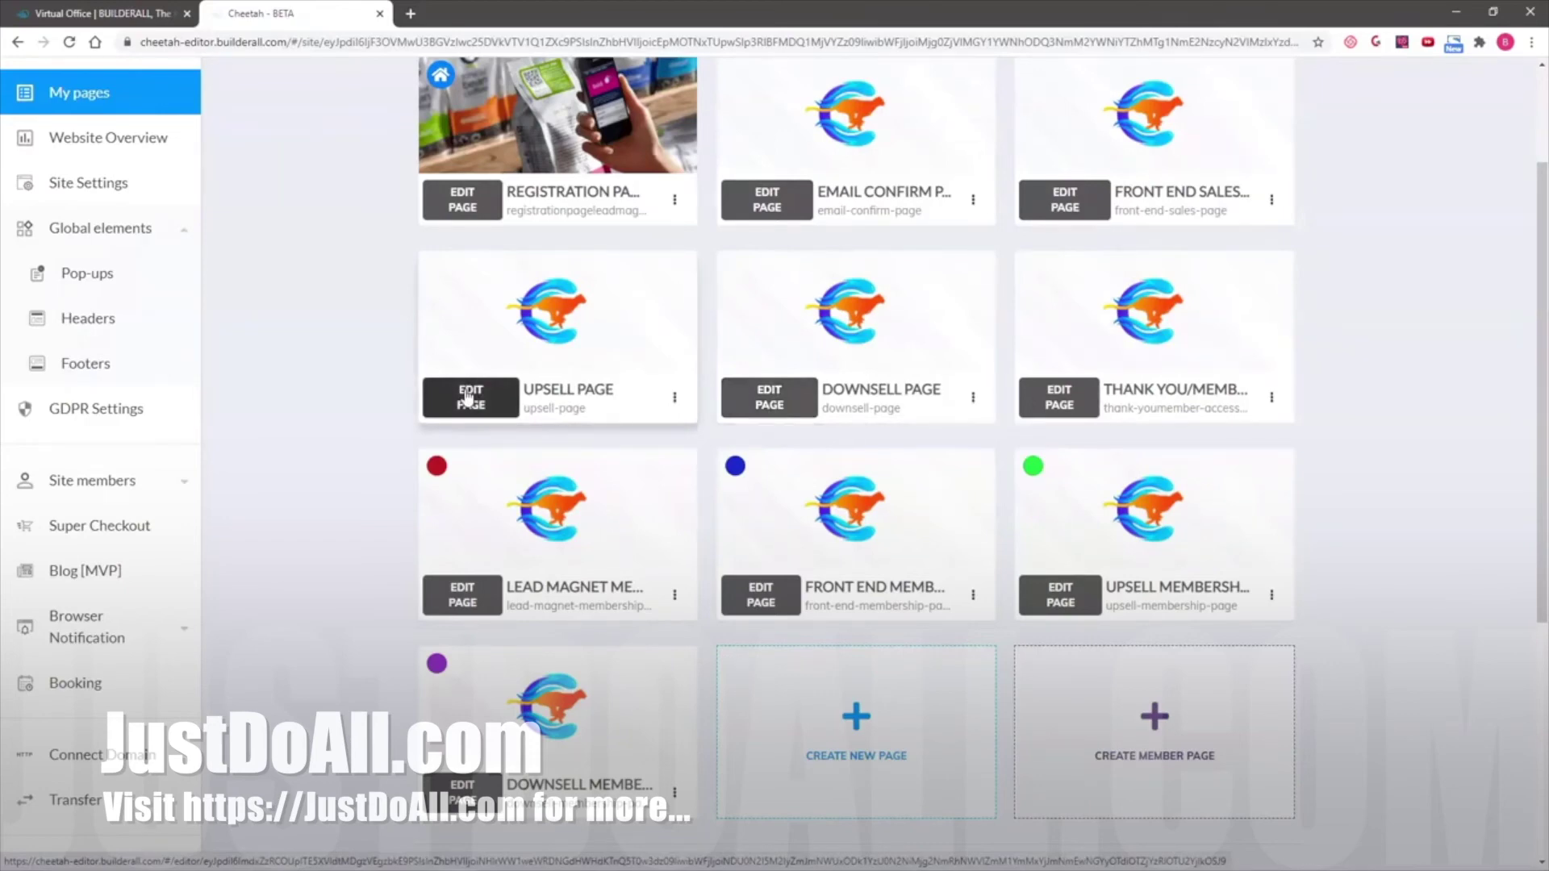
pyautogui.click(468, 396)
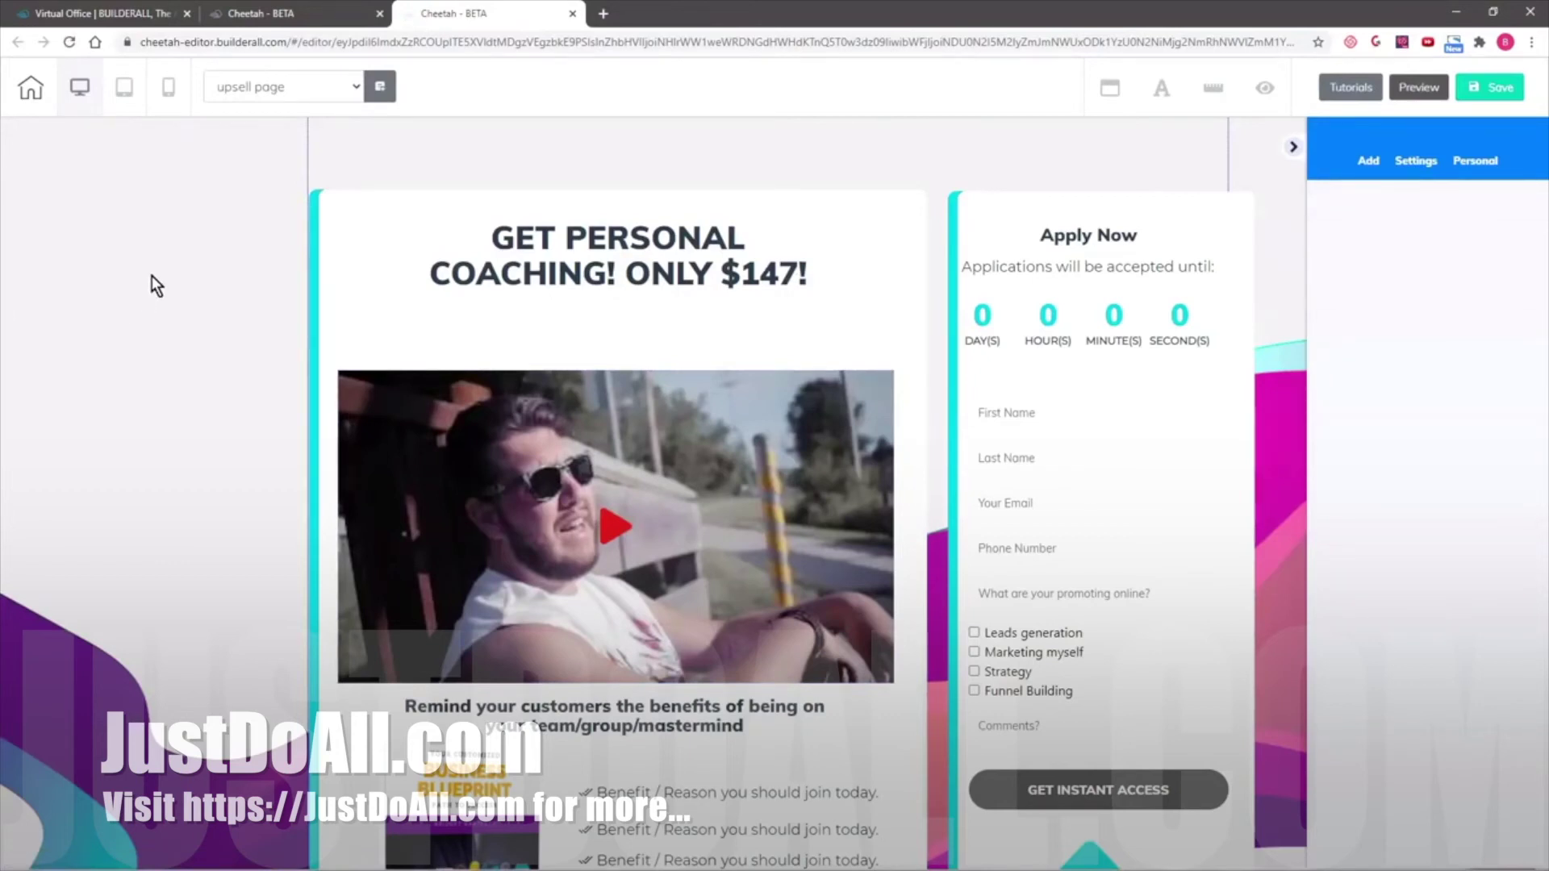
# Save the upsell page's coaching panel as a personal element described 'Upsell paenl'.
pyautogui.click(152, 276)
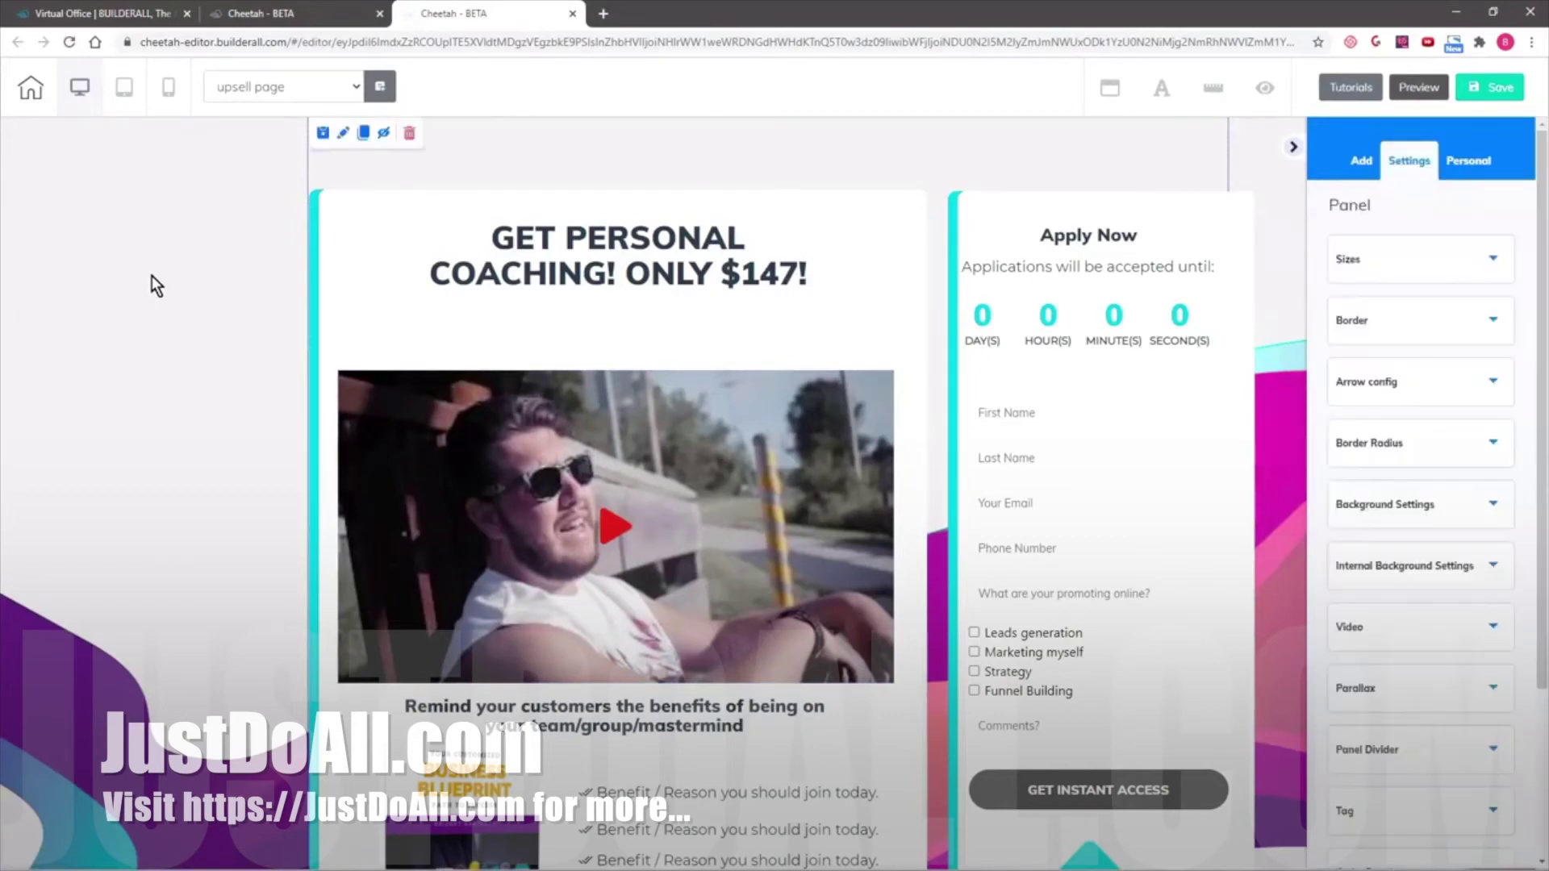
pyautogui.click(324, 134)
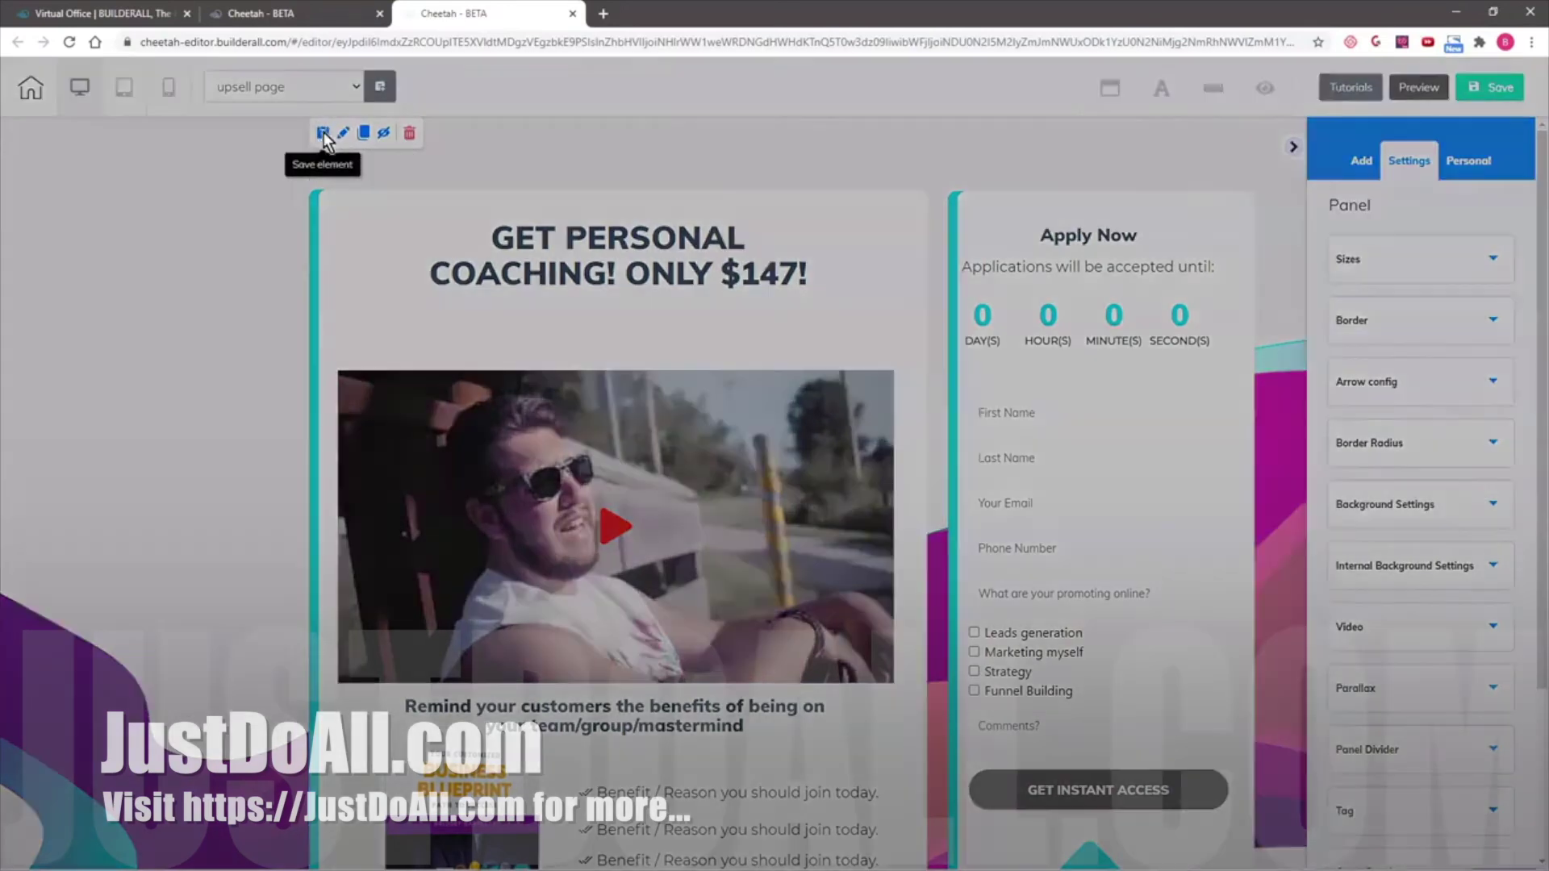
pyautogui.click(726, 422)
pyautogui.write('Upsell paenl')
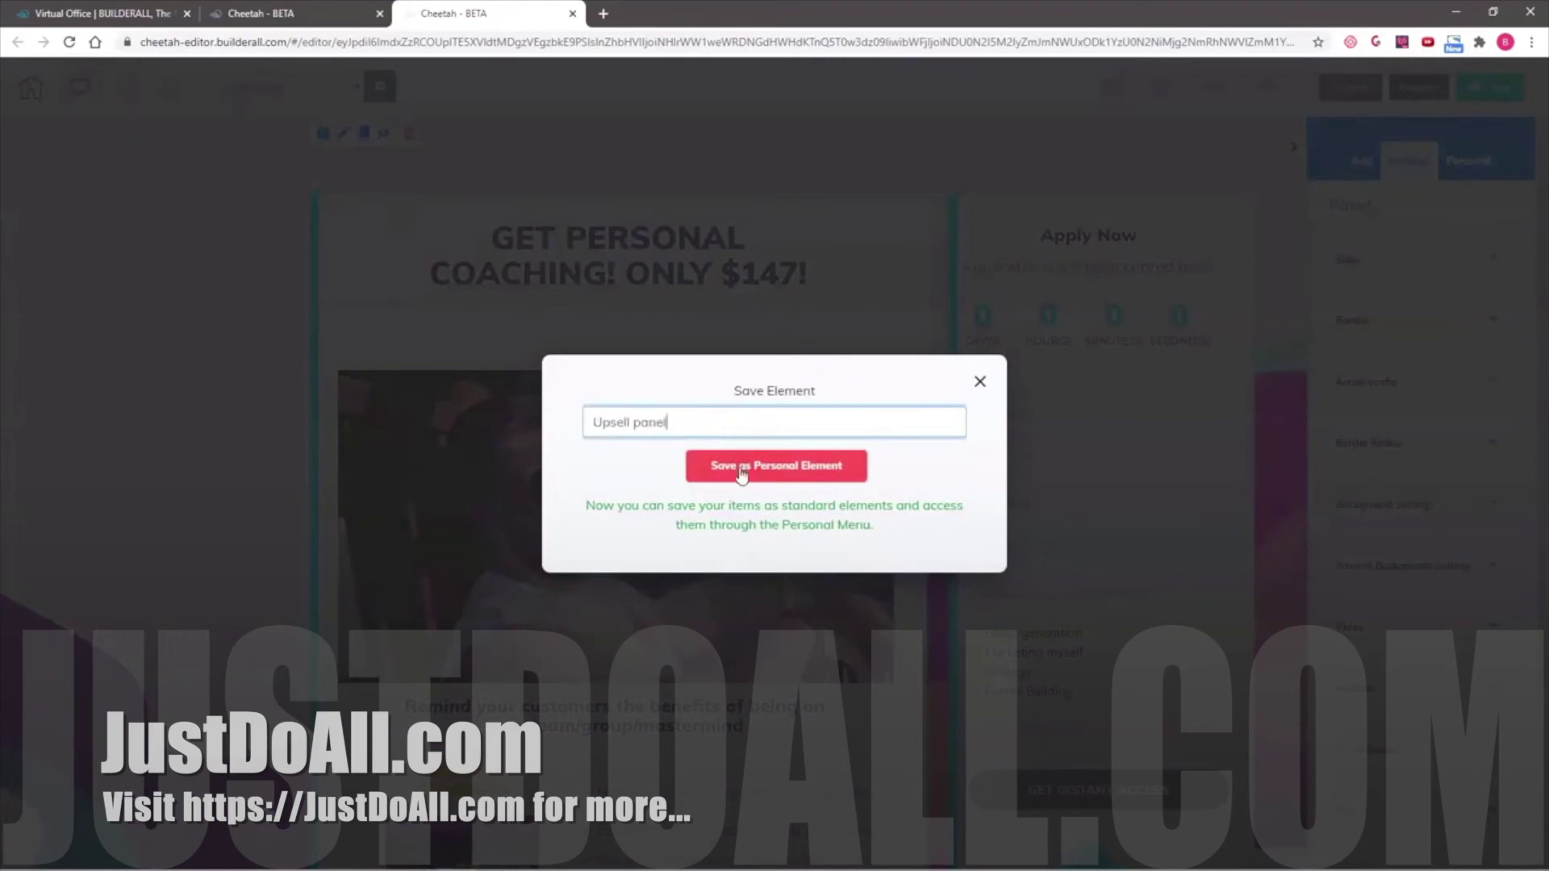
pyautogui.click(741, 468)
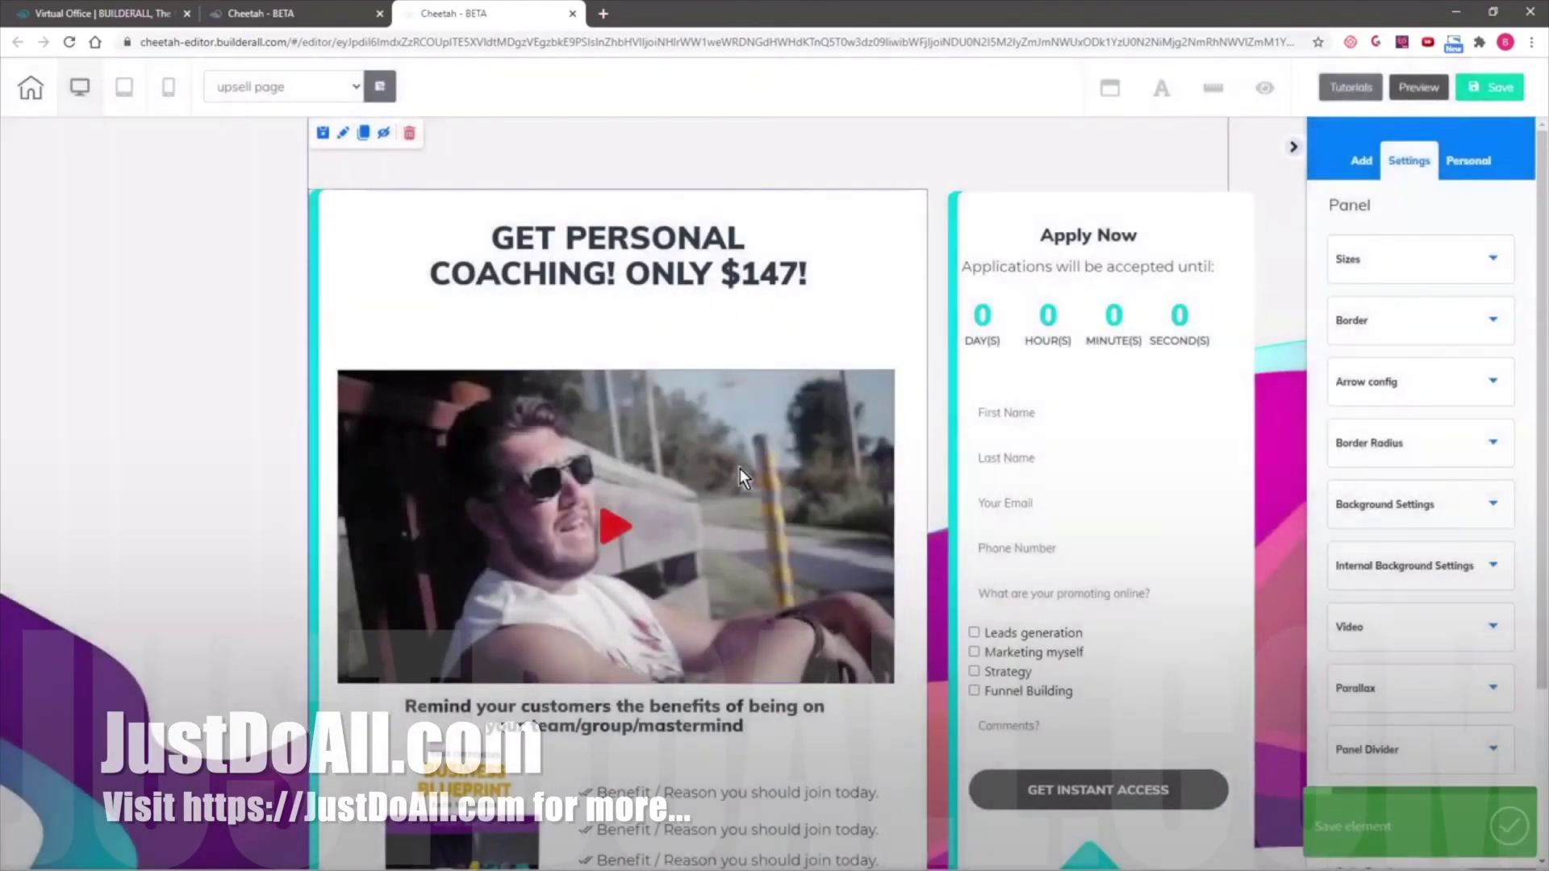
pyautogui.click(239, 87)
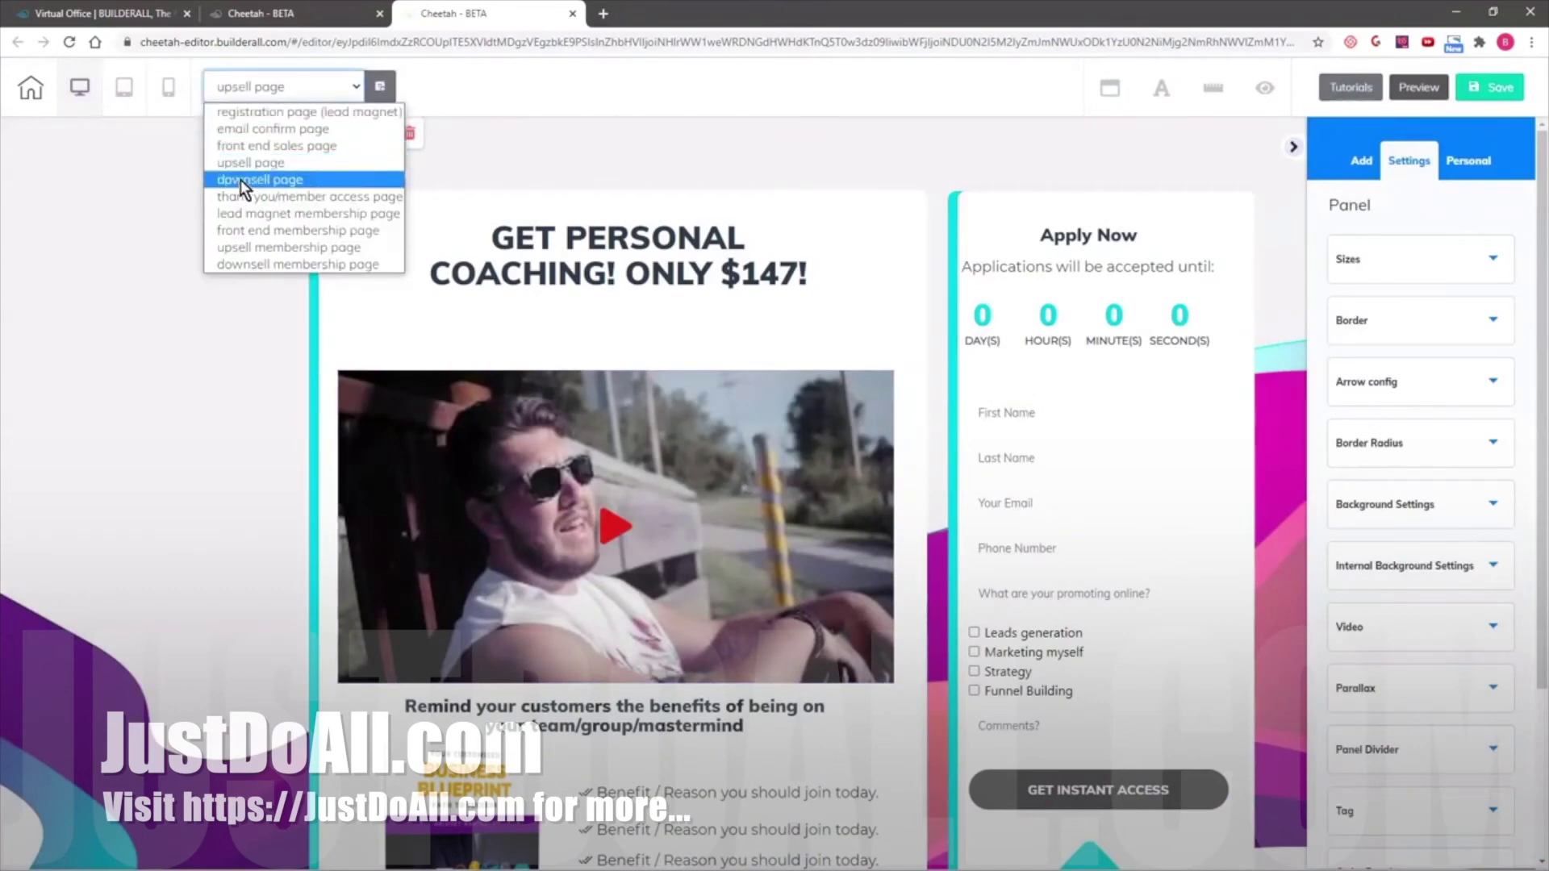
# Switch to the downsell page and insert the saved Upsell panel from Personal > Panels.
pyautogui.click(242, 180)
pyautogui.click(803, 476)
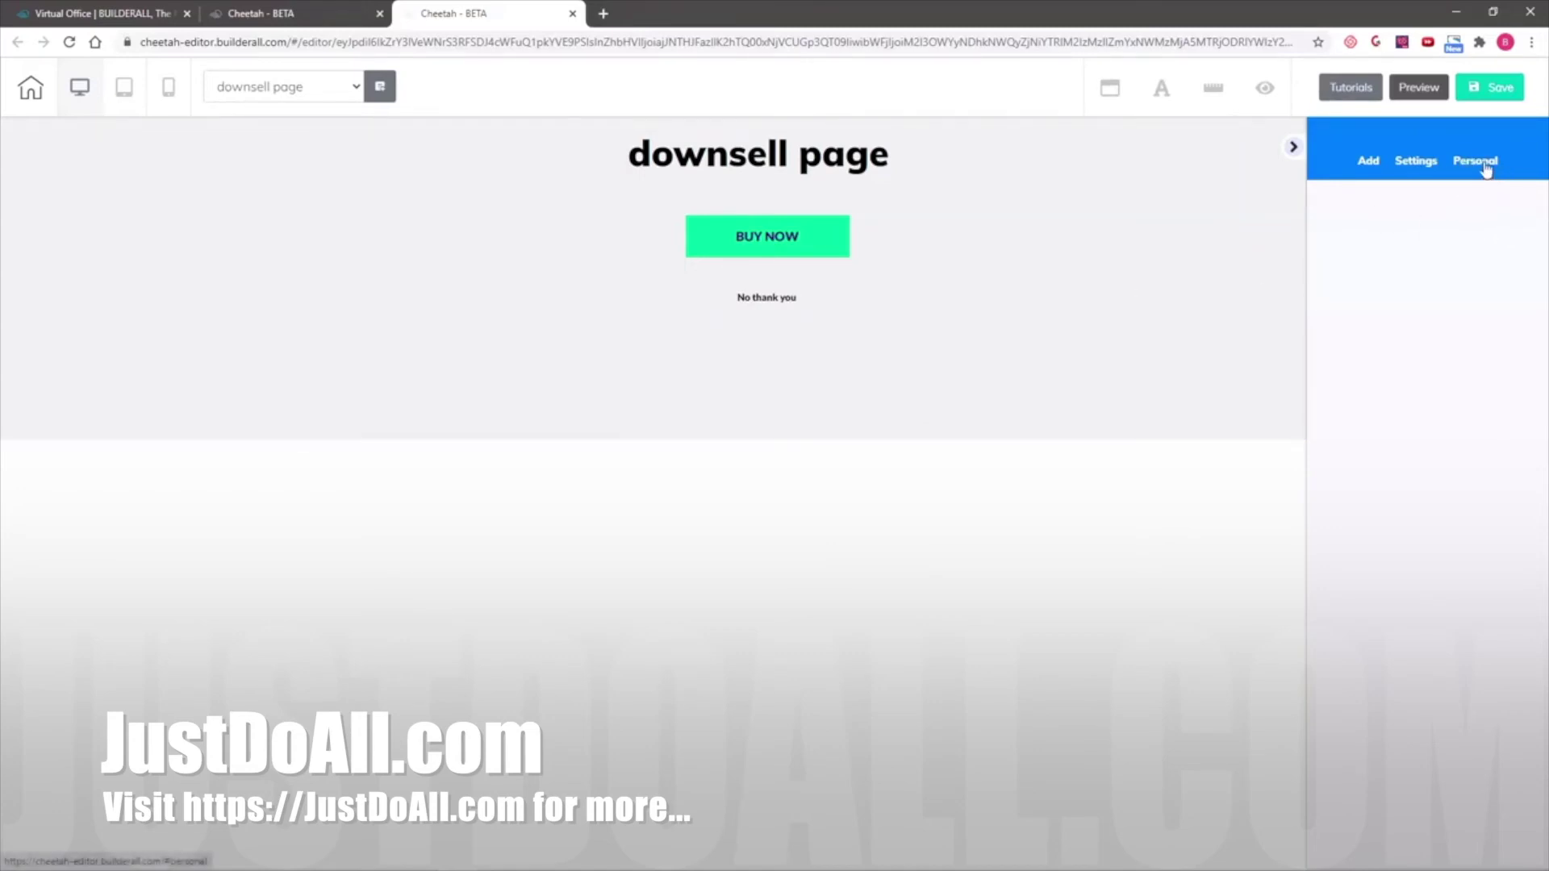
pyautogui.click(1486, 166)
pyautogui.click(1381, 209)
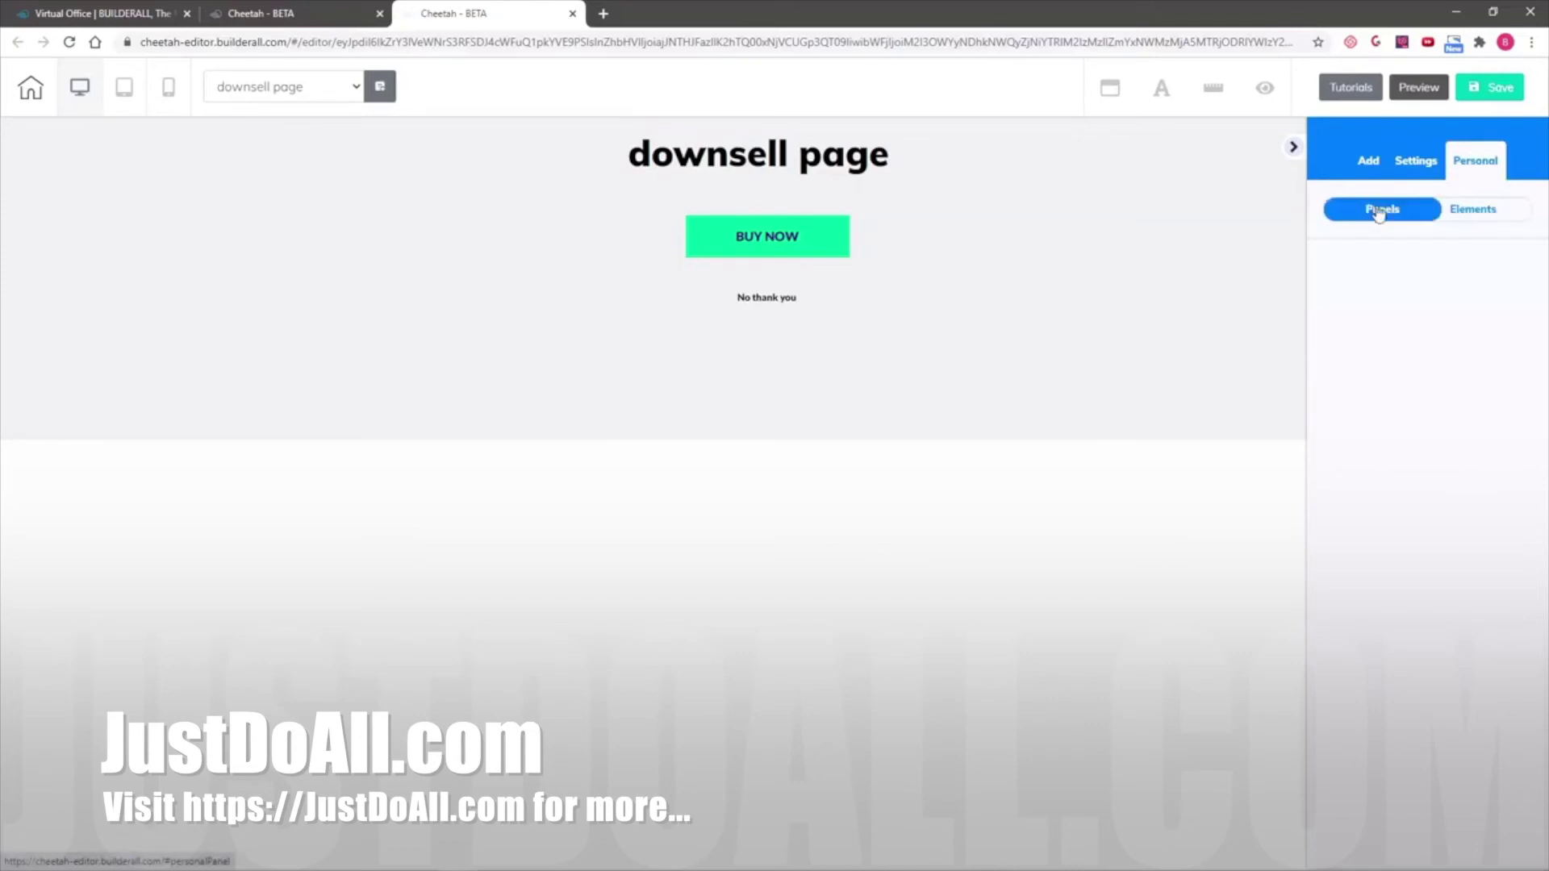
pyautogui.click(1392, 277)
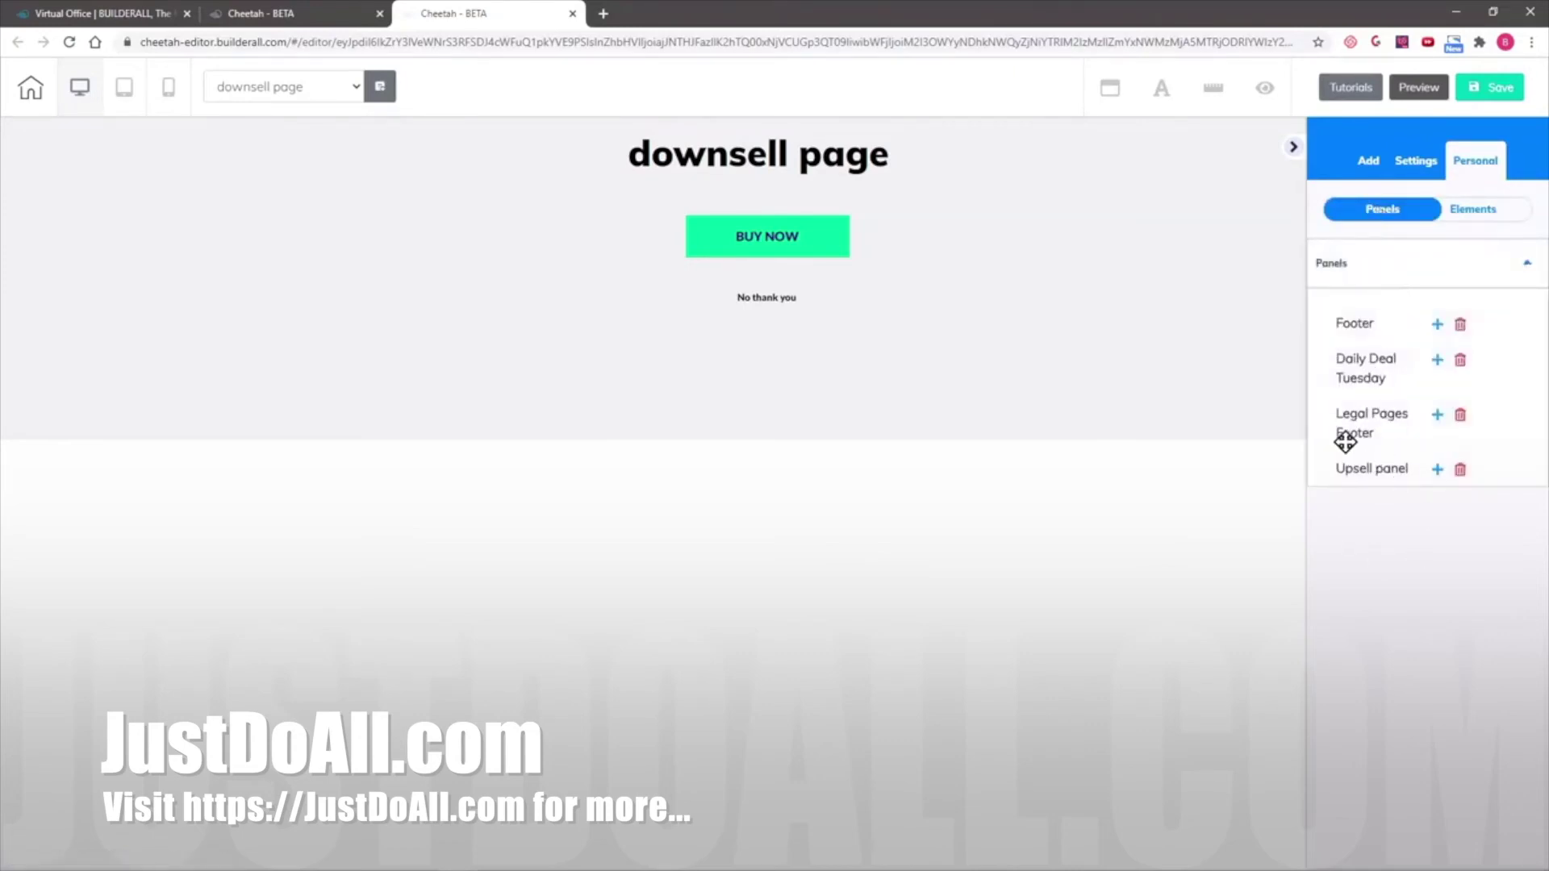
pyautogui.click(1437, 470)
pyautogui.scroll(-6, 95, 637)
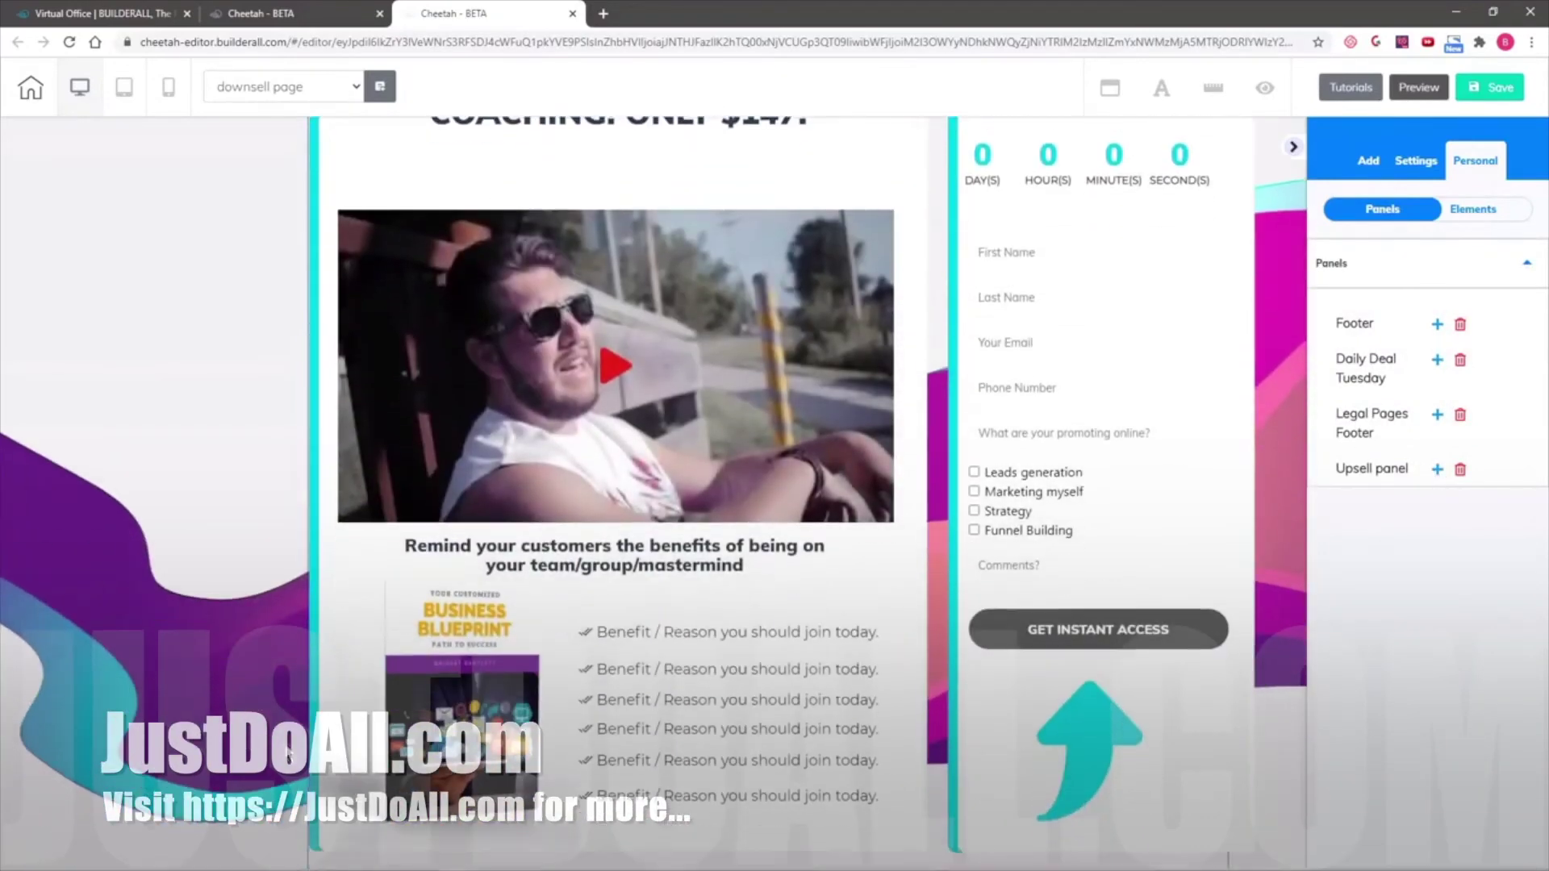
pyautogui.scroll(6, 710, 394)
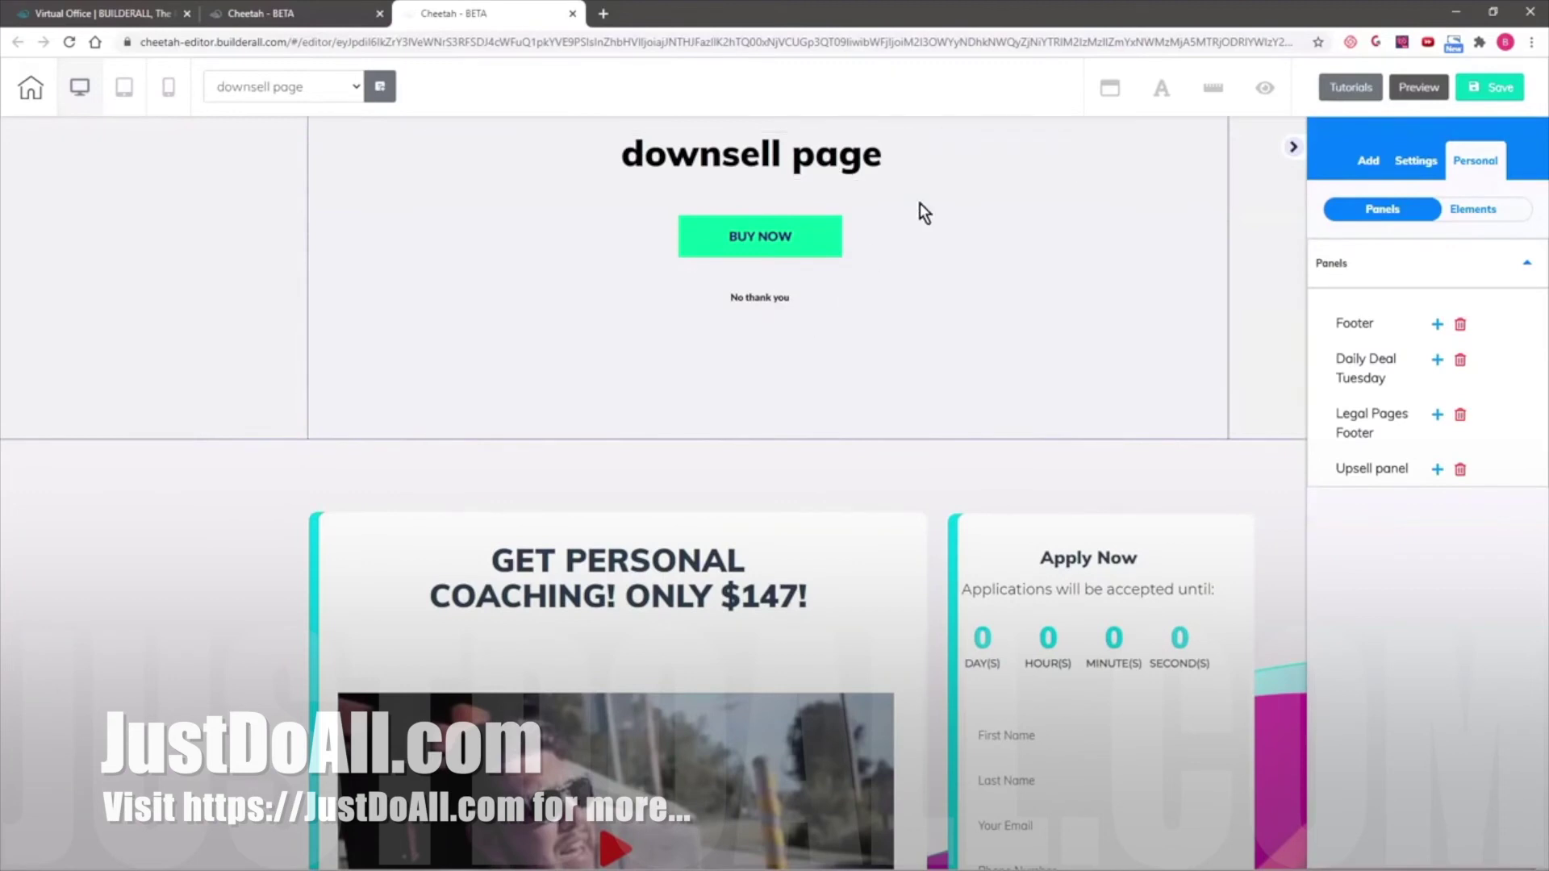
# Bring the 'No thank you' button to the top layer and drag it into the coaching panel.
pyautogui.scroll(-2, 1066, 211)
pyautogui.moveTo(796, 138)
pyautogui.mouseDown()
pyautogui.moveTo(875, 269)
pyautogui.moveTo(827, 146)
pyautogui.moveTo(811, 151)
pyautogui.mouseUp()
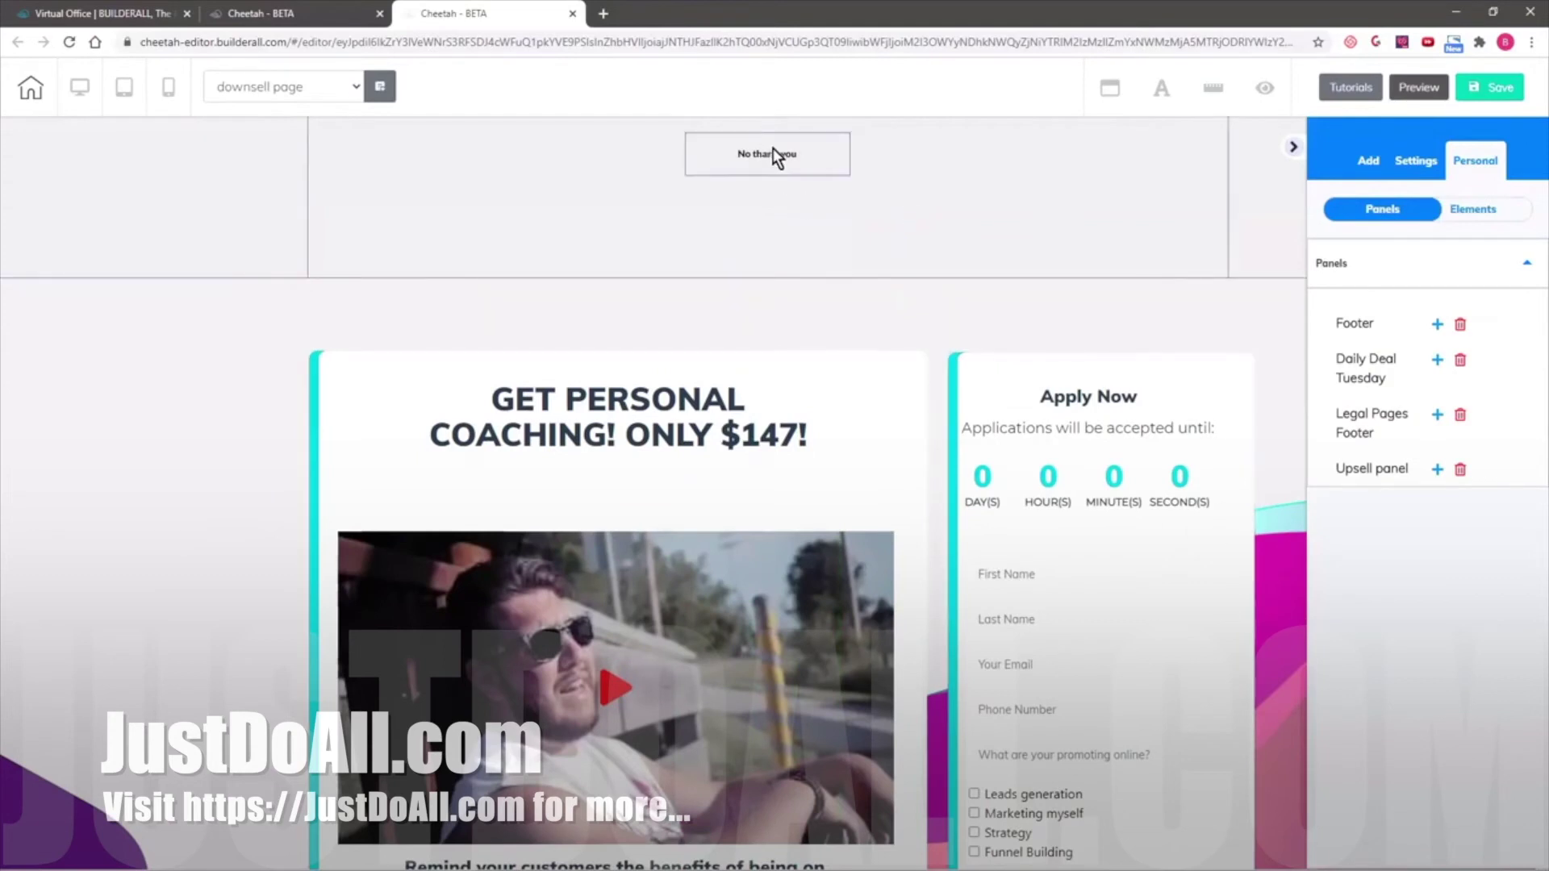
pyautogui.moveTo(773, 150); pyautogui.dragTo(878, 210)
pyautogui.click(881, 217)
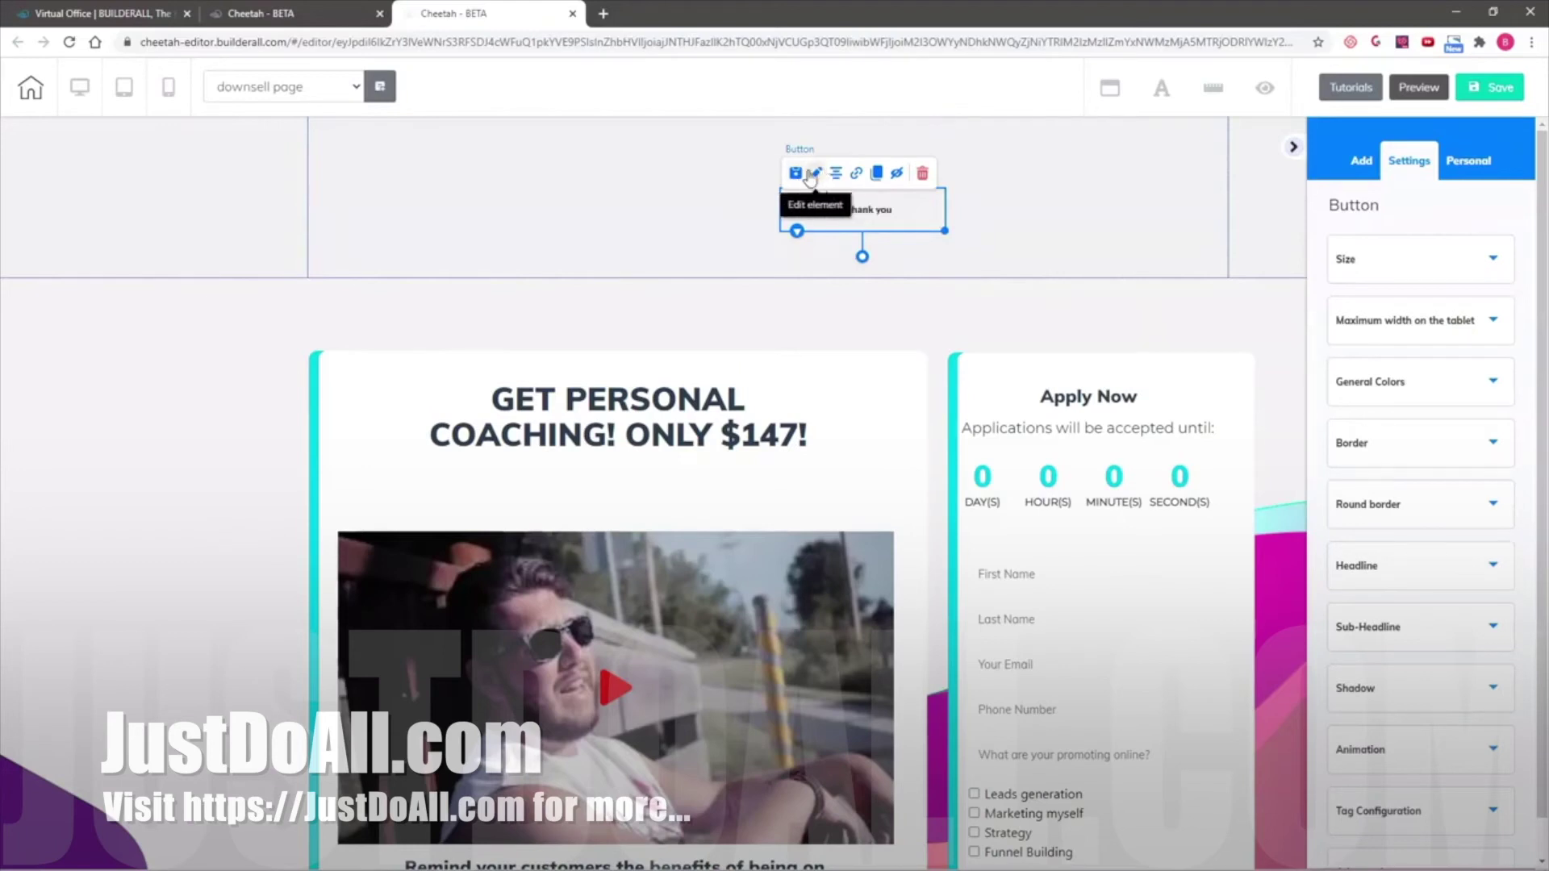
pyautogui.scroll(-1, 1416, 565)
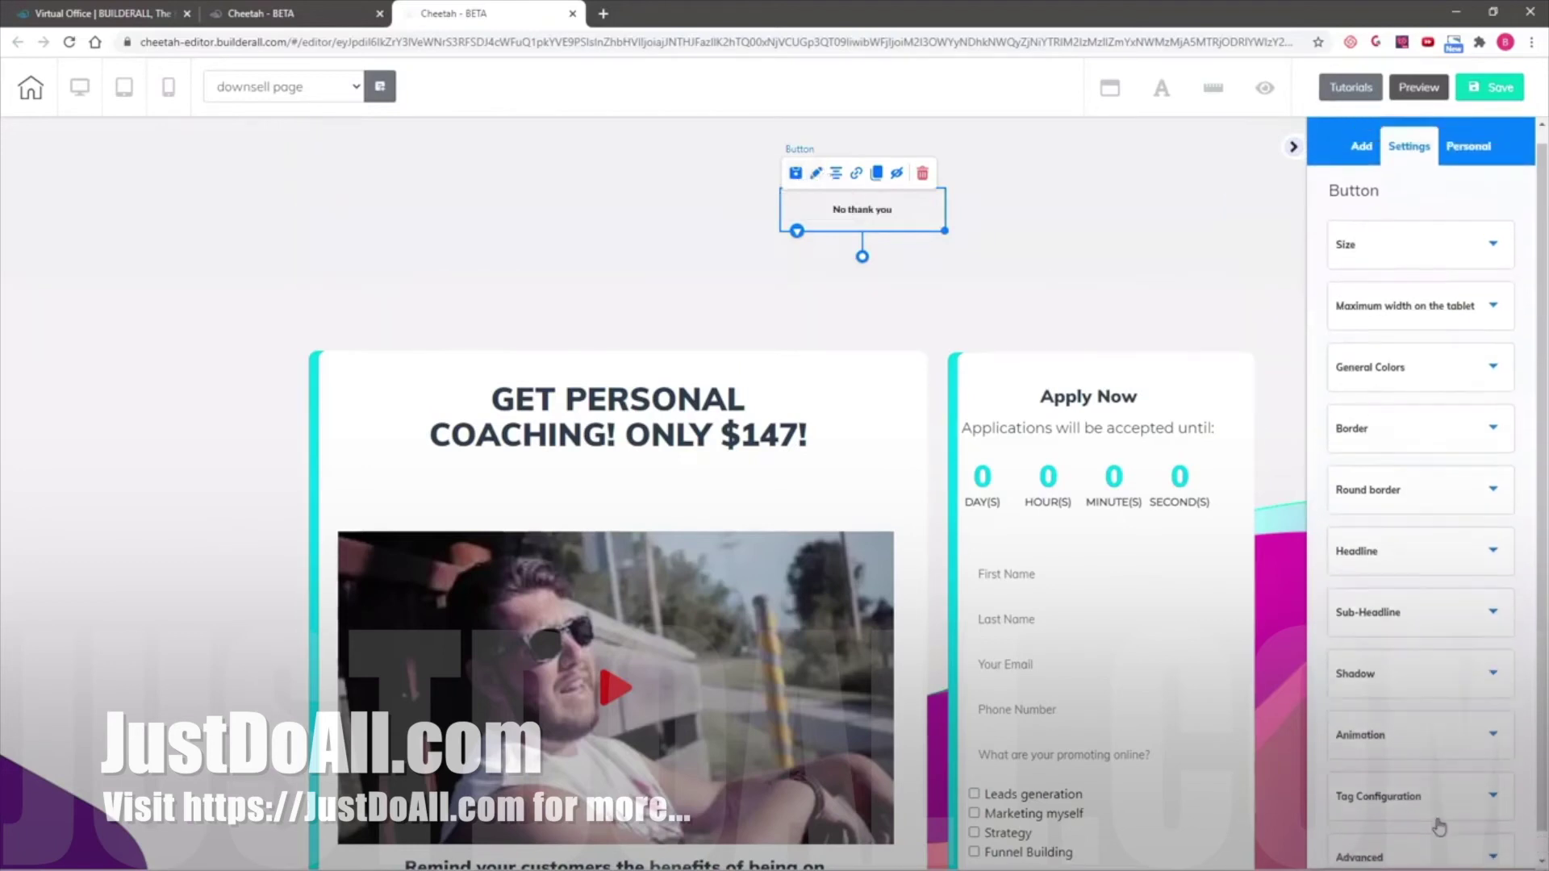
pyautogui.click(1456, 834)
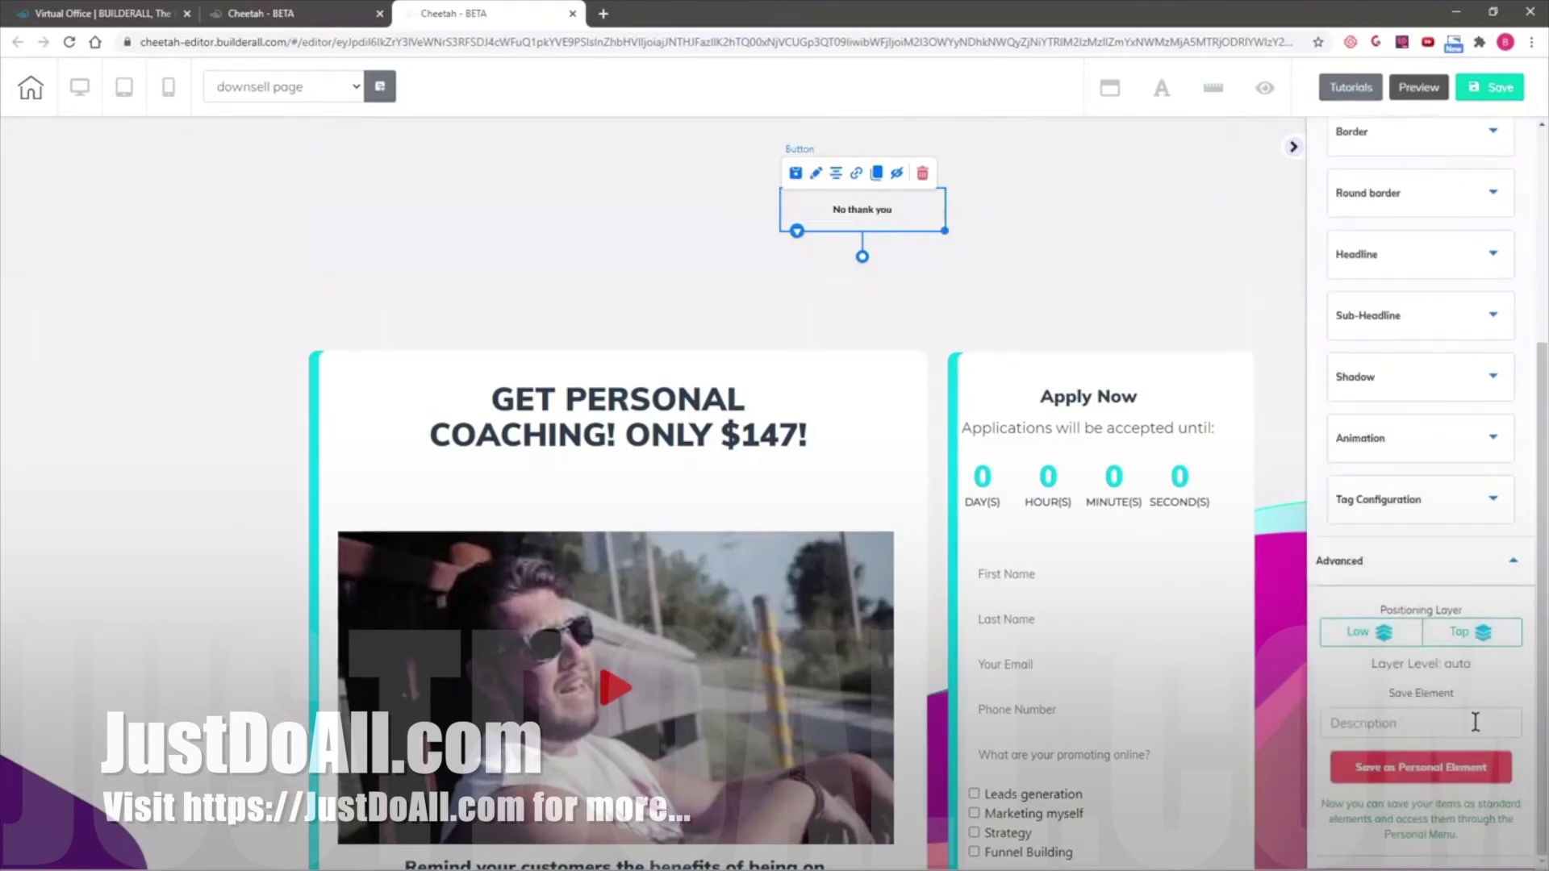
pyautogui.click(1485, 632)
pyautogui.click(1485, 632)
pyautogui.moveTo(916, 209); pyautogui.dragTo(1119, 654)
# Bring BUY NOW to the top layer and drag it onto the Apply Now form.
pyautogui.scroll(2, 807, 225)
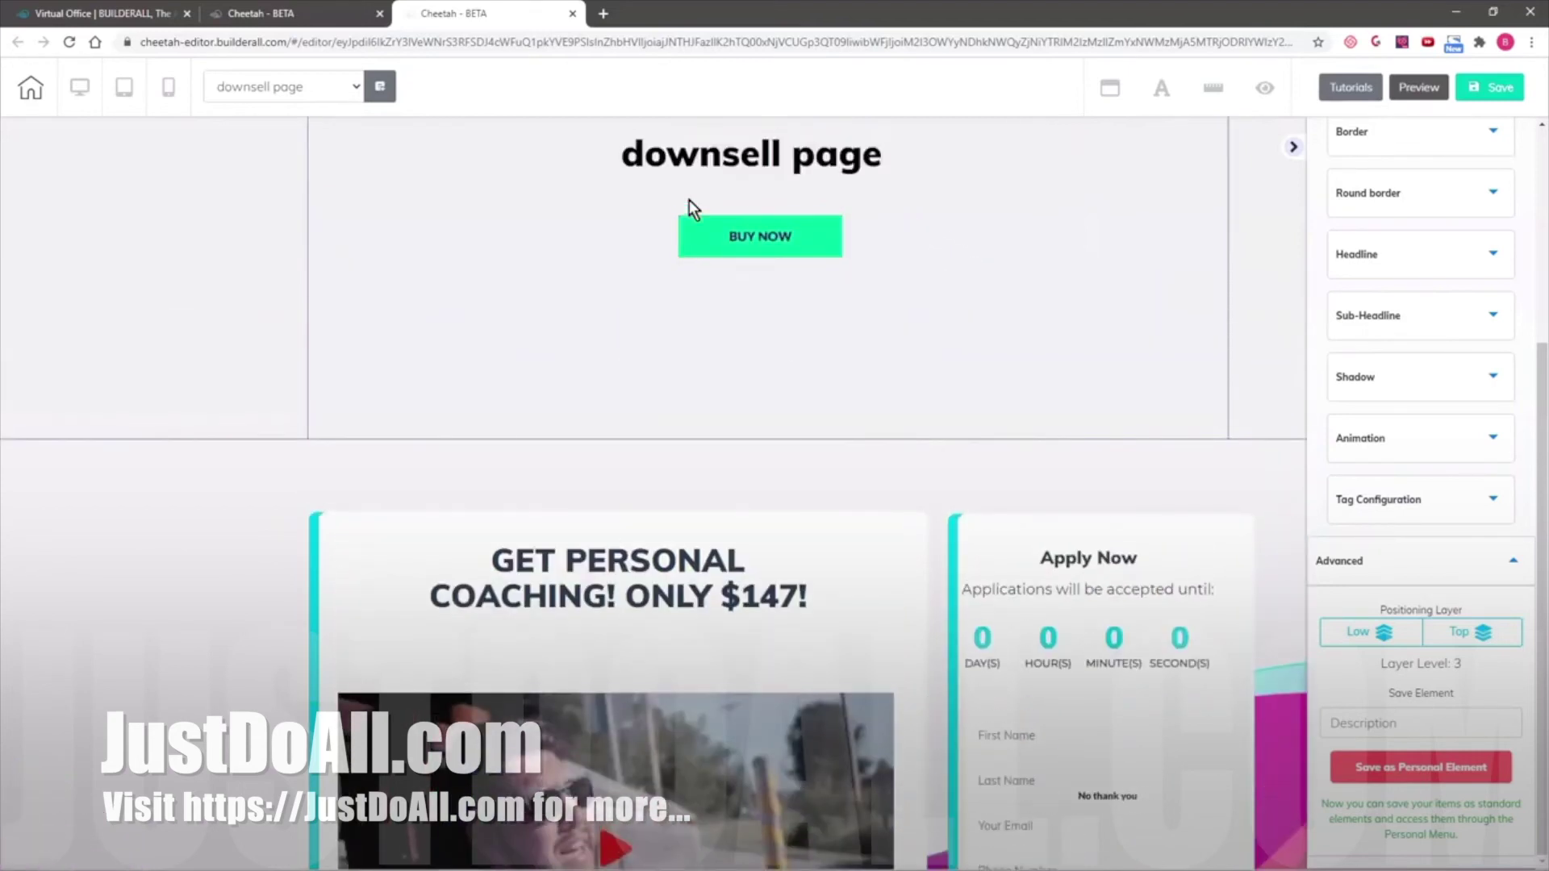
pyautogui.moveTo(832, 259); pyautogui.dragTo(984, 403)
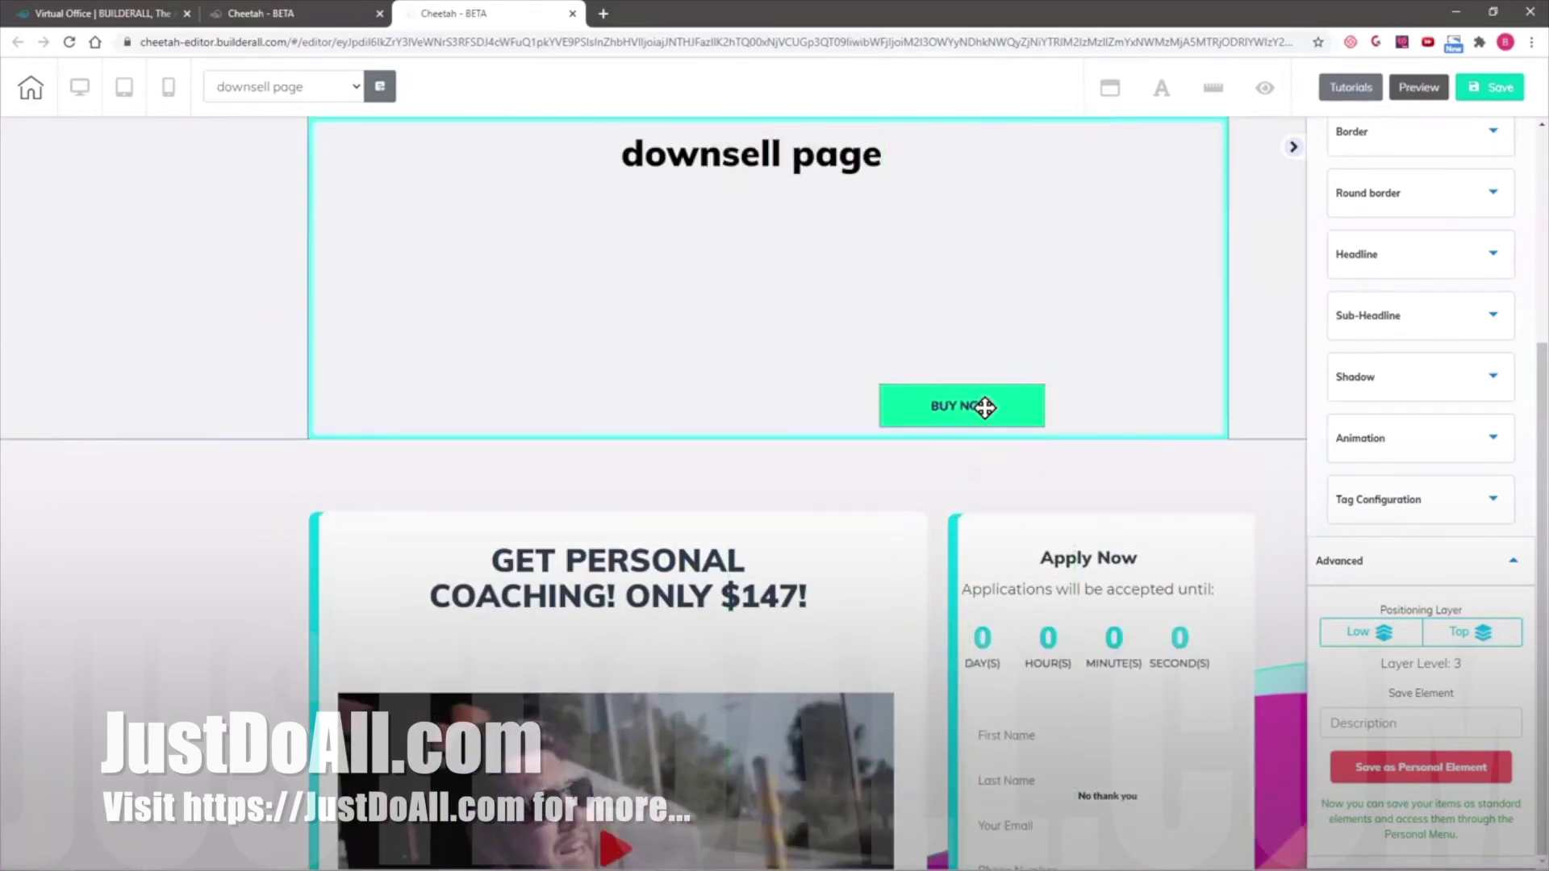
pyautogui.click(991, 401)
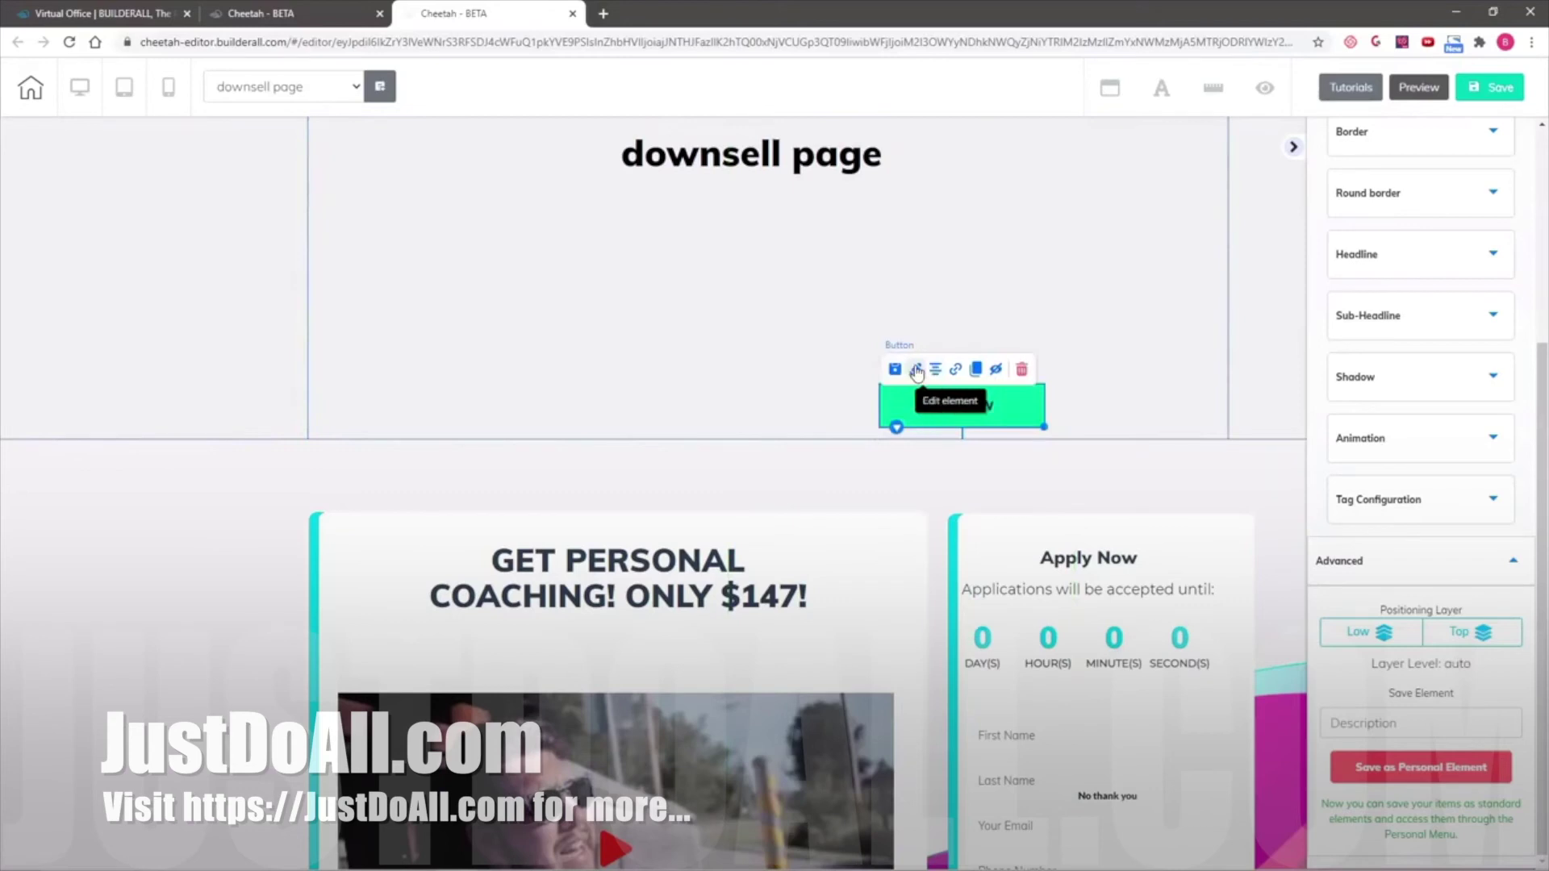
pyautogui.click(1473, 631)
pyautogui.moveTo(1001, 394); pyautogui.dragTo(1149, 717)
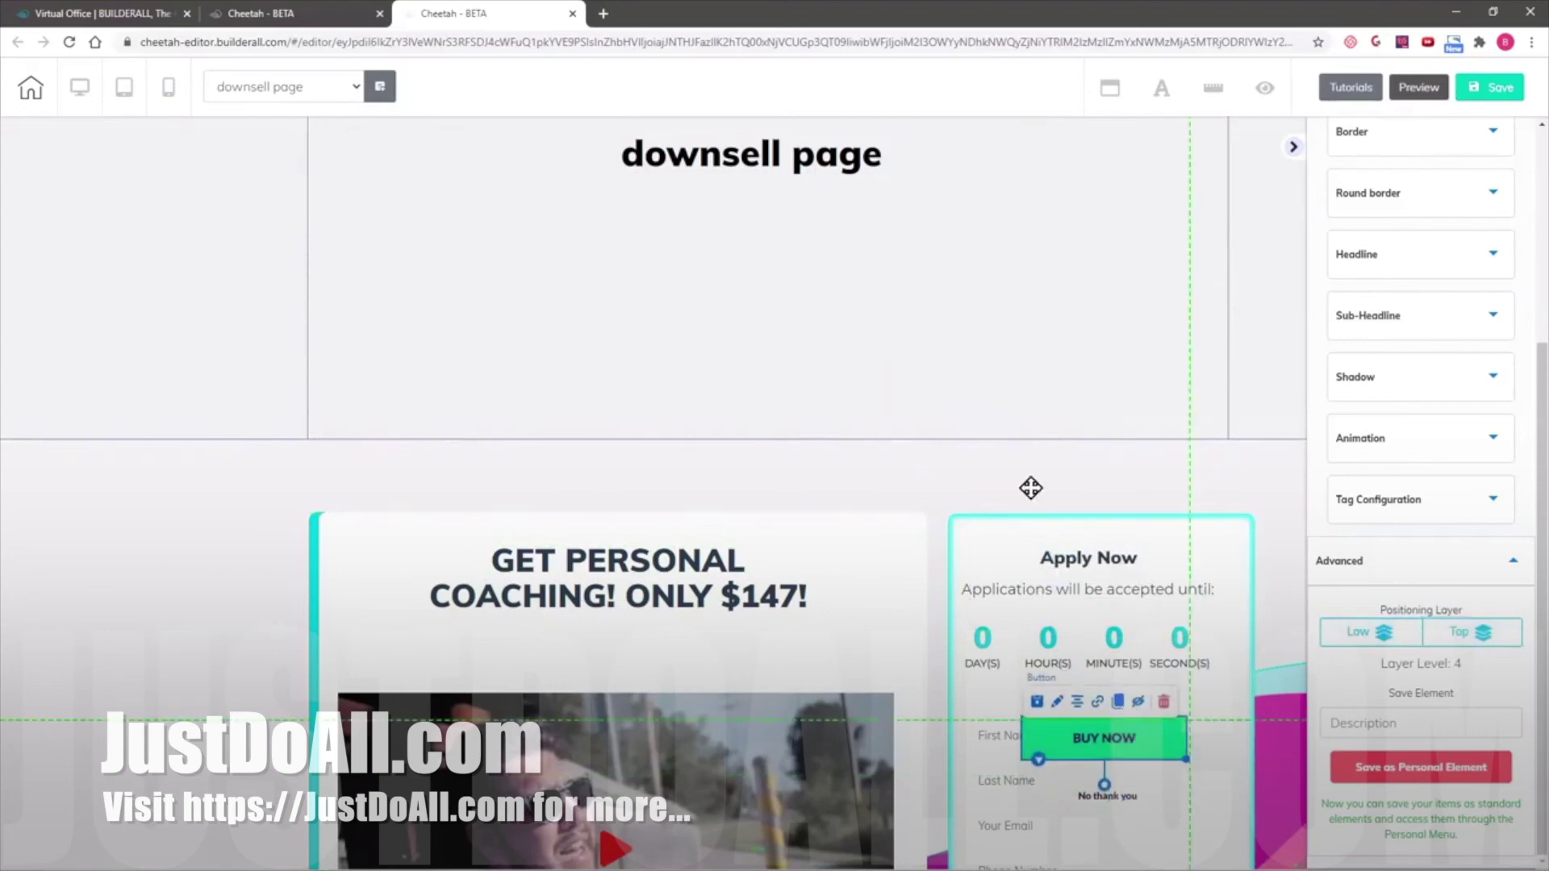
# Delete the old downsell heading section and confirm the deletion.
pyautogui.click(955, 201)
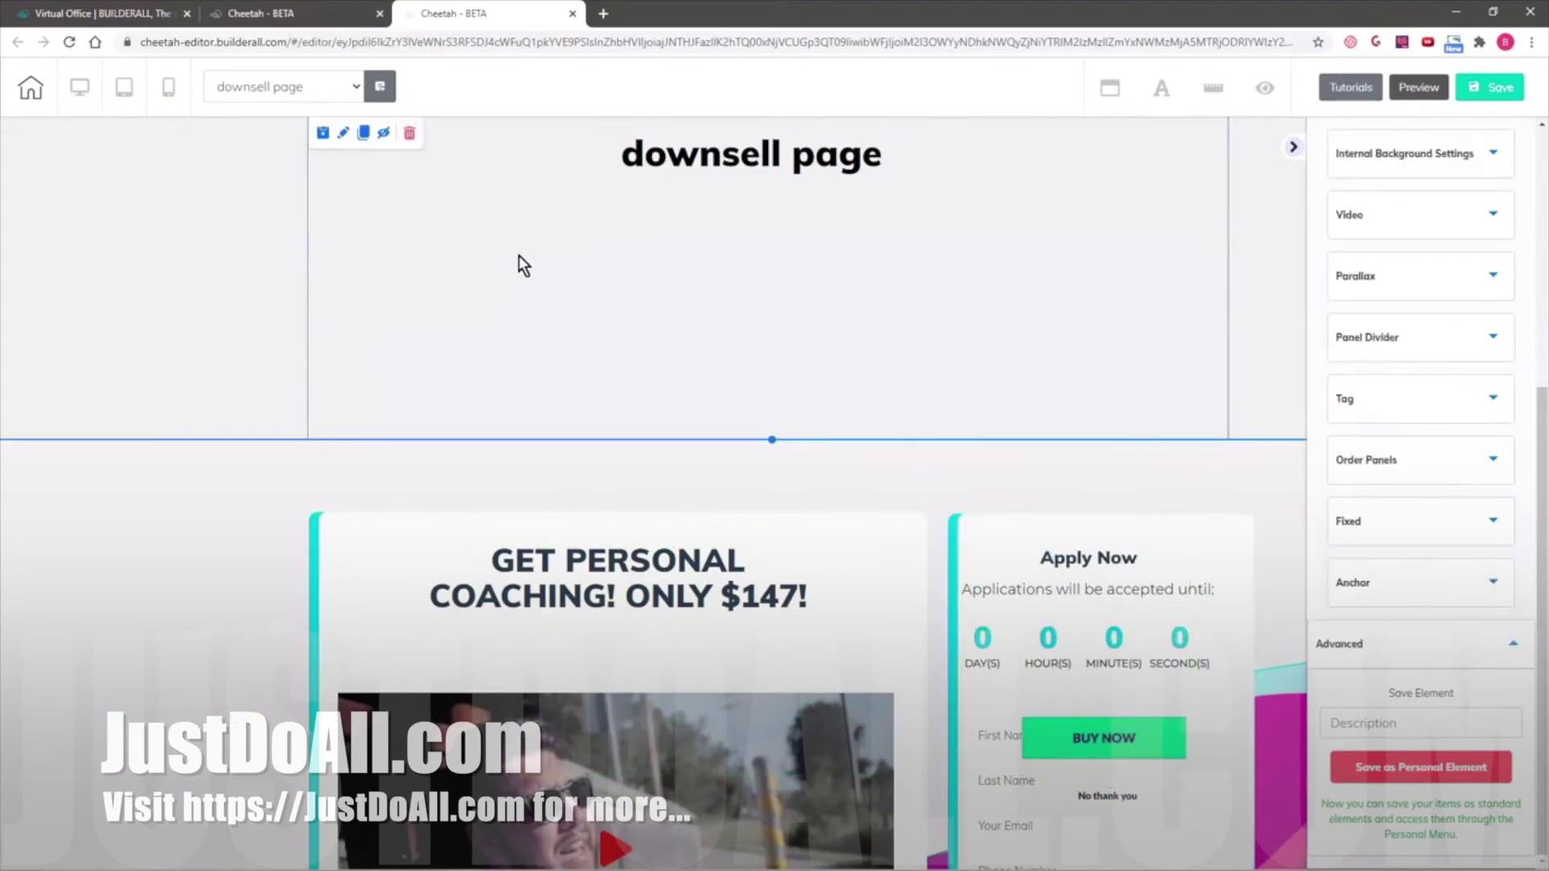
pyautogui.click(412, 135)
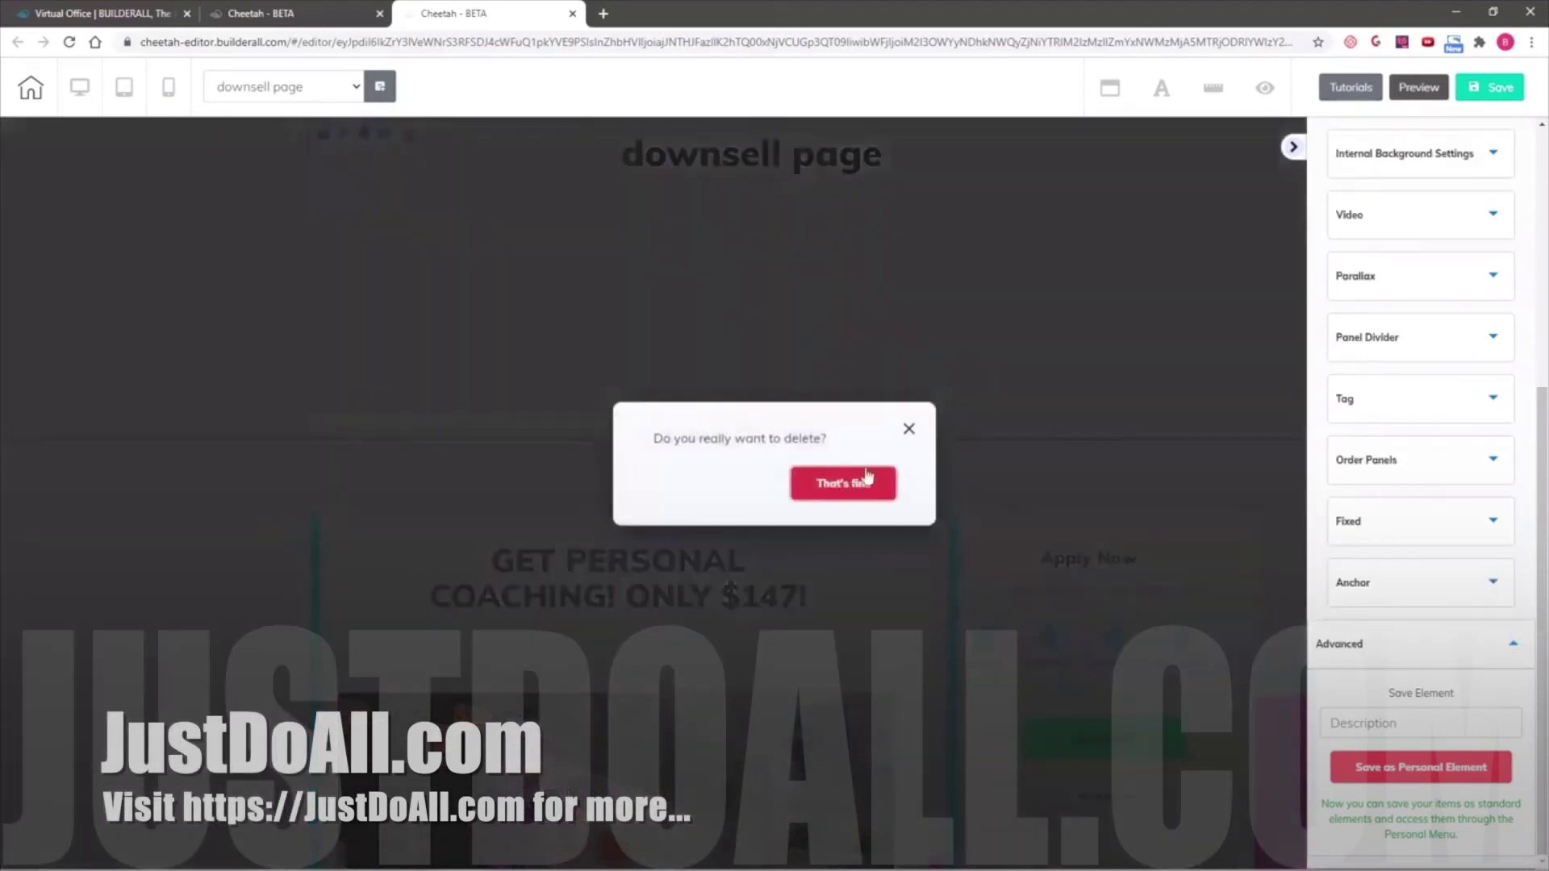
pyautogui.click(845, 483)
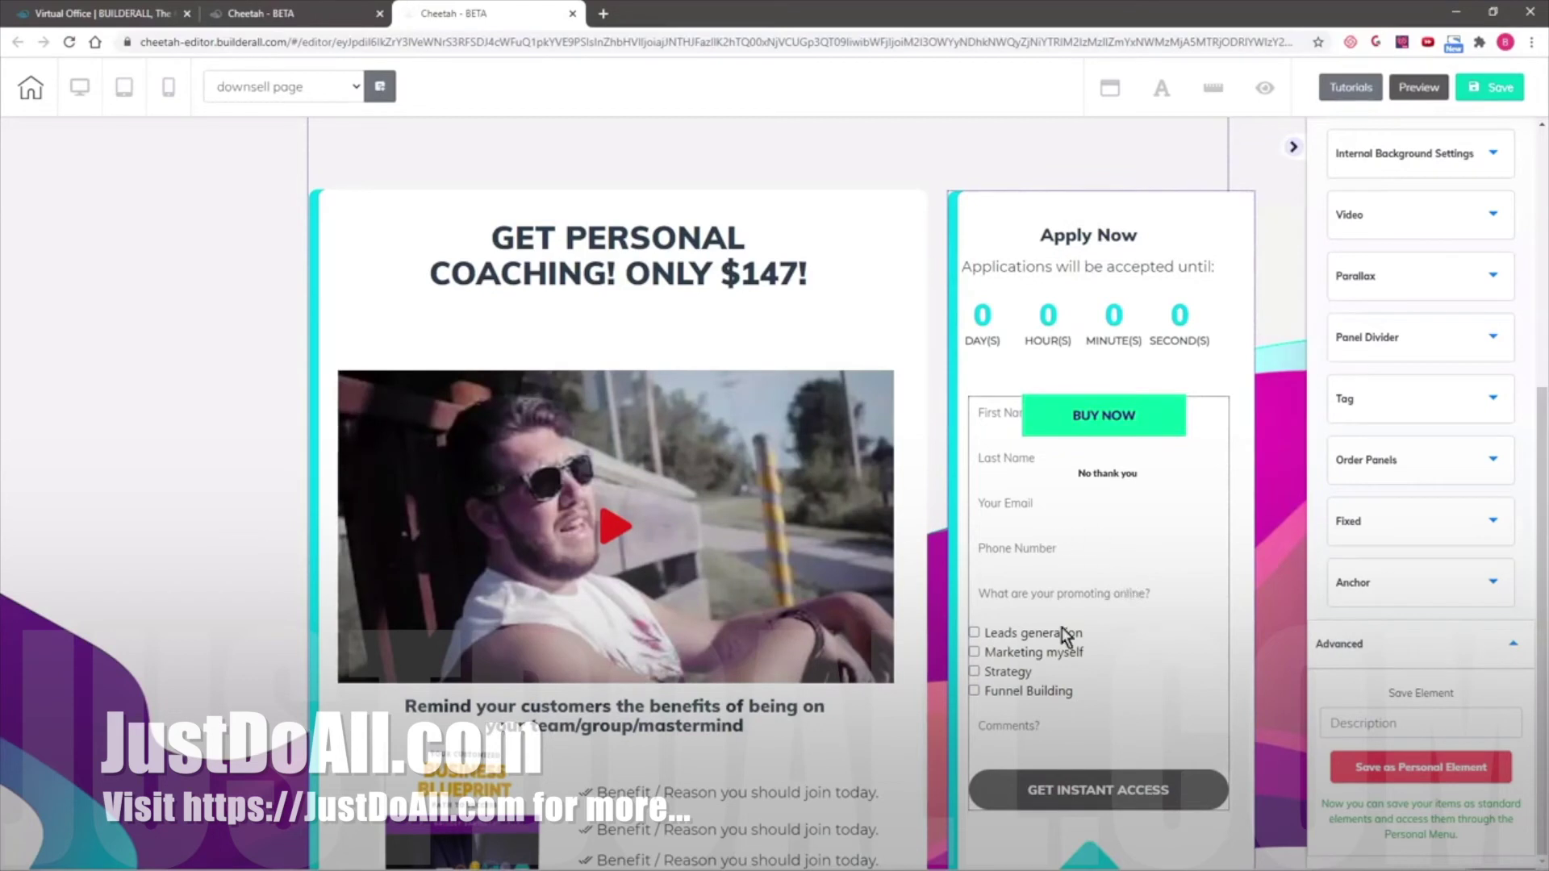
# Move BUY NOW and 'No thank you' aside and delete the Apply Now contact form.
pyautogui.moveTo(1093, 413); pyautogui.dragTo(857, 224)
pyautogui.moveTo(1137, 482); pyautogui.dragTo(863, 288)
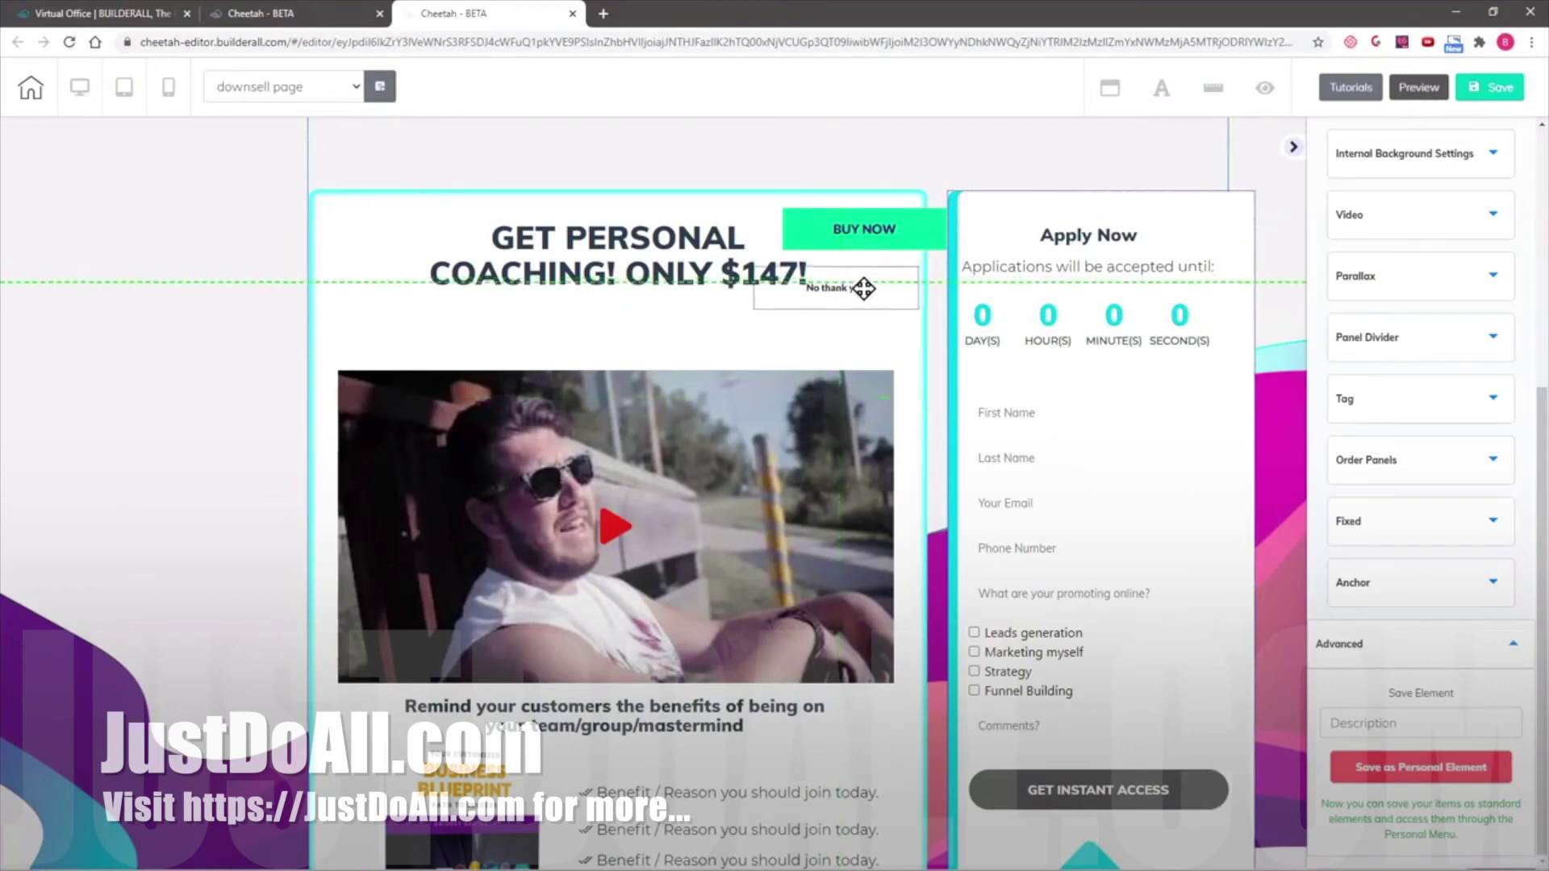
pyautogui.click(1097, 520)
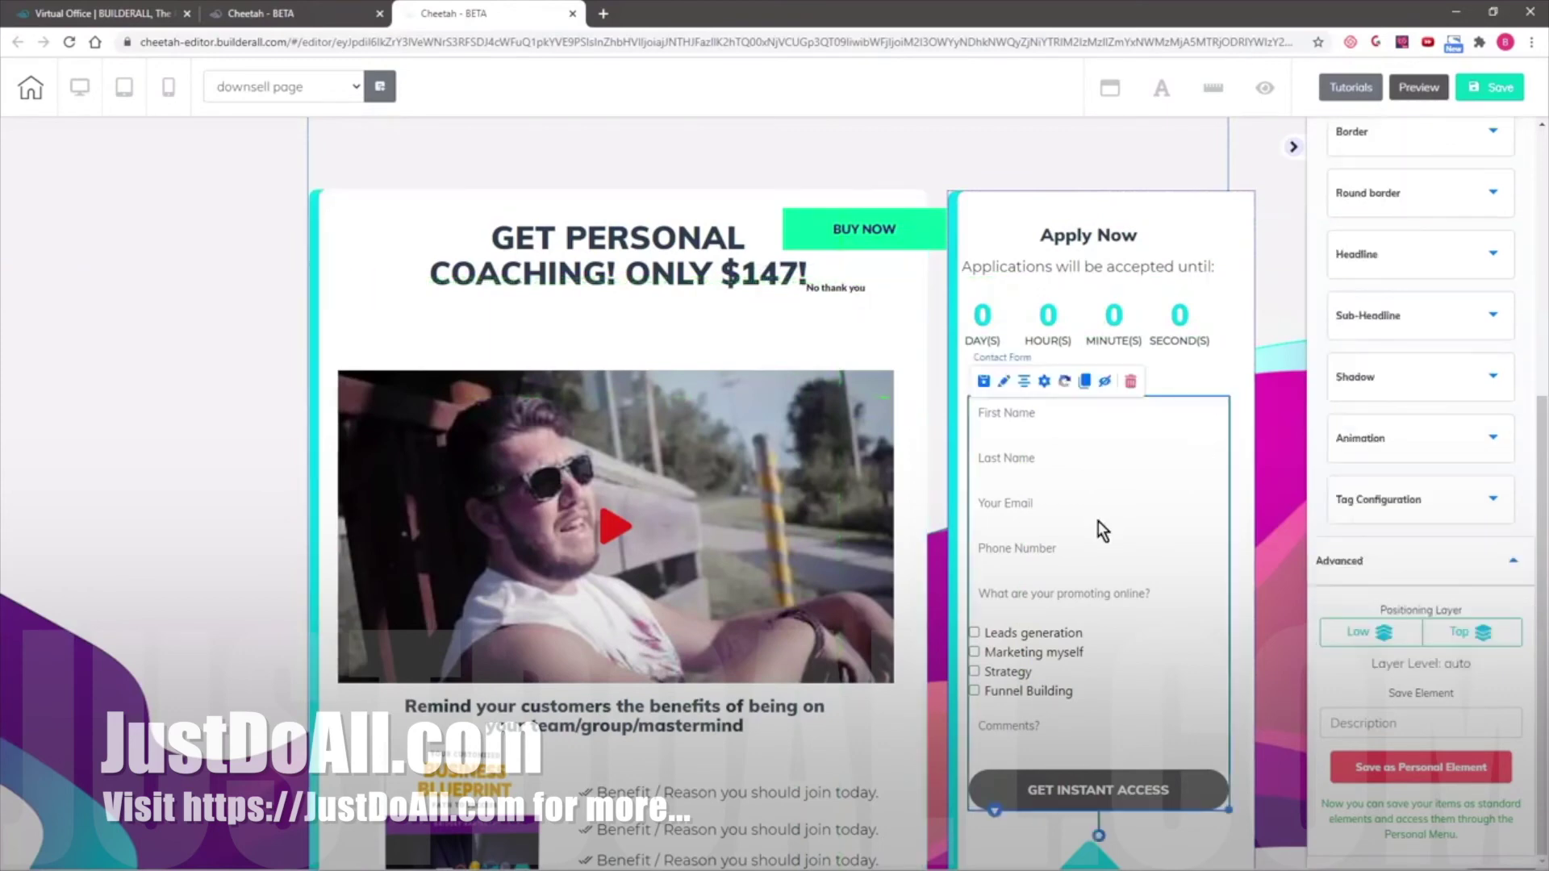
pyautogui.click(1130, 381)
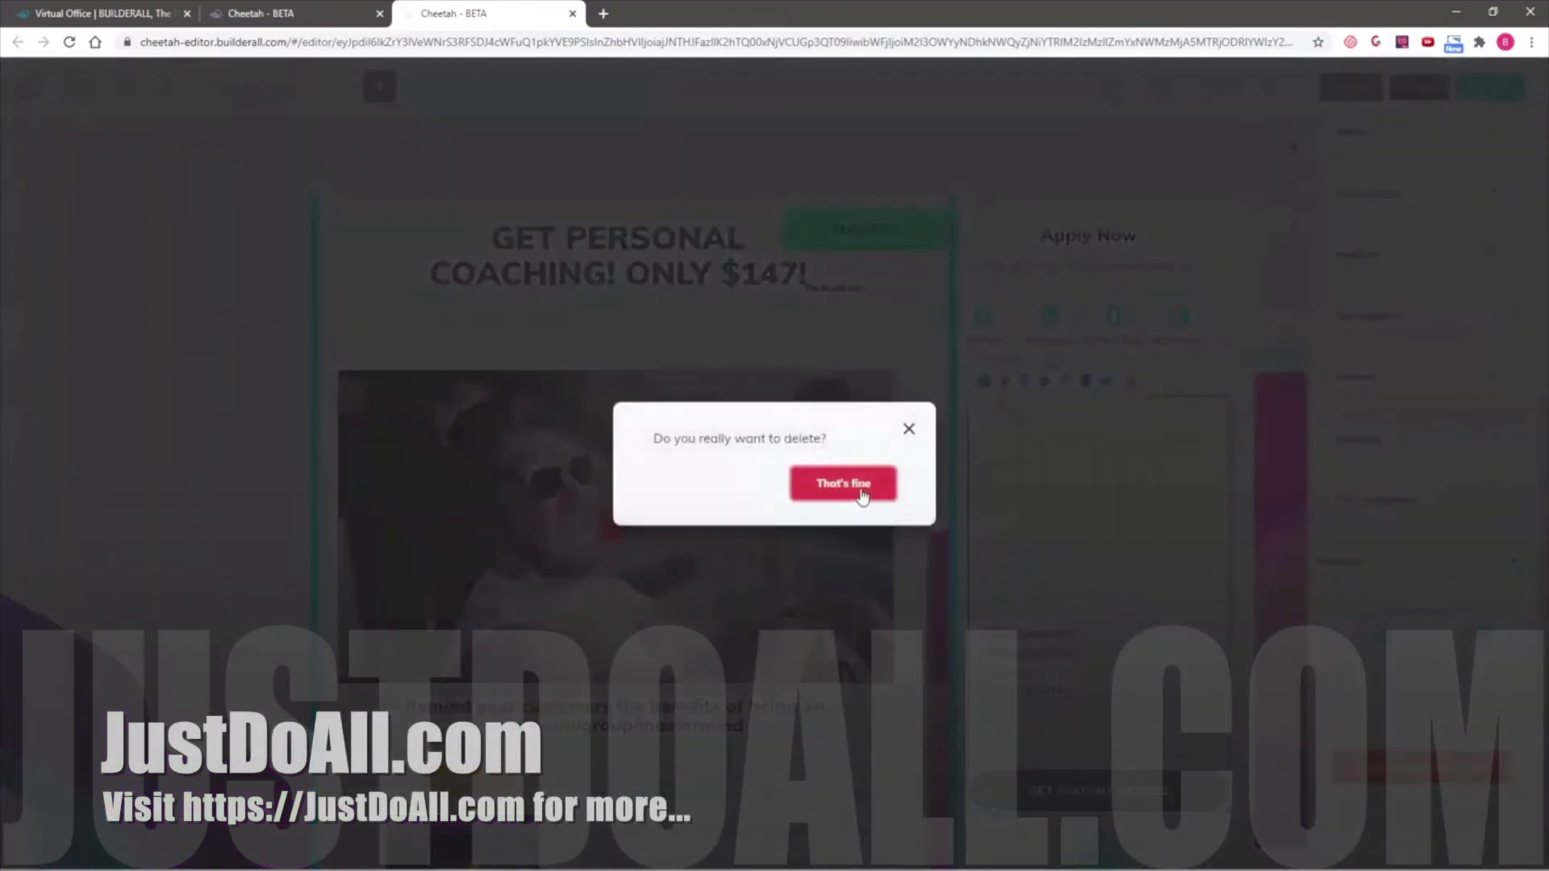
pyautogui.click(860, 489)
# Place BUY NOW and 'No thank you' in the right column above the arrow.
pyautogui.moveTo(864, 242); pyautogui.dragTo(1093, 643)
pyautogui.moveTo(943, 506); pyautogui.dragTo(1122, 735)
pyautogui.scroll(-3, 1291, 601)
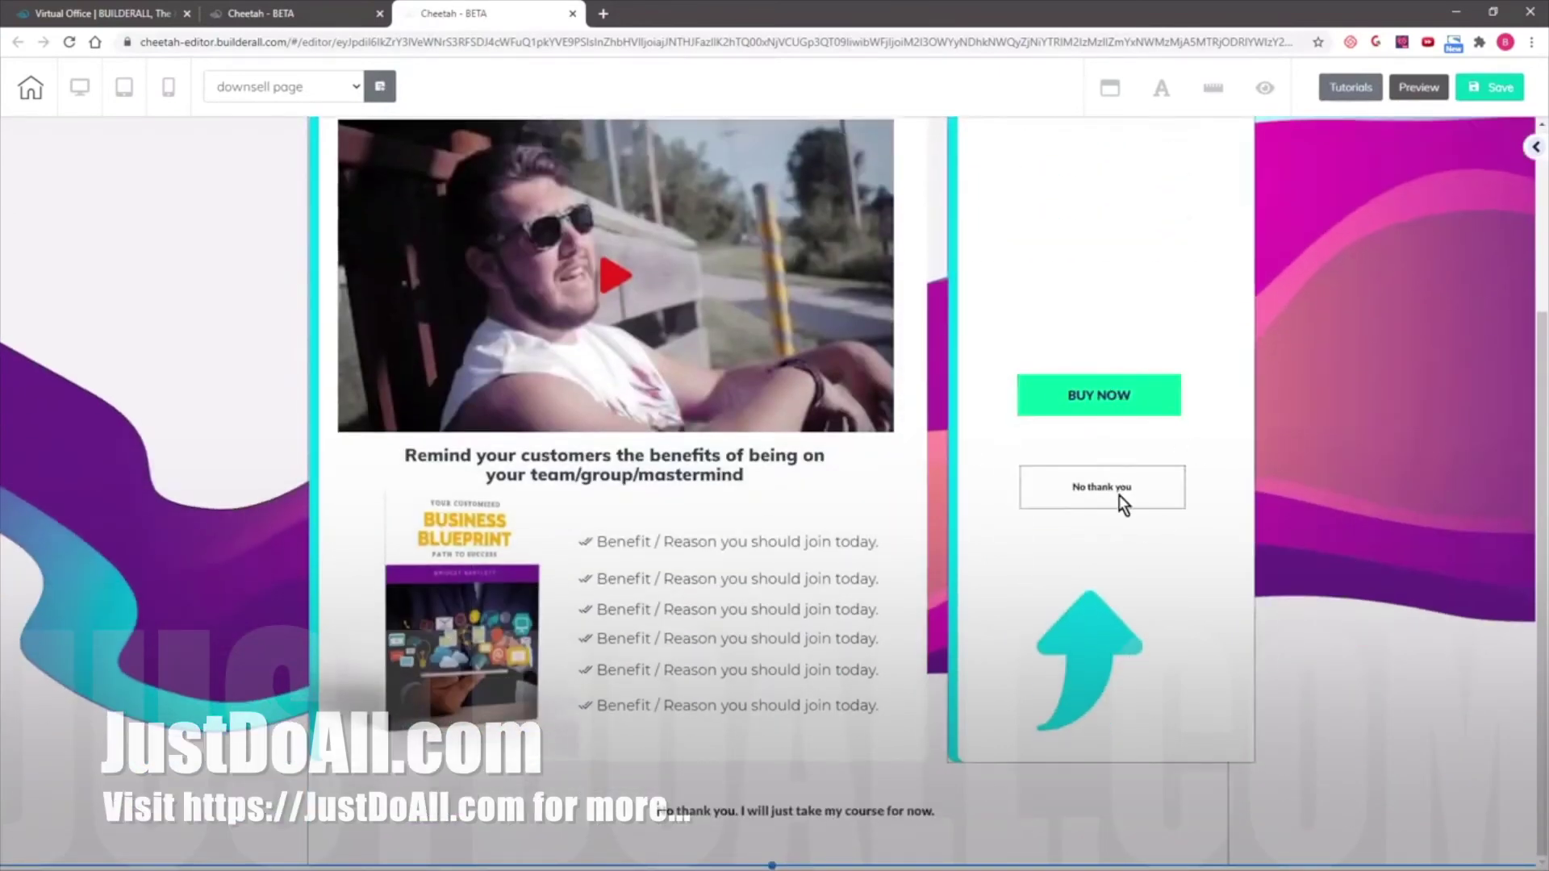
# Link the No thank you button to the thank-you/member access page.
pyautogui.click(802, 810)
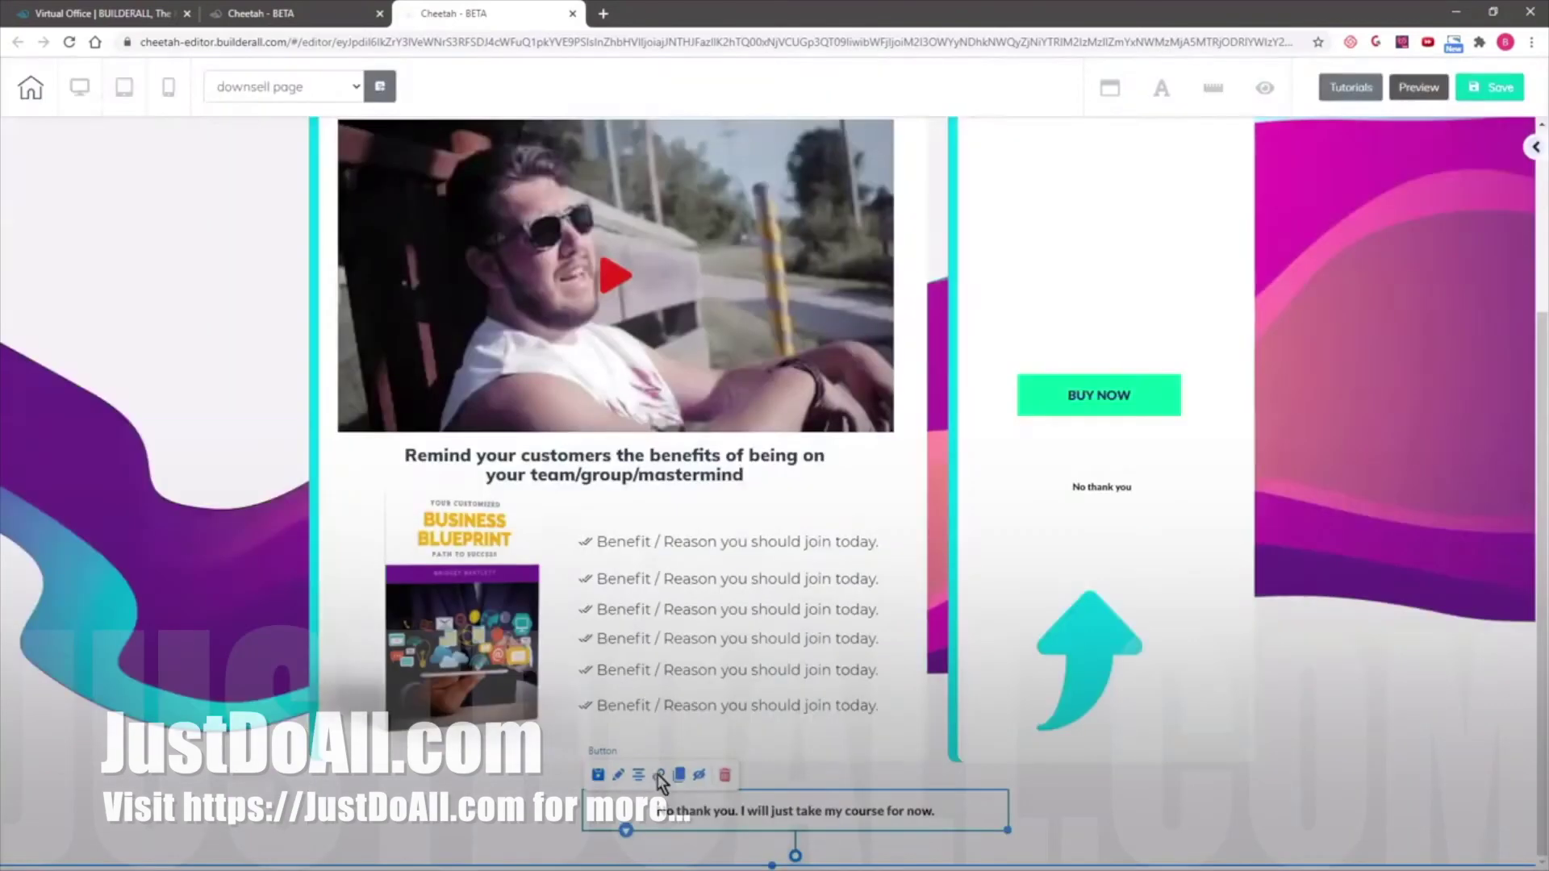
pyautogui.click(659, 775)
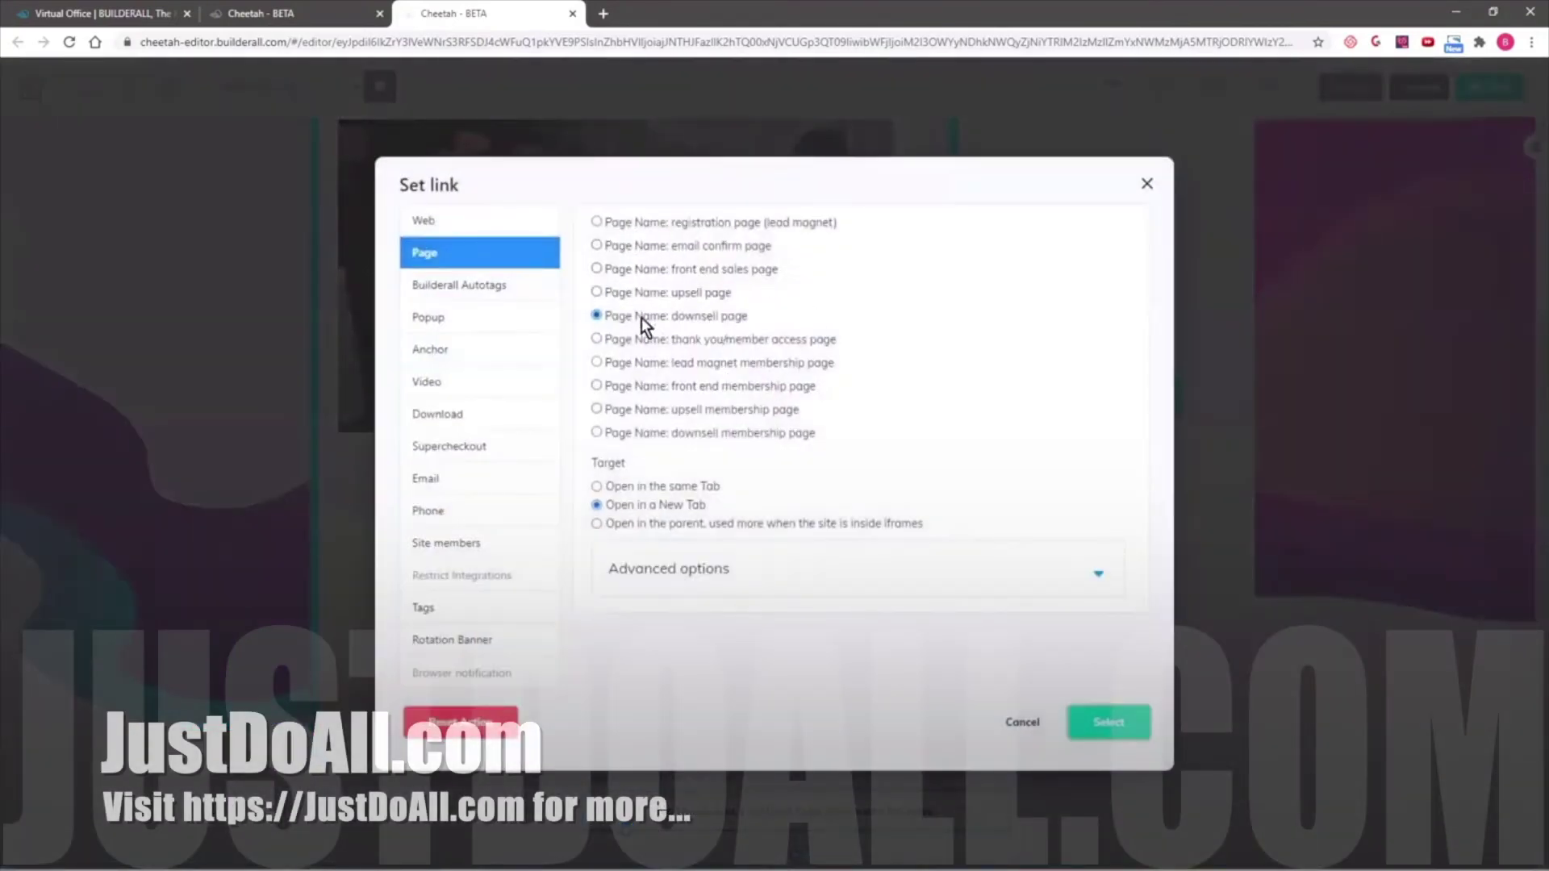
pyautogui.click(597, 339)
pyautogui.click(1104, 720)
pyautogui.click(1111, 487)
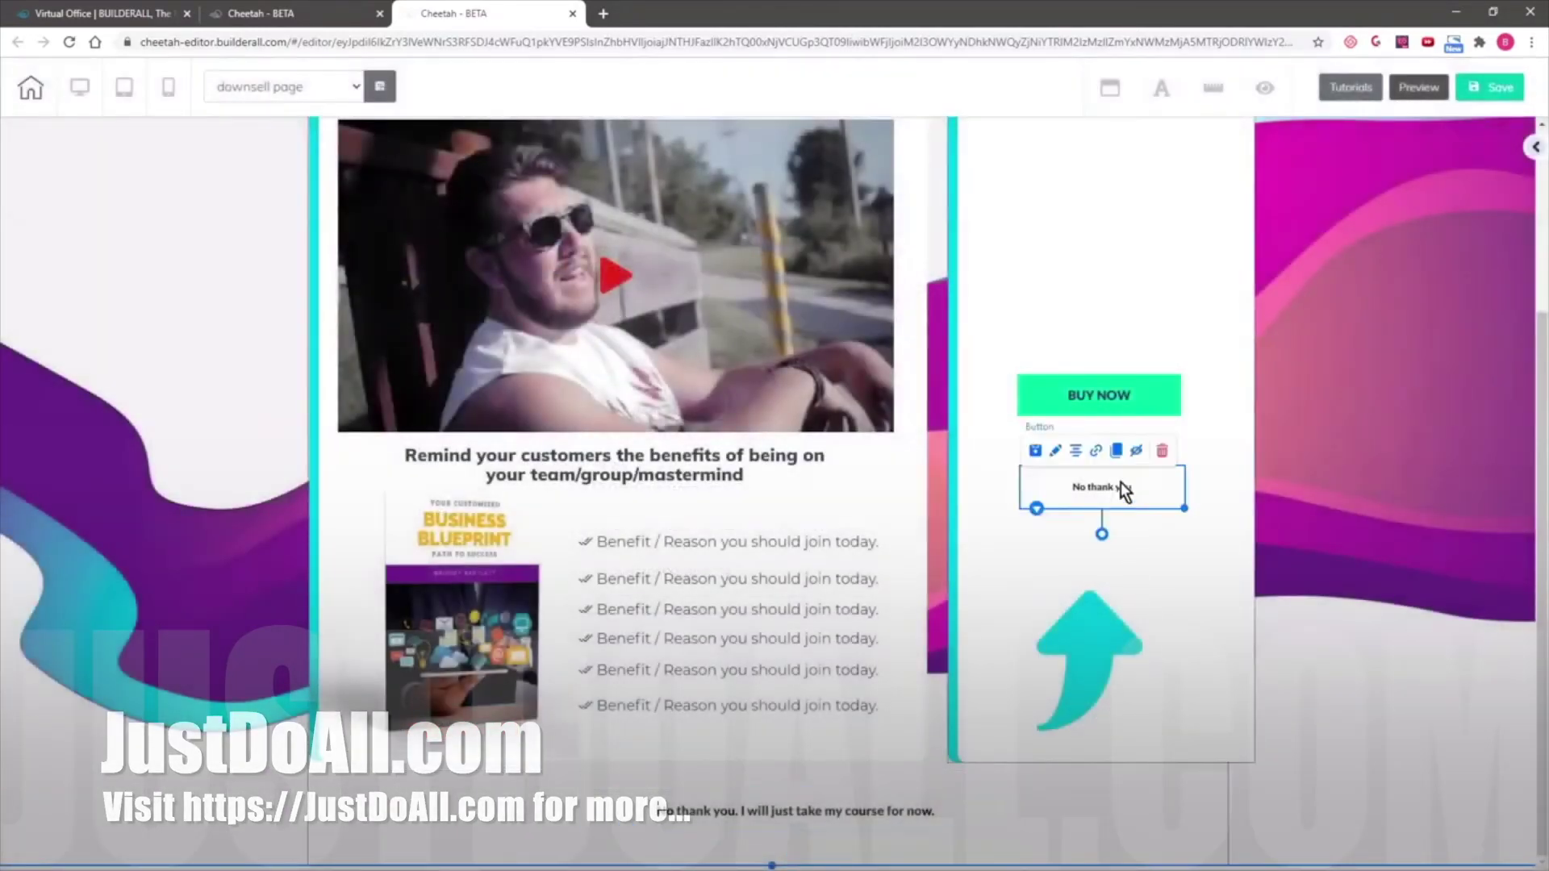
# Delete the No thank you button and move BUY NOW lower in the right column.
pyautogui.click(1111, 522)
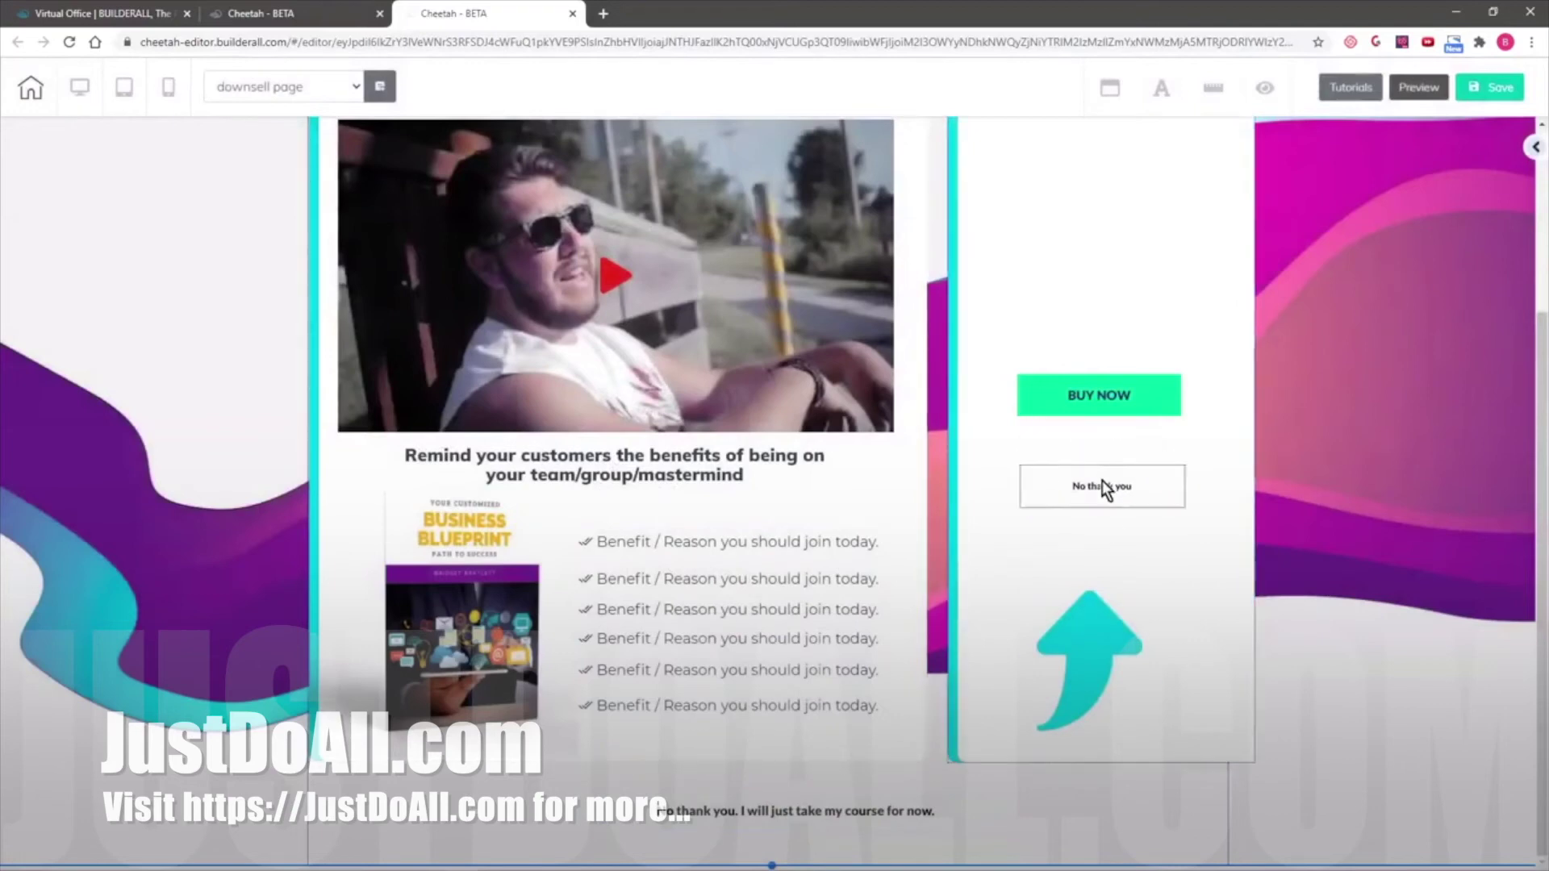
pyautogui.click(1102, 485)
pyautogui.click(1162, 449)
pyautogui.press('Return')
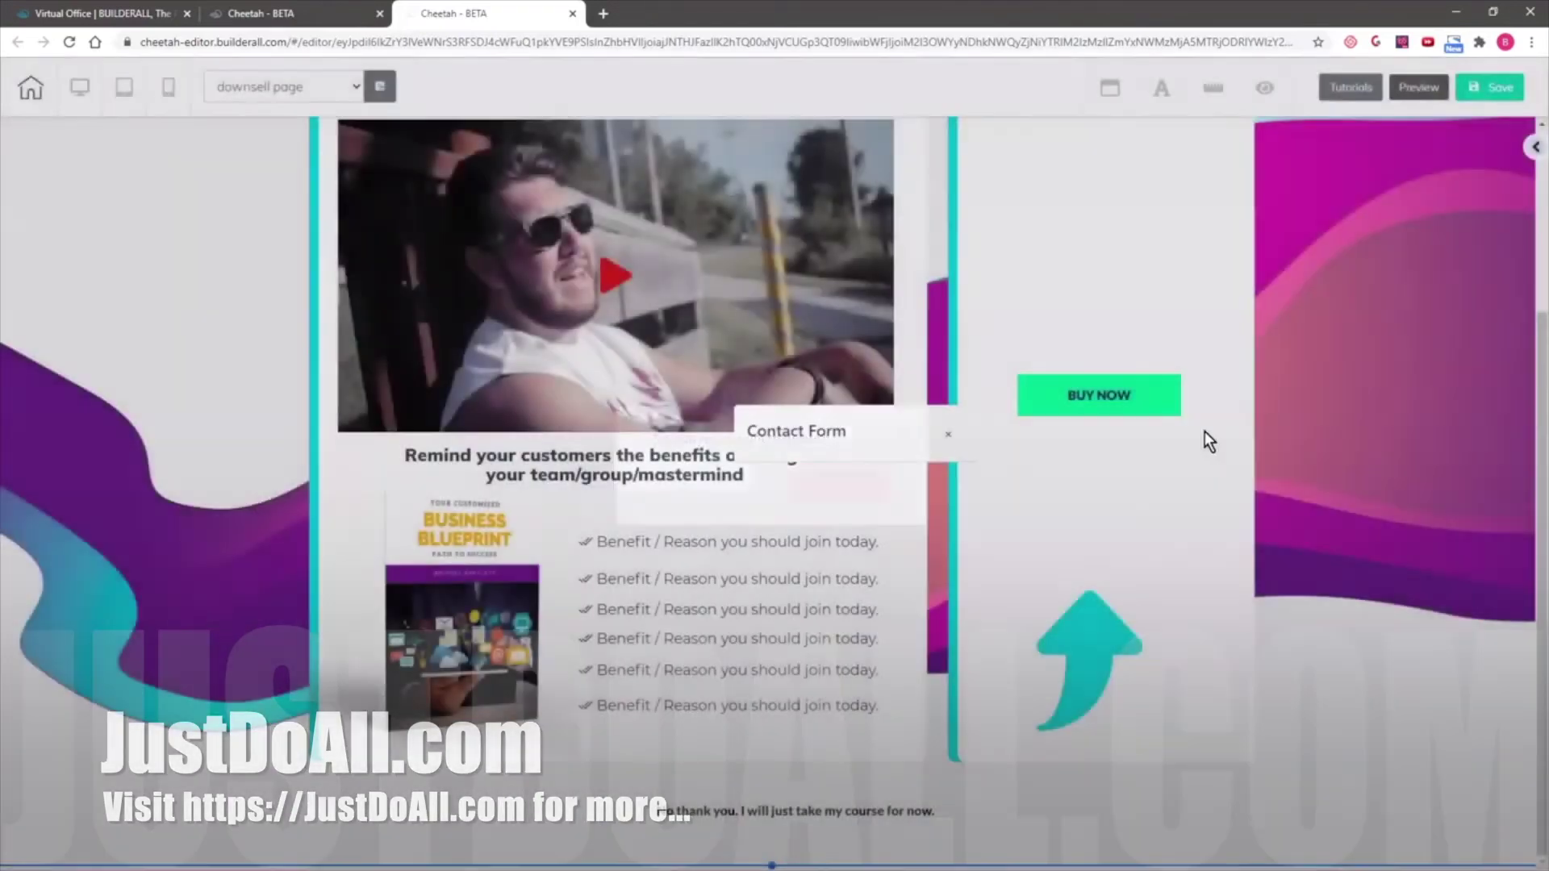
pyautogui.moveTo(1114, 407); pyautogui.dragTo(1105, 501)
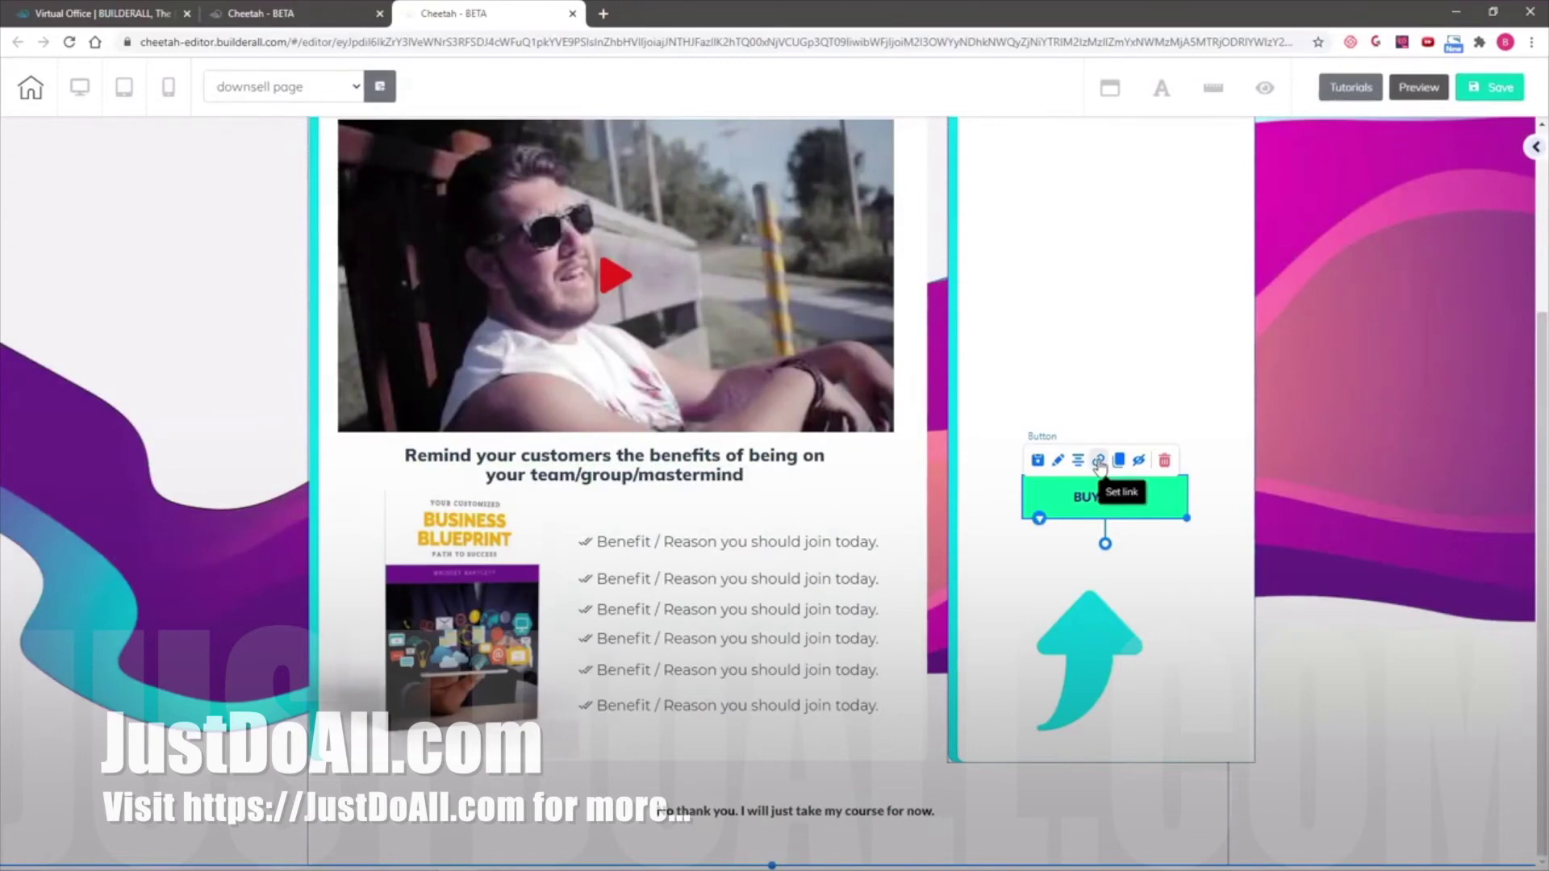
# Link BUY NOW to the Supercheckout 'Downsell Product' priced 0.50 USD.
pyautogui.click(1099, 461)
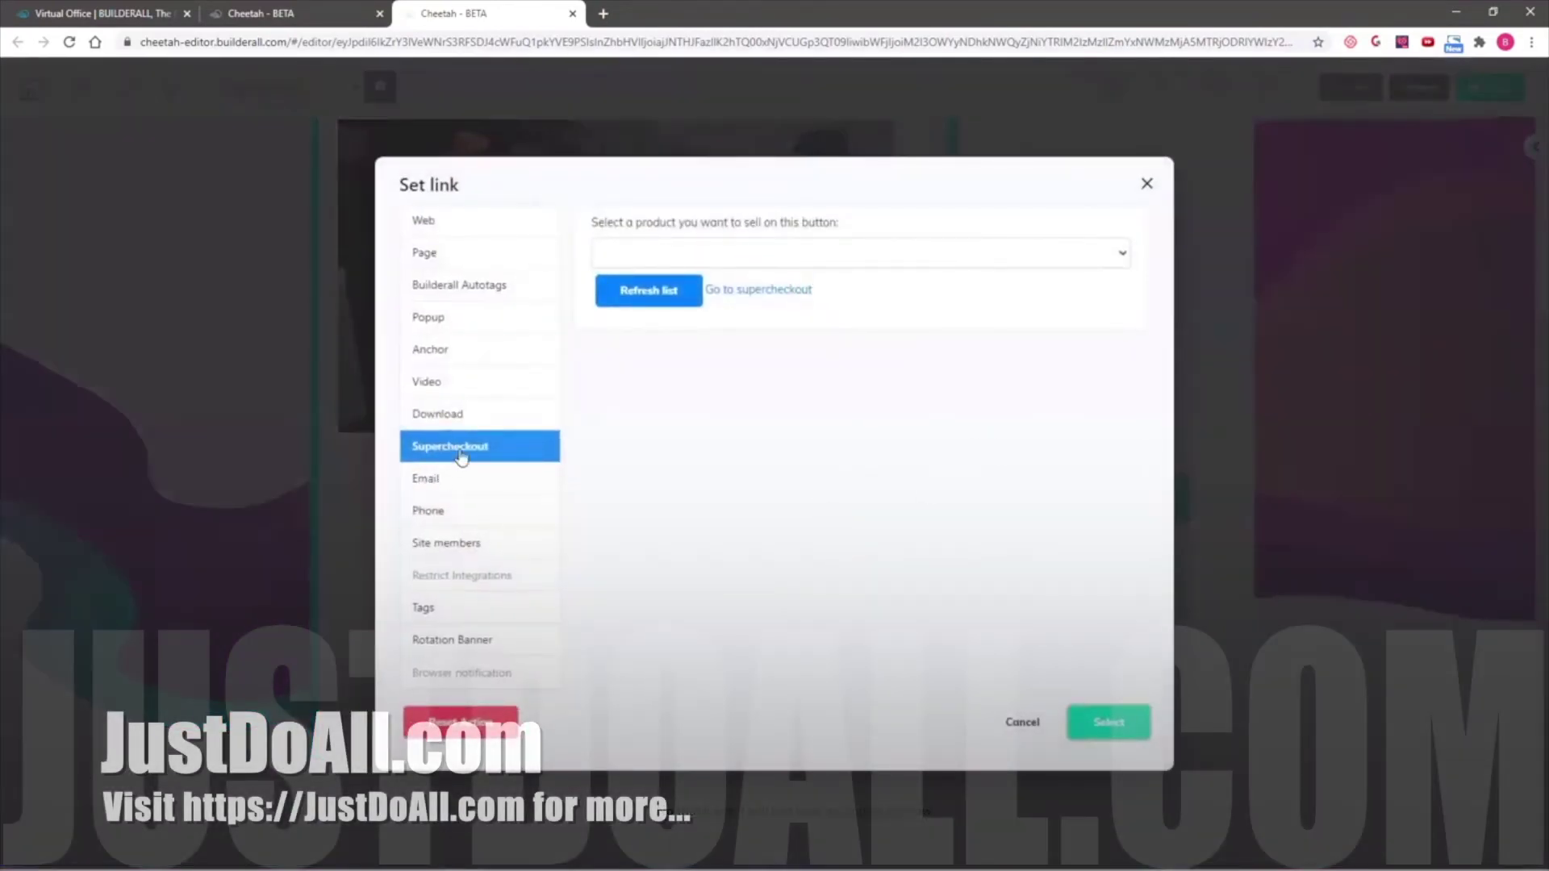
pyautogui.click(840, 246)
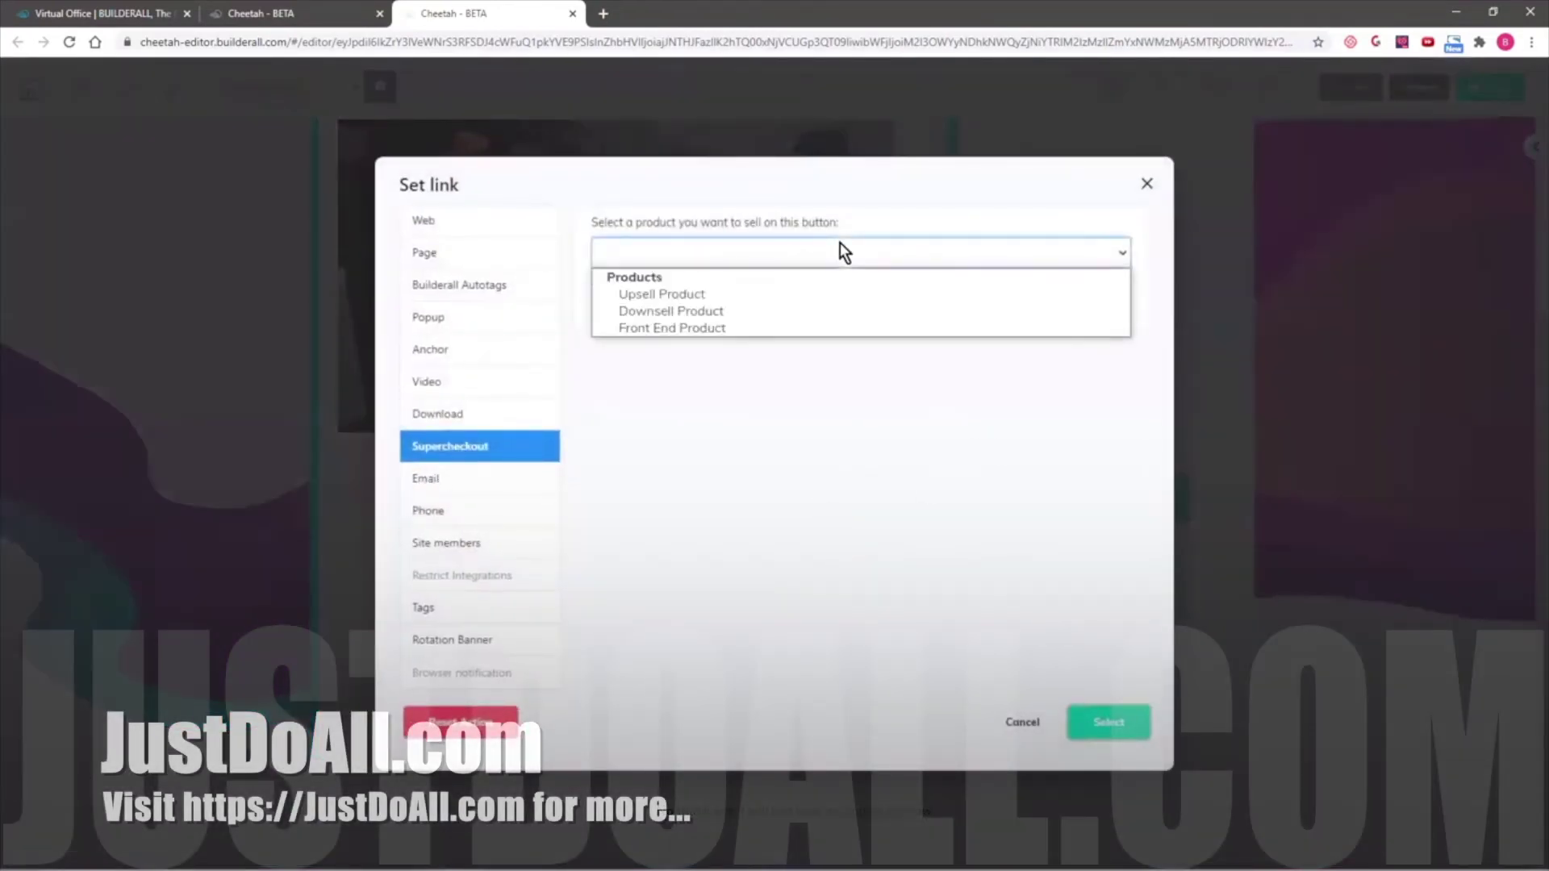
pyautogui.click(708, 311)
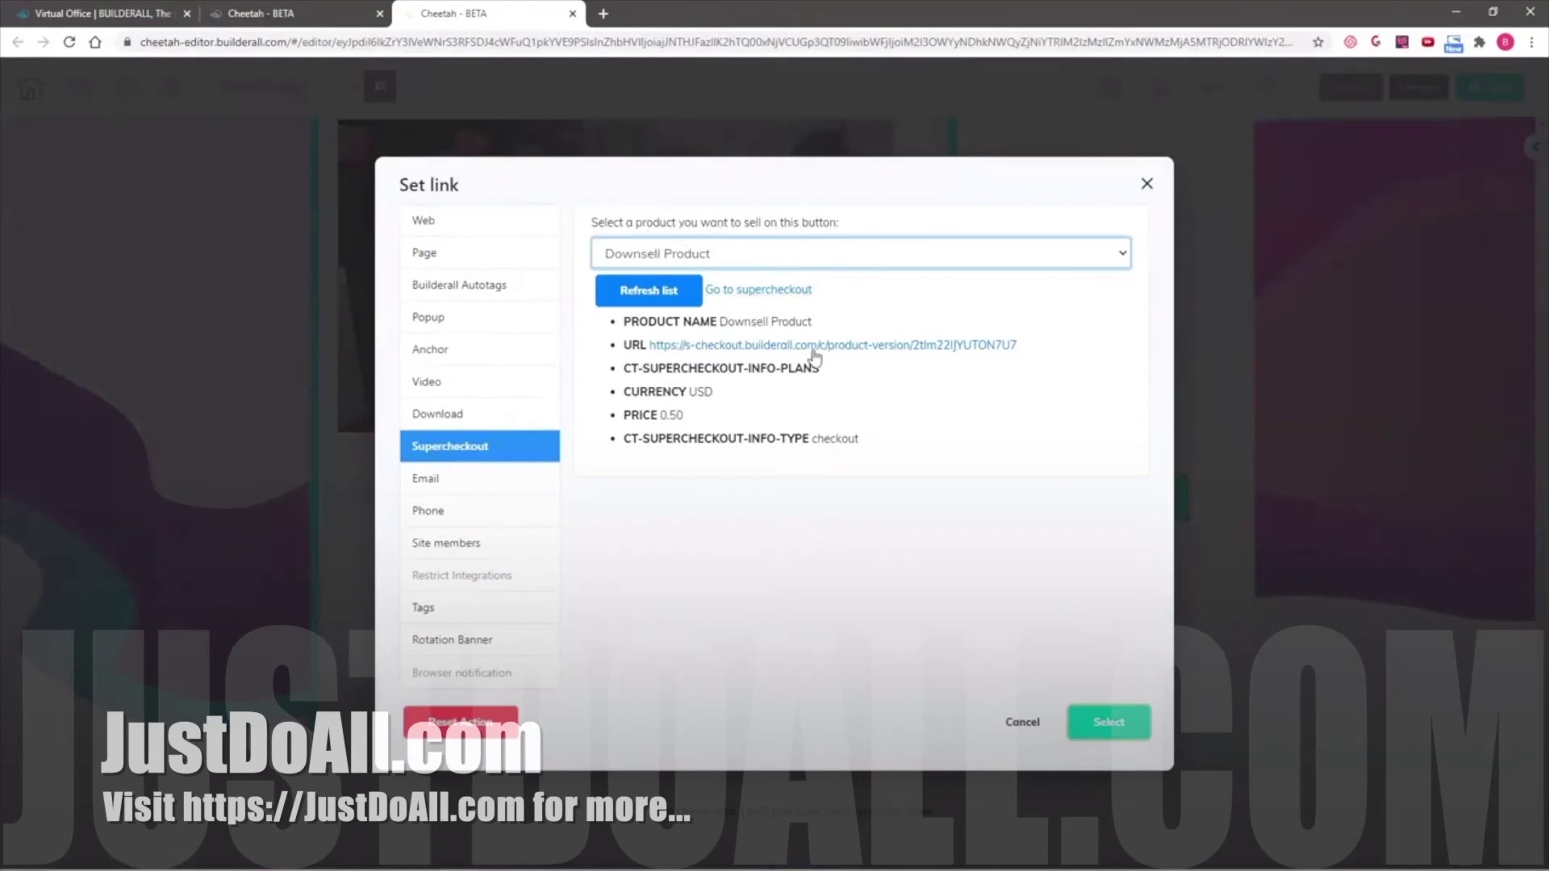
pyautogui.click(1114, 726)
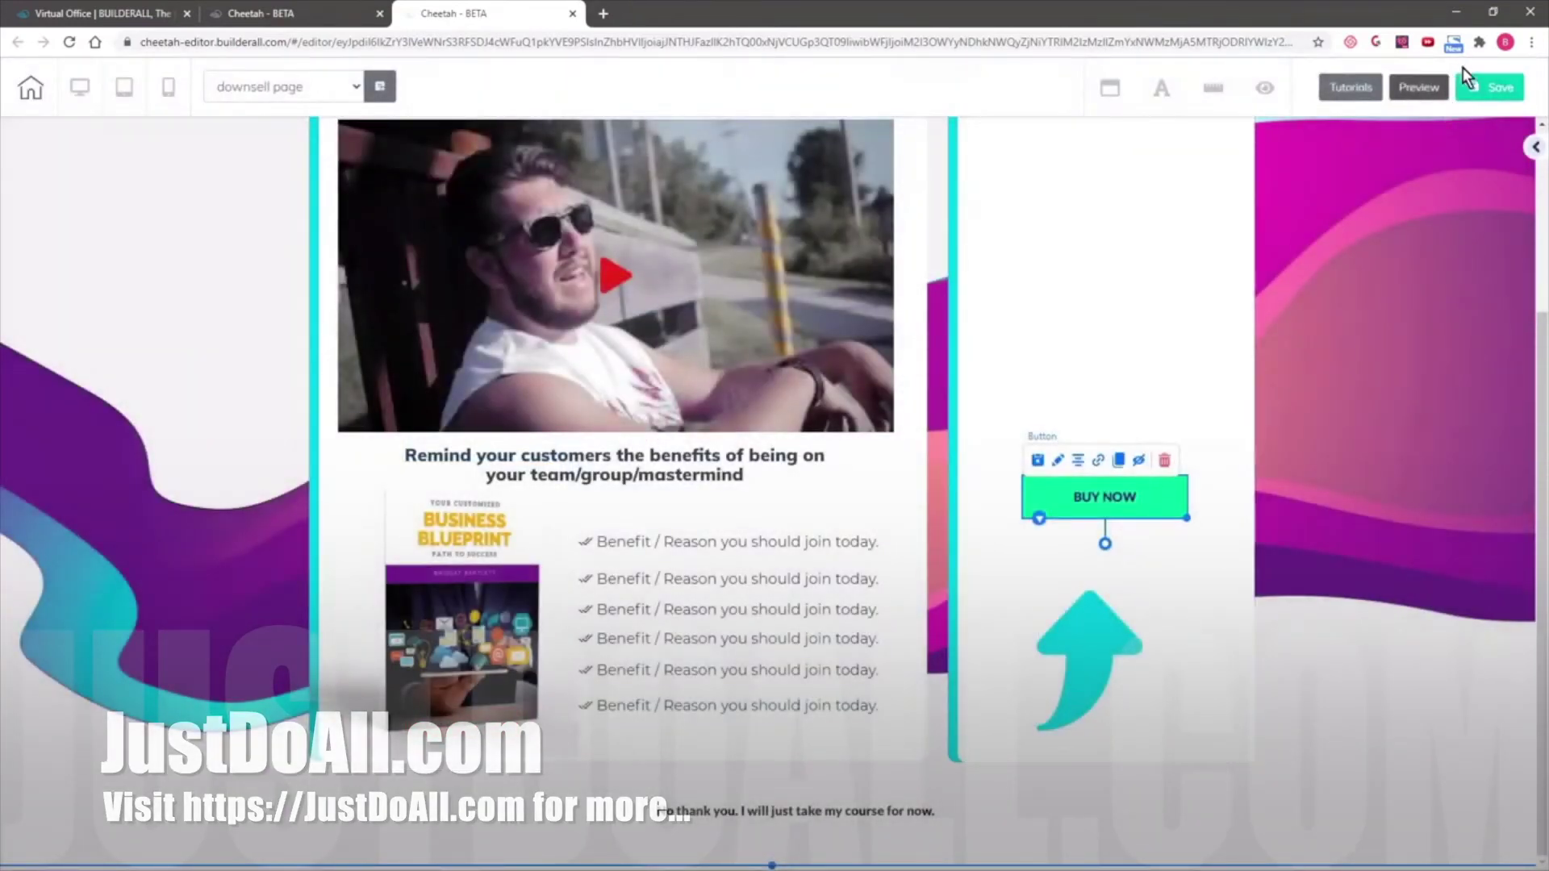
# Save the downsell page, publish the site and dismiss the It's Done! confirmation.
pyautogui.click(1492, 87)
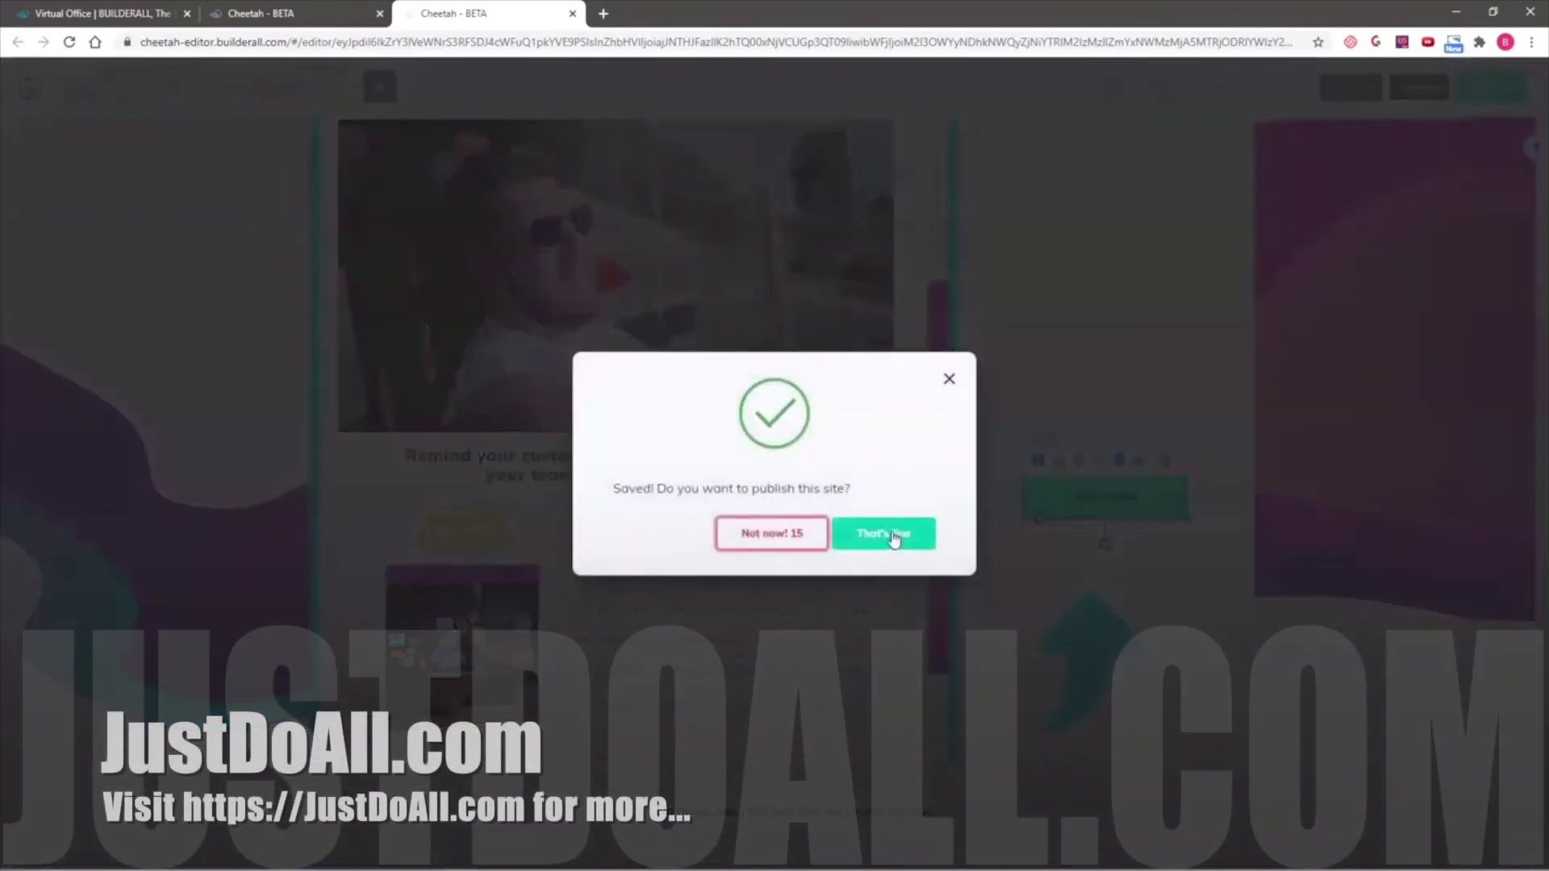
pyautogui.click(892, 534)
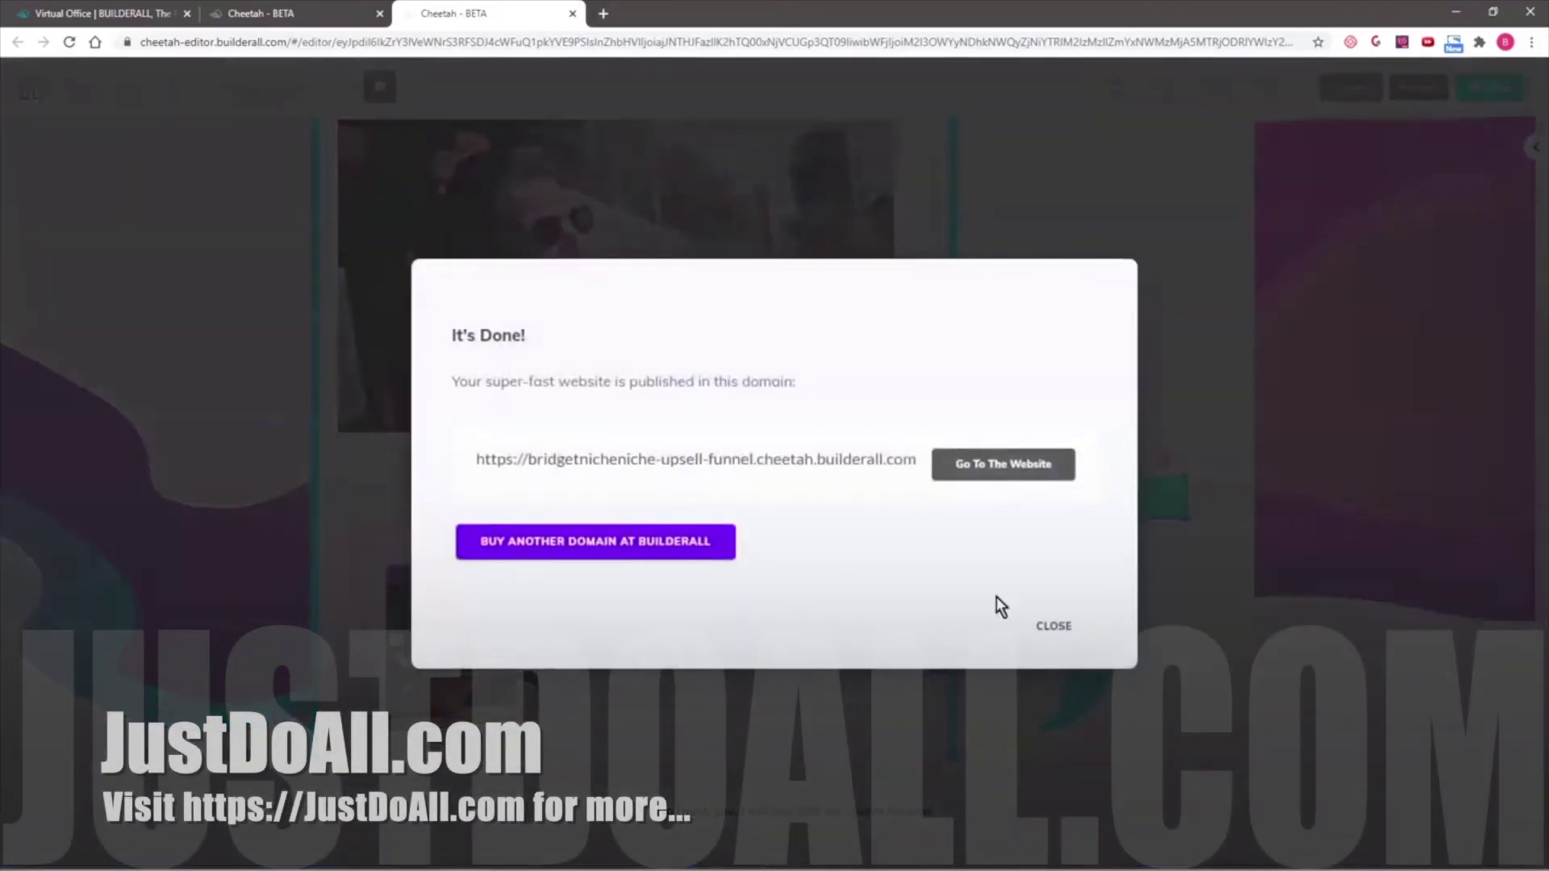
pyautogui.click(1053, 627)
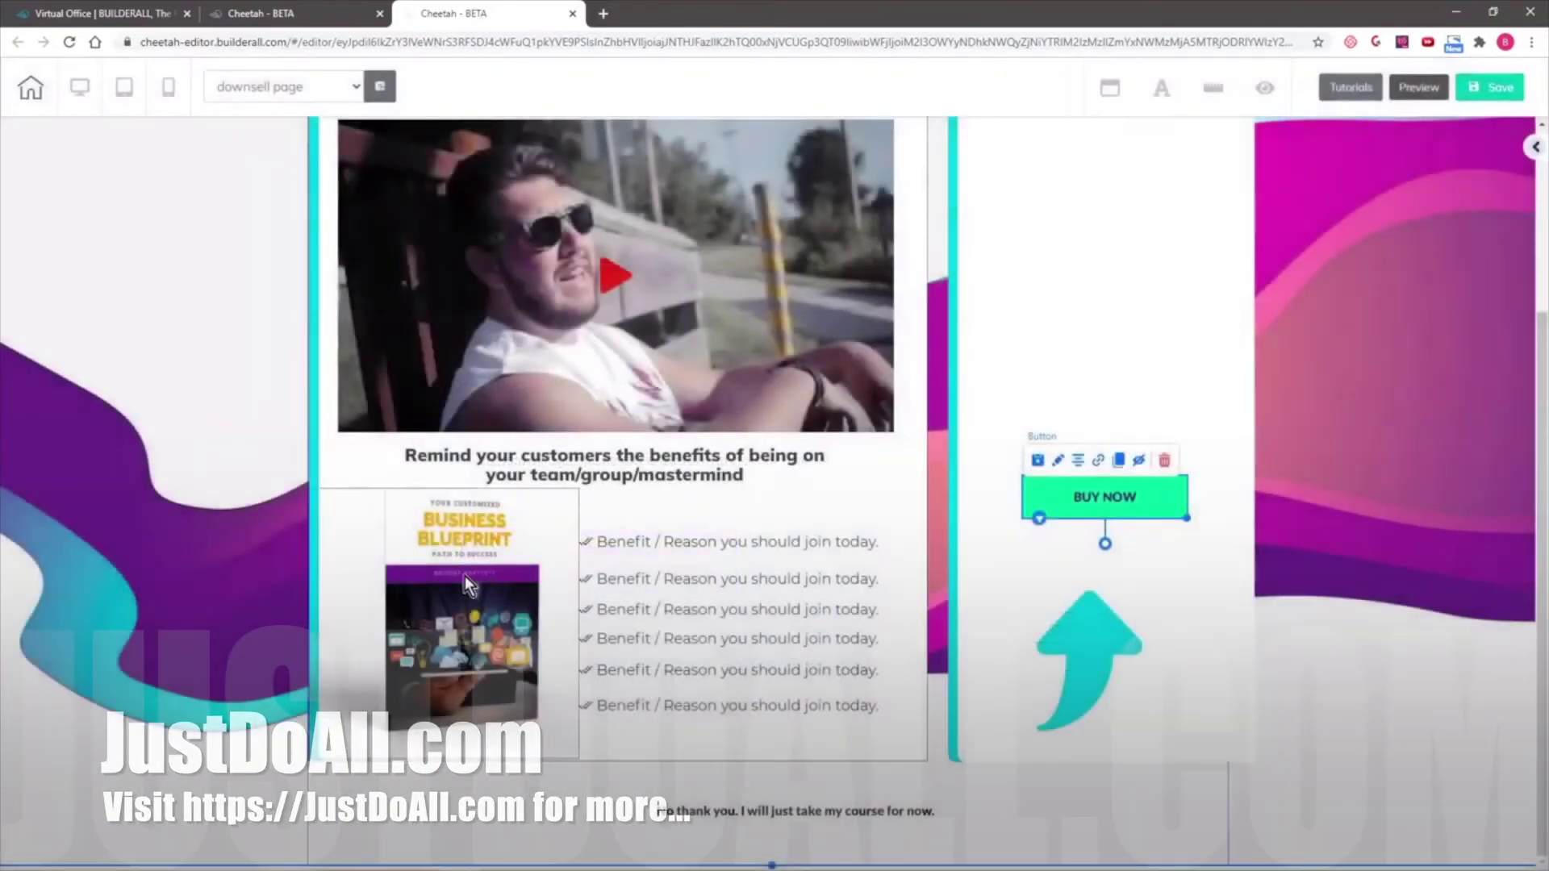
pyautogui.click(466, 582)
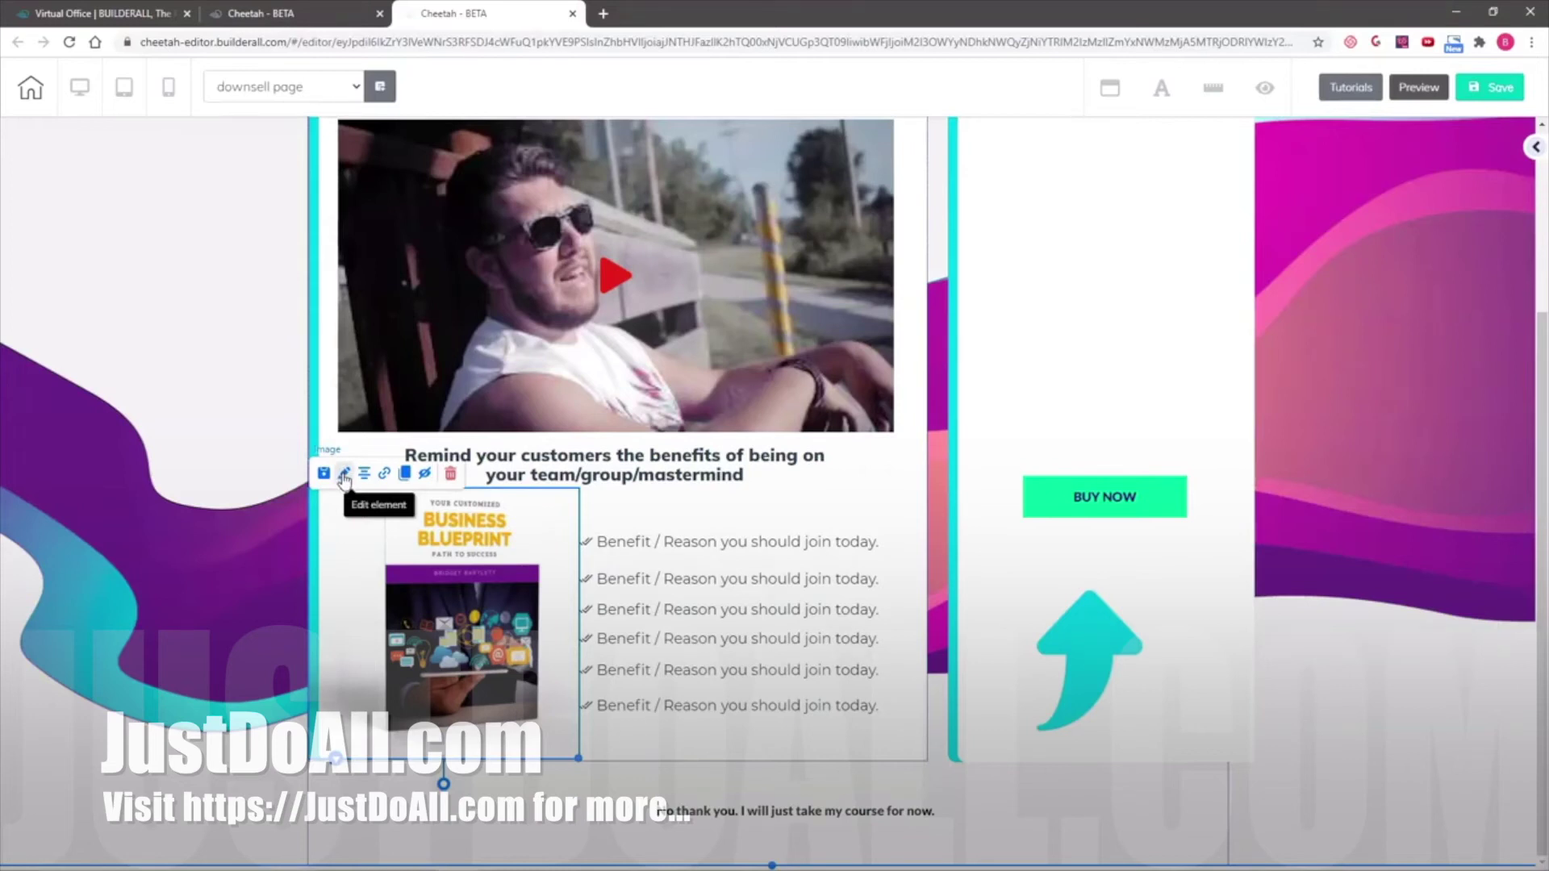
# Swap the Business Blueprint book picture for the 'group meeting' image and nudge it into place.
pyautogui.click(344, 479)
pyautogui.moveTo(709, 539)
pyautogui.mouseDown()
pyautogui.moveTo(1210, 412)
pyautogui.moveTo(1402, 218)
pyautogui.mouseUp()
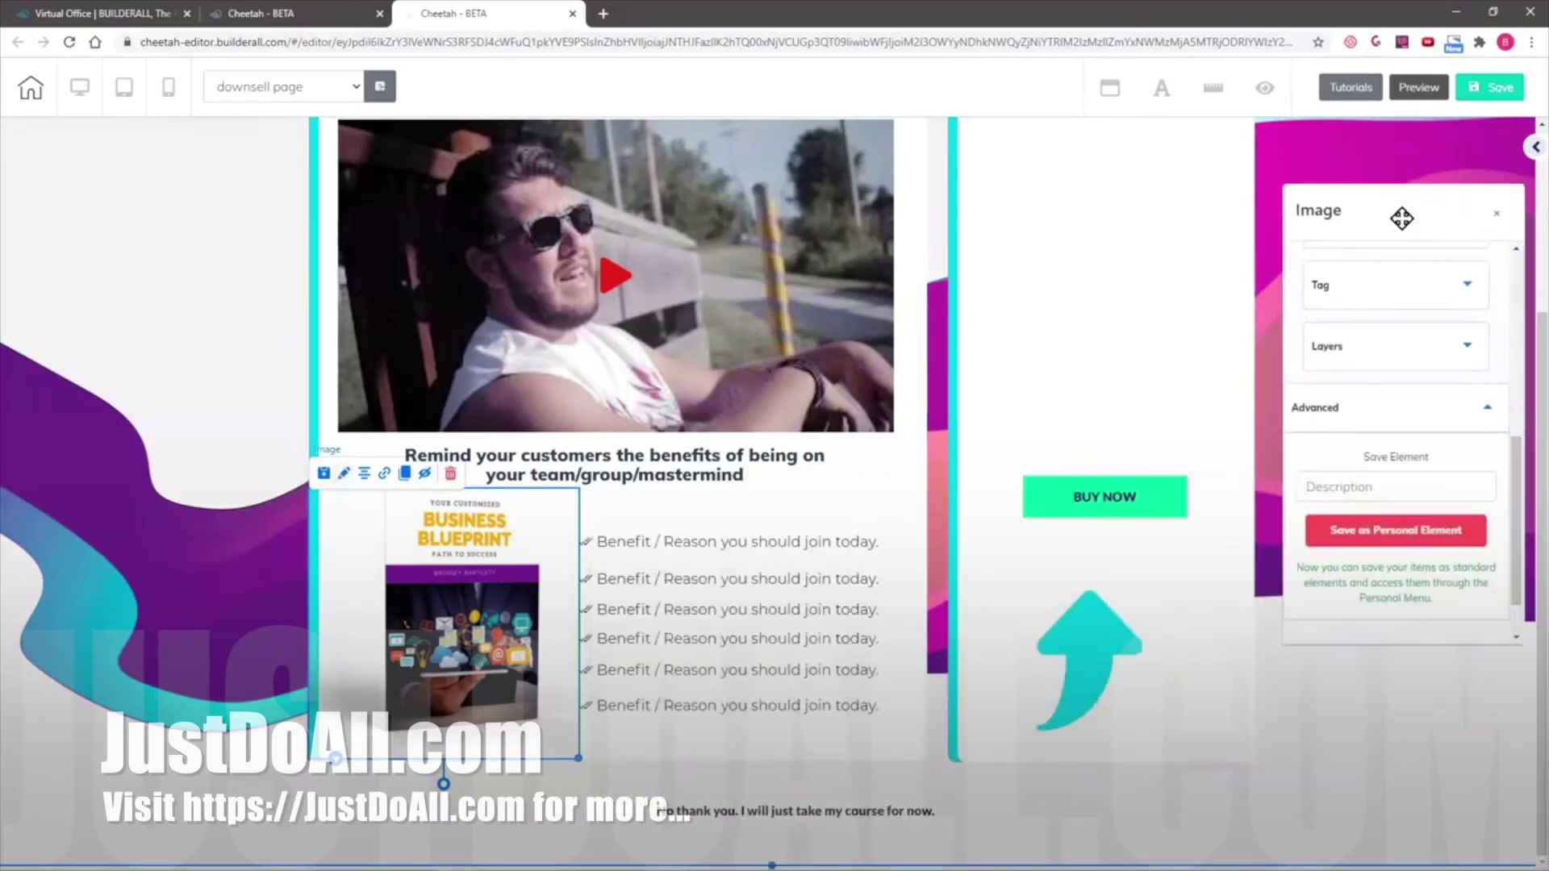
pyautogui.scroll(5, 1422, 393)
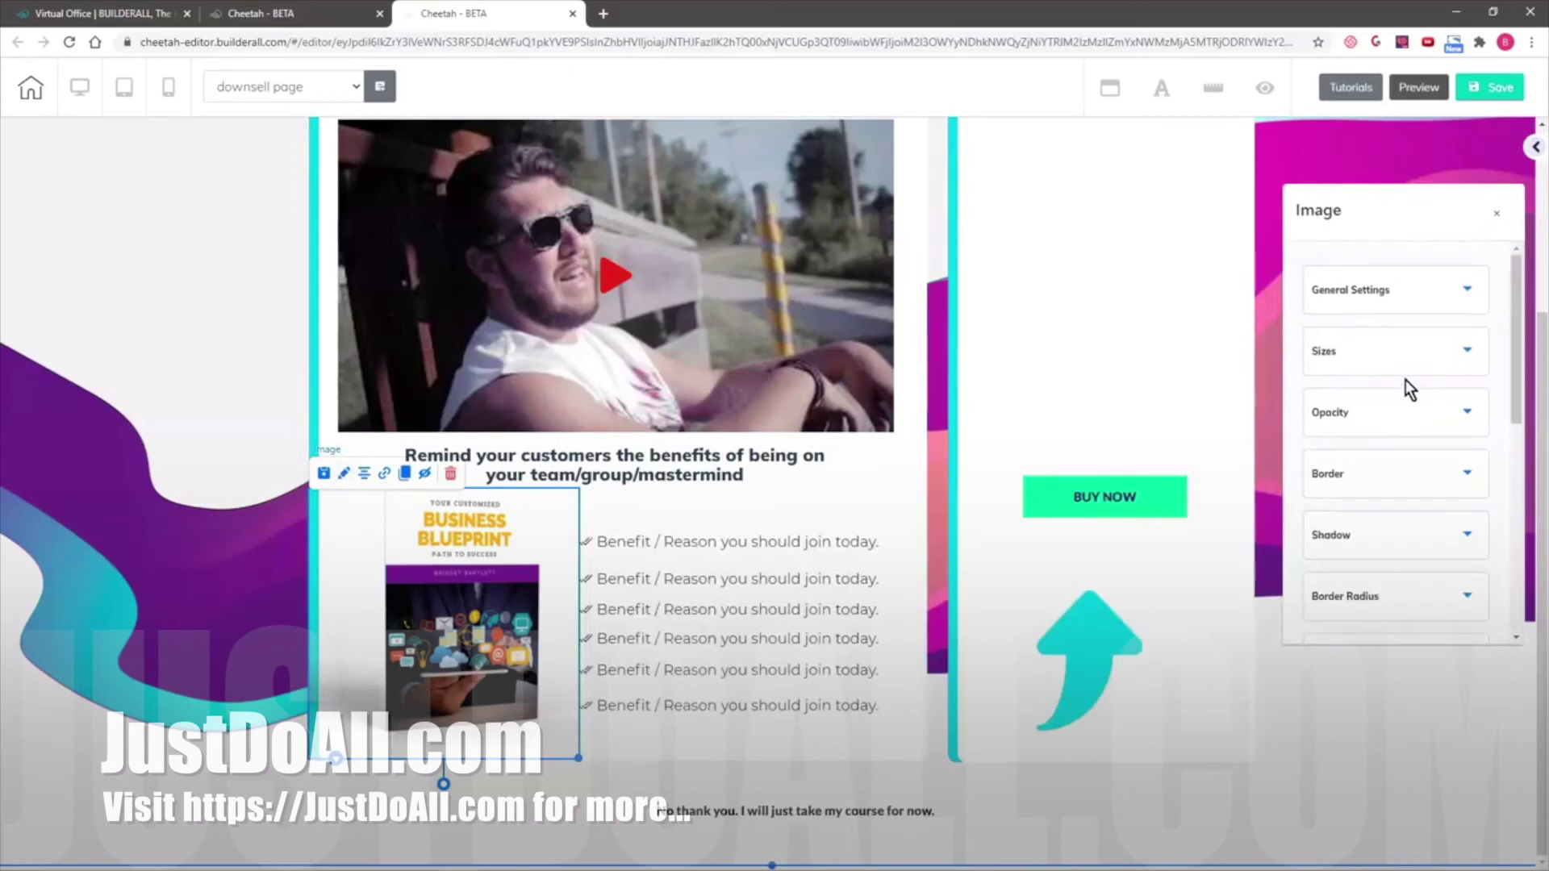
pyautogui.click(1383, 291)
pyautogui.click(1381, 631)
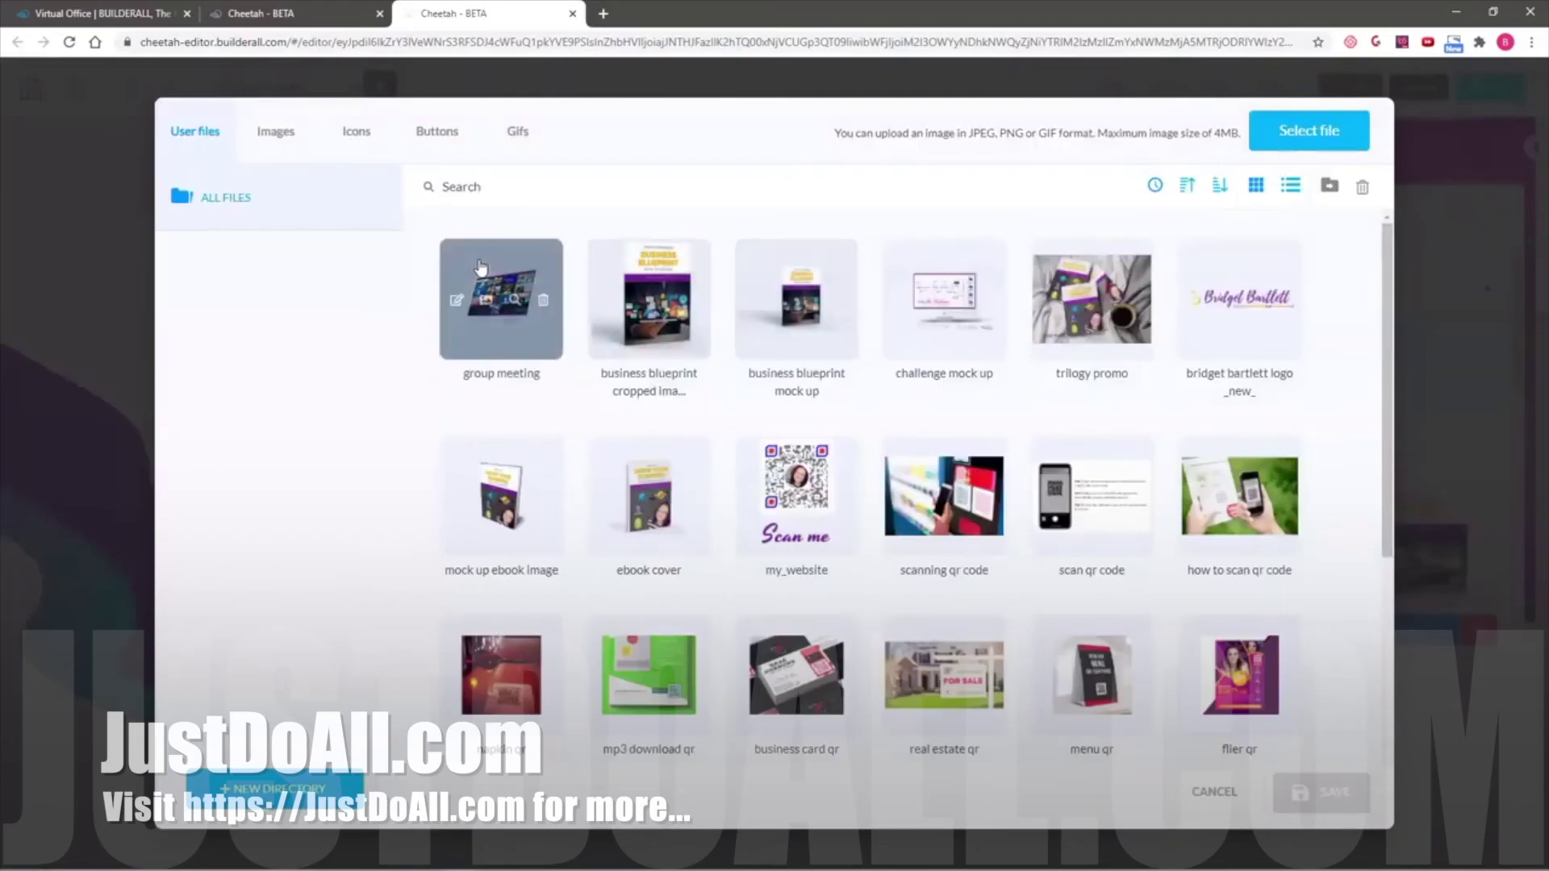
pyautogui.click(501, 298)
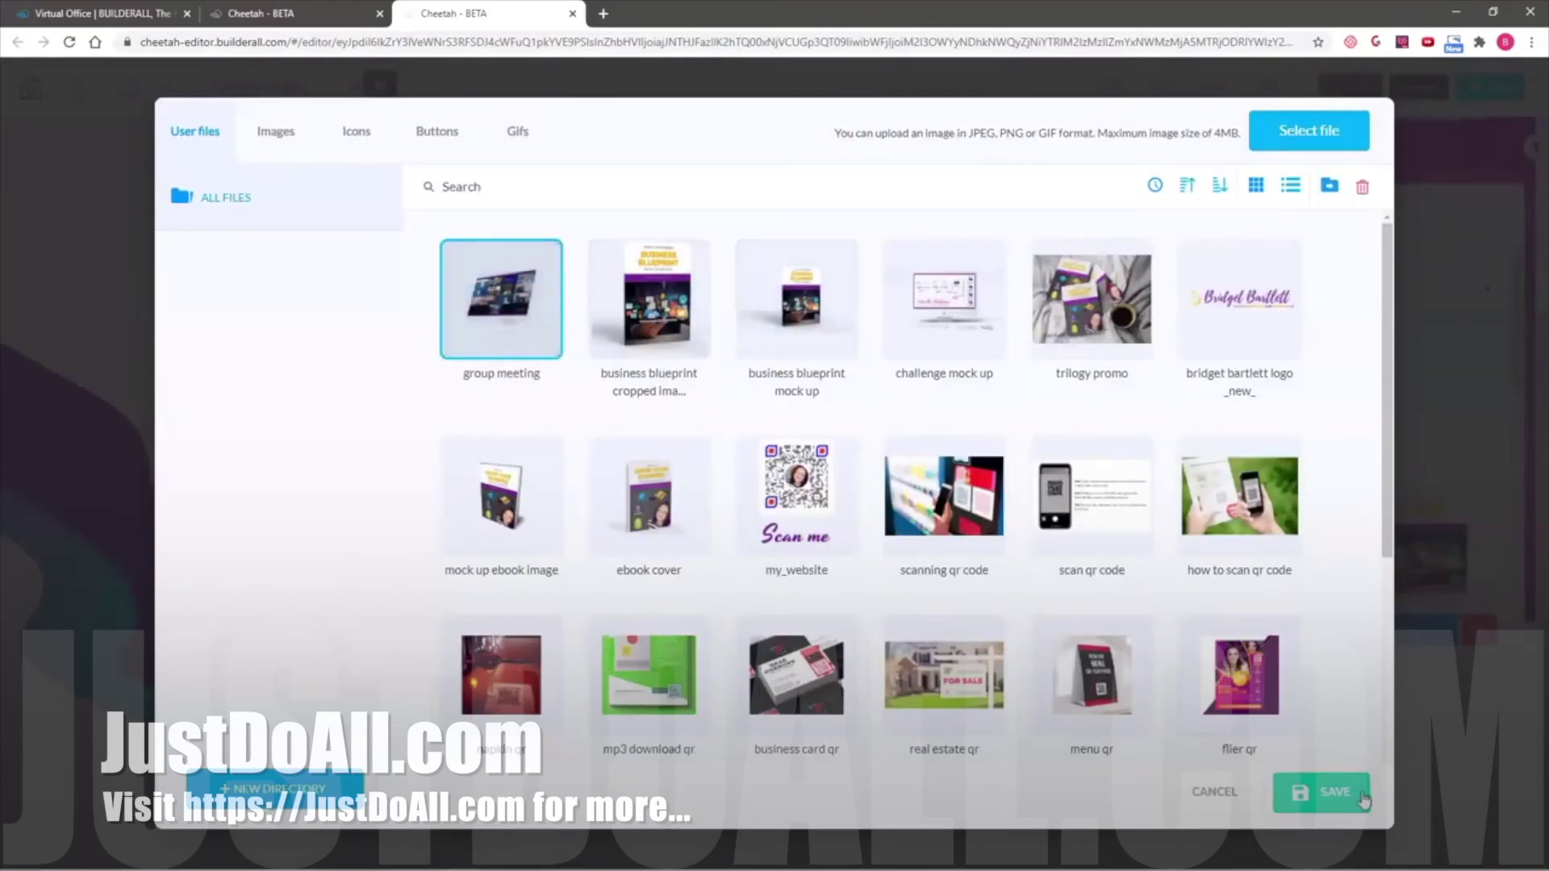
pyautogui.click(1363, 798)
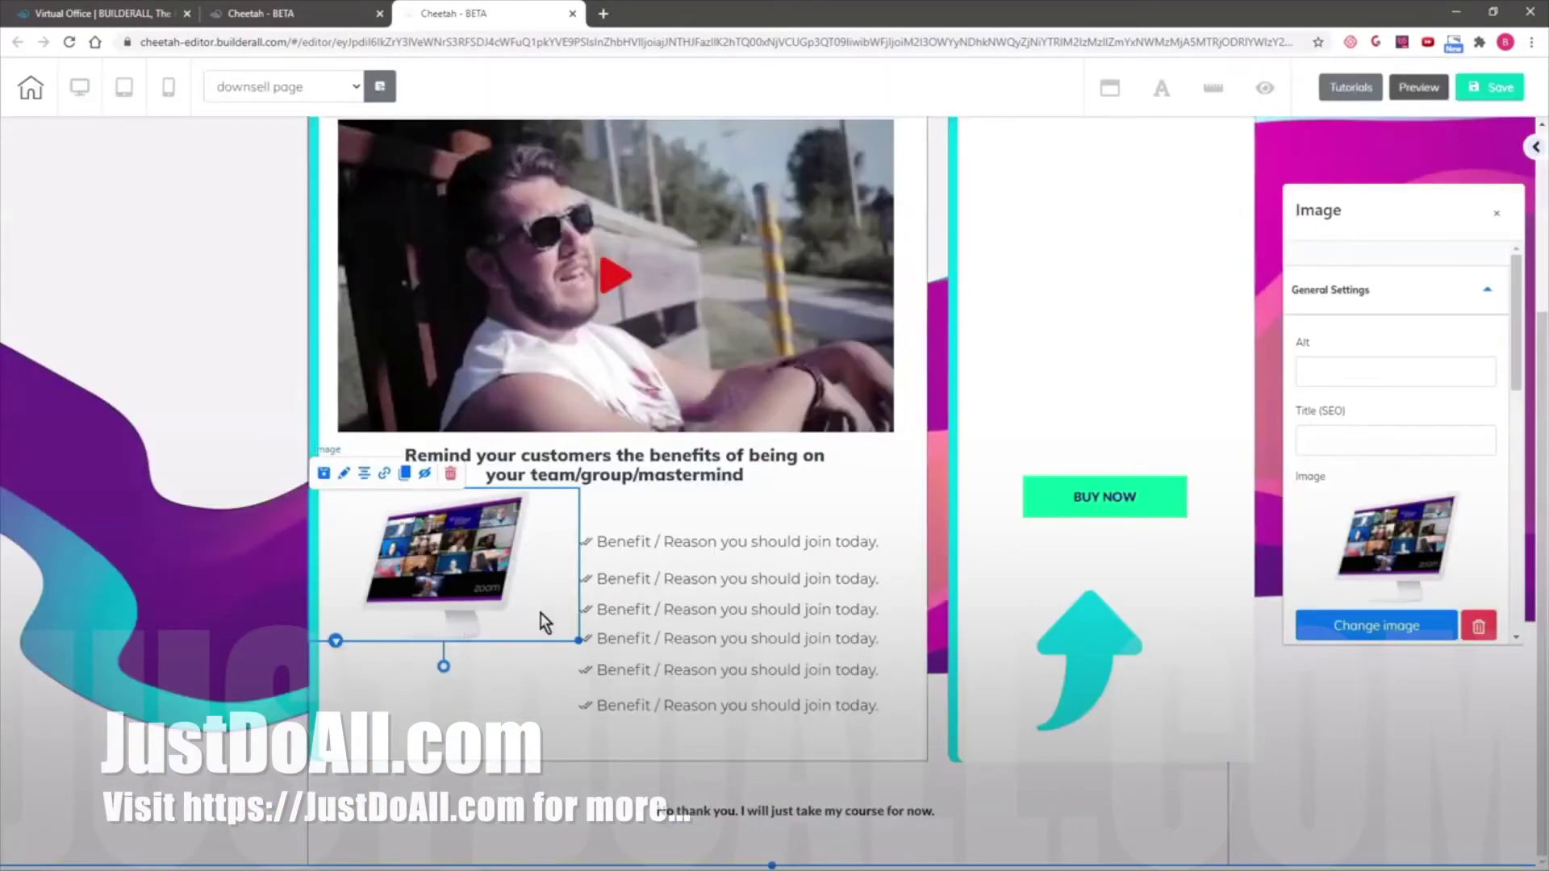
pyautogui.moveTo(502, 633)
pyautogui.mouseDown()
pyautogui.moveTo(495, 620)
pyautogui.moveTo(496, 643)
pyautogui.mouseUp()
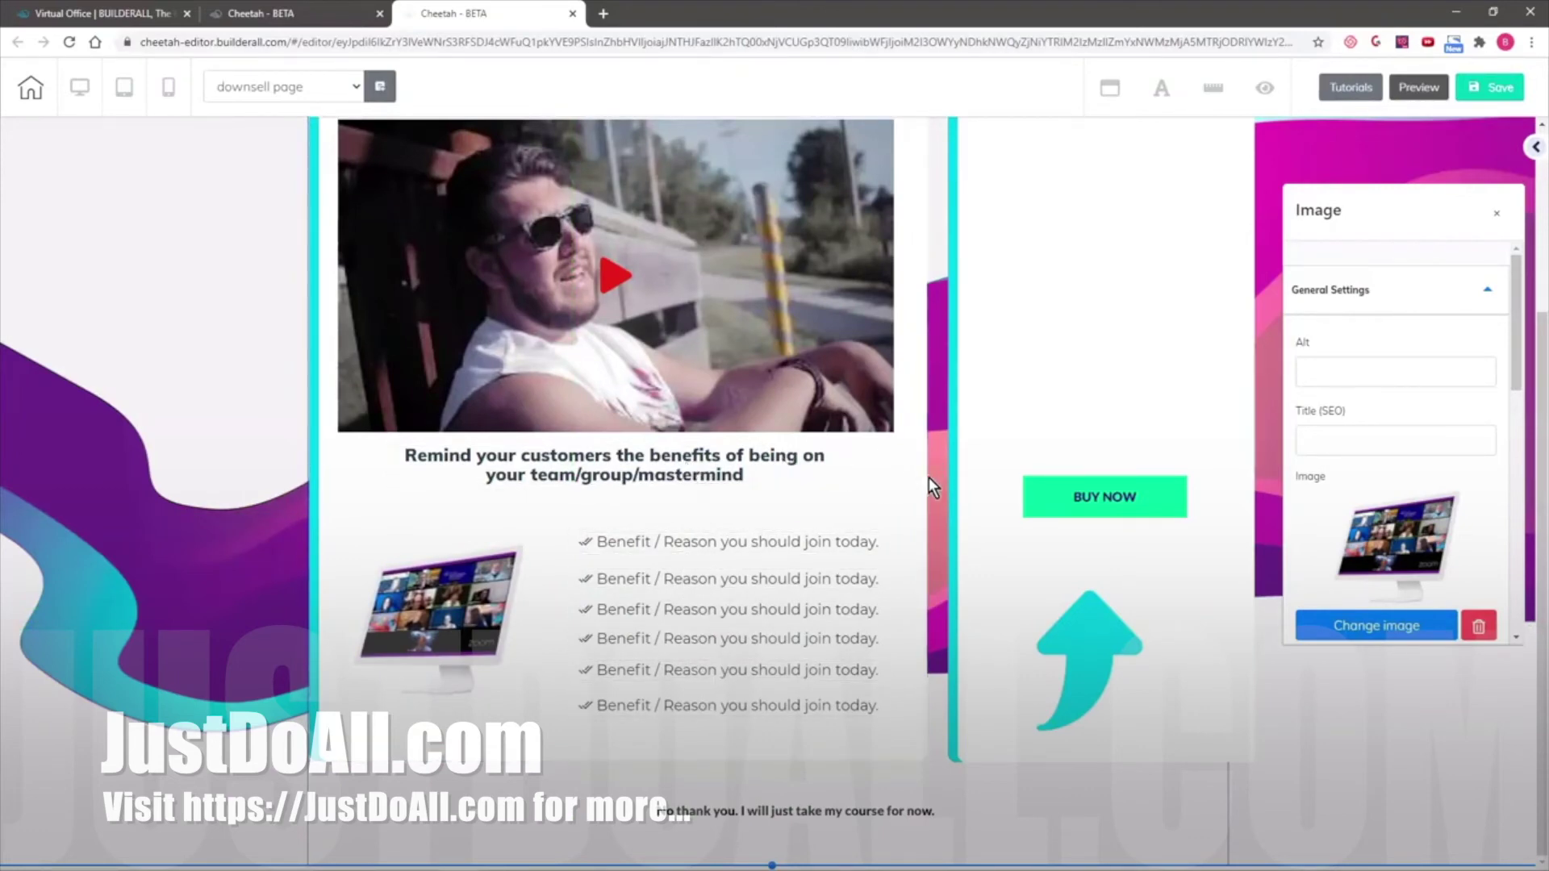
pyautogui.scroll(3, 934, 476)
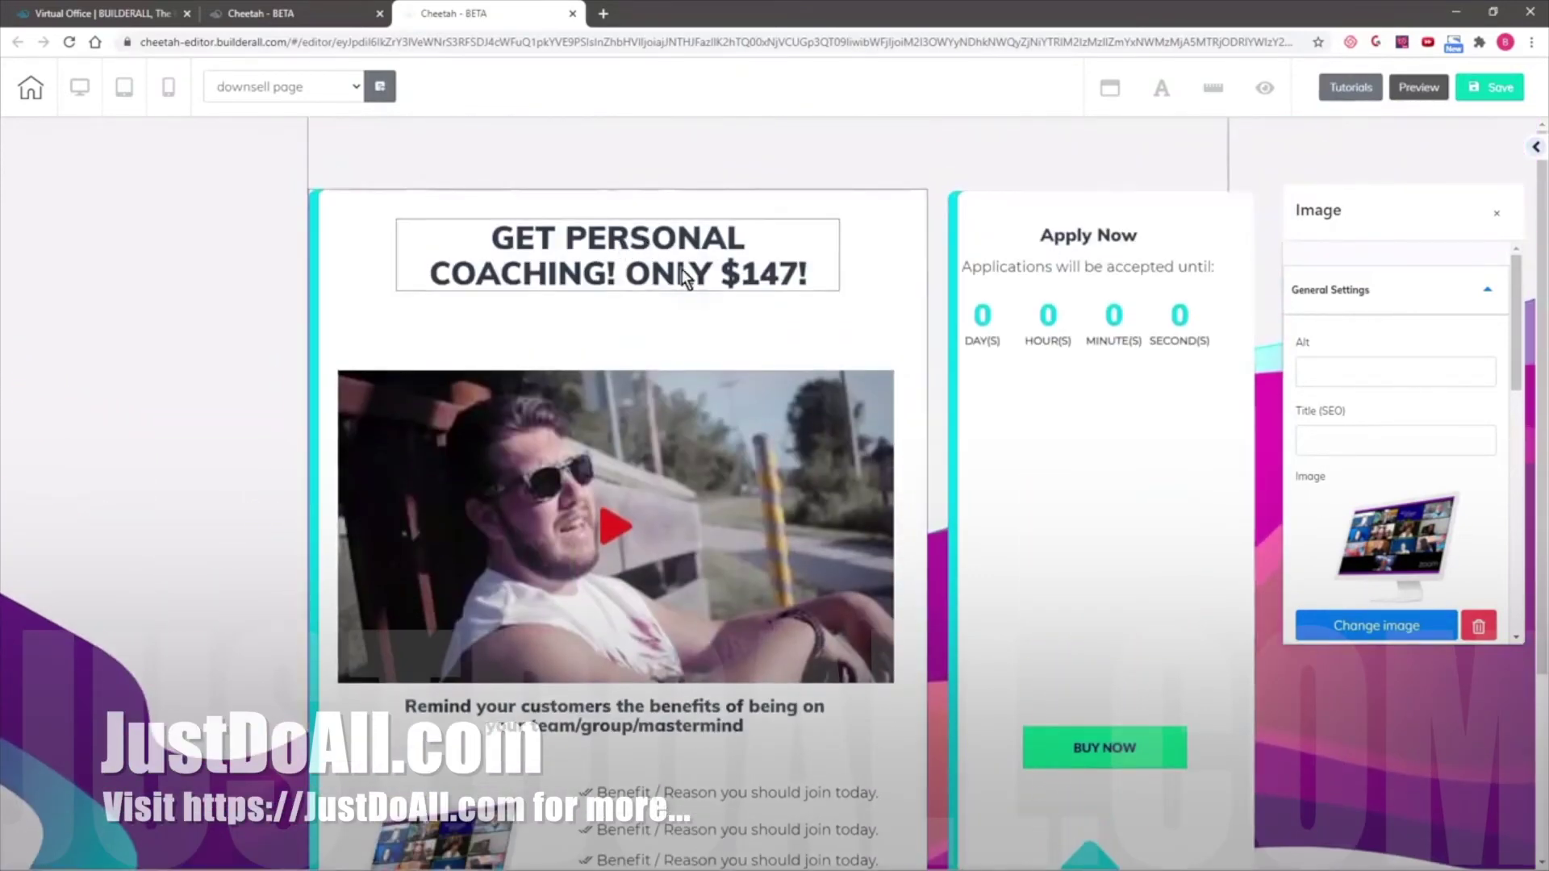
# Retype the GET PERSONAL COACHING headline as 'LIMITED TIME OFFER!'.
pyautogui.click(569, 248)
pyautogui.moveTo(491, 238); pyautogui.dragTo(822, 278)
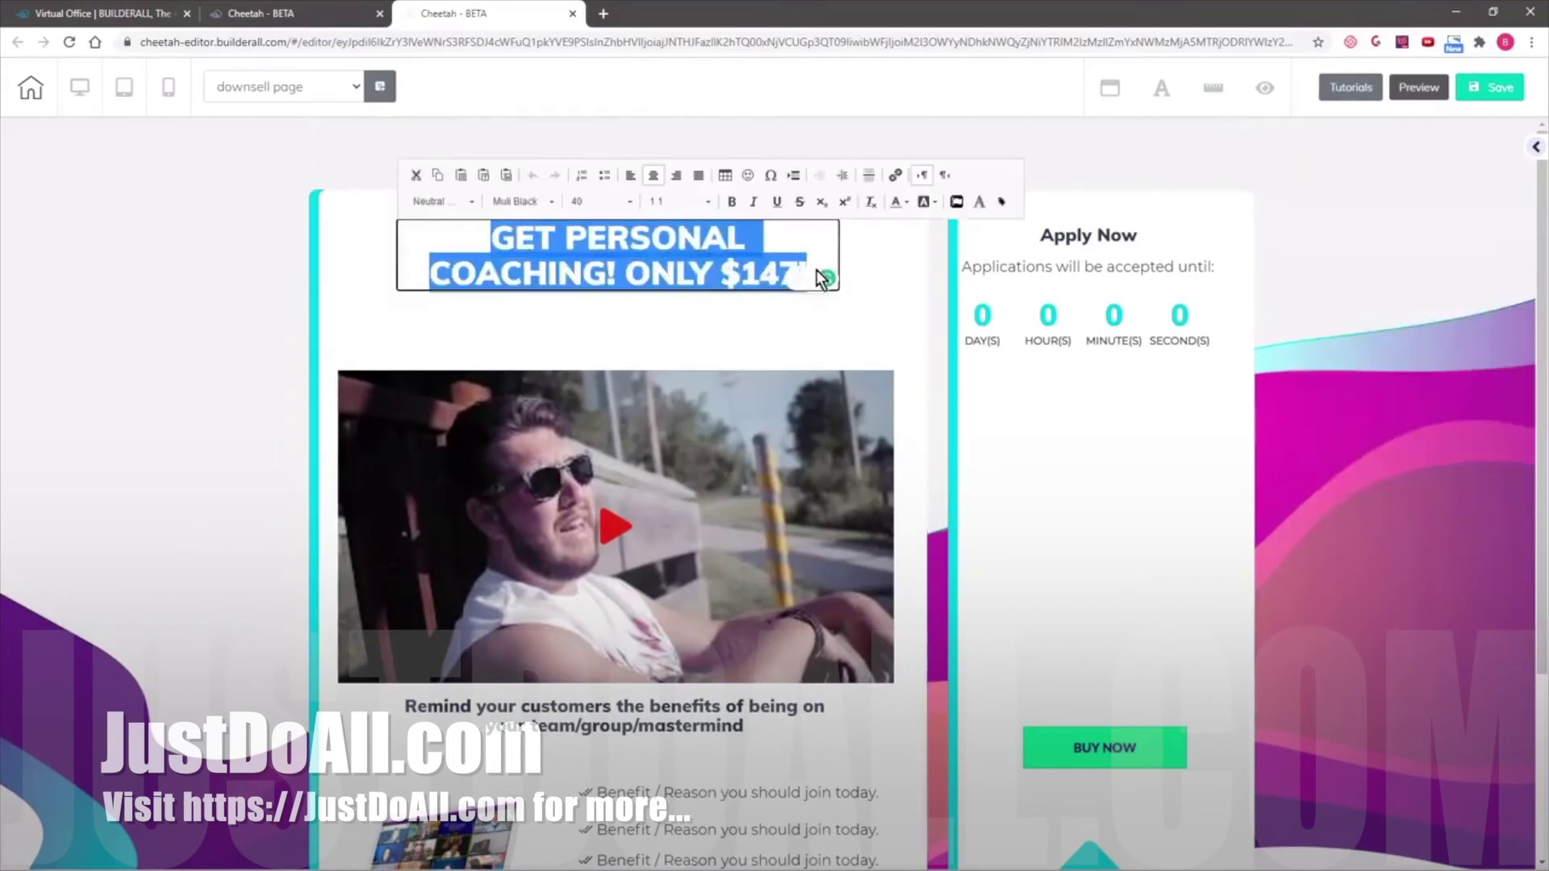
pyautogui.write('LIMITED')
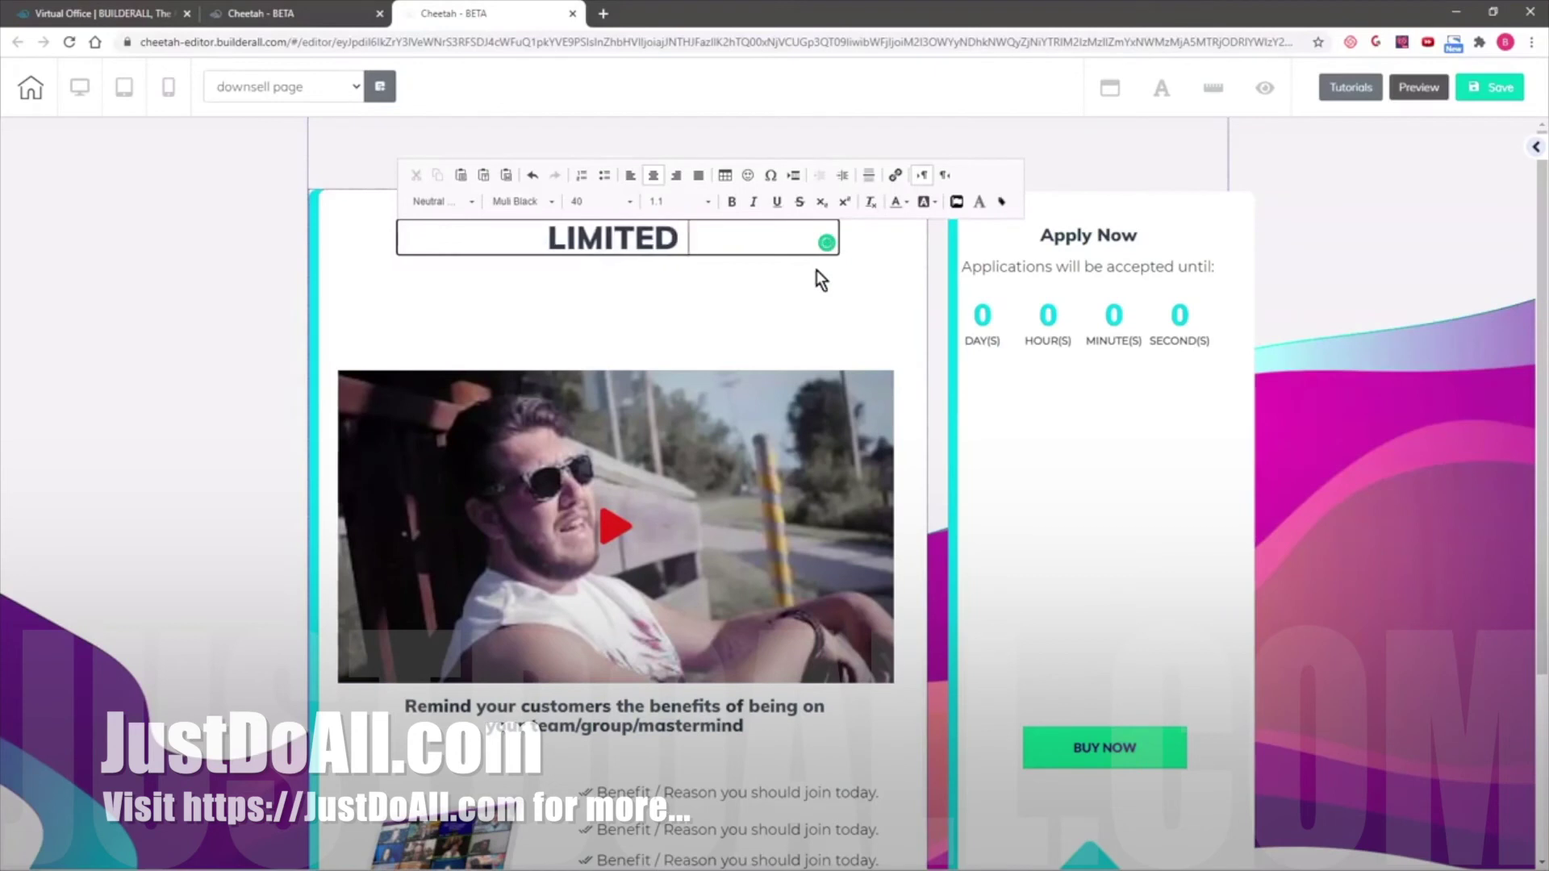
pyautogui.write(' TIME OFFER!')
pyautogui.click(816, 277)
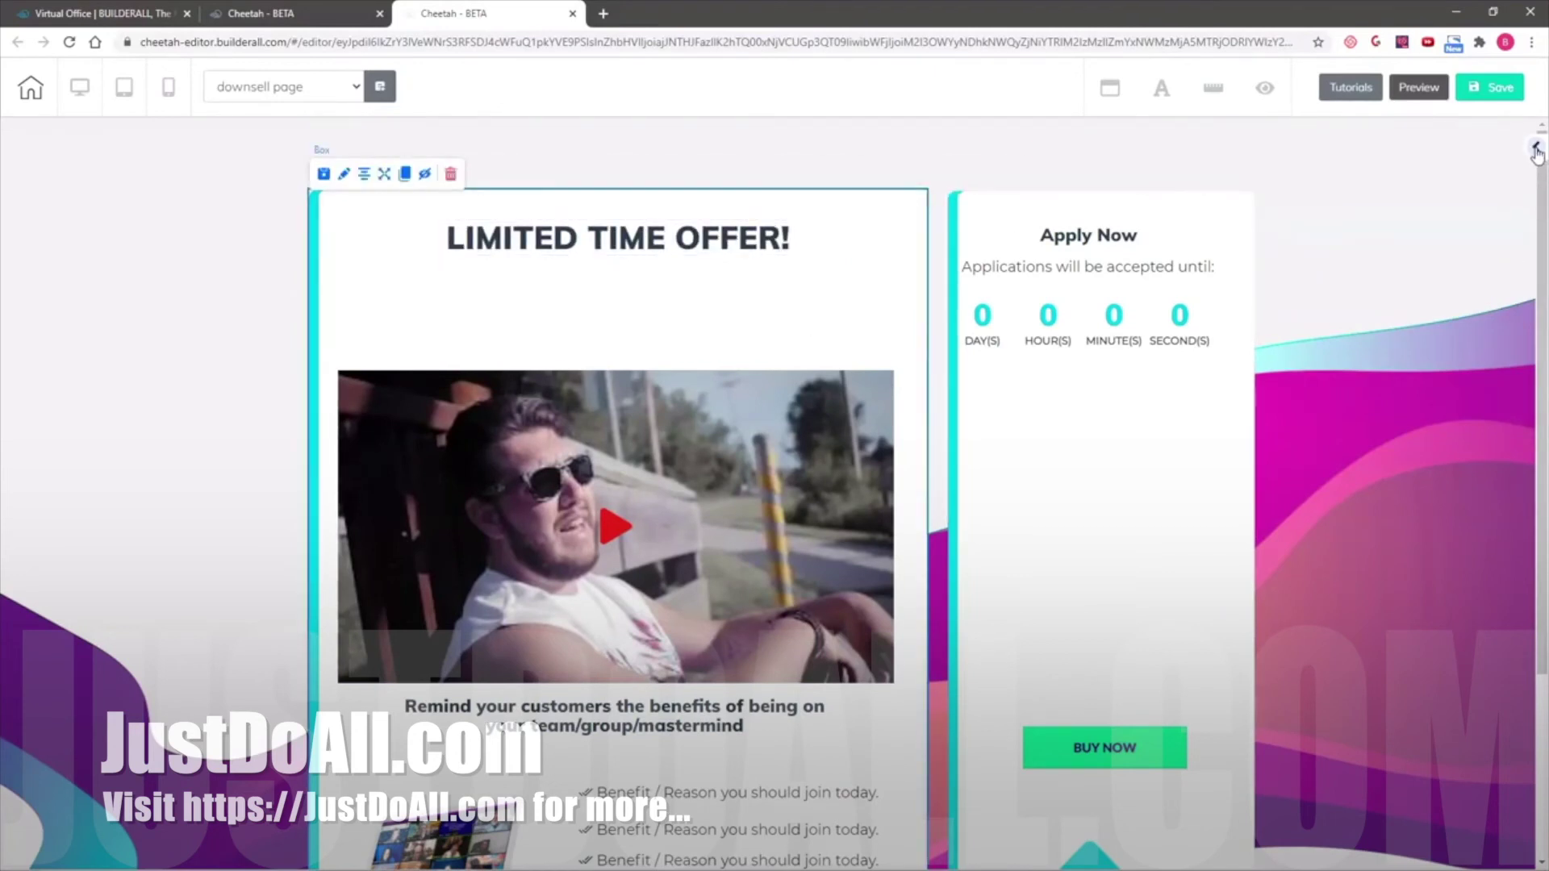
# Add a centred Title H4 'JOIN US FOR OUR GROUP COACHING SESSION!' beneath the headline.
pyautogui.click(1536, 149)
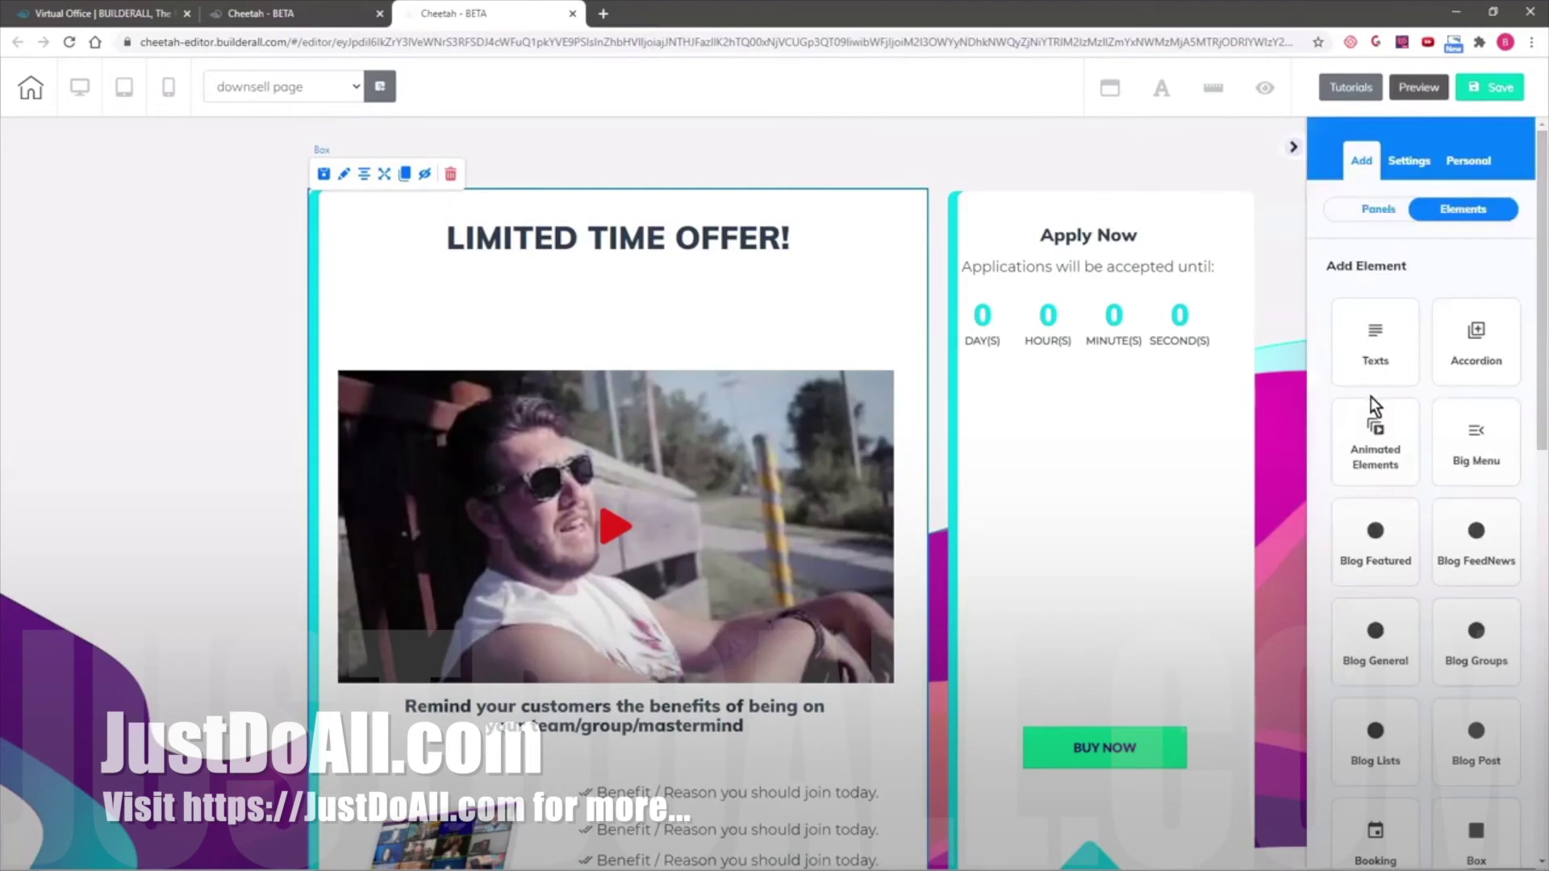
pyautogui.click(1371, 332)
pyautogui.moveTo(1445, 605); pyautogui.dragTo(691, 300)
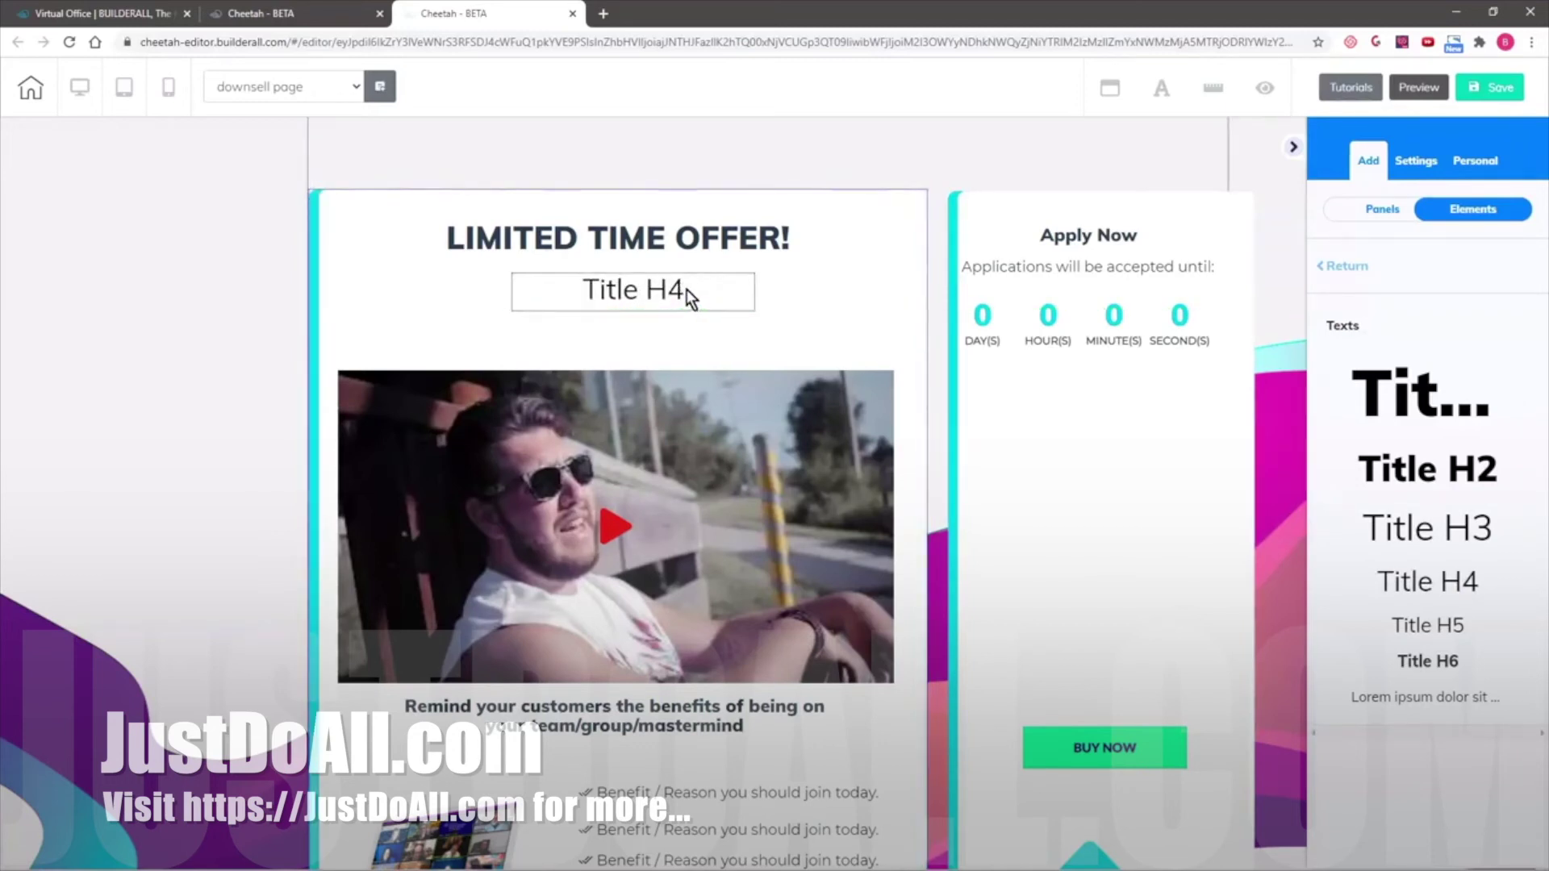
pyautogui.click(688, 289)
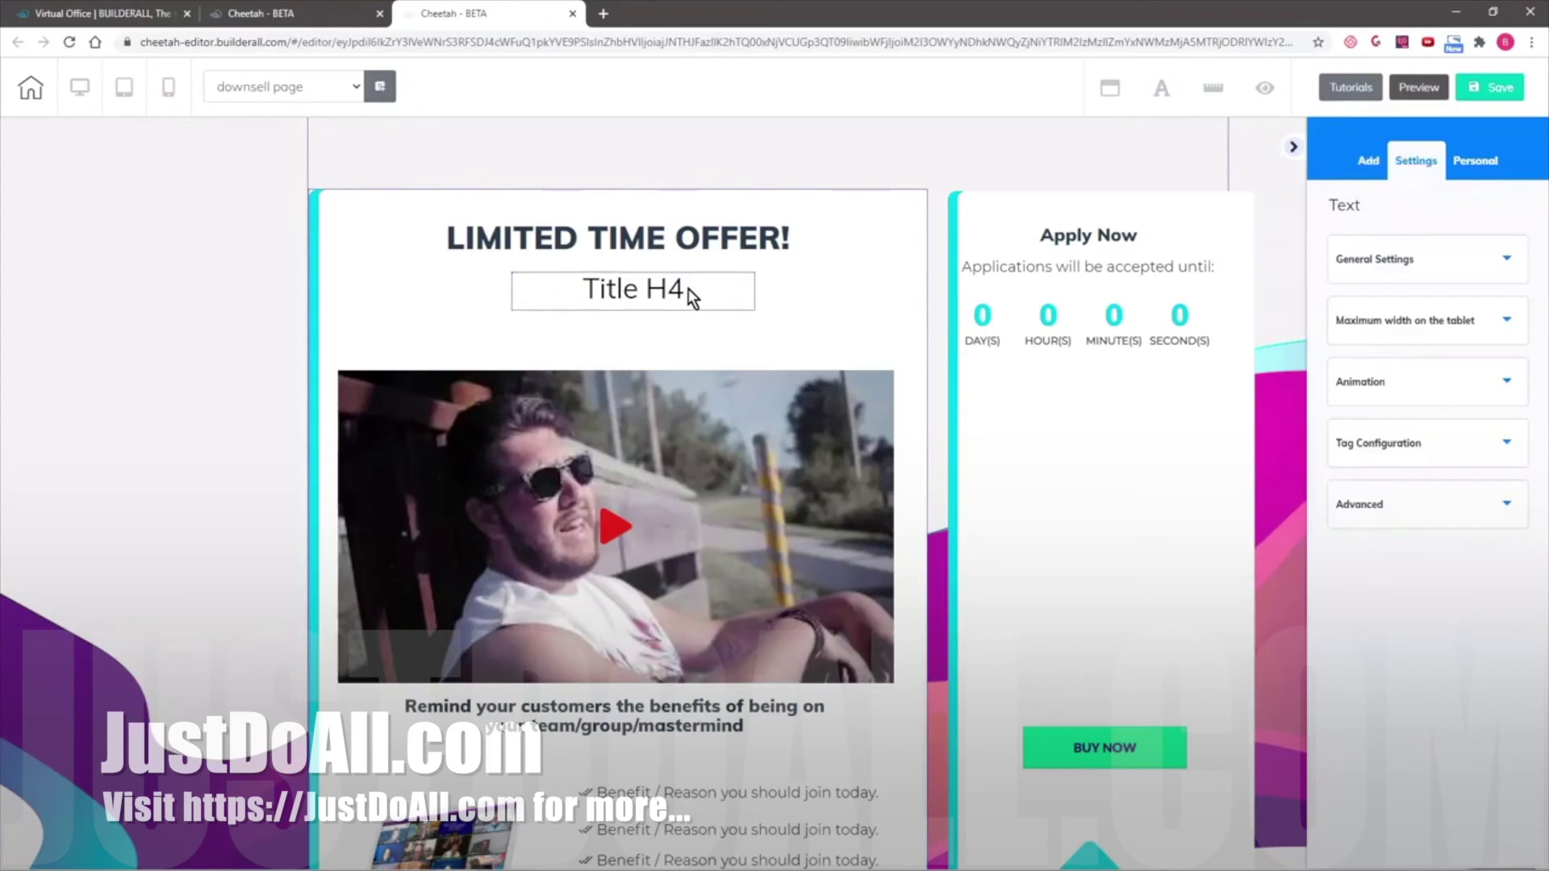
pyautogui.doubleClick(691, 292)
pyautogui.moveTo(686, 292); pyautogui.dragTo(559, 295)
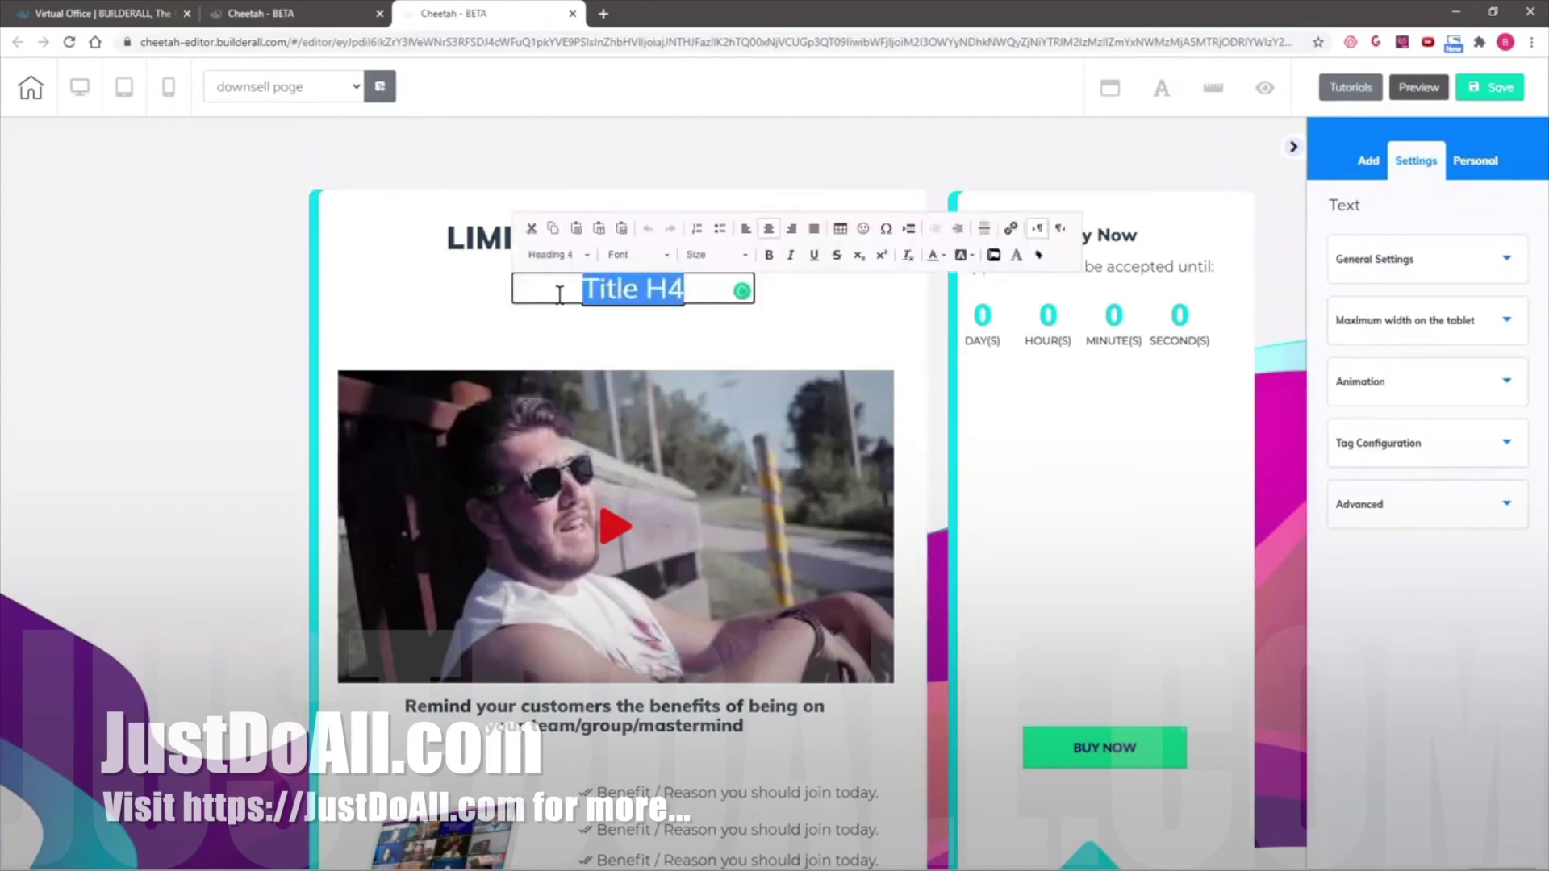
pyautogui.write('JOIN US FOR OUR GROUP COACHING SESSION!')
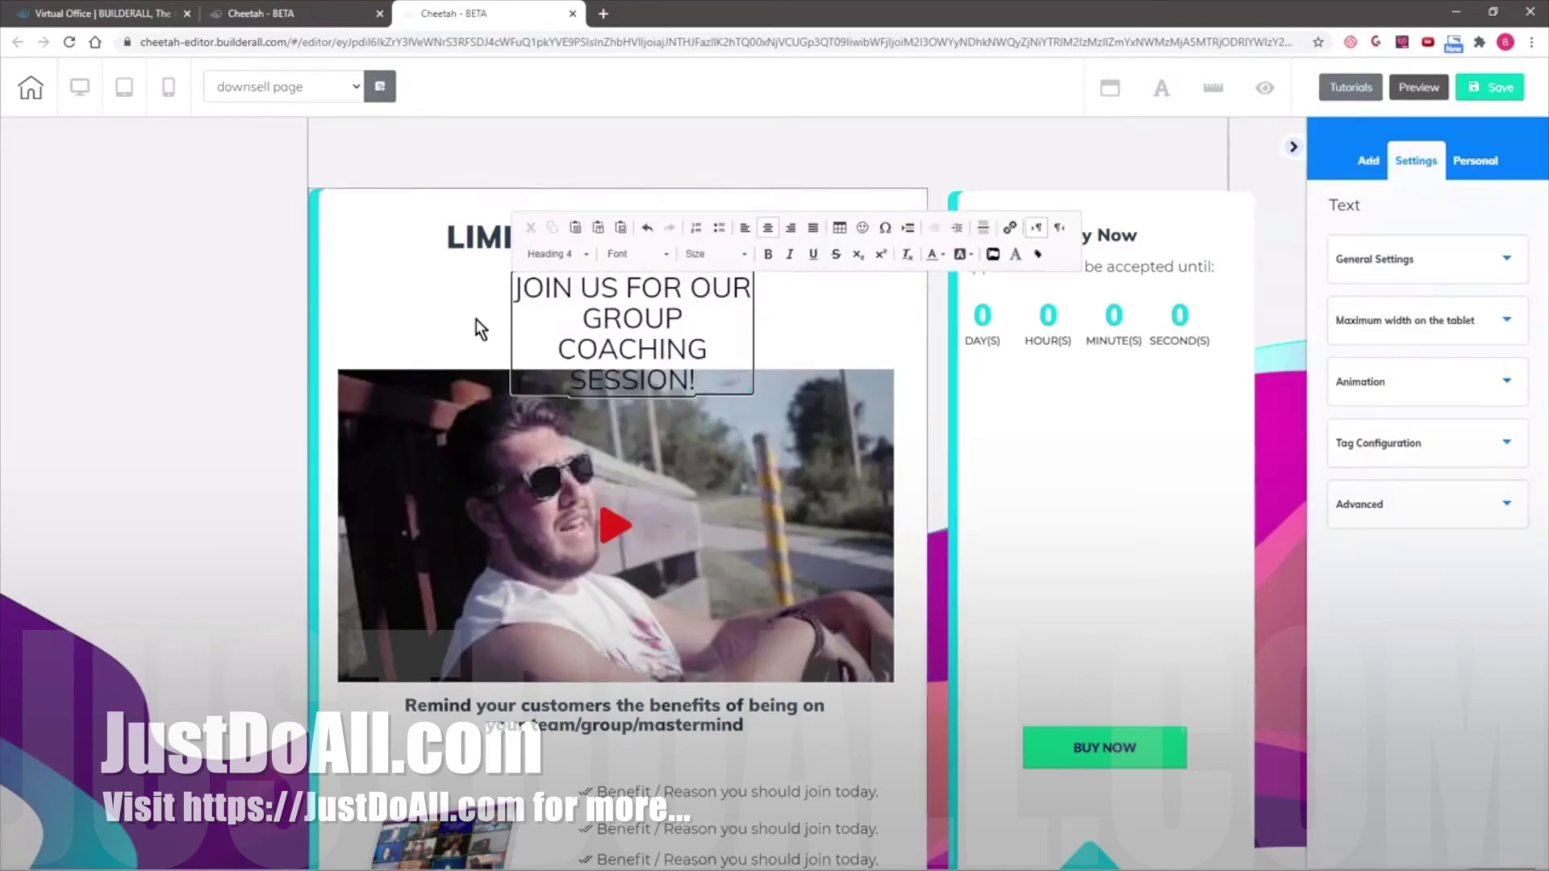
pyautogui.click(476, 318)
pyautogui.moveTo(585, 315); pyautogui.dragTo(443, 279)
pyautogui.moveTo(557, 329); pyautogui.dragTo(798, 337)
pyautogui.moveTo(710, 282); pyautogui.dragTo(690, 307)
pyautogui.moveTo(1125, 236); pyautogui.dragTo(1053, 242)
# Rename Apply Now to 'REGISTER FOR OUR NEXT CLASS' and lower it, the deadline line and countdown.
pyautogui.doubleClick(1126, 234)
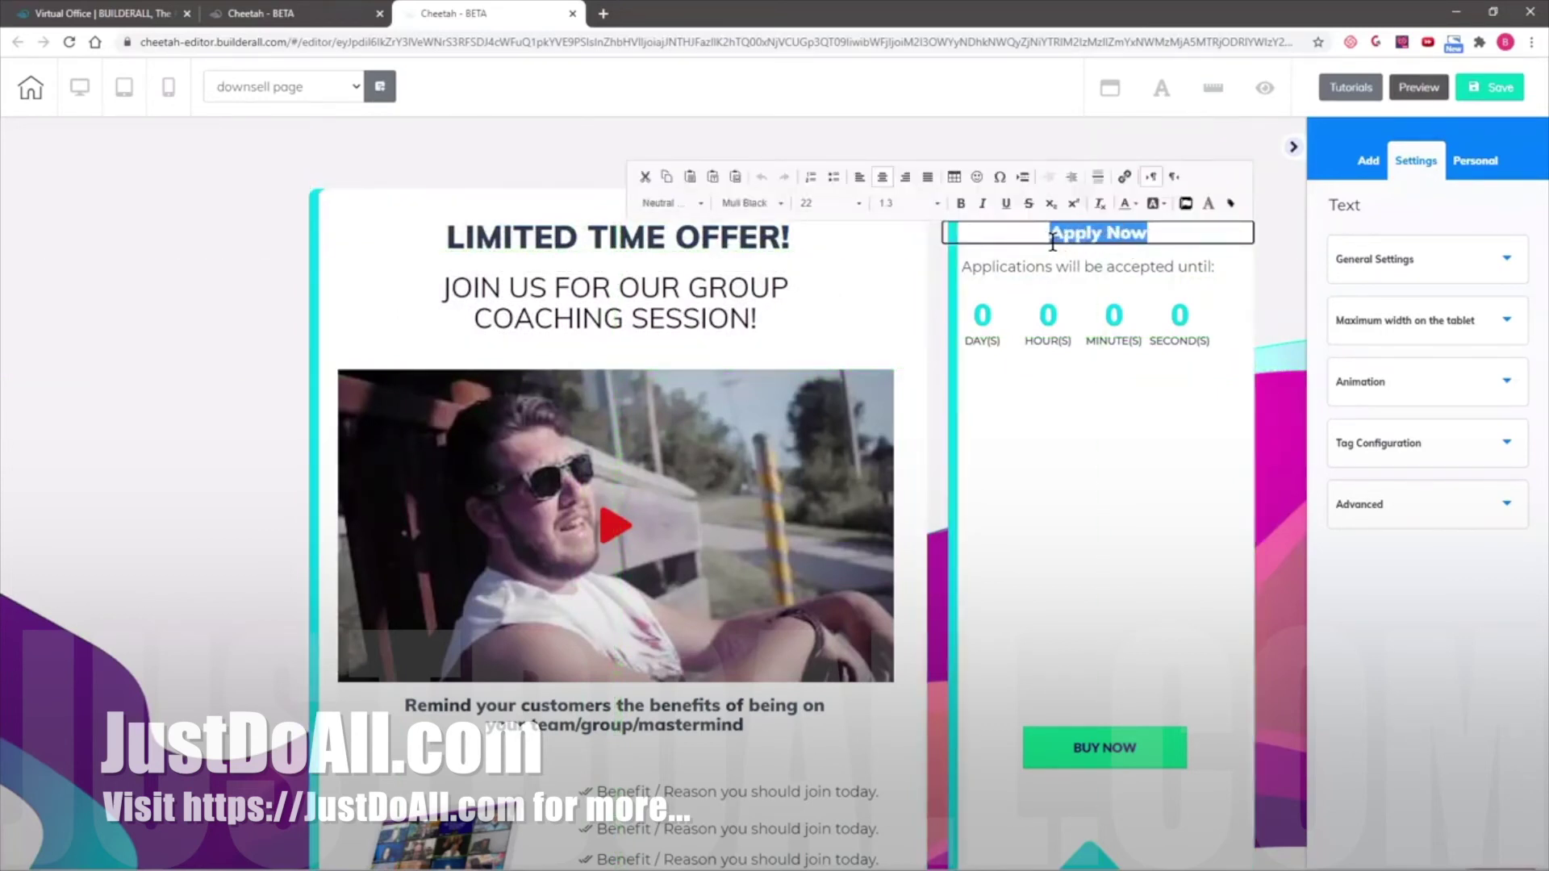
pyautogui.write('REGISTER FOR OUR NEXT CLASS')
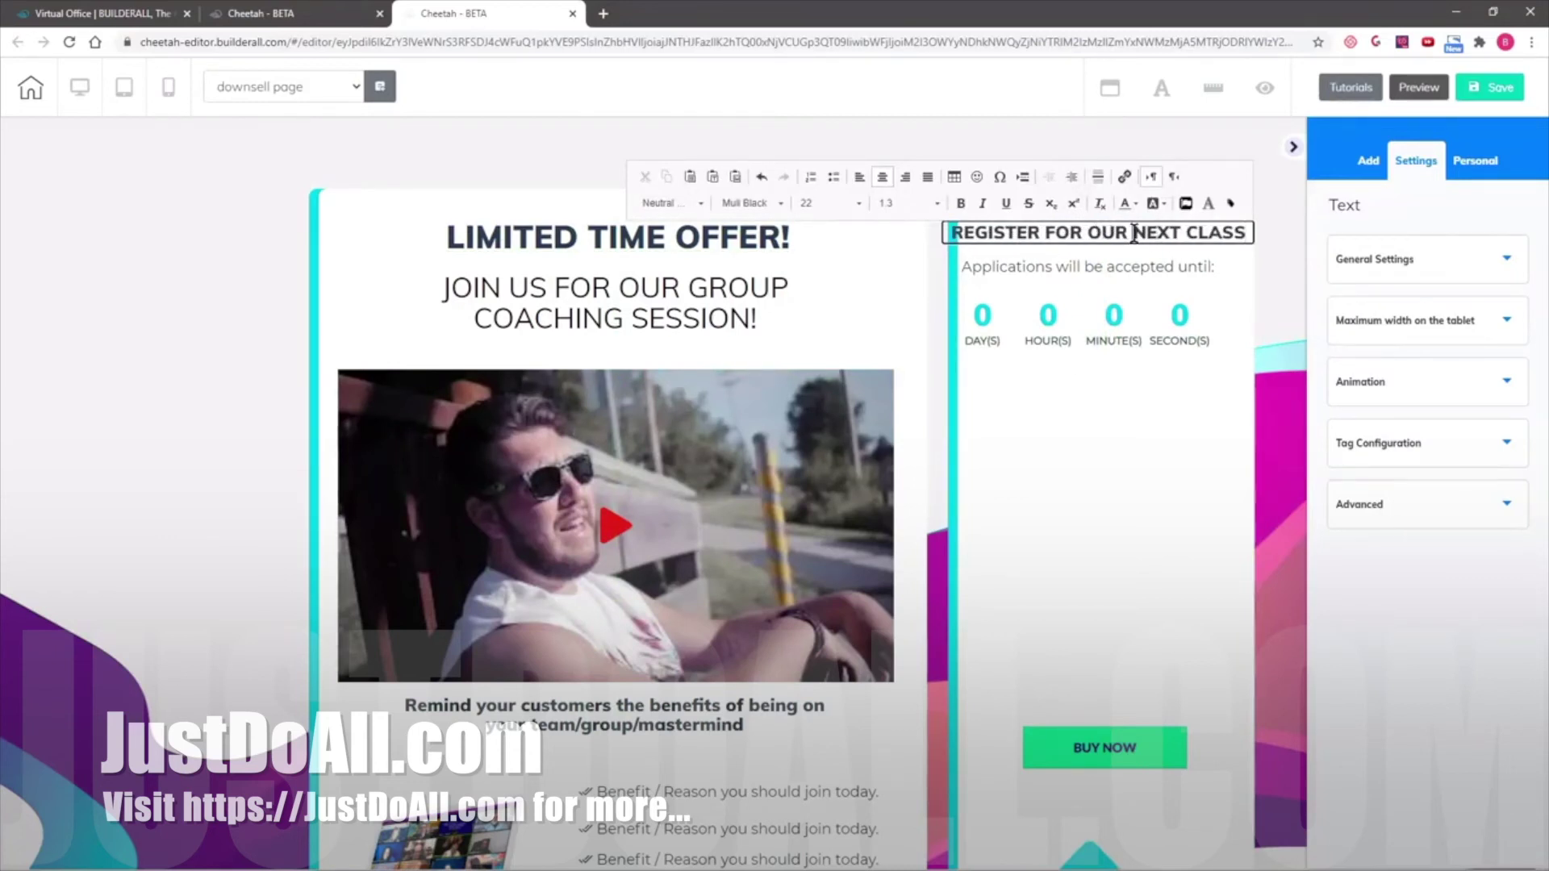
pyautogui.click(1113, 286)
pyautogui.moveTo(1113, 336); pyautogui.dragTo(1124, 378)
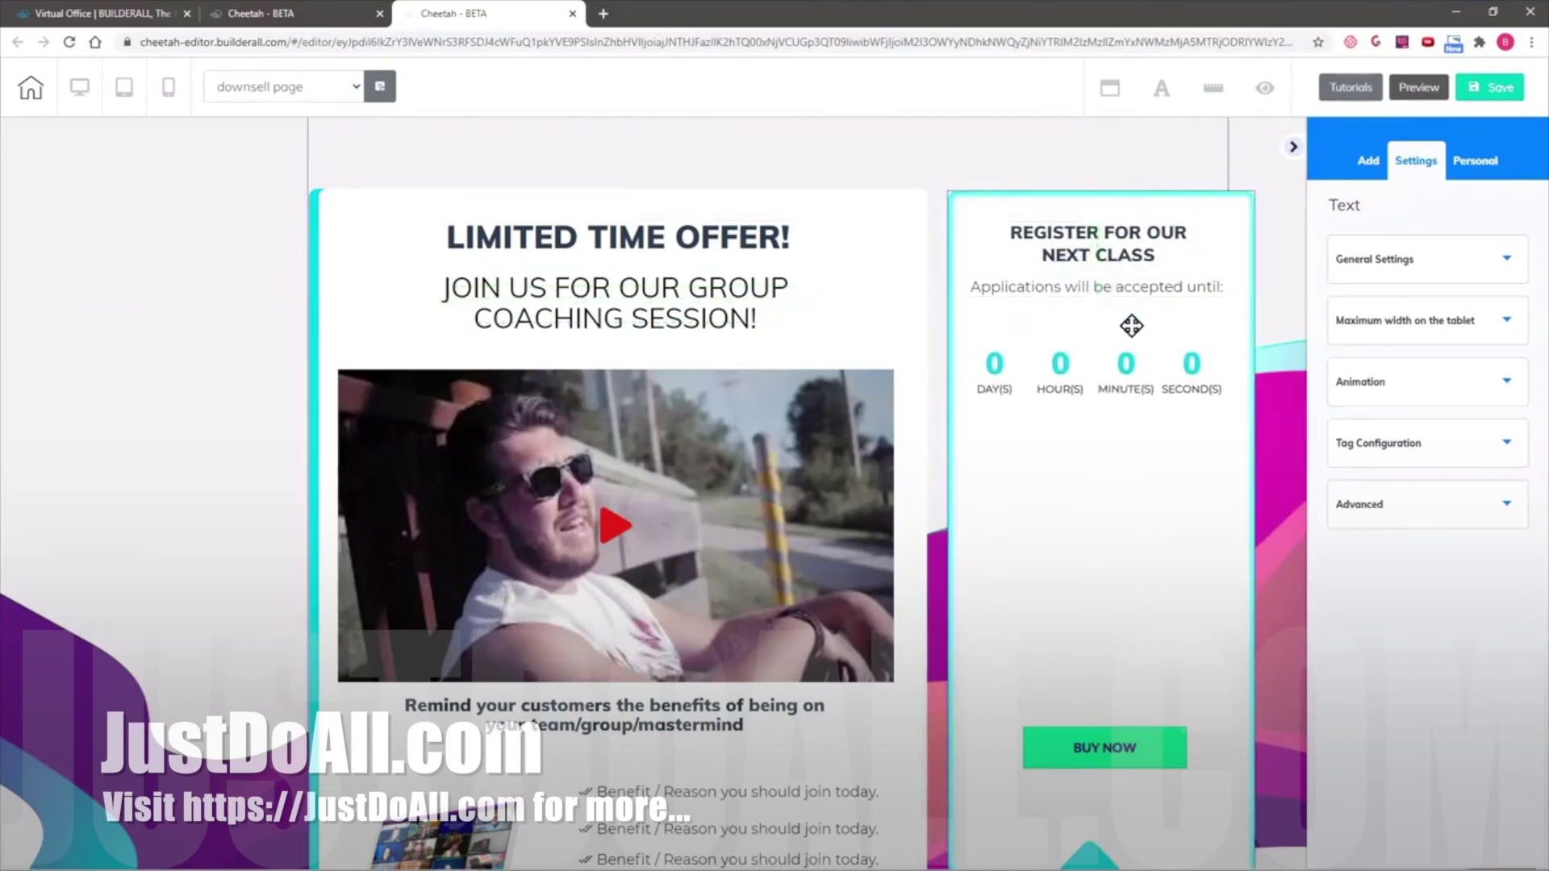
pyautogui.moveTo(1137, 287); pyautogui.dragTo(1137, 315)
pyautogui.moveTo(1122, 234); pyautogui.dragTo(1125, 254)
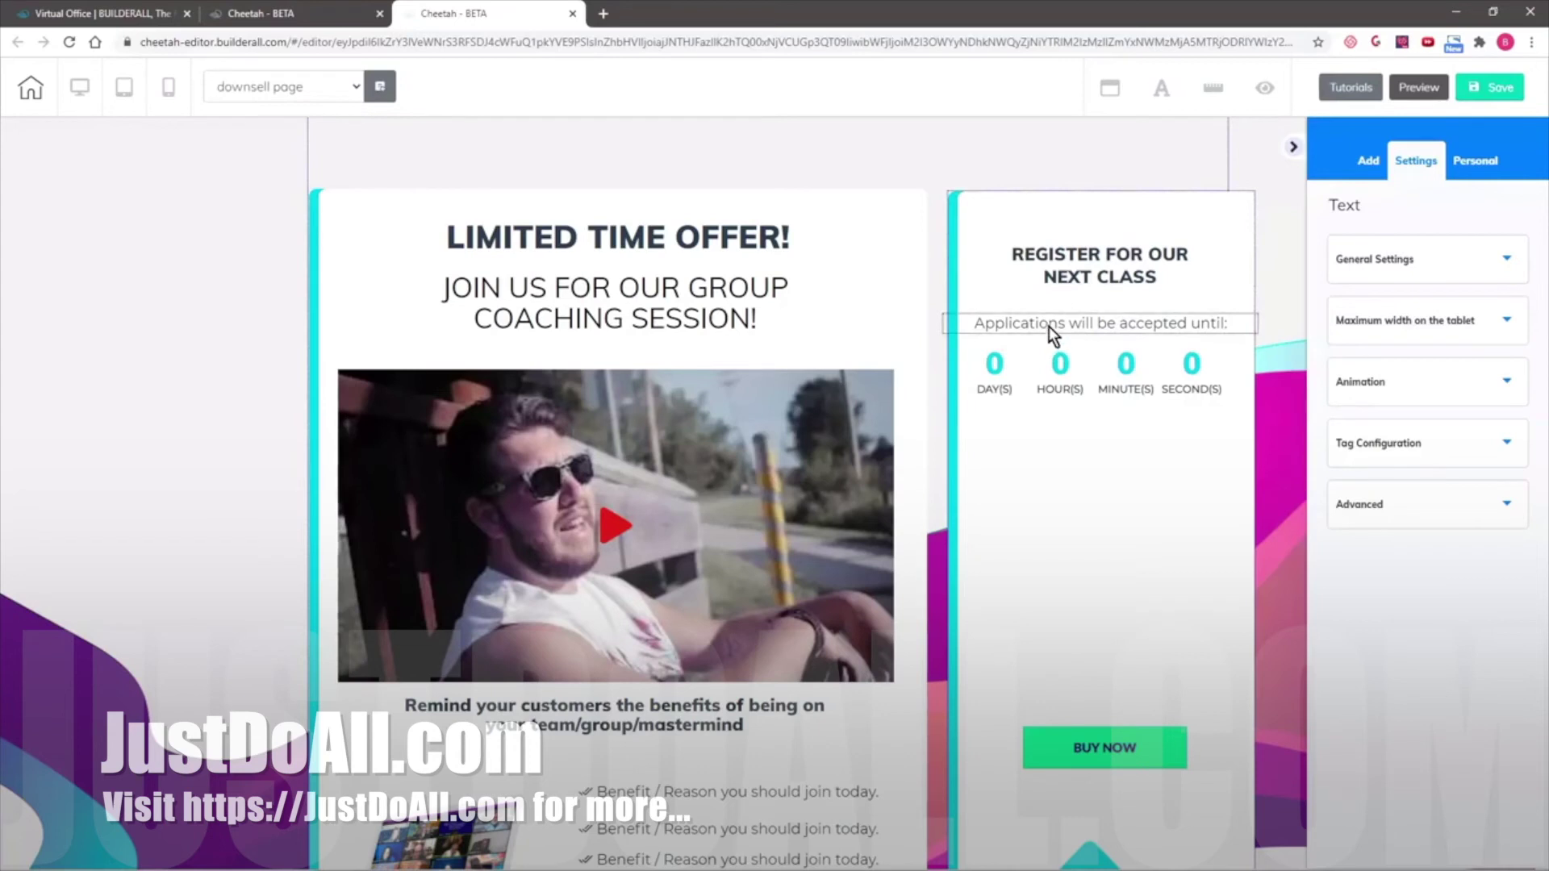
# Add a Title H2 reading 'ONLY $29' under the countdown in the right card.
pyautogui.click(1372, 161)
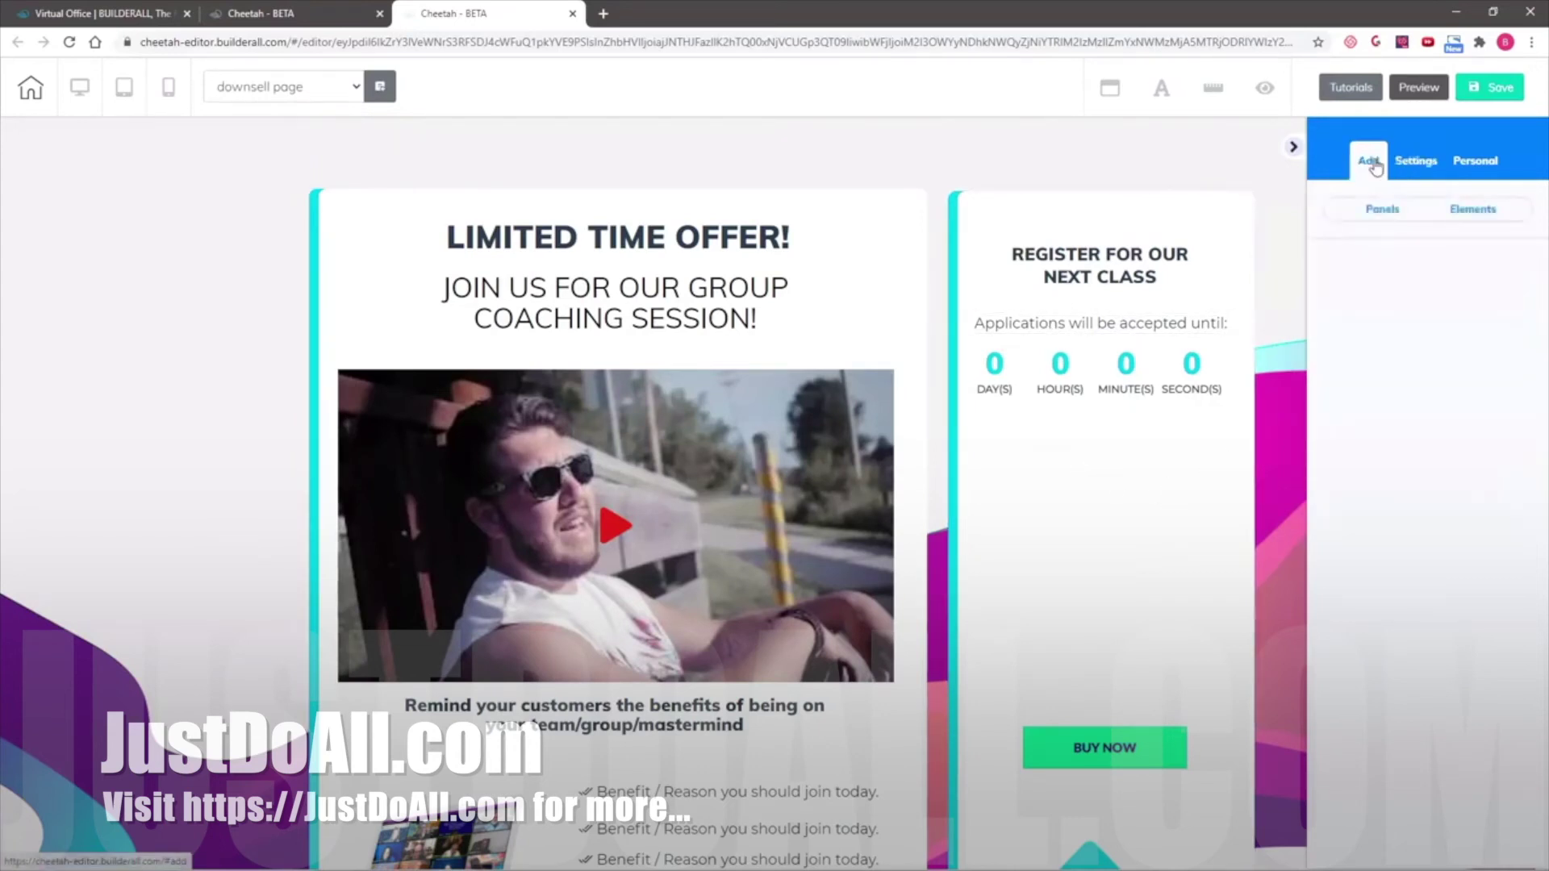
pyautogui.click(1484, 210)
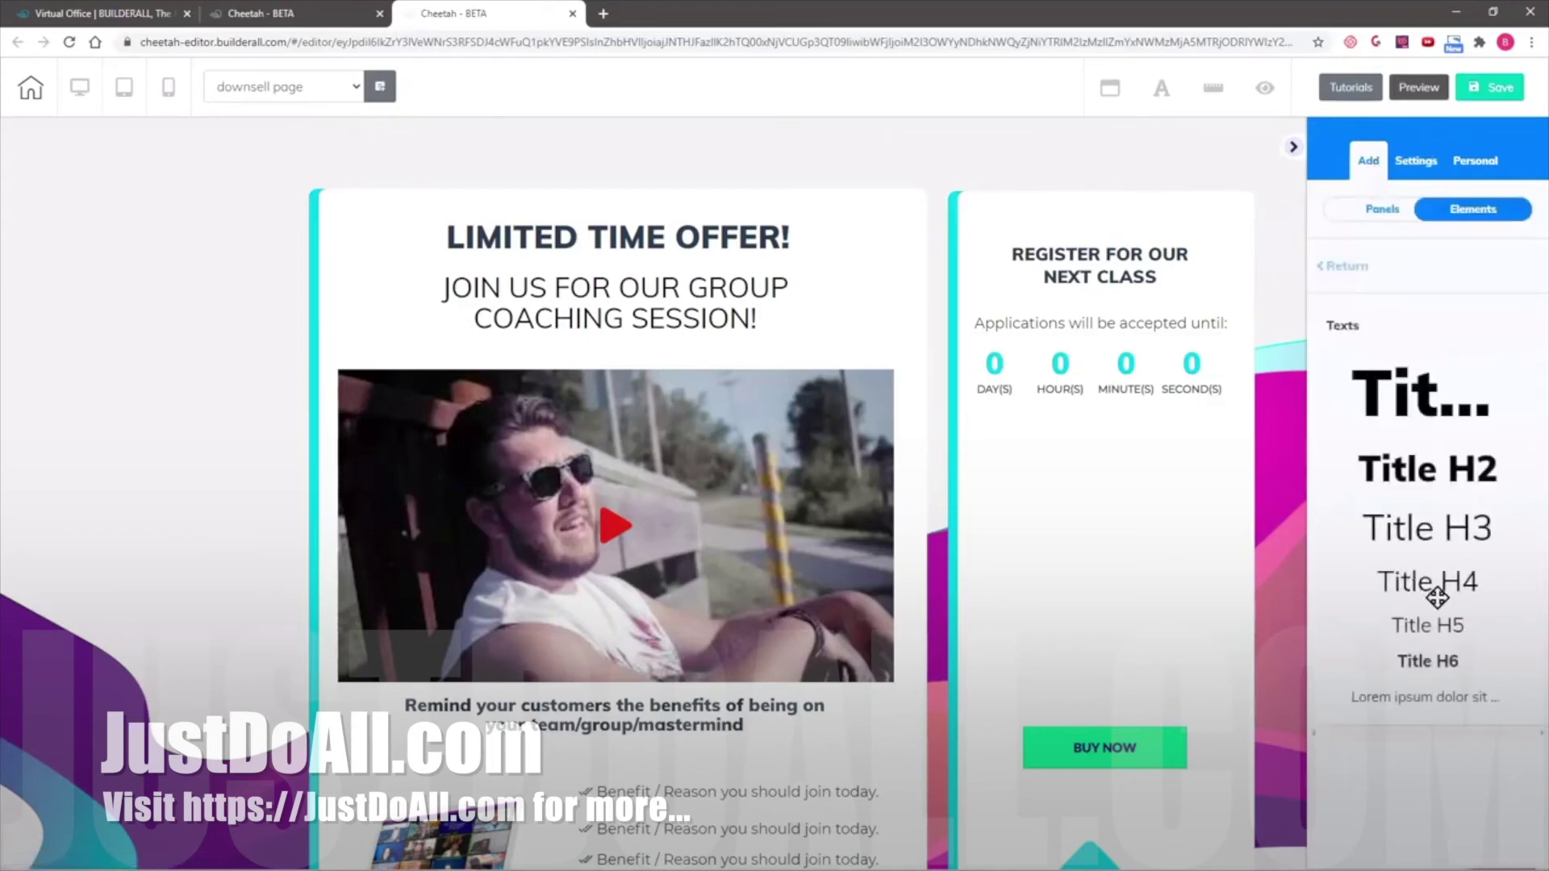
pyautogui.moveTo(1445, 468); pyautogui.dragTo(1081, 468)
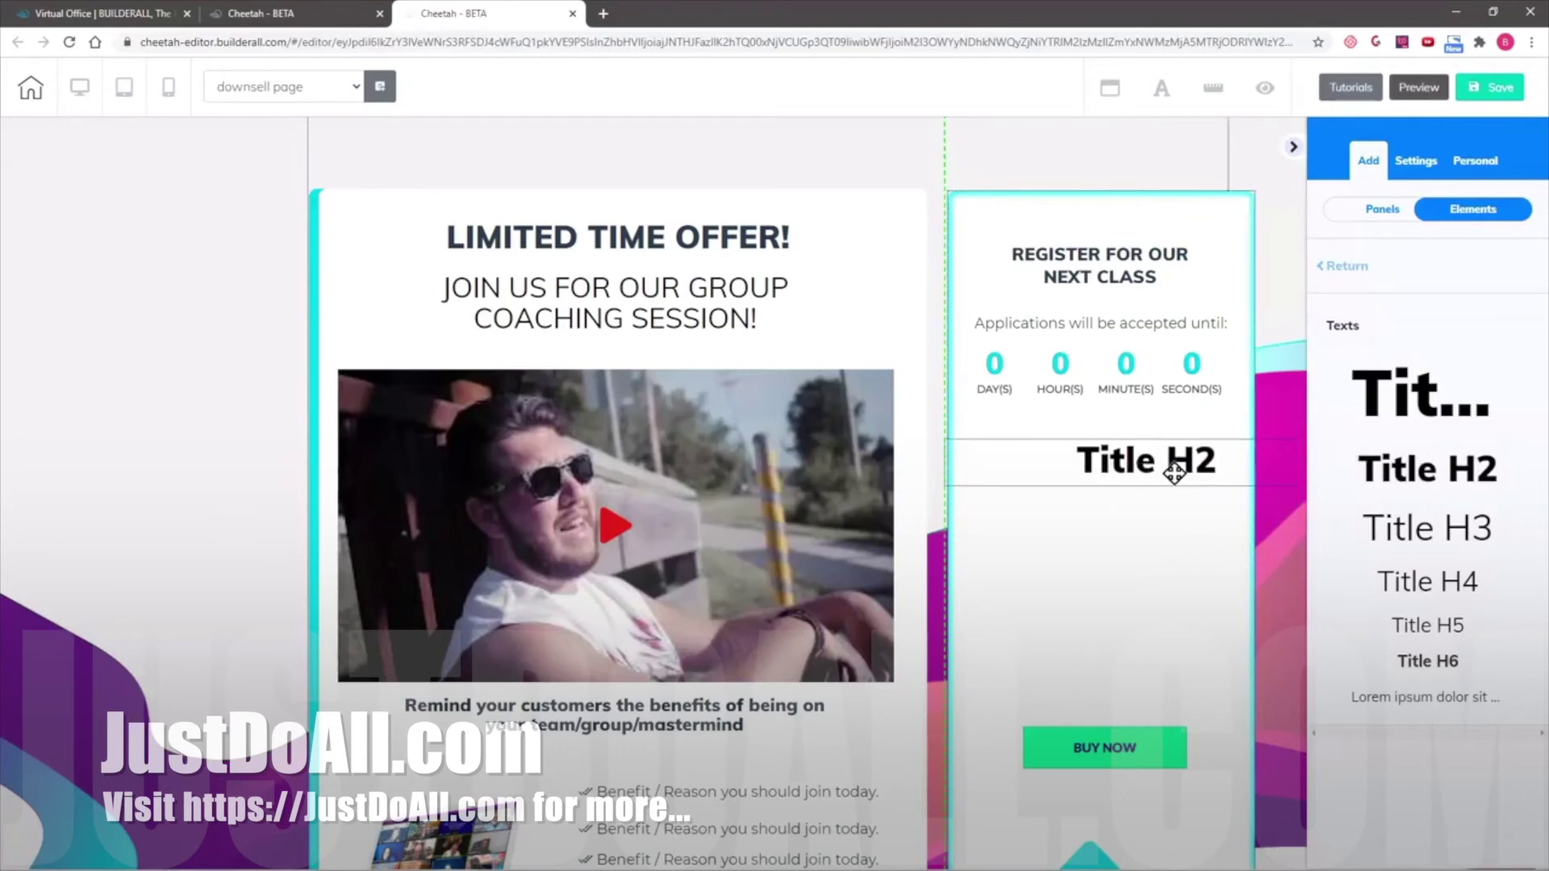
pyautogui.click(1213, 463)
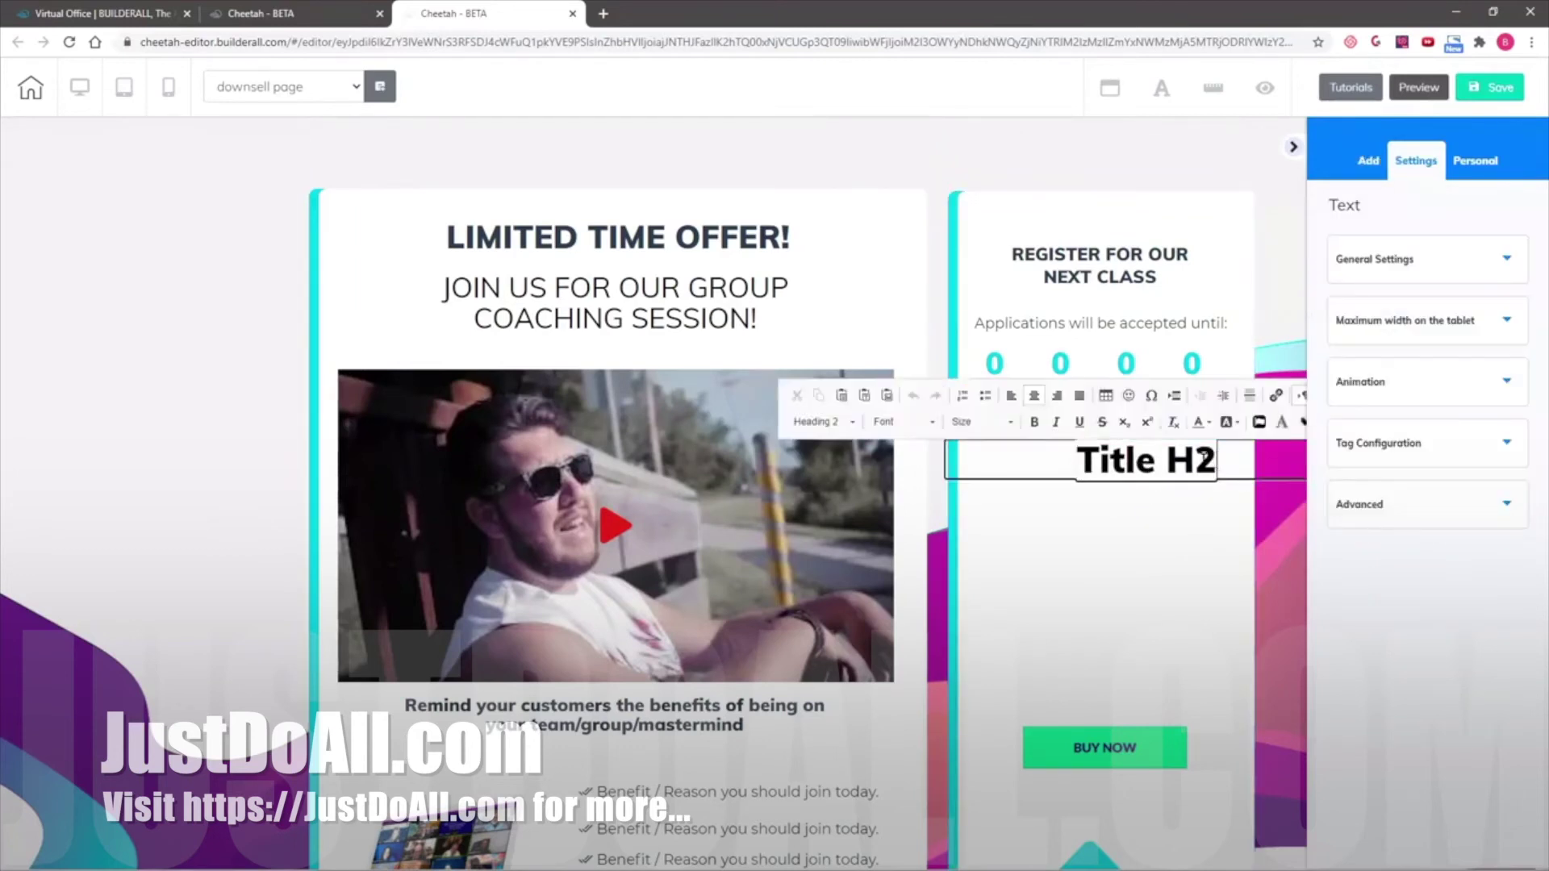
pyautogui.moveTo(1214, 463); pyautogui.dragTo(1088, 462)
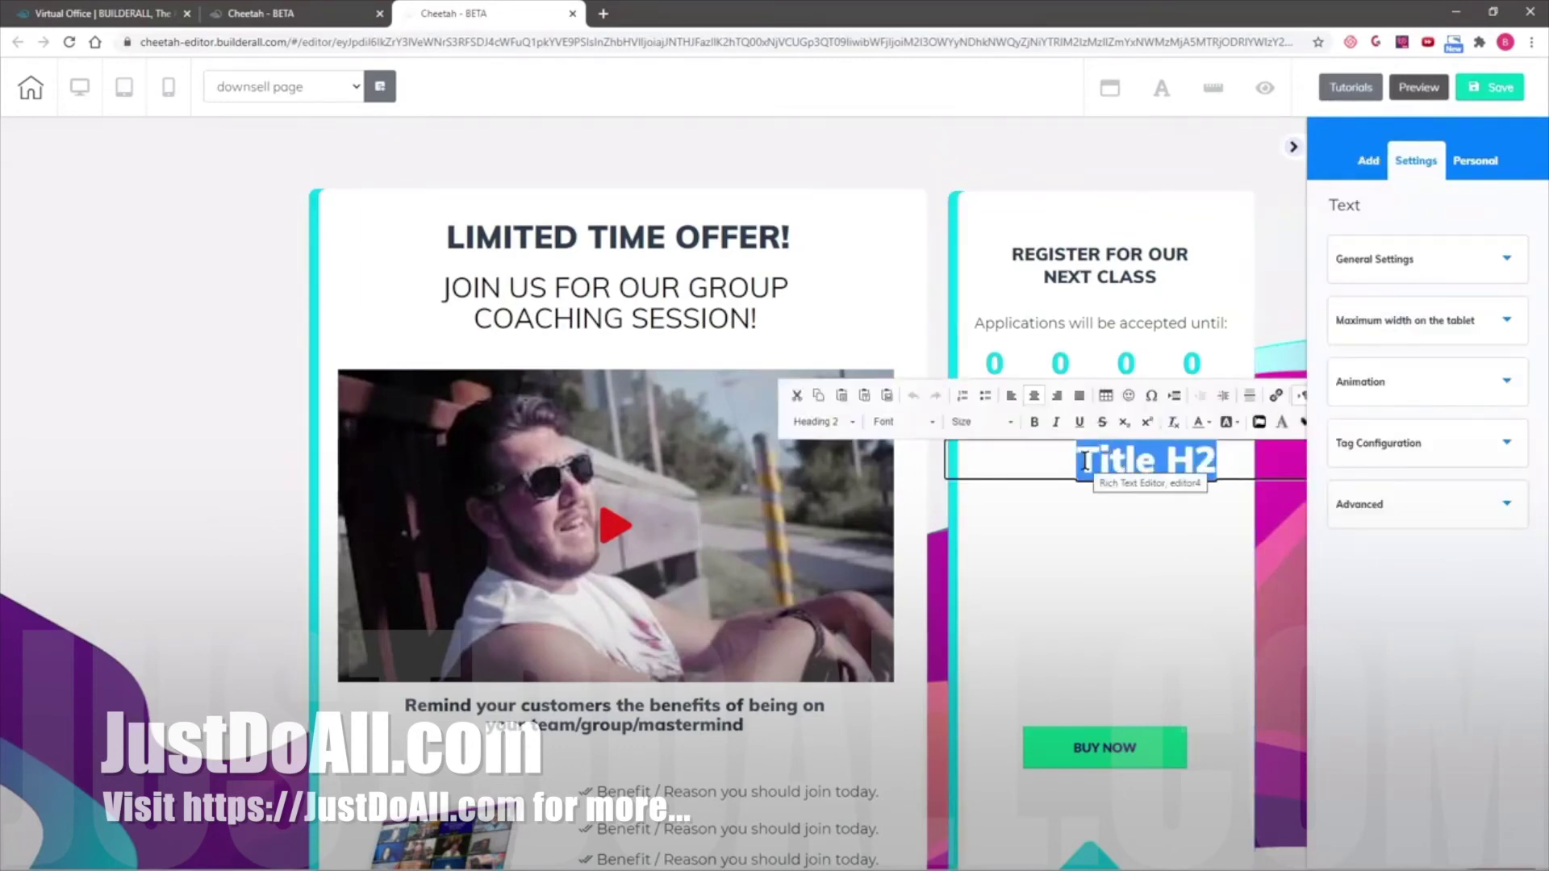
pyautogui.write('$29')
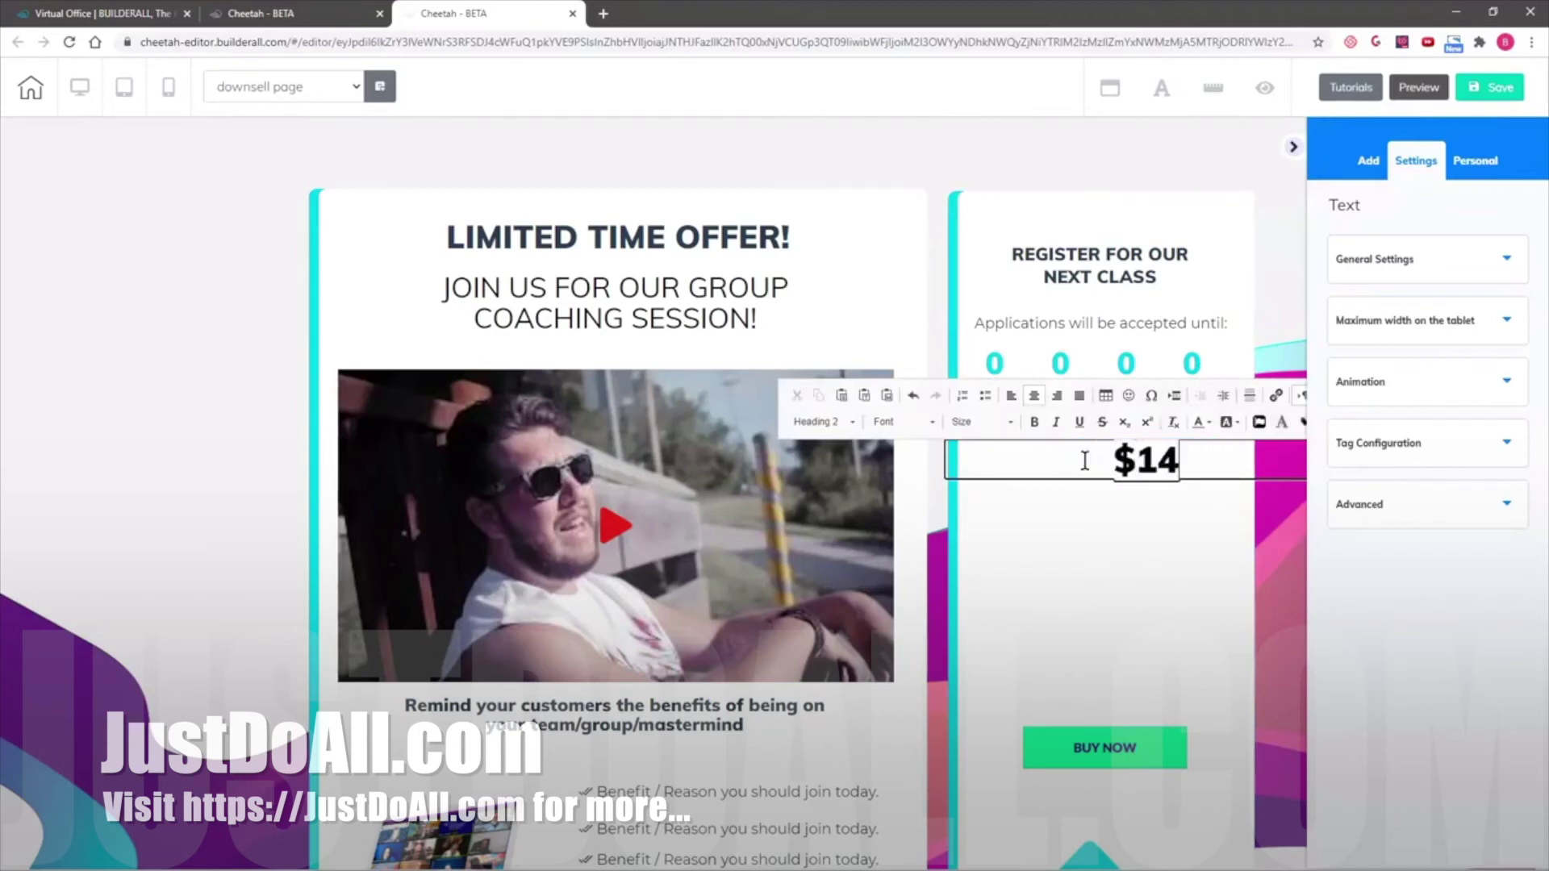
pyautogui.press('Home')
pyautogui.write('ONLY')
pyautogui.moveTo(1083, 462)
pyautogui.mouseDown()
pyautogui.moveTo(1057, 442)
pyautogui.moveTo(1079, 443)
pyautogui.mouseUp()
# Add a Title H1 'ONE TIME OFFER ONLY $10!' as Heading 4, split onto two lines.
pyautogui.click(1369, 164)
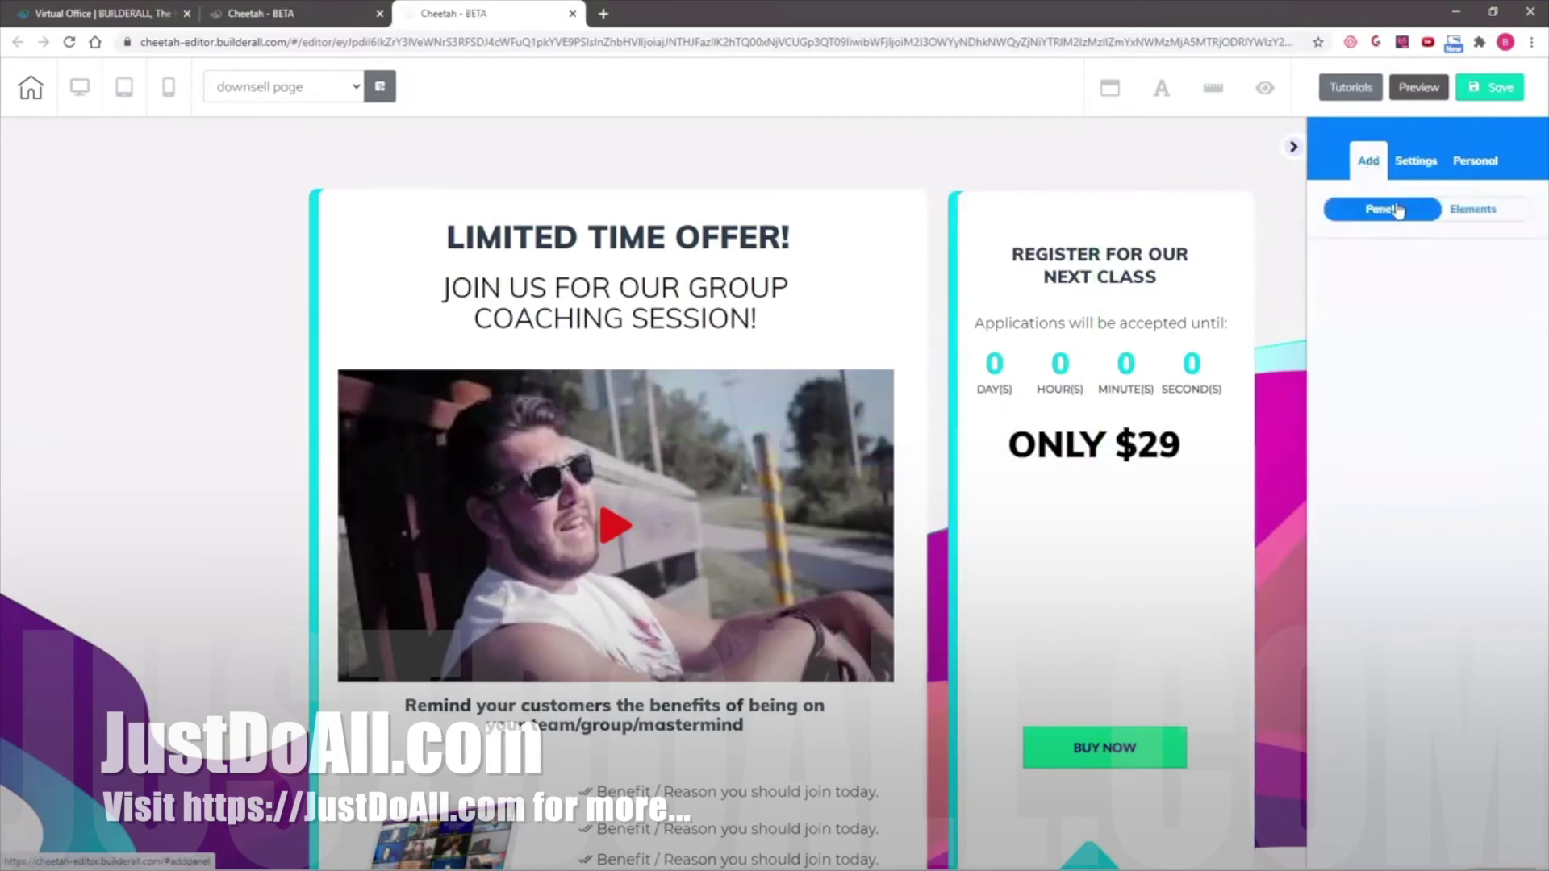
pyautogui.click(1465, 210)
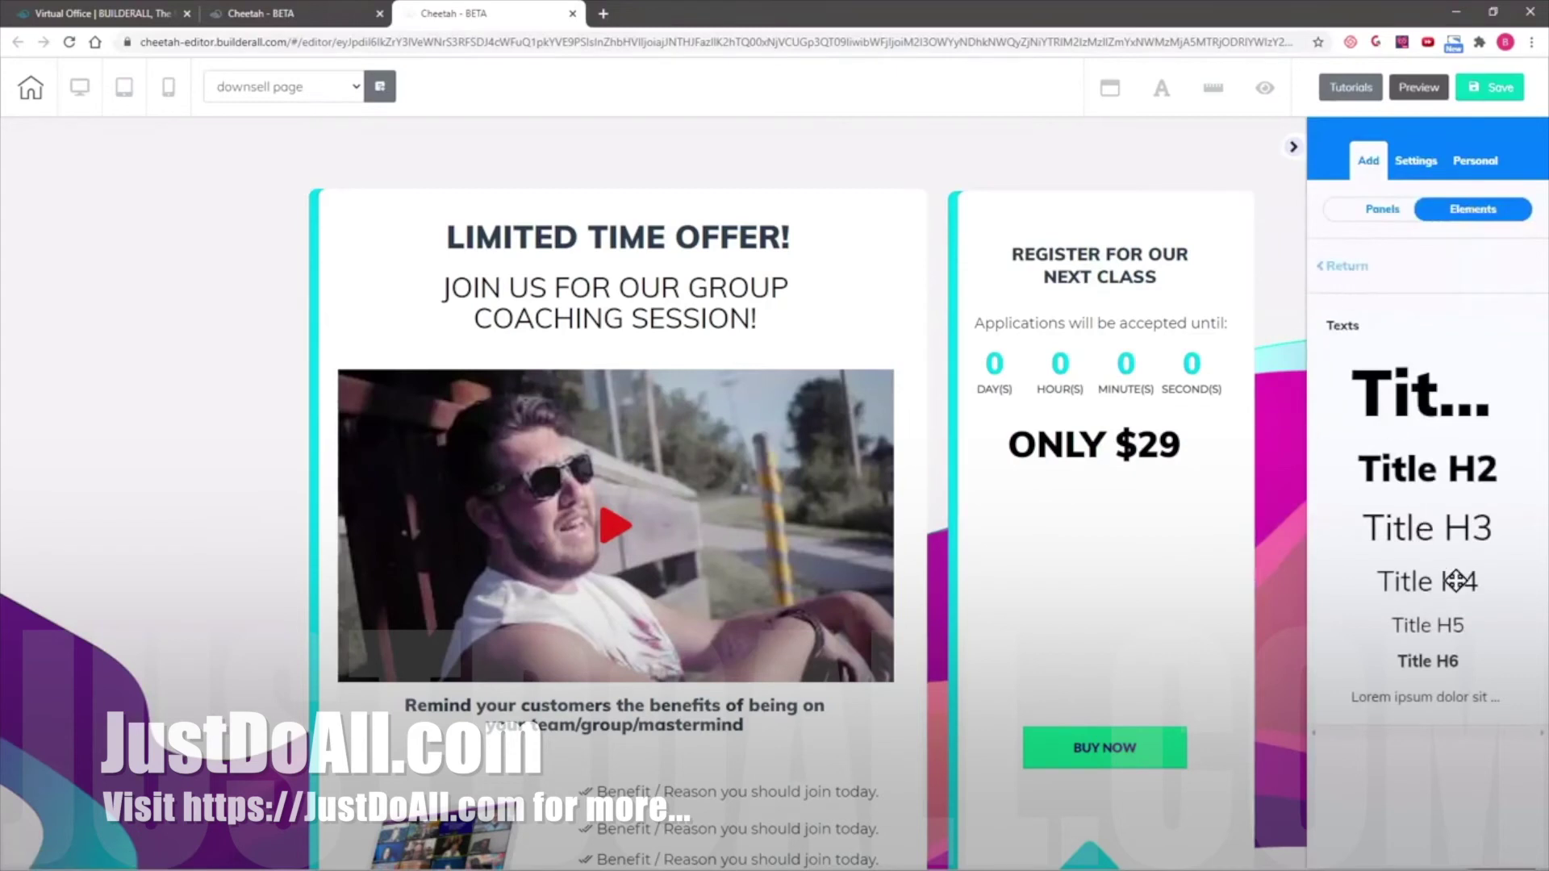
pyautogui.moveTo(1401, 422); pyautogui.dragTo(1081, 524)
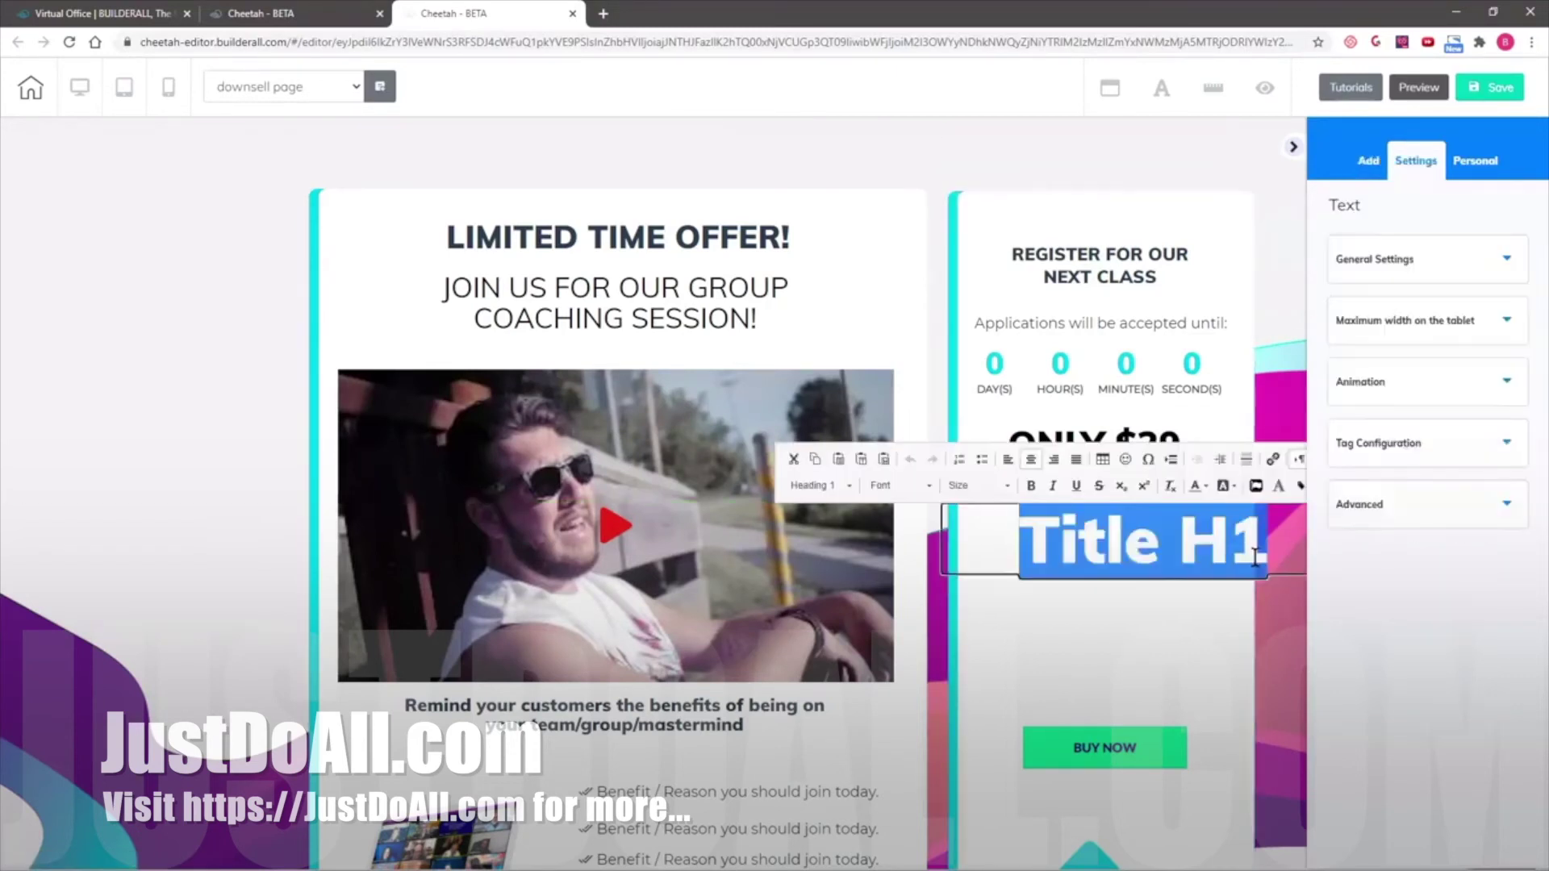
pyautogui.write('ONE TIME OFFER ONLY $10!')
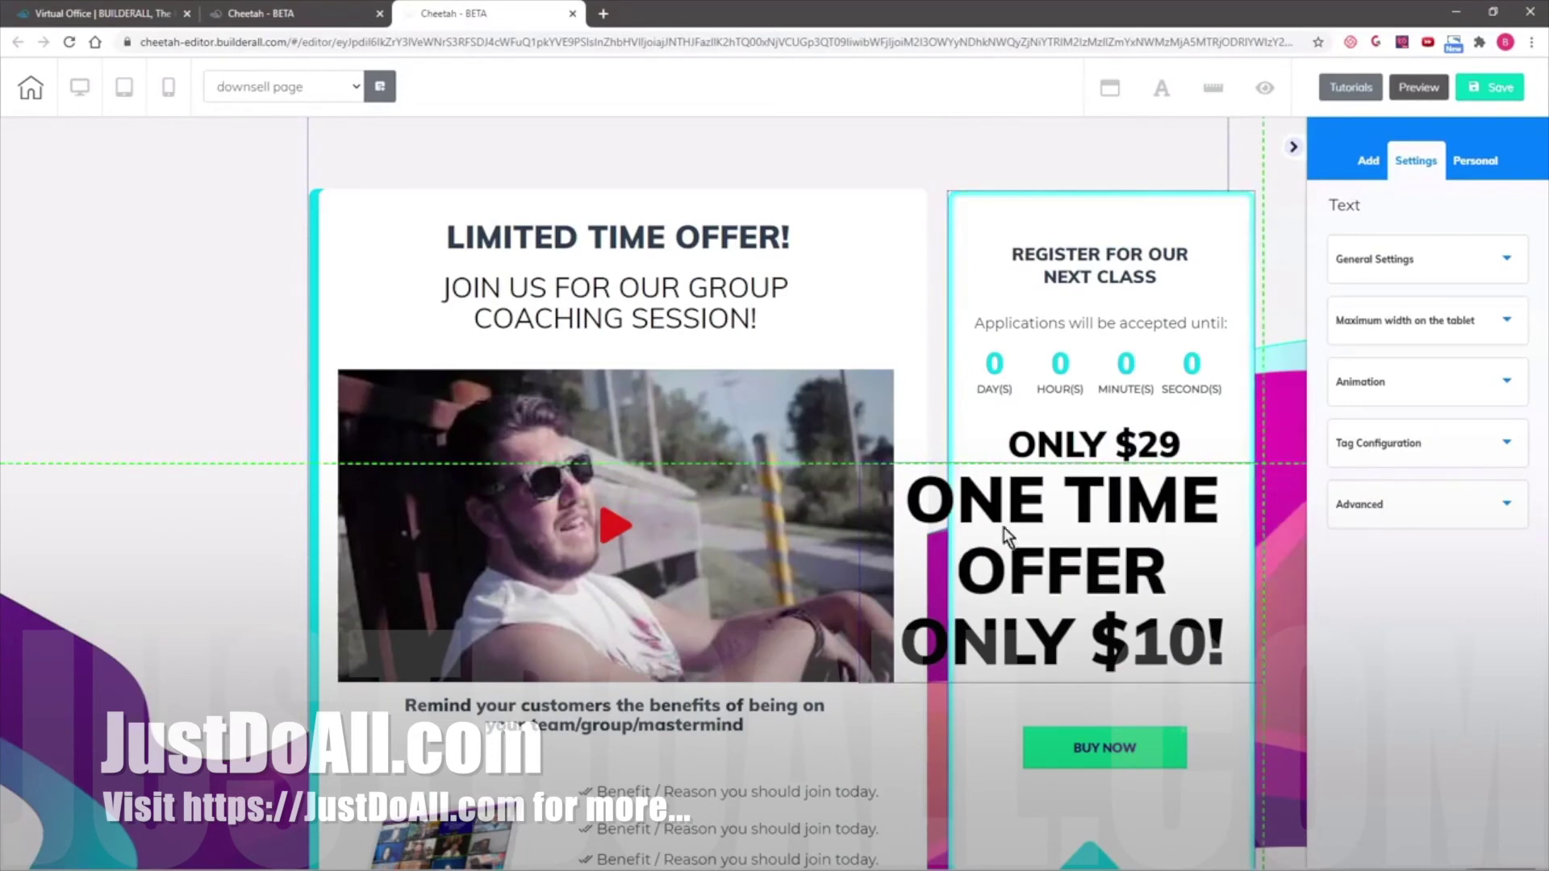
pyautogui.moveTo(1004, 526); pyautogui.dragTo(1228, 623)
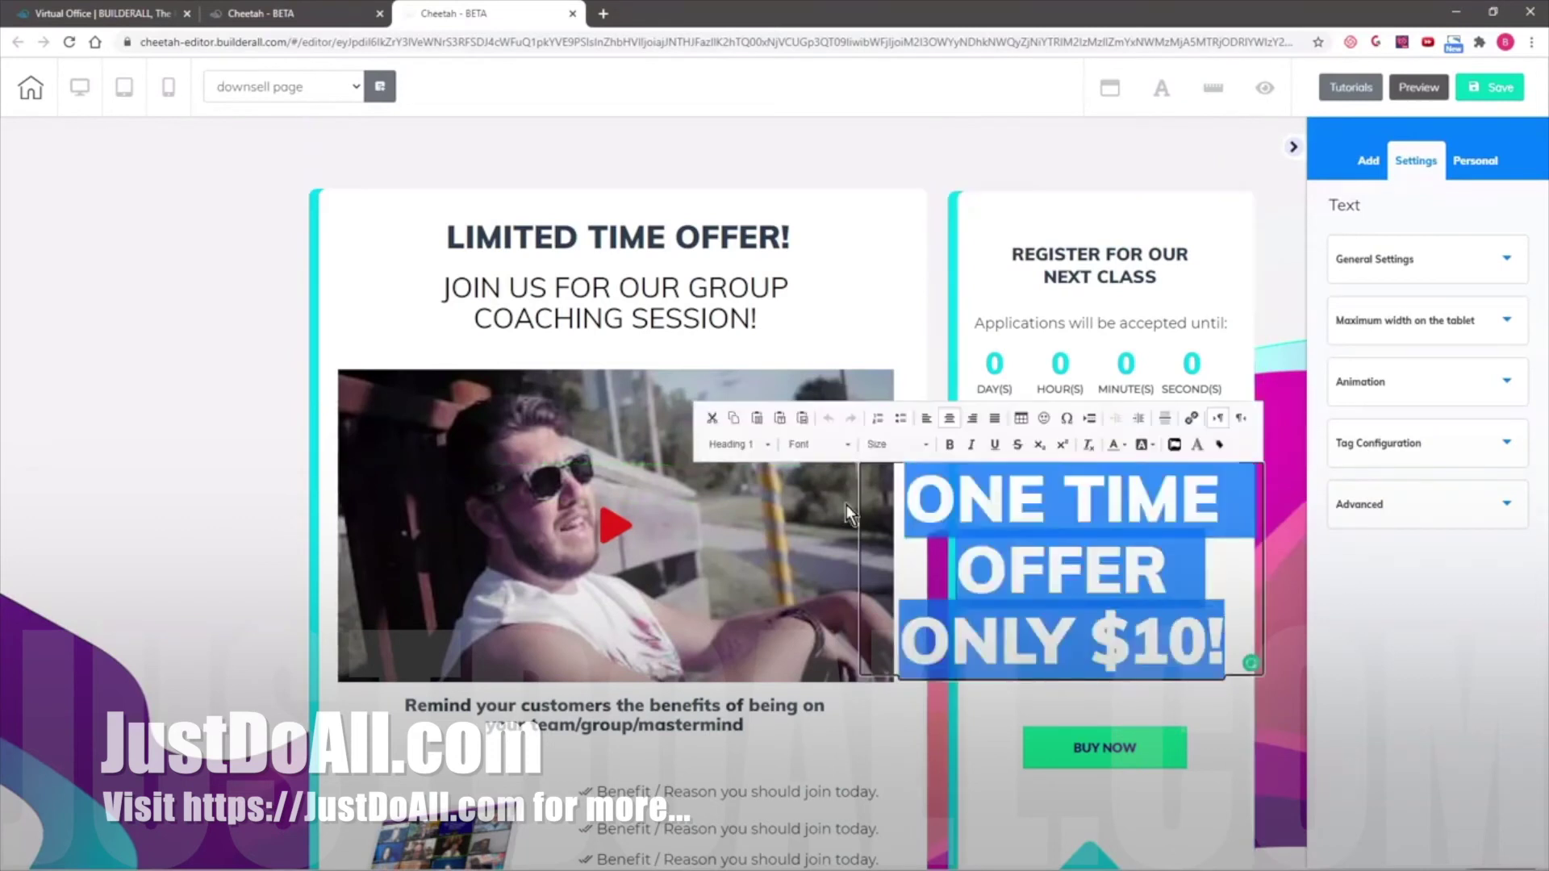
pyautogui.click(766, 446)
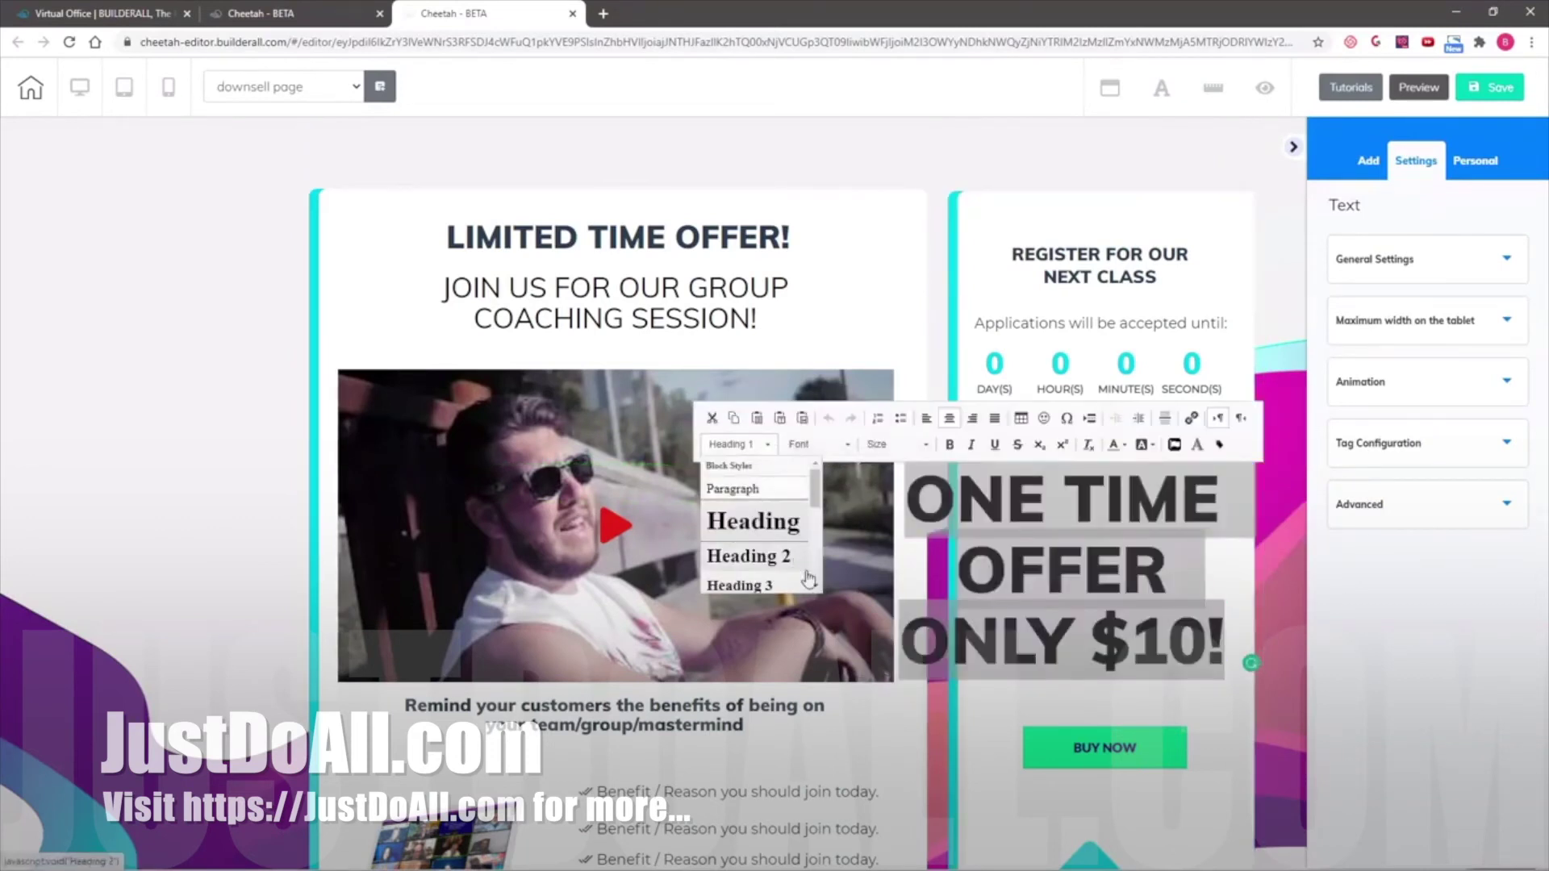
pyautogui.scroll(-3, 812, 587)
pyautogui.click(752, 543)
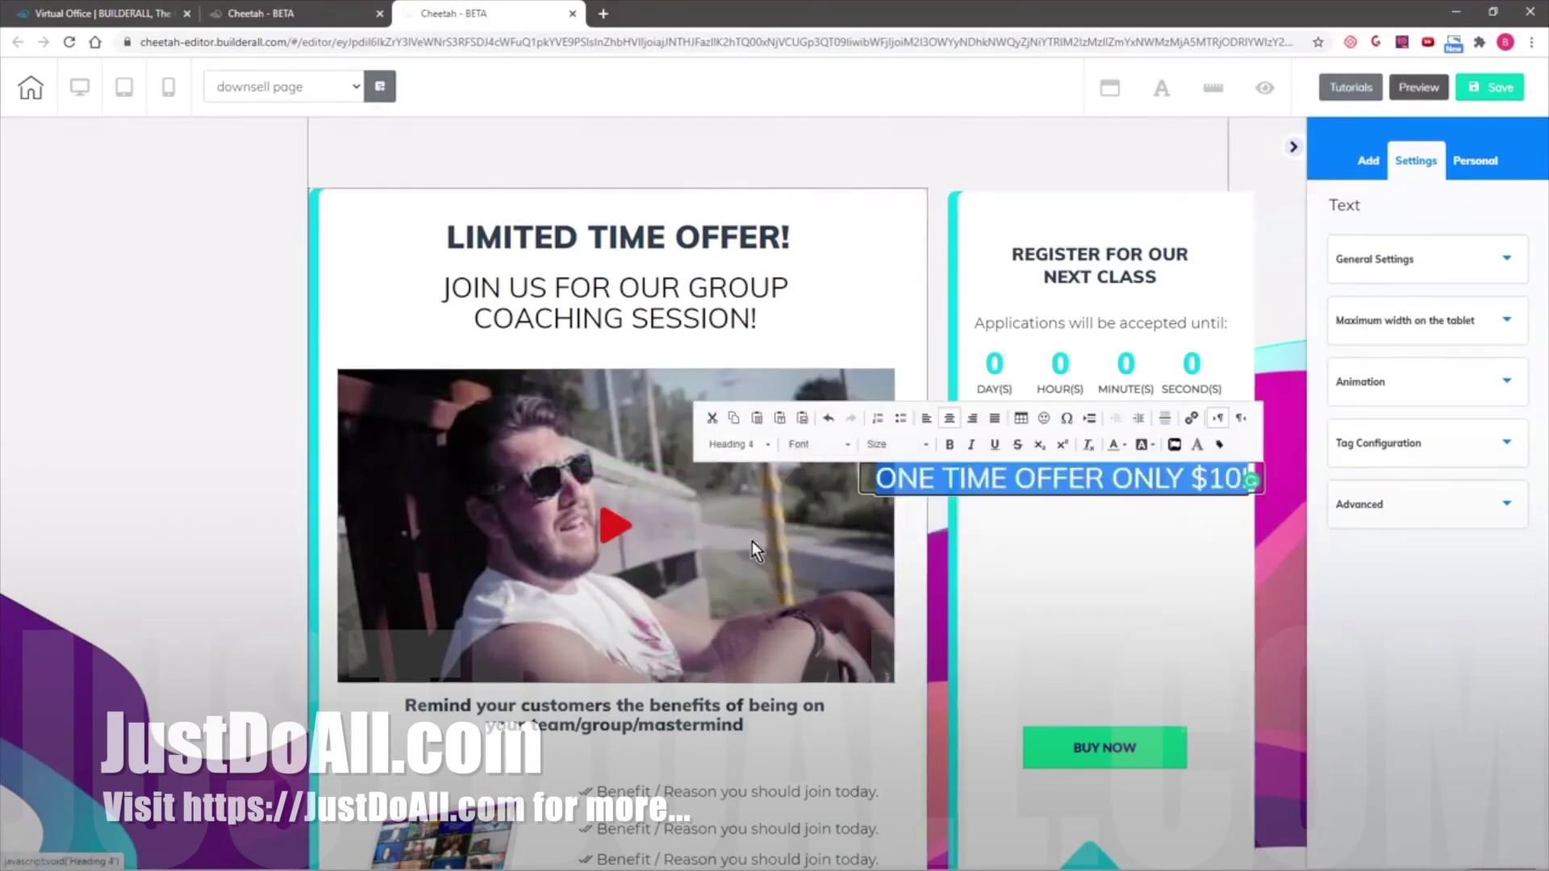
pyautogui.click(1115, 478)
pyautogui.press('Return')
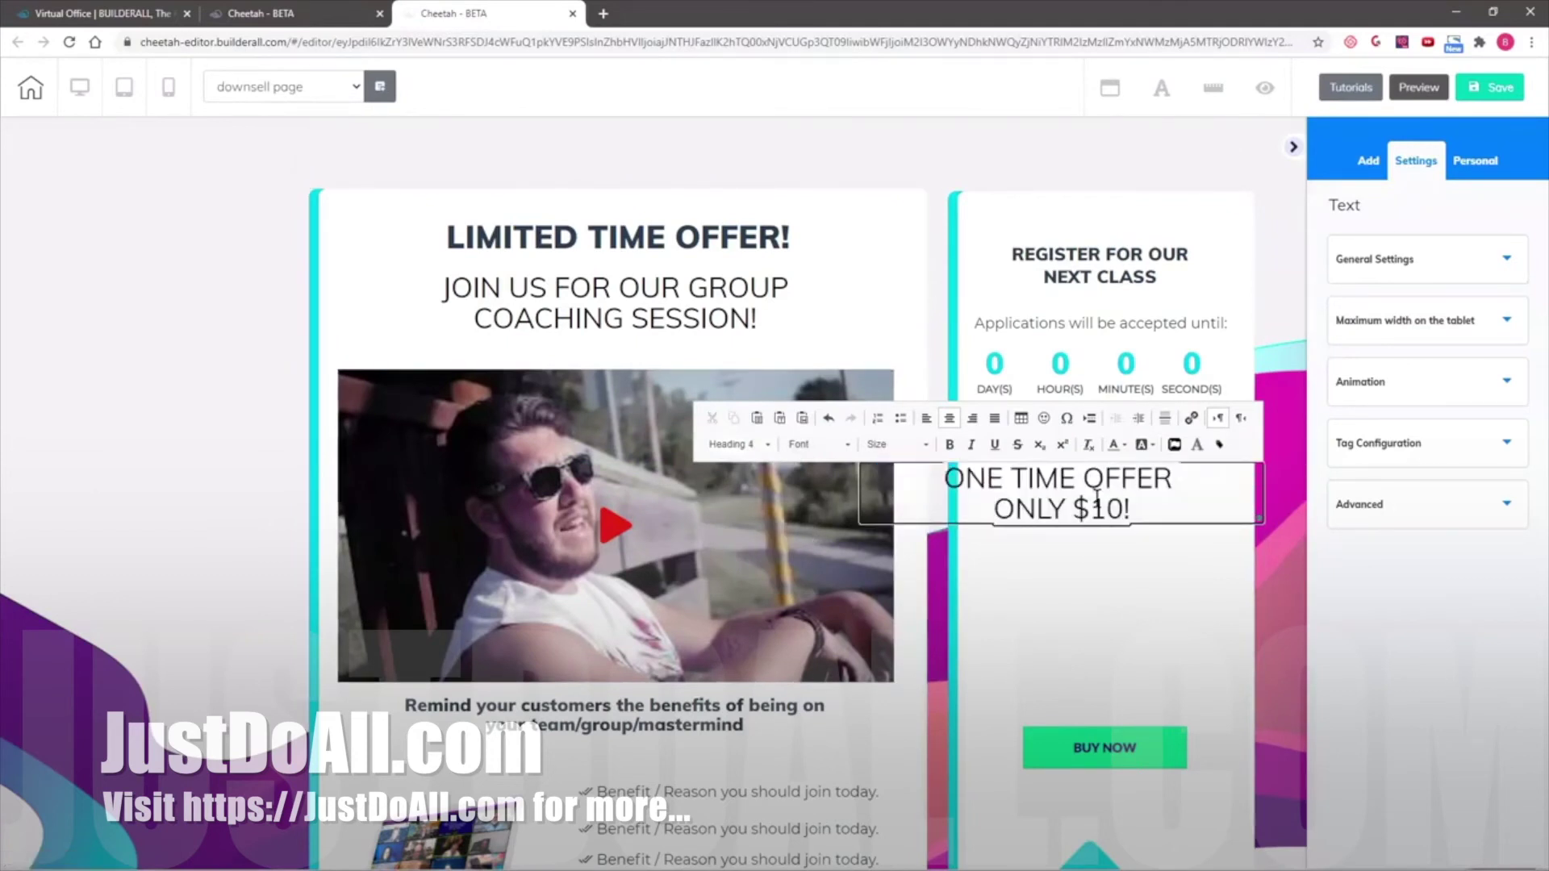
pyautogui.click(1134, 664)
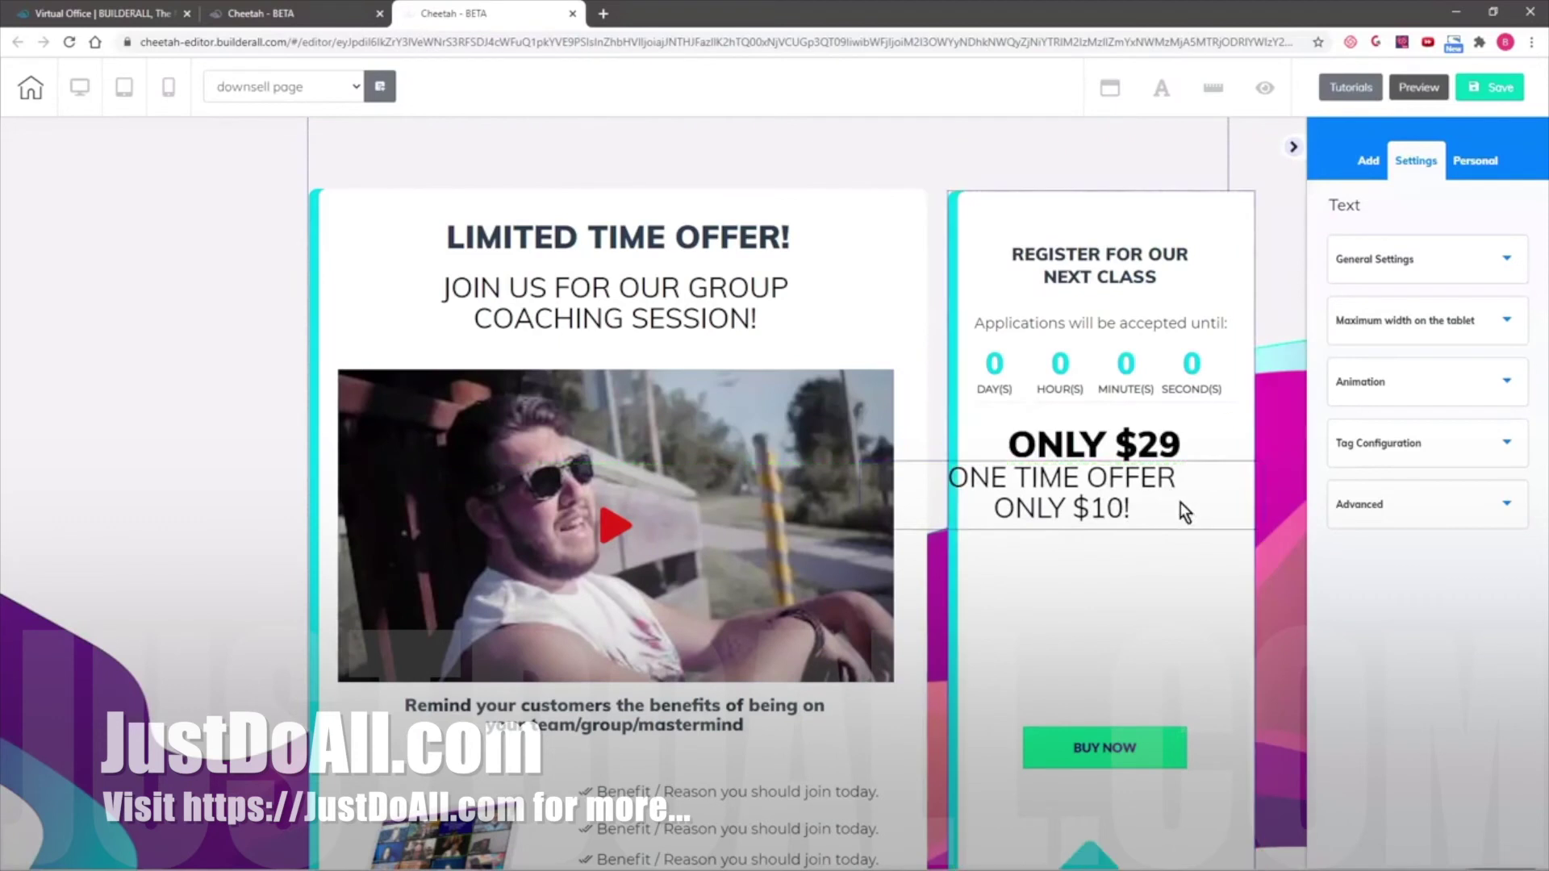
# Narrow the offer text, place it below ONLY $29 and colour it red.
pyautogui.click(1180, 502)
pyautogui.moveTo(1257, 526); pyautogui.dragTo(1150, 525)
pyautogui.moveTo(983, 508); pyautogui.dragTo(1081, 546)
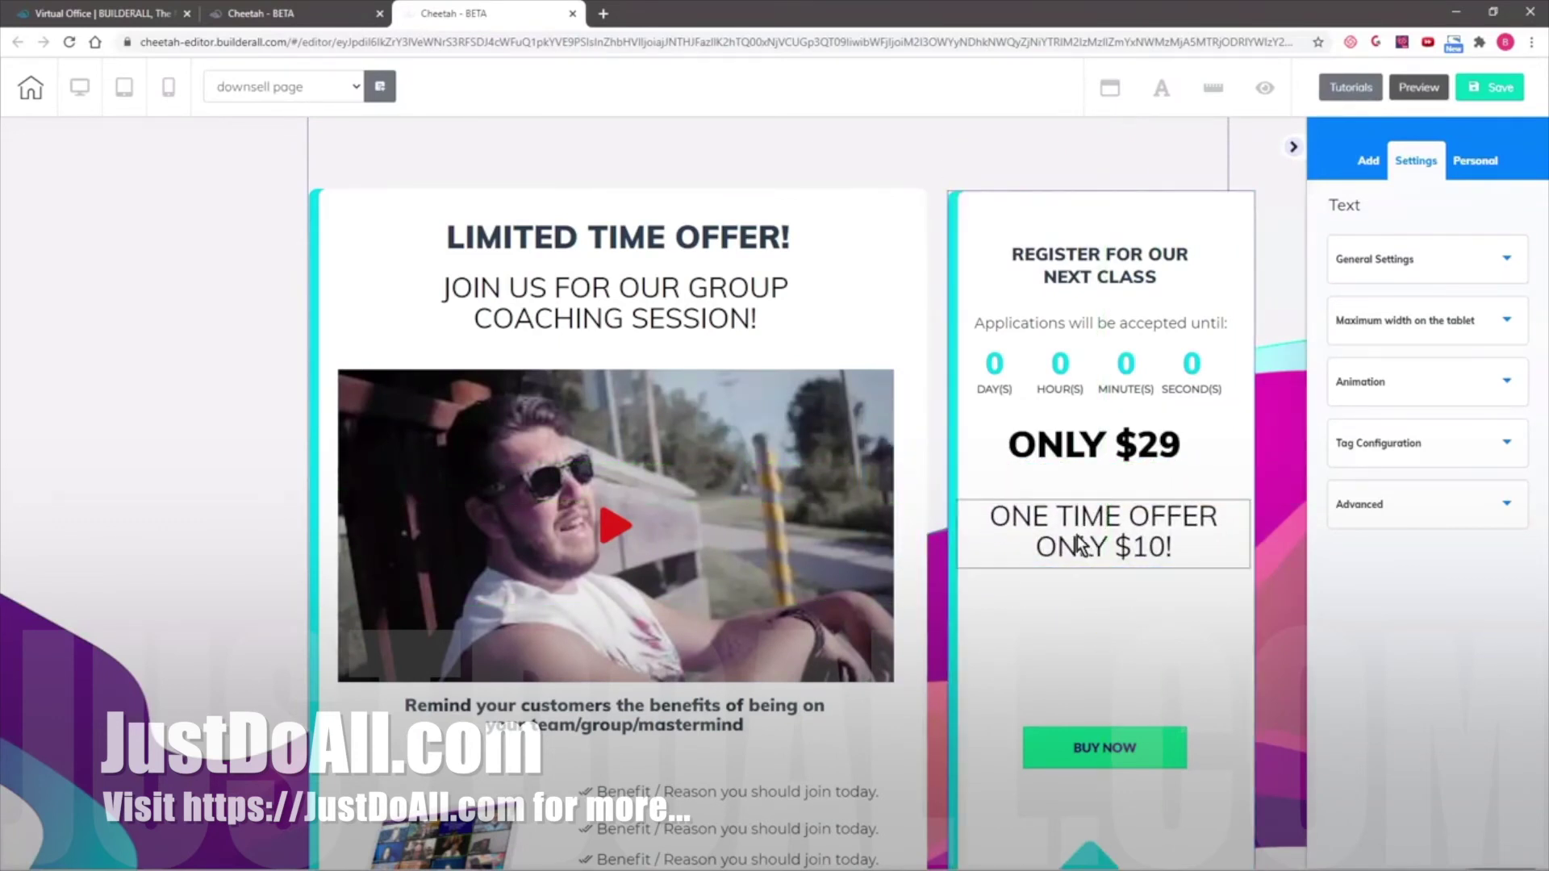
pyautogui.doubleClick(985, 515)
pyautogui.moveTo(982, 513); pyautogui.dragTo(1174, 547)
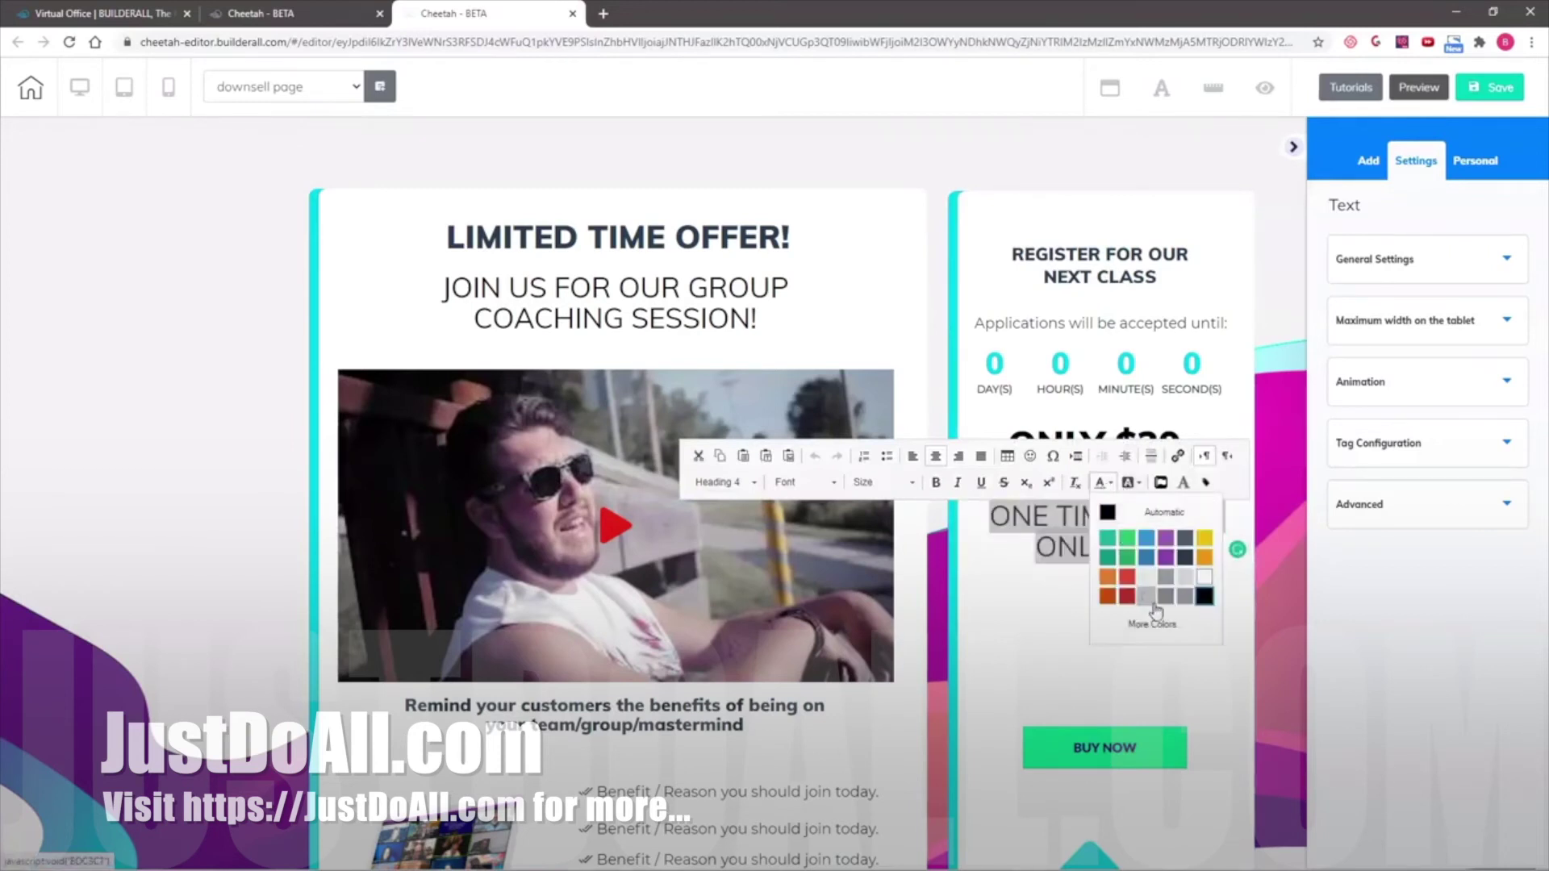
pyautogui.click(1127, 596)
pyautogui.click(1058, 611)
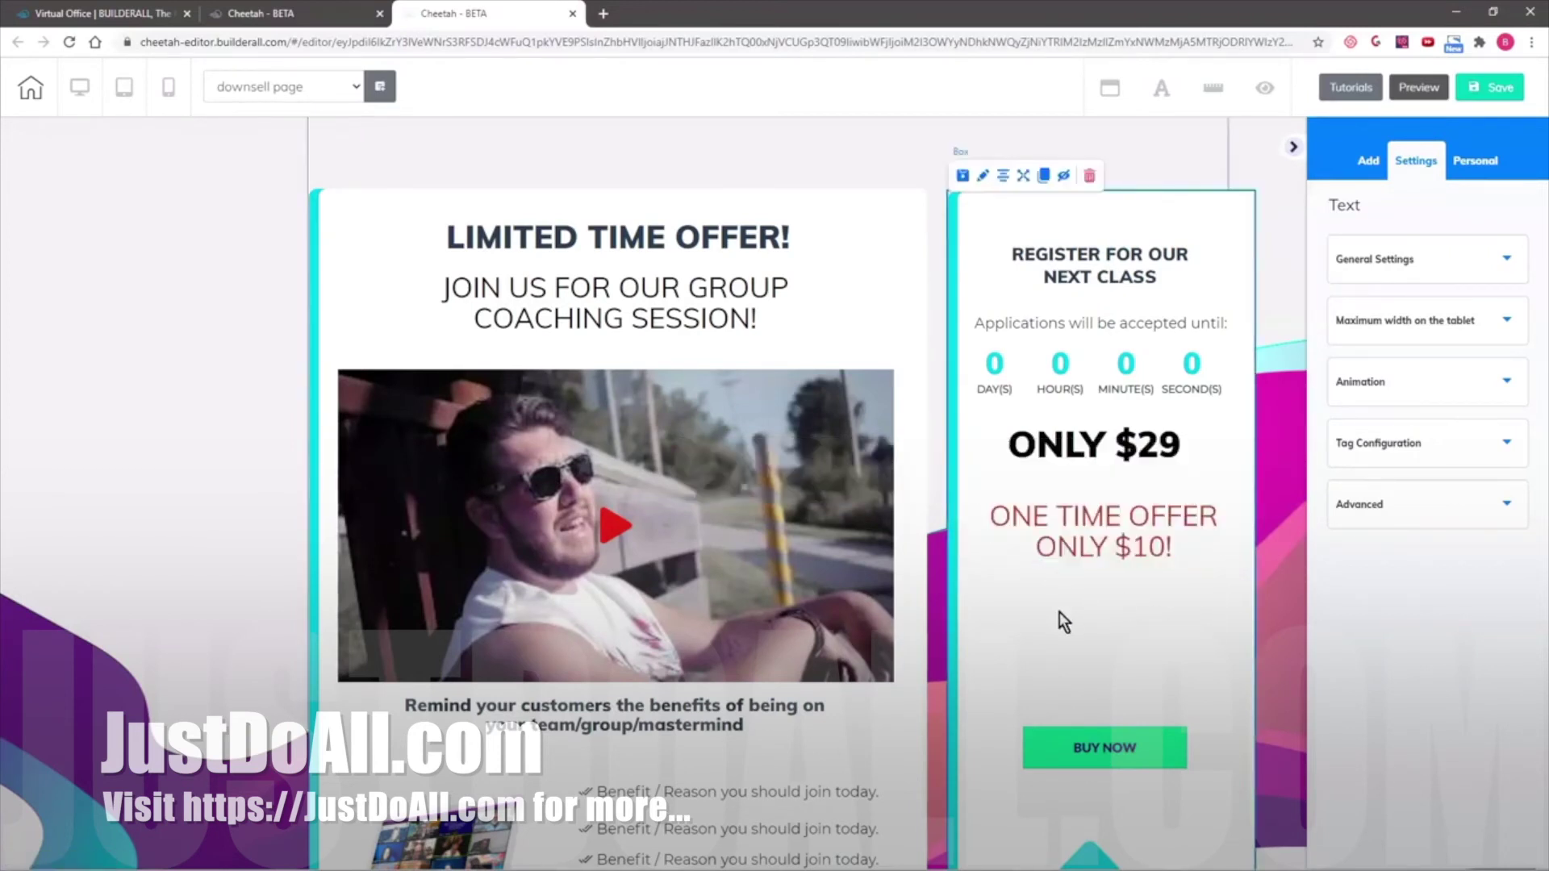
# Give the red offer text an infinite flash animation.
pyautogui.moveTo(986, 511); pyautogui.dragTo(1174, 541)
pyautogui.click(1428, 381)
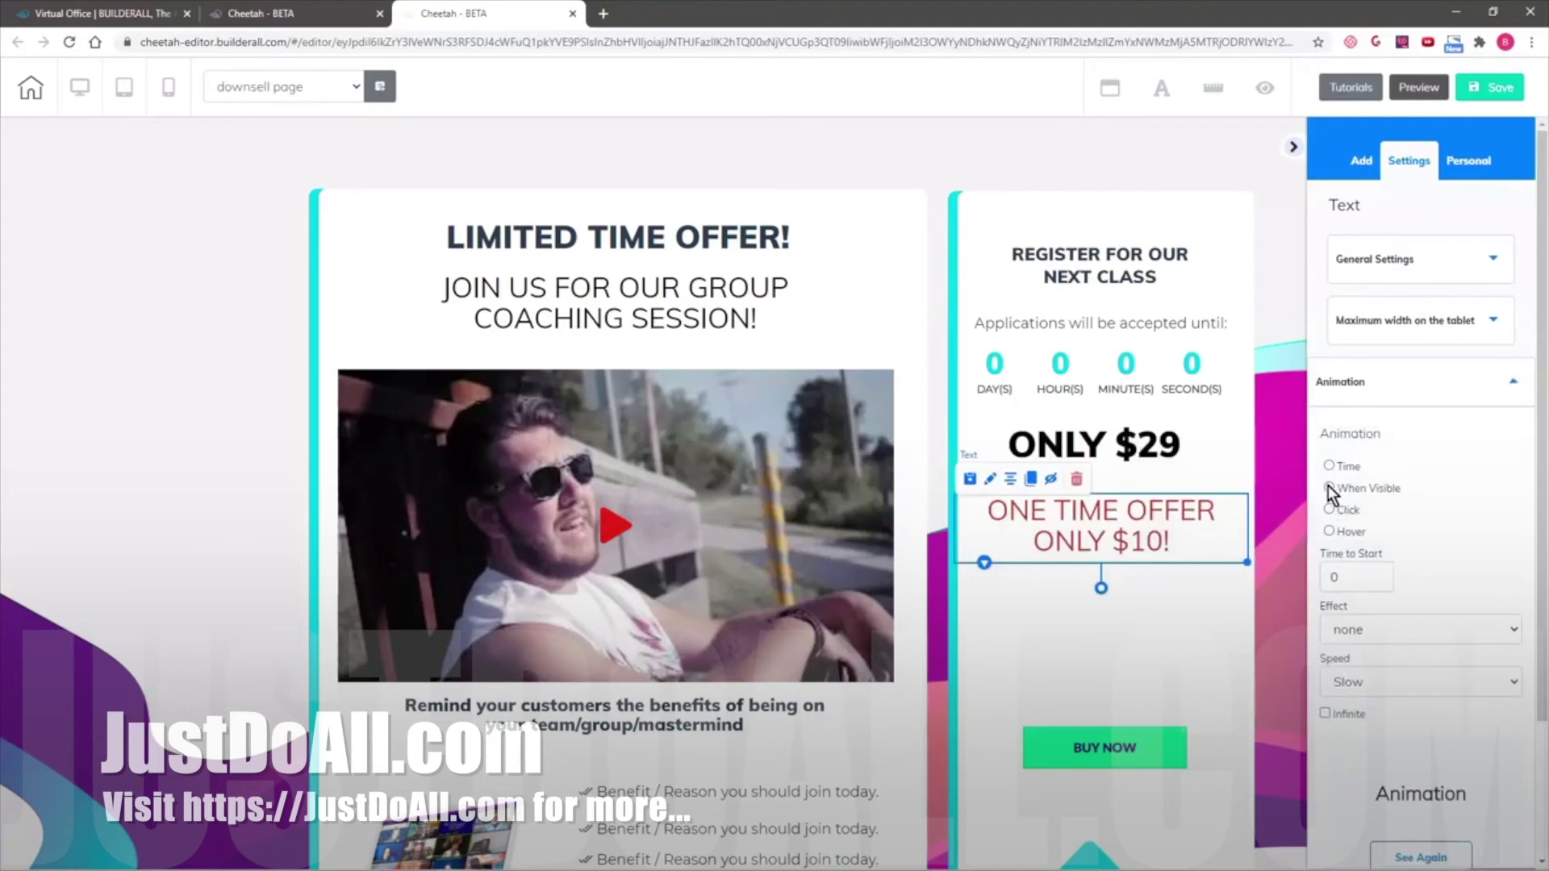
pyautogui.click(1381, 627)
pyautogui.click(1364, 320)
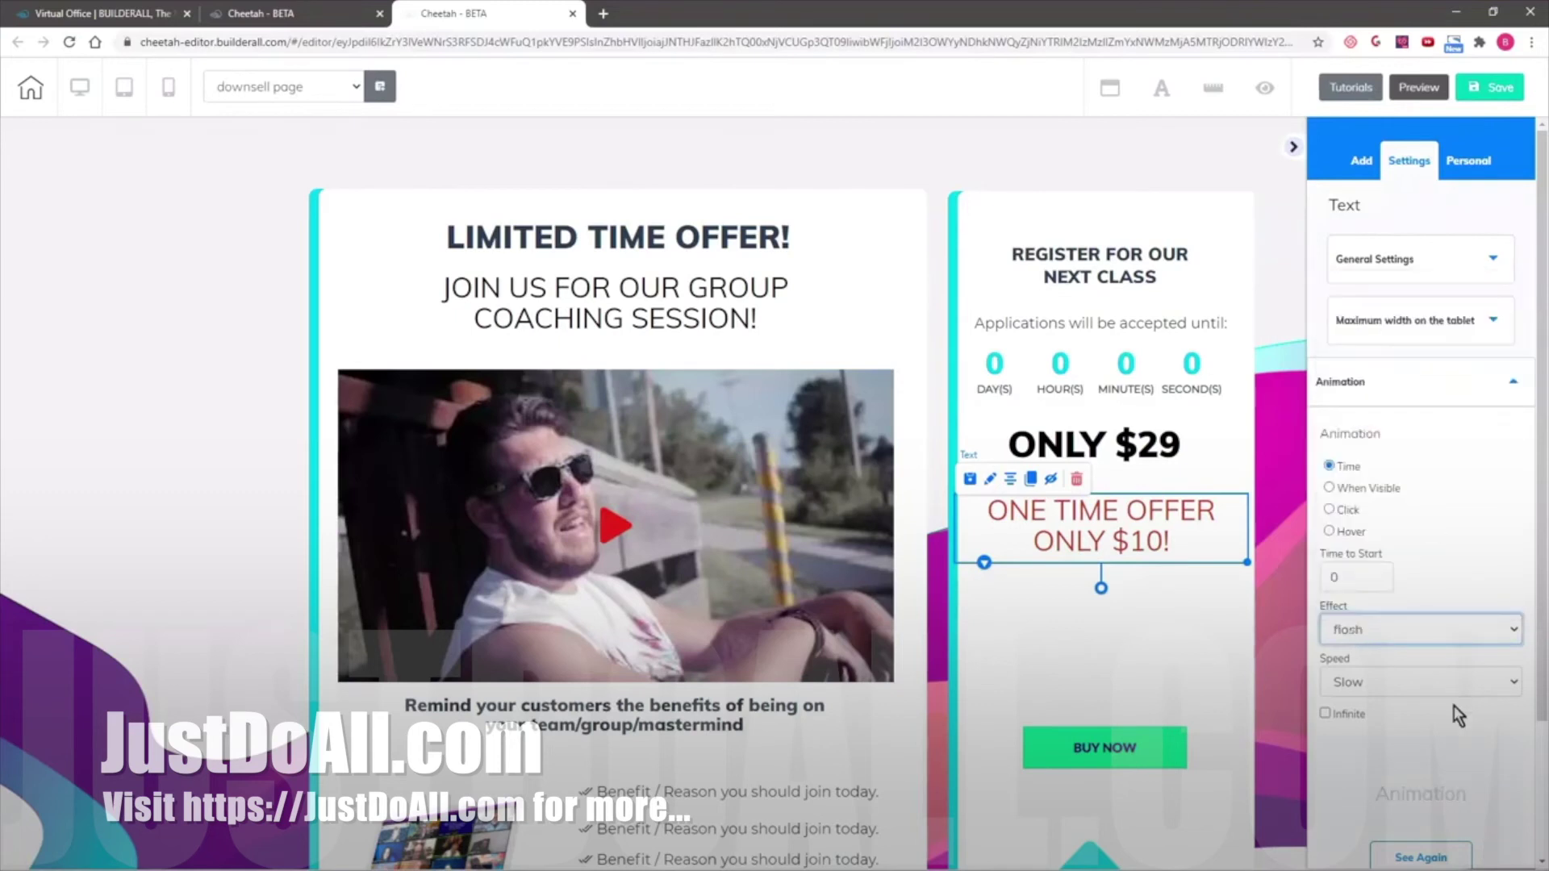
pyautogui.click(1325, 713)
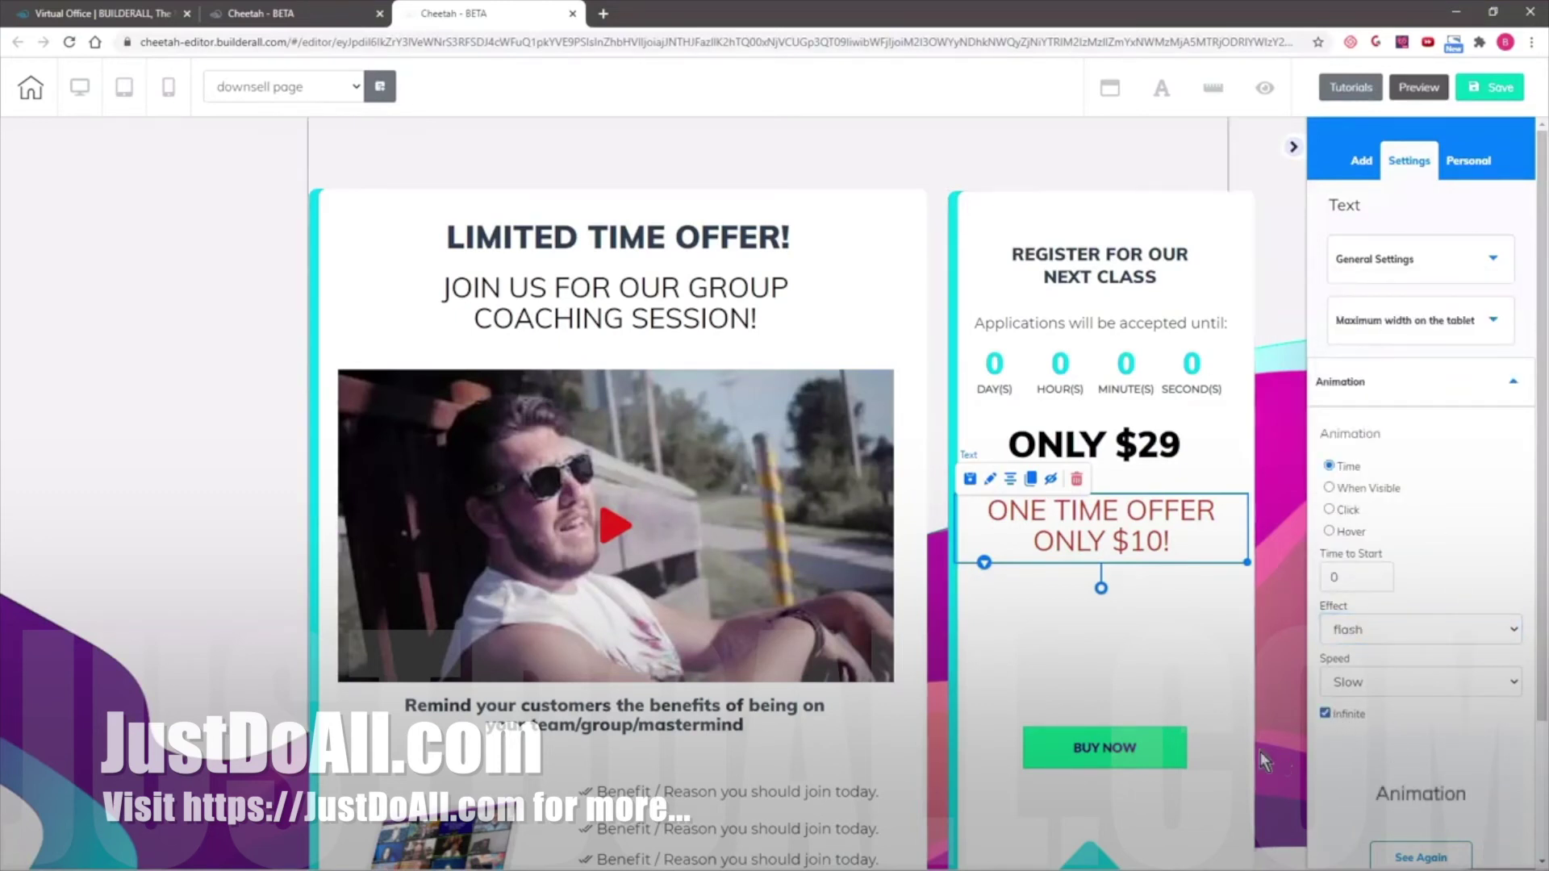
# Restack ONLY $29, the offer text and a widened, centred BUY NOW button in the card.
pyautogui.moveTo(1138, 530); pyautogui.dragTo(1110, 557)
pyautogui.moveTo(1128, 447); pyautogui.dragTo(1128, 478)
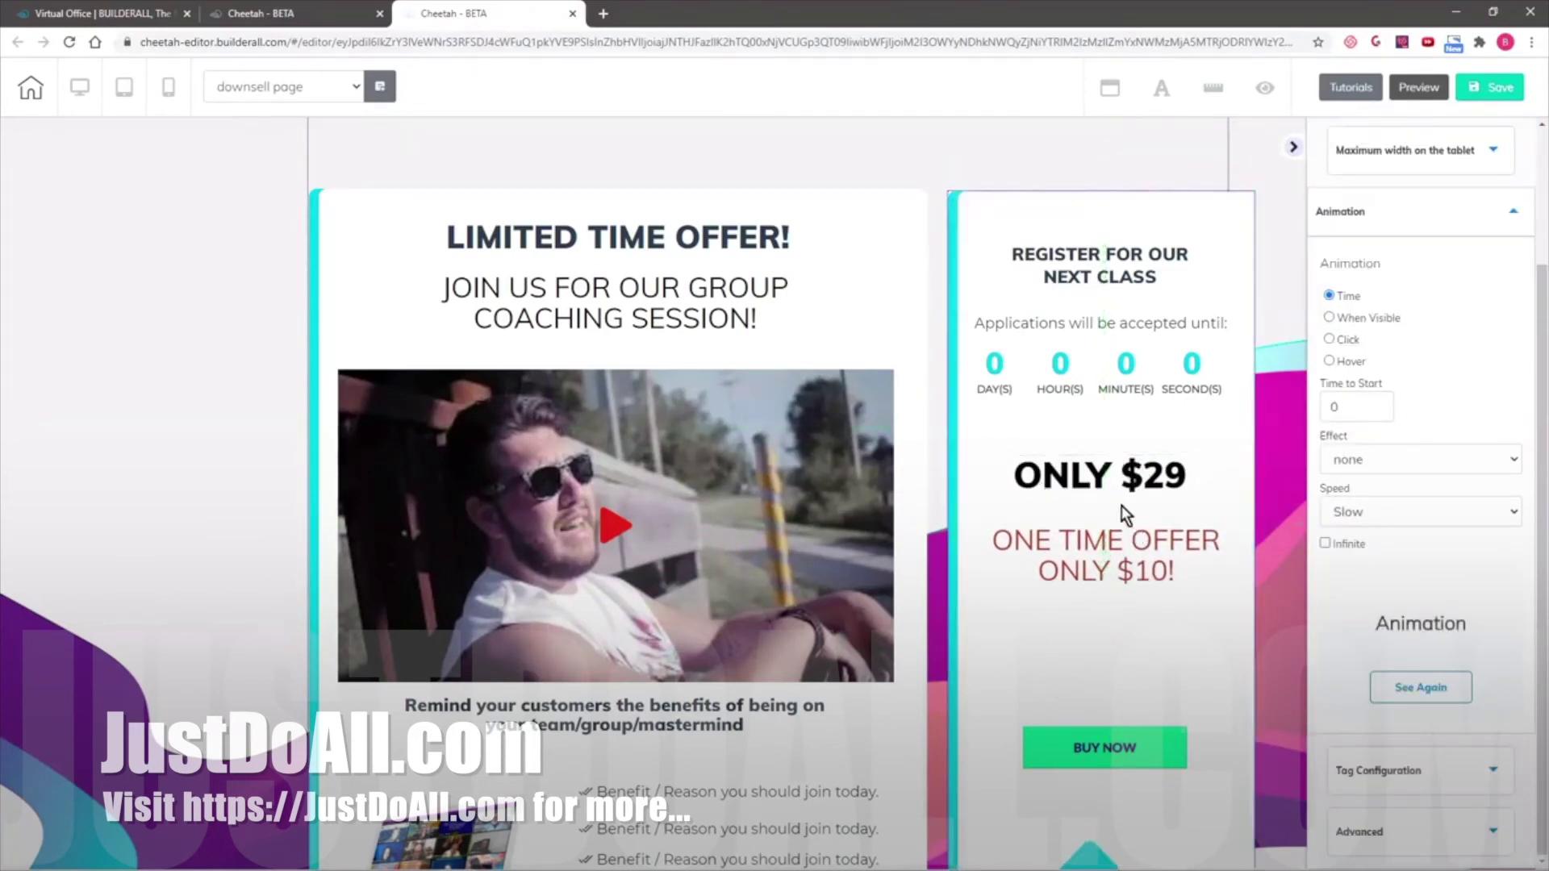
pyautogui.moveTo(1132, 570); pyautogui.dragTo(1134, 599)
pyautogui.moveTo(1128, 742); pyautogui.dragTo(1242, 699)
pyautogui.moveTo(1130, 696); pyautogui.dragTo(1082, 607)
pyautogui.scroll(-3, 1220, 734)
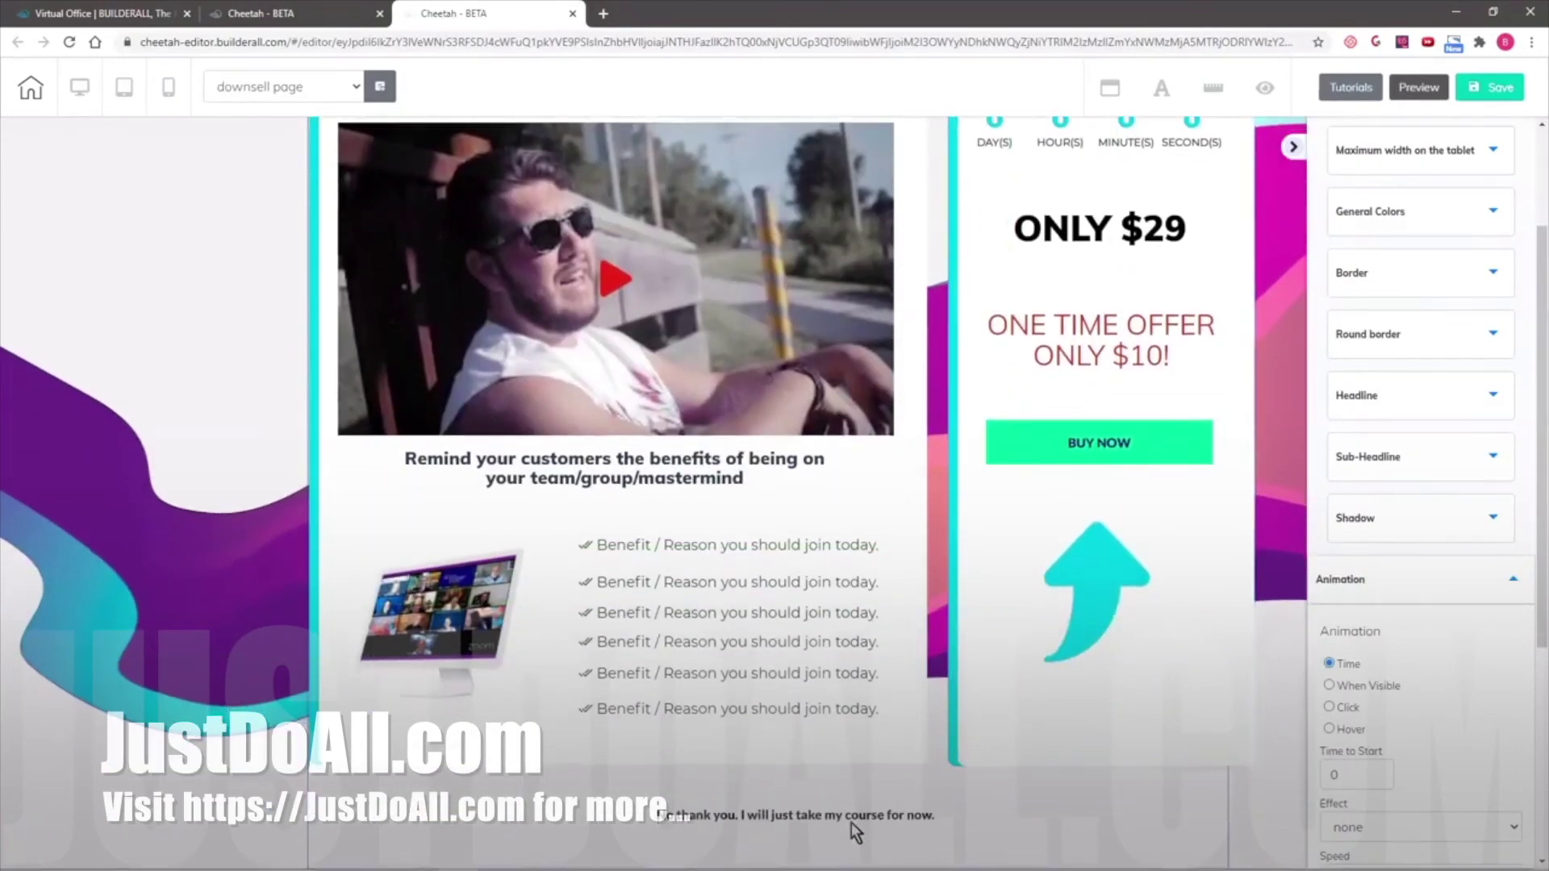
pyautogui.scroll(3, 1297, 628)
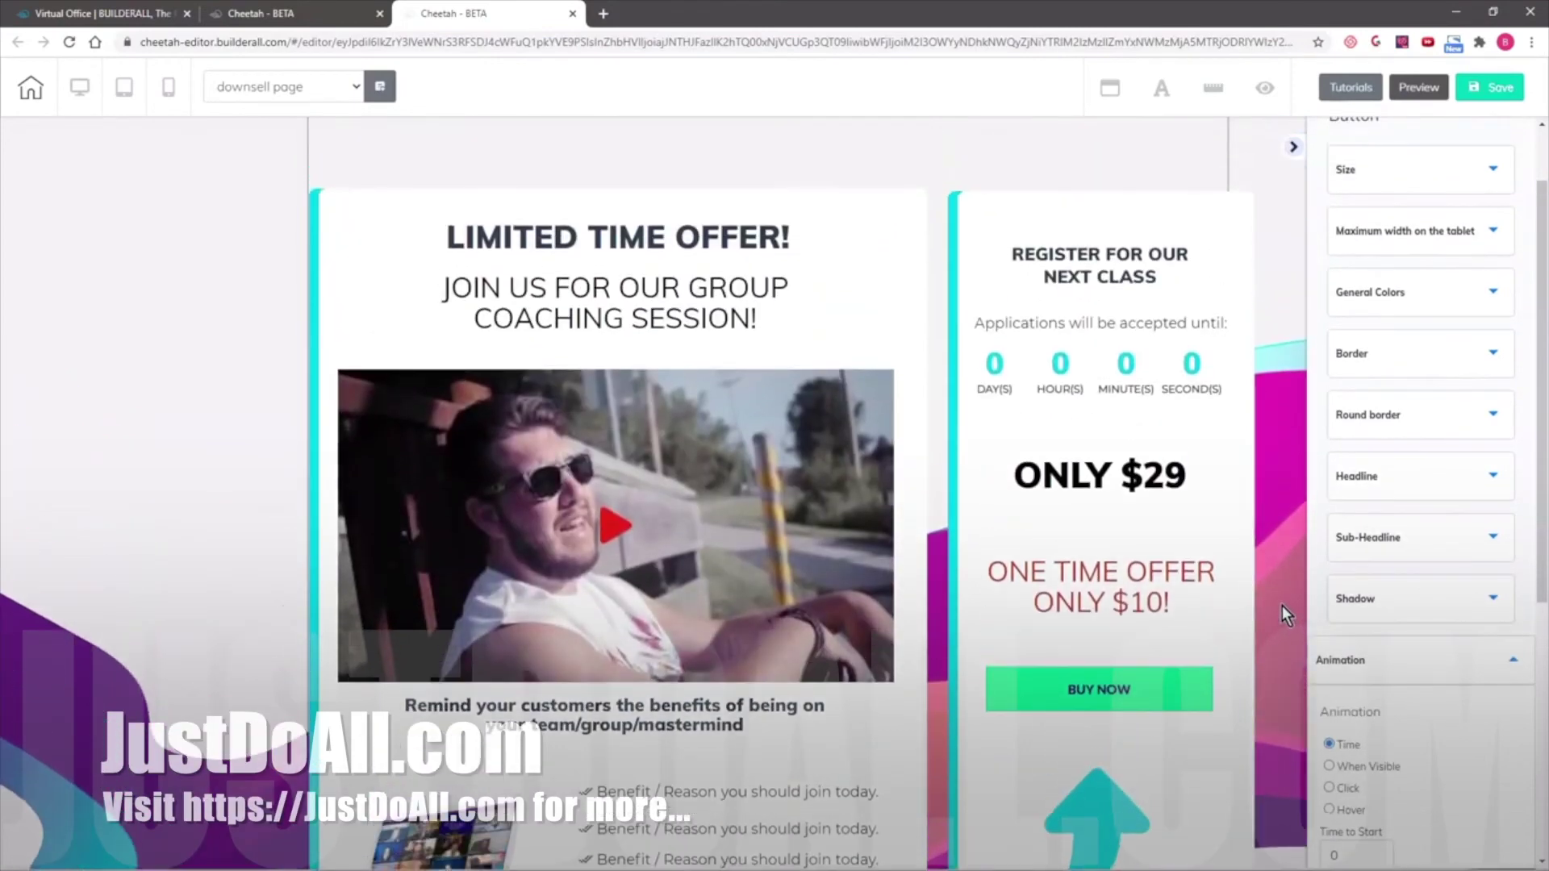
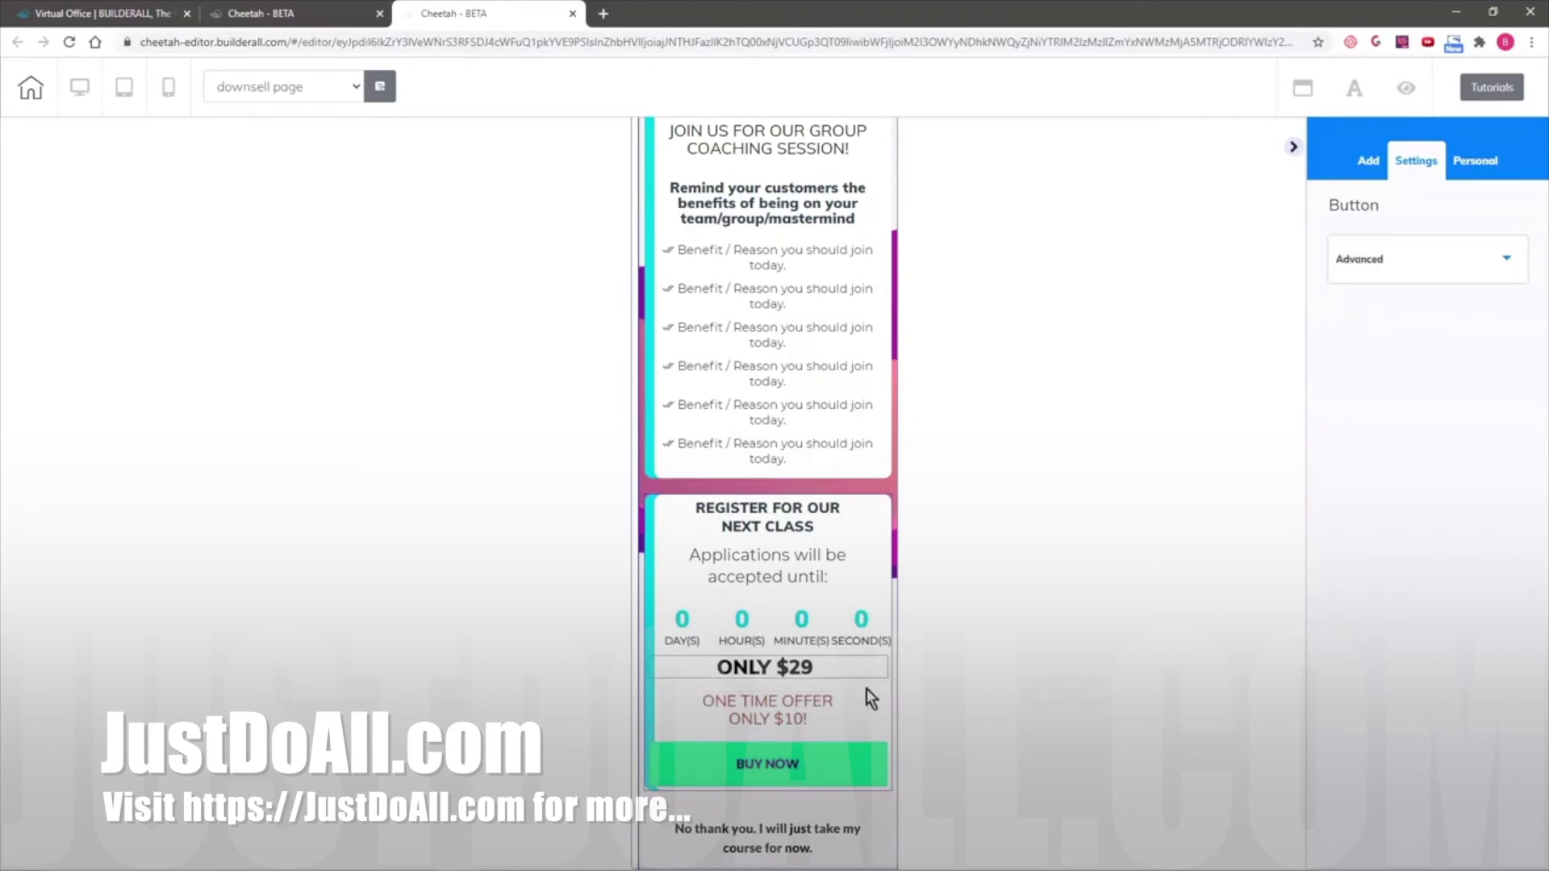
# Give the mobile BUY NOW button 46 left/right spacing and 32 bottom spacing.
pyautogui.click(736, 766)
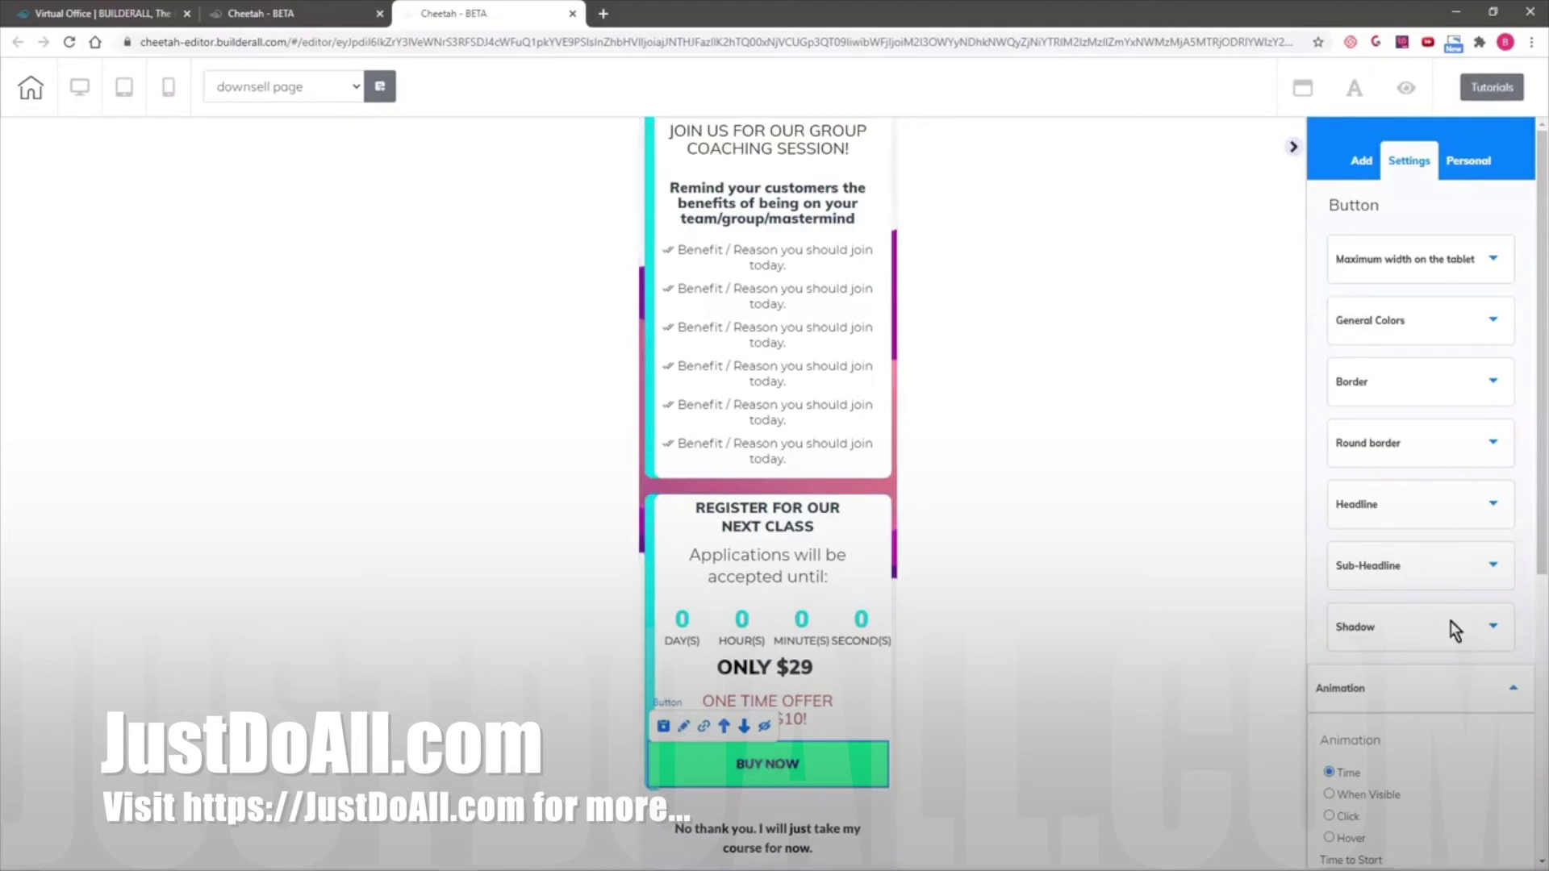
pyautogui.scroll(-1, 1444, 714)
pyautogui.scroll(-5, 1445, 710)
pyautogui.click(1464, 823)
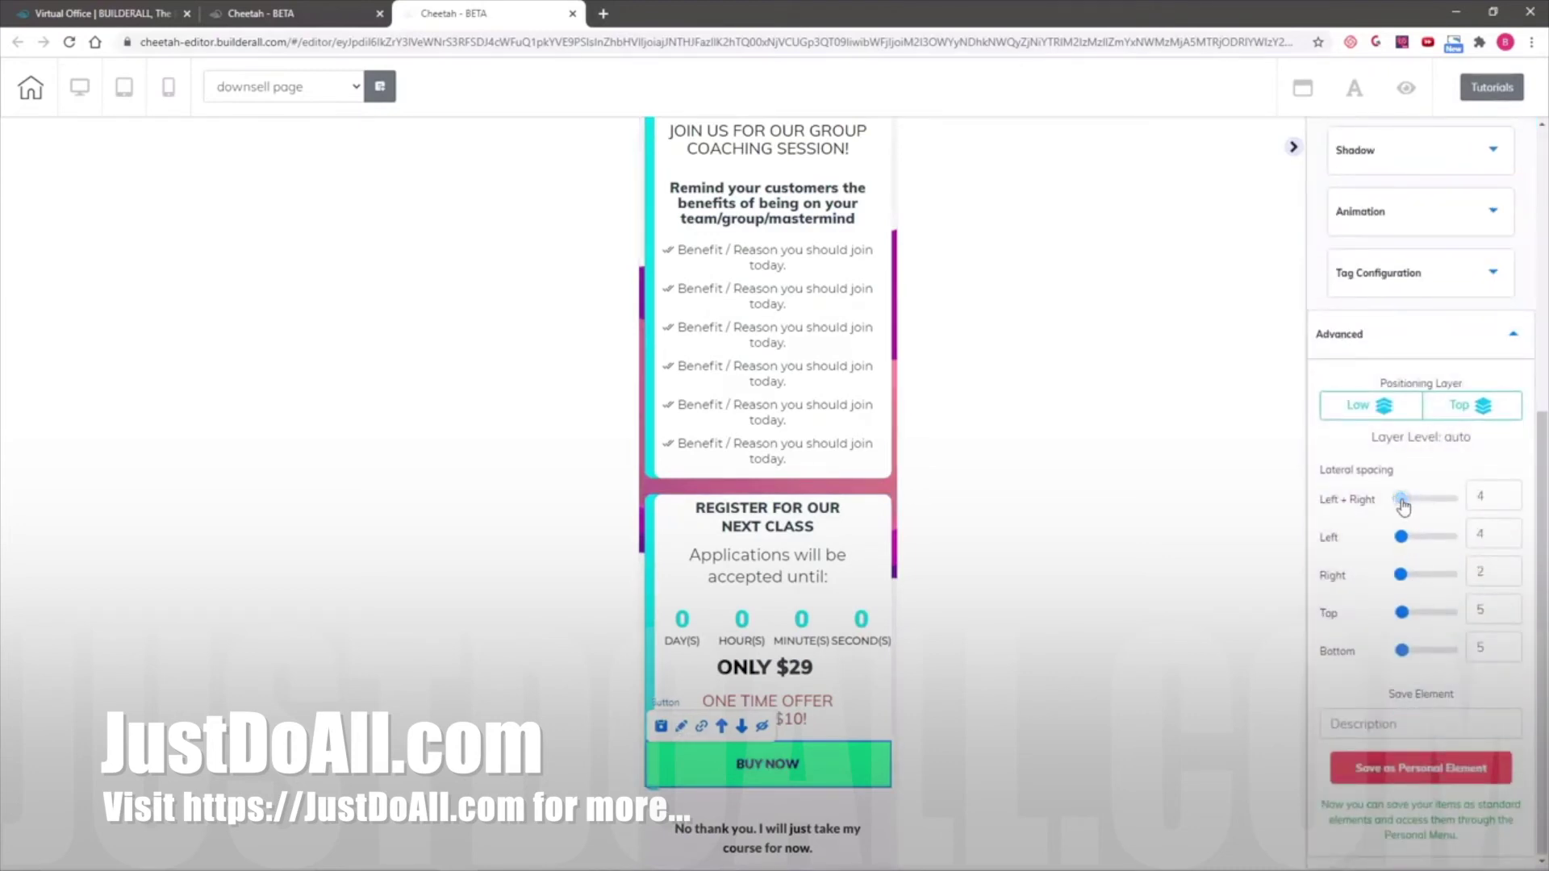
pyautogui.moveTo(1403, 503); pyautogui.dragTo(1425, 507)
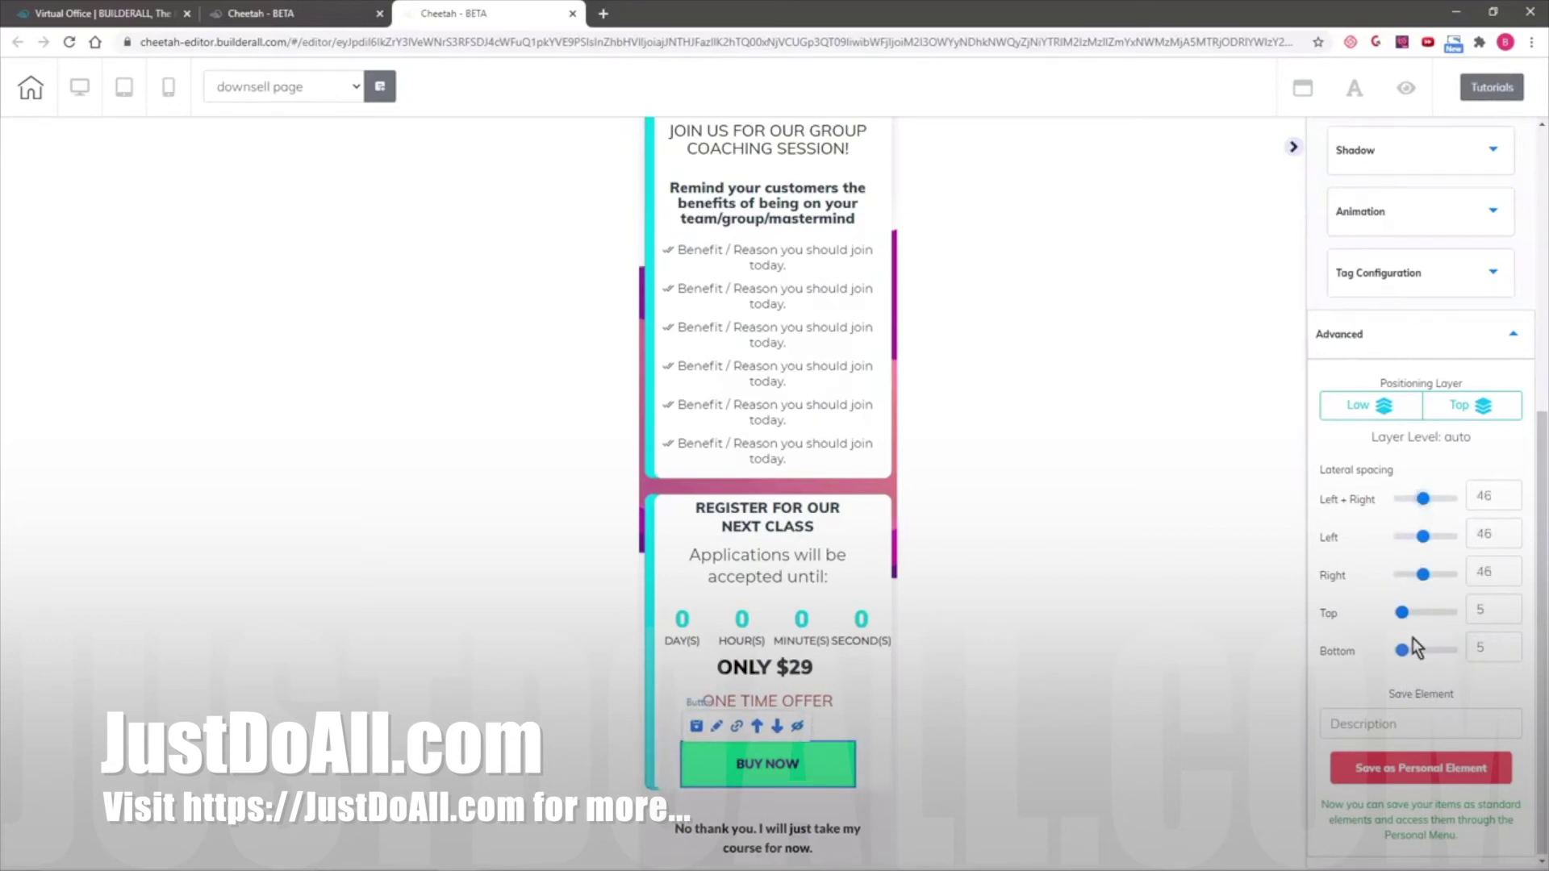
pyautogui.moveTo(1407, 656); pyautogui.dragTo(1417, 654)
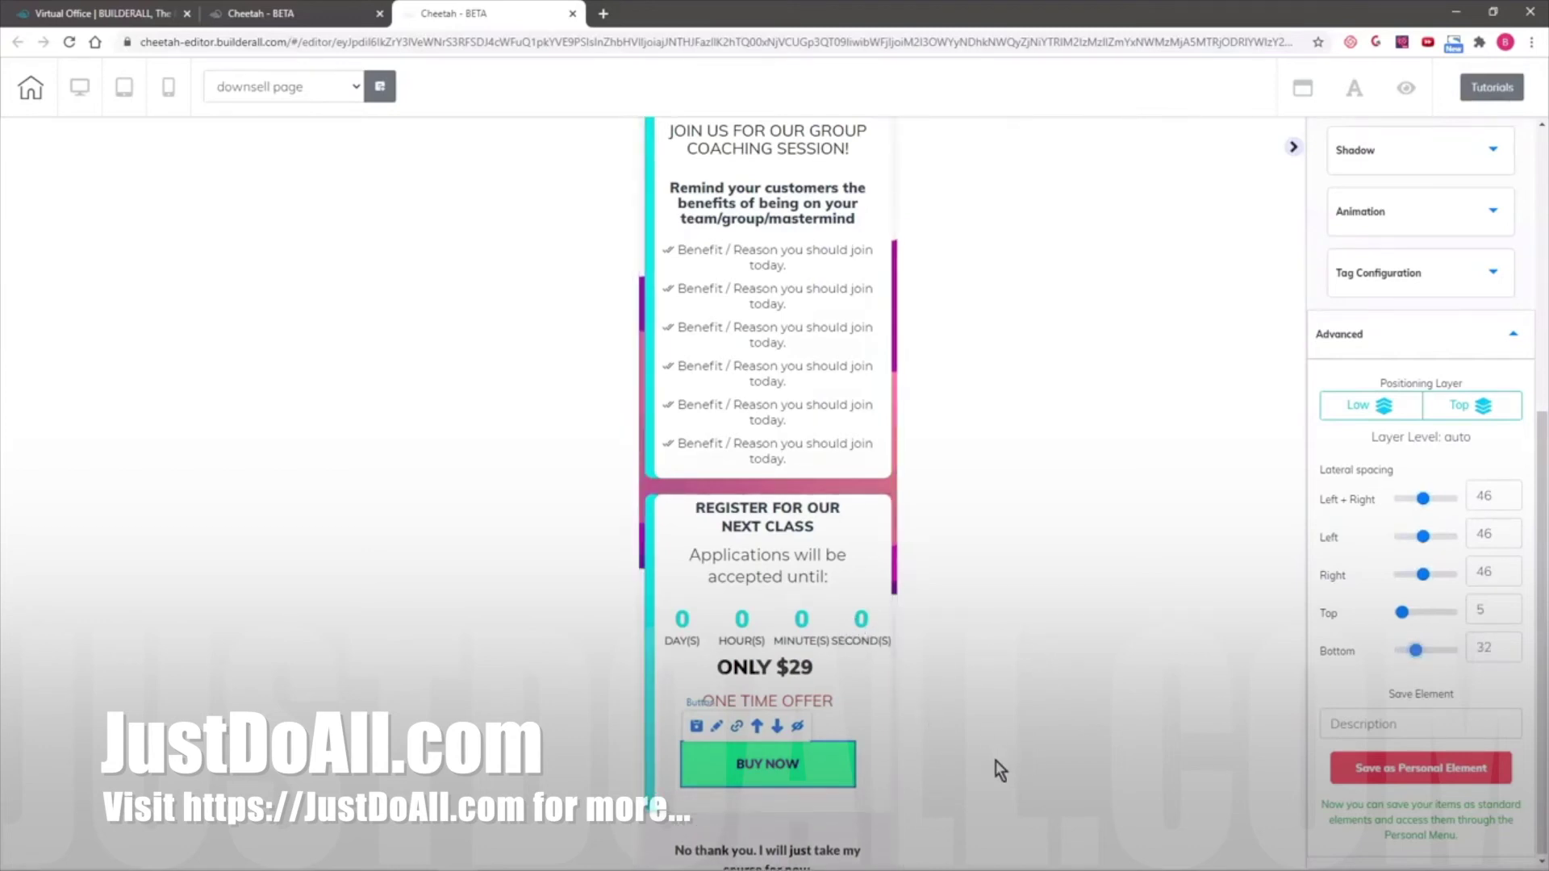
pyautogui.scroll(-1, 996, 760)
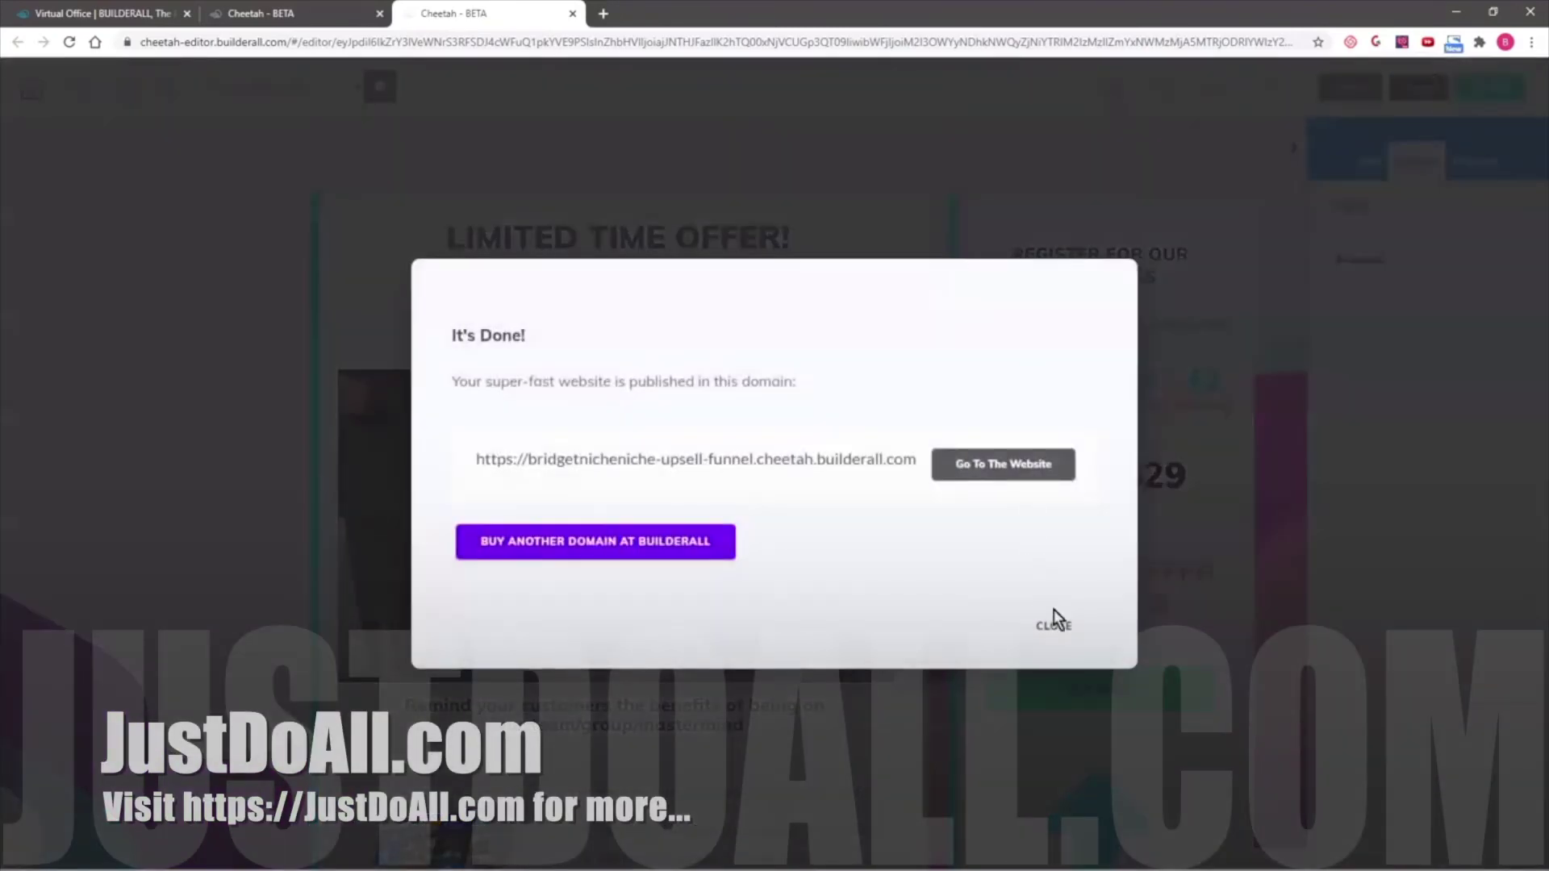
# Dismiss the 'It's Done!' publish dialog and preview the downsell page, scrolling through it.
pyautogui.click(1055, 633)
pyautogui.click(1418, 89)
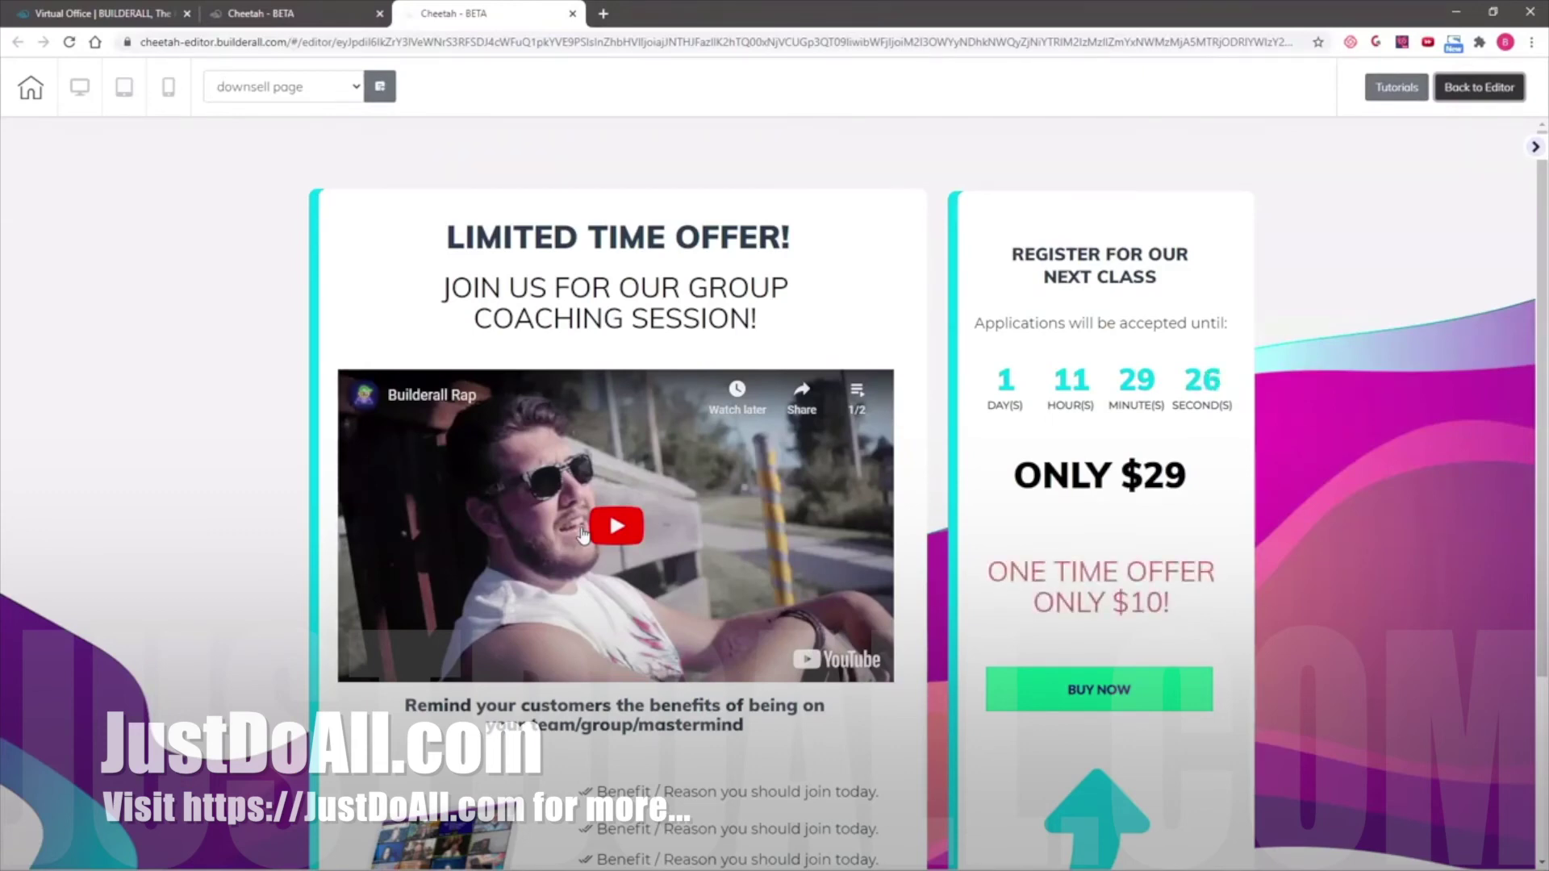
pyautogui.scroll(-3, 643, 526)
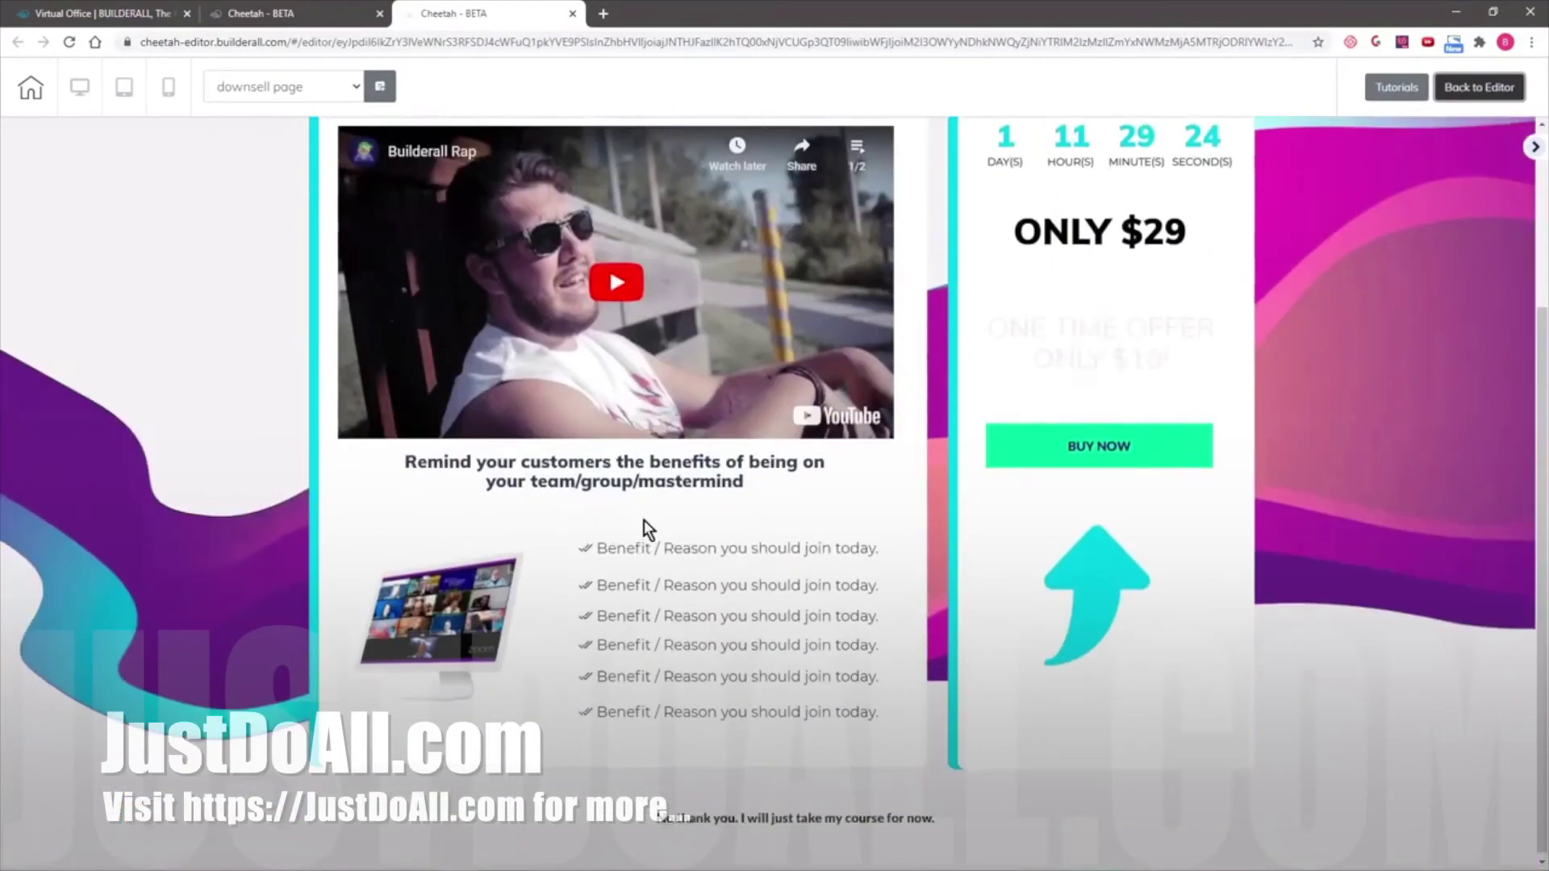
pyautogui.scroll(1, 564, 560)
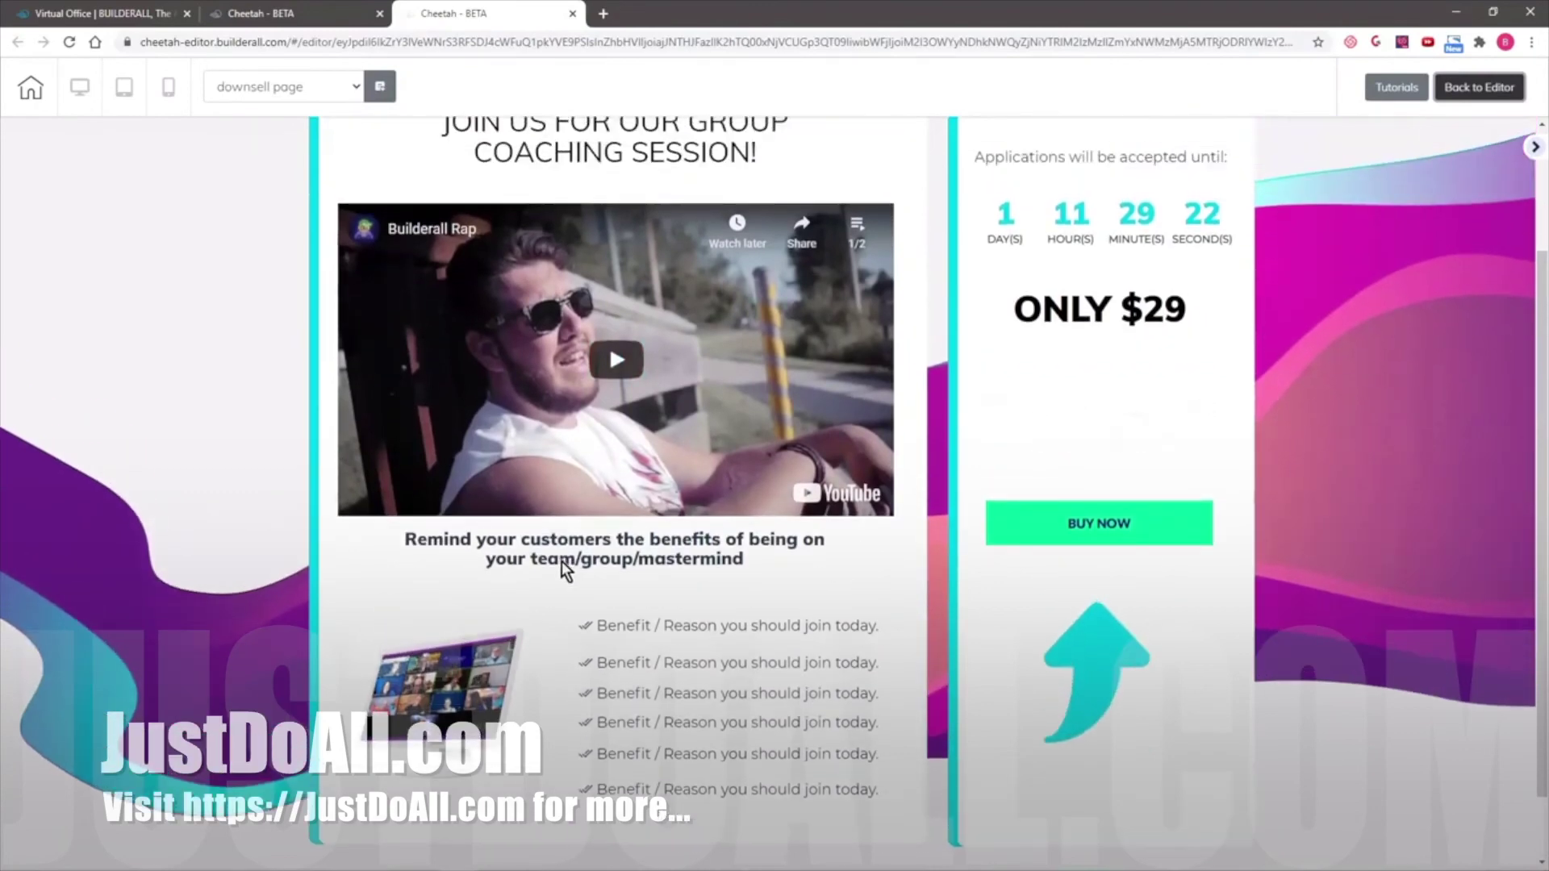
pyautogui.scroll(-1, 562, 560)
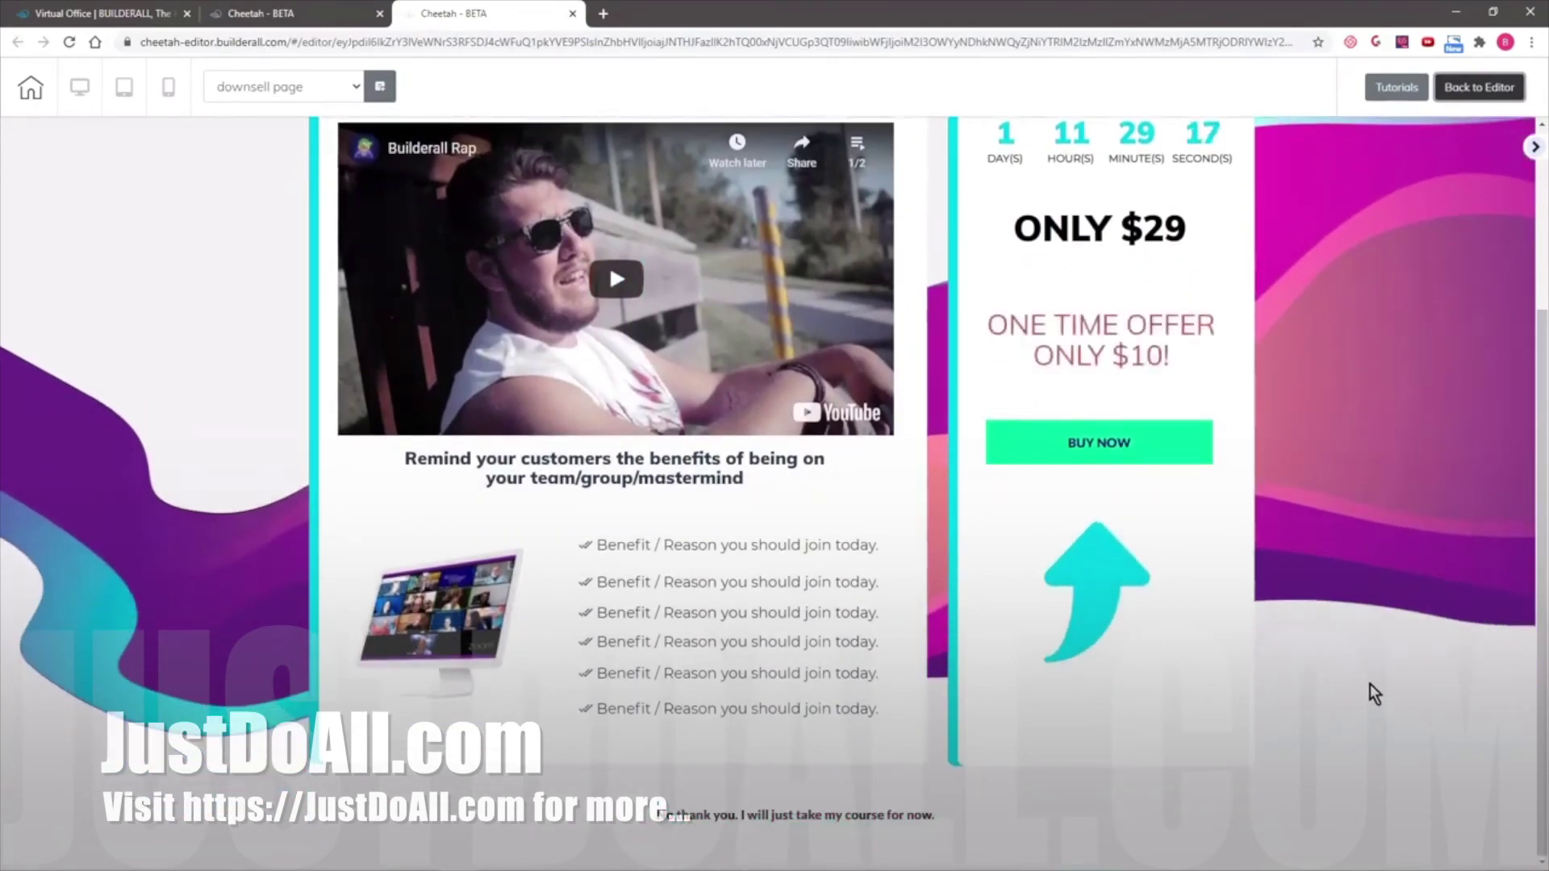
# Review the Blueprint.png funnel diagram in Photos, then return to the browser.
pyautogui.scroll(2, 1323, 597)
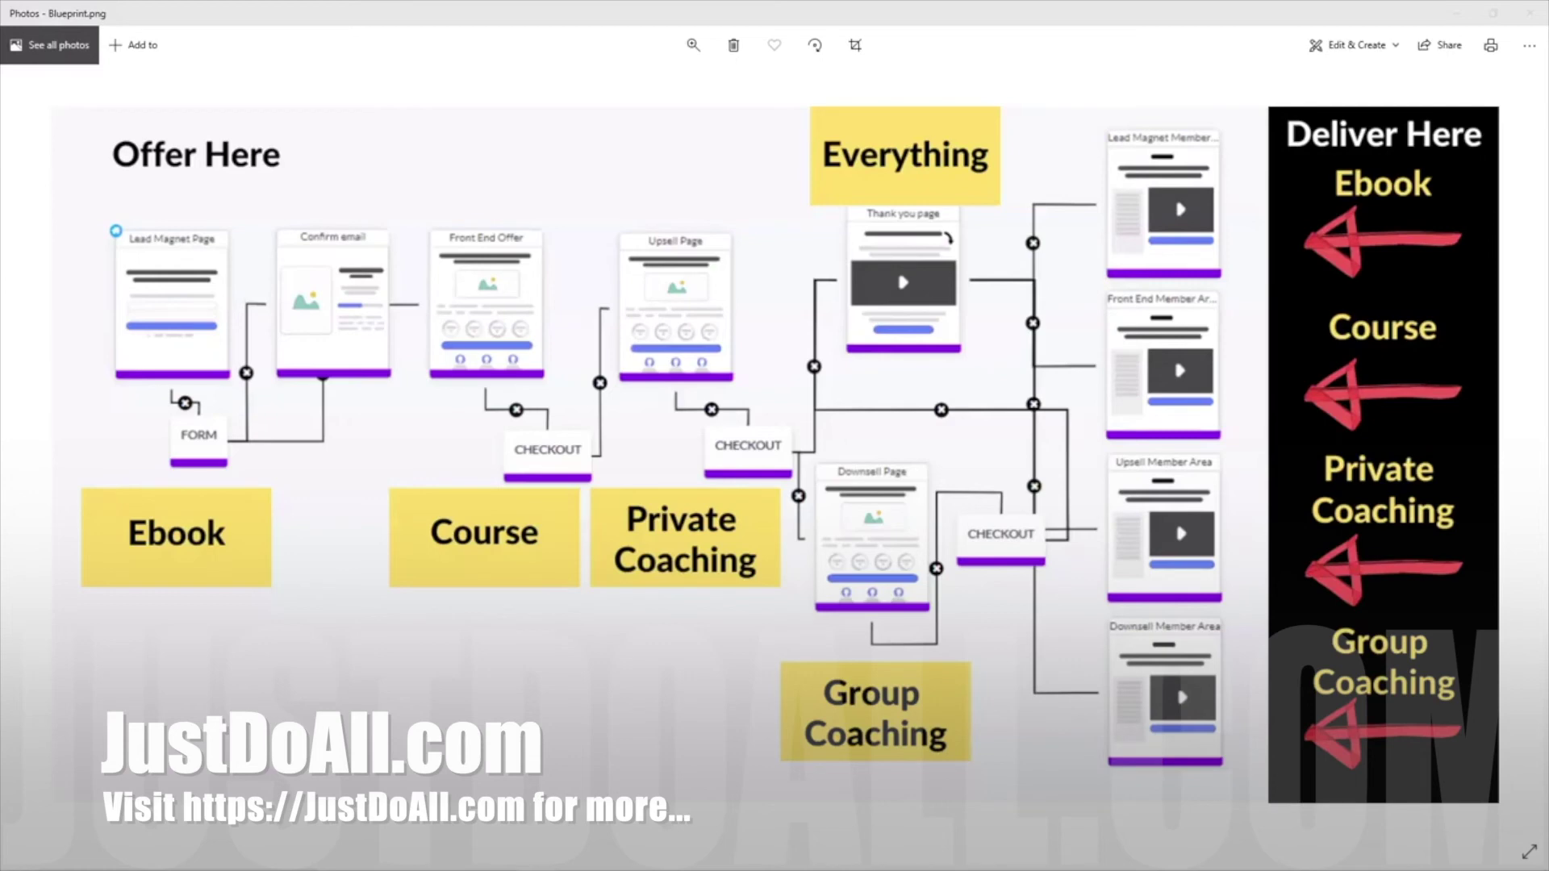
pyautogui.hotkey('alt', 'Tab')
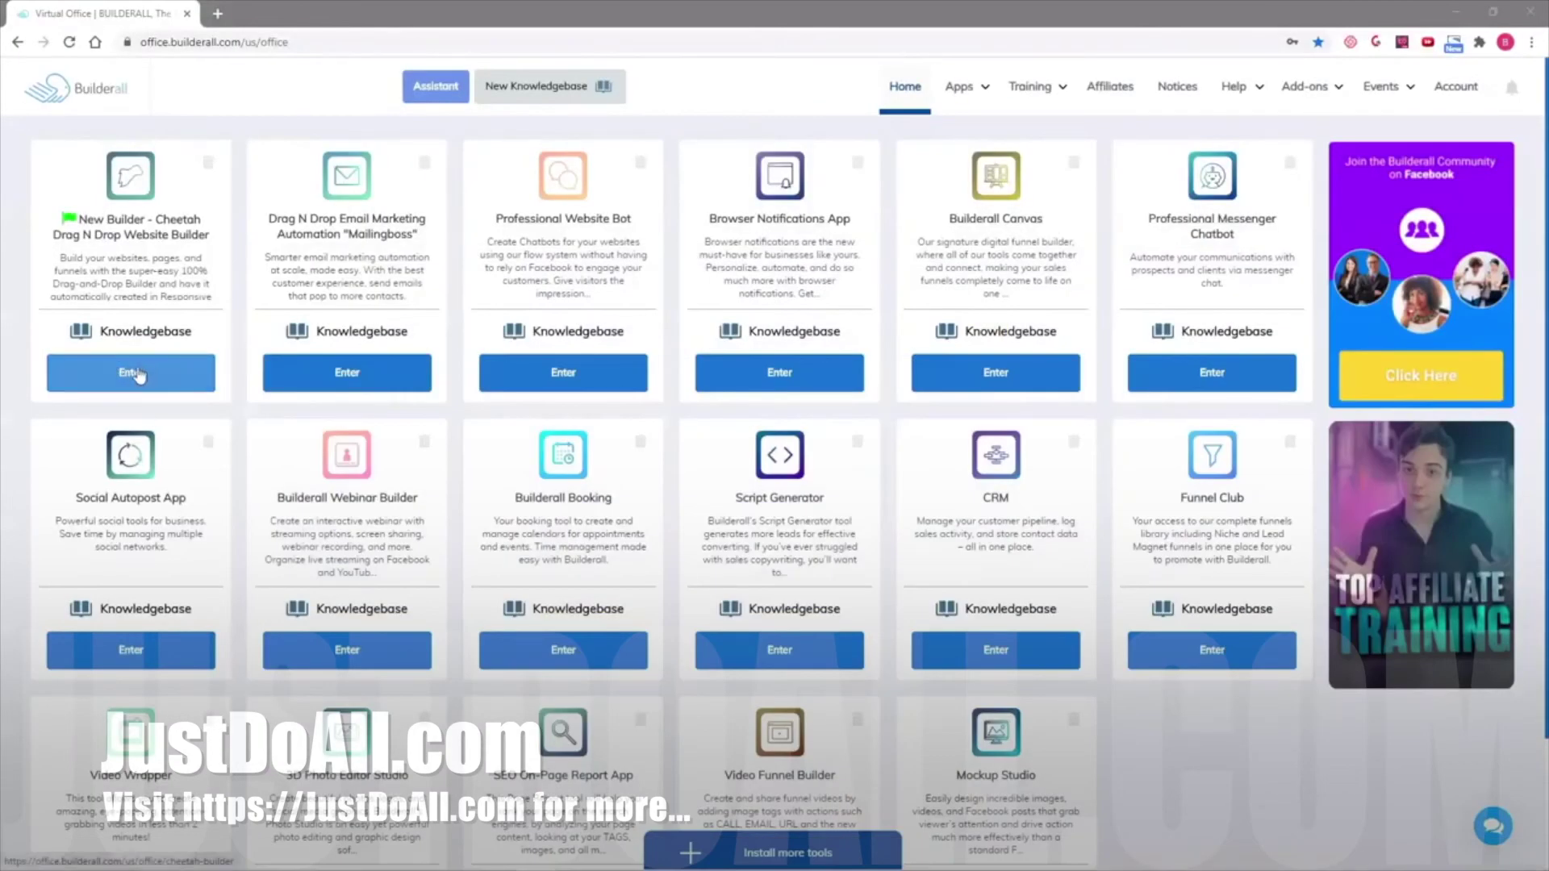
# Open the Upsell Funnel's Thank You/Member page in the Cheetah builder editor.
pyautogui.click(134, 373)
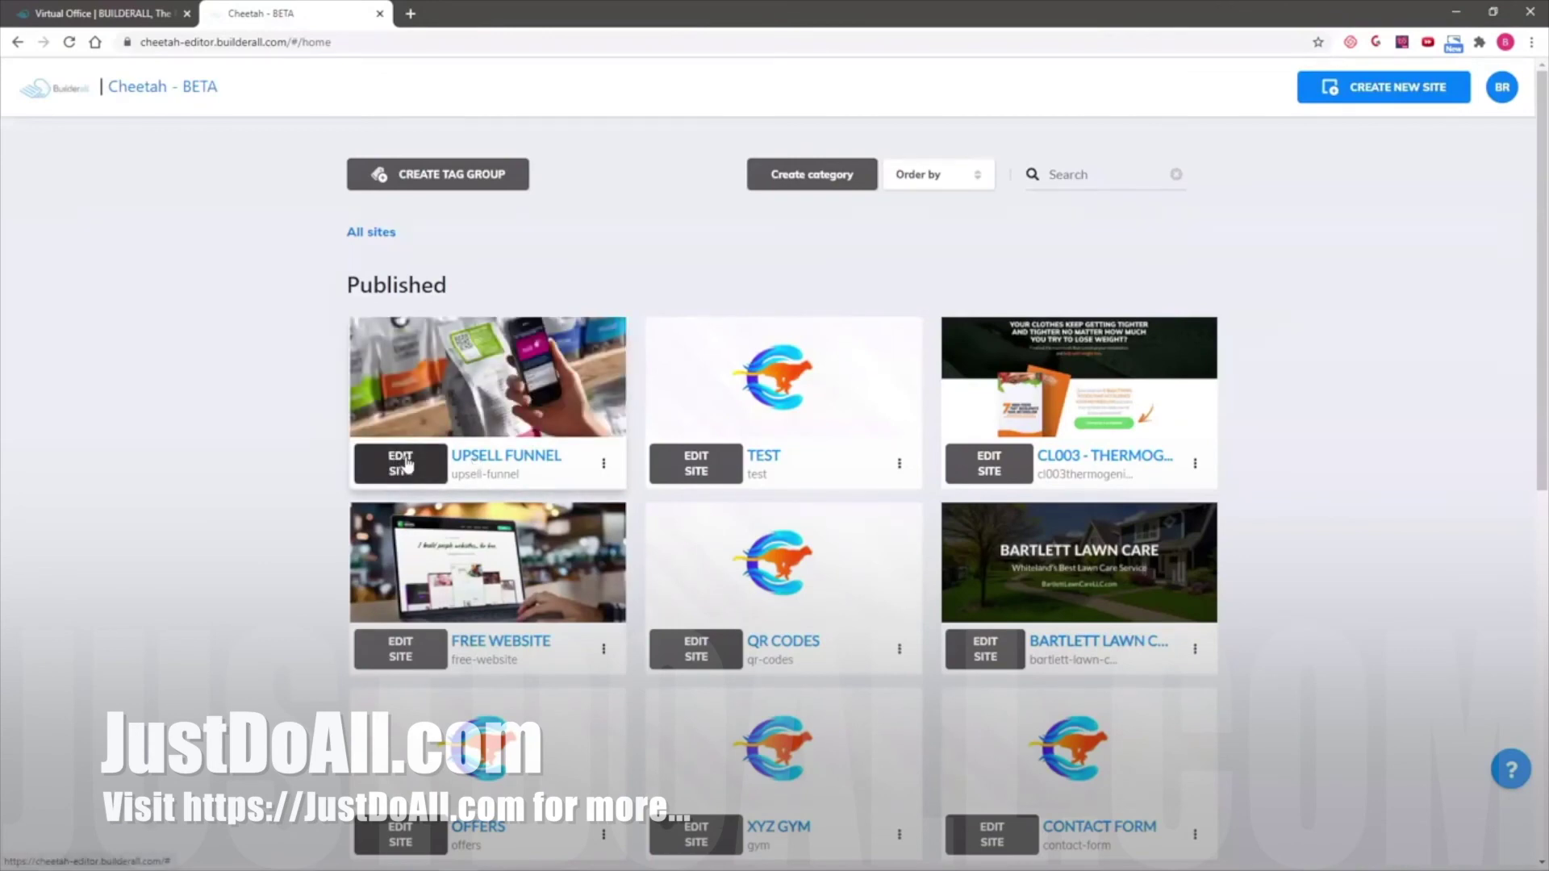
pyautogui.click(401, 464)
pyautogui.scroll(-1, 1420, 481)
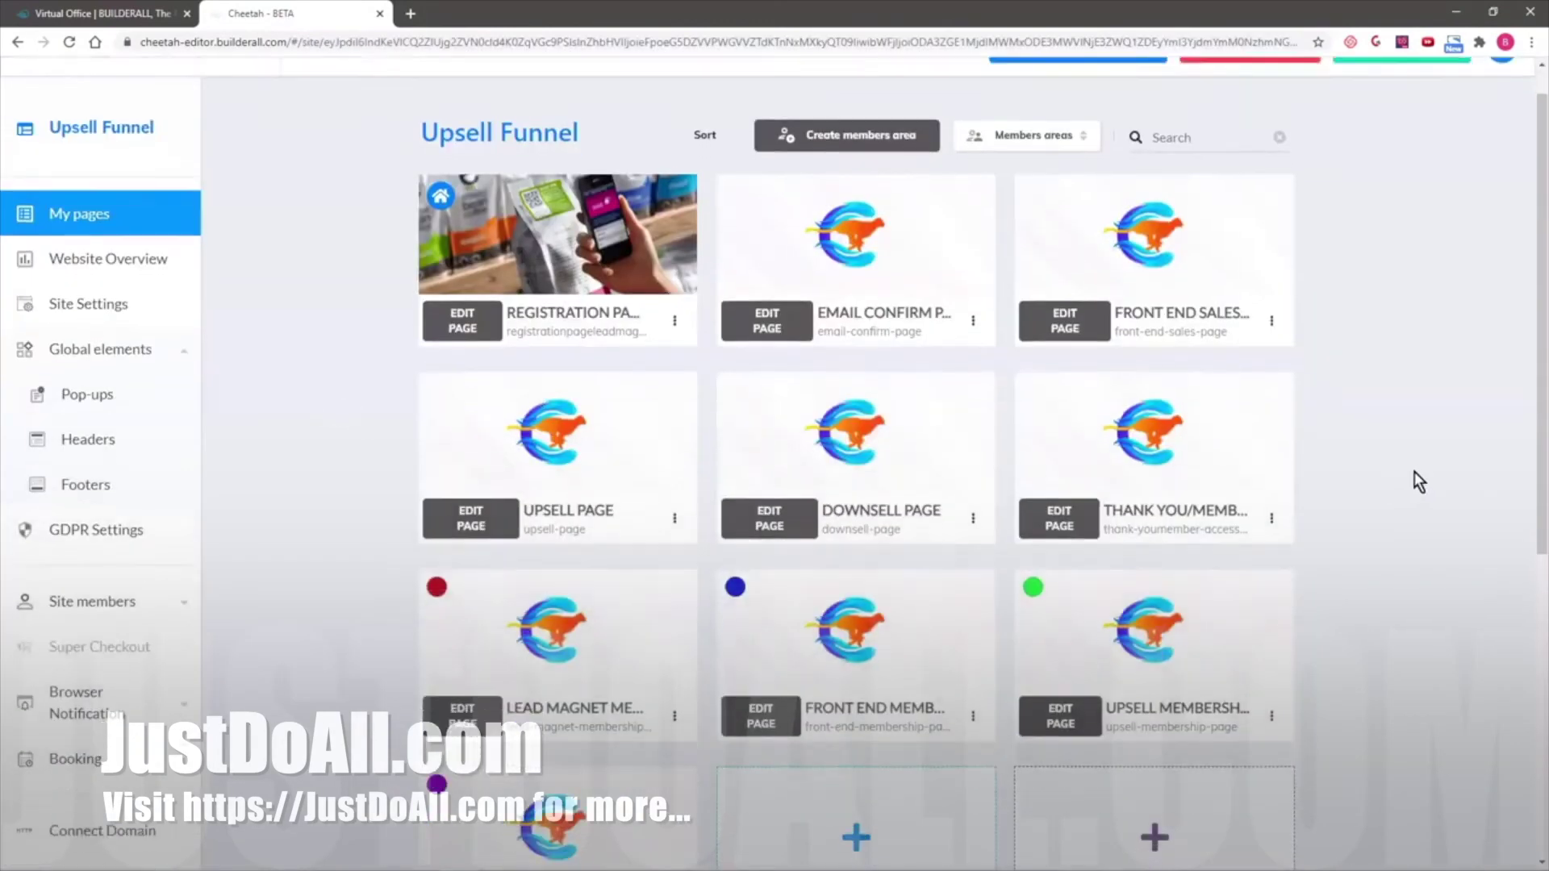
pyautogui.scroll(-2, 1419, 481)
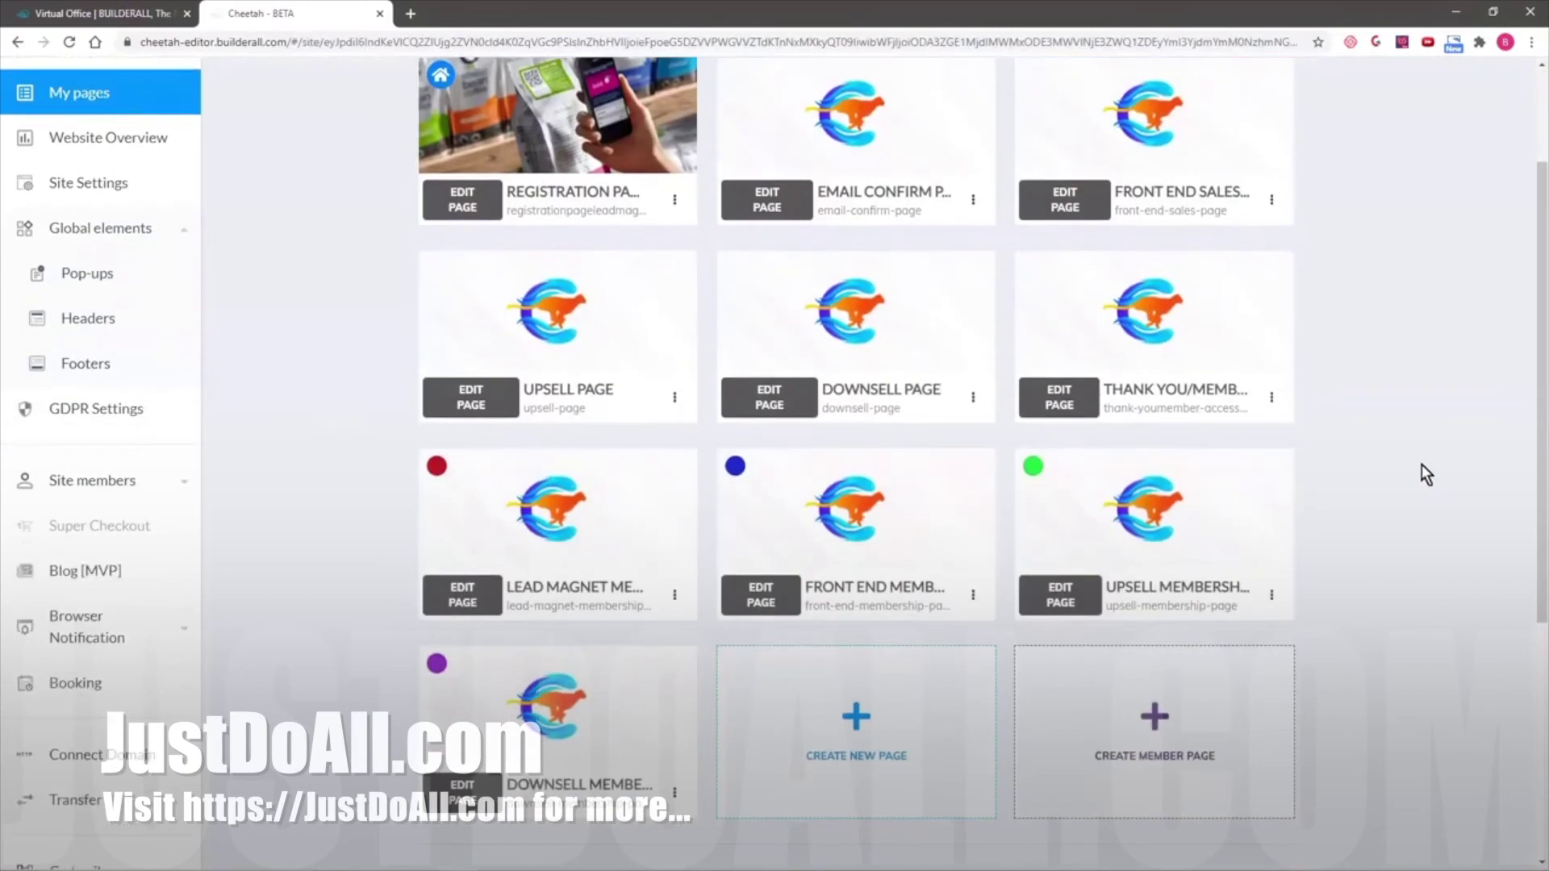
pyautogui.click(1059, 402)
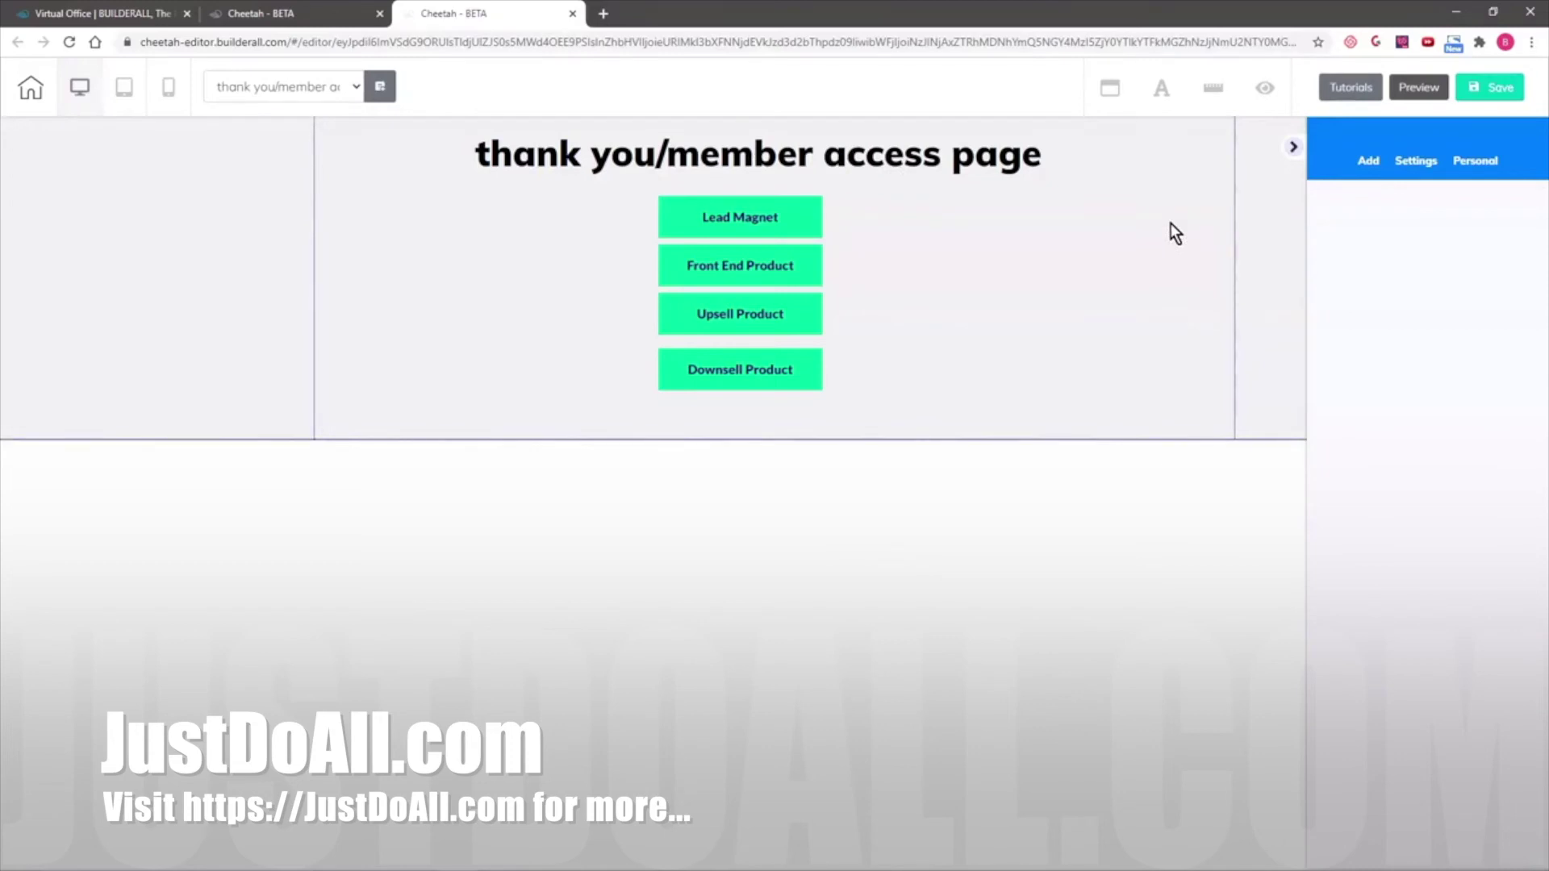
# Add a blank panel below the product buttons and show the Image element options.
pyautogui.click(1367, 163)
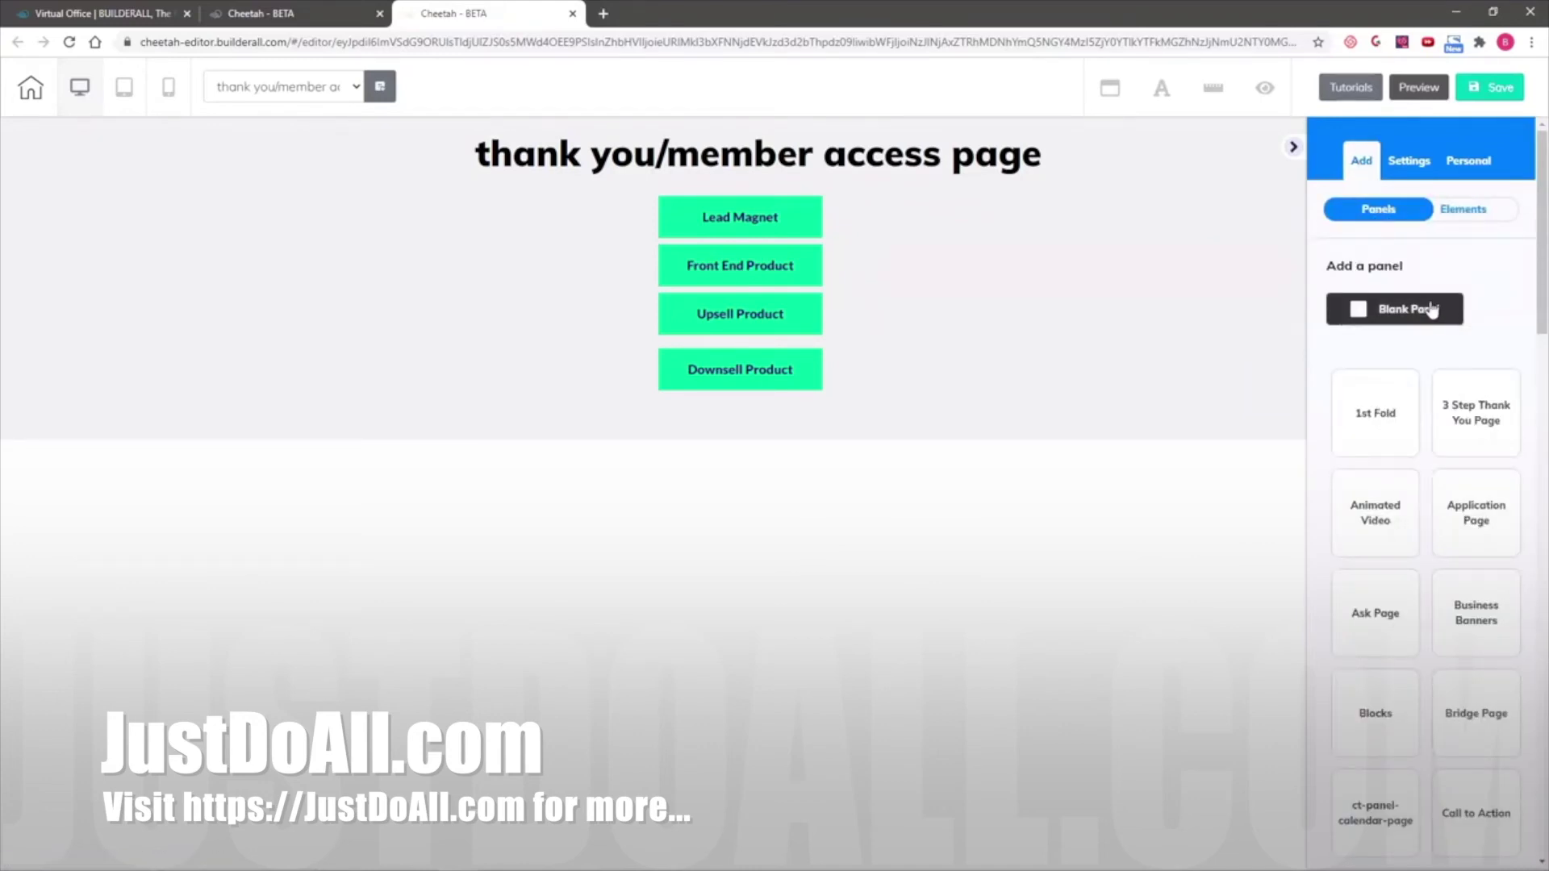
pyautogui.click(1432, 311)
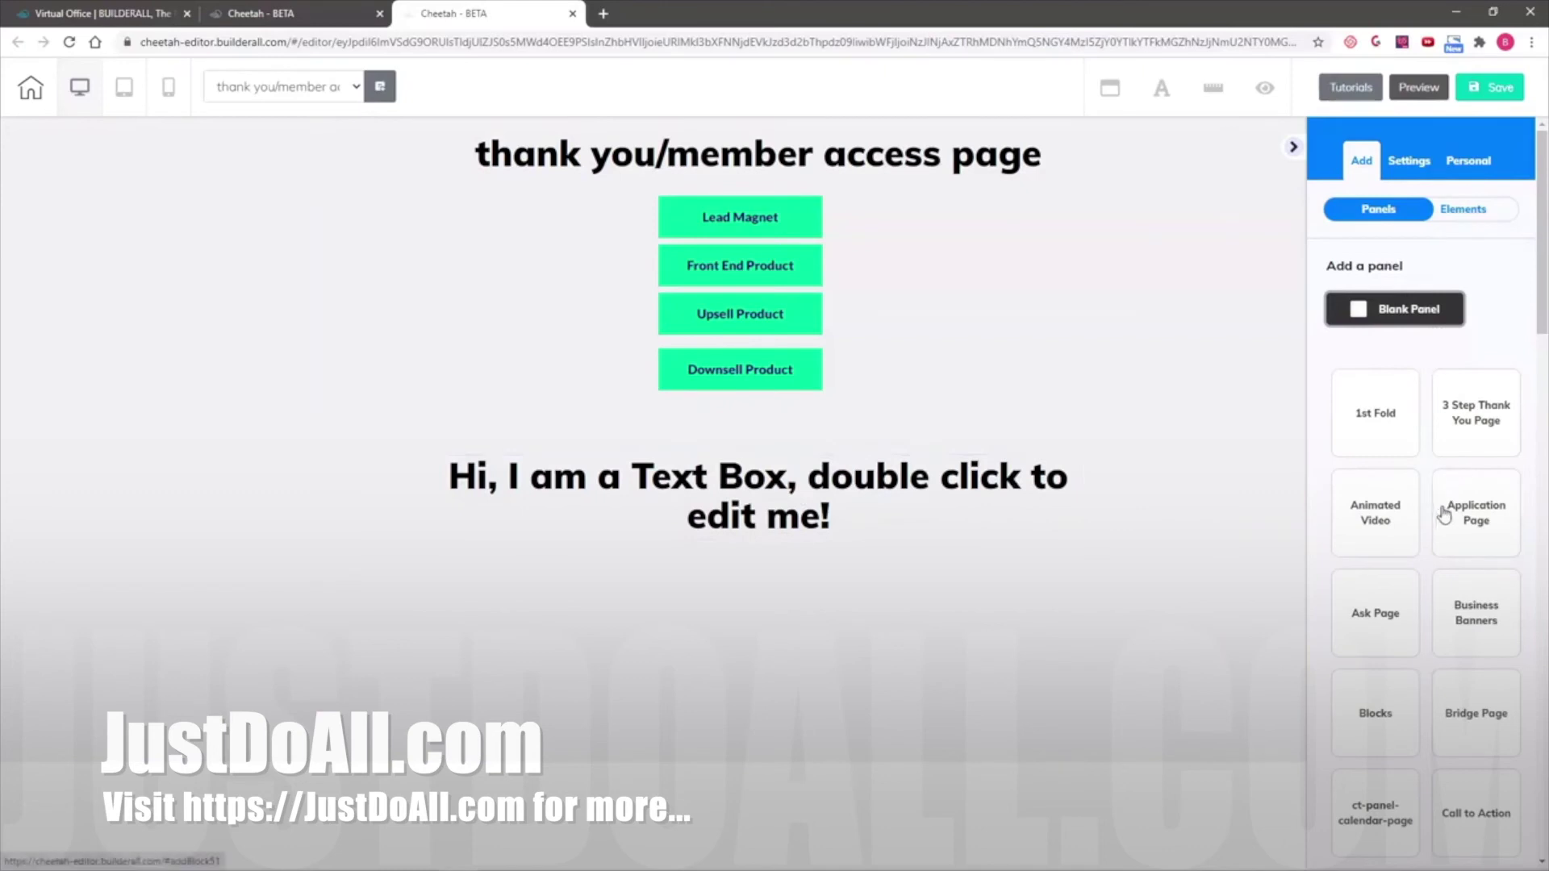
pyautogui.scroll(-10, 1445, 511)
pyautogui.scroll(10, 1444, 512)
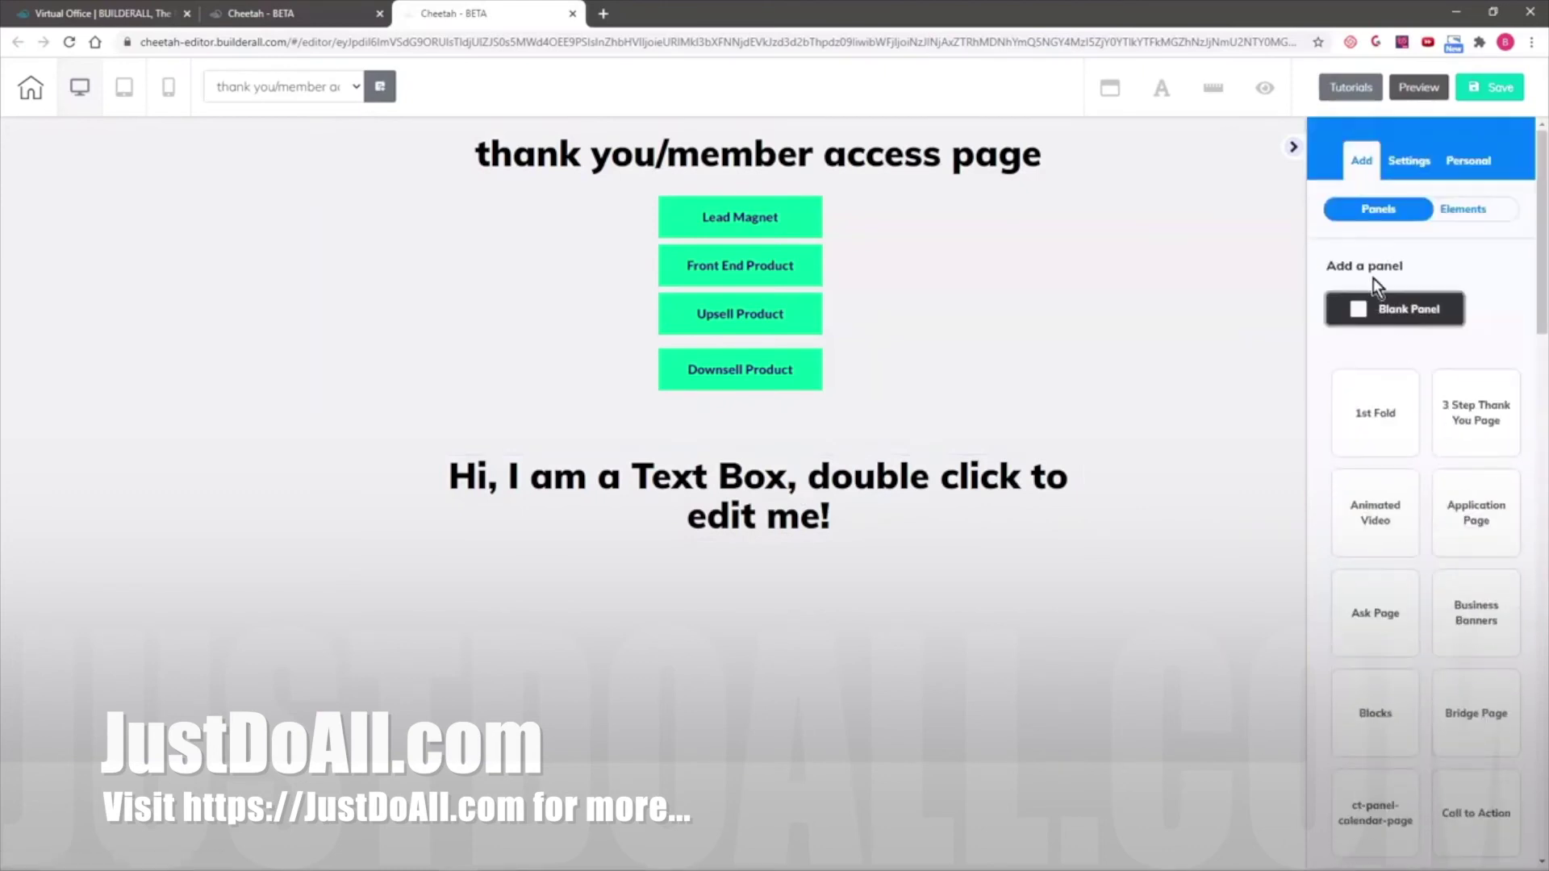
pyautogui.click(1462, 209)
pyautogui.scroll(-8, 1494, 588)
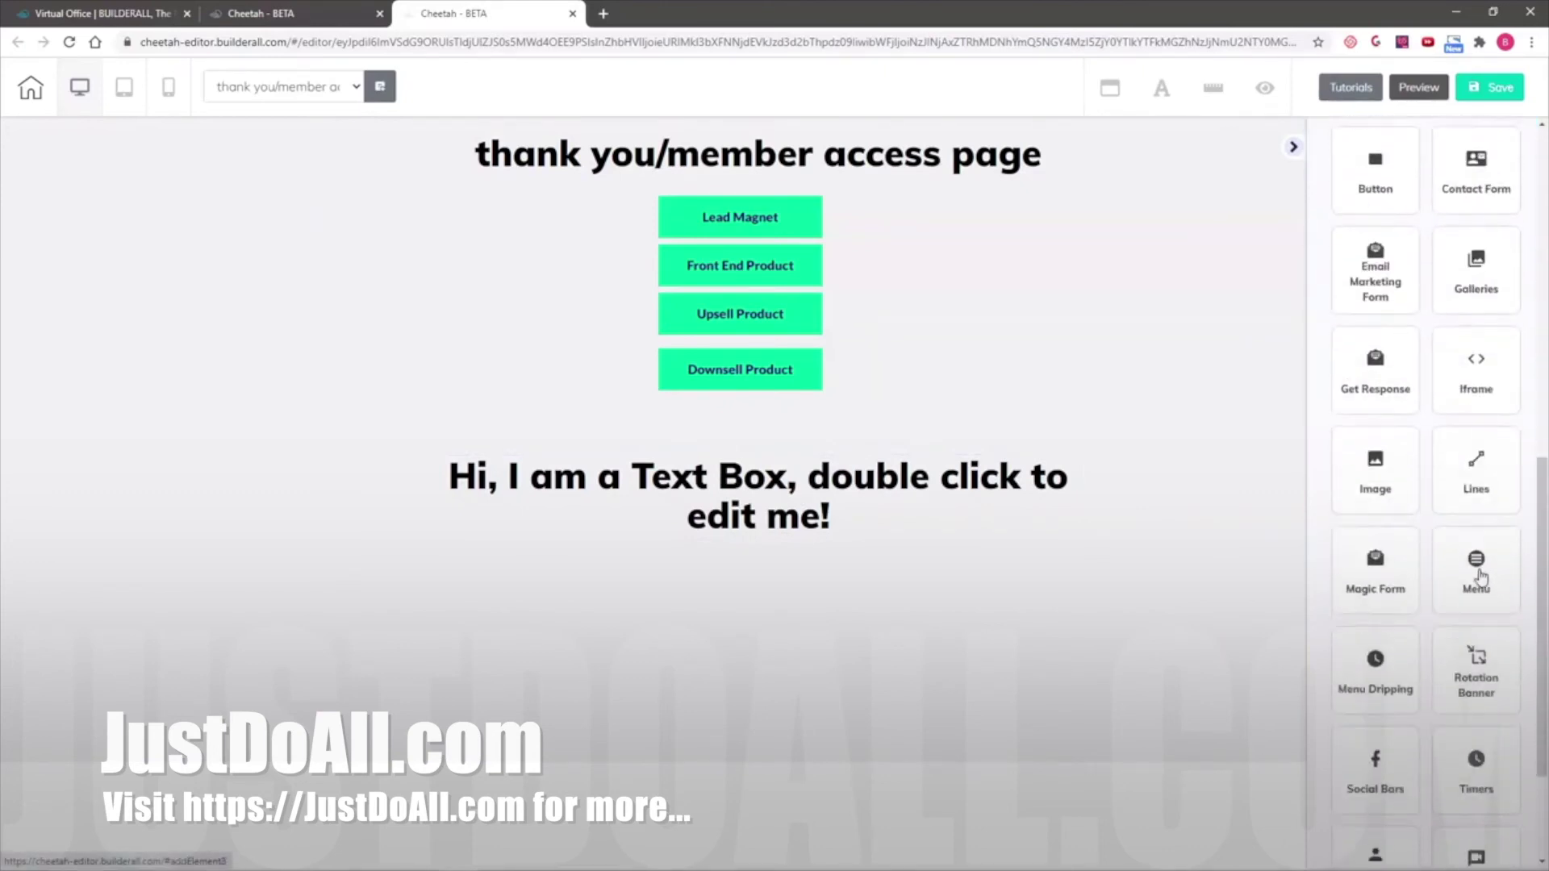
pyautogui.click(1378, 339)
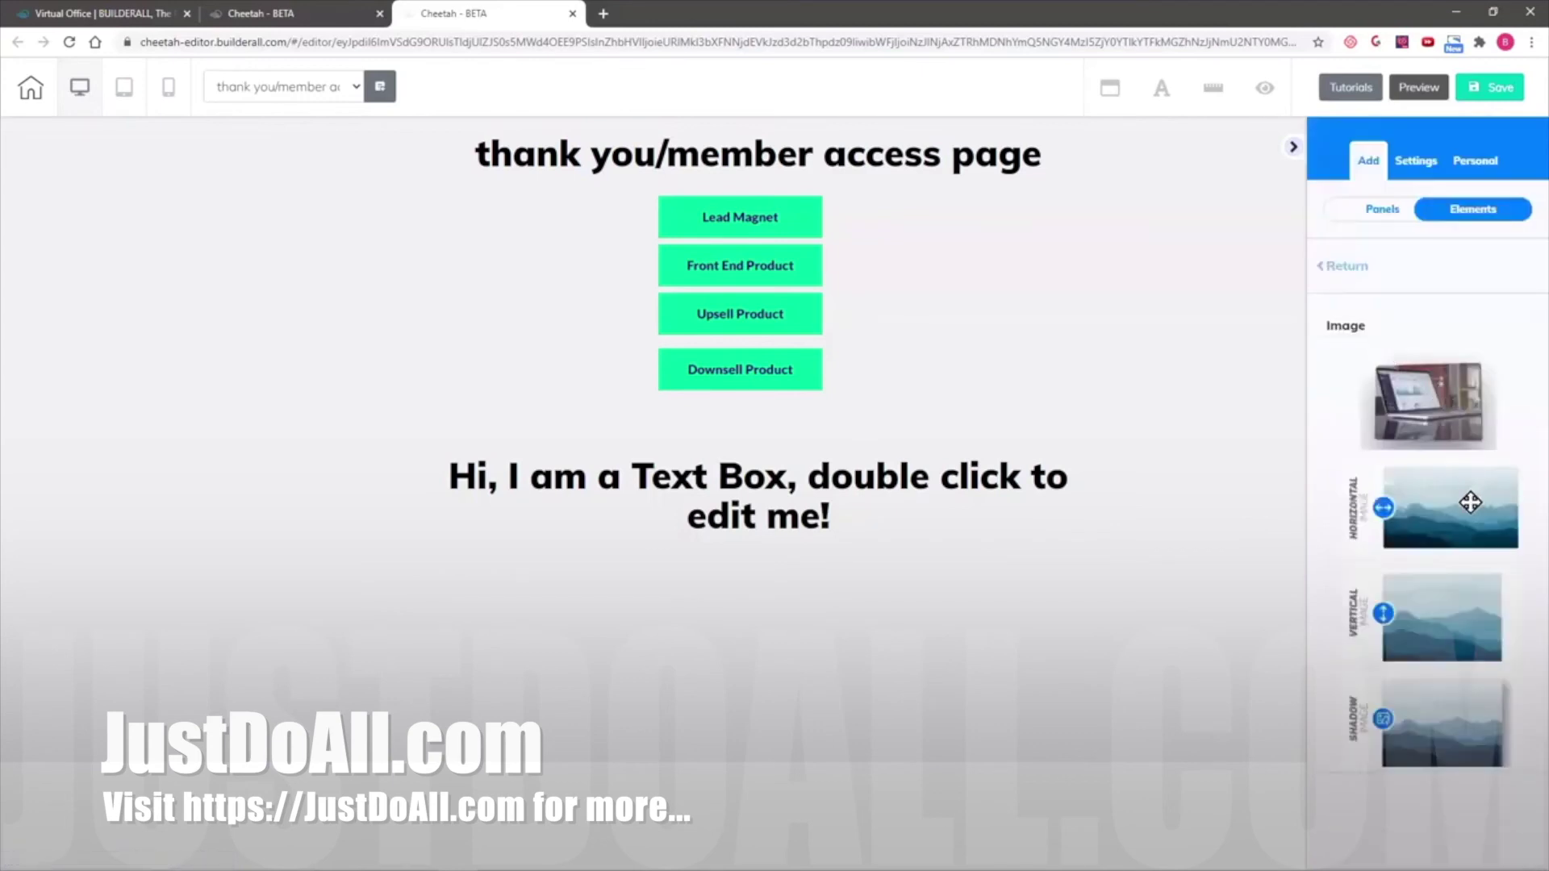
# Drop a horizontal image and a Title H5 heading into the new panel.
pyautogui.moveTo(1469, 505); pyautogui.dragTo(944, 604)
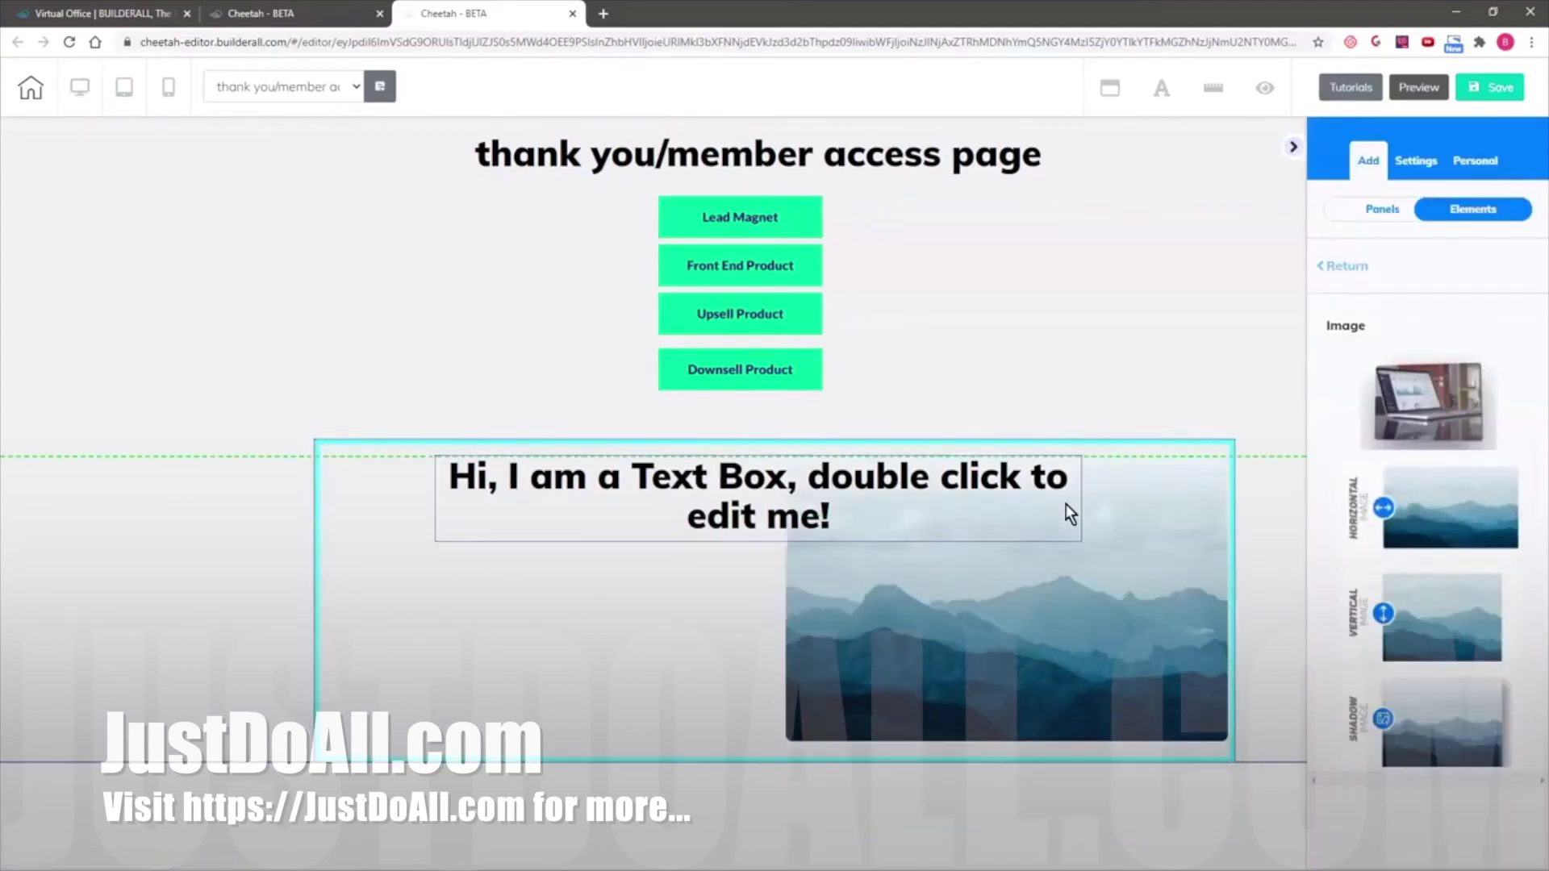
pyautogui.click(1336, 265)
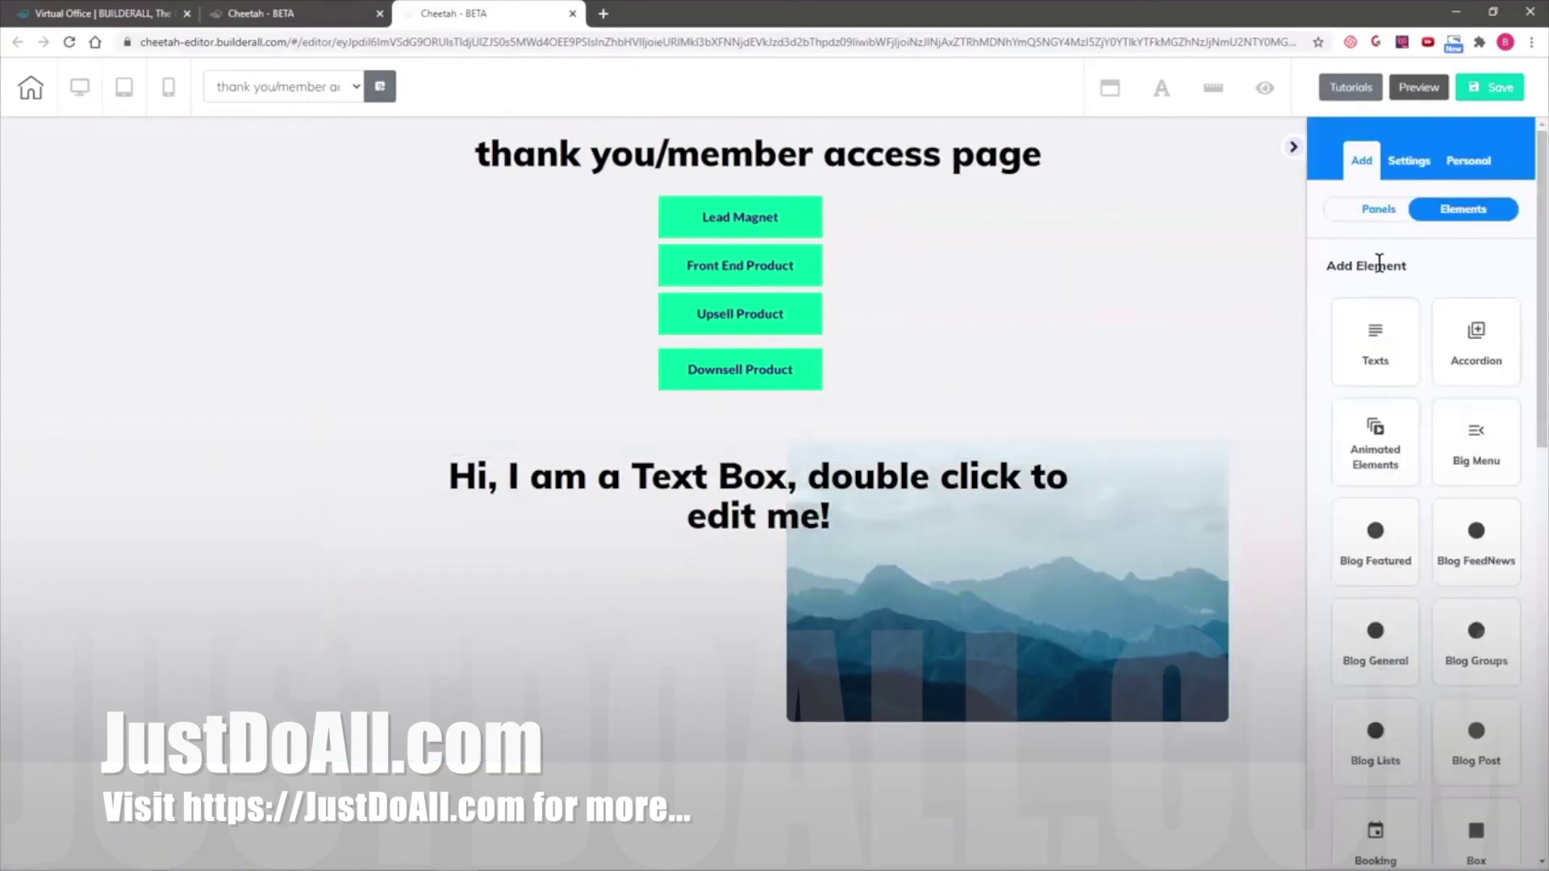
pyautogui.click(1381, 343)
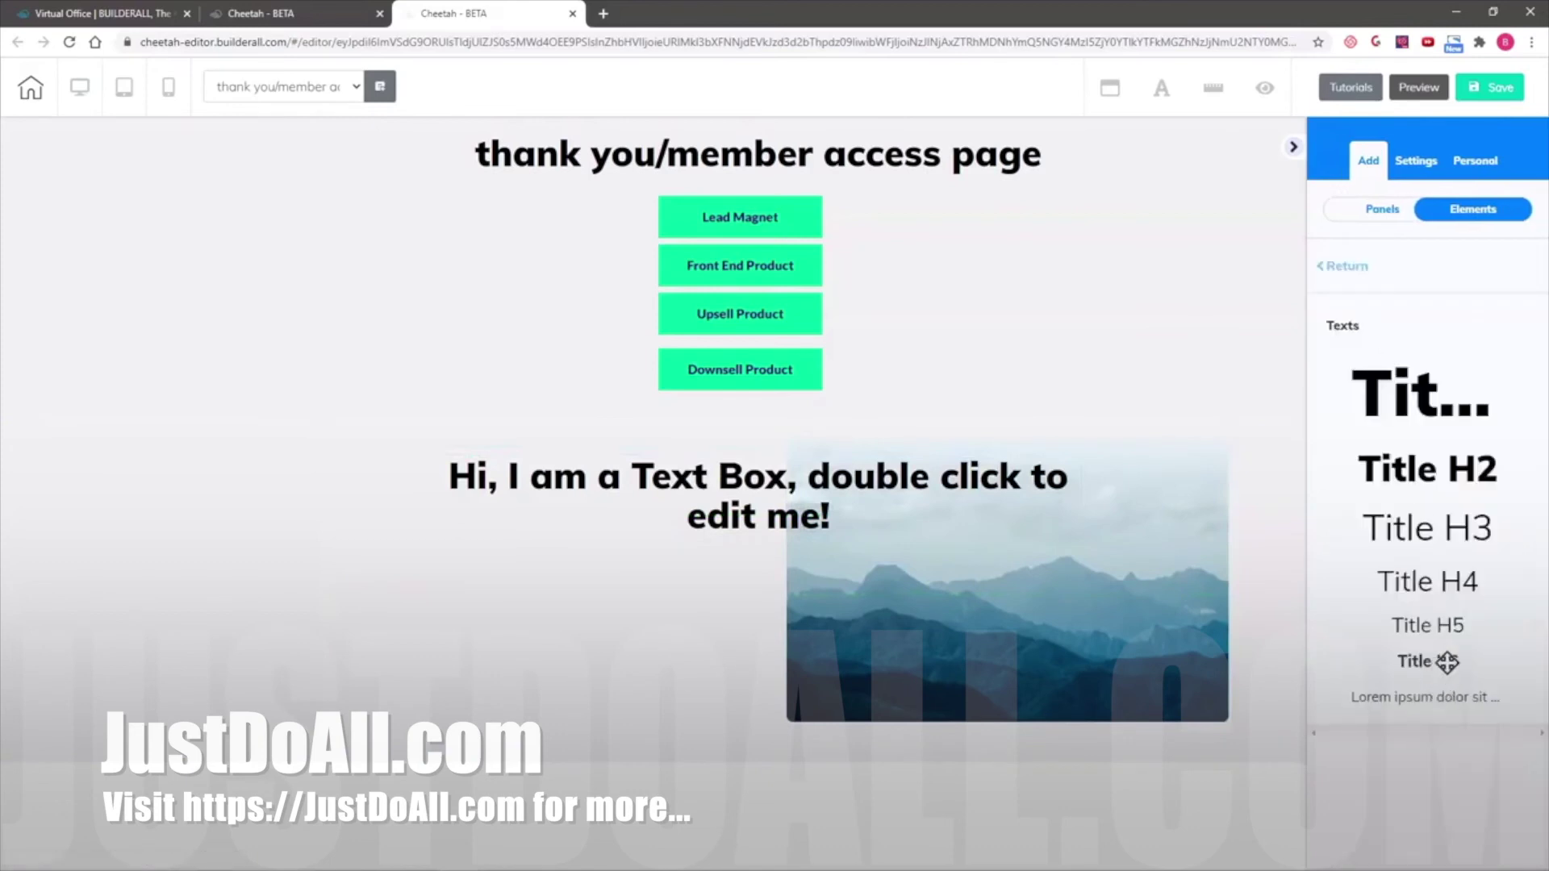
pyautogui.moveTo(1441, 625); pyautogui.dragTo(522, 570)
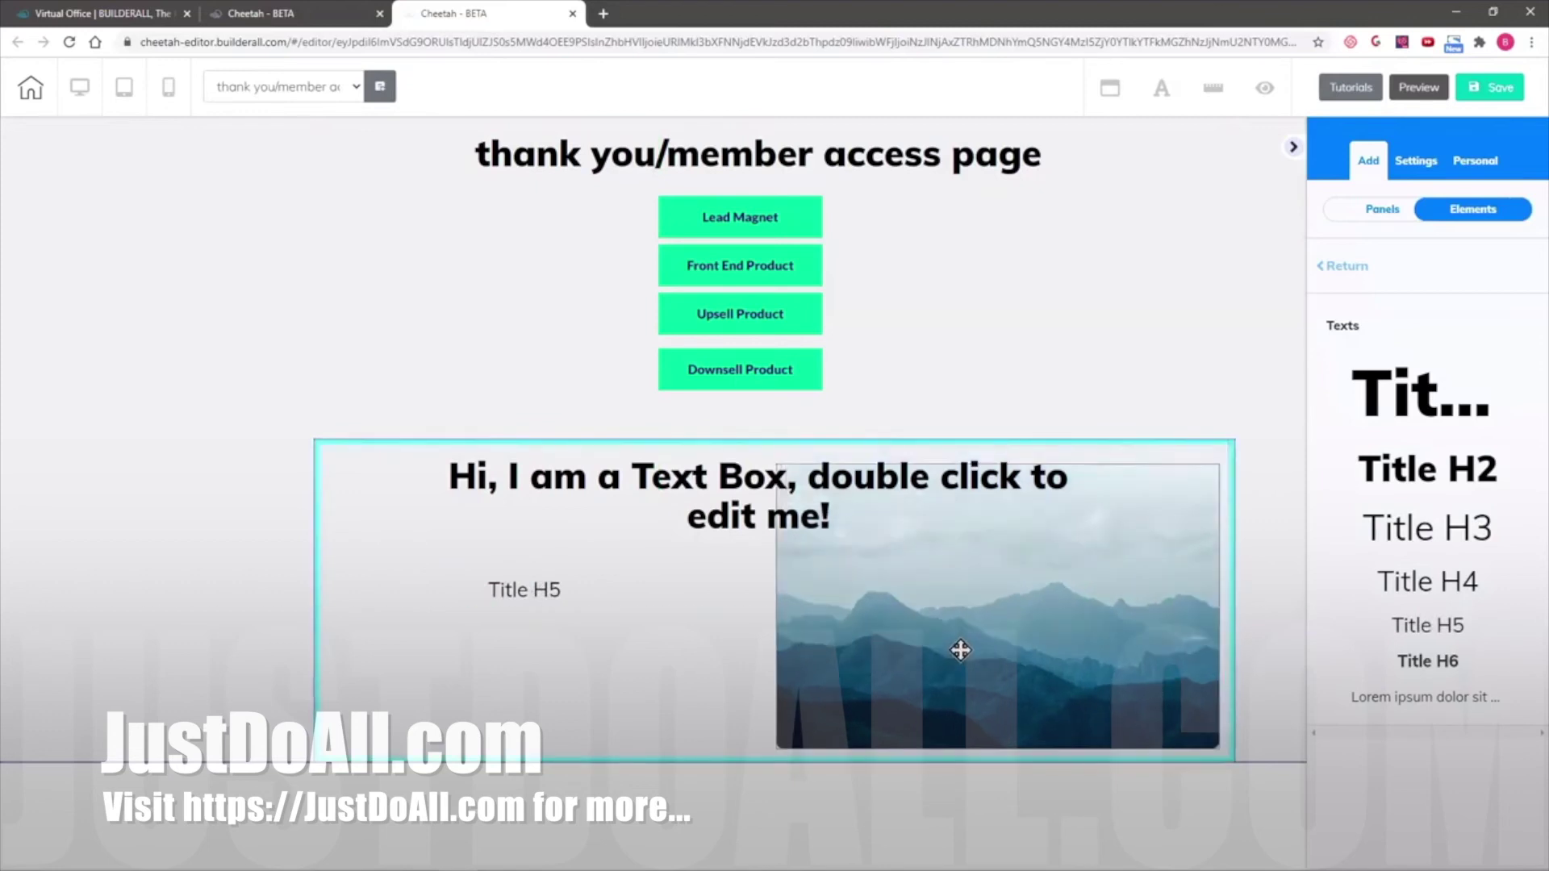
# Move the mountain image slightly lower in the panel and select it.
pyautogui.click(778, 771)
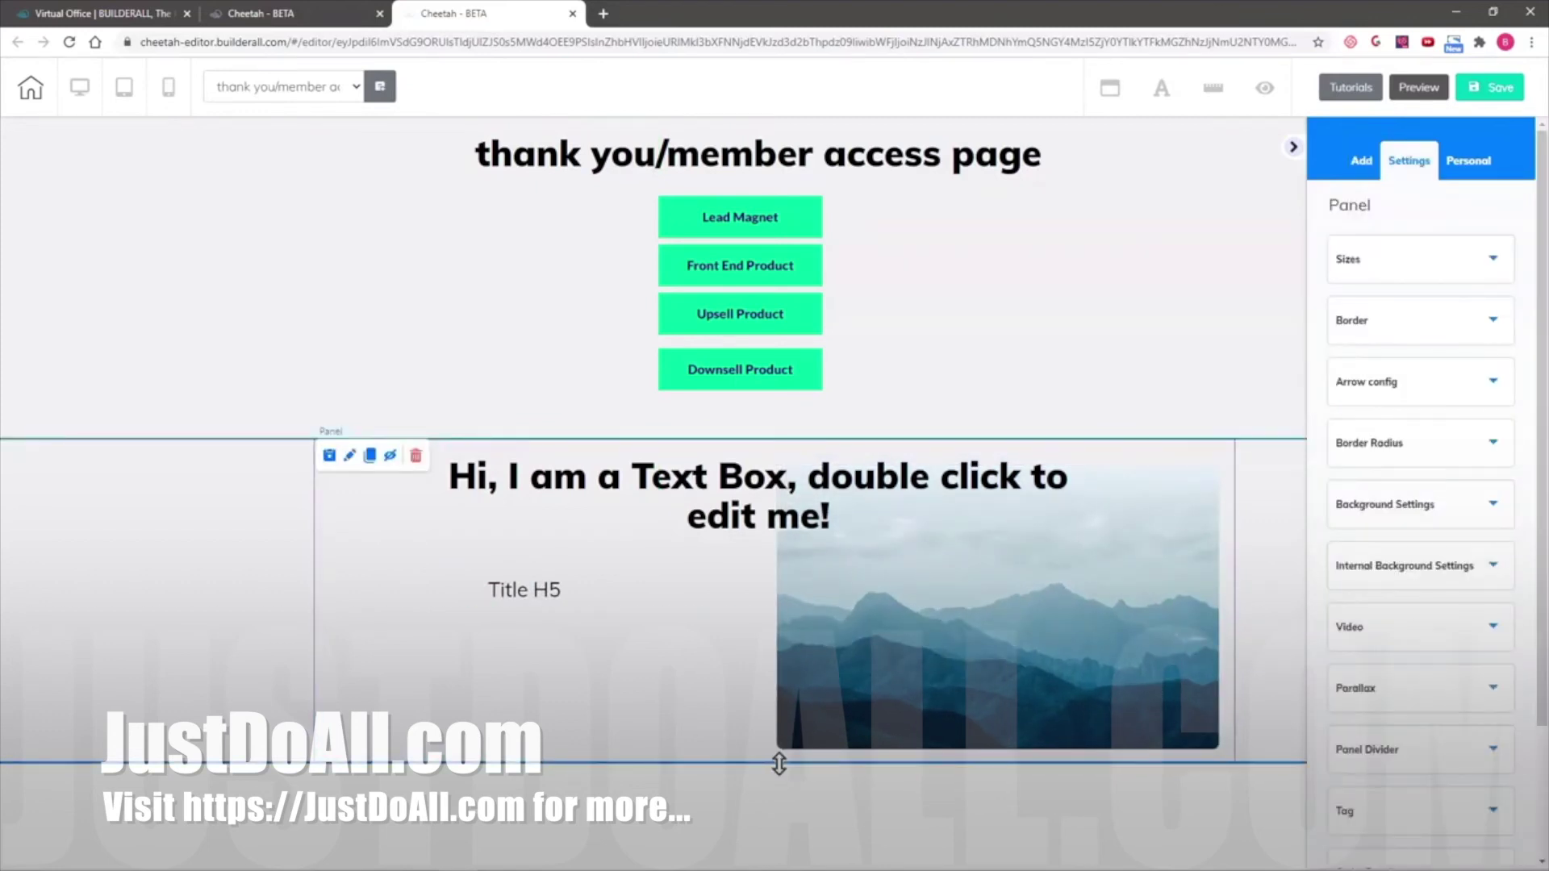
pyautogui.moveTo(991, 714)
pyautogui.mouseDown()
pyautogui.moveTo(996, 785)
pyautogui.moveTo(991, 693)
pyautogui.mouseUp()
pyautogui.click(986, 683)
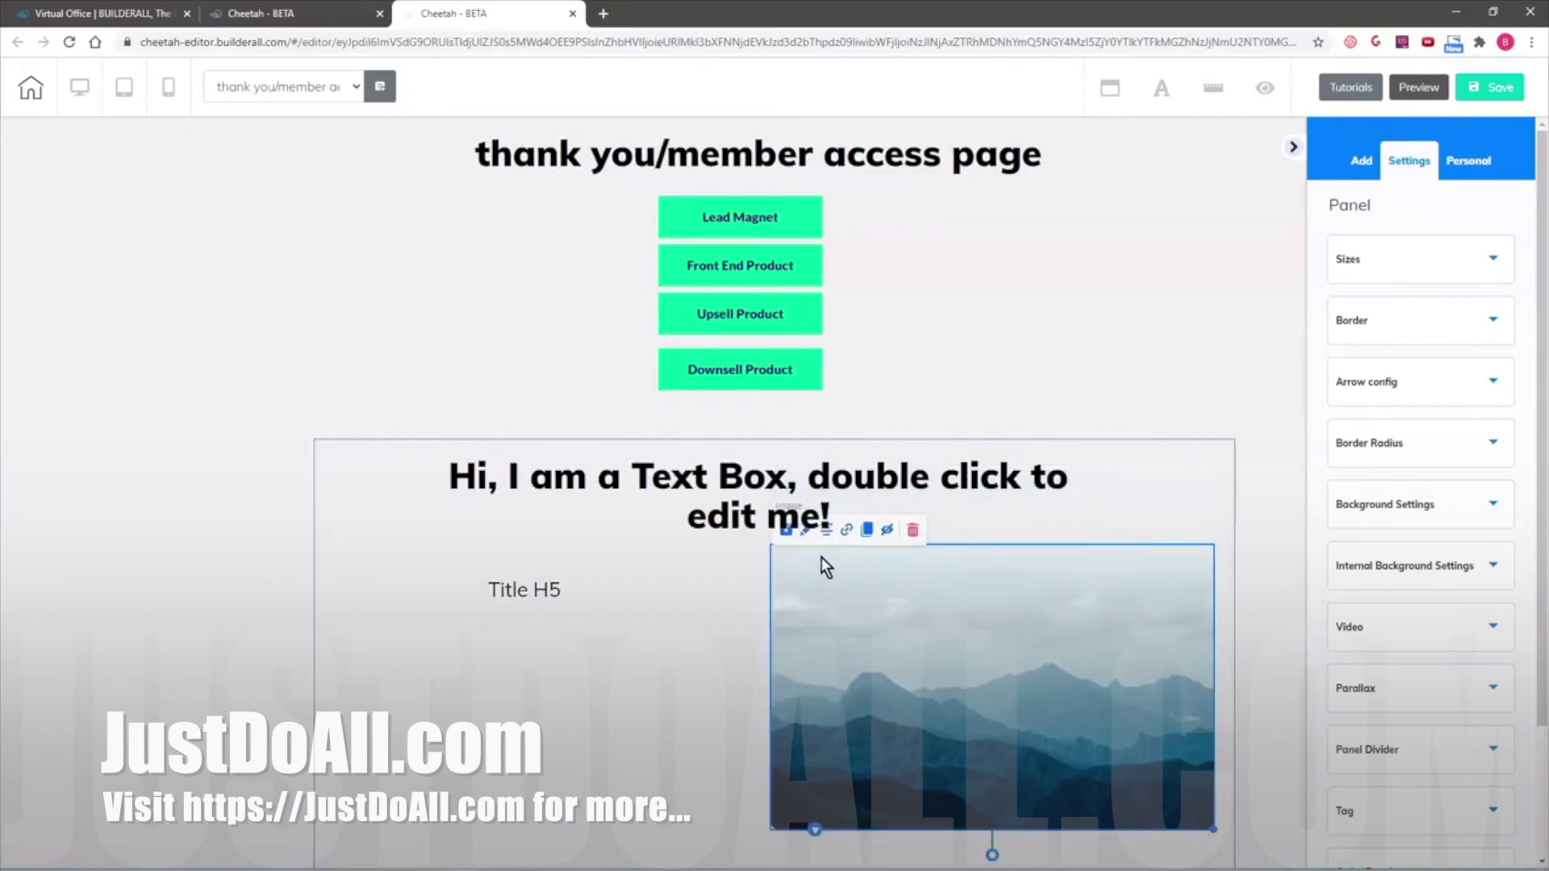
pyautogui.moveTo(819, 581)
pyautogui.mouseDown()
pyautogui.moveTo(829, 626)
pyautogui.moveTo(847, 619)
pyautogui.moveTo(812, 568)
pyautogui.mouseUp()
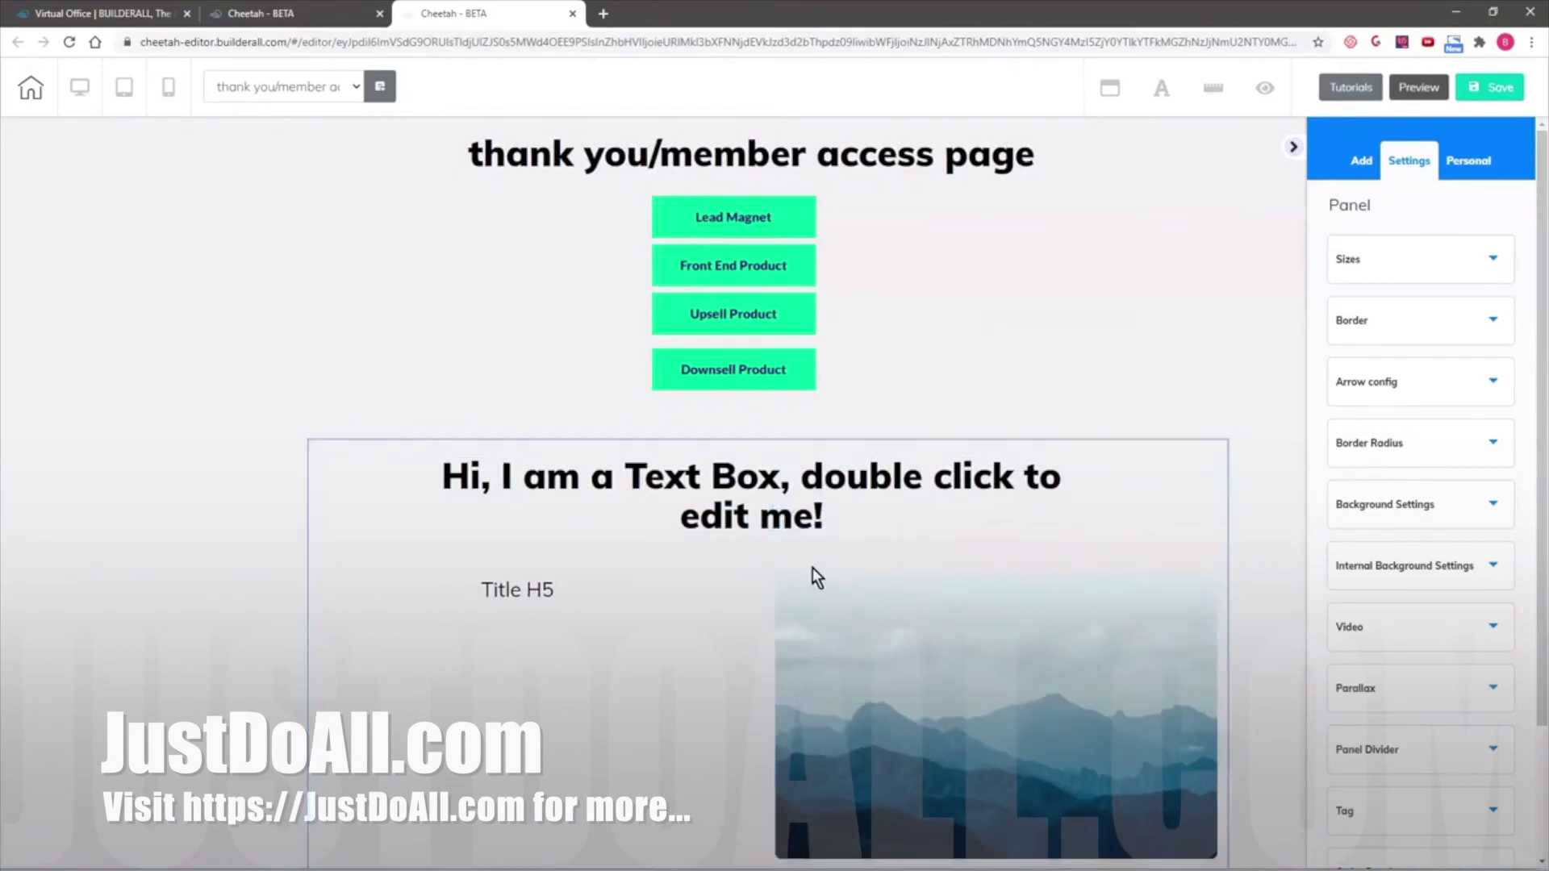
pyautogui.click(811, 580)
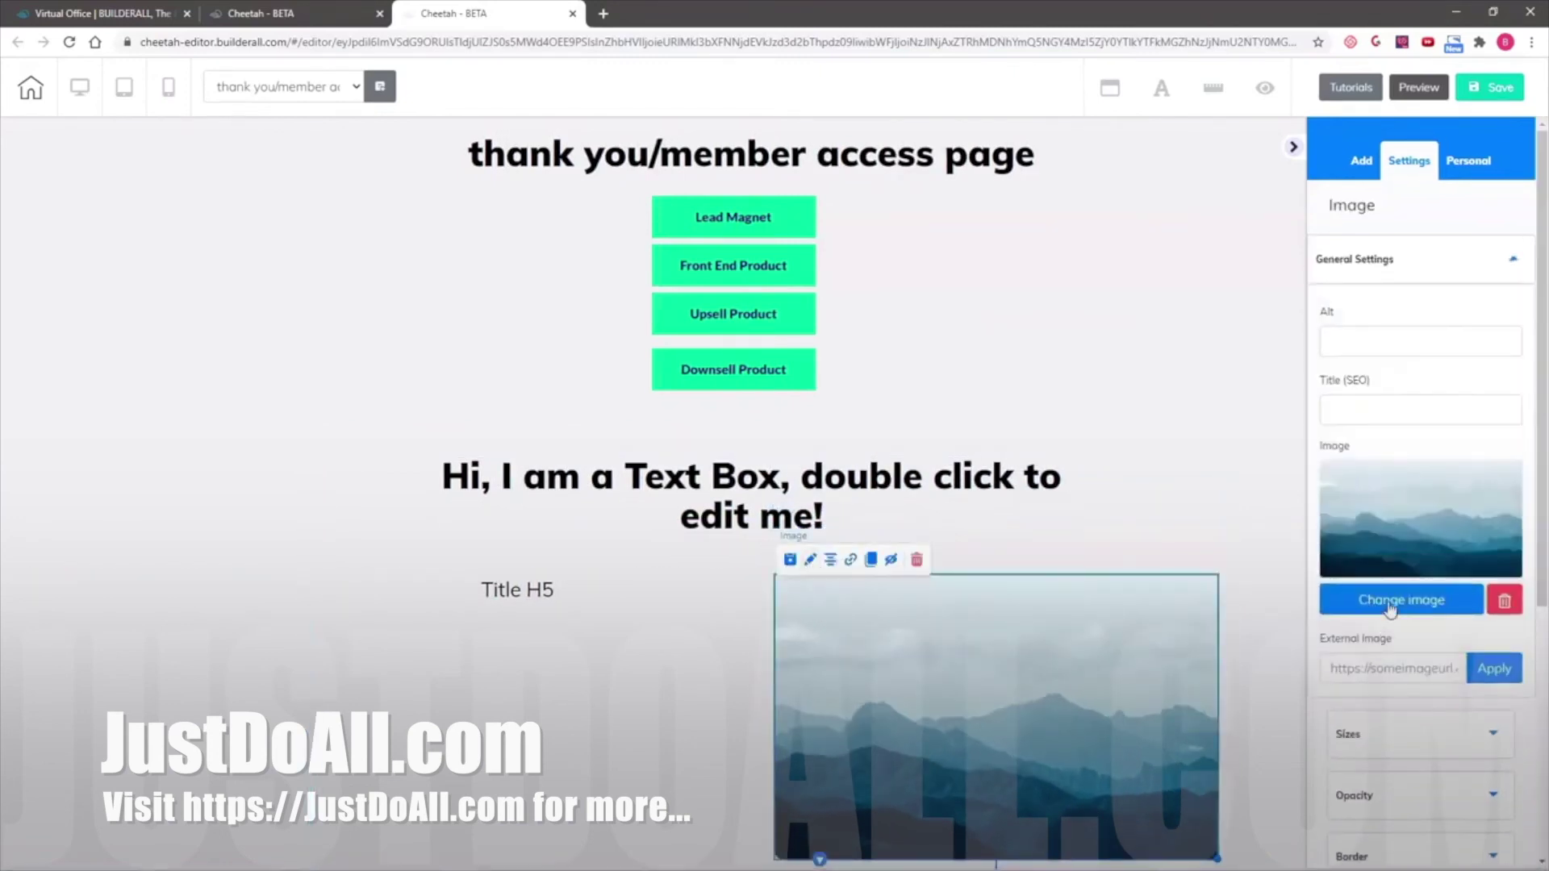
# Replace the mountain image with the 'profile' photo uploaded from the computer.
pyautogui.click(1390, 604)
pyautogui.click(1327, 118)
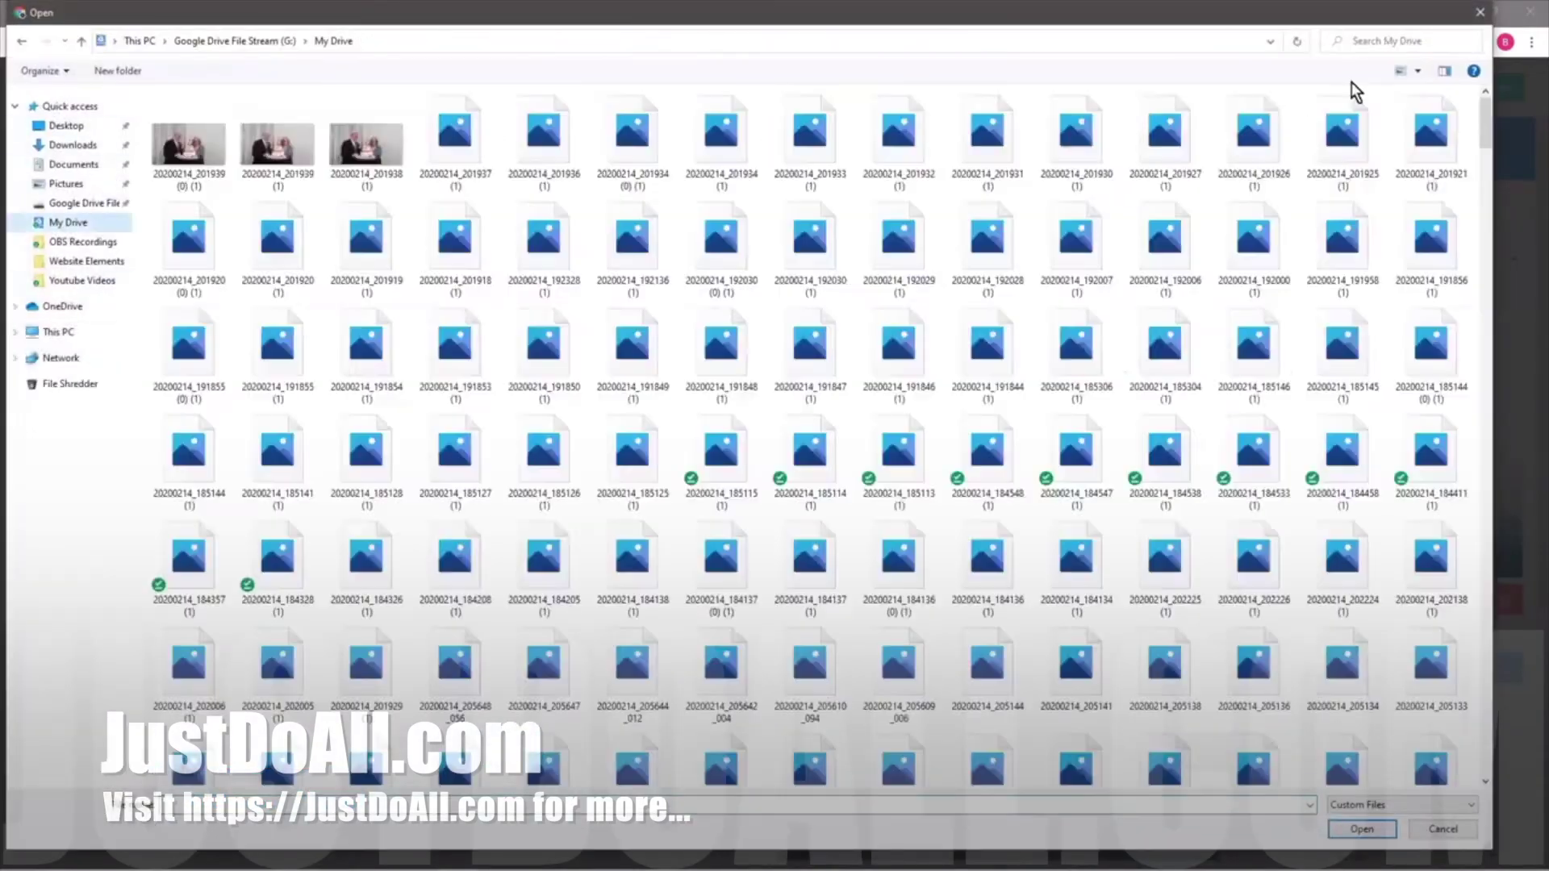
pyautogui.click(1388, 40)
pyautogui.write('profile pic')
pyautogui.doubleClick(453, 134)
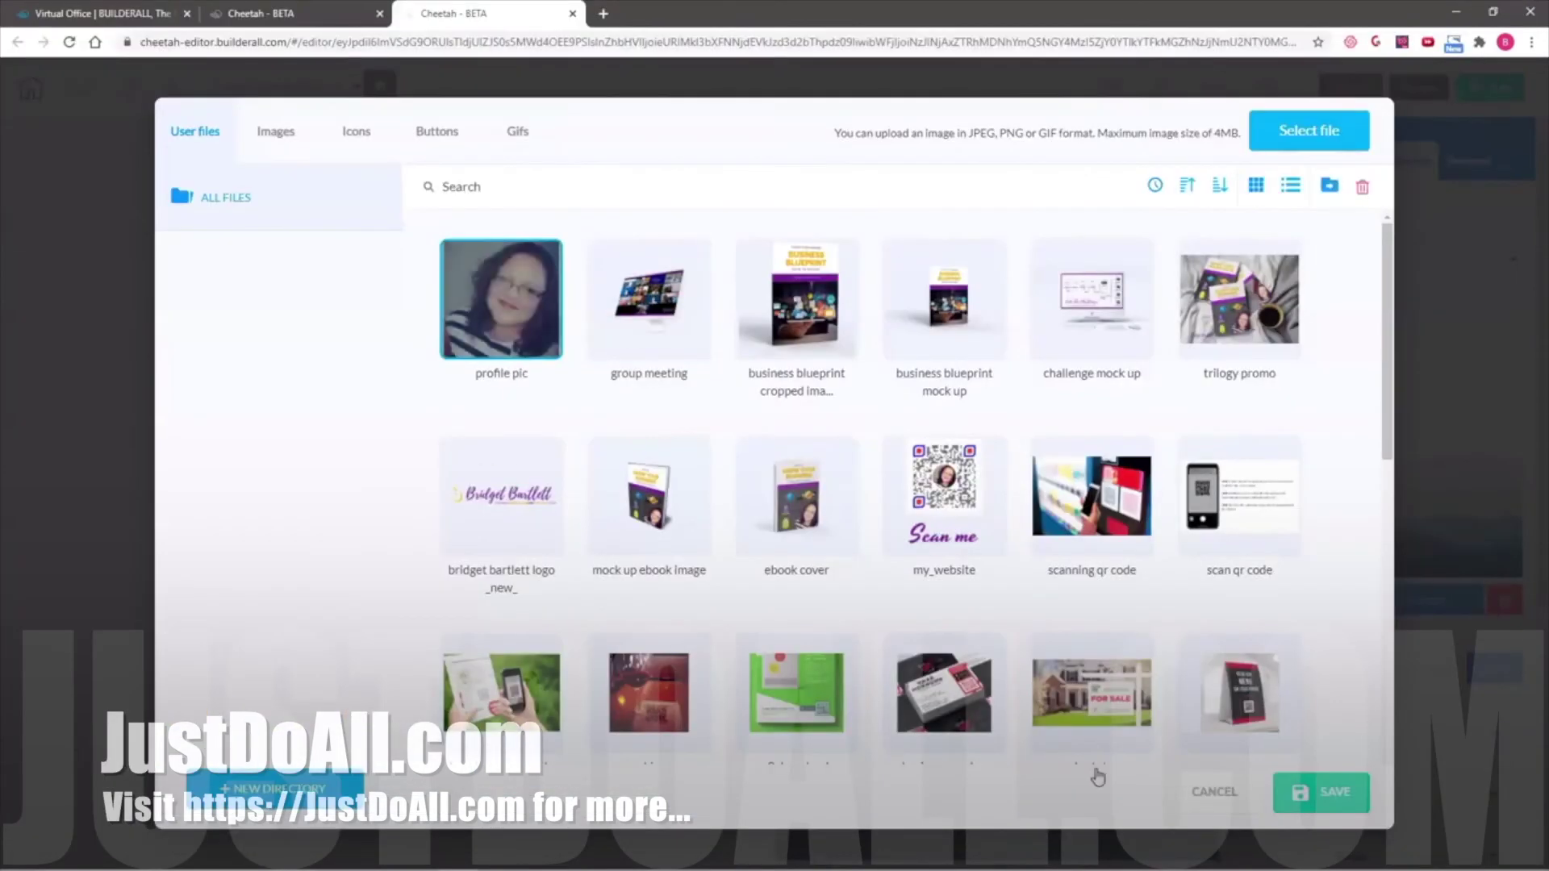
pyautogui.click(1335, 793)
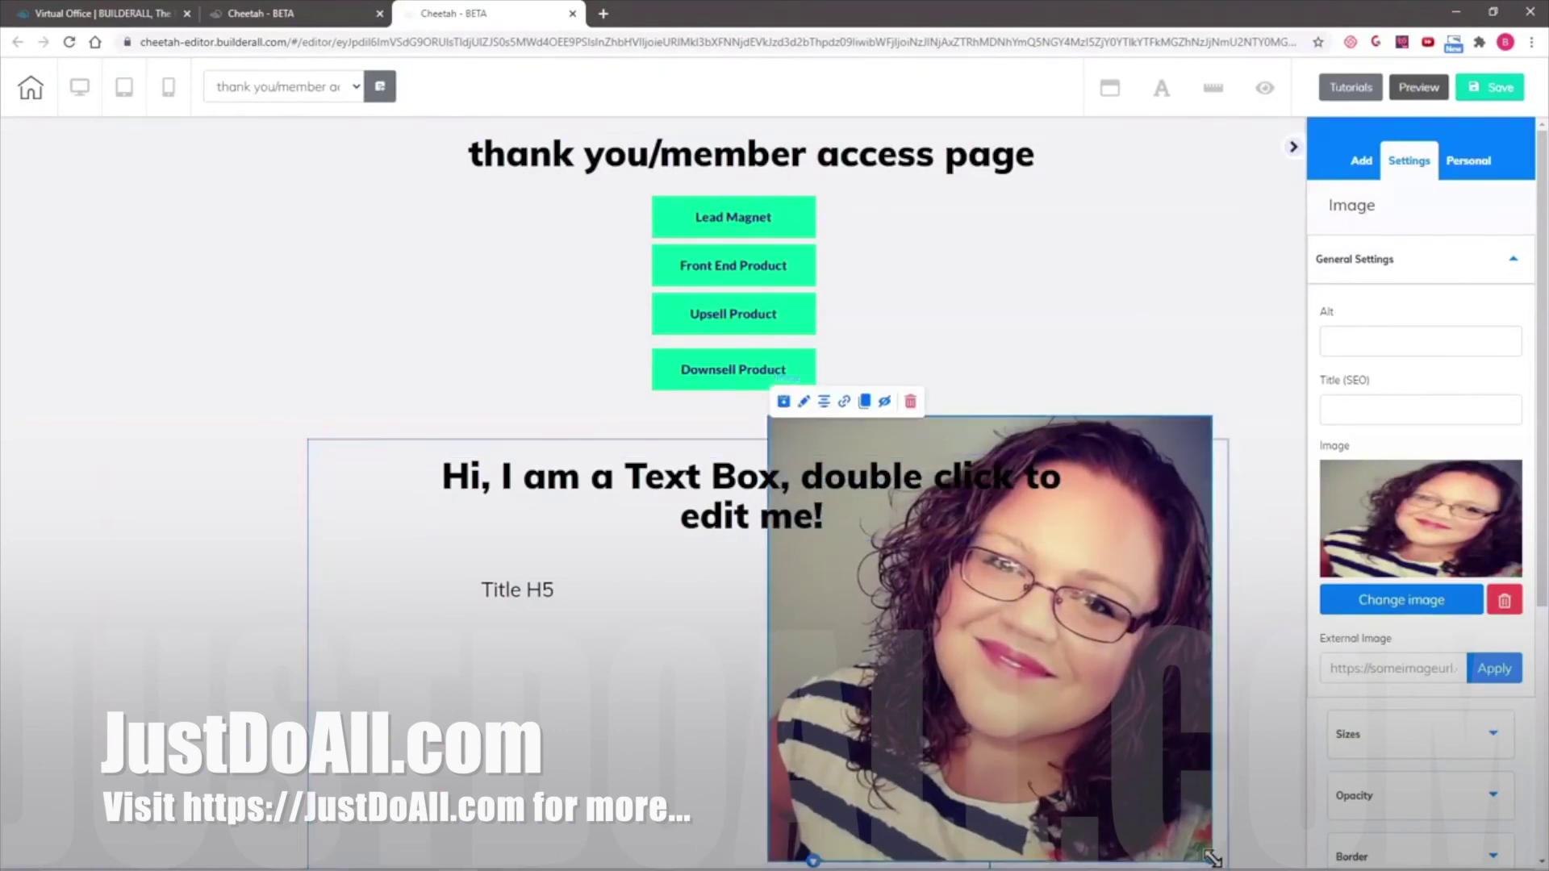
# Shrink the profile photo and change the heading to 'Welcome!!!', shifted left.
pyautogui.moveTo(1212, 858); pyautogui.dragTo(1044, 681)
pyautogui.doubleClick(541, 494)
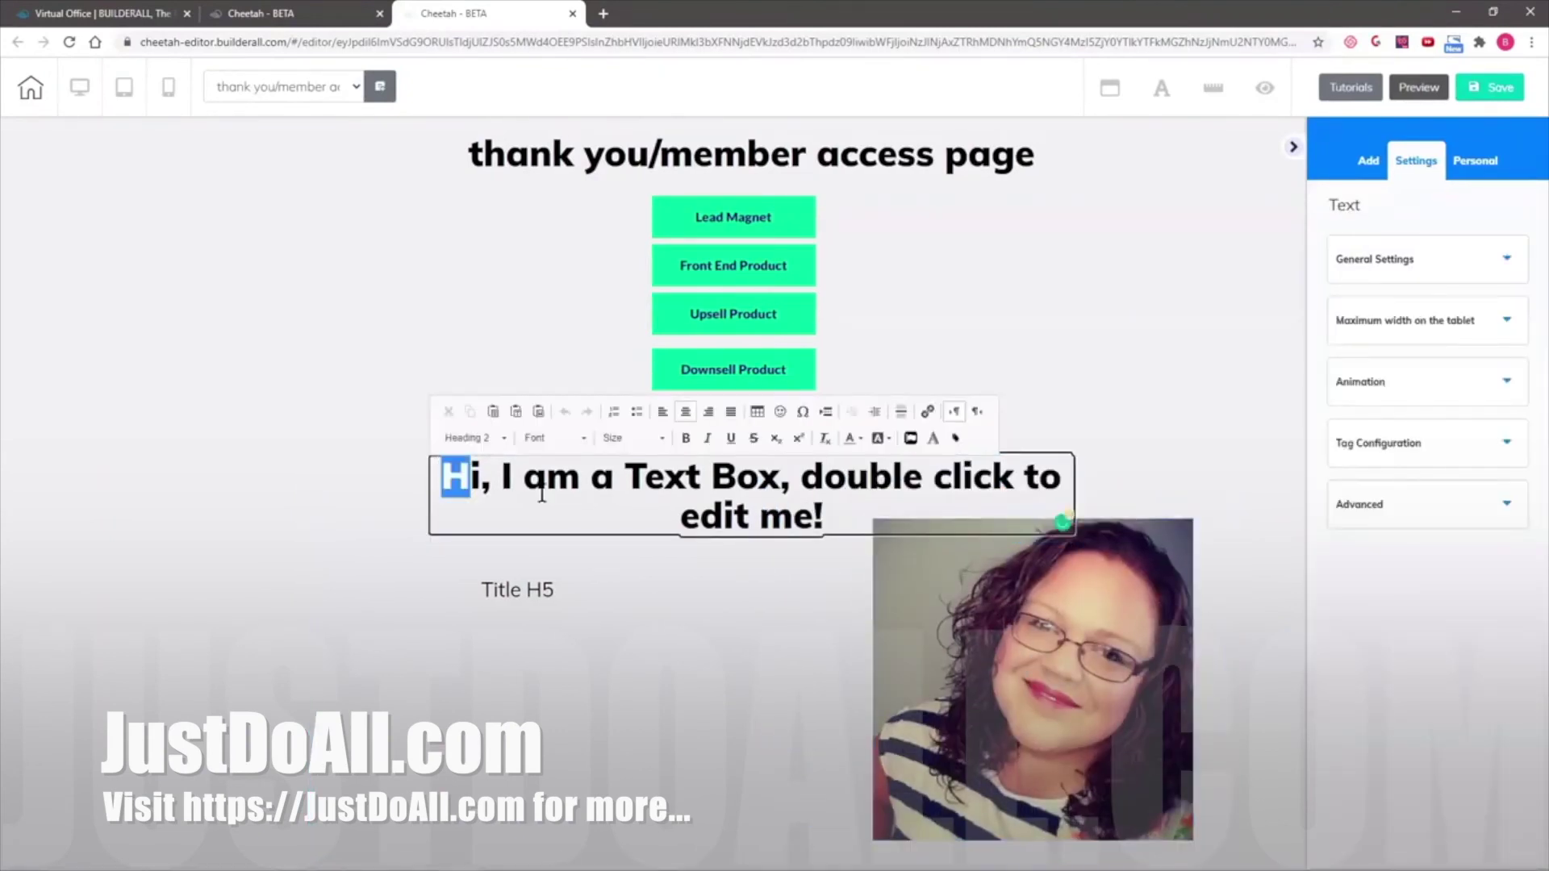
pyautogui.hotkey('ctrl', 'a')
pyautogui.write('Welcome!!!')
pyautogui.click(837, 539)
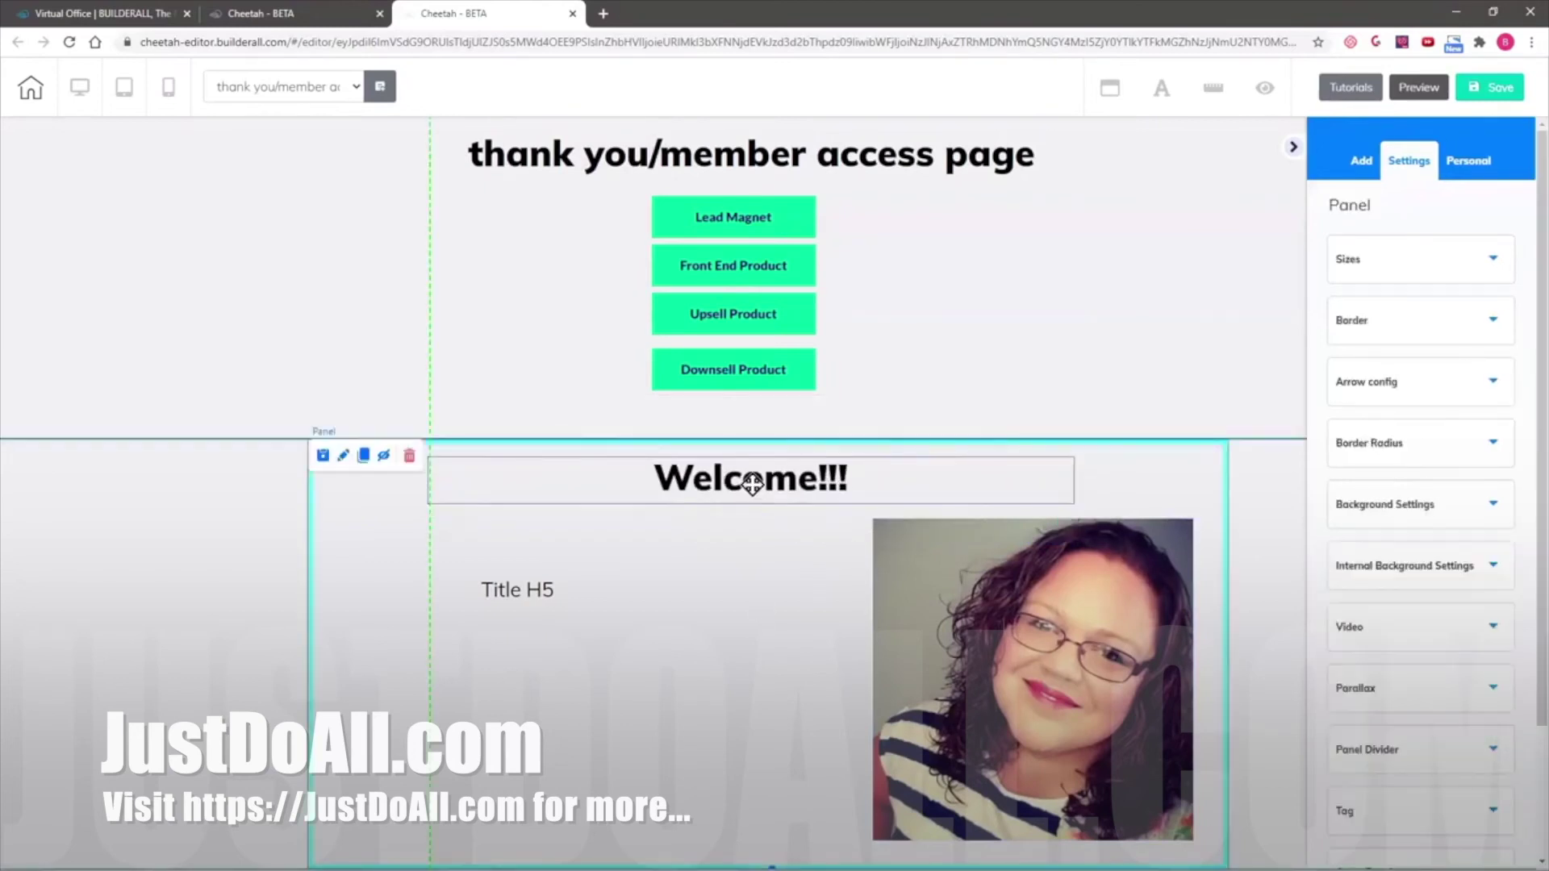
pyautogui.moveTo(752, 484); pyautogui.dragTo(517, 520)
# Turn Title H5 into a widened paragraph of repeated 'I have a lot of experience' text.
pyautogui.click(564, 590)
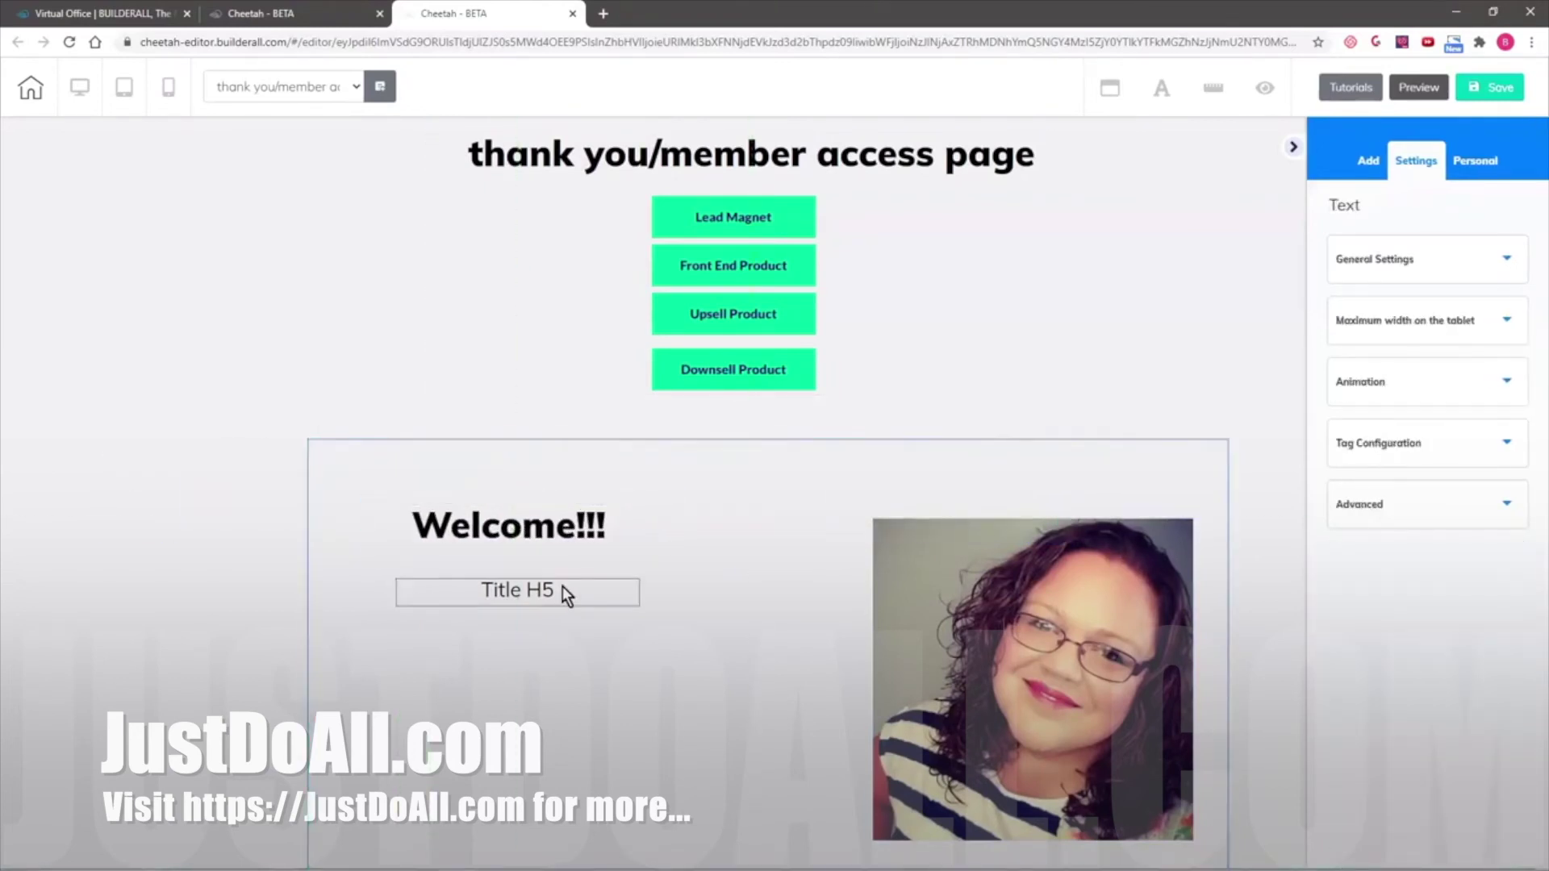
pyautogui.moveTo(563, 586); pyautogui.dragTo(540, 594)
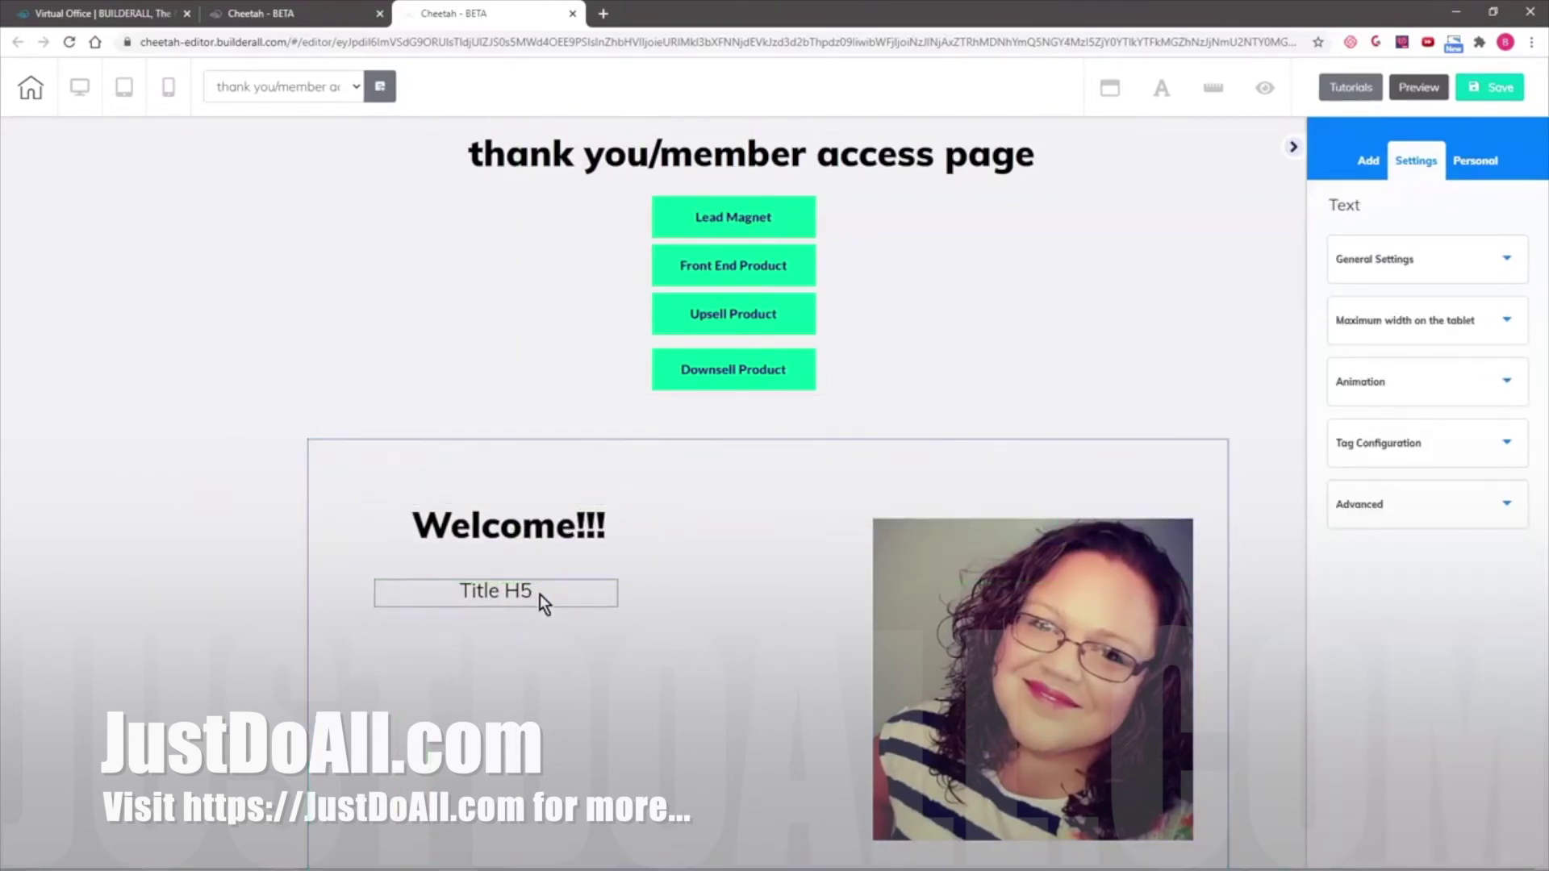
pyautogui.doubleClick(540, 594)
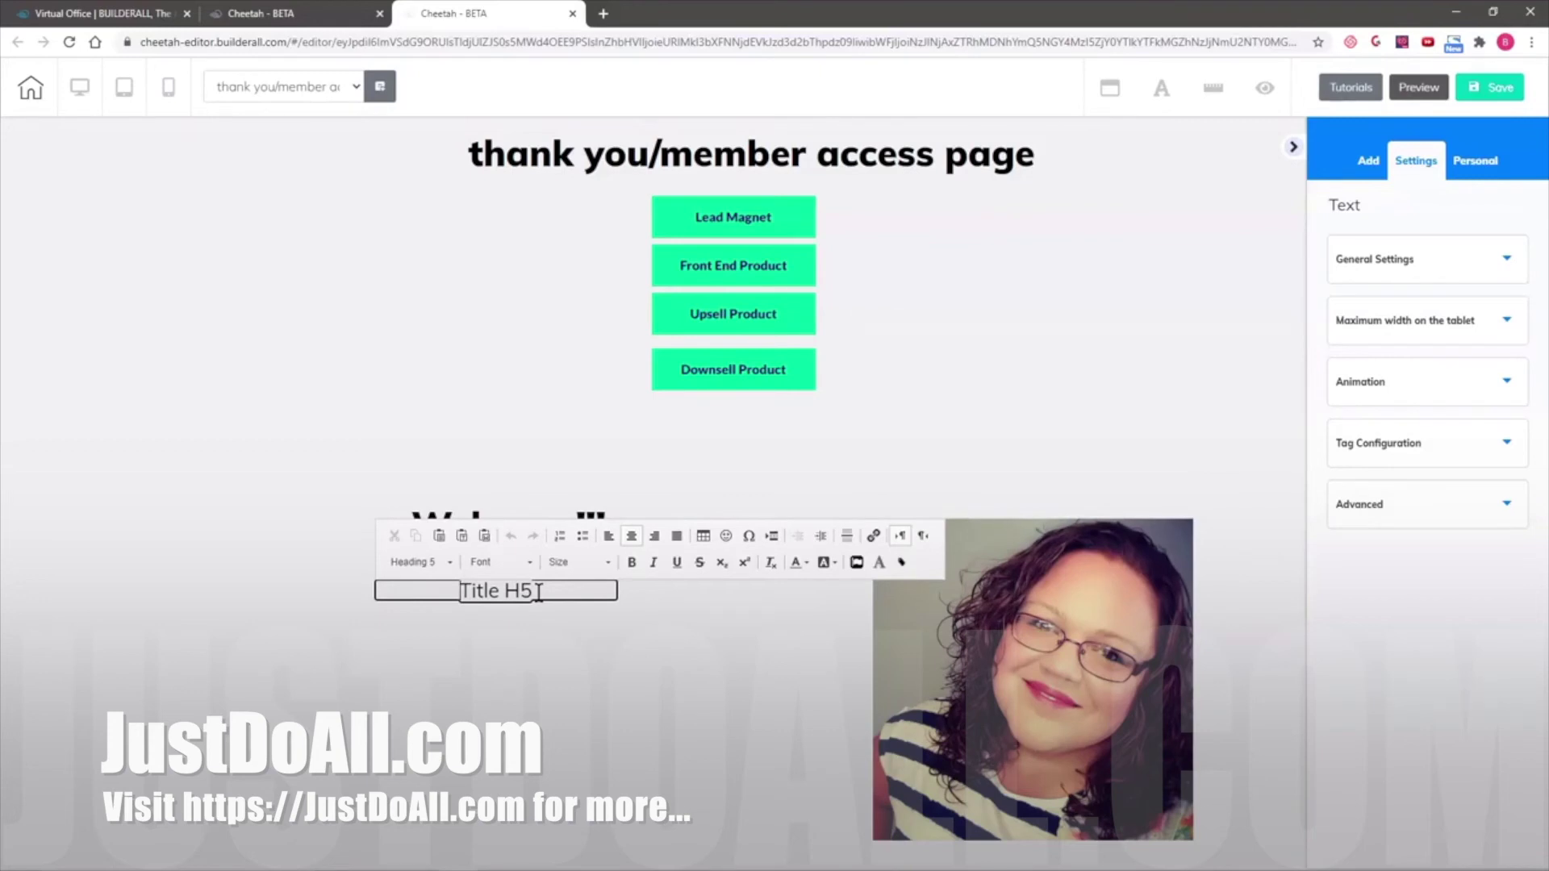
pyautogui.write('I have a lot of experin')
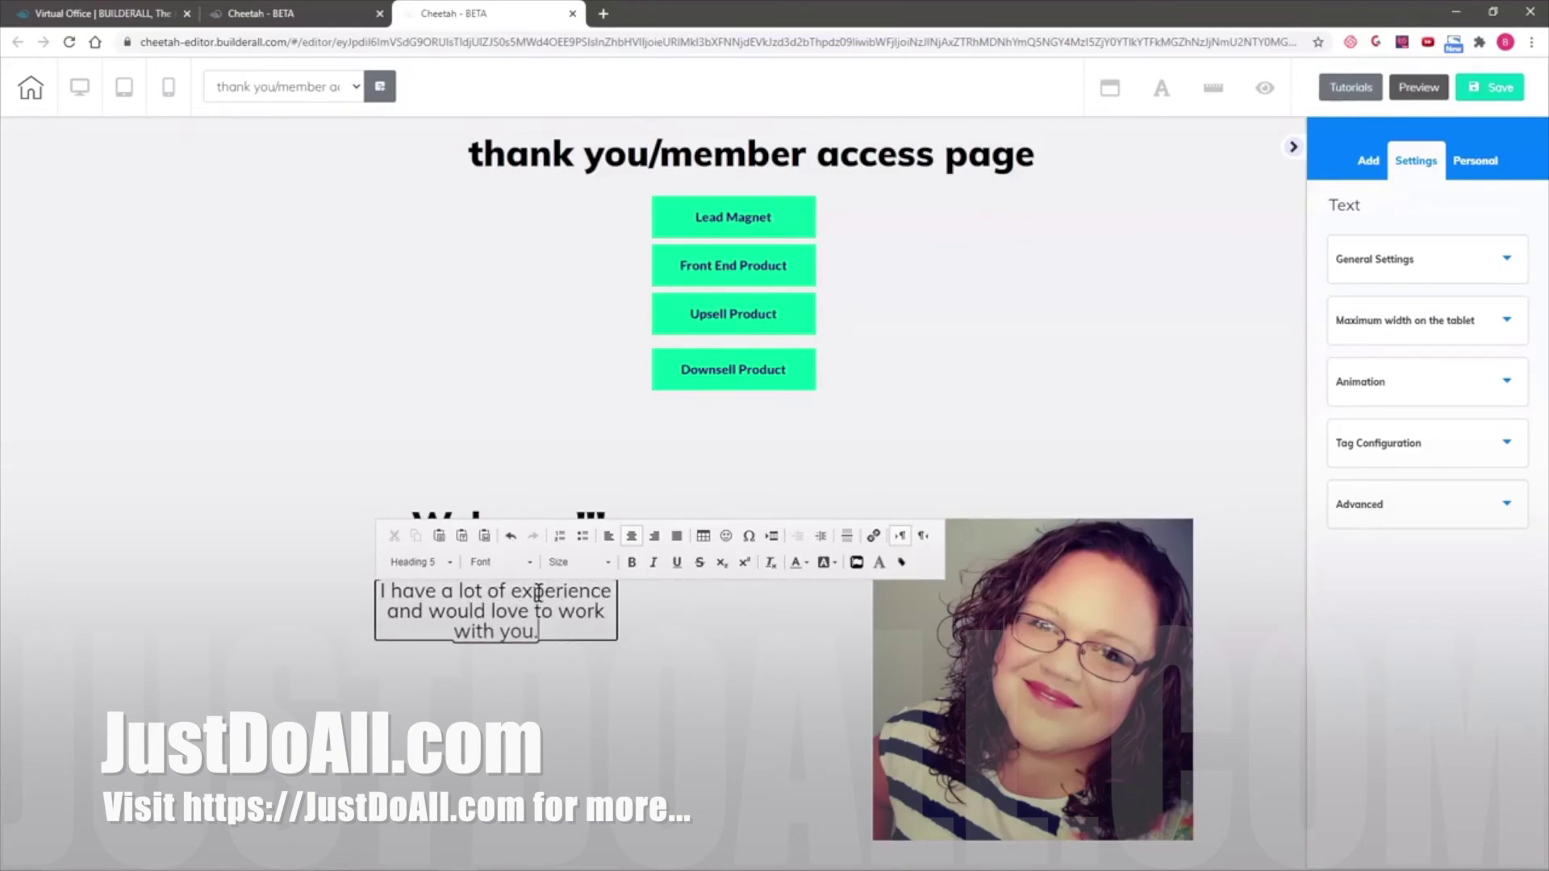
pyautogui.moveTo(381, 589); pyautogui.dragTo(548, 630)
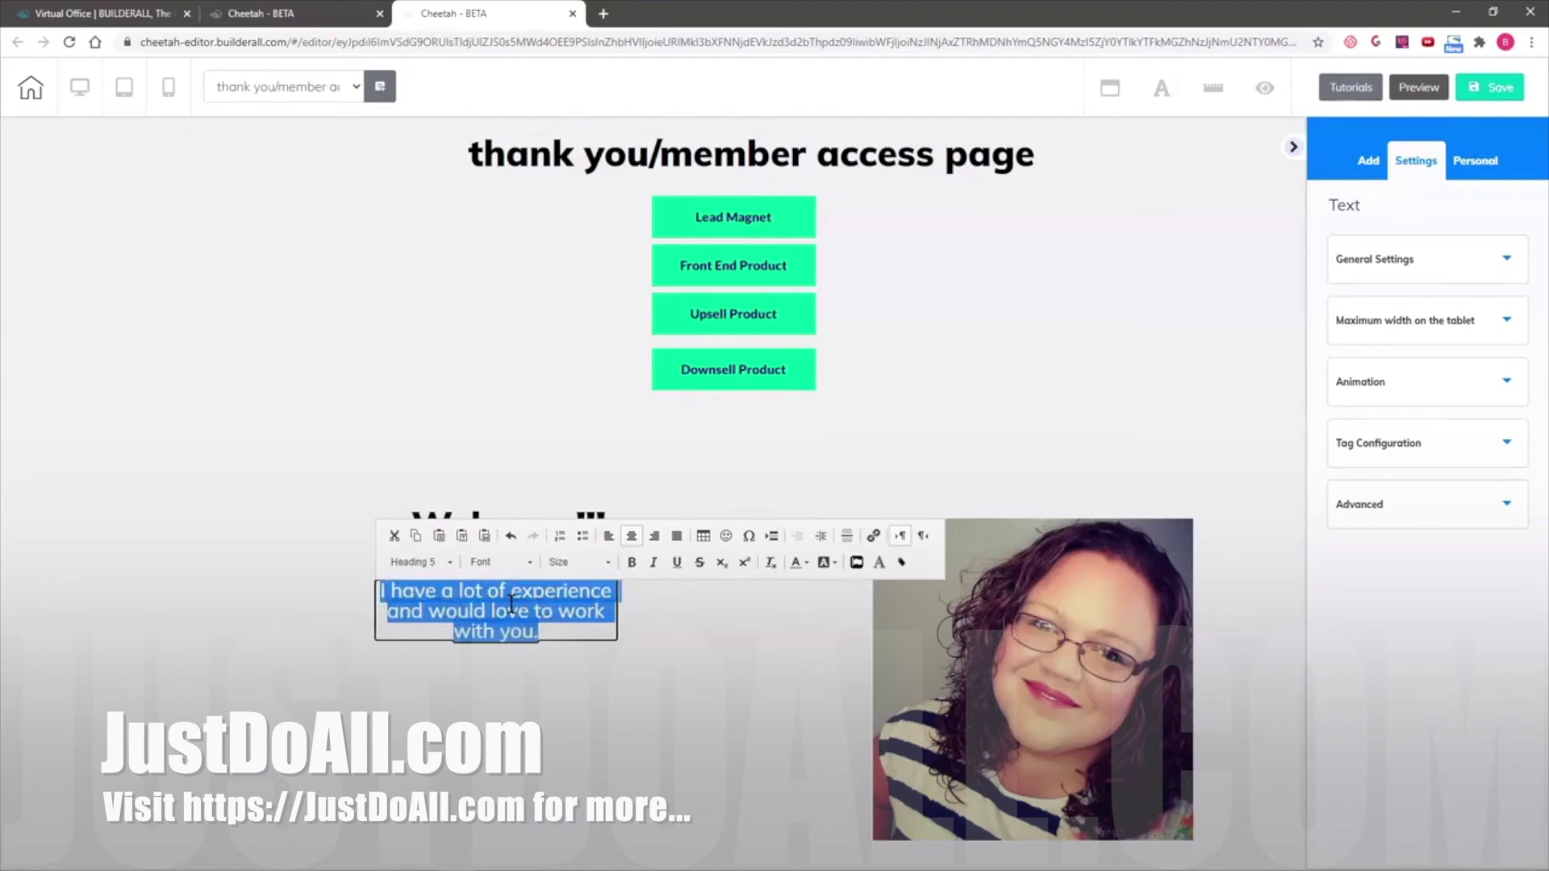
pyautogui.click(552, 637)
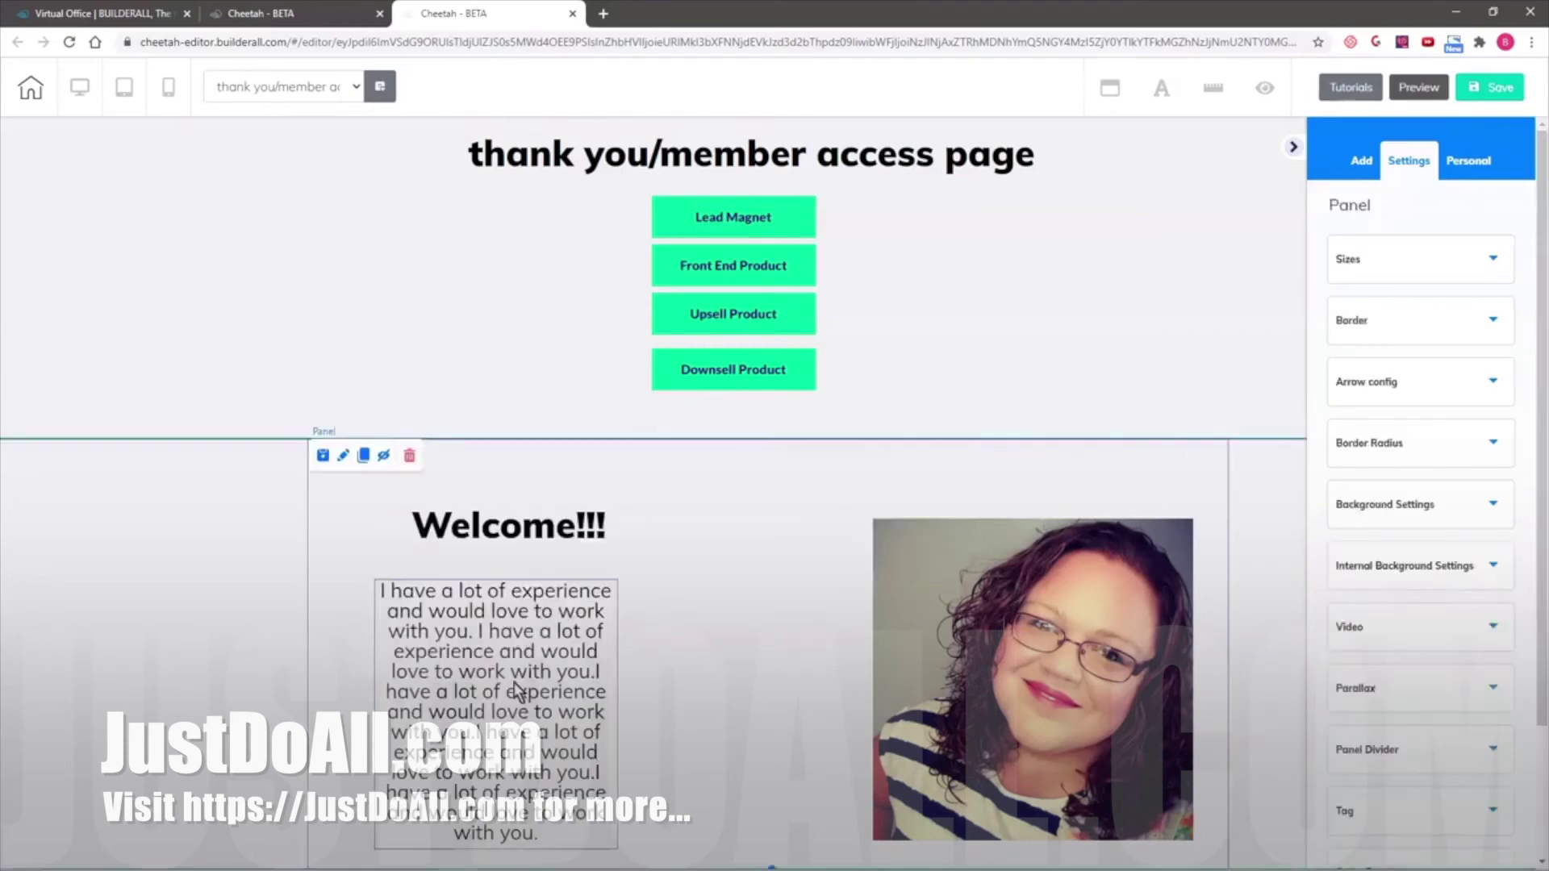
pyautogui.click(519, 692)
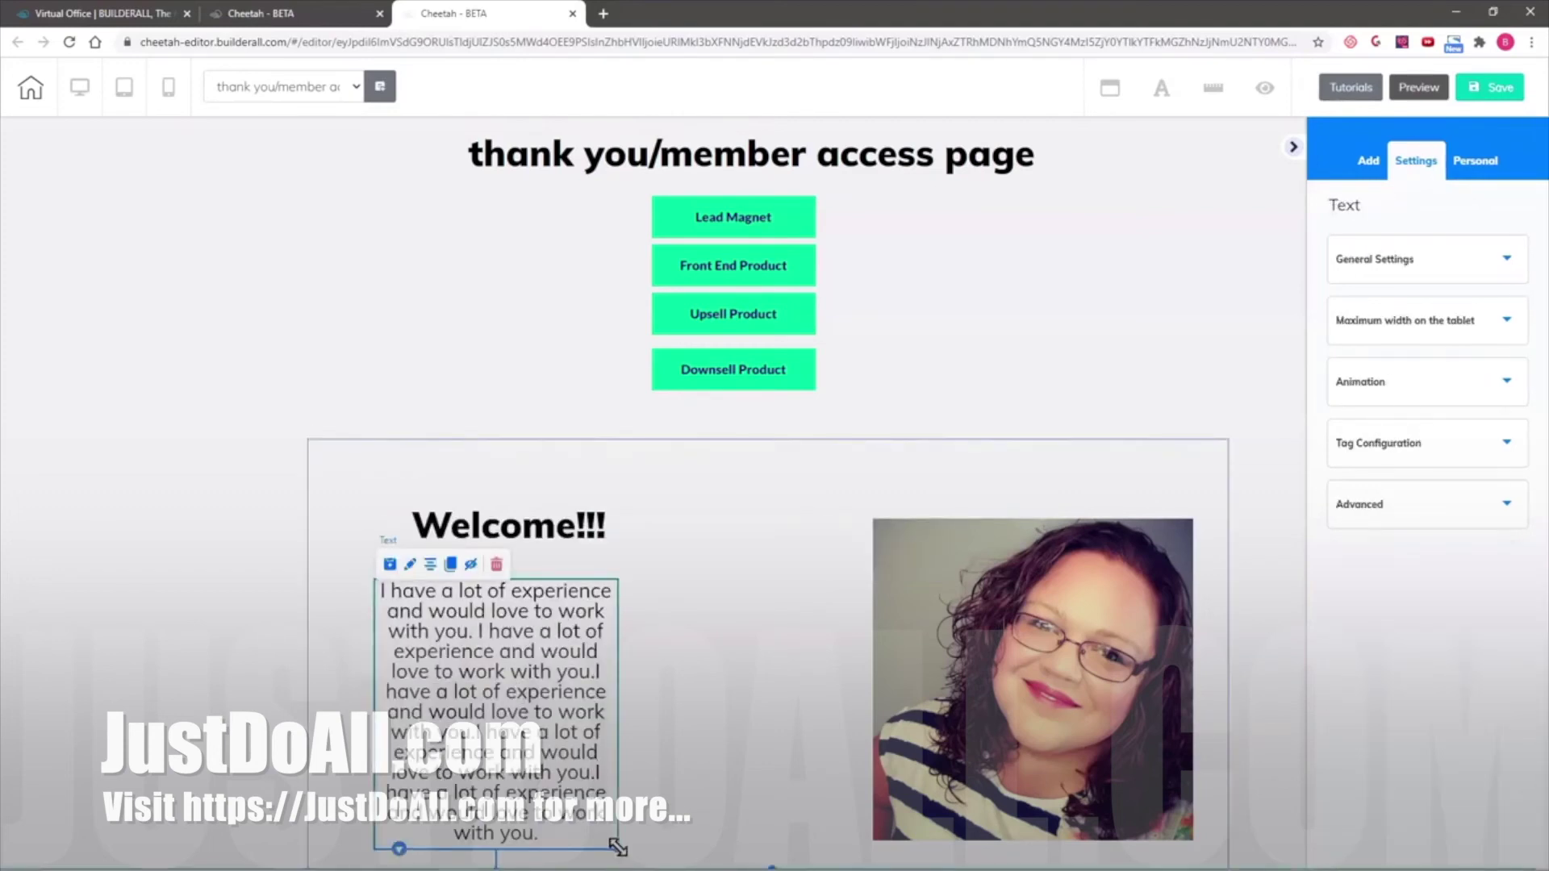
pyautogui.moveTo(618, 848); pyautogui.dragTo(834, 816)
pyautogui.click(835, 816)
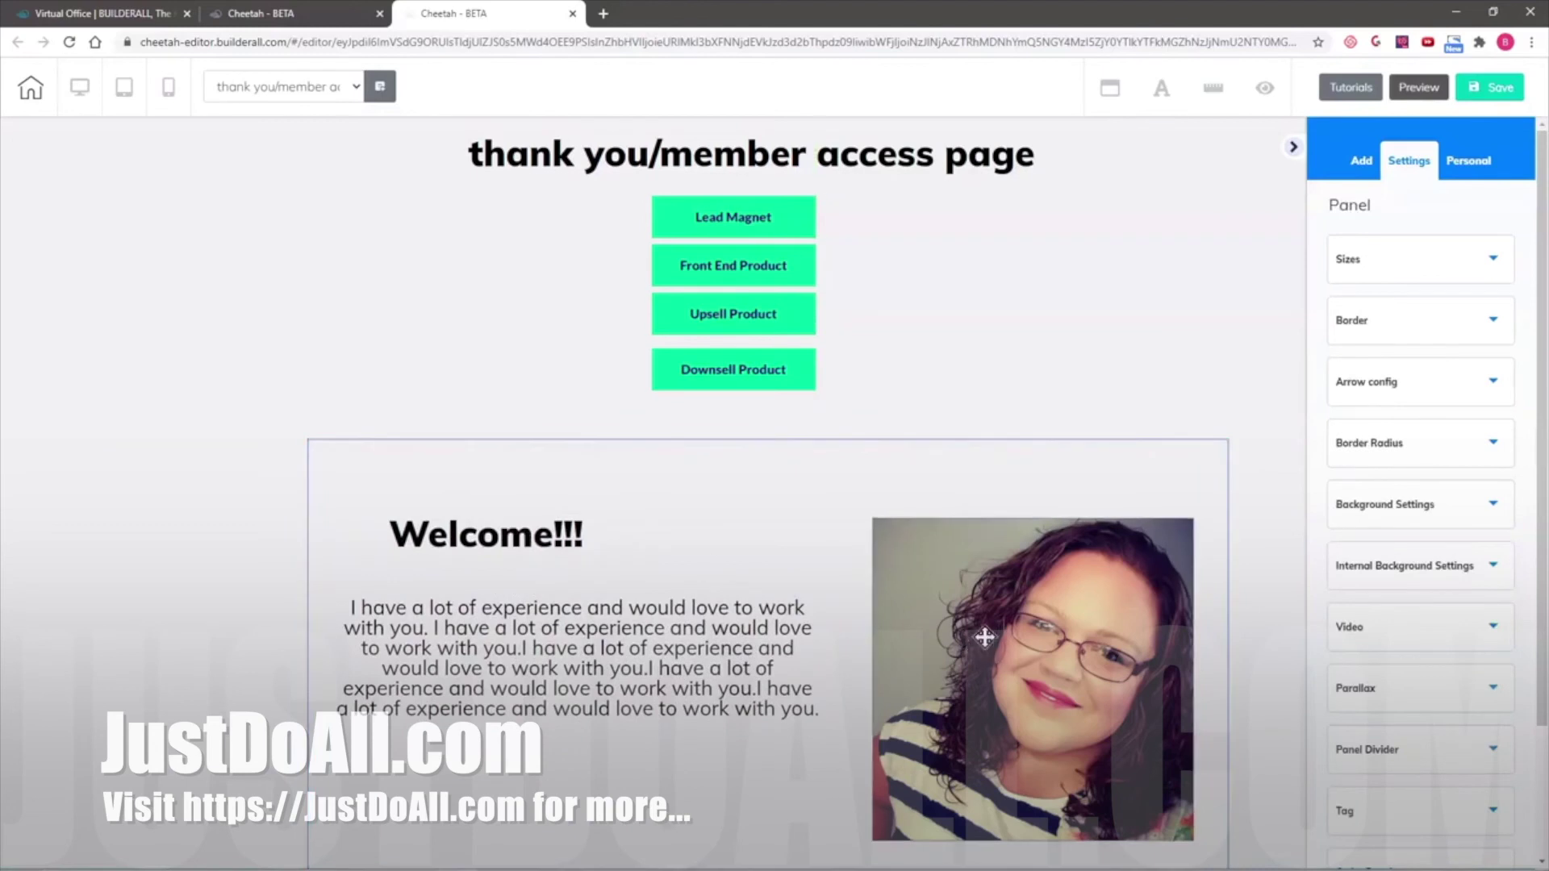
pyautogui.moveTo(978, 616); pyautogui.dragTo(972, 628)
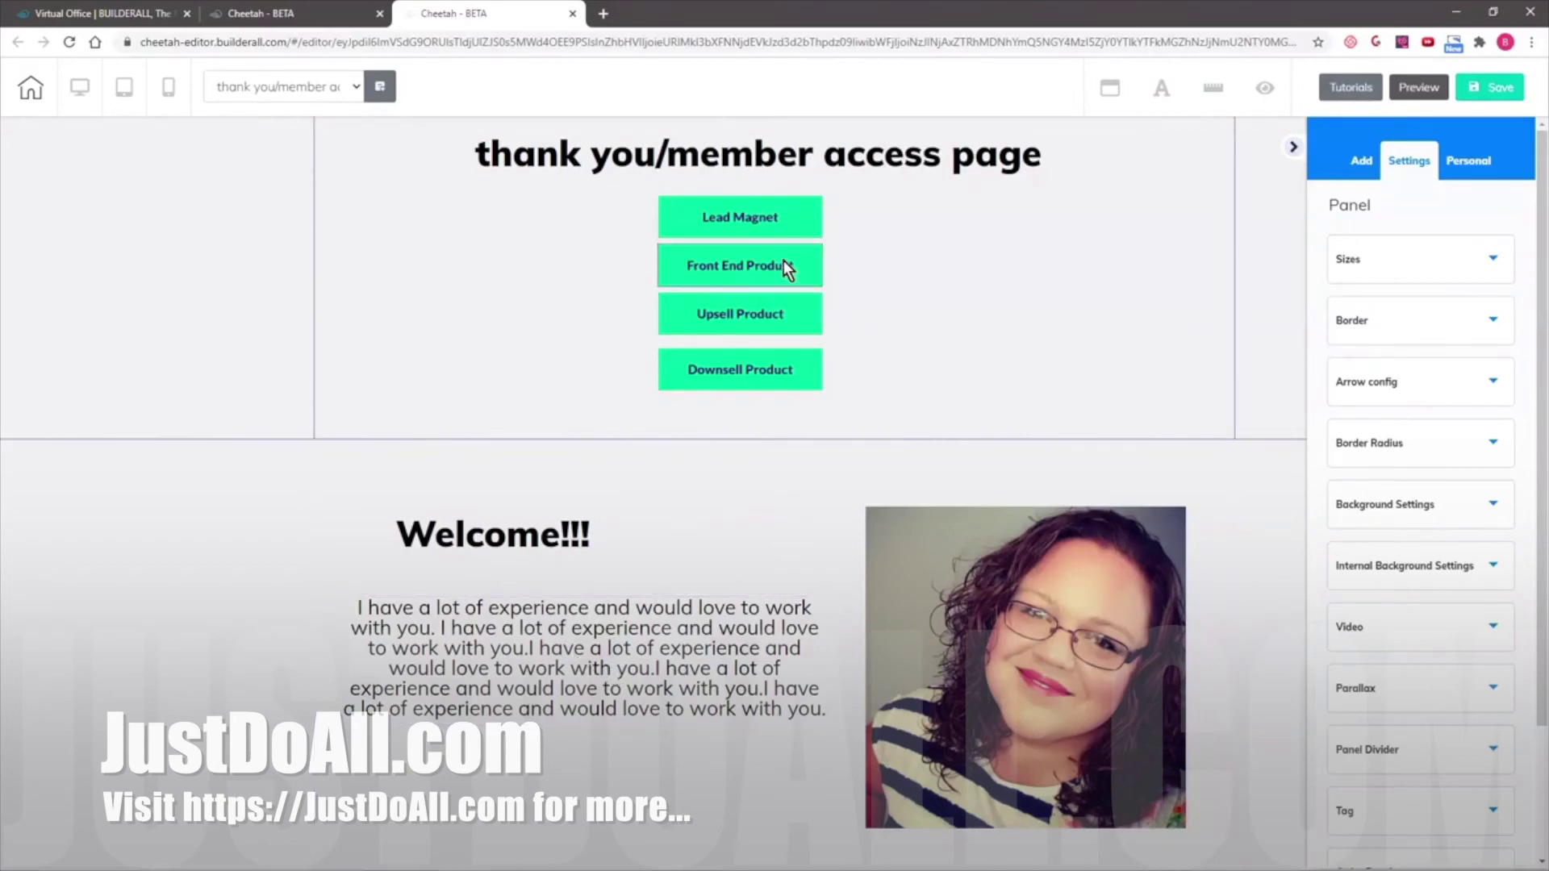
# Move the Upsell Product button from the top stack into the Welcome panel below the paragraph.
pyautogui.moveTo(752, 317); pyautogui.dragTo(559, 395)
pyautogui.click(498, 389)
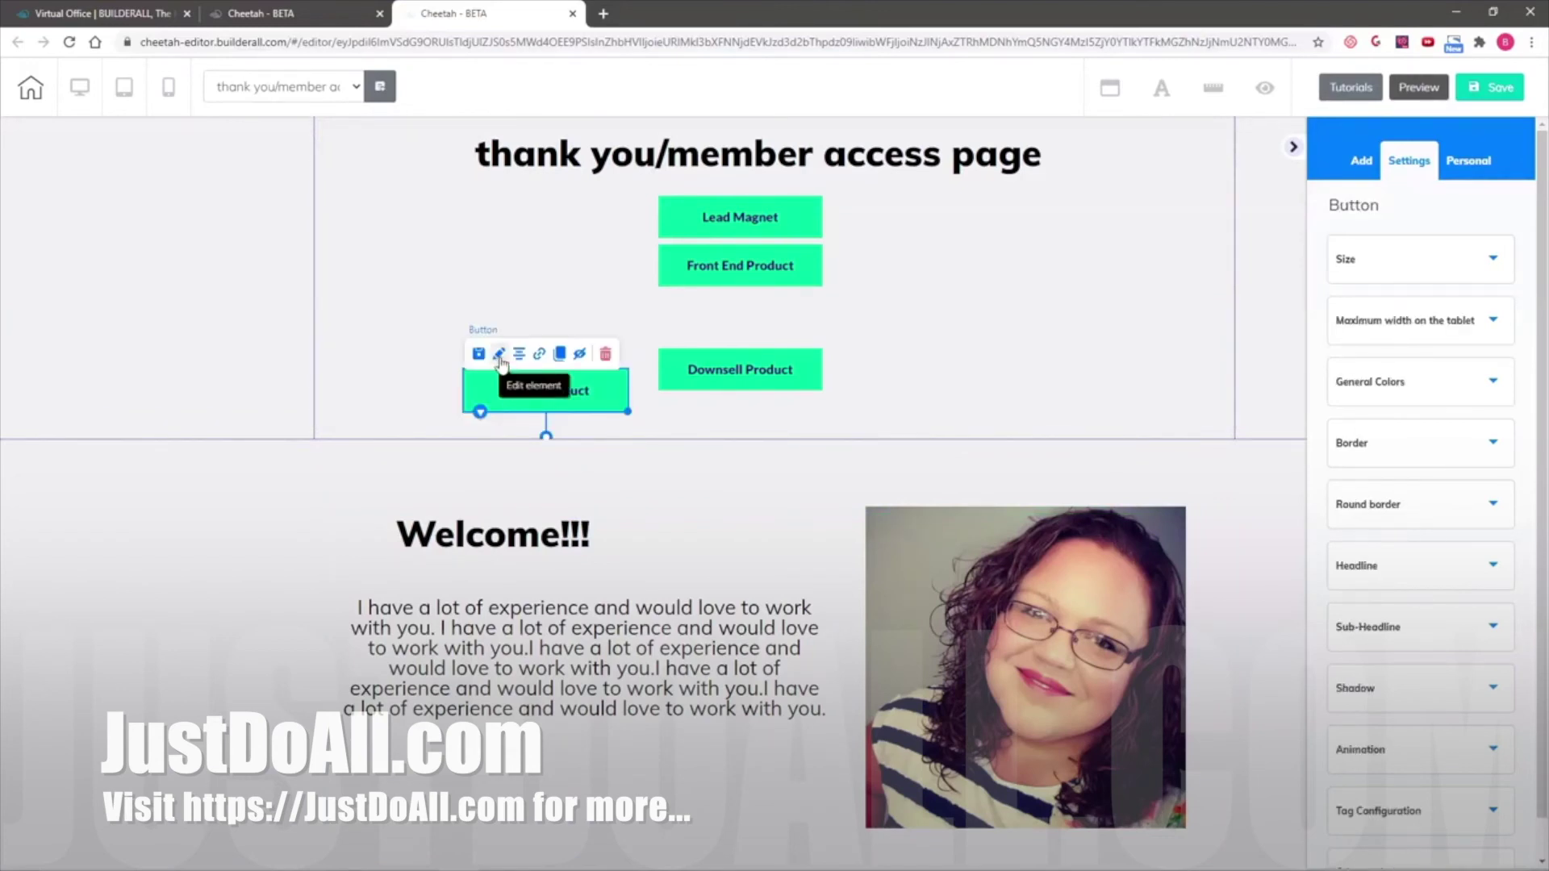
pyautogui.scroll(-1, 1432, 702)
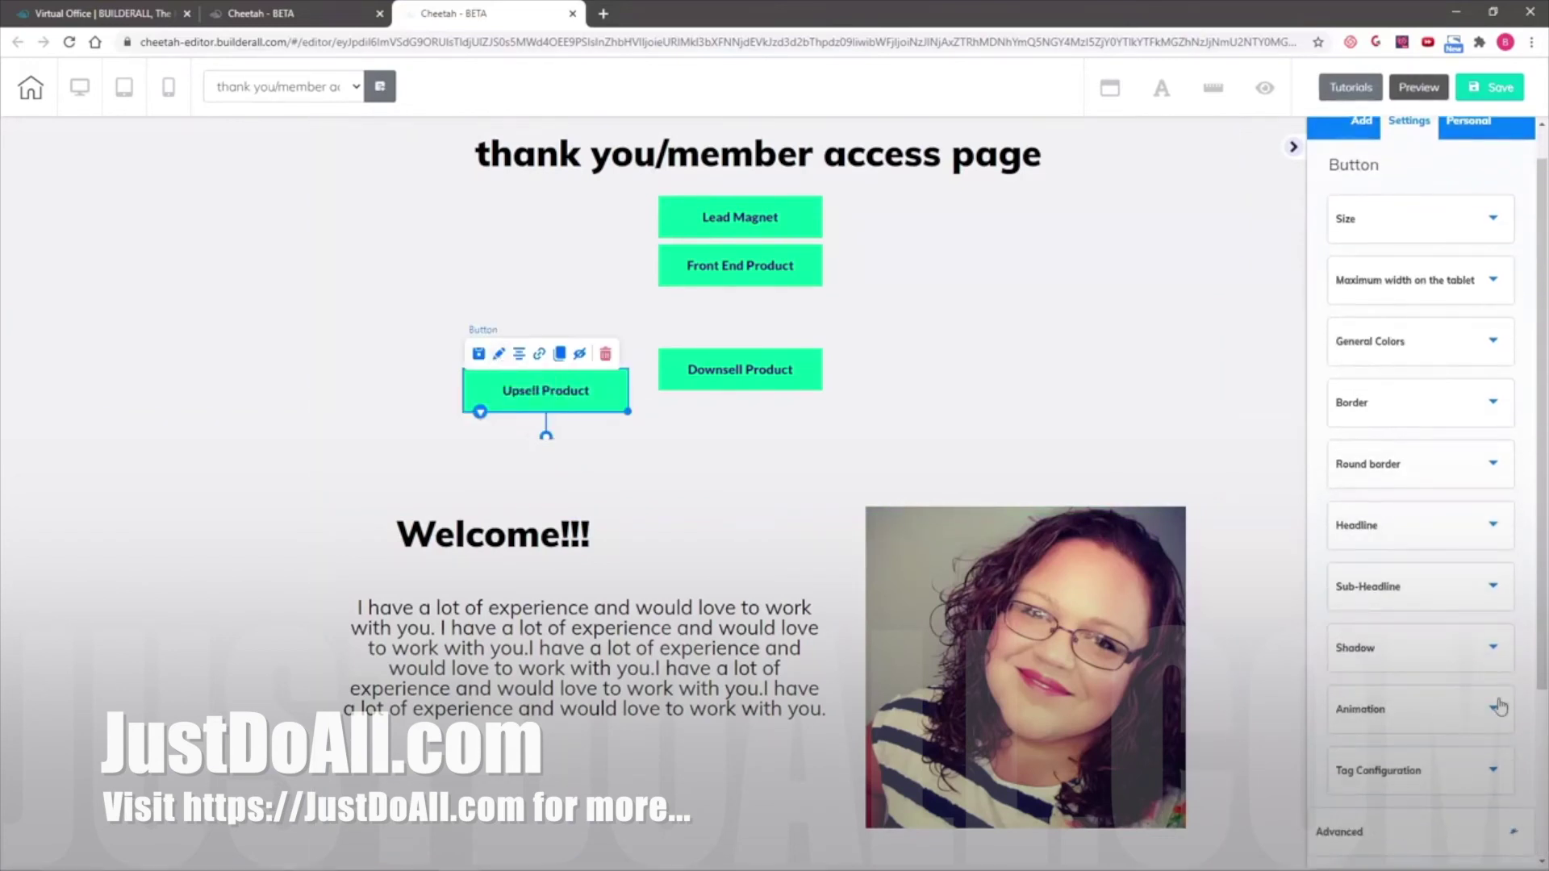
pyautogui.scroll(-3, 1499, 706)
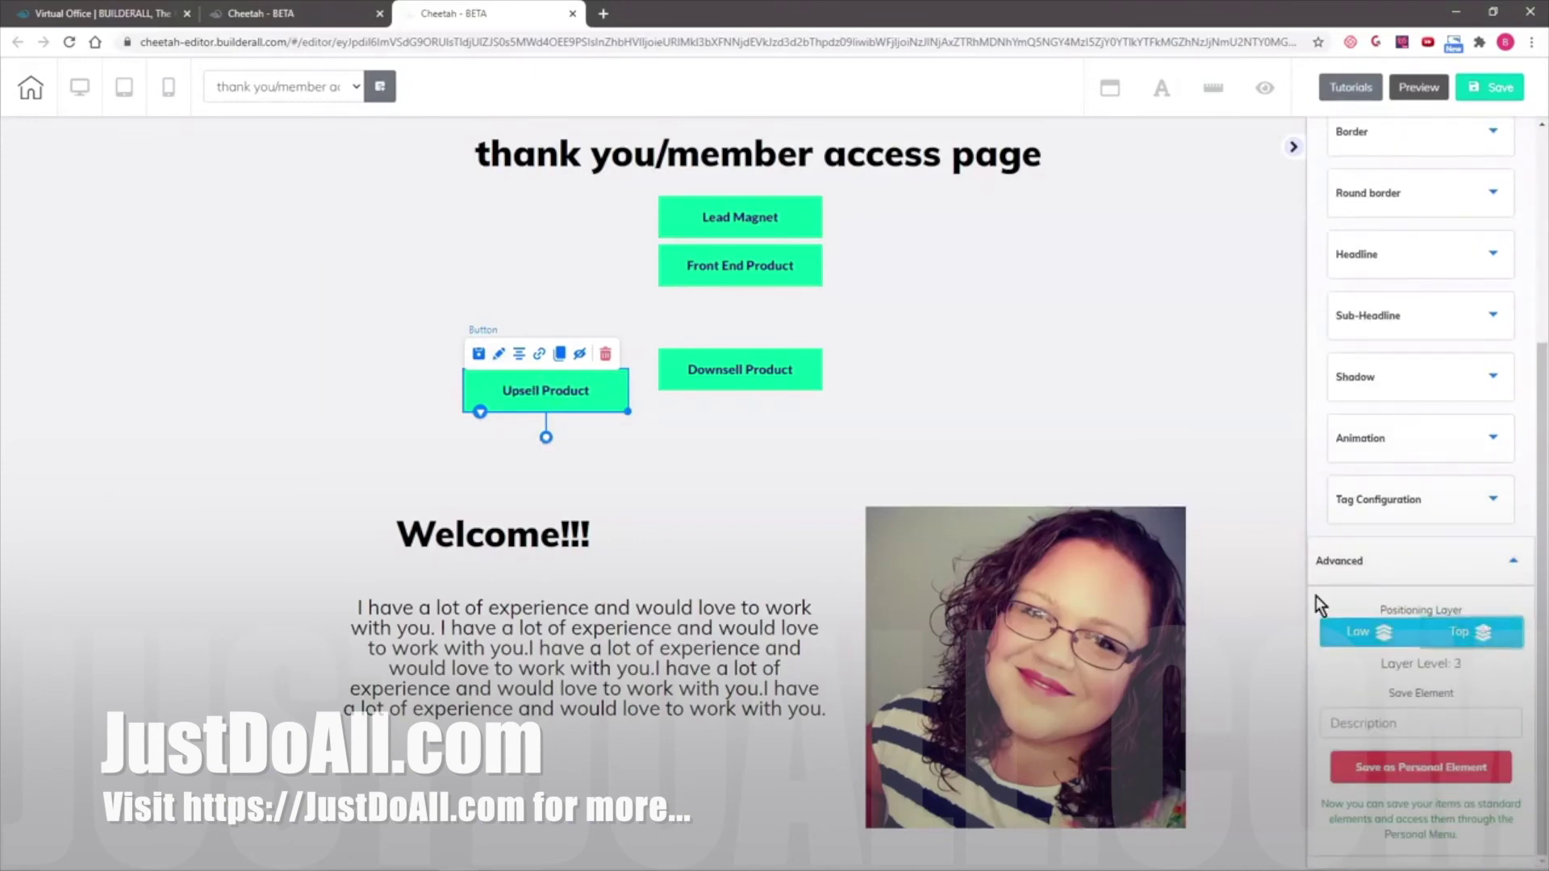
pyautogui.moveTo(616, 405); pyautogui.dragTo(490, 823)
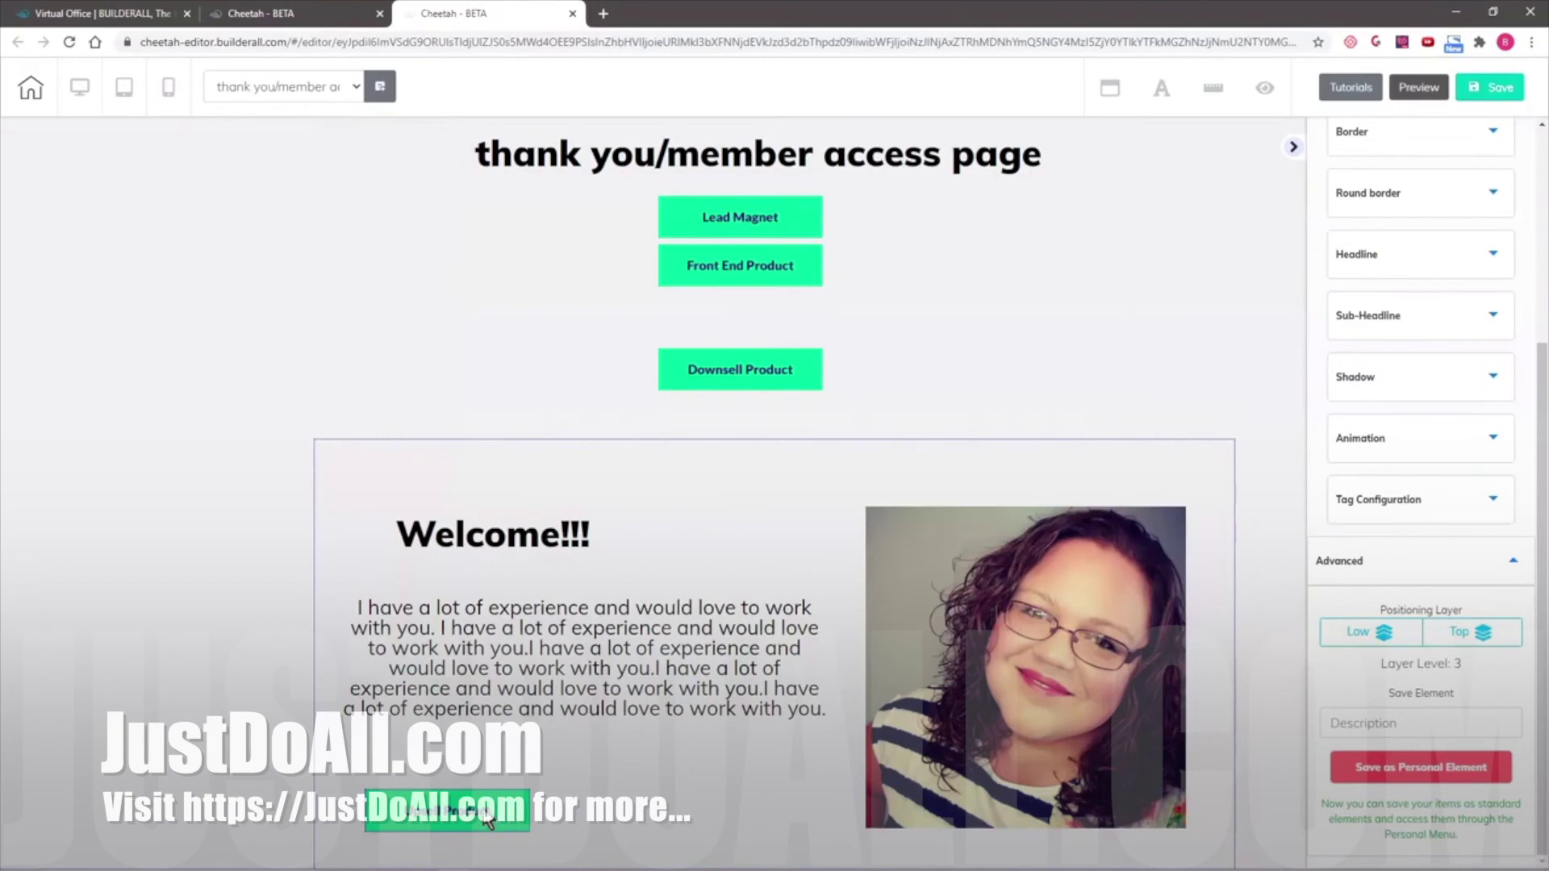
# Left-align the experience paragraph and apply two 'Add a space' fixes between sentences.
pyautogui.click(467, 650)
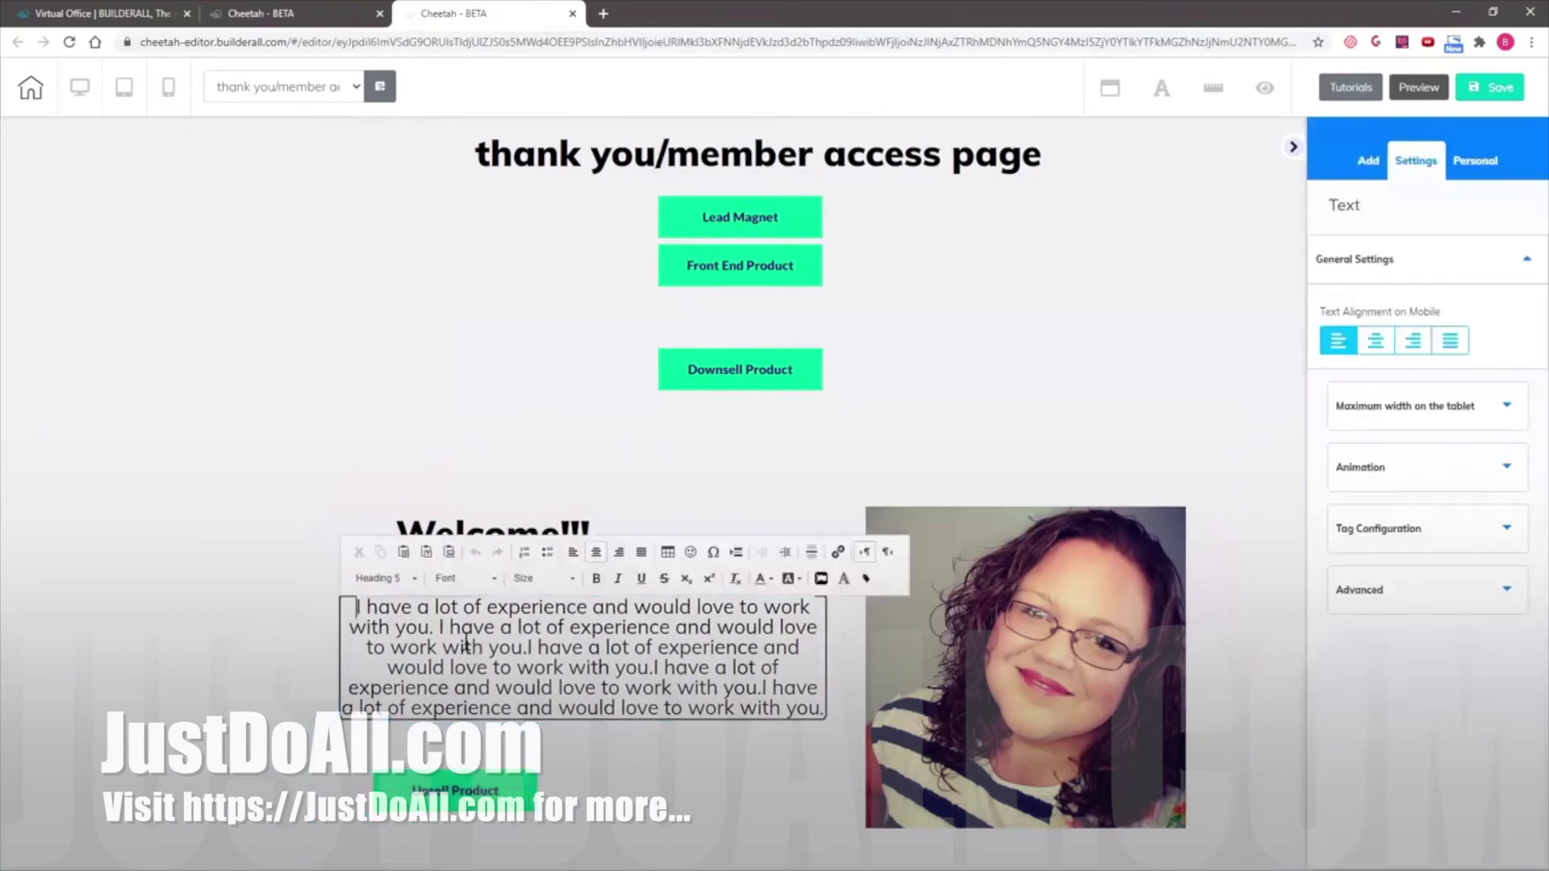
pyautogui.click(573, 553)
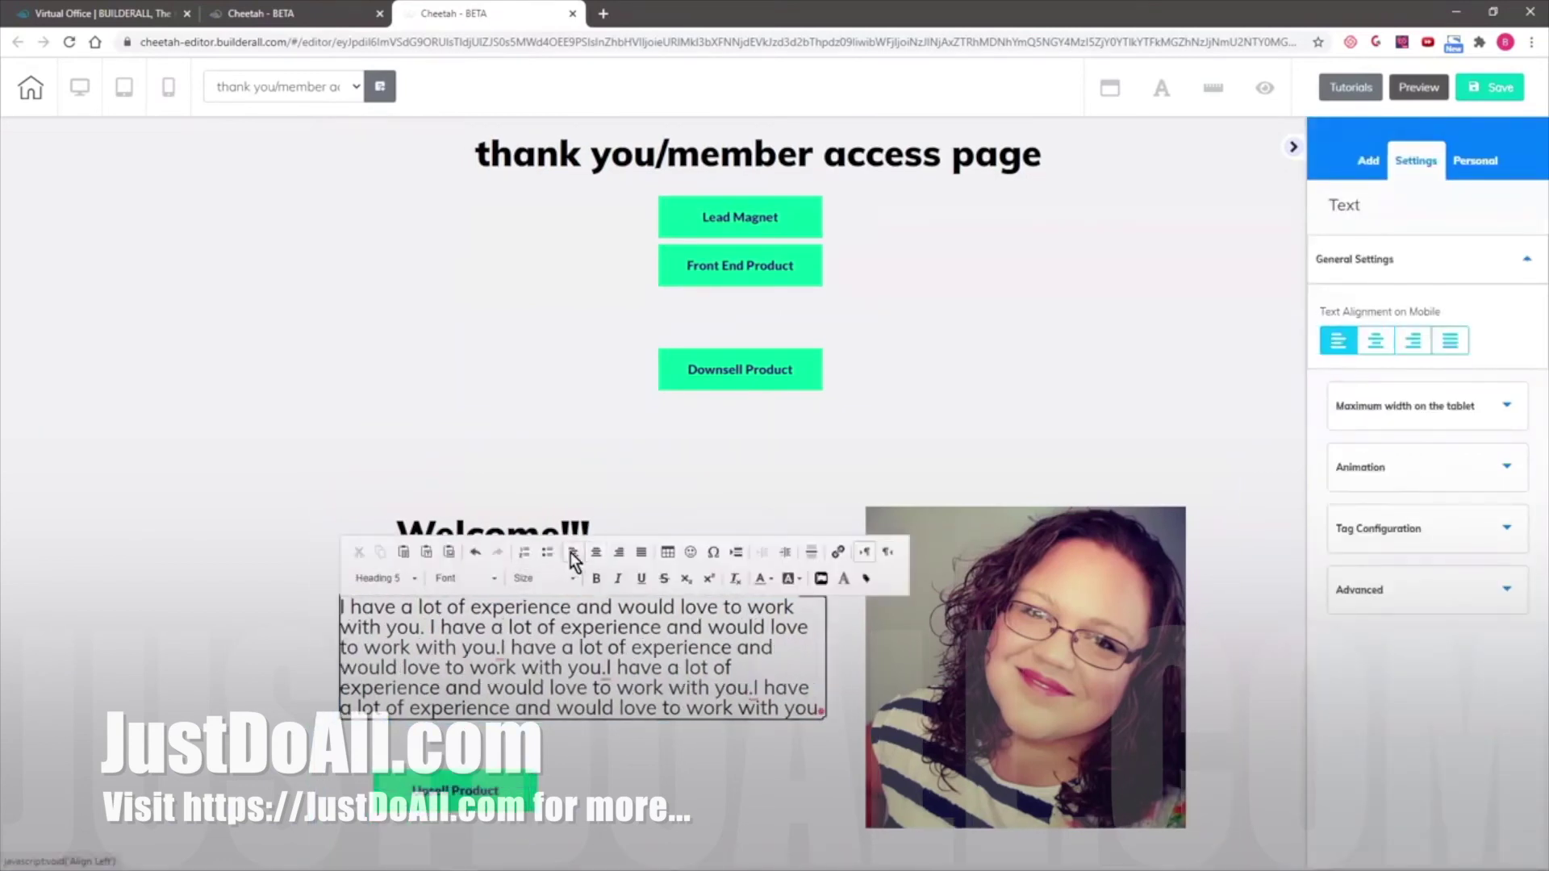
pyautogui.moveTo(501, 647)
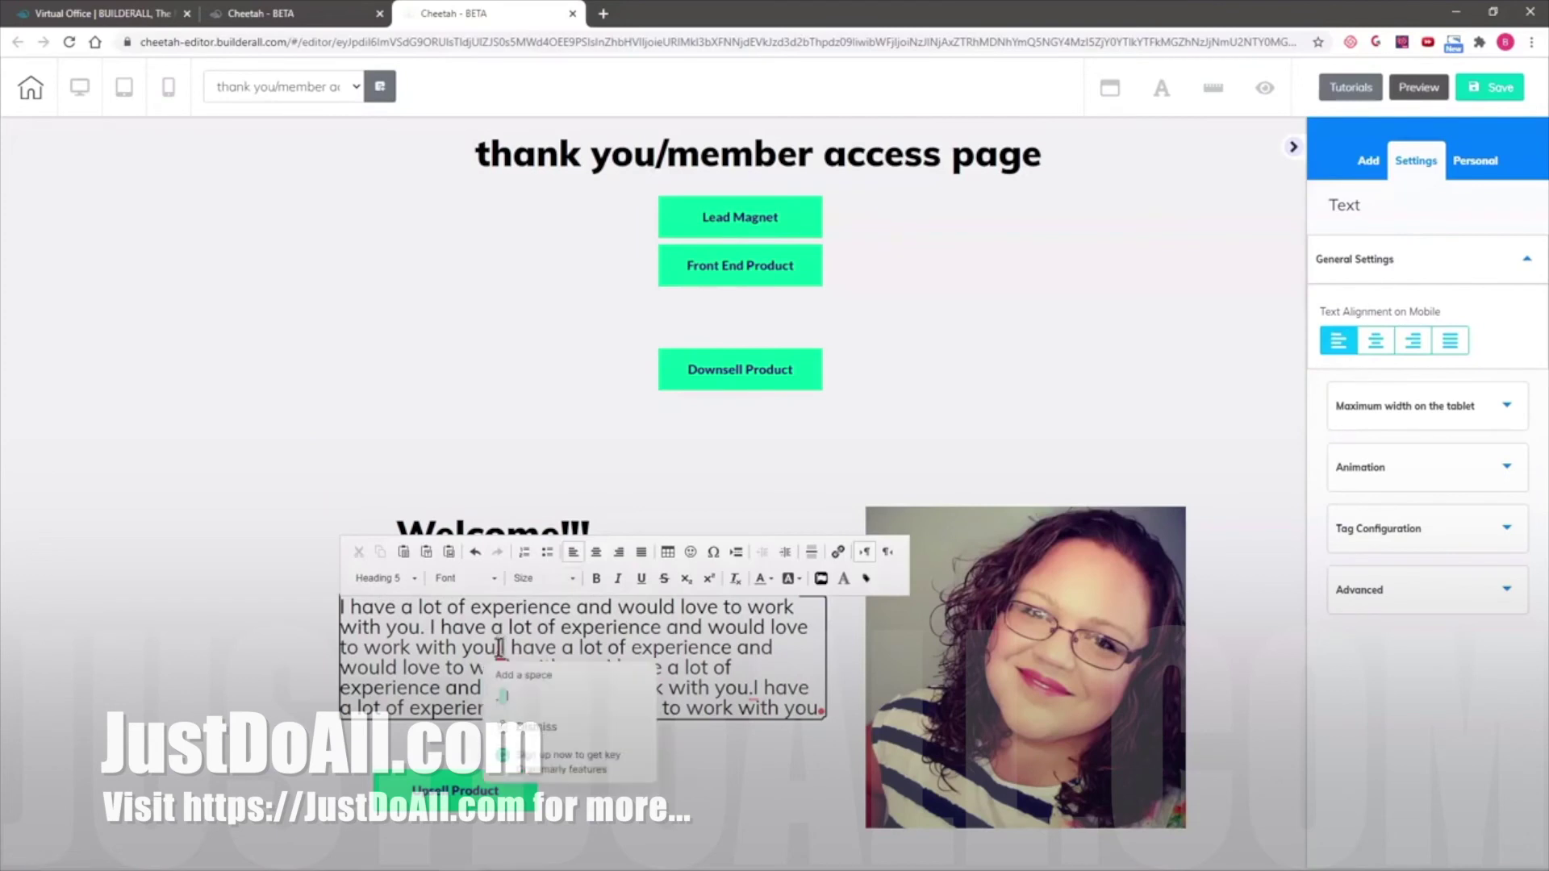
pyautogui.click(502, 696)
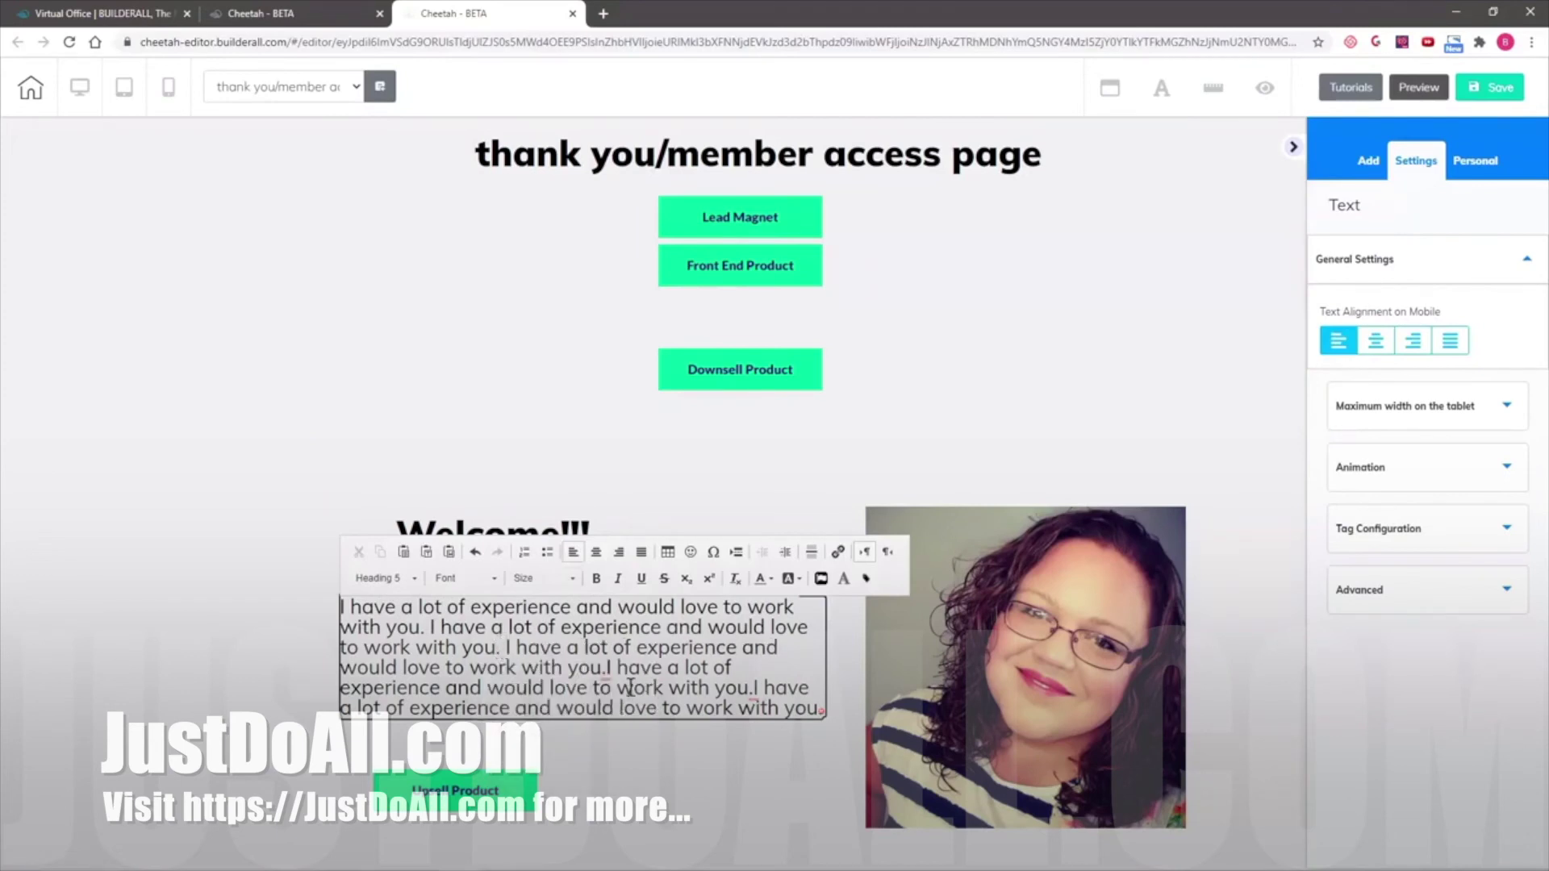
pyautogui.moveTo(605, 671)
pyautogui.click(609, 716)
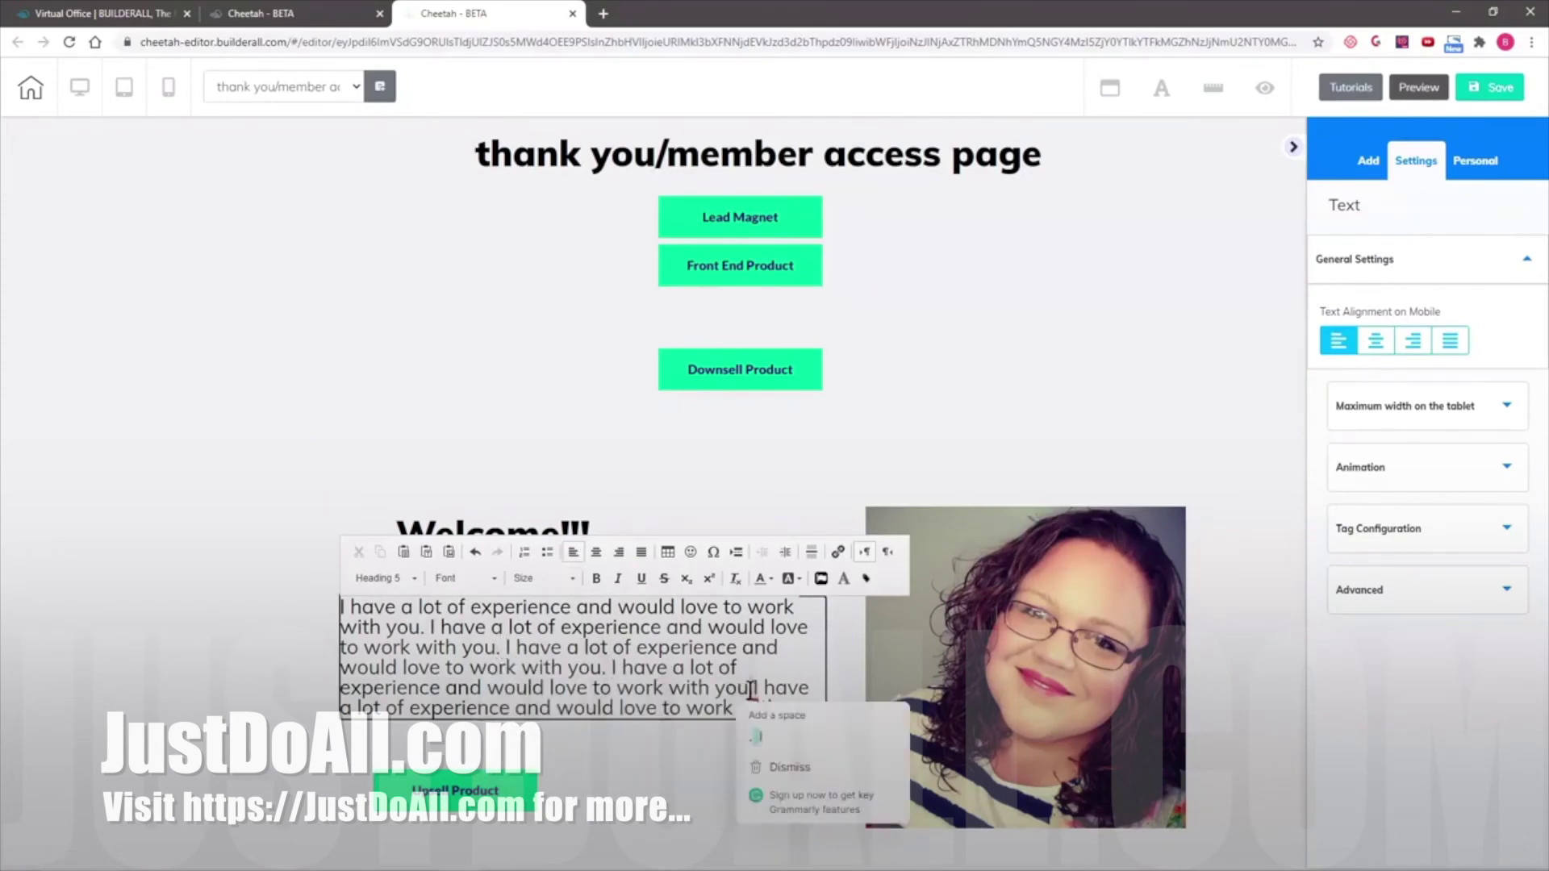
pyautogui.click(222, 584)
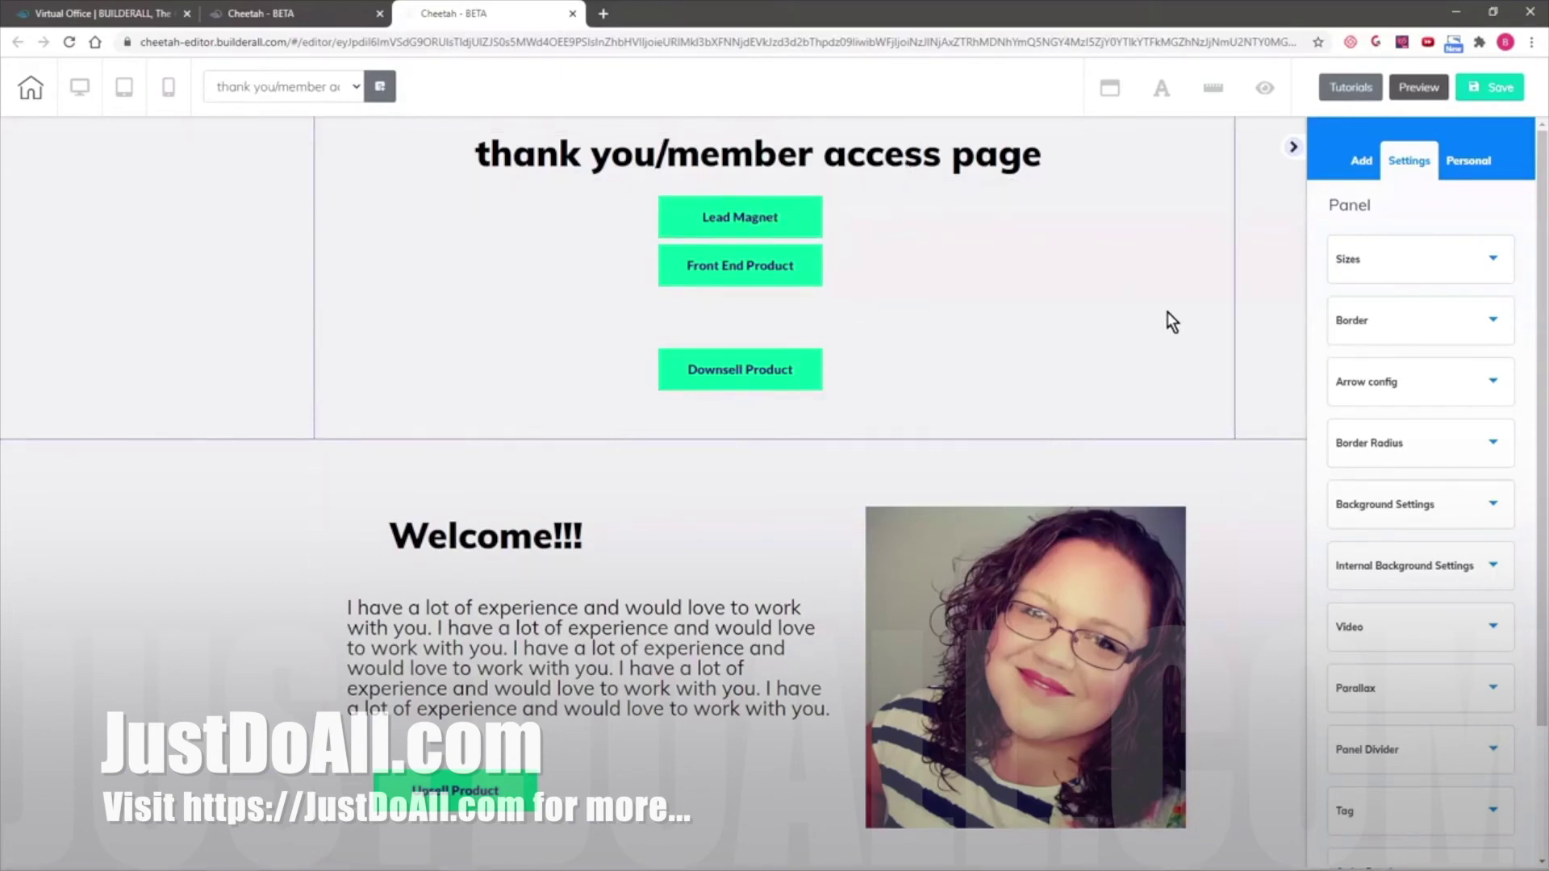
# Insert the Course Offer Wall template and reposition its product card grid.
pyautogui.click(1368, 162)
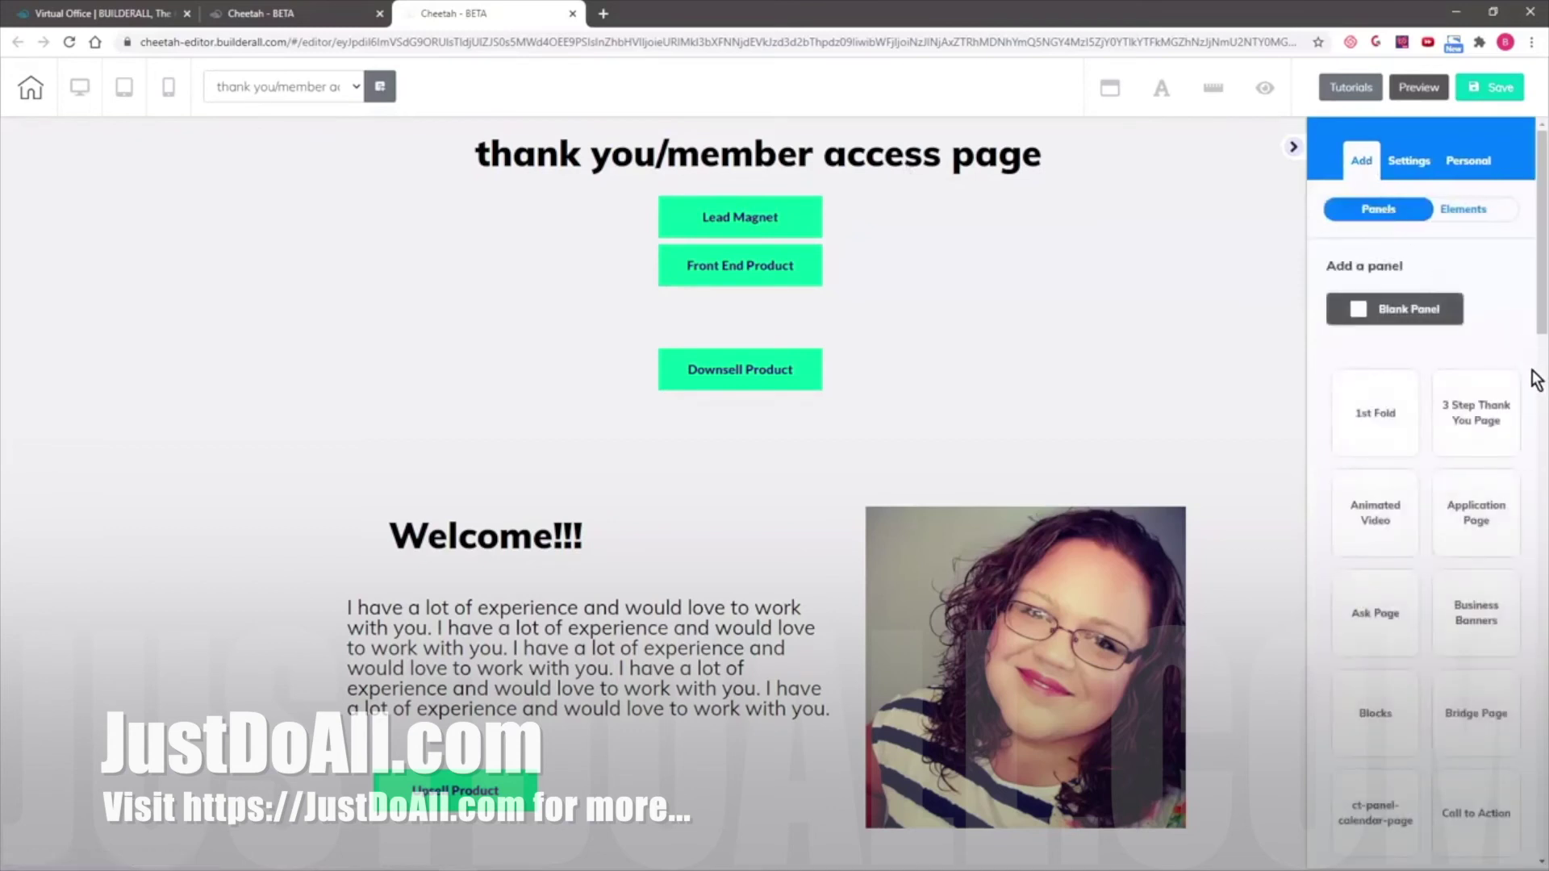
pyautogui.scroll(-15, 1484, 488)
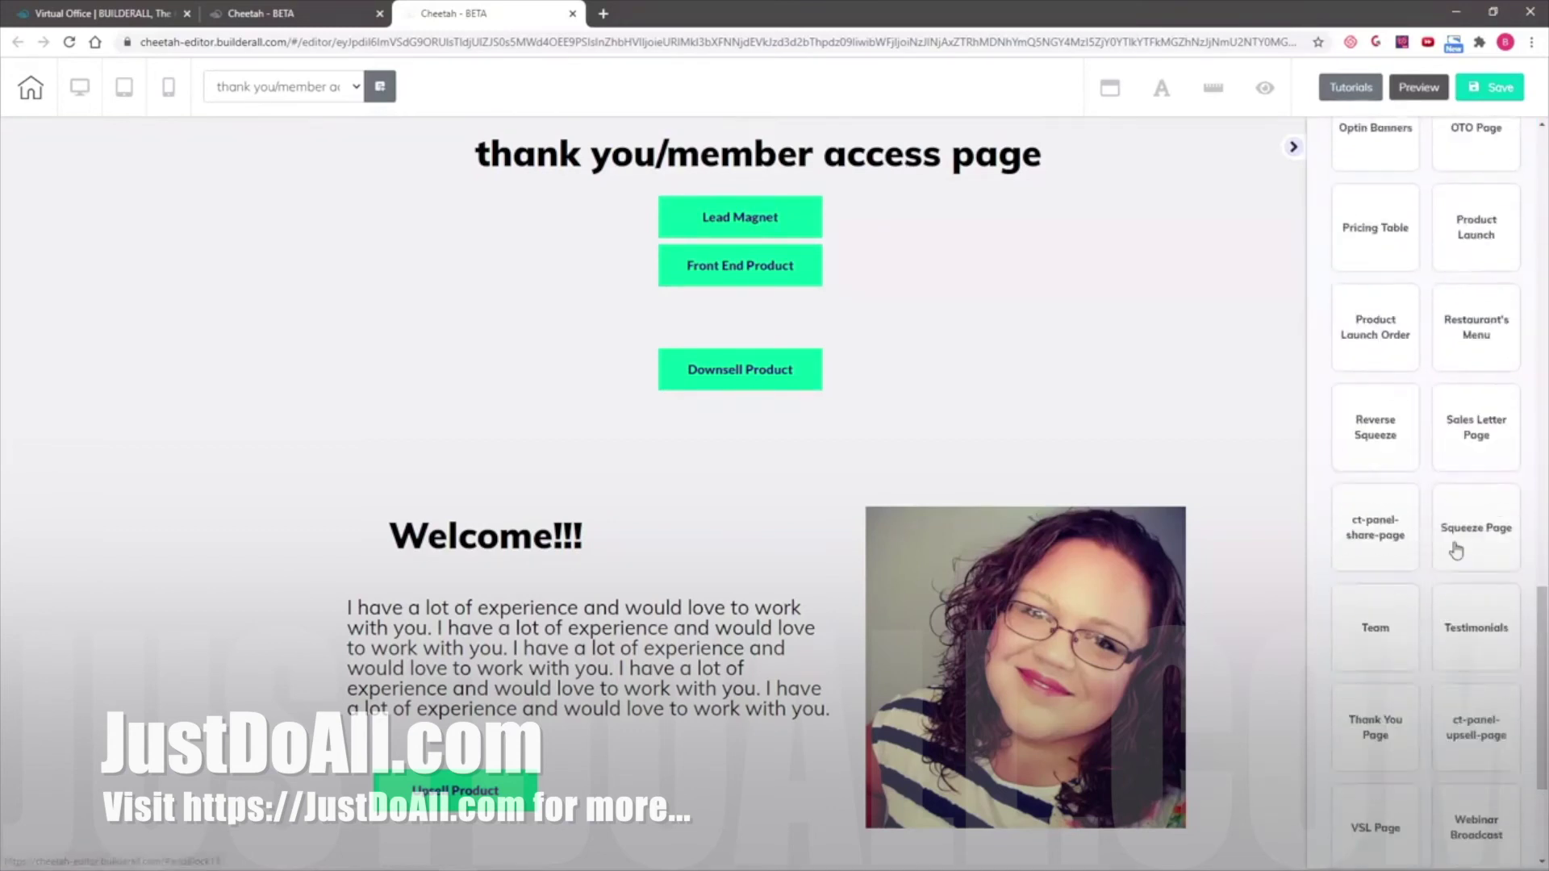
pyautogui.scroll(3, 1464, 484)
pyautogui.click(1480, 347)
pyautogui.scroll(-4, 1506, 500)
pyautogui.scroll(-5, 1505, 501)
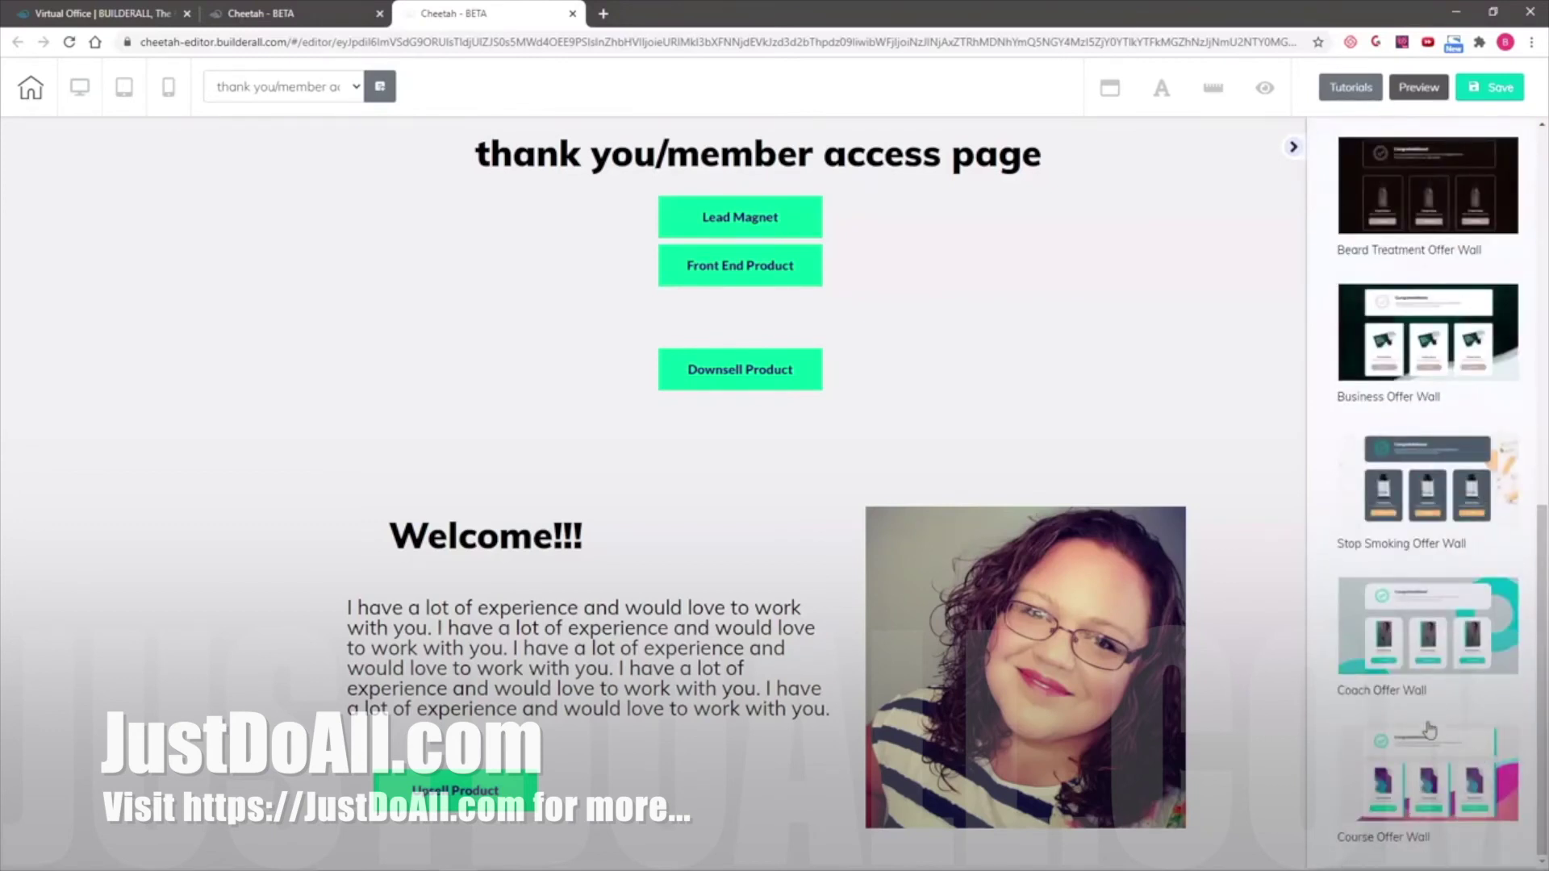
pyautogui.click(1350, 766)
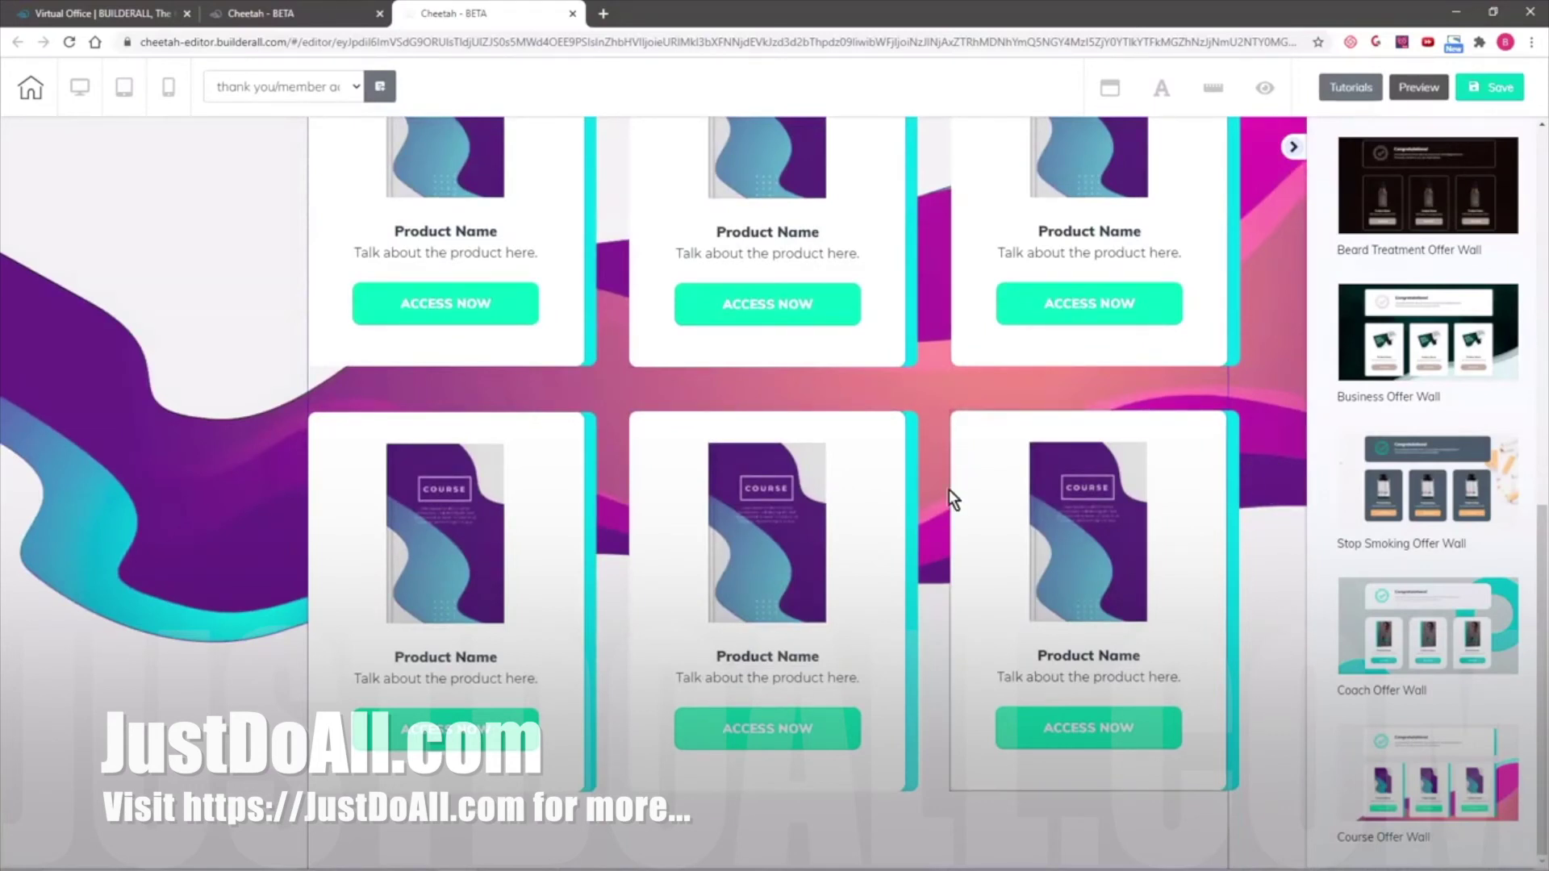
pyautogui.moveTo(901, 416); pyautogui.dragTo(1227, 450)
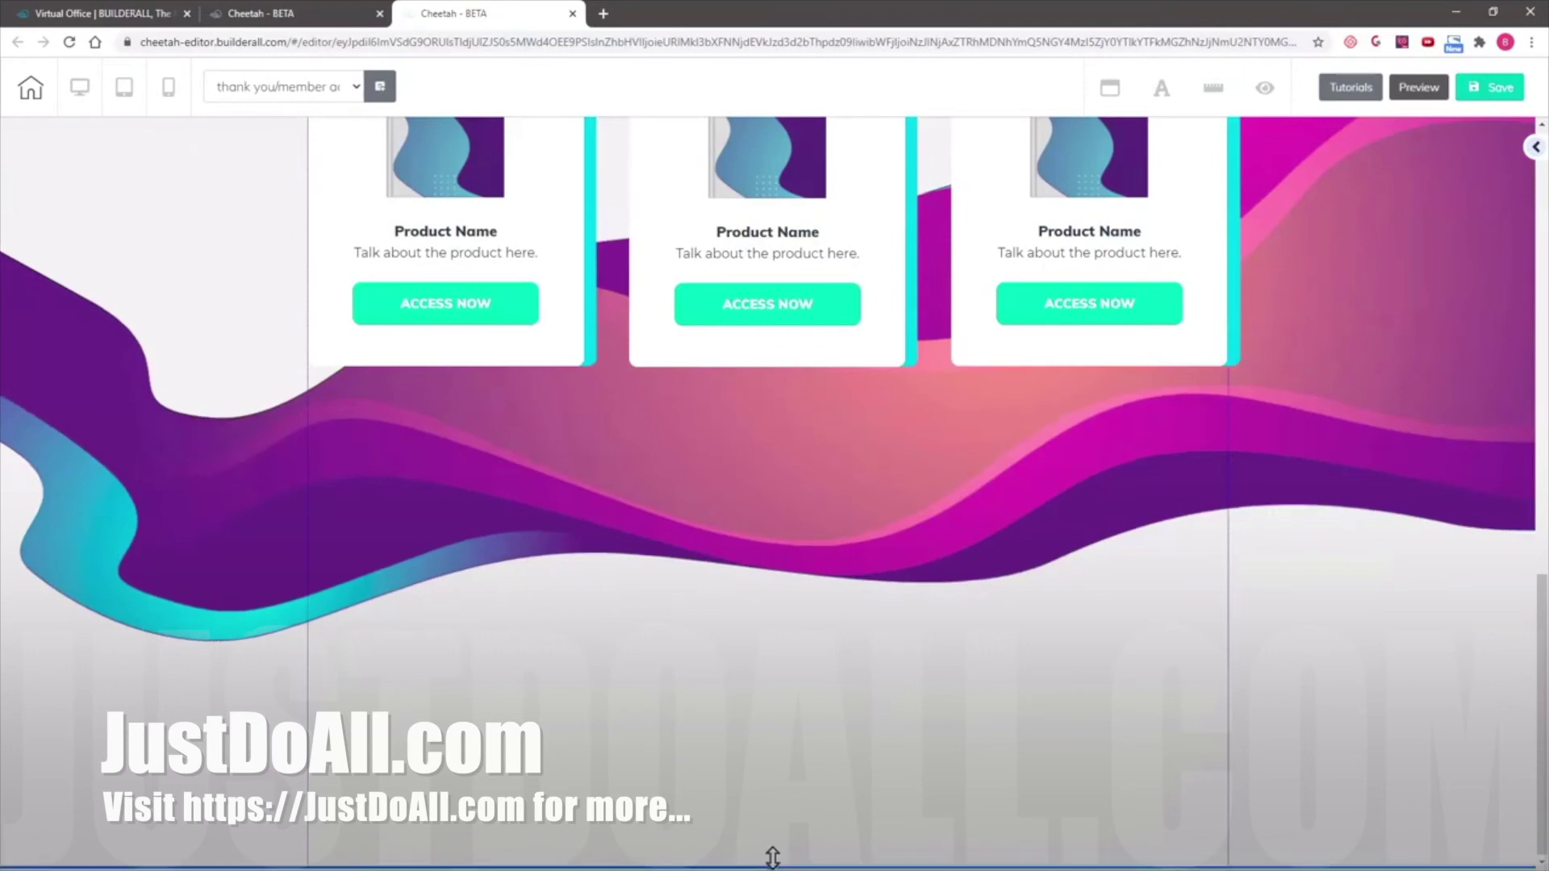
pyautogui.scroll(5, 753, 690)
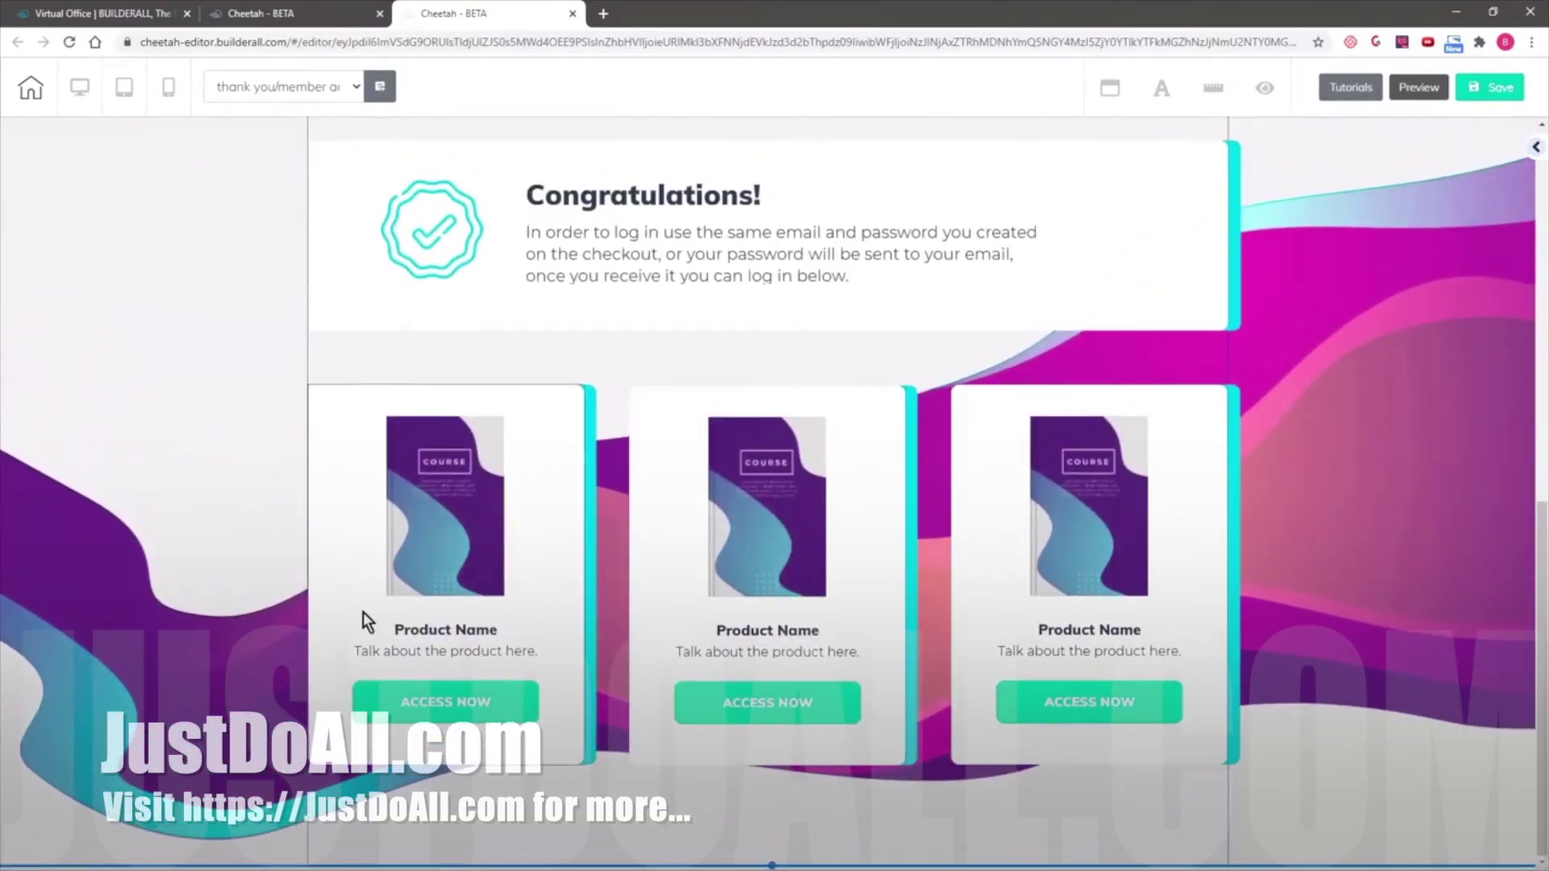
pyautogui.scroll(10, 1331, 435)
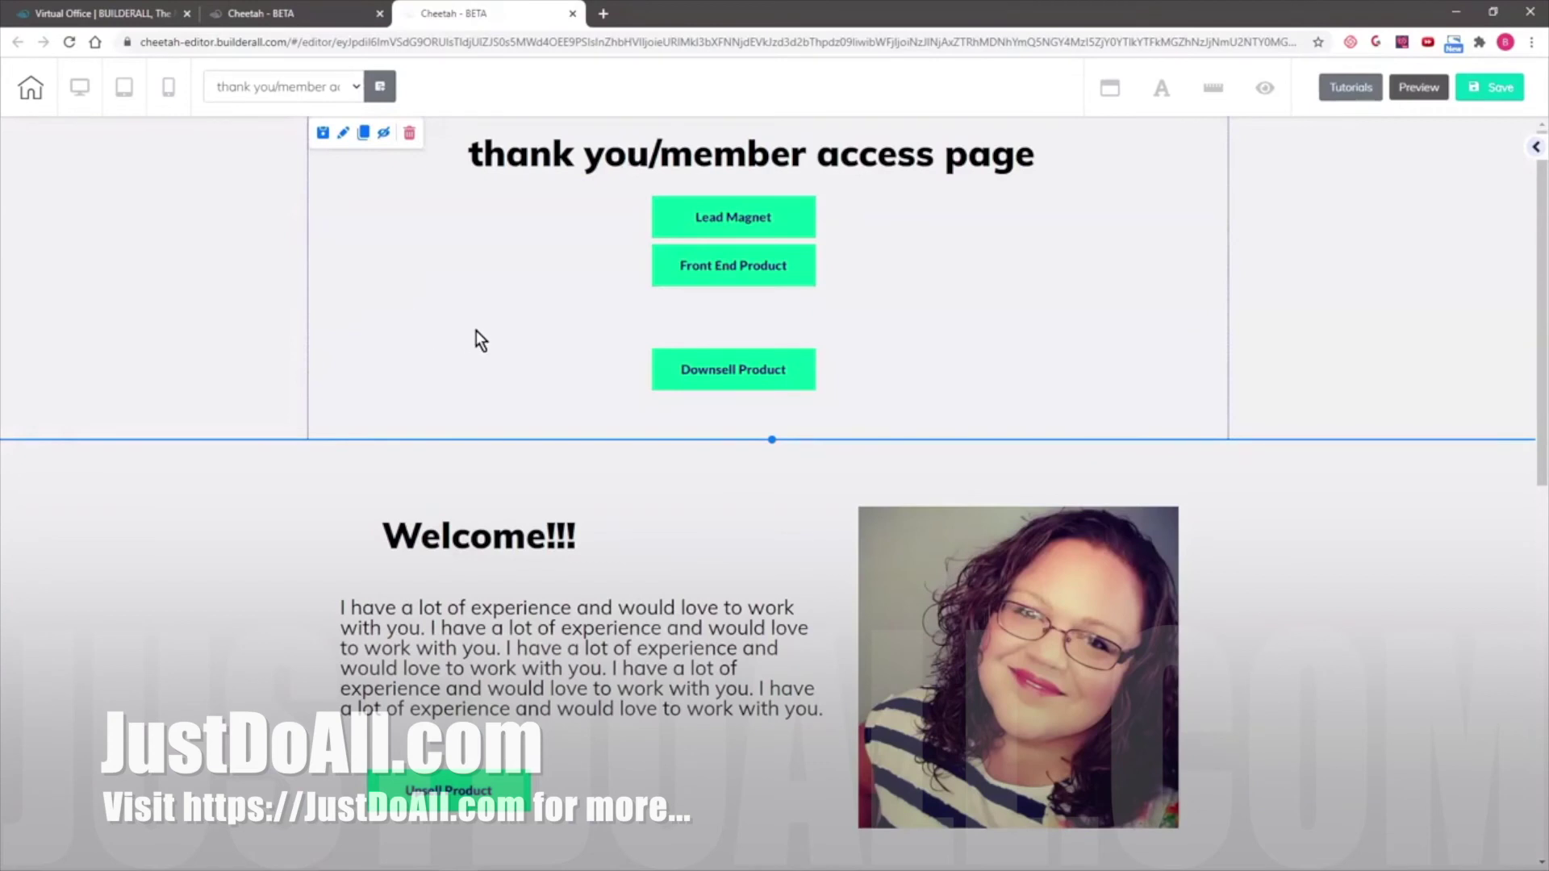
# Reorder panels so the heading section with three product buttons follows the purple wave offer wall.
pyautogui.click(345, 136)
pyautogui.moveTo(748, 153)
pyautogui.mouseDown()
pyautogui.moveTo(976, 180)
pyautogui.moveTo(1356, 145)
pyautogui.mouseUp()
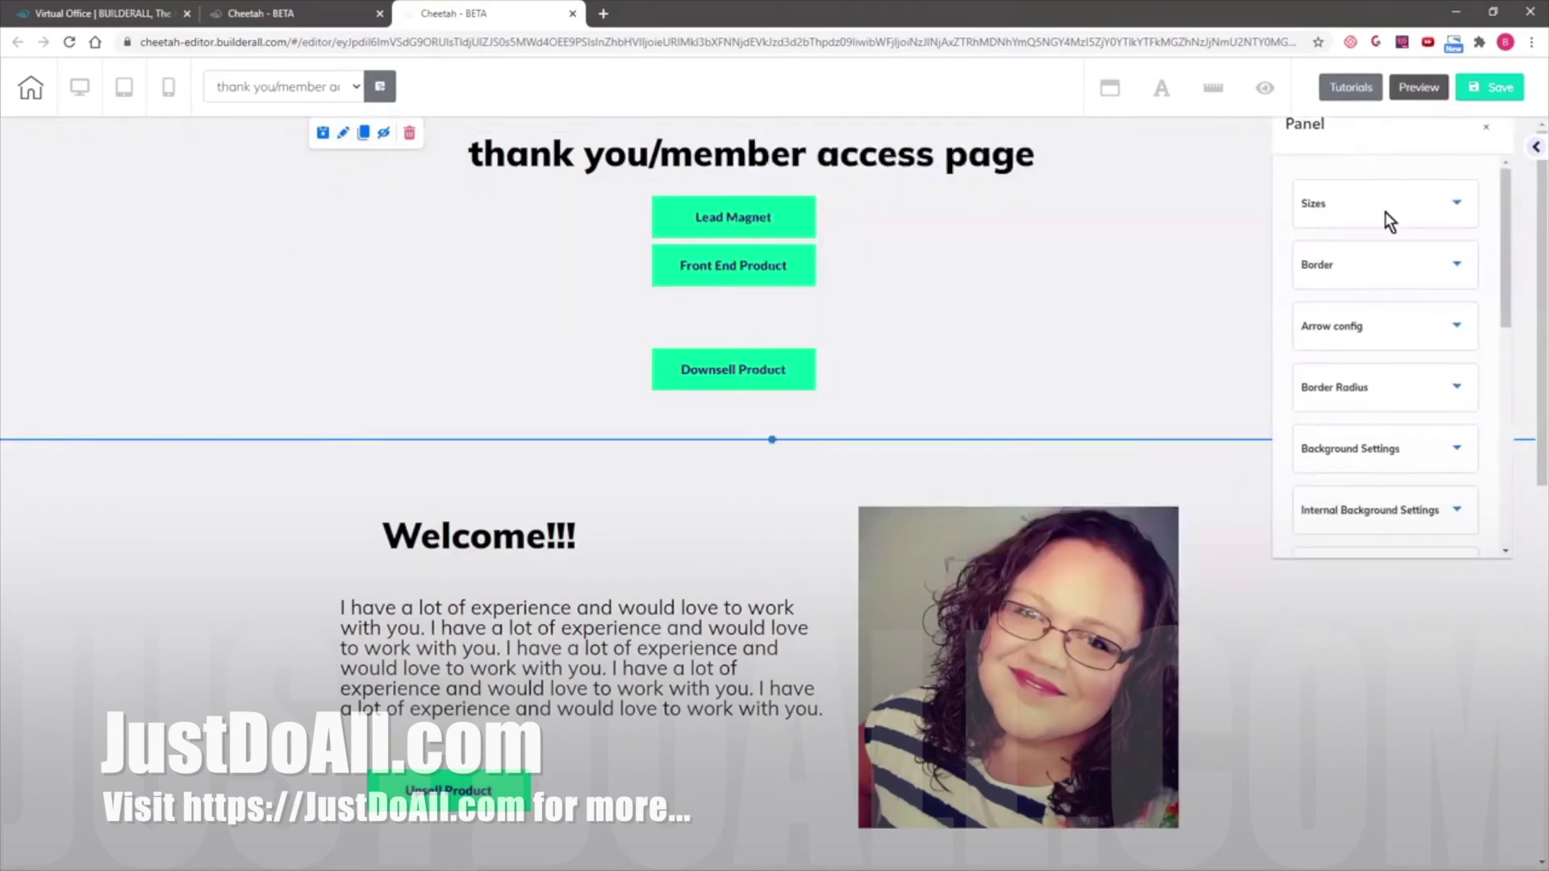
pyautogui.scroll(-8, 1425, 327)
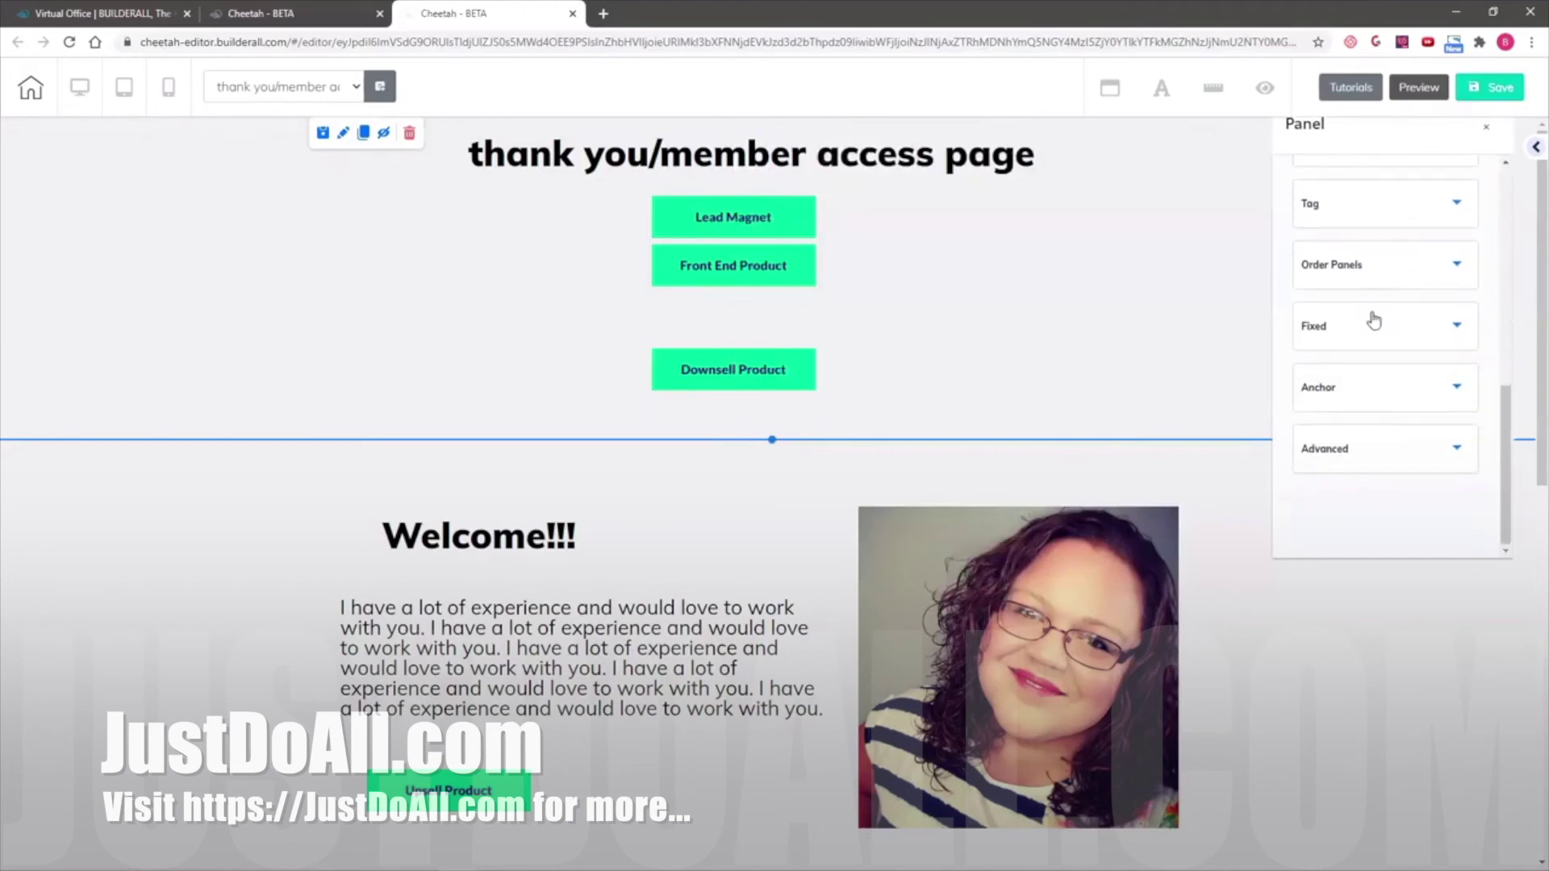
pyautogui.scroll(3, 1374, 321)
pyautogui.click(1363, 426)
pyautogui.scroll(-1, 1449, 496)
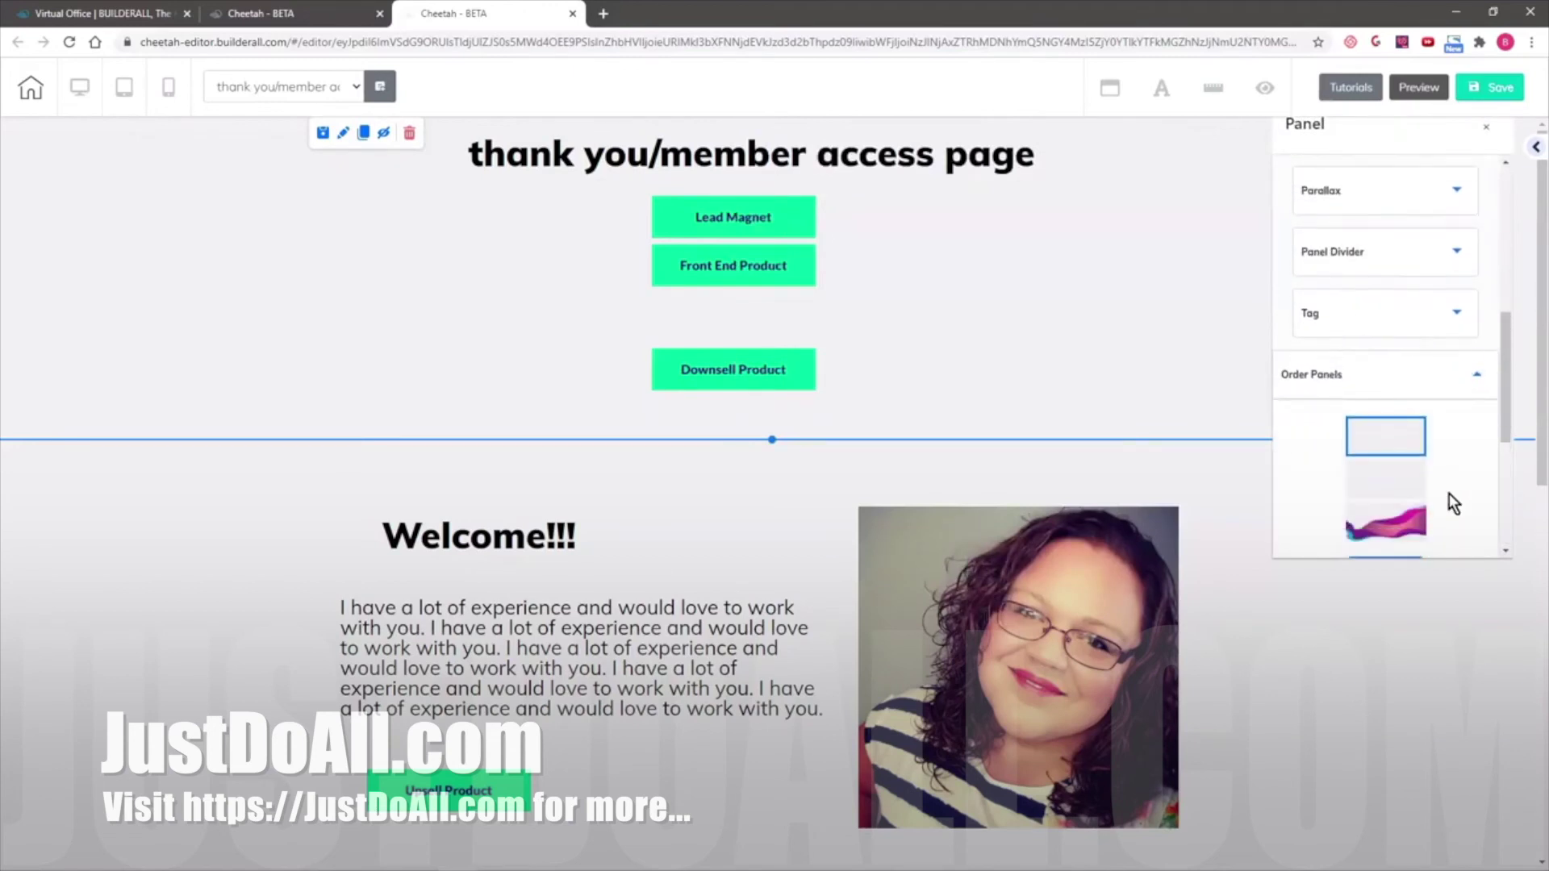
pyautogui.scroll(-2, 1449, 492)
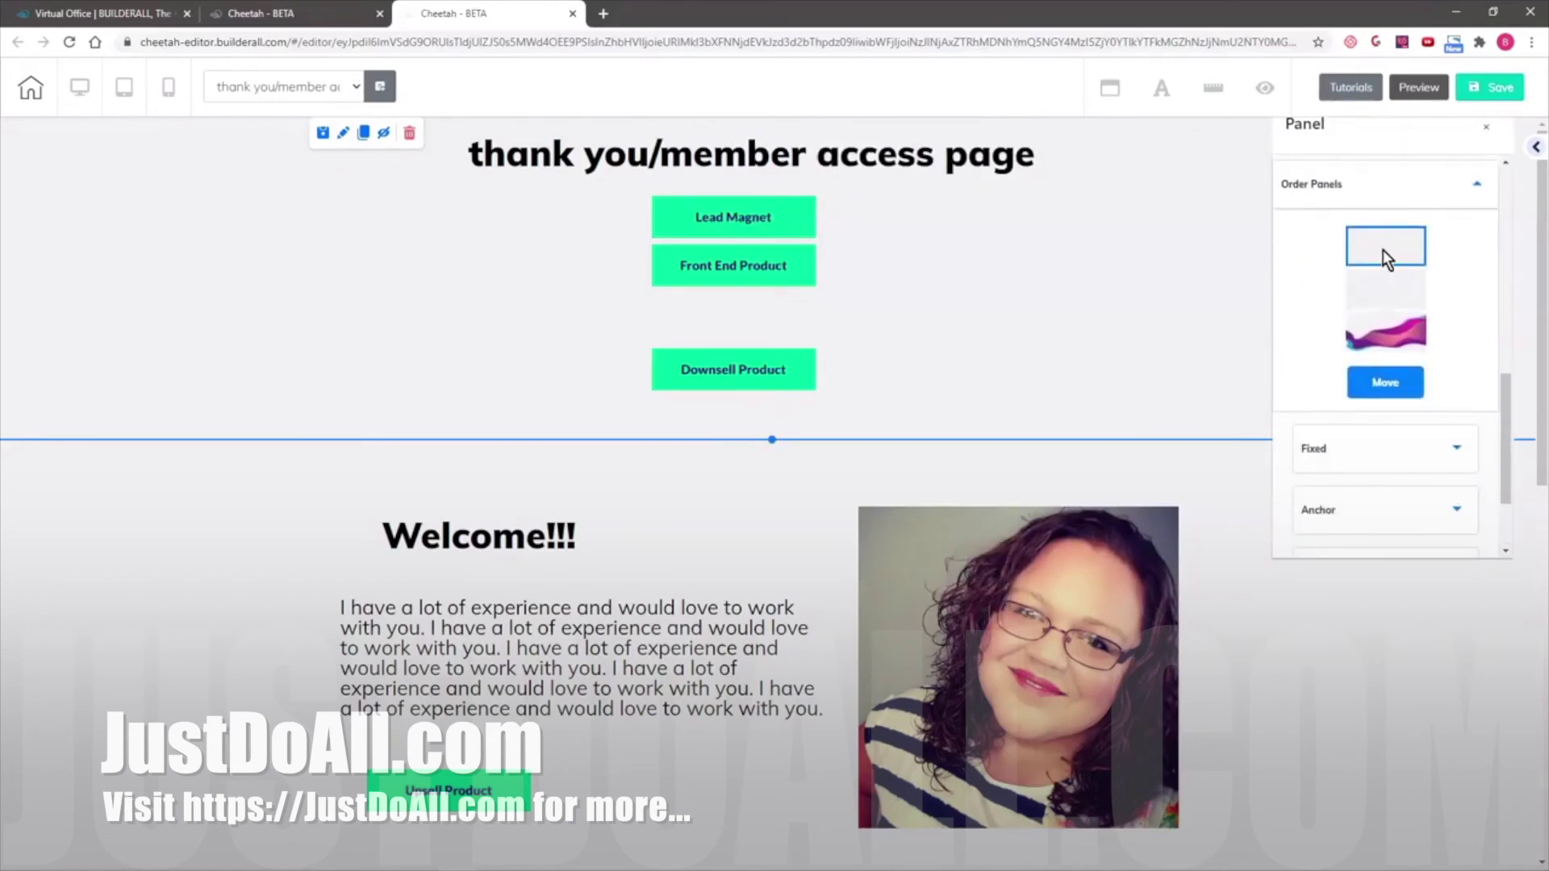
pyautogui.moveTo(1382, 249); pyautogui.dragTo(1381, 352)
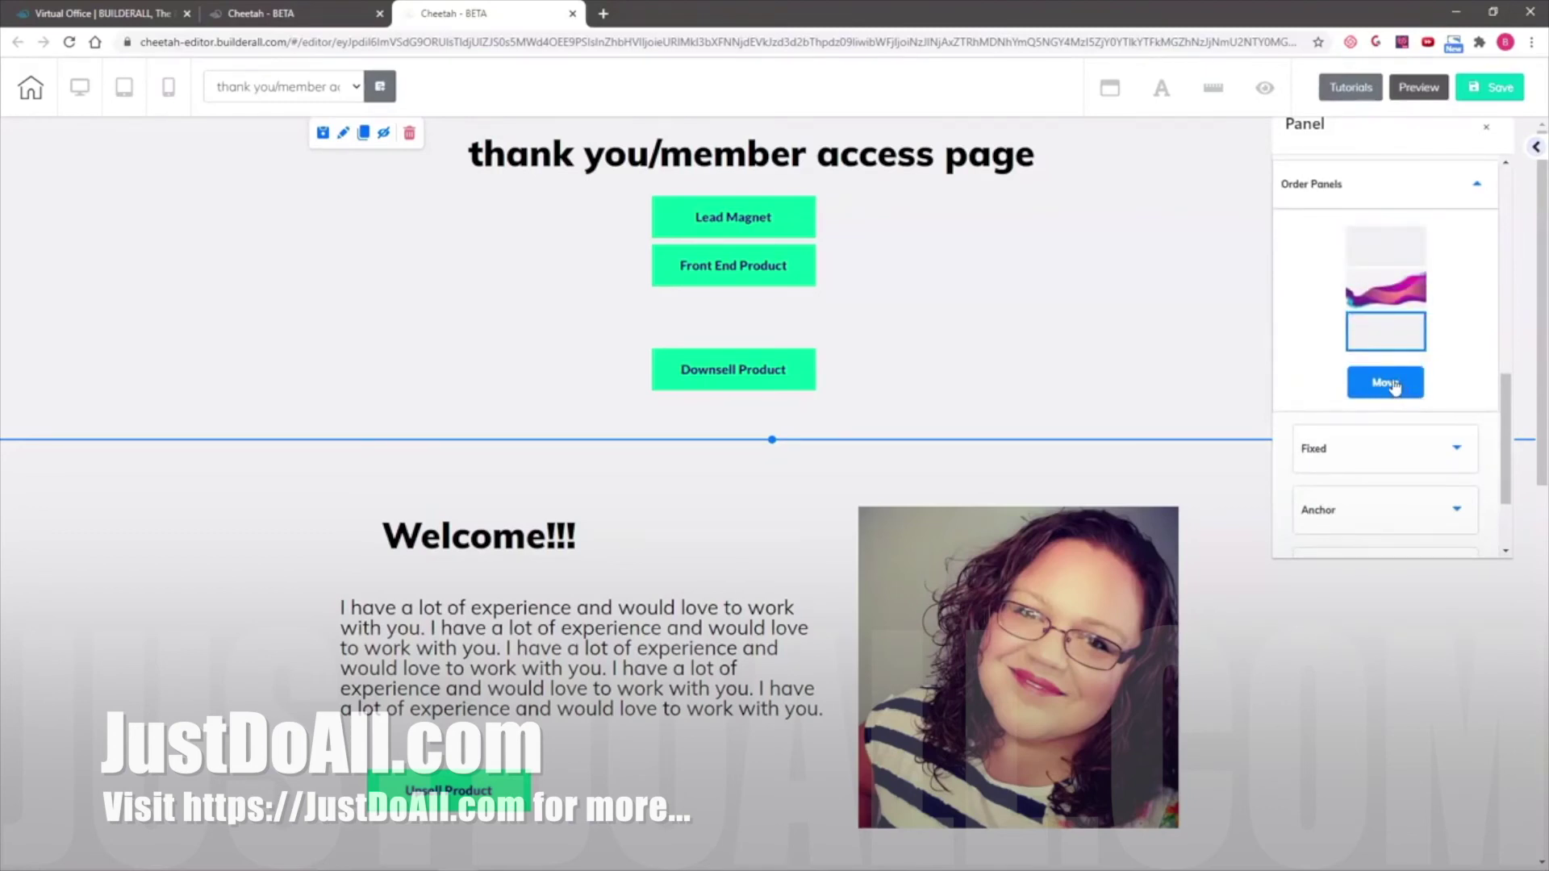
pyautogui.click(1389, 386)
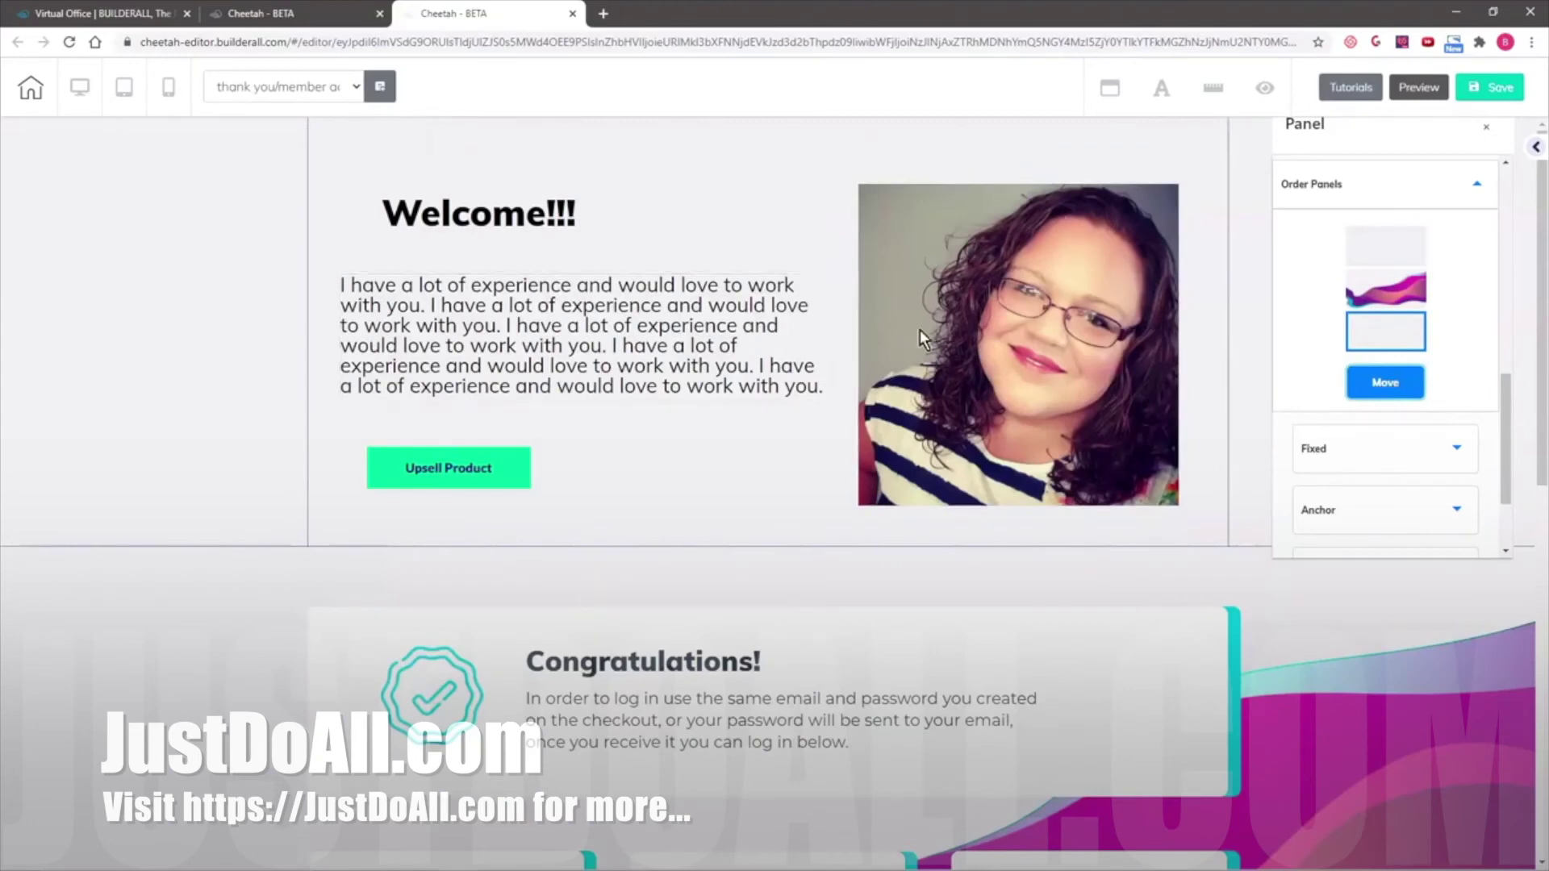
pyautogui.scroll(-10, 1392, 739)
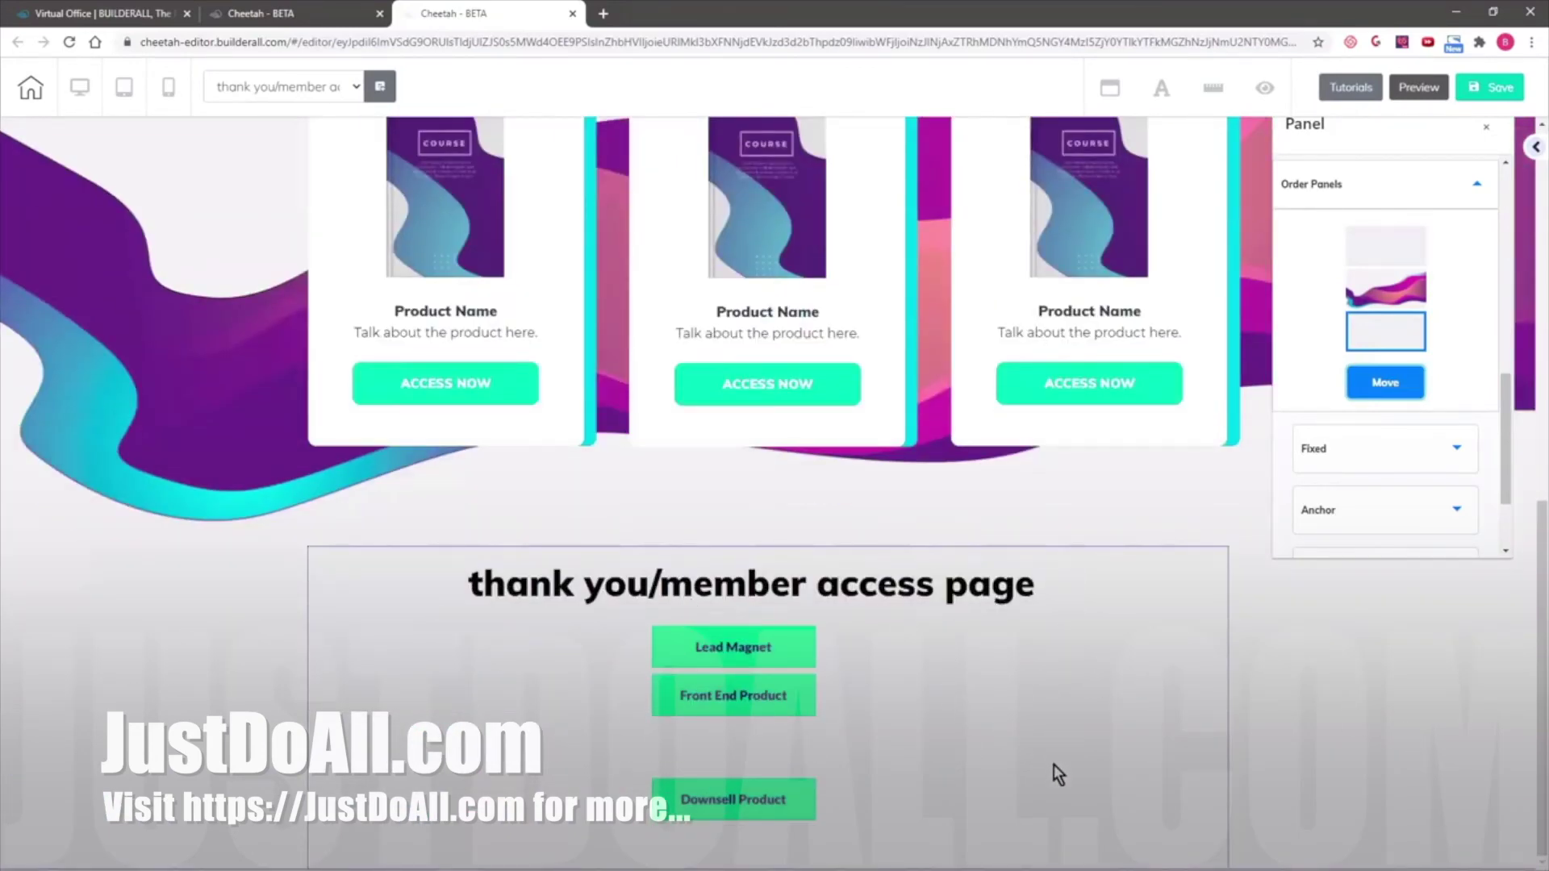
# Retitle the first product card 'Lead Magent'.
pyautogui.click(1089, 771)
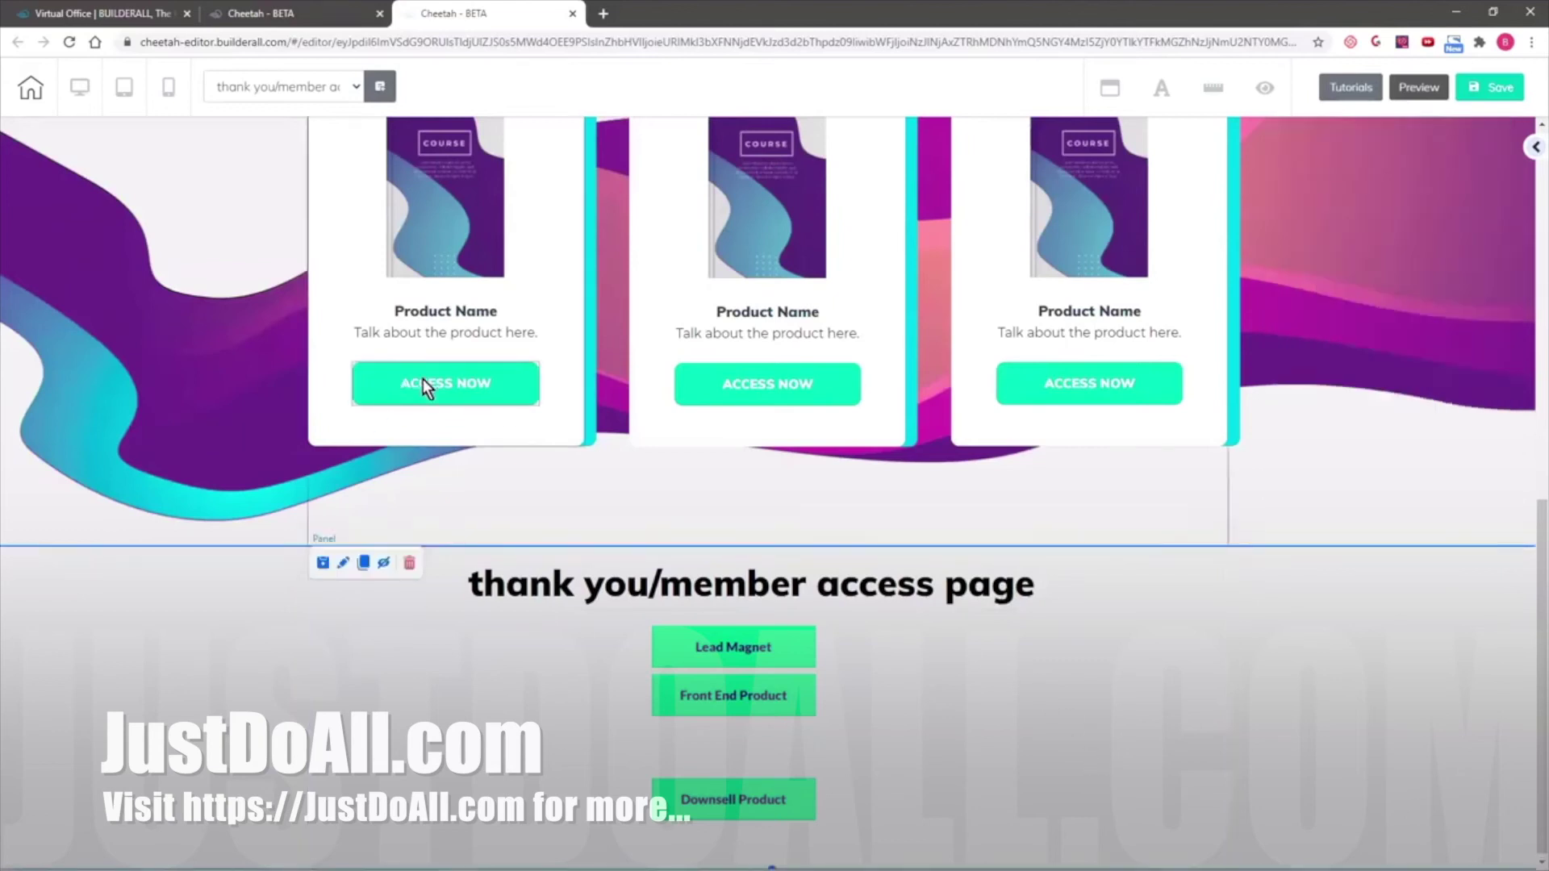
pyautogui.doubleClick(434, 312)
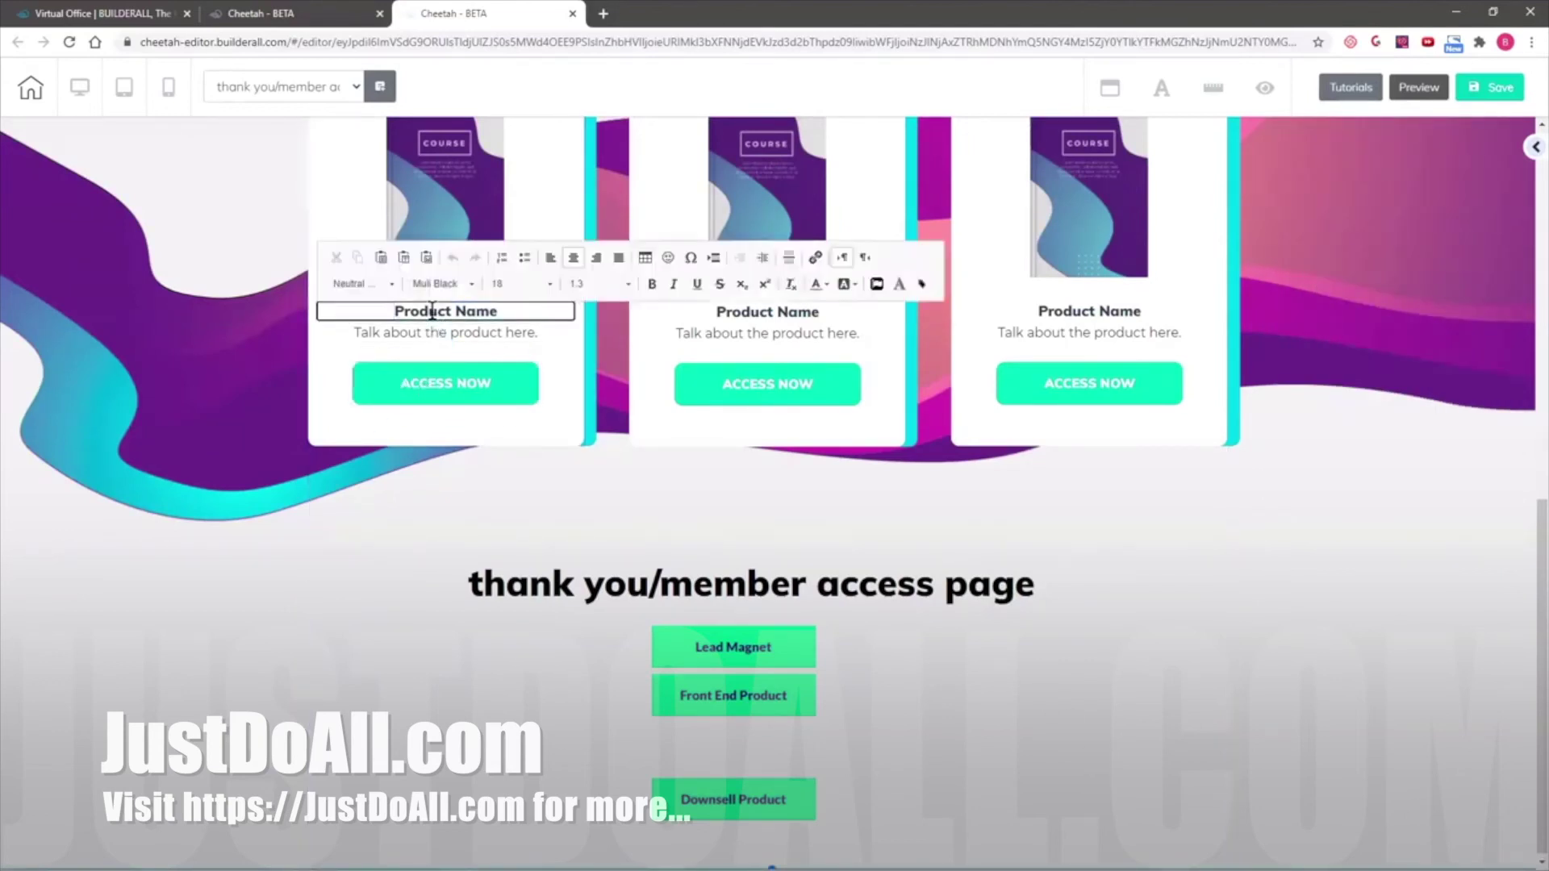
pyautogui.write('Lead Ma')
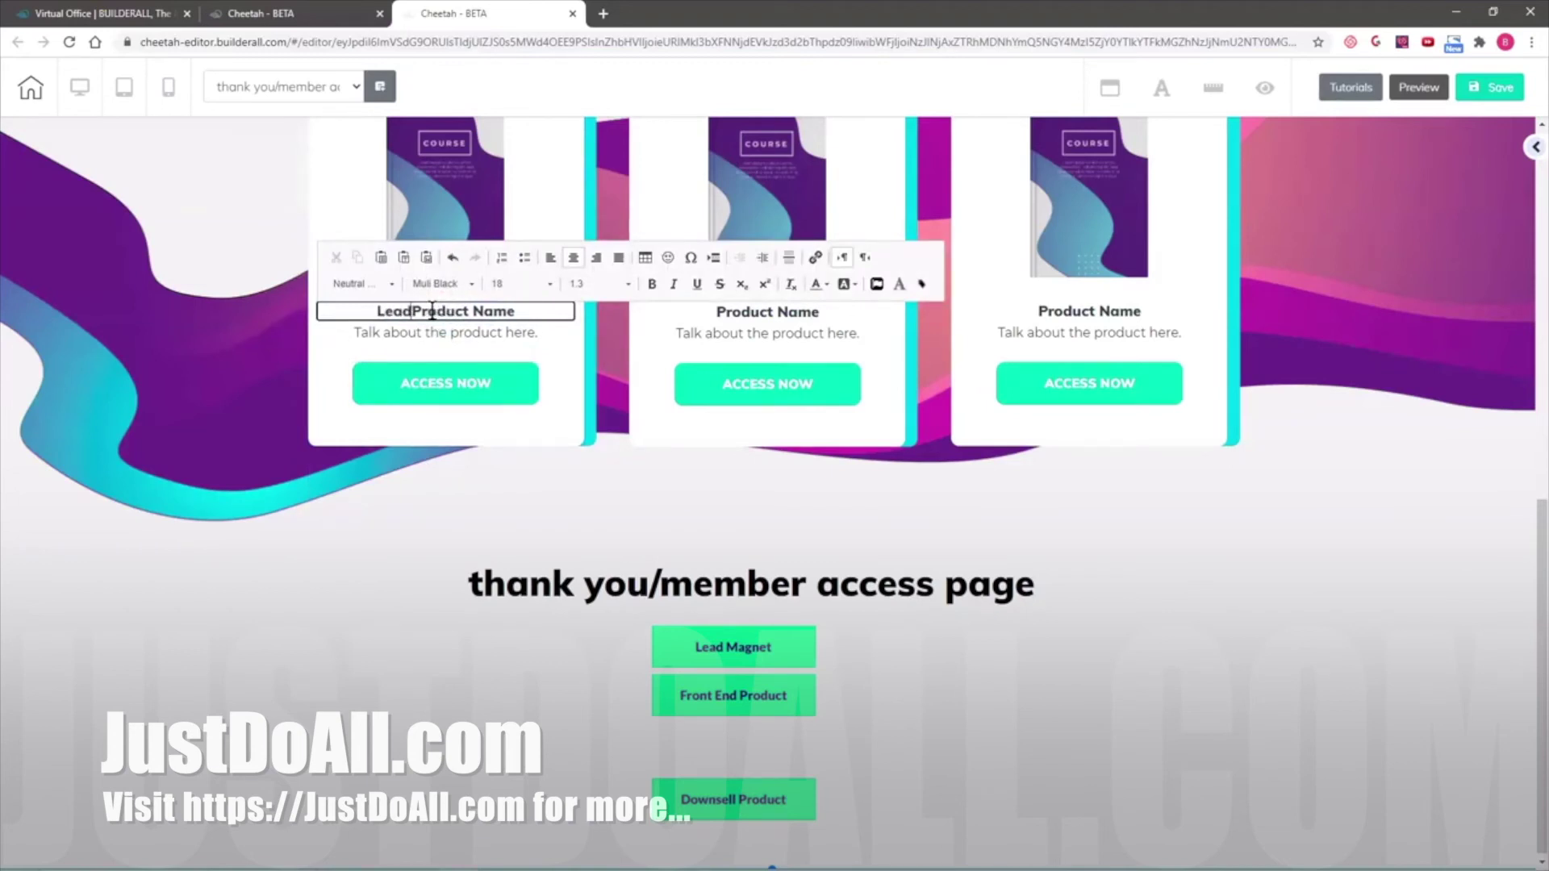
pyautogui.write('gent')
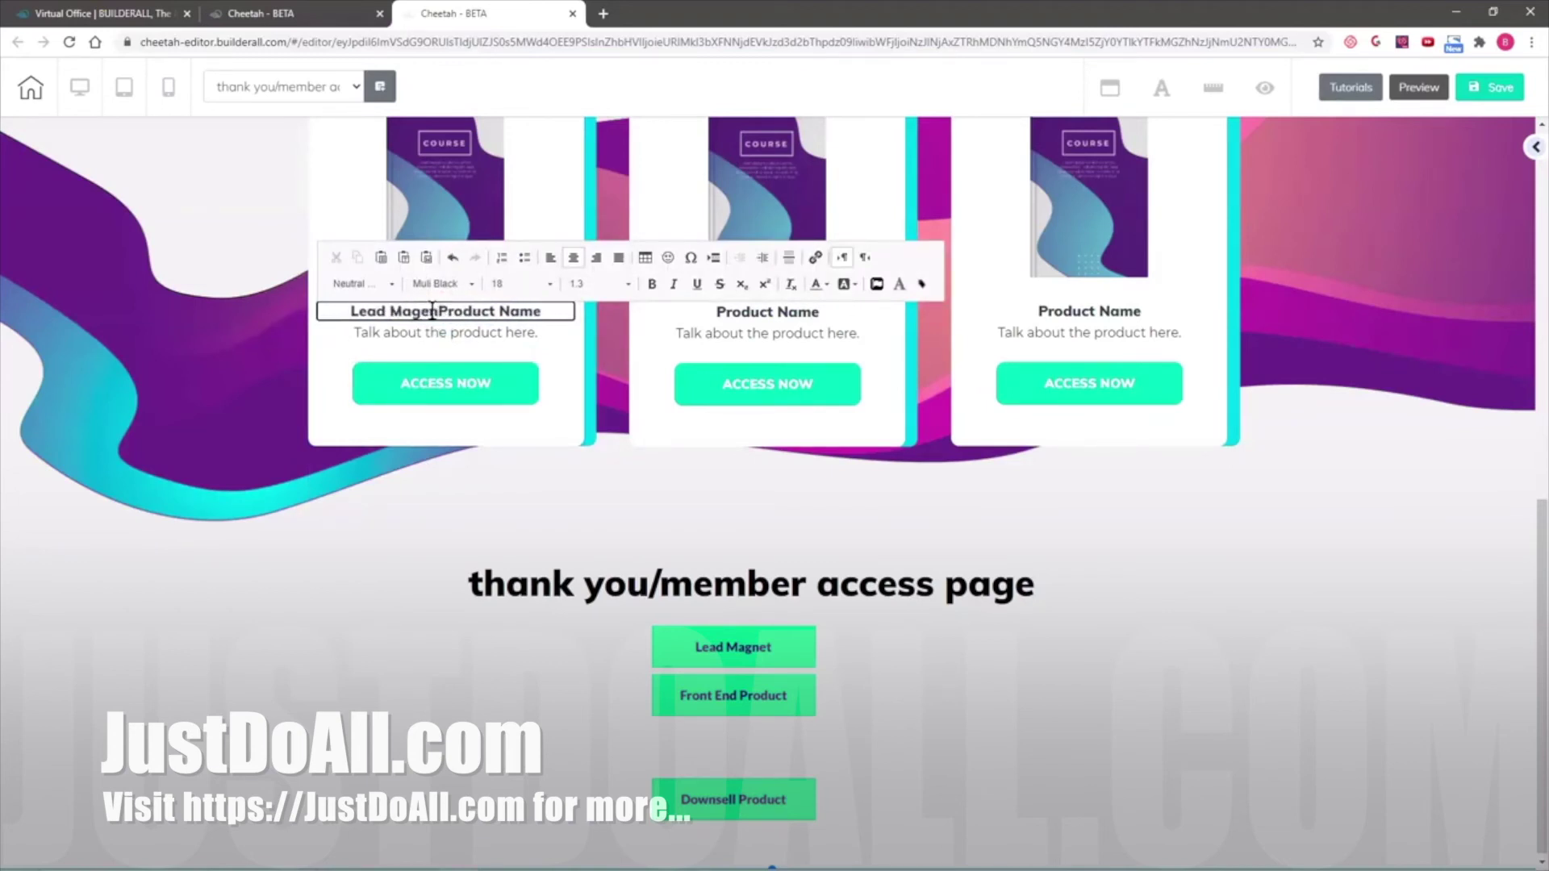
pyautogui.press('Delete')
pyautogui.press('Delete')
pyautogui.press('Delete')
pyautogui.press('Delete')
pyautogui.press('Delete')
pyautogui.press('Delete')
pyautogui.press('Delete')
pyautogui.press('Delete')
pyautogui.press('Delete')
pyautogui.press('Delete')
pyautogui.press('Delete')
pyautogui.press('Delete')
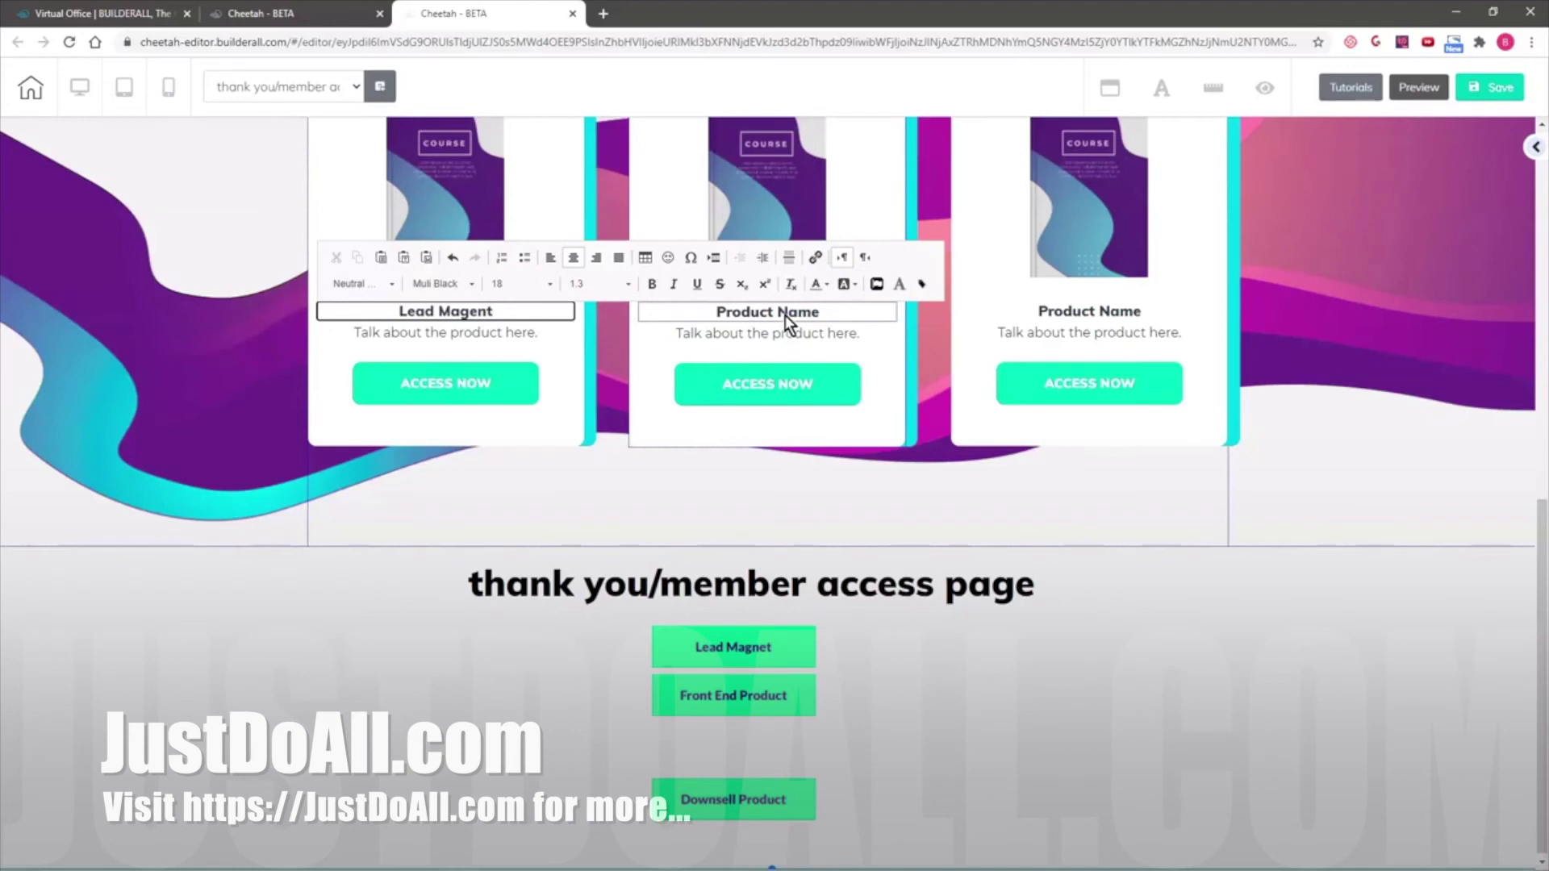
# Retitle the middle and third cards 'Front End Product' and 'Downsell Product'.
pyautogui.click(786, 321)
pyautogui.moveTo(820, 315); pyautogui.dragTo(718, 311)
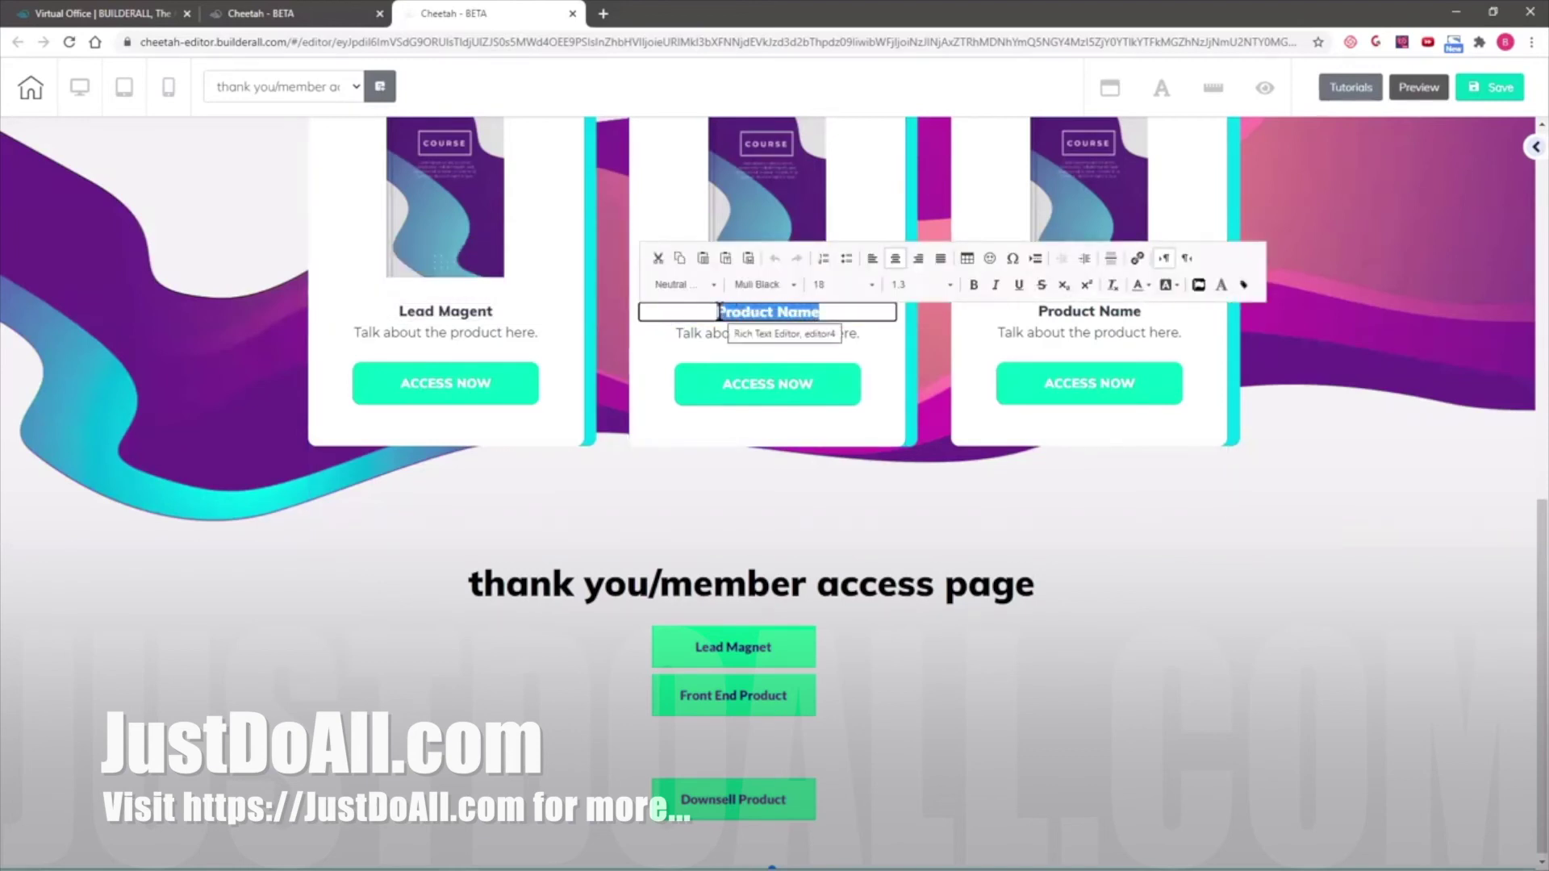
pyautogui.press('BackSpace')
pyautogui.write('Front End Product')
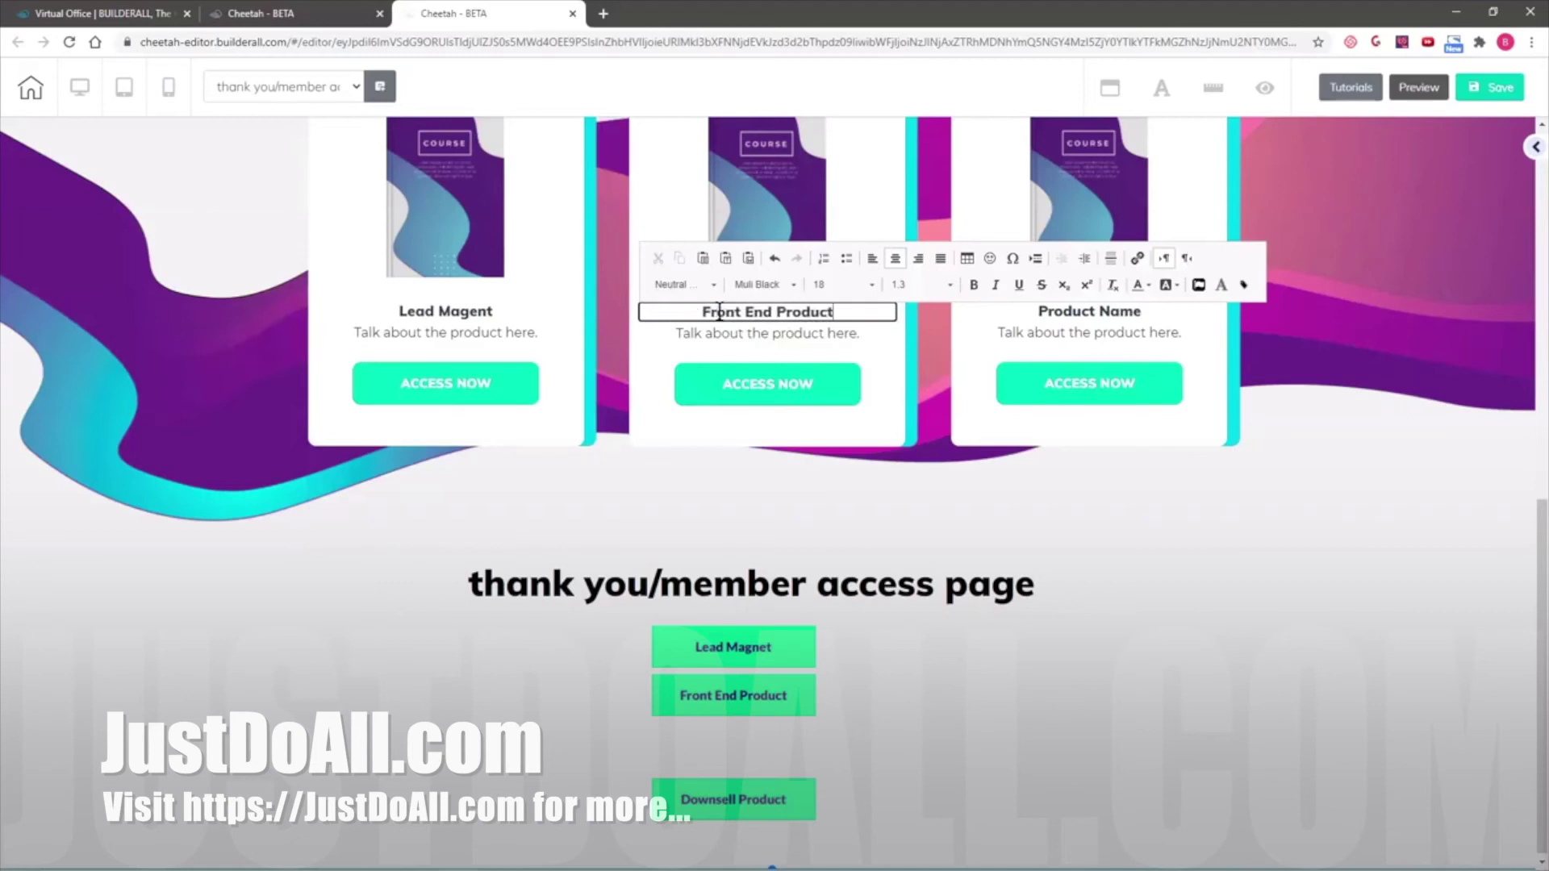
pyautogui.click(1090, 311)
pyautogui.moveTo(1036, 312); pyautogui.dragTo(1162, 335)
pyautogui.press('BackSpace')
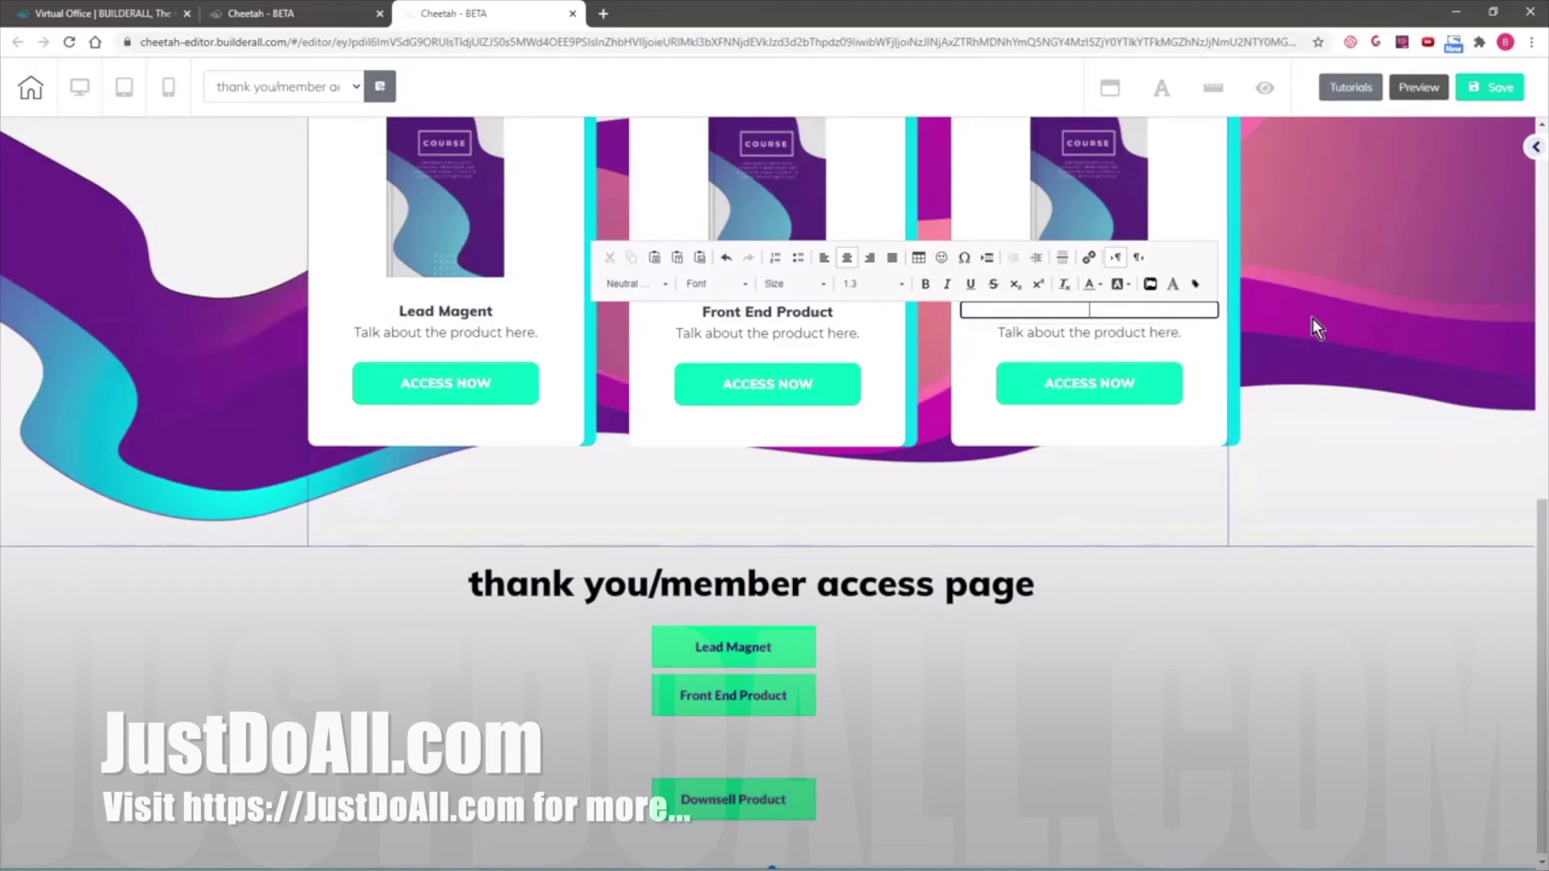
pyautogui.write('Downsel')
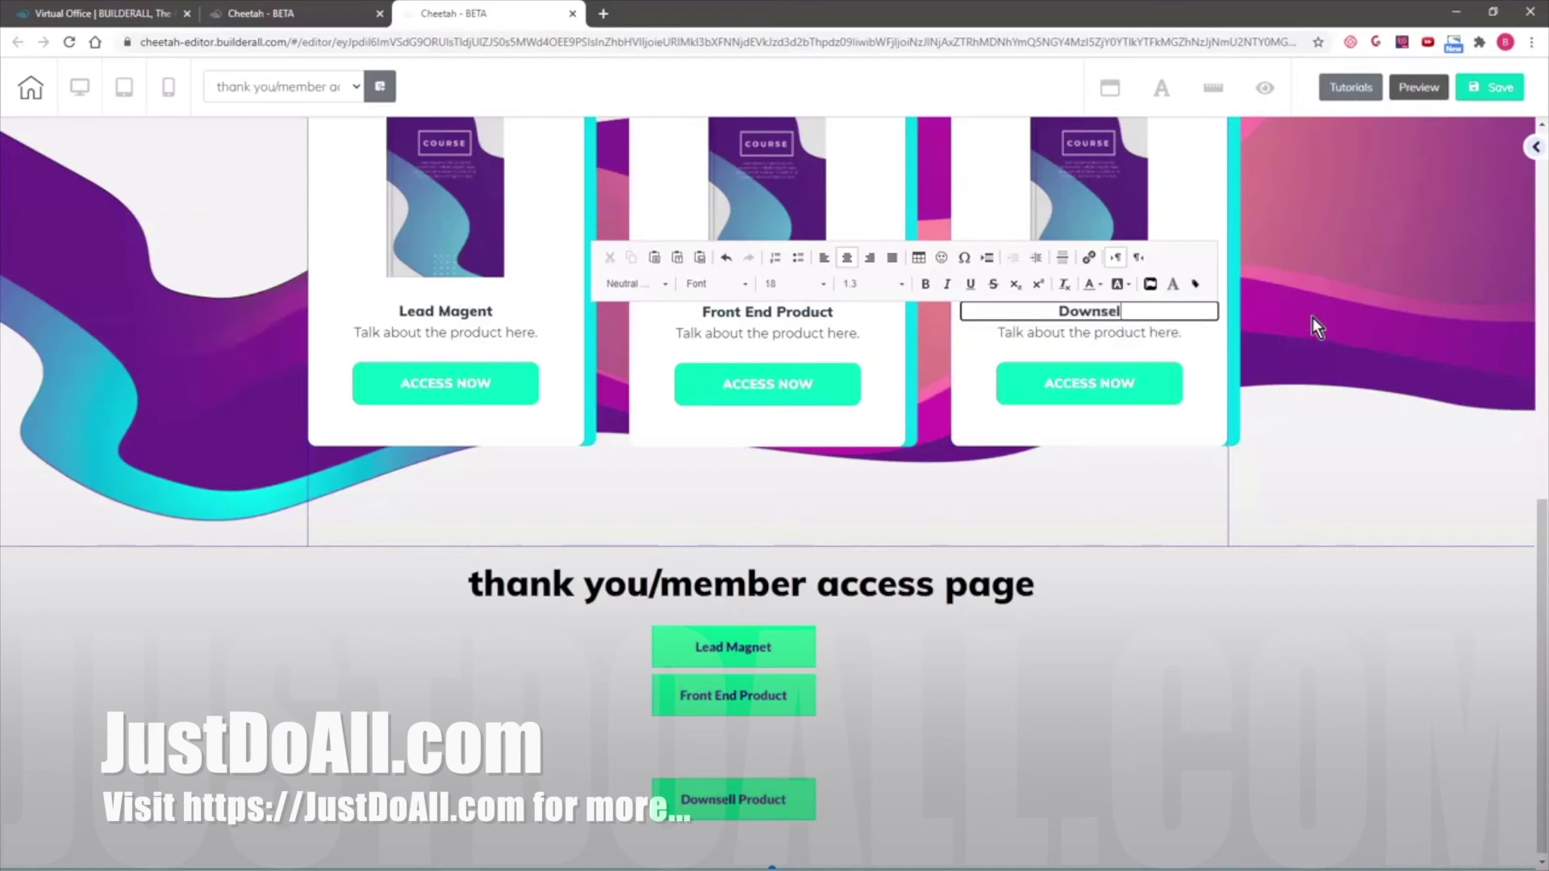
pyautogui.write('l Product')
pyautogui.click(473, 385)
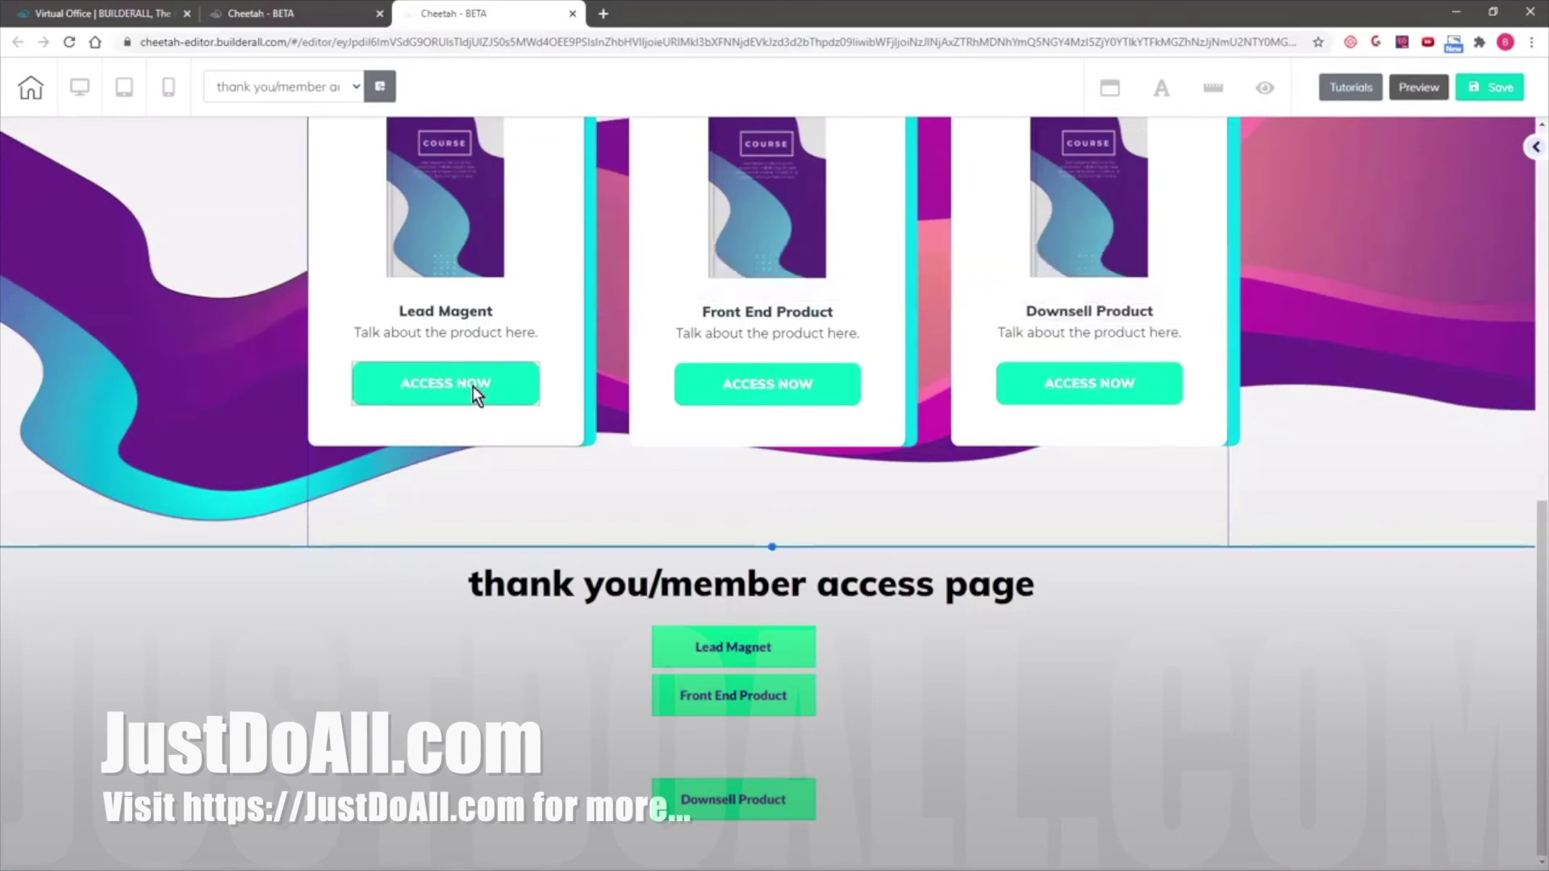
# Link the Lead Magent and Front End Access Now buttons to their site membership pages.
pyautogui.click(451, 389)
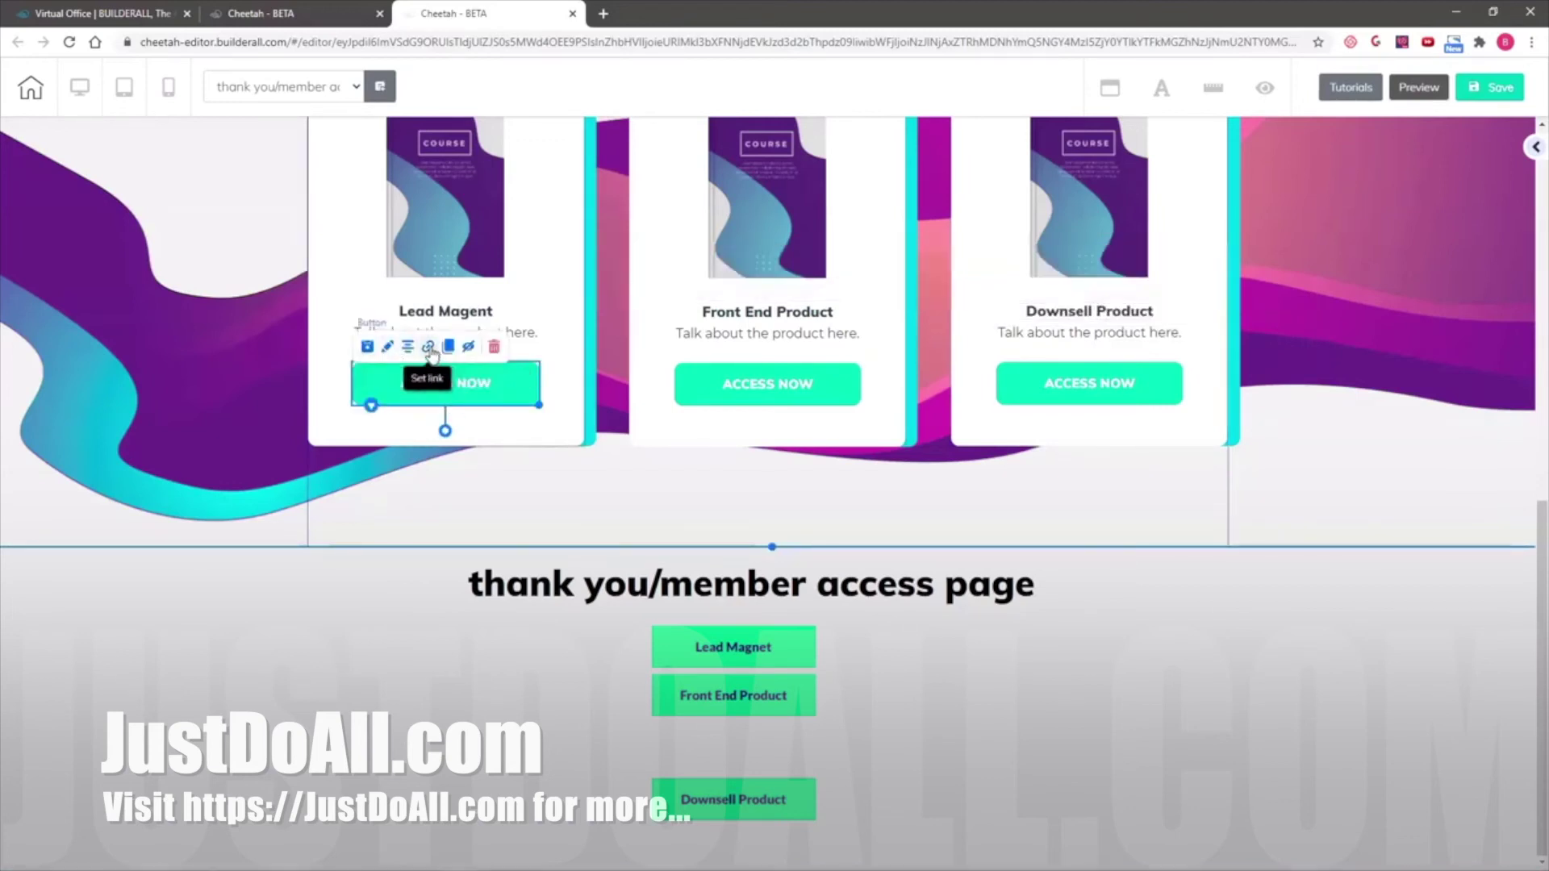
pyautogui.click(428, 348)
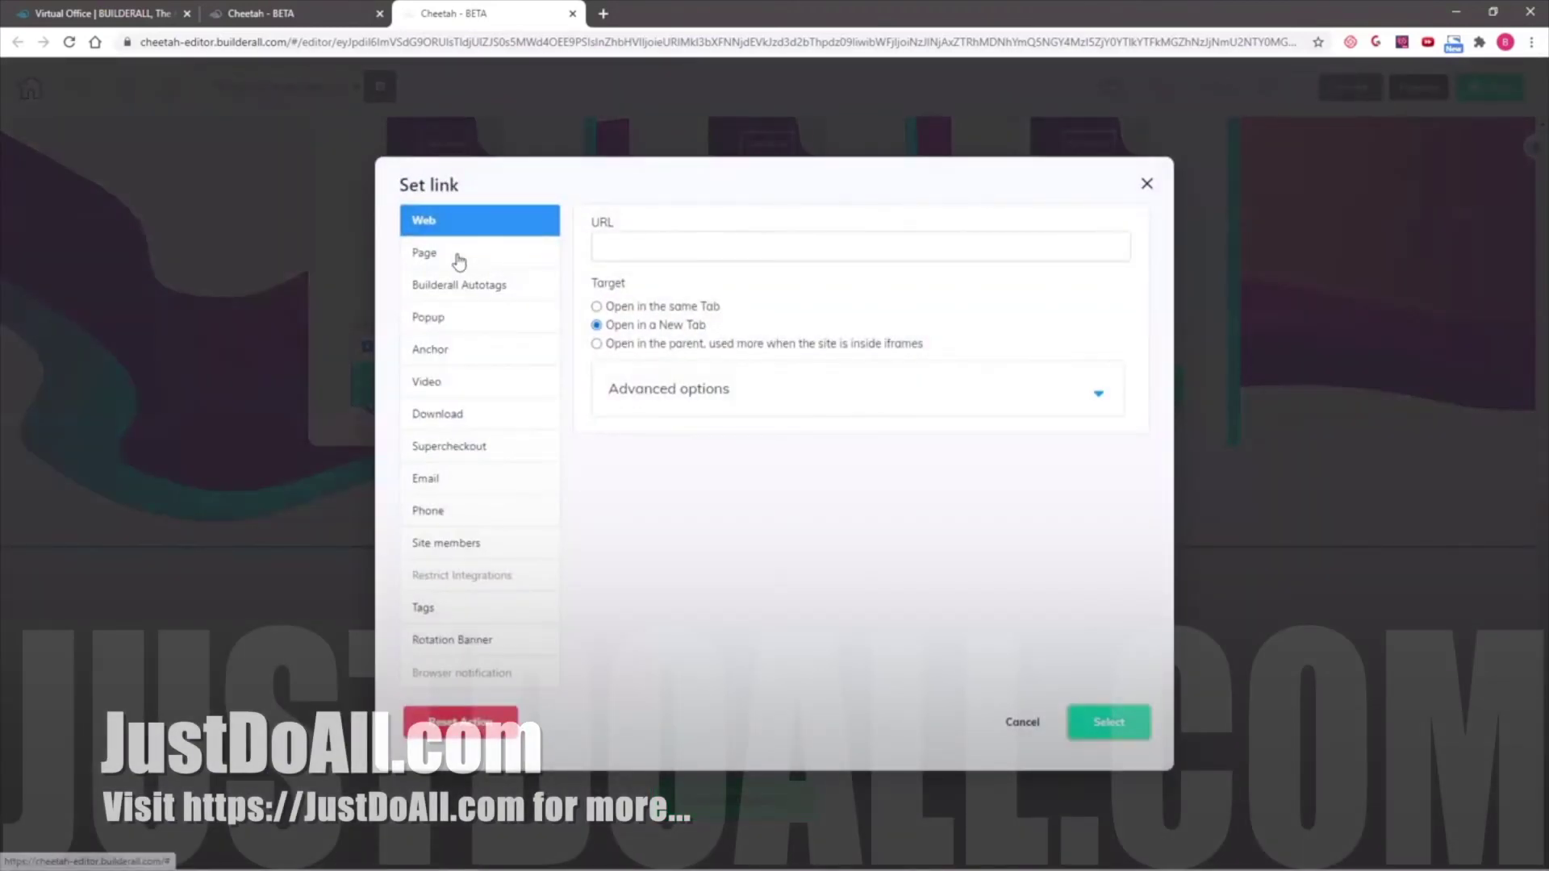
pyautogui.click(460, 258)
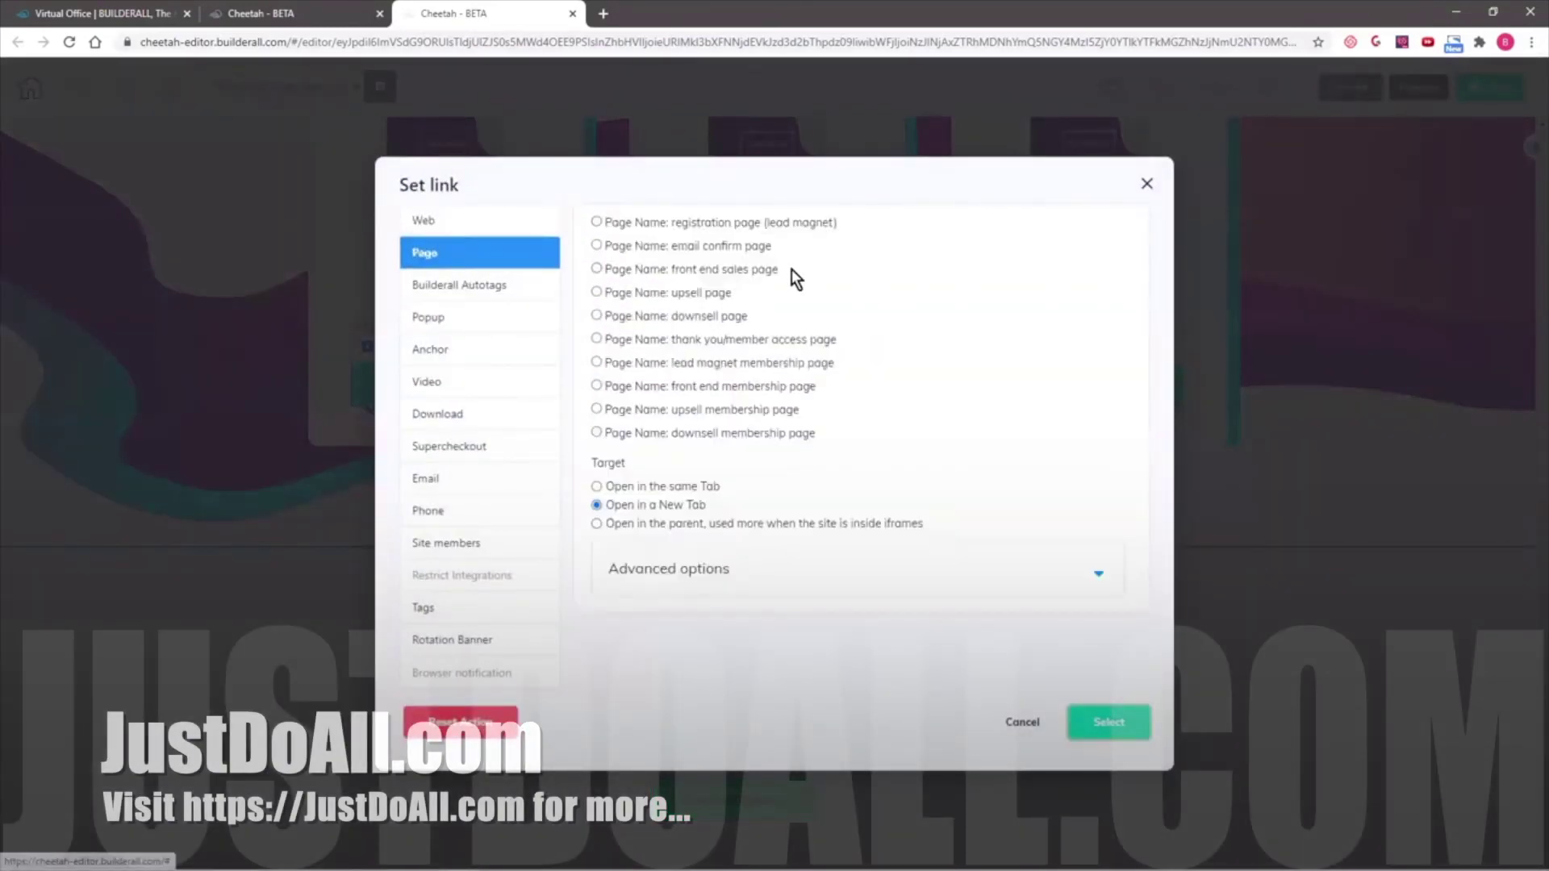
pyautogui.click(597, 363)
pyautogui.click(1107, 722)
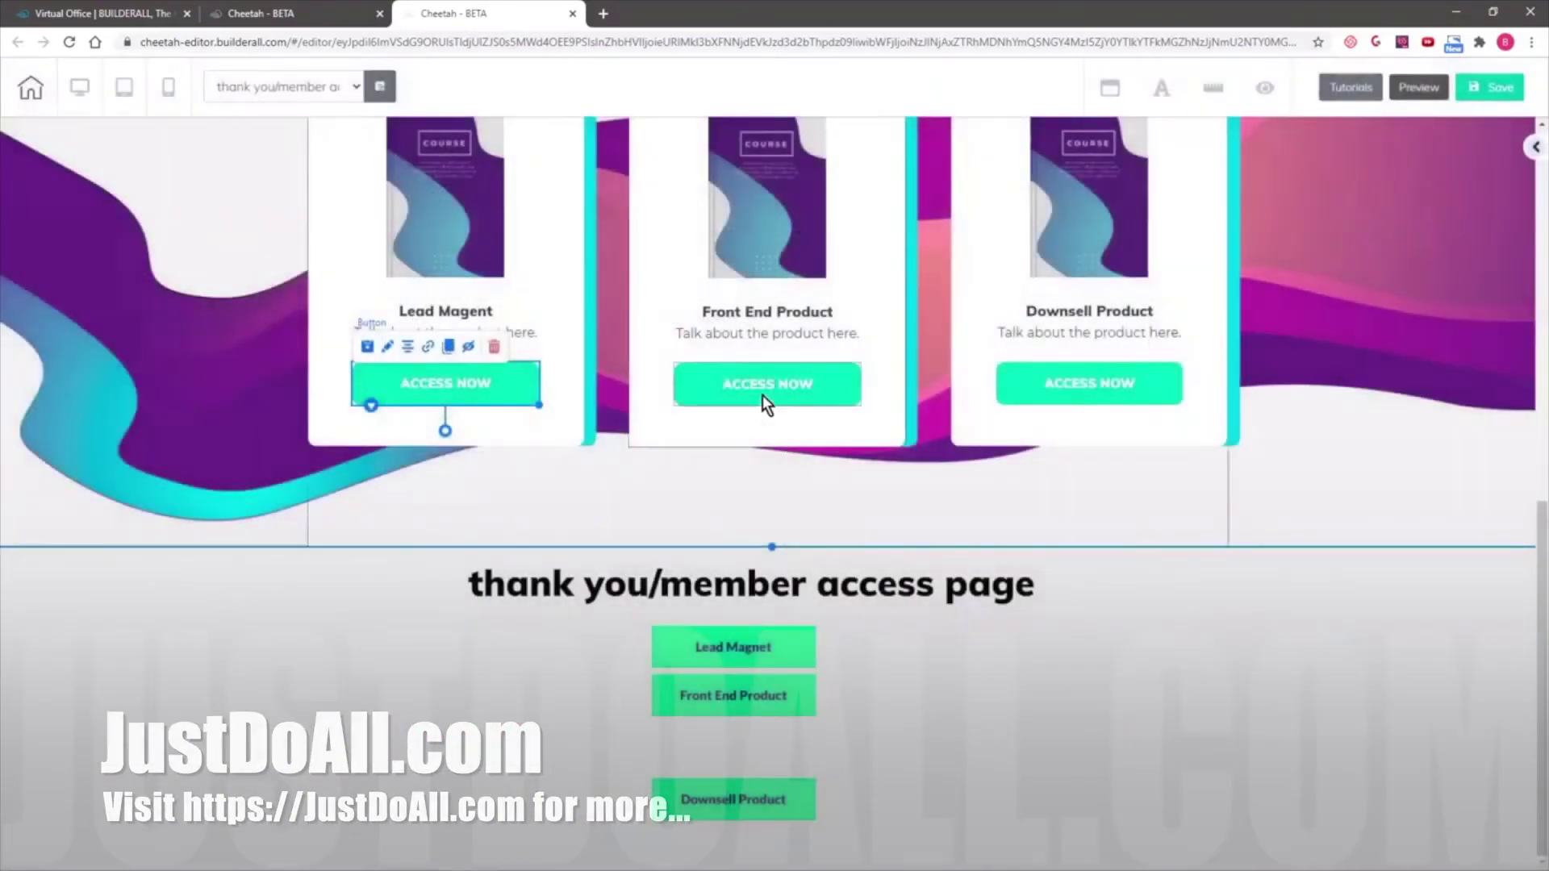
pyautogui.click(762, 395)
pyautogui.click(755, 346)
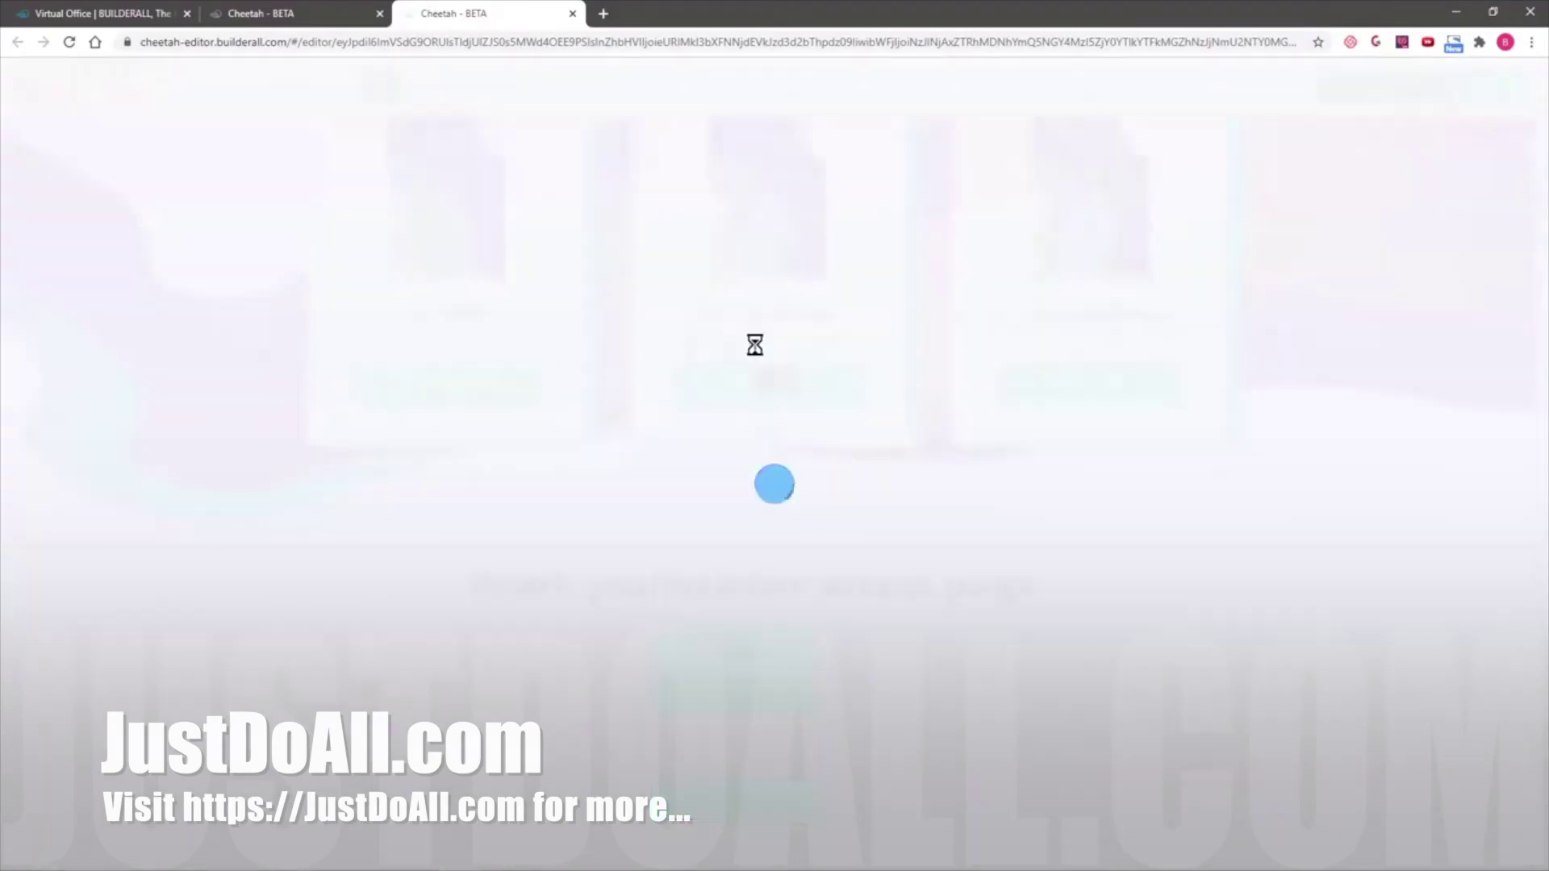
pyautogui.click(476, 255)
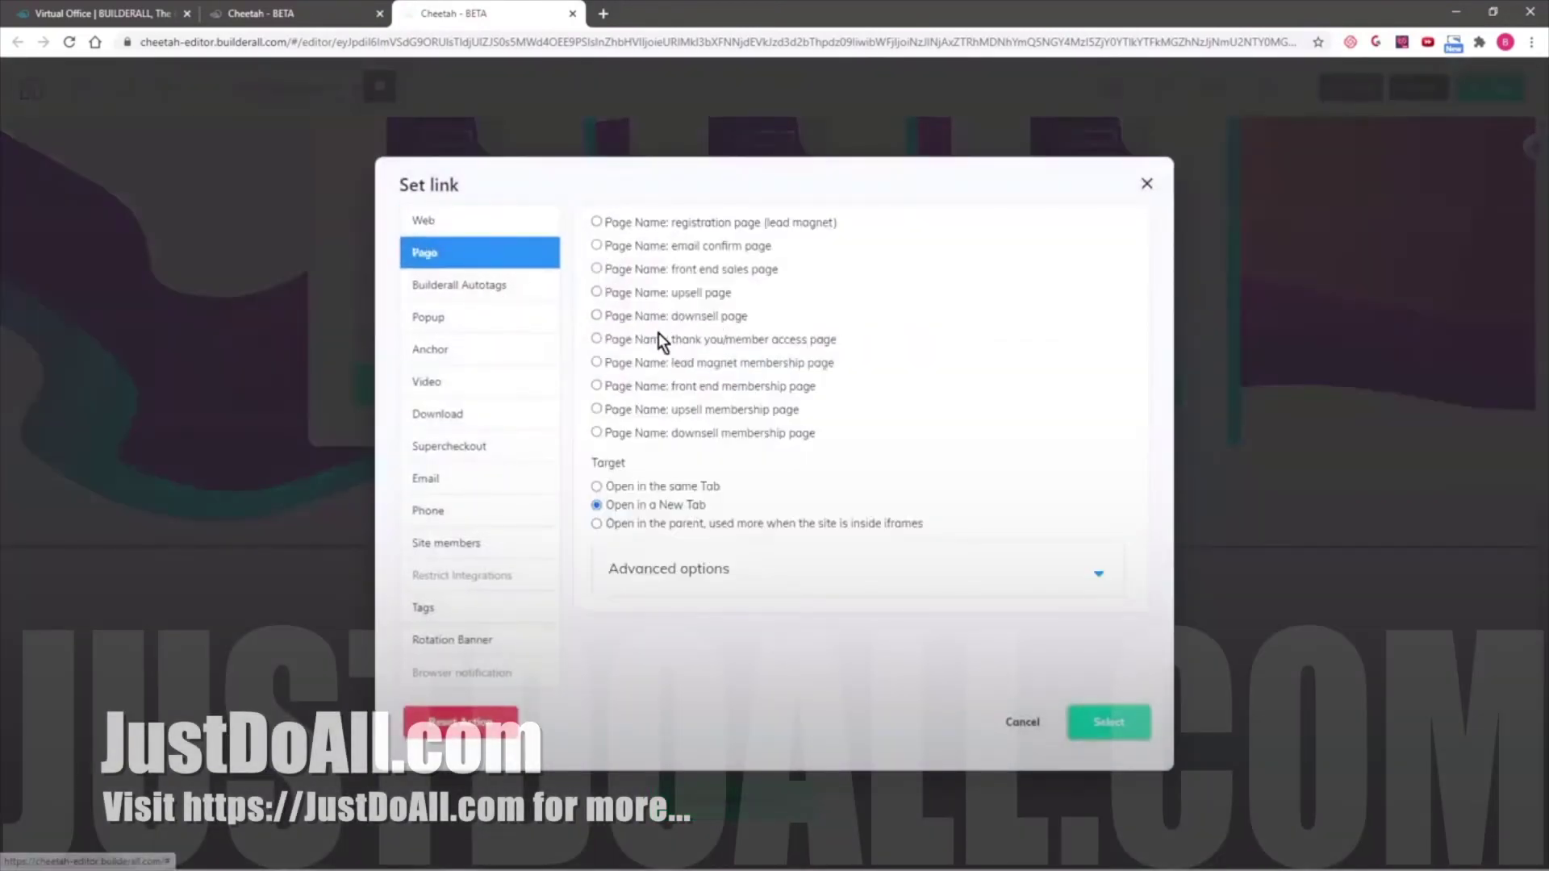
pyautogui.click(1107, 724)
# Link the Downsell Access Now button to the downsell membership page.
pyautogui.click(1096, 375)
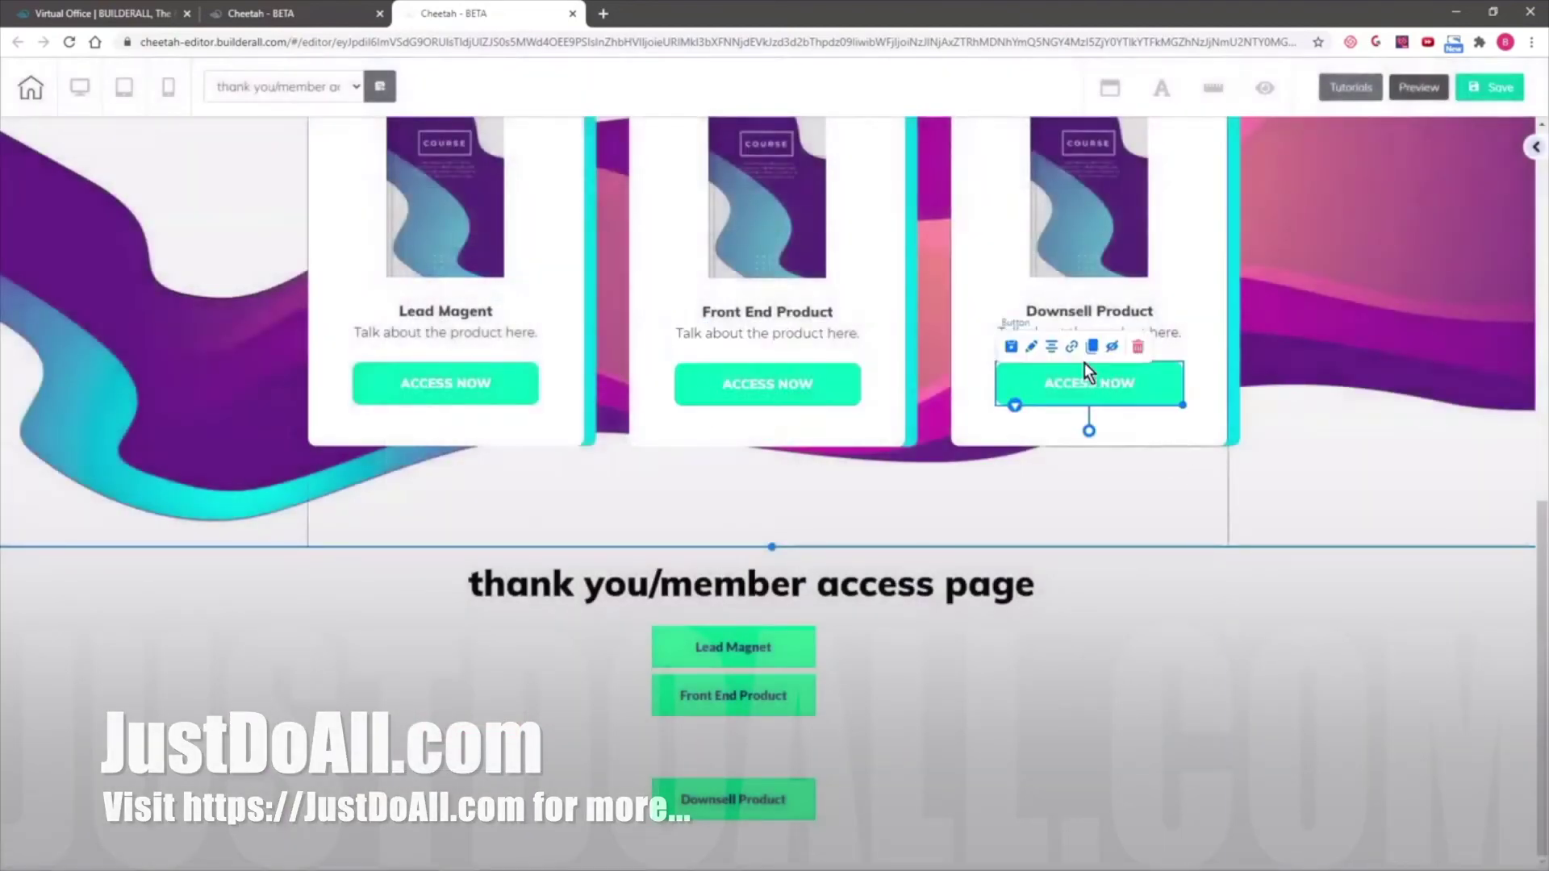
pyautogui.click(1074, 348)
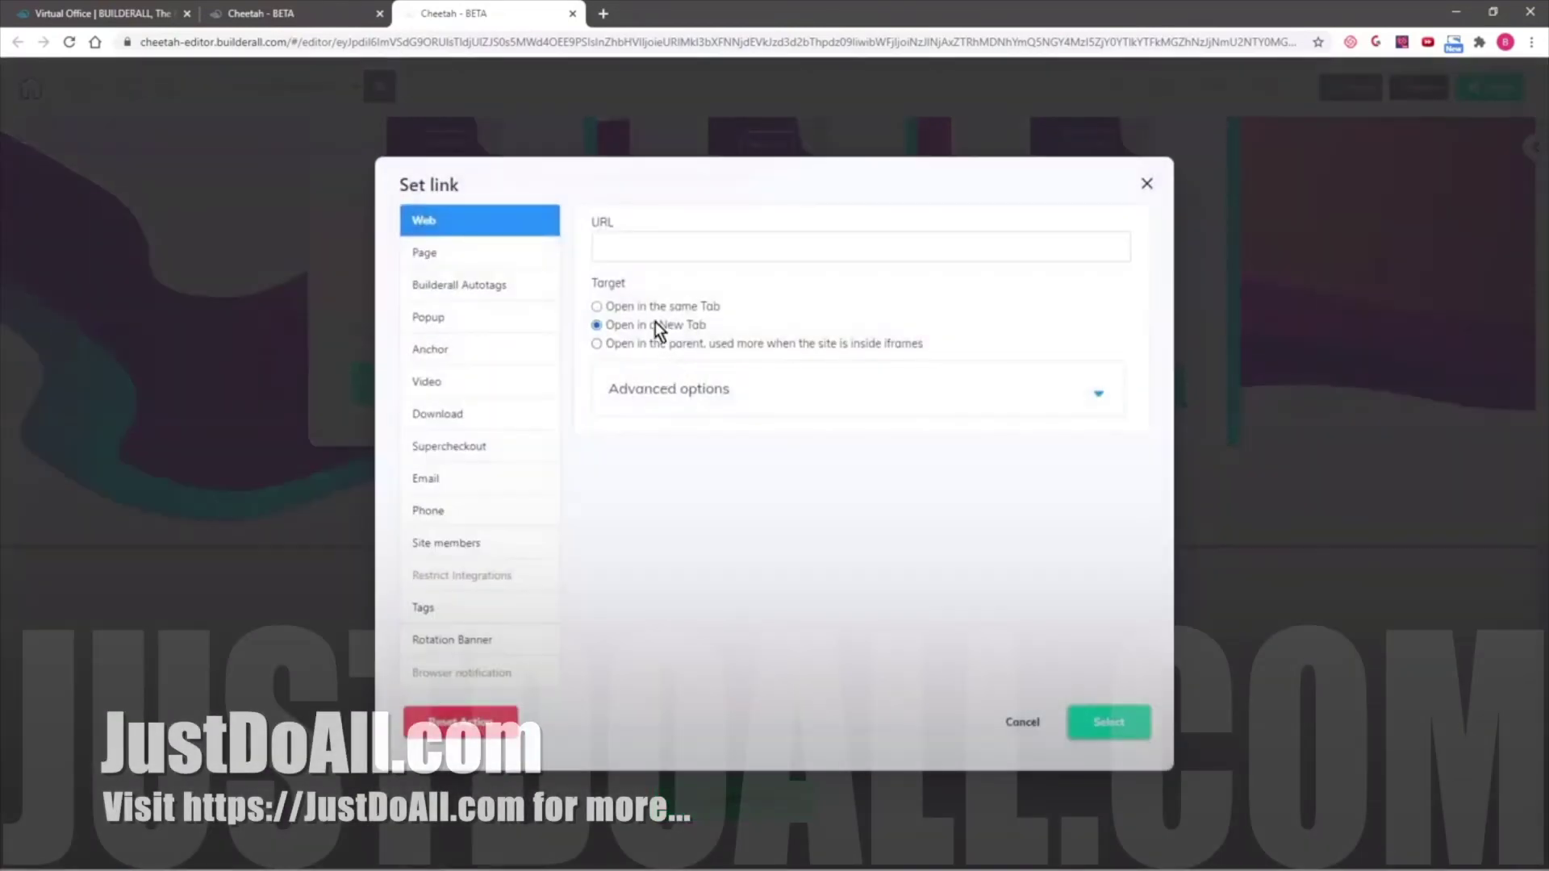
pyautogui.click(474, 260)
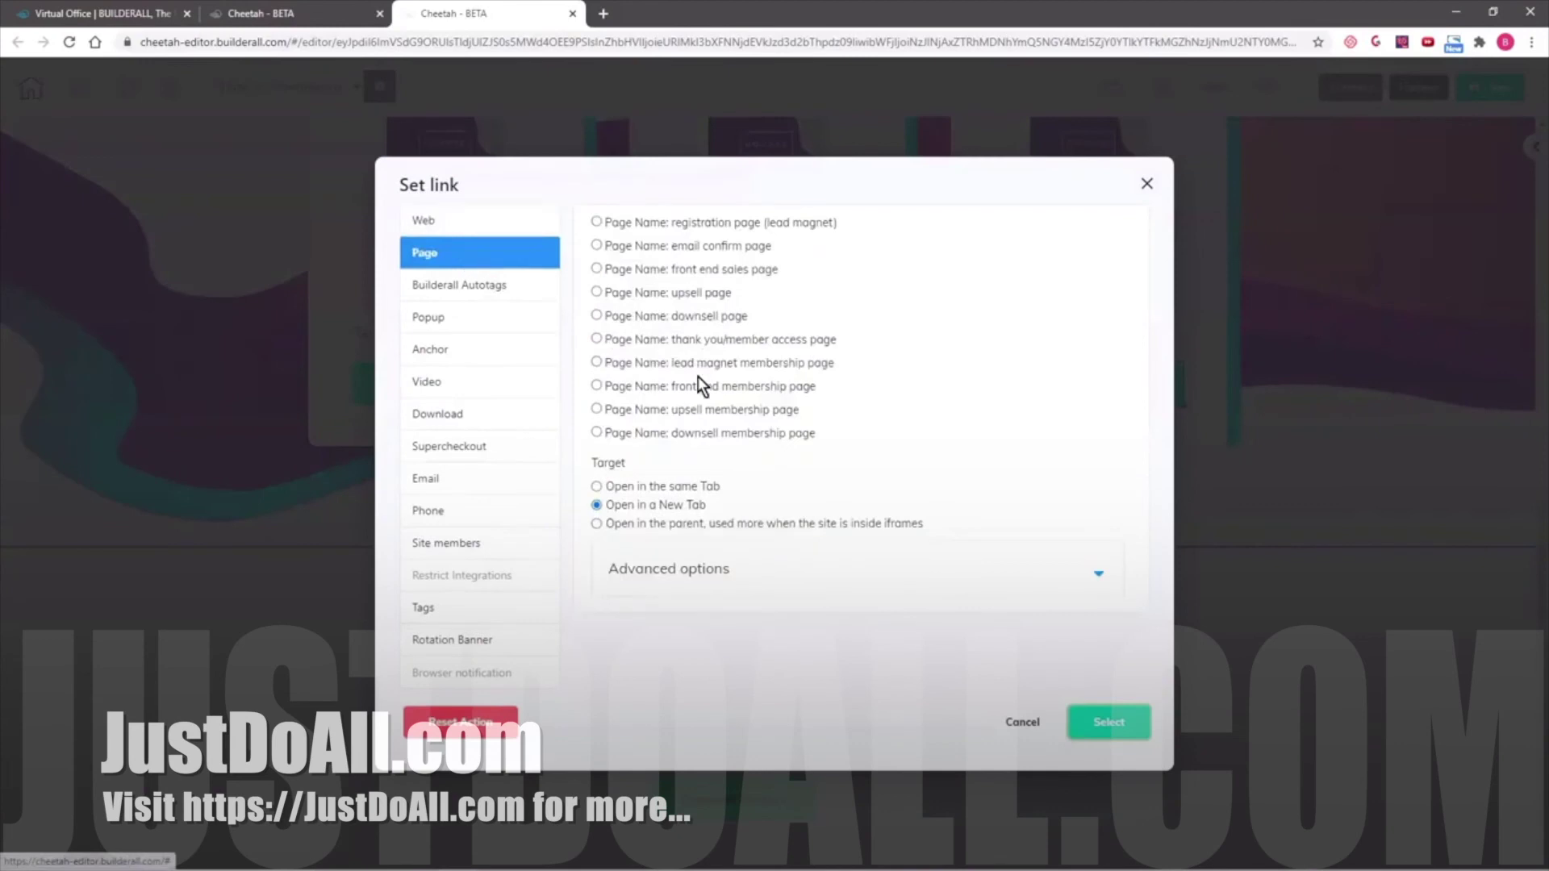
pyautogui.click(597, 434)
pyautogui.click(1117, 720)
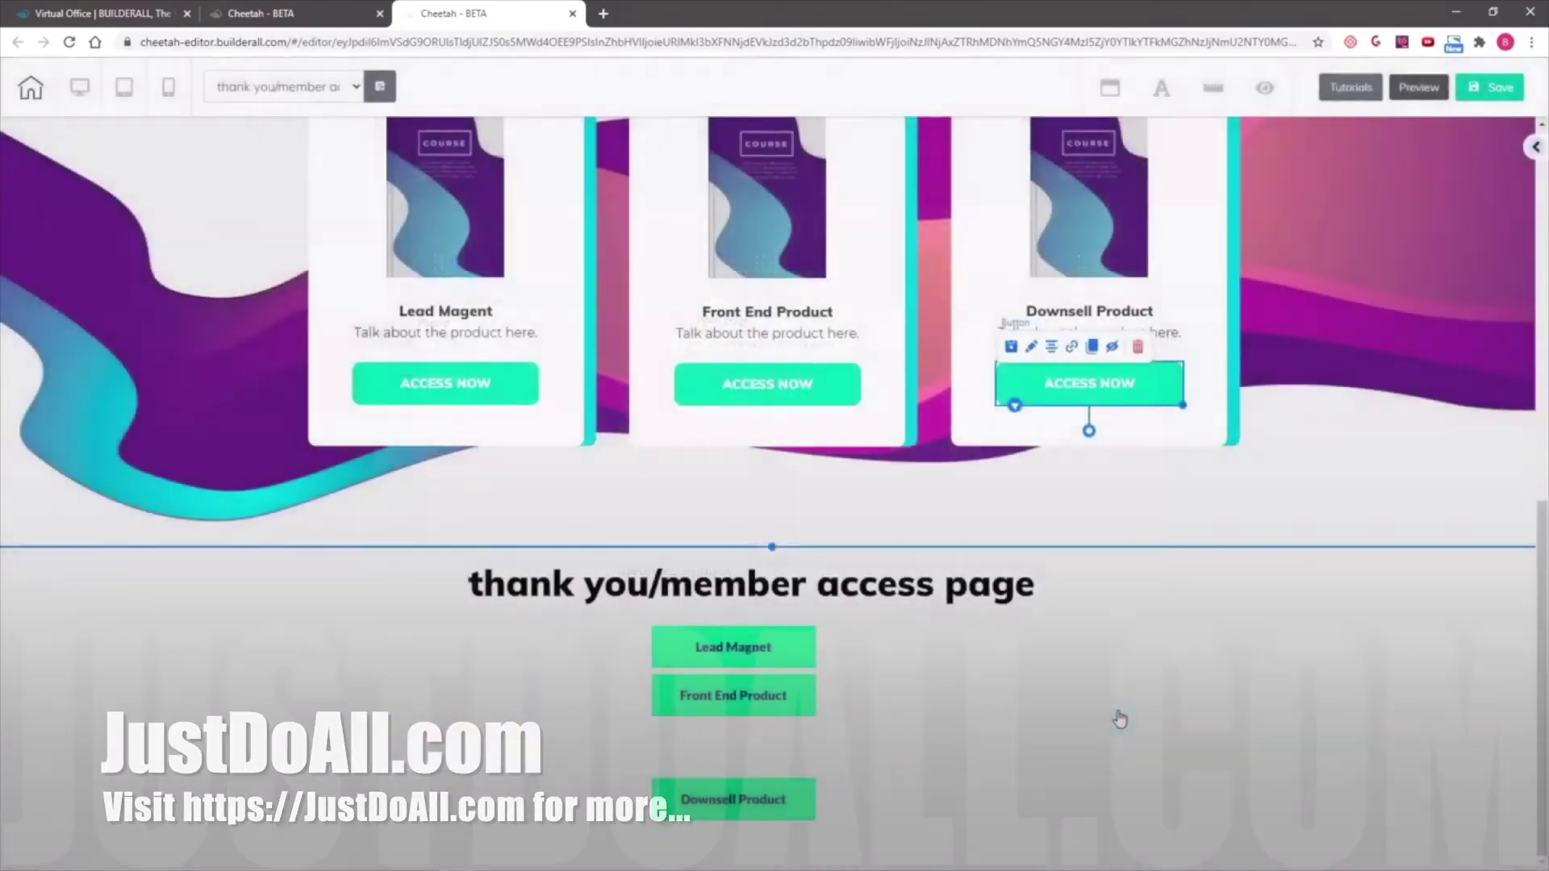
# Save and publish the site, then start removing a panel from the page.
pyautogui.click(1484, 85)
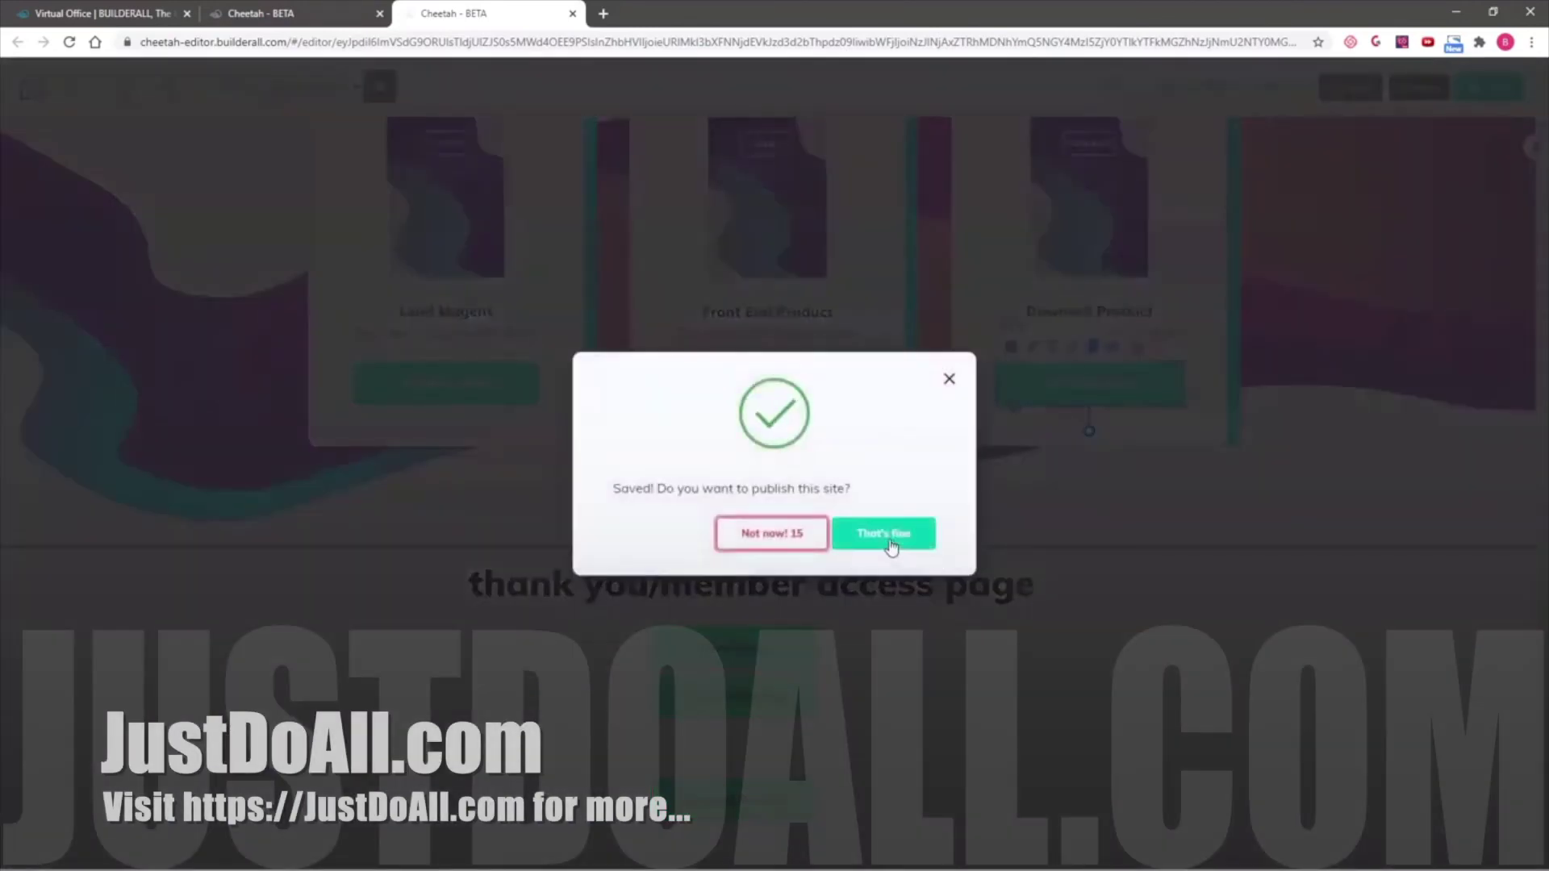
pyautogui.click(889, 536)
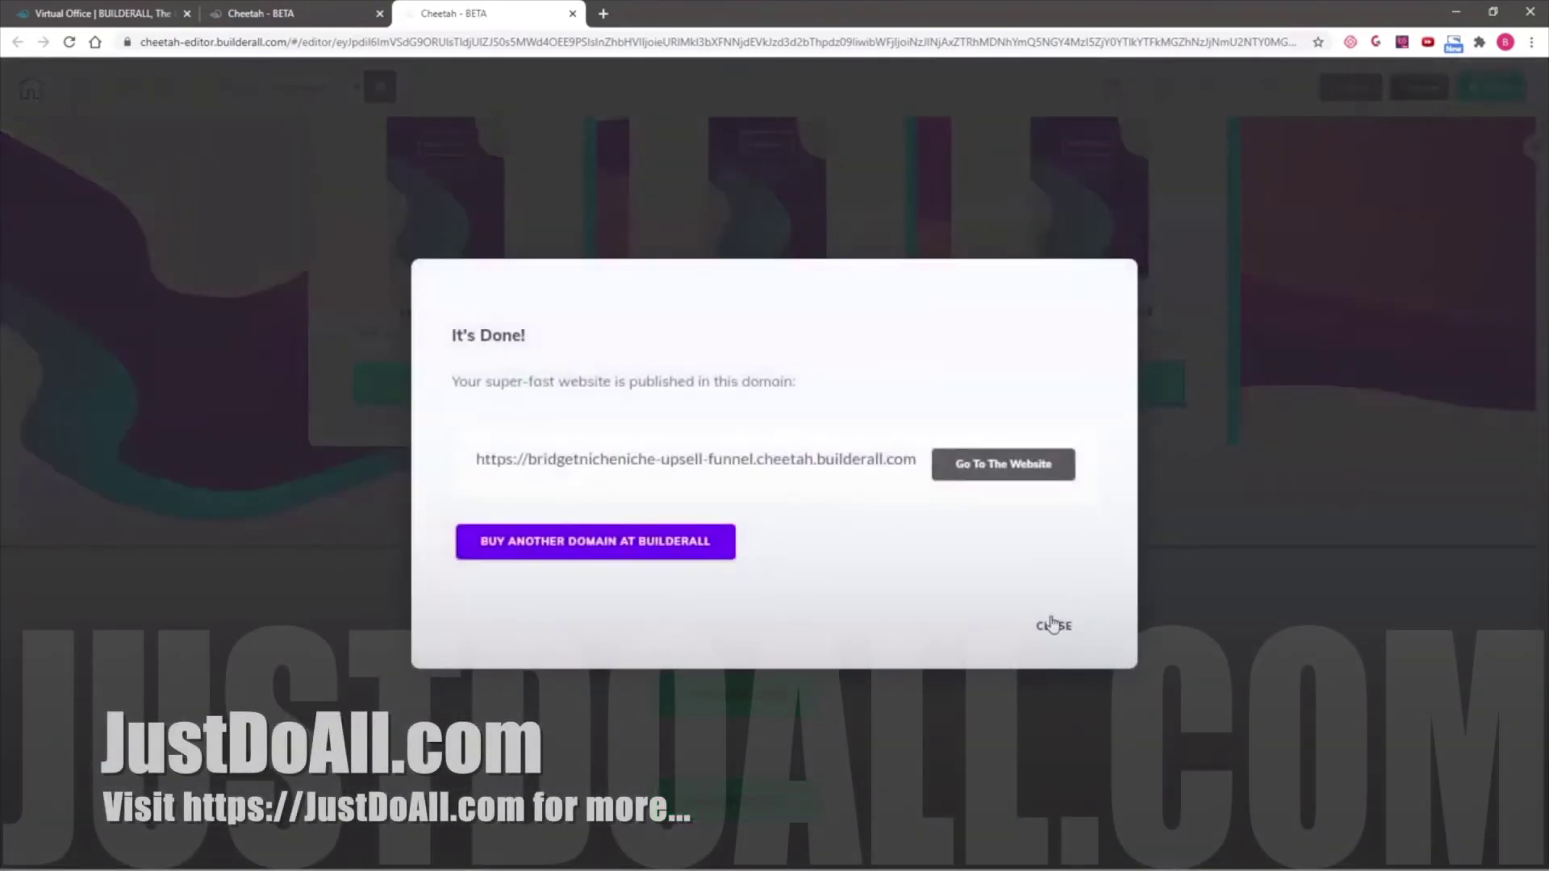
pyautogui.click(1049, 635)
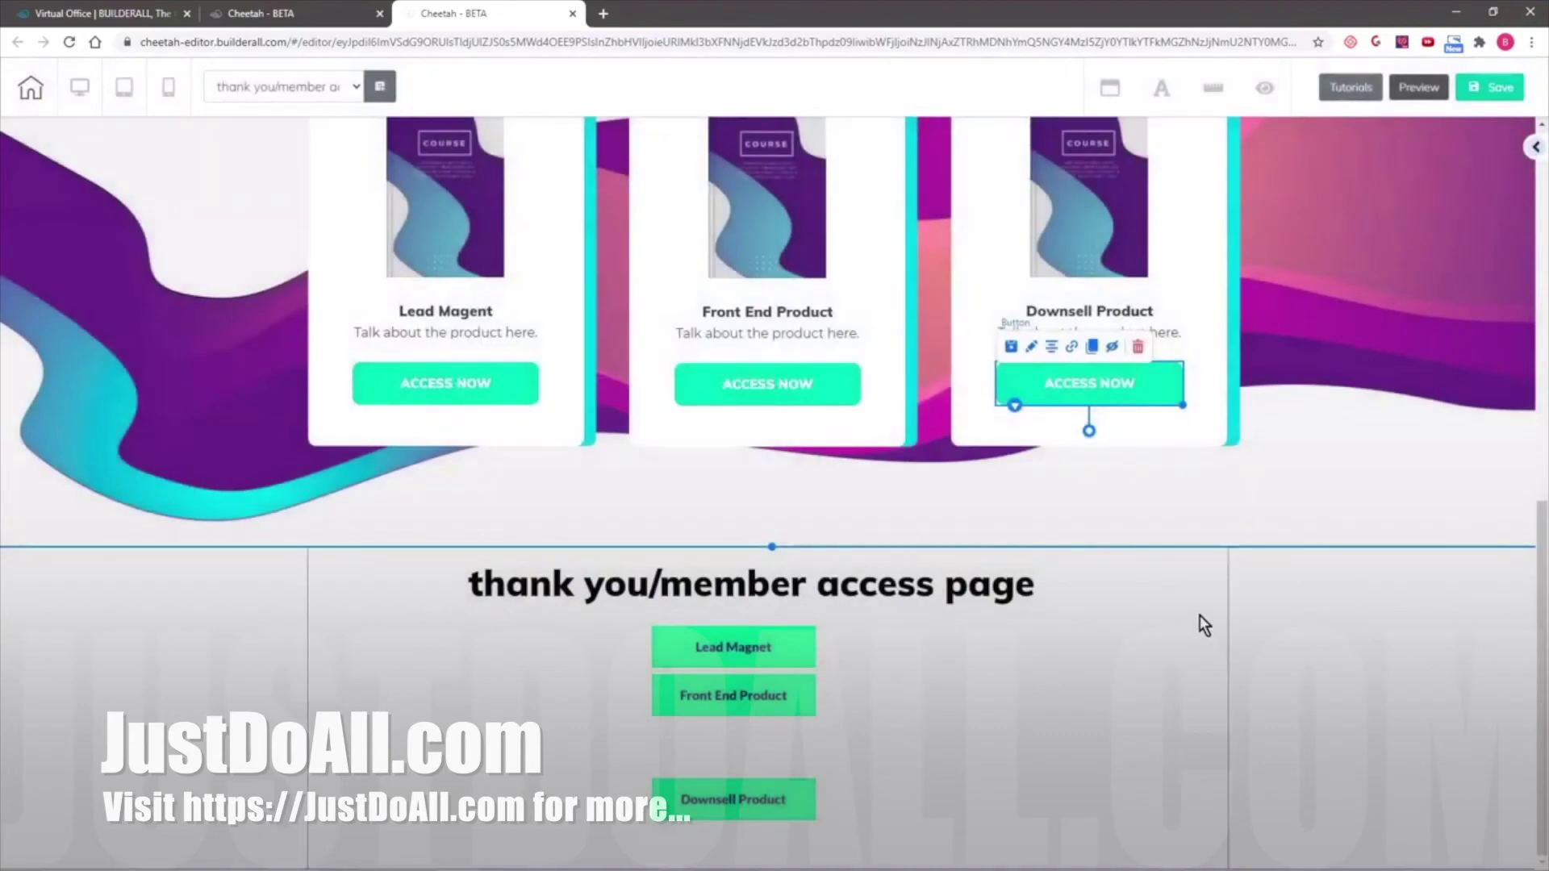
pyautogui.click(409, 563)
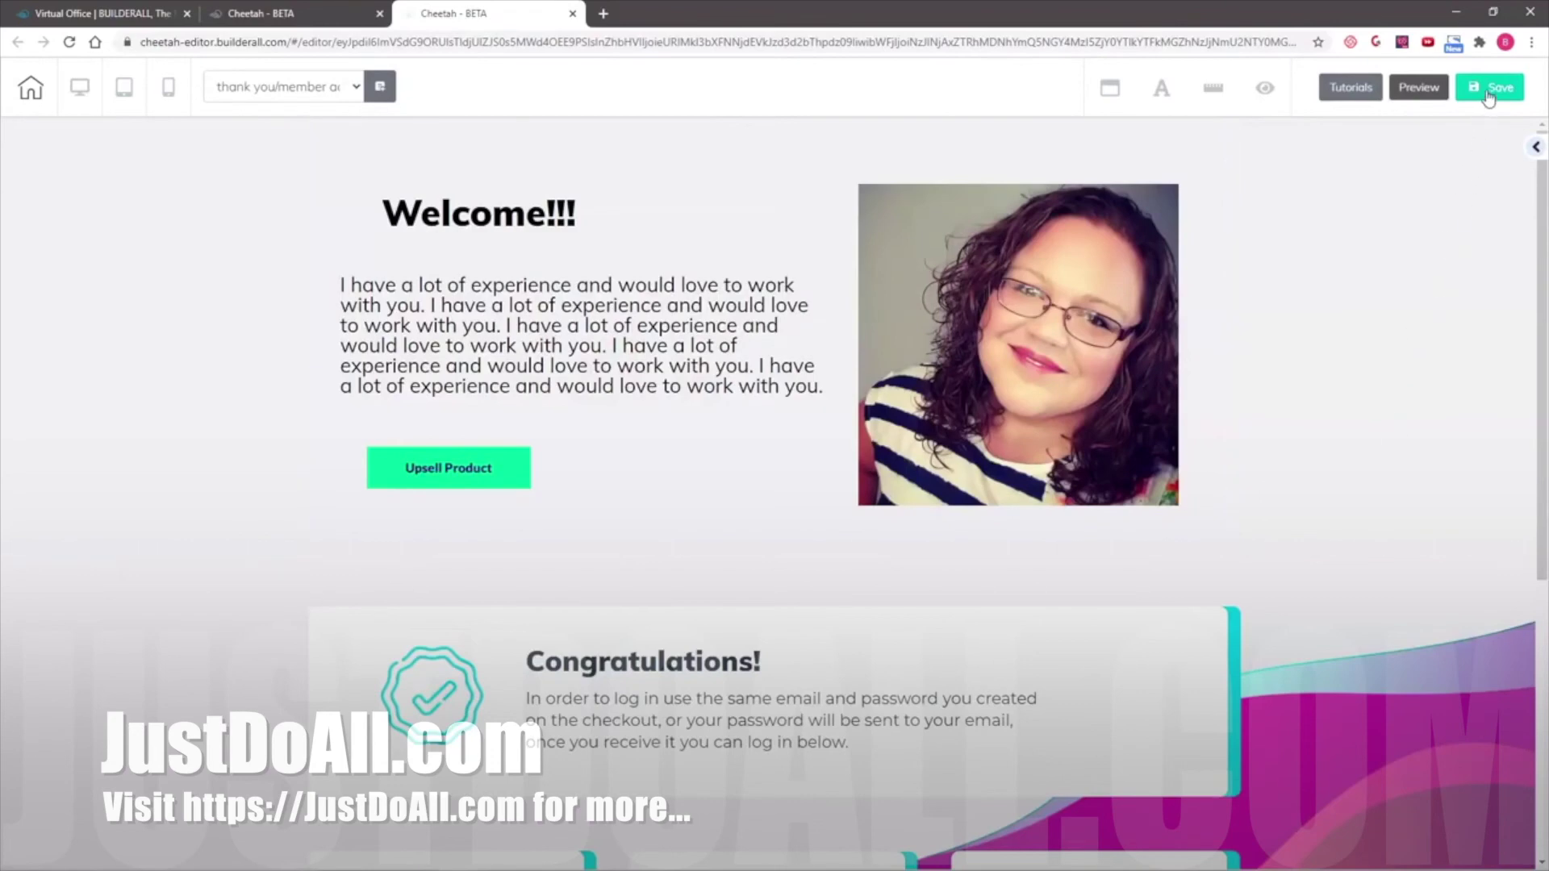
# Save and republish the page with That's fine, then scroll down to the product cards.
pyautogui.click(1489, 86)
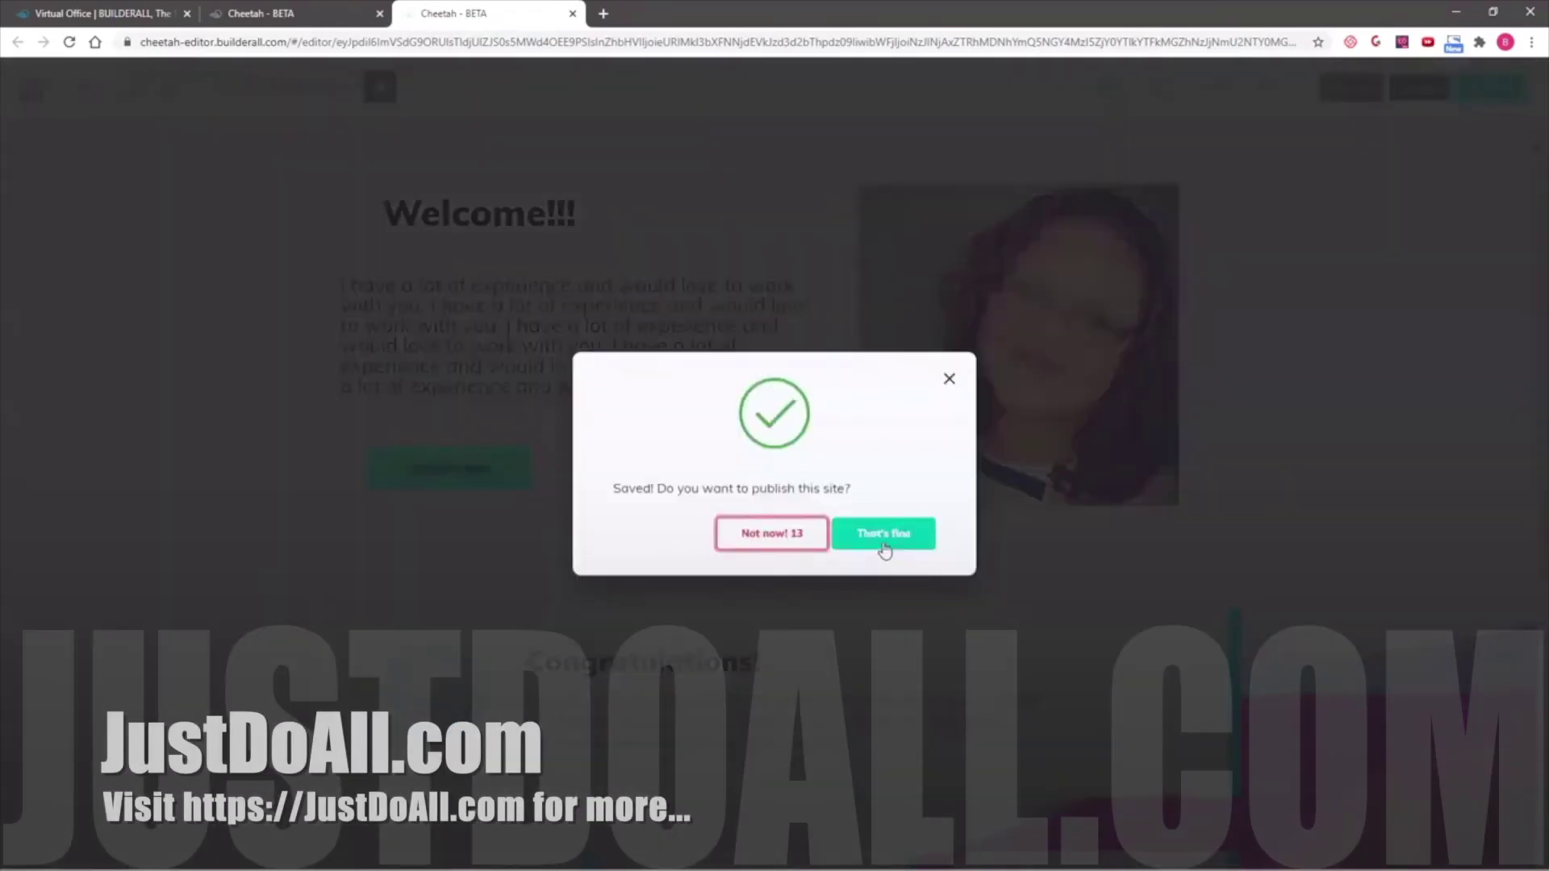
pyautogui.click(887, 534)
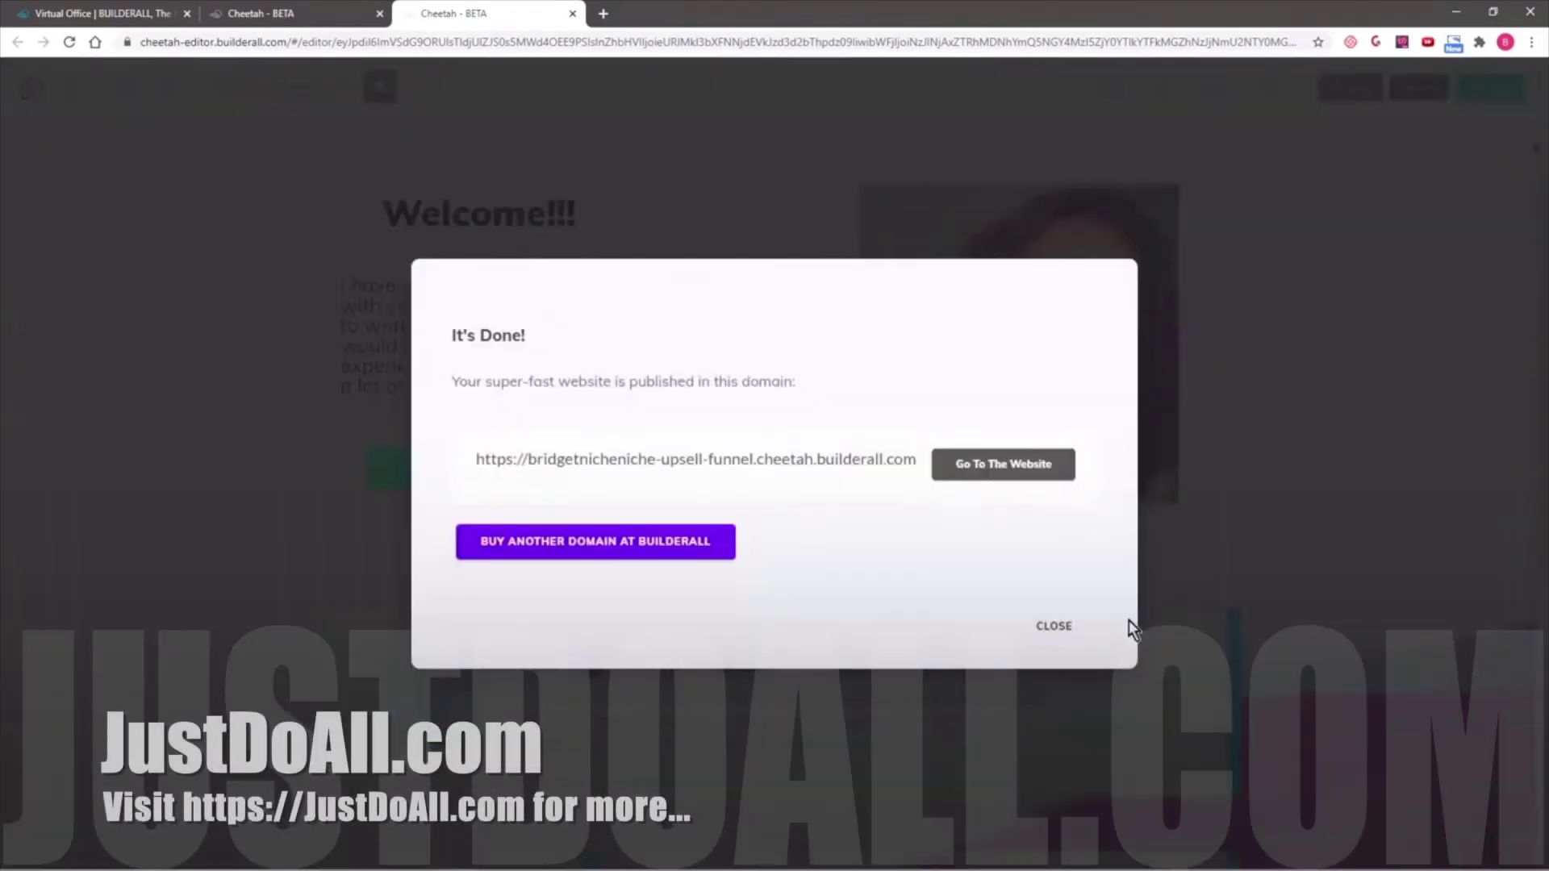
pyautogui.click(1053, 626)
pyautogui.scroll(-5, 1427, 487)
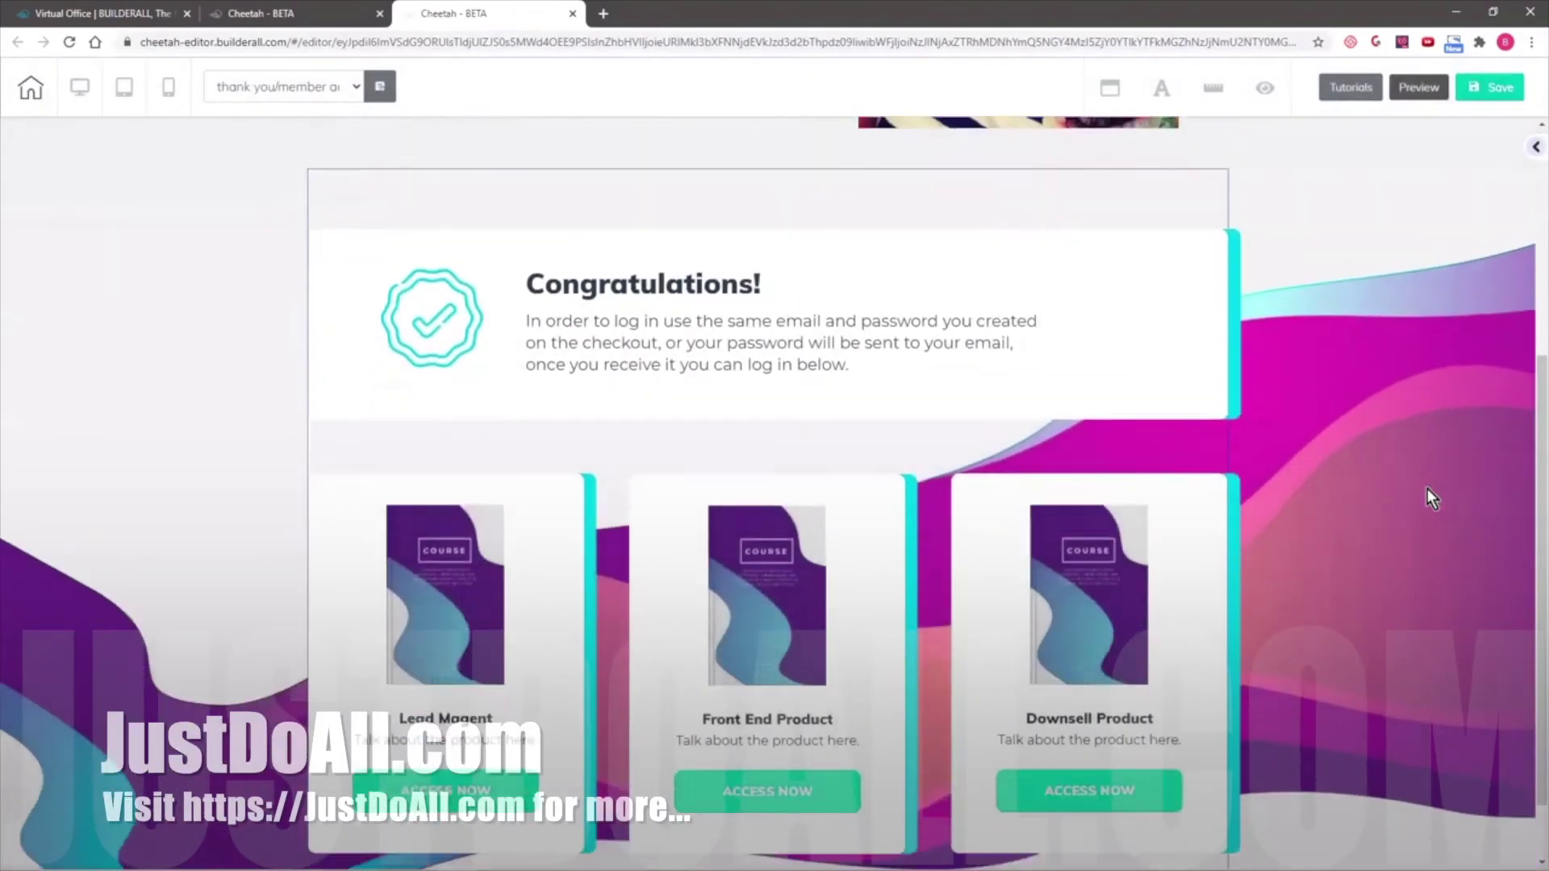
pyautogui.scroll(5, 1429, 489)
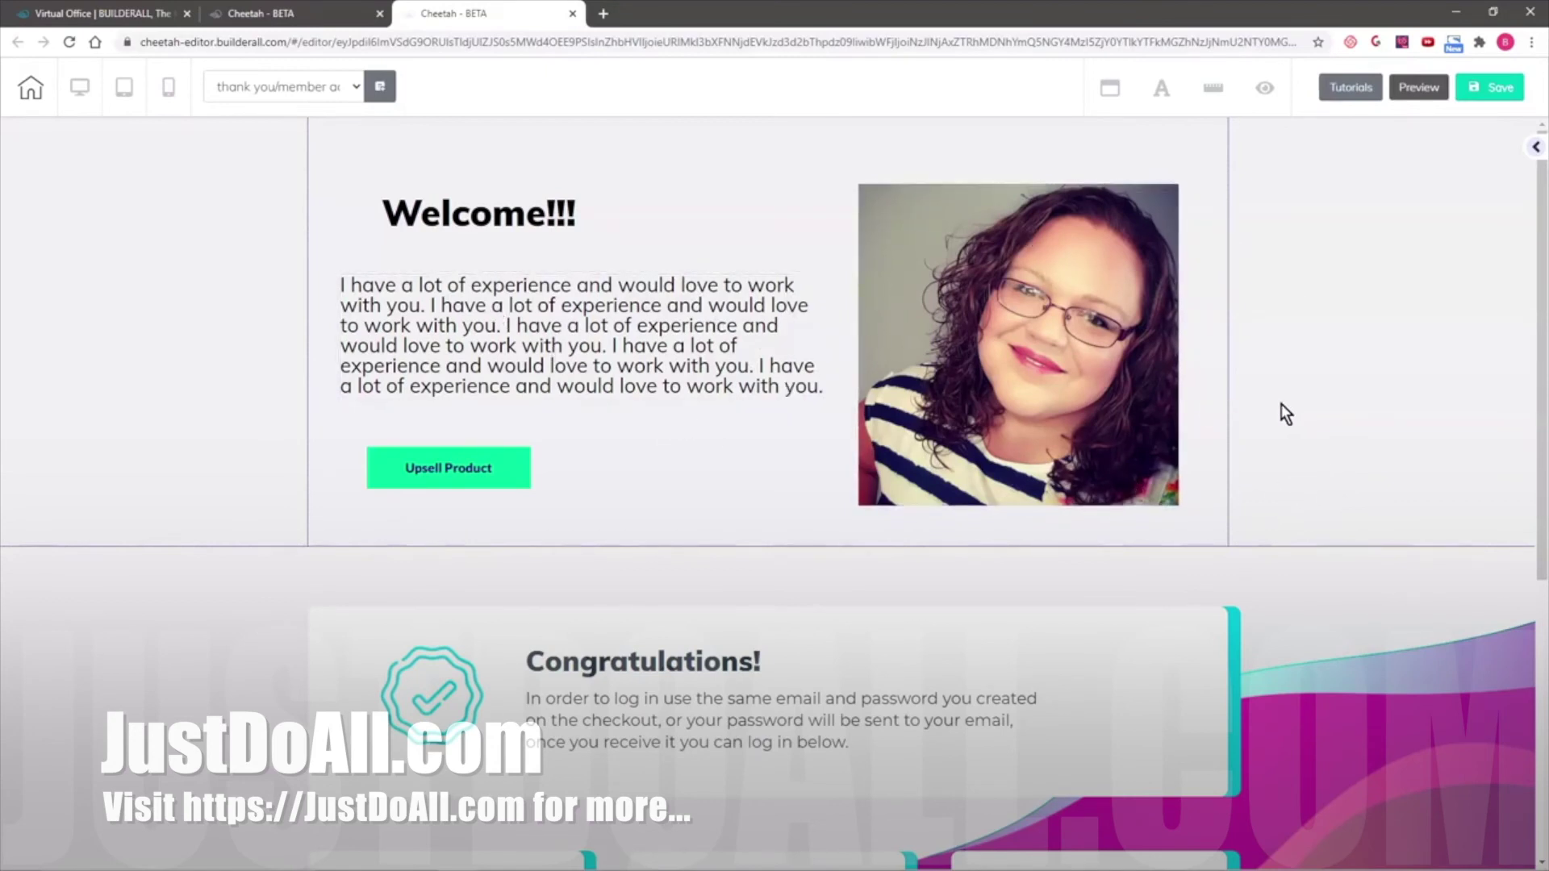
pyautogui.scroll(-4, 1288, 418)
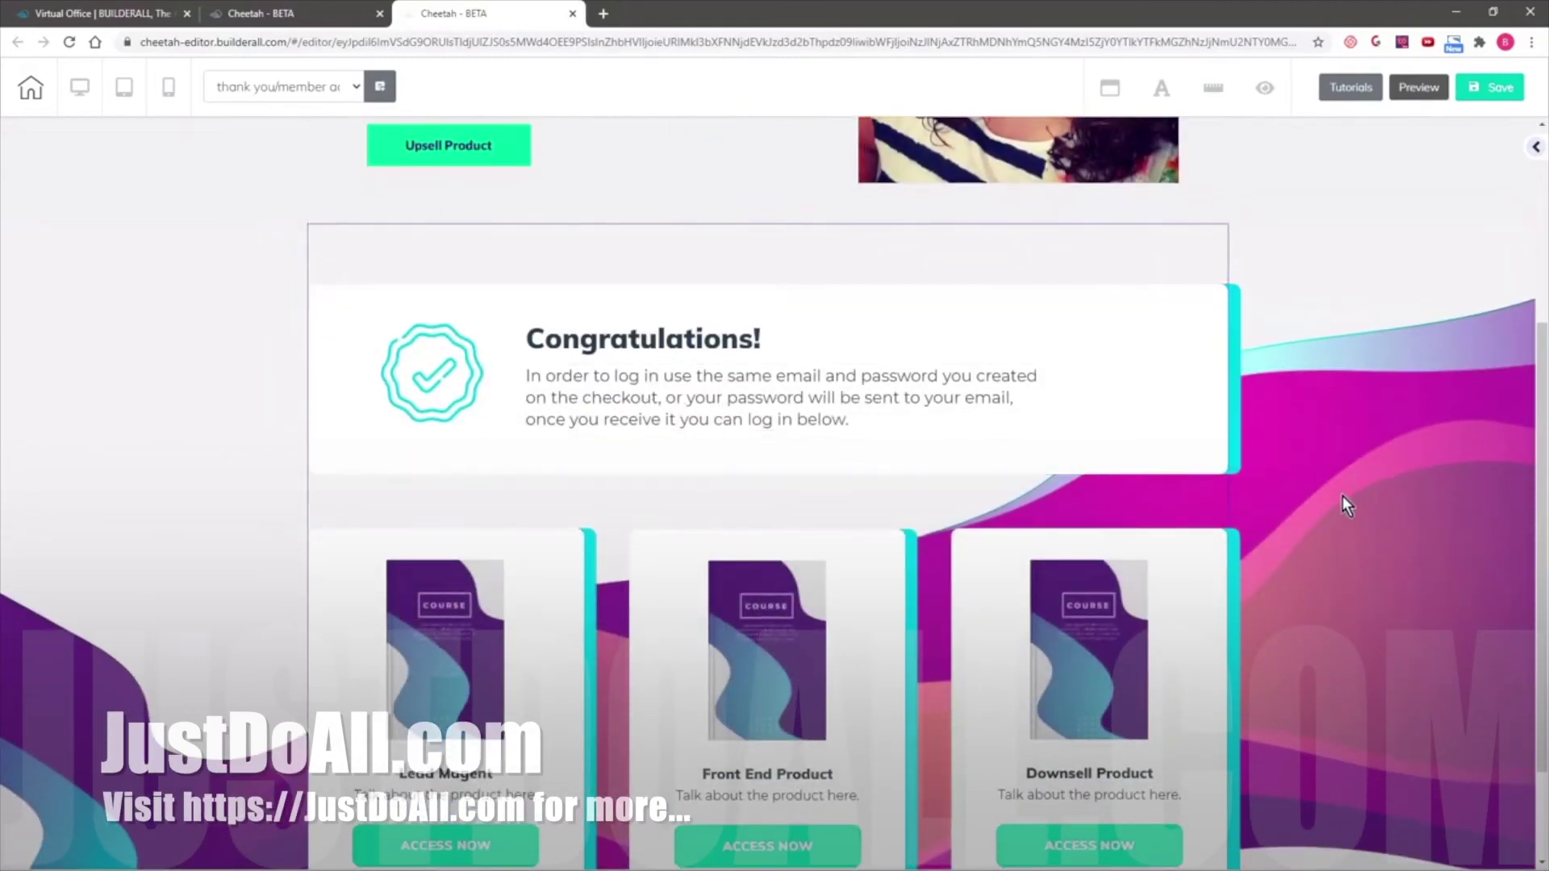
pyautogui.scroll(-1, 1343, 495)
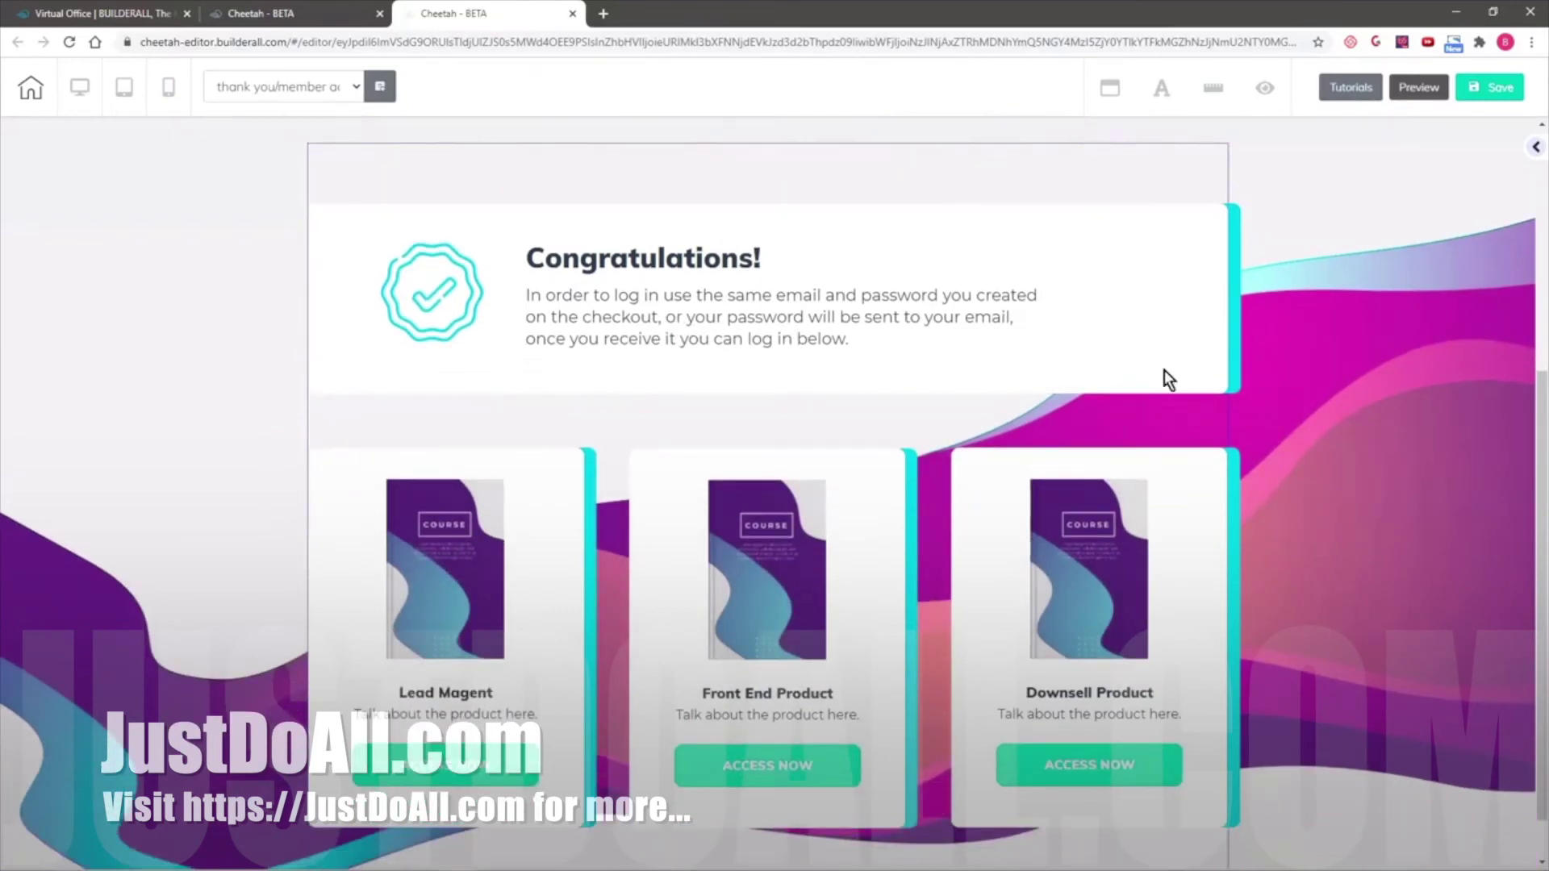
# Replace the Lead Magent card image with the trilogy promo picture and enlarge it.
pyautogui.click(433, 523)
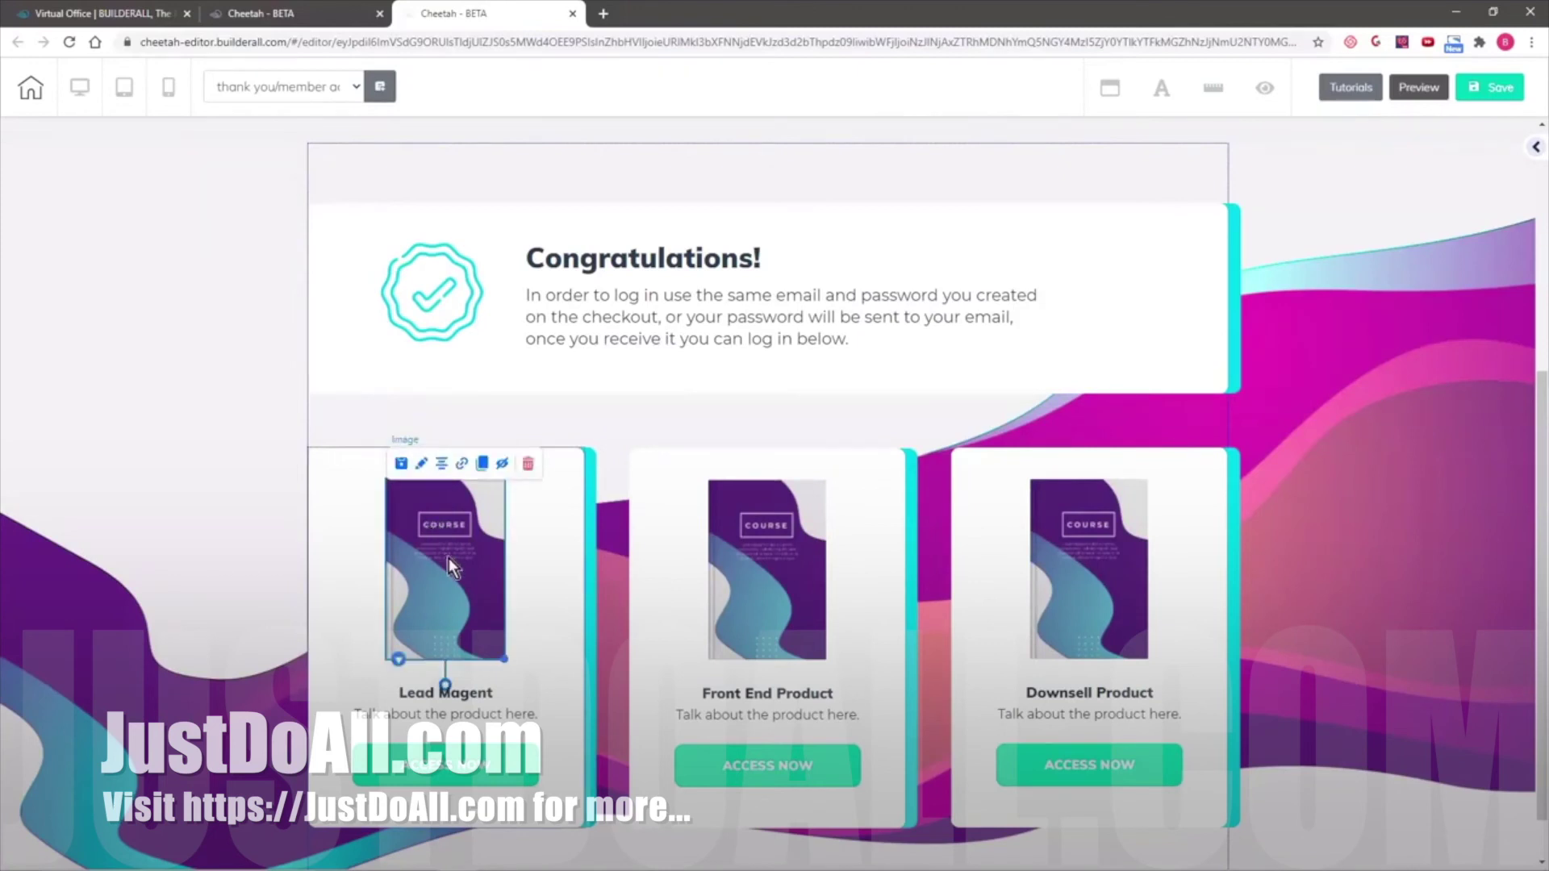
pyautogui.click(422, 463)
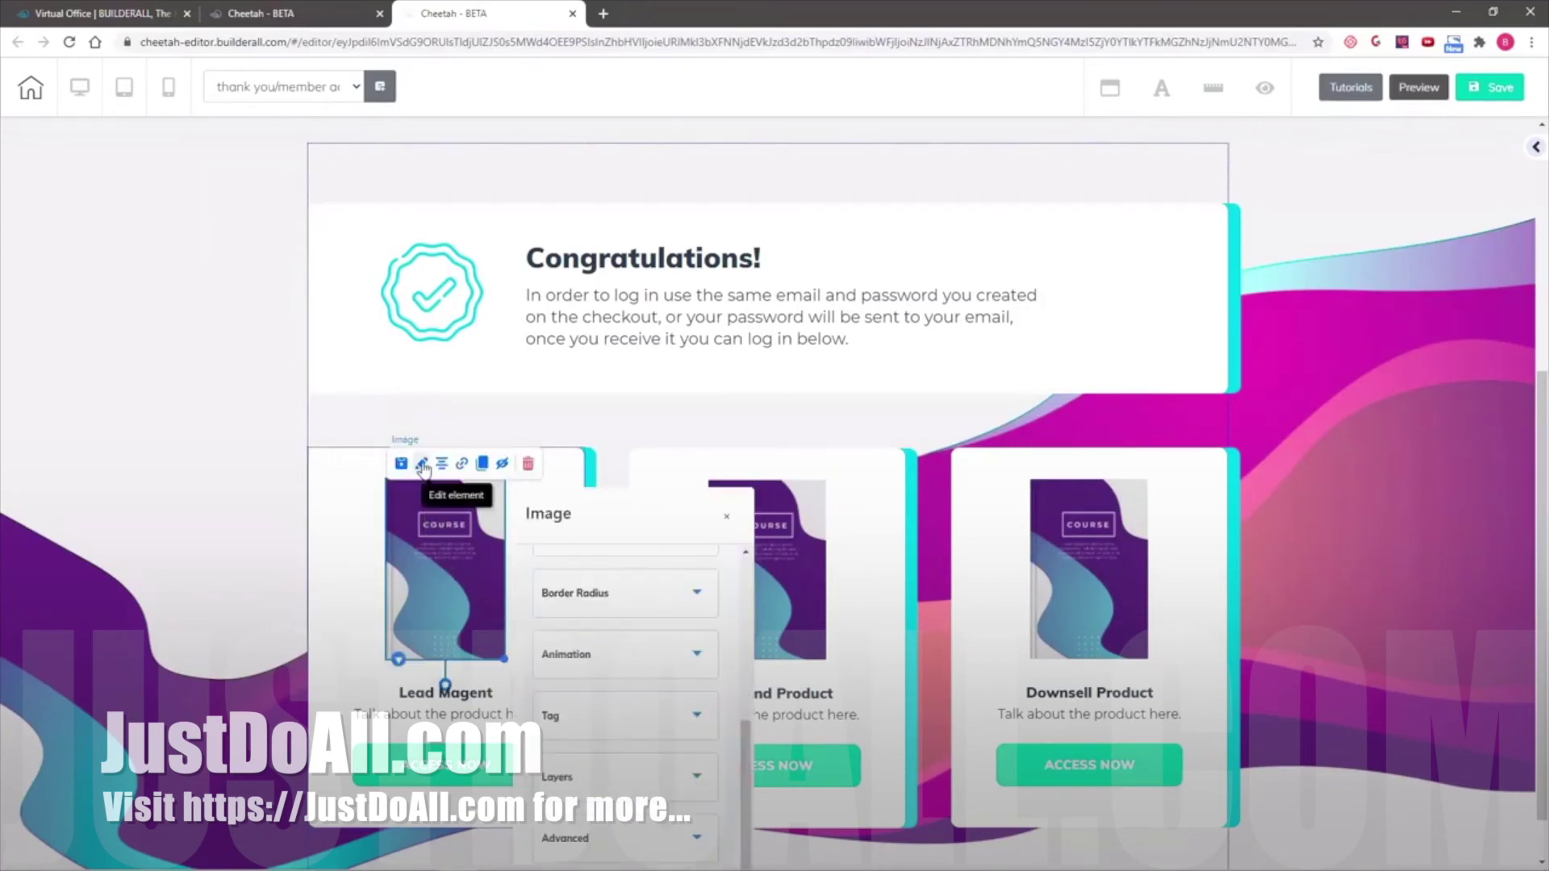
pyautogui.moveTo(535, 517); pyautogui.dragTo(1393, 131)
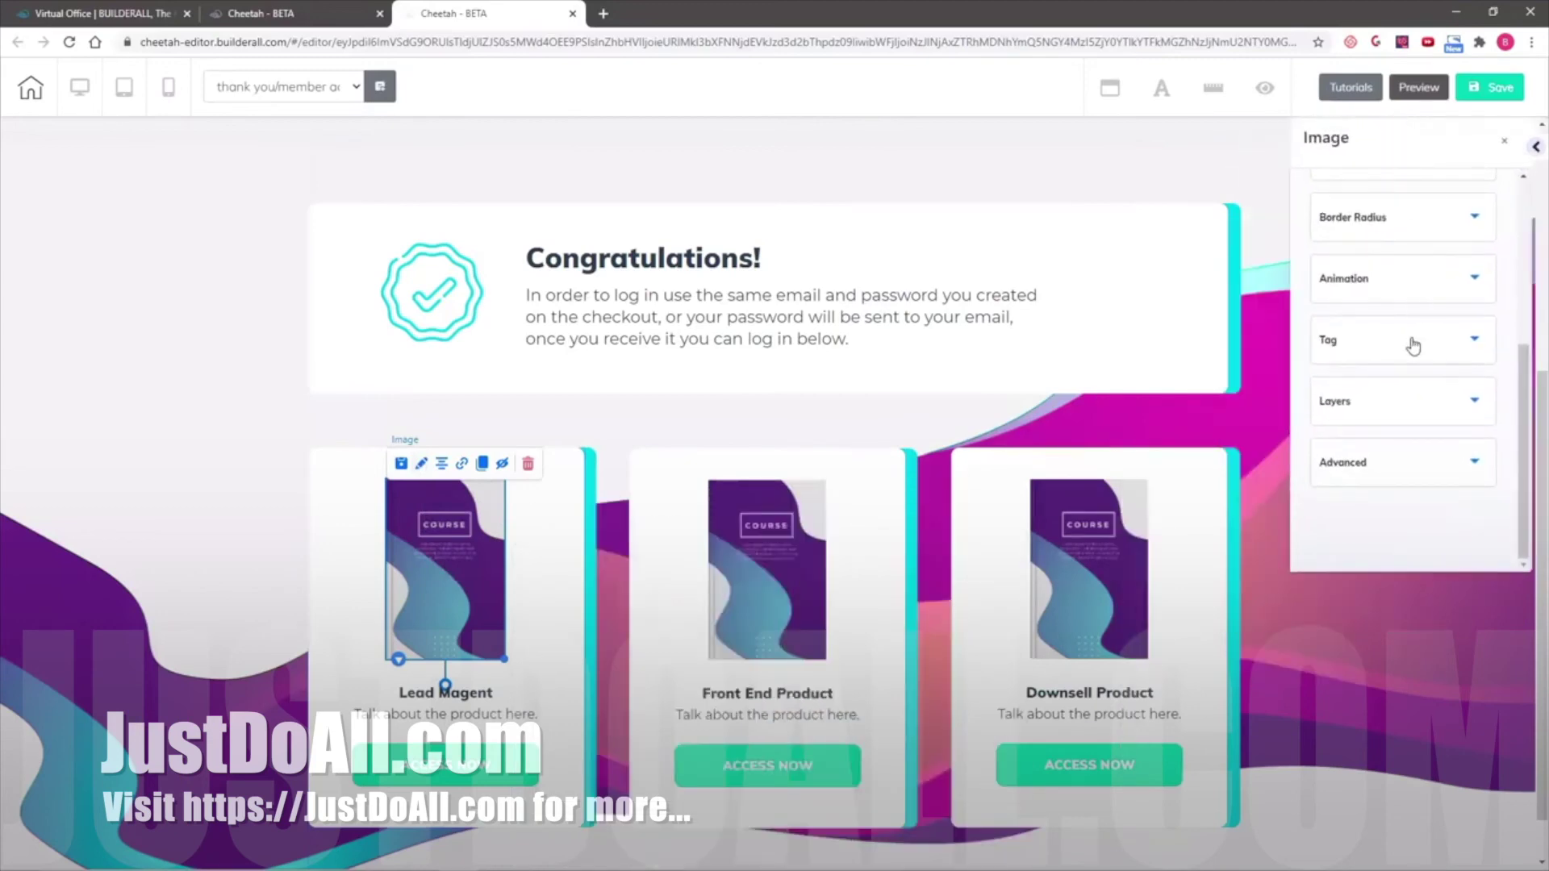
pyautogui.click(1385, 217)
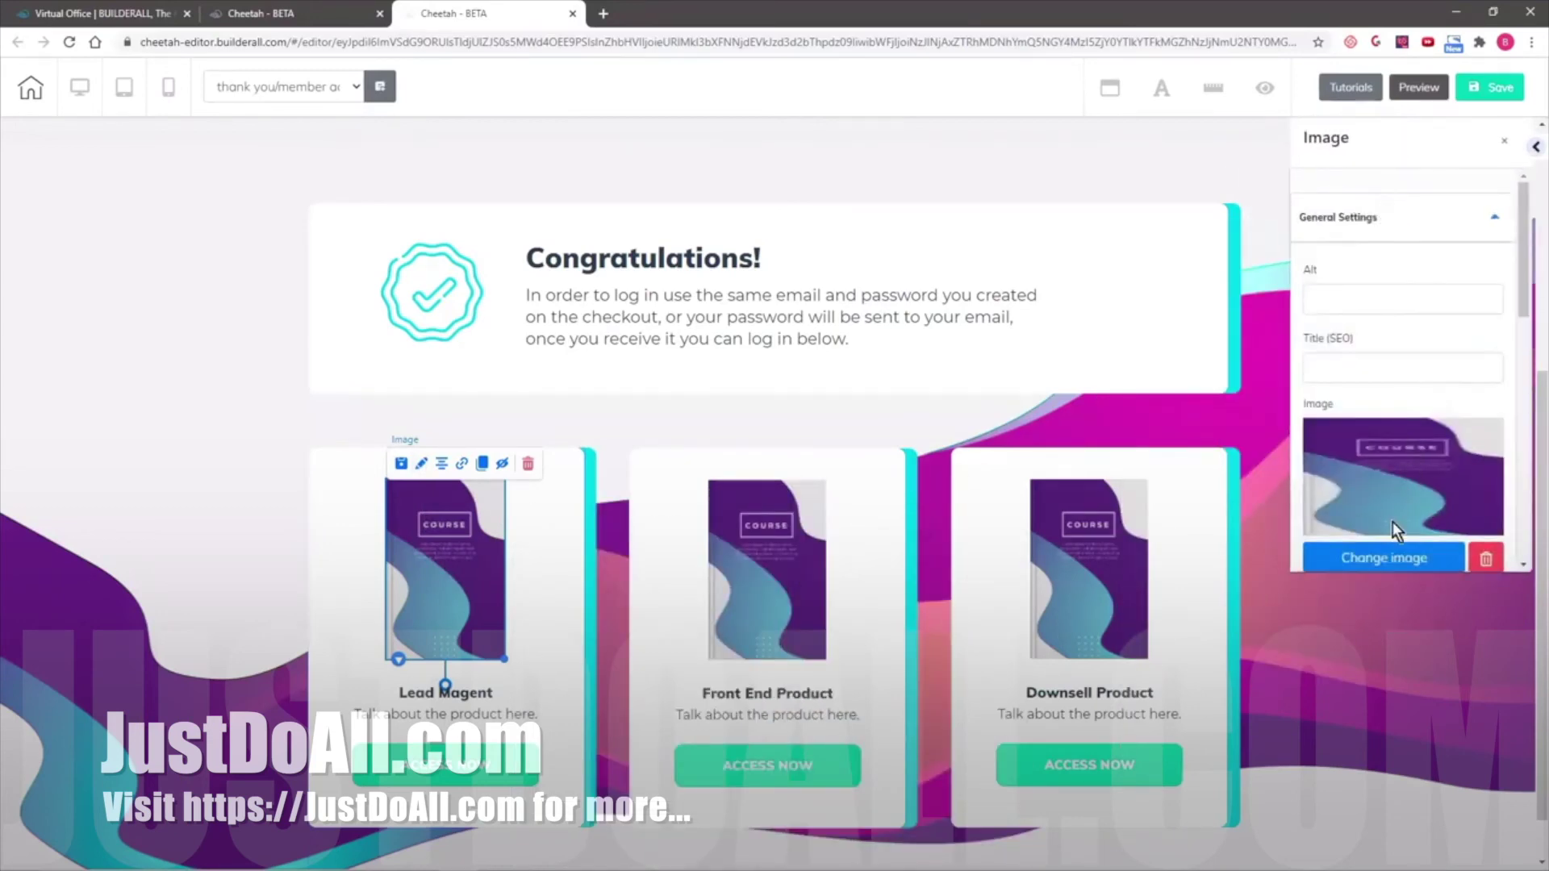
pyautogui.click(1385, 557)
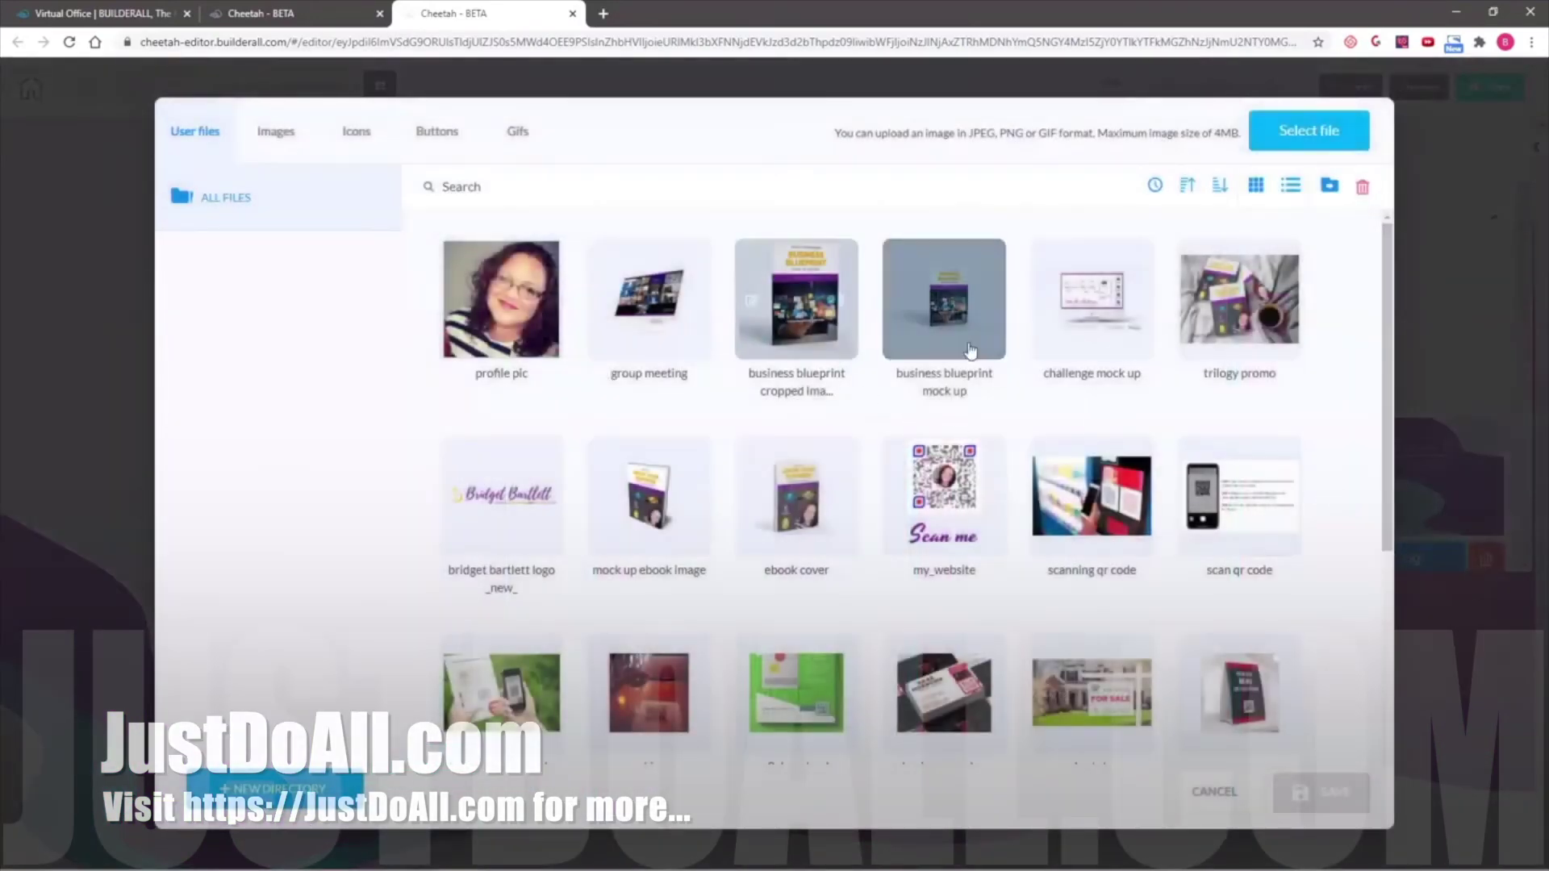
pyautogui.click(1275, 275)
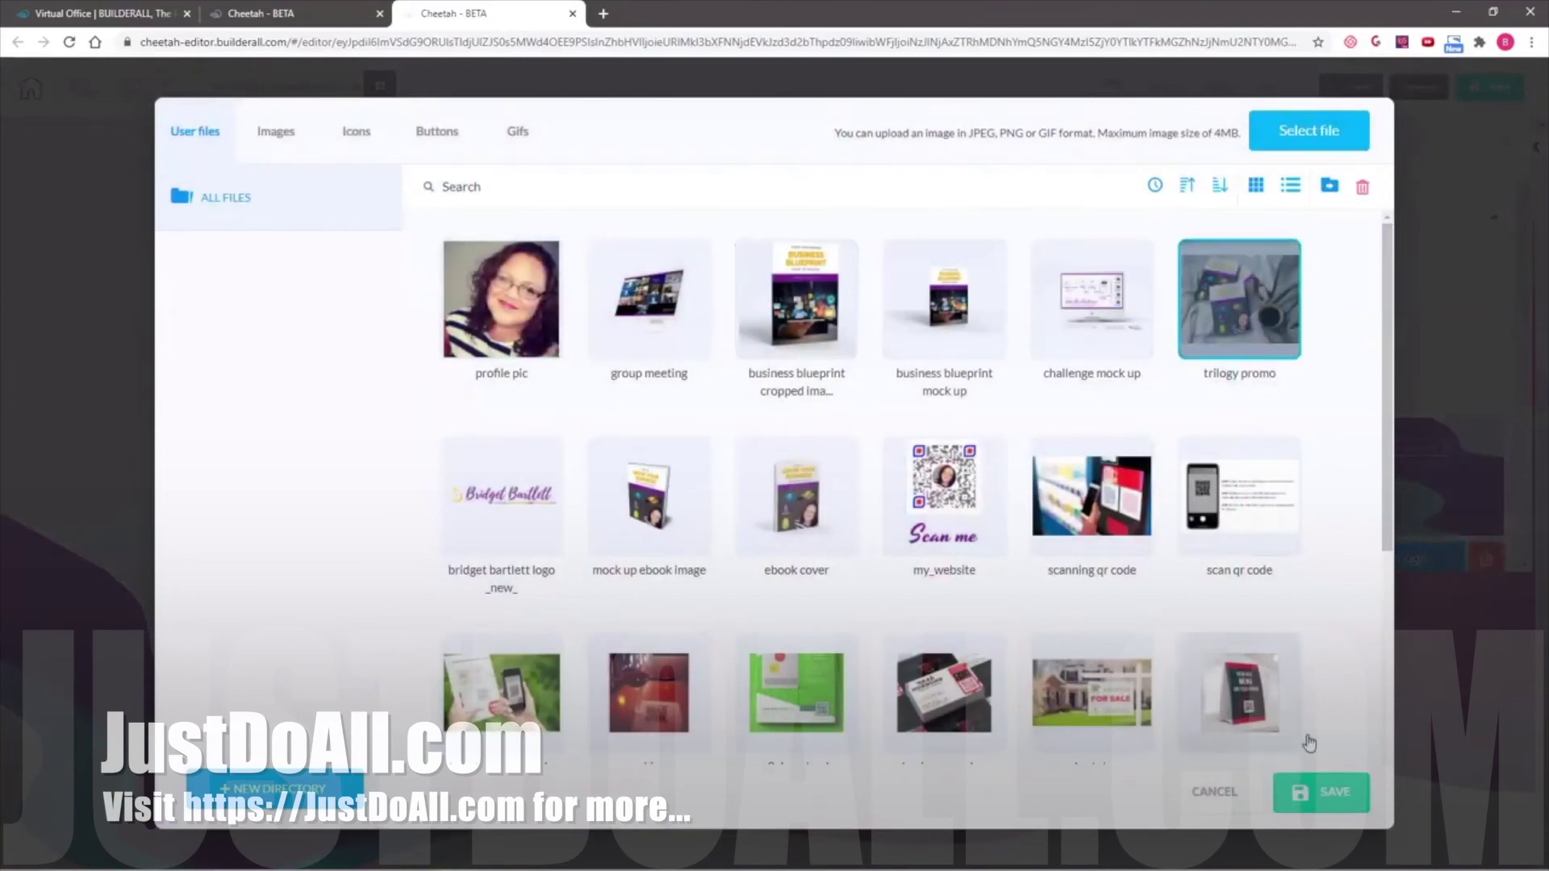
pyautogui.click(1332, 790)
pyautogui.moveTo(504, 566); pyautogui.dragTo(420, 570)
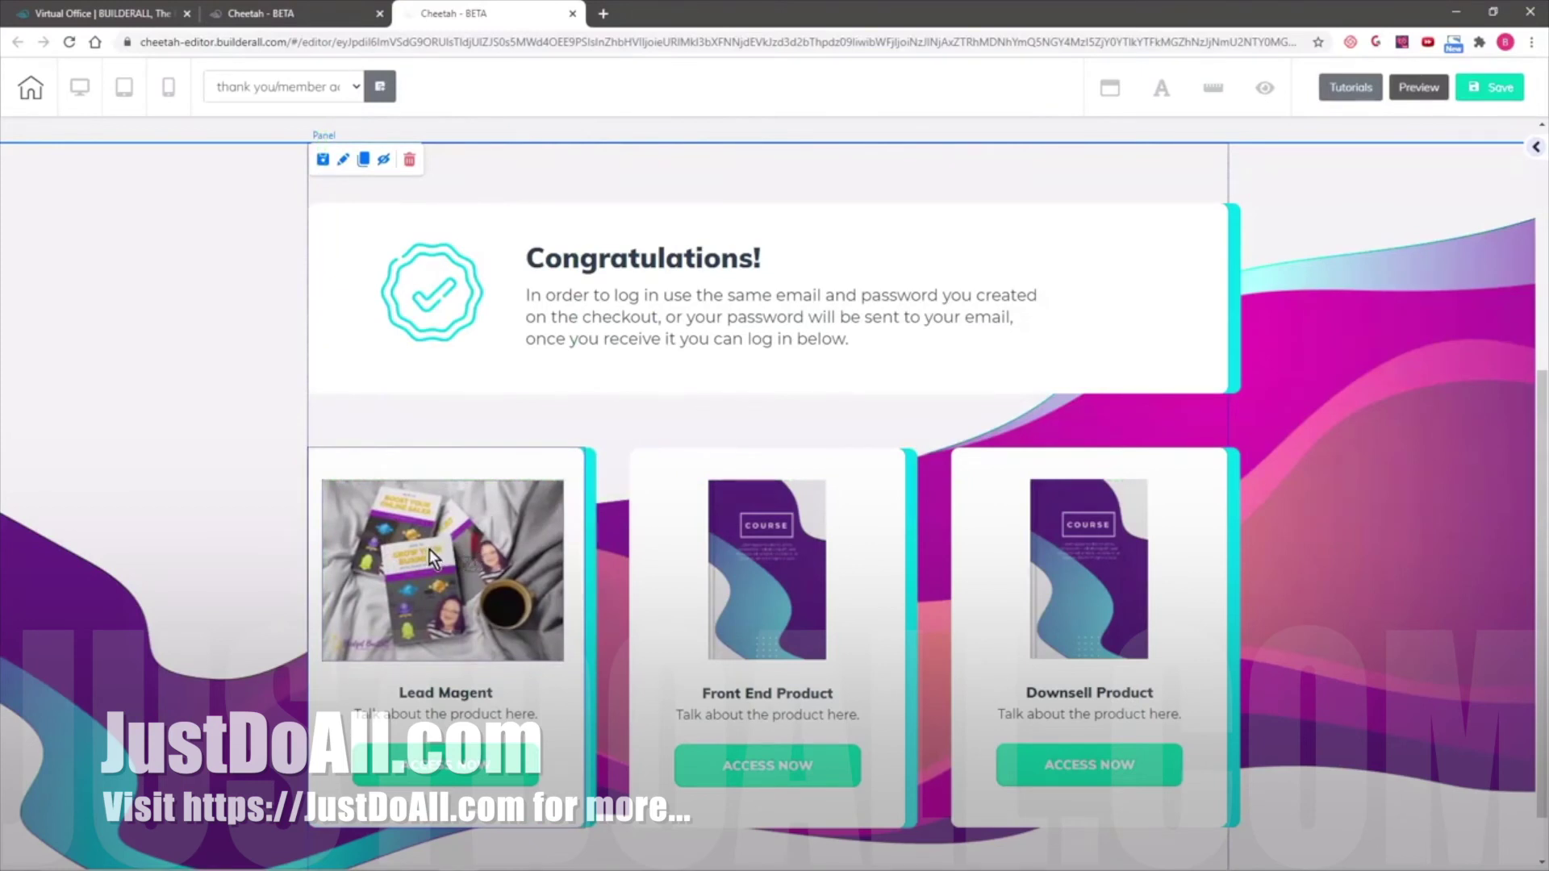
# Replace the Front End Product card image with the challenge mock up picture.
pyautogui.click(746, 564)
pyautogui.click(743, 464)
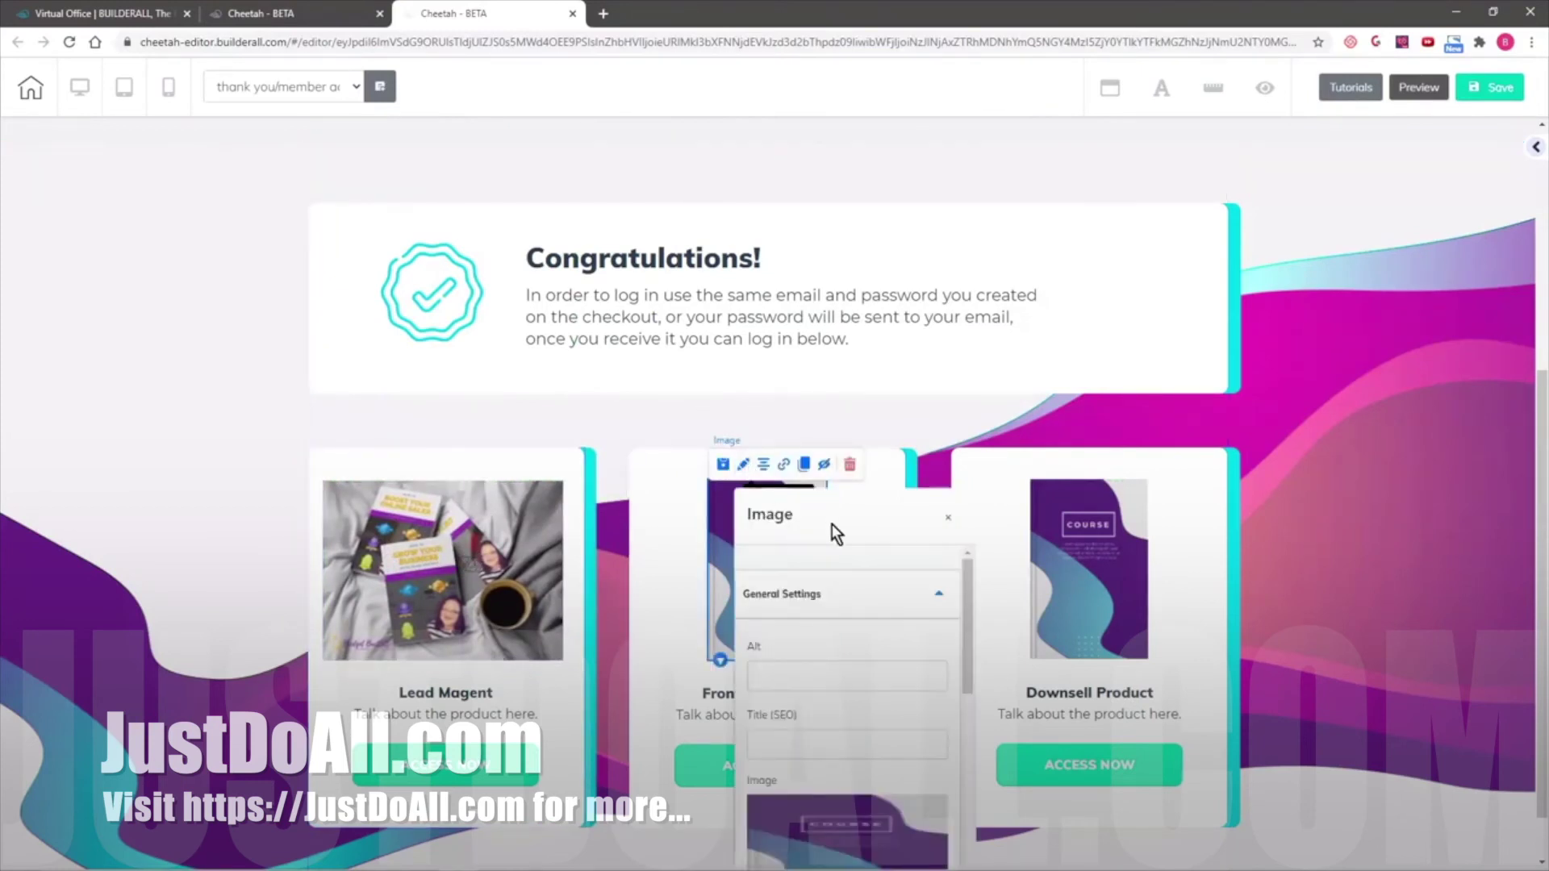
pyautogui.moveTo(831, 525); pyautogui.dragTo(1318, 256)
pyautogui.click(1315, 589)
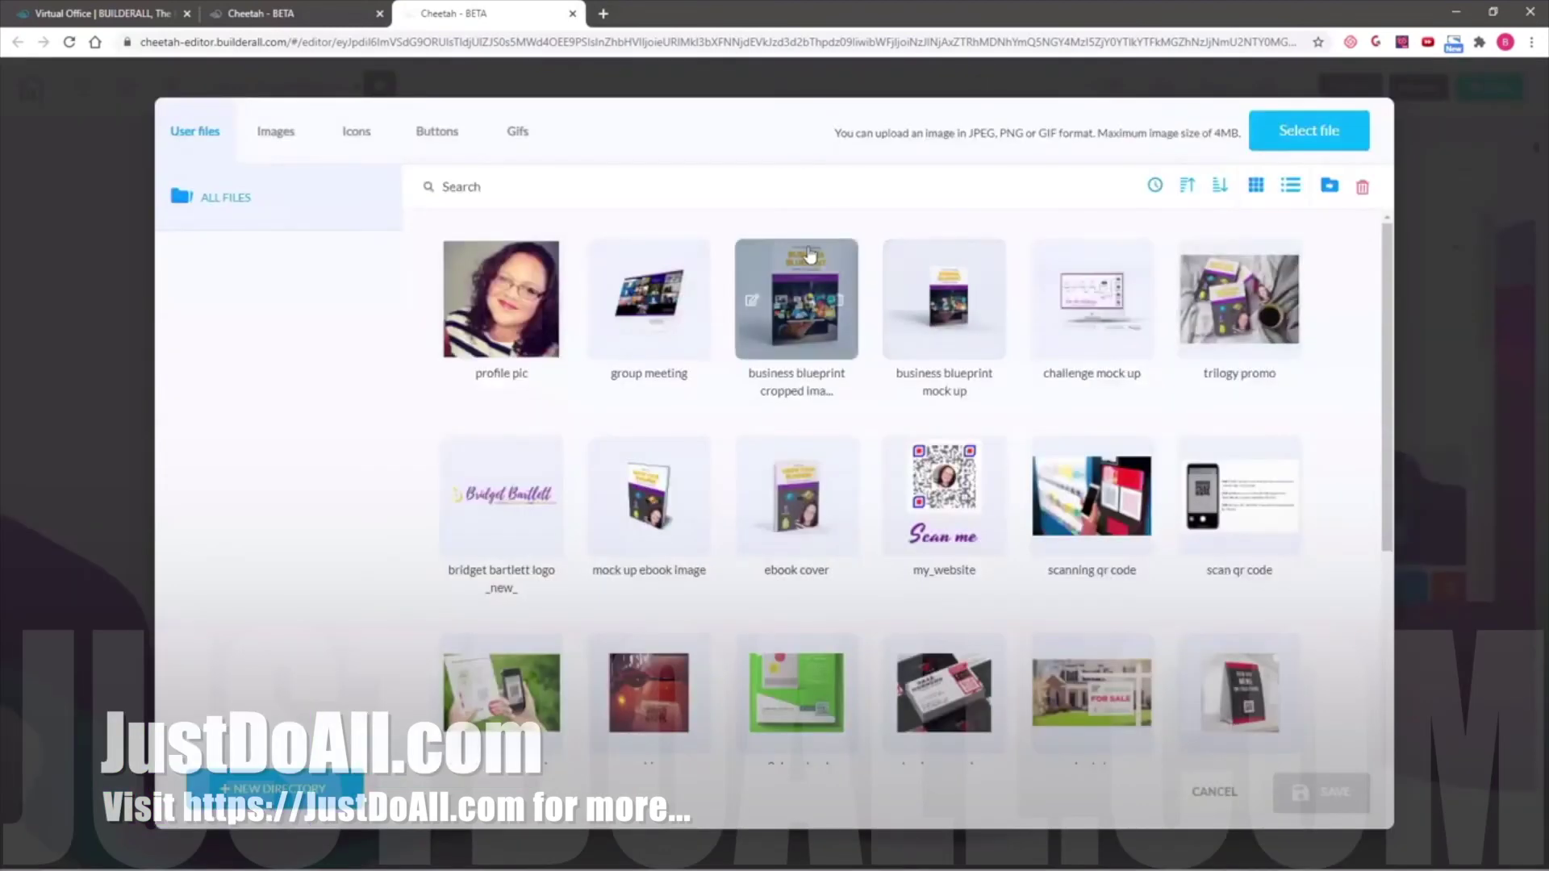
pyautogui.click(1109, 256)
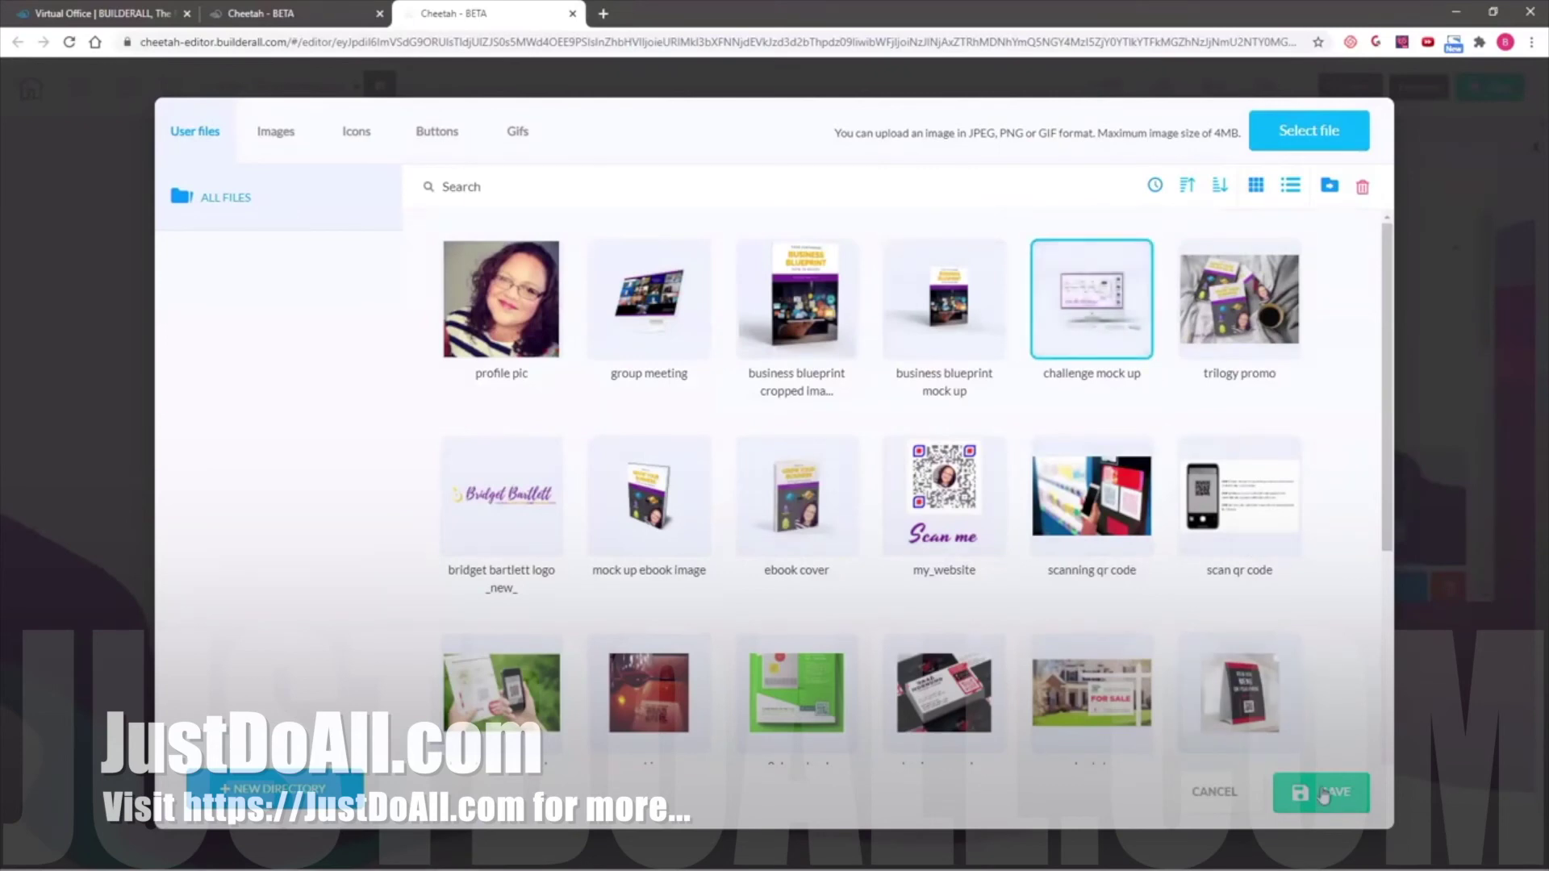
pyautogui.click(1324, 795)
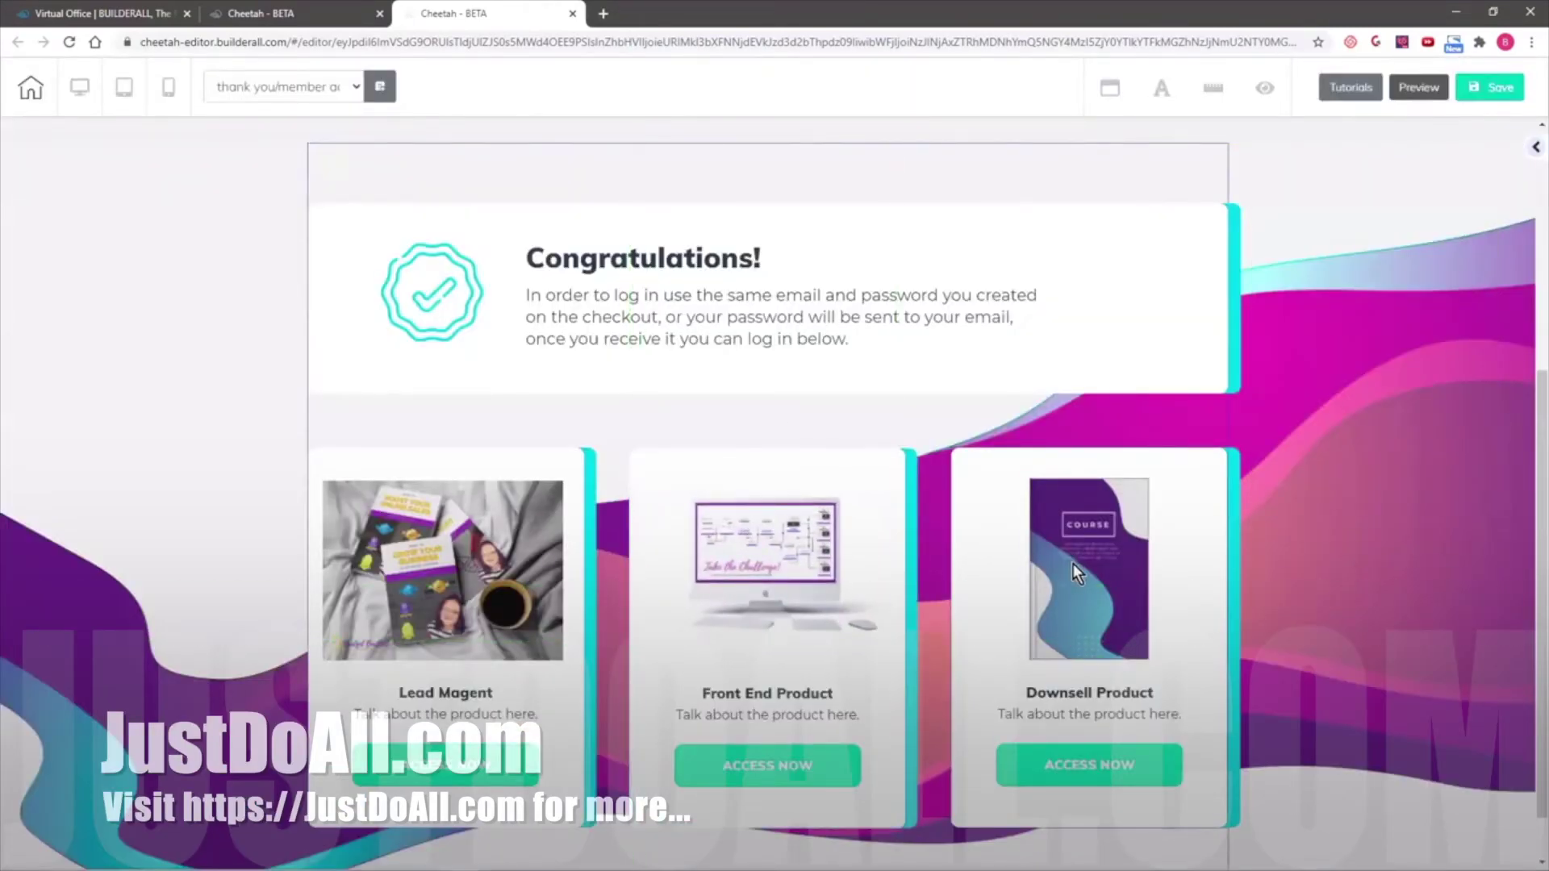
# Replace the Downsell Product card image with the video-meeting monitor mockup.
pyautogui.moveTo(1073, 564)
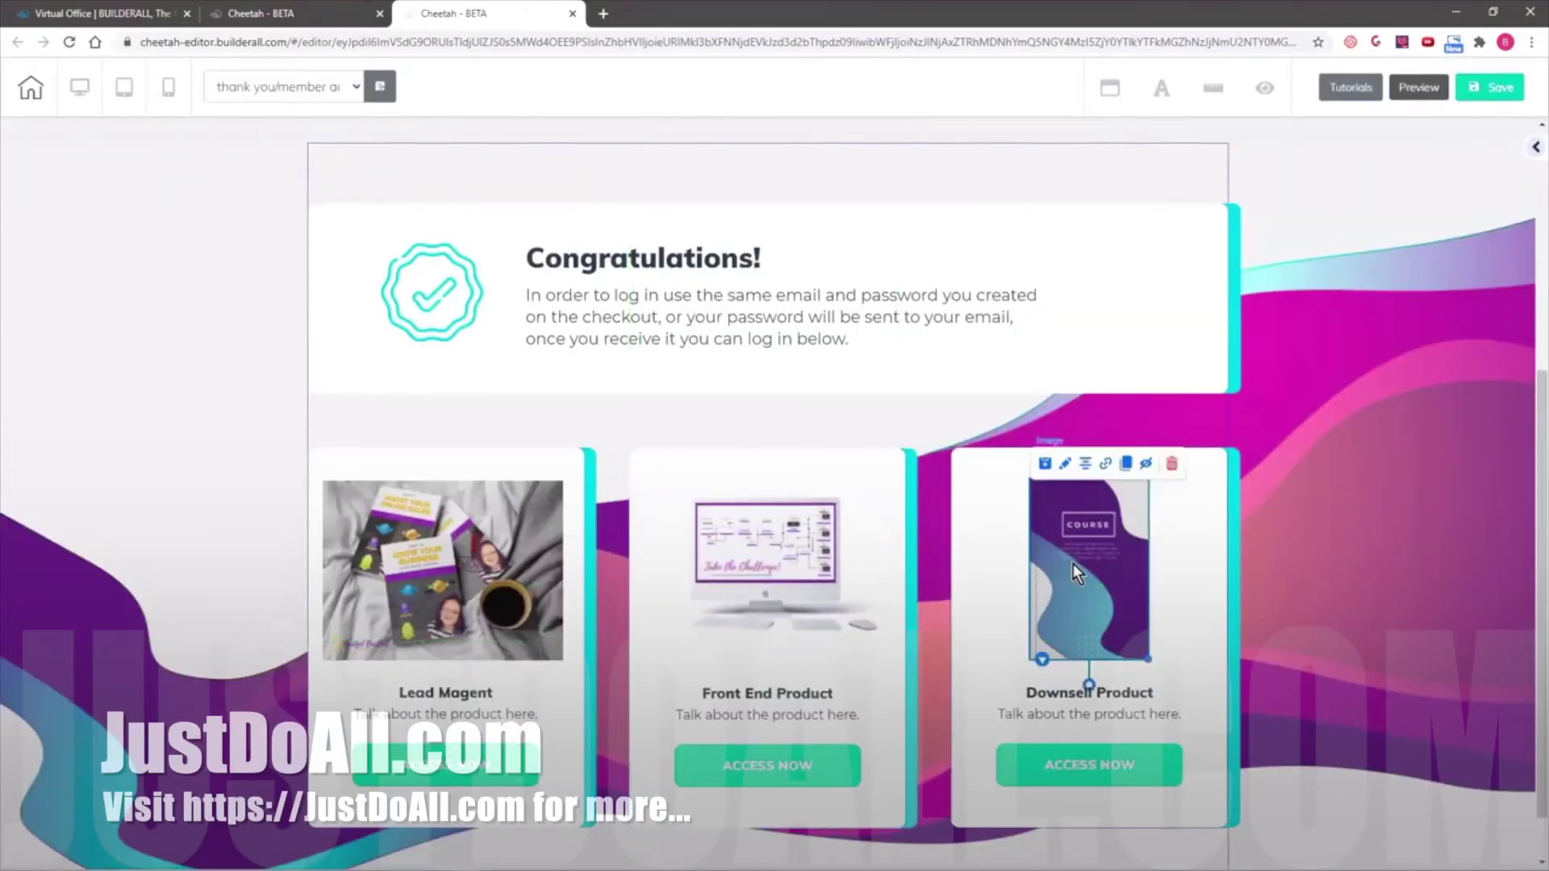
pyautogui.click(1066, 465)
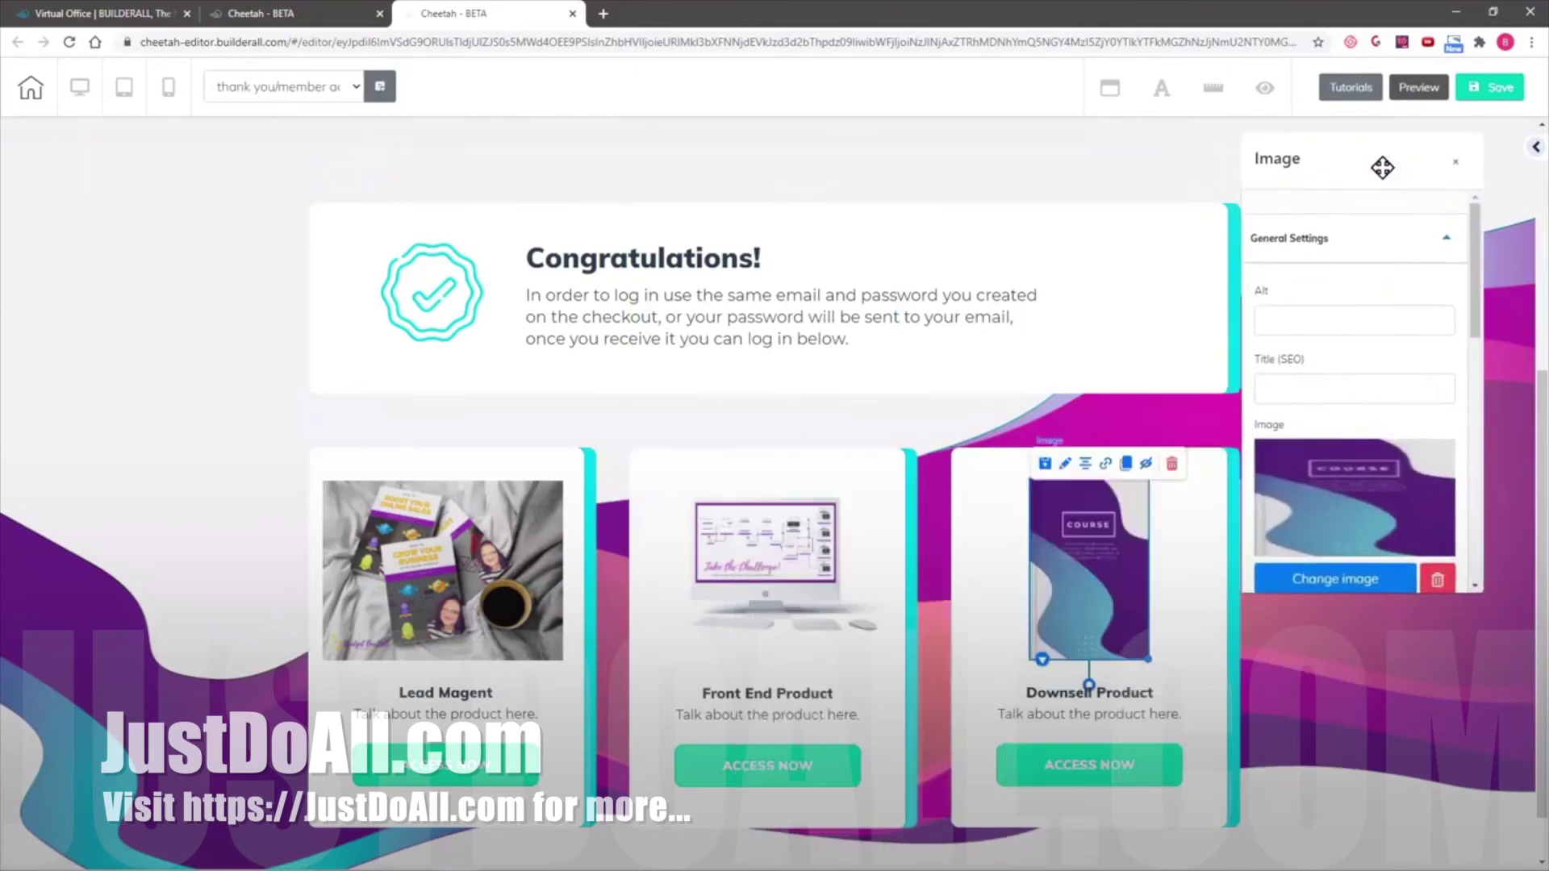
pyautogui.click(1363, 593)
pyautogui.click(649, 301)
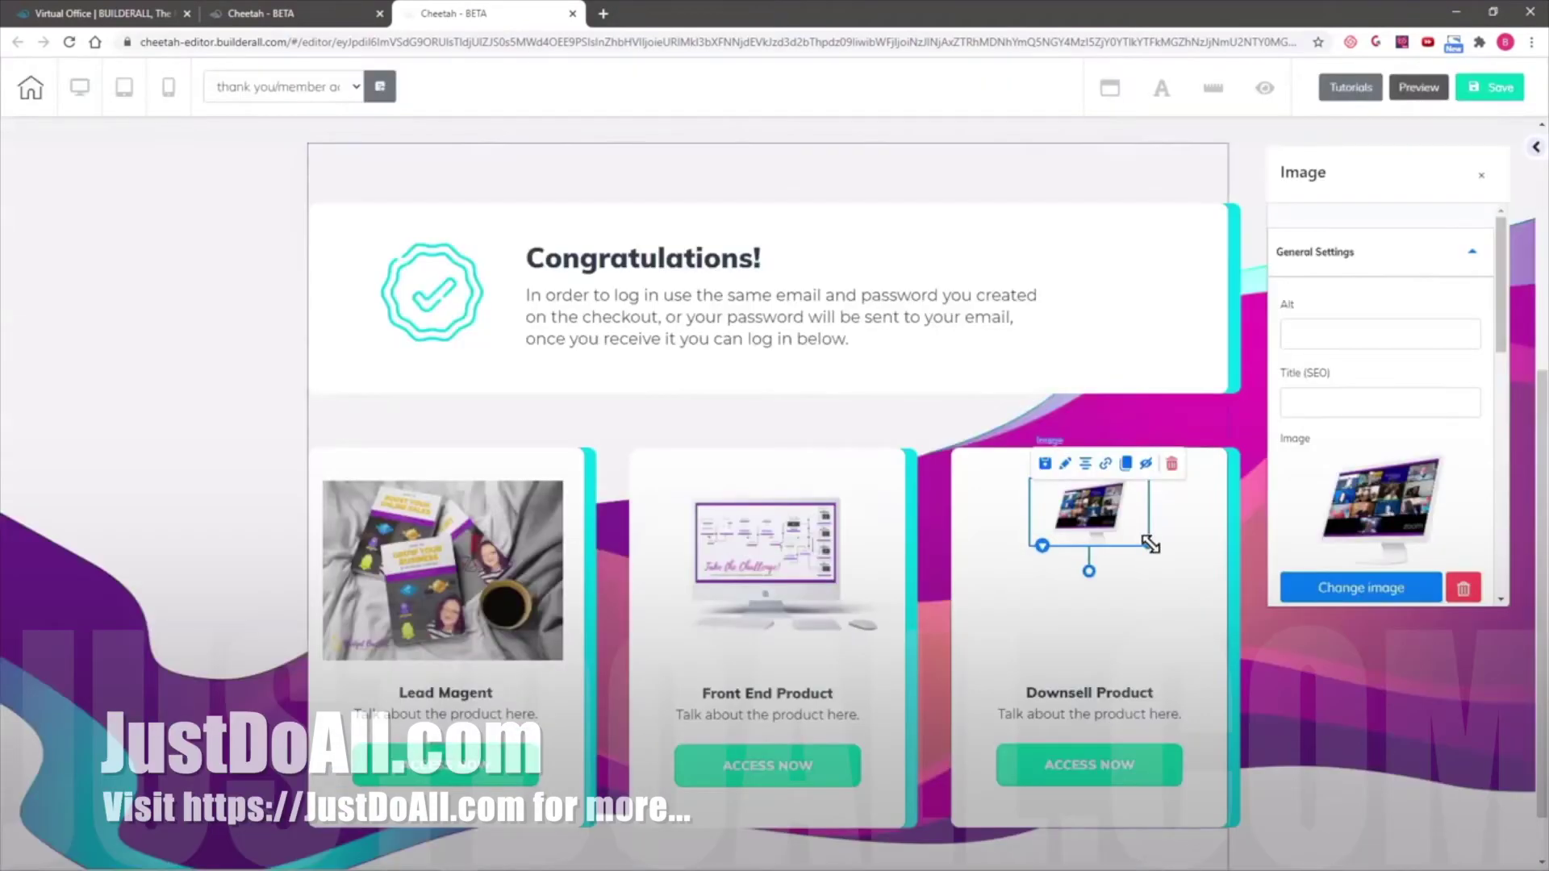
pyautogui.click(1271, 702)
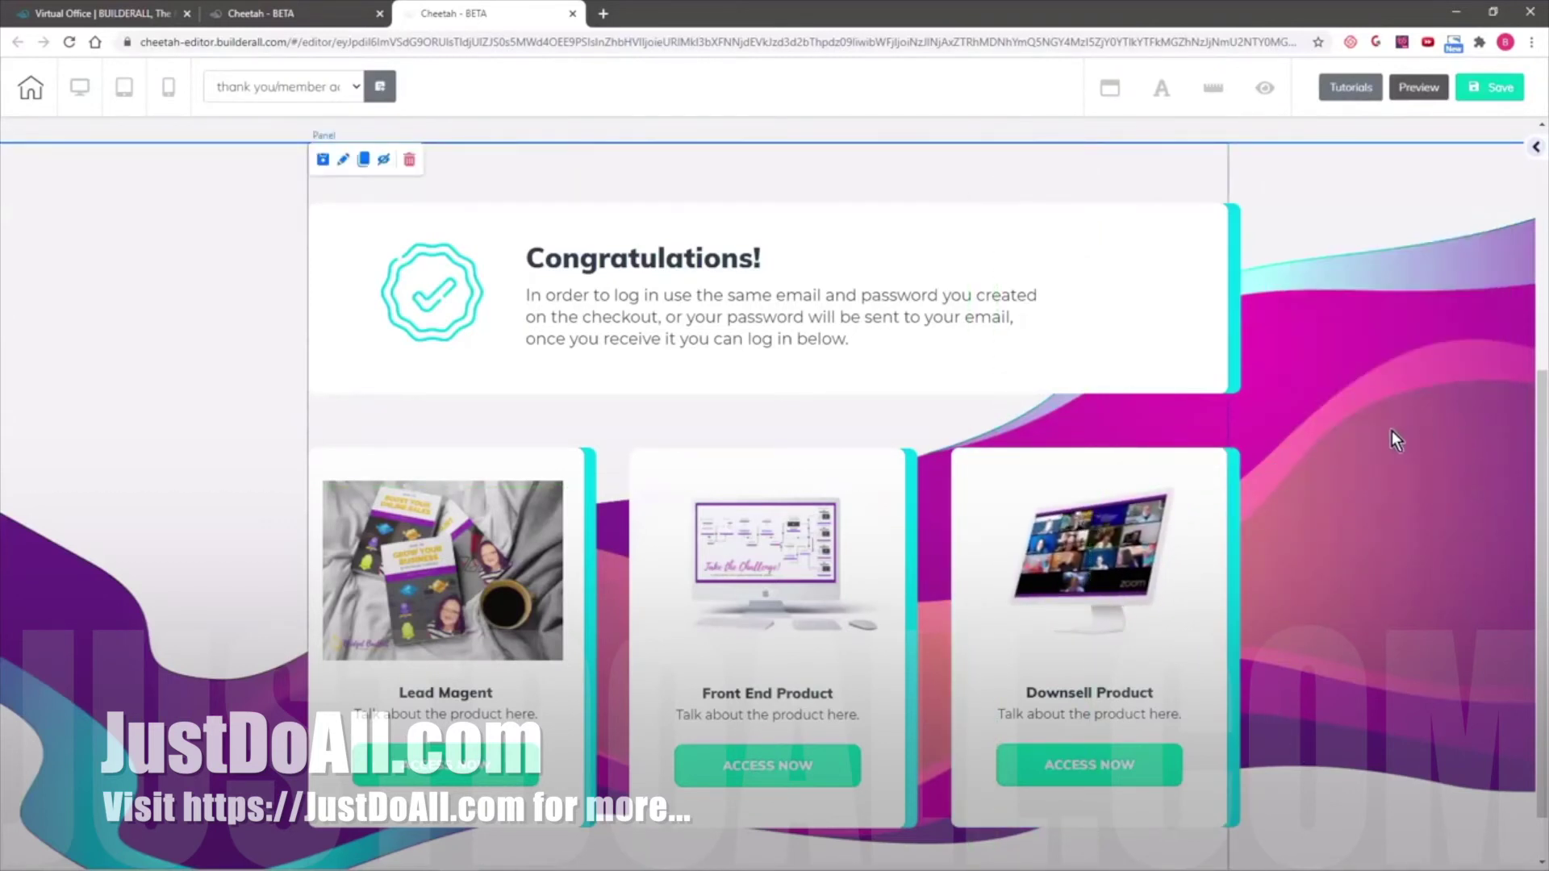
pyautogui.scroll(3, 1363, 542)
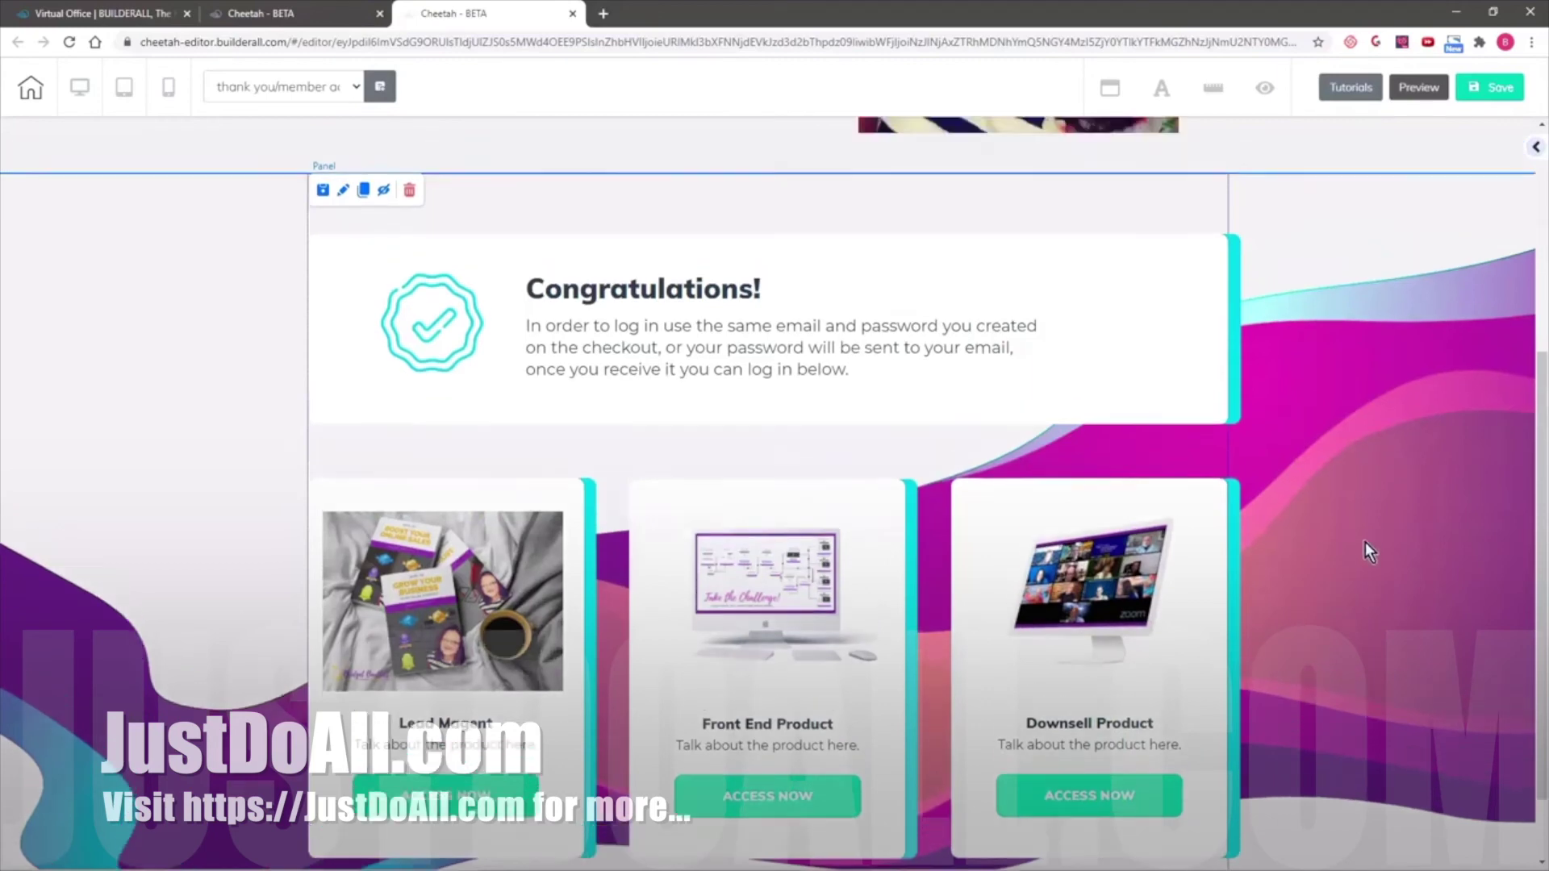
pyautogui.scroll(-3, 1363, 541)
pyautogui.scroll(1, 1355, 546)
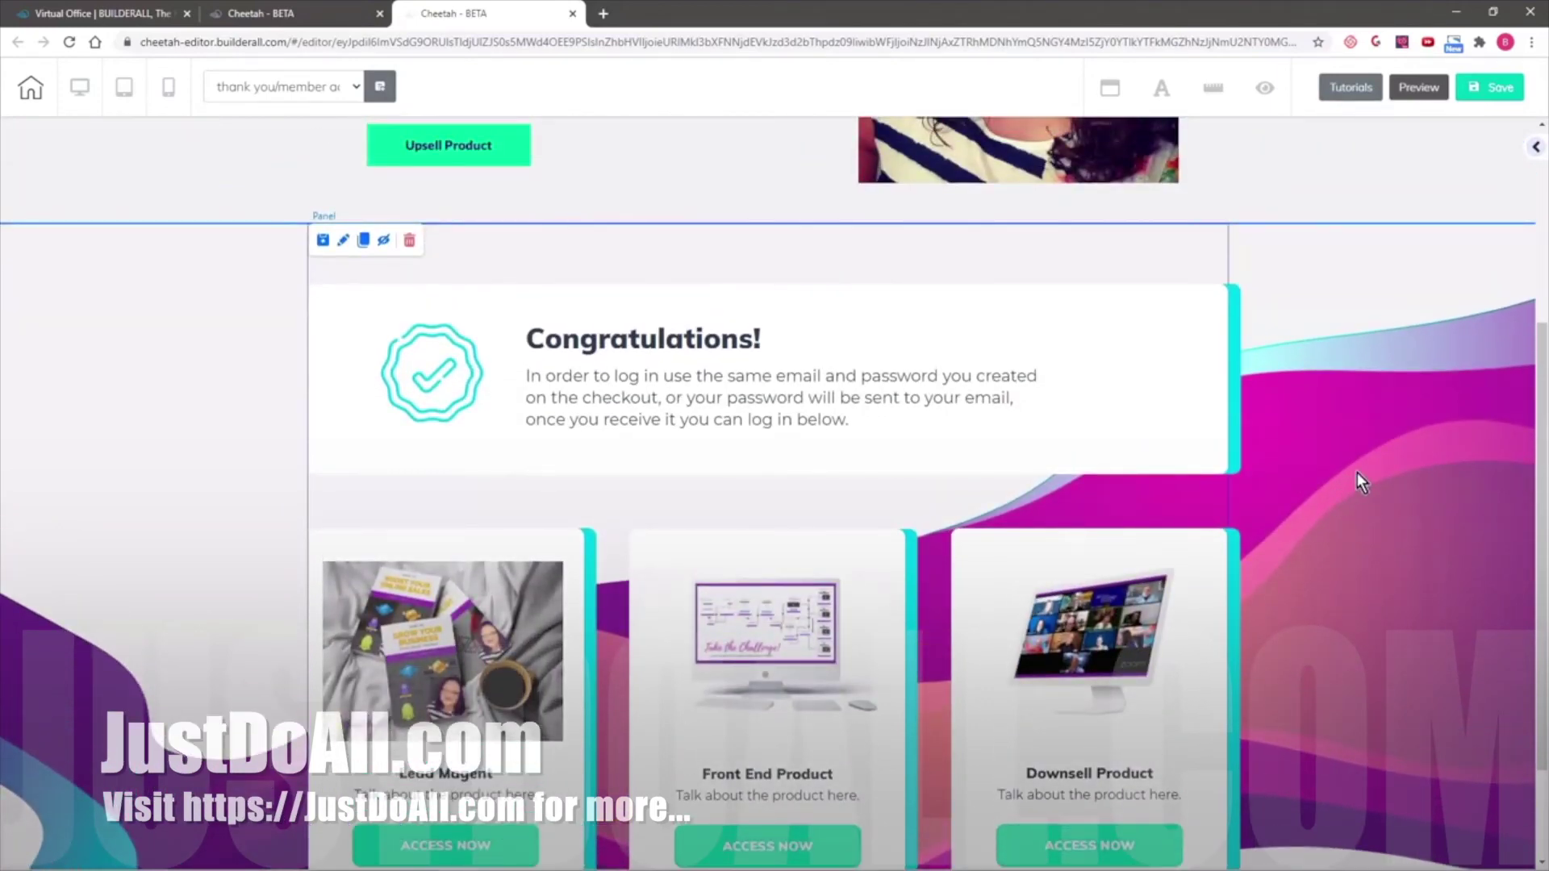
# Save, then in mobile layout move the Upsell Product button below the Welcome paragraph.
pyautogui.click(1488, 92)
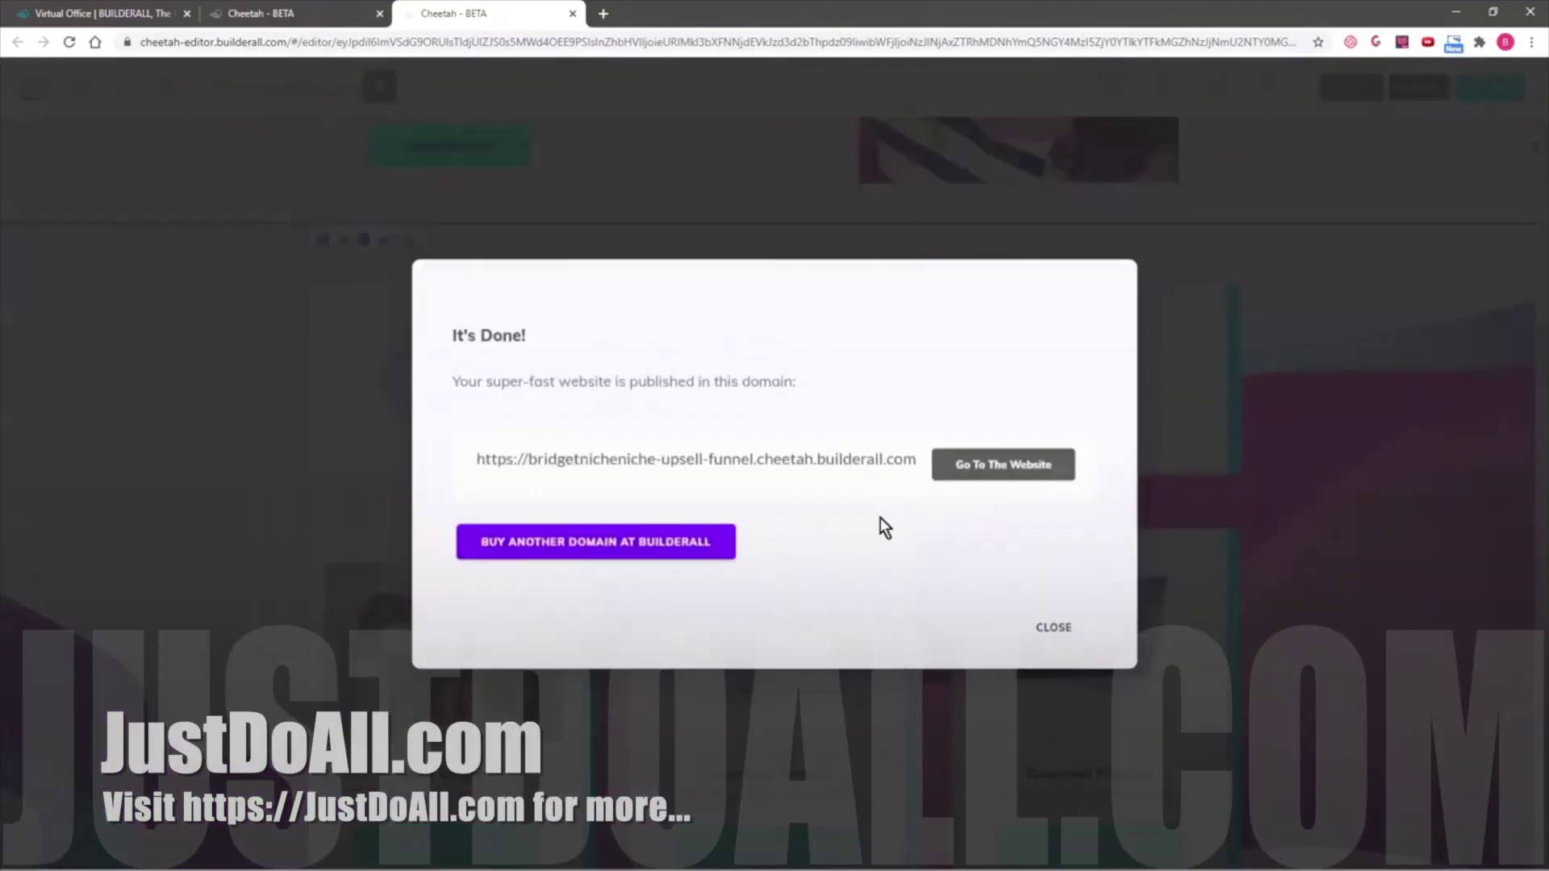
pyautogui.click(1415, 526)
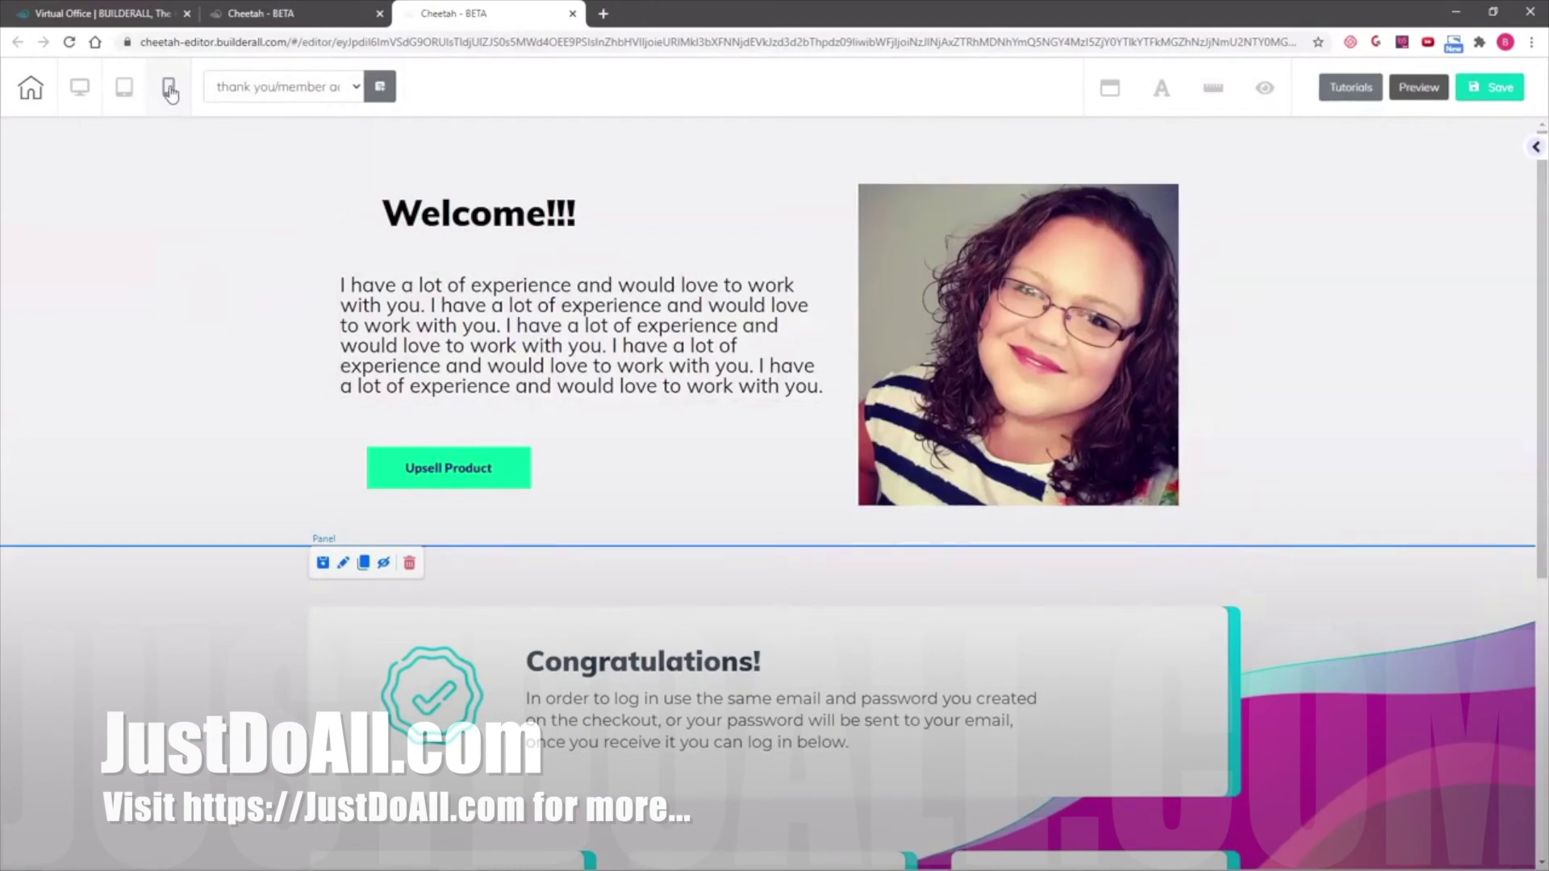
pyautogui.click(170, 93)
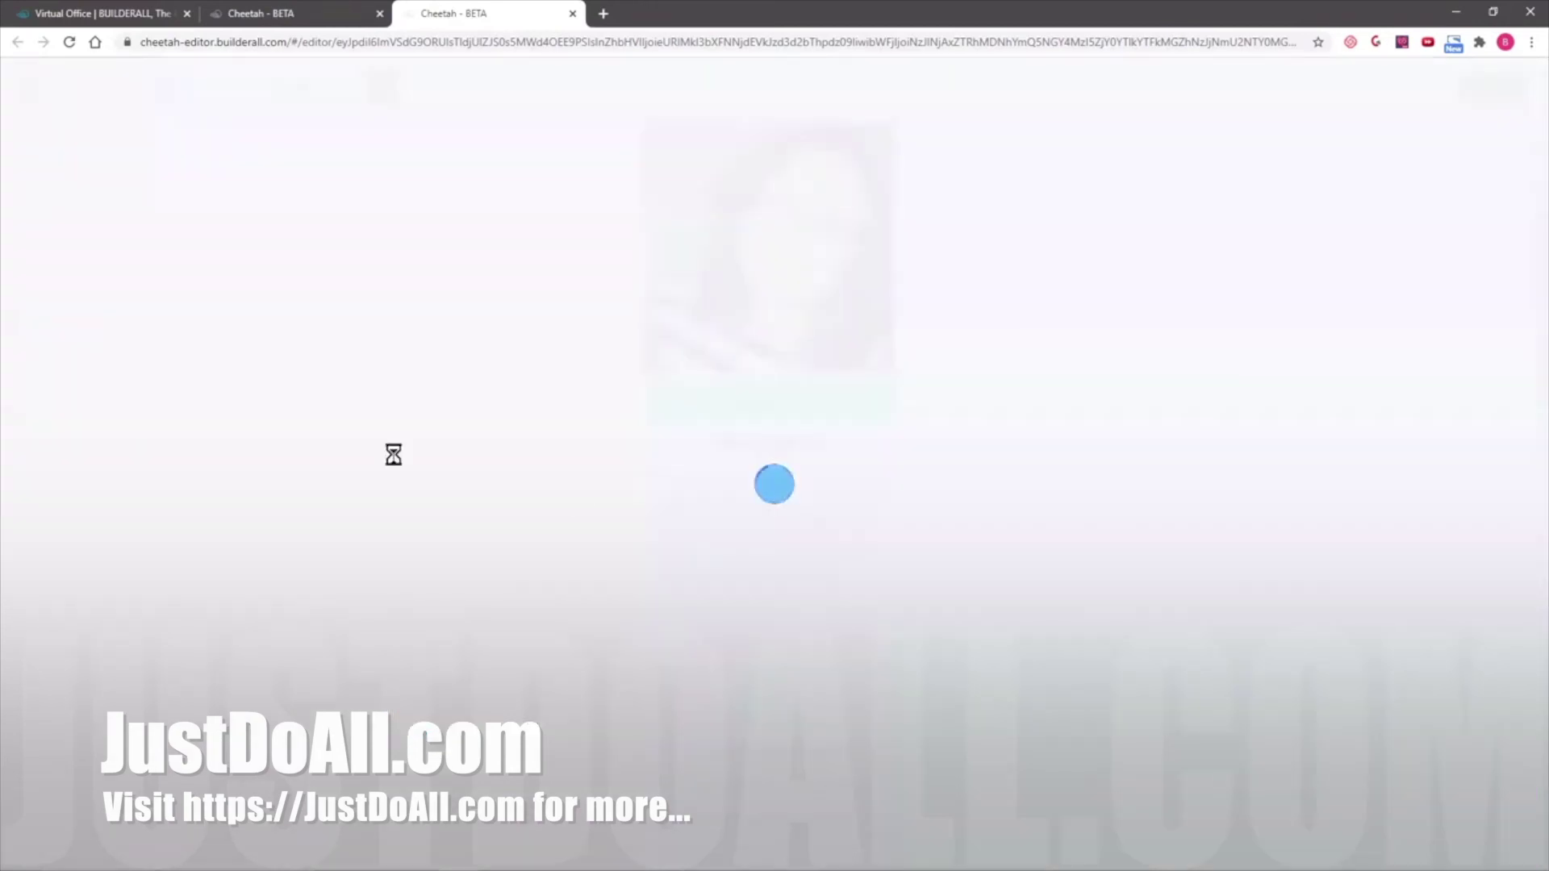
pyautogui.moveTo(779, 394)
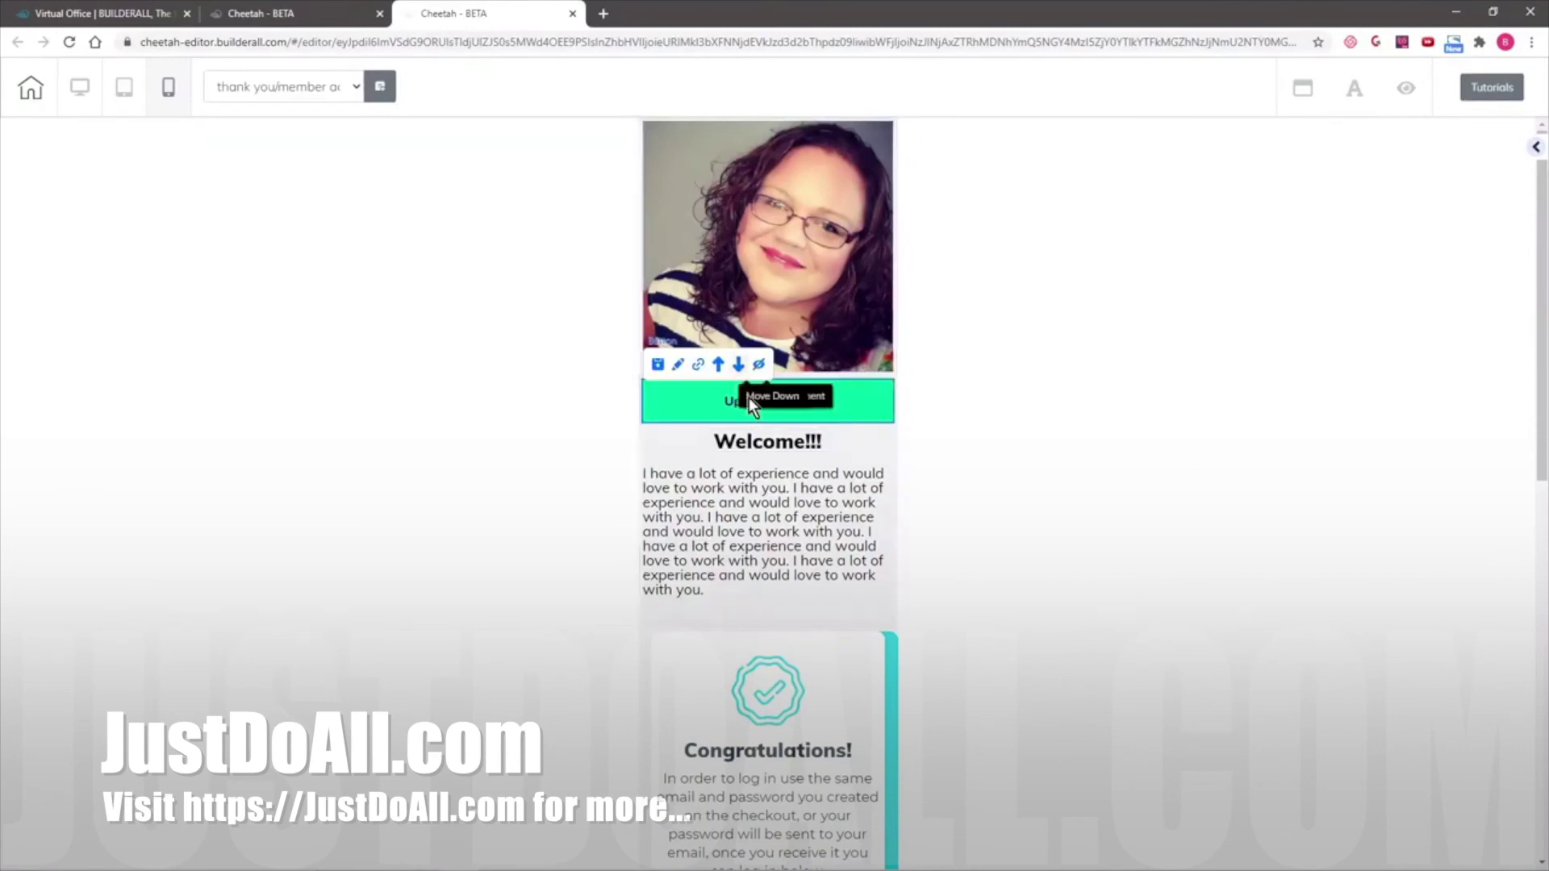
pyautogui.click(739, 367)
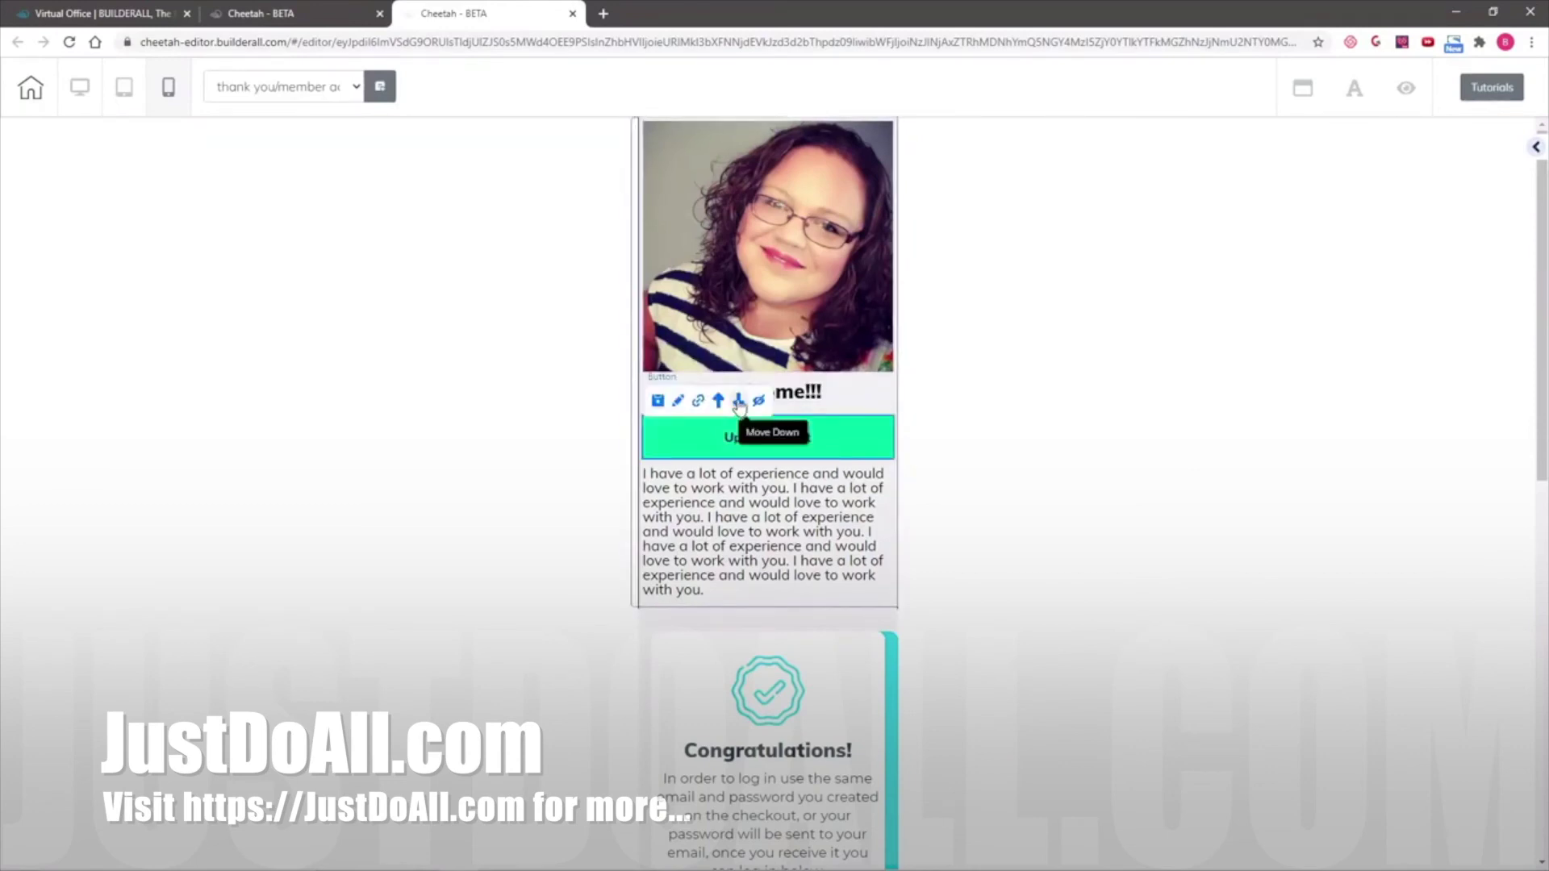
pyautogui.click(738, 401)
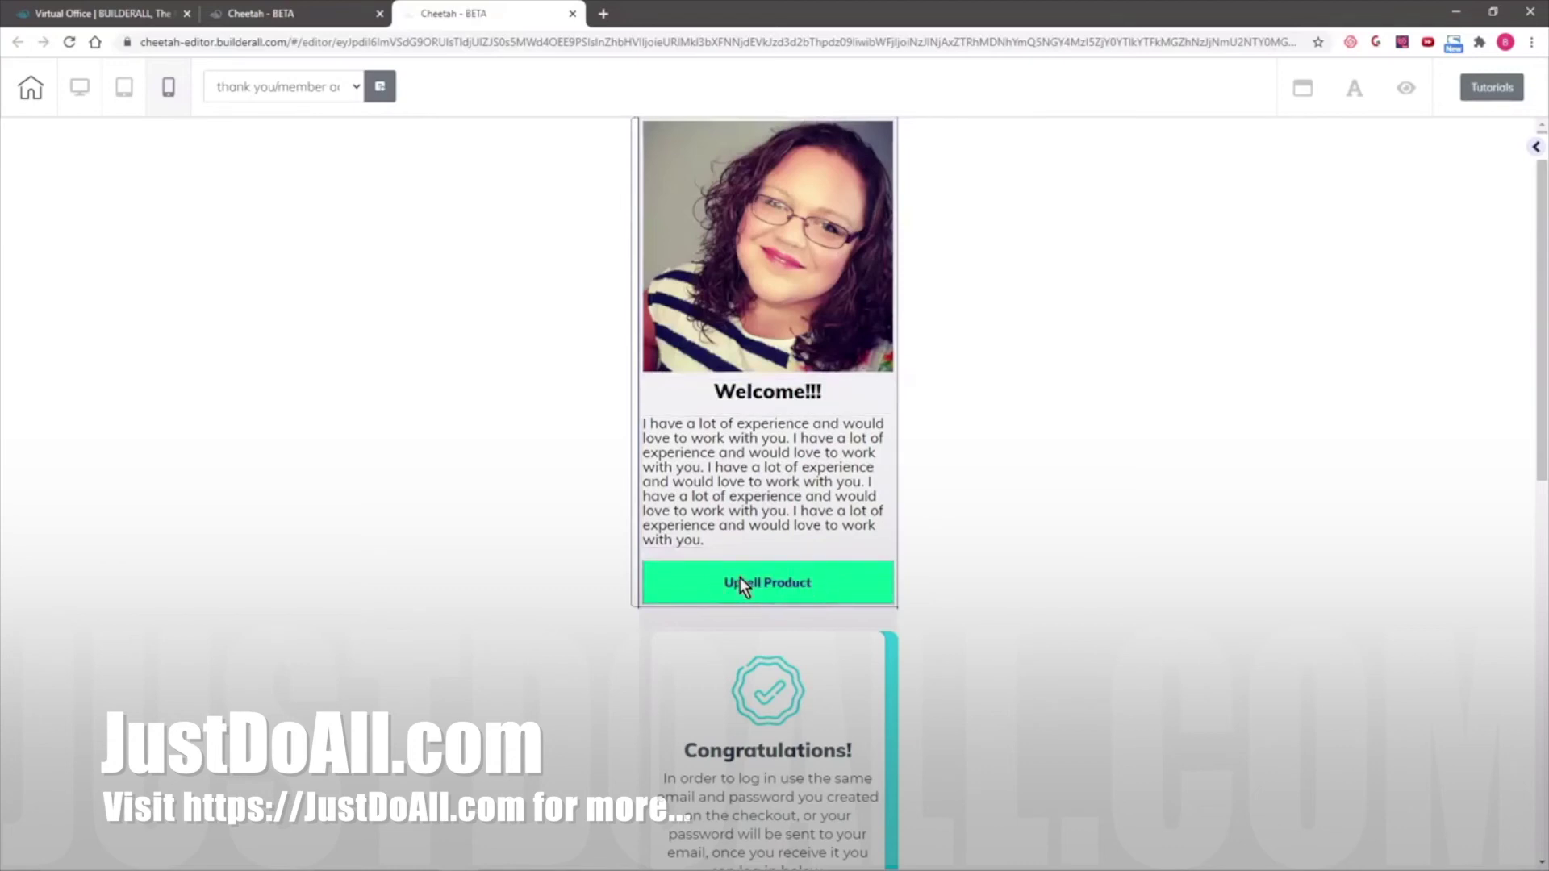
# Set the Upsell Product button's bottom lateral spacing to 37 in advanced settings.
pyautogui.moveTo(726, 579)
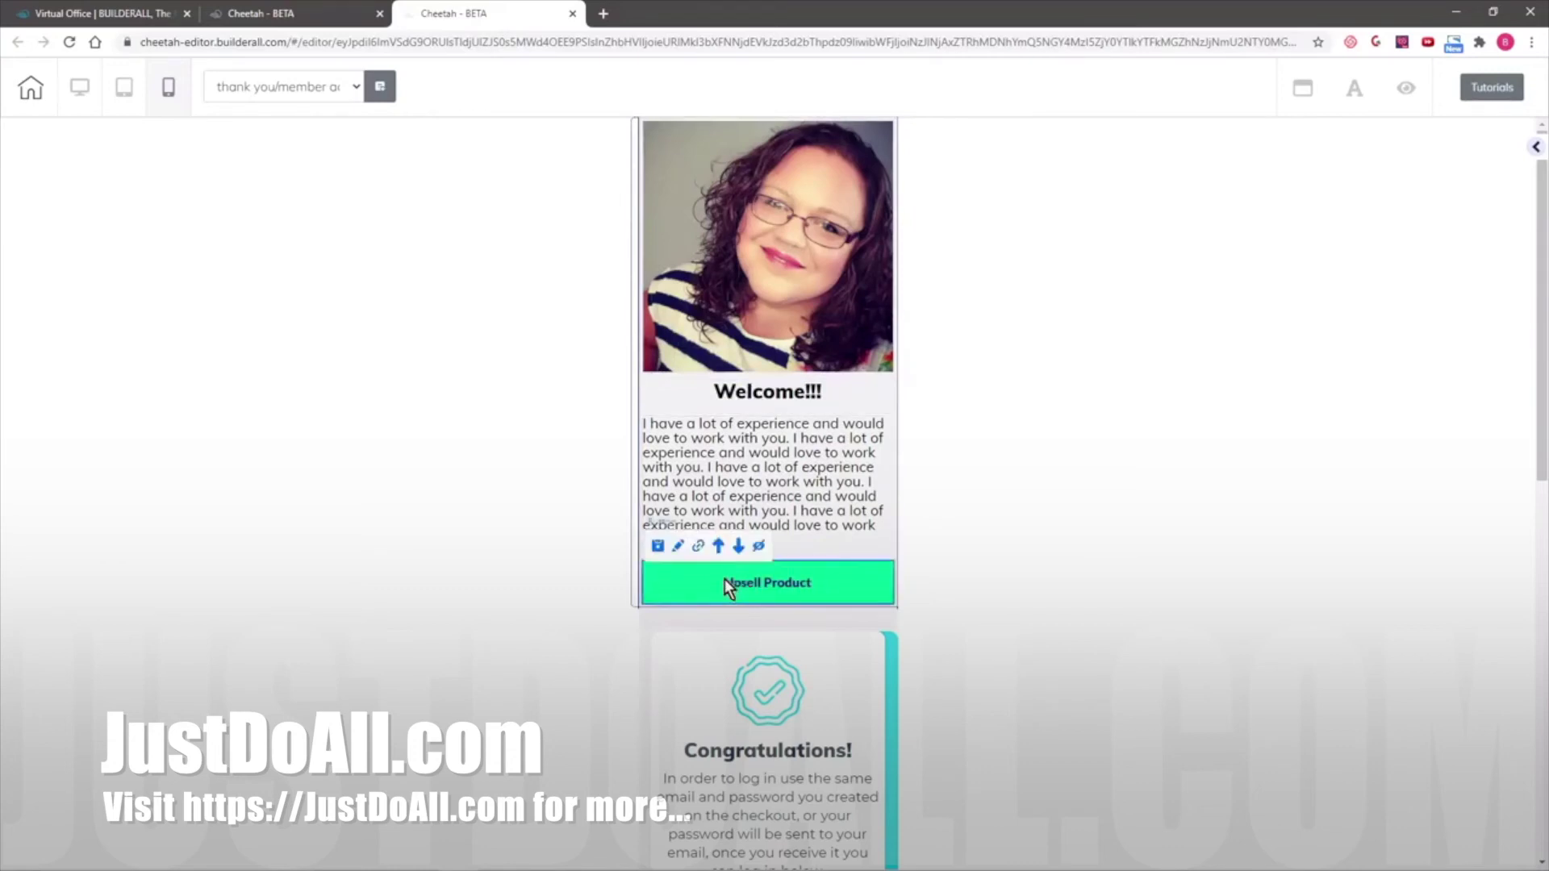
pyautogui.click(678, 549)
pyautogui.moveTo(864, 595); pyautogui.dragTo(1251, 190)
pyautogui.scroll(-3, 1303, 413)
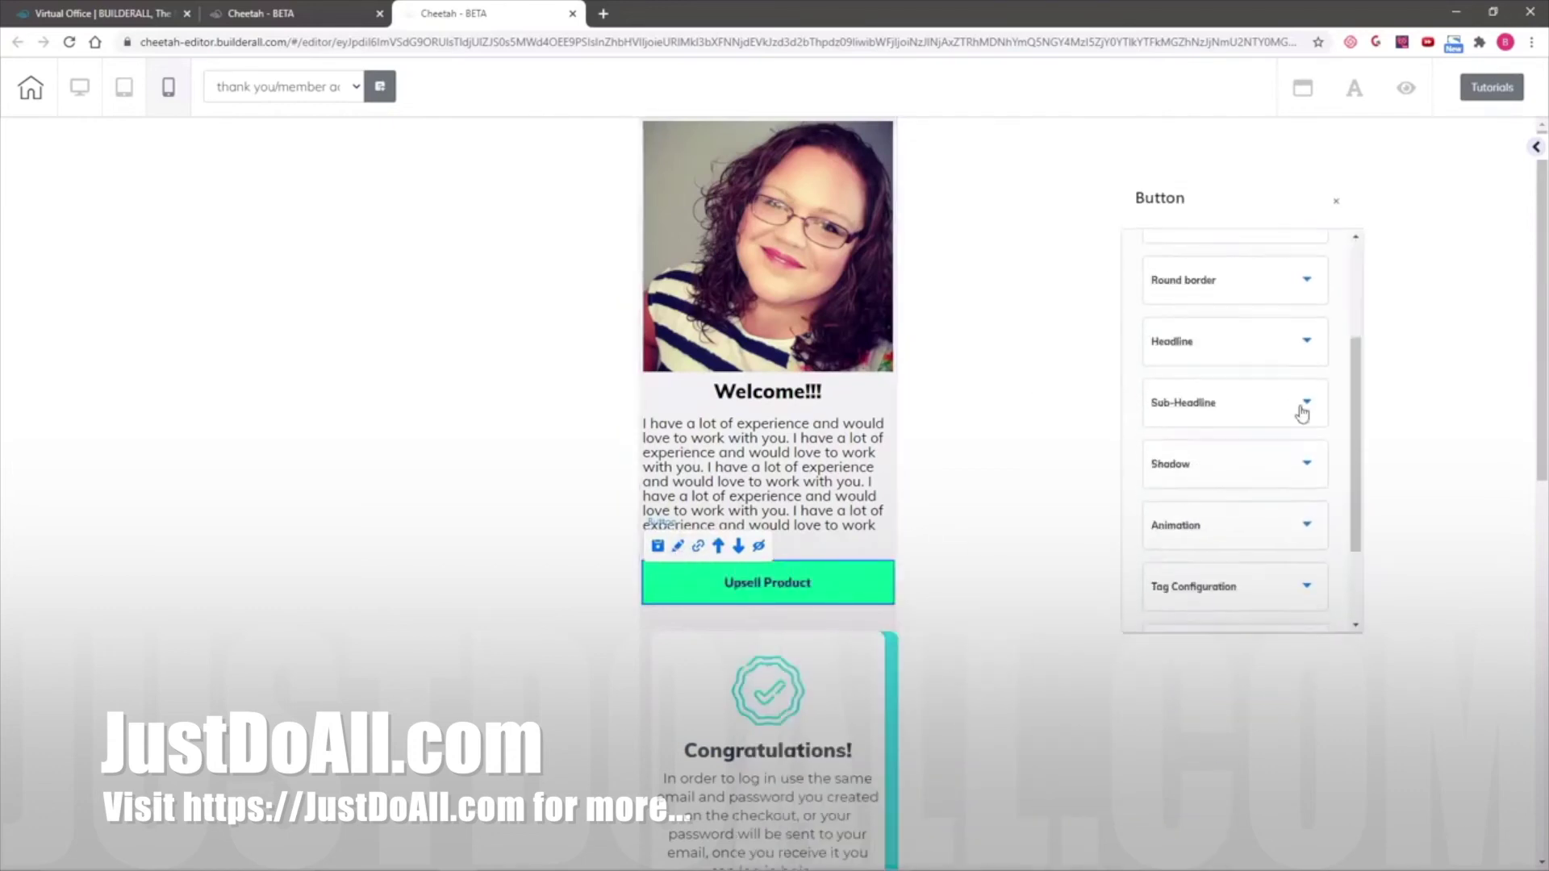
pyautogui.scroll(-2, 1291, 452)
pyautogui.click(1218, 526)
pyautogui.scroll(-5, 1247, 492)
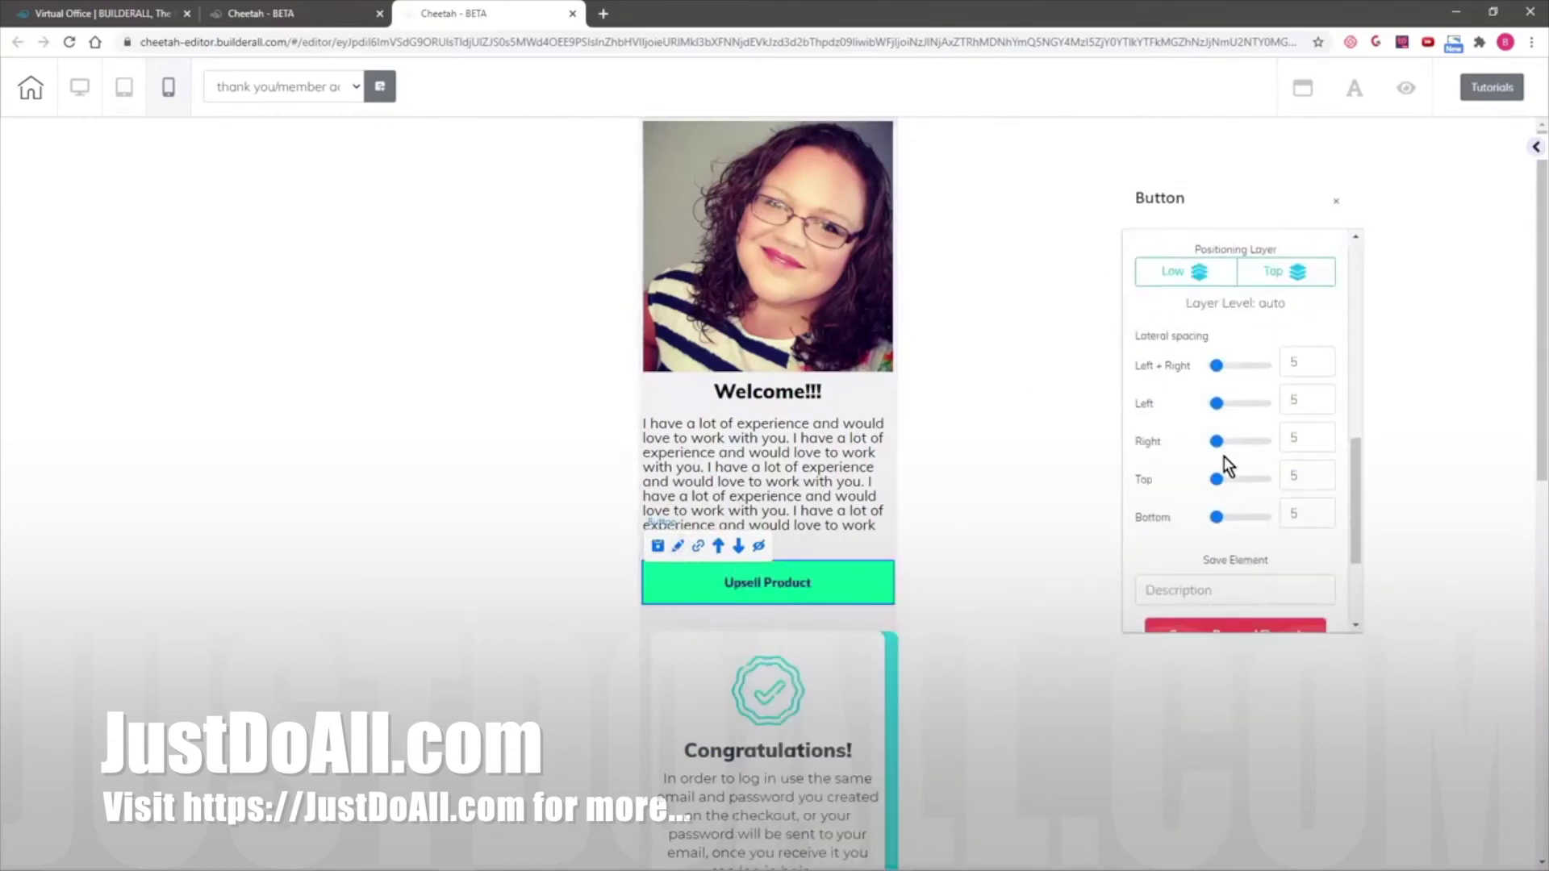
pyautogui.moveTo(1216, 518); pyautogui.dragTo(1231, 522)
pyautogui.scroll(-6, 1020, 577)
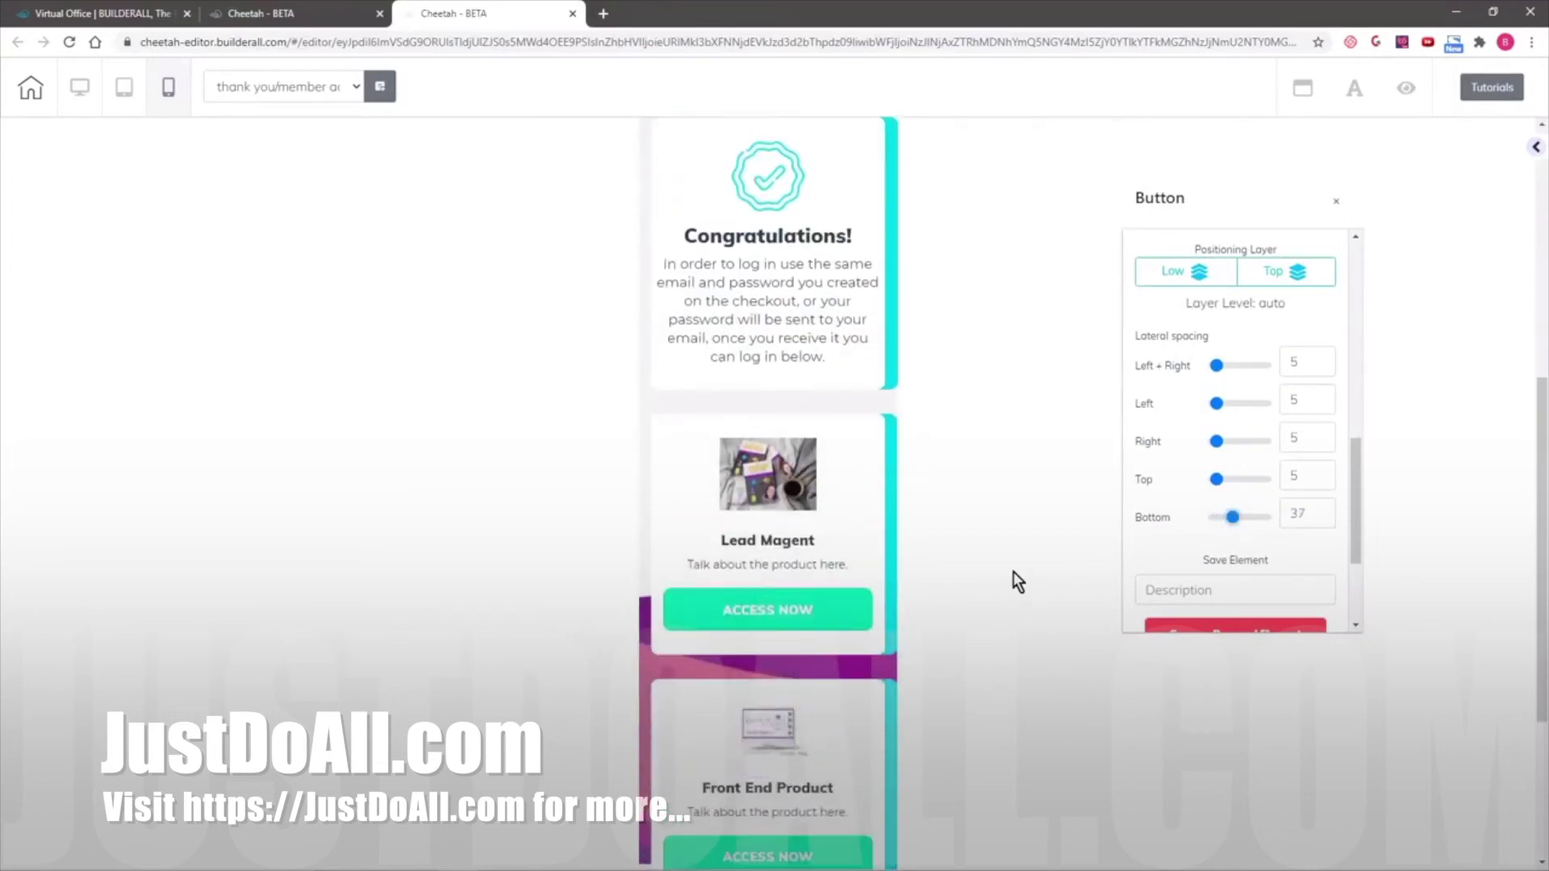
pyautogui.scroll(-3, 1013, 572)
pyautogui.scroll(9, 985, 616)
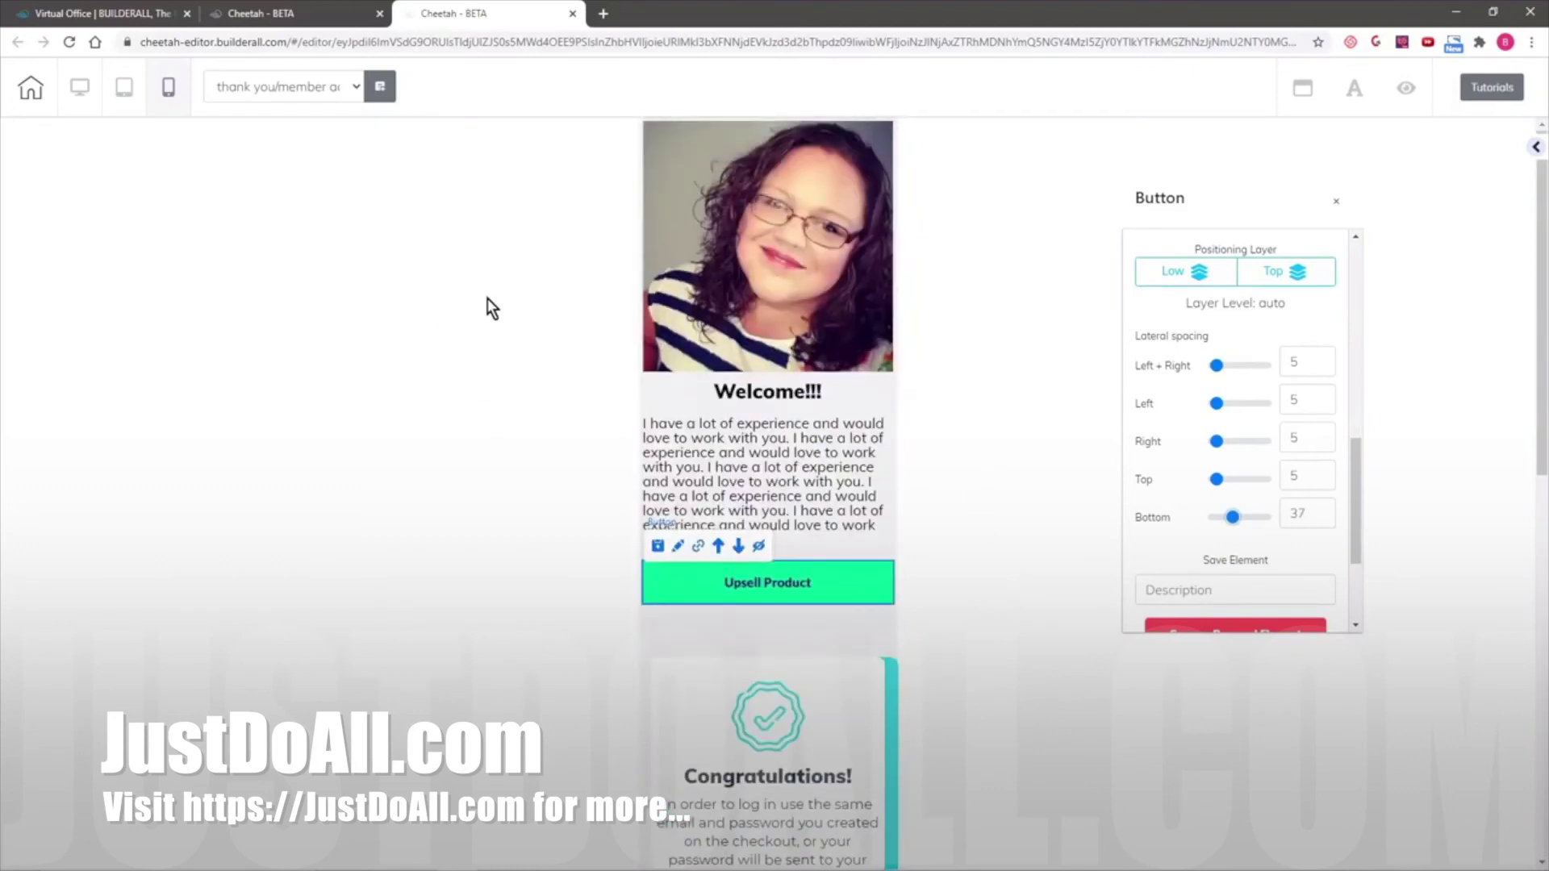
# Return to desktop layout, then save and publish the site.
pyautogui.click(80, 89)
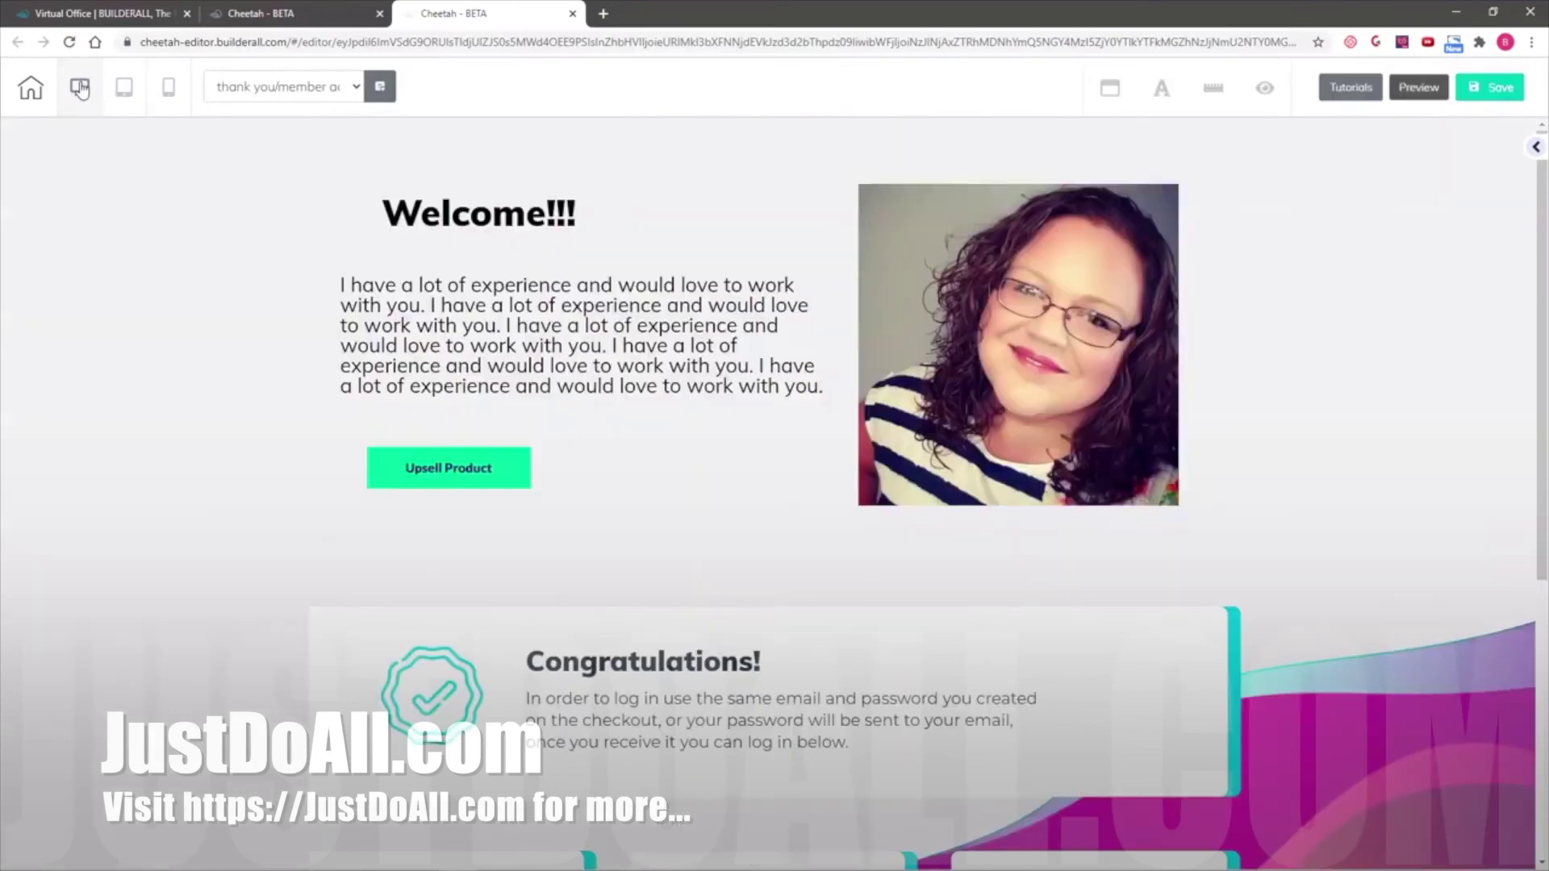
pyautogui.click(1496, 85)
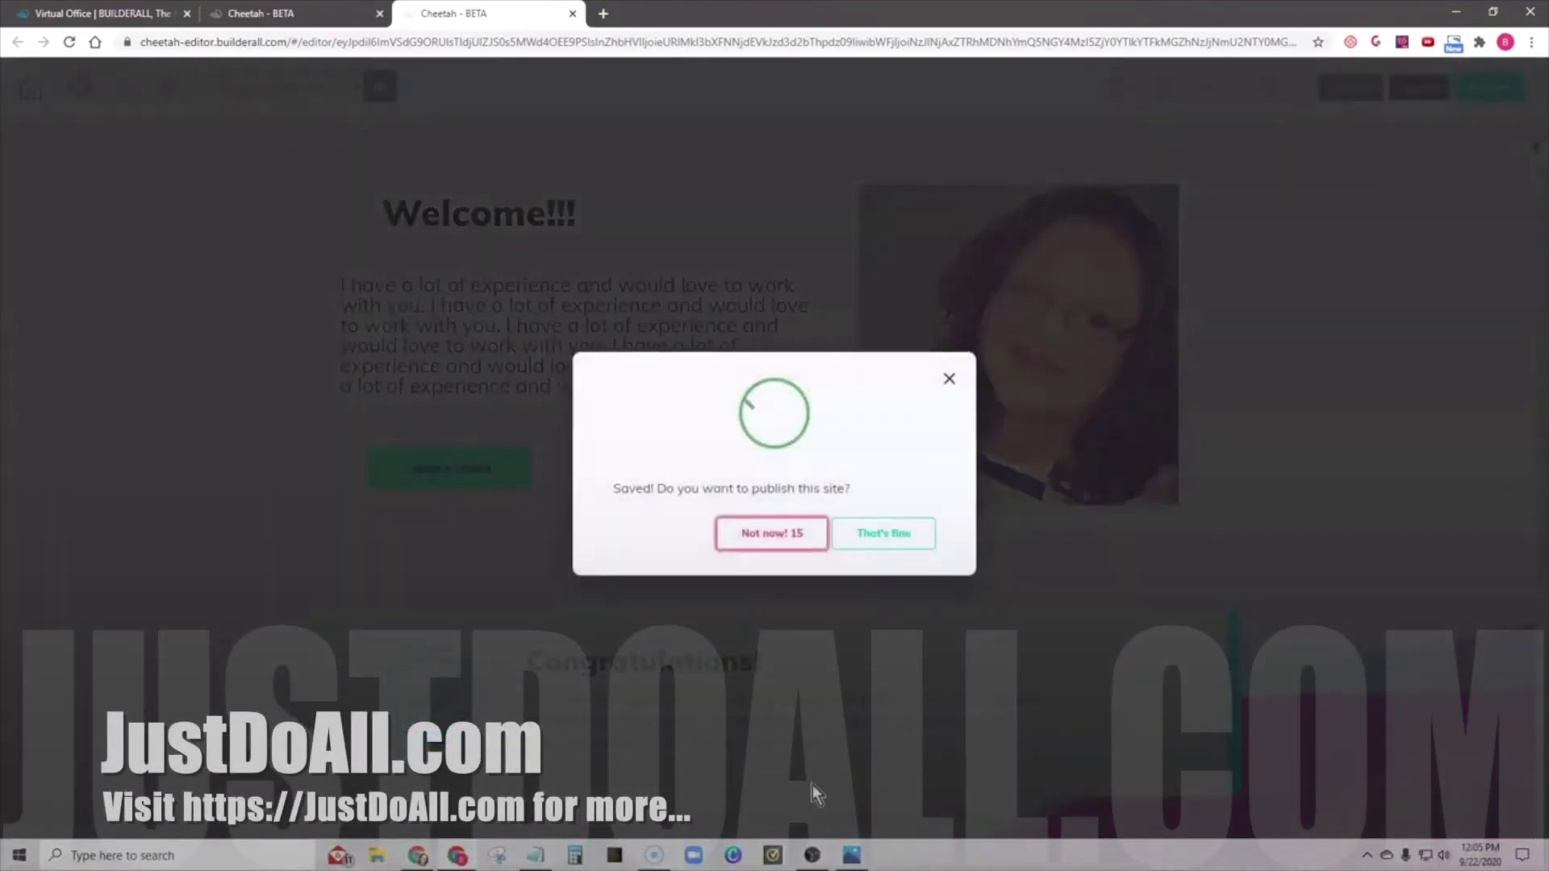
pyautogui.click(900, 533)
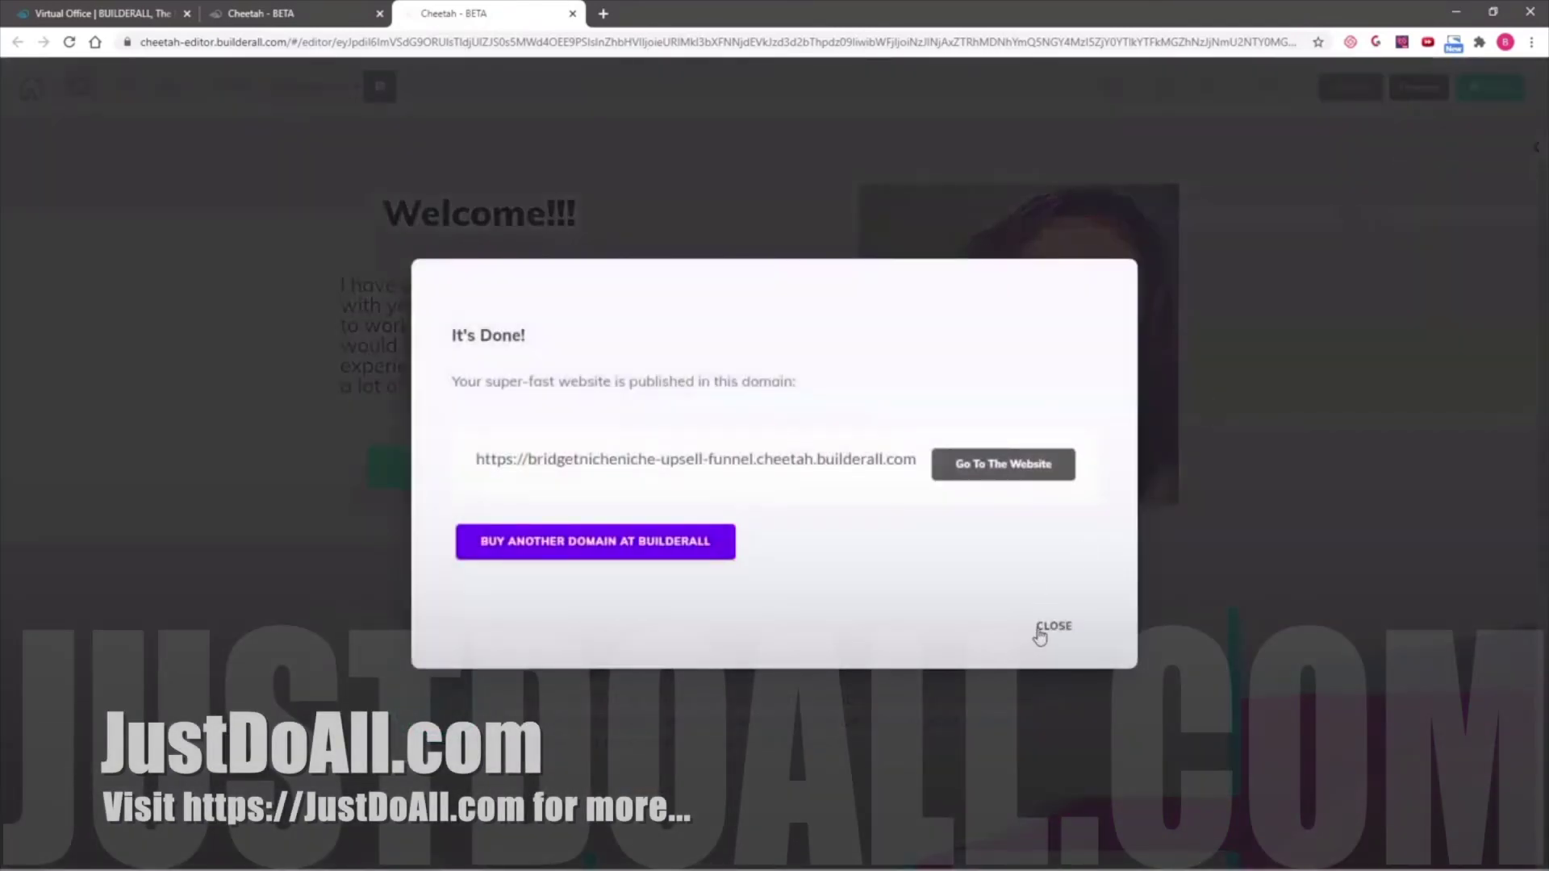
pyautogui.click(1041, 633)
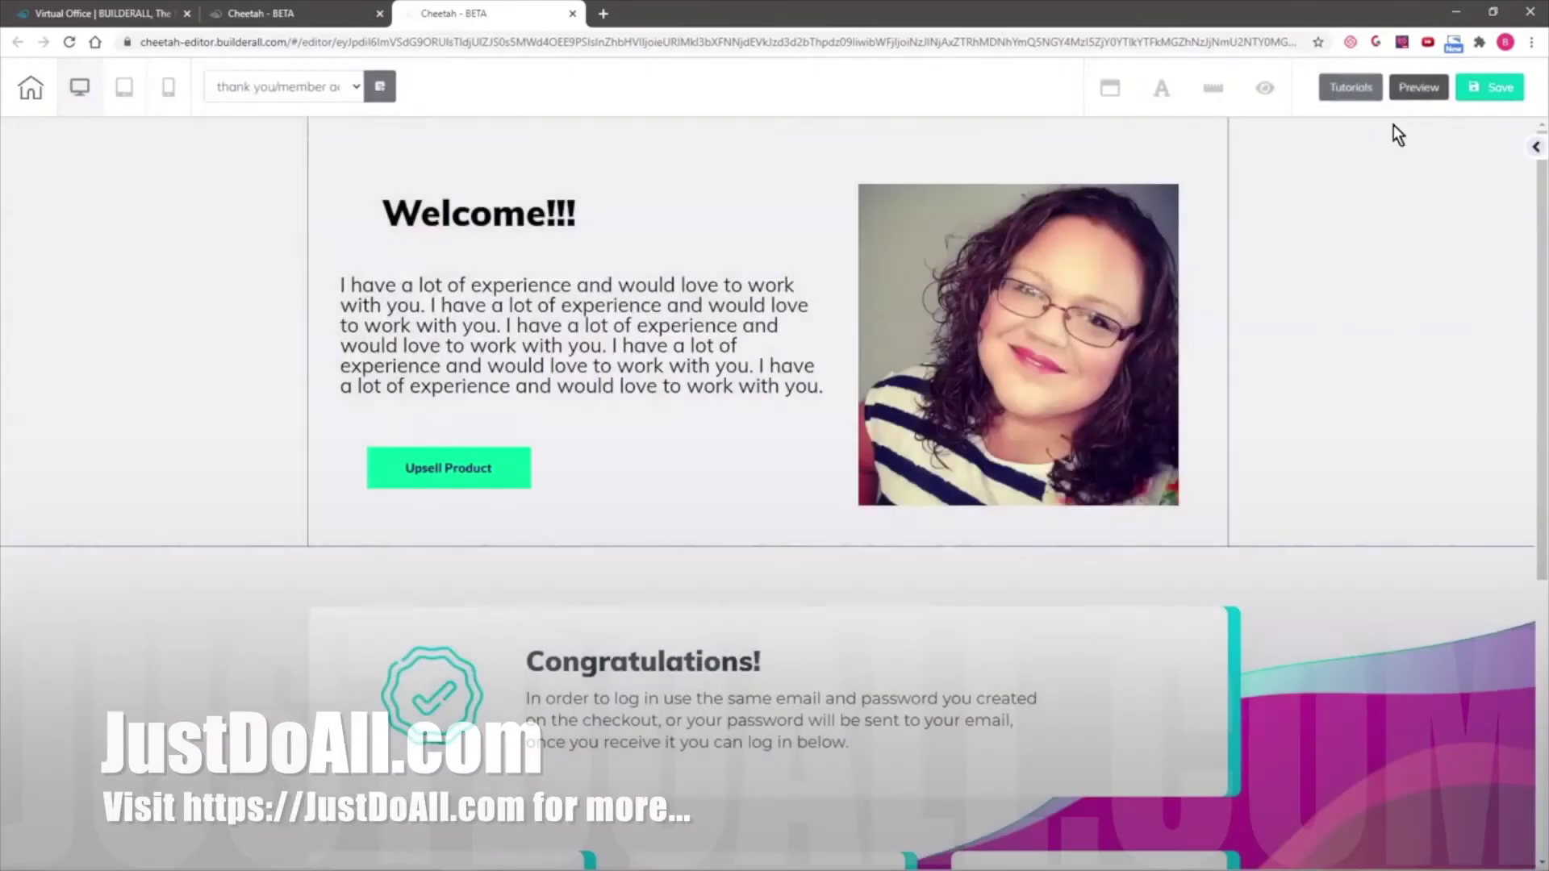
# Preview the finished thank-you page and scroll through its sections.
pyautogui.click(1419, 87)
pyautogui.scroll(-5, 1315, 444)
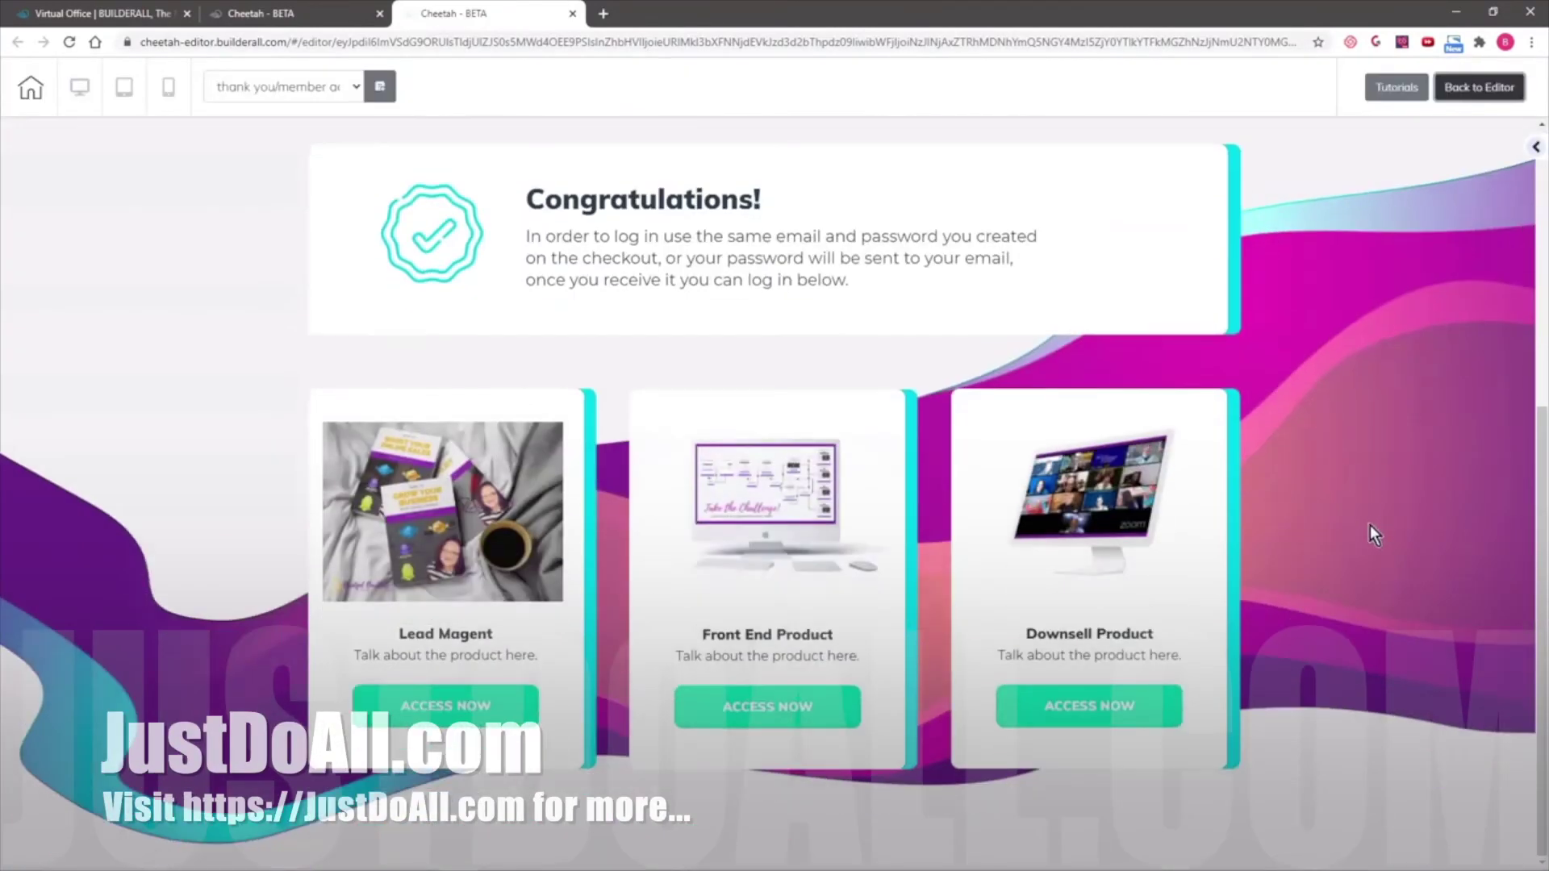
pyautogui.scroll(5, 1369, 524)
pyautogui.scroll(-1, 1339, 492)
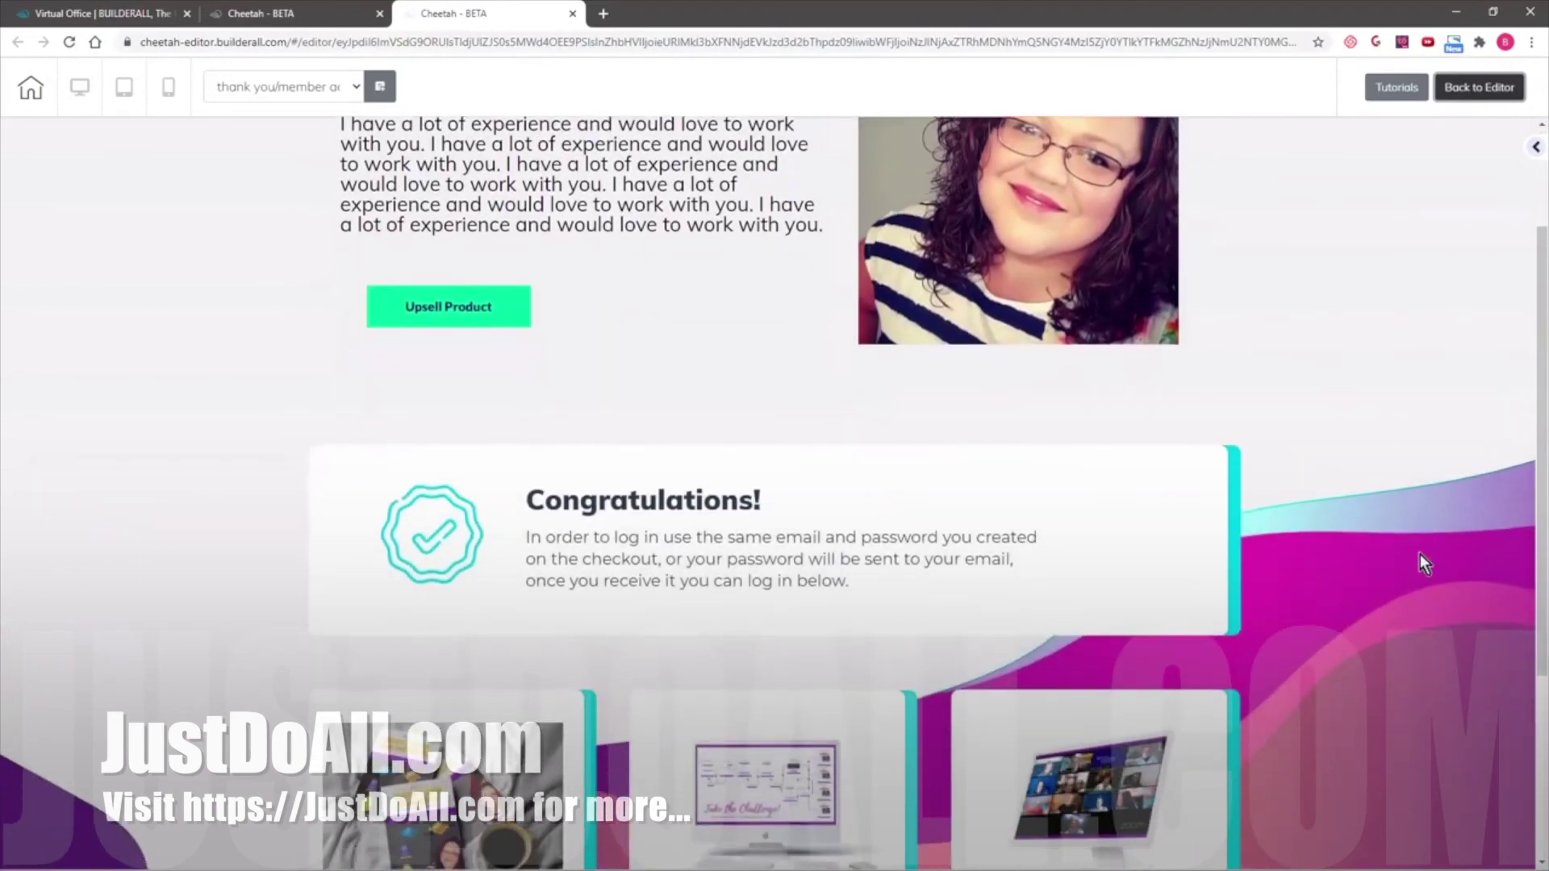
pyautogui.scroll(2, 1396, 631)
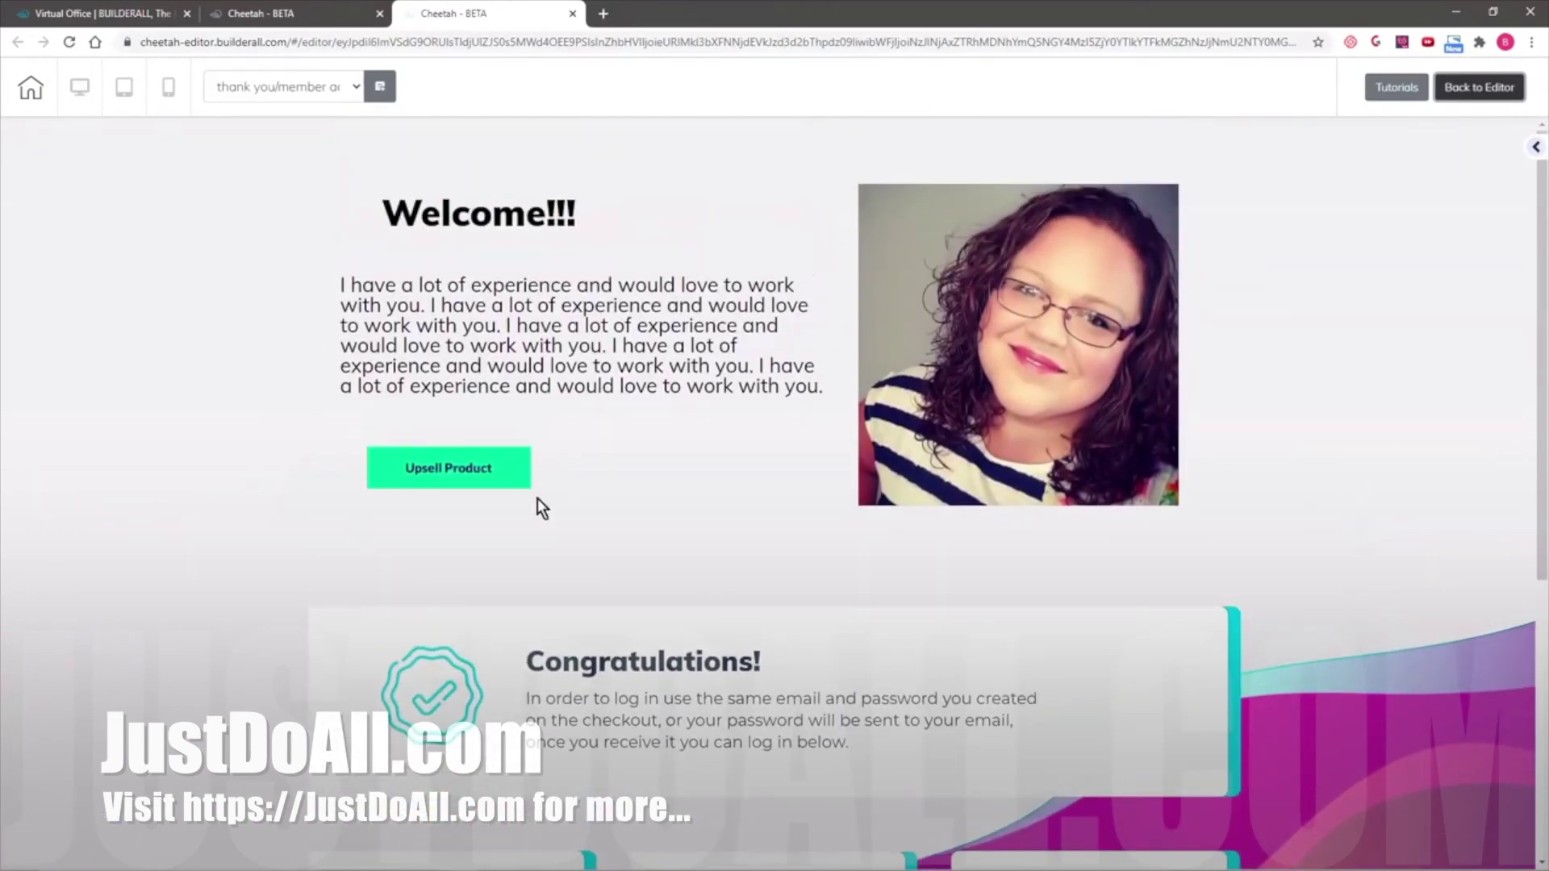
pyautogui.scroll(-5, 875, 502)
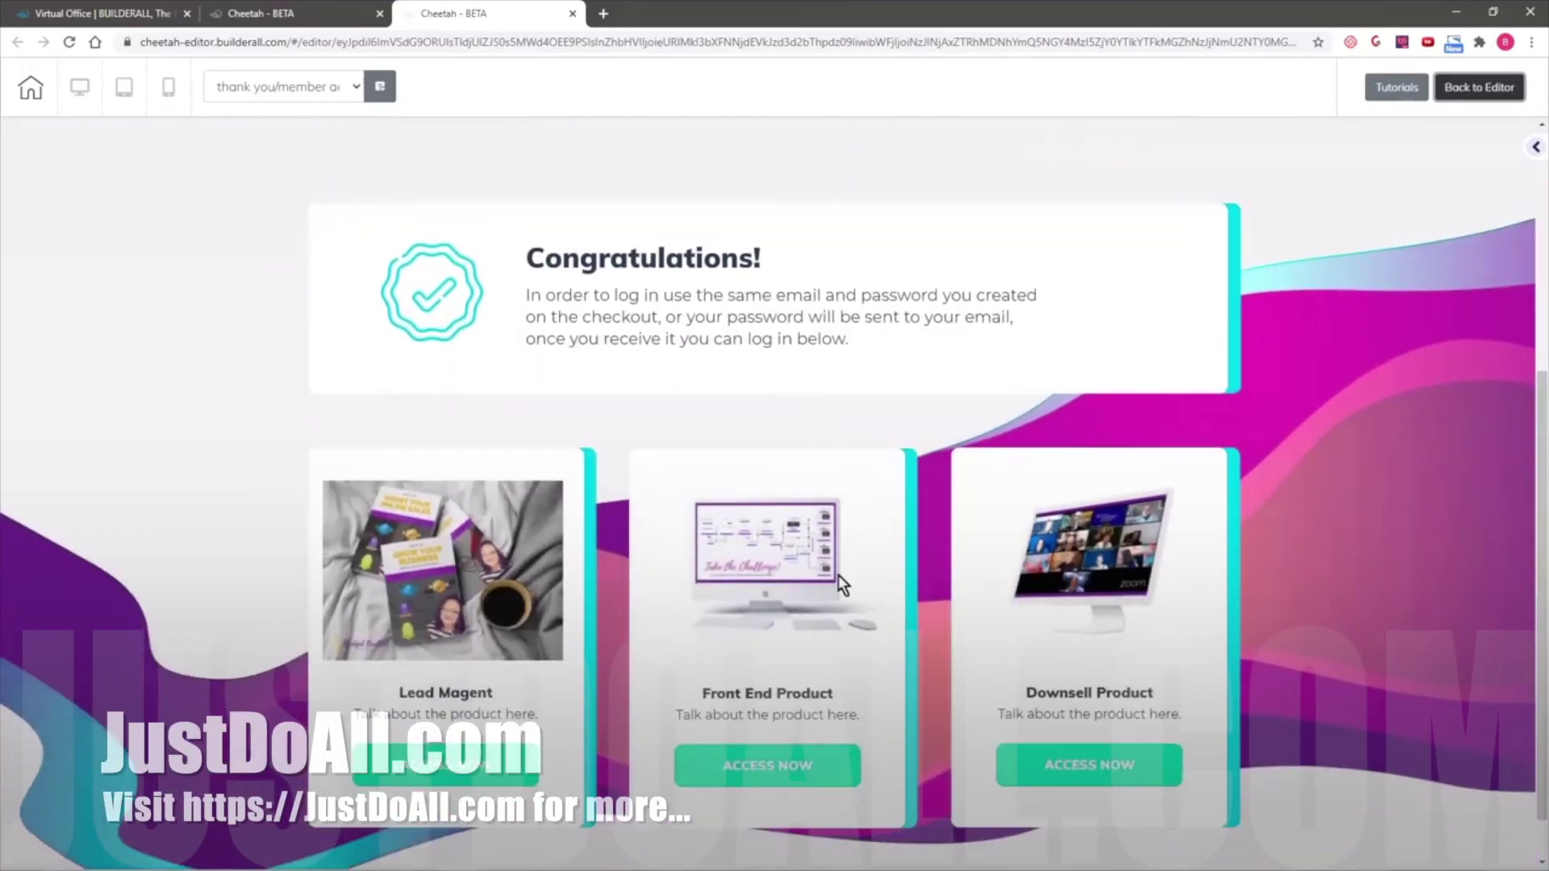
pyautogui.scroll(5, 843, 583)
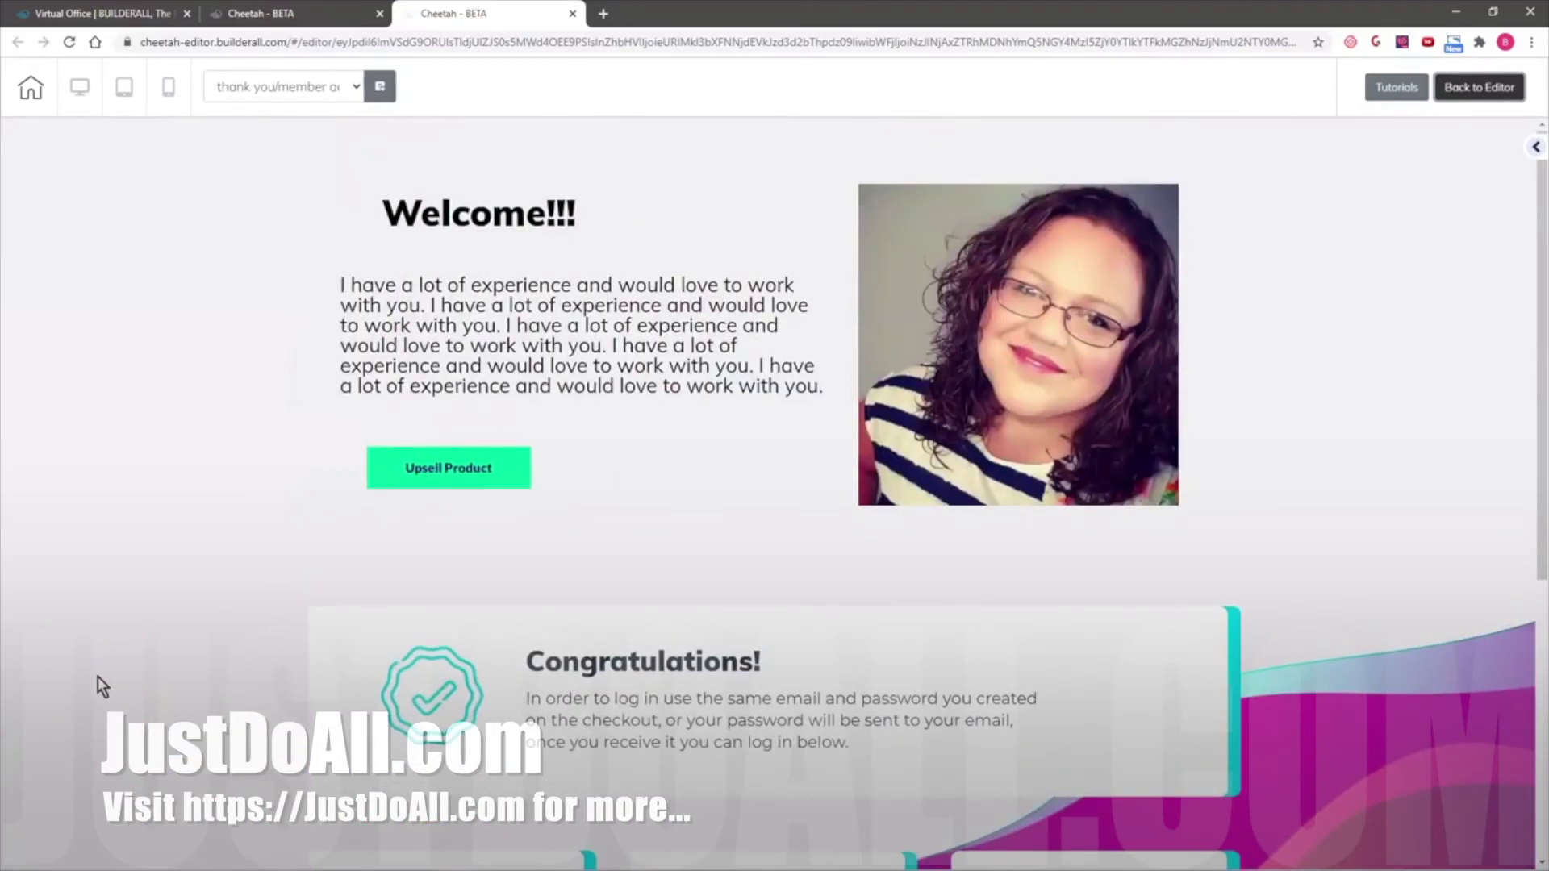
pyautogui.scroll(-1, 95, 676)
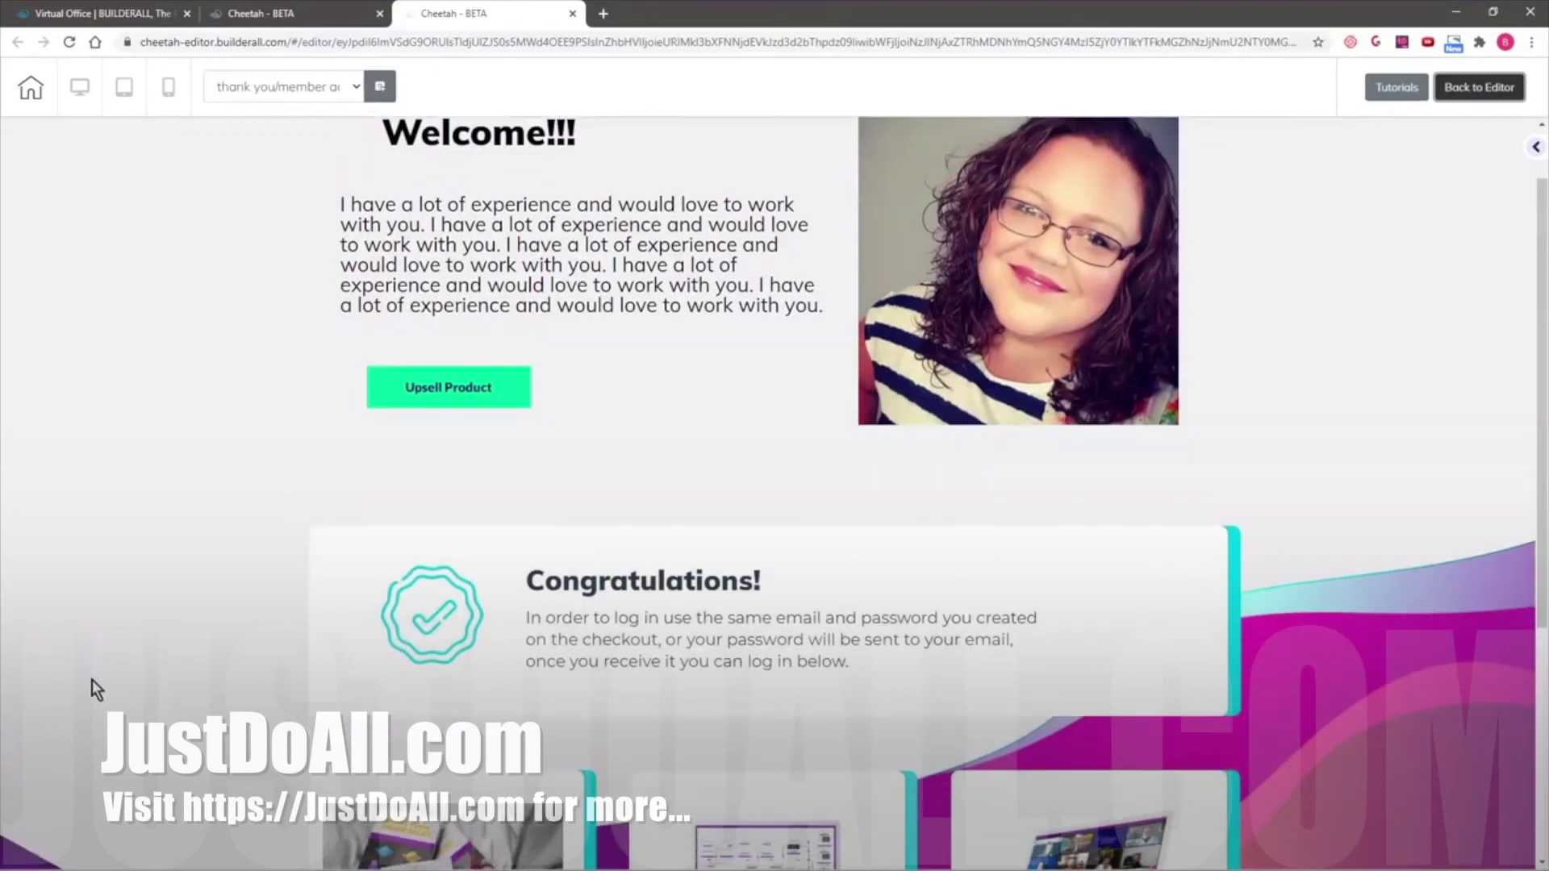
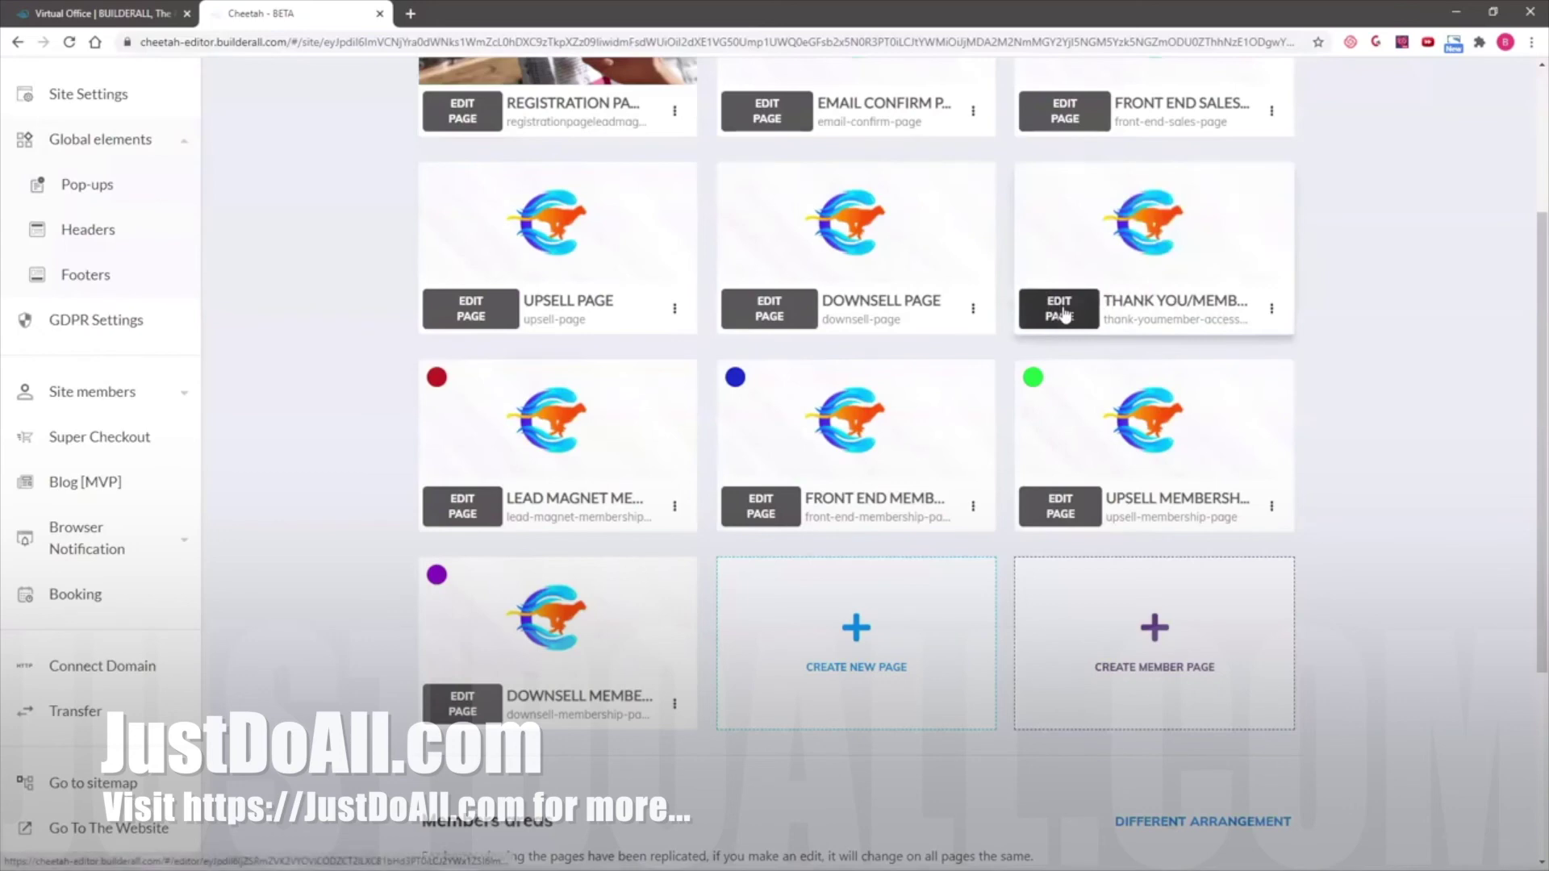
# Open the THANK YOU/MEMBER ACCESS page card in the Cheetah editor.
pyautogui.click(1060, 311)
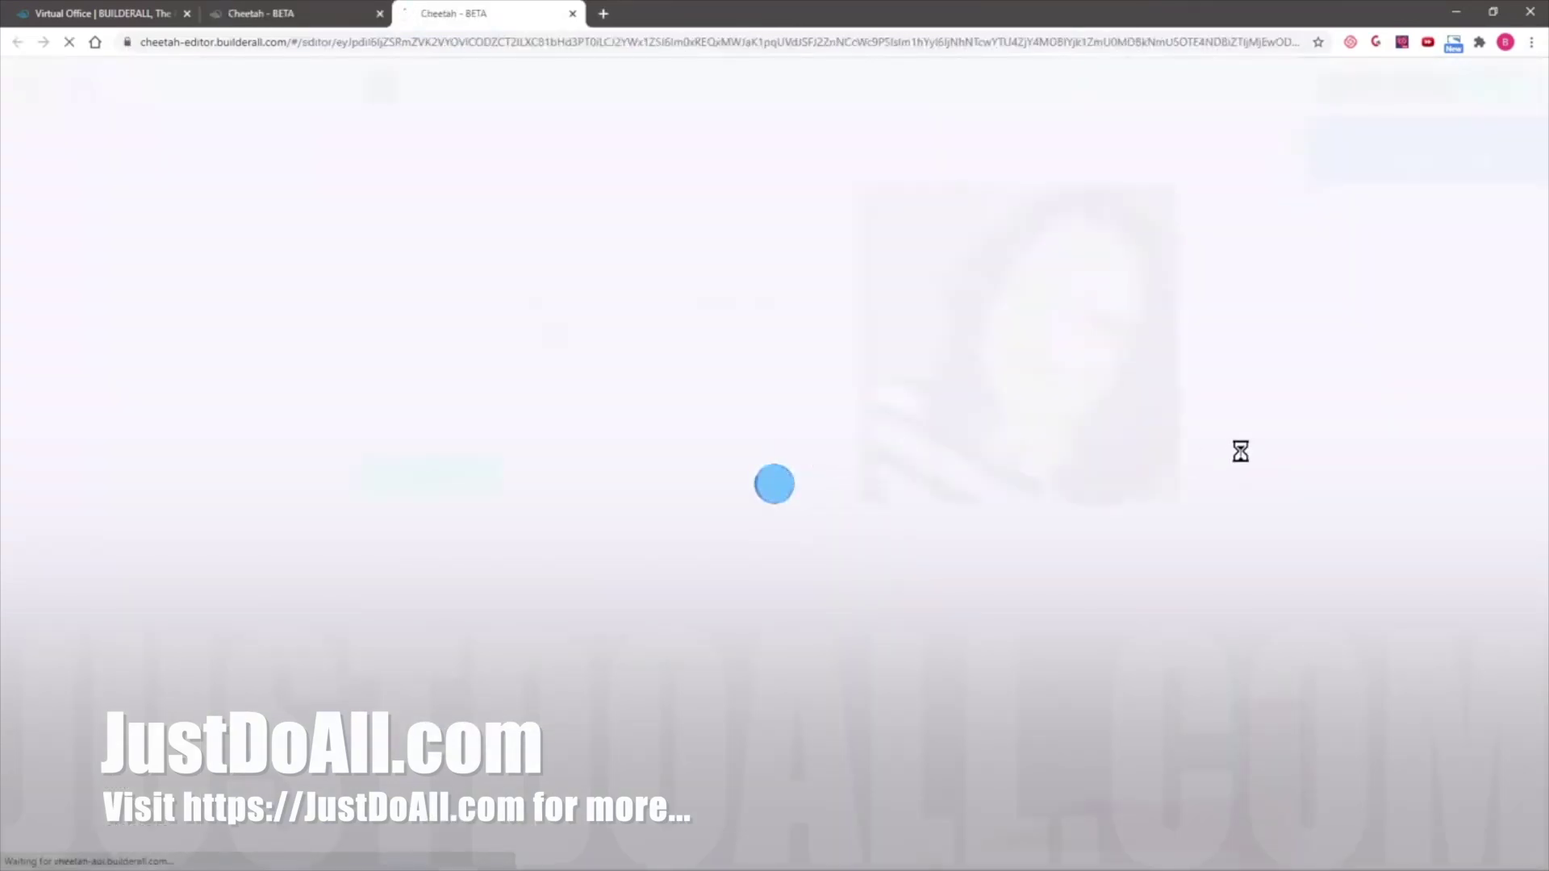
# Save the welcome section as a personal panel named 'Restricted Header'.
pyautogui.scroll(-2, 1254, 581)
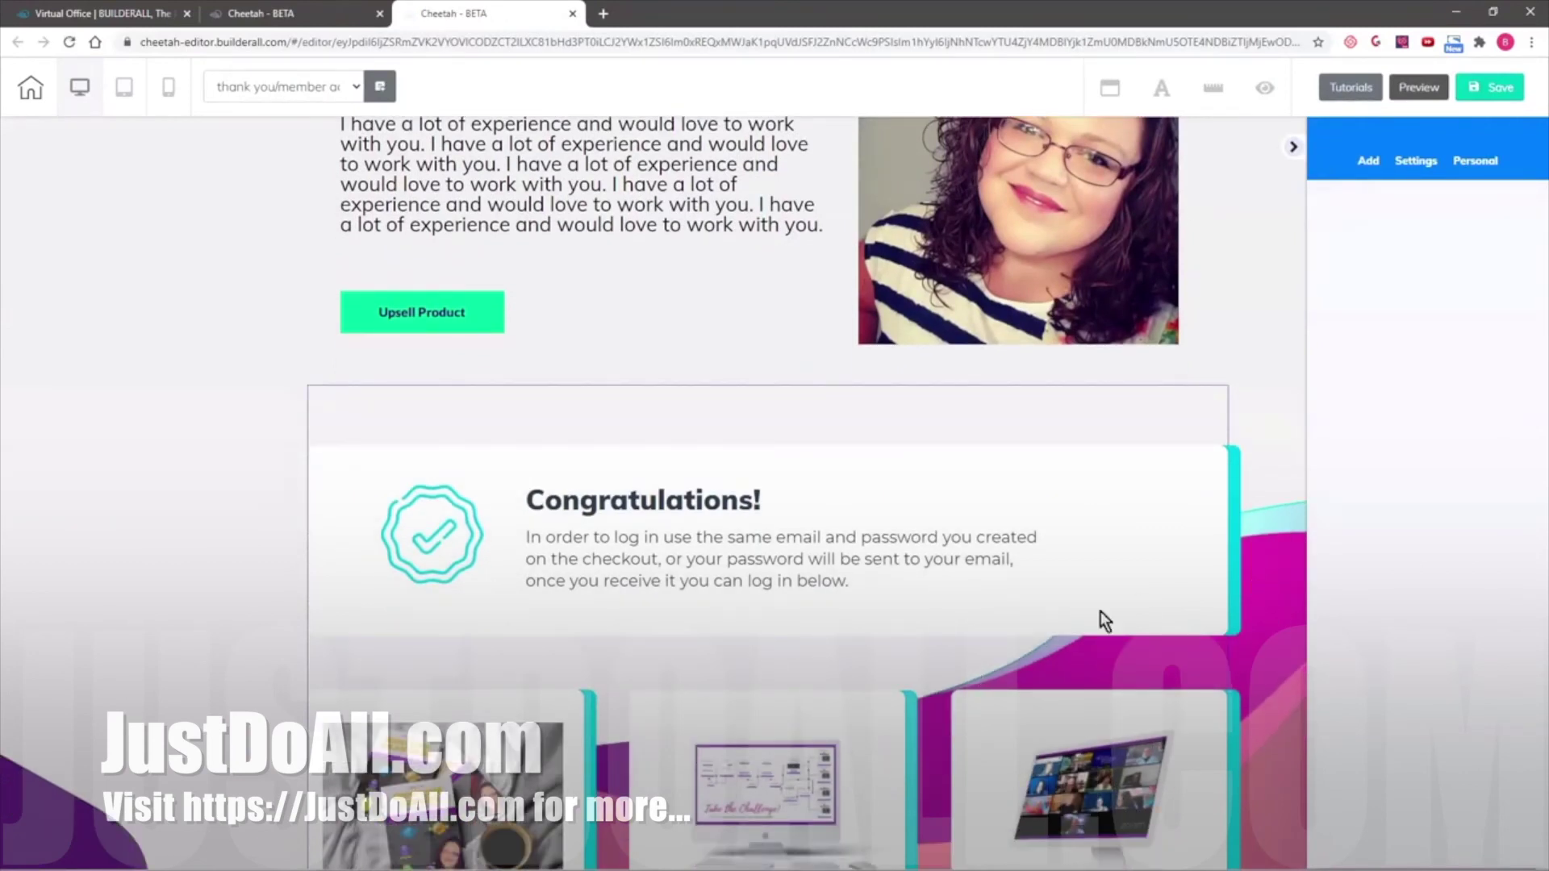
pyautogui.scroll(-3, 944, 623)
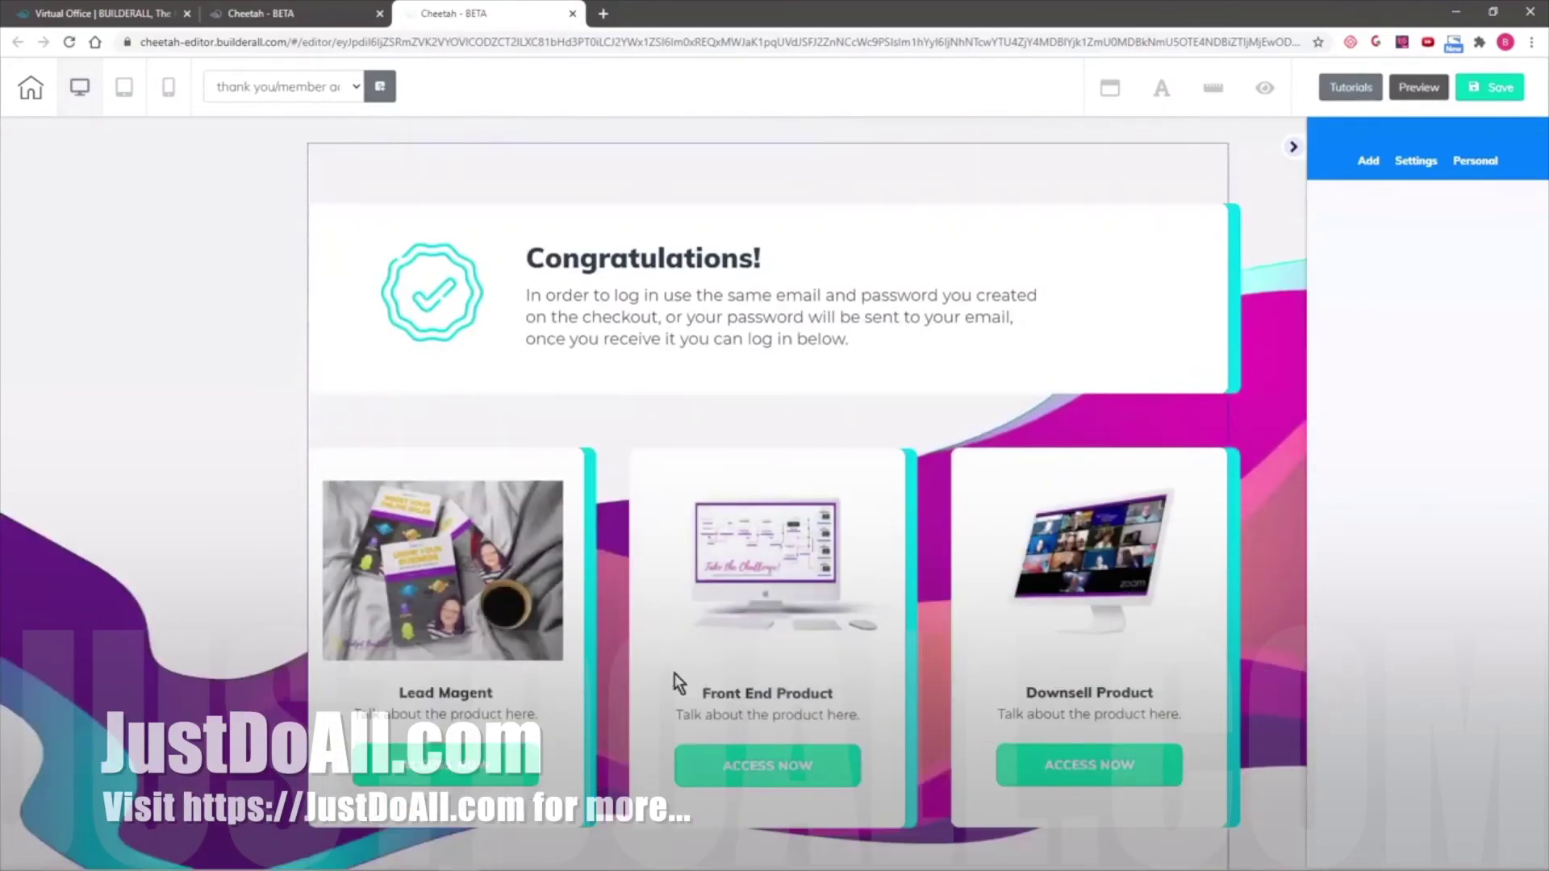
pyautogui.scroll(3, 173, 522)
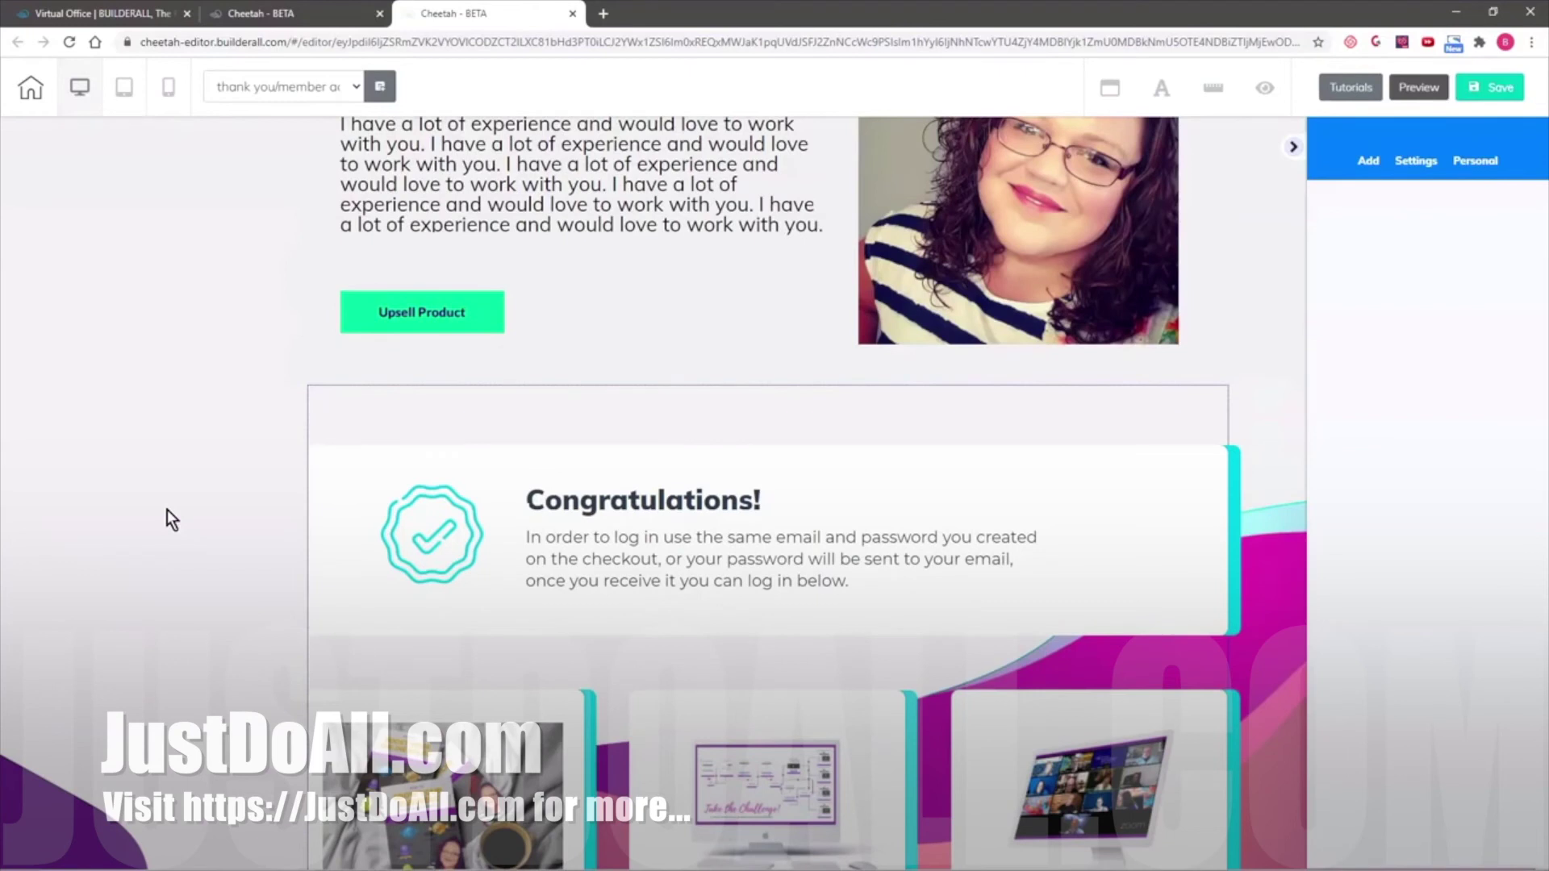
pyautogui.scroll(1, 188, 507)
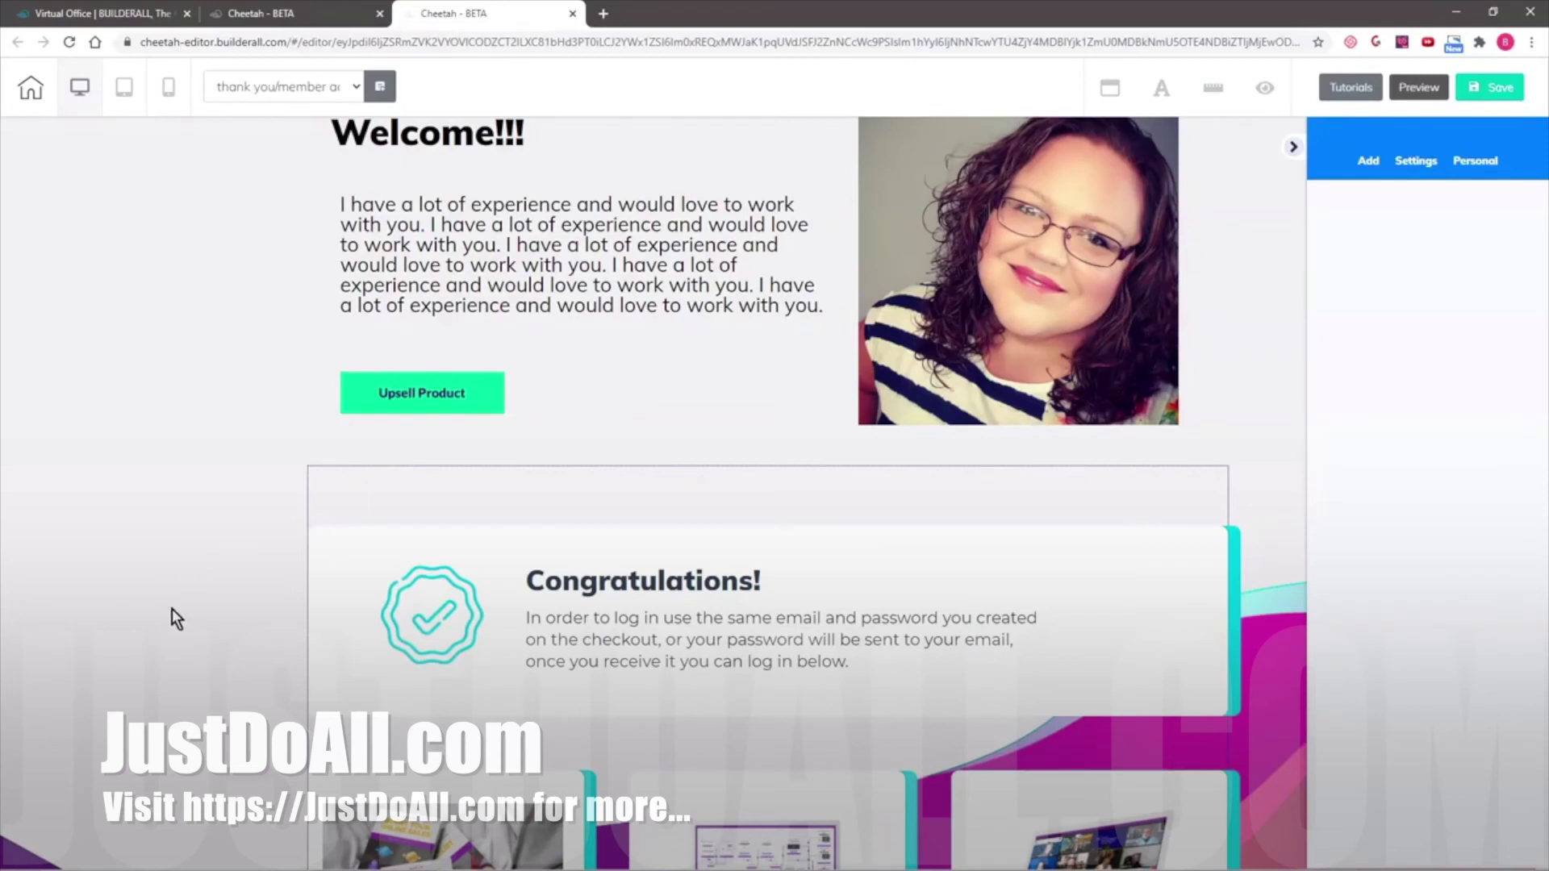
pyautogui.scroll(1, 211, 294)
pyautogui.click(213, 257)
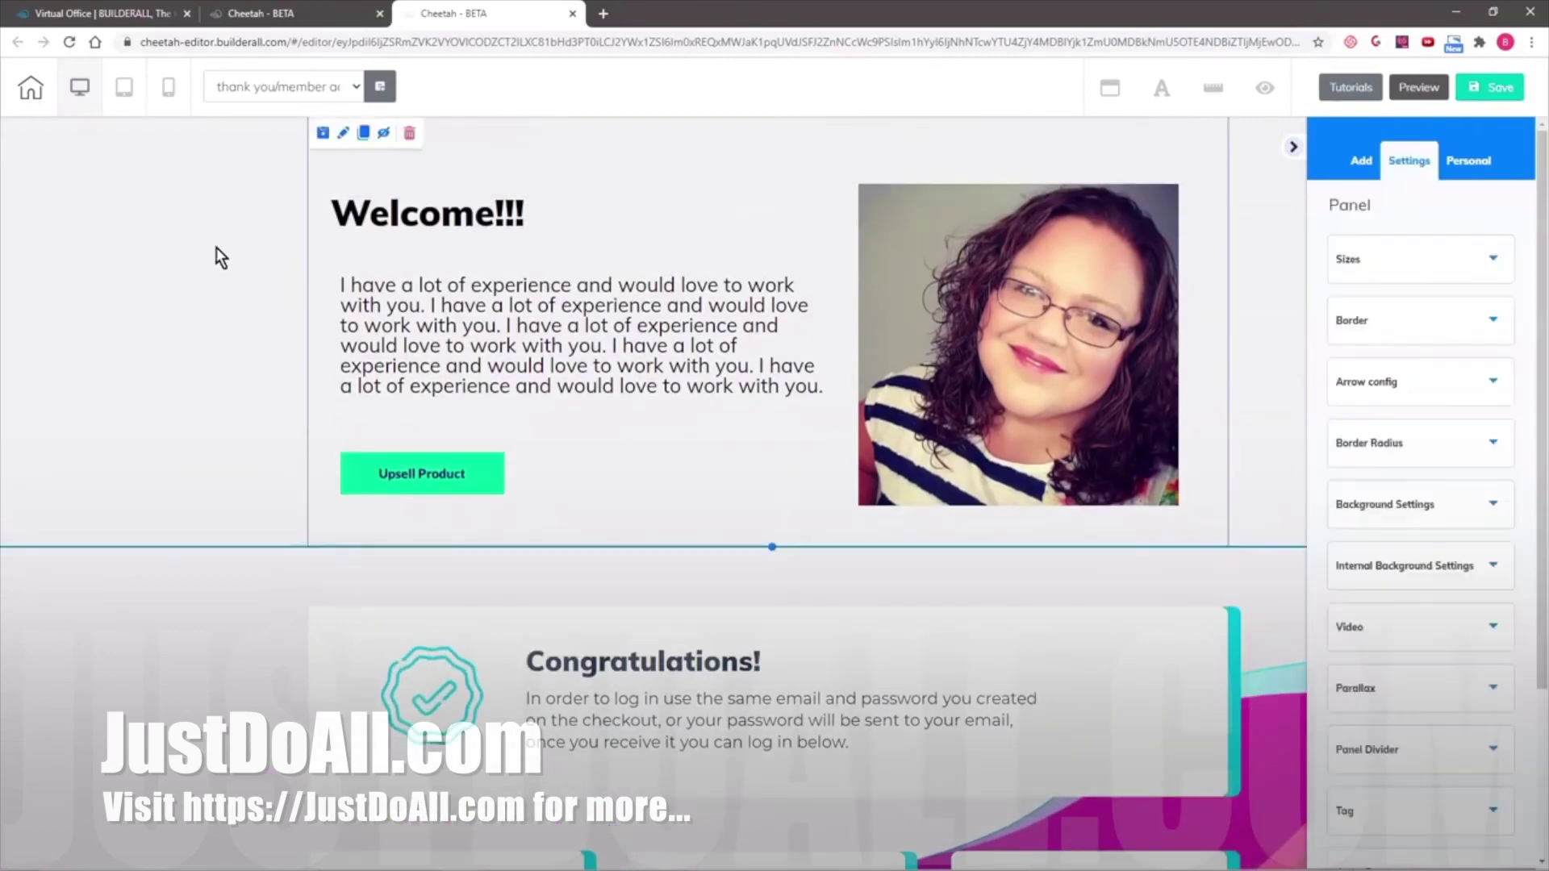
pyautogui.click(324, 134)
pyautogui.click(642, 422)
pyautogui.write('Restricted Header')
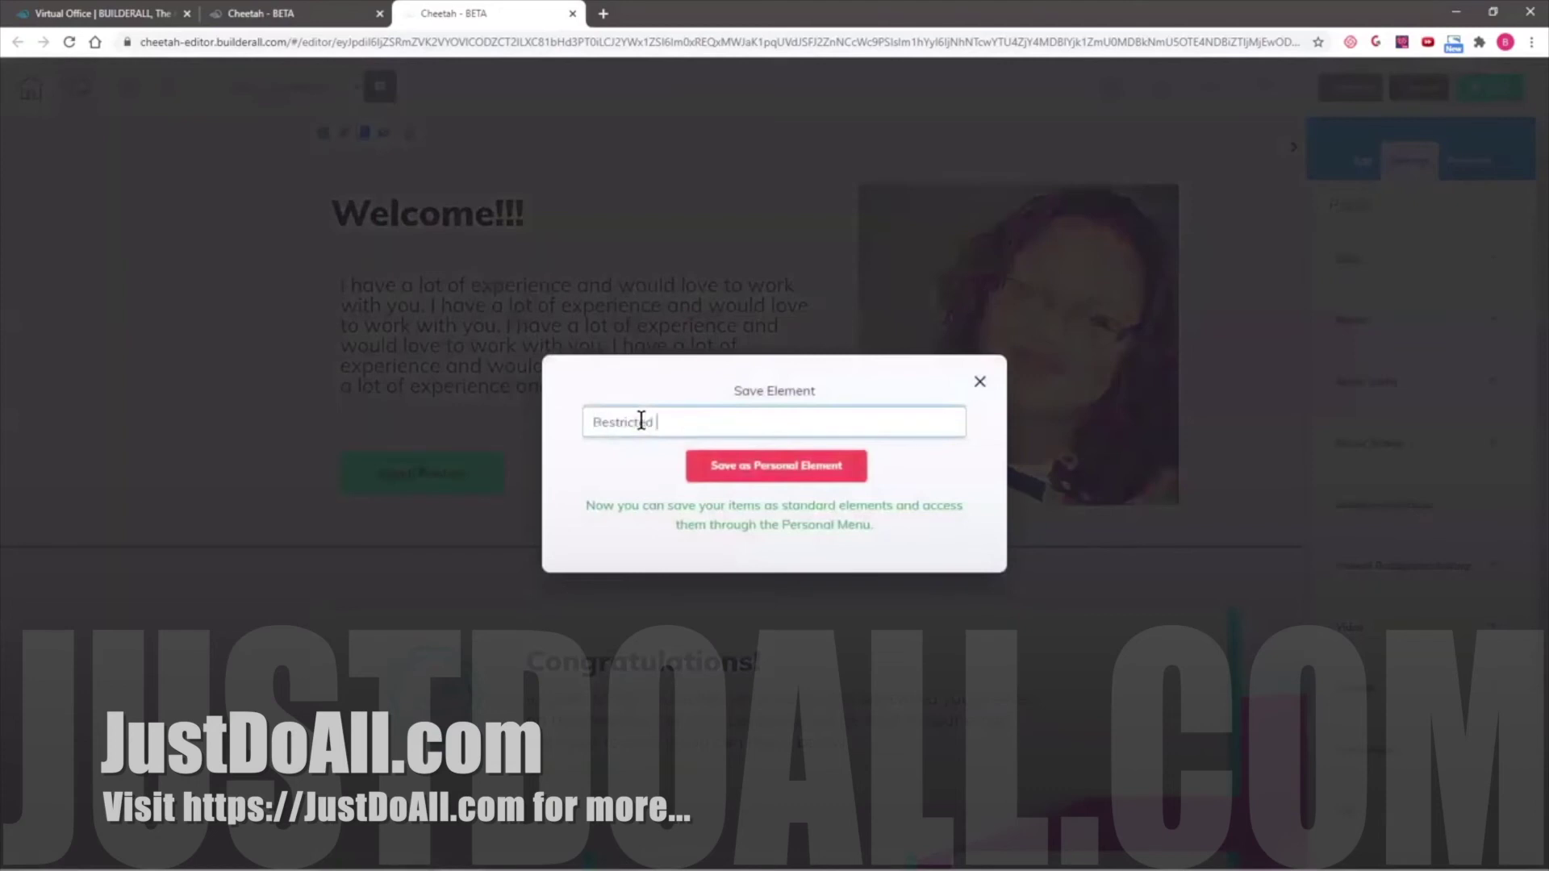
pyautogui.click(721, 471)
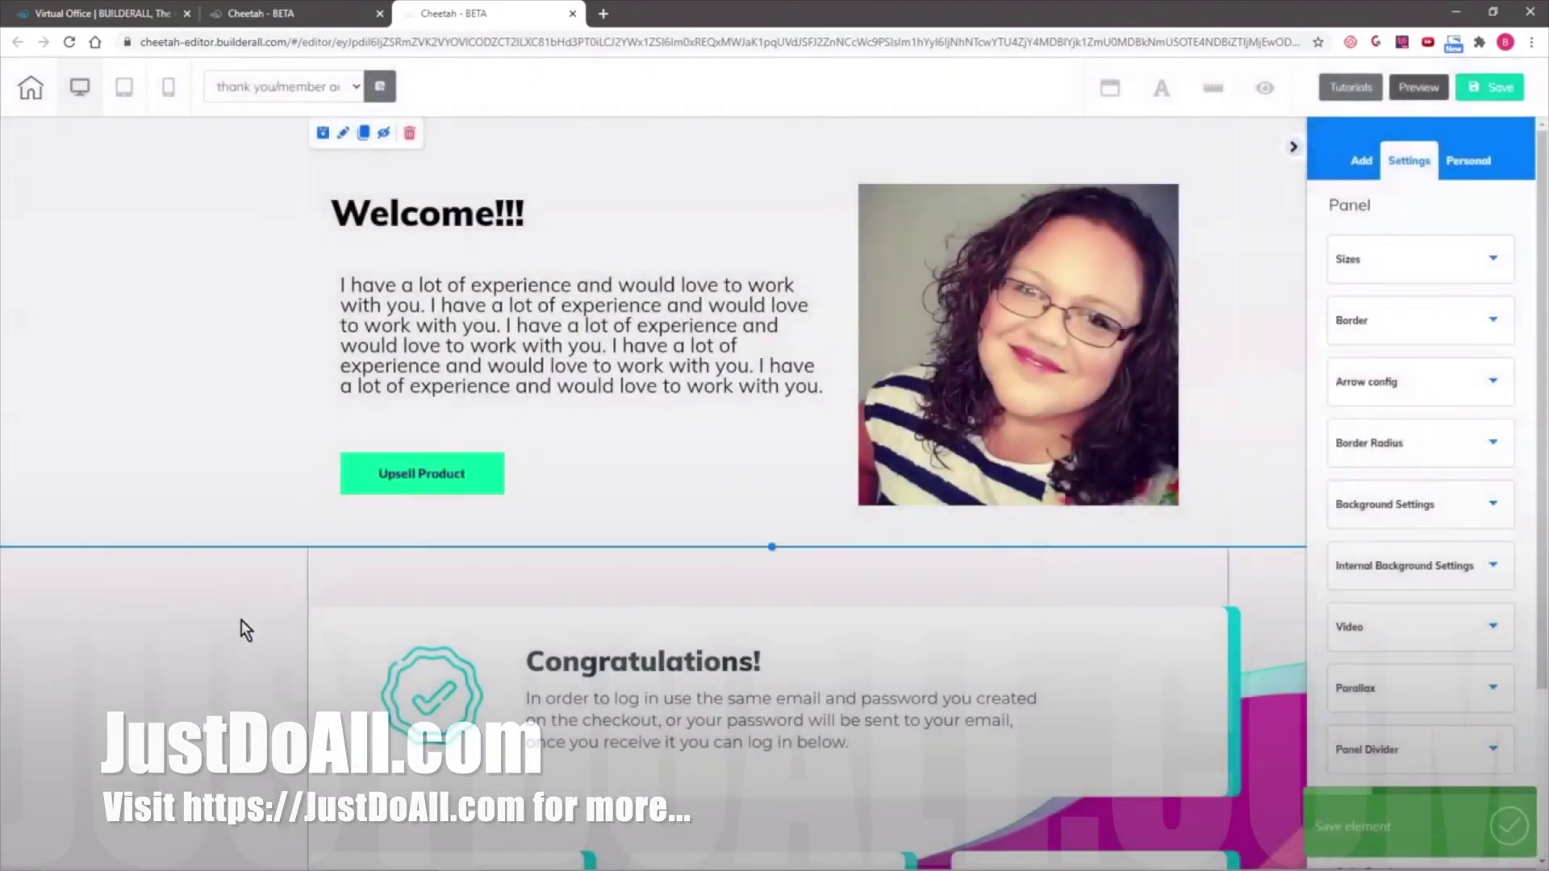
# Save the Congratulations offers section as a personal panel named 'Restricted Offers'.
pyautogui.moveTo(278, 602)
pyautogui.click(322, 565)
pyautogui.click(614, 423)
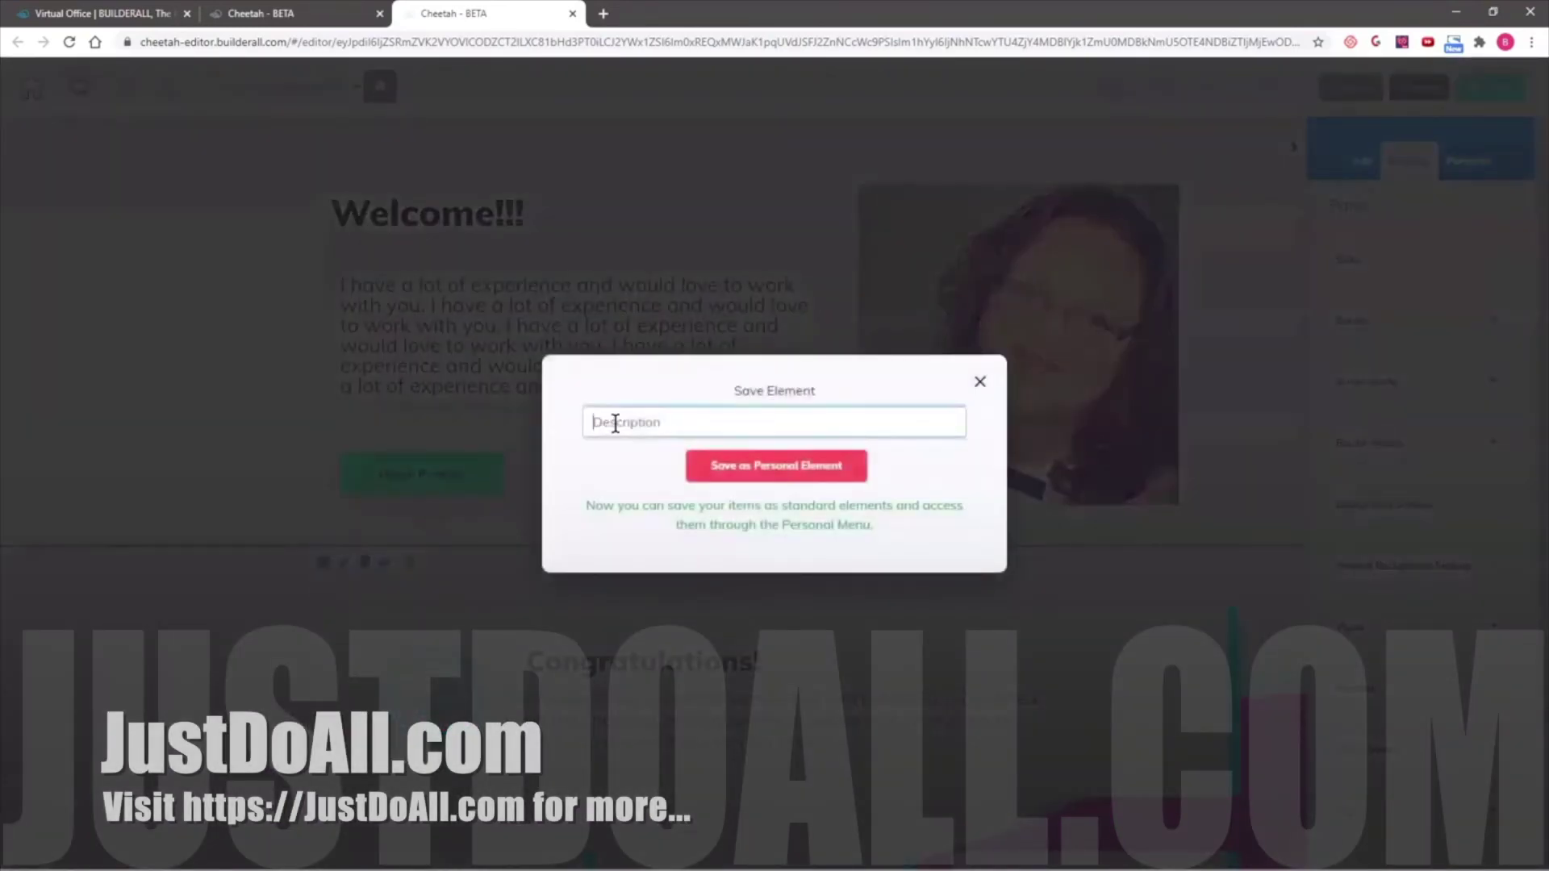
pyautogui.write('Restricted Offers')
pyautogui.click(797, 472)
# Switch to the lead magnet membership page, saving the current page's changes.
pyautogui.click(270, 89)
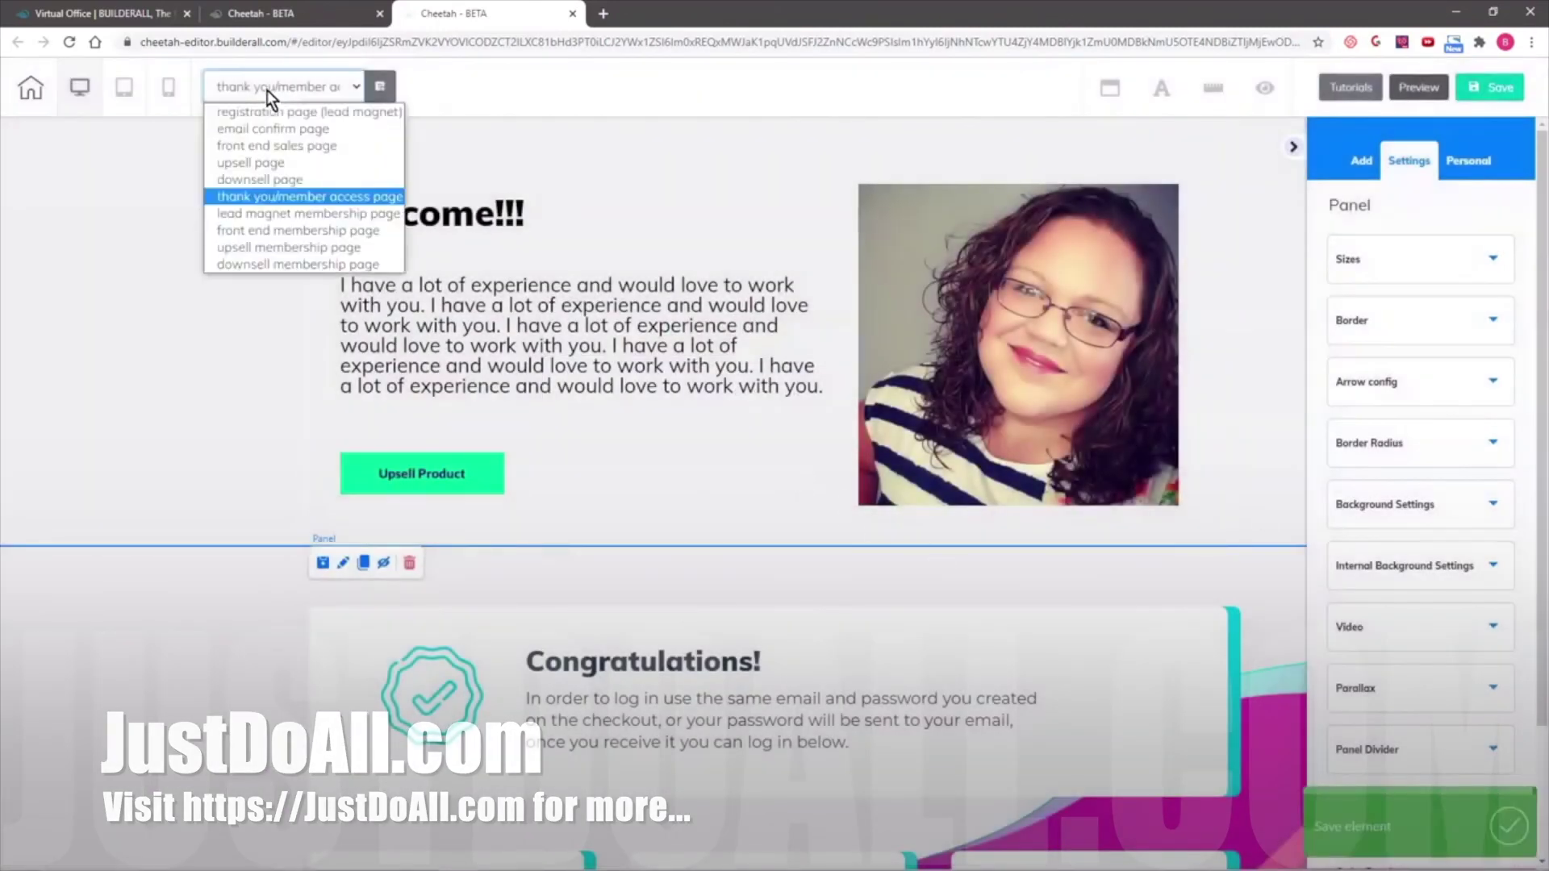
pyautogui.click(258, 214)
pyautogui.click(843, 482)
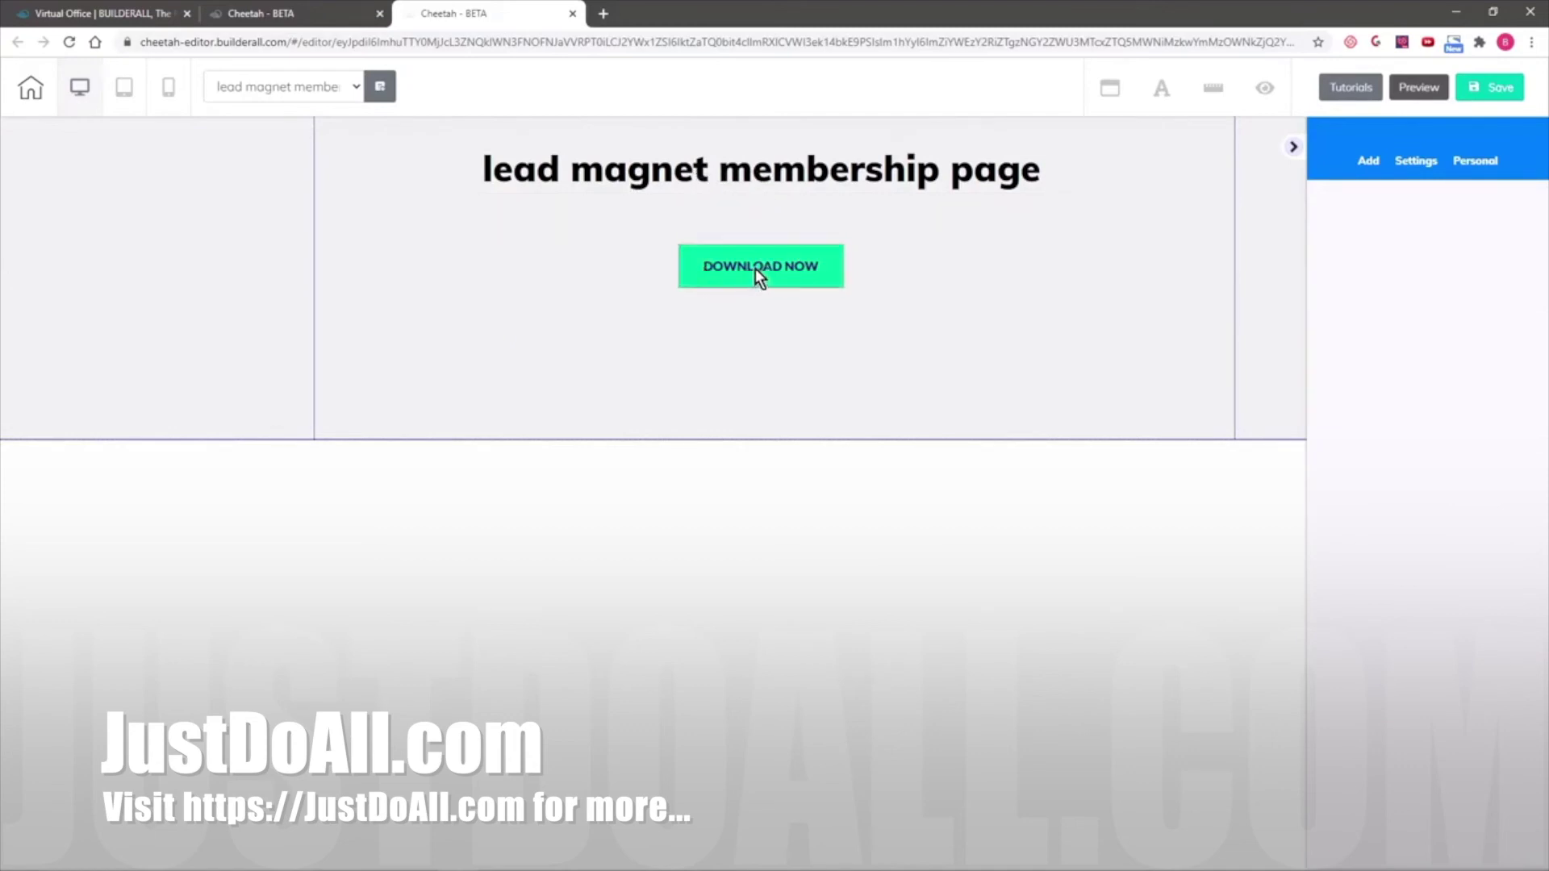
# Insert a saved Restricted panel from Personal > Panels and save the page.
pyautogui.click(1472, 163)
pyautogui.click(1391, 210)
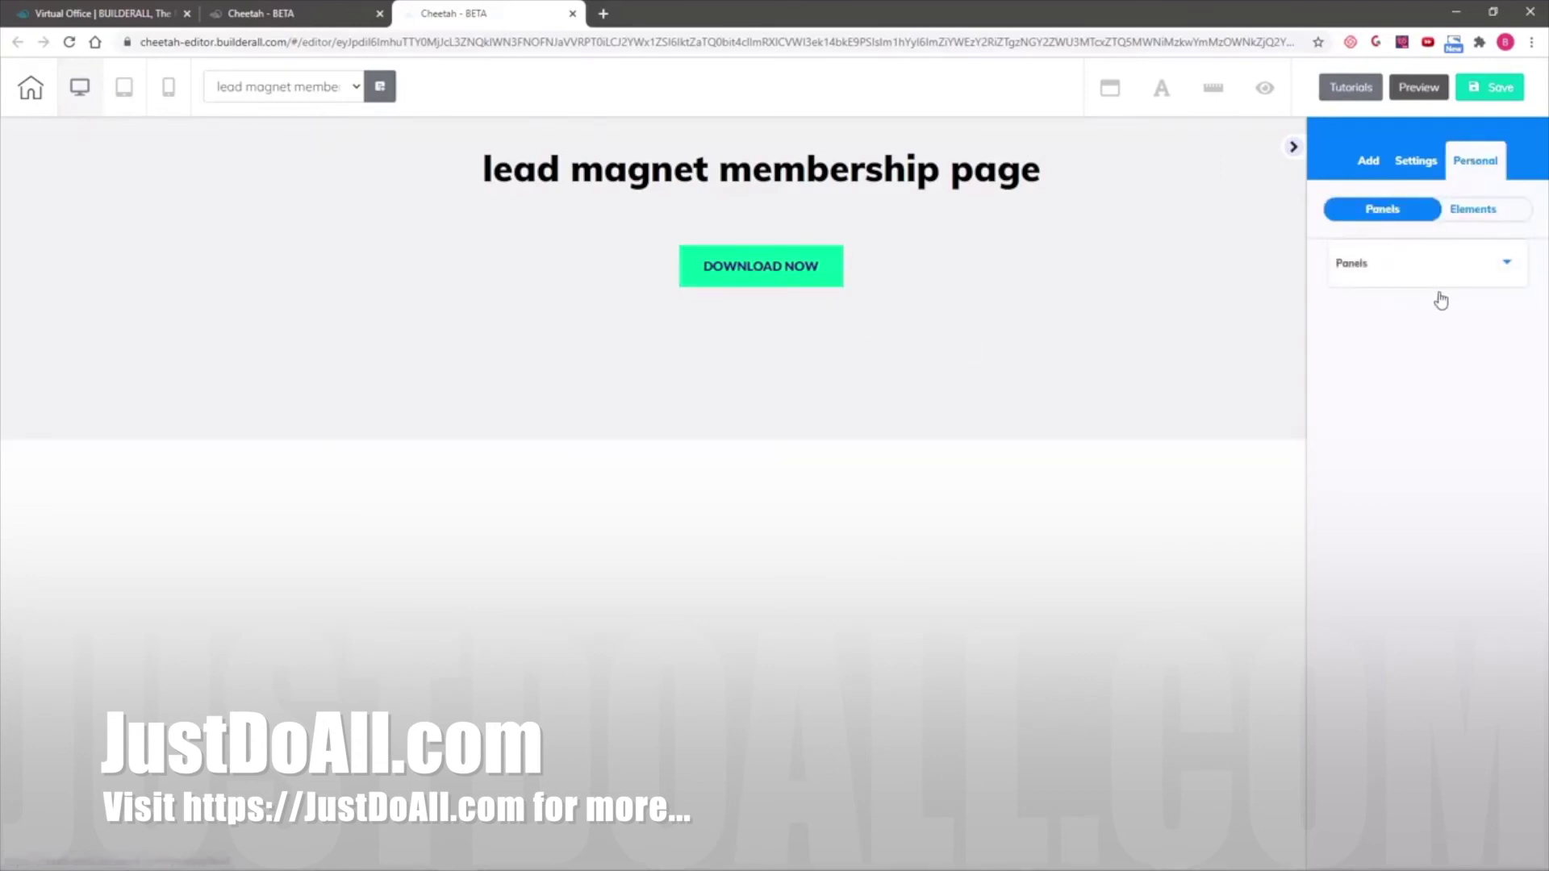
pyautogui.click(1383, 274)
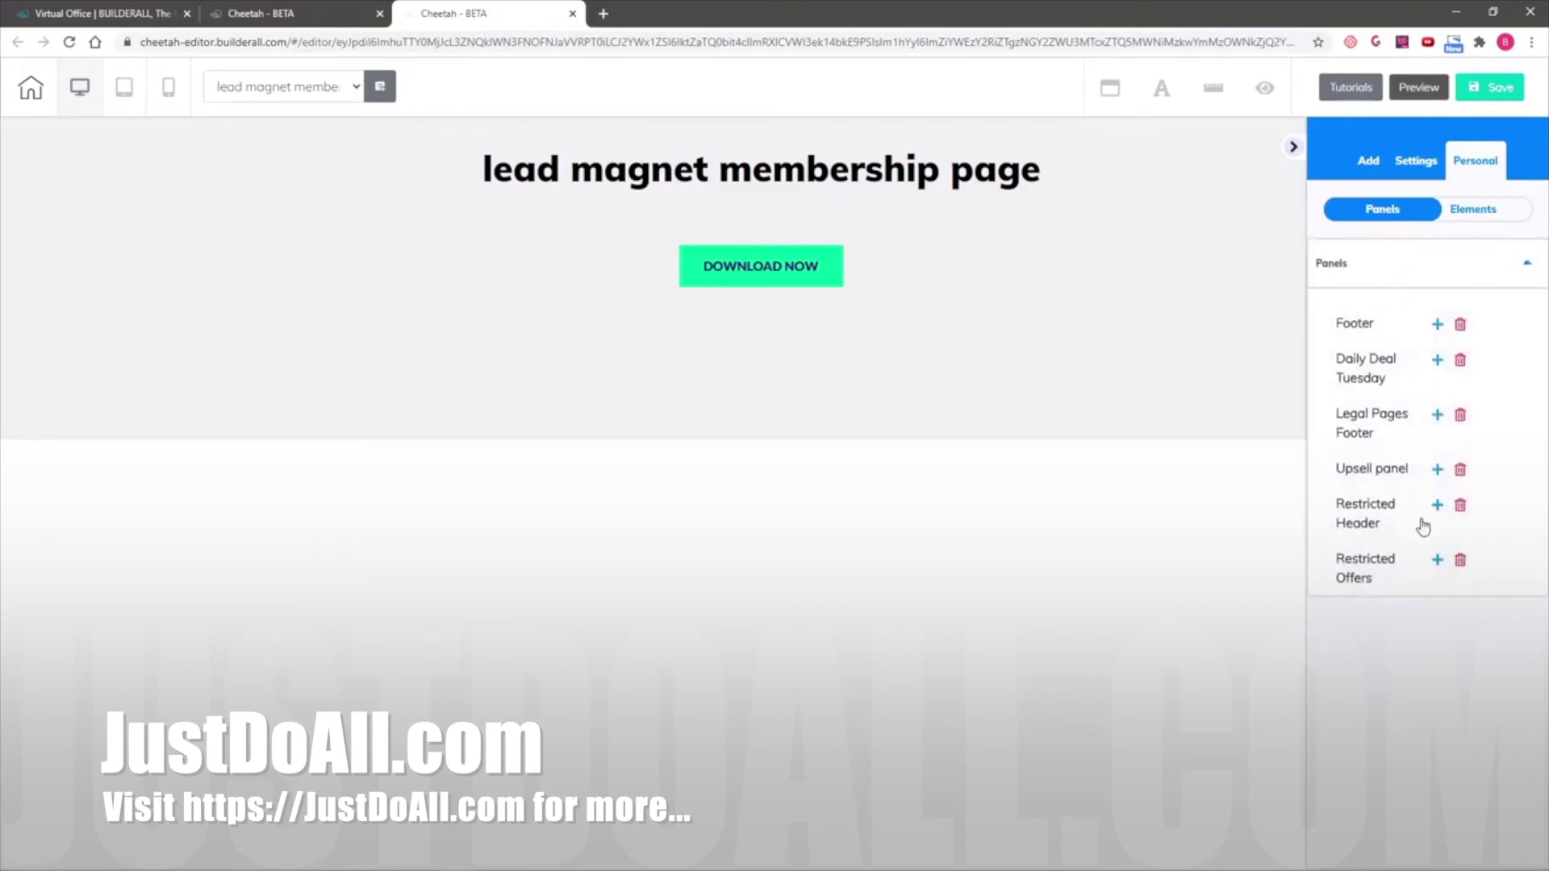
pyautogui.click(1438, 559)
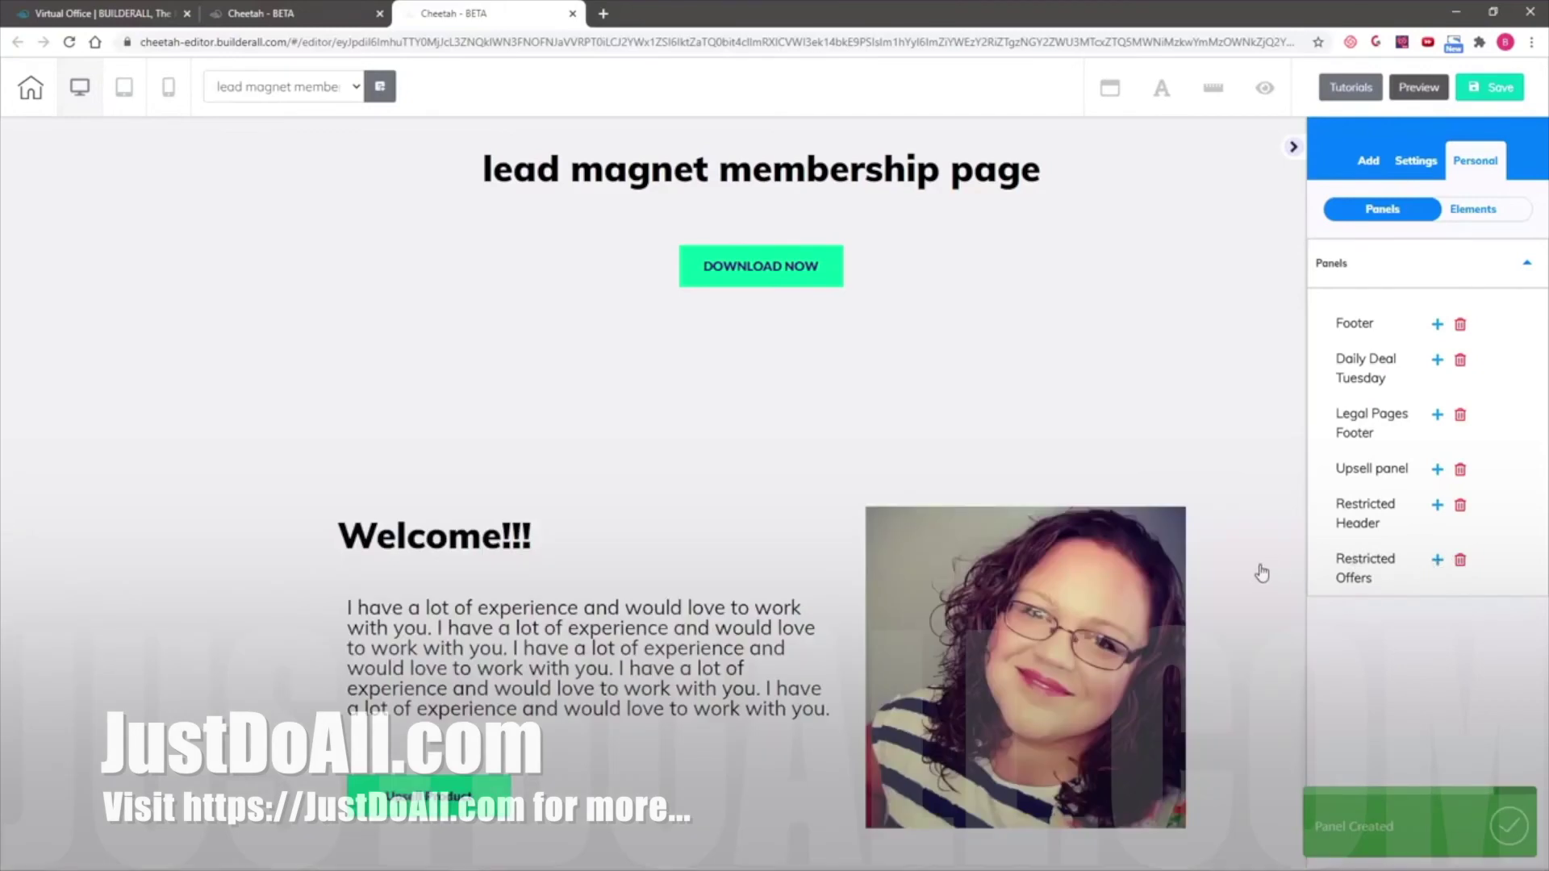
pyautogui.scroll(-3, 1256, 534)
pyautogui.scroll(-5, 1256, 525)
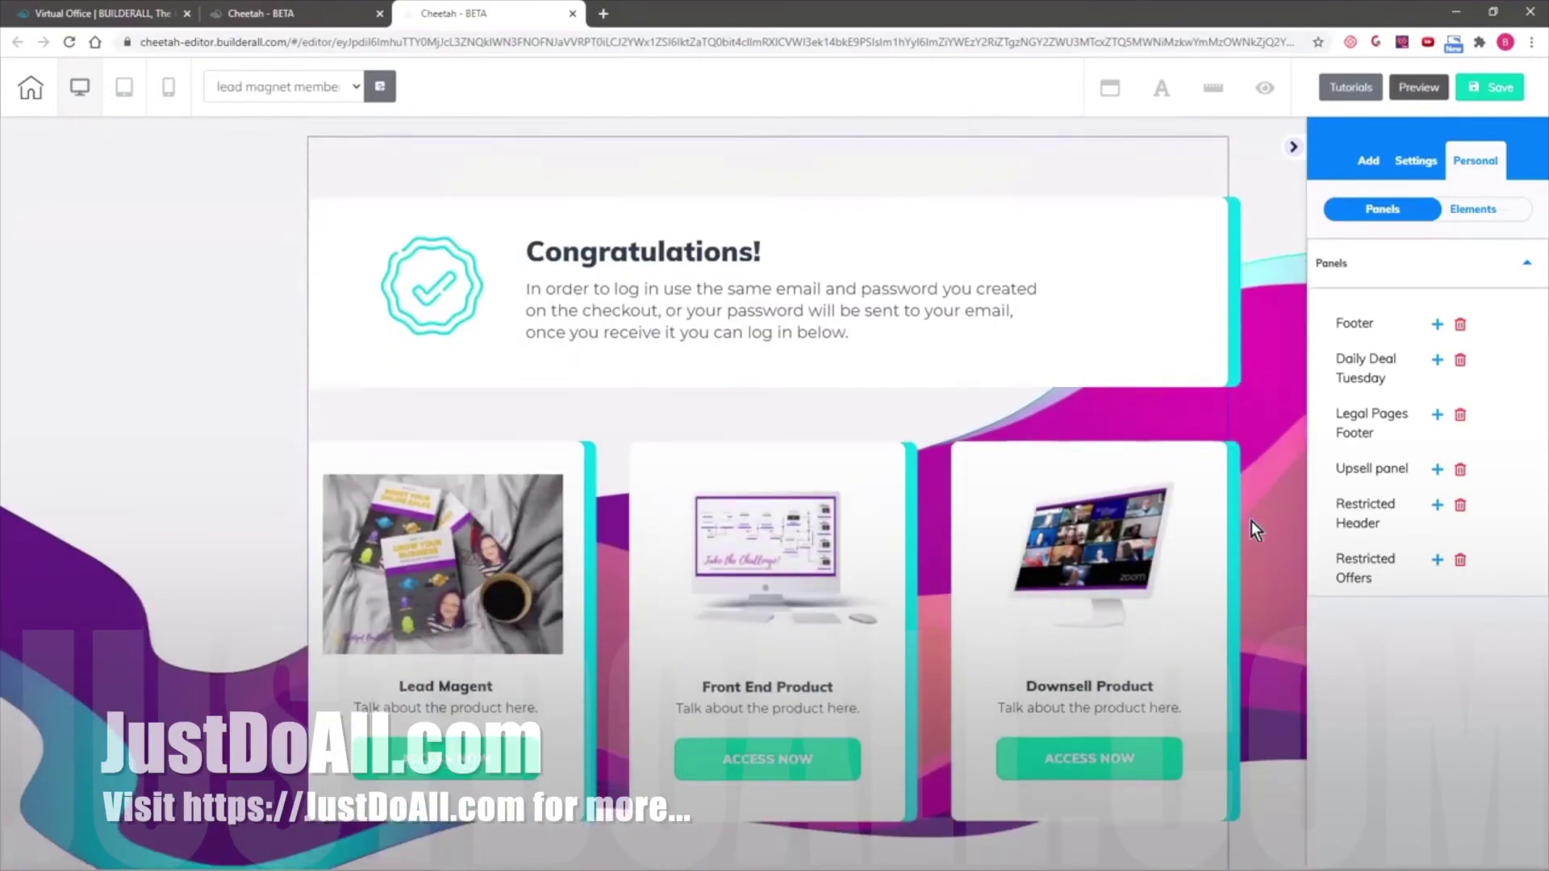
pyautogui.scroll(8, 1257, 531)
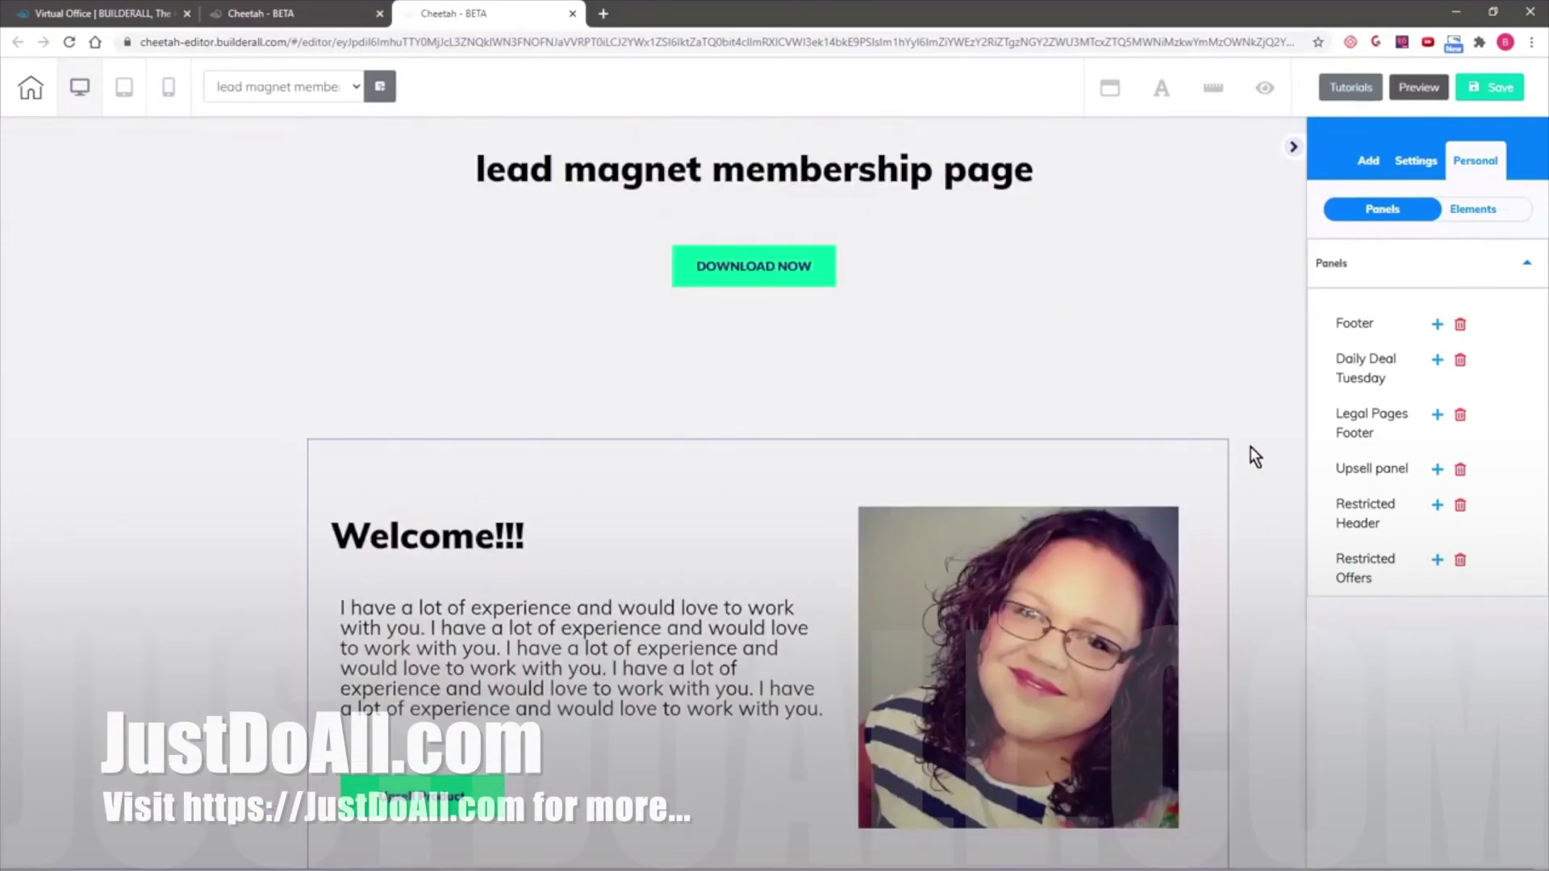
pyautogui.scroll(-3, 1257, 507)
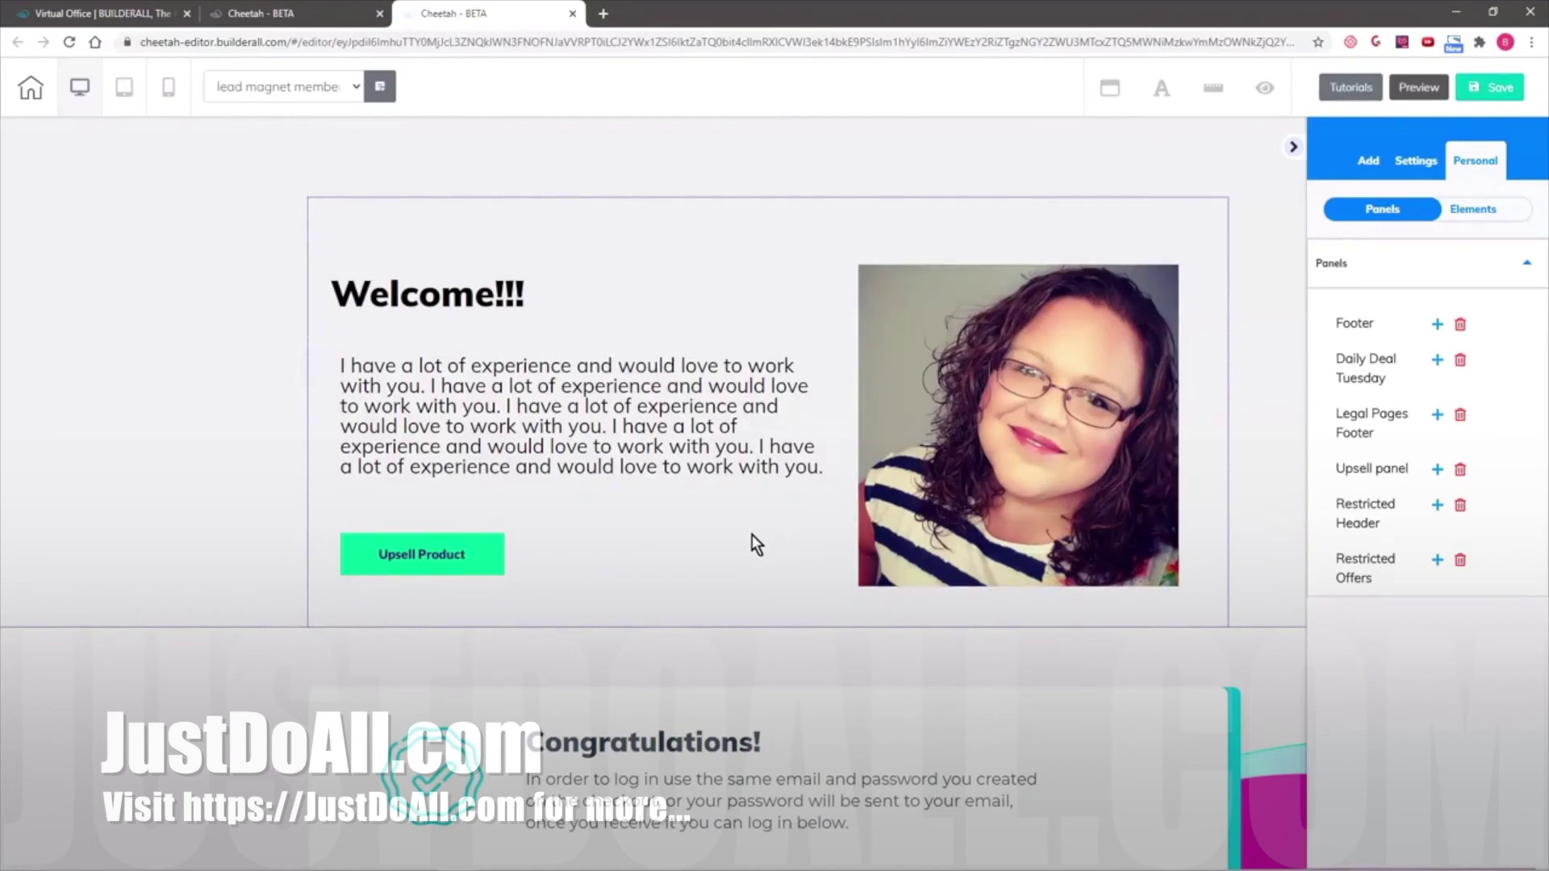
pyautogui.moveTo(1057, 410); pyautogui.dragTo(1011, 399)
pyautogui.click(1010, 399)
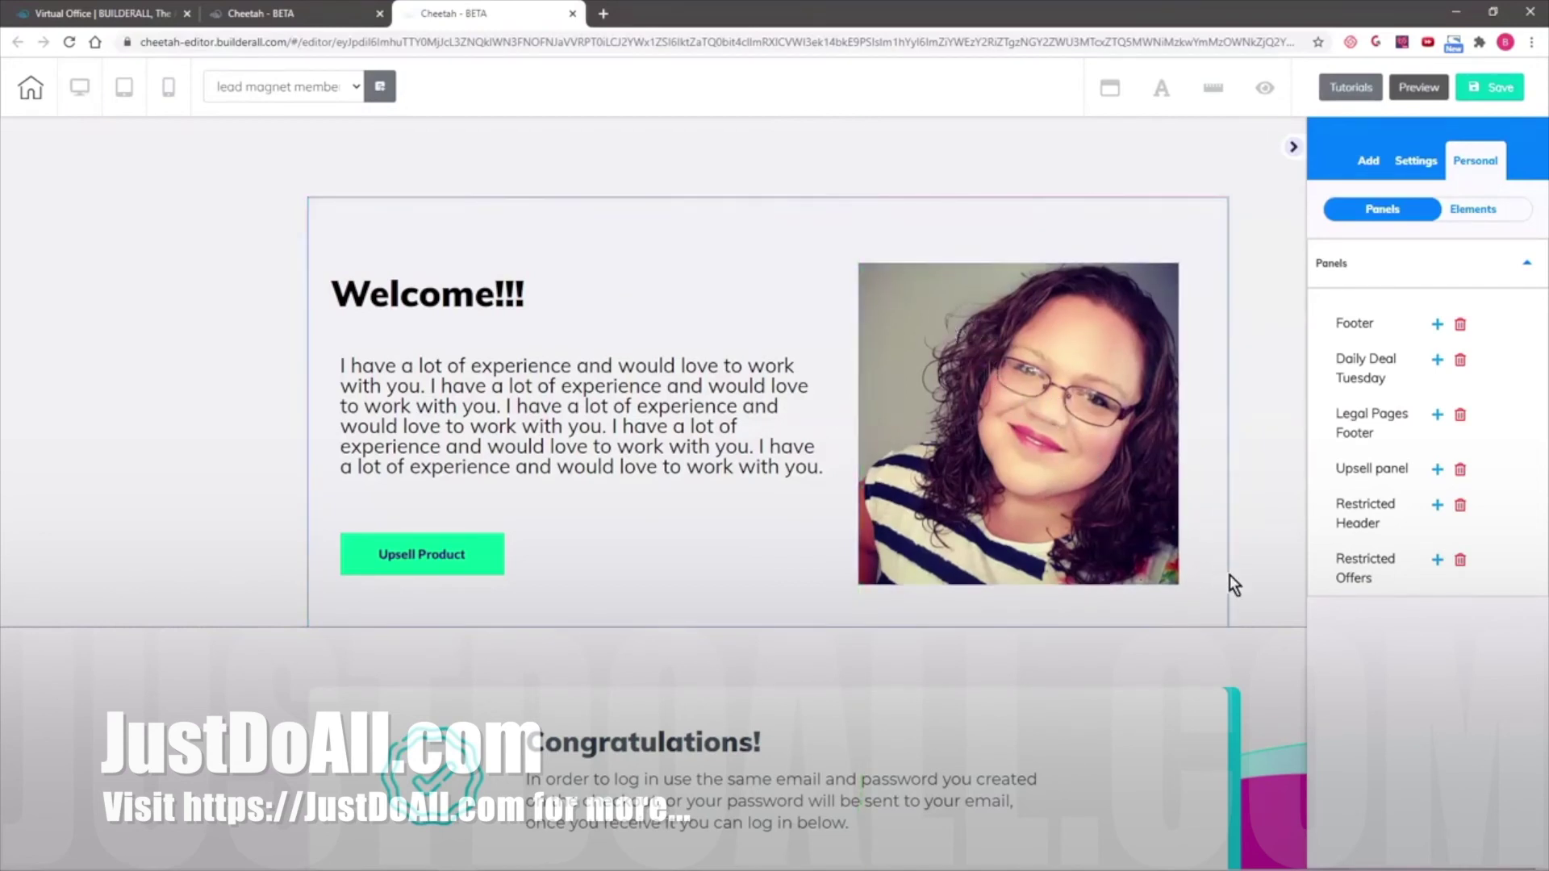
pyautogui.scroll(-2, 1261, 626)
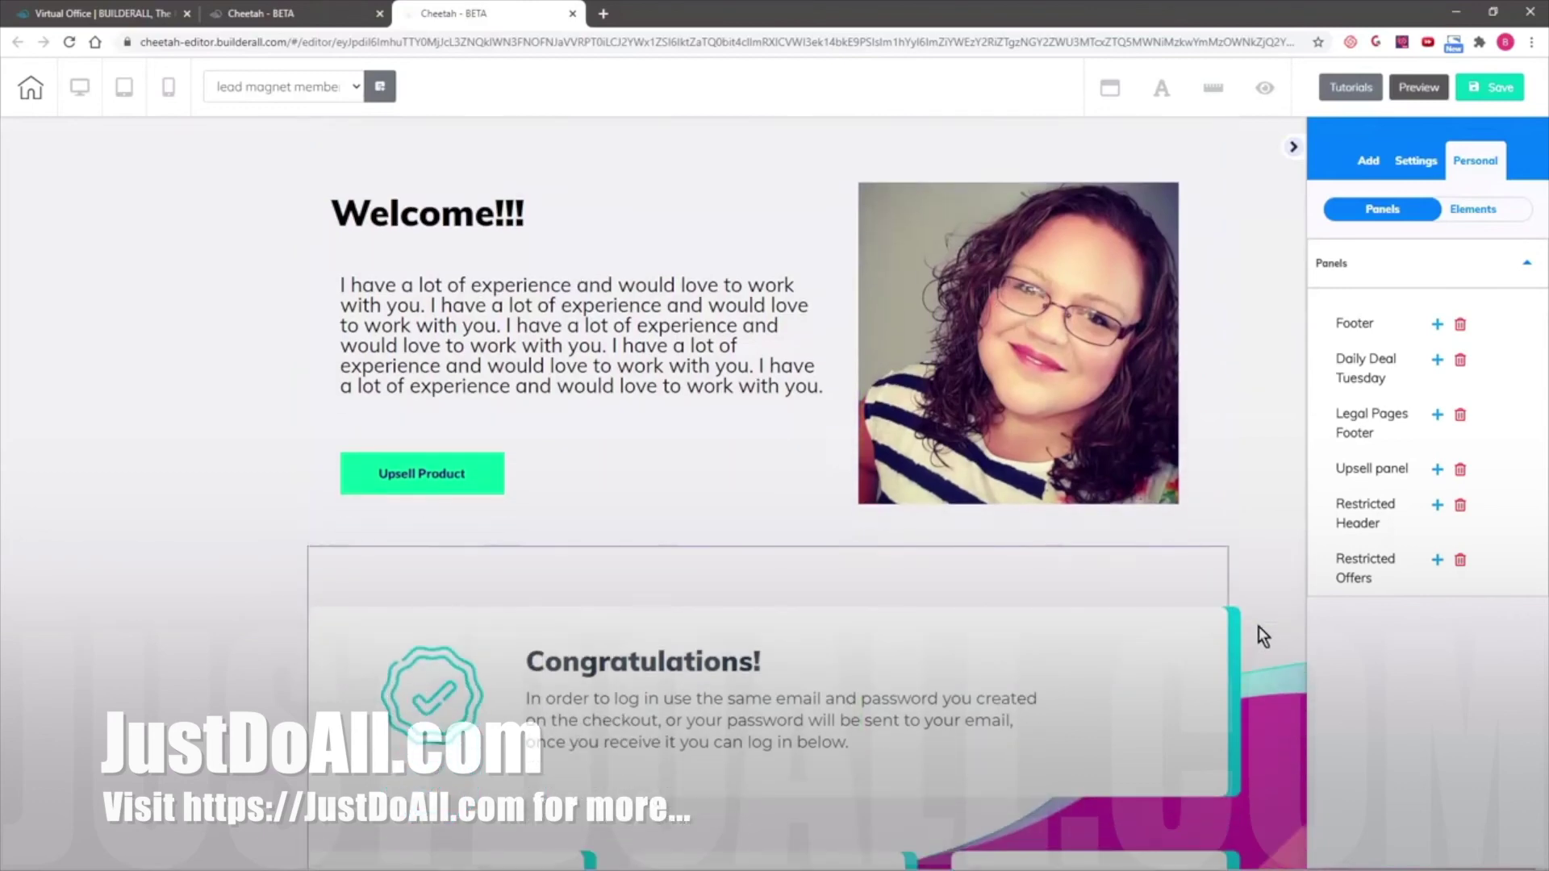
pyautogui.click(1477, 88)
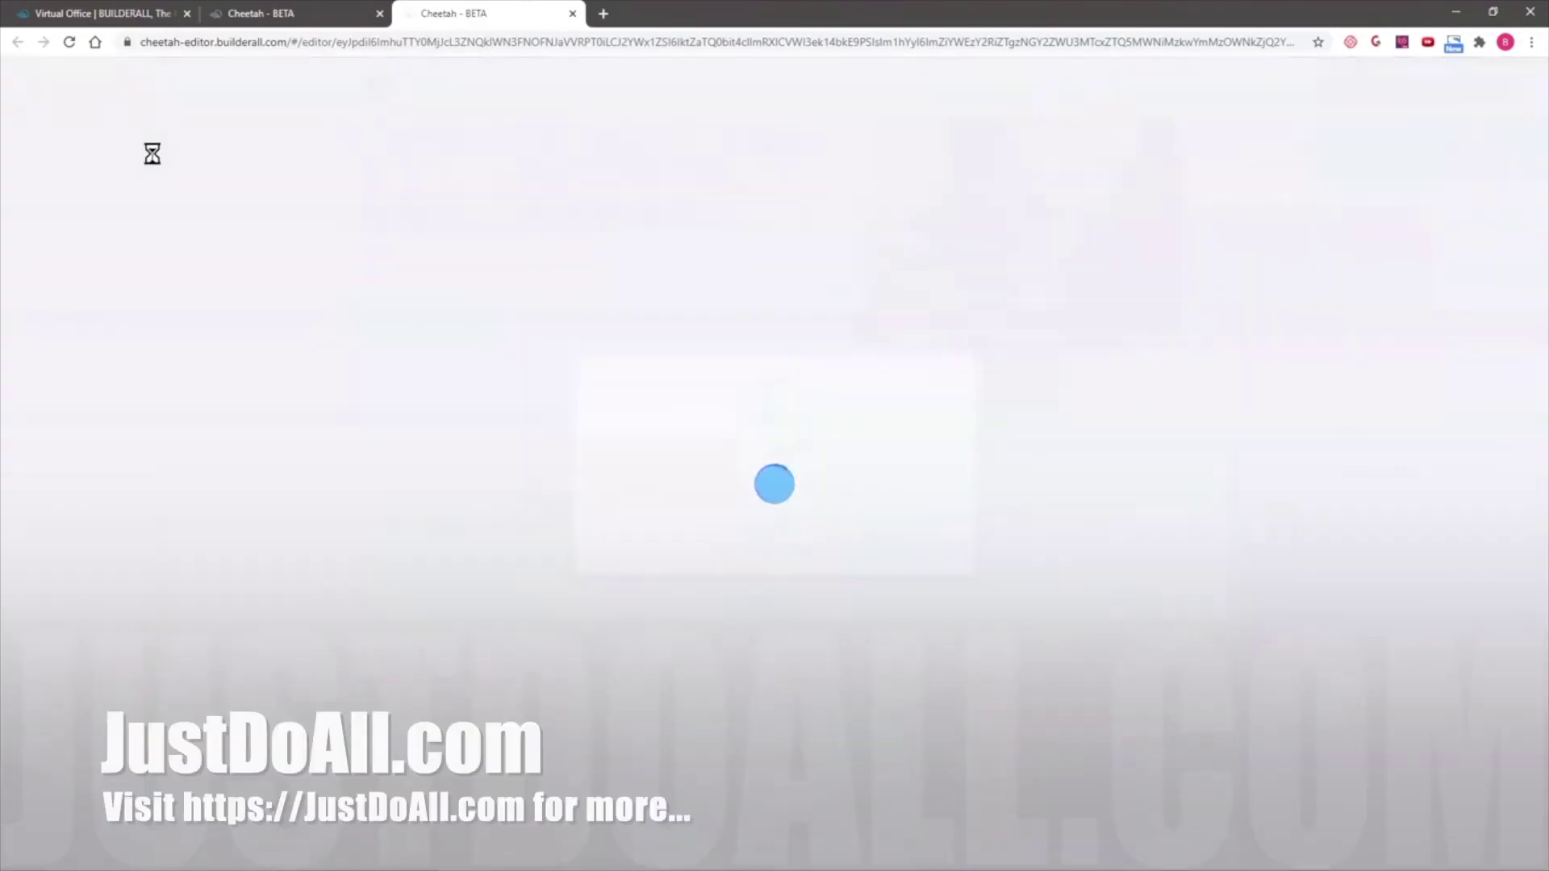
# Switch to the front end sales page, saving changes first.
pyautogui.click(331, 87)
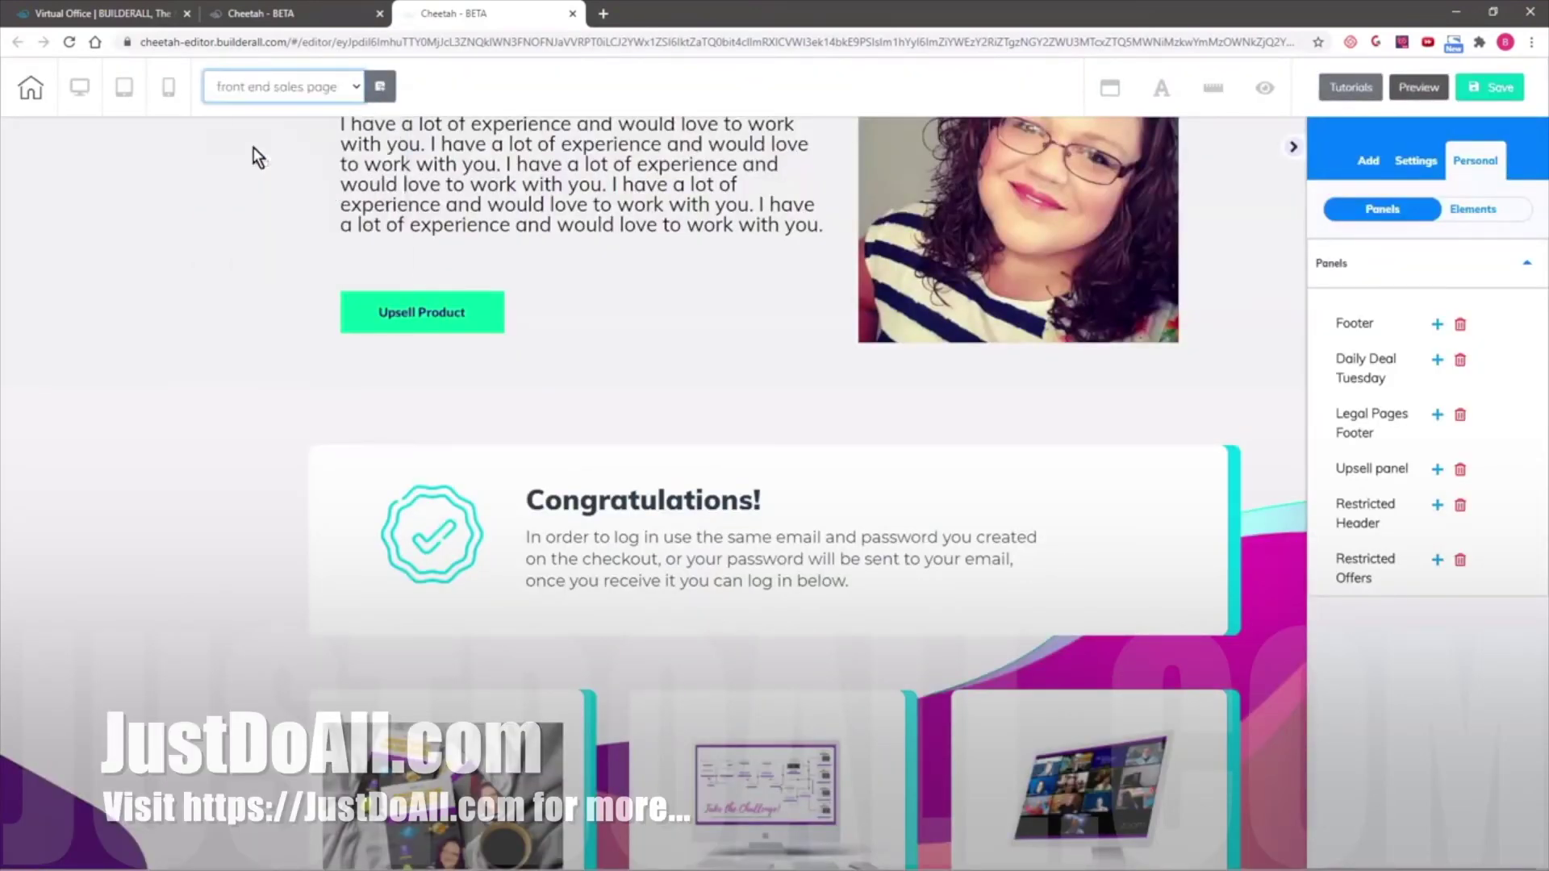
pyautogui.click(253, 147)
pyautogui.click(827, 483)
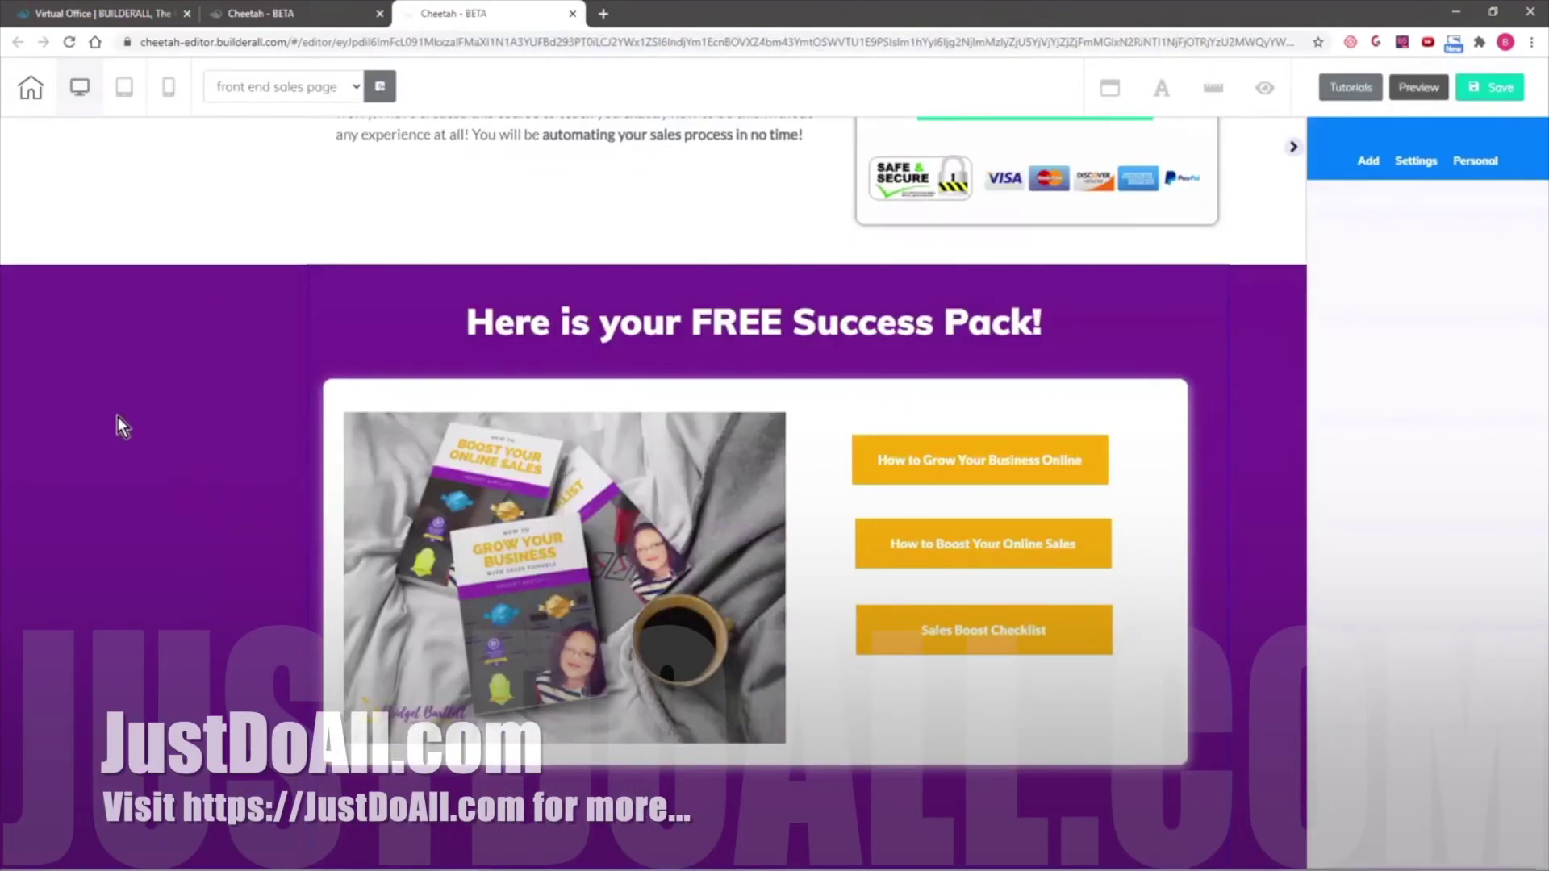
# Save the purple FREE Success Pack section as personal panel 'Lead magnet panel'.
pyautogui.click(252, 375)
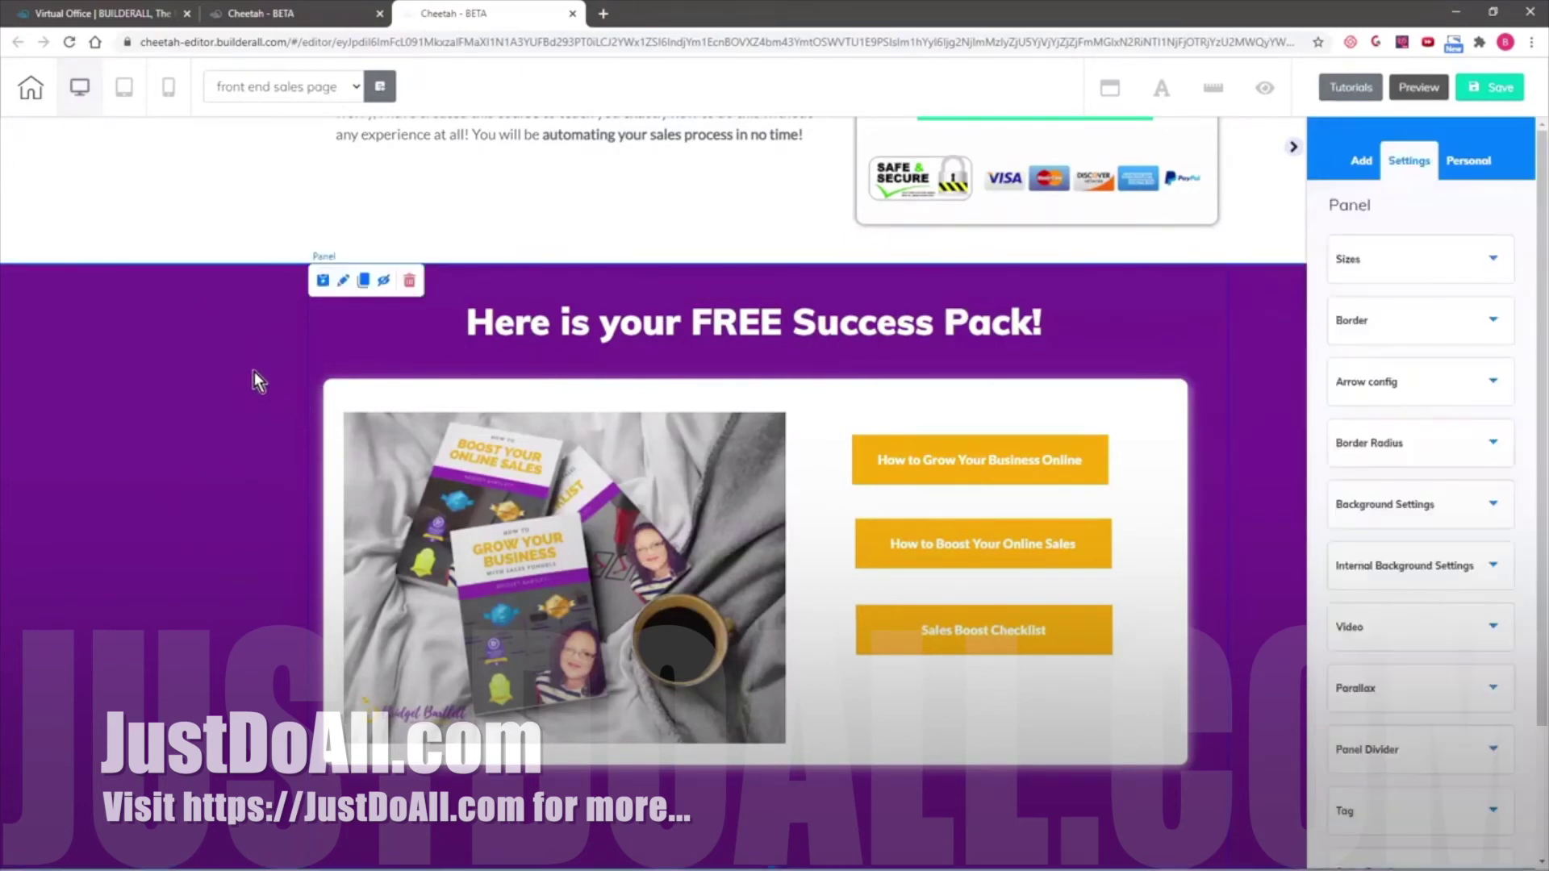
pyautogui.click(322, 280)
pyautogui.click(633, 420)
pyautogui.write('Lead magnet panel')
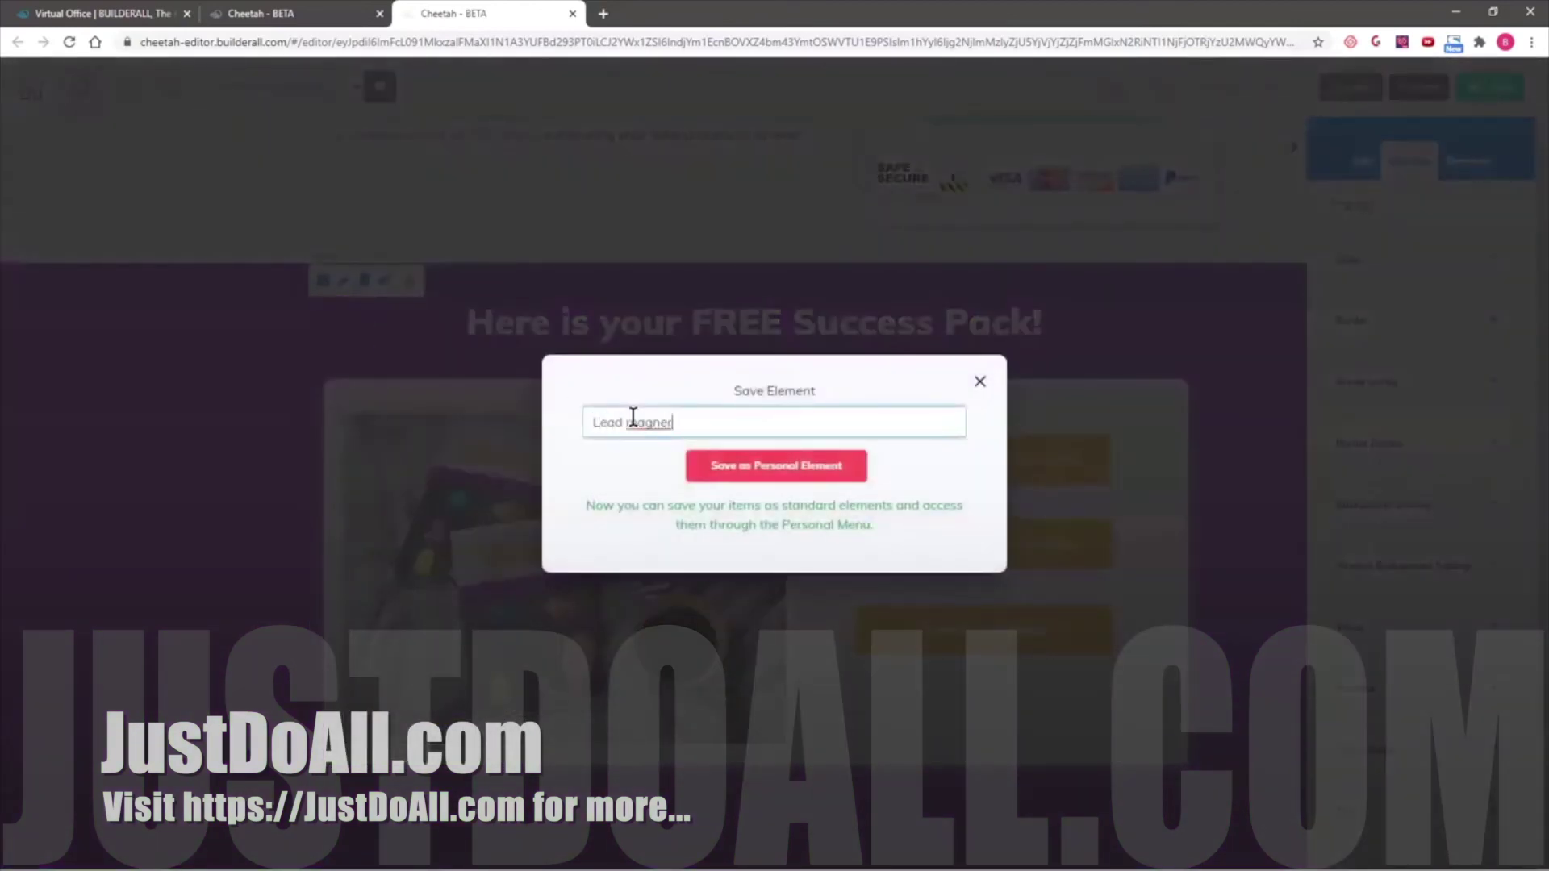
pyautogui.click(766, 466)
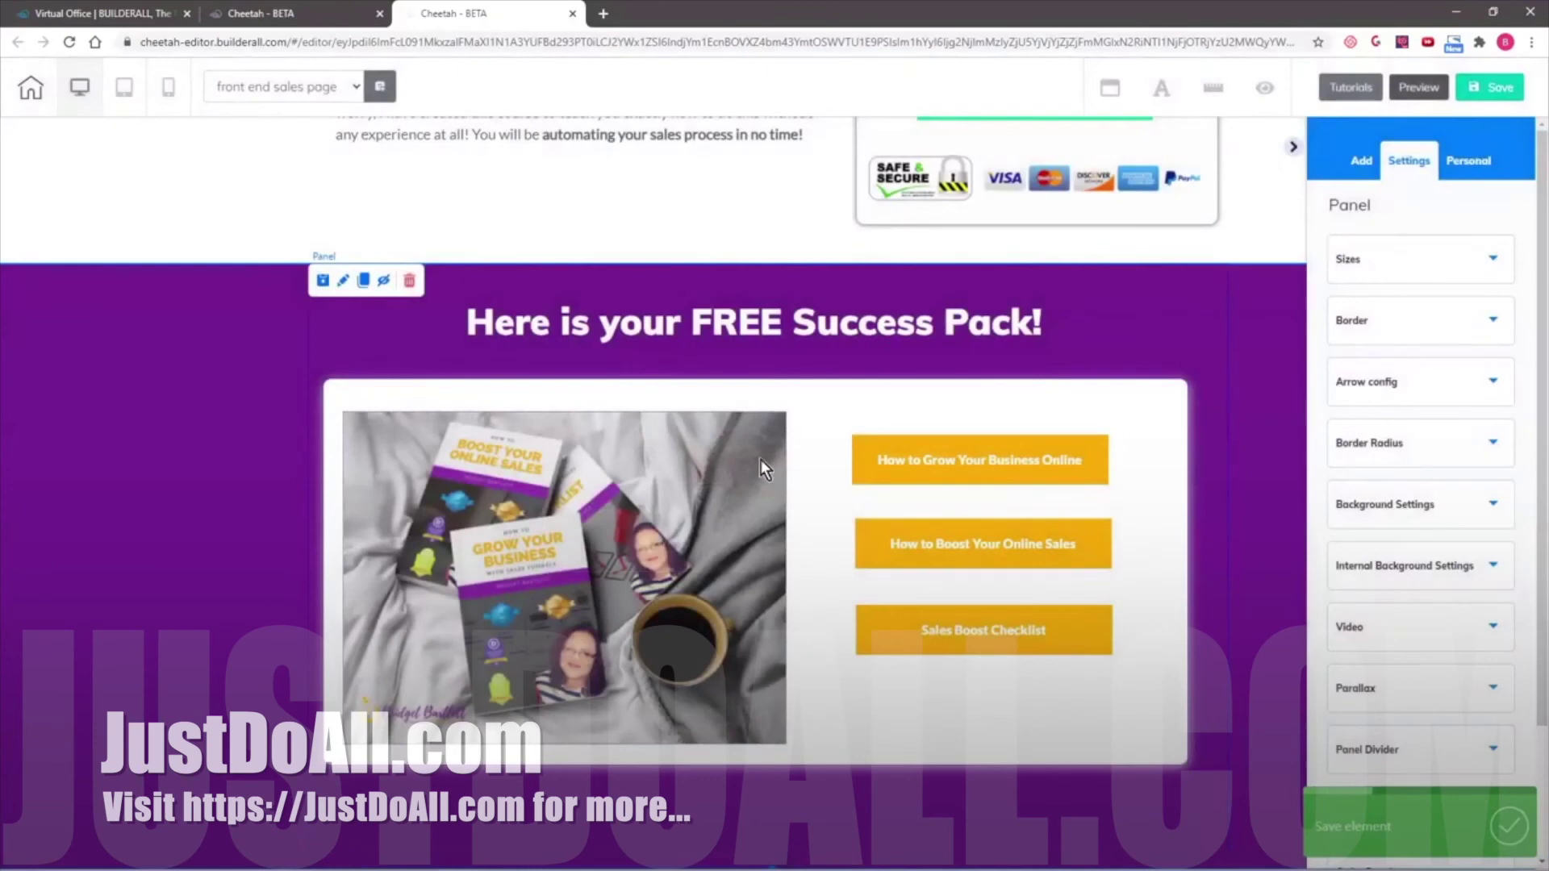
pyautogui.click(275, 87)
# Go back to the lead magnet membership page and show the saved personal panels.
pyautogui.click(268, 213)
pyautogui.click(835, 486)
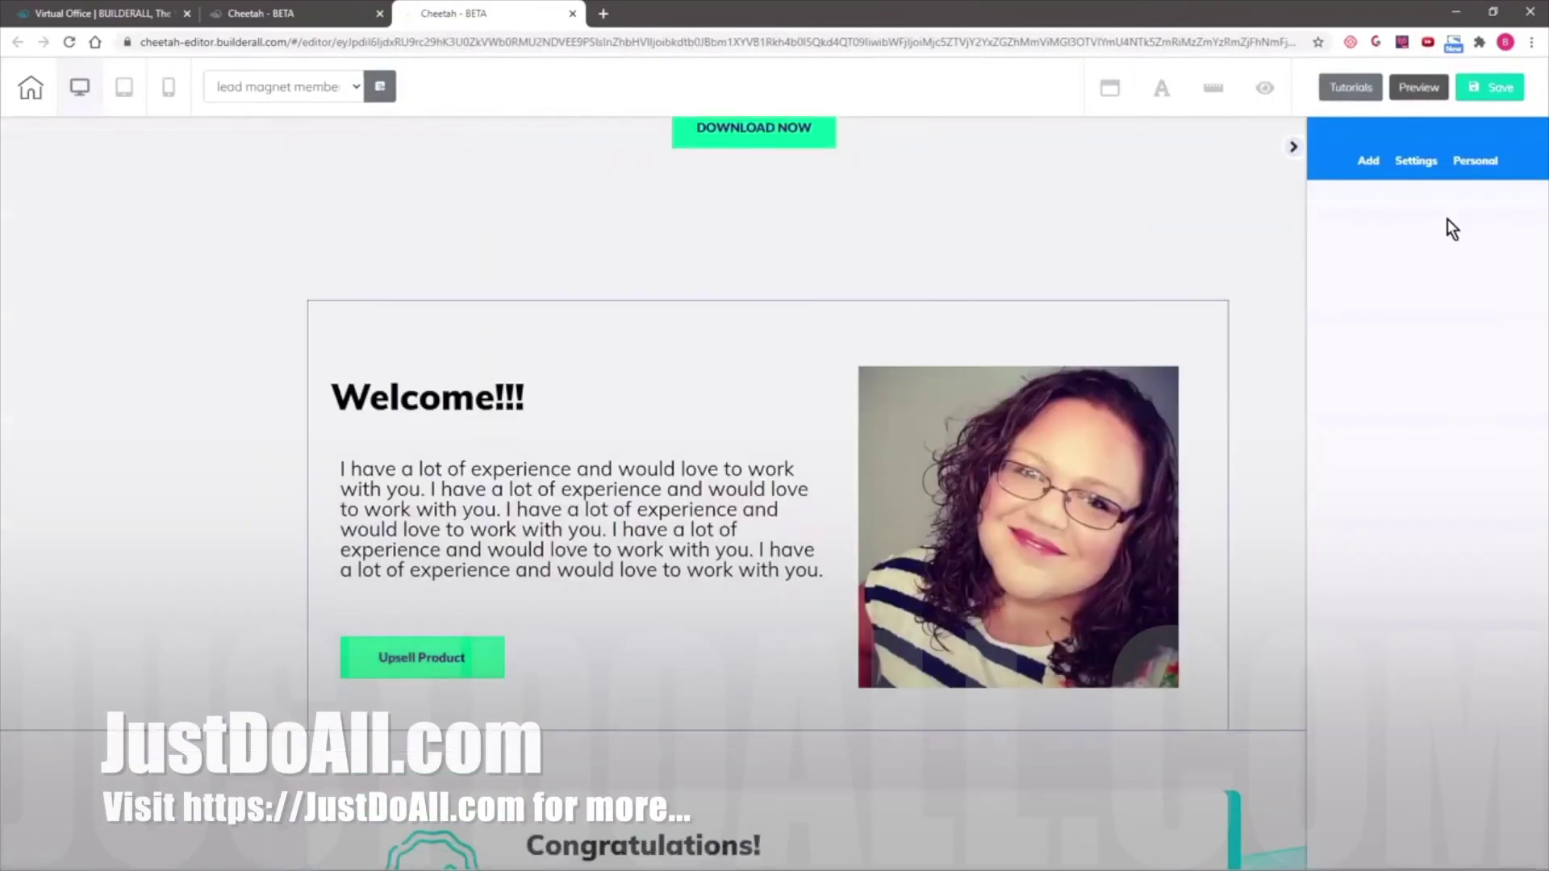
pyautogui.click(1485, 162)
pyautogui.click(1375, 278)
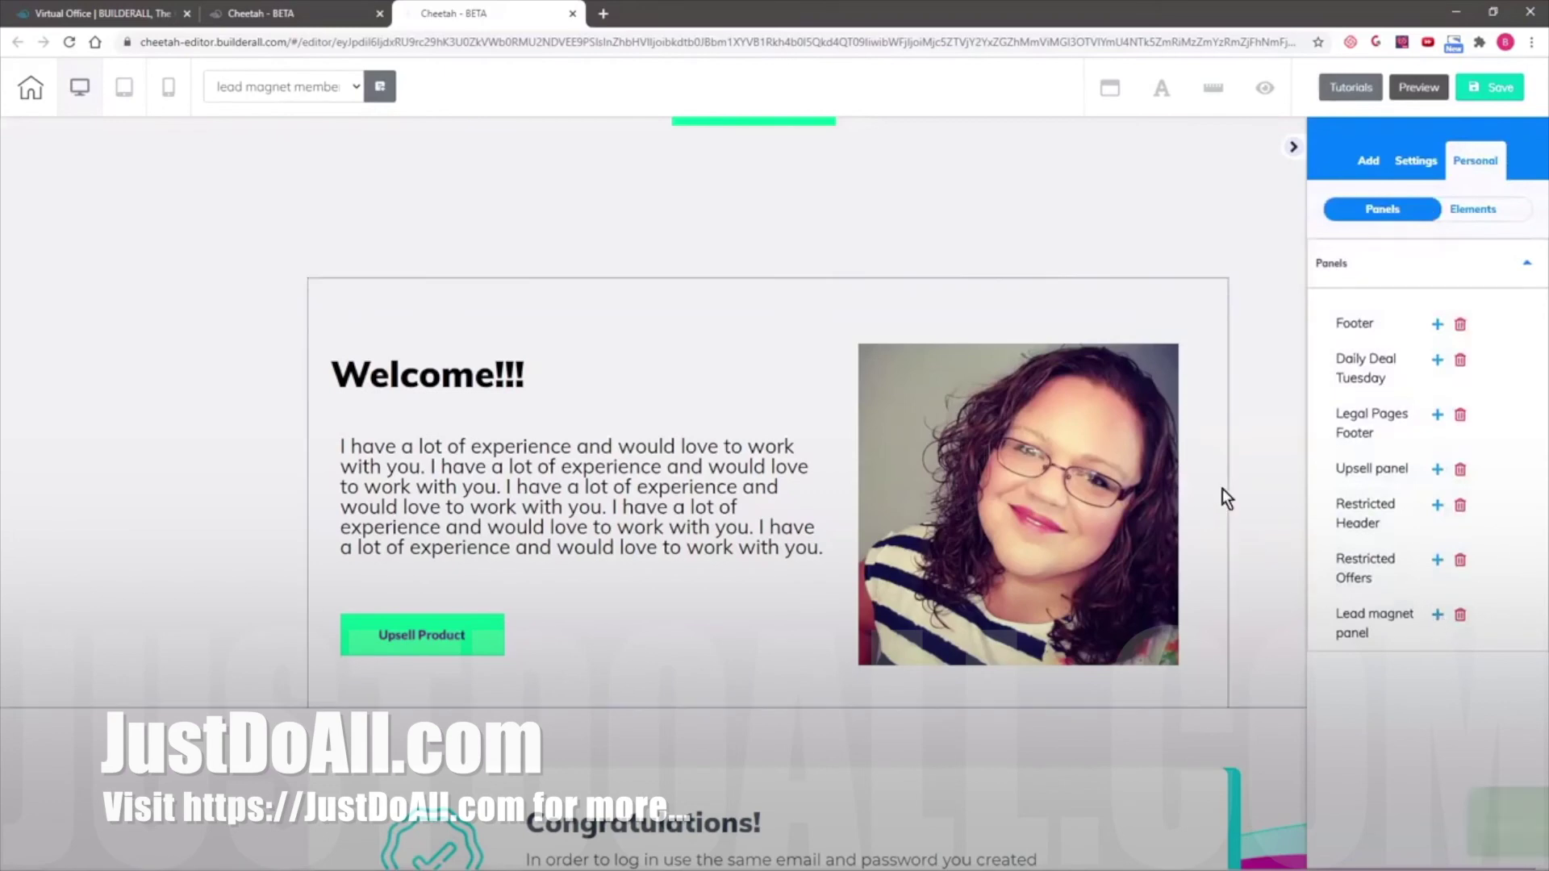
pyautogui.scroll(-10, 1032, 315)
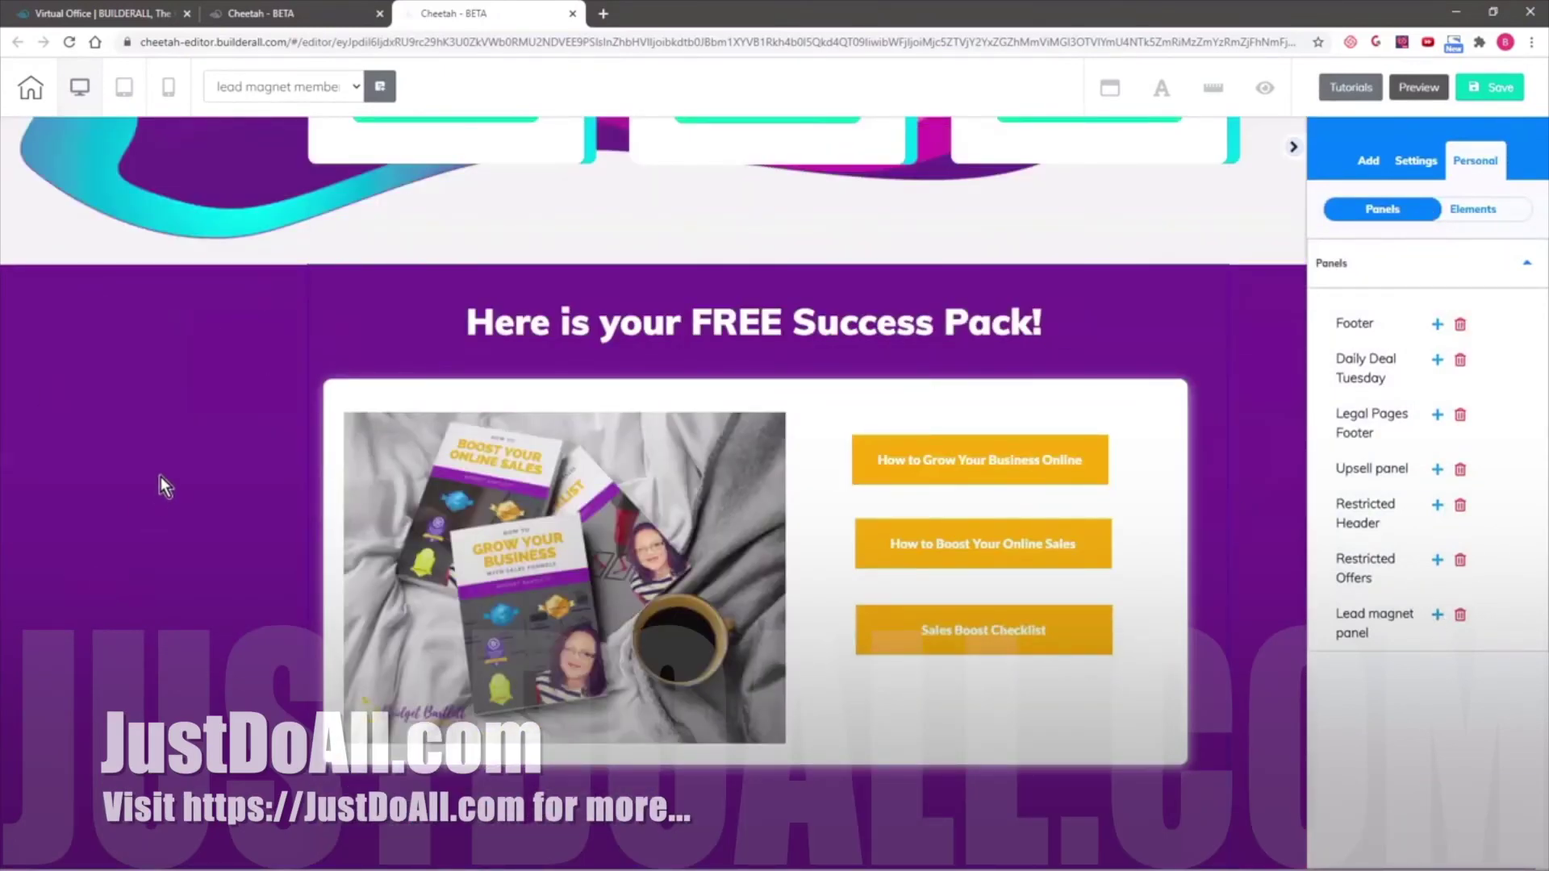
# Reorder panels so the purple FREE Success Pack panel is at the top.
pyautogui.click(162, 373)
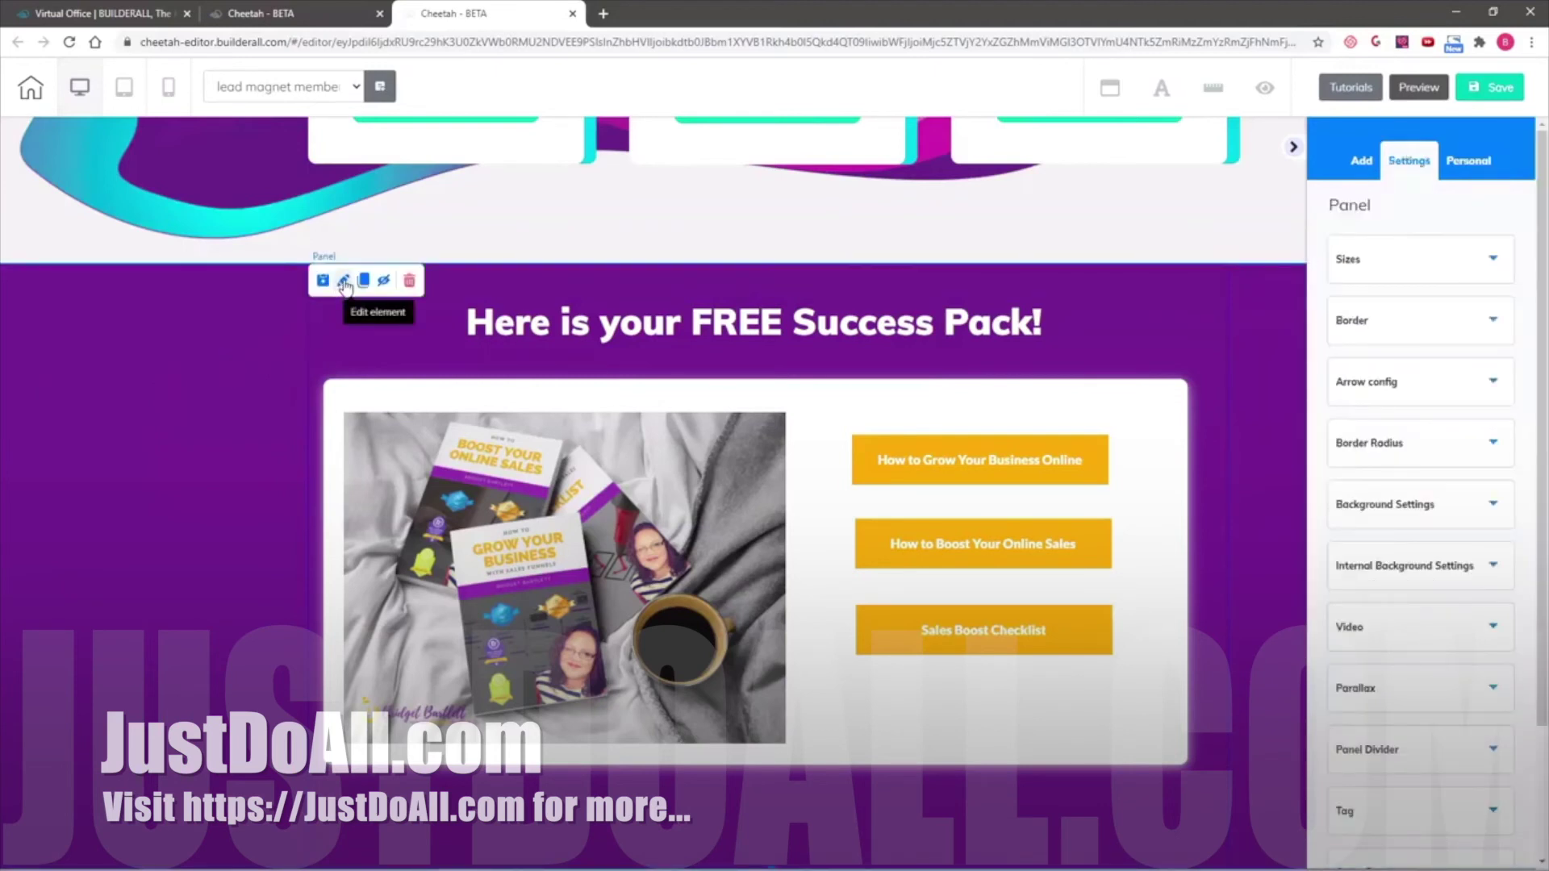
pyautogui.scroll(-2, 1414, 613)
pyautogui.click(1414, 713)
pyautogui.scroll(-3, 1443, 513)
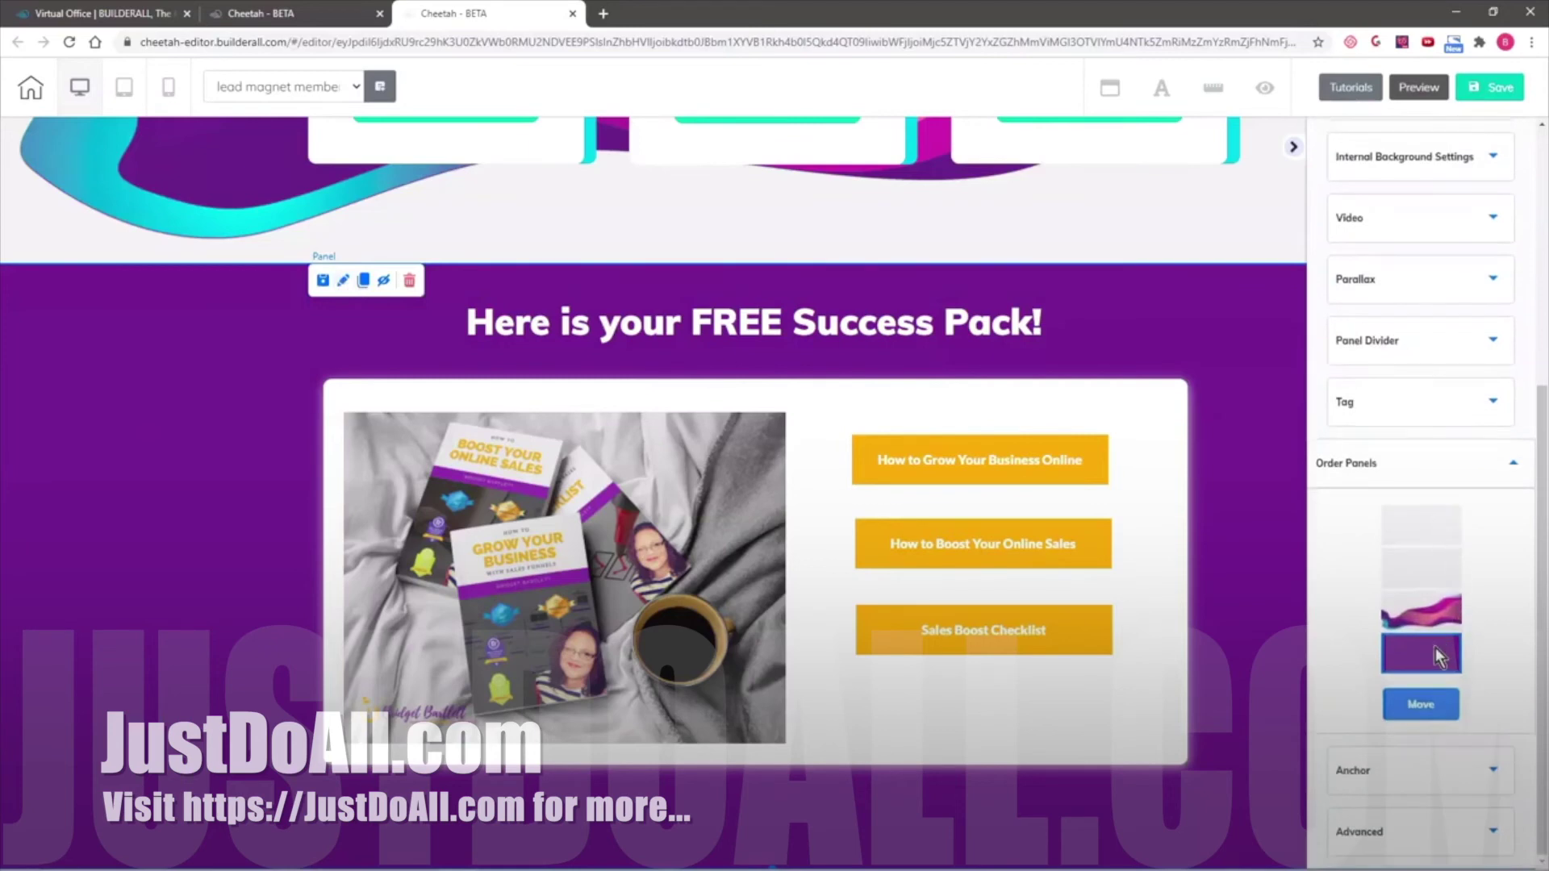
pyautogui.moveTo(1443, 649); pyautogui.dragTo(1438, 525)
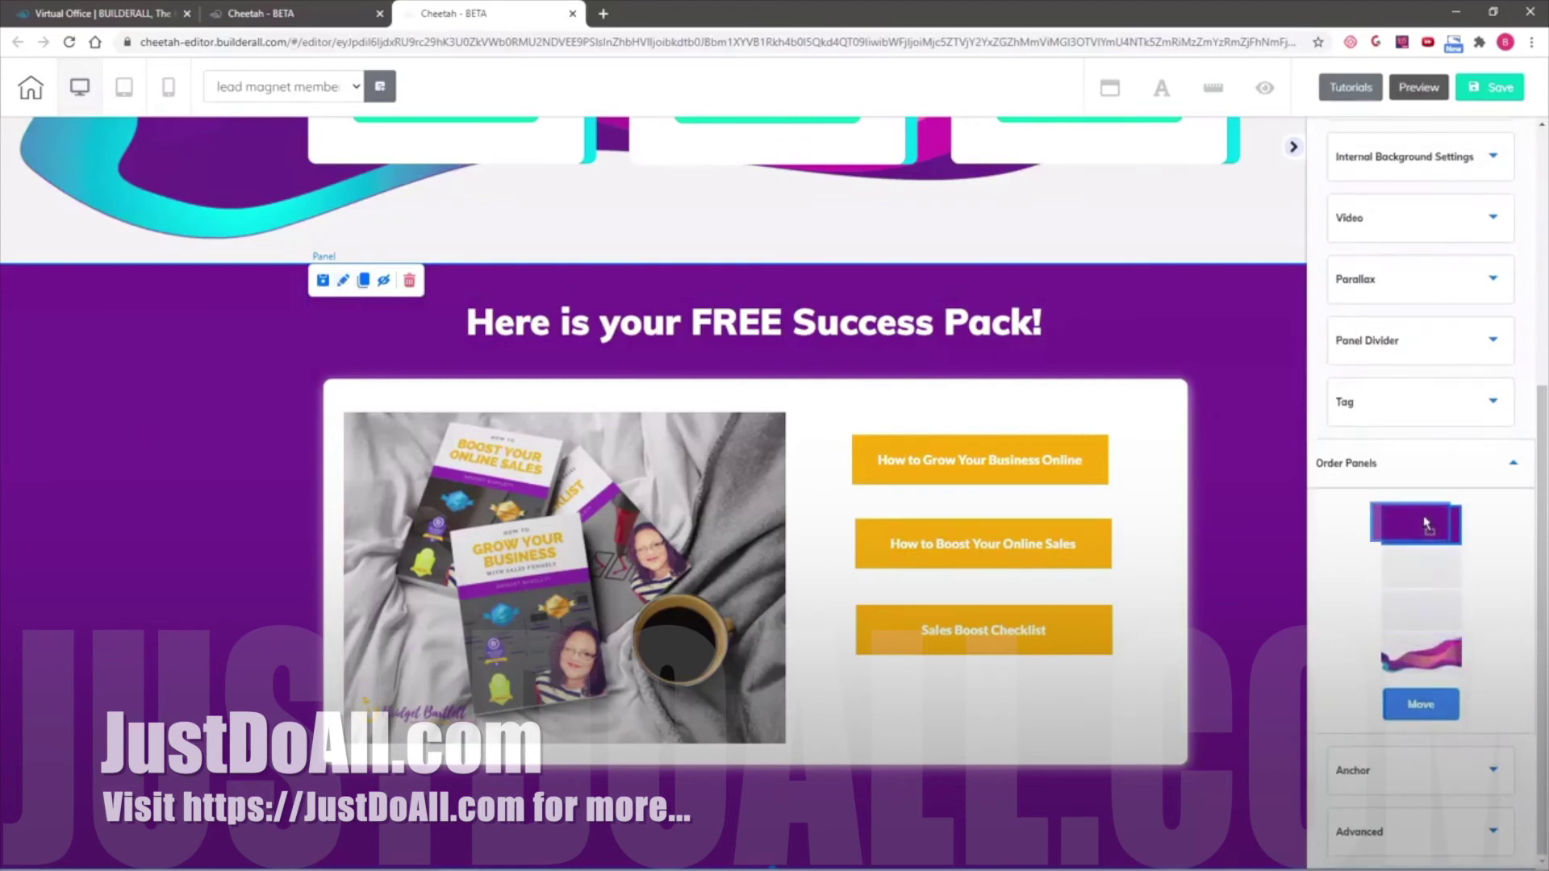
pyautogui.click(1422, 707)
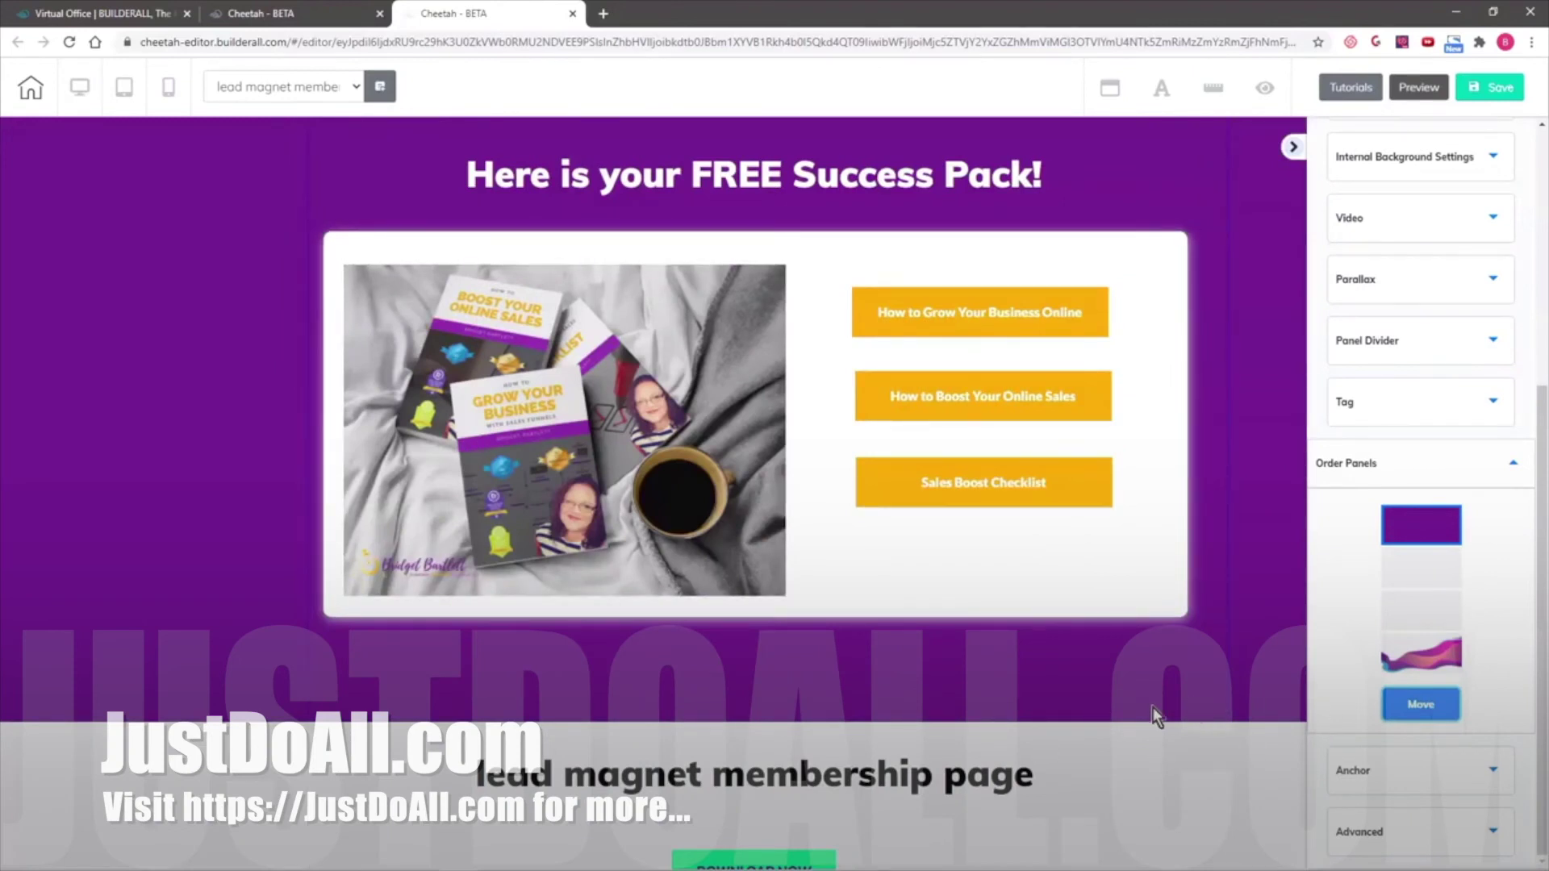
# Delete the Download Now placeholder panel and the Welcome panel.
pyautogui.scroll(-4, 1191, 701)
pyautogui.scroll(2, 1125, 602)
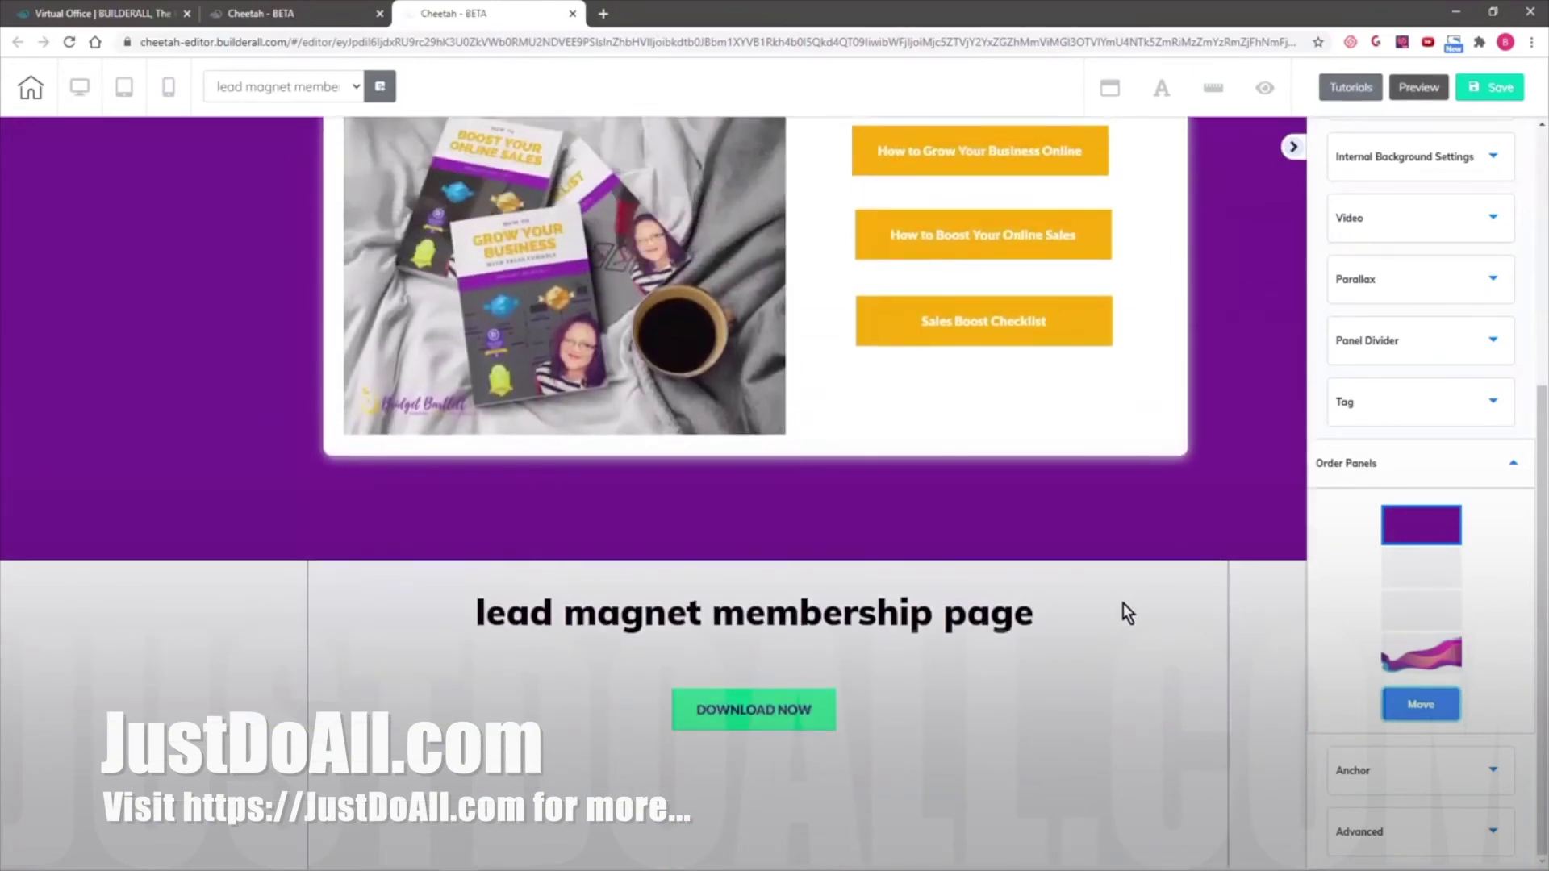
pyautogui.click(1127, 614)
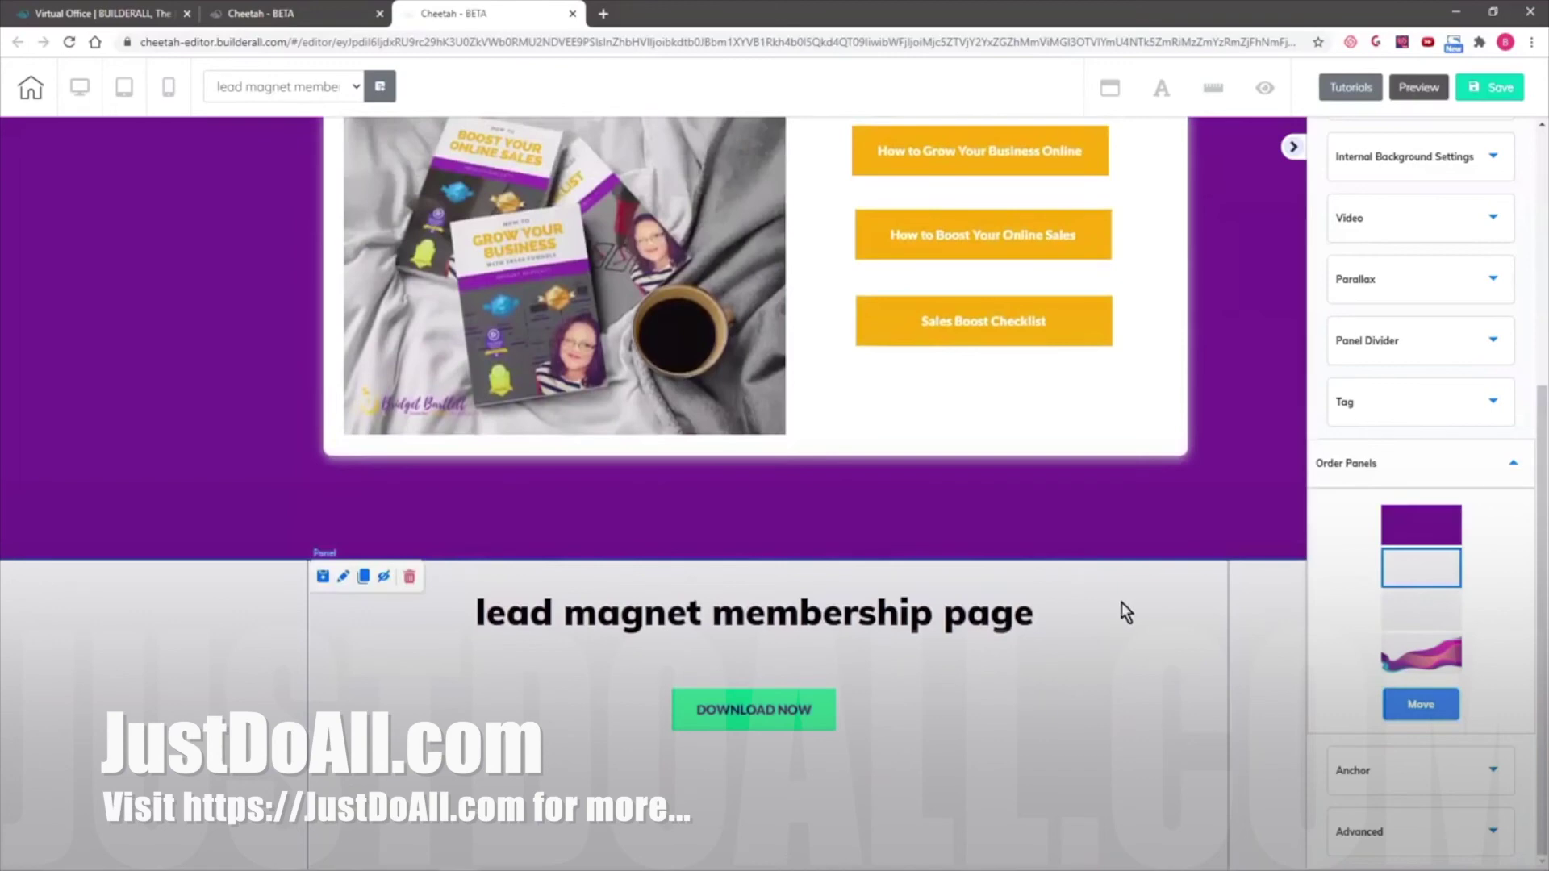
pyautogui.click(408, 578)
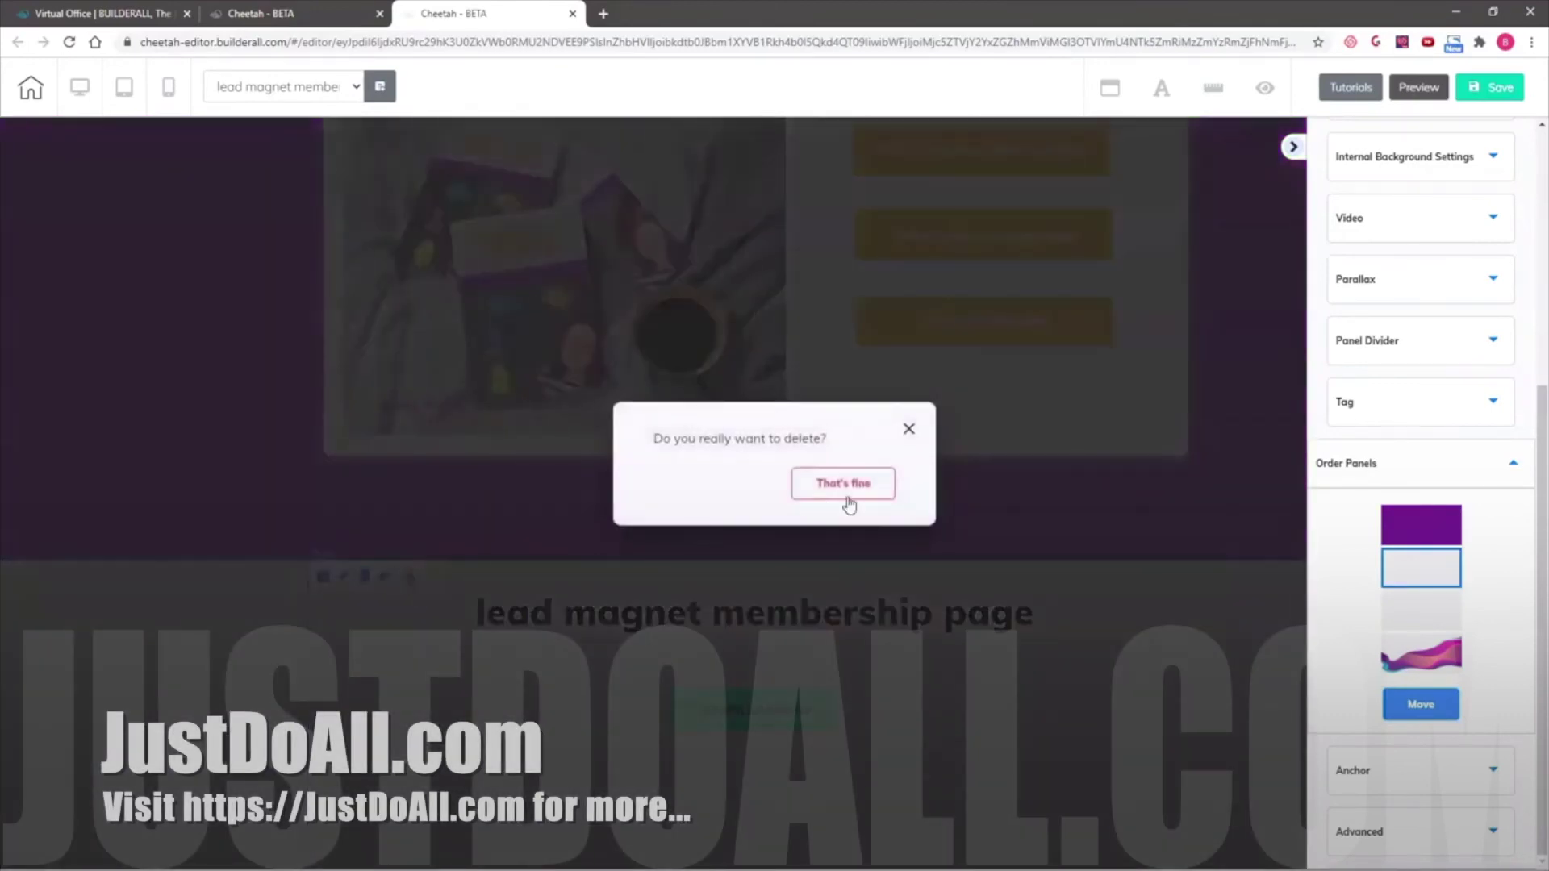
pyautogui.click(844, 489)
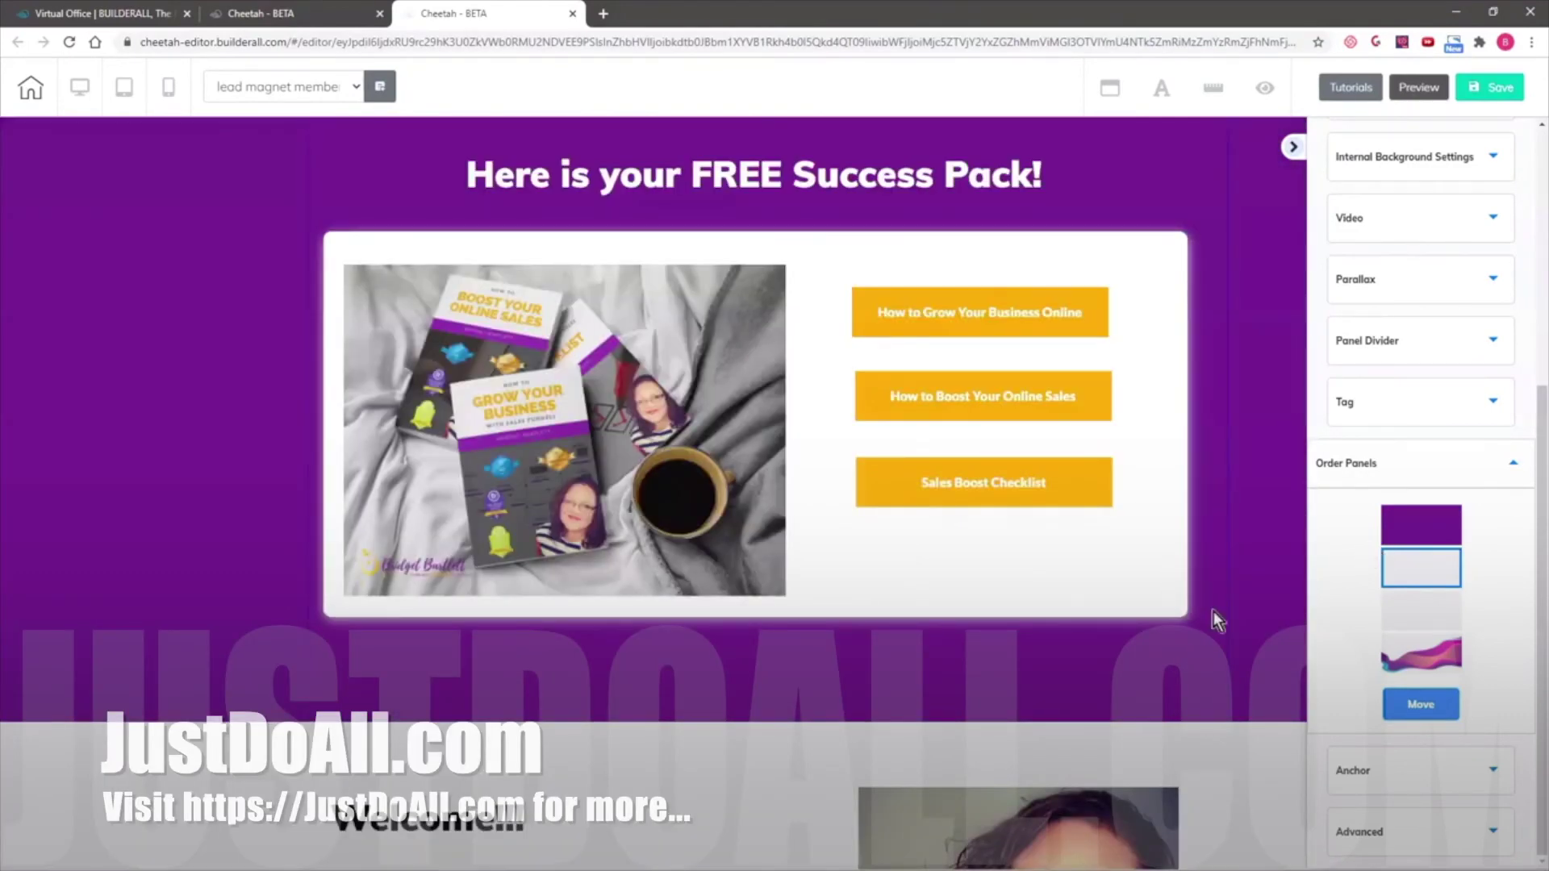
pyautogui.scroll(-1, 1256, 656)
pyautogui.scroll(-4, 1256, 655)
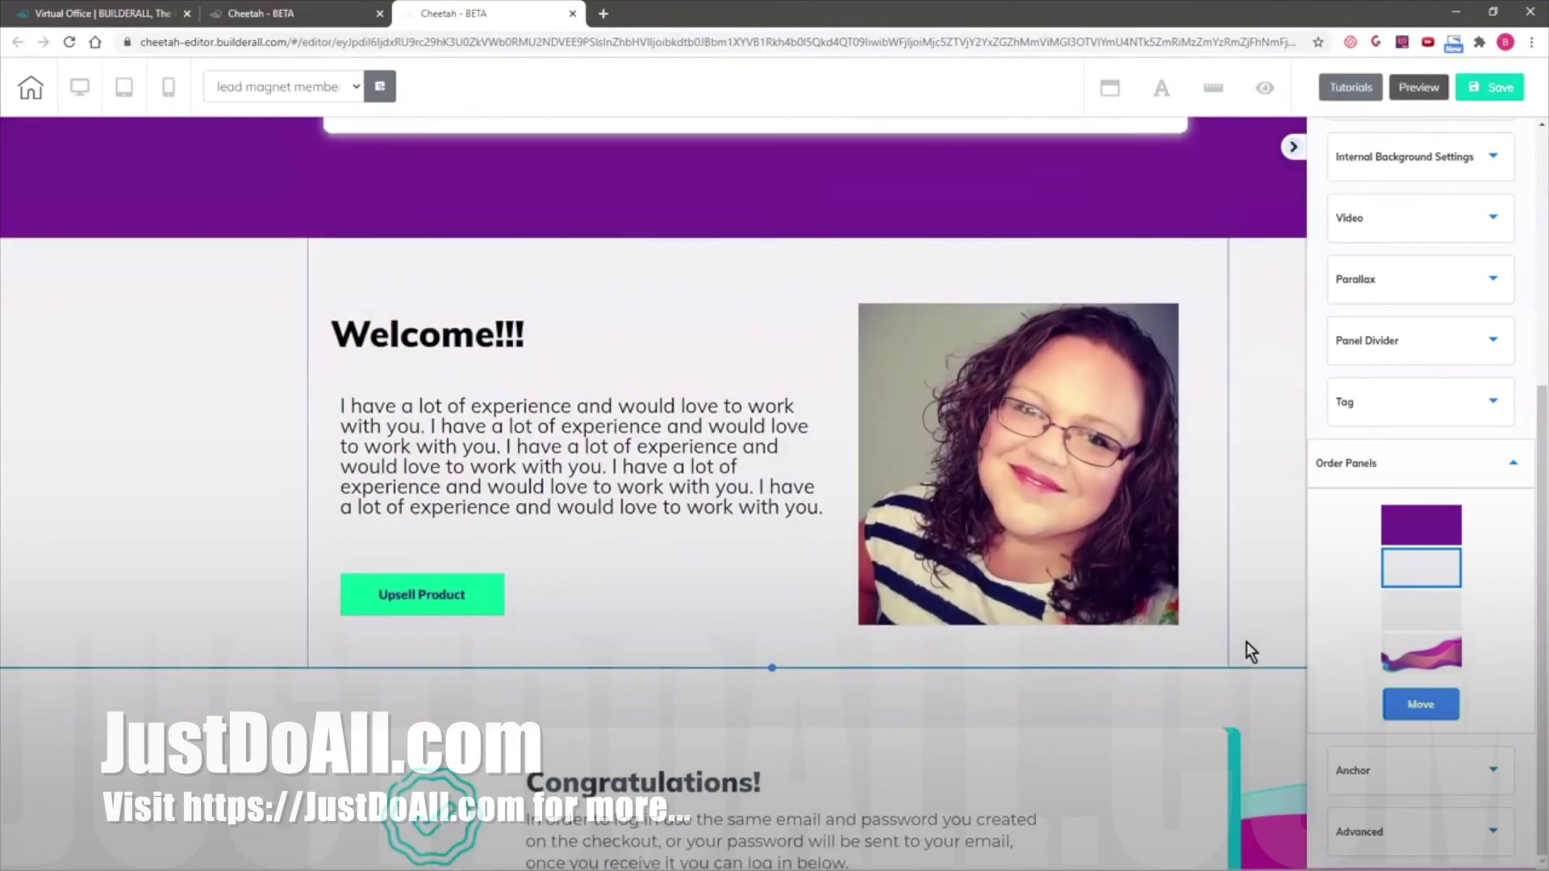
pyautogui.click(136, 349)
pyautogui.click(409, 255)
# Confirm deleting the Welcome panel.
pyautogui.press('Return')
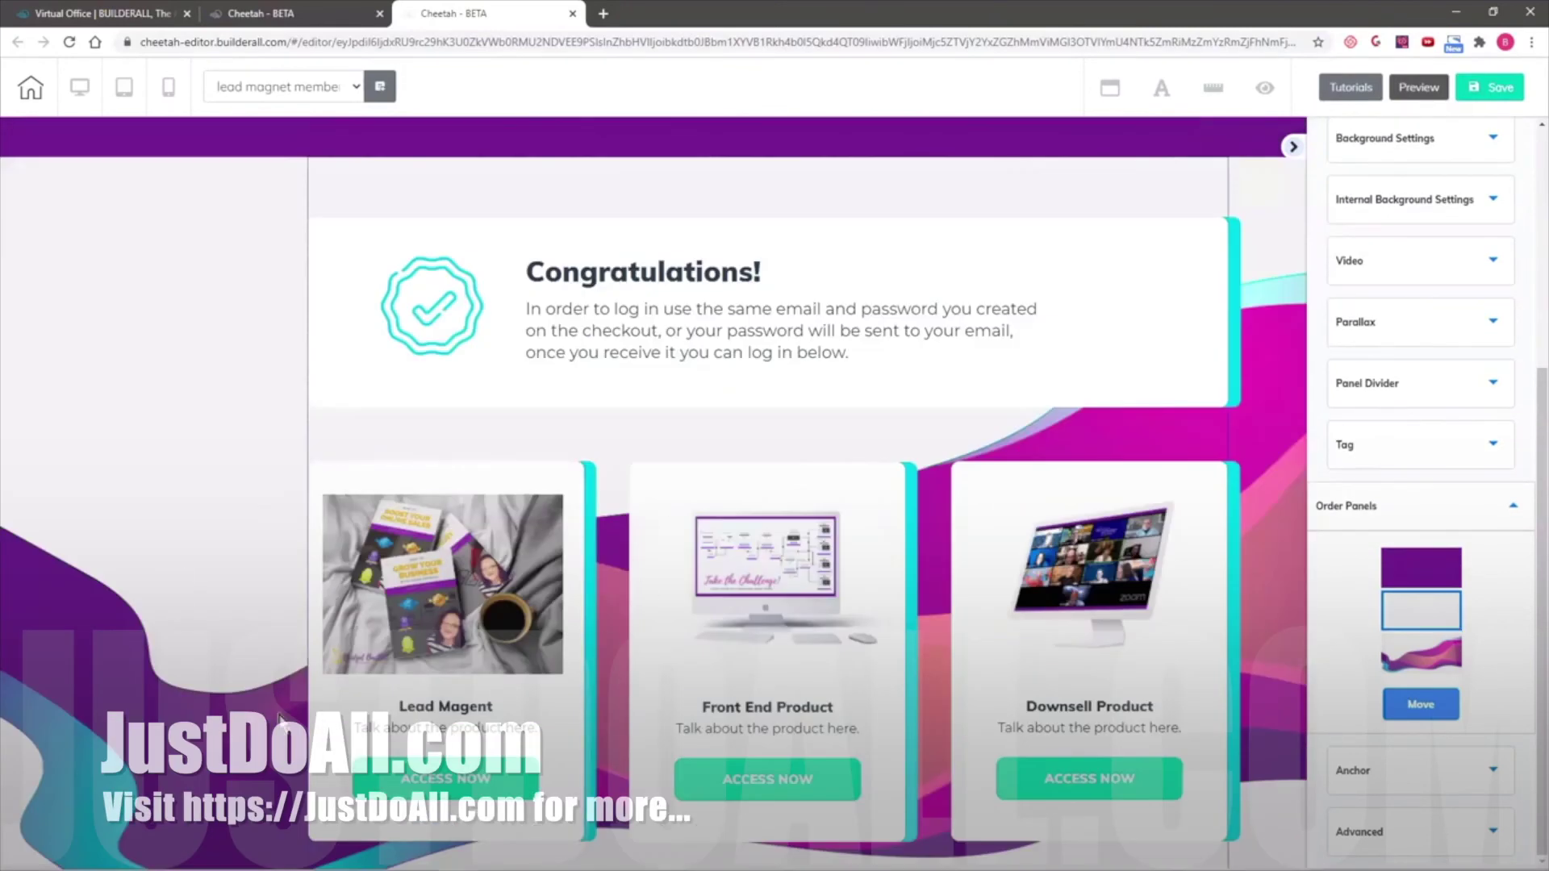
pyautogui.scroll(4, 218, 646)
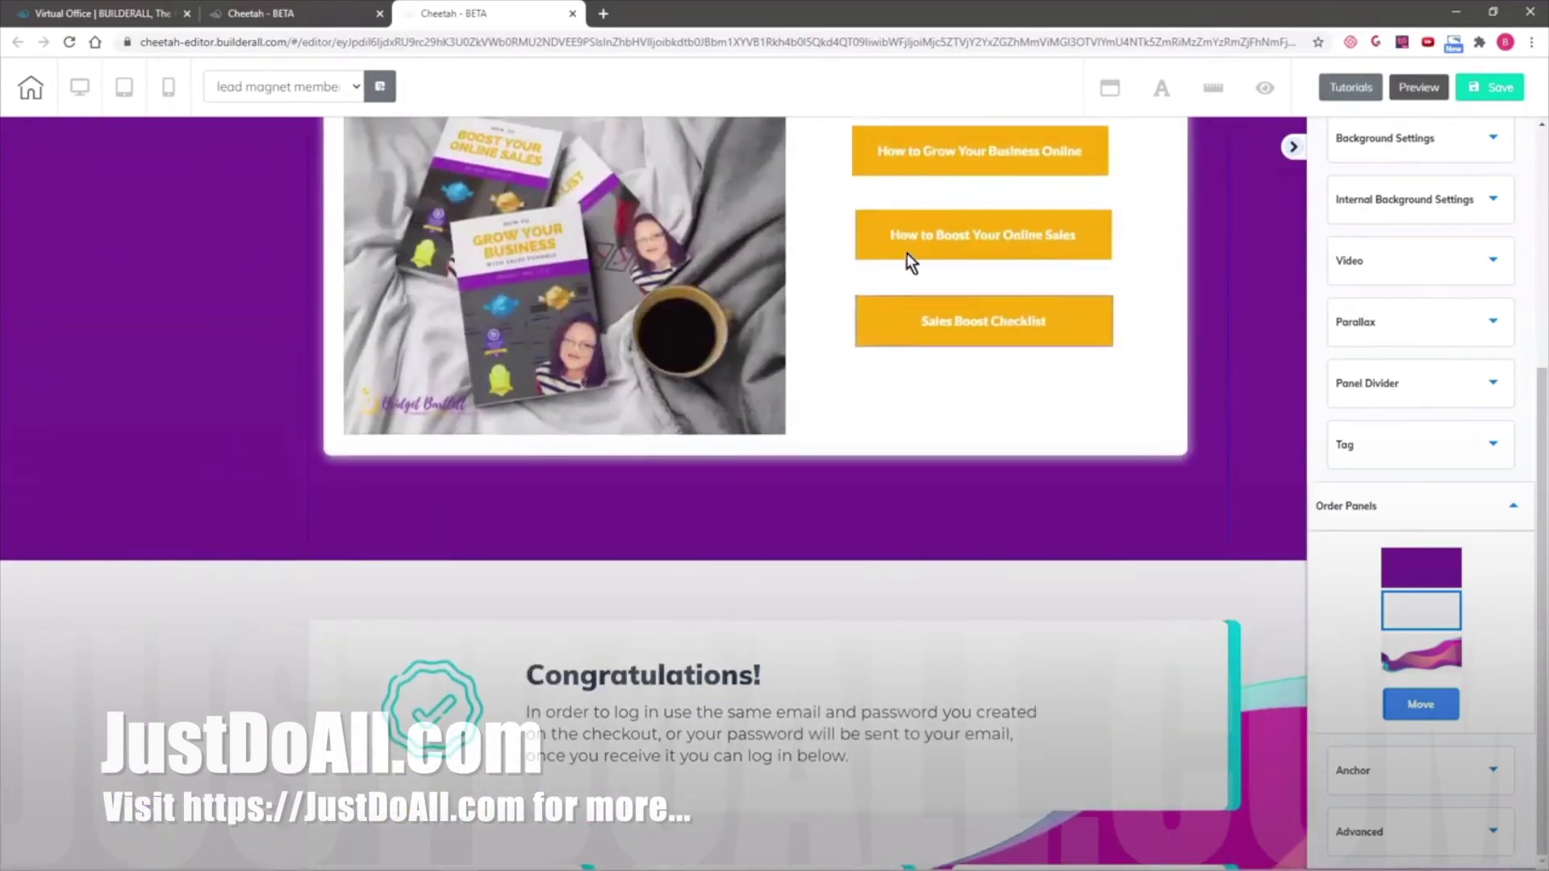
pyautogui.scroll(-5, 229, 554)
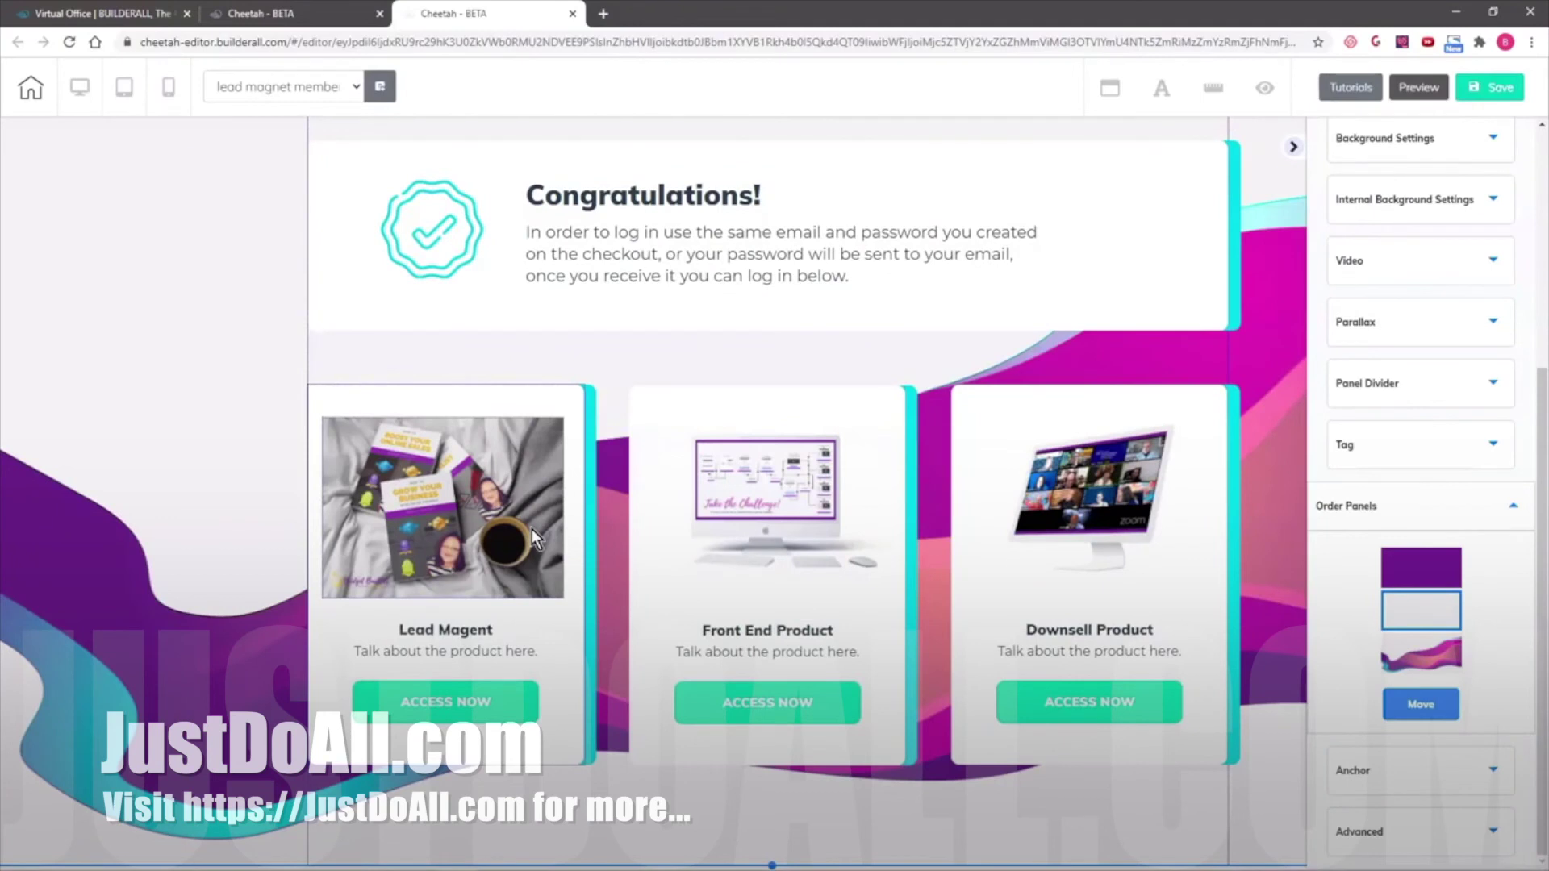
# Replace the Lead Magent card image with 'profile pic', shrunk and centred.
pyautogui.click(469, 544)
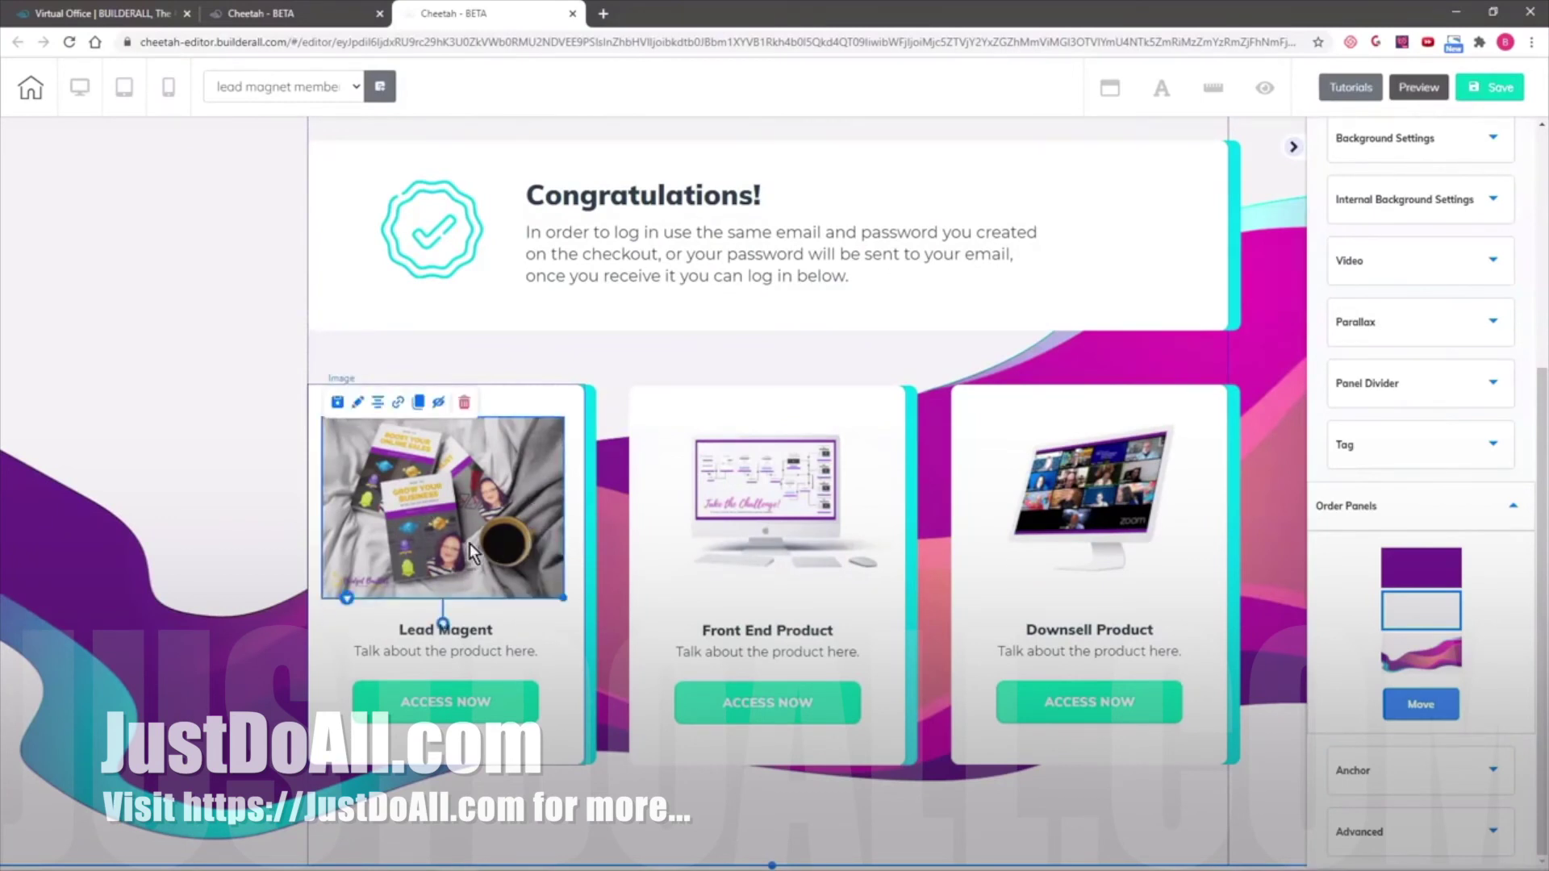
pyautogui.click(357, 404)
pyautogui.click(1453, 265)
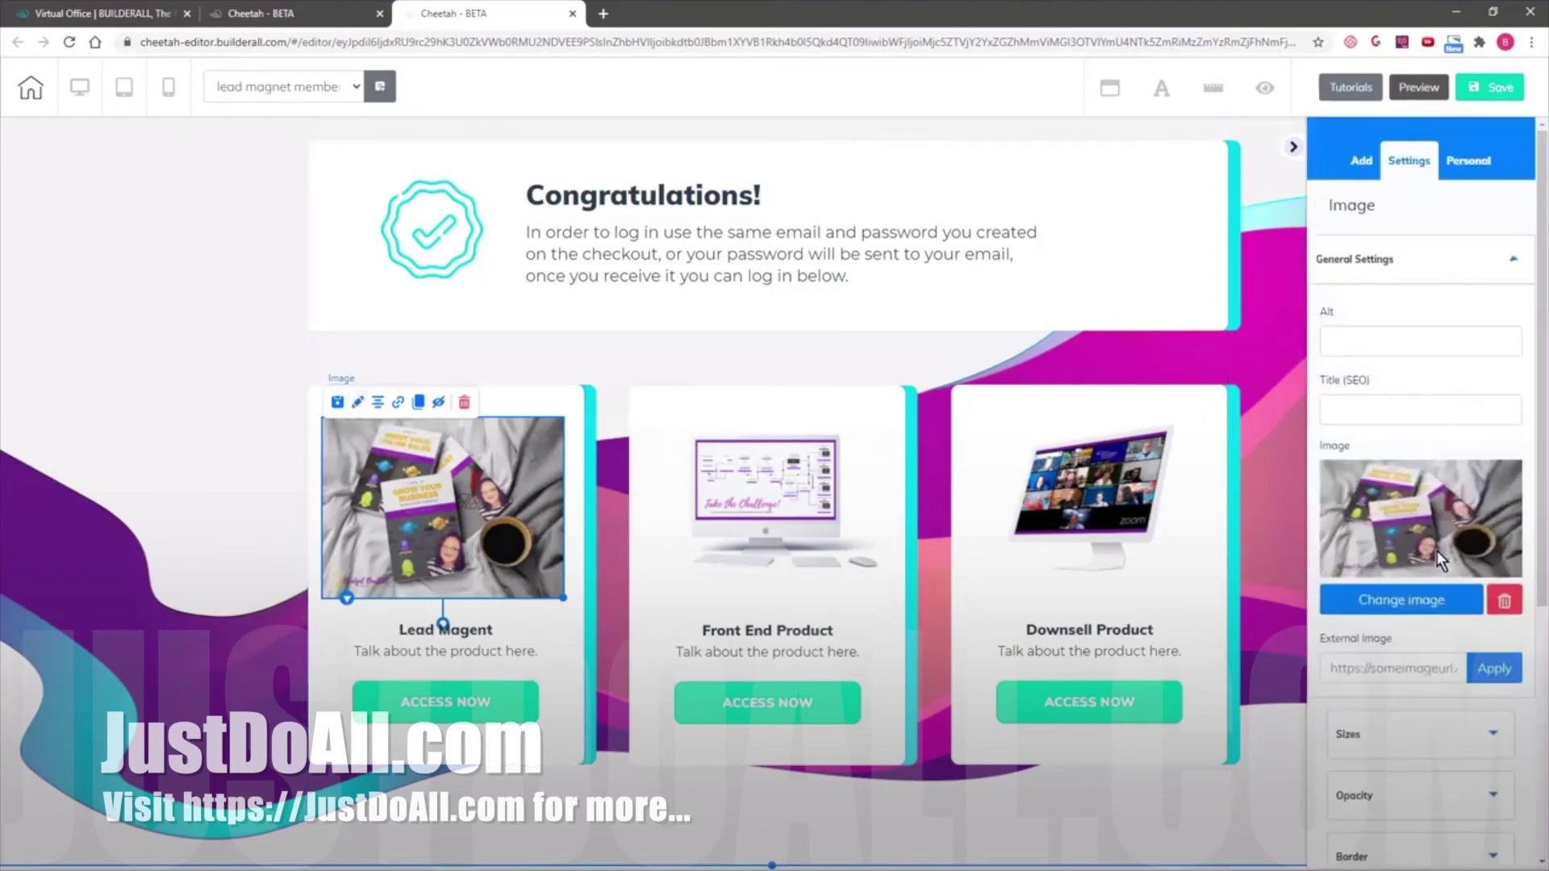
pyautogui.click(1416, 598)
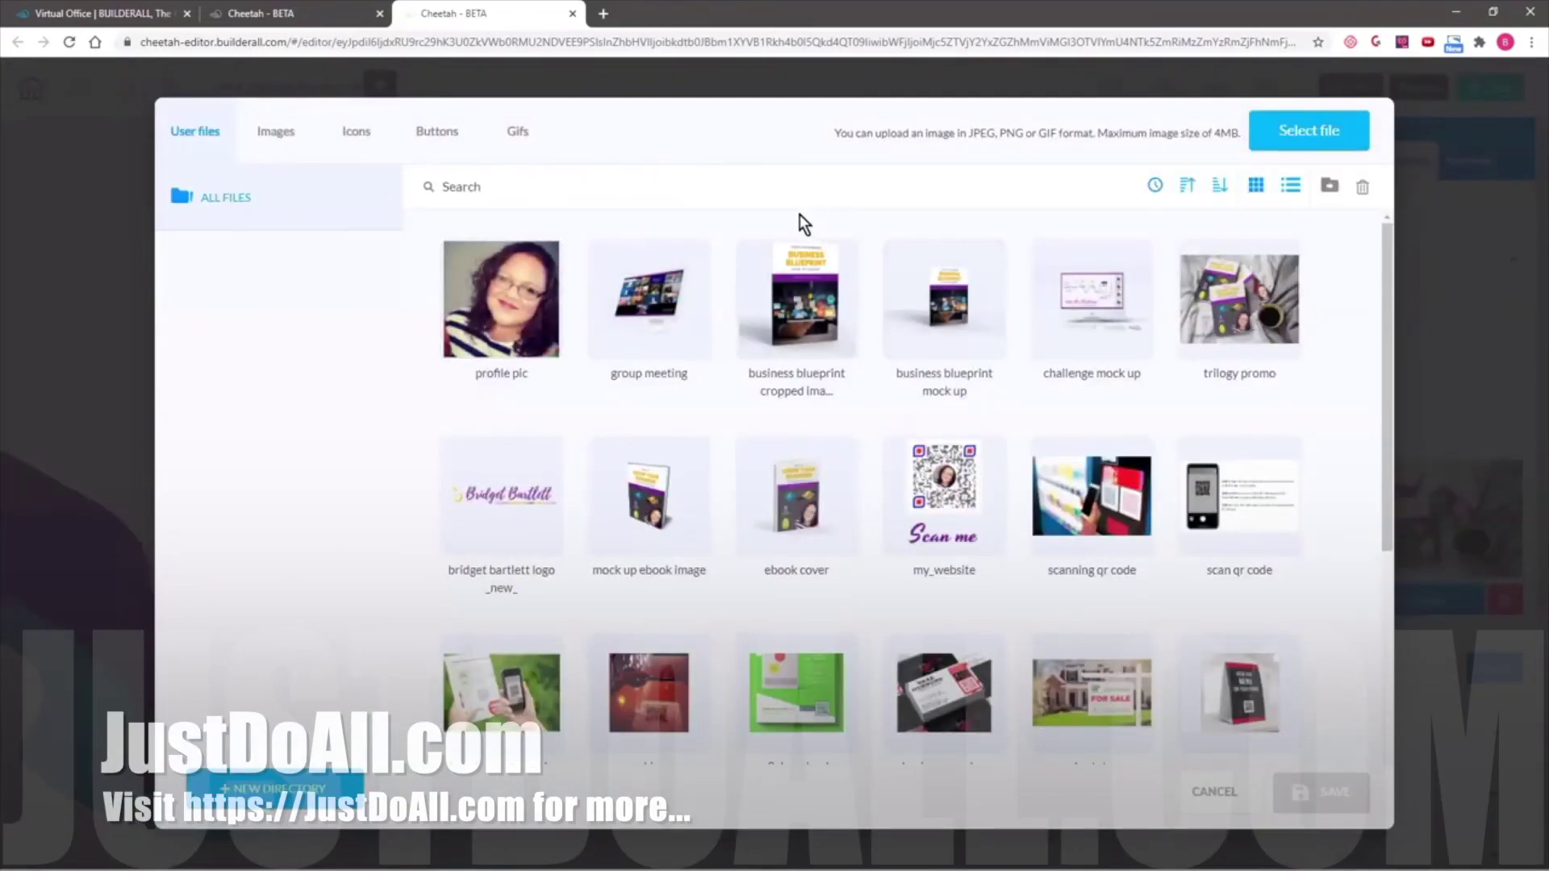
pyautogui.moveTo(816, 262)
pyautogui.click(498, 266)
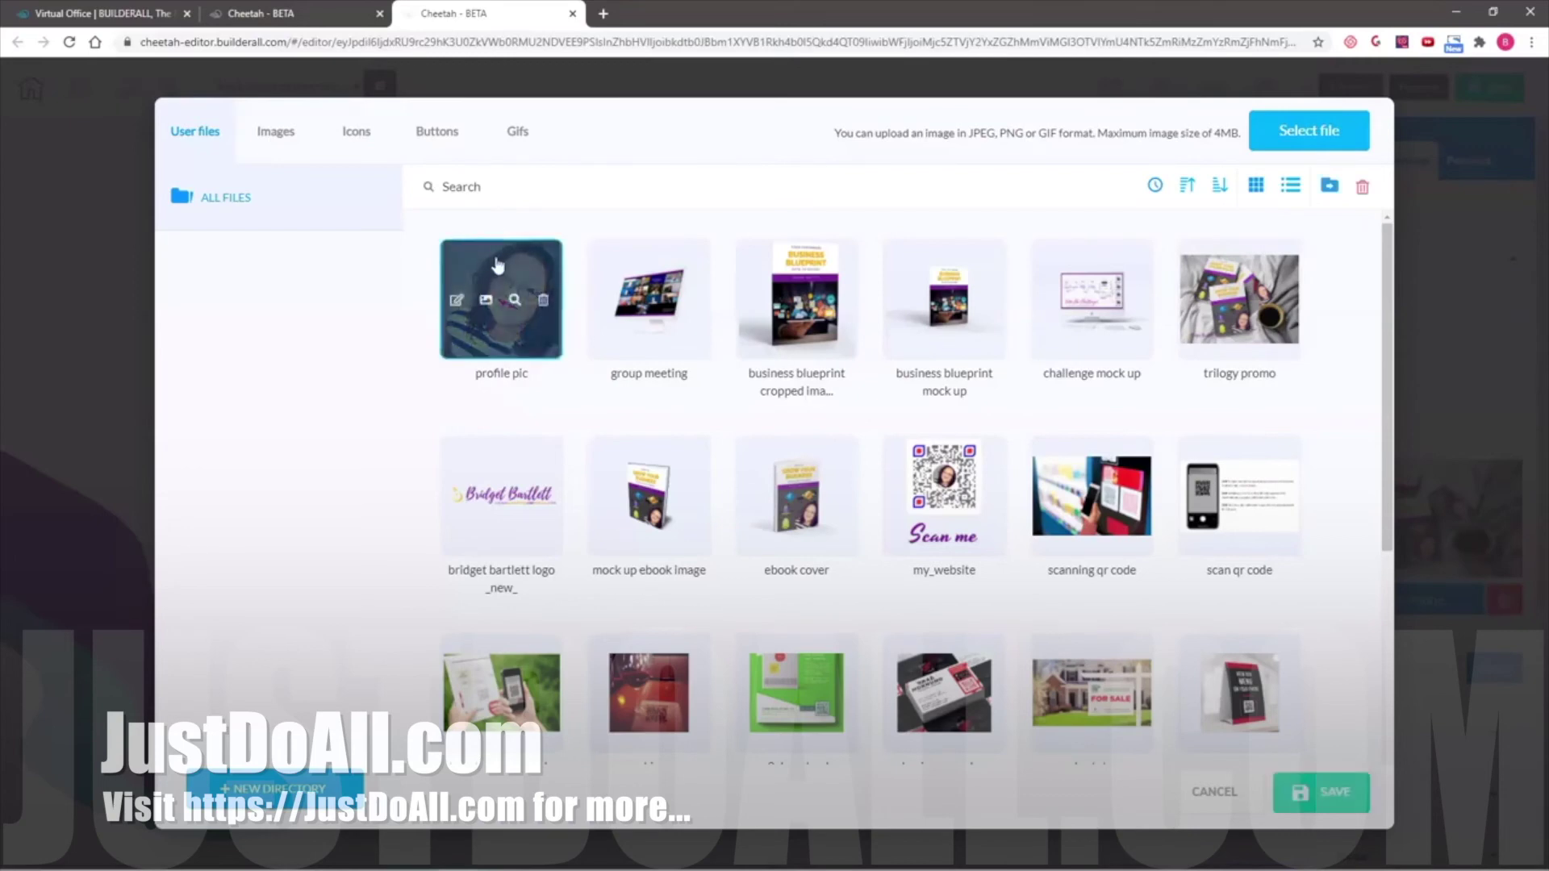
pyautogui.click(1317, 794)
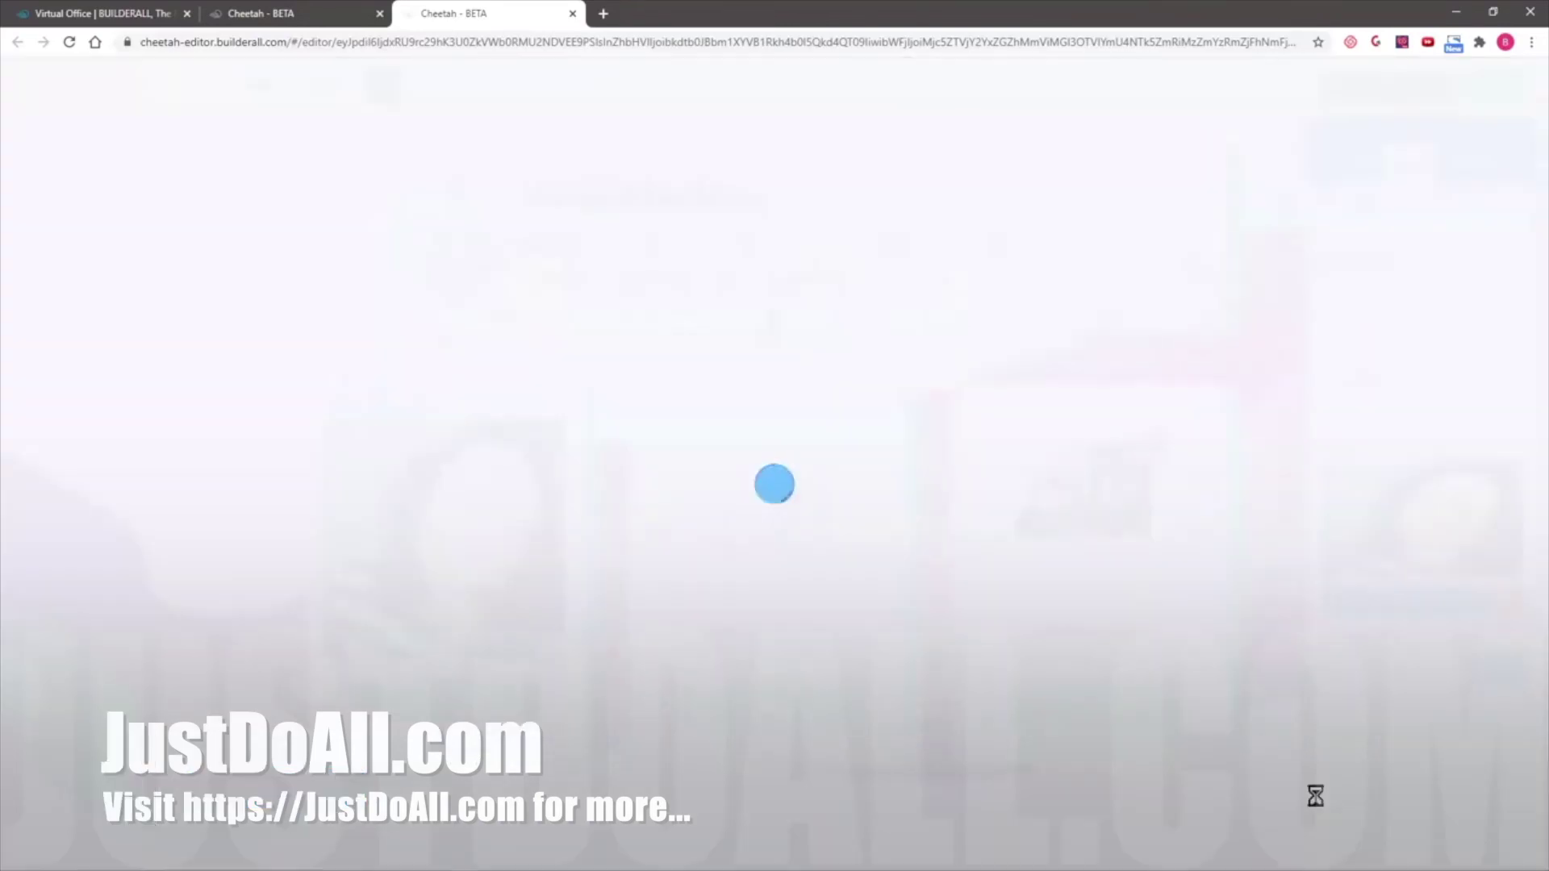
pyautogui.moveTo(566, 662); pyautogui.dragTo(491, 587)
pyautogui.moveTo(403, 521); pyautogui.dragTo(438, 524)
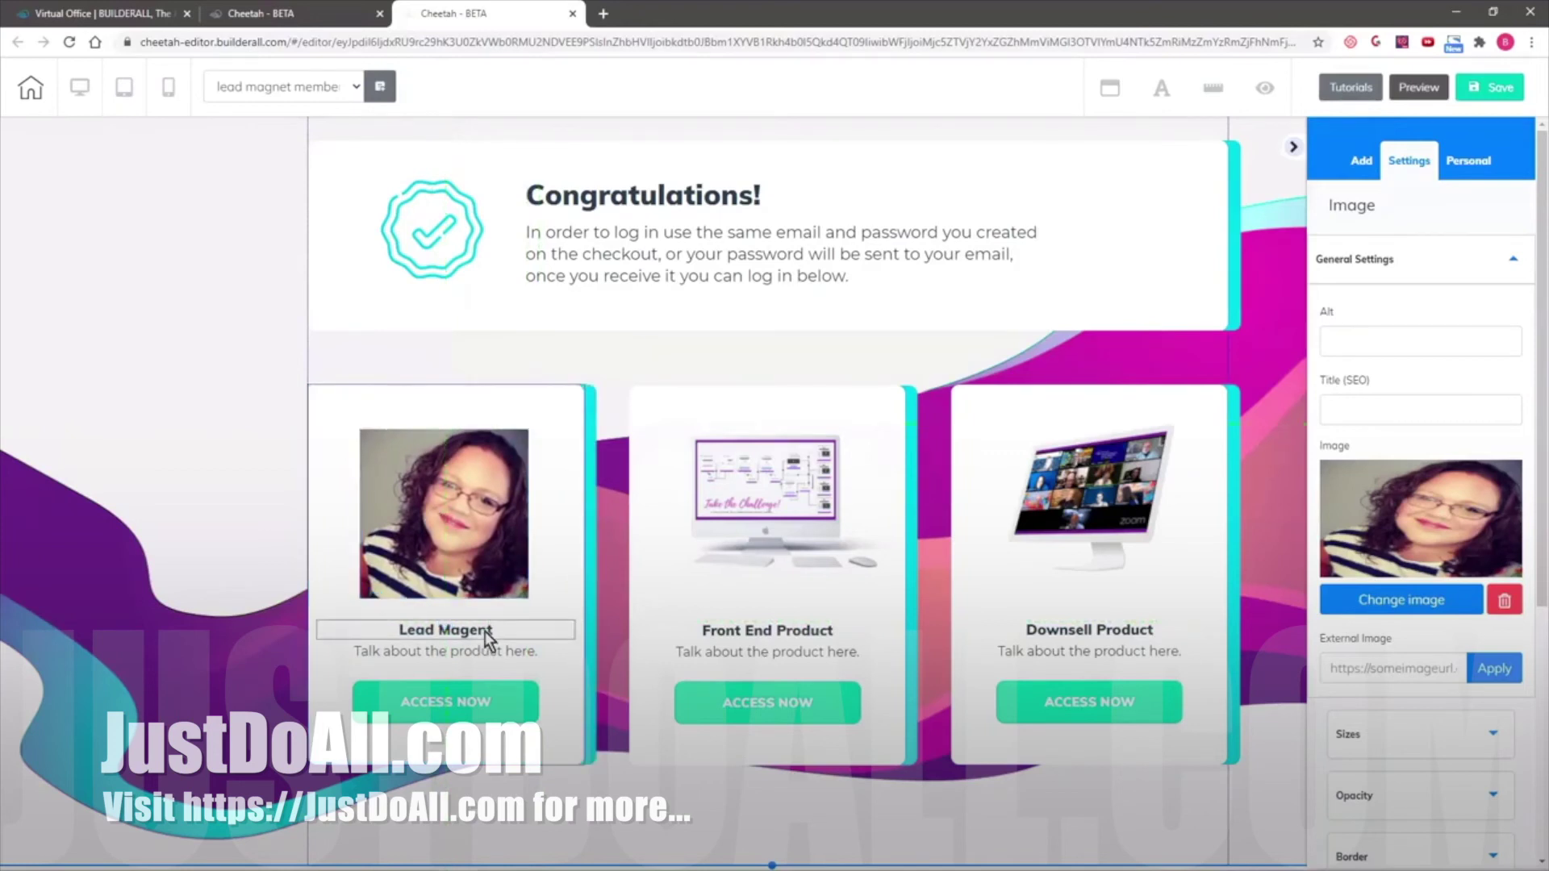
# Change the first card's heading from Lead Magent to 'Upsell Offer'.
pyautogui.click(487, 638)
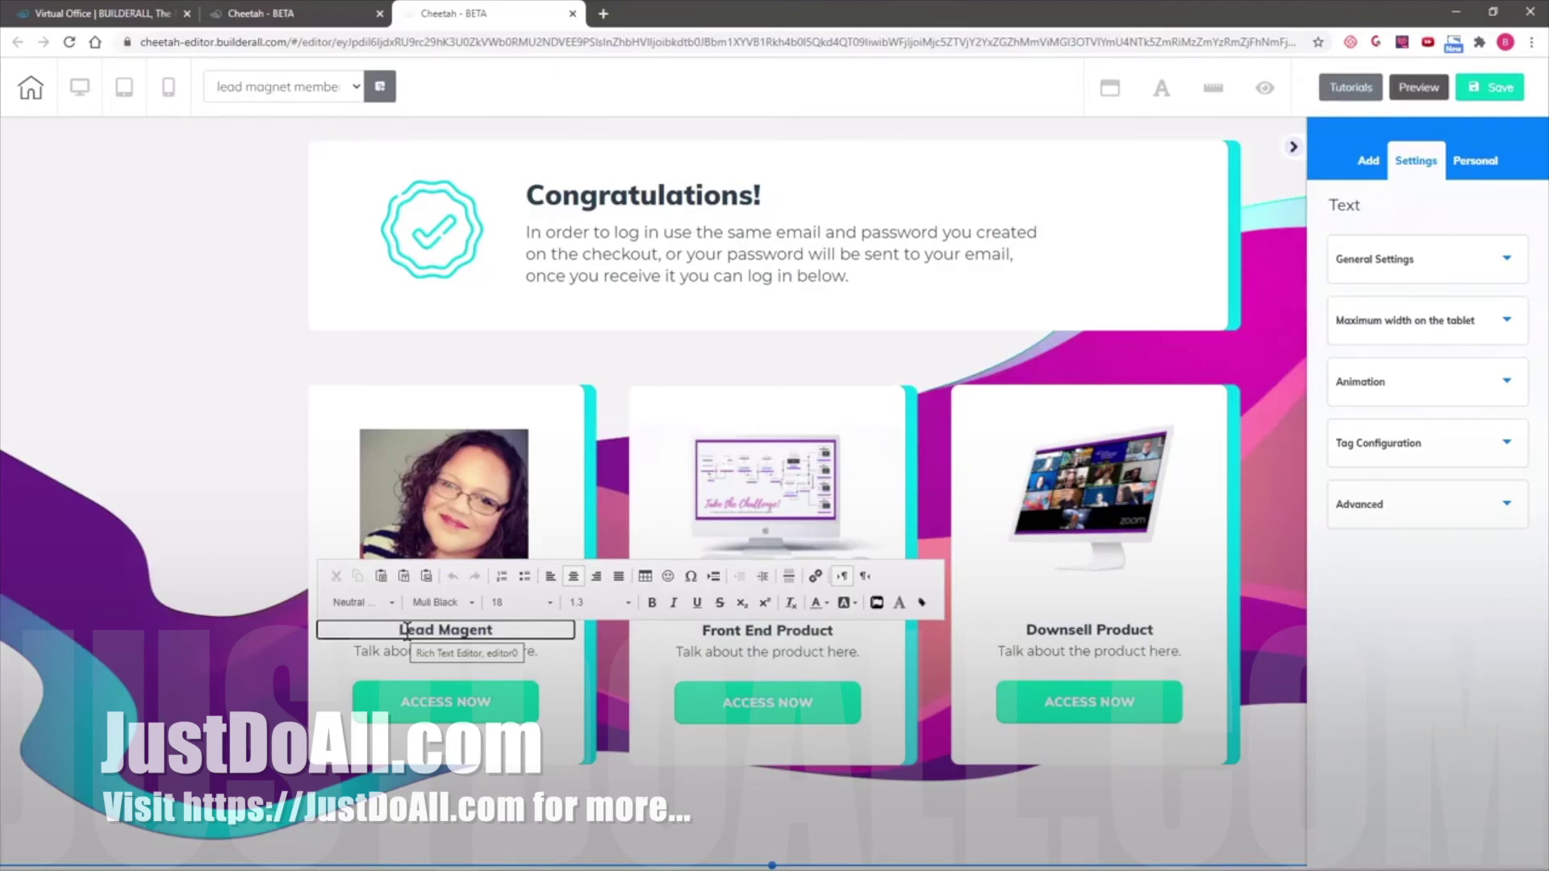
pyautogui.write('Upsell Offer')
pyautogui.press('Delete')
pyautogui.press('Delete')
pyautogui.press('Delete')
pyautogui.press('Delete')
pyautogui.press('Delete')
pyautogui.press('Delete')
pyautogui.press('Delete')
pyautogui.press('Delete')
pyautogui.press('Delete')
pyautogui.press('Delete')
pyautogui.press('Delete')
# Link the card's ACCESS NOW button to the upsell membership page and save.
pyautogui.click(468, 692)
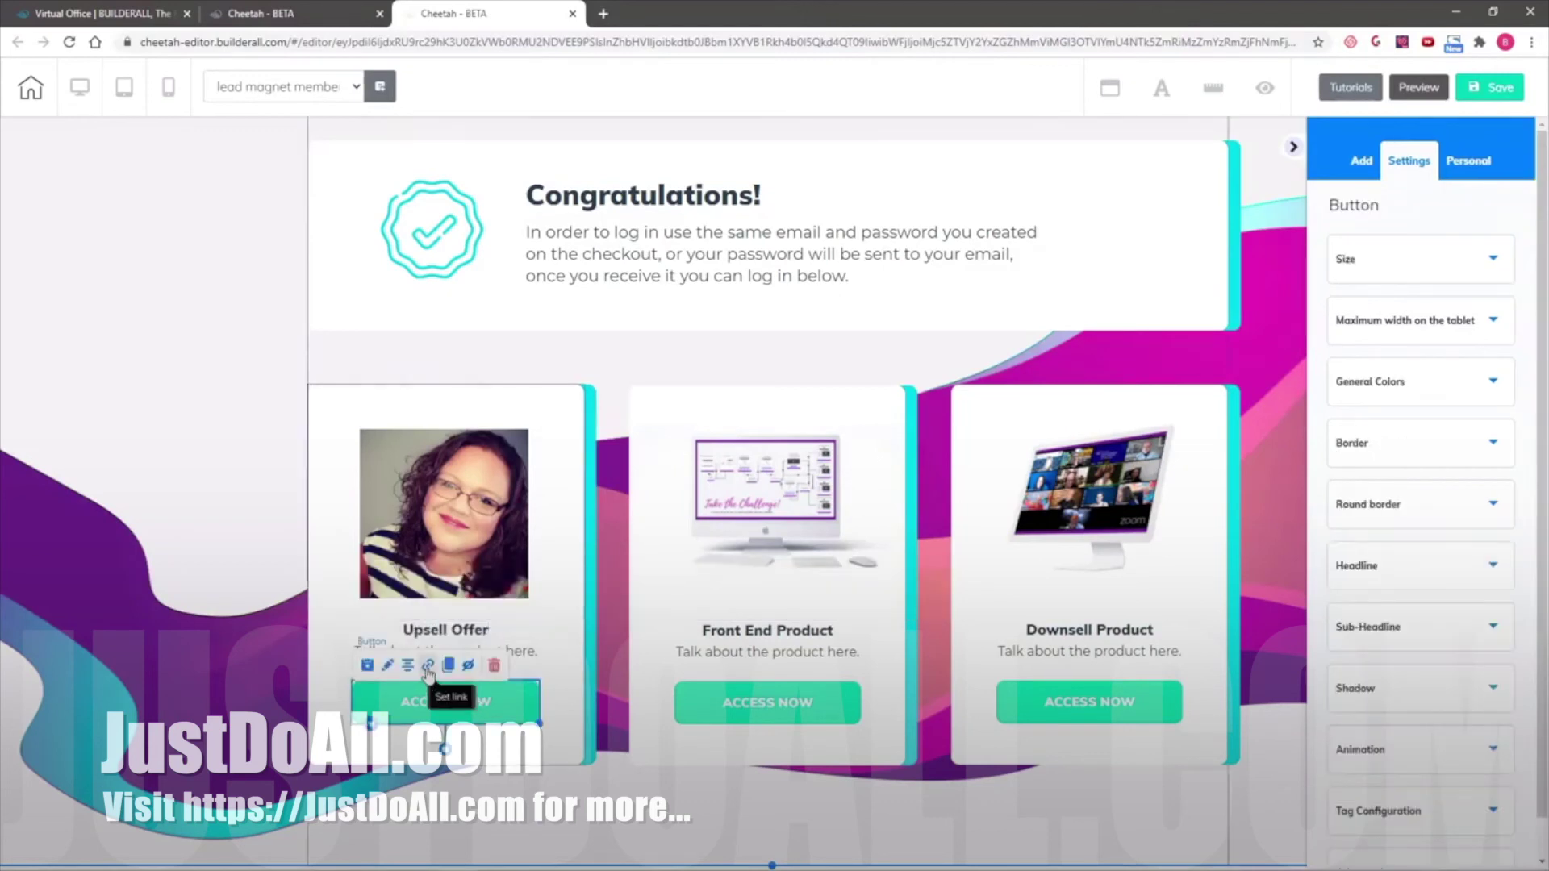
pyautogui.click(428, 666)
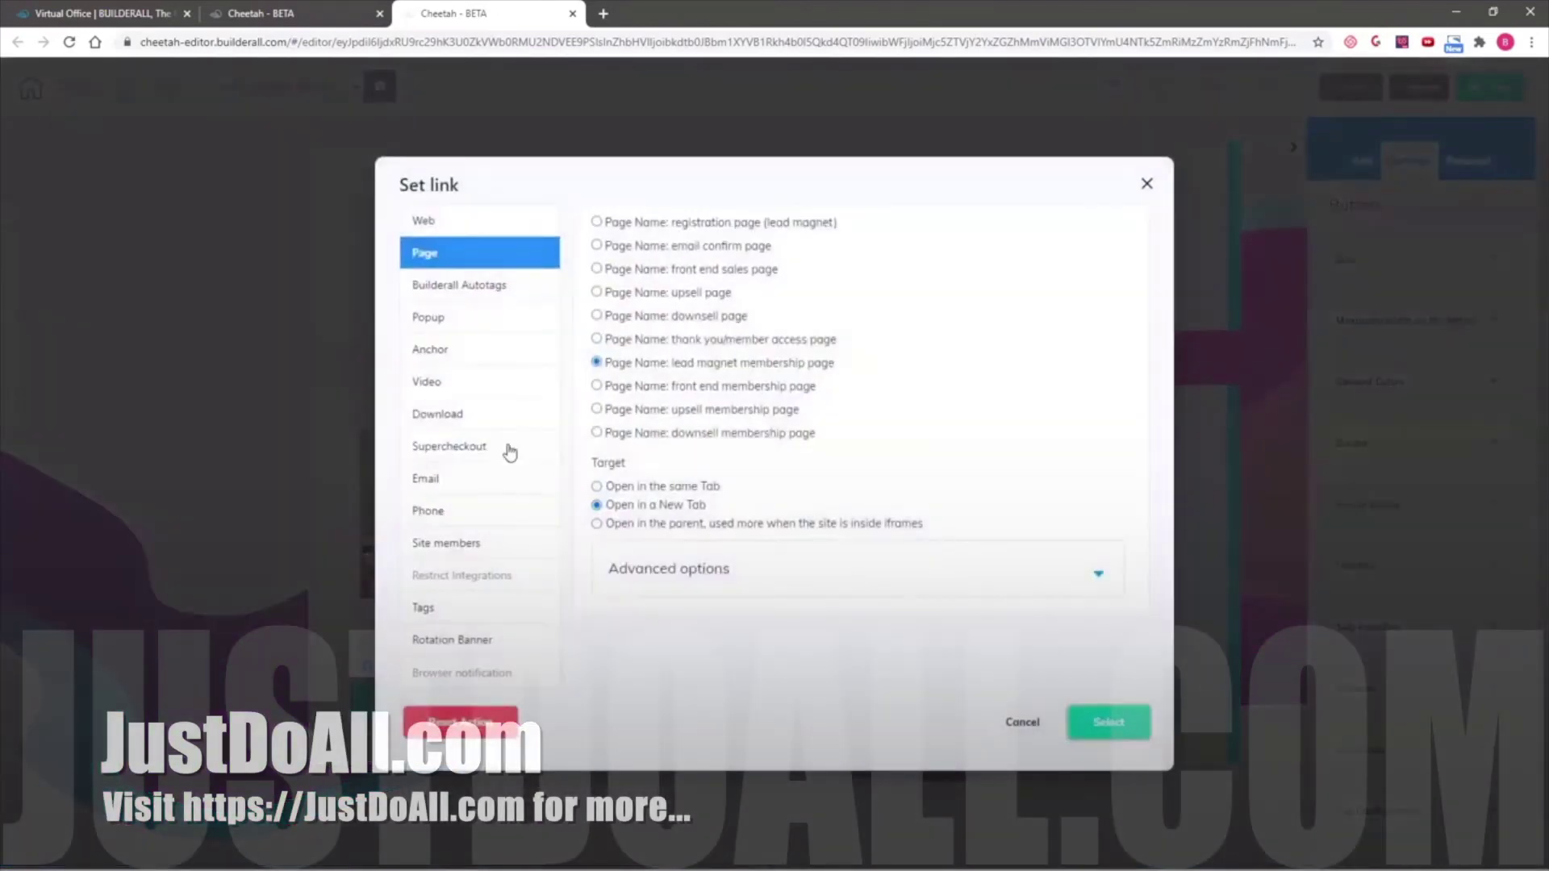
pyautogui.click(597, 411)
pyautogui.click(1108, 723)
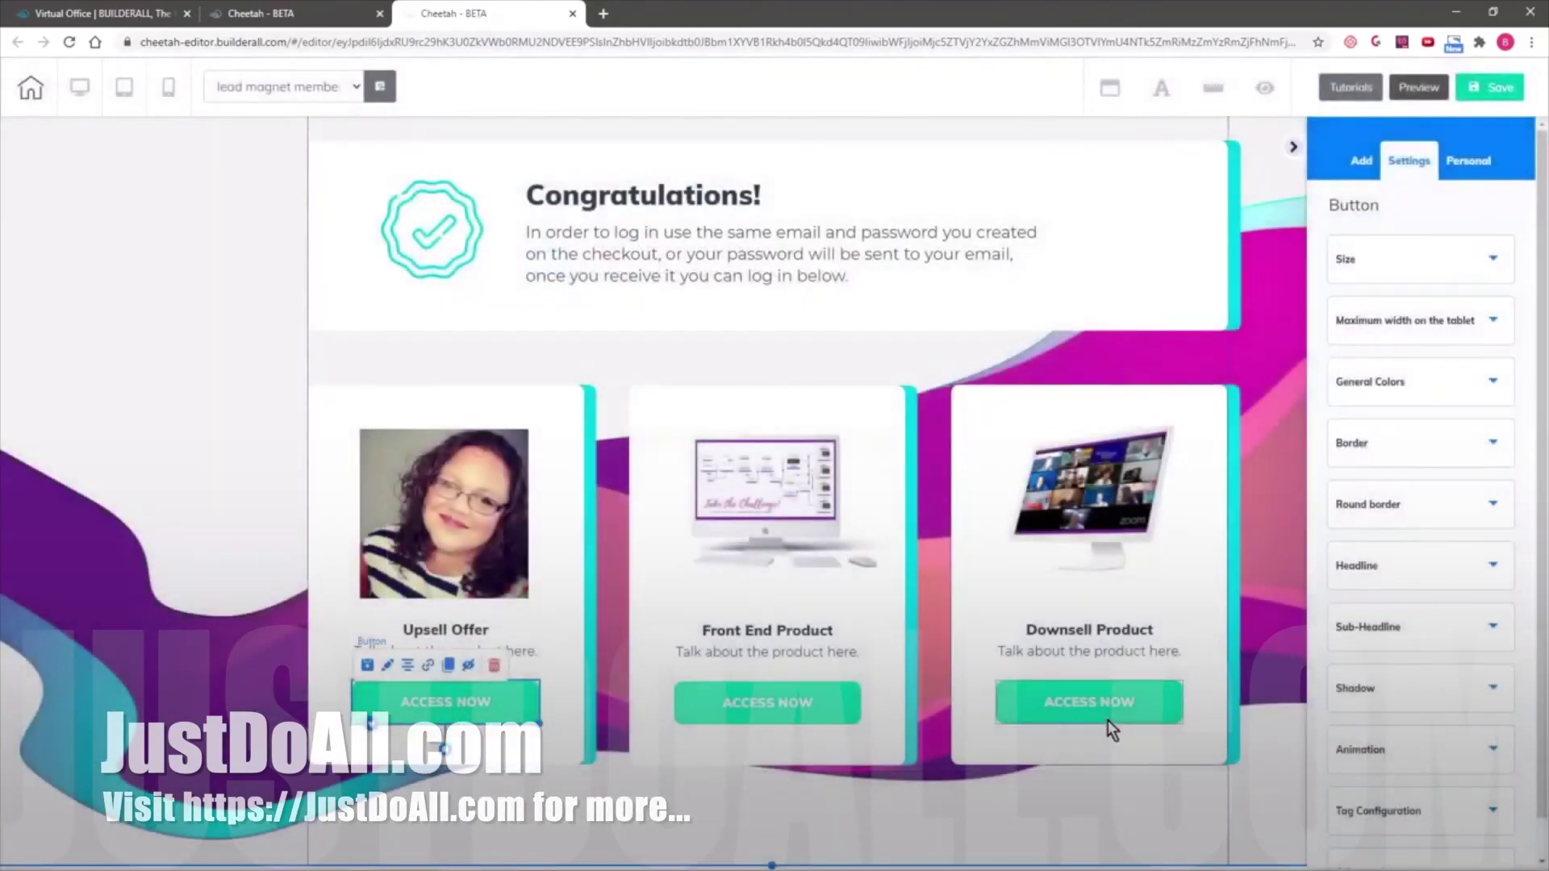
pyautogui.click(1499, 91)
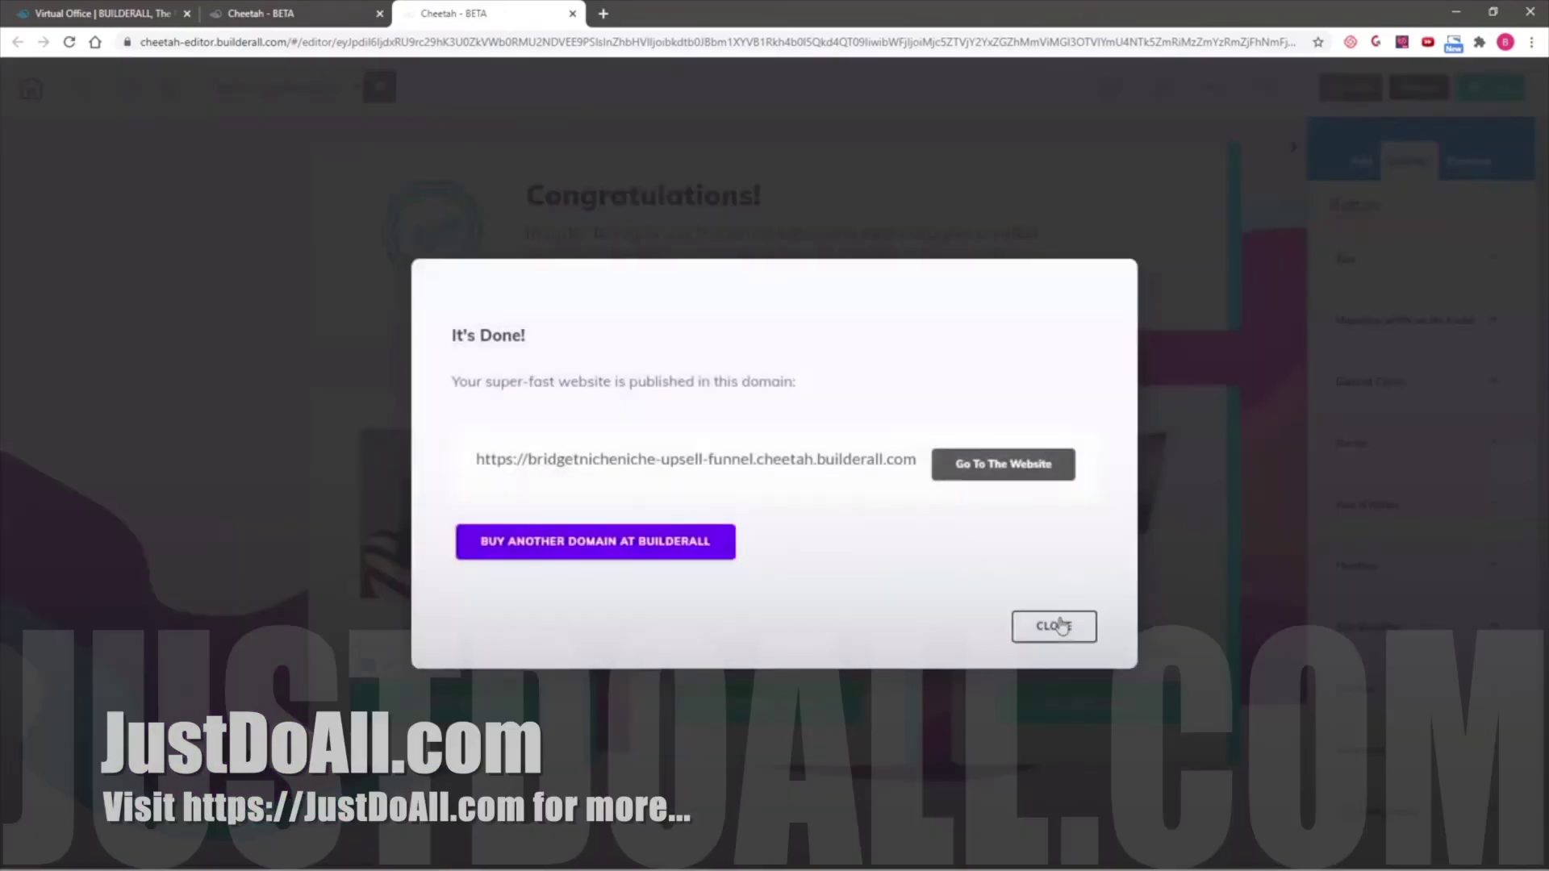
pyautogui.click(1057, 626)
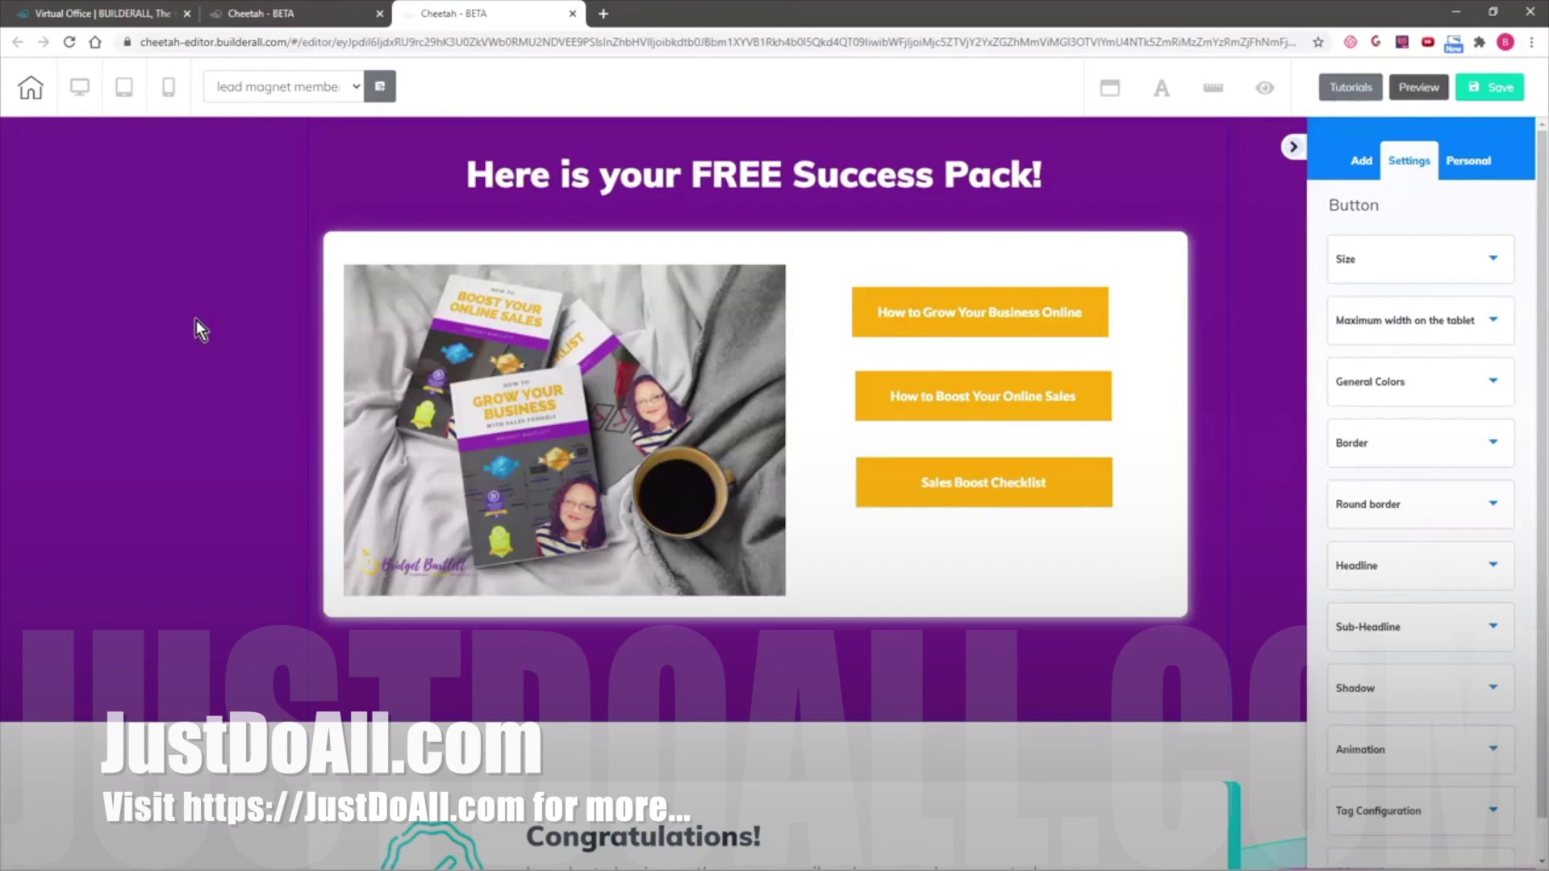
# Review the page in mobile layout, return to desktop, and save it again.
pyautogui.click(169, 89)
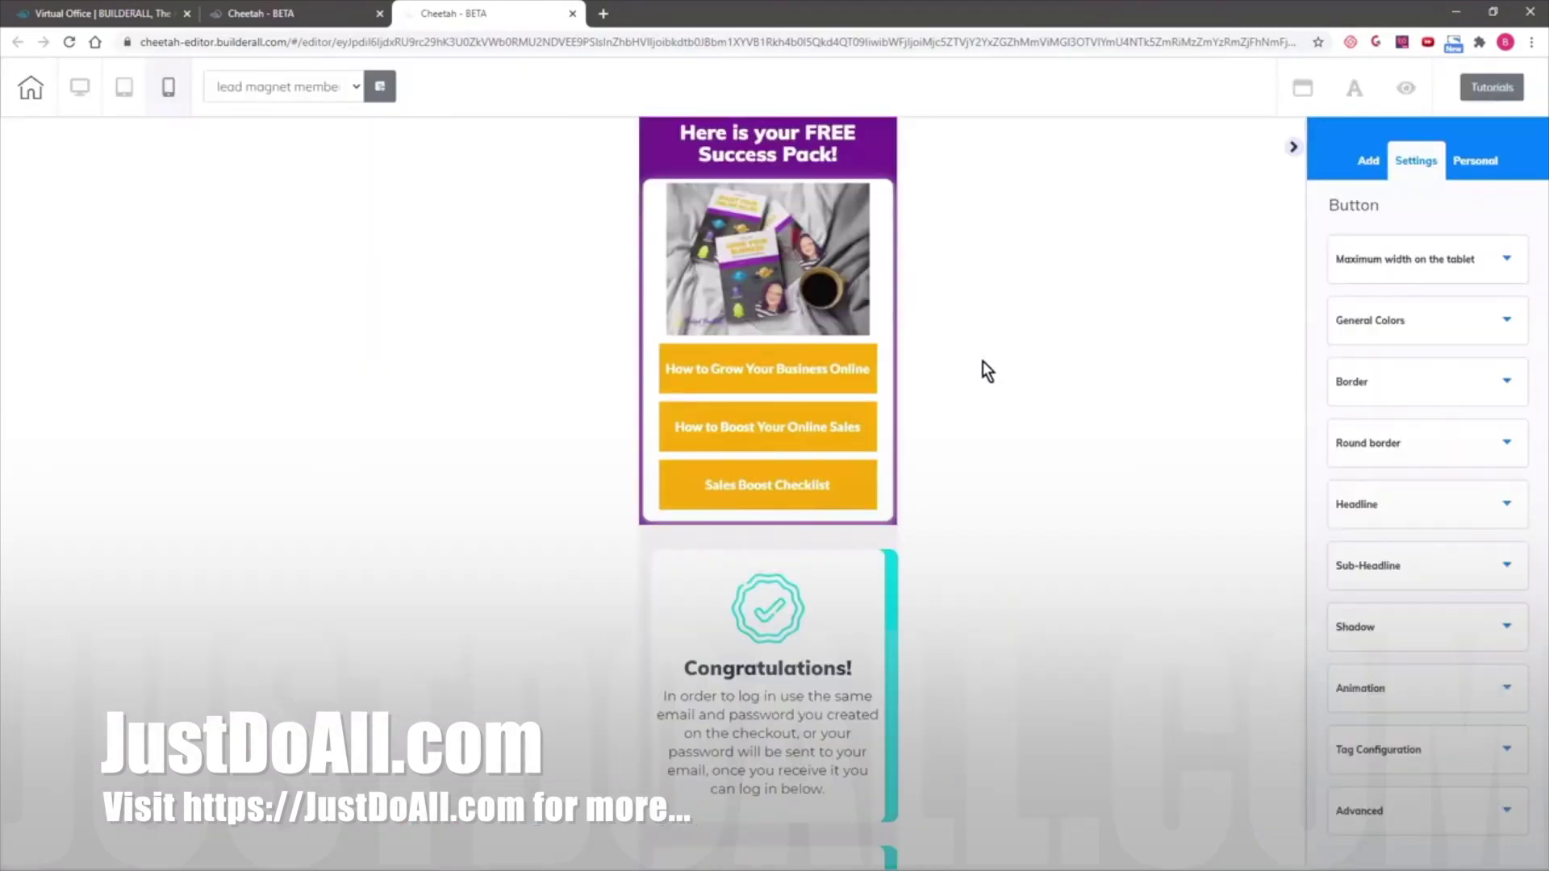
pyautogui.scroll(-9, 976, 363)
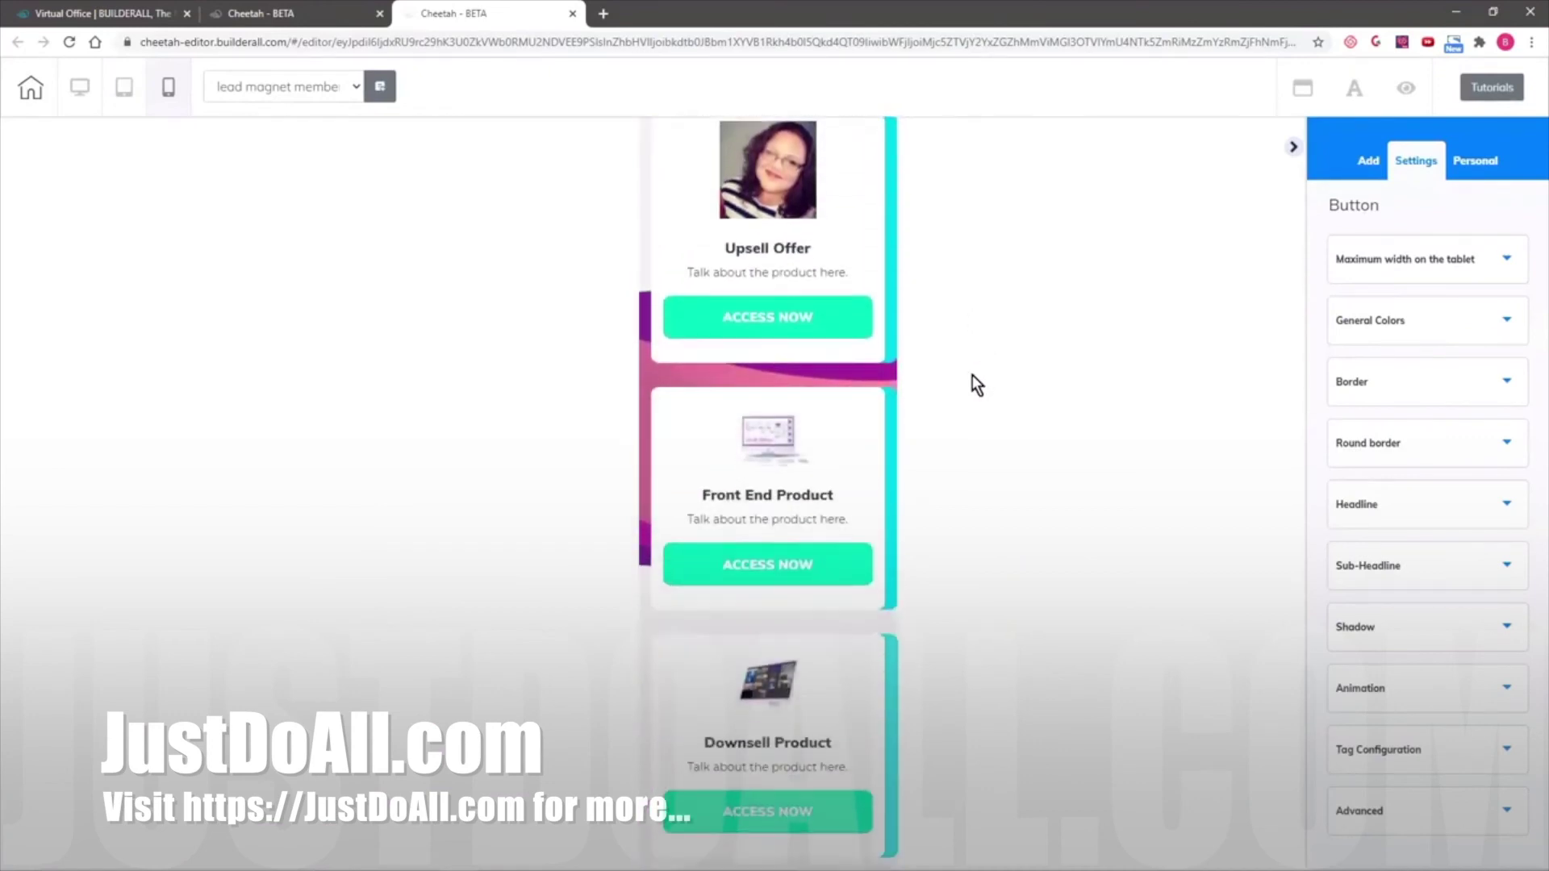
pyautogui.scroll(9, 971, 374)
pyautogui.click(81, 87)
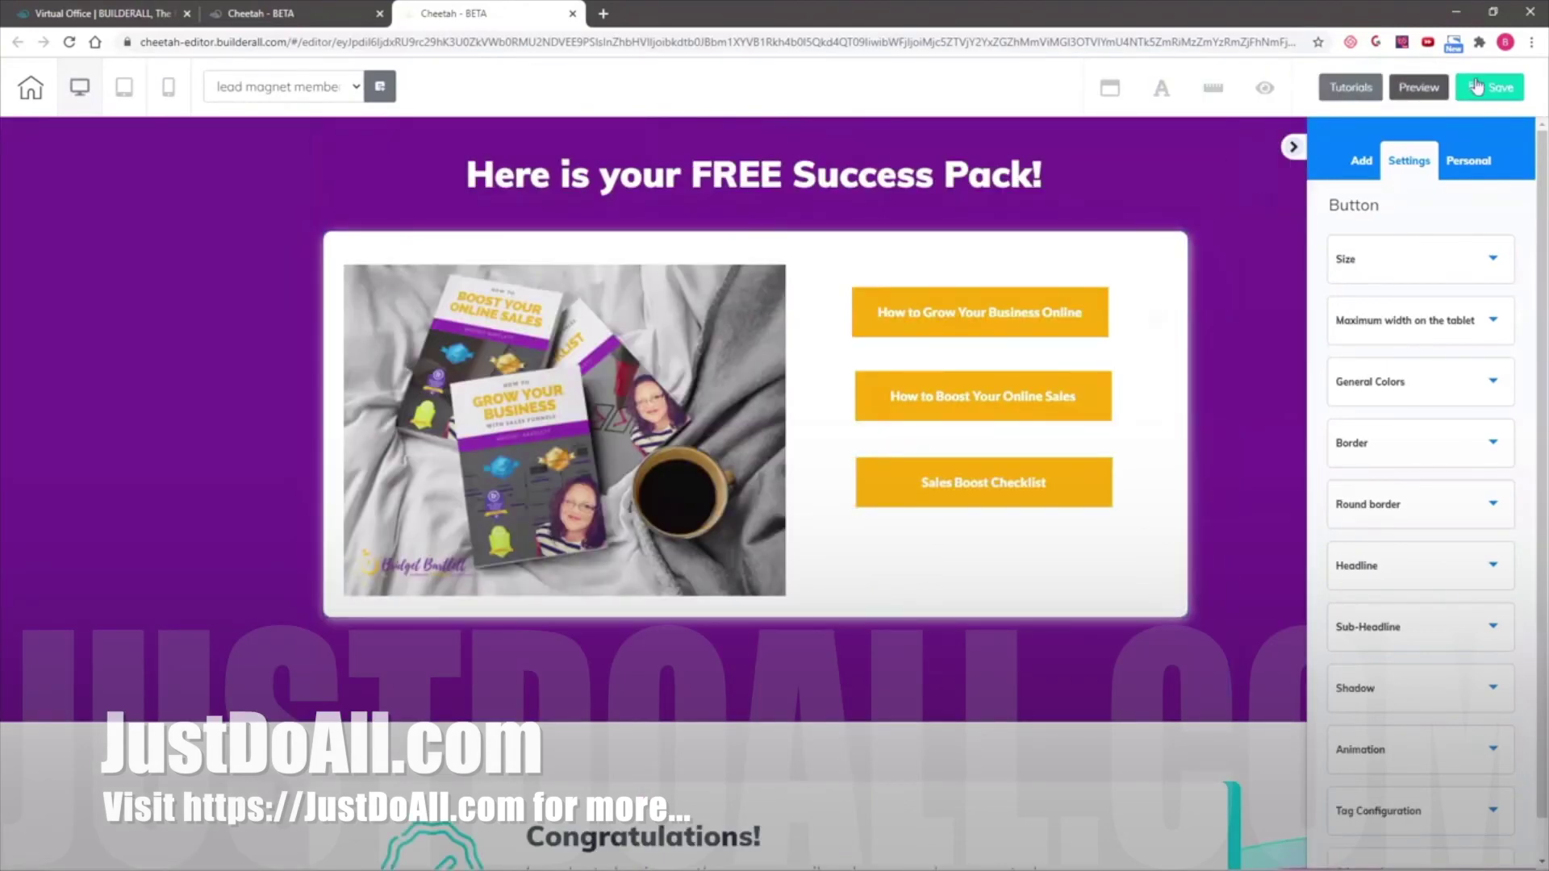
pyautogui.click(1476, 86)
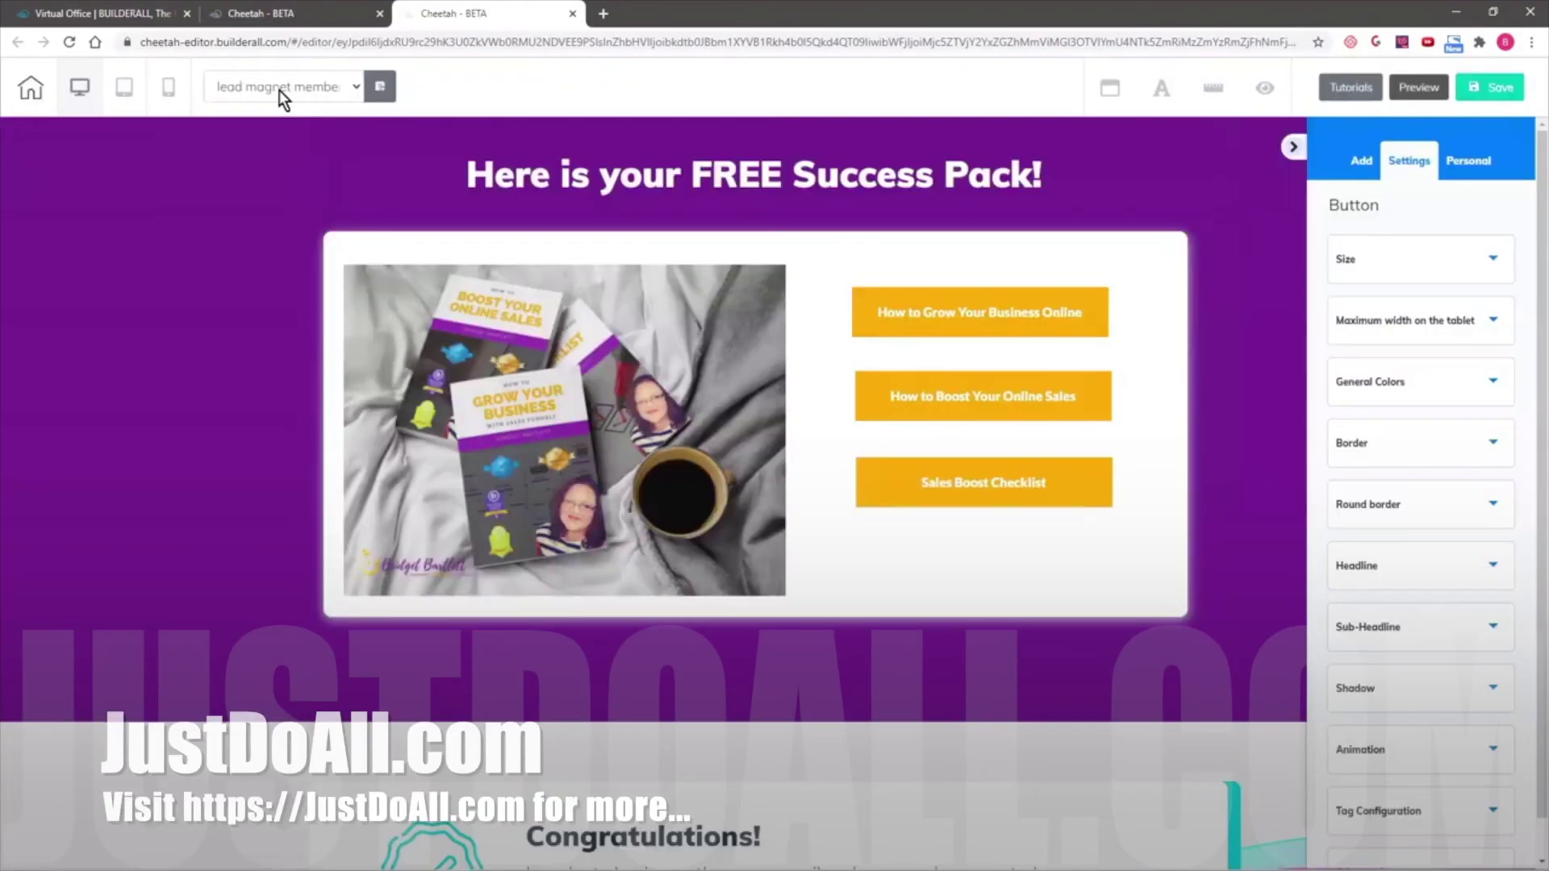
pyautogui.click(280, 90)
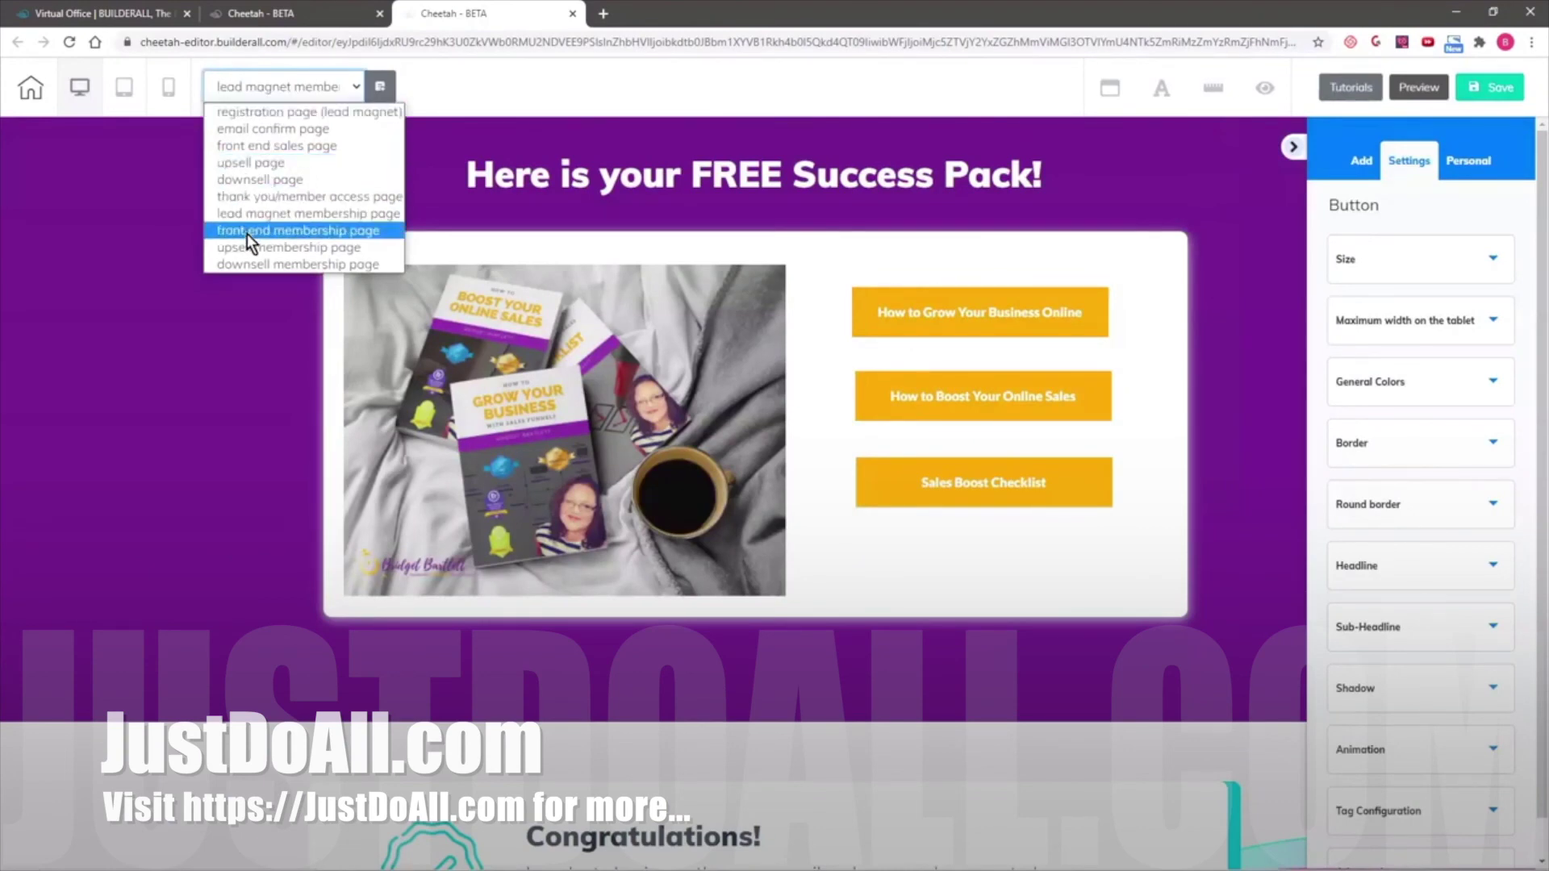
# On the front end membership page, insert the Membership Area 'Course Membership Area' panel template.
pyautogui.click(247, 231)
pyautogui.click(891, 494)
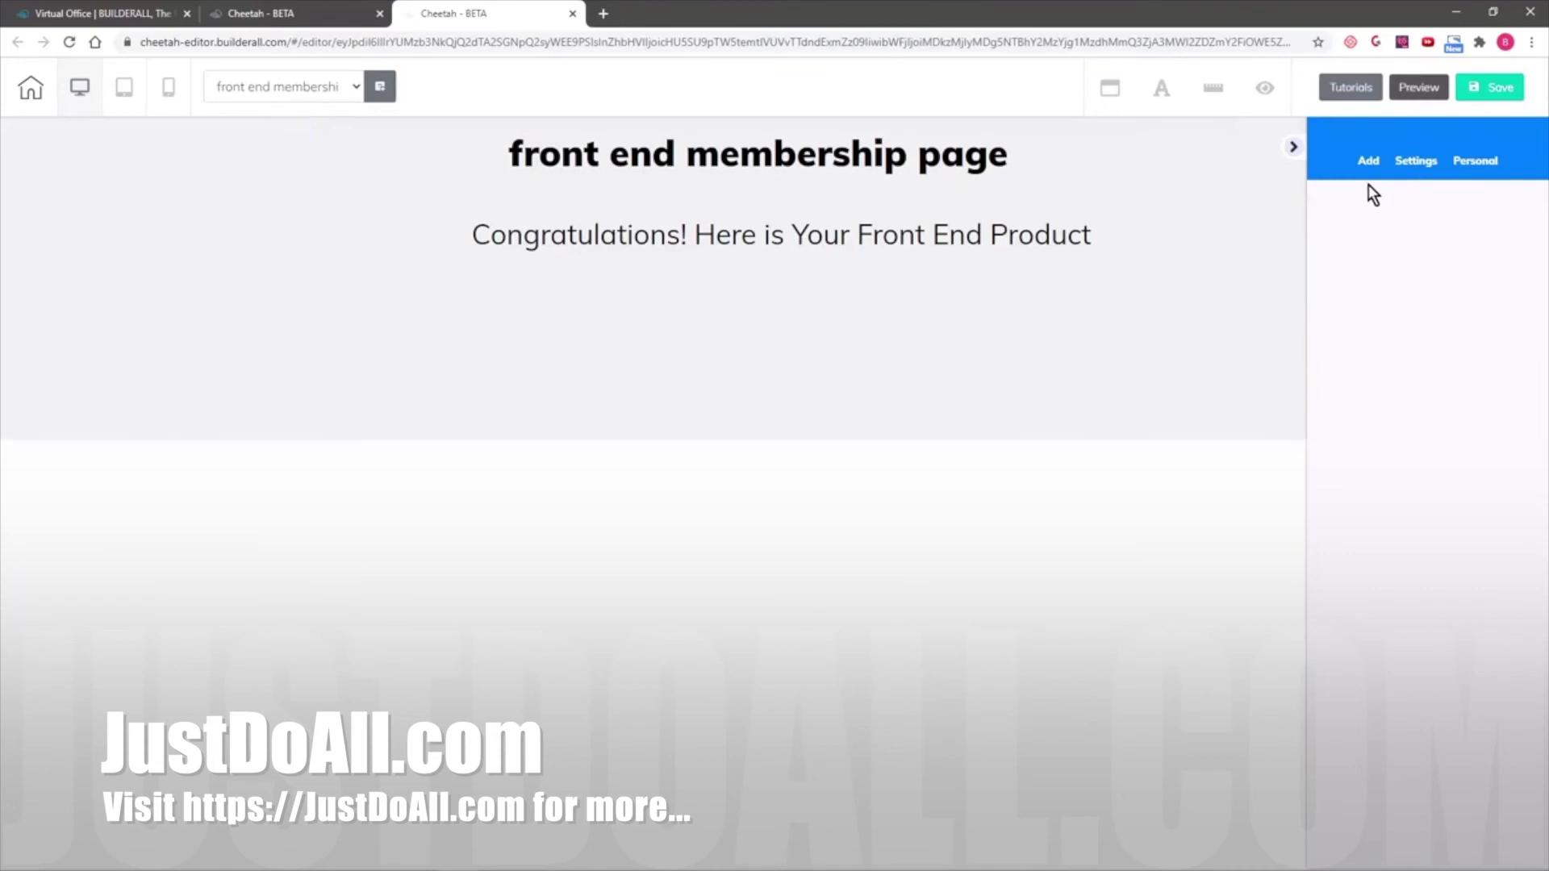
pyautogui.click(1368, 163)
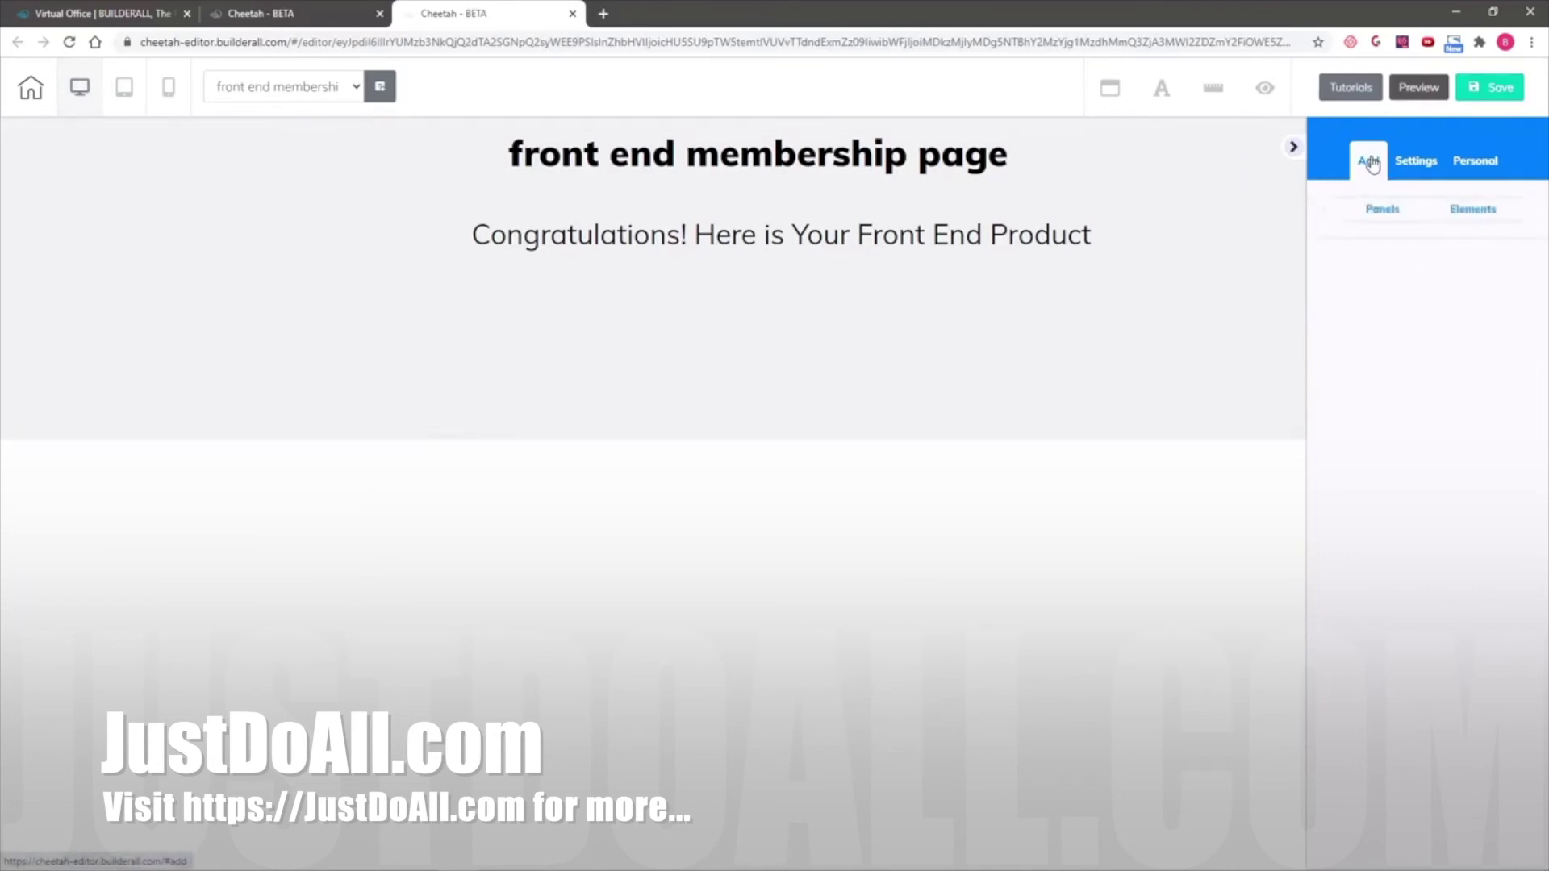
pyautogui.click(1374, 208)
pyautogui.scroll(-10, 1489, 452)
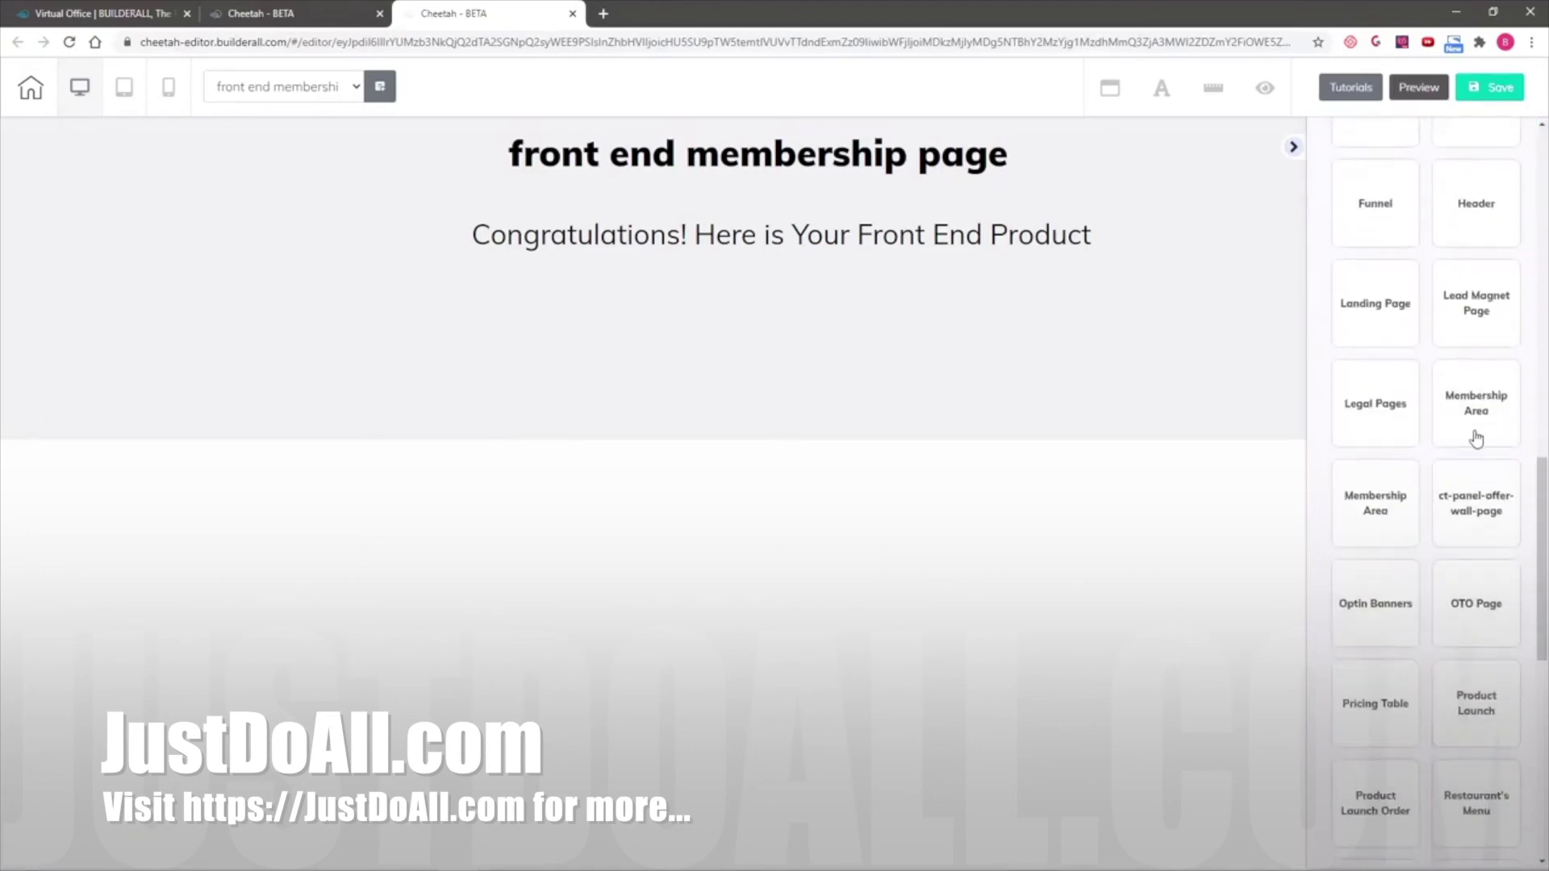
pyautogui.click(1474, 401)
pyautogui.scroll(-5, 1509, 545)
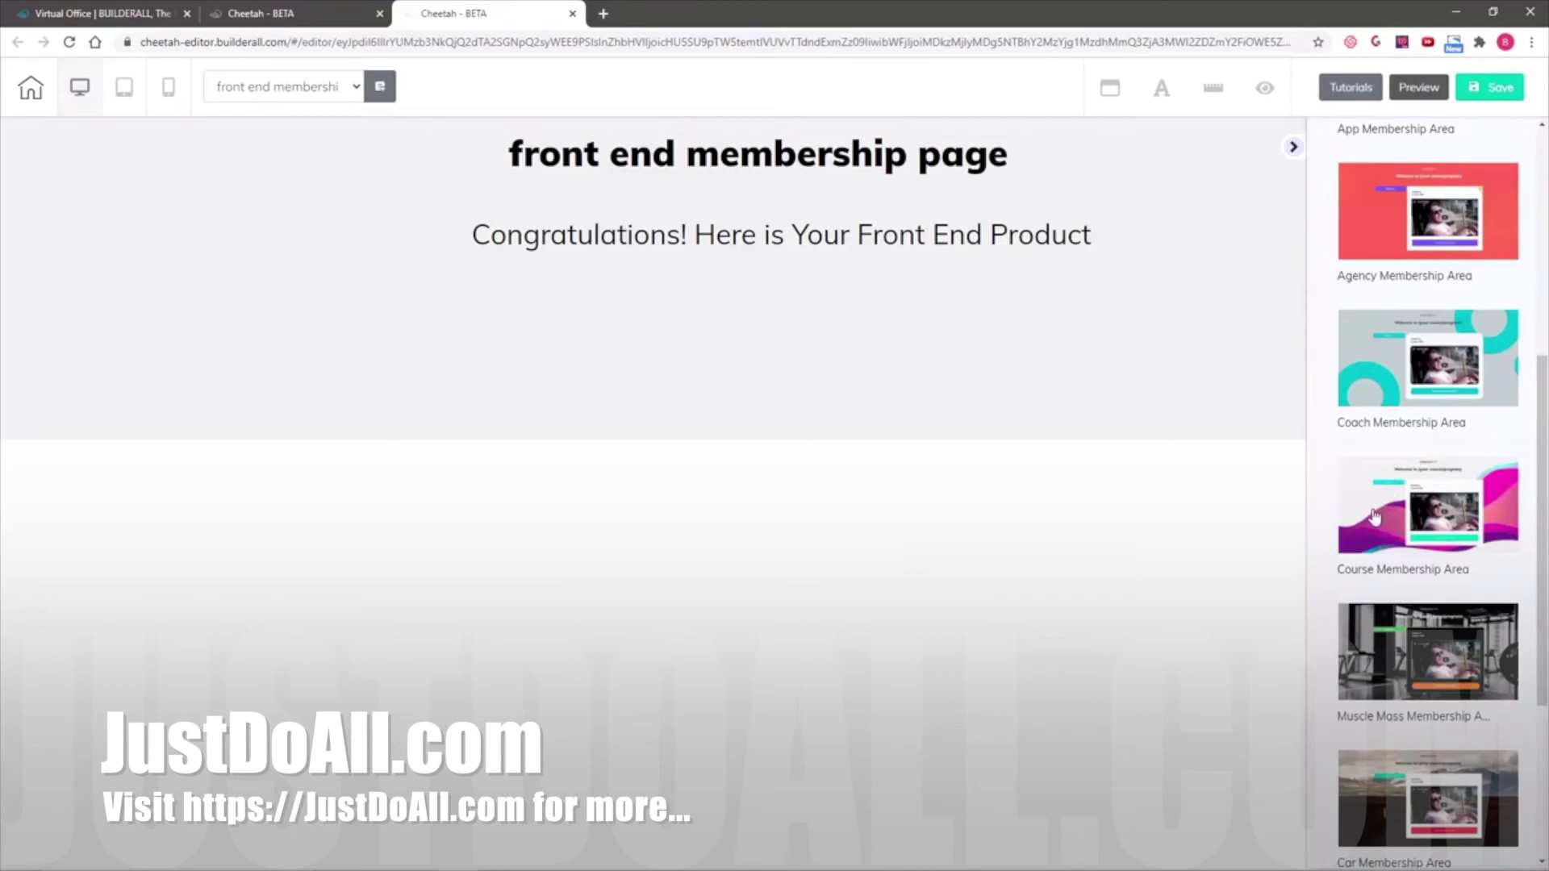
pyautogui.click(1377, 518)
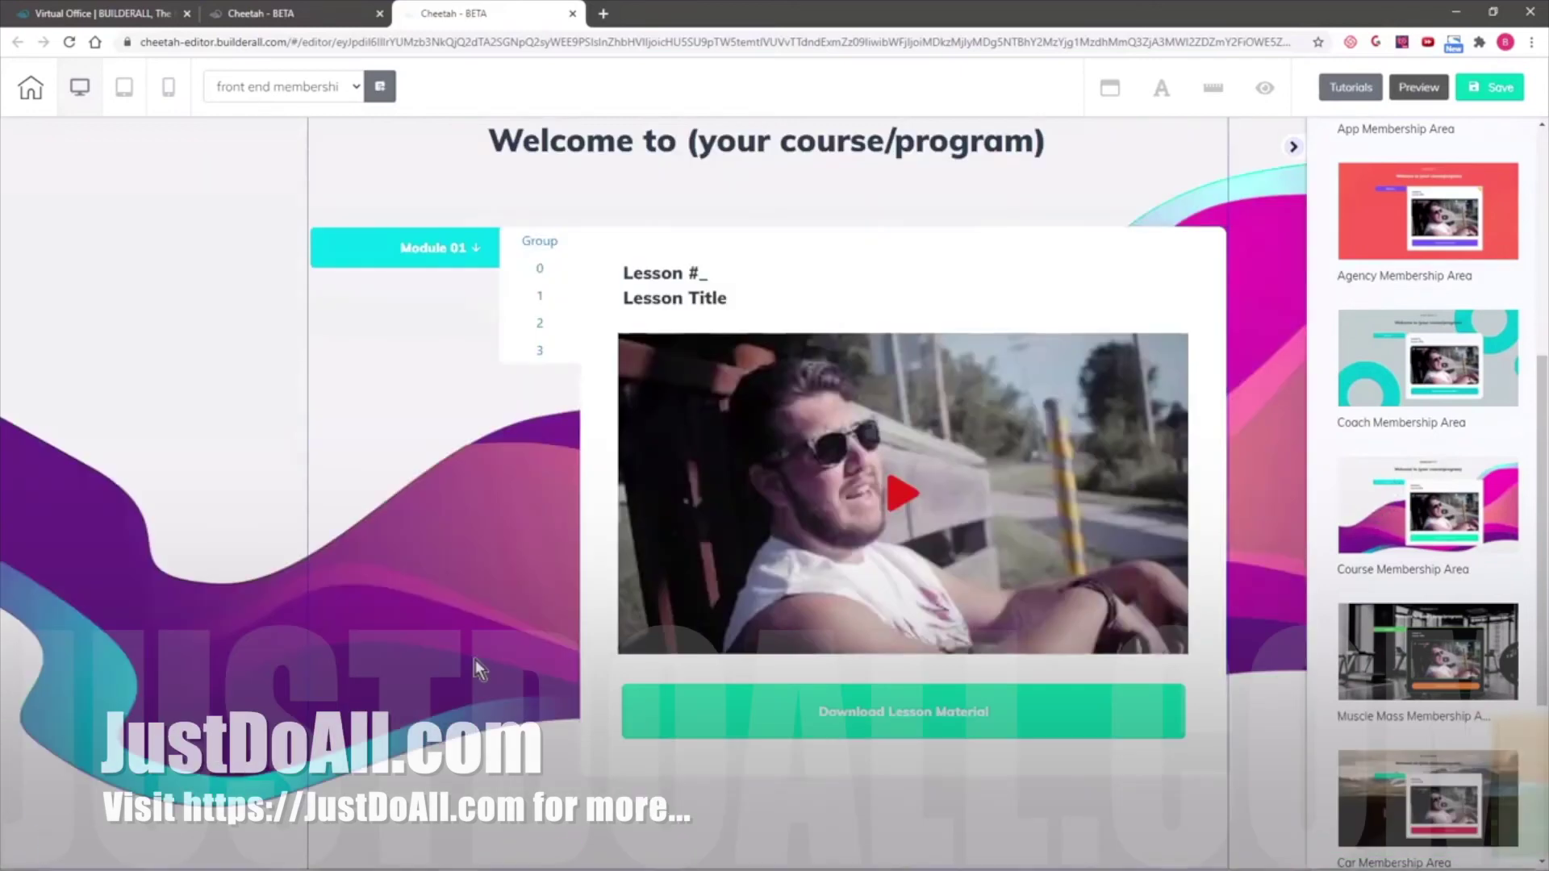
pyautogui.click(600, 229)
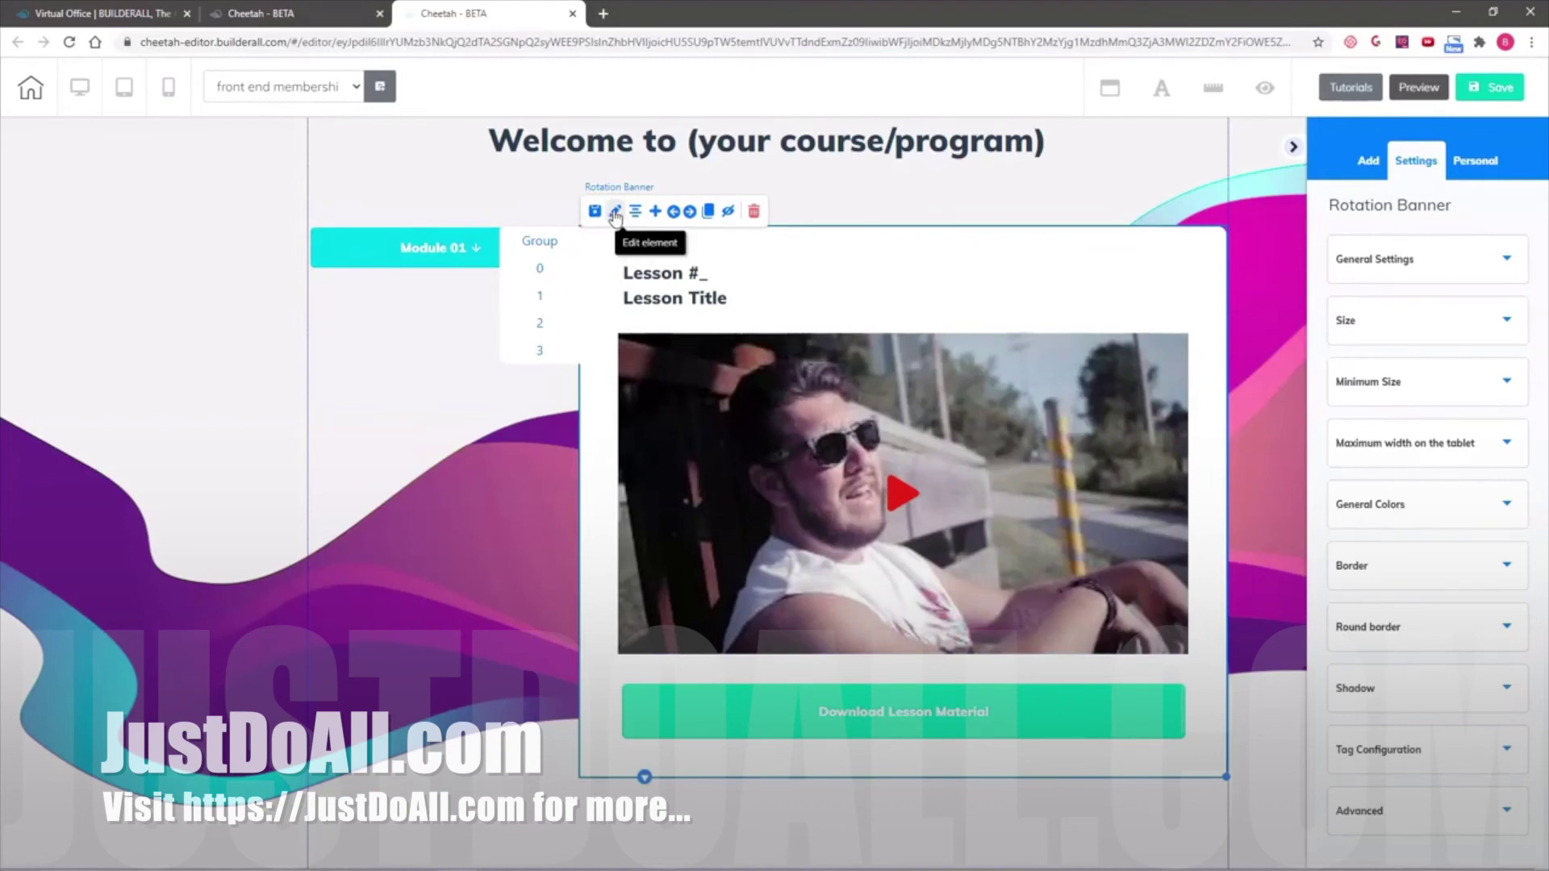
pyautogui.click(513, 550)
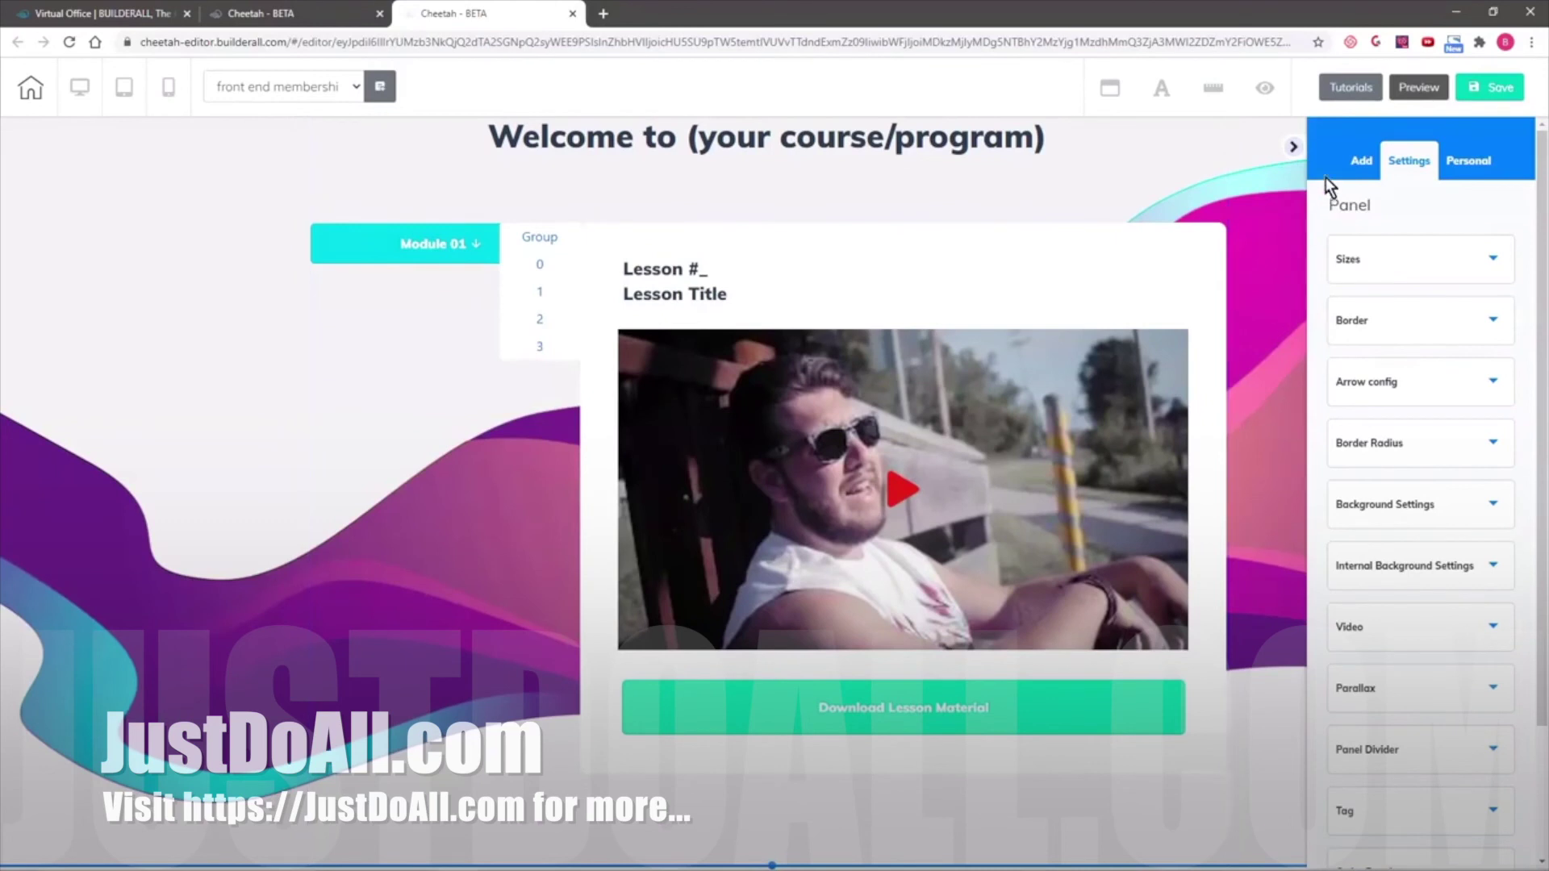
# Expand Personal > Panels and scroll to the three-card Congratulations section below the lesson.
pyautogui.click(1476, 163)
pyautogui.click(1384, 208)
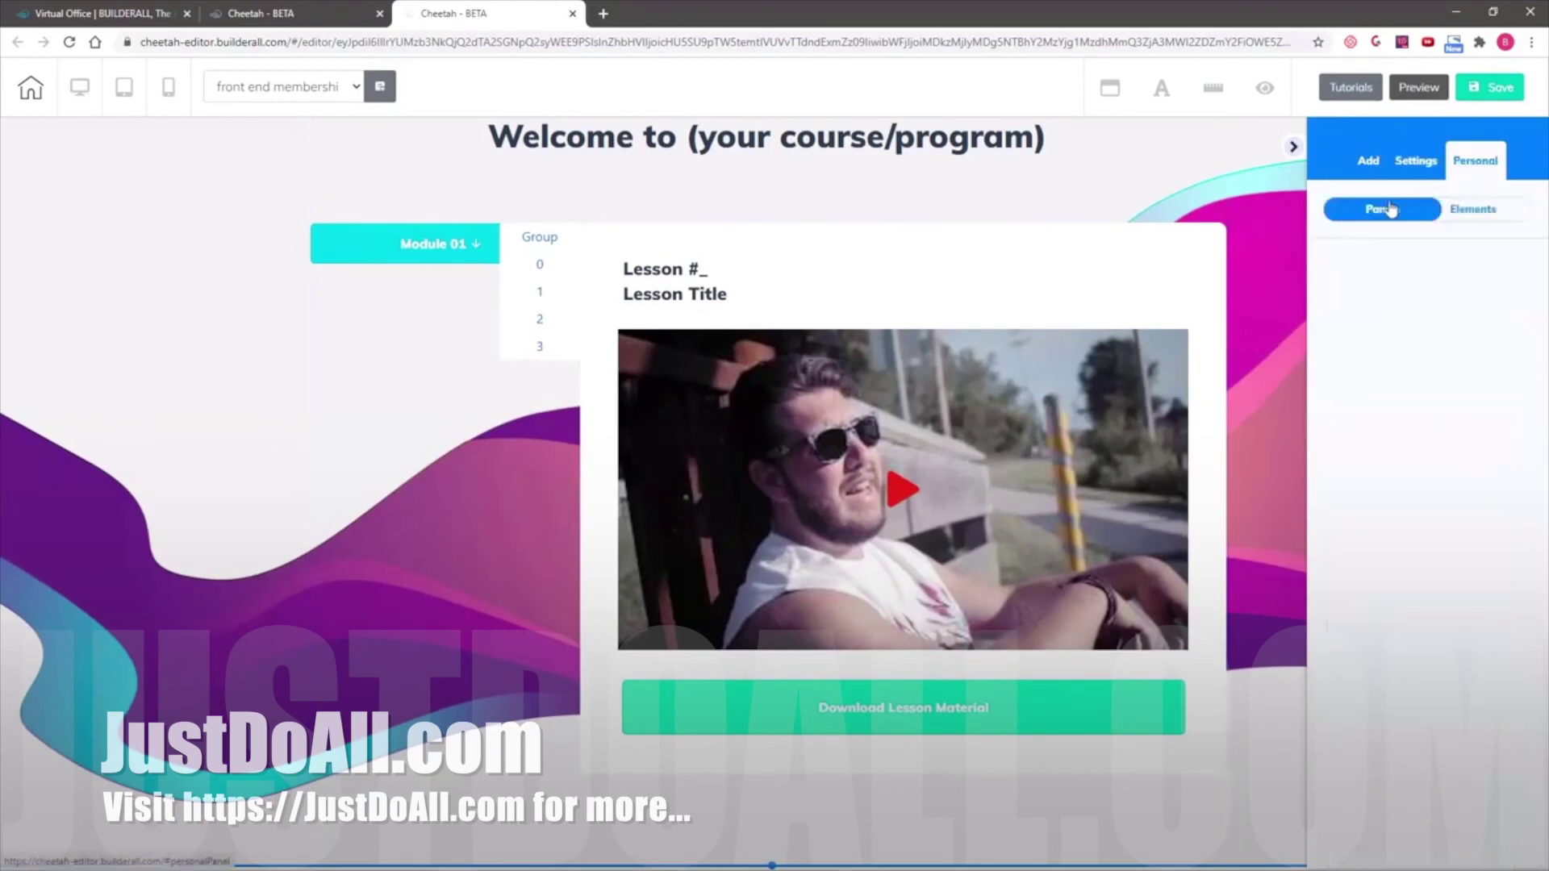
pyautogui.click(1382, 268)
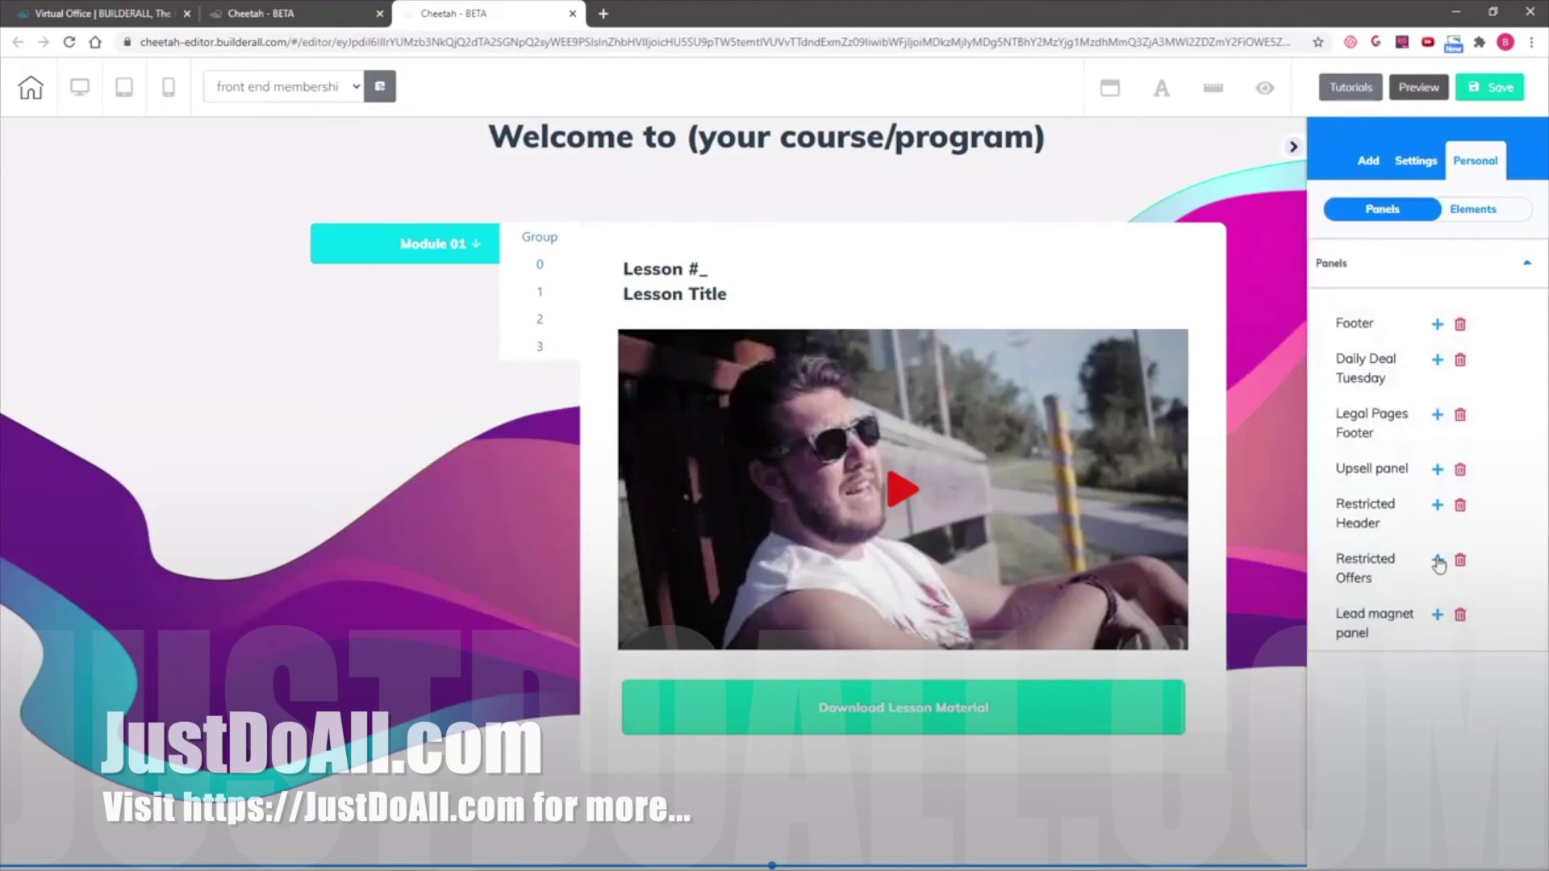
pyautogui.scroll(-10, 1264, 710)
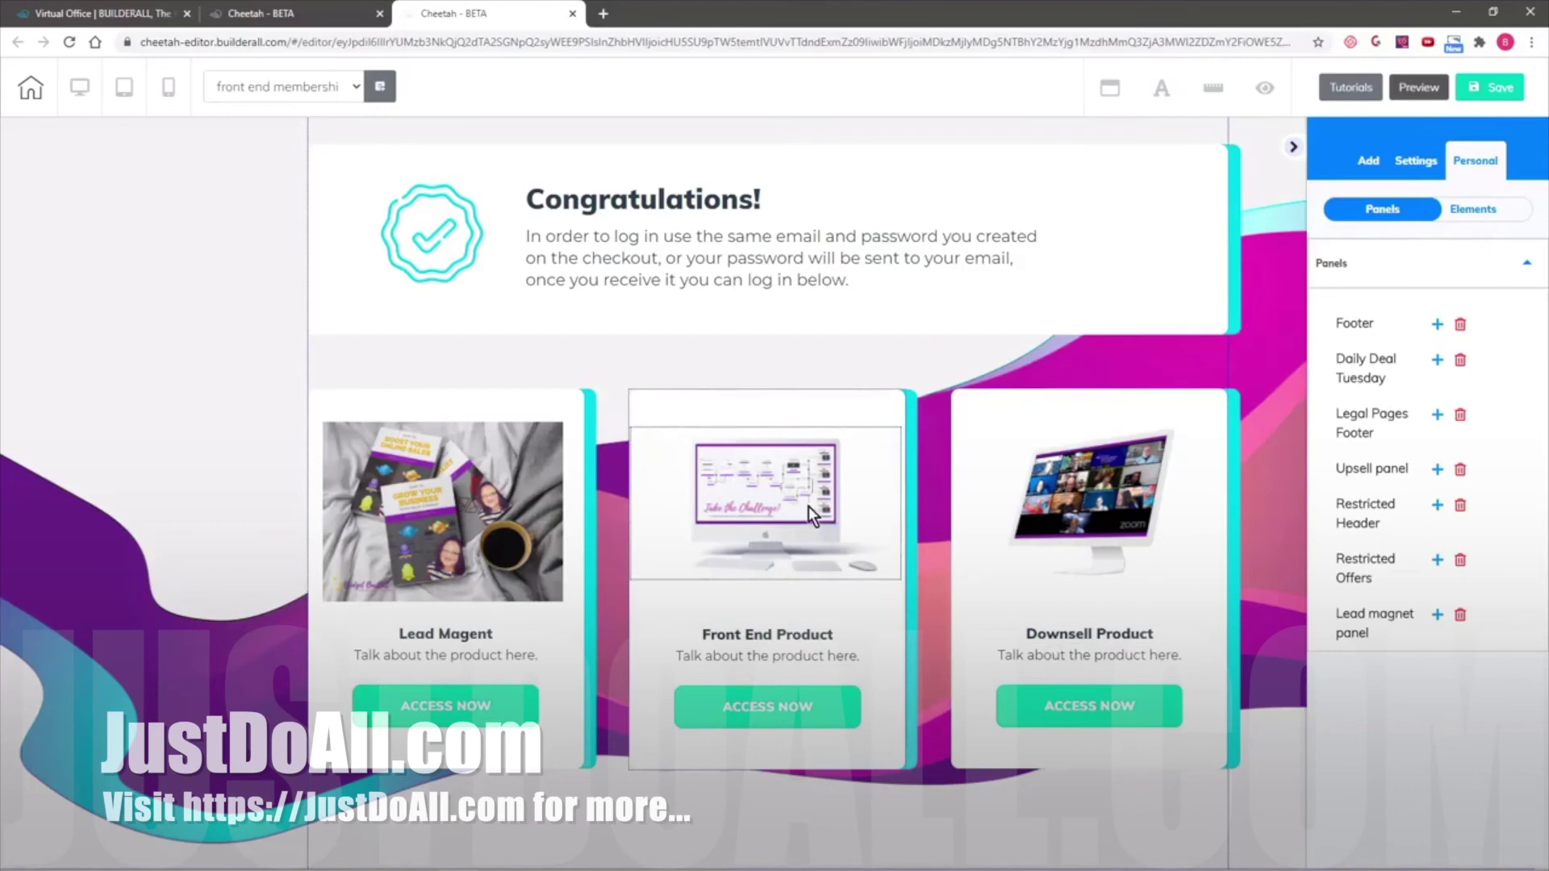
pyautogui.scroll(8, 626, 553)
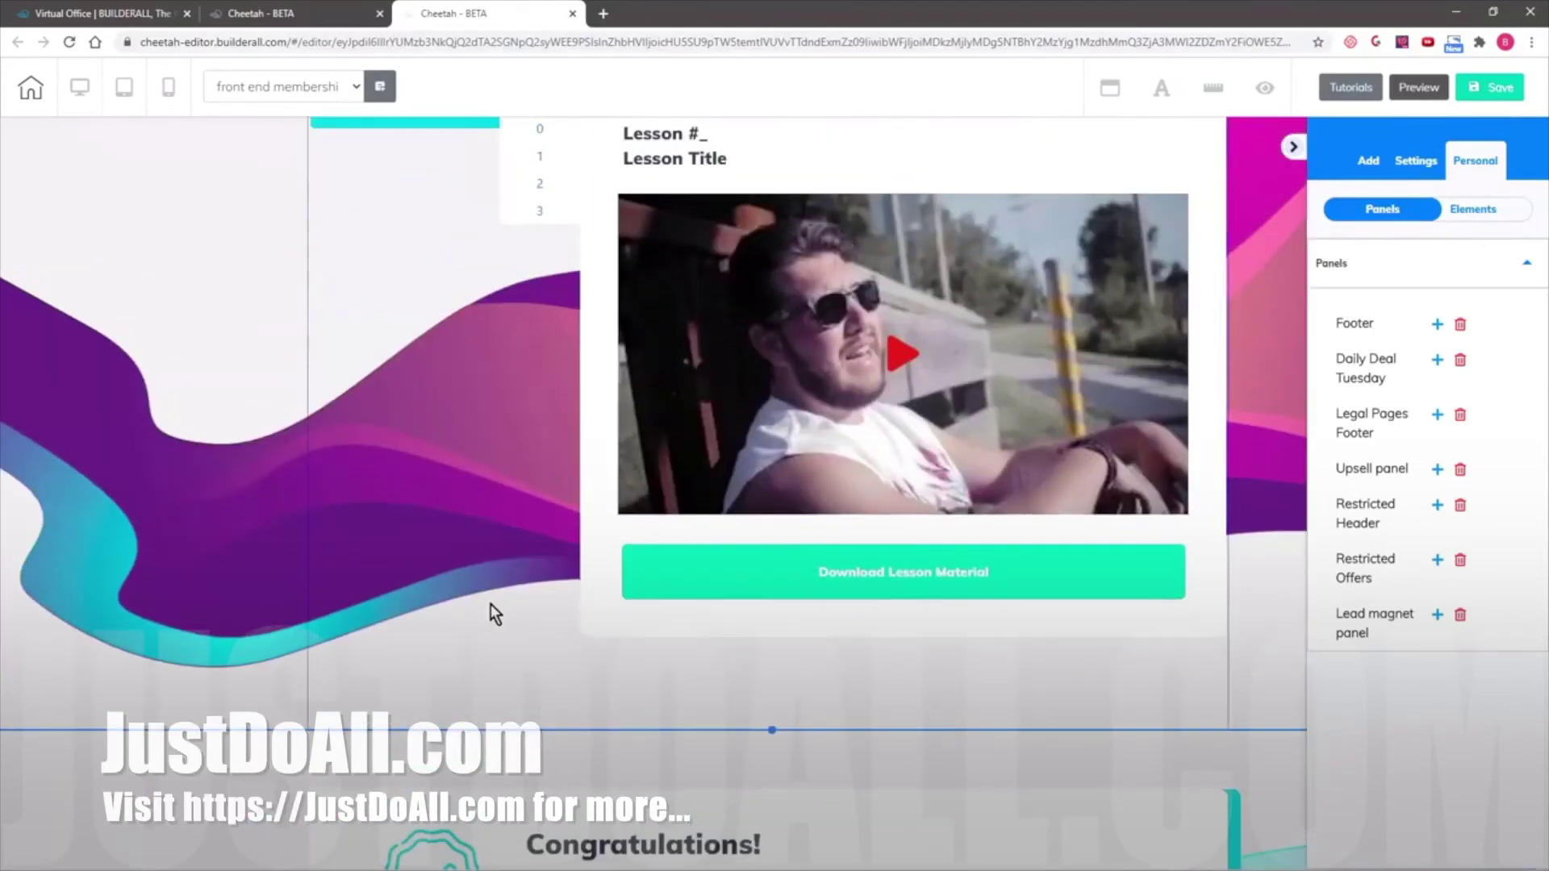
pyautogui.scroll(-8, 490, 604)
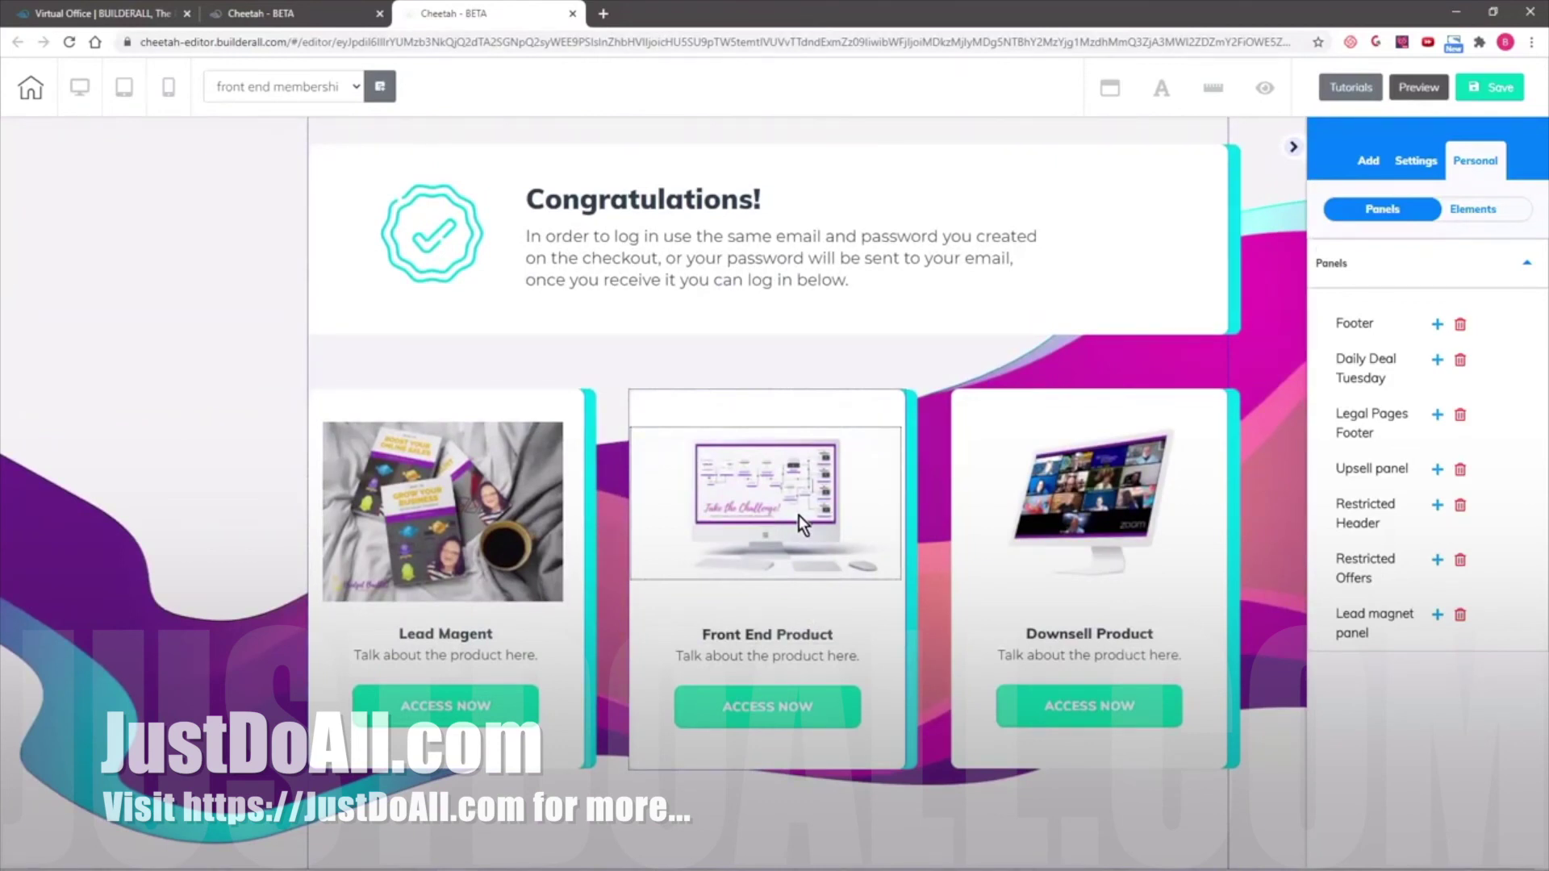
# Replace the Front End Product card image with 'profile pic', then shrink and centre it to fit.
pyautogui.click(799, 515)
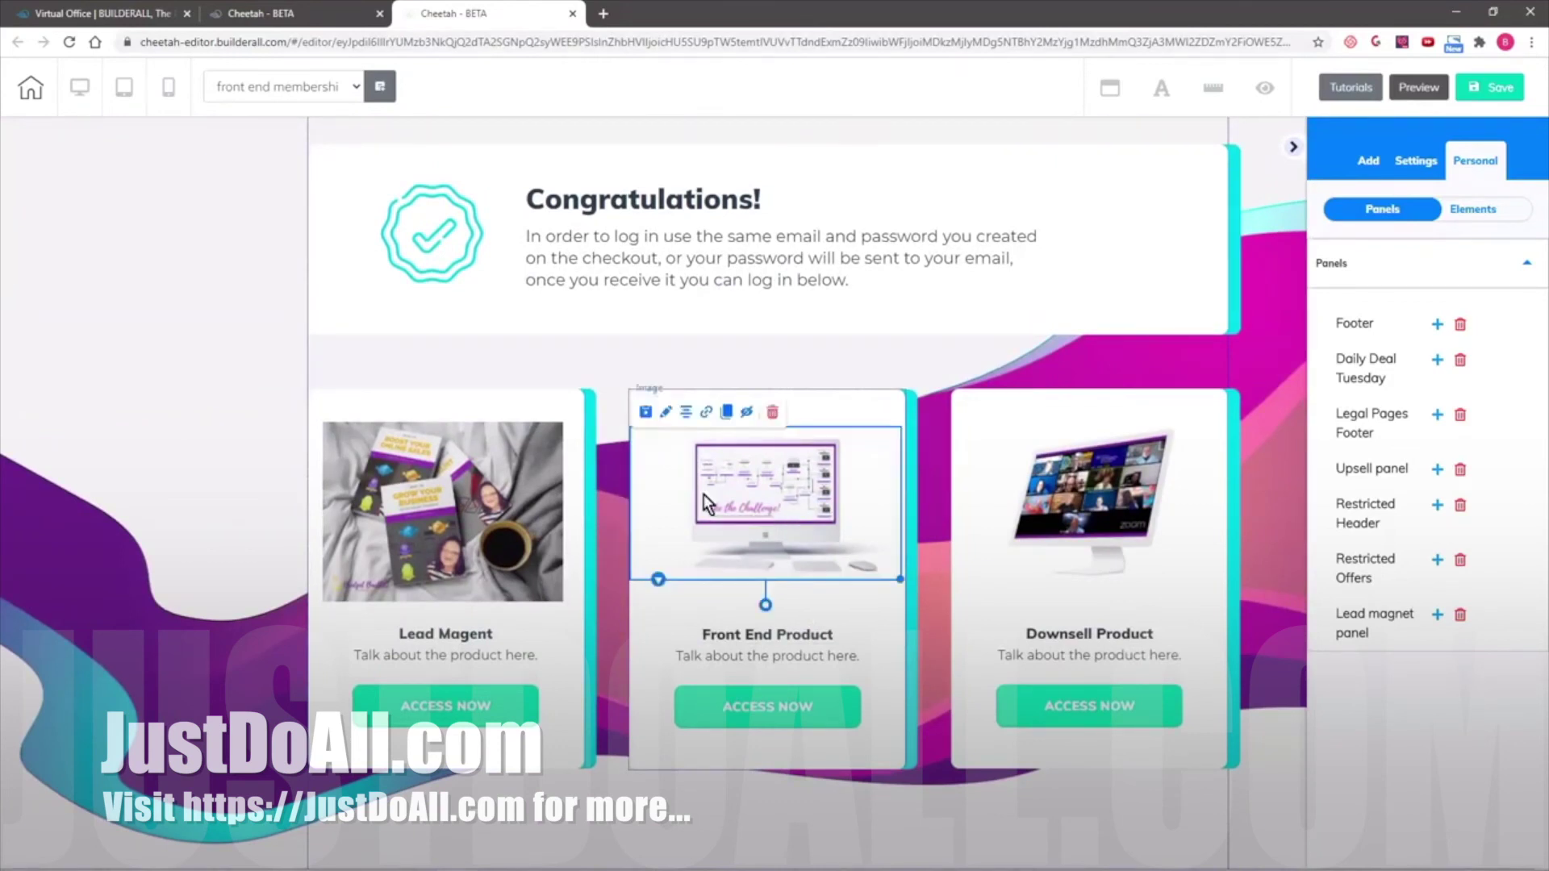
pyautogui.click(666, 416)
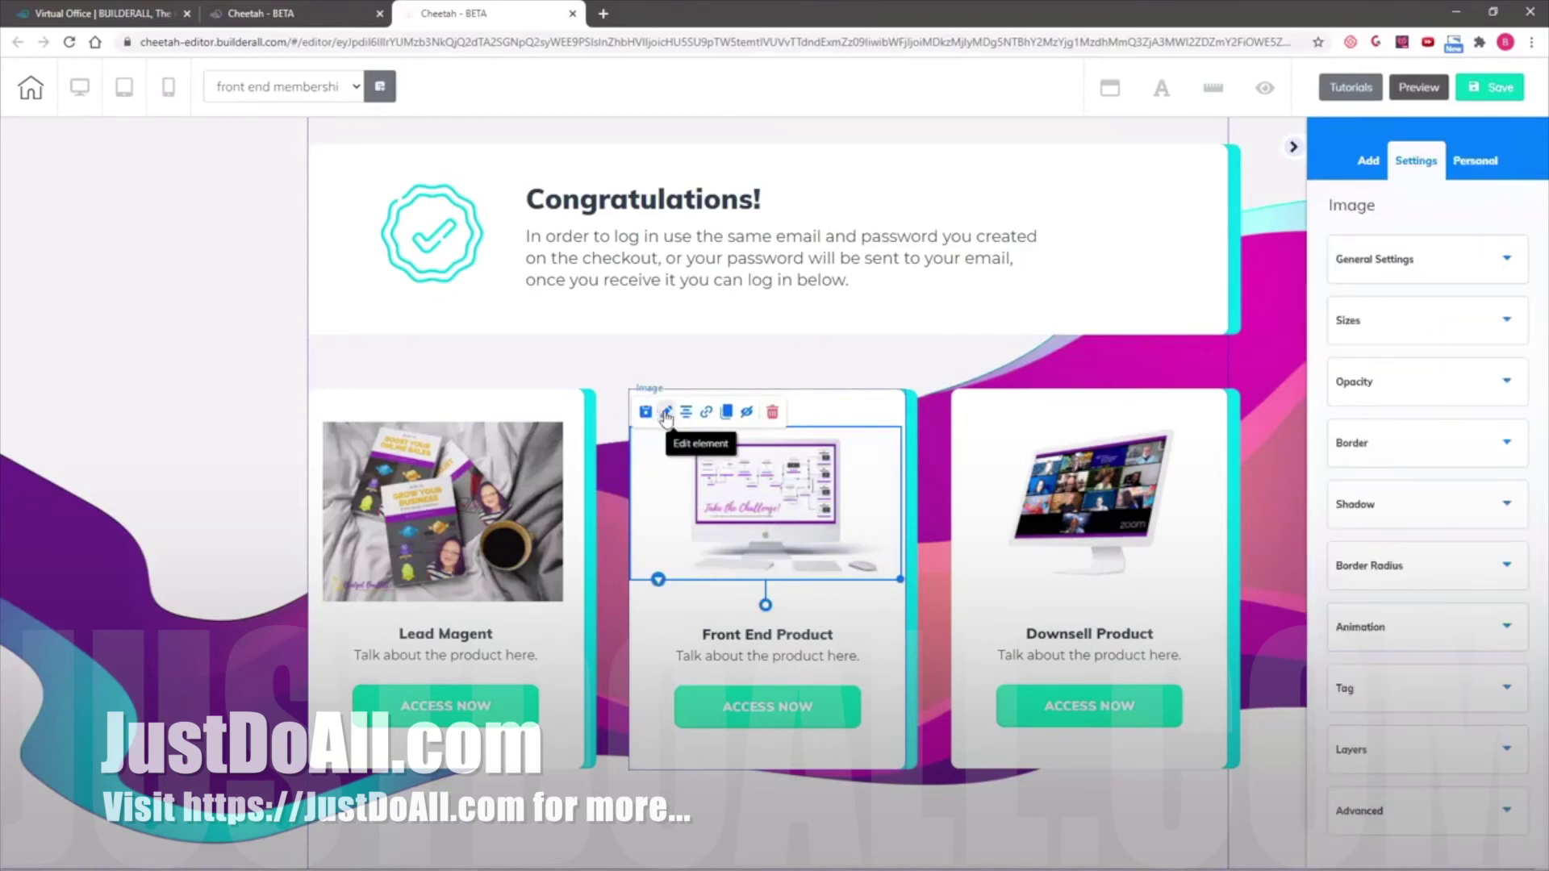
pyautogui.click(1479, 256)
pyautogui.click(1434, 594)
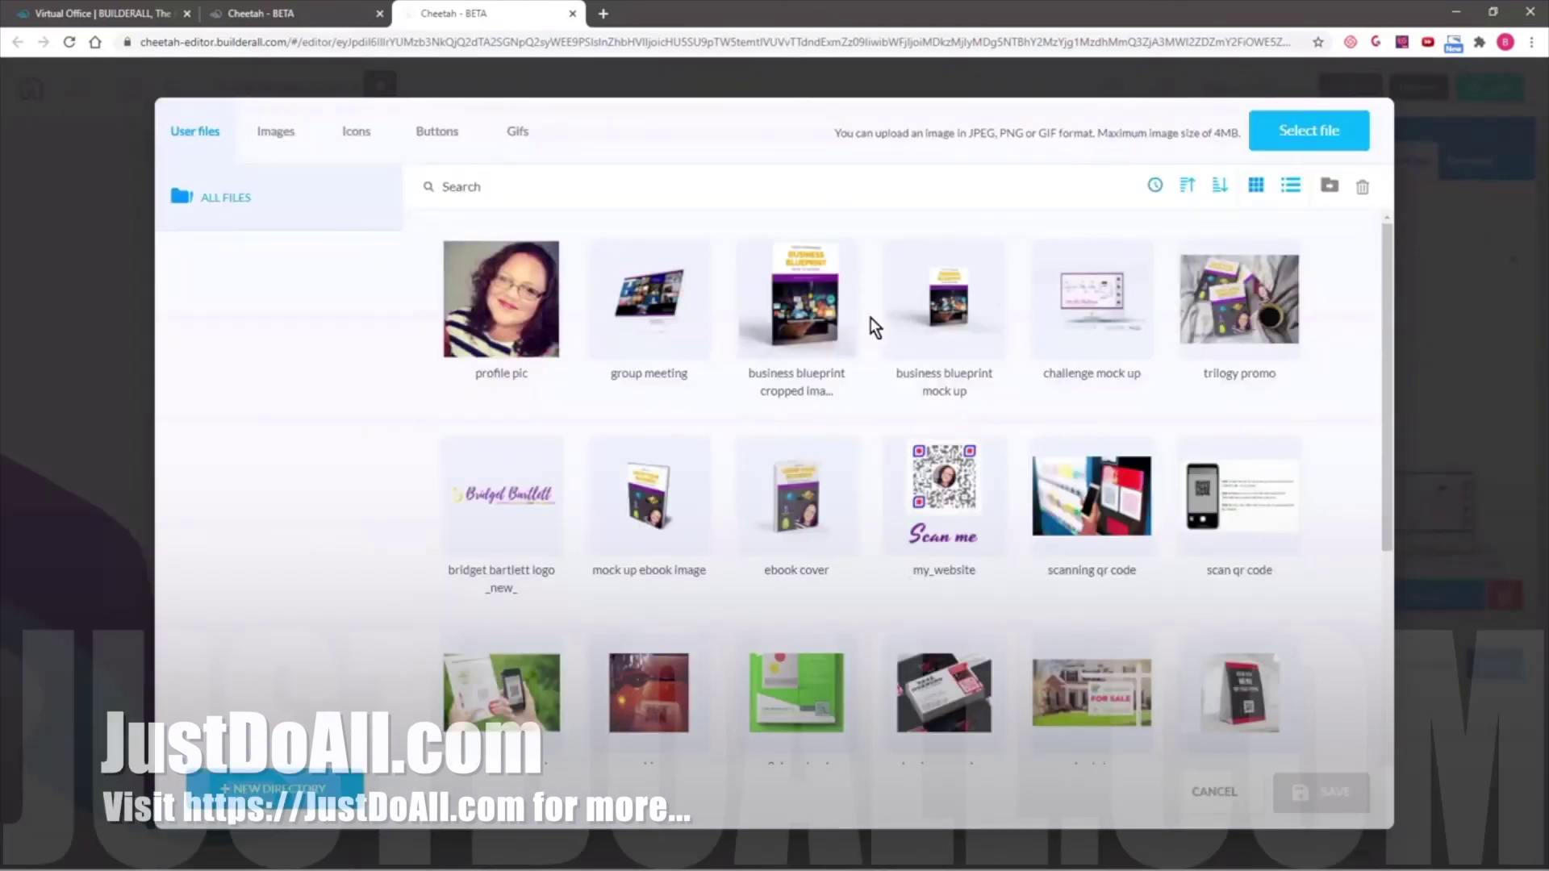
pyautogui.click(513, 260)
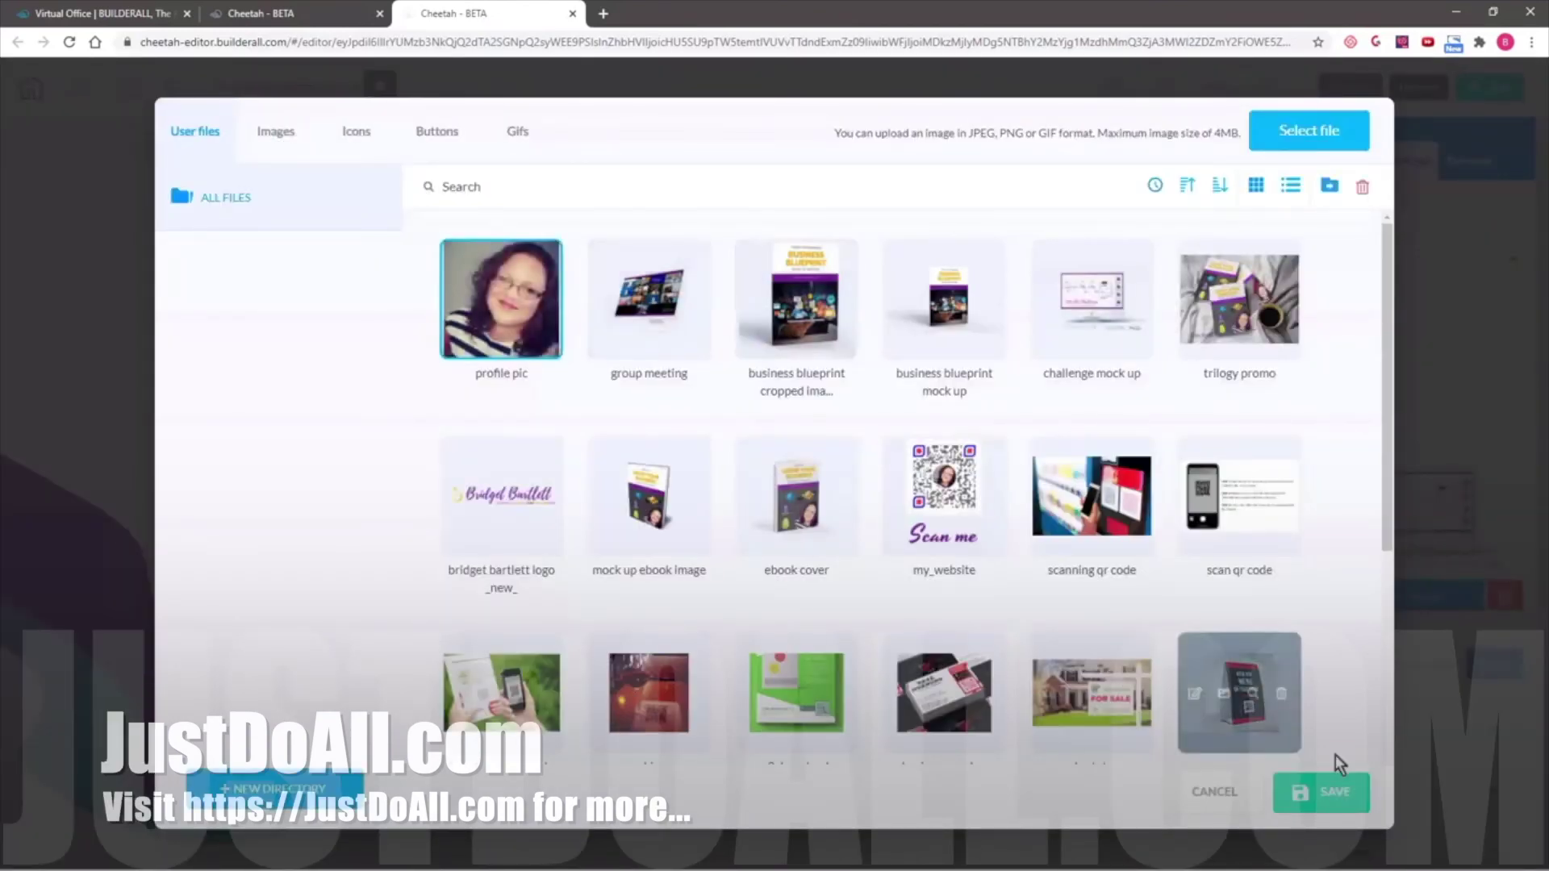
pyautogui.click(1323, 793)
pyautogui.moveTo(898, 692); pyautogui.dragTo(825, 597)
pyautogui.moveTo(759, 531); pyautogui.dragTo(788, 519)
# Select the middle card's Access Now button and bring up its link settings.
pyautogui.click(743, 708)
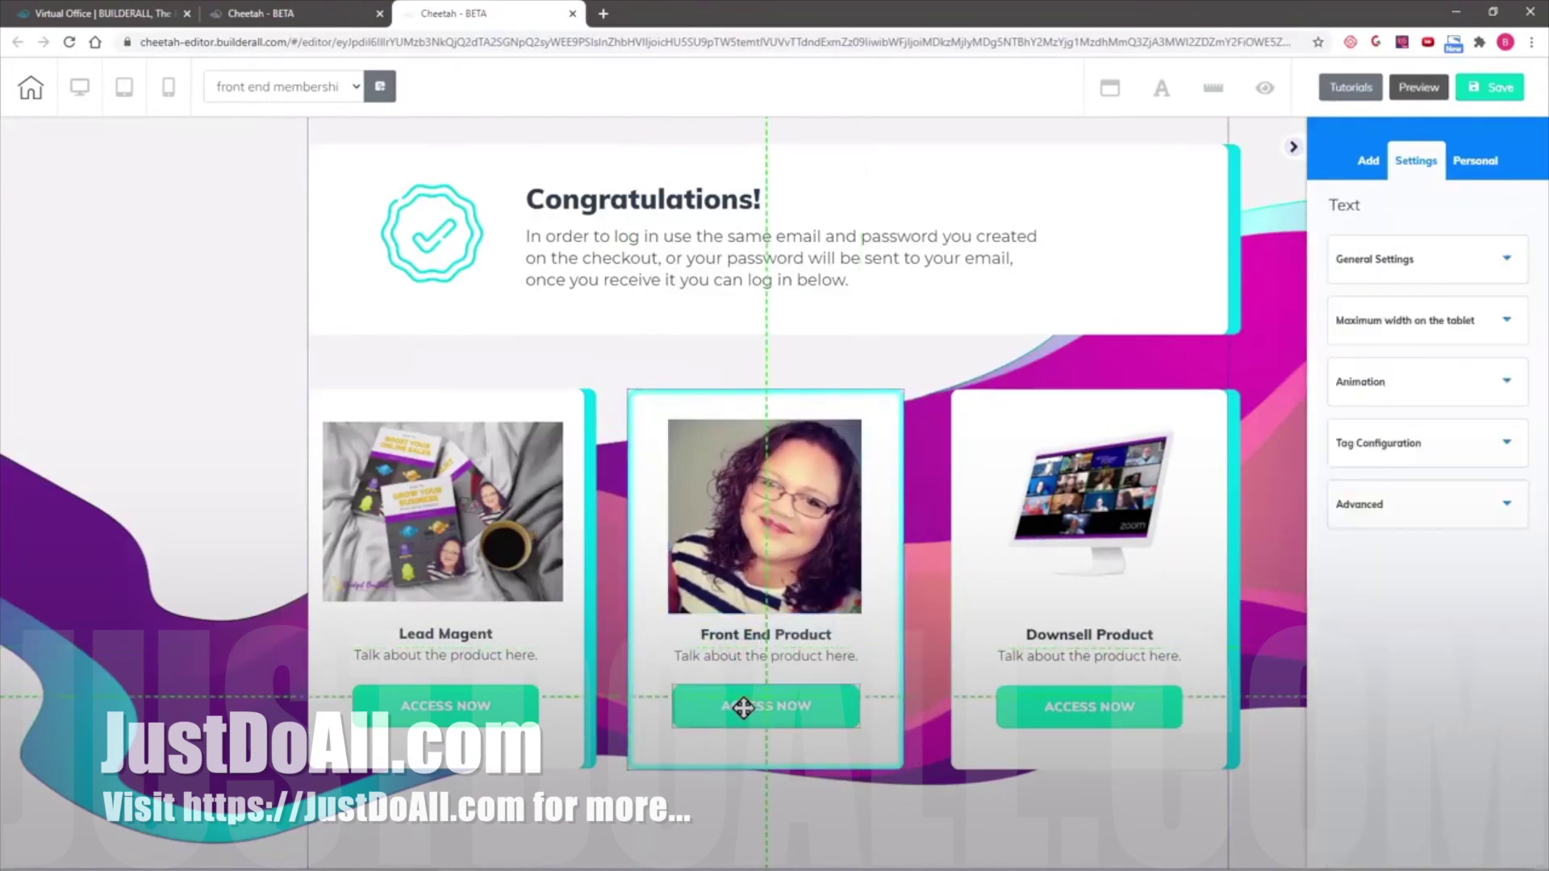
pyautogui.click(744, 708)
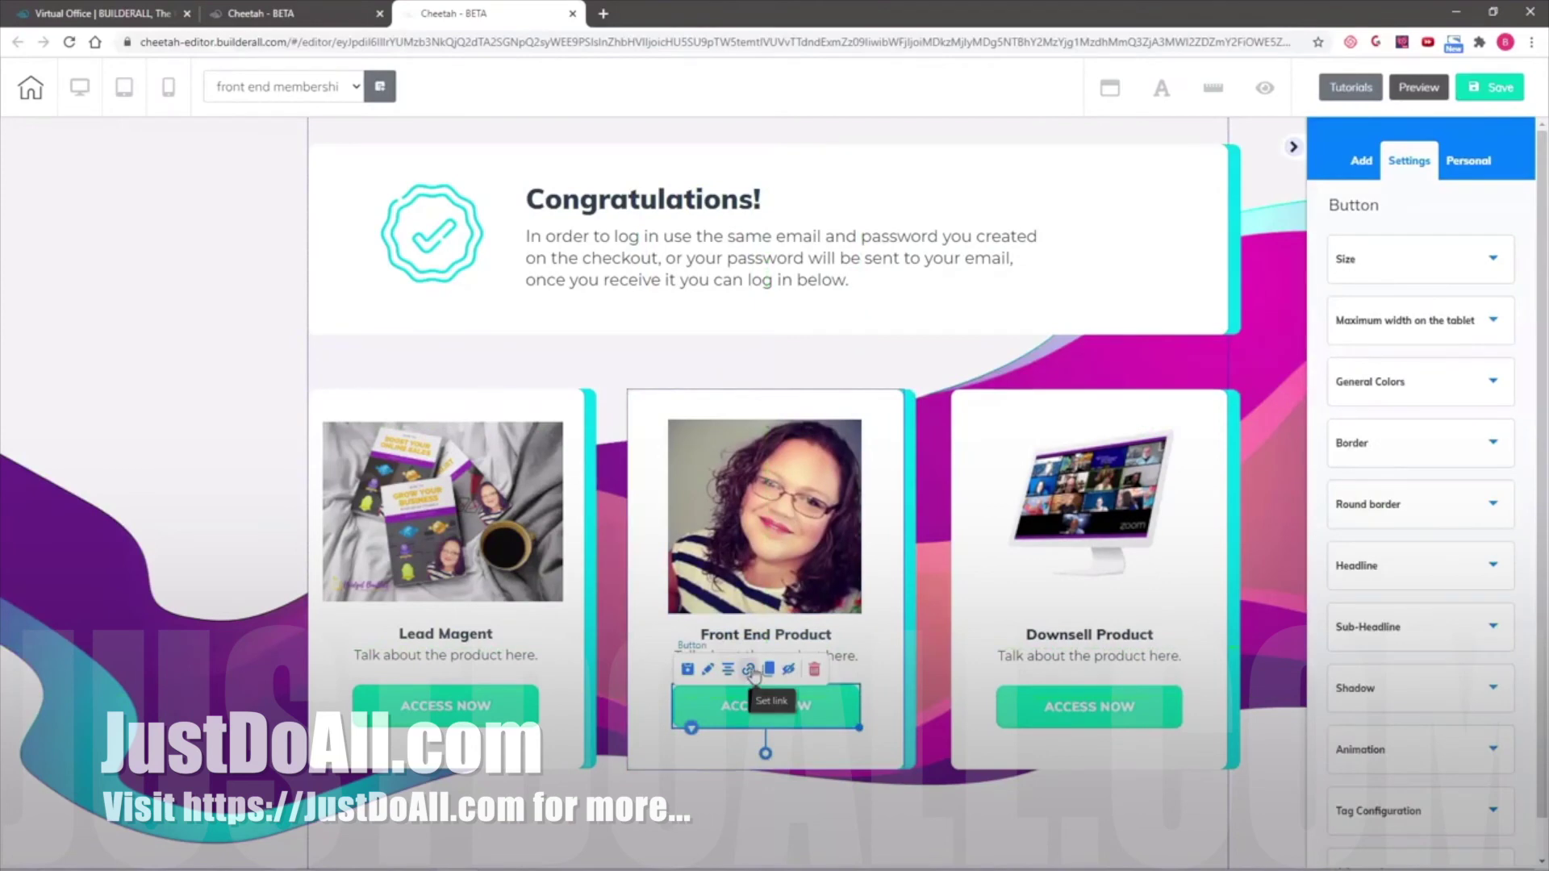
pyautogui.click(750, 669)
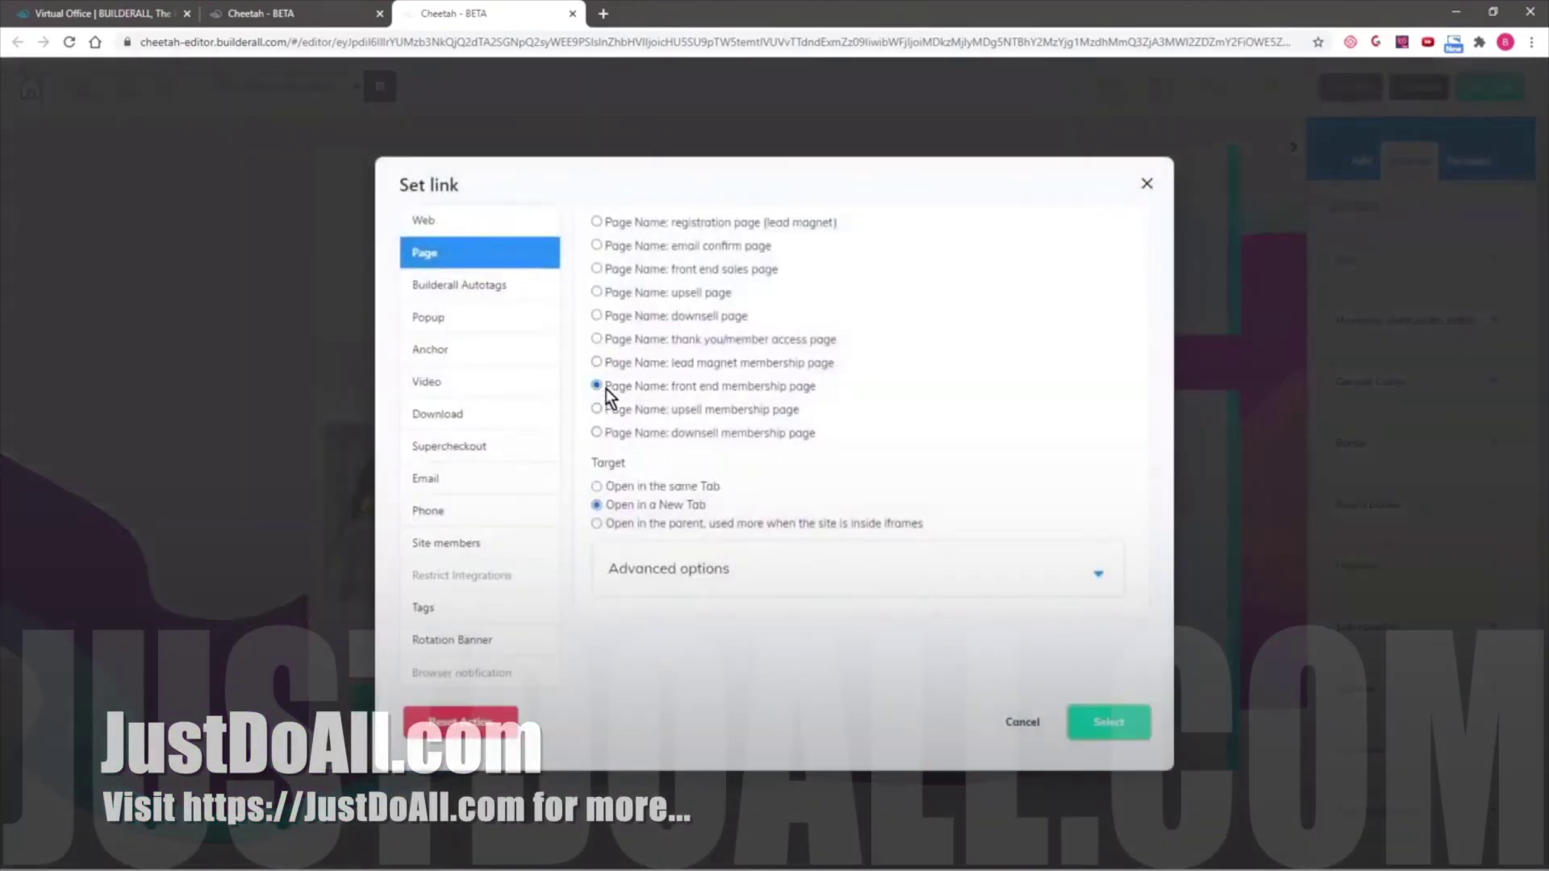
# Link Access Now to the upsell membership page and retitle the card 'Upsell Offer'.
pyautogui.click(597, 409)
pyautogui.click(1115, 732)
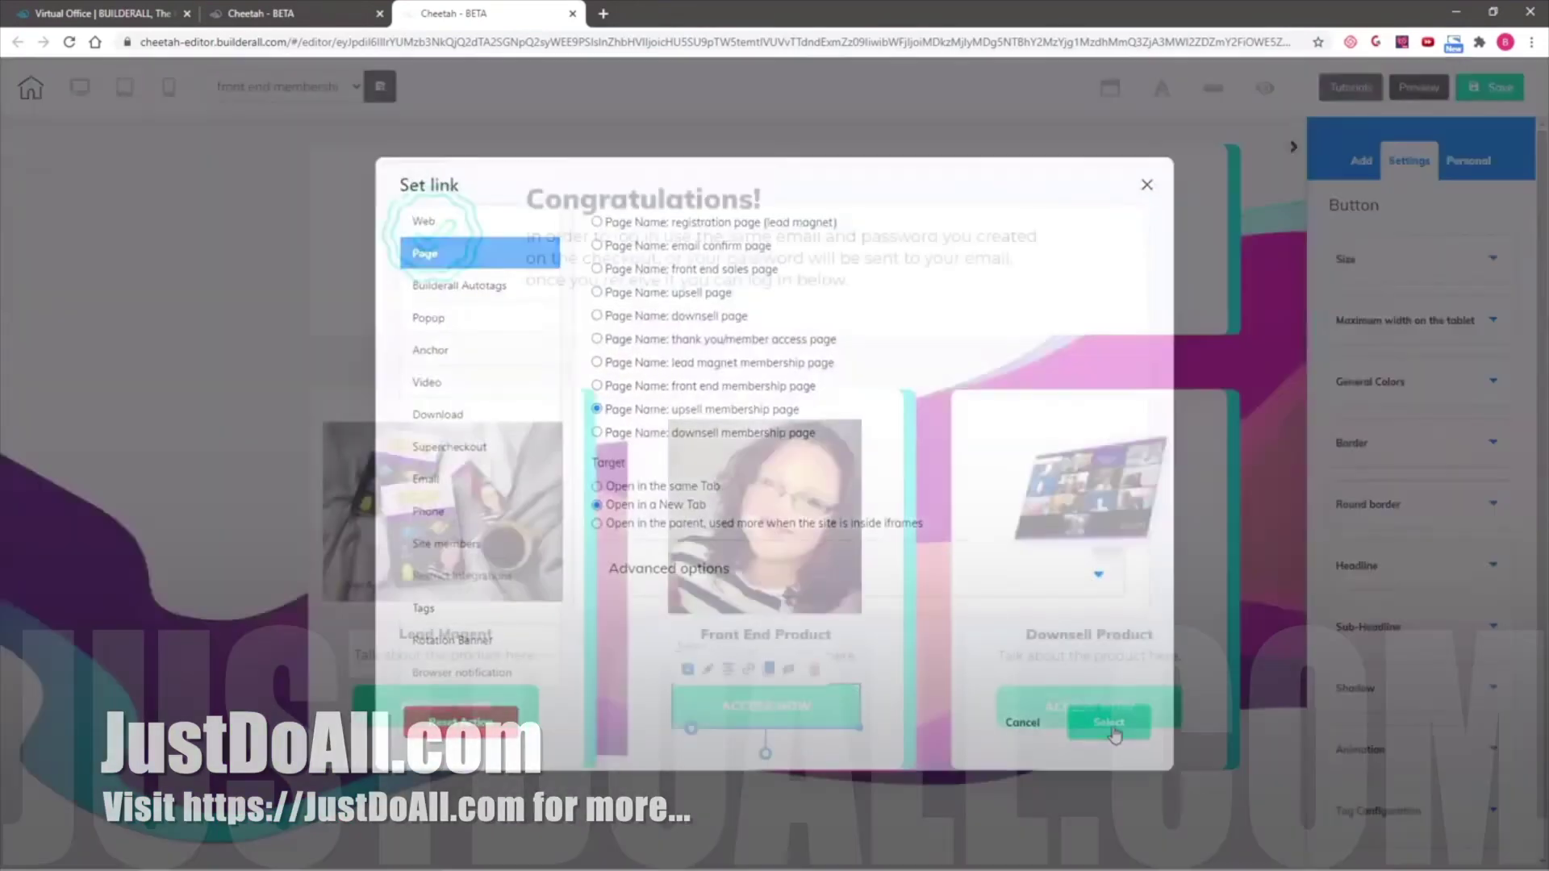
pyautogui.click(696, 631)
pyautogui.tripleClick(696, 631)
pyautogui.write('Upsell Offer')
pyautogui.click(883, 484)
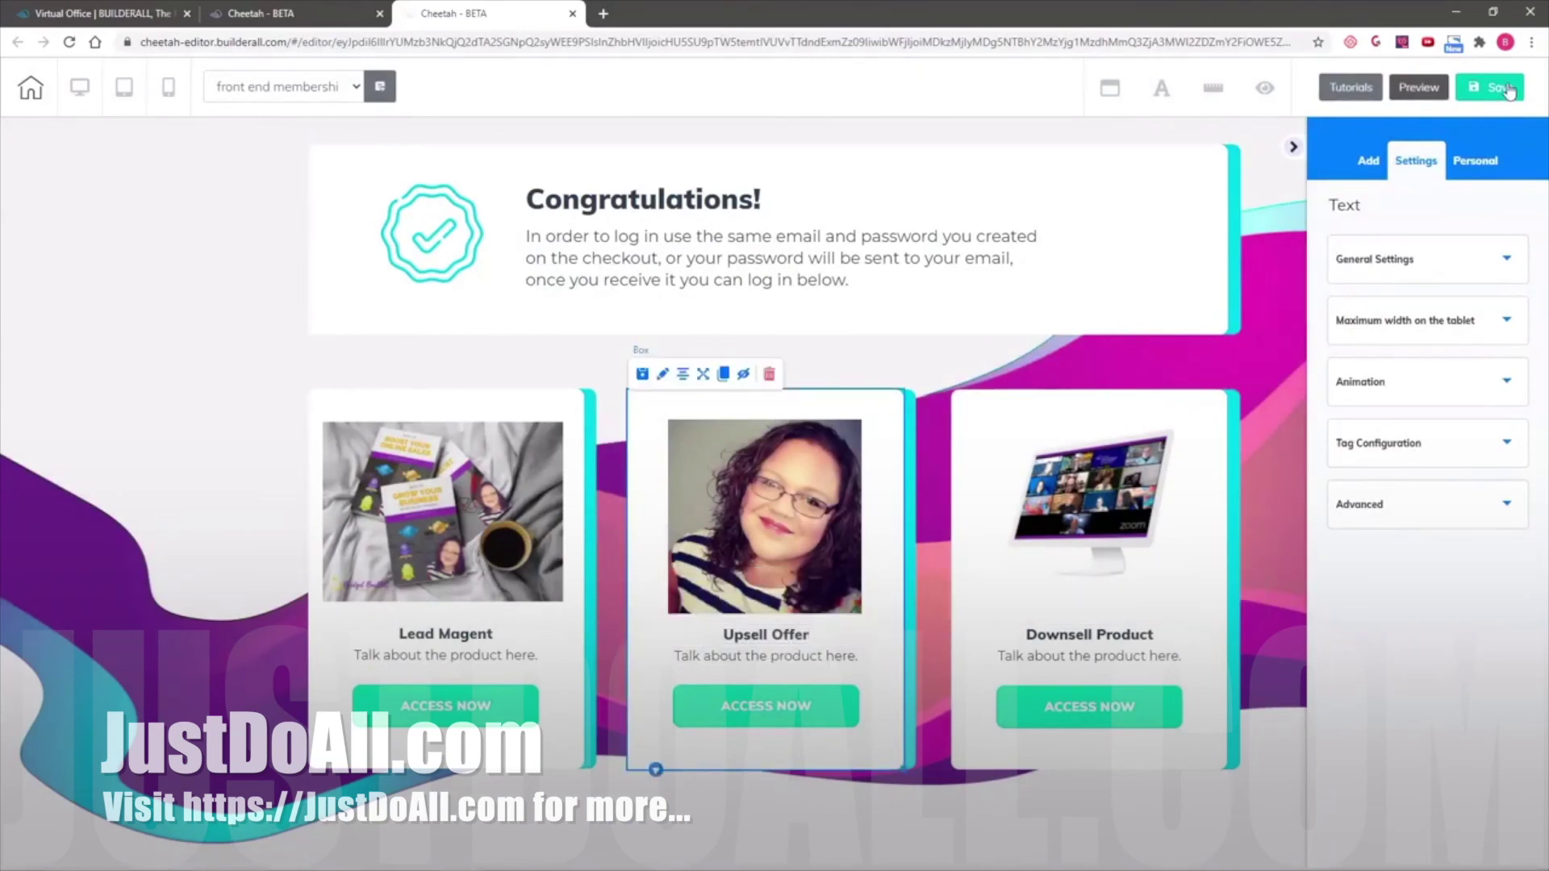
# Save the front end membership page and scroll through to review it.
pyautogui.click(1506, 88)
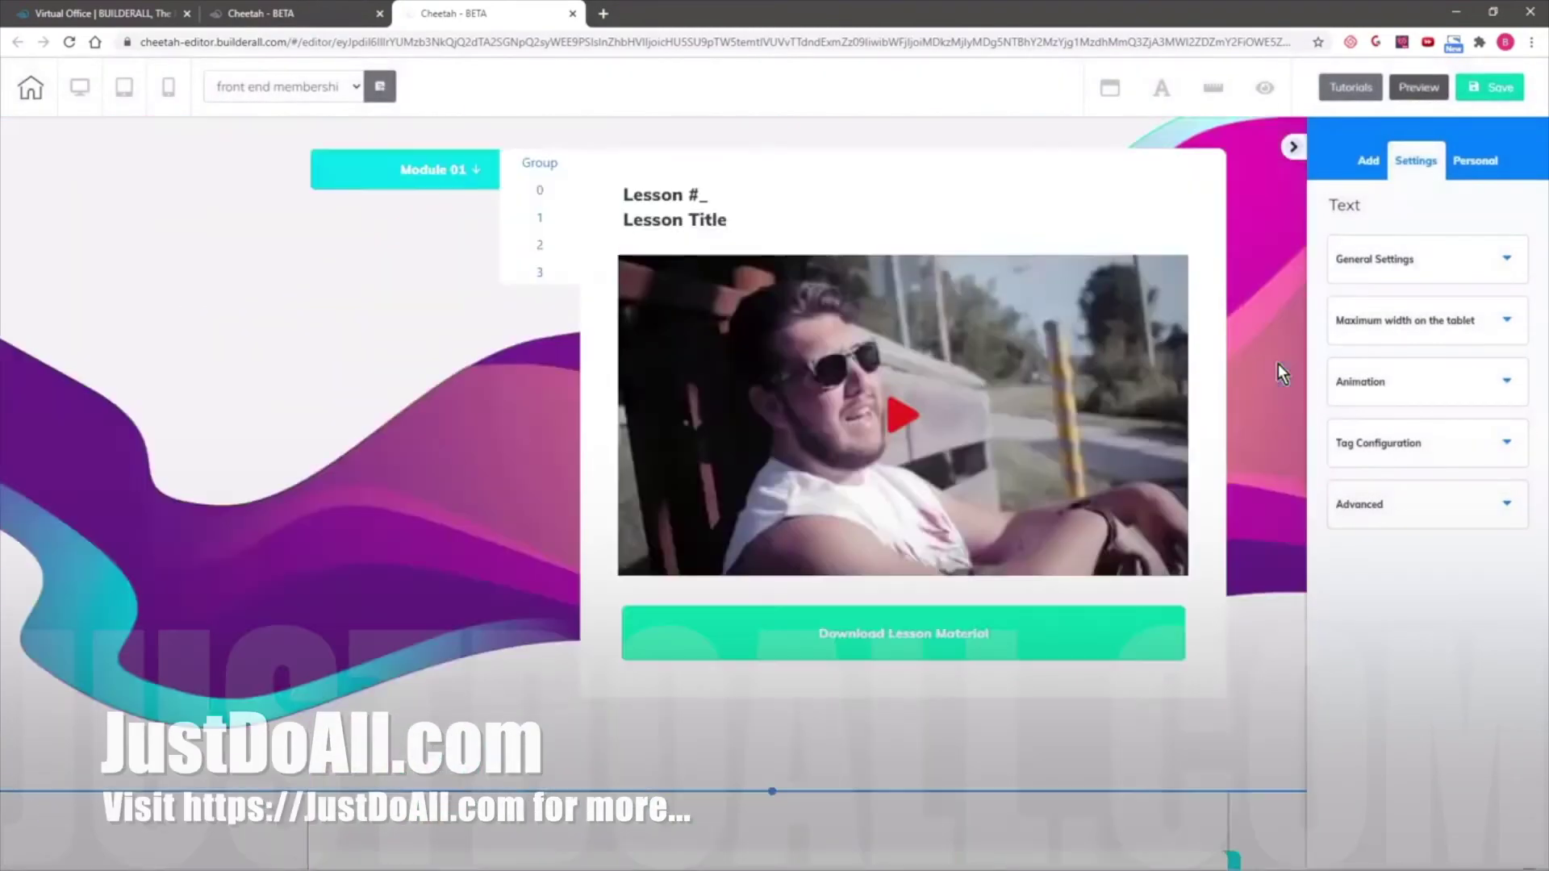
pyautogui.scroll(2, 1278, 363)
pyautogui.scroll(-10, 1280, 360)
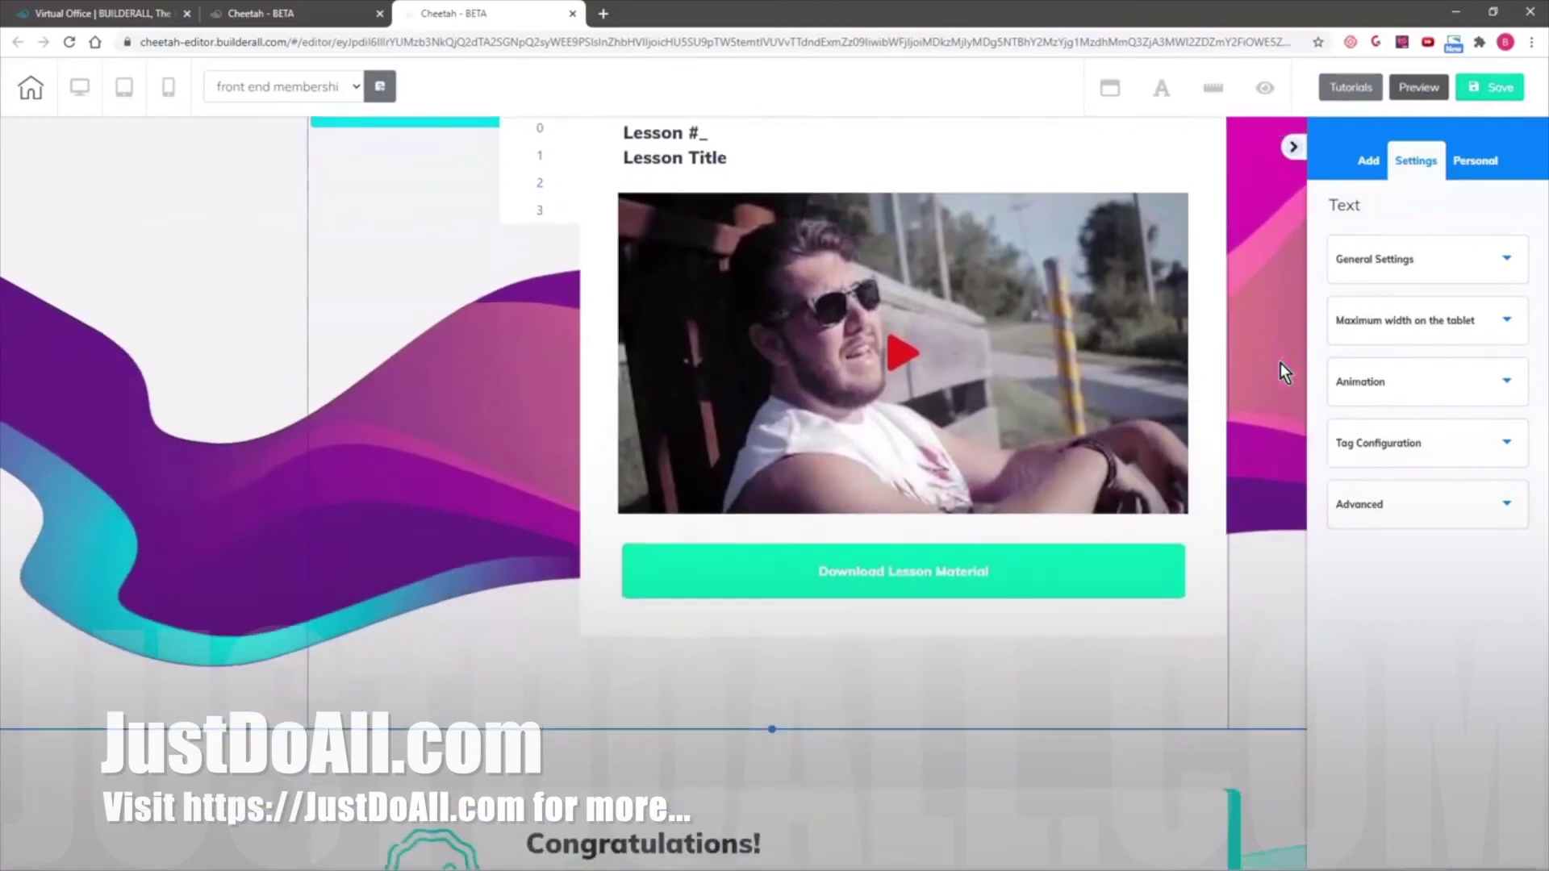
pyautogui.scroll(8, 1283, 371)
pyautogui.scroll(1, 1282, 369)
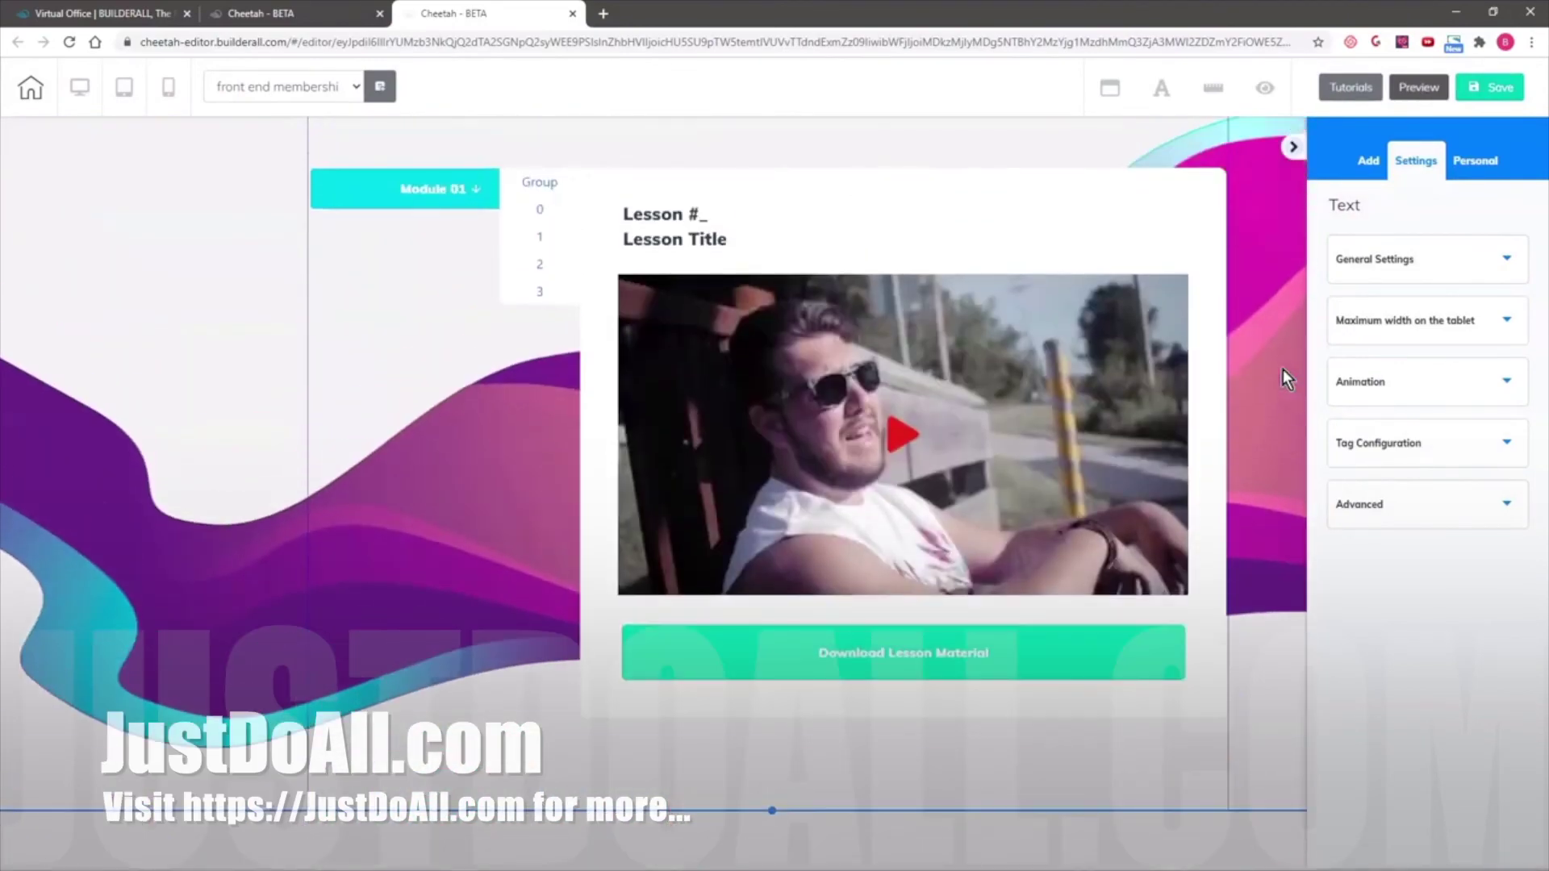
pyautogui.scroll(-5, 1283, 370)
pyautogui.scroll(-4, 1283, 369)
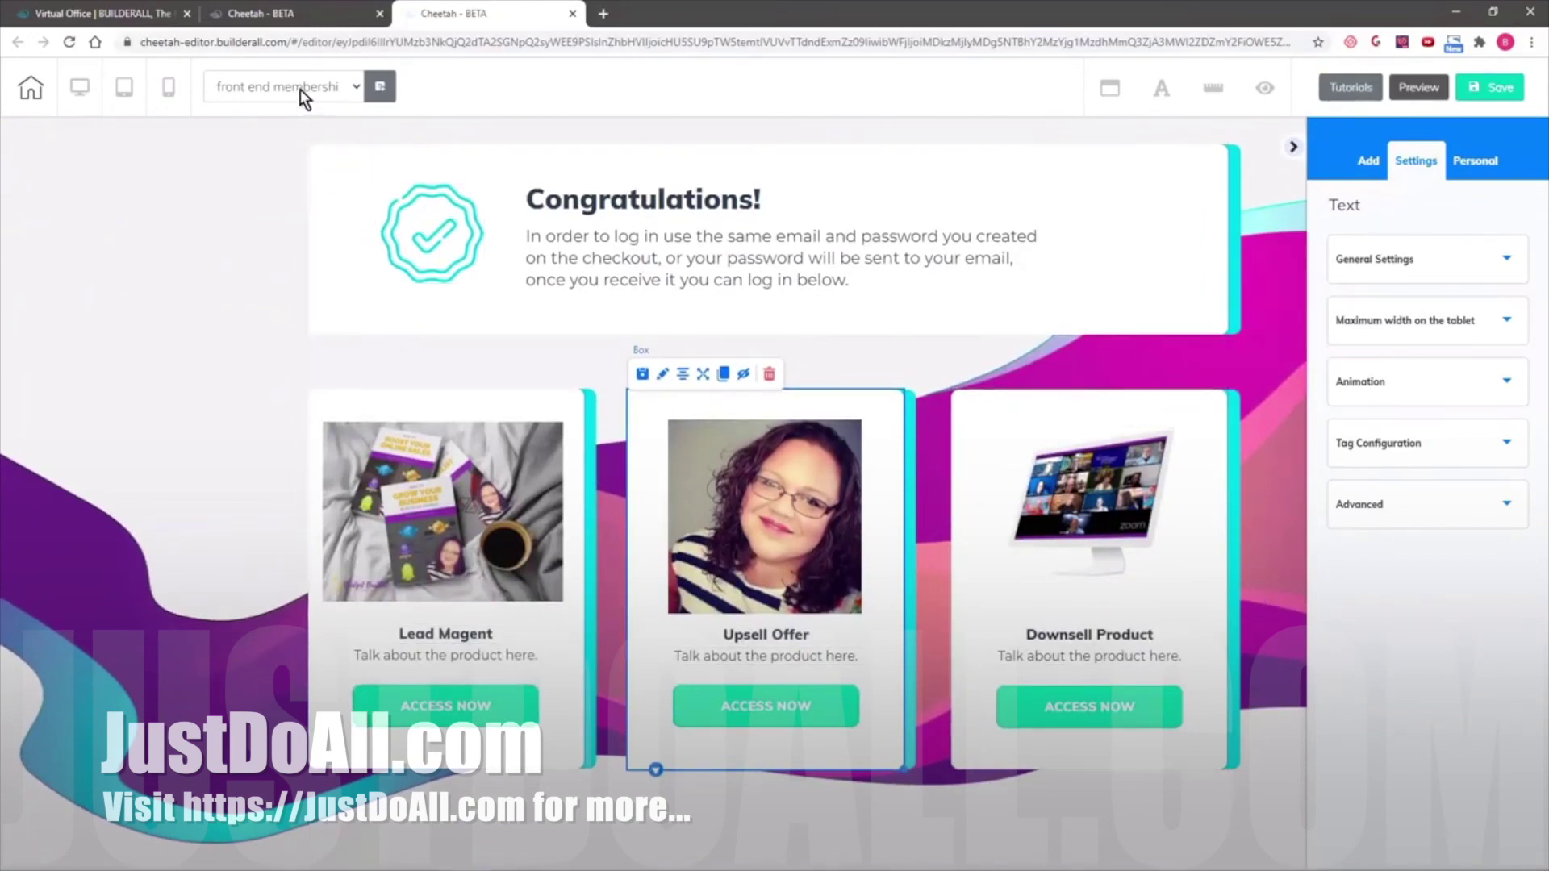
# Hide the front end membership header panel on mobile, then delete it in desktop layout.
pyautogui.click(169, 89)
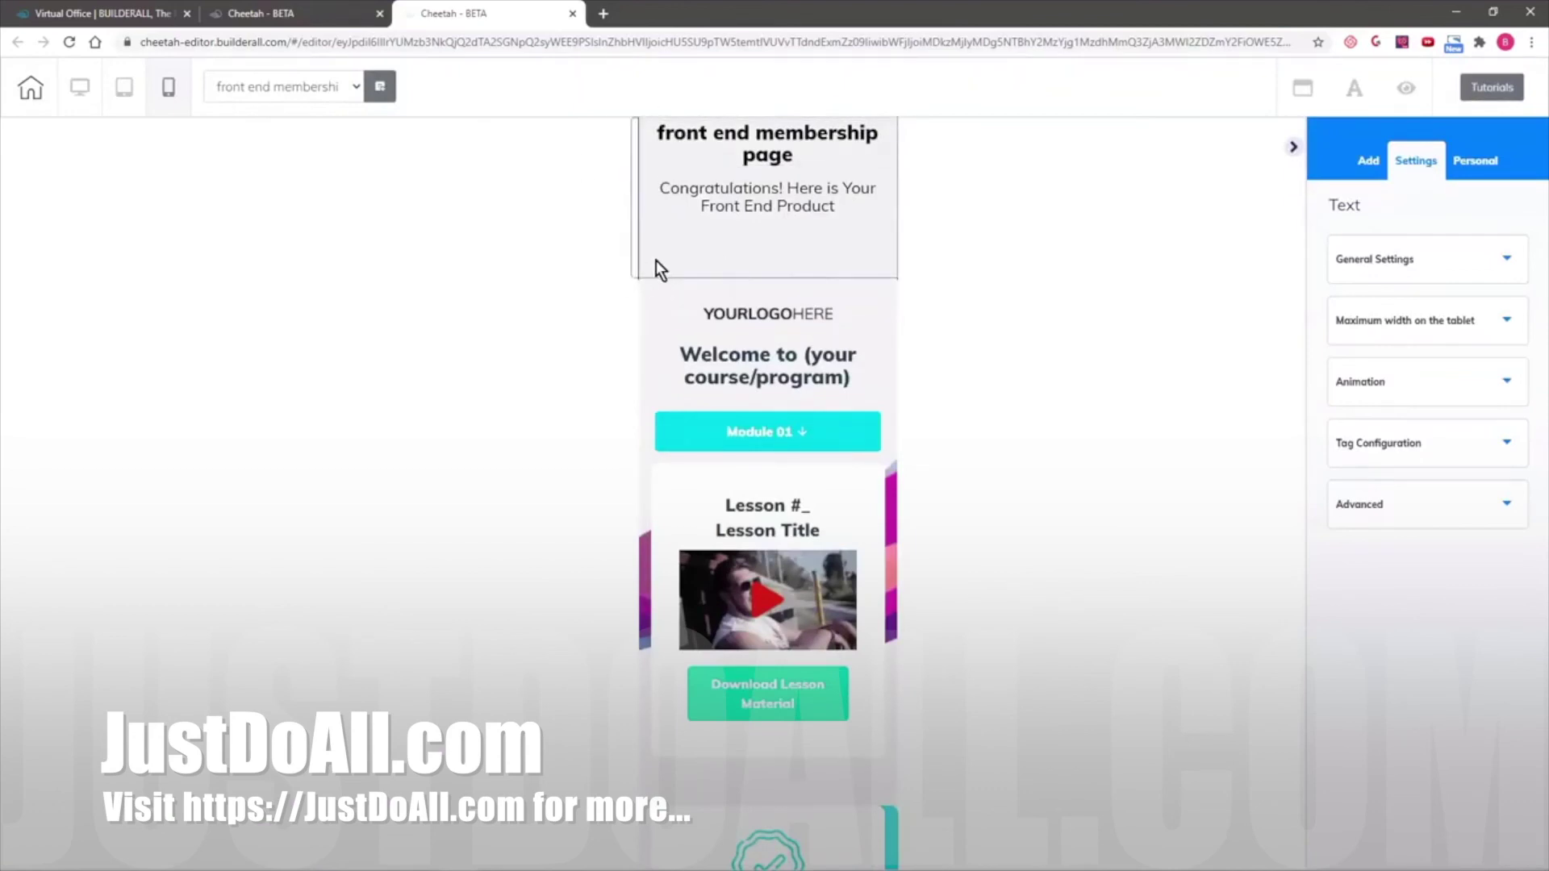
pyautogui.click(656, 269)
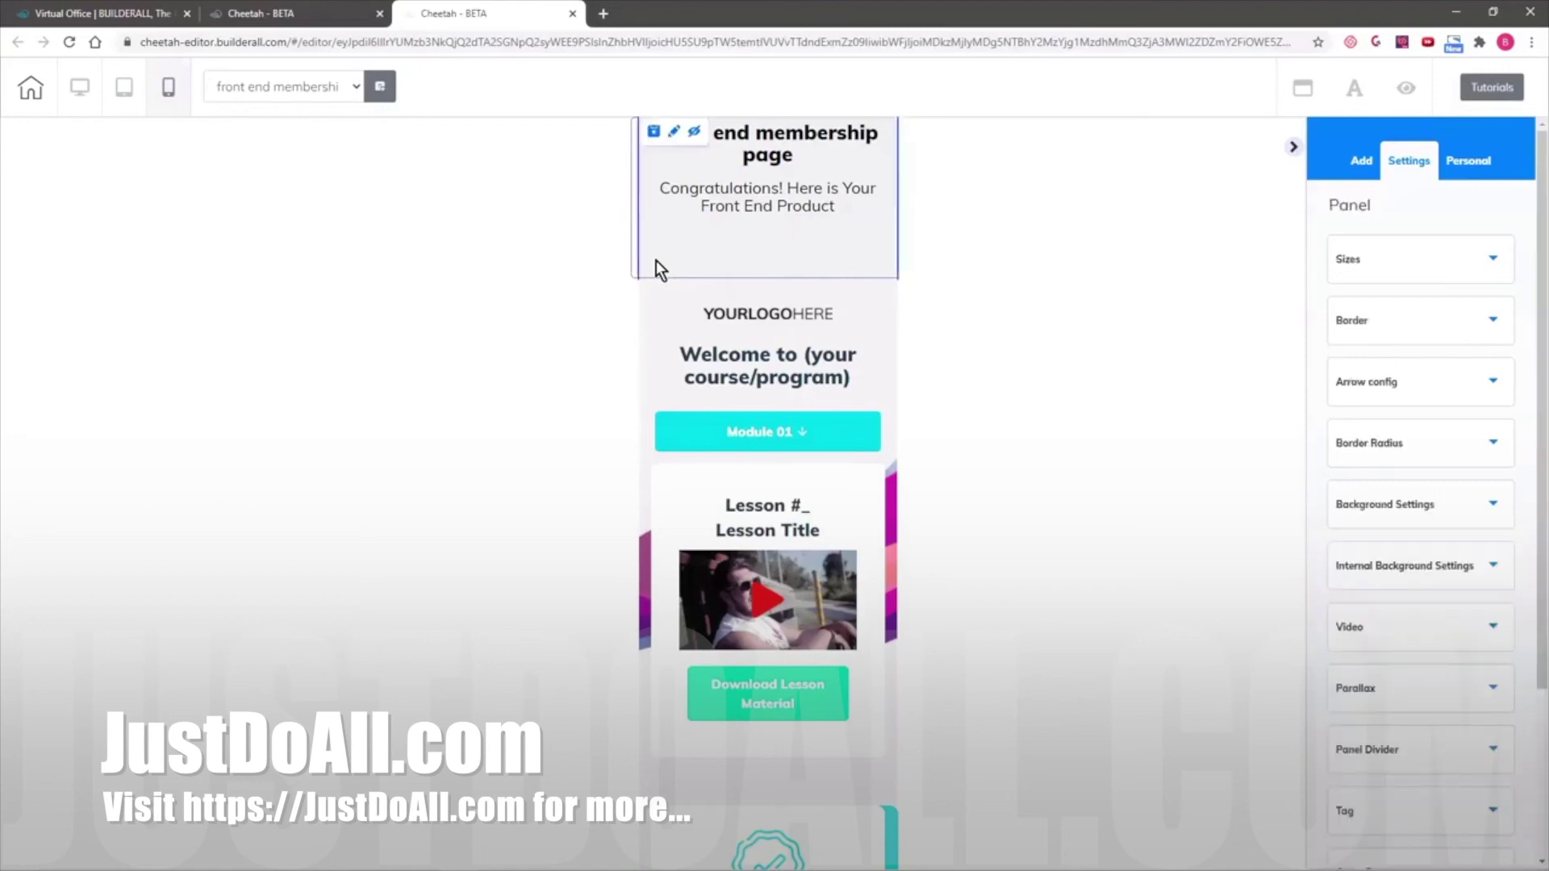
pyautogui.click(695, 134)
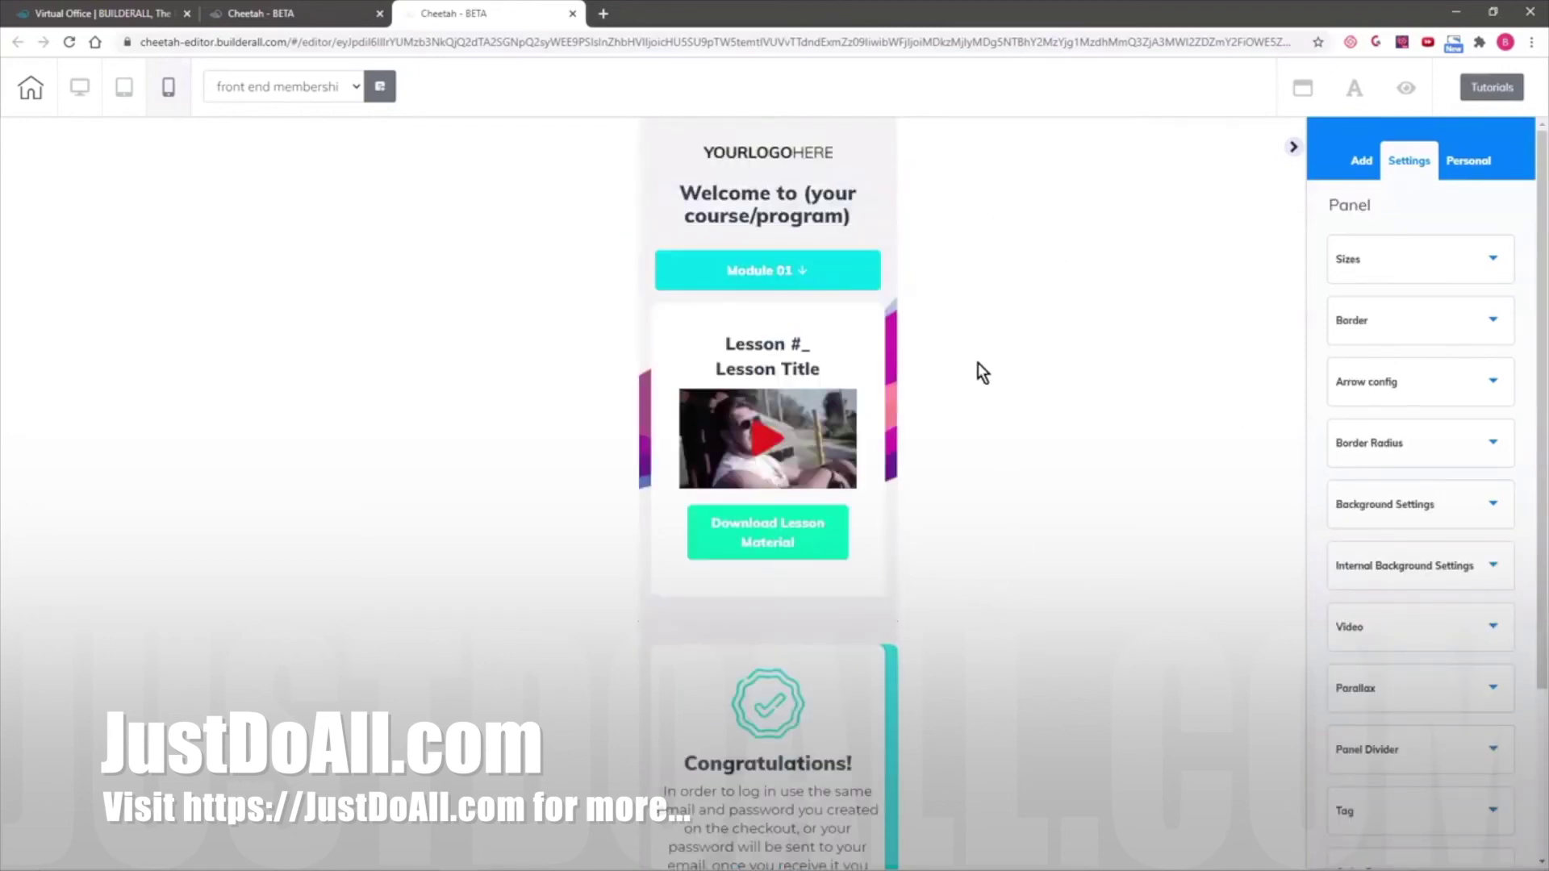
pyautogui.scroll(-10, 1000, 420)
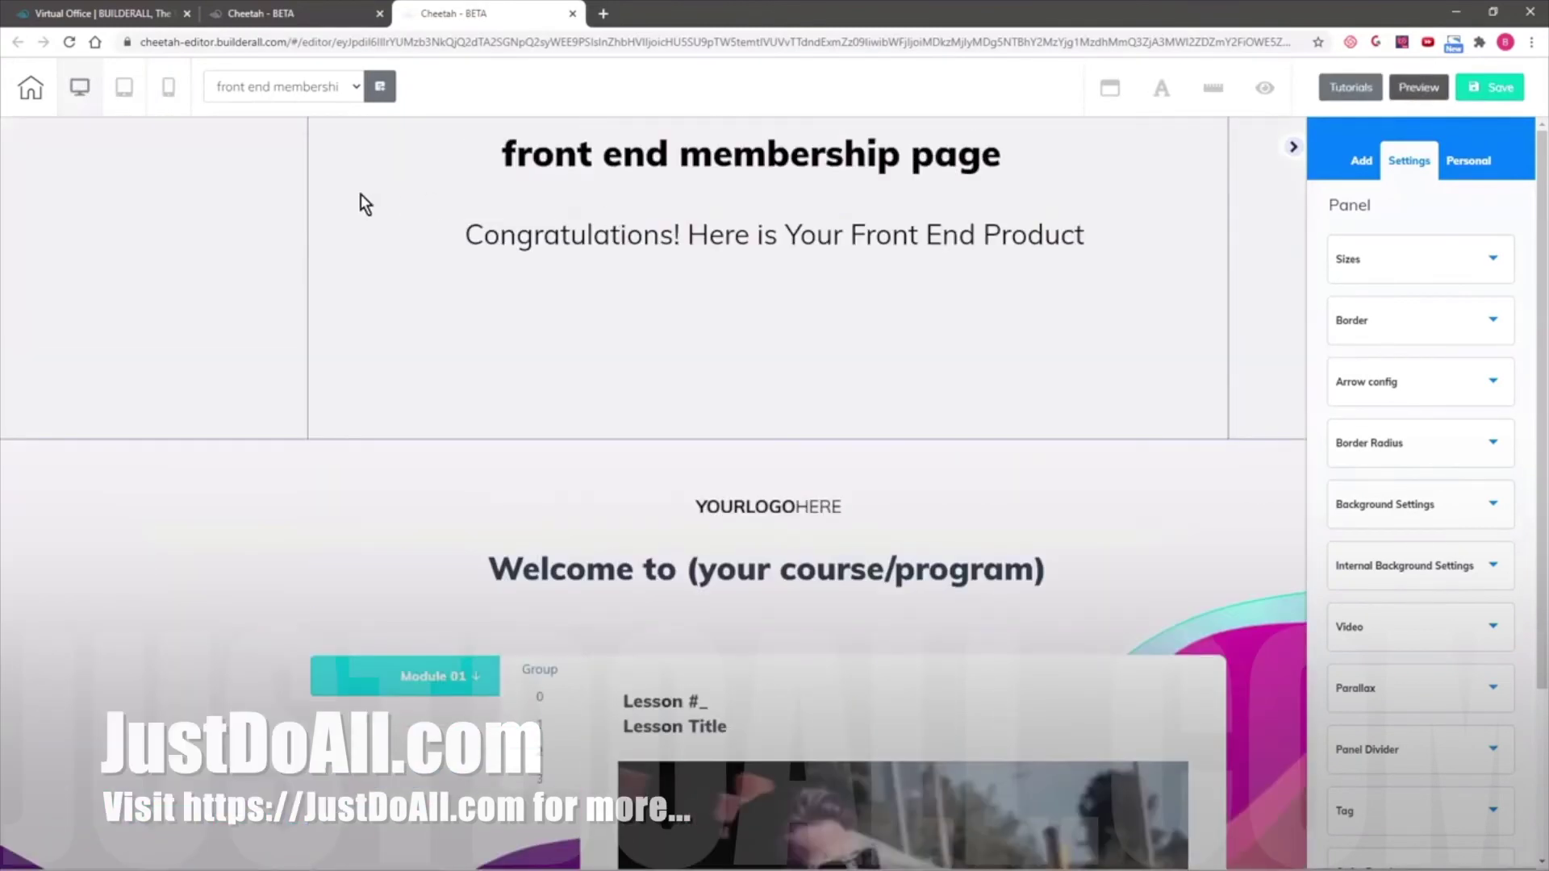
pyautogui.click(360, 194)
pyautogui.click(411, 135)
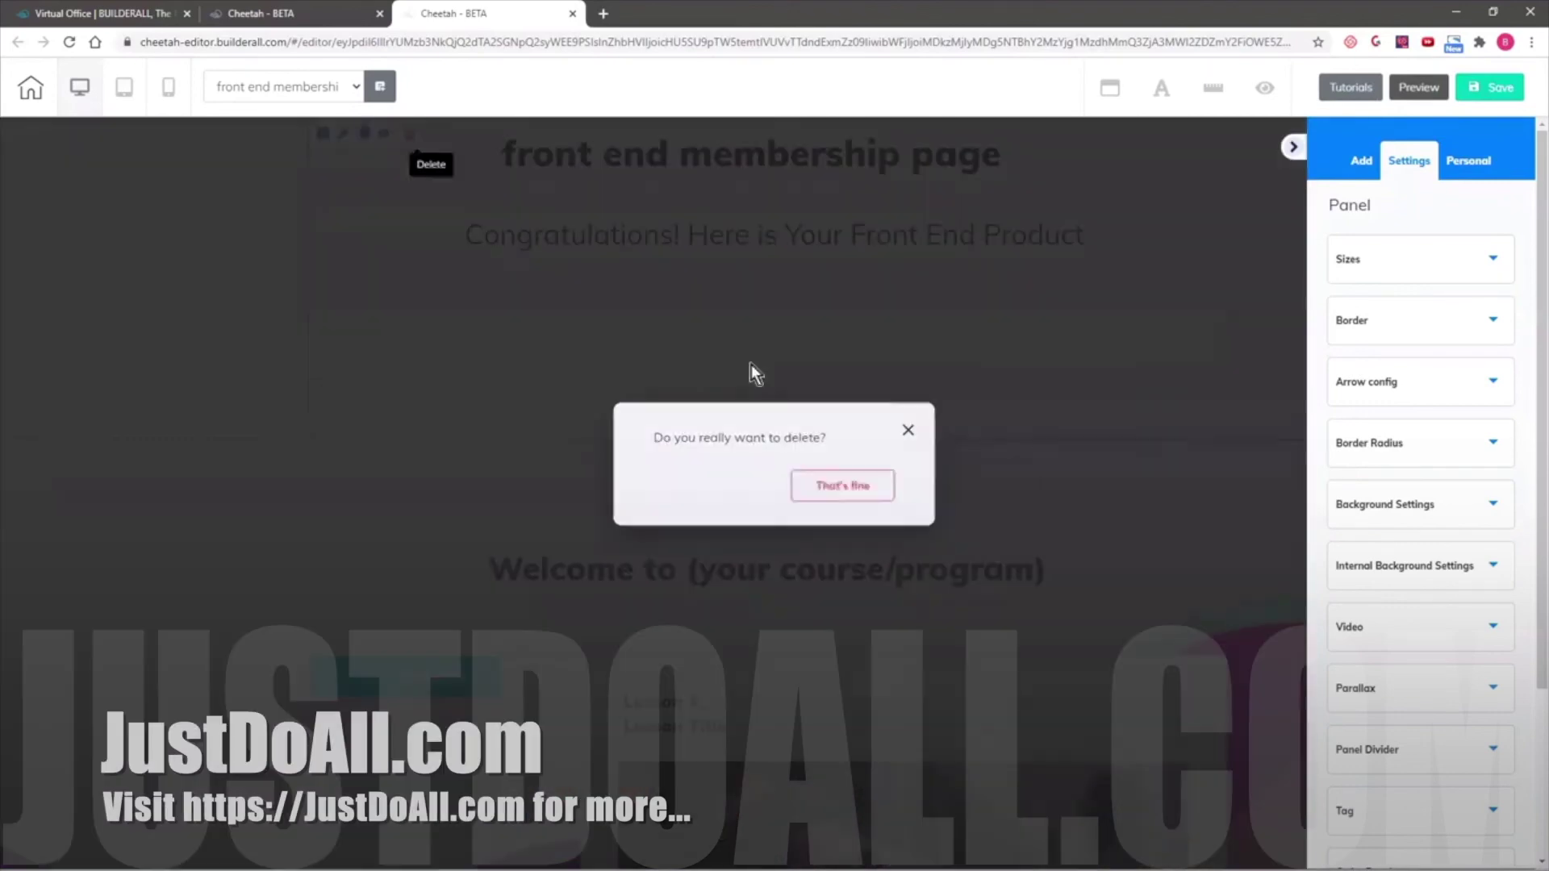
pyautogui.press('Return')
# Save the page and publish the site.
pyautogui.click(1490, 88)
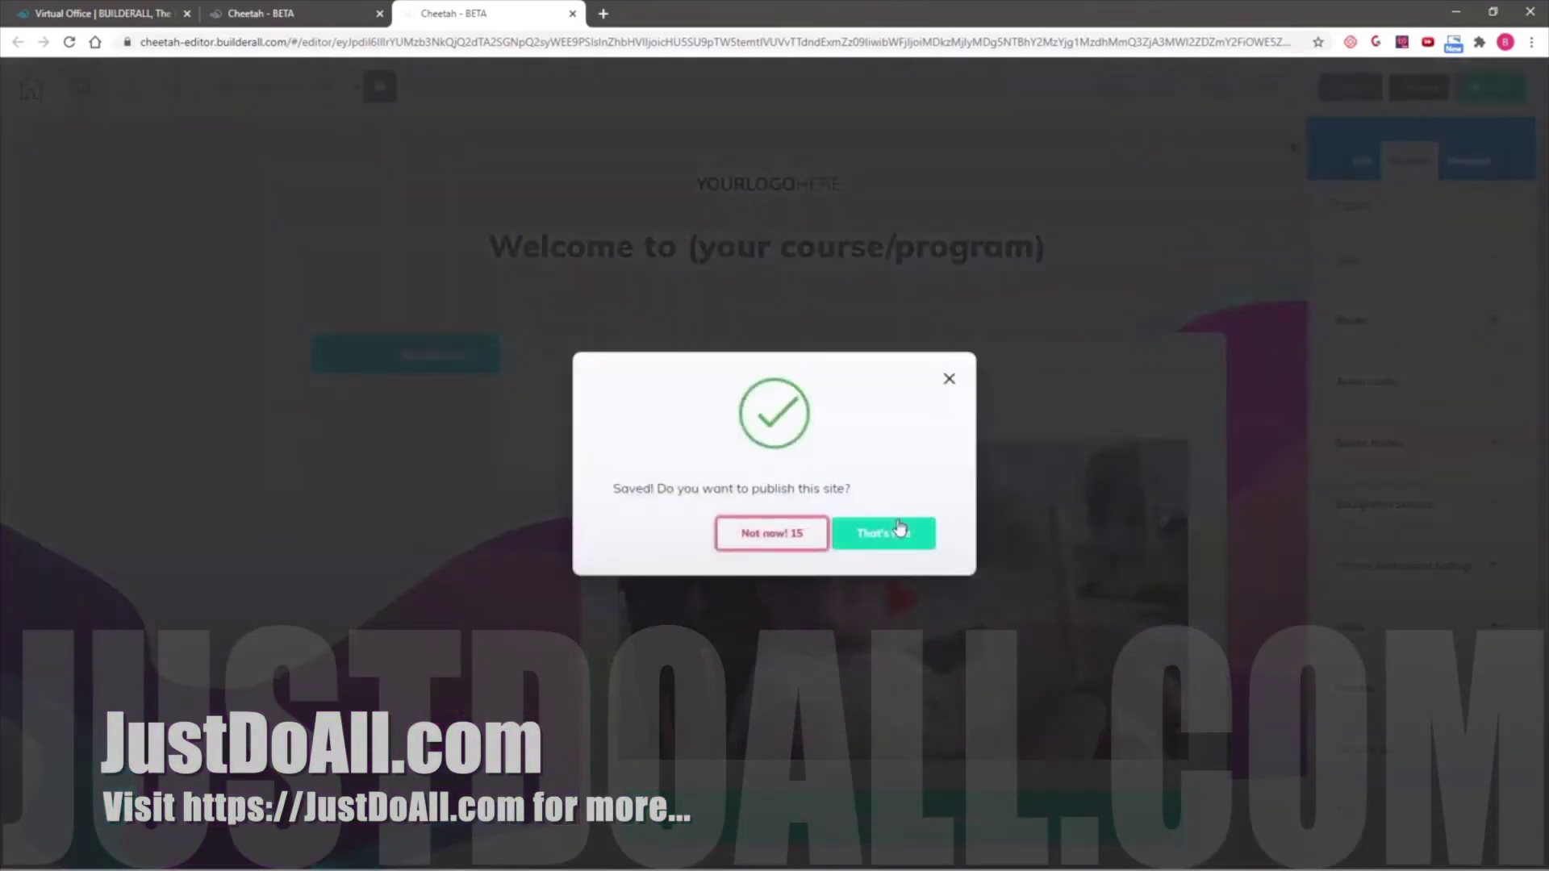
pyautogui.click(885, 529)
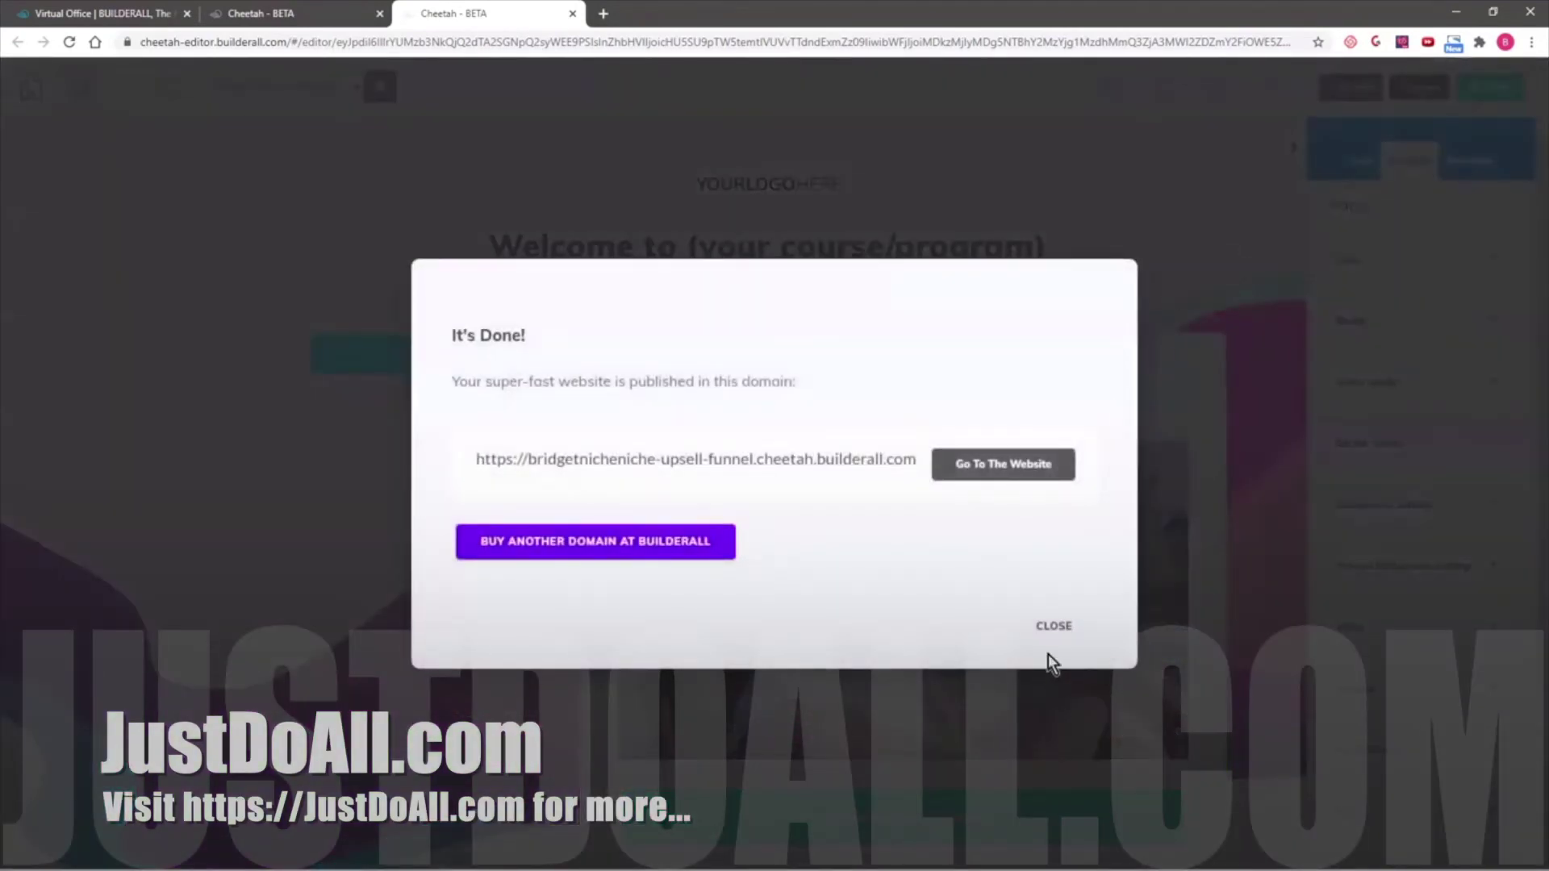
pyautogui.click(1050, 634)
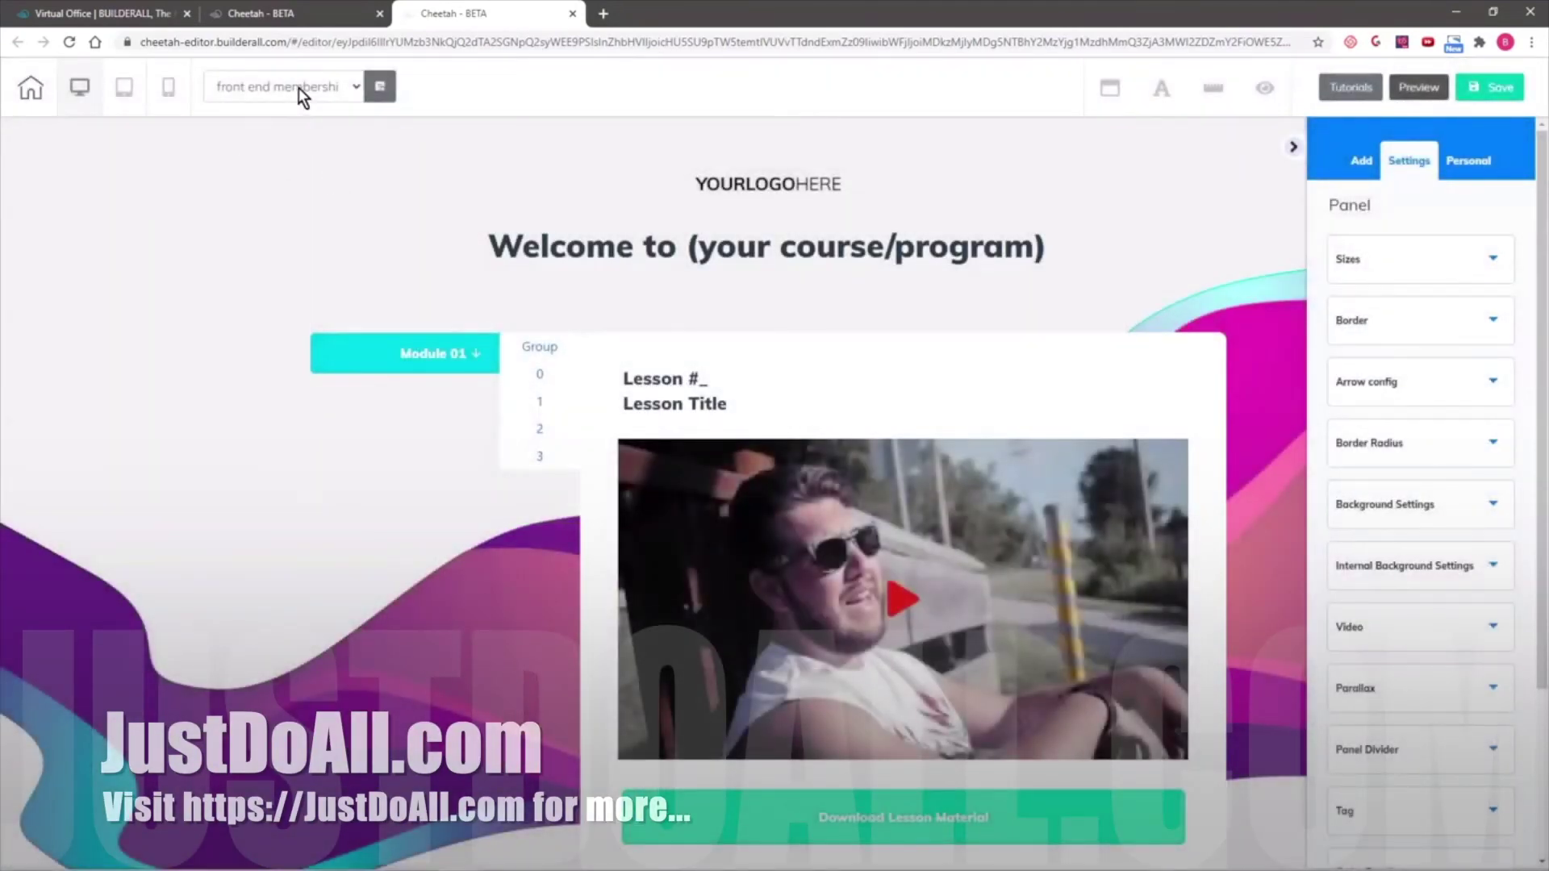
pyautogui.click(300, 95)
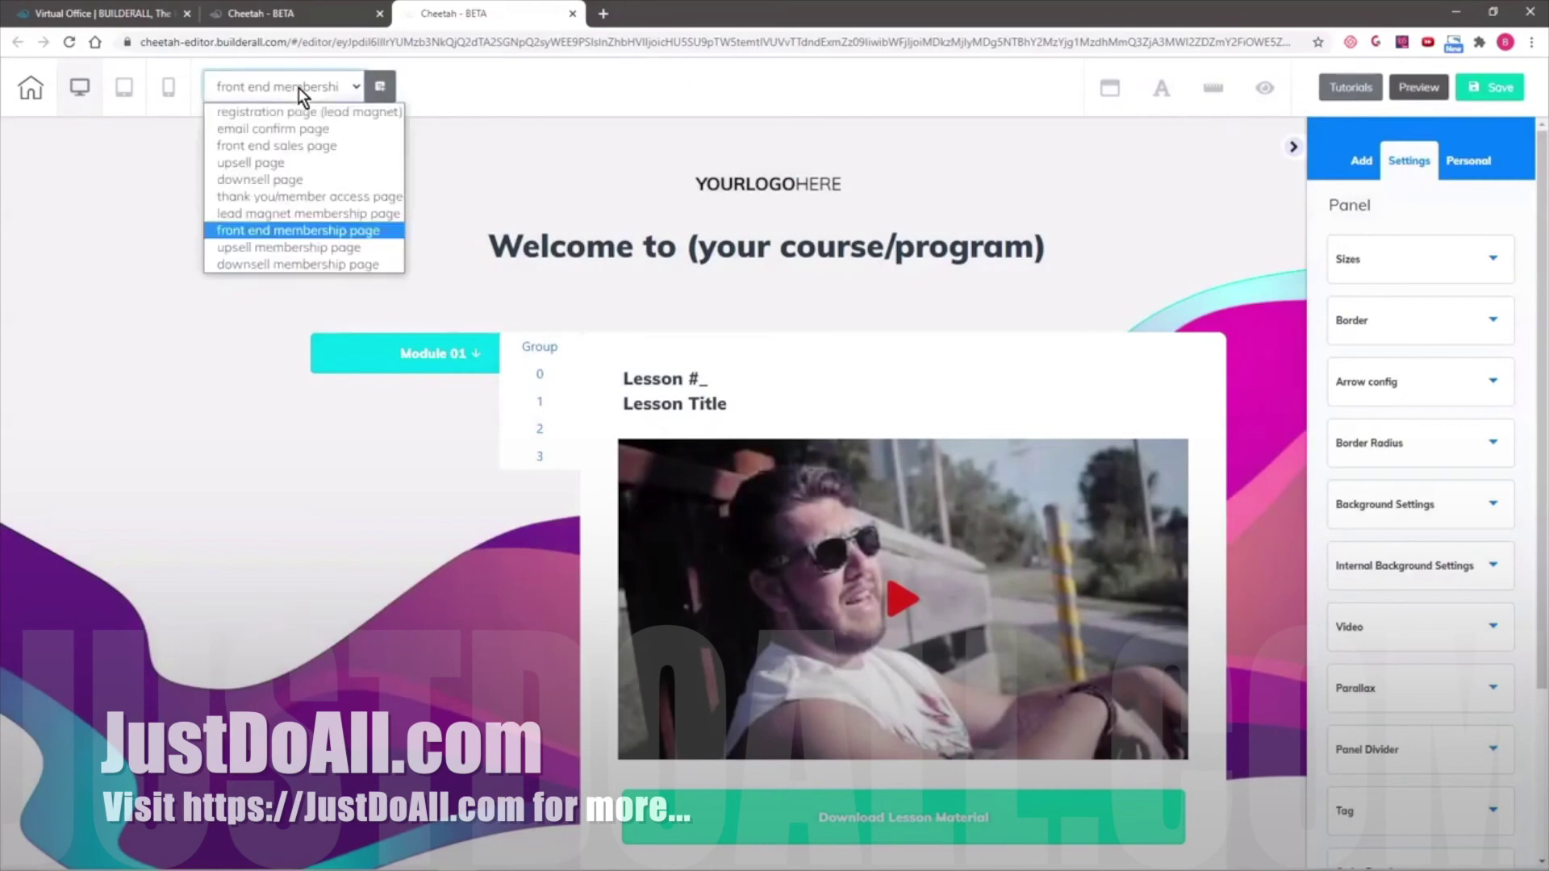
# Save and switch to the upsell membership page to review it, then open the thank you/member access page.
pyautogui.click(275, 248)
pyautogui.click(830, 484)
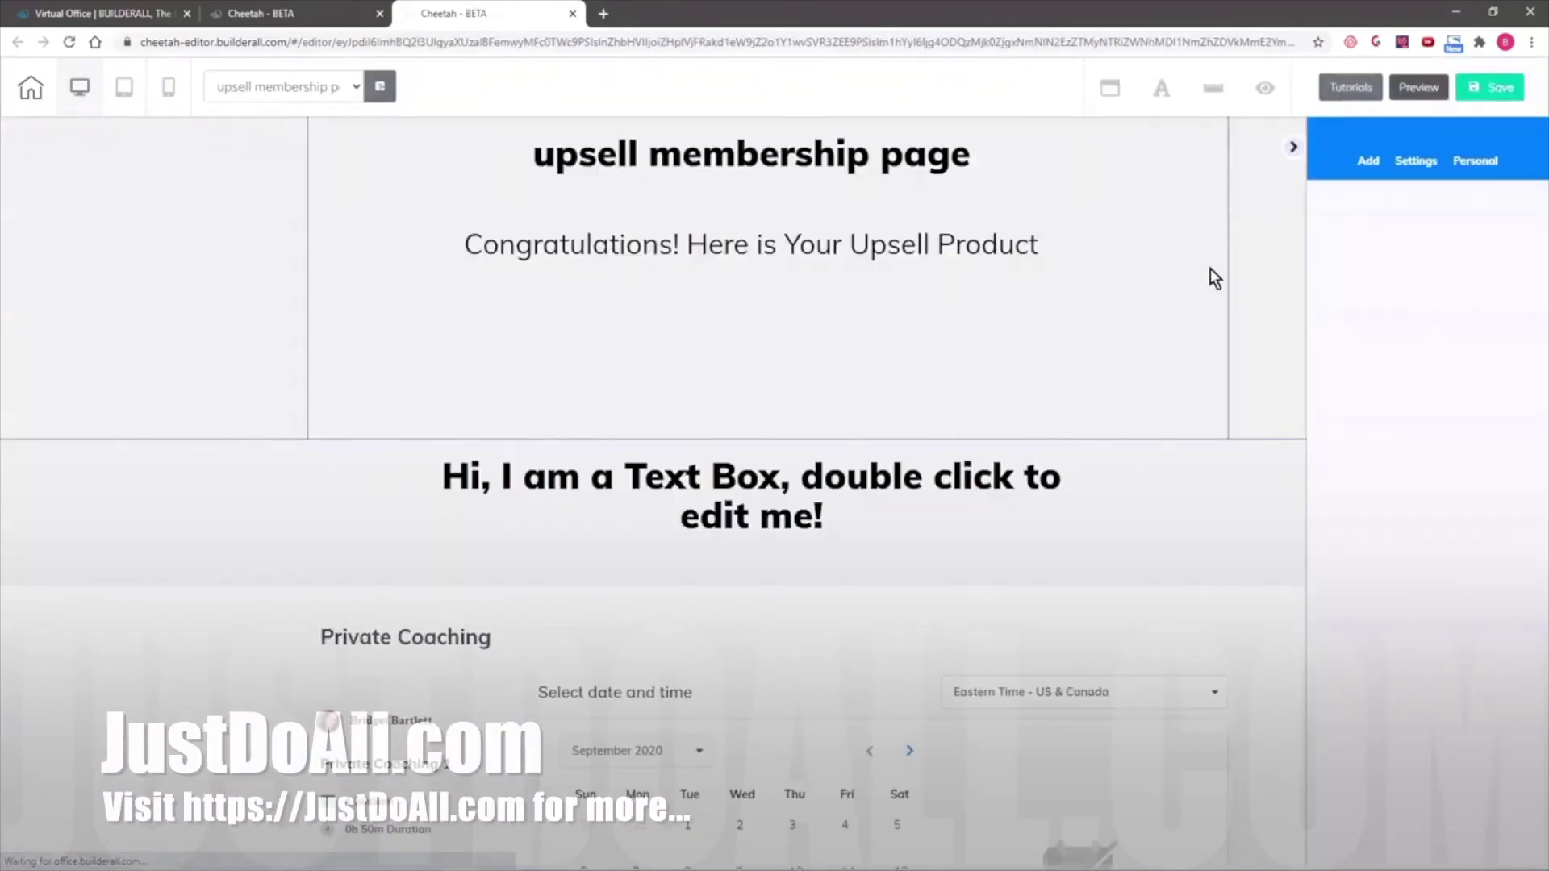
pyautogui.scroll(-4, 1233, 426)
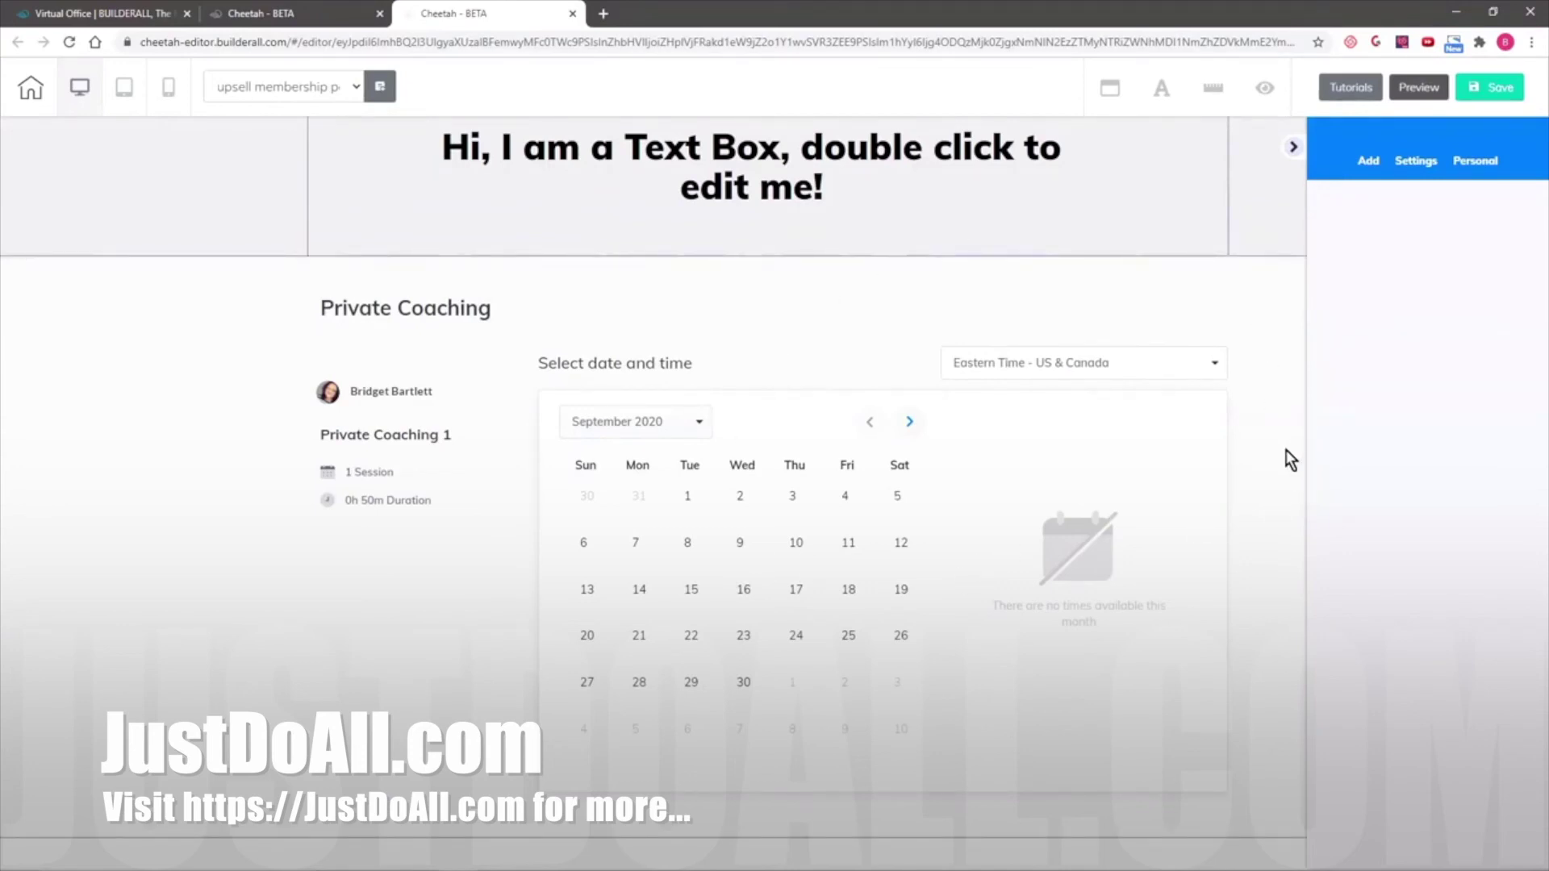
pyautogui.scroll(3, 1285, 450)
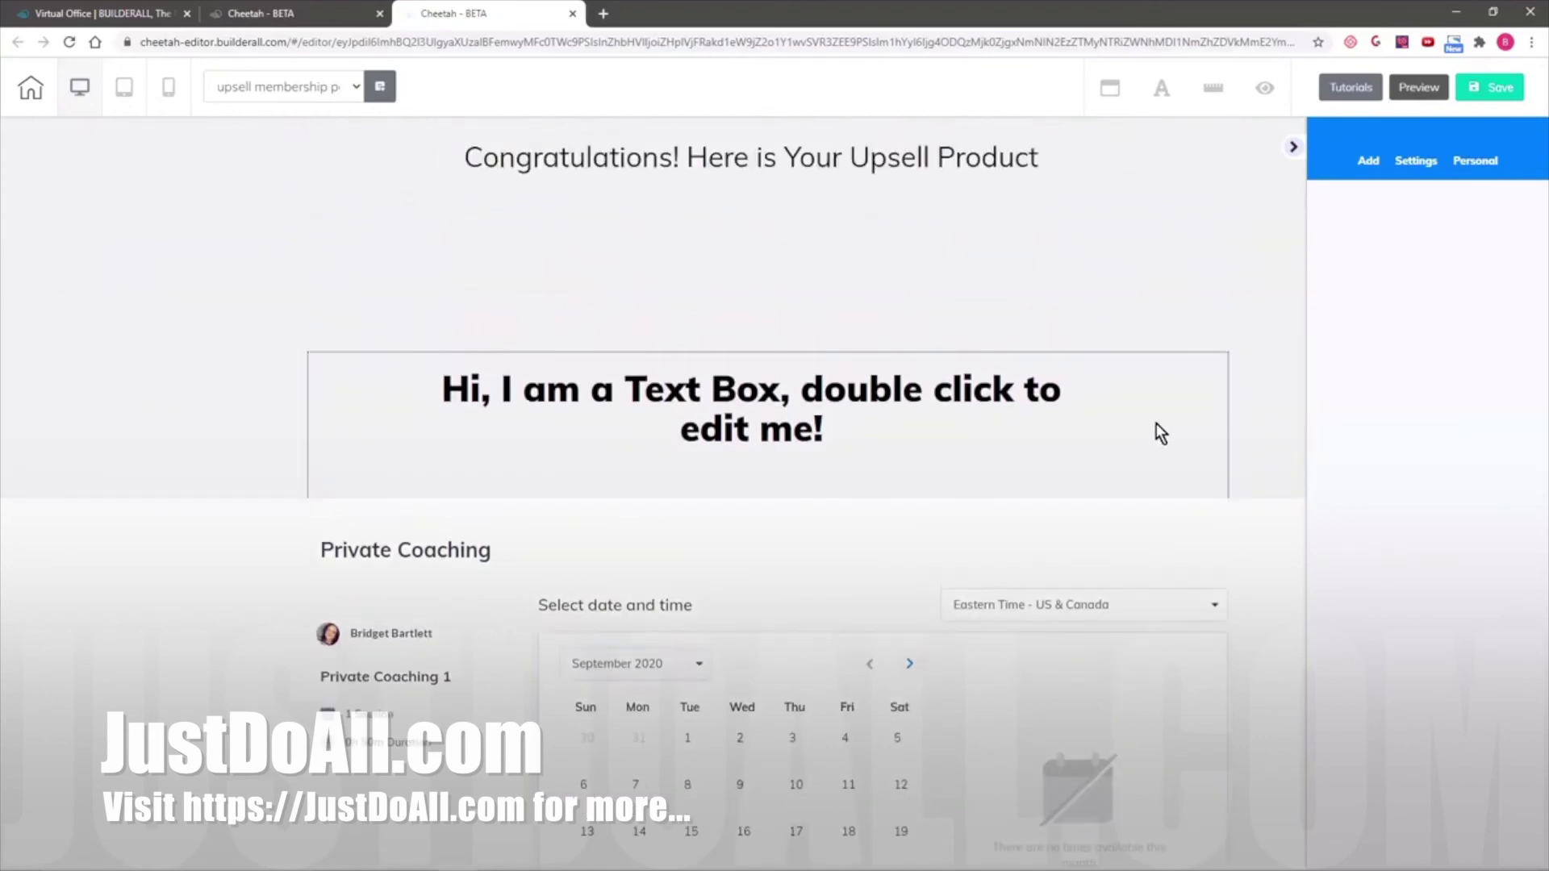
pyautogui.scroll(1, 1209, 364)
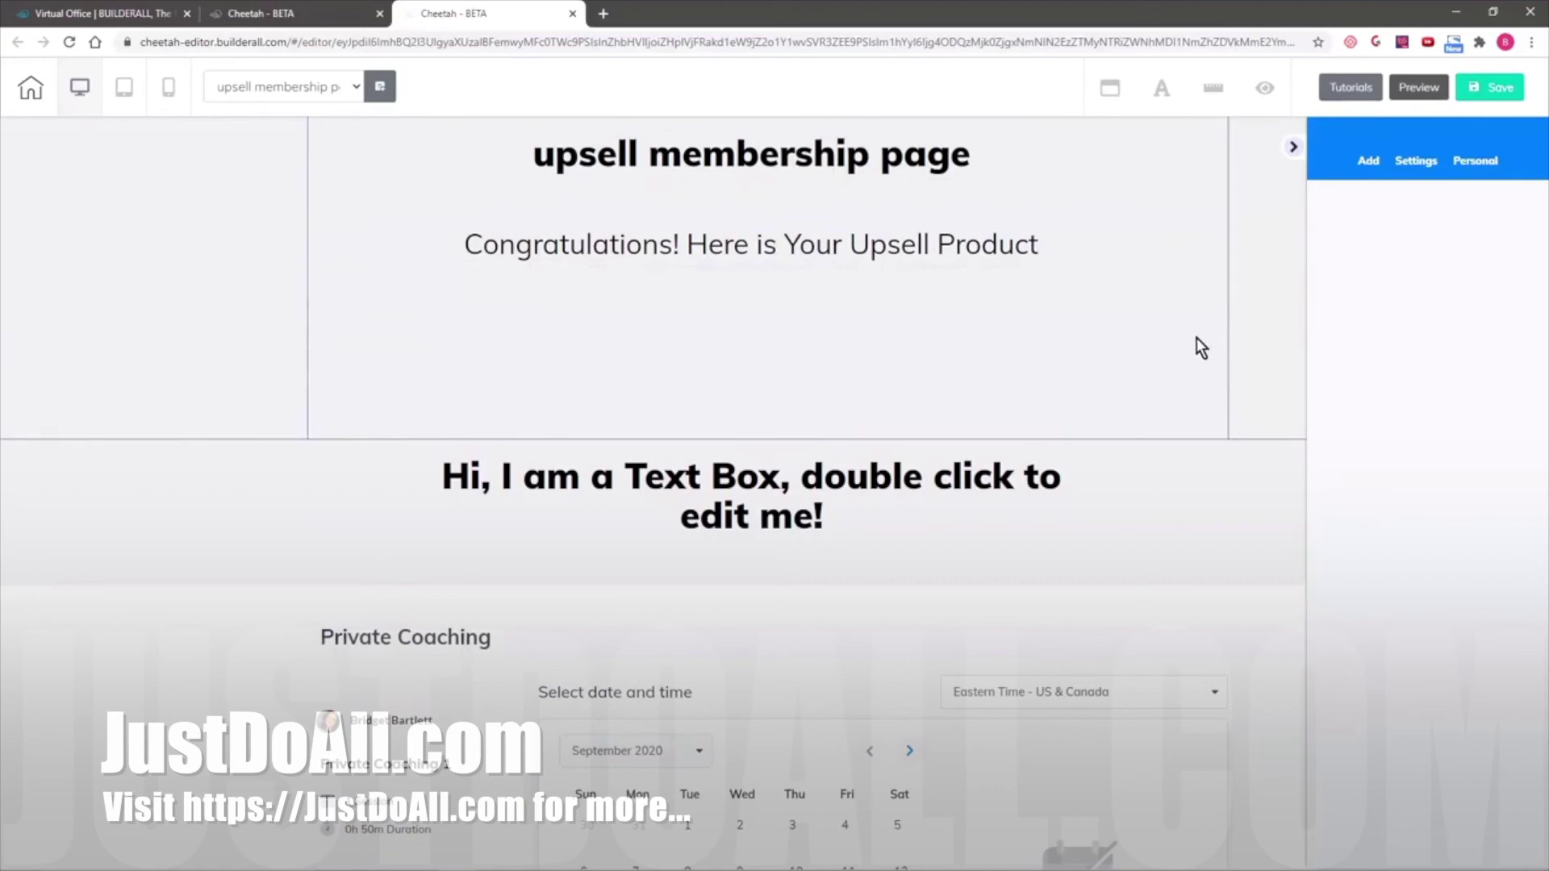
pyautogui.click(327, 87)
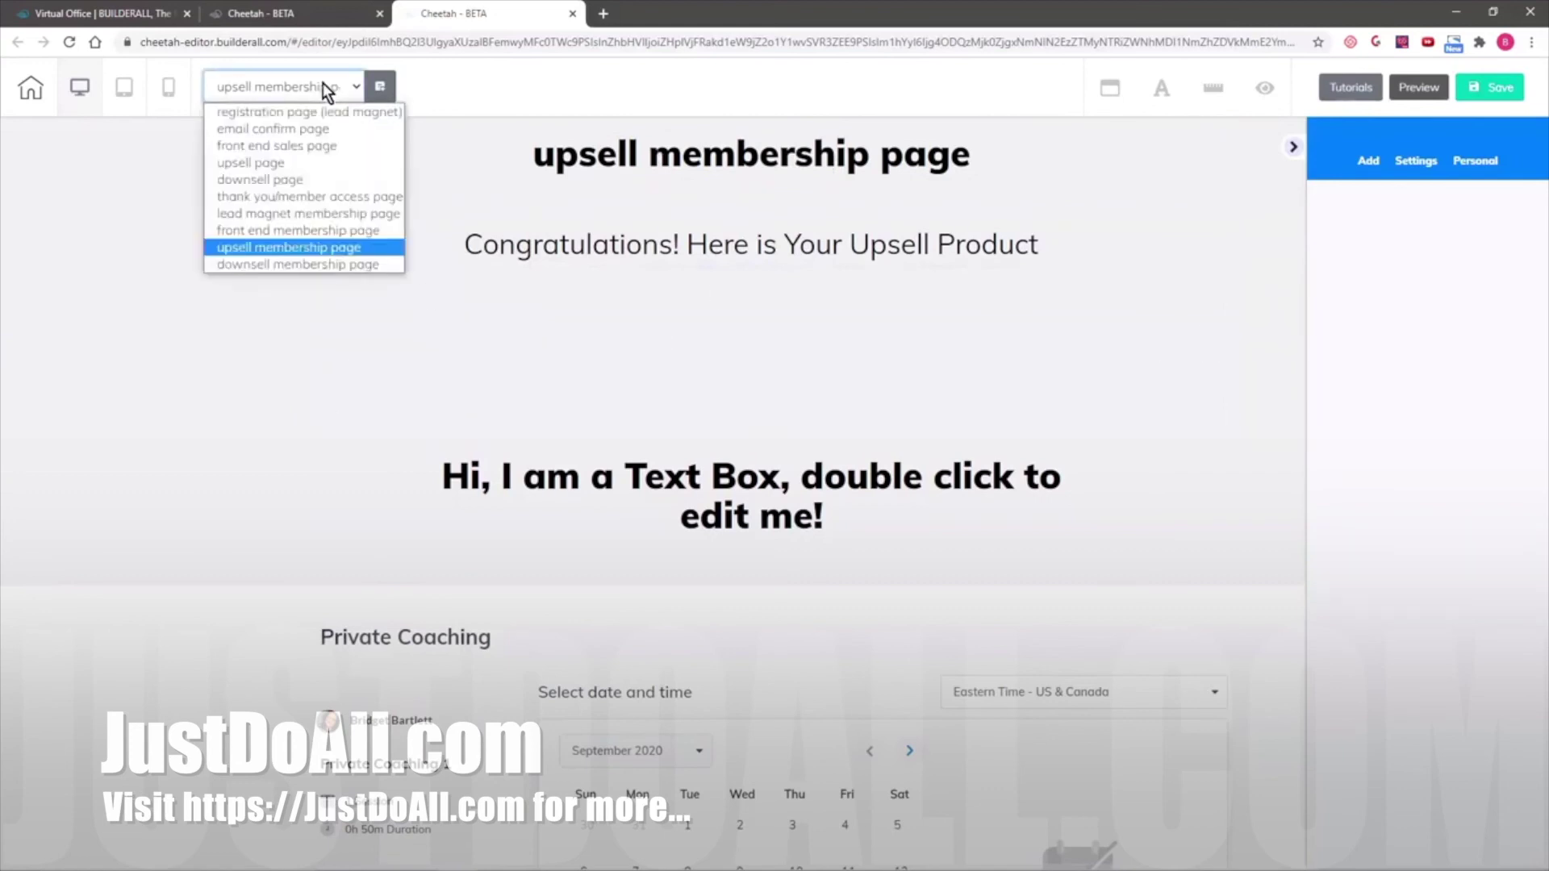
pyautogui.click(304, 196)
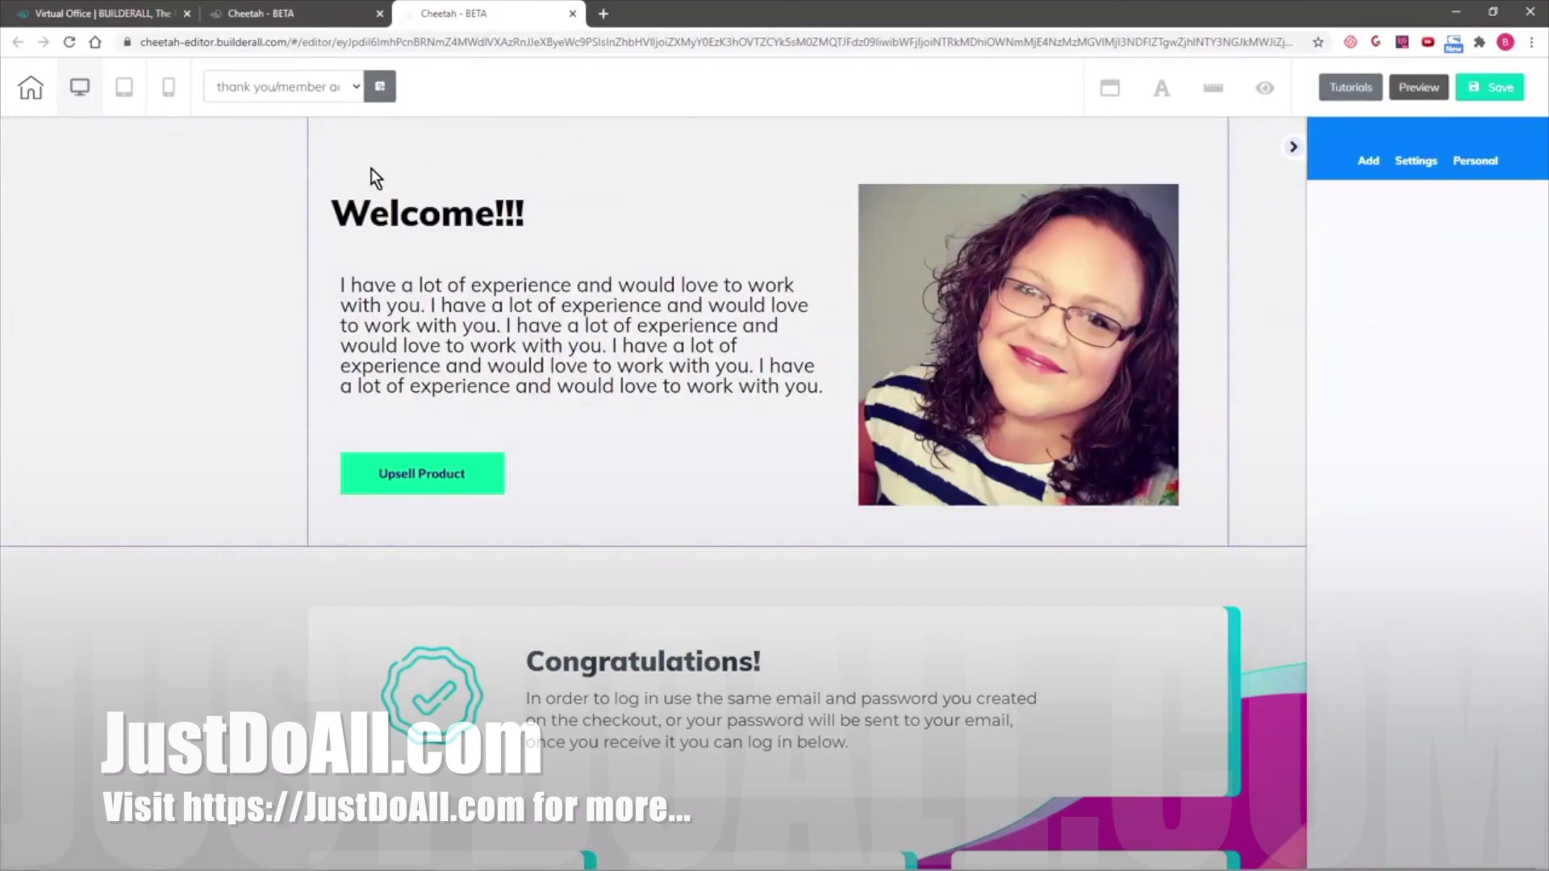
# Save the Welcome section as a personal panel named 'Upsell Header'.
pyautogui.click(318, 175)
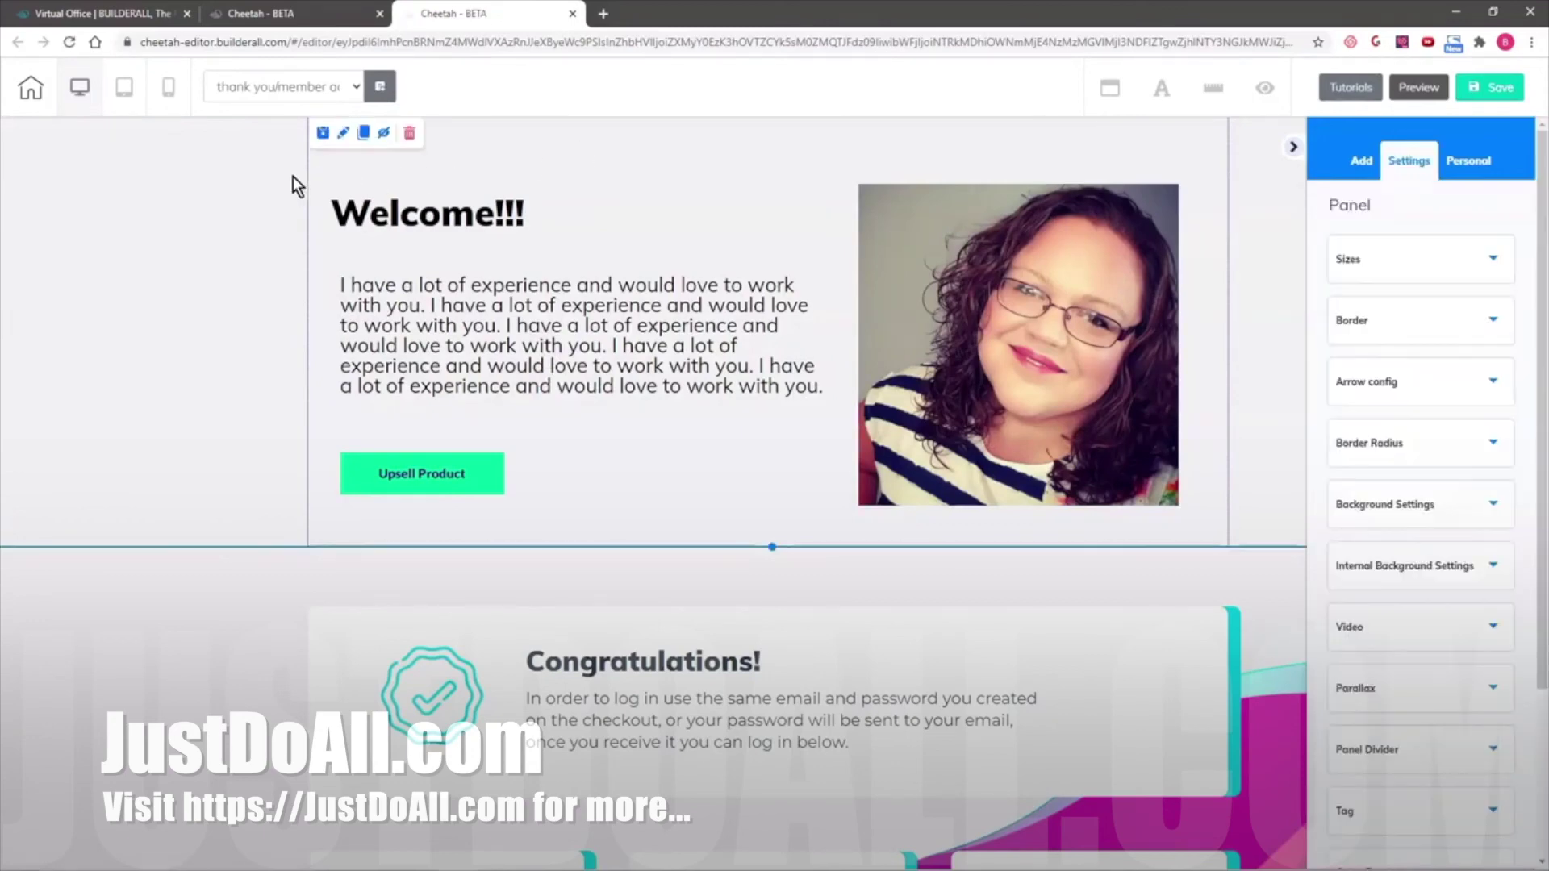
pyautogui.click(323, 134)
pyautogui.click(658, 419)
pyautogui.write('u')
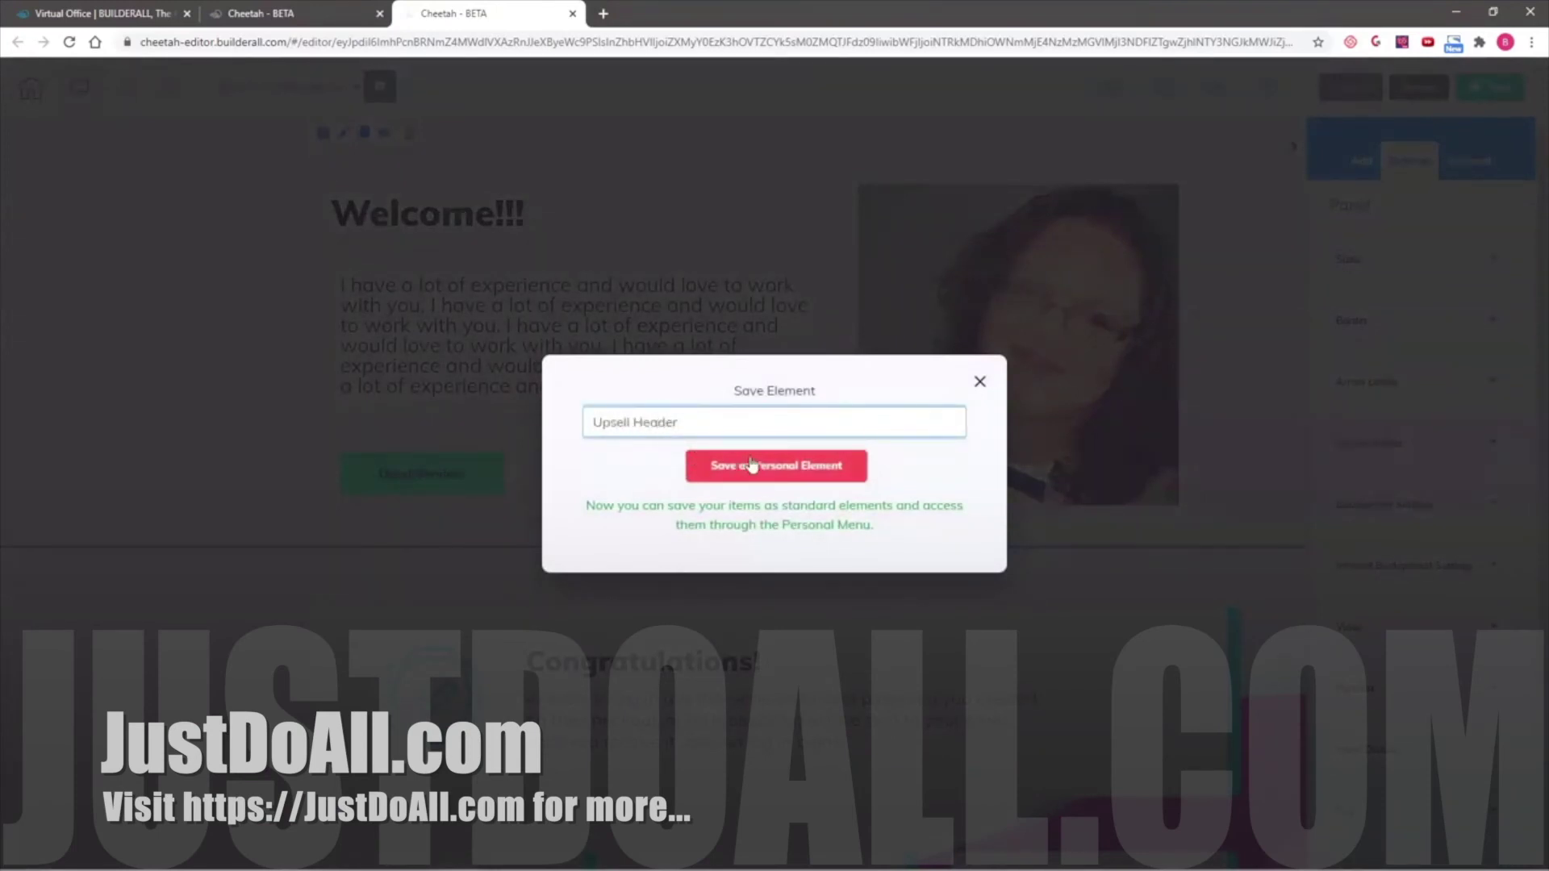
pyautogui.click(776, 469)
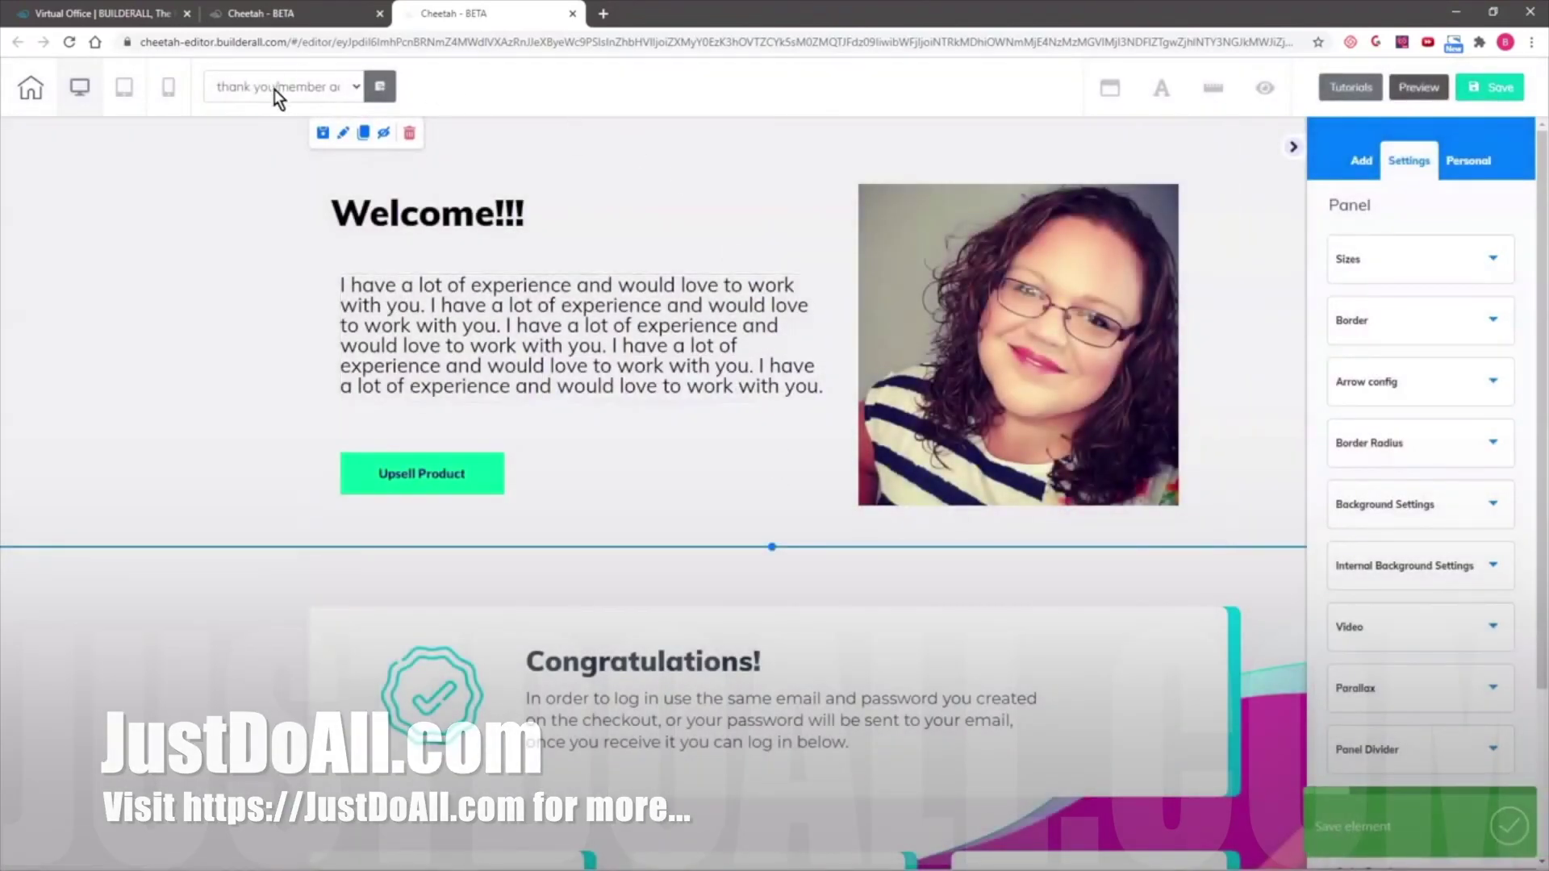
# Switch back to the upsell membership page, saving changes first.
pyautogui.click(275, 89)
pyautogui.click(249, 245)
pyautogui.click(849, 479)
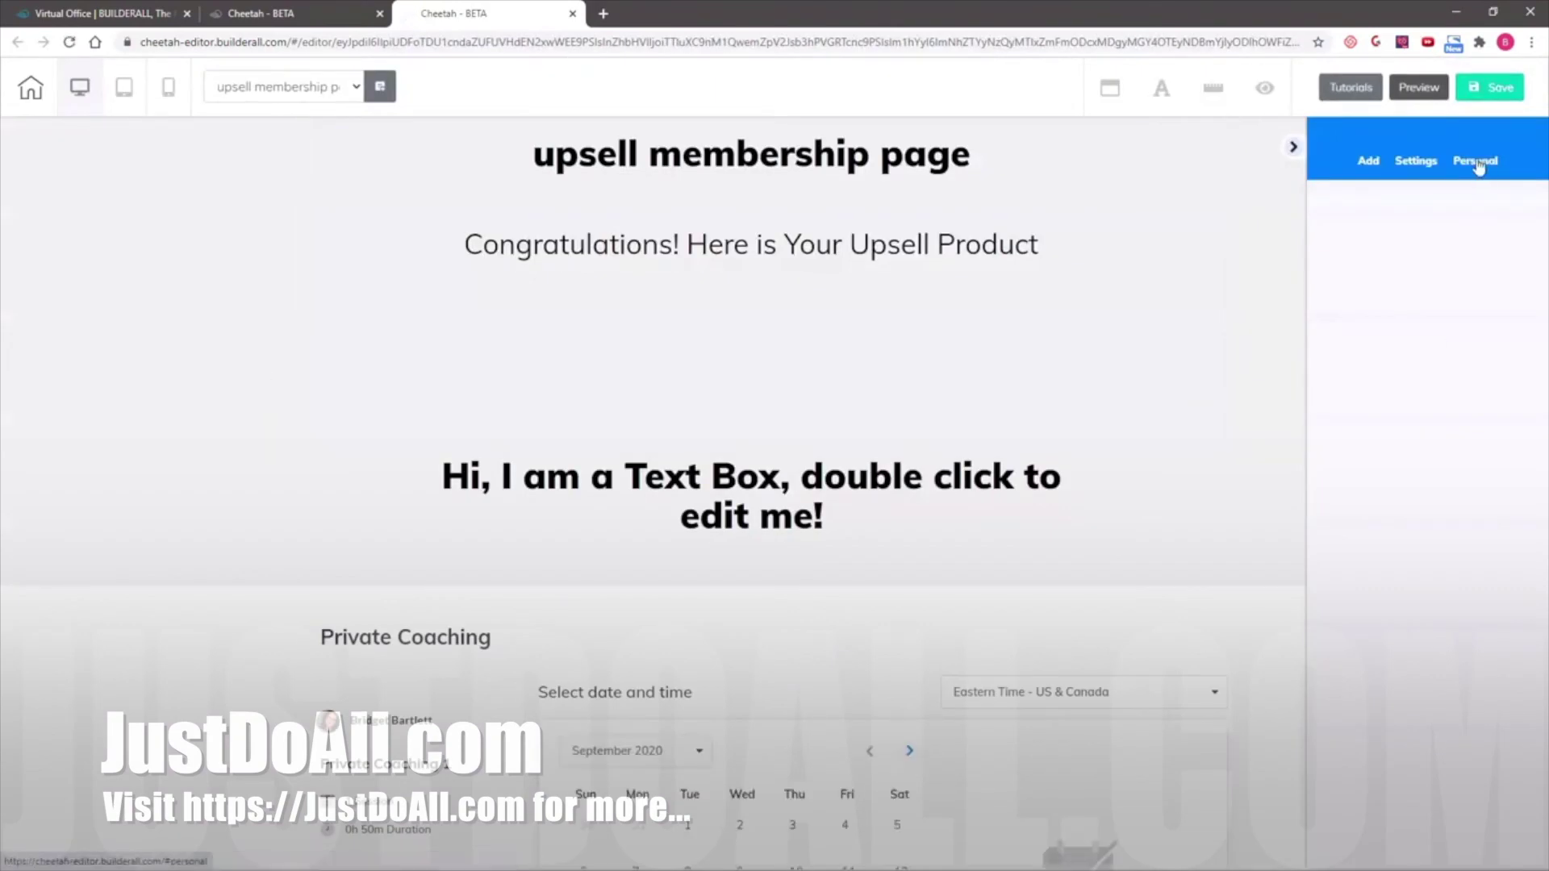
# Add the saved Upsell Header panel from Personal panels to the upsell page.
pyautogui.click(1479, 165)
pyautogui.click(1363, 221)
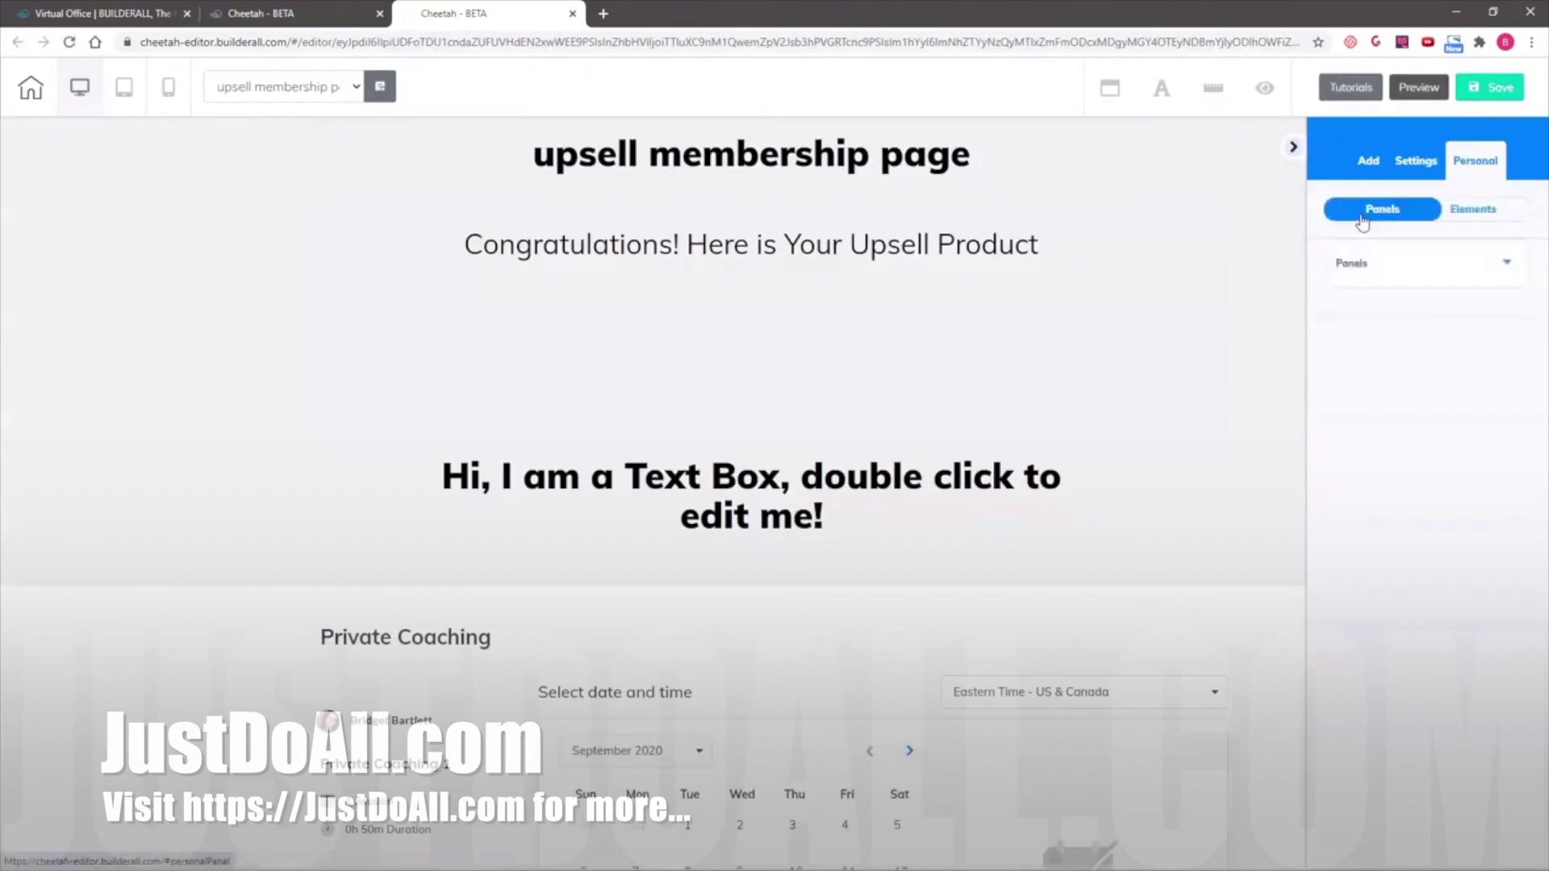
pyautogui.click(1370, 273)
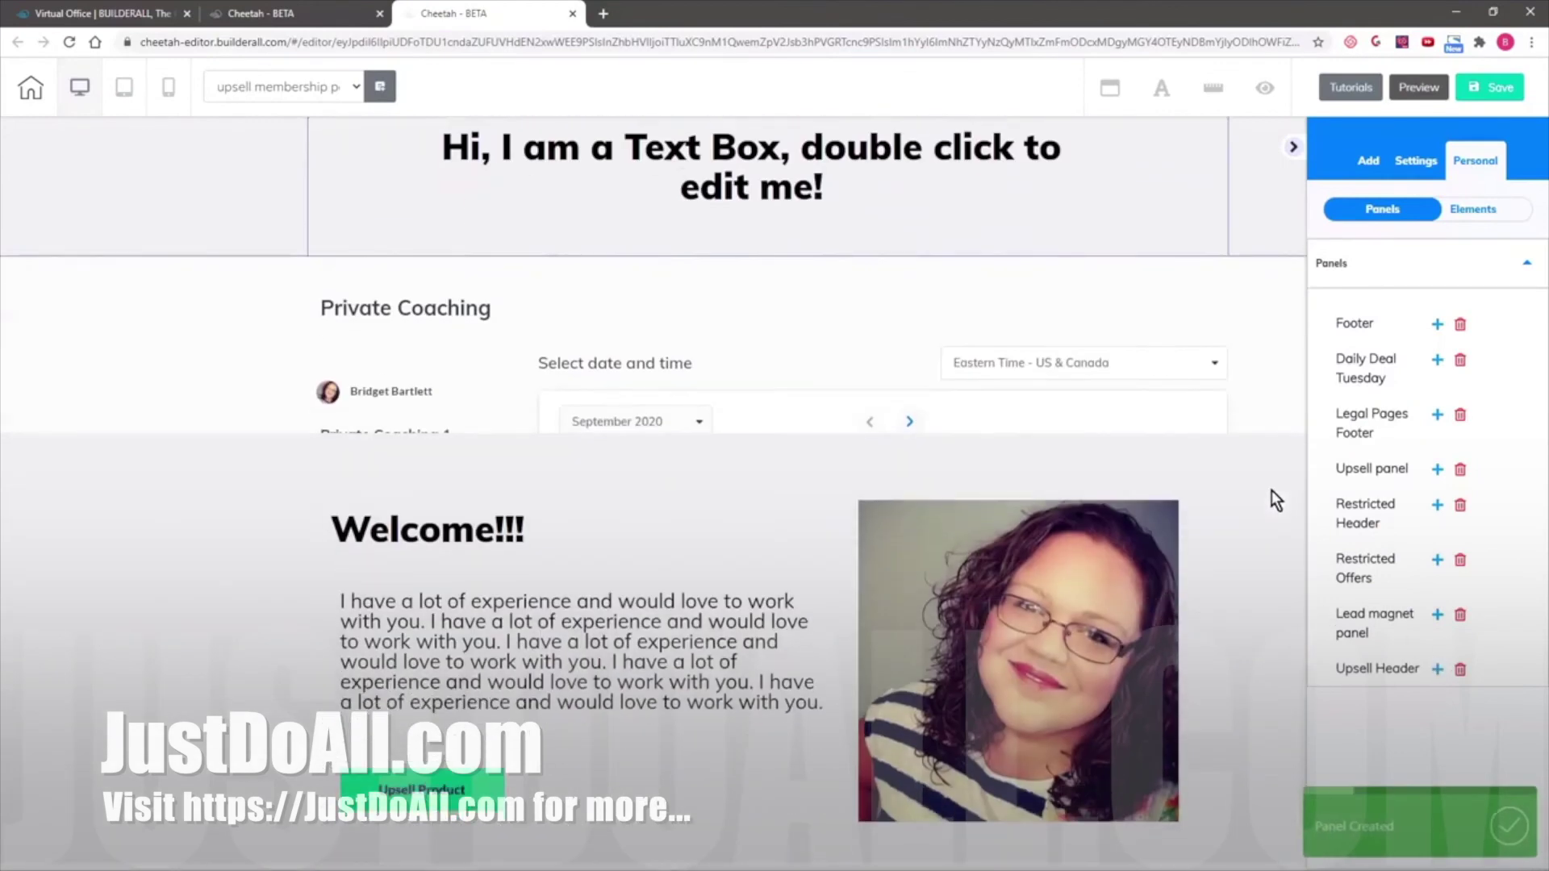
pyautogui.click(1273, 502)
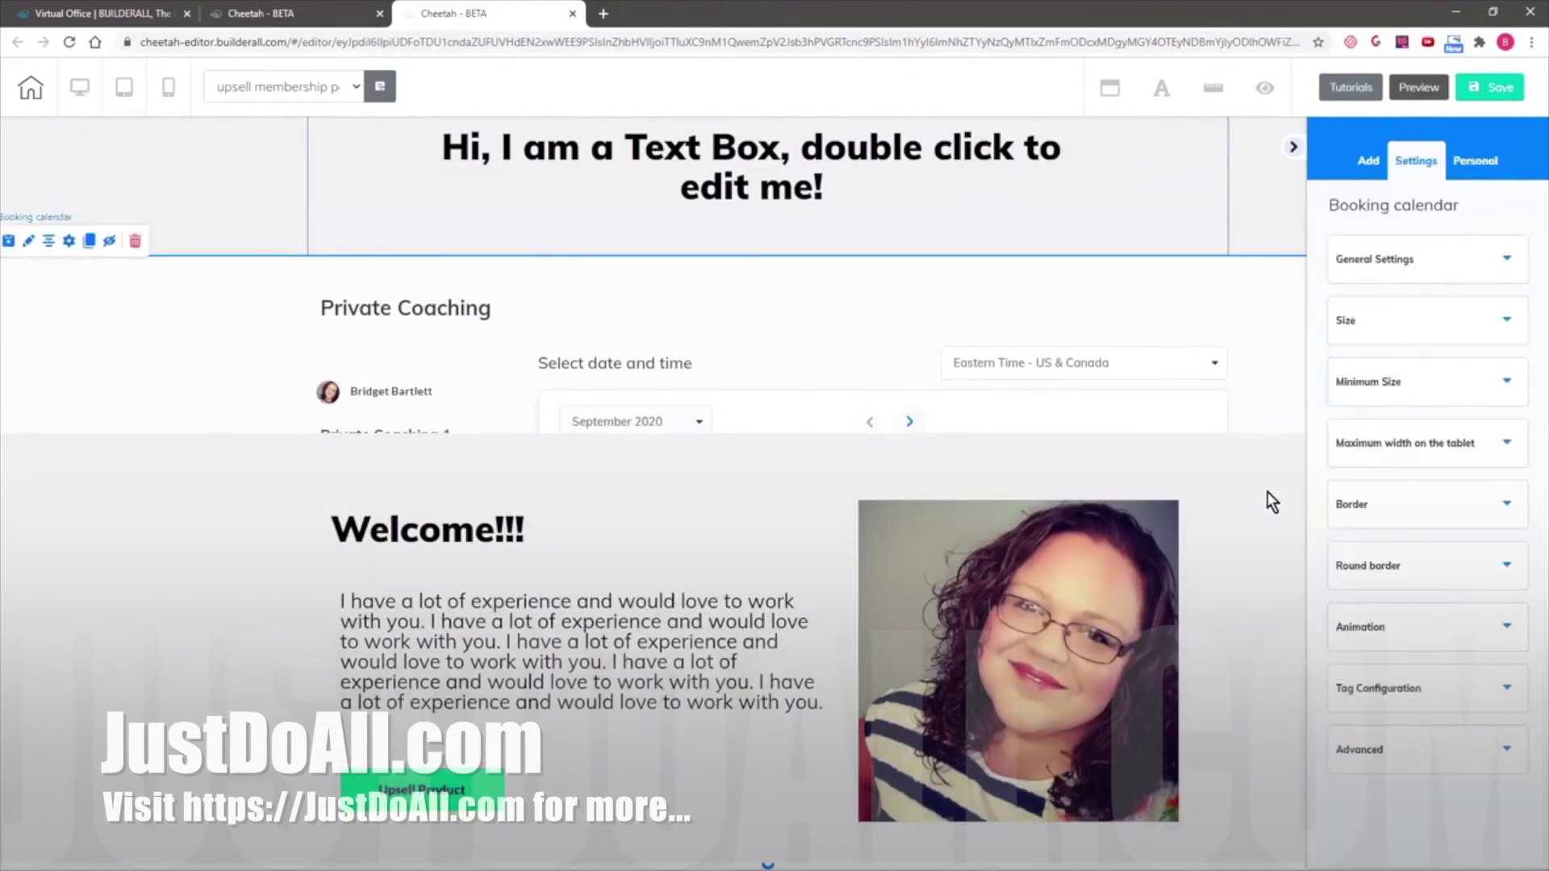
pyautogui.click(332, 253)
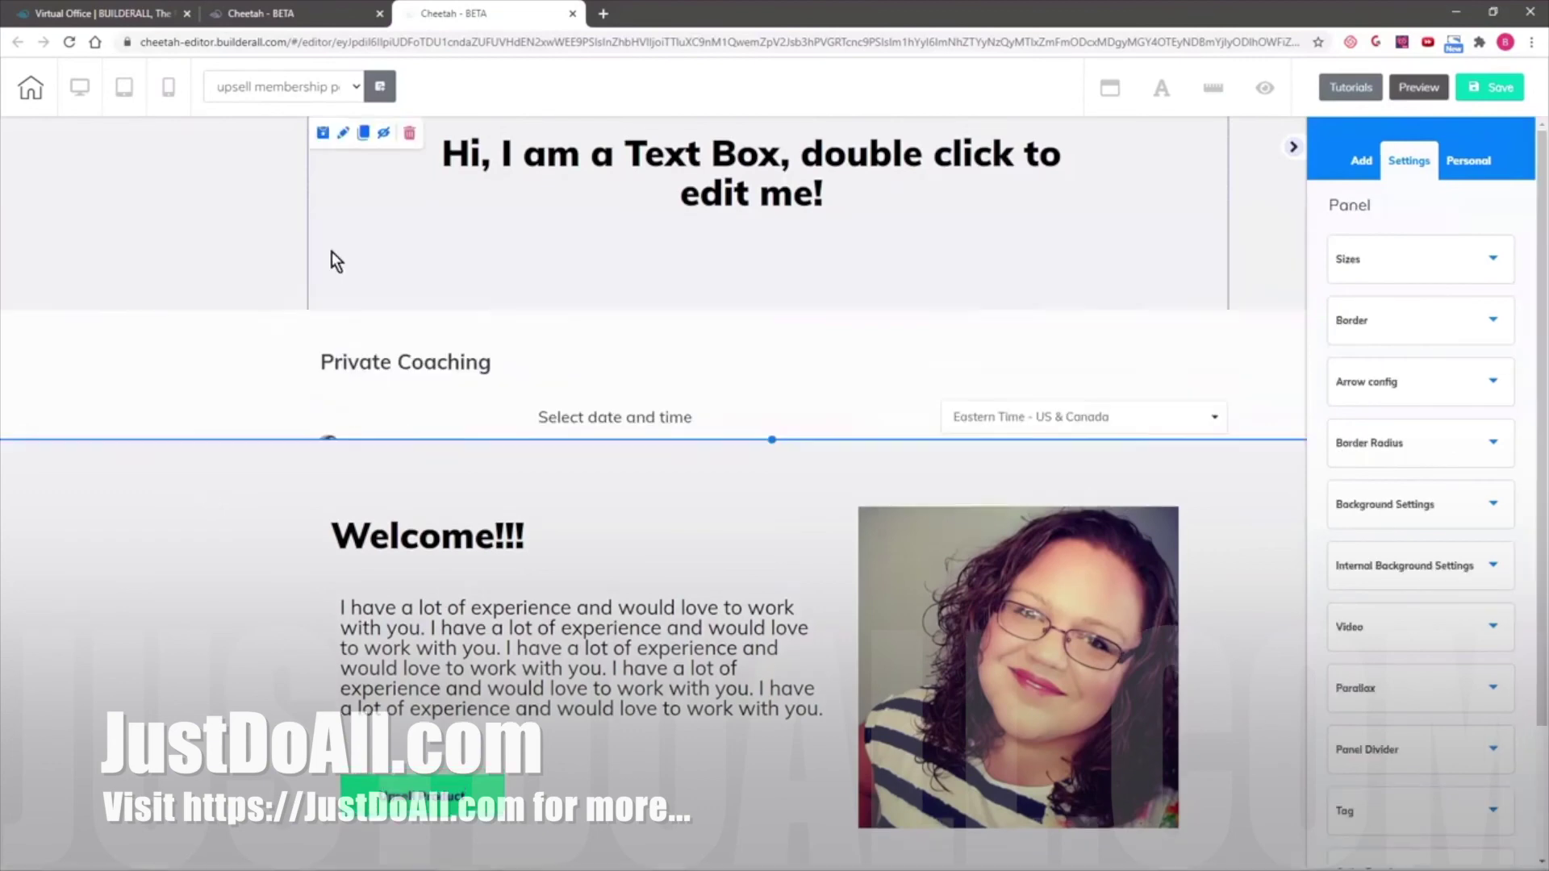
pyautogui.scroll(4, 332, 253)
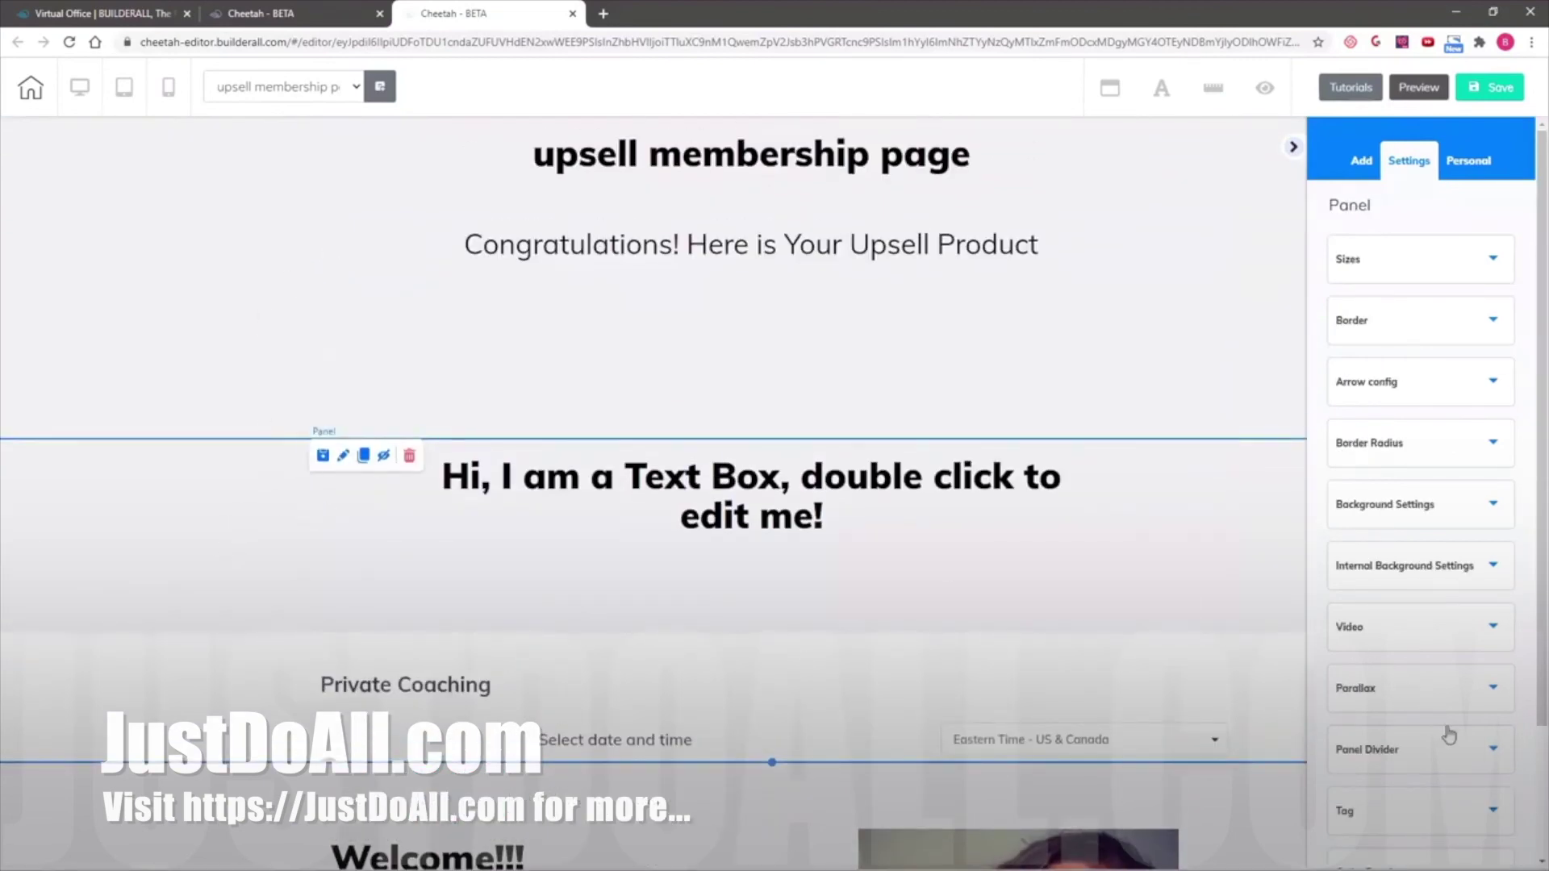
pyautogui.scroll(-2, 1444, 728)
# Reorder panels so the Welcome section moves up to the top of the page.
pyautogui.click(1404, 728)
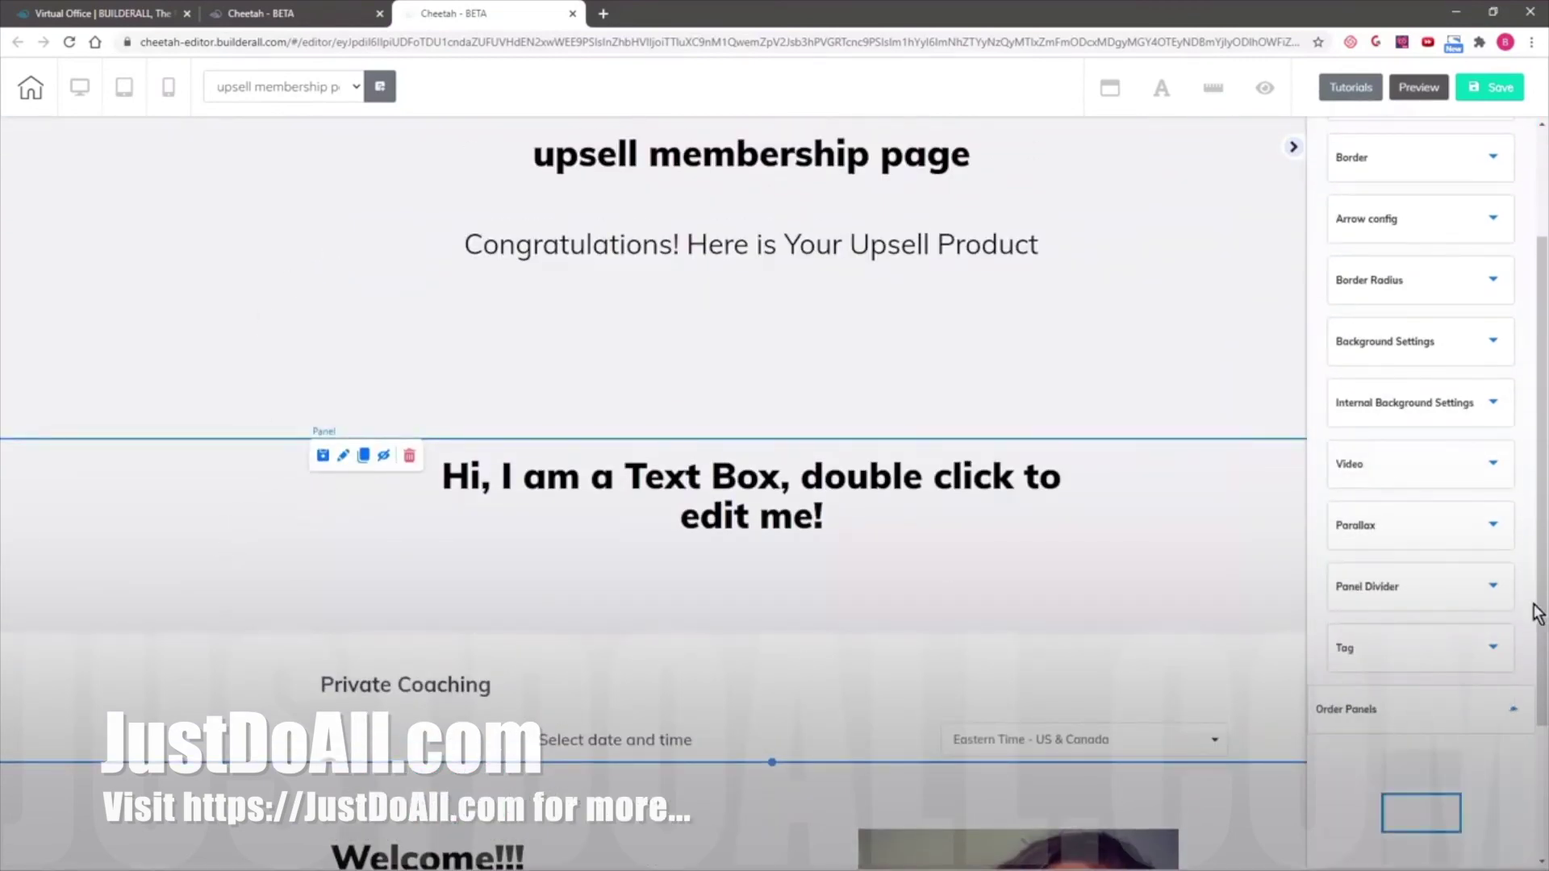
pyautogui.scroll(-3, 1492, 638)
pyautogui.moveTo(1425, 624); pyautogui.dragTo(1421, 684)
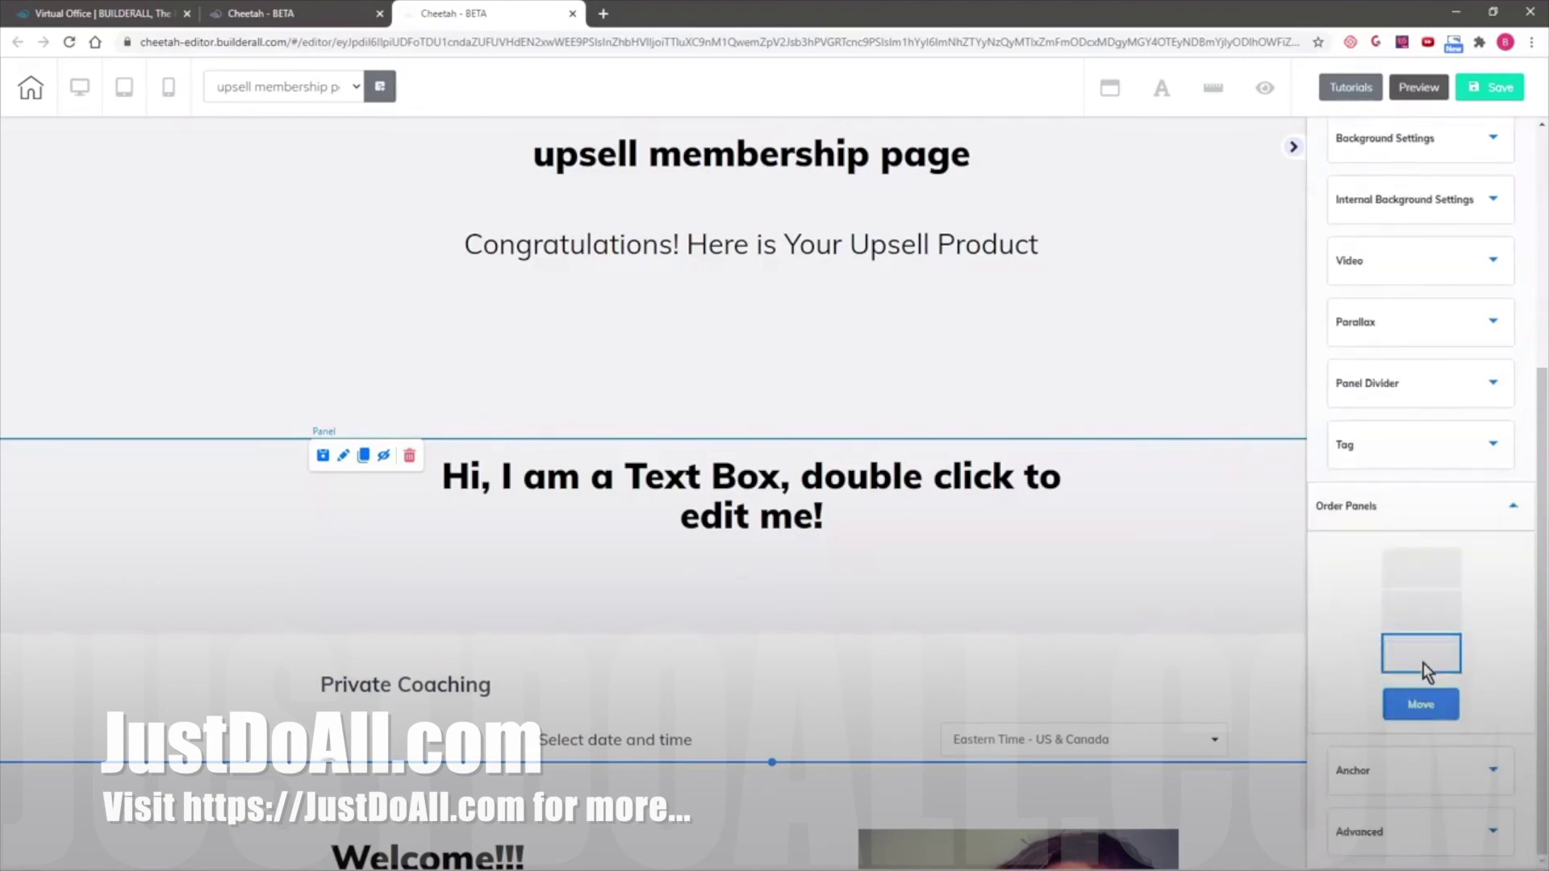
pyautogui.click(1422, 705)
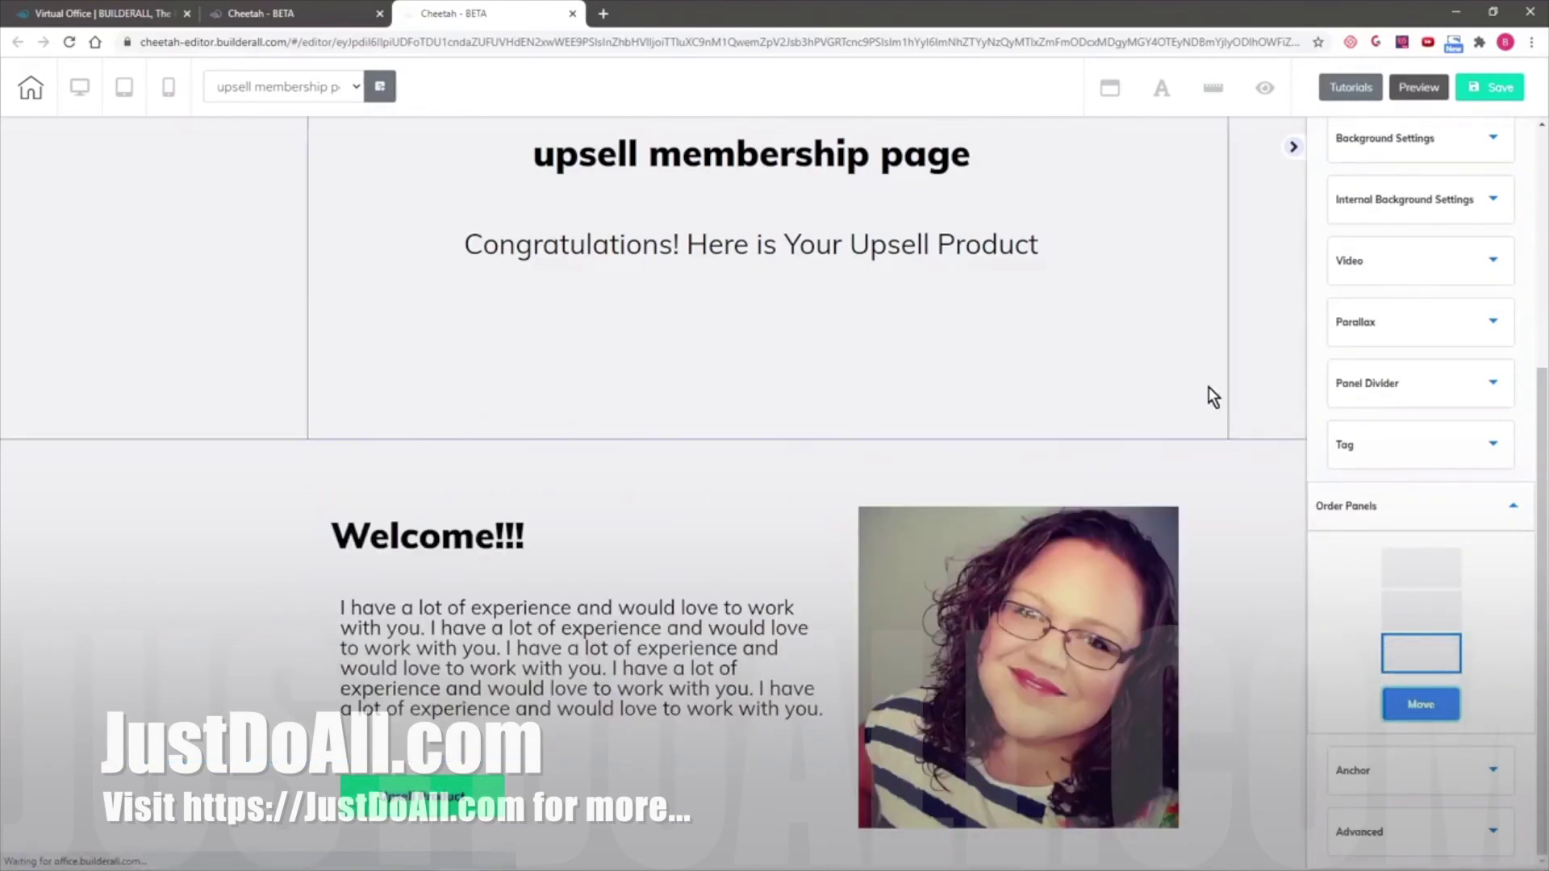
pyautogui.scroll(-5, 1268, 530)
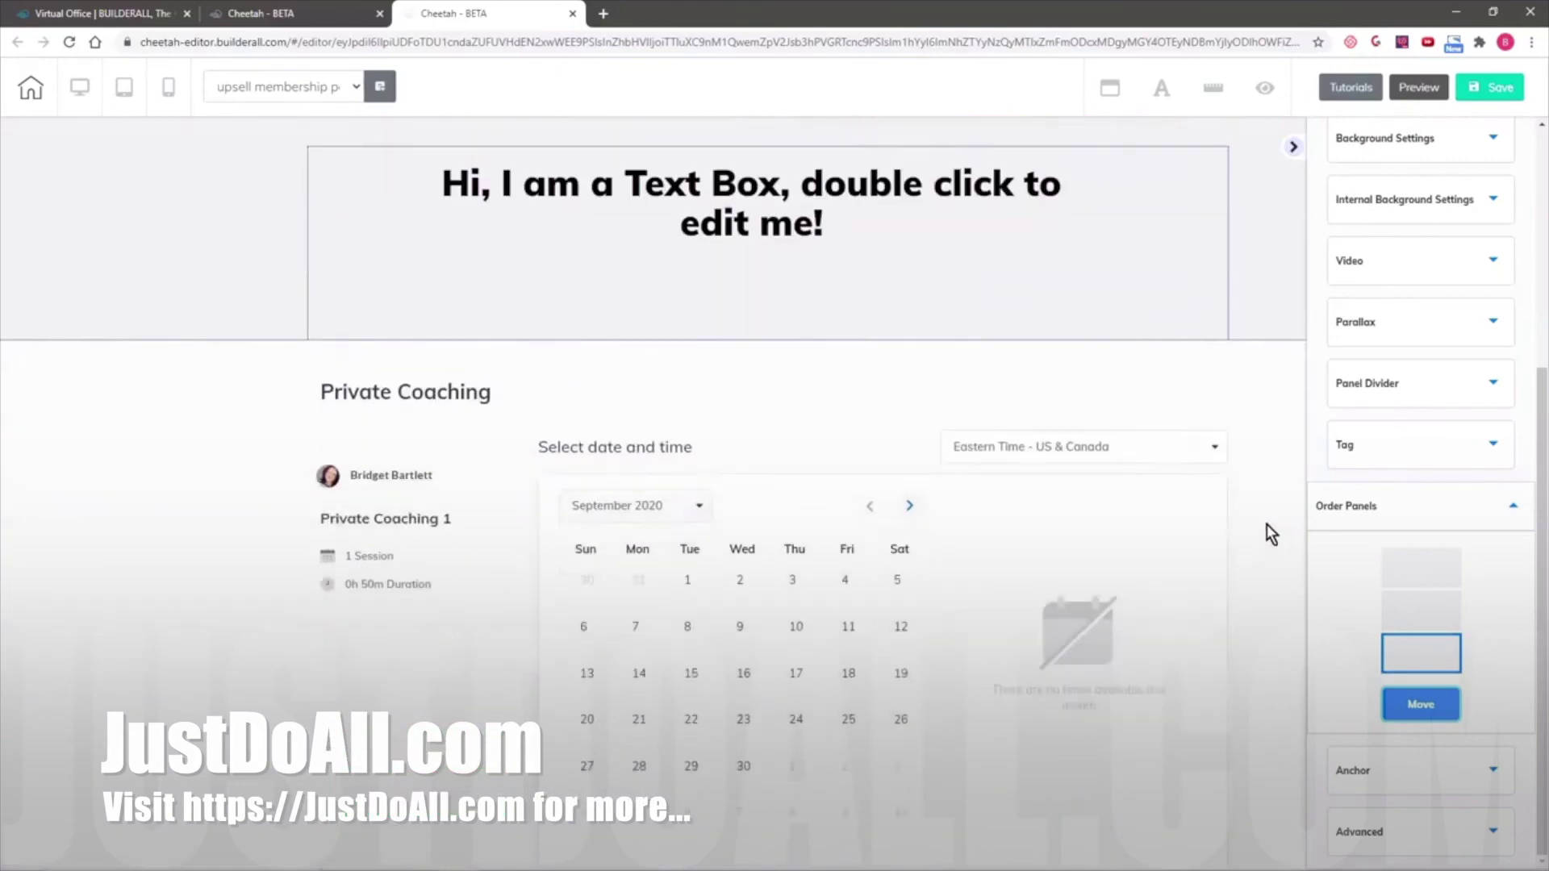
pyautogui.scroll(5, 1126, 416)
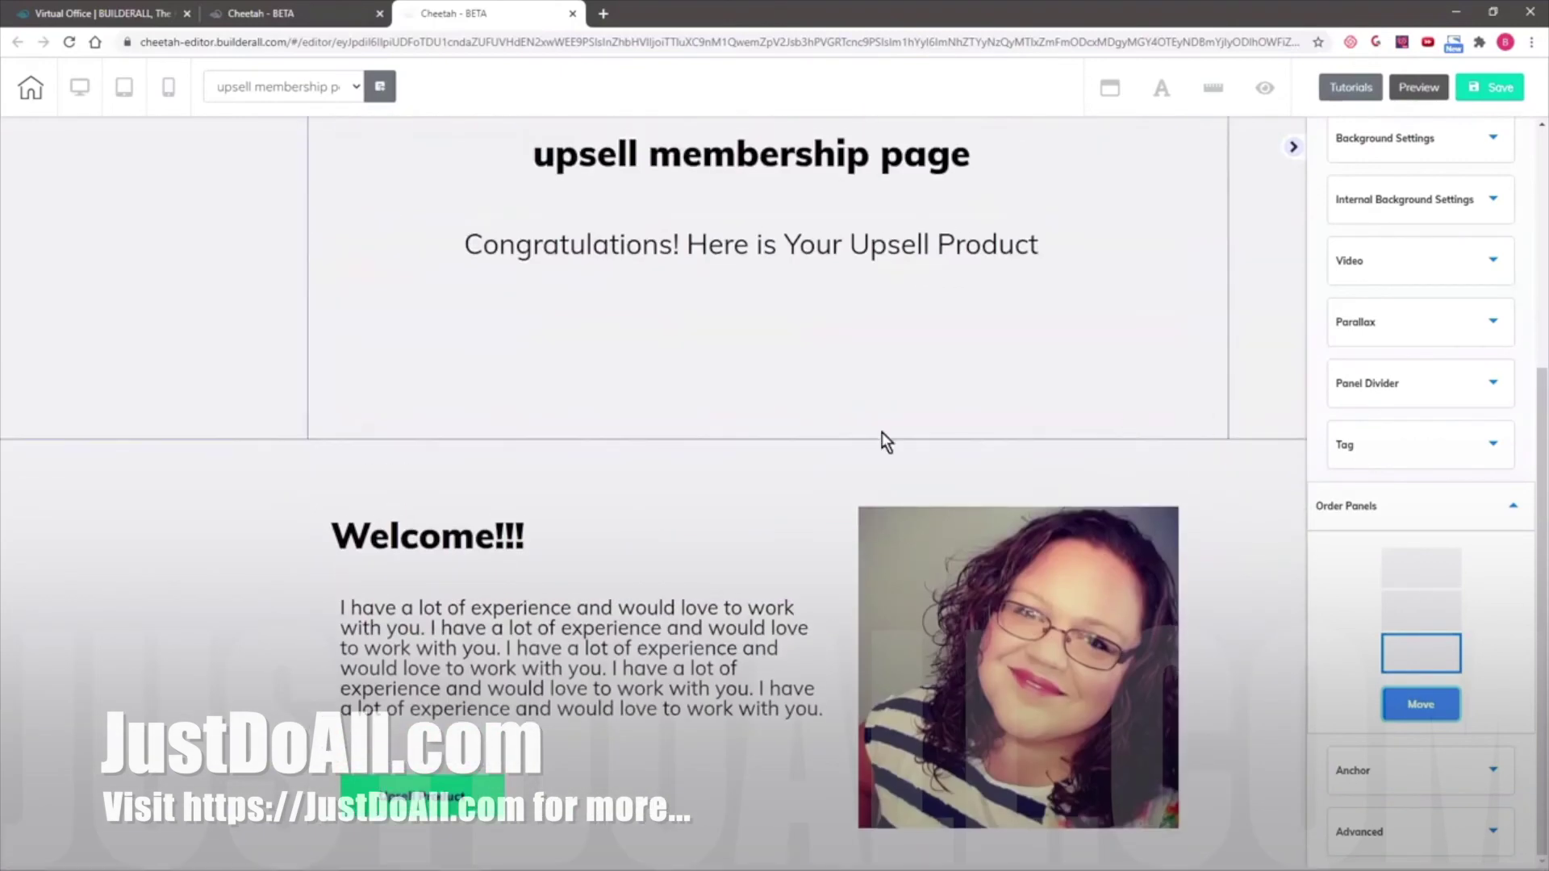
# Delete the old upsell membership page header panel.
pyautogui.click(556, 337)
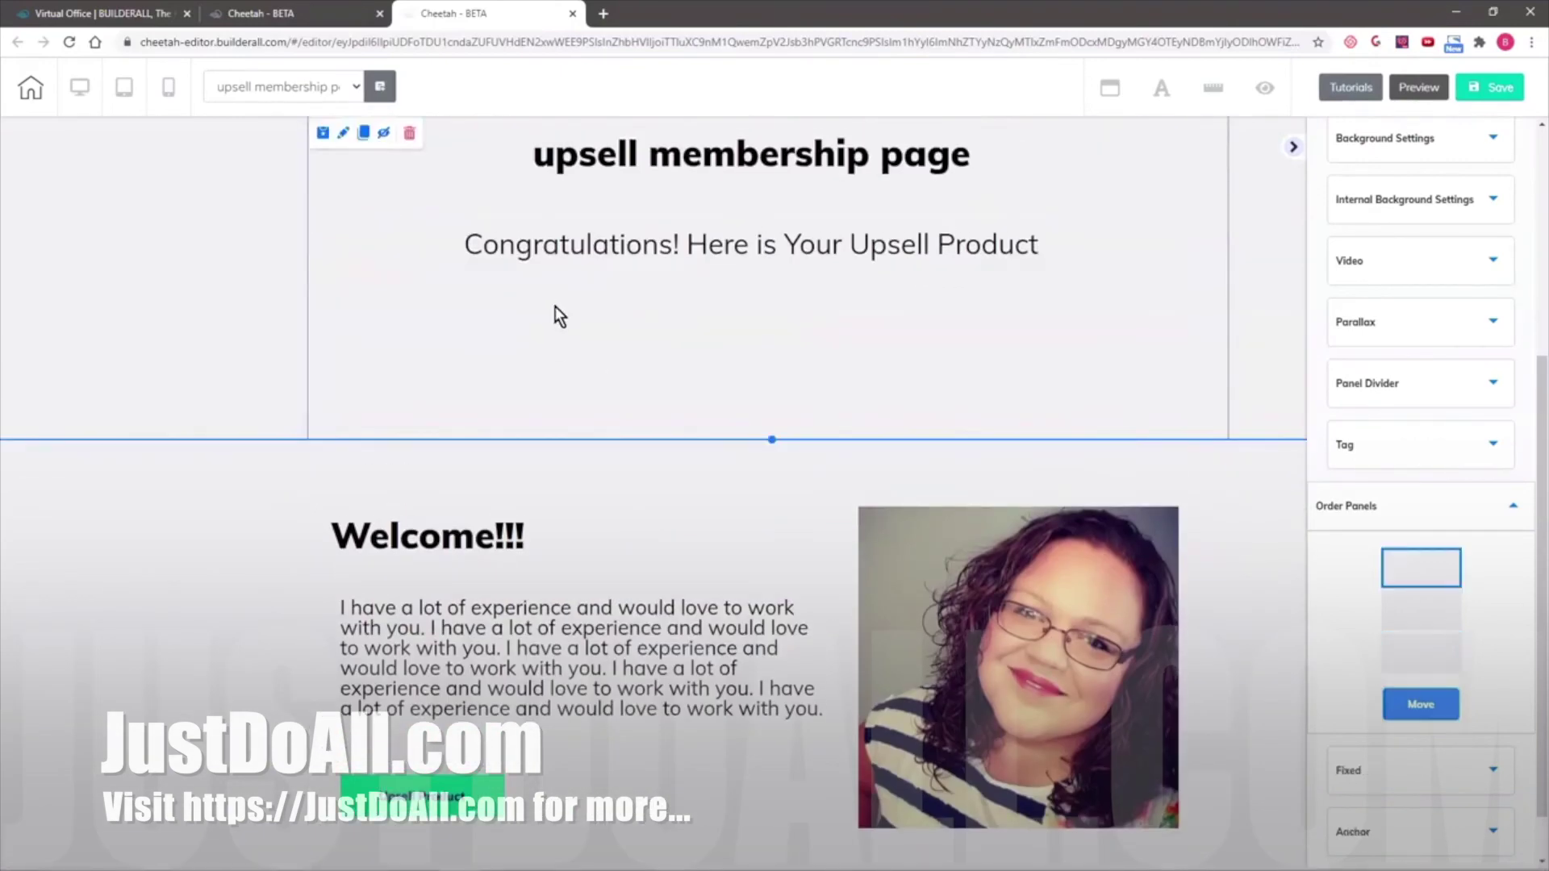
pyautogui.click(410, 134)
pyautogui.click(840, 481)
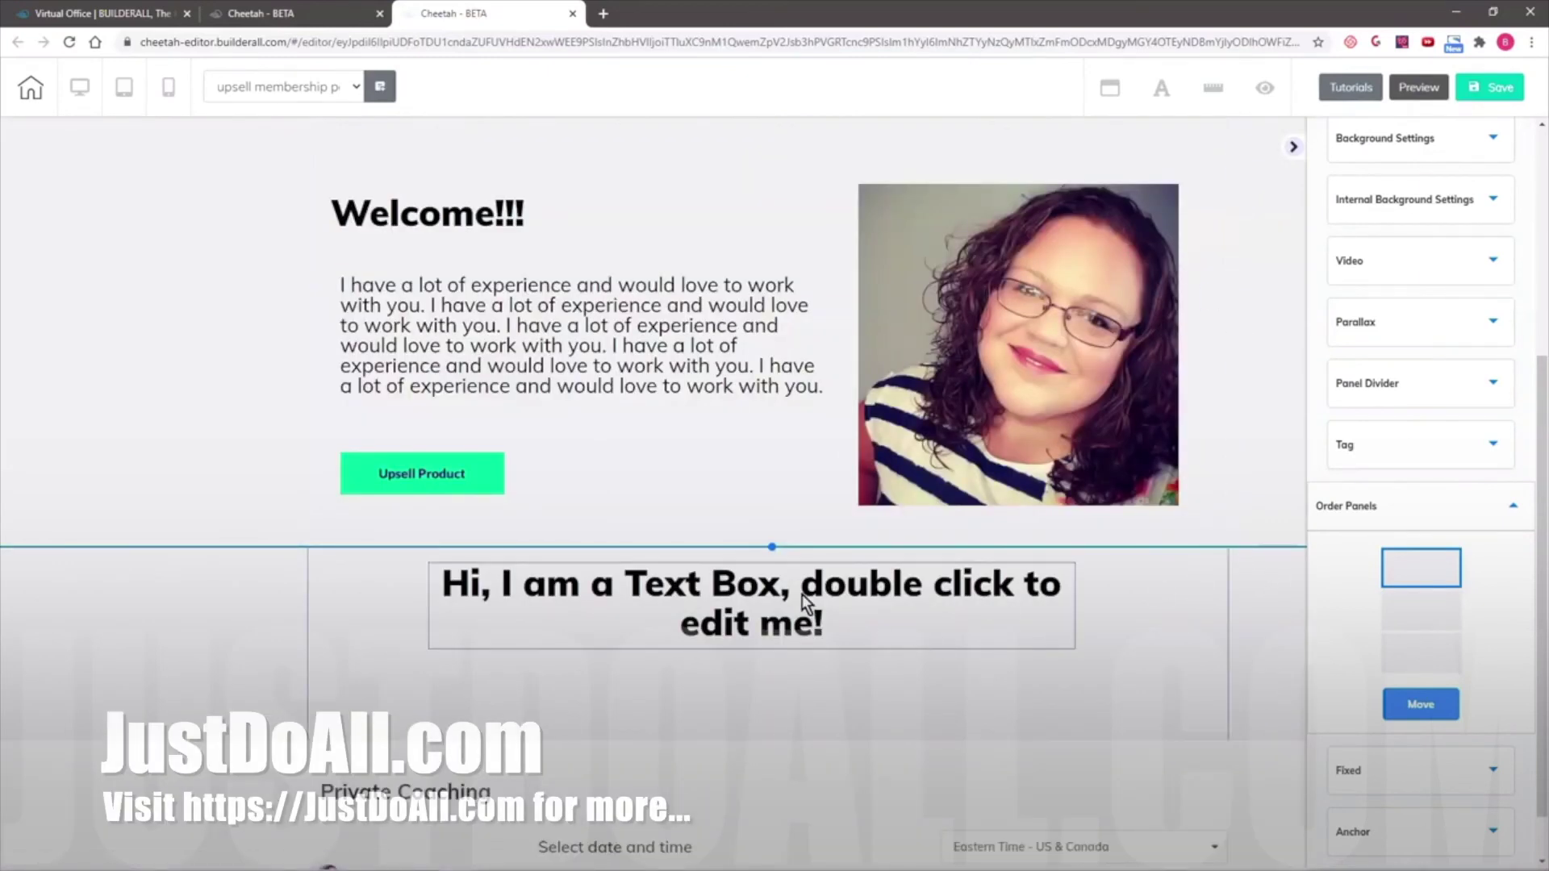
pyautogui.doubleClick(787, 592)
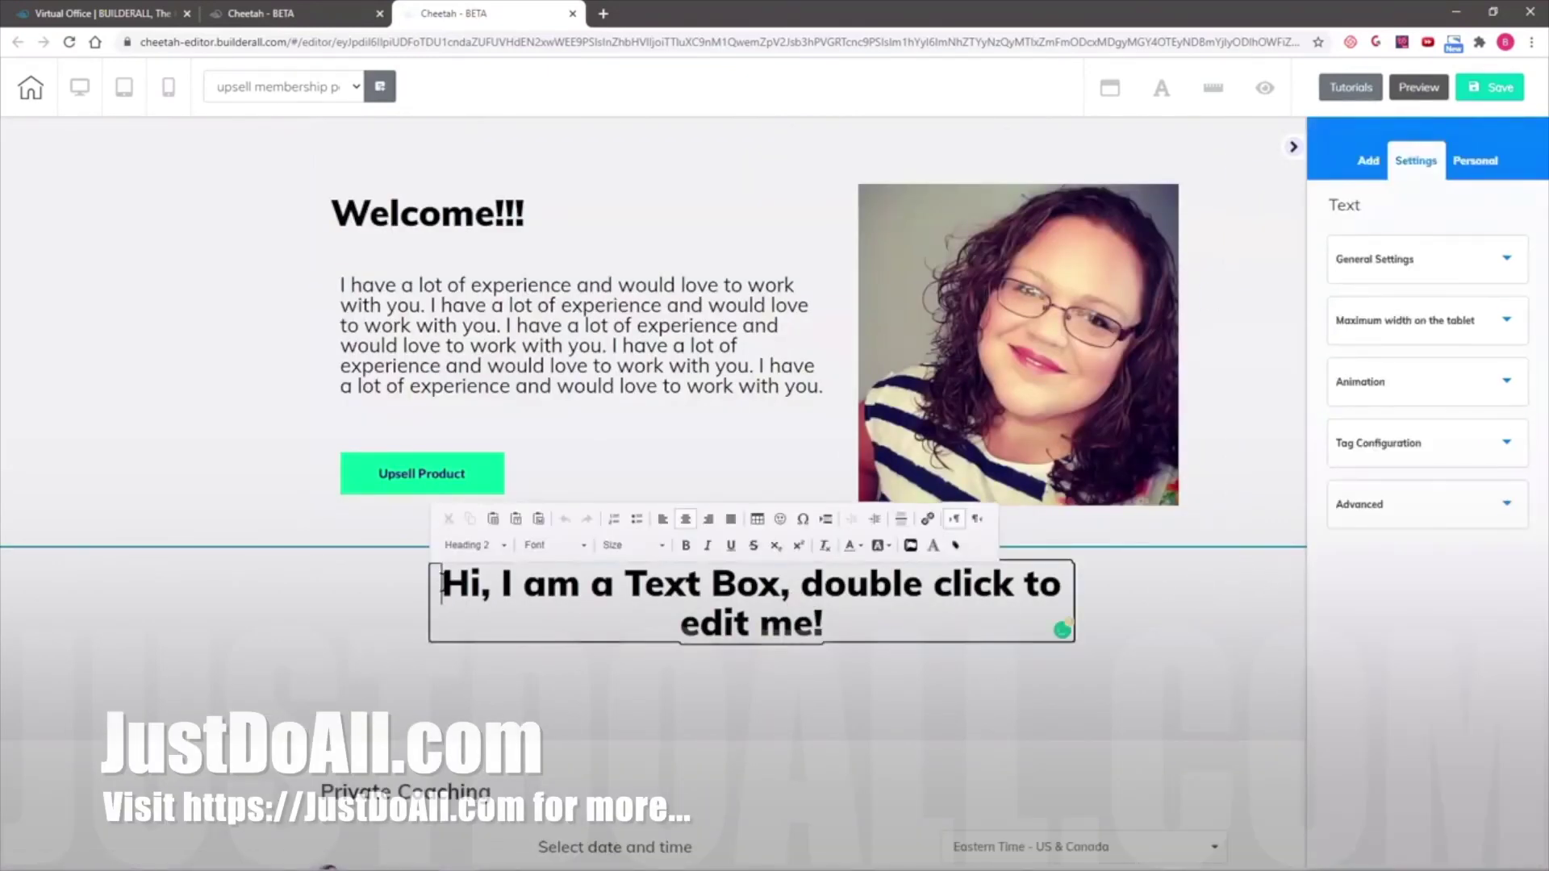
# Replace the placeholder heading text with 'Schedule Below'.
pyautogui.moveTo(452, 583); pyautogui.dragTo(881, 636)
pyautogui.write('Schedule Below')
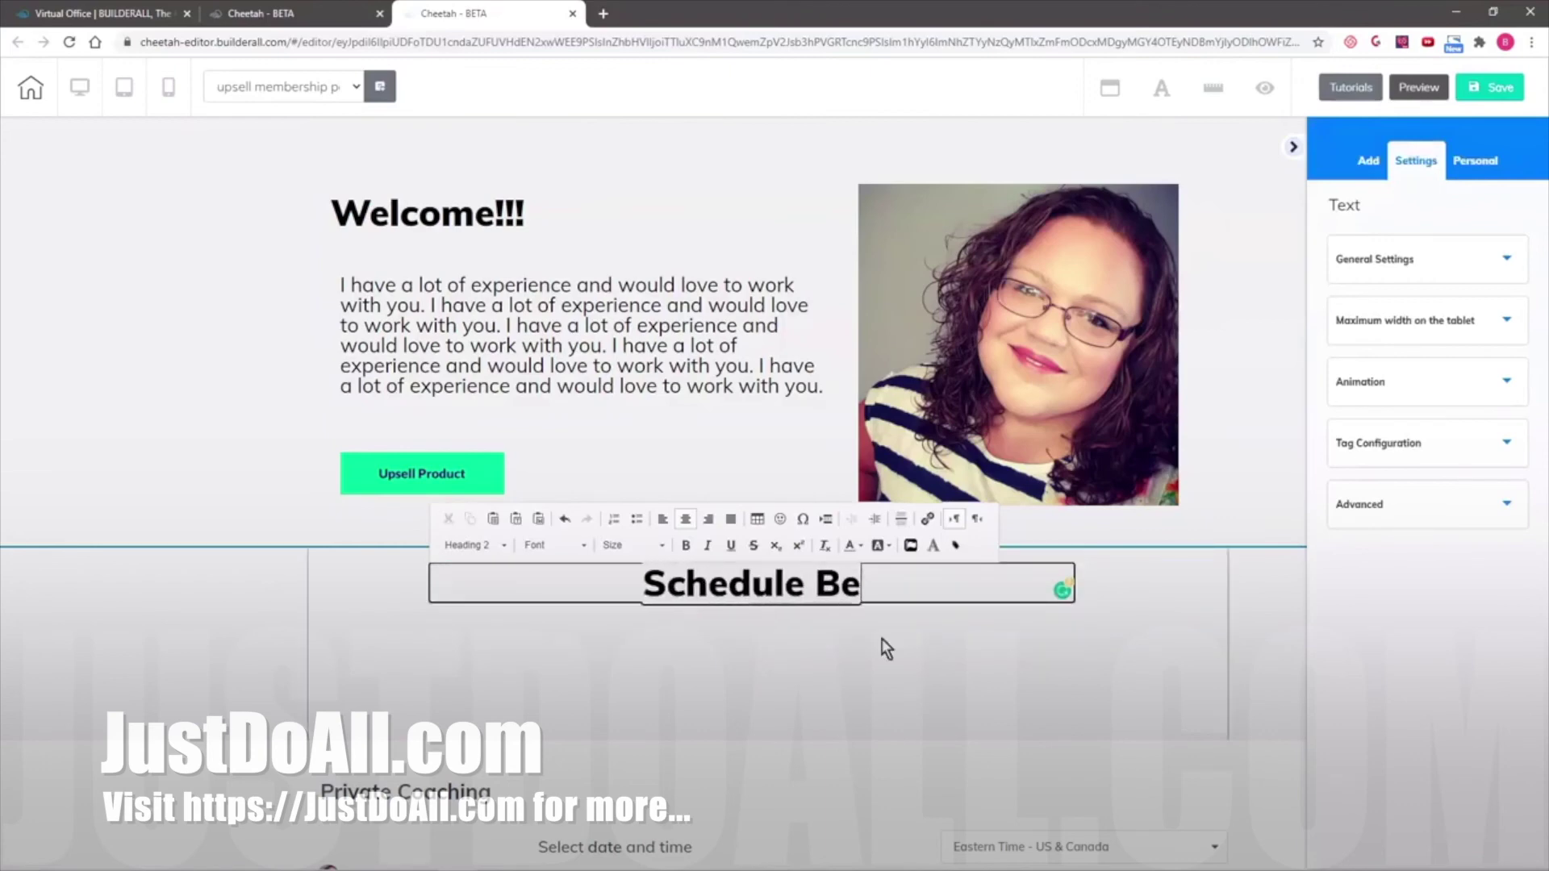
pyautogui.click(1225, 695)
pyautogui.scroll(-5, 1263, 625)
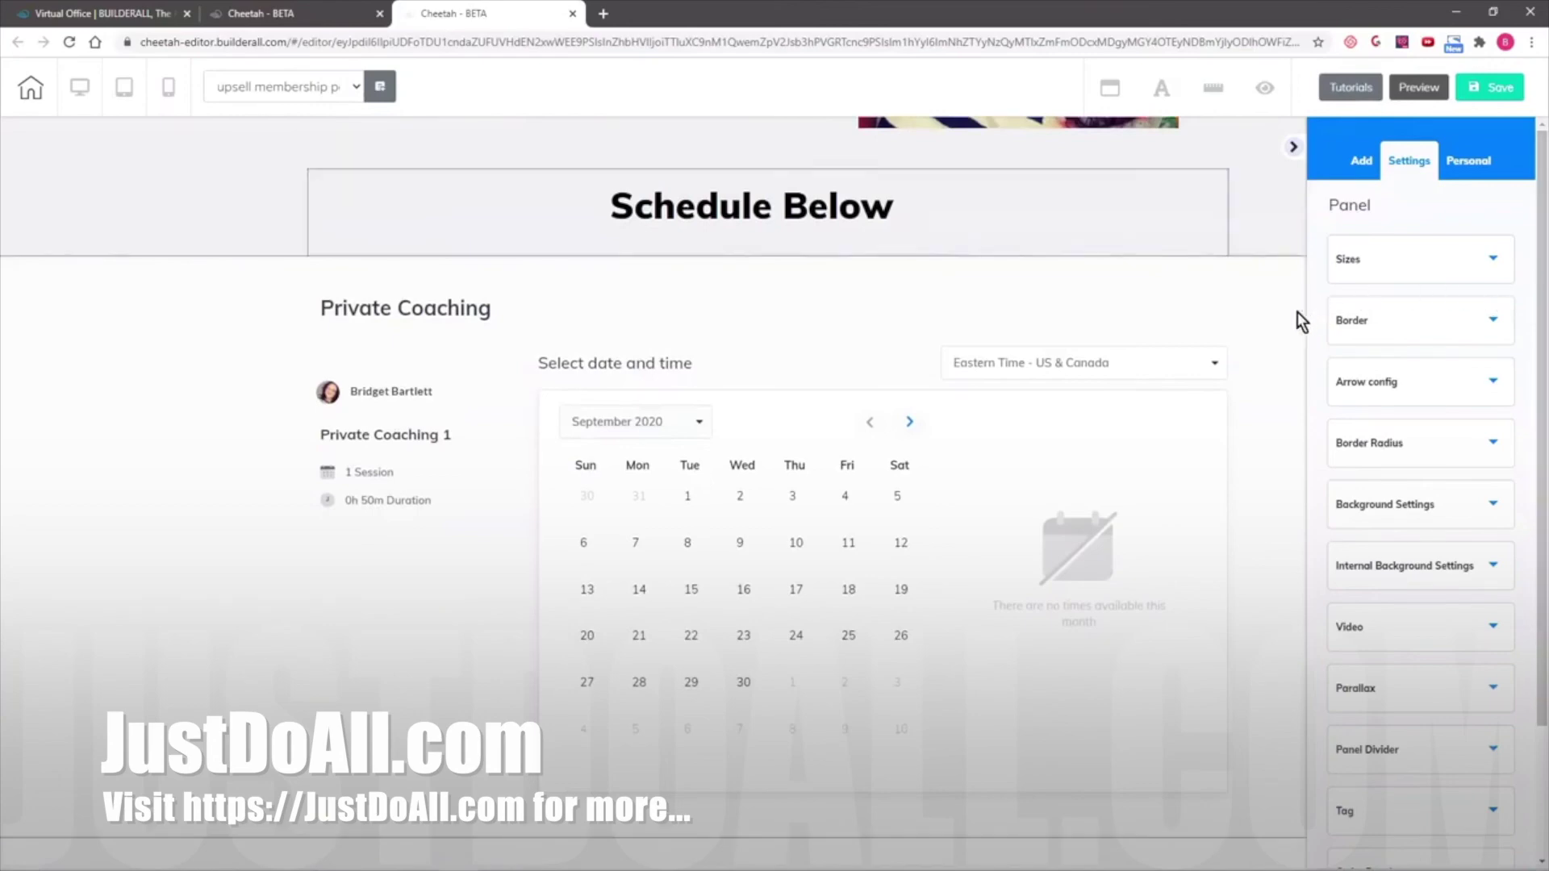
pyautogui.scroll(5, 1283, 299)
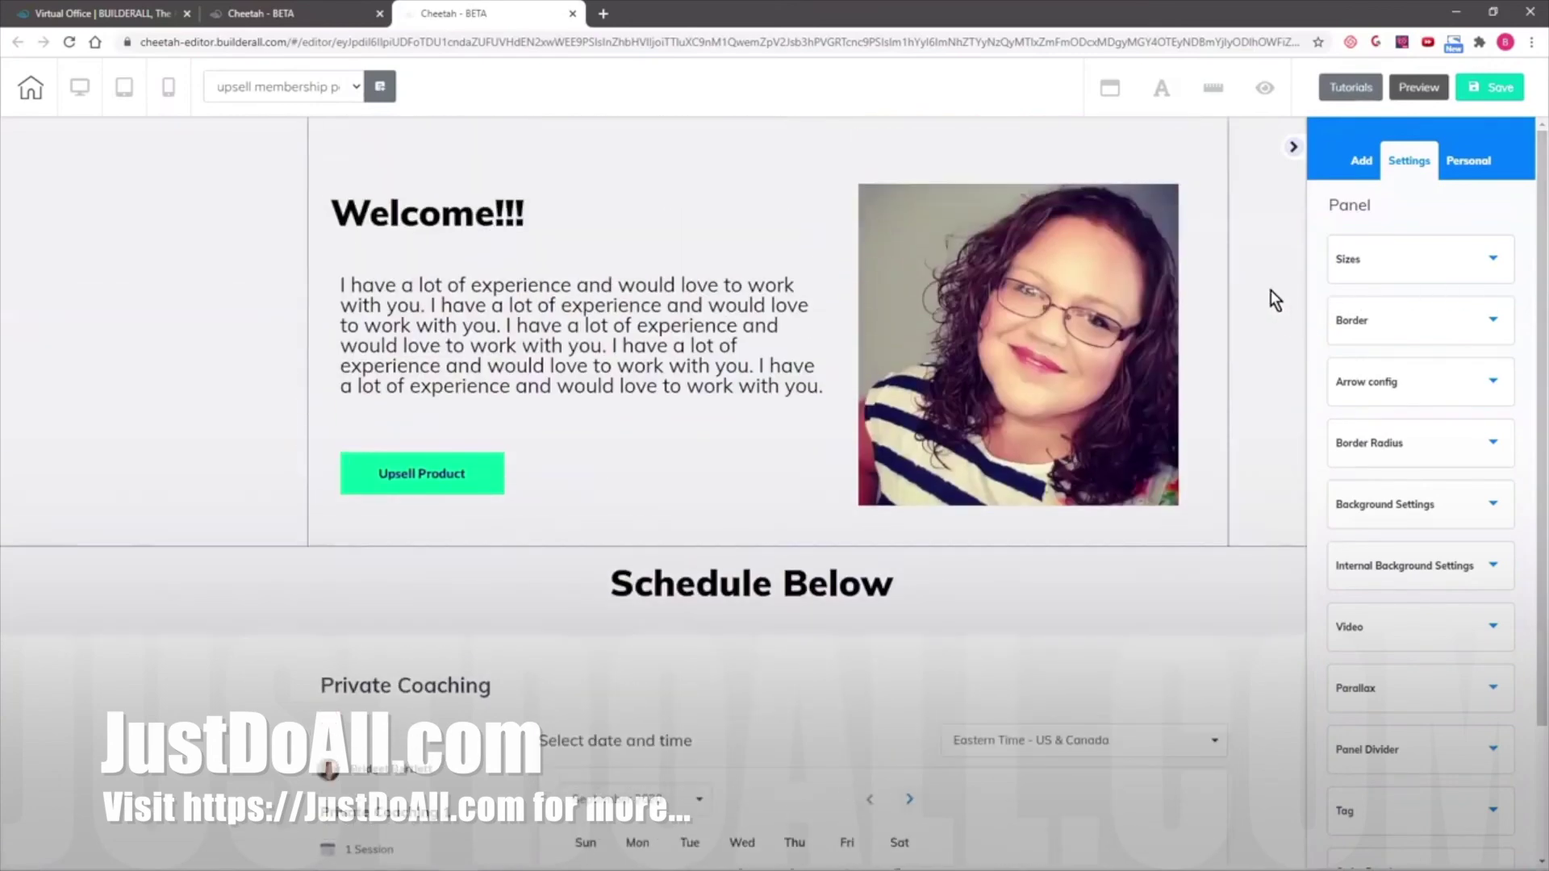
# Delete the Upsell Product button from the Welcome section.
pyautogui.click(379, 476)
pyautogui.click(484, 438)
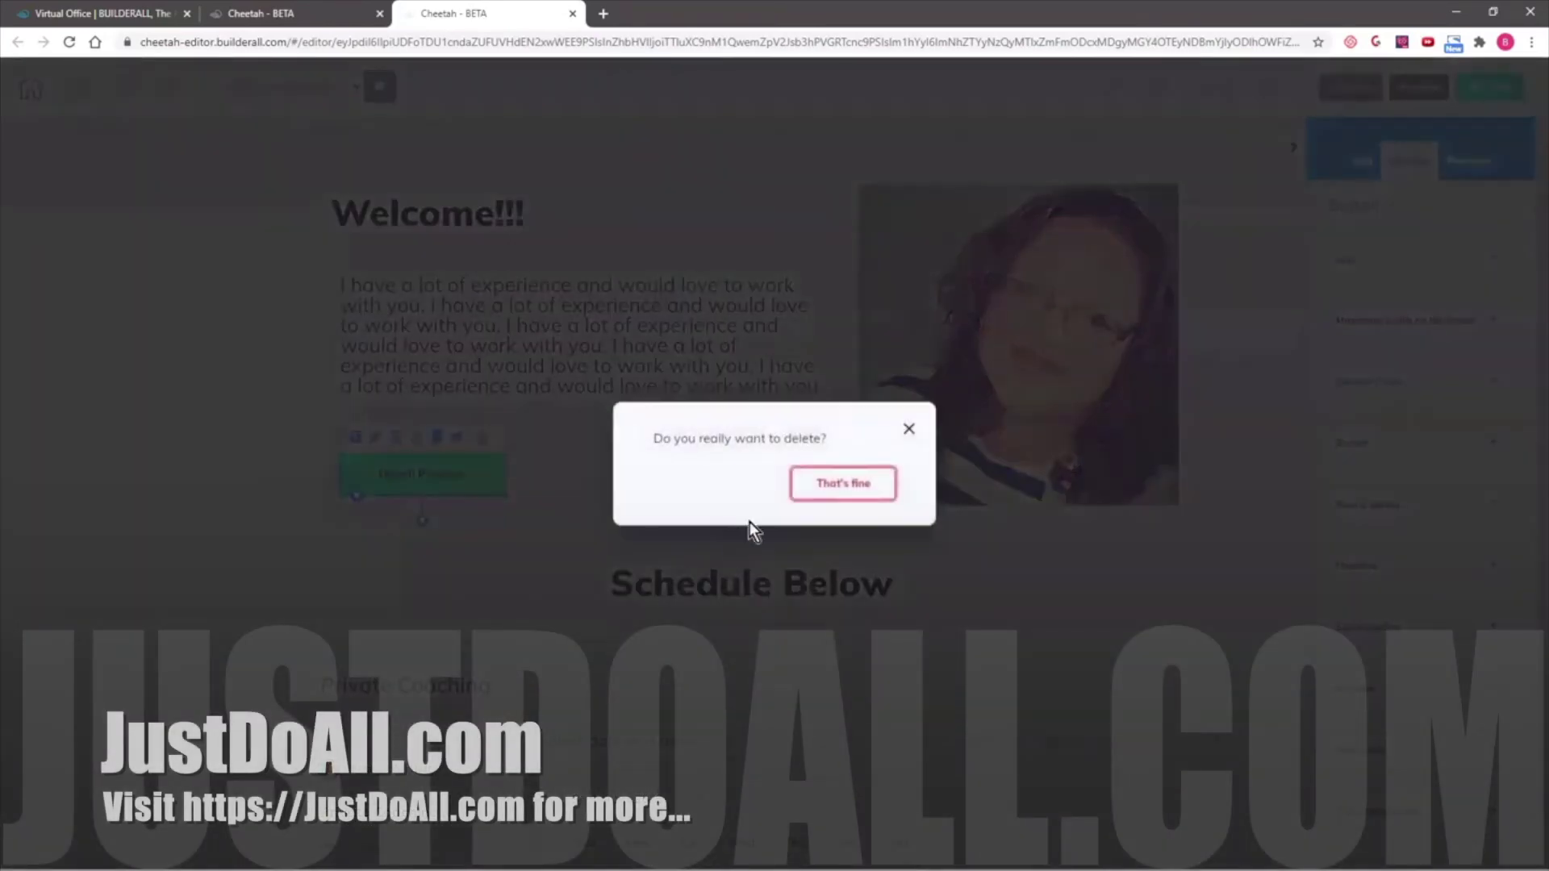
pyautogui.click(844, 481)
pyautogui.scroll(-5, 1321, 519)
pyautogui.scroll(5, 1324, 500)
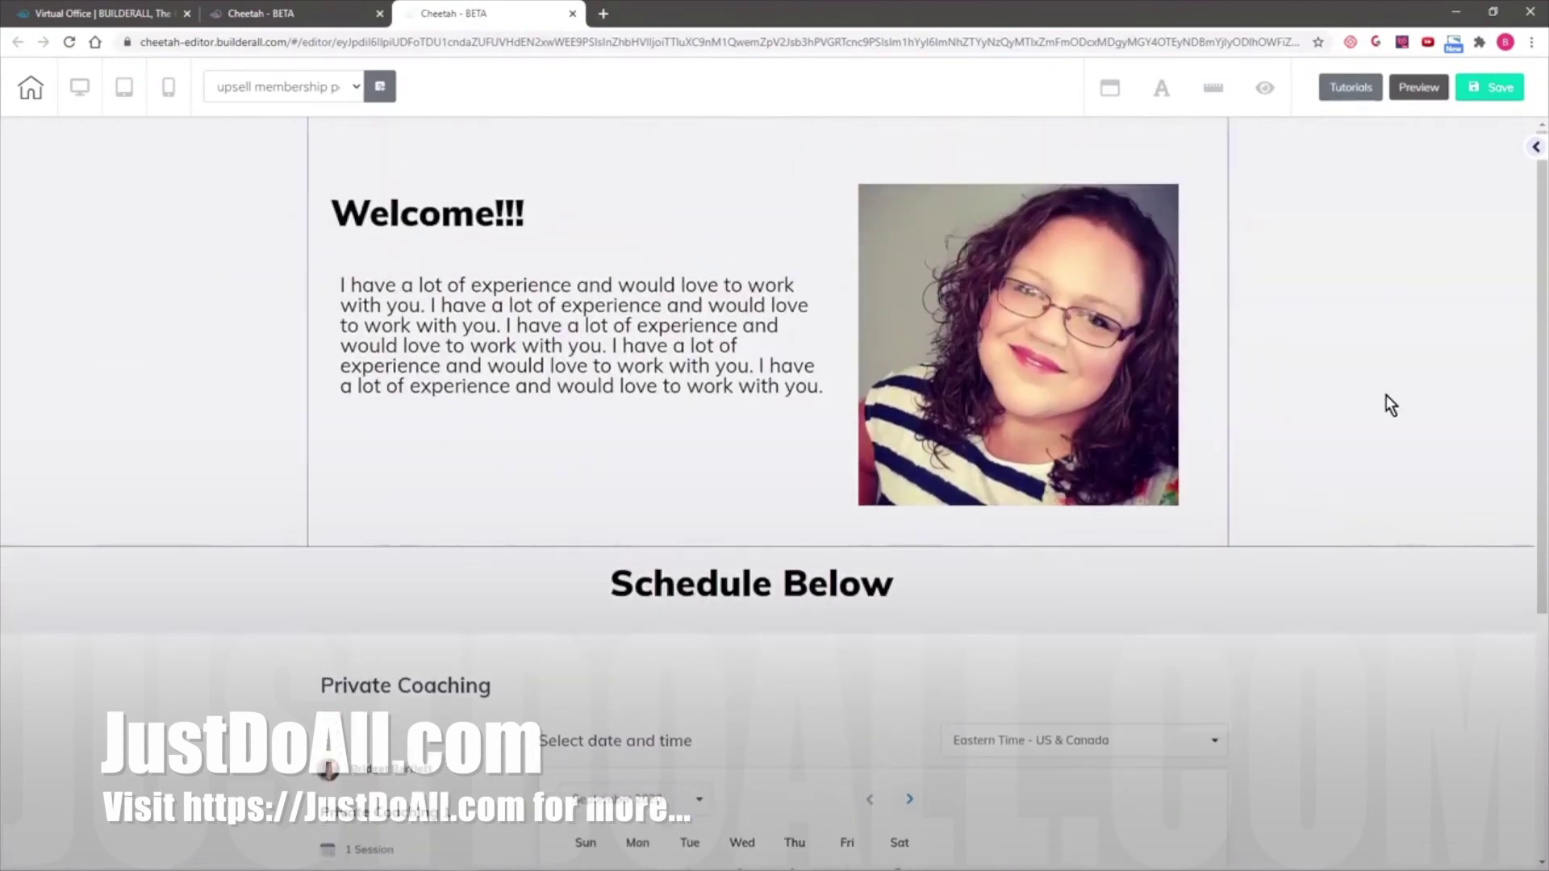
pyautogui.click(1537, 151)
# Adjust the Schedule Below panel's Height and Min Height sliders in its Sizes settings.
pyautogui.click(1386, 214)
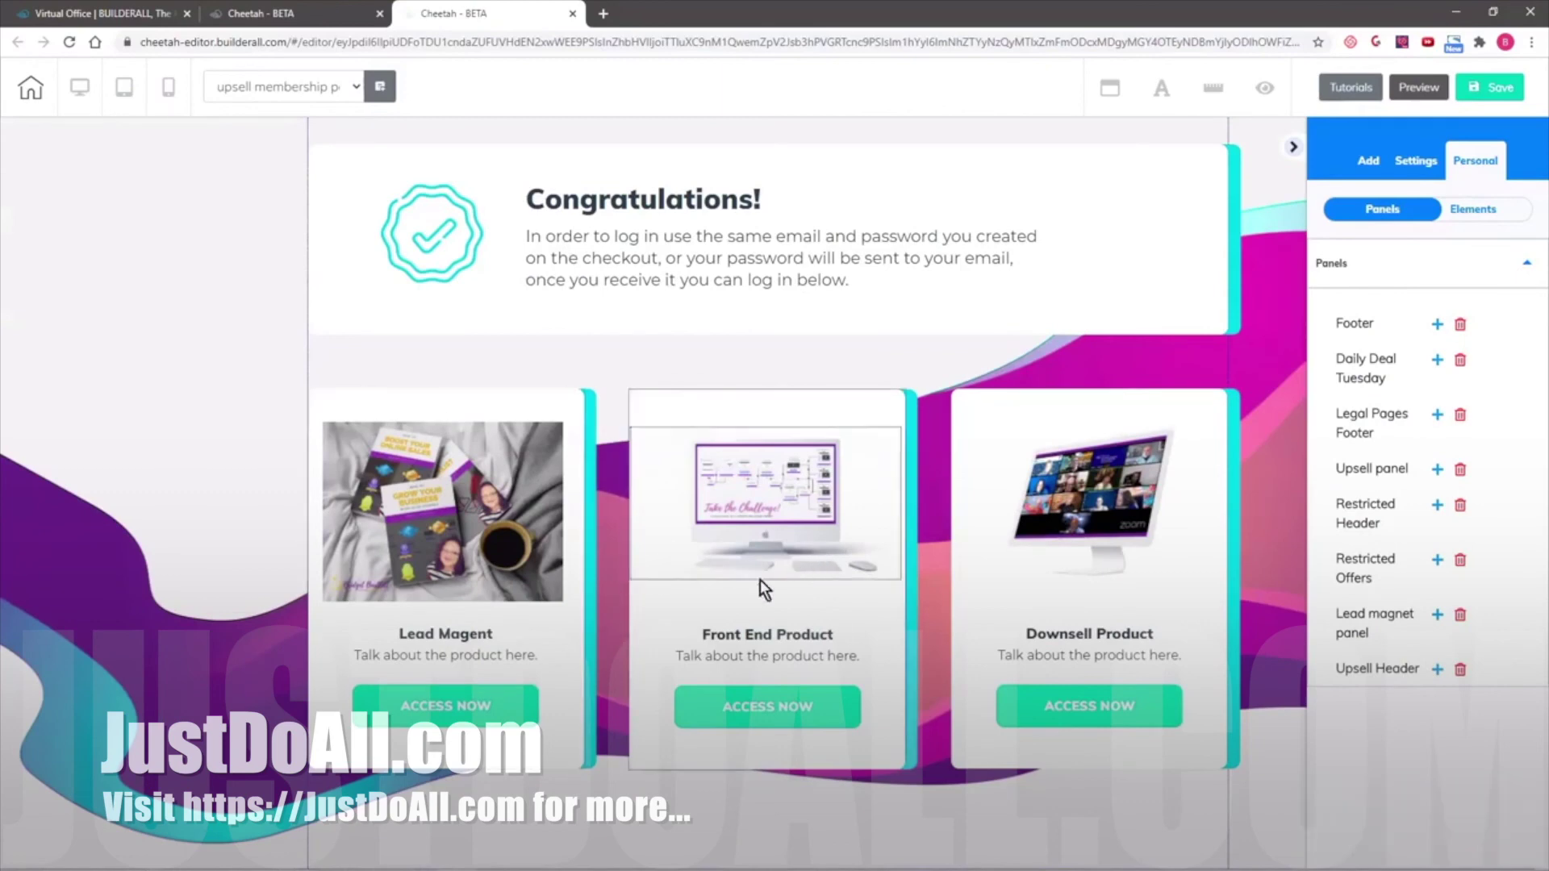
pyautogui.scroll(5, 244, 244)
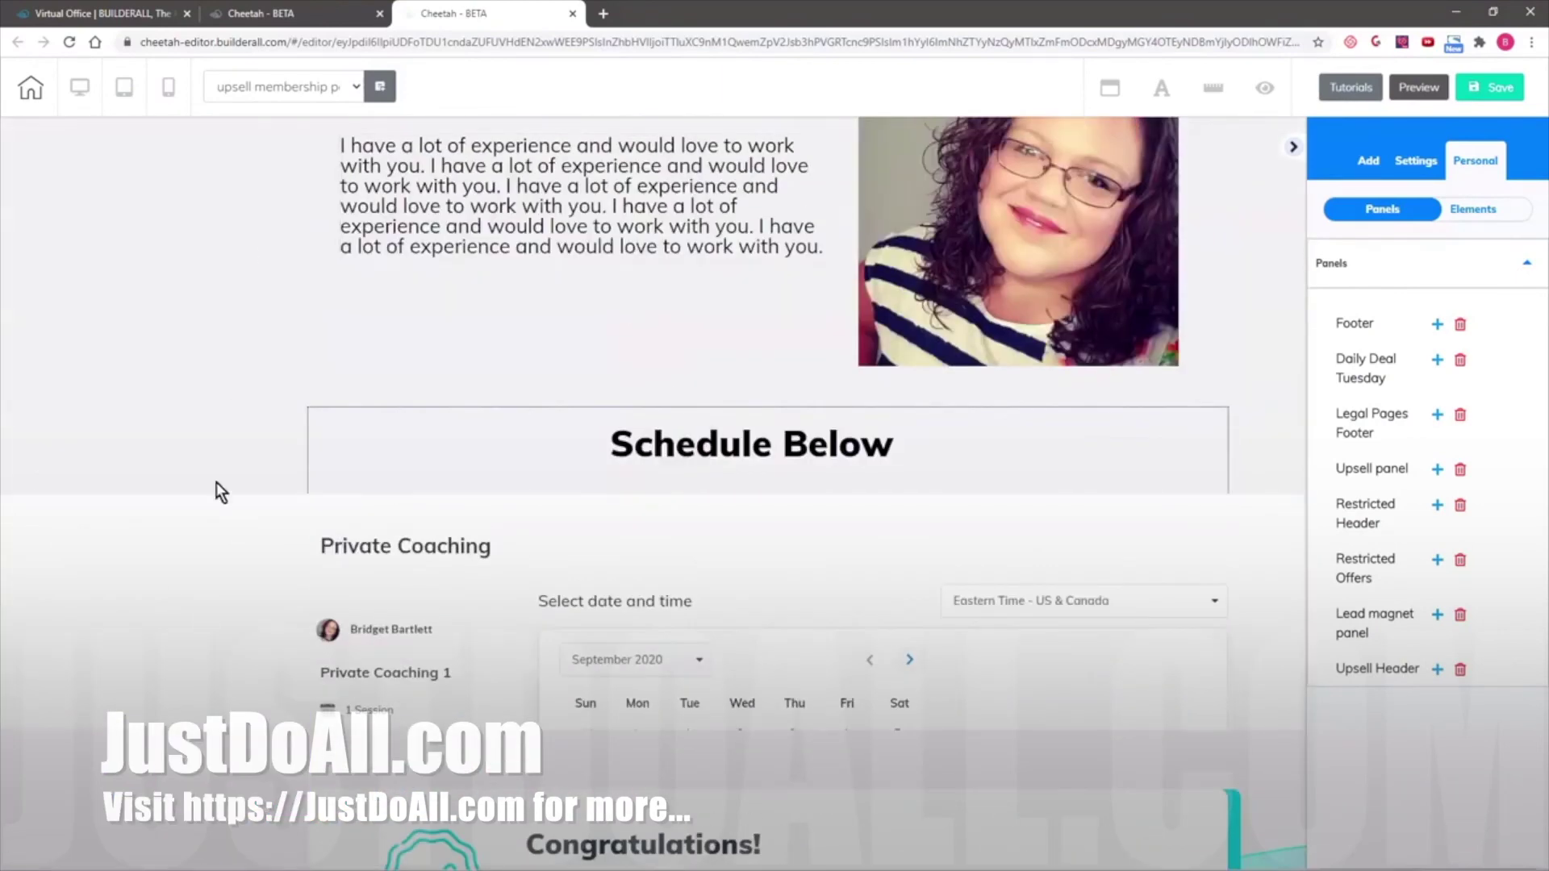
pyautogui.scroll(-3, 69, 702)
pyautogui.scroll(-4, 81, 614)
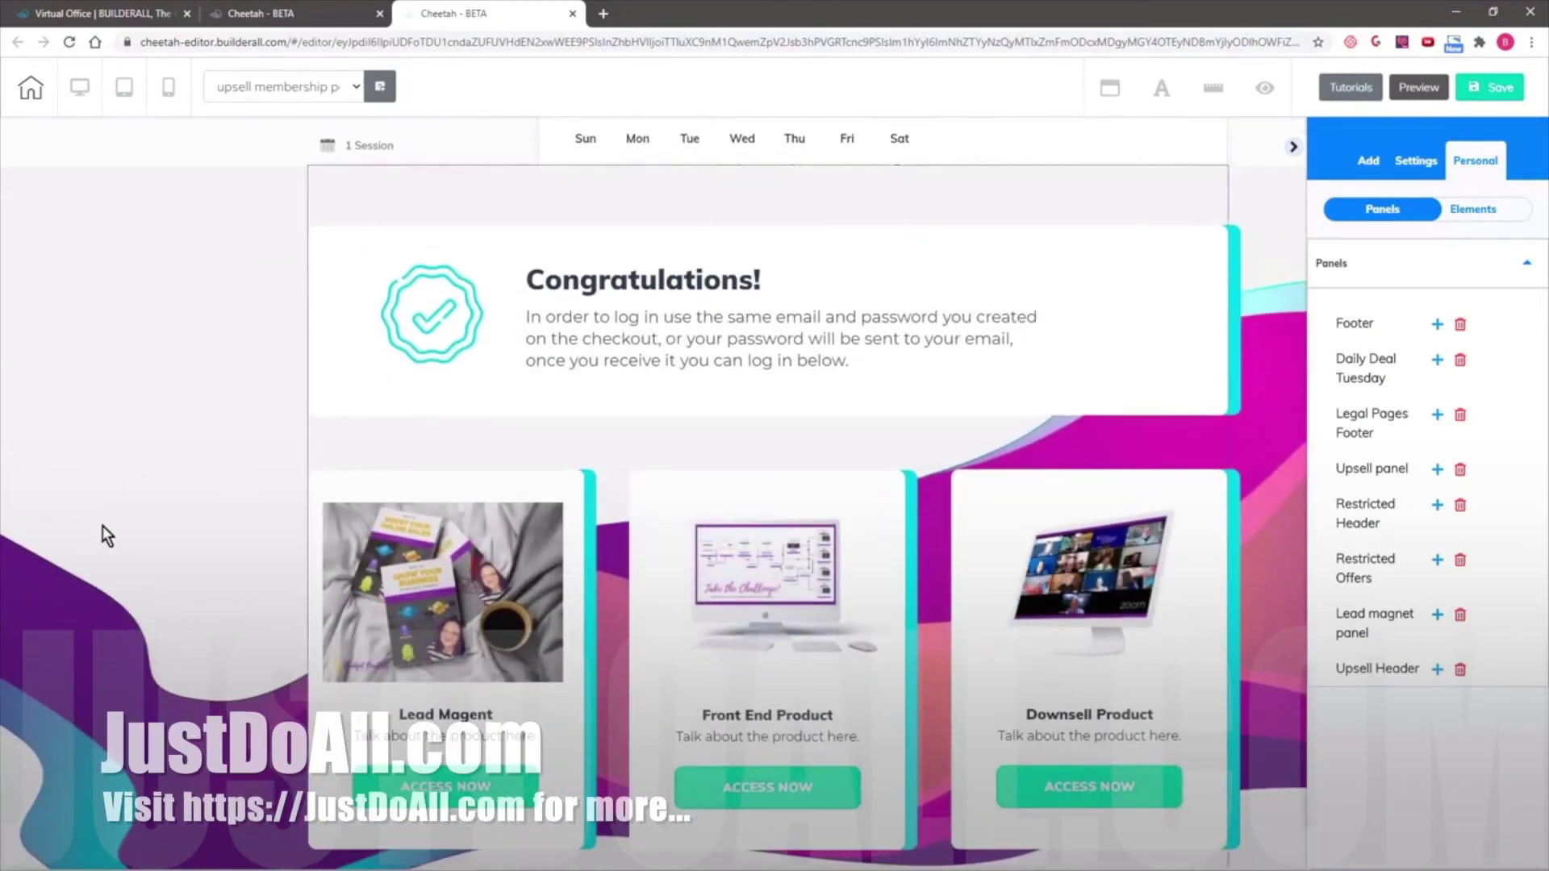
pyautogui.scroll(2, 118, 419)
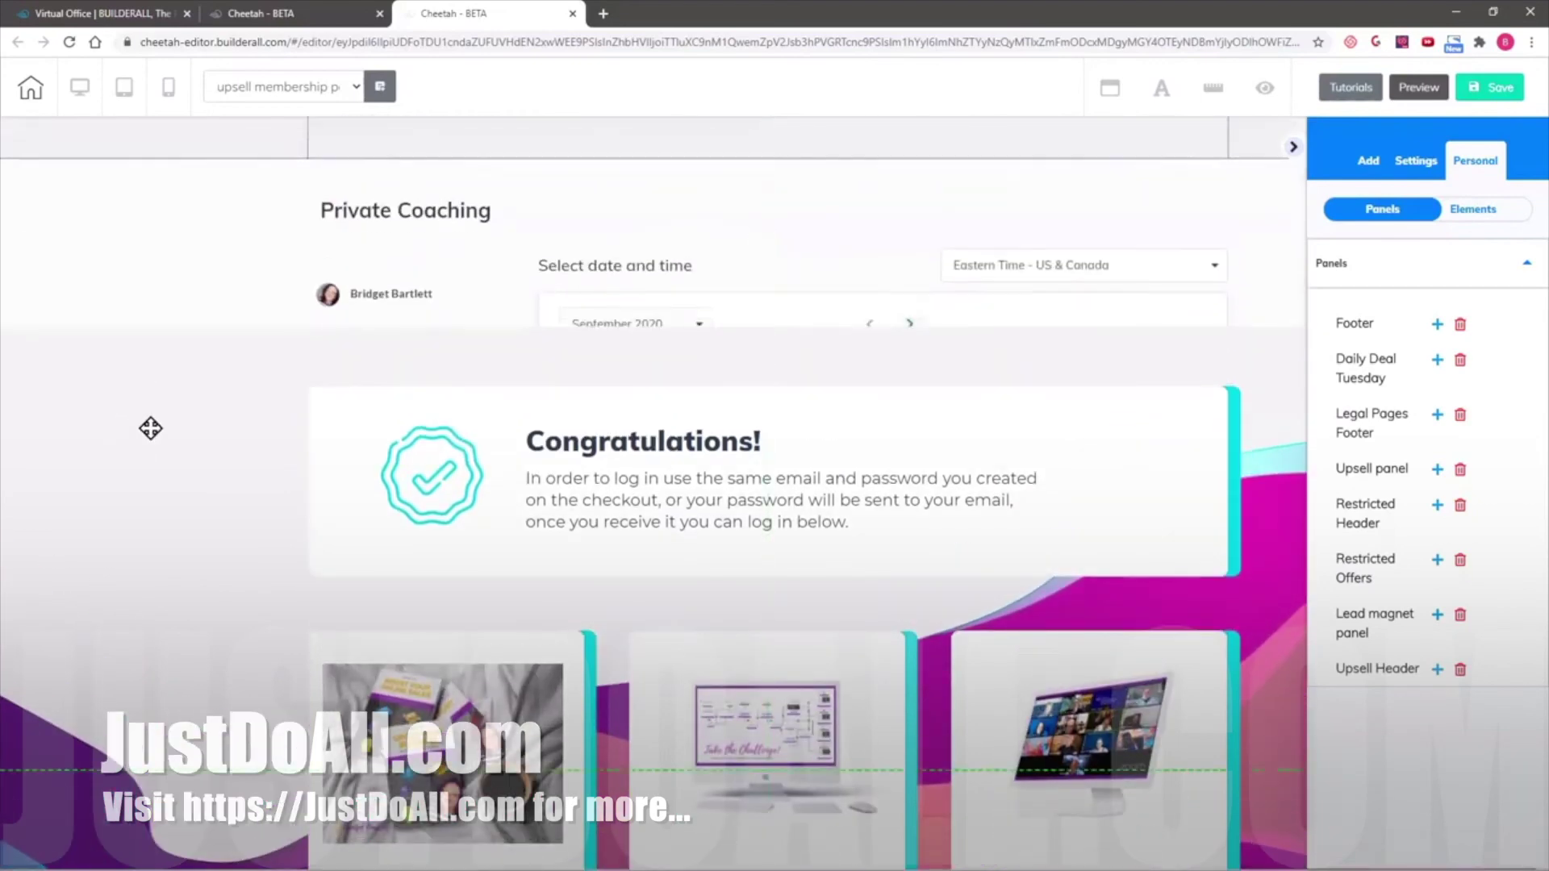
pyautogui.scroll(6, 1267, 387)
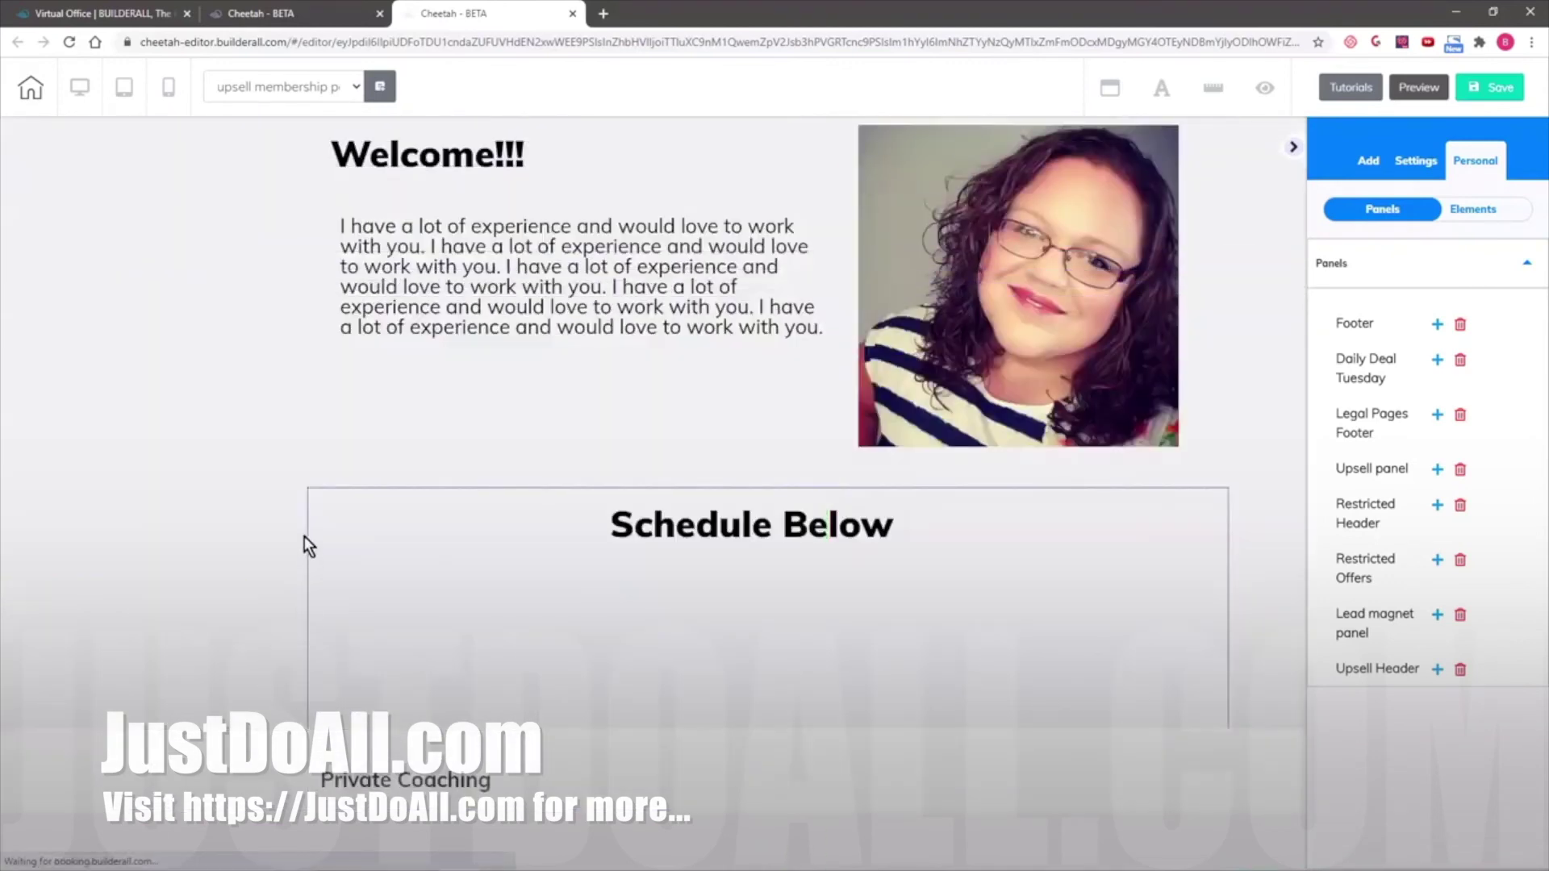
pyautogui.click(305, 538)
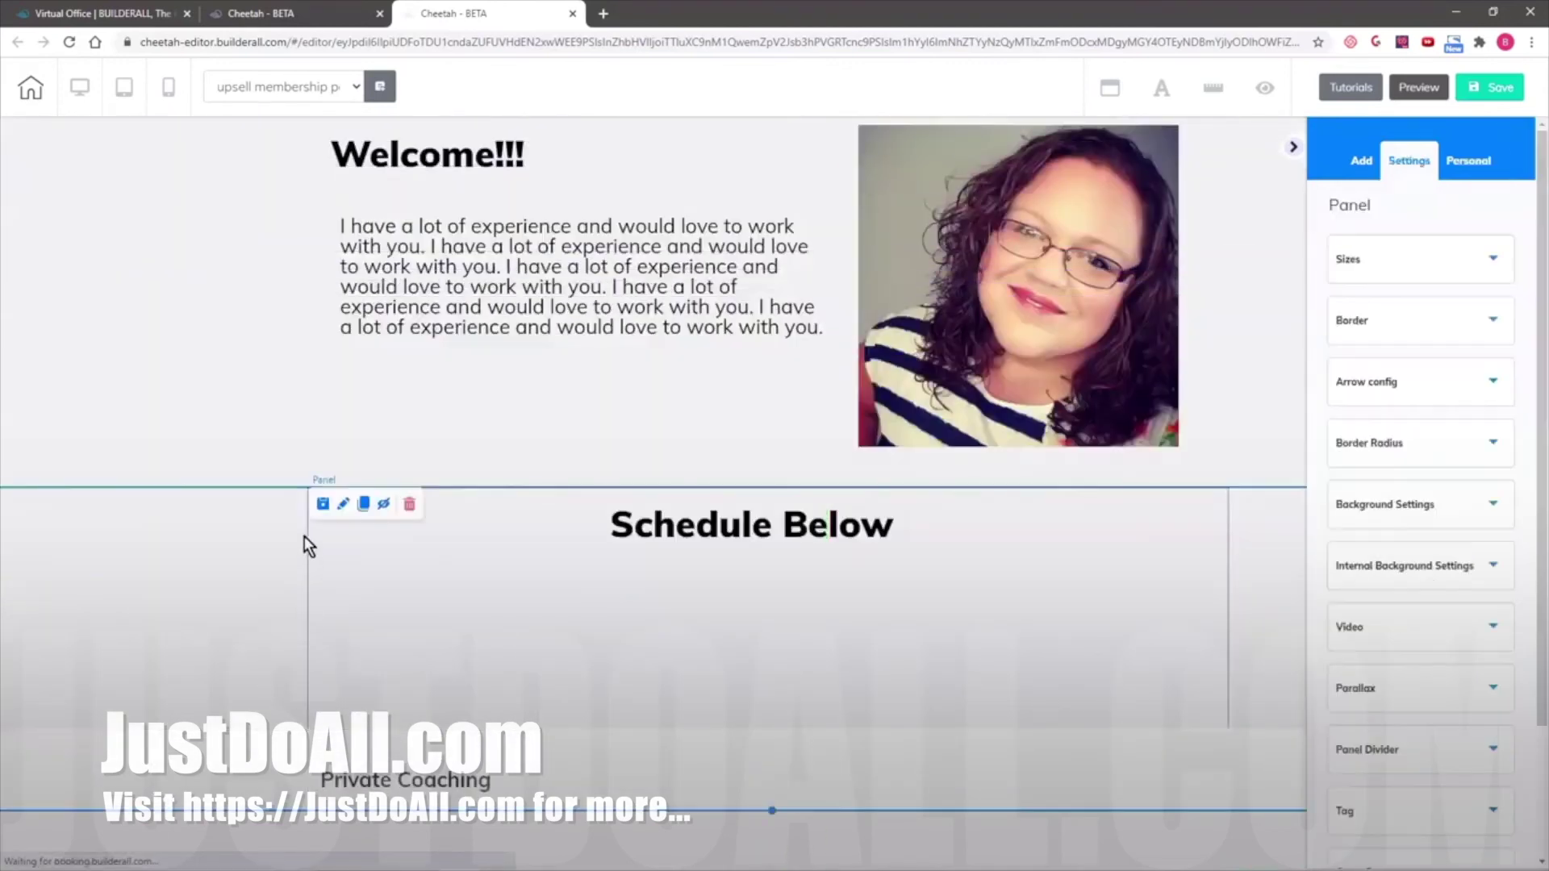
pyautogui.click(1383, 258)
pyautogui.moveTo(1343, 363); pyautogui.dragTo(1360, 363)
pyautogui.moveTo(1363, 454); pyautogui.dragTo(1371, 451)
# Drag the panel's bottom edge up so it ends just below the calendar, at 815 high.
pyautogui.scroll(-6, 1213, 638)
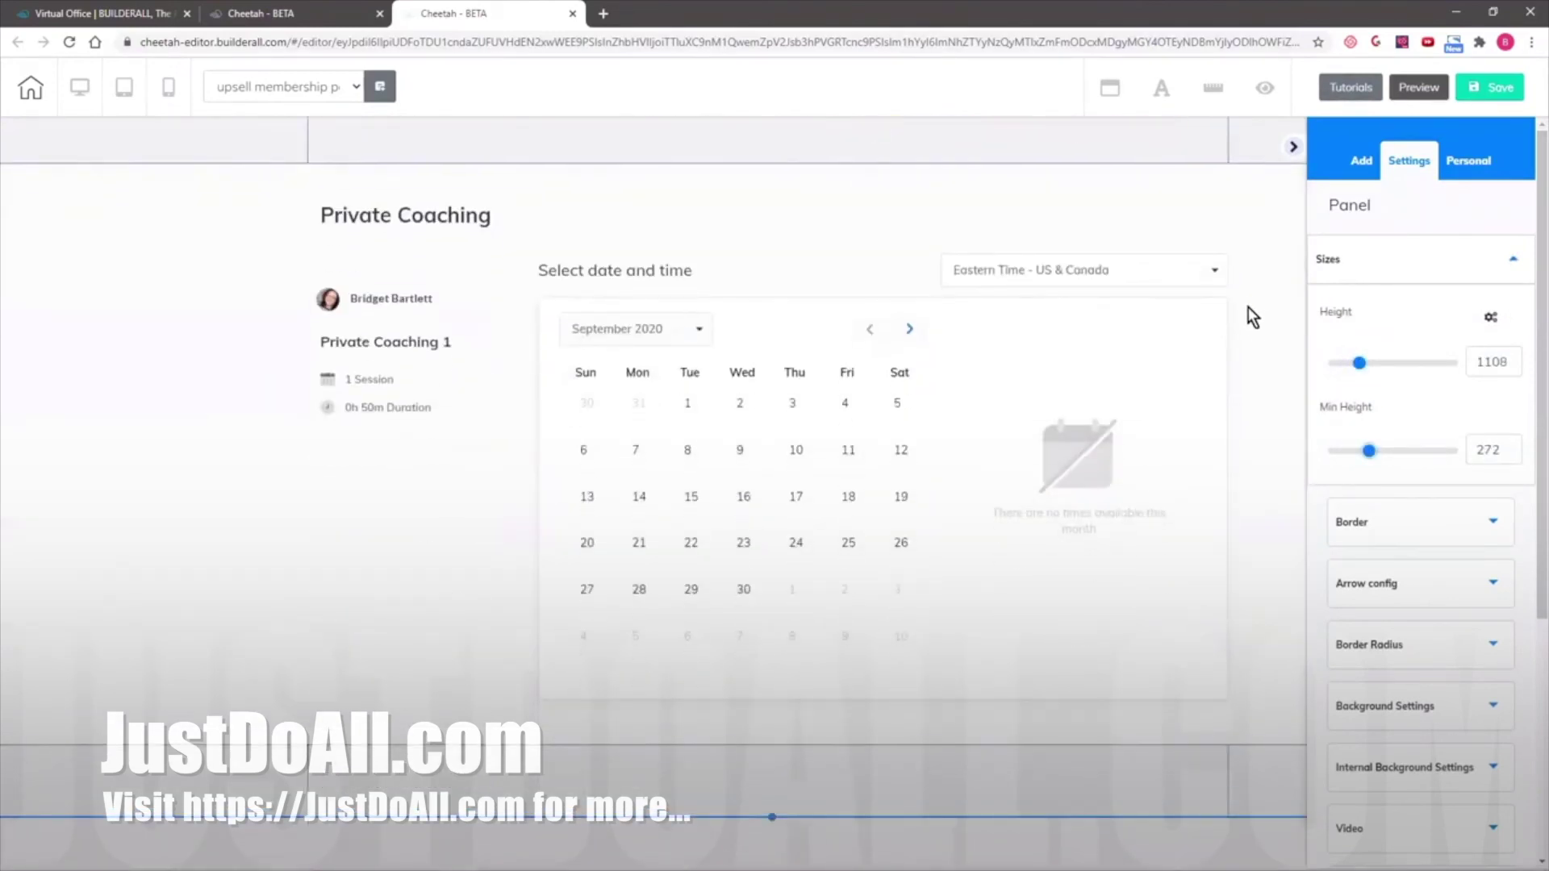
pyautogui.scroll(-1, 1251, 304)
pyautogui.scroll(4, 1255, 443)
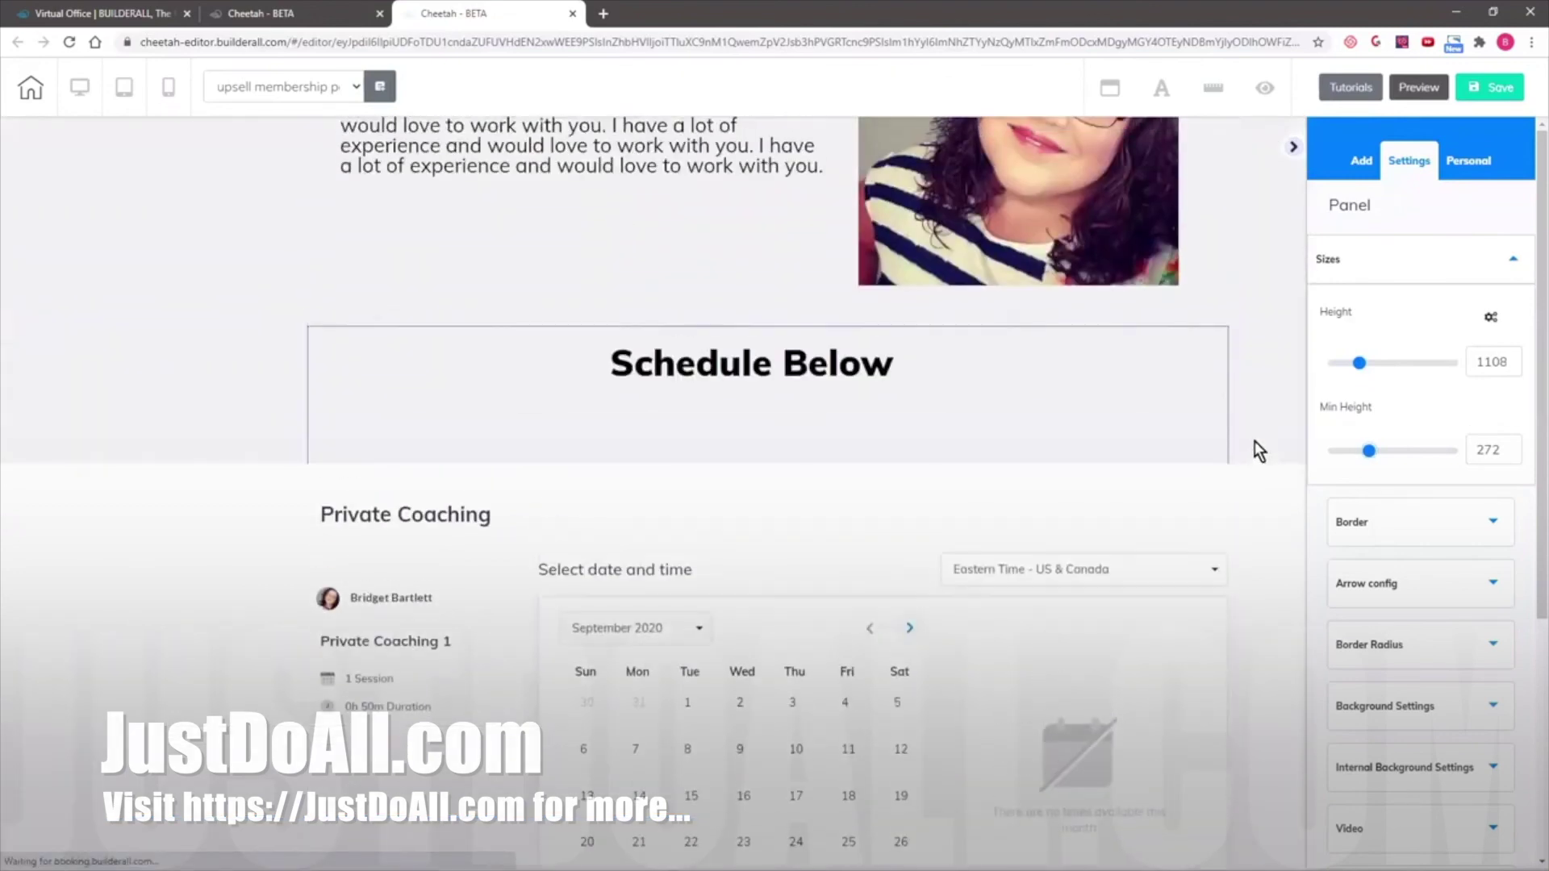
pyautogui.scroll(-8, 1285, 546)
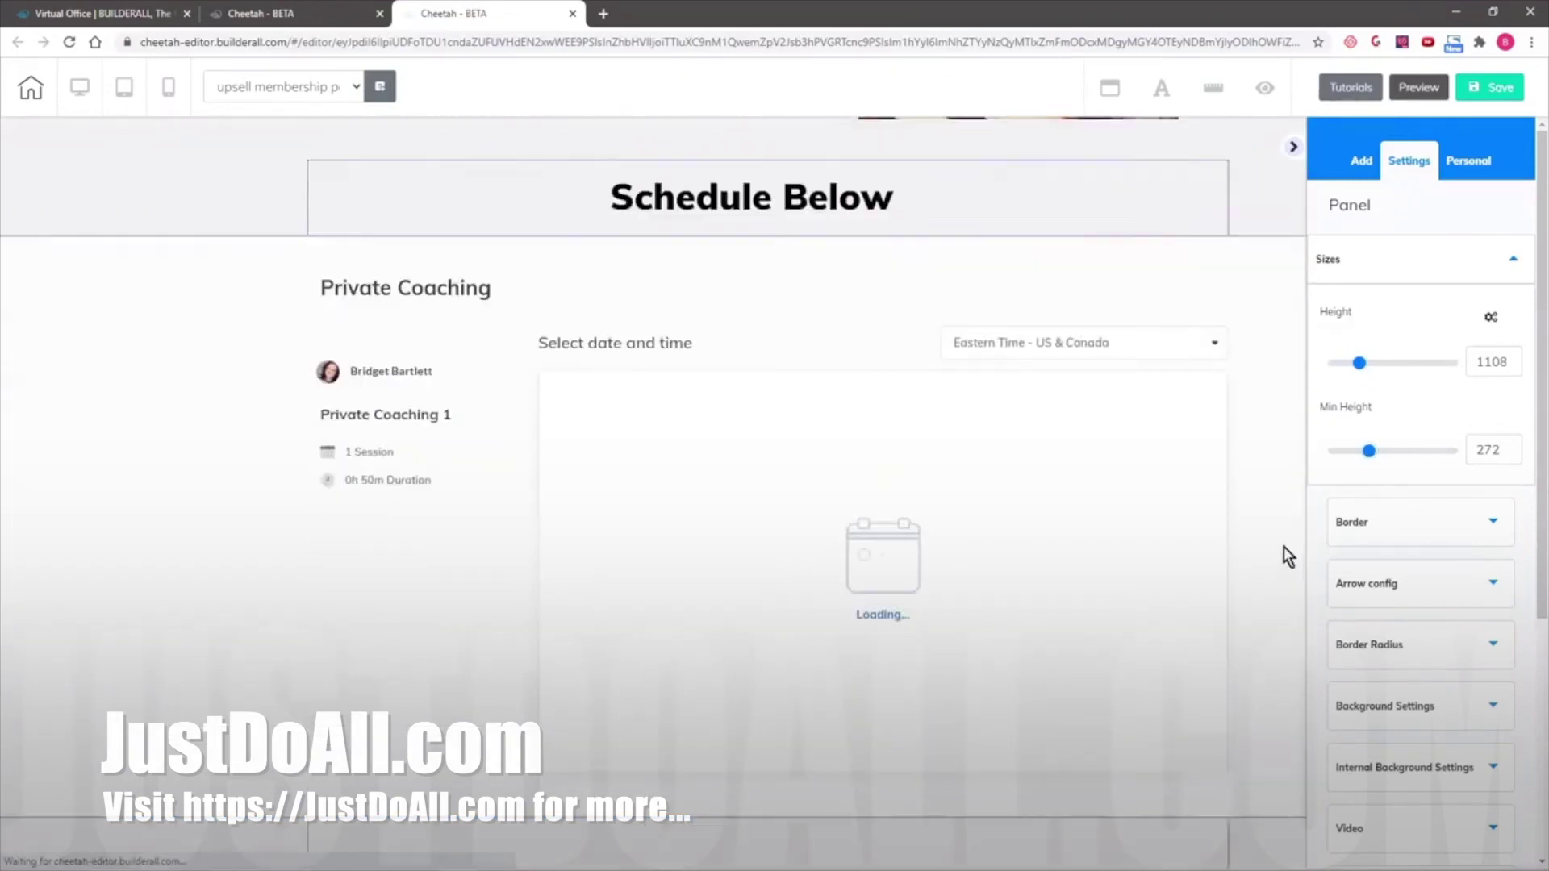
pyautogui.moveTo(771, 575); pyautogui.dragTo(763, 337)
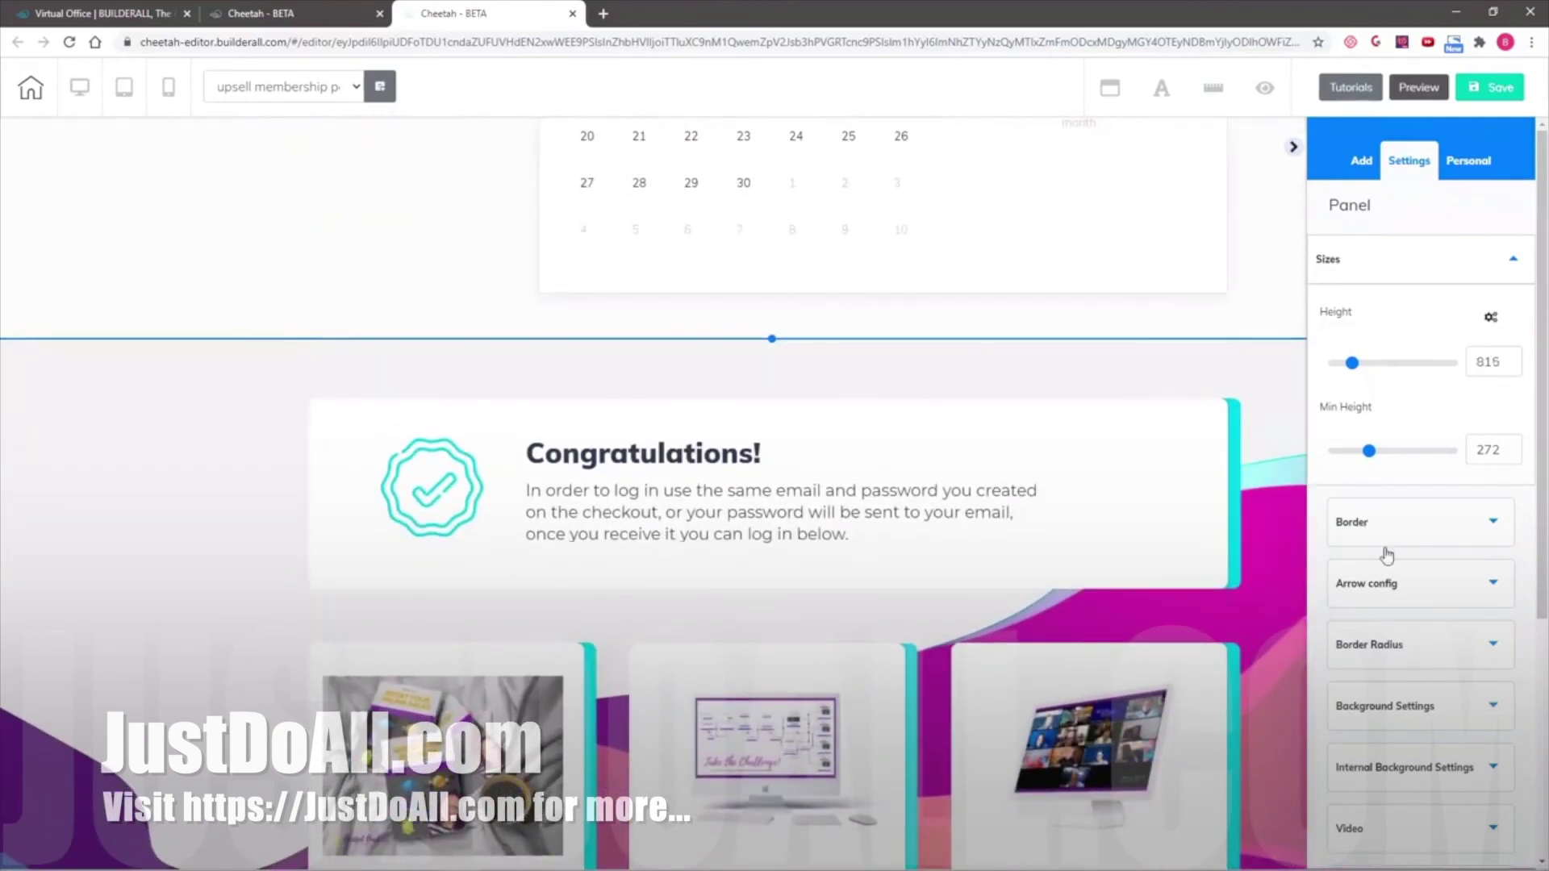
pyautogui.scroll(10, 1278, 613)
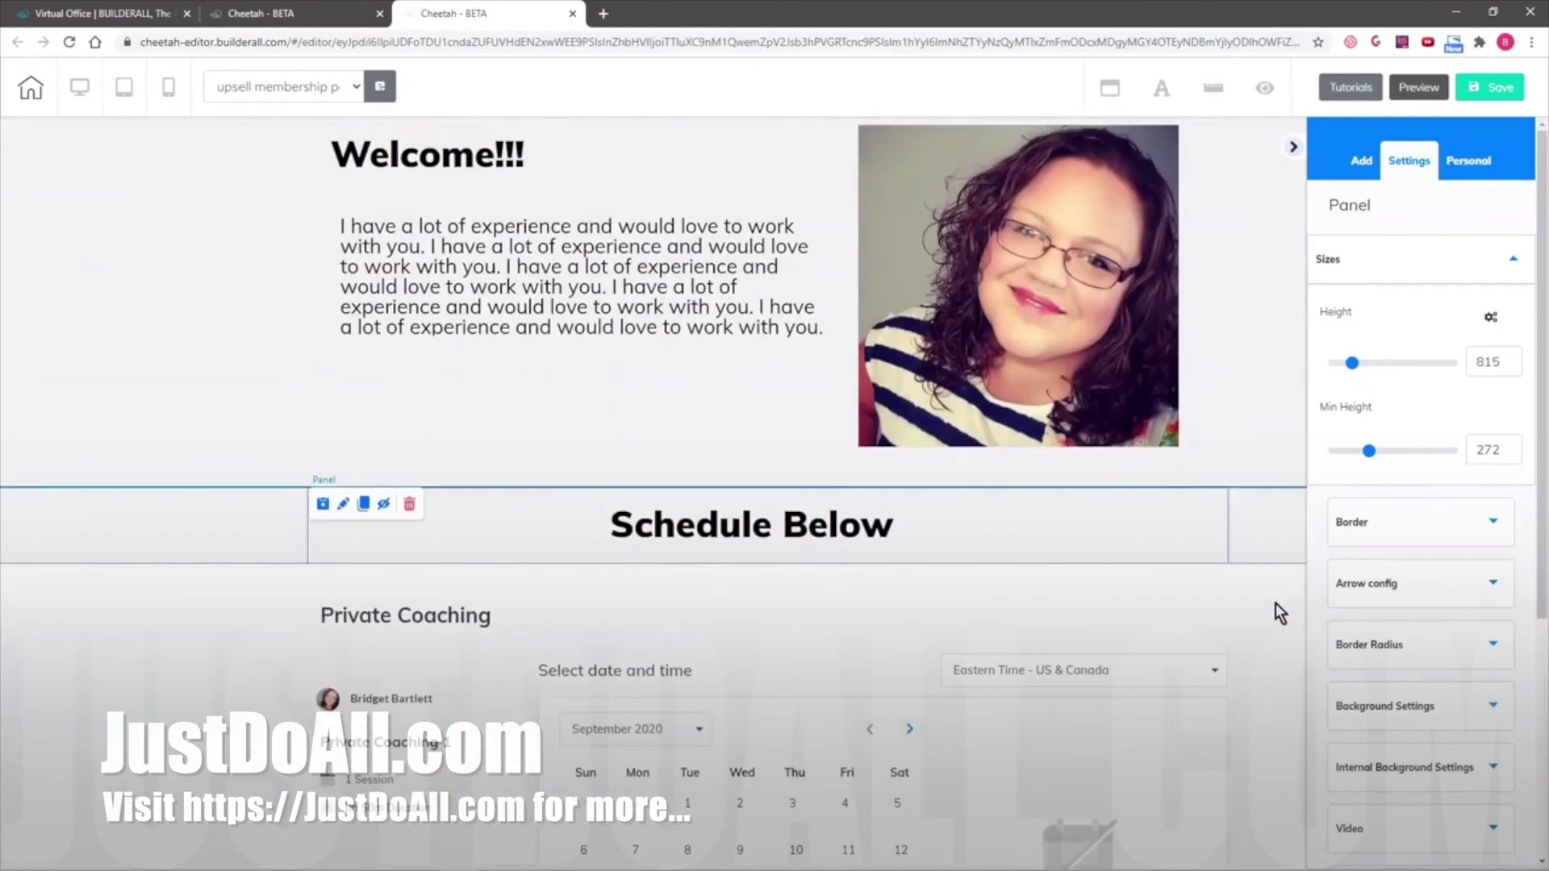
# In mobile view, set the booking calendar's left and right spacing to 0 and increase bottom spacing.
pyautogui.click(168, 89)
pyautogui.scroll(-10, 841, 563)
pyautogui.scroll(-5, 836, 544)
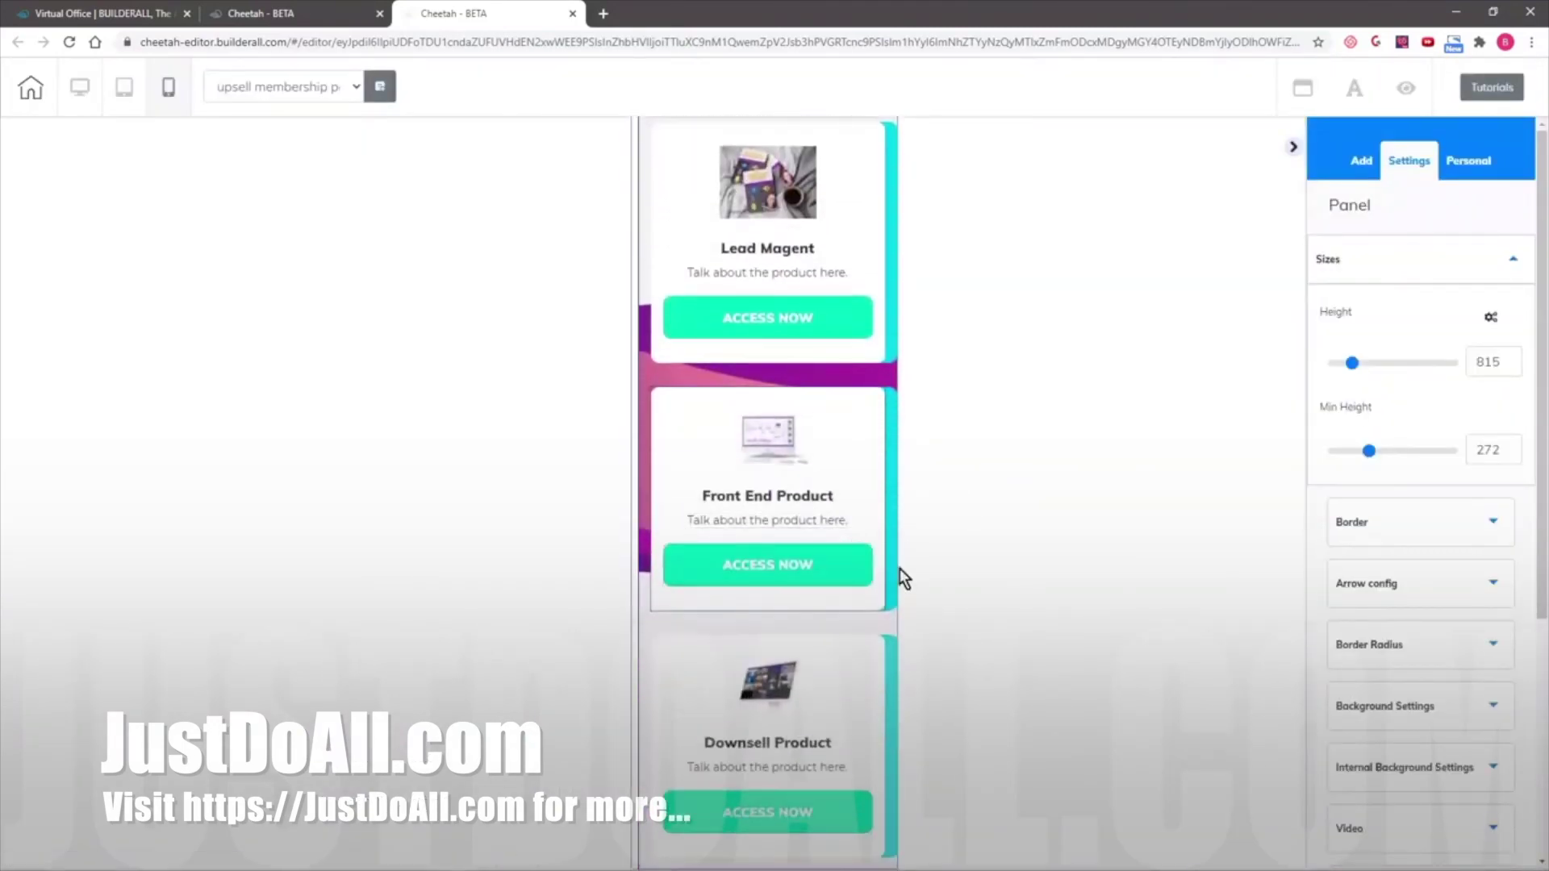
pyautogui.scroll(5, 894, 589)
pyautogui.scroll(5, 887, 565)
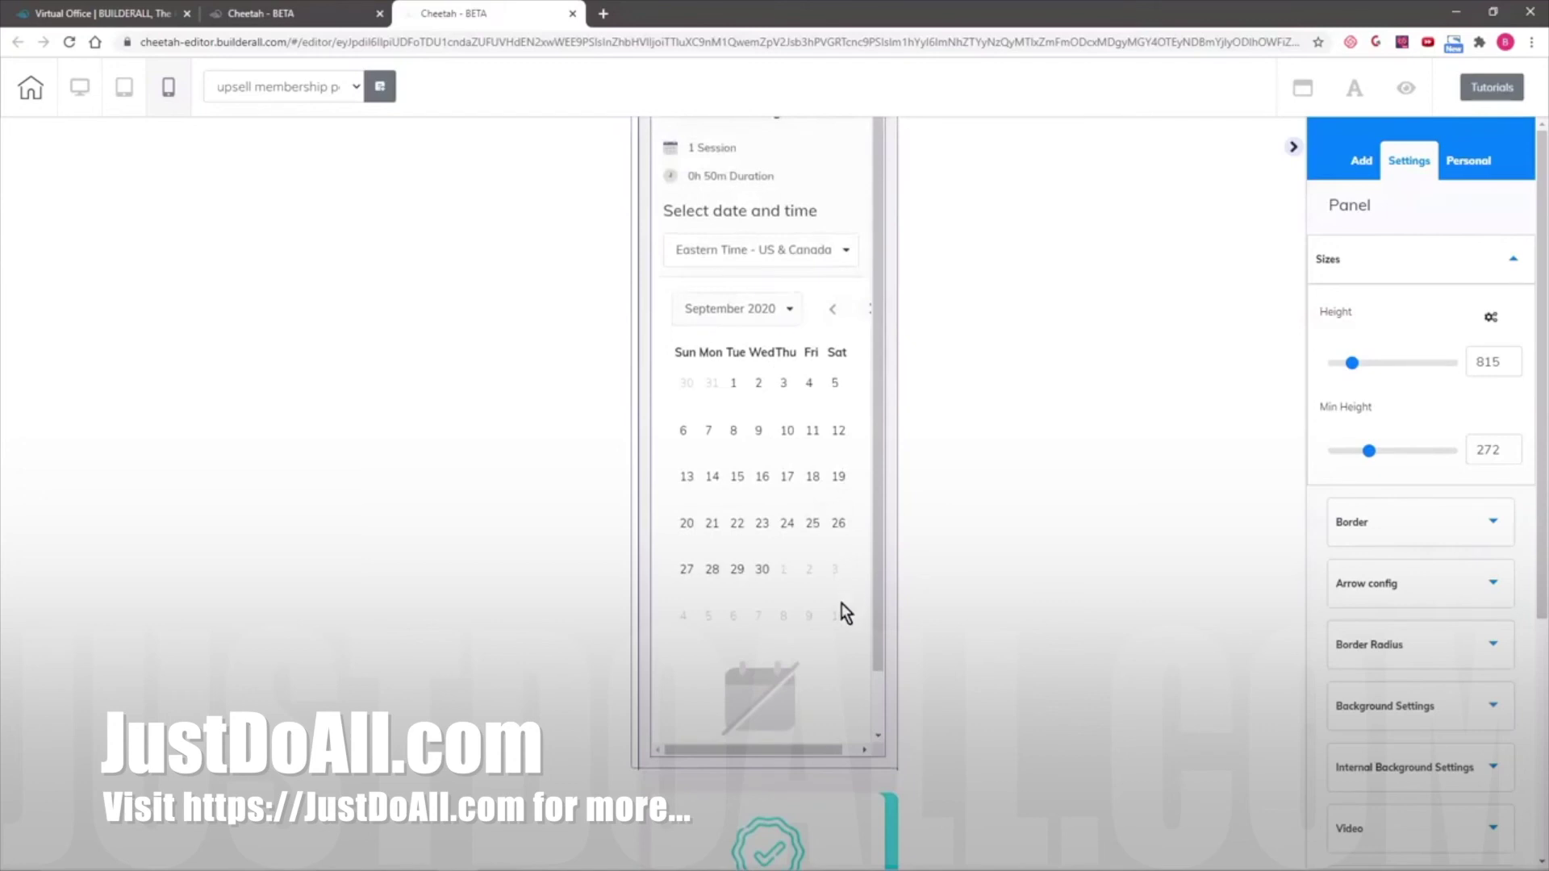
pyautogui.scroll(4, 710, 414)
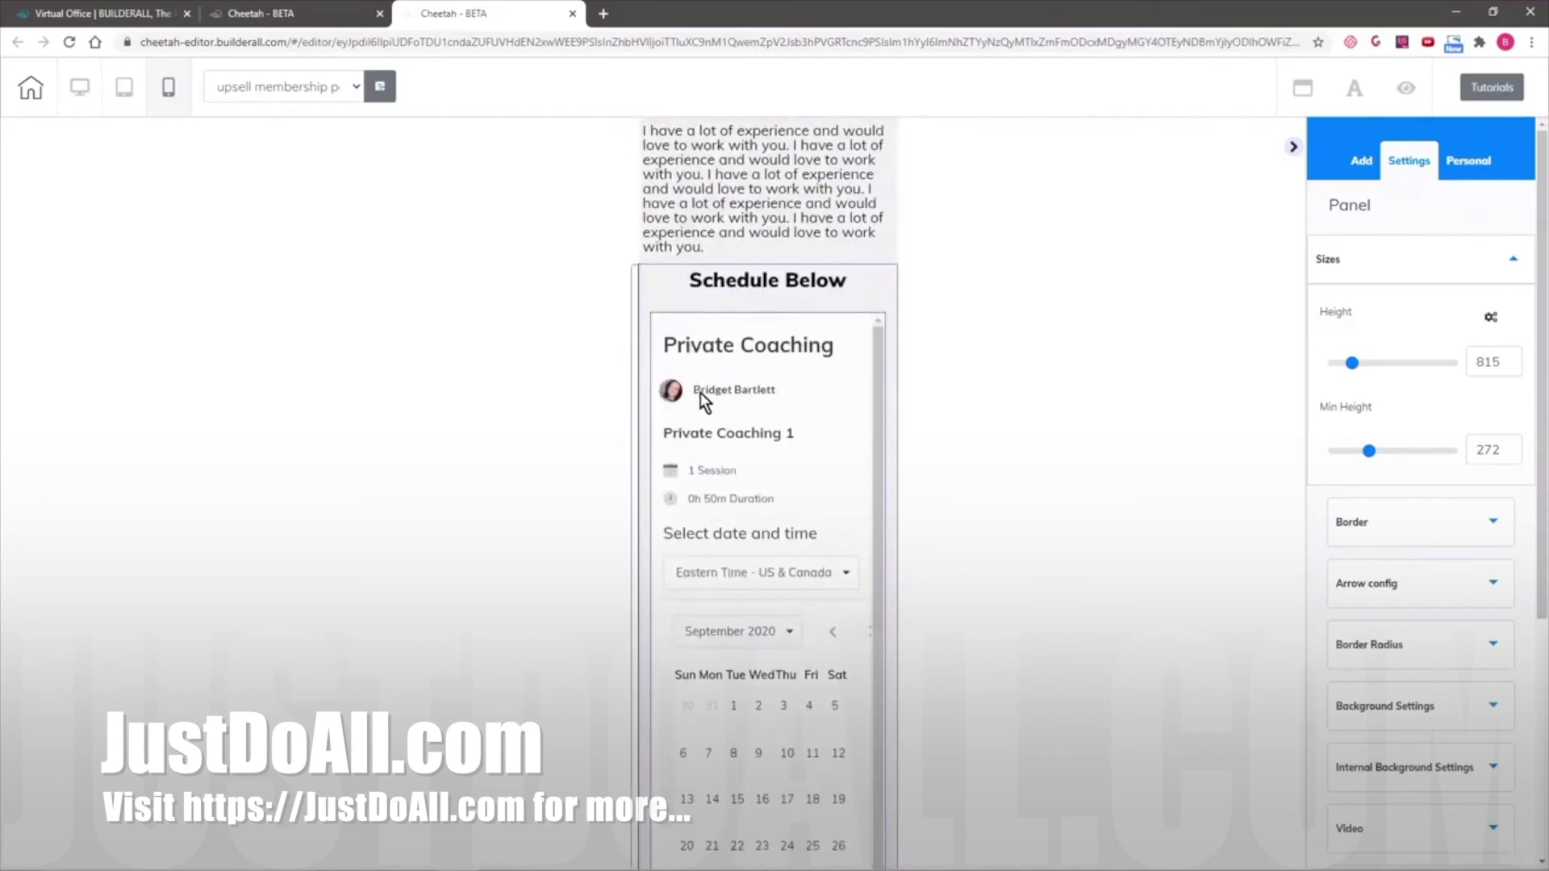
pyautogui.click(702, 401)
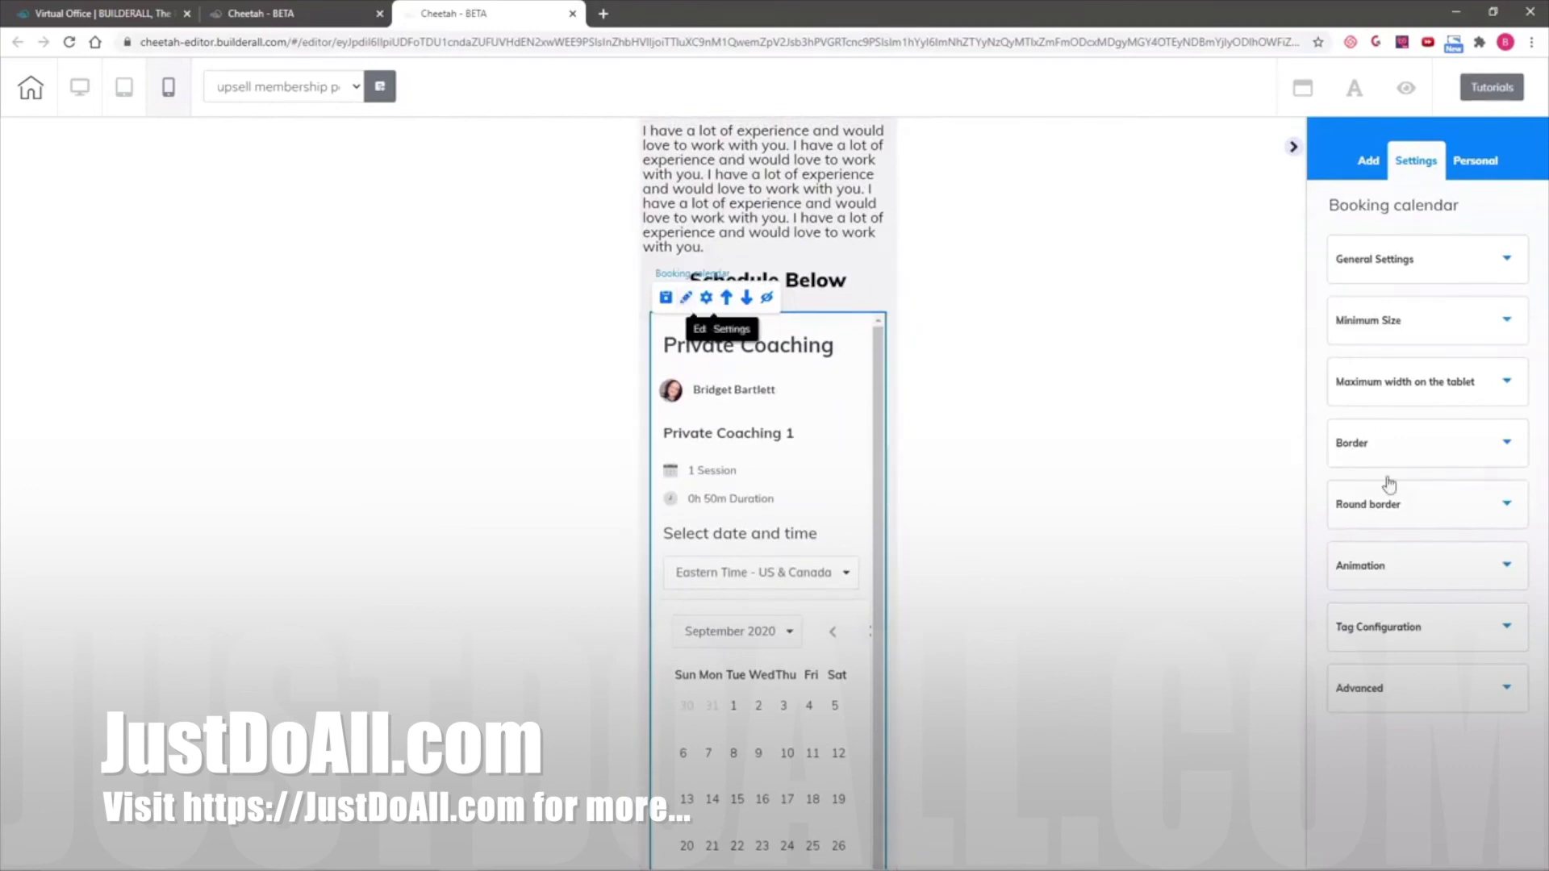
pyautogui.click(1430, 706)
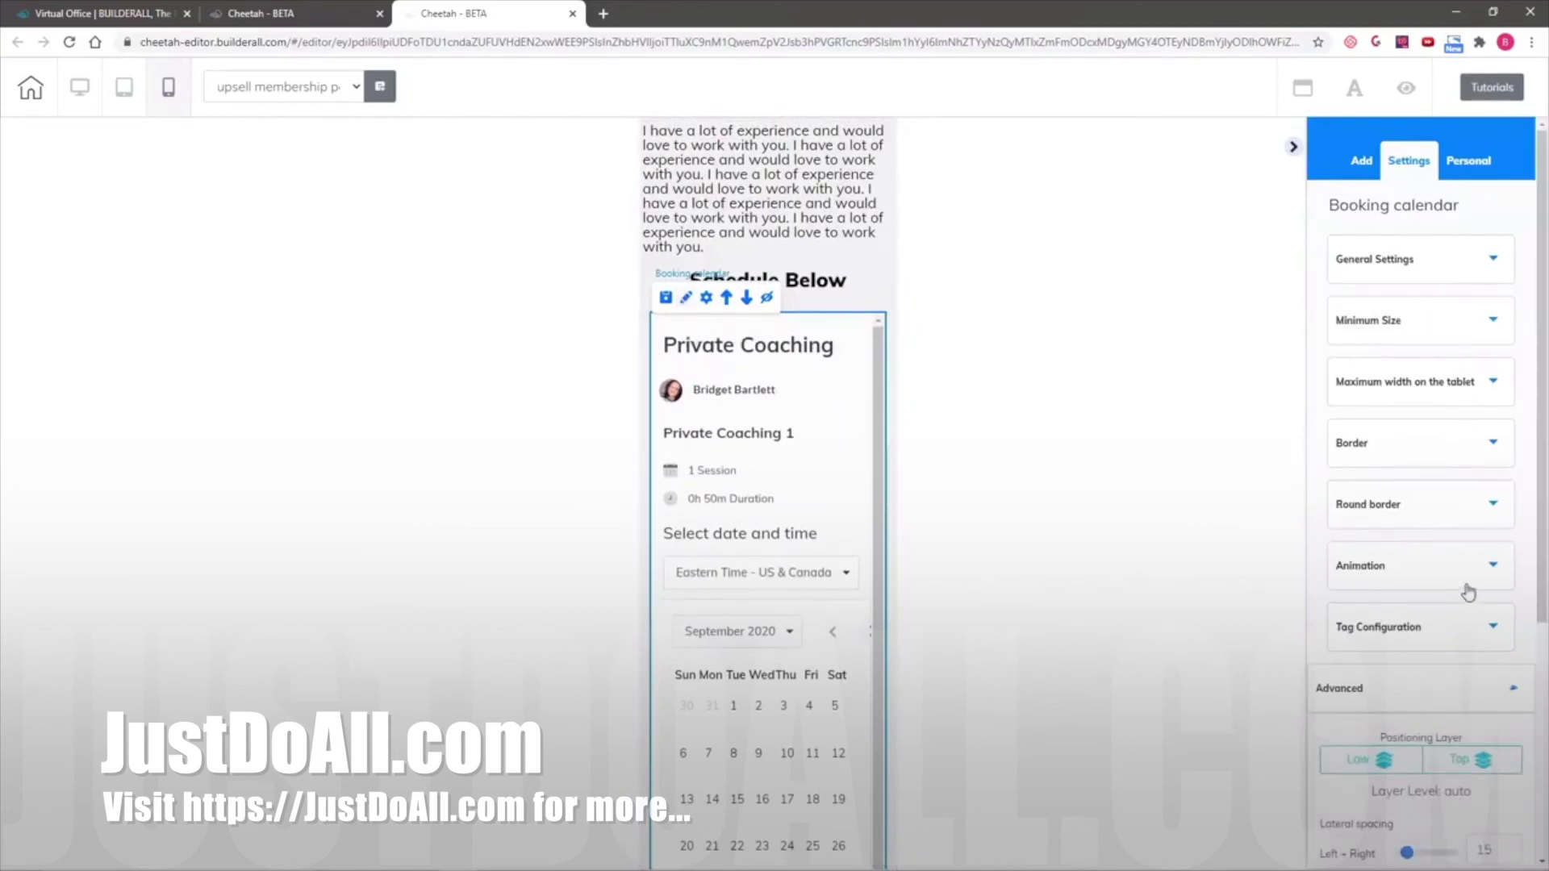
pyautogui.scroll(-4, 1420, 565)
pyautogui.moveTo(1406, 499); pyautogui.dragTo(1400, 500)
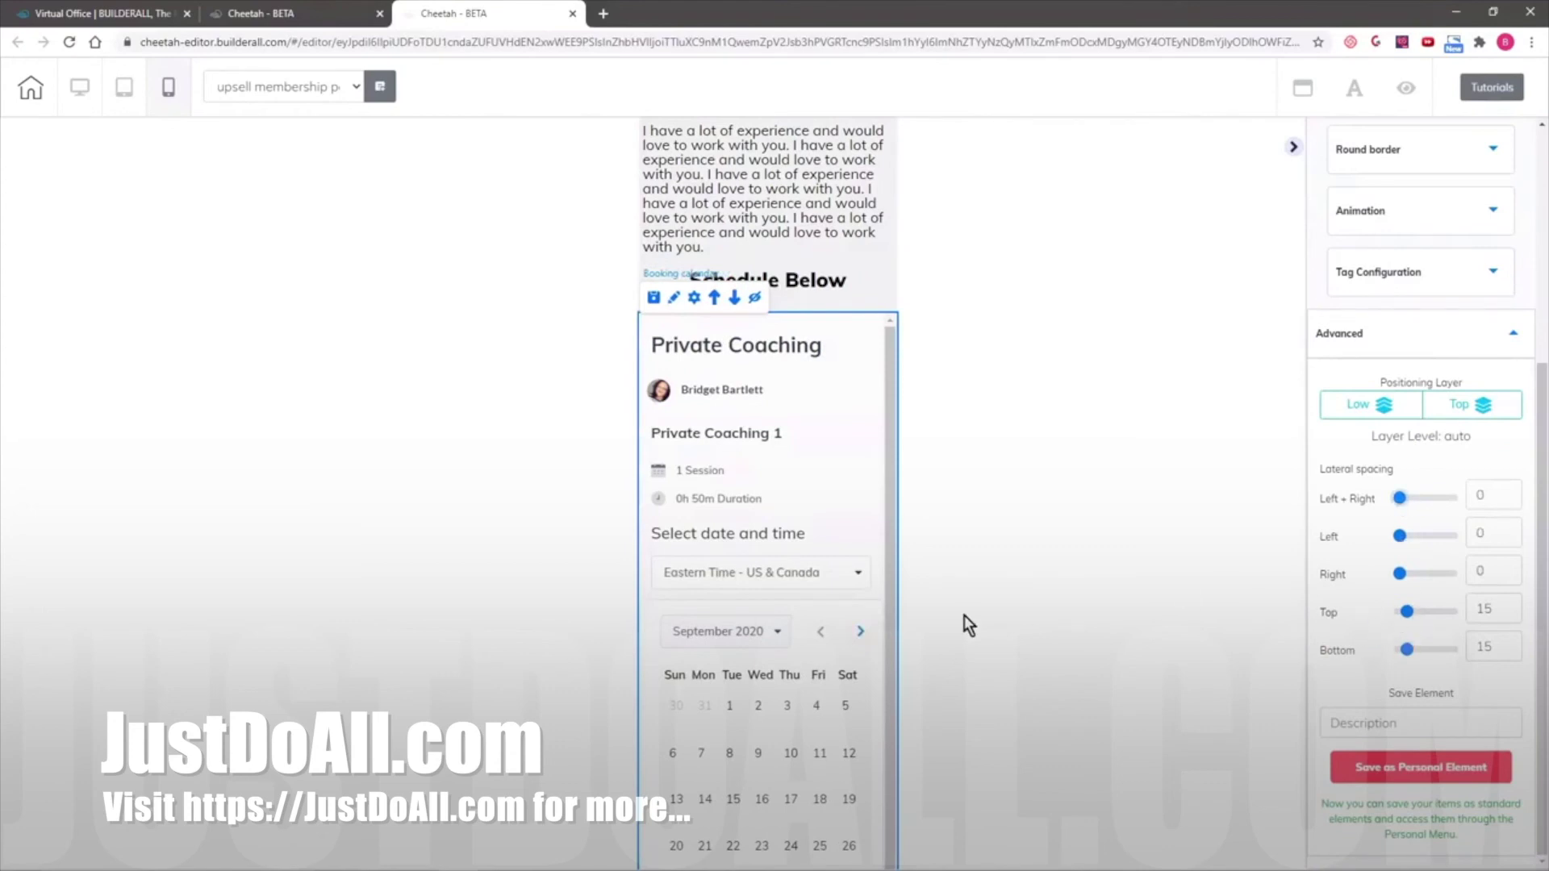
pyautogui.scroll(-5, 976, 633)
pyautogui.moveTo(1406, 649); pyautogui.dragTo(1436, 650)
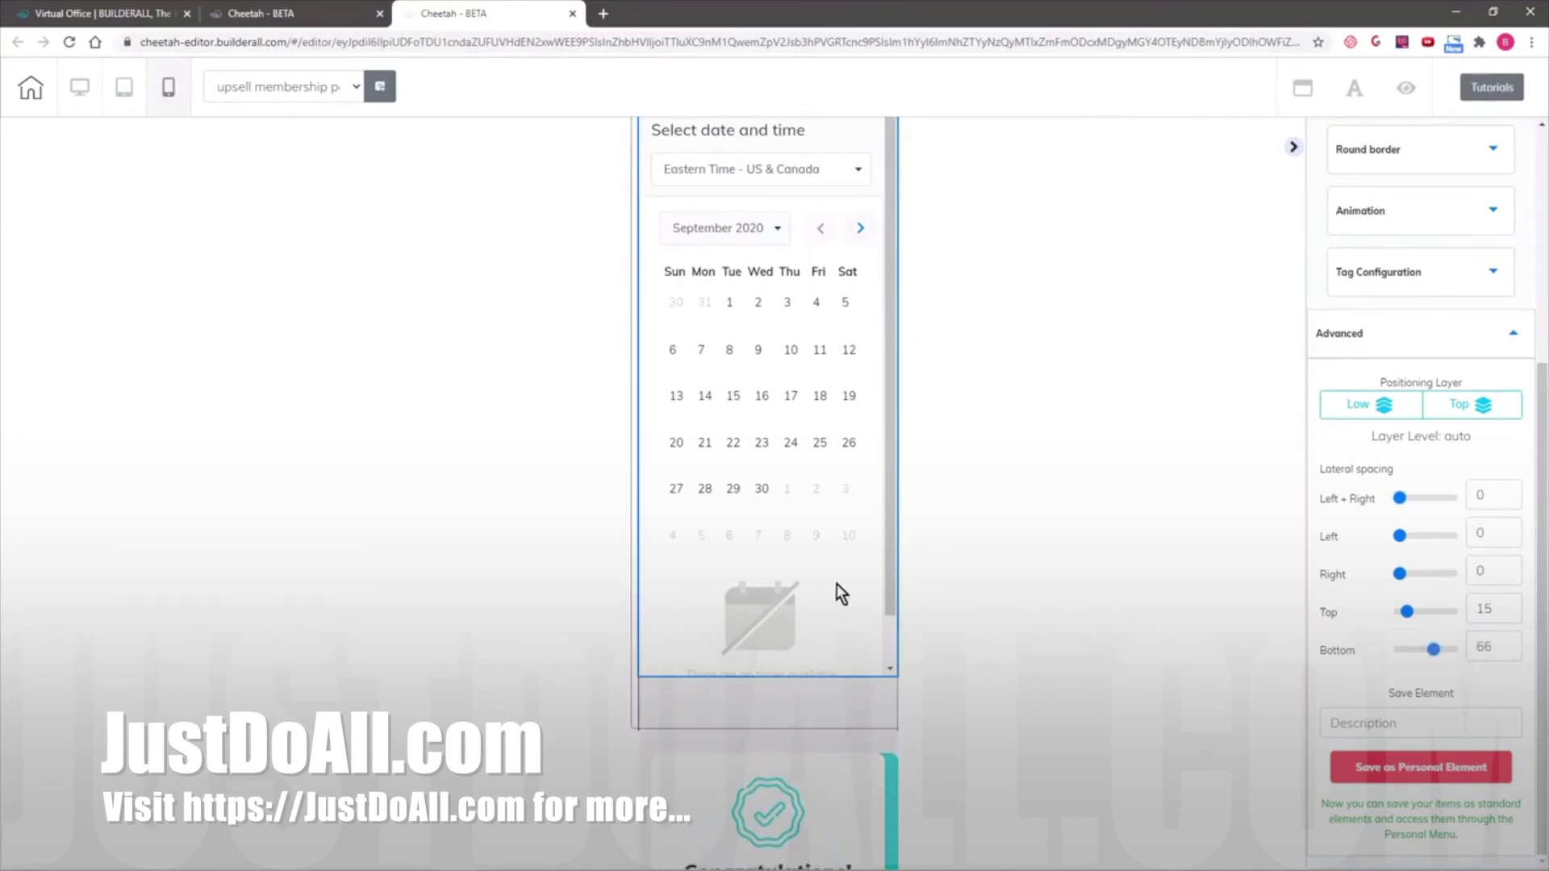
# Set the calendar's minimum height to 1052, then return to desktop view.
pyautogui.scroll(7, 837, 581)
pyautogui.scroll(5, 1404, 247)
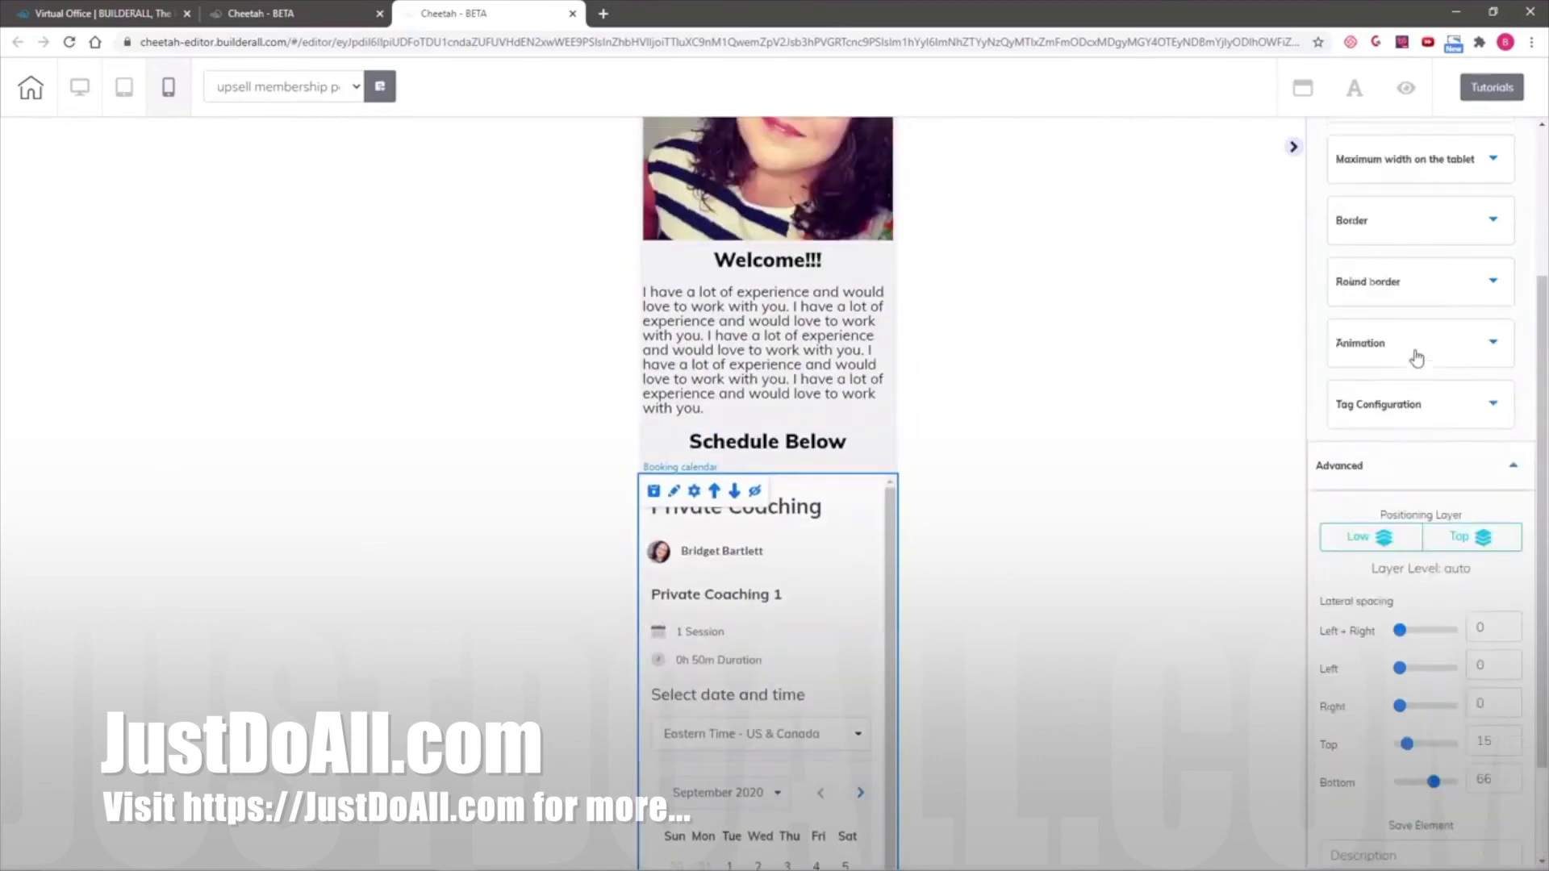
pyautogui.click(1400, 323)
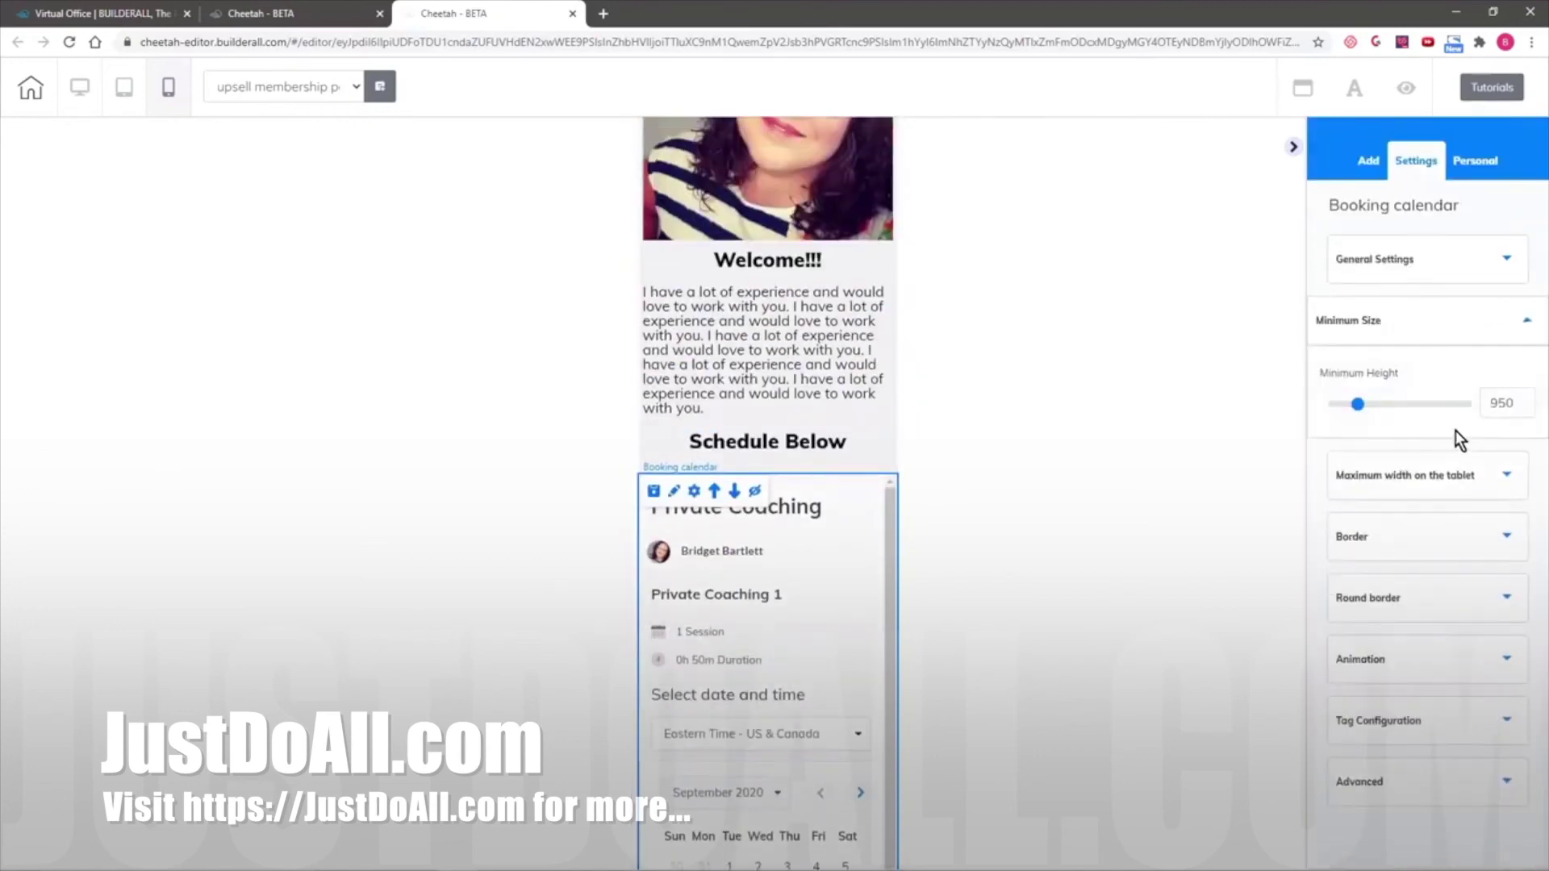
pyautogui.moveTo(1366, 411); pyautogui.dragTo(1375, 405)
pyautogui.scroll(-10, 1035, 599)
pyautogui.scroll(-3, 825, 633)
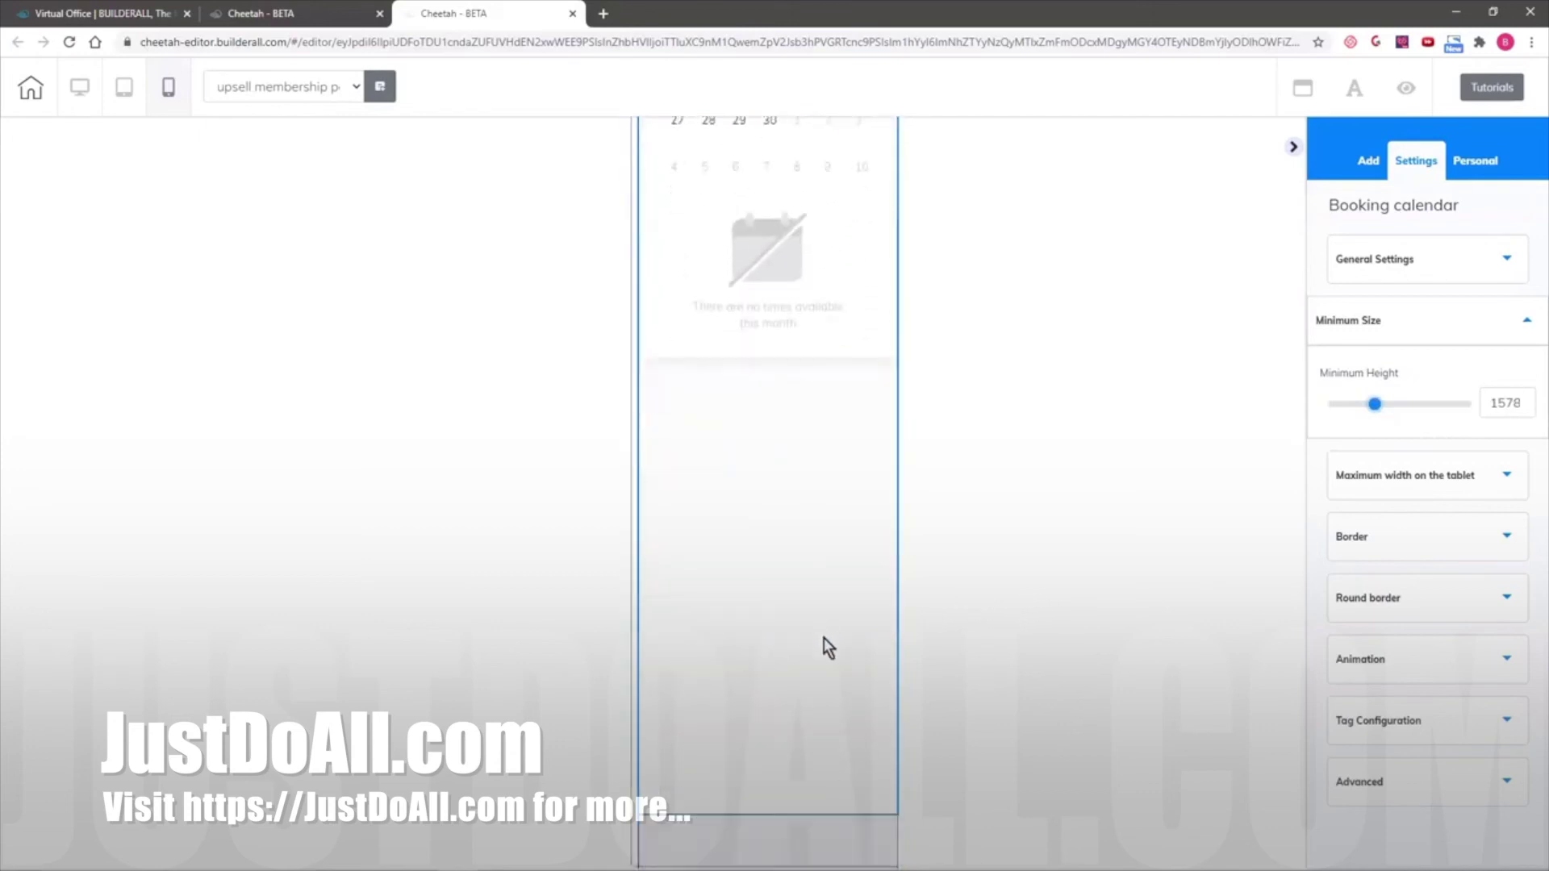
pyautogui.scroll(3, 807, 618)
pyautogui.moveTo(1374, 405); pyautogui.dragTo(1367, 406)
pyautogui.click(1525, 408)
pyautogui.click(1526, 407)
pyautogui.click(1526, 407)
pyautogui.click(1526, 408)
pyautogui.click(1525, 408)
pyautogui.click(1526, 407)
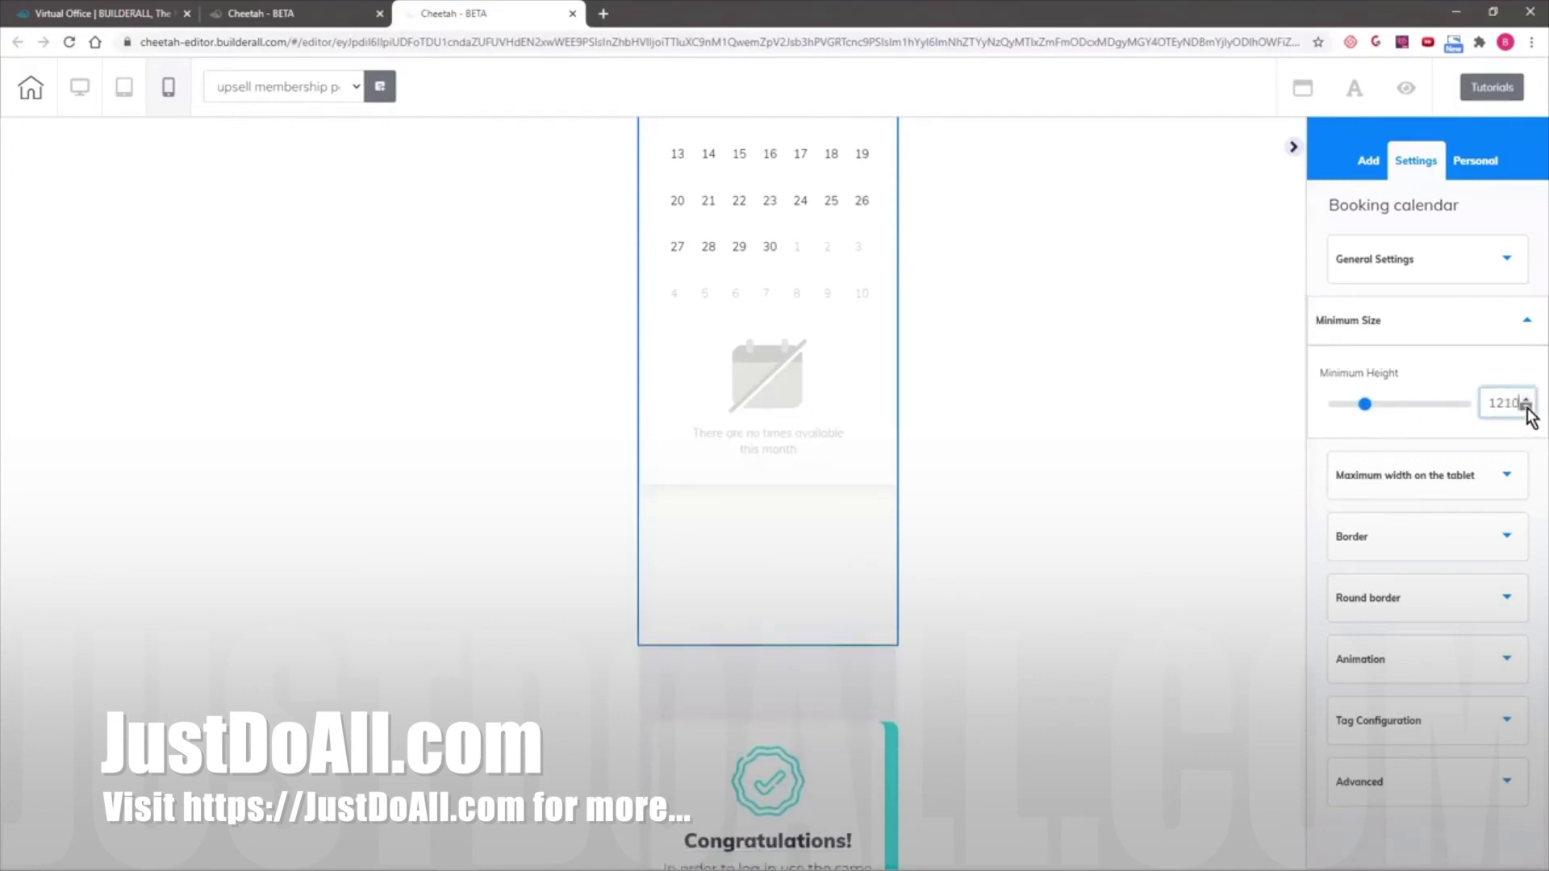
pyautogui.click(1526, 408)
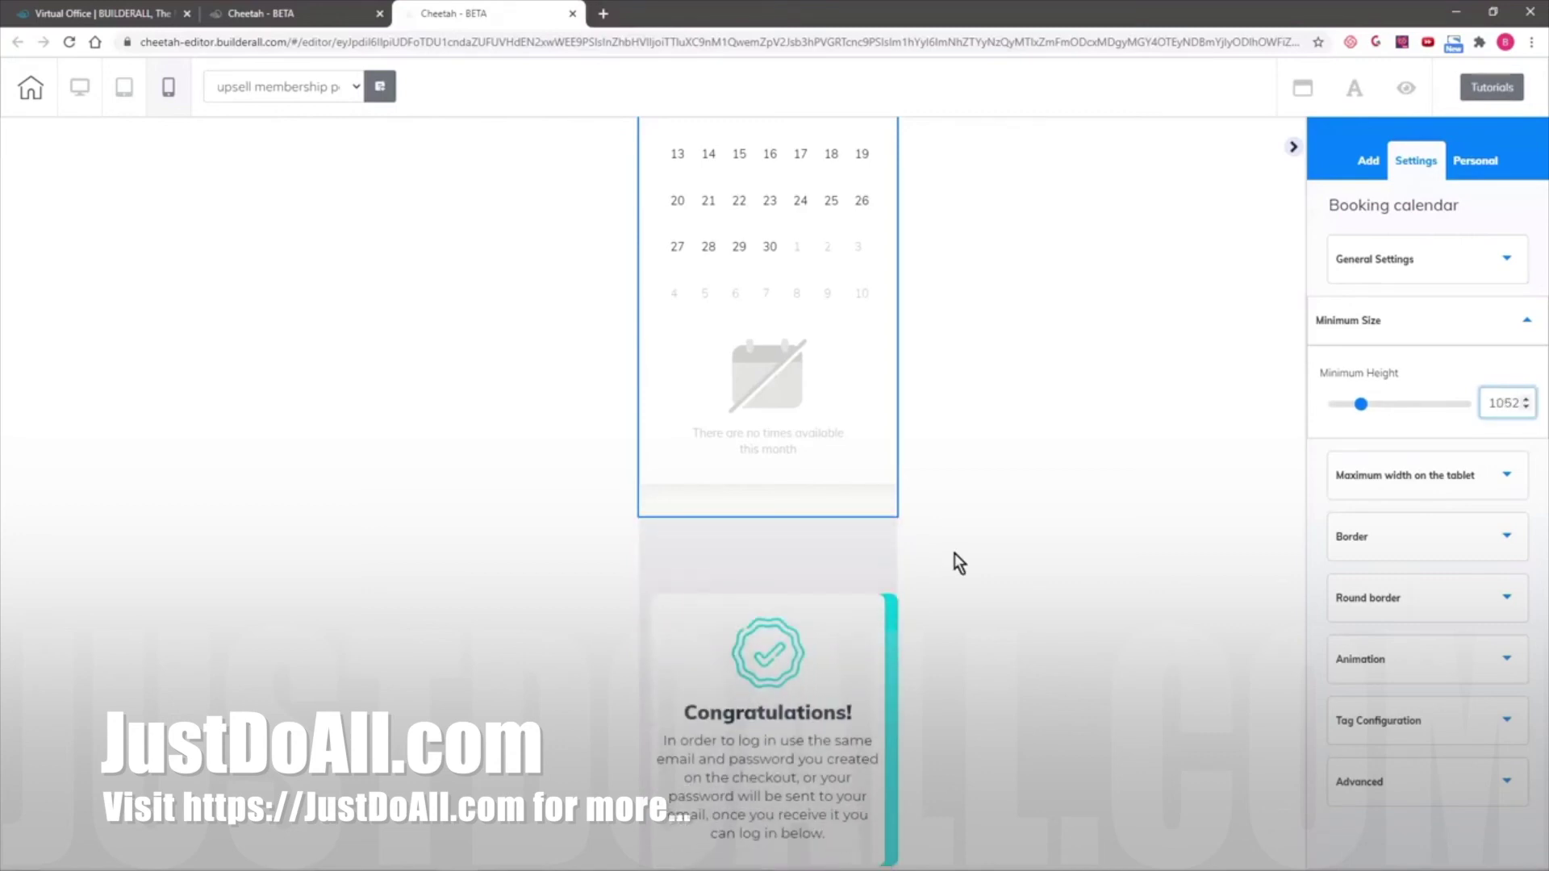
pyautogui.scroll(10, 951, 532)
pyautogui.scroll(-10, 1004, 629)
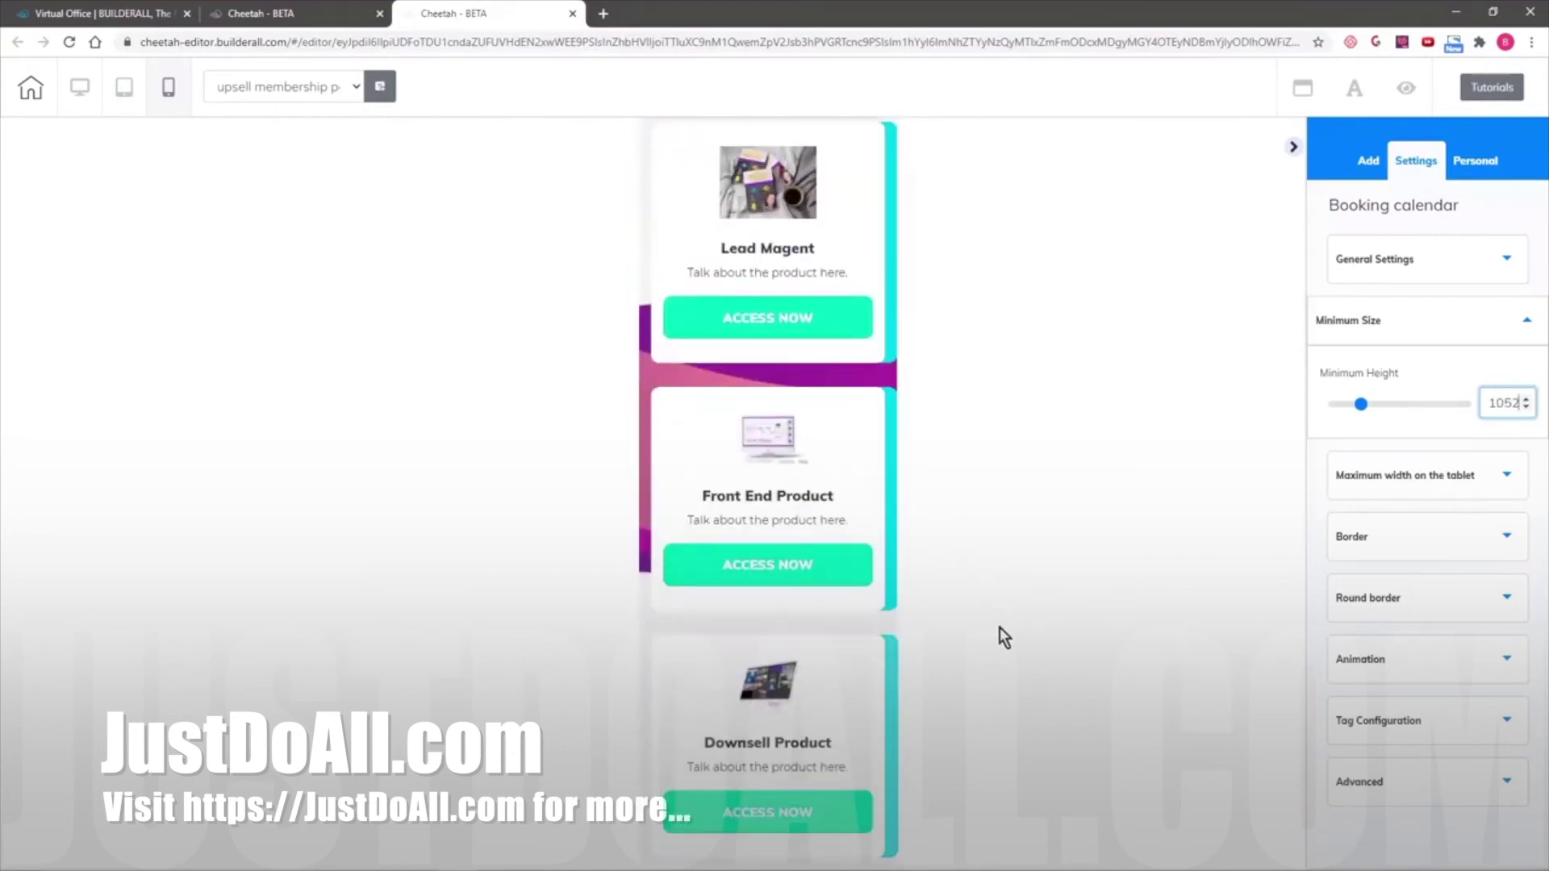
pyautogui.click(78, 92)
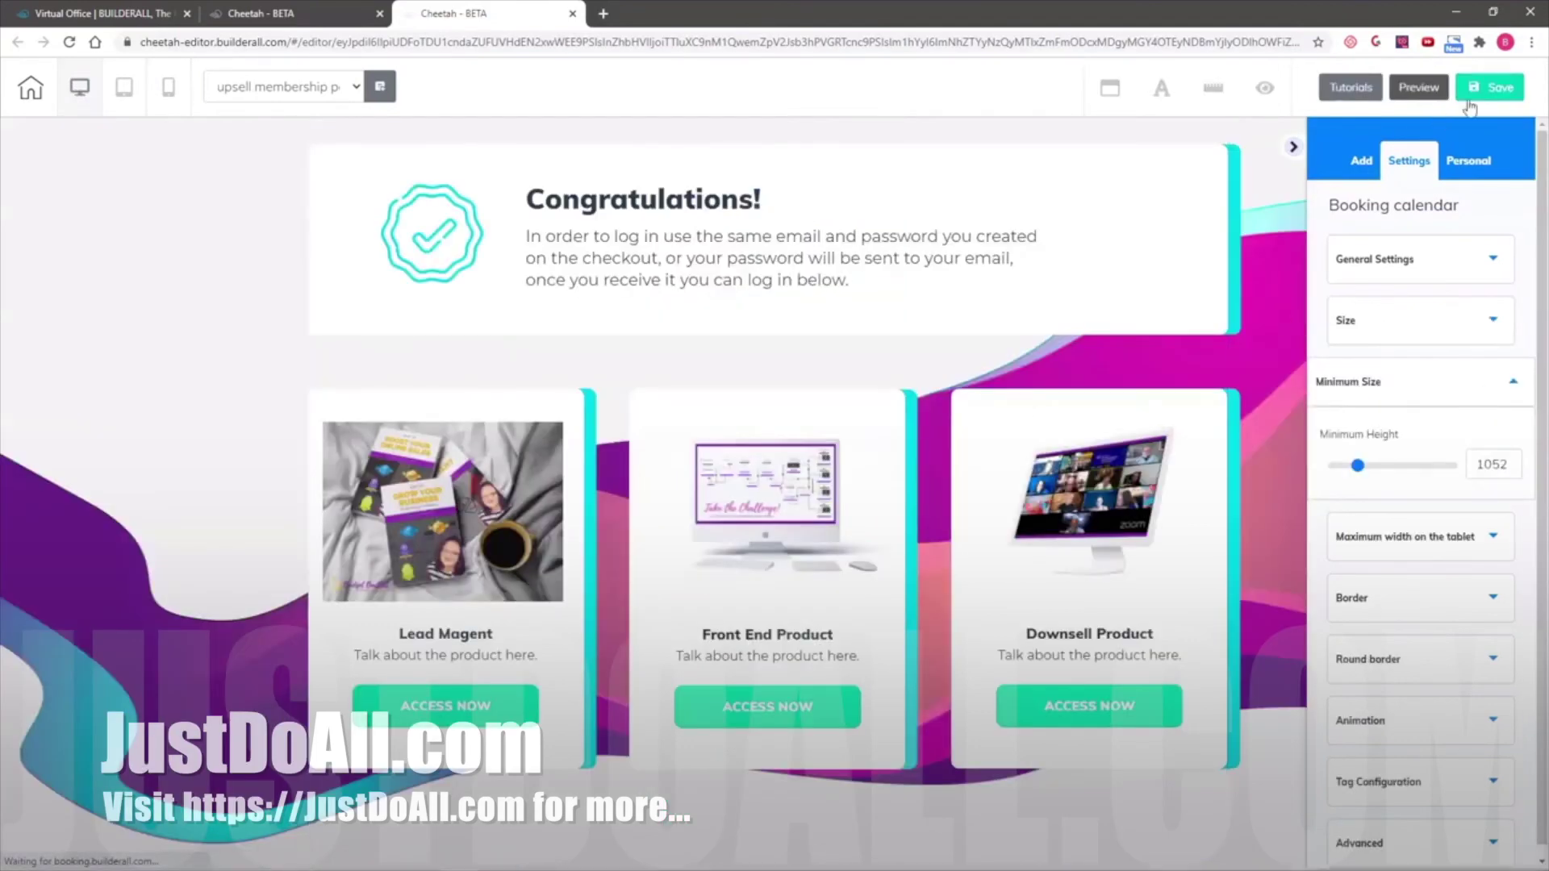
# Save and publish the upsell membership page, then switch to the downsell membership page.
pyautogui.click(1495, 88)
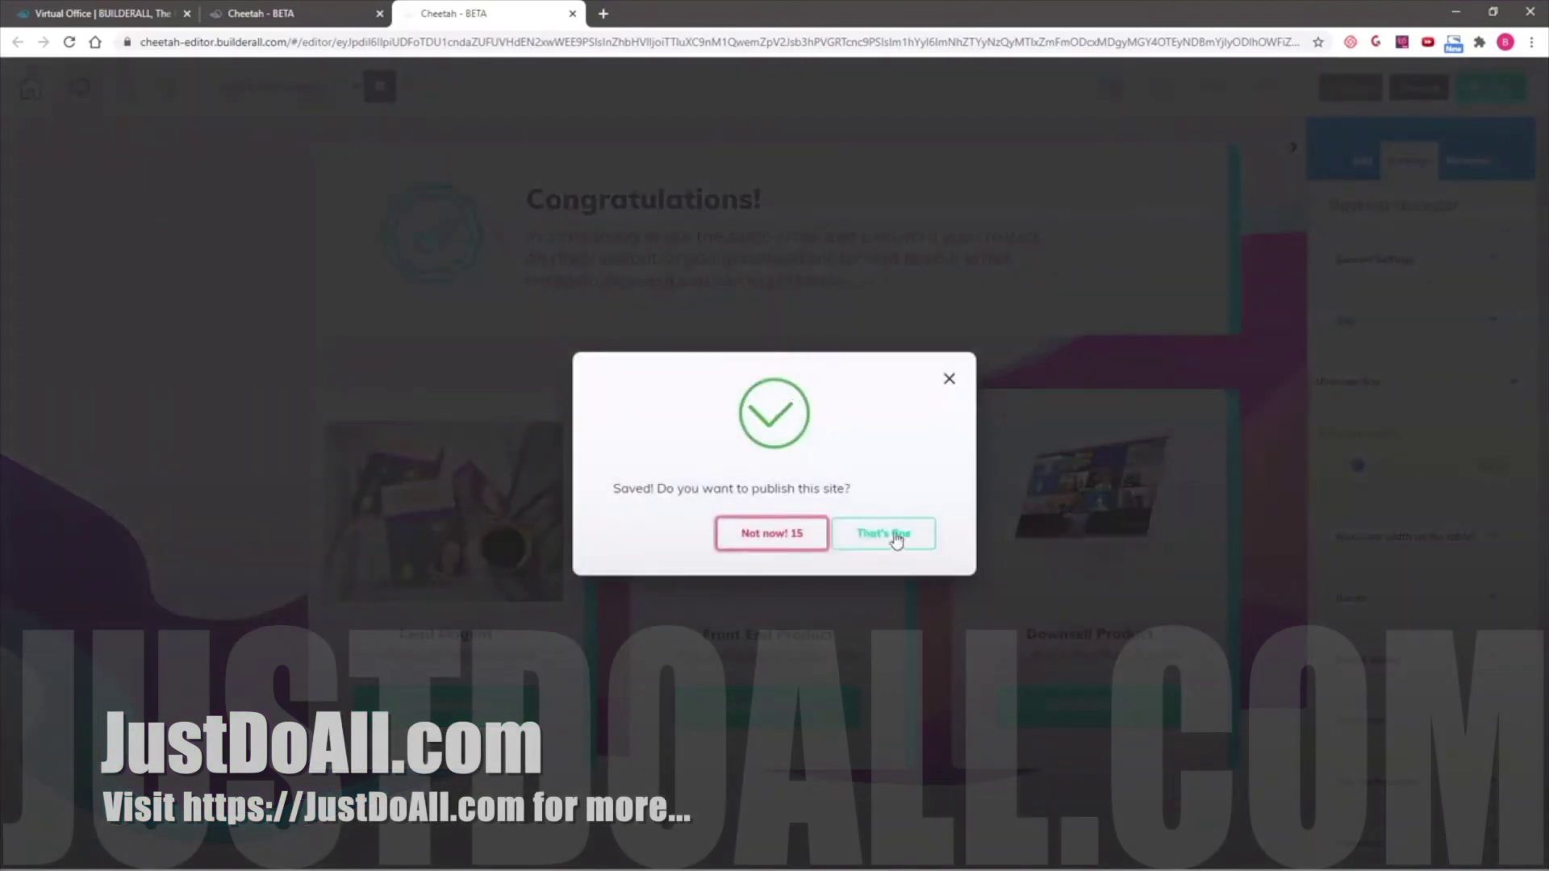
pyautogui.click(897, 539)
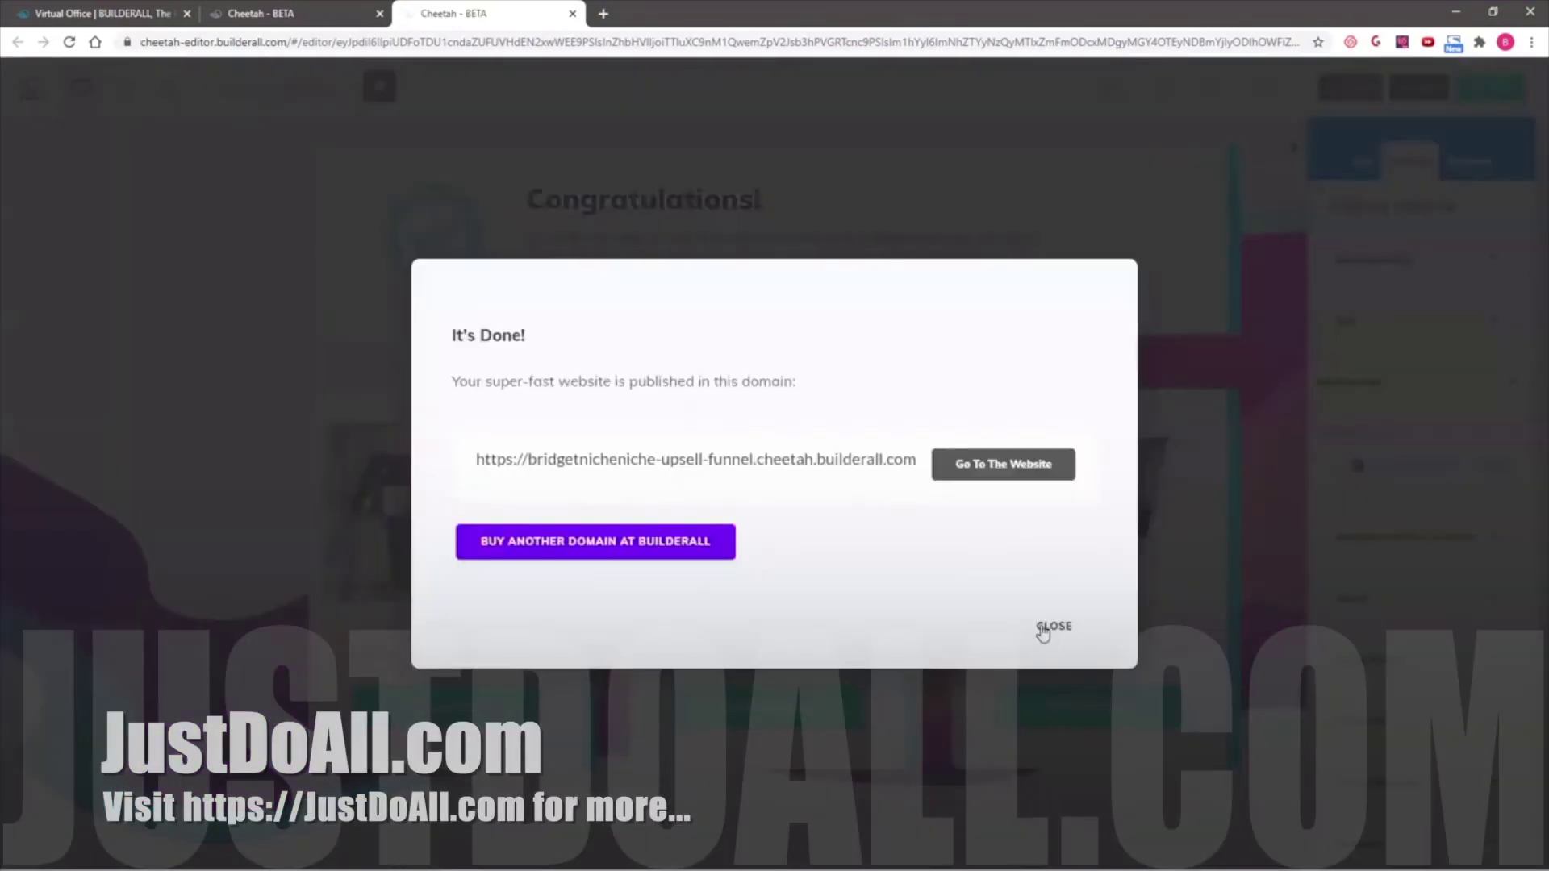
pyautogui.click(1042, 627)
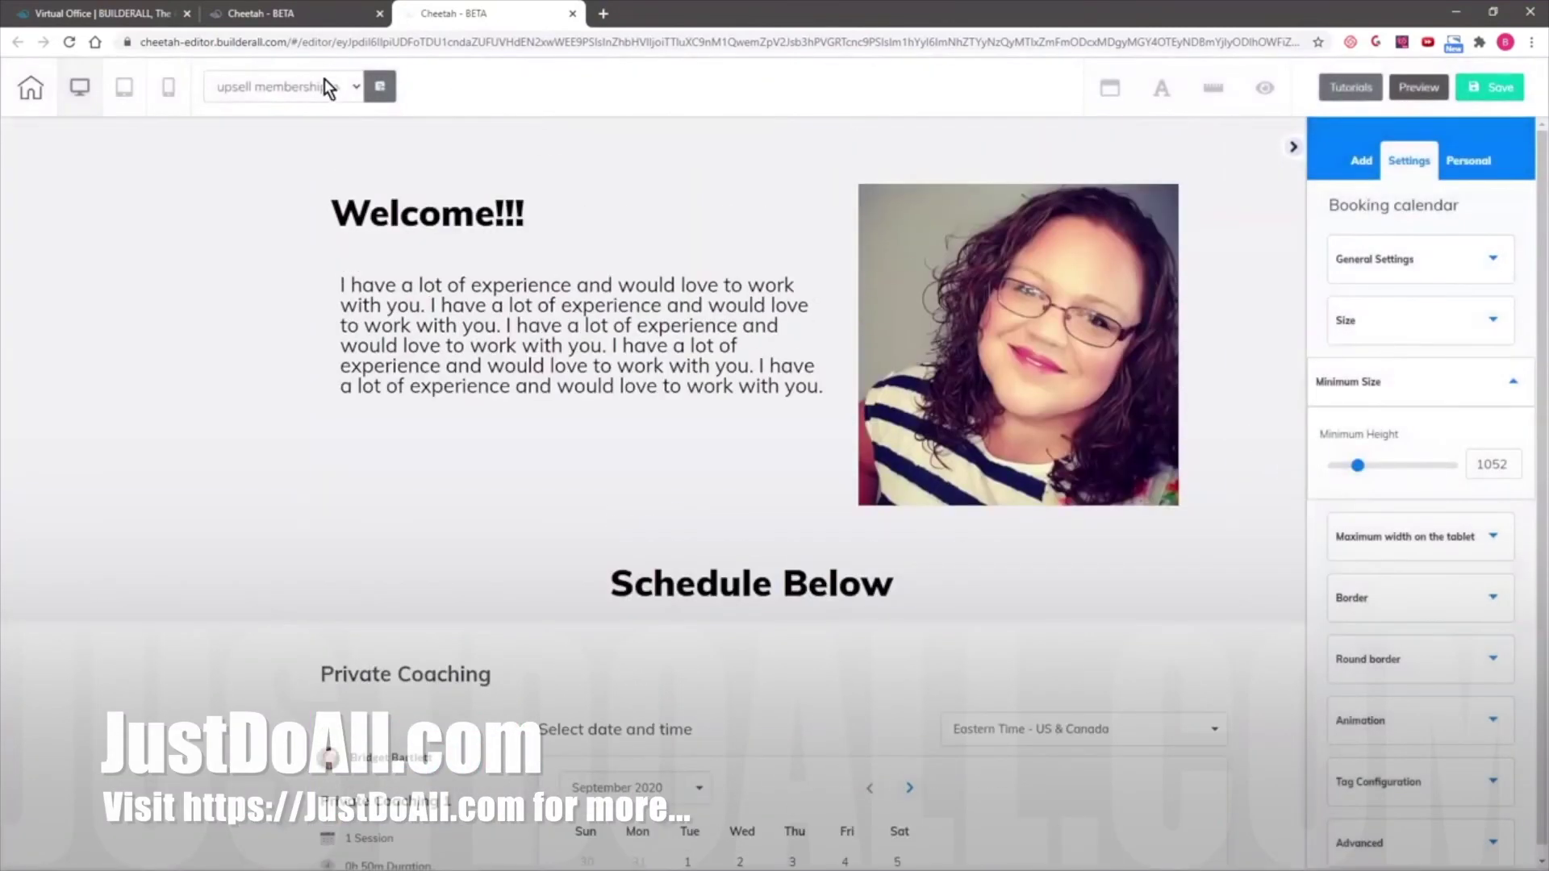
pyautogui.click(324, 80)
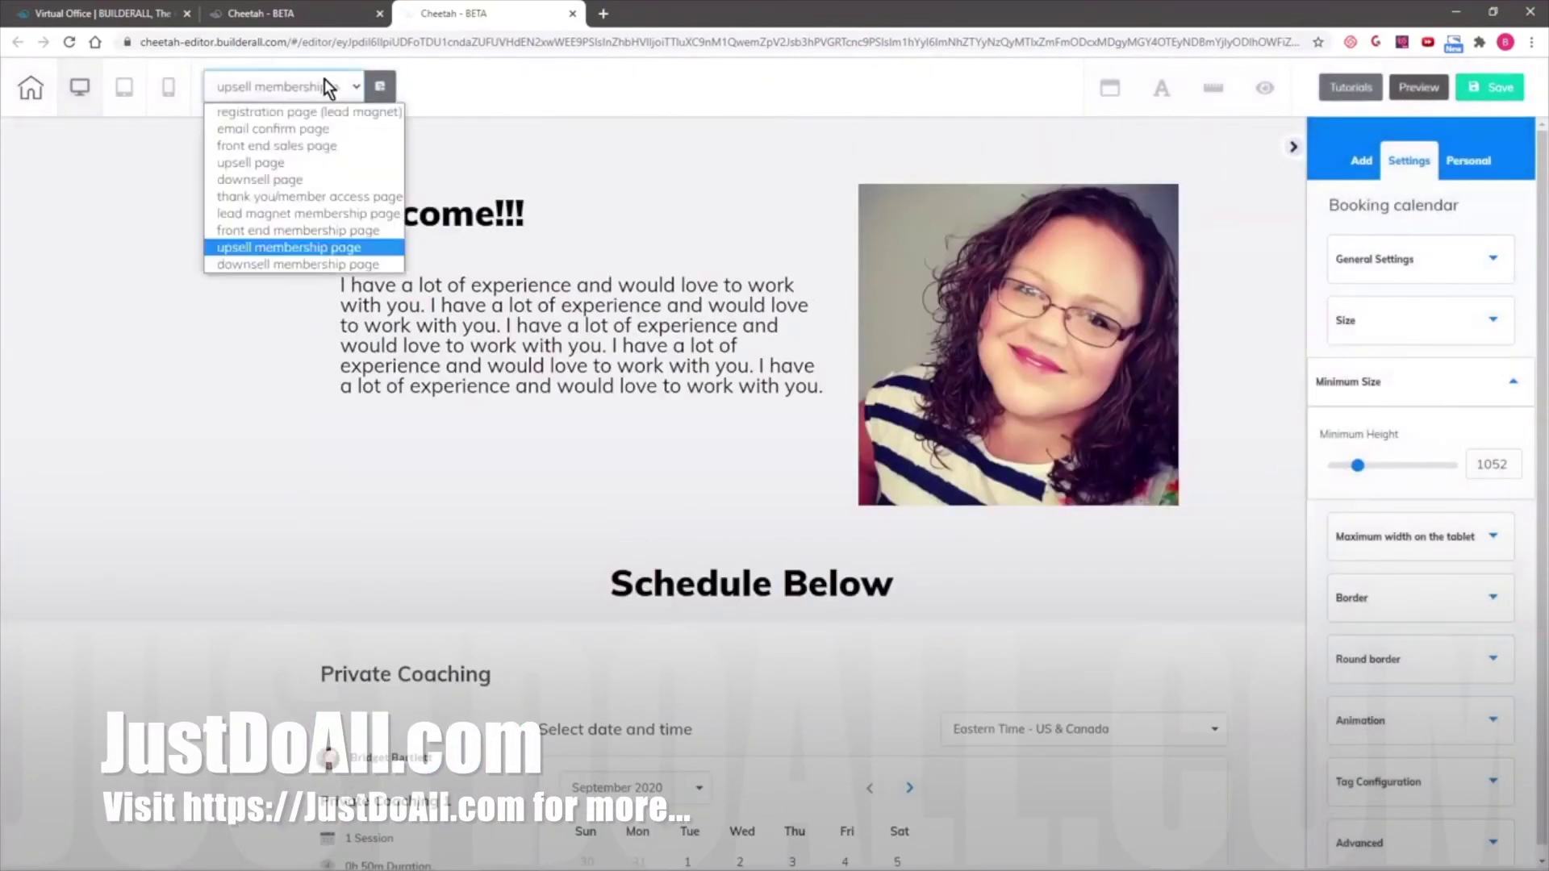
pyautogui.click(305, 264)
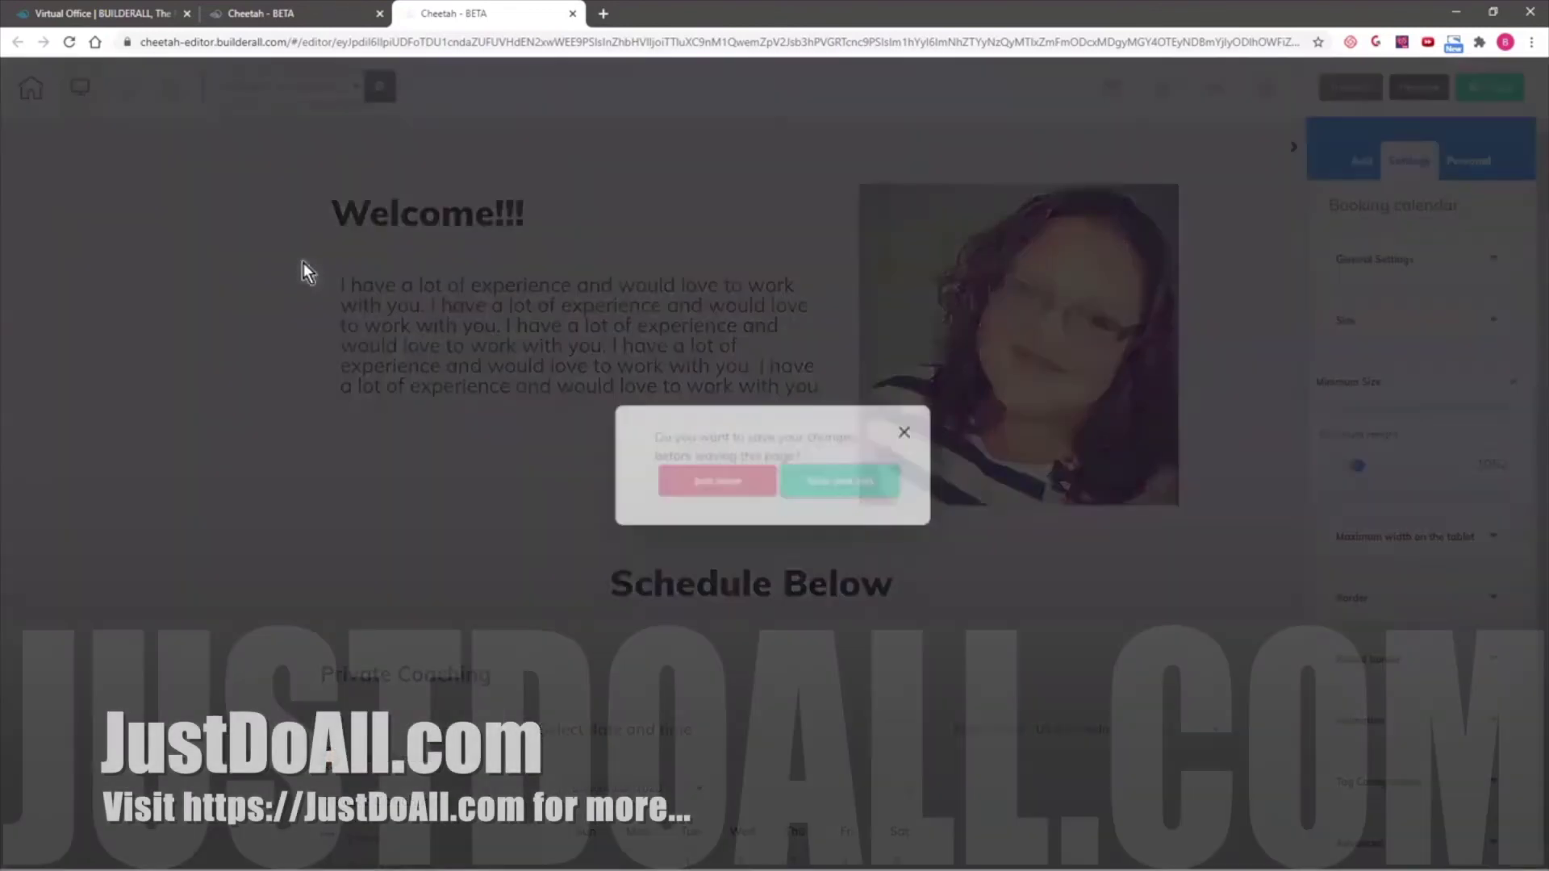
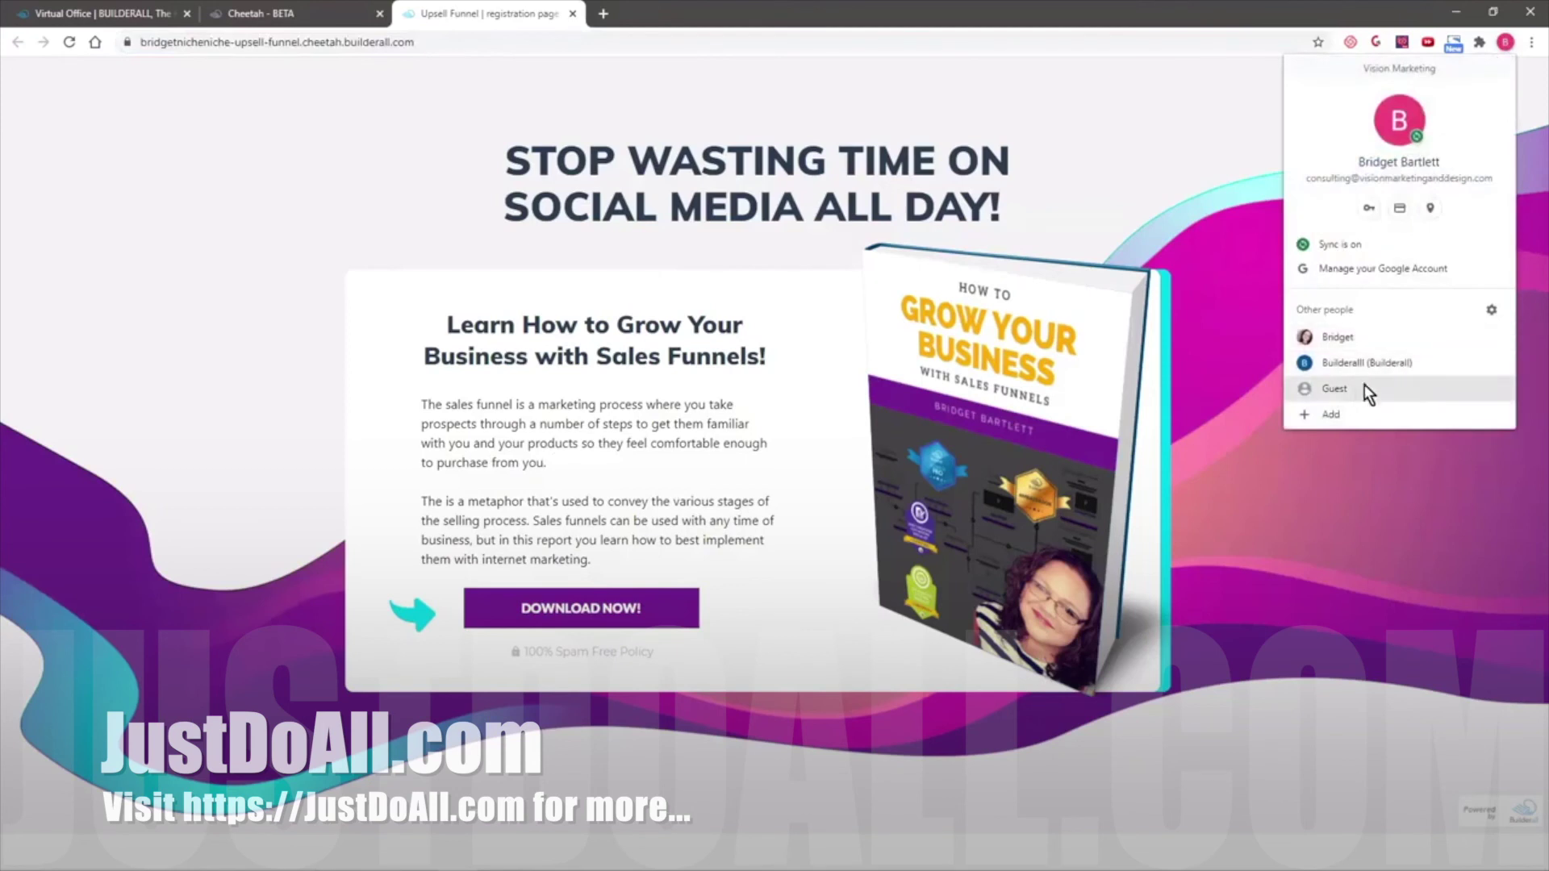
# Load the pasted funnel URL in a Chrome guest window and bring up the DOWNLOAD NOW register form.
pyautogui.click(1341, 386)
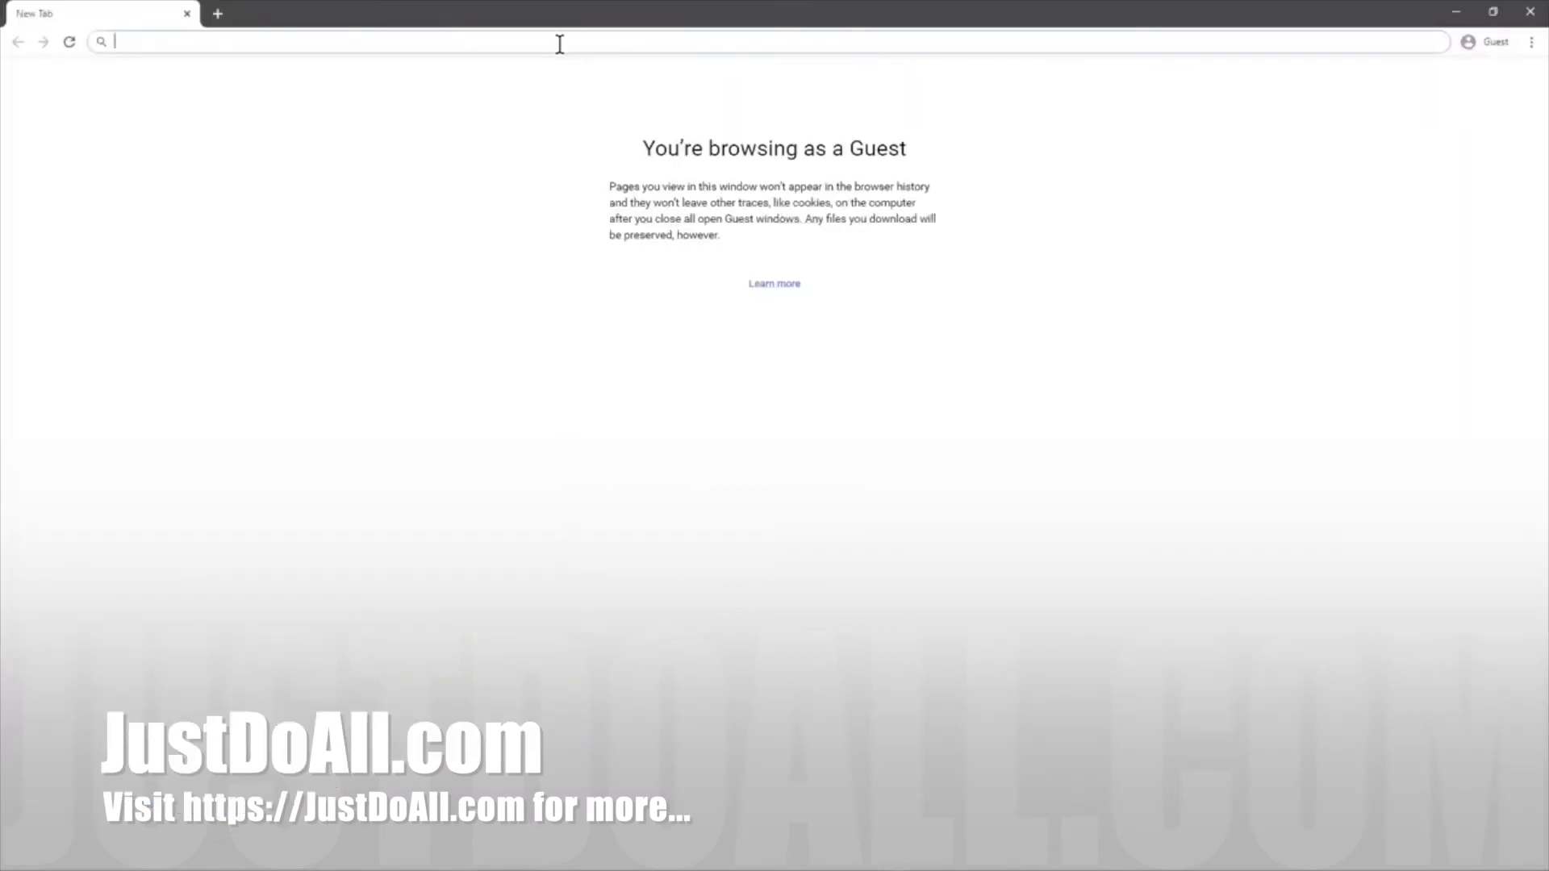
pyautogui.write('https://bridgetnicheniche-upsell-funnel.cheetah.builderall.com/')
pyautogui.press('Return')
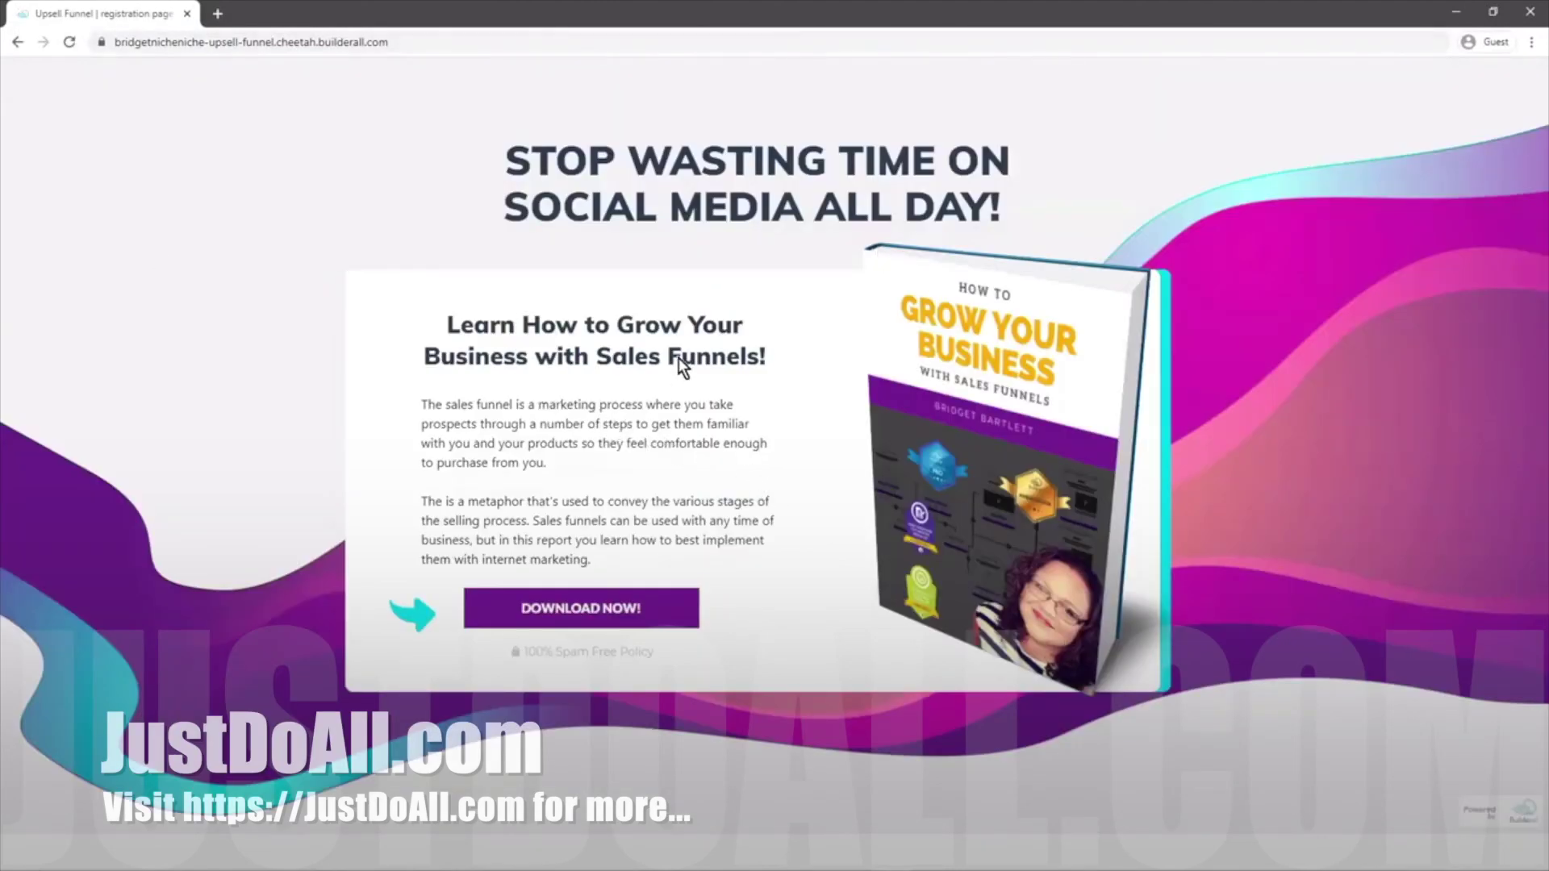
pyautogui.click(592, 618)
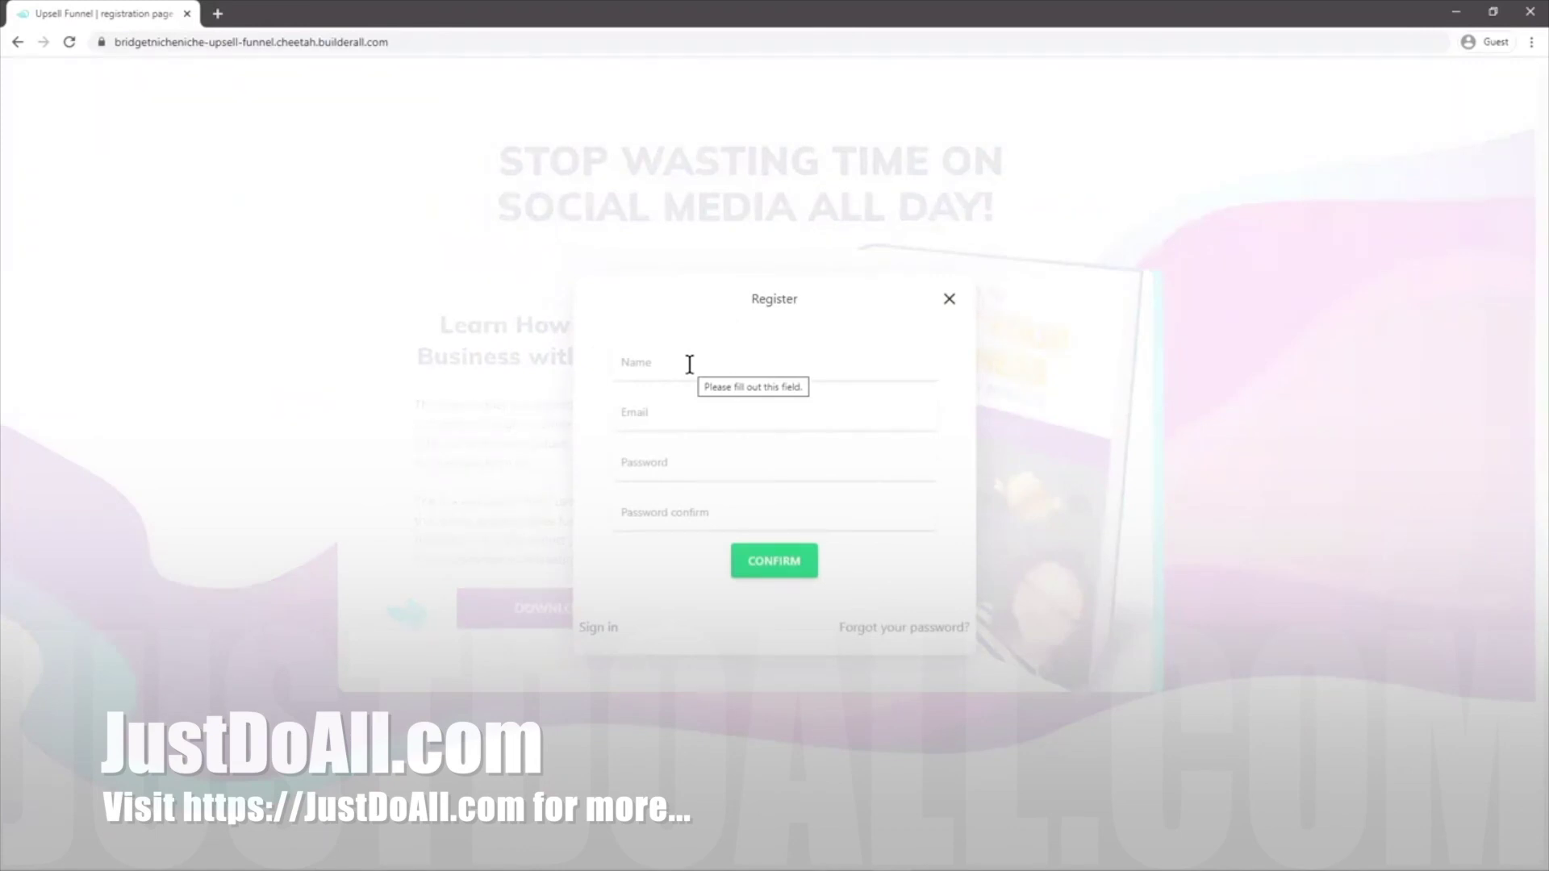
# Register a test subscriber with the subscriber's name, email and a matching password, then confirm.
pyautogui.click(690, 365)
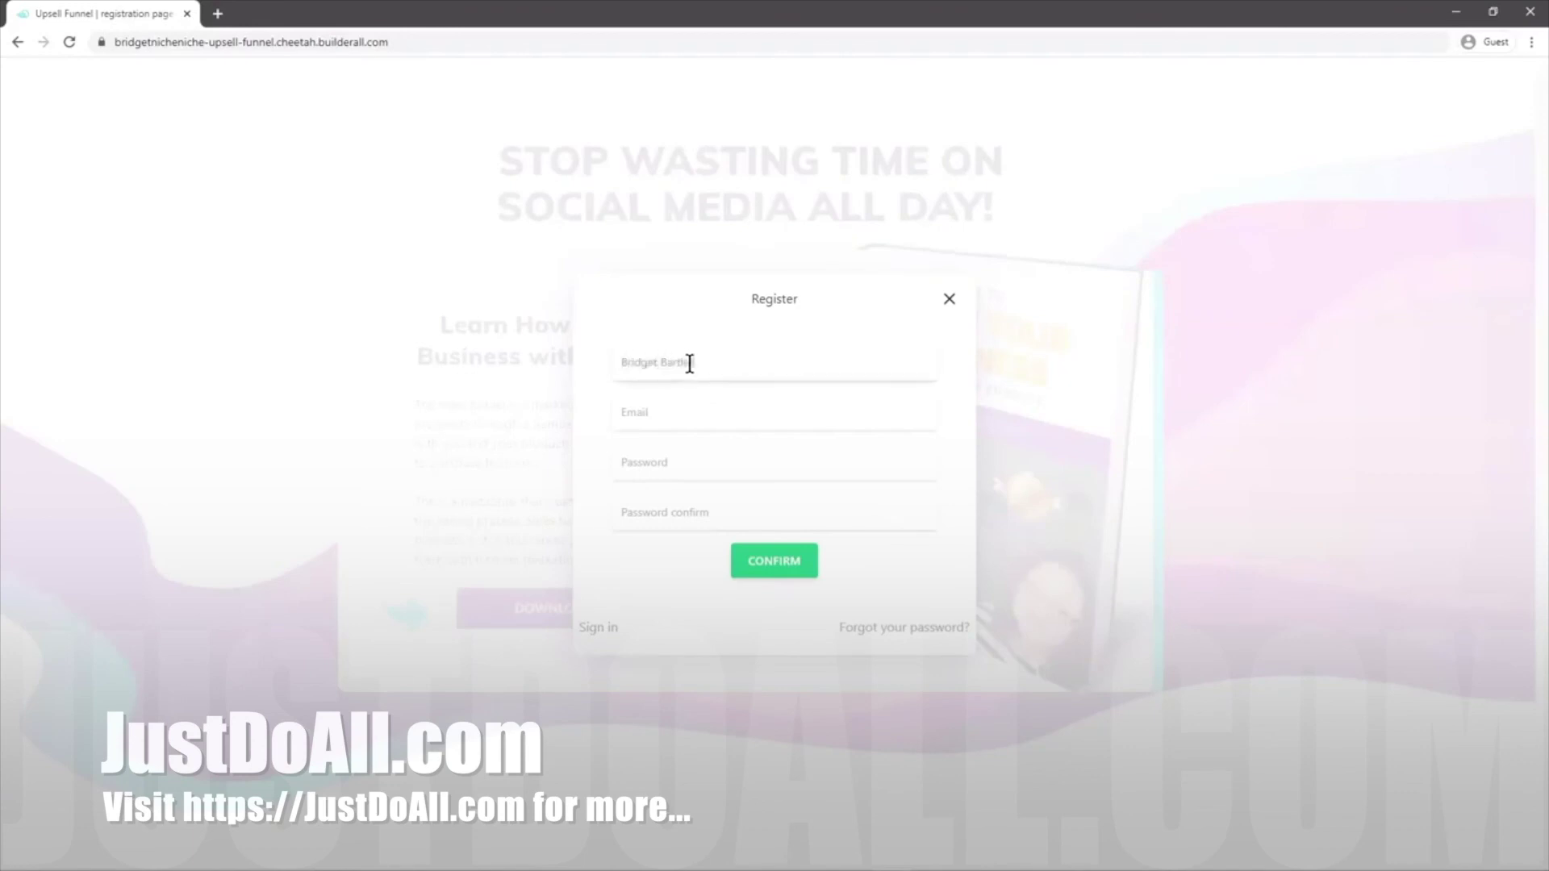
pyautogui.press('Tab')
pyautogui.press('Tab')
pyautogui.press('Tab')
pyautogui.click(765, 564)
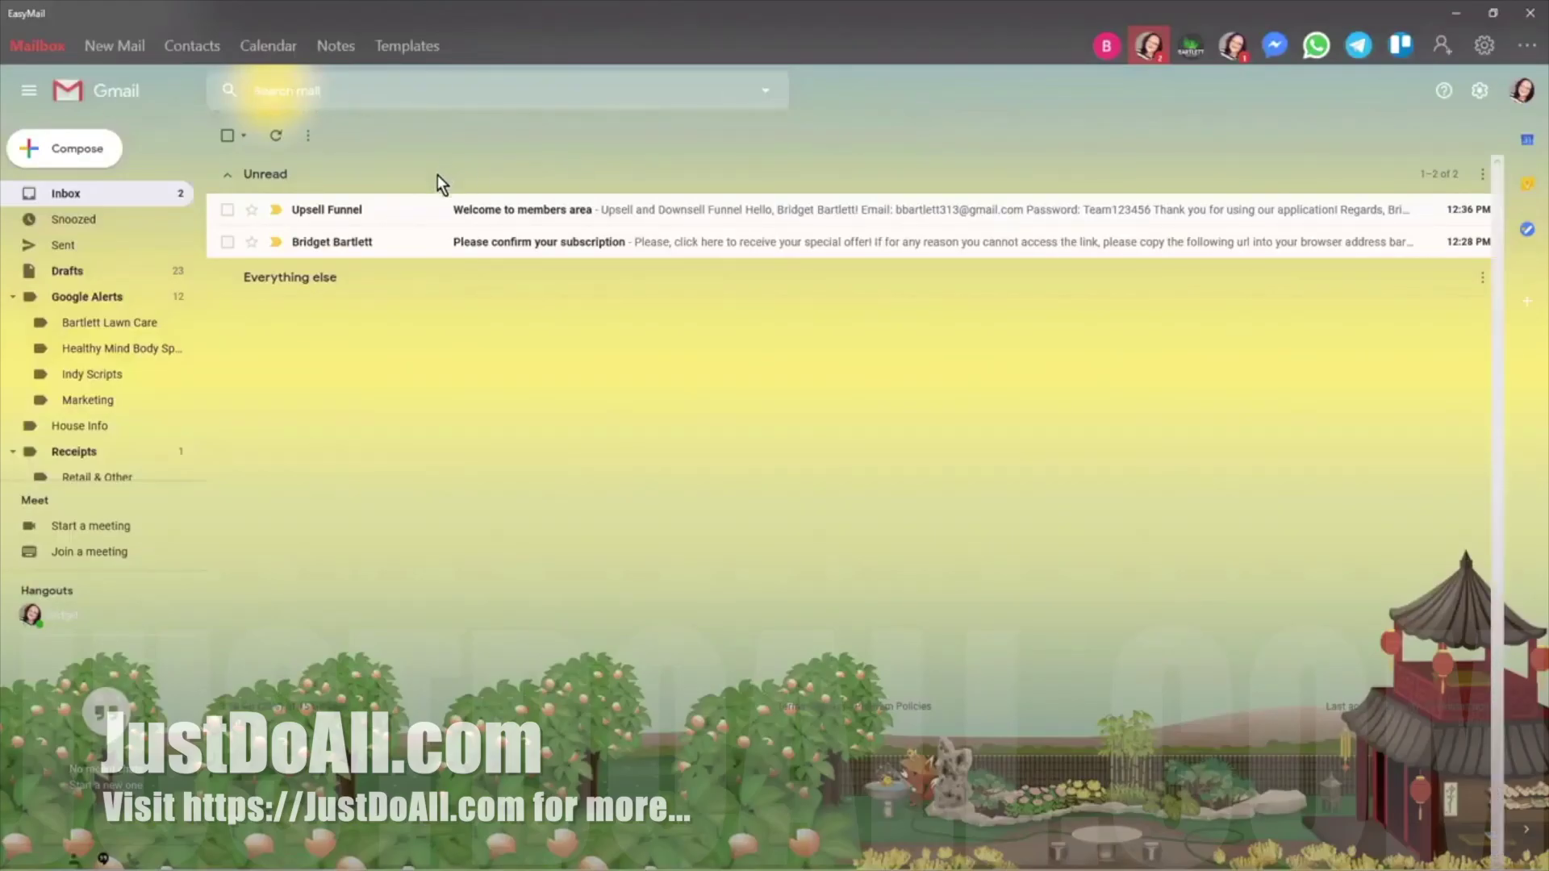
# Read 'Welcome to members area', then follow the link in 'Please confirm your subscription'.
pyautogui.click(642, 213)
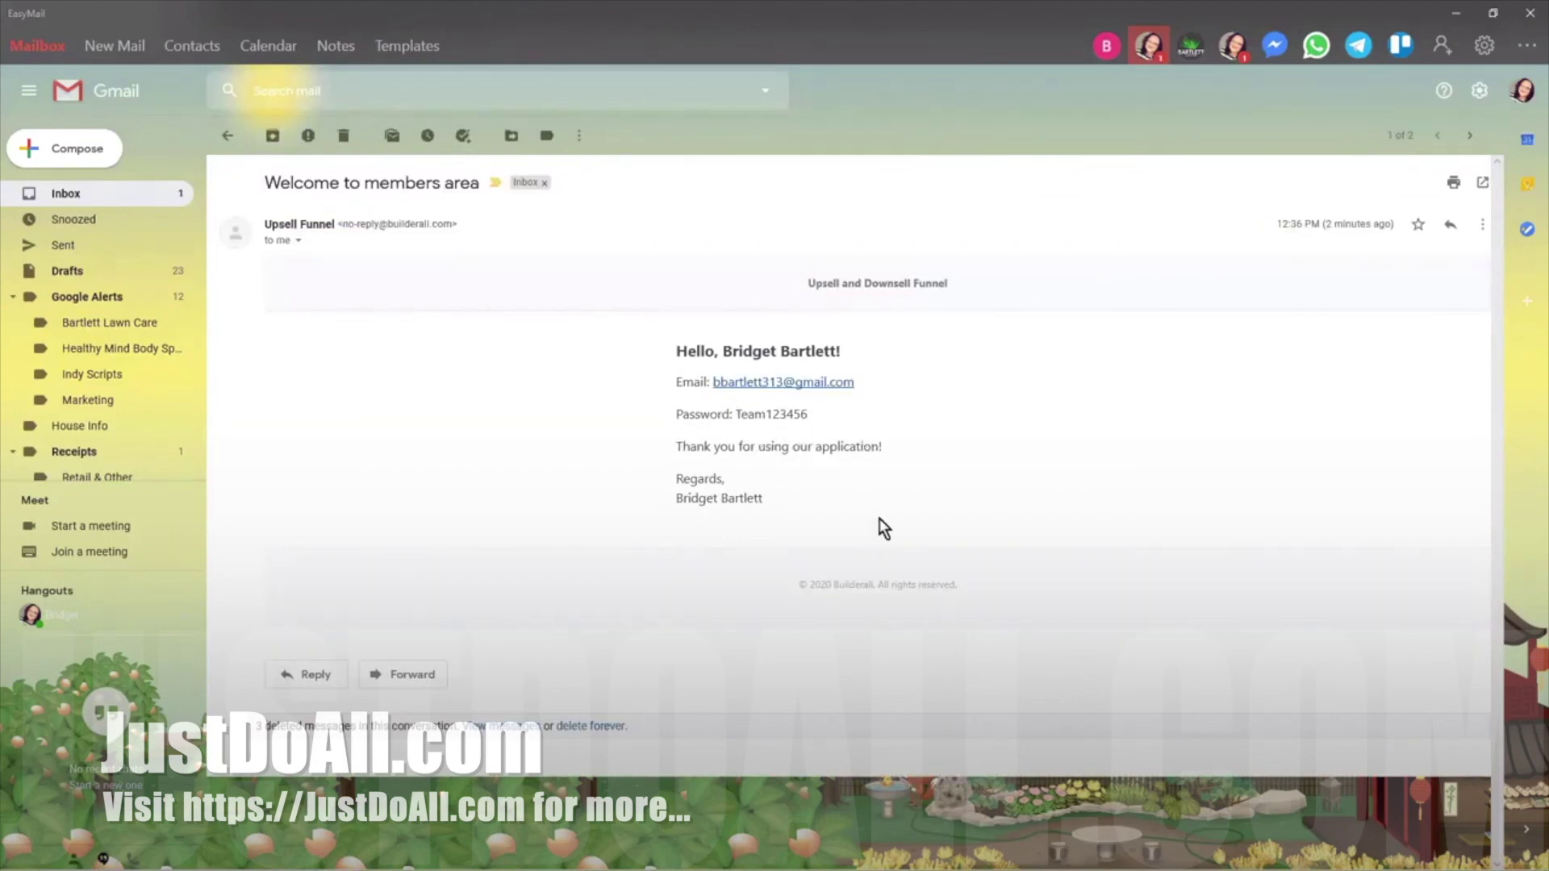
pyautogui.click(227, 136)
pyautogui.click(816, 209)
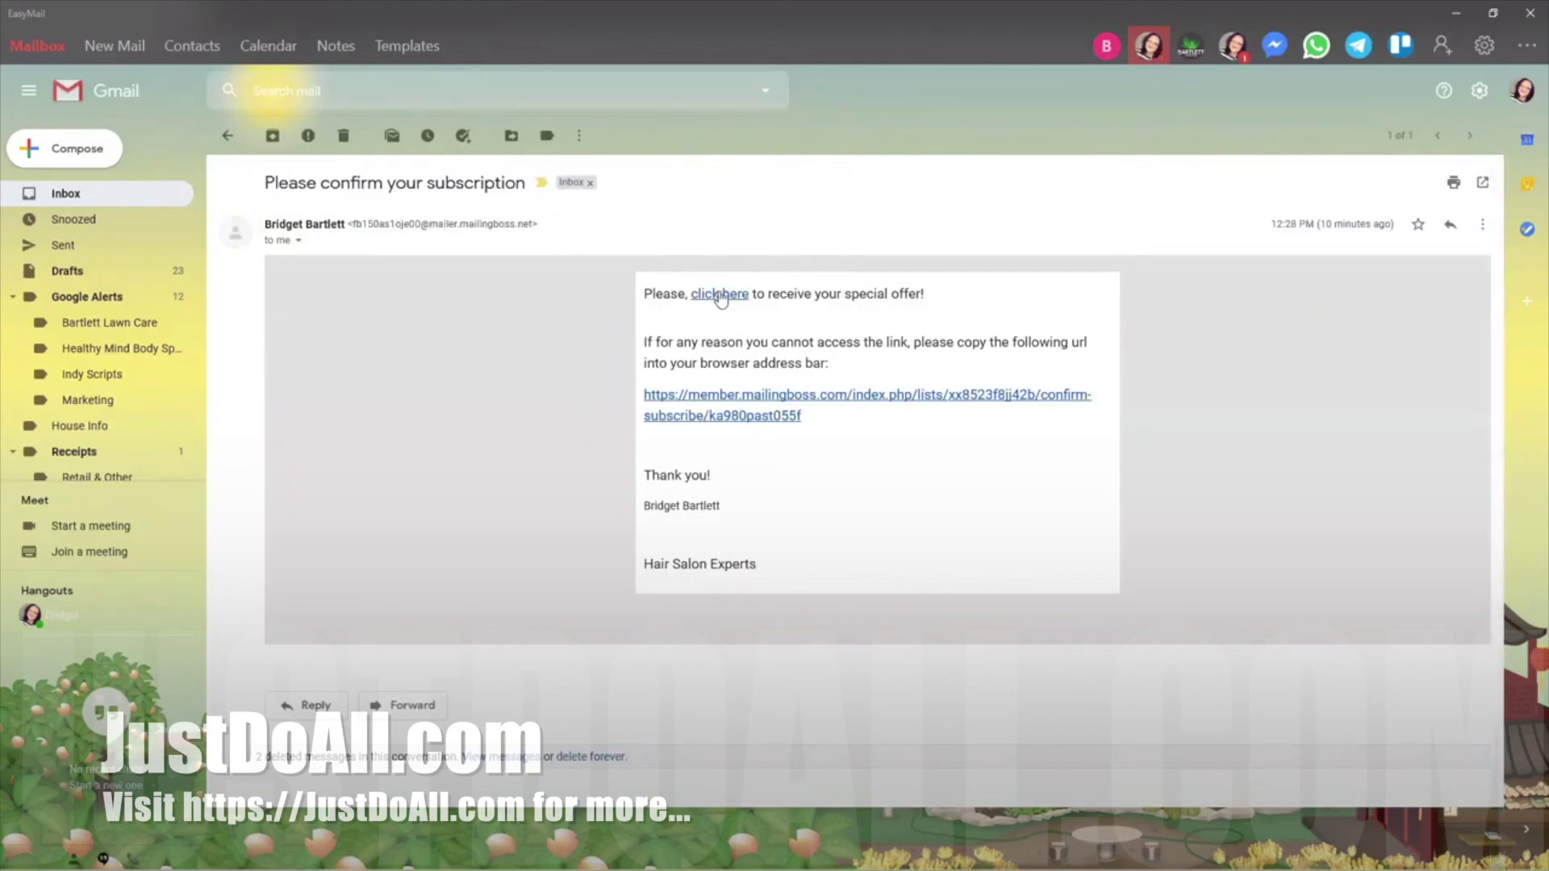
pyautogui.click(721, 295)
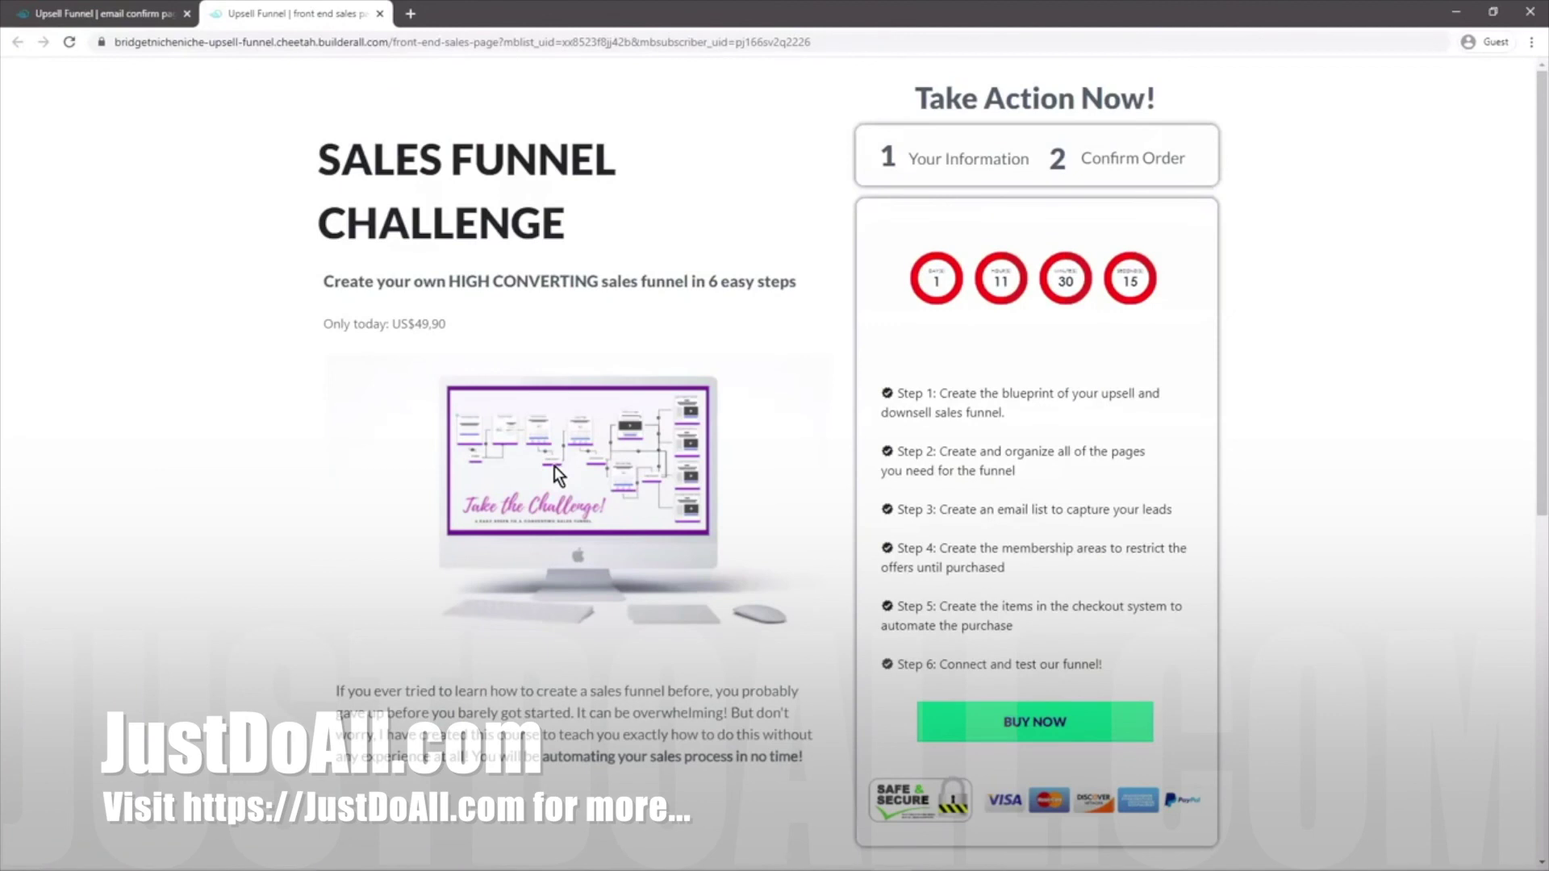
# Scroll through the Sales Funnel Challenge sales page and buy the course with BUY NOW.
pyautogui.scroll(-2, 323, 480)
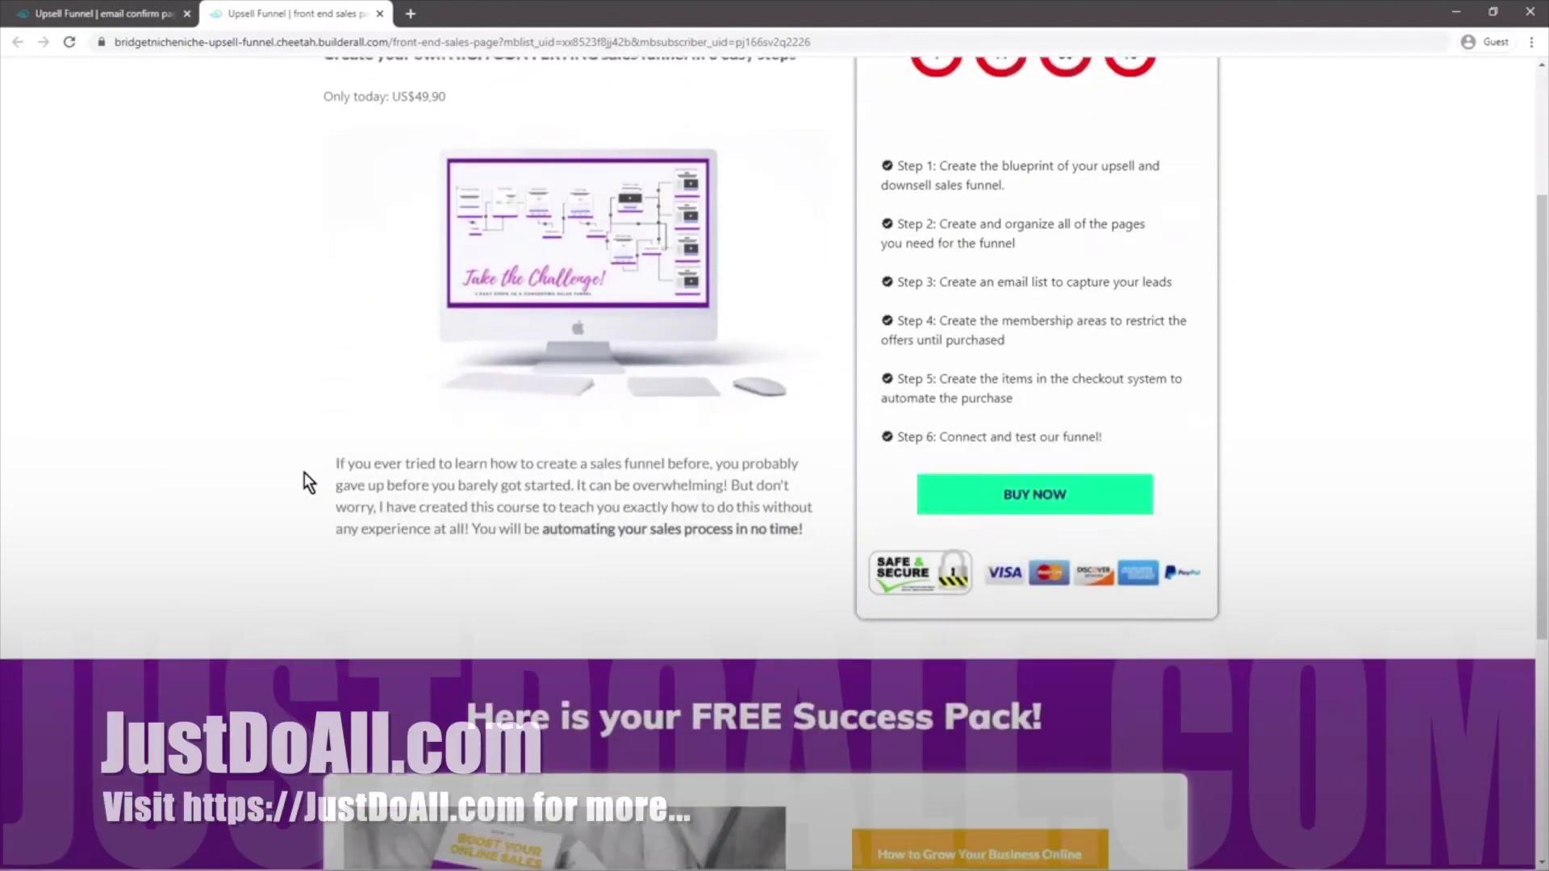
pyautogui.scroll(2, 287, 464)
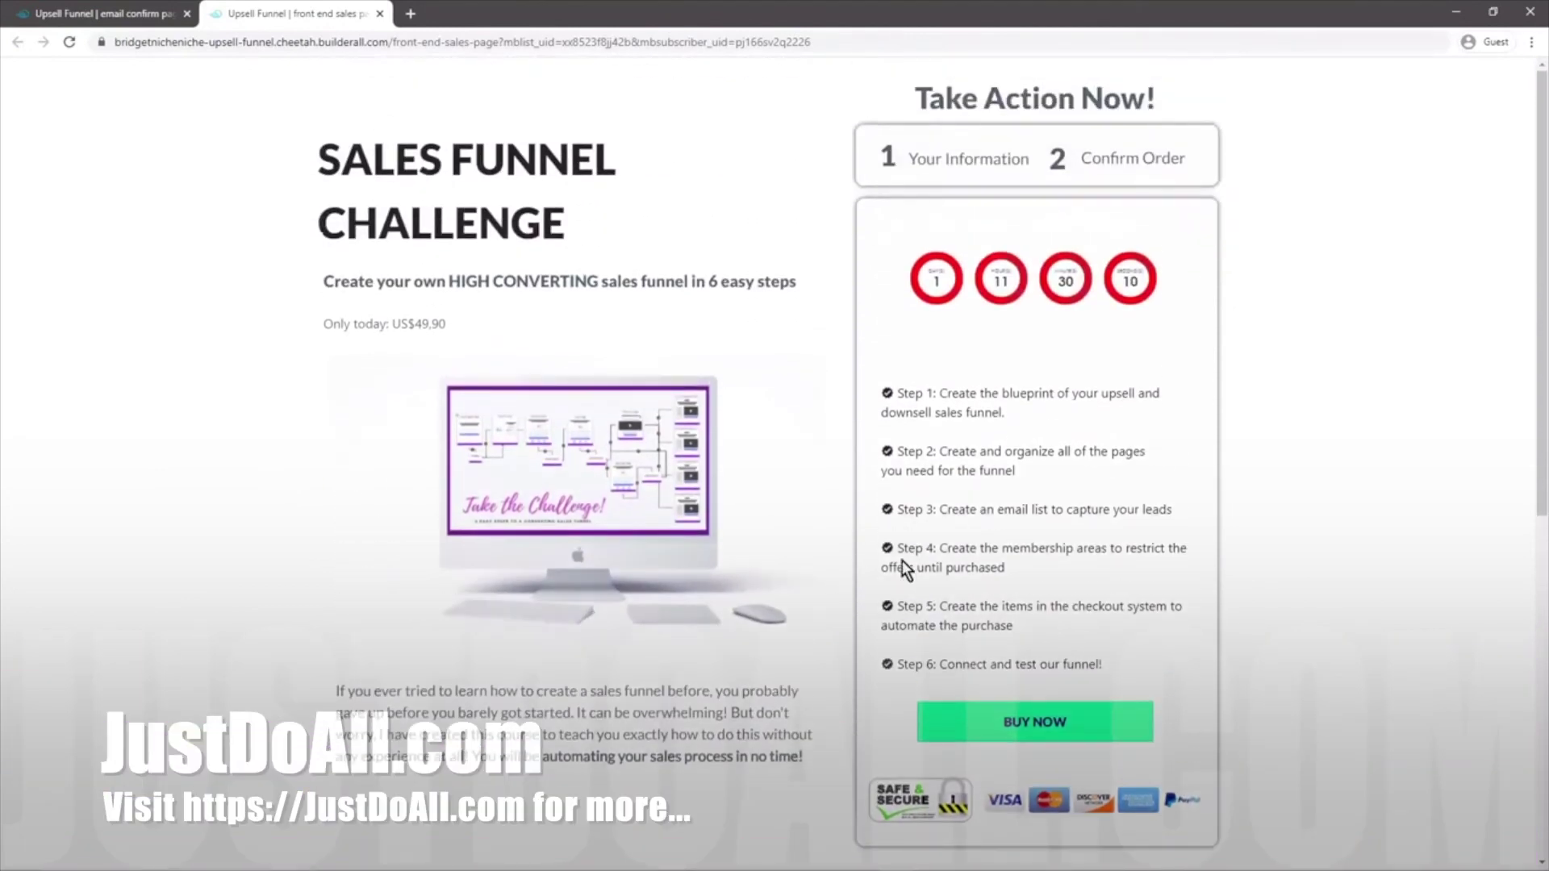
pyautogui.scroll(-5, 1432, 526)
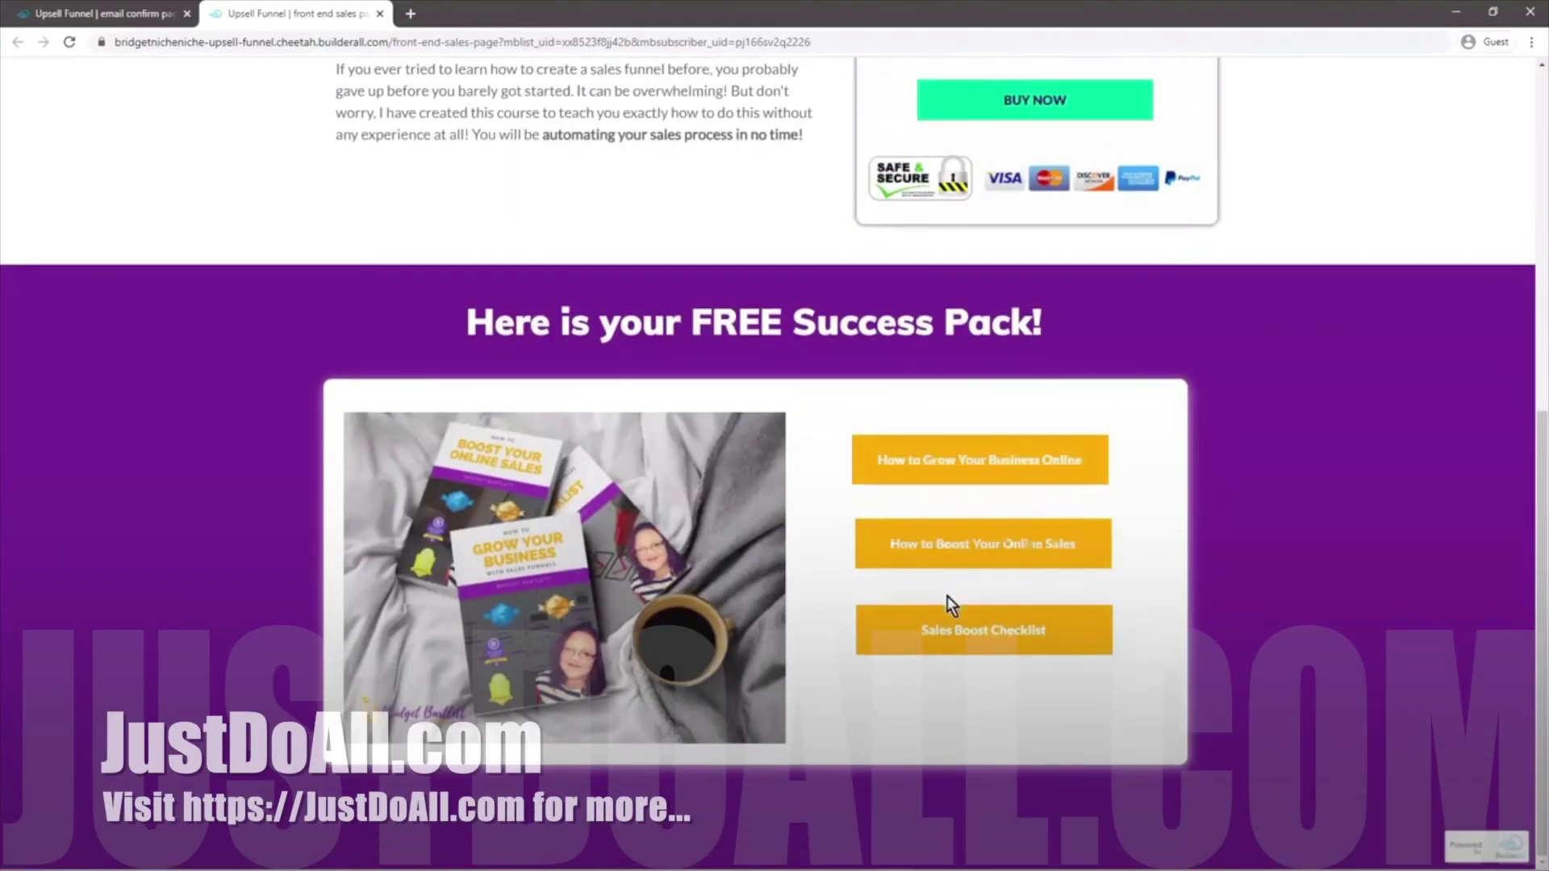
pyautogui.scroll(4, 1363, 581)
pyautogui.scroll(3, 1382, 558)
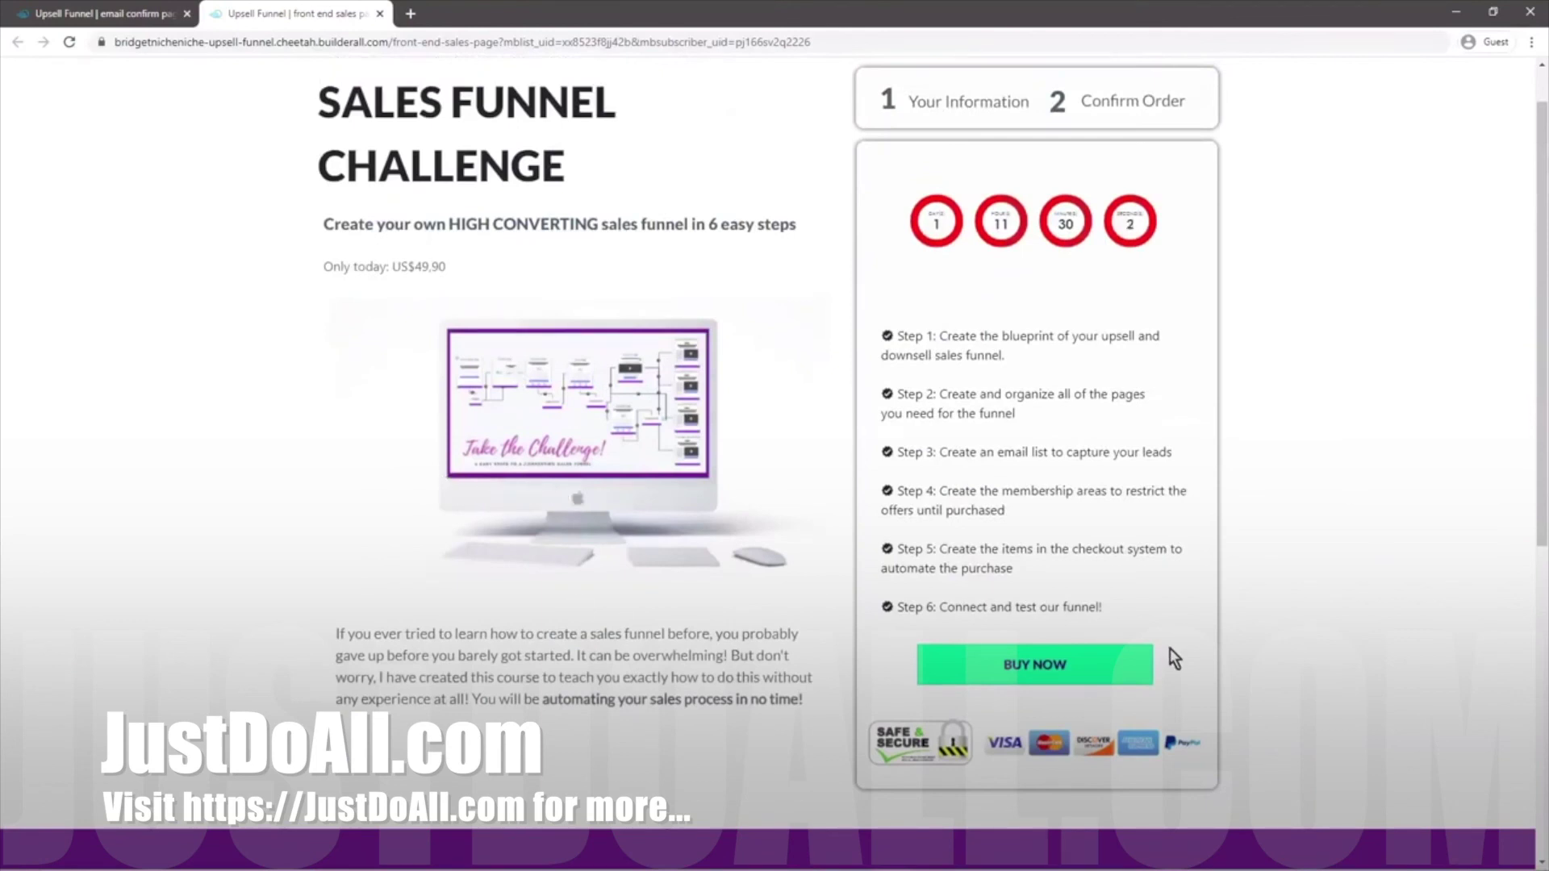
pyautogui.click(1053, 670)
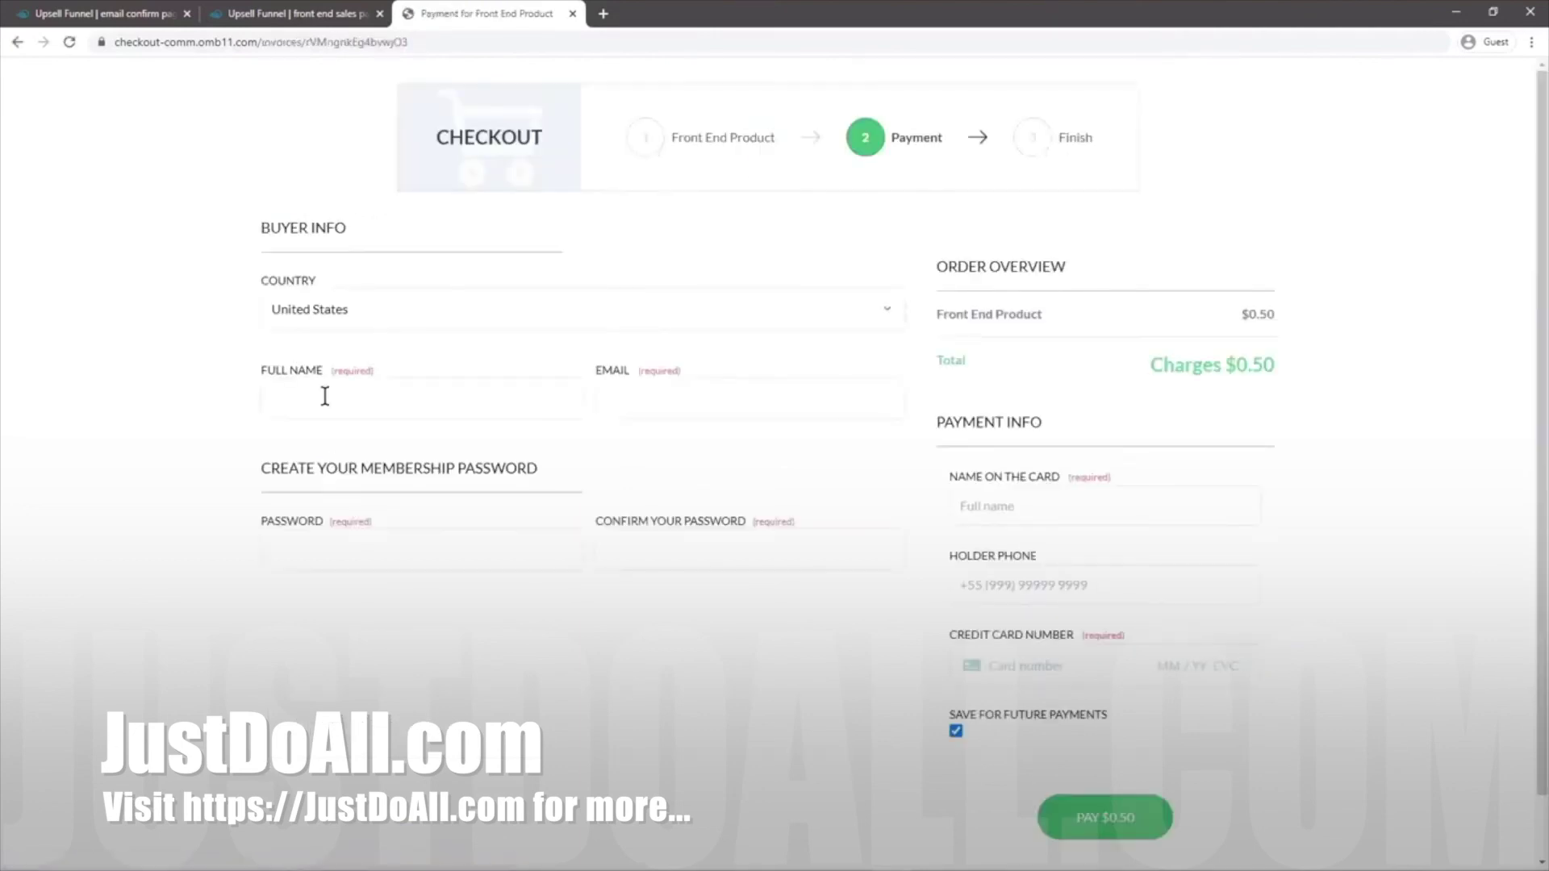
# Fill in the buyer's name, email, membership password with confirmation, and phone number.
pyautogui.click(325, 397)
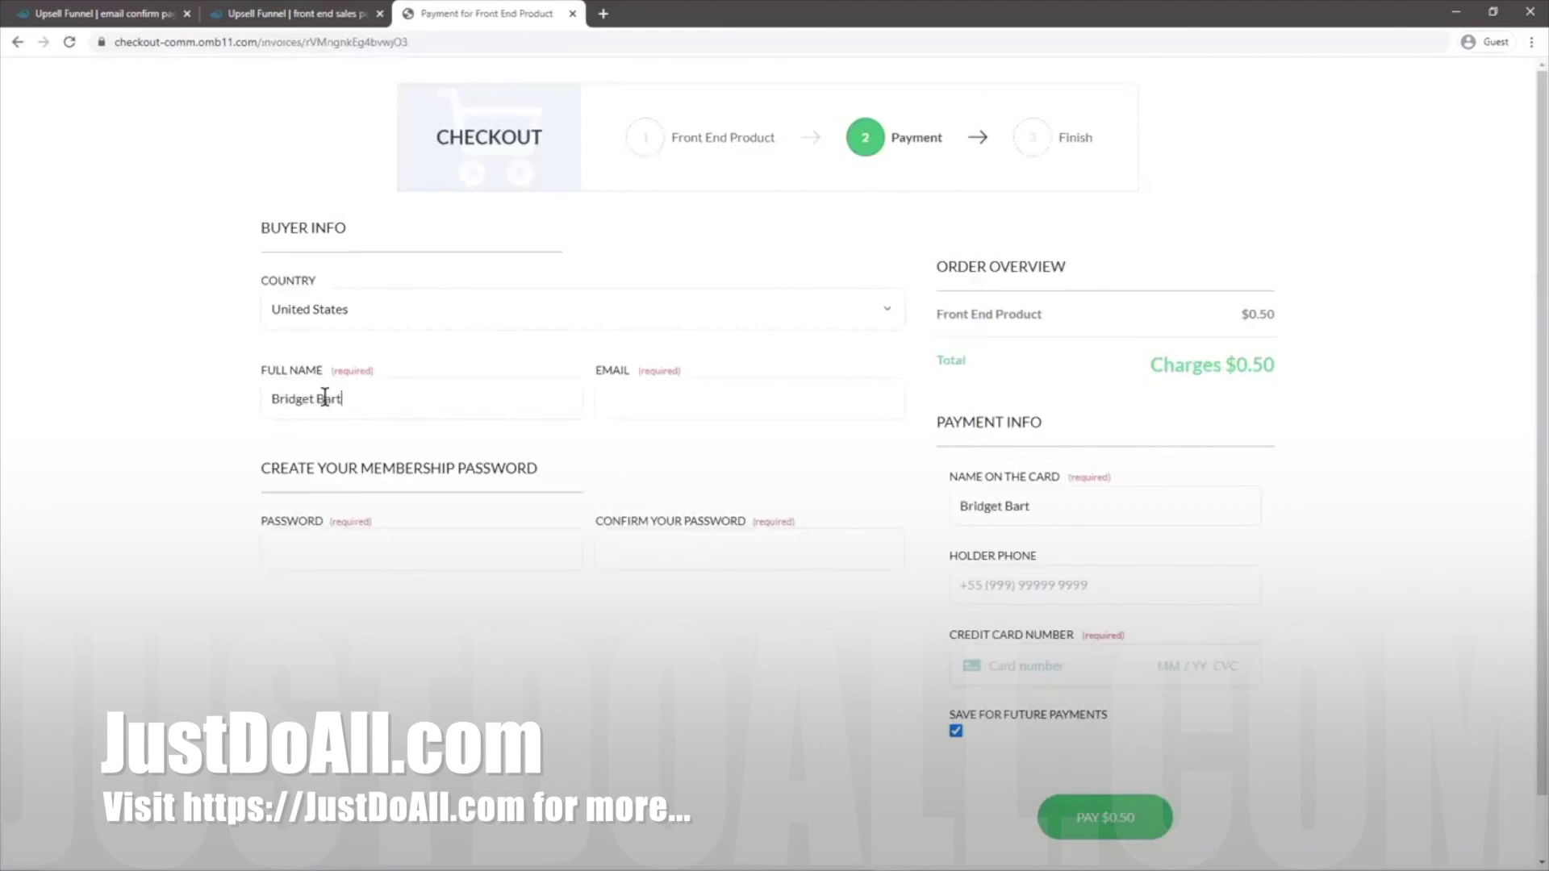
pyautogui.press('Tab')
pyautogui.press('Tab')
pyautogui.write('•••••••••••')
pyautogui.click(646, 535)
pyautogui.write('•••••••••••')
pyautogui.press('Tab')
pyautogui.press('Tab')
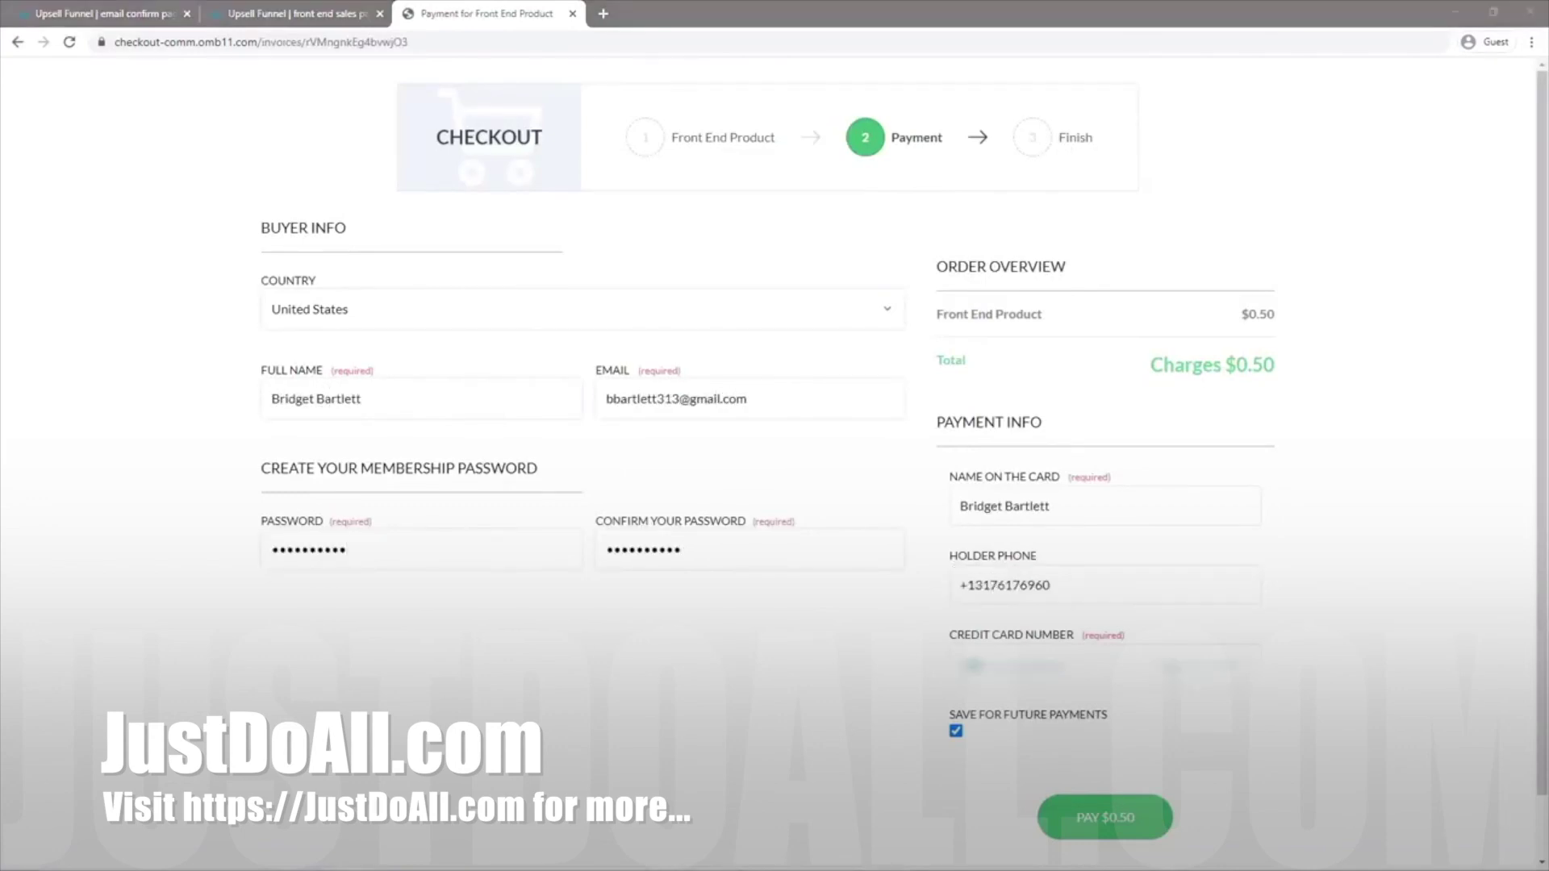
# Enter the card details, pay $0.50, and continue past the Thank You step.
pyautogui.click(1128, 668)
pyautogui.write('••••••••••••••••••••••••••••')
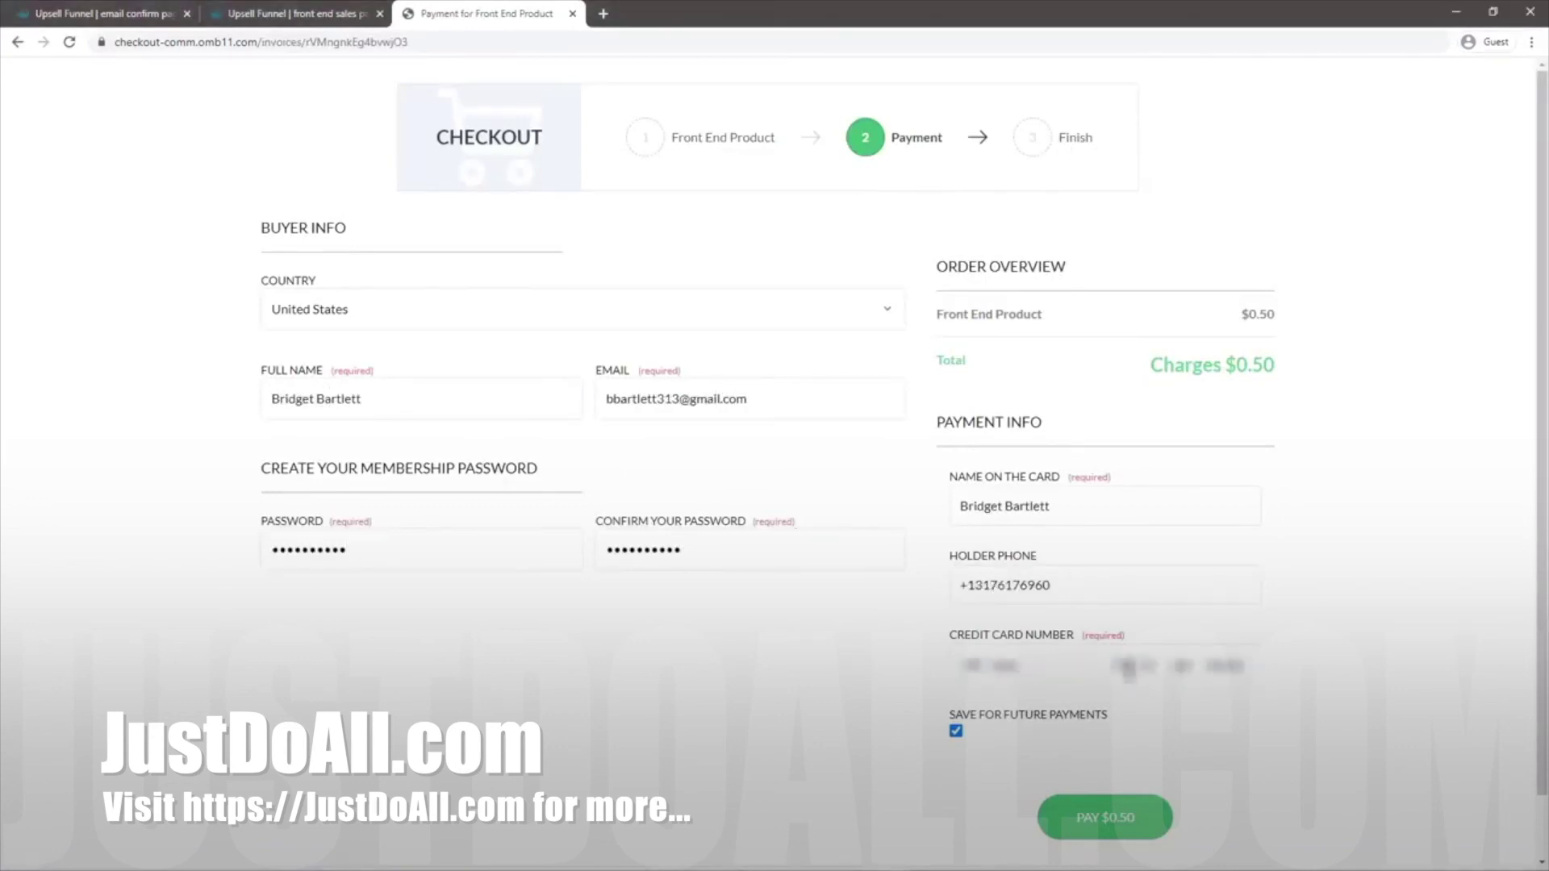
pyautogui.click(1112, 821)
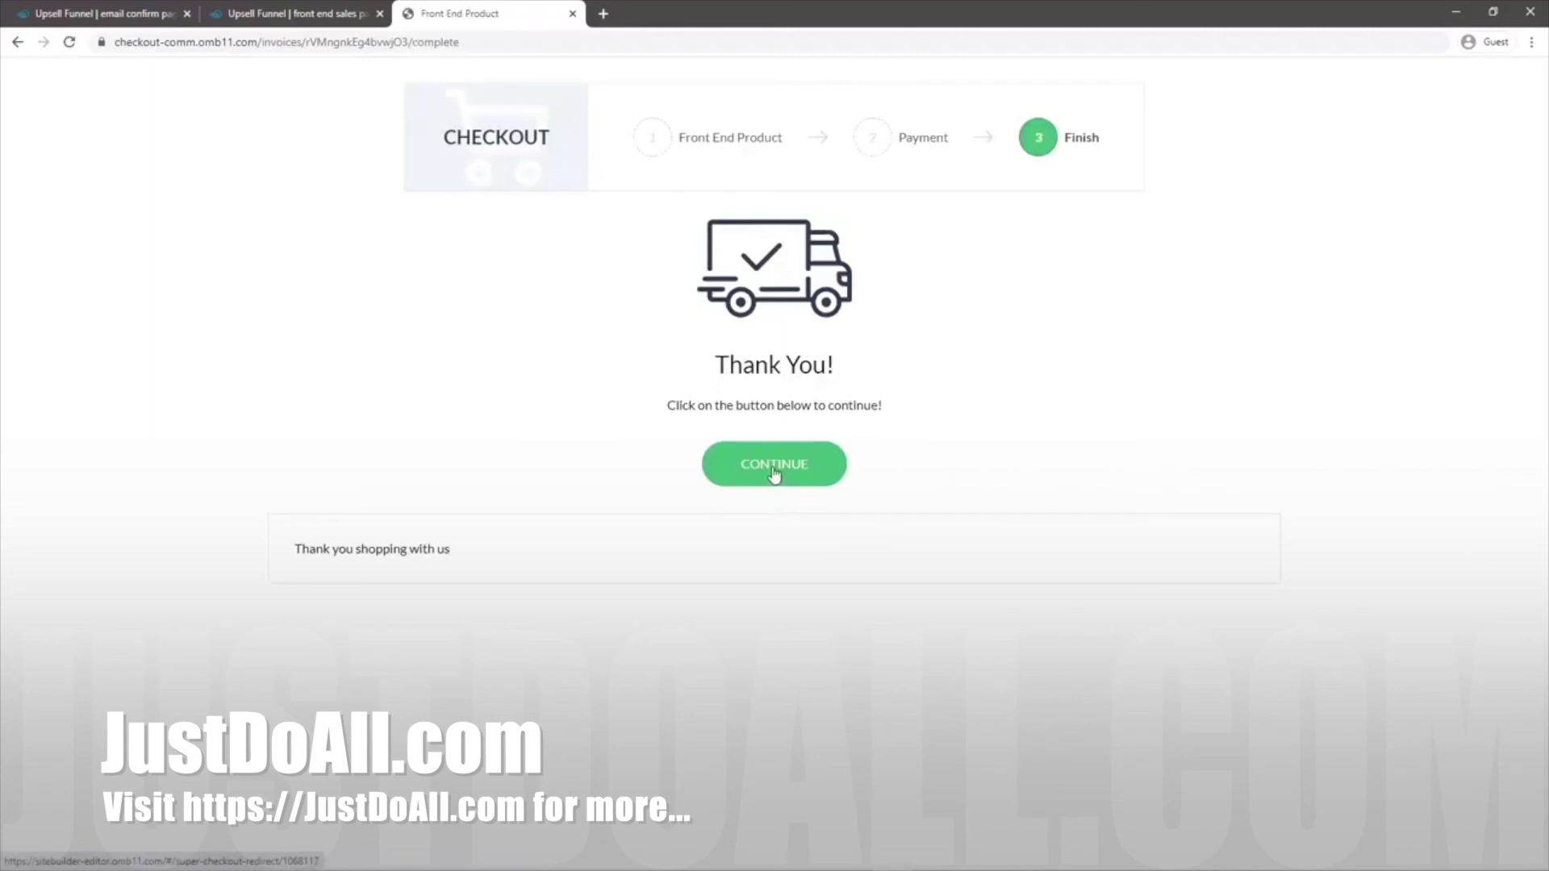
pyautogui.click(773, 472)
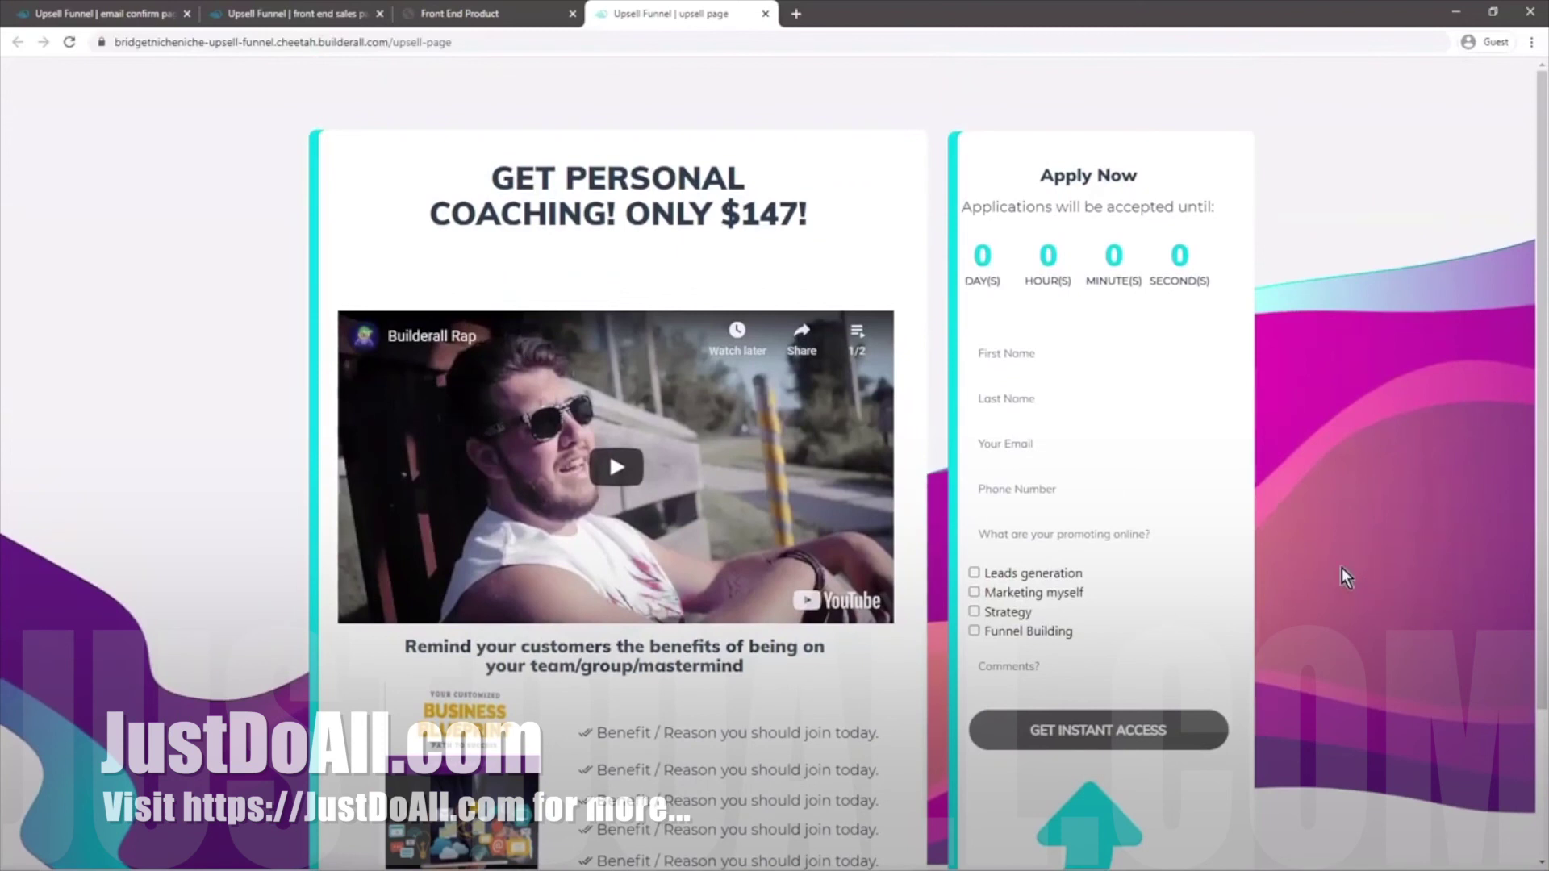
# Decline the $147 personal coaching upsell with 'No thank you' and buy the $10 group coaching offer.
pyautogui.scroll(-1, 1341, 568)
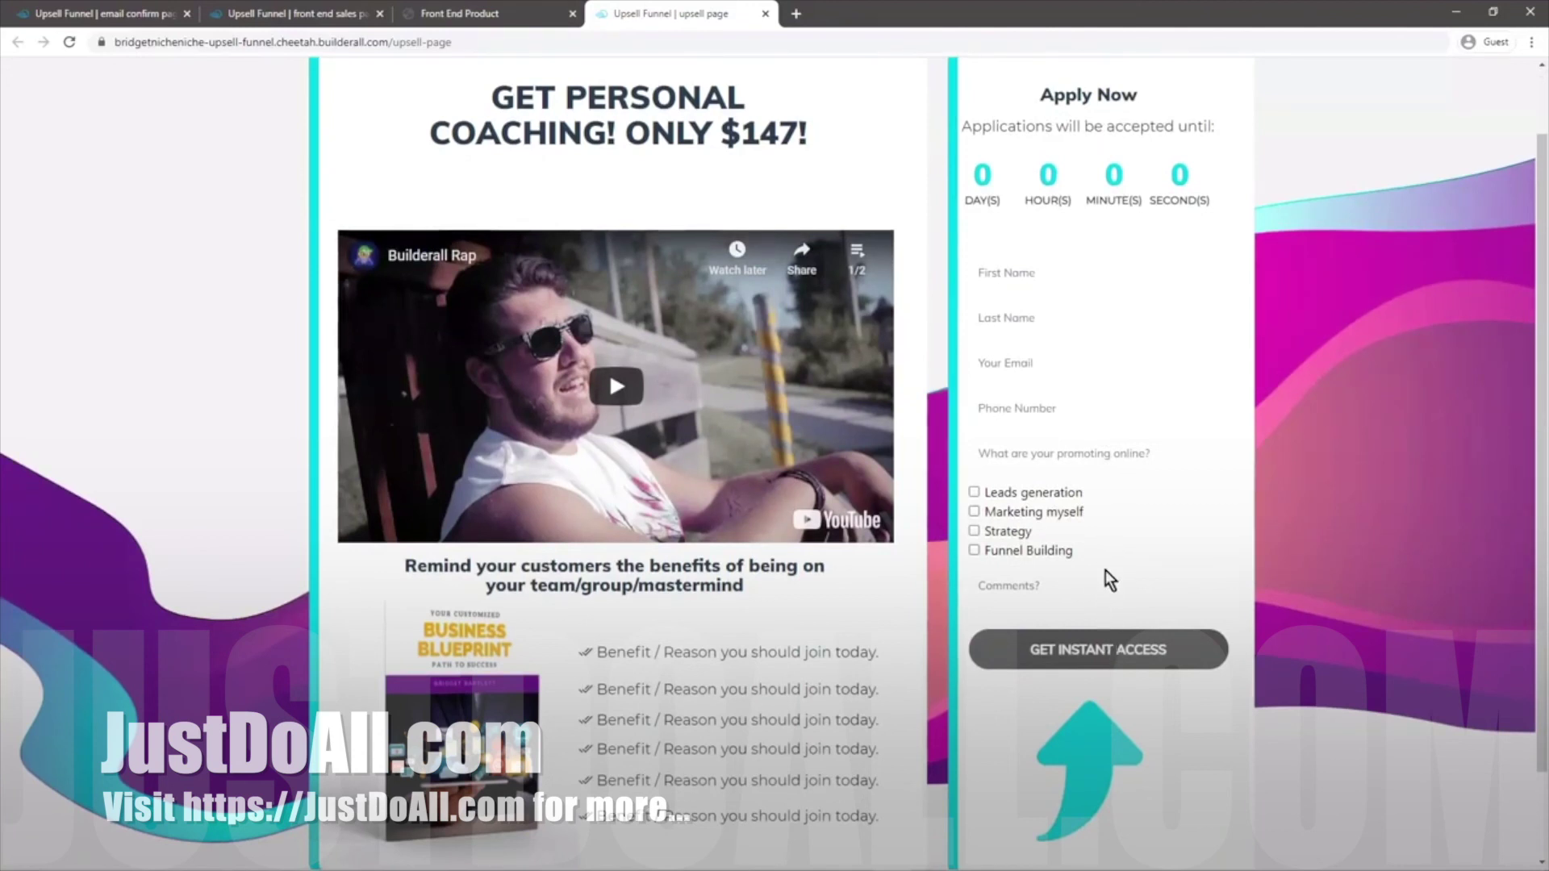
pyautogui.scroll(1, 1309, 637)
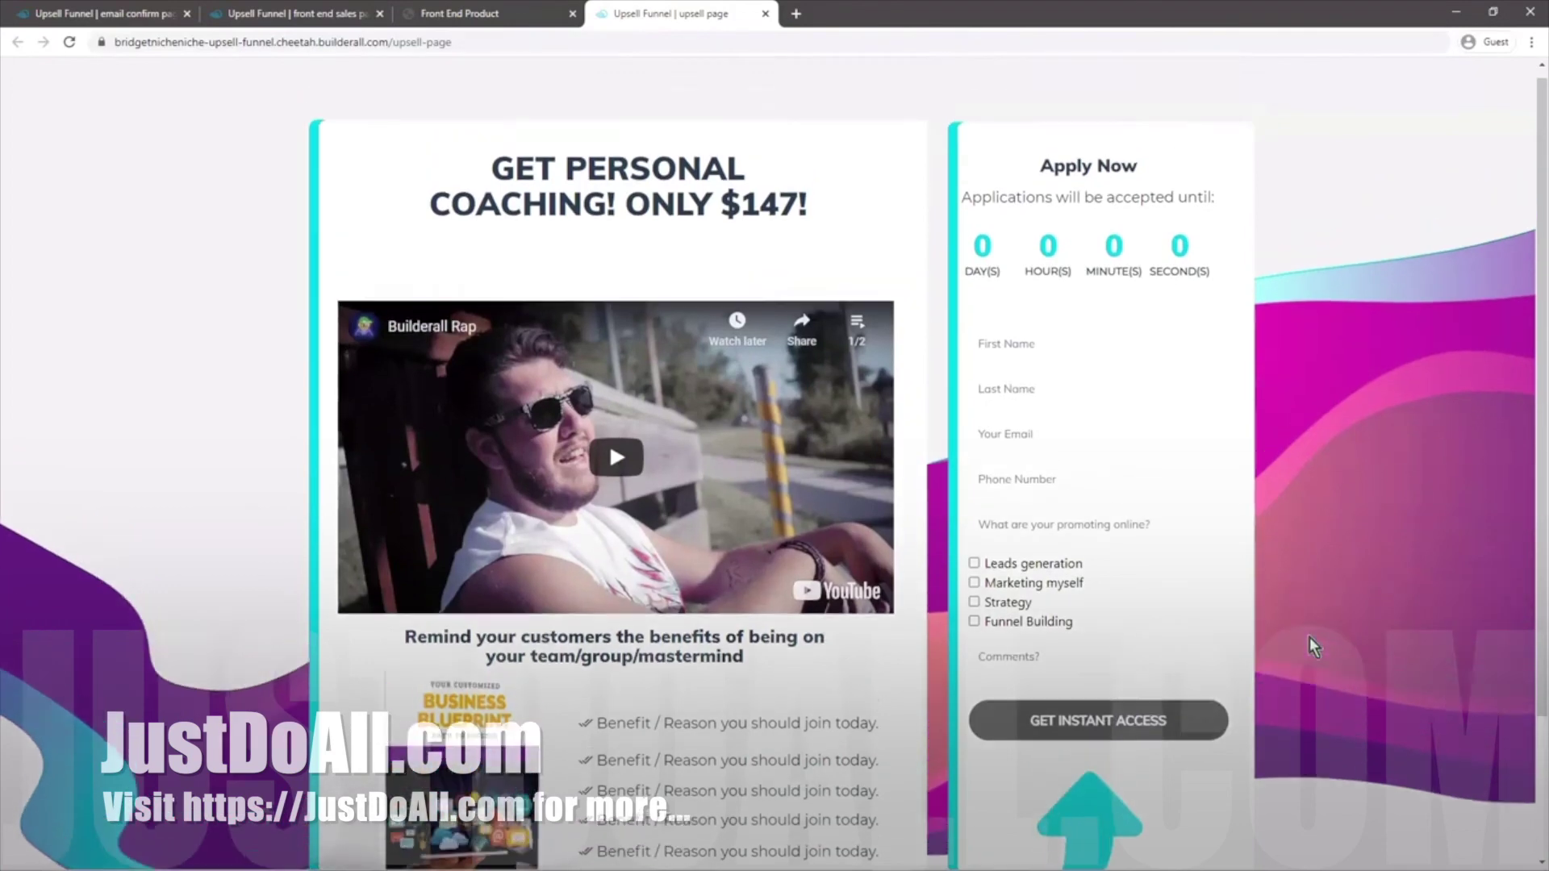
pyautogui.scroll(-3, 1309, 637)
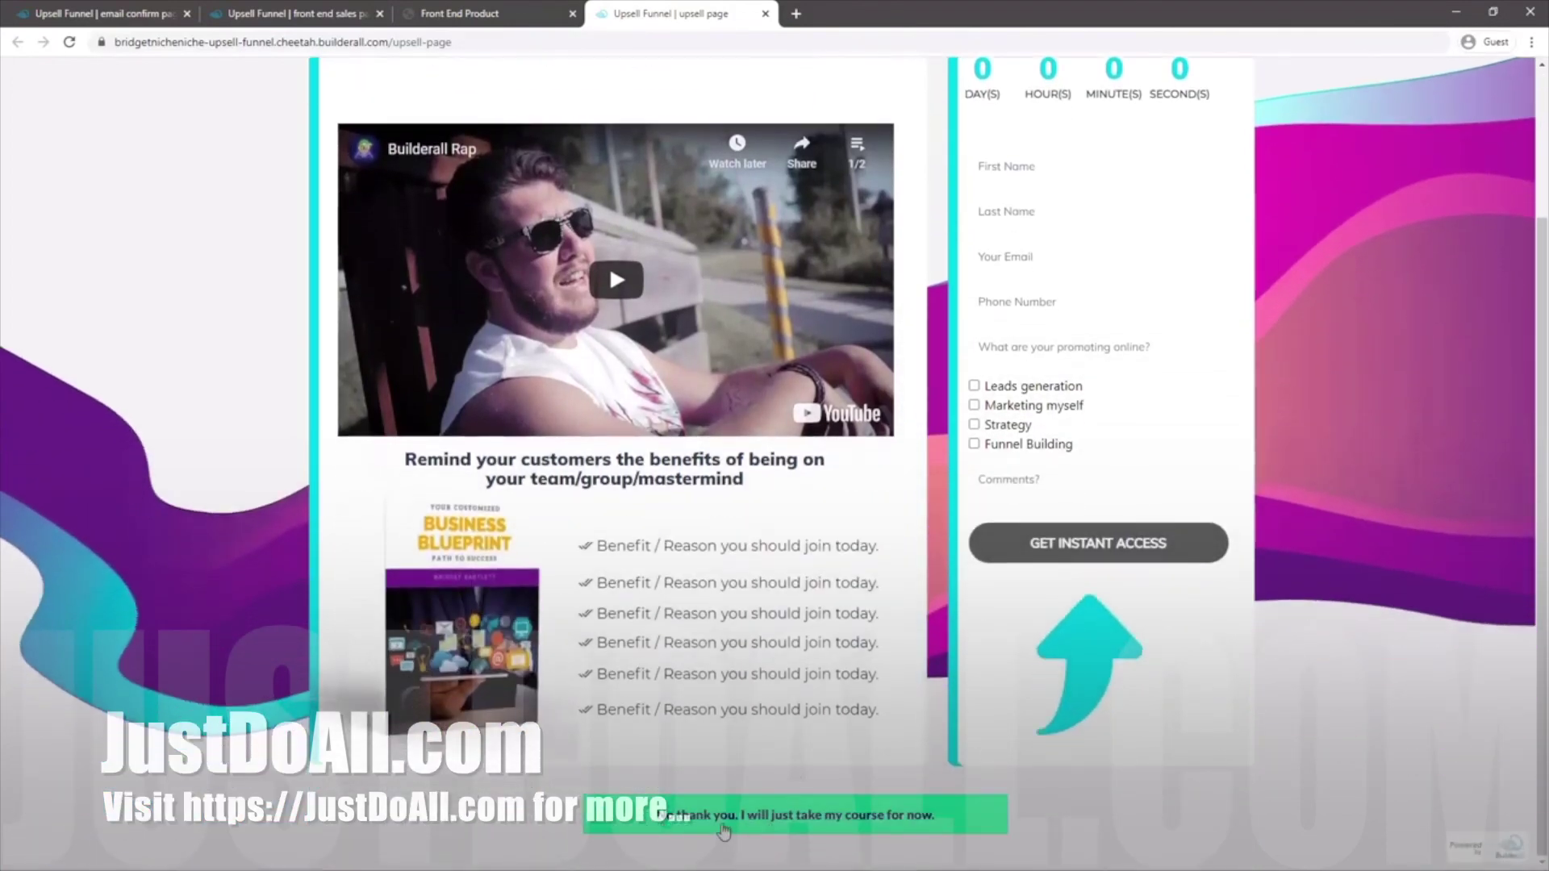
pyautogui.click(778, 817)
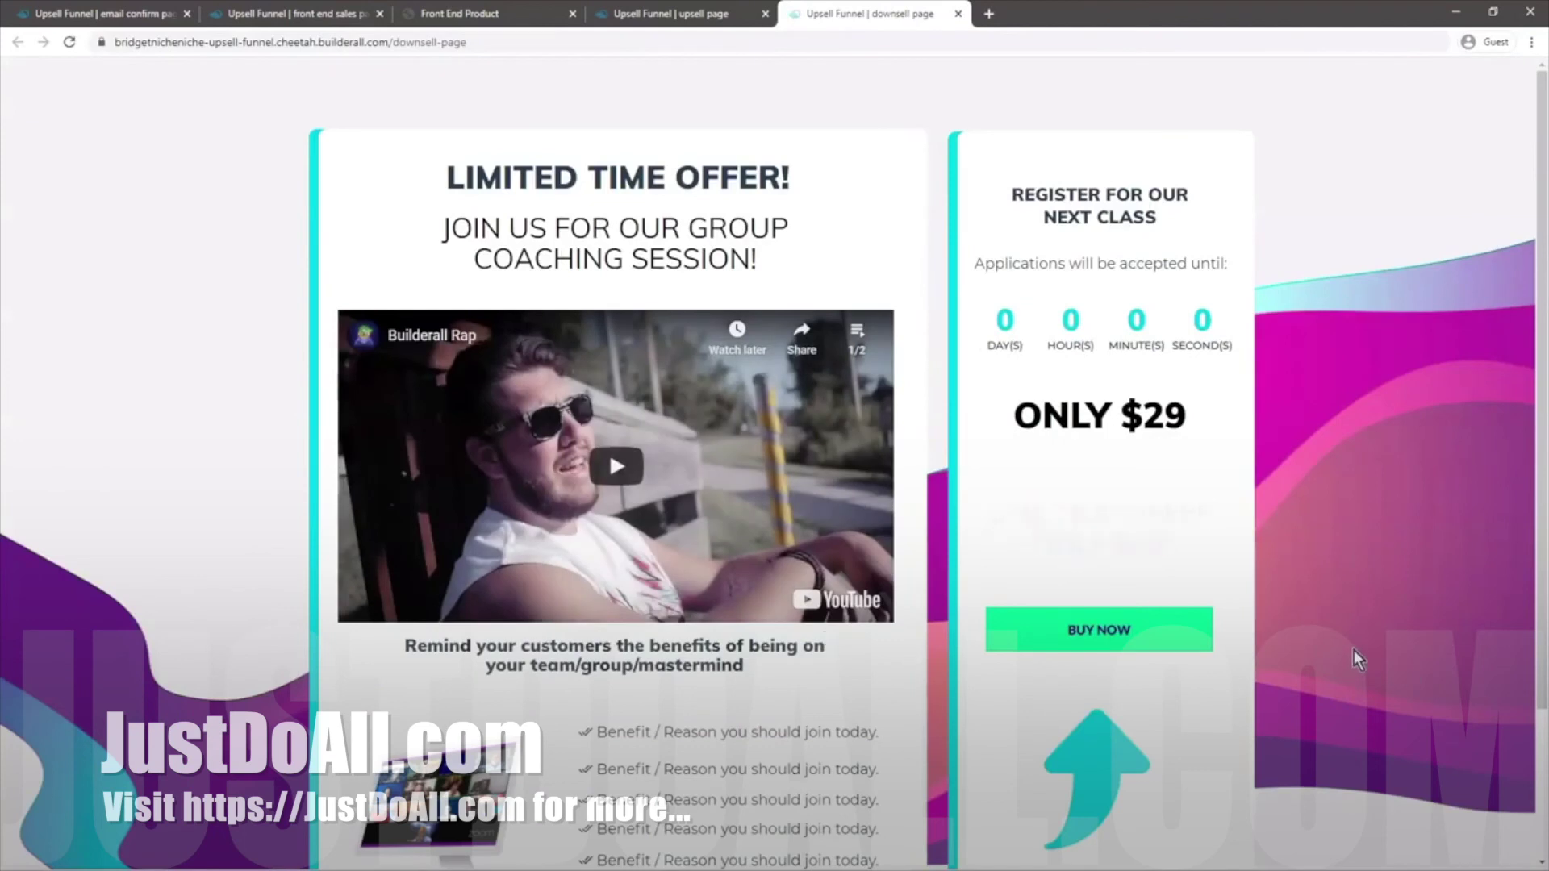
pyautogui.scroll(-1, 1354, 623)
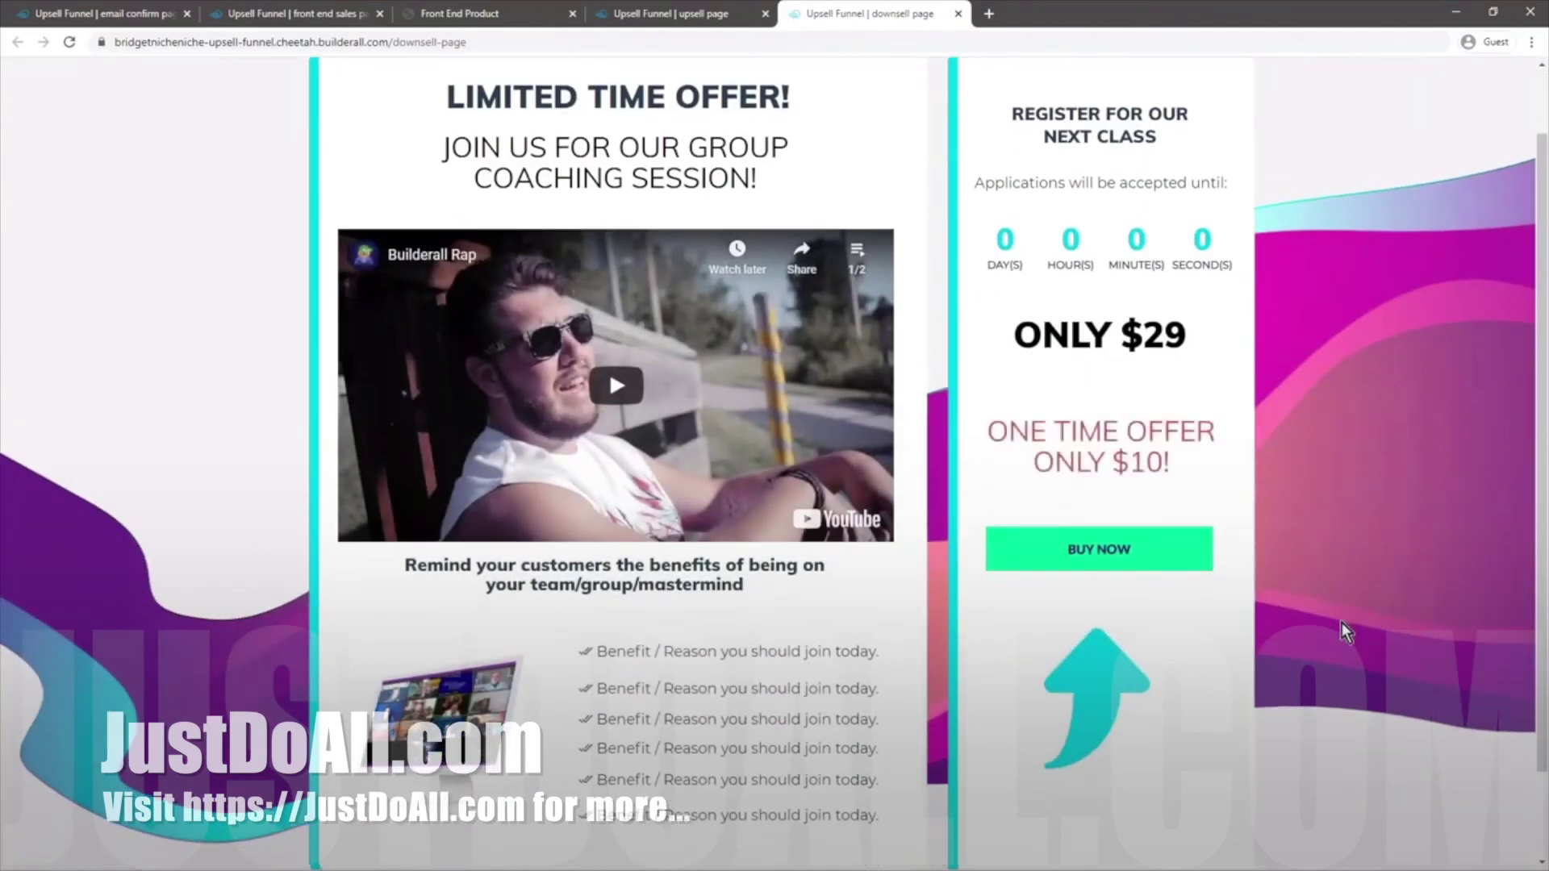
pyautogui.scroll(-1, 1341, 622)
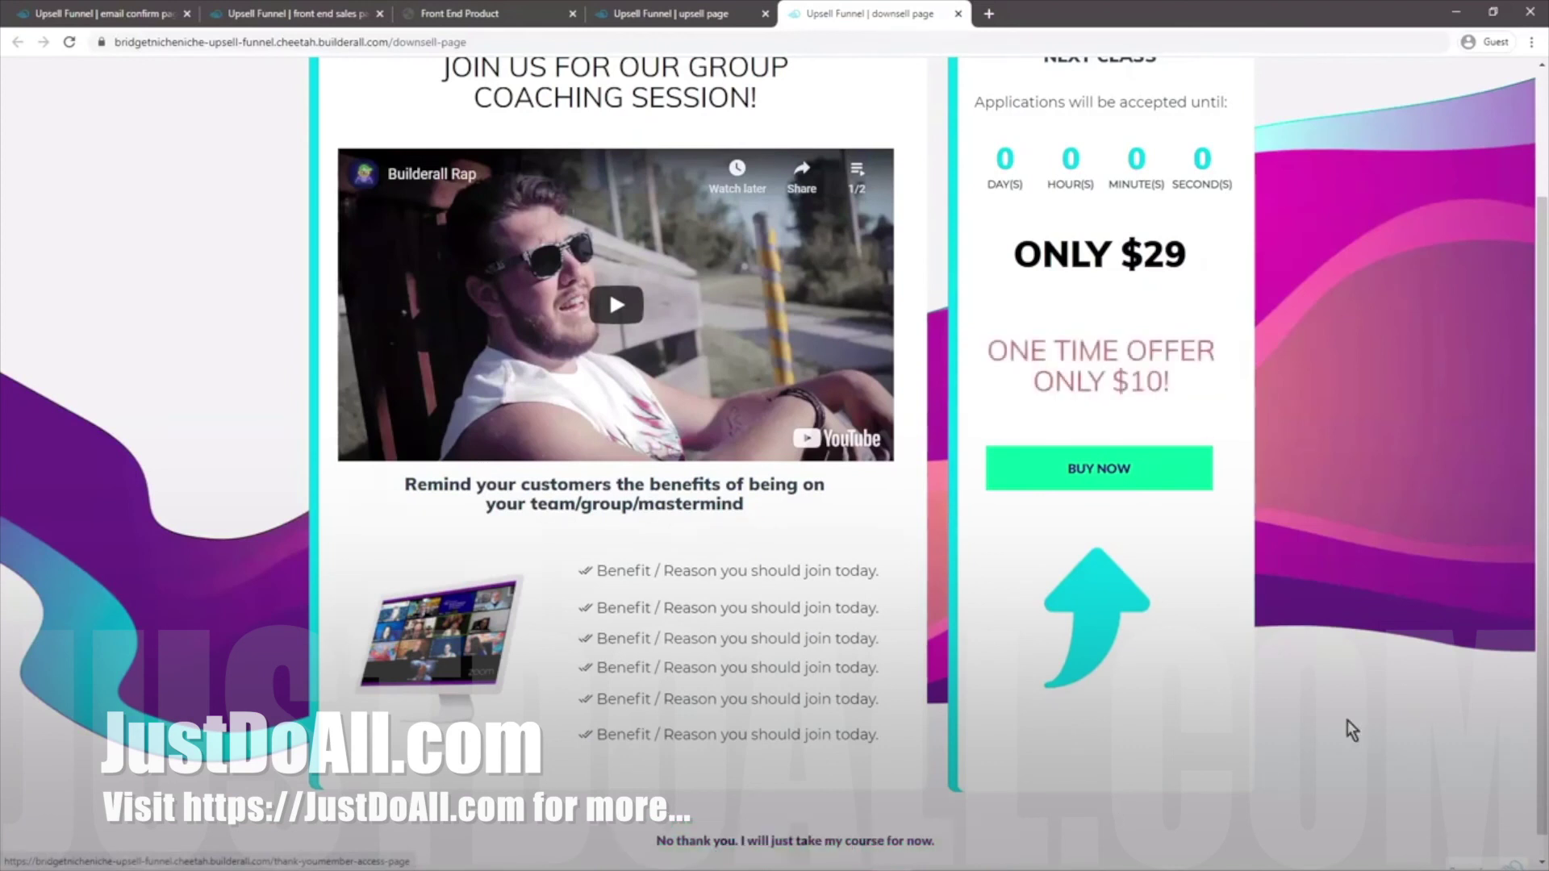
pyautogui.click(1114, 471)
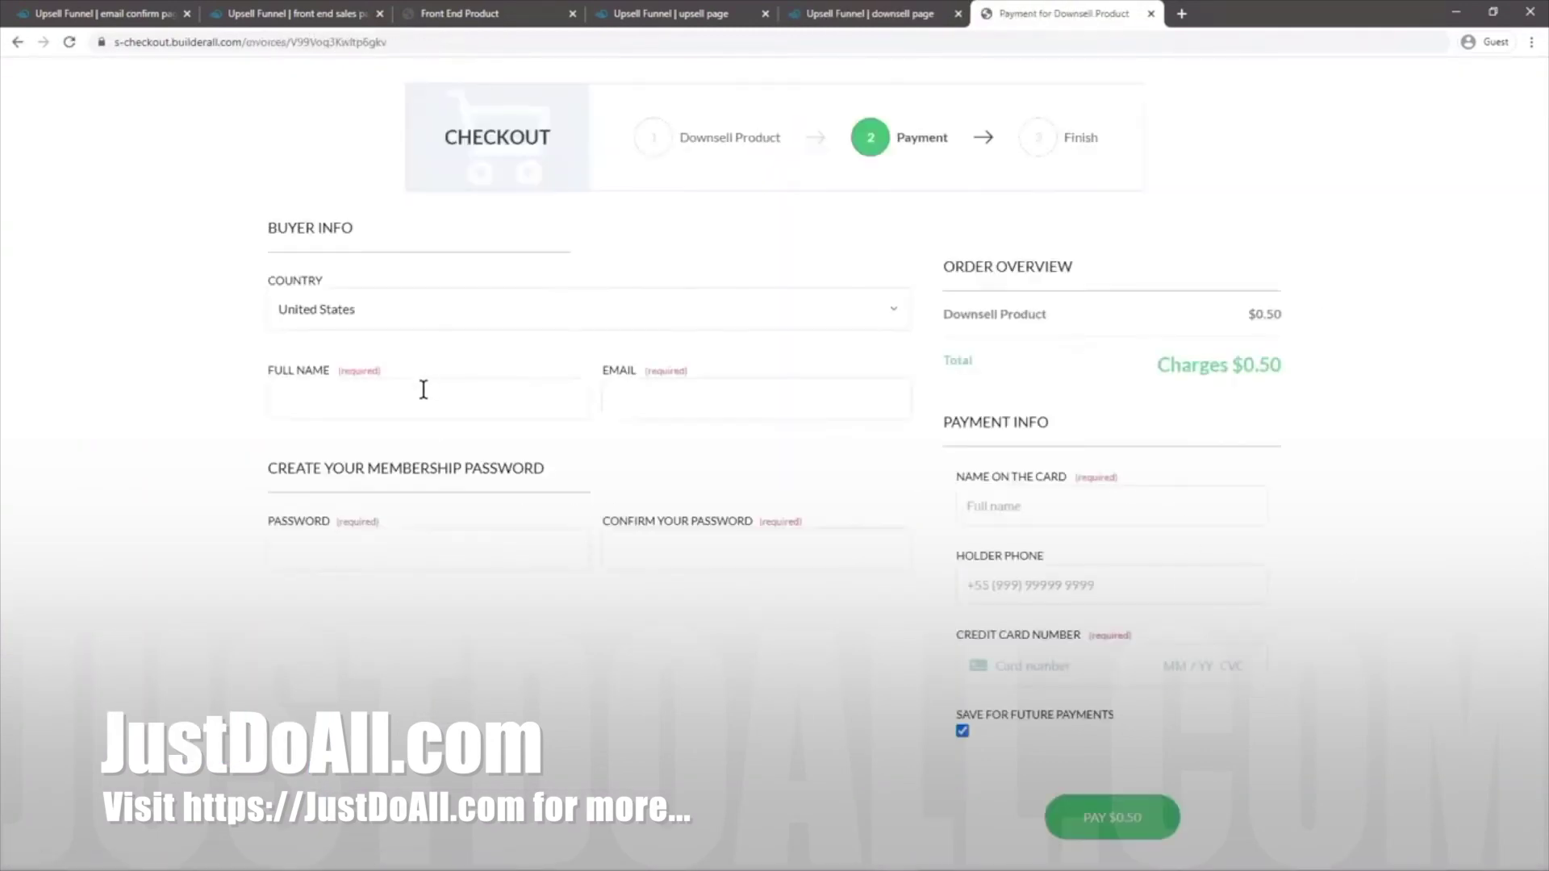
# Fill in the downsell buyer's name, email, password with confirmation, and phone number.
pyautogui.click(420, 395)
pyautogui.press('Tab')
pyautogui.press('Tab')
pyautogui.write('•••••••••••')
pyautogui.press('Tab')
pyautogui.write('•••••••••••')
pyautogui.click(1025, 585)
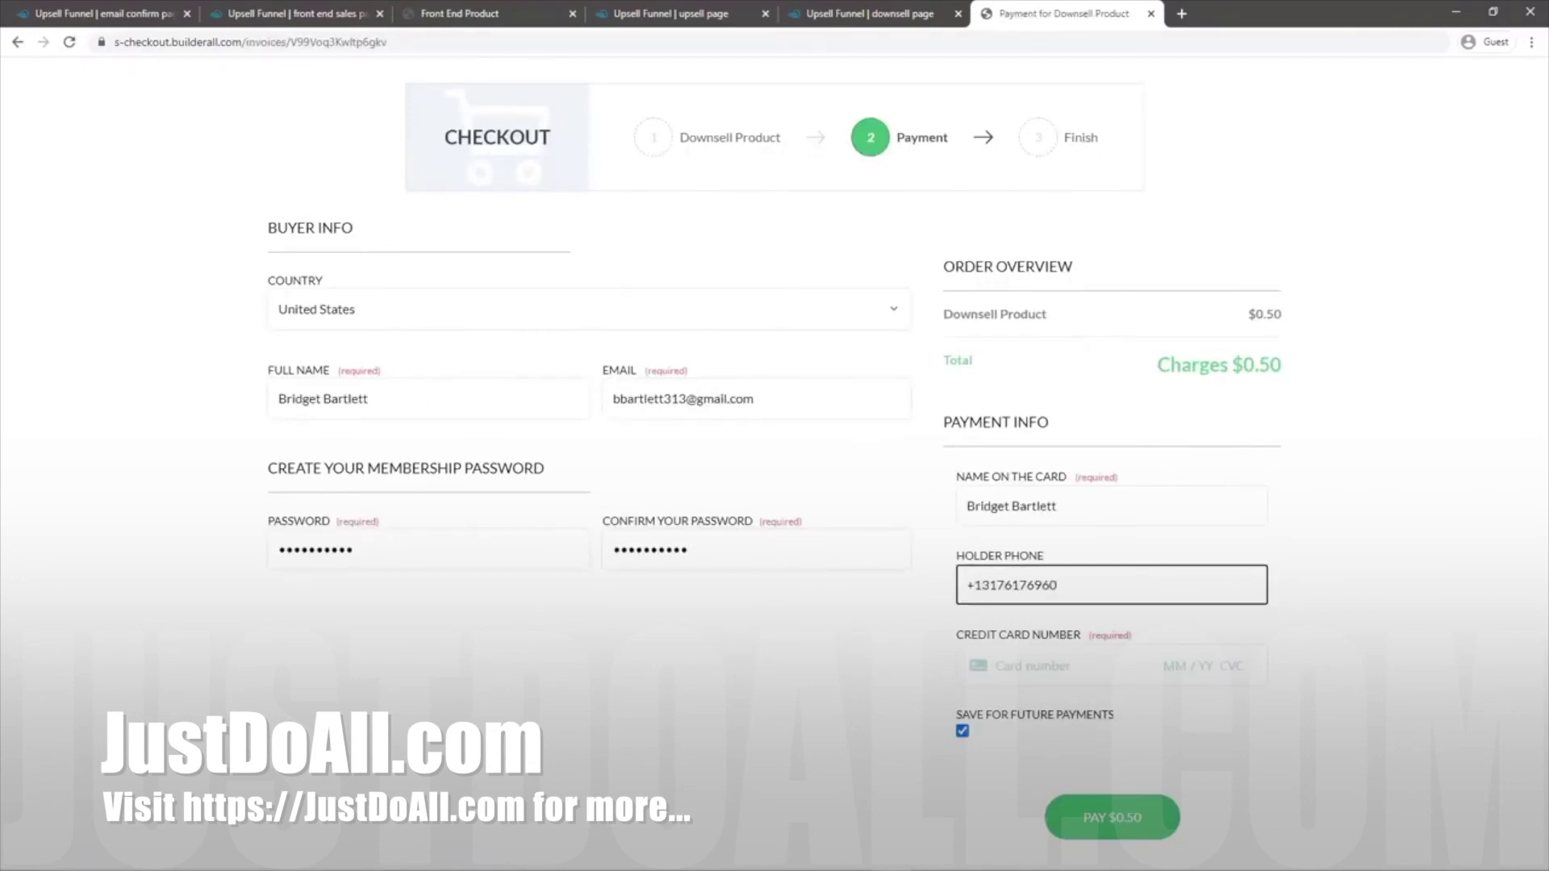
# Enter card details, pay the $0.50 downsell charge, and continue to the membership page.
pyautogui.click(1049, 665)
pyautogui.click(1114, 818)
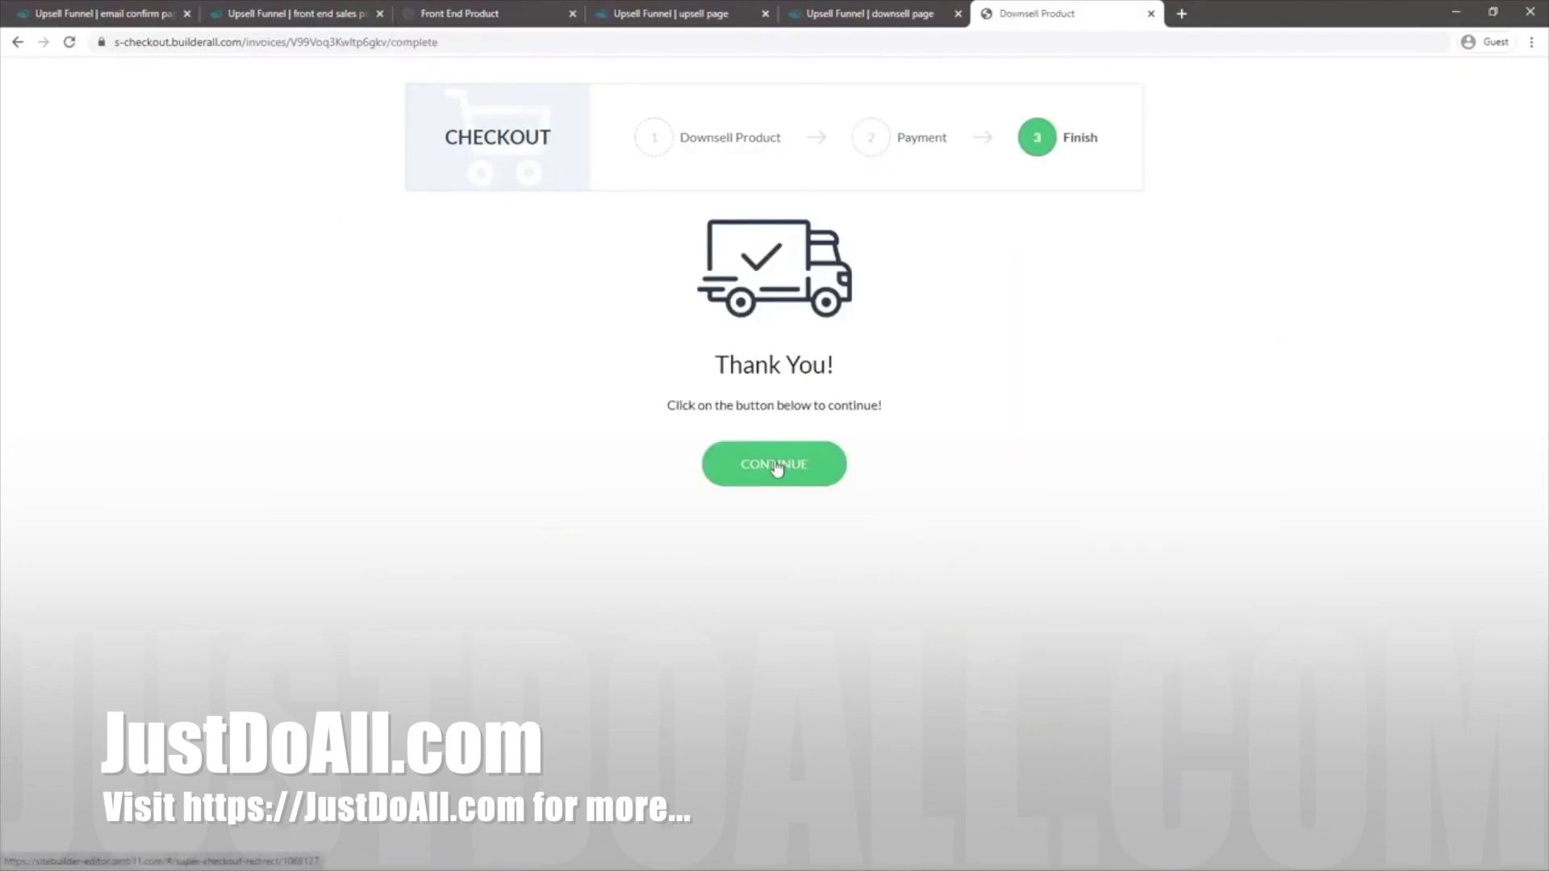
pyautogui.click(778, 468)
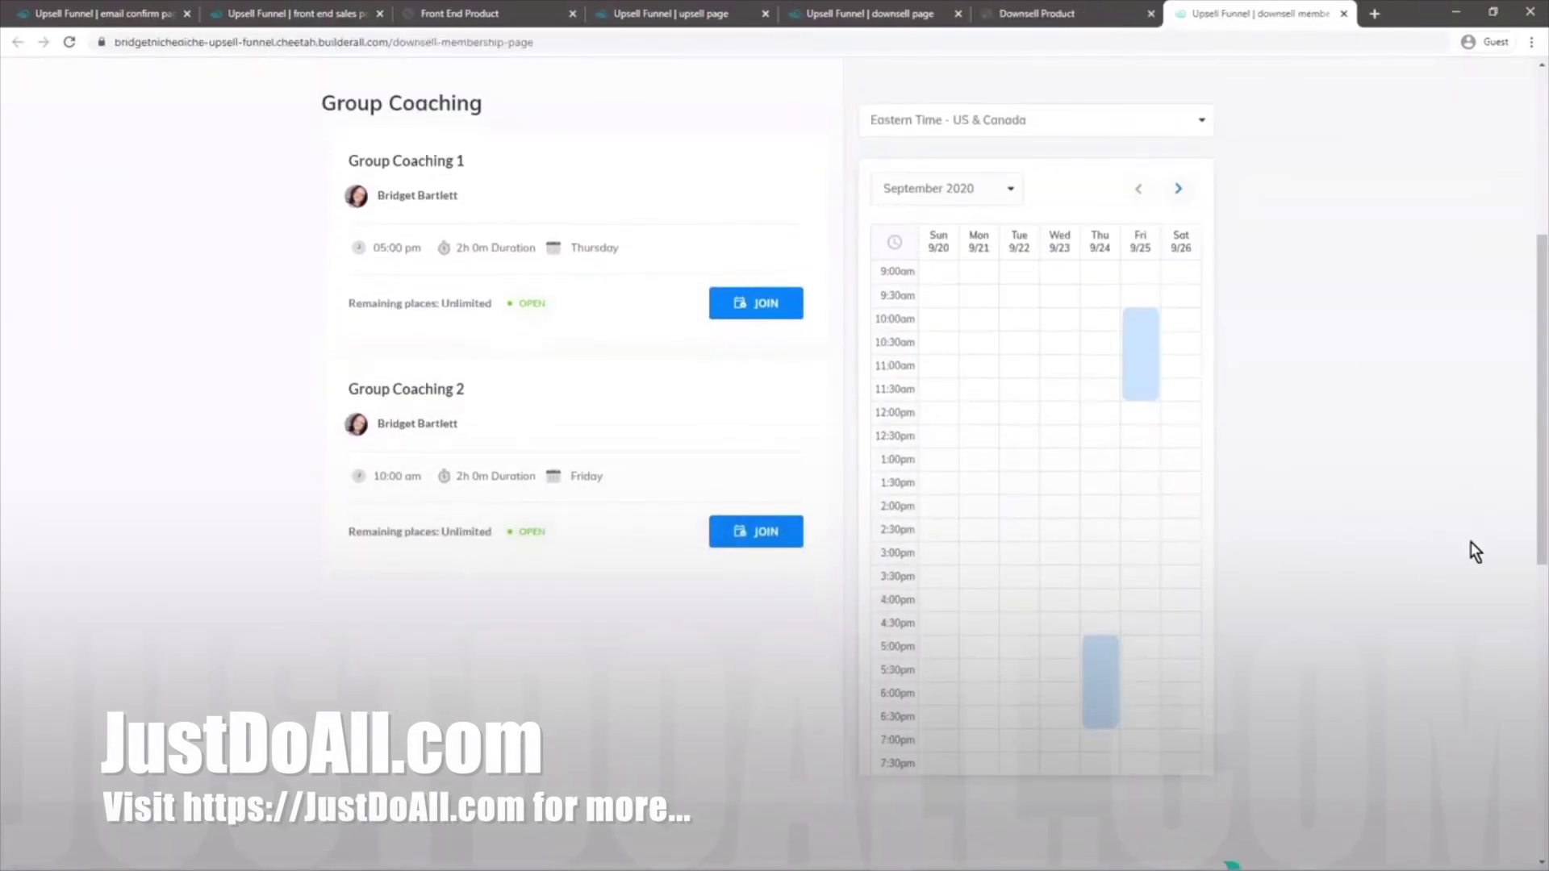
# Book the Friday Group Coaching 2 session using the subscriber's name and email.
pyautogui.scroll(1, 1424, 544)
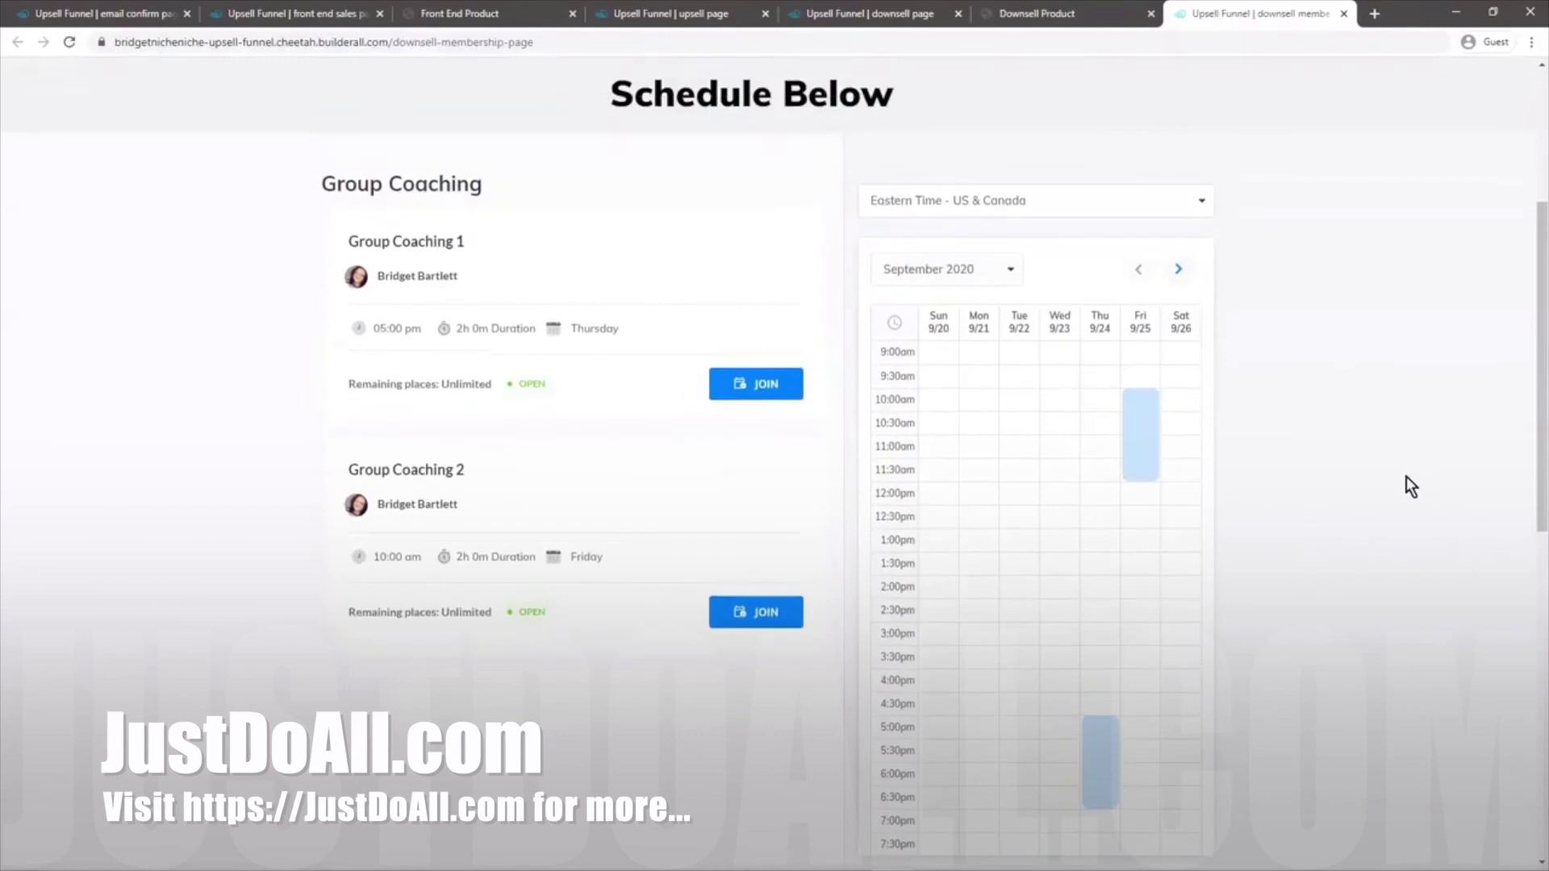
pyautogui.click(761, 617)
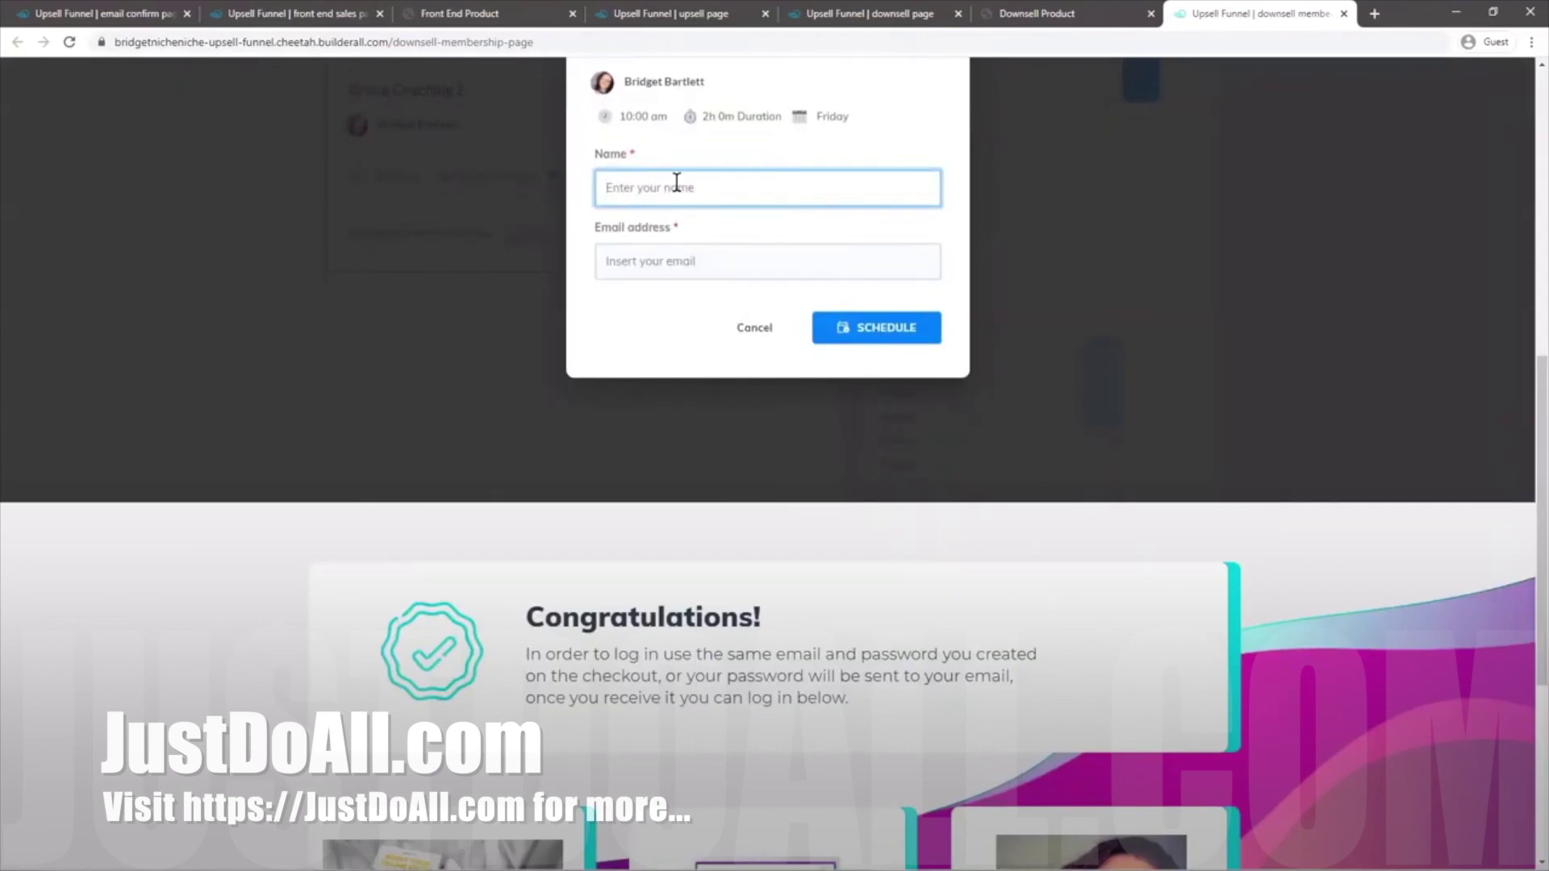
pyautogui.press('Tab')
pyautogui.scroll(-2, 1430, 651)
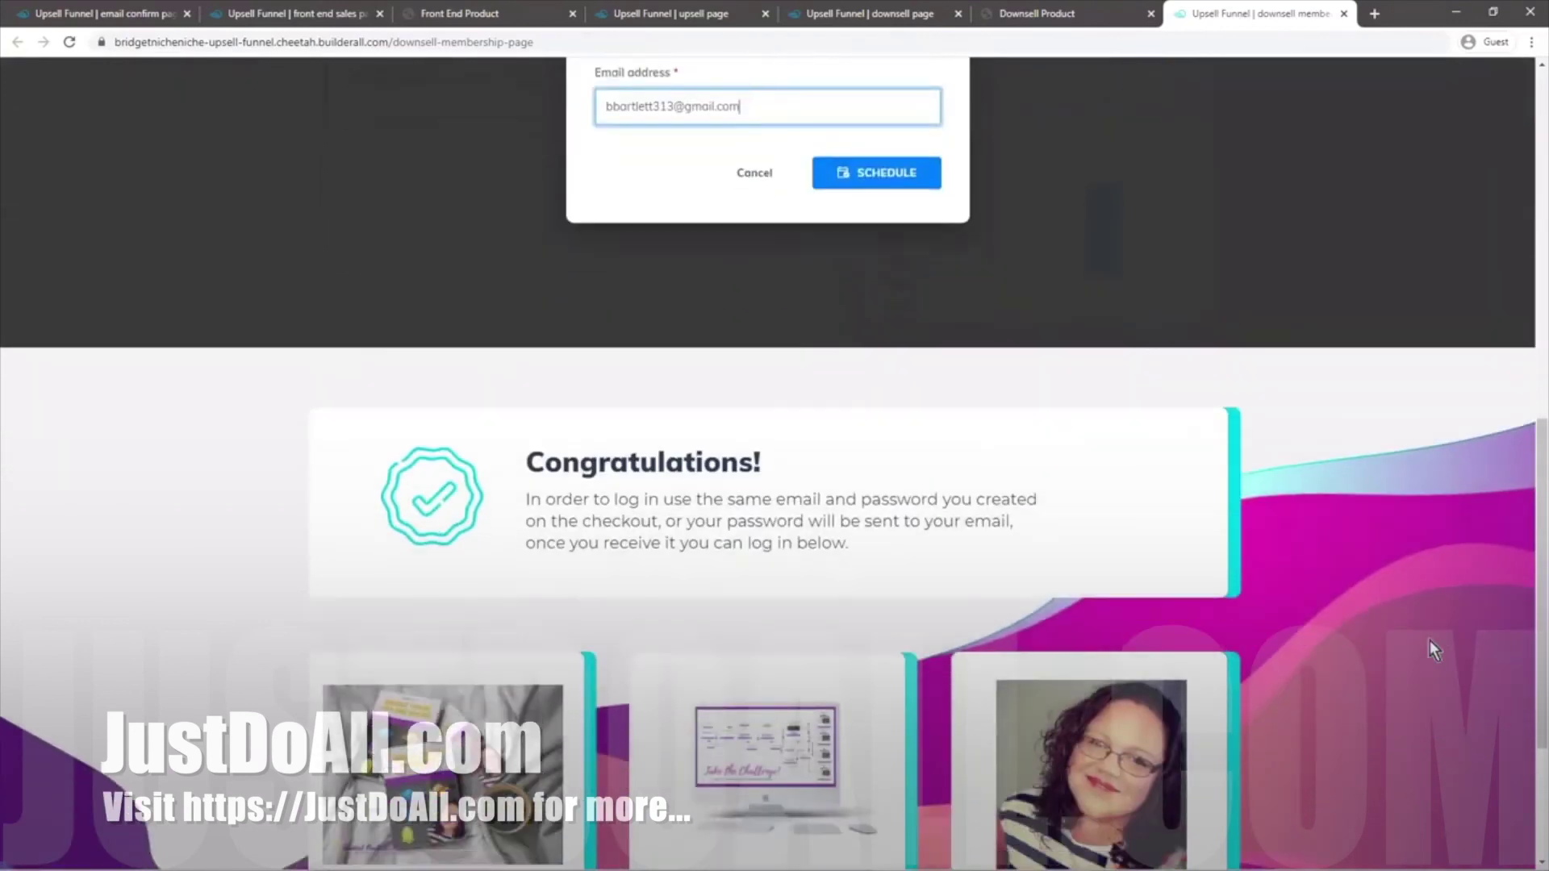
pyautogui.scroll(-2, 1430, 650)
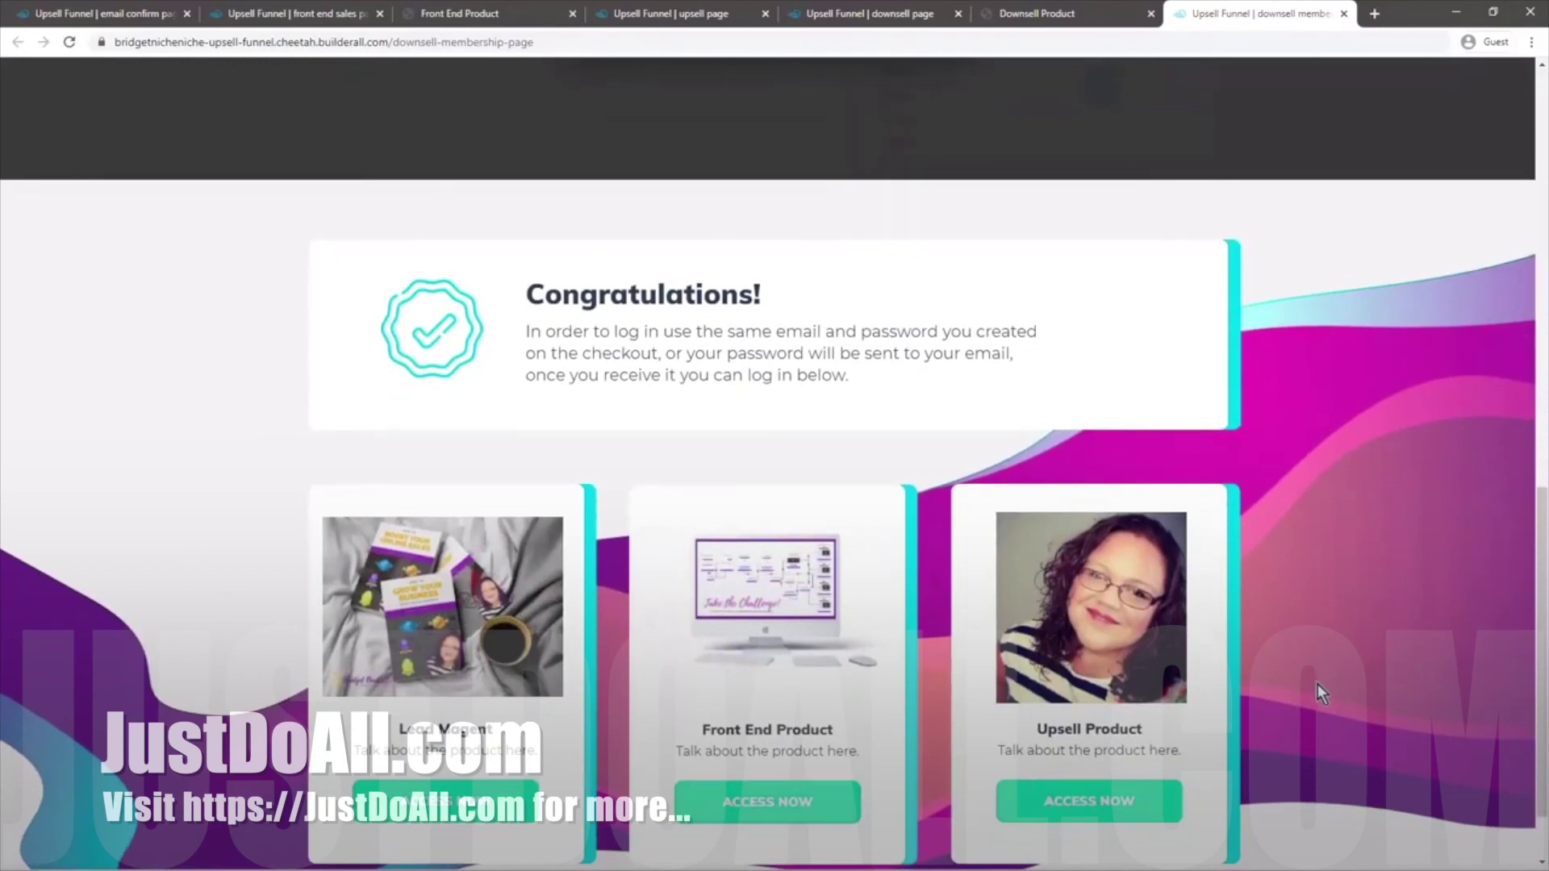
pyautogui.scroll(3, 1362, 671)
pyautogui.click(855, 248)
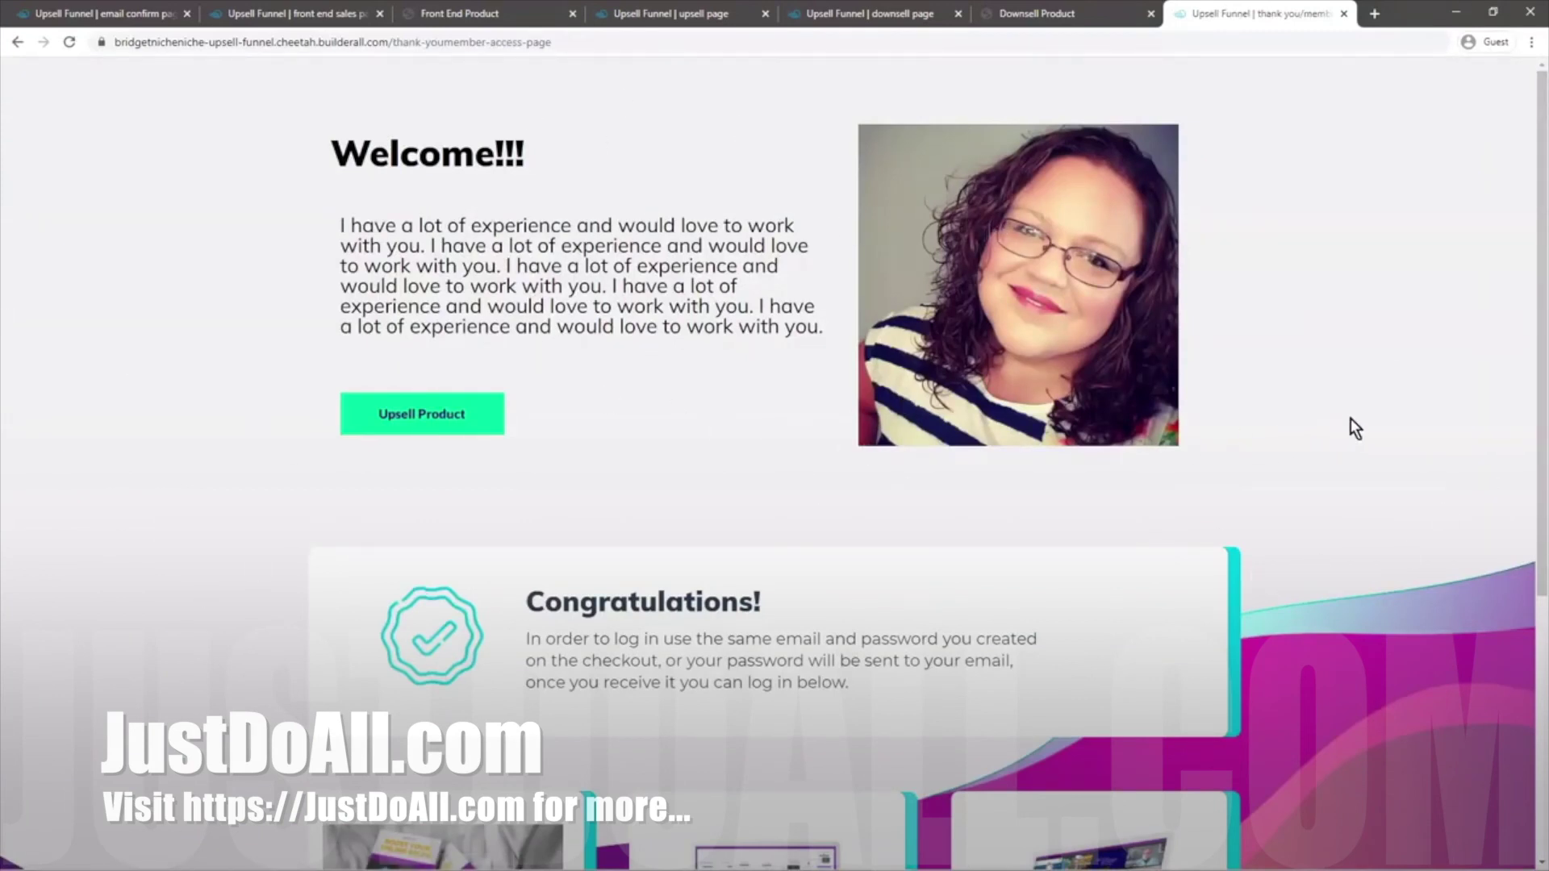
# Test the Downsell and Upsell Product ACCESS NOW links, closing each opened page.
pyautogui.scroll(-5, 1358, 428)
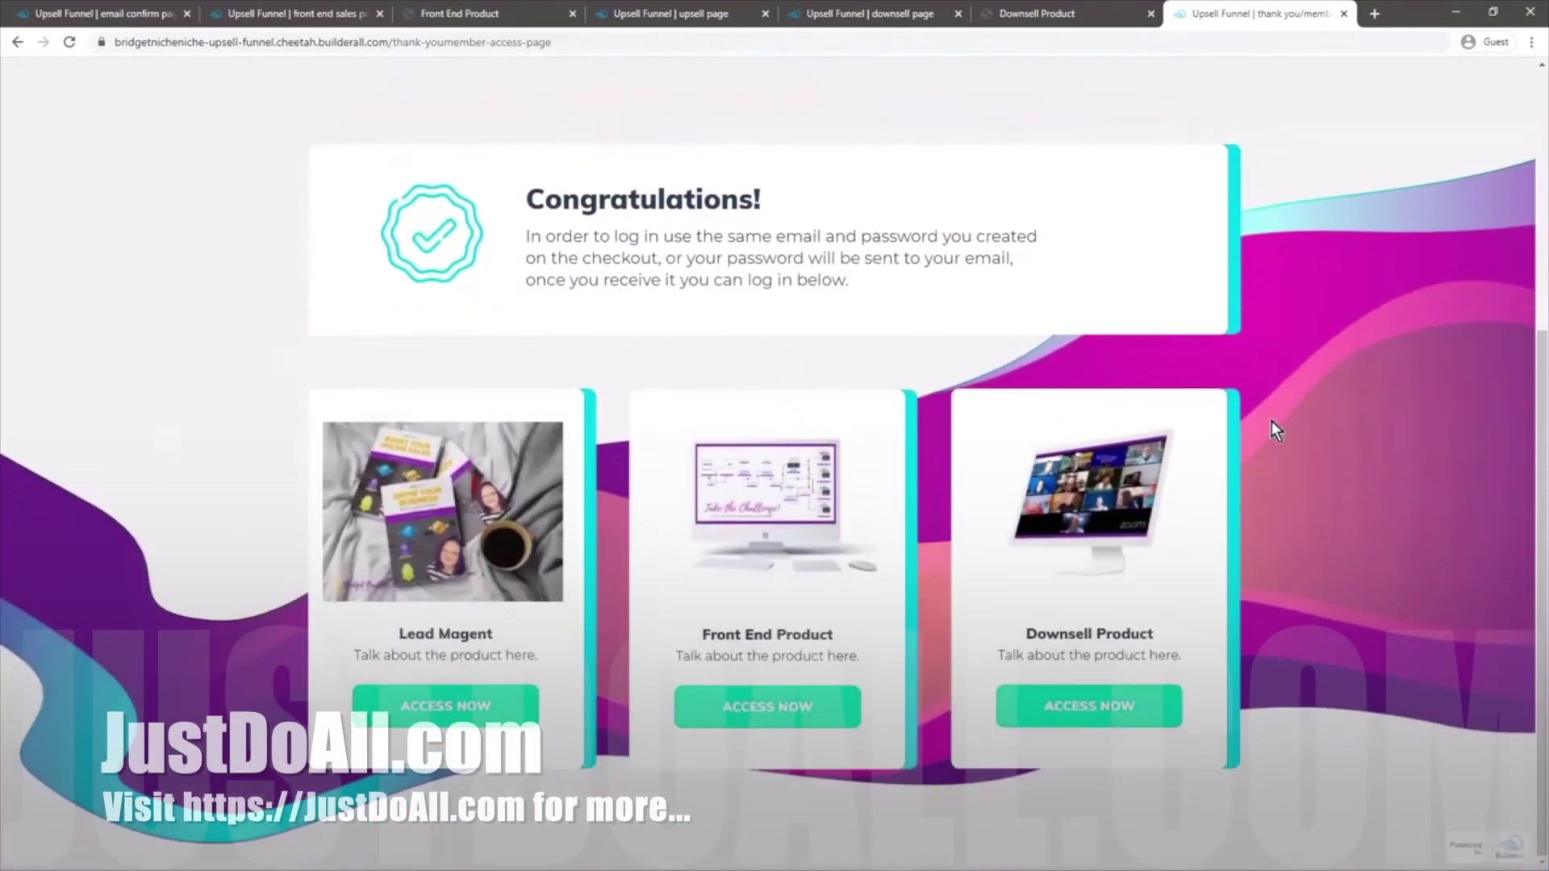
pyautogui.scroll(3, 1312, 583)
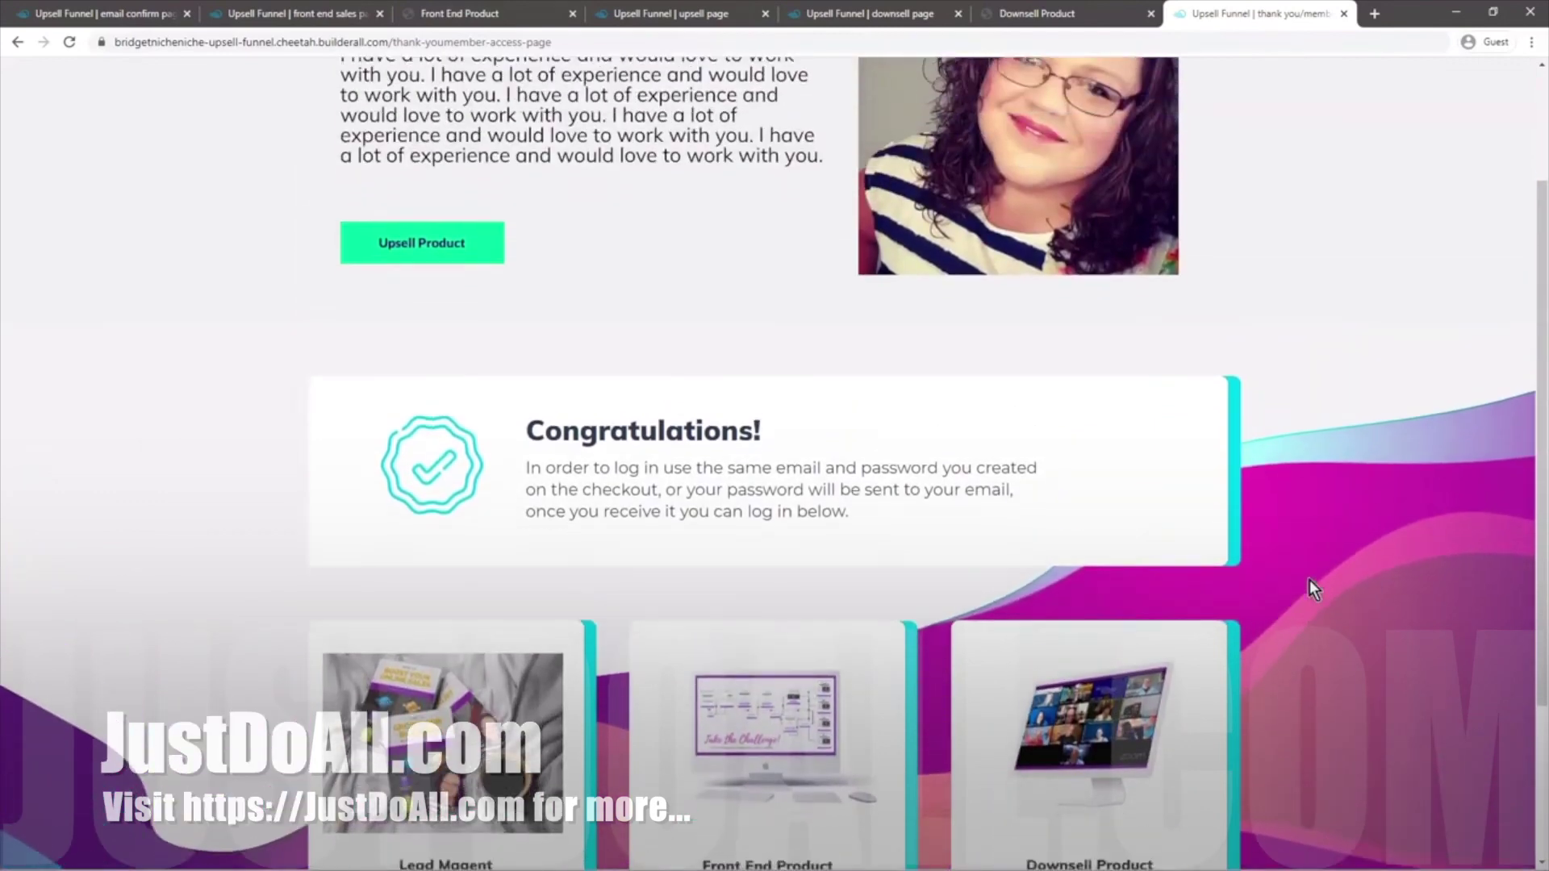
pyautogui.scroll(-3, 1309, 585)
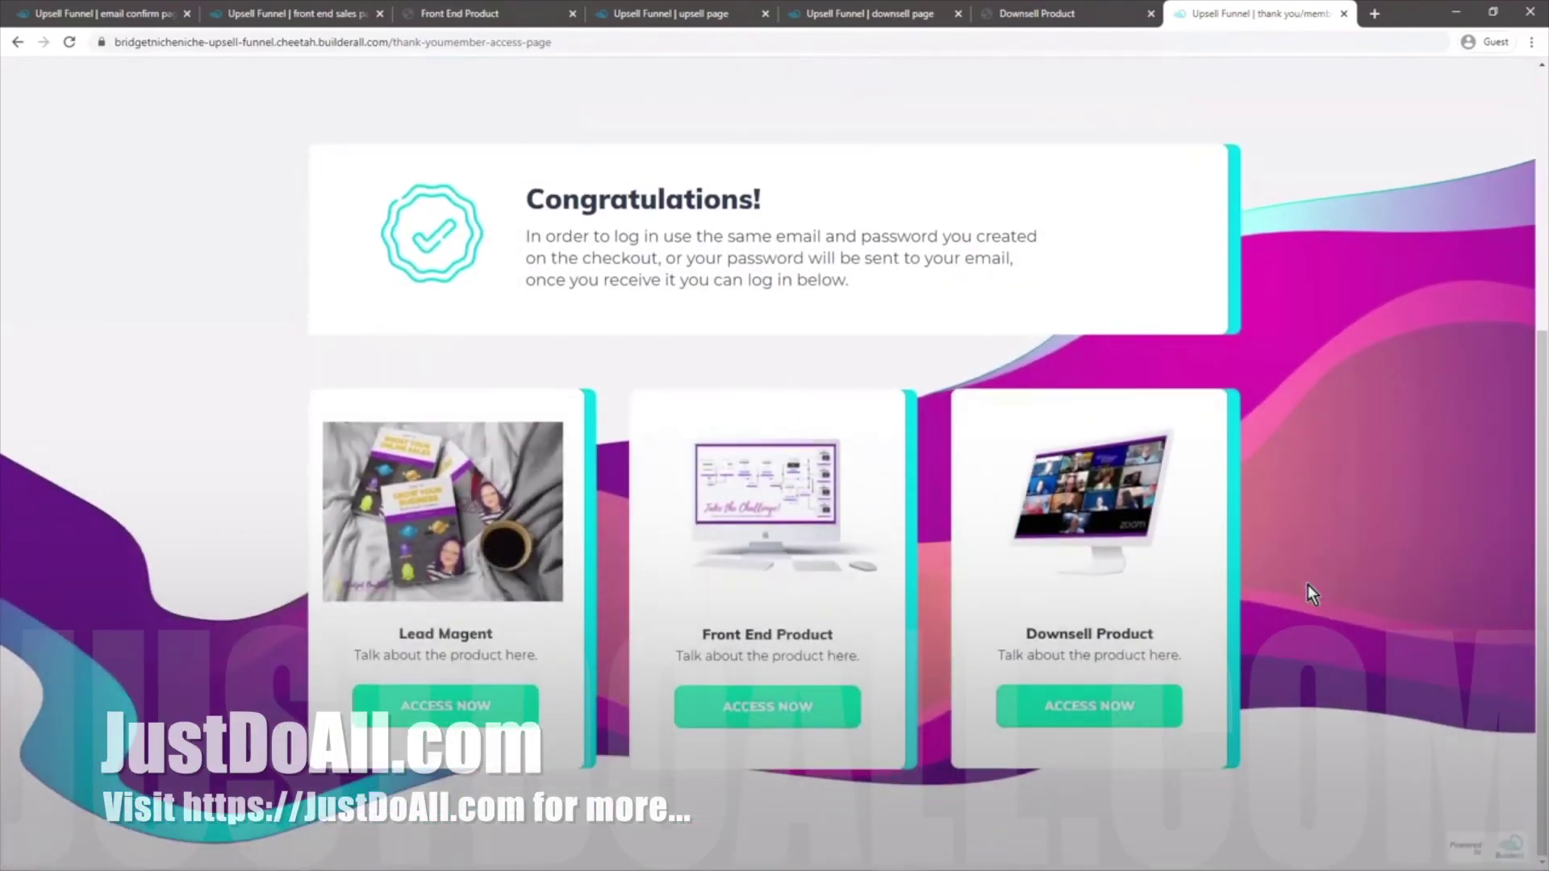
pyautogui.click(1097, 717)
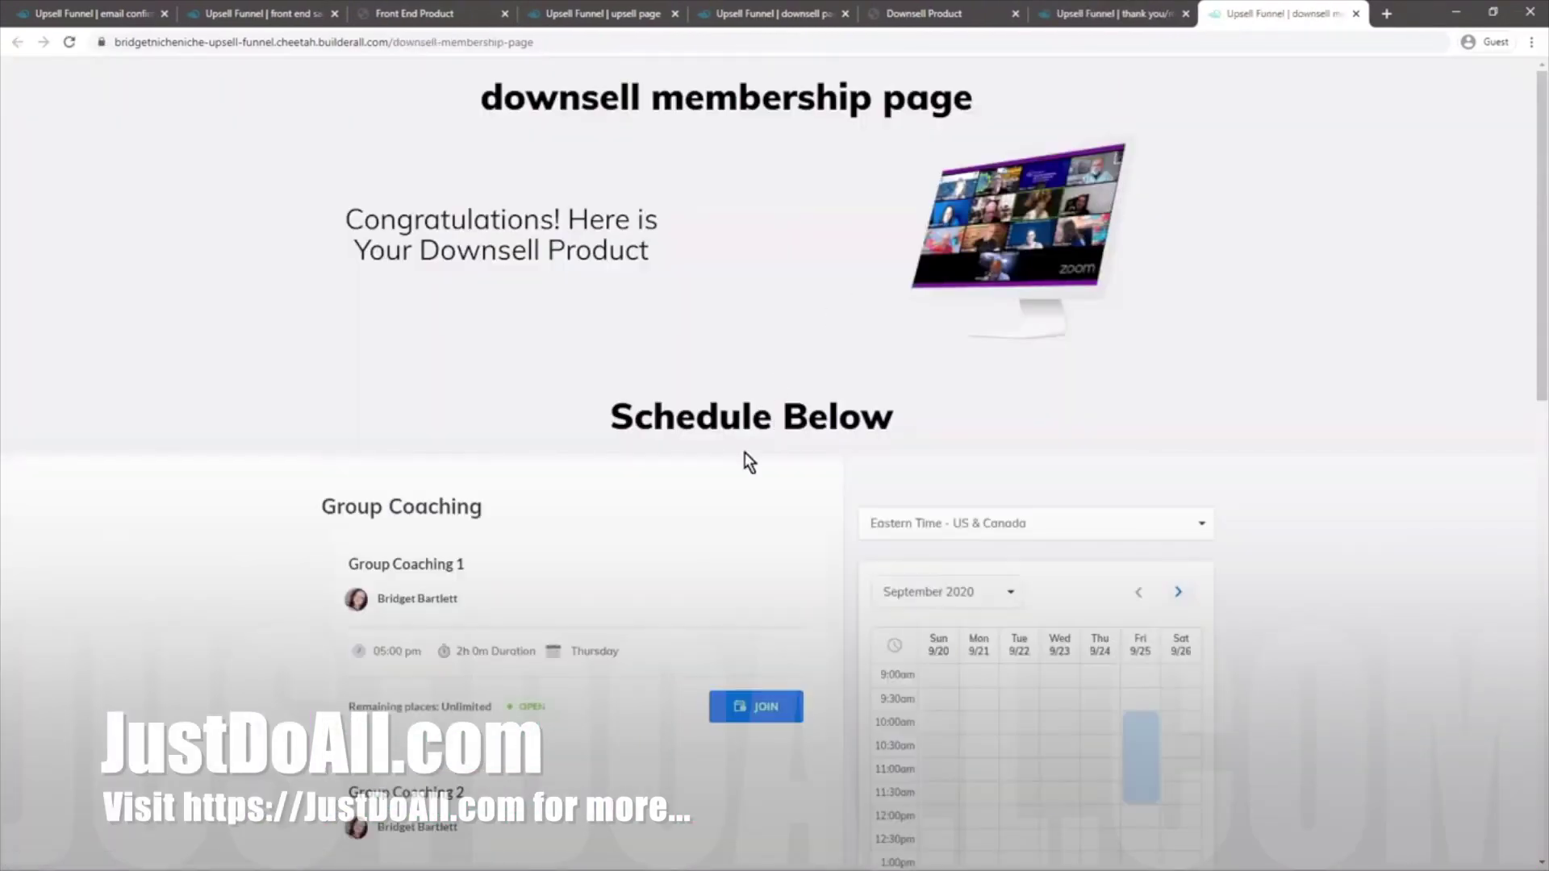
pyautogui.click(1355, 13)
pyautogui.scroll(5, 1181, 420)
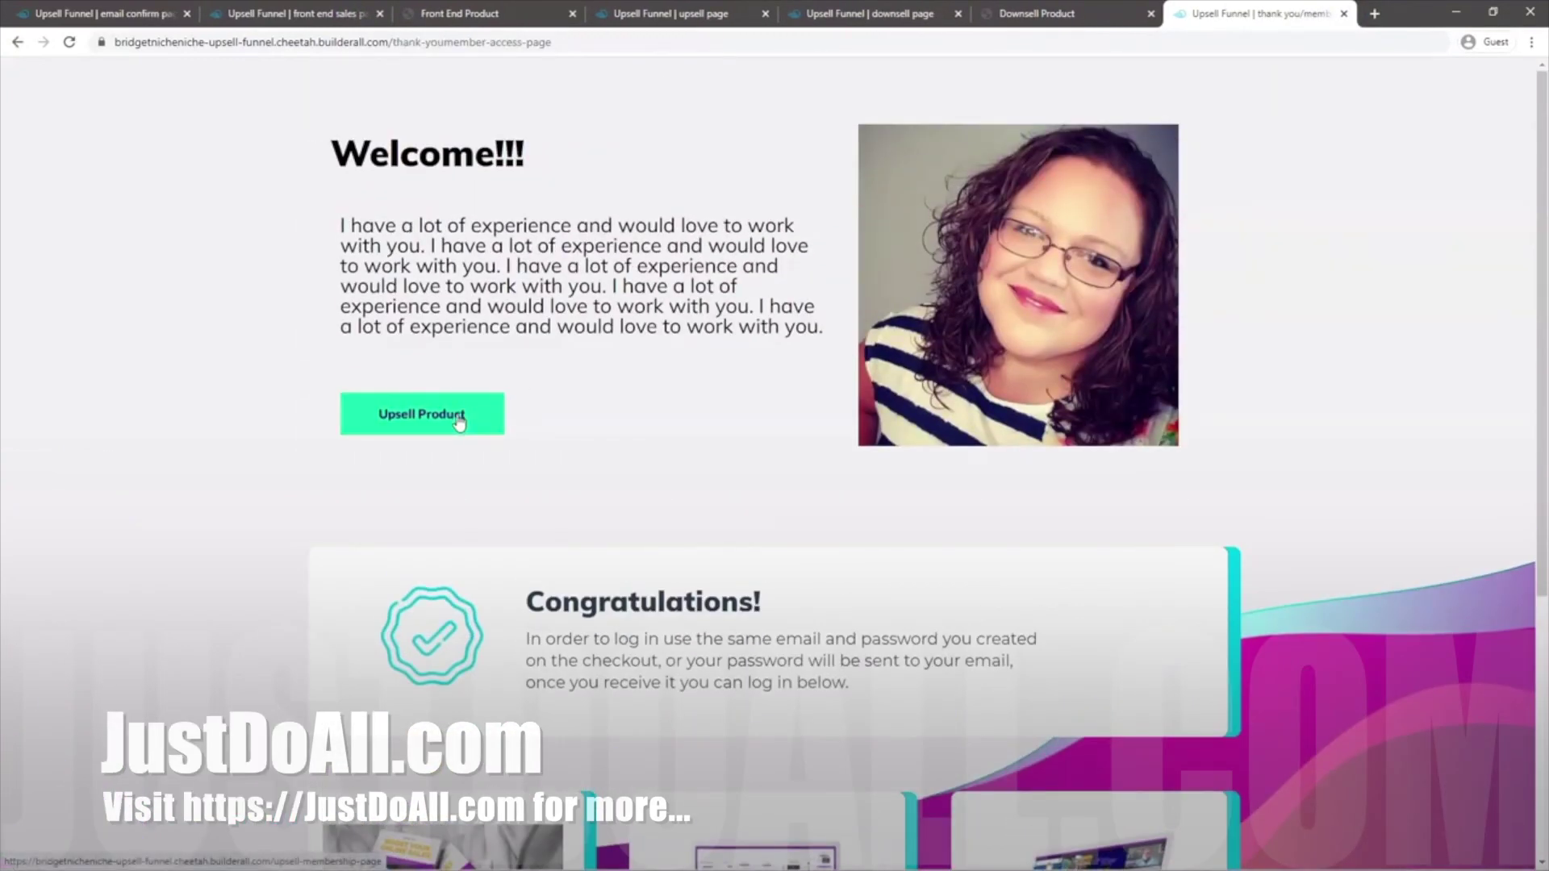
pyautogui.click(457, 416)
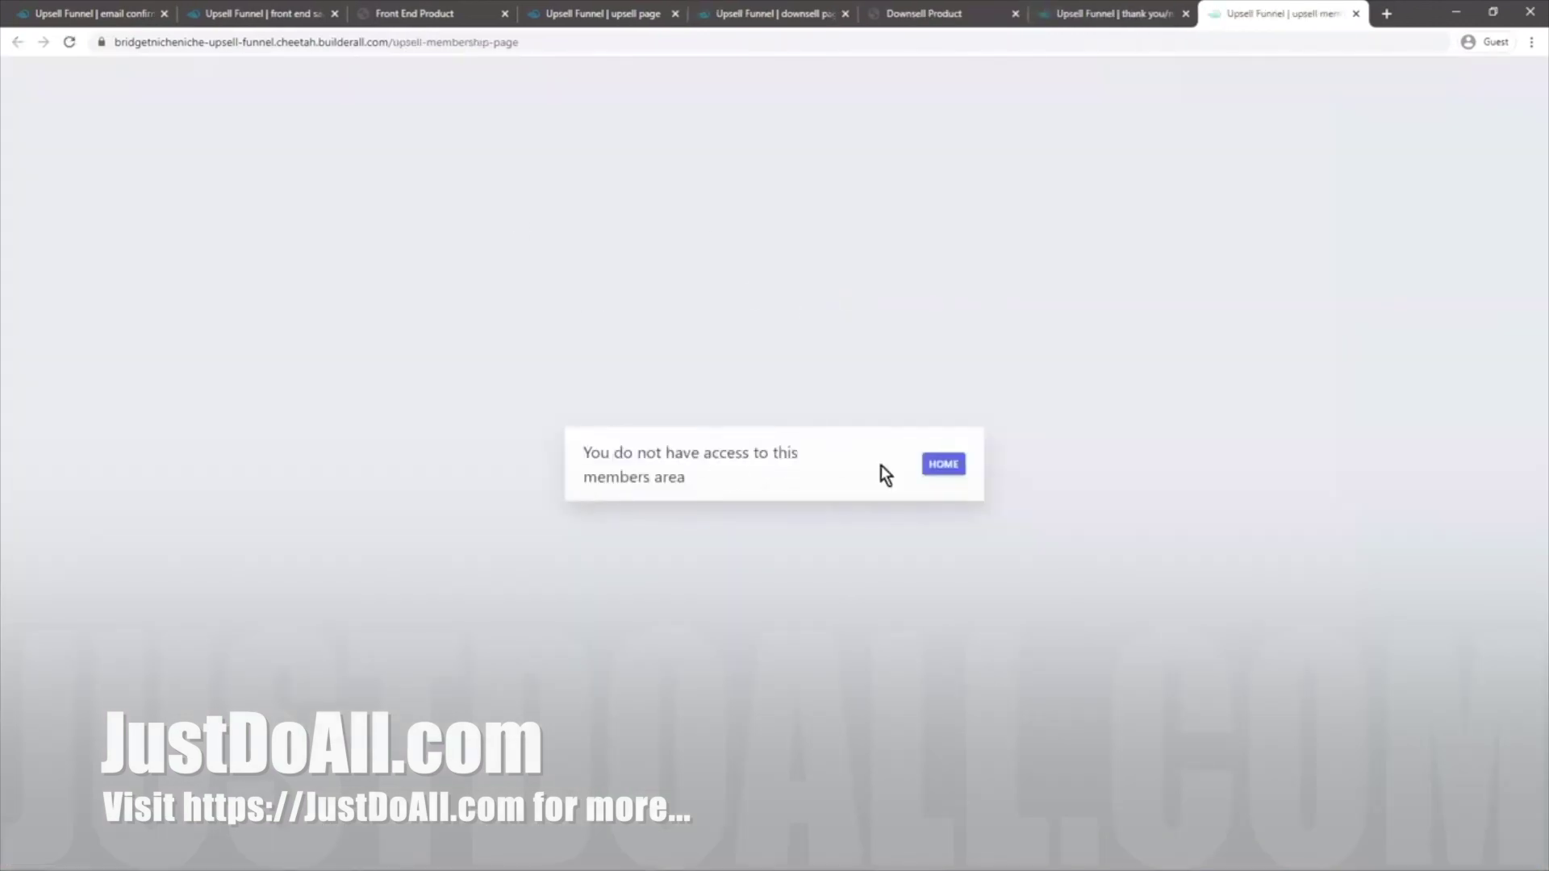
pyautogui.click(1357, 14)
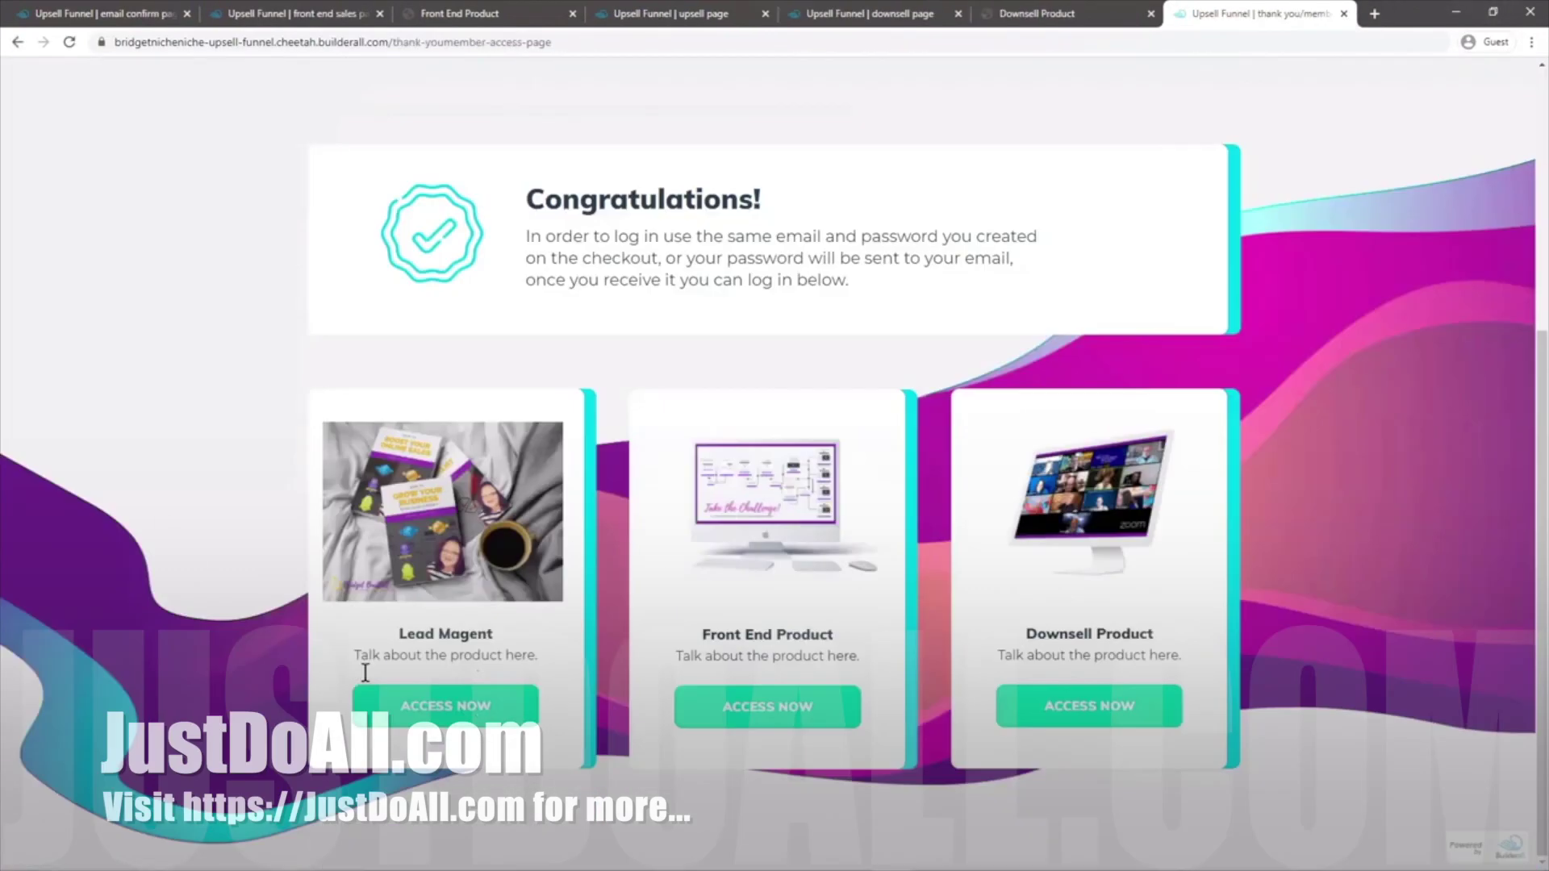
# Test the Lead Magent and Front End Product ACCESS NOW links and review the content.
pyautogui.click(482, 710)
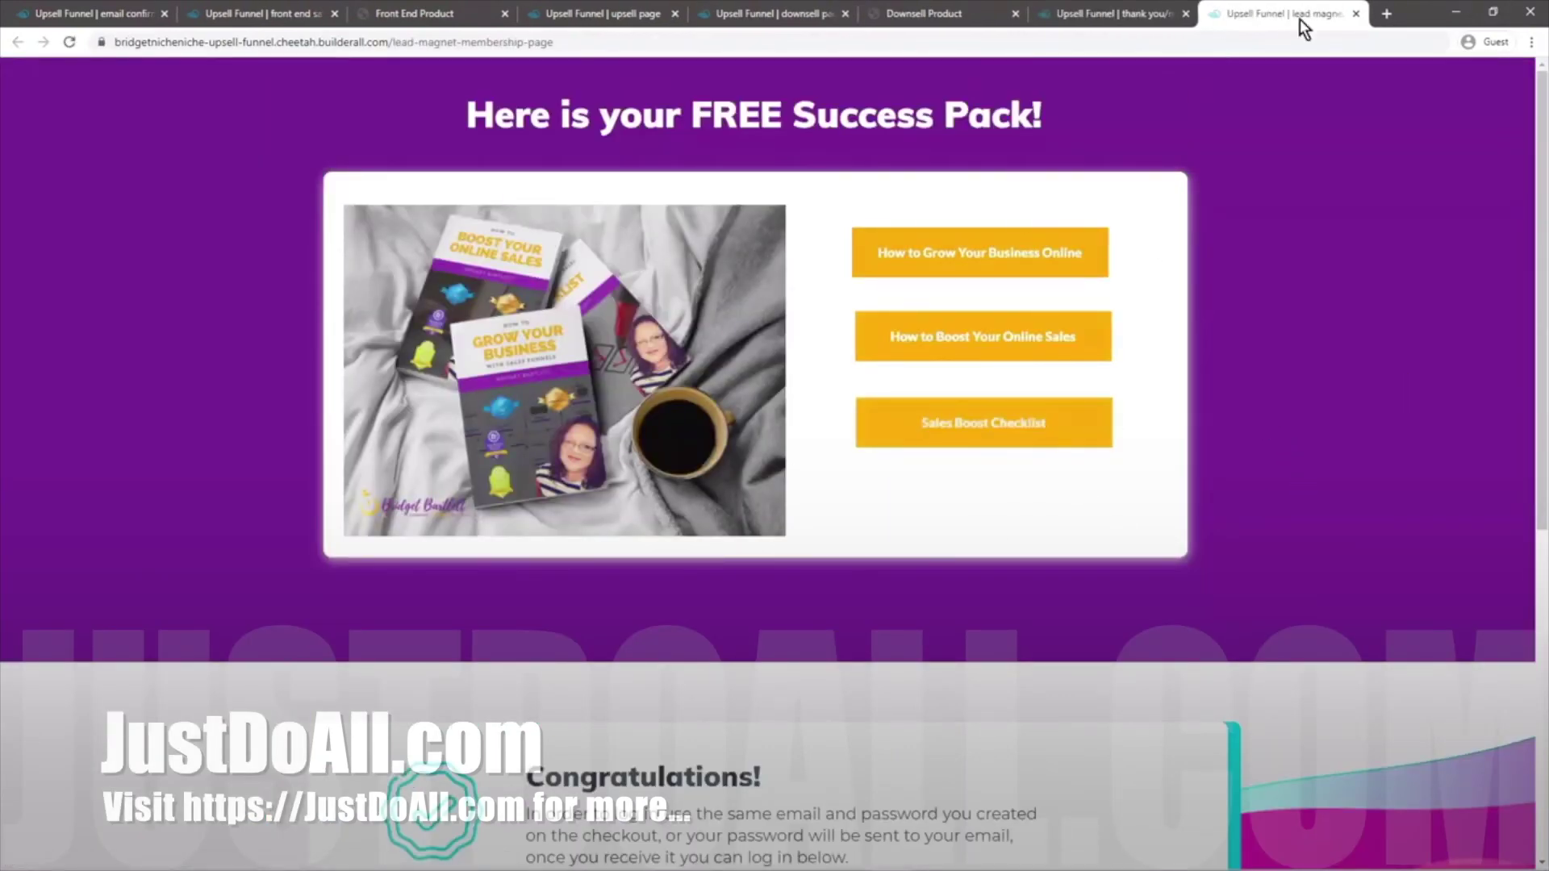
pyautogui.scroll(-7, 1317, 443)
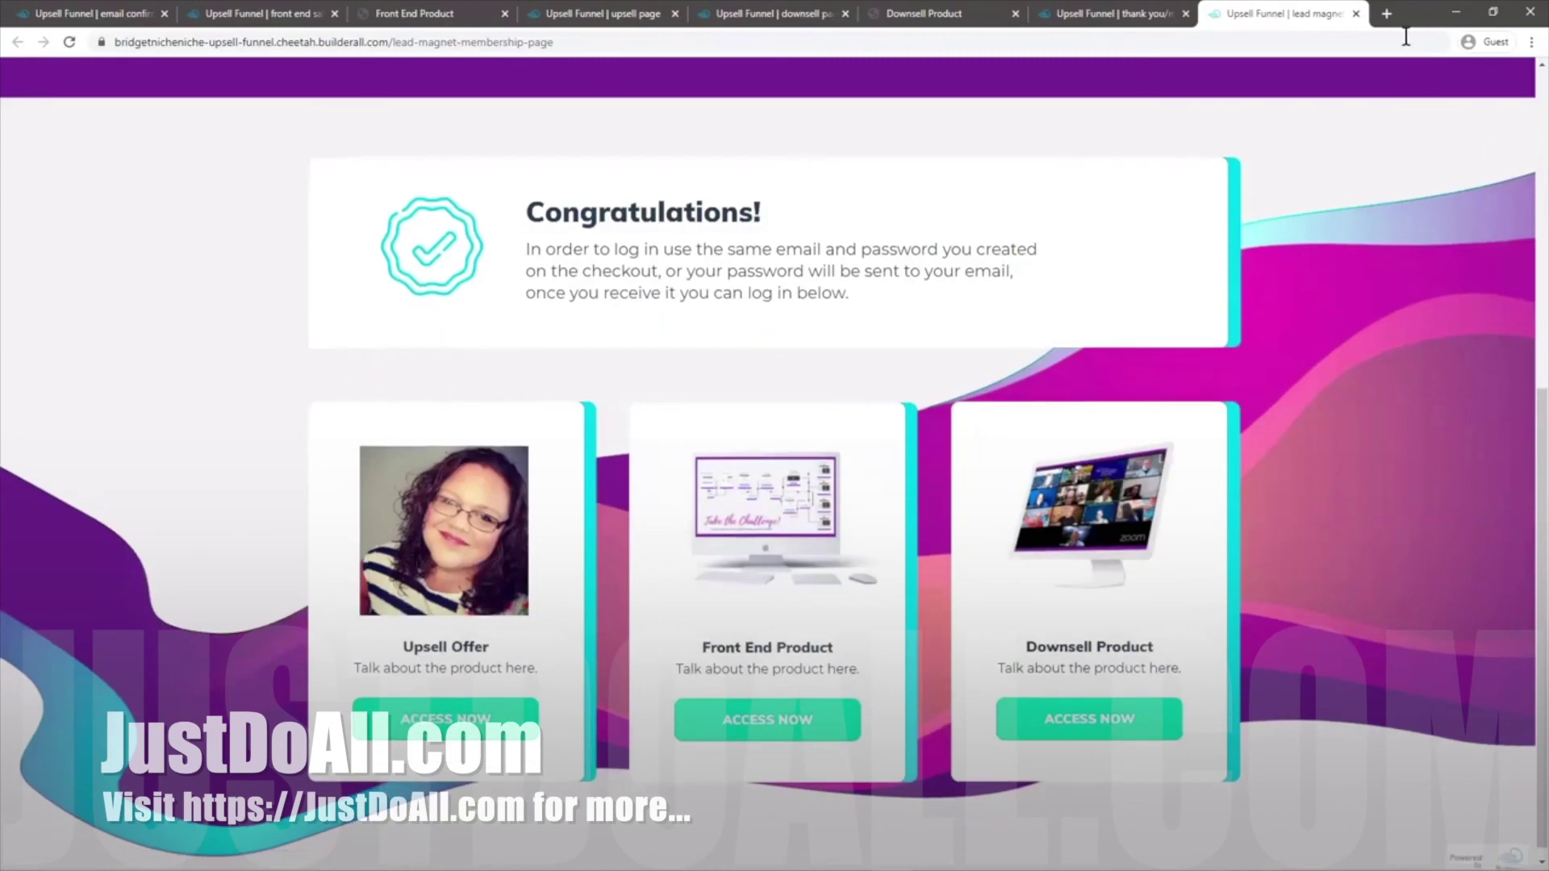
pyautogui.click(1357, 13)
pyautogui.scroll(-5, 1411, 738)
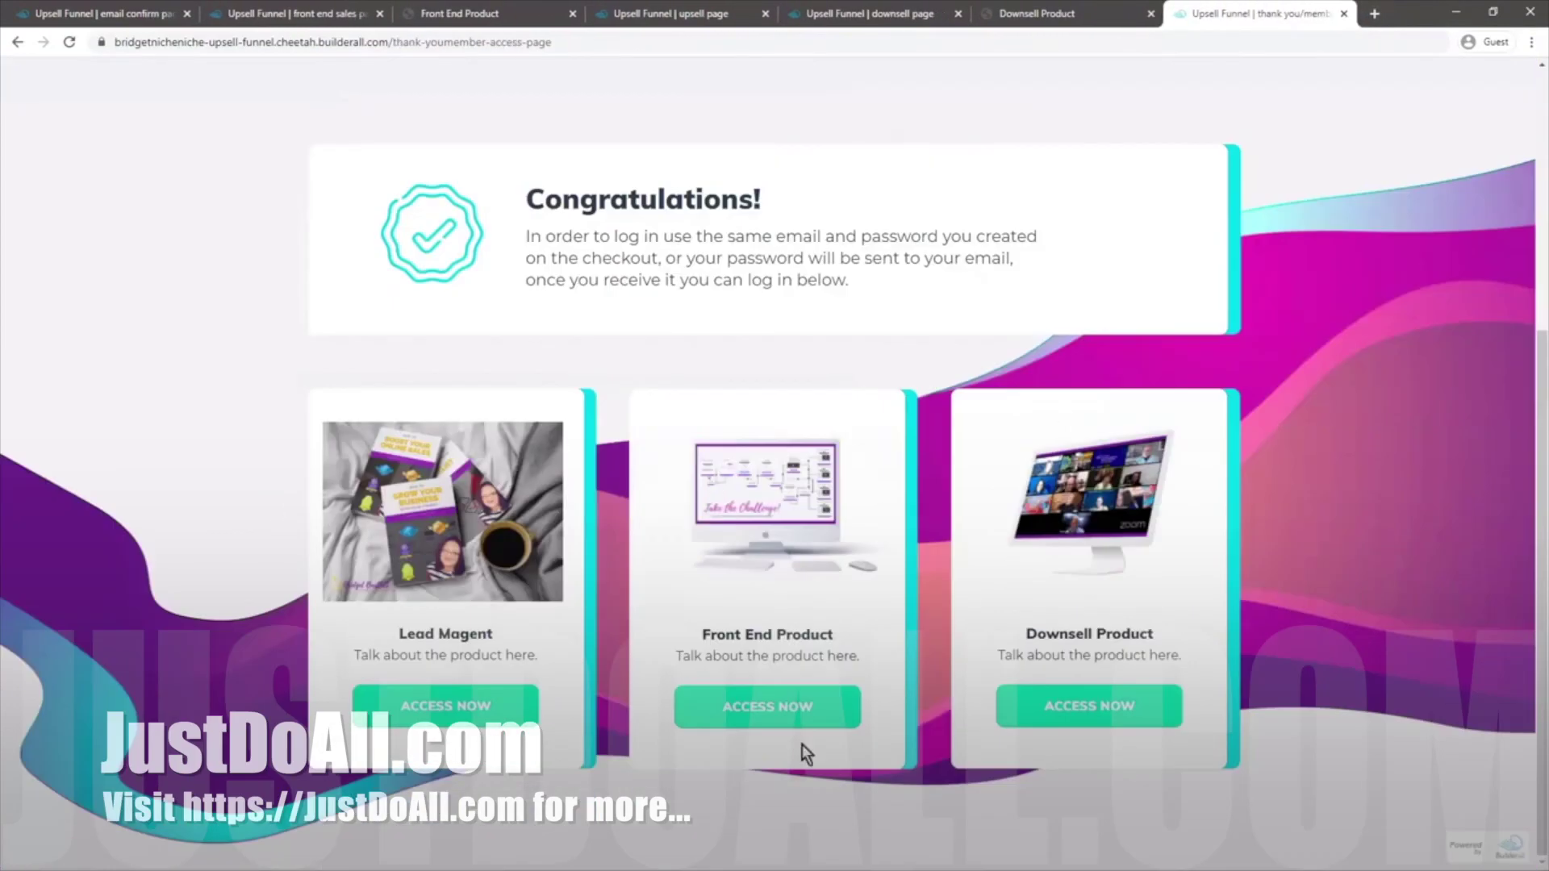
pyautogui.click(786, 709)
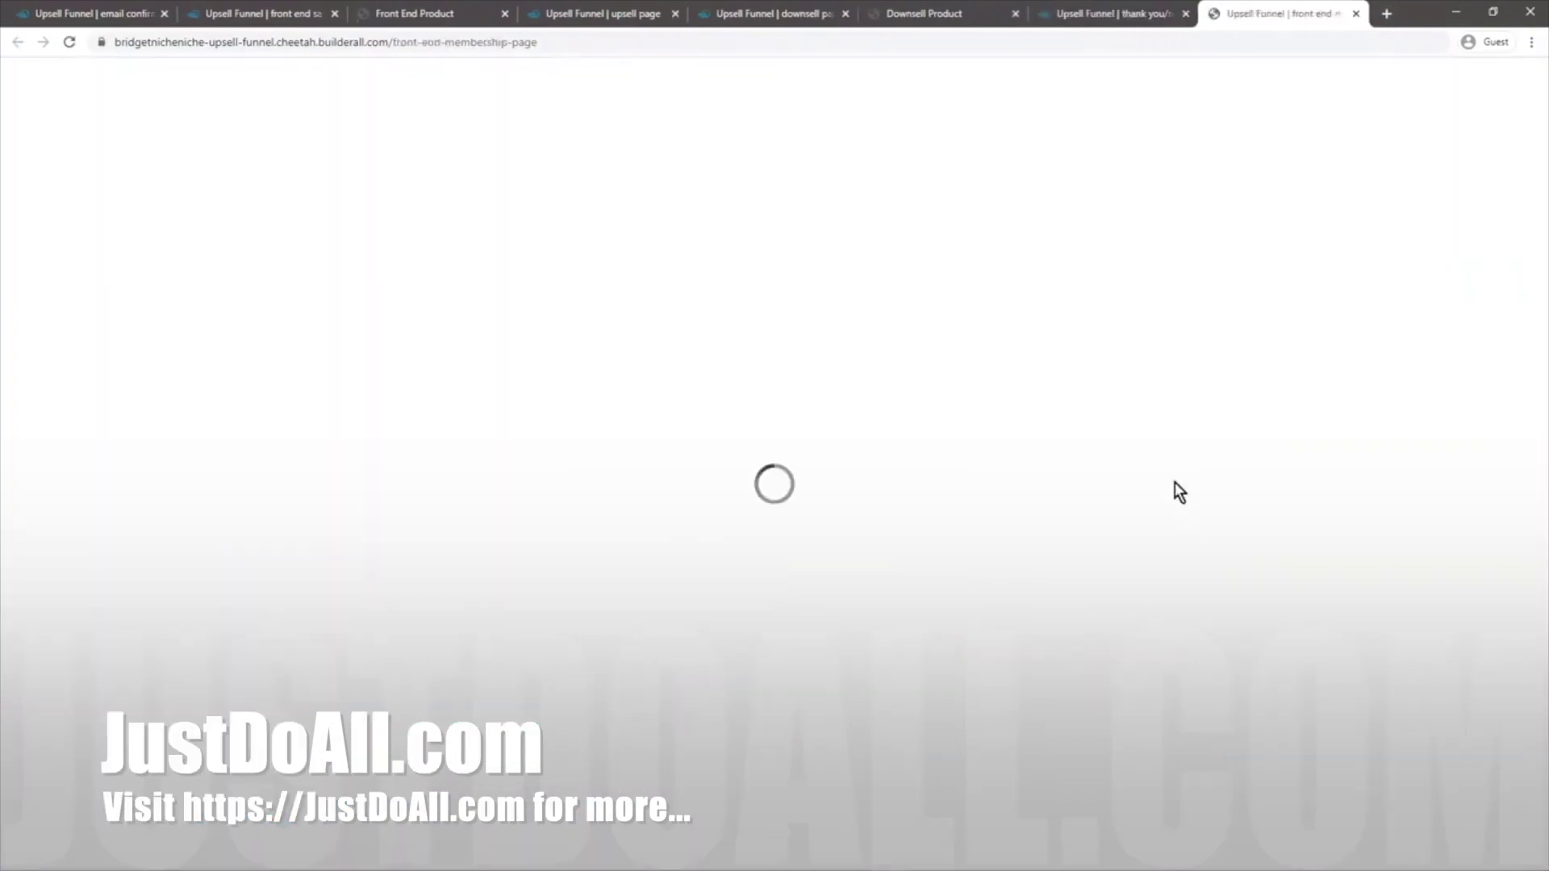
pyautogui.scroll(-7, 1309, 548)
pyautogui.scroll(-4, 1310, 550)
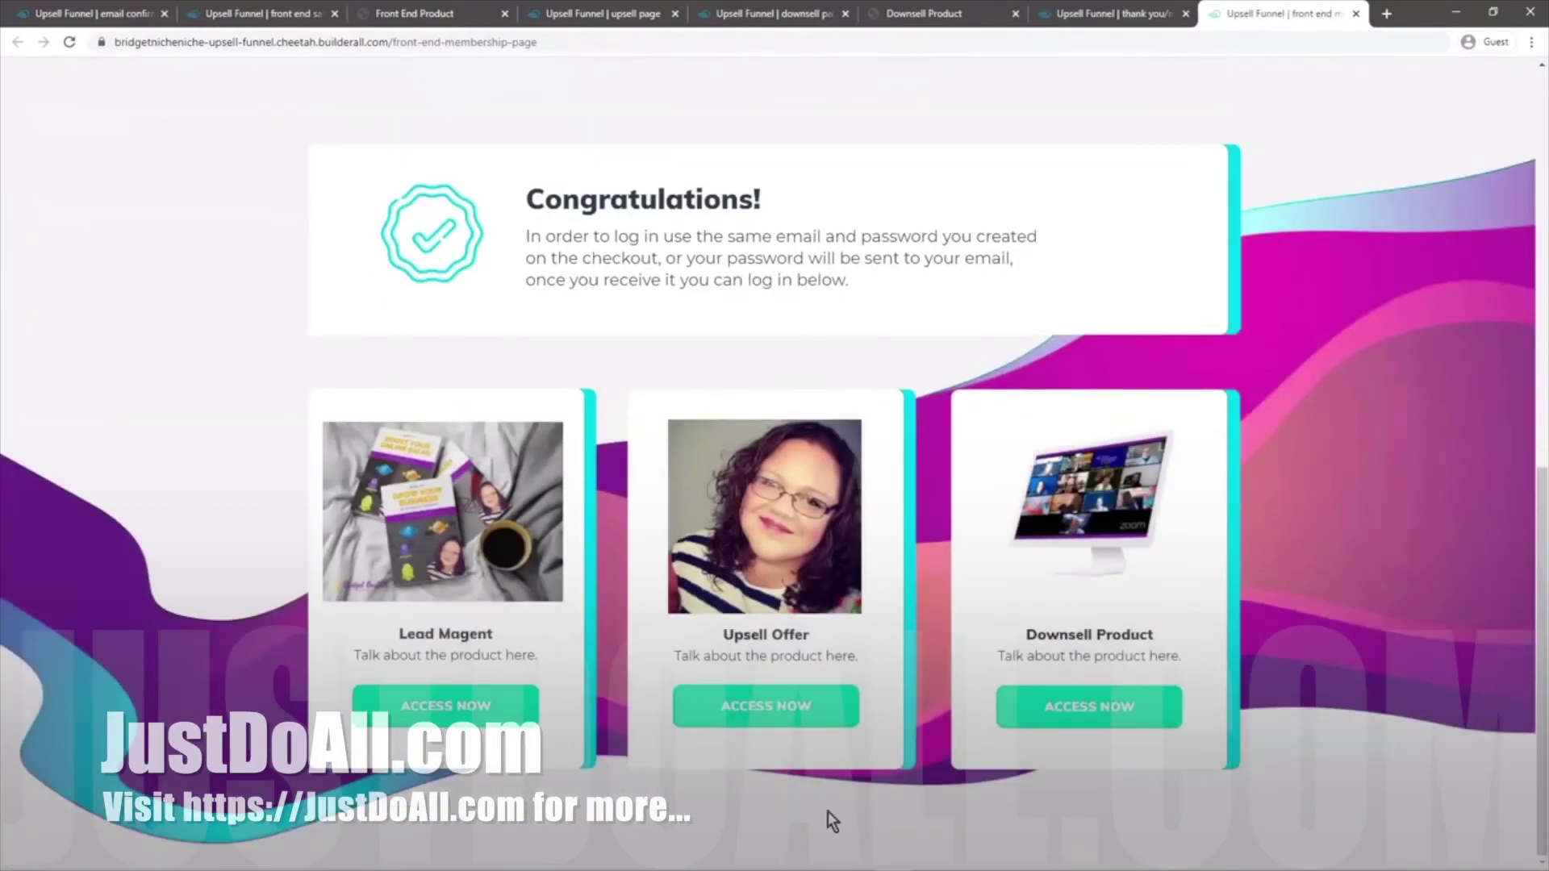
pyautogui.scroll(10, 1332, 593)
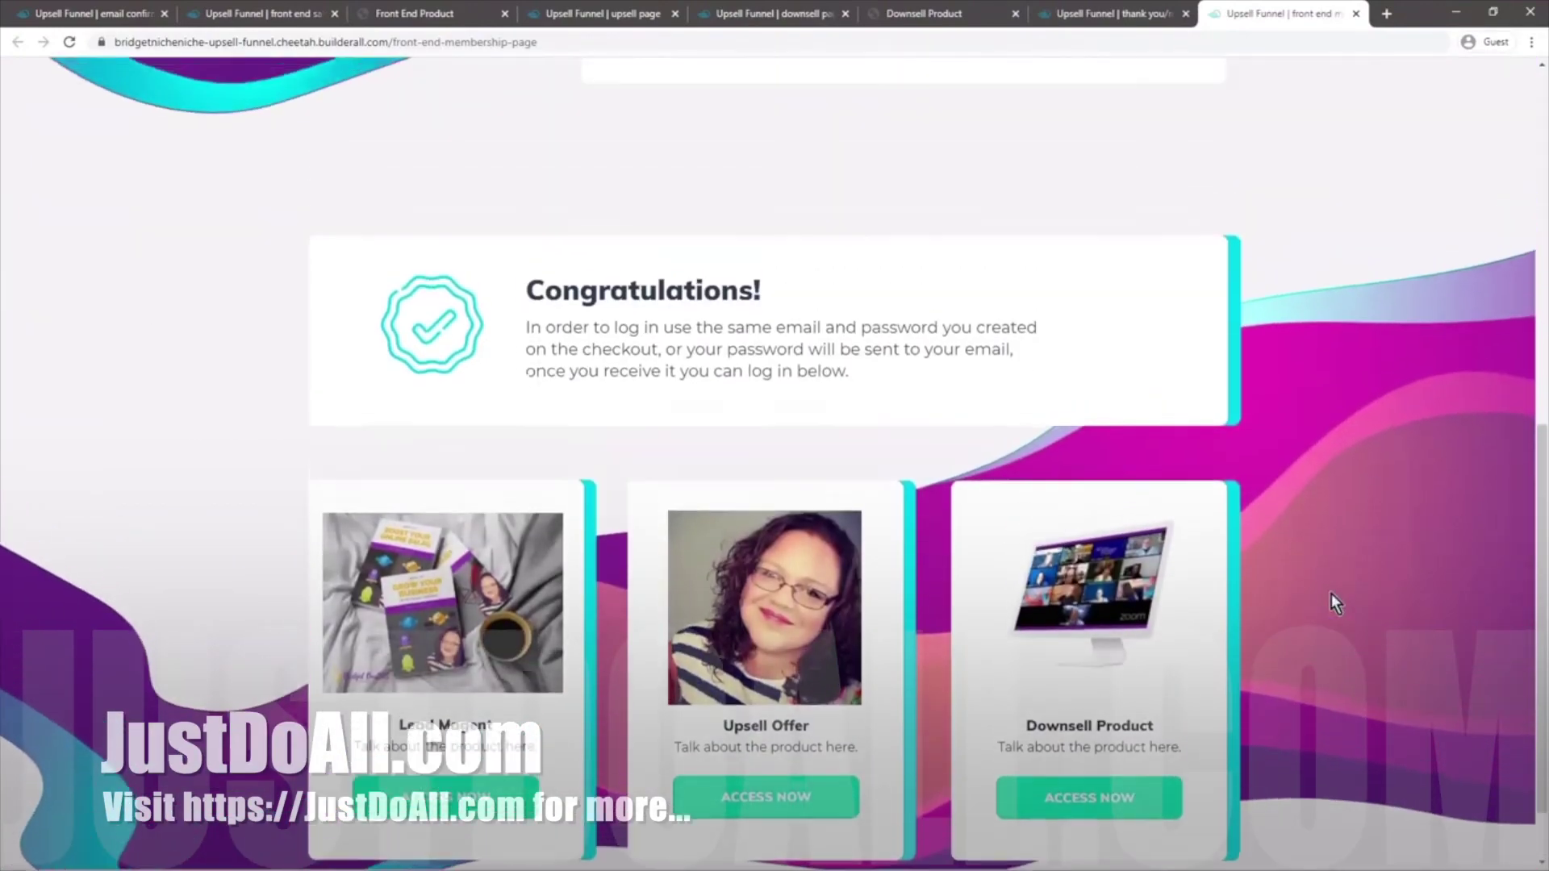
pyautogui.scroll(1, 1342, 616)
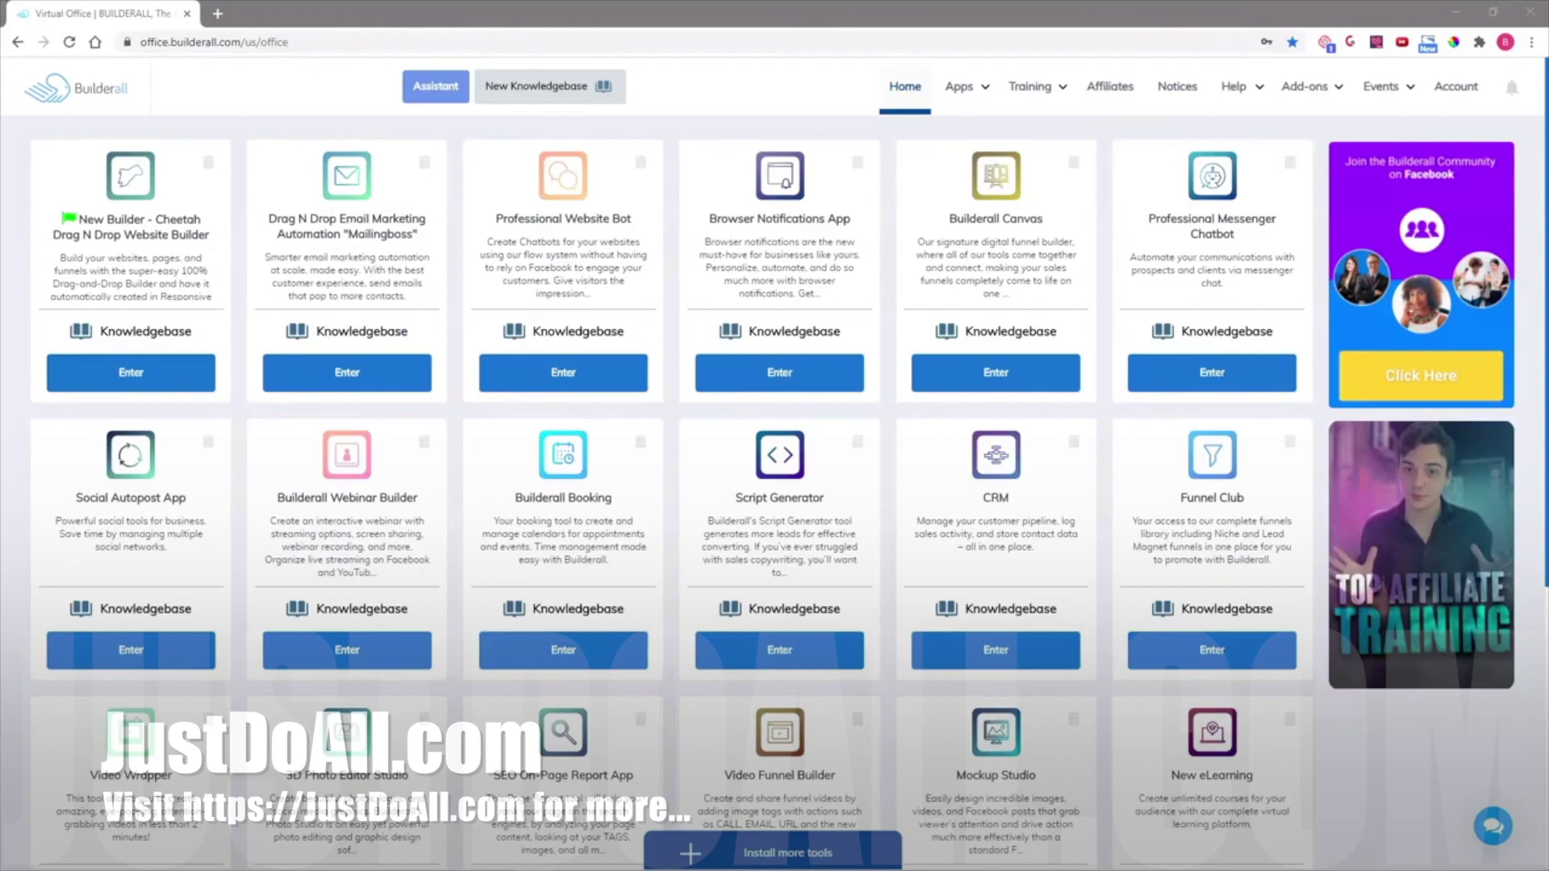
# Load the Sales Funnel workflow in MailingBoss and reveal the actions after its List node.
pyautogui.click(340, 366)
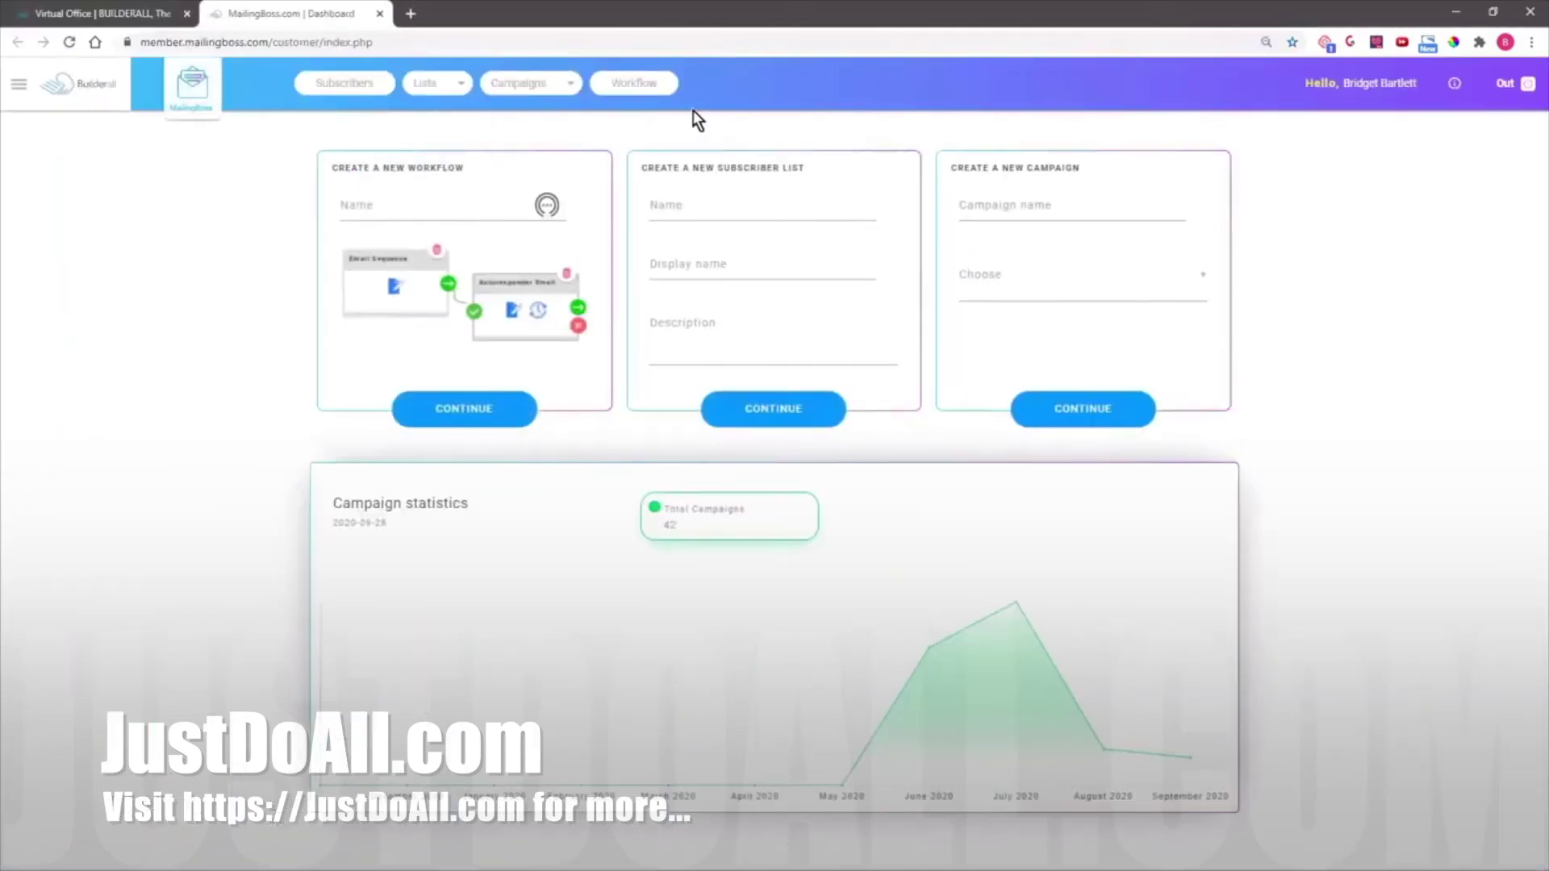
pyautogui.click(643, 86)
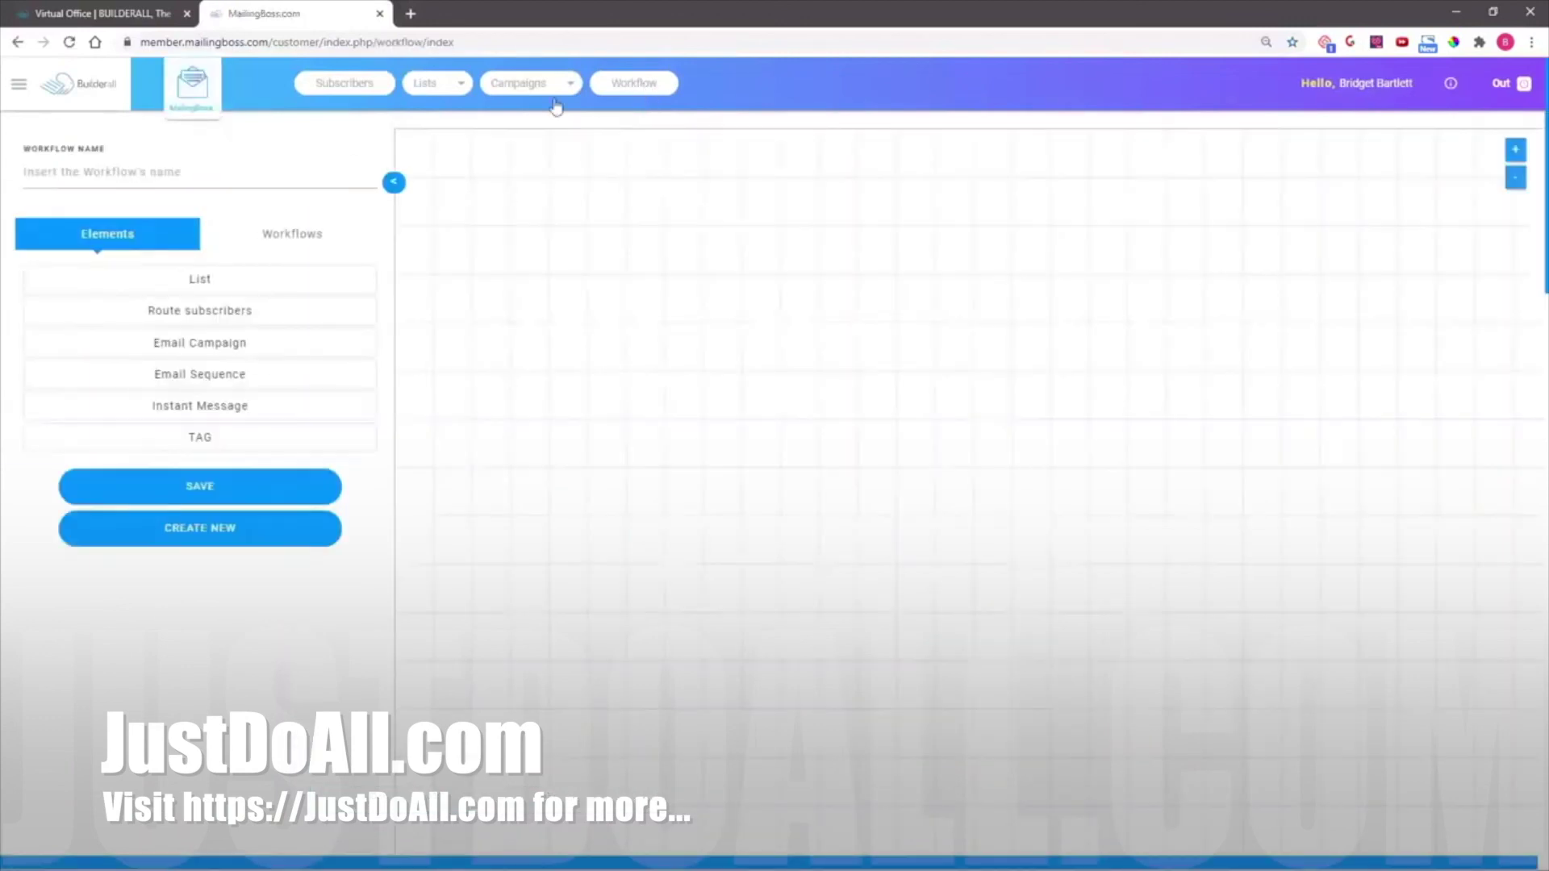
pyautogui.click(286, 235)
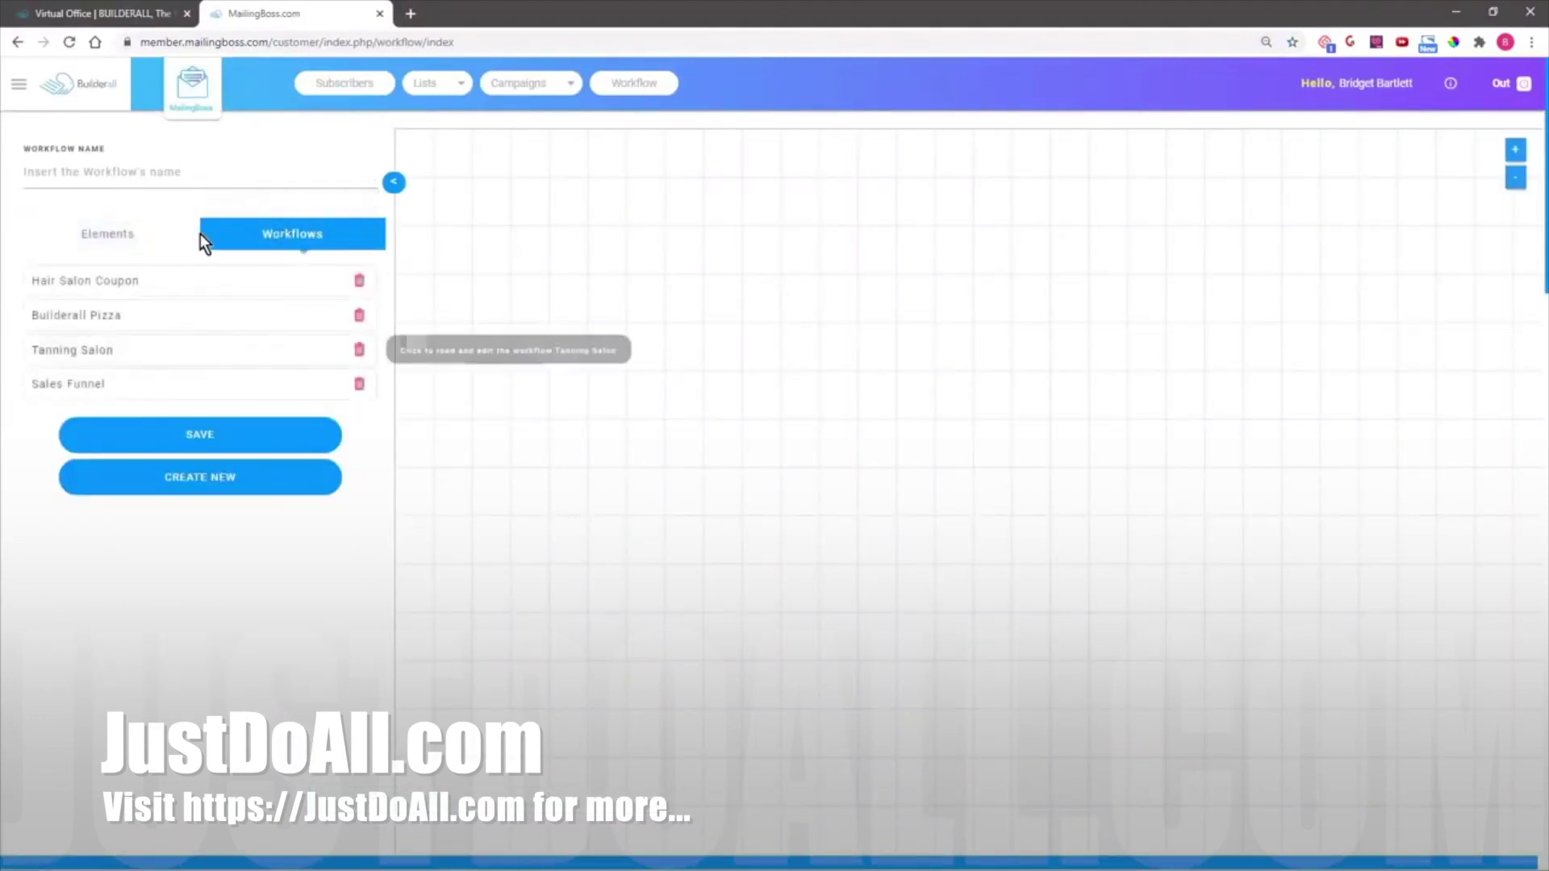
pyautogui.click(104, 385)
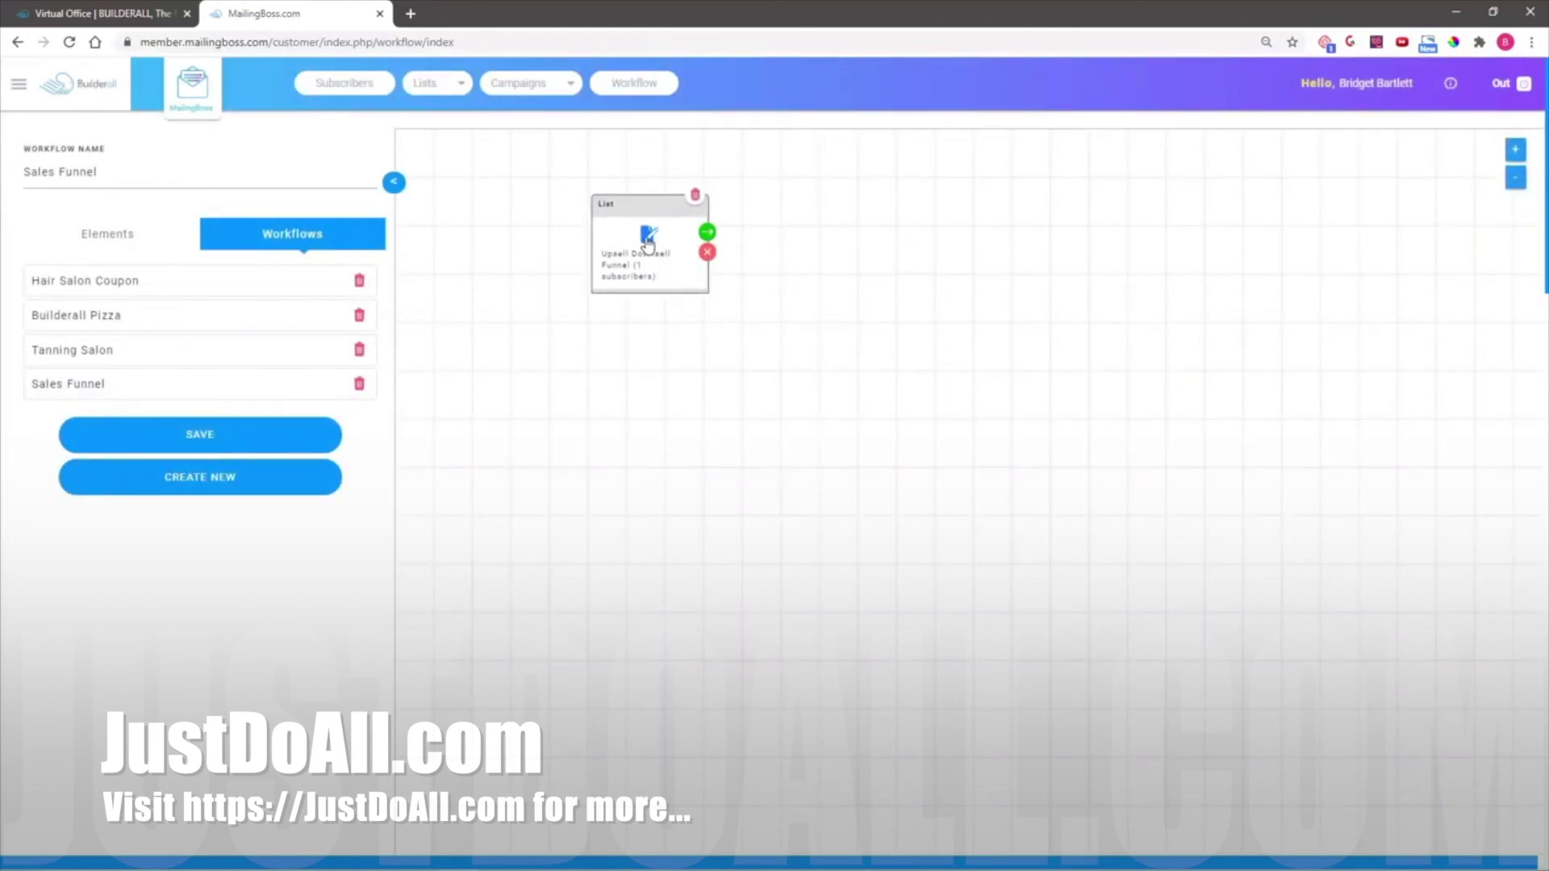
pyautogui.click(708, 231)
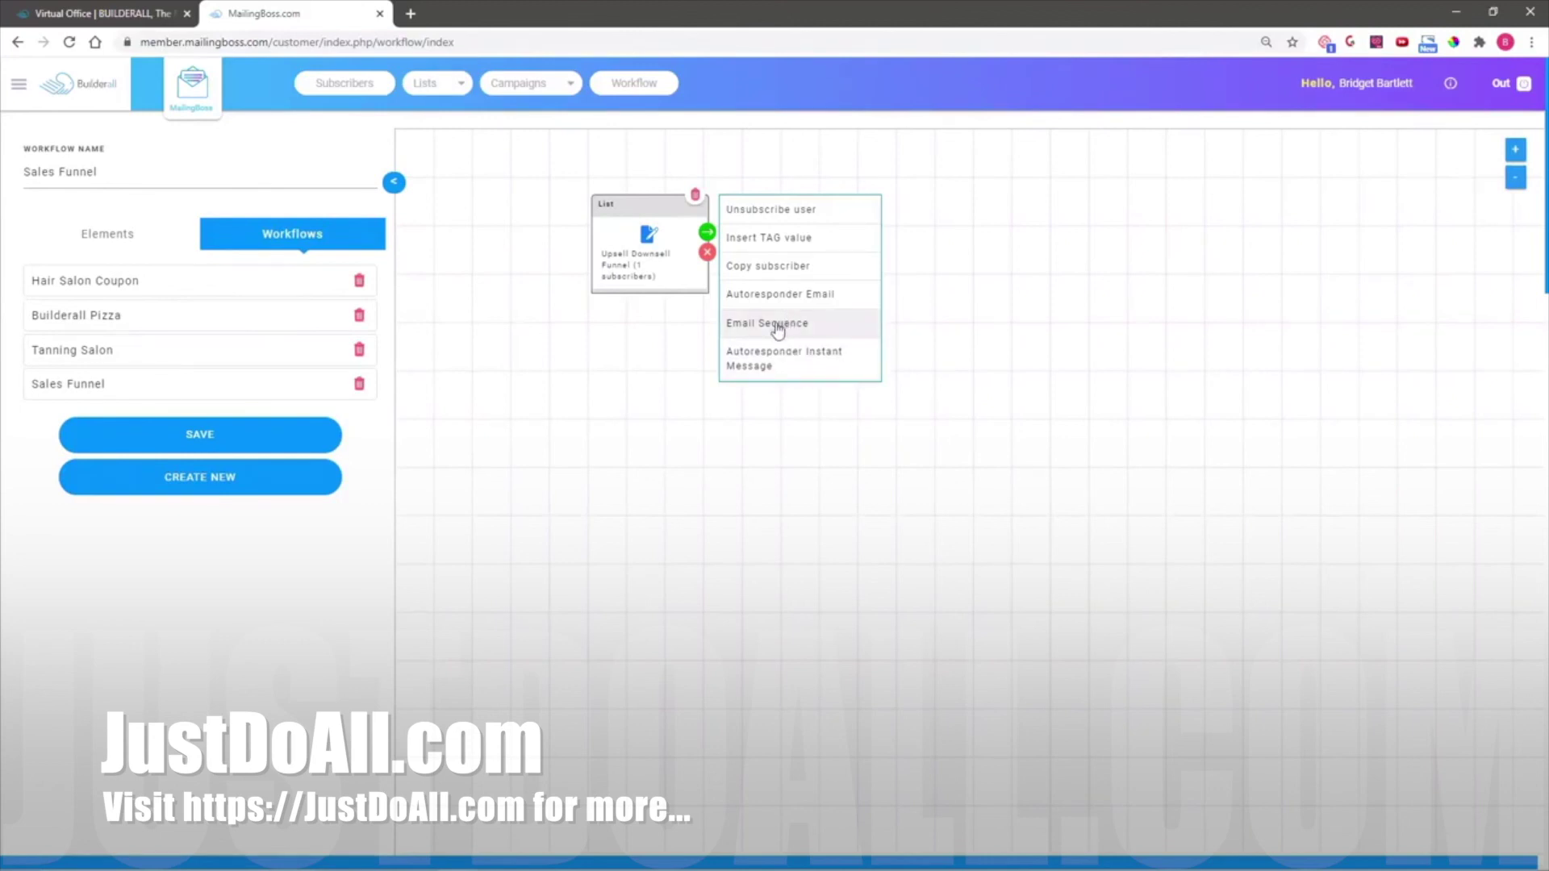
# Add an Email Sequence step named 'Sales Funnel Sequence' with 7 messages, sent to future subscribers only.
pyautogui.click(777, 325)
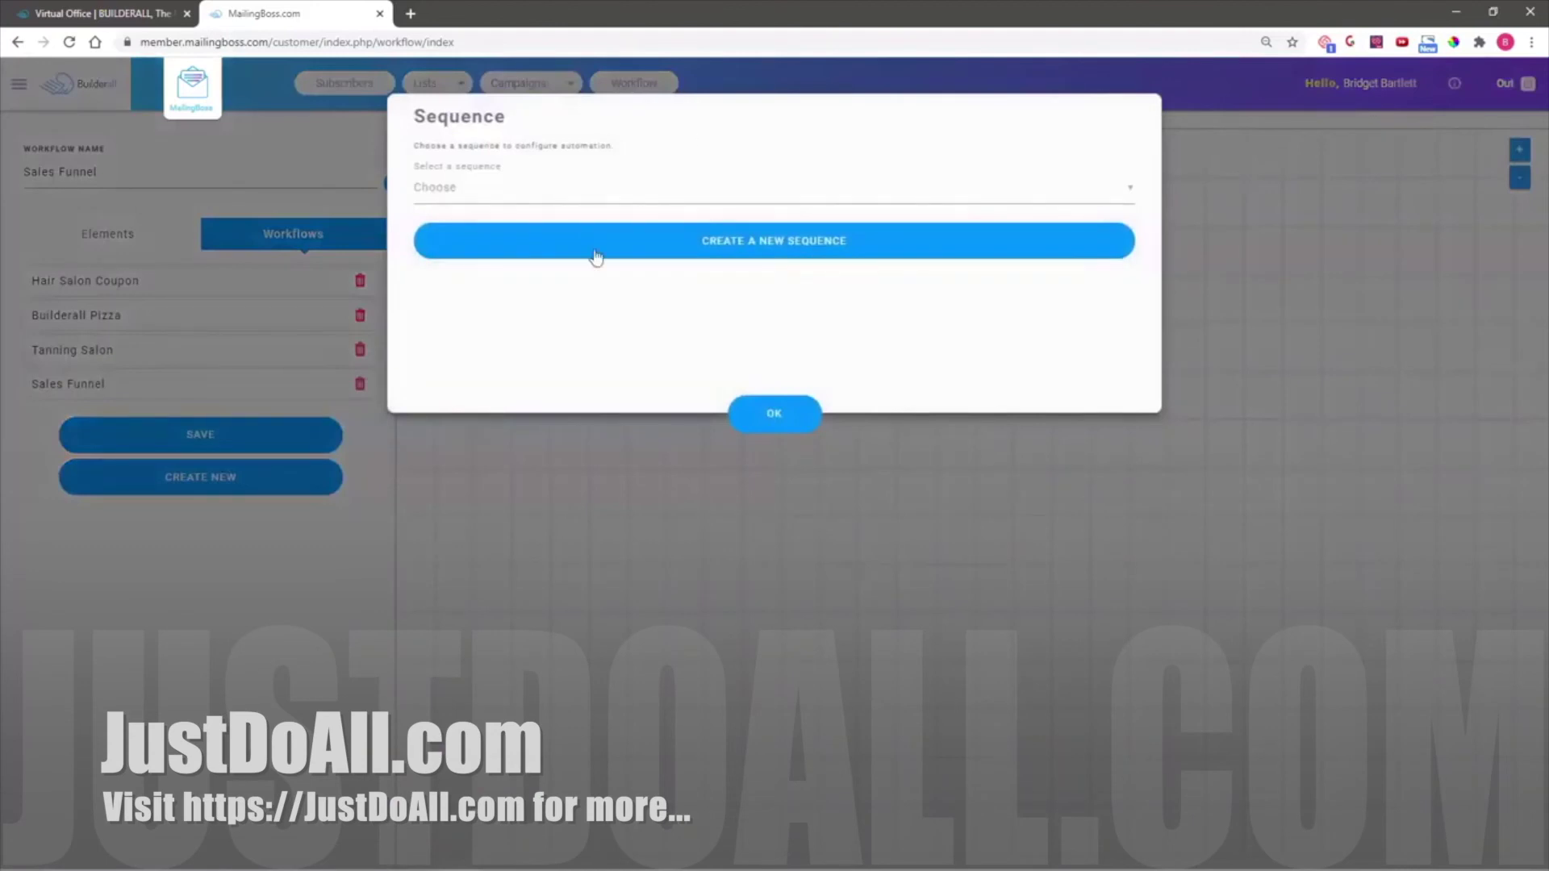
pyautogui.click(781, 253)
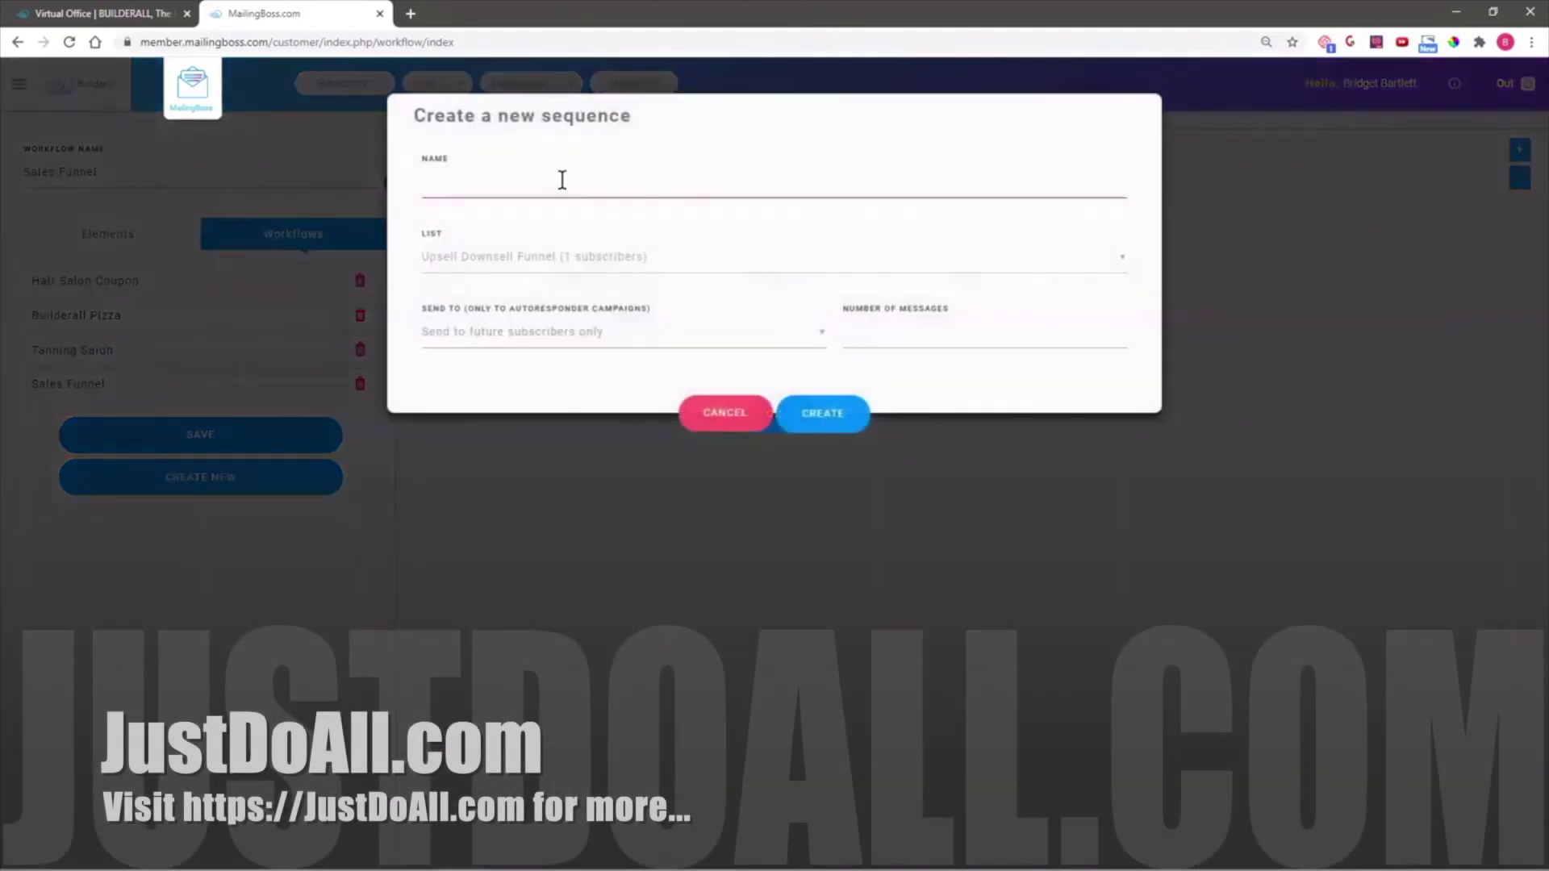
pyautogui.click(563, 180)
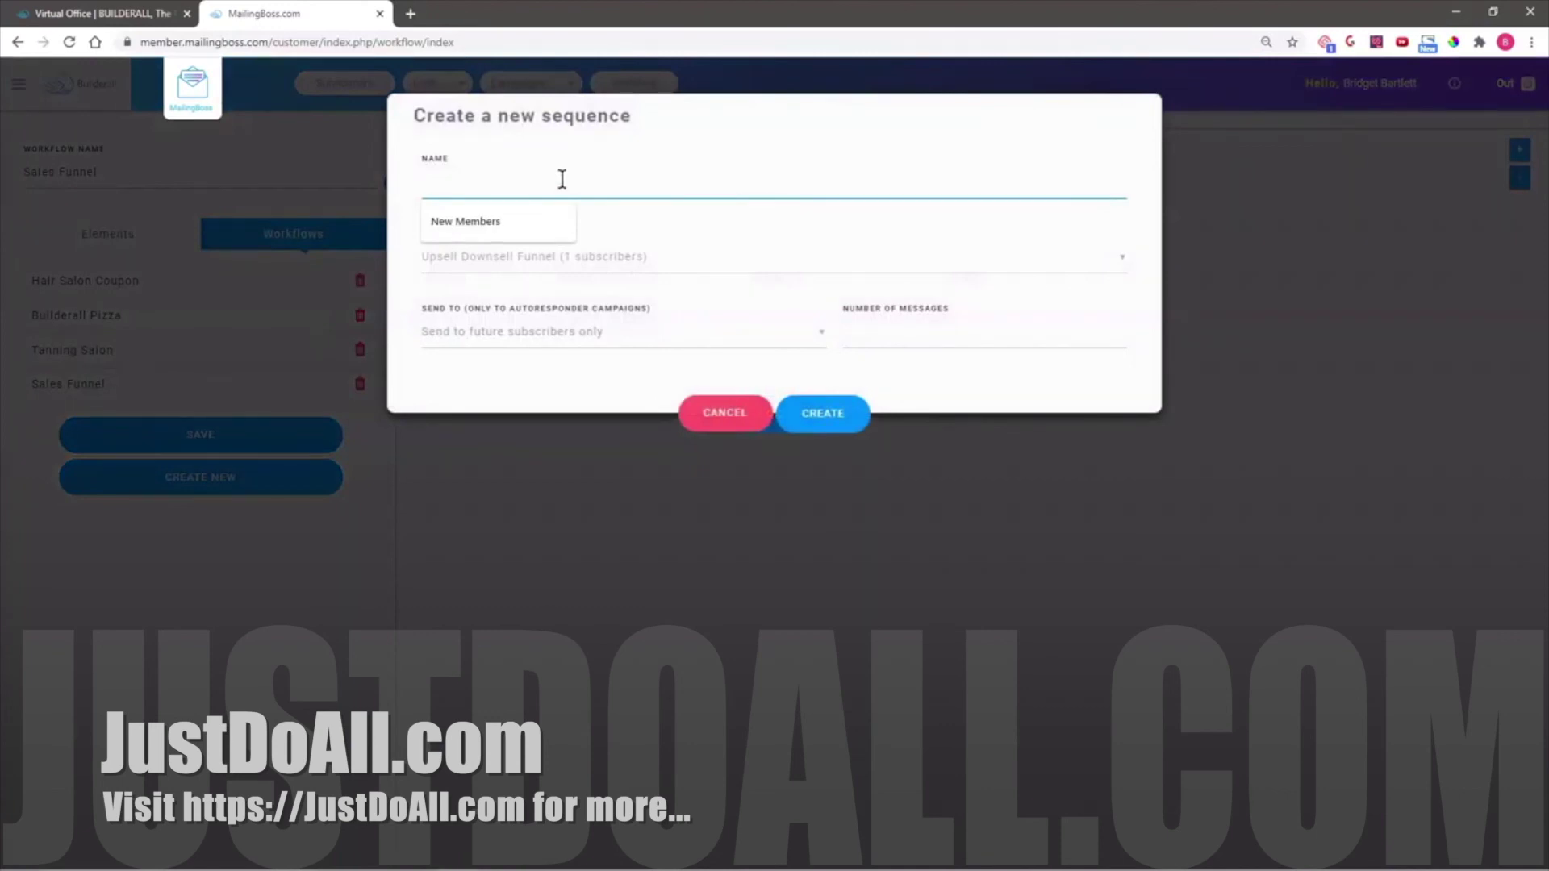
pyautogui.write('Sales Funnel Sequence')
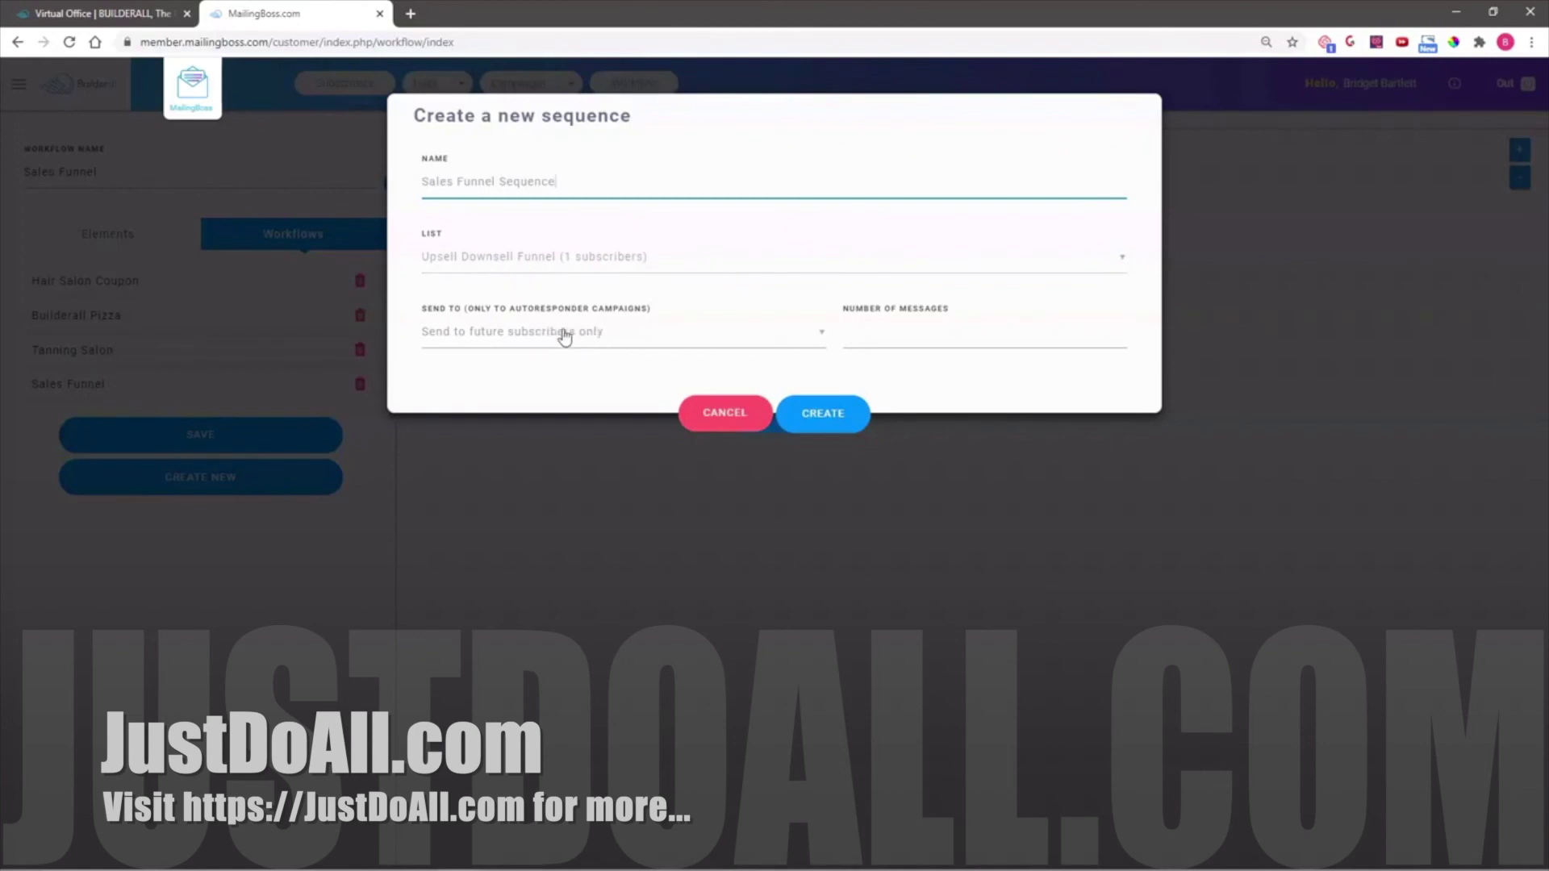
pyautogui.click(534, 338)
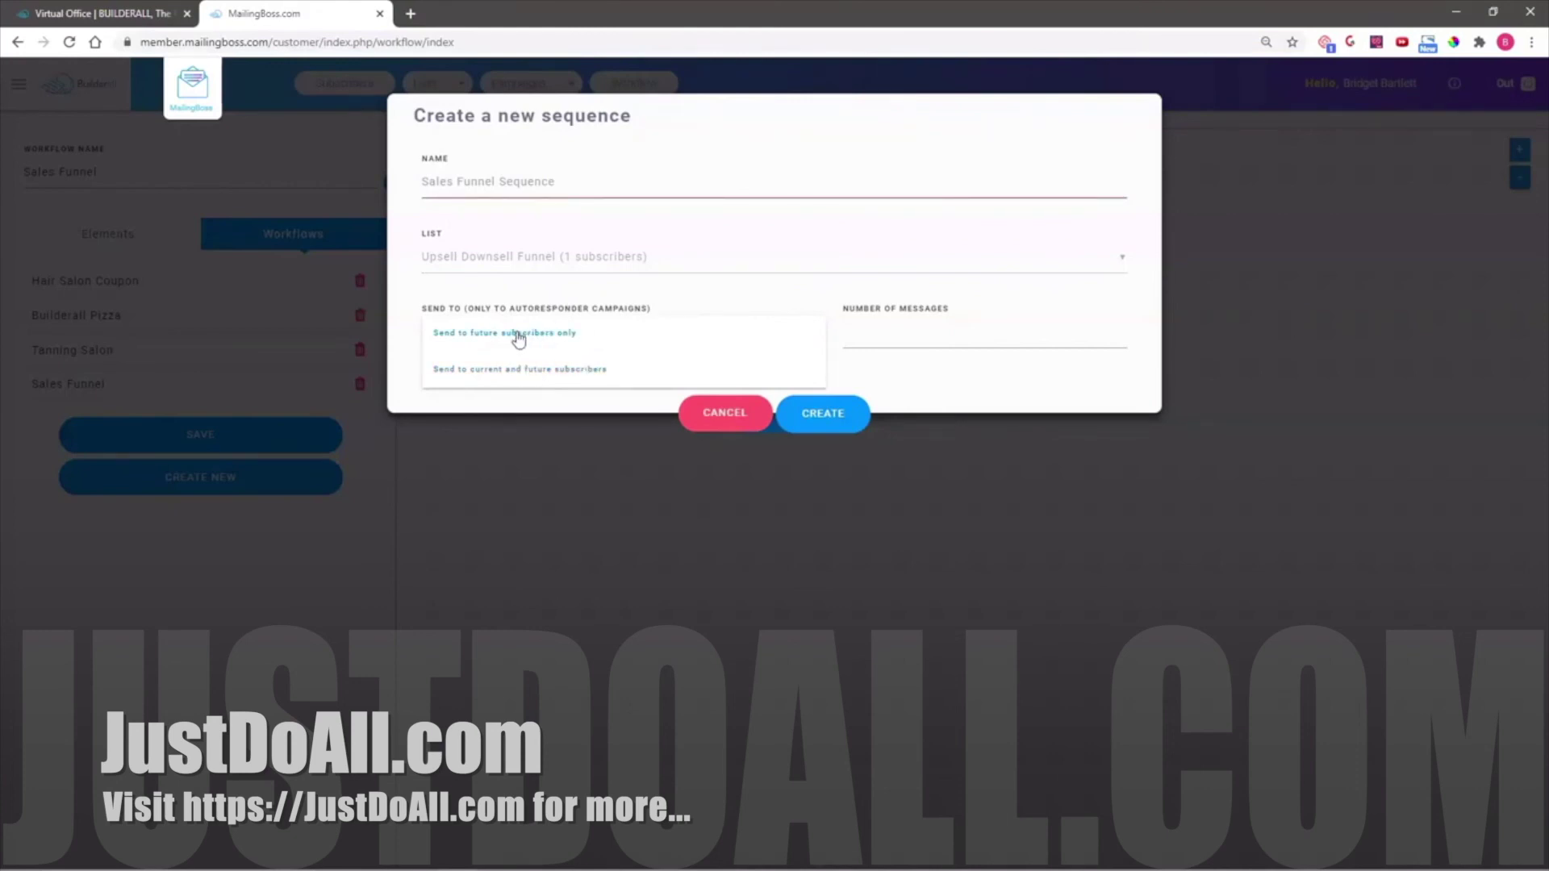
pyautogui.click(519, 336)
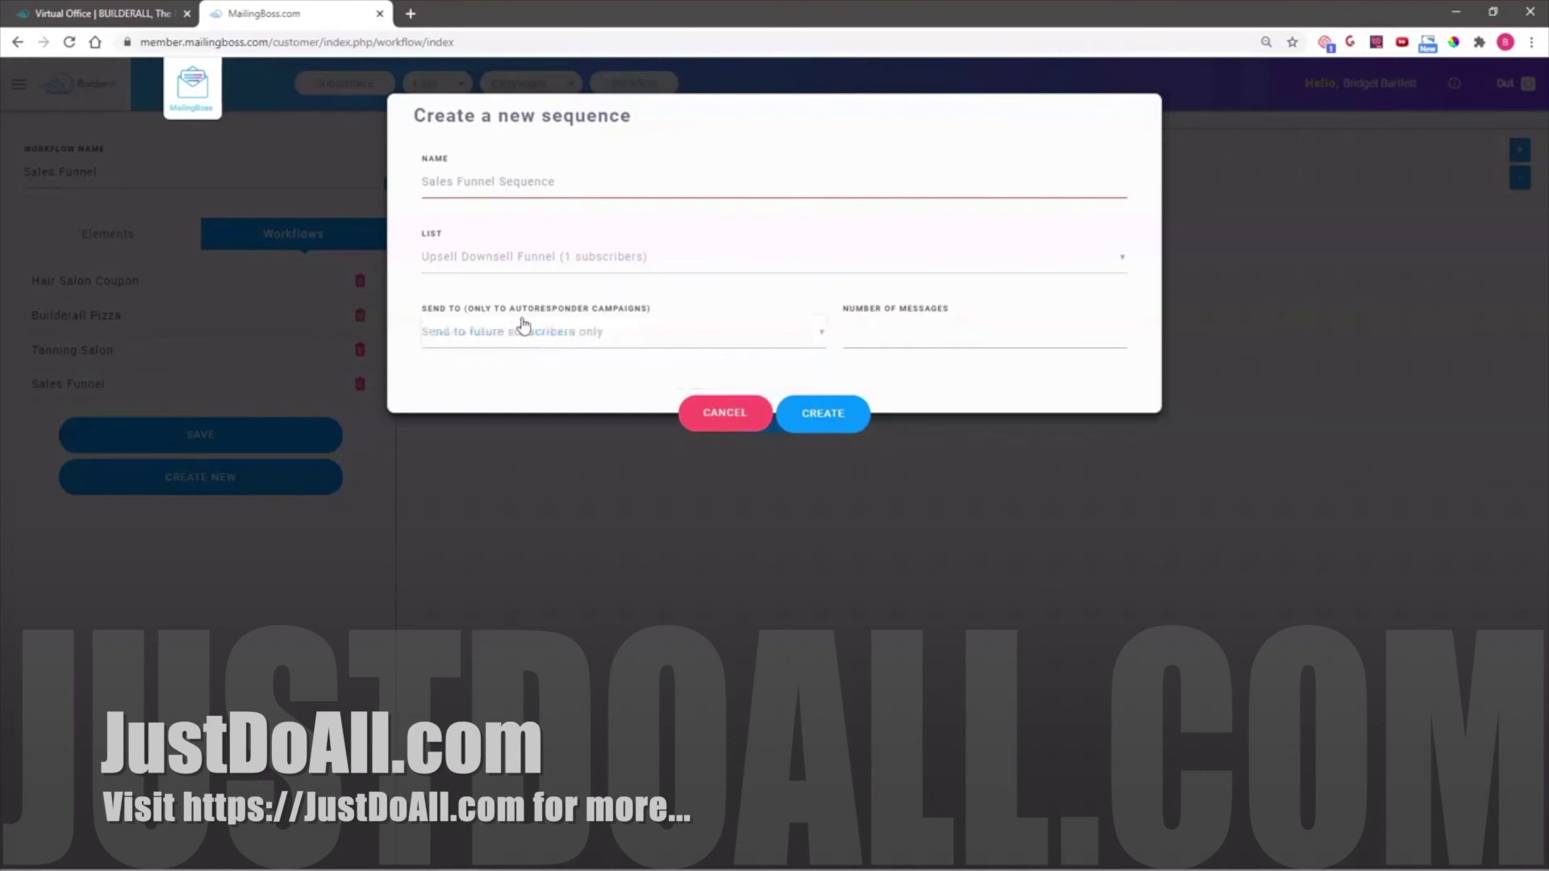
pyautogui.click(887, 334)
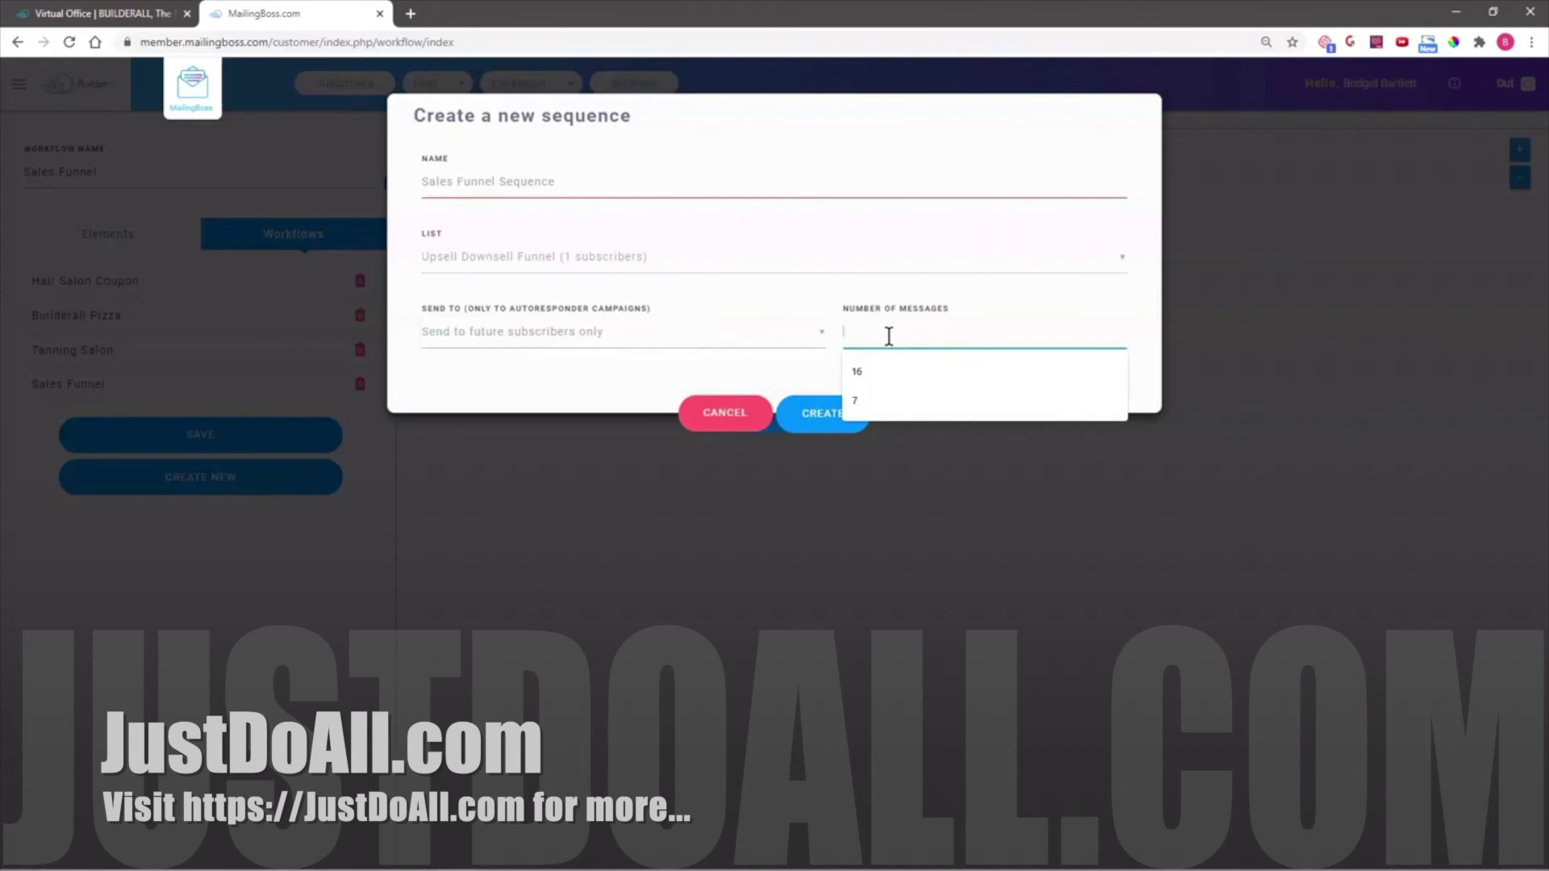
pyautogui.write('7')
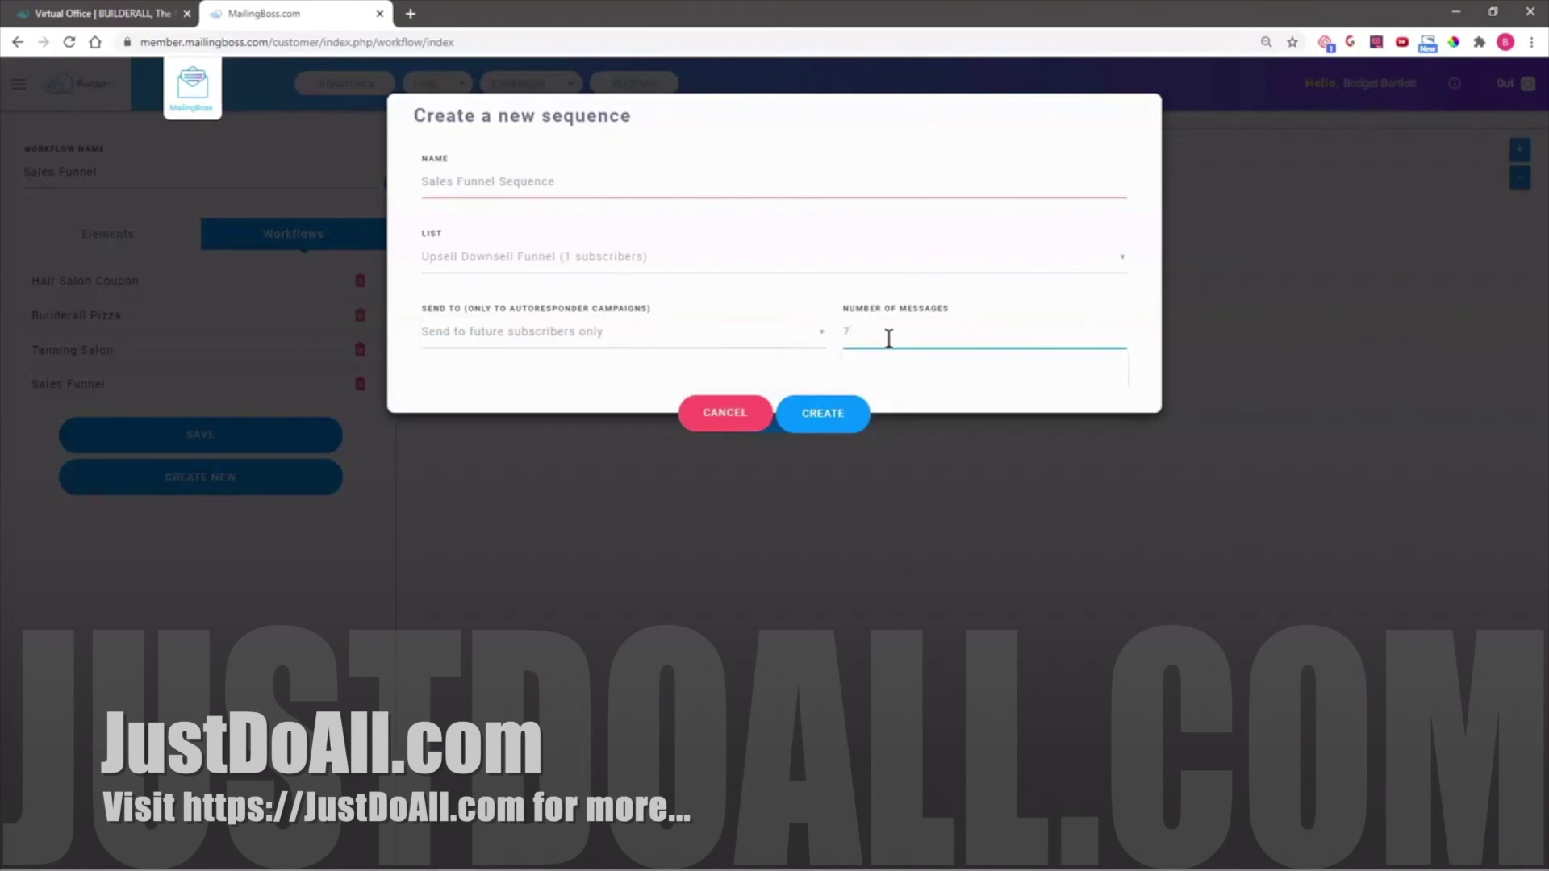
pyautogui.click(827, 415)
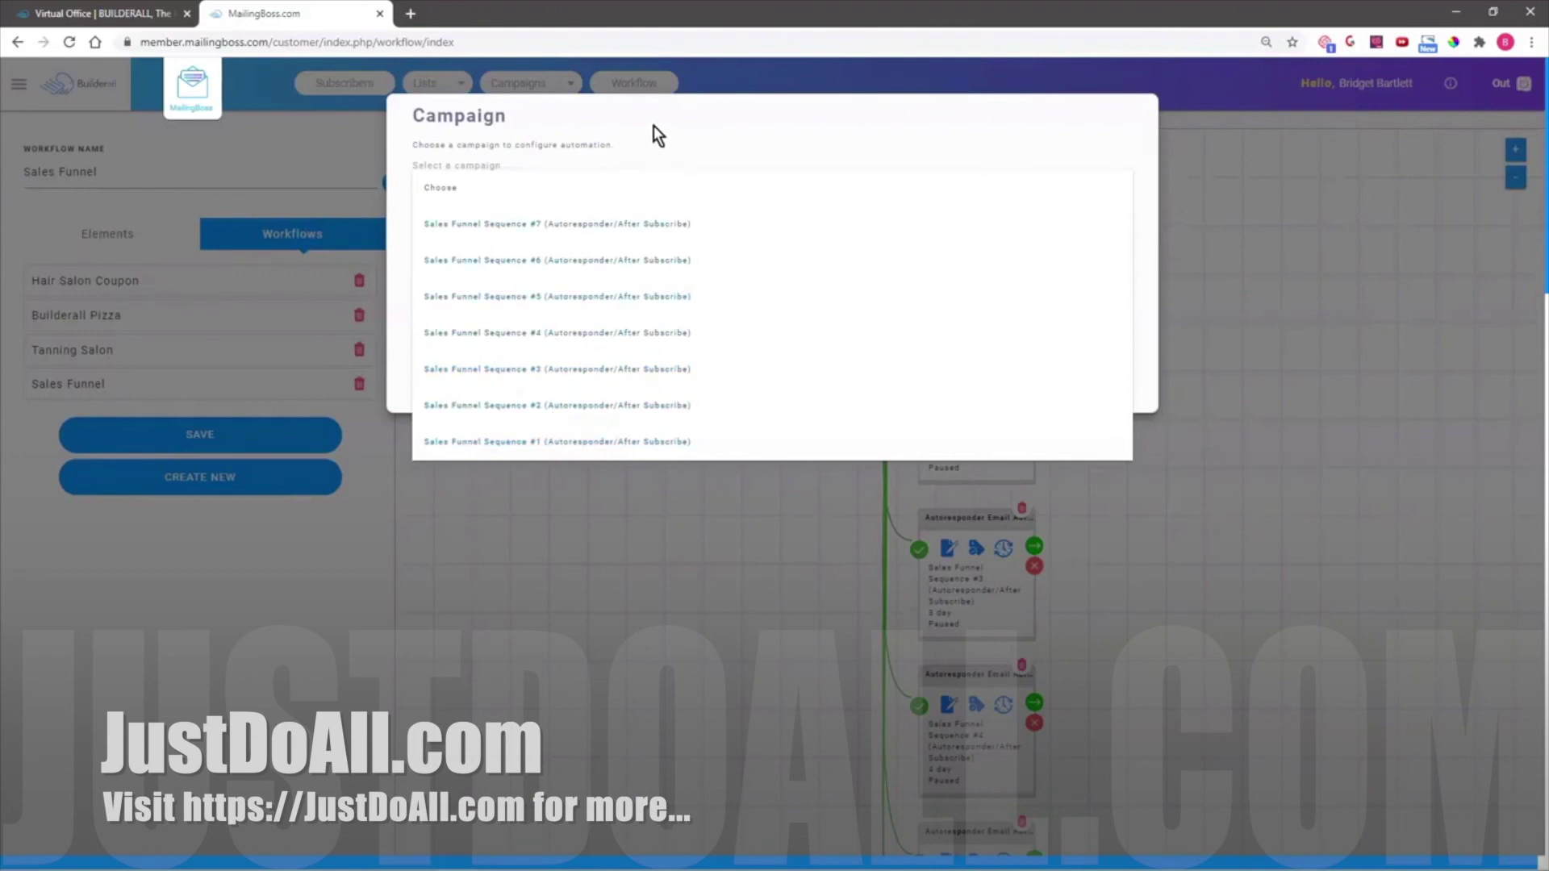
# Pick Sales Funnel Sequence #1 as the campaign and open its Email Information / Filter Tags details.
pyautogui.click(565, 443)
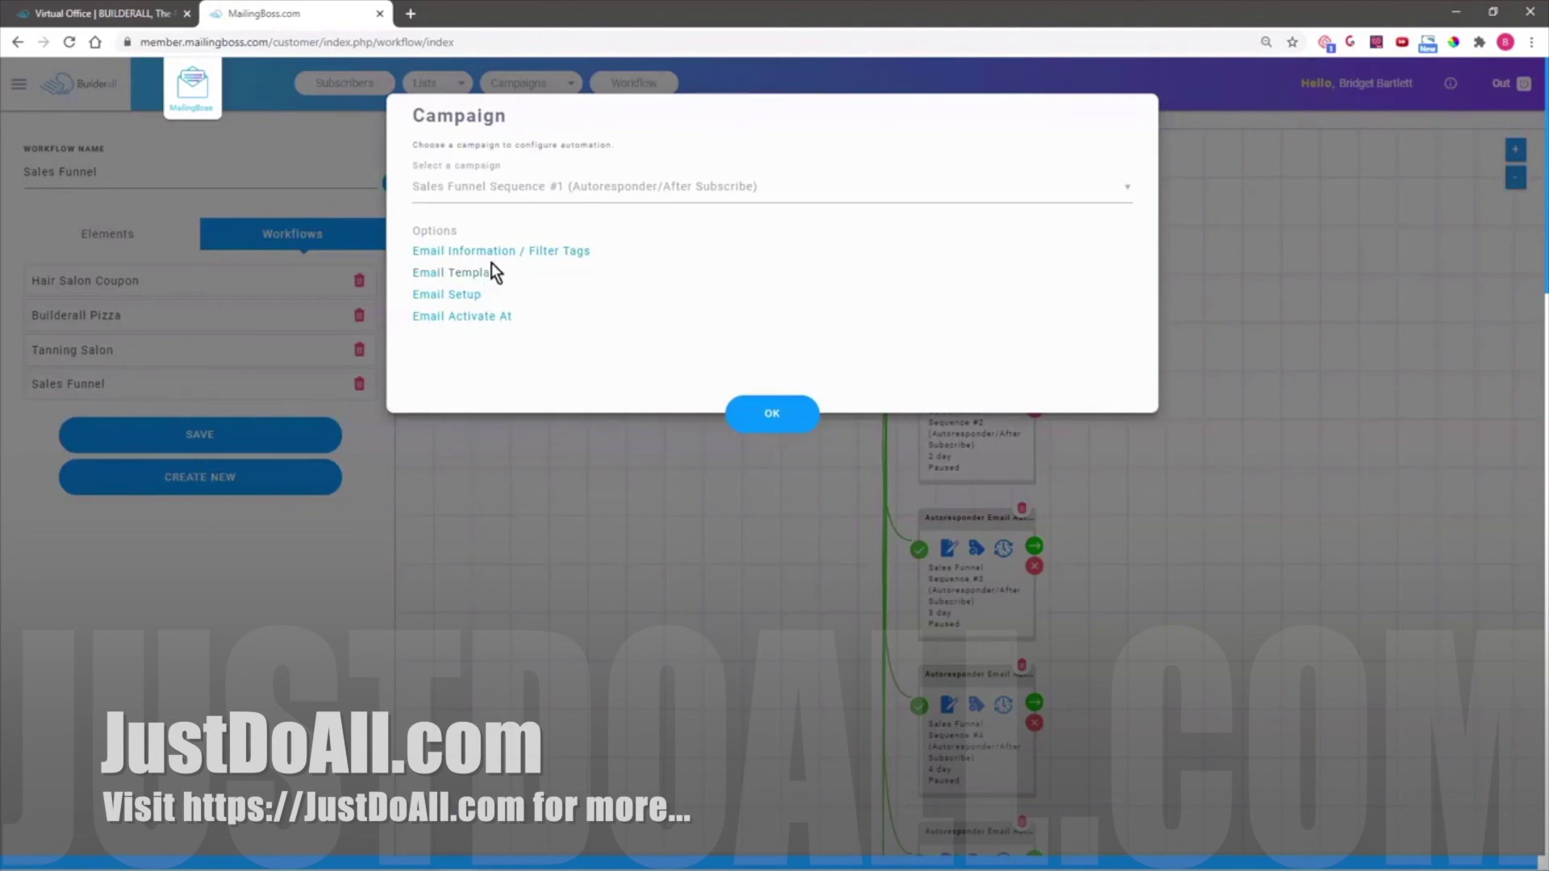
pyautogui.click(492, 251)
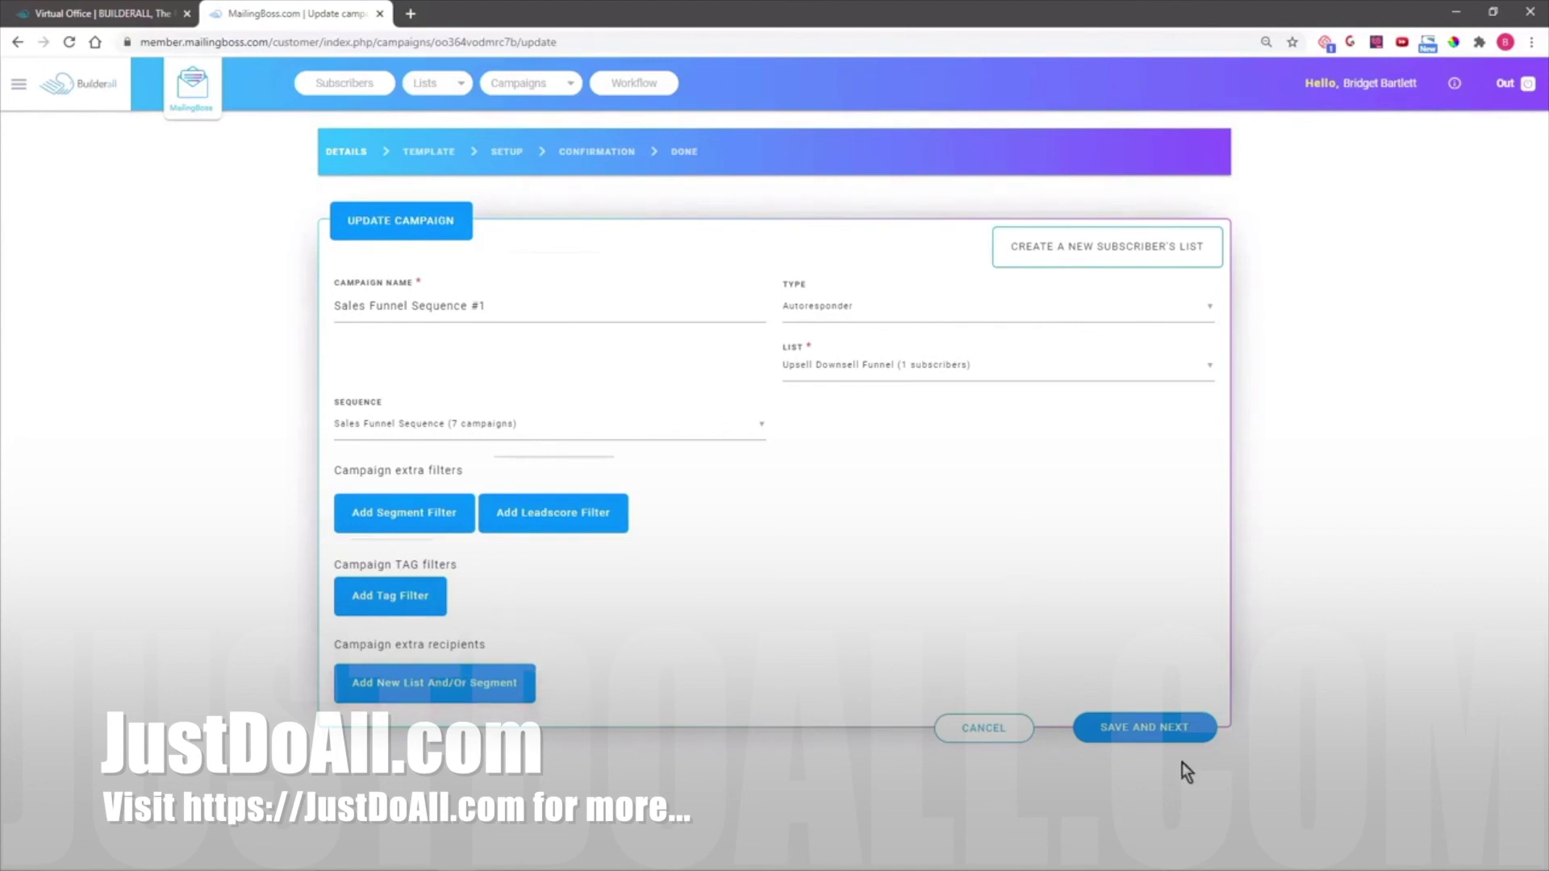
# Save the campaign details and swap in the first Builderall Pizza template.
pyautogui.click(1133, 729)
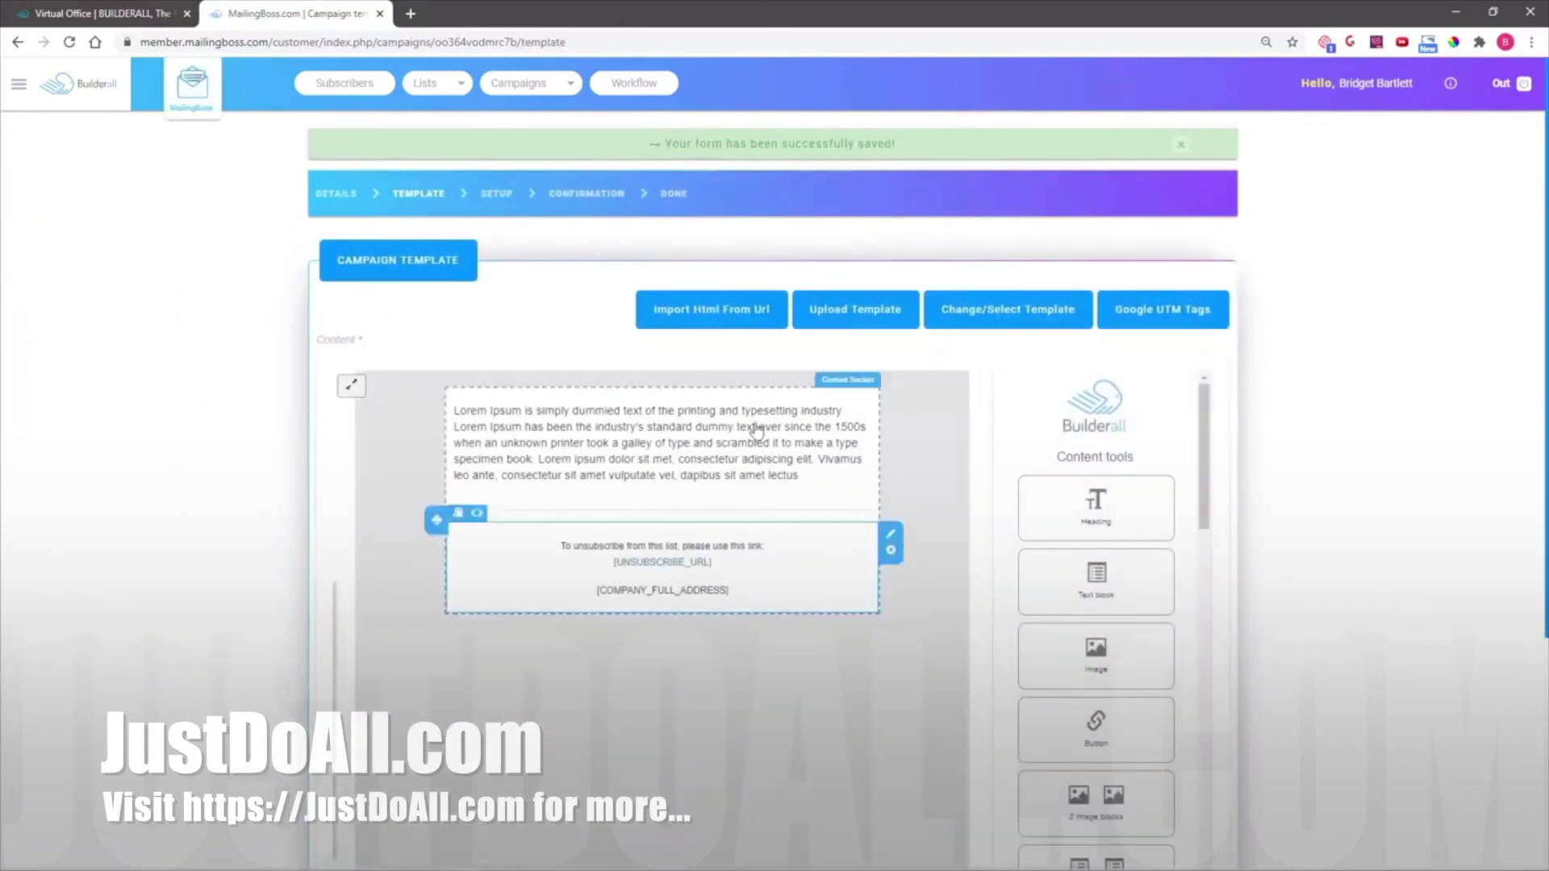
pyautogui.scroll(-2, 641, 700)
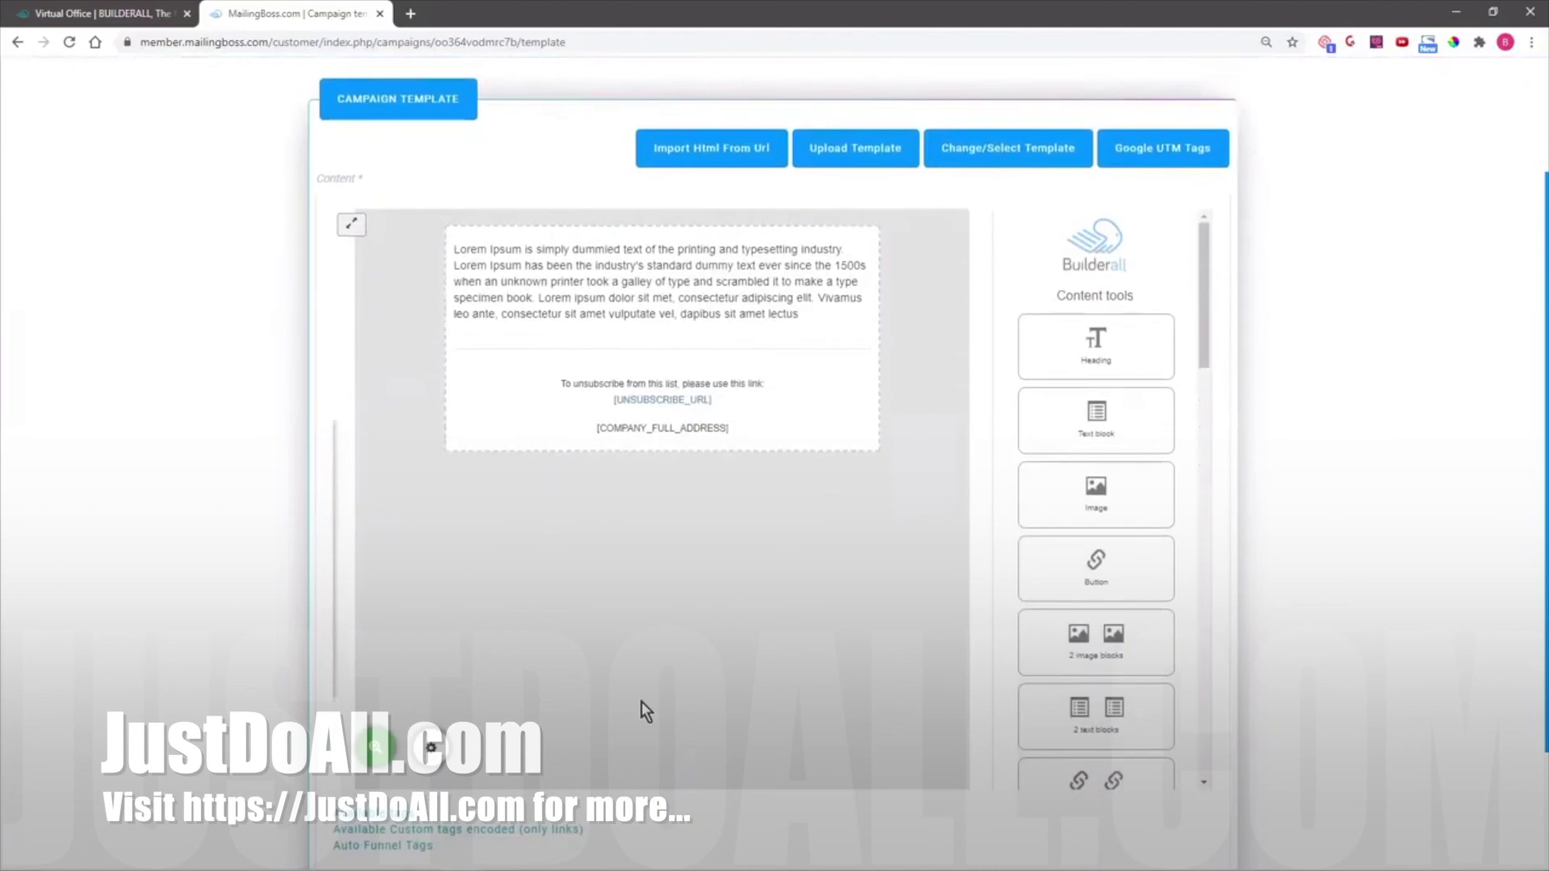
pyautogui.scroll(1, 641, 701)
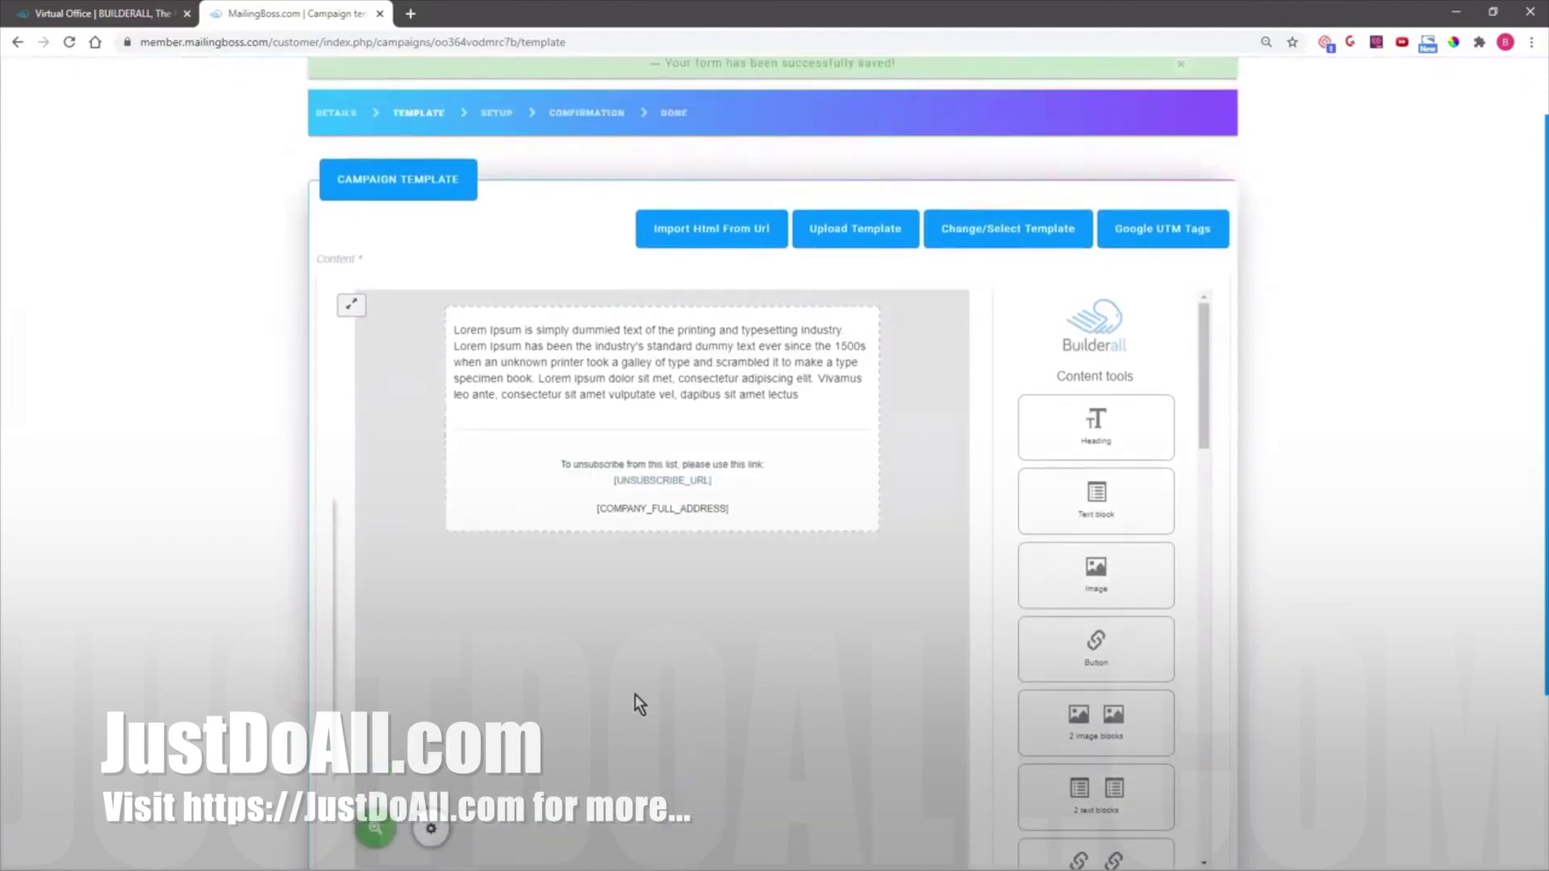
pyautogui.click(999, 236)
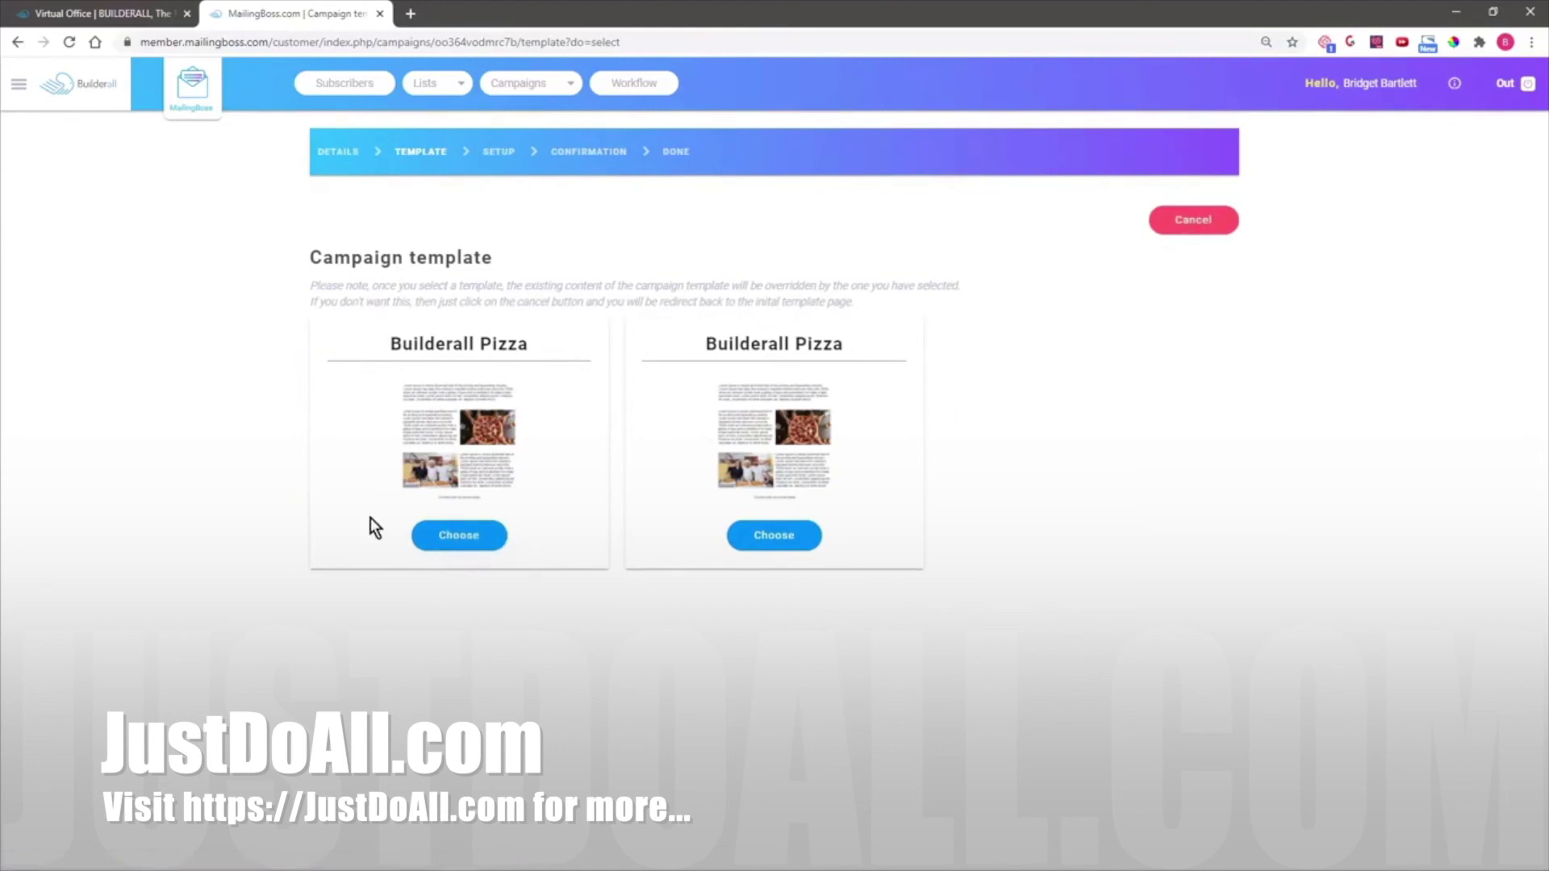
pyautogui.click(453, 537)
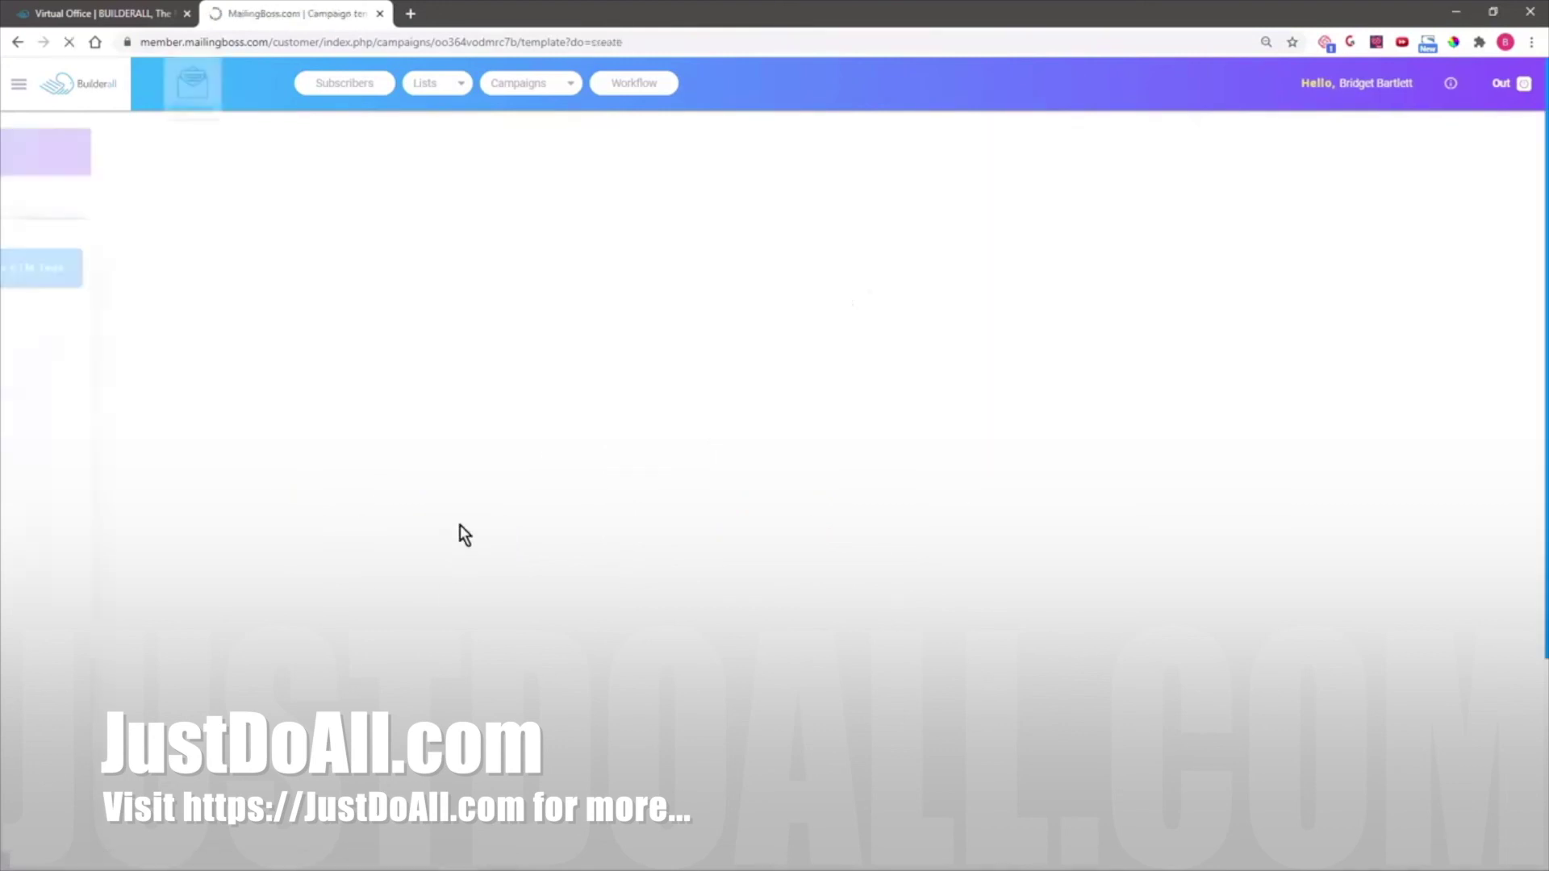
# Review the Pizza template design and save it, continuing to Campaign Setup.
pyautogui.scroll(-5, 950, 589)
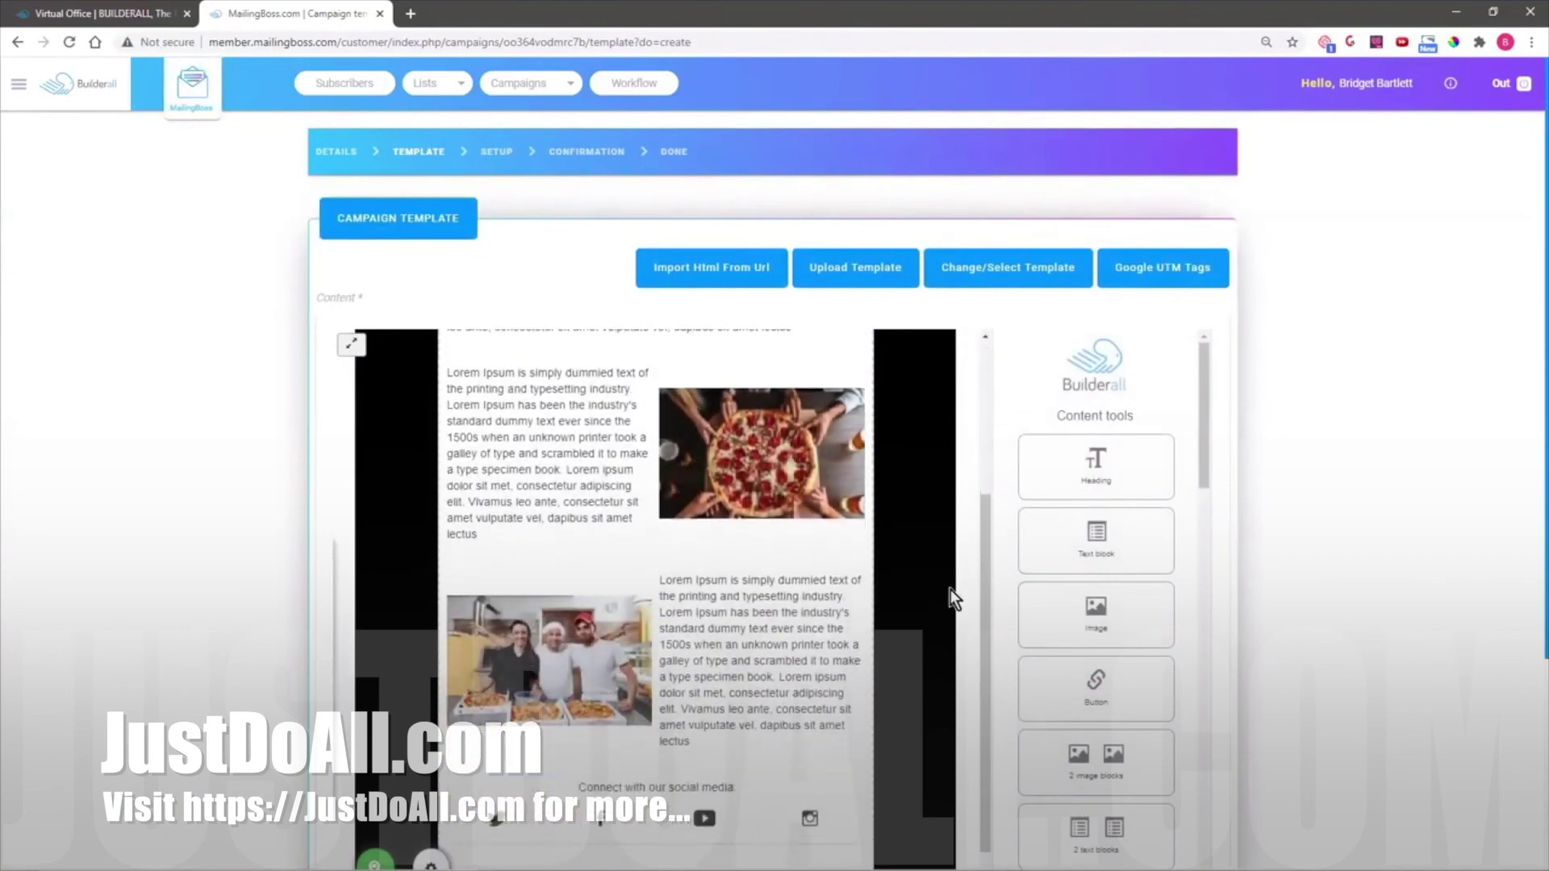
pyautogui.scroll(-2, 1375, 581)
pyautogui.scroll(8, 917, 481)
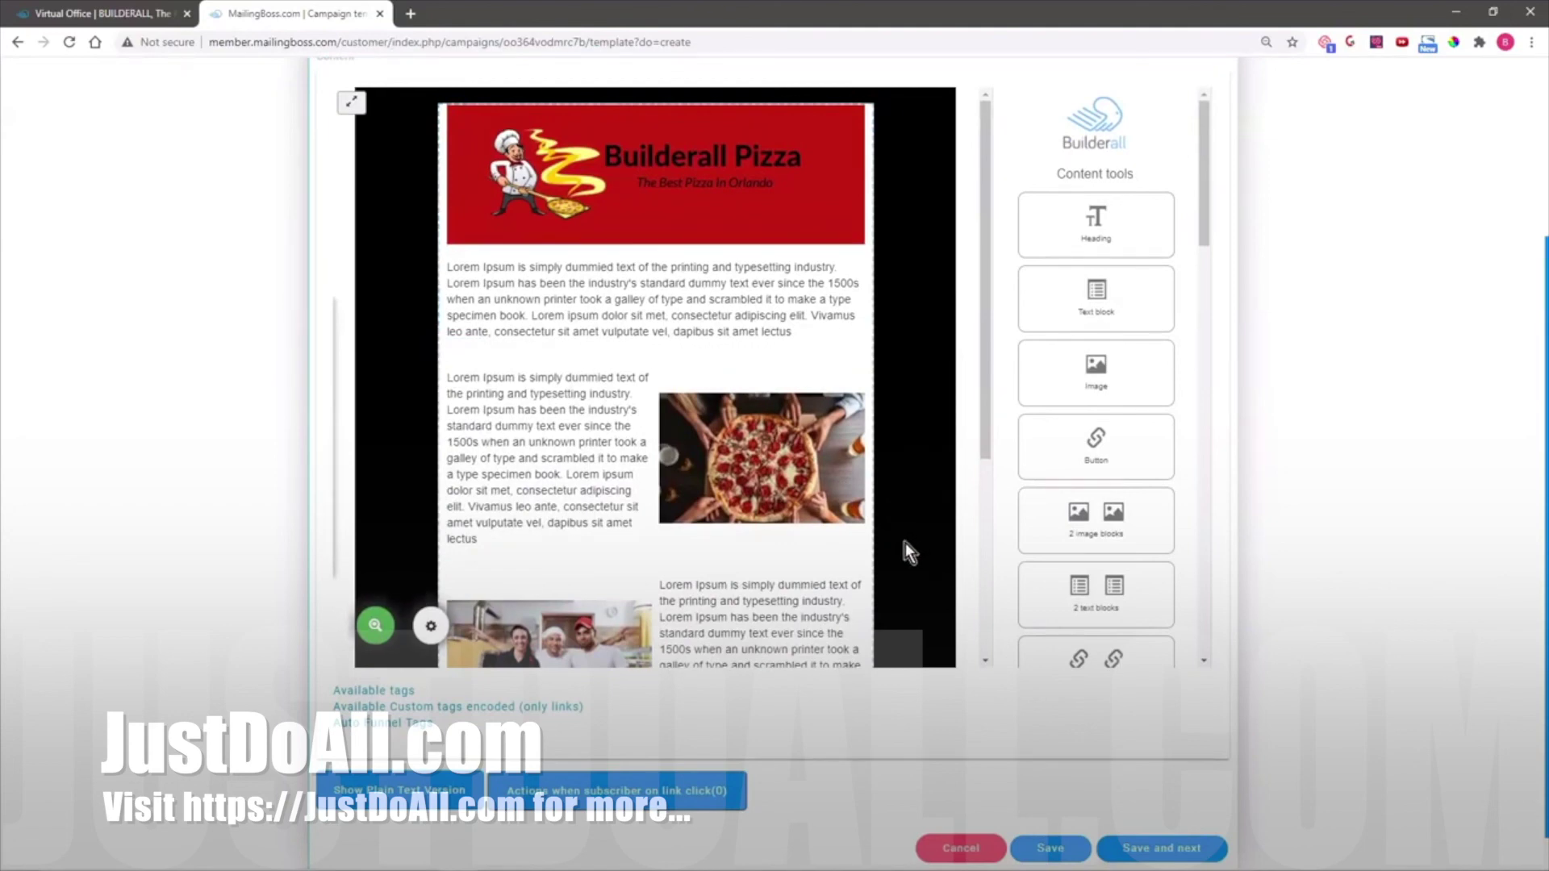
pyautogui.scroll(1, 905, 542)
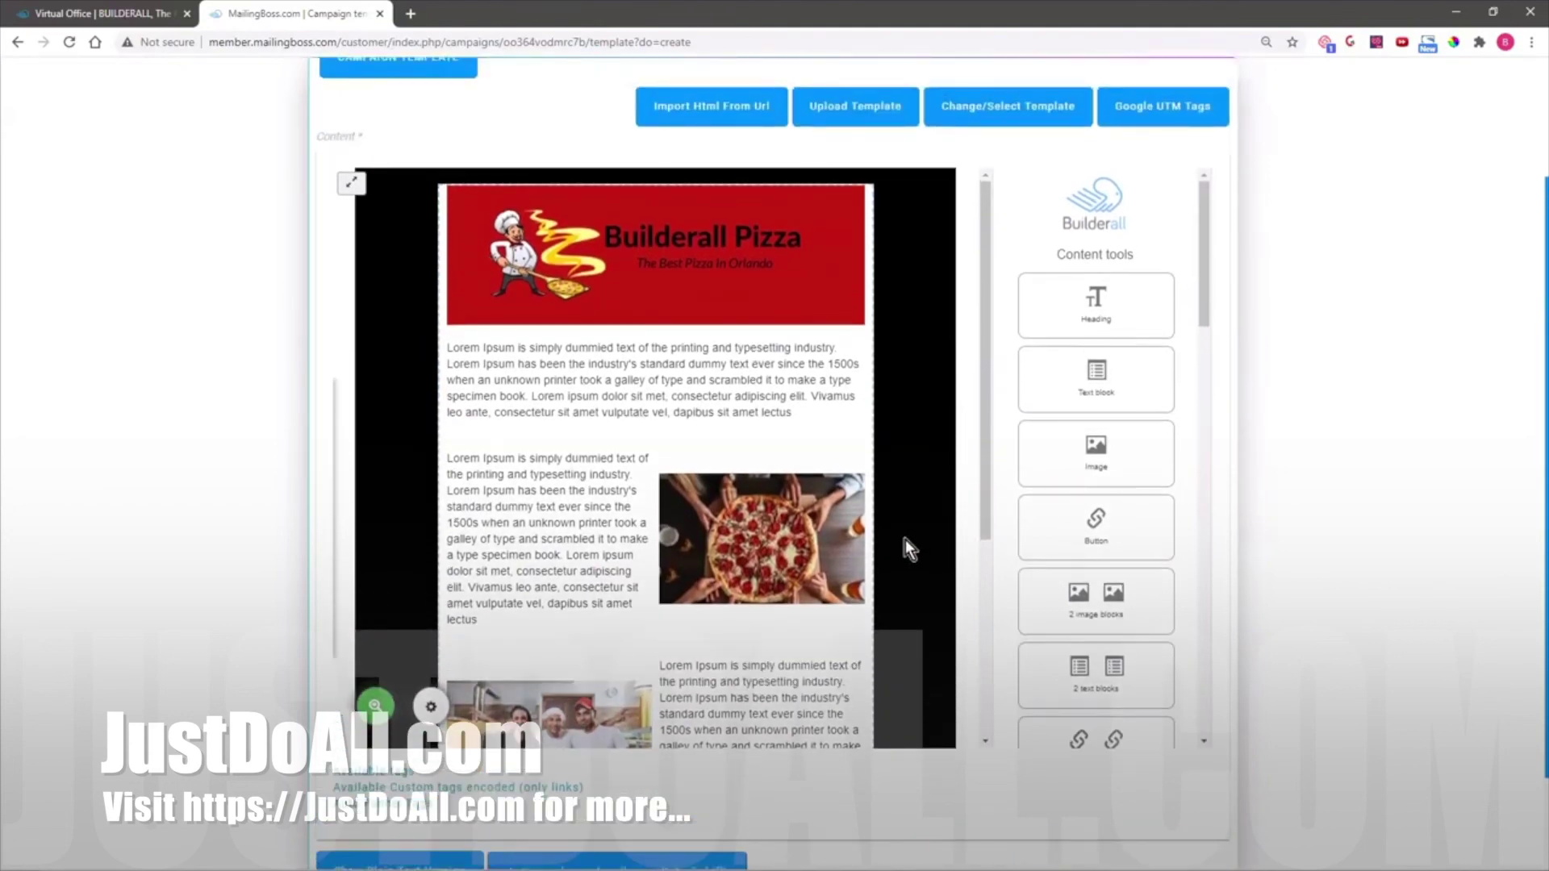
pyautogui.scroll(-3, 907, 534)
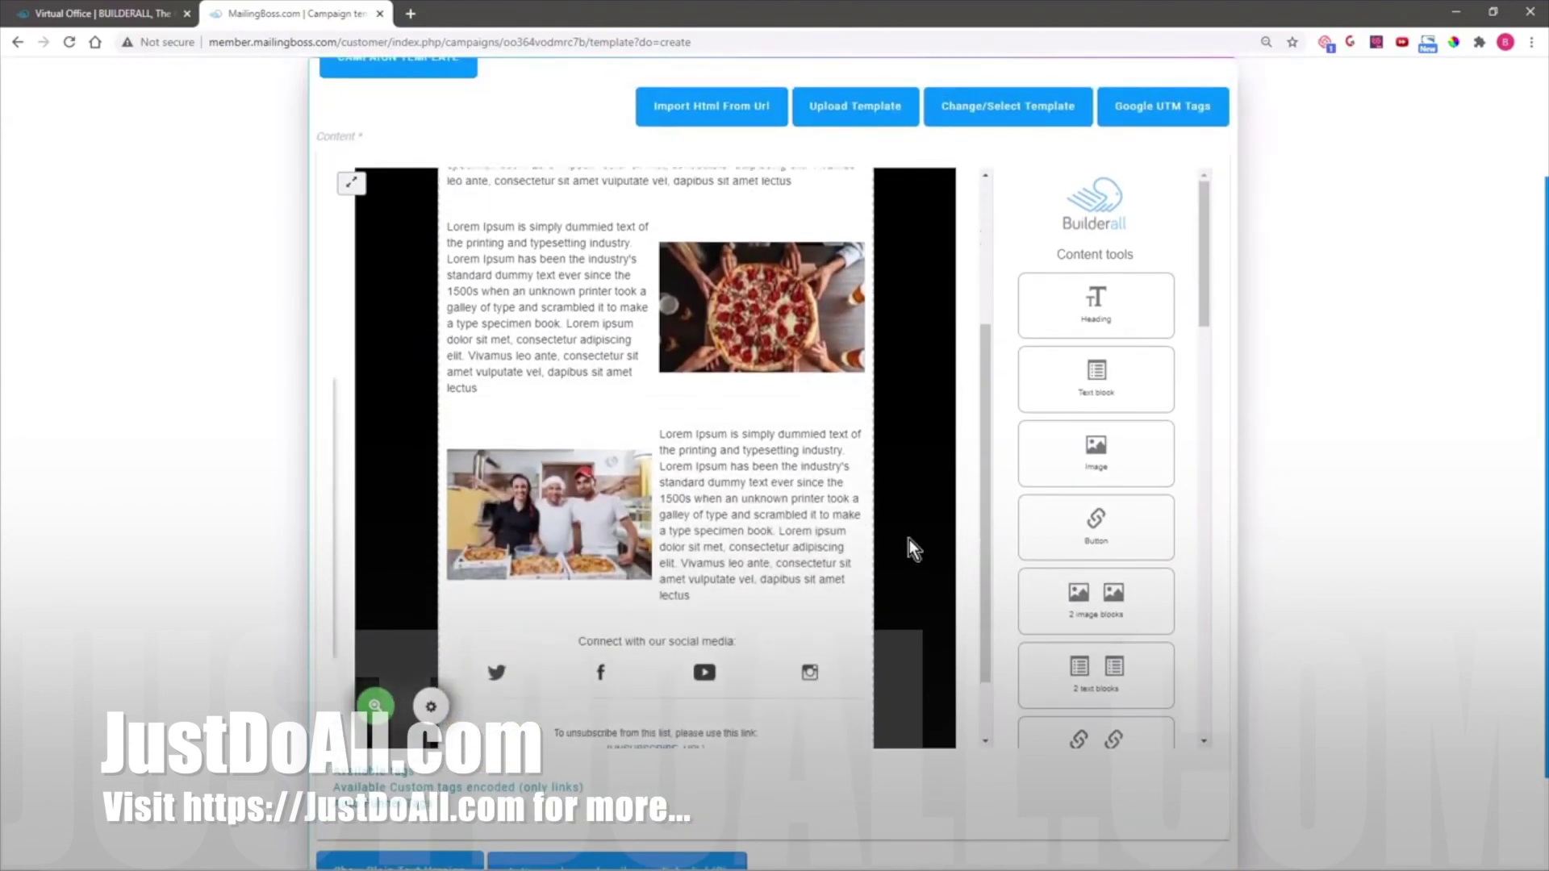
pyautogui.scroll(2, 909, 539)
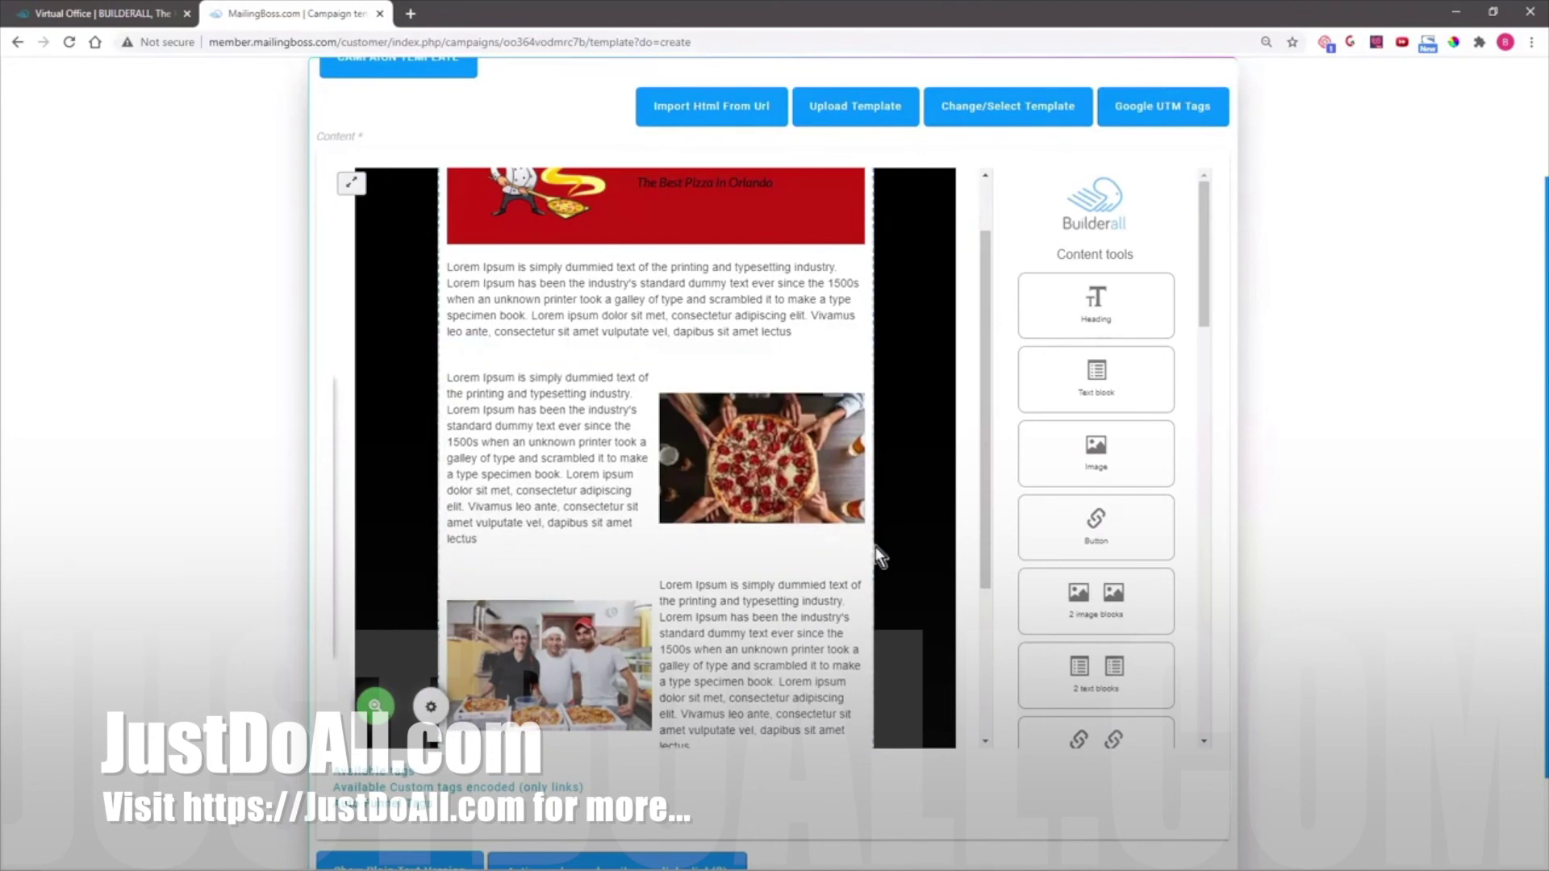
pyautogui.scroll(1, 896, 557)
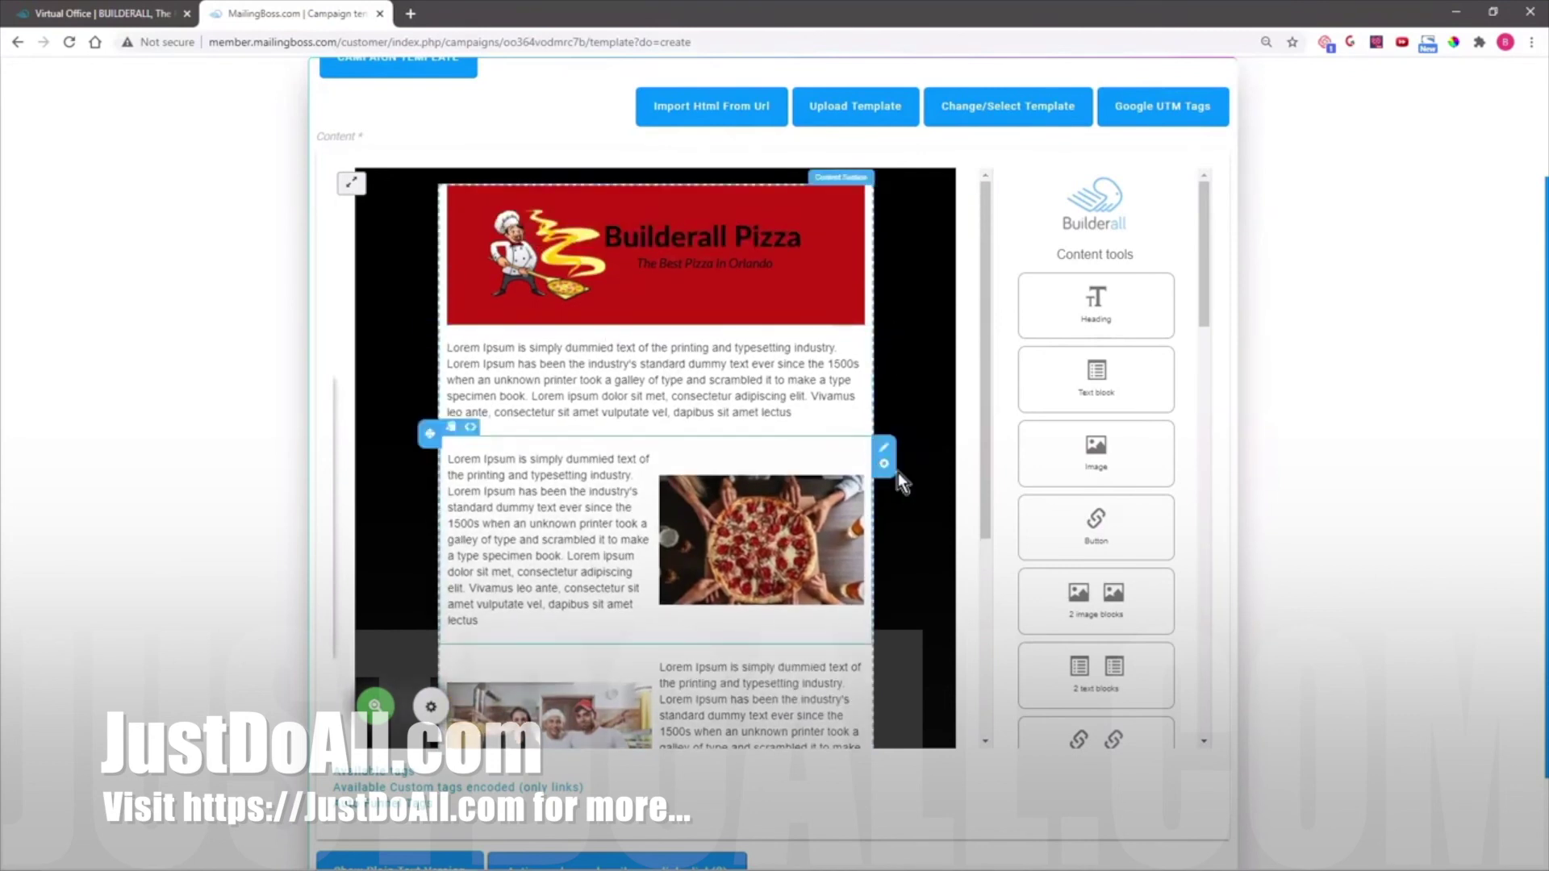
pyautogui.scroll(-4, 908, 496)
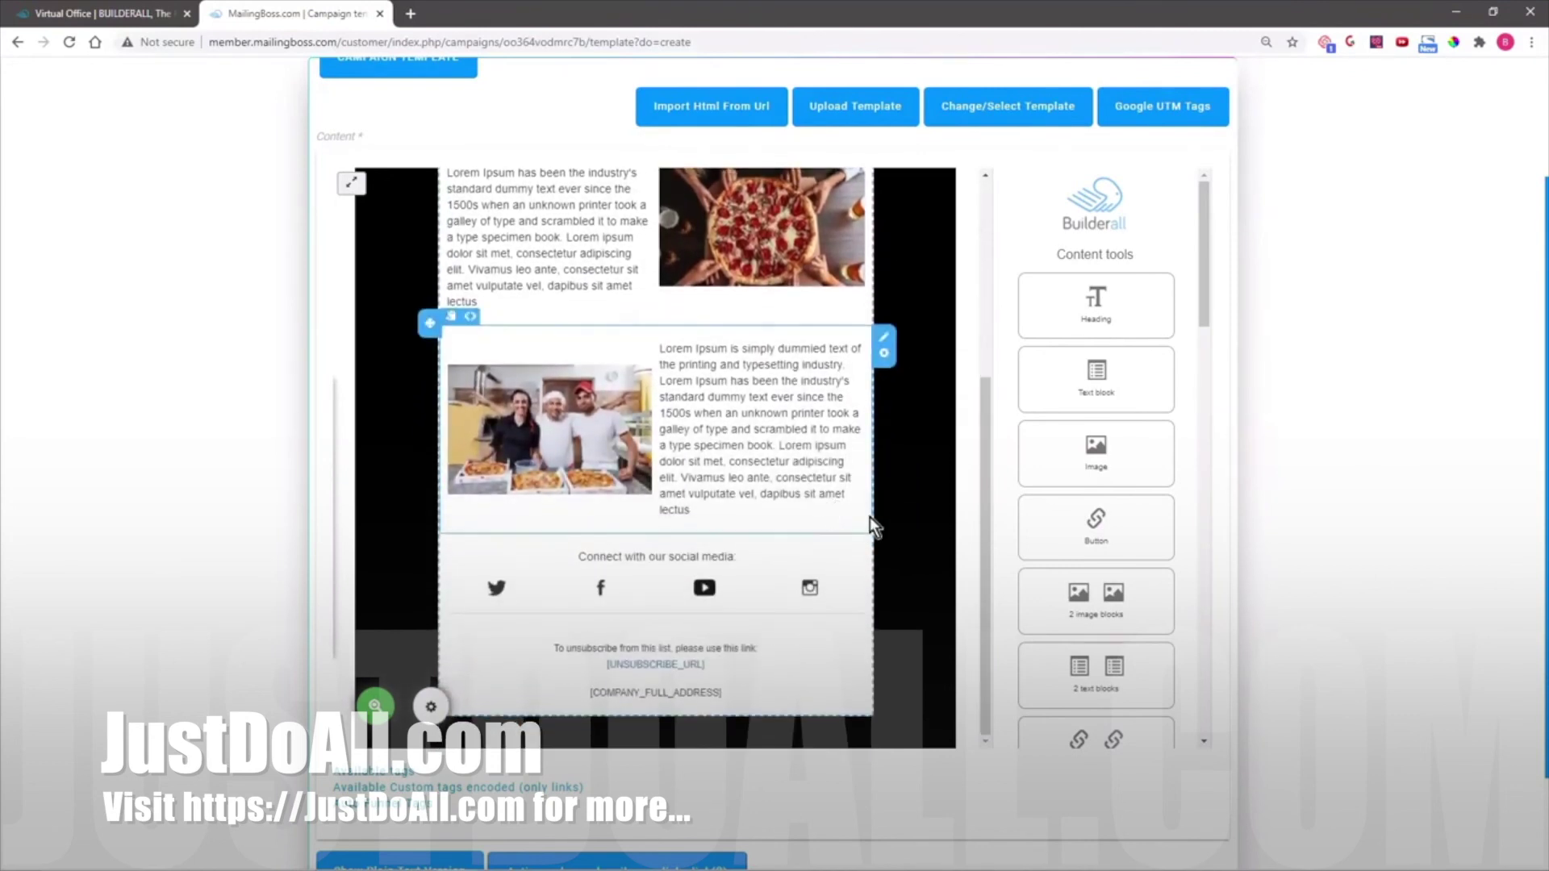
pyautogui.scroll(-1, 1097, 541)
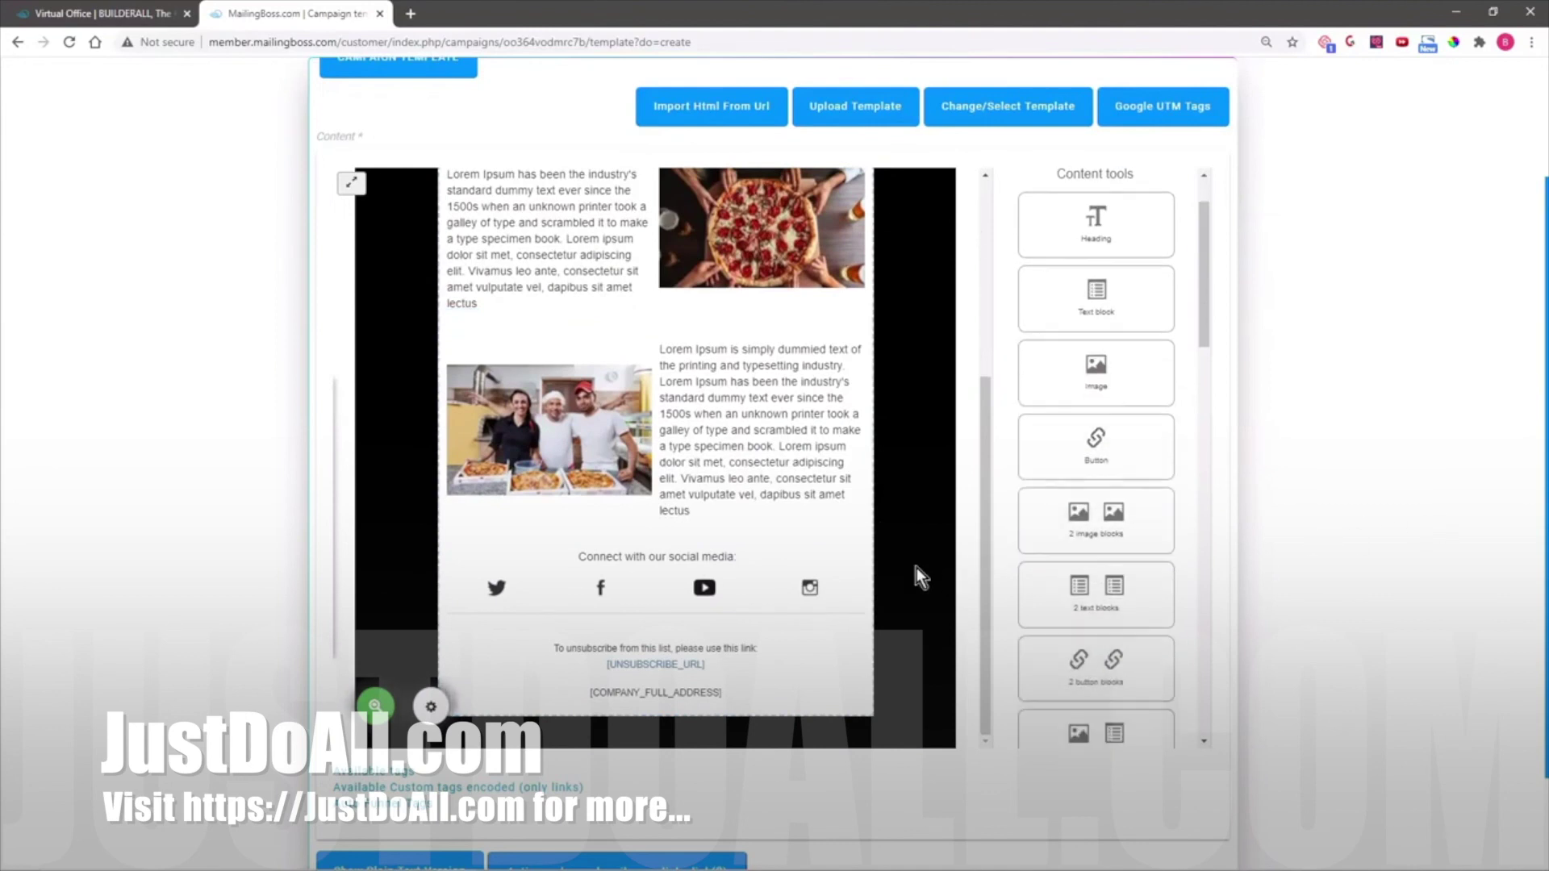
pyautogui.scroll(2, 922, 560)
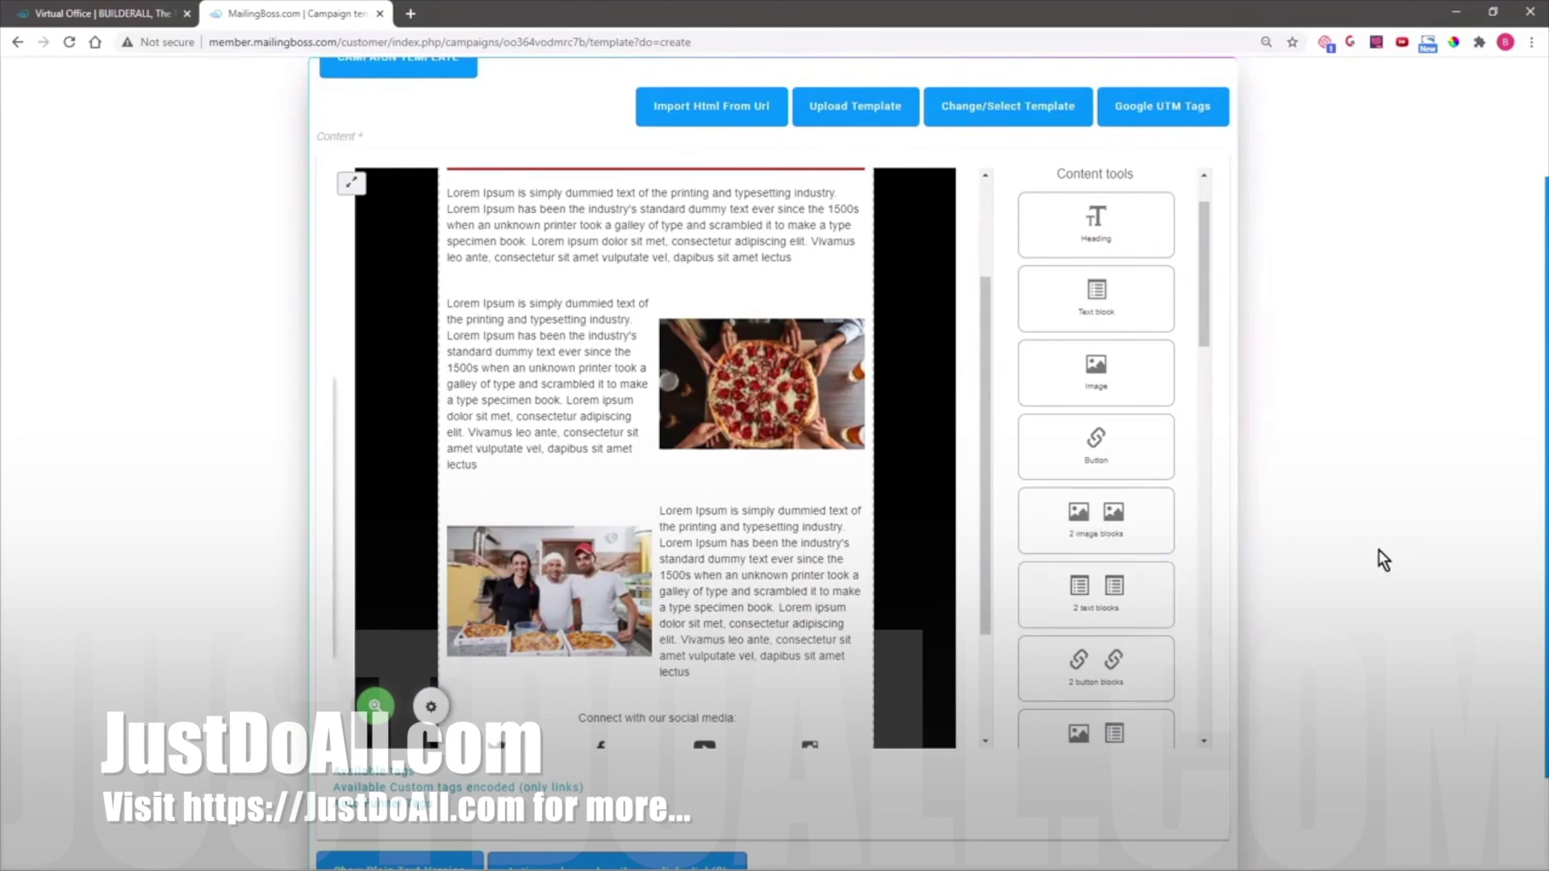
pyautogui.scroll(2, 975, 512)
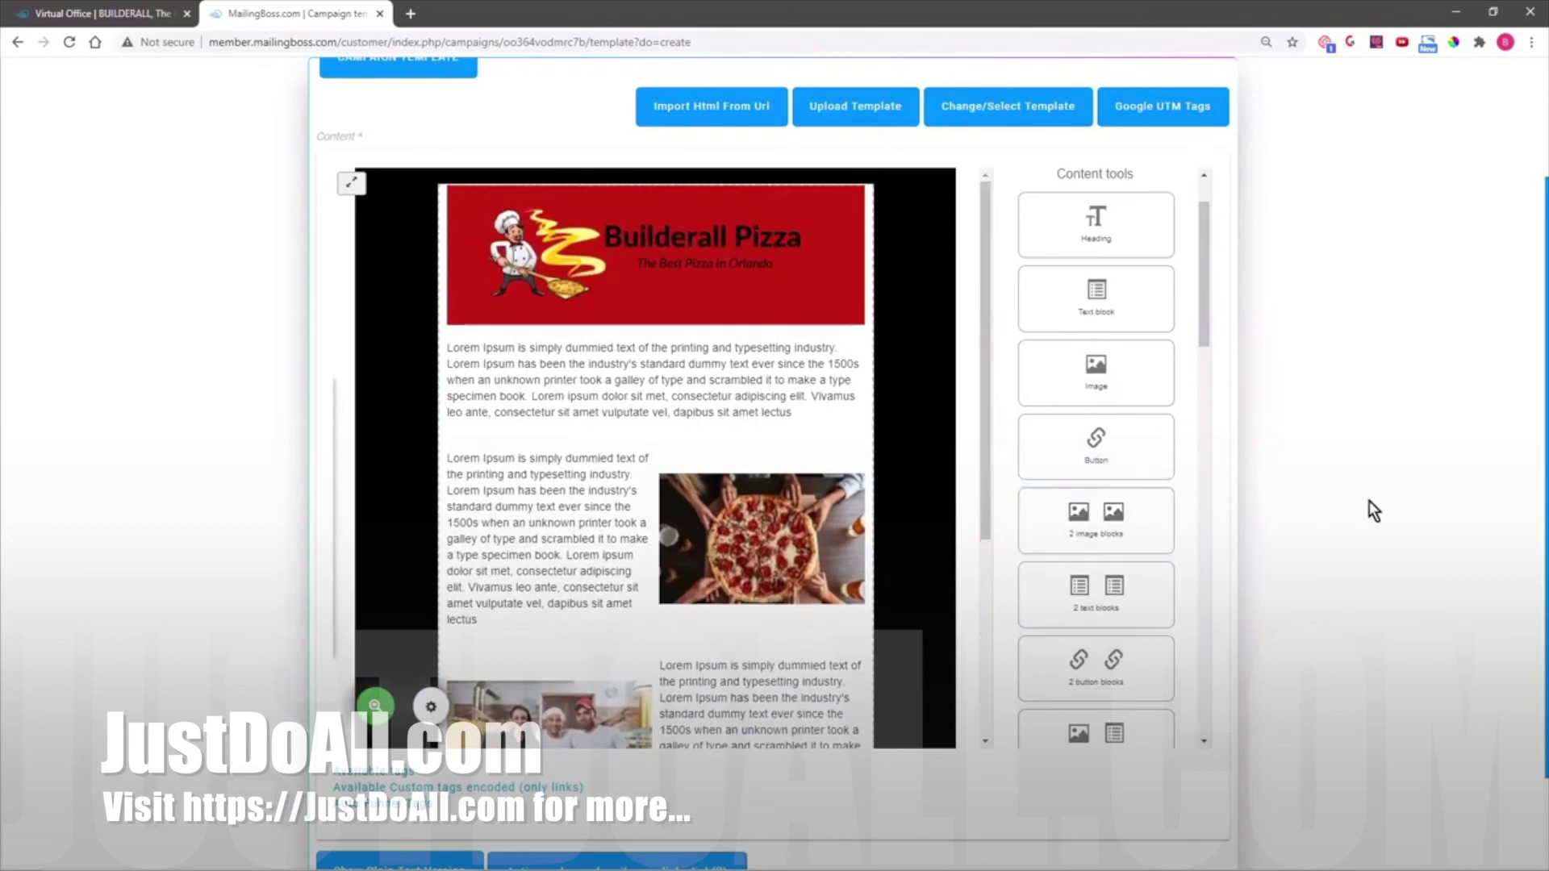
pyautogui.scroll(1, 1339, 502)
pyautogui.scroll(-3, 1318, 509)
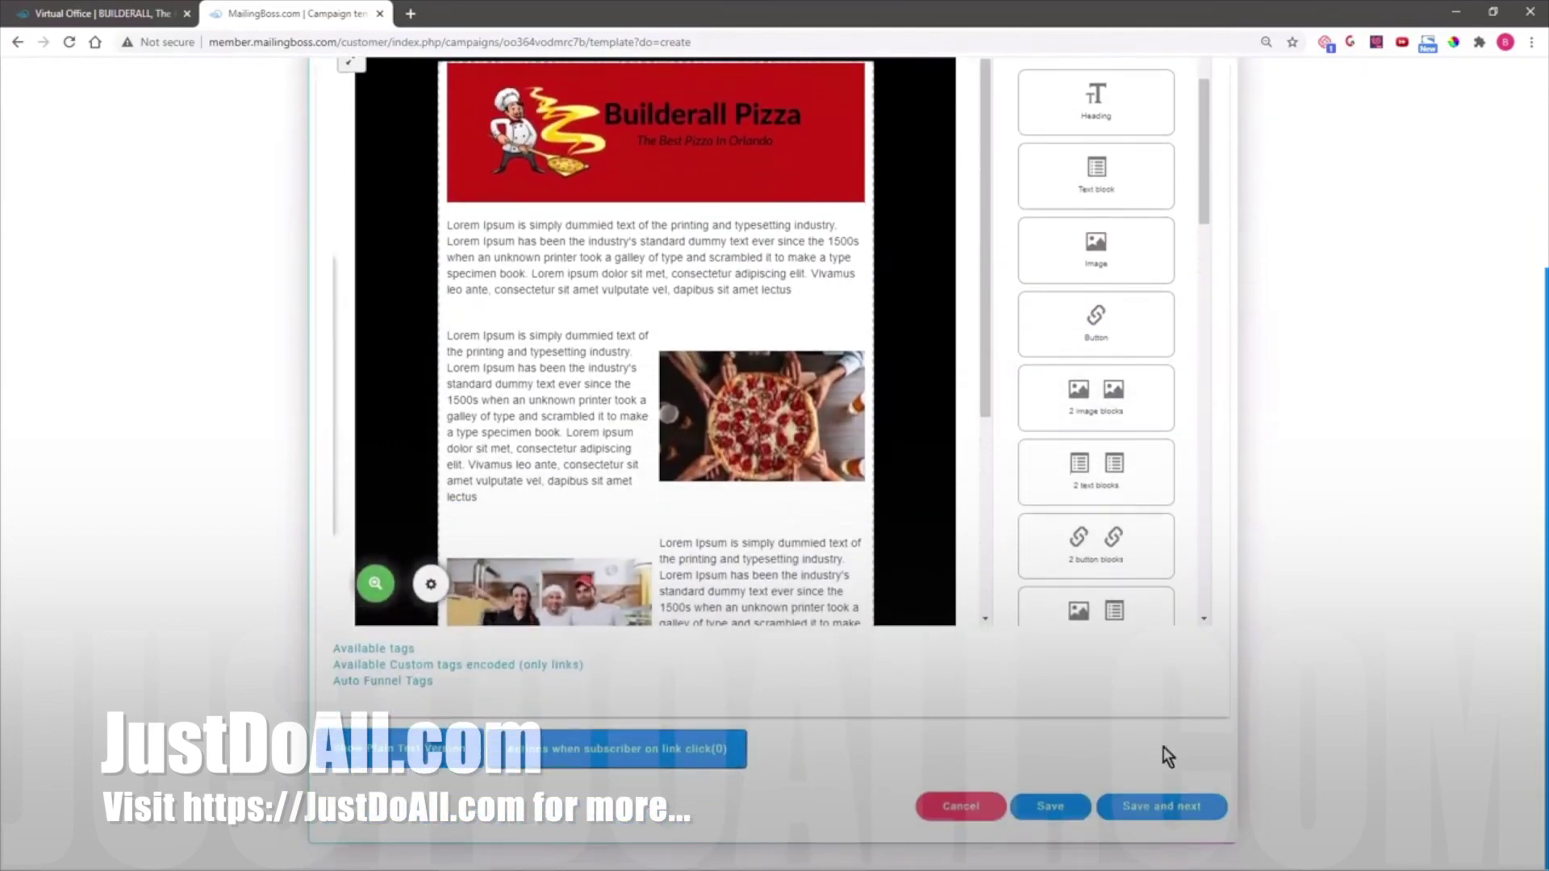
pyautogui.click(1151, 807)
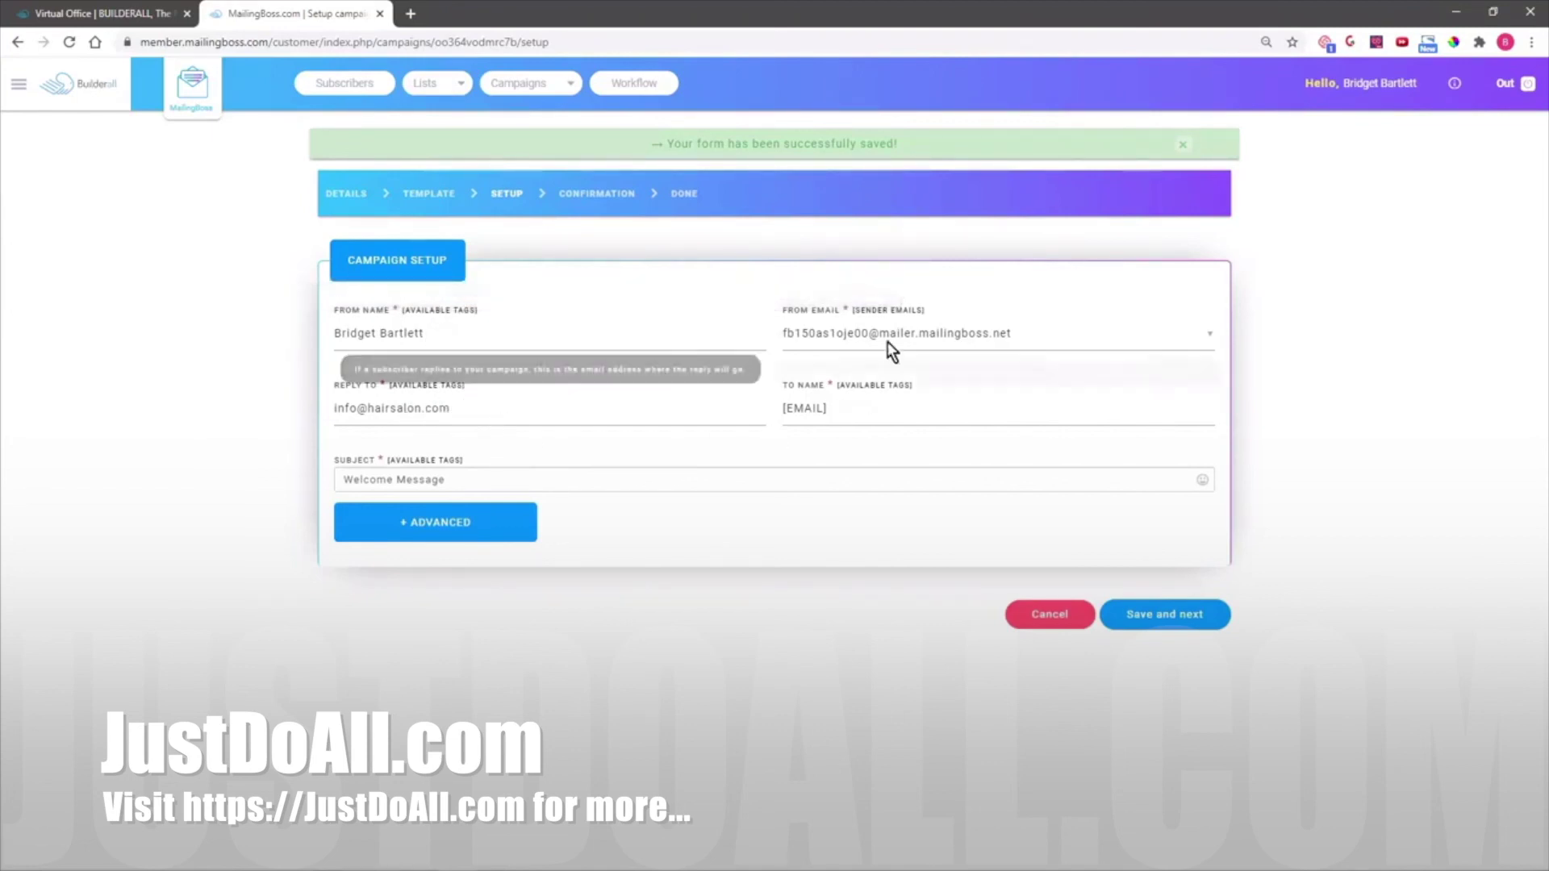
pyautogui.click(835, 334)
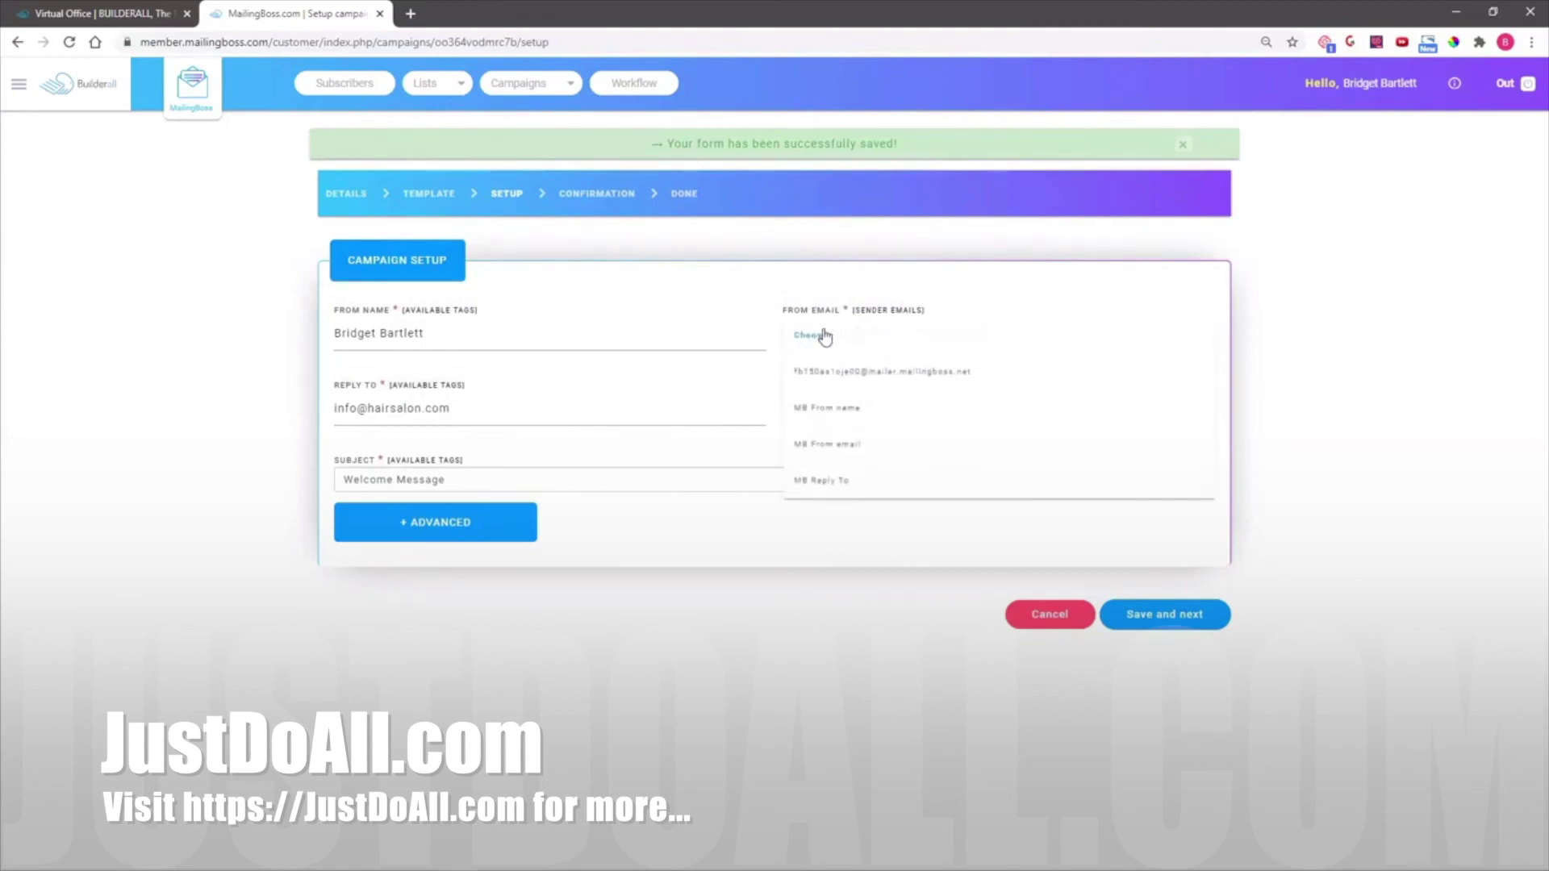
pyautogui.press('Down')
pyautogui.press('Return')
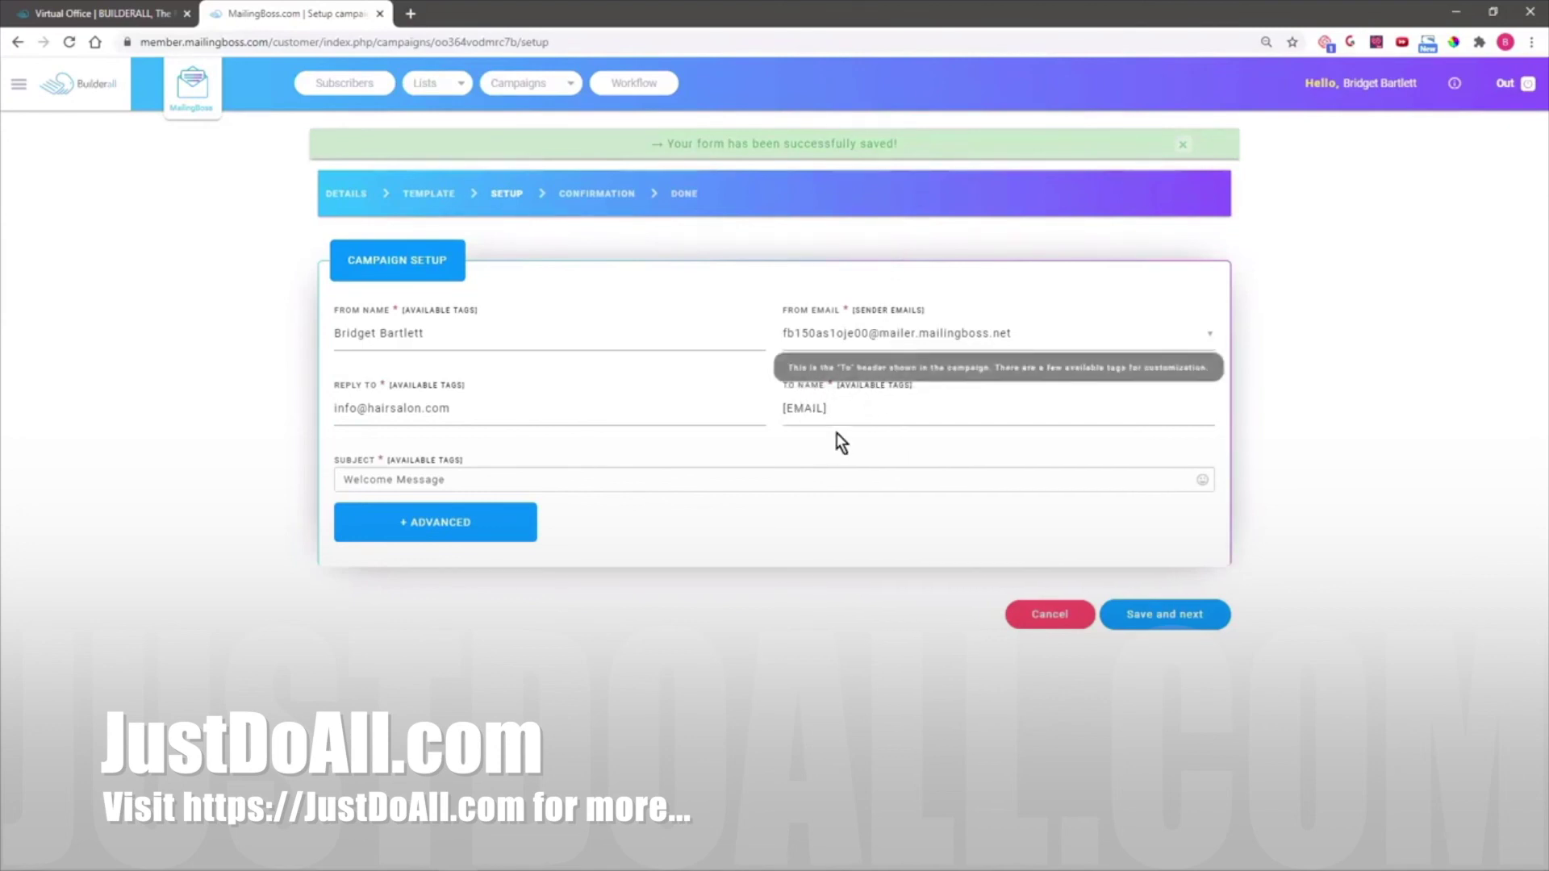
pyautogui.click(871, 386)
pyautogui.scroll(-5, 802, 287)
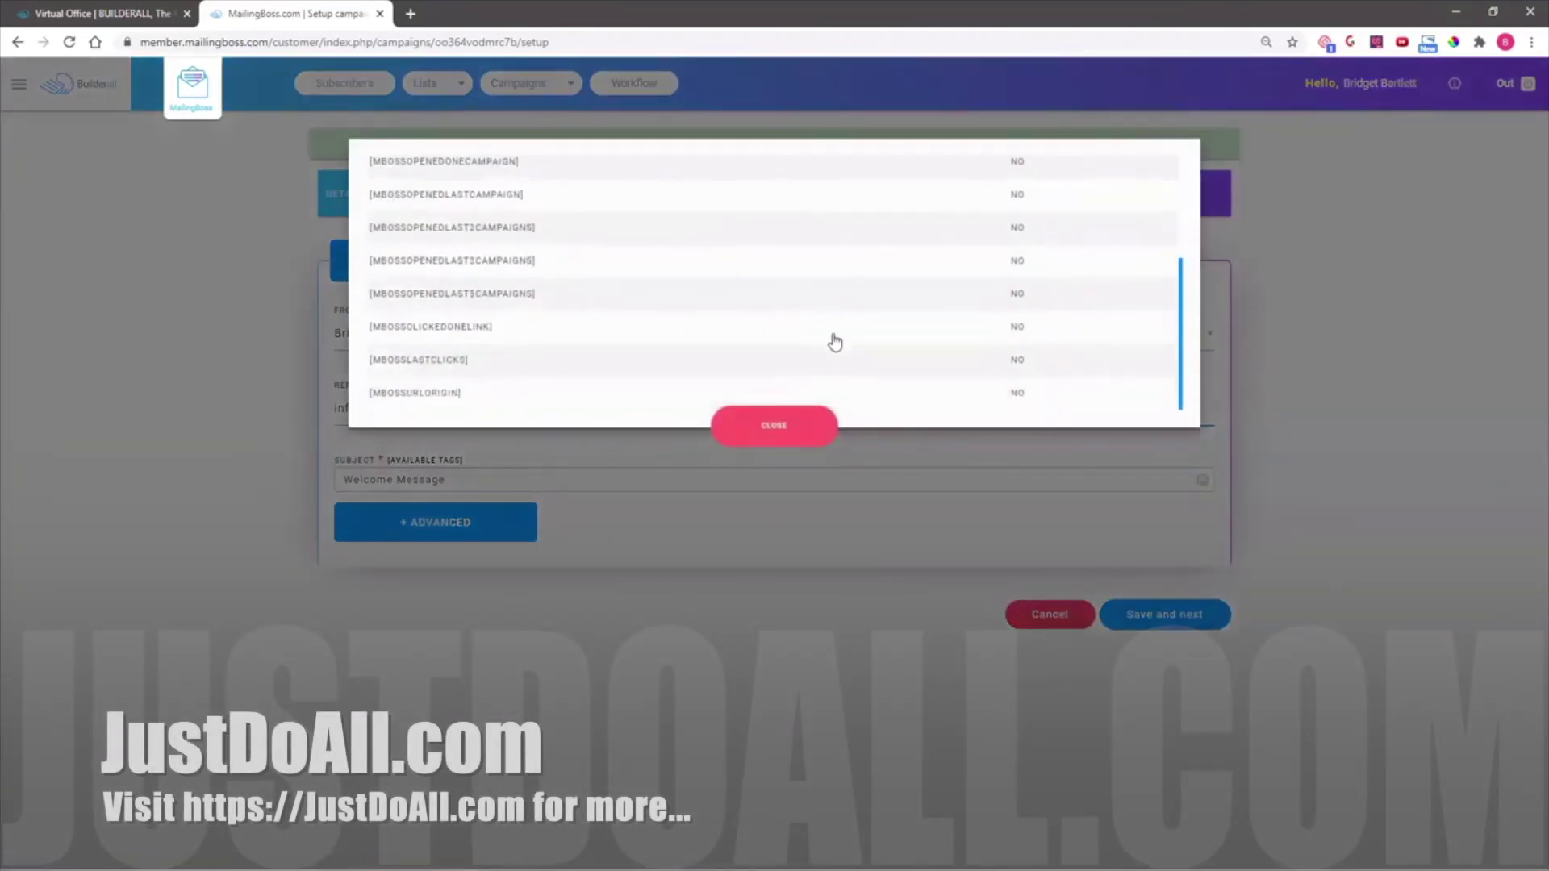
pyautogui.scroll(5, 830, 339)
pyautogui.click(770, 423)
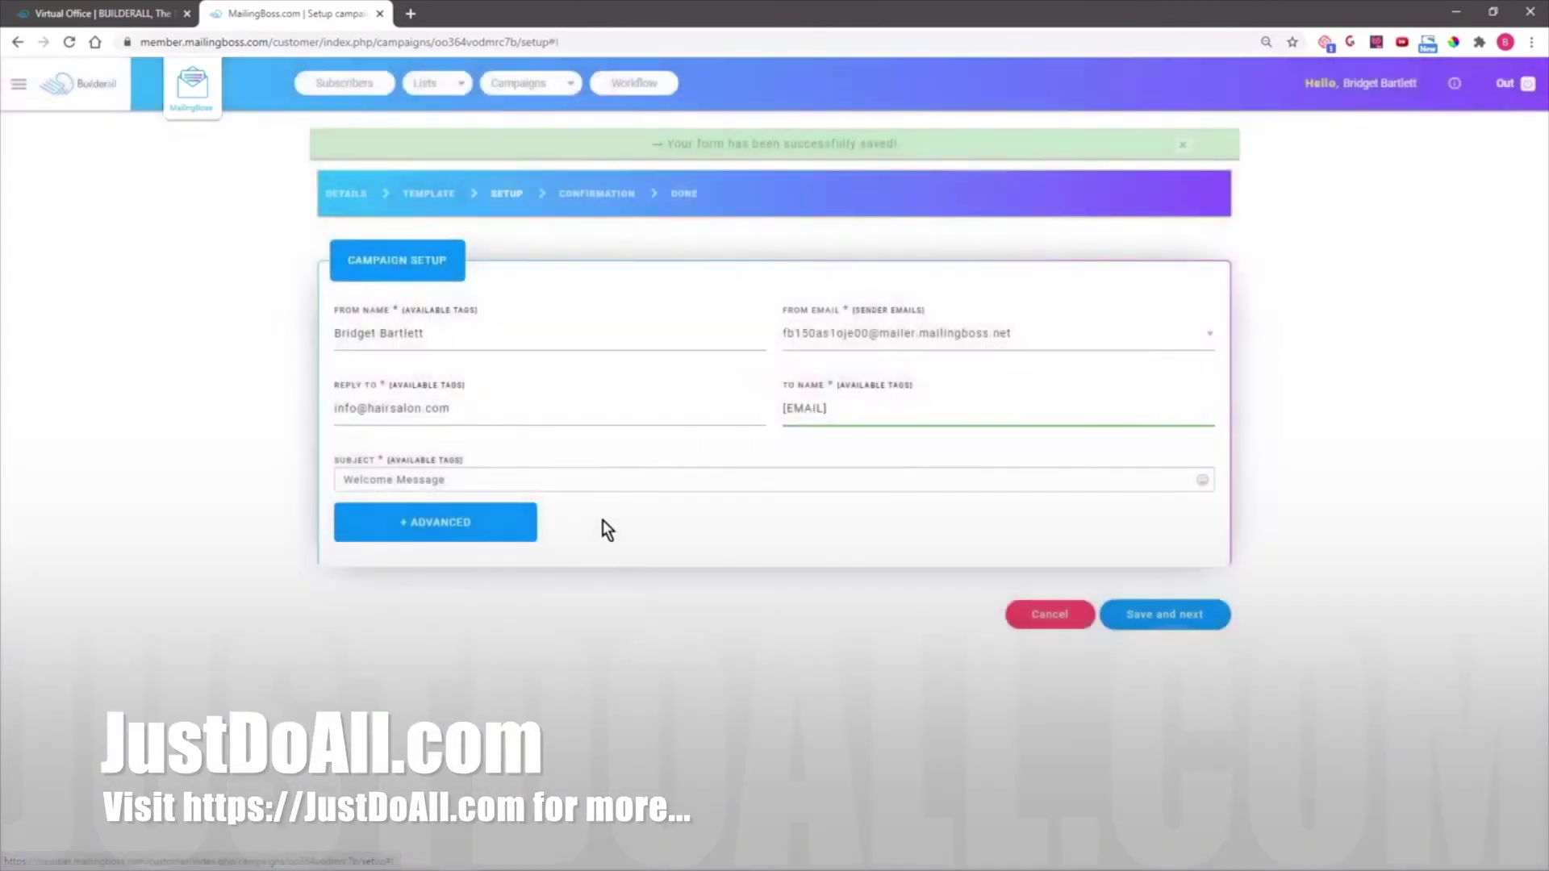
# Replace the 'Welcome Message' subject with 'Thank you for signing up [FNAME]!' using the first-name tag.
pyautogui.moveTo(451, 480); pyautogui.dragTo(302, 476)
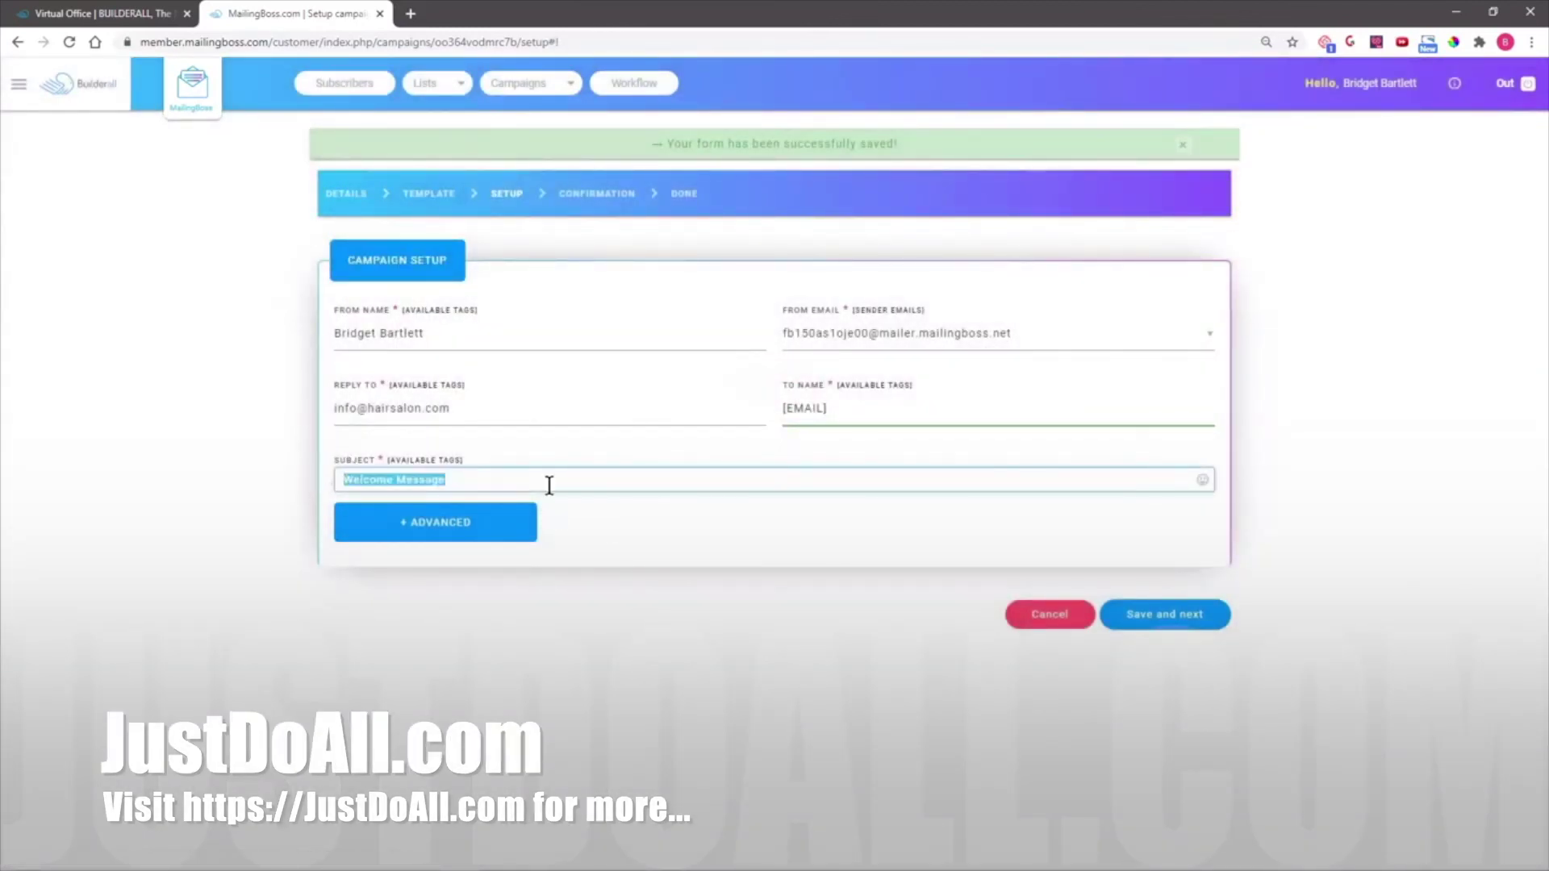
pyautogui.write('Thank you ')
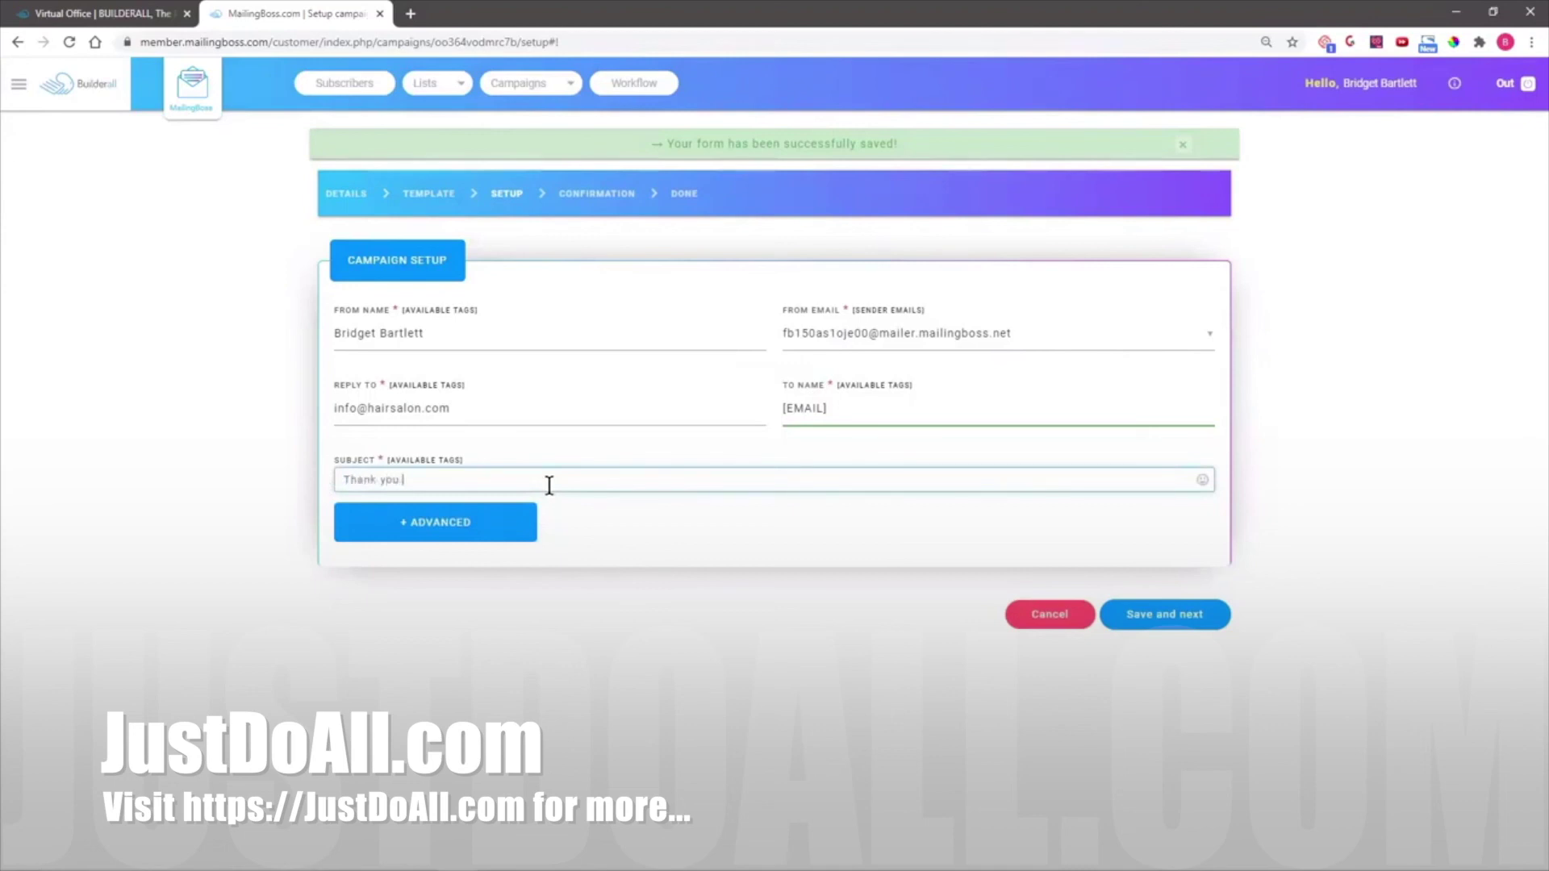
pyautogui.write('for signing up')
pyautogui.click(436, 460)
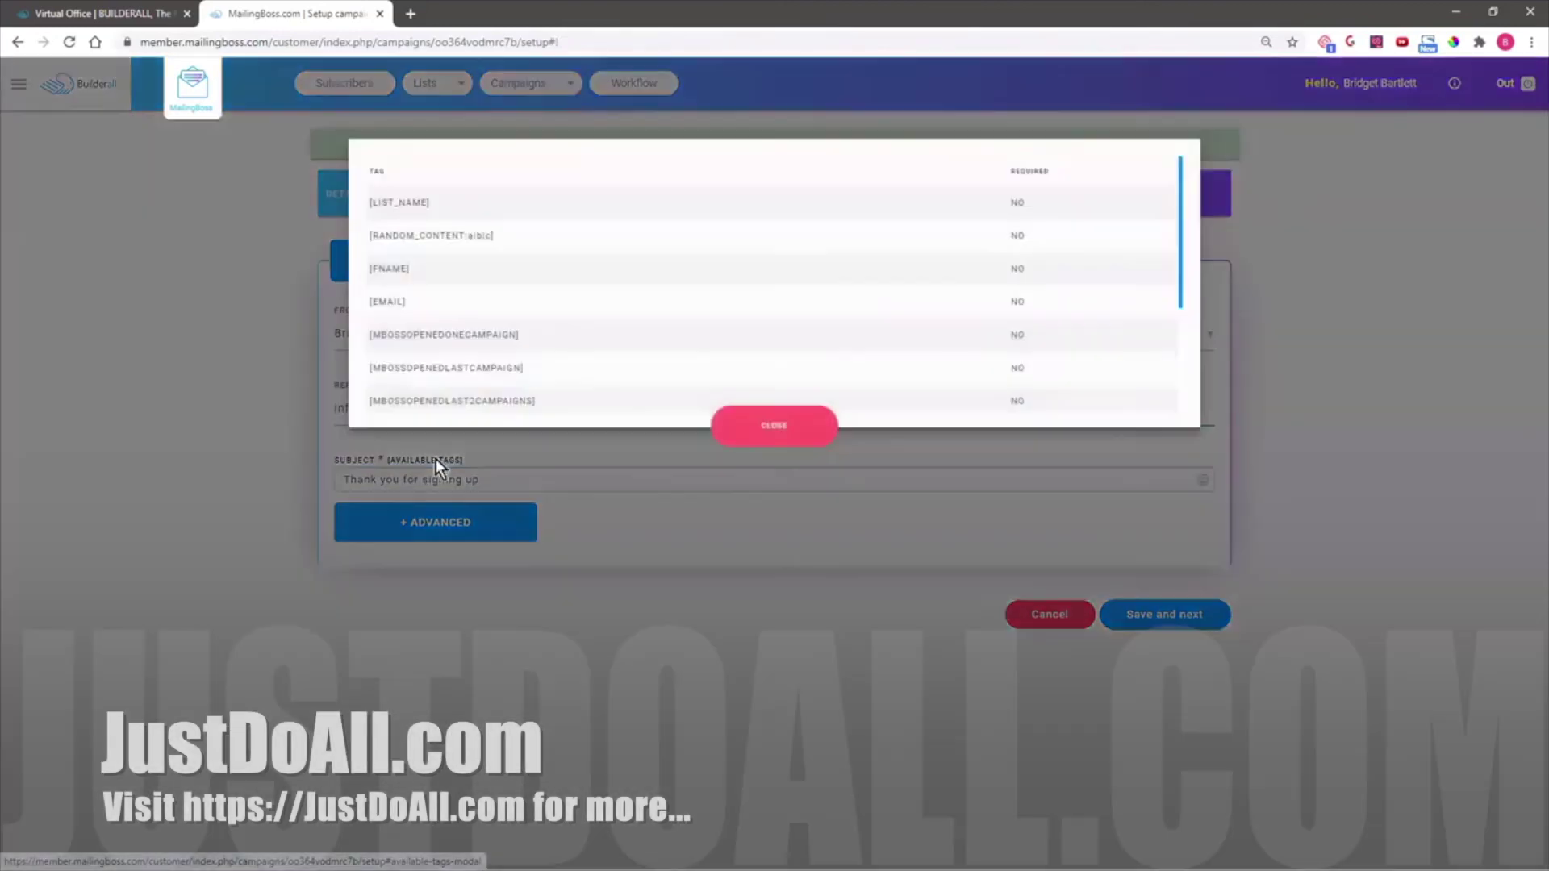
pyautogui.click(383, 269)
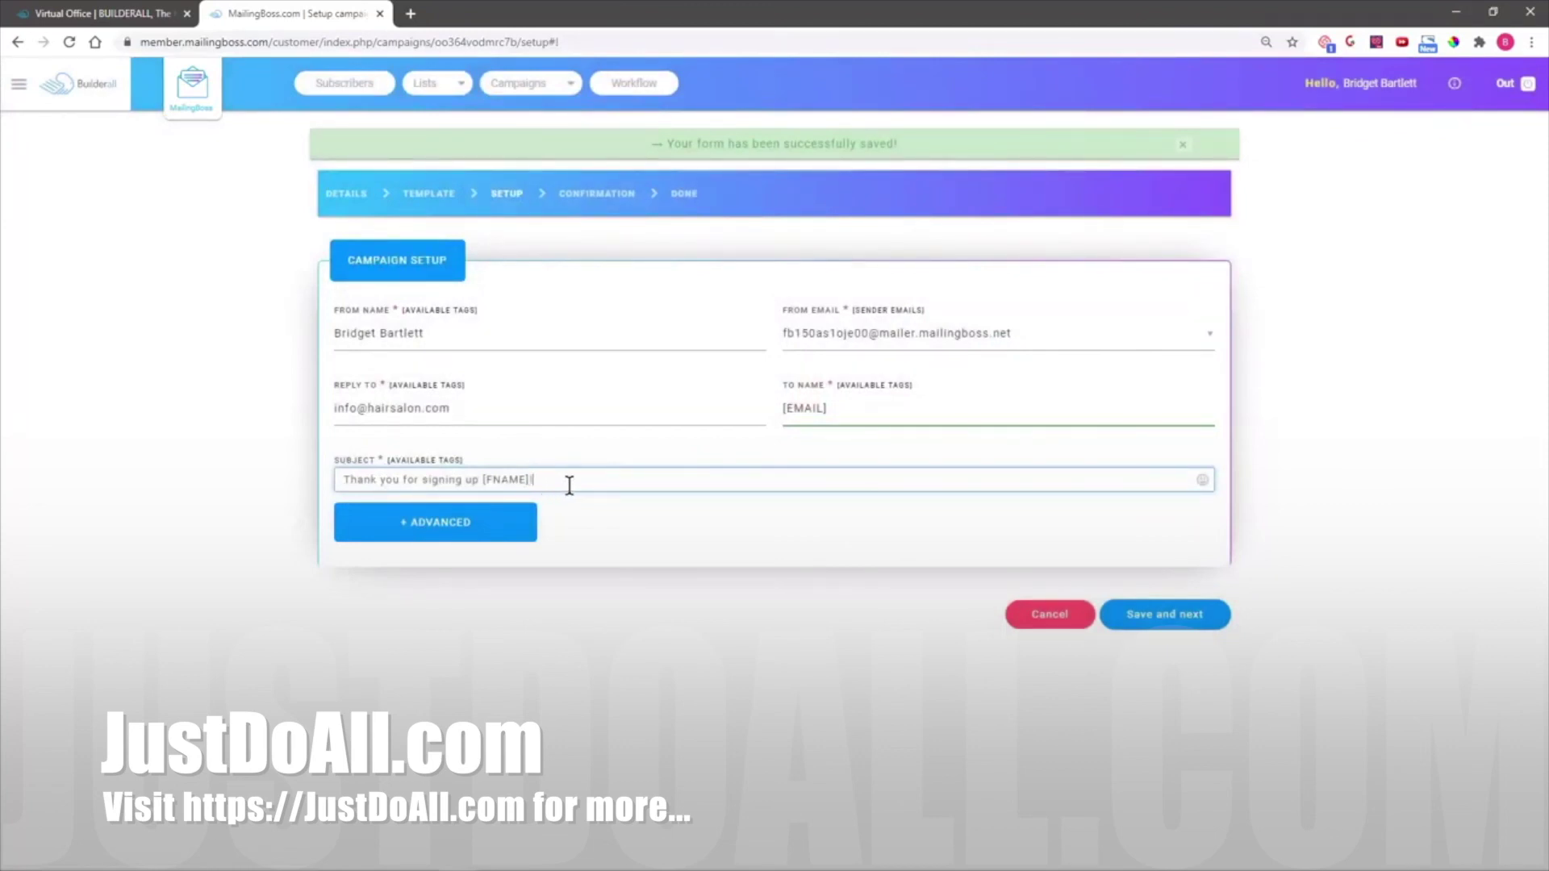
pyautogui.click(444, 530)
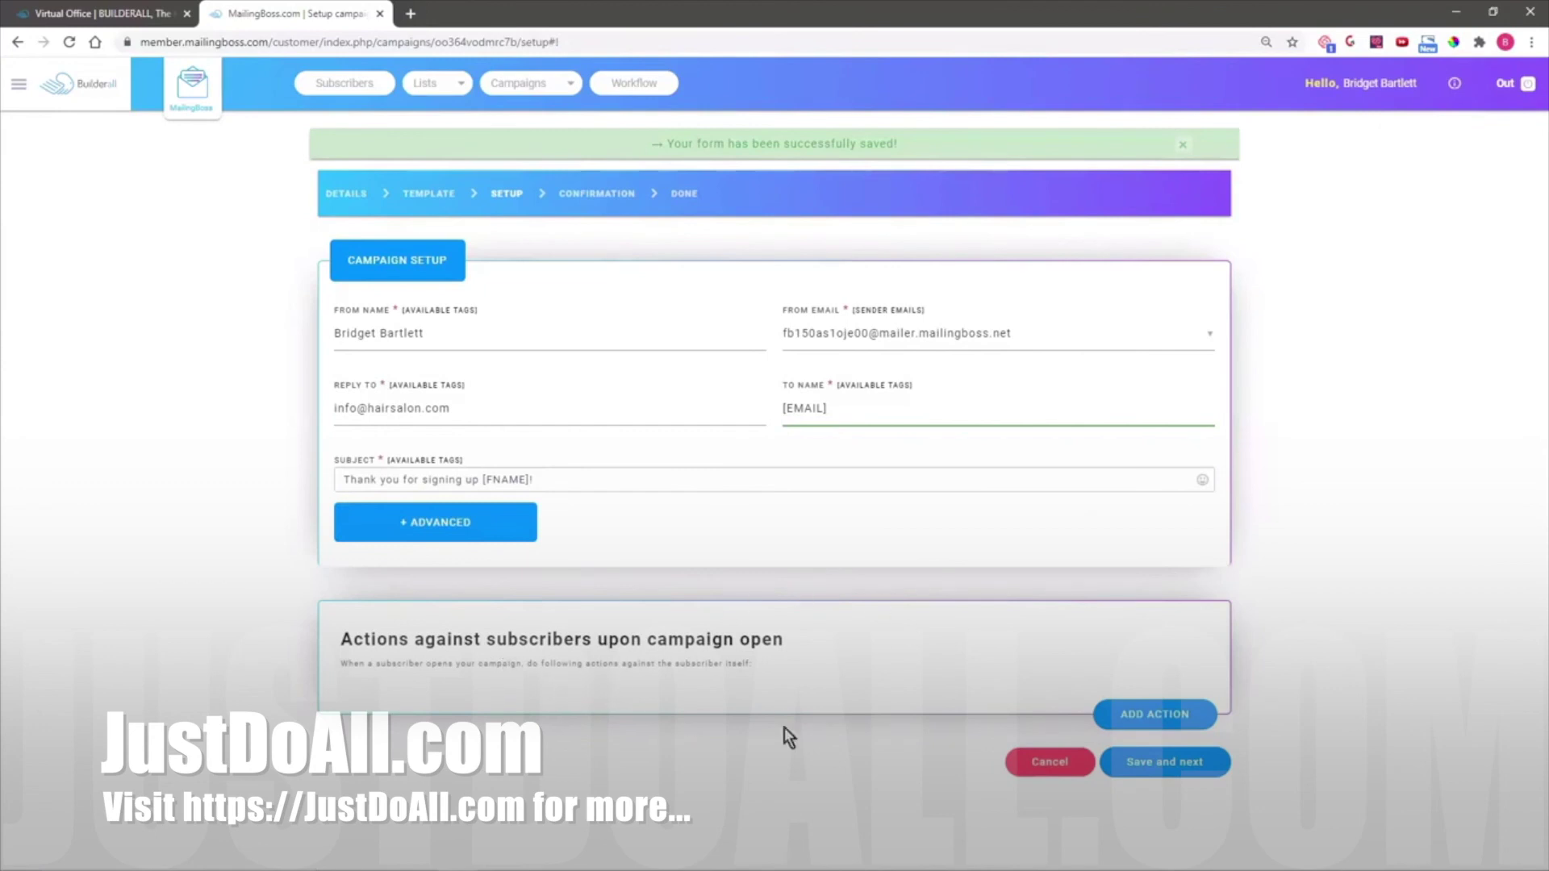
# Save the setup and keep After Subscribe as the trigger, scheduled 1 day after subscribe.
pyautogui.click(1168, 768)
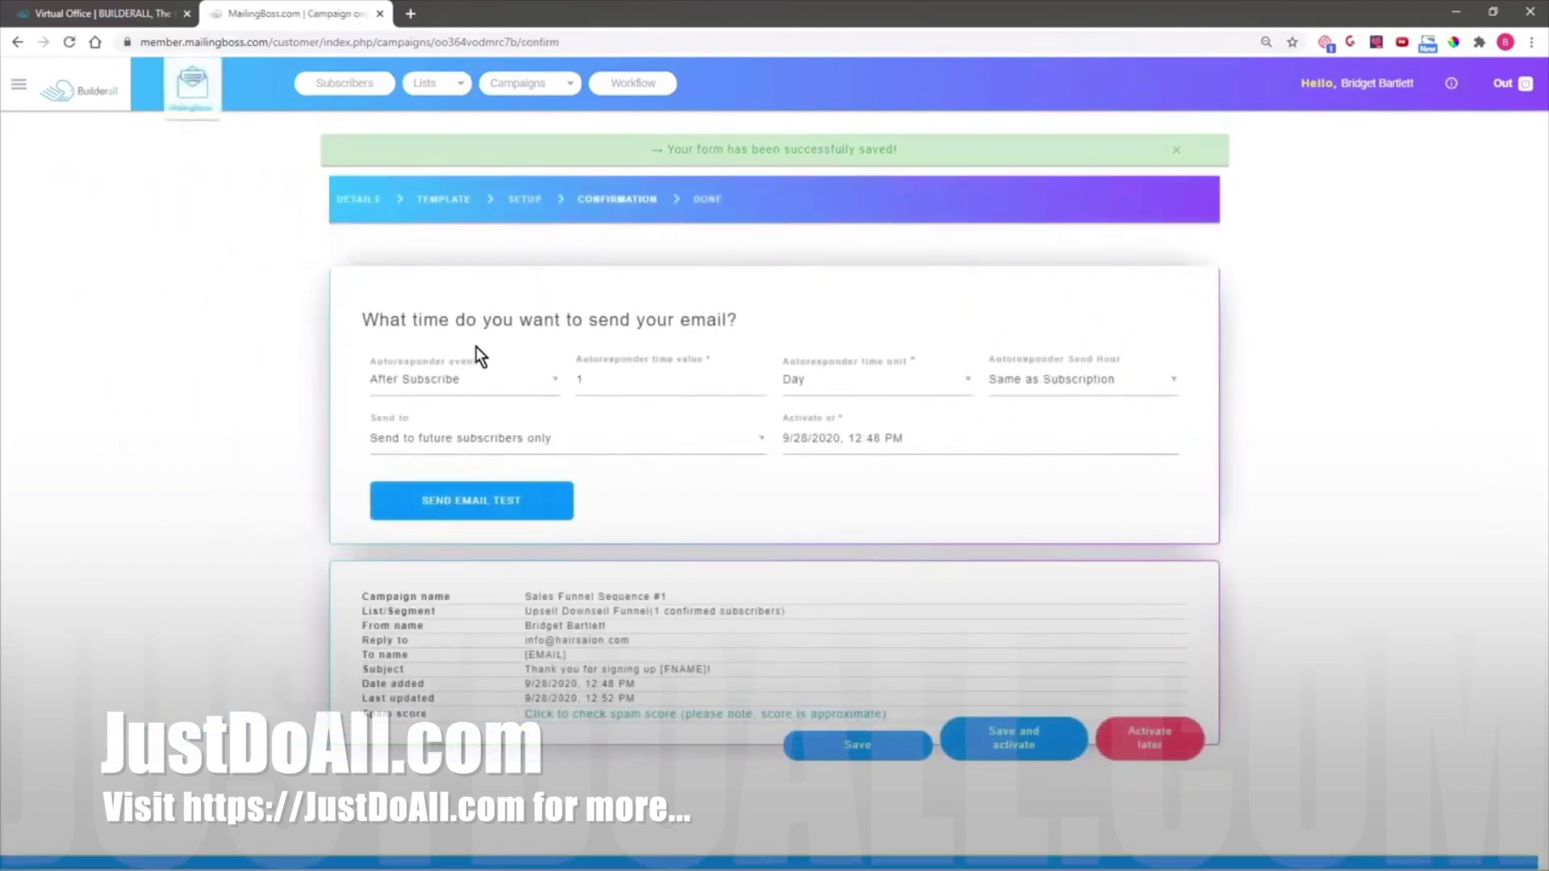
pyautogui.click(440, 381)
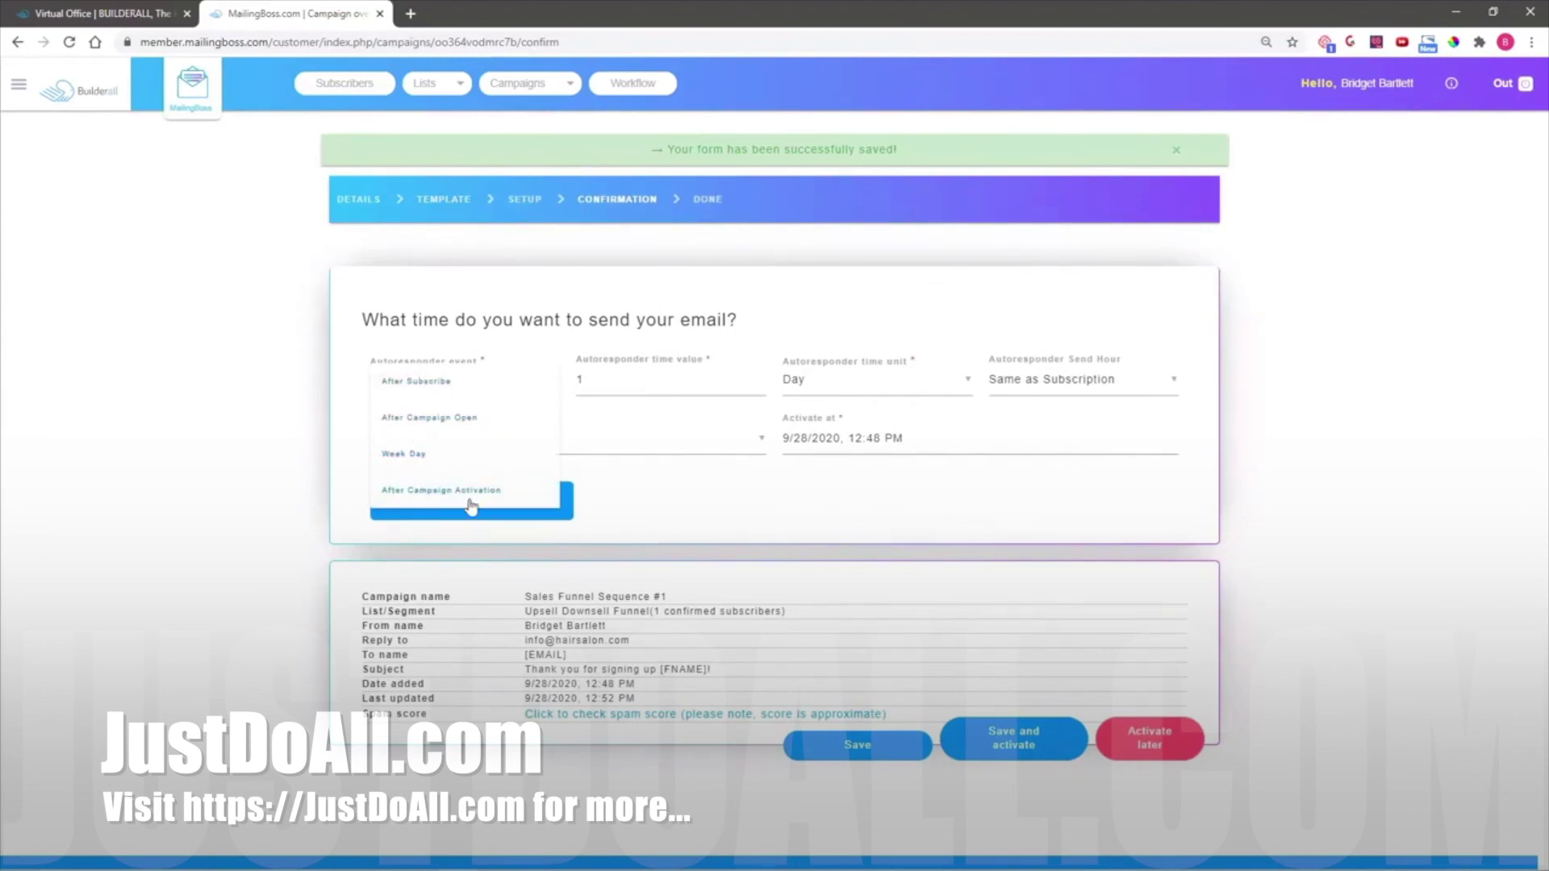
pyautogui.click(741, 307)
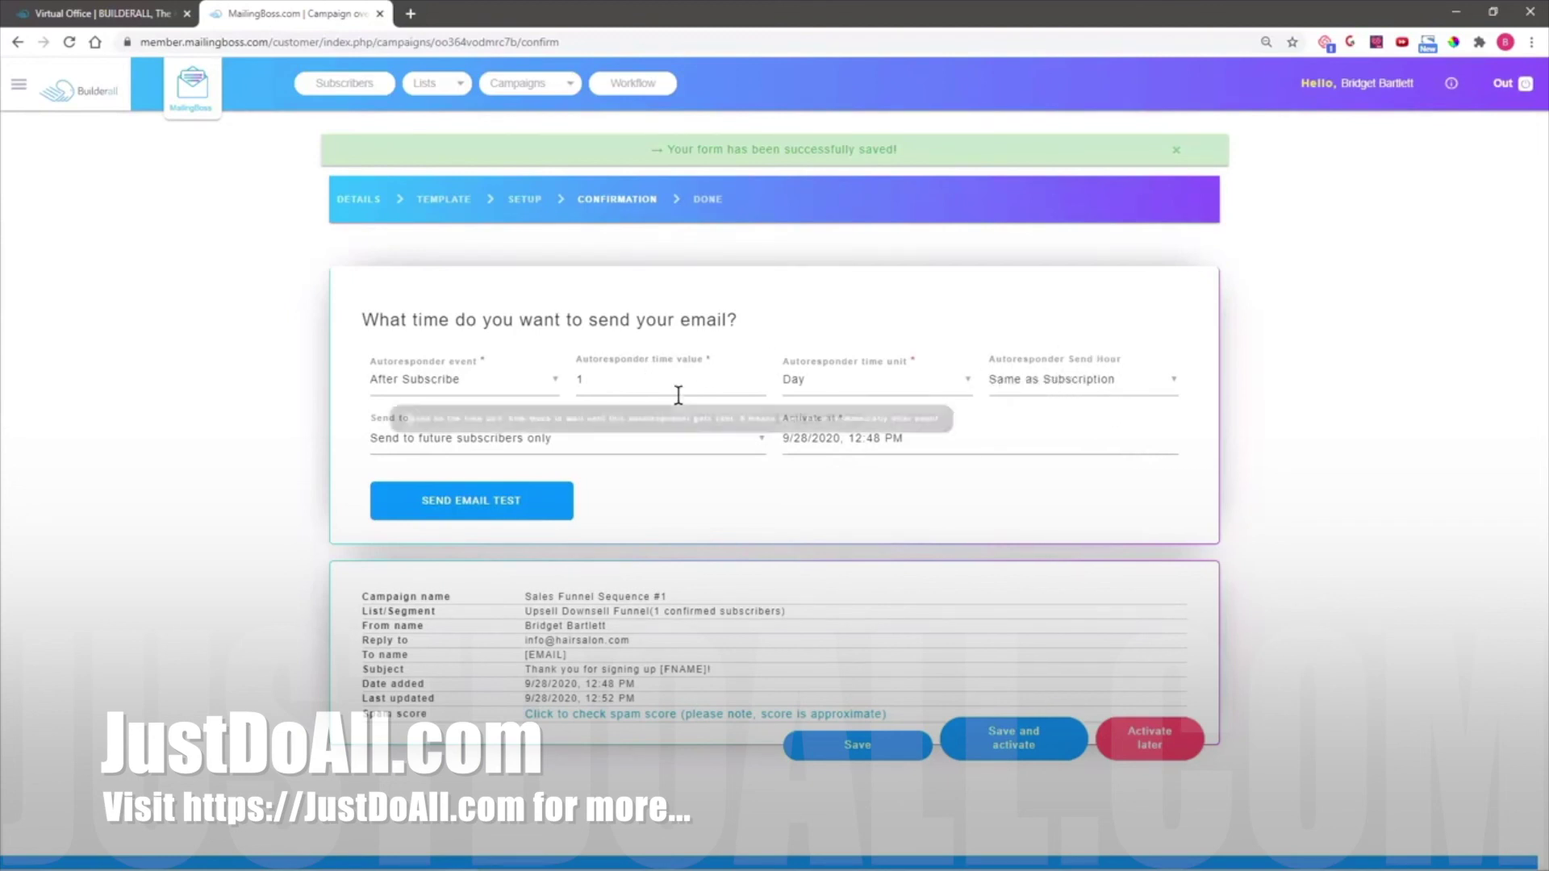
# Change the delay to 0 days after subscribe, with send hour Same as Subscription.
pyautogui.moveTo(595, 384); pyautogui.dragTo(564, 381)
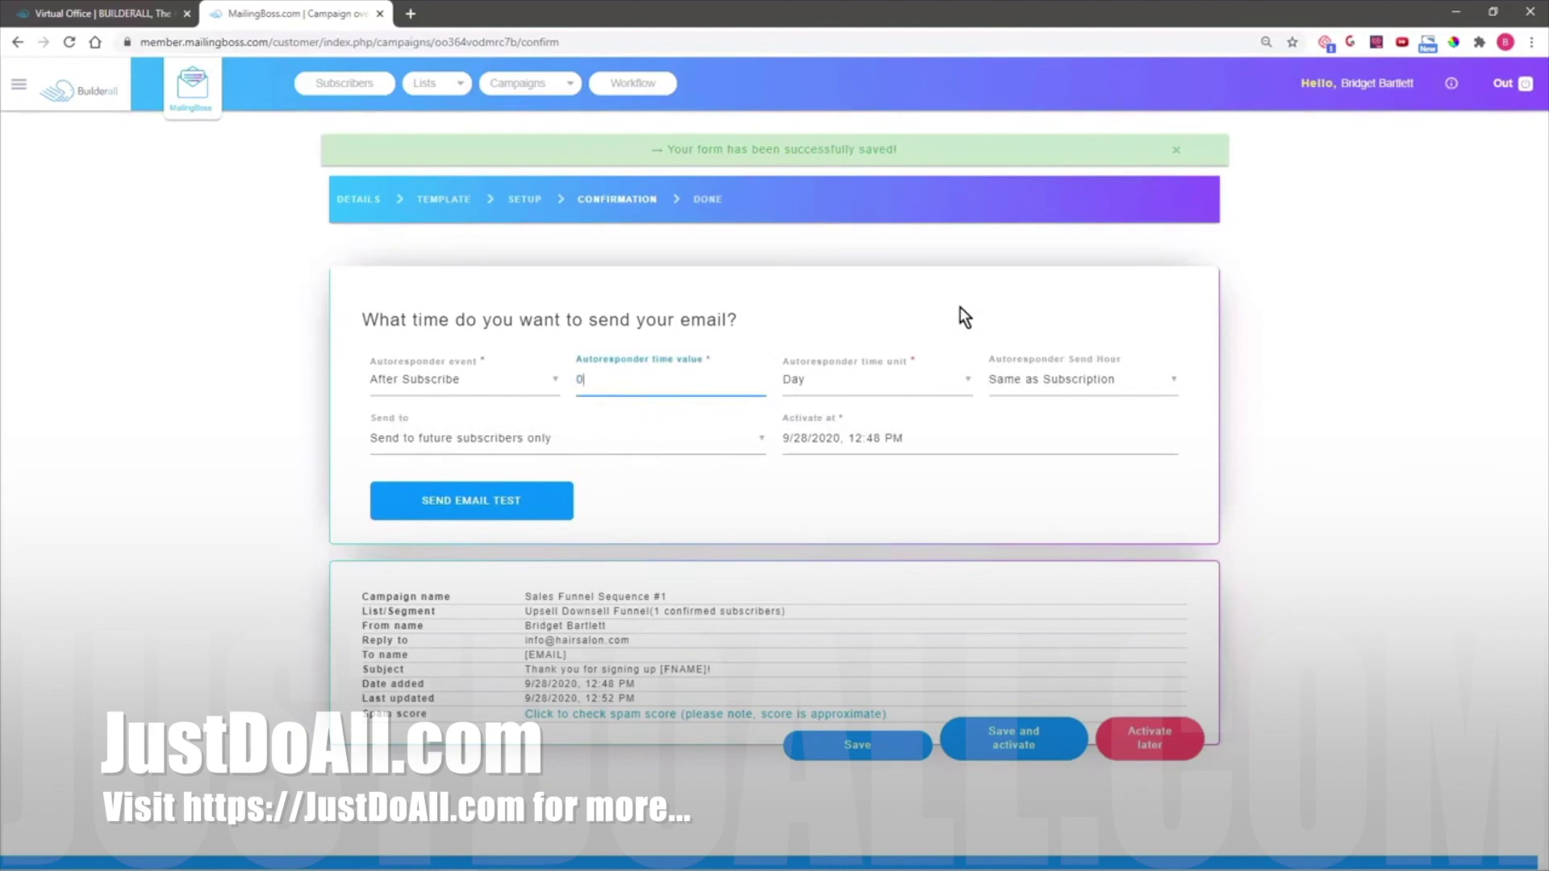
pyautogui.click(1047, 386)
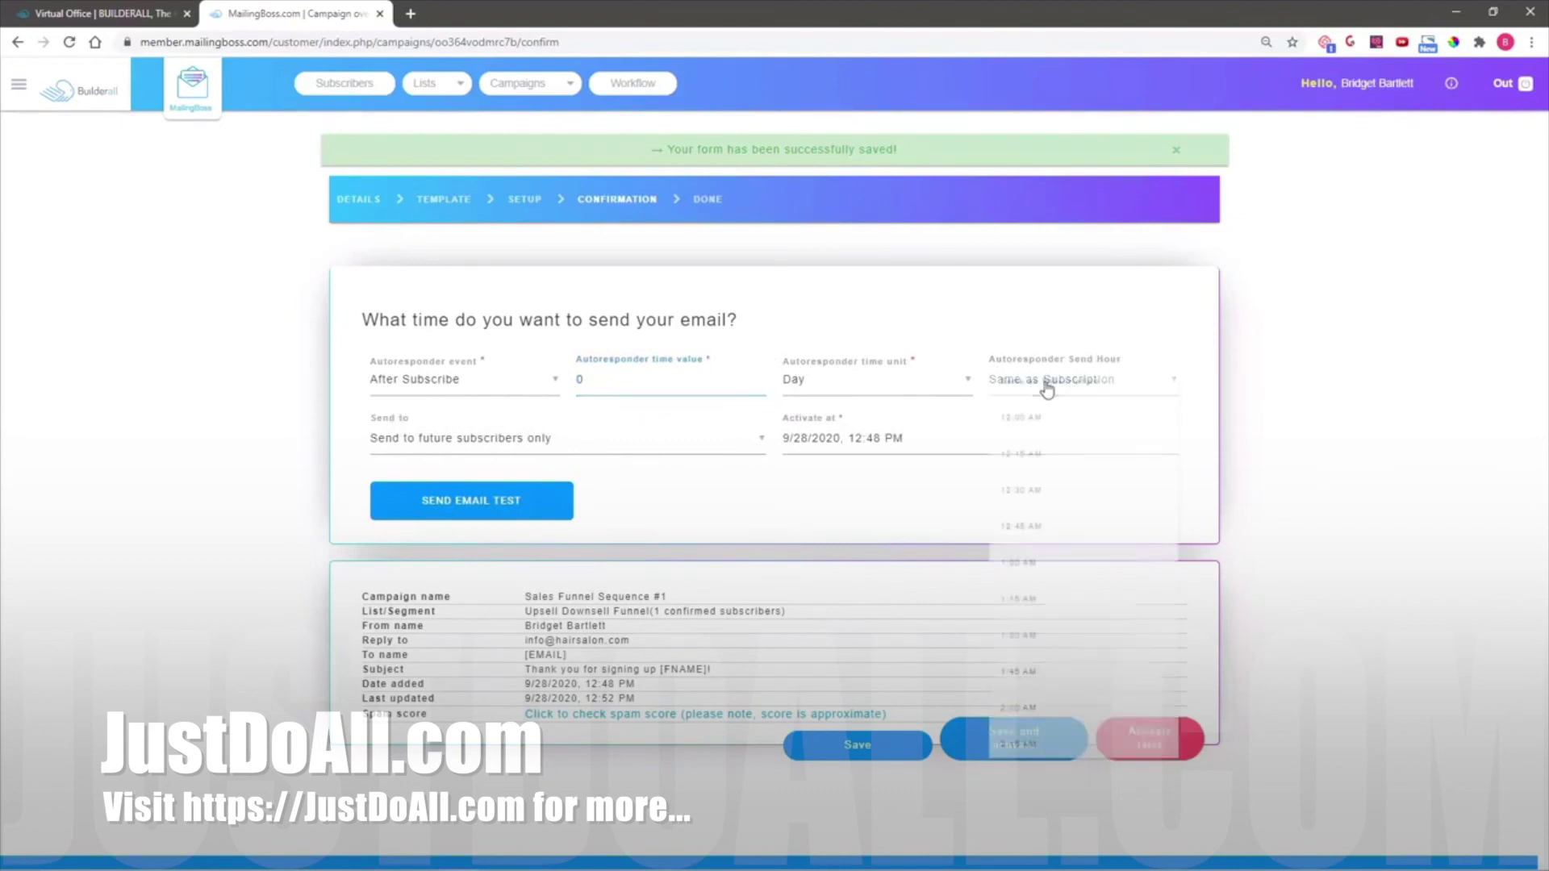
pyautogui.scroll(-1, 1068, 690)
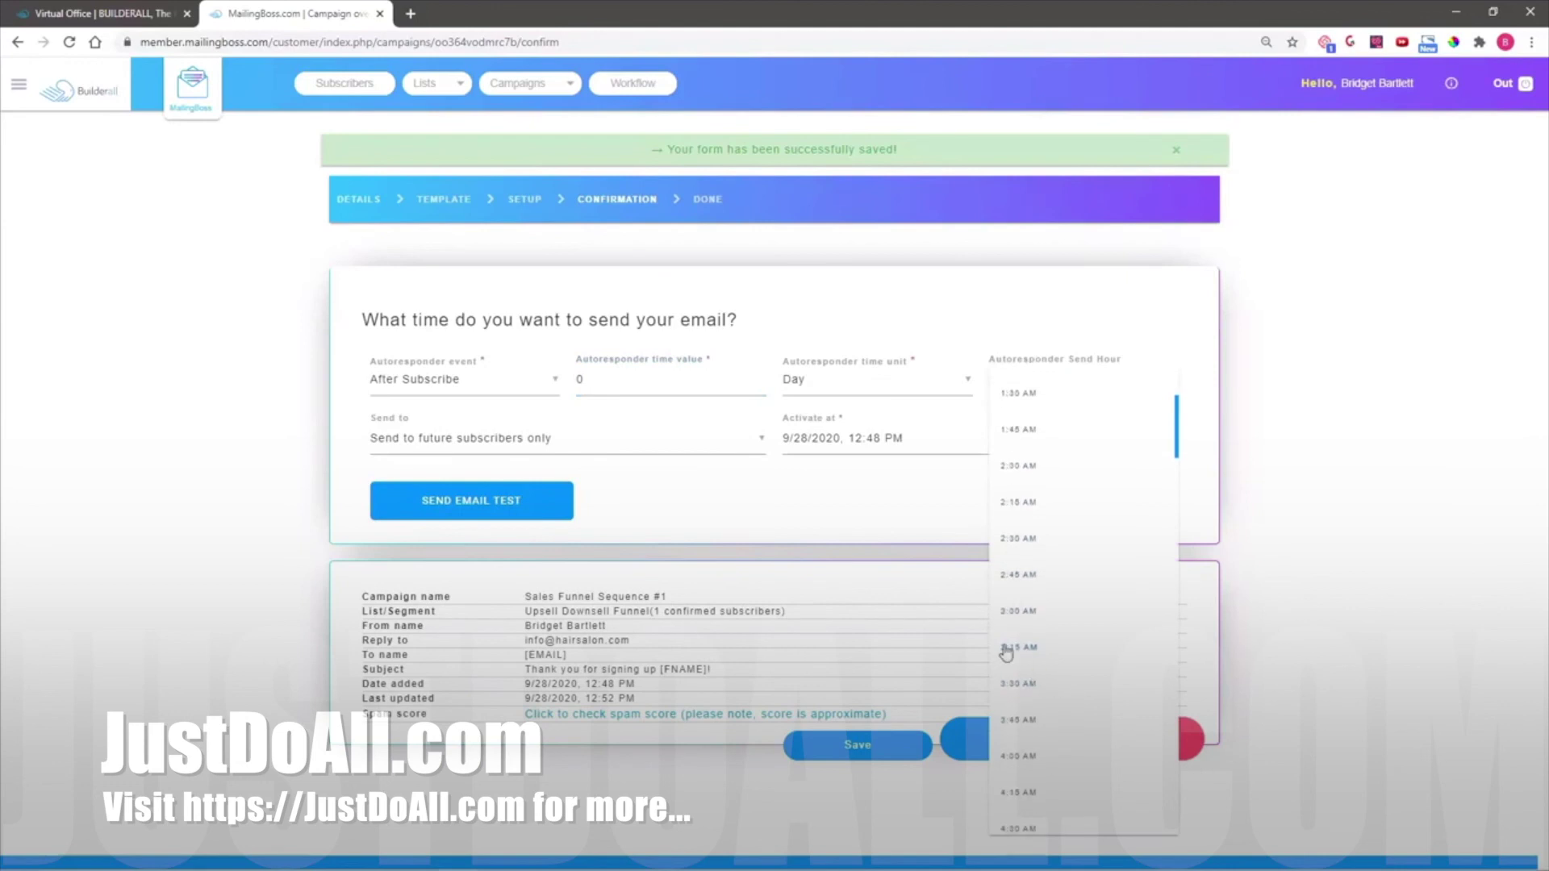
pyautogui.click(510, 440)
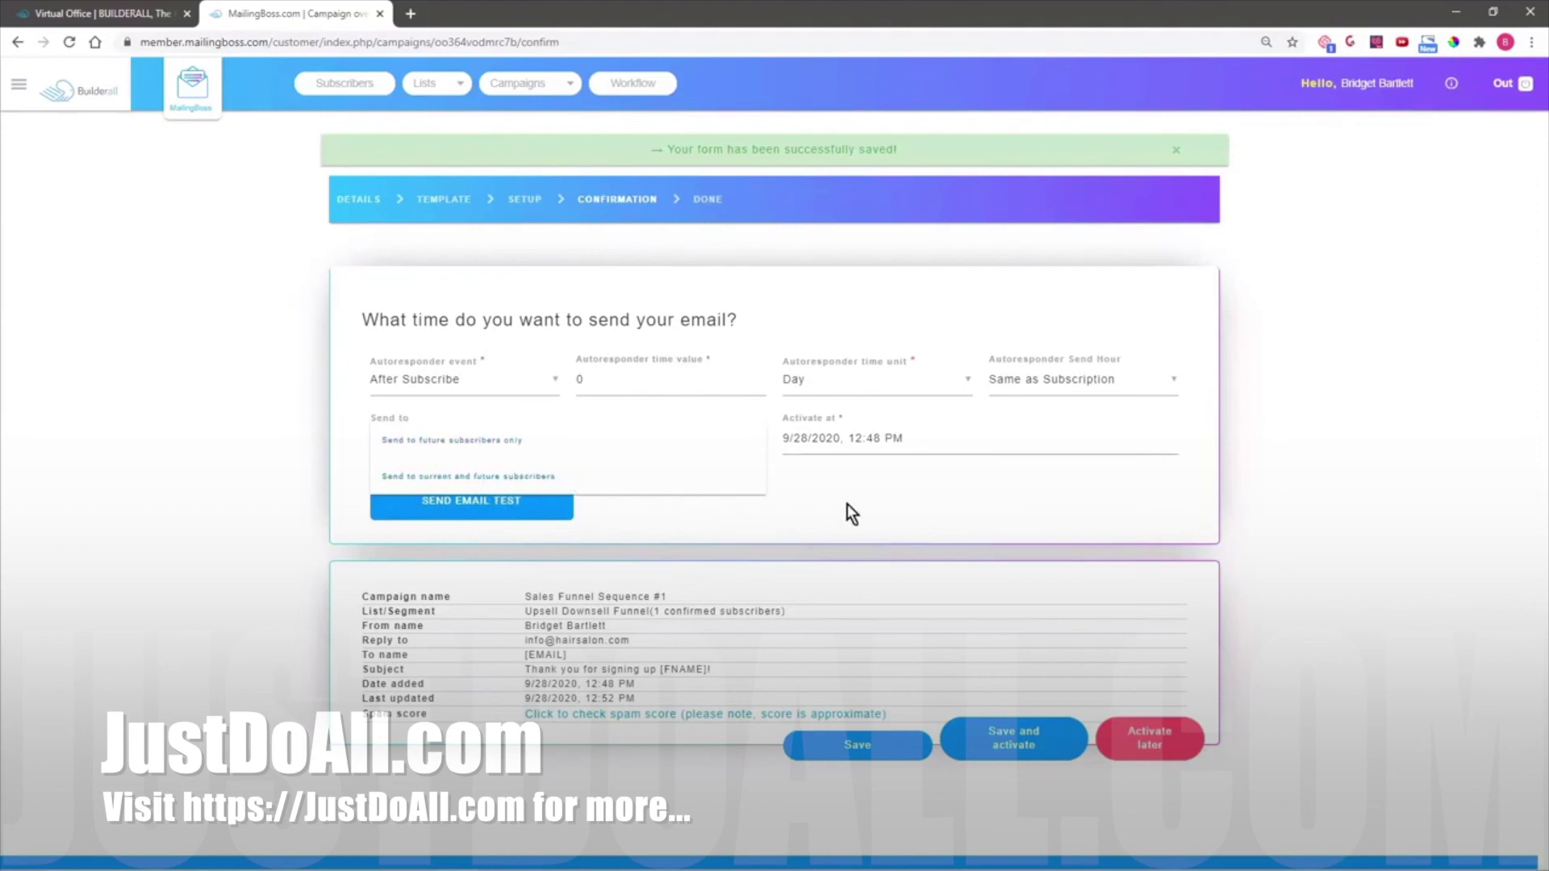
pyautogui.click(936, 439)
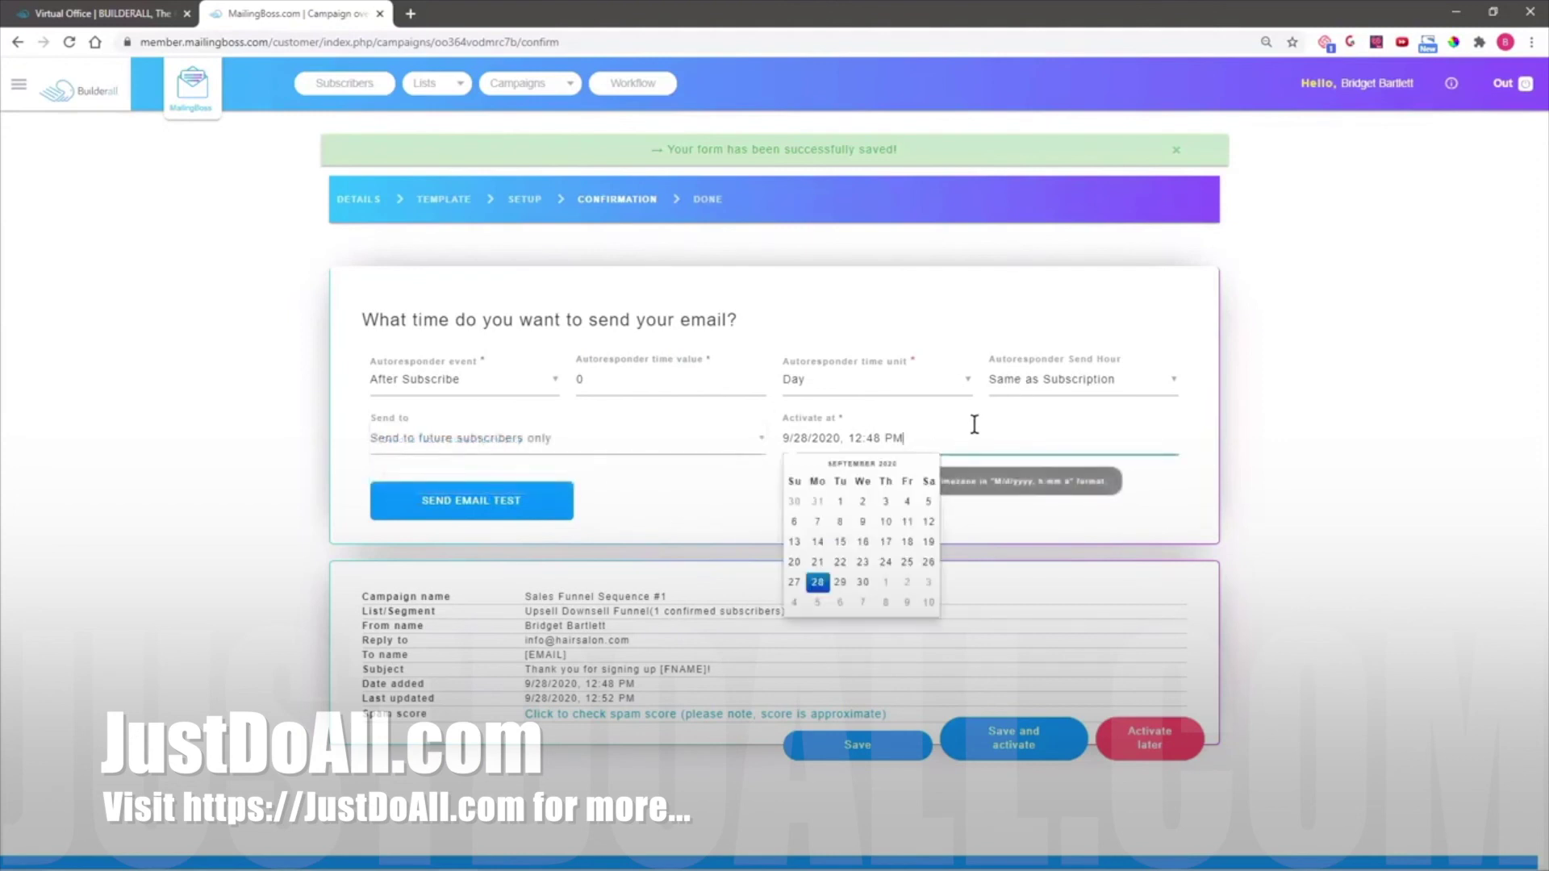
pyautogui.click(966, 290)
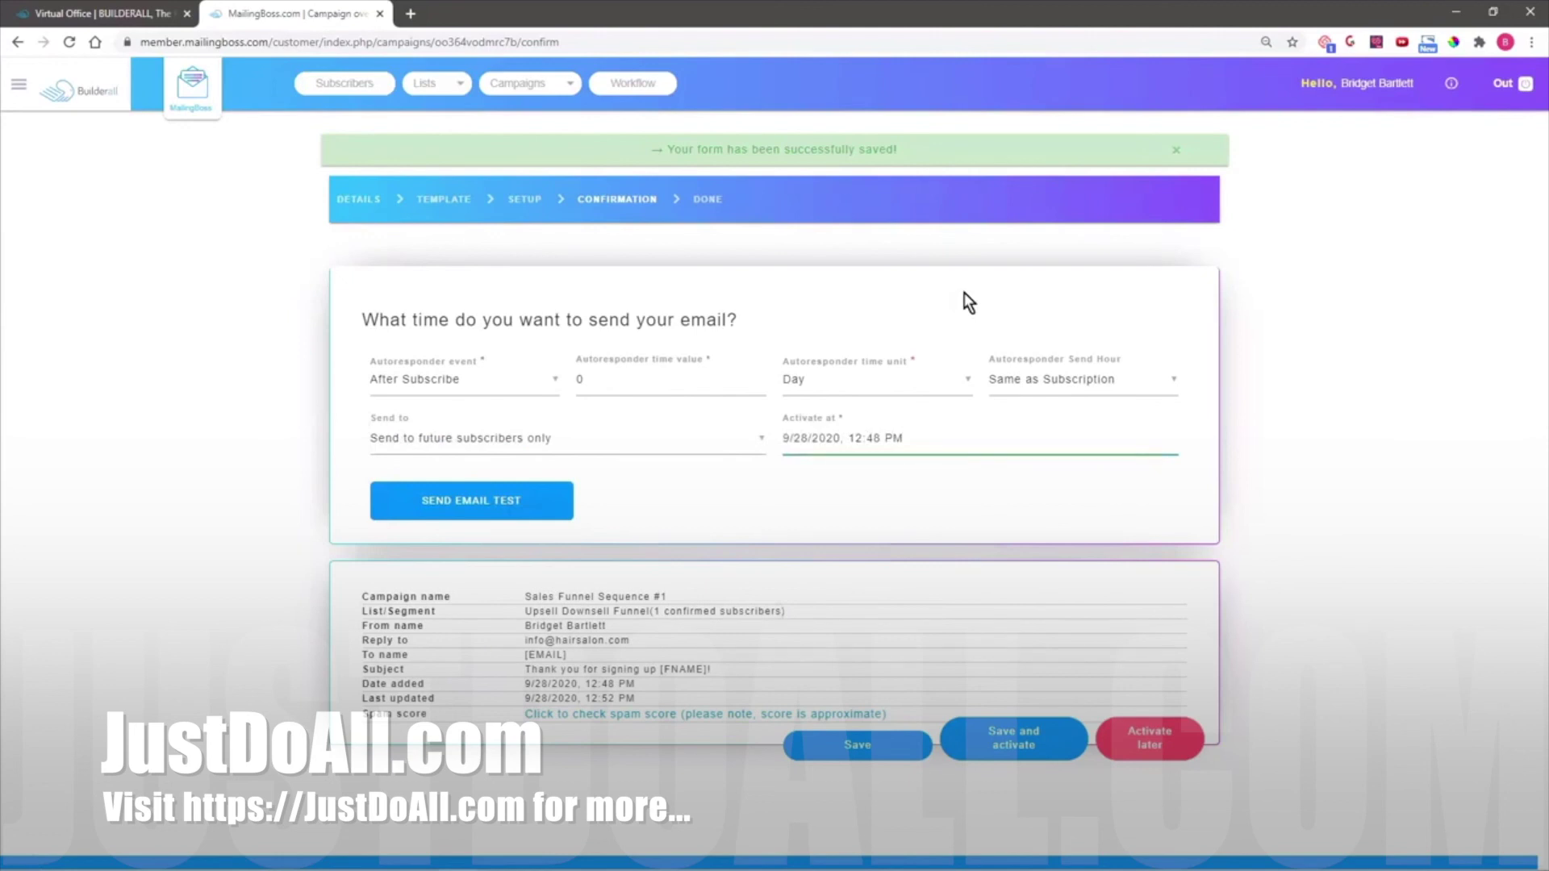
# Send a test of the email and run its spam check, which scores 1.2.
pyautogui.moveTo(921, 429)
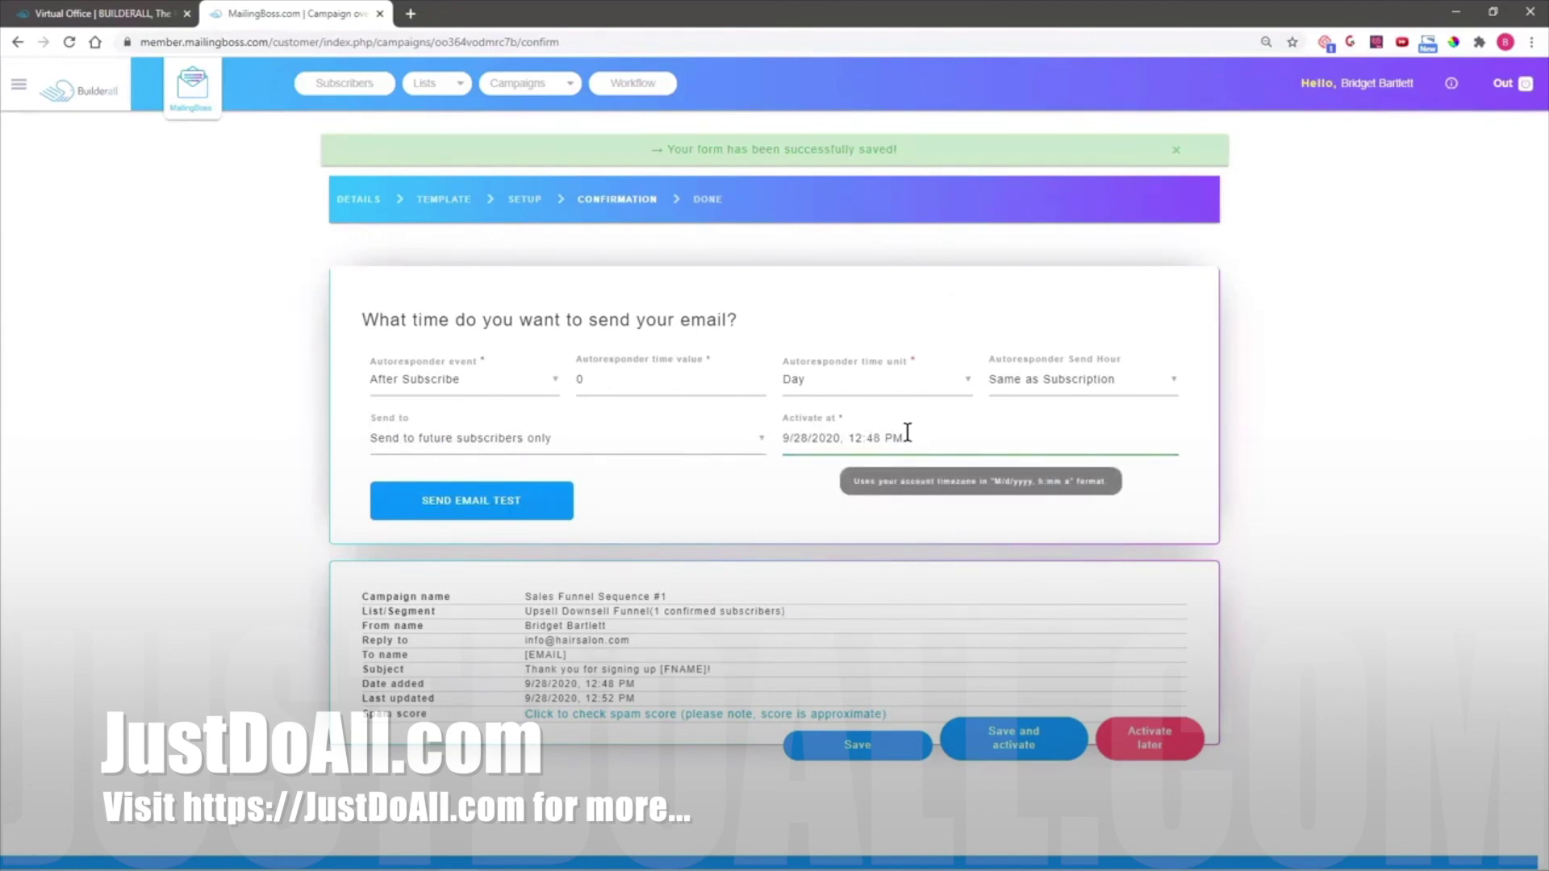
pyautogui.click(478, 511)
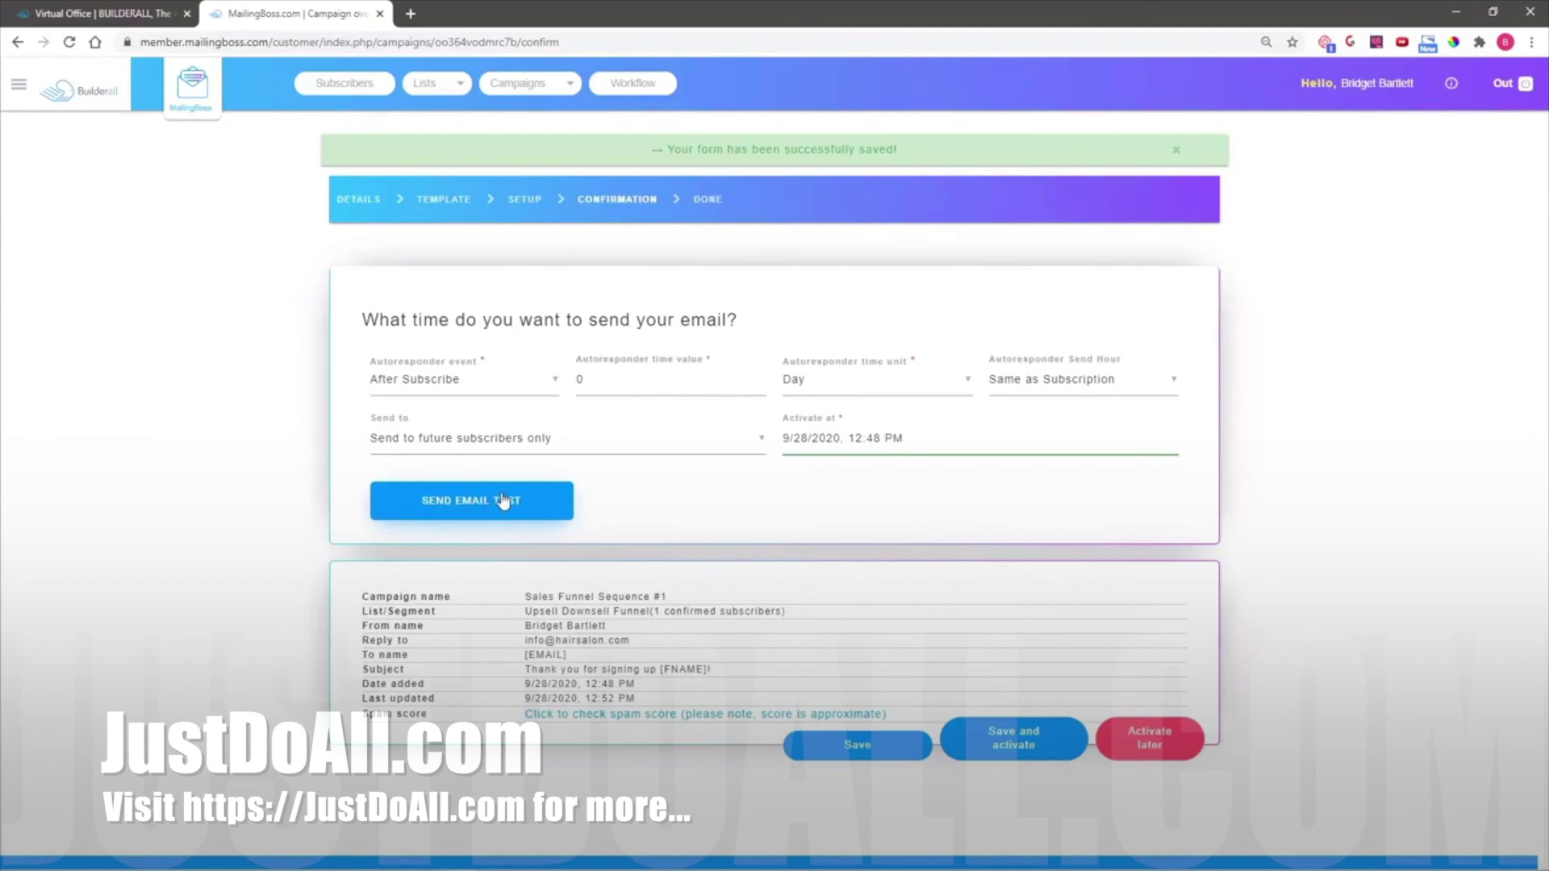
pyautogui.click(617, 716)
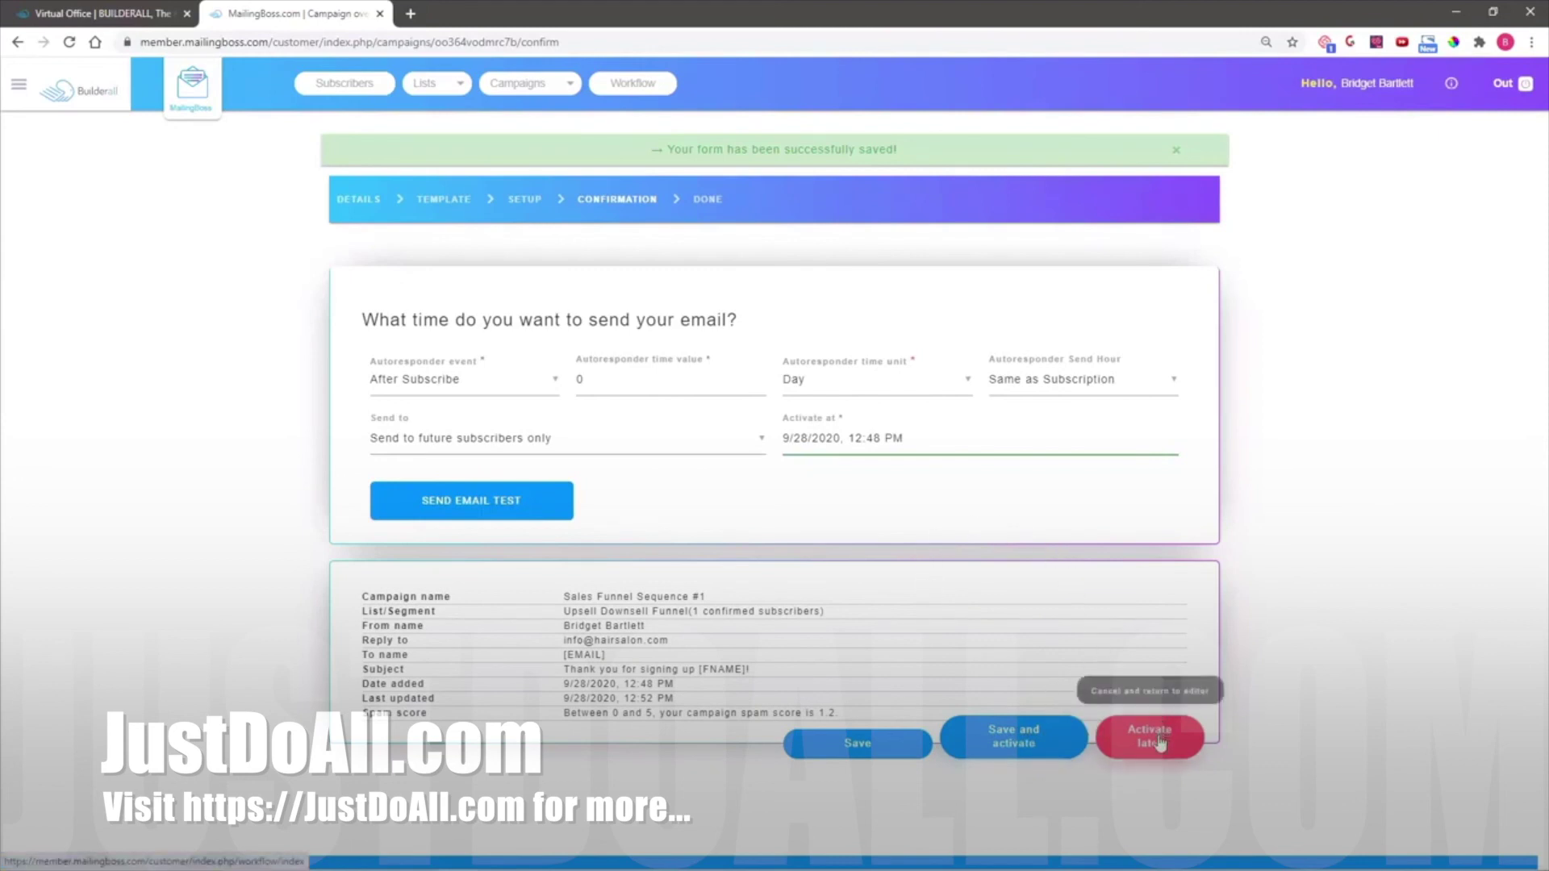
# Save email #1 and choose Activate later to return to the workflow.
pyautogui.click(857, 746)
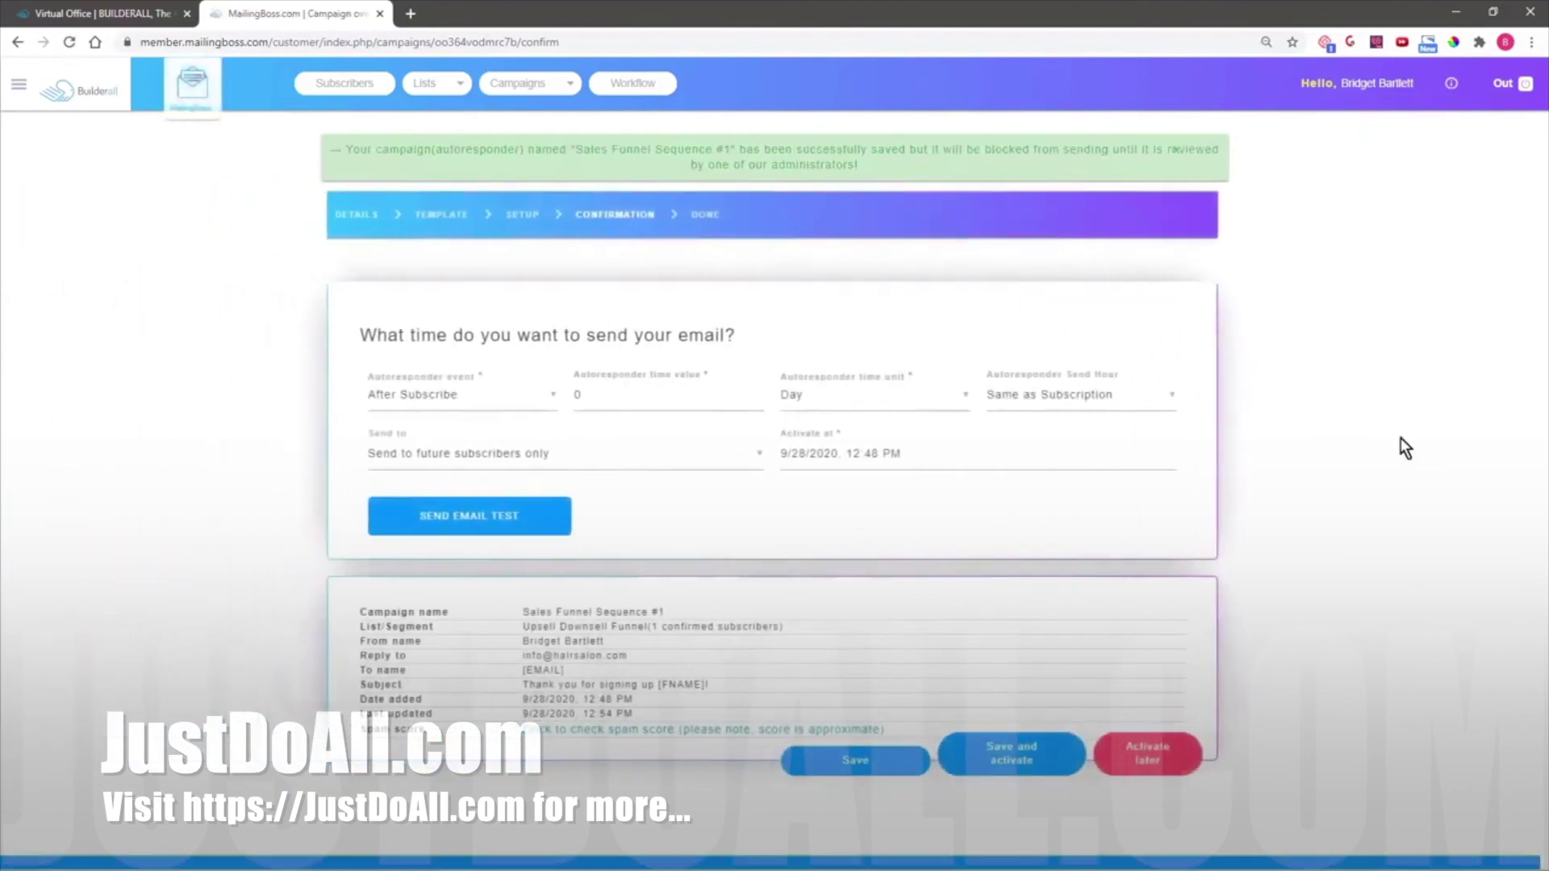
pyautogui.click(1148, 754)
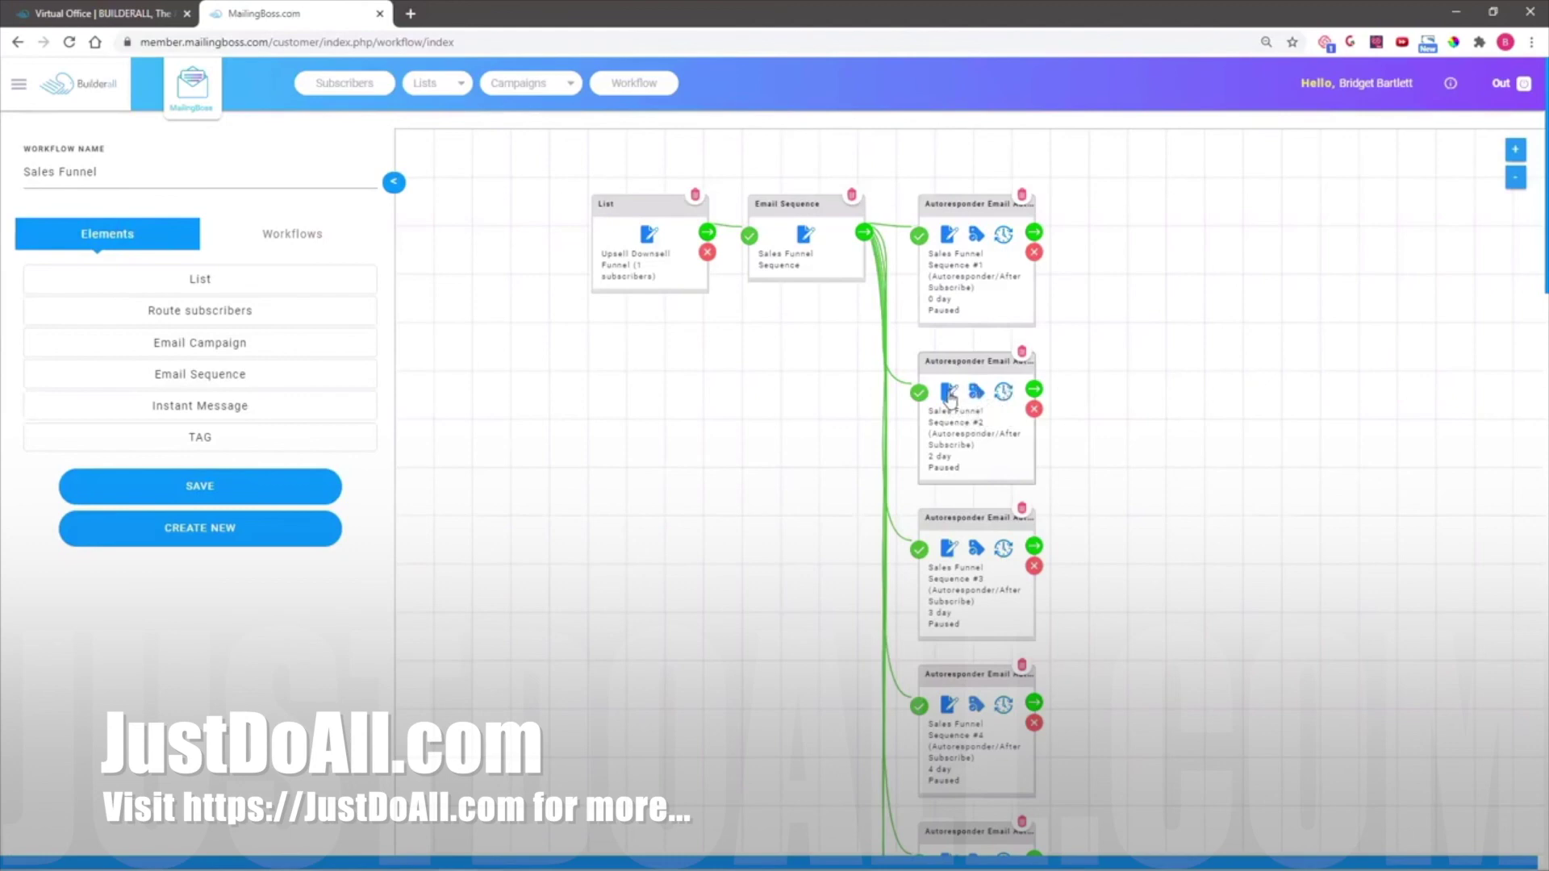
# Open the second Autoresponder node's Email Information / Filter Tags and save them to reach the template.
pyautogui.click(949, 393)
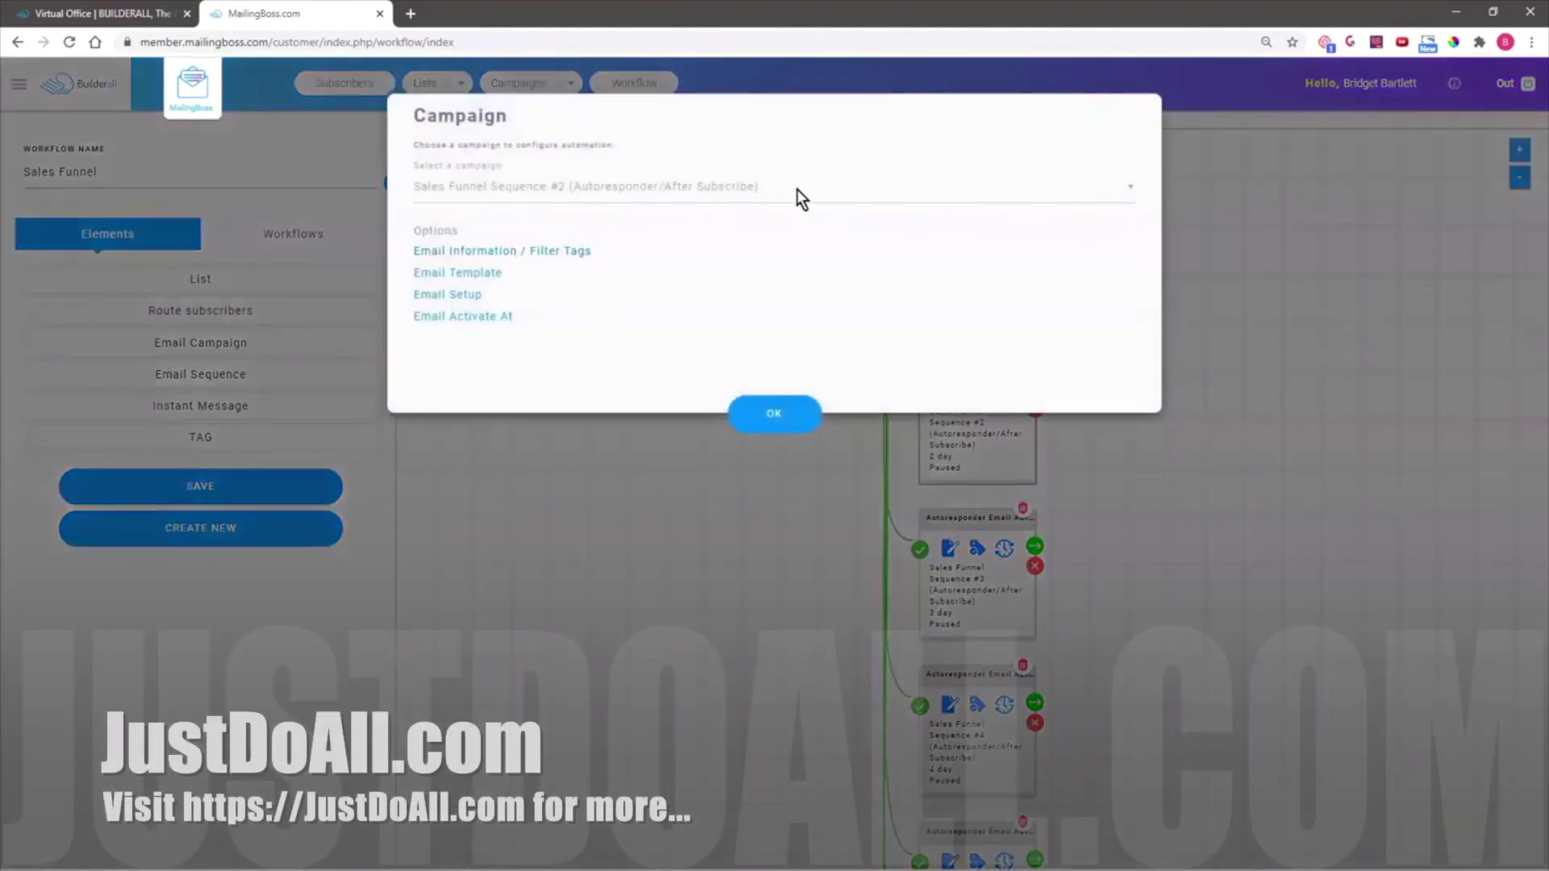
pyautogui.click(555, 251)
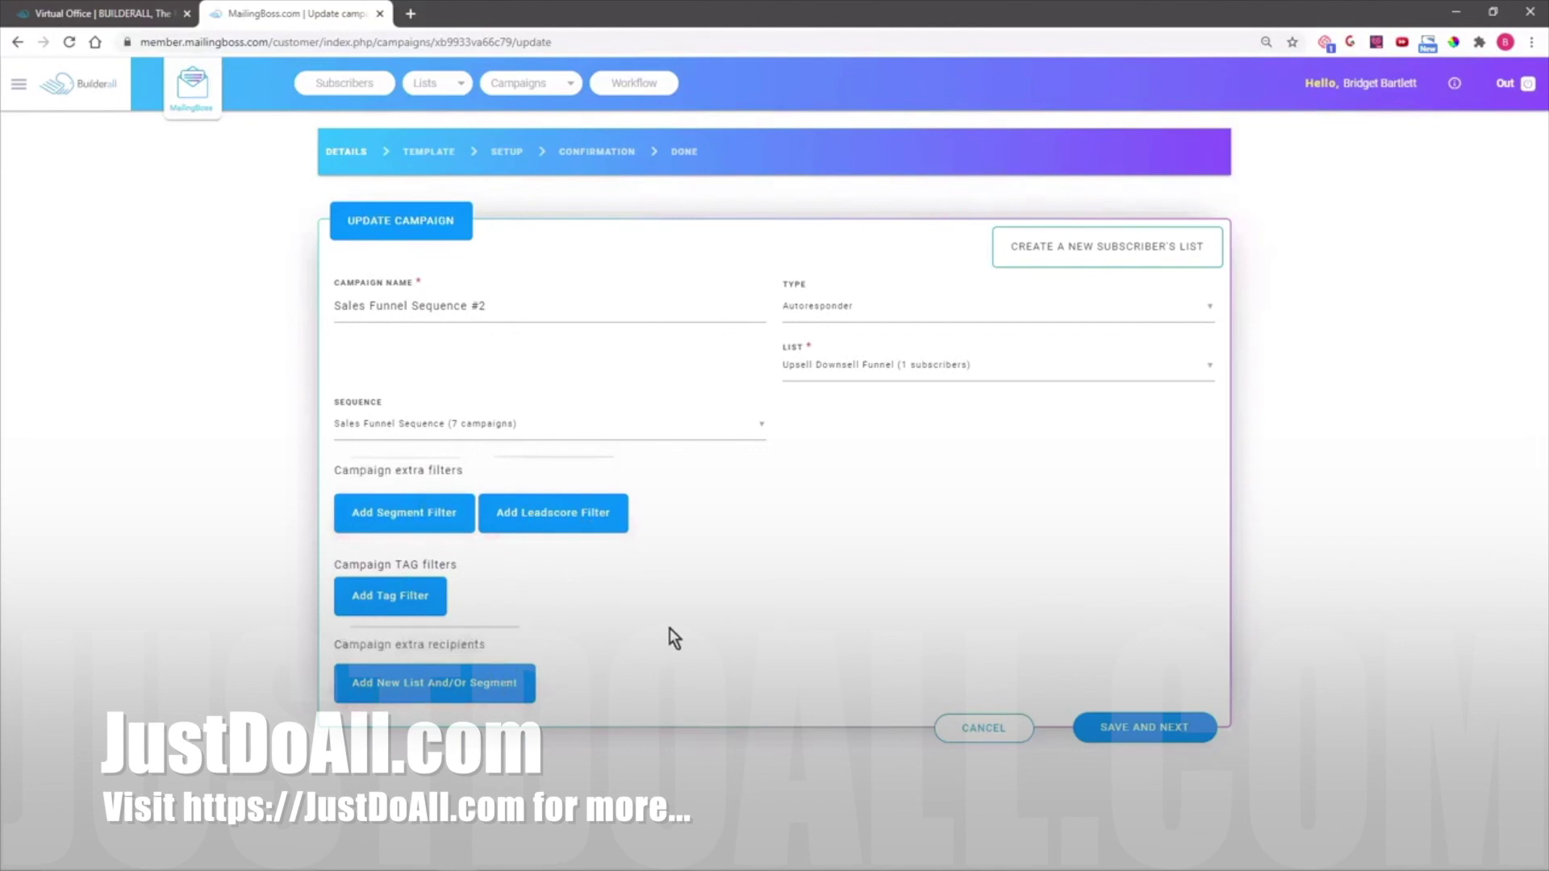
pyautogui.click(1145, 727)
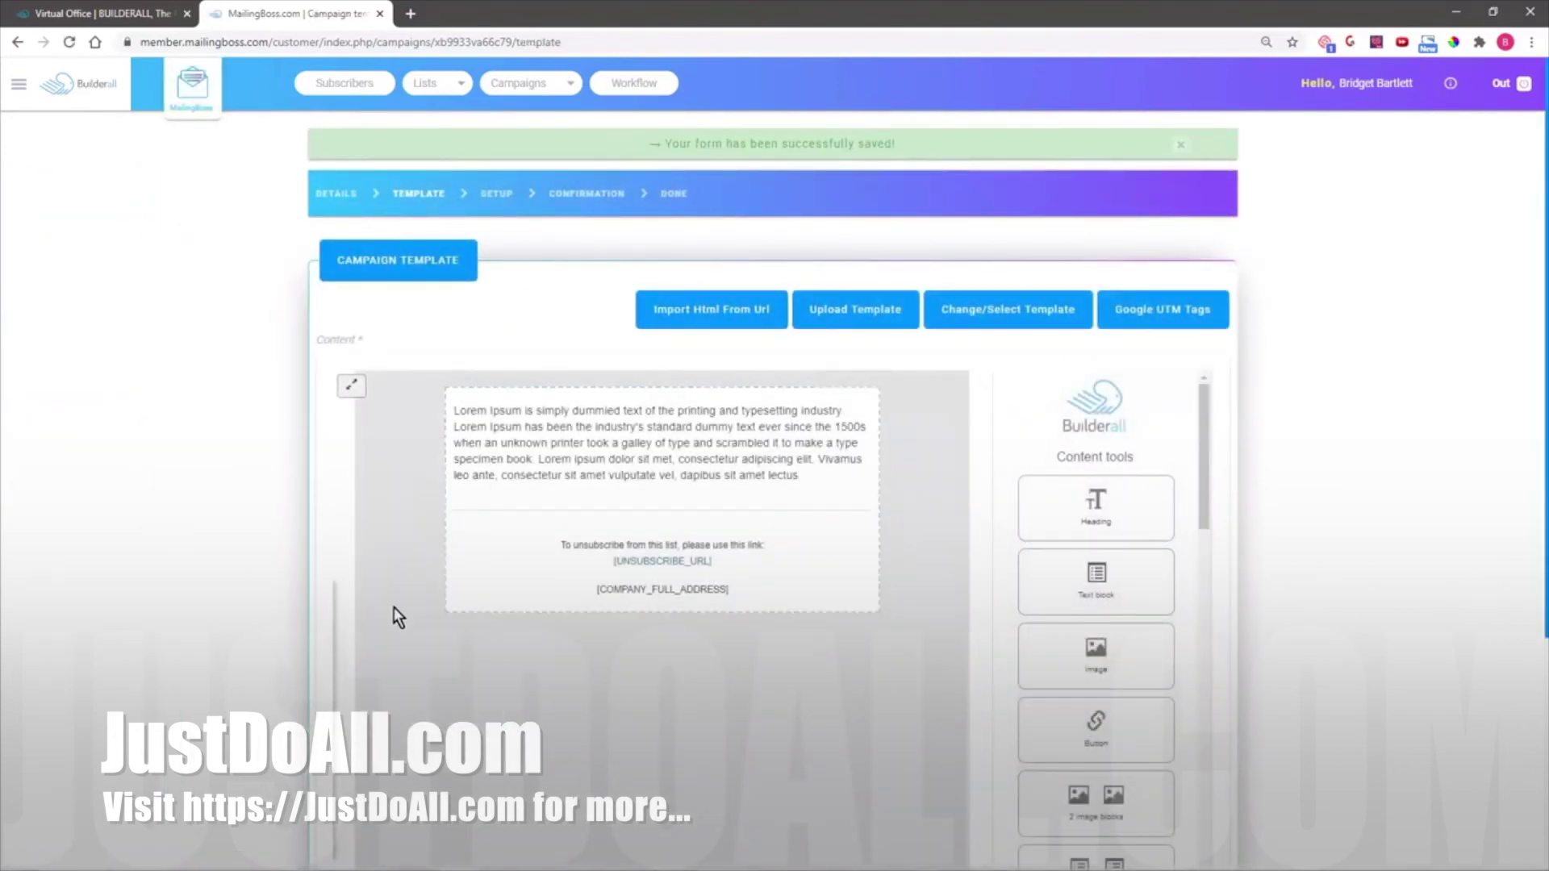
# Set the second email's Layout Background Color to dark maroon #3d2424 in template settings.
pyautogui.scroll(-4, 393, 607)
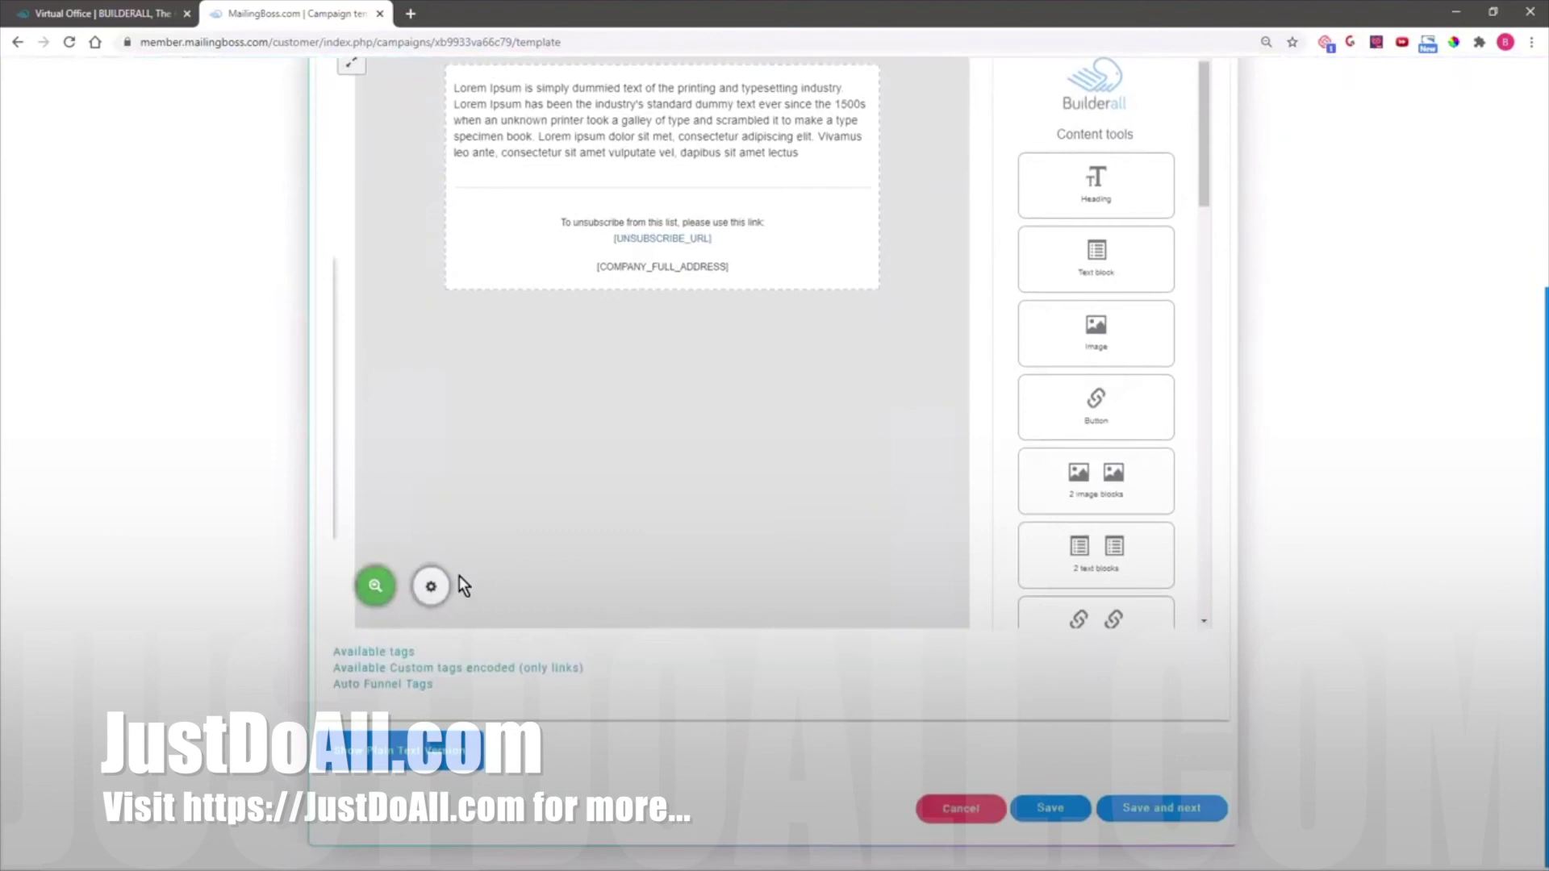
pyautogui.click(431, 586)
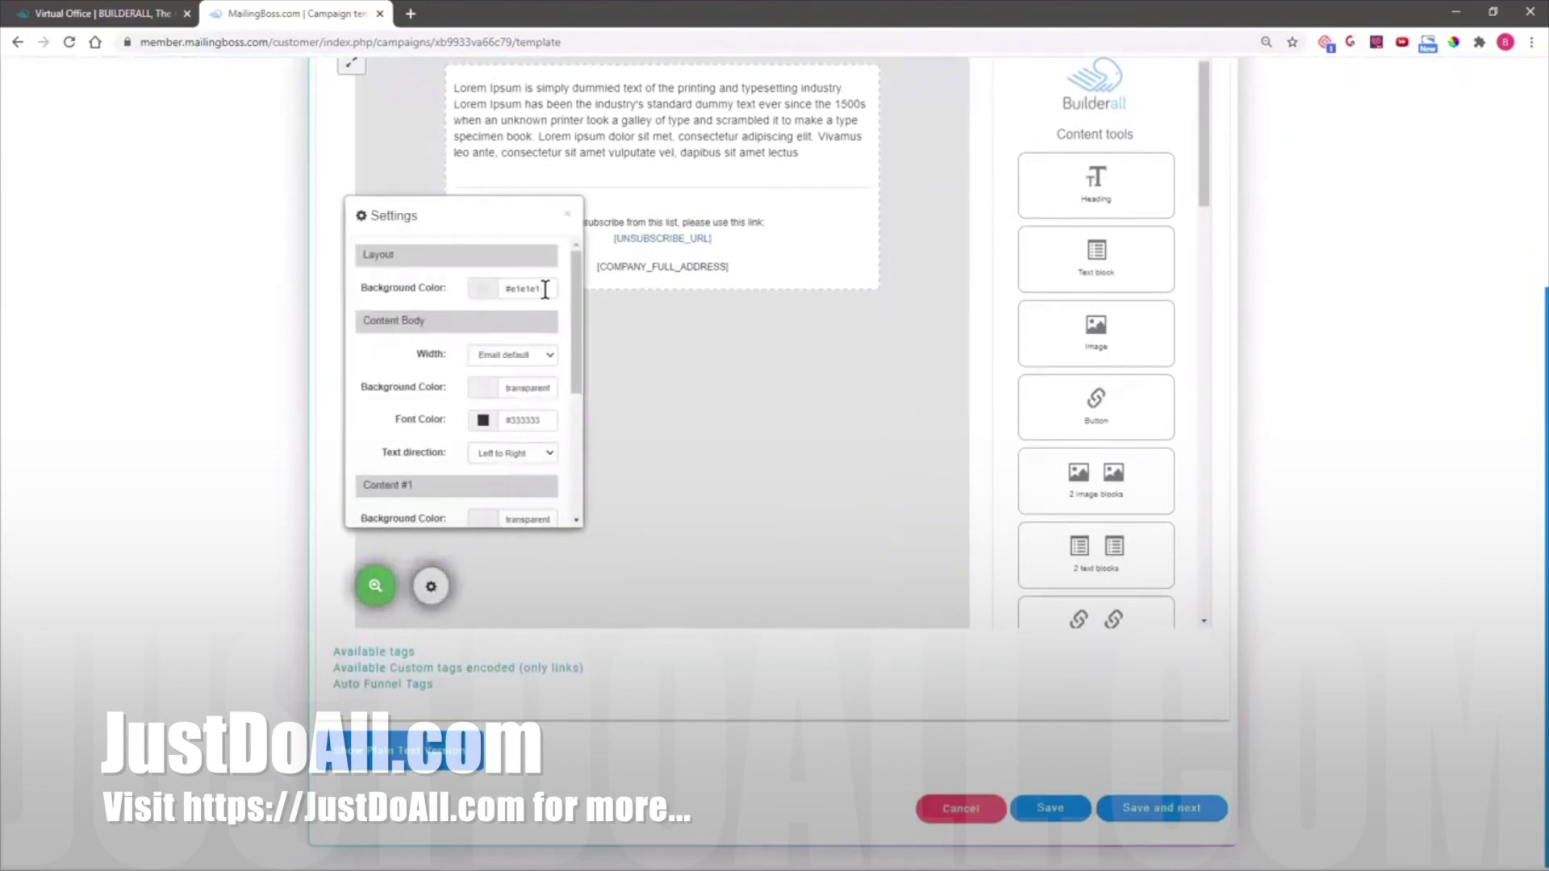
pyautogui.click(484, 289)
pyautogui.click(446, 365)
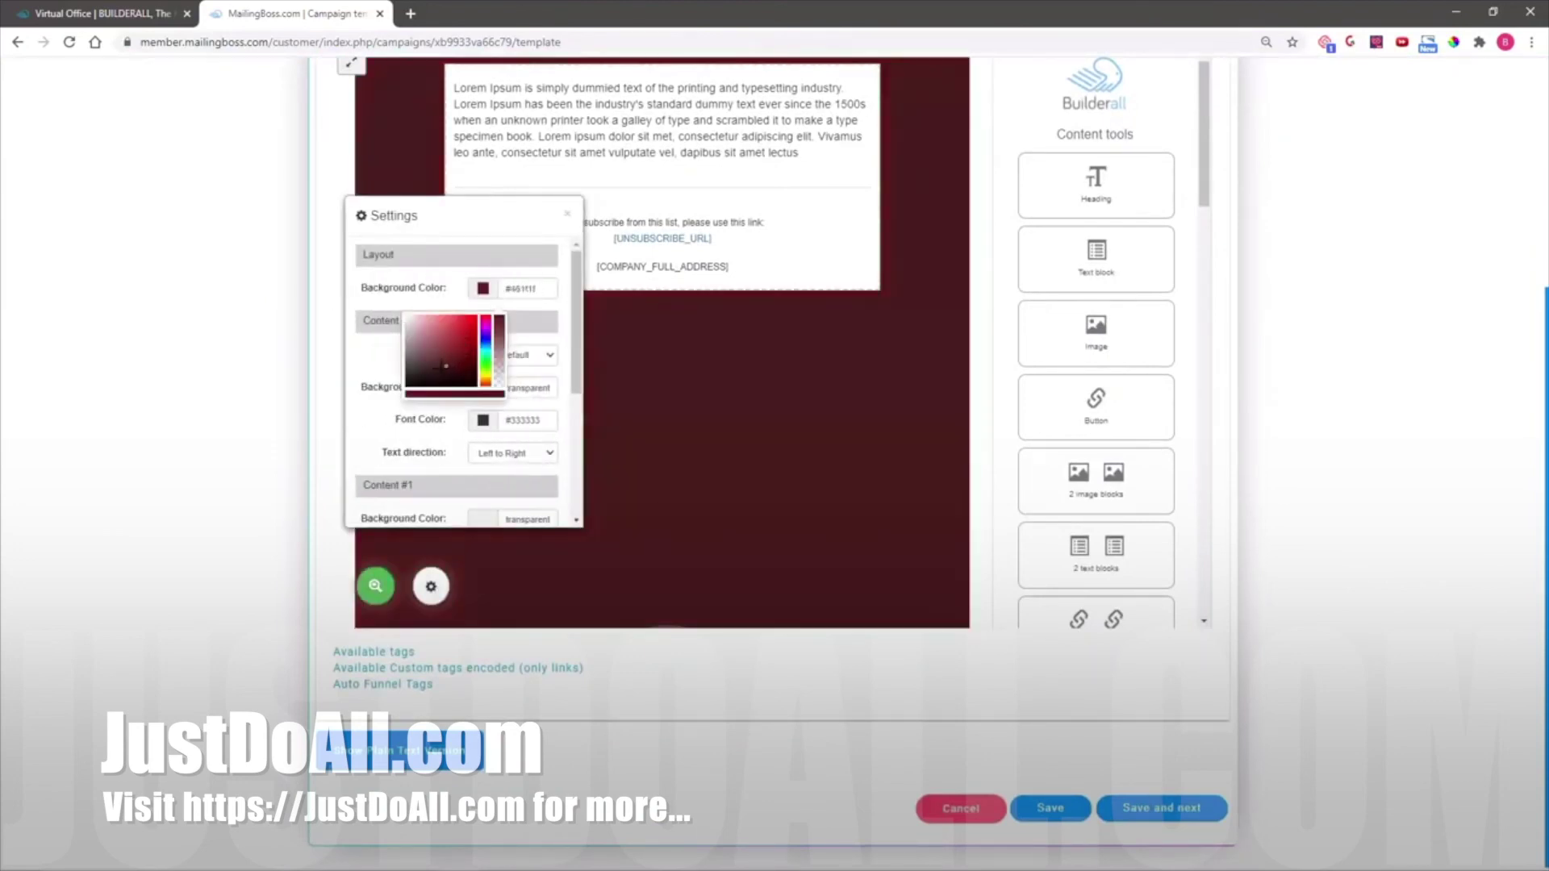
pyautogui.click(440, 365)
pyautogui.click(644, 385)
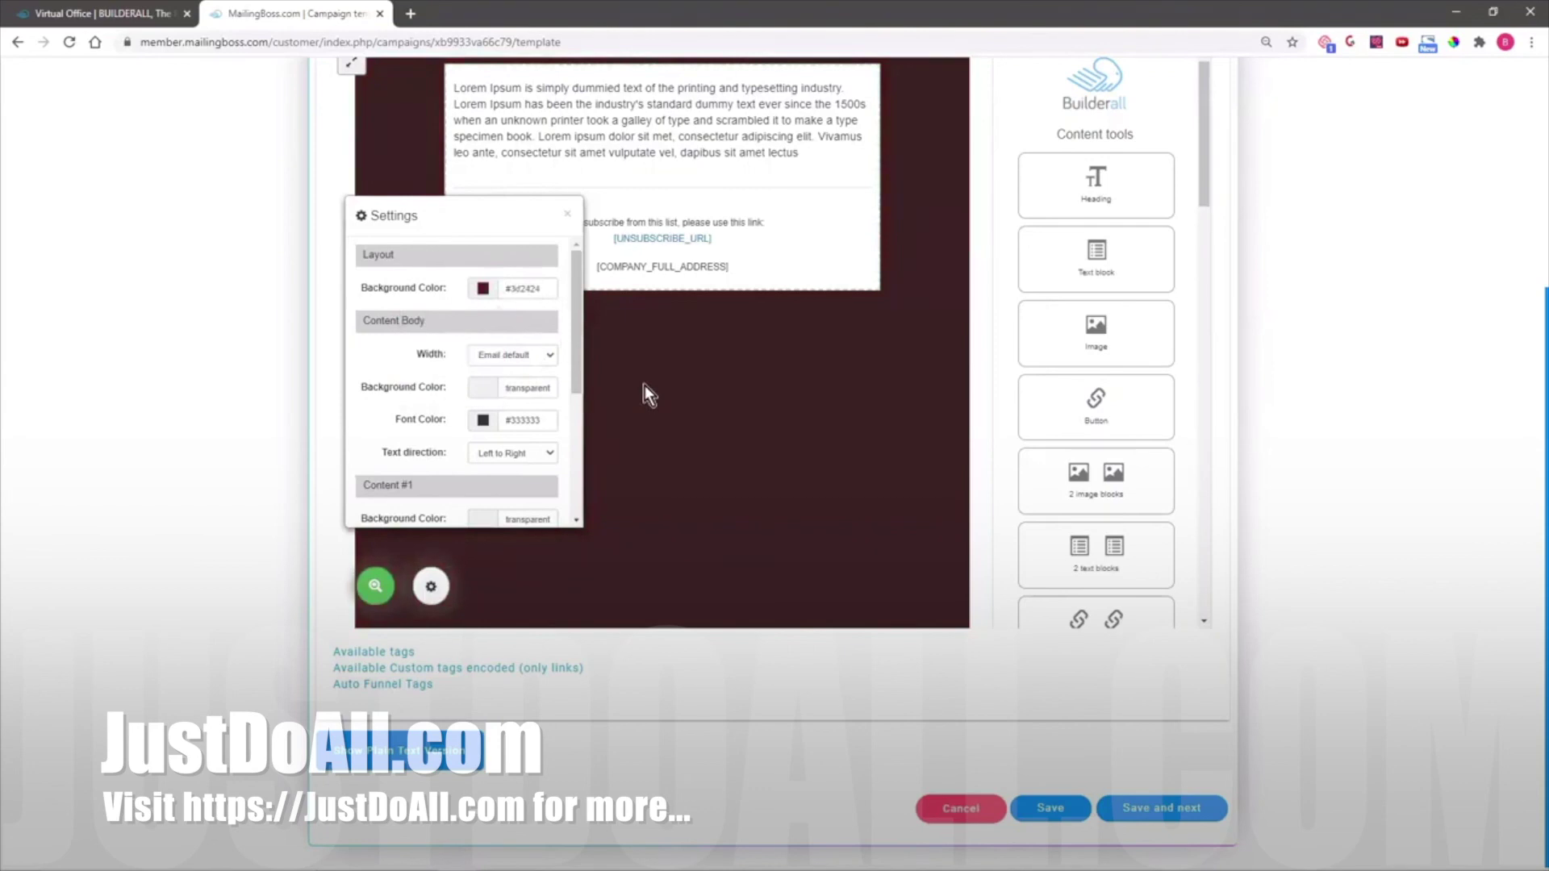
pyautogui.click(570, 216)
pyautogui.scroll(4, 945, 519)
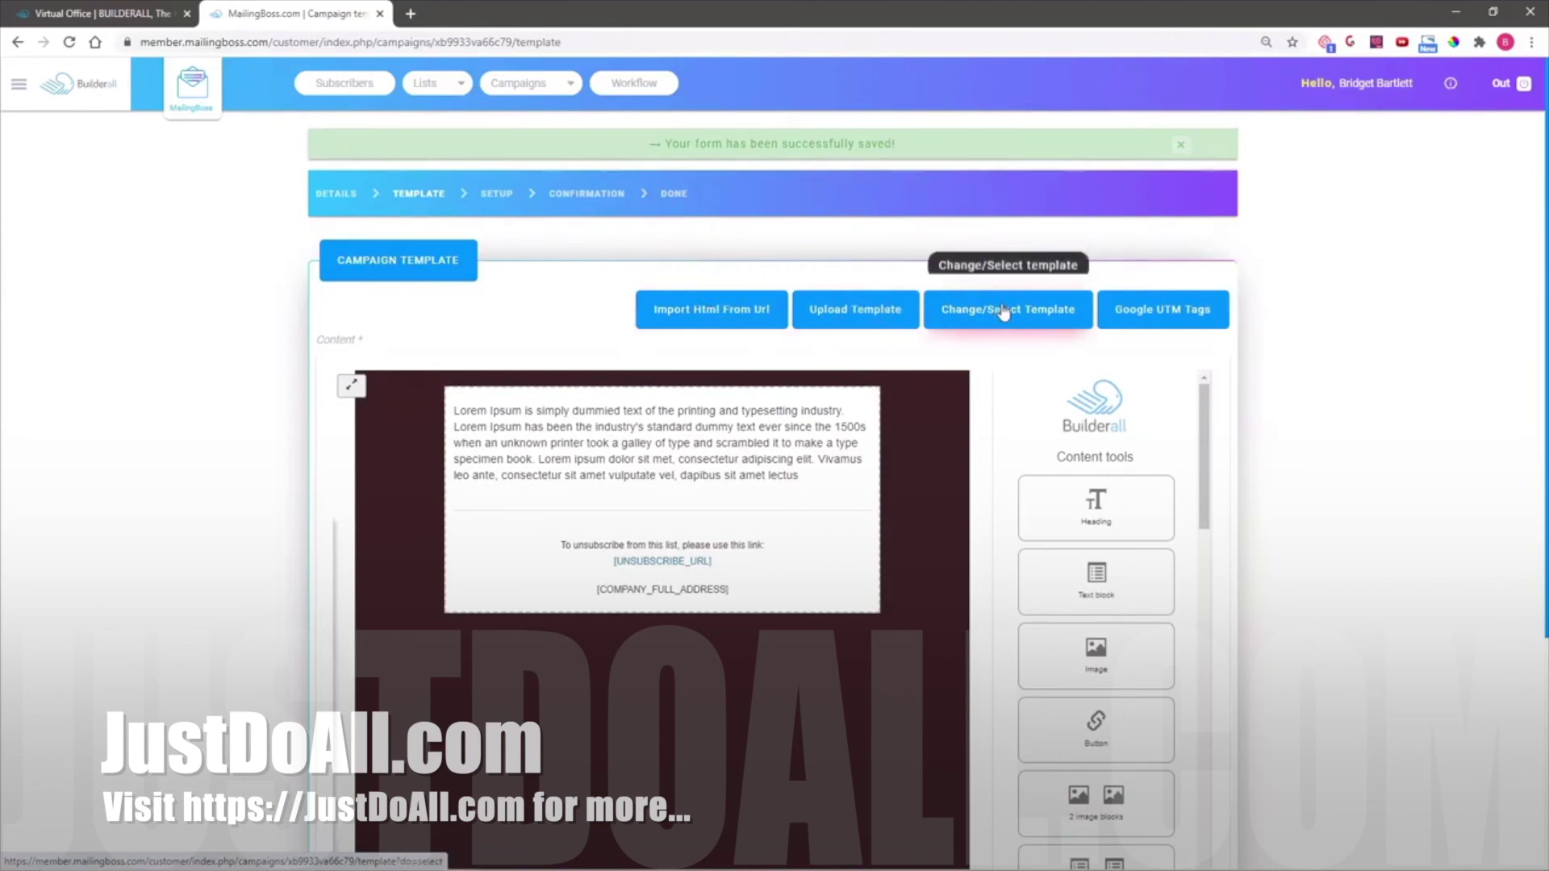
# Swap email #2's content for the first Builderall Pizza template, review it, and save.
pyautogui.click(1003, 311)
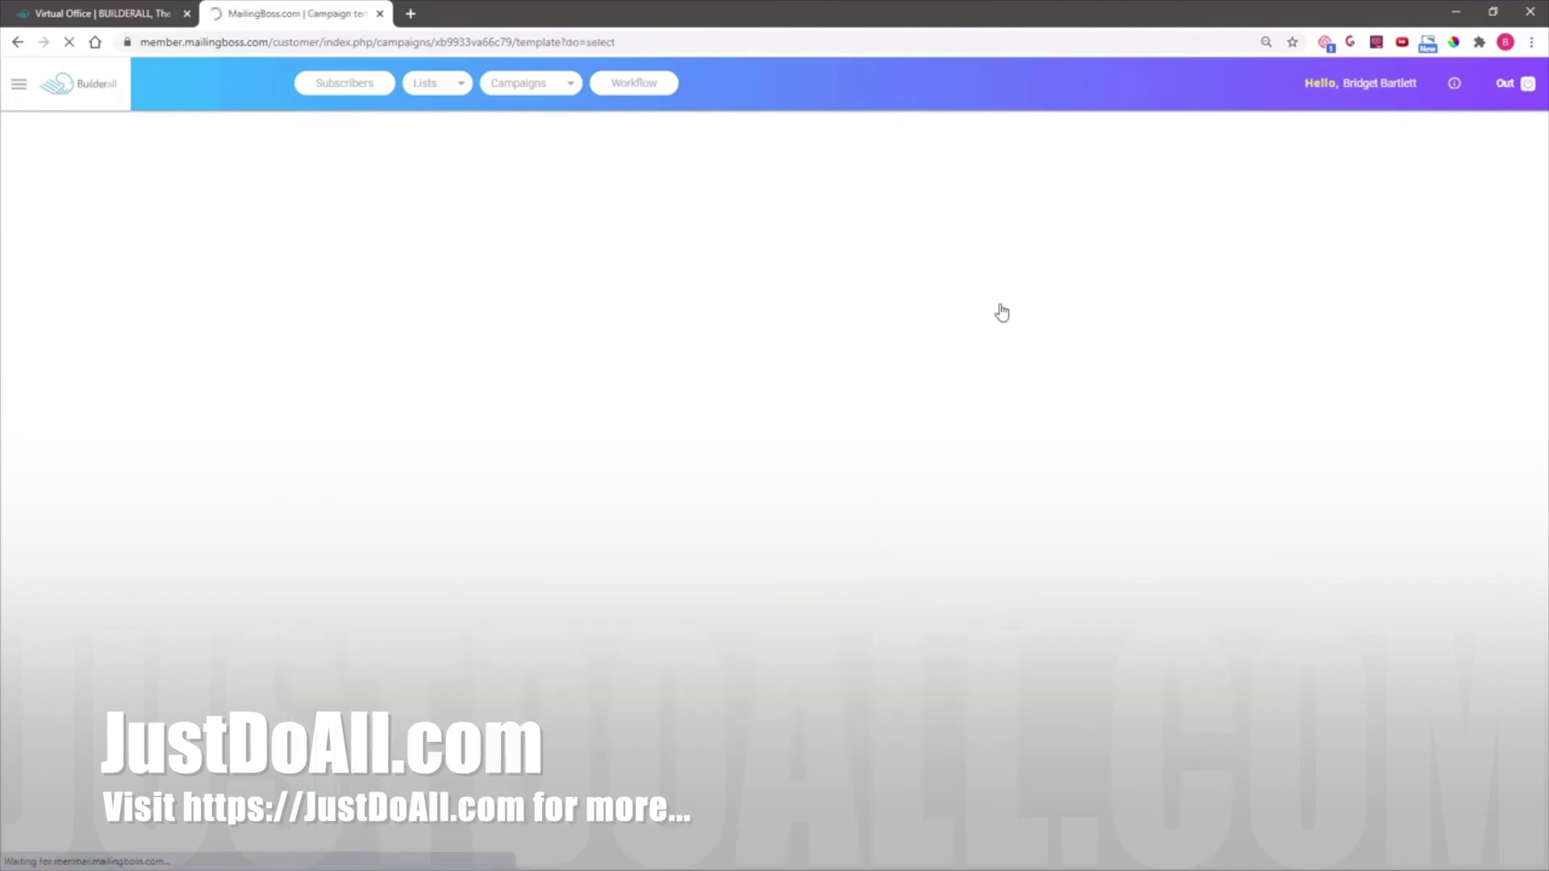
pyautogui.click(455, 541)
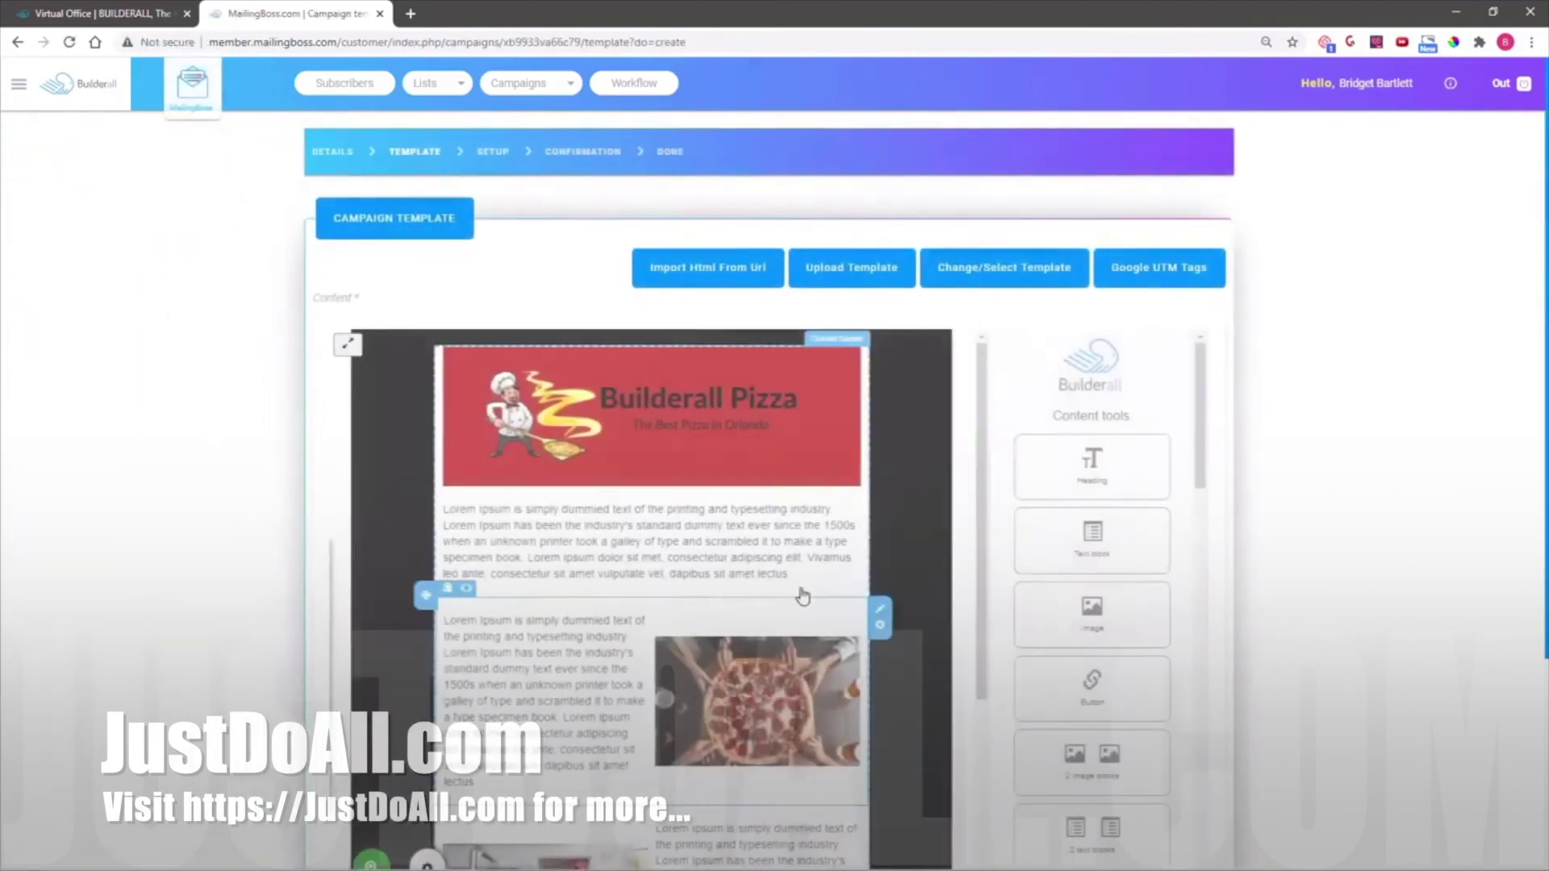
pyautogui.scroll(-3, 888, 565)
pyautogui.scroll(3, 920, 572)
pyautogui.scroll(-3, 1480, 554)
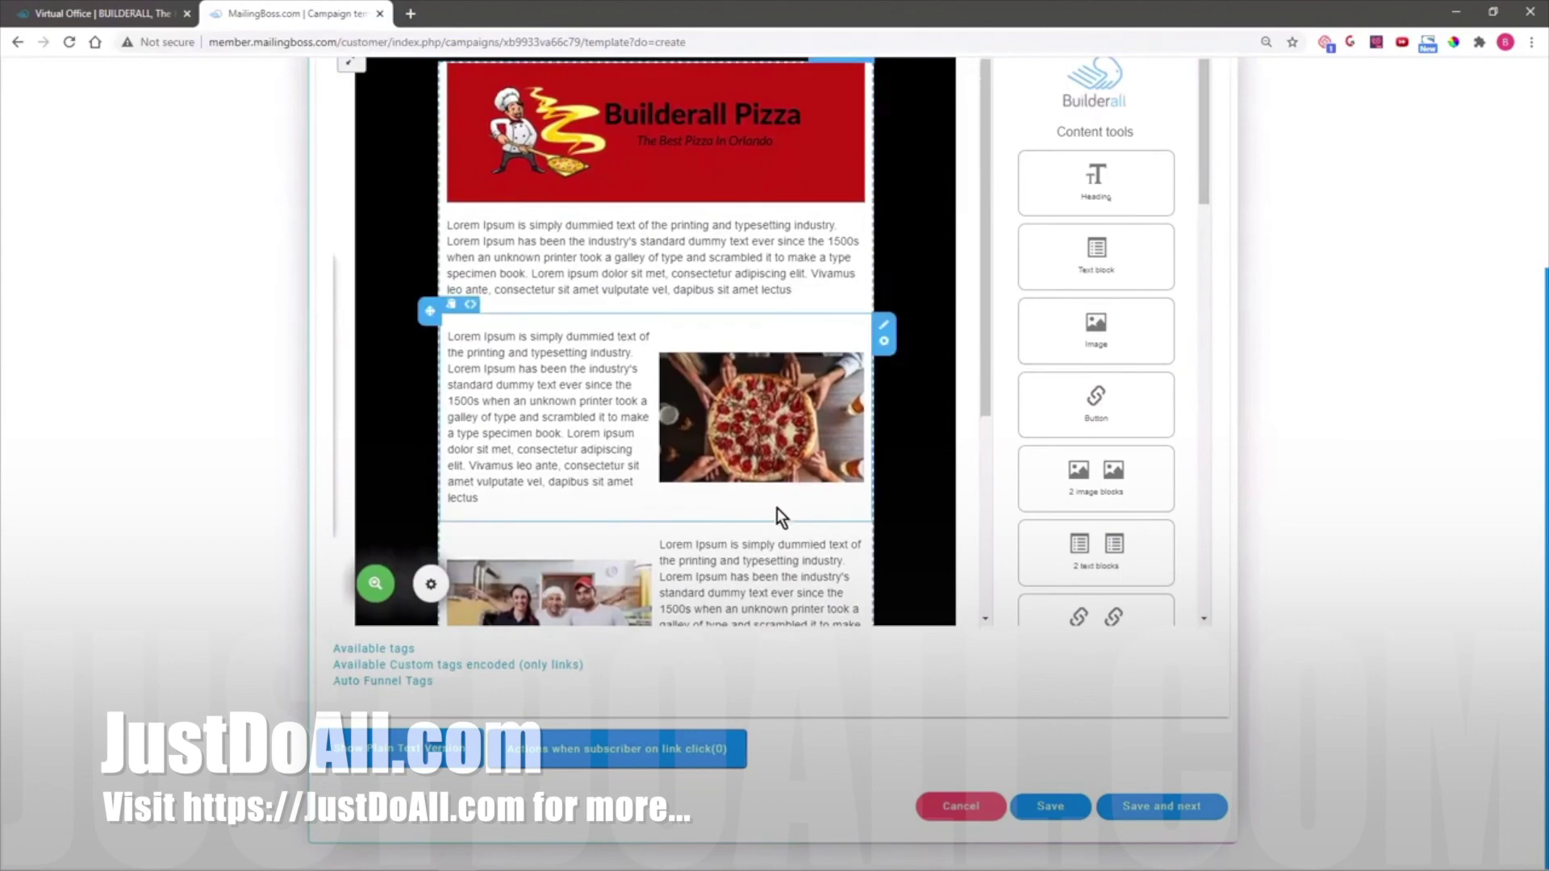
pyautogui.scroll(-4, 775, 508)
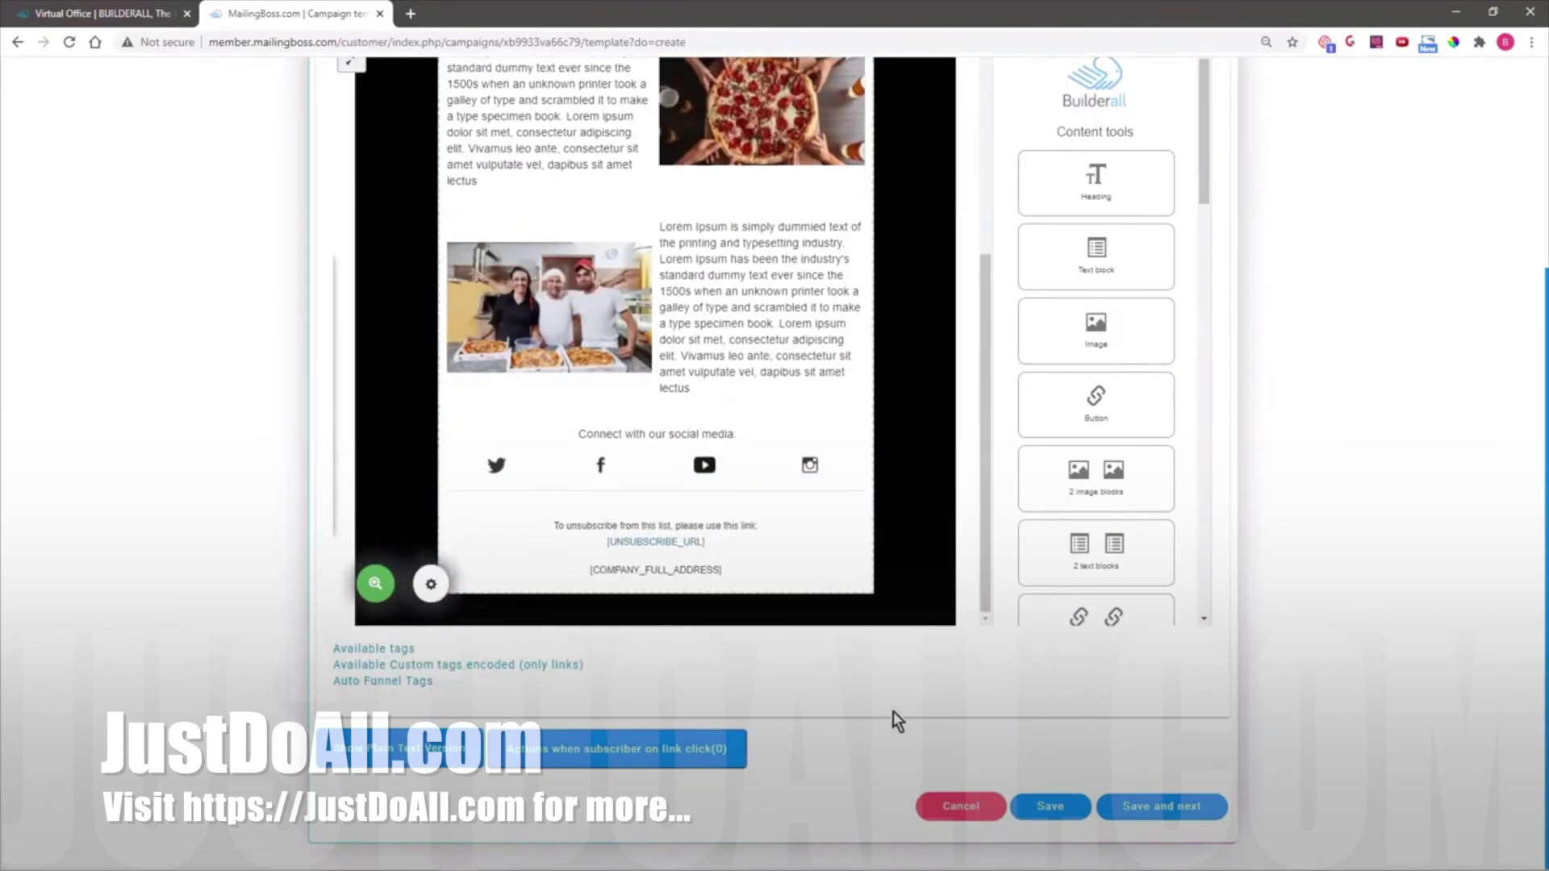
pyautogui.scroll(3, 1267, 709)
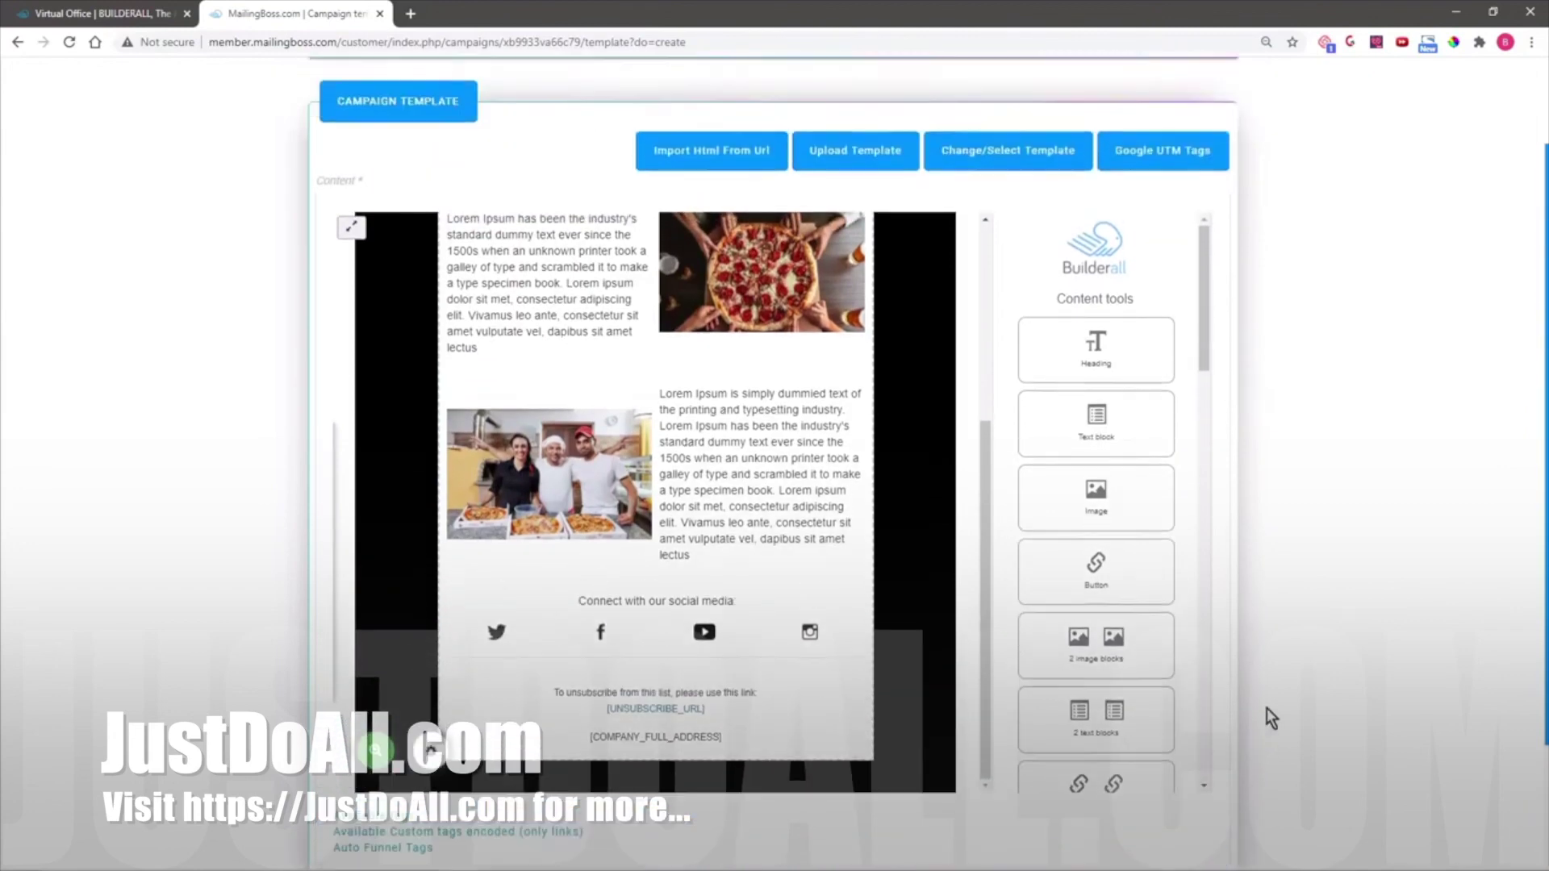
pyautogui.scroll(4, 869, 637)
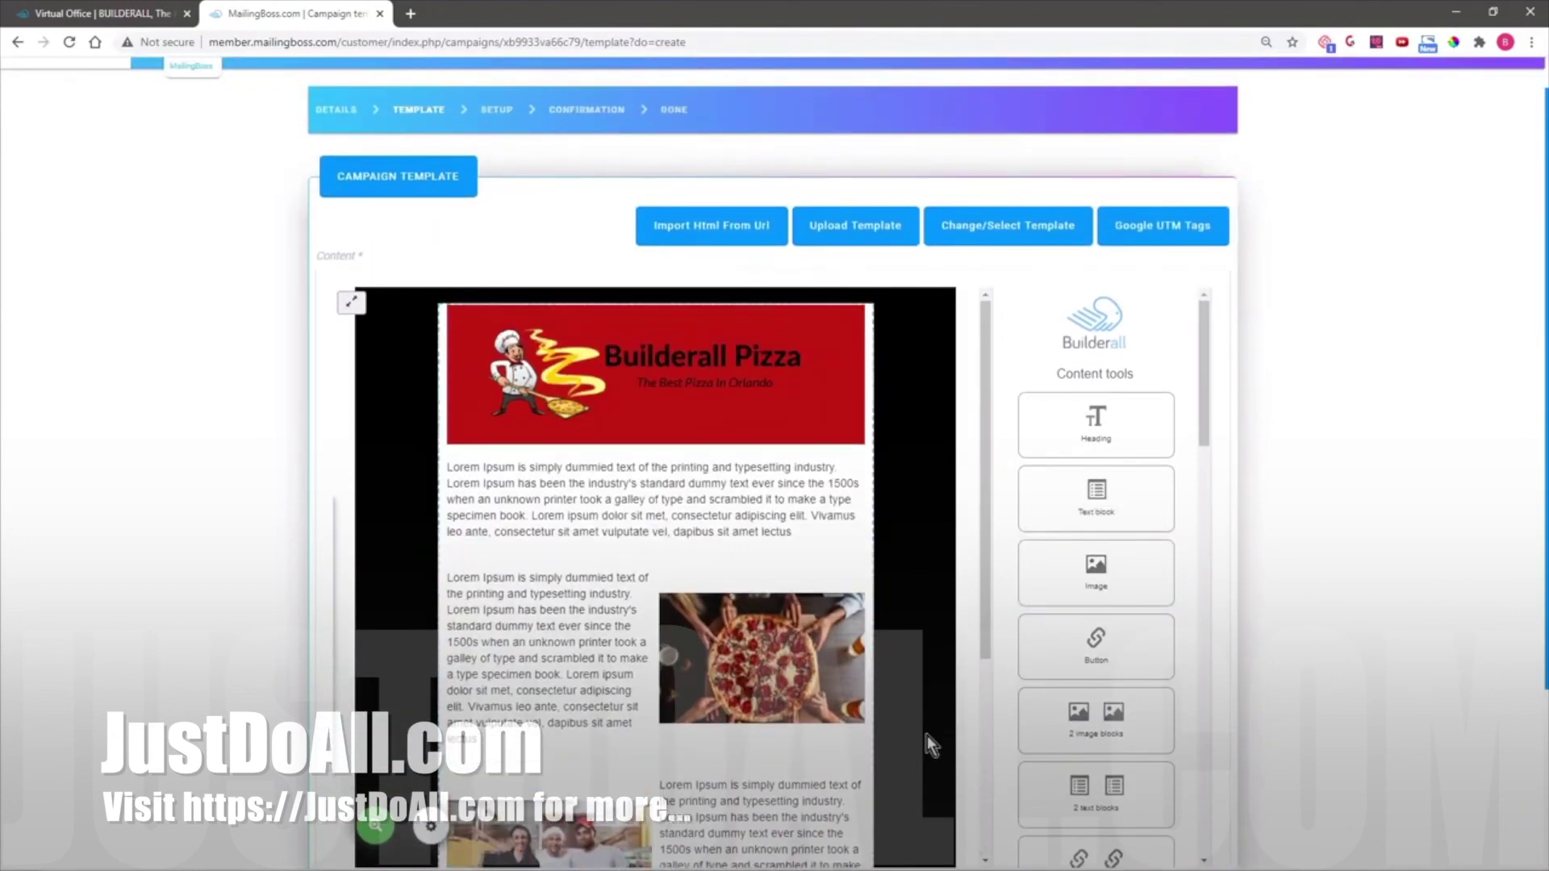
pyautogui.scroll(-3, 1299, 728)
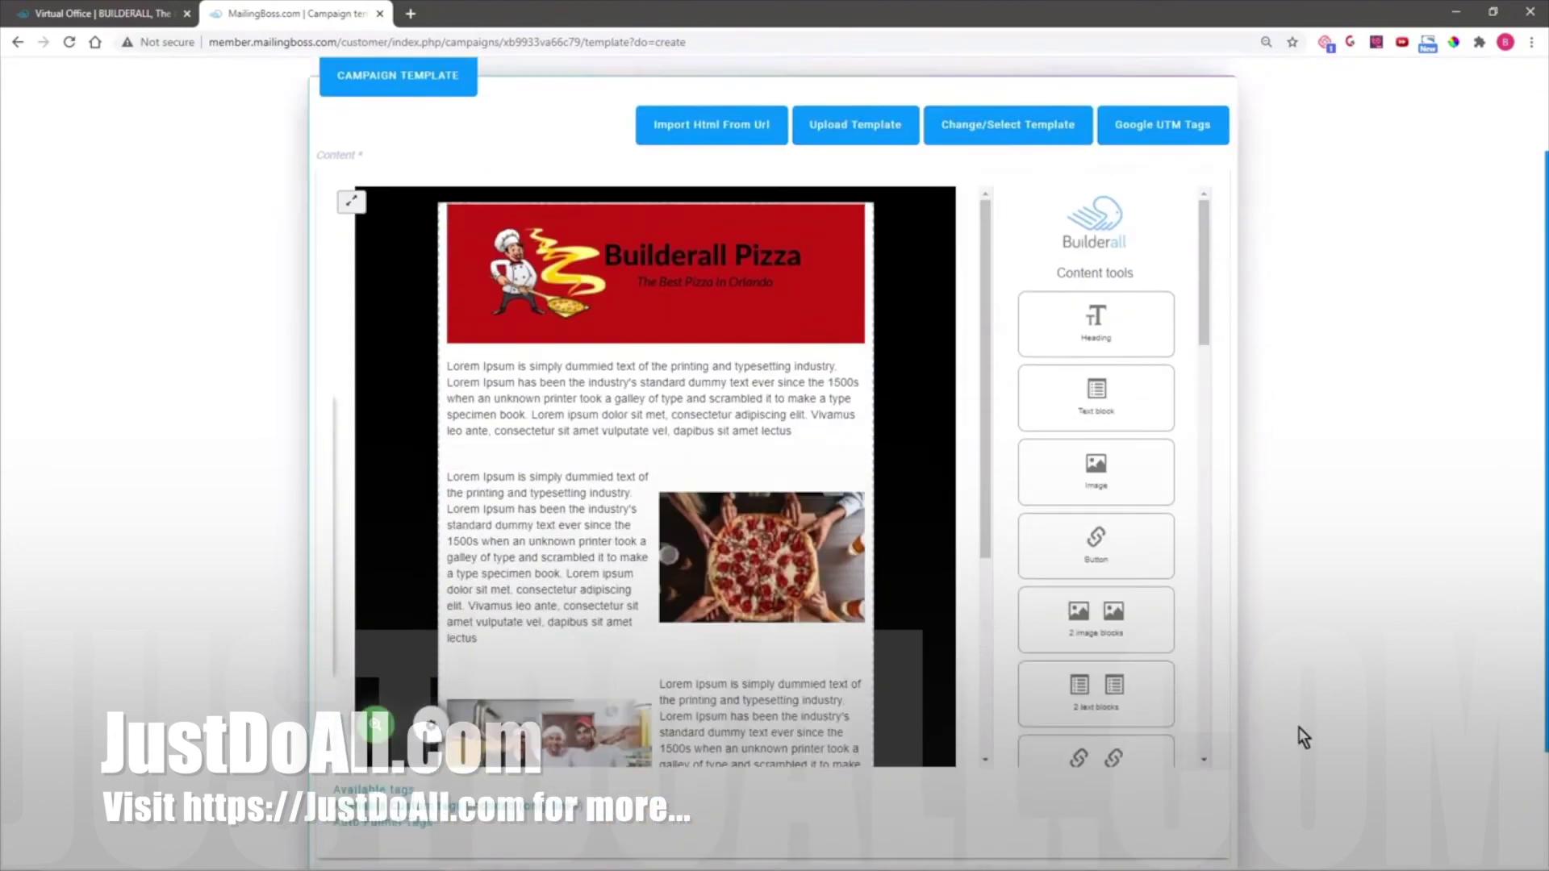
pyautogui.click(1146, 807)
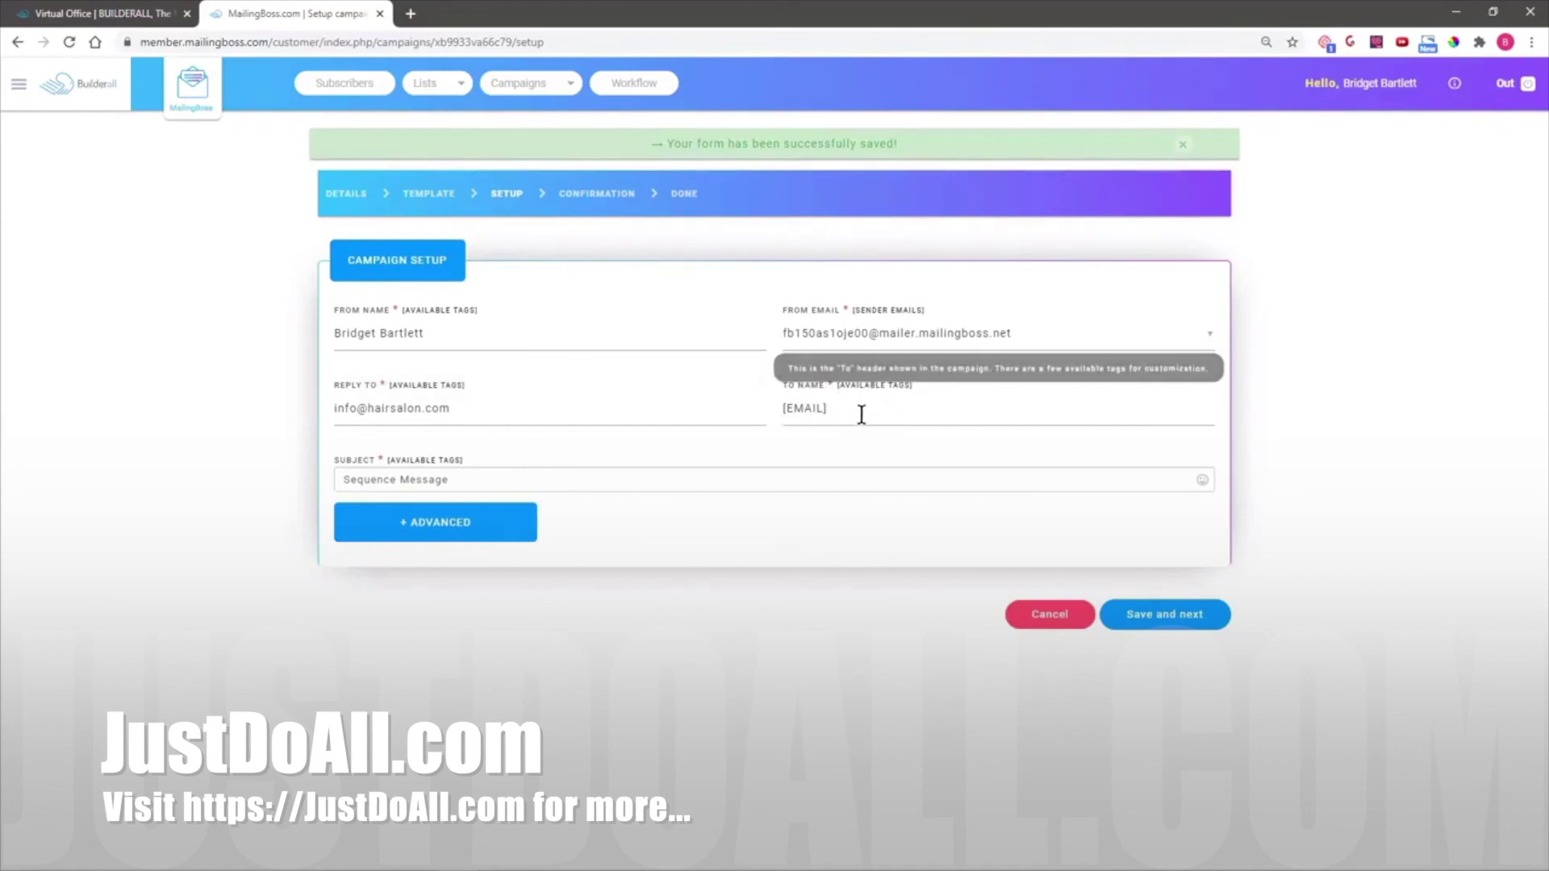
# Expand Sequence #2's advanced setup options, then save the setup to reach its Confirmation step.
pyautogui.click(515, 525)
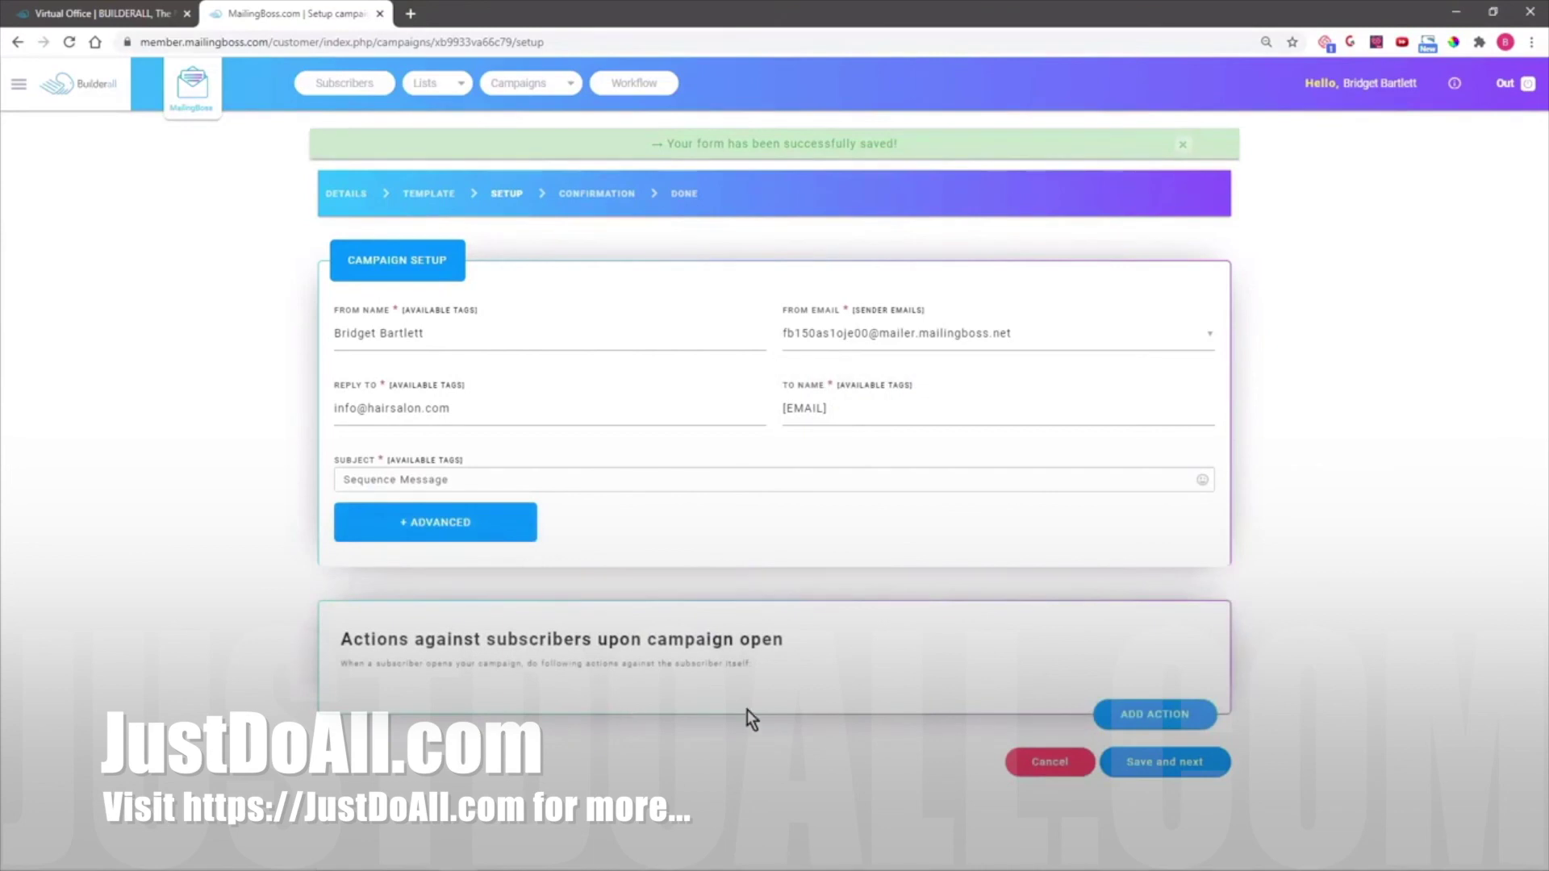
pyautogui.click(1191, 773)
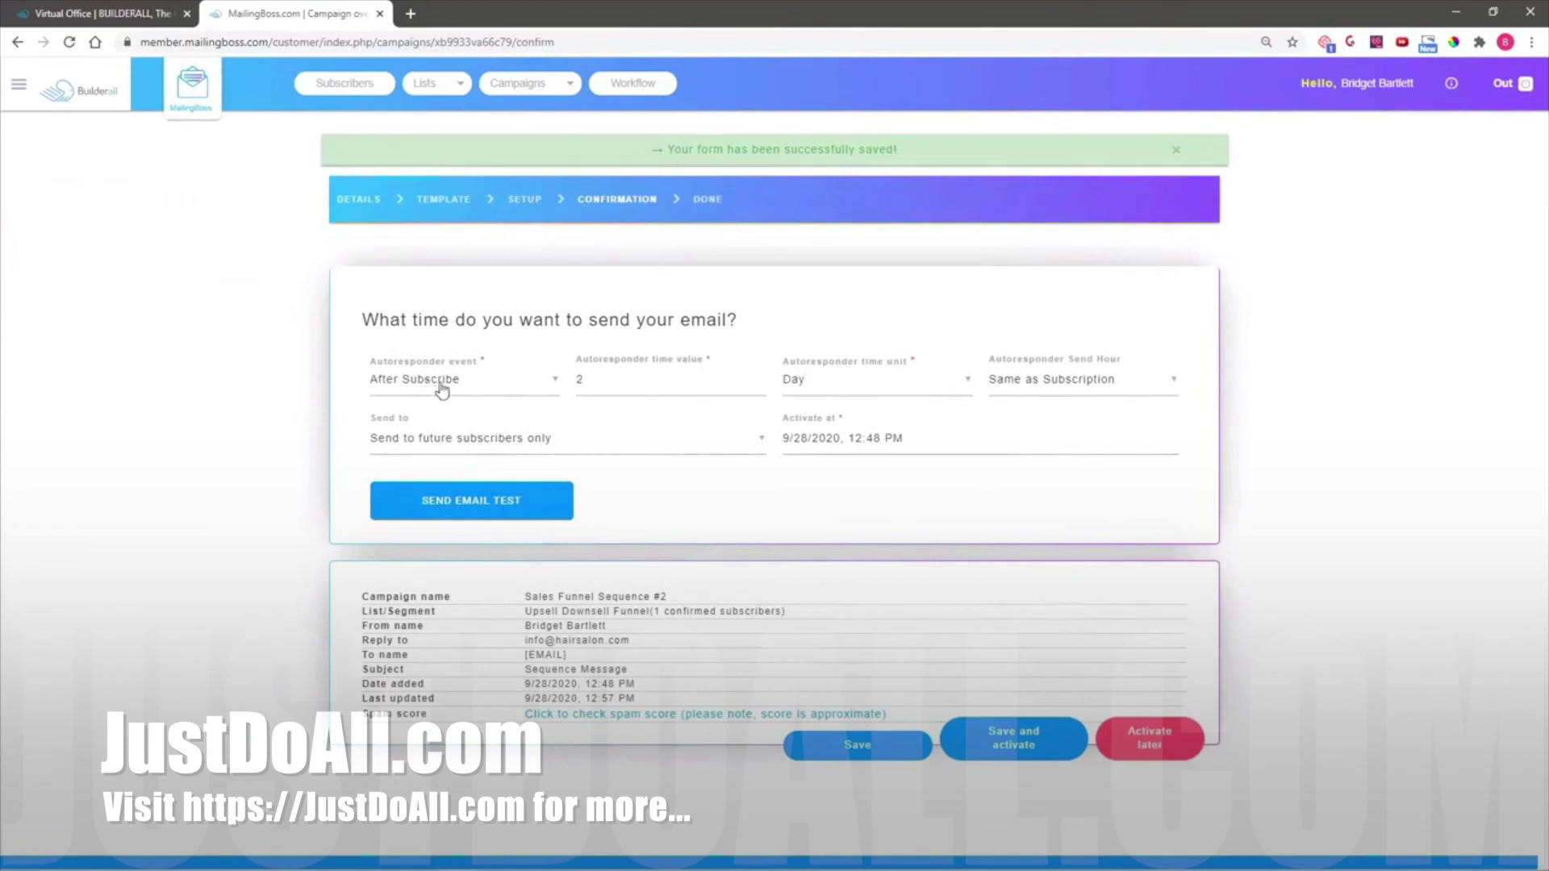
# Schedule Sequence #2 for 1 day after subscribe, at subscription time, to future subscribers only.
pyautogui.click(443, 386)
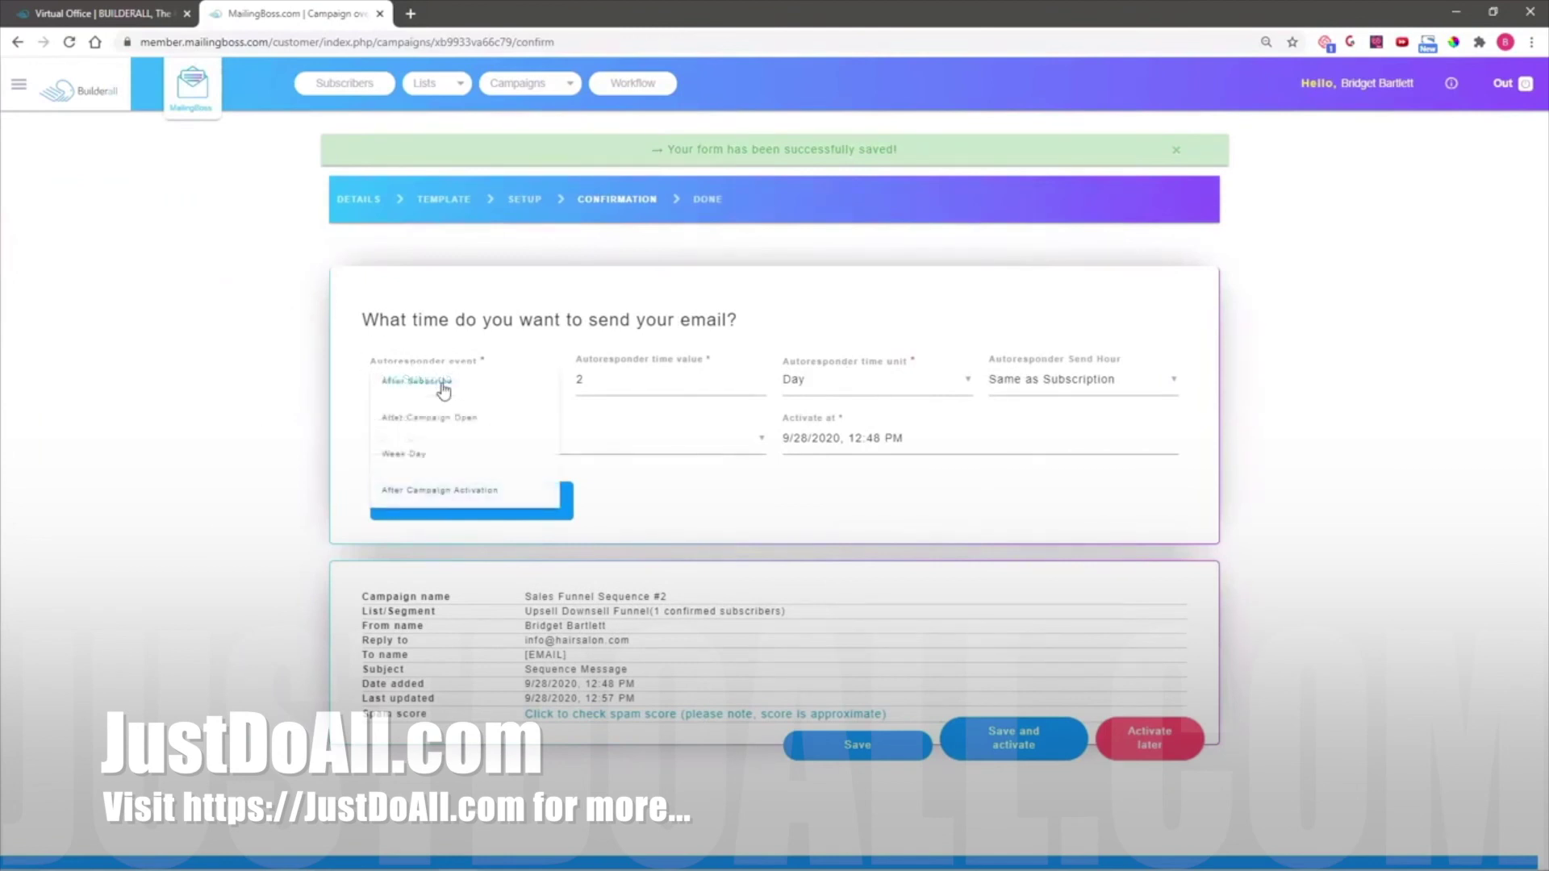
pyautogui.click(443, 388)
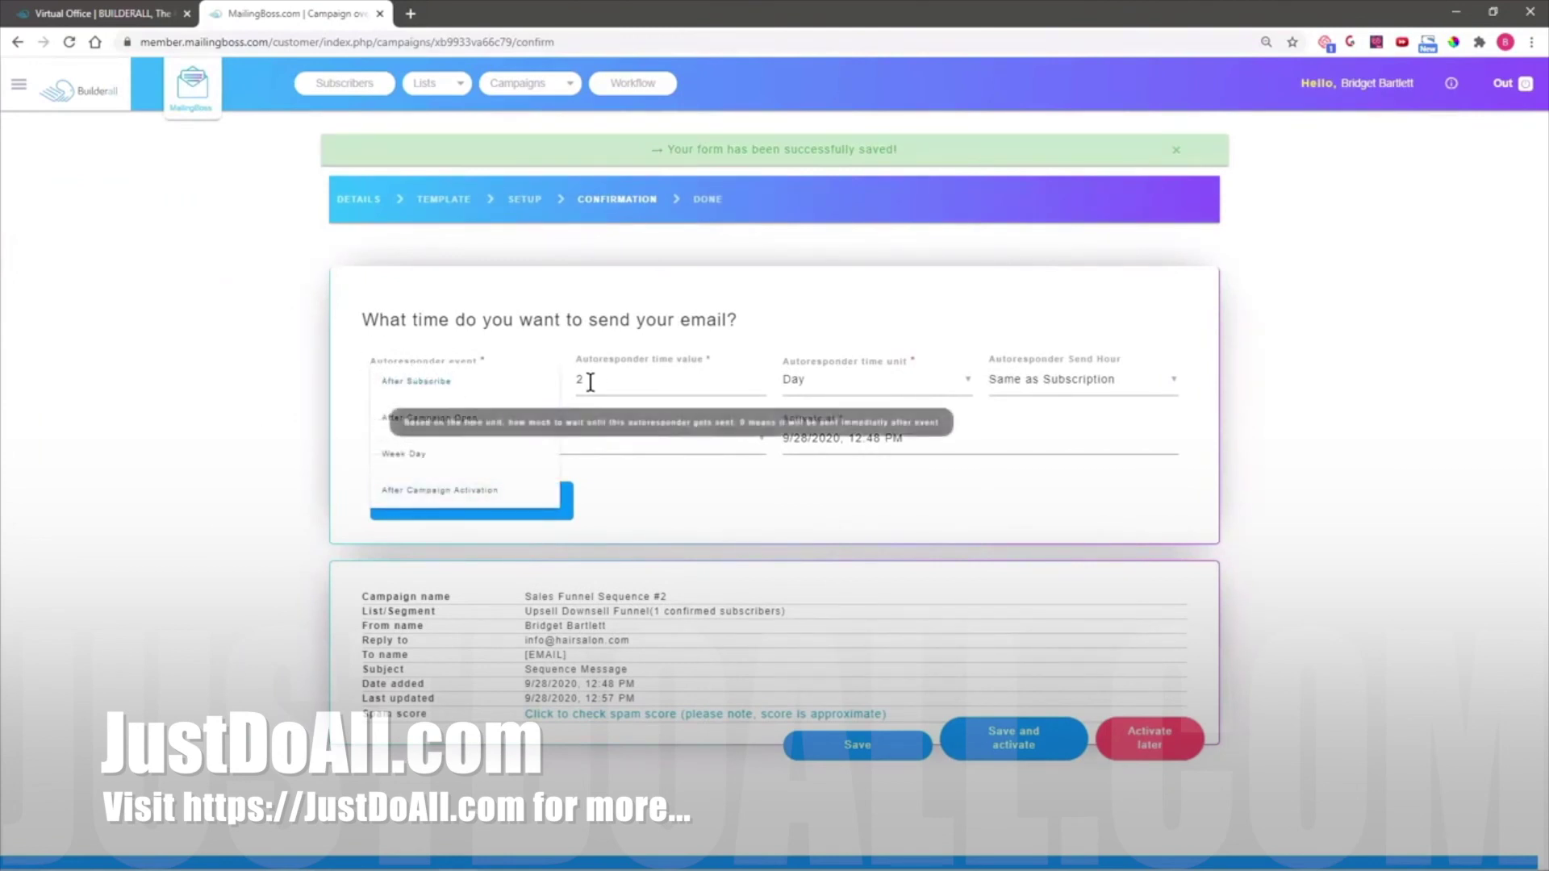
pyautogui.click(578, 383)
pyautogui.press('BackSpace')
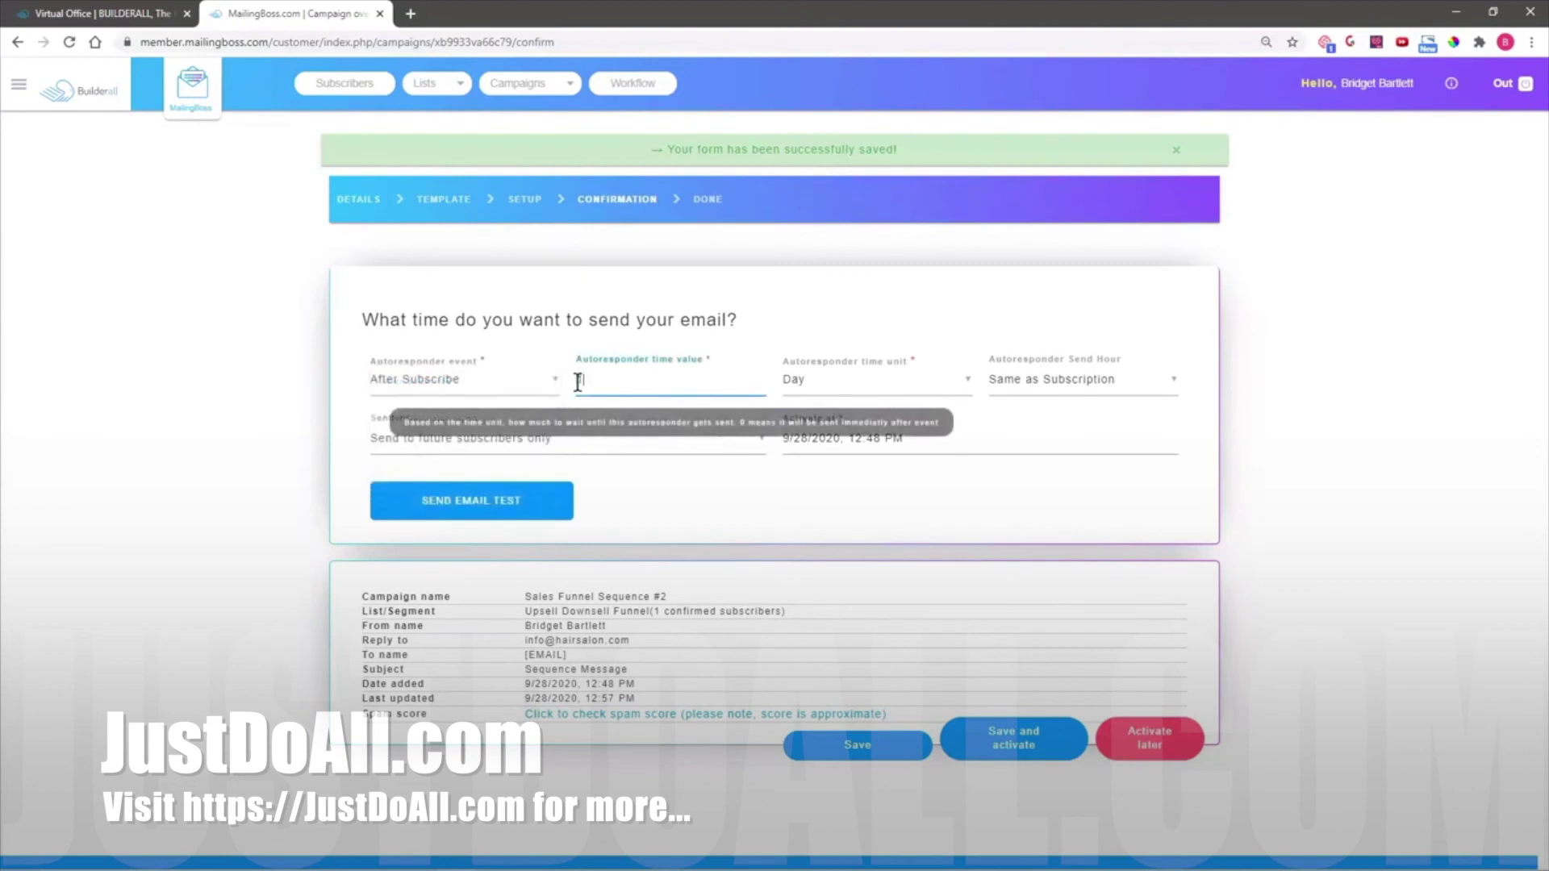
pyautogui.write('1')
pyautogui.click(1007, 384)
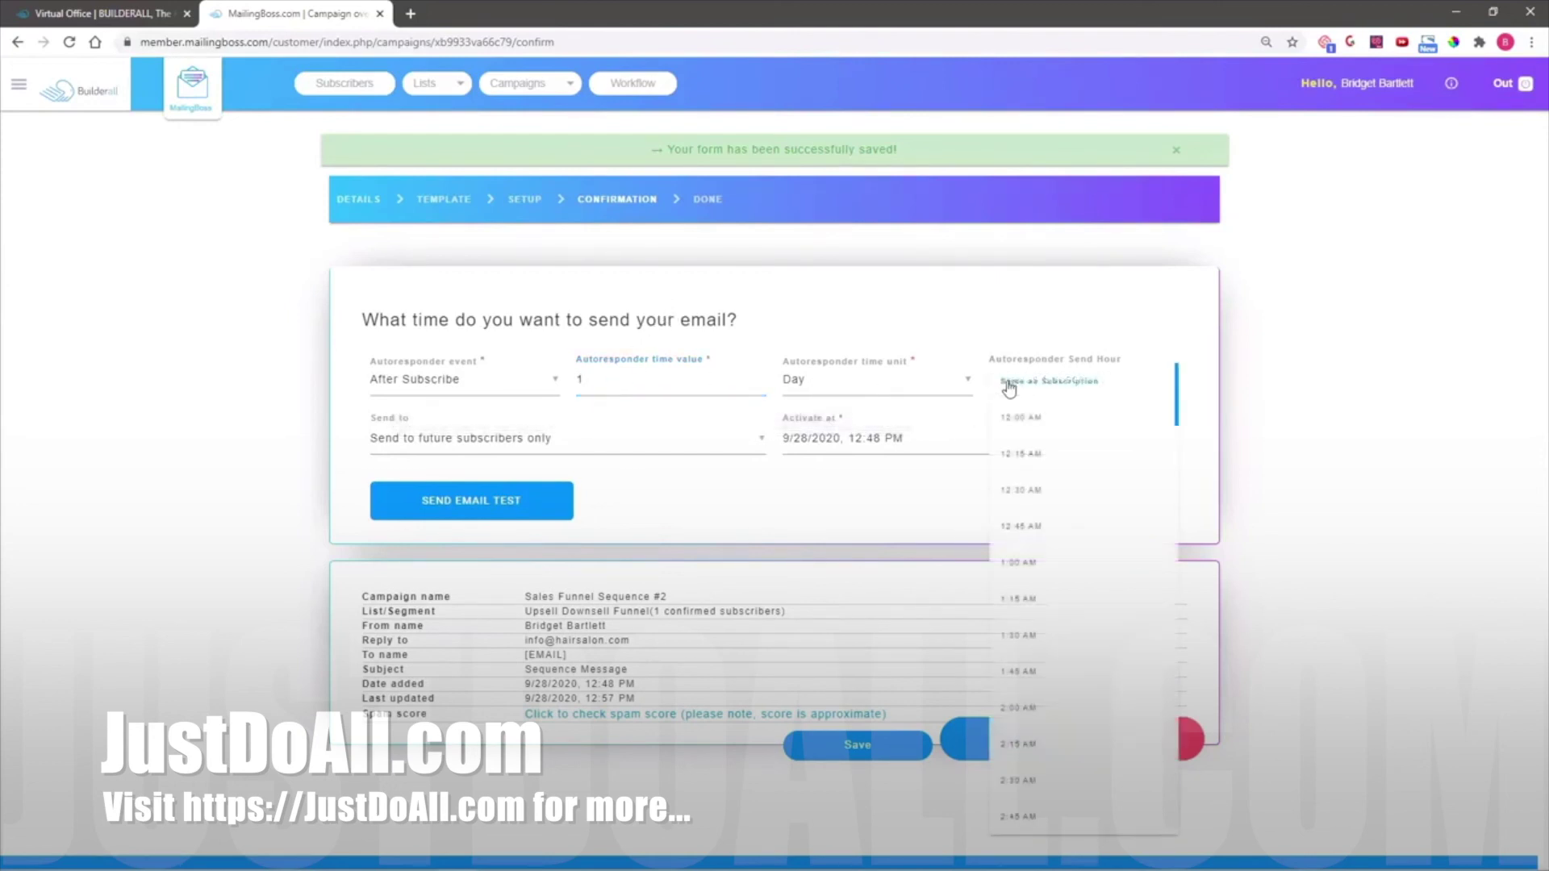
pyautogui.click(1073, 382)
pyautogui.click(471, 441)
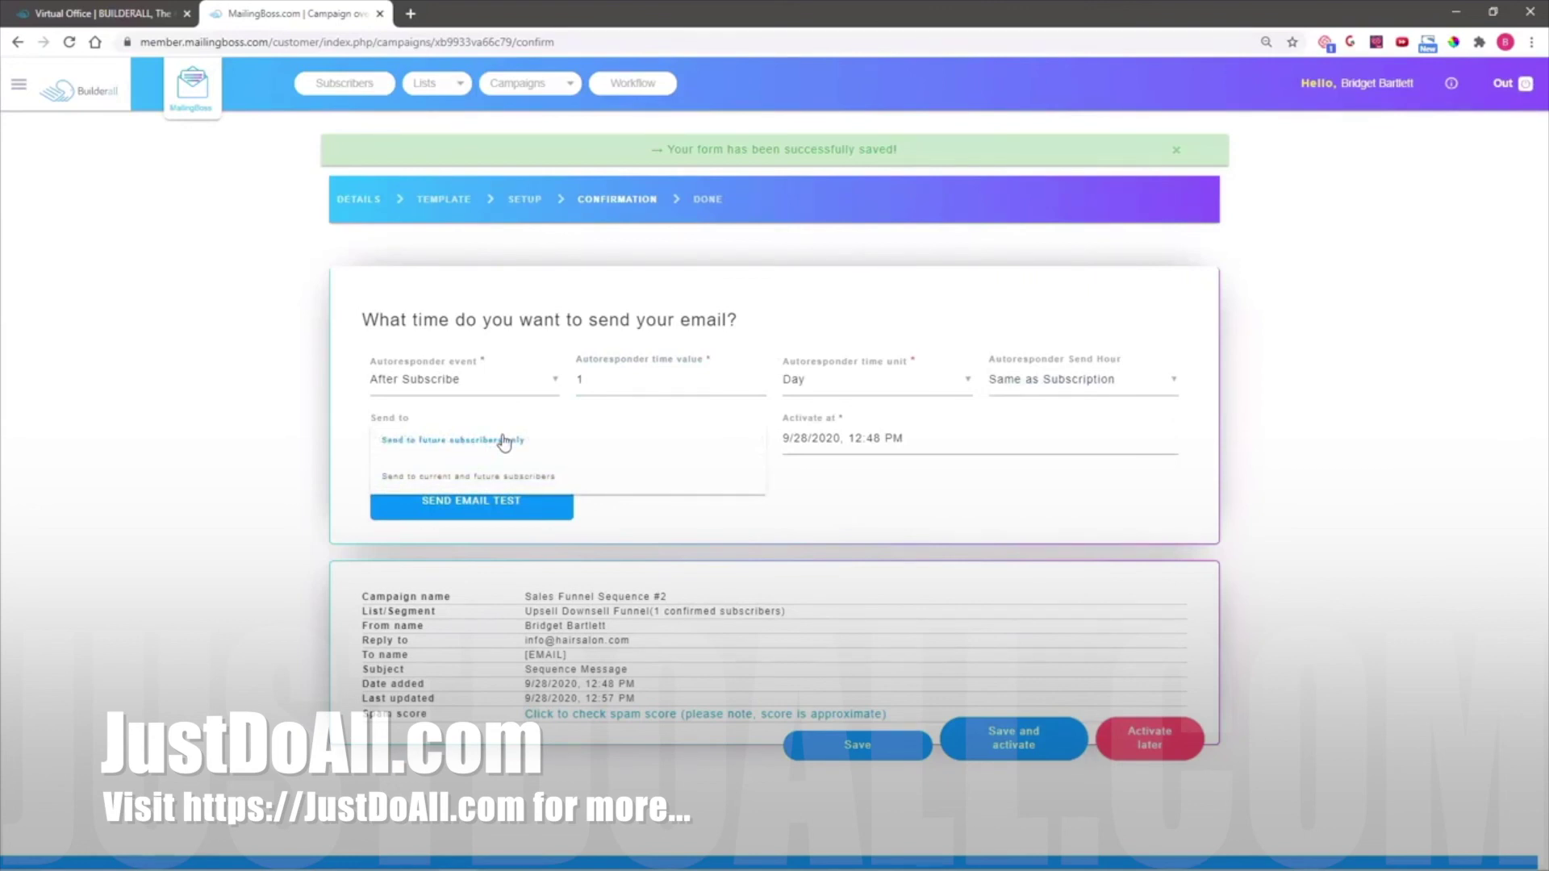
pyautogui.click(504, 442)
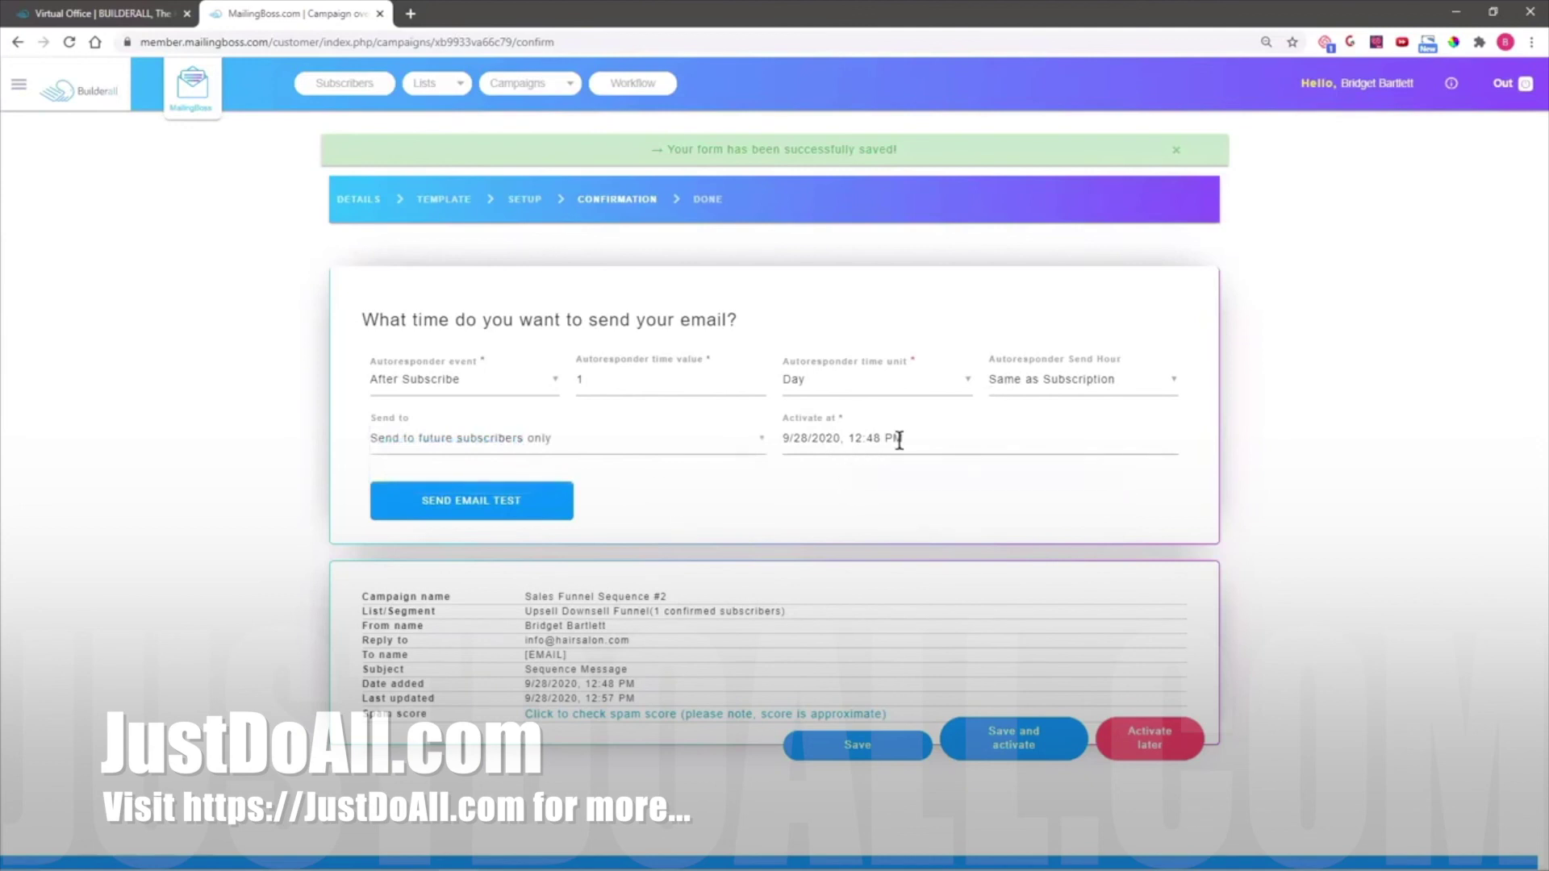
pyautogui.moveTo(900, 440)
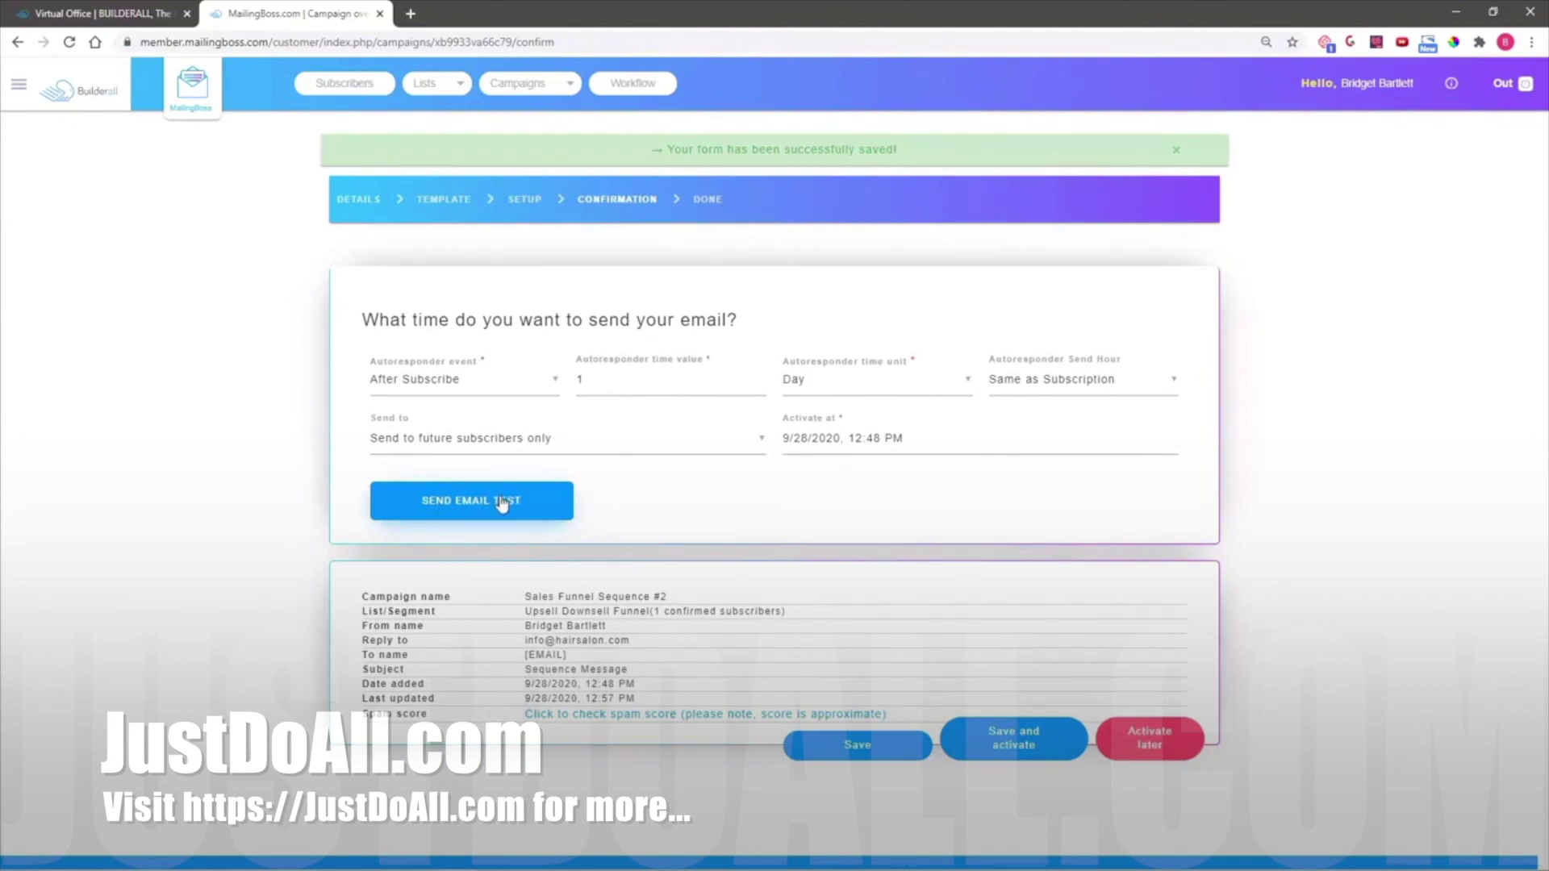
# Skip the test email, check Sequence #2's spam score (1.2), and save the campaign.
pyautogui.click(500, 501)
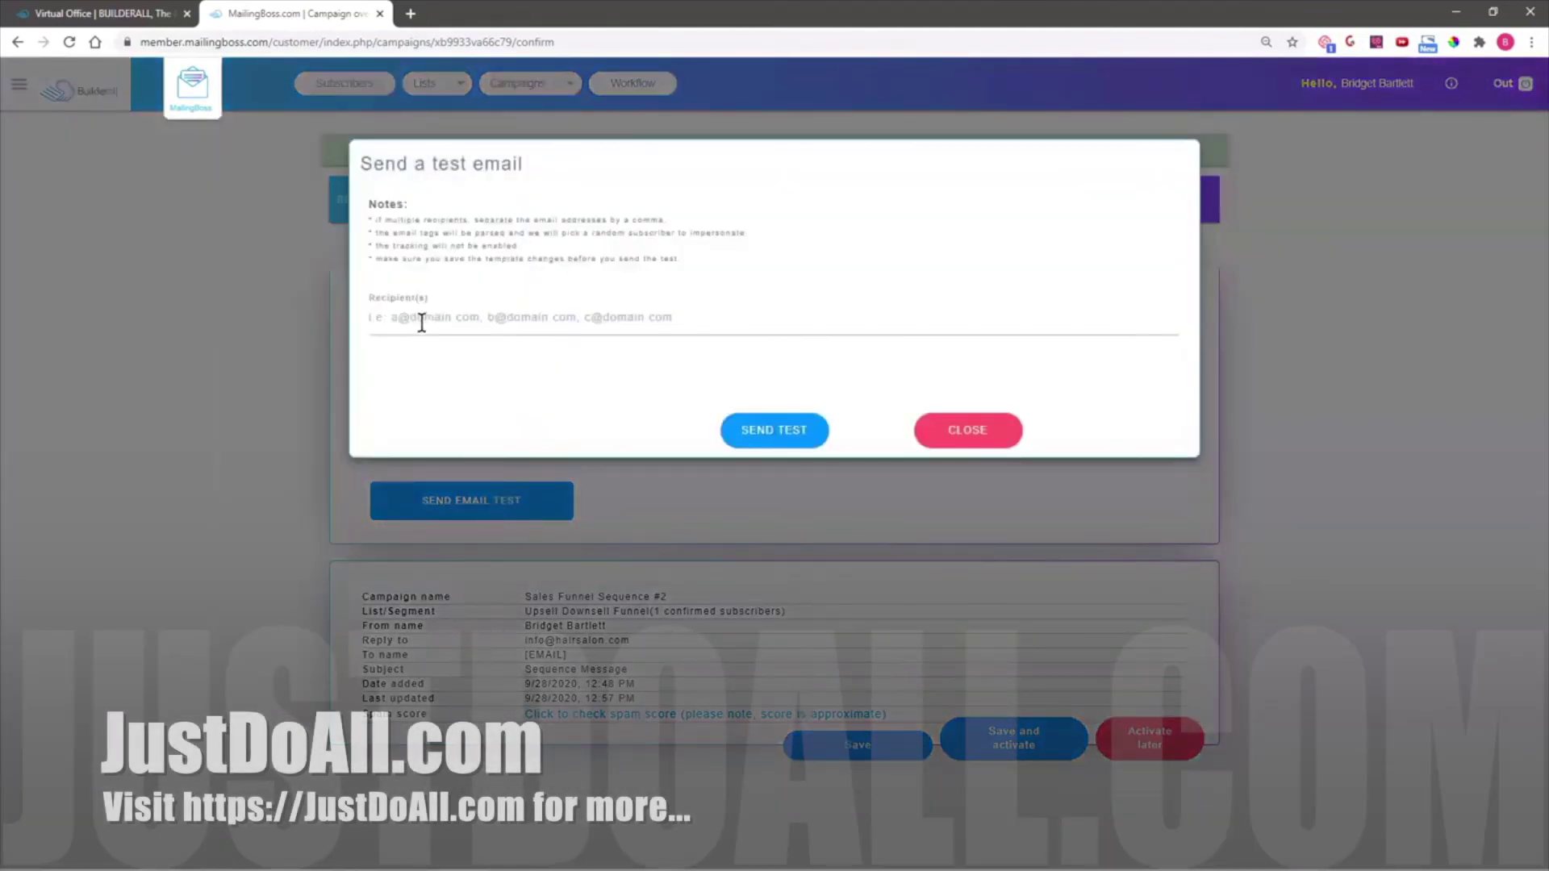
pyautogui.click(993, 436)
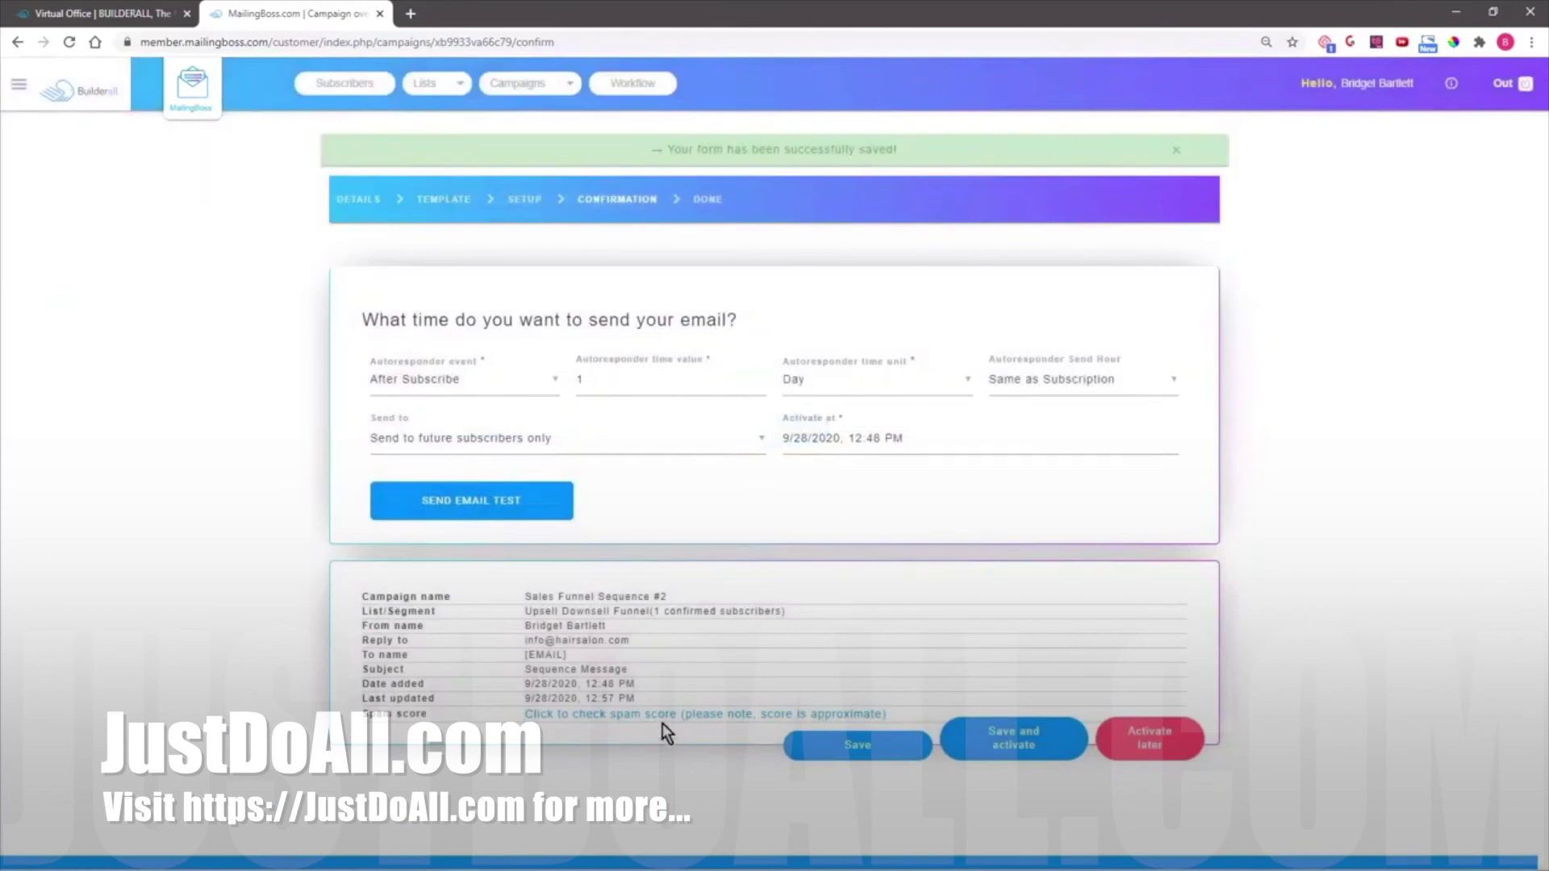
pyautogui.click(662, 716)
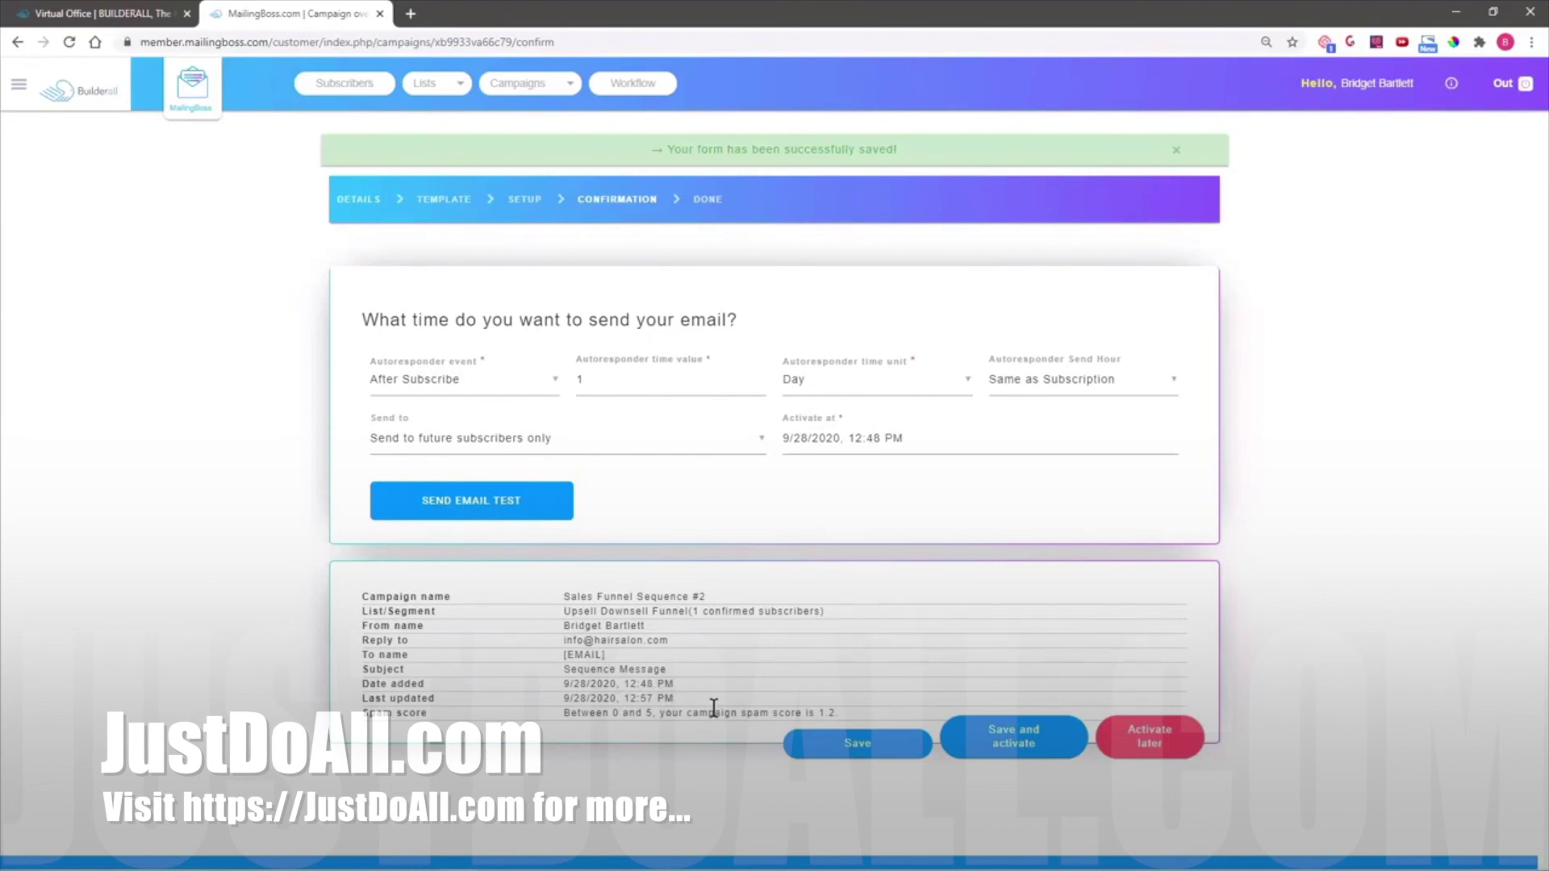
pyautogui.click(844, 748)
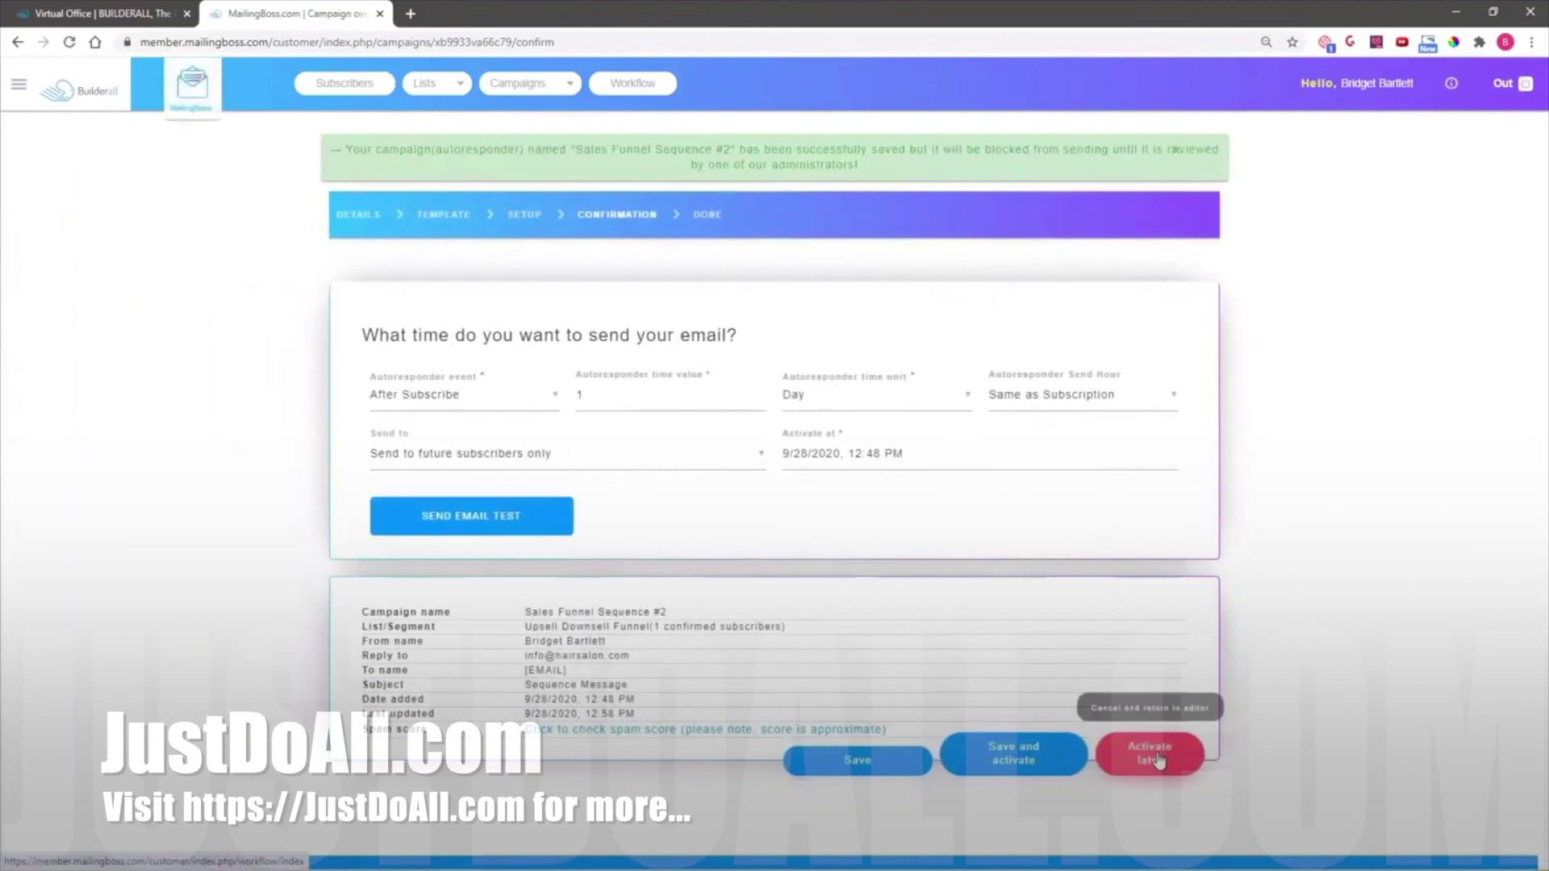
# Return to the Sales Funnel workflow and open Sequence #3's Email Information / Filter Tags for editing.
pyautogui.click(1158, 761)
pyautogui.click(949, 311)
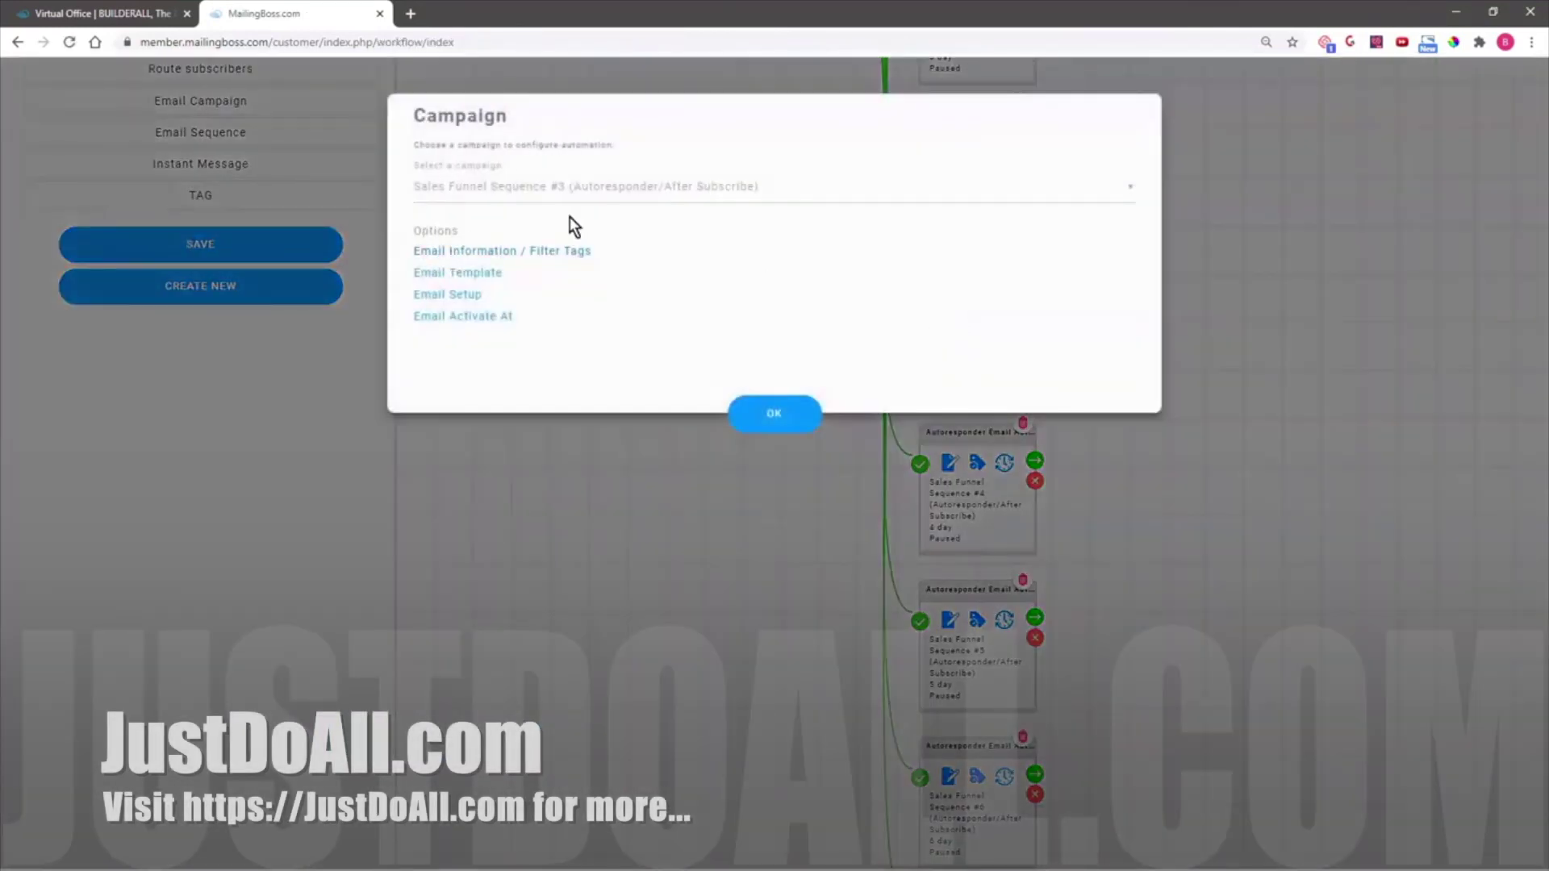
pyautogui.click(468, 252)
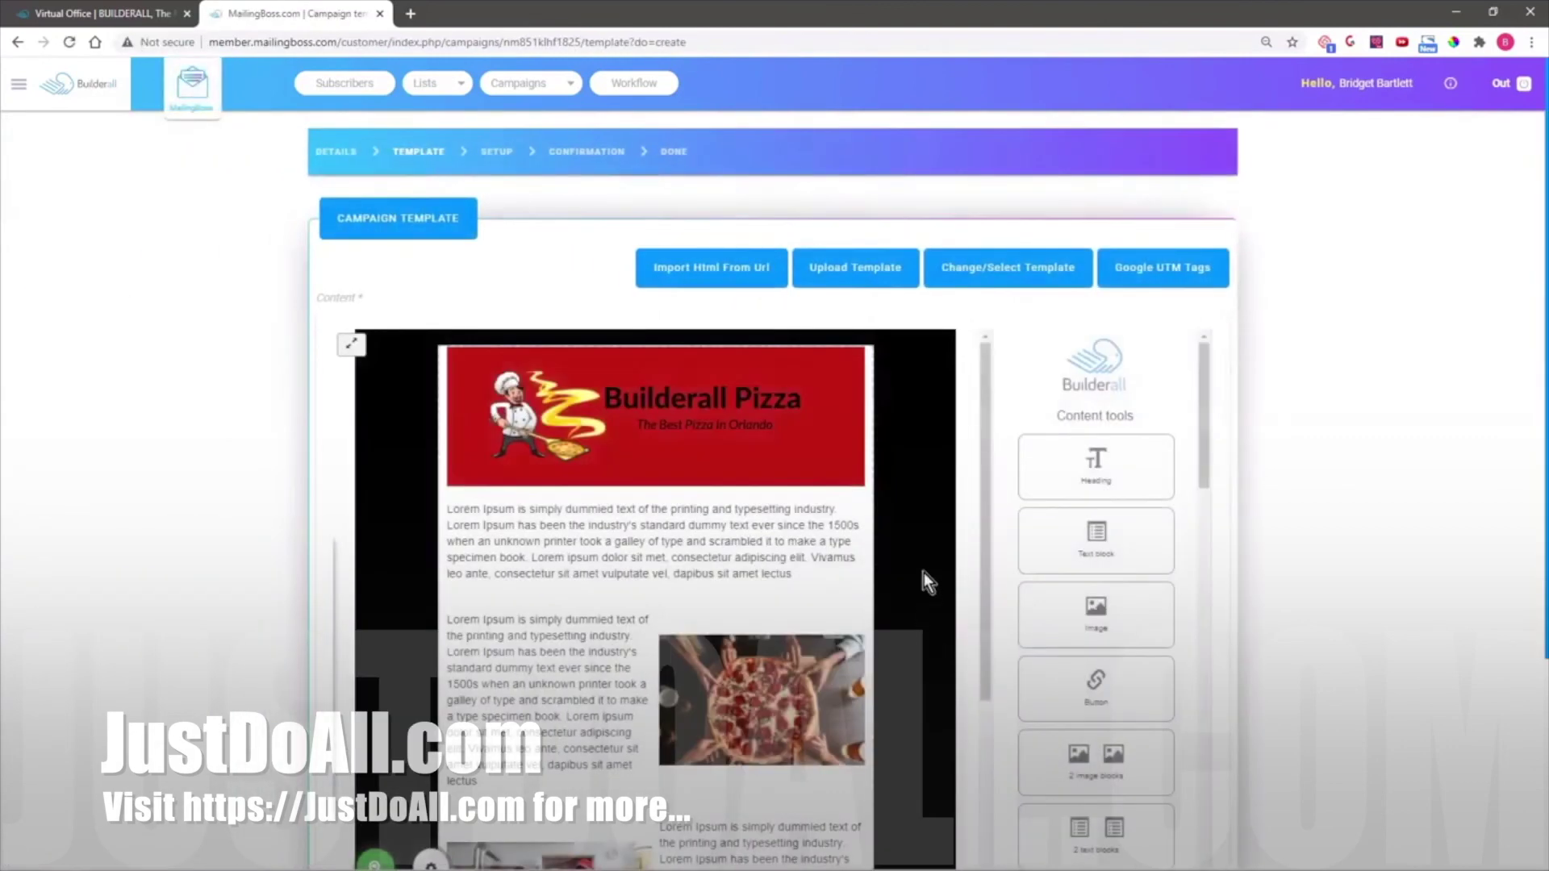
# Keep Sequence #3's template, set a 2-day delay after subscribe, check spam score, and save unactivated.
pyautogui.scroll(-5, 680, 668)
pyautogui.scroll(-4, 1467, 543)
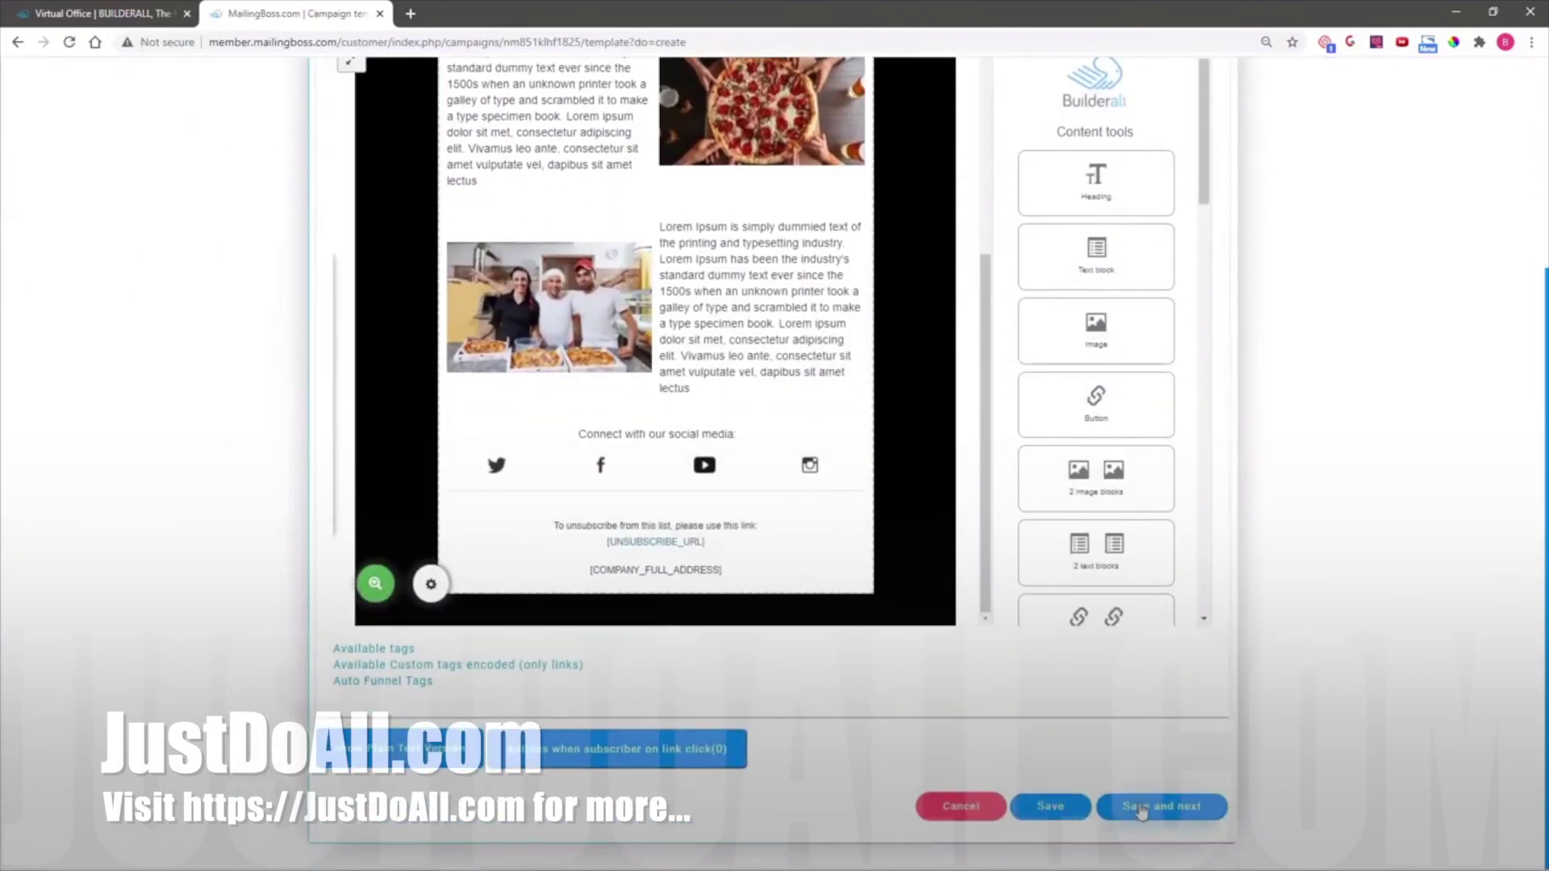
pyautogui.click(1138, 809)
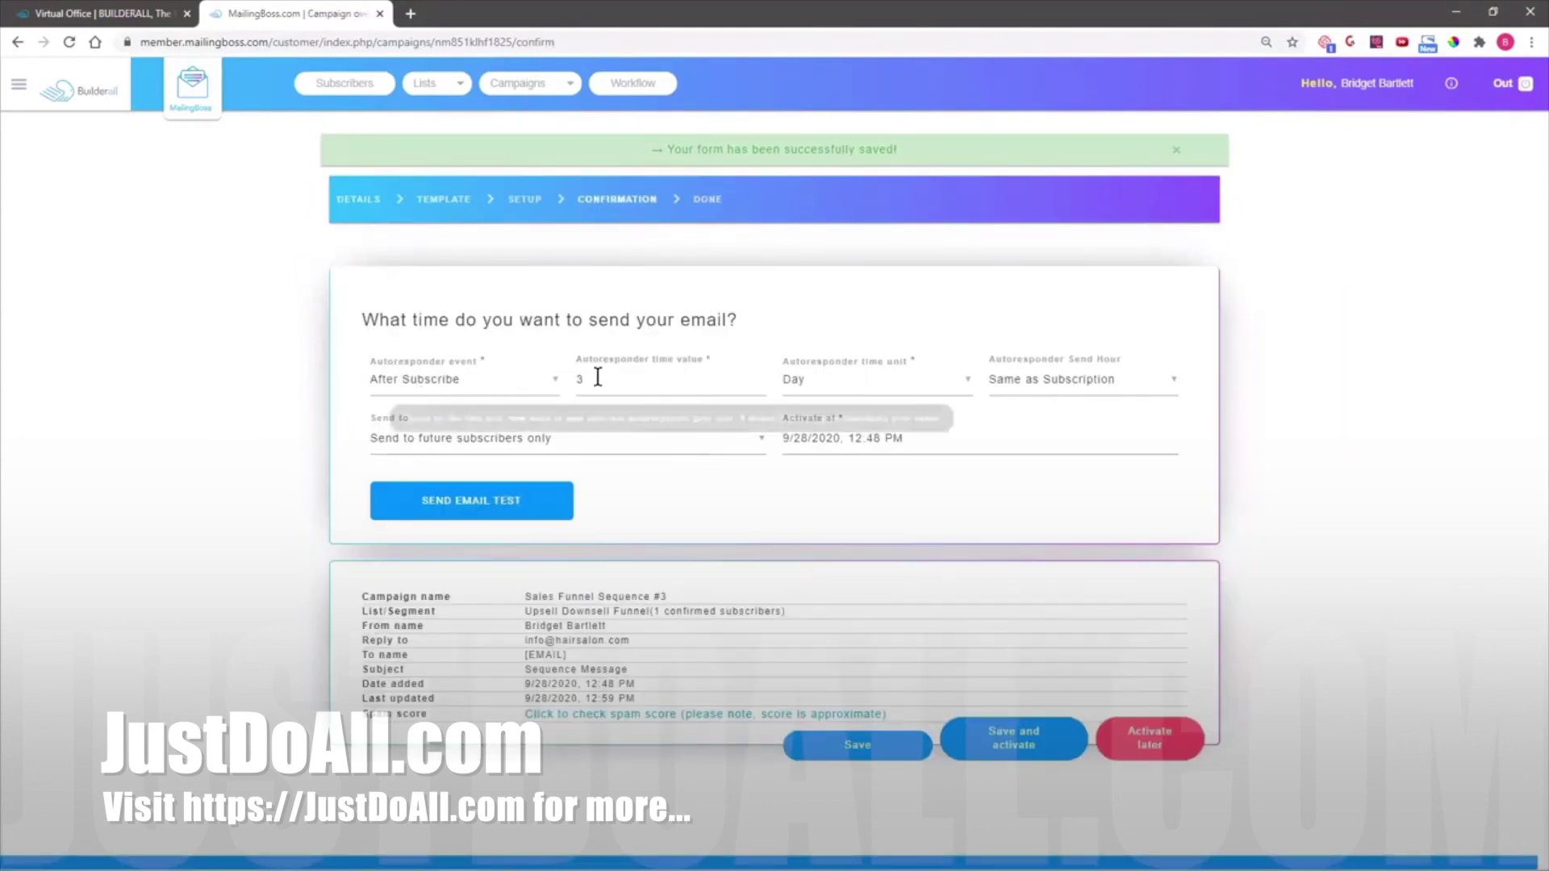
pyautogui.click(577, 380)
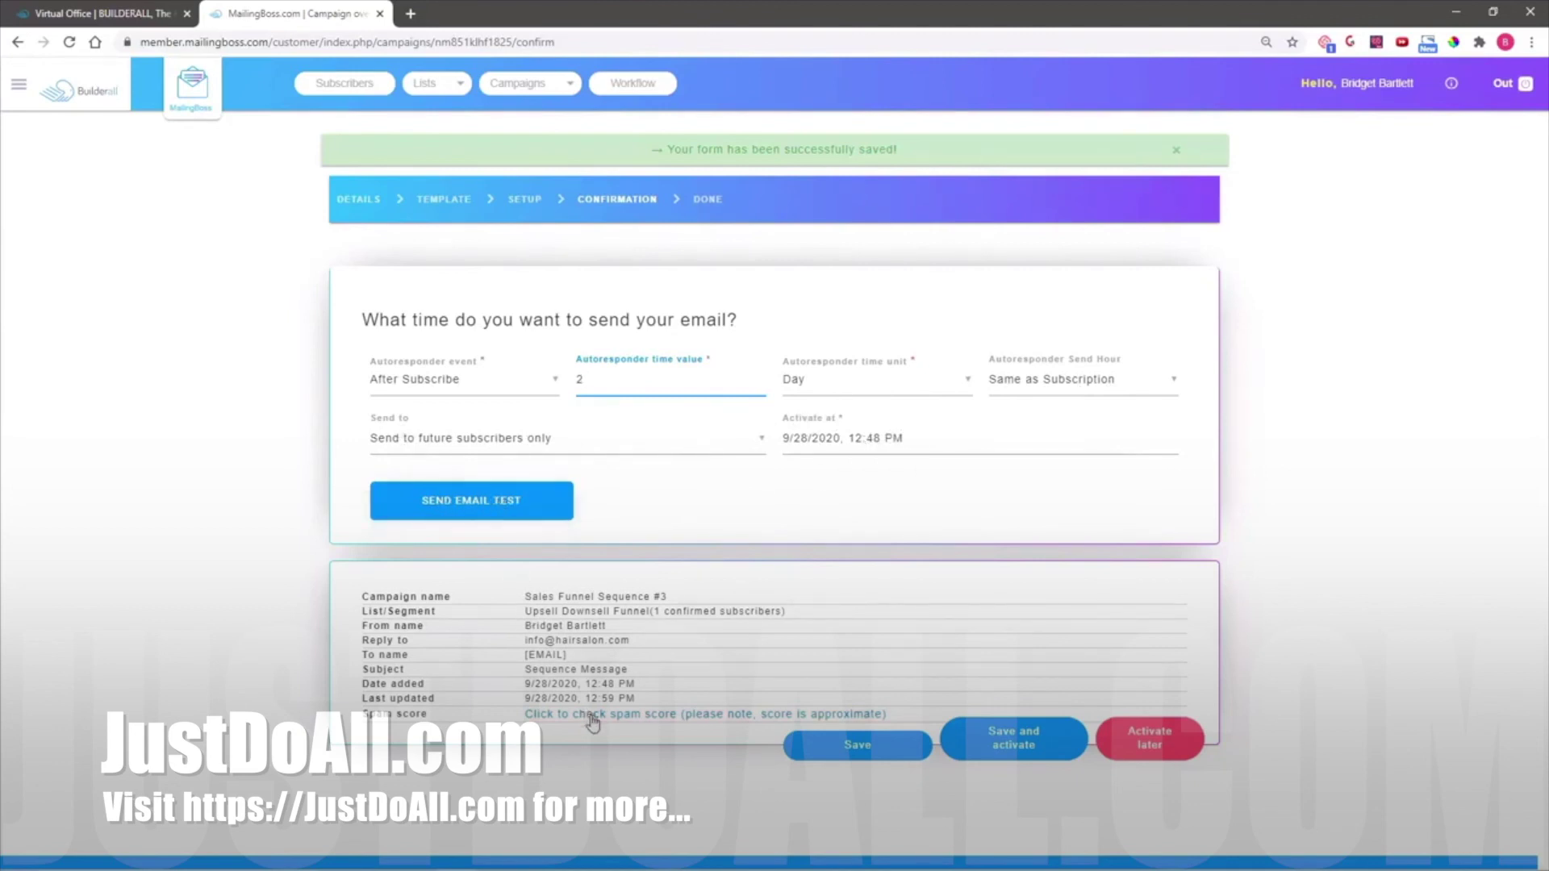
pyautogui.click(839, 714)
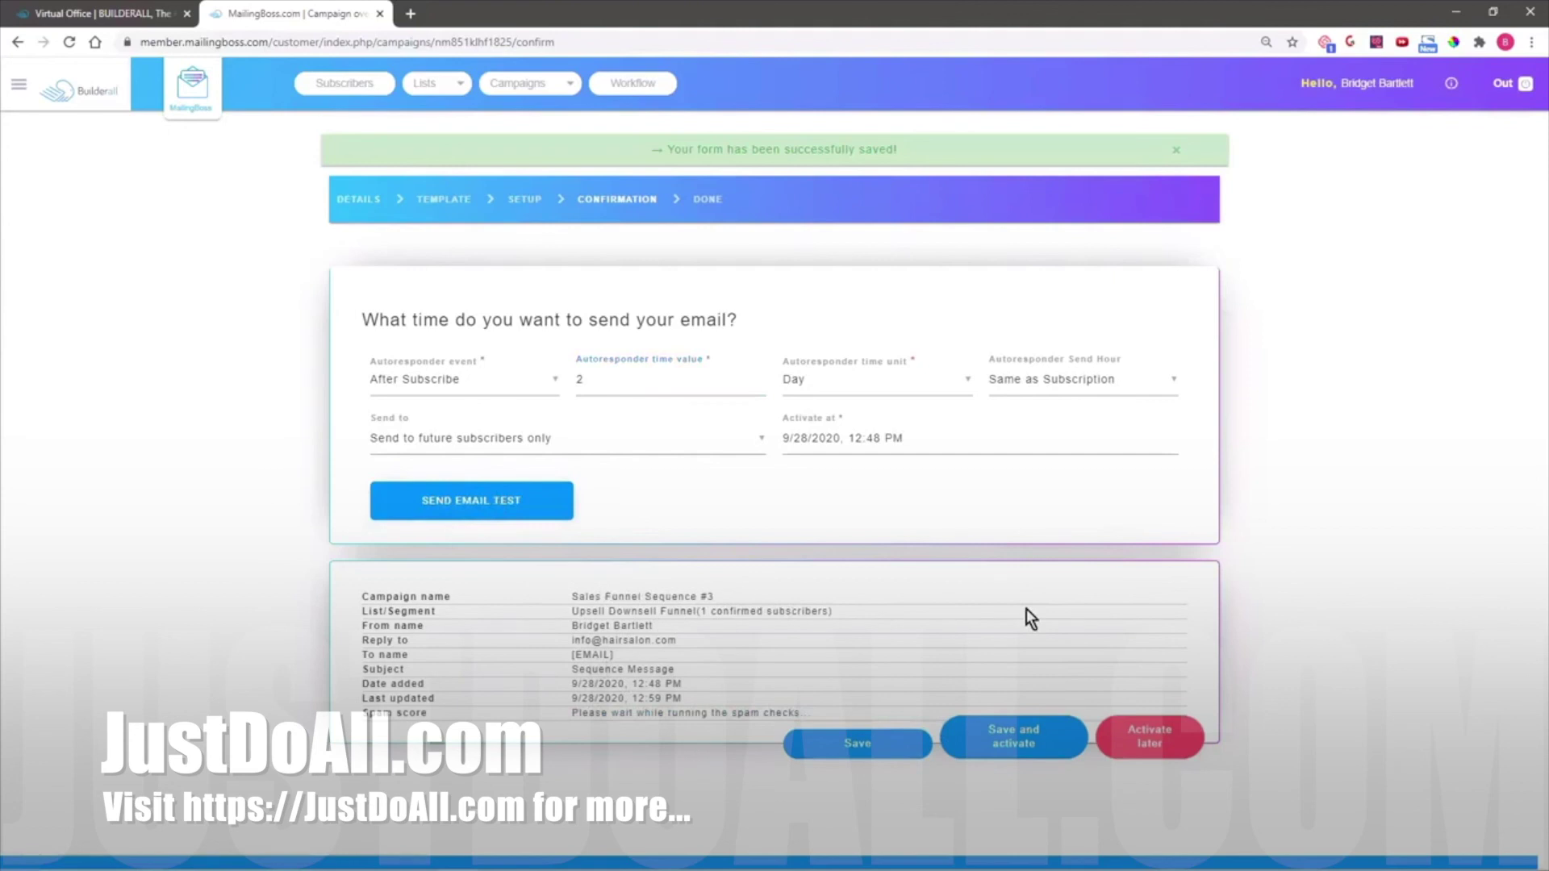
pyautogui.click(1141, 741)
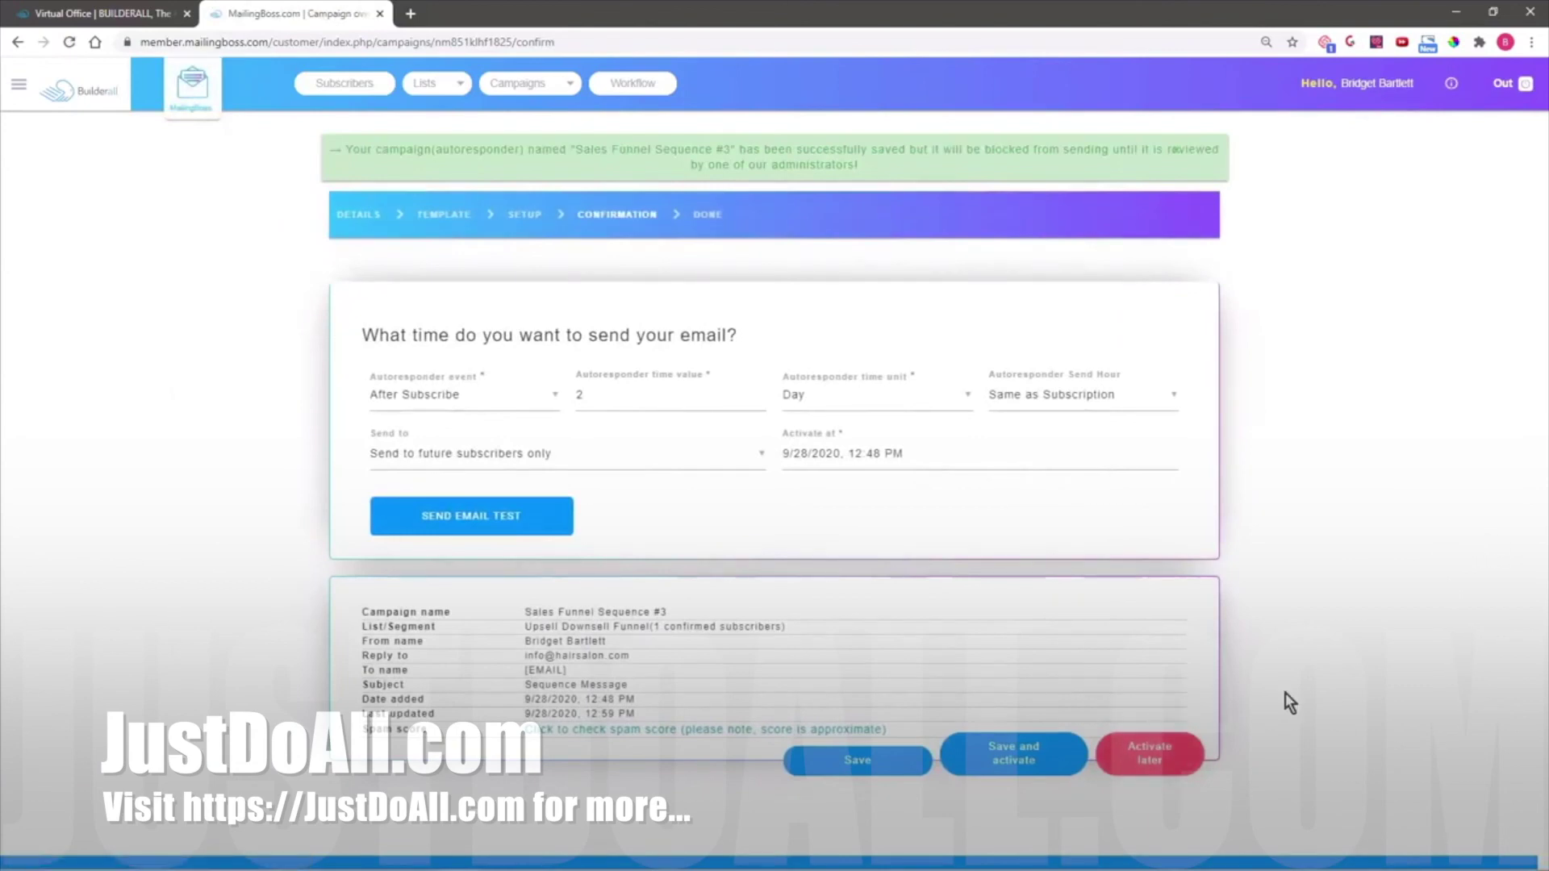
pyautogui.scroll(-6, 670, 646)
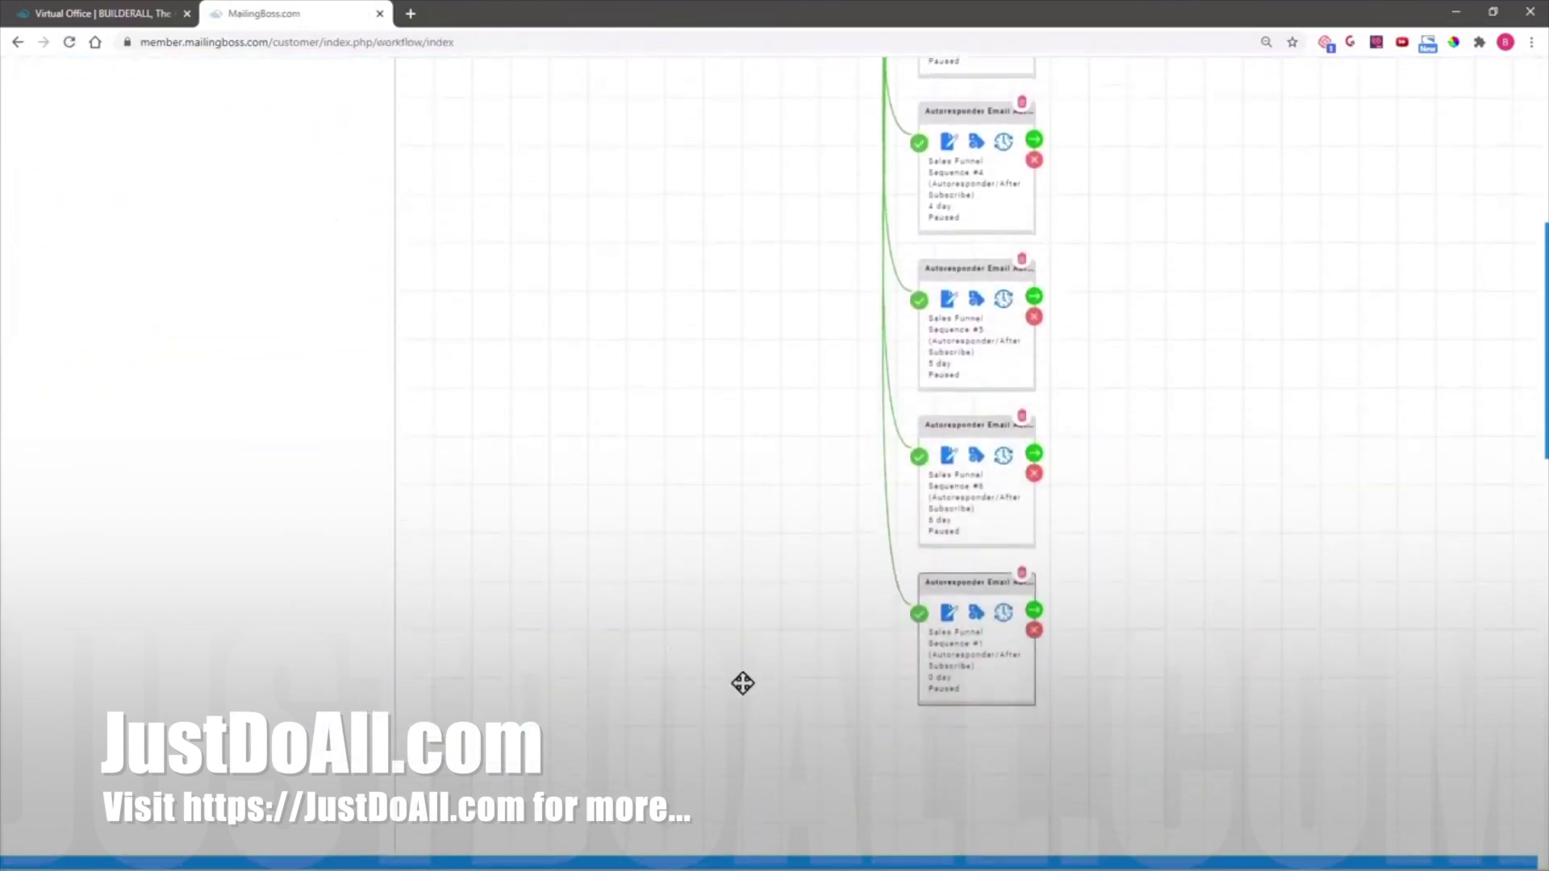
# Save the Sales Funnel workflow and go to Campaigns > Email Sequence.
pyautogui.scroll(5, 1199, 589)
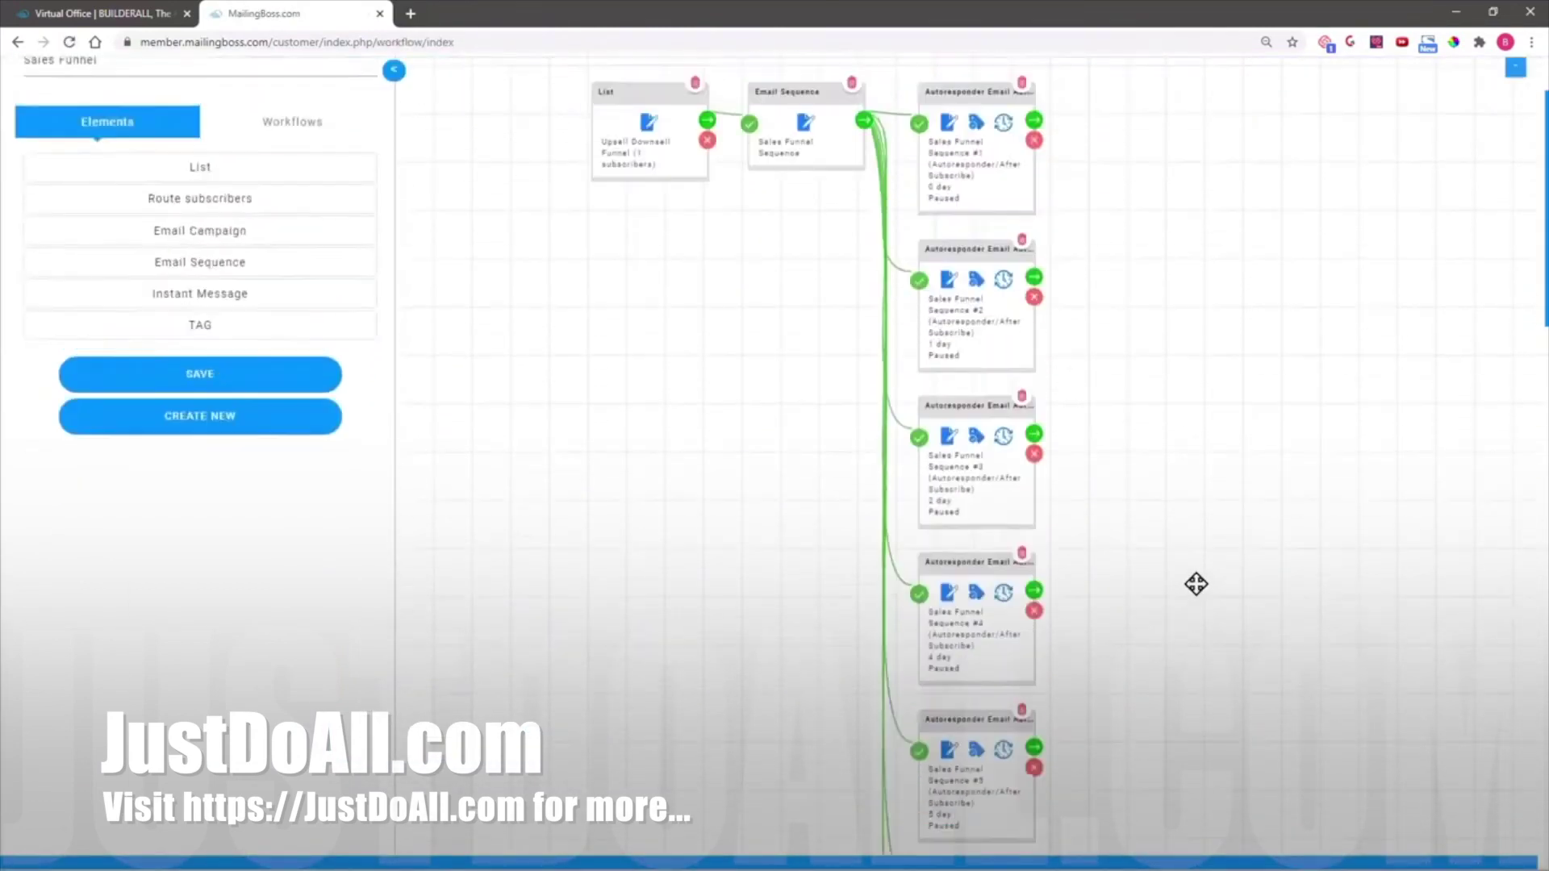
pyautogui.scroll(2, 1194, 581)
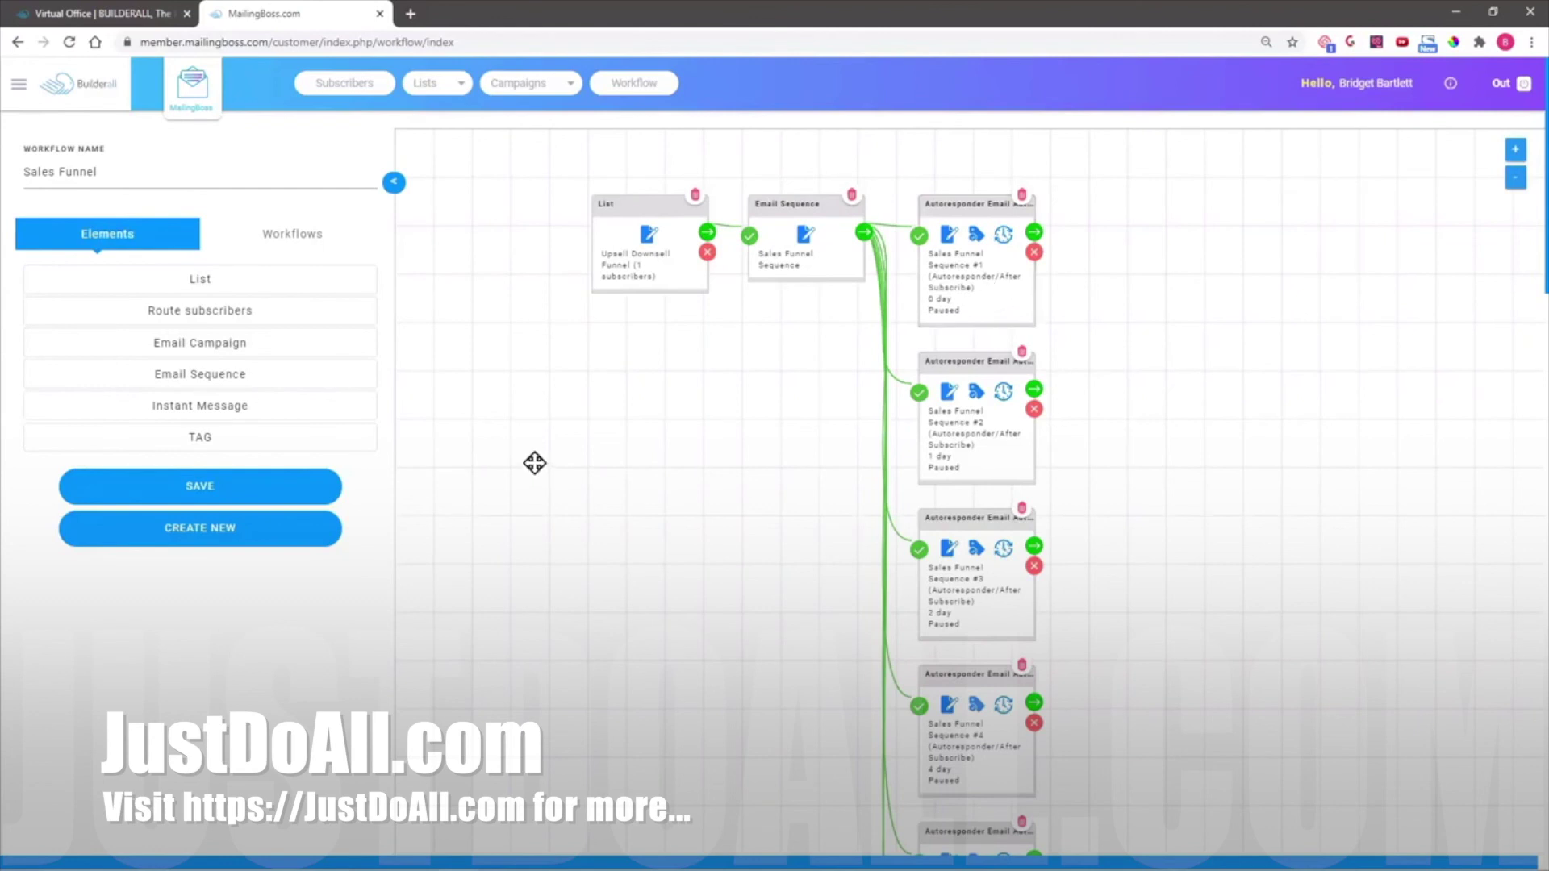
pyautogui.click(162, 484)
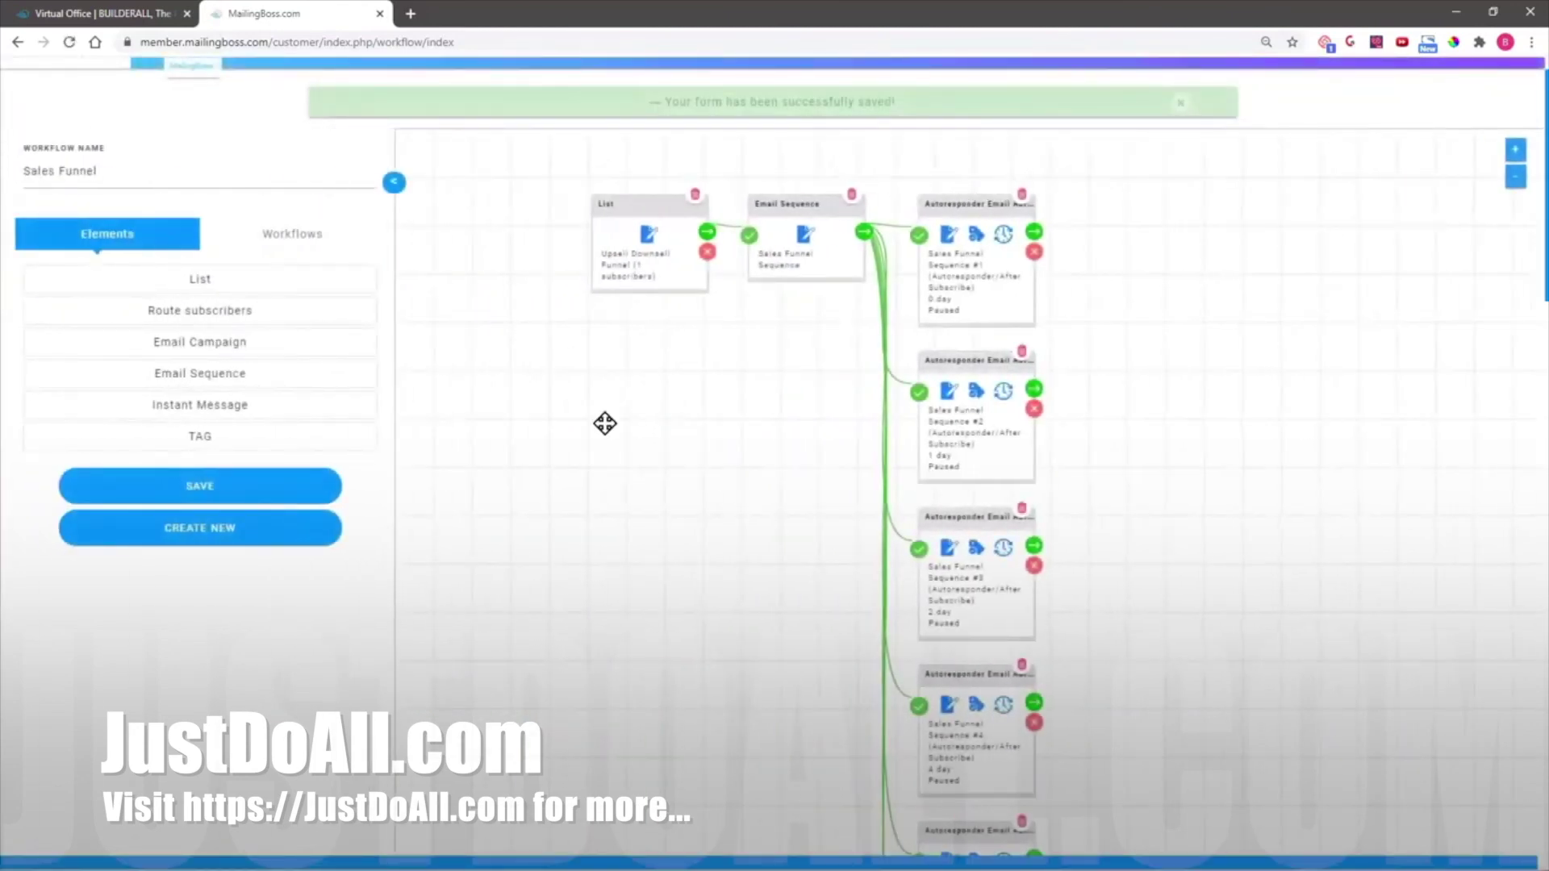
pyautogui.click(518, 84)
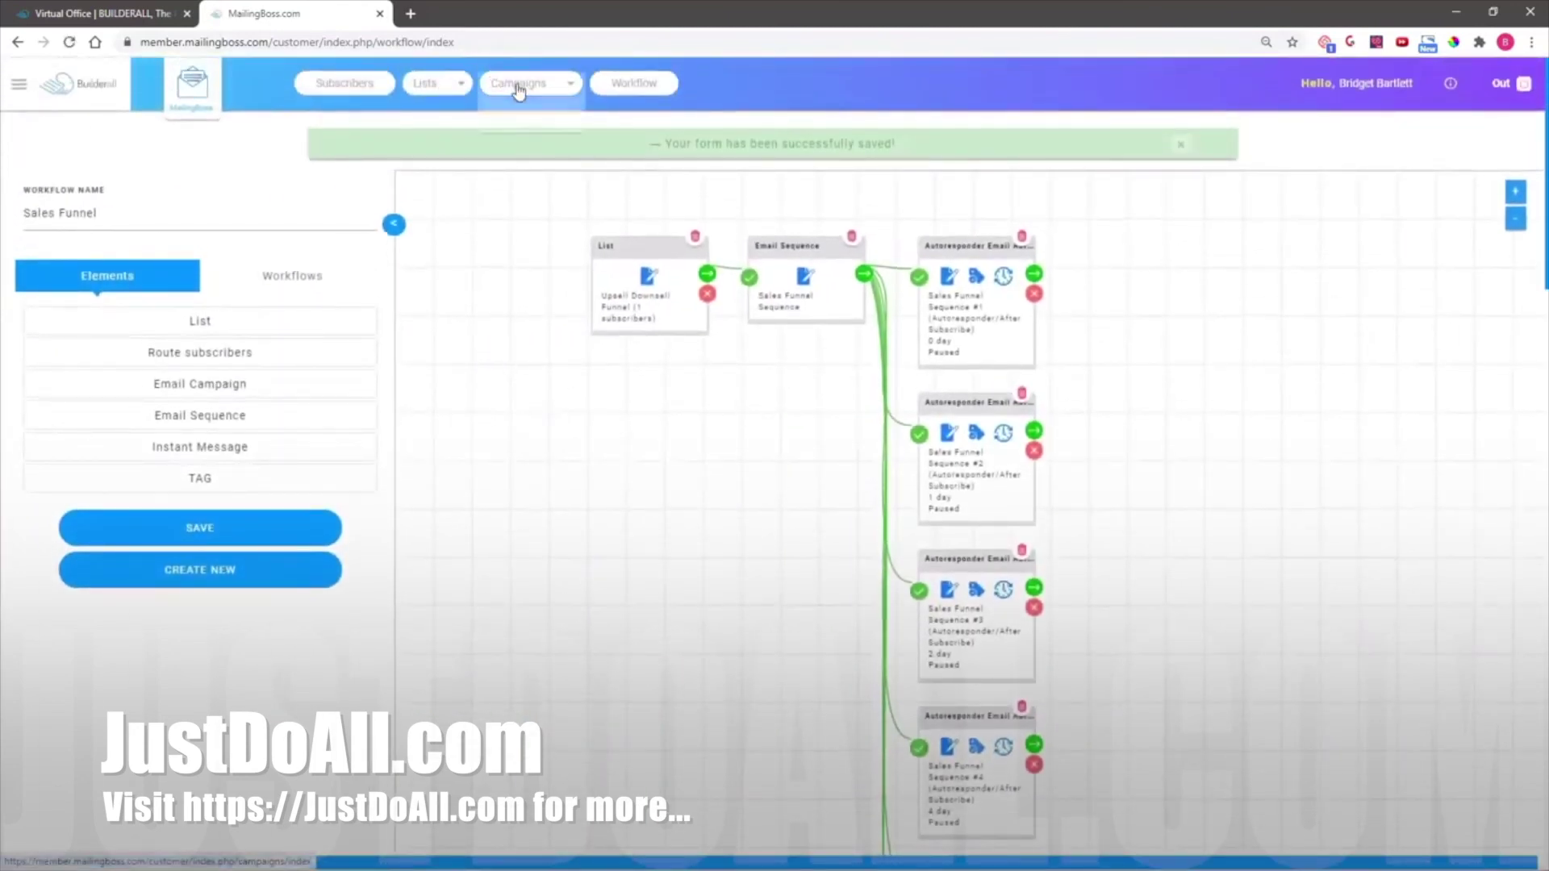
pyautogui.click(525, 134)
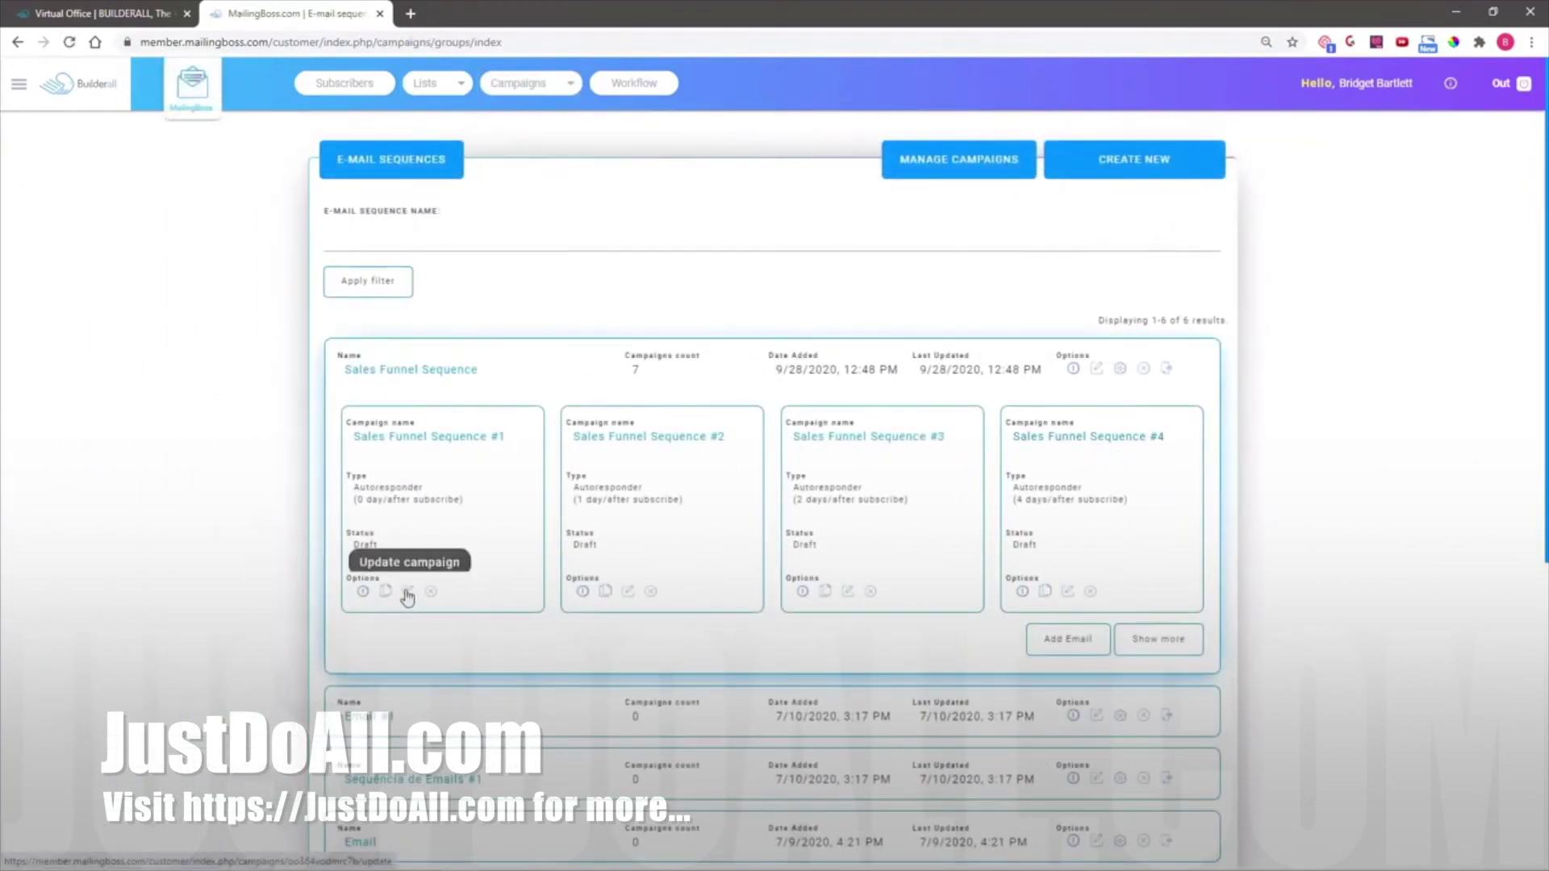
# Save the Sales Funnel Sequence settings and open its sequence e-mails editor.
pyautogui.click(1109, 371)
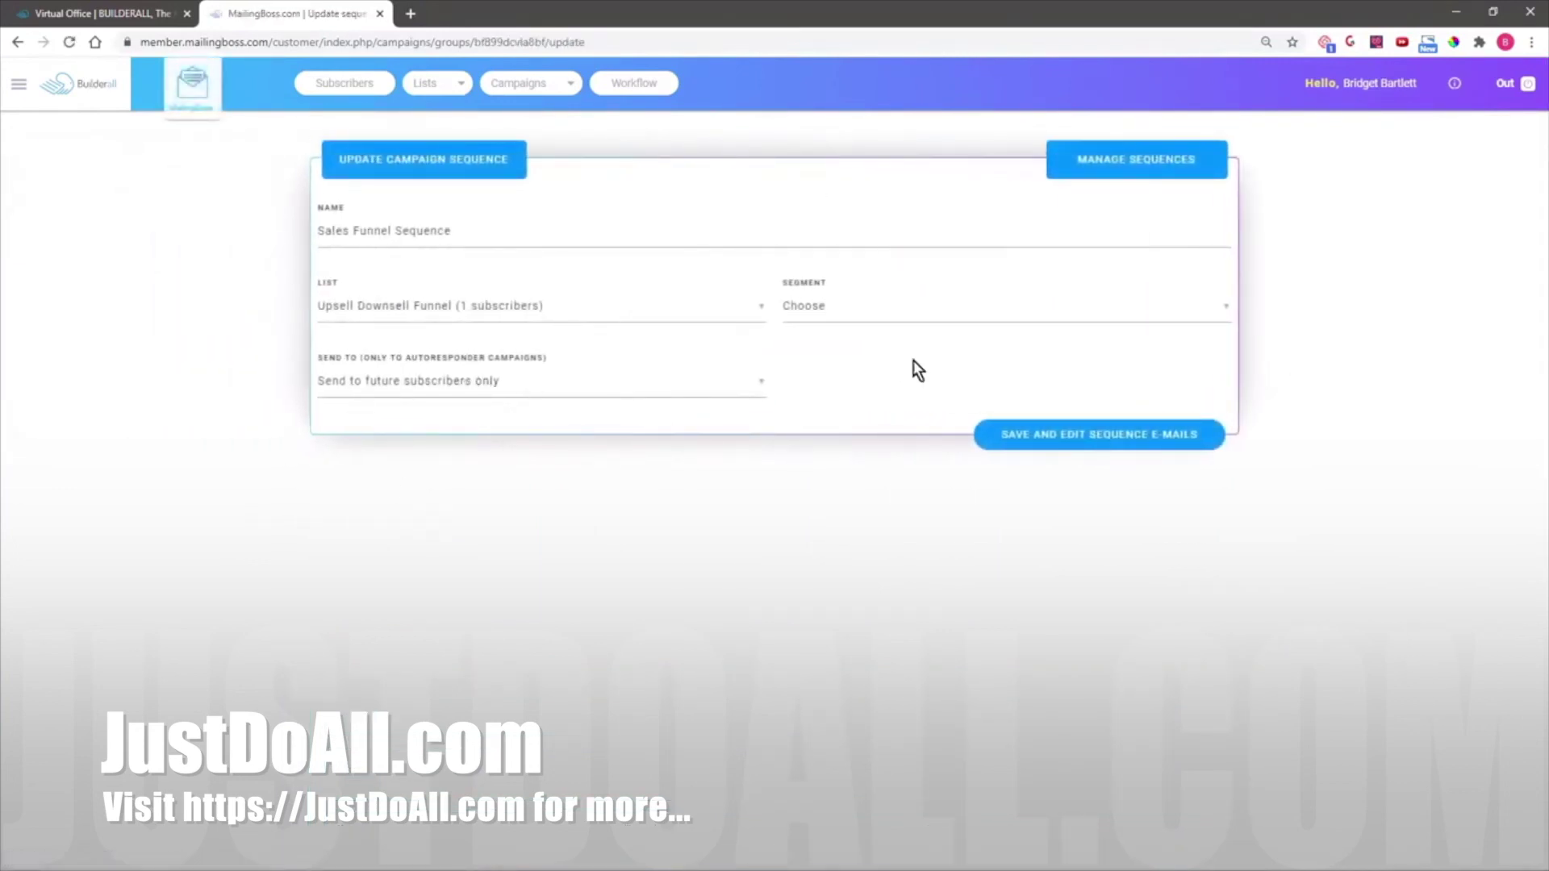
pyautogui.click(1045, 439)
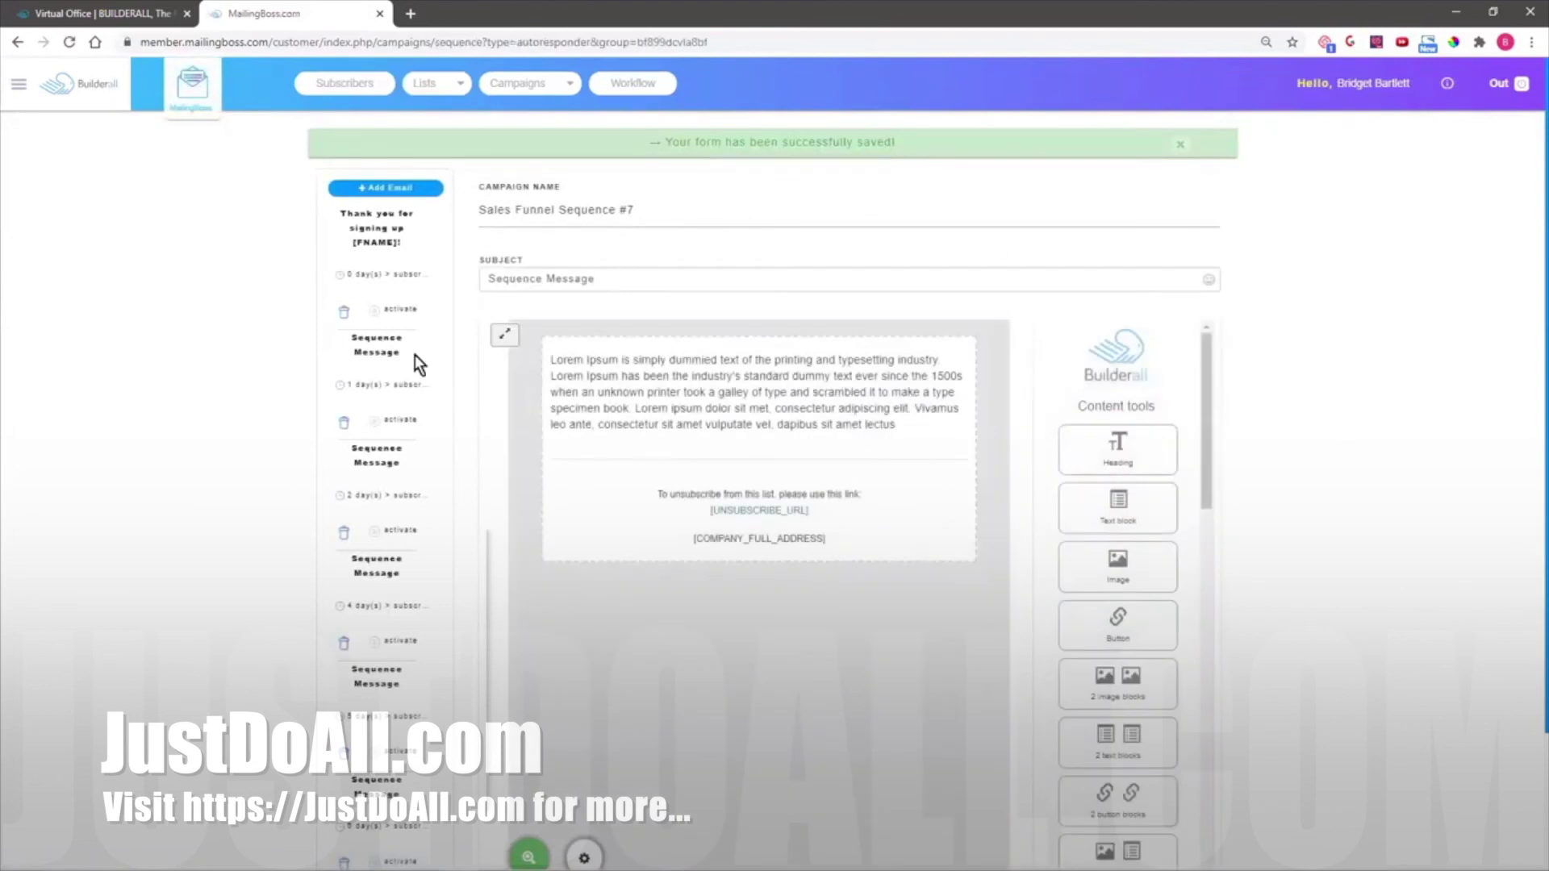
# Activate the 0-day, 1-day and 2-day sequence emails, then finish with Done.
pyautogui.scroll(-1, 1275, 602)
pyautogui.scroll(-1, 1272, 591)
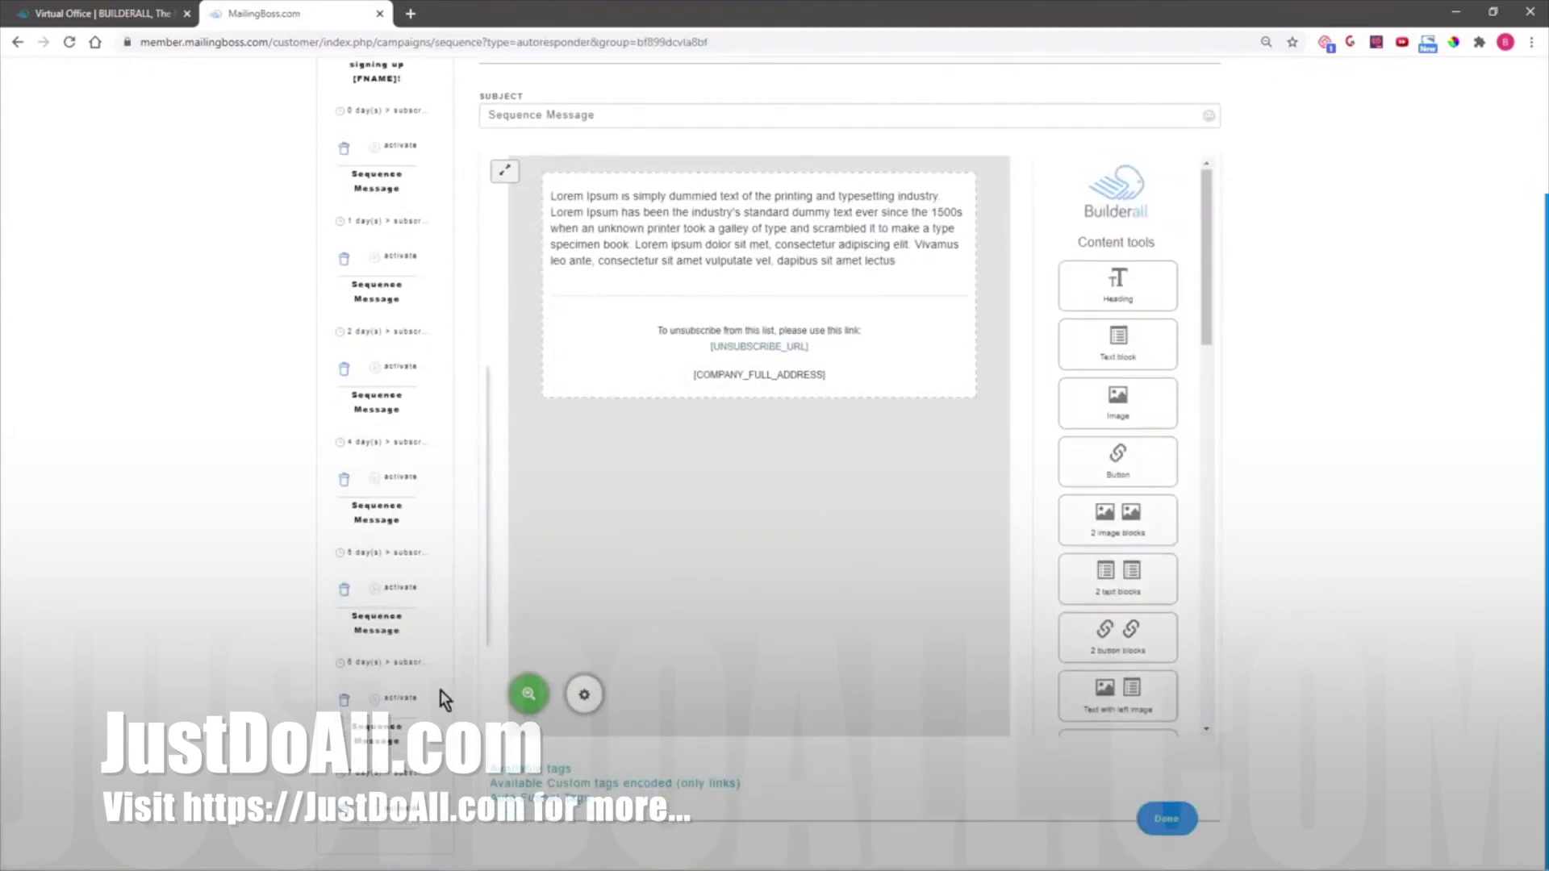
pyautogui.scroll(1, 298, 628)
pyautogui.scroll(1, 298, 637)
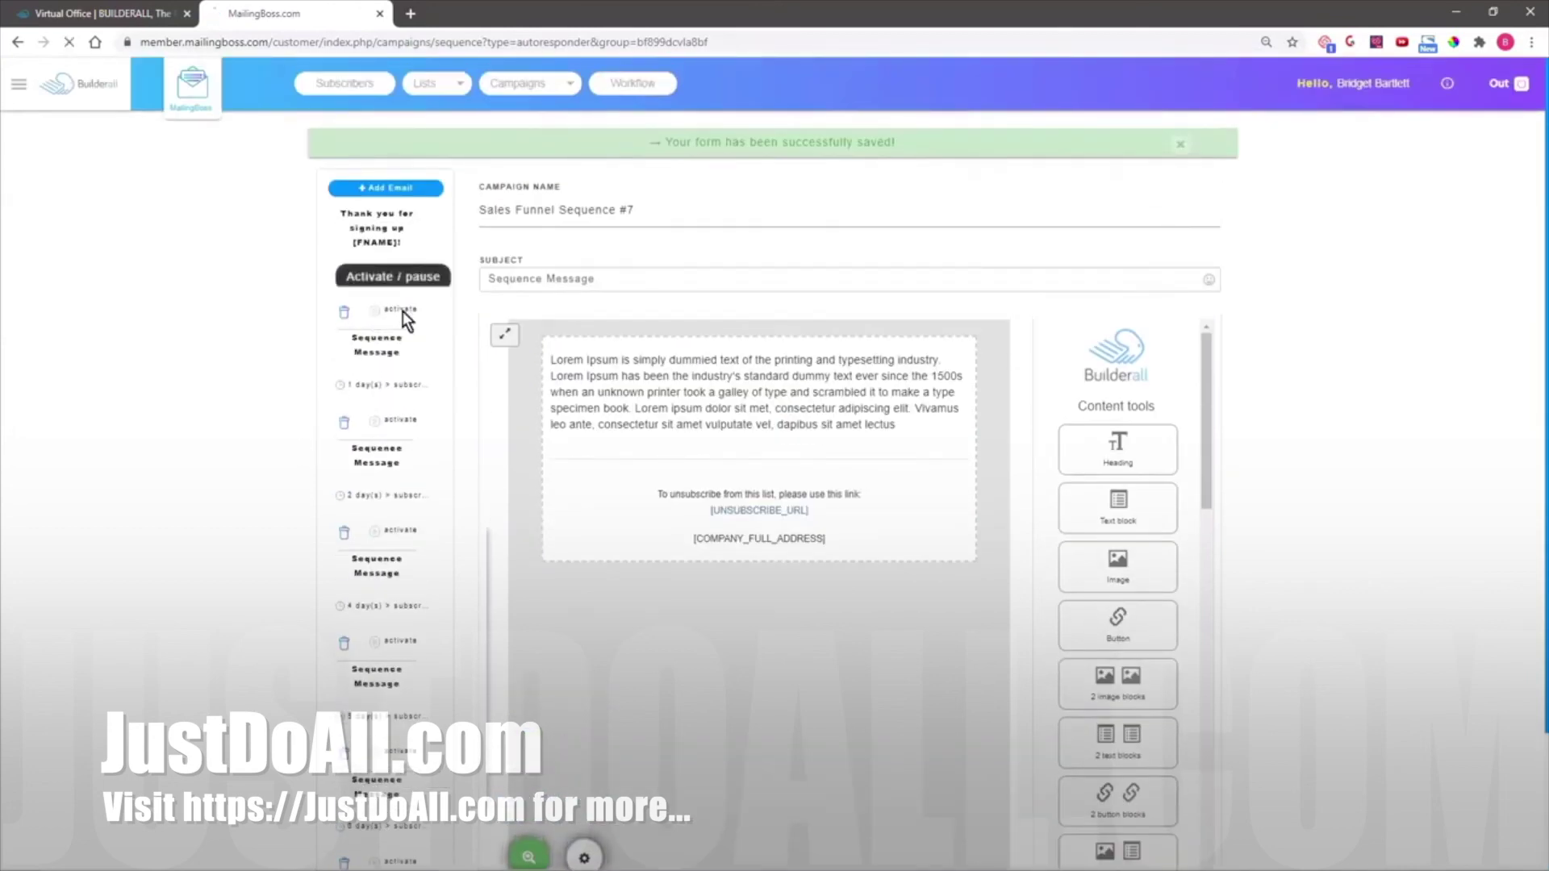
pyautogui.click(401, 319)
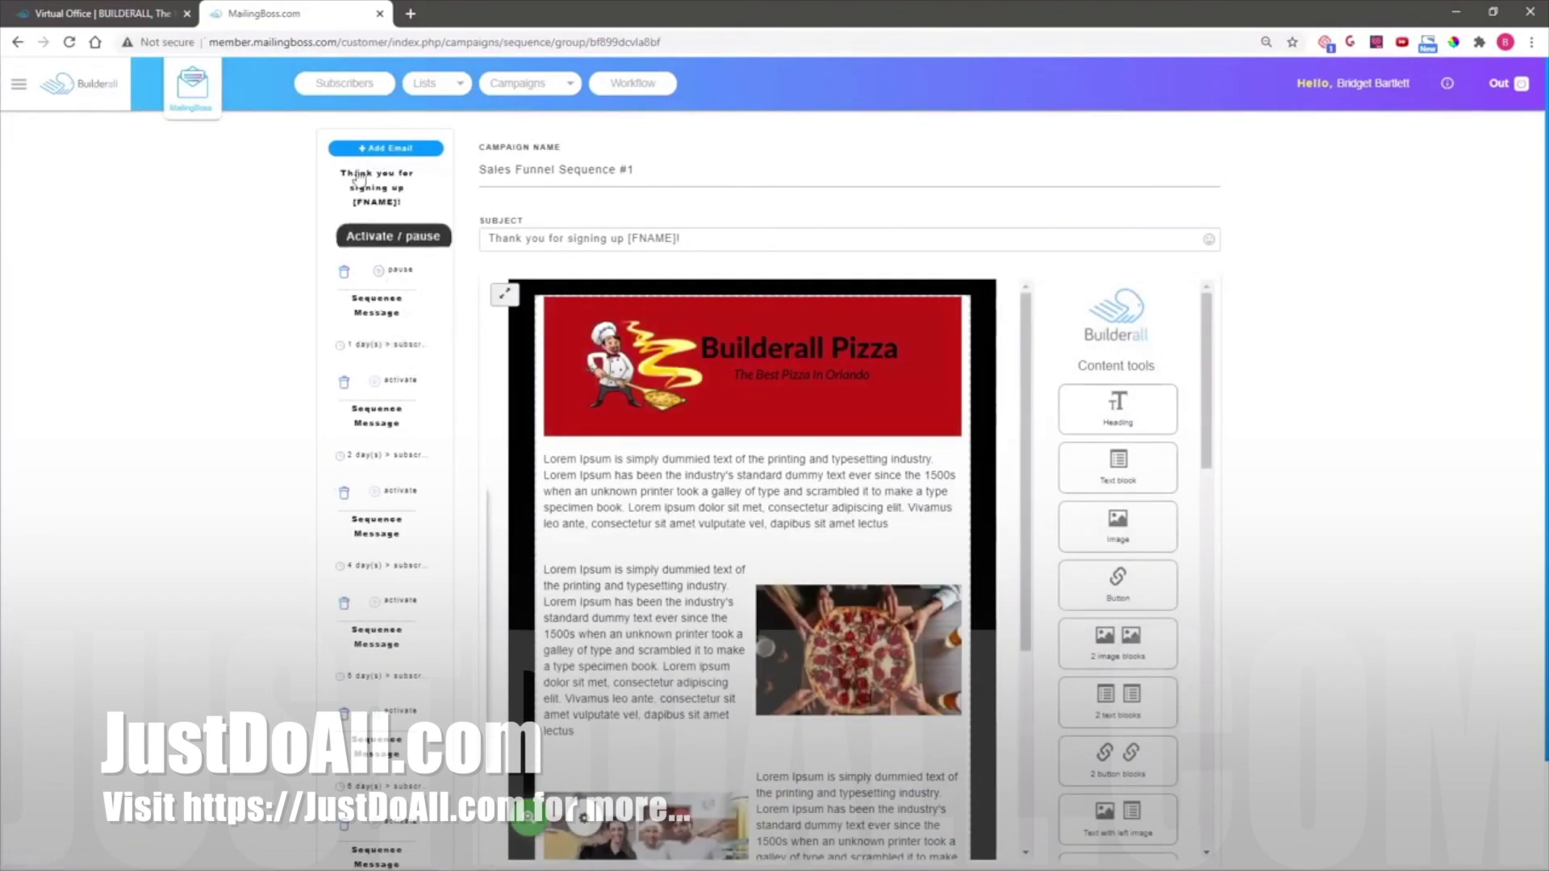
pyautogui.click(400, 384)
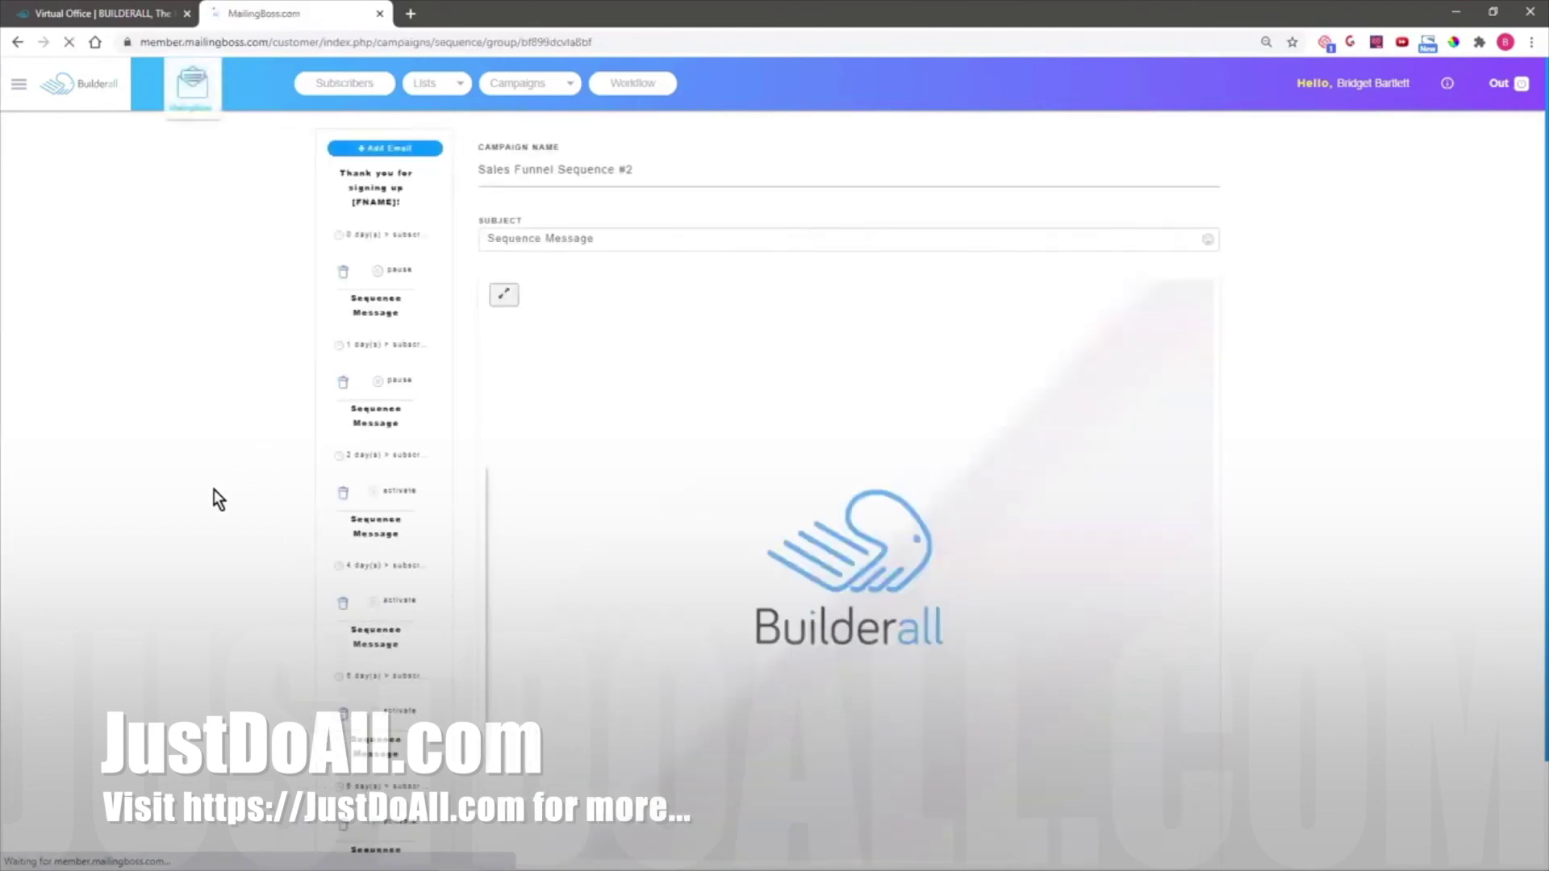
pyautogui.scroll(-2, 297, 463)
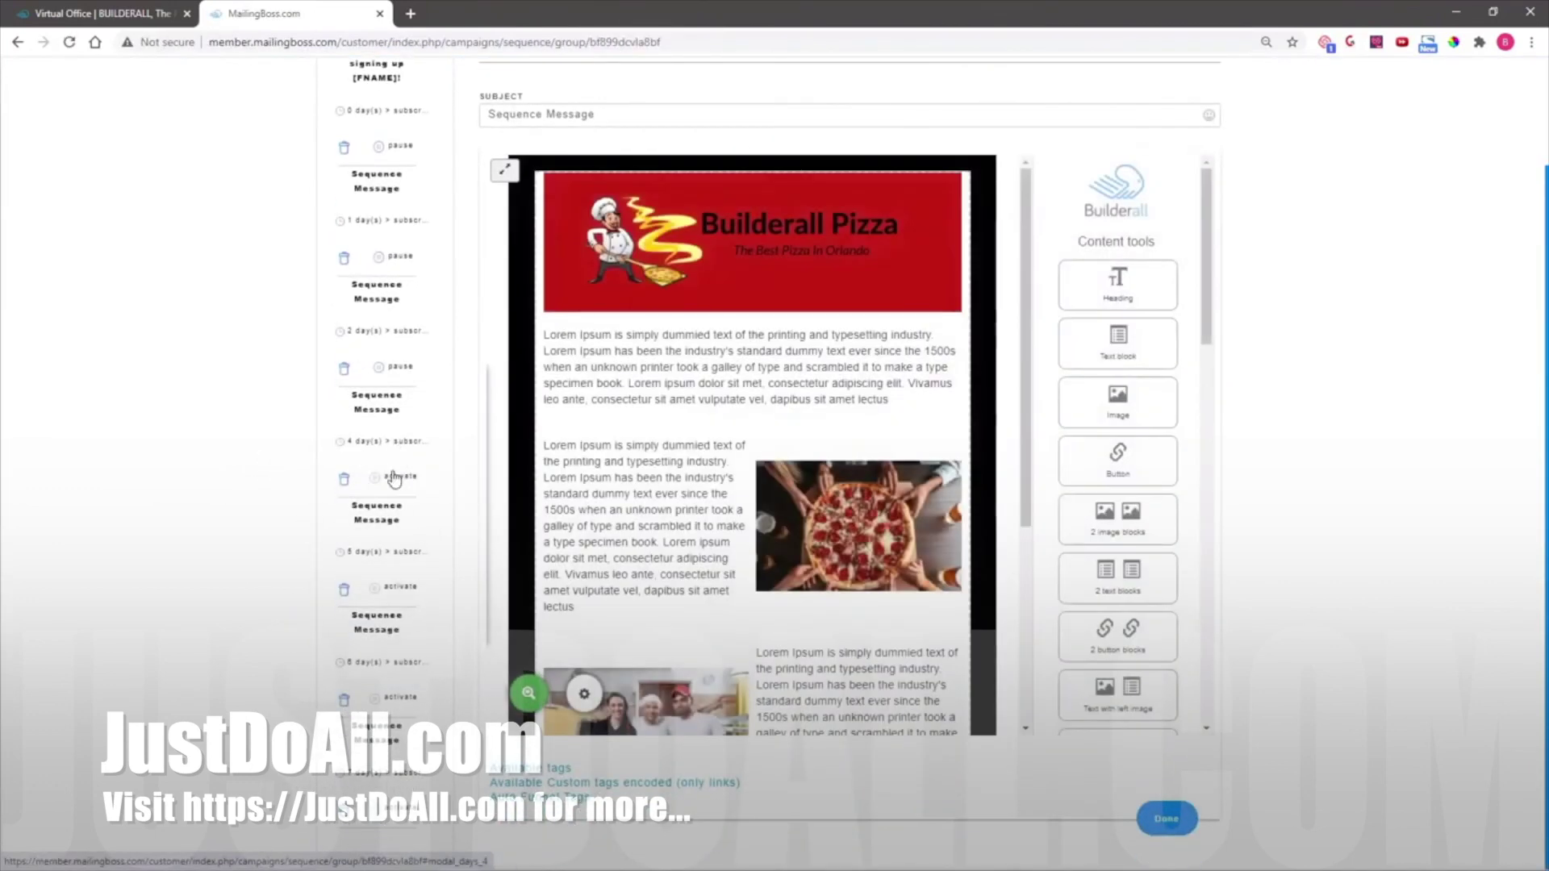
pyautogui.click(1168, 821)
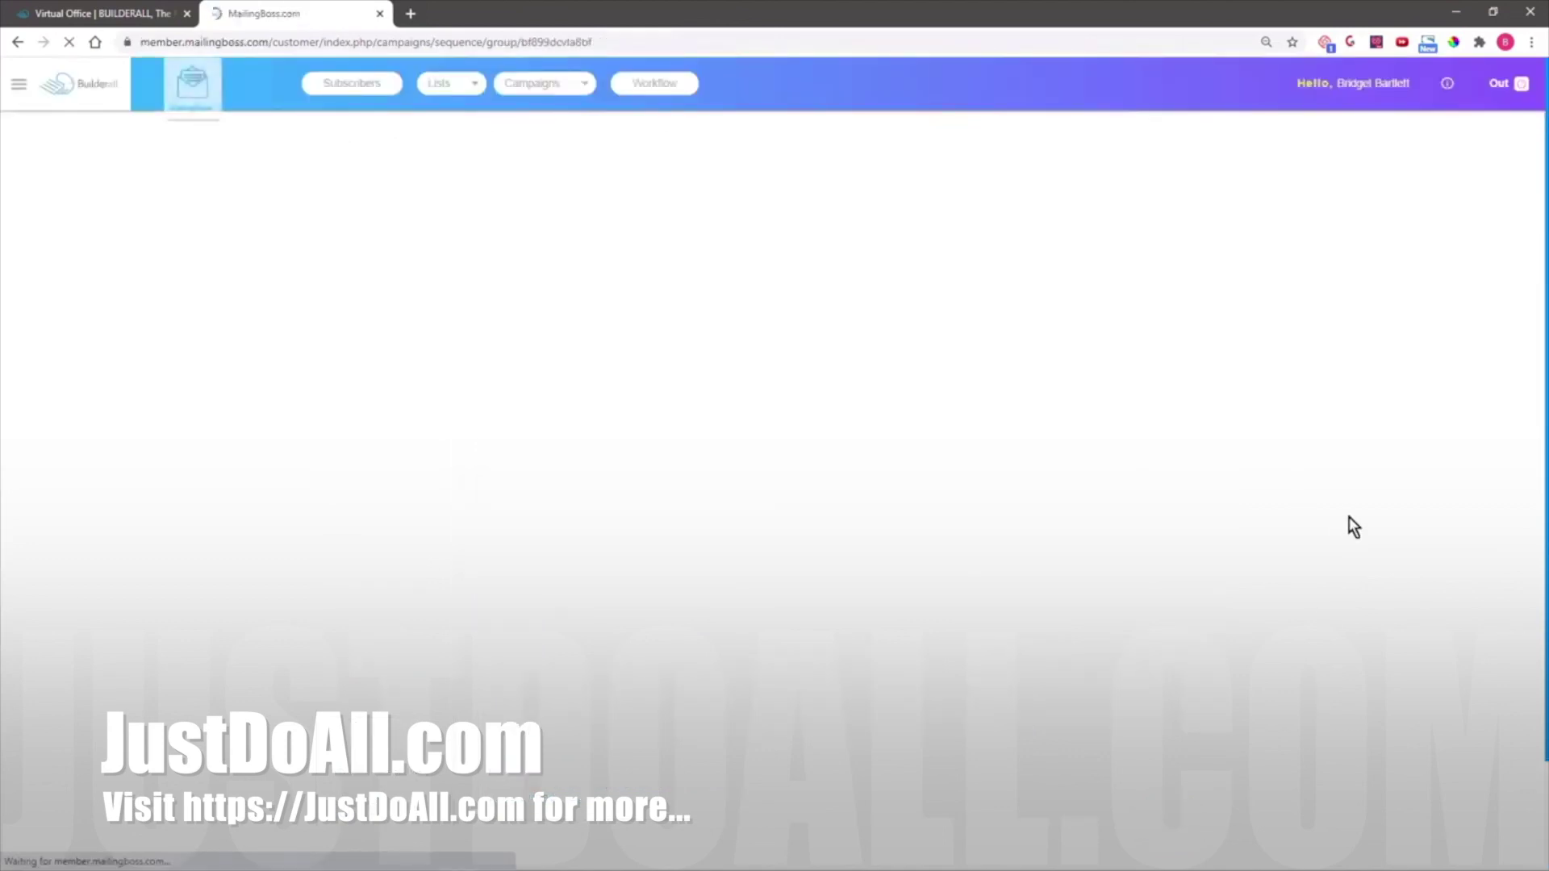
# Go back to the Sales Funnel workflow and confirm emails #1–#3 show Active.
pyautogui.click(636, 89)
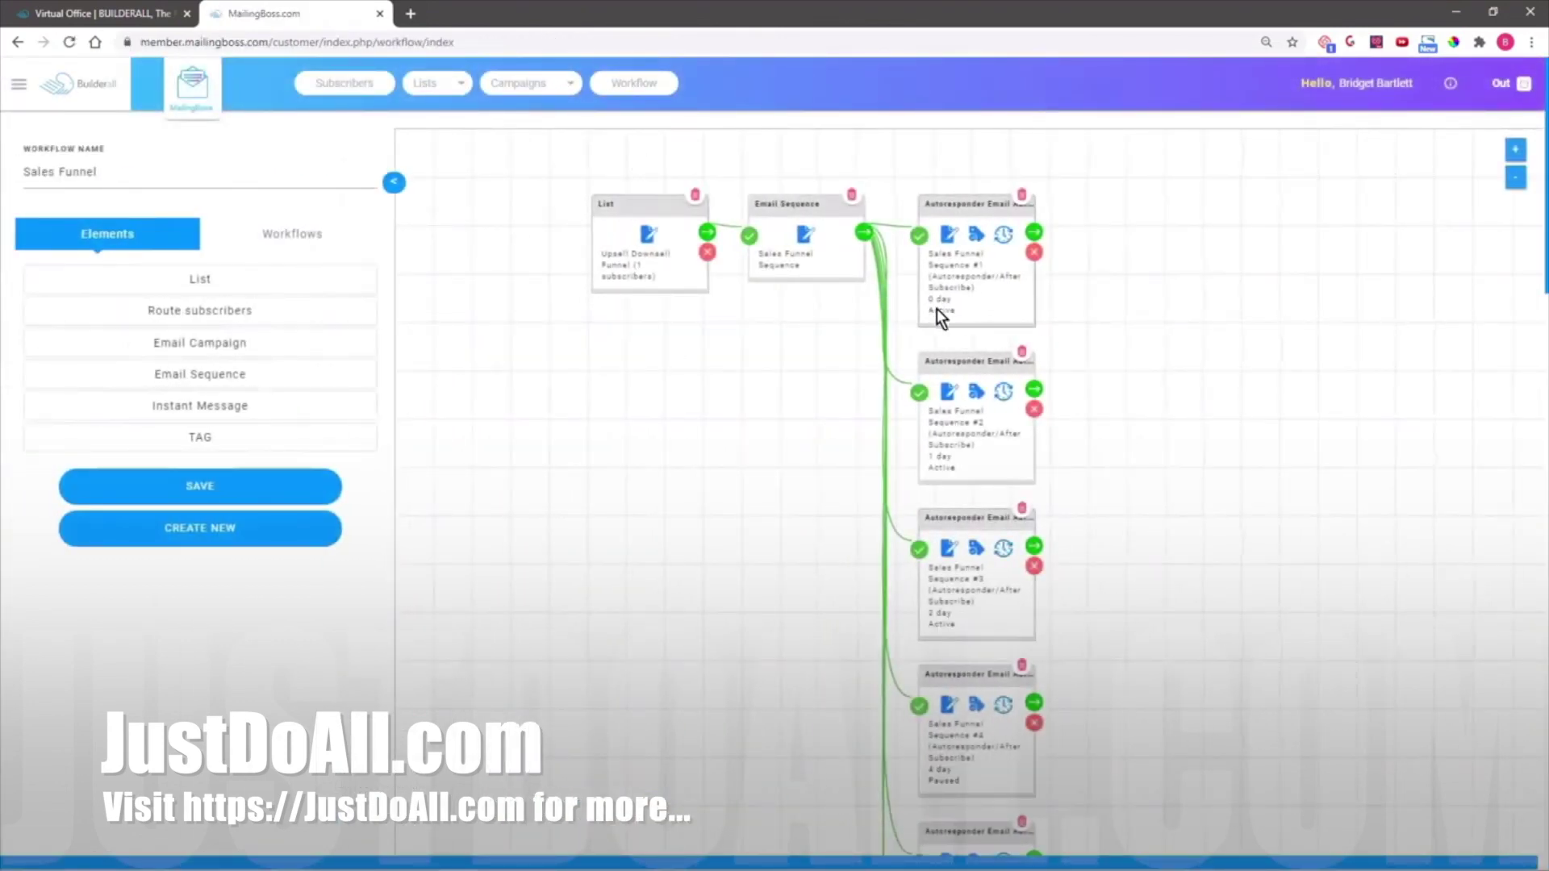
pyautogui.scroll(-4, 928, 639)
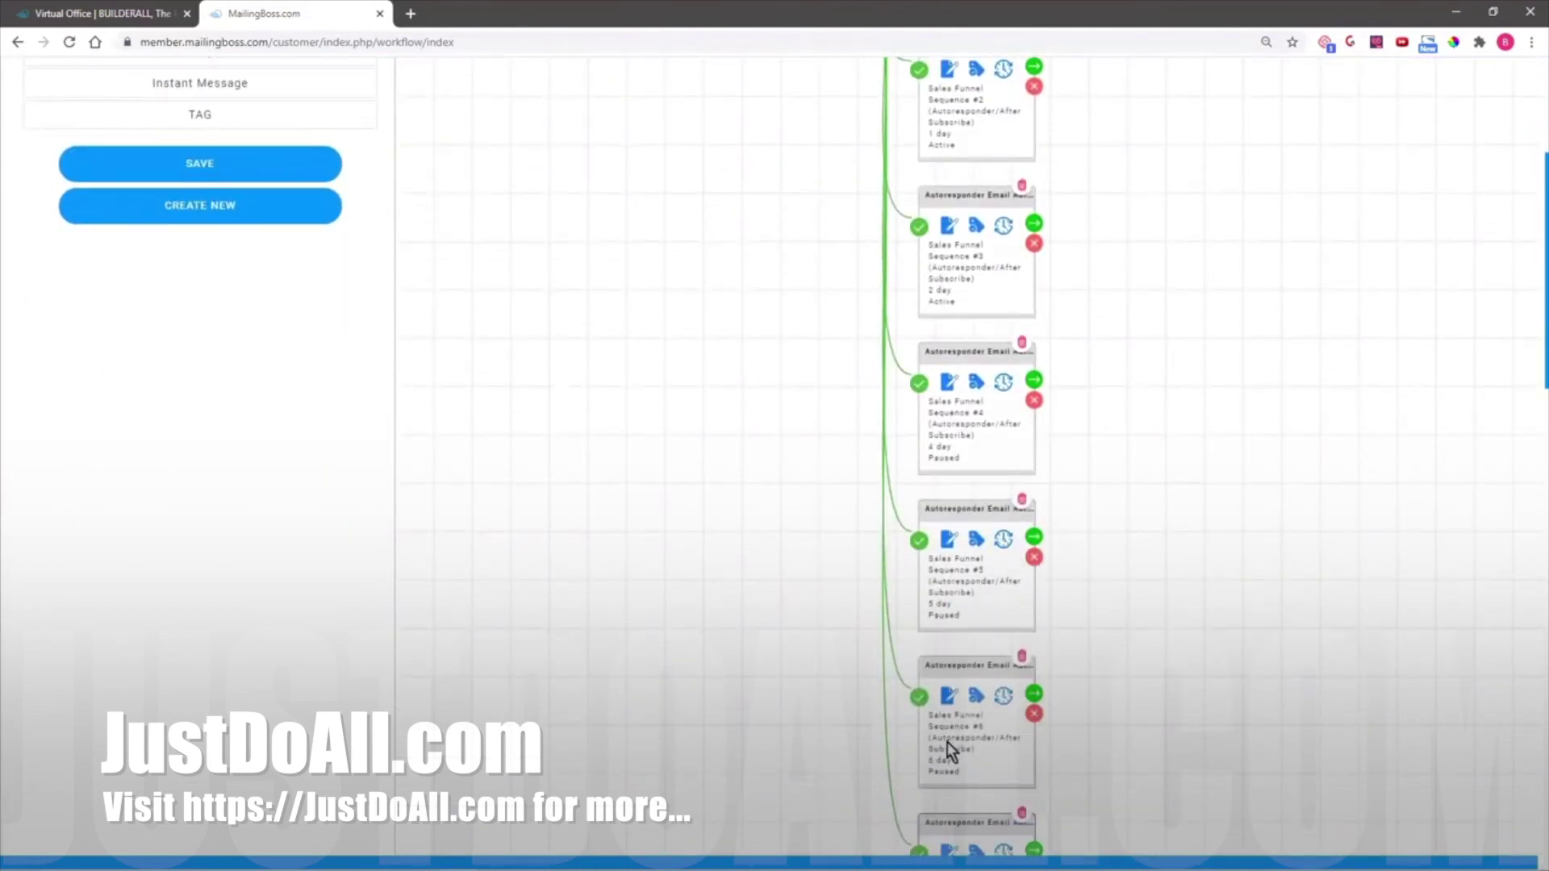
pyautogui.scroll(5, 1119, 722)
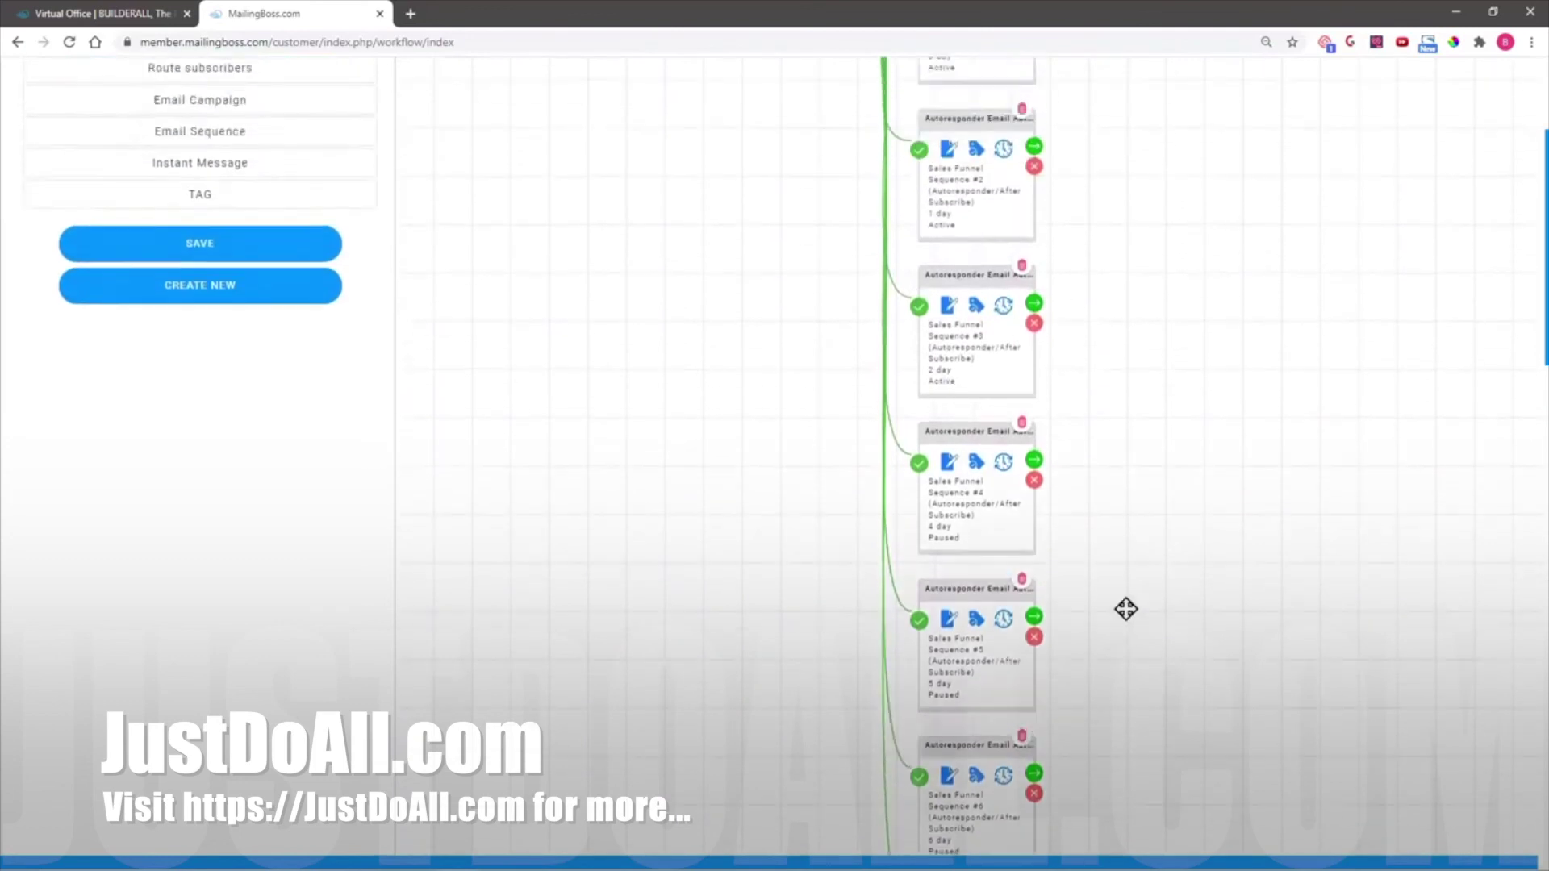